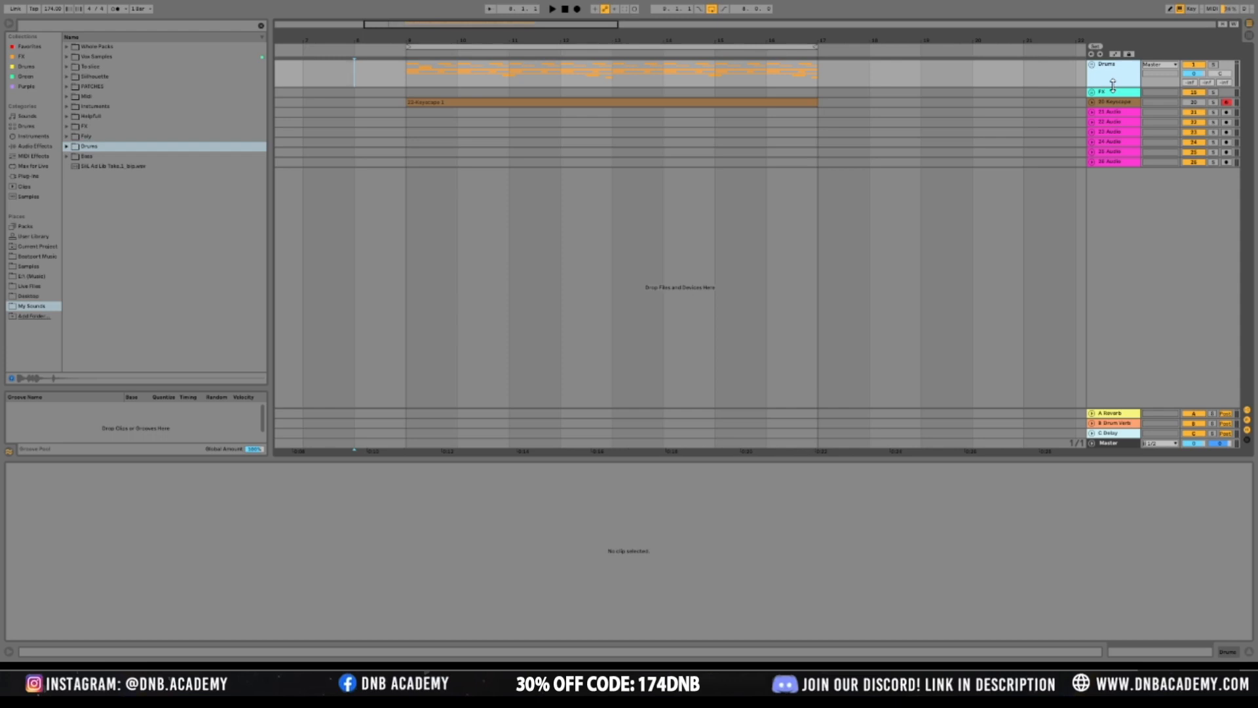
# Unfold the Drums group to show its individual tracks around bar 9
pyautogui.click(1026, 102)
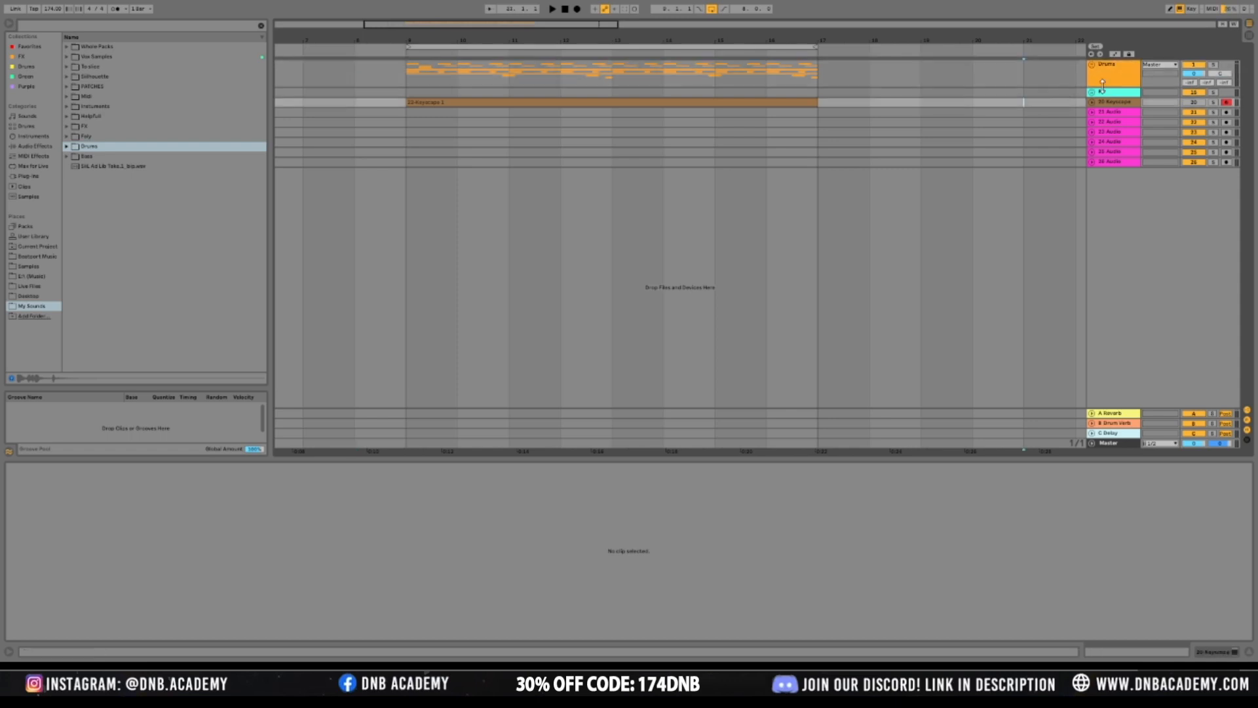
pyautogui.click(1106, 105)
pyautogui.click(1113, 84)
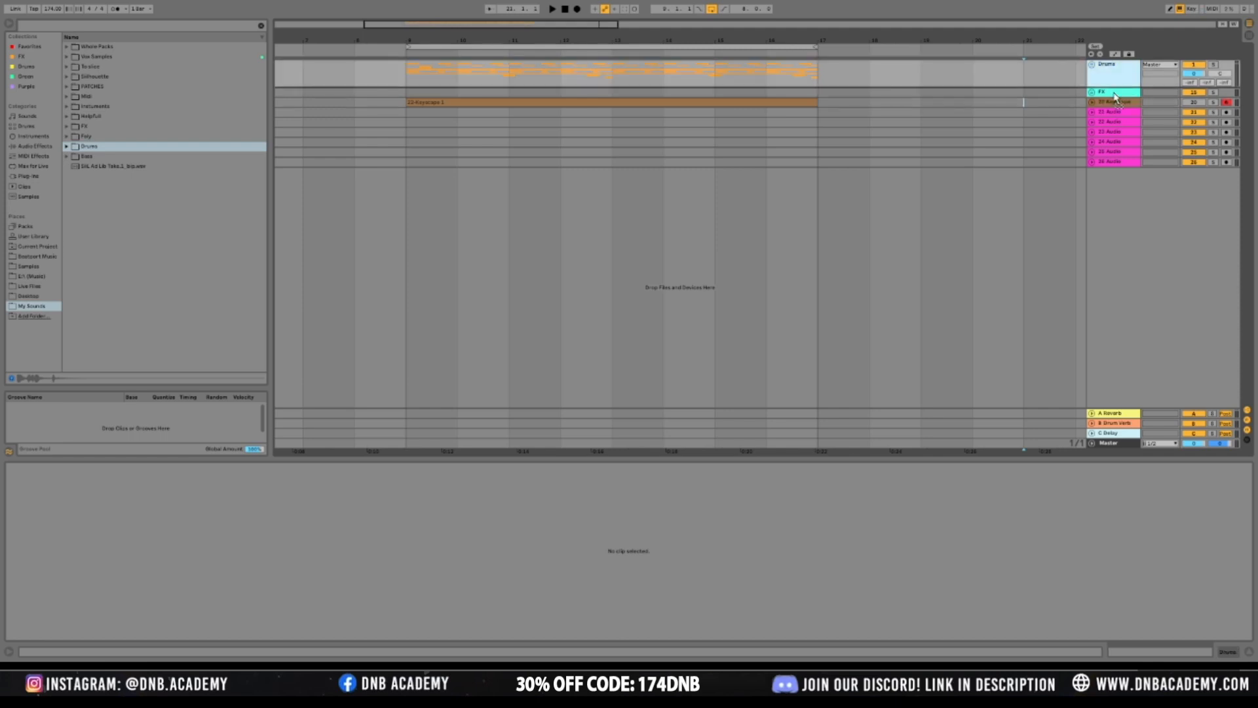
pyautogui.moveTo(1114, 86); pyautogui.dragTo(1114, 106)
pyautogui.moveTo(392, 25); pyautogui.dragTo(401, 89)
pyautogui.click(1139, 190)
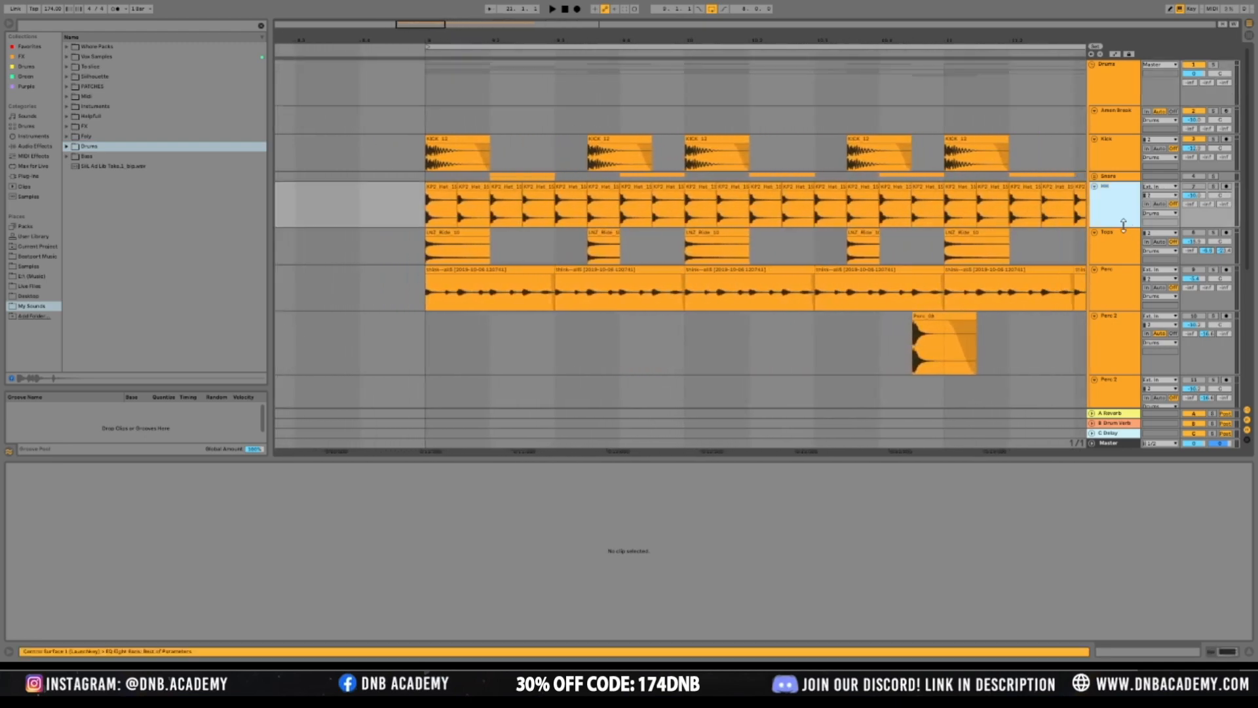
# Fold the hi-hat, Tops and Perc tracks and make the Kick track taller
pyautogui.press('Left')
pyautogui.click(1125, 222)
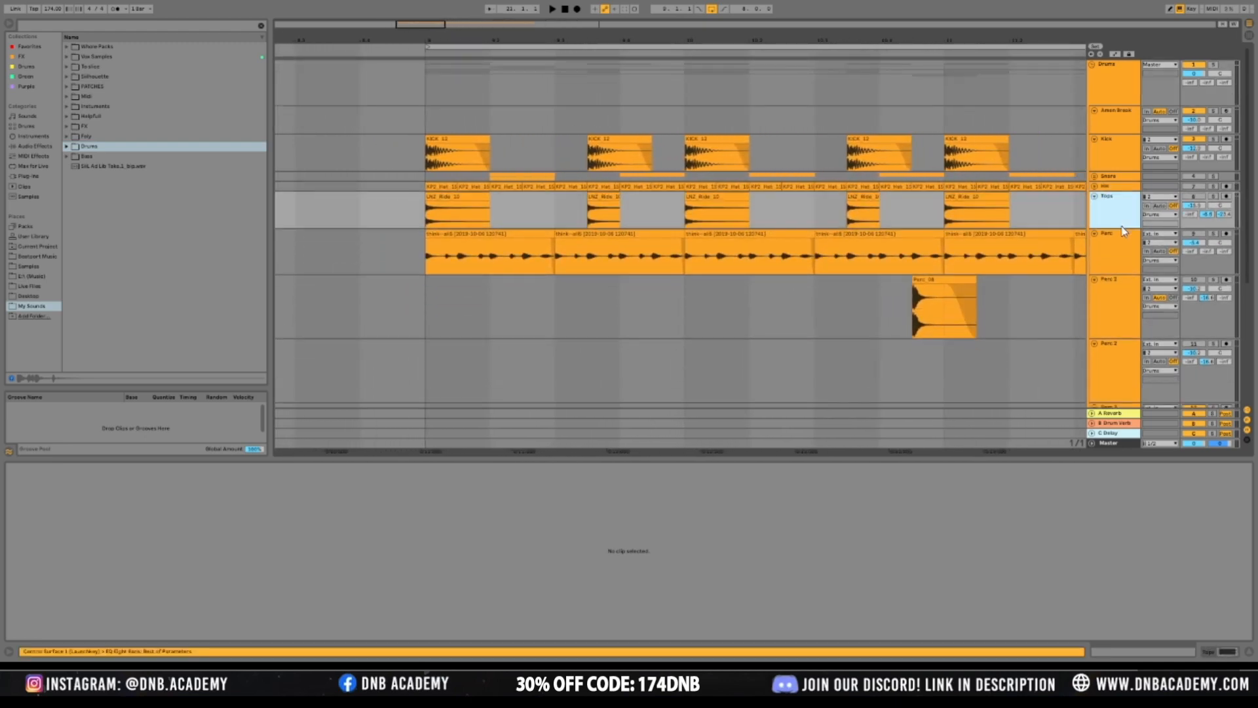
pyautogui.press('Left')
pyautogui.click(1124, 242)
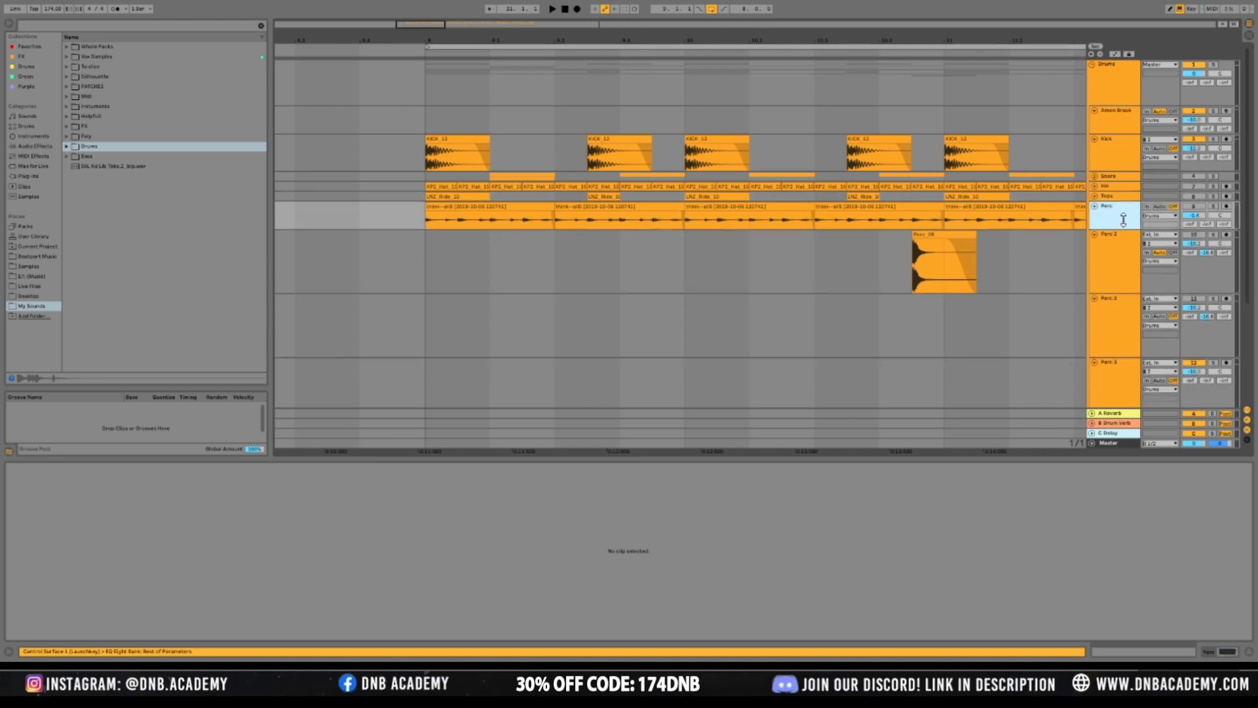
pyautogui.press('Left')
pyautogui.click(1122, 161)
pyautogui.moveTo(1122, 172); pyautogui.dragTo(1122, 209)
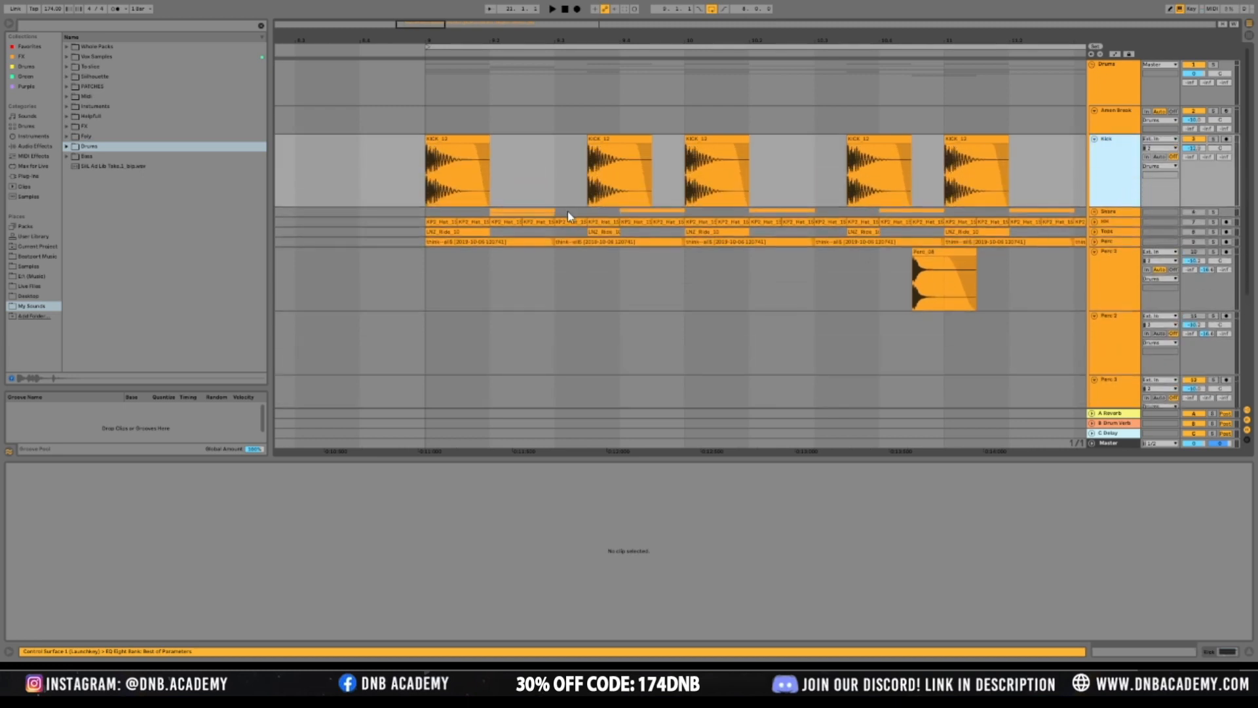
# Play the first kick clip at bar 9 and examine the beginning of its waveform up close
pyautogui.click(447, 140)
pyautogui.press('space')
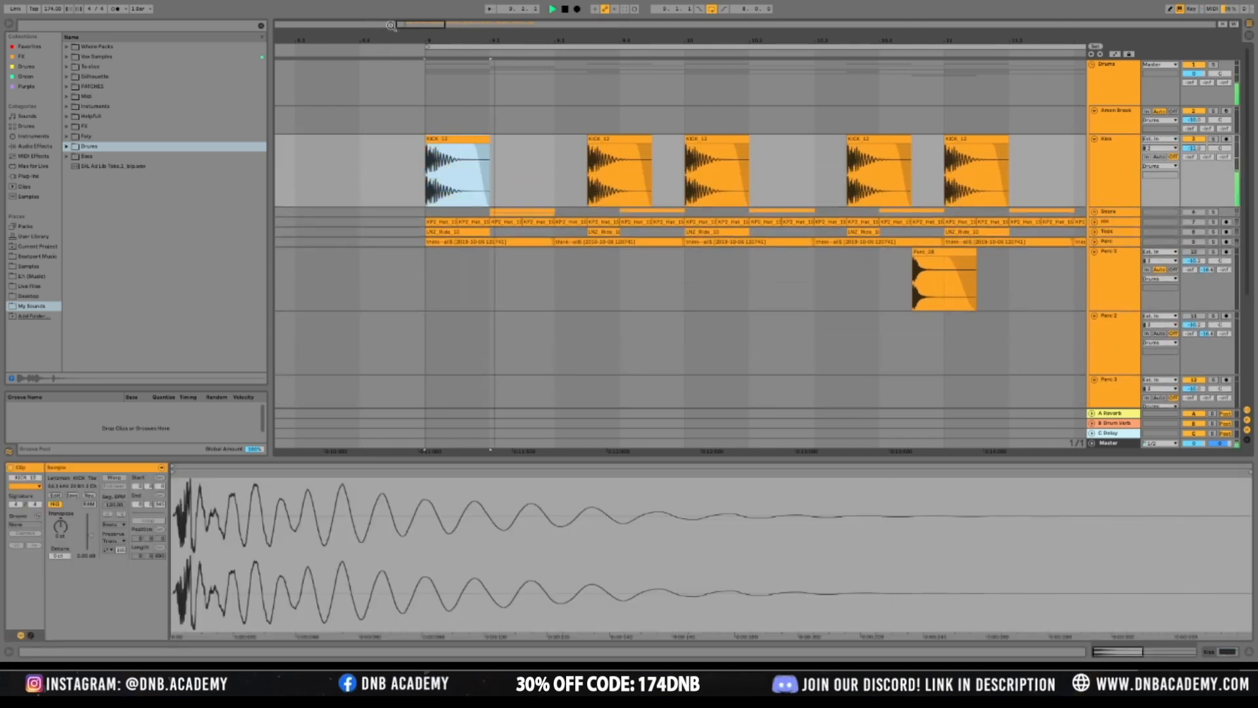
pyautogui.moveTo(412, 21); pyautogui.dragTo(538, 145)
pyautogui.moveTo(364, 525)
pyautogui.mouseDown()
pyautogui.moveTo(607, 577)
pyautogui.moveTo(901, 570)
pyautogui.mouseUp()
pyautogui.moveTo(1100, 654); pyautogui.dragTo(1096, 653)
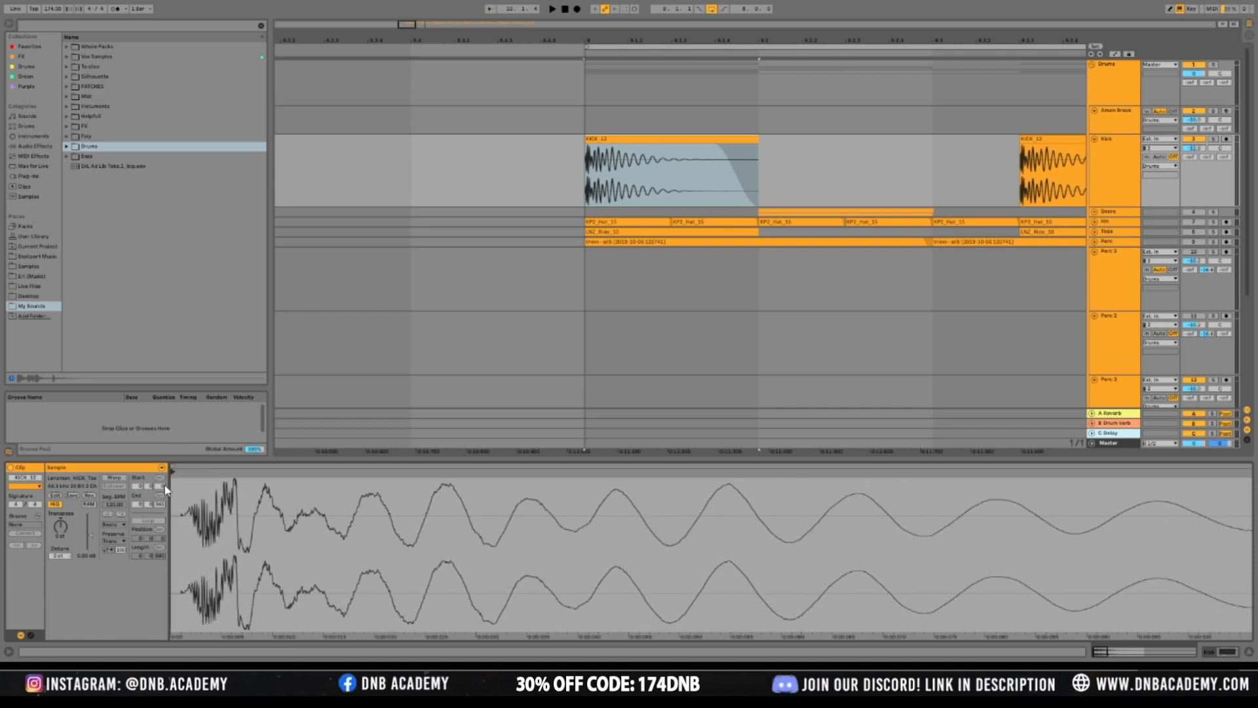
# Try to move the first kick clip's start marker onto the beginning of its waveform
pyautogui.moveTo(173, 469); pyautogui.dragTo(181, 472)
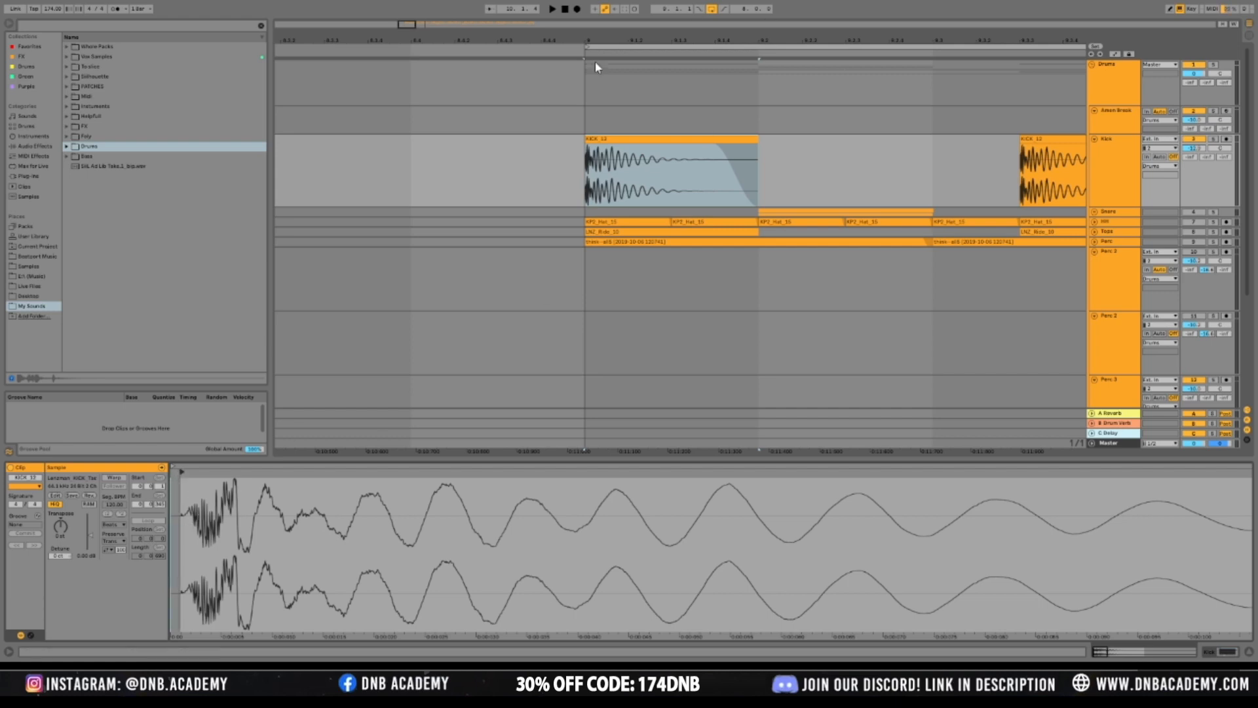
pyautogui.moveTo(410, 23); pyautogui.dragTo(495, 31)
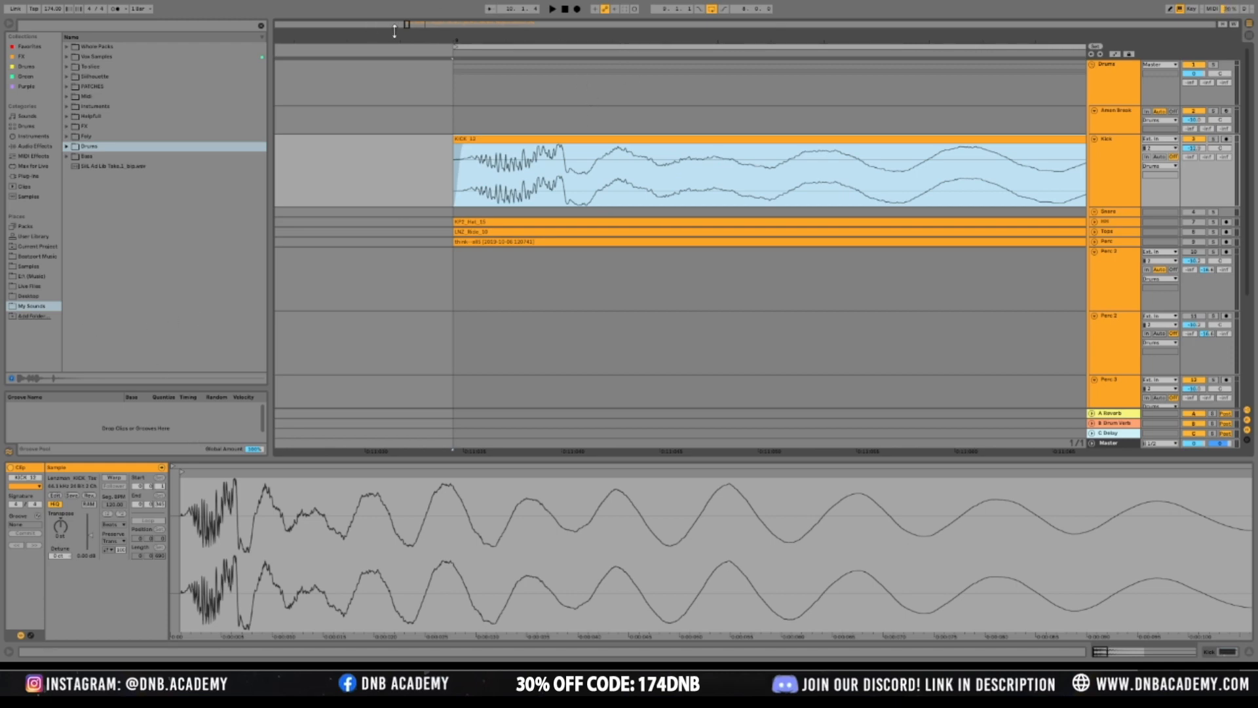
pyautogui.click(181, 472)
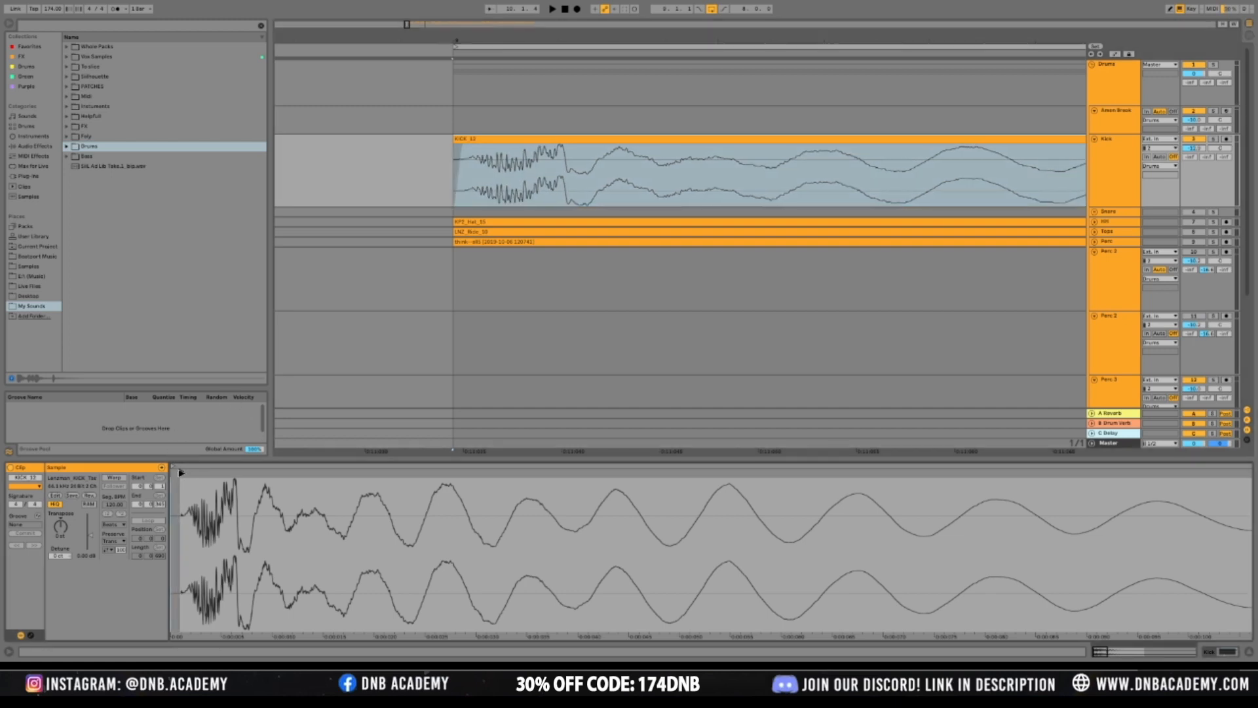
pyautogui.click(463, 148)
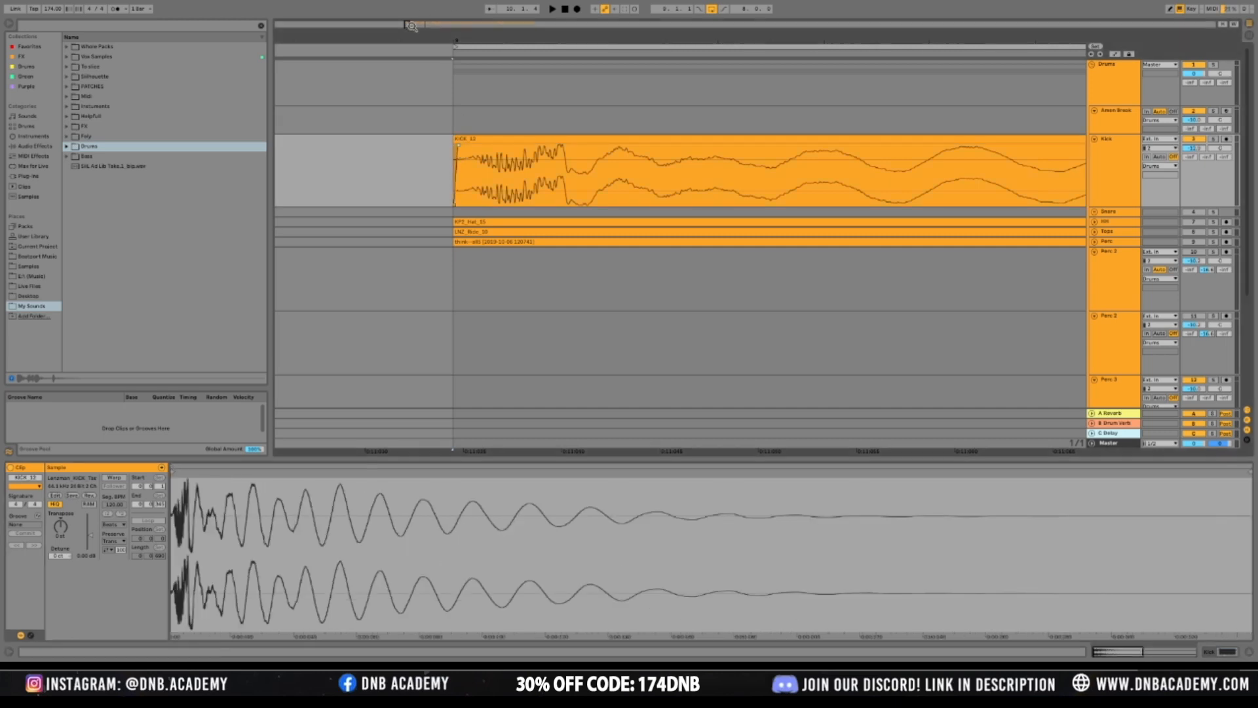
pyautogui.press('z')
pyautogui.moveTo(469, 41); pyautogui.dragTo(423, 25)
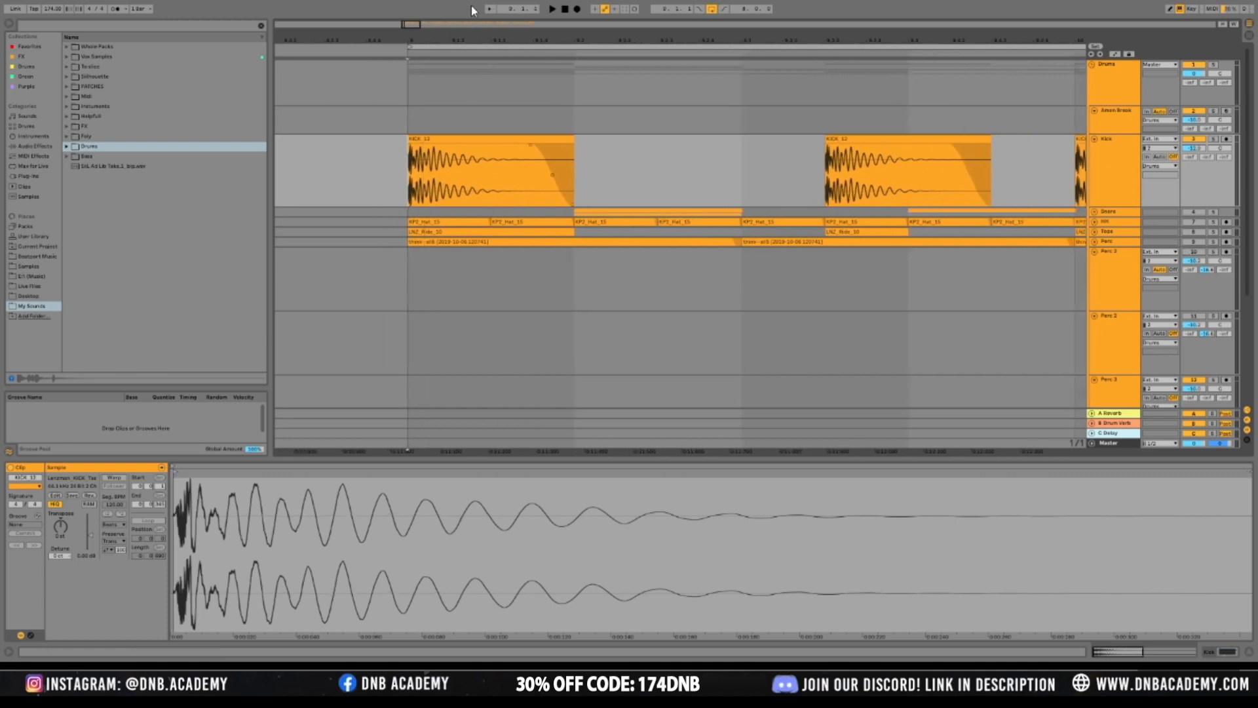
# Play the kick pattern from bar 9 to hear it across several bars
pyautogui.moveTo(443, 33)
pyautogui.mouseDown()
pyautogui.moveTo(318, 33)
pyautogui.moveTo(318, 7)
pyautogui.mouseUp()
pyautogui.press('space')
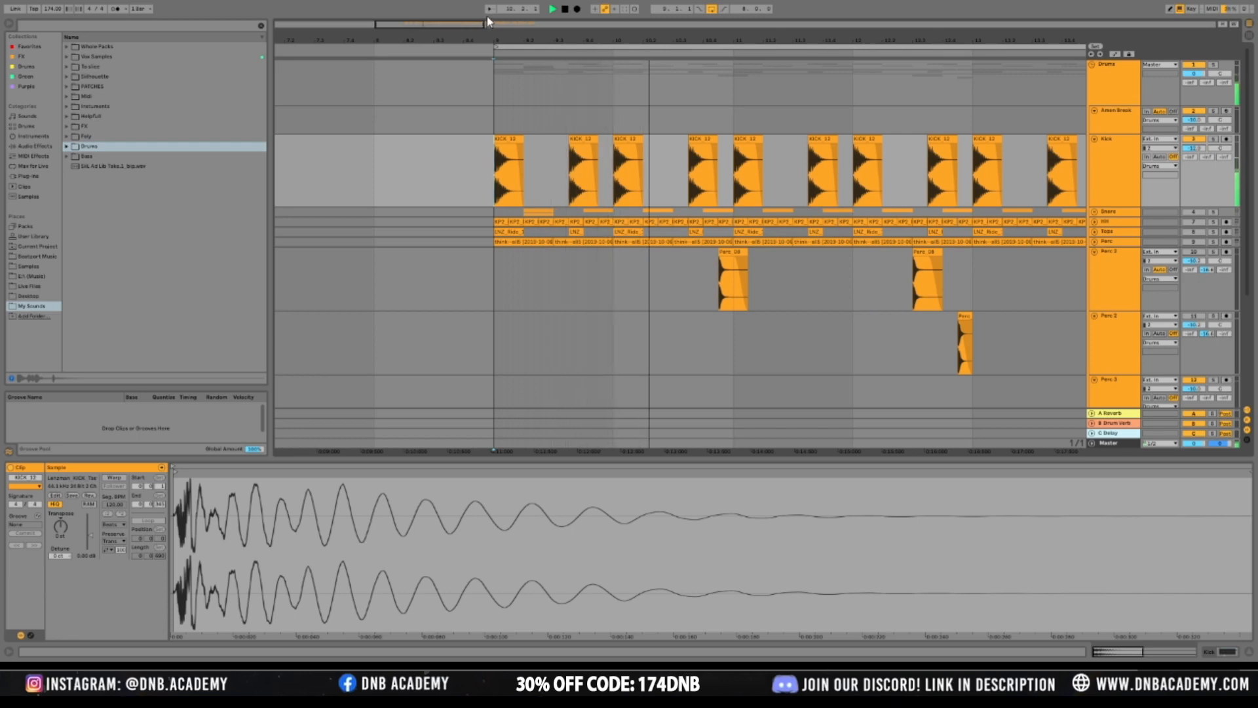
pyautogui.moveTo(451, 29); pyautogui.dragTo(454, 42)
# Unfold the Snare group and activate it while the drums are playing
pyautogui.click(1122, 214)
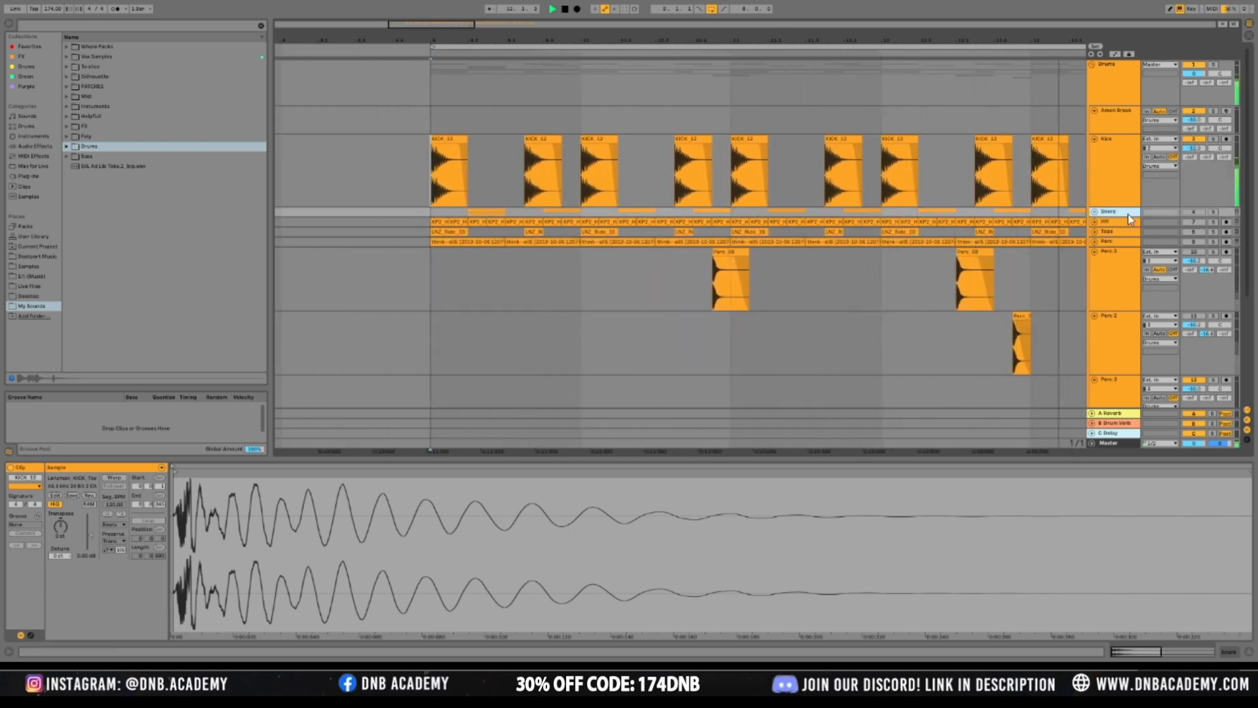
pyautogui.moveTo(1120, 217); pyautogui.dragTo(1120, 244)
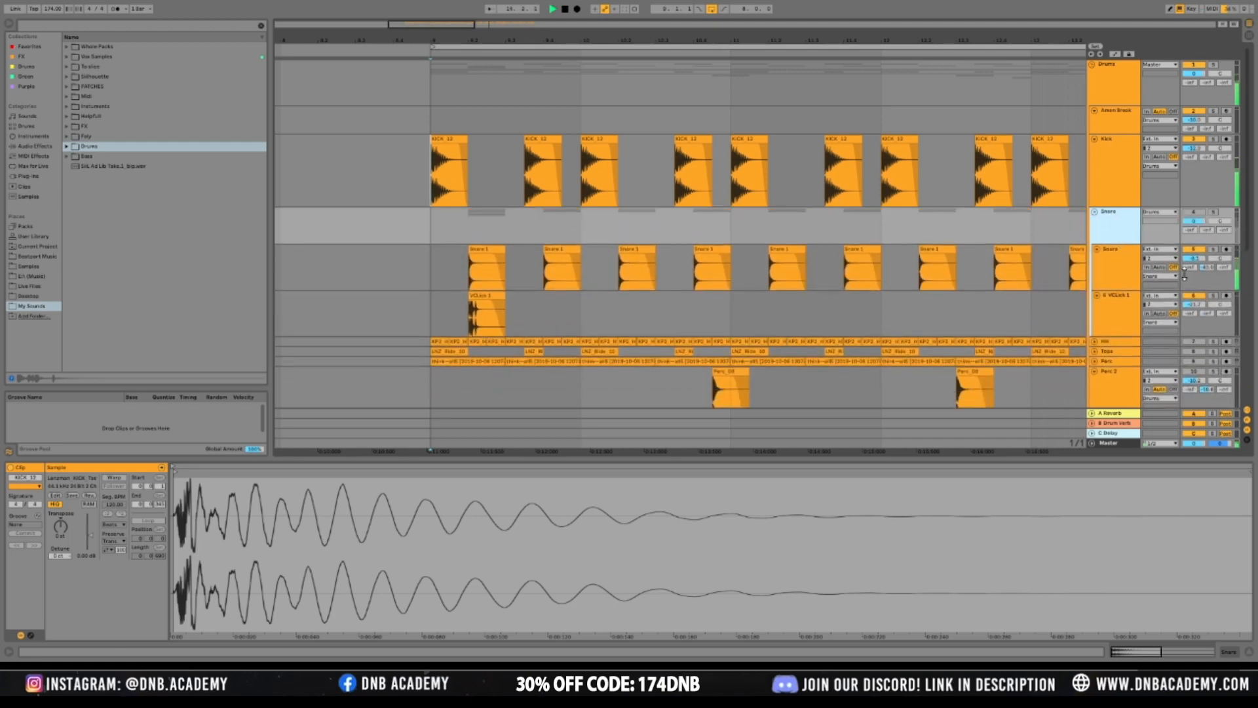
pyautogui.click(1199, 214)
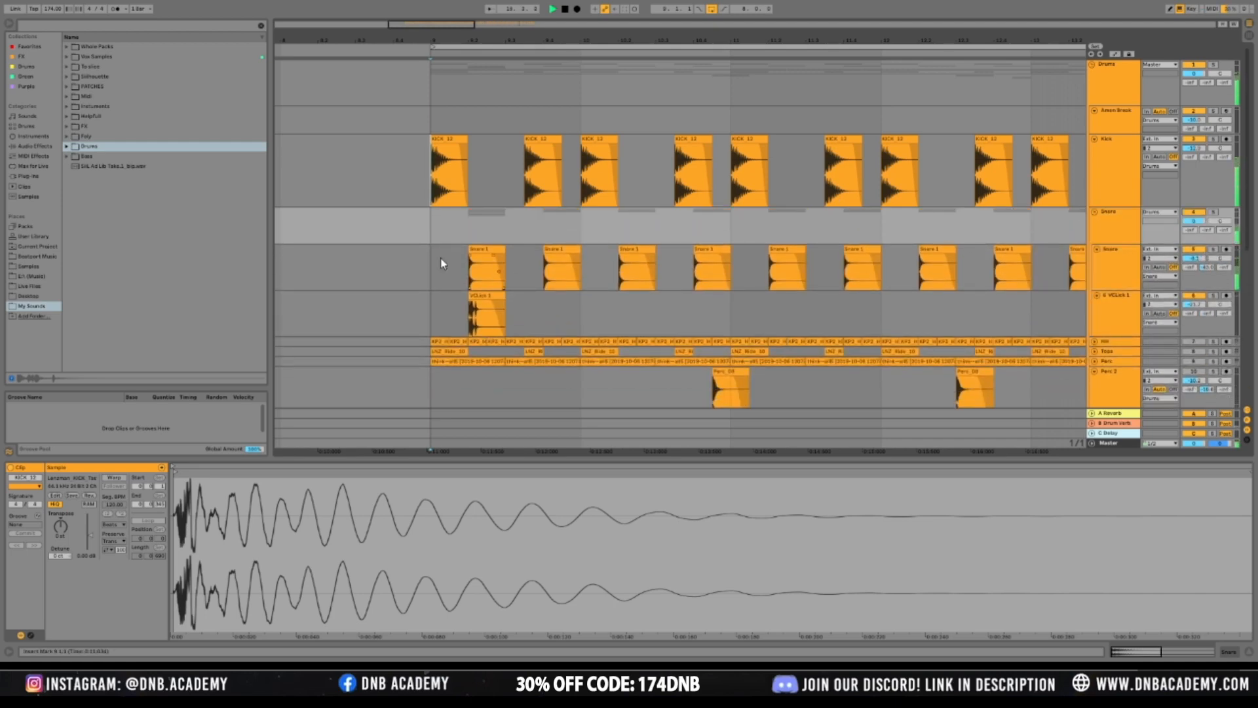
pyautogui.click(1106, 255)
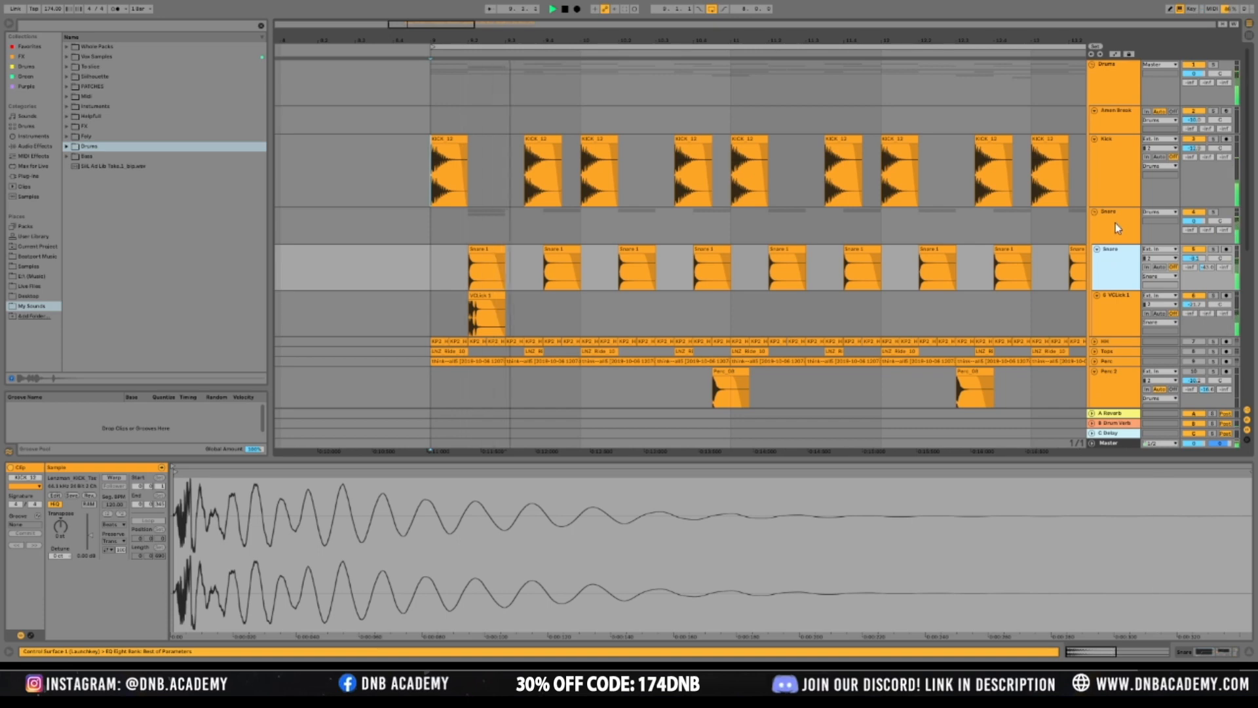
# Select the clap layer clip under the first snare, listen to it with the drums and stop playback
pyautogui.moveTo(409, 25); pyautogui.dragTo(409, 86)
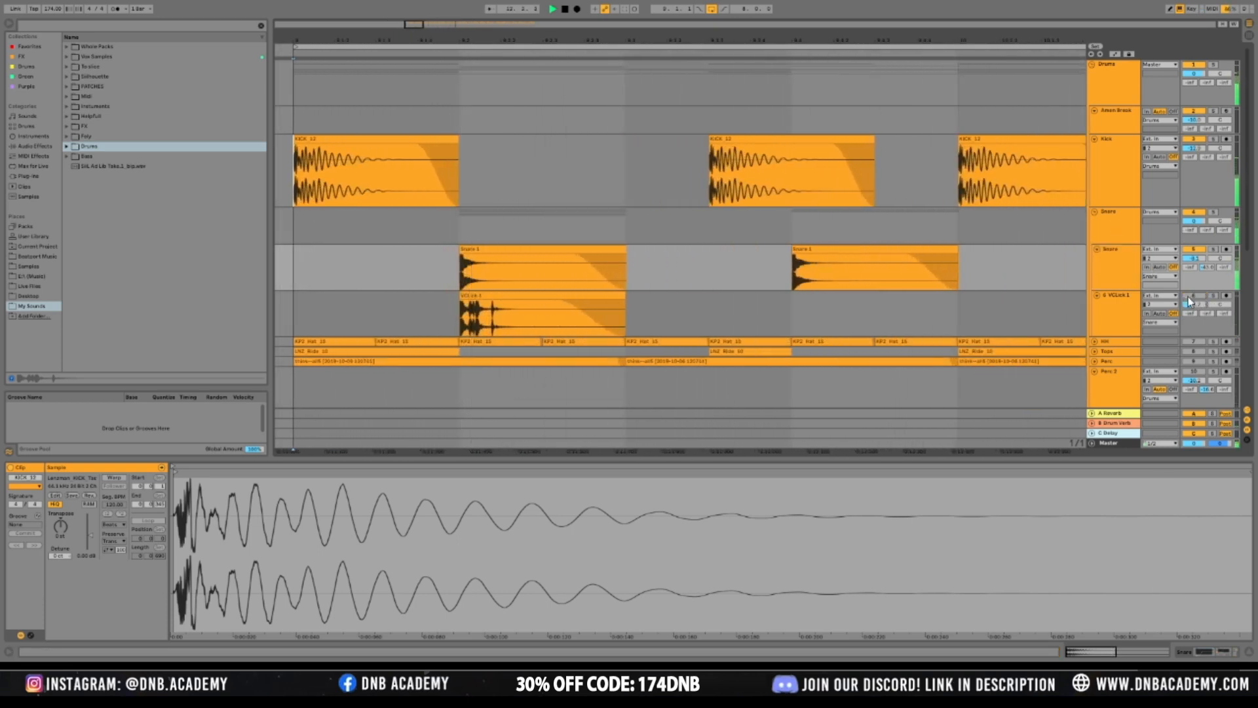
pyautogui.click(458, 310)
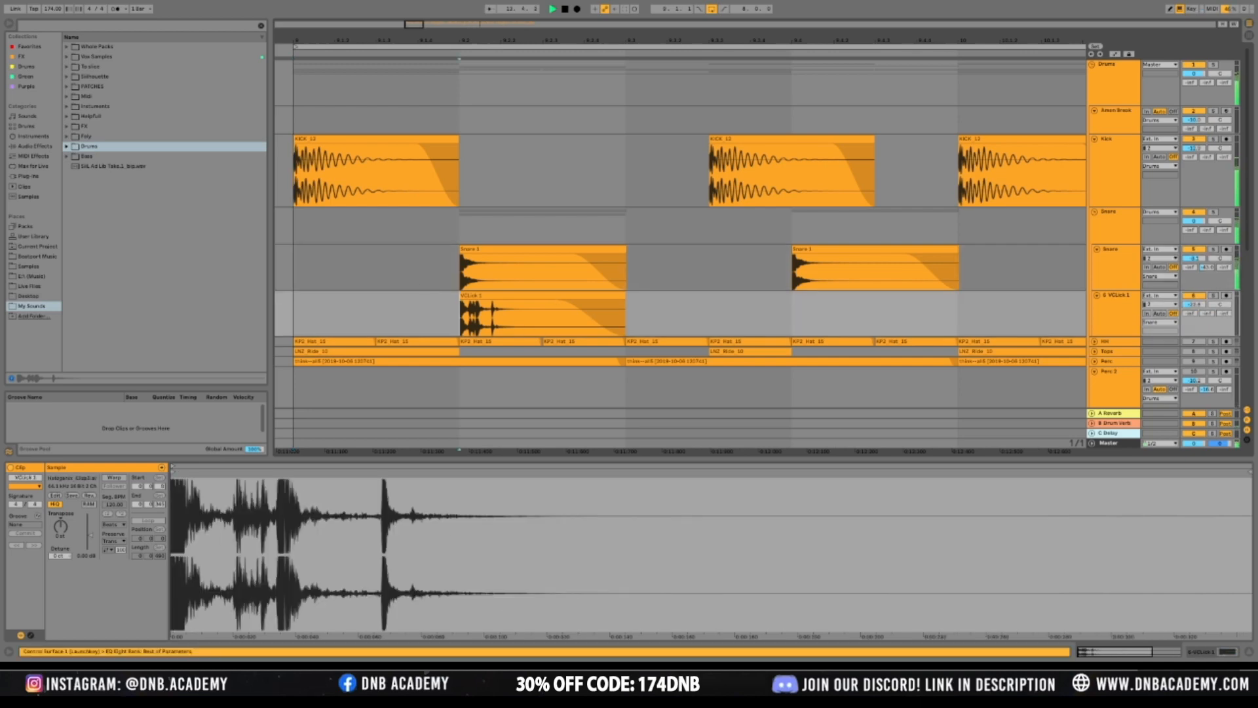
pyautogui.moveTo(414, 25); pyautogui.dragTo(414, 17)
pyautogui.press('space')
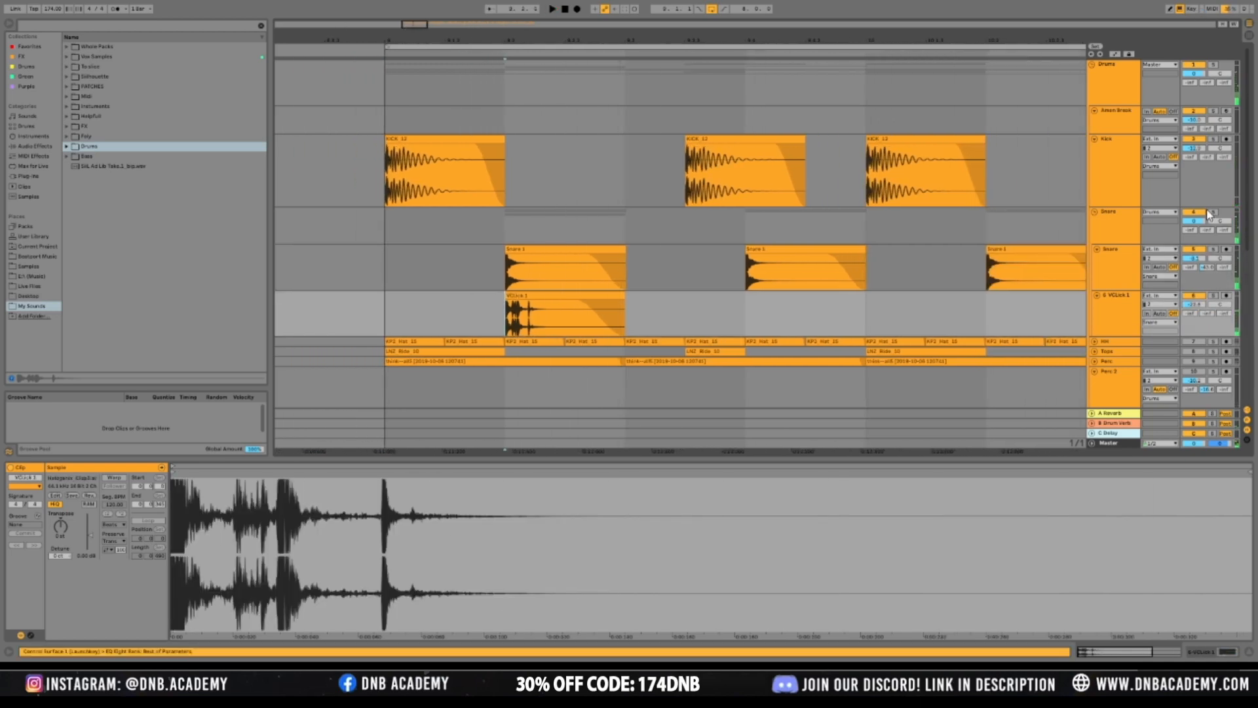
# Copy the clap layer clip from the first snare to the second snare at 9.4.1
pyautogui.click(1215, 296)
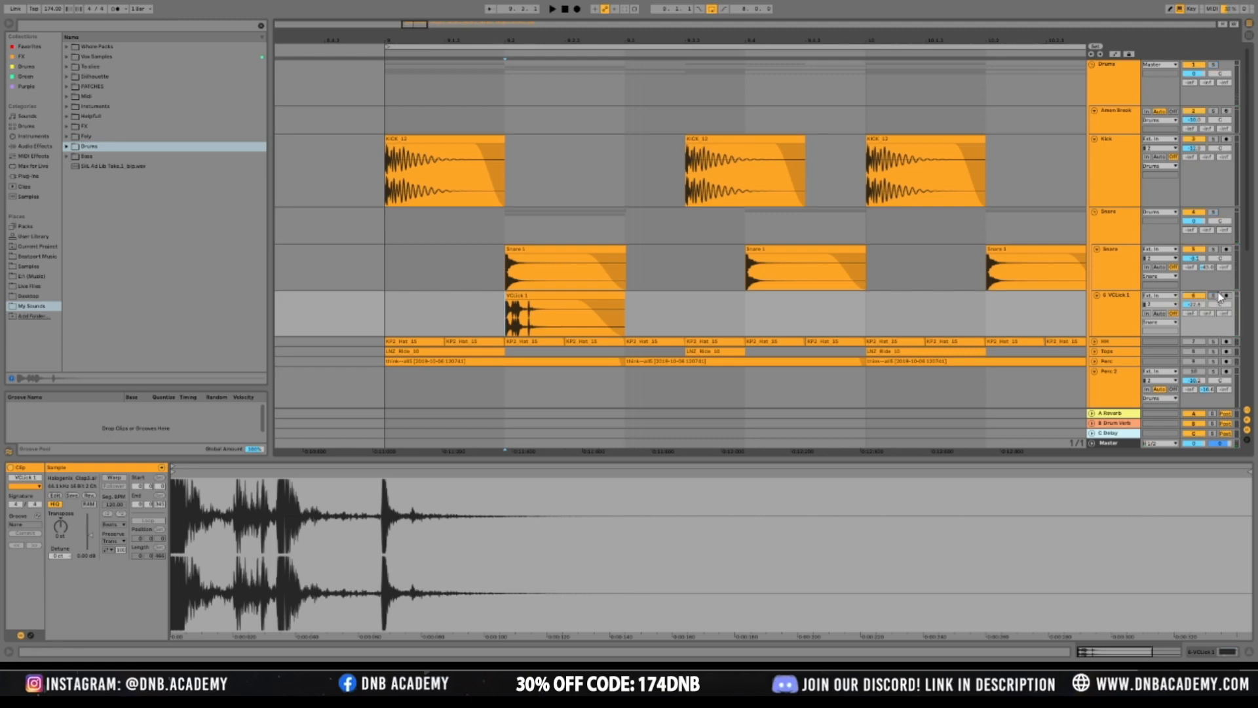
pyautogui.click(661, 313)
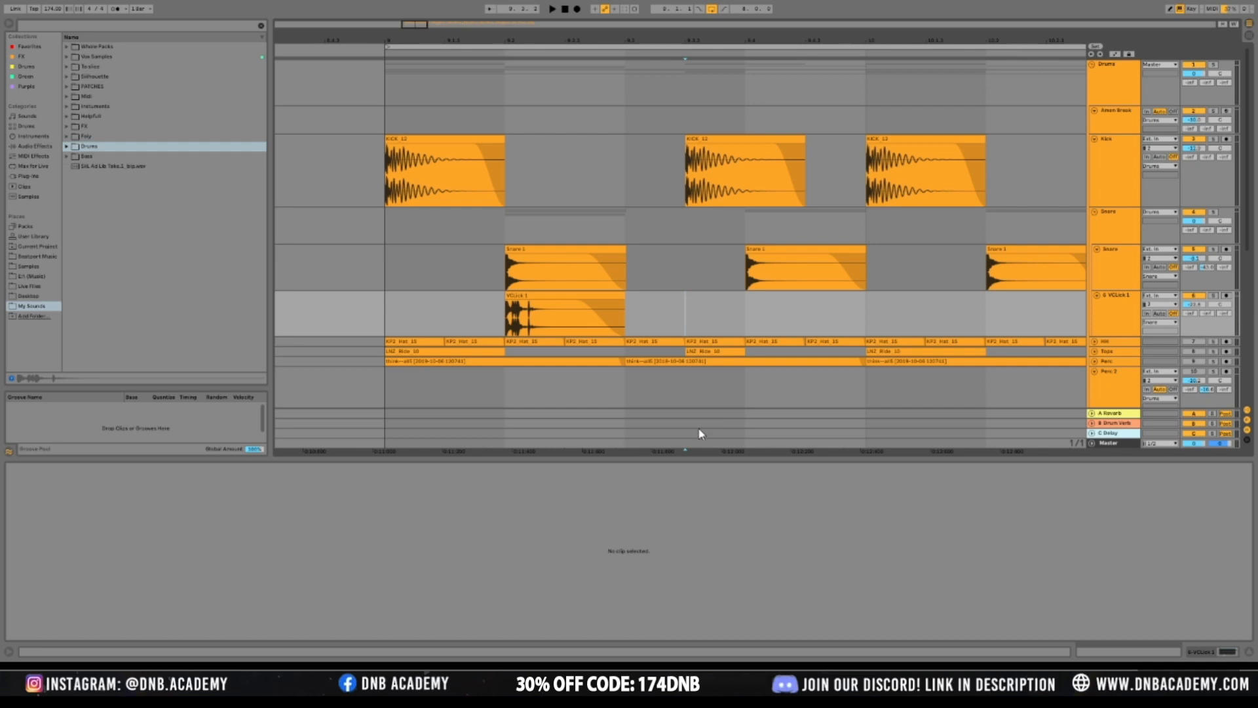
pyautogui.moveTo(558, 301); pyautogui.dragTo(753, 309)
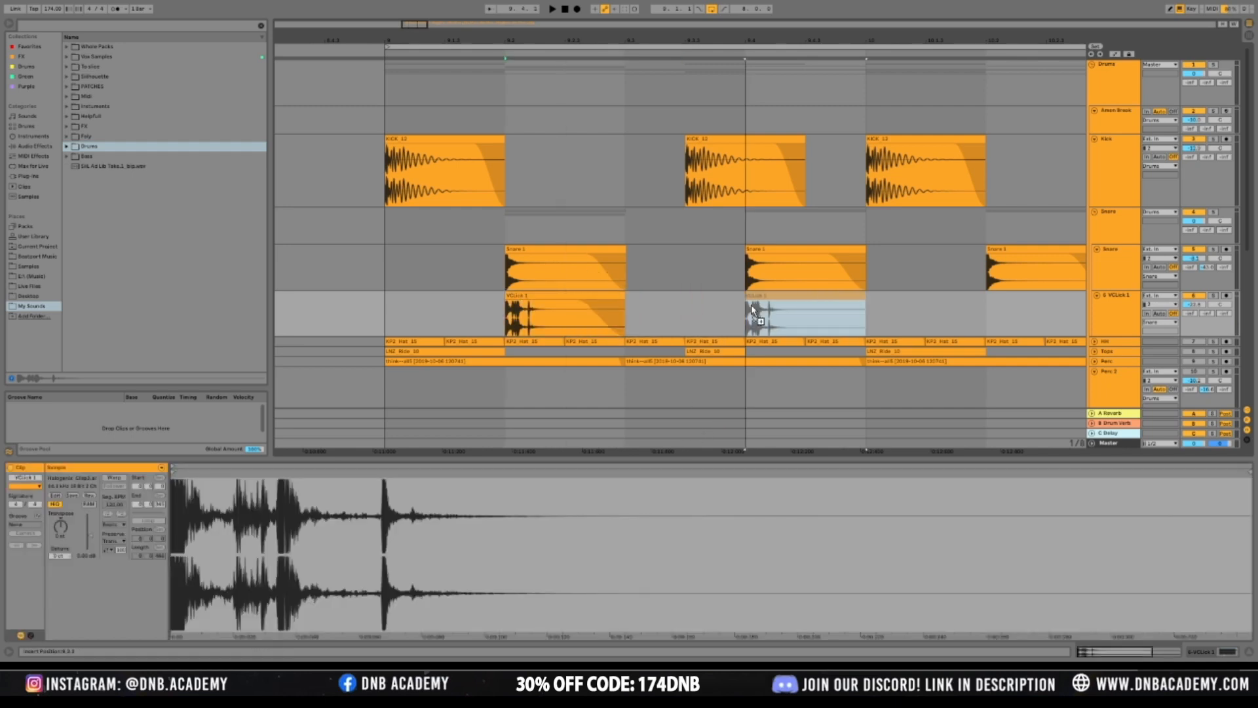
# Play from the start of bar 9 and set the loop to cover that single bar
pyautogui.click(387, 313)
pyautogui.press('space')
pyautogui.press('space')
pyautogui.click(787, 297)
pyautogui.moveTo(387, 313); pyautogui.dragTo(872, 308)
pyautogui.hotkey('ctrl', 'l')
# Shorten the copied clap clip under the second snare by removing its tail after the main transients
pyautogui.click(798, 296)
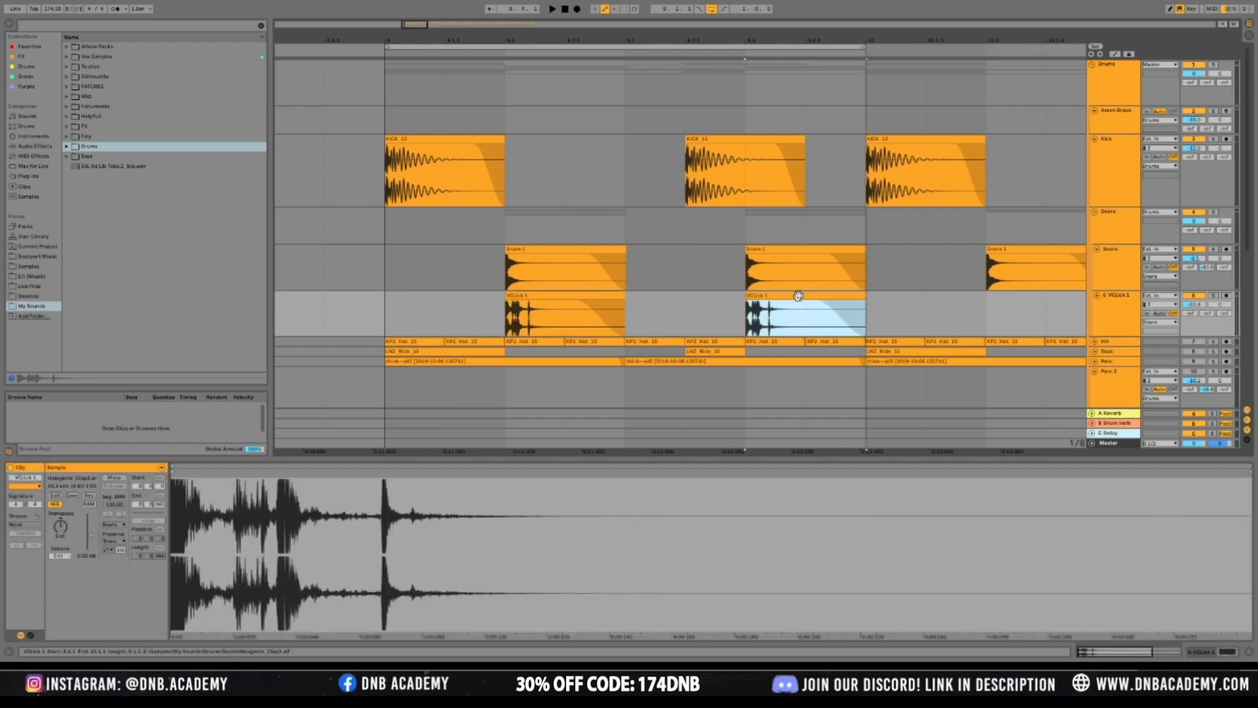
pyautogui.click(871, 317)
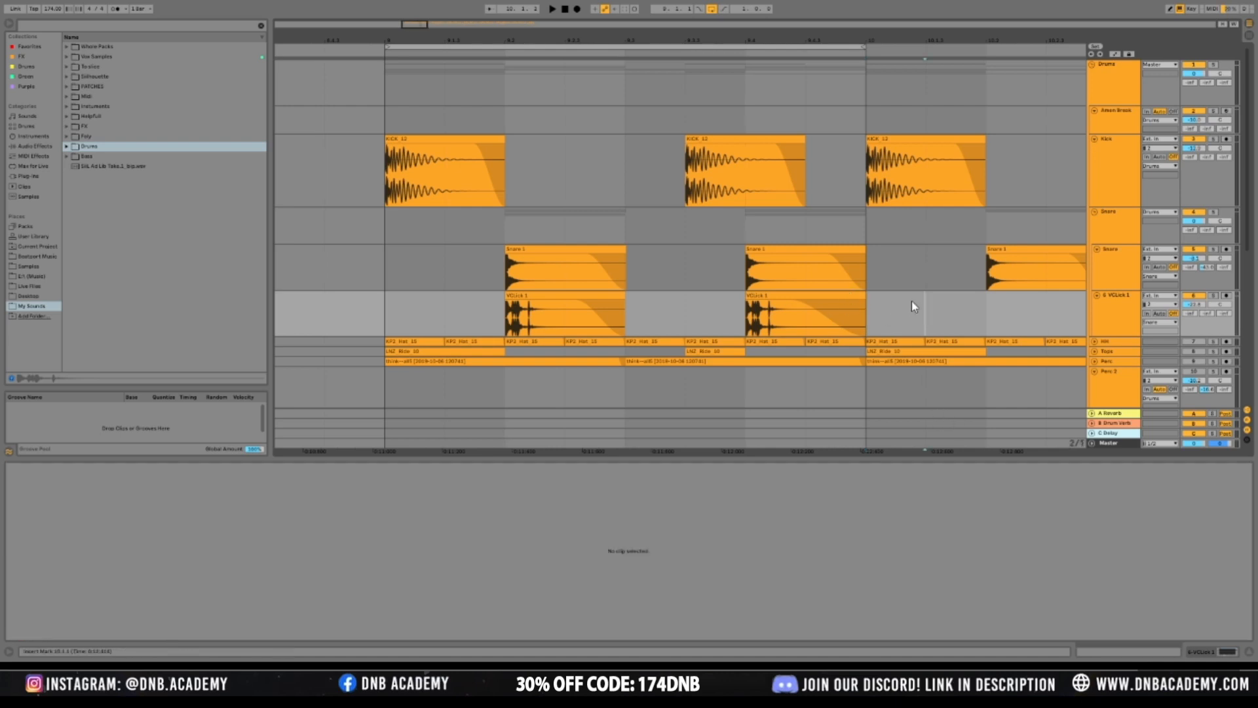
pyautogui.click(925, 314)
pyautogui.moveTo(881, 315); pyautogui.dragTo(789, 314)
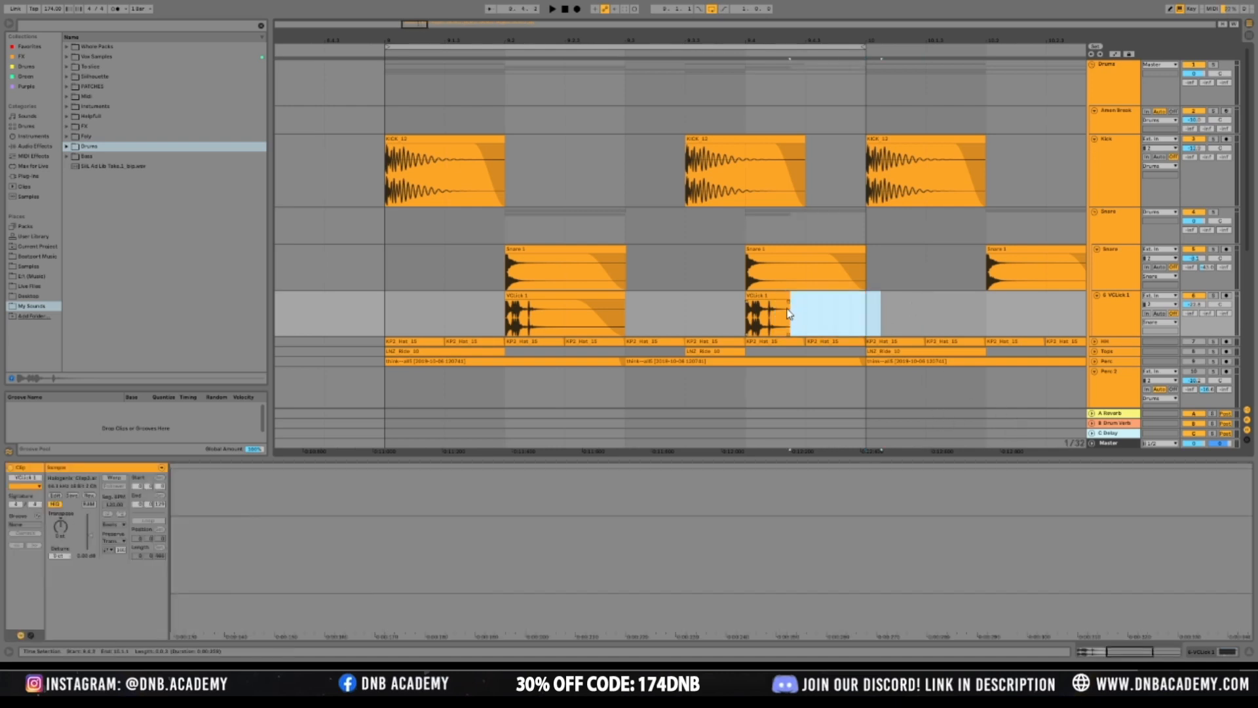
pyautogui.click(768, 315)
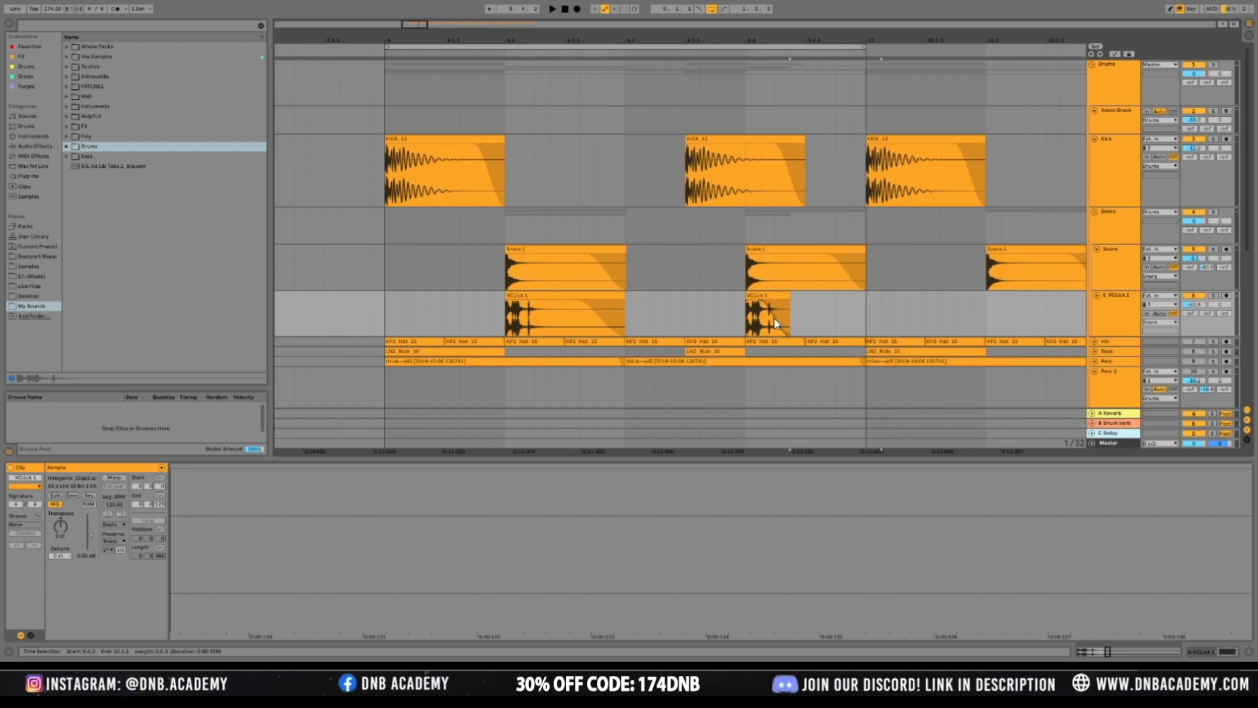
# Detune the shortened clap clip to -17 ct while listening to the bar 9 loop
pyautogui.click(773, 317)
pyautogui.moveTo(59, 555); pyautogui.dragTo(59, 566)
pyautogui.click(383, 322)
pyautogui.press('space')
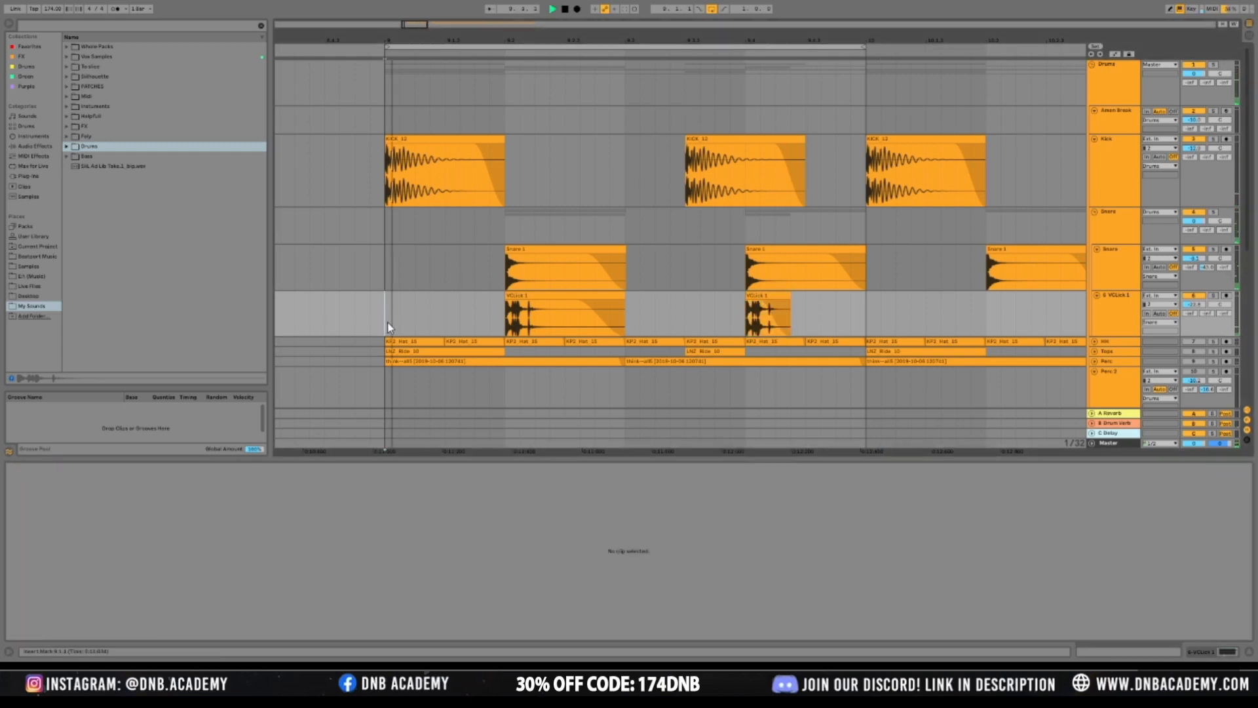
pyautogui.click(770, 296)
pyautogui.moveTo(59, 561); pyautogui.dragTo(58, 555)
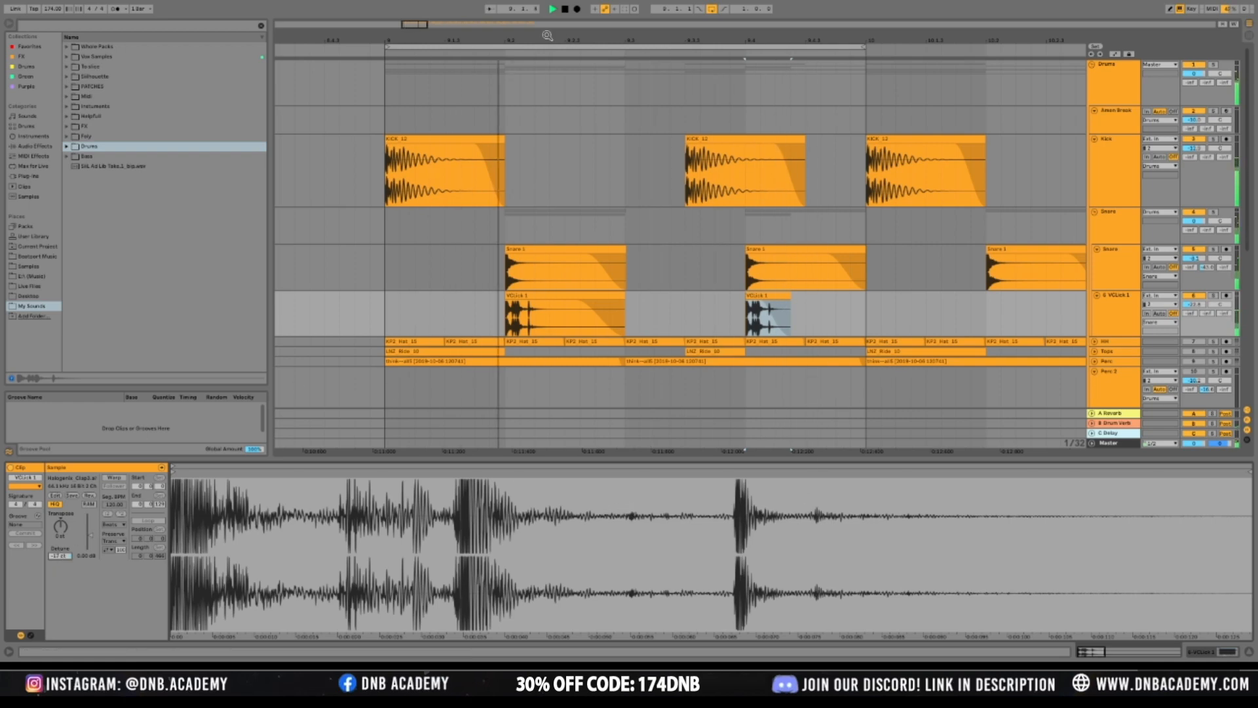
# Listen to the looped bar with the detuned clap on the second snare and stop playback
pyautogui.press('-')
pyautogui.press('-')
pyautogui.press('-')
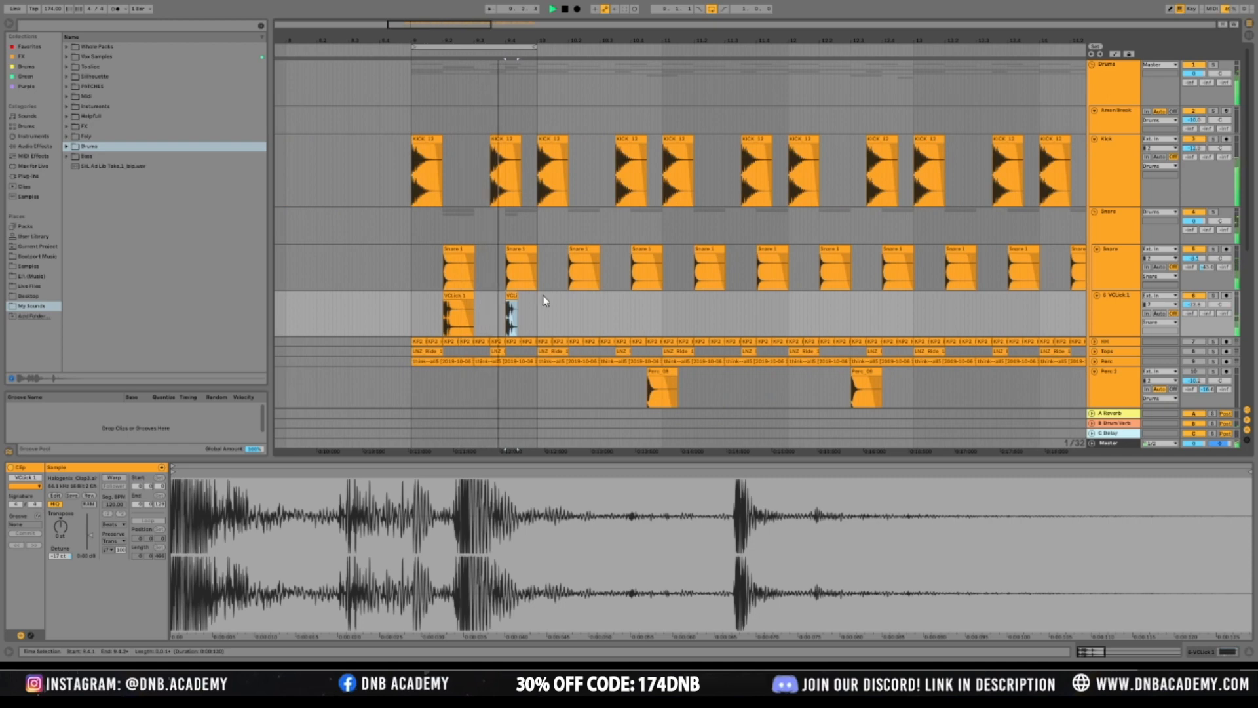
pyautogui.moveTo(404, 37); pyautogui.dragTo(407, 86)
pyautogui.moveTo(799, 318); pyautogui.dragTo(794, 323)
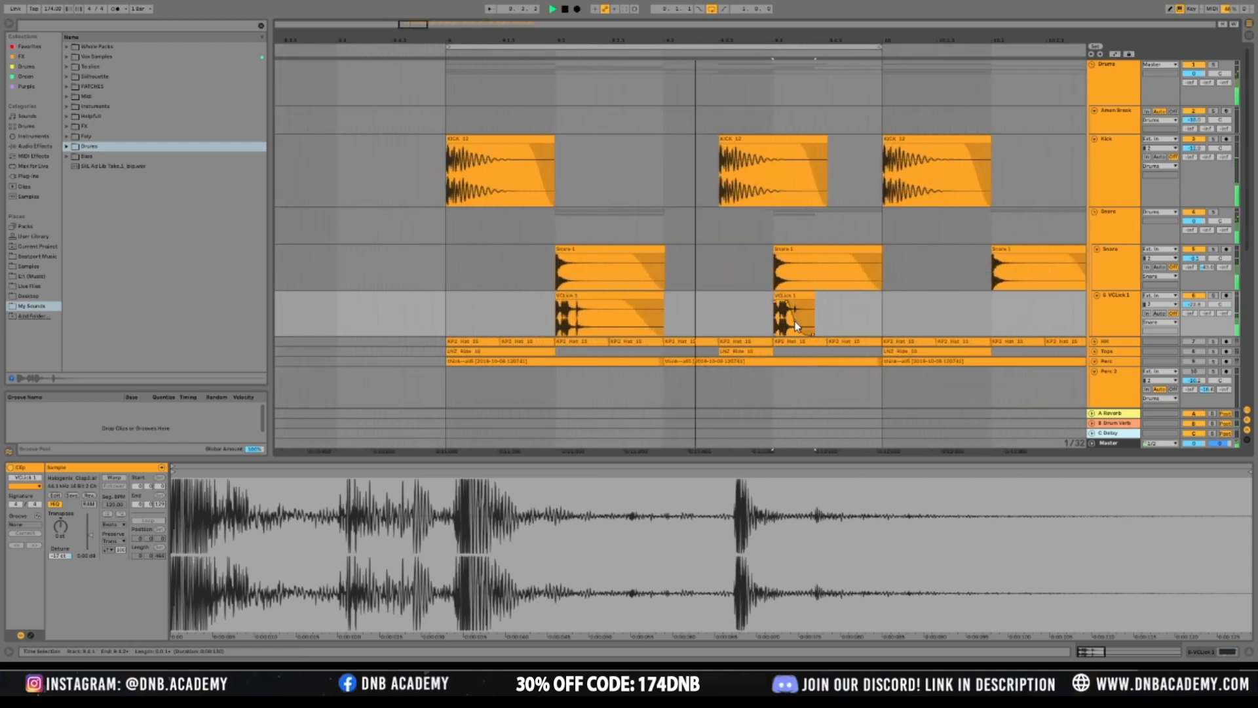
pyautogui.moveTo(428, 24); pyautogui.dragTo(530, 321)
# Duplicate bar 9 of the clap track repeatedly so the long and short claps continue under the snares through bar 16
pyautogui.moveTo(442, 322); pyautogui.dragTo(595, 311)
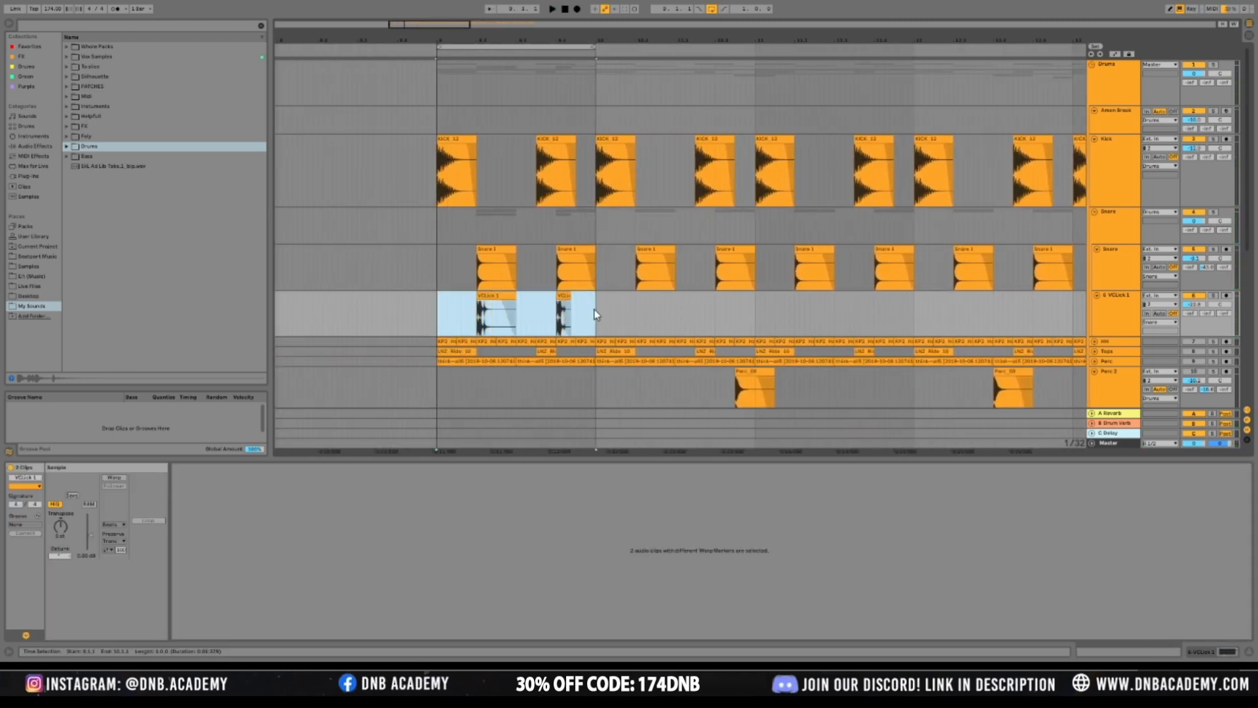
pyautogui.moveTo(426, 24); pyautogui.dragTo(438, 1)
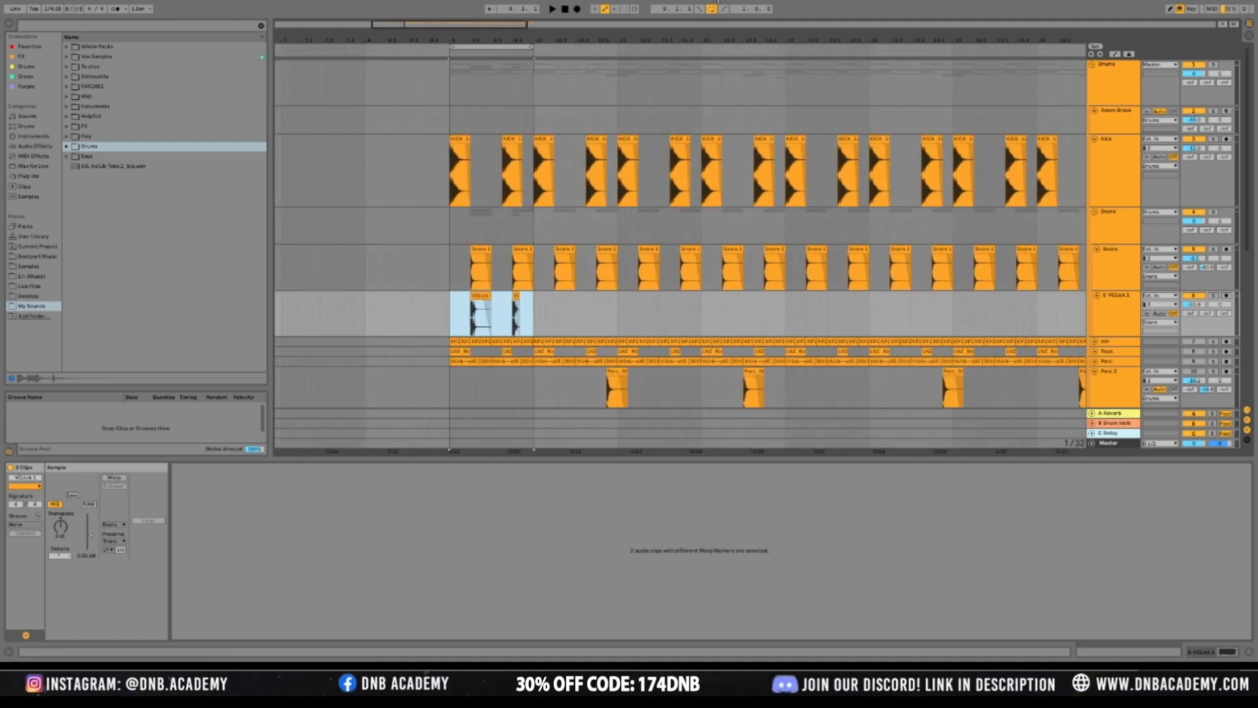
pyautogui.click(449, 334)
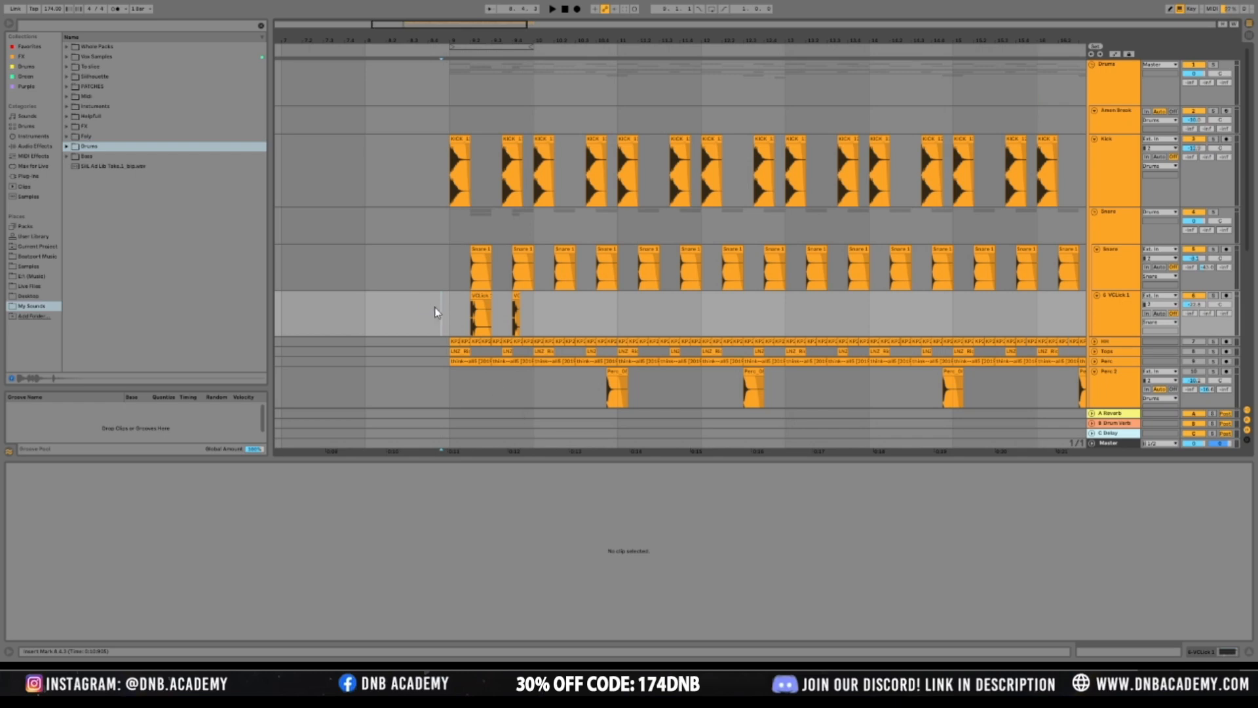
pyautogui.moveTo(450, 315); pyautogui.dragTo(535, 313)
pyautogui.hotkey('ctrl', 'd')
pyautogui.hotkey('ctrl', 'd')
pyautogui.hotkey('ctrl', 'd')
pyautogui.hotkey('ctrl', 'd')
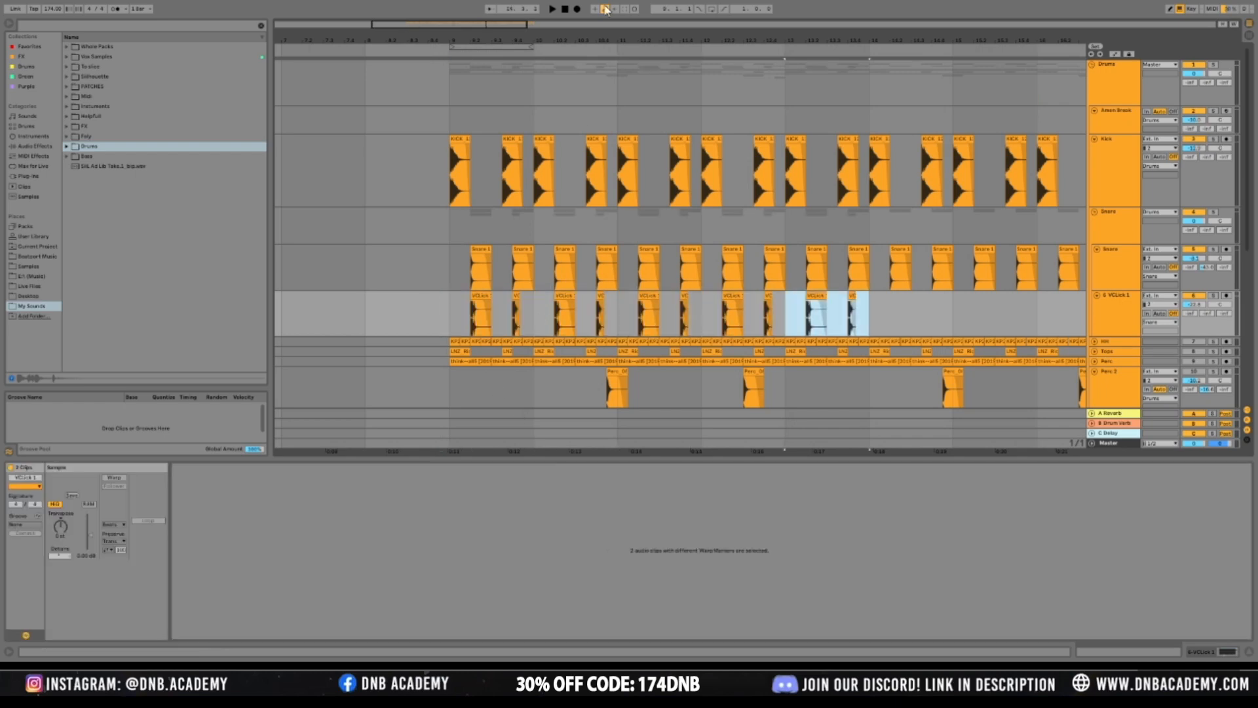
pyautogui.moveTo(504, 21); pyautogui.dragTo(599, 29)
pyautogui.hotkey('ctrl', 'd')
pyautogui.hotkey('ctrl', 'd')
pyautogui.hotkey('ctrl', 'd')
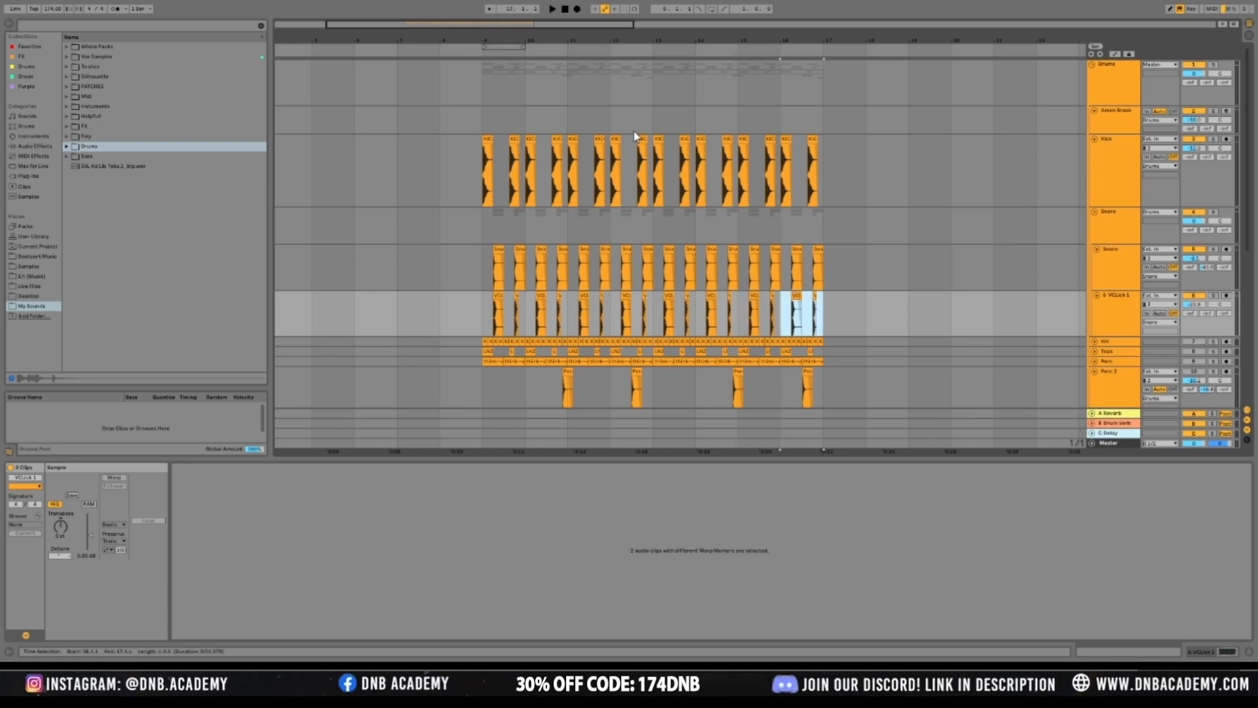
# Try duplicating bar 16 past the pattern's end, first the claps alone and again with kick and snare, and delete the copies
pyautogui.moveTo(458, 25); pyautogui.dragTo(649, 387)
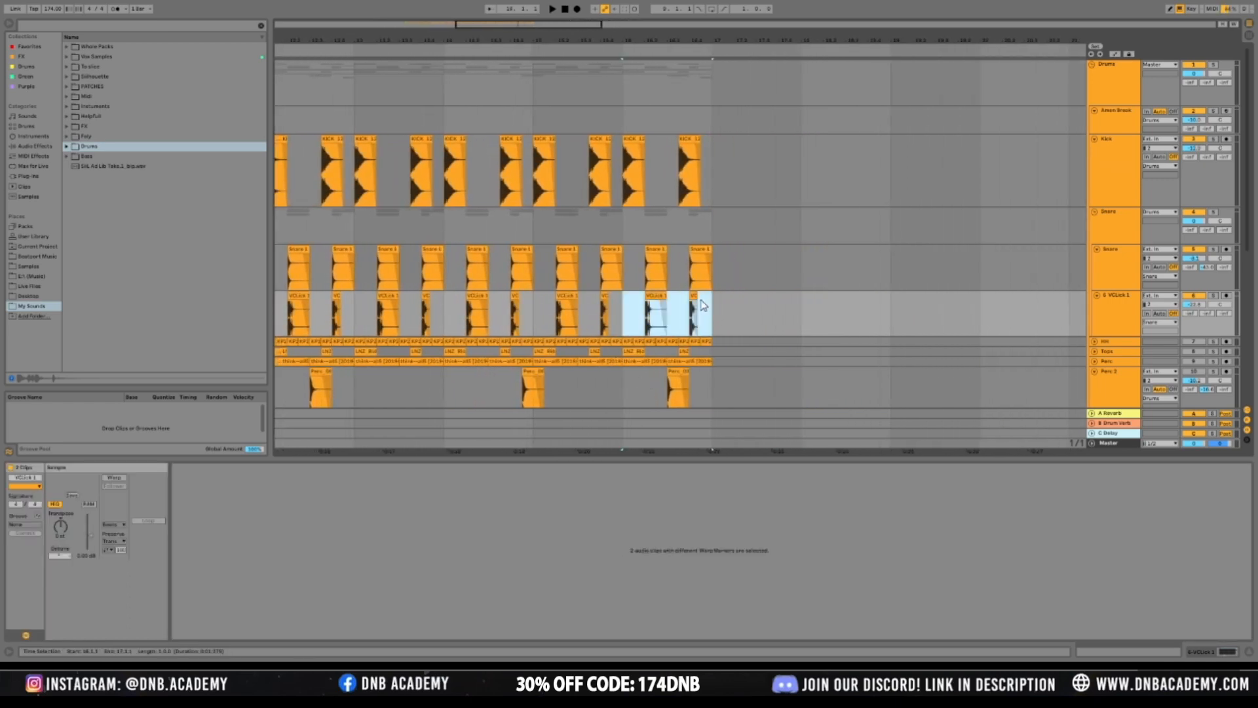
pyautogui.hotkey('ctrl', 'd')
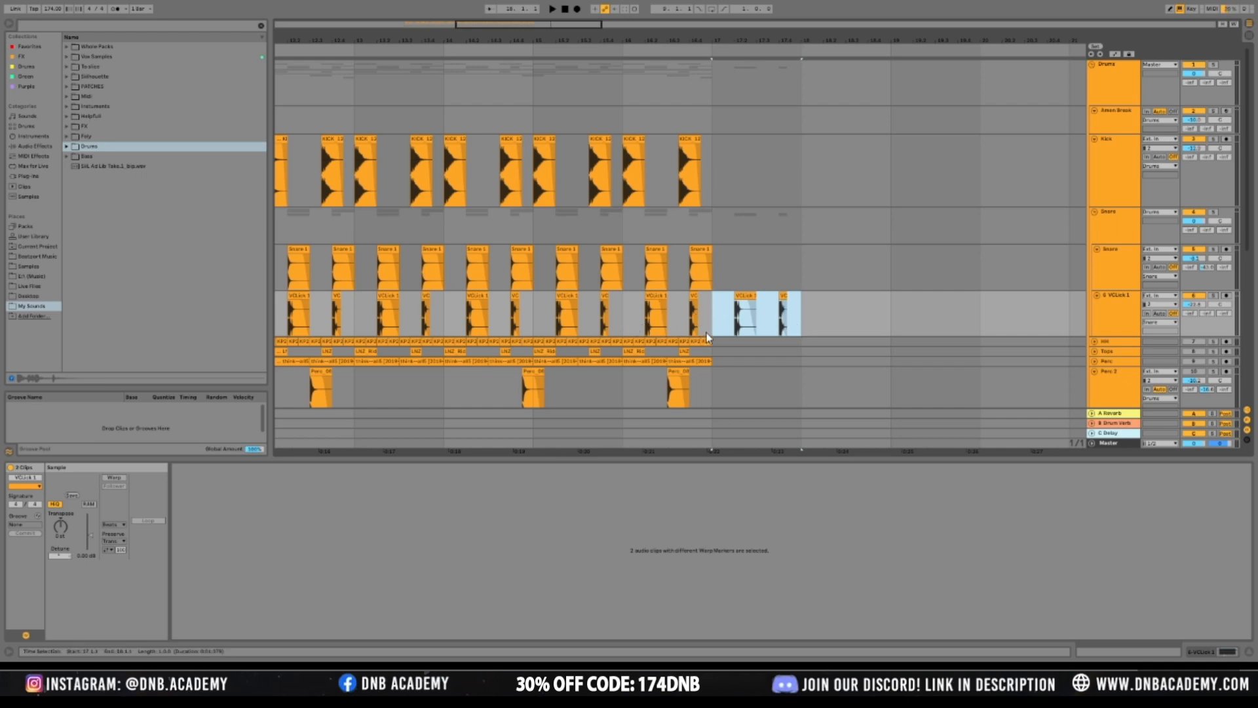
pyautogui.press('Delete')
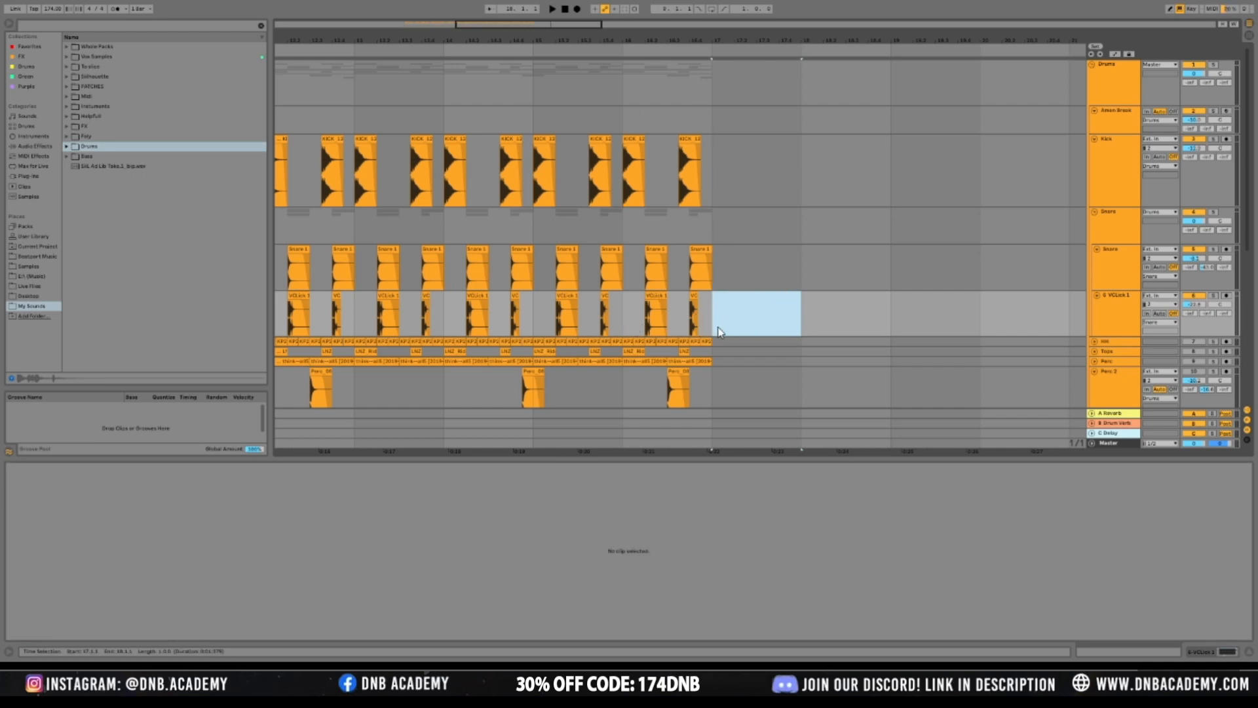
pyautogui.moveTo(718, 326); pyautogui.dragTo(621, 141)
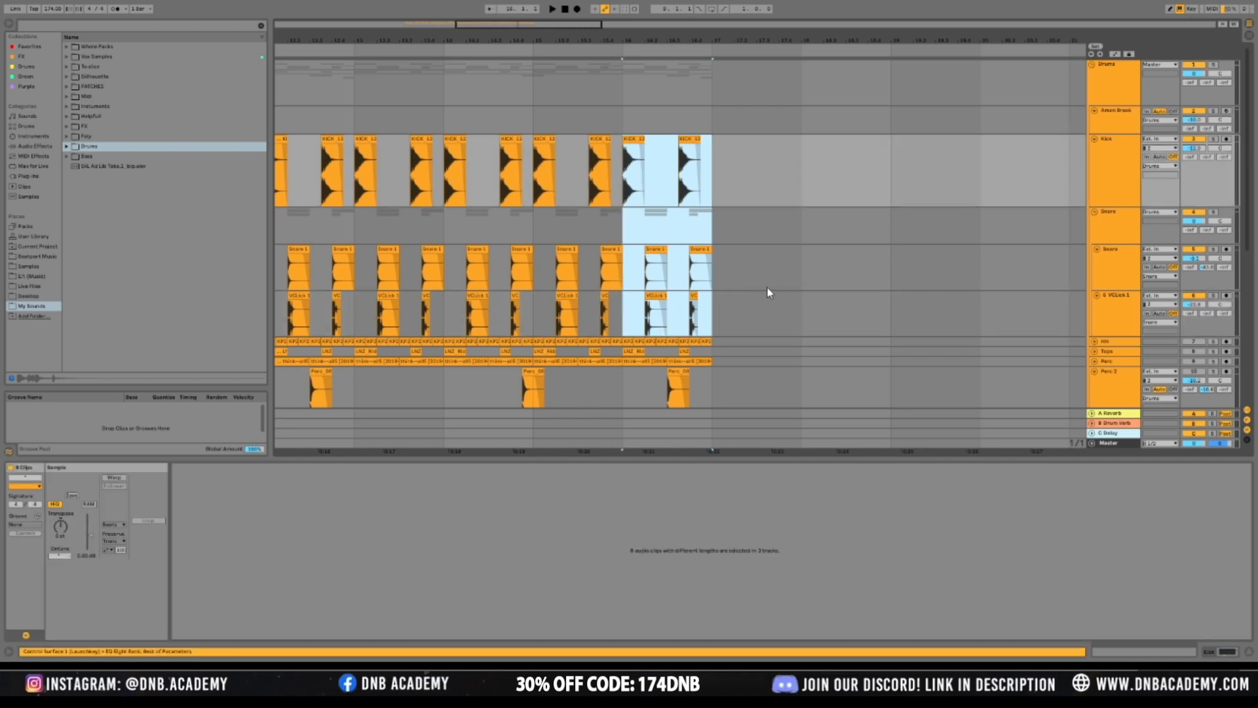
pyautogui.hotkey('ctrl', 'd')
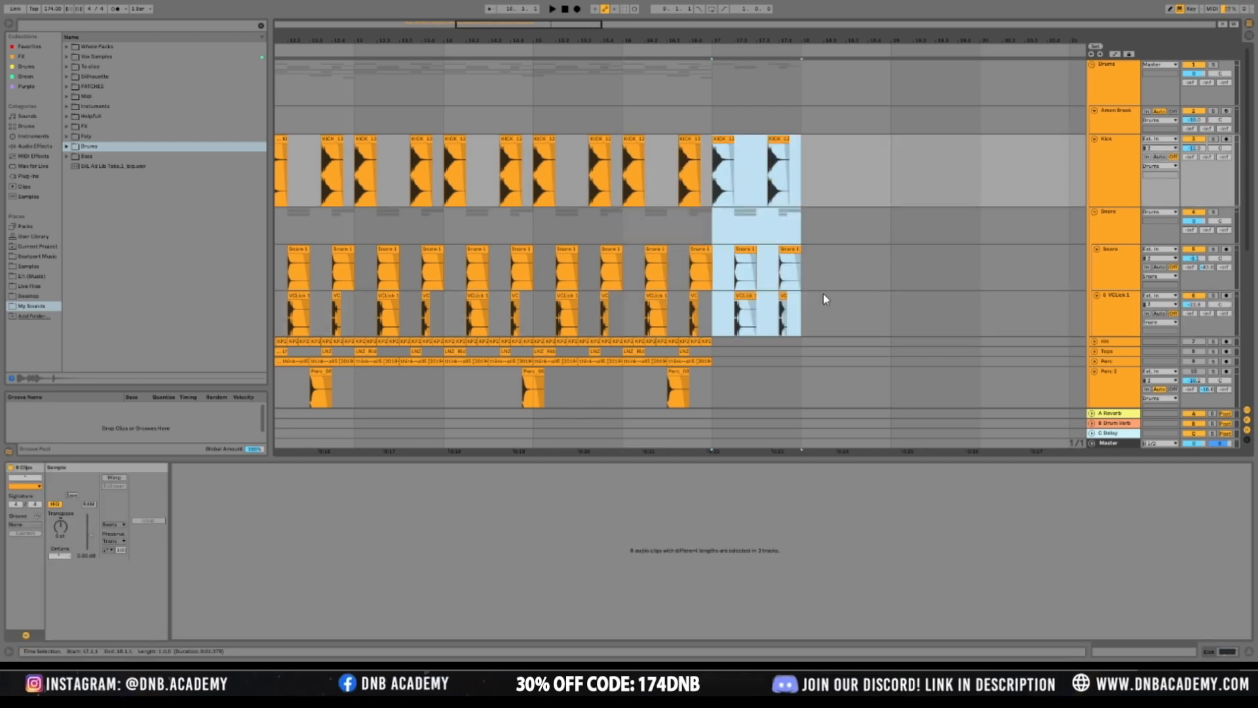
pyautogui.press('Delete')
# Enlarge the hat track so its clips and waveforms are displayed at full height
pyautogui.moveTo(562, 28); pyautogui.dragTo(466, 34)
pyautogui.scroll(-1, 576, 199)
pyautogui.click(1108, 336)
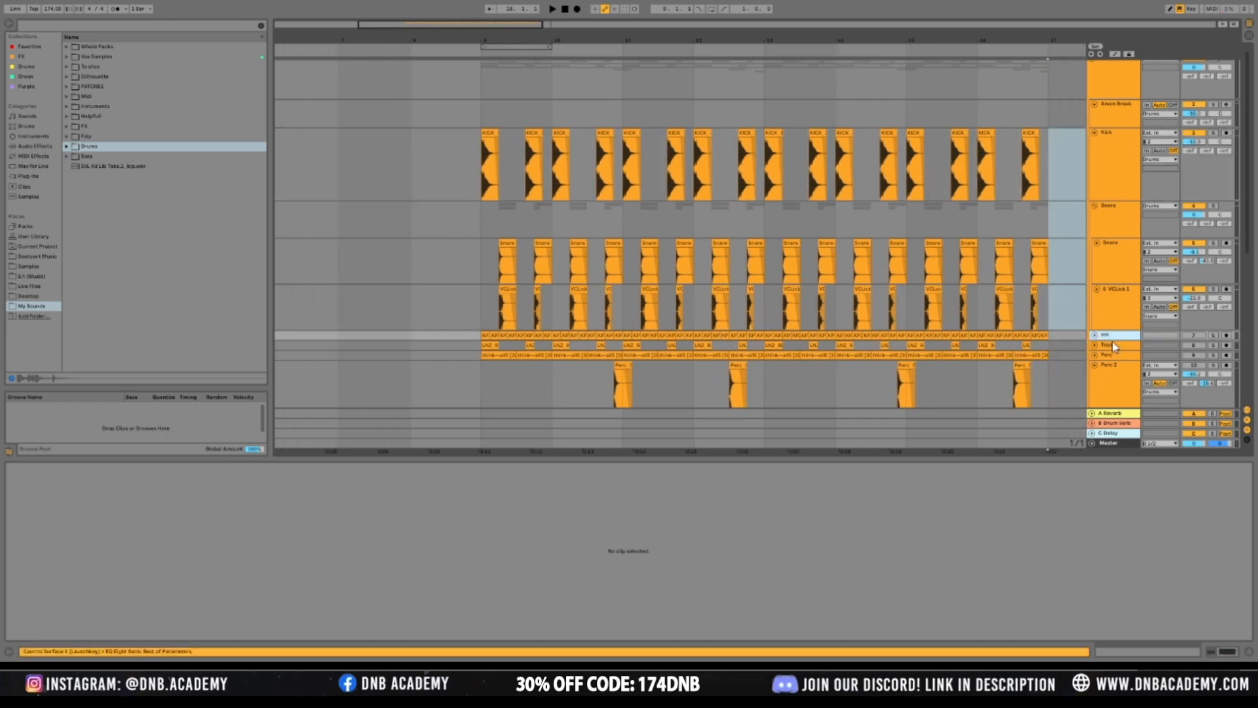
pyautogui.moveTo(1112, 340); pyautogui.dragTo(1109, 396)
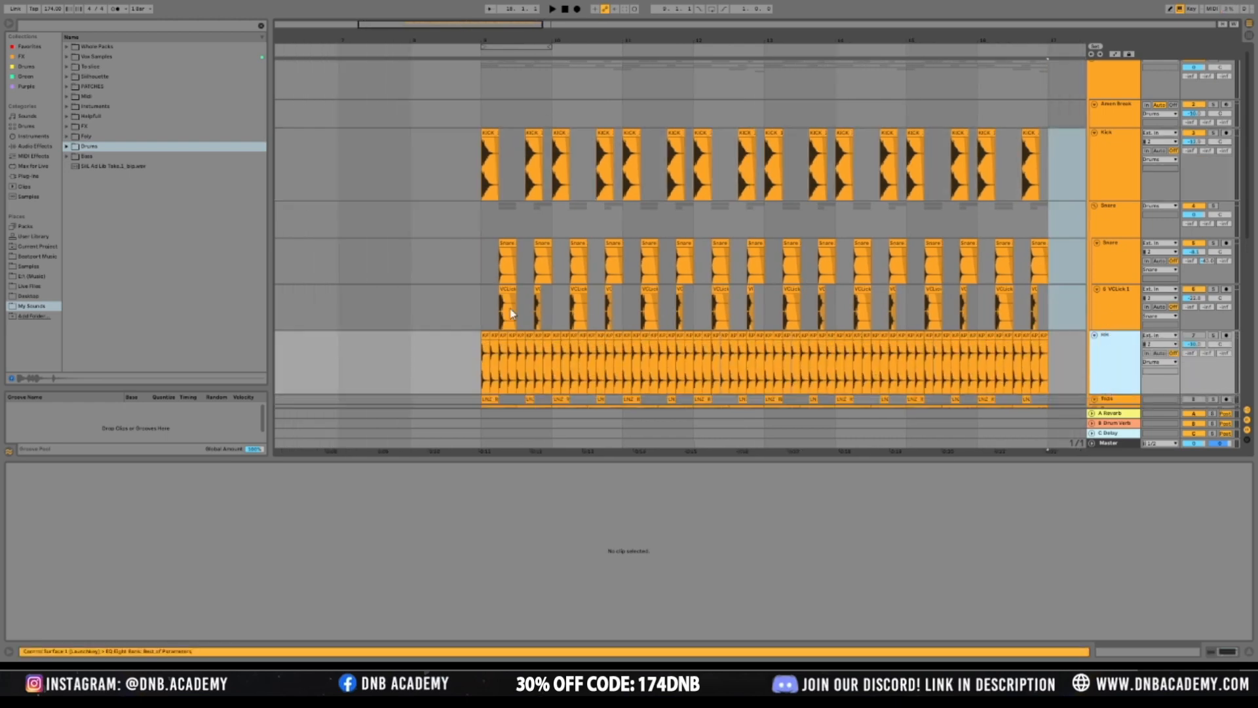
# Solo the hat track, play it from the start of bar 9, select the first hat clip and stop playback
pyautogui.moveTo(409, 35); pyautogui.dragTo(412, 91)
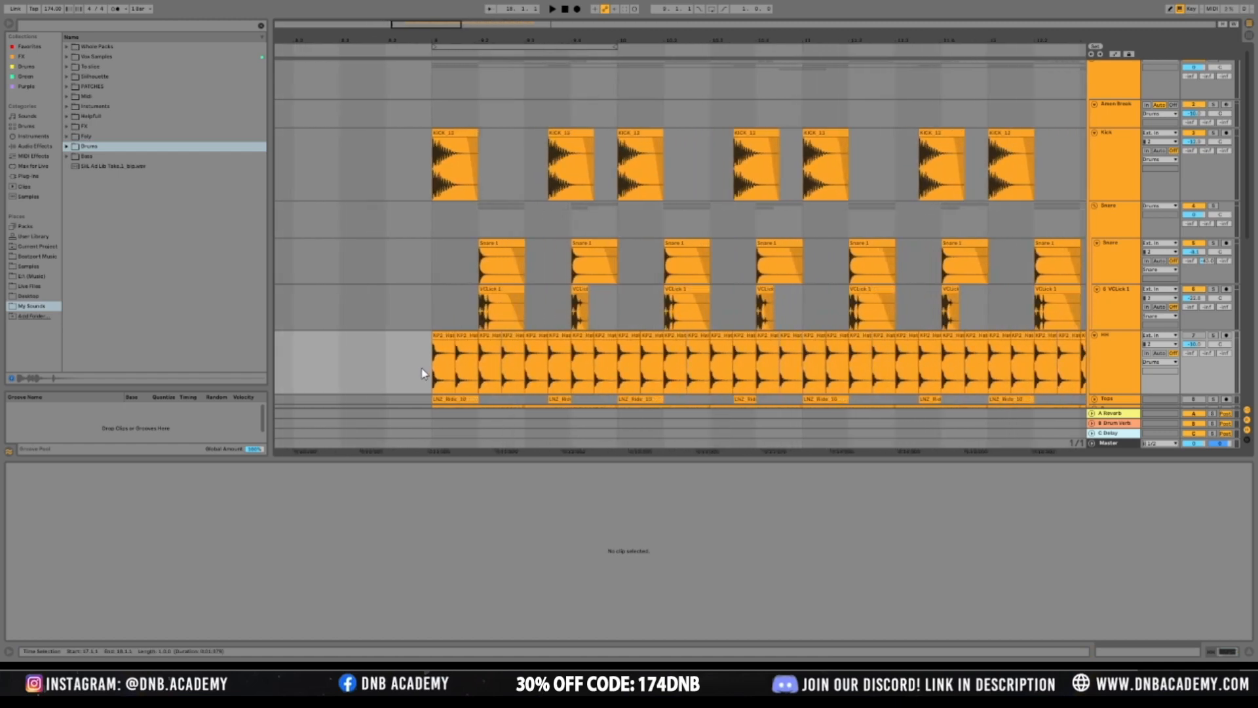
pyautogui.click(441, 374)
pyautogui.click(1212, 335)
pyautogui.press('space')
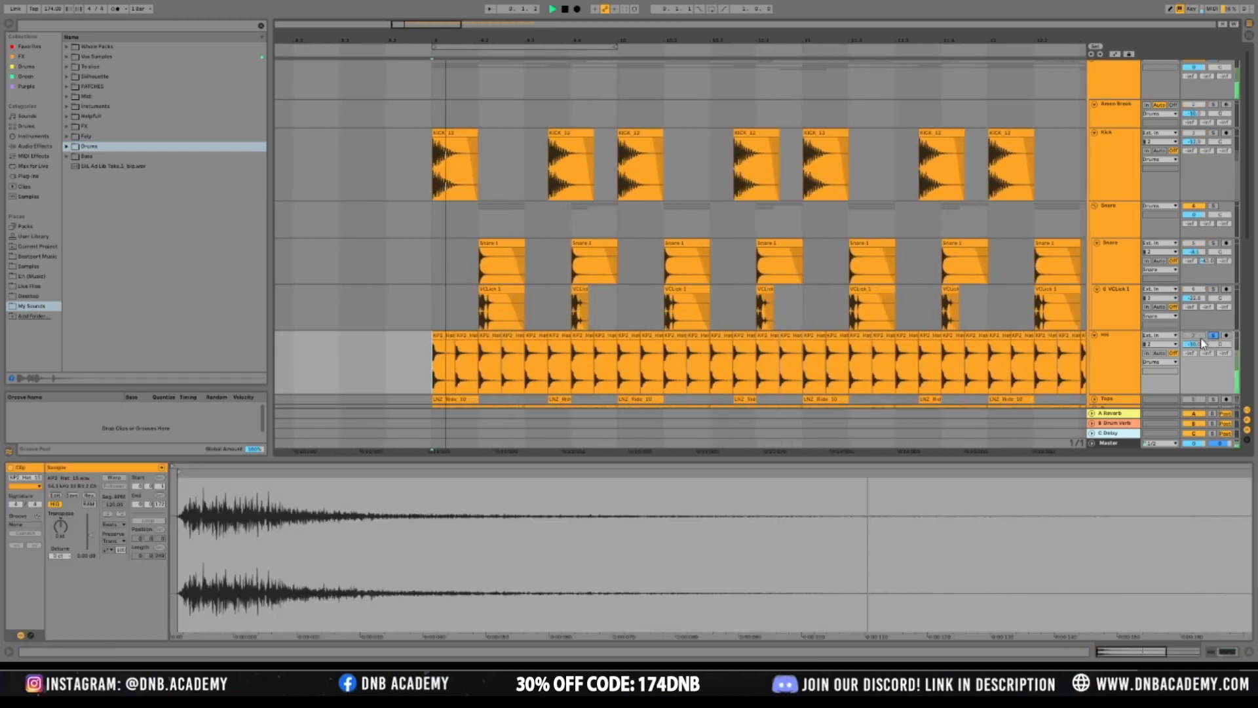
pyautogui.moveTo(404, 24); pyautogui.dragTo(409, 75)
pyautogui.click(482, 334)
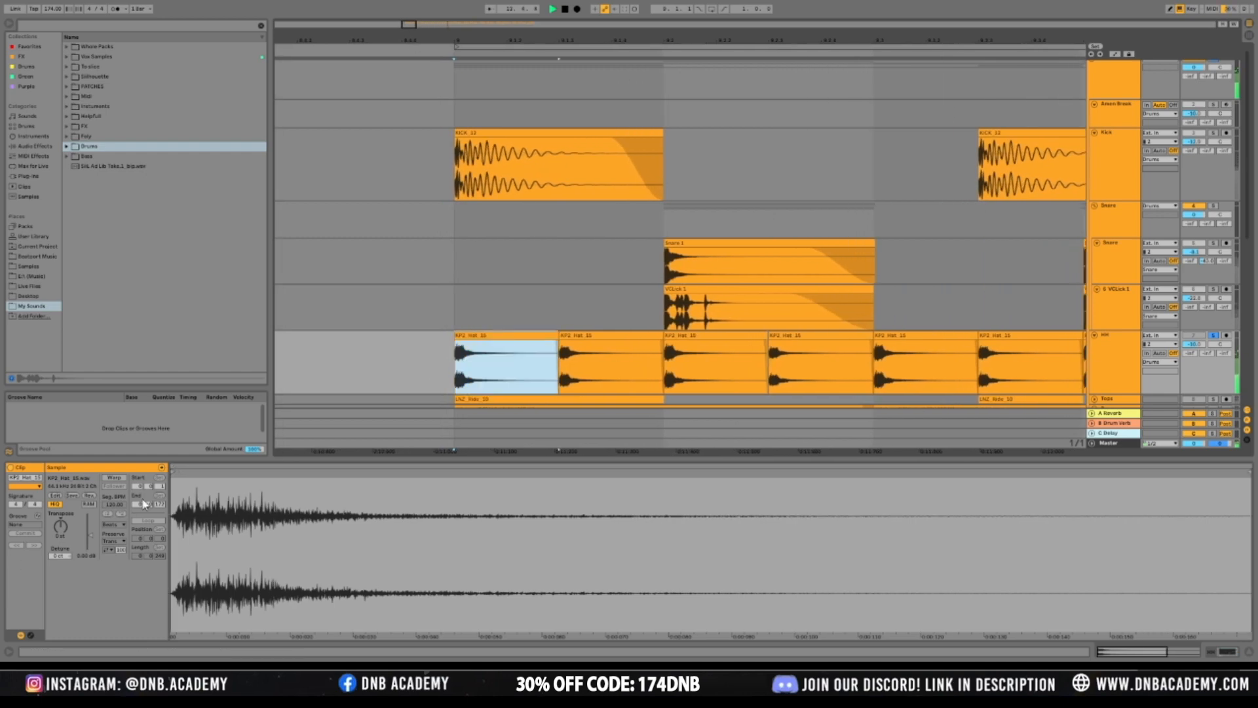
pyautogui.press('space')
# Lower the gain of the second hat clip in bar 9 to -1.77 dB
pyautogui.click(588, 336)
pyautogui.click(539, 335)
pyautogui.click(588, 339)
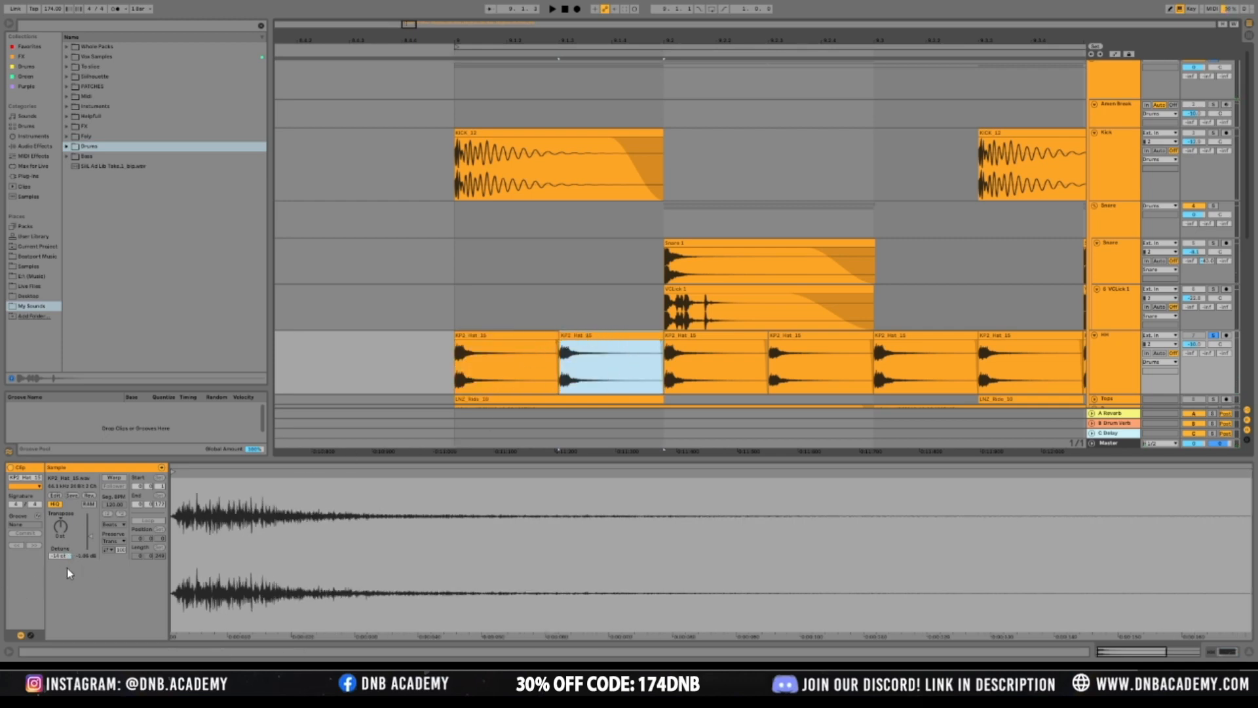
pyautogui.moveTo(90, 539); pyautogui.dragTo(91, 541)
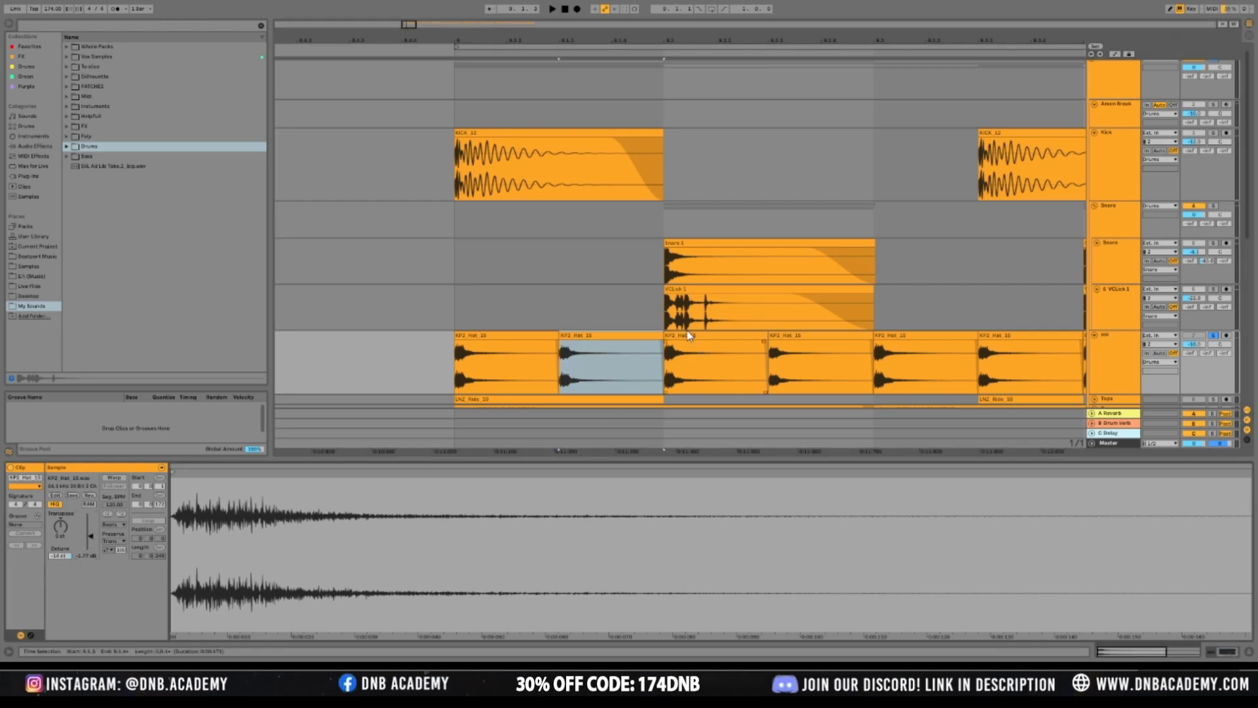
# Compare the detune and gain settings of the second, third and fourth hat clips in bar 9
pyautogui.click(683, 333)
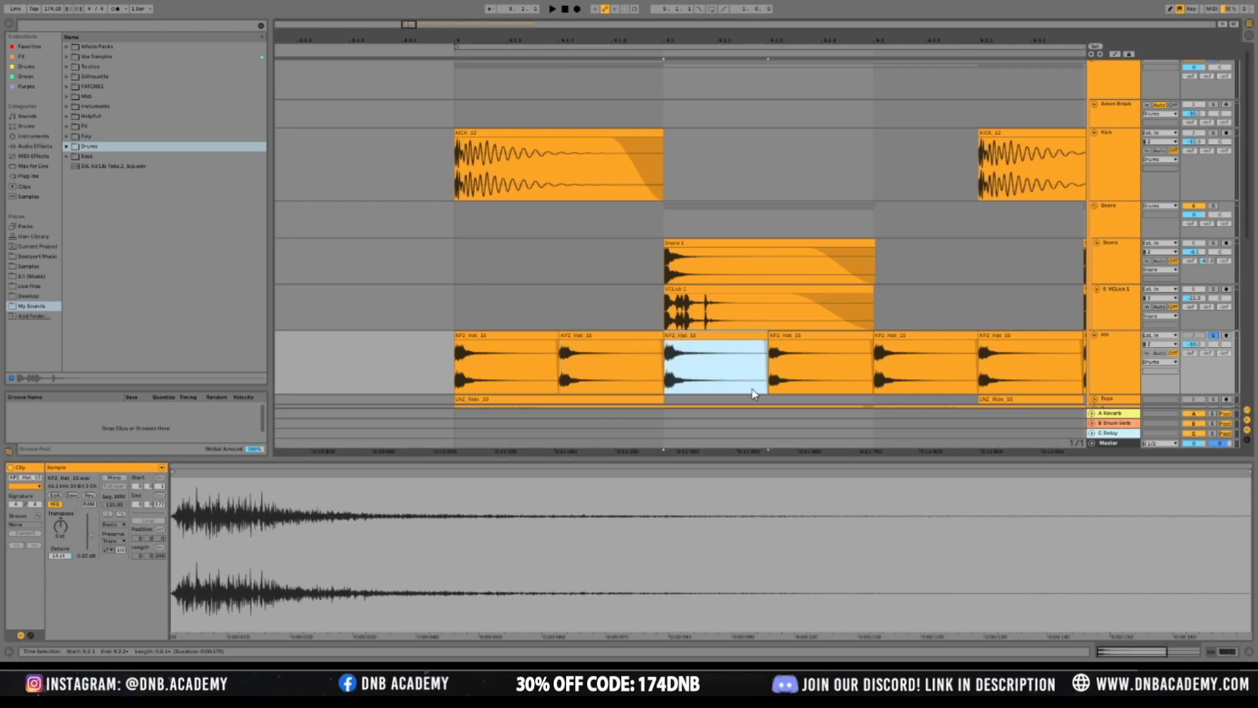
pyautogui.click(581, 337)
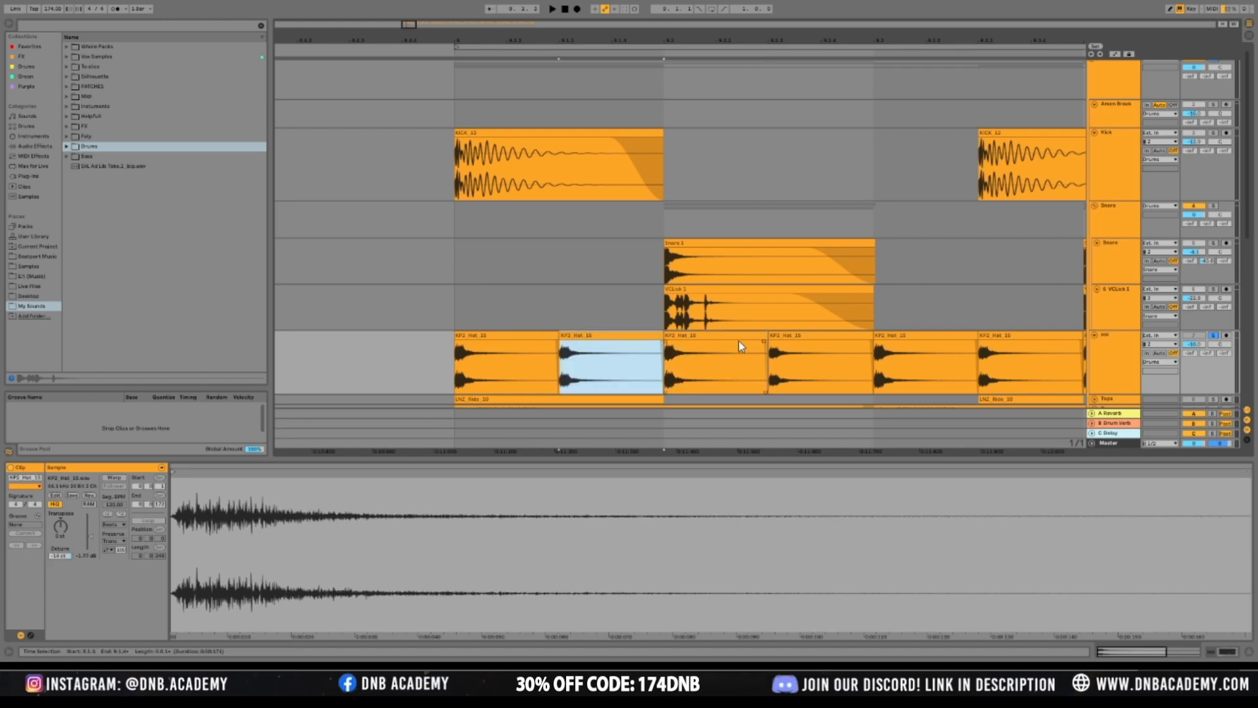
pyautogui.click(749, 347)
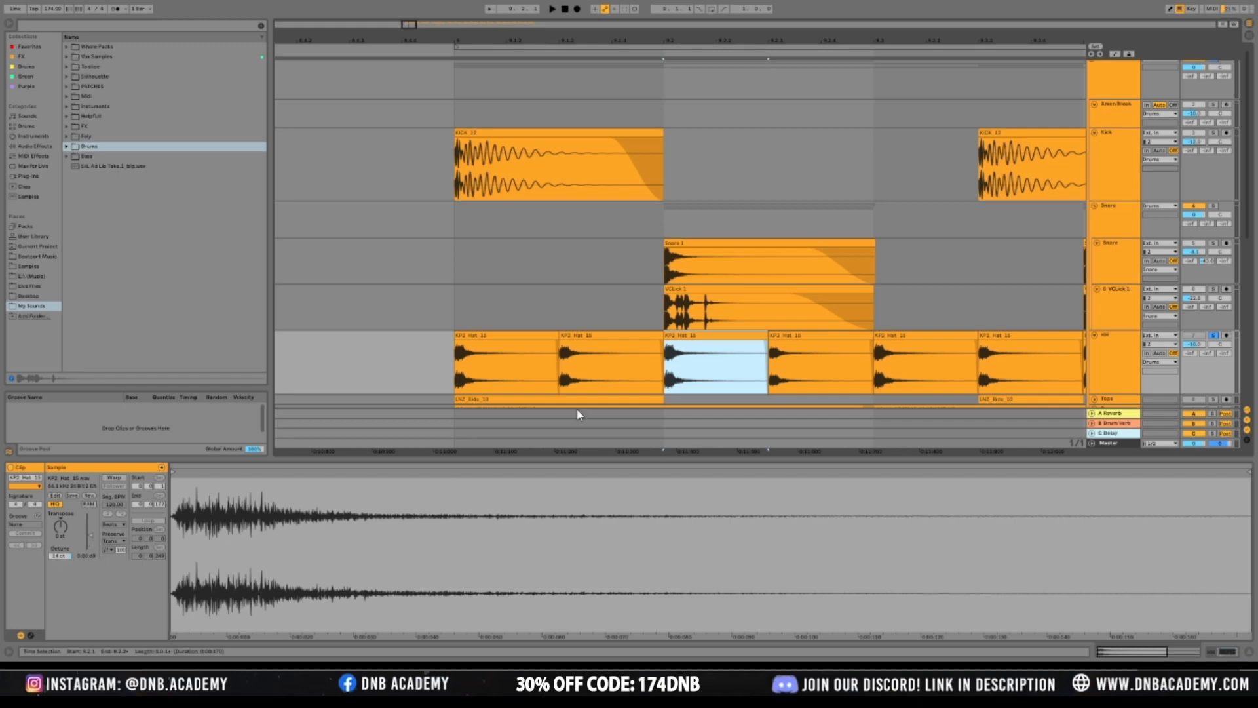
pyautogui.click(782, 338)
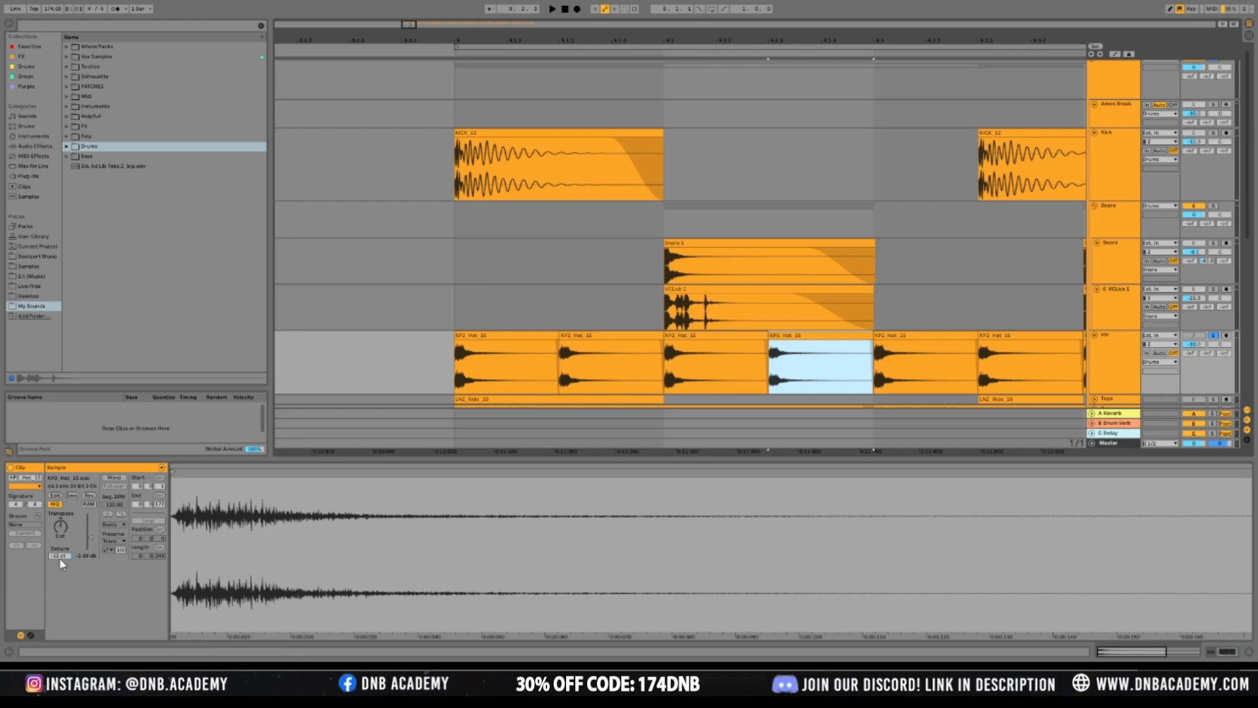
# Set the loop around the first four hat clips of bar 9 and start playback
pyautogui.moveTo(457, 369); pyautogui.dragTo(869, 358)
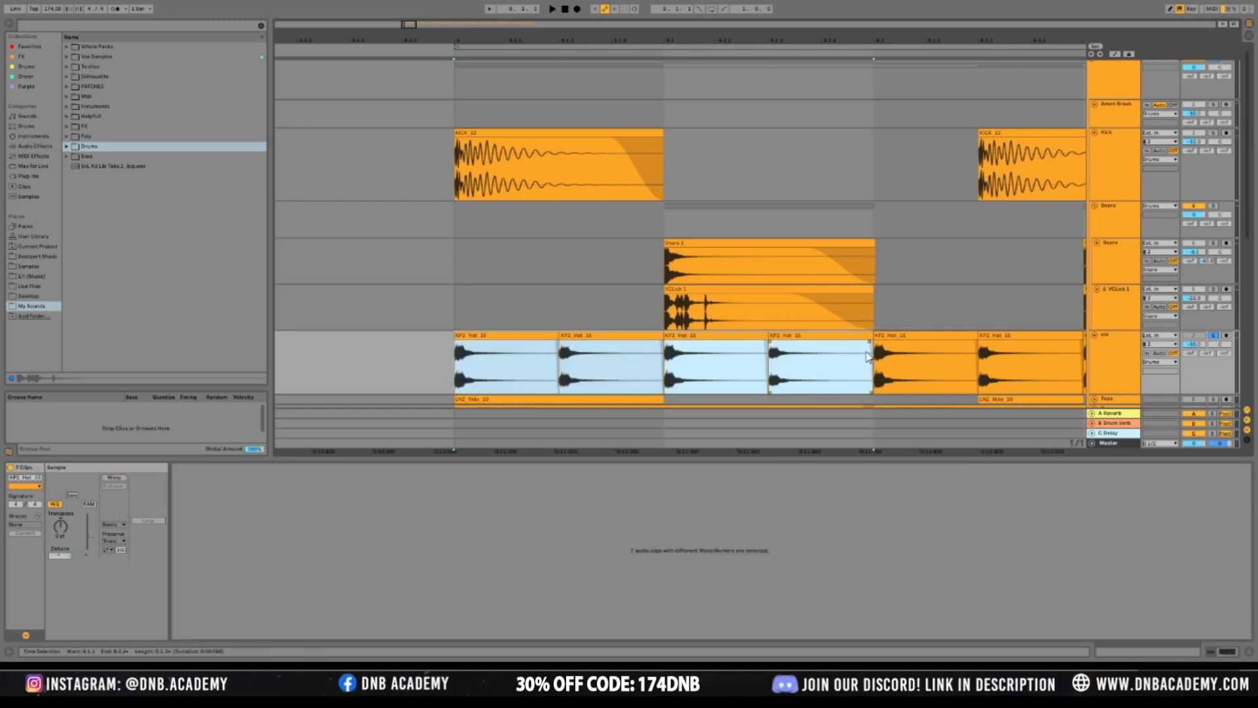
pyautogui.hotkey('ctrl', 'l')
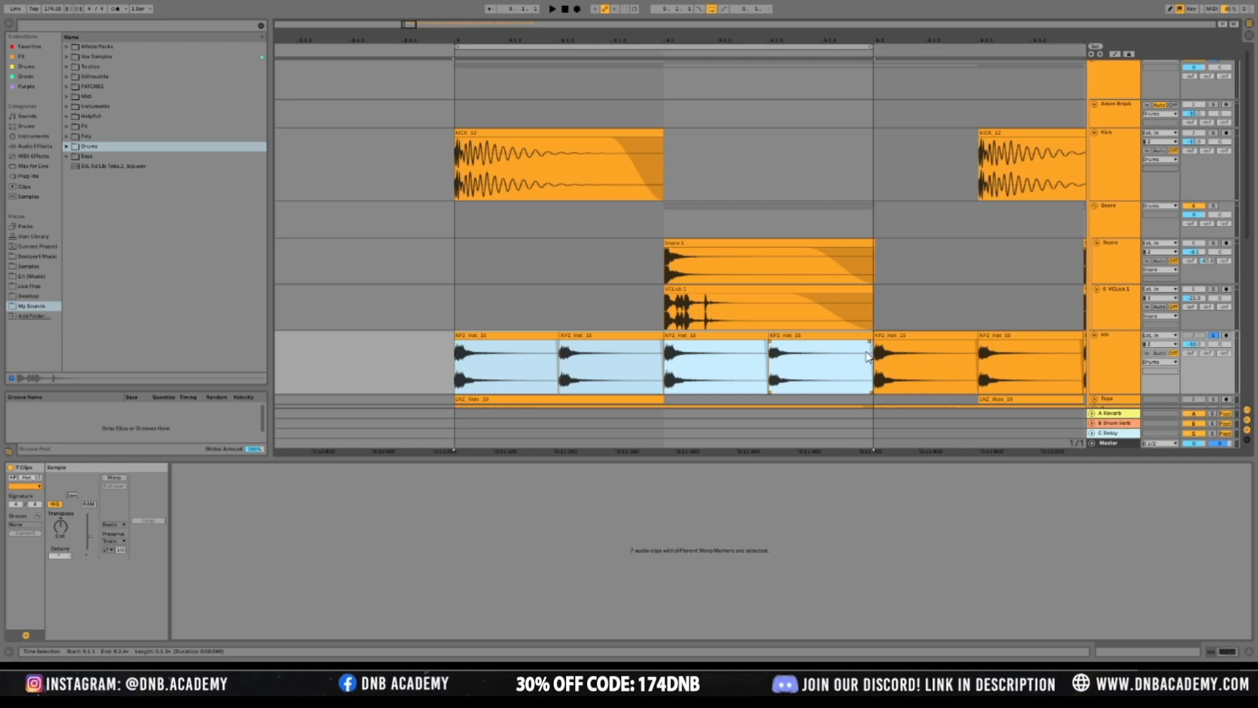
pyautogui.press('space')
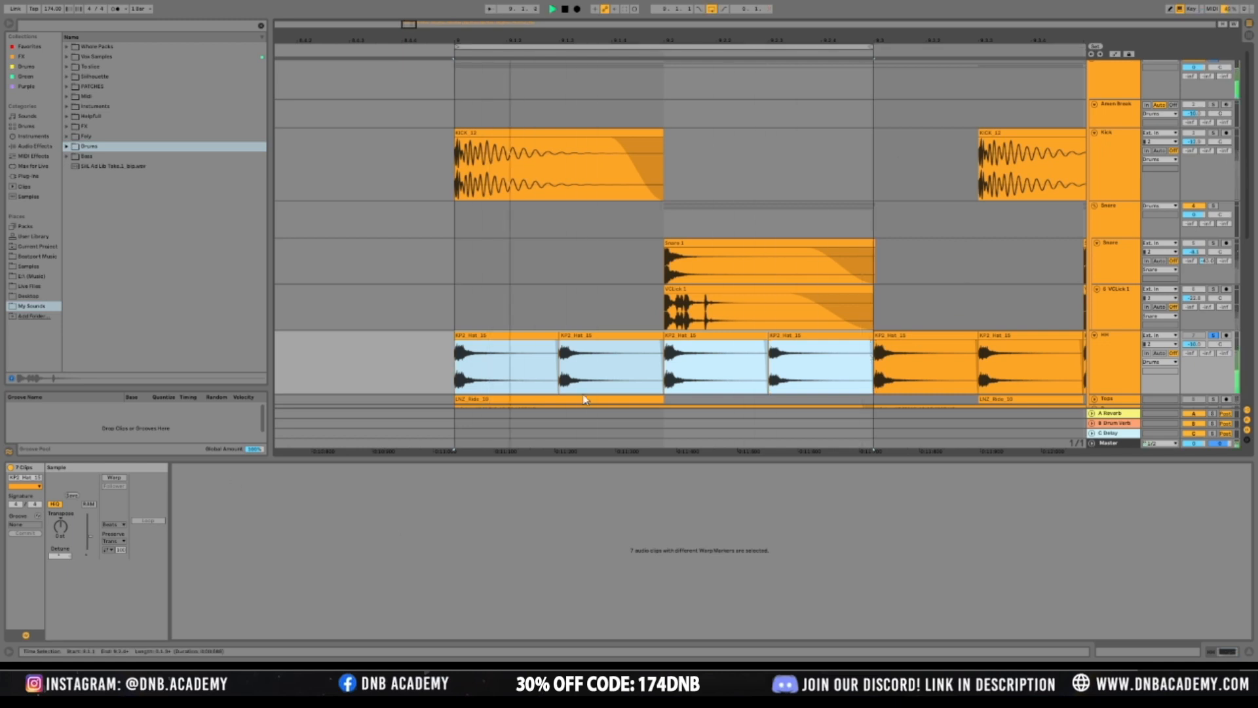
# Enable Warp in Beats mode on the second hat clip while listening to the loop, and stop playback
pyautogui.click(579, 336)
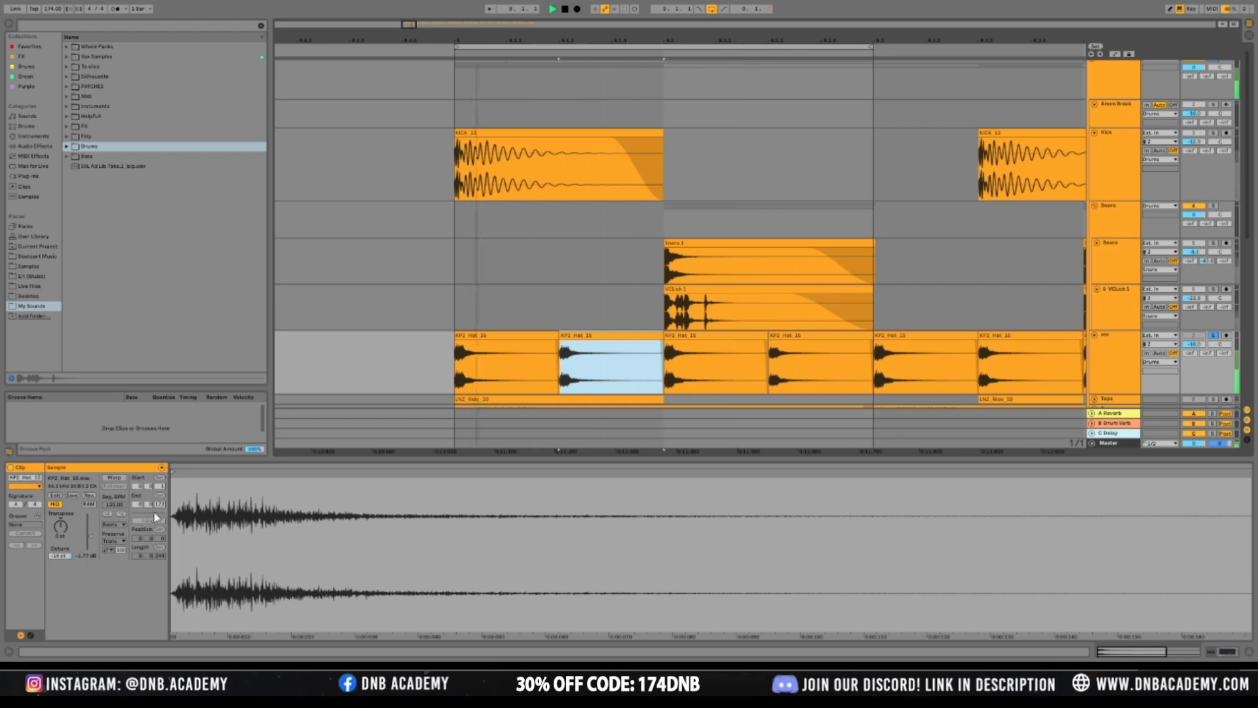
pyautogui.click(116, 479)
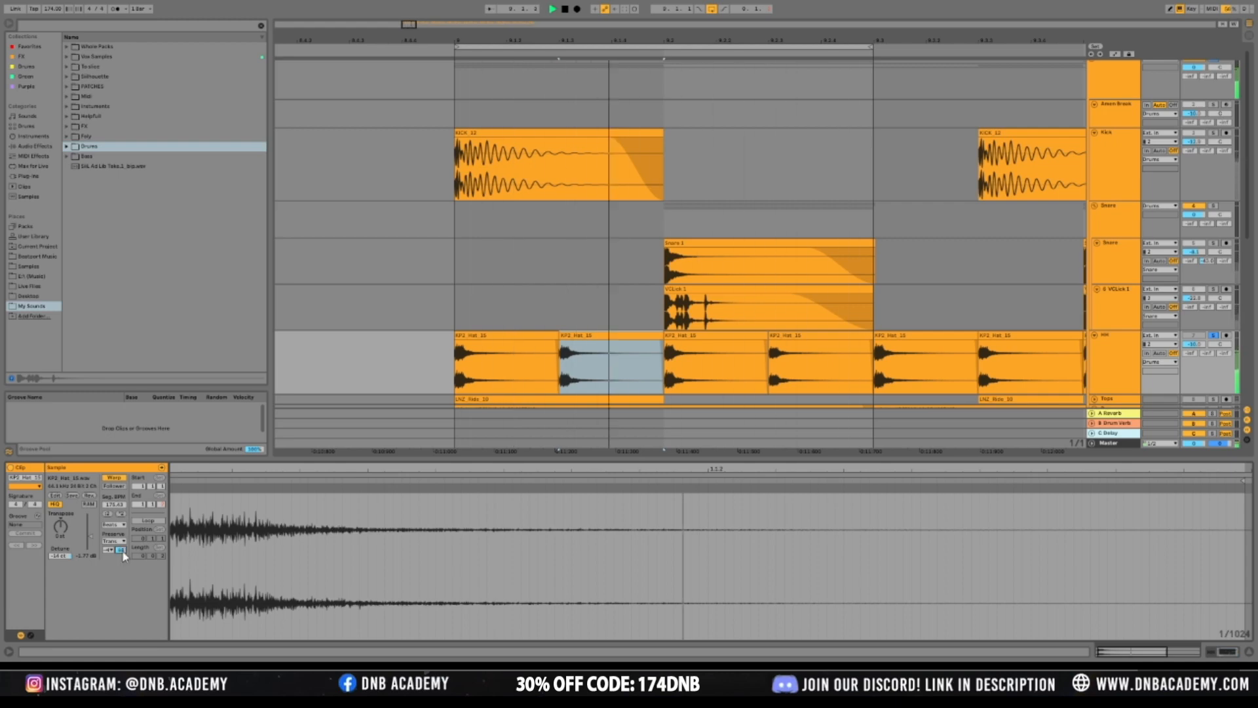
pyautogui.press('space')
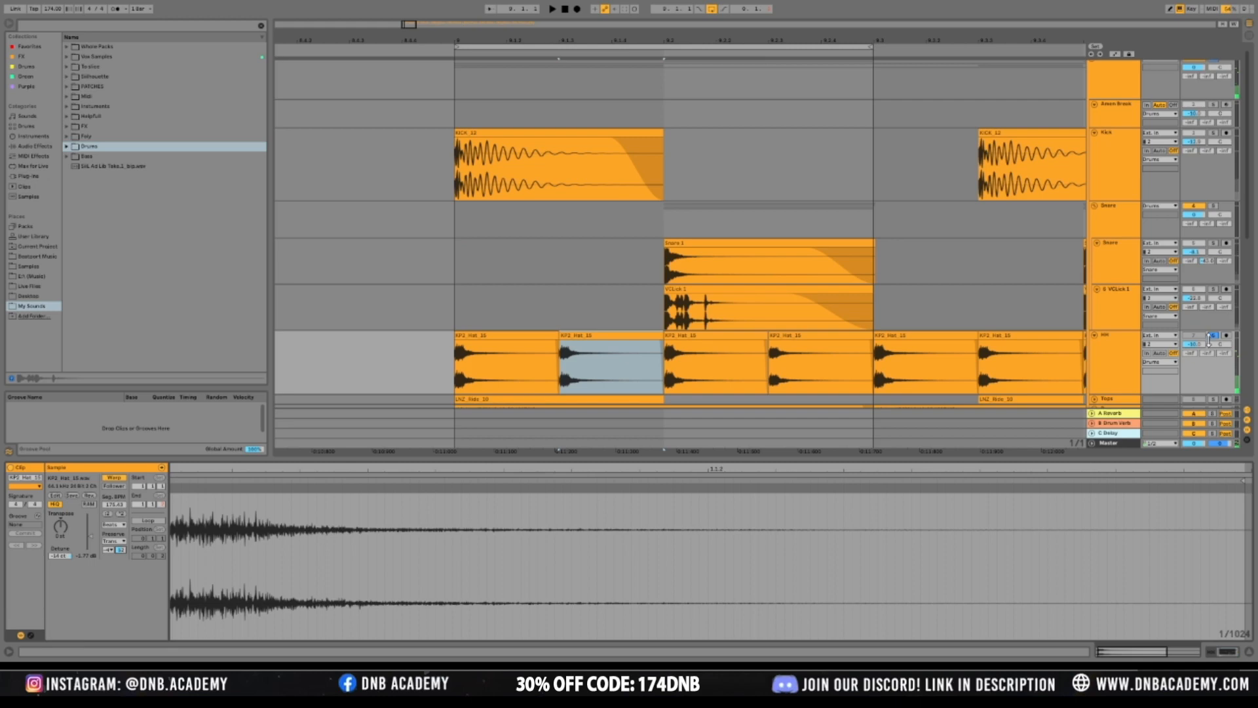
# Raise the hat track's volume slightly and listen to the looped hats with the warped second clip
pyautogui.moveTo(1200, 344); pyautogui.dragTo(1200, 341)
pyautogui.press('space')
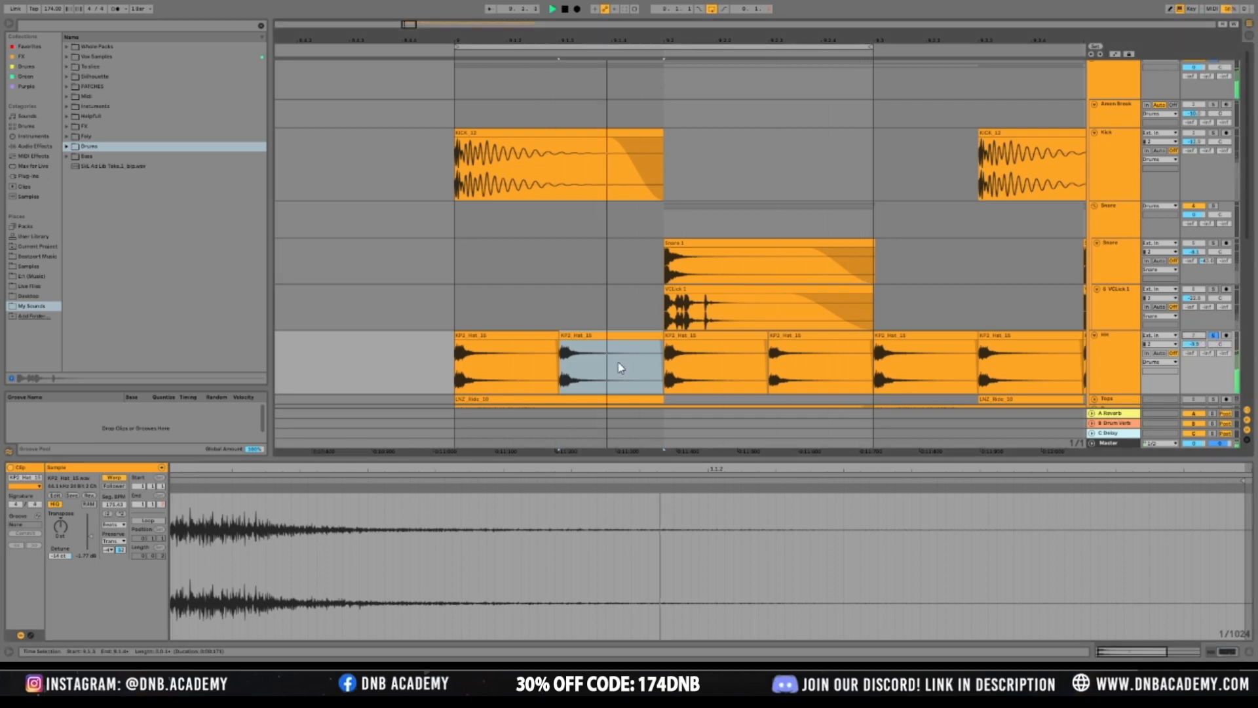
pyautogui.click(607, 337)
pyautogui.press('space')
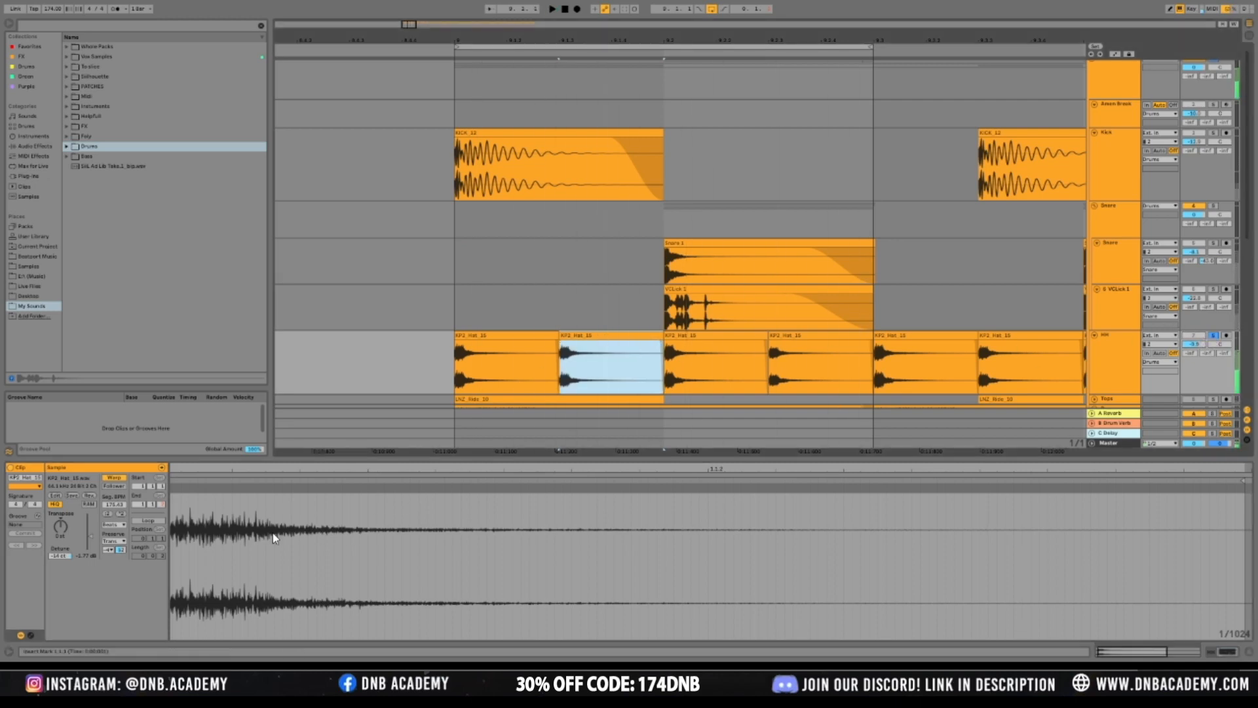
# Enable Warp in Beats mode on the fourth hat clip and play the hat loop
pyautogui.click(789, 344)
pyautogui.click(114, 480)
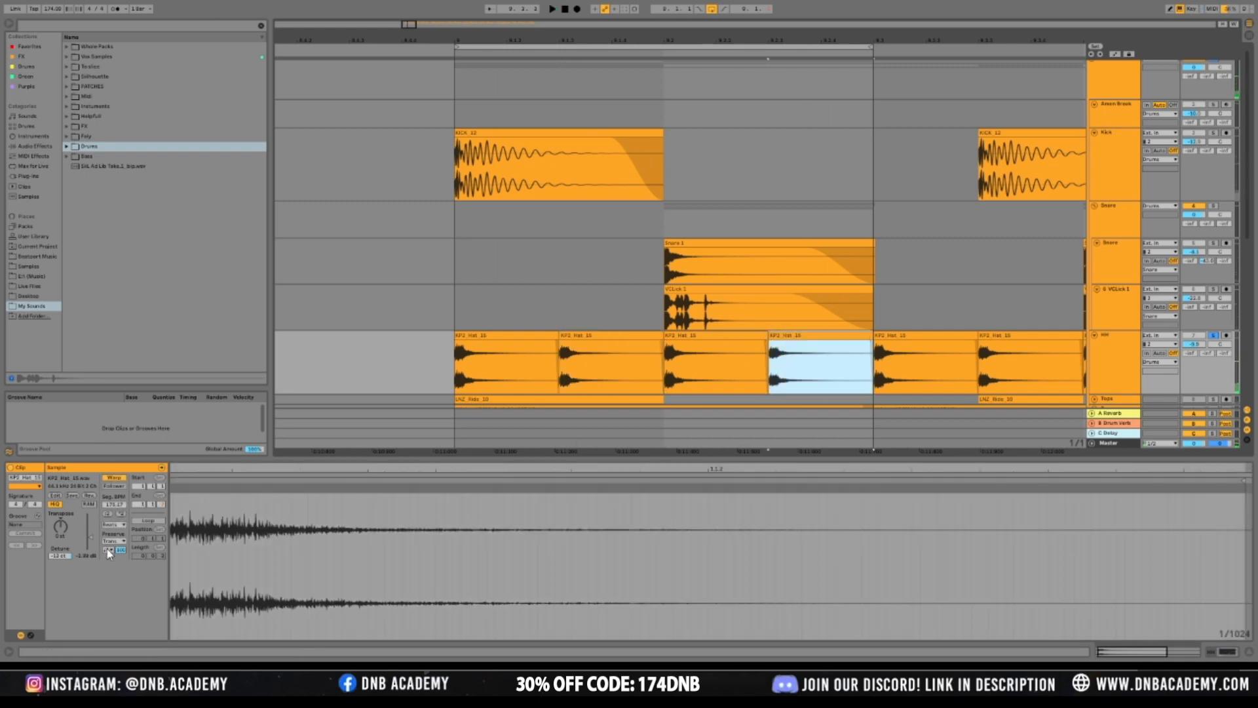
pyautogui.press('space')
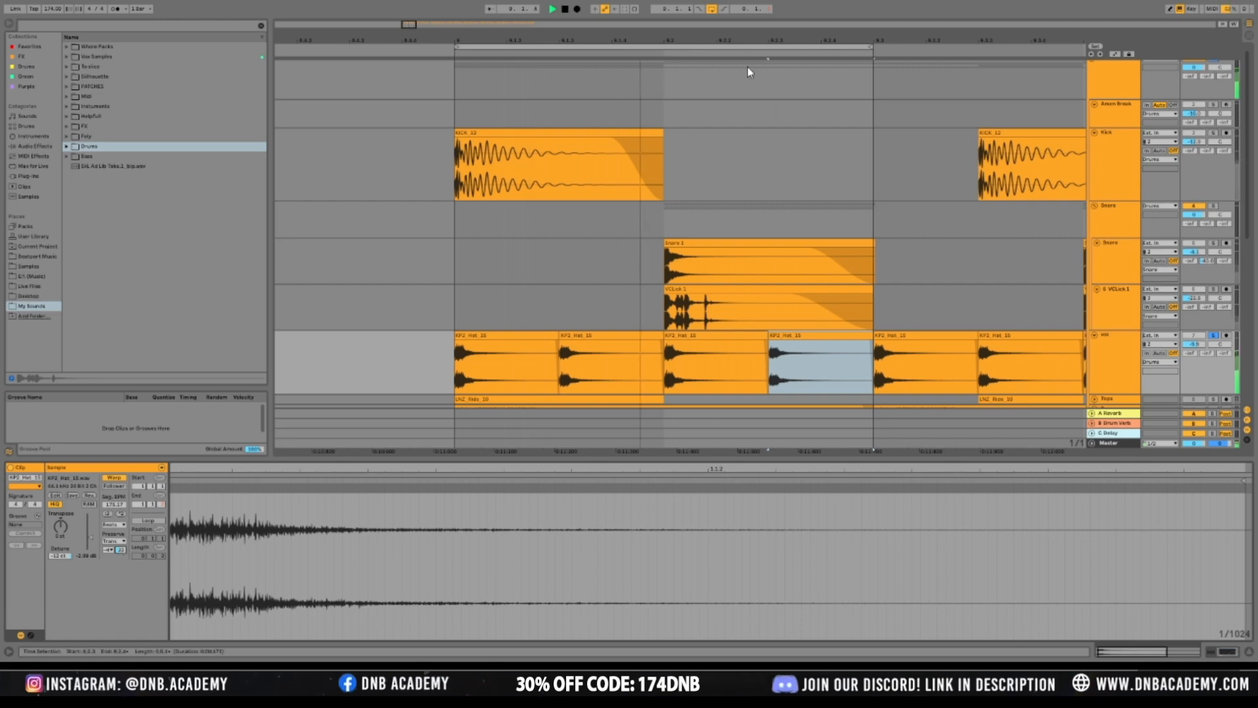
# Show the hat track's EQ Eight low-cut curve while the loop plays
pyautogui.moveTo(409, 28); pyautogui.dragTo(411, 25)
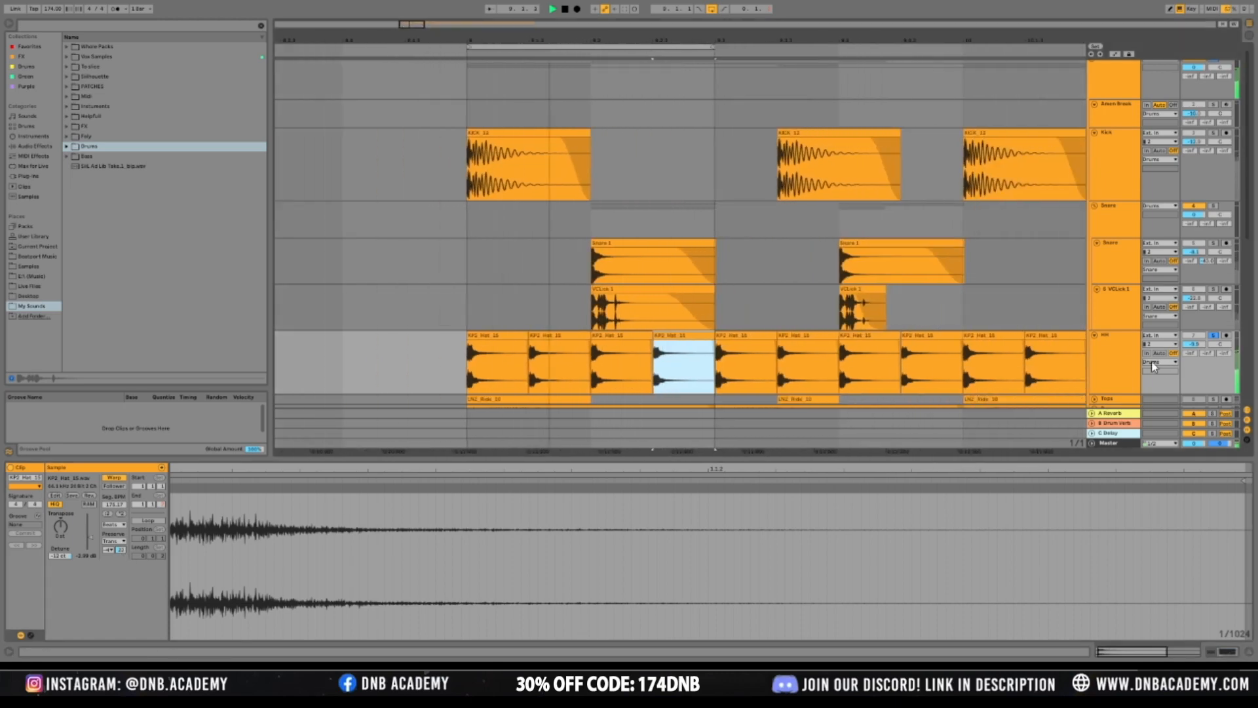
pyautogui.click(1217, 656)
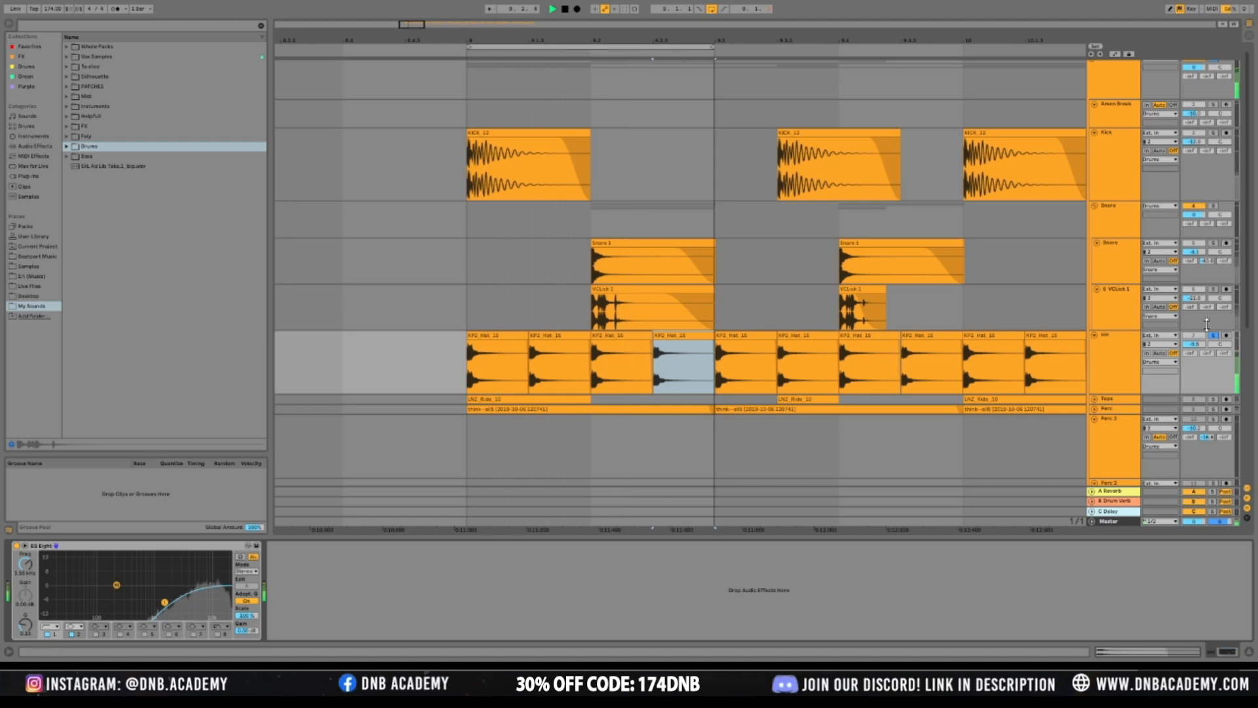
# Duplicate the first four hat clips of bar 9 repeatedly along the hat track through the end of bar 16
pyautogui.moveTo(409, 40); pyautogui.dragTo(401, 12)
pyautogui.moveTo(376, 369); pyautogui.dragTo(421, 369)
pyautogui.hotkey('ctrl', 'd')
pyautogui.hotkey('ctrl', 'd')
pyautogui.hotkey('ctrl', 'd')
pyautogui.hotkey('ctrl', 'd')
pyautogui.hotkey('ctrl', 'd')
pyautogui.hotkey('ctrl', 'd')
pyautogui.hotkey('ctrl', 'd')
pyautogui.hotkey('ctrl', 'd')
pyautogui.hotkey('ctrl', 'd')
pyautogui.hotkey('ctrl', 'd')
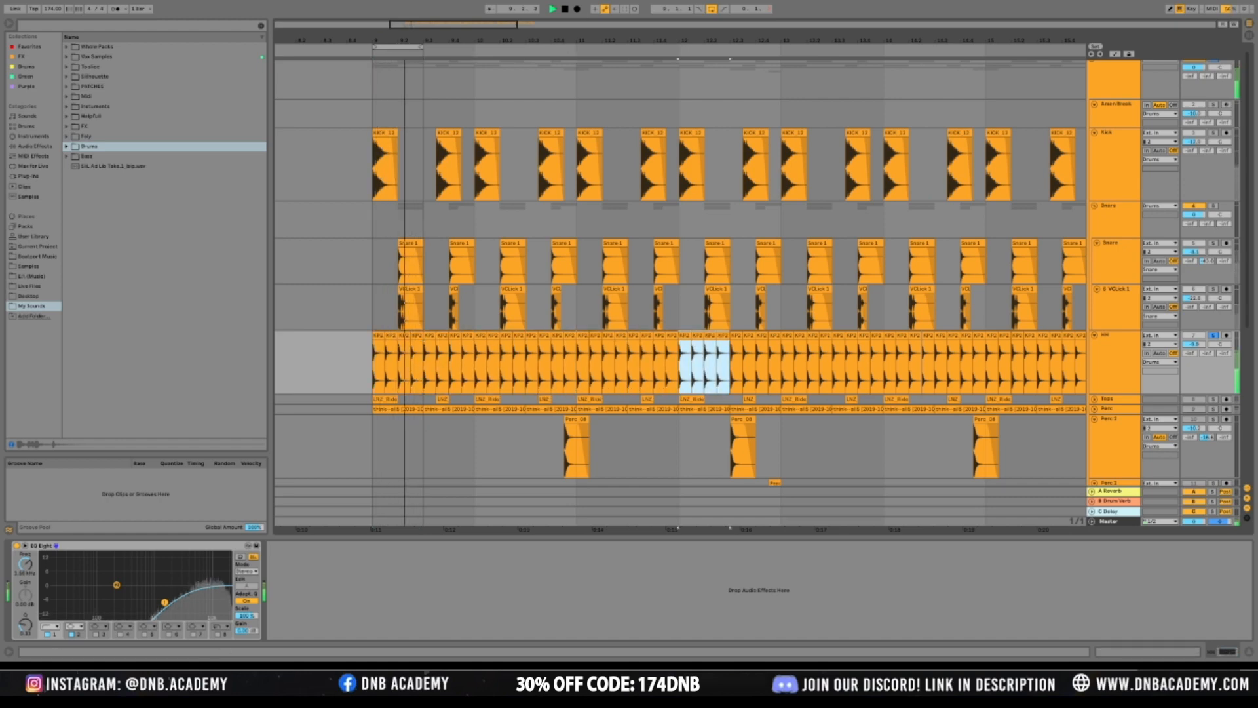
pyautogui.hotkey('ctrl', 'd')
pyautogui.hotkey('ctrl', 'd')
pyautogui.hotkey('ctrl', 'd')
pyautogui.hotkey('ctrl', 'd')
pyautogui.hotkey('ctrl', 'd')
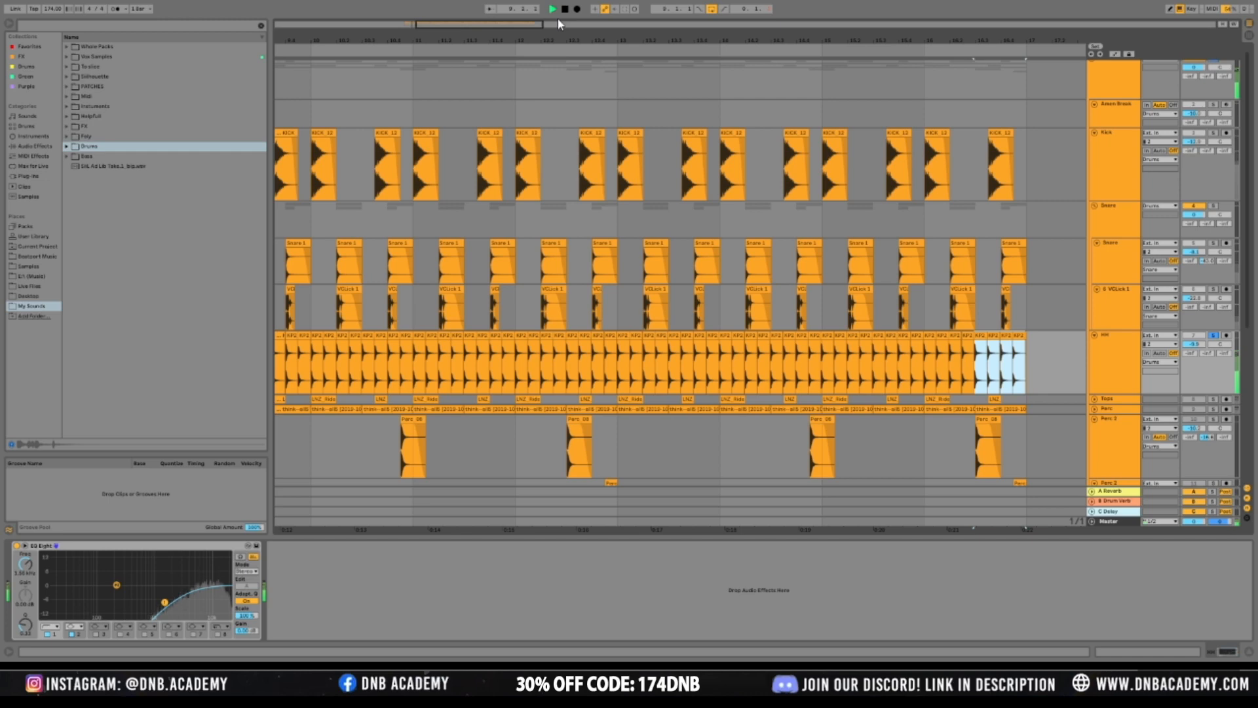
# Delete all hat clips after the first four in bar 9
pyautogui.moveTo(531, 24)
pyautogui.mouseDown()
pyautogui.moveTo(529, 105)
pyautogui.moveTo(529, 33)
pyautogui.mouseUp()
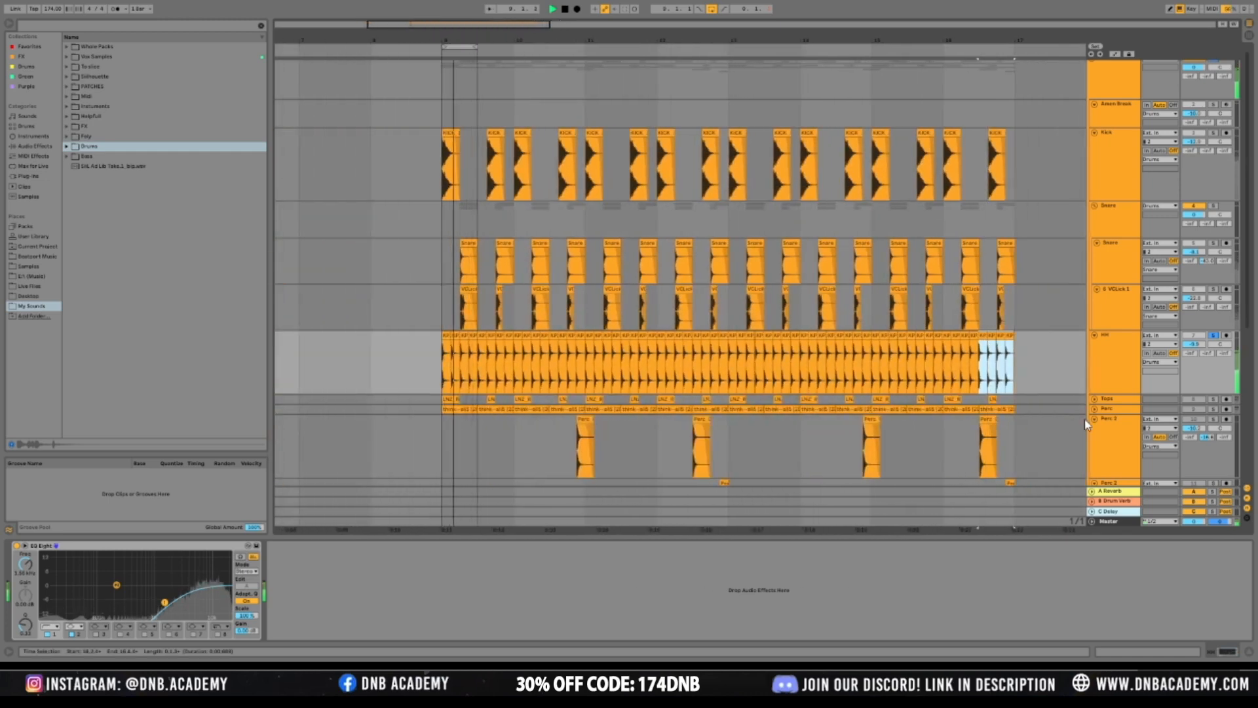
pyautogui.press('Delete')
pyautogui.moveTo(1015, 365); pyautogui.dragTo(480, 378)
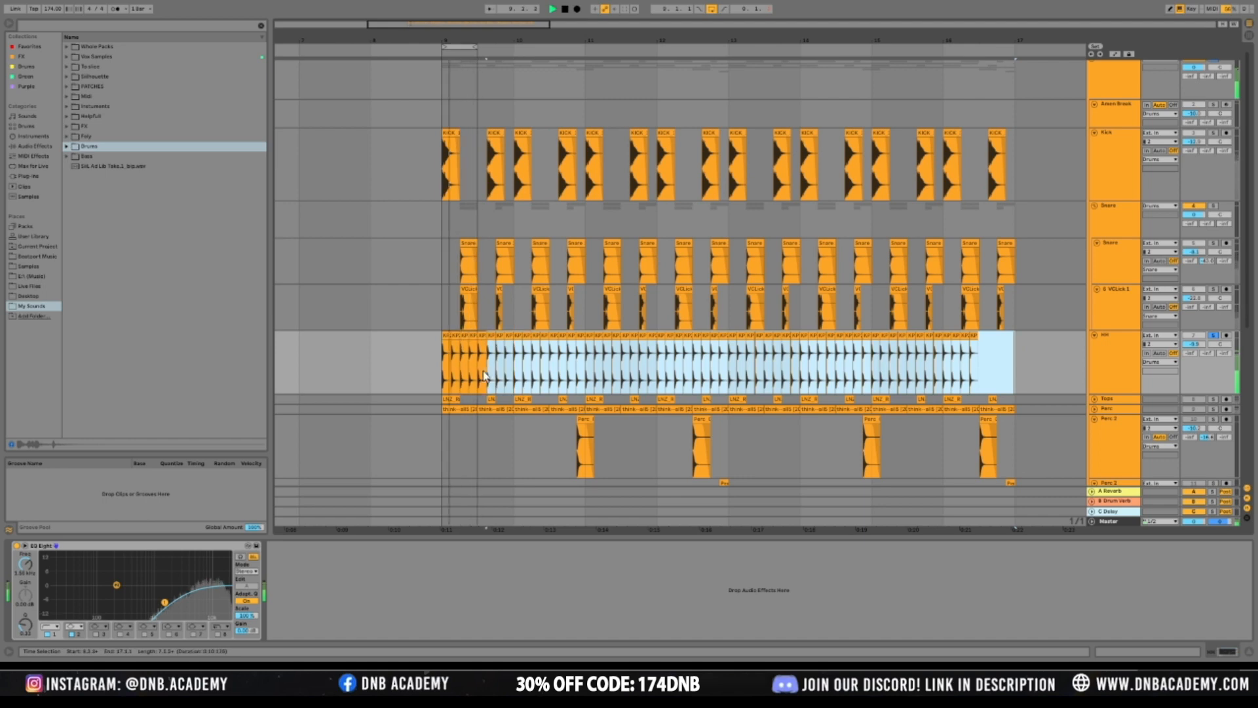
pyautogui.press('Delete')
pyautogui.moveTo(435, 25); pyautogui.dragTo(436, 76)
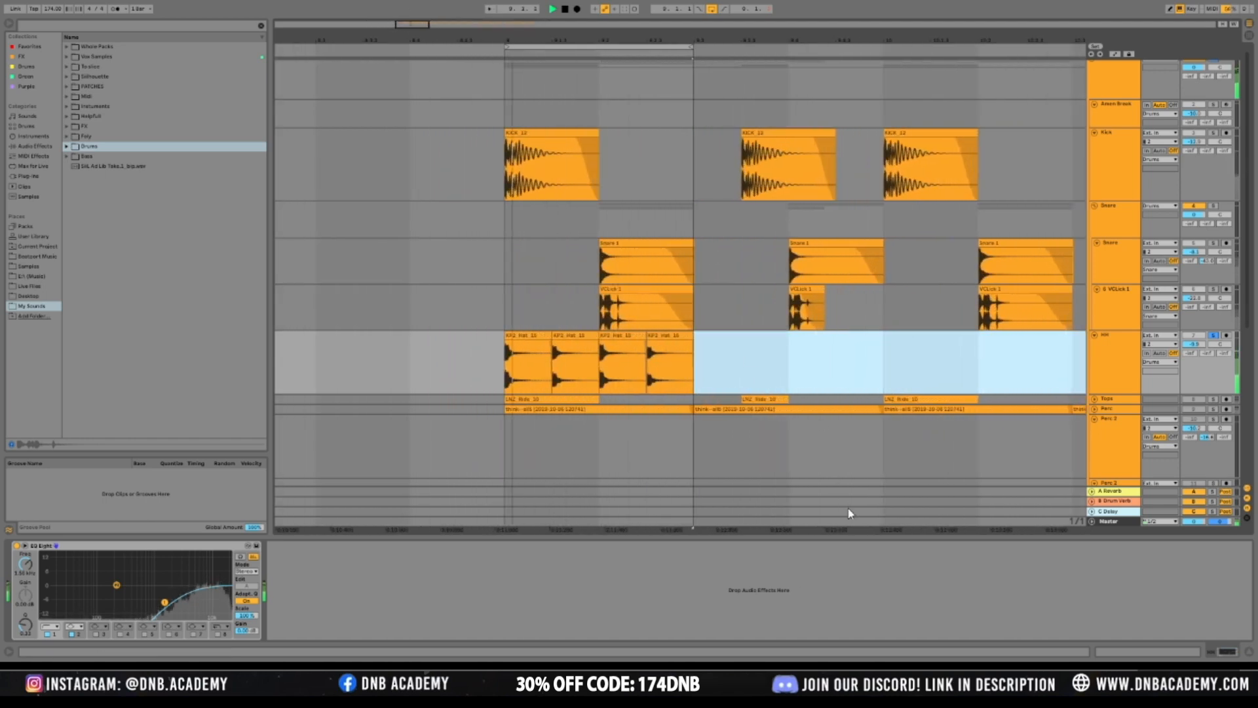
# Duplicate the first four hat clips of bar 9 repeatedly until they fill the hat track through the end of bar 16
pyautogui.moveTo(717, 360); pyautogui.dragTo(483, 382)
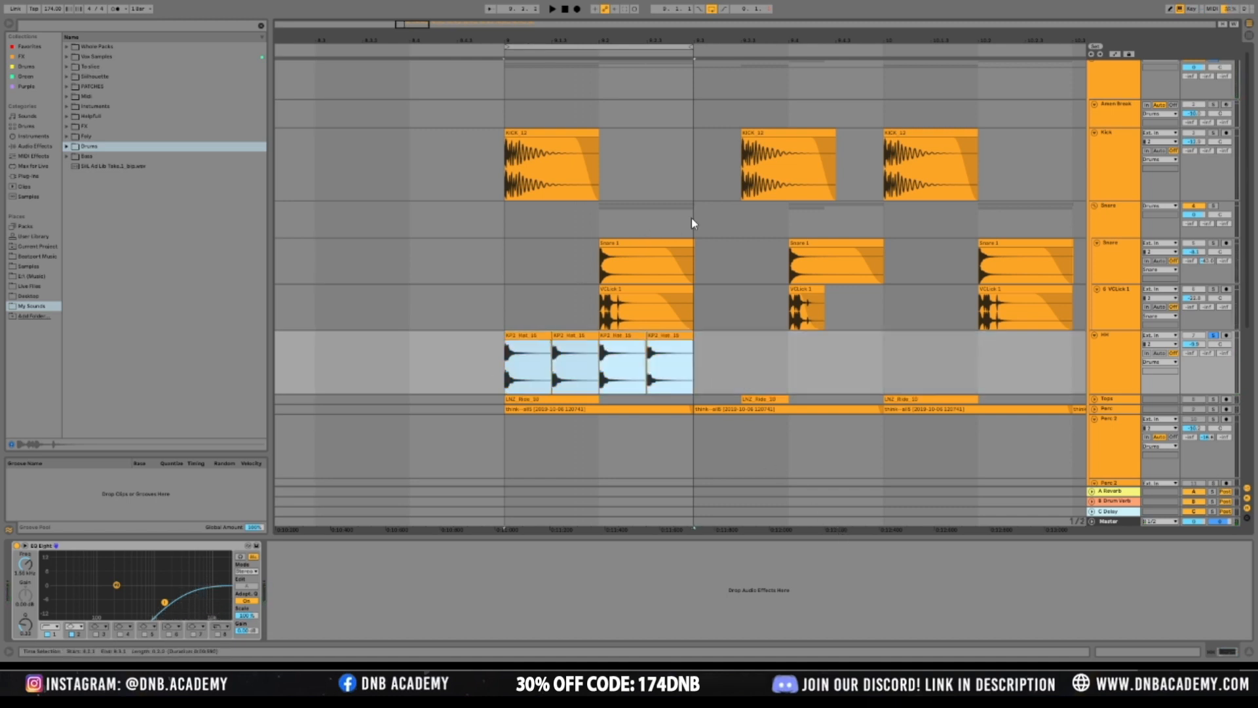
pyautogui.hotkey('ctrl', 'd')
pyautogui.hotkey('ctrl', 'd')
pyautogui.moveTo(404, 21); pyautogui.dragTo(457, 32)
pyautogui.hotkey('ctrl', 'd')
pyautogui.hotkey('ctrl', 'd')
pyautogui.hotkey('ctrl', 'd')
pyautogui.hotkey('ctrl', 'd')
pyautogui.hotkey('ctrl', 'd')
pyautogui.hotkey('ctrl', 'd')
pyautogui.hotkey('ctrl', 'd')
pyautogui.hotkey('ctrl', 'd')
pyautogui.hotkey('ctrl', 'd')
pyautogui.hotkey('ctrl', 'd')
pyautogui.hotkey('ctrl', 'd')
pyautogui.hotkey('ctrl', 'd')
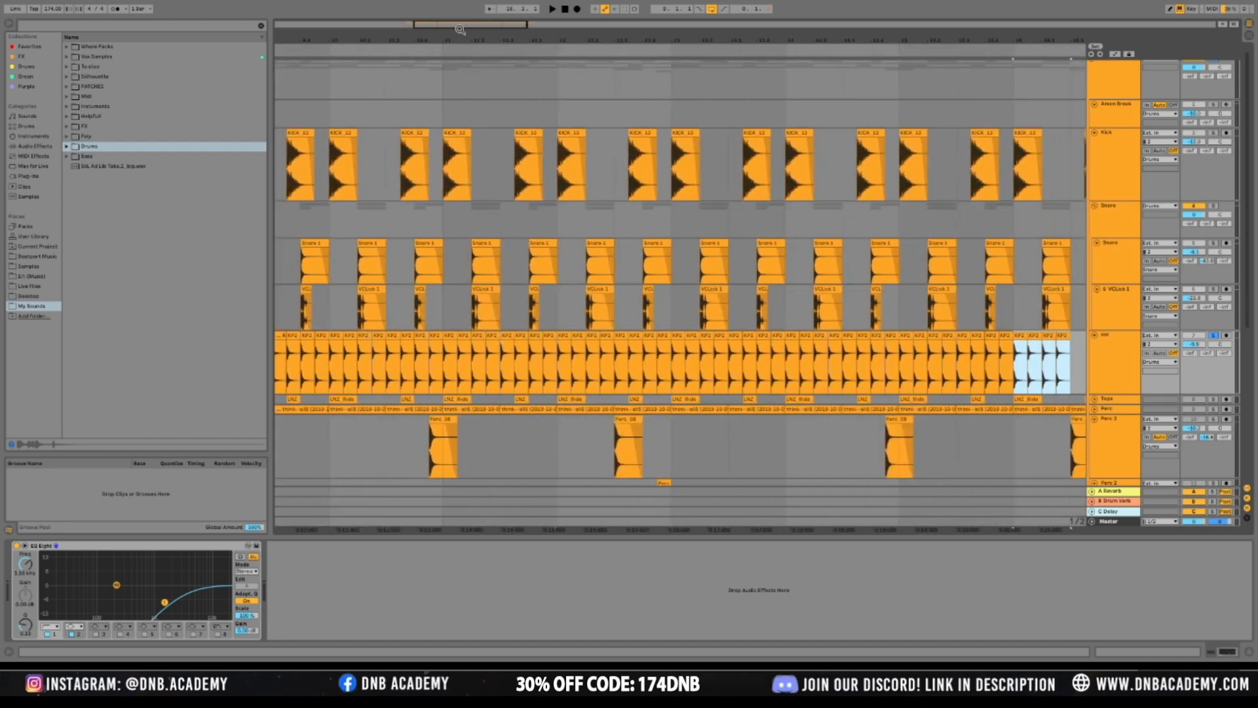
pyautogui.moveTo(458, 25)
pyautogui.mouseDown()
pyautogui.moveTo(458, 12)
pyautogui.moveTo(469, 40)
pyautogui.mouseUp()
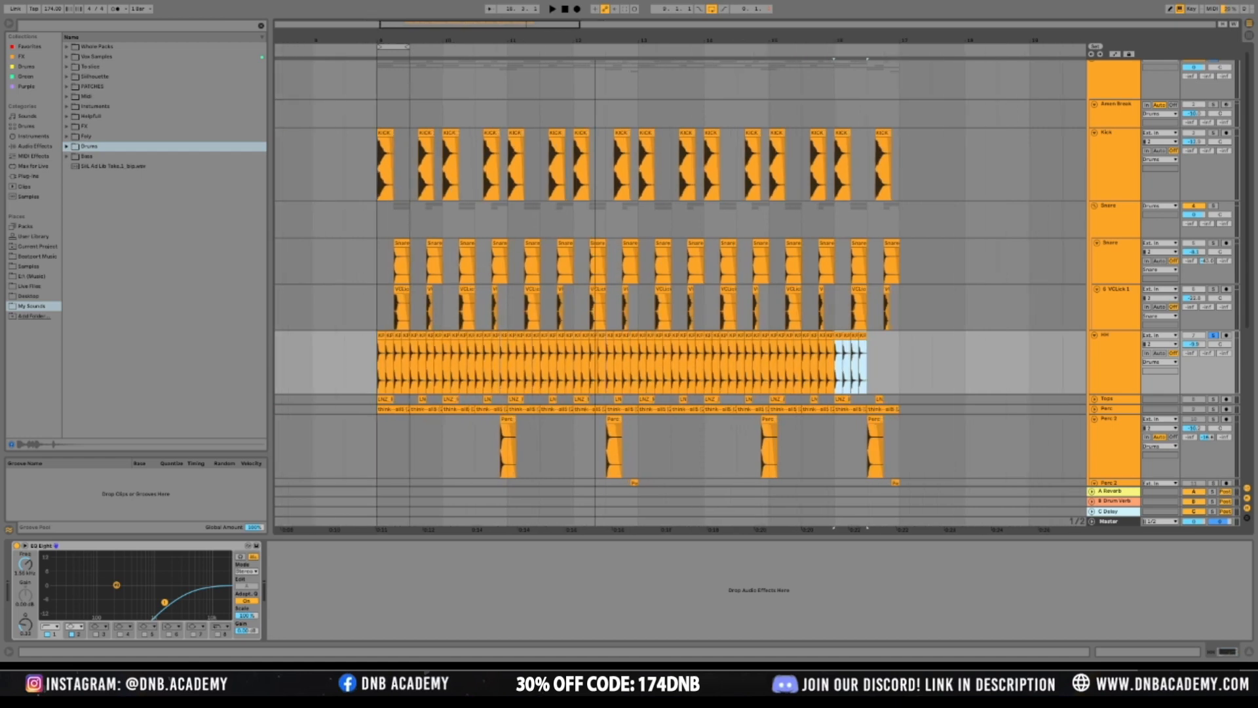
pyautogui.hotkey('ctrl', 'd')
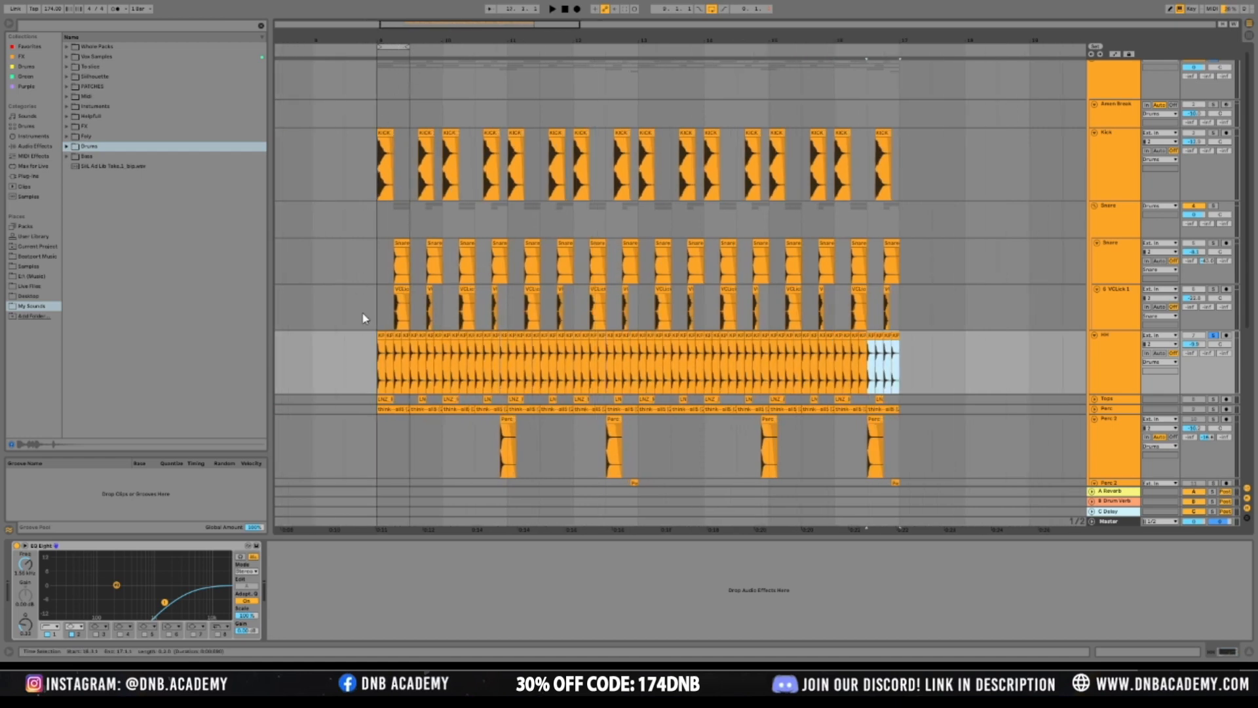
# Play the drum arrangement from the start of bar 9 with the rebuilt hat pattern
pyautogui.click(374, 313)
pyautogui.press('space')
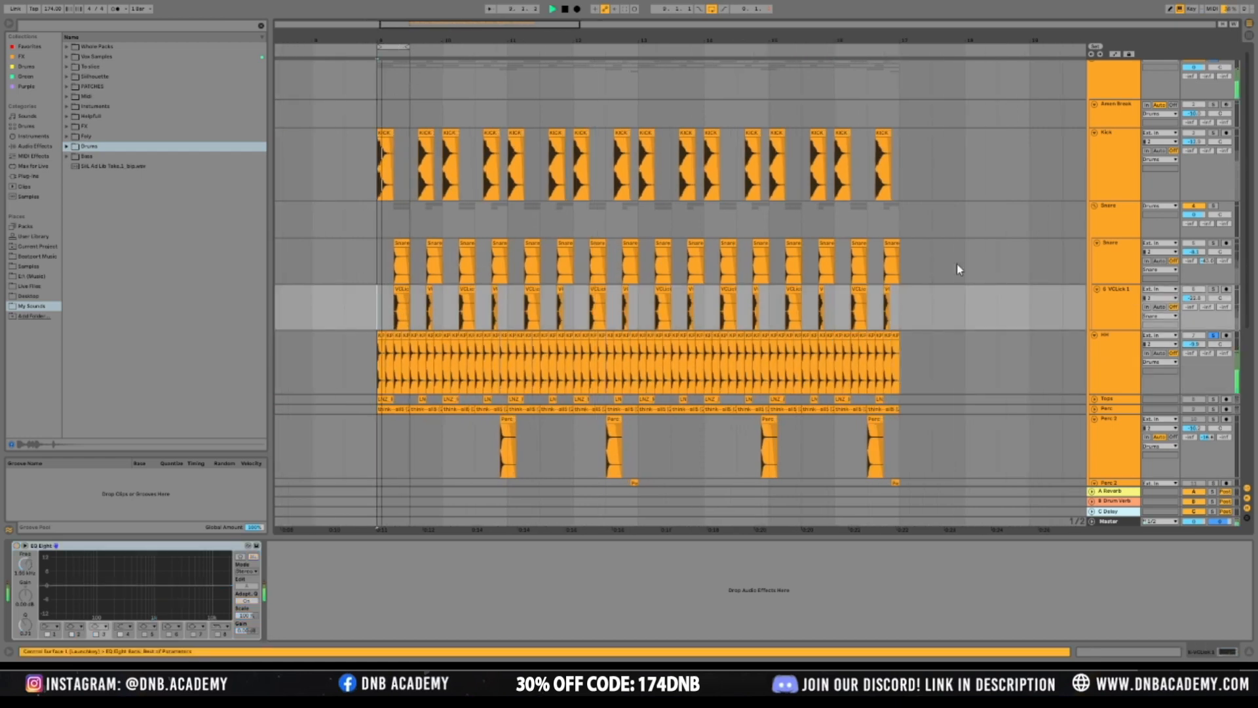
pyautogui.moveTo(414, 22); pyautogui.dragTo(379, 27)
pyautogui.press('space')
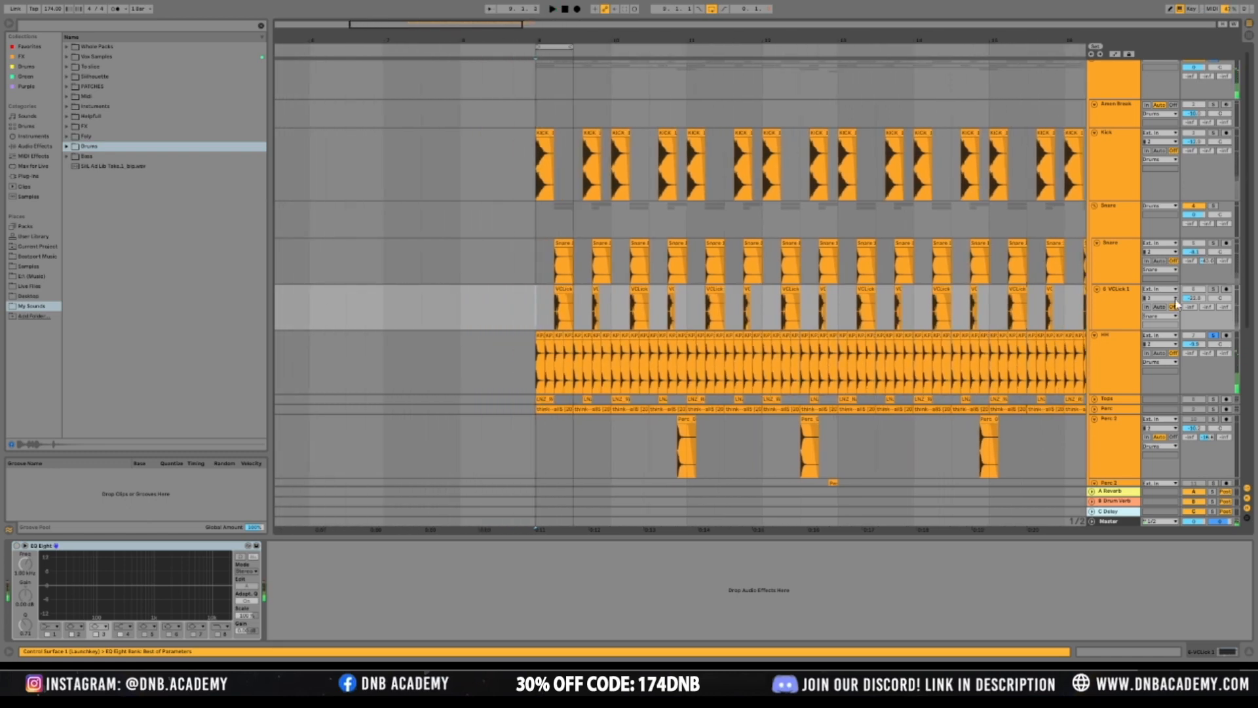
pyautogui.press('space')
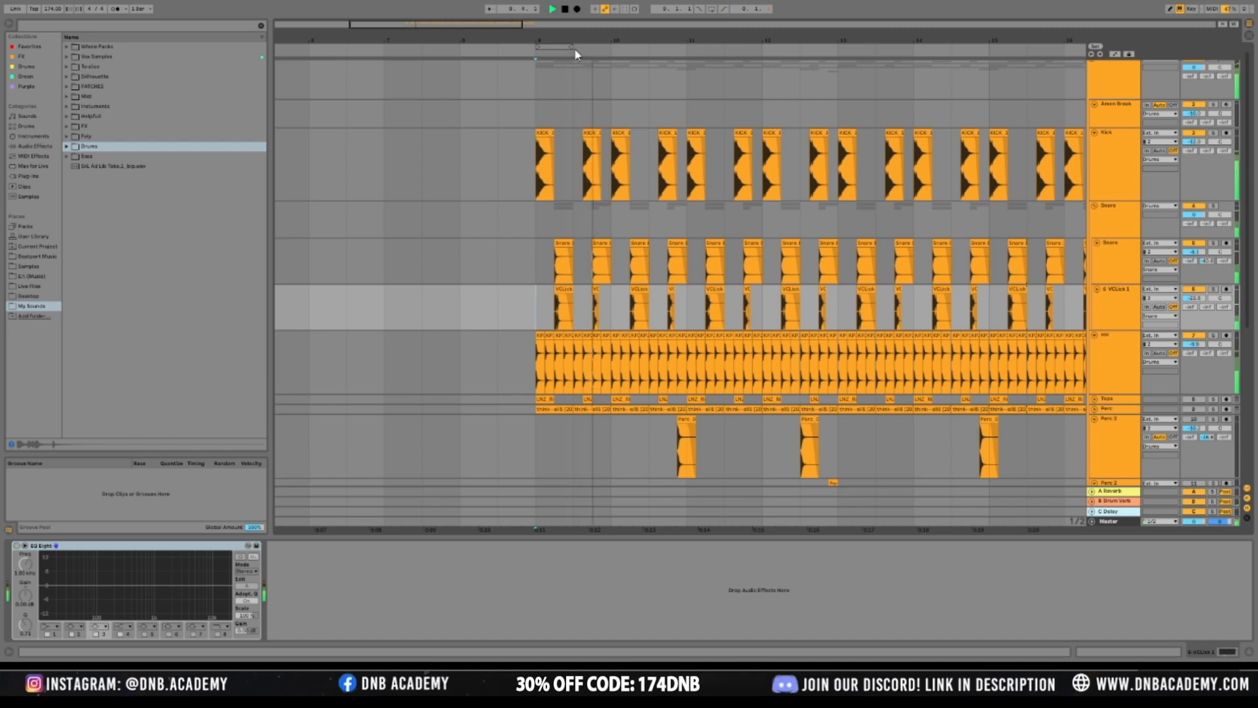
# Extend the loop to two bars from bar 9, enable looping and listen to the kick, snares, clap layer and hats together
pyautogui.moveTo(572, 47); pyautogui.dragTo(685, 43)
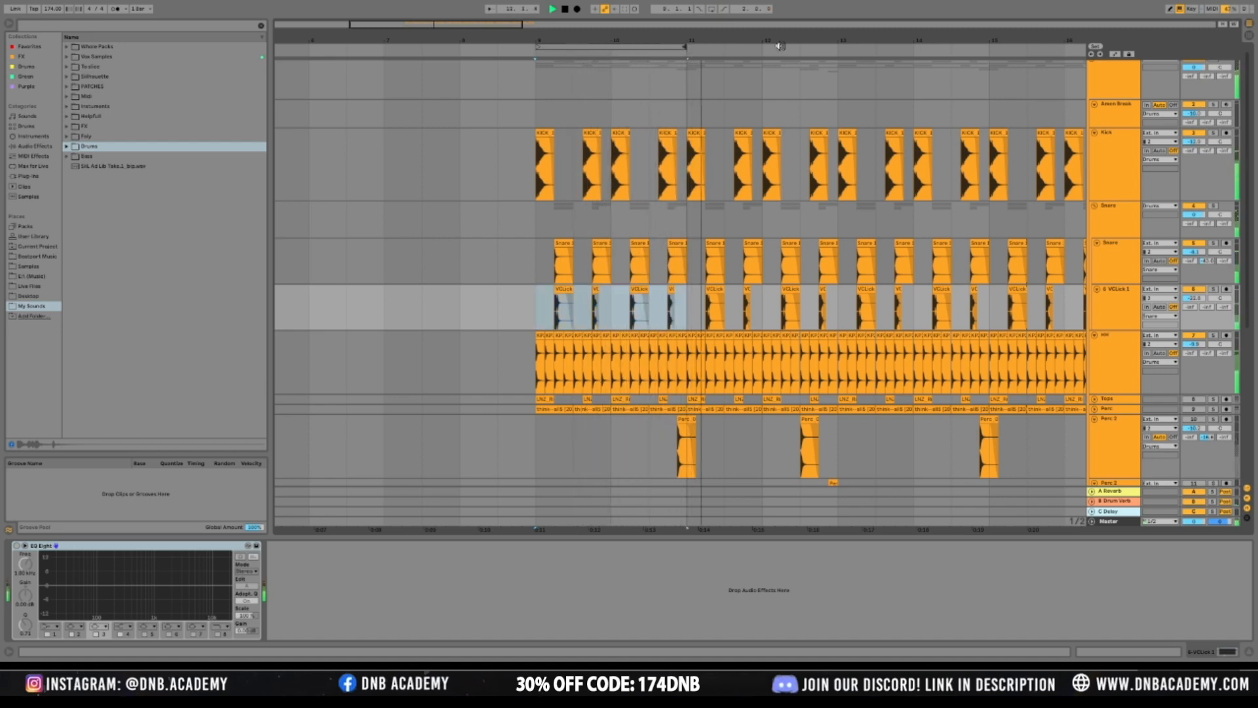
pyautogui.click(714, 9)
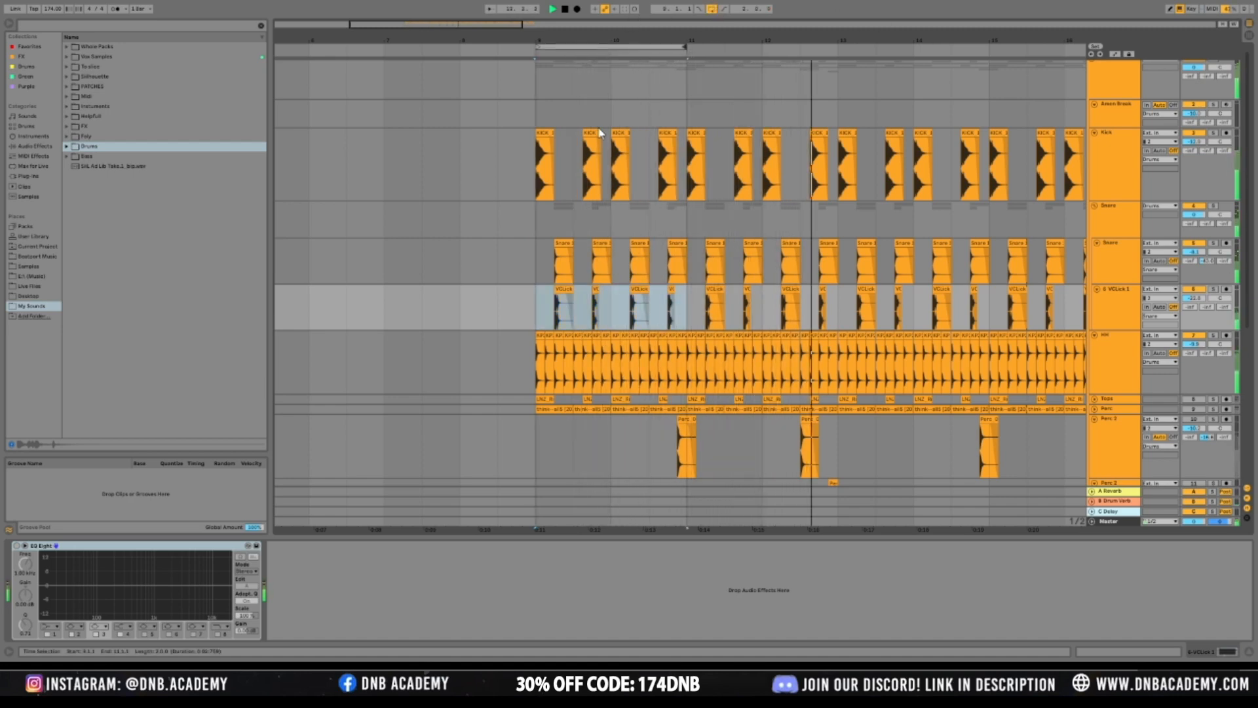
pyautogui.click(540, 228)
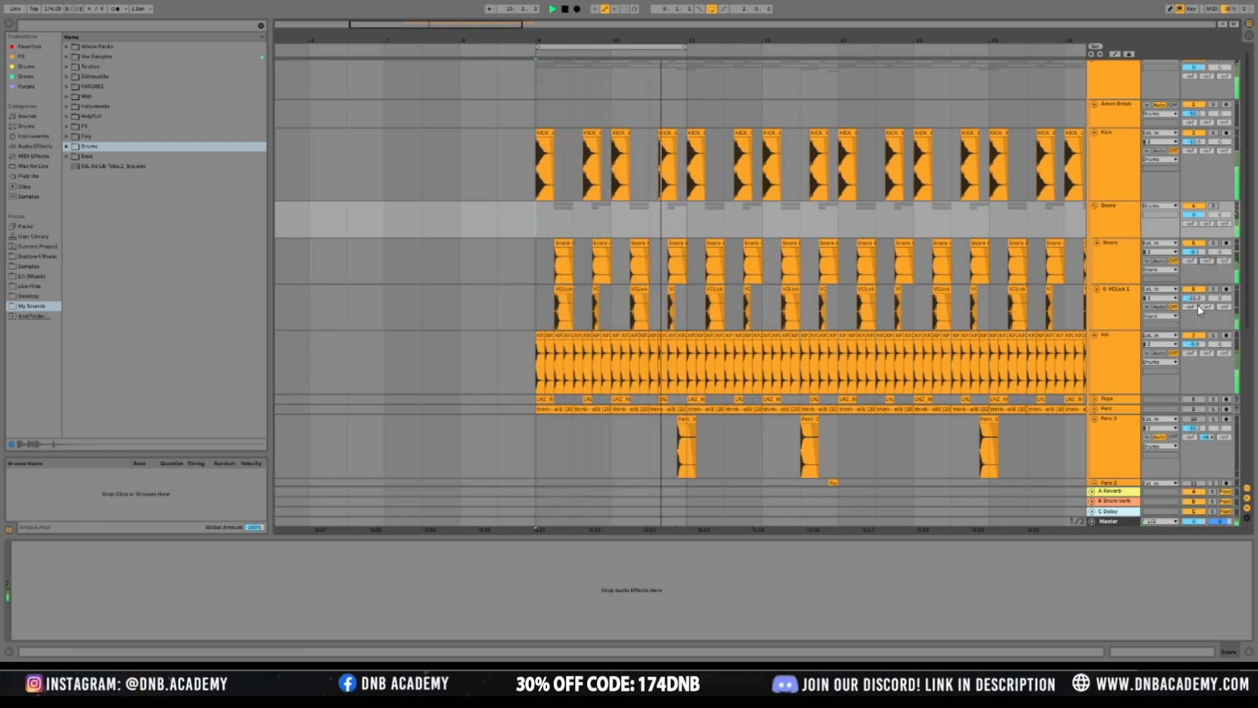
pyautogui.scroll(-1, 913, 281)
pyautogui.press('space')
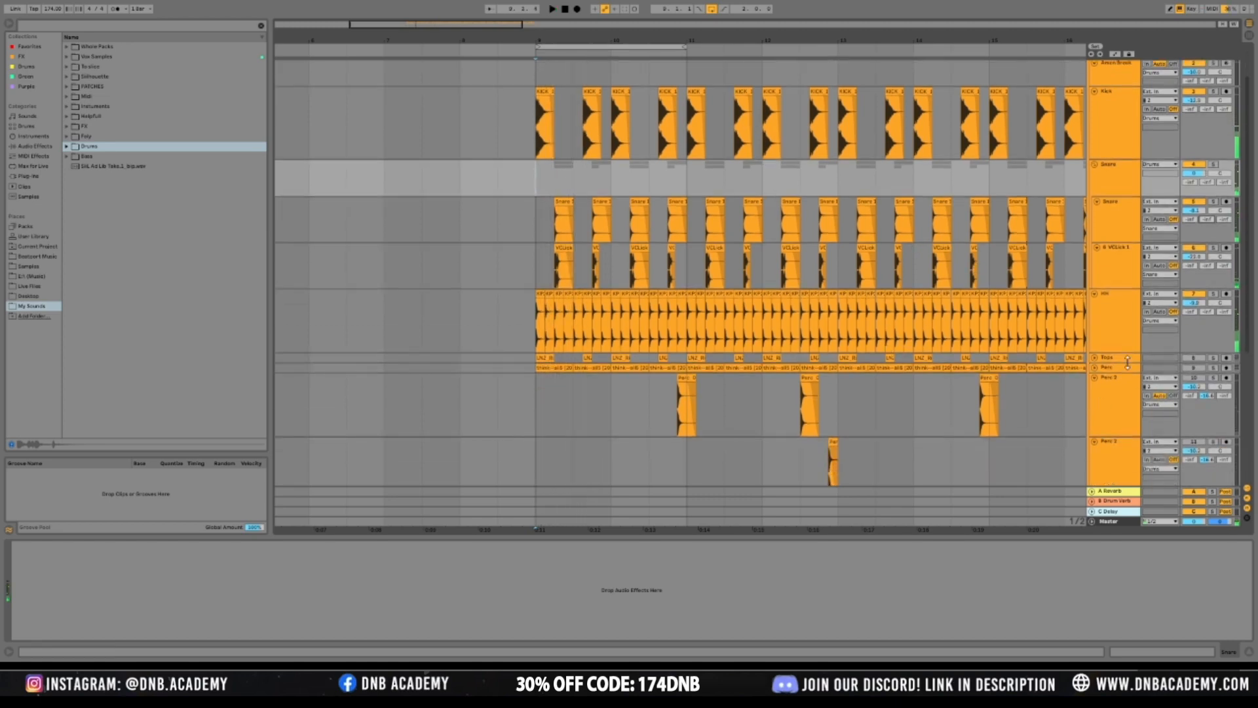
# Expand the ride and Perc tracks, solo Perc and play its first clip from bar 9
pyautogui.click(1114, 358)
pyautogui.moveTo(1115, 365); pyautogui.dragTo(1115, 431)
pyautogui.click(1118, 387)
pyautogui.click(1193, 387)
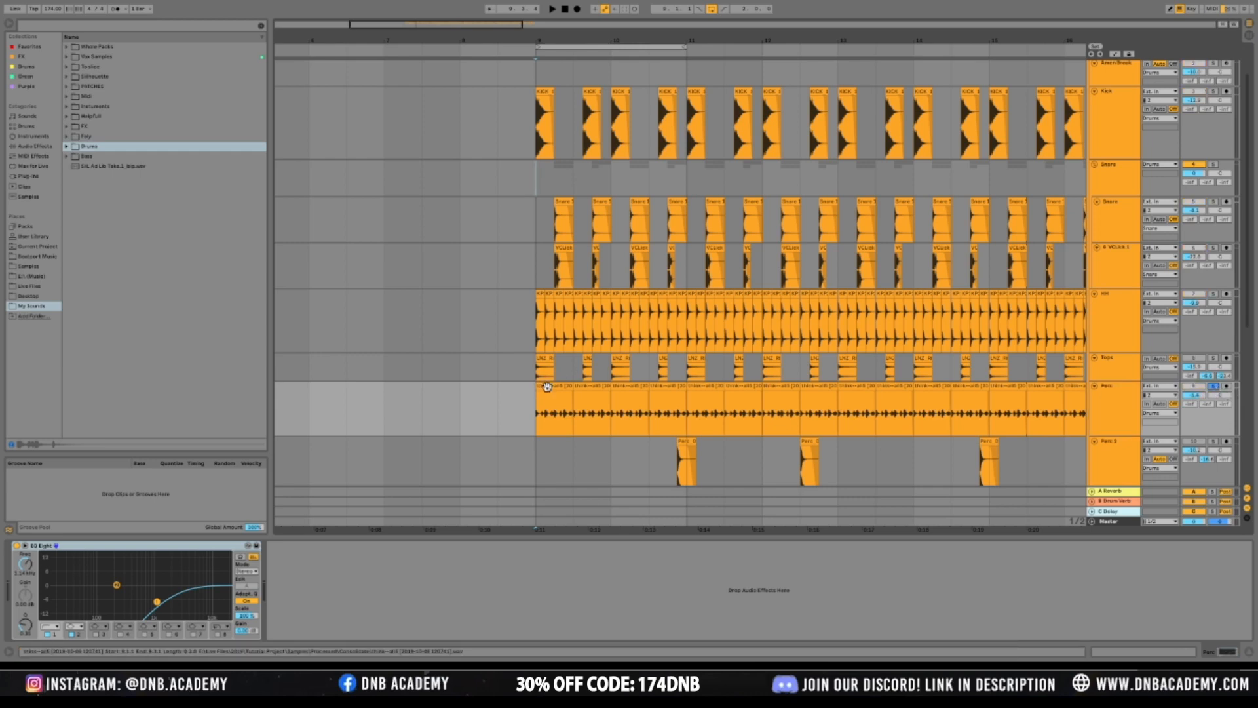
pyautogui.click(550, 416)
pyautogui.press('space')
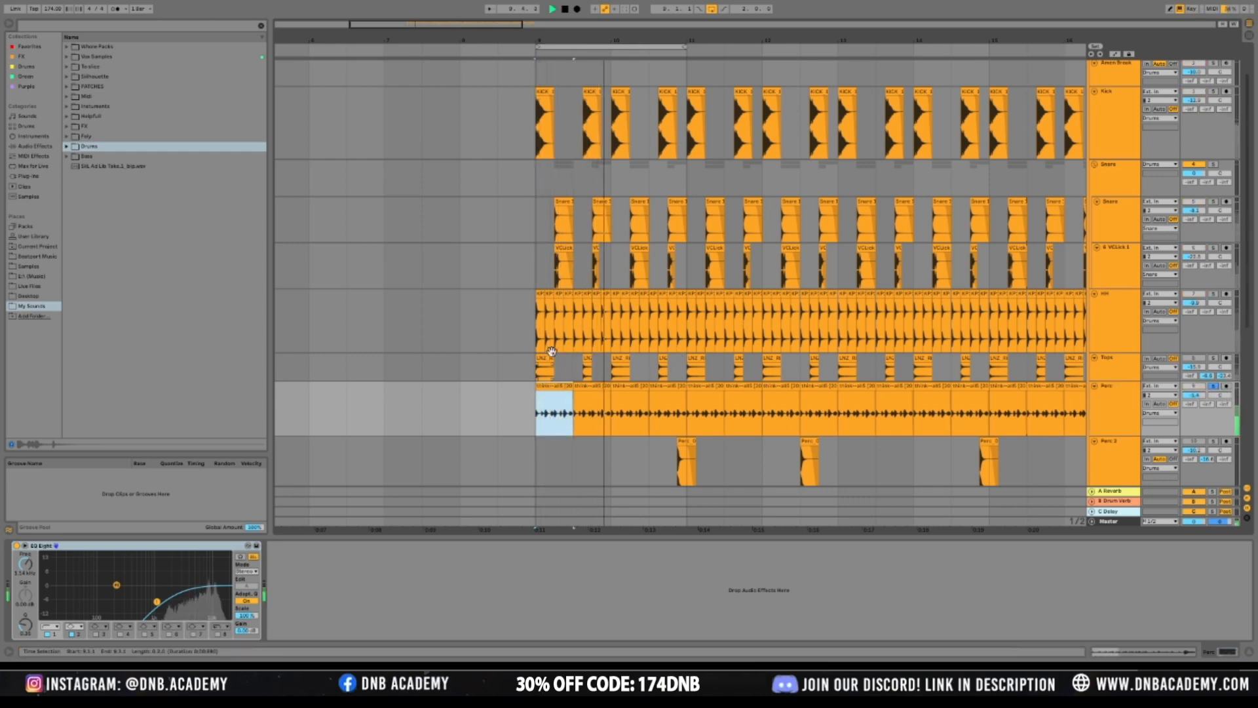
# Inspect the first Perc clip's waveform, place a copy before bar 9 extended to about two bars, and play it
pyautogui.click(1143, 654)
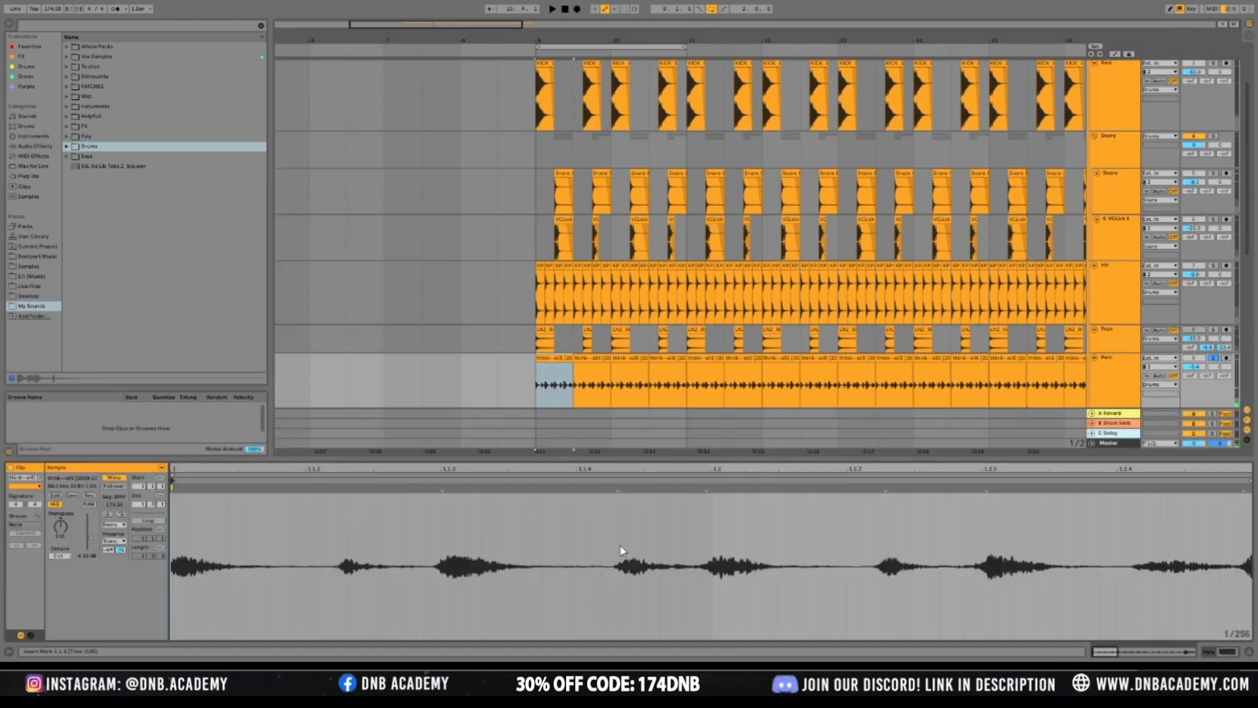
pyautogui.moveTo(1106, 655); pyautogui.dragTo(1107, 619)
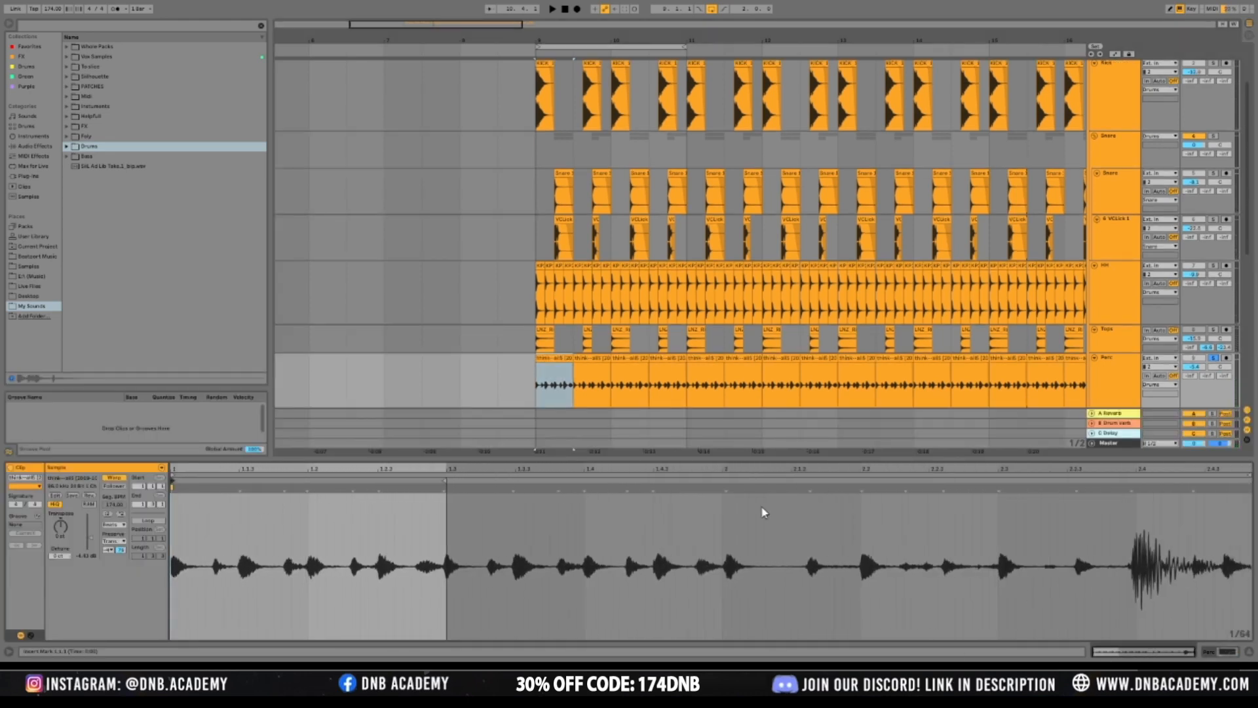
pyautogui.moveTo(565, 368); pyautogui.dragTo(479, 367)
pyautogui.click(349, 387)
pyautogui.press('space')
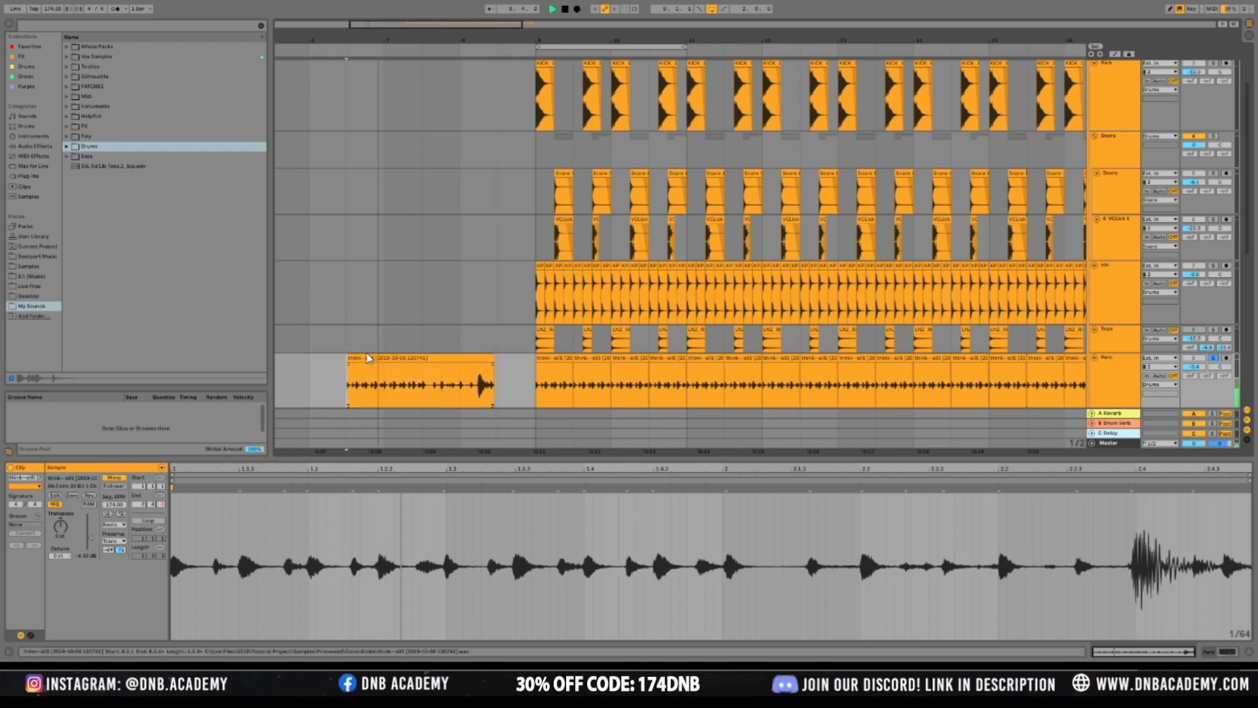
# Listen to the extended Perc clip copy before bar 9 and delete it
pyautogui.moveTo(381, 25); pyautogui.dragTo(376, 4)
pyautogui.press('space')
pyautogui.press('space')
pyautogui.press('space')
pyautogui.click(406, 359)
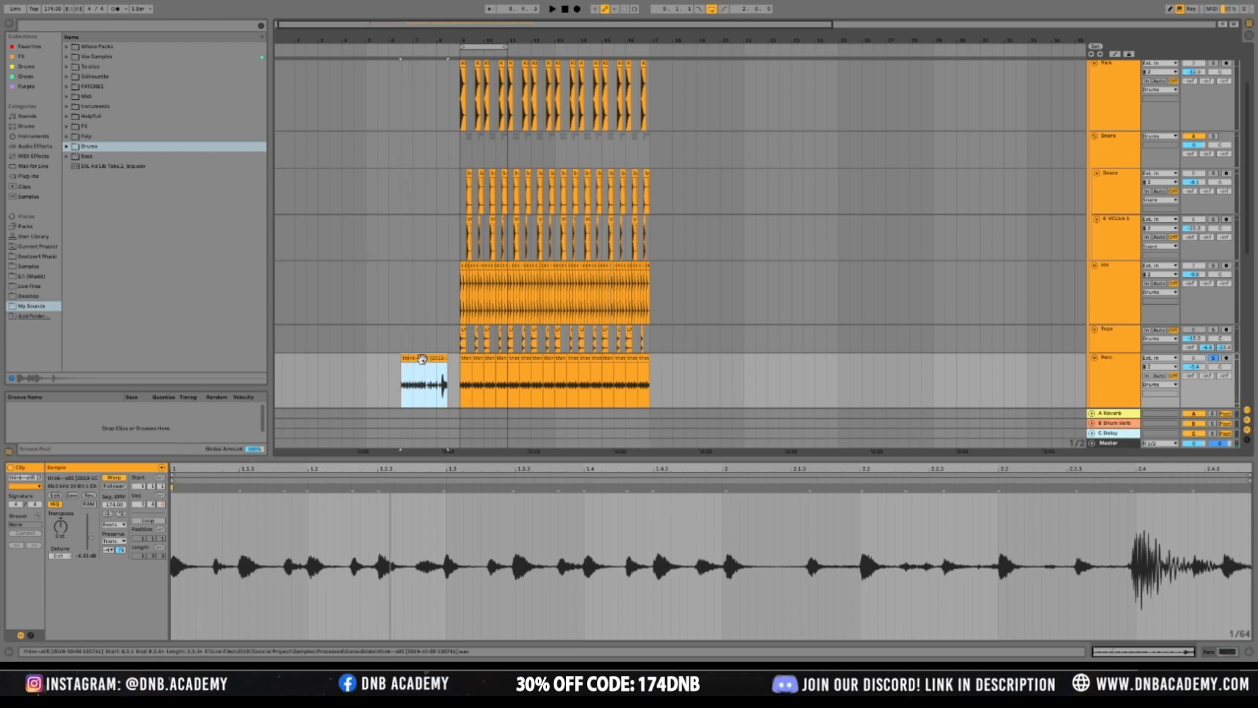
pyautogui.press('Delete')
# Search the samples for "think", place the first Think break from the breaks folder on the Perc track at bar 19, and play it
pyautogui.click(59, 26)
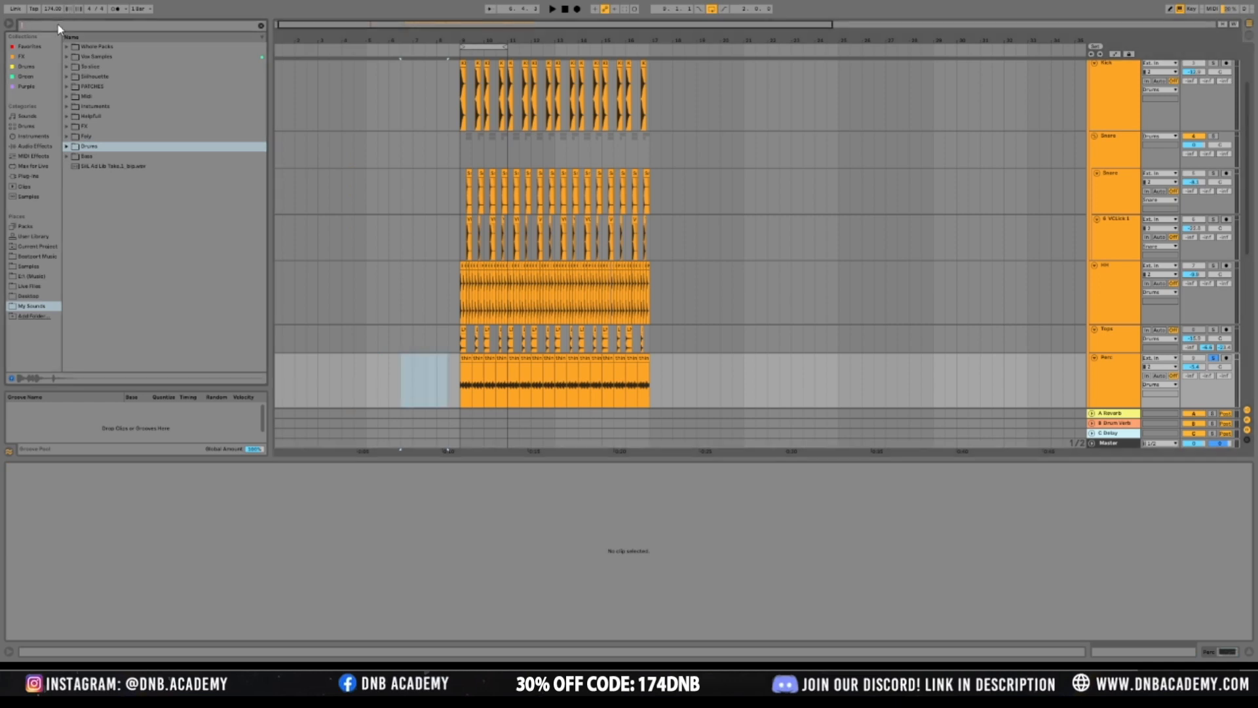
pyautogui.write('think')
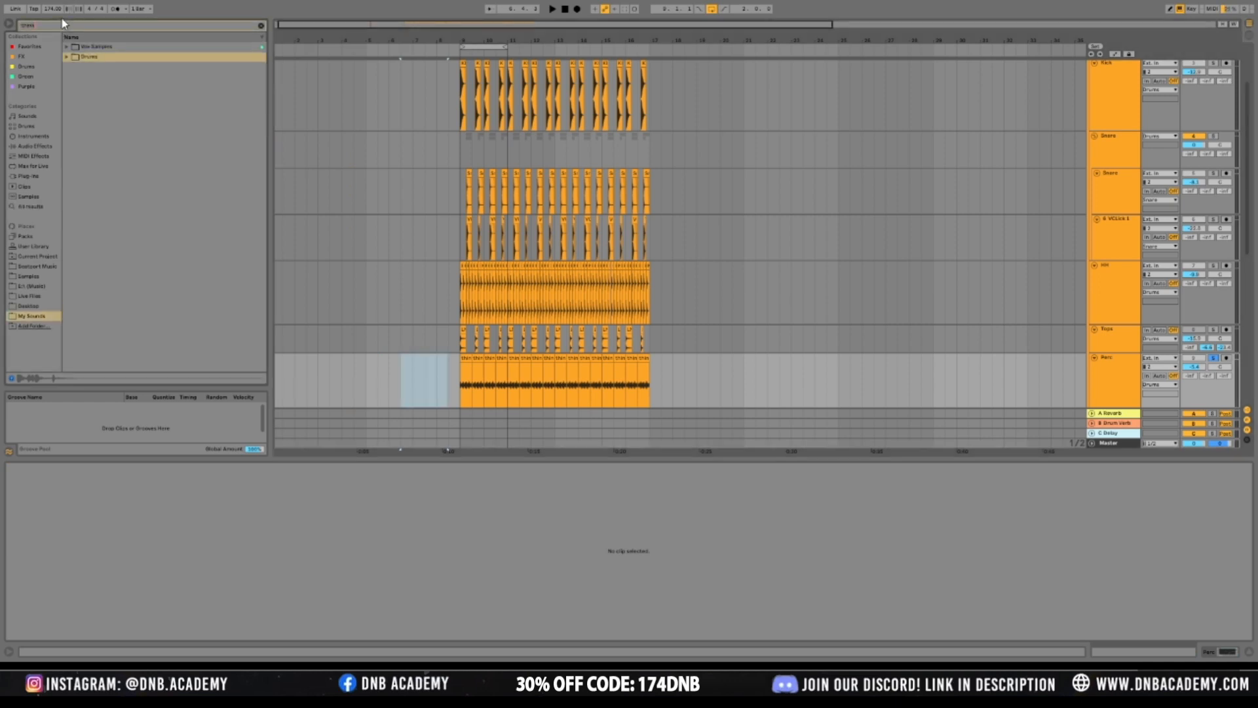
pyautogui.click(74, 67)
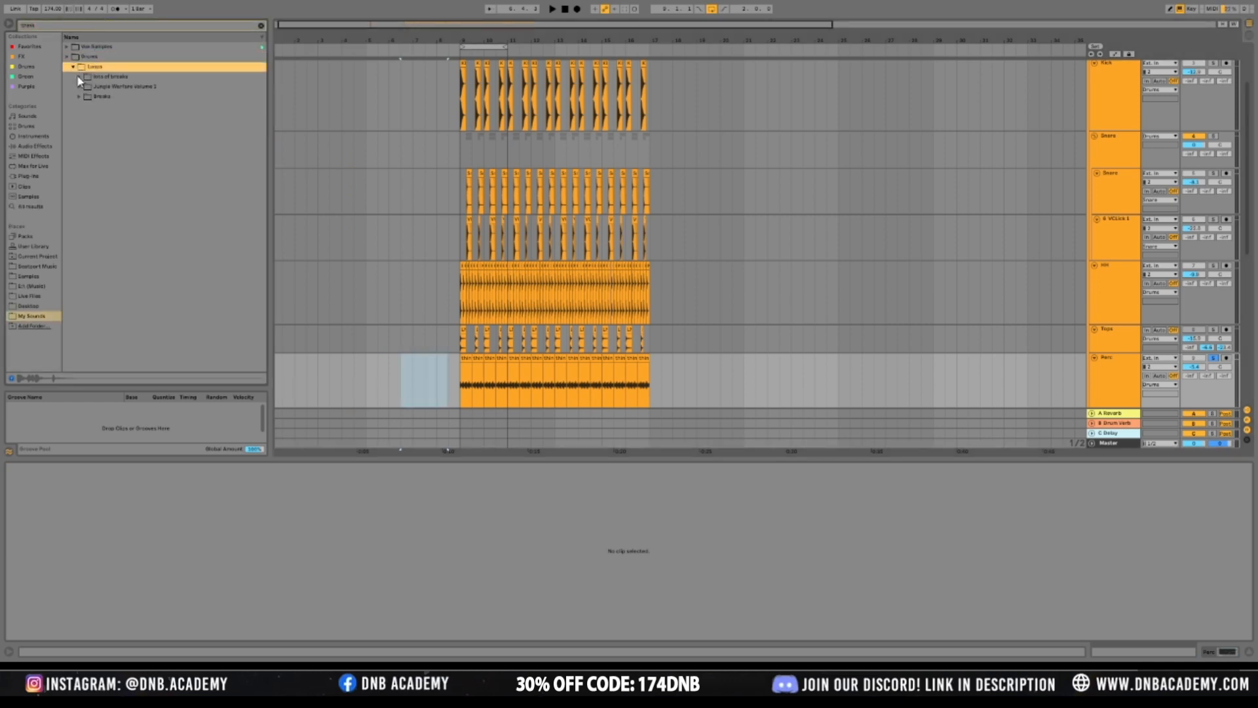
pyautogui.click(80, 76)
pyautogui.click(108, 86)
pyautogui.moveTo(108, 86); pyautogui.dragTo(711, 387)
pyautogui.click(732, 380)
pyautogui.press('space')
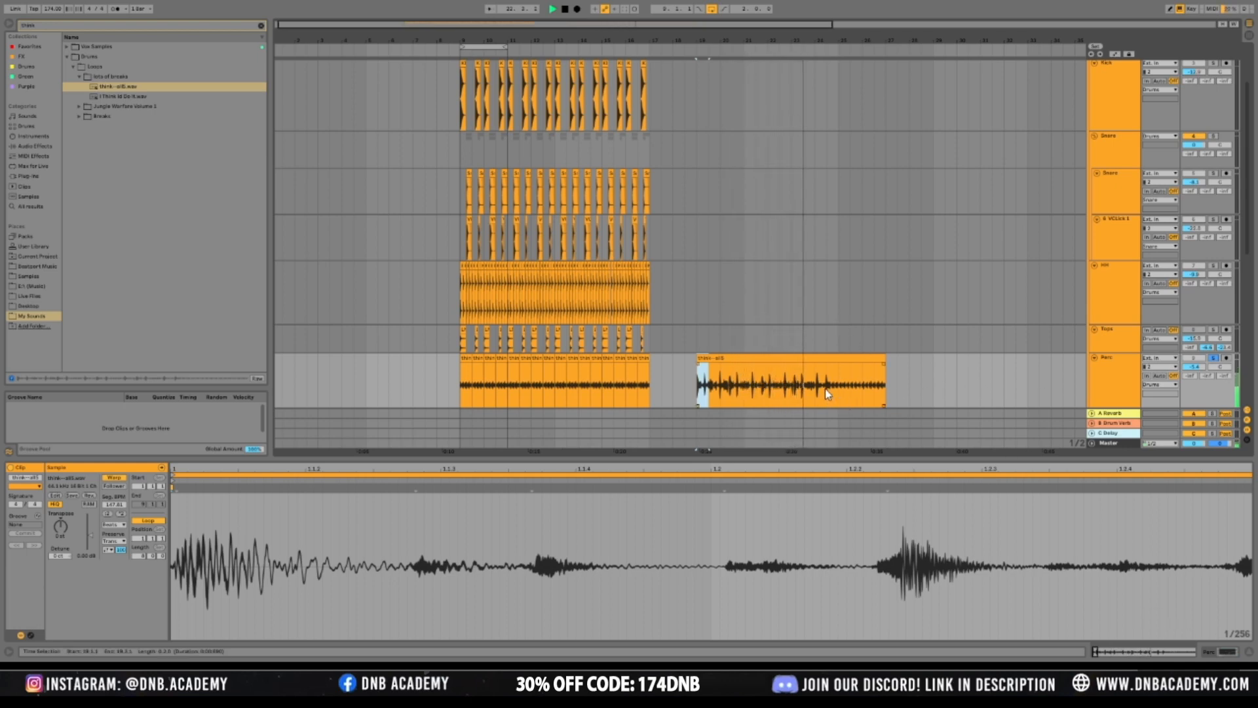
# Play the Think break clip's quieter closing section starting at bar 25
pyautogui.moveTo(827, 392); pyautogui.dragTo(862, 391)
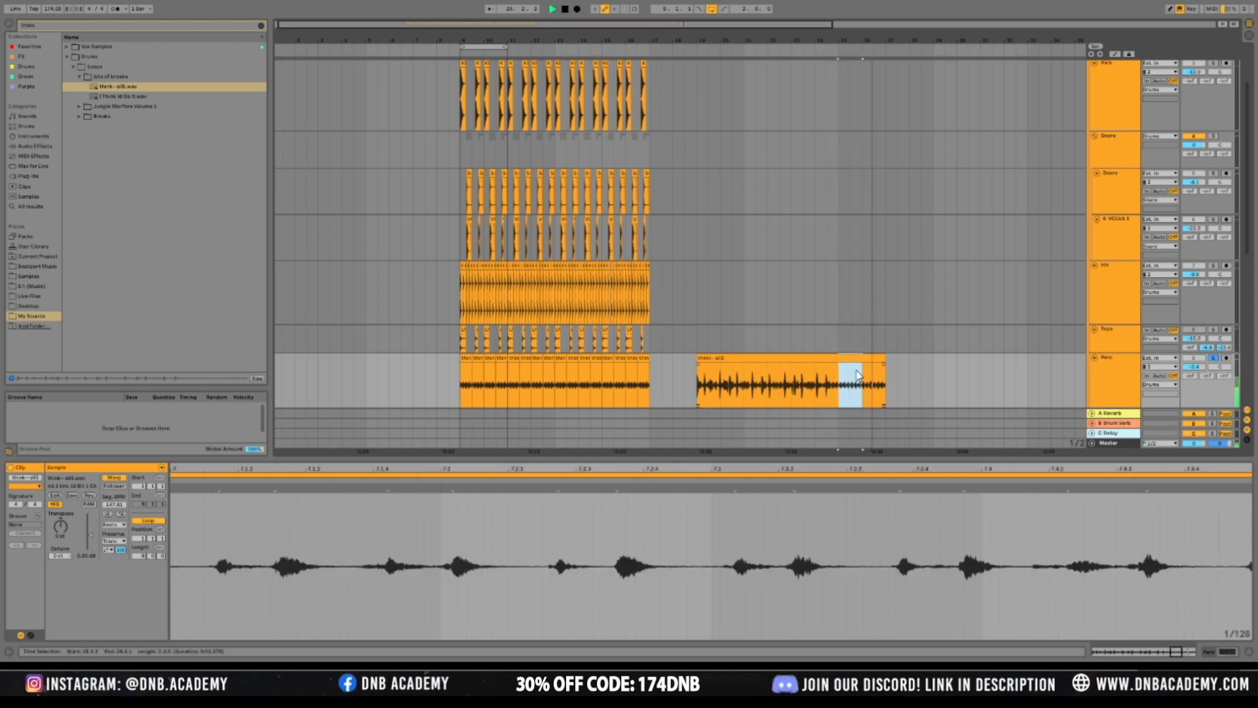
pyautogui.click(852, 362)
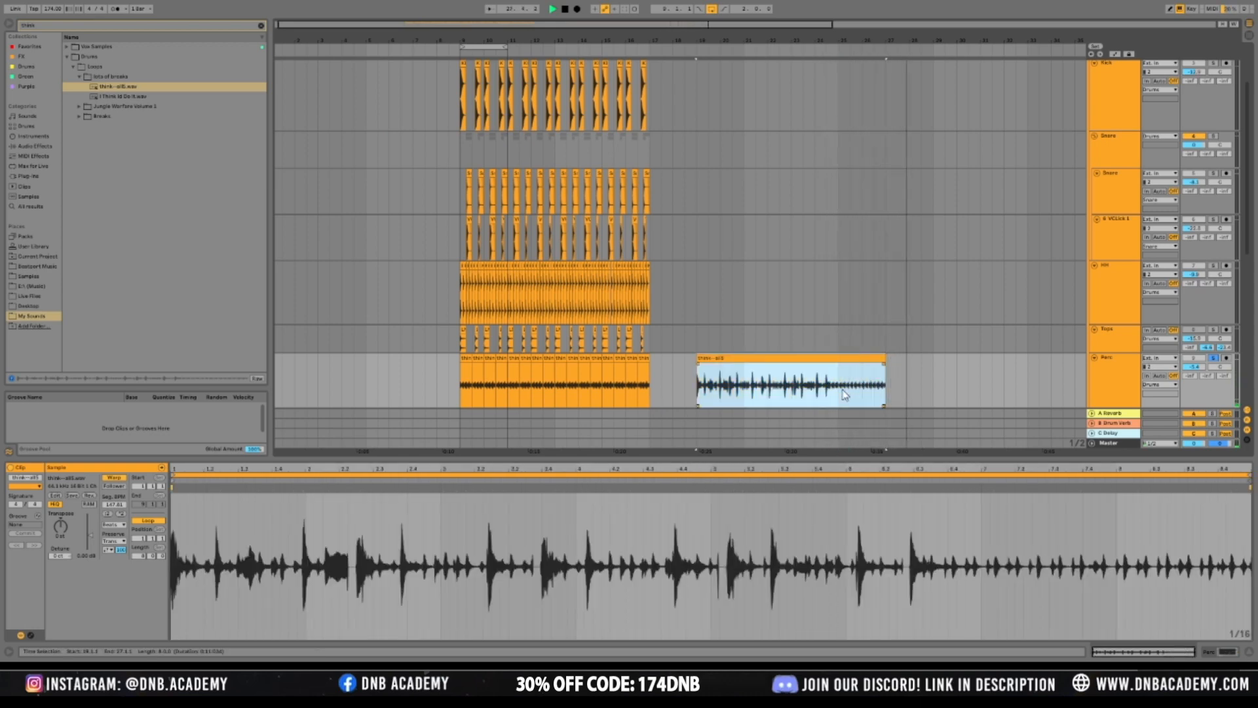
pyautogui.click(839, 388)
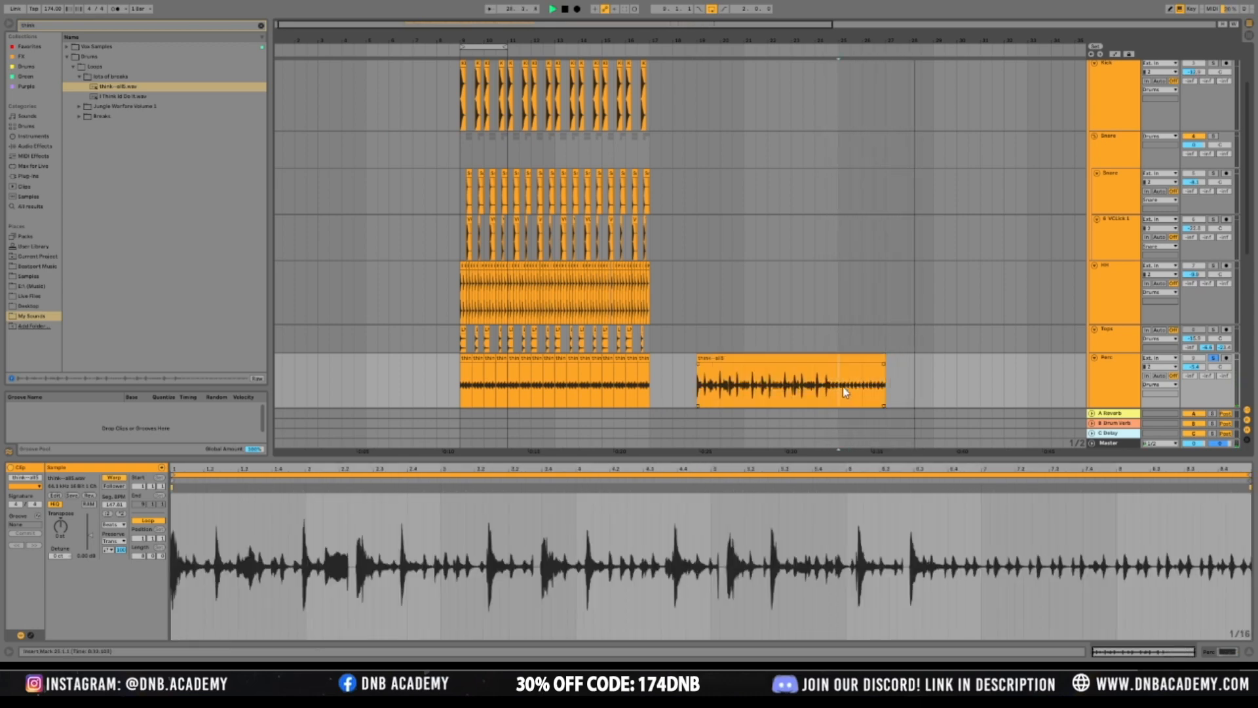
# Shift a warp marker near bar 7 of the Think break slightly earlier, lower the clip's transient envelope and listen
pyautogui.click(964, 529)
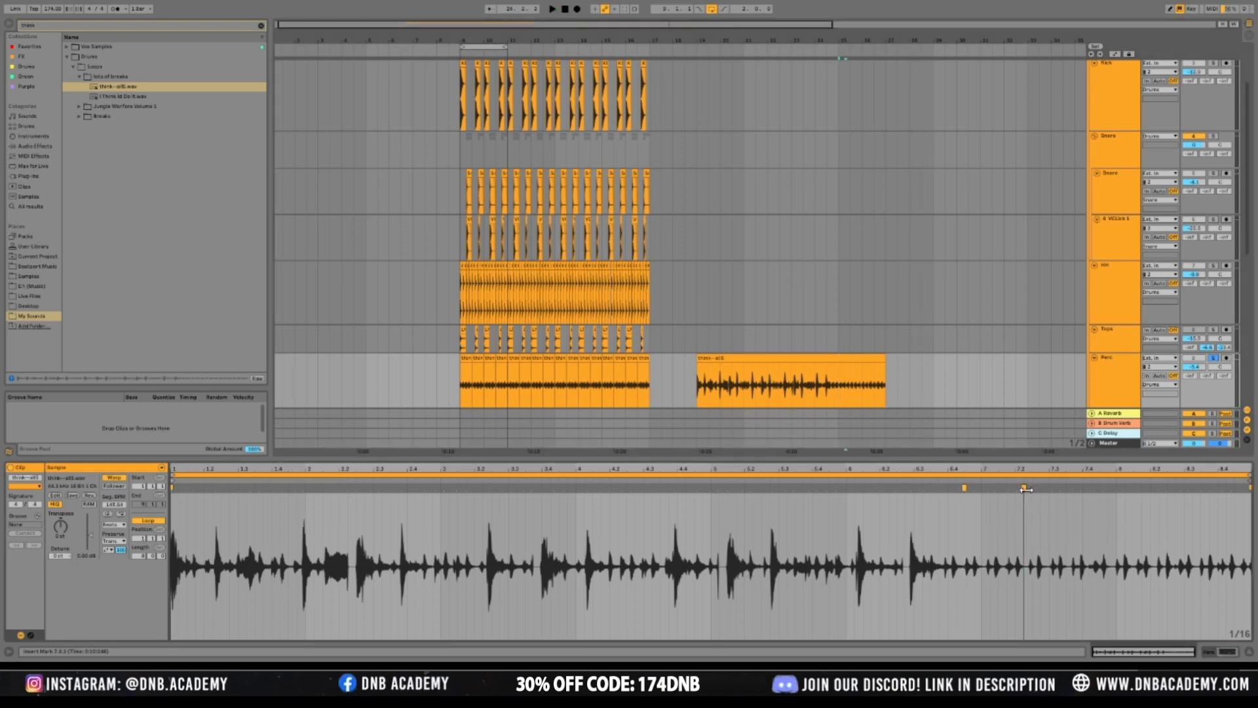
pyautogui.moveTo(1026, 489)
pyautogui.mouseDown()
pyautogui.moveTo(1049, 489)
pyautogui.moveTo(1030, 502)
pyautogui.moveTo(1015, 489)
pyautogui.mouseUp()
pyautogui.press('space')
pyautogui.press('space')
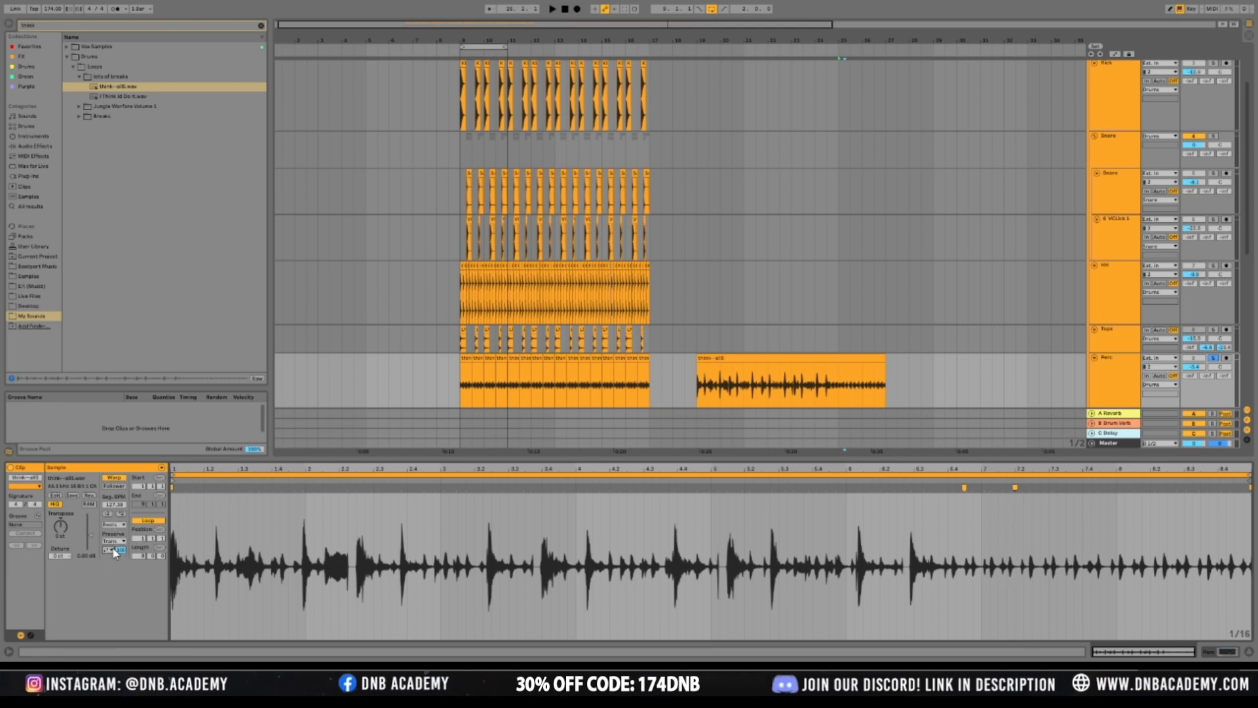
pyautogui.moveTo(121, 550); pyautogui.dragTo(120, 559)
pyautogui.press('space')
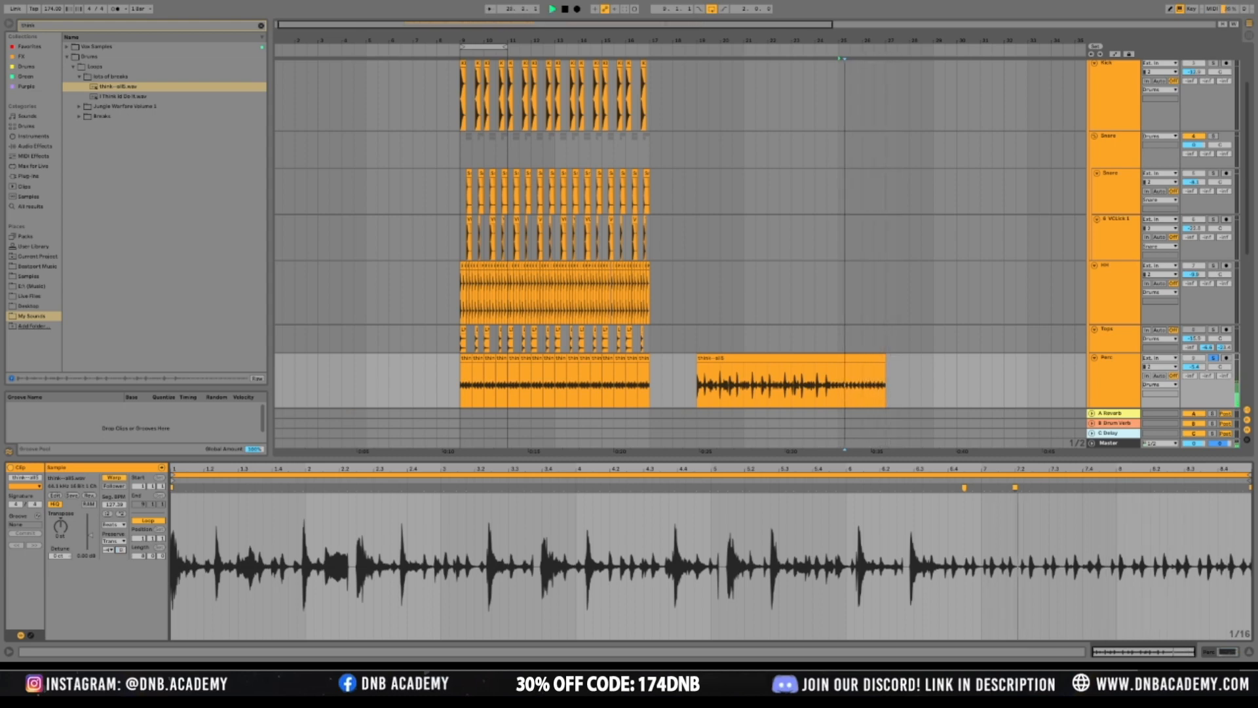
# Select the opening bars of the Think break clip and play it from bar 19
pyautogui.moveTo(695, 345); pyautogui.dragTo(799, 354)
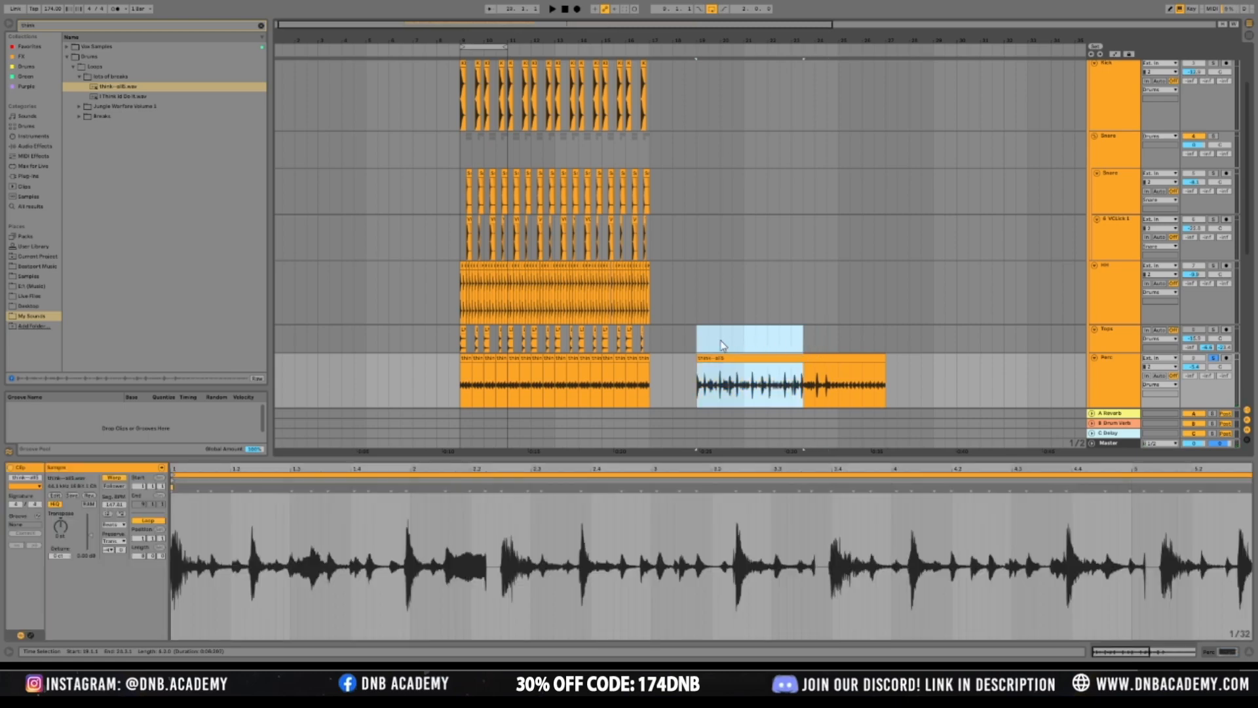
pyautogui.moveTo(698, 341); pyautogui.dragTo(748, 339)
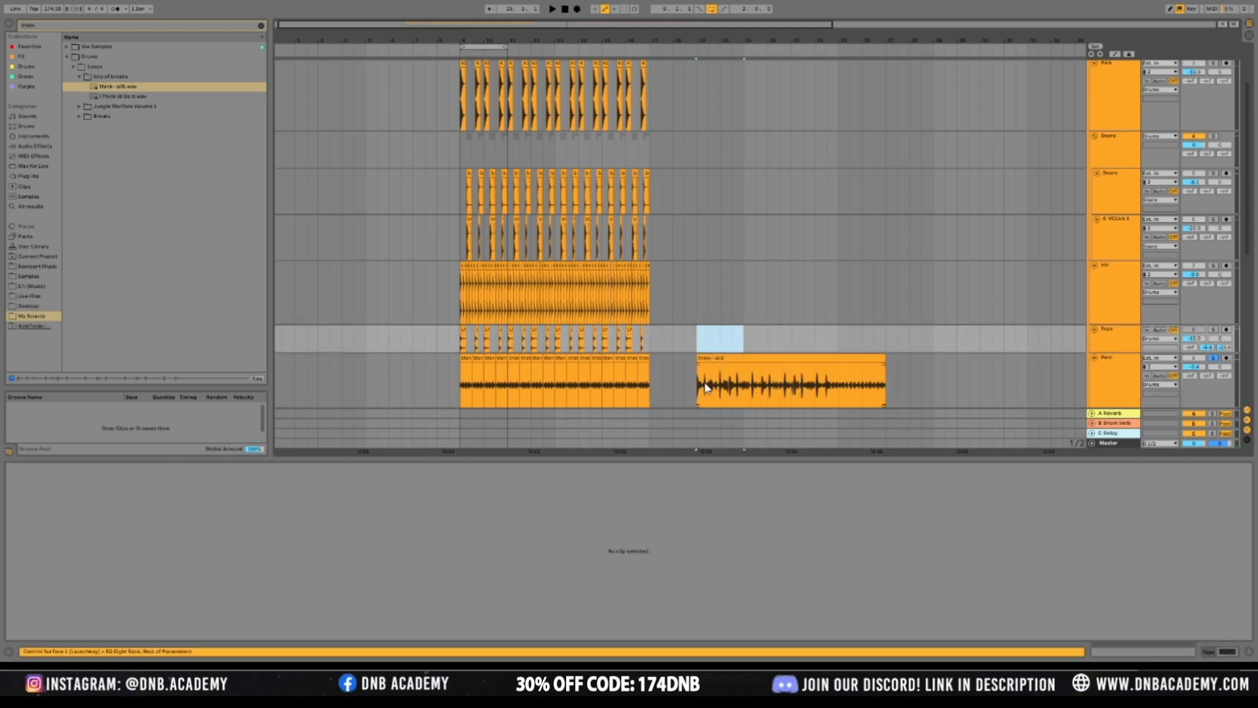
pyautogui.moveTo(707, 387); pyautogui.dragTo(756, 387)
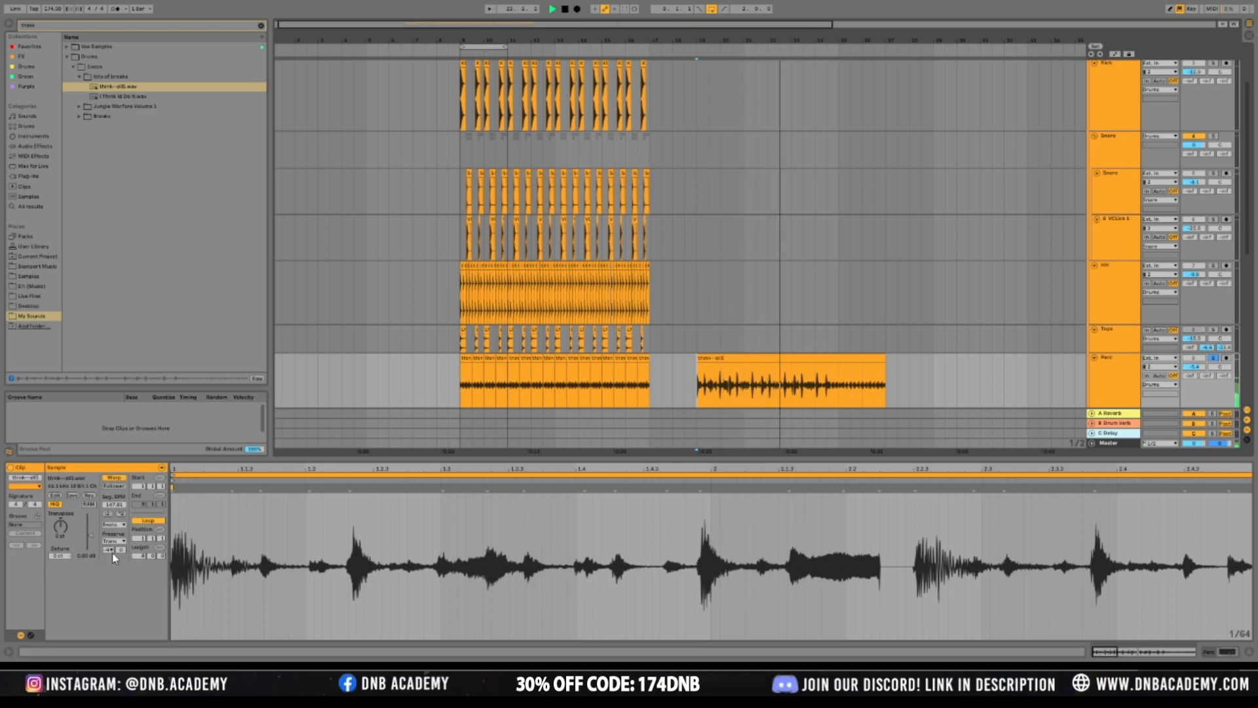
# Try transposing the Think break clip, including by 3 semitones, during playback and delete the clip from the Perc track
pyautogui.moveTo(60, 526)
pyautogui.mouseDown()
pyautogui.moveTo(60, 491)
pyautogui.moveTo(61, 529)
pyautogui.mouseUp()
pyautogui.press('space')
pyautogui.press('space')
pyautogui.doubleClick(61, 532)
pyautogui.write('3')
pyautogui.moveTo(62, 533); pyautogui.dragTo(62, 532)
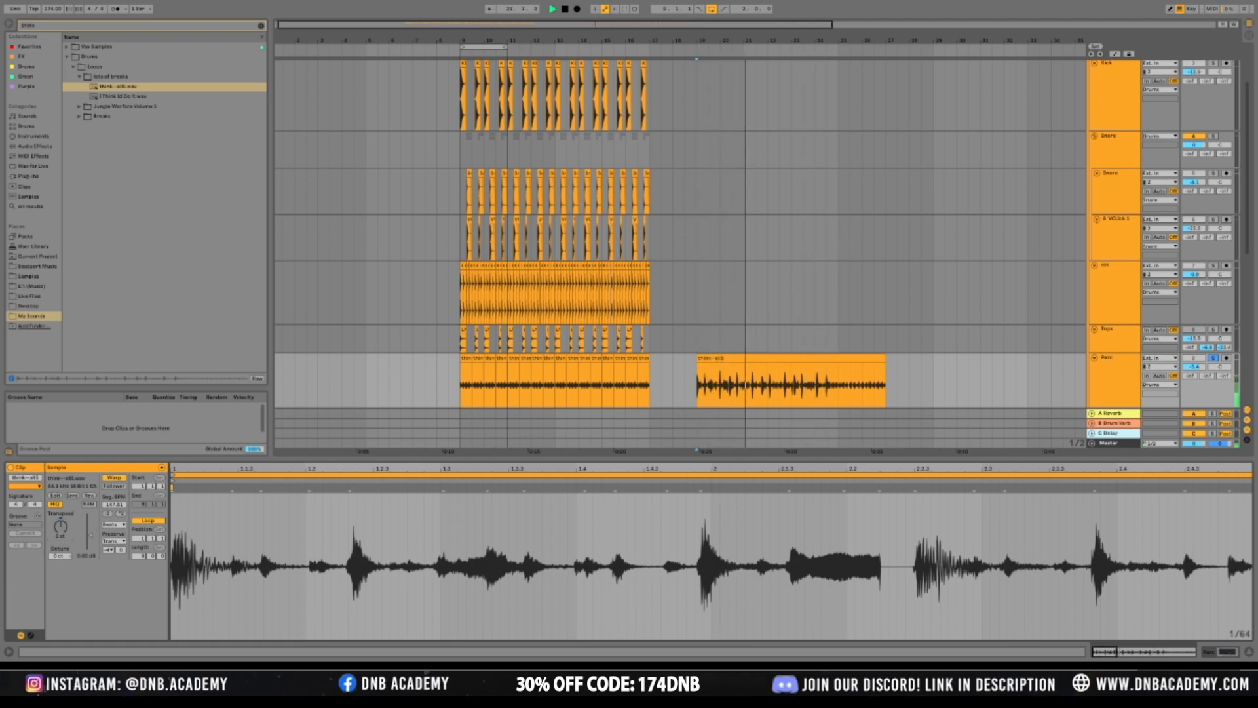
pyautogui.click(739, 356)
pyautogui.press('Delete')
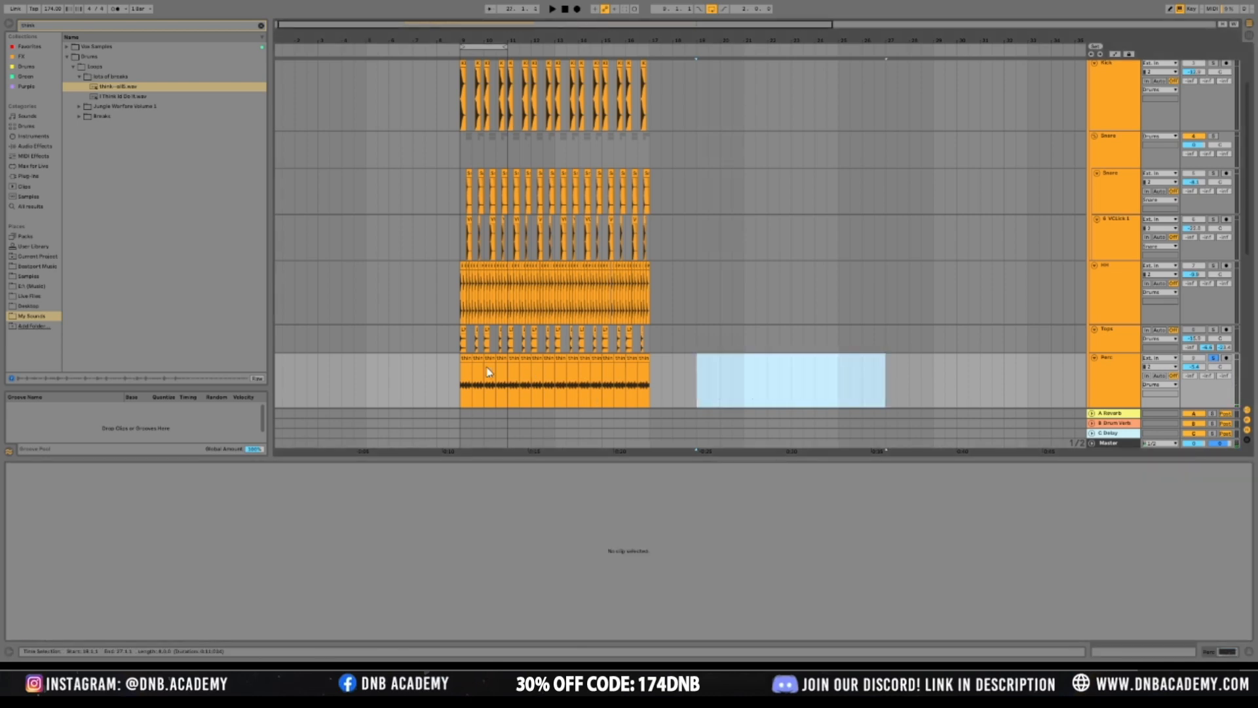
# Play the Perc loop from bar 9, first soloed and then together with the other drums
pyautogui.click(459, 381)
pyautogui.press('space')
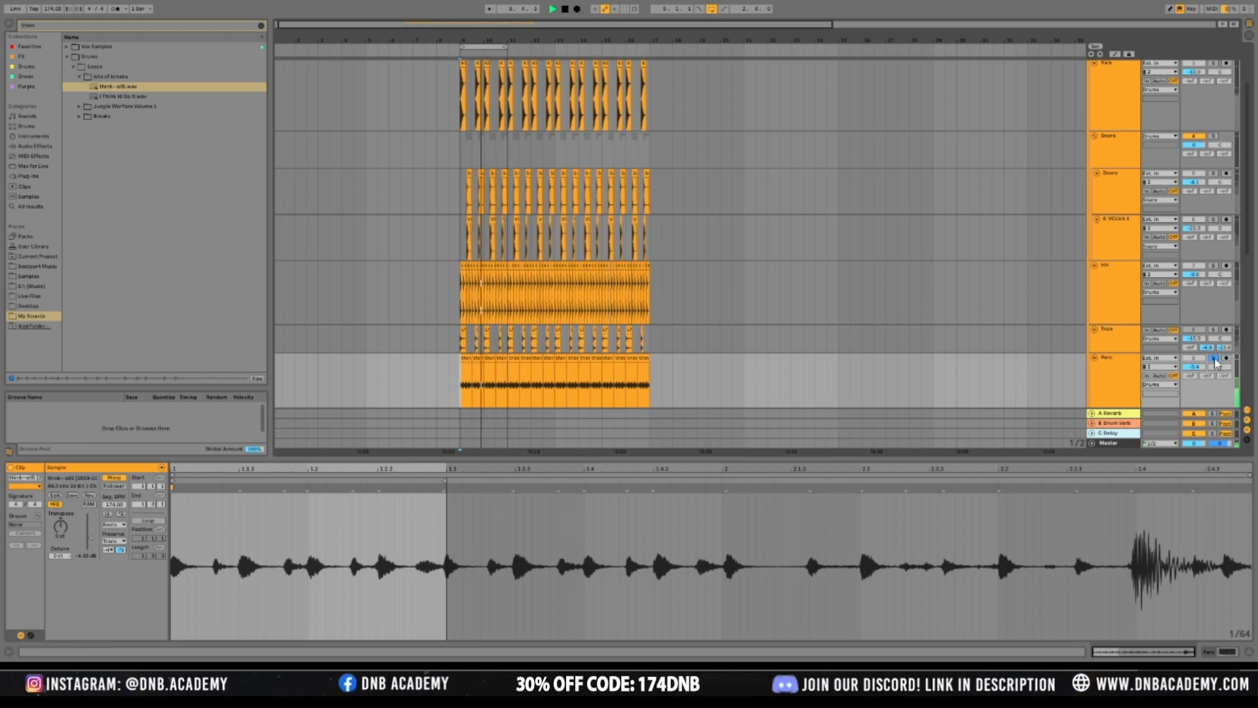
pyautogui.press('space')
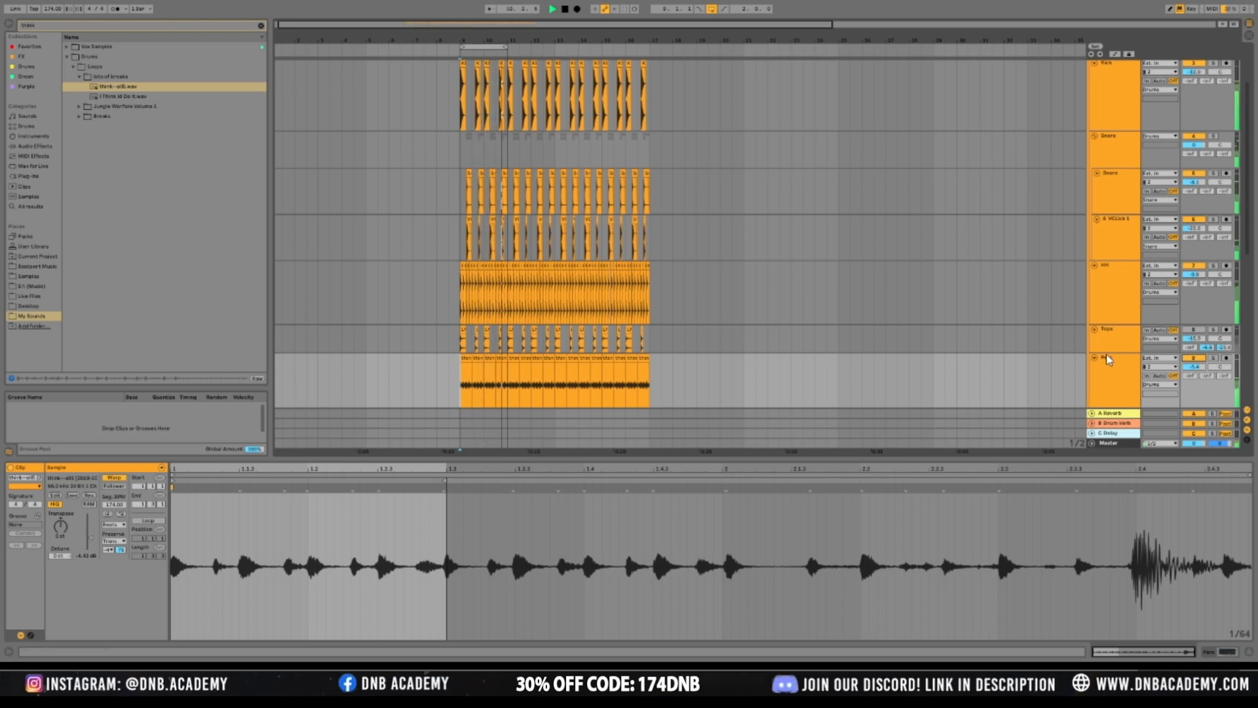
# Activate the ride track, lower its volume and listen to it with the drums from bar 9
pyautogui.scroll(-3, 862, 306)
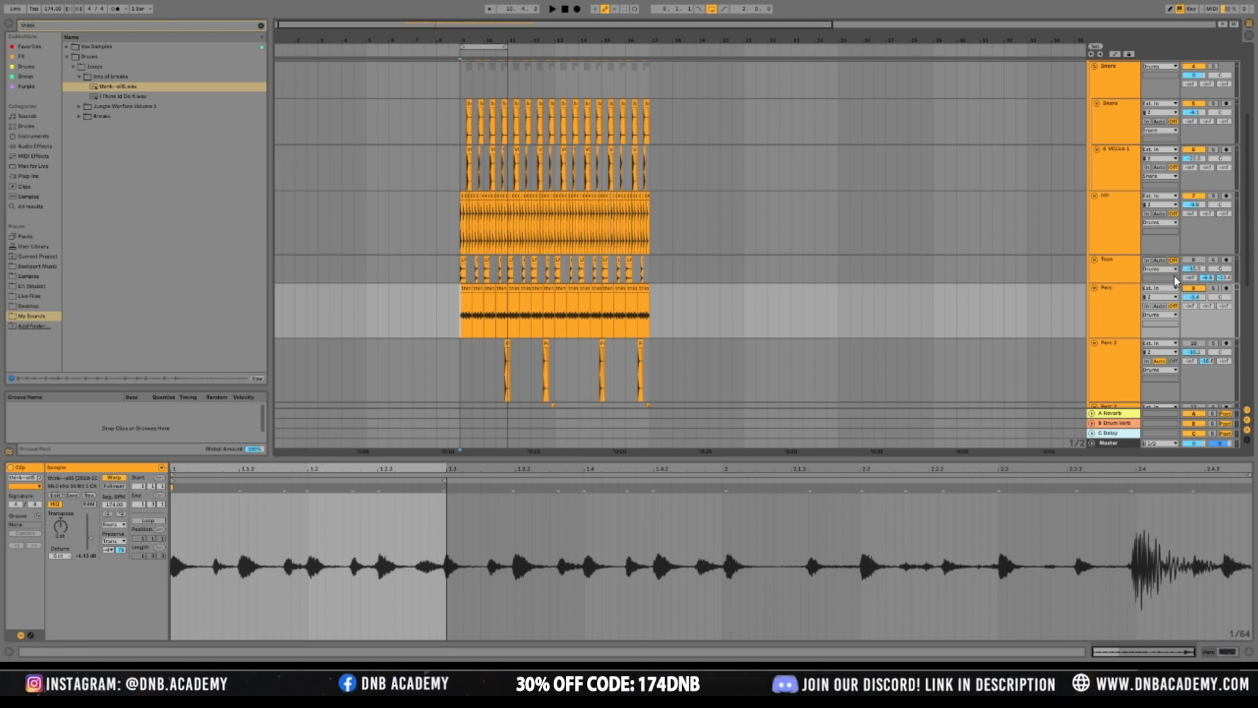
pyautogui.moveTo(1196, 270); pyautogui.dragTo(1196, 279)
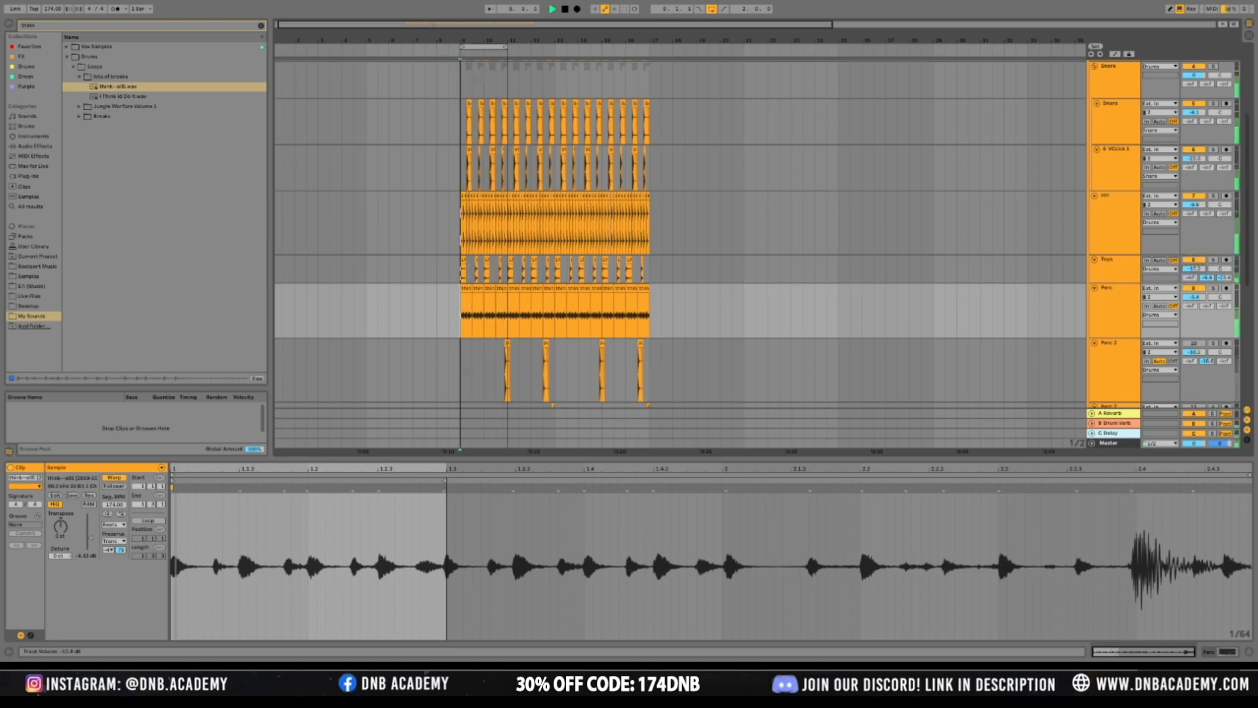
pyautogui.moveTo(412, 26); pyautogui.dragTo(518, 277)
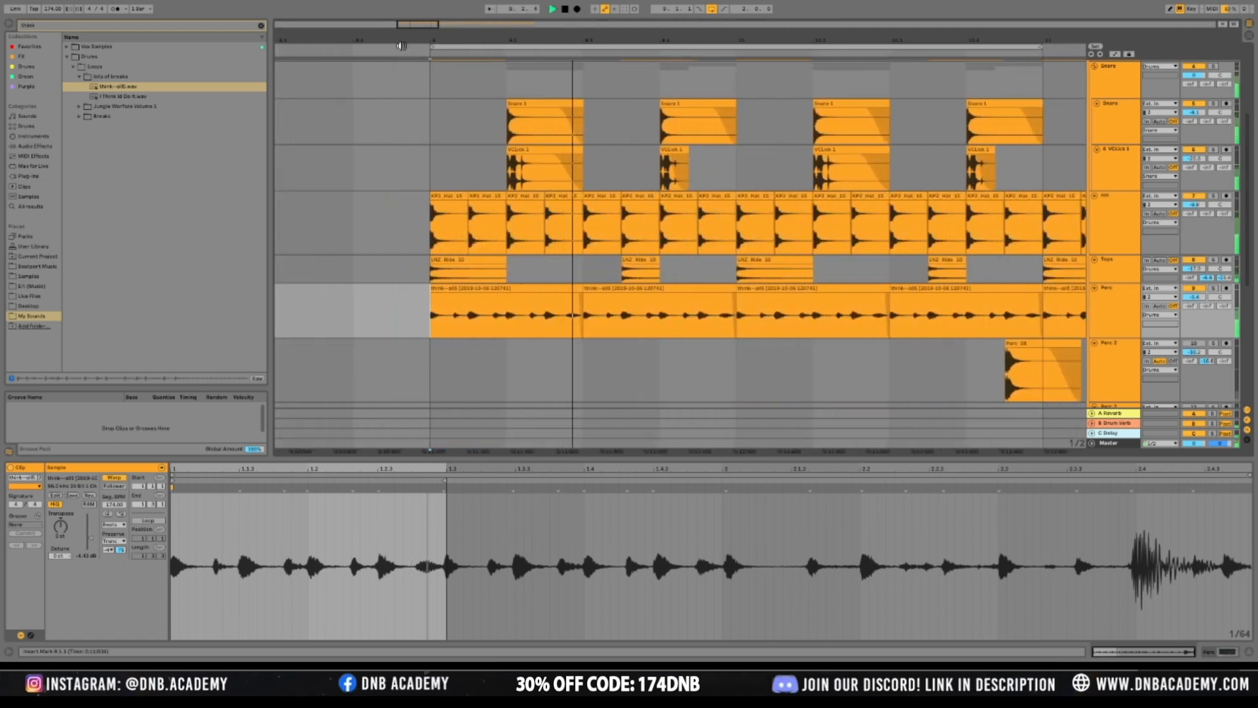
pyautogui.click(510, 265)
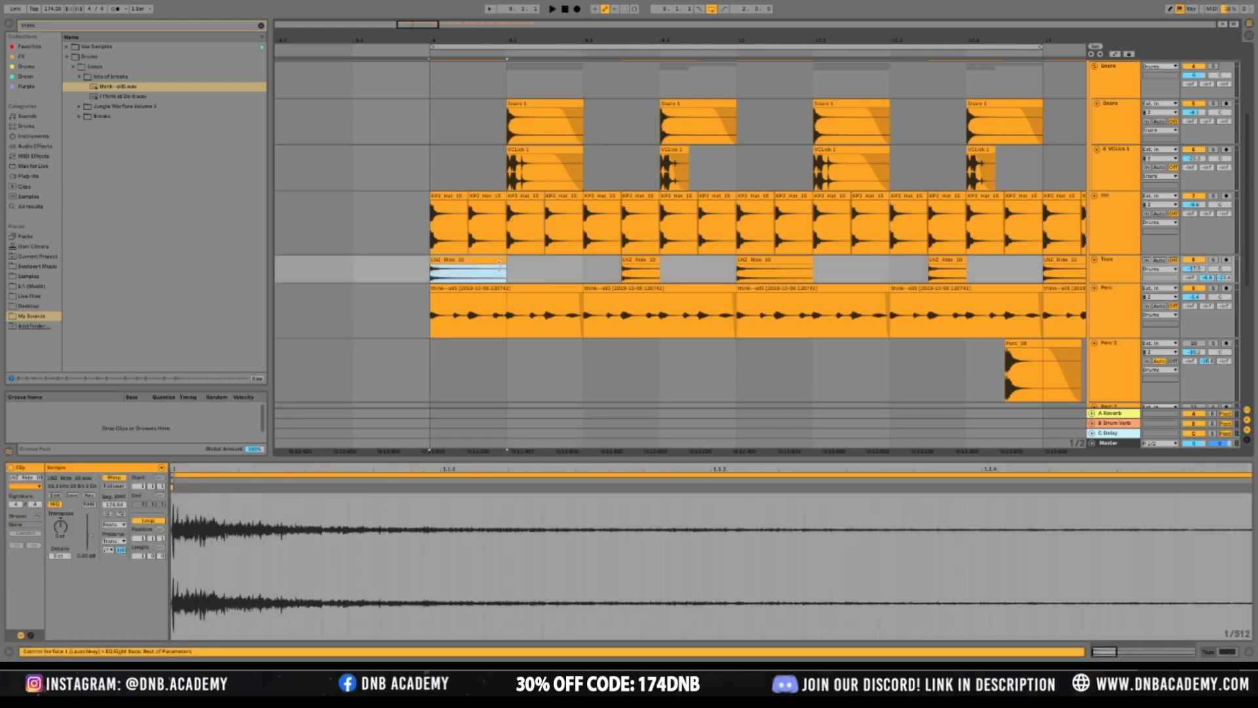
pyautogui.click(353, 251)
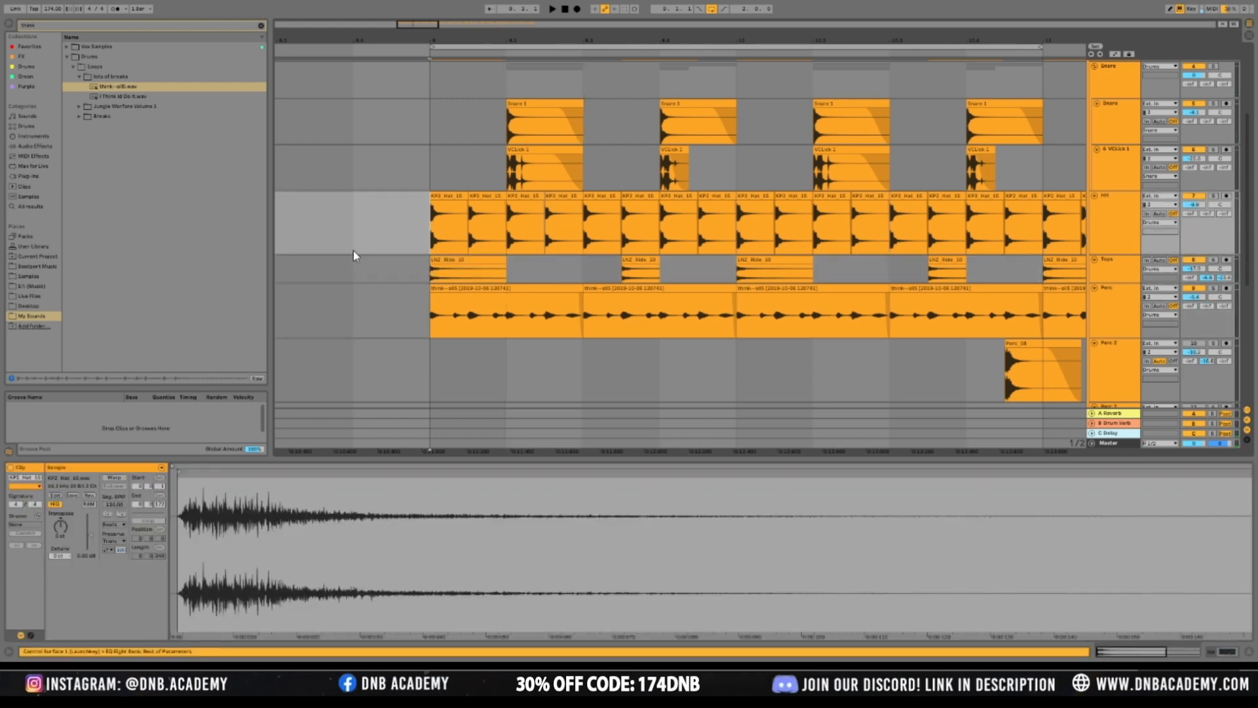
# Make the ride track taller and move the Perc track directly above it, below the hats
pyautogui.click(1127, 281)
pyautogui.moveTo(1124, 291); pyautogui.dragTo(1122, 309)
pyautogui.click(1112, 333)
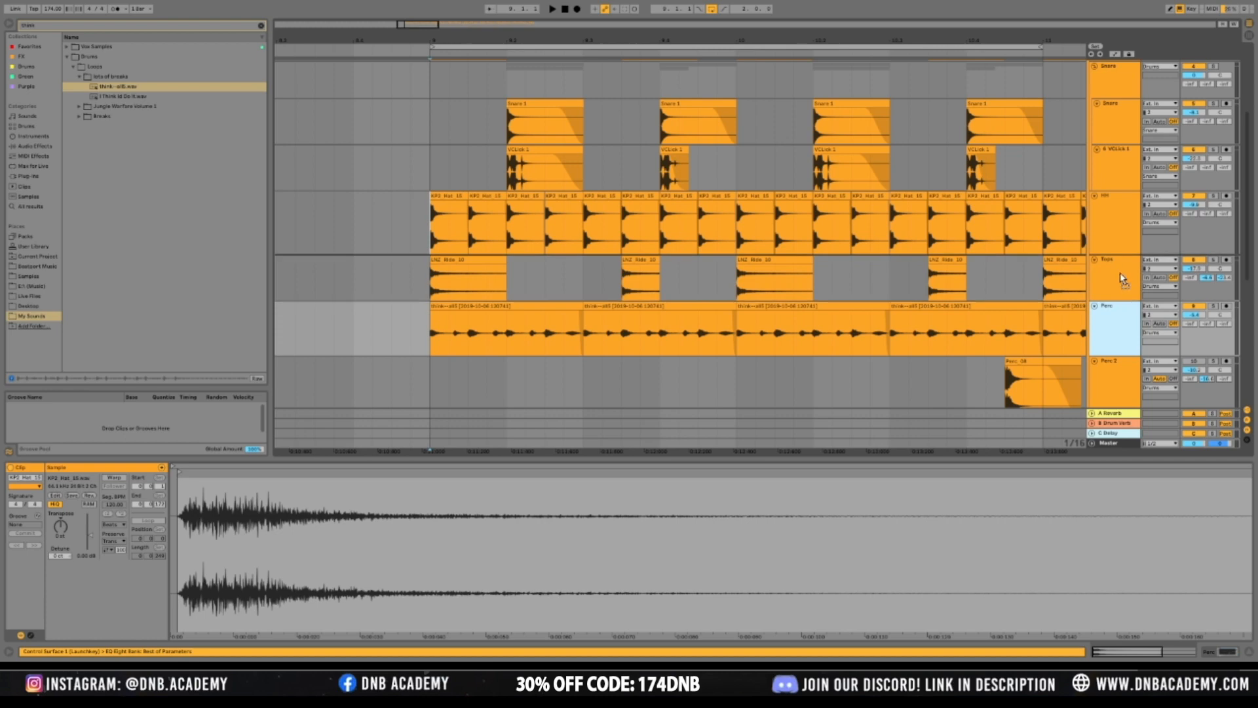
pyautogui.scroll(-2, 554, 341)
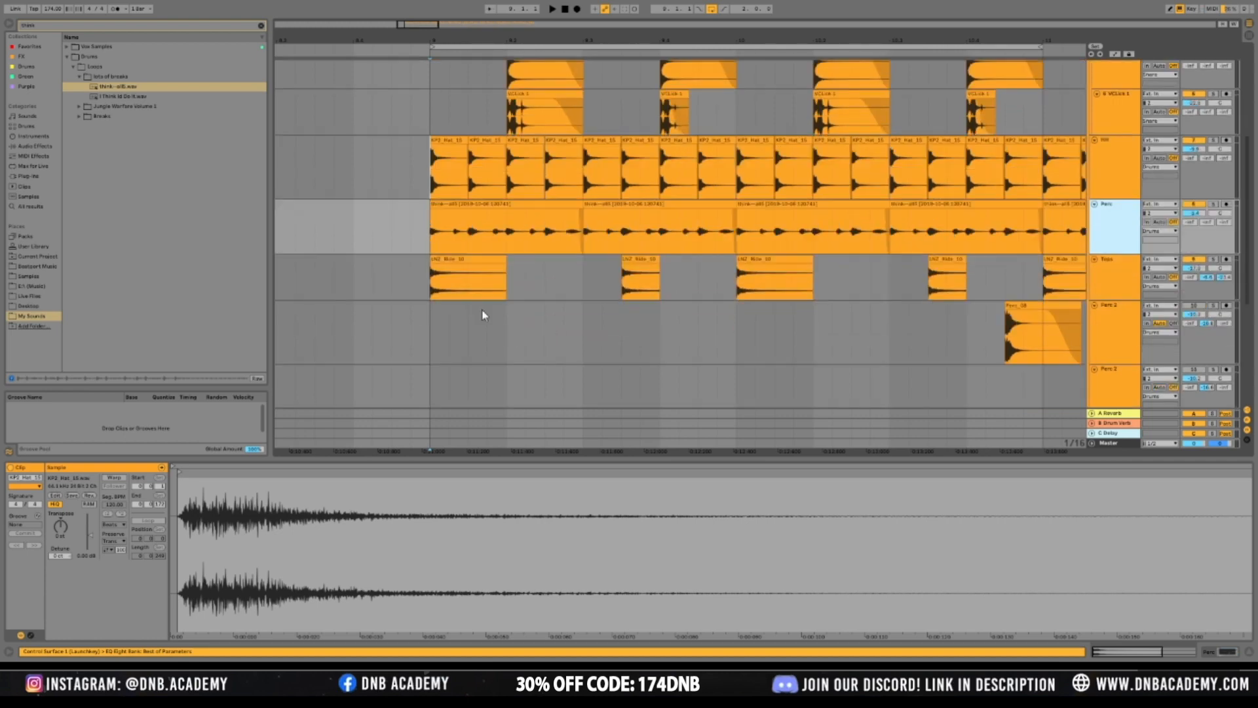
# Lengthen the first ride clip to one and a half beats, duplicate it directly after itself and listen
pyautogui.click(485, 261)
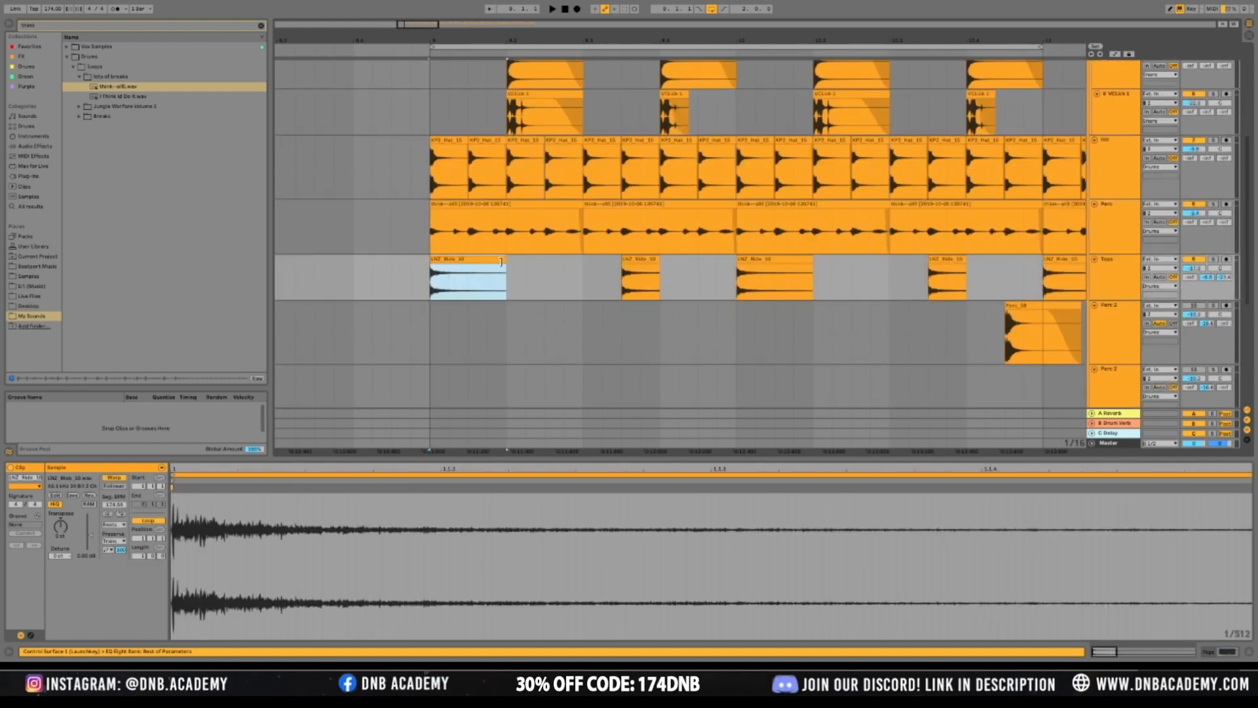
pyautogui.moveTo(504, 261); pyautogui.dragTo(545, 266)
pyautogui.hotkey('ctrl', 'd')
pyautogui.click(414, 286)
pyautogui.press('space')
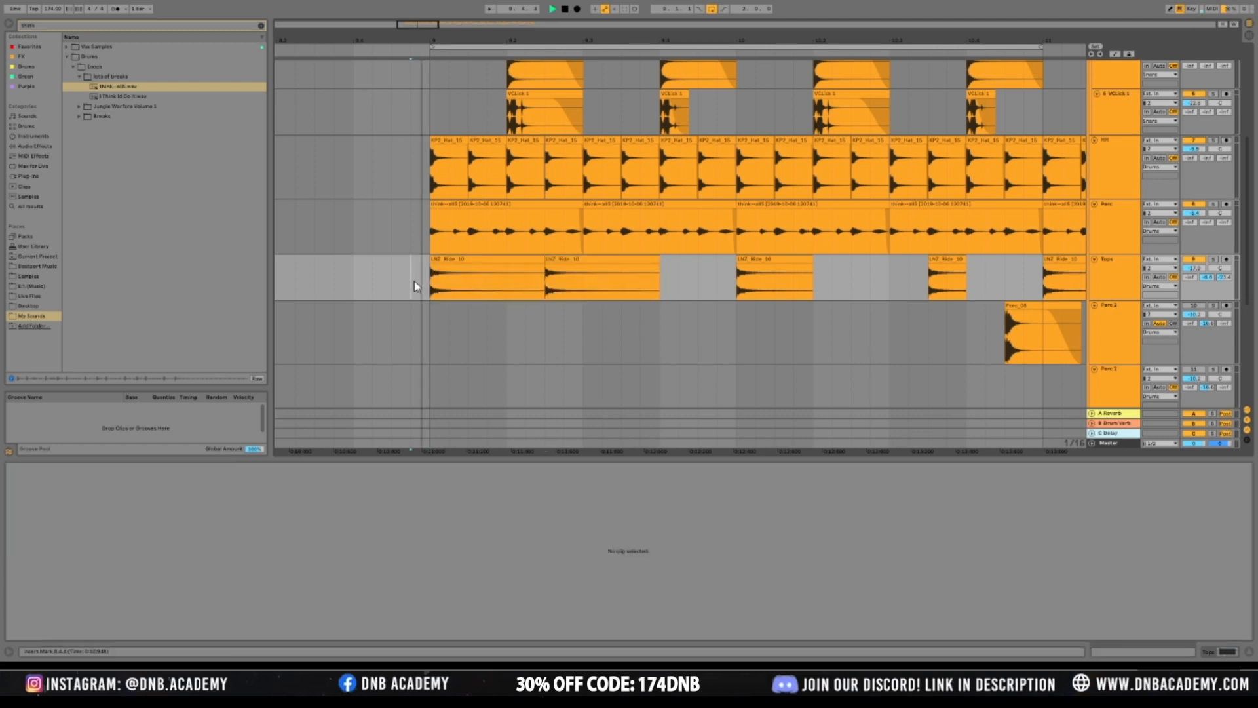
pyautogui.press('space')
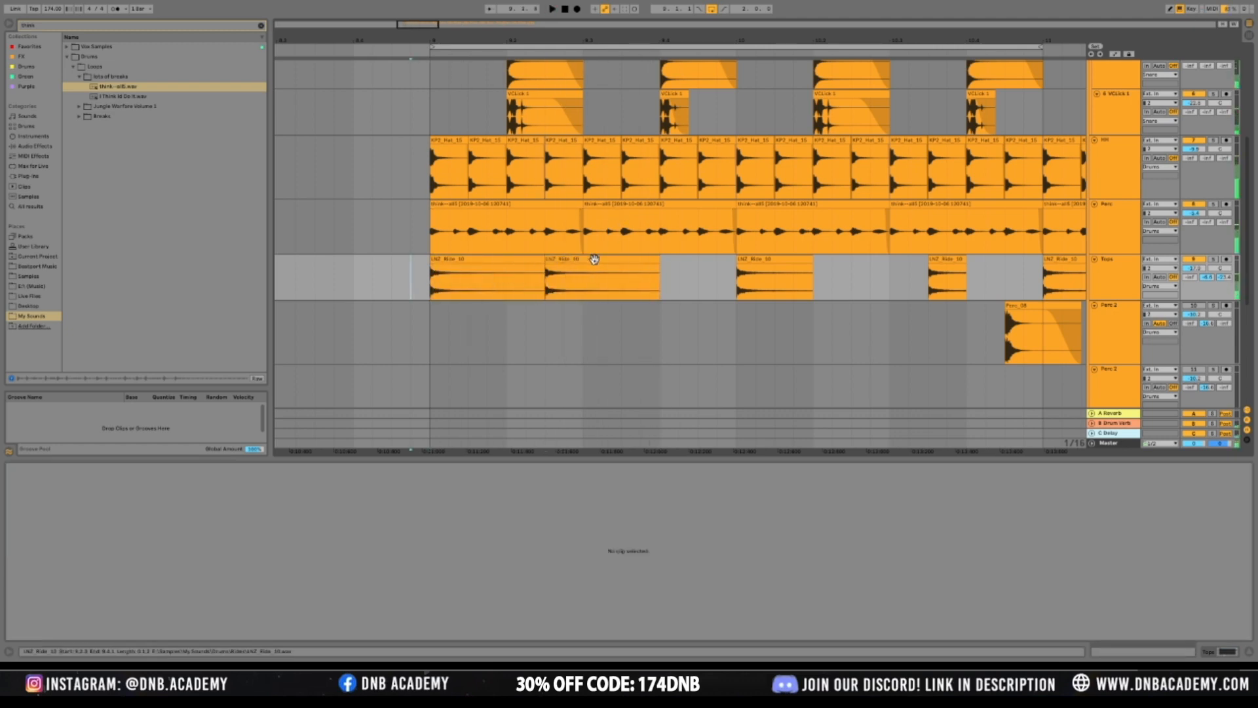
pyautogui.press('space')
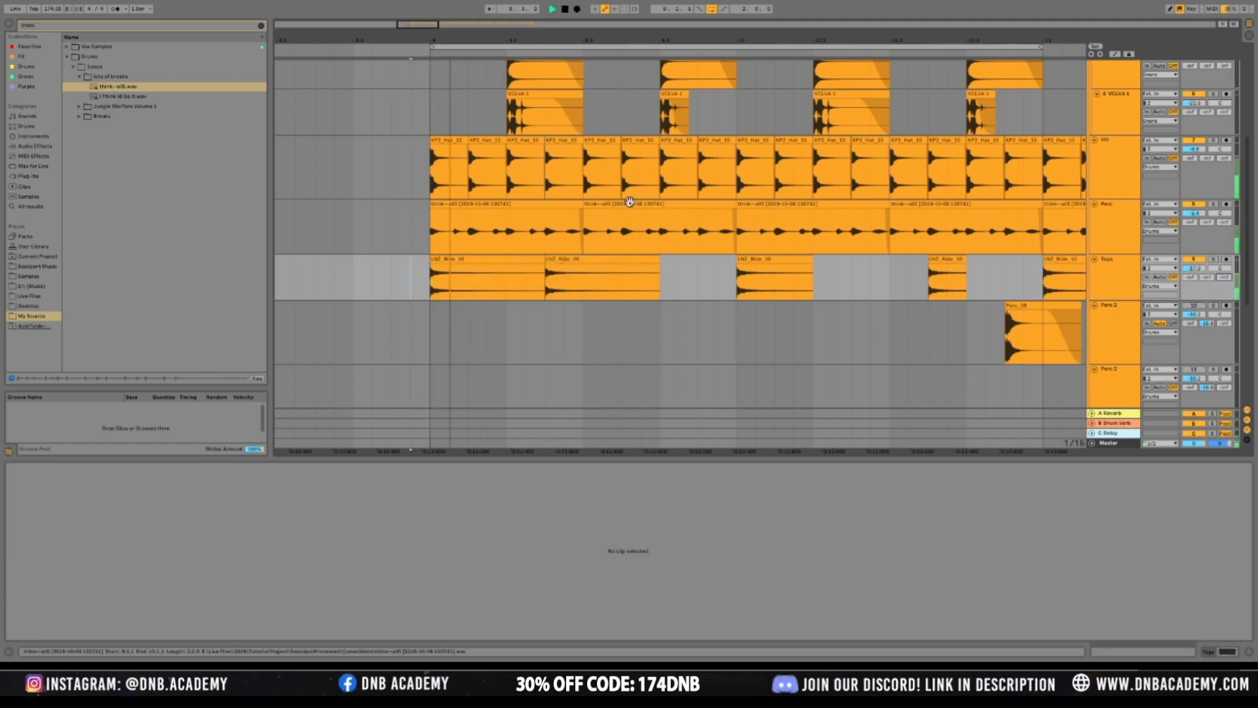
# Shift the second ride clip half a beat earlier to beat 9.2, over the first clip's tail, and listen
pyautogui.moveTo(565, 261)
pyautogui.mouseDown()
pyautogui.moveTo(538, 281)
pyautogui.moveTo(526, 258)
pyautogui.mouseUp()
pyautogui.press('space')
pyautogui.press('space')
pyautogui.press('space')
pyautogui.click(434, 292)
pyautogui.press('space')
pyautogui.press('space')
pyautogui.press('space')
# Move the second ride clip half a beat later, between beats 9.2 and 9.3, and listen to the change
pyautogui.moveTo(534, 259); pyautogui.dragTo(567, 274)
pyautogui.click(397, 292)
pyautogui.press('space')
pyautogui.press('space')
# Duplicate the second ride clip so the copy starts on beat 9.4, and listen from bar 9
pyautogui.click(580, 260)
pyautogui.hotkey('ctrl', 'd')
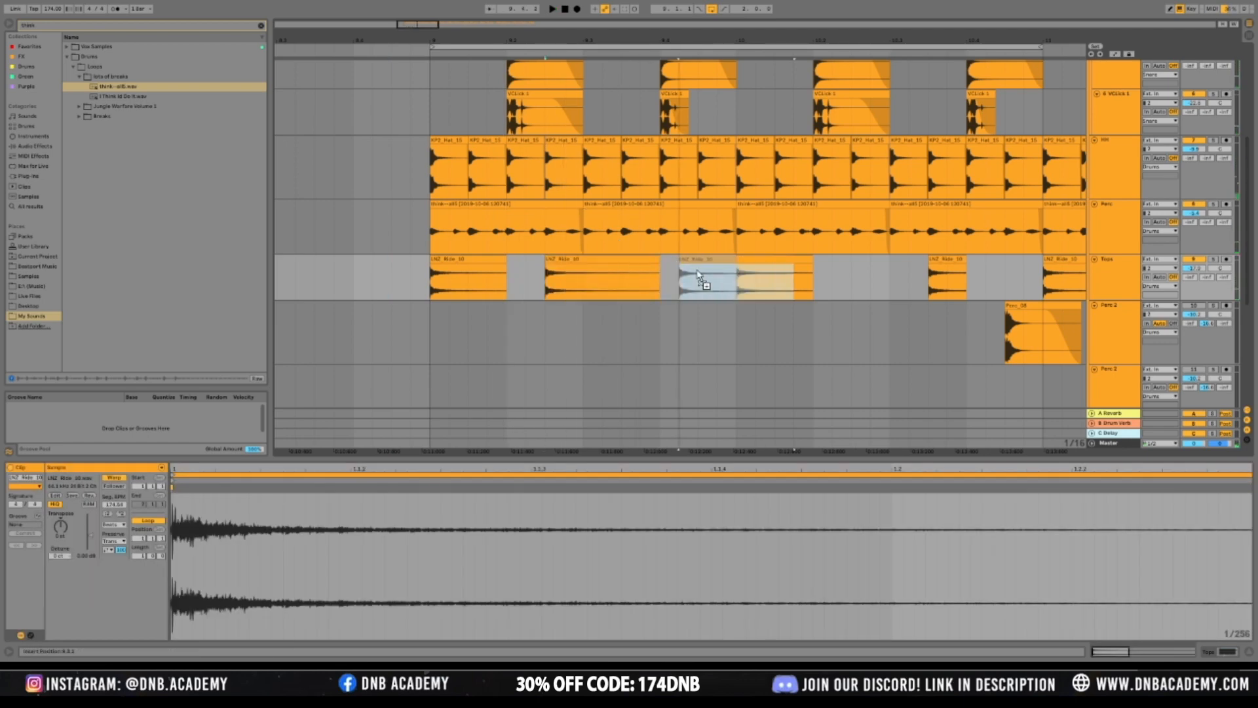
pyautogui.press('space')
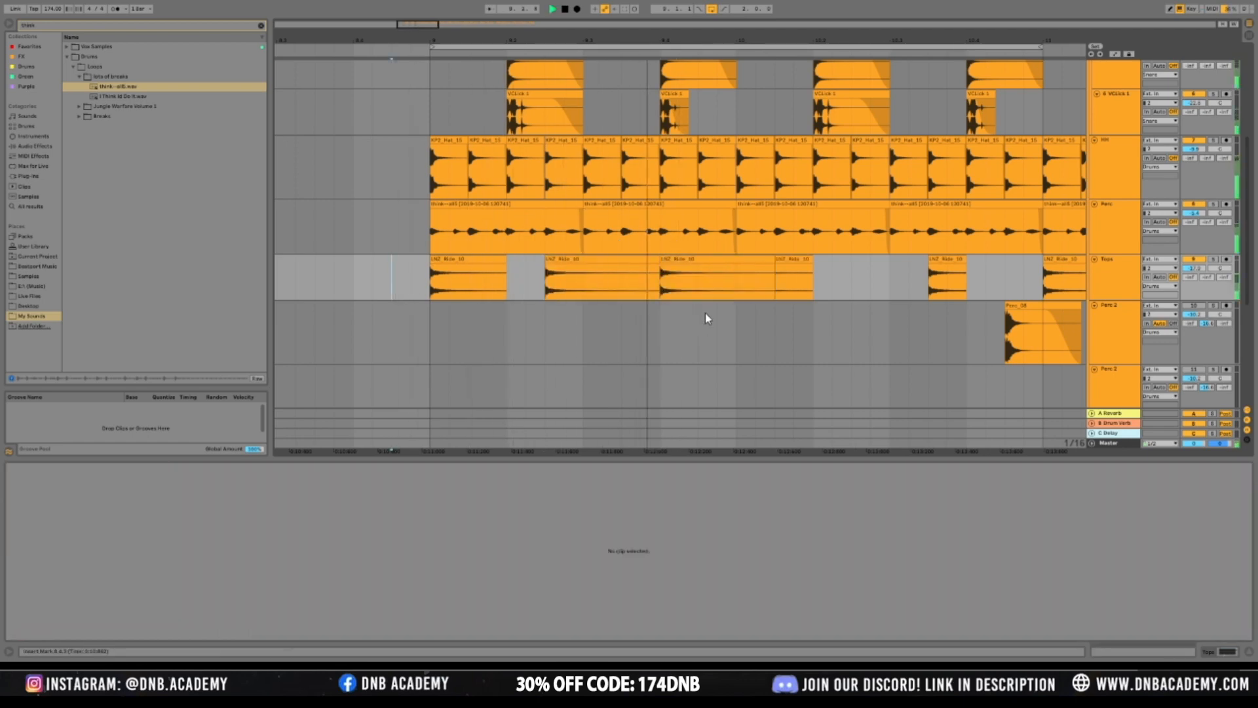
pyautogui.press('space')
pyautogui.moveTo(505, 261)
pyautogui.mouseDown()
pyautogui.moveTo(544, 262)
pyautogui.moveTo(506, 264)
pyautogui.mouseUp()
pyautogui.click(429, 284)
pyautogui.press('space')
pyautogui.click(426, 292)
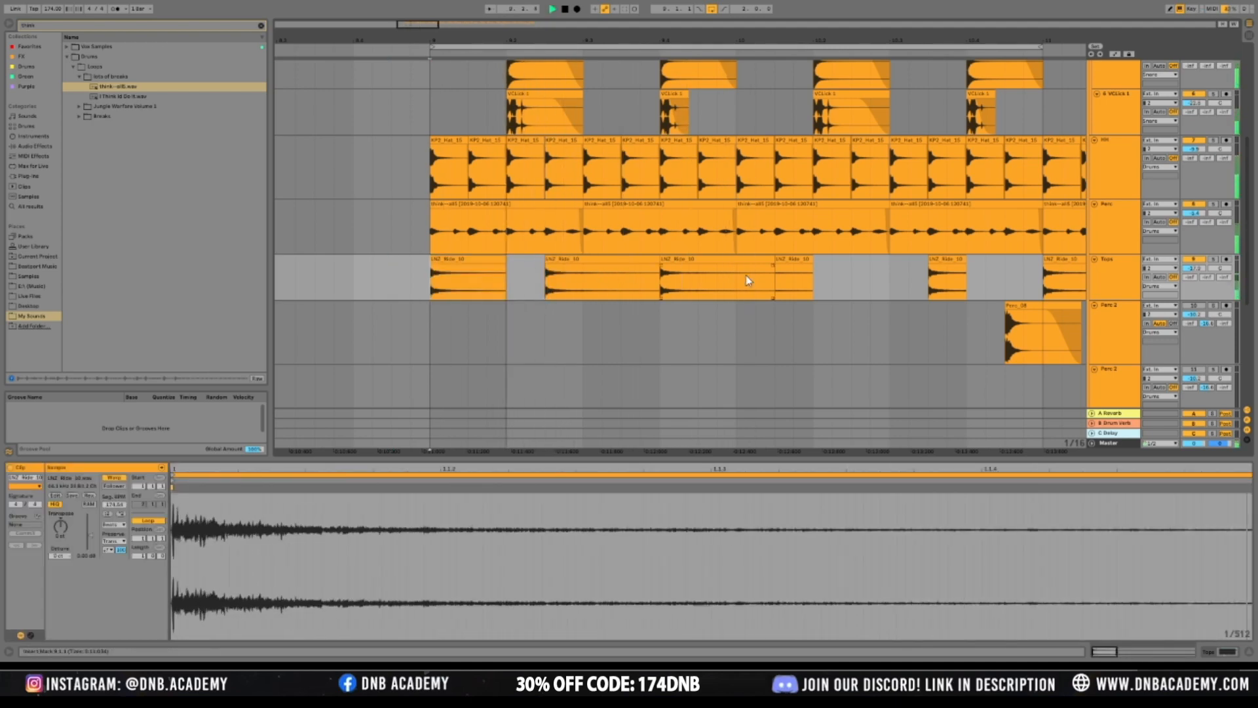
# Delete the ride audio between bar 10 and beat 10.2 and listen to the shortened pattern
pyautogui.press('space')
pyautogui.moveTo(737, 280); pyautogui.dragTo(820, 280)
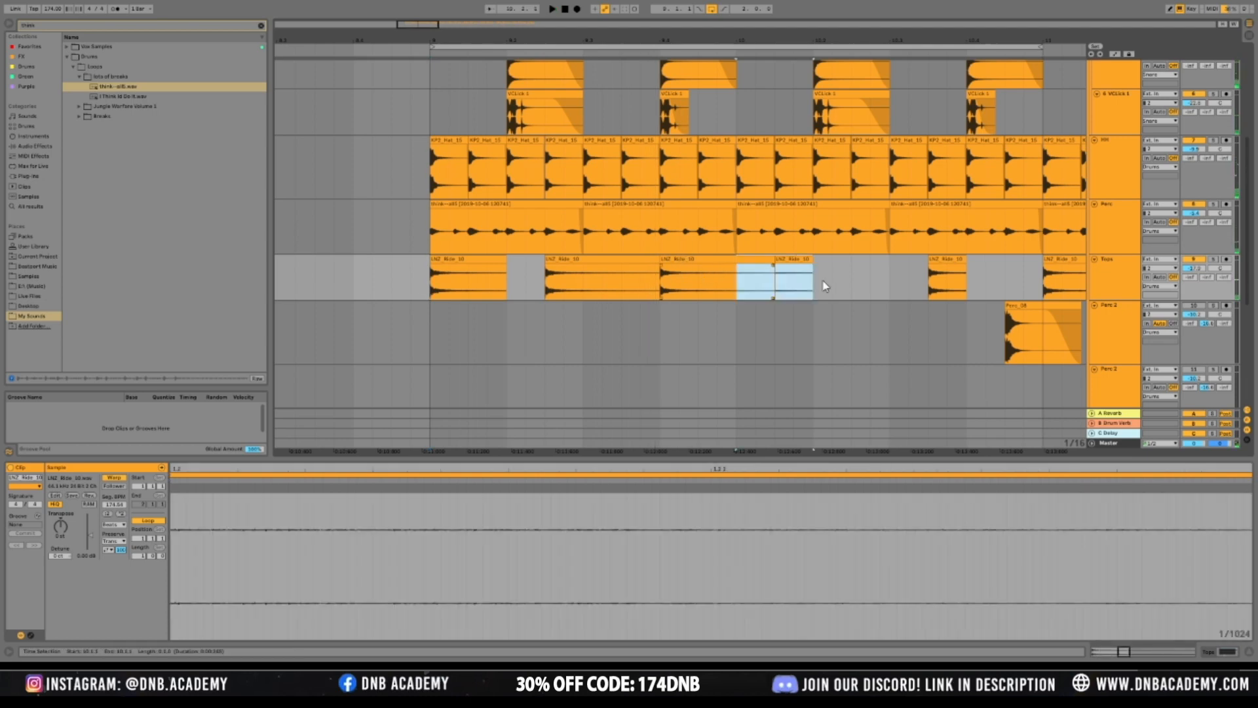
pyautogui.press('Delete')
pyautogui.click(373, 282)
pyautogui.press('space')
# Duplicate the one-bar ride pattern from bar 9 seven times to fill the eight bars up to bar 17
pyautogui.moveTo(417, 30); pyautogui.dragTo(451, 24)
pyautogui.moveTo(411, 287); pyautogui.dragTo(559, 289)
pyautogui.hotkey('ctrl', 'd')
pyautogui.hotkey('ctrl', 'd')
pyautogui.hotkey('ctrl', 'd')
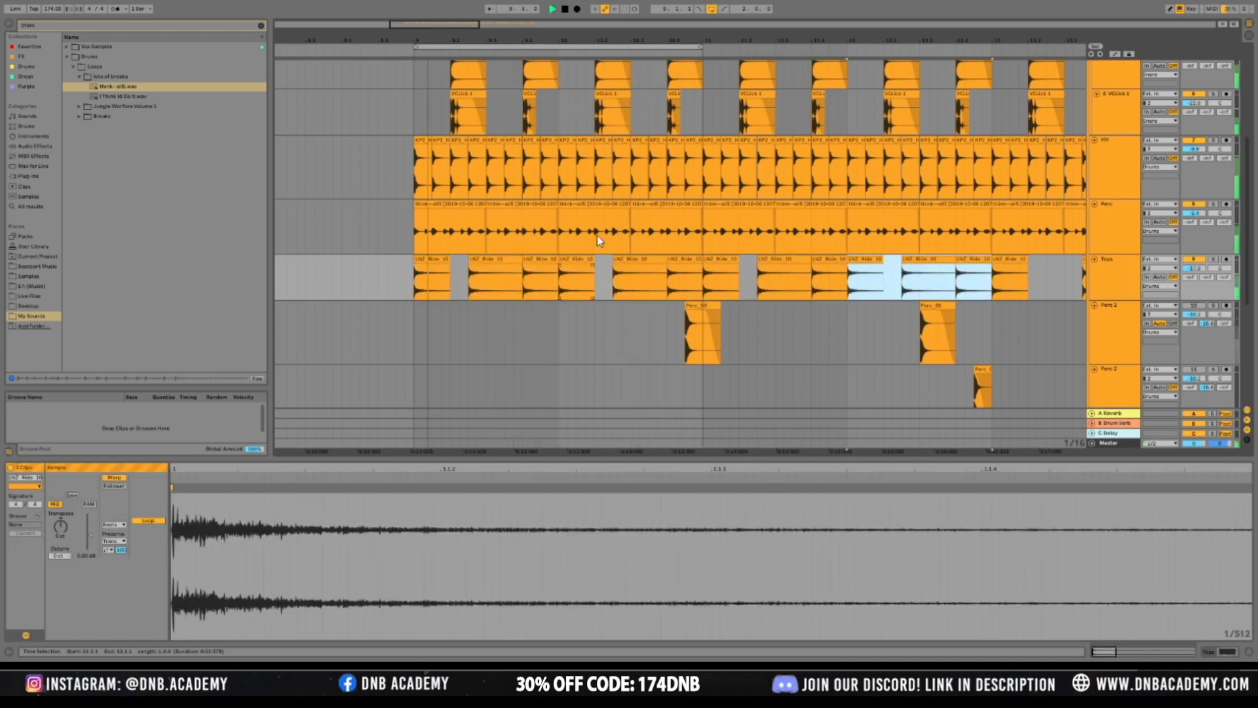
pyautogui.moveTo(461, 25); pyautogui.dragTo(536, 26)
pyautogui.hotkey('ctrl', 'd')
pyautogui.hotkey('ctrl', 'd')
pyautogui.hotkey('ctrl', 'd')
pyautogui.hotkey('ctrl', 'd')
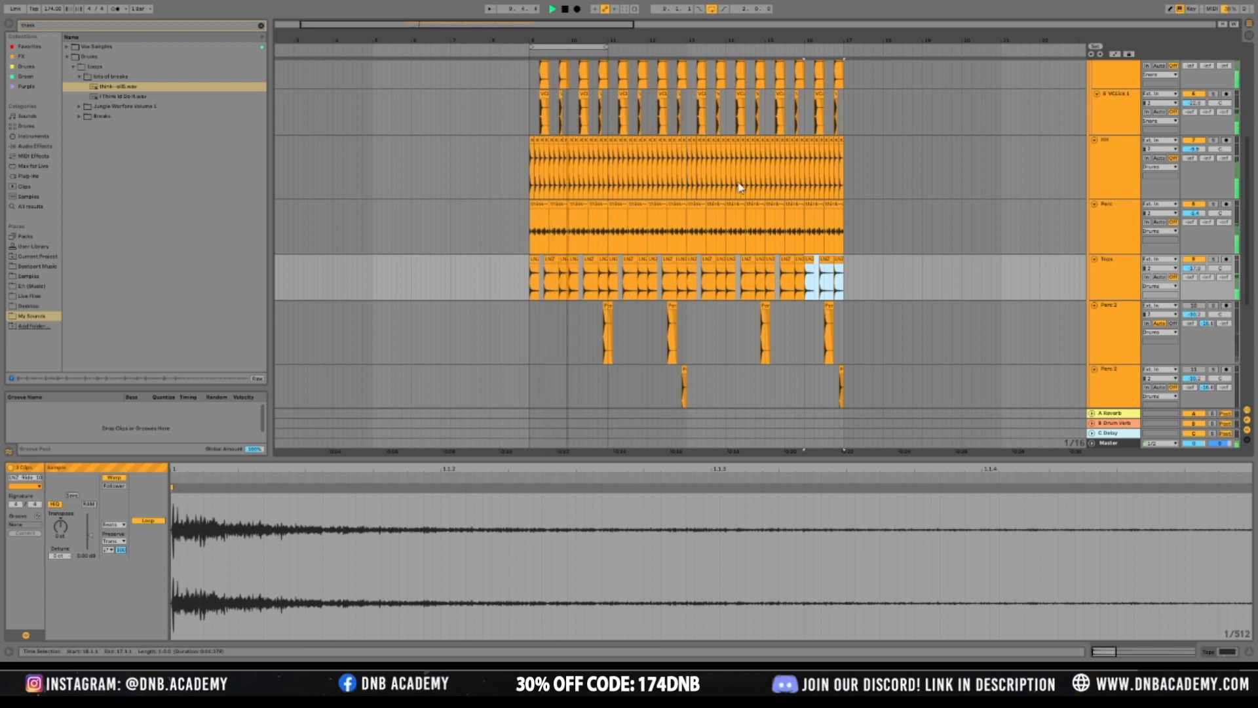
# Raise the ride track's volume slightly and solo the track during playback
pyautogui.moveTo(1201, 267); pyautogui.dragTo(1200, 263)
pyautogui.moveTo(443, 25); pyautogui.dragTo(419, 131)
pyautogui.click(1213, 260)
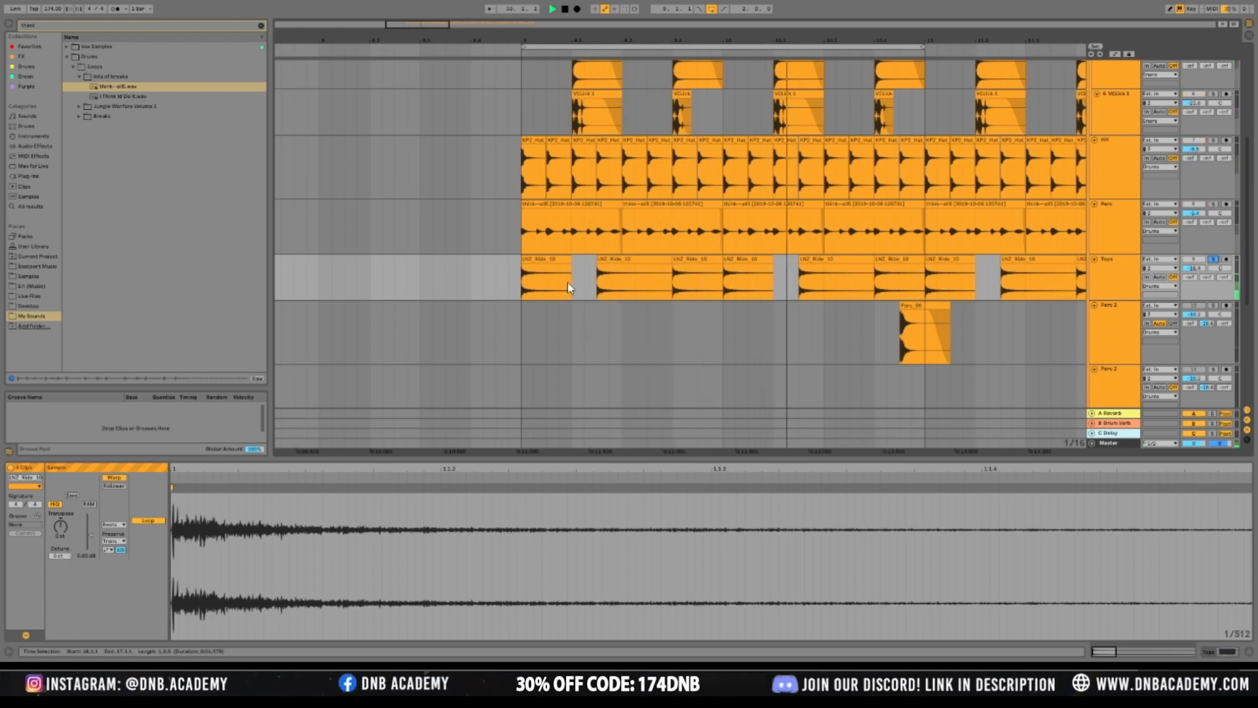
pyautogui.click(568, 266)
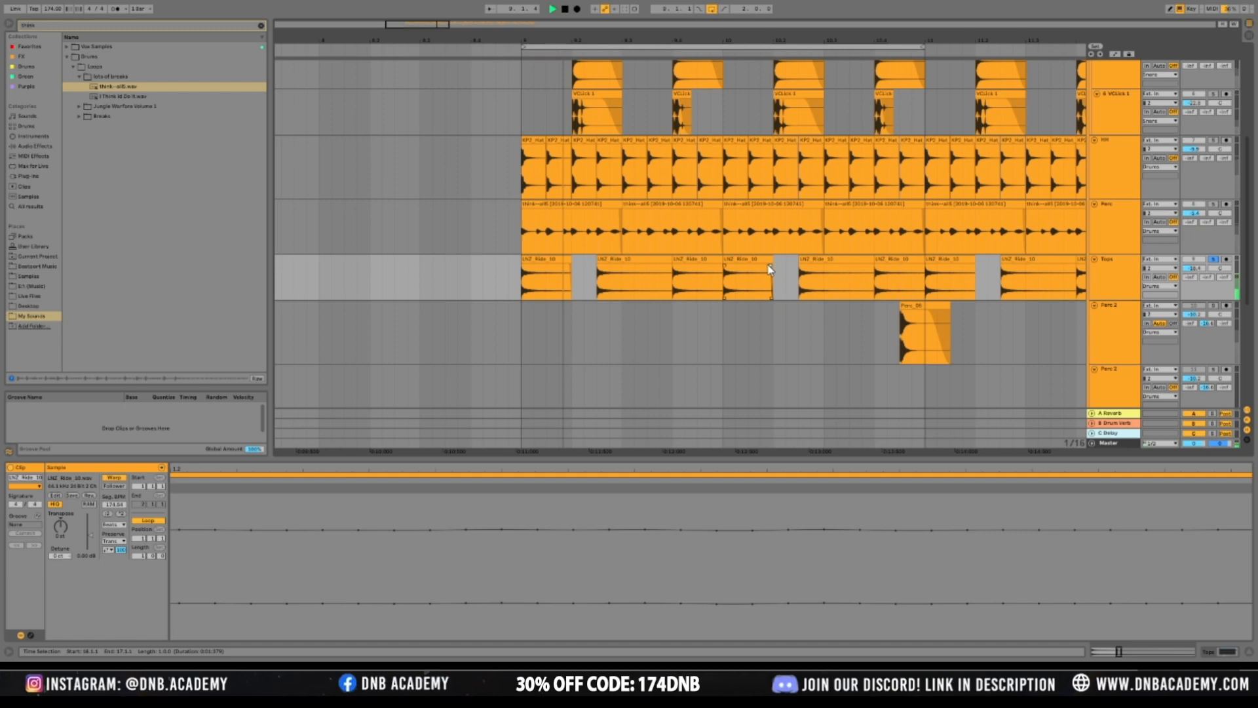
# Detune the second ride clip of bar 9 slightly downward while listening to it in solo
pyautogui.click(613, 282)
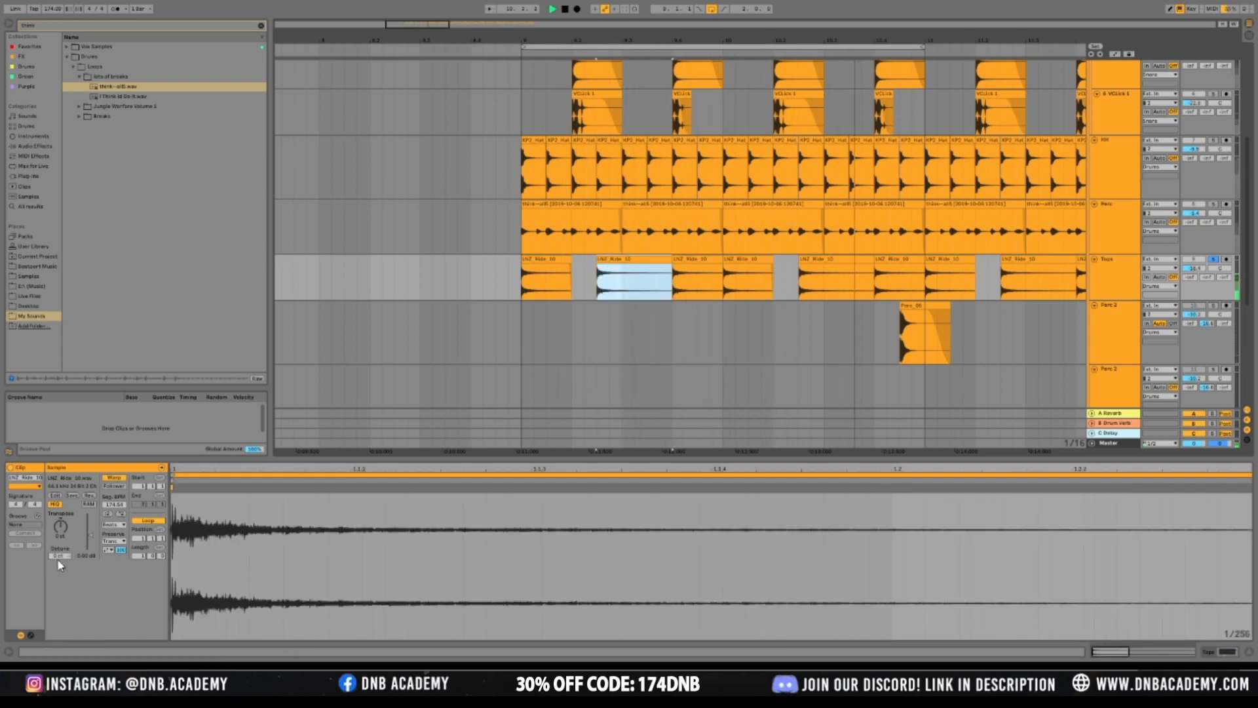
pyautogui.moveTo(61, 556); pyautogui.dragTo(61, 561)
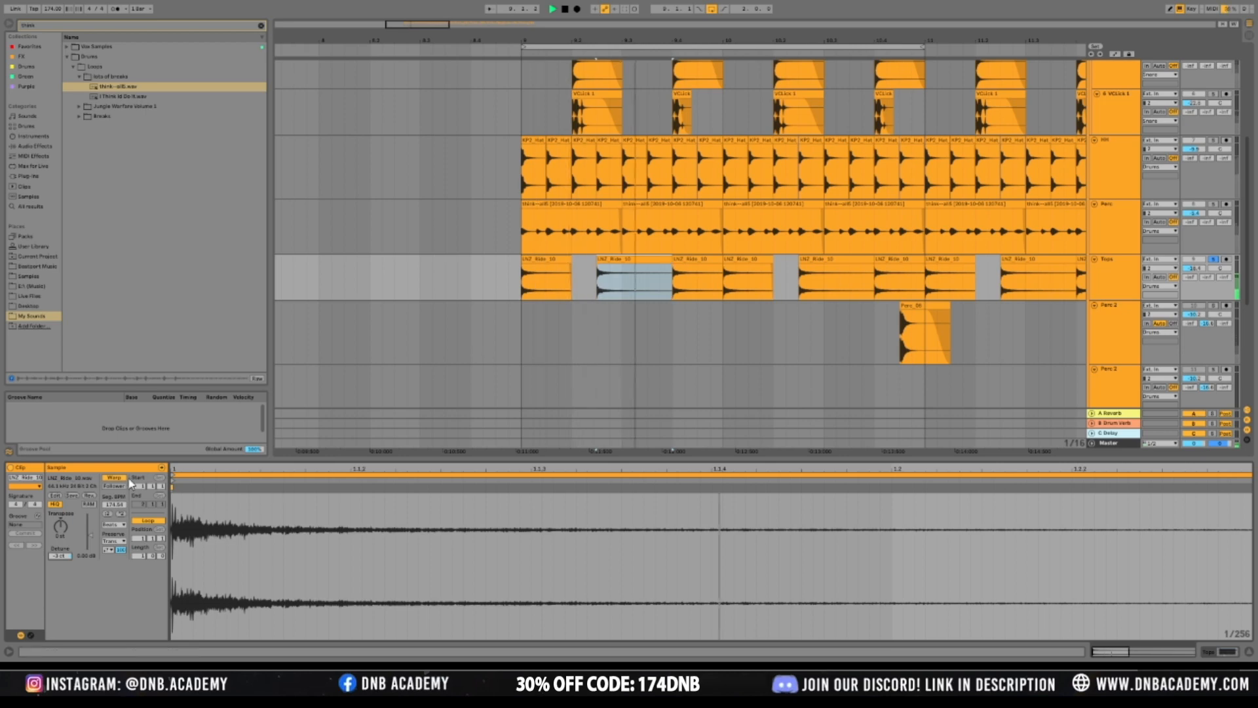
pyautogui.moveTo(61, 549); pyautogui.dragTo(76, 568)
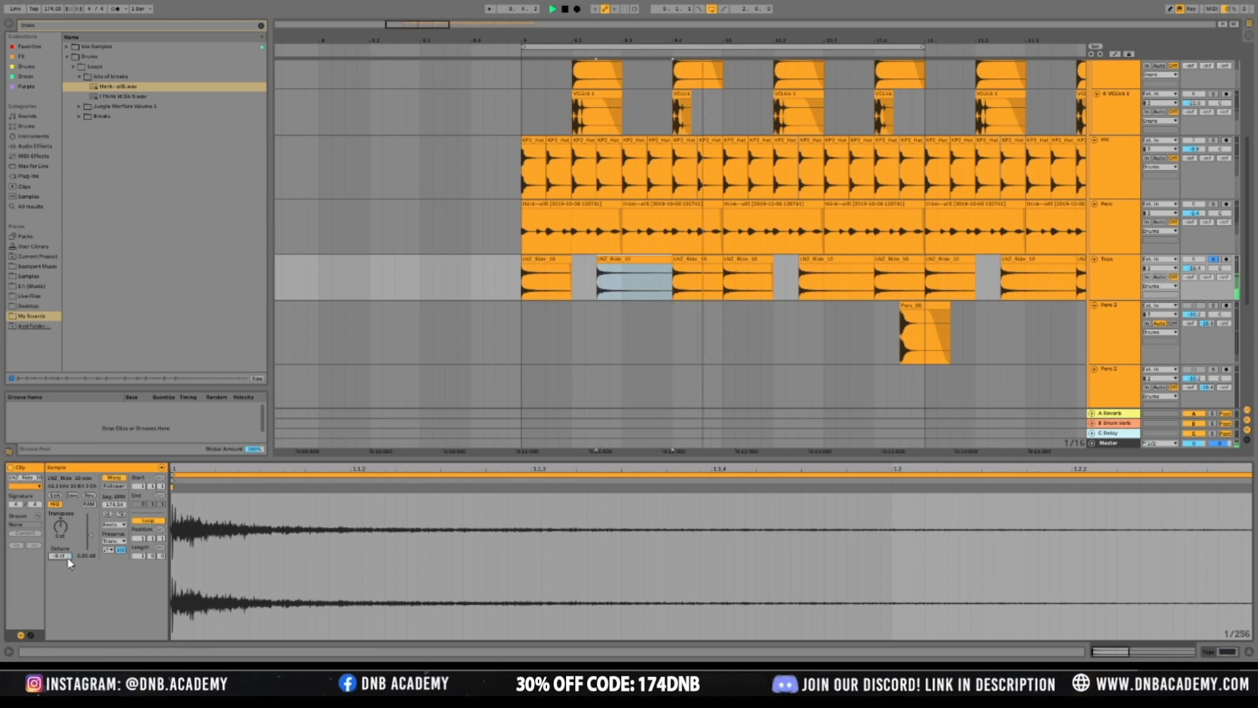
pyautogui.moveTo(60, 556); pyautogui.dragTo(61, 563)
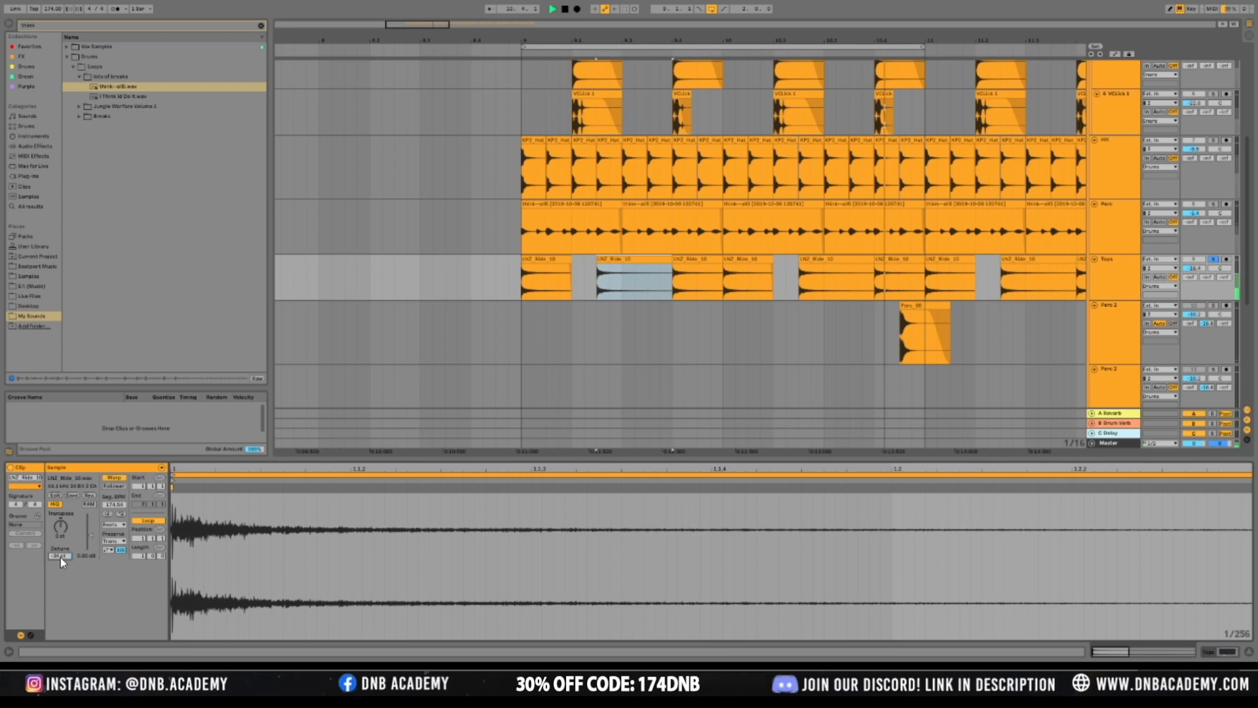
pyautogui.moveTo(69, 552); pyautogui.dragTo(69, 549)
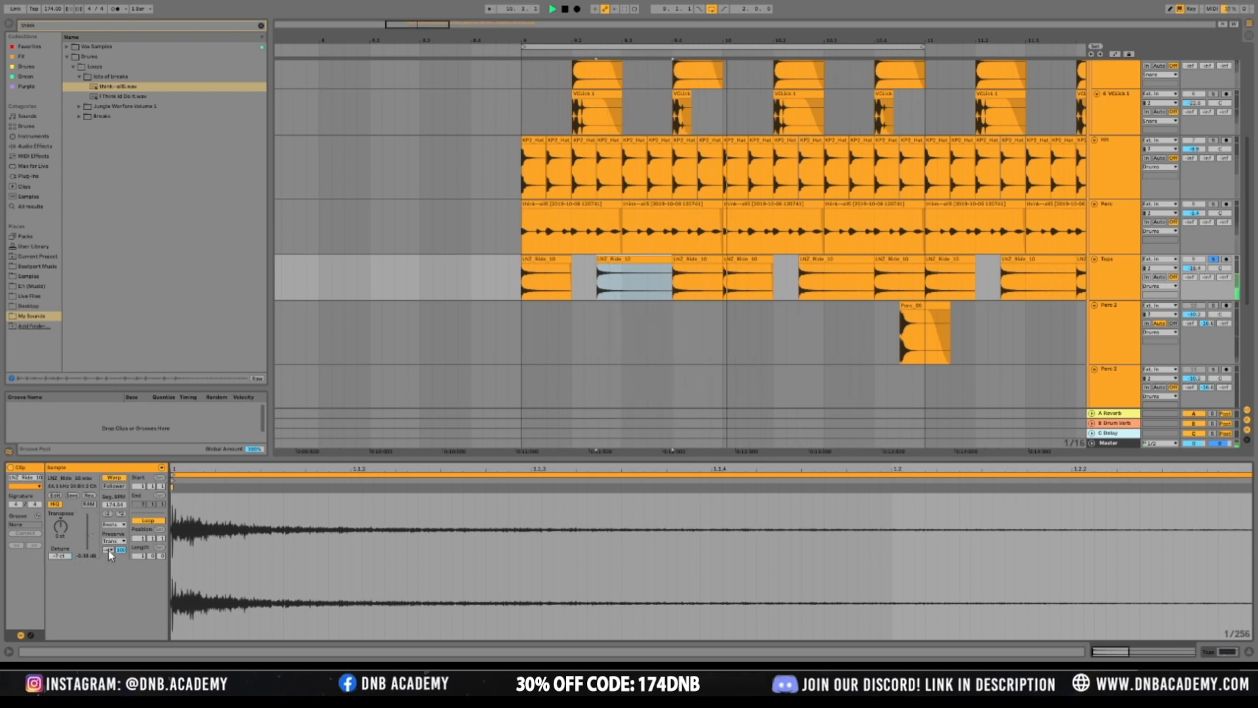
# Lower the second ride clip's transient envelope and raise its clip gain
pyautogui.moveTo(120, 549); pyautogui.dragTo(120, 588)
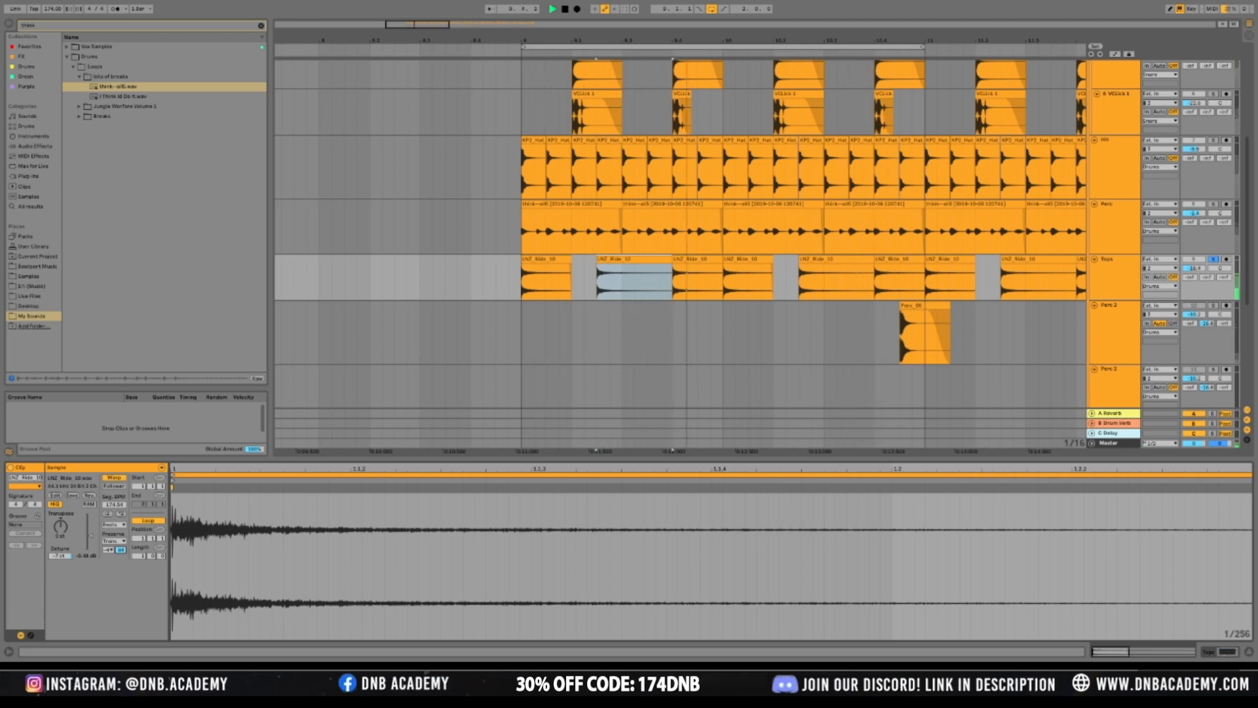
pyautogui.moveTo(84, 525); pyautogui.dragTo(84, 511)
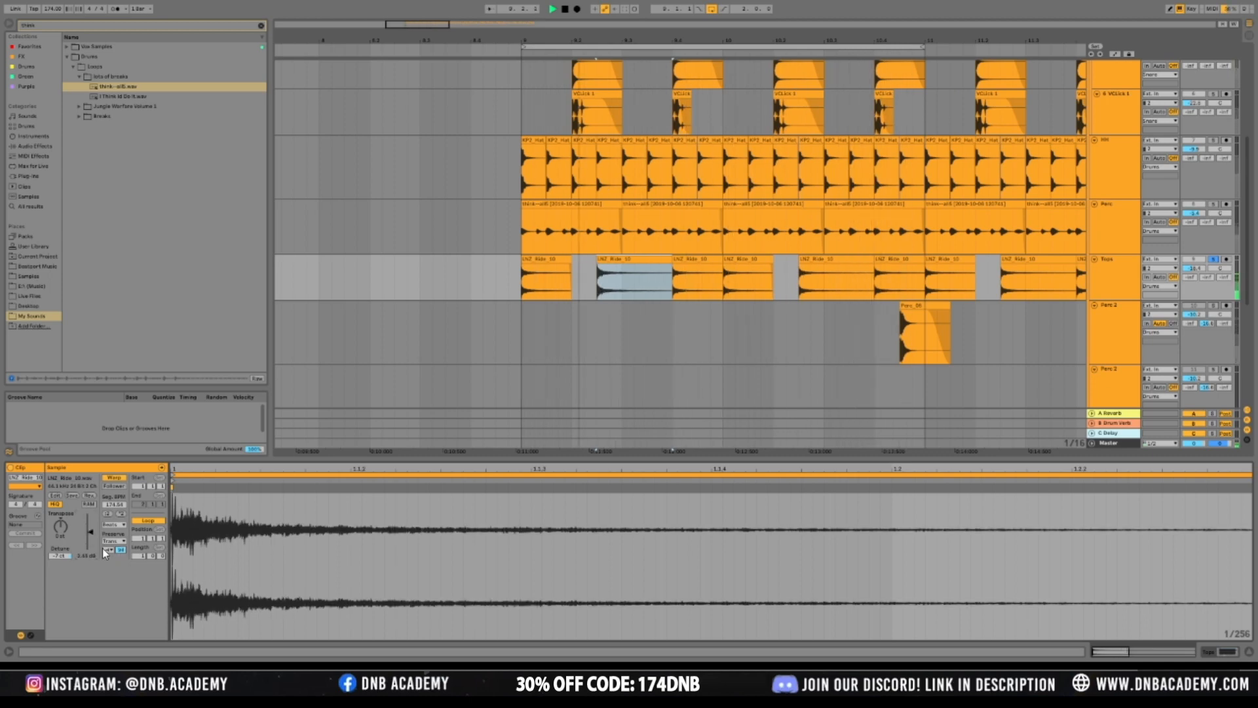
pyautogui.click(219, 538)
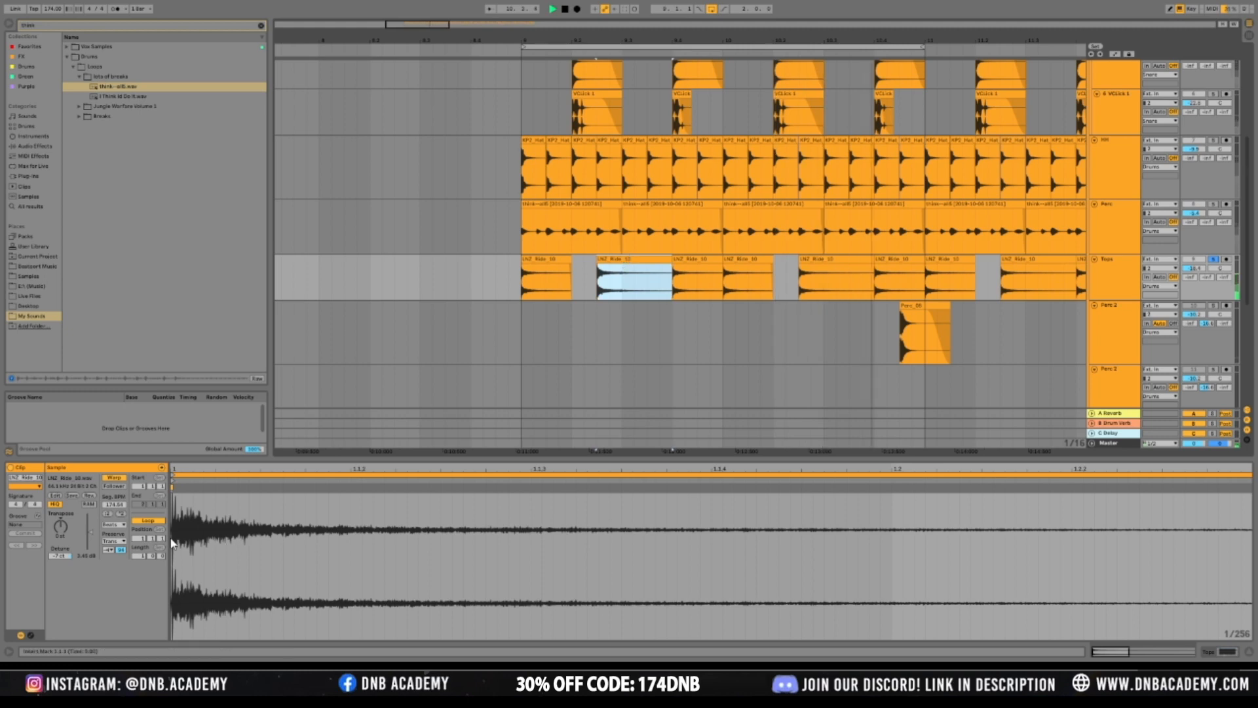
pyautogui.moveTo(122, 551); pyautogui.dragTo(91, 535)
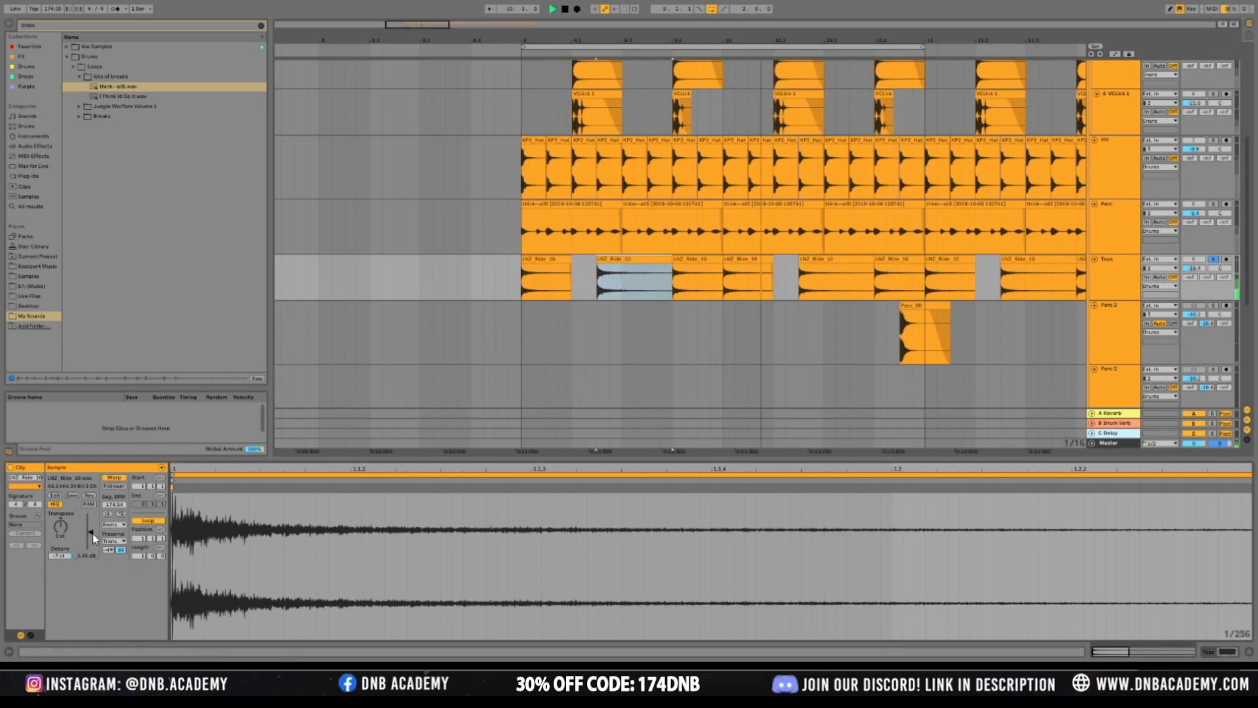
# Detune the third ride clip of bar 9 and lower the first ride clip's transient envelope
pyautogui.click(697, 275)
pyautogui.moveTo(59, 556); pyautogui.dragTo(60, 554)
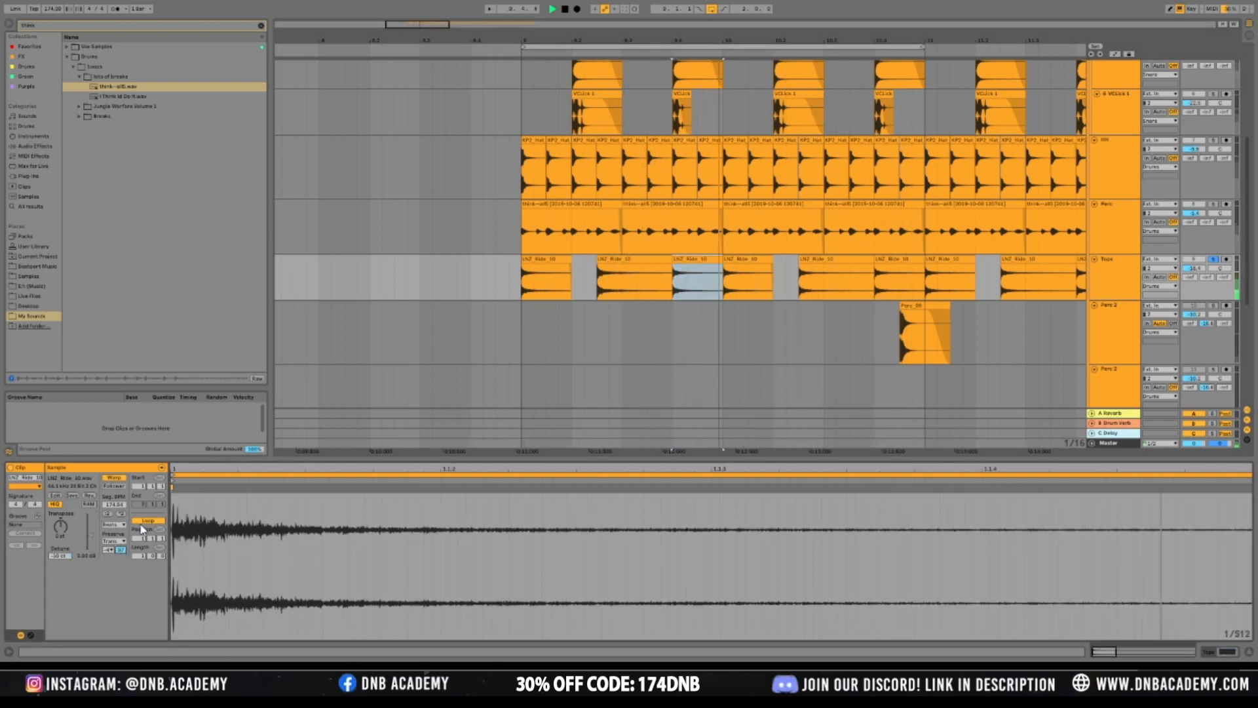
pyautogui.click(537, 278)
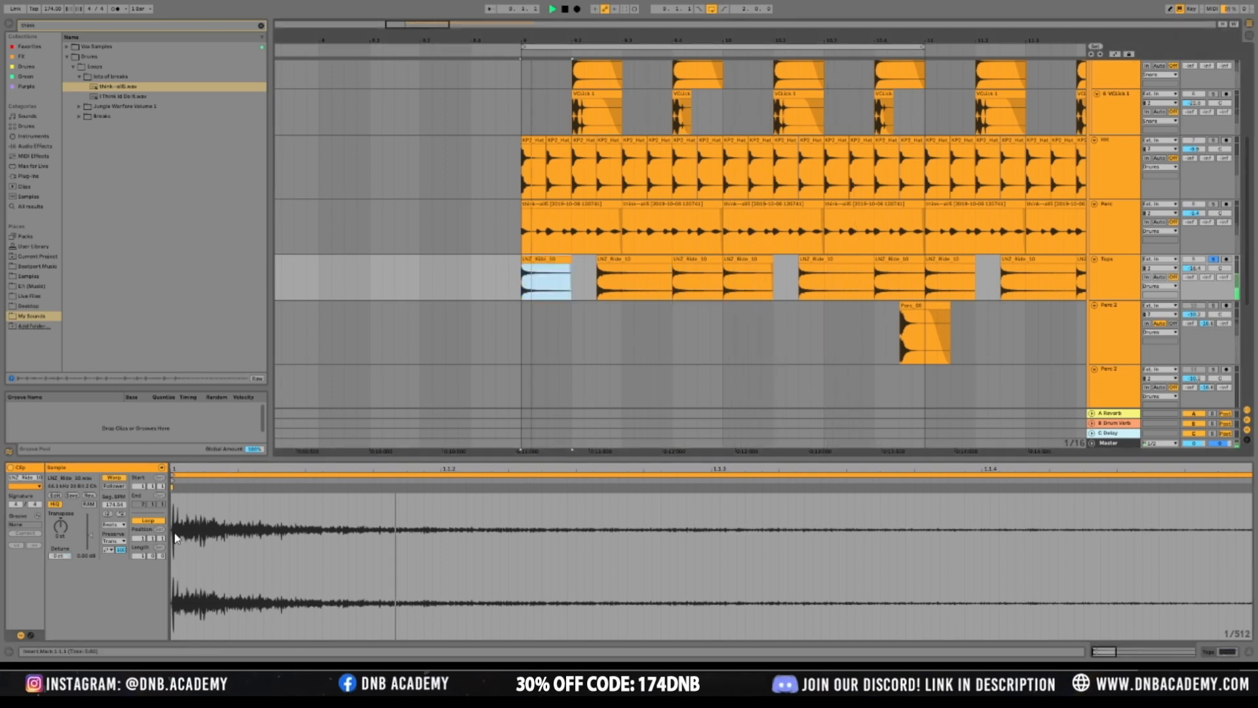
pyautogui.click(108, 550)
pyautogui.click(110, 560)
pyautogui.moveTo(122, 550); pyautogui.dragTo(122, 551)
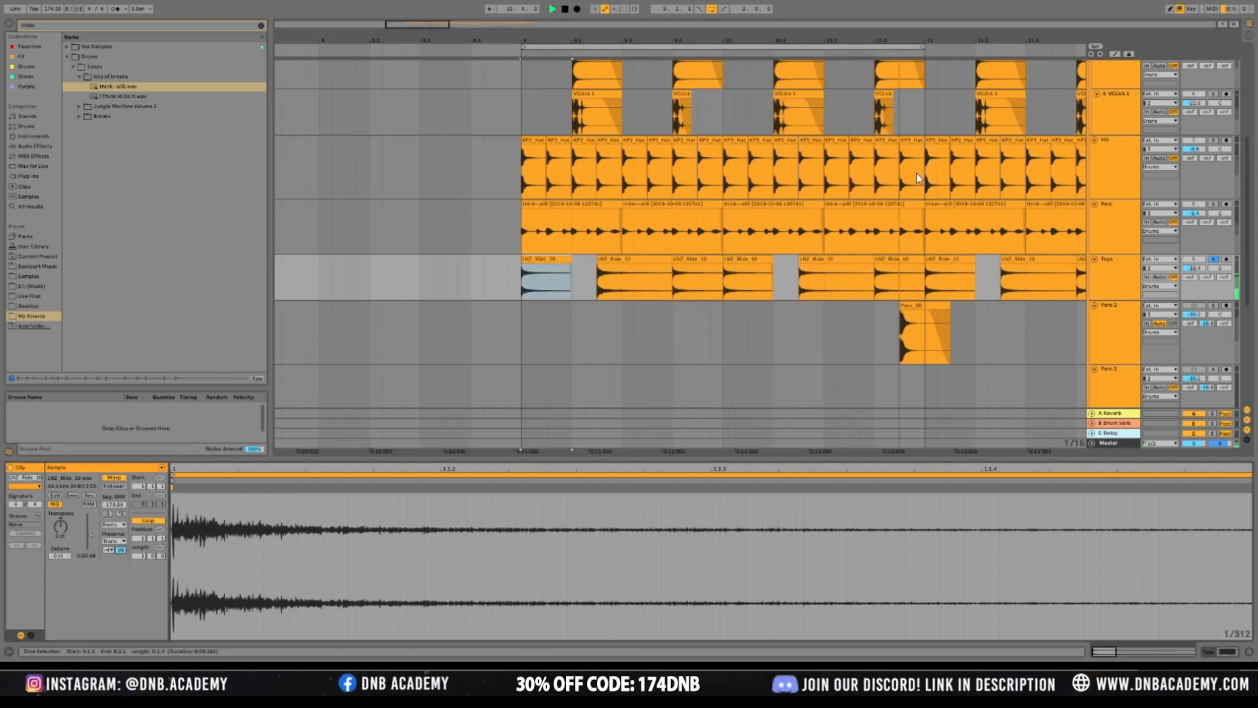
# Duplicate the ride clips of bar 9 over bar 10 and play the result from bar 9
pyautogui.click(678, 307)
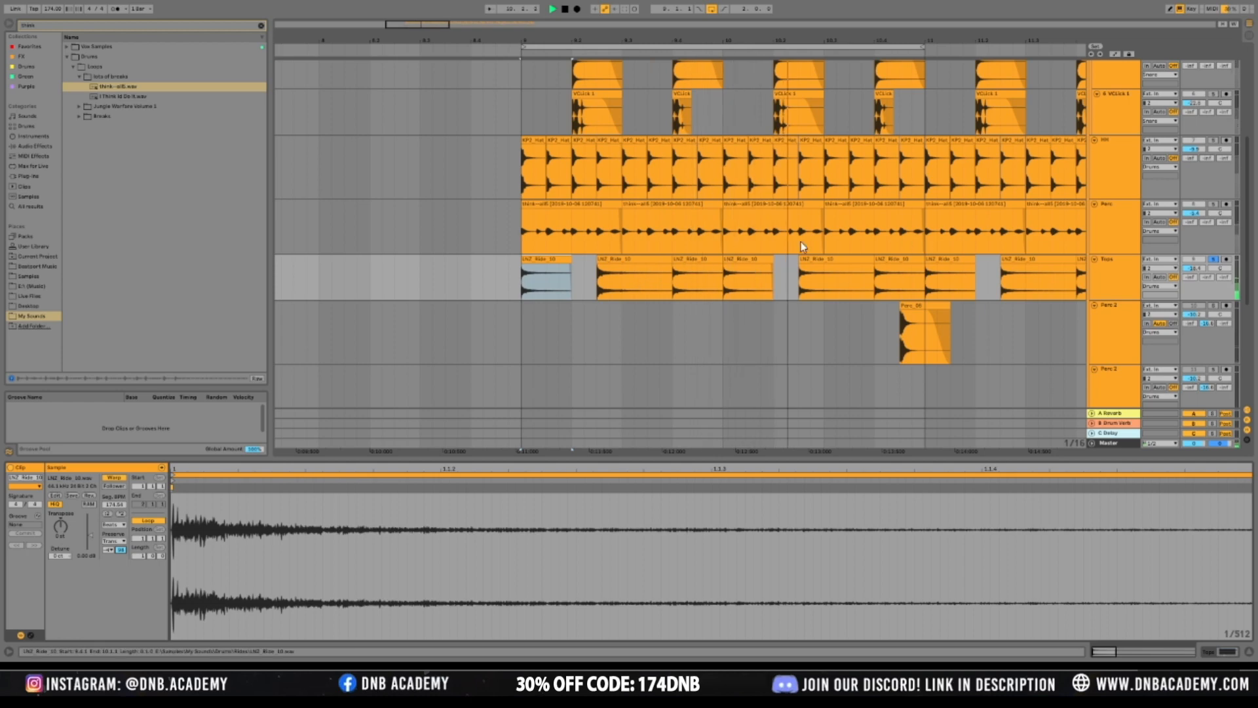
pyautogui.keyDown('shift'); pyautogui.click(732, 284); pyautogui.keyUp('shift')
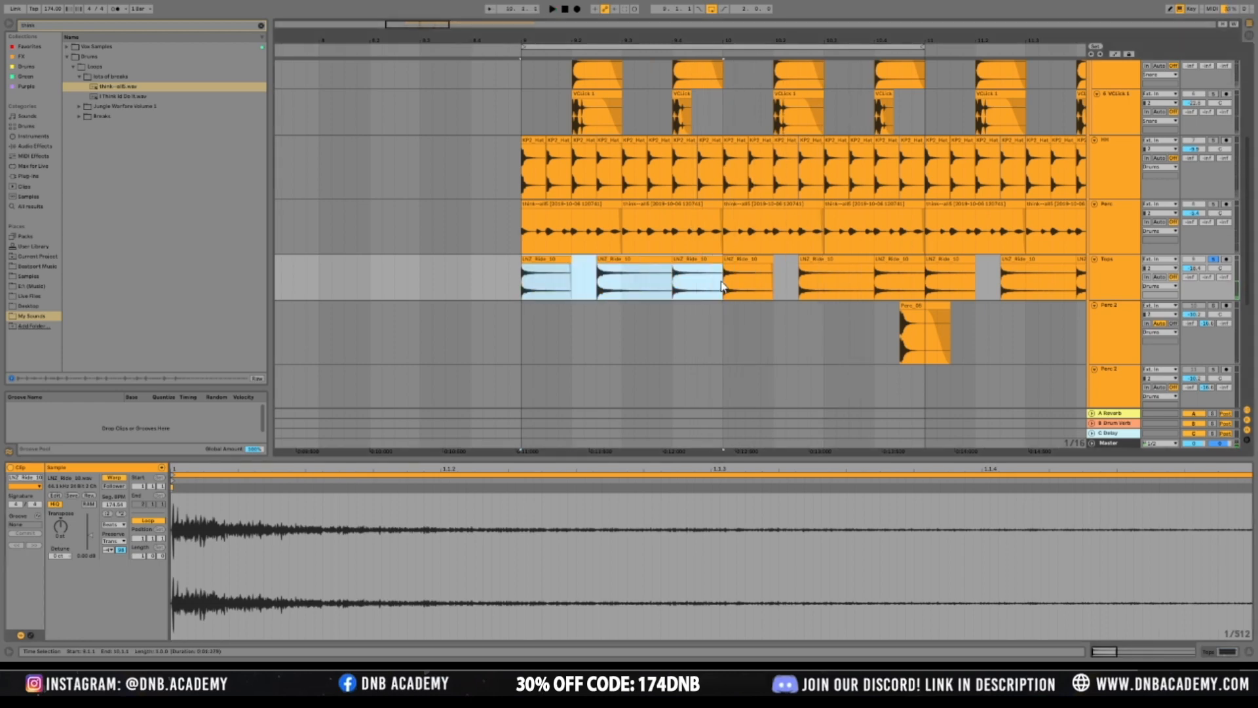
pyautogui.hotkey('ctrl', 'd')
pyautogui.click(520, 279)
pyautogui.press('space')
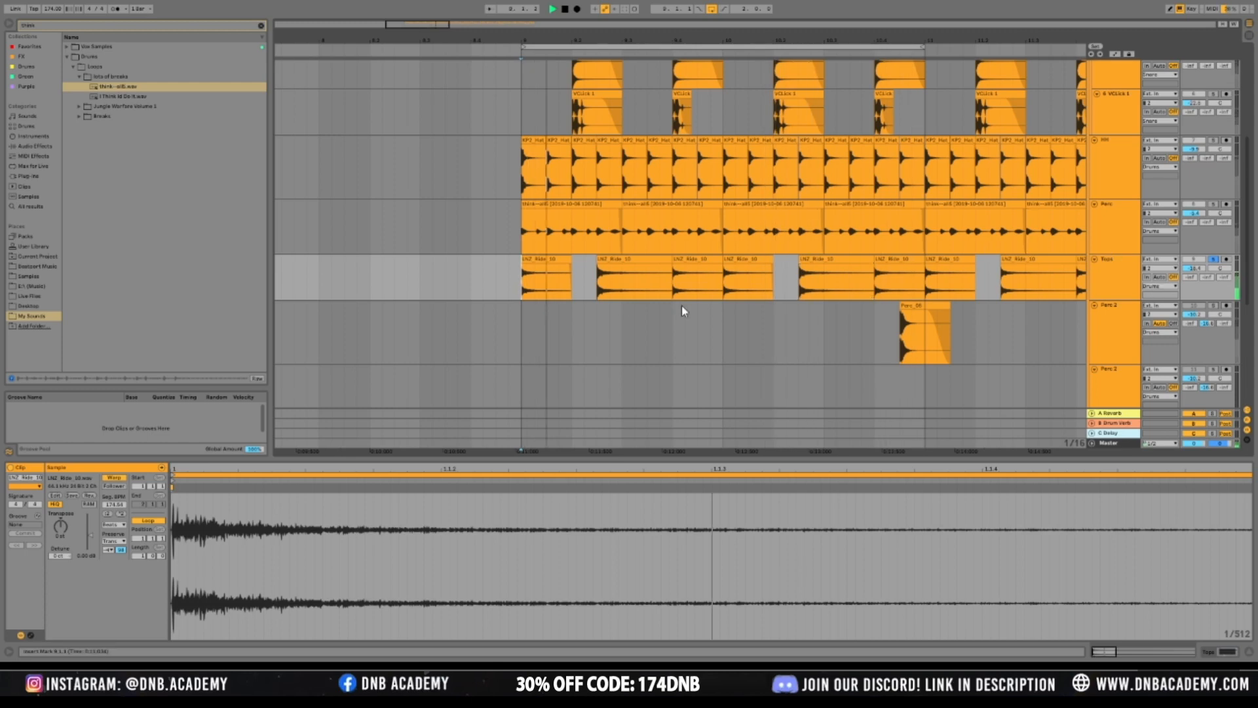
# Raise the second ride clip's gain slightly, copy it over its counterpart in bar 10, and take the ride track out of solo
pyautogui.click(632, 279)
pyautogui.moveTo(91, 532); pyautogui.dragTo(93, 537)
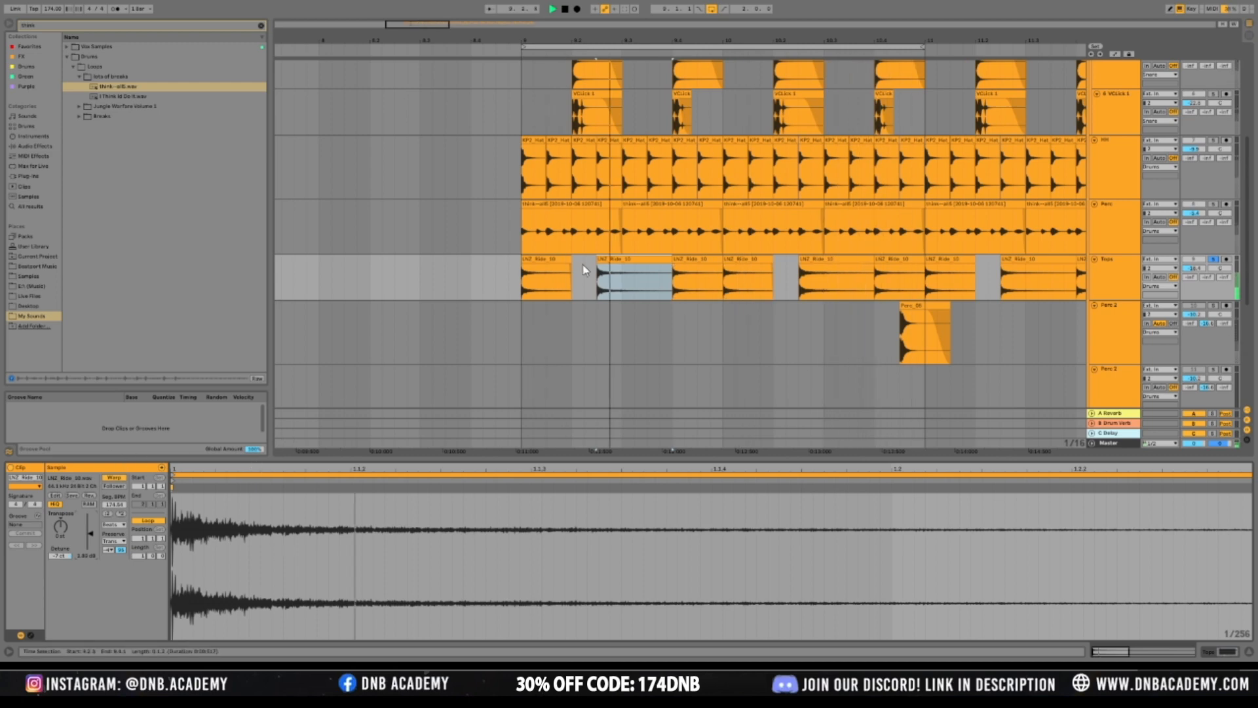
pyautogui.moveTo(614, 260); pyautogui.dragTo(816, 269)
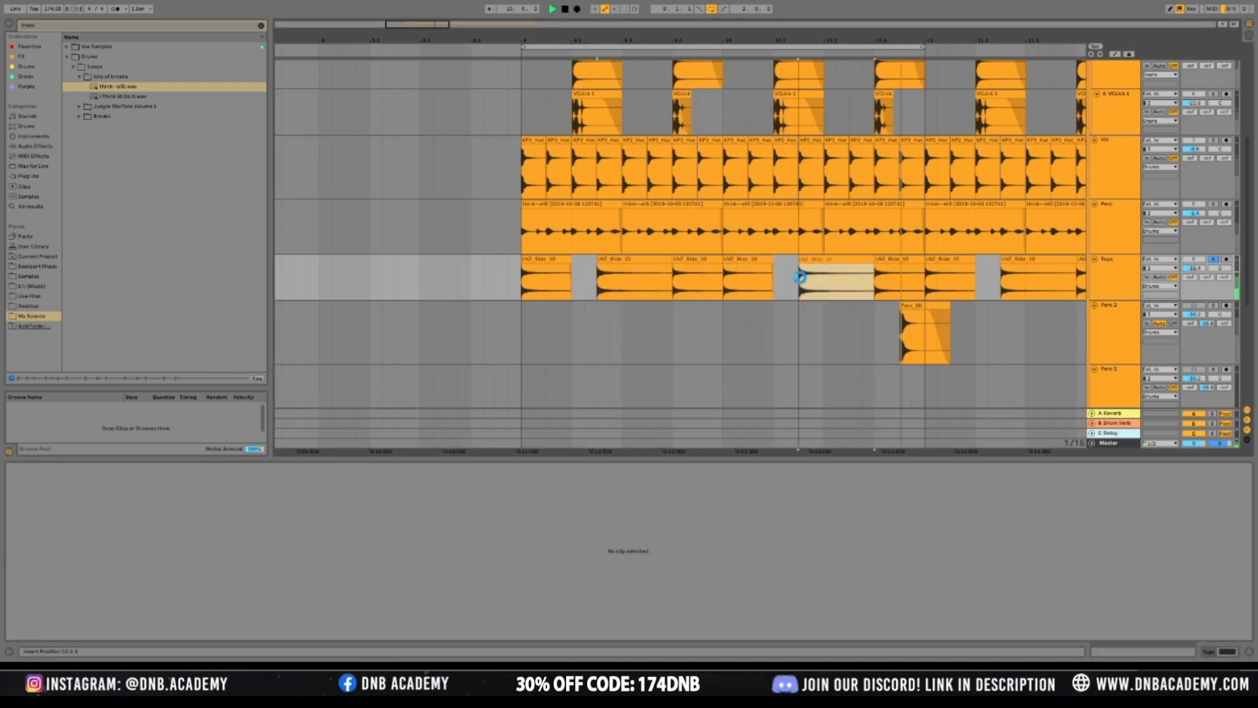
pyautogui.click(1214, 259)
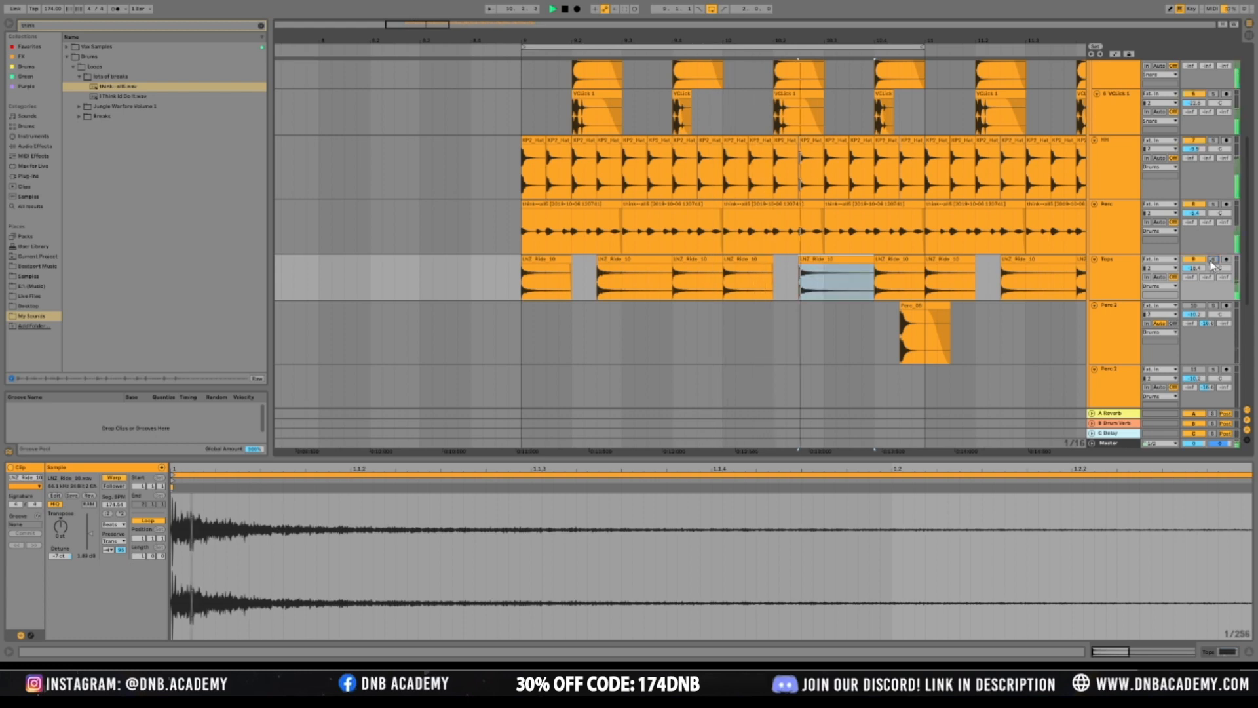
# Repeat the two-bar ride pattern of bars 9 and 10 up to bar 17 and delete the surplus copy after it
pyautogui.moveTo(415, 27); pyautogui.dragTo(331, 291)
pyautogui.click(329, 288)
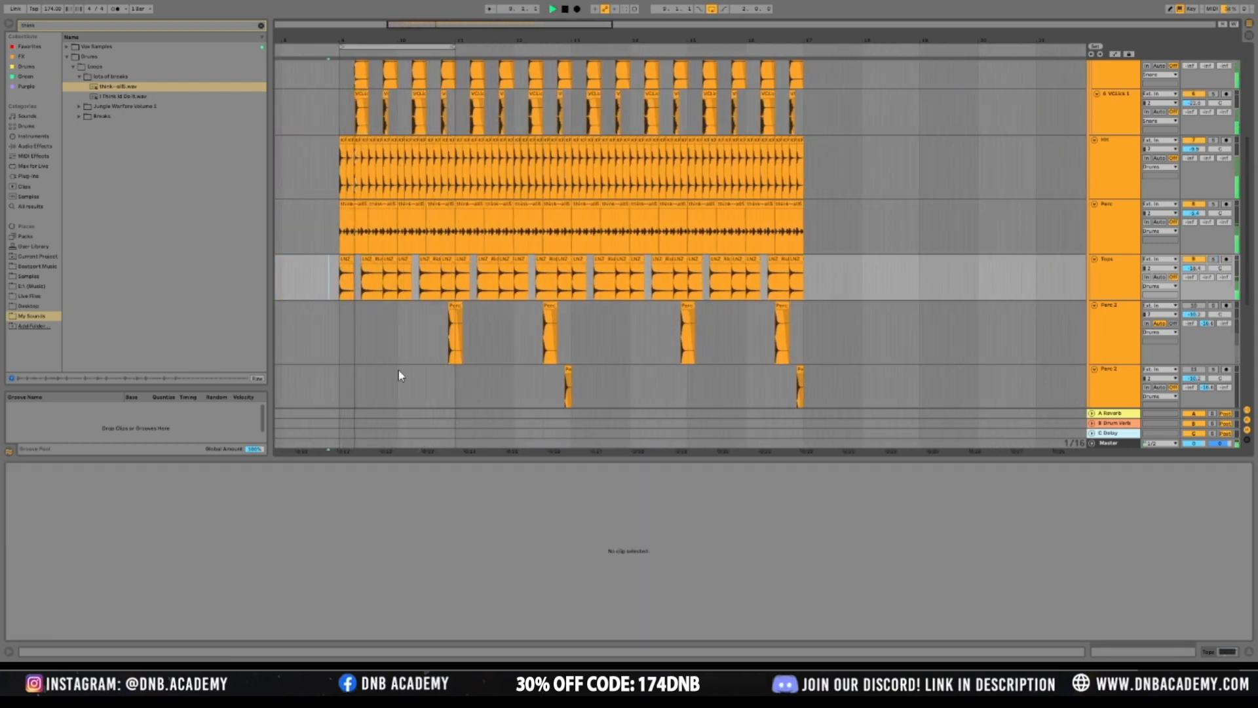
pyautogui.moveTo(340, 288); pyautogui.dragTo(462, 289)
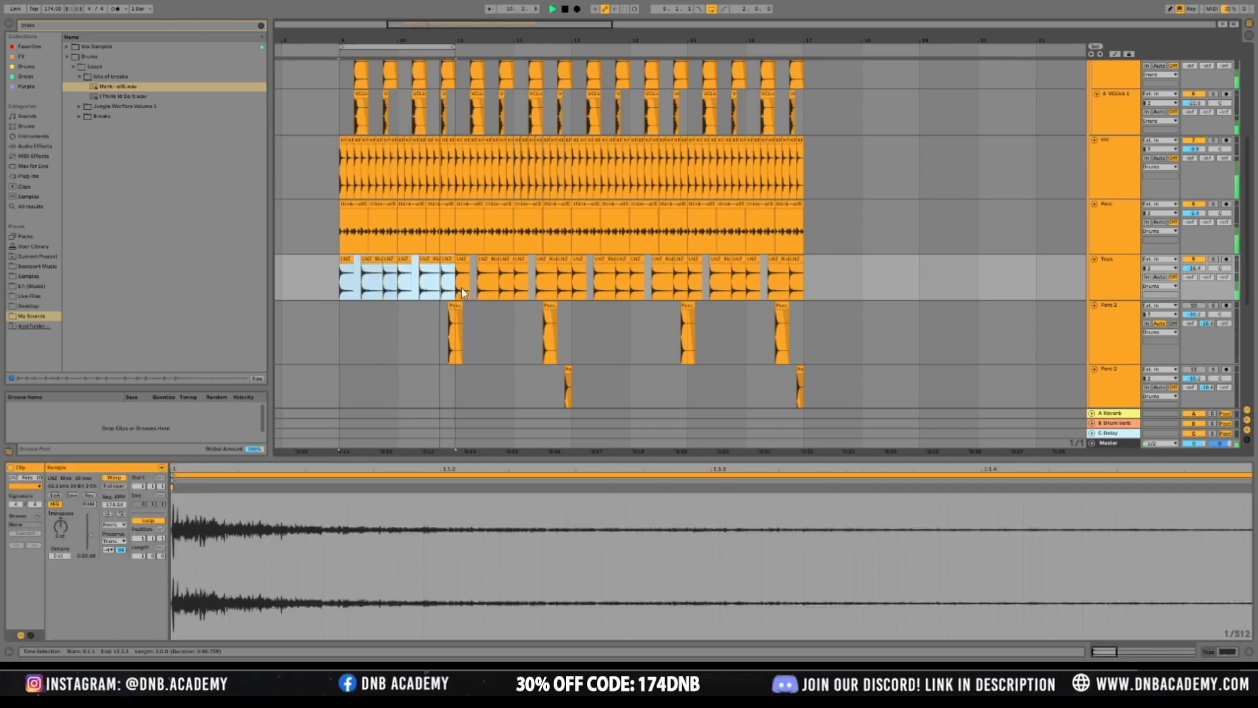
pyautogui.hotkey('ctrl', 'd')
pyautogui.hotkey('ctrl', 'd')
pyautogui.hotkey('ctrl', 'd')
pyautogui.hotkey('ctrl', 'd')
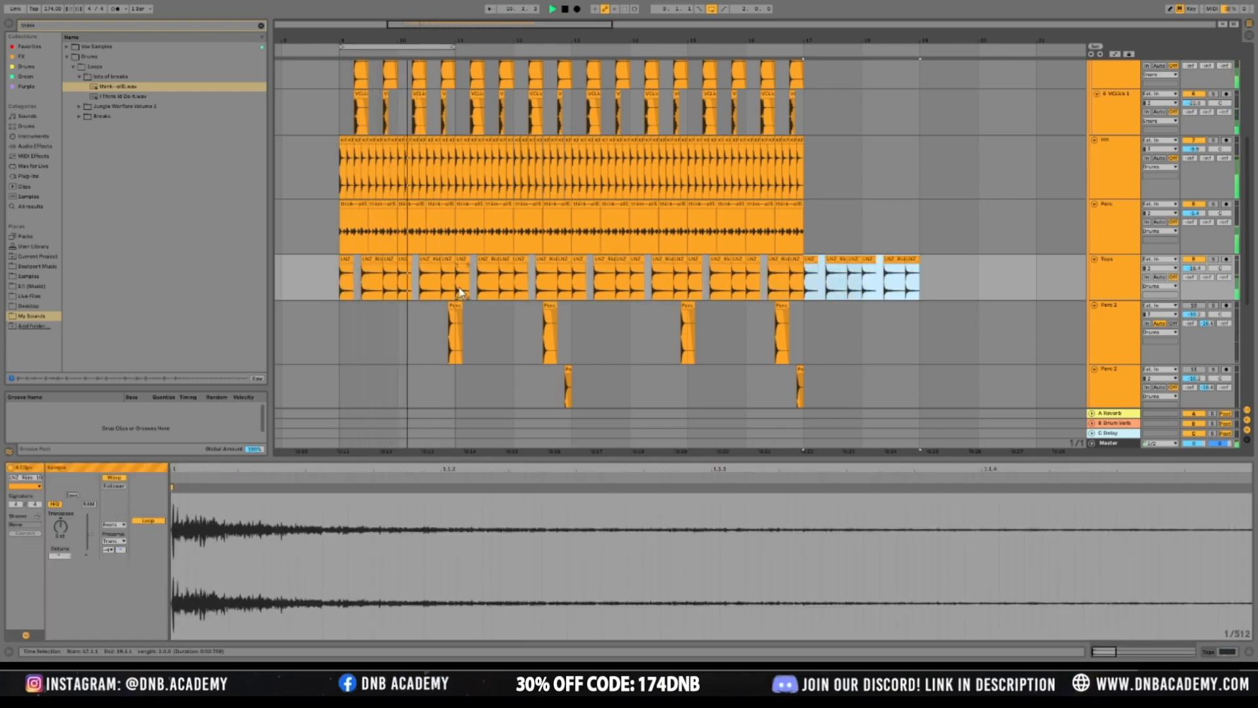
pyautogui.press('Delete')
# Lower the ride track's volume slightly while listening to it in the full mix
pyautogui.moveTo(348, 23); pyautogui.dragTo(452, 49)
pyautogui.click(1194, 268)
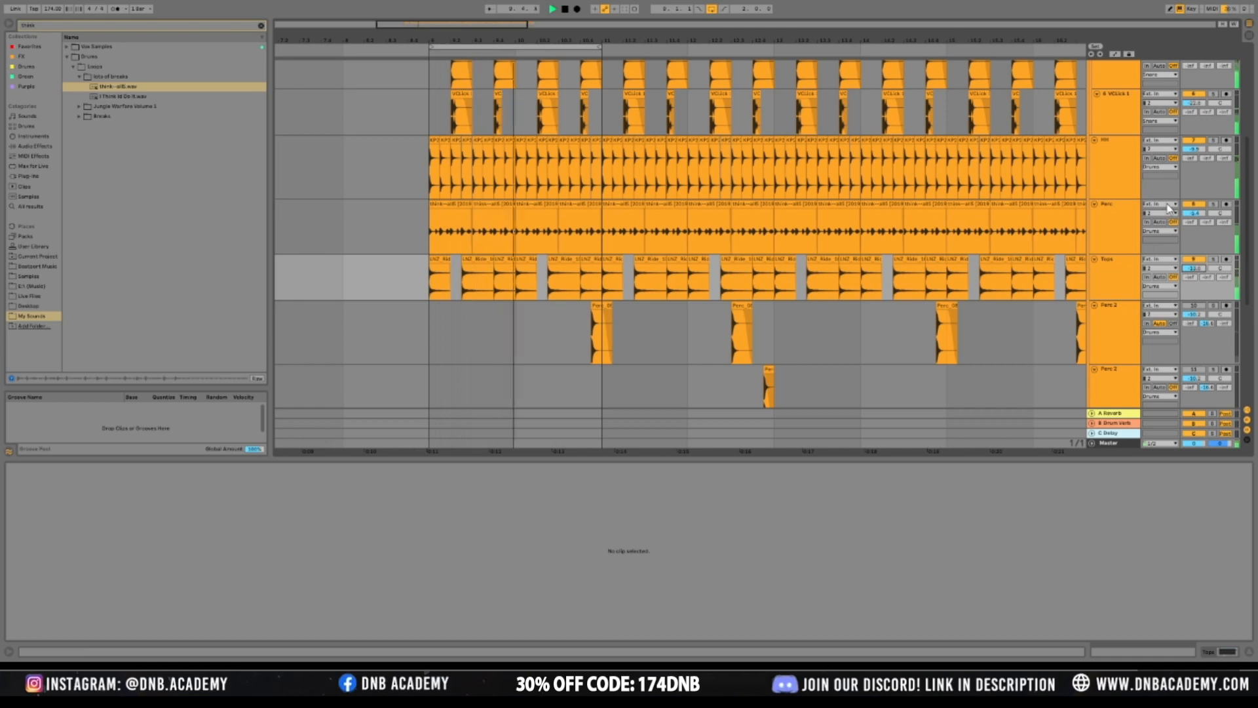
pyautogui.moveTo(364, 40); pyautogui.dragTo(281, 43)
pyautogui.moveTo(1202, 269); pyautogui.dragTo(1203, 274)
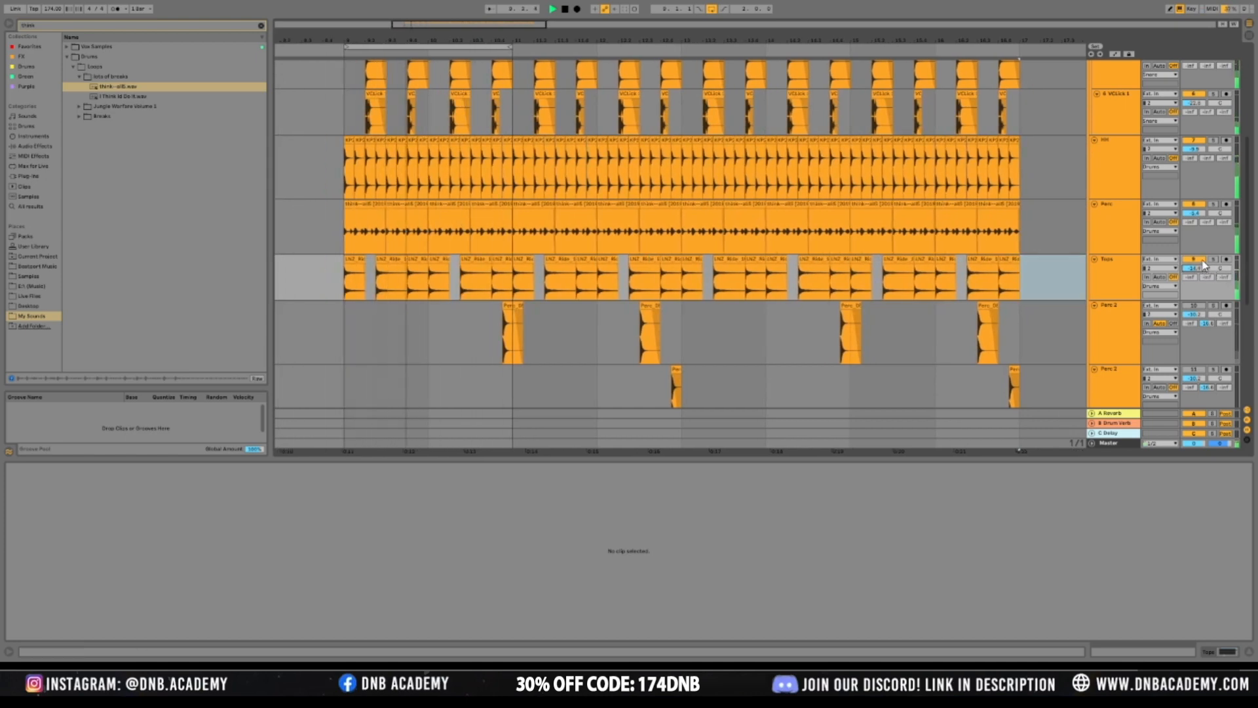
# Activate the Perc 1 track, take its drum verb send down to -inf dB, and reduce the drum verb send of Perc 2
pyautogui.scroll(-2, 569, 317)
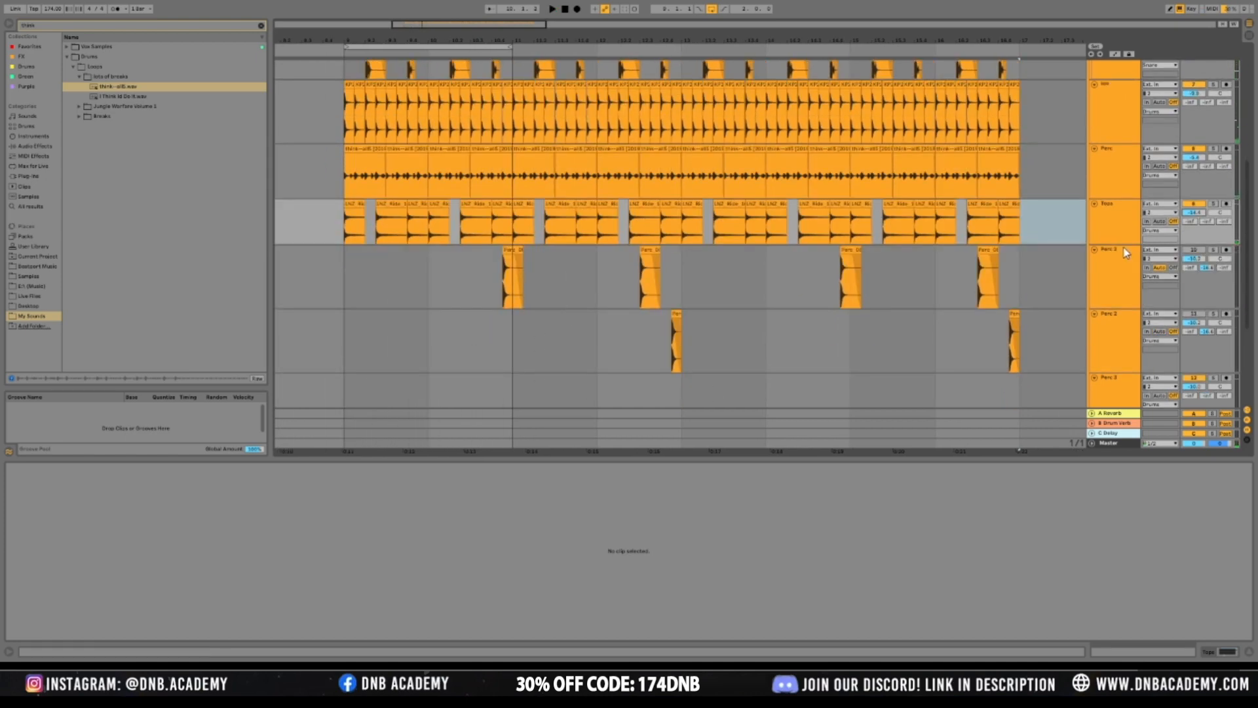
pyautogui.click(1138, 283)
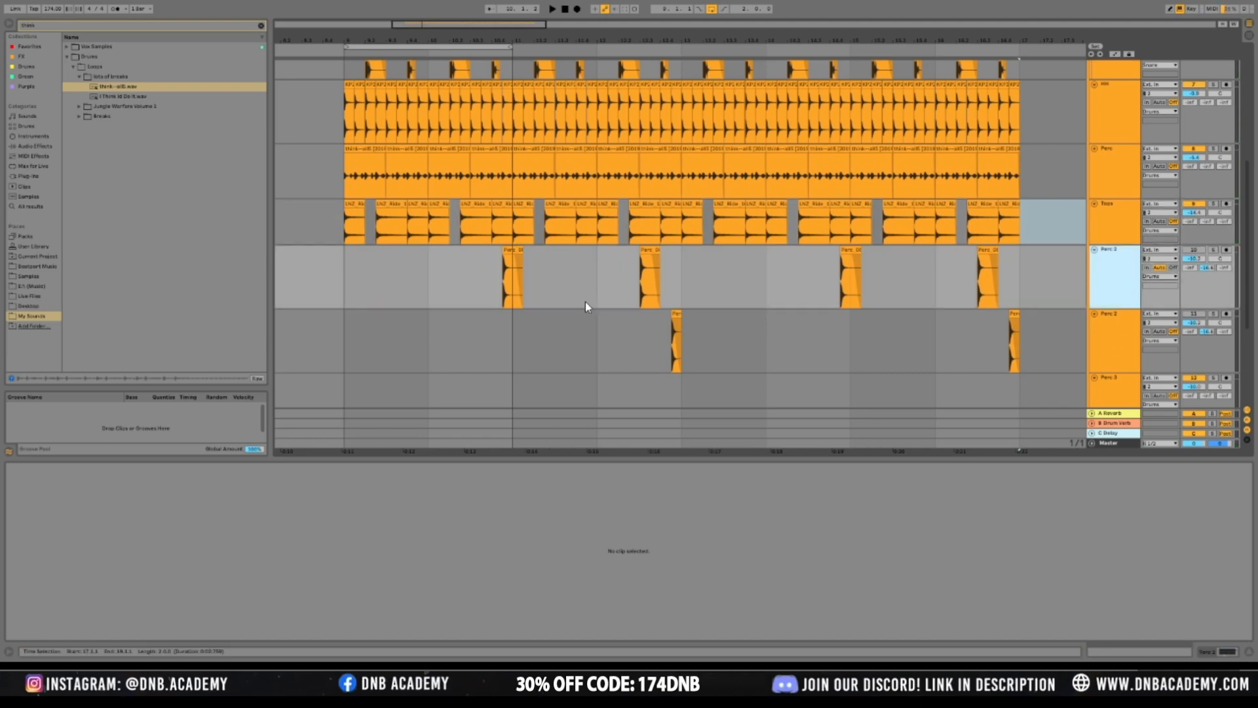
pyautogui.click(1197, 251)
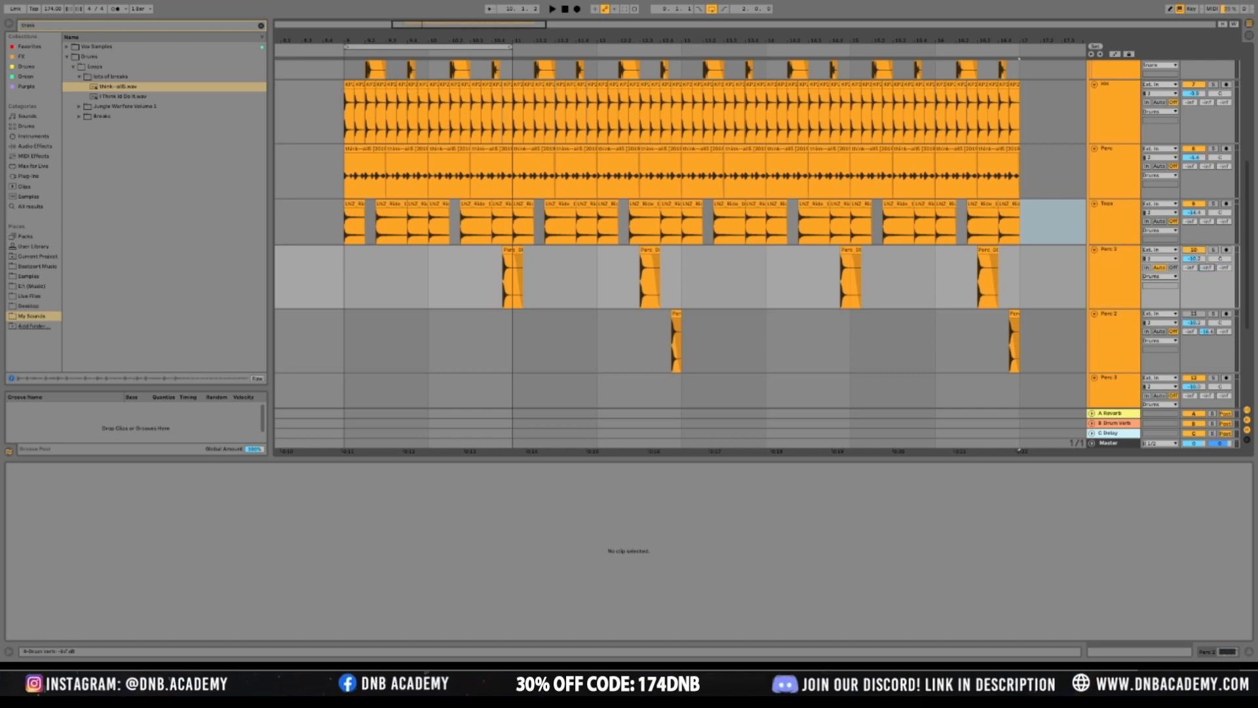
pyautogui.moveTo(1208, 334); pyautogui.dragTo(1208, 335)
# Play the arrangement from bar 9 and lower the Perc 1 track's volume slightly
pyautogui.click(346, 287)
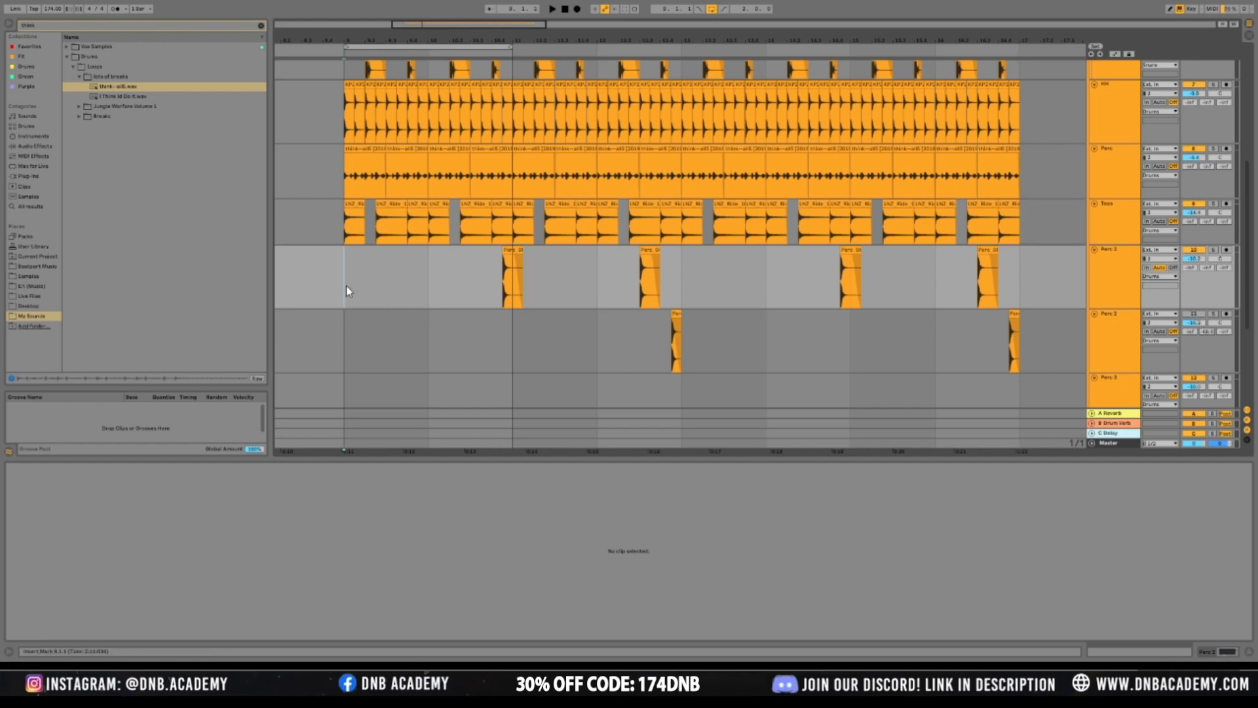
pyautogui.press('space')
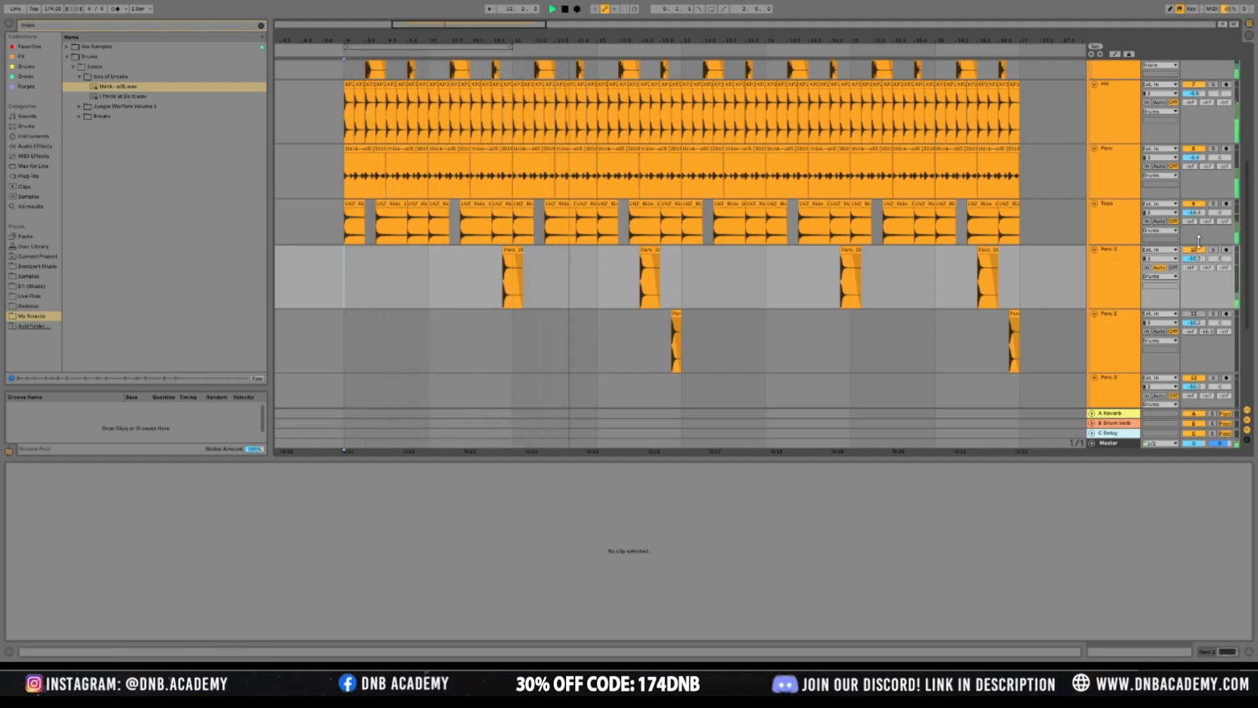
pyautogui.moveTo(1194, 259); pyautogui.dragTo(1194, 264)
pyautogui.press('space')
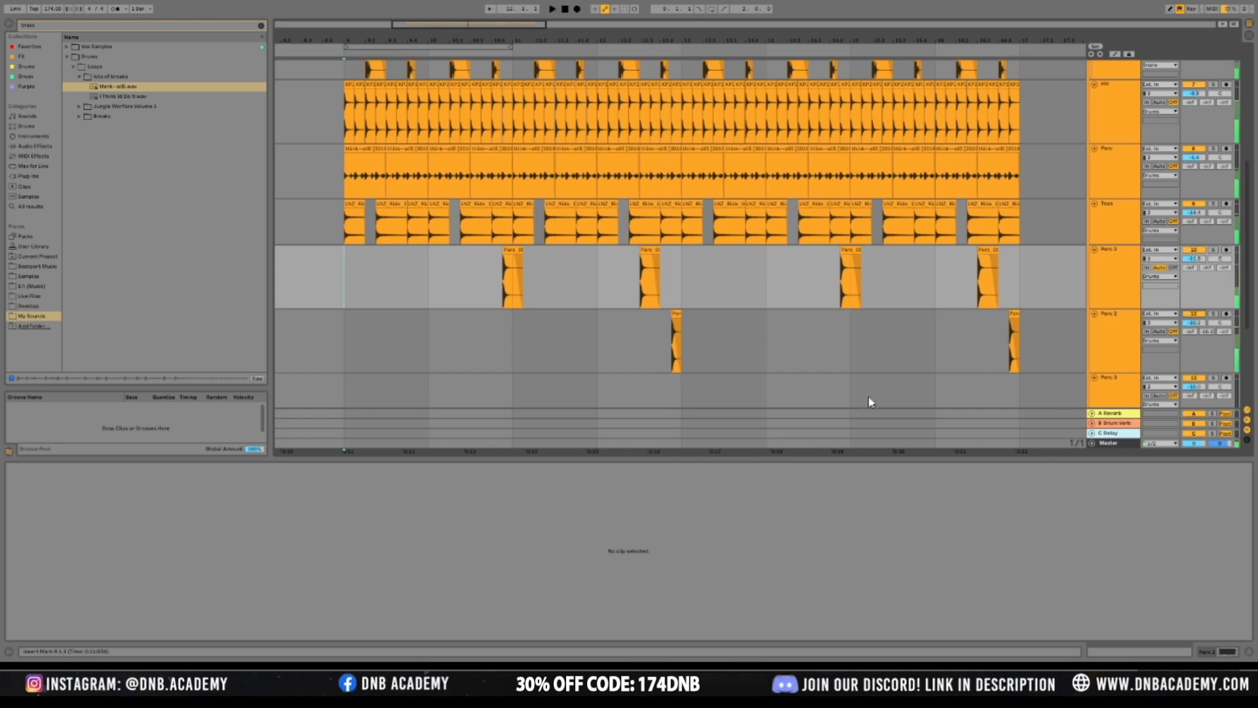
# Check the first Perc 2 clip and play the percussion hits from bar 12
pyautogui.click(624, 338)
pyautogui.click(676, 341)
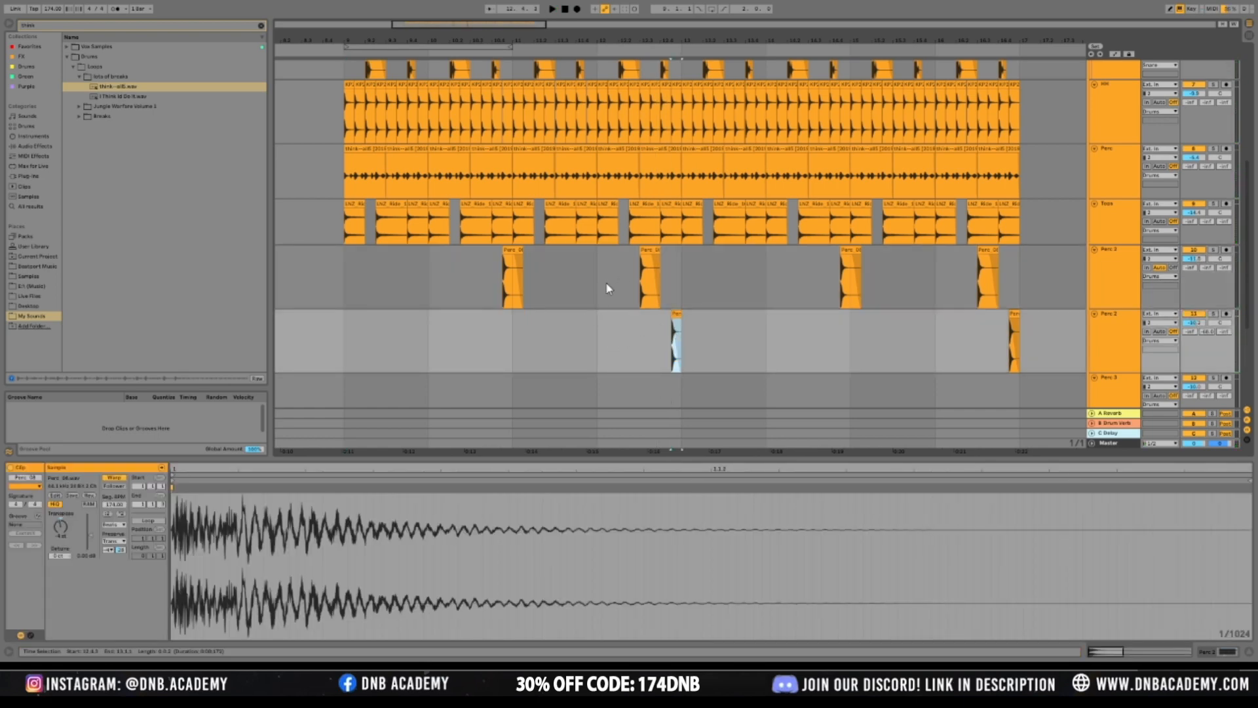
pyautogui.click(626, 274)
pyautogui.press('space')
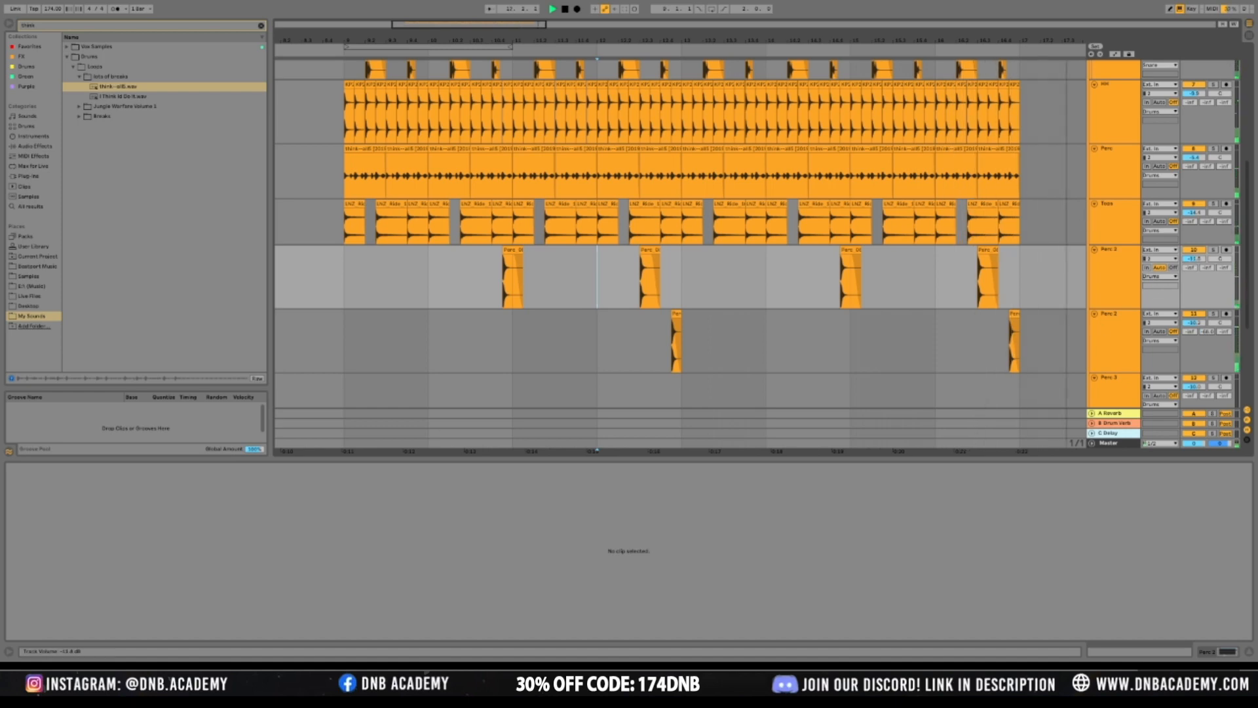
# Find Redux among the audio effects and add it to the Perc 1 track after EQ Eight
pyautogui.click(1118, 272)
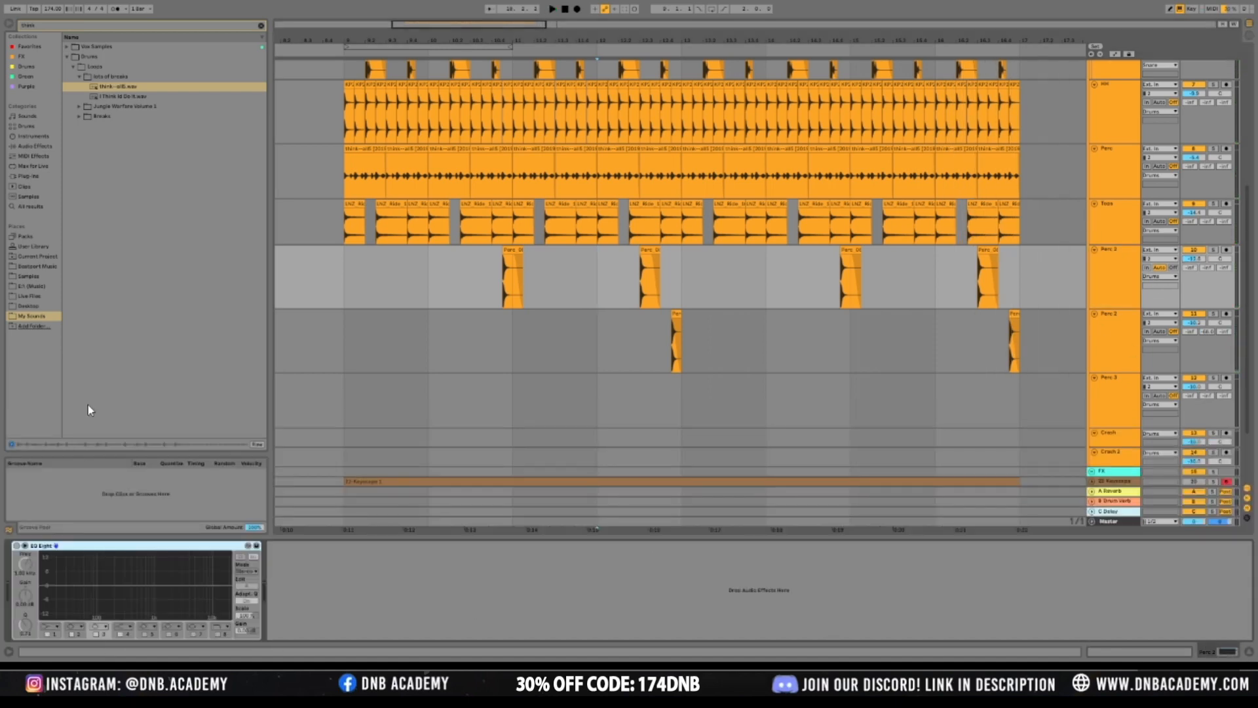
pyautogui.click(31, 26)
pyautogui.press('BackSpace')
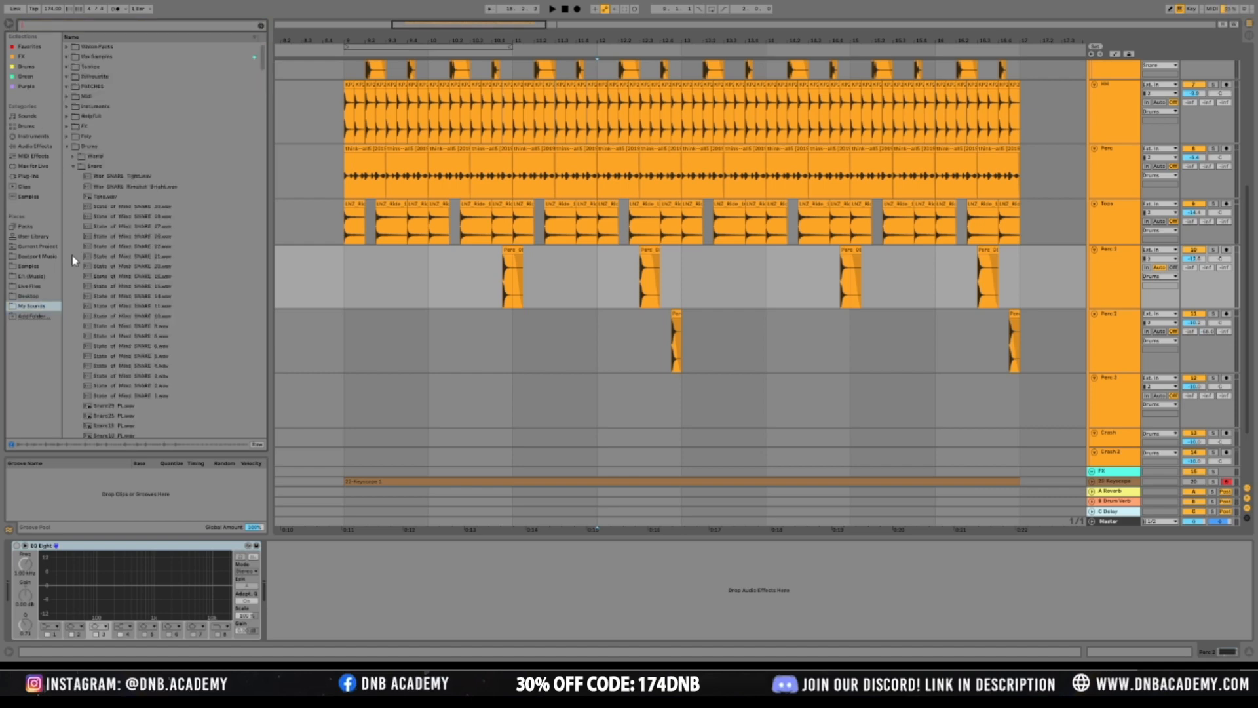
pyautogui.click(39, 147)
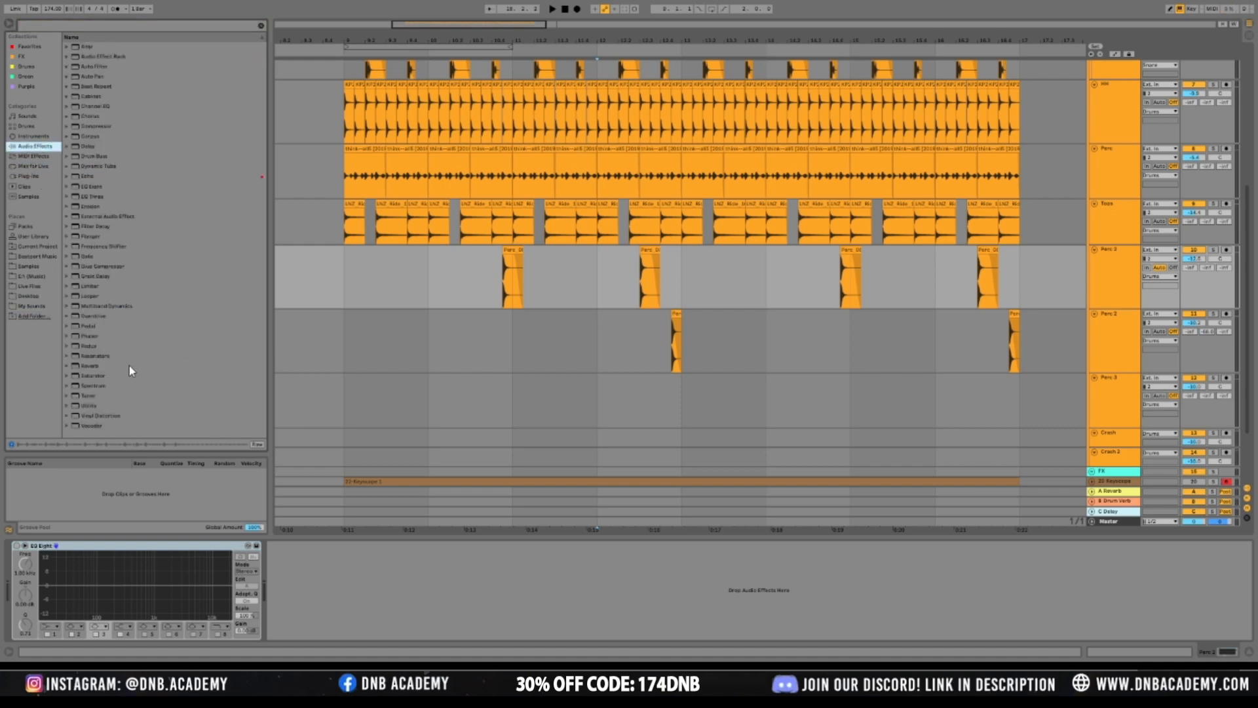
pyautogui.click(75, 346)
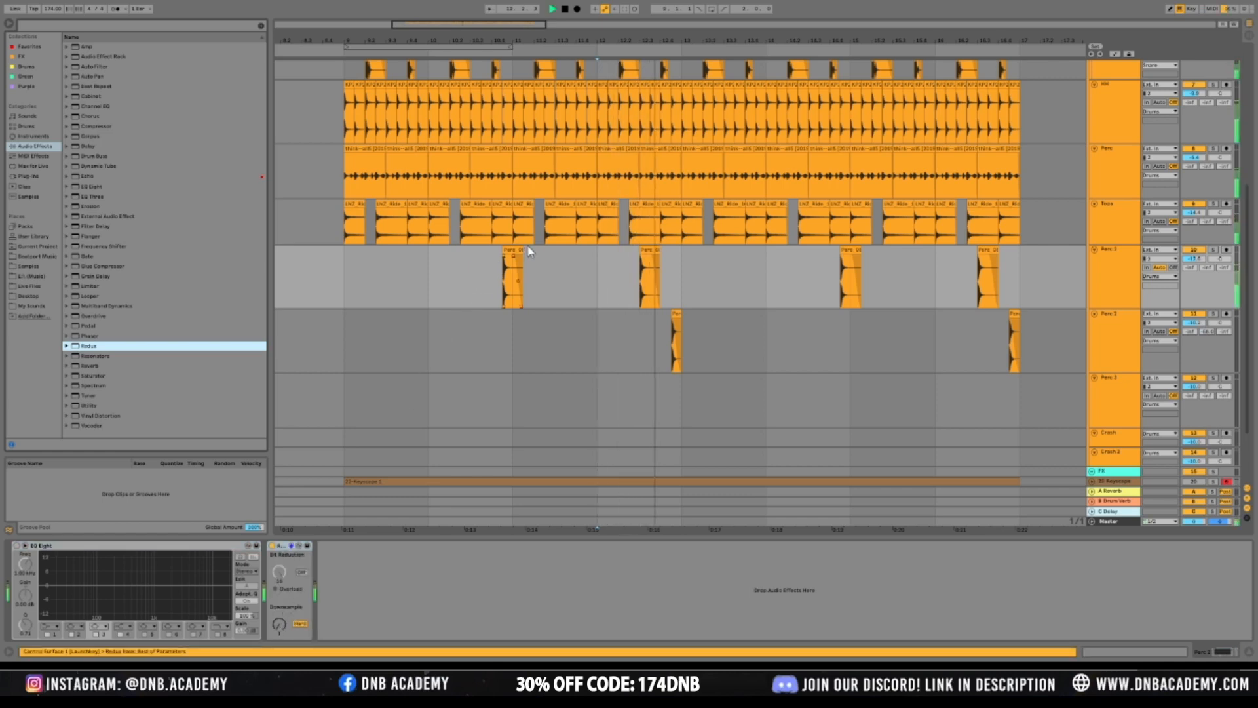
# Adjust Redux's downsample amount and switch it to Soft while repeatedly auditioning the first Perc 1 clip
pyautogui.click(511, 264)
pyautogui.click(279, 624)
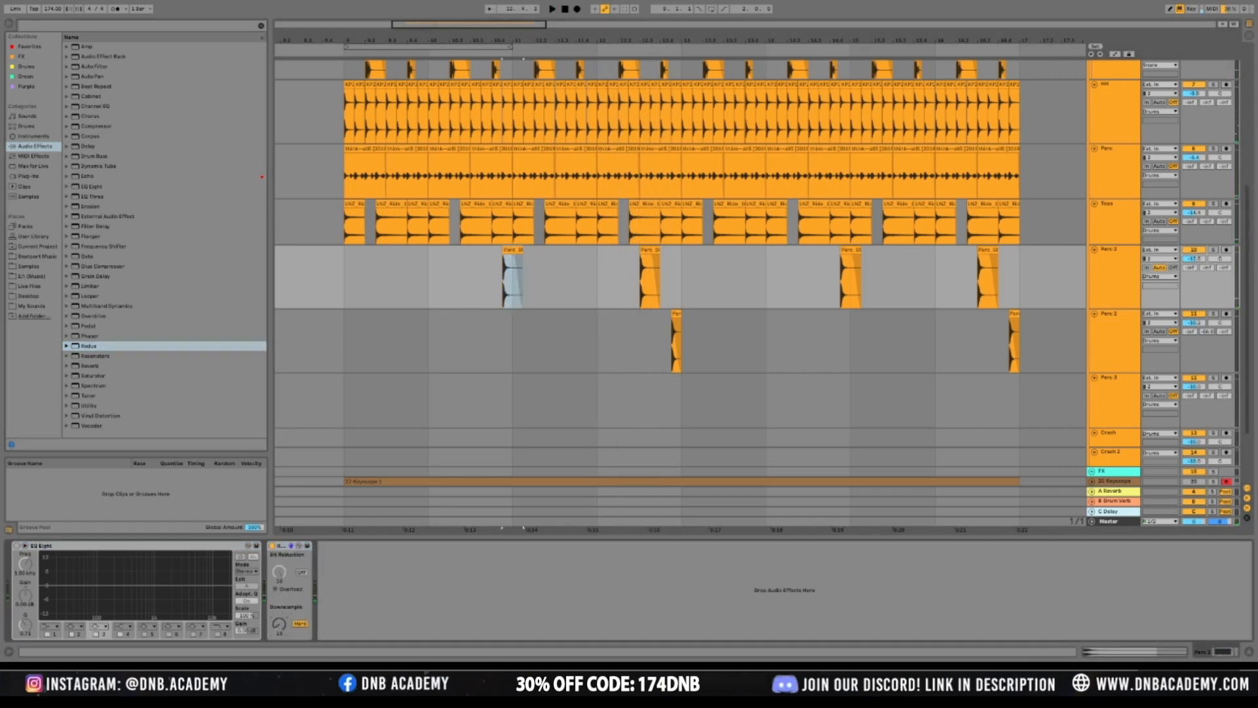
pyautogui.press('space')
pyautogui.press('space')
pyautogui.press('space')
pyautogui.press('space')
pyautogui.press('space')
pyautogui.moveTo(279, 623)
pyautogui.mouseDown()
pyautogui.moveTo(279, 603)
pyautogui.moveTo(279, 614)
pyautogui.mouseUp()
pyautogui.press('space')
pyautogui.press('space')
pyautogui.click(298, 624)
pyautogui.press('space')
pyautogui.press('space')
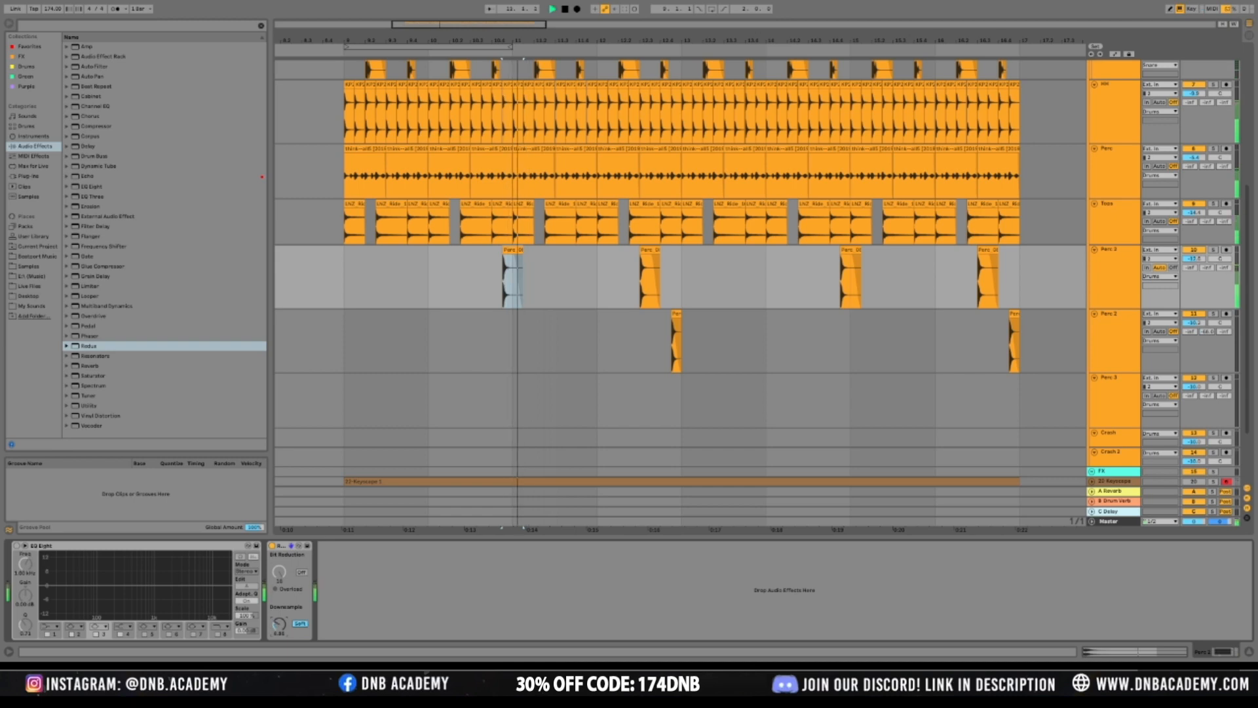
pyautogui.press('space')
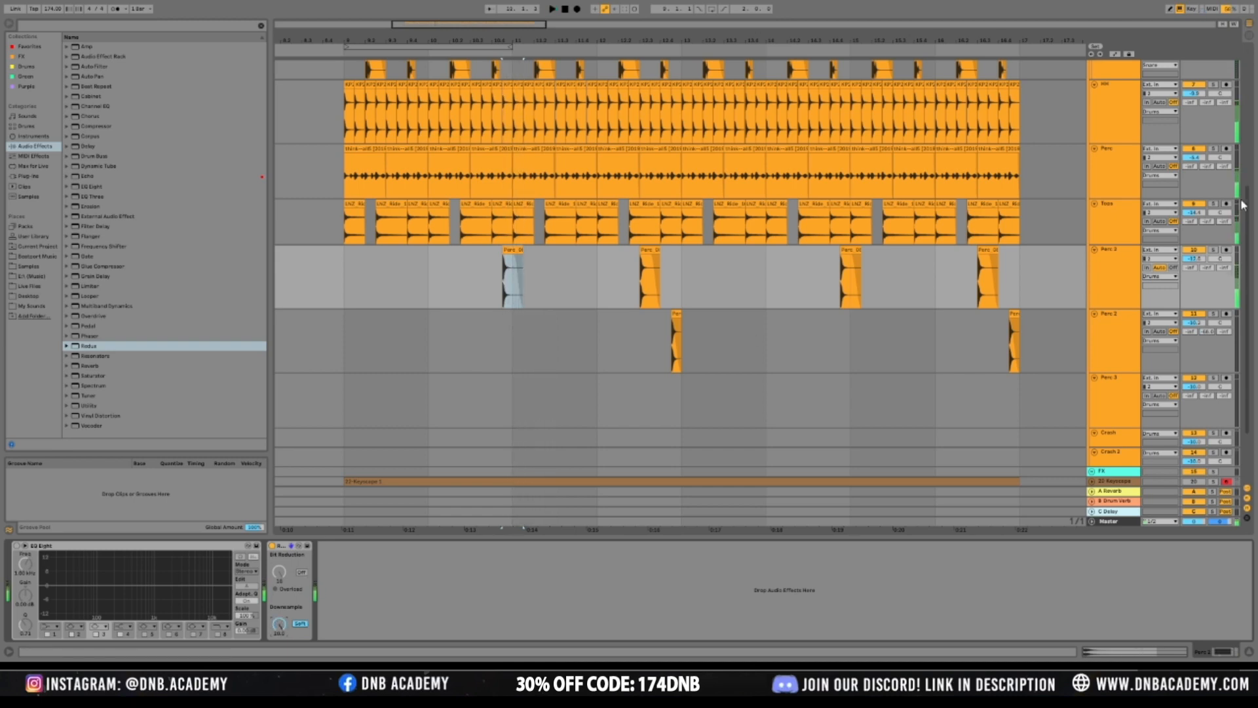
# Solo the Perc 1 track and reduce the Redux downsample amount while replaying its first clip
pyautogui.click(1214, 249)
pyautogui.press('space')
pyautogui.press('space')
pyautogui.press('space')
pyautogui.moveTo(279, 623); pyautogui.dragTo(280, 635)
pyautogui.press('space')
pyautogui.press('space')
pyautogui.press('space')
# Solo Perc 2 alongside Perc 1, listen to both percussion hits of bar 12, and clear the solos
pyautogui.click(671, 310)
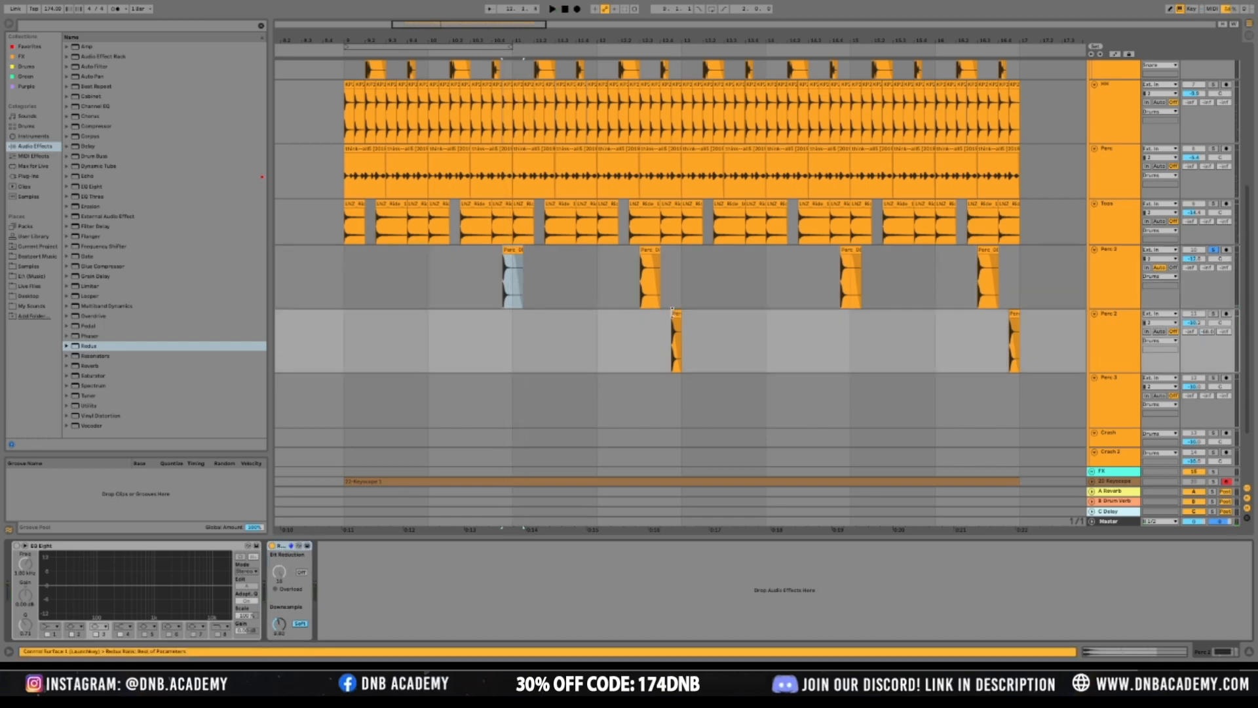
pyautogui.click(674, 313)
pyautogui.click(1214, 314)
pyautogui.press('space')
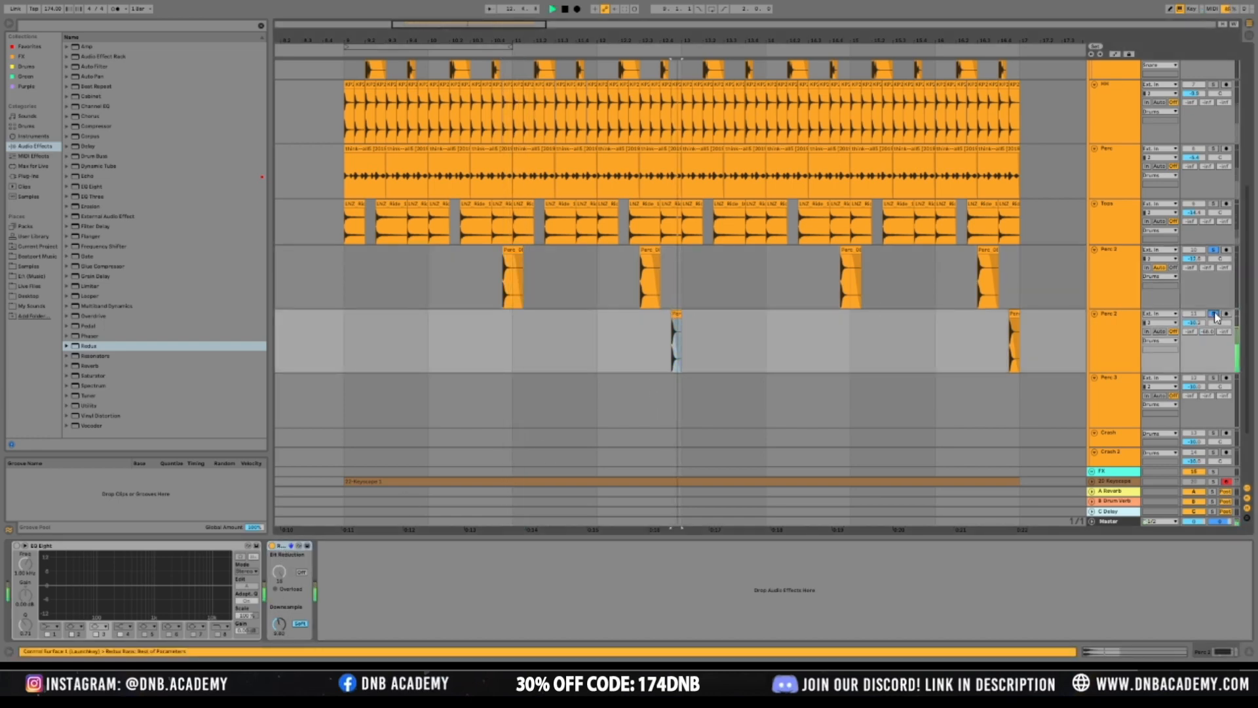
pyautogui.click(812, 307)
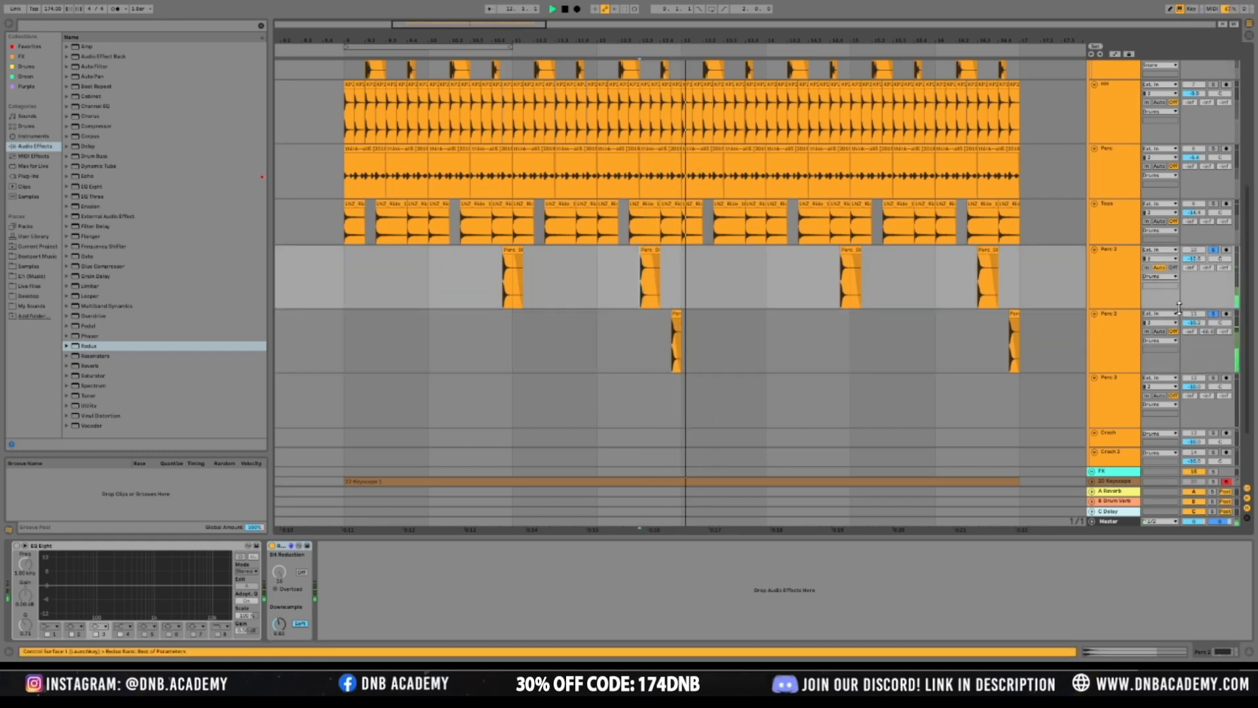
pyautogui.click(1213, 314)
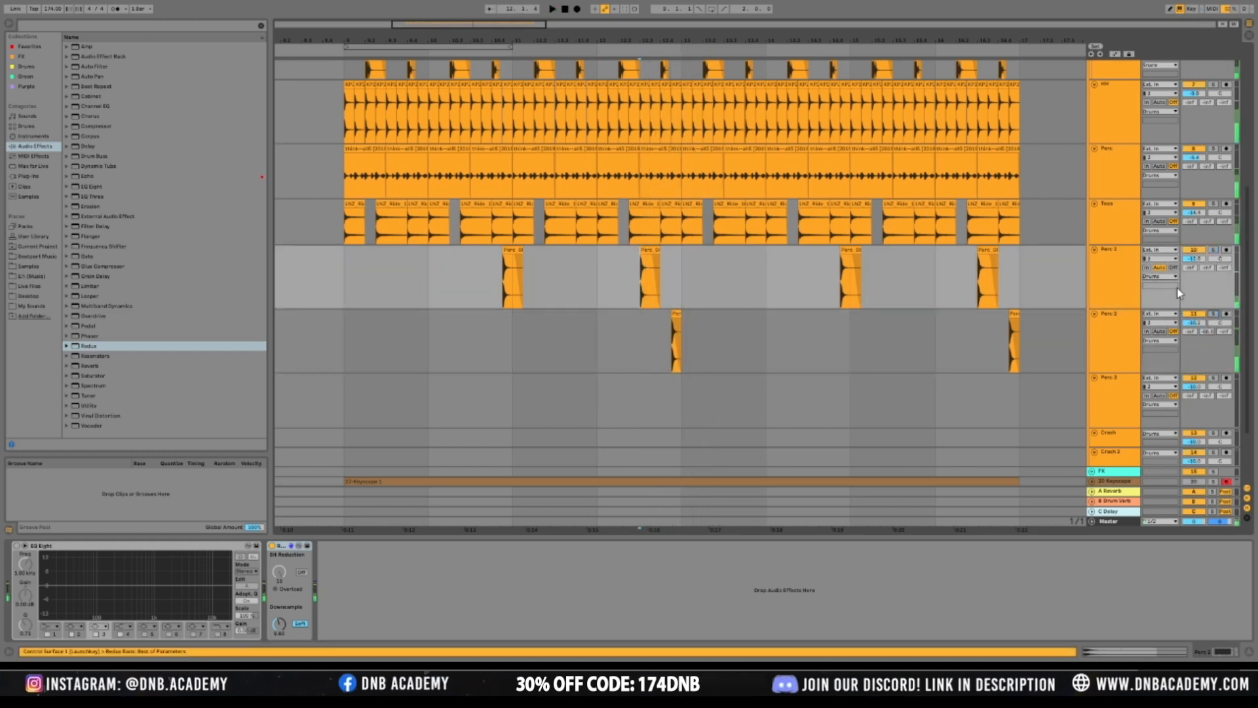
# Group the Perc 1 and Perc 2 tracks and raise the group's drum verb send
pyautogui.click(1122, 274)
pyautogui.press('space')
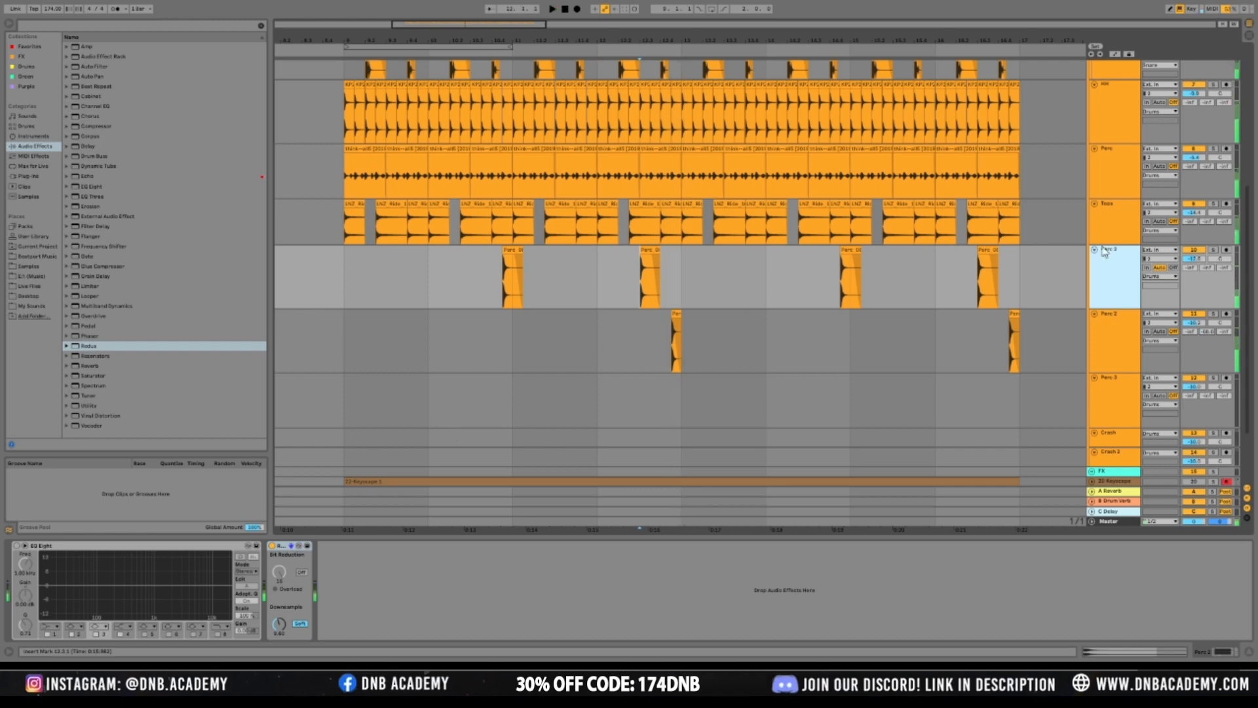
pyautogui.click(1120, 349)
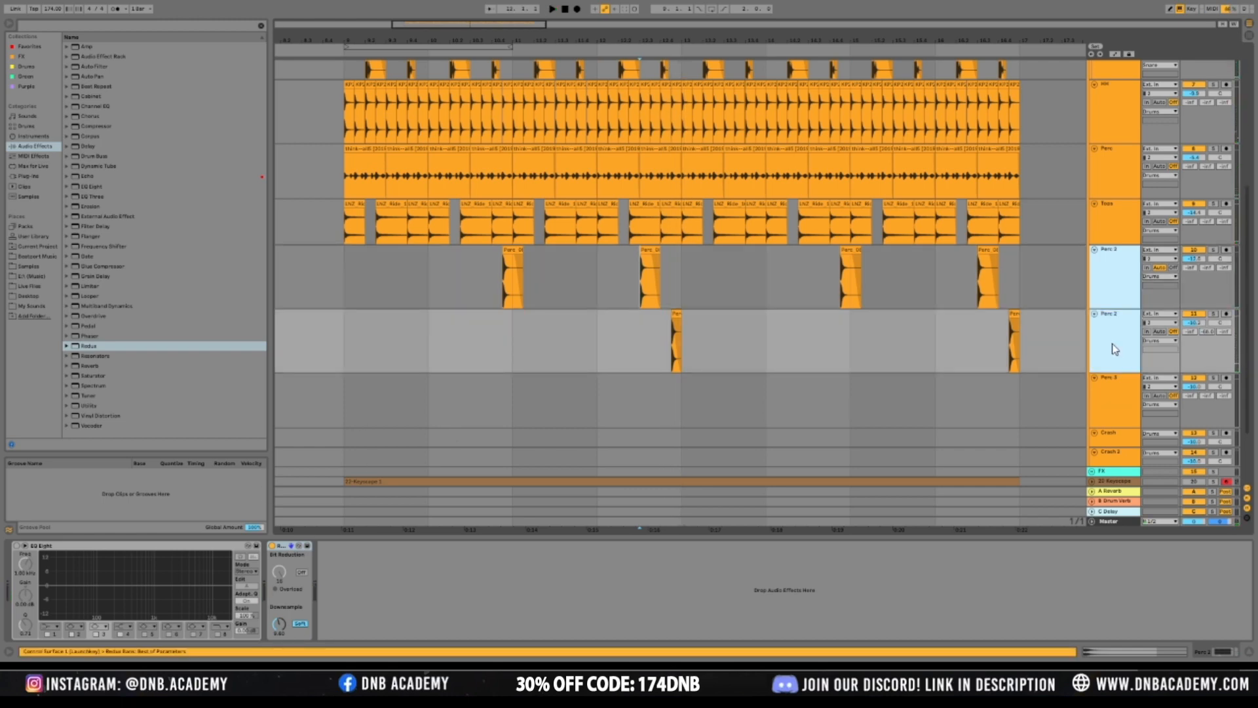
pyautogui.hotkey('ctrl', 'g')
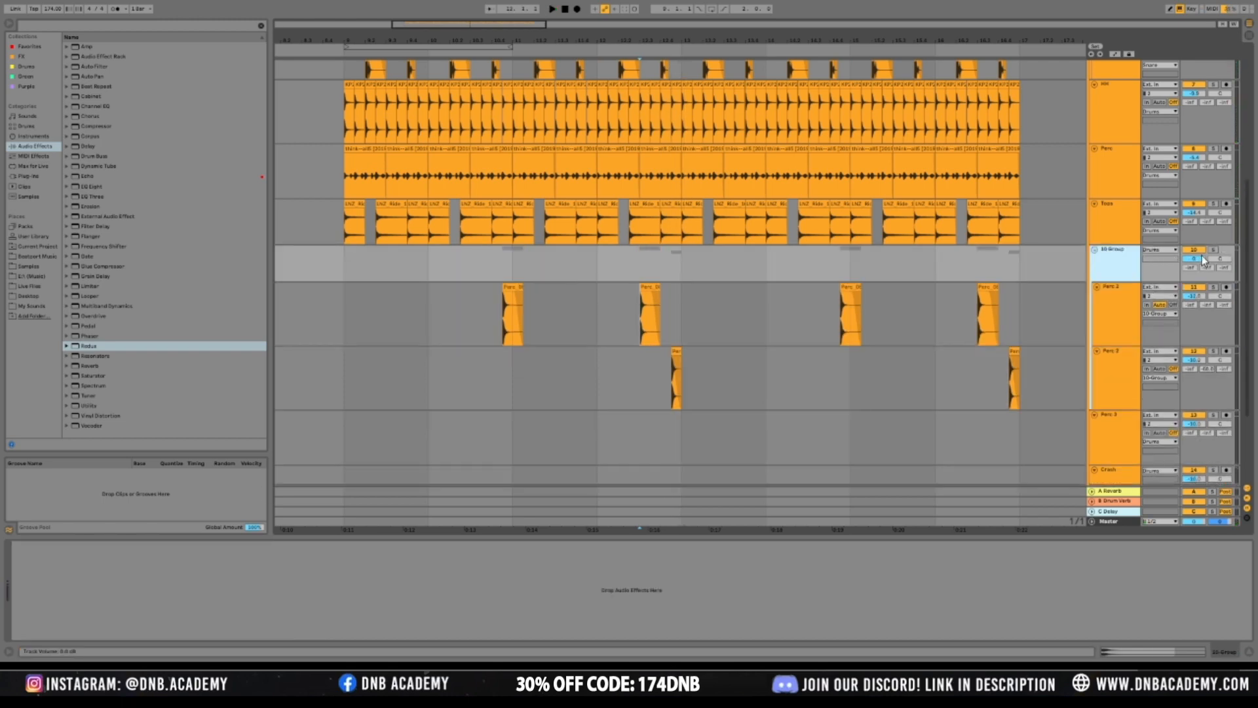
pyautogui.click(1205, 266)
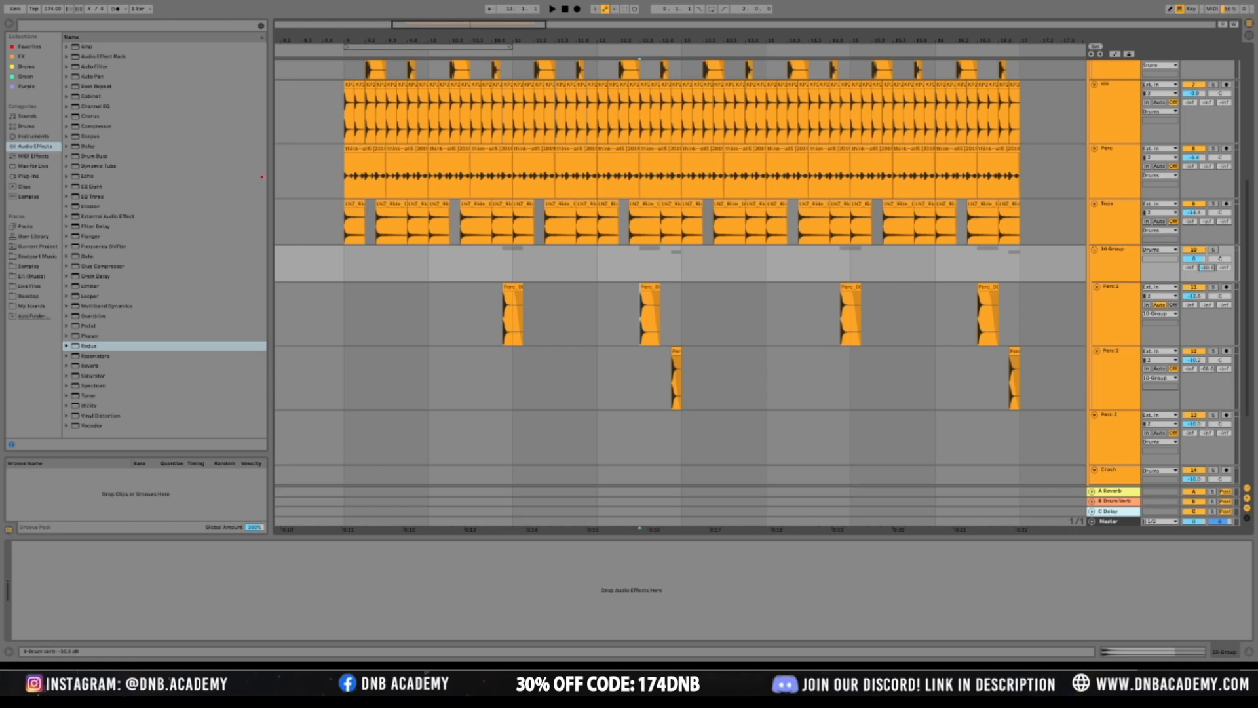
# Solo the percussion group, add an EQ Eight to it, and audition the group with the first low-cut band
pyautogui.click(1214, 249)
pyautogui.press('space')
pyautogui.click(111, 138)
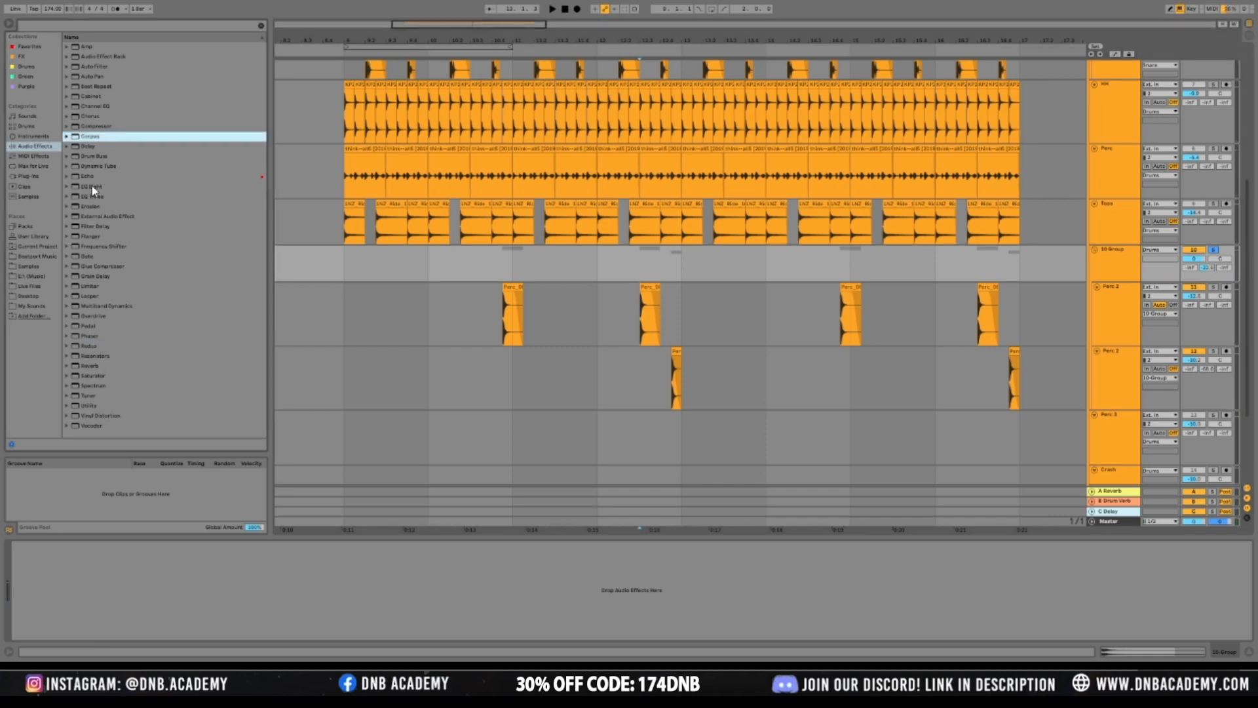
pyautogui.click(74, 188)
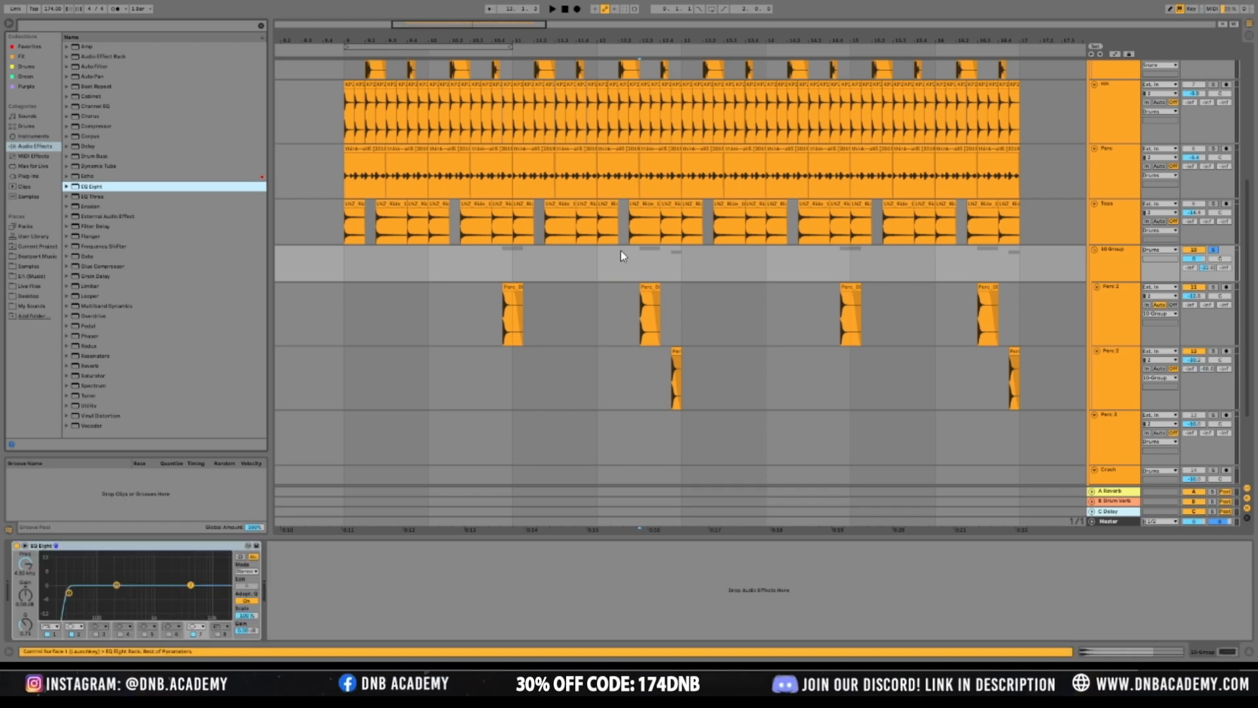
pyautogui.click(44, 634)
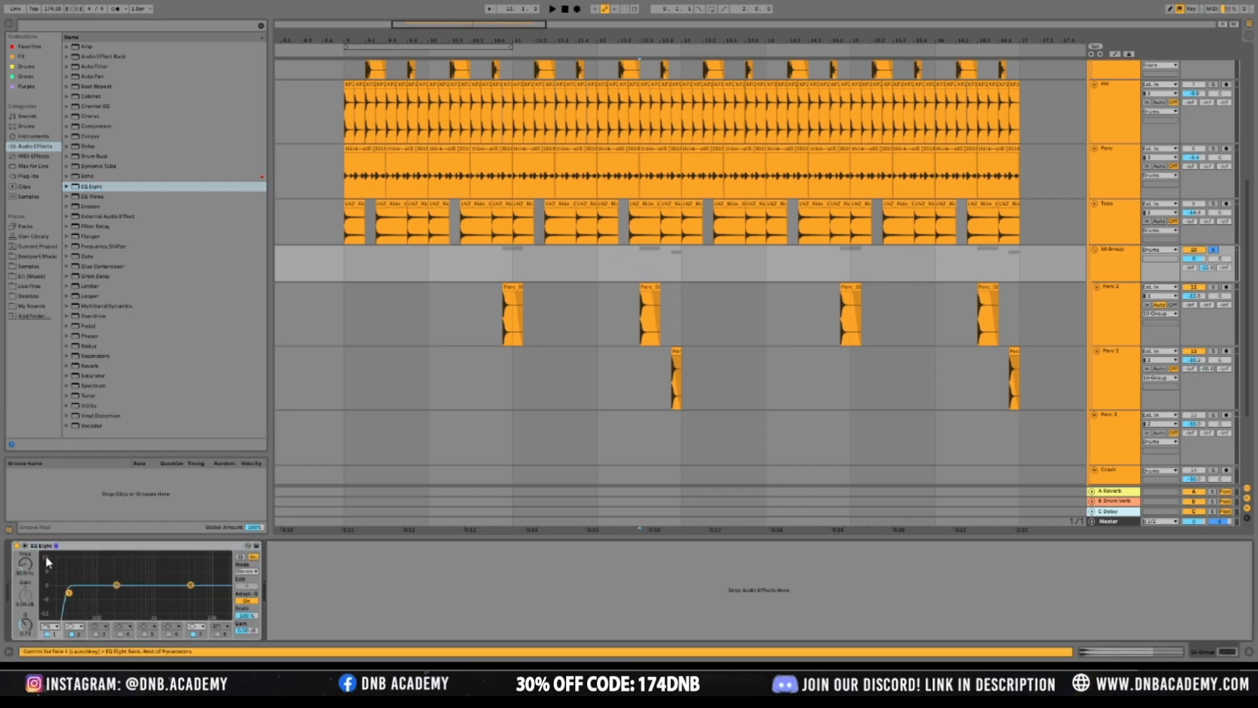
pyautogui.click(46, 577)
pyautogui.press('space')
pyautogui.press('space')
pyautogui.press('space')
# Raise the low-cut frequency of the percussion group's EQ Eight and replay the hits repeatedly
pyautogui.moveTo(68, 593)
pyautogui.mouseDown()
pyautogui.moveTo(127, 592)
pyautogui.moveTo(136, 572)
pyautogui.moveTo(112, 592)
pyautogui.moveTo(122, 594)
pyautogui.mouseUp()
pyautogui.press('space')
pyautogui.press('space')
pyautogui.press('space')
pyautogui.press('space')
pyautogui.press('space')
pyautogui.press('space')
pyautogui.press('space')
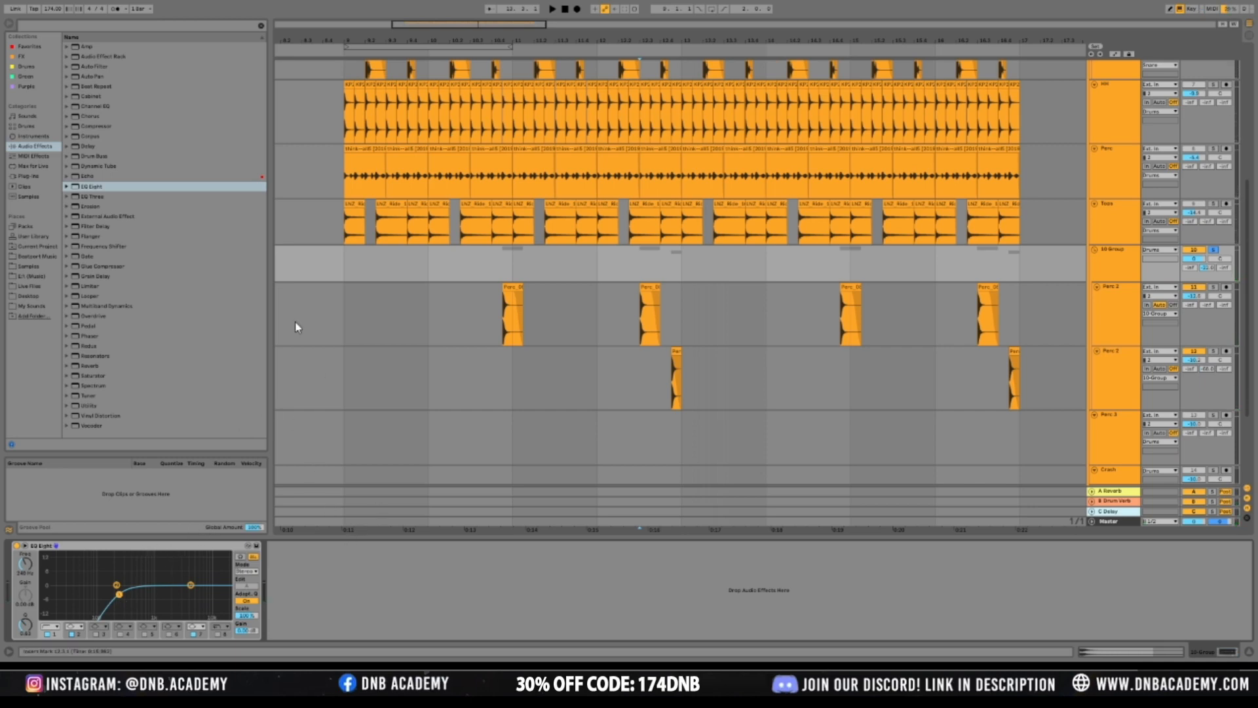
# Unsolo the percussion group, play the full drums from bar 9, and raise the group's delay send
pyautogui.click(344, 259)
pyautogui.press('space')
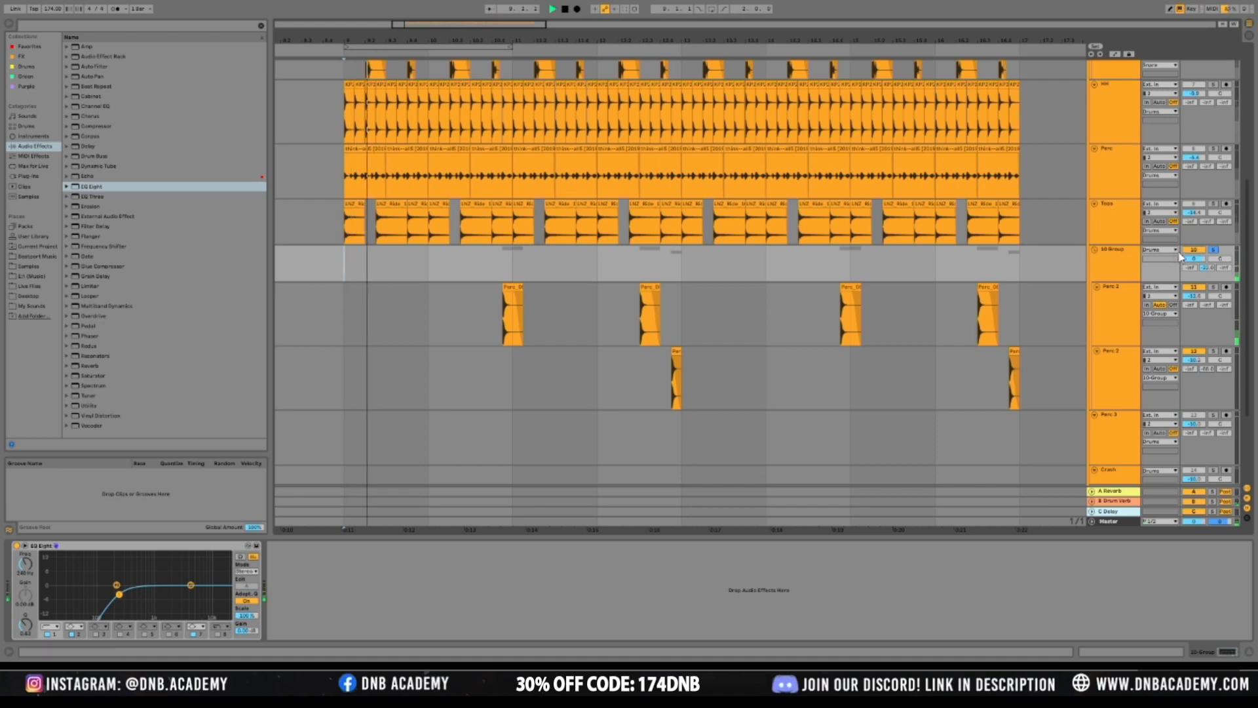
pyautogui.click(1216, 250)
pyautogui.press('space')
pyautogui.moveTo(1193, 259); pyautogui.dragTo(1193, 260)
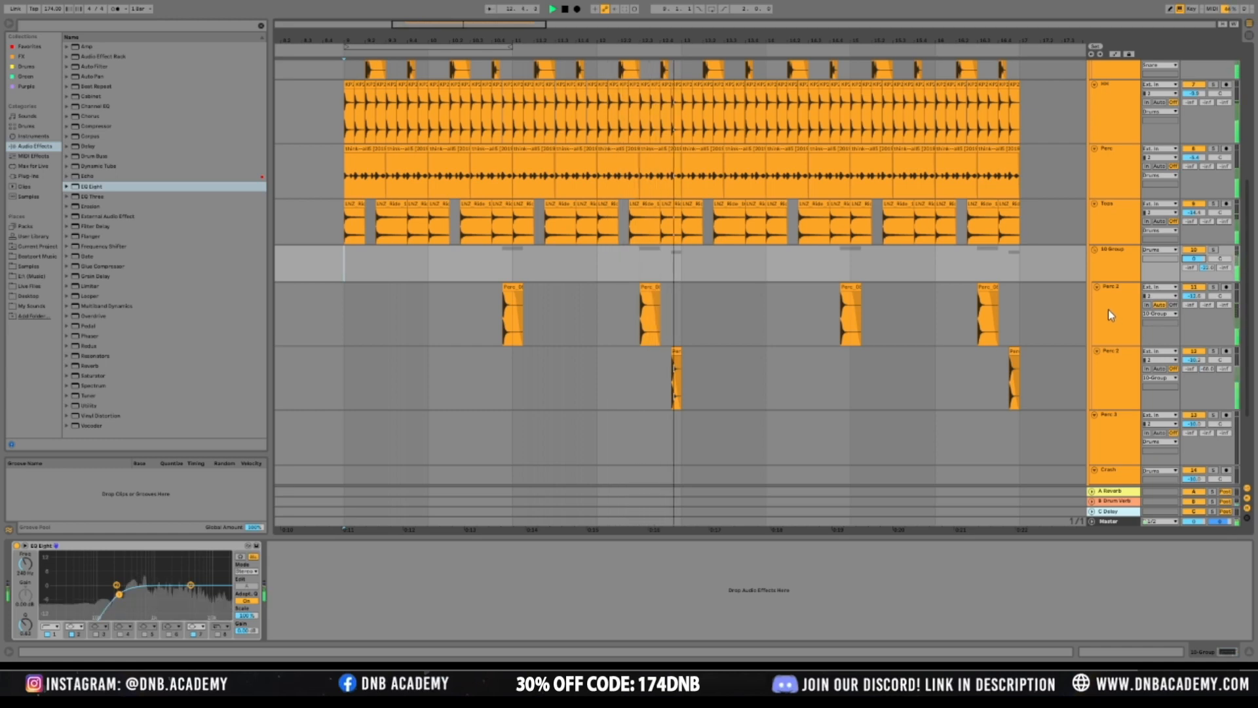
pyautogui.moveTo(1223, 268); pyautogui.dragTo(1223, 267)
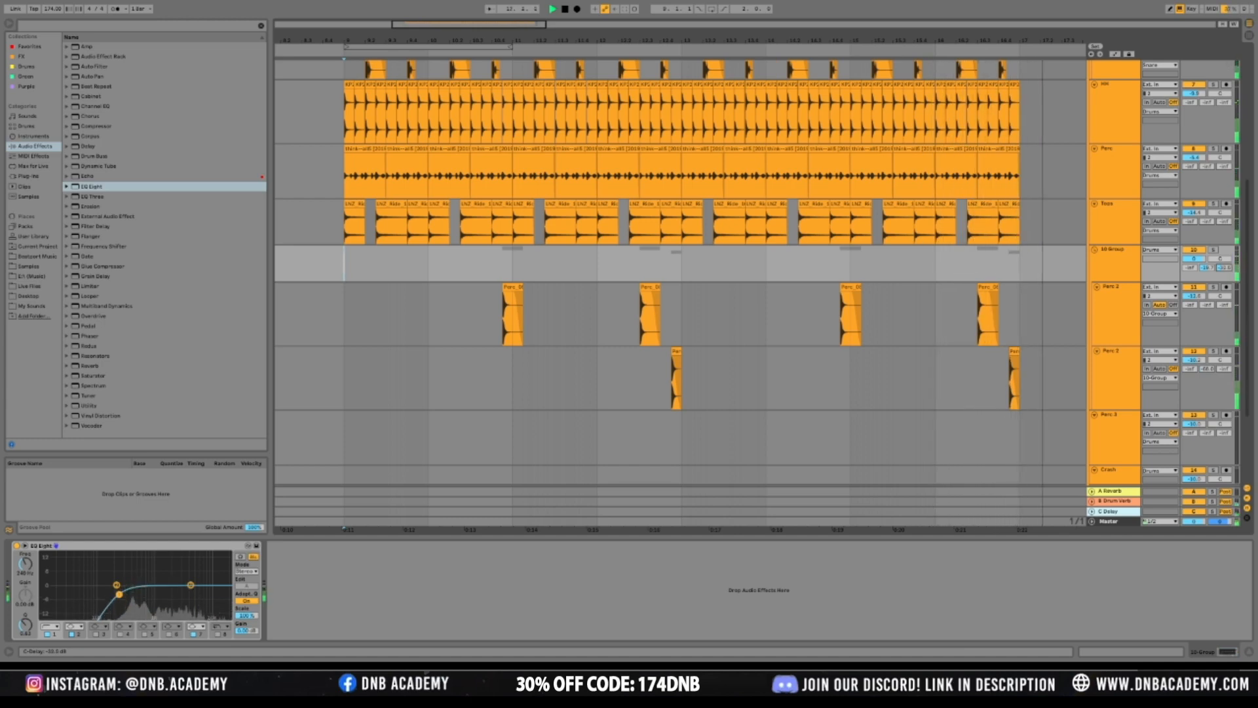
# Adjust the Redux downsample amount on Perc 2 and listen to the full beat from the first Perc 1 clip
pyautogui.click(1119, 299)
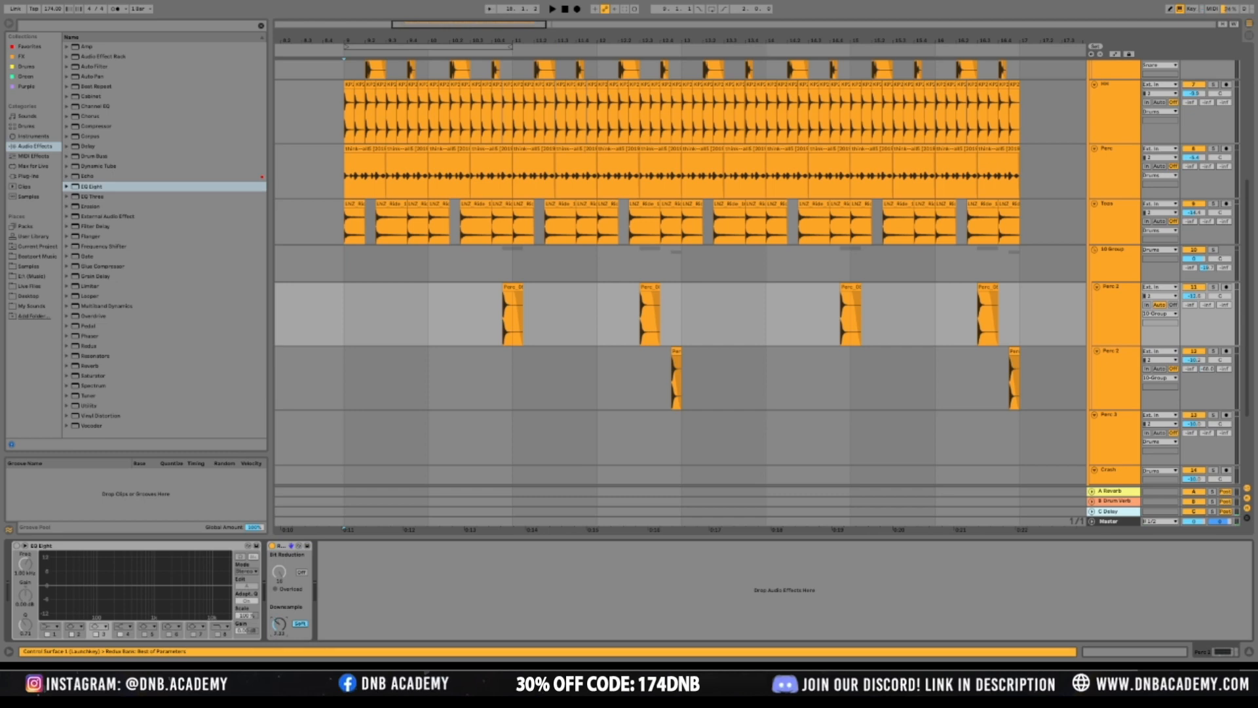
pyautogui.click(1122, 376)
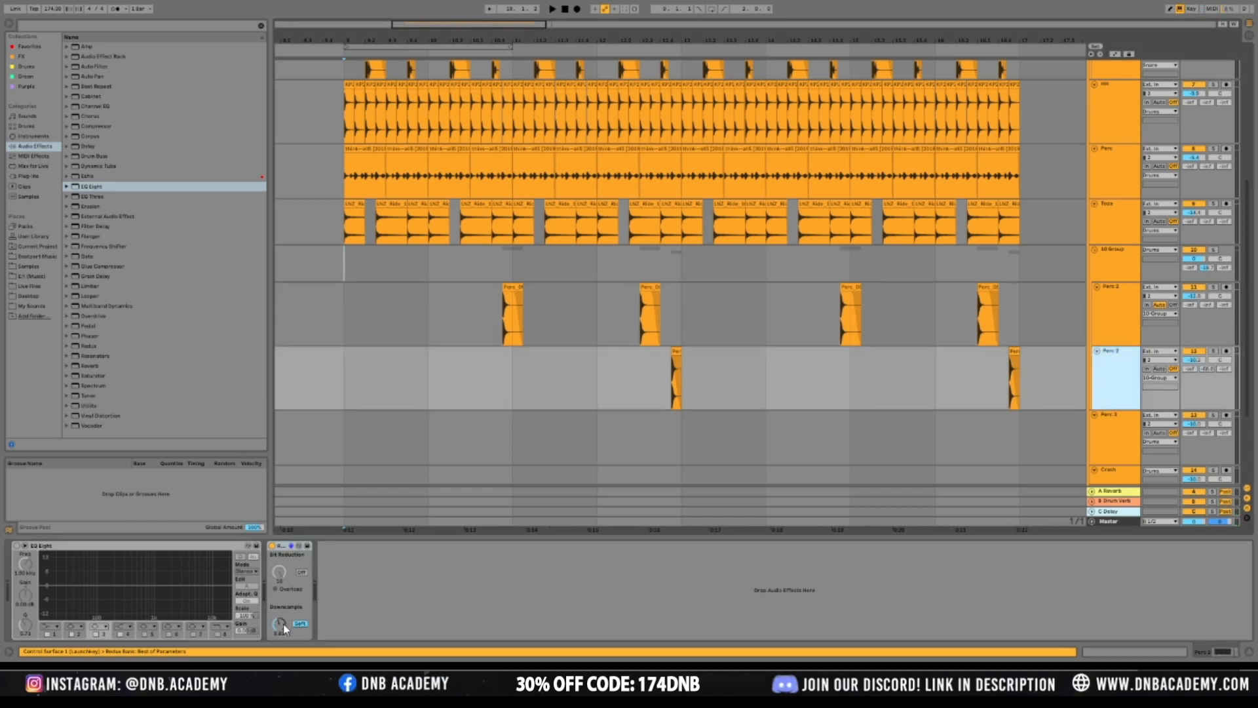
pyautogui.moveTo(284, 627); pyautogui.dragTo(284, 613)
pyautogui.click(502, 321)
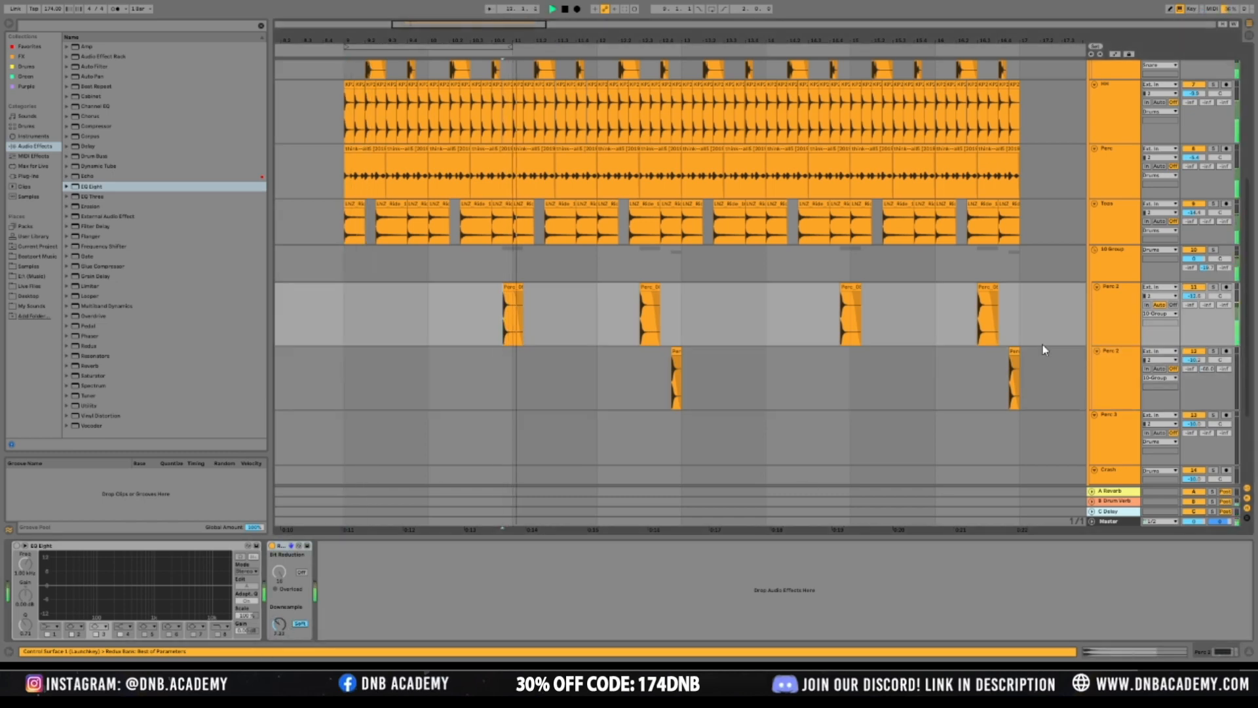
pyautogui.scroll(-2, 1006, 397)
pyautogui.scroll(-3, 1001, 389)
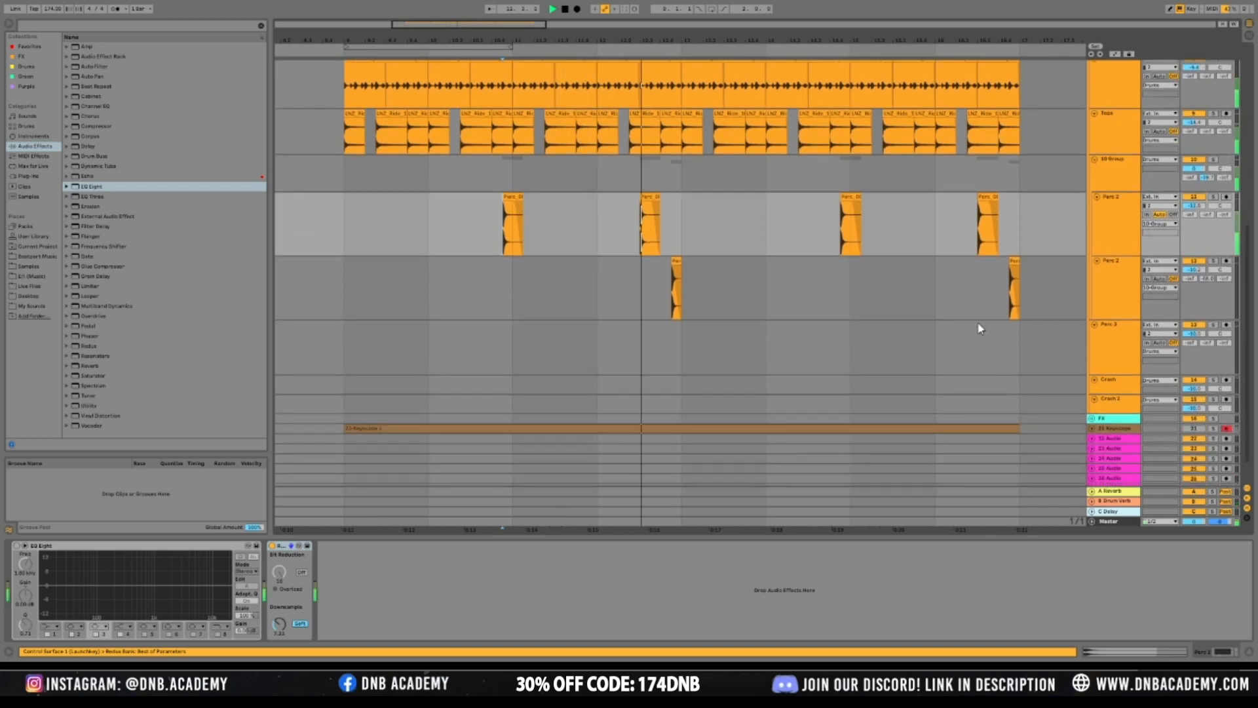
pyautogui.scroll(4, 970, 287)
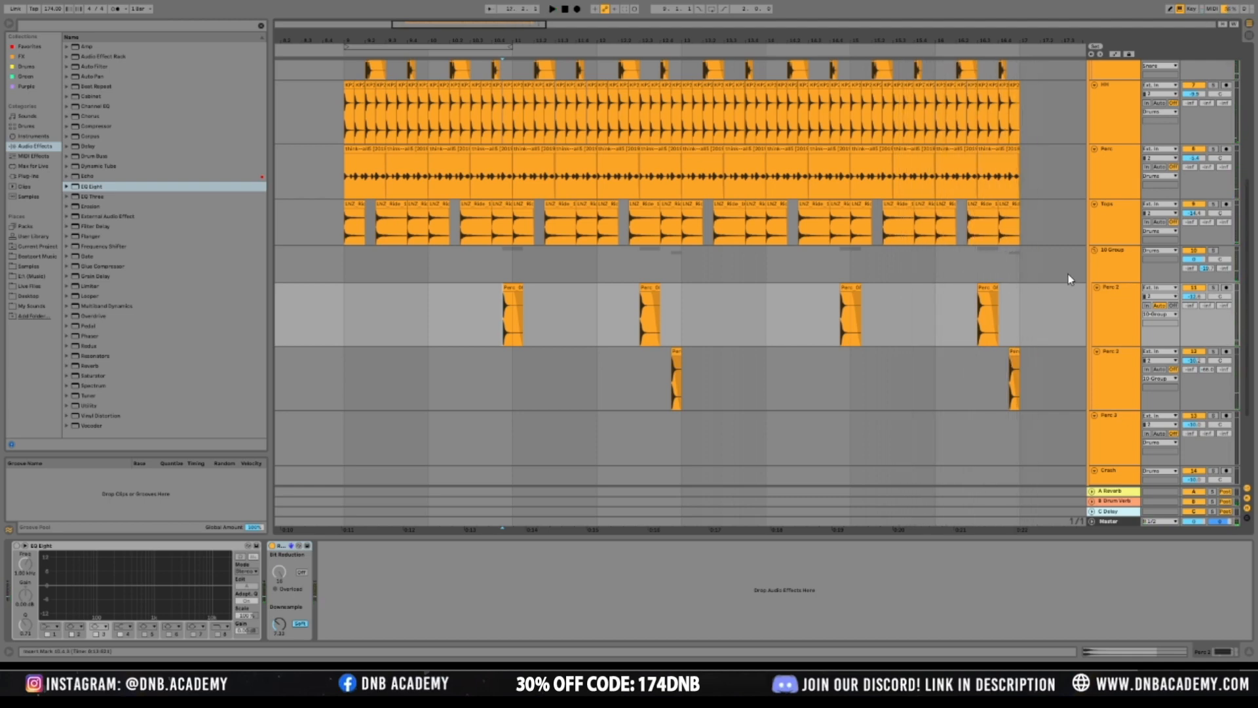
# Collapse the percussion group and the snare group, and reduce the Kick track's height
pyautogui.click(1125, 278)
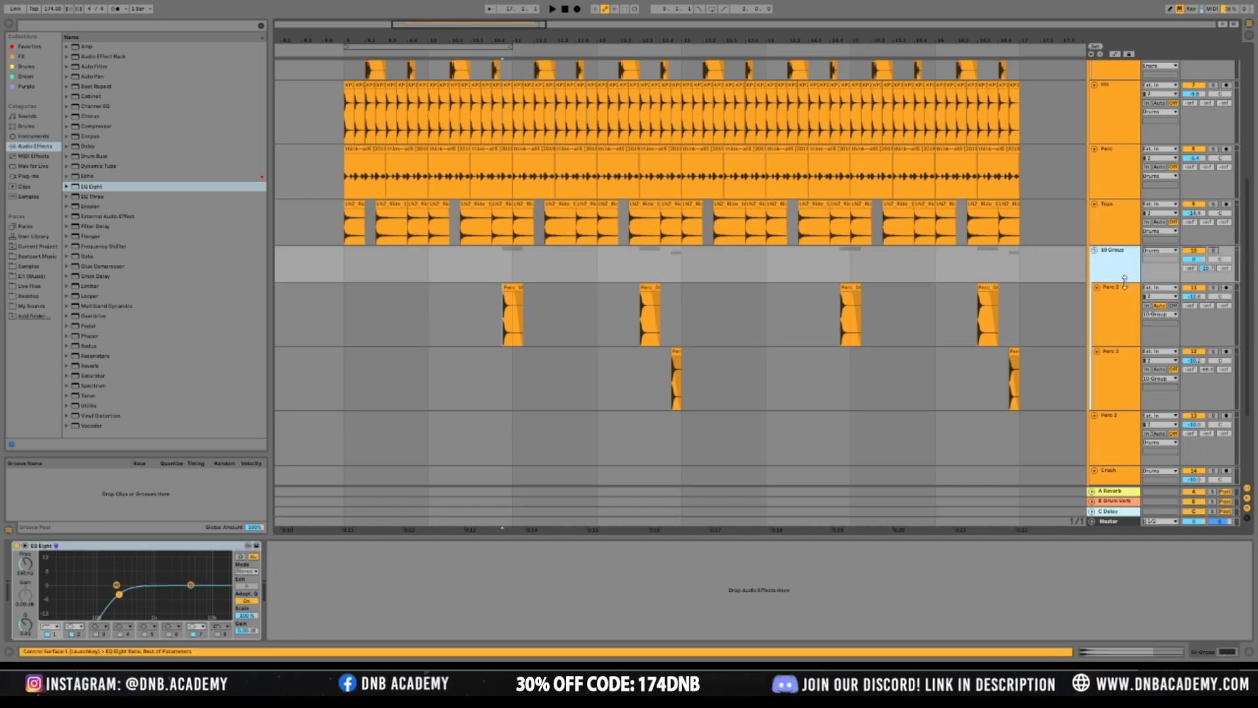
pyautogui.moveTo(1126, 285); pyautogui.dragTo(1129, 261)
pyautogui.doubleClick(1128, 251)
pyautogui.scroll(6, 749, 282)
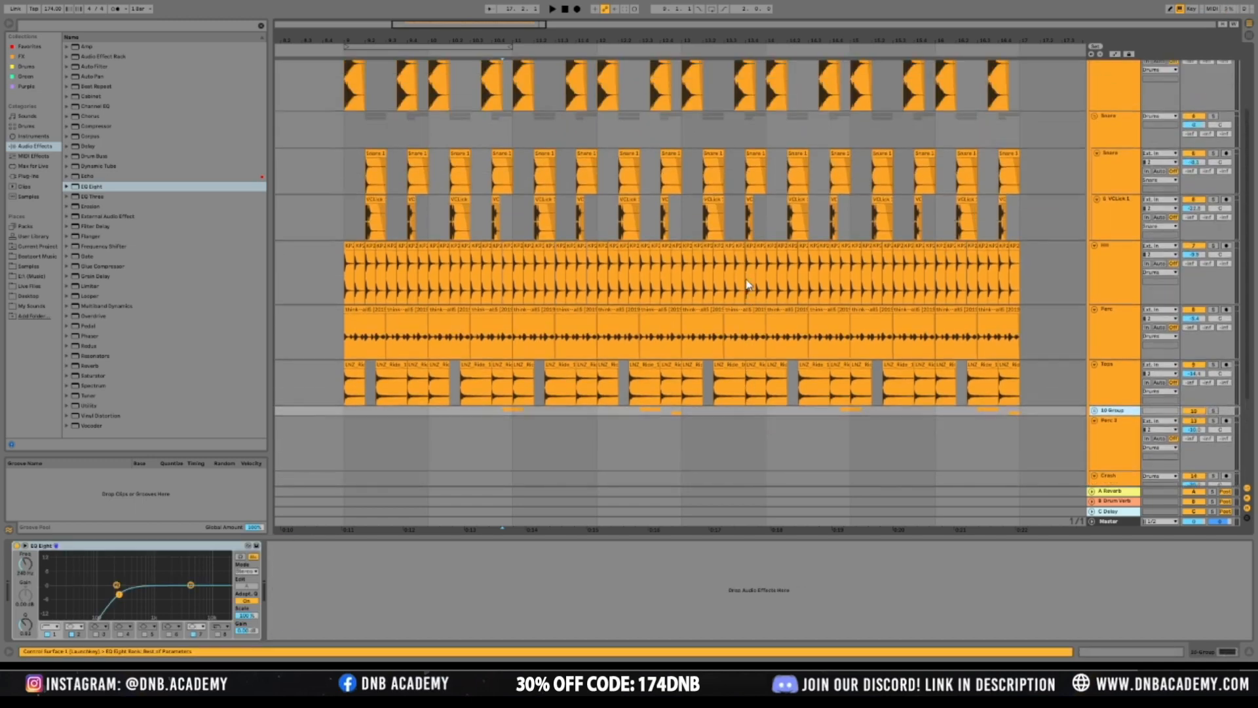
pyautogui.click(1119, 99)
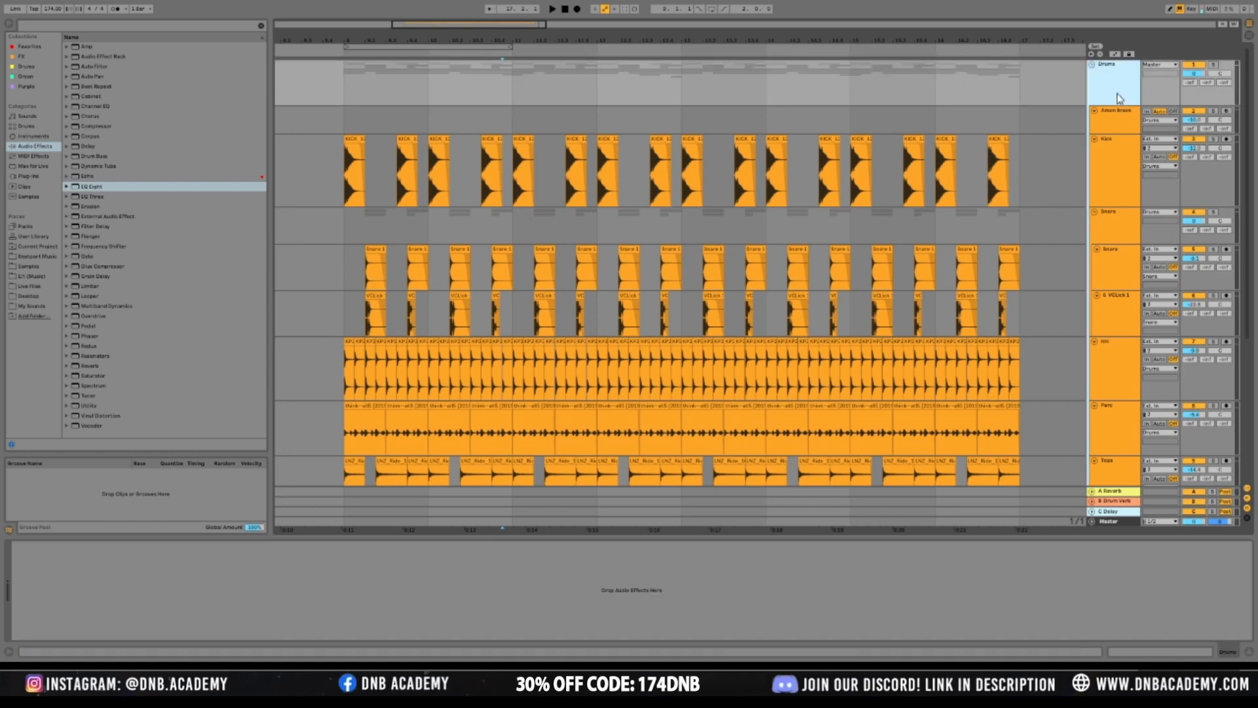
pyautogui.click(1122, 164)
pyautogui.moveTo(1112, 205); pyautogui.dragTo(1116, 169)
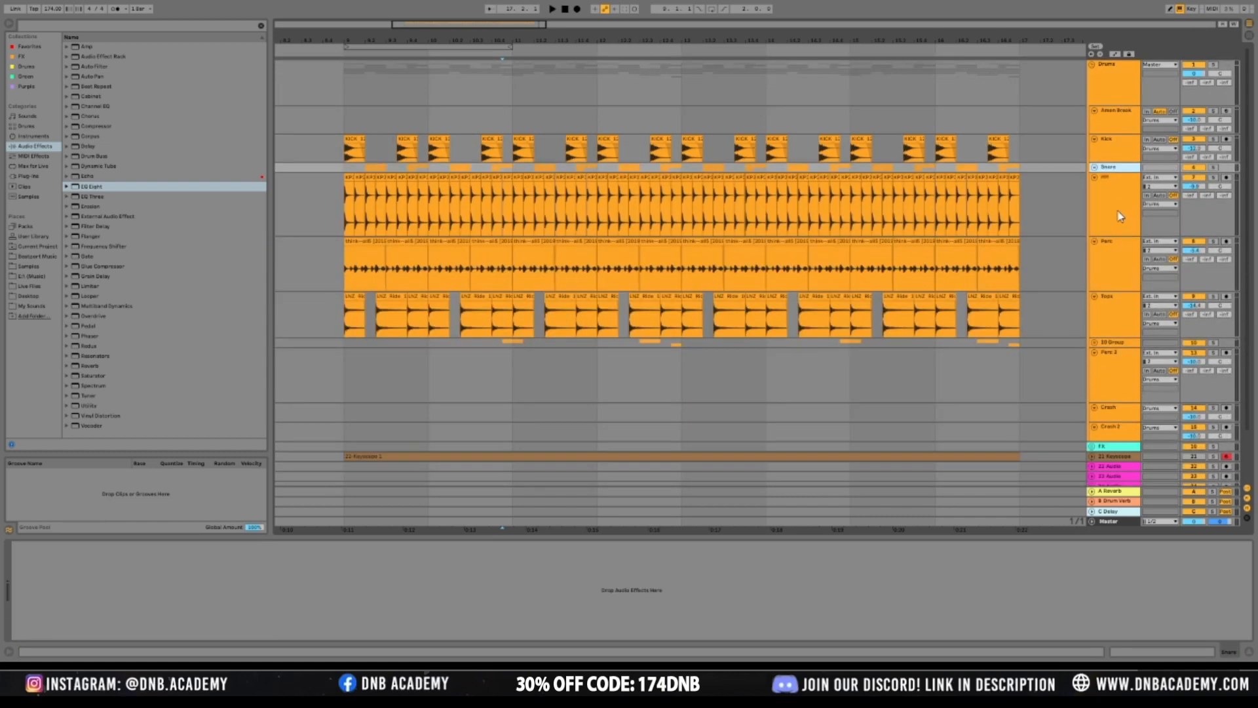
# Minimise the heights of the hat, break and ride tracks together and play the drums from bar 9
pyautogui.click(1119, 203)
pyautogui.keyDown('shift'); pyautogui.click(1105, 300); pyautogui.keyUp('shift')
pyautogui.moveTo(1115, 236); pyautogui.dragTo(1112, 188)
pyautogui.click(345, 229)
pyautogui.press('space')
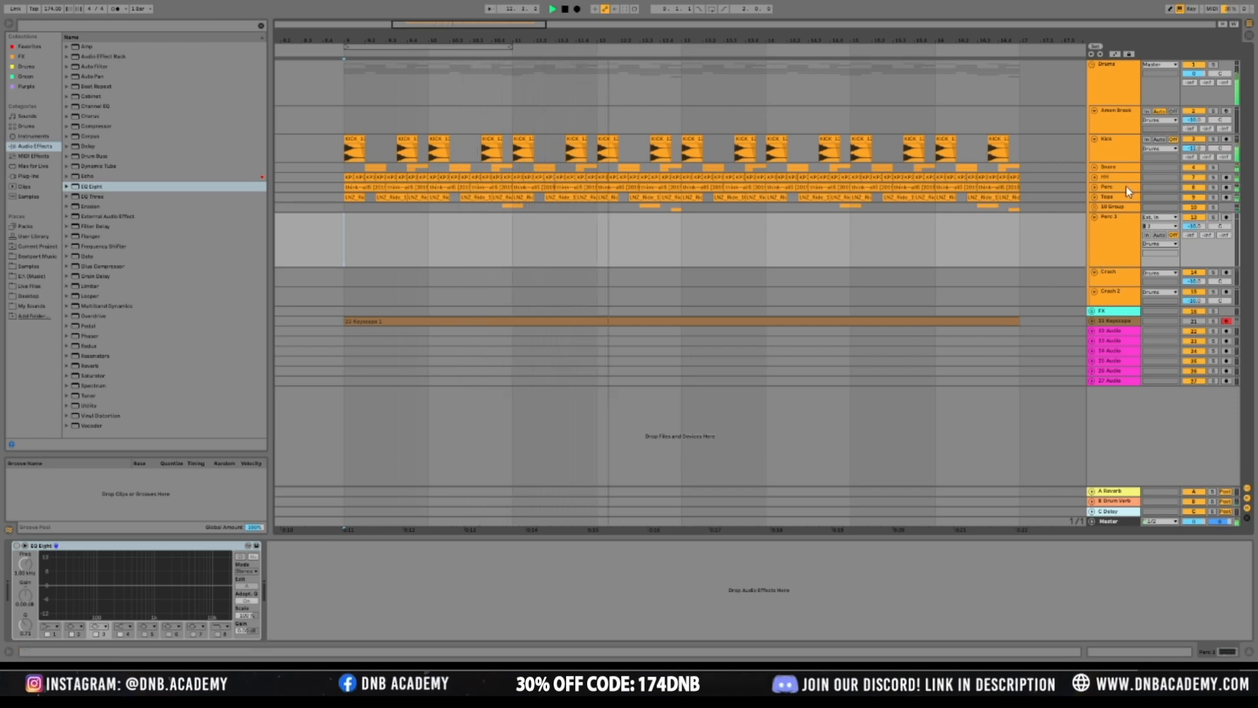
pyautogui.press('space')
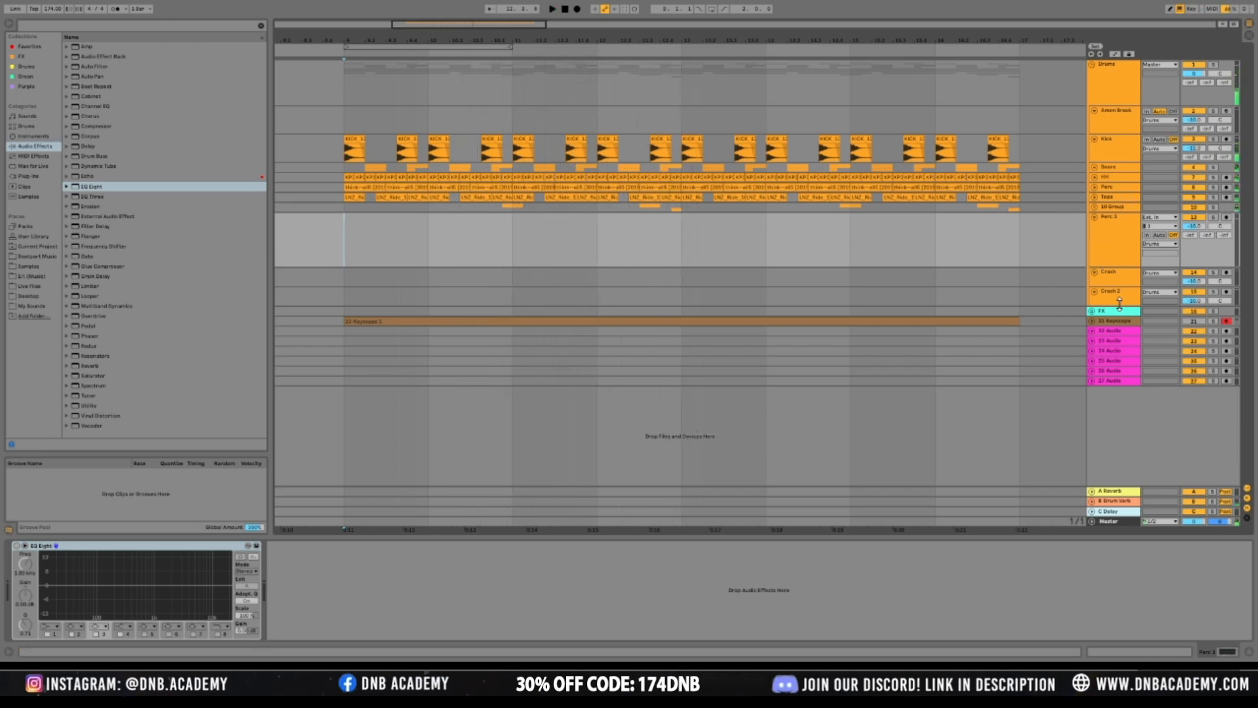
# Enlarge and activate the Keyscape track, solo it, and play its chord clip from bar 9 before clearing the solo
pyautogui.click(1134, 322)
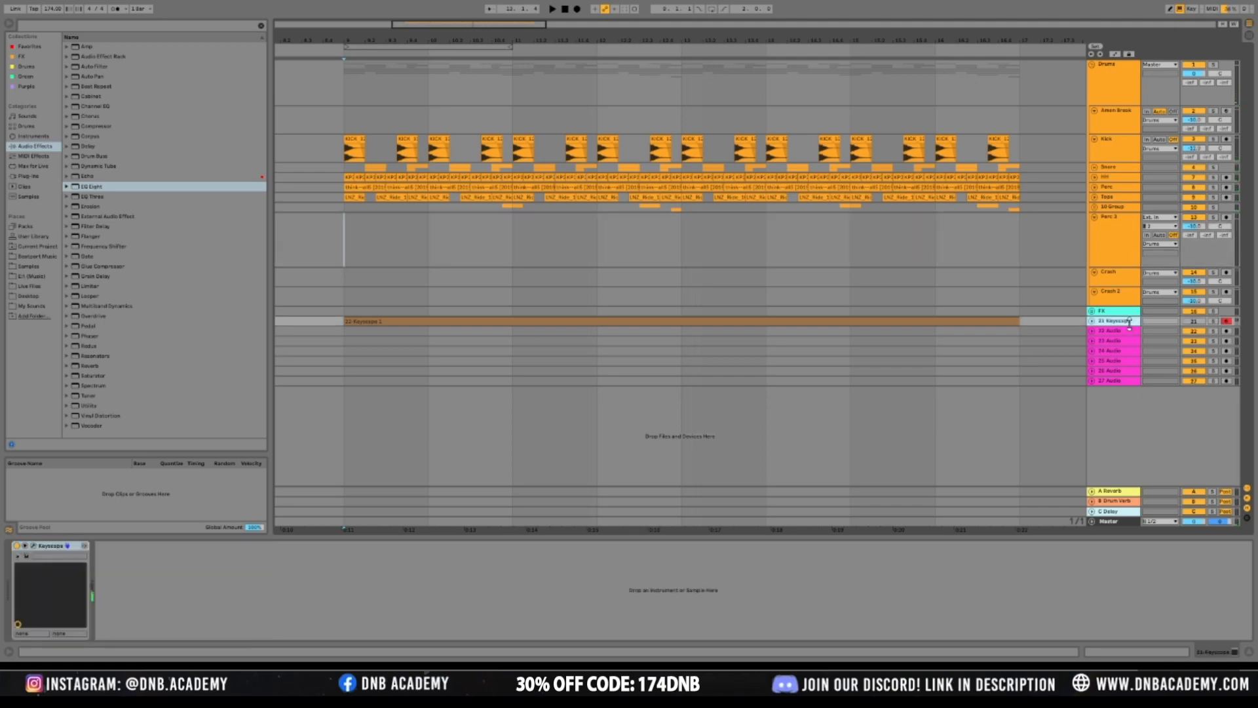
pyautogui.moveTo(1129, 324); pyautogui.dragTo(1130, 402)
pyautogui.moveTo(342, 376); pyautogui.dragTo(1018, 351)
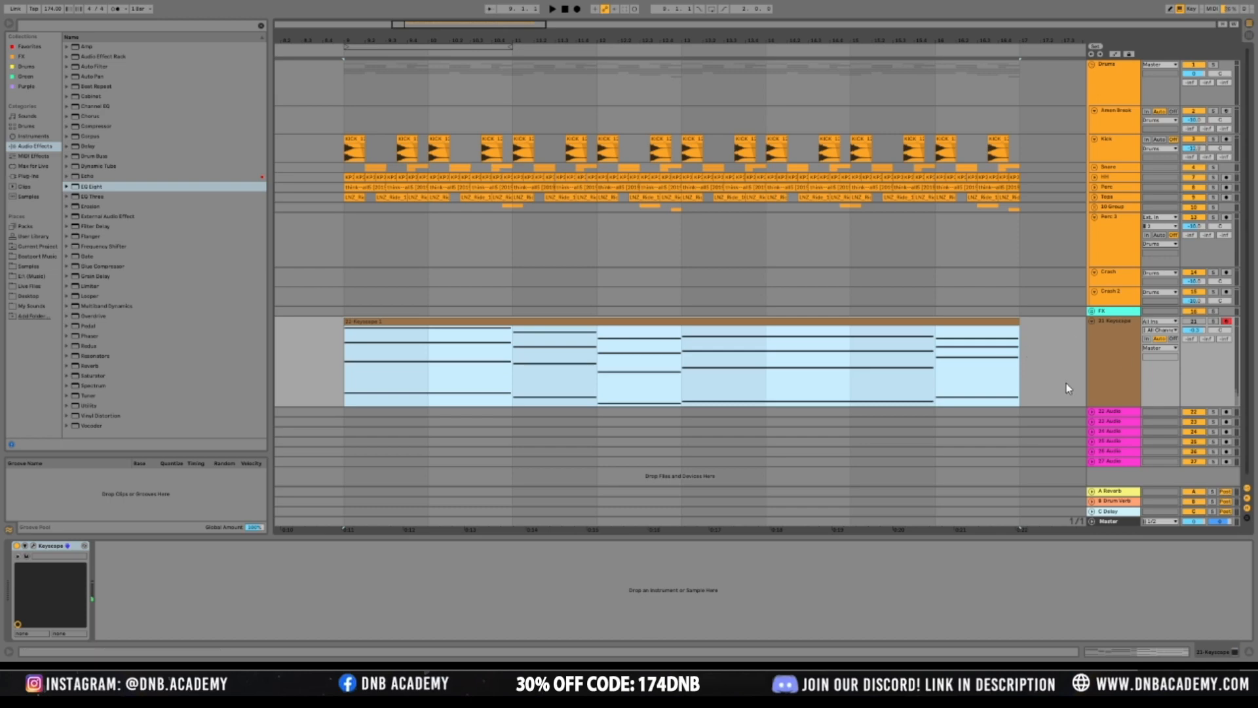
pyautogui.click(1193, 323)
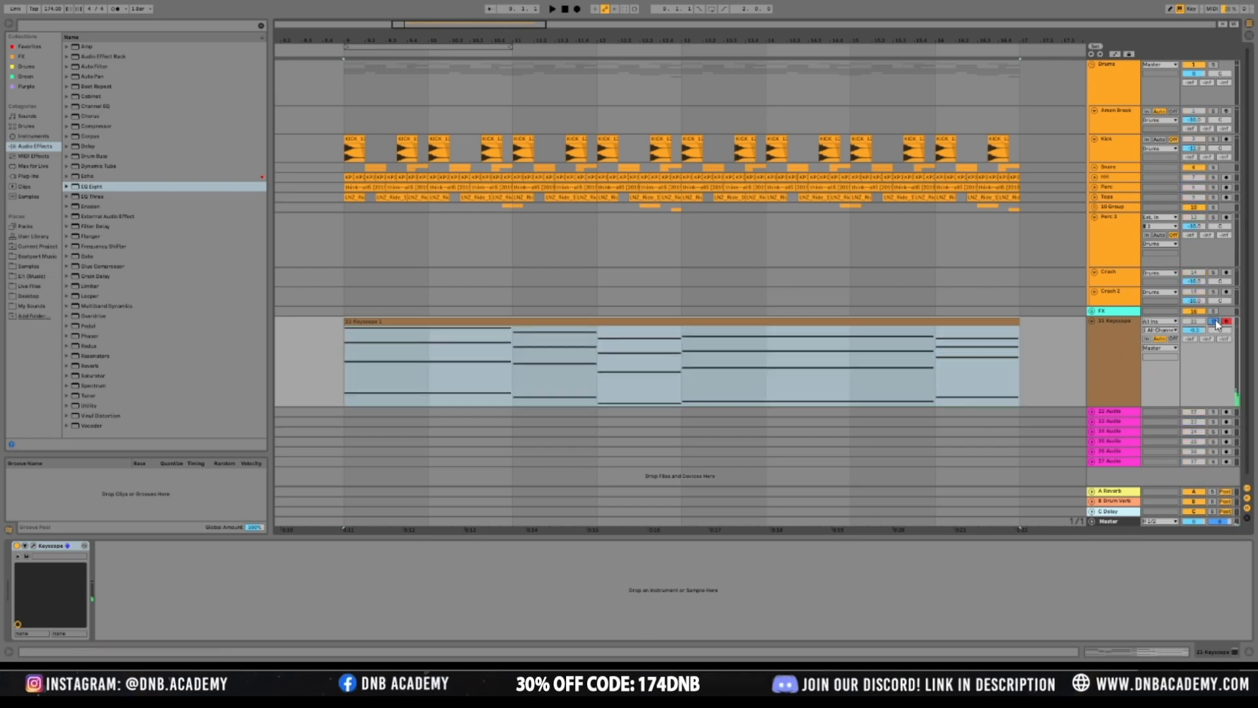
pyautogui.click(458, 320)
pyautogui.press('space')
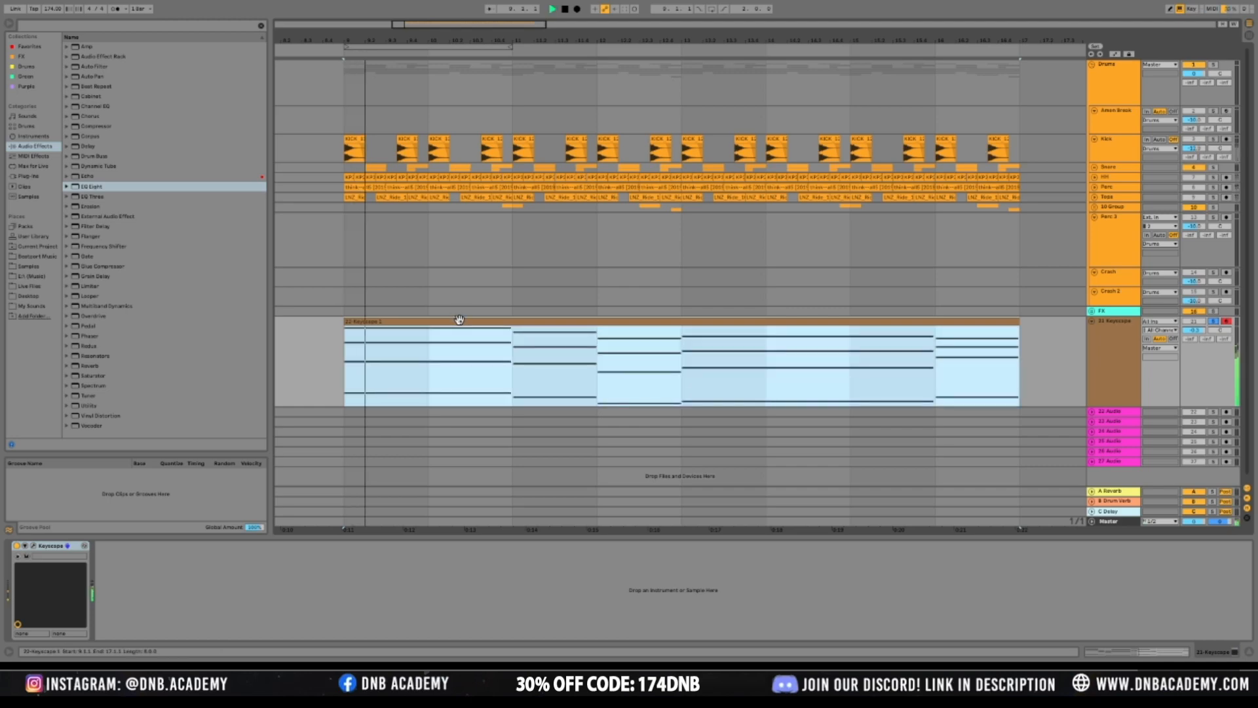
pyautogui.click(1214, 322)
pyautogui.press('space')
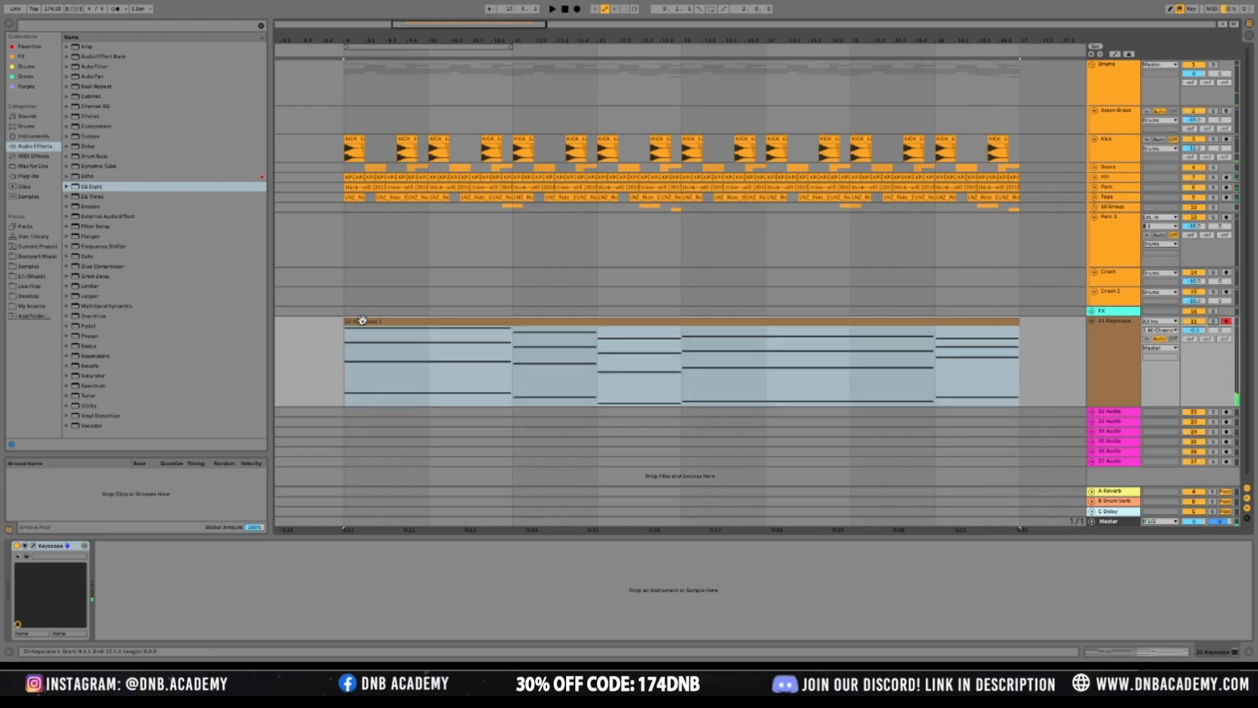
# Loop the full length of the Keyscape clip and play it together with the drums
pyautogui.click(362, 321)
pyautogui.hotkey('ctrl', 'l')
pyautogui.press('space')
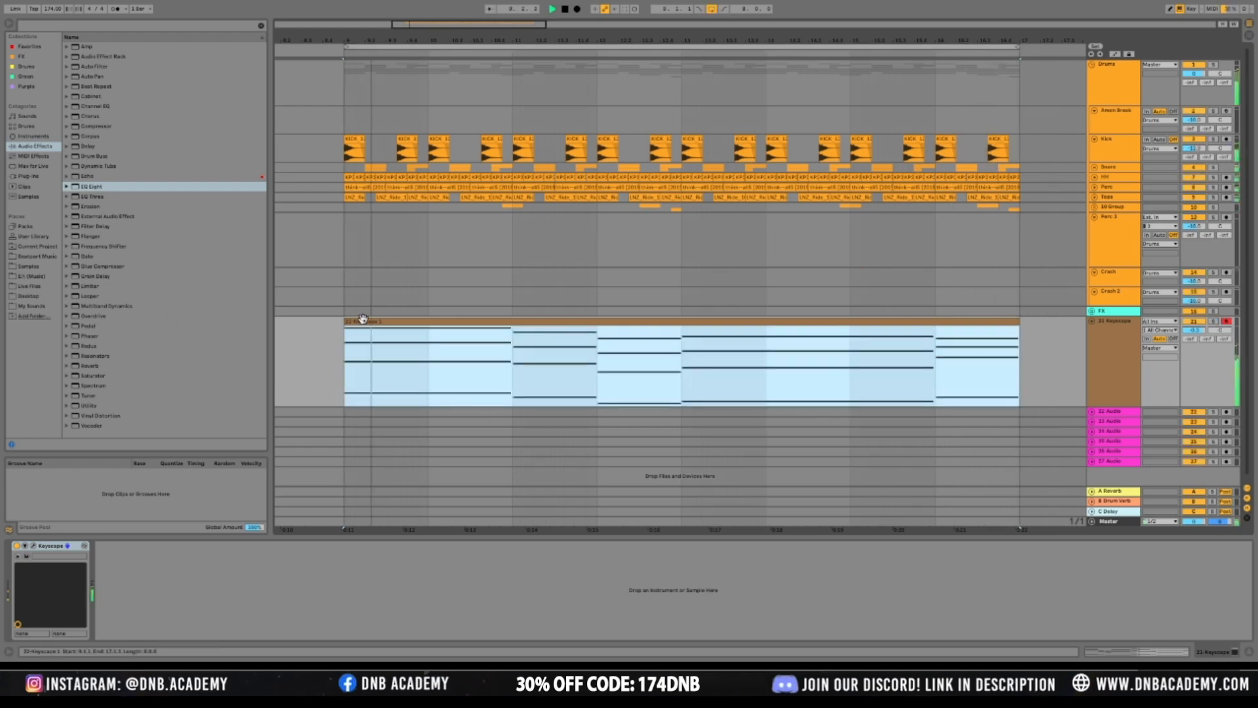
# Lower the Keyscape track's volume and adjust the ride track's volume while the loop plays
pyautogui.moveTo(1185, 332); pyautogui.dragTo(1185, 340)
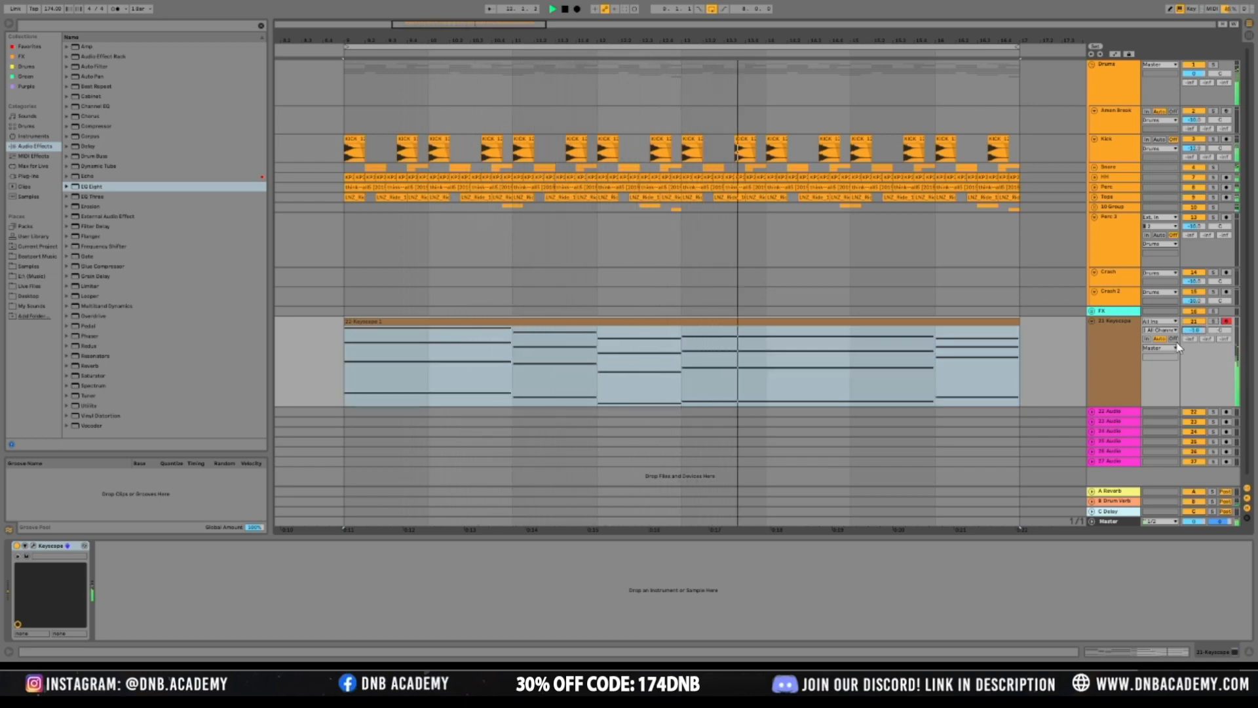
pyautogui.moveTo(1192, 331); pyautogui.dragTo(1192, 342)
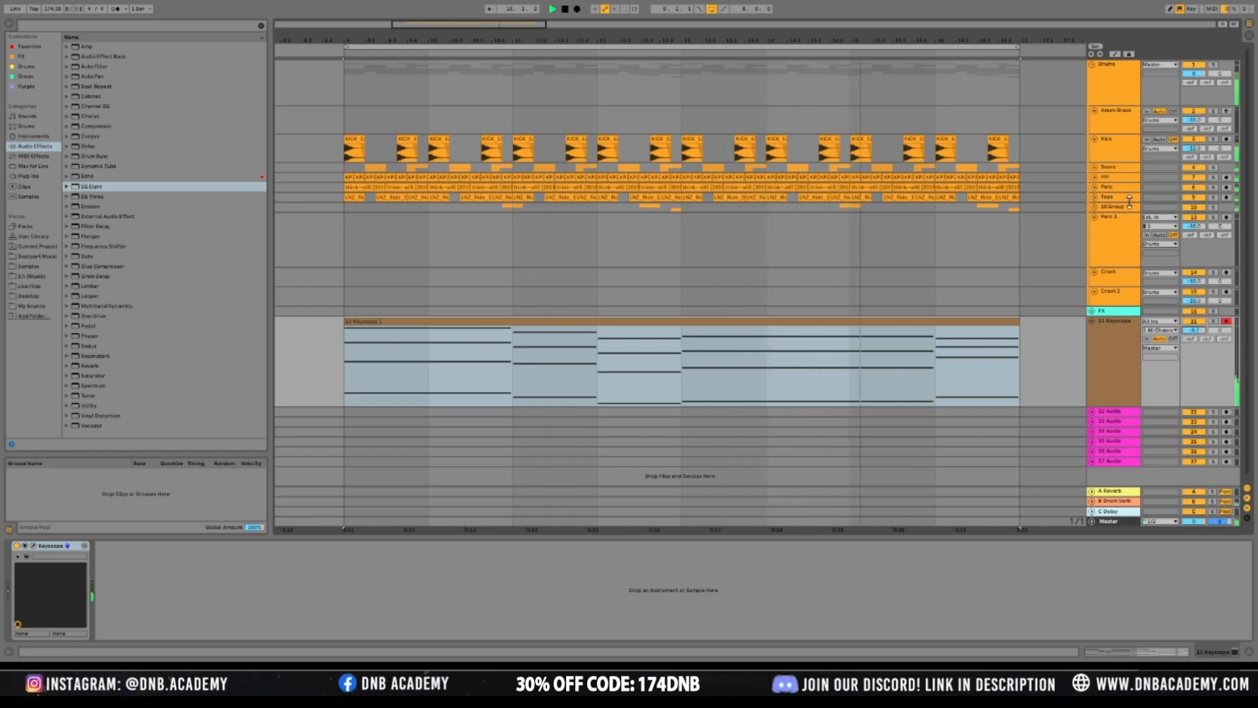
pyautogui.click(1199, 197)
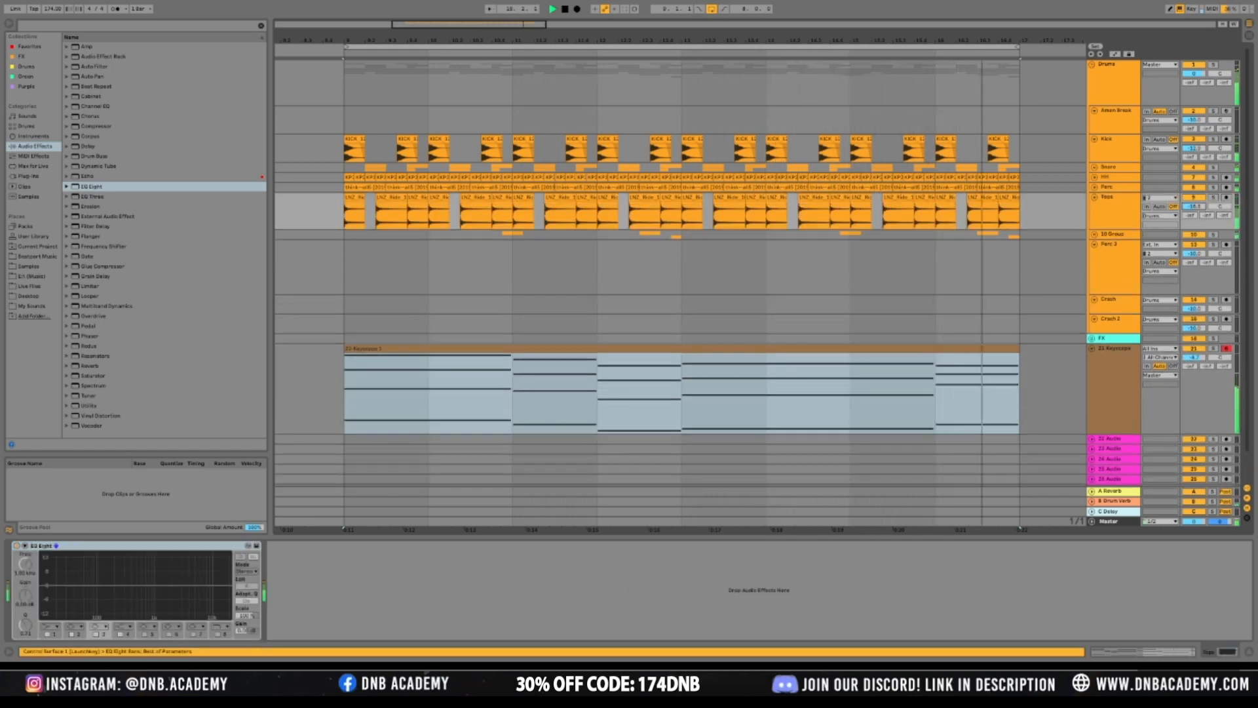
pyautogui.moveTo(1200, 207); pyautogui.dragTo(1200, 194)
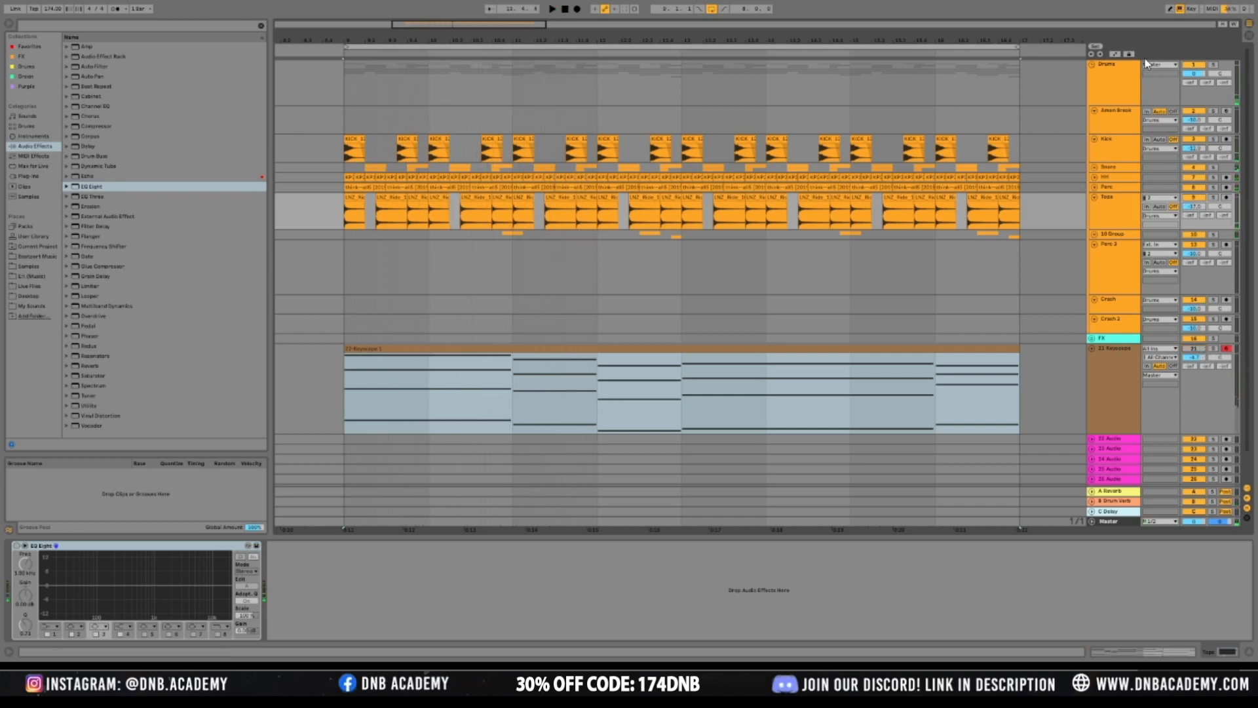
# Group the hat, break and ride tracks, then compare the loop with the new group soloed and unsoloed
pyautogui.click(1115, 179)
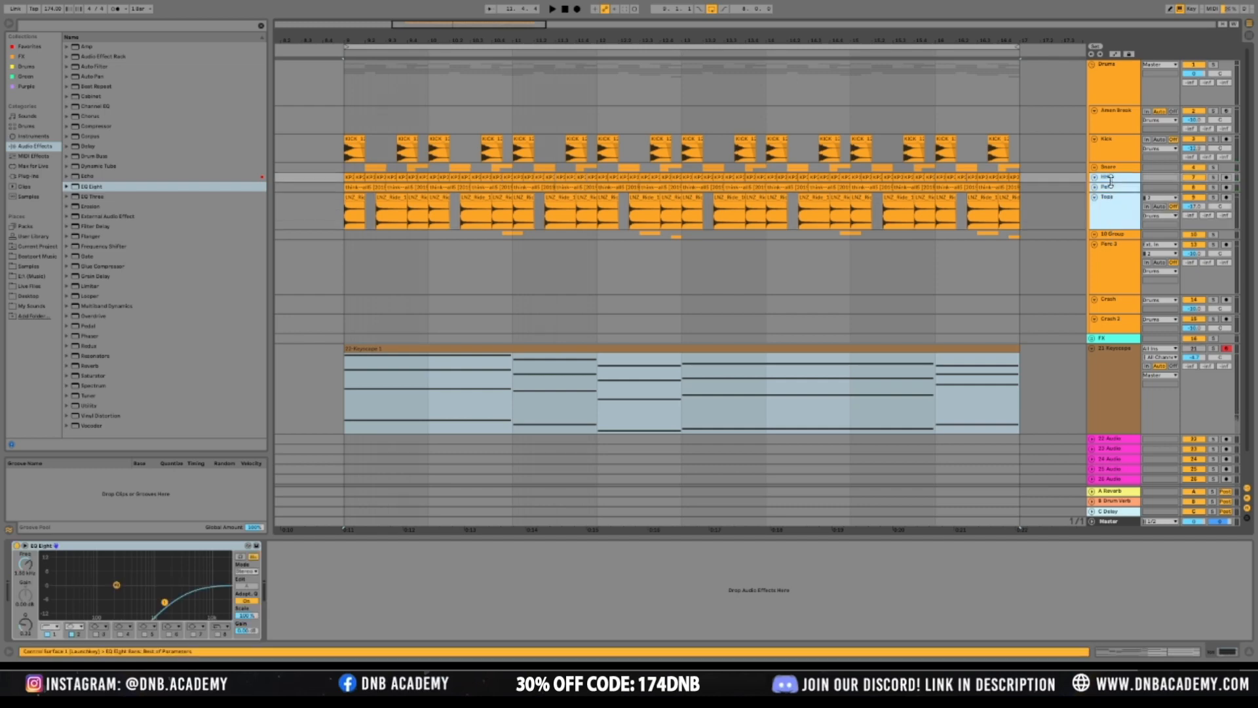
pyautogui.hotkey('ctrl', 'g')
pyautogui.click(1213, 178)
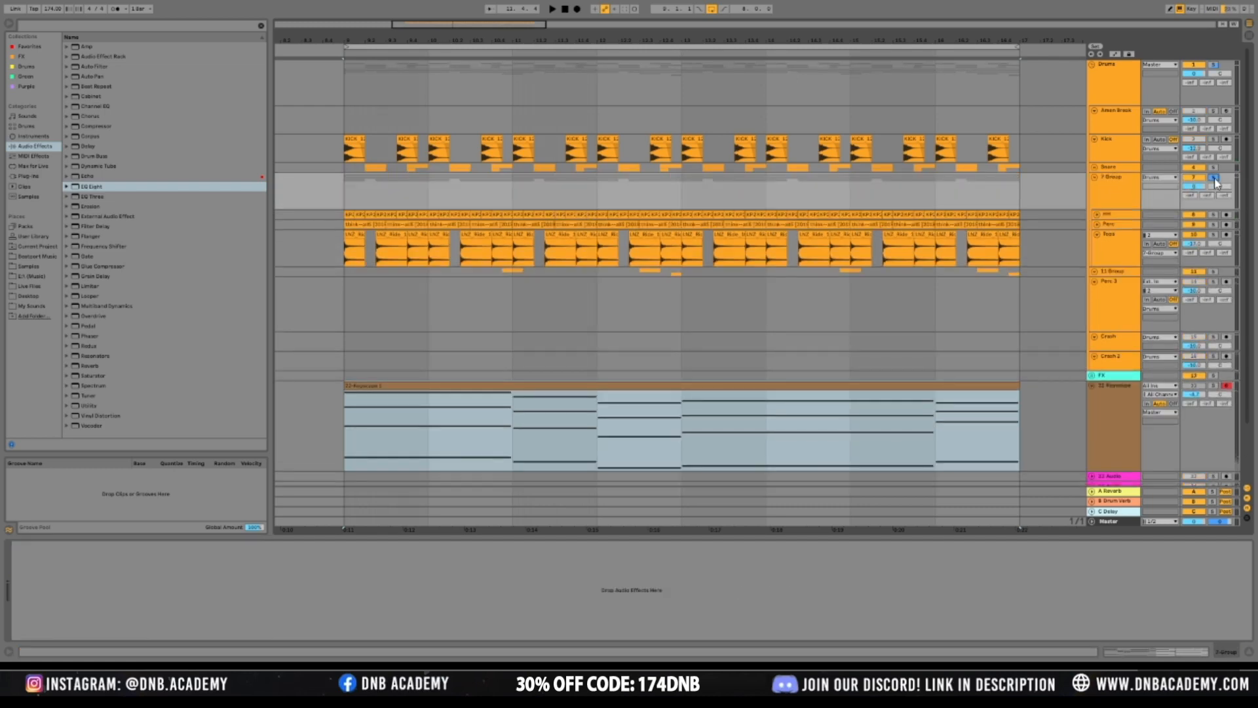
pyautogui.press('space')
pyautogui.click(1213, 179)
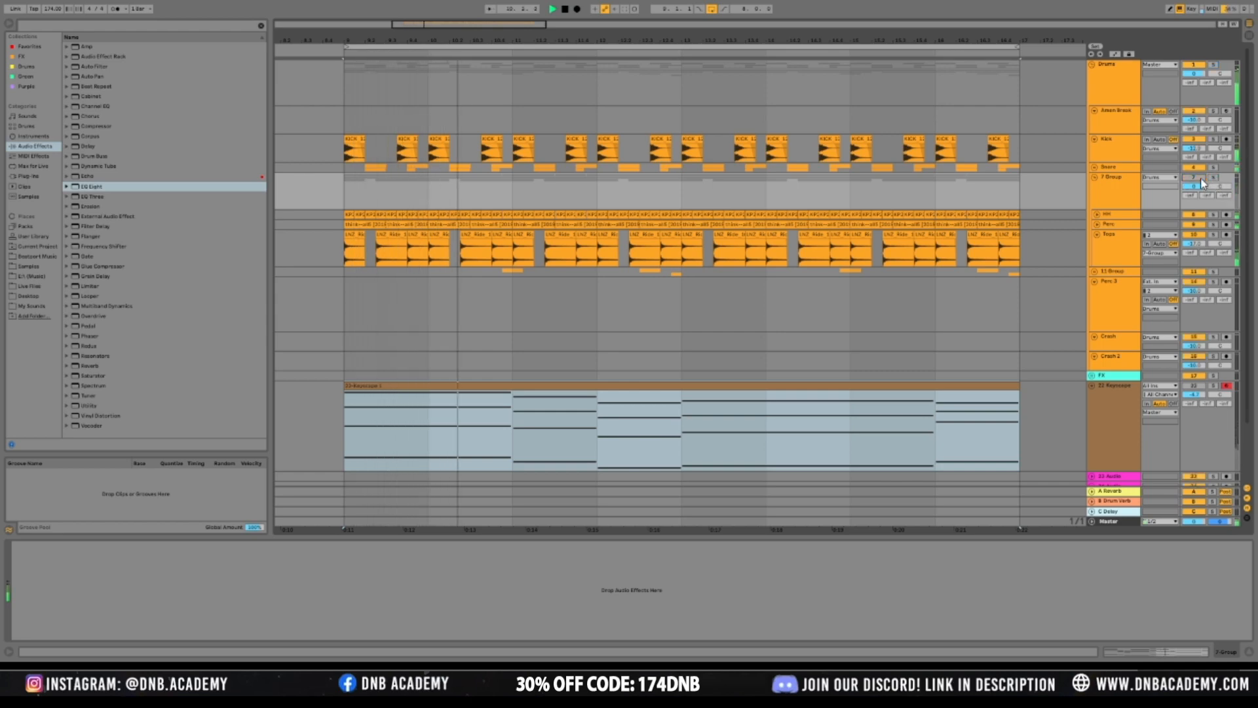
pyautogui.click(1123, 182)
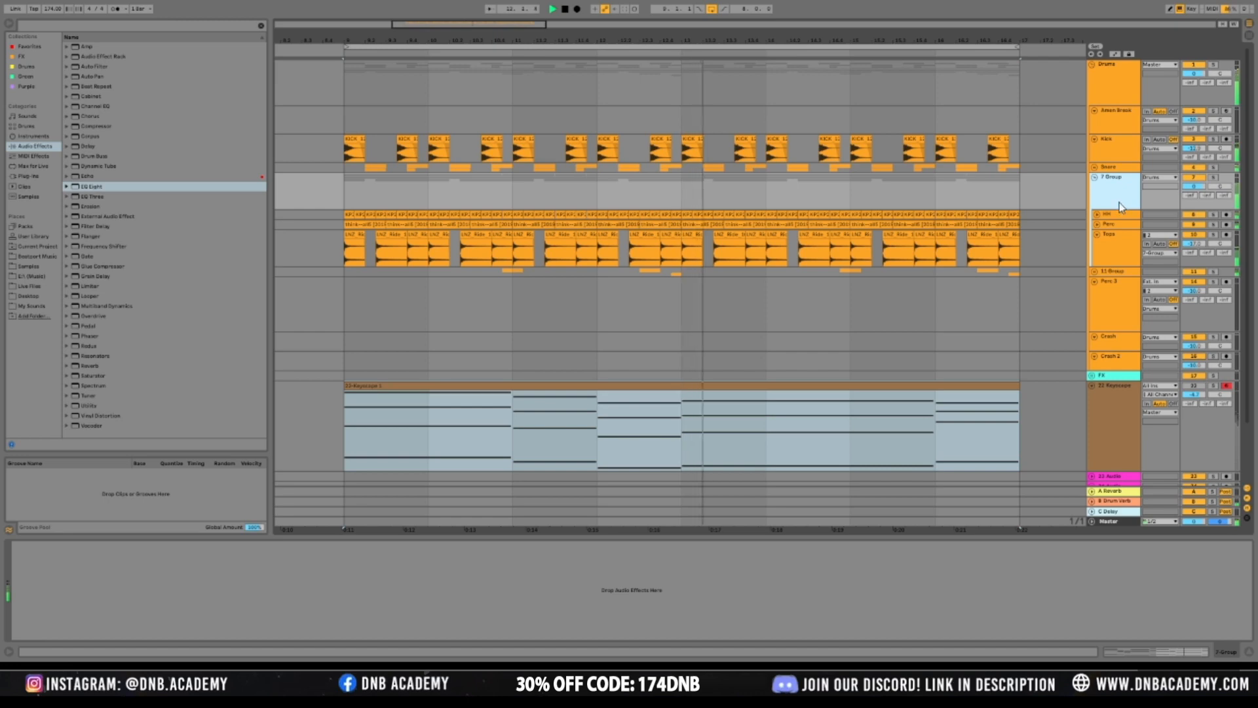
# Stop playback, expand the percussion group, and show the Perc 1 track's effect devices
pyautogui.click(1110, 271)
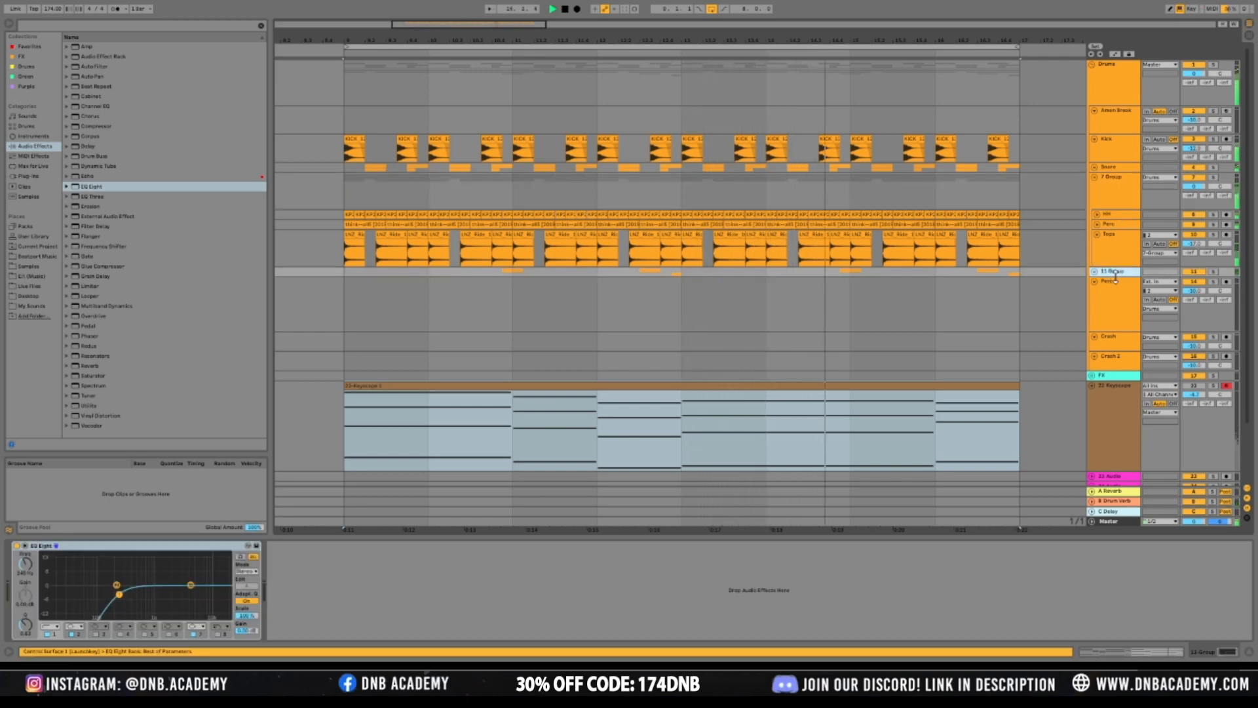
pyautogui.click(1094, 271)
pyautogui.press('space')
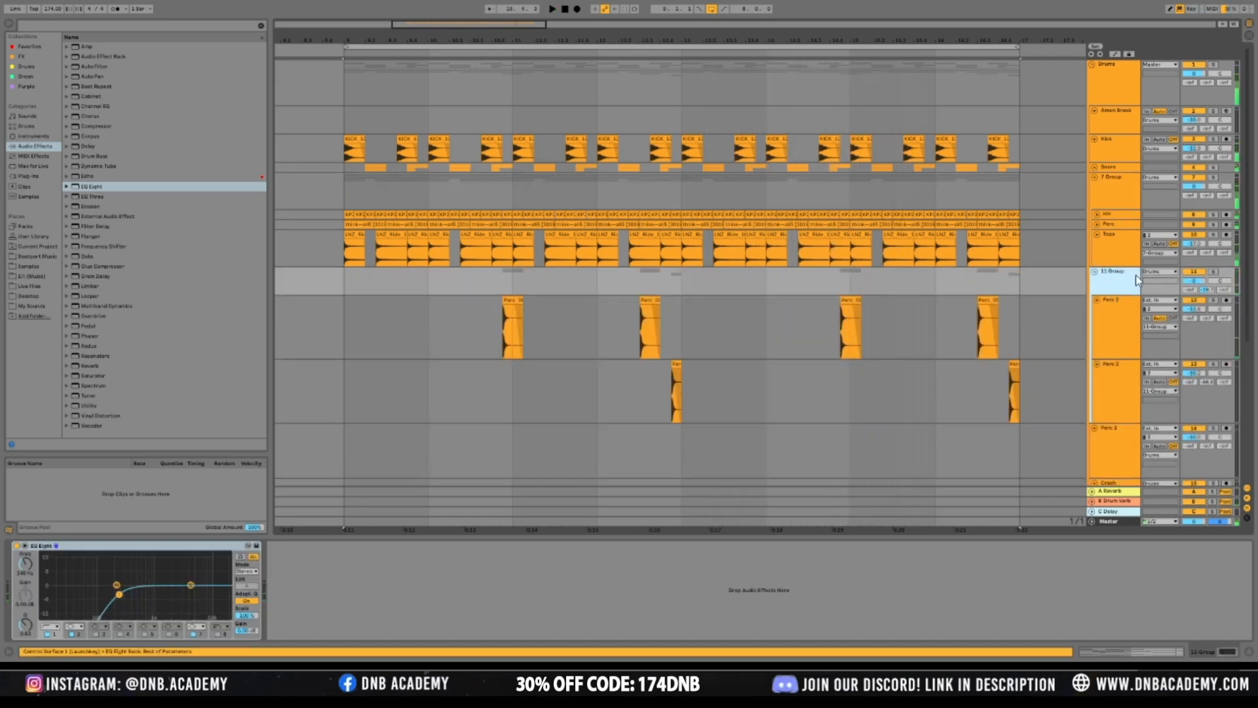
pyautogui.click(1118, 317)
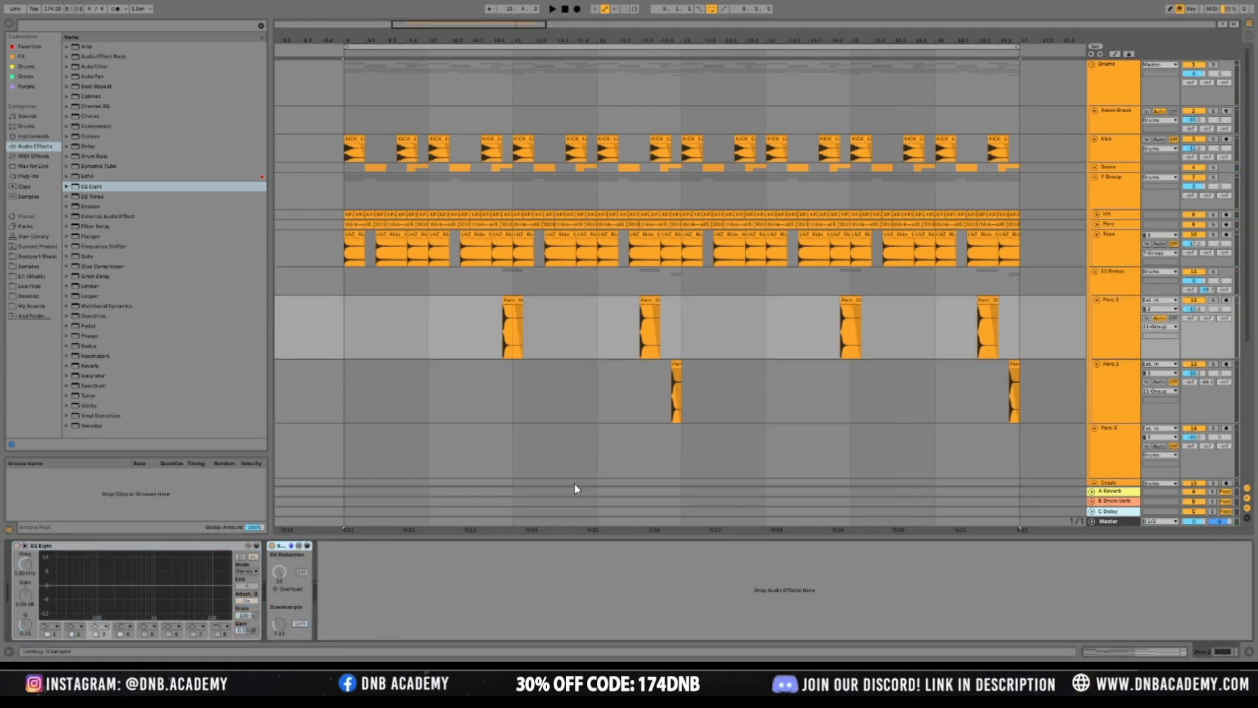
# Remove the Redux effect from the percussion tracks and briefly play the drums to hear the change
pyautogui.click(1107, 368)
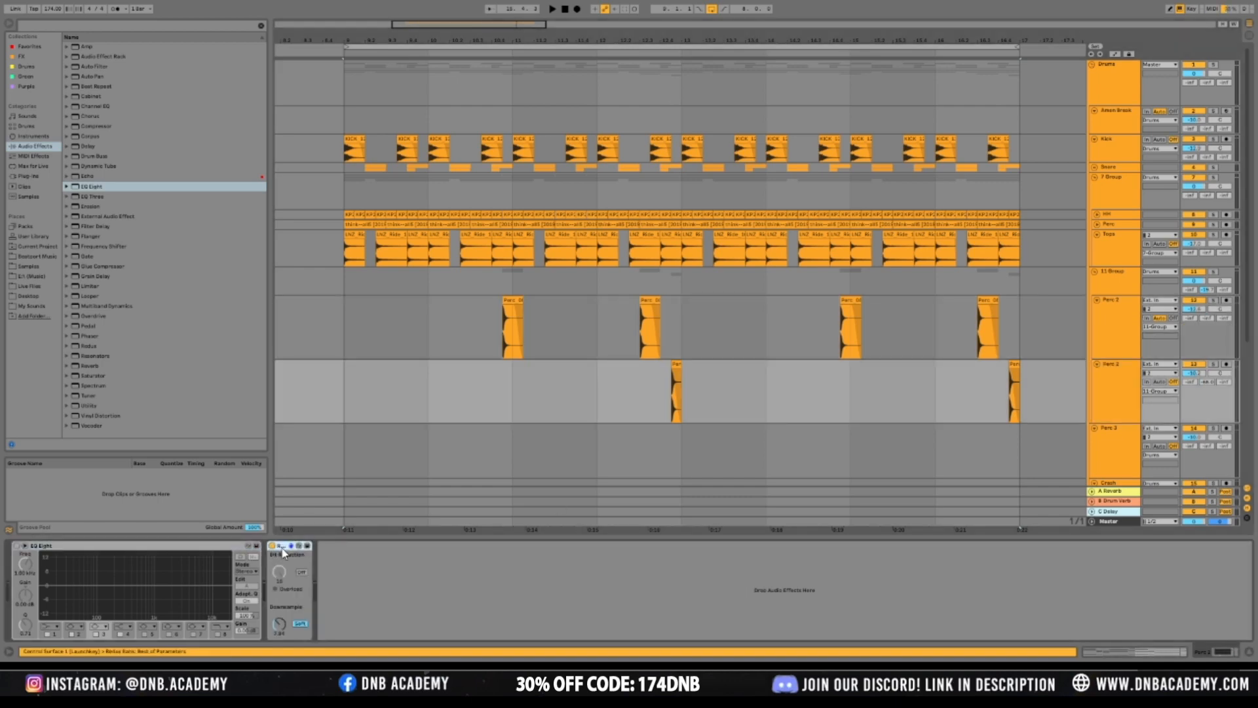
pyautogui.press('Delete')
pyautogui.click(1126, 294)
pyautogui.press('space')
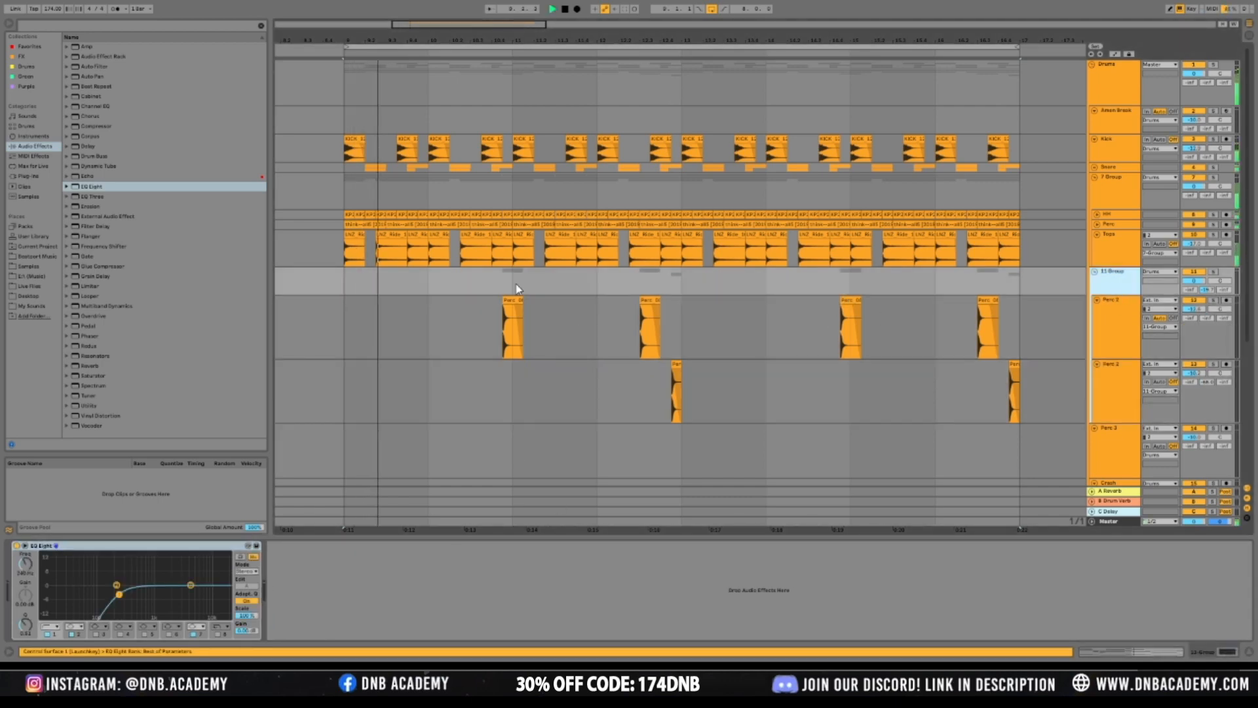
pyautogui.click(513, 327)
pyautogui.press('space')
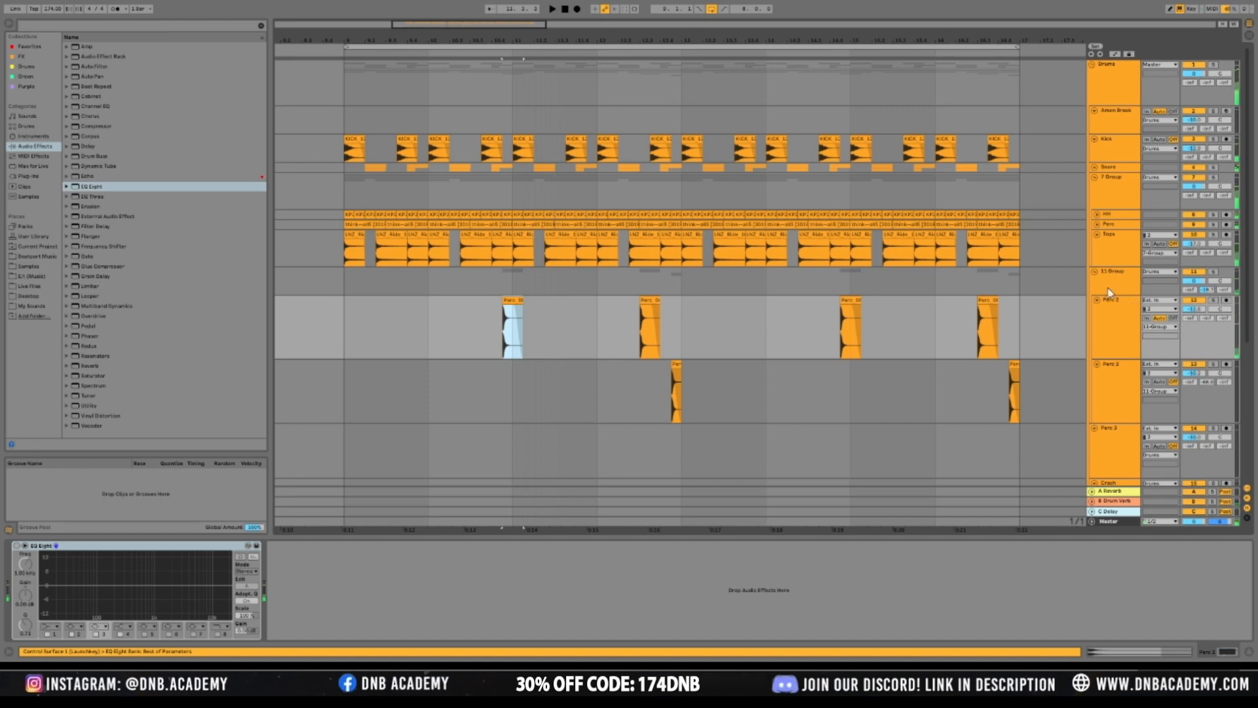
# Collapse the percussion group and rename the hat, break and ride group as Tops
pyautogui.click(1112, 292)
pyautogui.press('u')
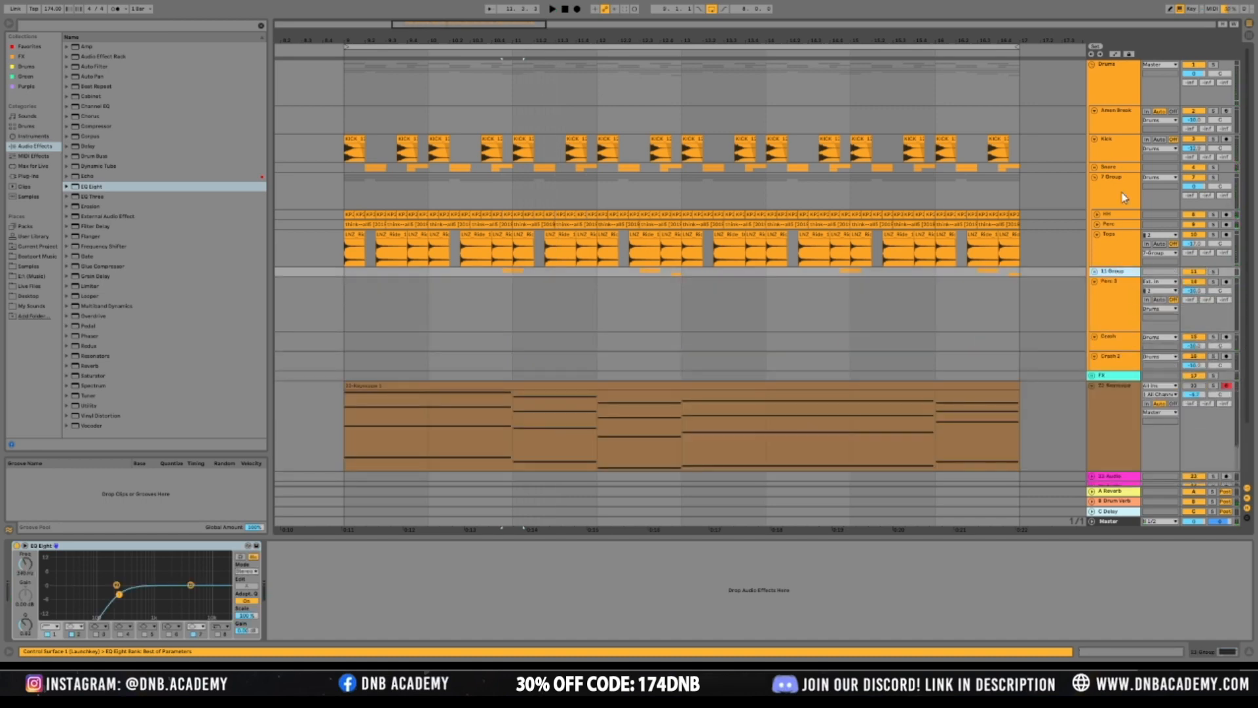
pyautogui.click(1125, 198)
pyautogui.press('u')
pyautogui.press('u')
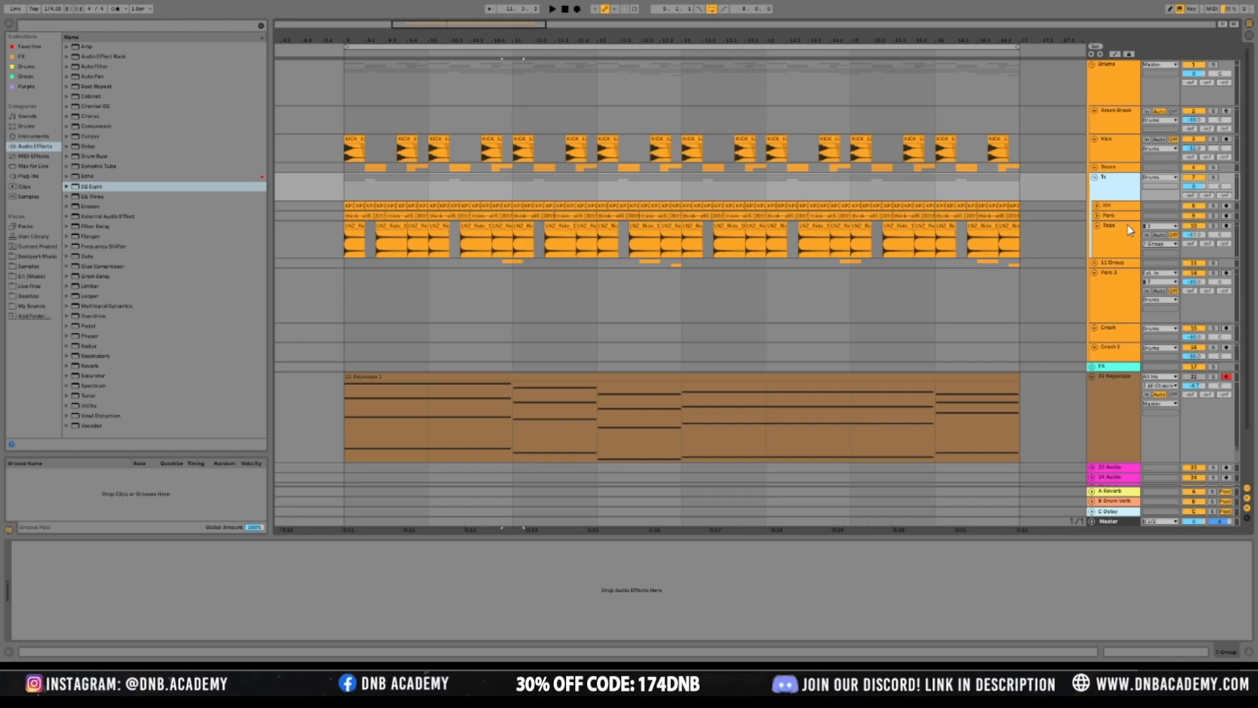
pyautogui.press('Return')
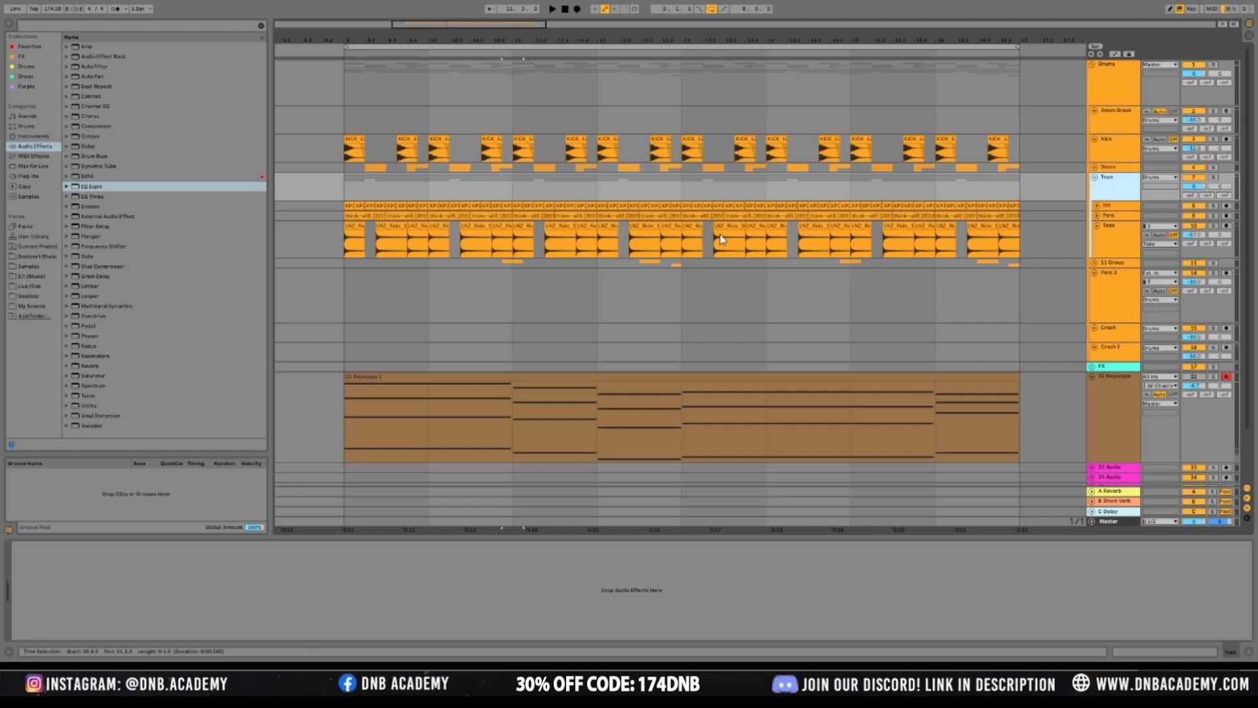
# Play the drums together with the Keyscape chords from the start of bar 9, and stop playback
pyautogui.click(349, 178)
pyautogui.press('space')
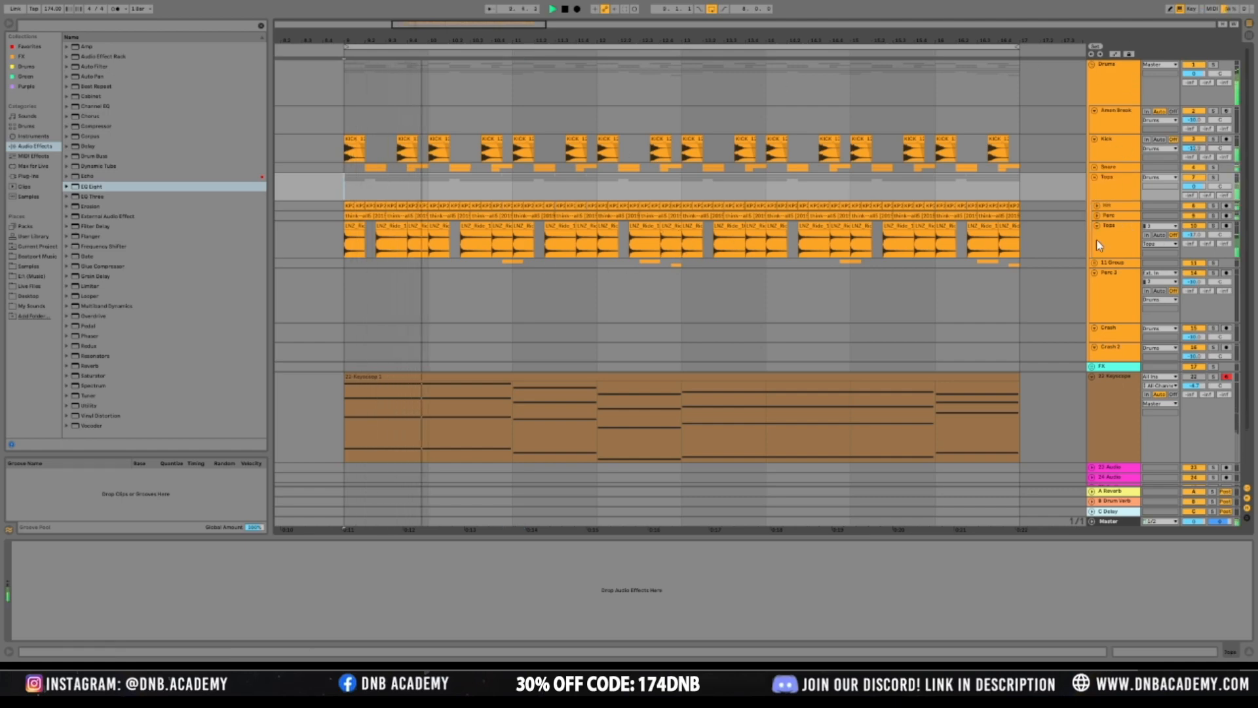
pyautogui.scroll(-3, 1045, 327)
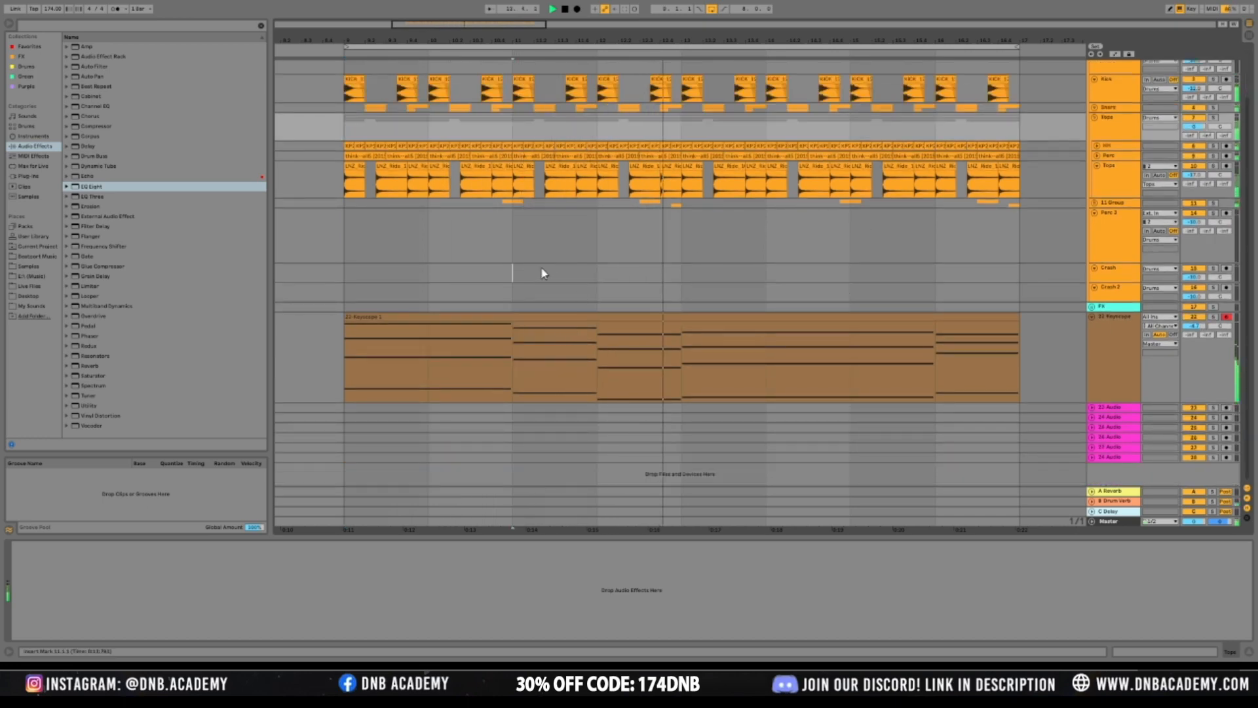
pyautogui.click(512, 265)
pyautogui.press('space')
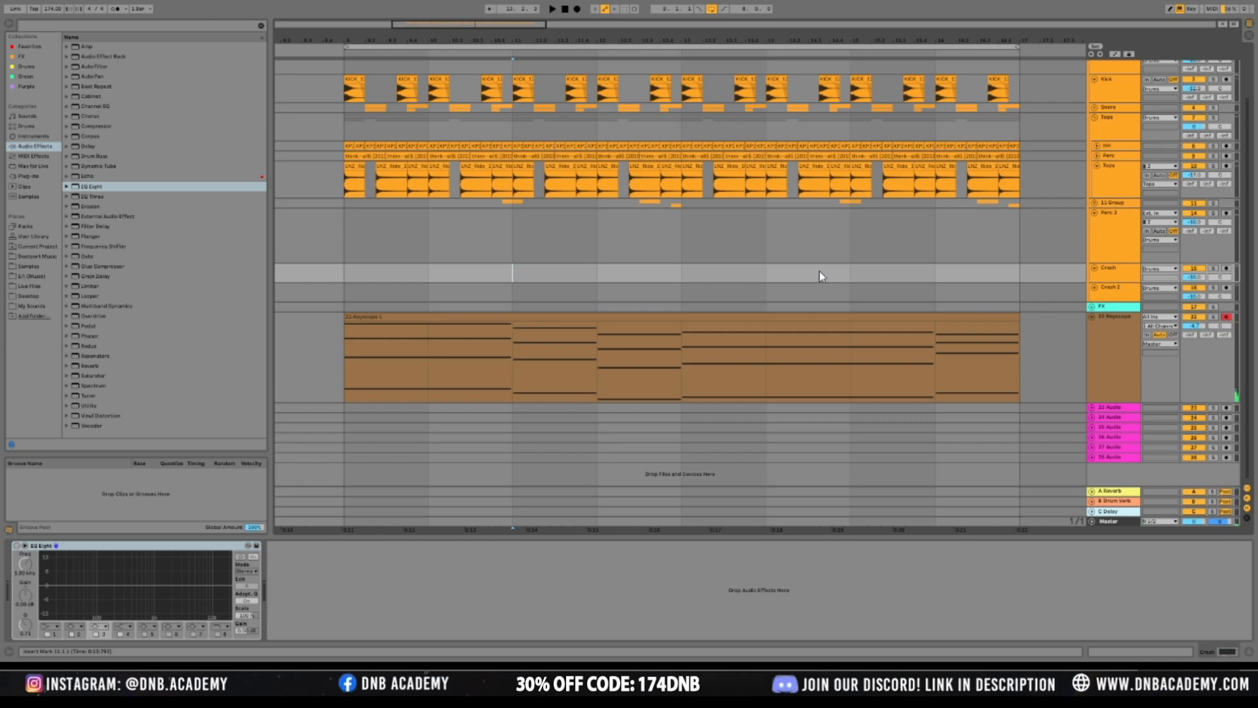
# Duplicate the Keyscape track, replacing the copy's instrument with Kontakt 5, and play both layers together
pyautogui.click(1112, 348)
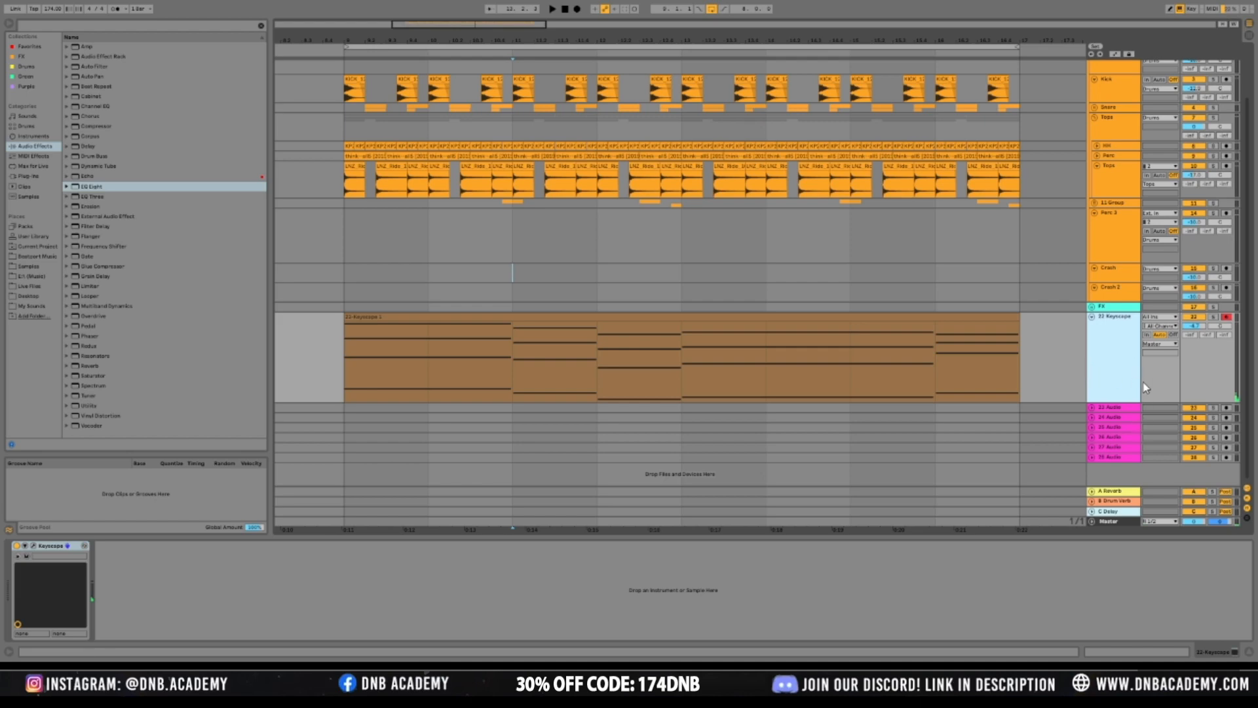
pyautogui.hotkey('ctrl', 'd')
pyautogui.scroll(-2, 498, 355)
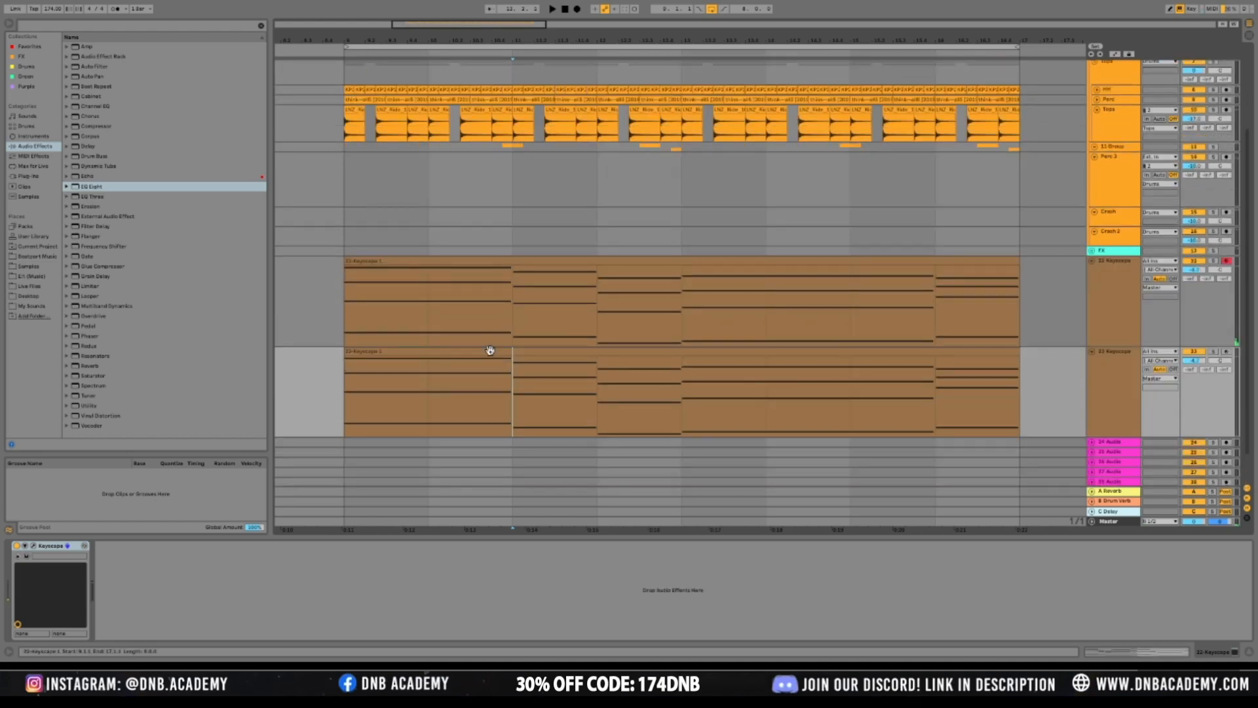
pyautogui.click(490, 349)
pyautogui.click(27, 174)
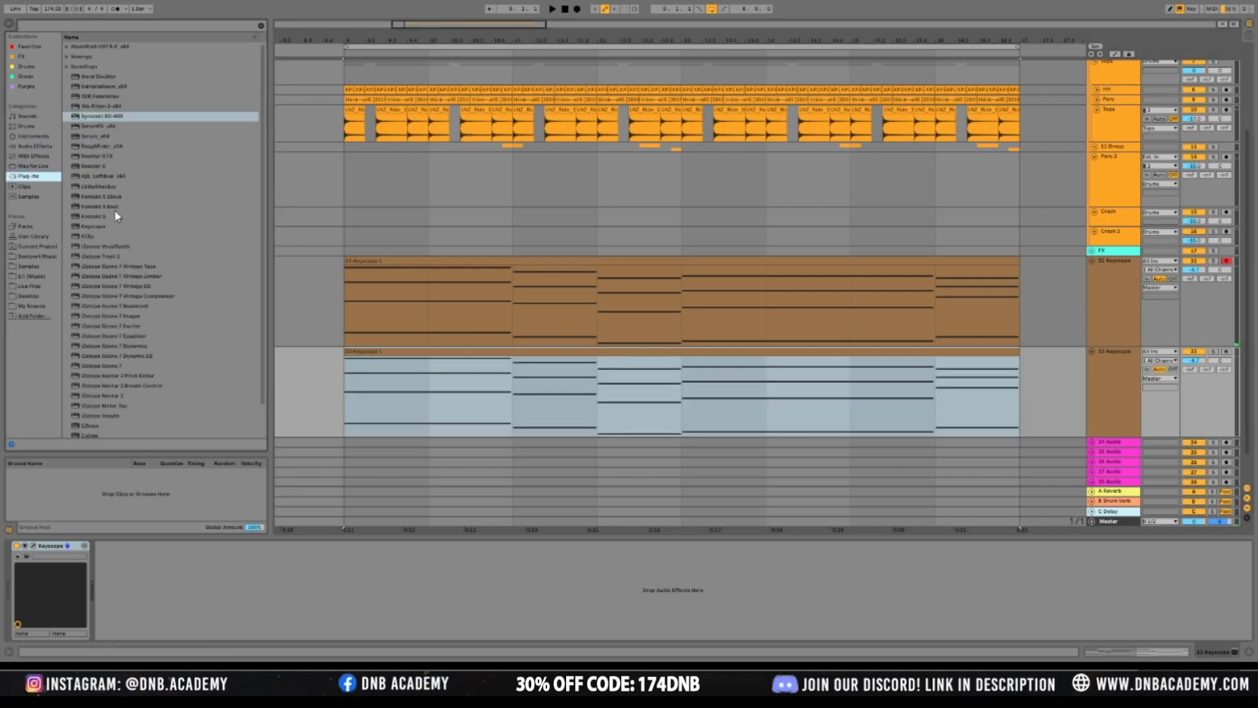
pyautogui.moveTo(113, 215); pyautogui.dragTo(382, 402)
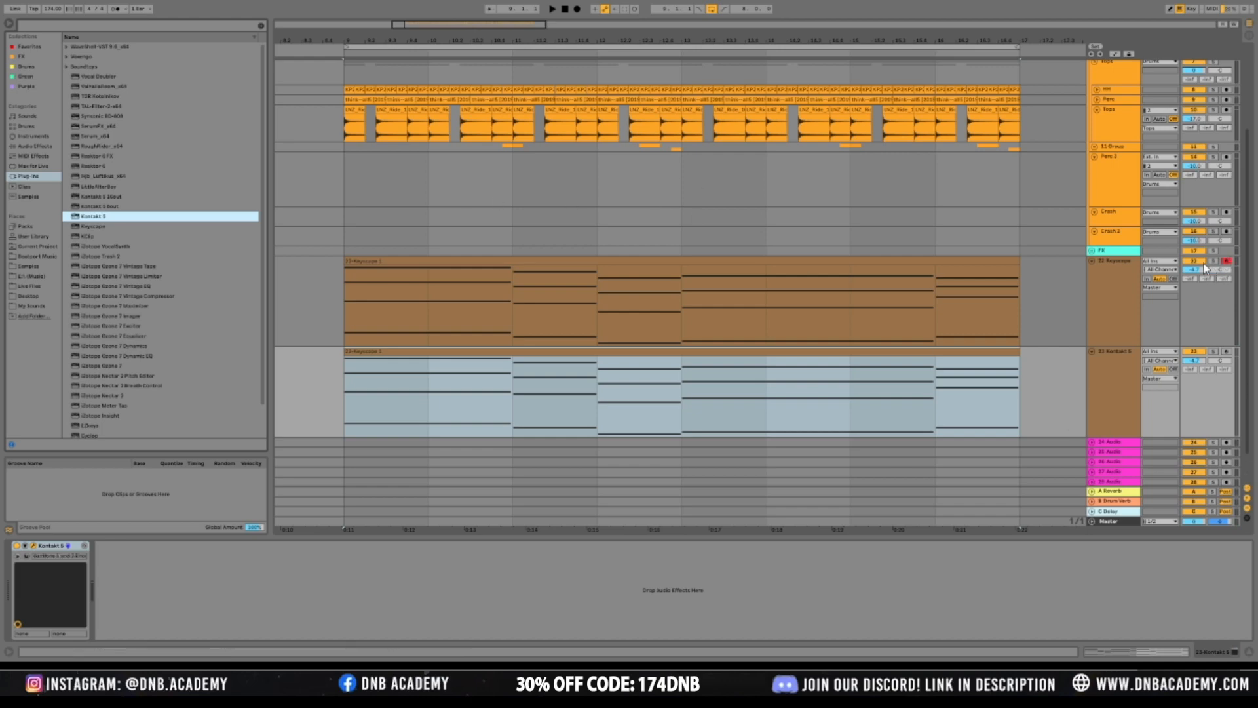
pyautogui.press('space')
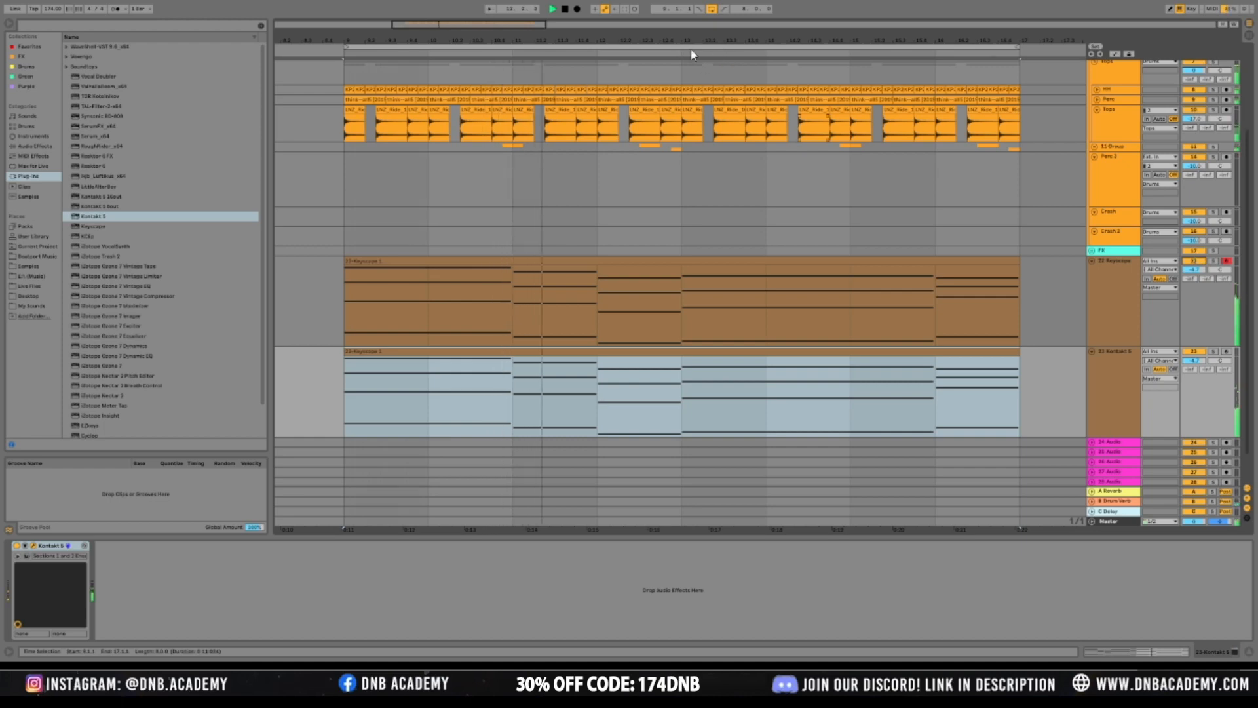
pyautogui.press('space')
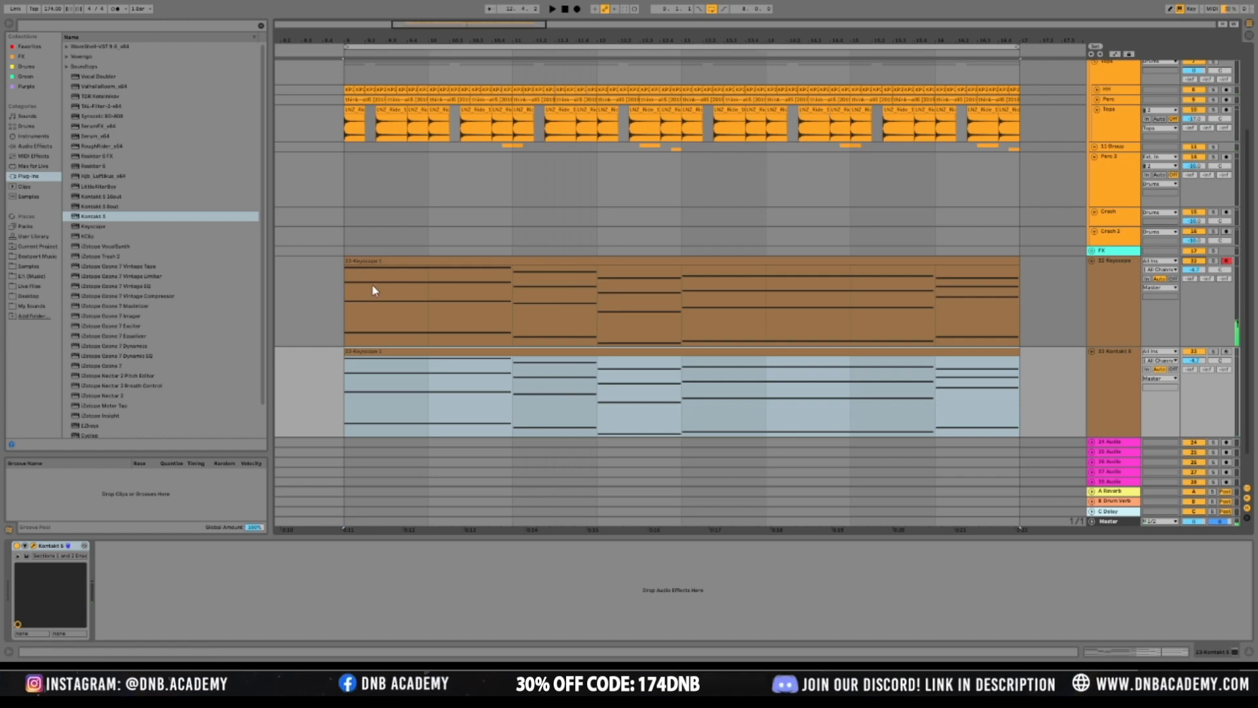
# Deactivate all notes above the bass line in the Kontakt clip and play the track soloed
pyautogui.doubleClick(660, 351)
pyautogui.moveTo(801, 459); pyautogui.dragTo(801, 139)
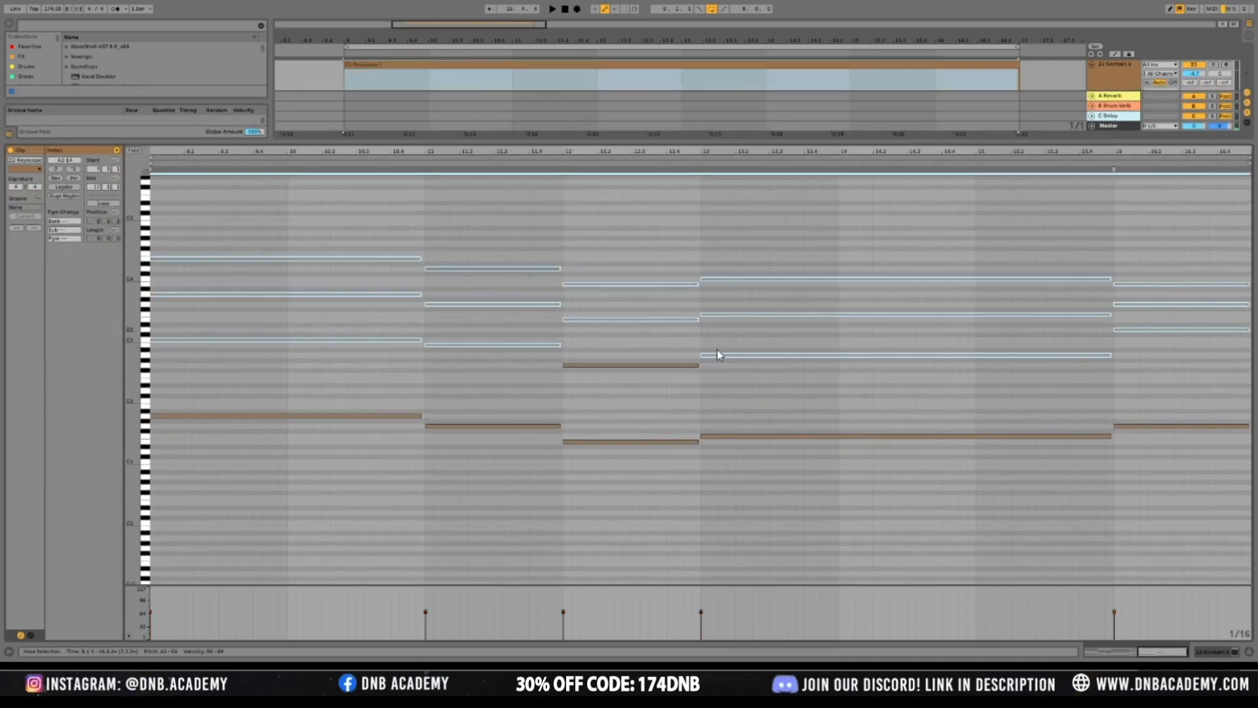
pyautogui.click(652, 366)
pyautogui.press('space')
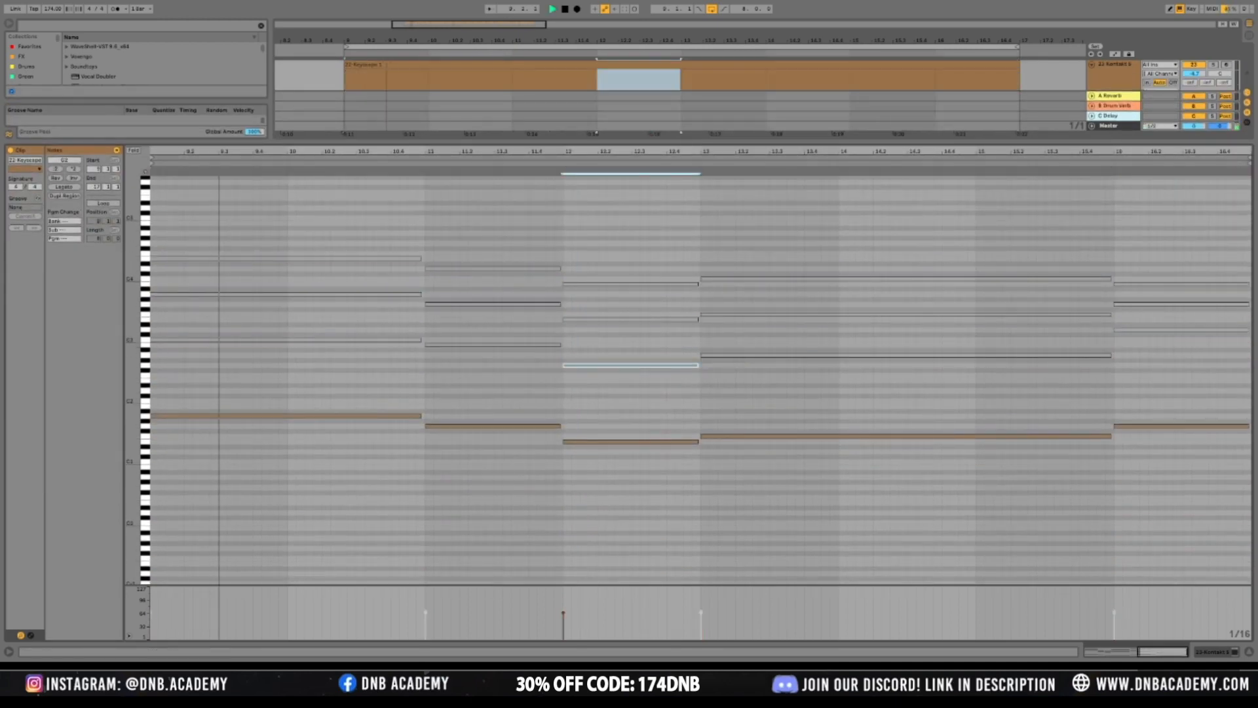
pyautogui.hotkey('shift', 'Tab')
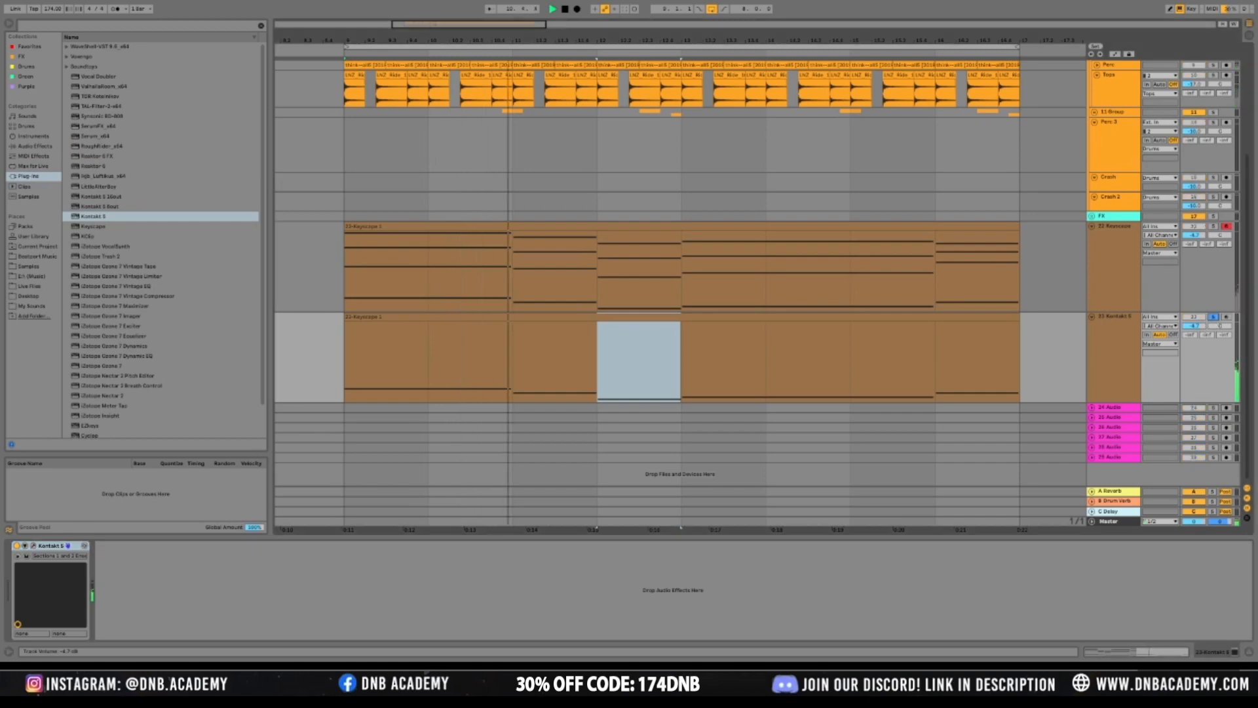
# Try the Kontakt clip with all its notes transposed down one octave during playback
pyautogui.doubleClick(882, 316)
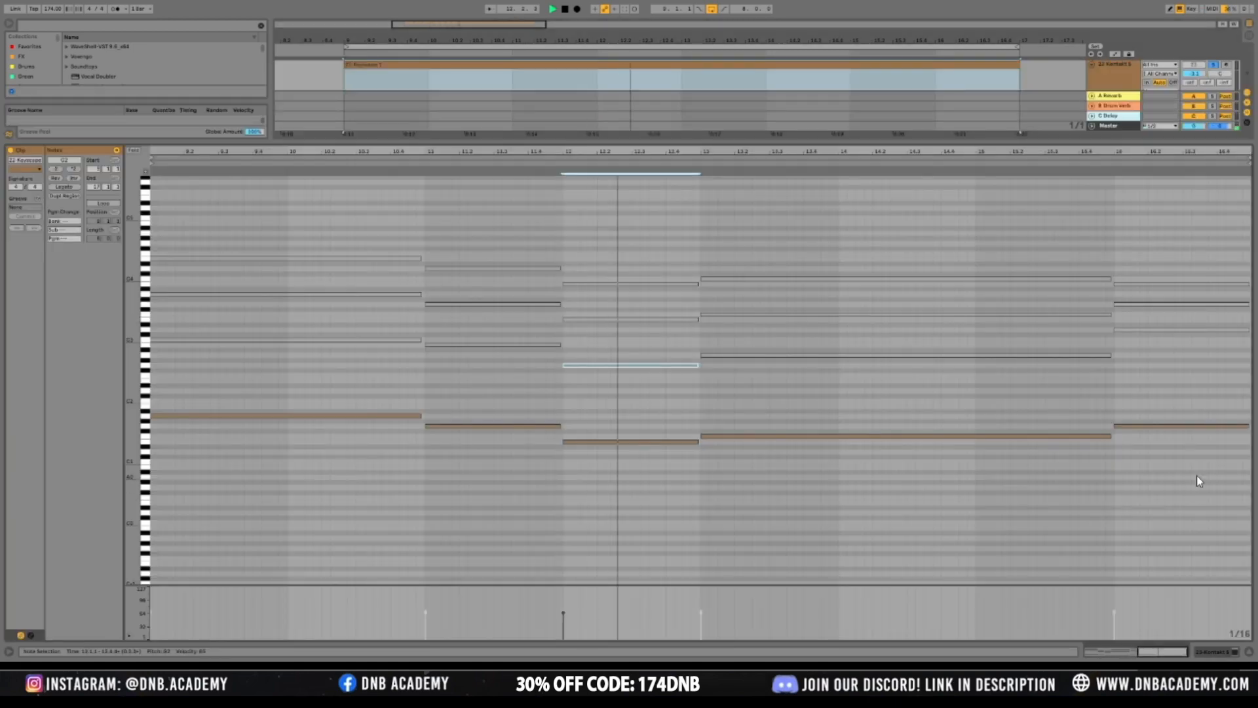
pyautogui.hotkey('ctrl', 'a')
pyautogui.hotkey('shift', 'Down')
pyautogui.press('space')
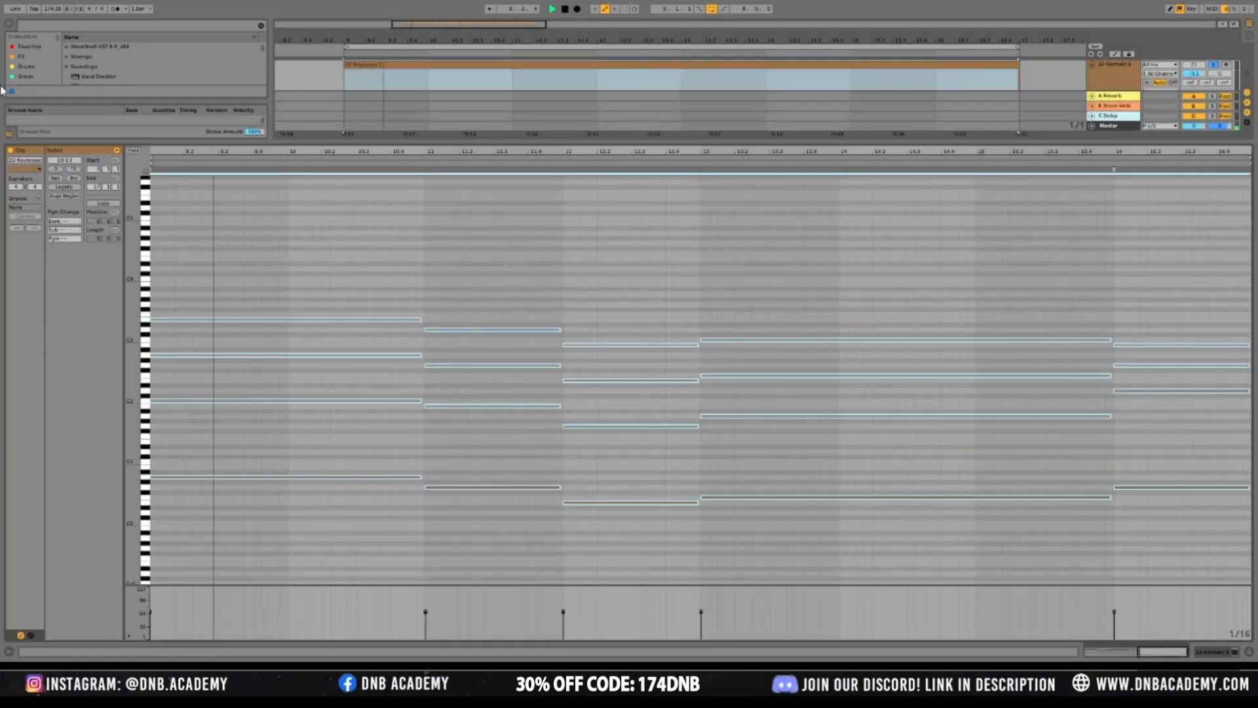
pyautogui.click(509, 469)
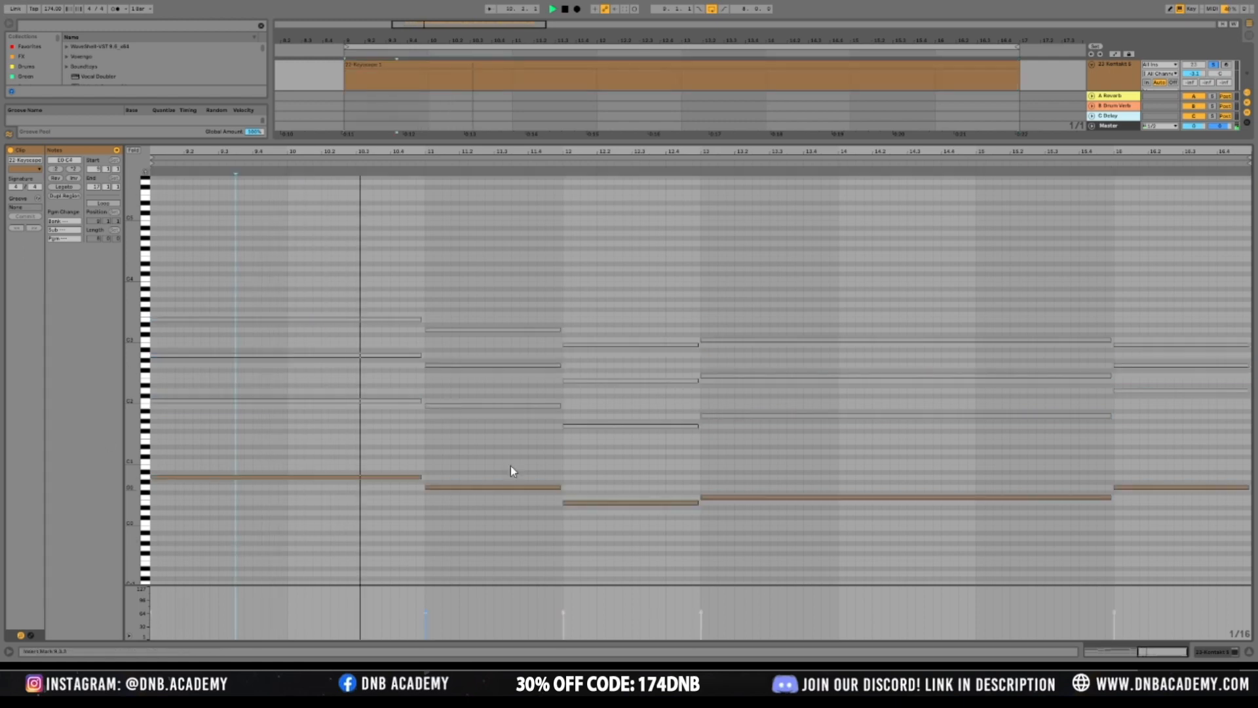
# Try the bar 11 bass note one octave higher, and return the whole Kontakt clip to its original octave
pyautogui.click(468, 487)
pyautogui.hotkey('shift', 'Up')
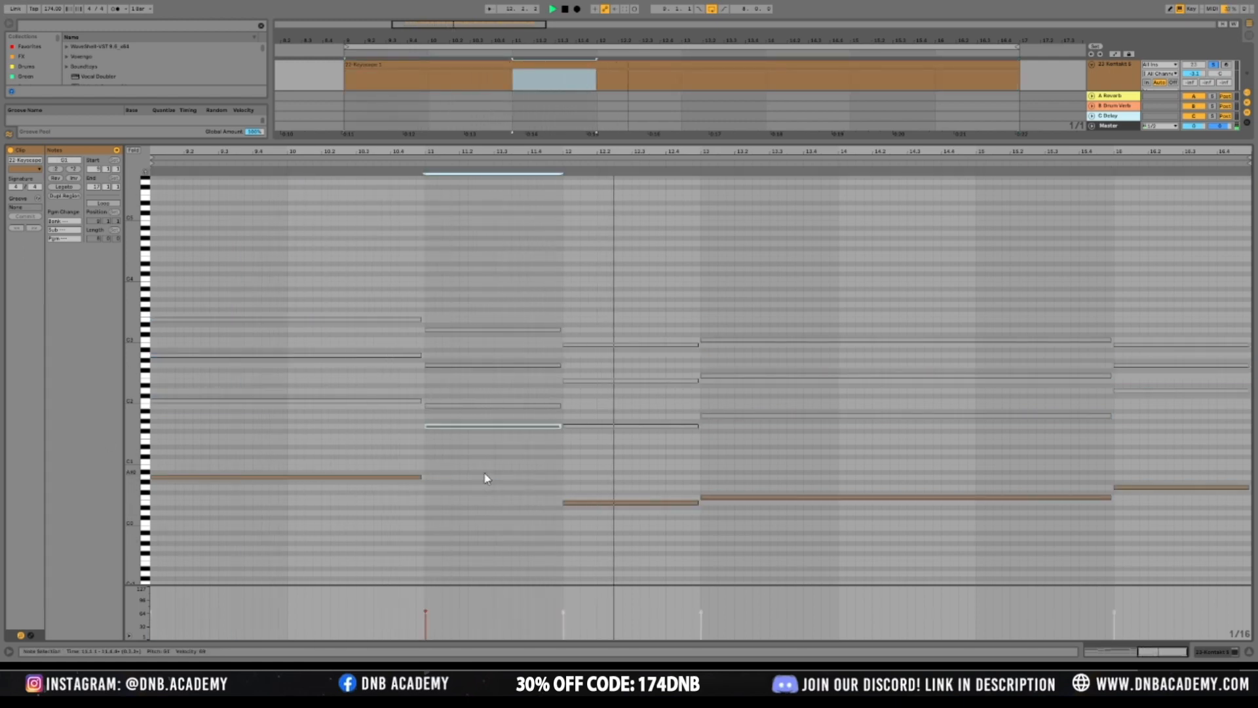
pyautogui.click(422, 476)
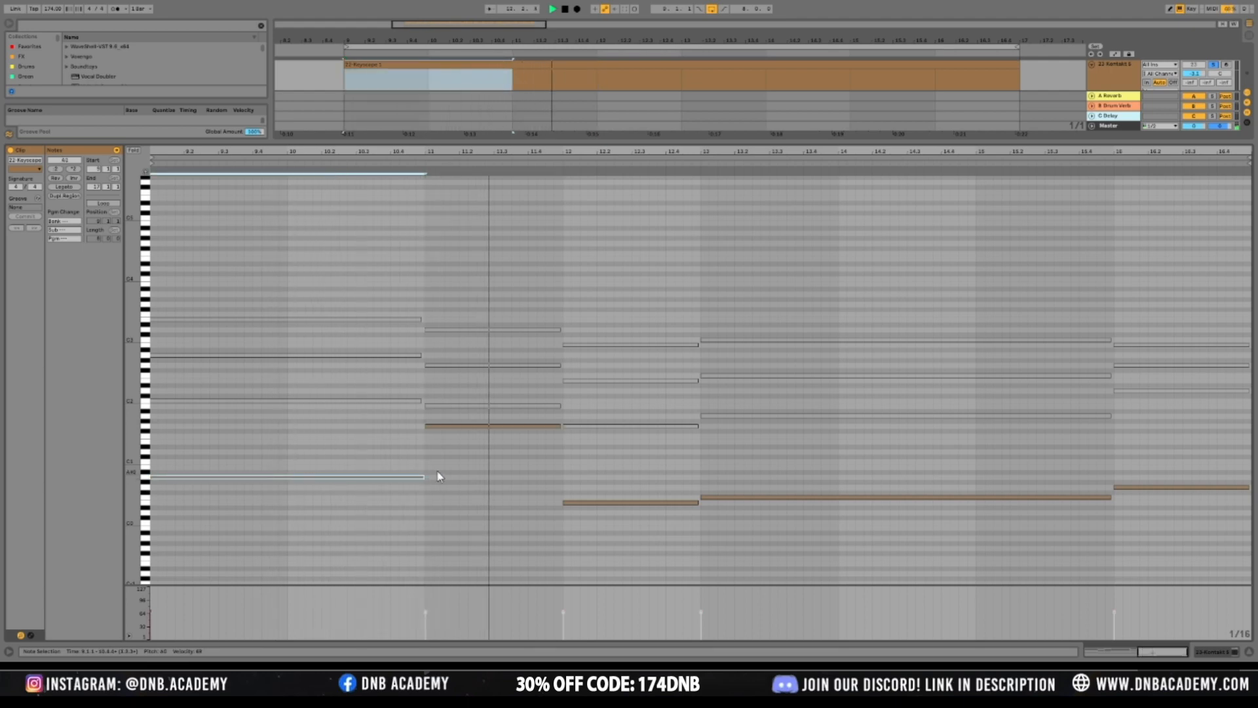
pyautogui.hotkey('ctrl', 'a')
pyautogui.hotkey('shift', 'Up')
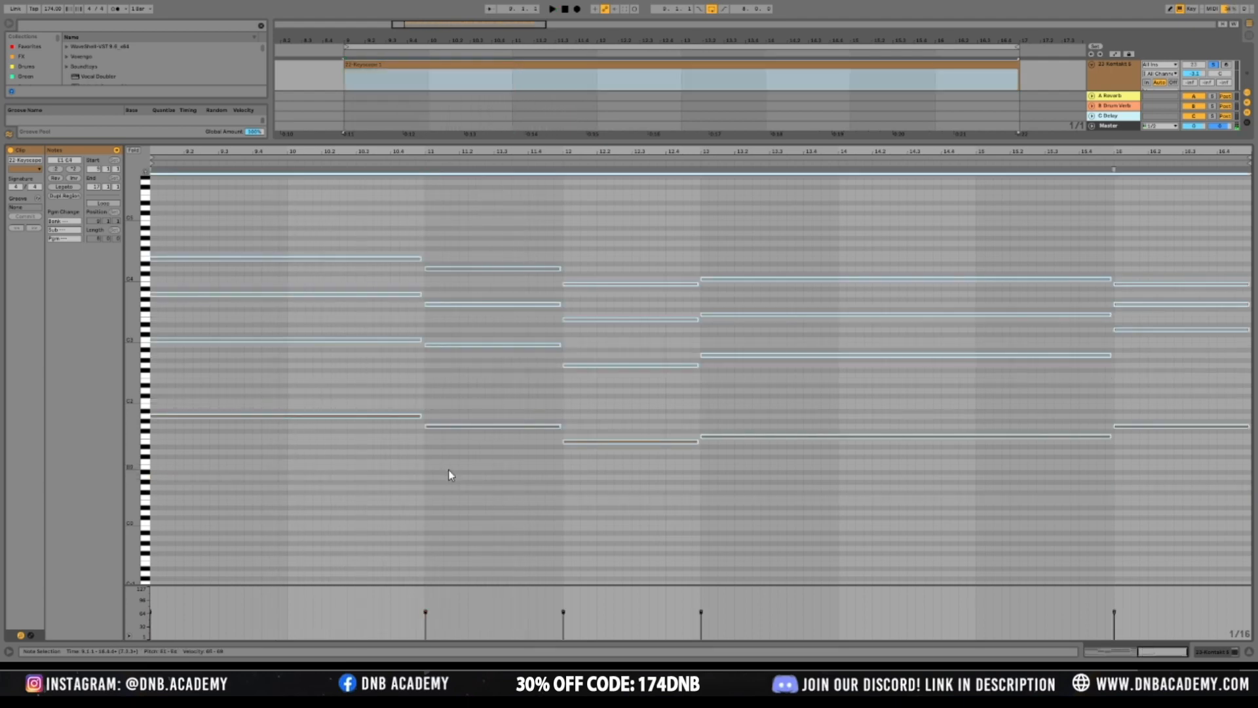
# Play the Kontakt bass line and try its bar 12 note two semitones higher
pyautogui.click(470, 490)
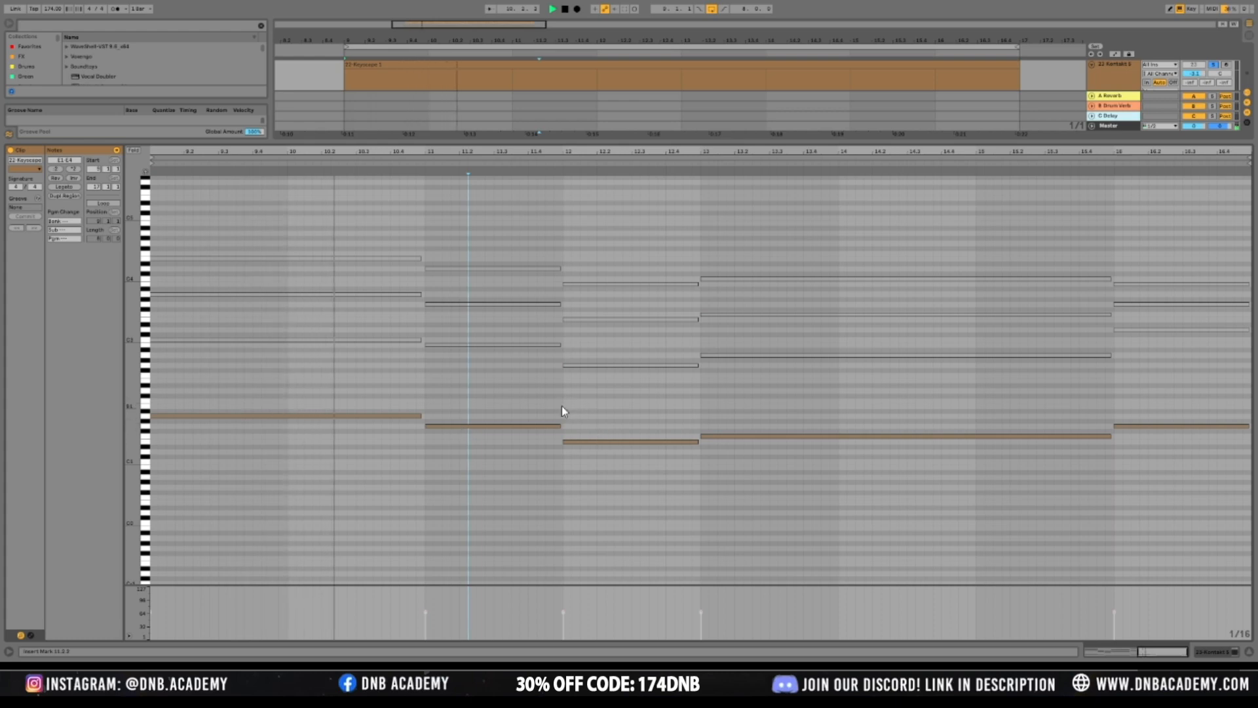
pyautogui.click(613, 442)
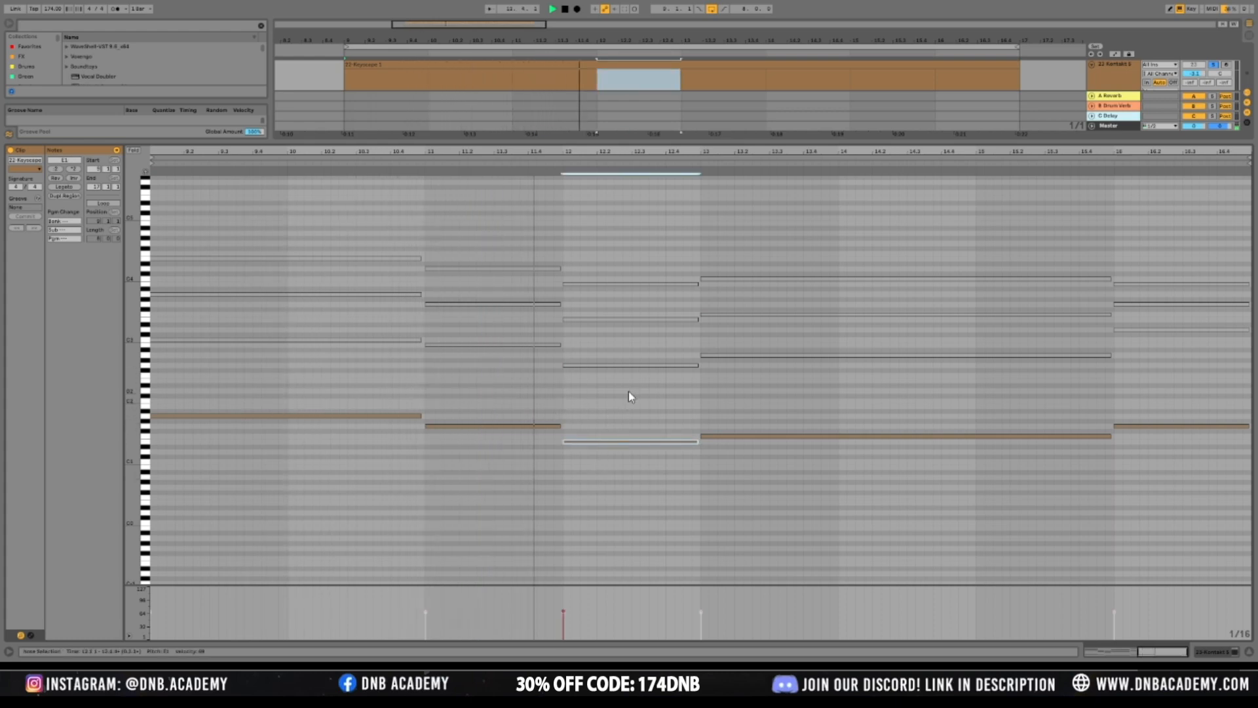
pyautogui.press('space')
pyautogui.press('Up')
pyautogui.press('Up')
pyautogui.press('Down')
pyautogui.press('Down')
# Play the Kontakt bass unsoloed with the drums and Keyscape chords, and adjust the Kontakt track's volume
pyautogui.press('space')
pyautogui.press('space')
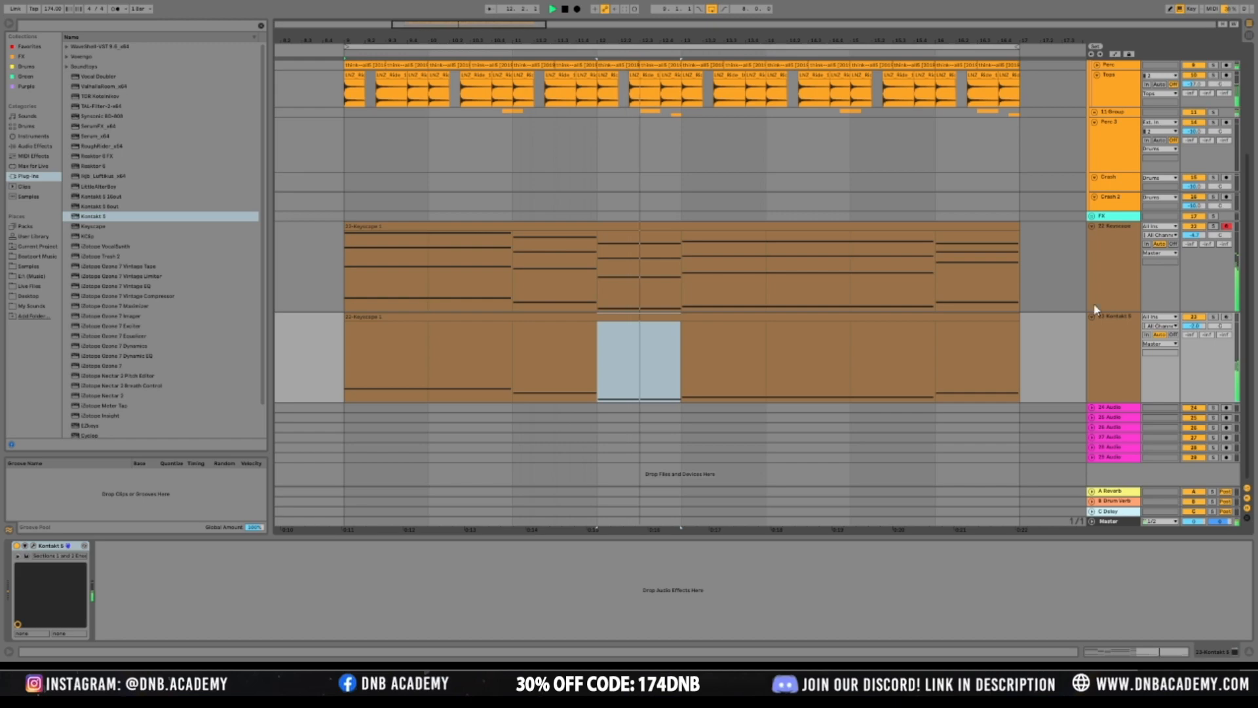
pyautogui.click(1112, 353)
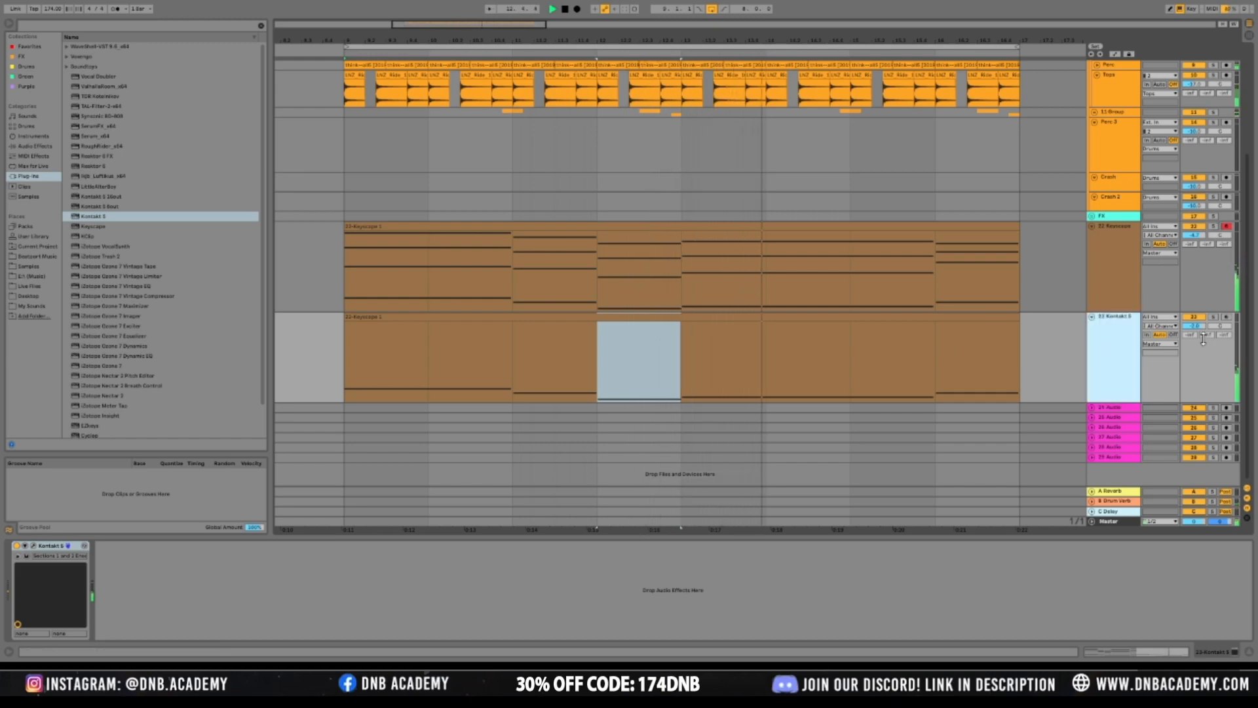
pyautogui.moveTo(1199, 327); pyautogui.dragTo(1199, 329)
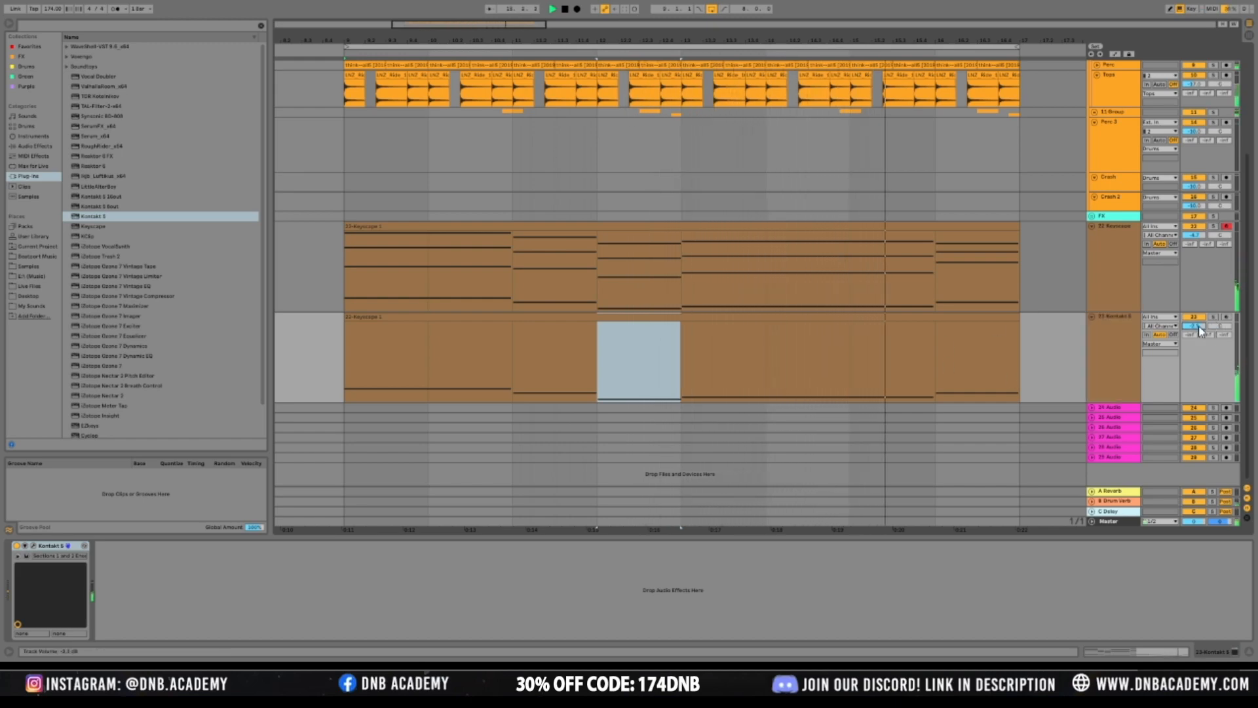
# Shorten the Kontakt clip's bar 13 bass note to end just after the third beat of bar 14
pyautogui.doubleClick(897, 319)
pyautogui.moveTo(726, 400)
pyautogui.mouseDown()
pyautogui.moveTo(690, 436)
pyautogui.moveTo(1012, 454)
pyautogui.mouseUp()
pyautogui.click(1002, 469)
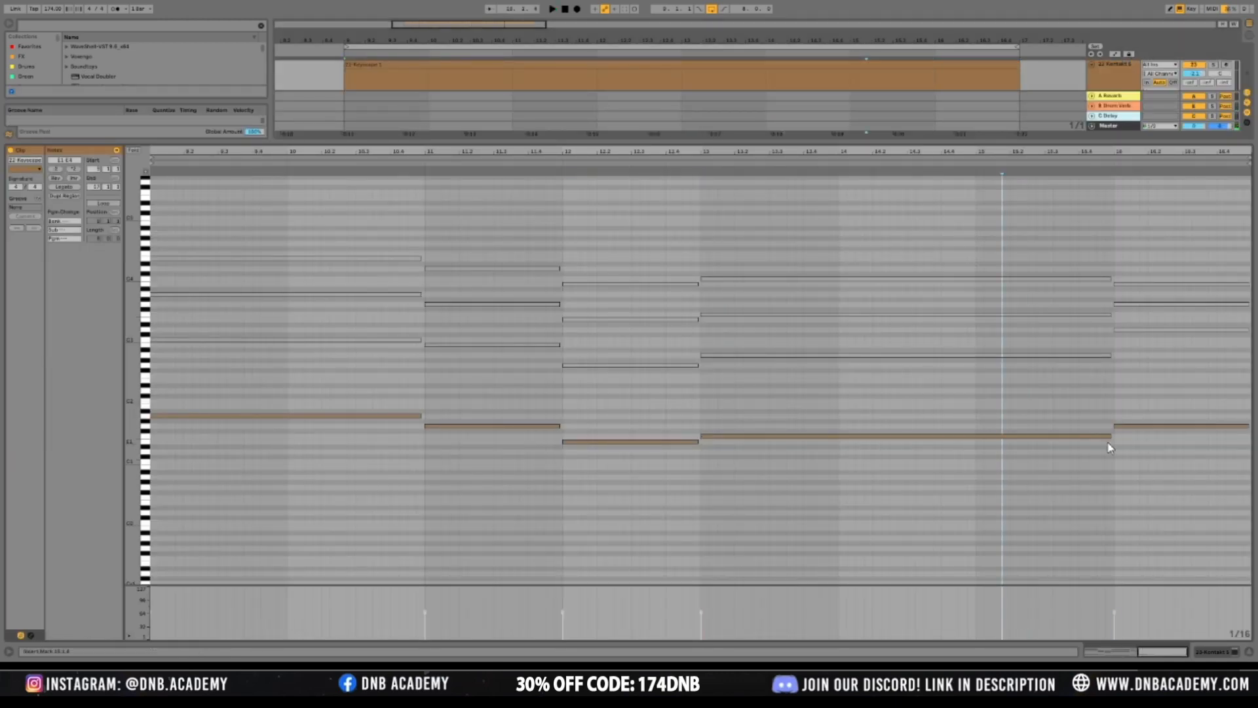
pyautogui.moveTo(1111, 437); pyautogui.dragTo(908, 441)
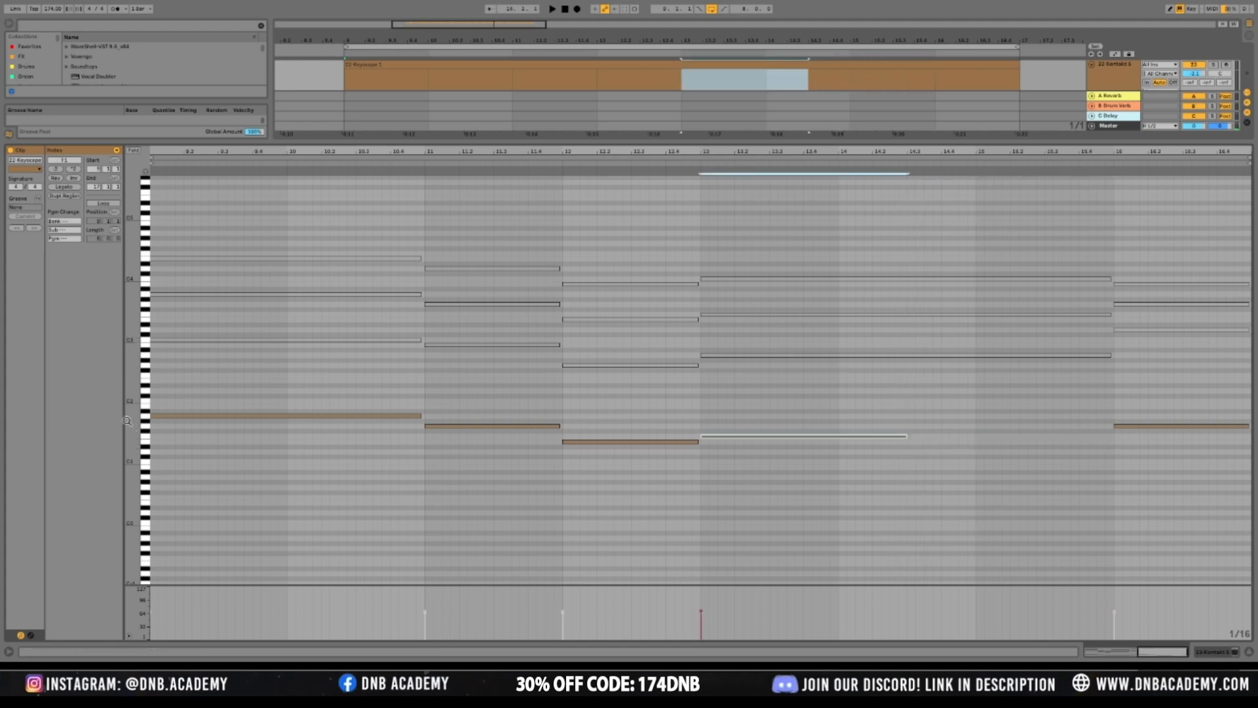
pyautogui.moveTo(127, 421); pyautogui.dragTo(135, 421)
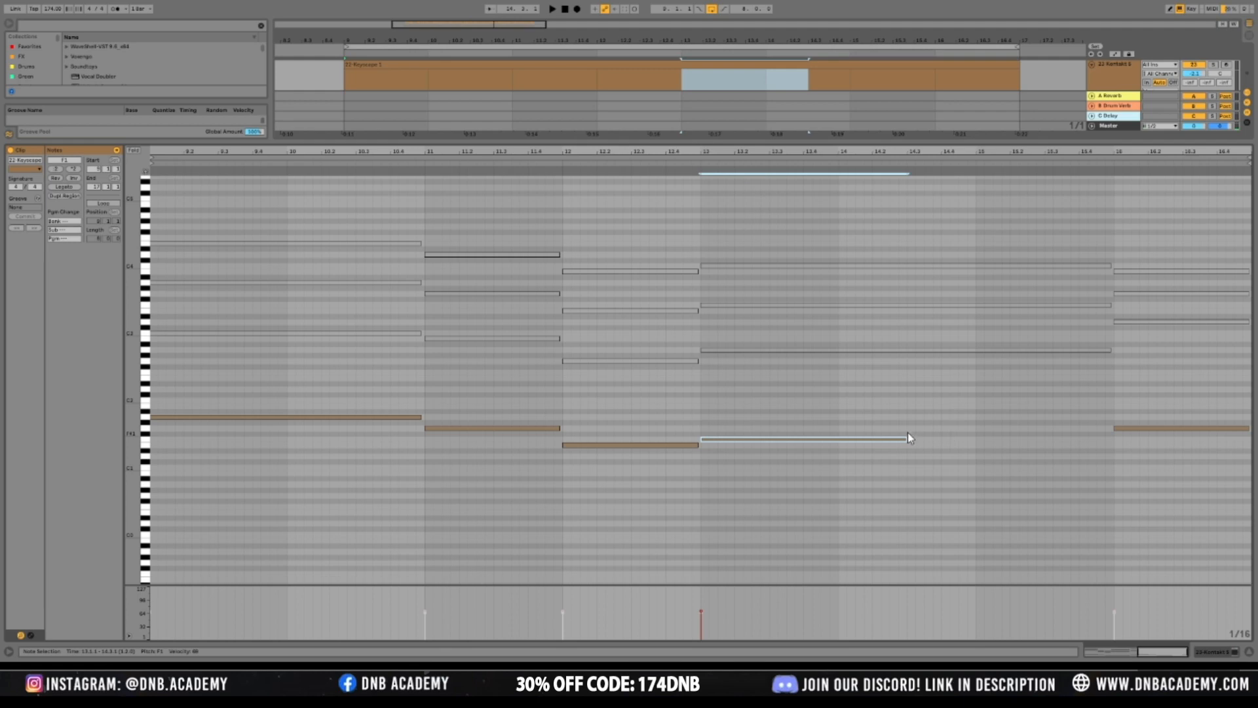
pyautogui.moveTo(908, 440); pyautogui.dragTo(924, 443)
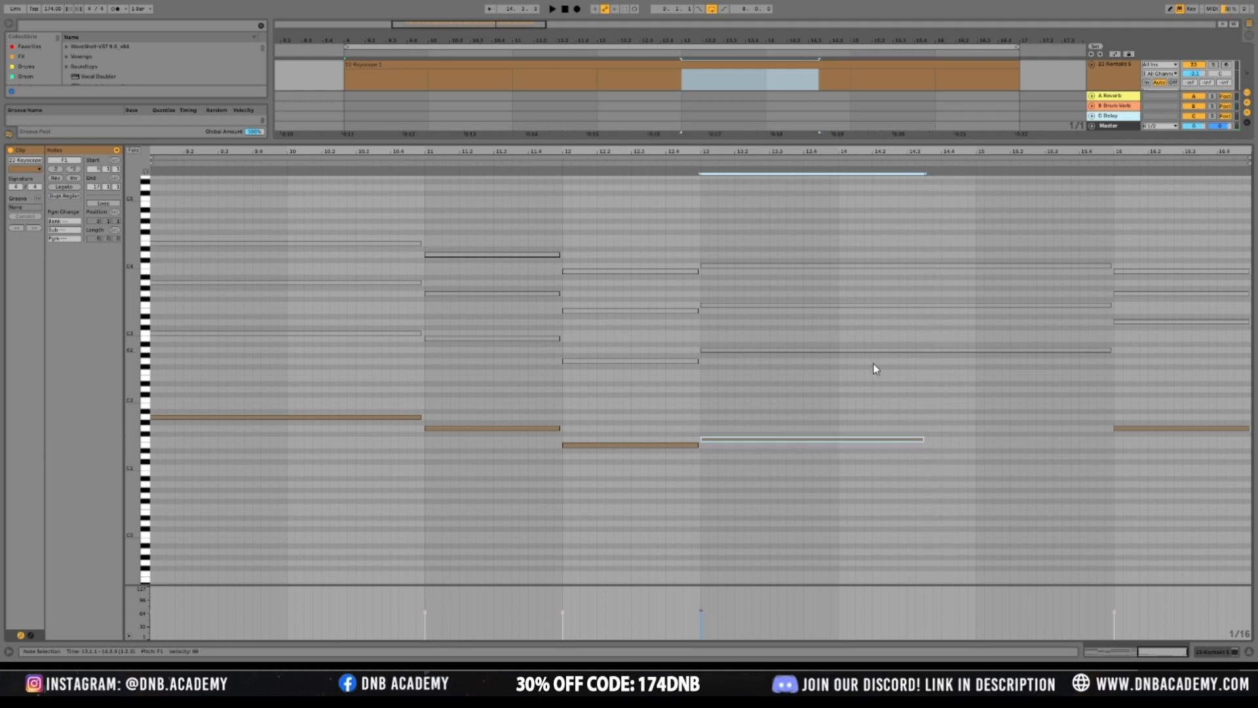
# Play the section after the shortened bass note and clear the note selection
pyautogui.click(925, 163)
pyautogui.press('space')
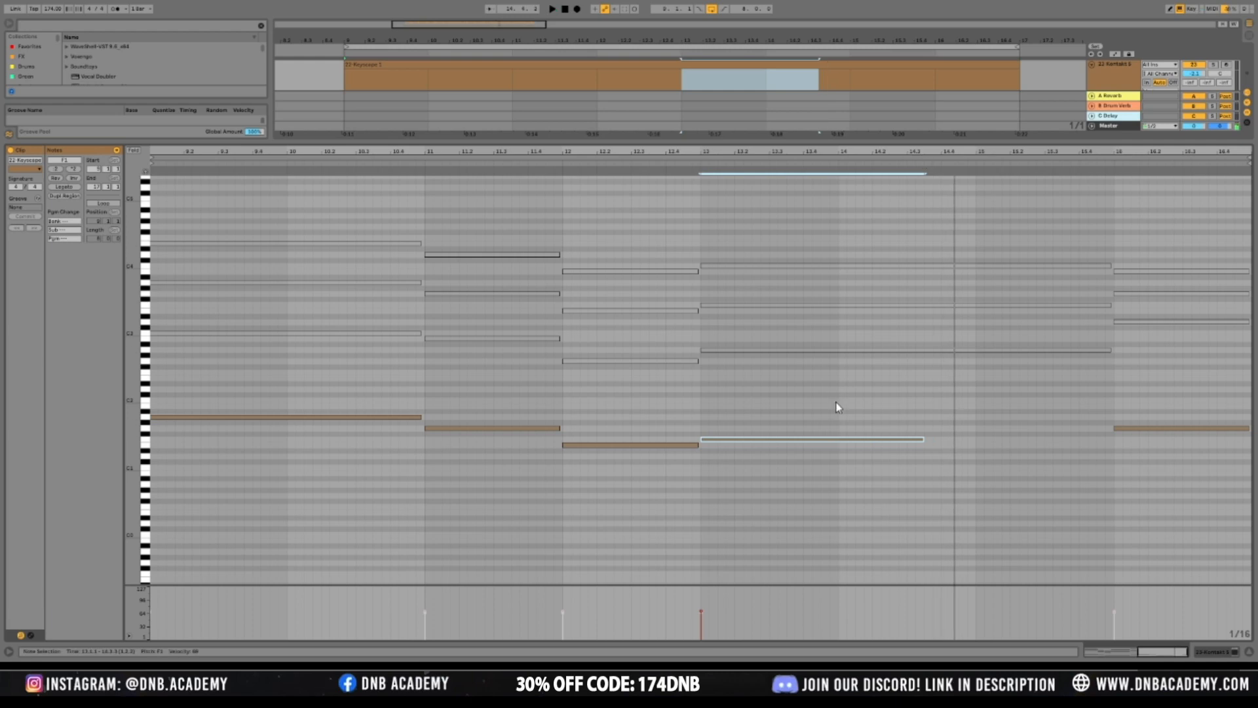
pyautogui.click(854, 413)
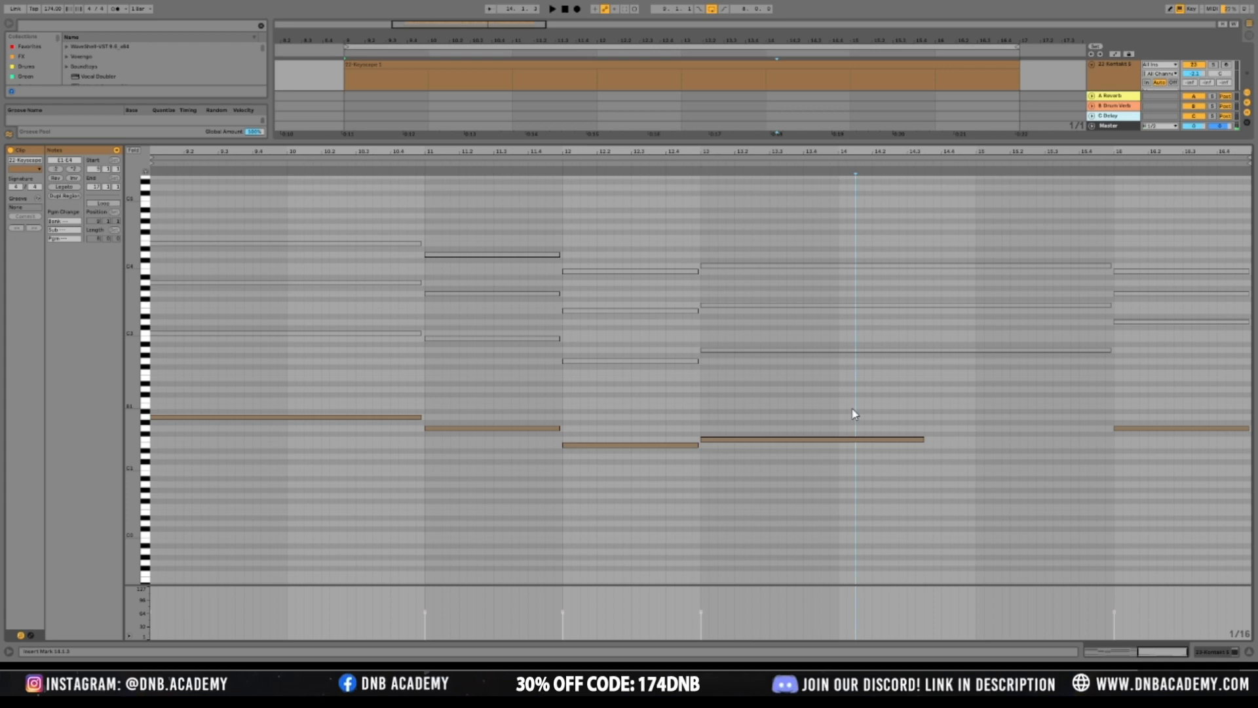
# Set the editor grid to 1/8, duplicate the bar 13 bass note directly after itself and lower the copy to B0
pyautogui.click(849, 403)
pyautogui.moveTo(702, 388); pyautogui.dragTo(951, 387)
pyautogui.hotkey('ctrl', '2')
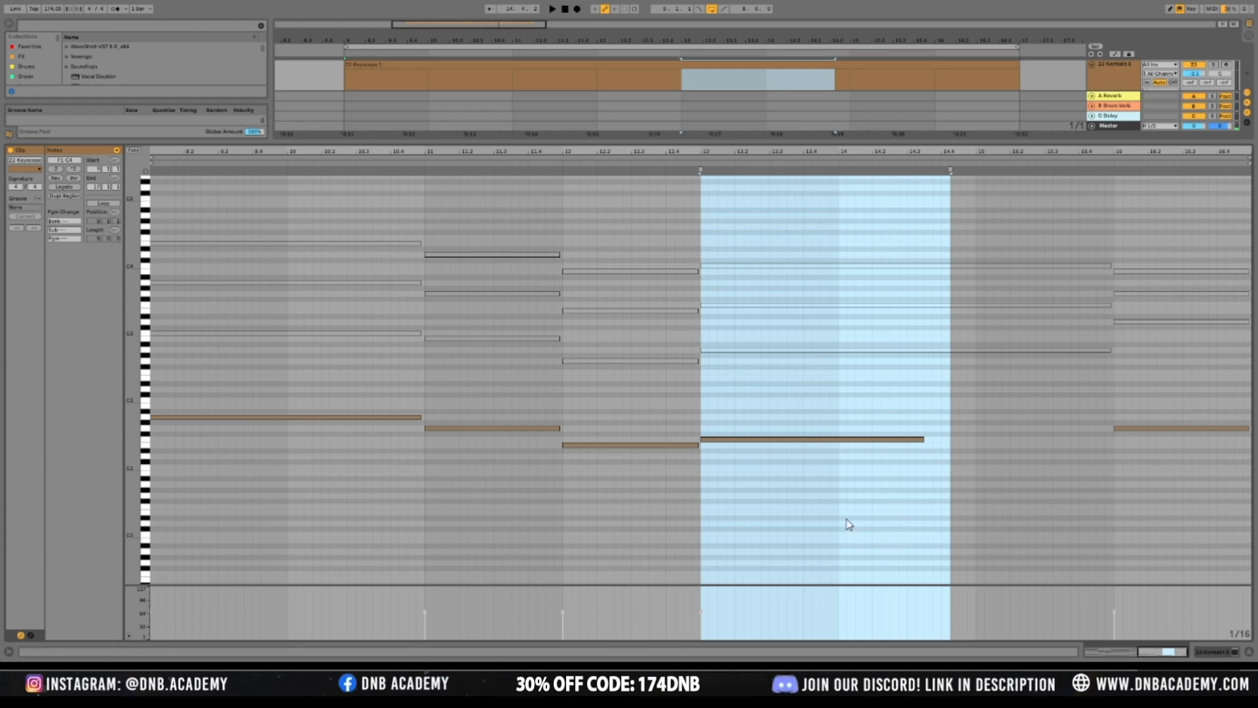
pyautogui.click(795, 439)
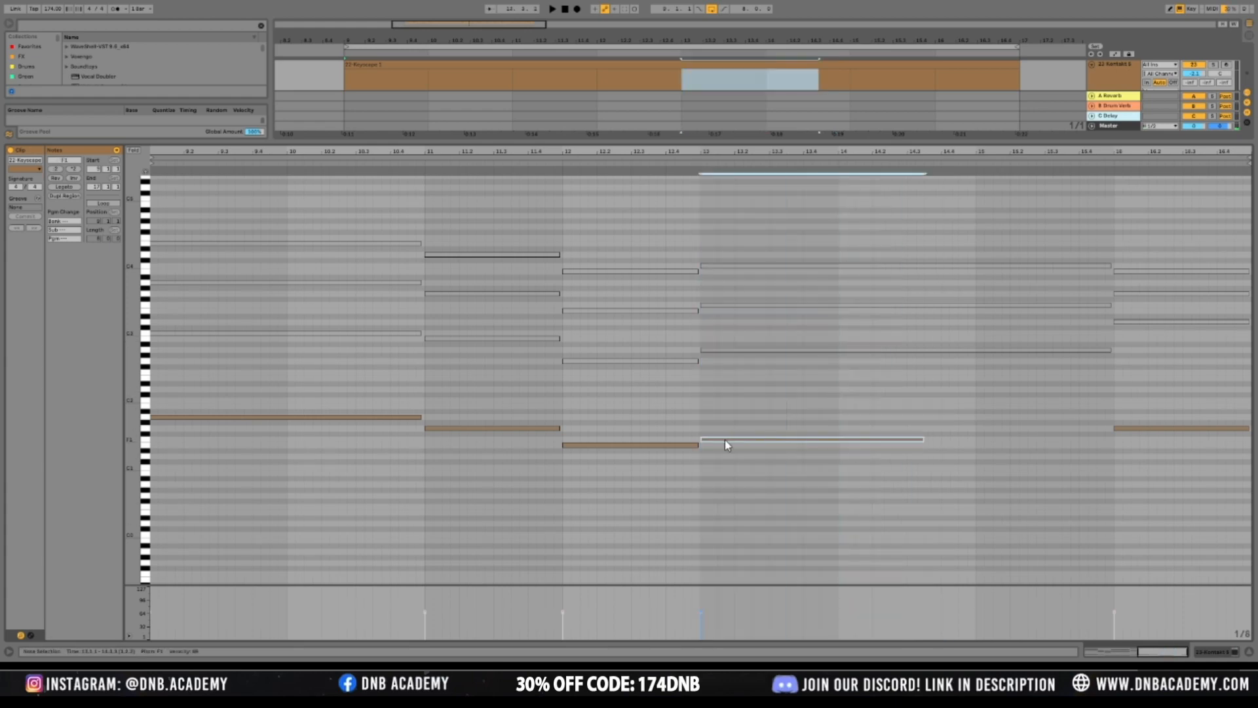
pyautogui.hotkey('ctrl', 'd')
pyautogui.moveTo(952, 441); pyautogui.dragTo(955, 473)
# Raise the duplicated bass note to A1, shorten it to end at bar 15 and play from bar 13
pyautogui.moveTo(994, 385); pyautogui.dragTo(1010, 218)
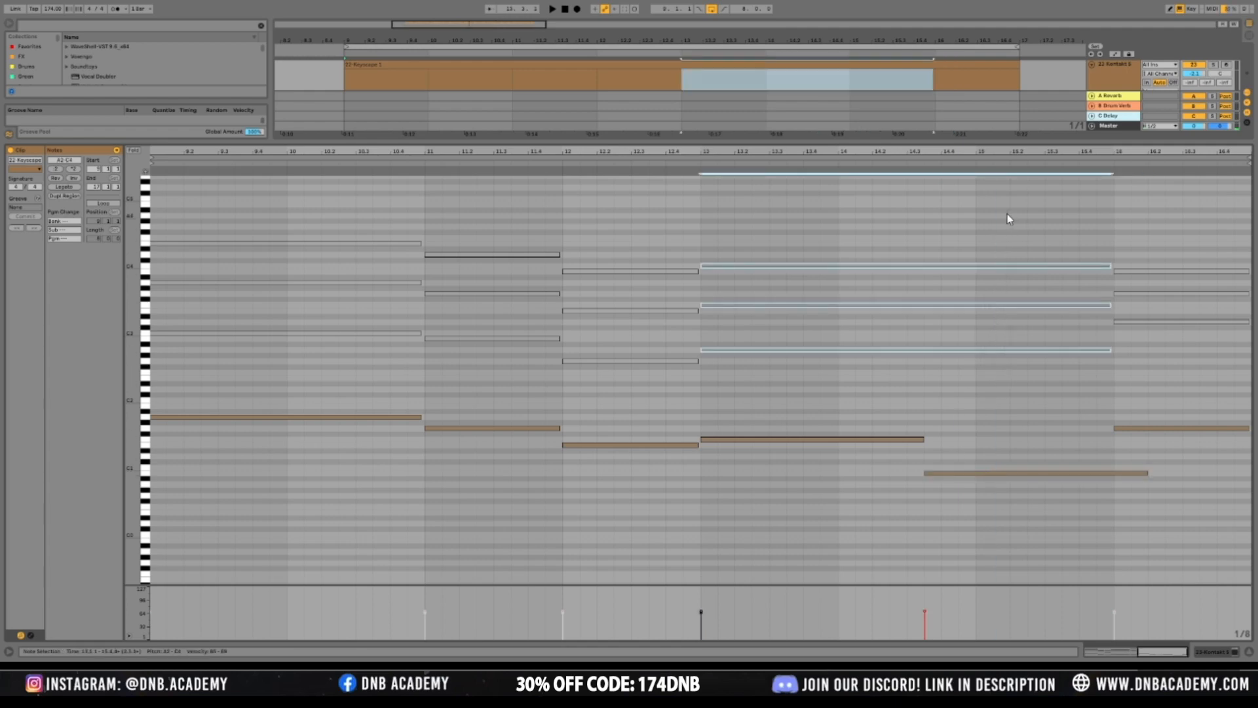
pyautogui.click(889, 401)
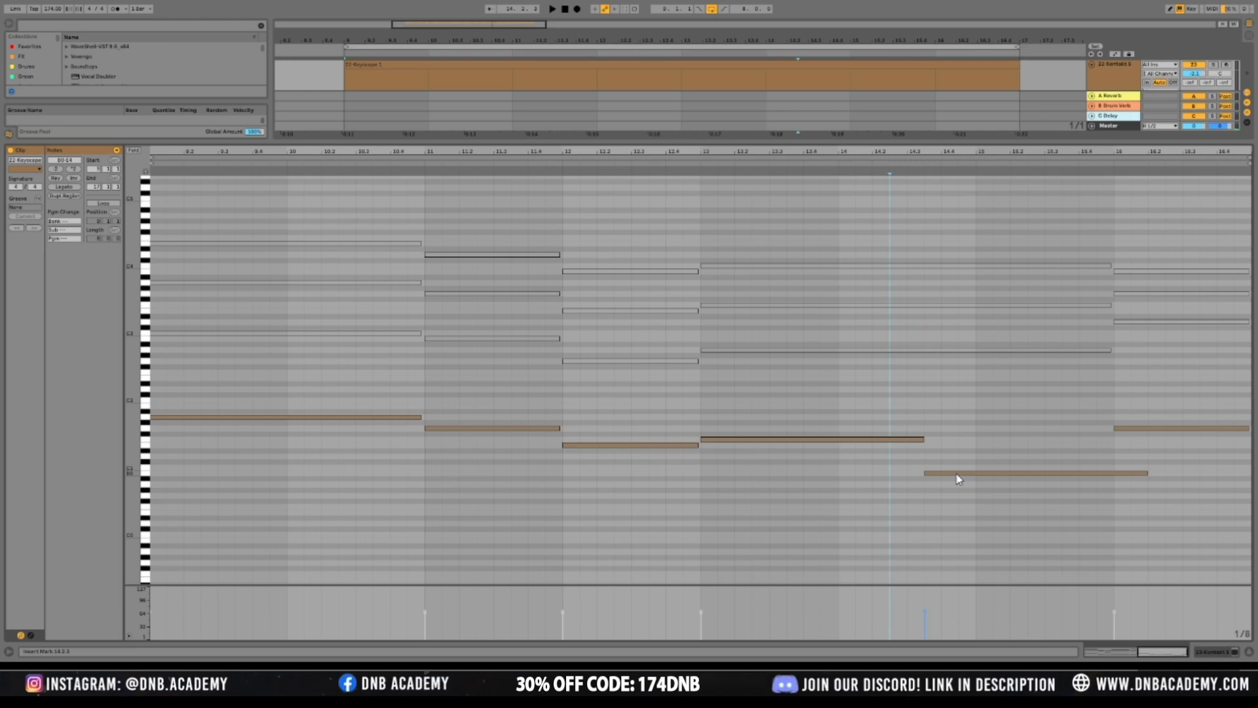
pyautogui.moveTo(956, 473); pyautogui.dragTo(954, 416)
pyautogui.moveTo(1148, 417); pyautogui.dragTo(976, 417)
pyautogui.click(701, 172)
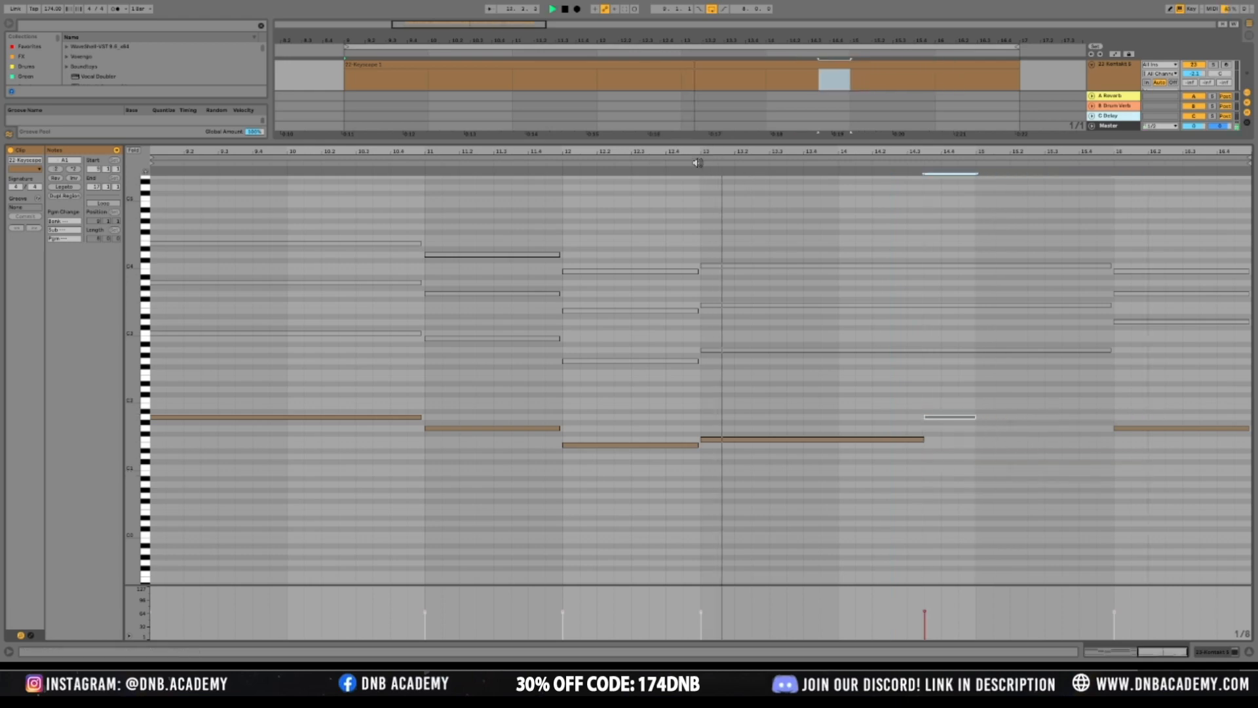
# Loop the arrangement from bar 13 to bar 17, play it and clear the note selection
pyautogui.moveTo(711, 82); pyautogui.dragTo(941, 87)
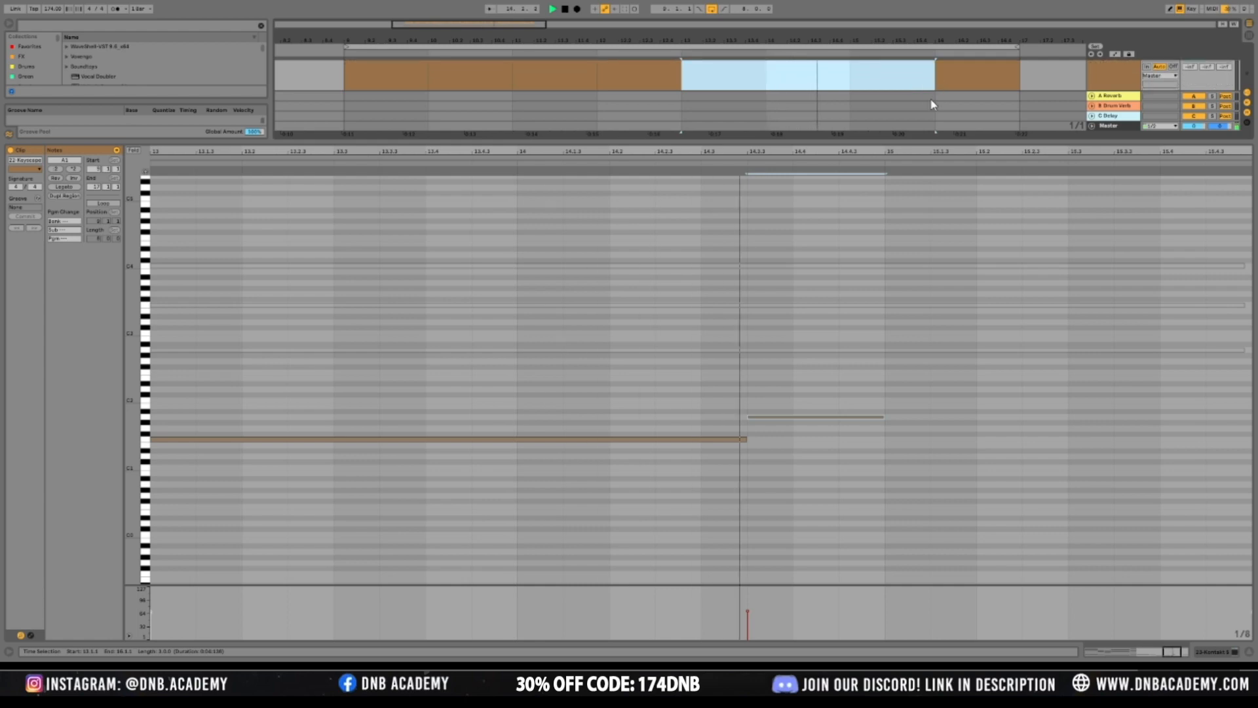
pyautogui.hotkey('ctrl', 'l')
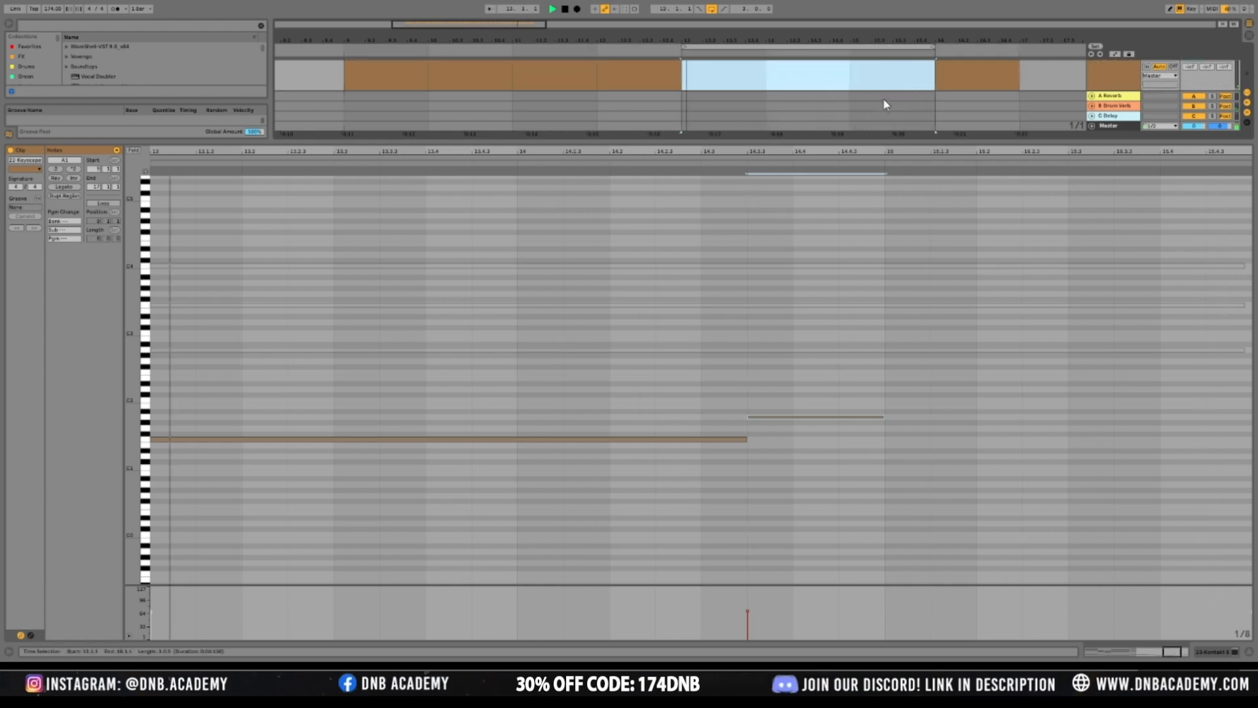
pyautogui.moveTo(935, 46); pyautogui.dragTo(1019, 46)
pyautogui.press('space')
pyautogui.scroll(1, 895, 320)
pyautogui.press('space')
pyautogui.click(687, 435)
pyautogui.scroll(1, 746, 411)
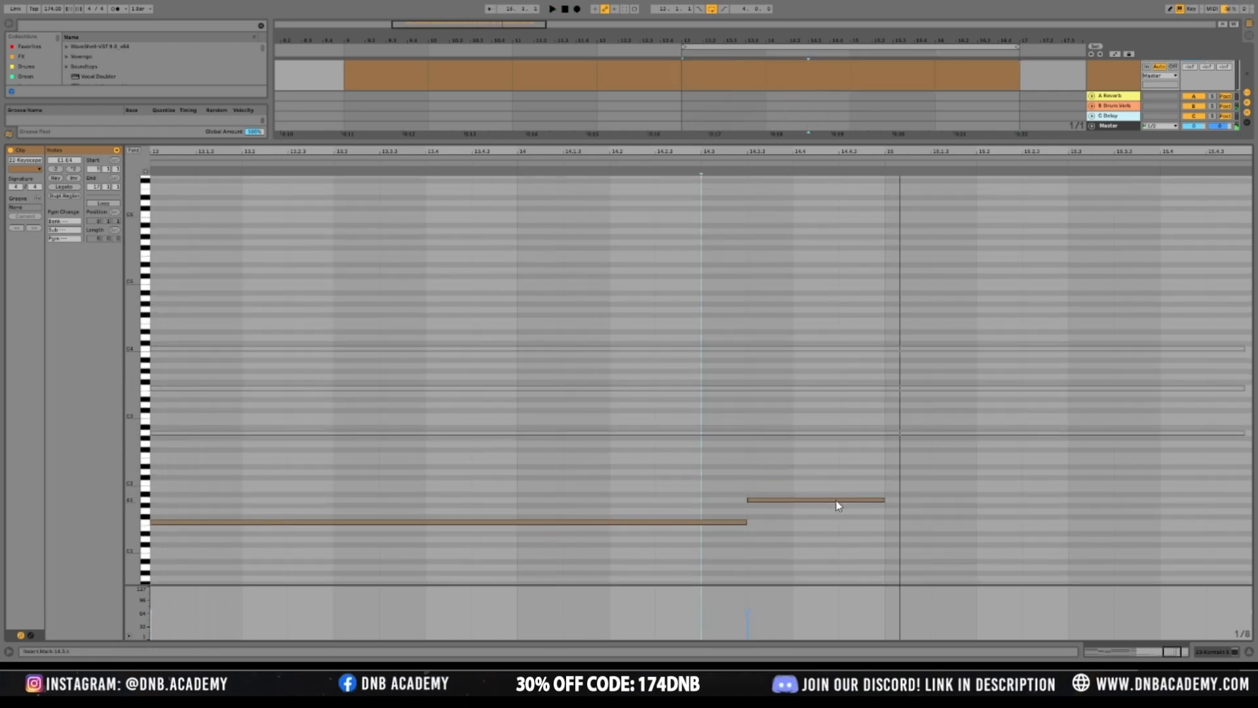
# Show the Kontakt clip's envelopes and choose the MIDI controller 64 hold pedal envelope
pyautogui.moveTo(1169, 653); pyautogui.dragTo(1170, 602)
pyautogui.moveTo(672, 231); pyautogui.dragTo(118, 317)
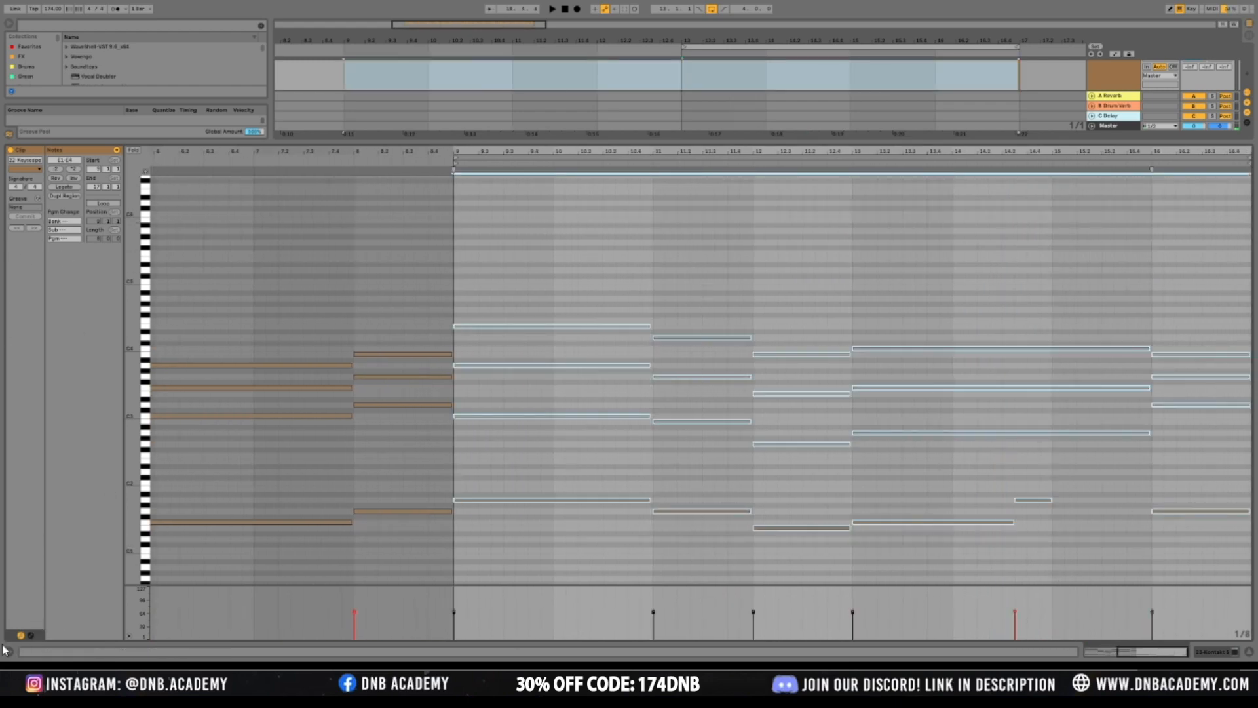
pyautogui.click(30, 636)
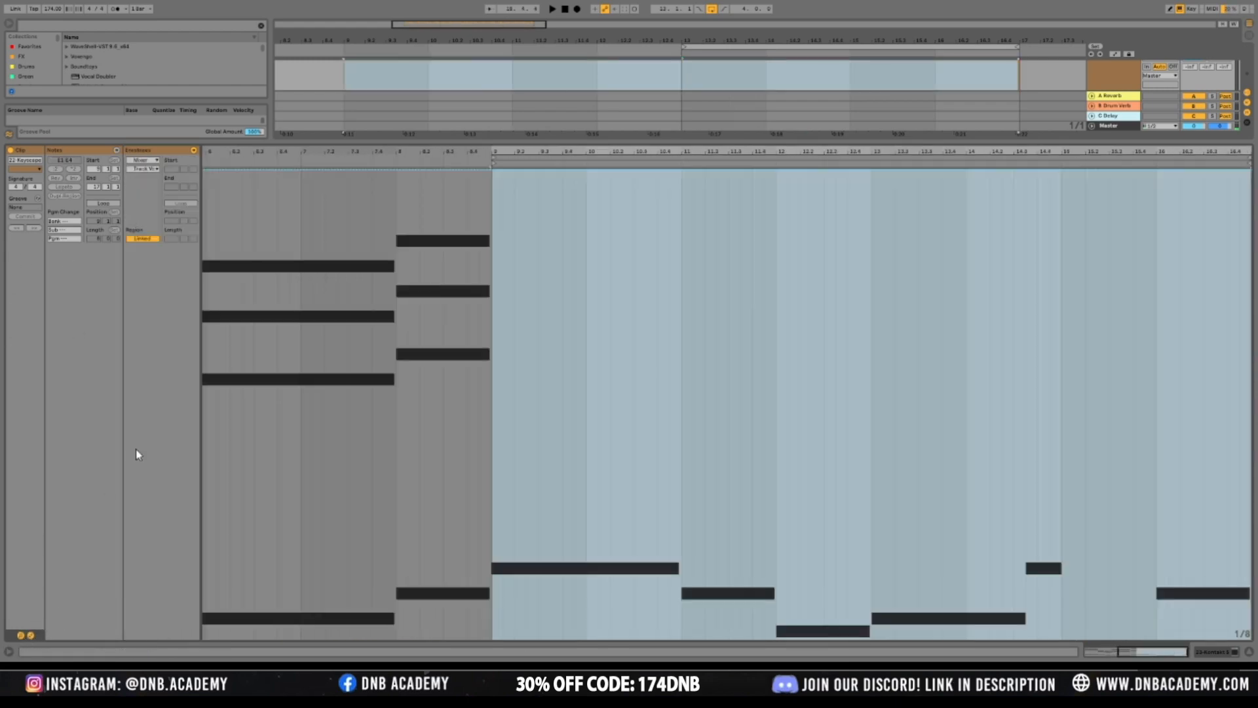
pyautogui.click(151, 159)
pyautogui.click(152, 171)
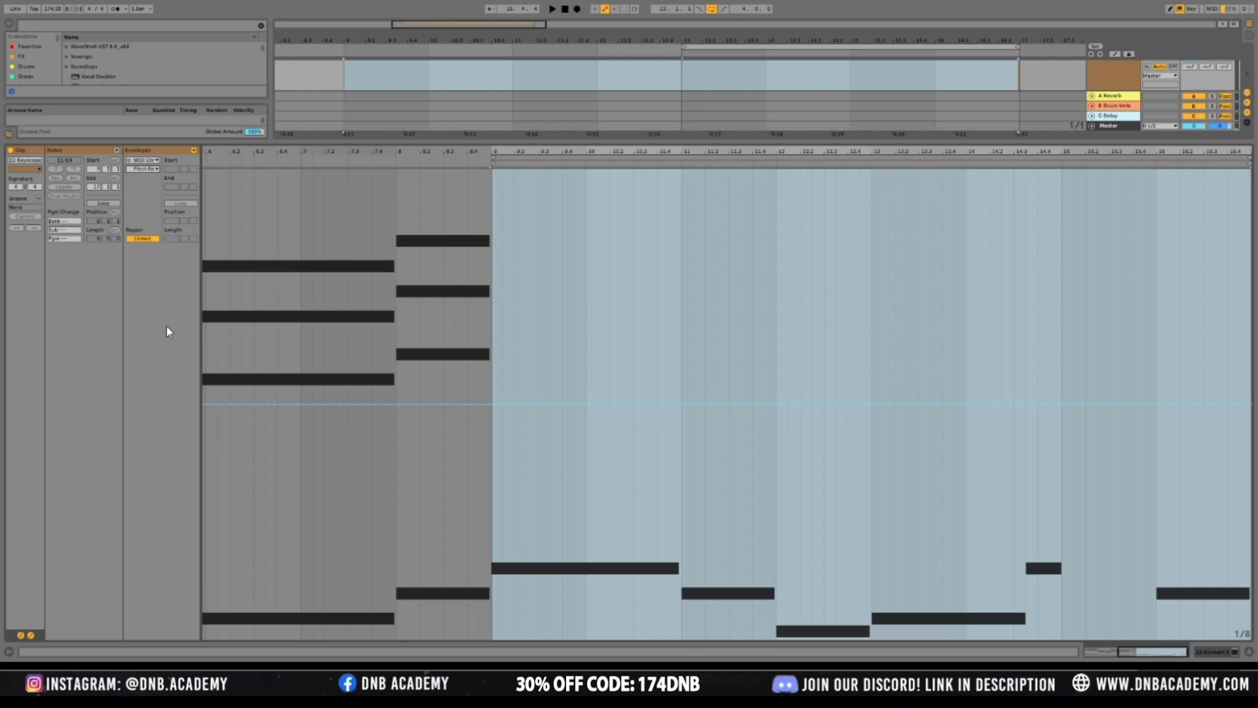
# Delete all hold pedal envelope data from the Kontakt clip, play it and return to the note editor
pyautogui.hotkey('ctrl', 'a')
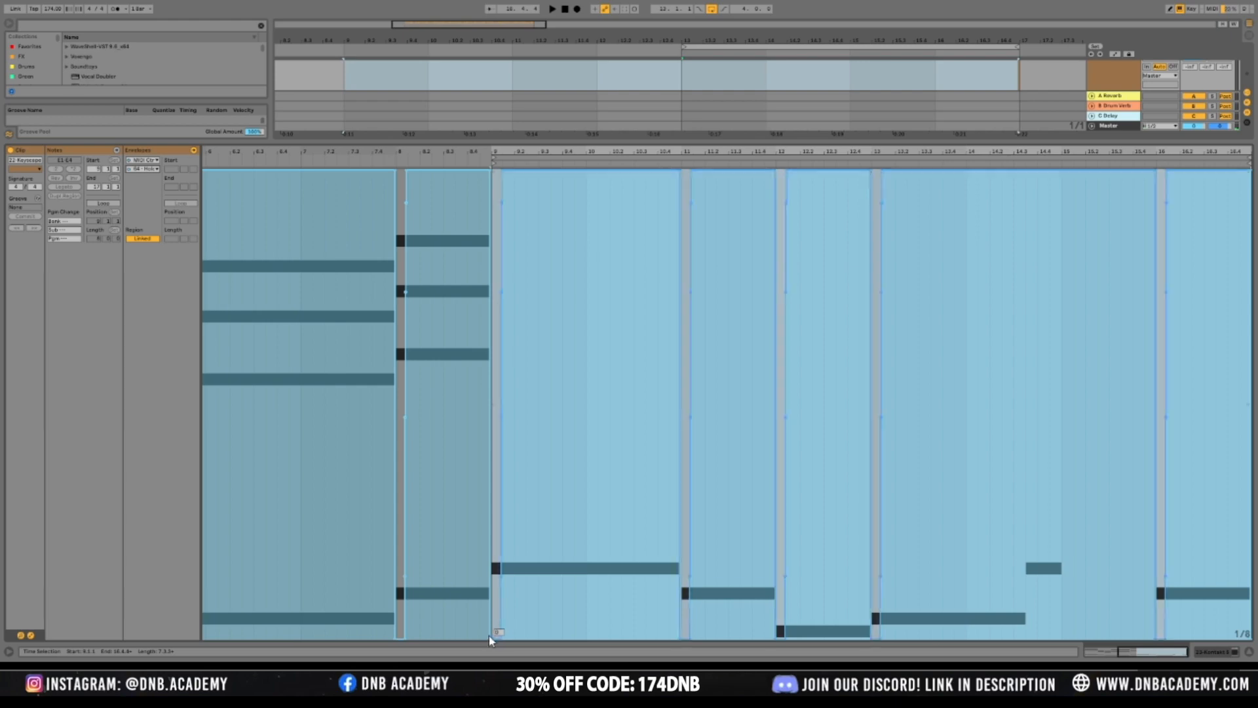
pyautogui.click(490, 640)
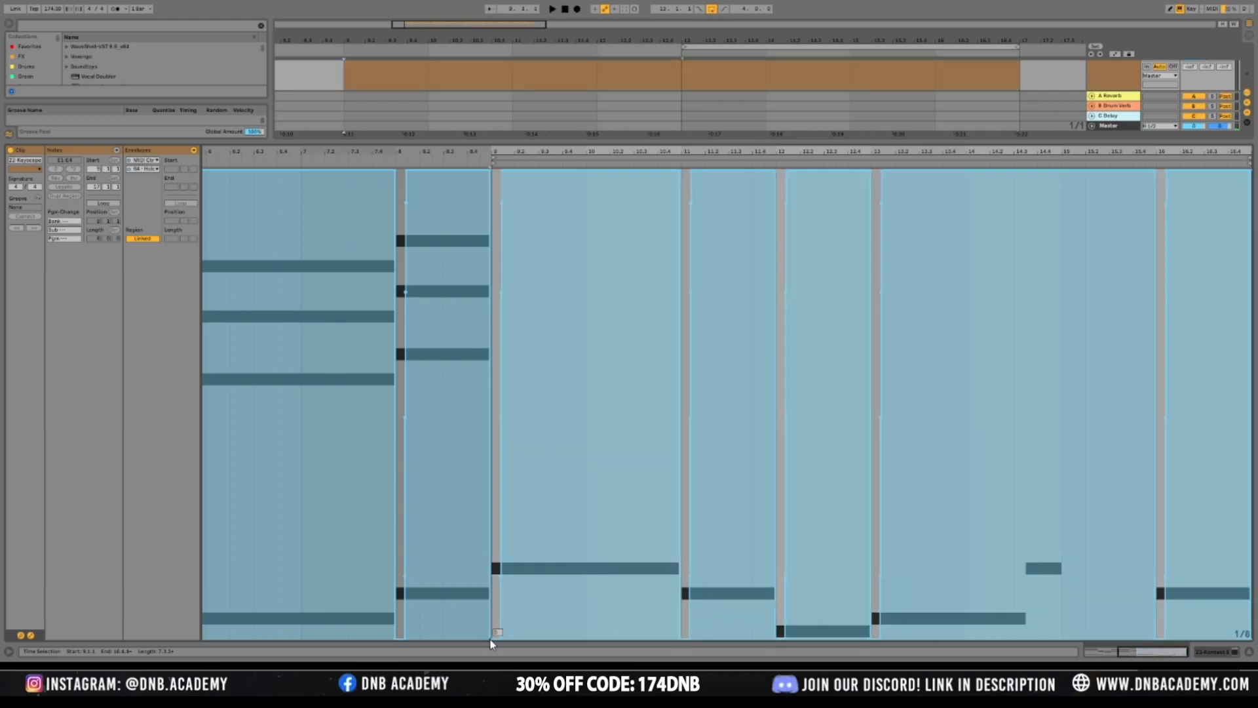
pyautogui.click(521, 511)
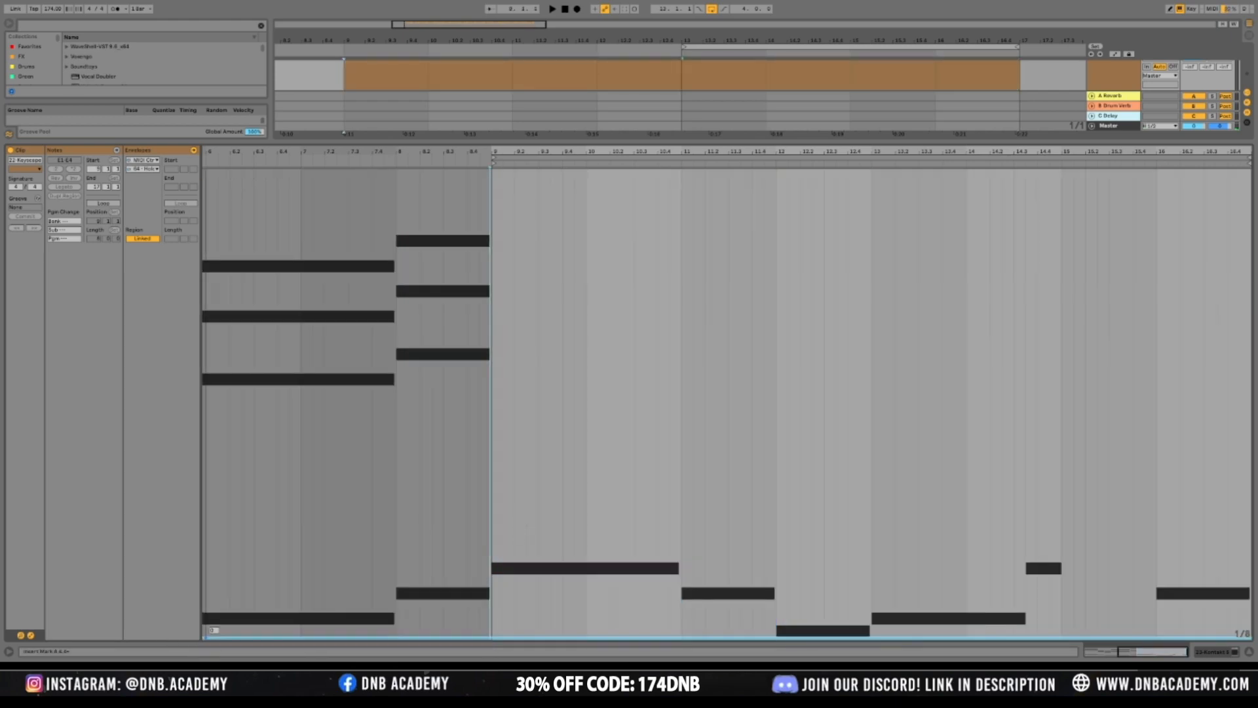
pyautogui.press('space')
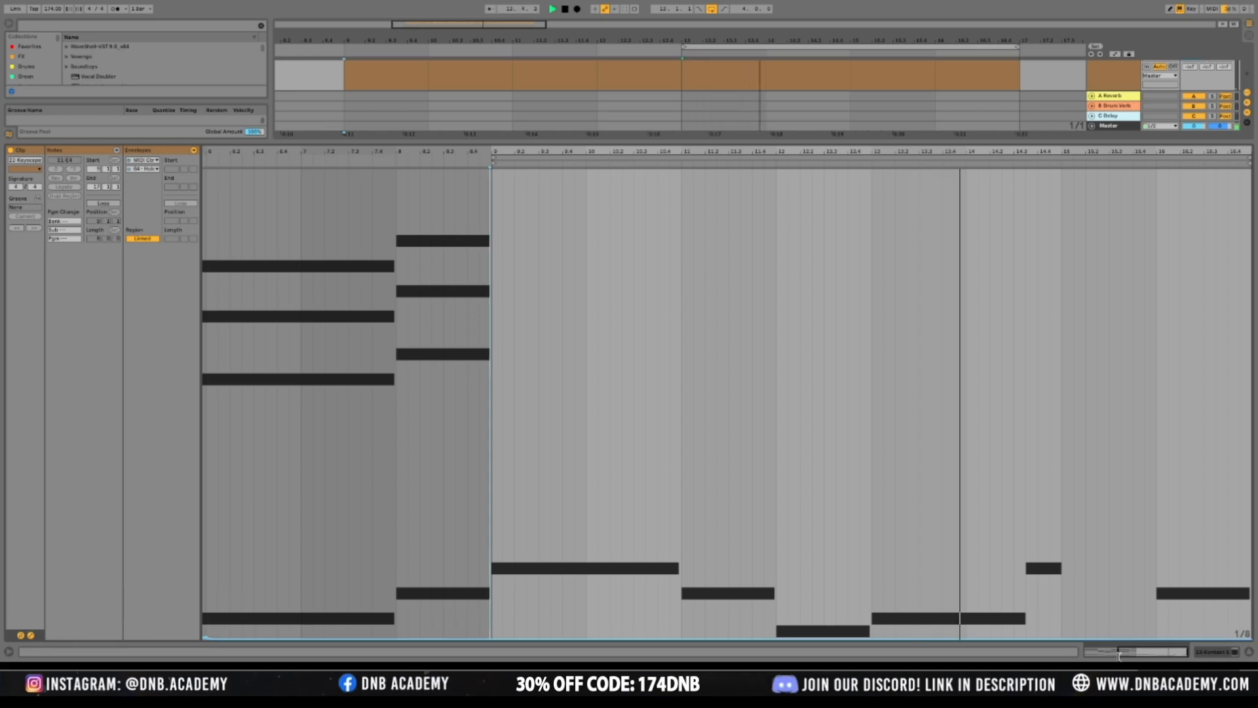
pyautogui.click(29, 634)
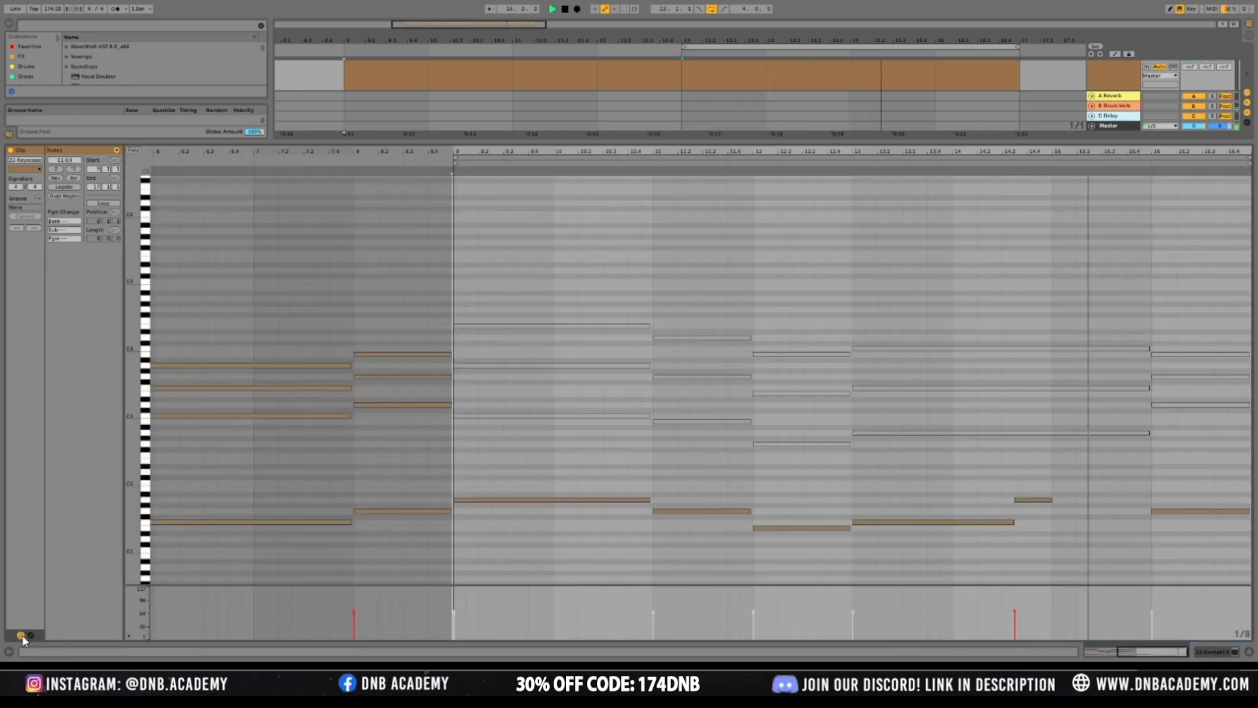
pyautogui.press('space')
# Copy the short A1 bass note to the start of bar 15, place the copy at C2 and play the phrase
pyautogui.moveTo(1020, 476); pyautogui.dragTo(1029, 505)
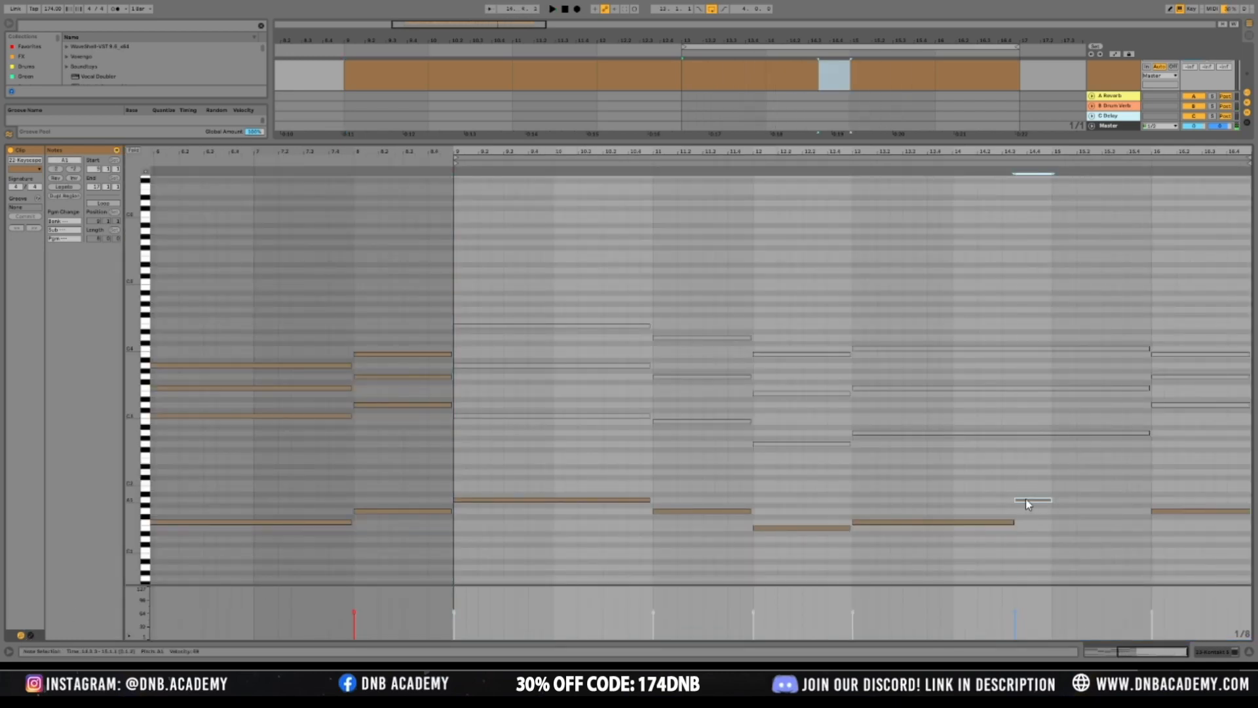
pyautogui.moveTo(1026, 502)
pyautogui.mouseDown()
pyautogui.moveTo(1032, 517)
pyautogui.moveTo(1079, 483)
pyautogui.moveTo(1067, 483)
pyautogui.mouseUp()
pyautogui.click(1027, 501)
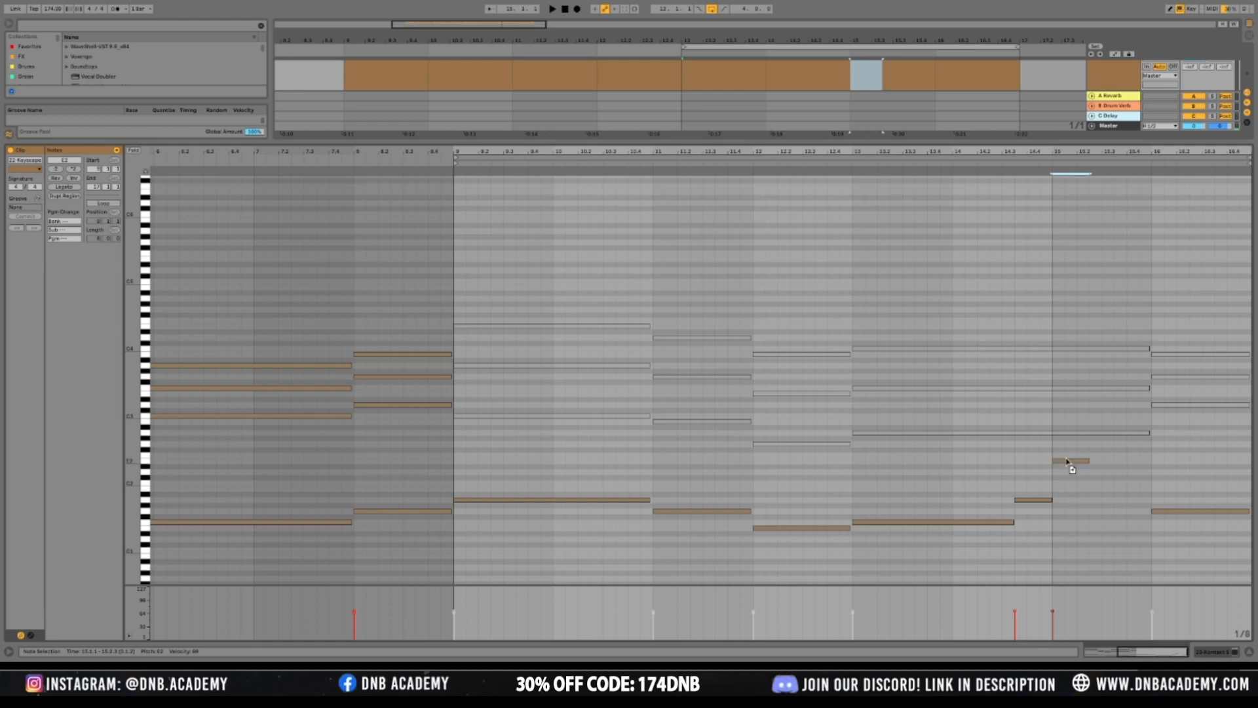
pyautogui.moveTo(1067, 459); pyautogui.dragTo(1067, 484)
pyautogui.press('space')
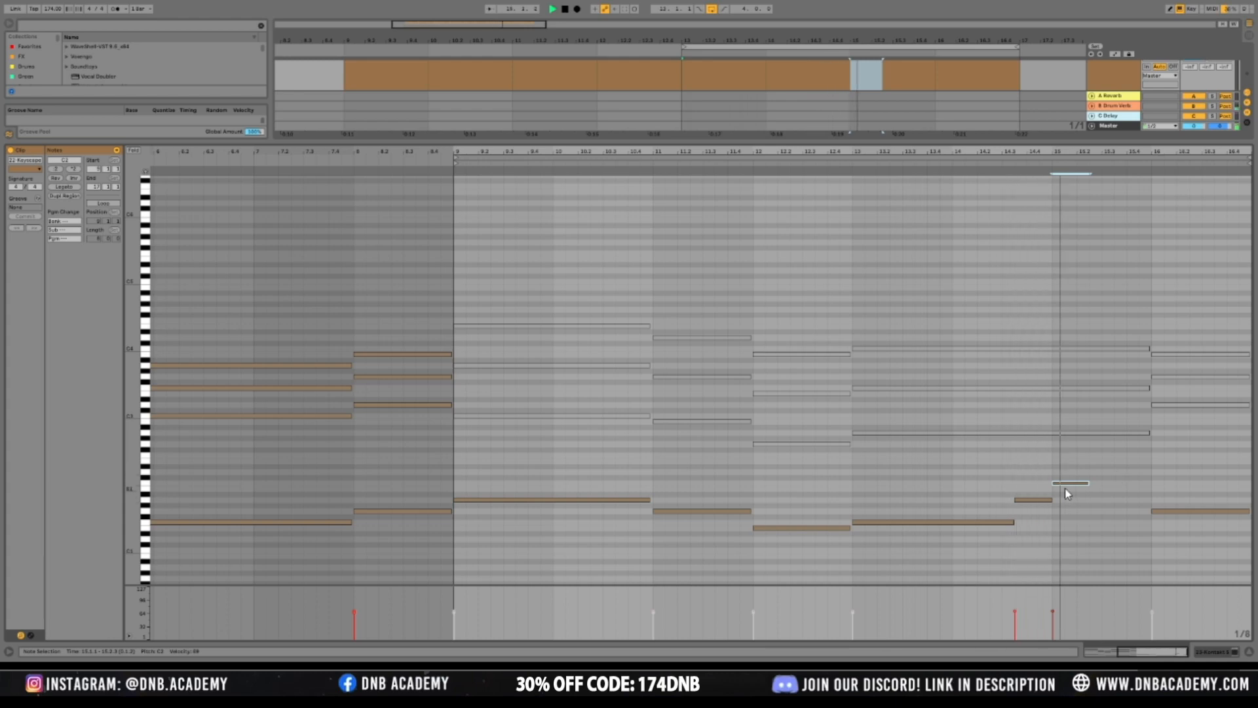
# Try the two short notes with swapped pitches, C2 before bar 15 and A1 at bar 15, and play them
pyautogui.click(1037, 494)
pyautogui.press('space')
pyautogui.moveTo(1037, 493); pyautogui.dragTo(1074, 499)
pyautogui.press('space')
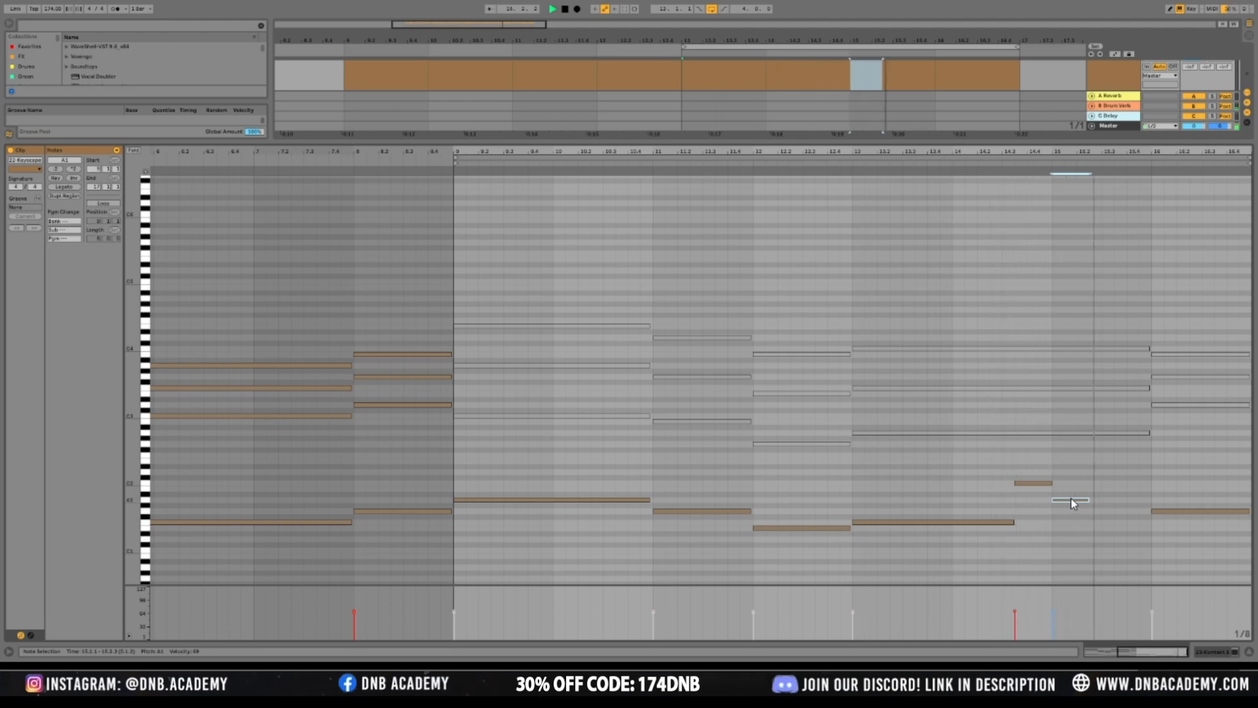
# Delete the bar 15 A1 note and extend the preceding C2 note to the start of bar 16
pyautogui.press('space')
pyautogui.moveTo(1075, 500); pyautogui.dragTo(1150, 483)
pyautogui.press('Delete')
pyautogui.press('space')
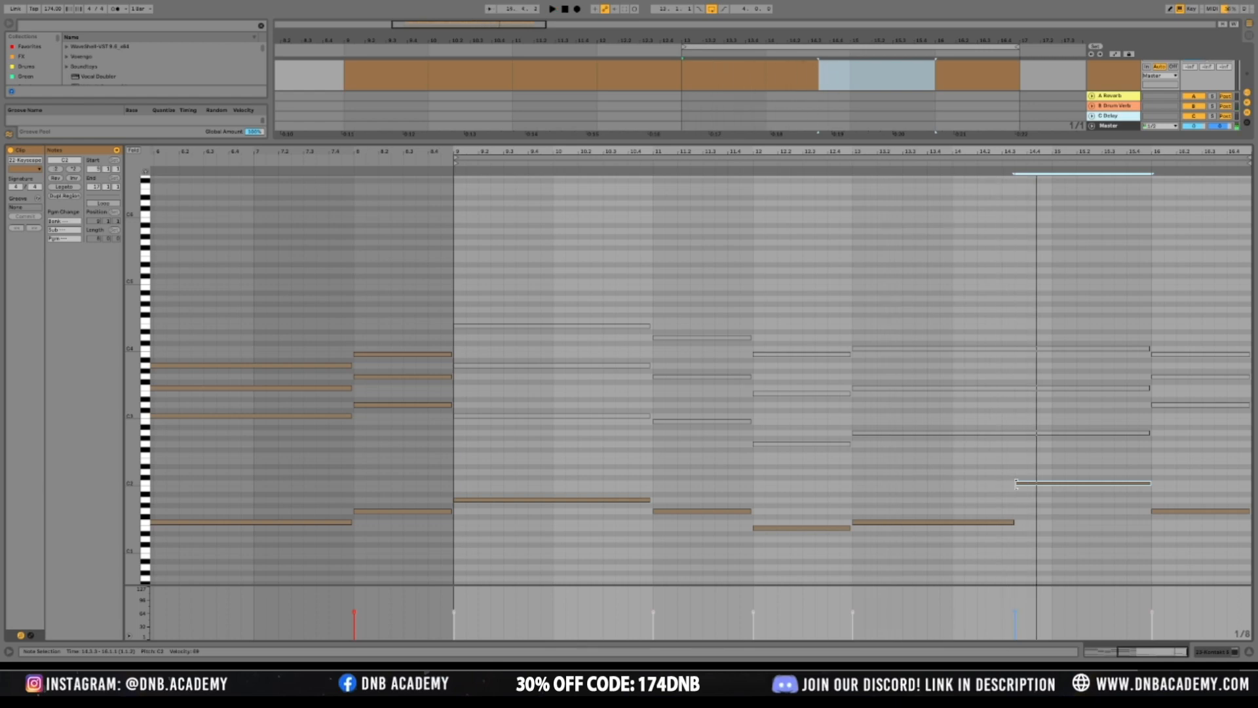
# Copy the long note to bar 15 at C2, ending at bar 16, and change the original to A1 ending at bar 15
pyautogui.moveTo(1028, 486); pyautogui.dragTo(1029, 514)
pyautogui.press('space')
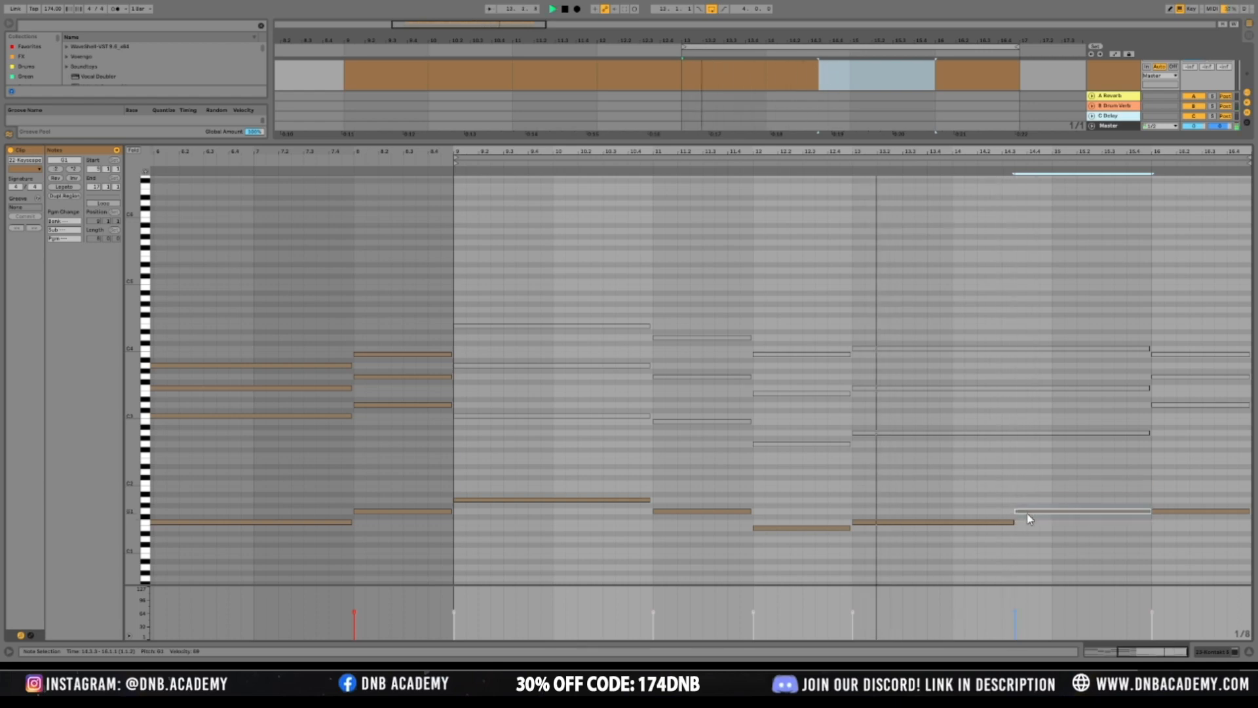
pyautogui.moveTo(1027, 515); pyautogui.dragTo(1063, 486)
pyautogui.moveTo(1149, 512); pyautogui.dragTo(1052, 512)
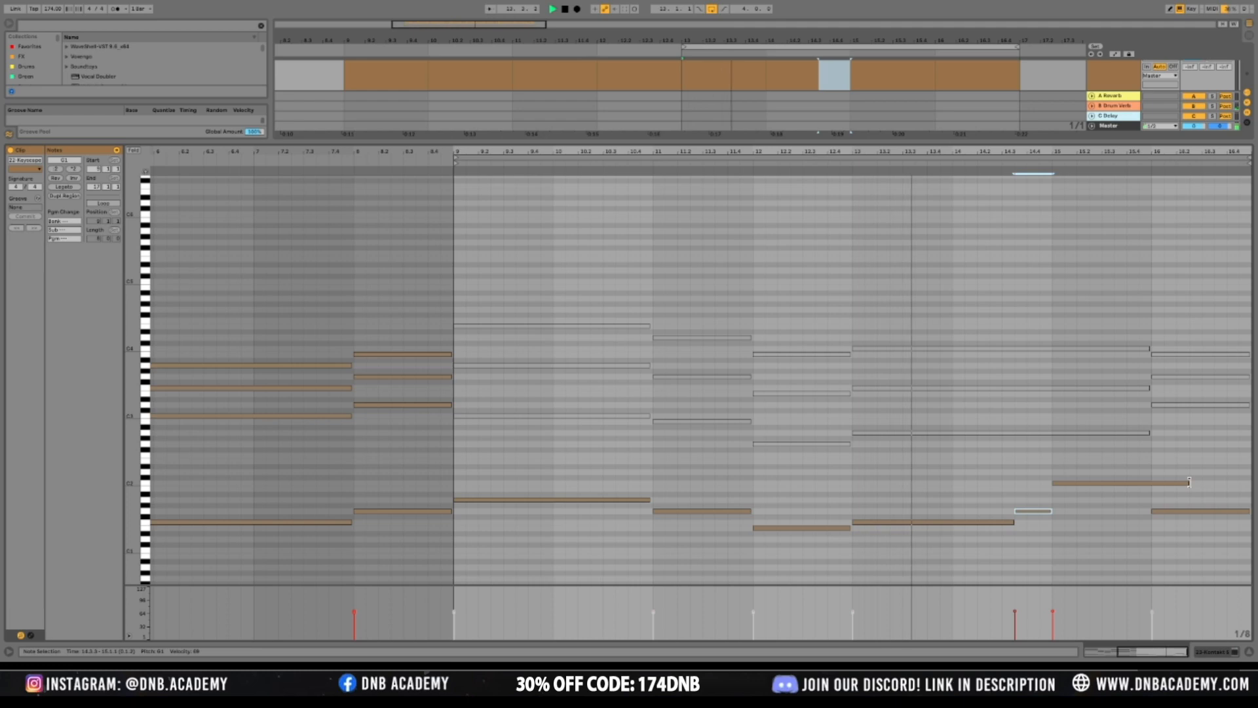
pyautogui.moveTo(1187, 485); pyautogui.dragTo(1151, 485)
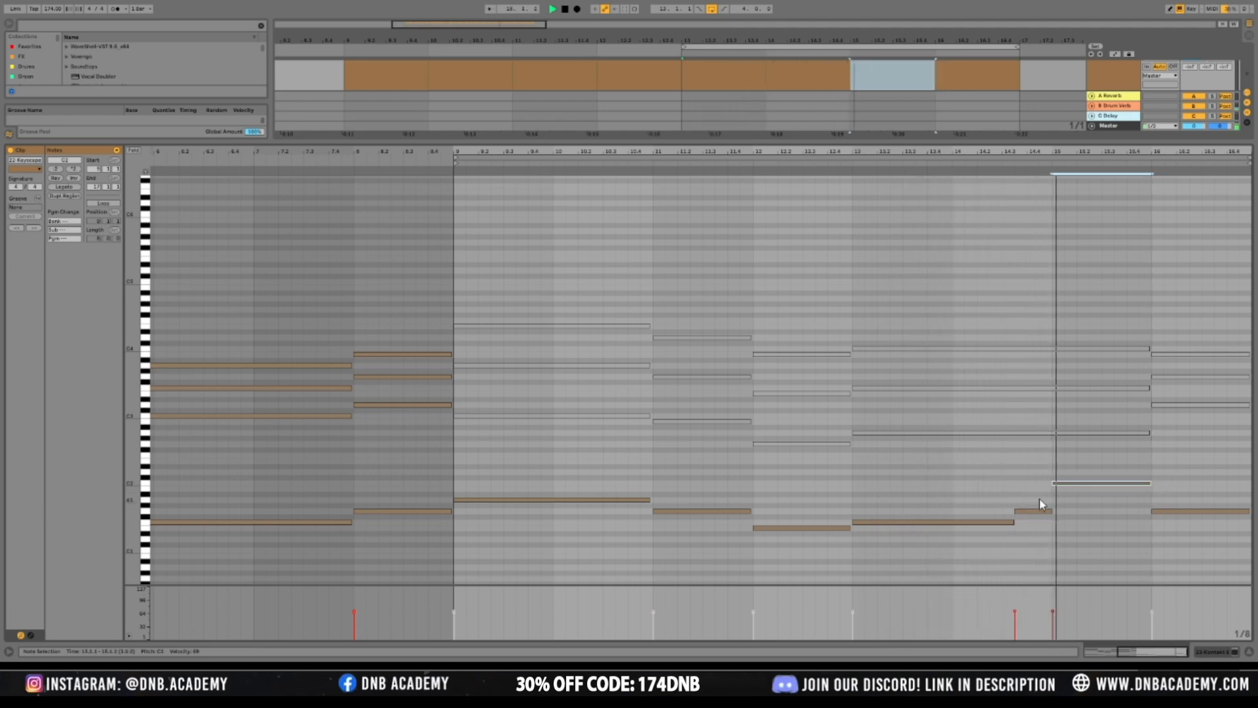
pyautogui.moveTo(1035, 514); pyautogui.dragTo(1035, 501)
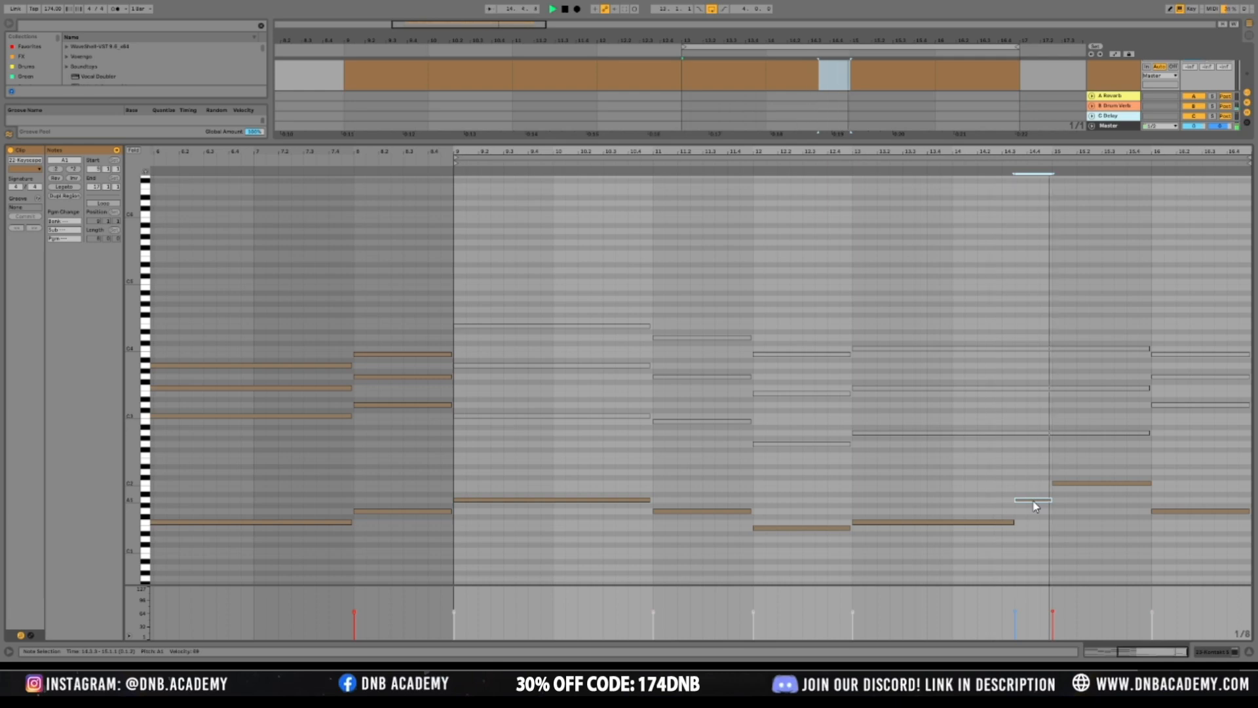
# Extend the arrangement loop back to bar 9 and play the bass with the drums and Keyscape chords
pyautogui.click(1151, 391)
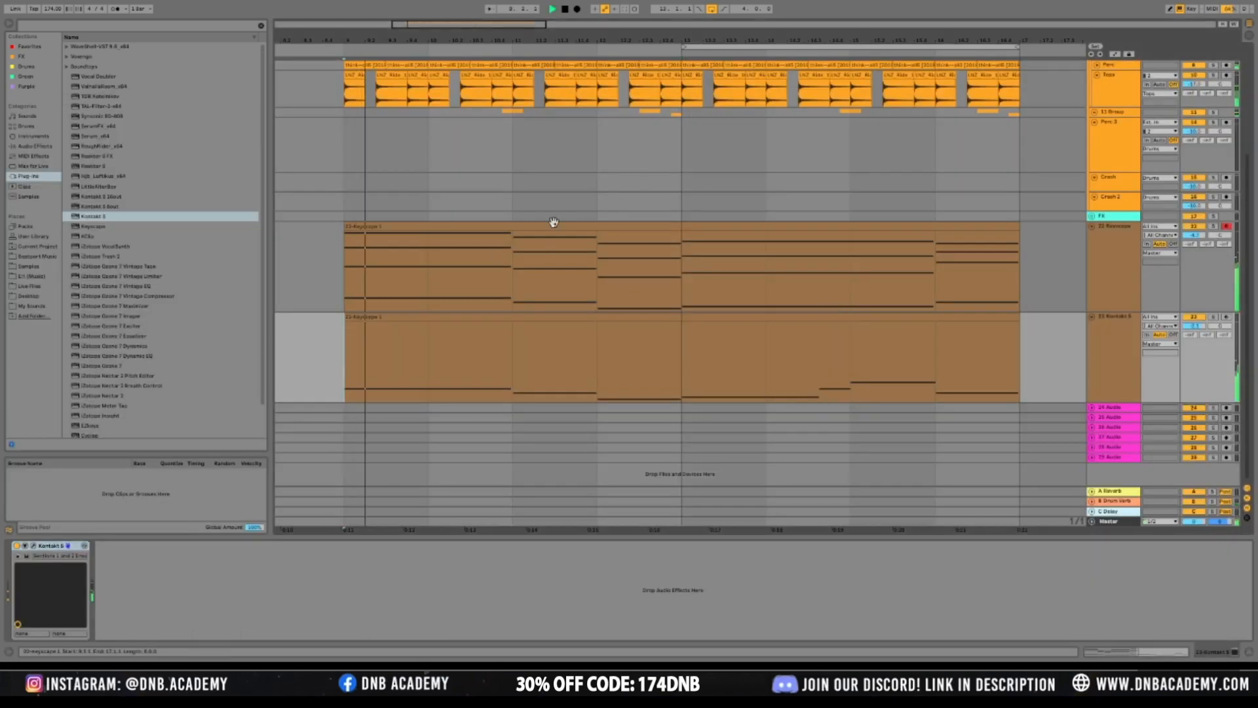
pyautogui.moveTo(683, 48); pyautogui.dragTo(346, 48)
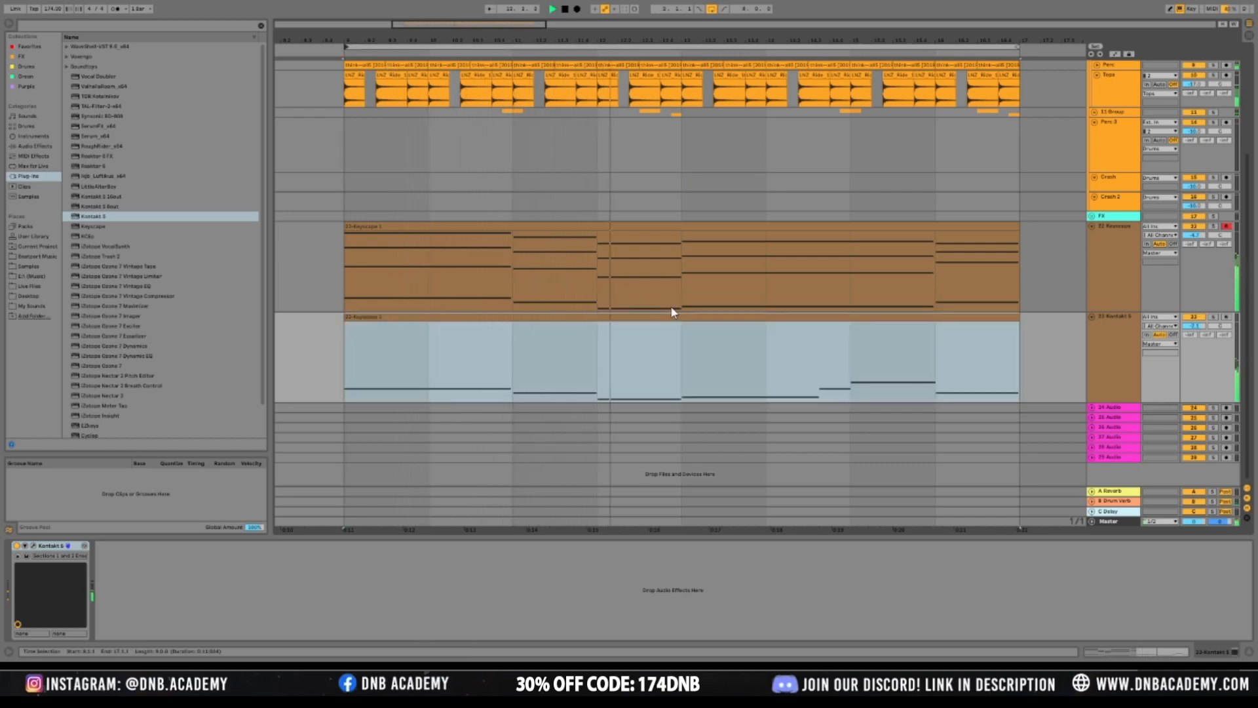
pyautogui.moveTo(492, 24); pyautogui.dragTo(519, 6)
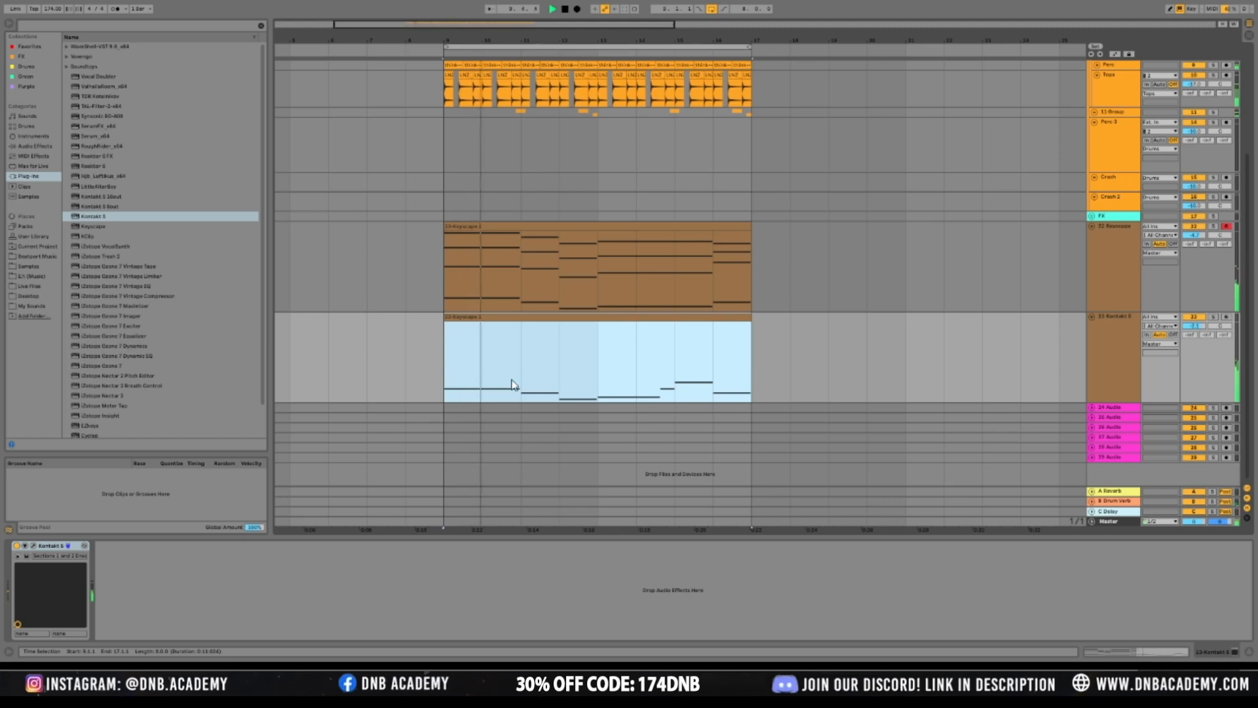
pyautogui.press('space')
pyautogui.click(757, 364)
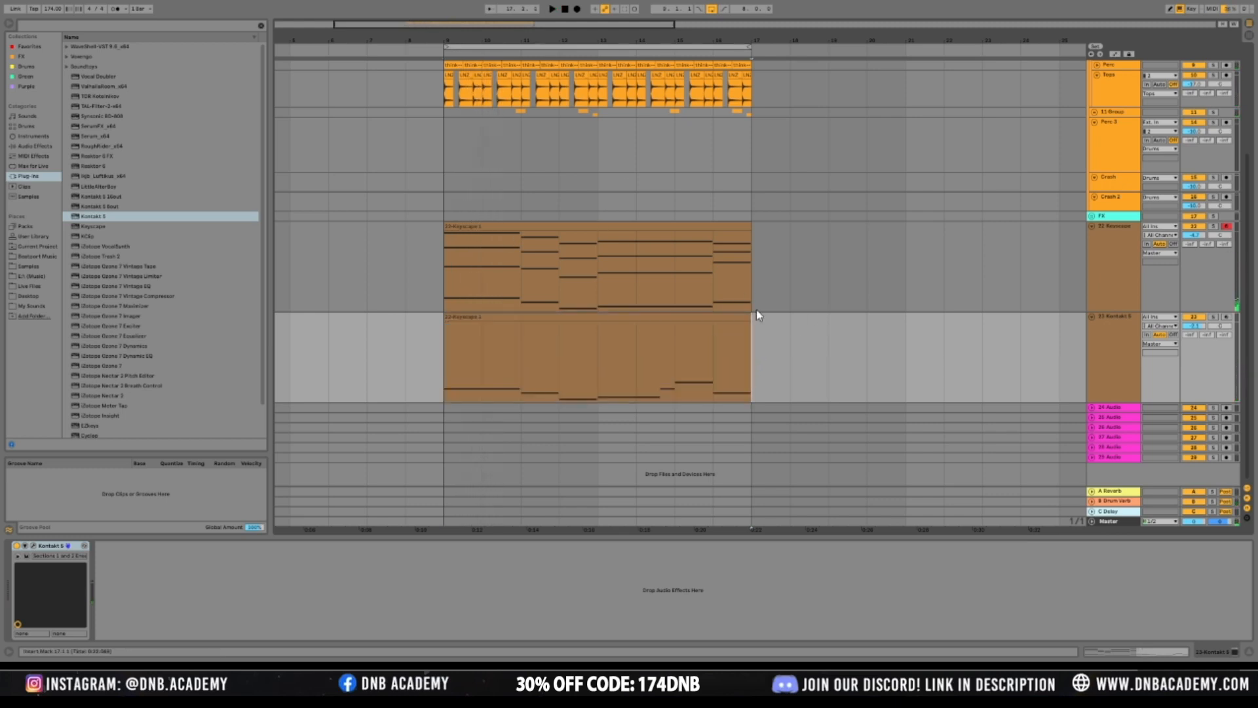
# Insert a new MIDI track directly below the Kontakt track
pyautogui.click(729, 314)
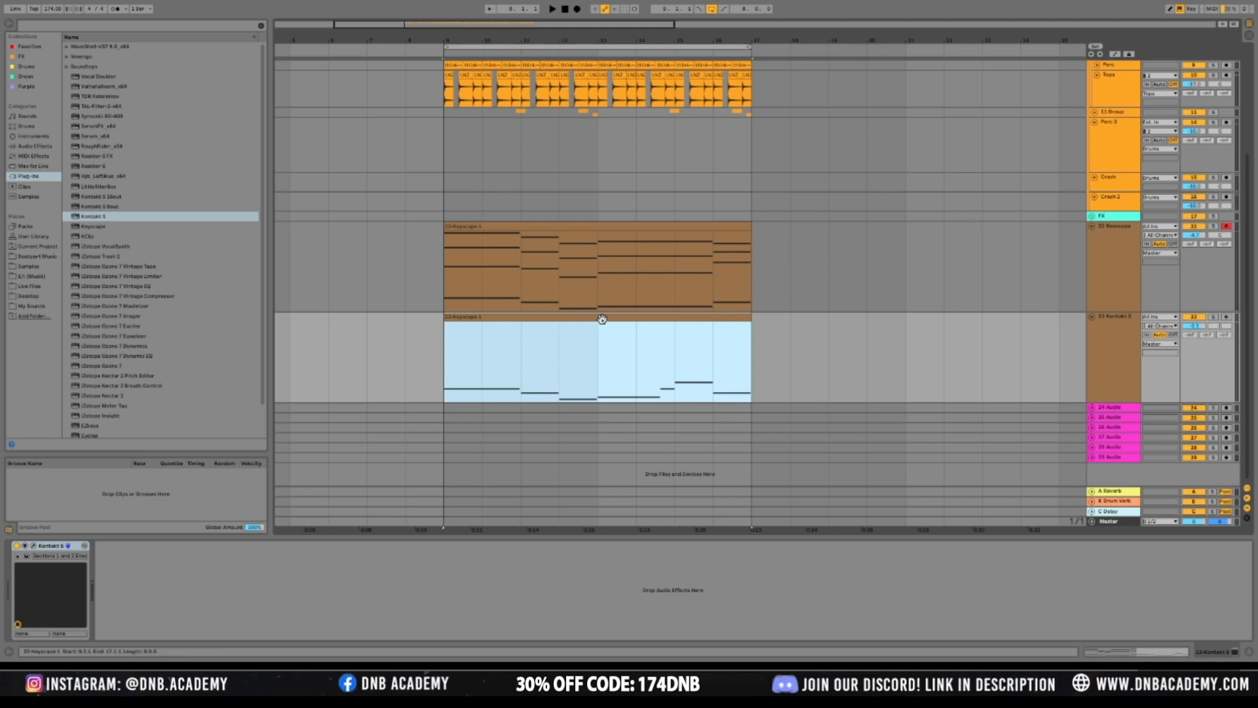
pyautogui.moveTo(477, 371); pyautogui.dragTo(744, 332)
pyautogui.click(1128, 358)
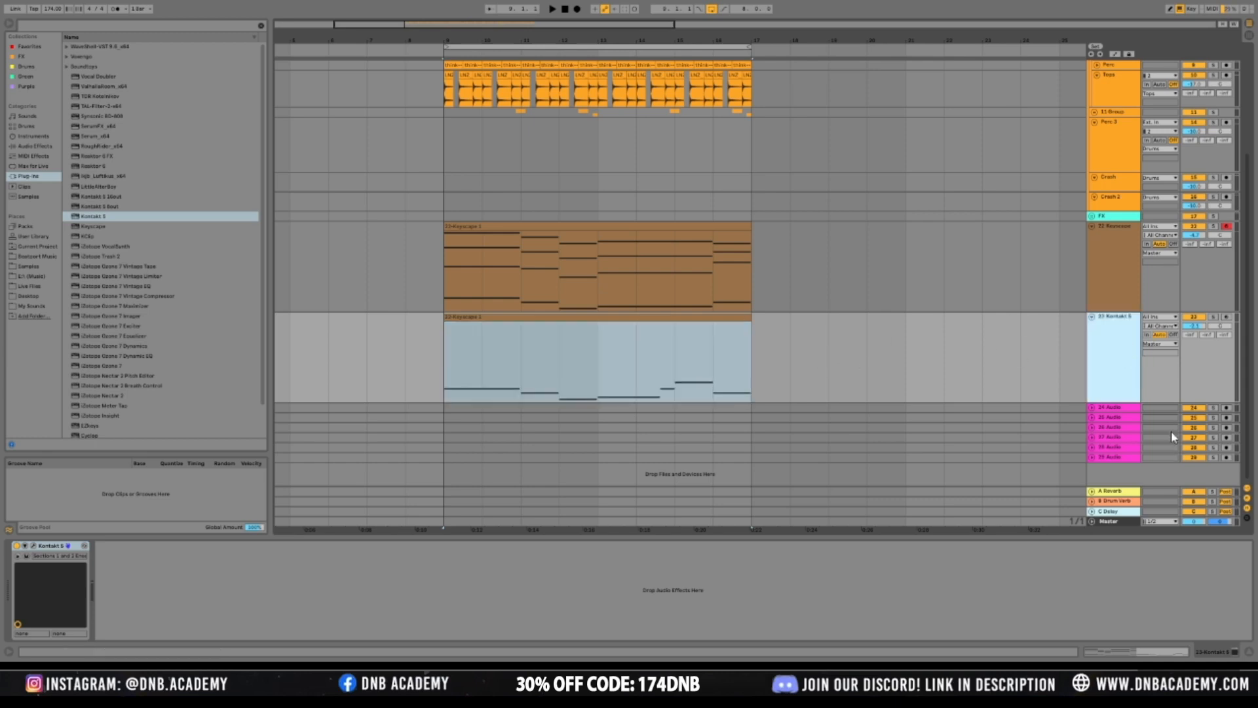
pyautogui.hotkey('ctrl', 'shift', 't')
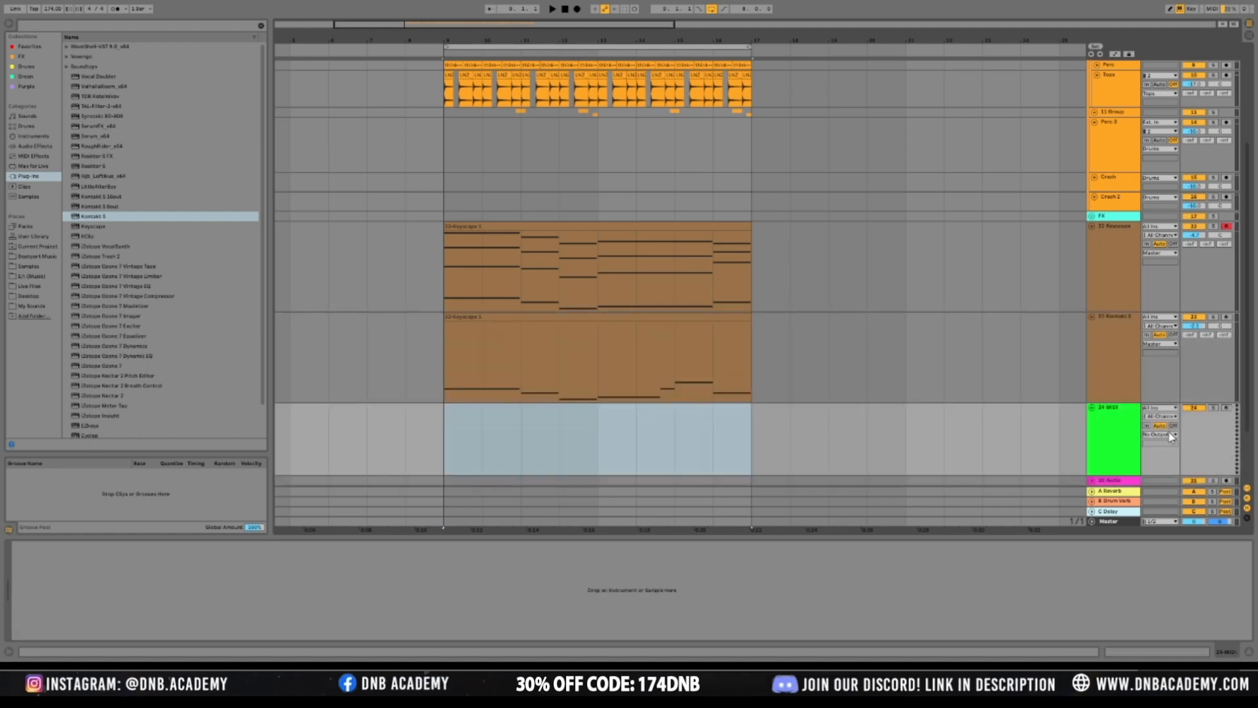
# Load Serum_x64 on the new MIDI track and copy the Kontakt bass clip onto it at bar 9
pyautogui.click(105, 137)
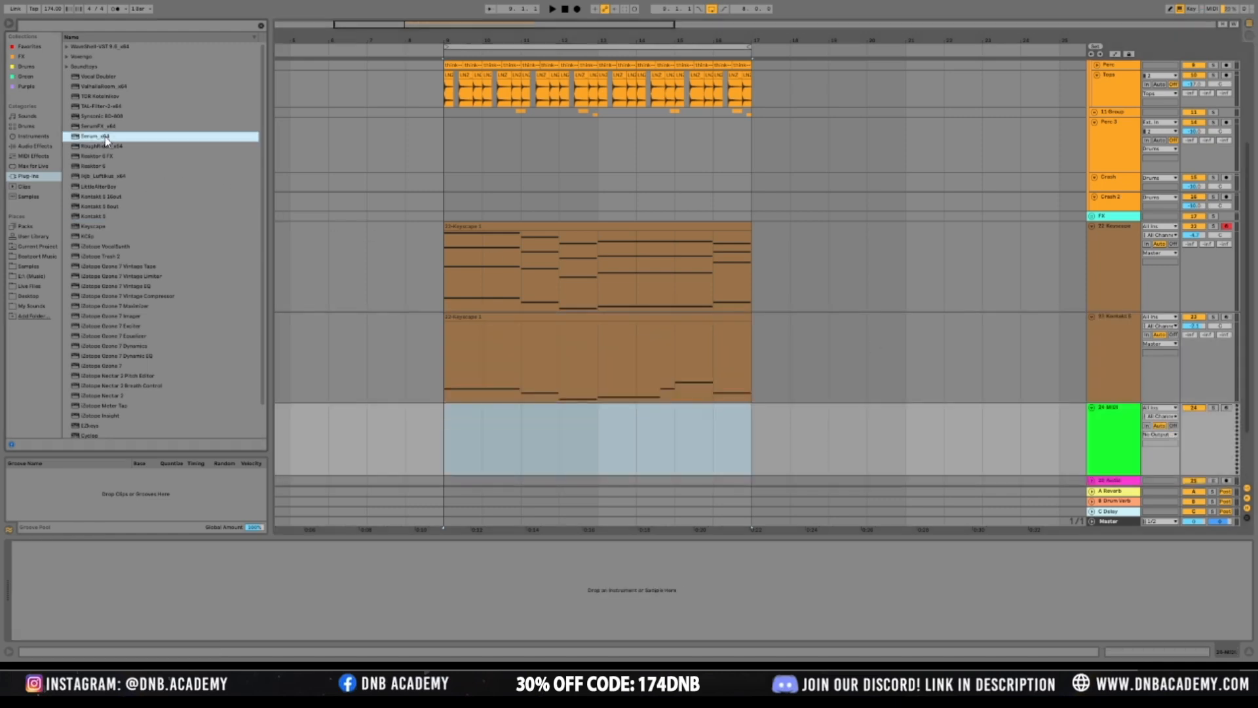
pyautogui.moveTo(475, 419); pyautogui.dragTo(475, 411)
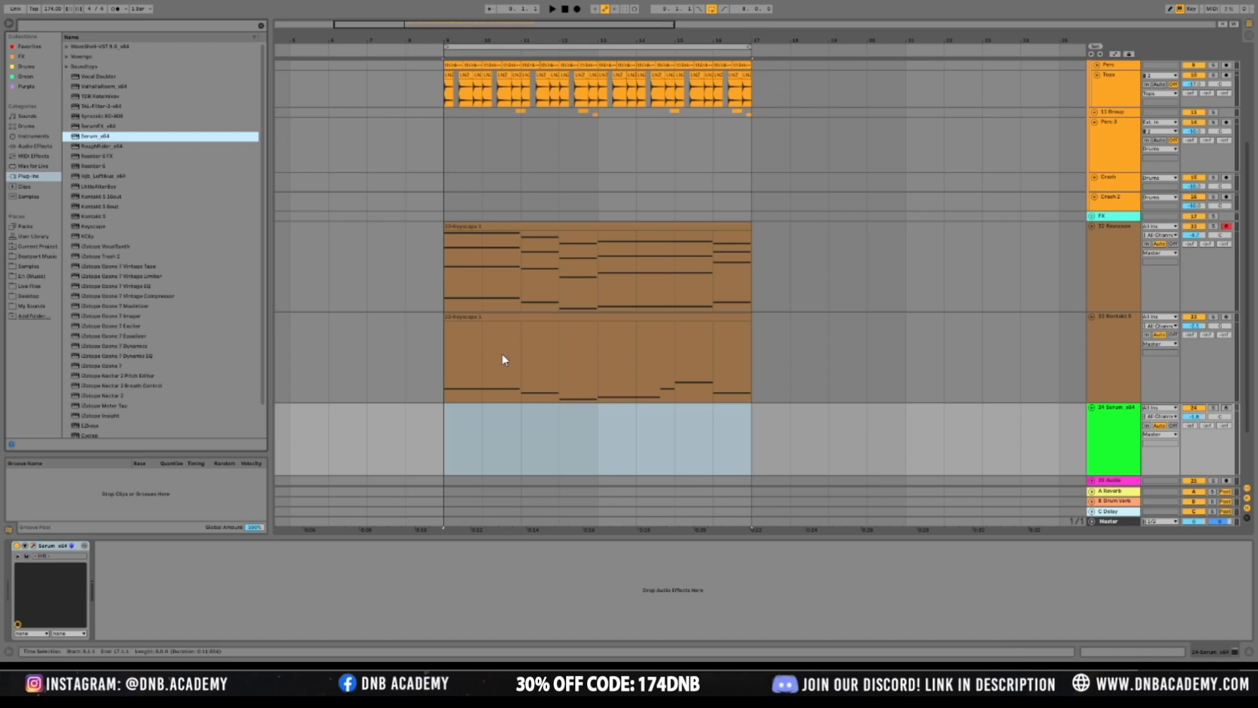
pyautogui.moveTo(514, 317); pyautogui.dragTo(495, 408)
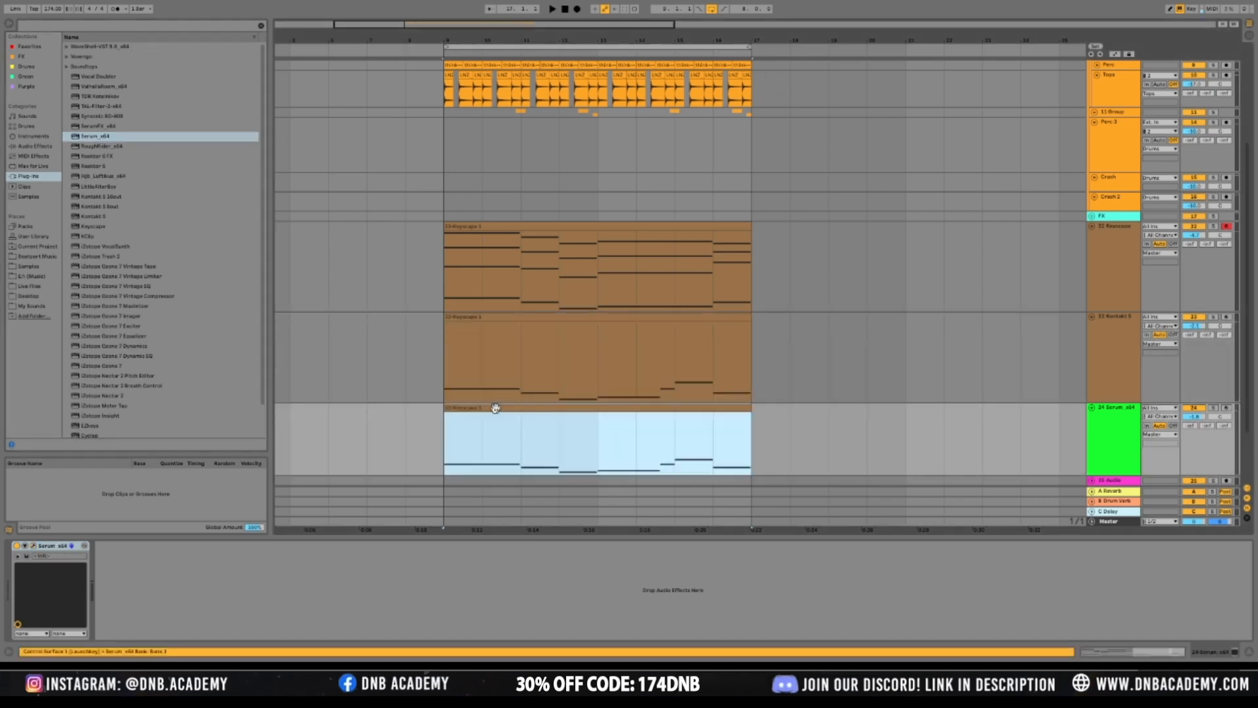
# Deactivate the Kontakt bass clip and adjust the Serum track's volume
pyautogui.click(562, 317)
pyautogui.doubleClick(530, 410)
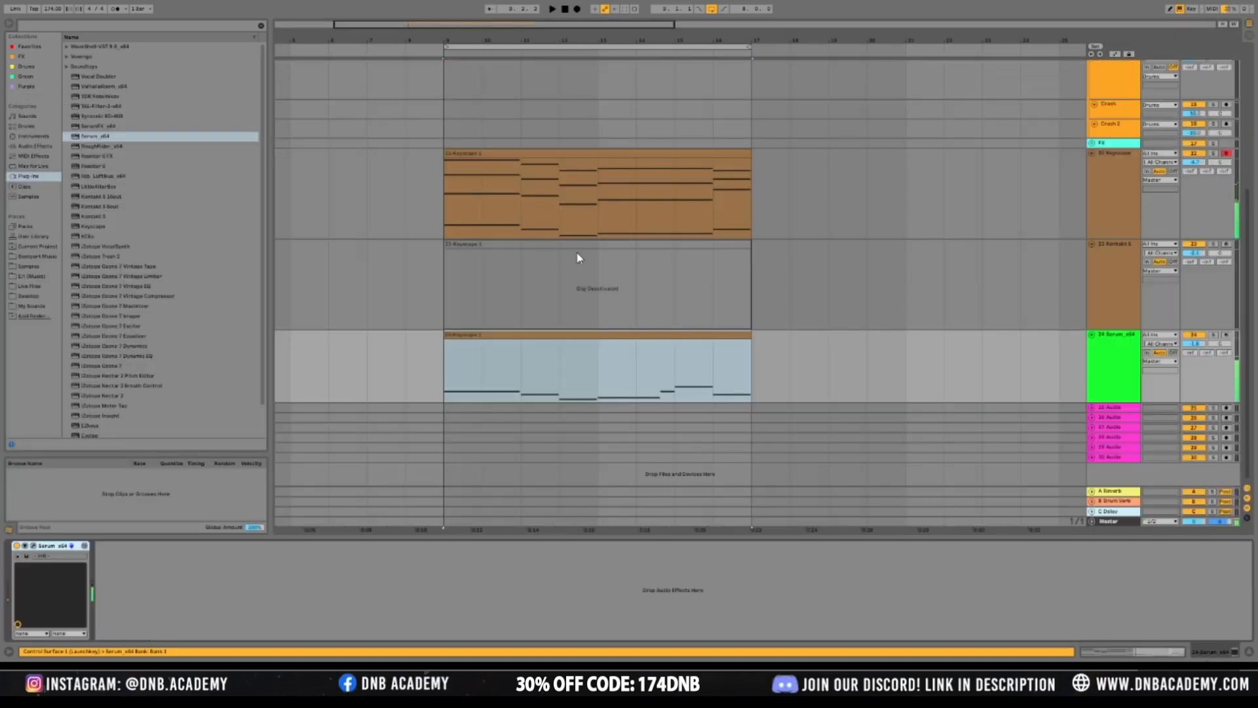
pyautogui.moveTo(1194, 344); pyautogui.dragTo(1195, 347)
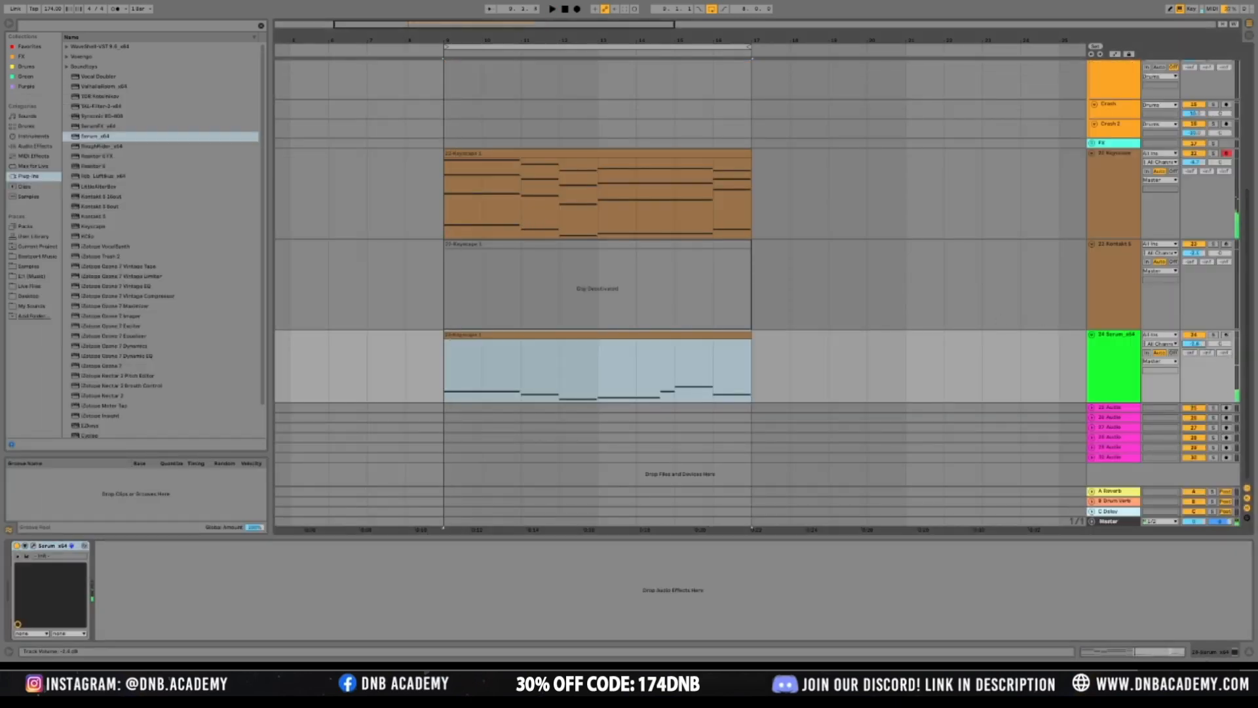
# Open the Serum clip's notes, transpose them all down one octave and play the line
pyautogui.doubleClick(570, 336)
pyautogui.hotkey('ctrl', 'a')
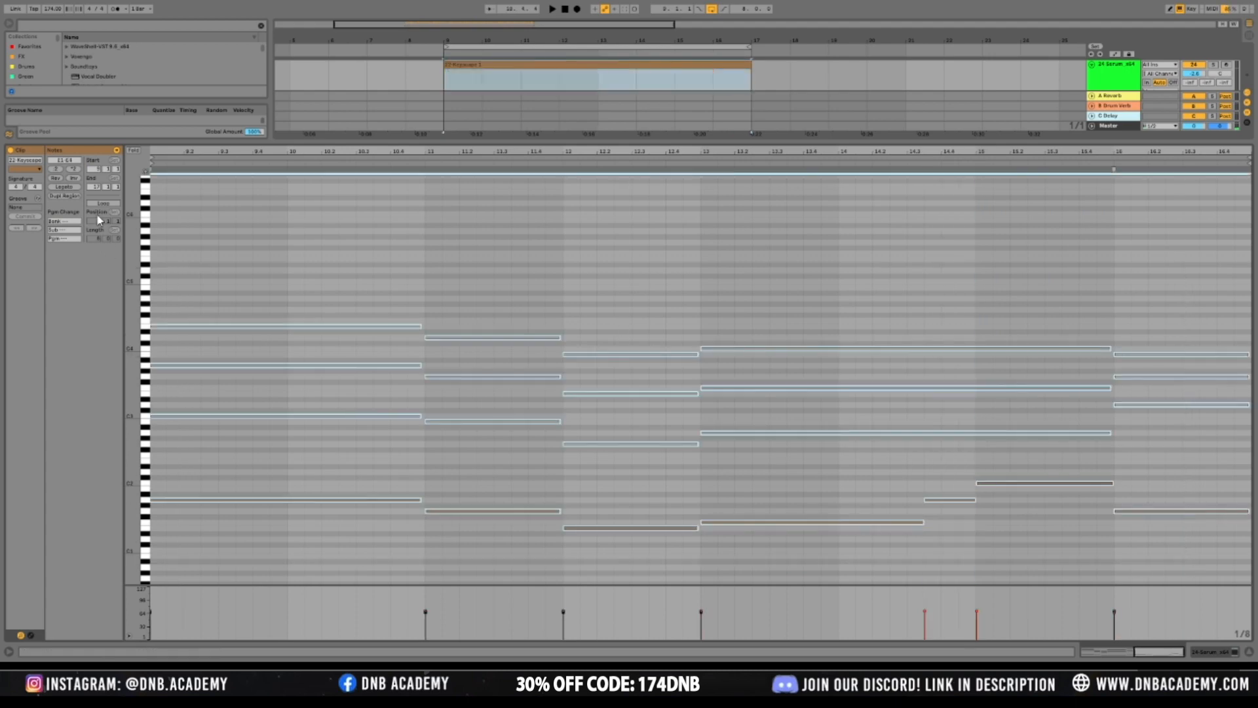
pyautogui.hotkey('shift', 'Down')
pyautogui.press('space')
pyautogui.scroll(-5, 560, 463)
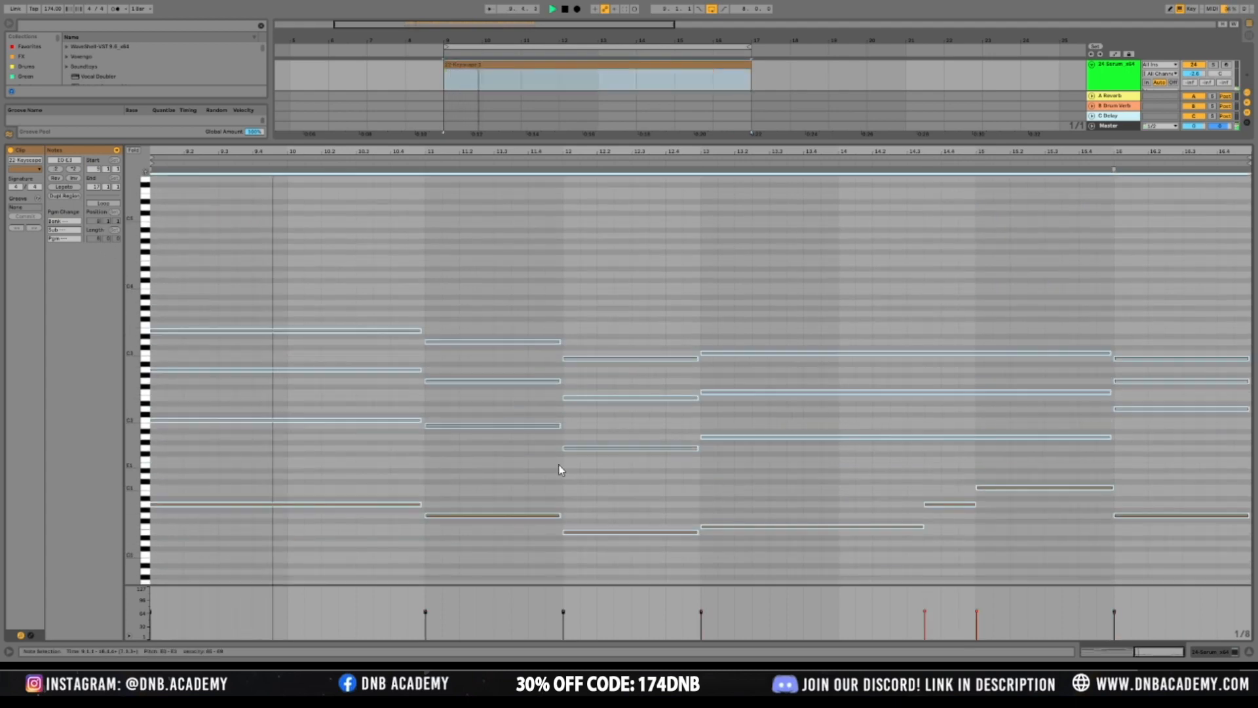
pyautogui.press('space')
# Shorten the first A0 bass note so it ends at 10.2.3
pyautogui.click(362, 422)
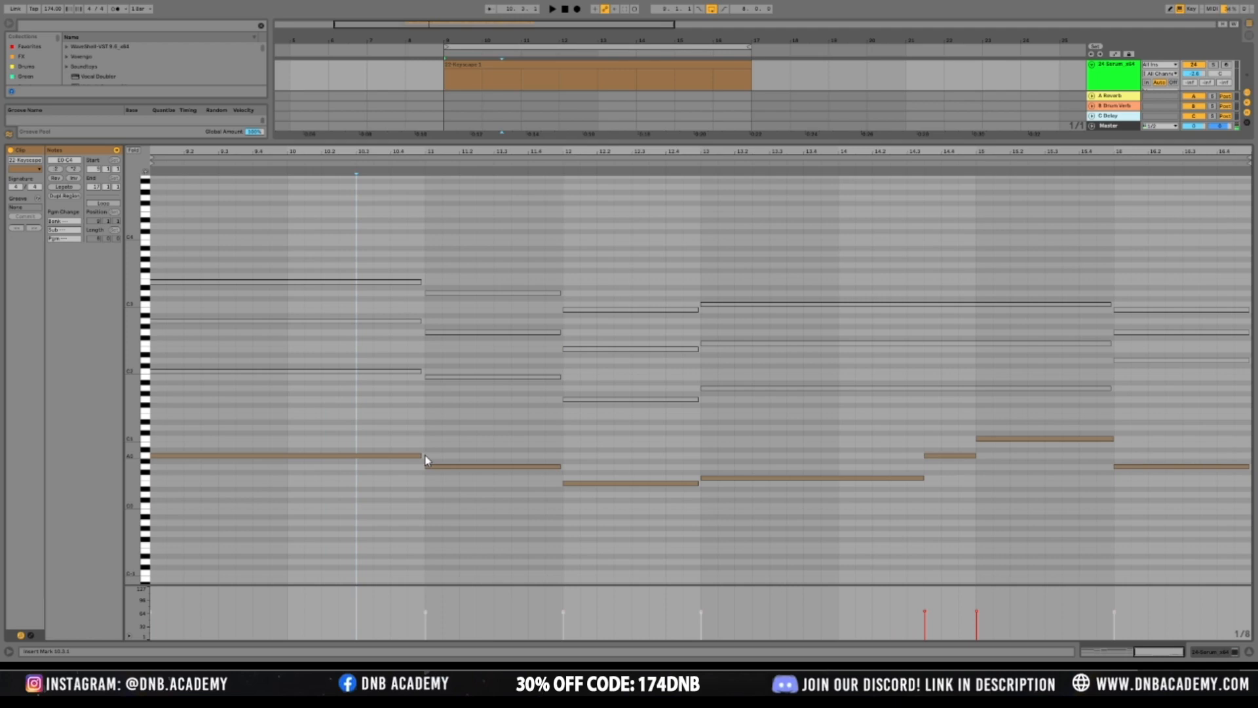
pyautogui.moveTo(420, 454); pyautogui.dragTo(321, 456)
pyautogui.press('space')
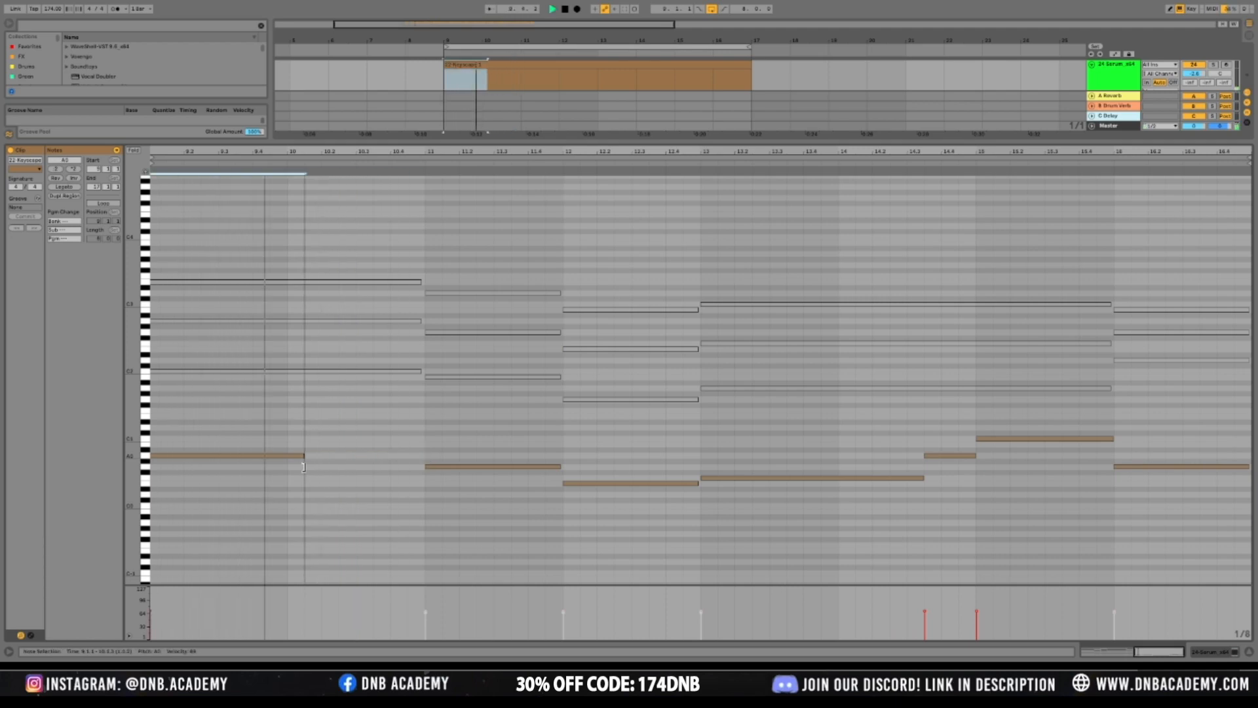
pyautogui.press('space')
pyautogui.moveTo(321, 457)
pyautogui.mouseDown()
pyautogui.moveTo(359, 459)
pyautogui.moveTo(331, 459)
pyautogui.mouseUp()
pyautogui.moveTo(370, 417); pyautogui.dragTo(422, 426)
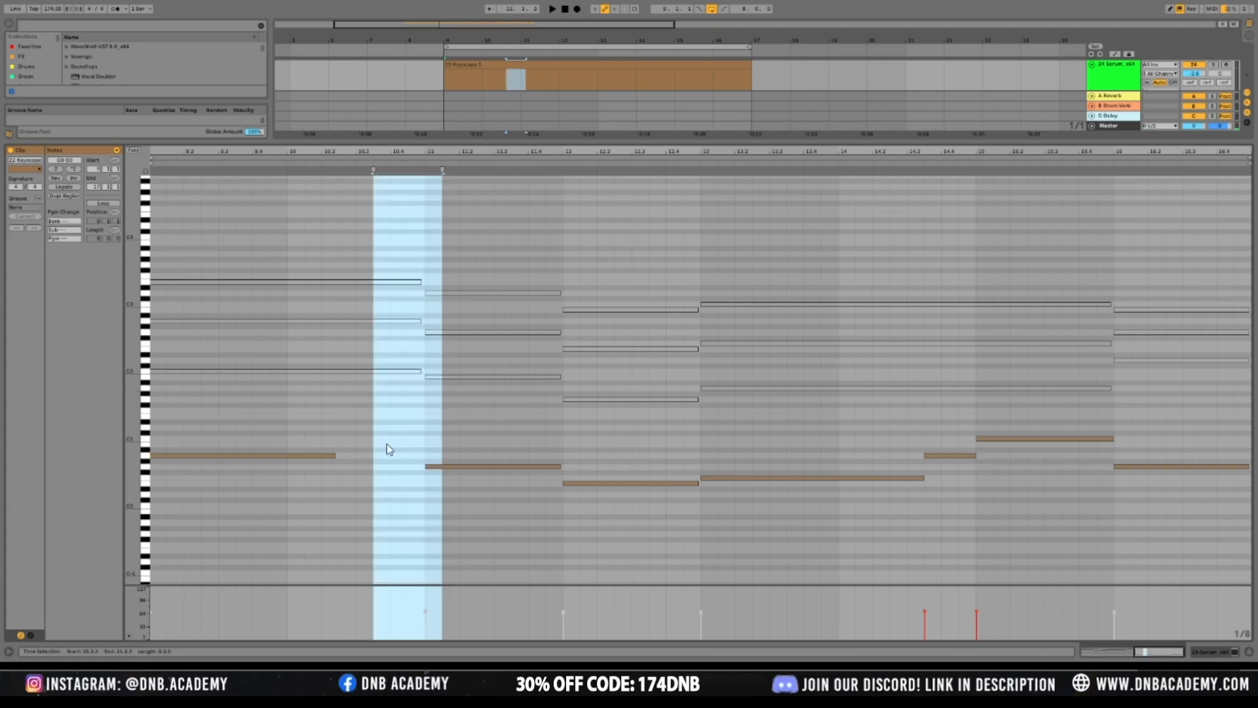
# Copy the first bass note to 10.2.3, ending at bar 11, raise it to A1 and play the phrase
pyautogui.click(254, 456)
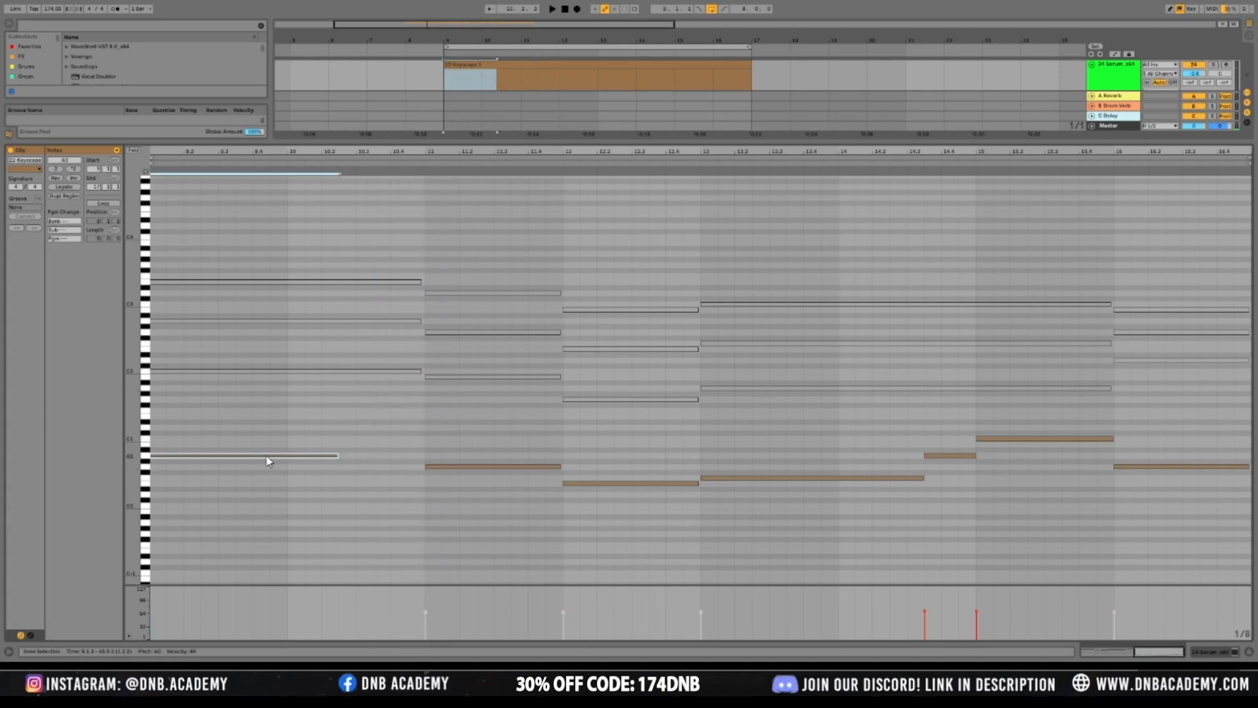
pyautogui.moveTo(269, 455); pyautogui.dragTo(427, 457)
pyautogui.hotkey('shift', 'Up')
pyautogui.press('space')
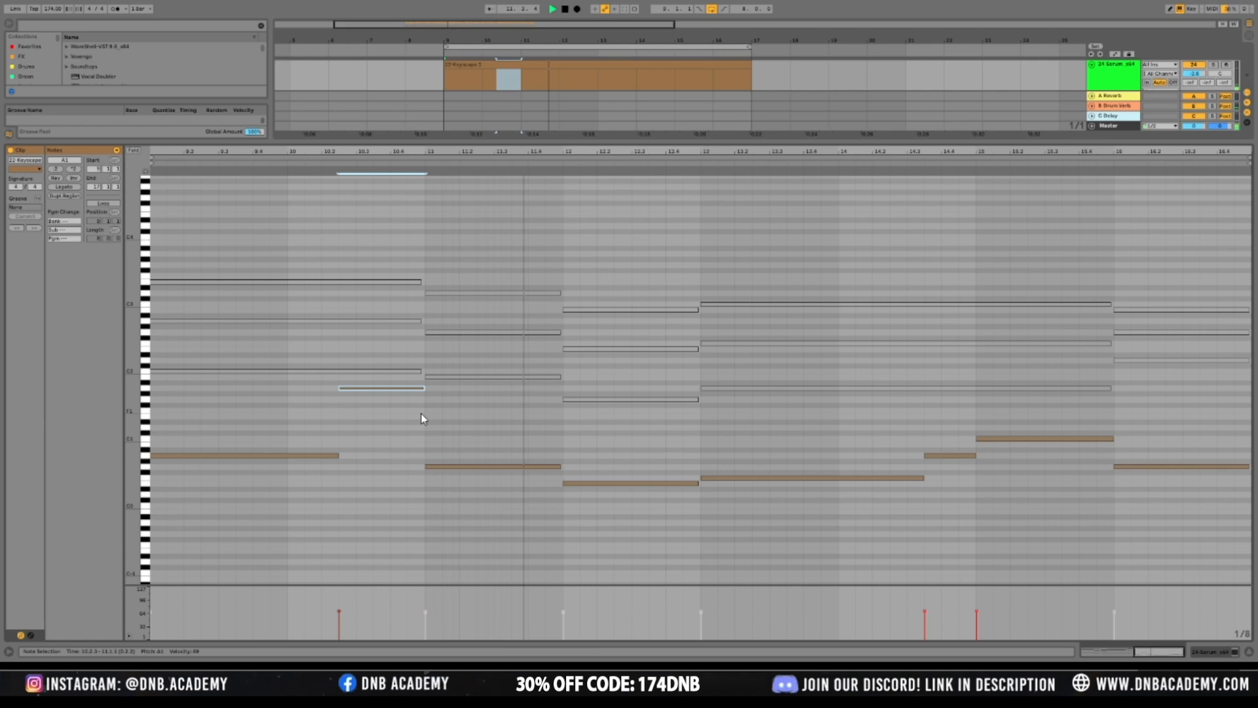
pyautogui.press('space')
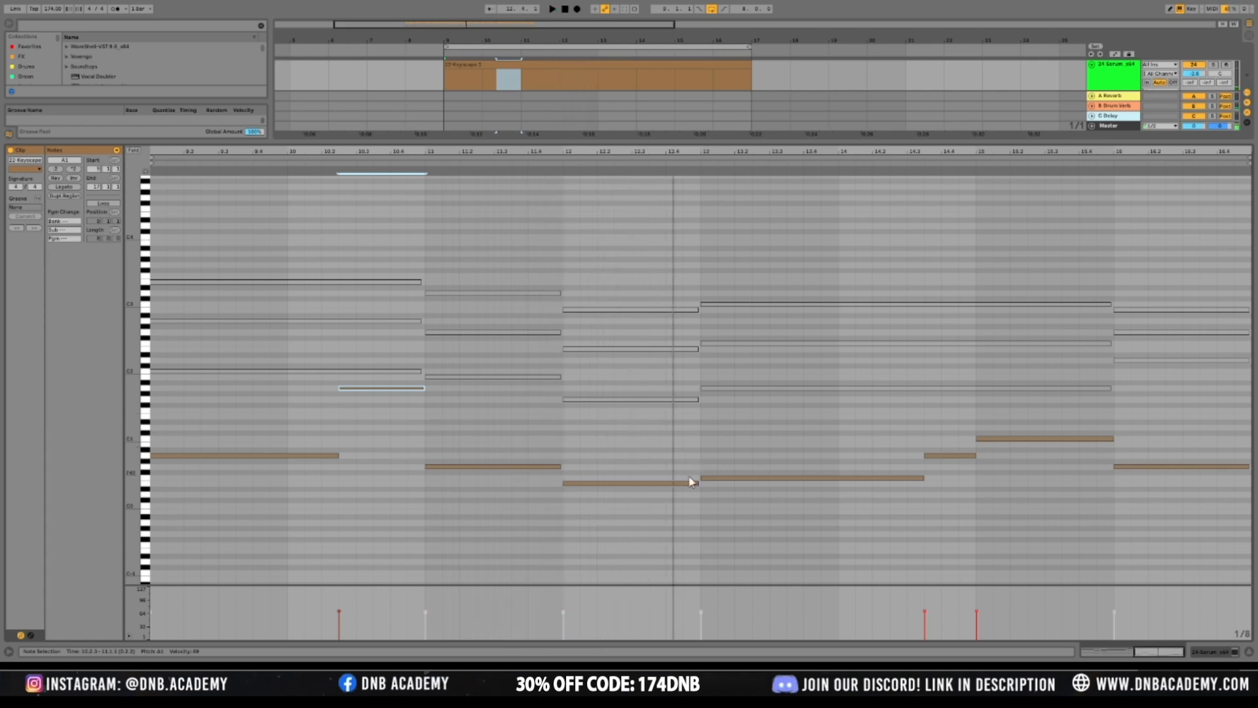
# End the bar 12 E0 note at 12.3 and fill the second half of the bar with a G0 note
pyautogui.moveTo(698, 482)
pyautogui.mouseDown()
pyautogui.moveTo(629, 490)
pyautogui.moveTo(688, 445)
pyautogui.moveTo(687, 465)
pyautogui.mouseUp()
pyautogui.press('space')
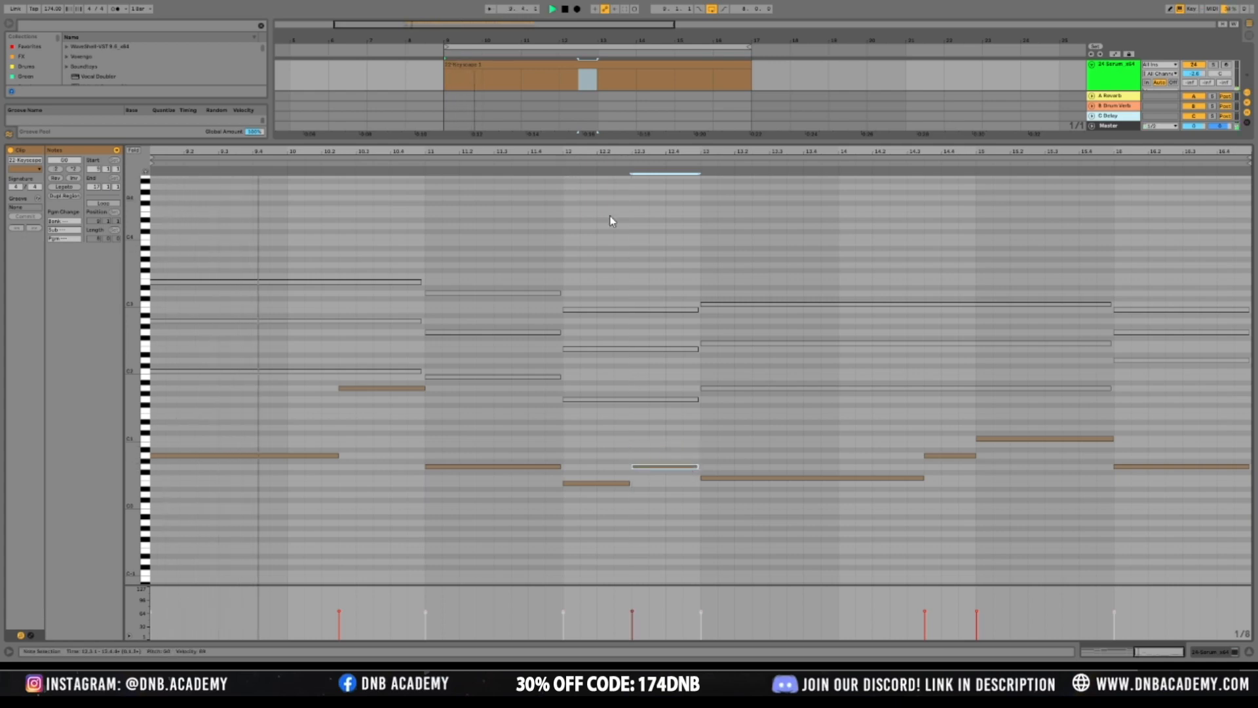
pyautogui.press('space')
# Transpose all of the Serum clip's notes up two octaves, putting the first bass note at A2
pyautogui.moveTo(1212, 547); pyautogui.dragTo(13, 190)
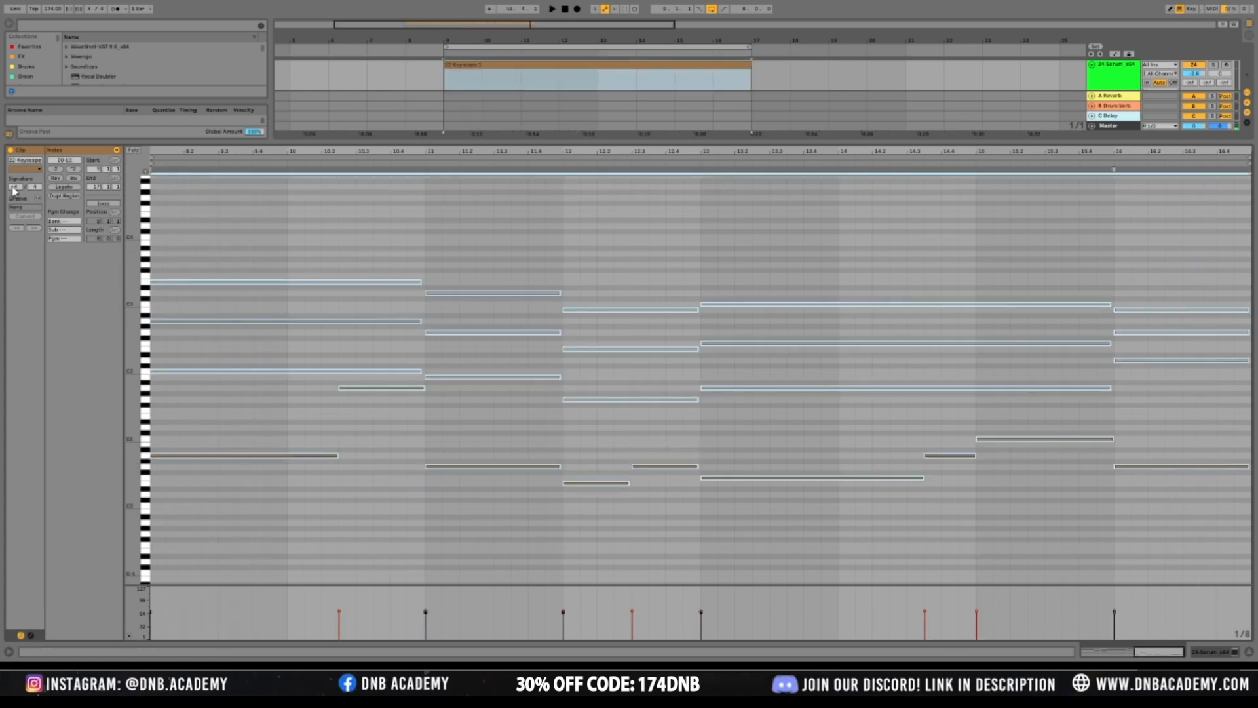
pyautogui.hotkey('shift', 'Up')
pyautogui.hotkey('shift', 'Up')
pyautogui.hotkey('shift', 'Up')
pyautogui.press('space')
pyautogui.hotkey('shift', 'Down')
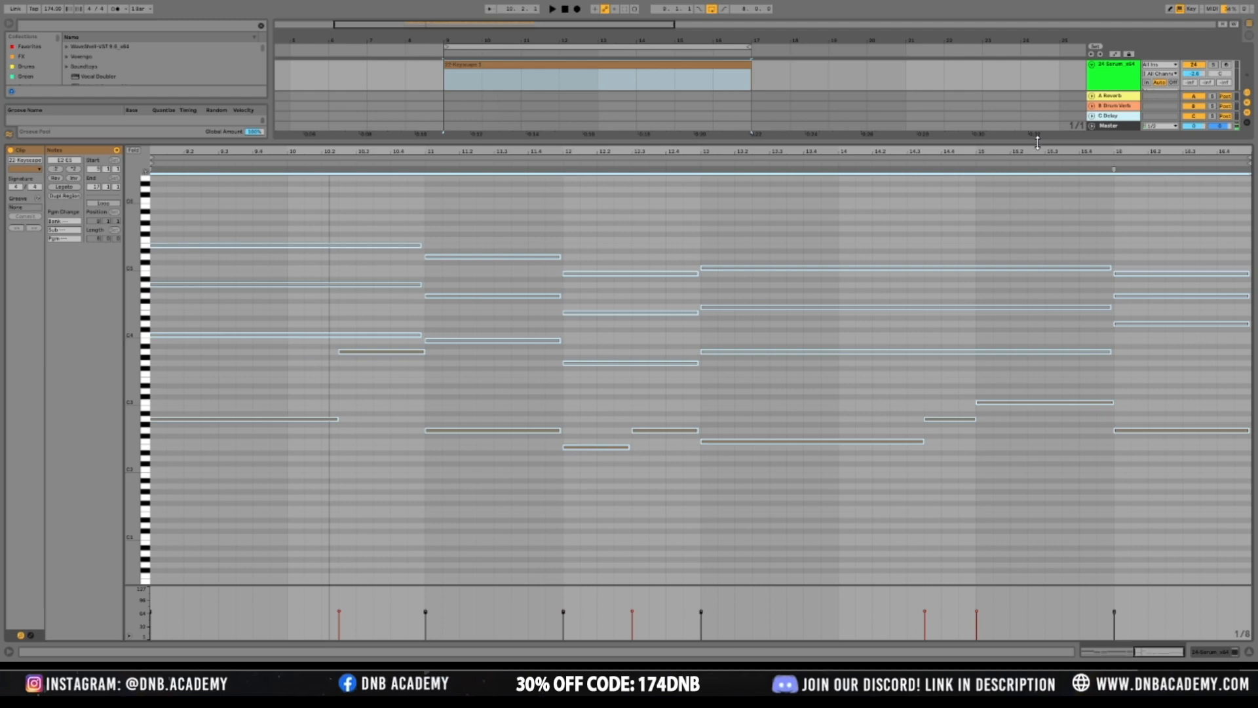
# Enlarge the arrangement area and play the transposed Serum line while adjusting its track volume
pyautogui.moveTo(1038, 142); pyautogui.dragTo(1037, 295)
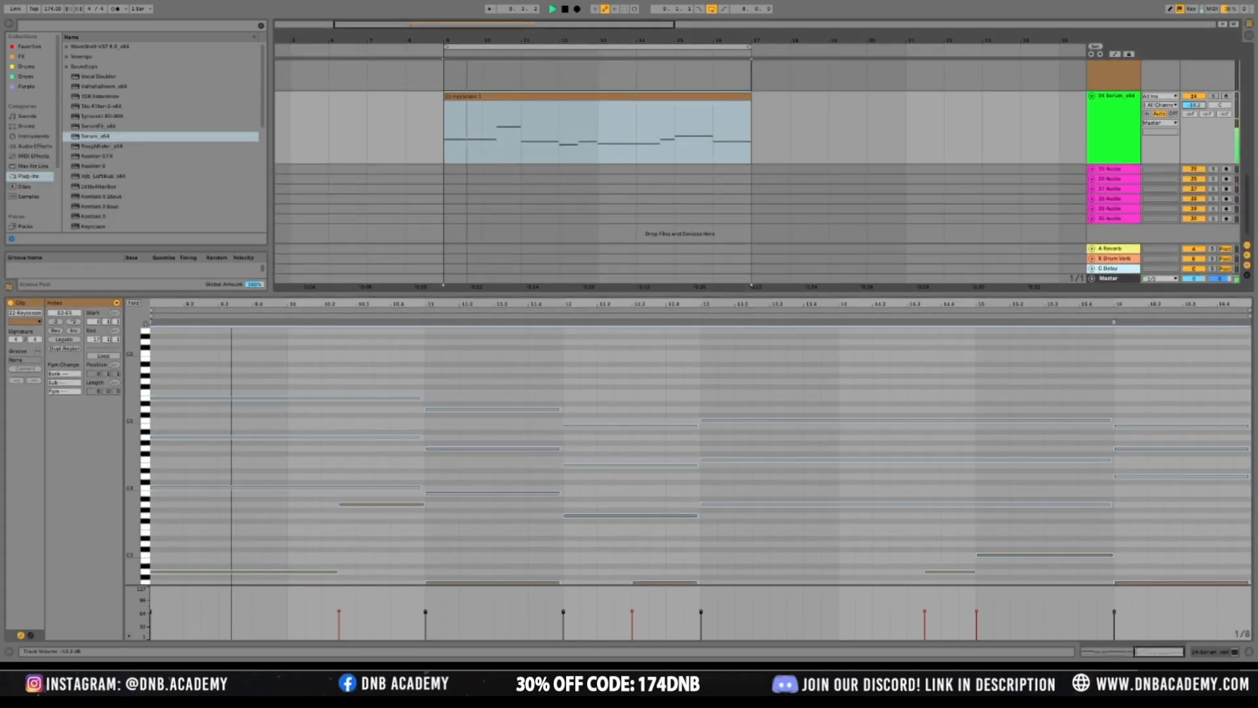
pyautogui.scroll(-4, 376, 504)
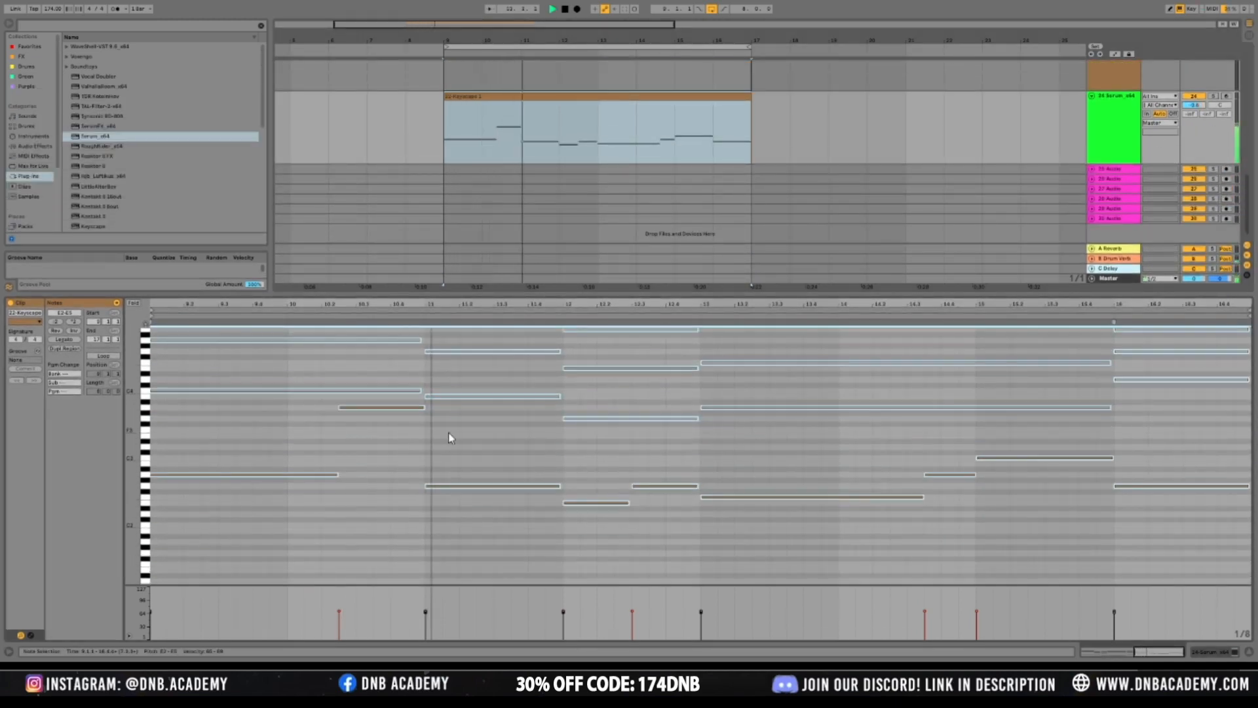
pyautogui.click(448, 434)
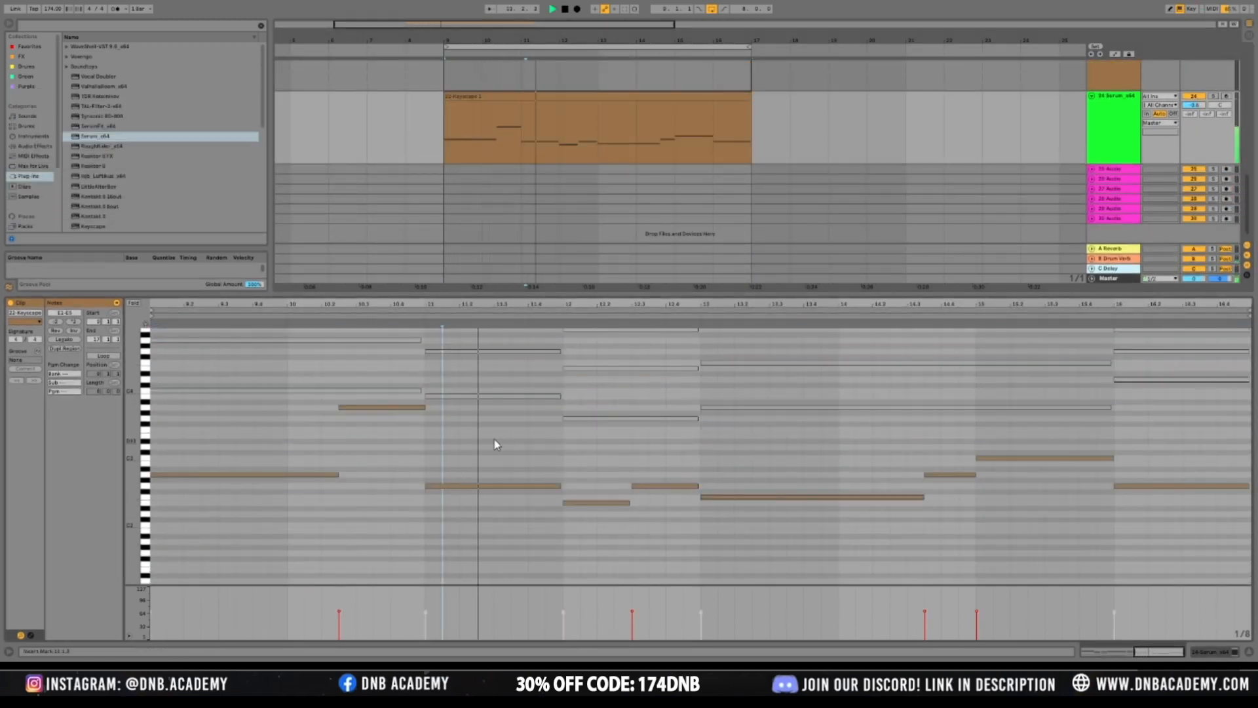
pyautogui.scroll(3, 659, 459)
pyautogui.scroll(-5, 677, 463)
pyautogui.press('space')
# Raise the bass note at 12.3 to B2 and play the line
pyautogui.click(665, 471)
pyautogui.press('Up')
pyautogui.press('Up')
pyautogui.press('Up')
pyautogui.press('Up')
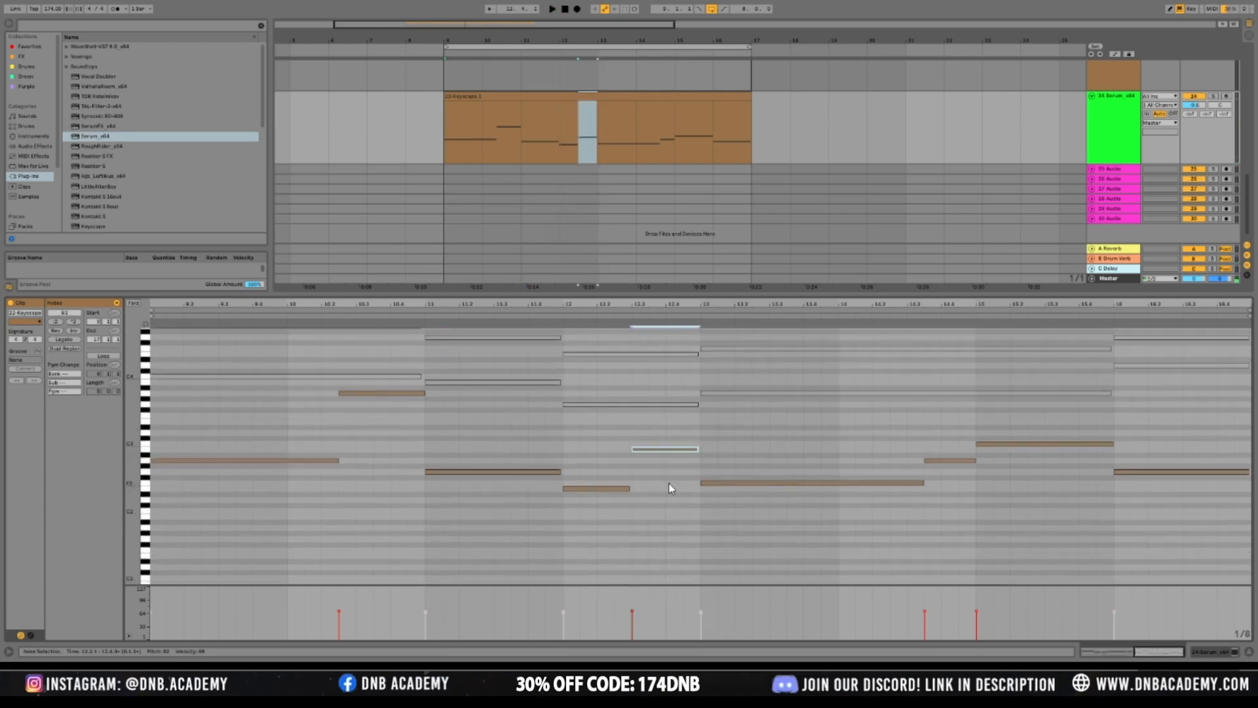
pyautogui.scroll(2, 639, 449)
pyautogui.press('Up')
pyautogui.scroll(4, 668, 468)
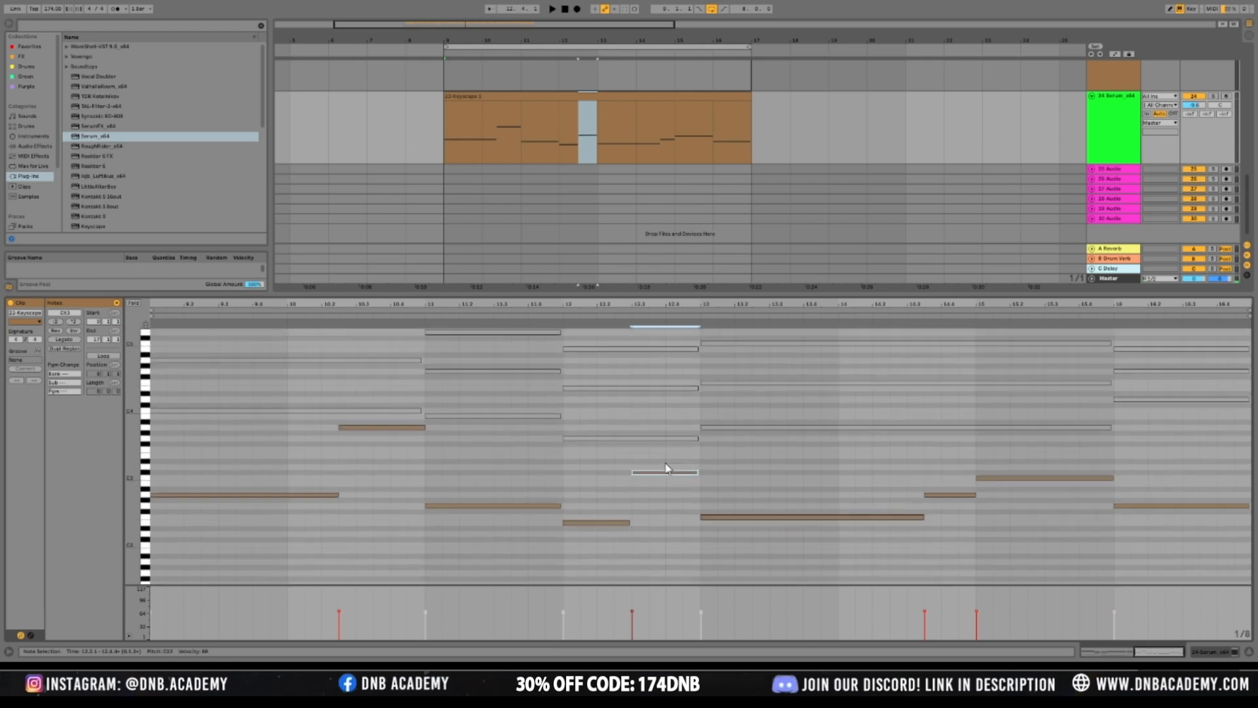
pyautogui.press('Down')
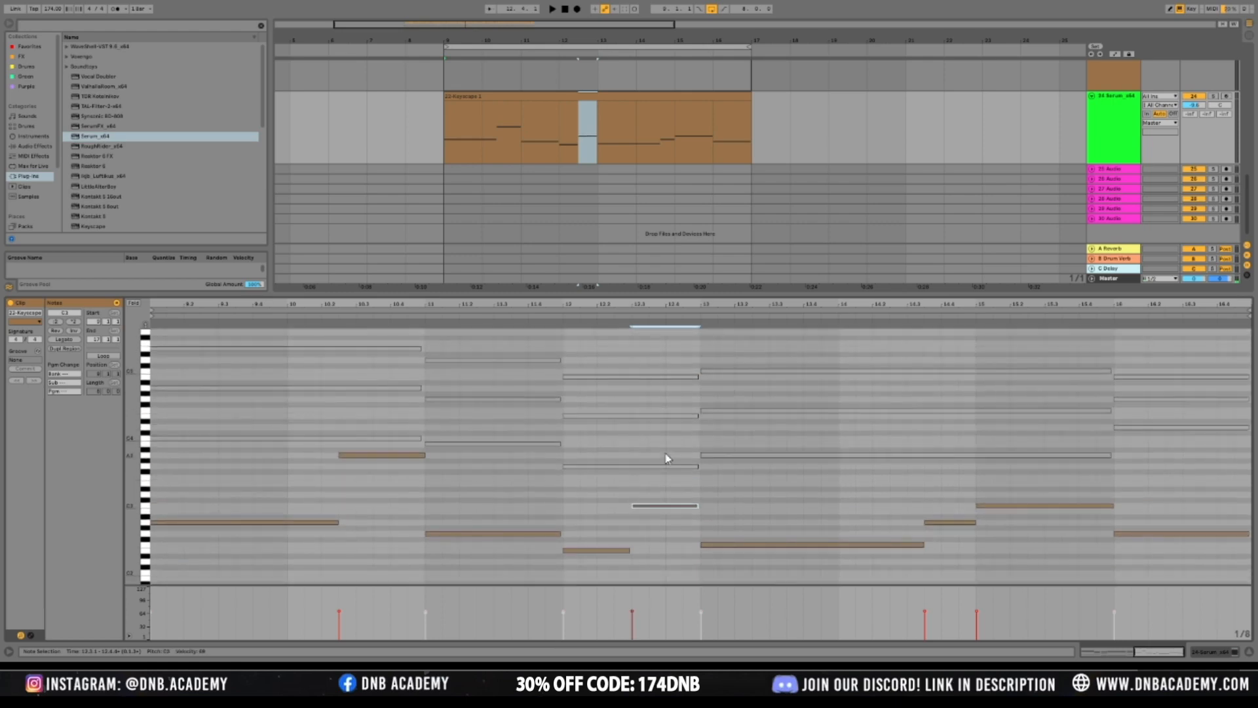
pyautogui.press('space')
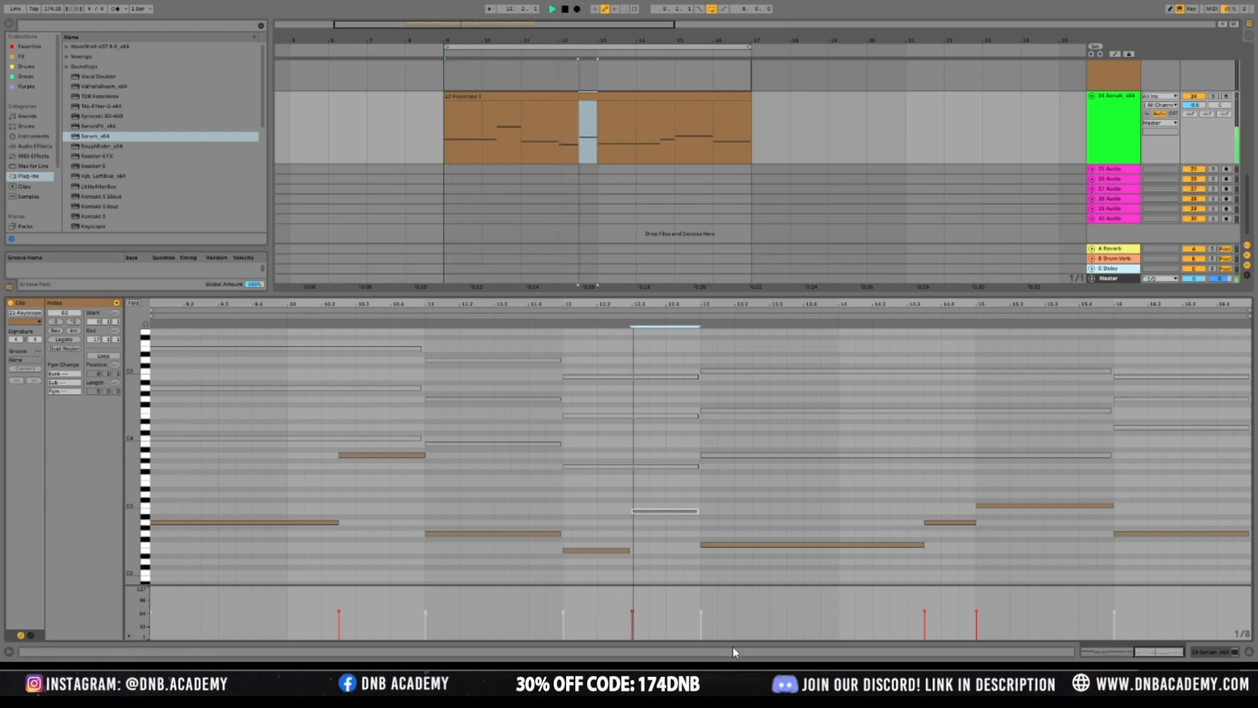
pyautogui.press('space')
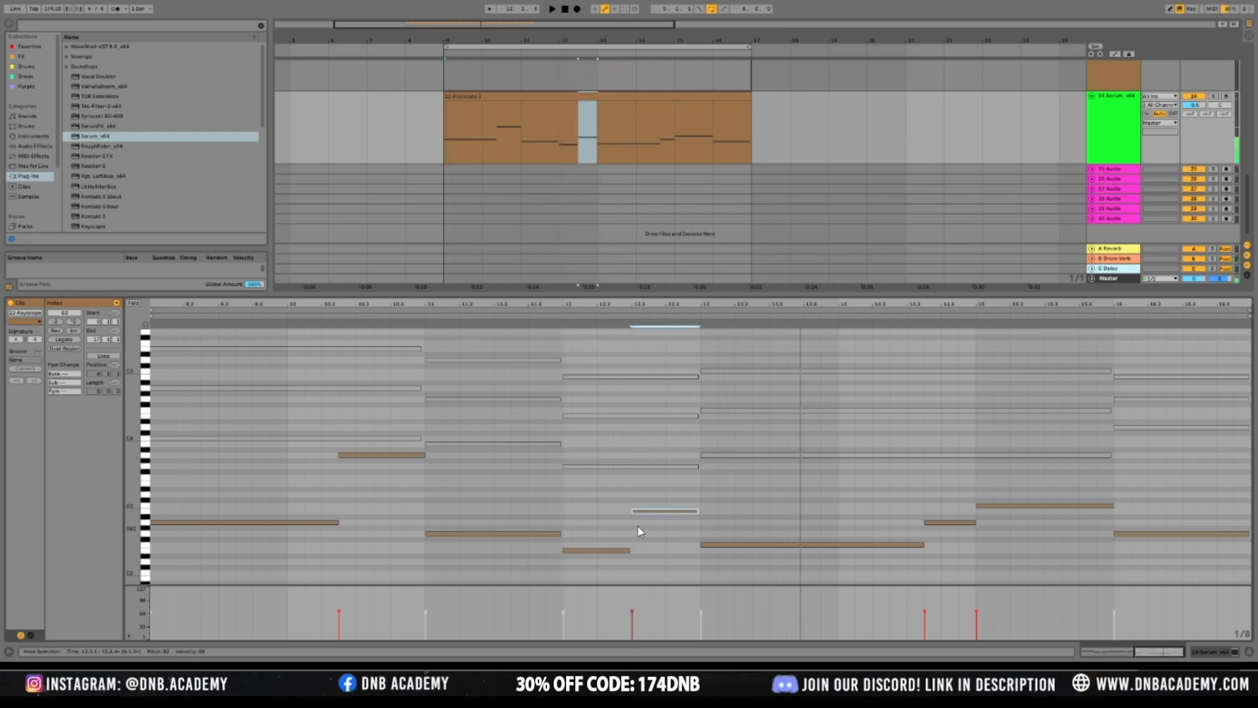
# Lower the bass note at 10.2.3 to E3 while the line plays
pyautogui.moveTo(650, 352); pyautogui.dragTo(650, 482)
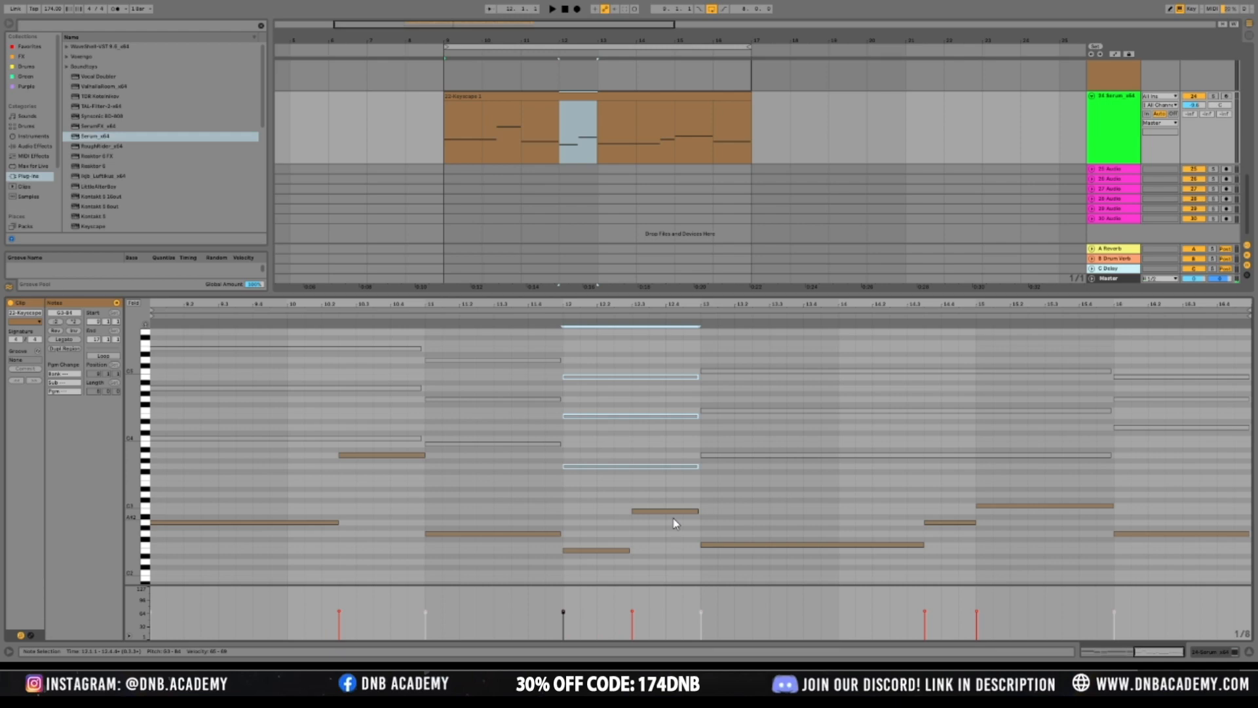
pyautogui.click(581, 496)
pyautogui.press('space')
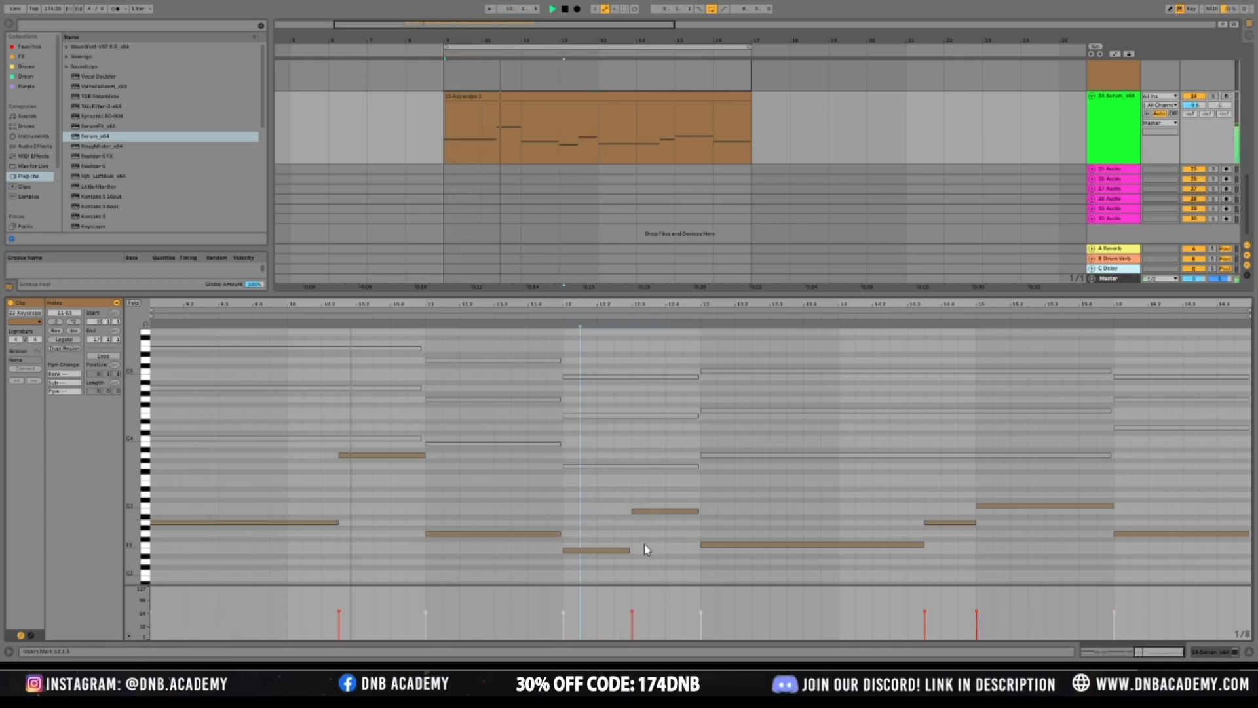
pyautogui.click(379, 455)
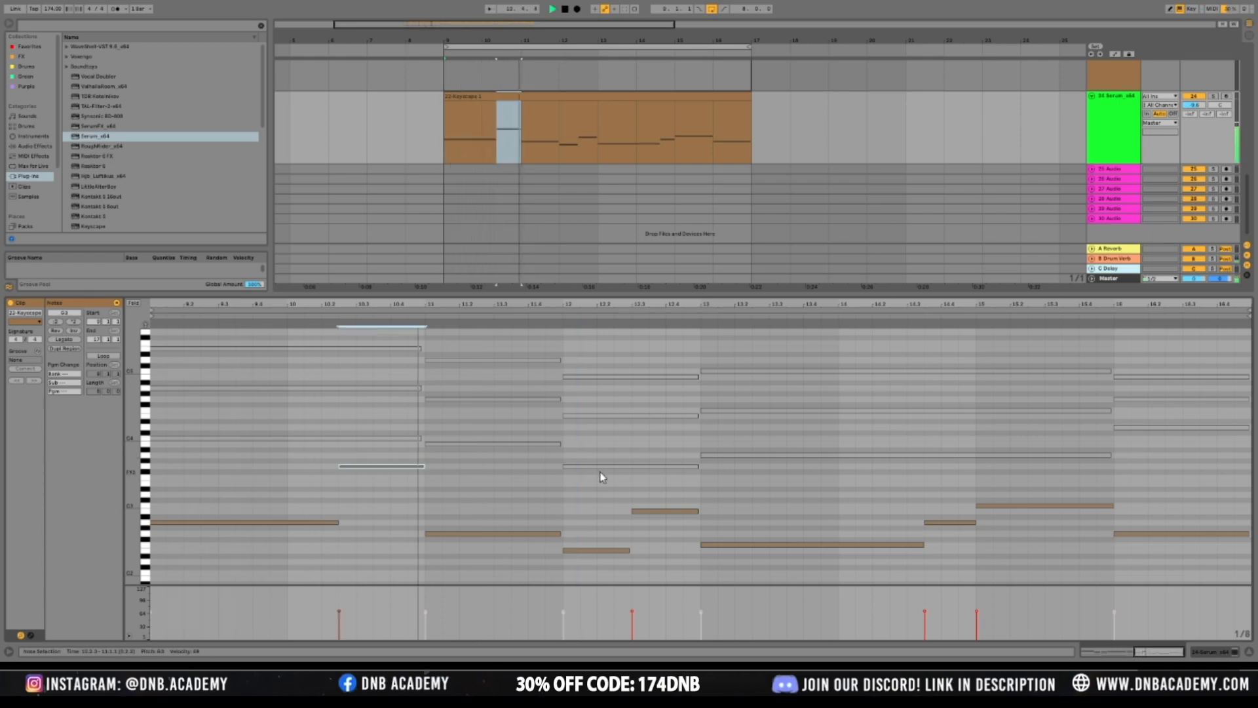
pyautogui.press('Down')
pyautogui.press('Down')
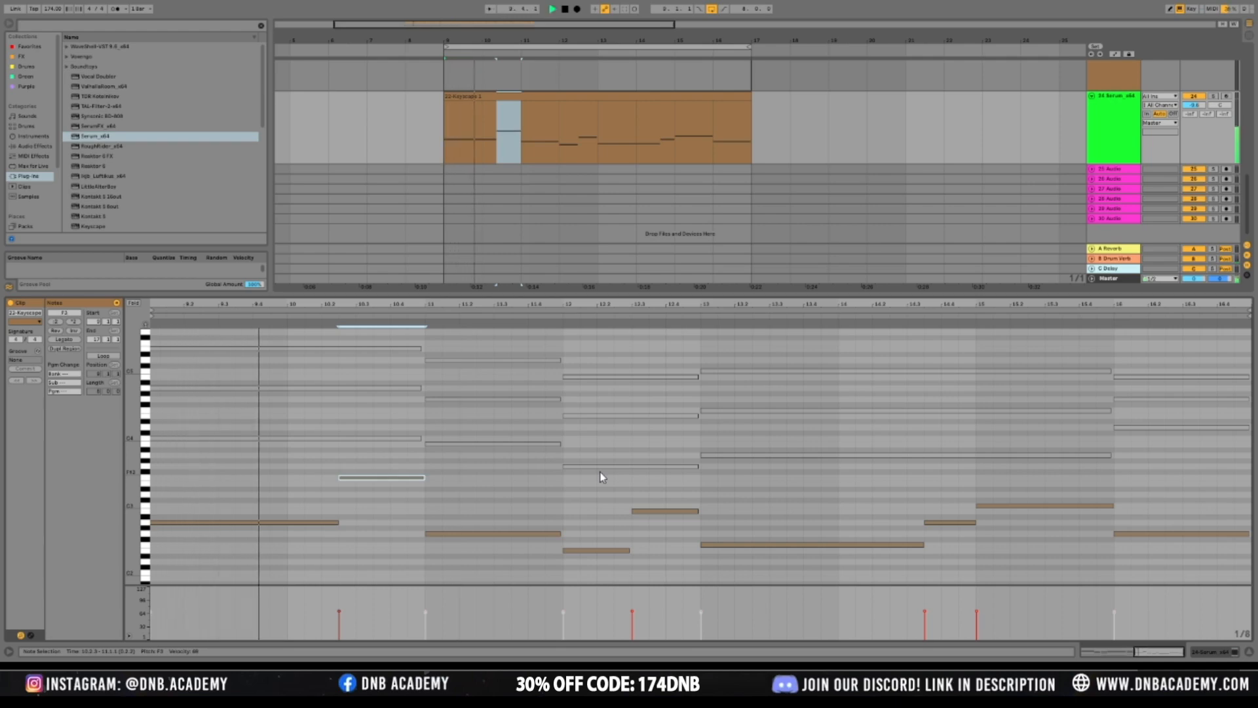
pyautogui.press('Down')
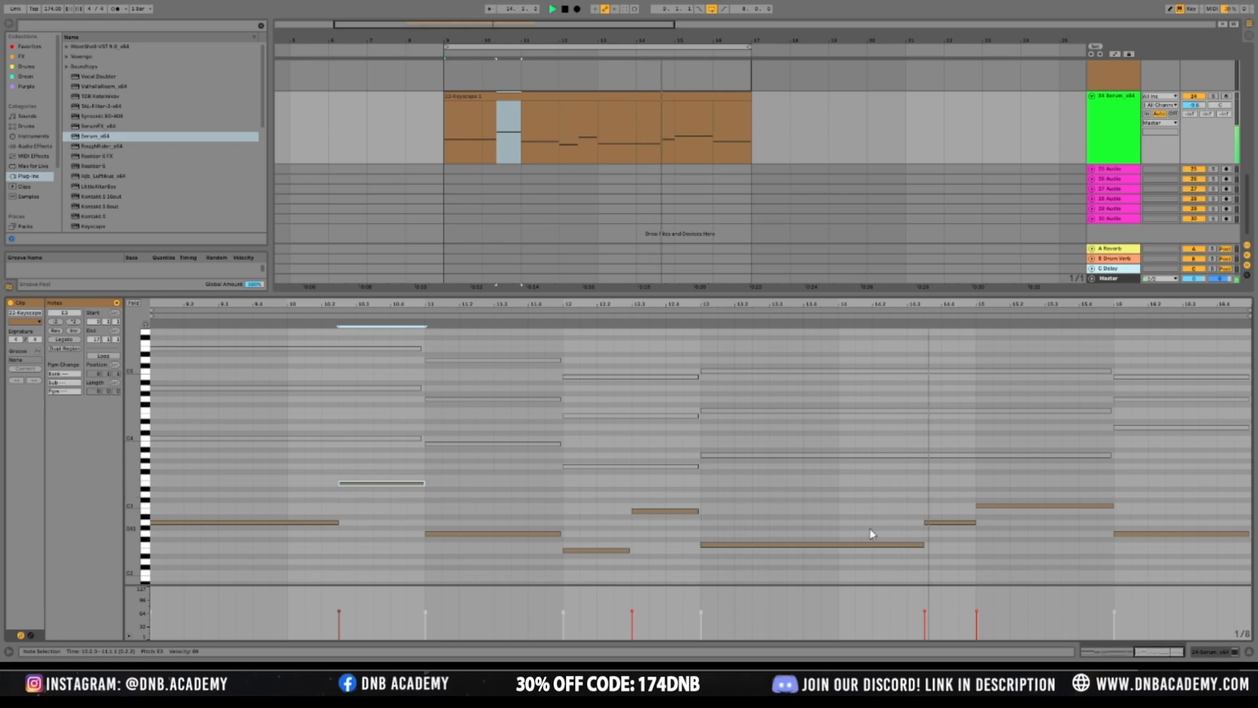
# Raise the short bass note at 14.3.3 to E3 and play the line
pyautogui.click(947, 523)
pyautogui.press('Up')
pyautogui.press('Up')
pyautogui.press('Up')
pyautogui.press('Up')
pyautogui.press('space')
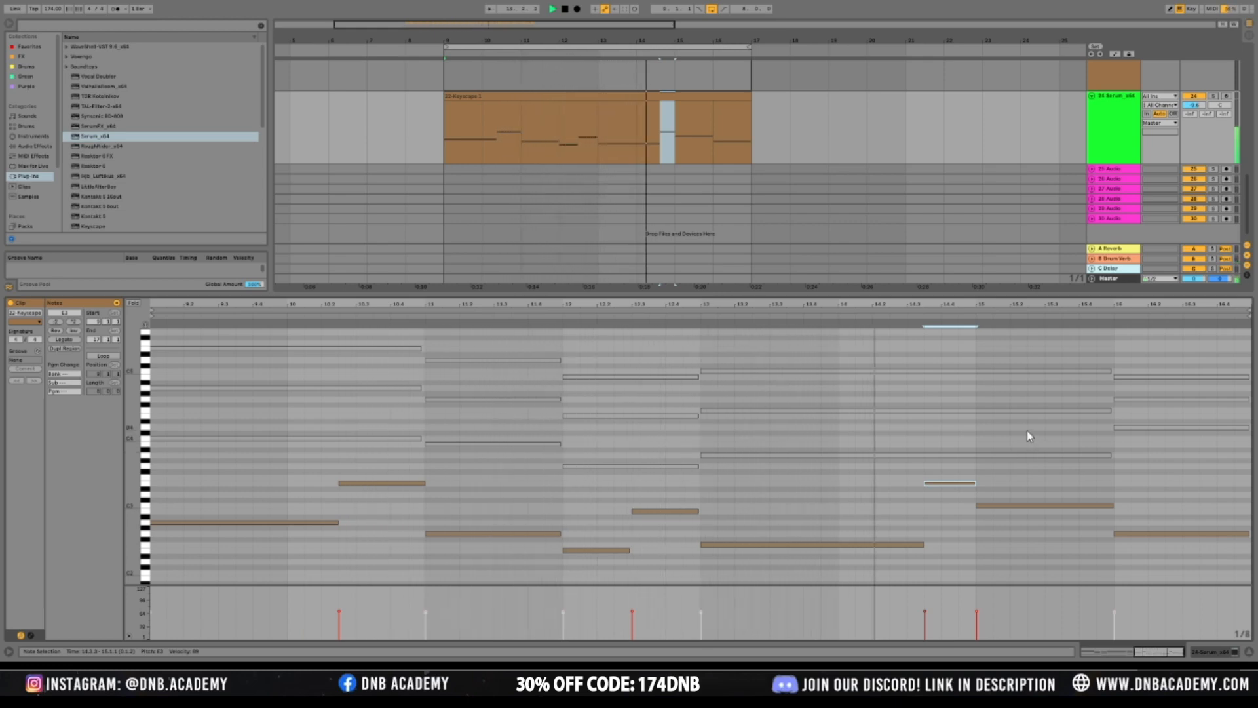
# Extend the E3 note at 14.3.3 to 15.2 and make the following C3 note start there
pyautogui.click(963, 483)
pyautogui.press('space')
pyautogui.moveTo(977, 484); pyautogui.dragTo(1010, 507)
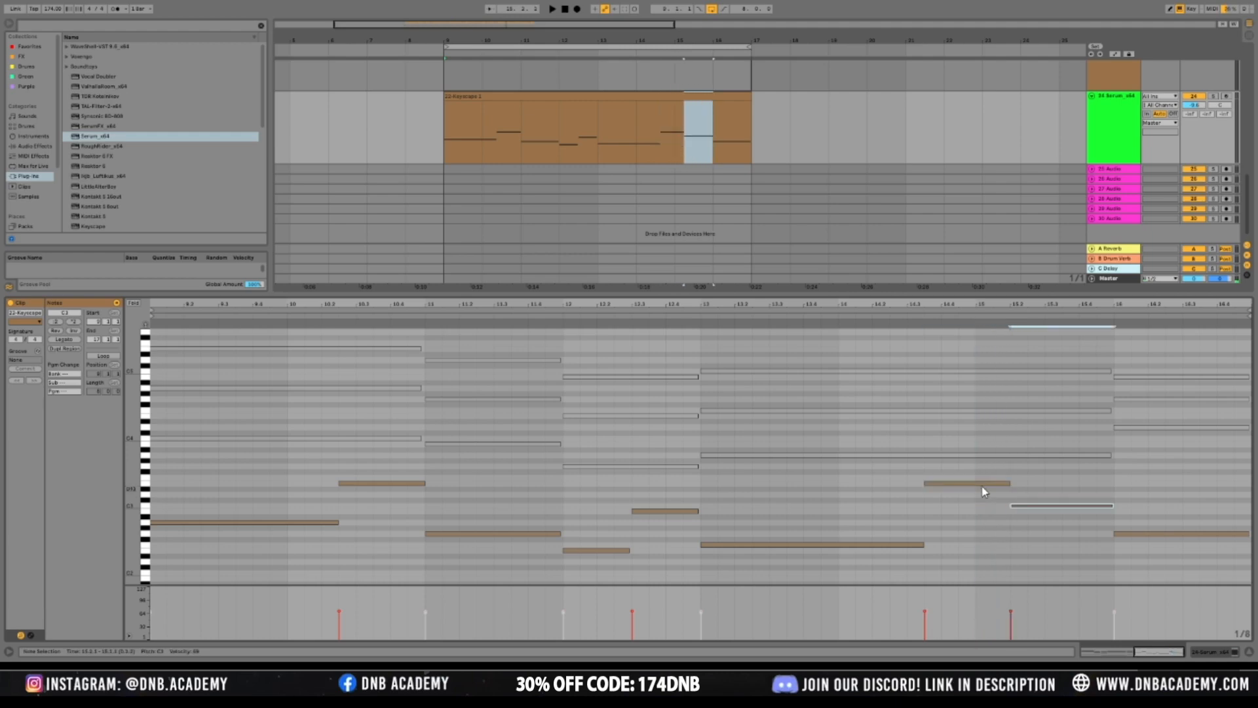
pyautogui.click(975, 485)
pyautogui.press('space')
# Set the arrangement loop to the four bars starting at bar 13 for playing the edited notes
pyautogui.click(701, 312)
pyautogui.moveTo(604, 162); pyautogui.dragTo(754, 151)
pyautogui.hotkey('ctrl', 'l')
pyautogui.click(711, 511)
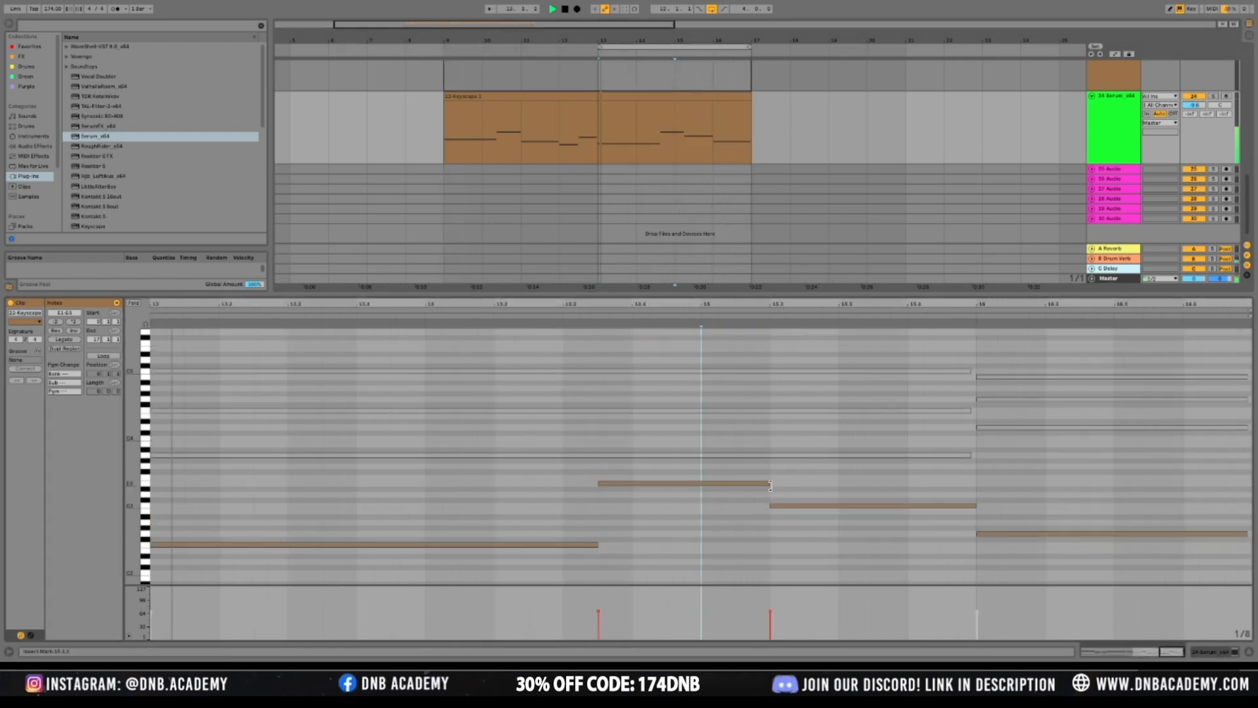
# Divide the F2 note at bar 14, making a second F2 note from 14.1 to 14.3.3, and play it
pyautogui.click(703, 484)
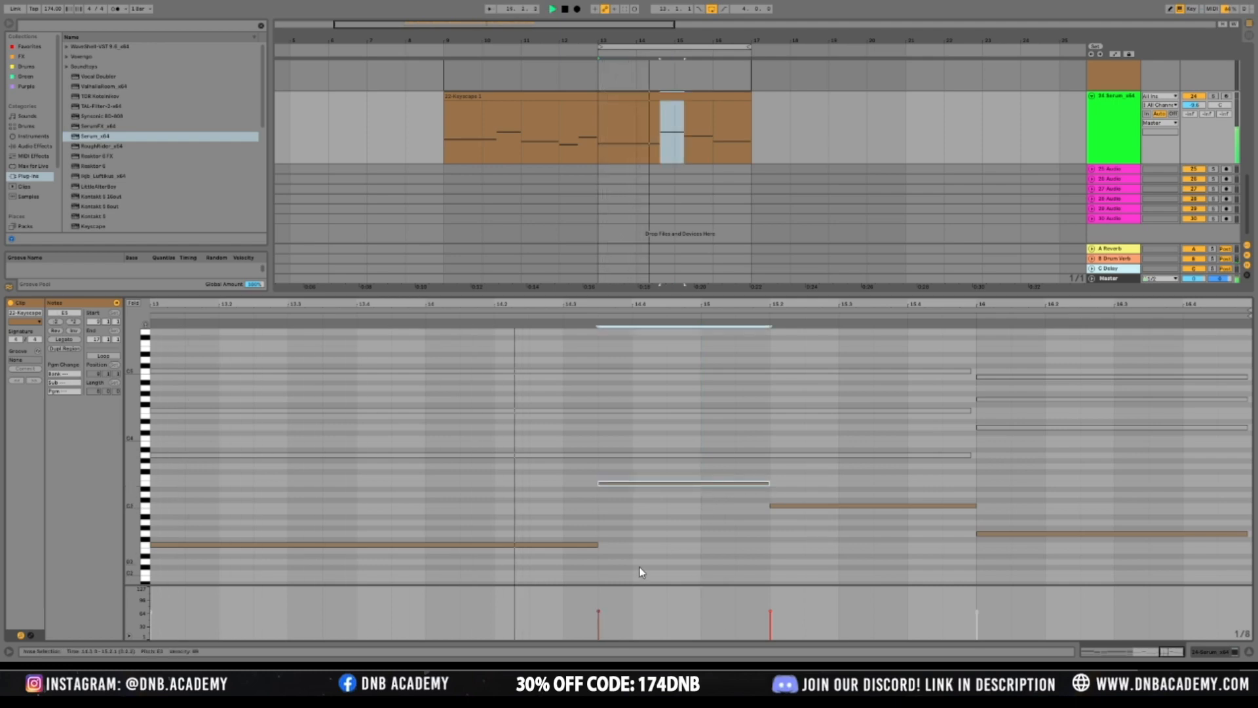
pyautogui.moveTo(596, 545)
pyautogui.mouseDown()
pyautogui.moveTo(411, 545)
pyautogui.moveTo(857, 556)
pyautogui.moveTo(562, 544)
pyautogui.moveTo(598, 544)
pyautogui.mouseUp()
pyautogui.press('space')
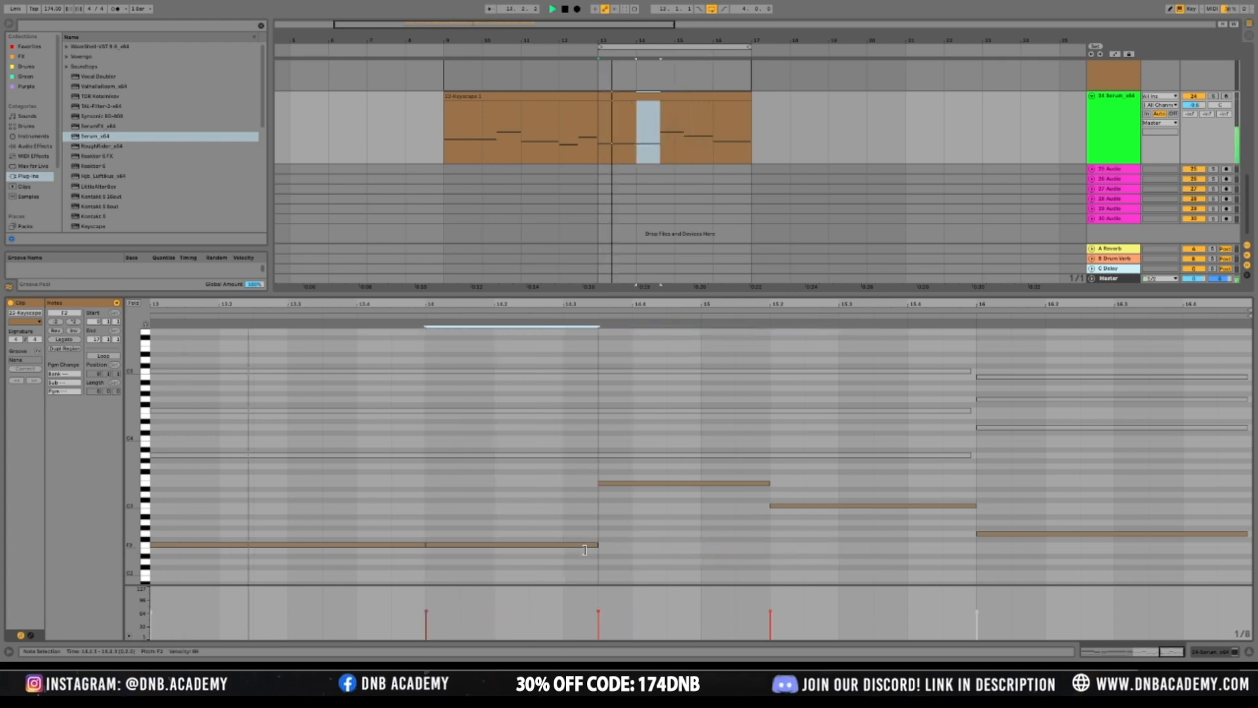
pyautogui.press('space')
# Shorten the E3 note to end at bar 15 and make the C3 note span bar 15 to bar 16
pyautogui.moveTo(669, 489); pyautogui.dragTo(661, 458)
pyautogui.click(659, 483)
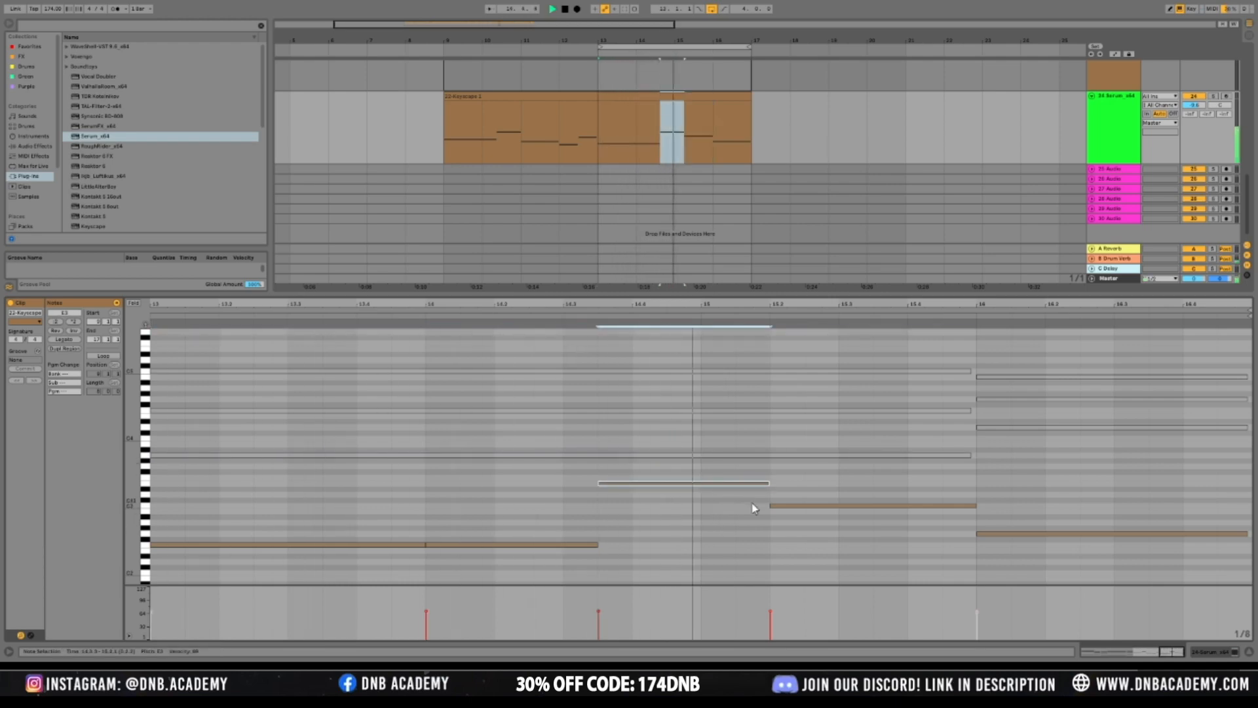
pyautogui.moveTo(771, 483); pyautogui.dragTo(703, 490)
pyautogui.moveTo(789, 506); pyautogui.dragTo(718, 507)
pyautogui.press('space')
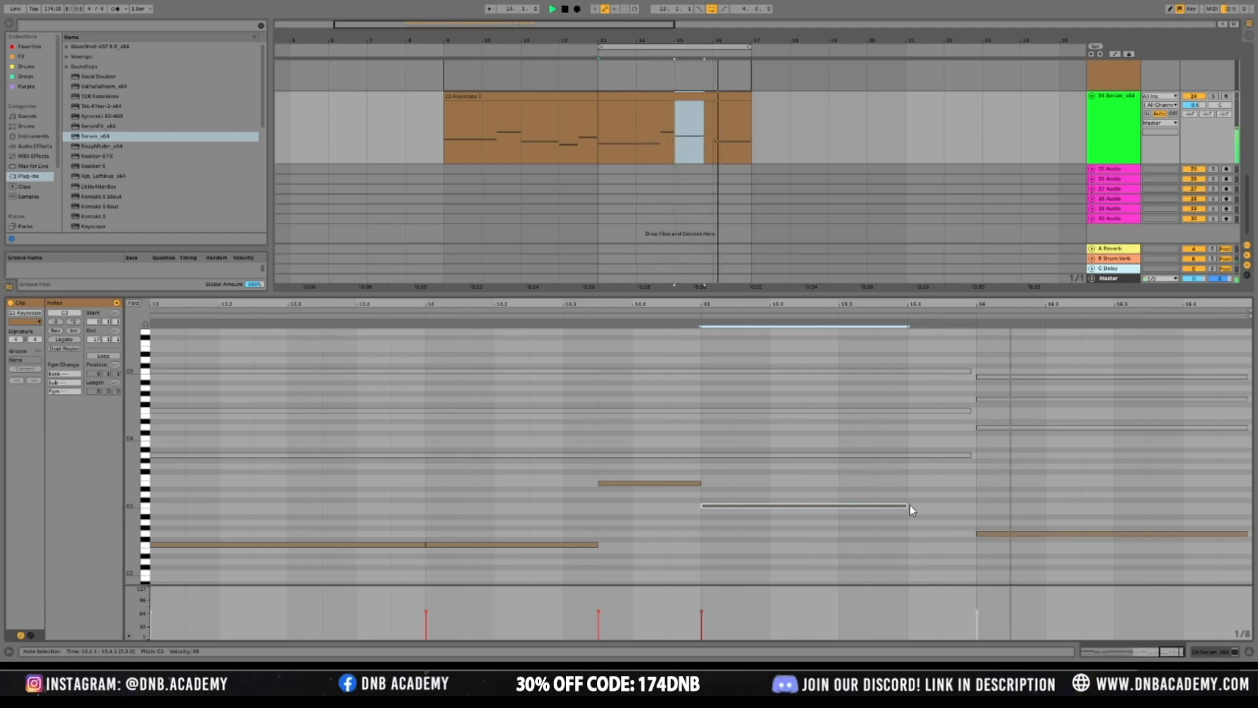
pyautogui.moveTo(911, 505); pyautogui.dragTo(976, 505)
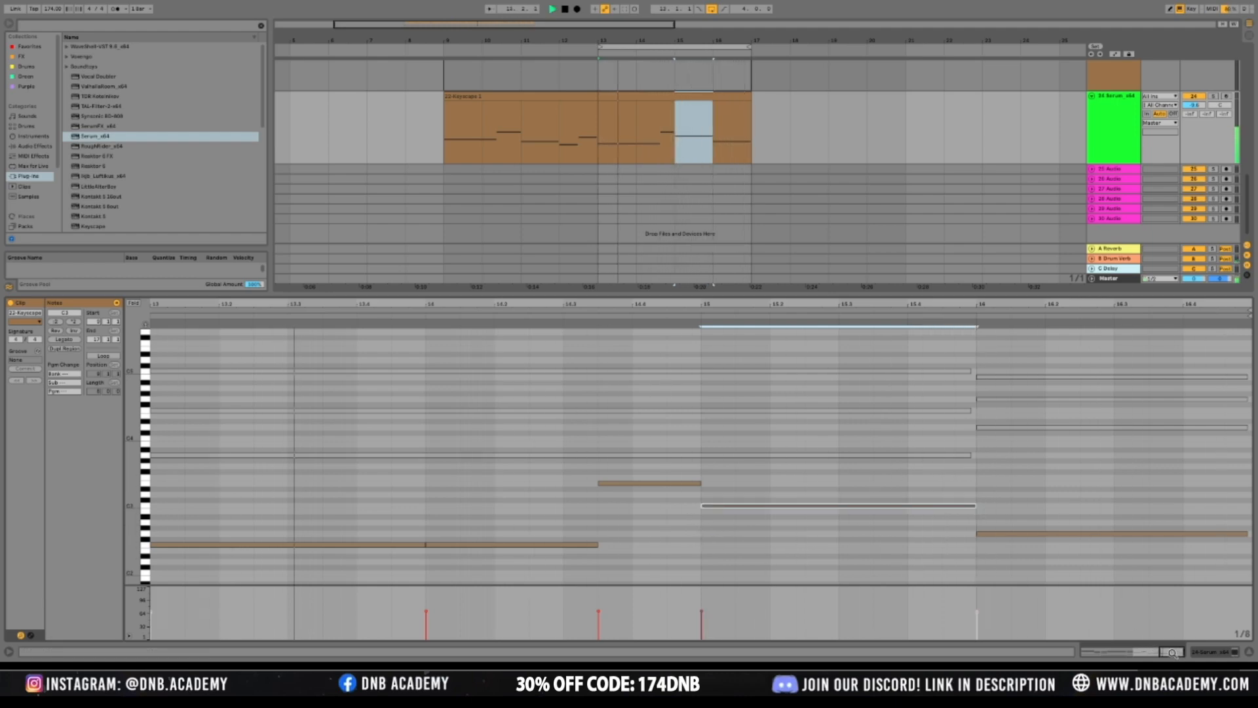
pyautogui.moveTo(1172, 653); pyautogui.dragTo(1168, 578)
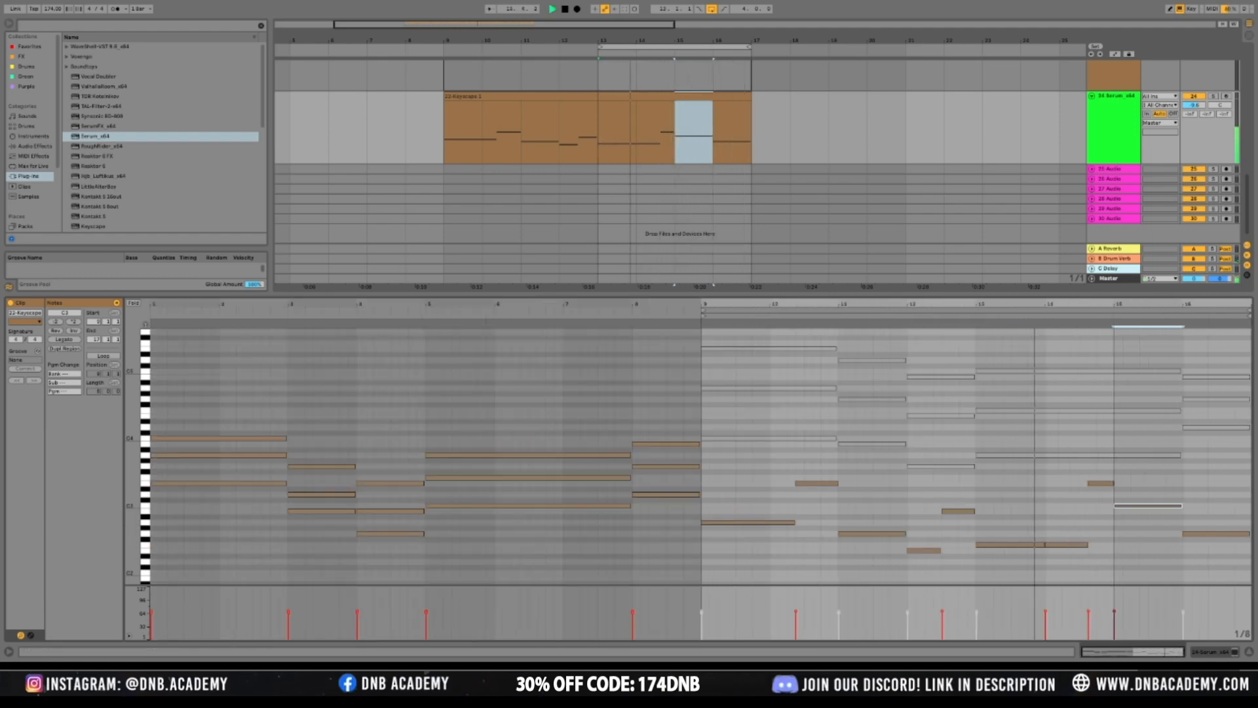
# Extend the arrangement loop back to bar 9 so it covers all eight bars, and show the Serum track's device
pyautogui.click(540, 99)
pyautogui.moveTo(600, 47); pyautogui.dragTo(455, 64)
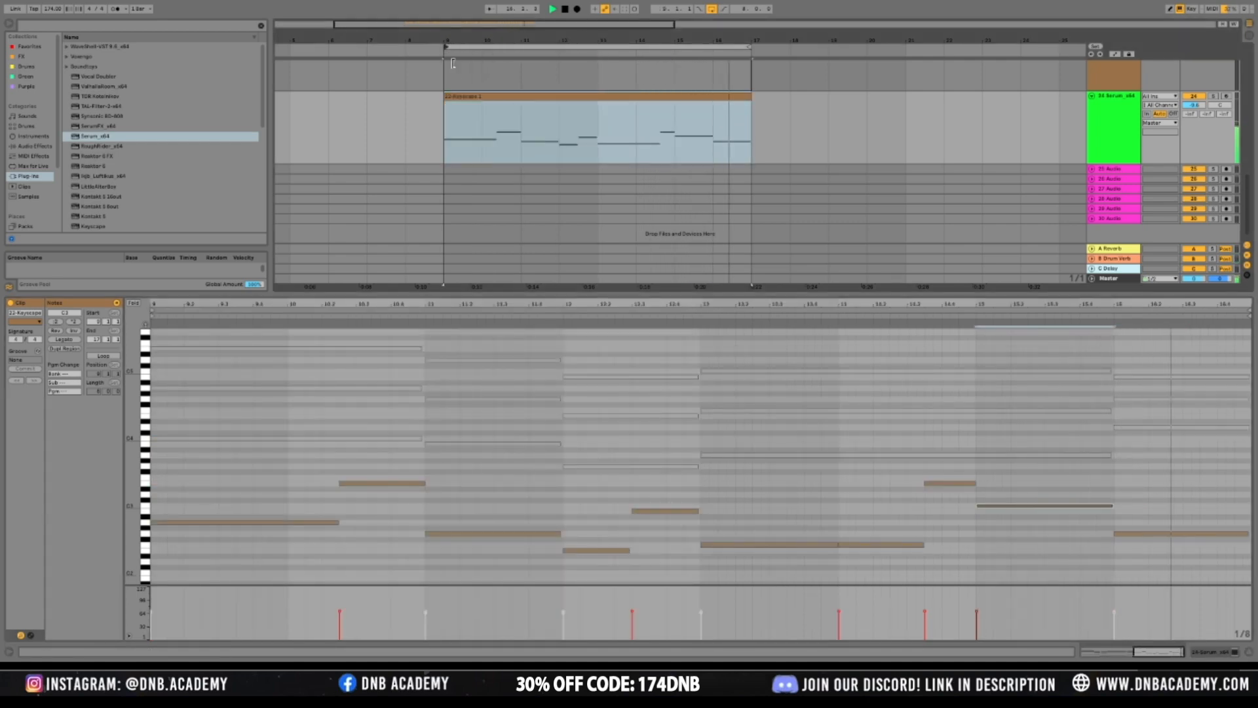
pyautogui.click(790, 118)
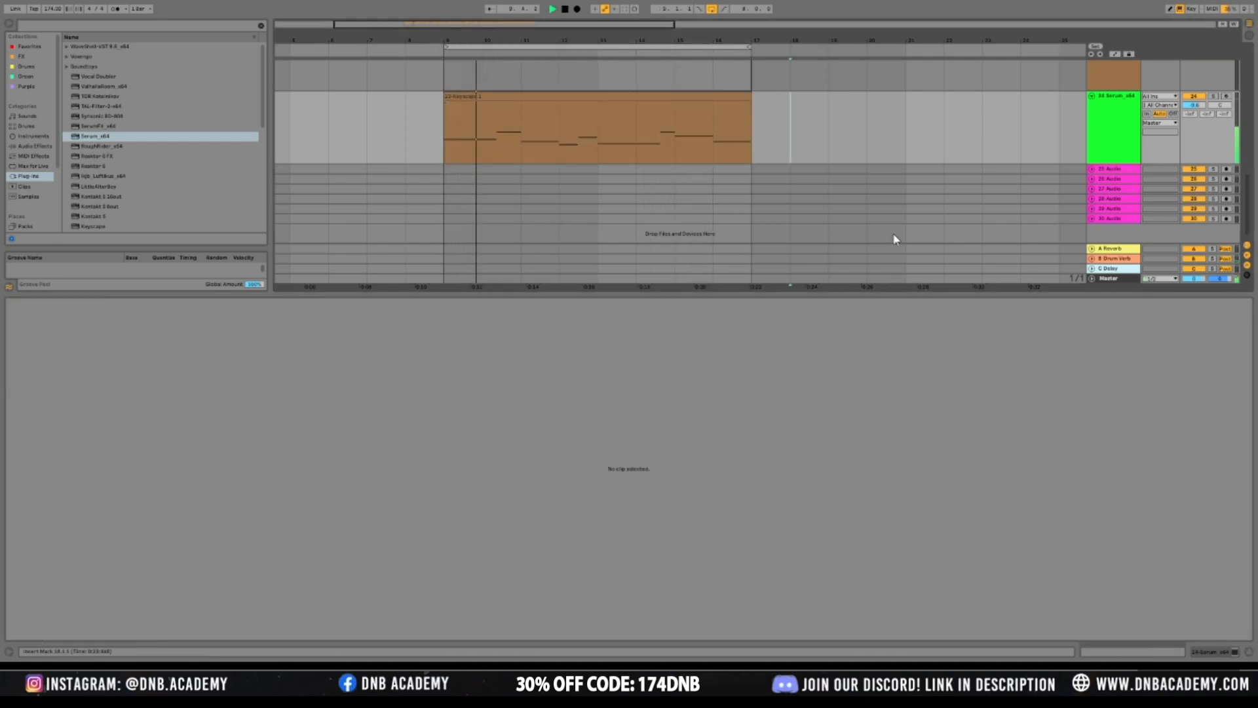
pyautogui.click(1205, 652)
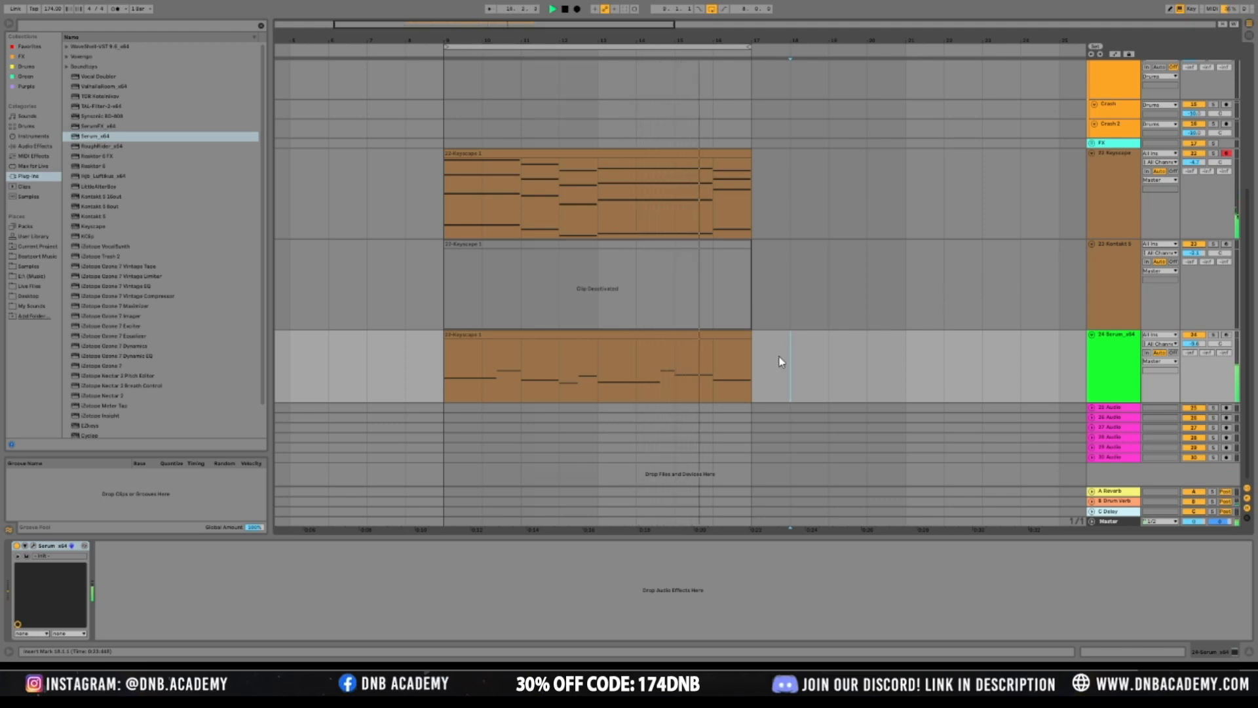
# Loop only the first four bars of the Serum clip from bar 9, and move the loop end back to bar 17
pyautogui.moveTo(441, 387); pyautogui.dragTo(603, 384)
pyautogui.press('space')
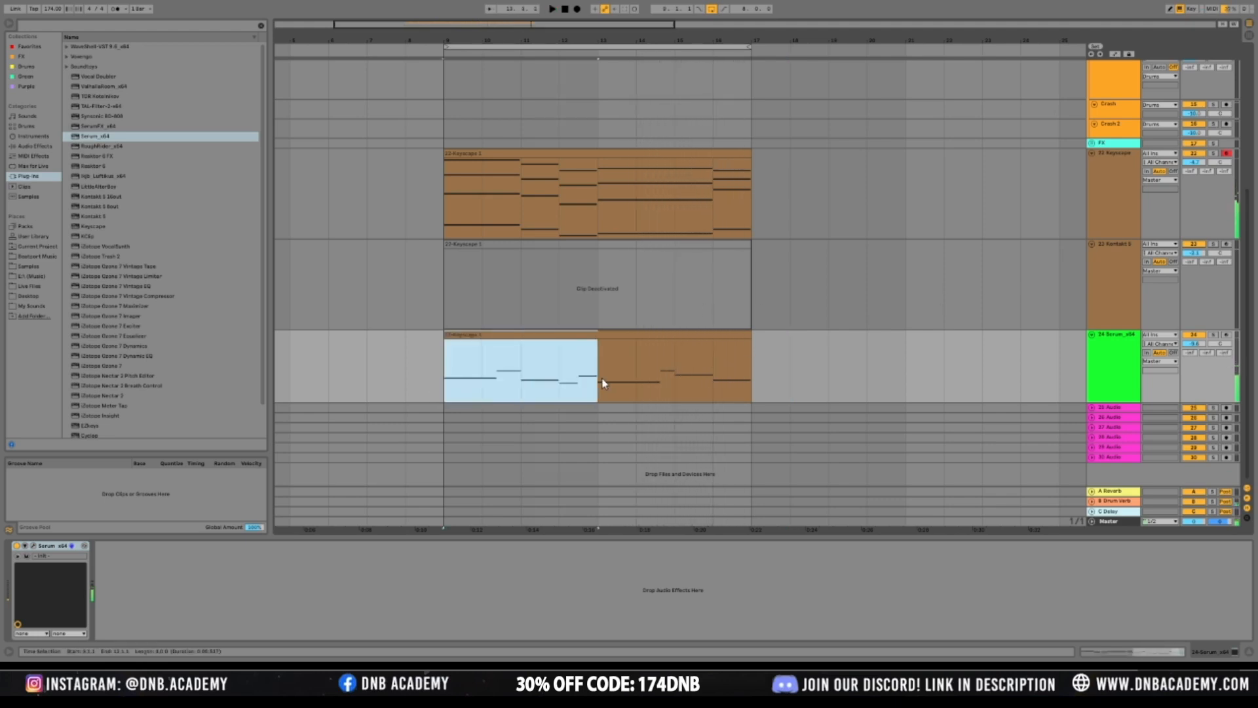
pyautogui.hotkey('ctrl', 'l')
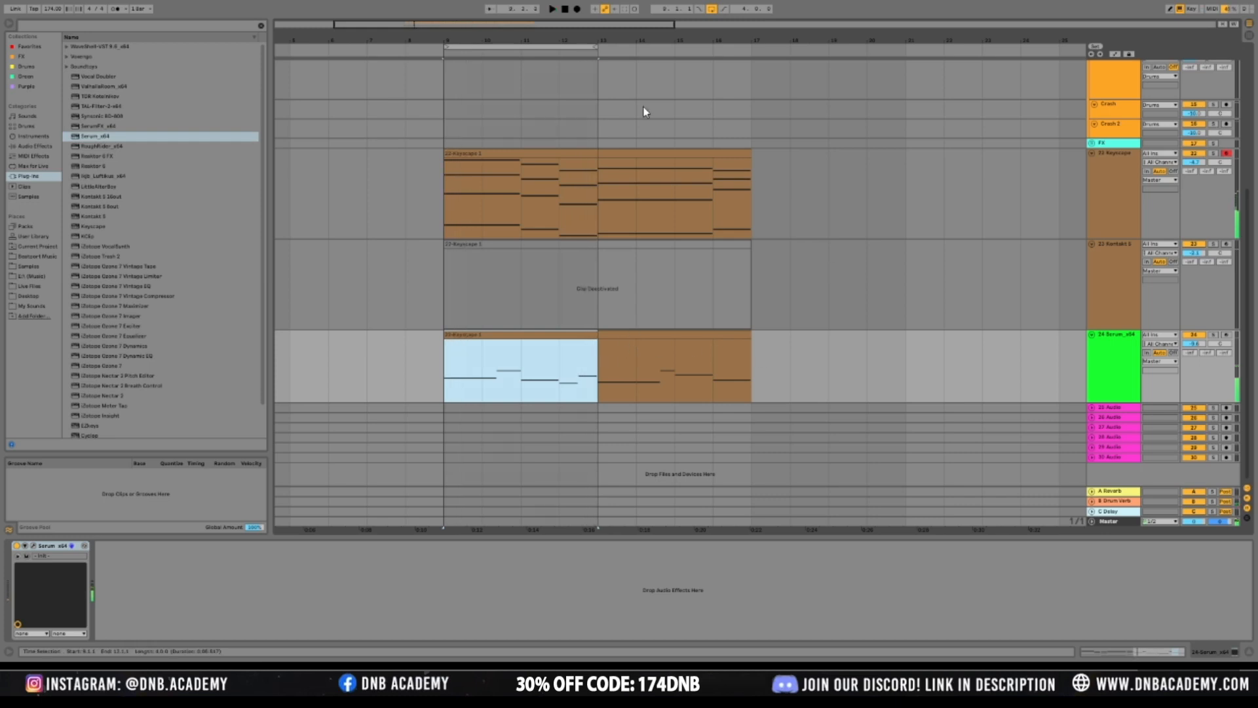
pyautogui.moveTo(597, 46); pyautogui.dragTo(750, 47)
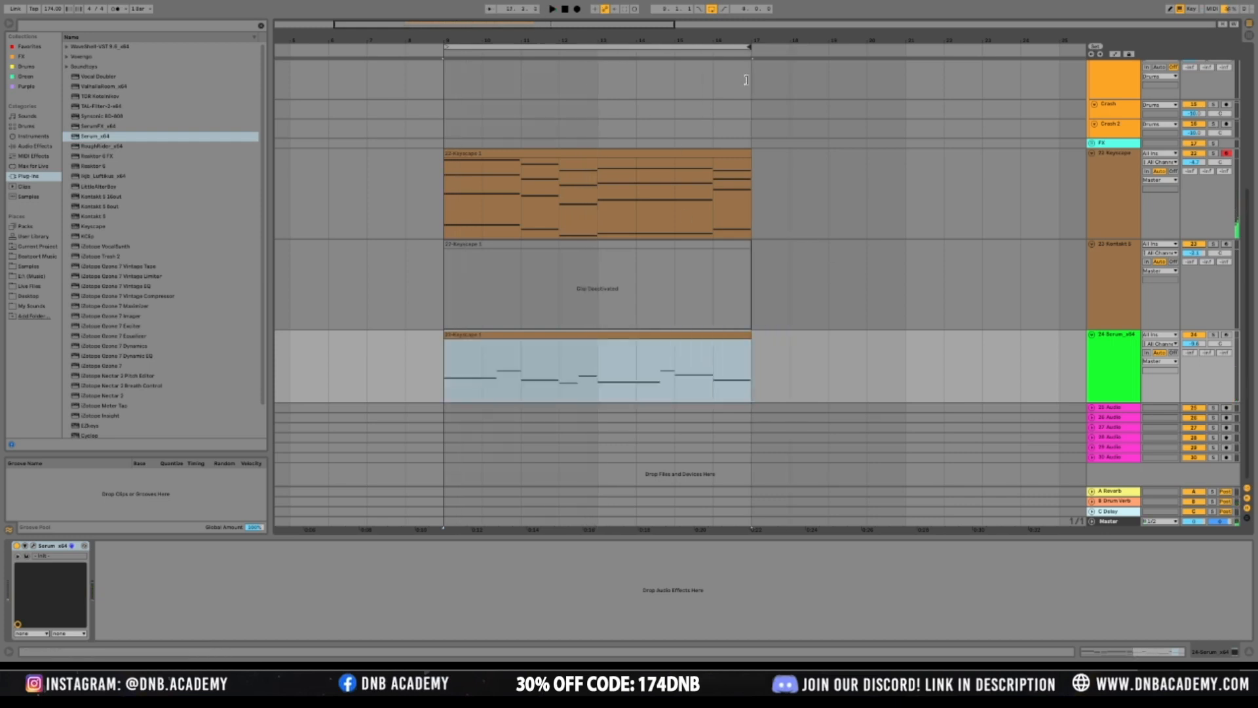
# Transpose all notes in the Serum clip down an octave and play the result
pyautogui.click(674, 335)
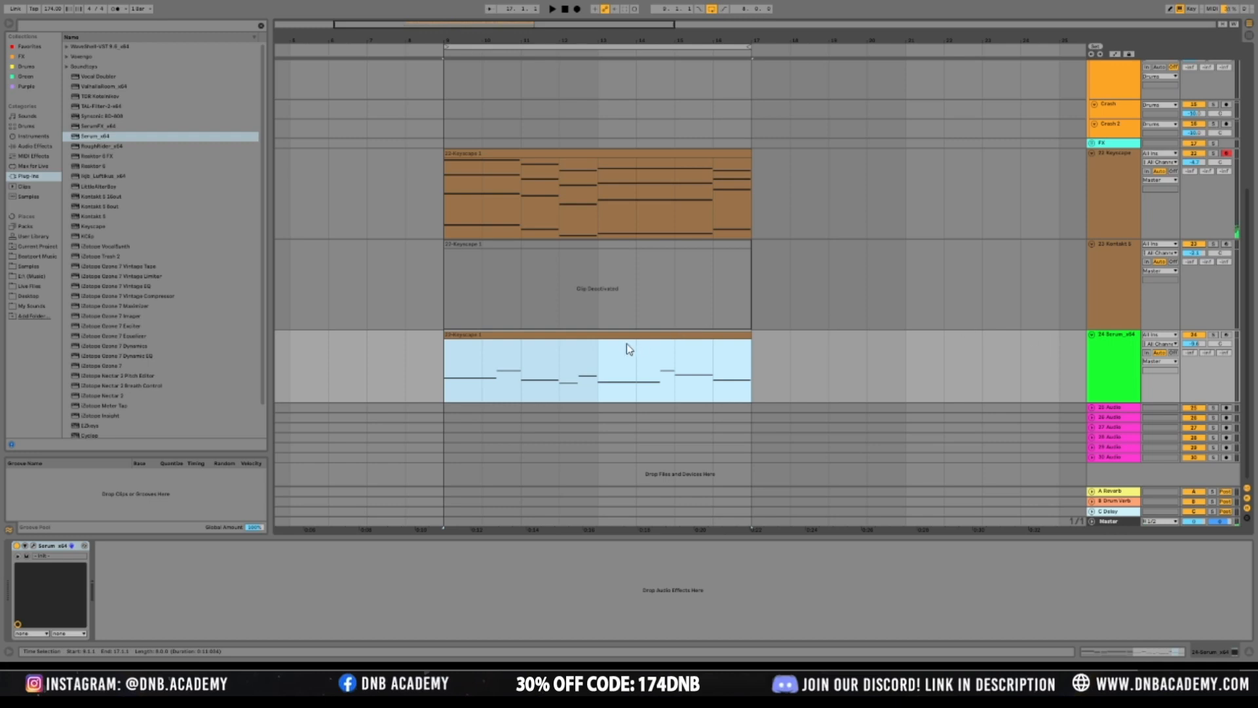
pyautogui.doubleClick(520, 336)
pyautogui.click(1012, 557)
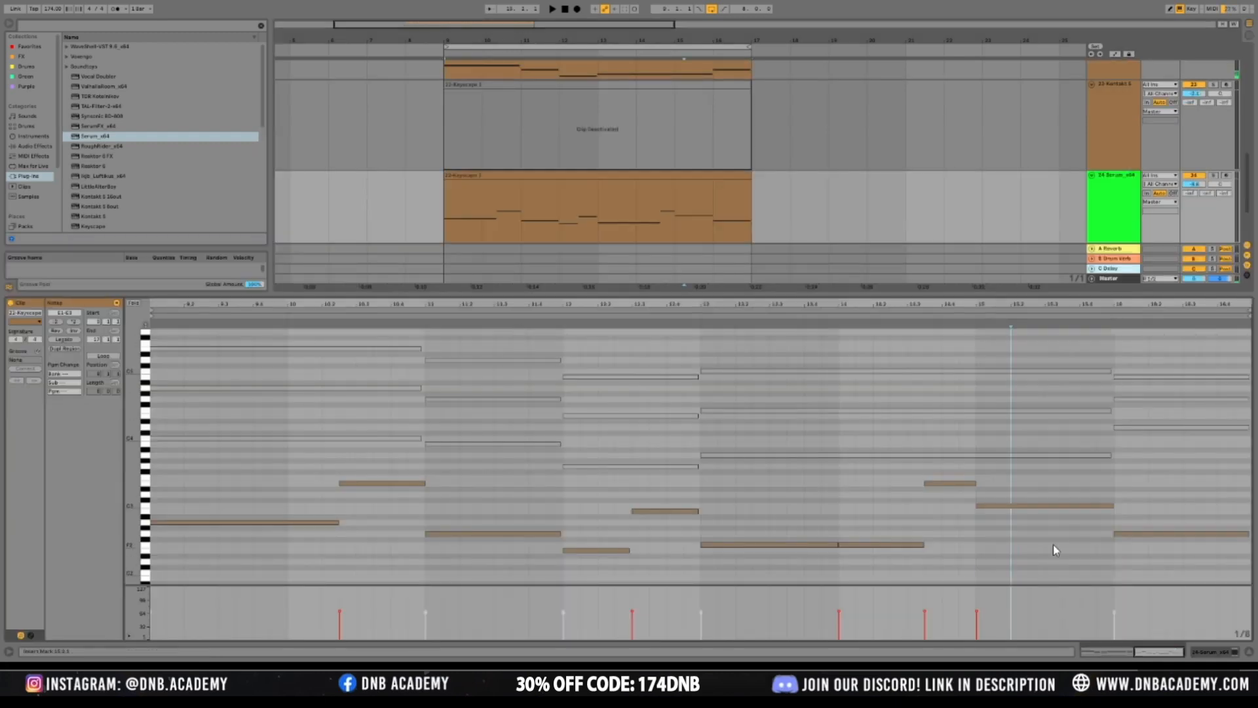
pyautogui.scroll(-3, 1082, 534)
pyautogui.scroll(1, 1183, 536)
pyautogui.hotkey('ctrl', 'a')
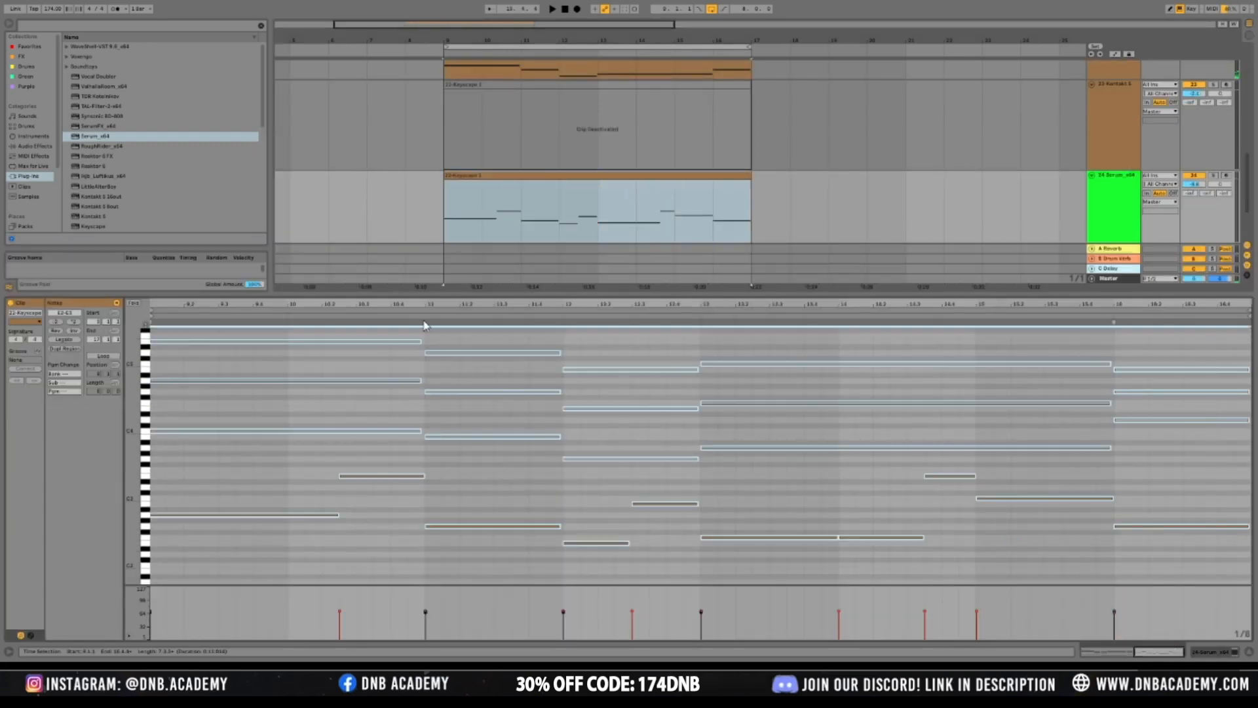
pyautogui.hotkey('shift', 'Down')
pyautogui.press('space')
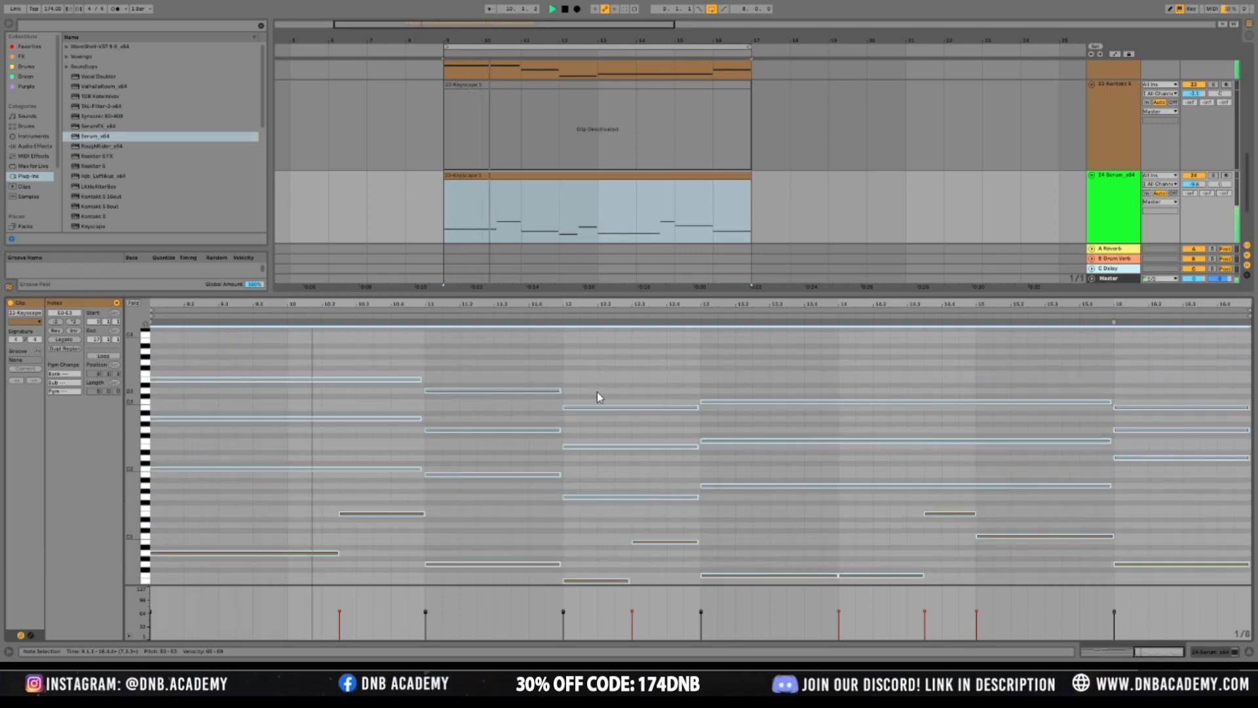
# Adjust the Serum track's volume while the loop plays, and stop playback
pyautogui.click(1211, 186)
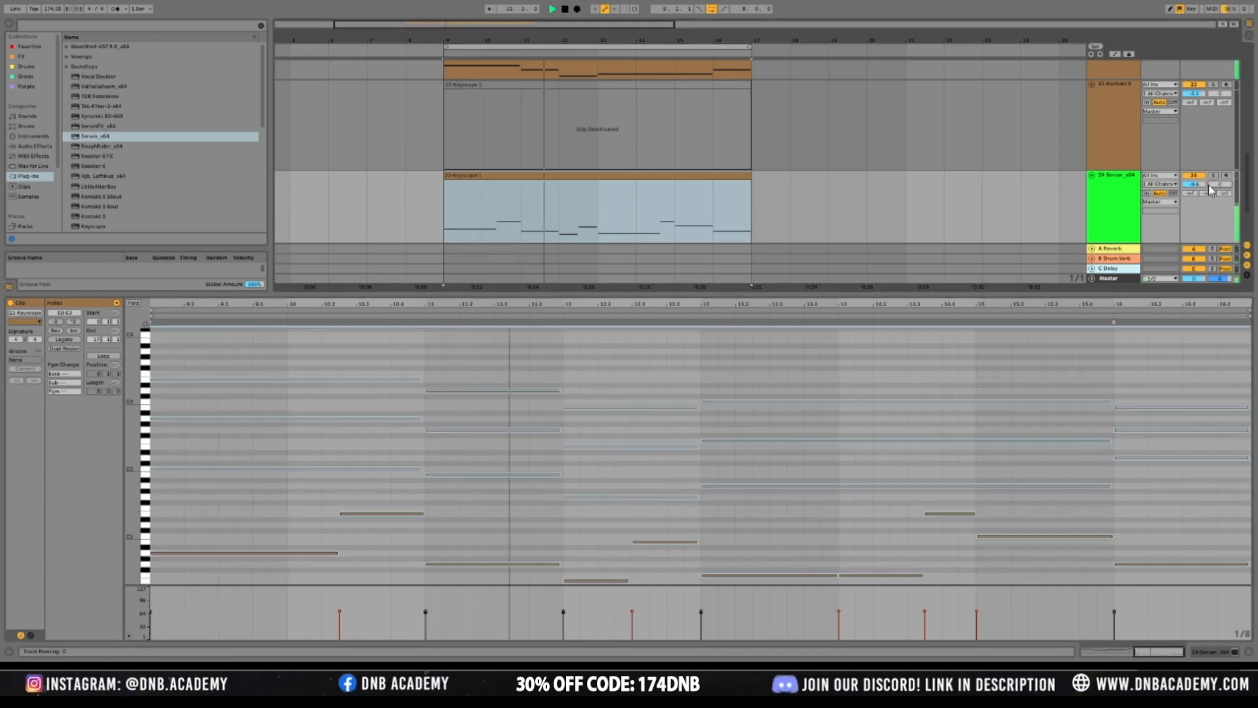
pyautogui.moveTo(1194, 185); pyautogui.dragTo(1194, 177)
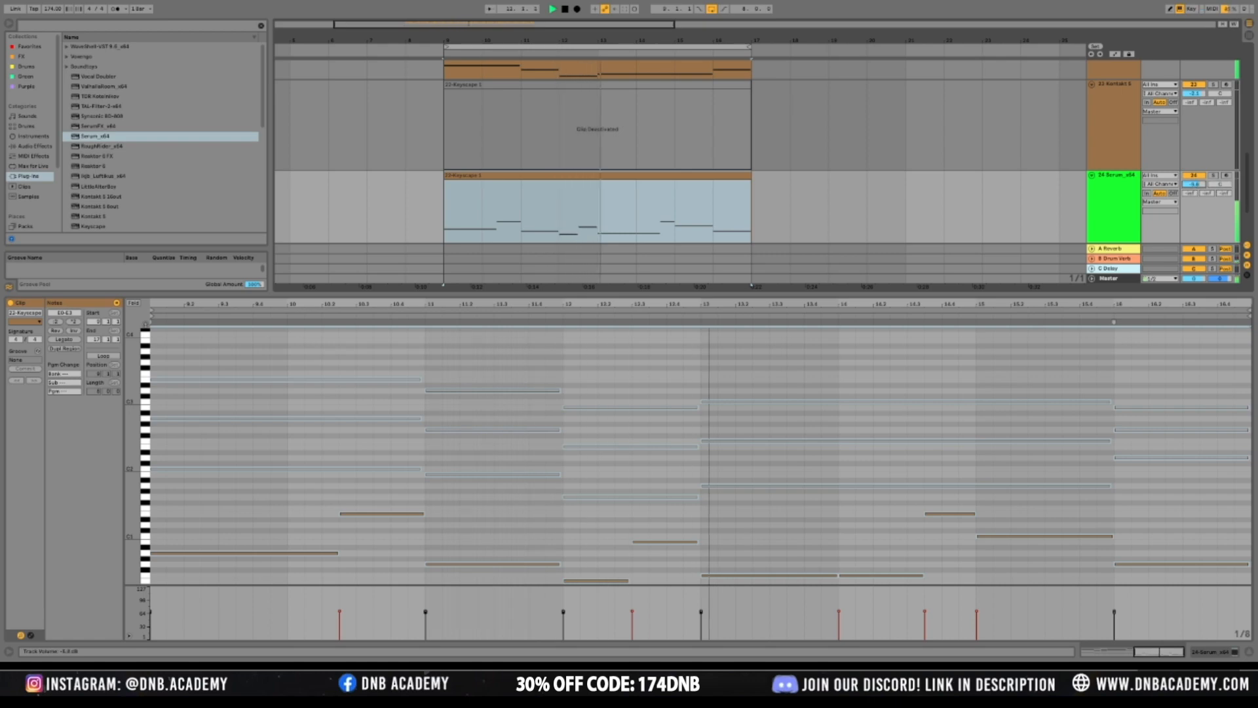
pyautogui.click(1200, 651)
pyautogui.click(688, 335)
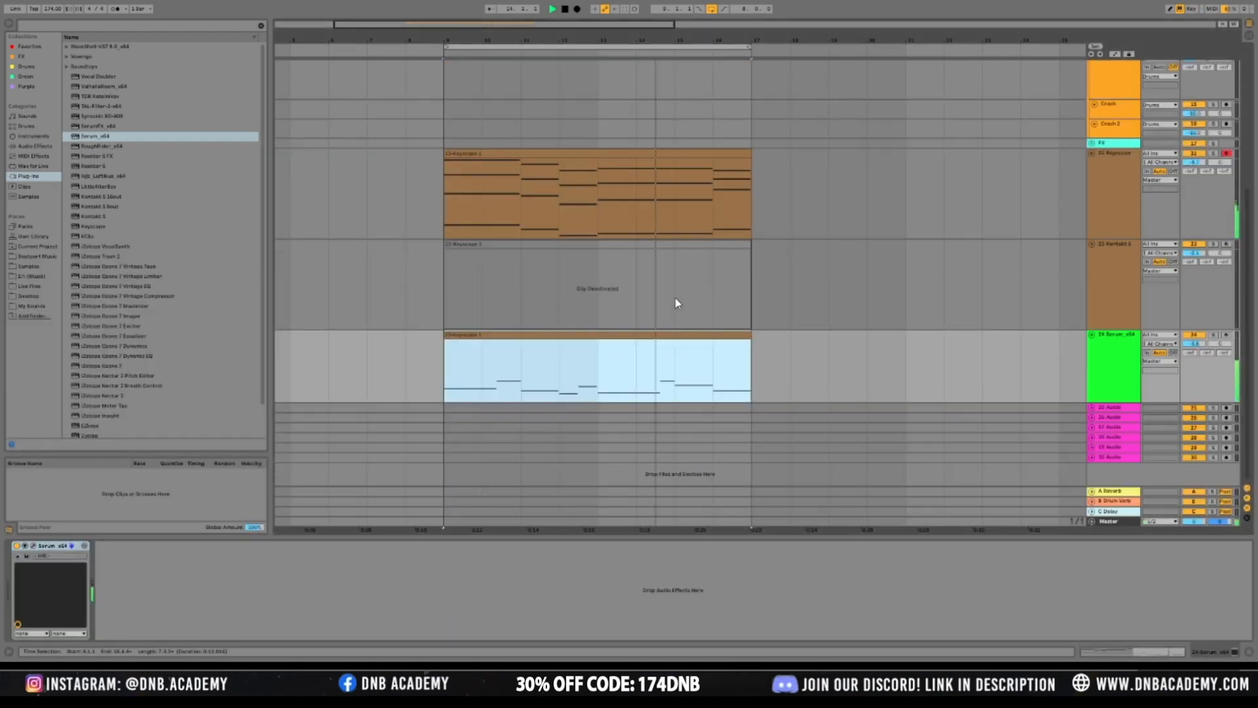
pyautogui.click(784, 354)
pyautogui.moveTo(684, 41); pyautogui.dragTo(684, 52)
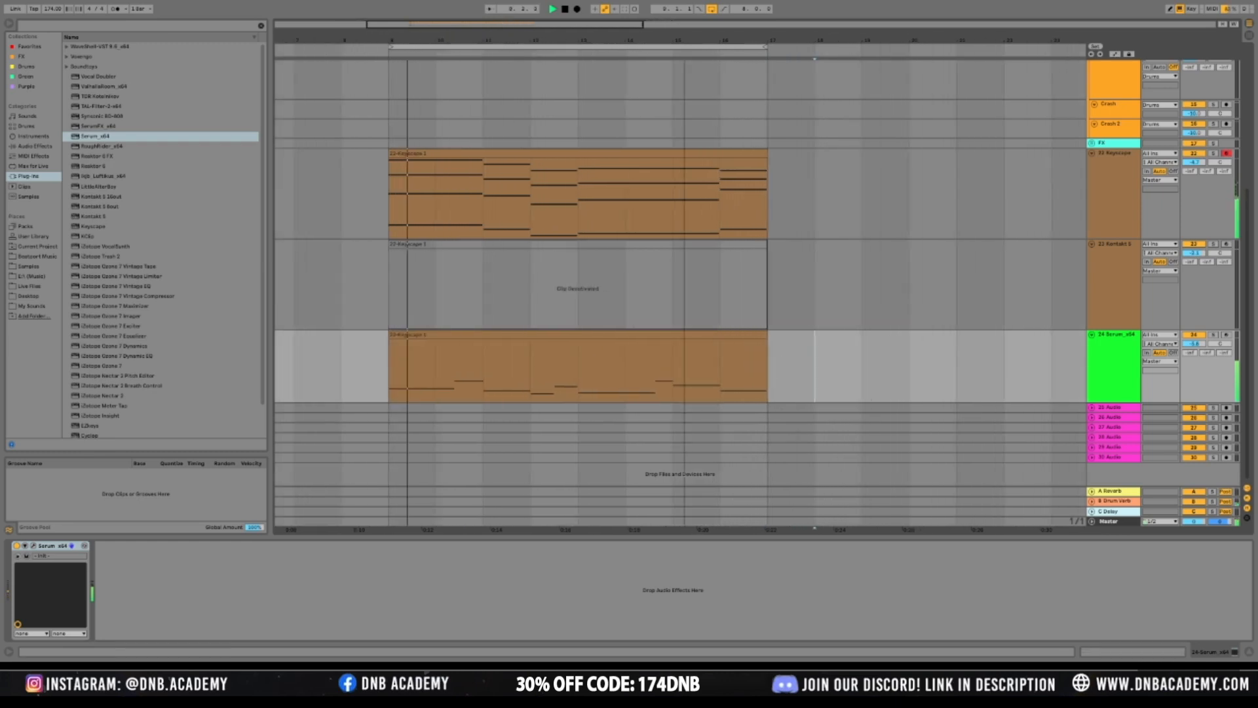
pyautogui.moveTo(506, 25); pyautogui.dragTo(505, 30)
pyautogui.press('space')
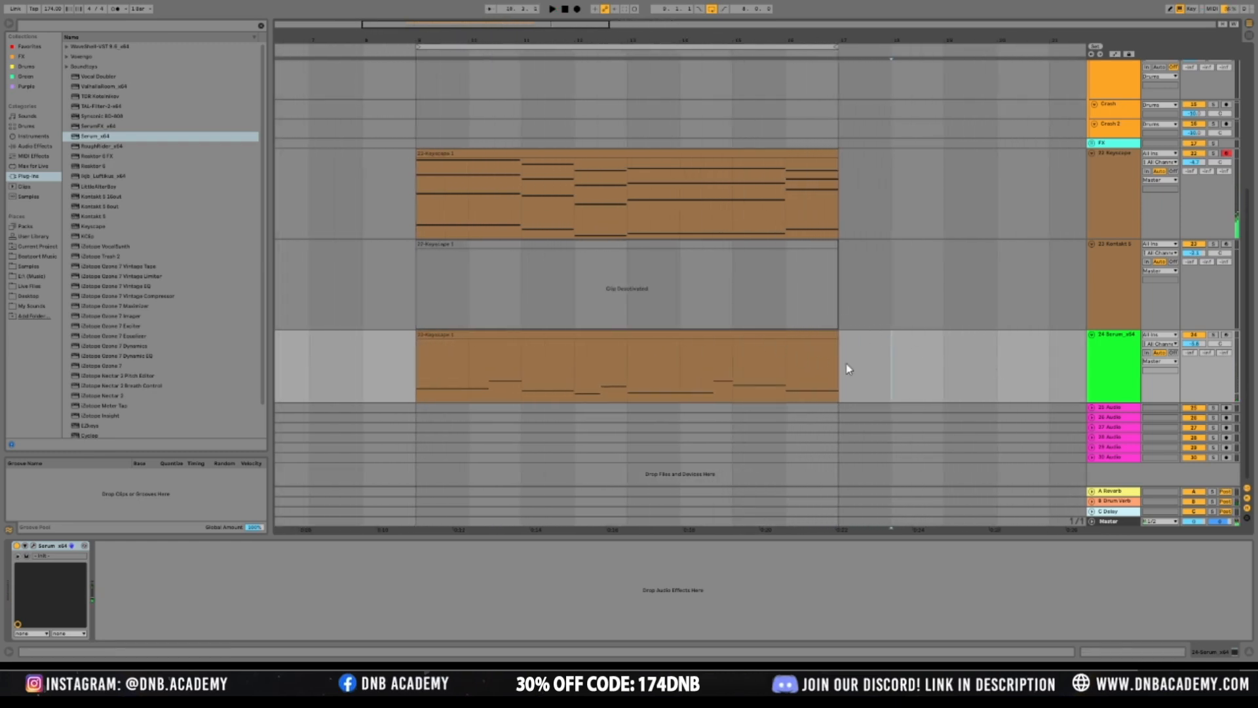
# Insert a MIDI track below the Serum track and load the Synsonic BD-808 plug-in on it
pyautogui.click(1106, 385)
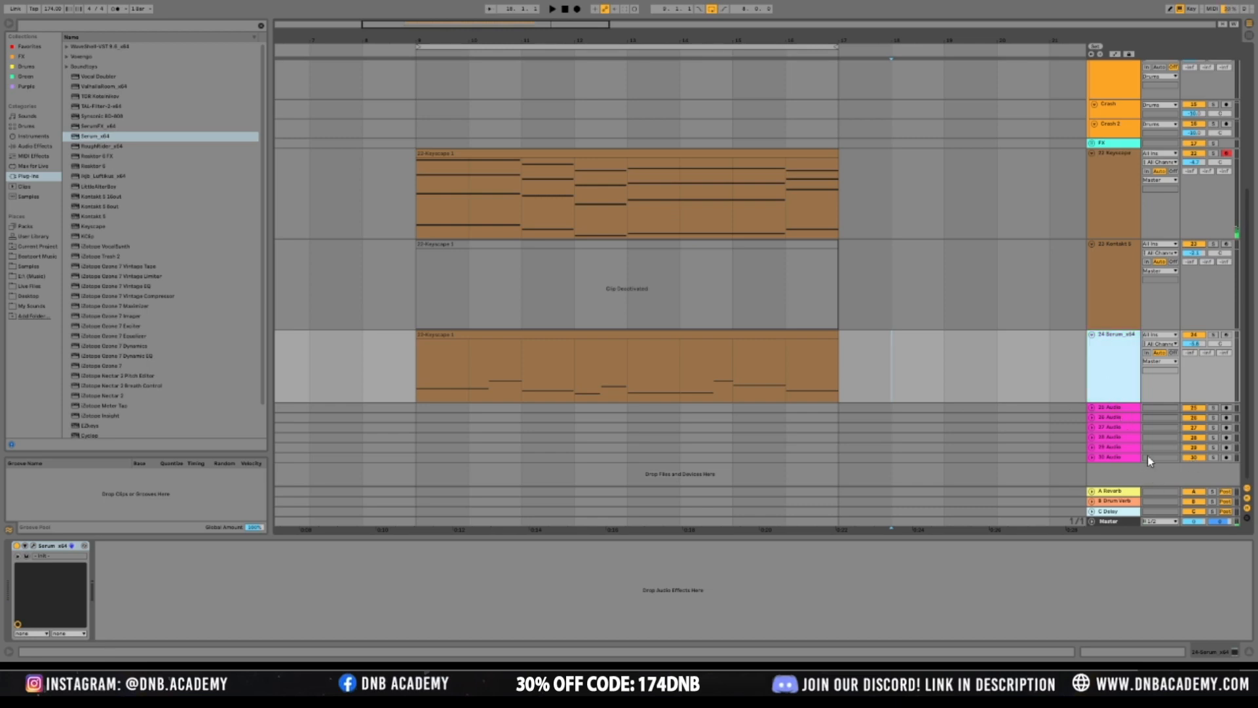
pyautogui.hotkey('ctrl', 'shift', 't')
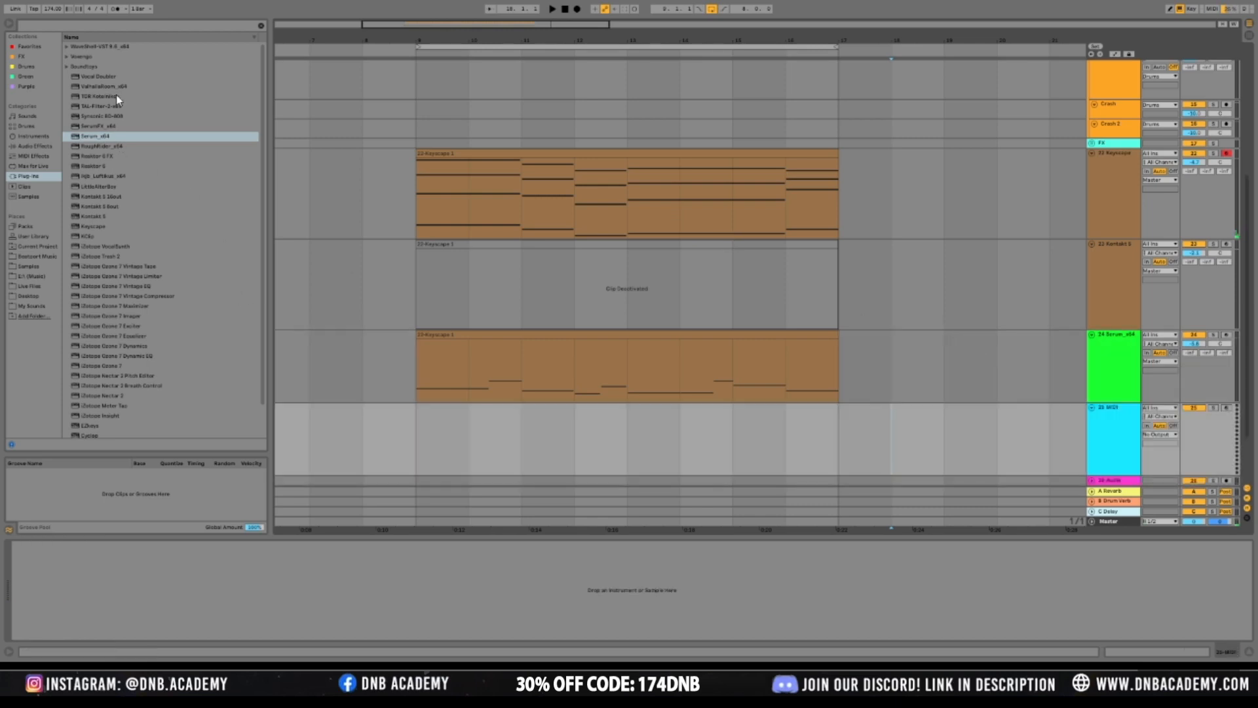
pyautogui.click(112, 115)
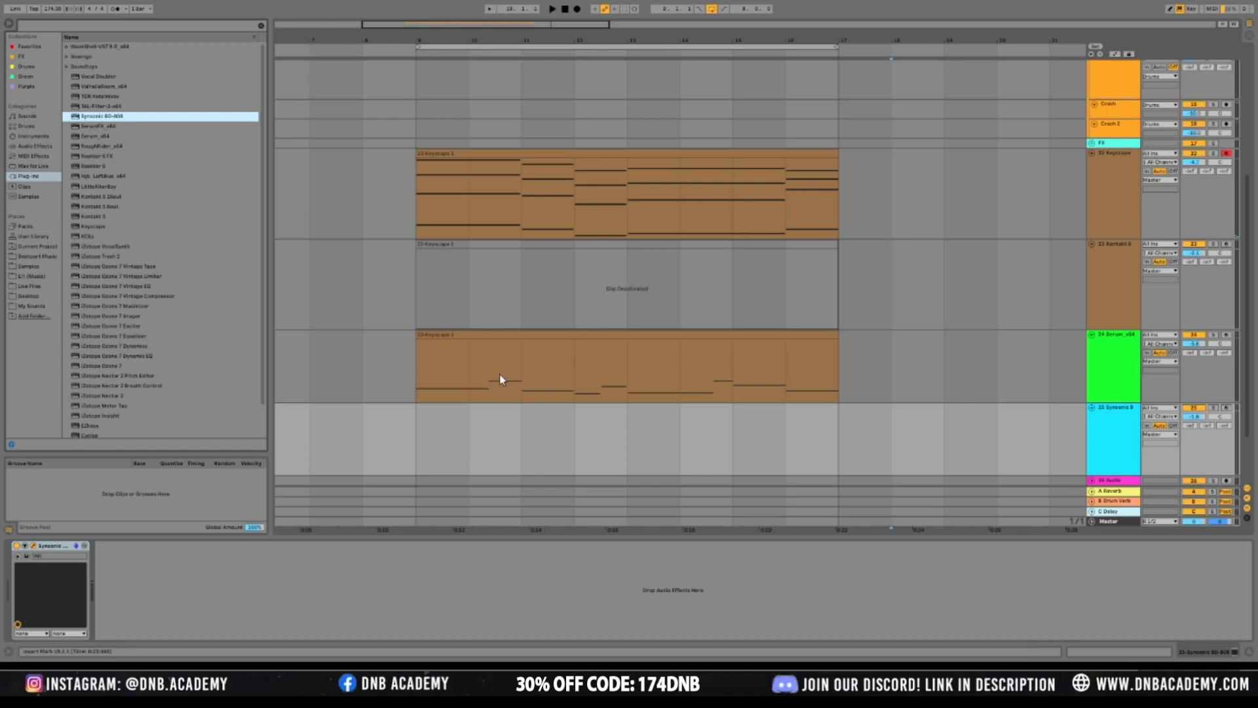
# Copy the Serum clip section from bar 14 to bar 17 onto the Synsonic BD-808 track
pyautogui.moveTo(691, 392); pyautogui.dragTo(798, 436)
pyautogui.moveTo(660, 376); pyautogui.dragTo(855, 376)
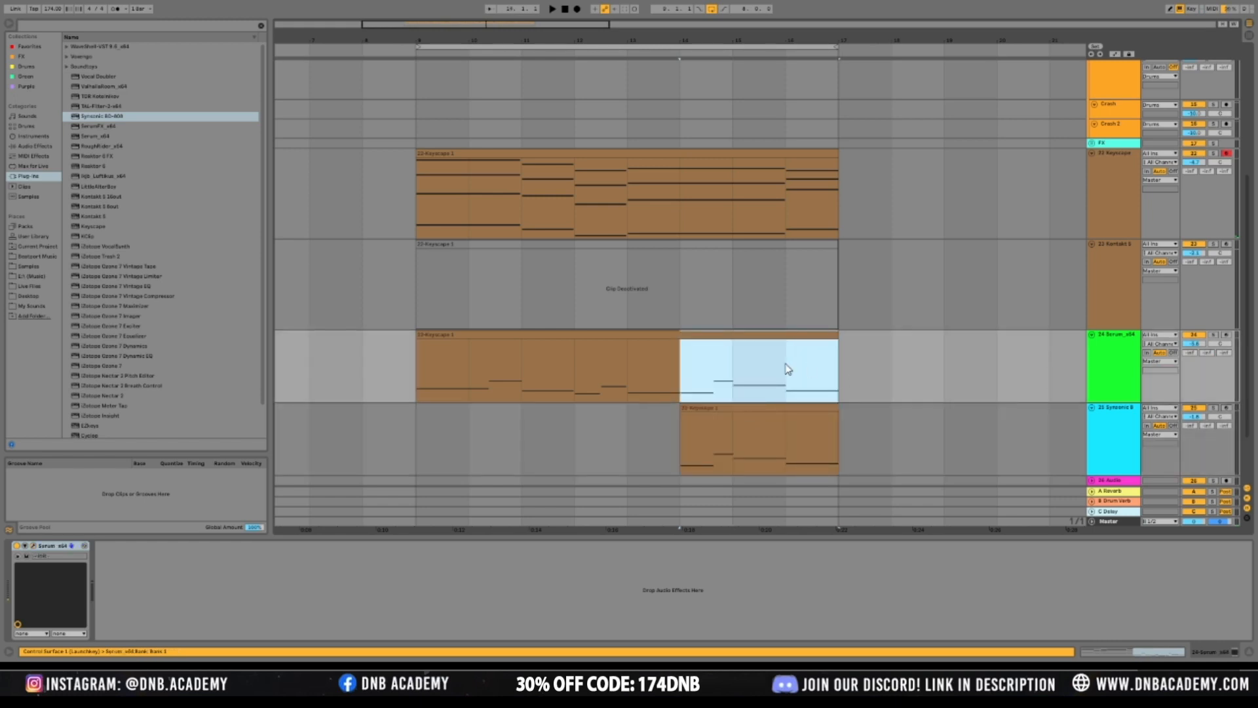
pyautogui.click(1098, 447)
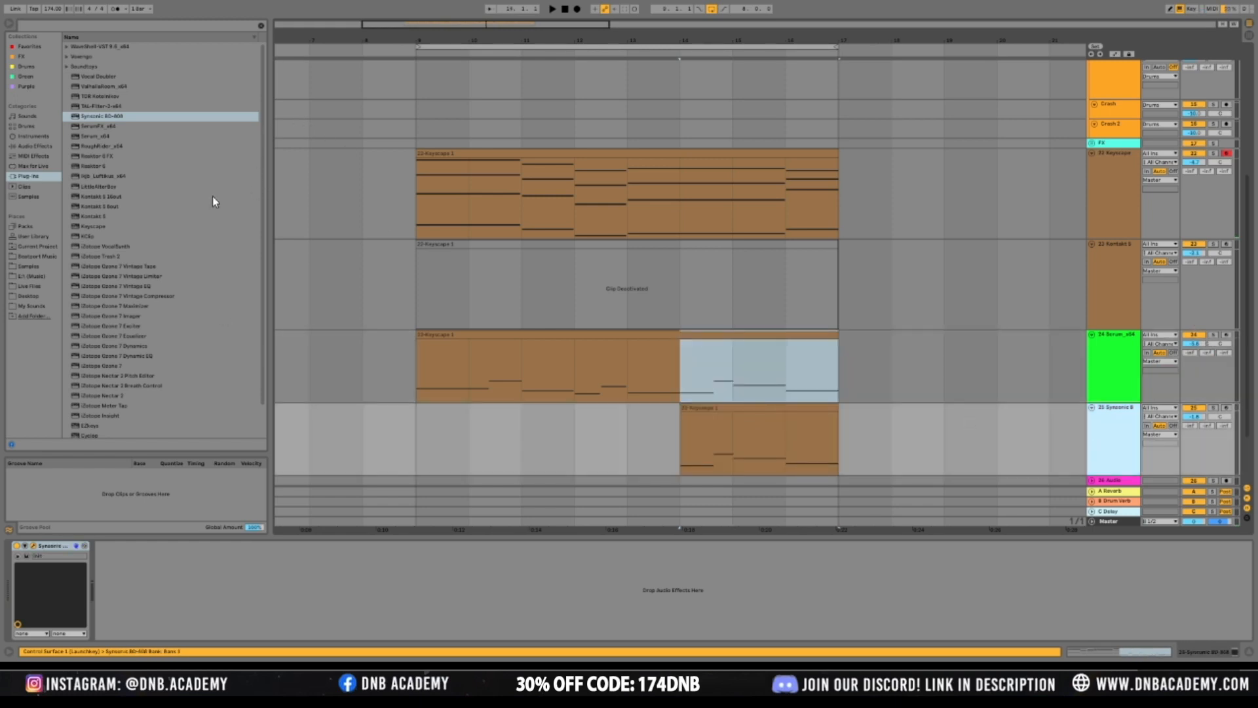
# Solo the Synsonic BD-808 track and play its clip from bar 14
pyautogui.click(664, 465)
pyautogui.click(1213, 408)
pyautogui.press('space')
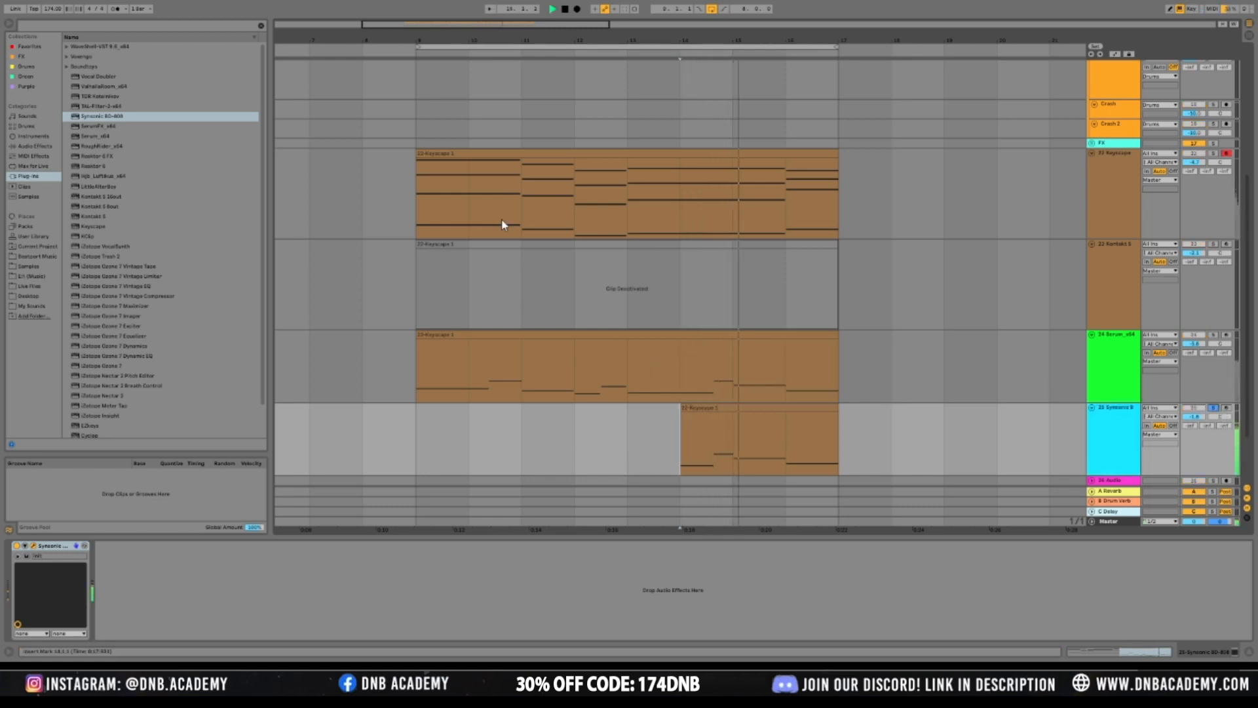
pyautogui.press('space')
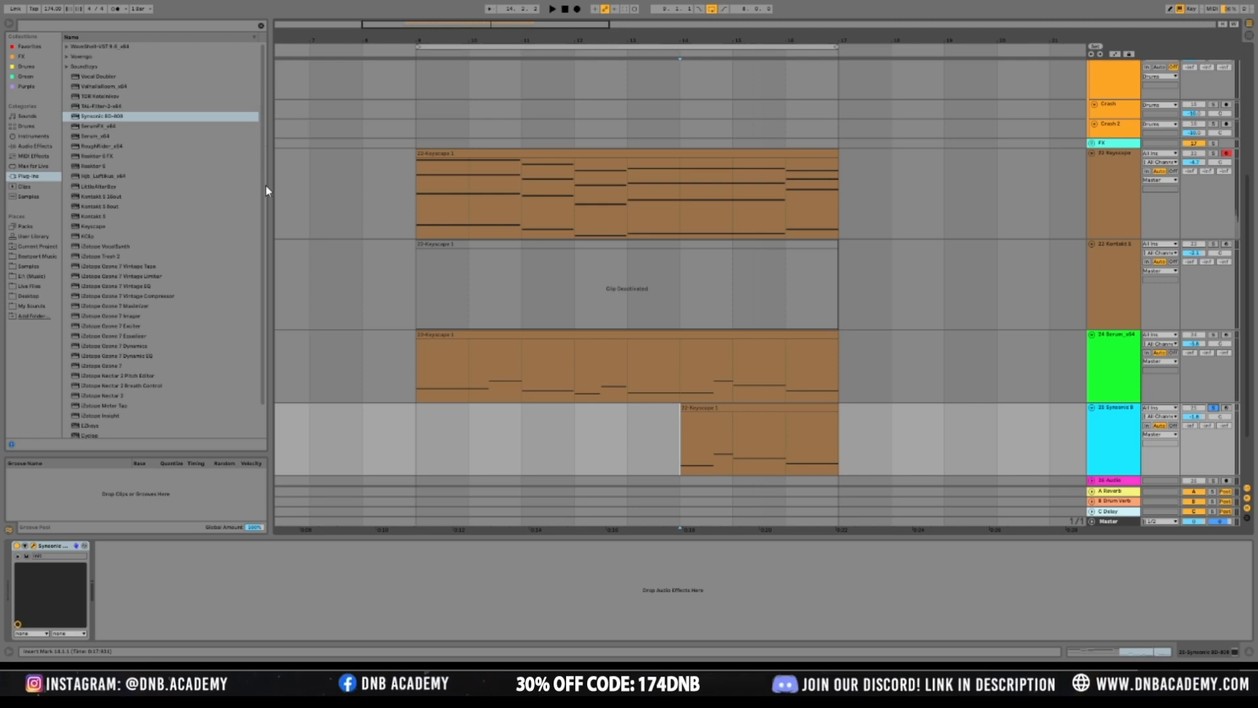
pyautogui.press('space')
pyautogui.press('space')
pyautogui.press('space')
# Add an EQ Eight audio effect after Synsonic BD-808
pyautogui.click(34, 146)
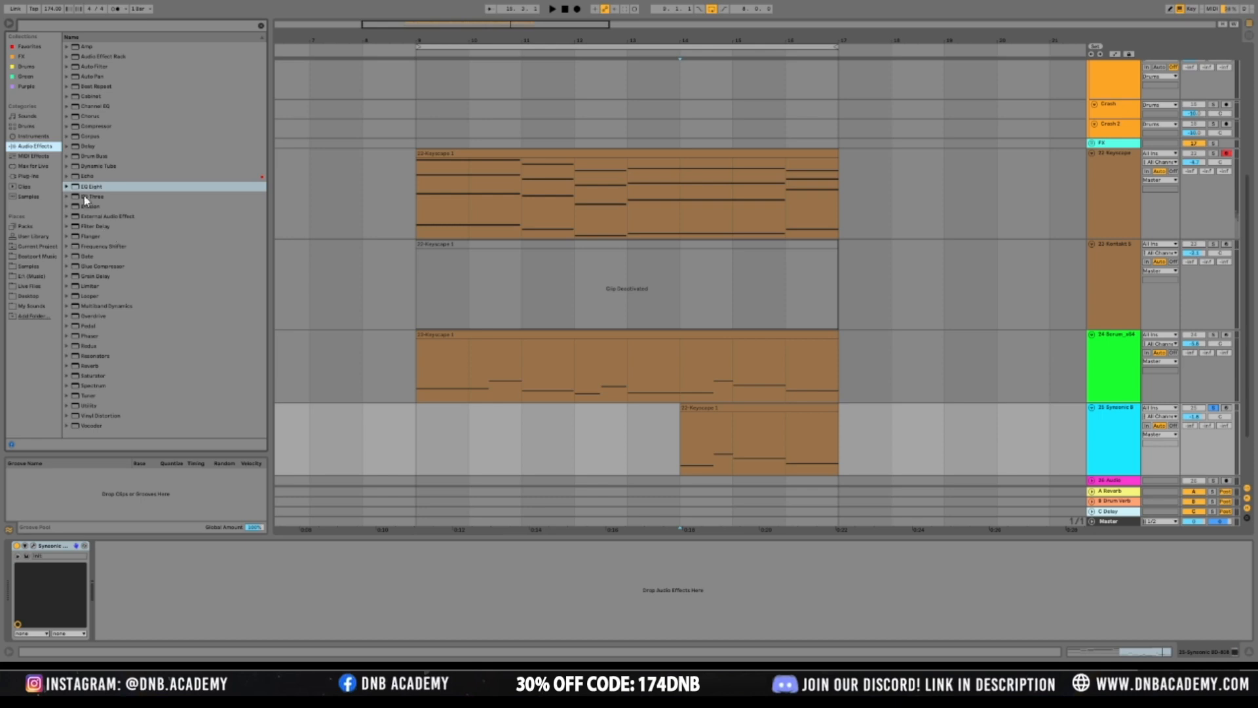
pyautogui.moveTo(82, 190); pyautogui.dragTo(675, 530)
pyautogui.moveTo(679, 443); pyautogui.dragTo(679, 443)
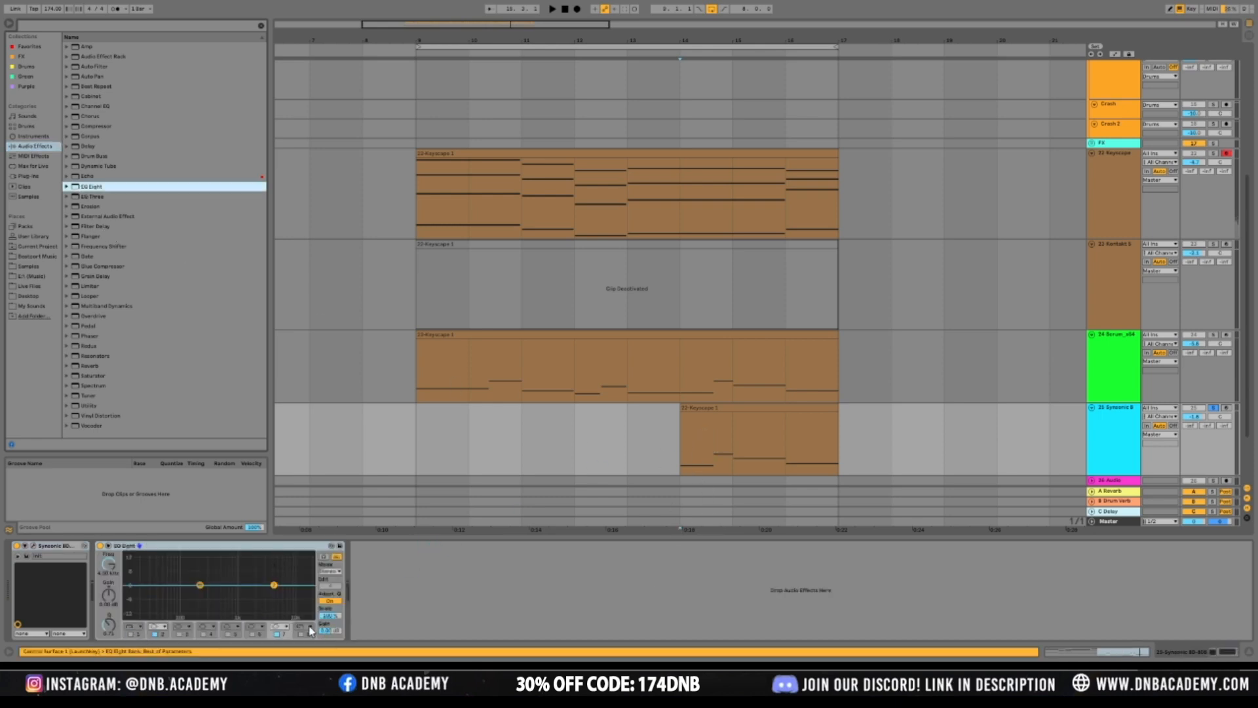
# Make EQ Eight's band 7 a high-cut filter and lower its frequency into the low end during playback
pyautogui.click(284, 631)
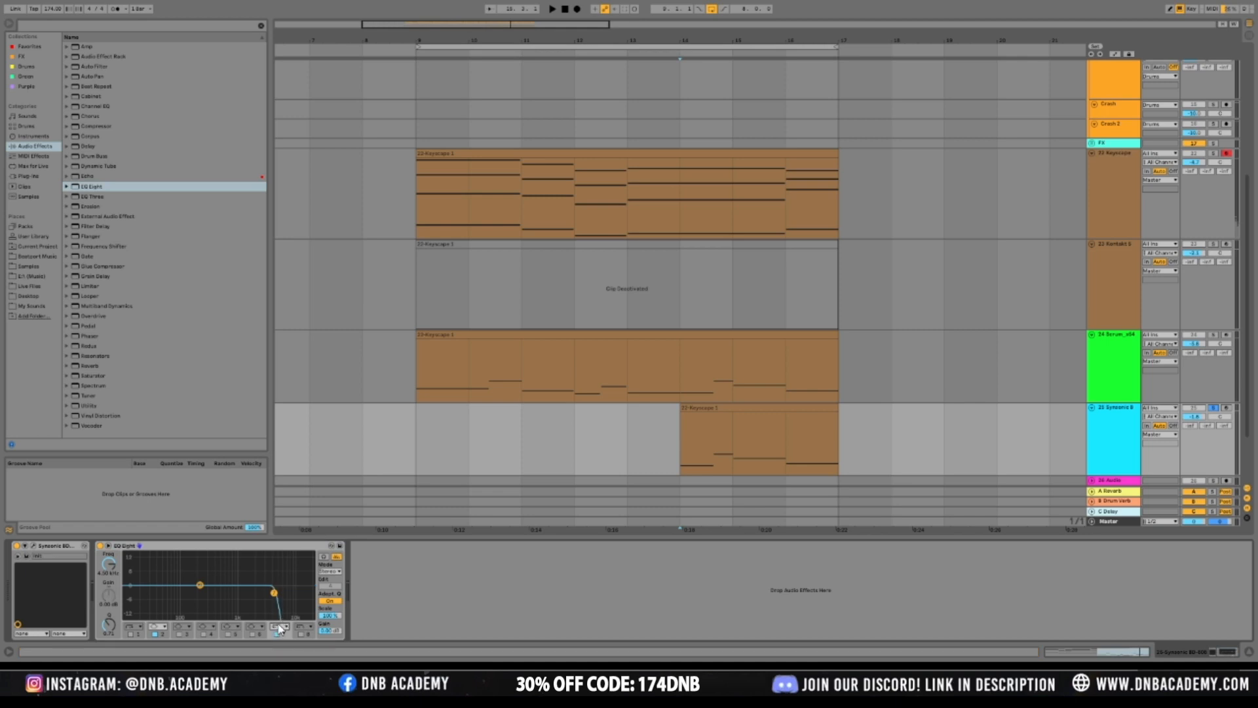
pyautogui.press('space')
pyautogui.moveTo(274, 592); pyautogui.dragTo(194, 593)
pyautogui.press('space')
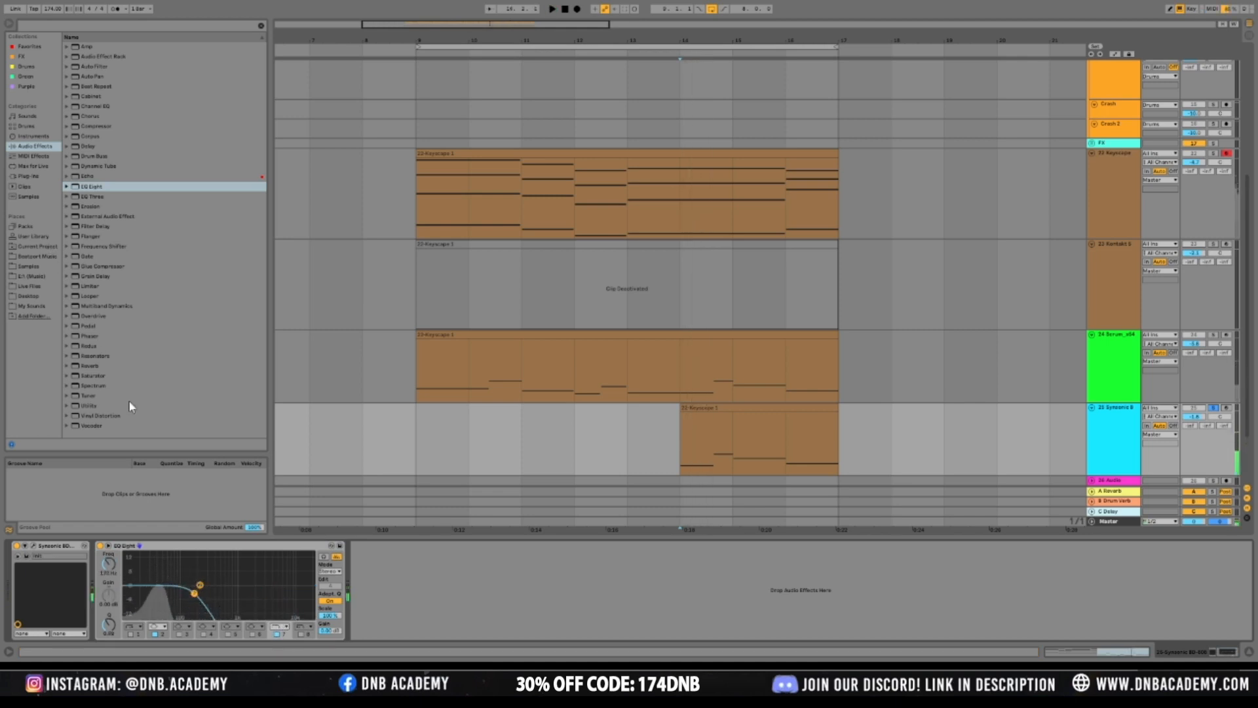
# Deactivate the Serum clip section from bar 14 to bar 17, and solo the Serum and Synsonic tracks together
pyautogui.click(446, 369)
pyautogui.press('space')
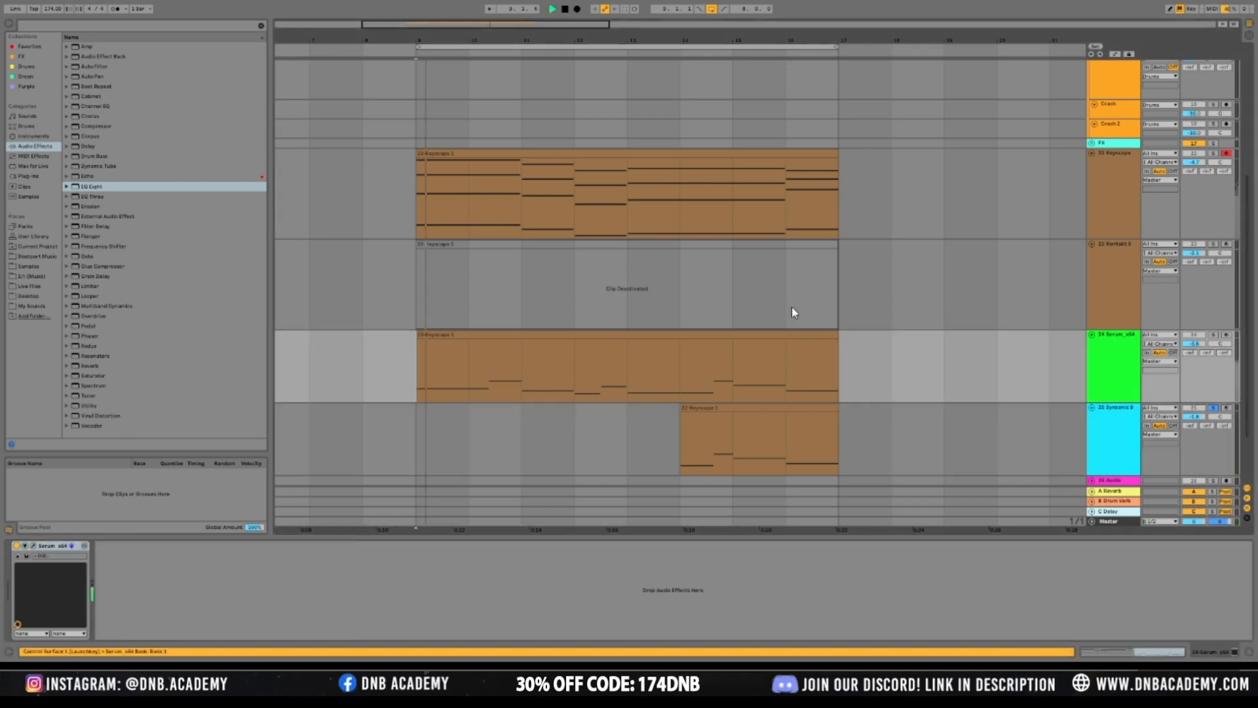
pyautogui.moveTo(679, 391); pyautogui.dragTo(922, 385)
pyautogui.press('0')
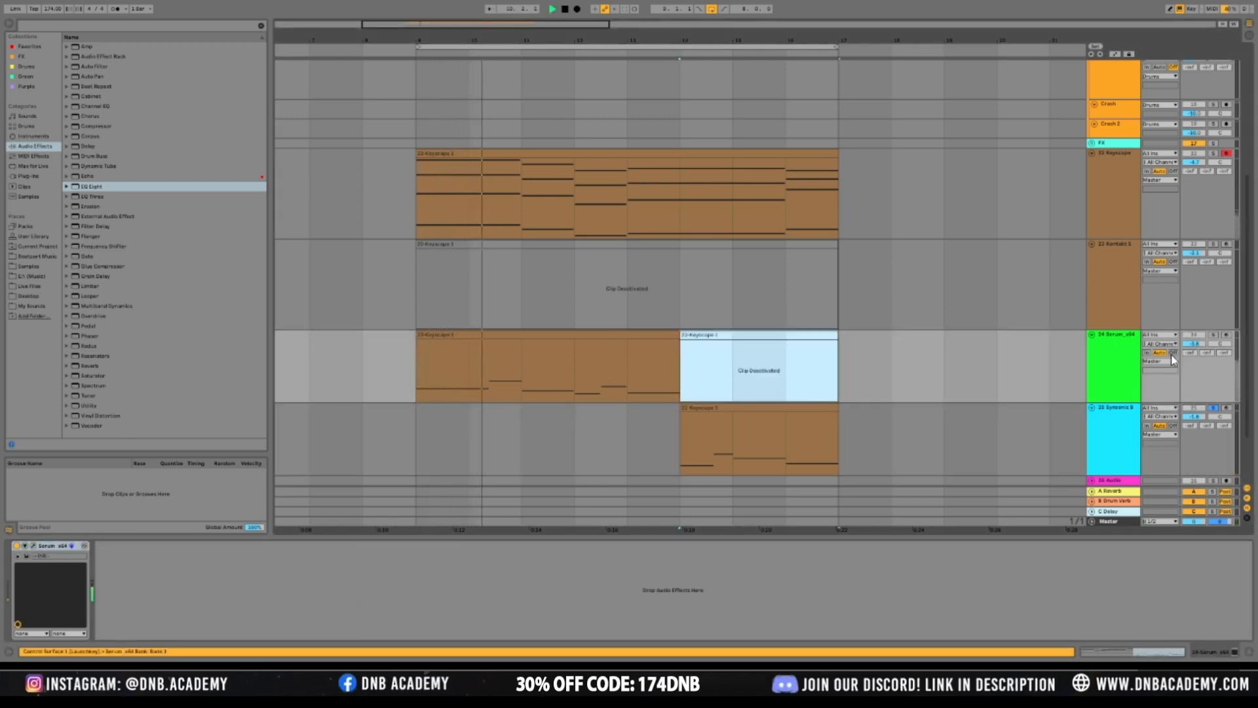
pyautogui.click(1213, 335)
pyautogui.keyDown('ctrl'); pyautogui.click(1215, 407); pyautogui.keyUp('ctrl')
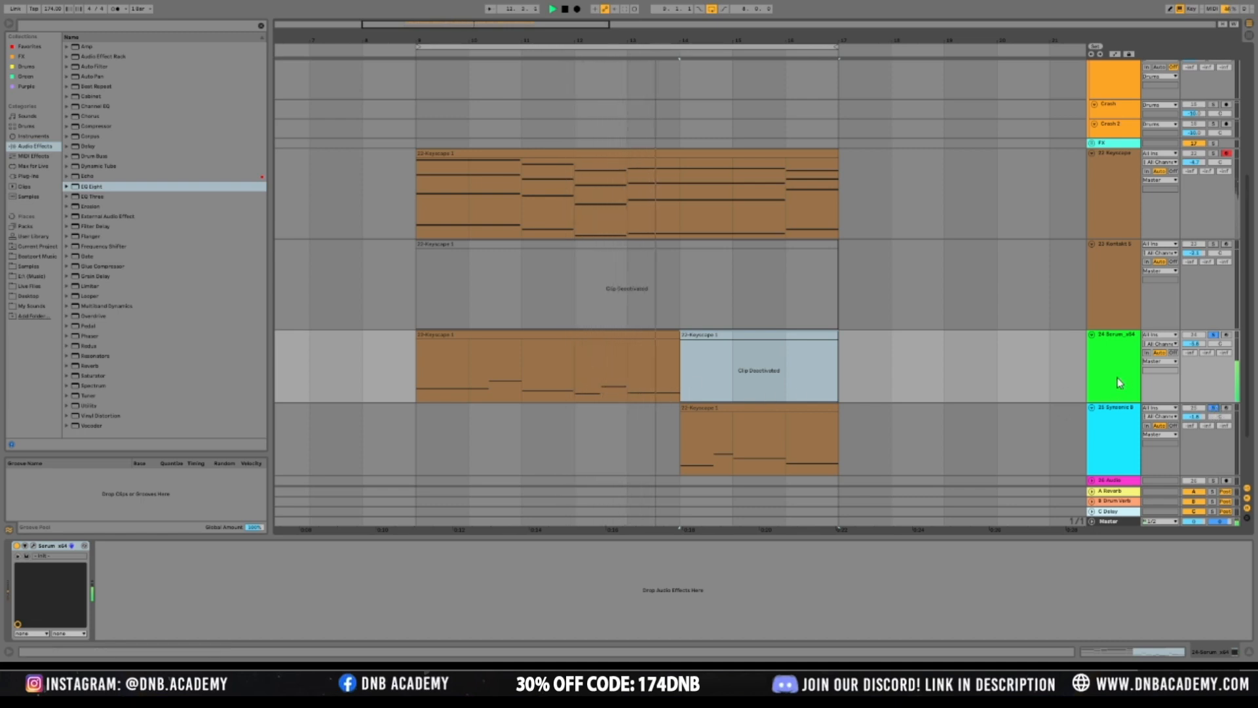
# Group the Serum and Synsonic BD-808 tracks, listen to them and stop playback
pyautogui.keyDown('shift'); pyautogui.click(1114, 434); pyautogui.keyUp('shift')
pyautogui.hotkey('ctrl', 'g')
pyautogui.scroll(-3, 927, 342)
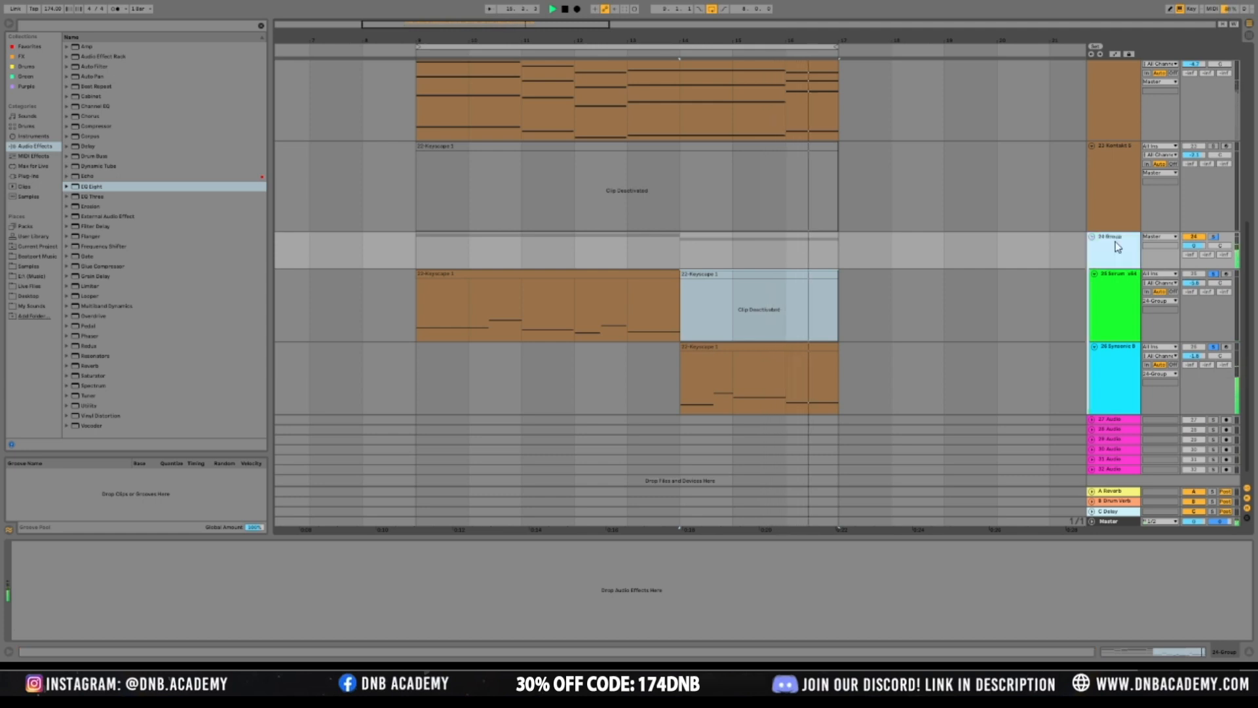
pyautogui.scroll(3, 911, 249)
pyautogui.press('space')
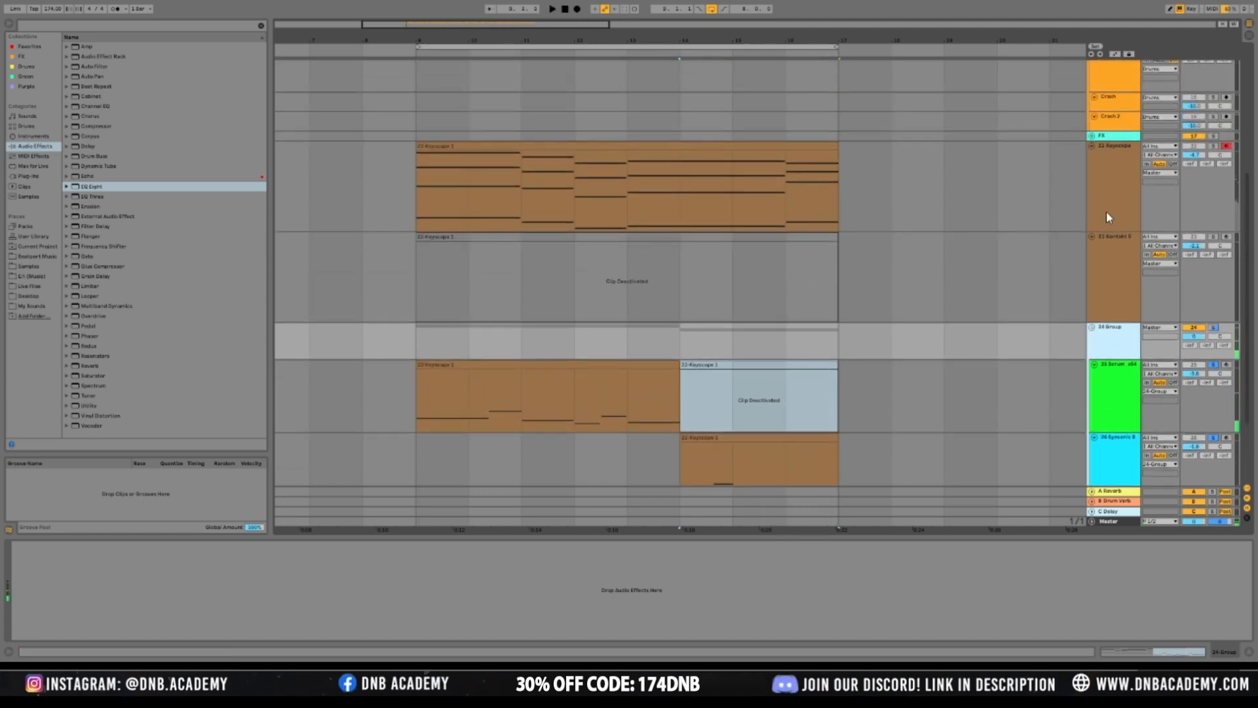
# Load Saturator's Crew Cut preset on the new bass group track
pyautogui.click(1110, 201)
pyautogui.scroll(-2, 822, 235)
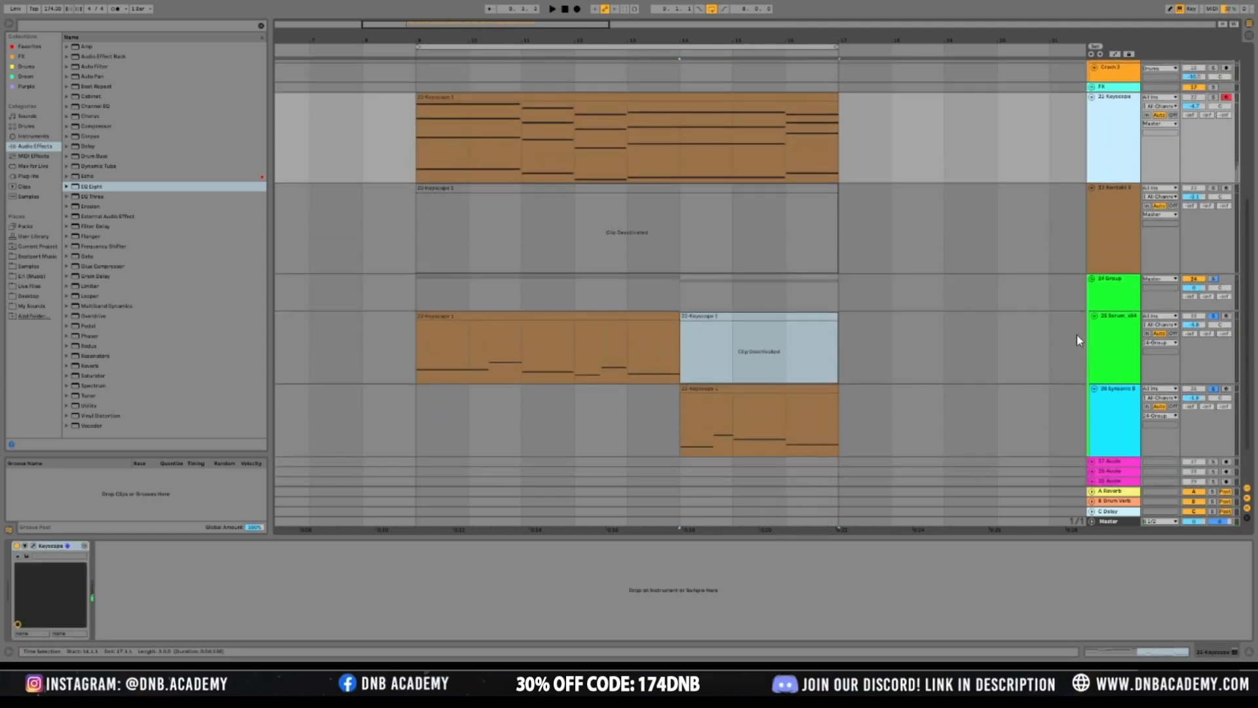
pyautogui.scroll(-1, 1077, 337)
pyautogui.click(1116, 252)
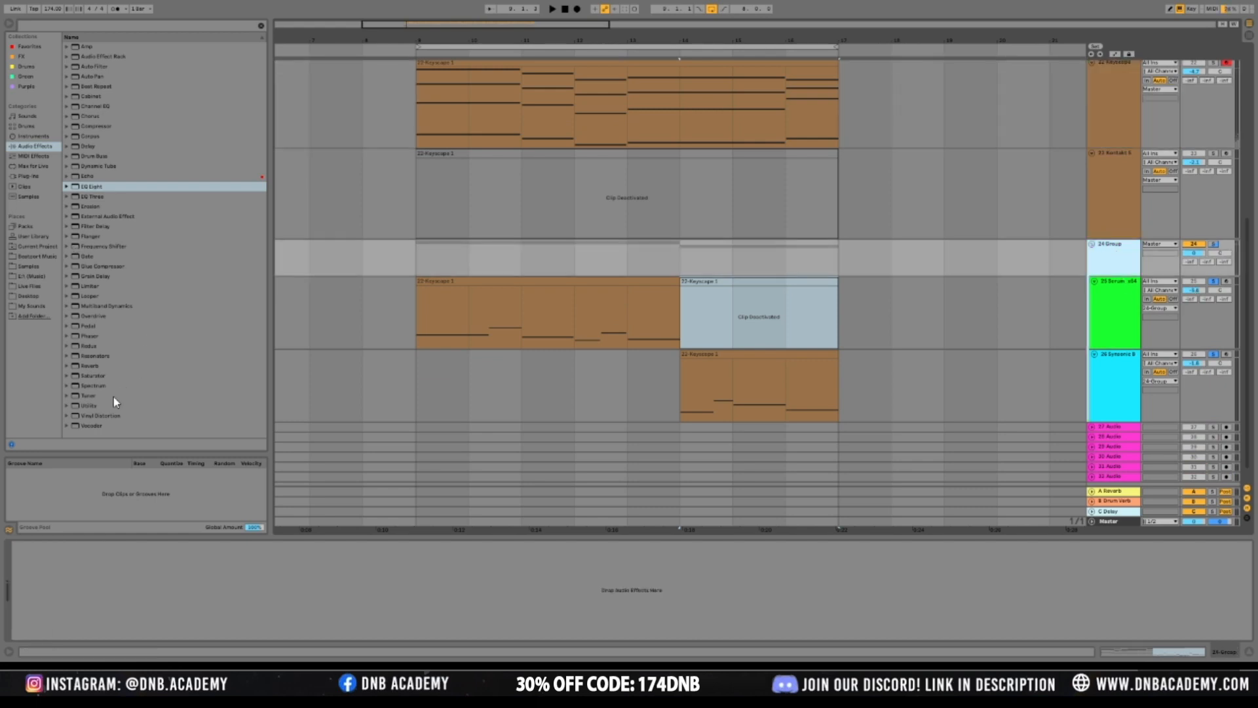
pyautogui.click(100, 375)
pyautogui.click(66, 375)
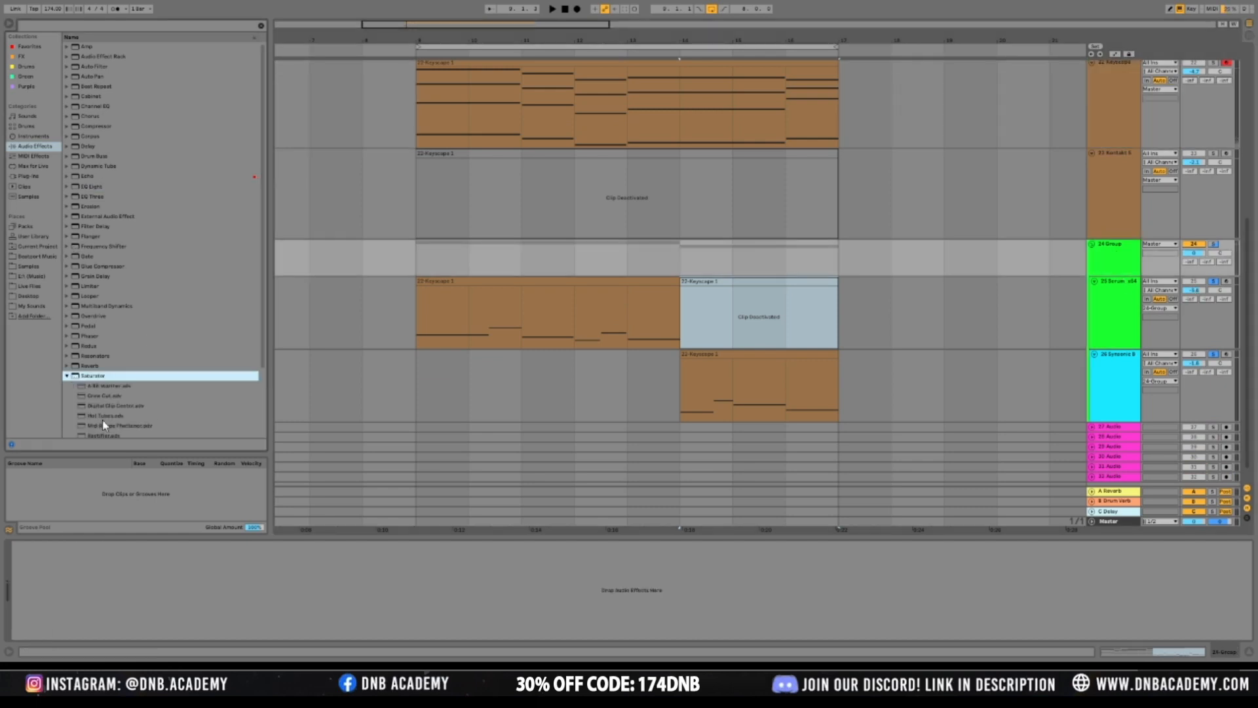
pyautogui.click(102, 417)
pyautogui.click(93, 396)
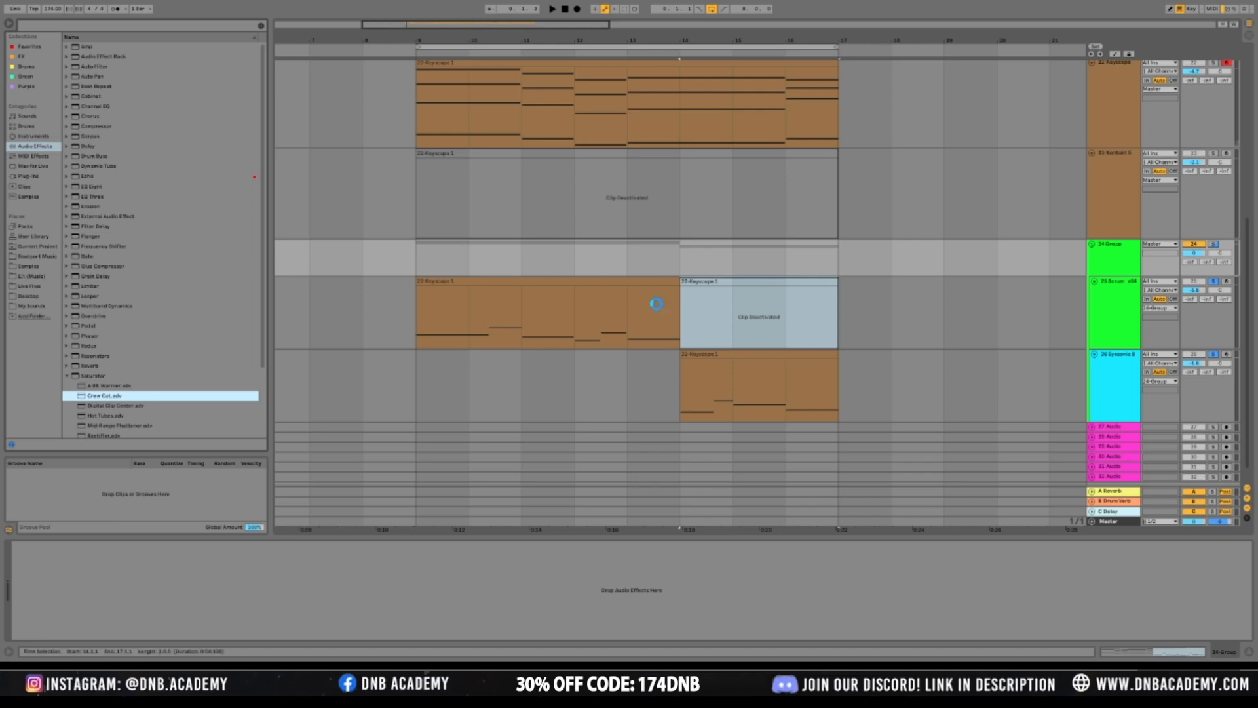
# Solo the bass group and reduce the Crew Cut Saturator's Drive and Dry/Wet while the bass line plays
pyautogui.click(1213, 245)
pyautogui.press('space')
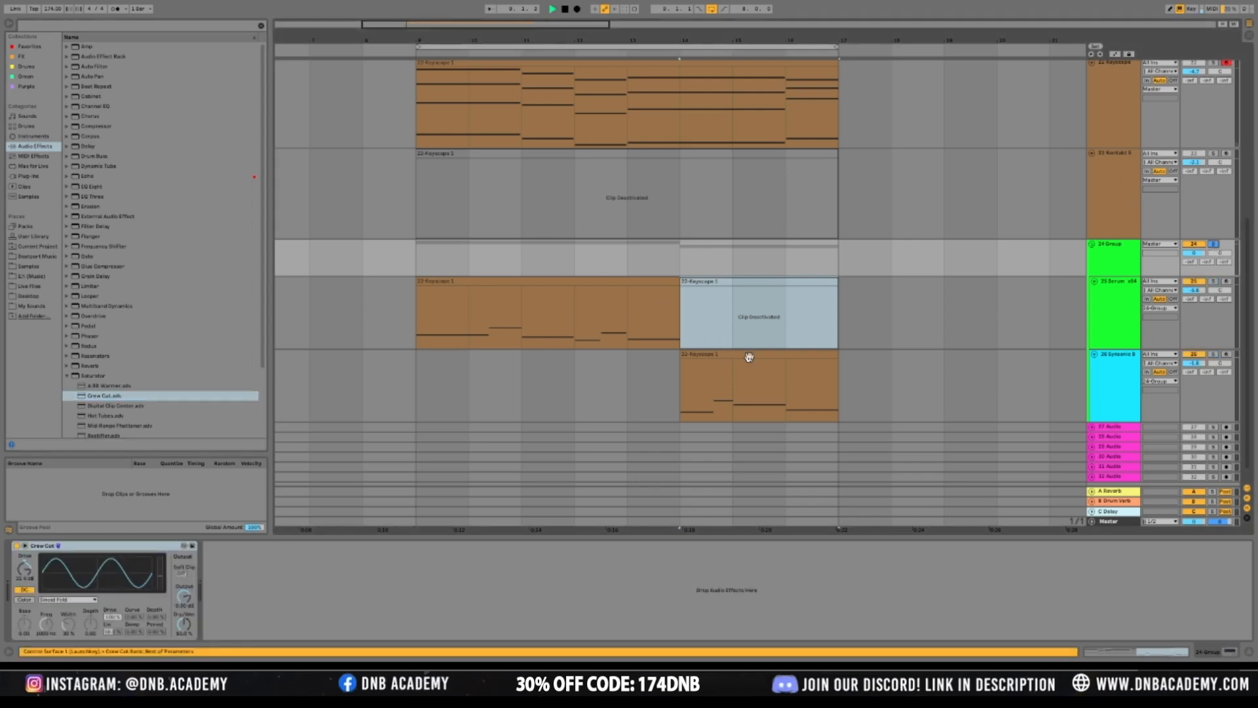
pyautogui.click(579, 271)
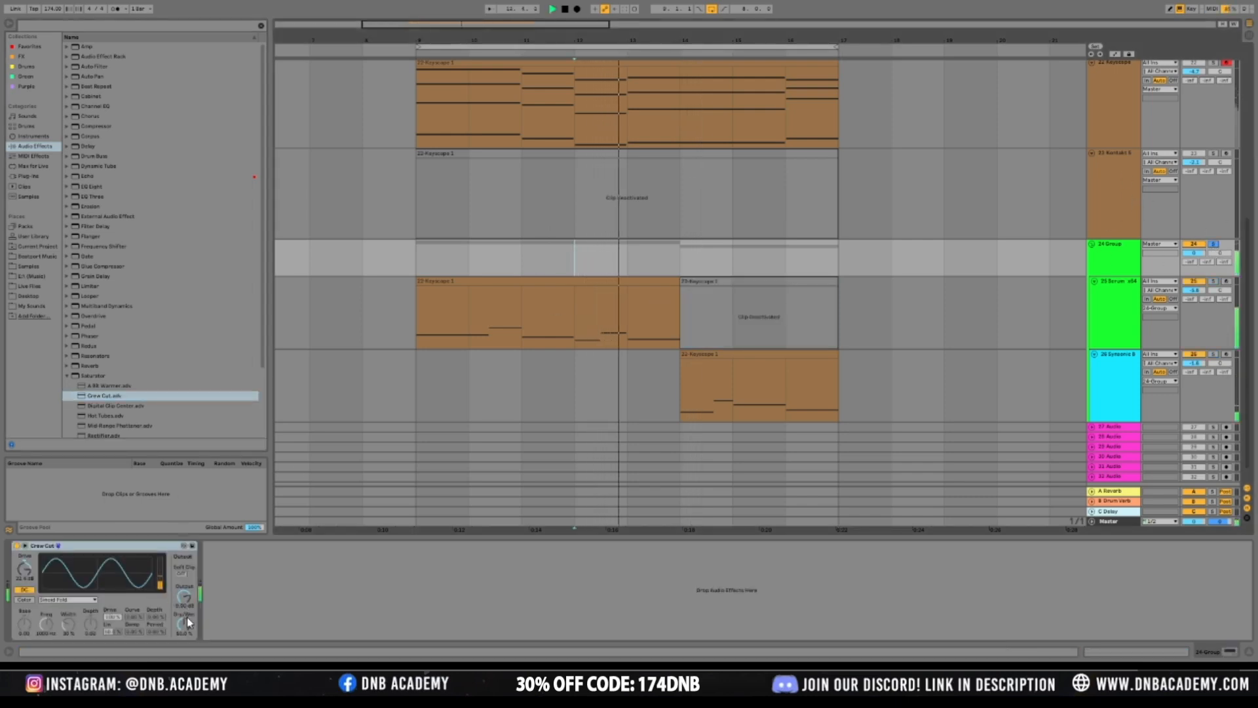
pyautogui.moveTo(29, 578); pyautogui.dragTo(29, 616)
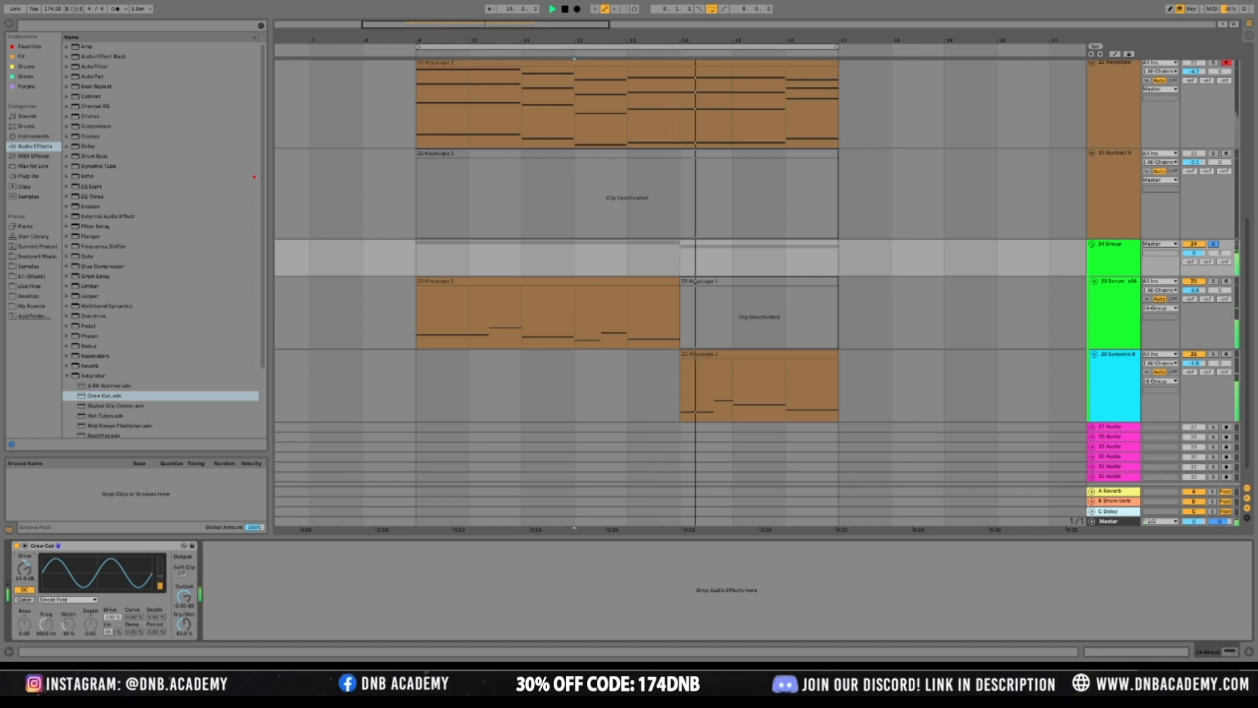
pyautogui.moveTo(185, 624); pyautogui.dragTo(185, 628)
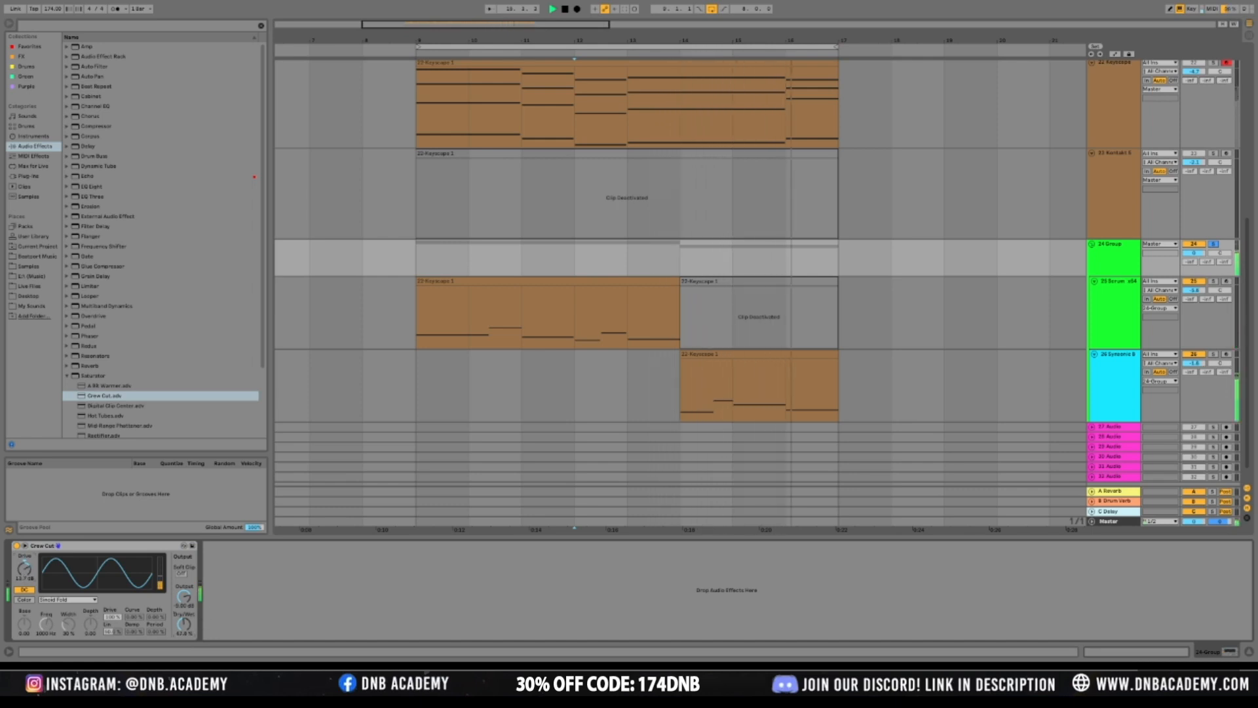
pyautogui.click(423, 266)
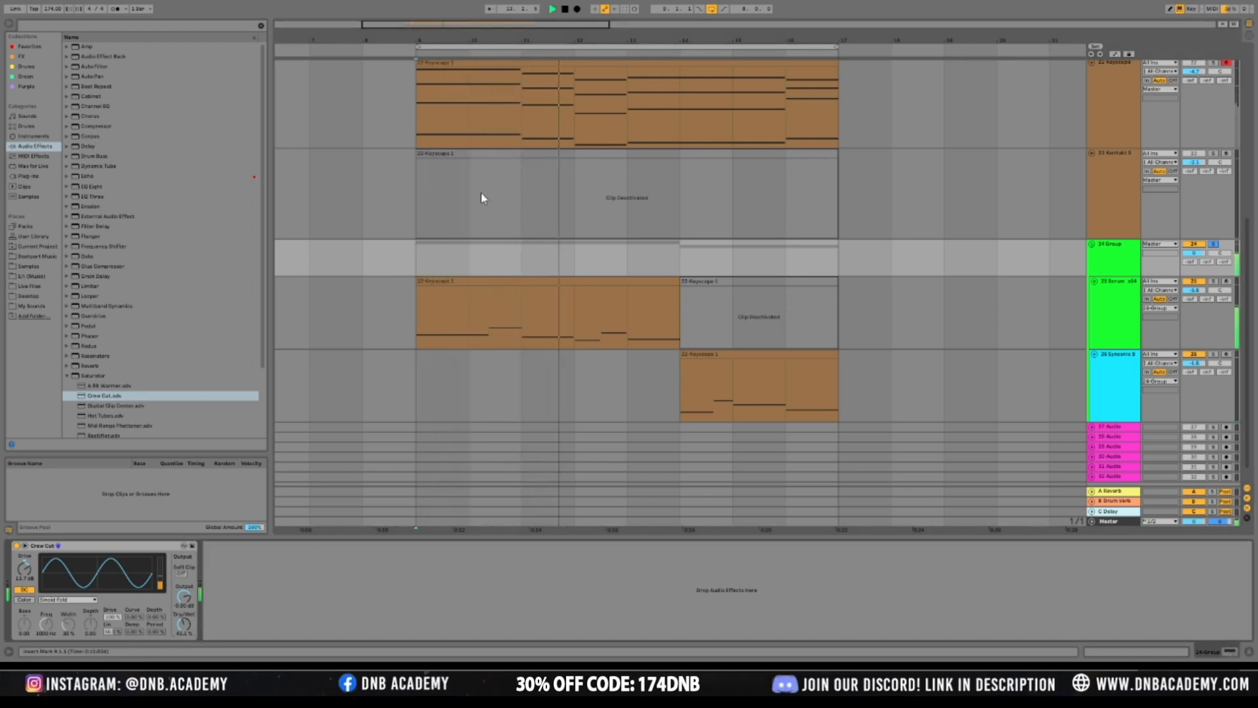
pyautogui.moveTo(390, 25)
pyautogui.mouseDown()
pyautogui.moveTo(415, 25)
pyautogui.moveTo(396, 24)
pyautogui.mouseUp()
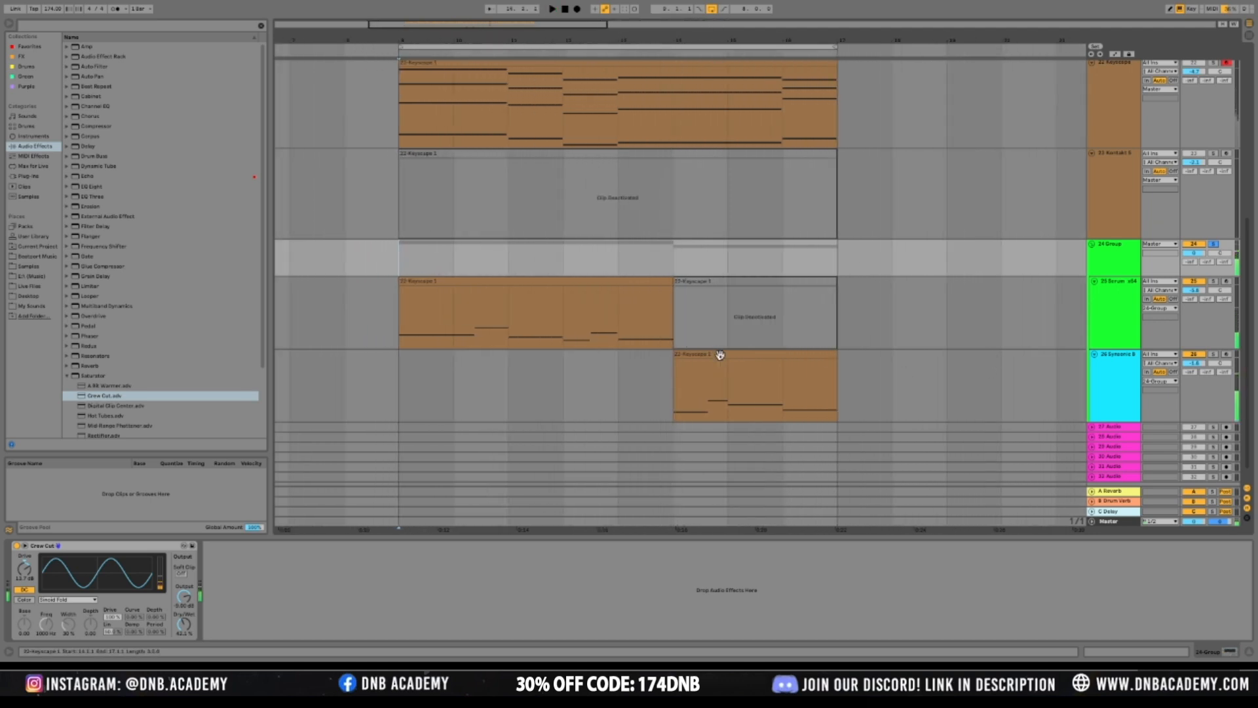
# Open the Synsonic BD-808 clip's notes, turn off the bass group's solo and play the clip from bar 14
pyautogui.doubleClick(720, 354)
pyautogui.click(467, 472)
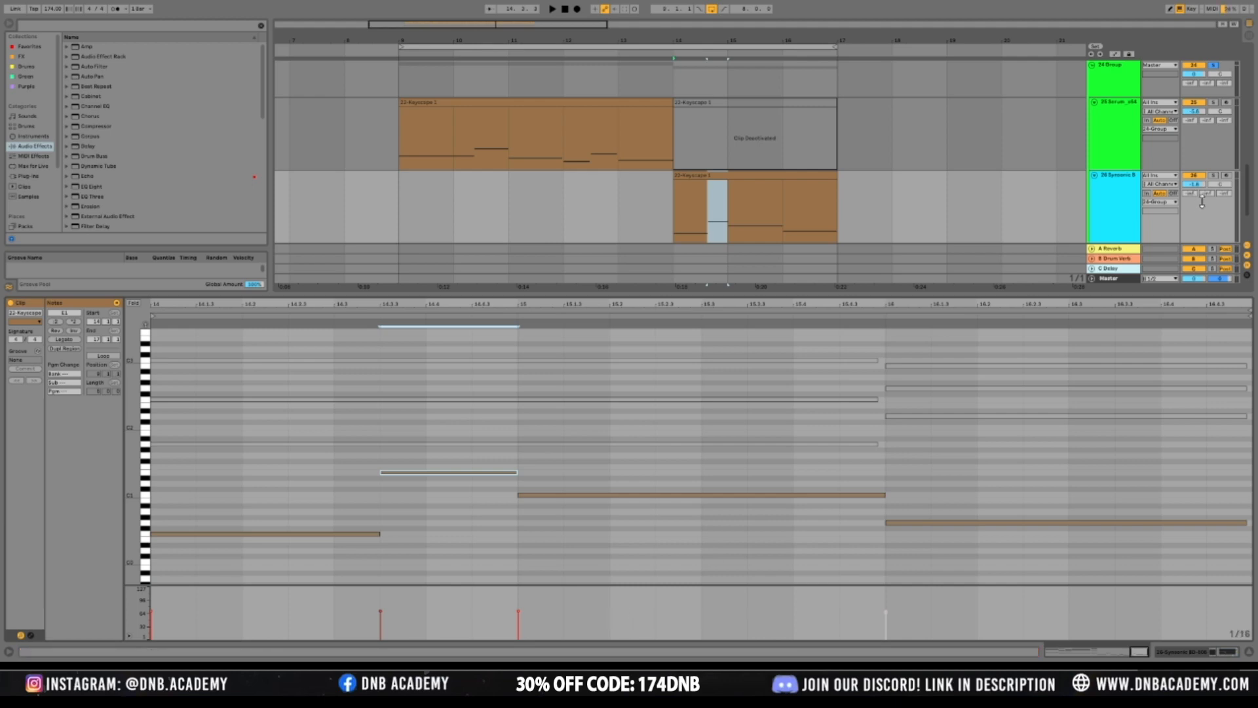
pyautogui.click(1214, 177)
pyautogui.click(710, 175)
pyautogui.press('space')
pyautogui.click(470, 549)
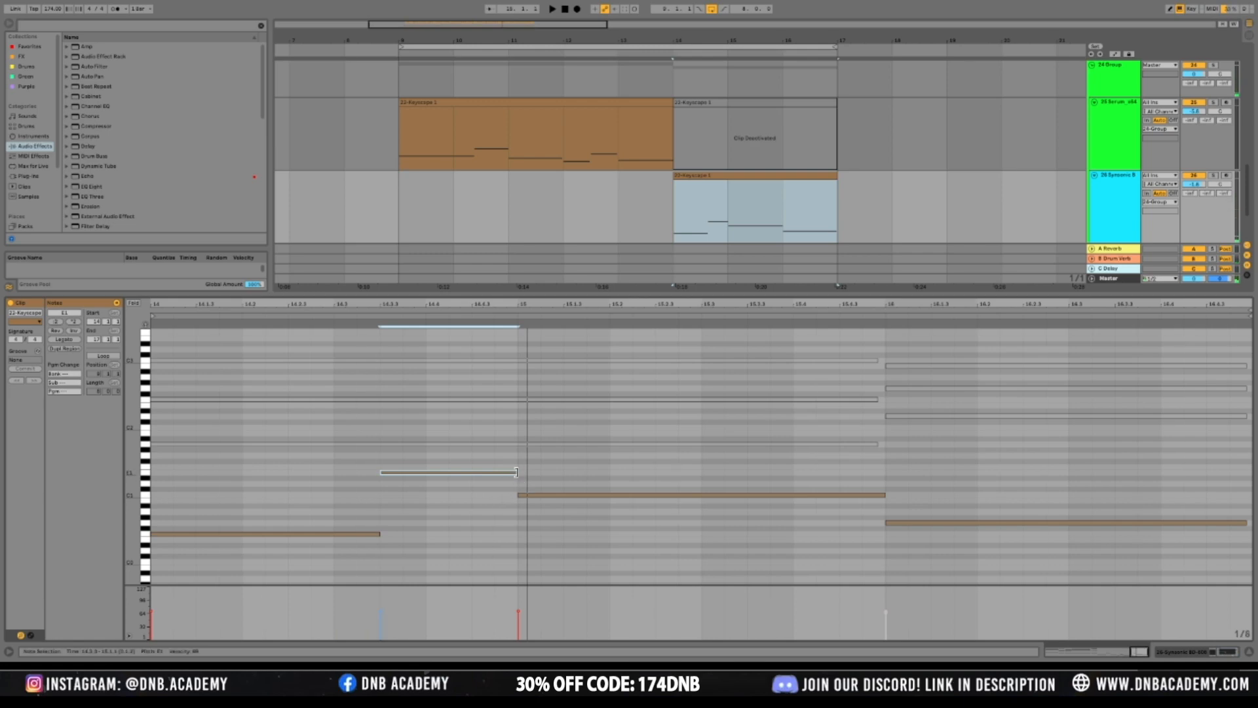
# Shorten the Synsonic clip's second note, which starts at 14.3.3, to an eighth note during playback
pyautogui.moveTo(516, 472); pyautogui.dragTo(472, 473)
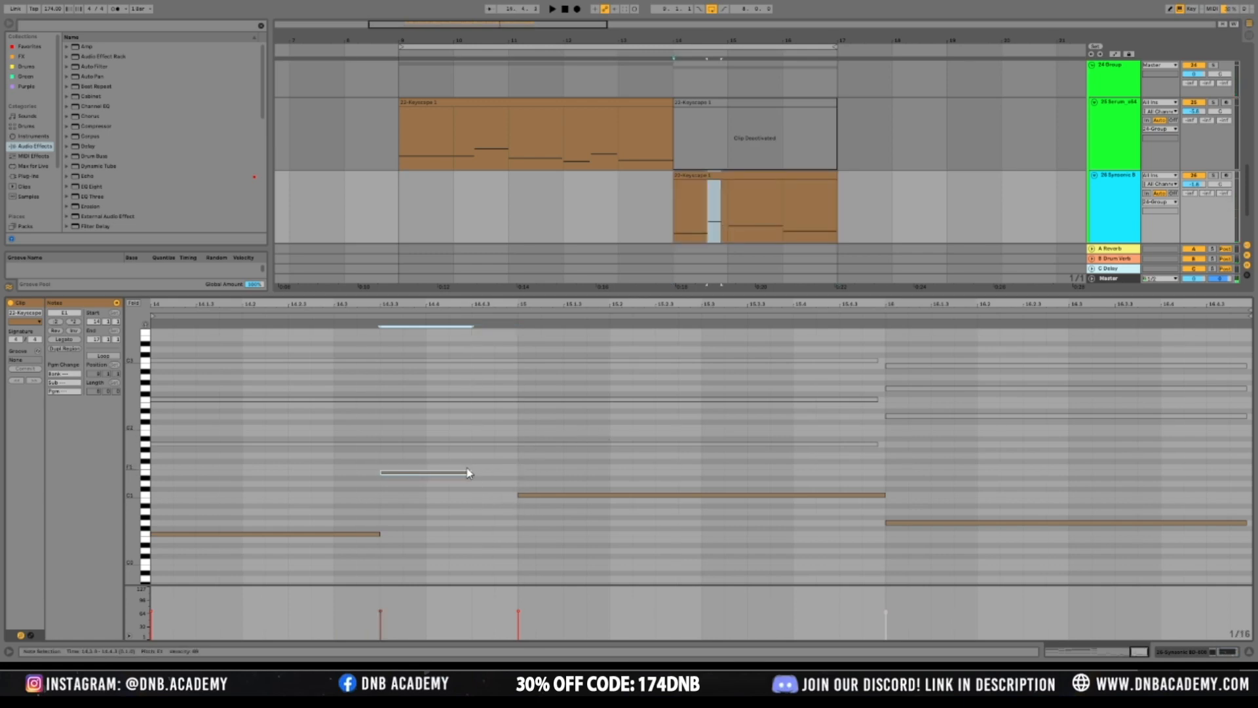
pyautogui.click(473, 475)
pyautogui.moveTo(470, 473); pyautogui.dragTo(449, 473)
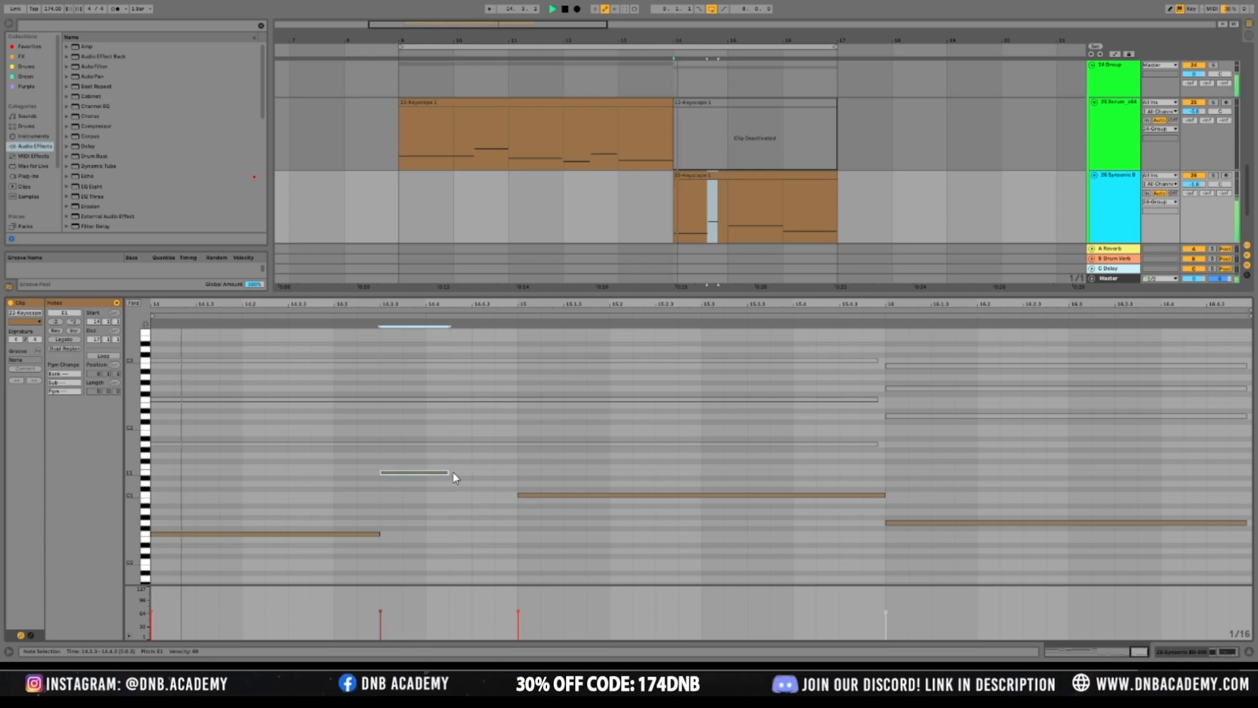
pyautogui.click(447, 474)
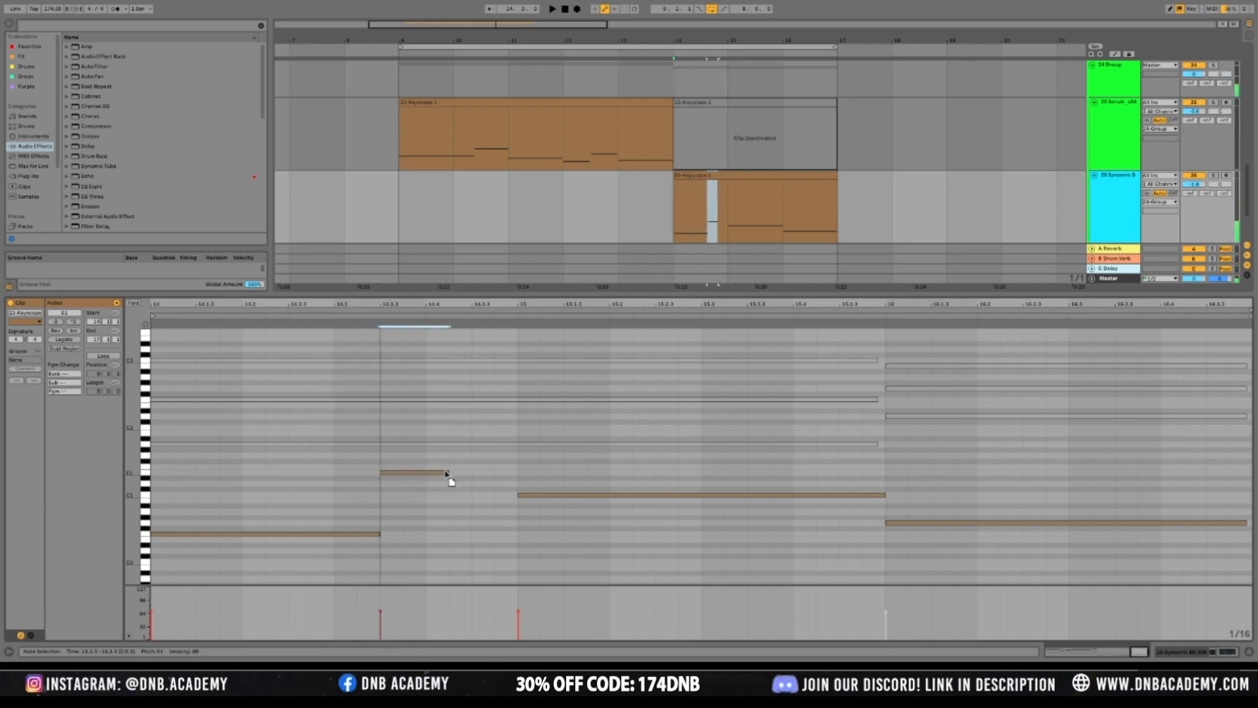
pyautogui.moveTo(448, 472); pyautogui.dragTo(426, 473)
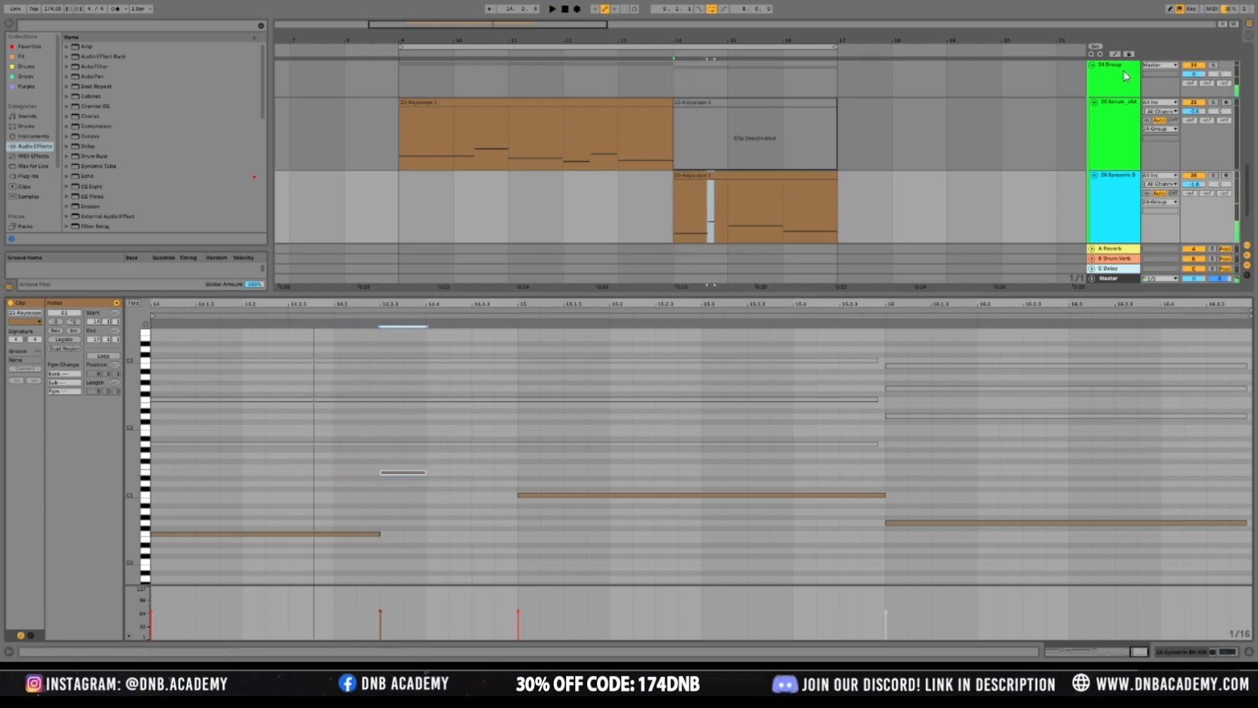
# Check the bass group's Saturator, reselect the Synsonic BD-808 clip and play it from bar 14
pyautogui.click(1126, 77)
pyautogui.click(1215, 651)
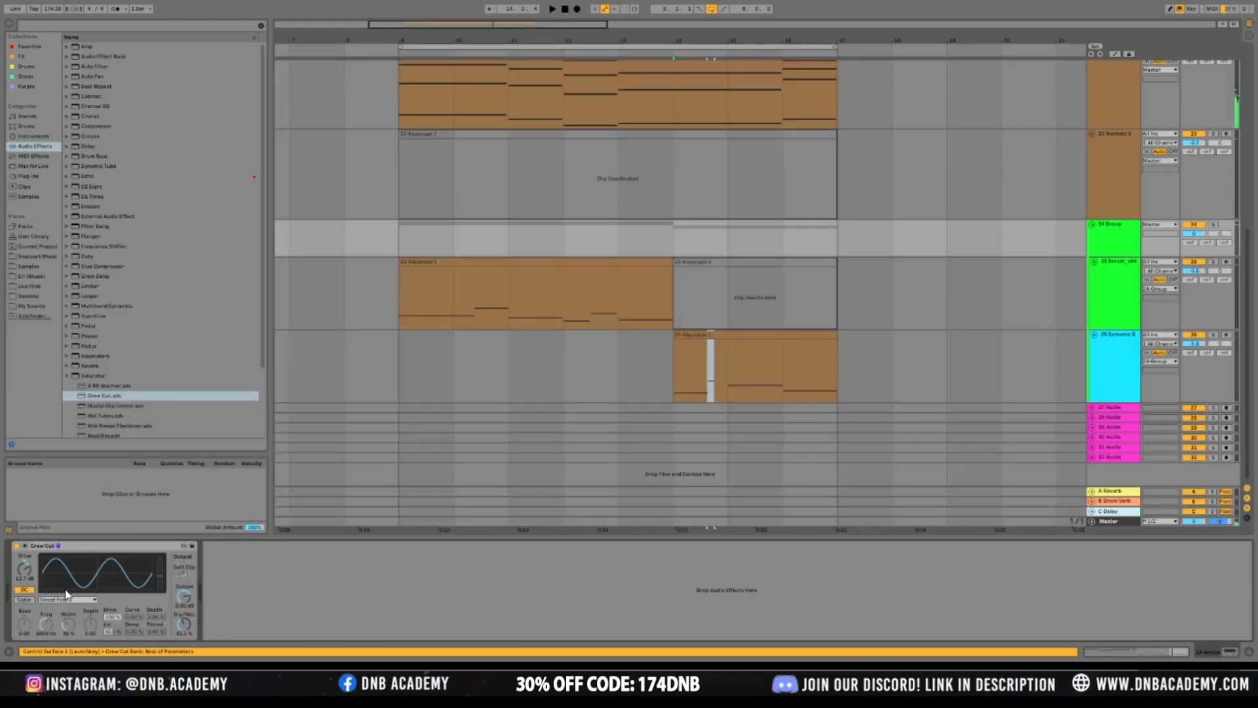
pyautogui.doubleClick(719, 345)
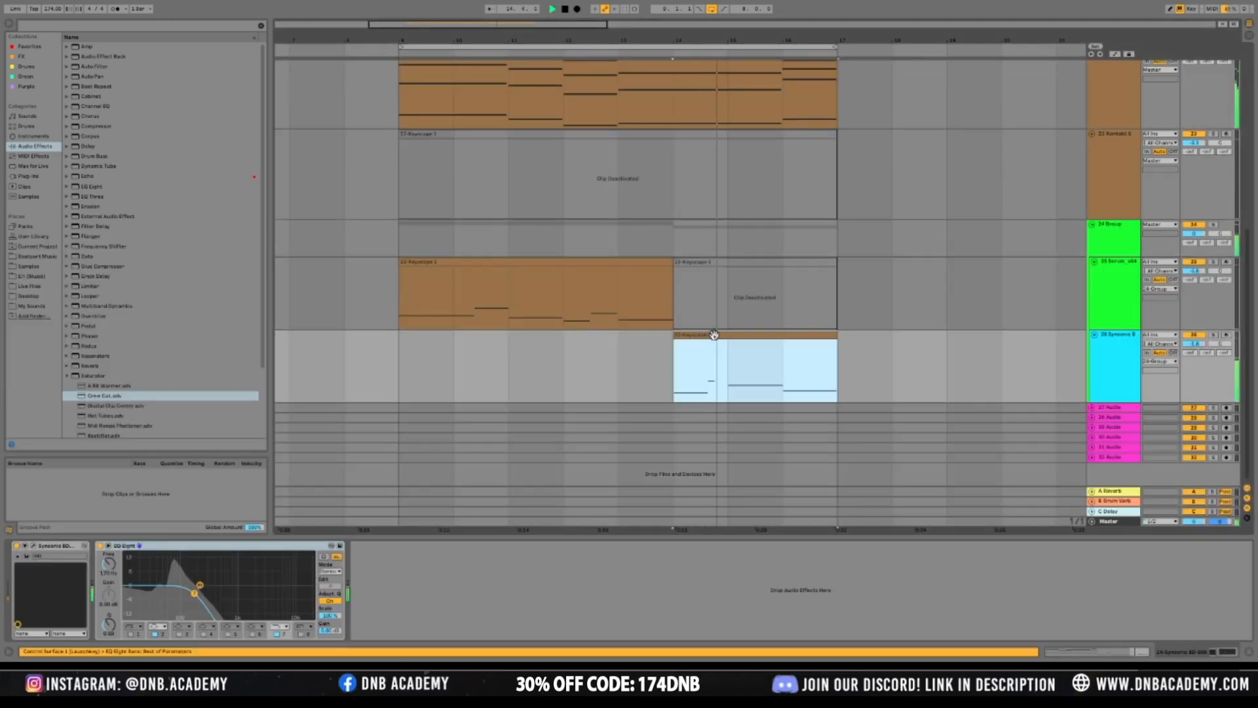
pyautogui.scroll(-3, 478, 553)
pyautogui.press('space')
# Transpose the shortened second note of the Synsonic clip up two semitones to F1, trying it an octave higher first
pyautogui.click(392, 423)
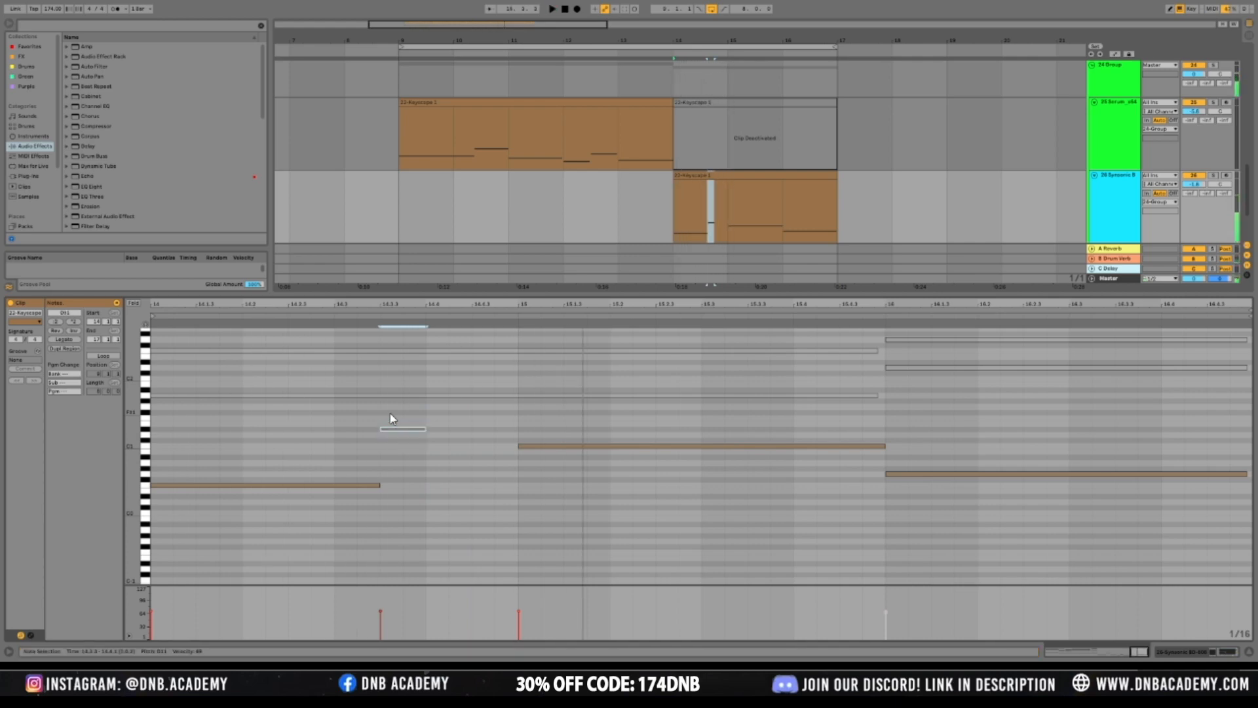
pyautogui.hotkey('shift', 'Up')
pyautogui.press('Up')
pyautogui.press('Up')
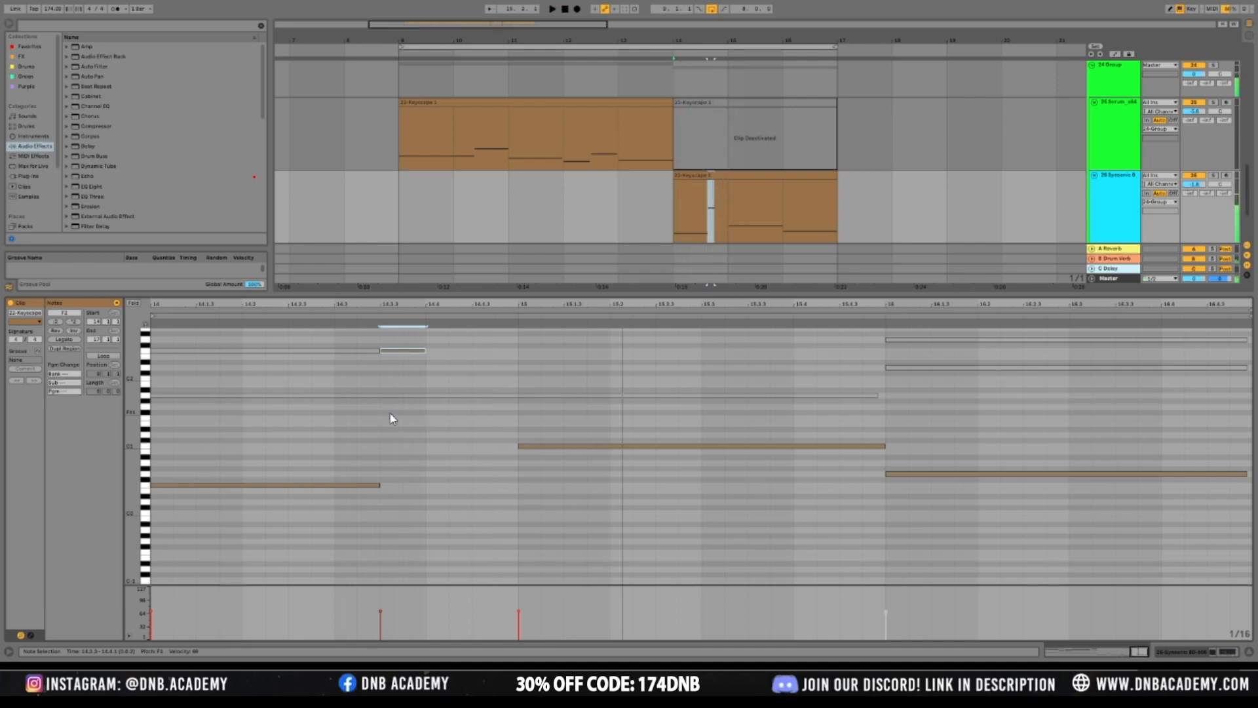
pyautogui.hotkey('shift', 'Down')
# Shorten the Synsonic clip's C1 note in bar 15 to an eighth note and place it at 15.2
pyautogui.scroll(3, 656, 441)
pyautogui.scroll(-3, 656, 436)
pyautogui.moveTo(884, 446); pyautogui.dragTo(639, 452)
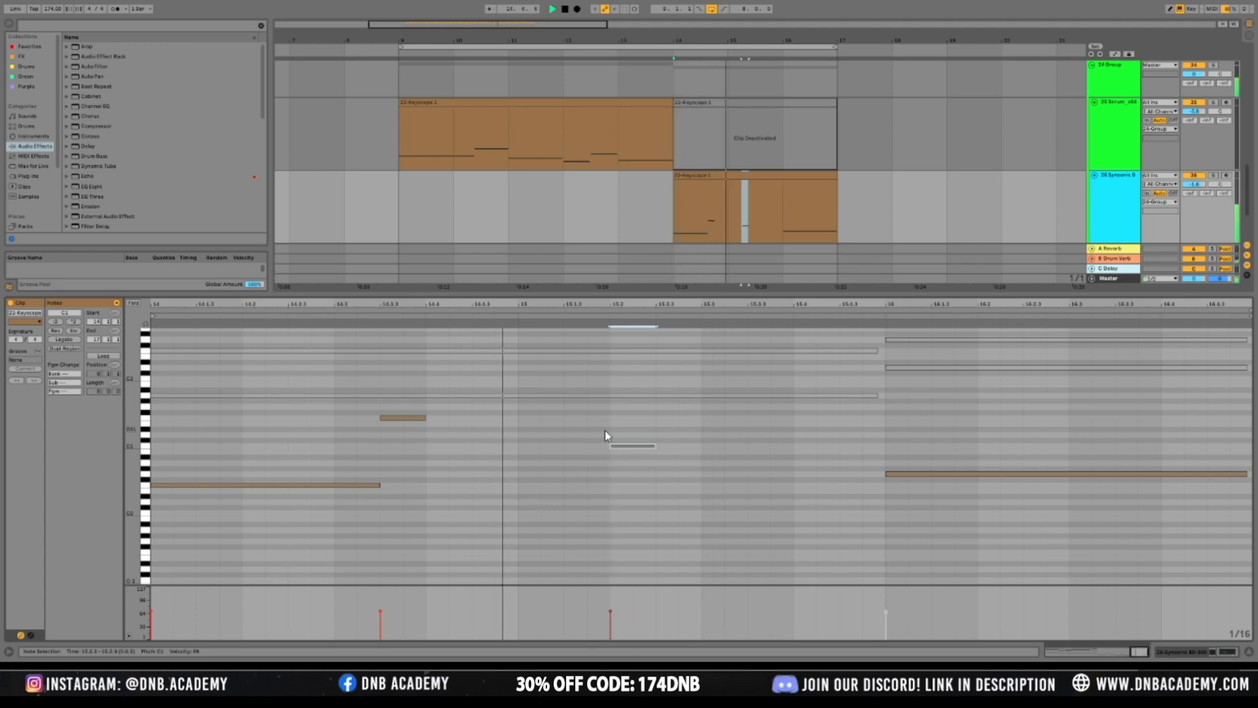
# Copy the bar 15 C1 note to 15.3.3 and replace bar 16's long note with short notes at 16, 16.2.3 and 16.4
pyautogui.keyDown('ctrl'); pyautogui.moveTo(643, 446); pyautogui.dragTo(778, 447); pyautogui.keyUp('ctrl')
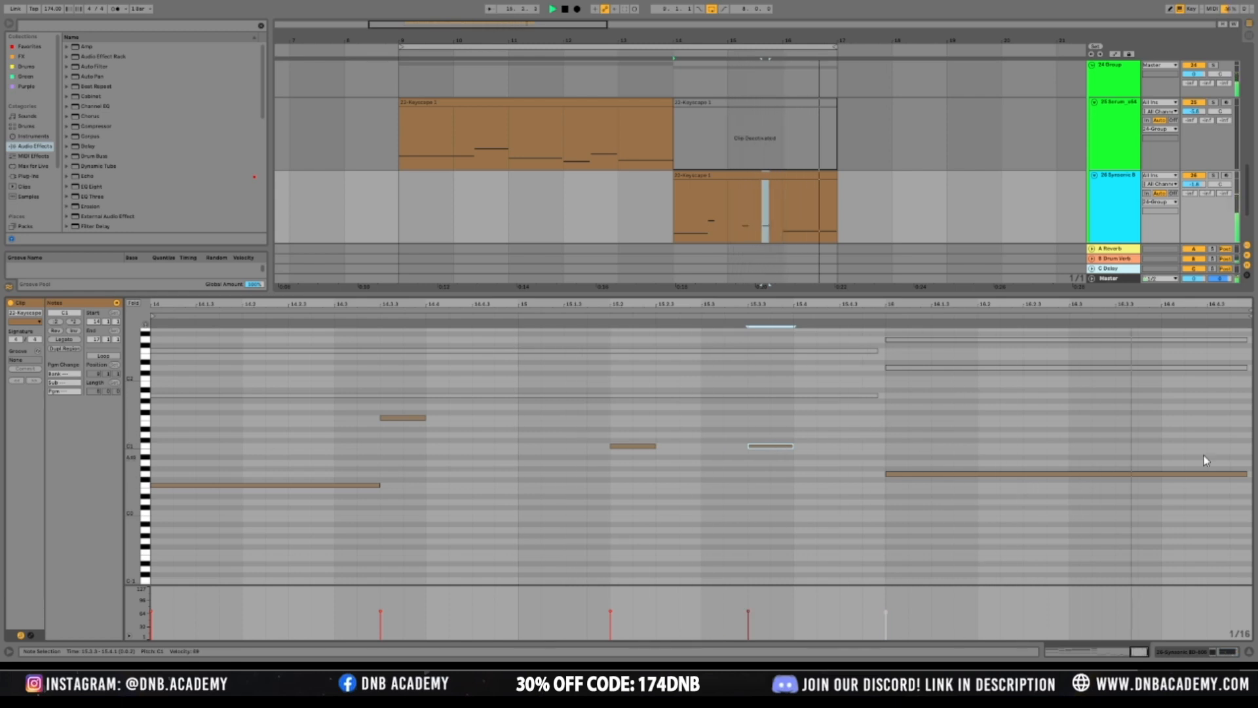
pyautogui.moveTo(1247, 474); pyautogui.dragTo(1181, 476)
pyautogui.press('space')
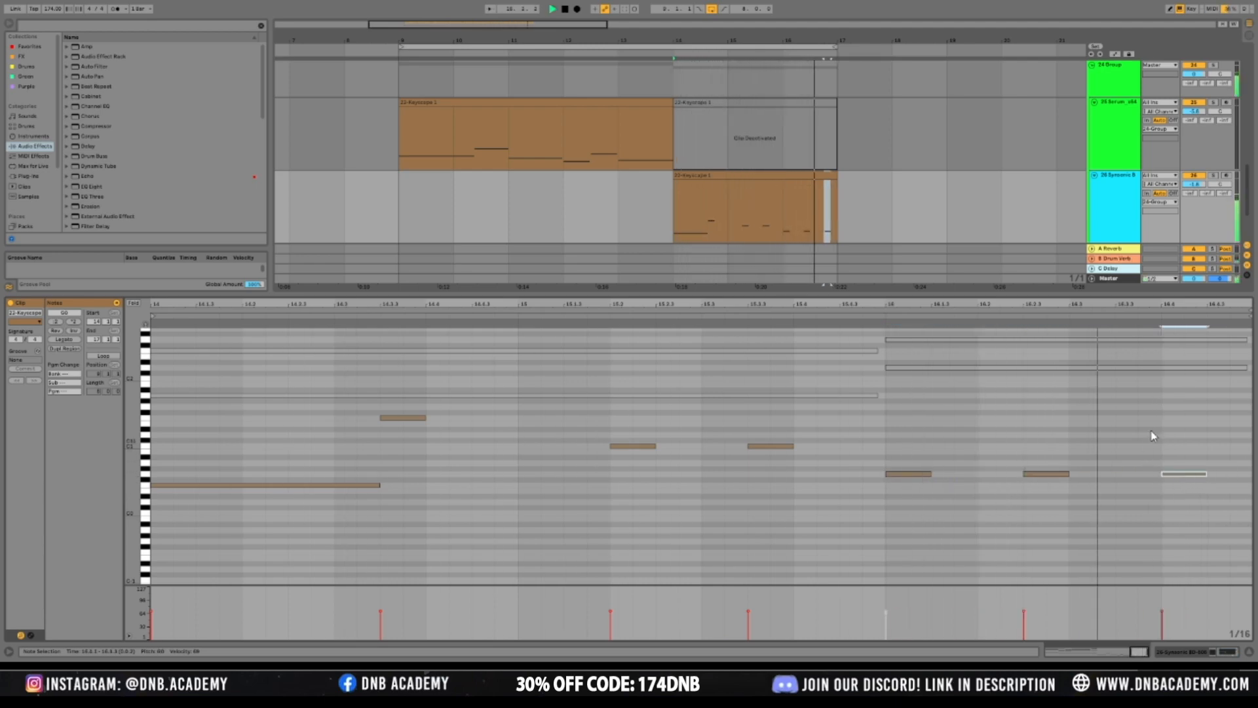
# Raise the first note of bar 16 by one octave and audition the arrangement from bar 13
pyautogui.click(894, 473)
pyautogui.press('space')
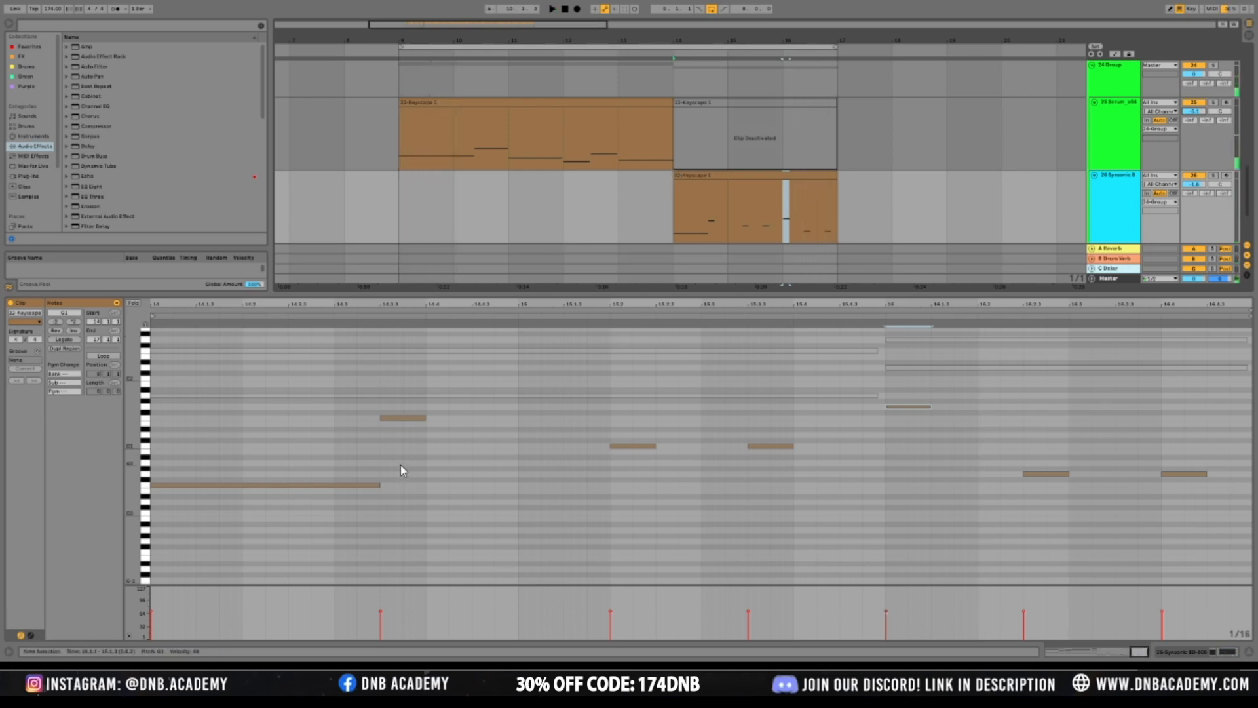
pyautogui.click(624, 212)
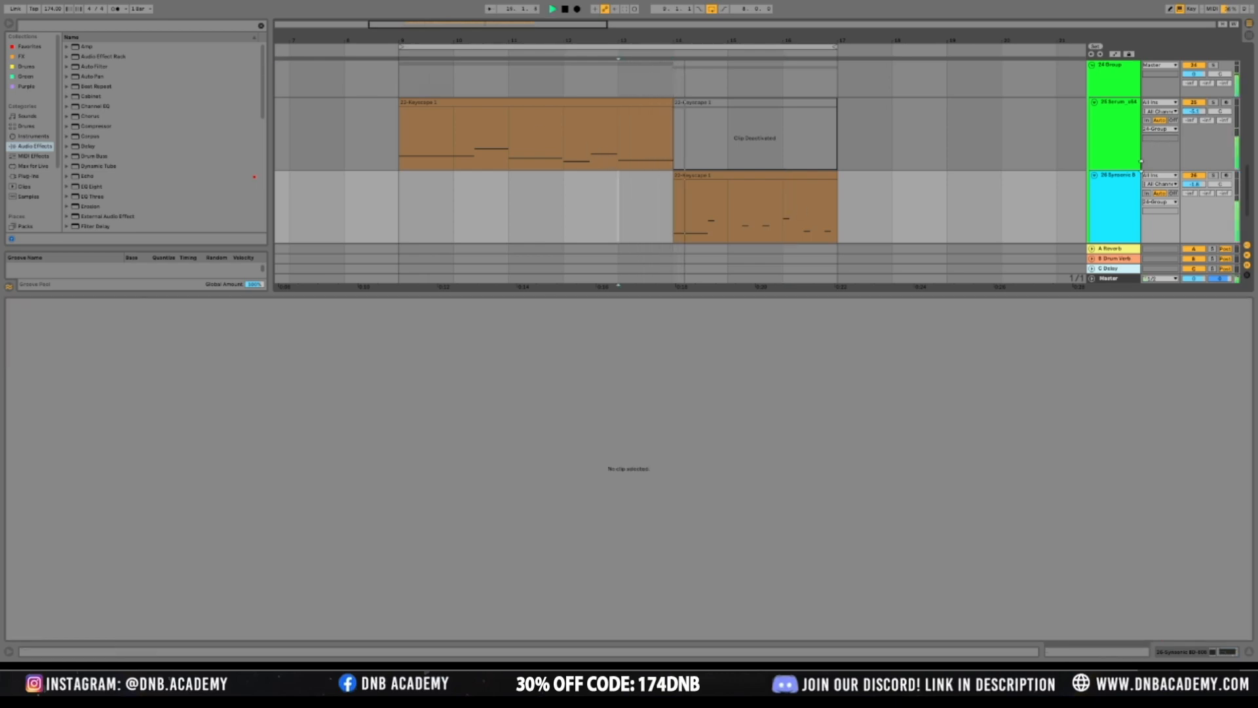
# Replace the long opening note of bar 14 with two short notes at 14 and 14.2.3, and listen to the rhythm
pyautogui.click(725, 178)
pyautogui.moveTo(379, 485); pyautogui.dragTo(351, 490)
pyautogui.press('space')
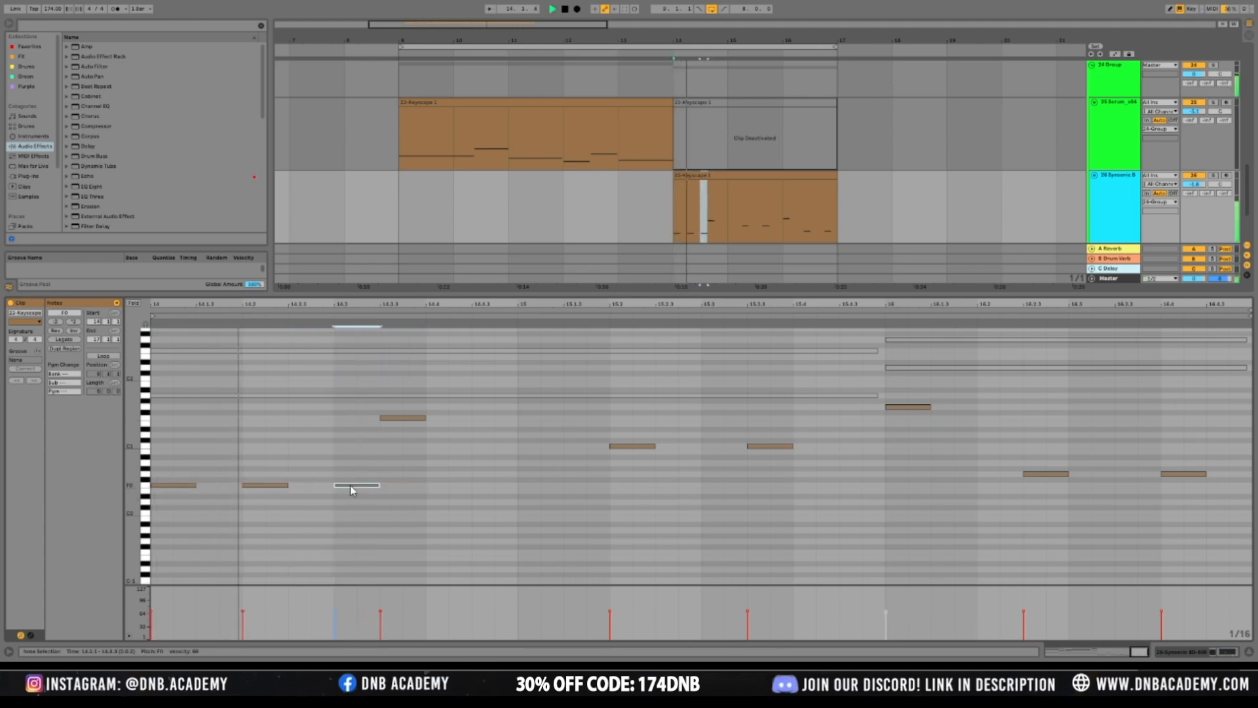
pyautogui.press('space')
pyautogui.press('space')
pyautogui.press('space')
pyautogui.moveTo(352, 486); pyautogui.dragTo(306, 486)
pyautogui.doubleClick(263, 486)
pyautogui.press('space')
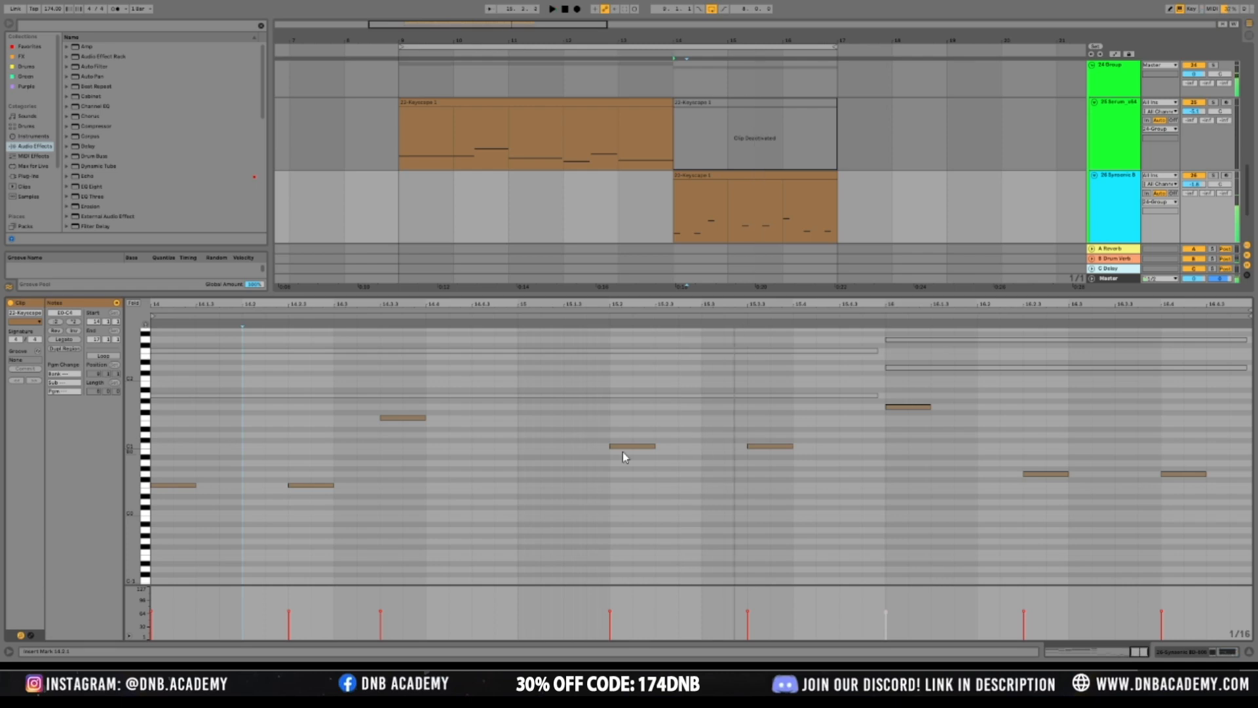
pyautogui.press('space')
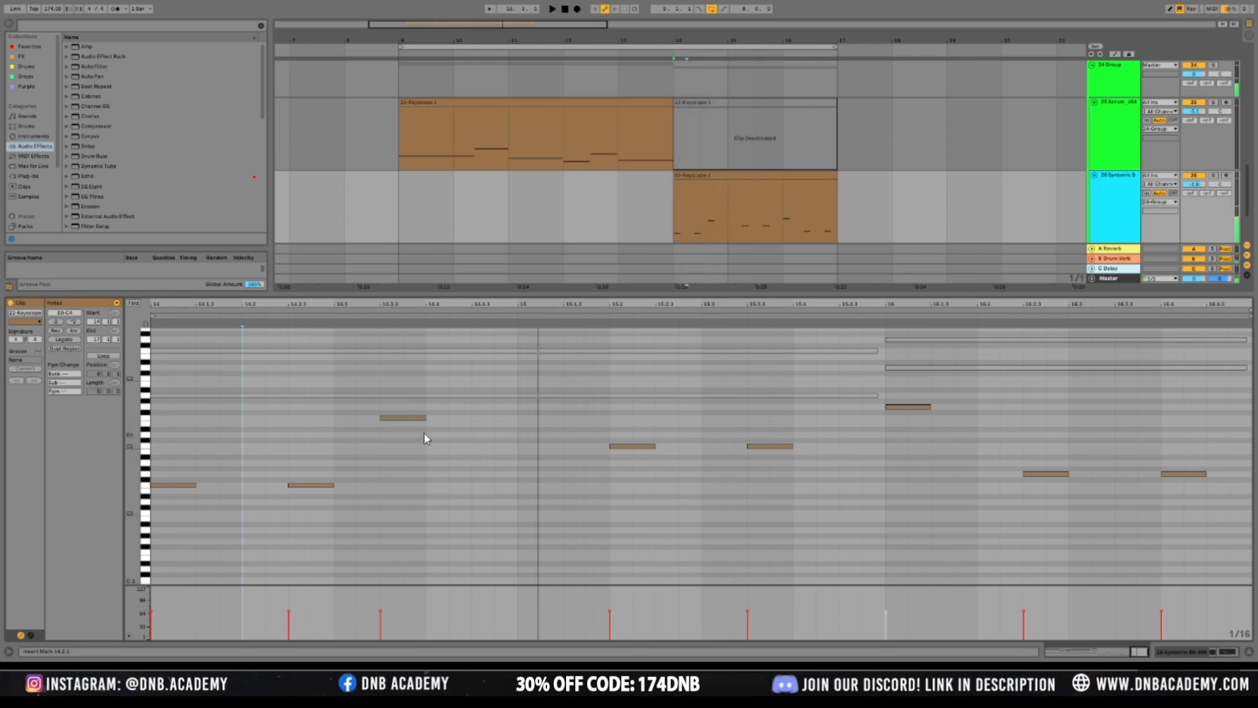
# Copy the short note at 14.3.3 to the start of bar 15 and set its pitch to C1
pyautogui.moveTo(412, 419); pyautogui.dragTo(550, 437)
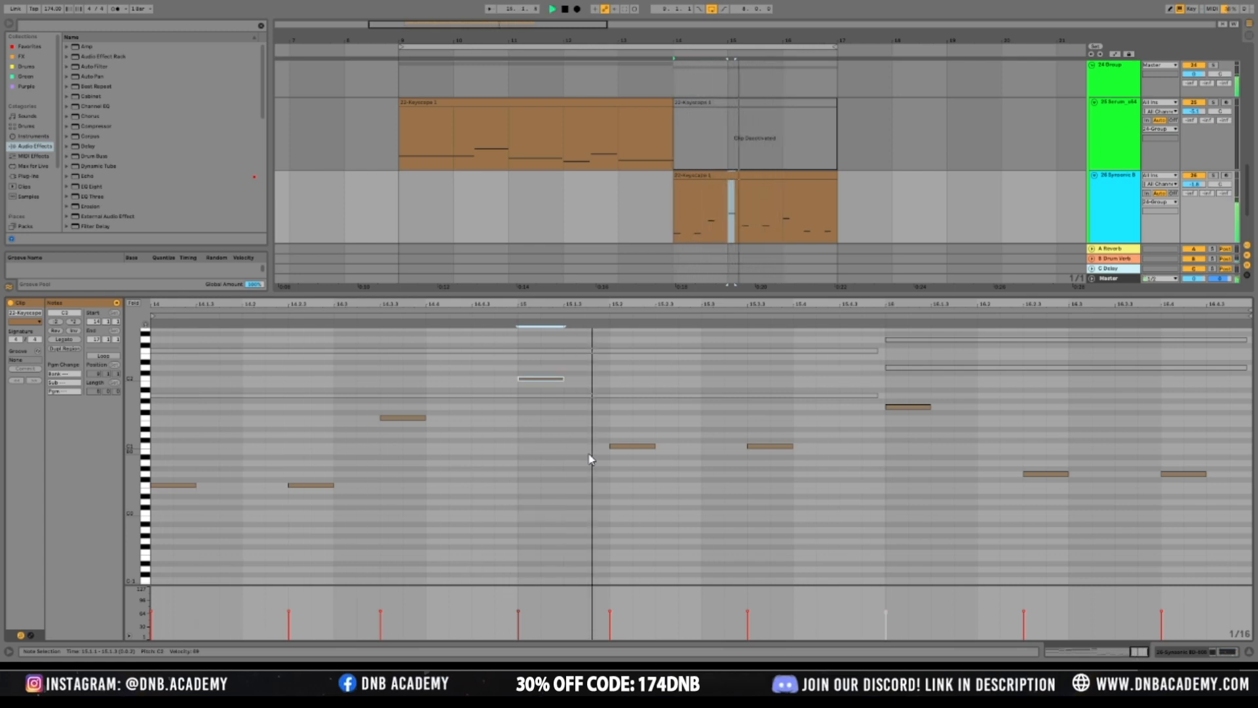
pyautogui.press('Down')
pyautogui.press('Down')
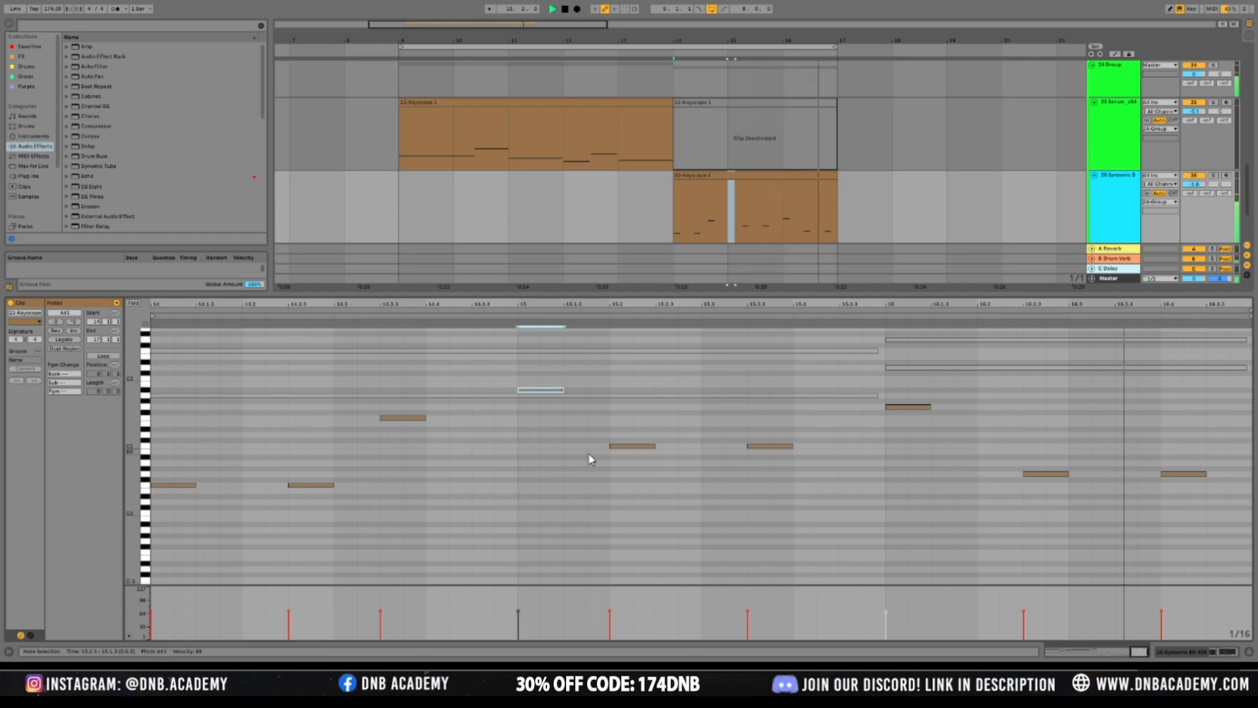
pyautogui.press('Down')
pyautogui.press('Down')
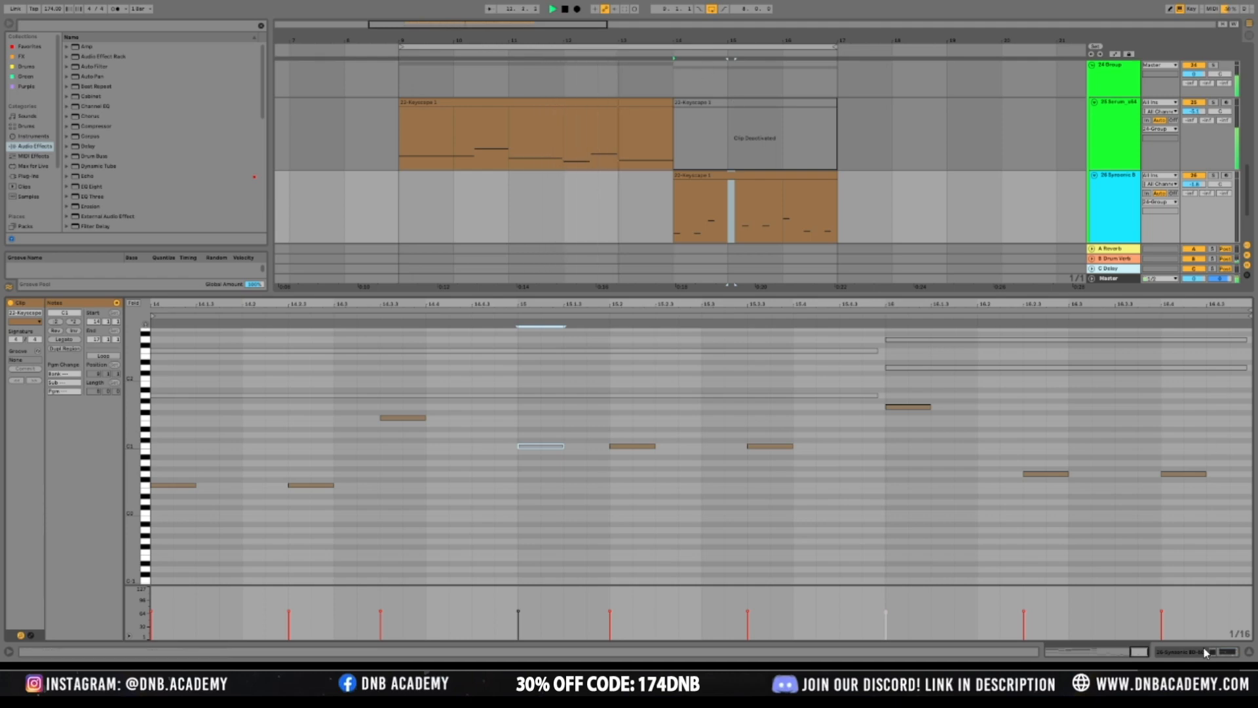
# Switch from the note editor to the device chain and duplicate the Serum track with its clips
pyautogui.hotkey('shift', 'Tab')
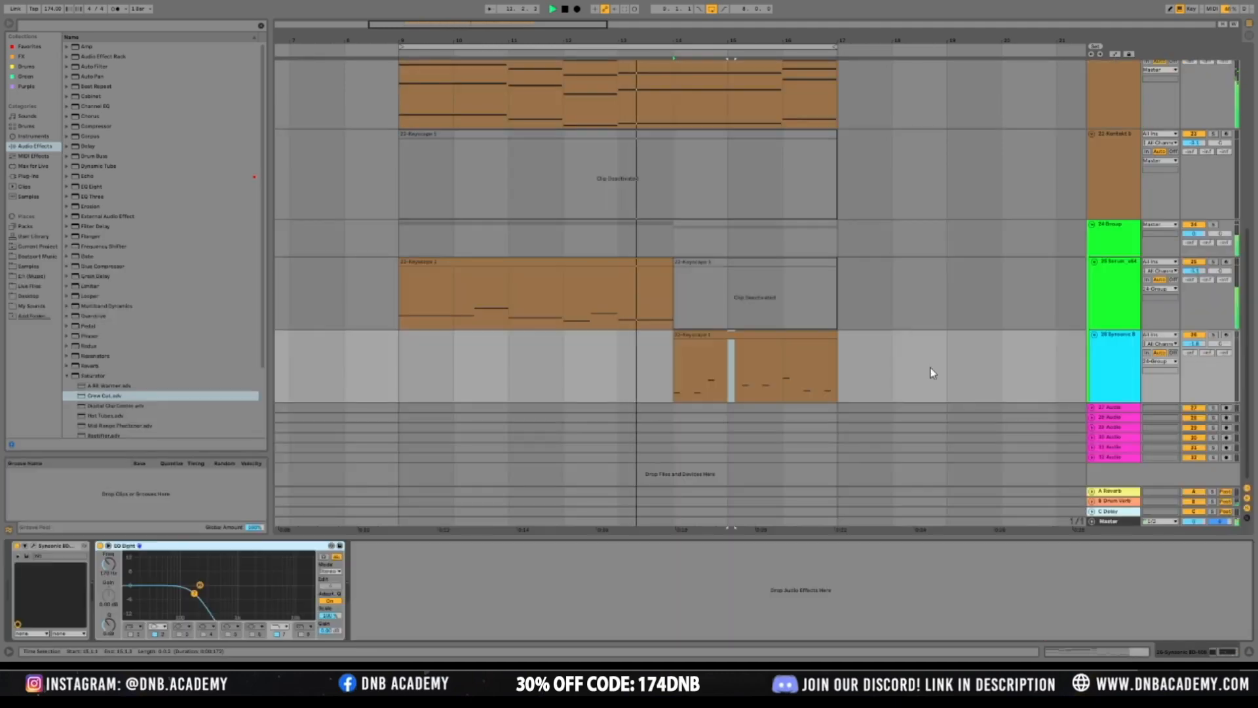
pyautogui.click(1093, 262)
pyautogui.click(1094, 262)
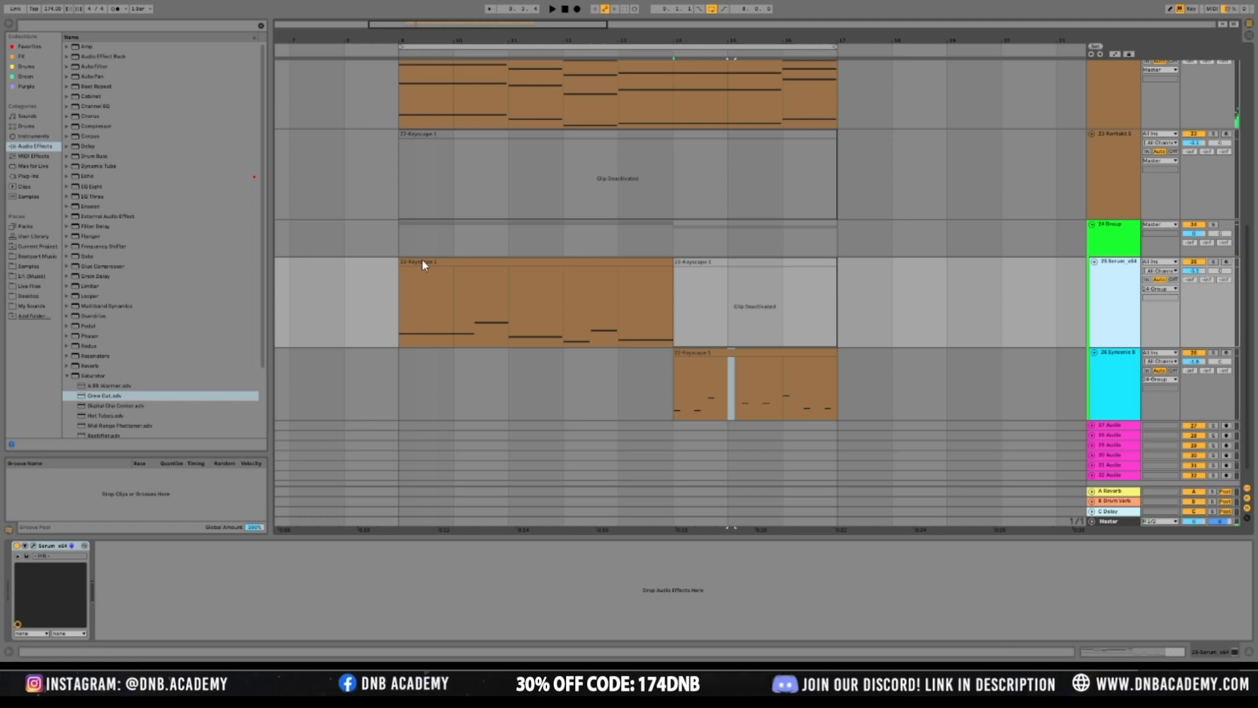
pyautogui.hotkey('ctrl', 'd')
pyautogui.click(371, 414)
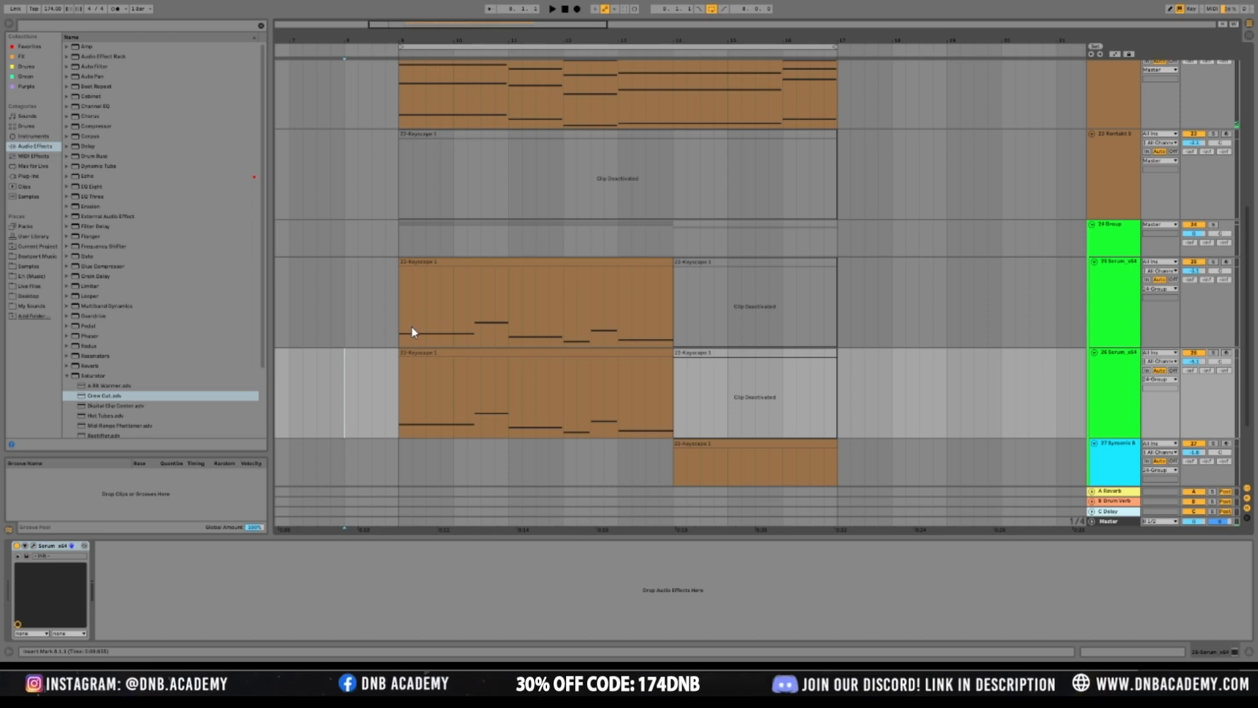
# Deactivate the duplicated Serum clip before 10.2.3 and after 11.1.1, and the original Serum clip between those two points
pyautogui.scroll(-2, 411, 328)
pyautogui.moveTo(402, 365); pyautogui.dragTo(458, 364)
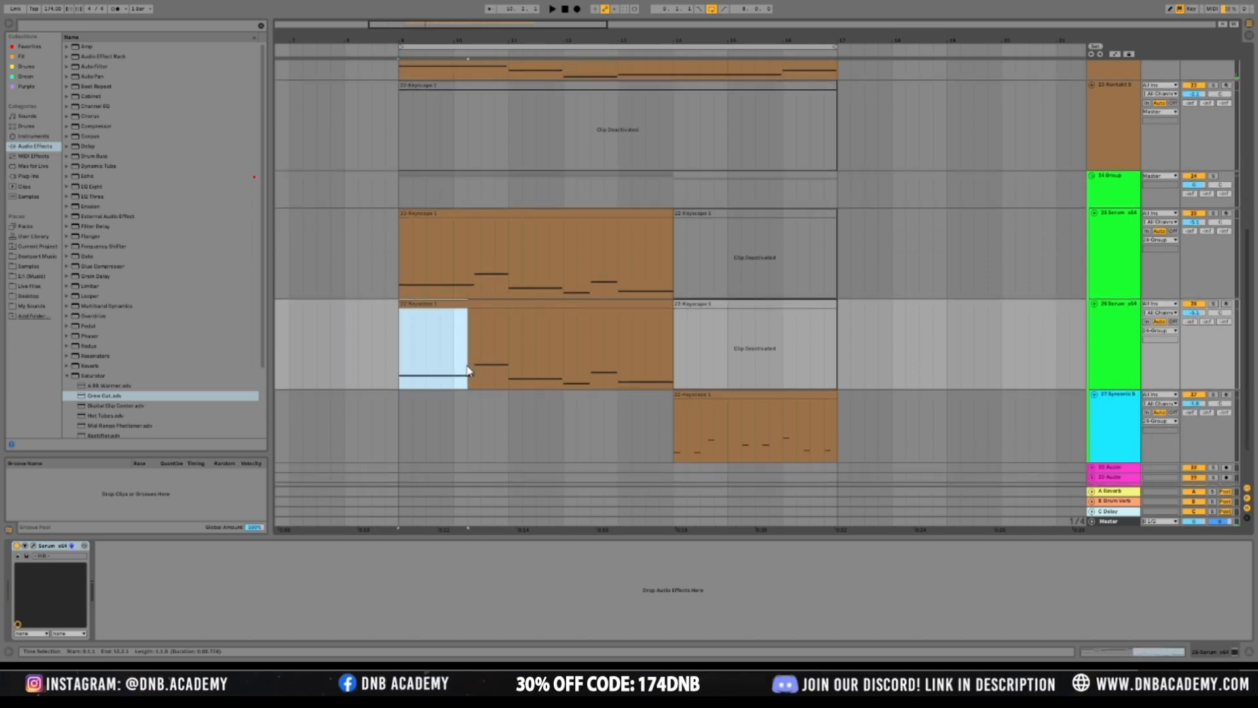
pyautogui.click(380, 346)
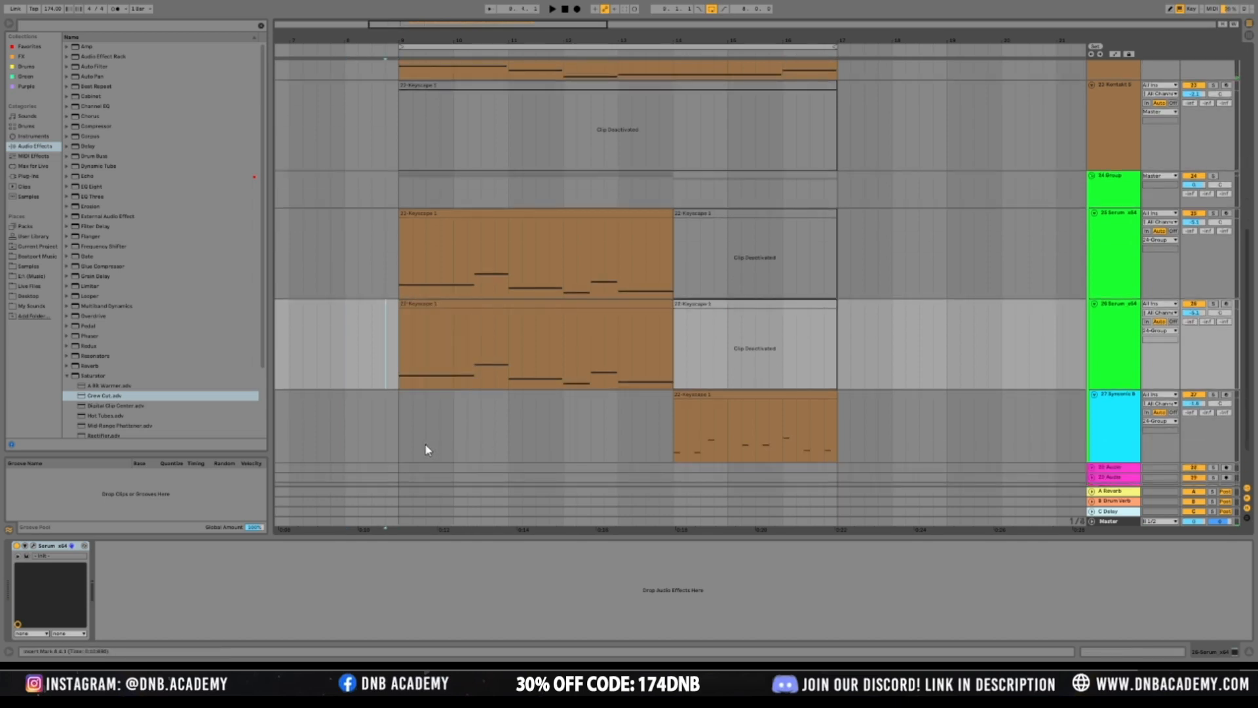
pyautogui.moveTo(402, 376); pyautogui.dragTo(669, 377)
pyautogui.press('0')
pyautogui.press('0')
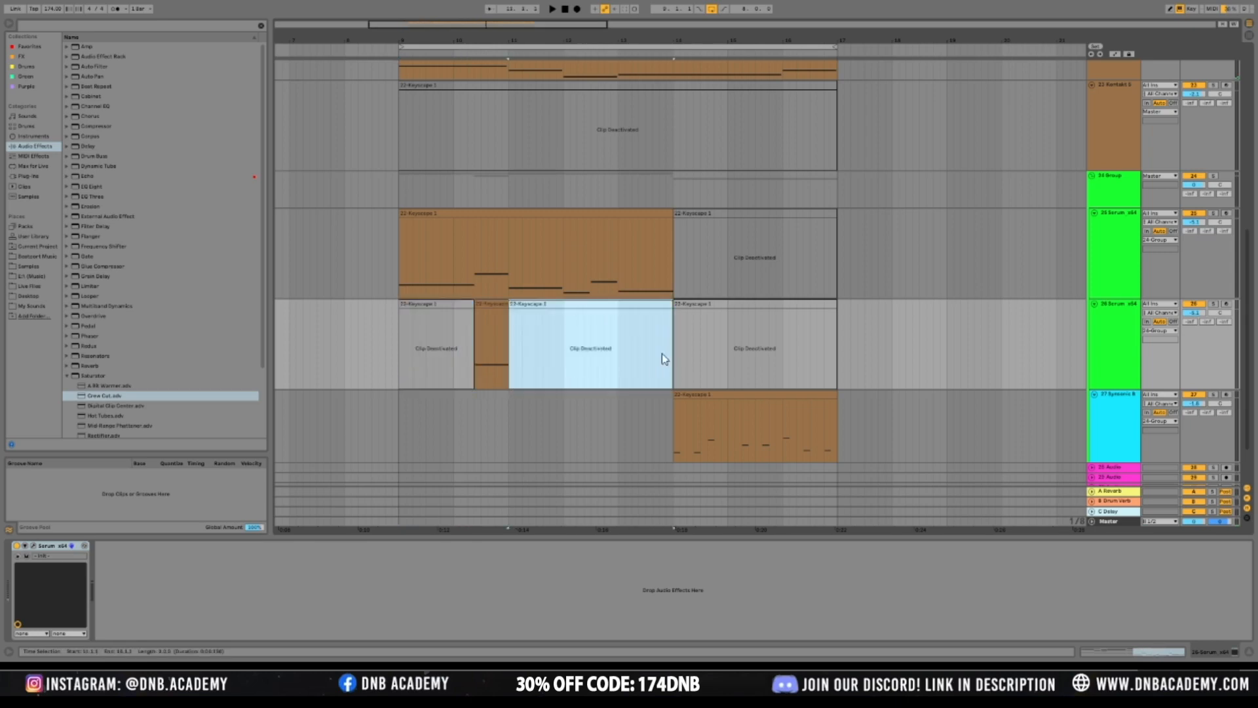
pyautogui.moveTo(476, 282); pyautogui.dragTo(509, 281)
pyautogui.press('0')
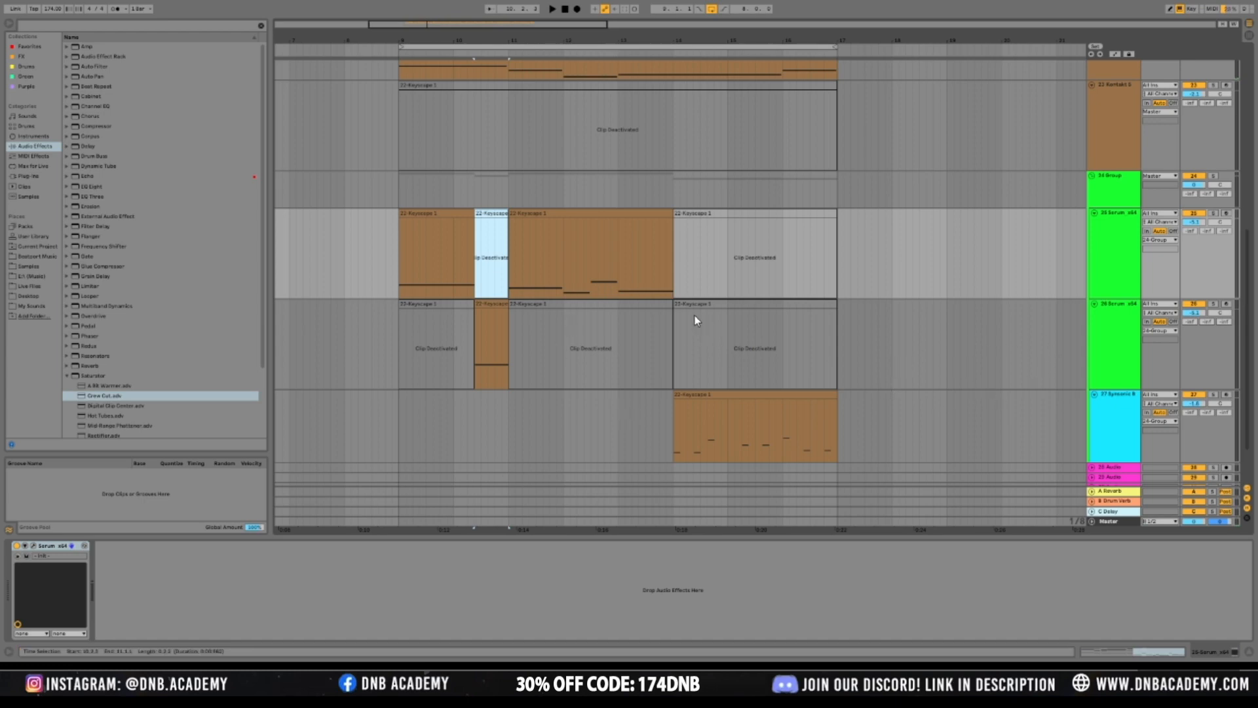
# Delete all the deactivated clip sections from both Serum tracks
pyautogui.click(652, 305)
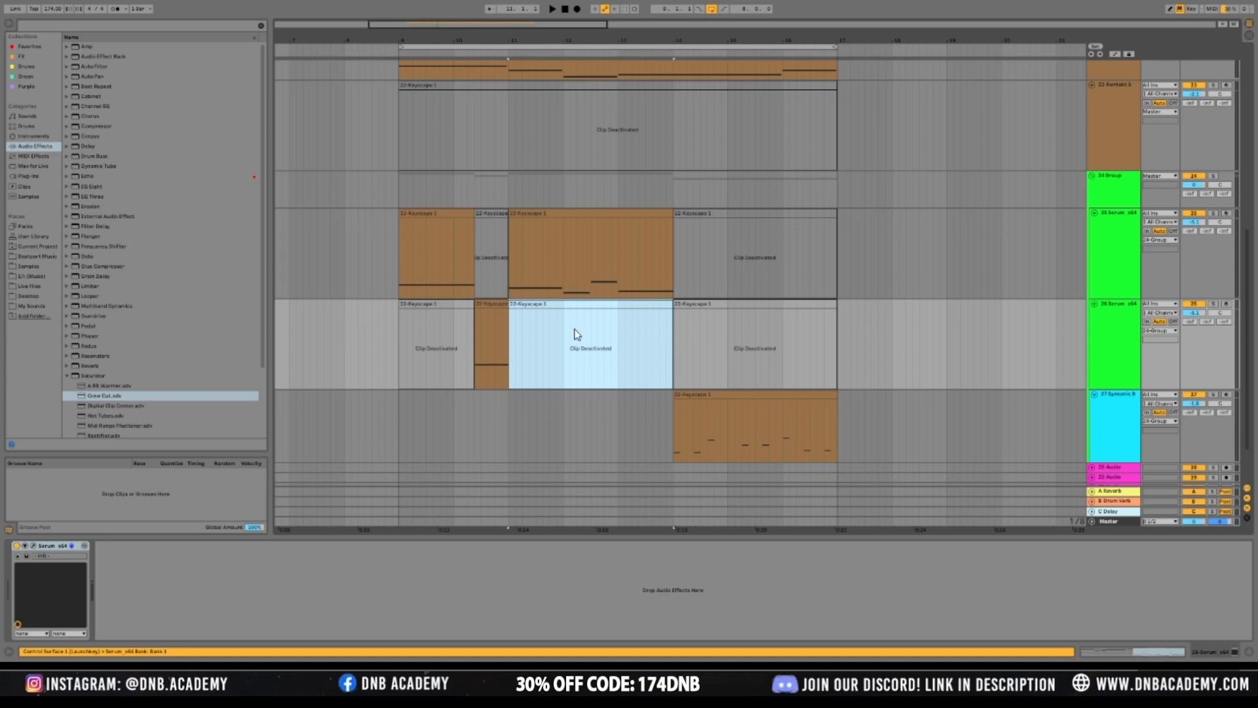
pyautogui.press('Delete')
pyautogui.click(442, 303)
pyautogui.press('Delete')
pyautogui.click(490, 214)
pyautogui.press('Delete')
pyautogui.click(734, 314)
pyautogui.press('Delete')
pyautogui.click(738, 218)
pyautogui.press('Delete')
pyautogui.click(434, 344)
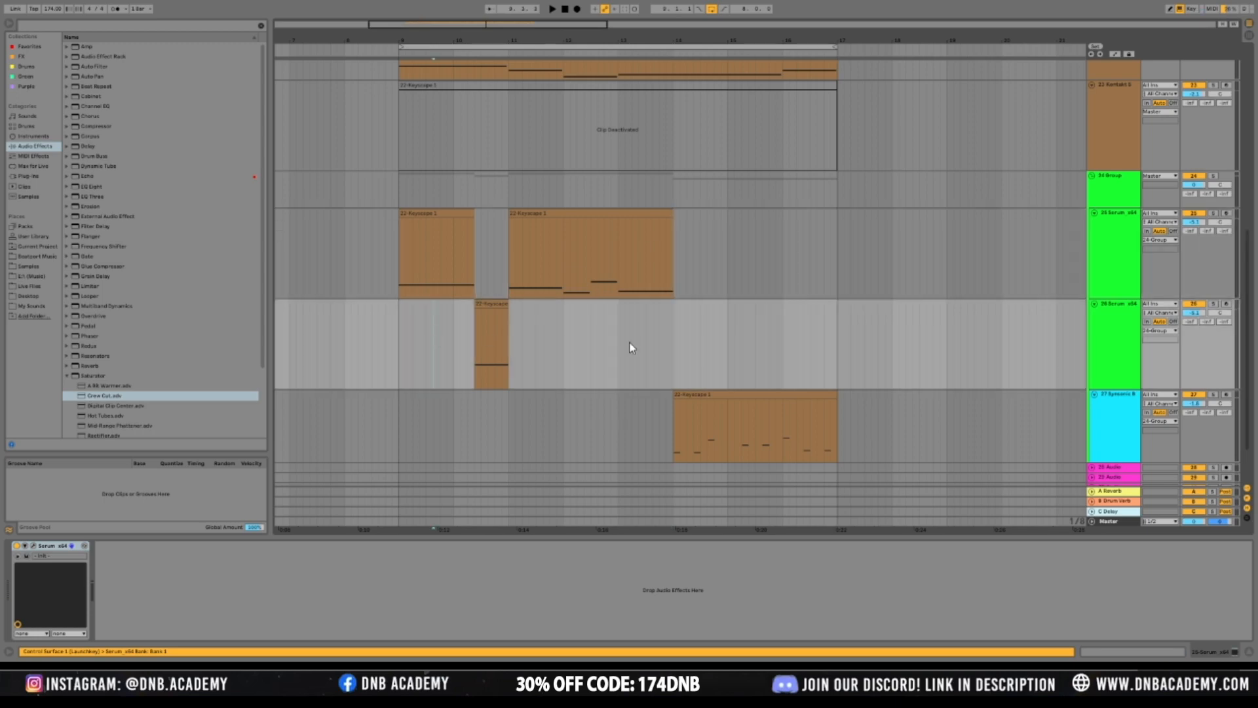
# Add Auto Pan to the duplicated Serum track with 100% amount, 0° phase and a tempo-synced rate
pyautogui.moveTo(461, 350); pyautogui.dragTo(467, 350)
pyautogui.press('space')
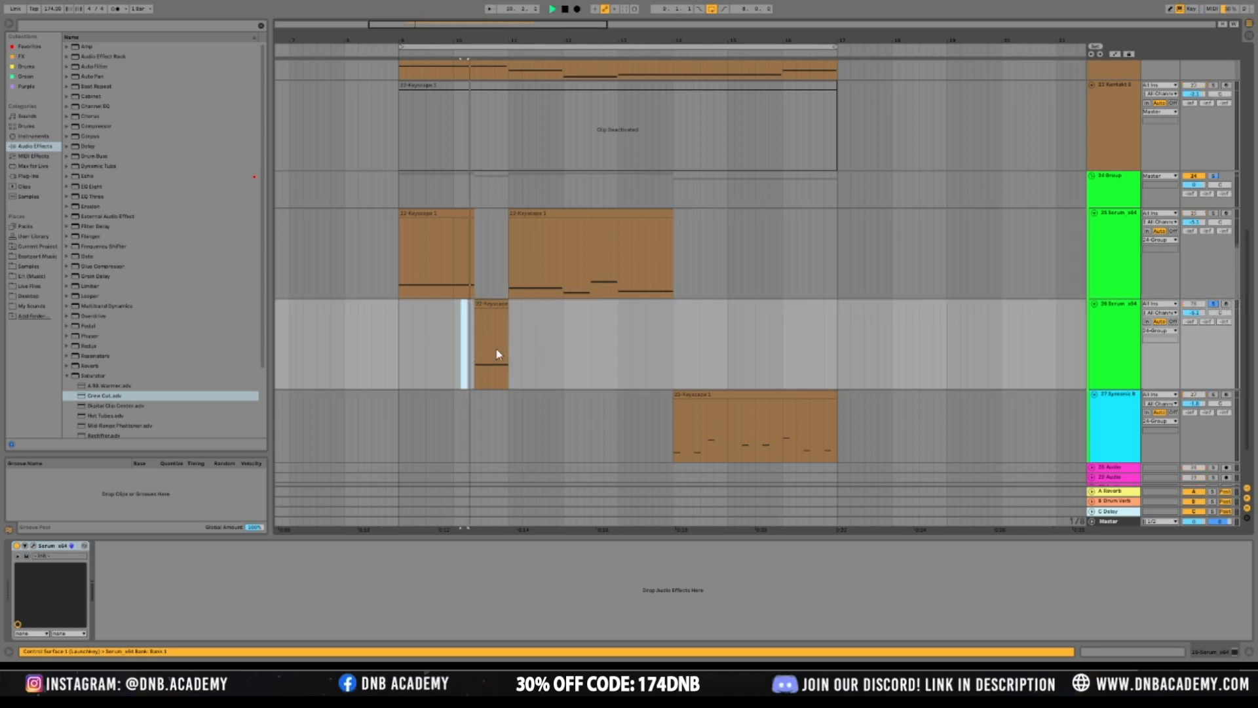
pyautogui.click(86, 78)
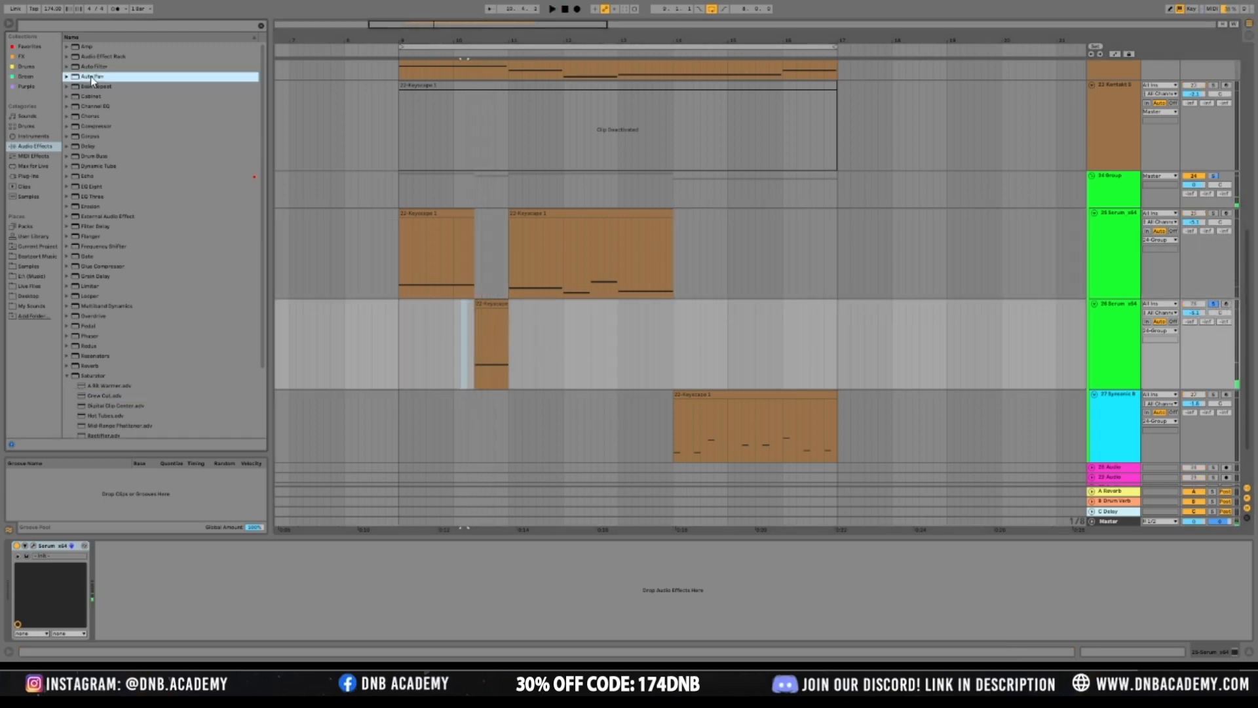
pyautogui.moveTo(92, 76); pyautogui.dragTo(238, 594)
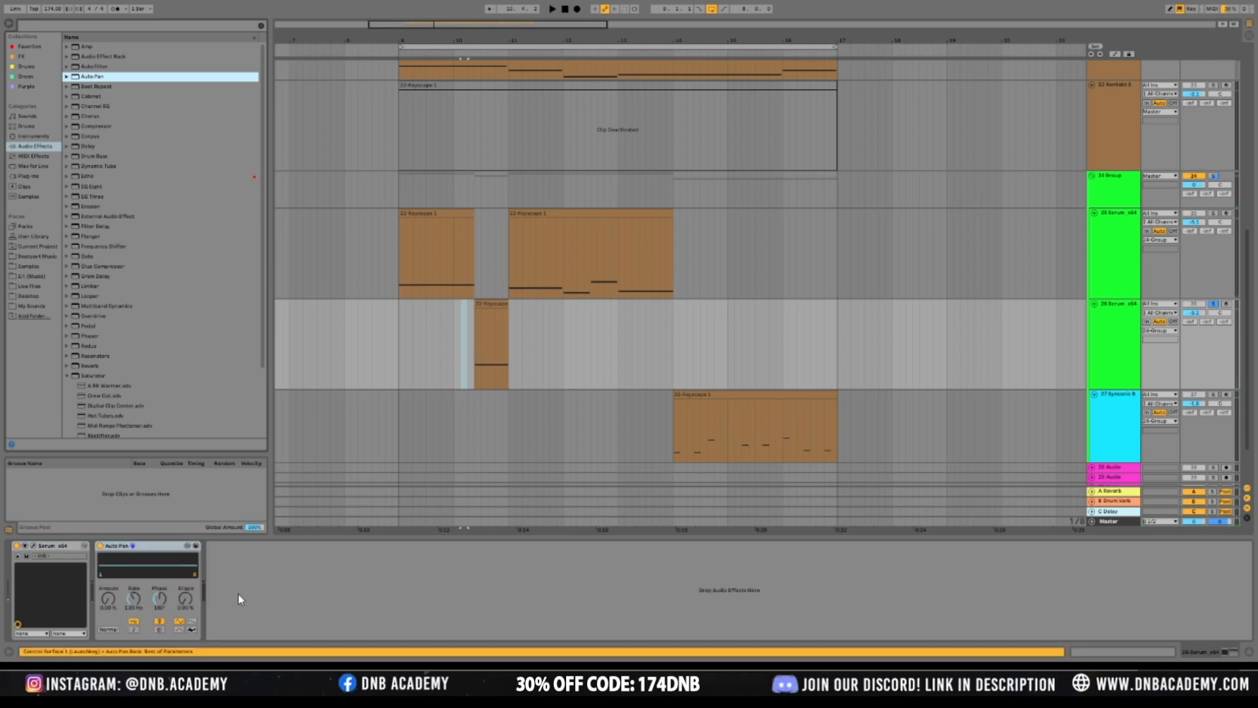
pyautogui.click(160, 605)
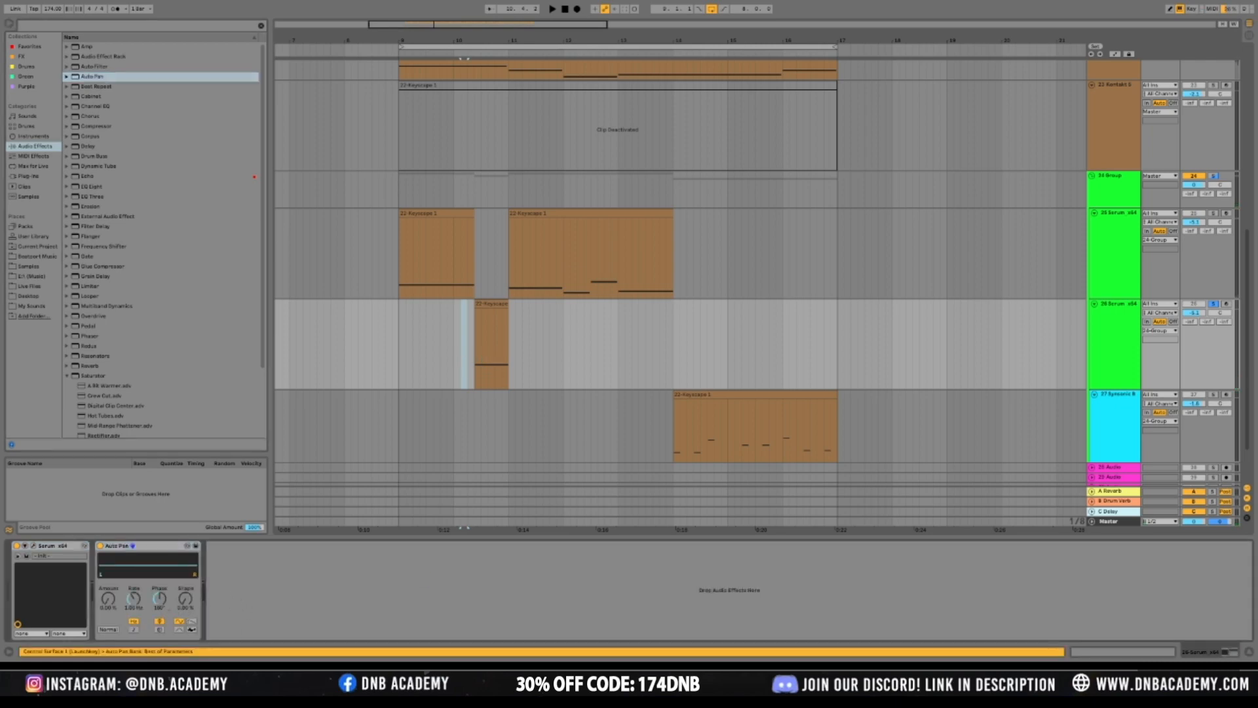
pyautogui.press('Delete')
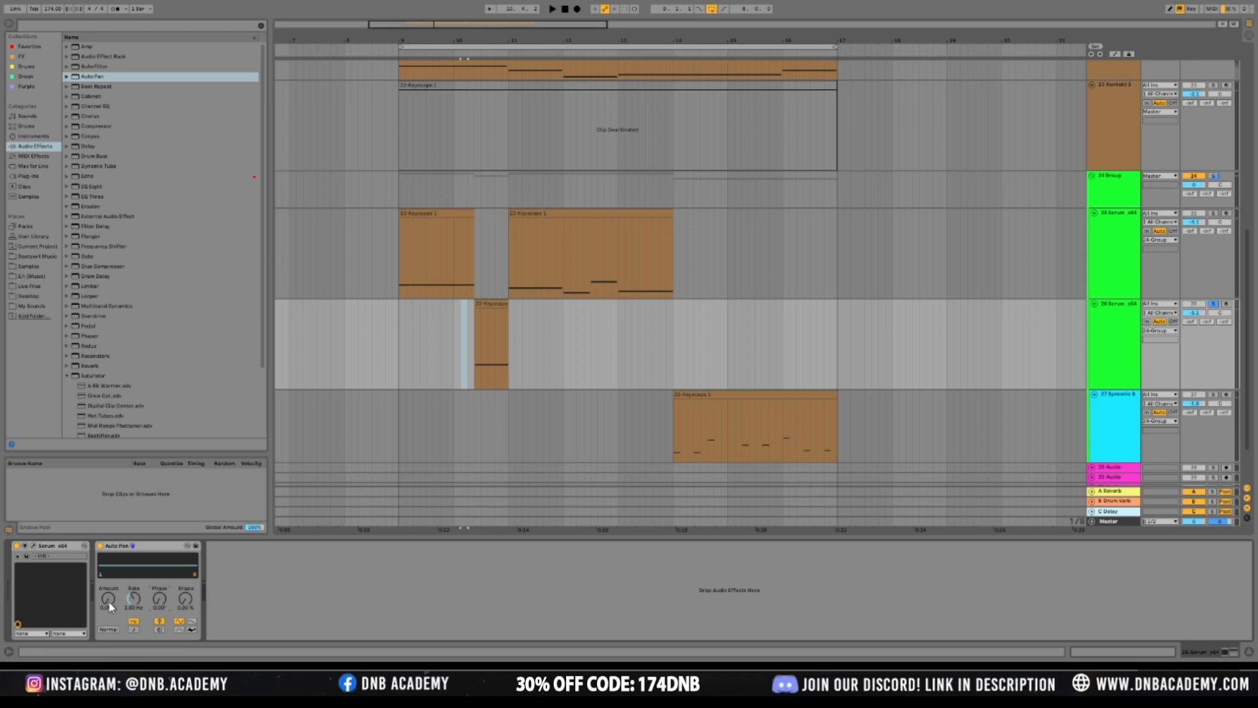
pyautogui.click(133, 629)
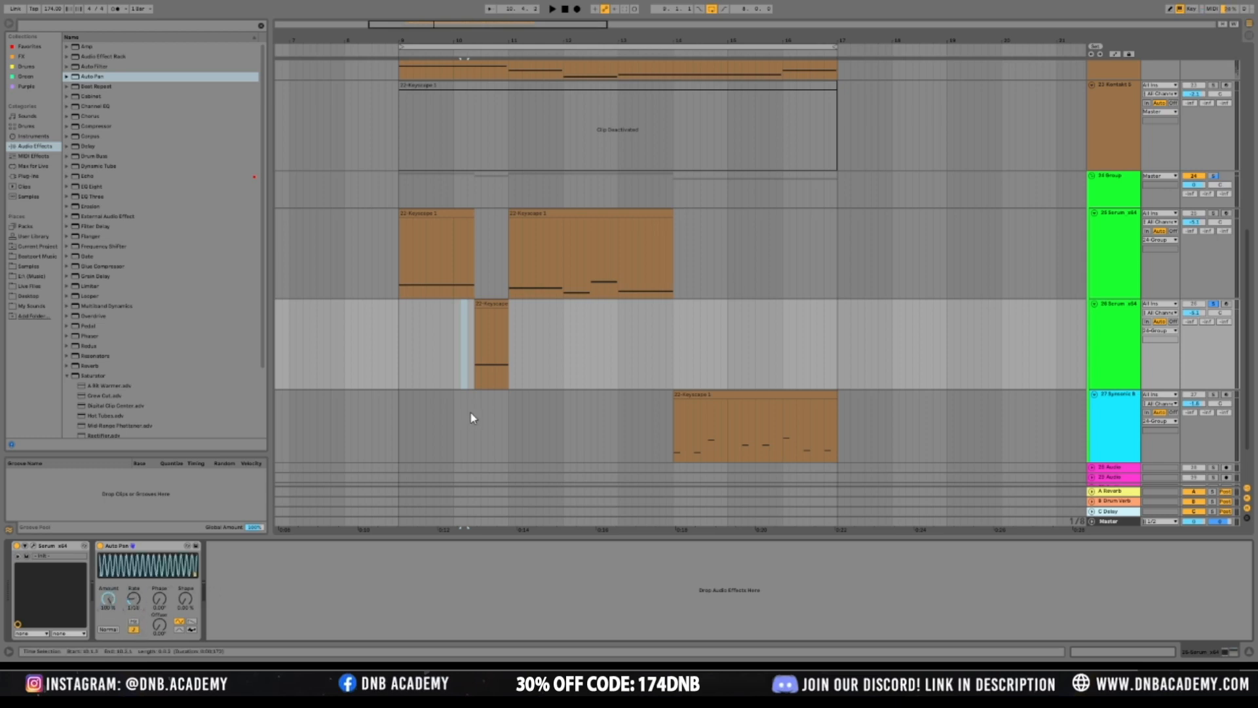
# Audition the Serum layers from bar 9 while trying different synced Auto Pan rates on the duplicated track
pyautogui.click(471, 363)
pyautogui.press('space')
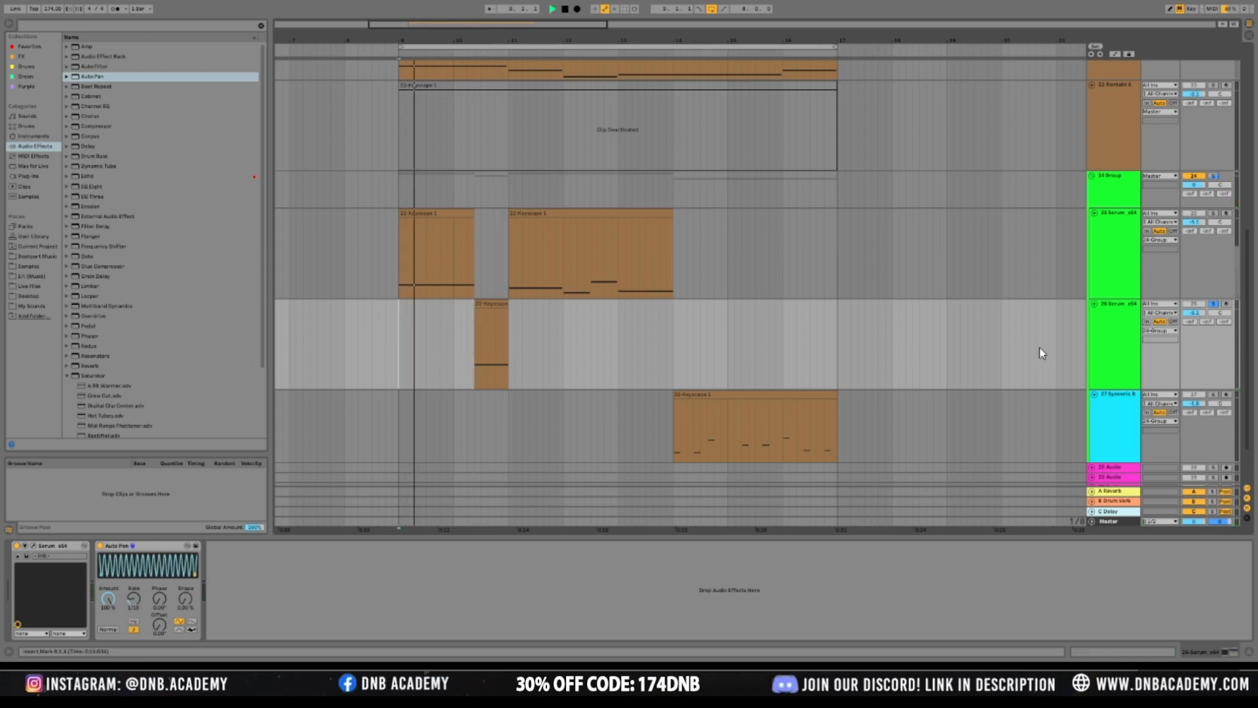
pyautogui.press('space')
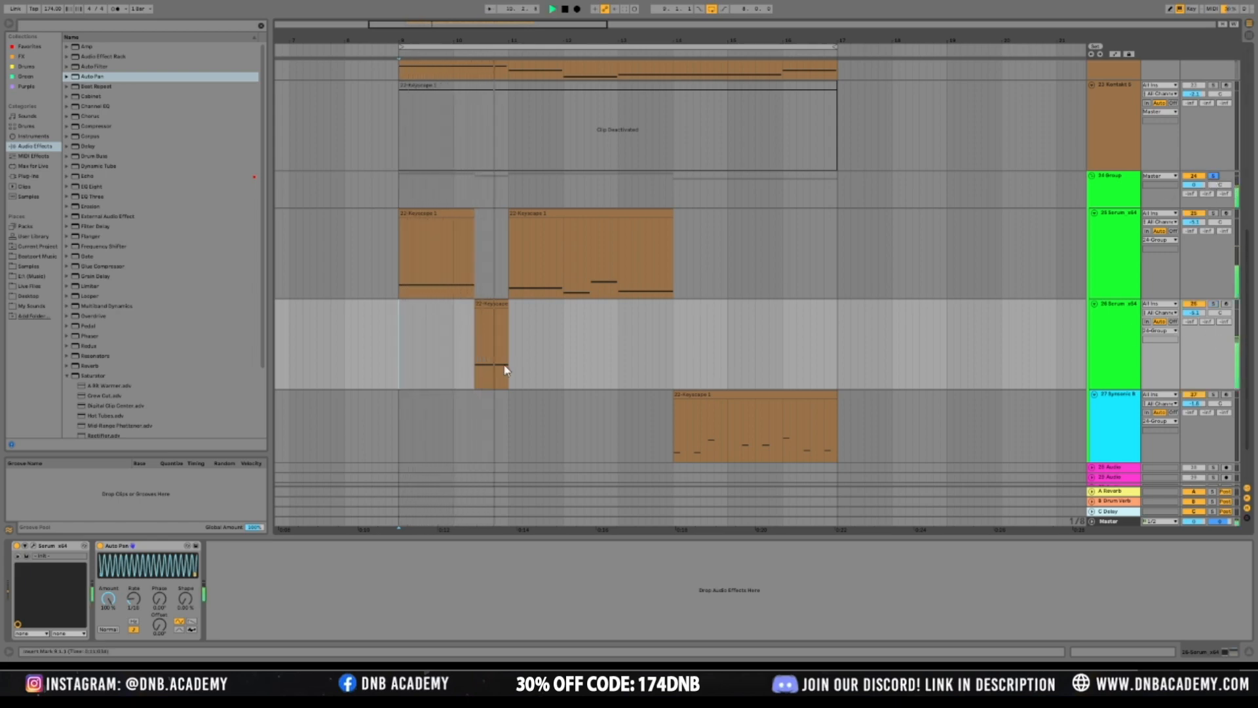
pyautogui.press('space')
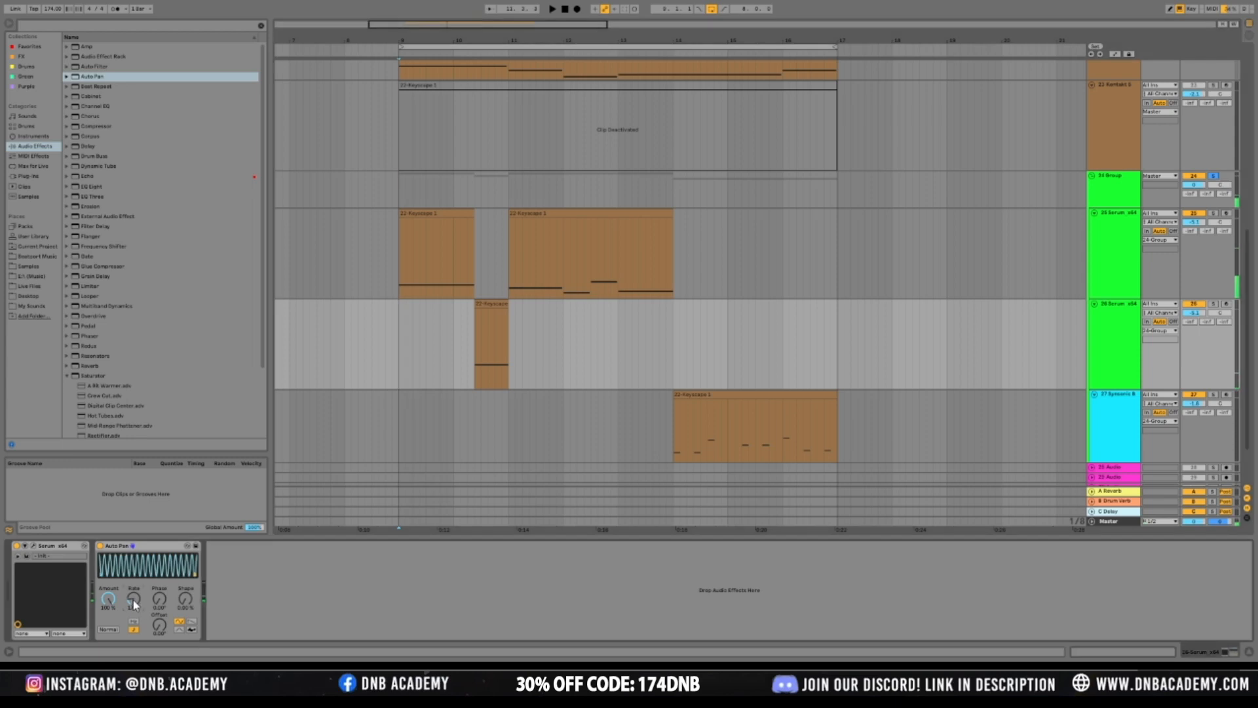
pyautogui.press('space')
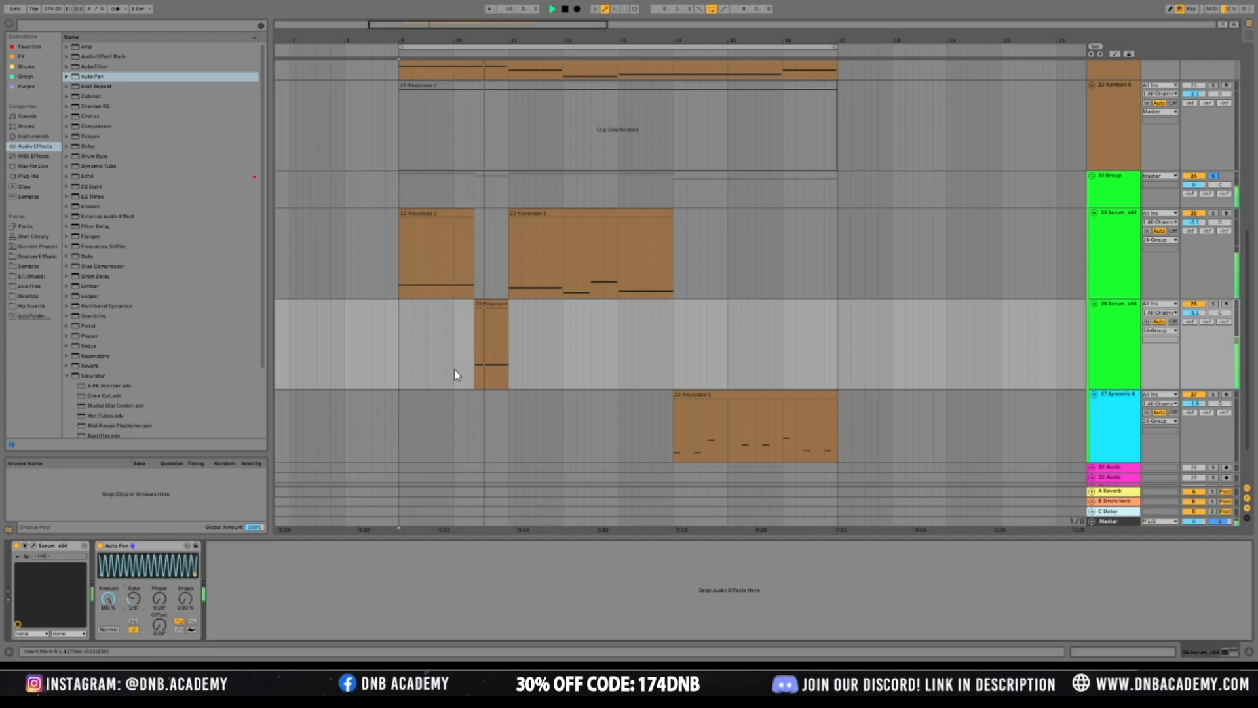
pyautogui.press('space')
pyautogui.press('Down')
pyautogui.press('space')
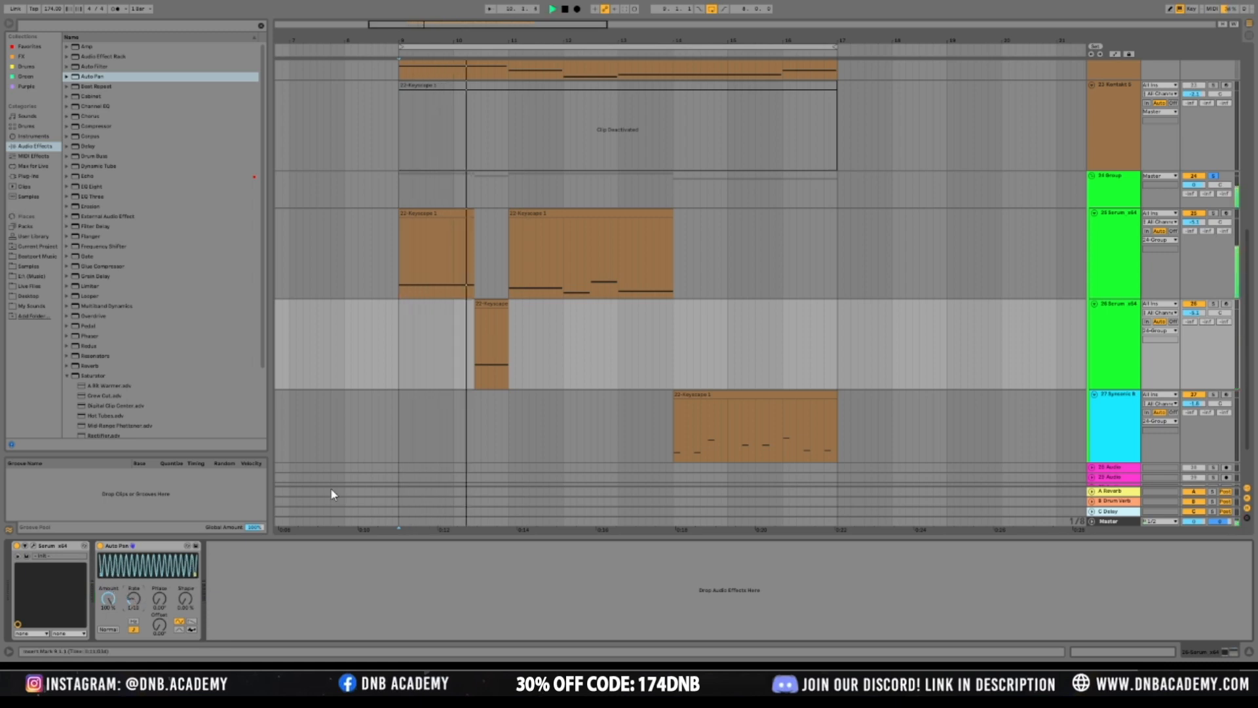
# Try the note in the duplicated track's short clip one octave higher and listen to it in context
pyautogui.doubleClick(492, 305)
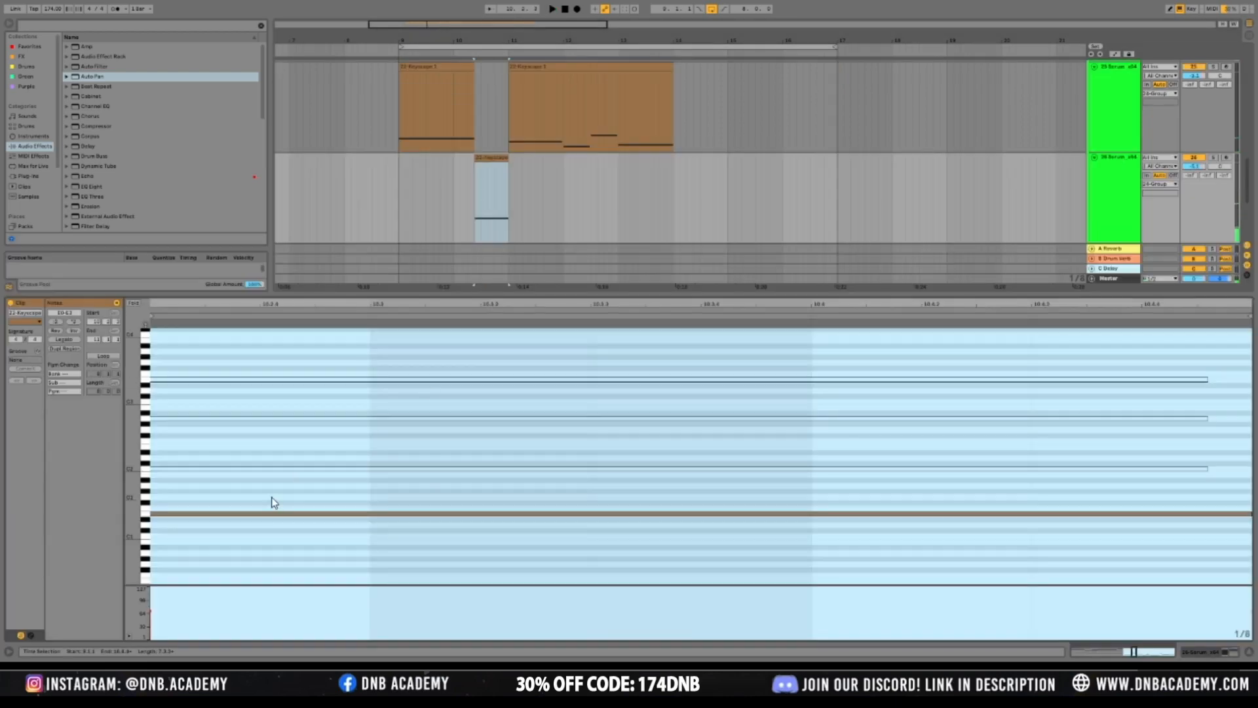
pyautogui.click(276, 513)
pyautogui.hotkey('shift', 'Up')
pyautogui.press('space')
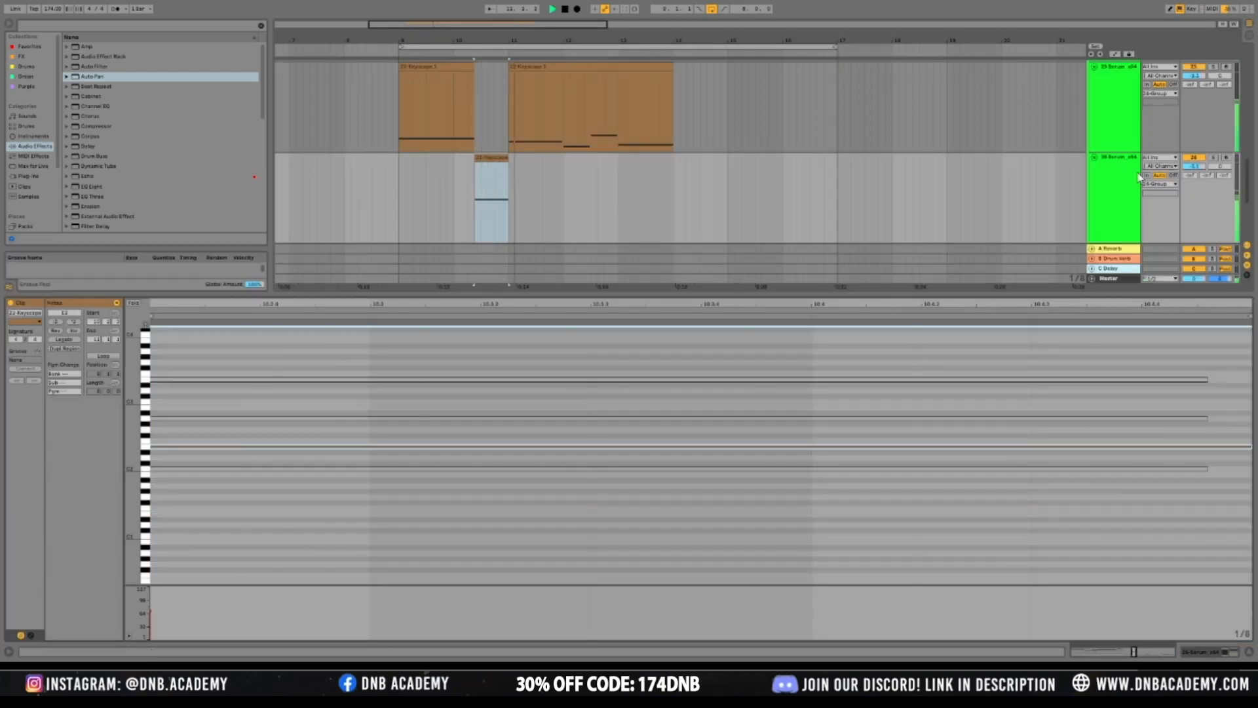
pyautogui.click(394, 199)
pyautogui.click(490, 158)
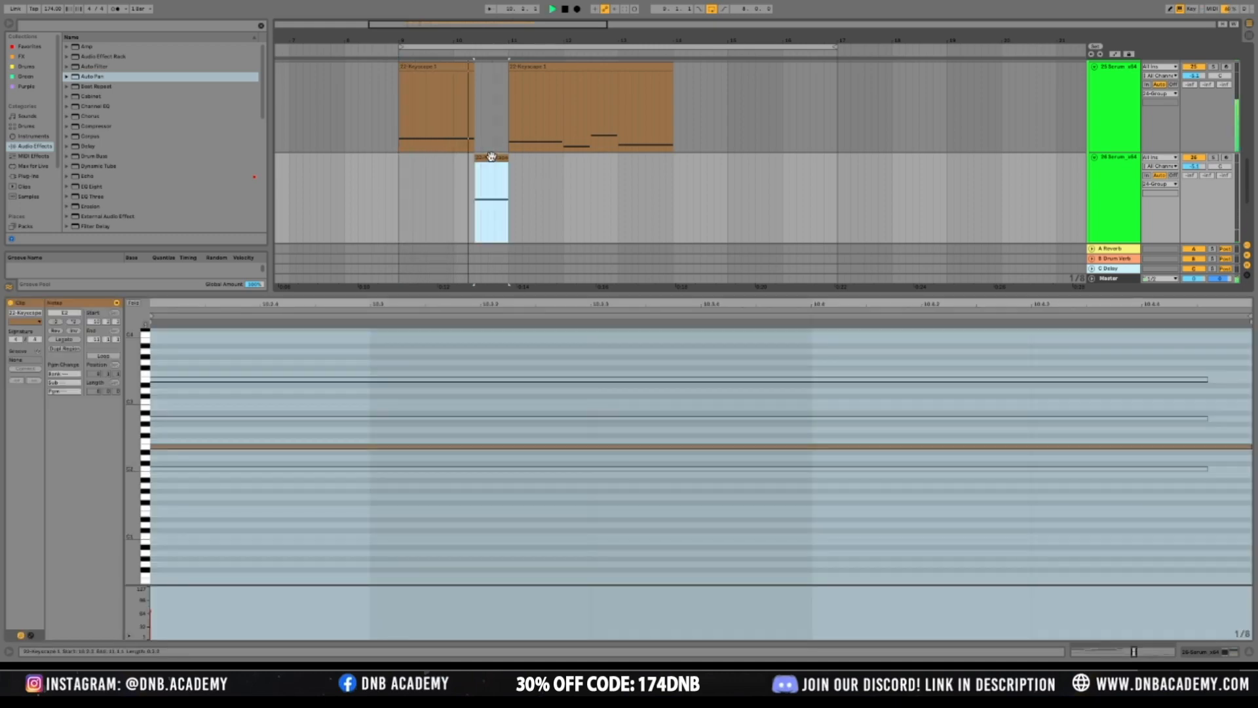
pyautogui.press('space')
# Transpose the short clip's note back down one octave and listen again
pyautogui.click(367, 447)
pyautogui.hotkey('shift', 'Down')
pyautogui.press('space')
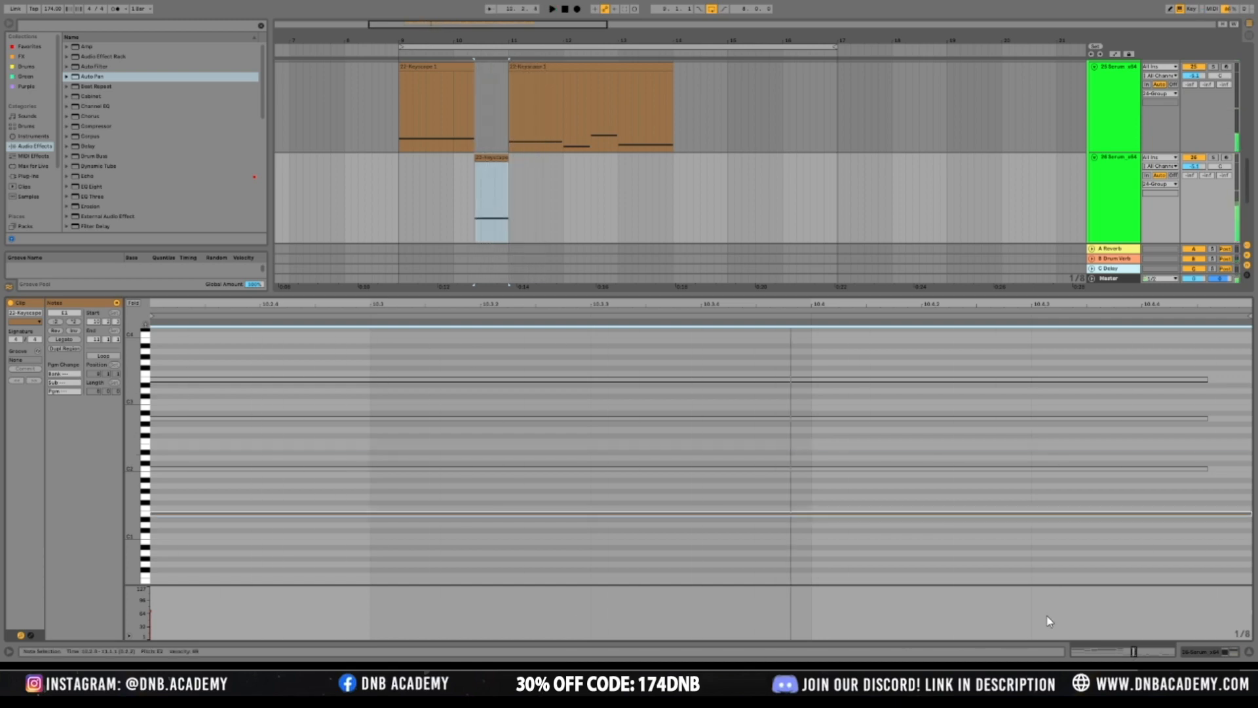
# Return to the duplicated Serum track's device chain, adjust the Auto Pan rate and play the section
pyautogui.press('space')
pyautogui.click(1204, 647)
pyautogui.scroll(1, 663, 359)
pyautogui.press('space')
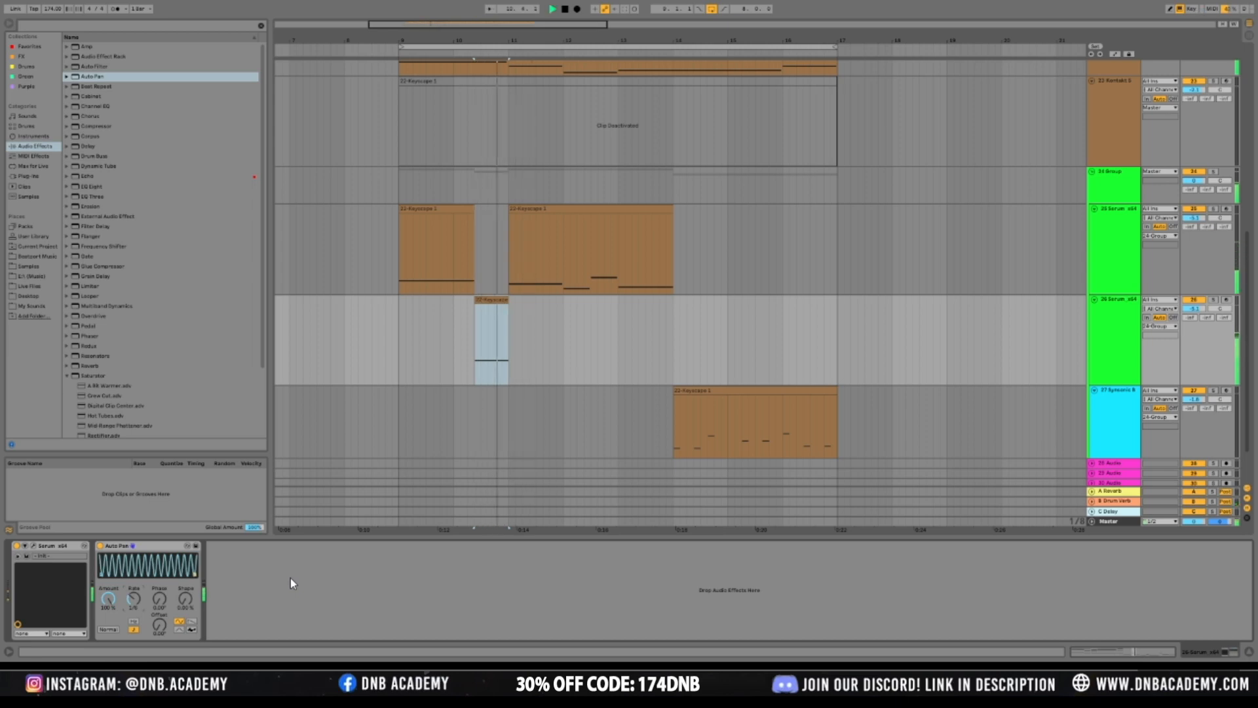
# Solo the bass group and raise the Auto Pan offset on the duplicated Serum track while playing from bar 9
pyautogui.press('space')
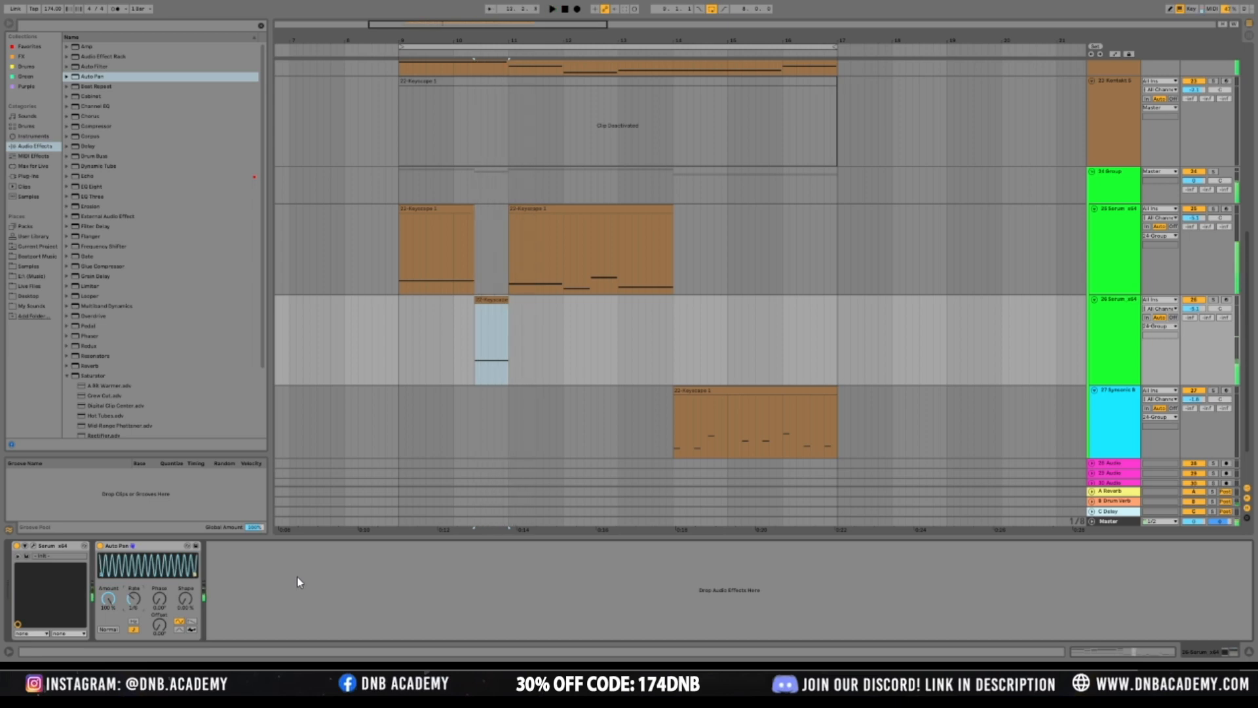
pyautogui.click(1214, 172)
pyautogui.press('space')
pyautogui.click(395, 337)
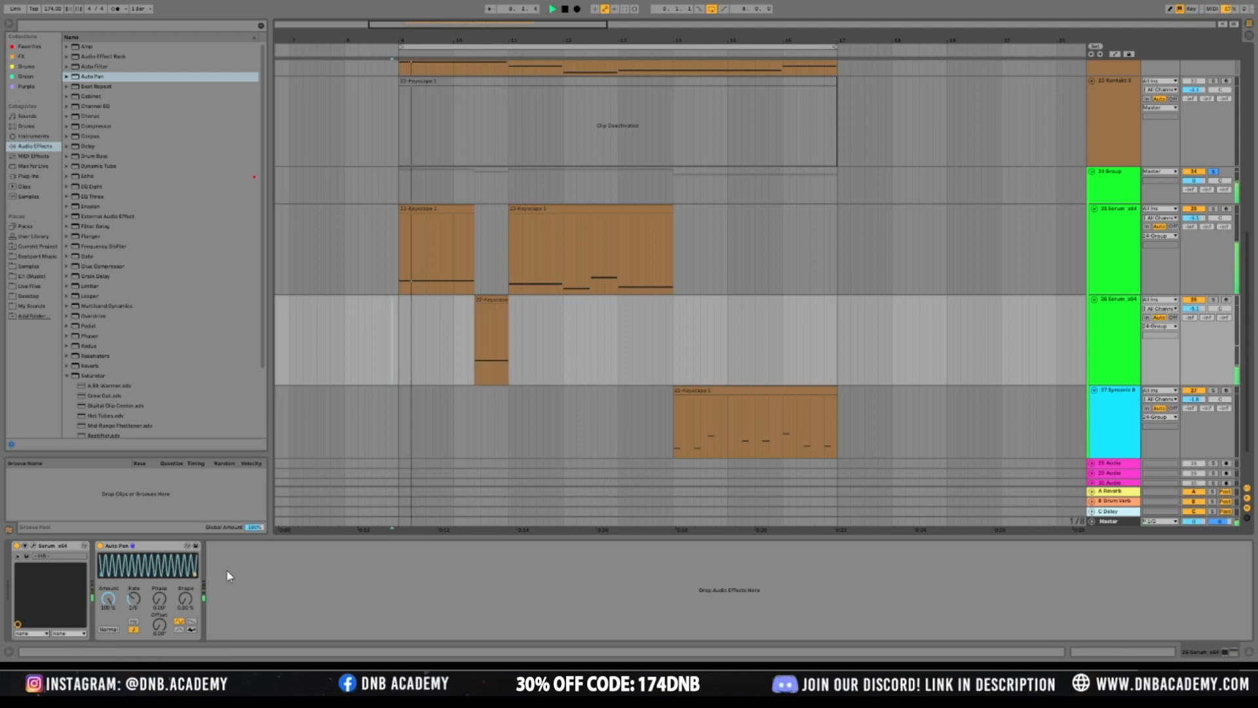
pyautogui.moveTo(166, 623); pyautogui.dragTo(166, 565)
pyautogui.press('space')
pyautogui.press('space')
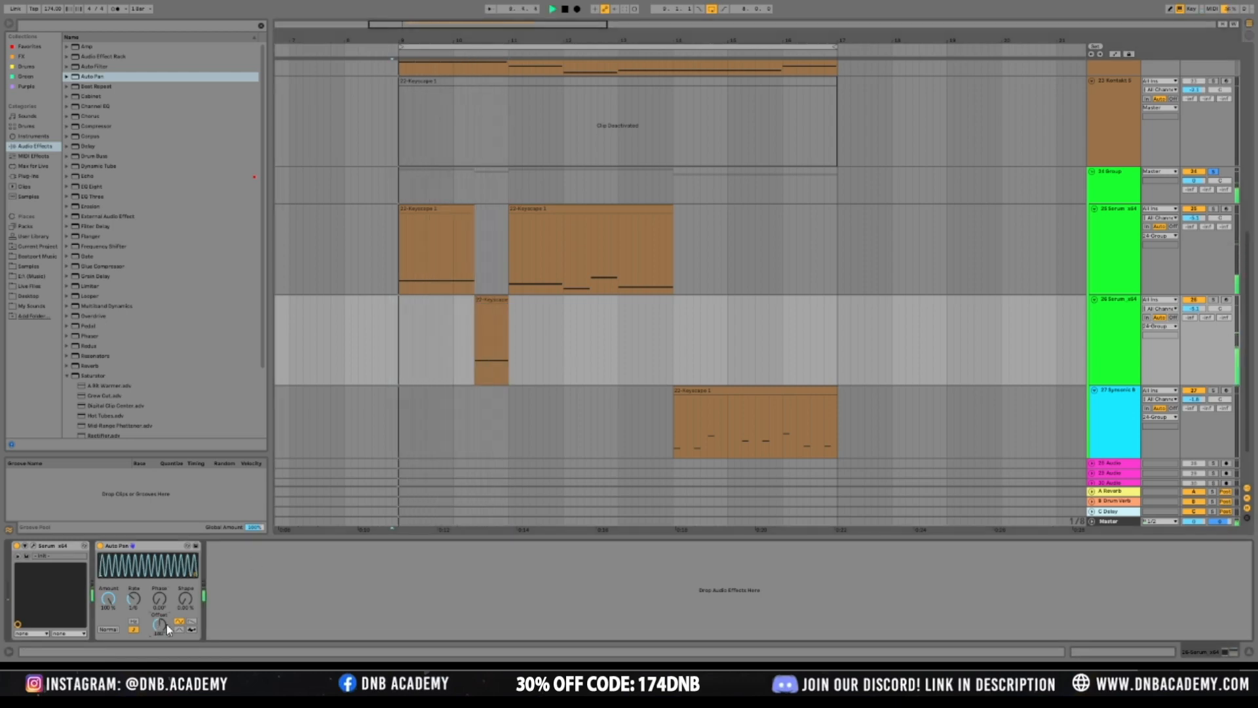
pyautogui.click(477, 373)
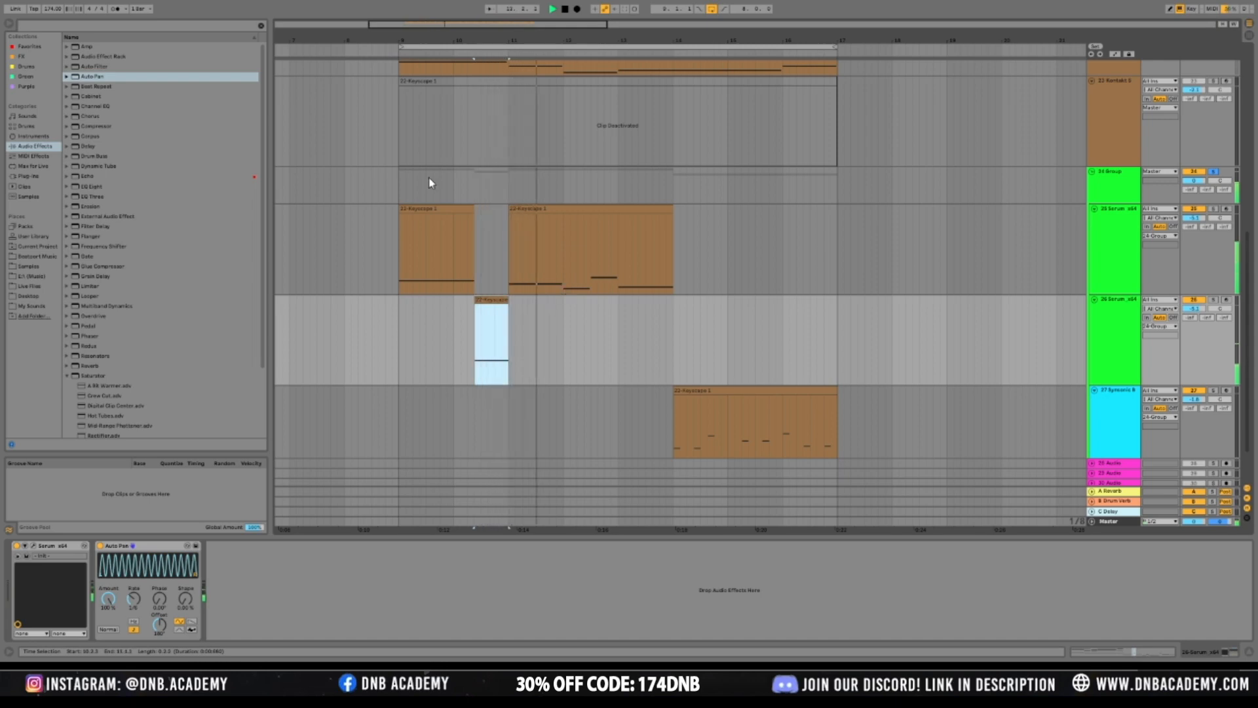
# Duplicate the Auto Pan Serum track and move the half-bar note at 12.3 from the first Serum track onto it, replacing its copied clip
pyautogui.moveTo(591, 292); pyautogui.dragTo(619, 292)
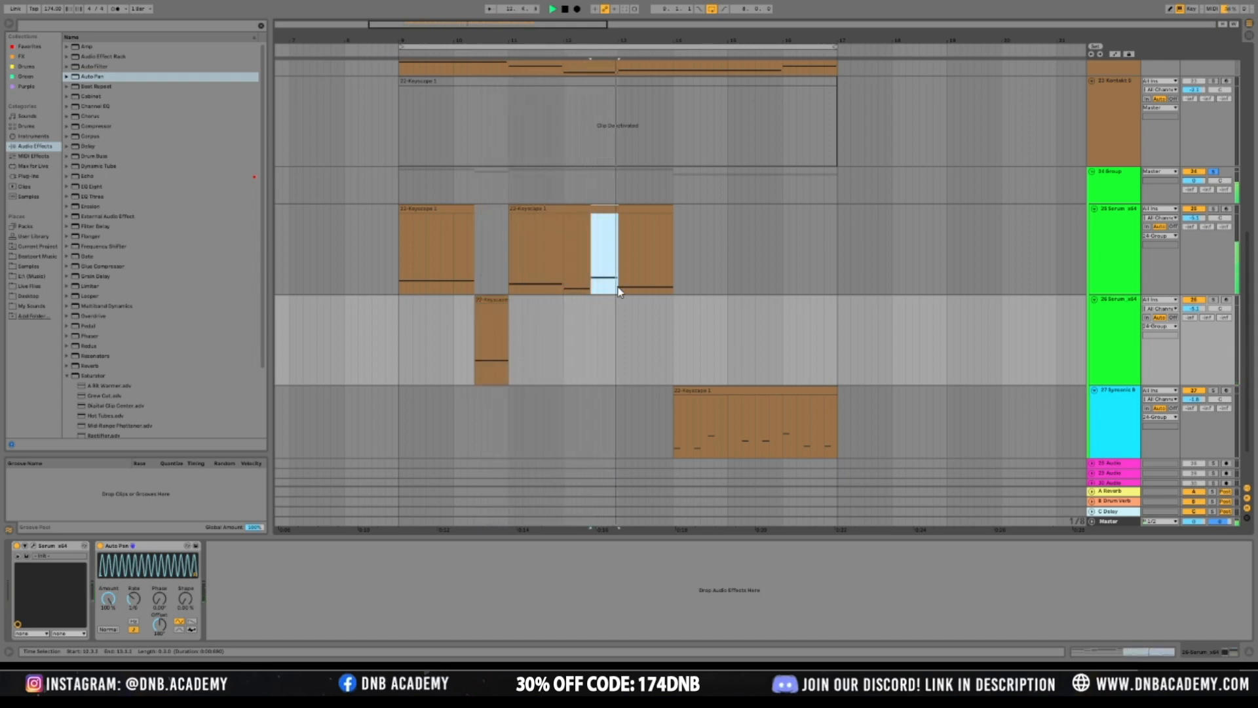
pyautogui.click(1108, 319)
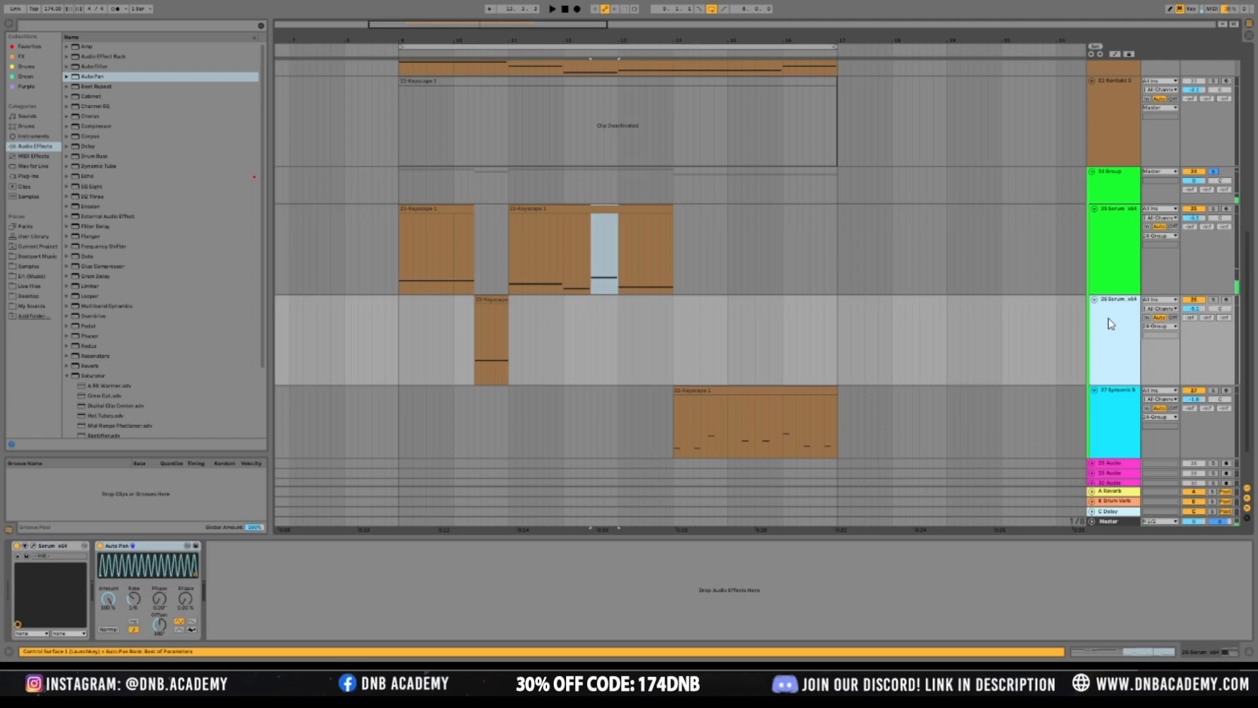
pyautogui.hotkey('ctrl', 'd')
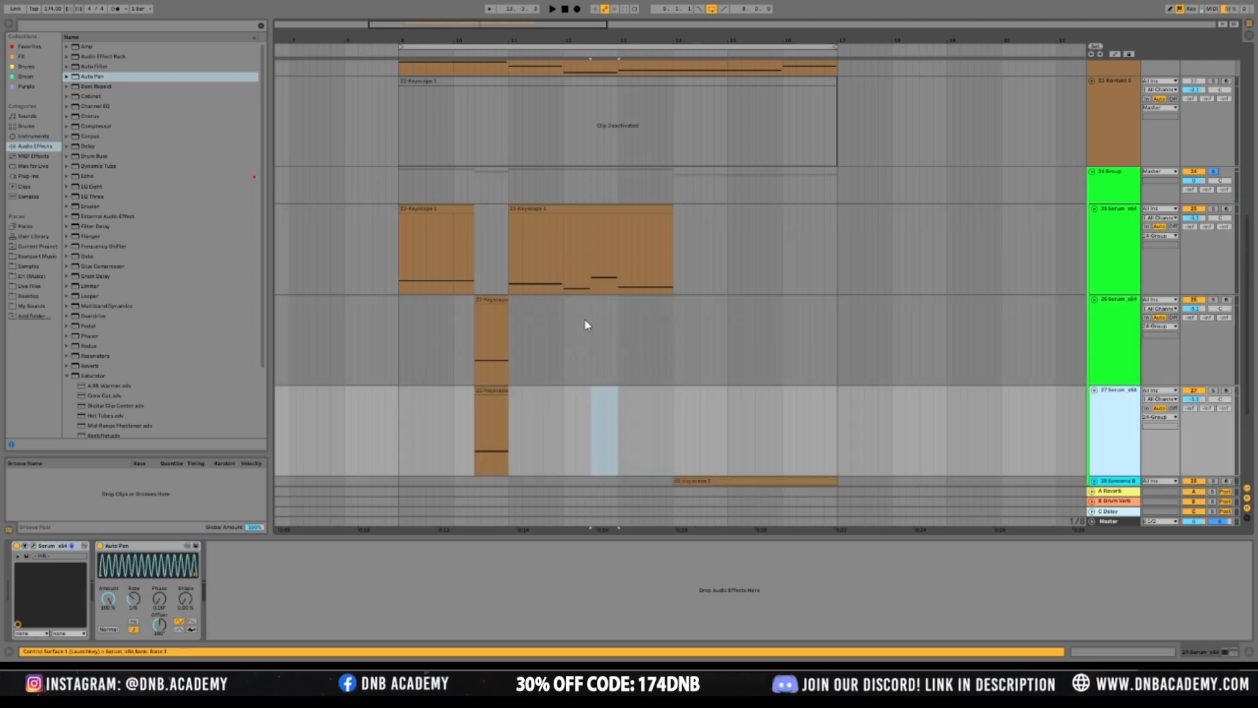
pyautogui.moveTo(495, 395); pyautogui.dragTo(619, 279)
pyautogui.moveTo(601, 208); pyautogui.dragTo(601, 396)
# Adjust the Auto Pan rate on the new Serum track while auditioning the moved note, and play the group from bar 9
pyautogui.press('space')
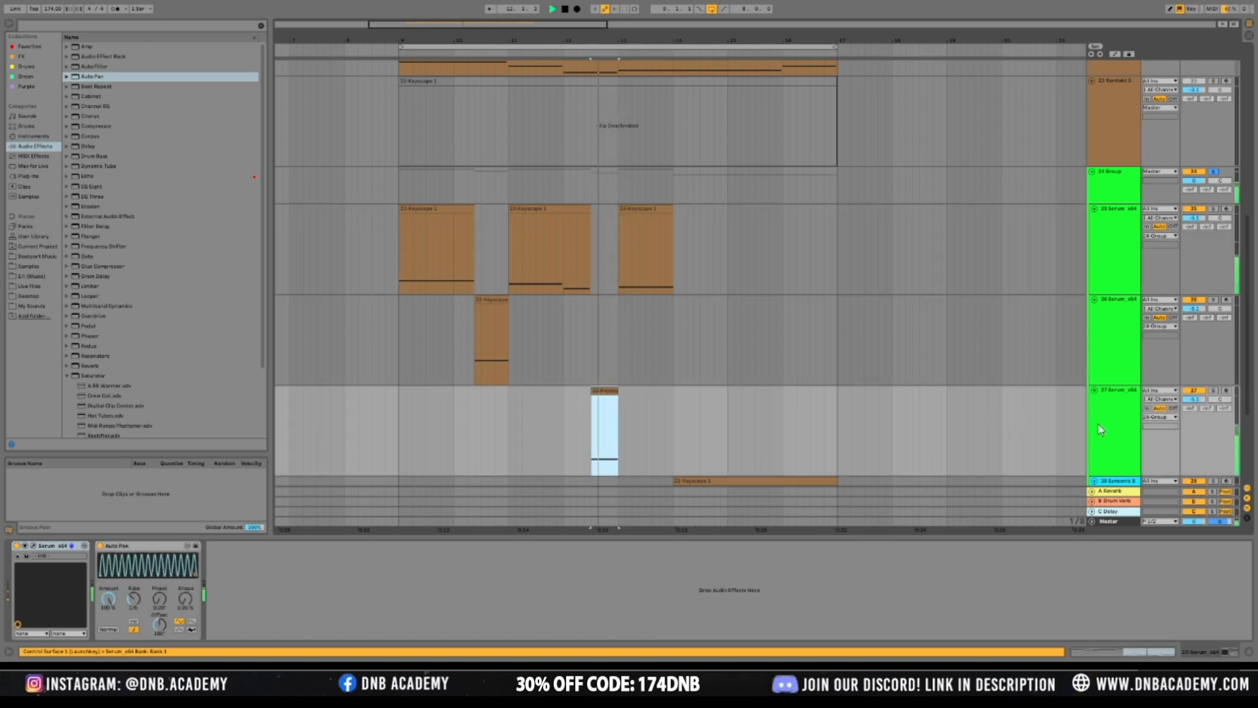
pyautogui.press('space')
pyautogui.moveTo(135, 599); pyautogui.dragTo(135, 593)
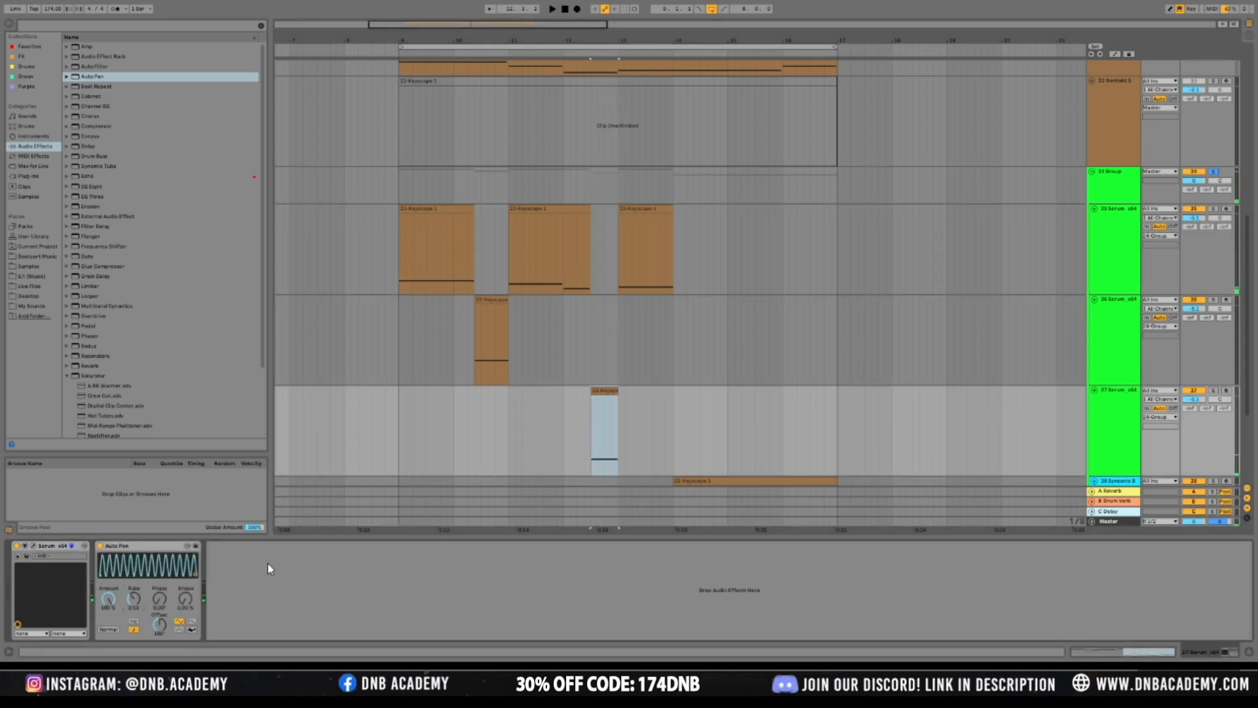
pyautogui.press('space')
pyautogui.press('Down')
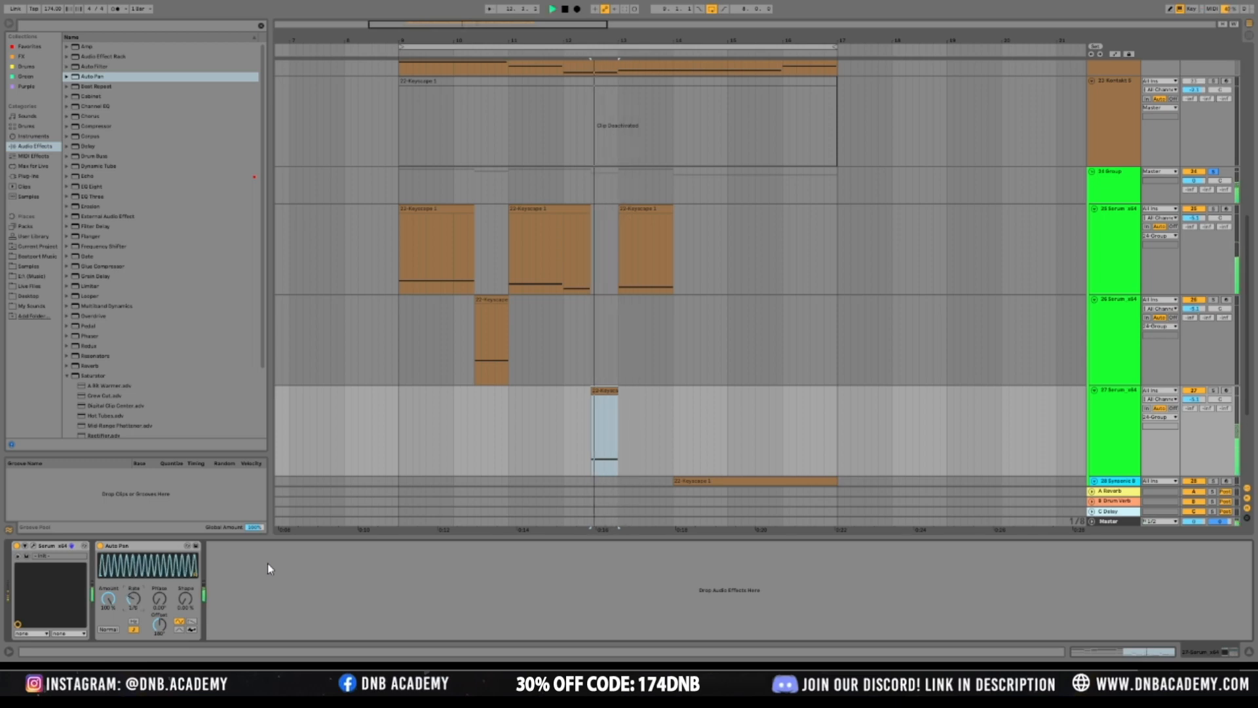
pyautogui.press('space')
pyautogui.click(486, 305)
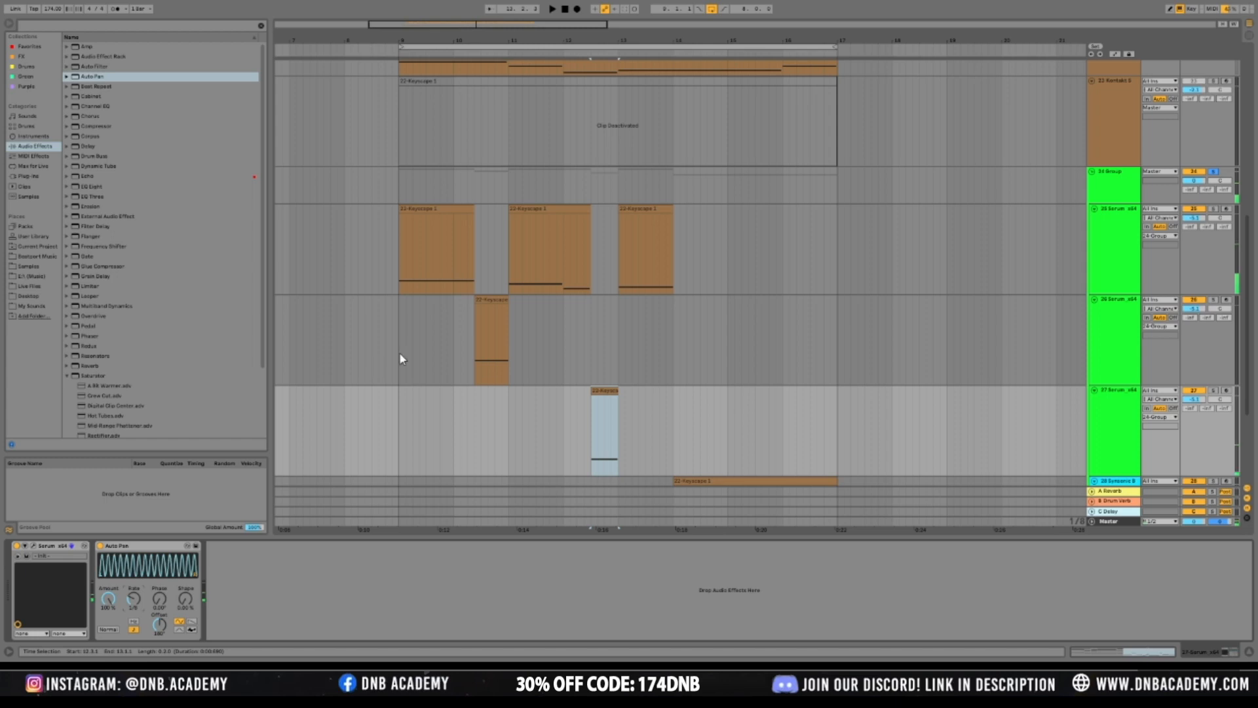
pyautogui.click(401, 360)
pyautogui.press('space')
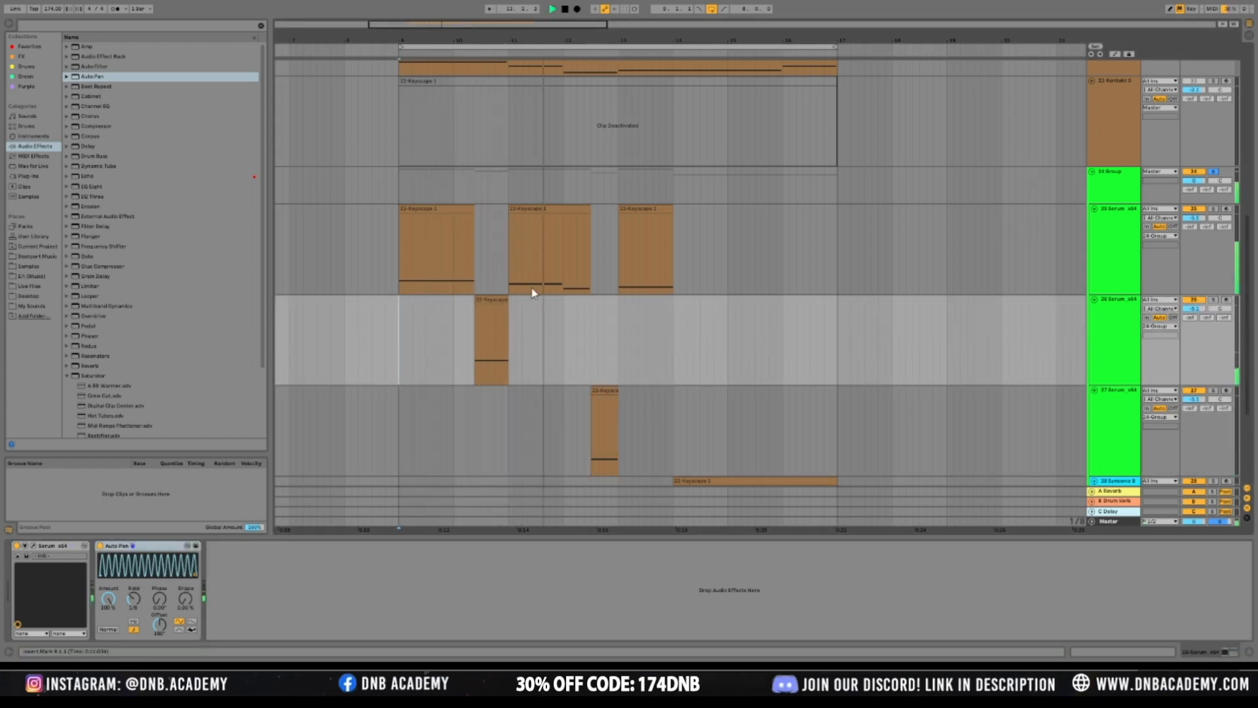
# Try trimming the end of the short bar 10 clip on the second Serum track and listen to the gap before bar 11
pyautogui.moveTo(423, 41); pyautogui.dragTo(542, 141)
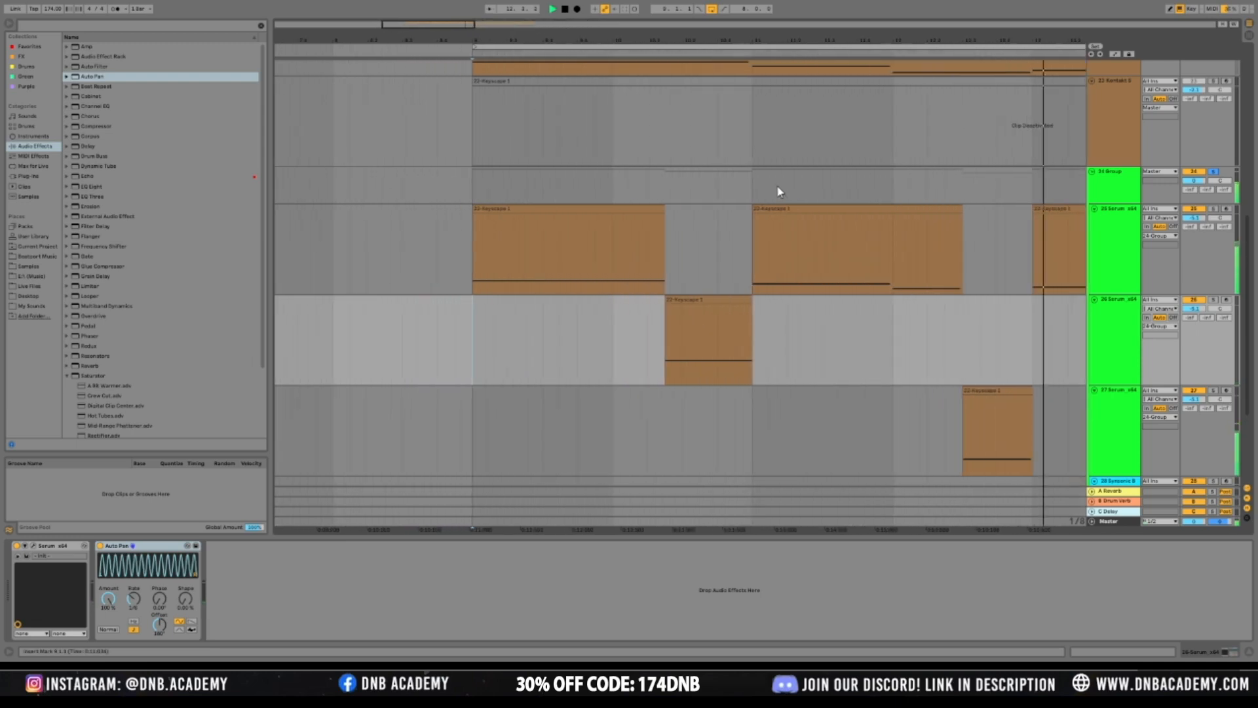
pyautogui.click(744, 300)
pyautogui.press('space')
pyautogui.moveTo(744, 300); pyautogui.dragTo(743, 301)
pyautogui.click(620, 351)
pyautogui.press('space')
pyautogui.click(805, 340)
pyautogui.click(647, 341)
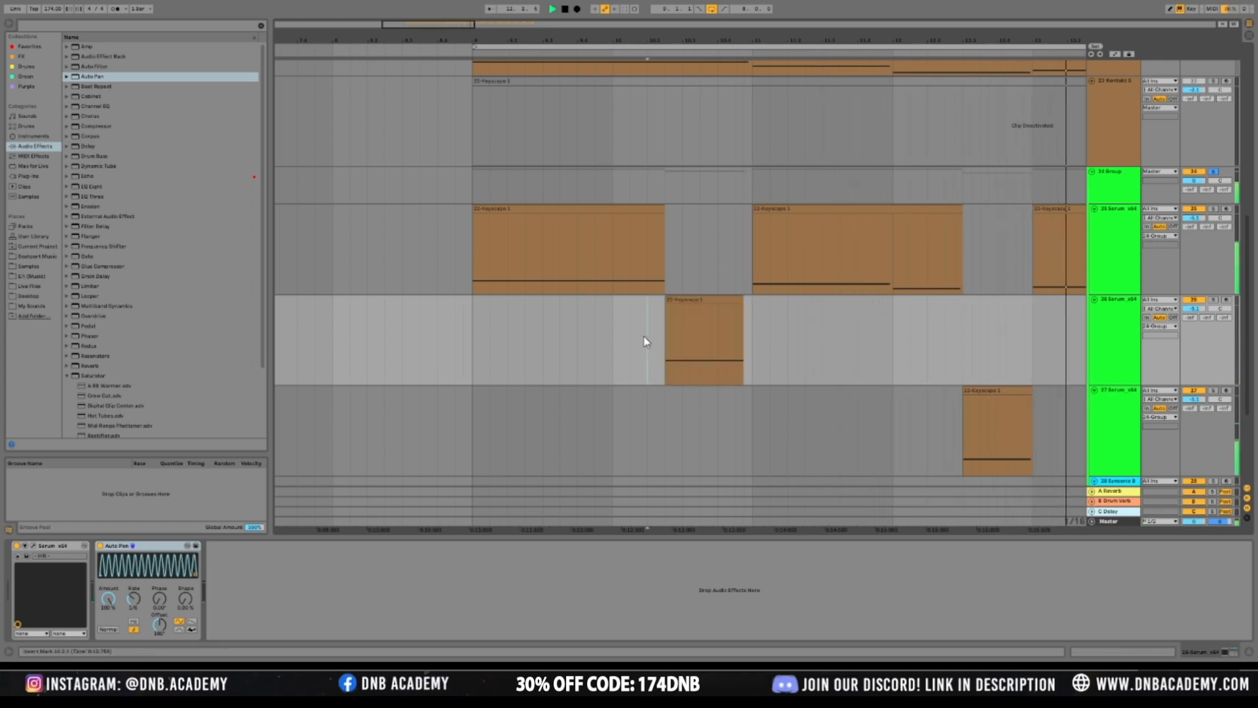
pyautogui.click(744, 301)
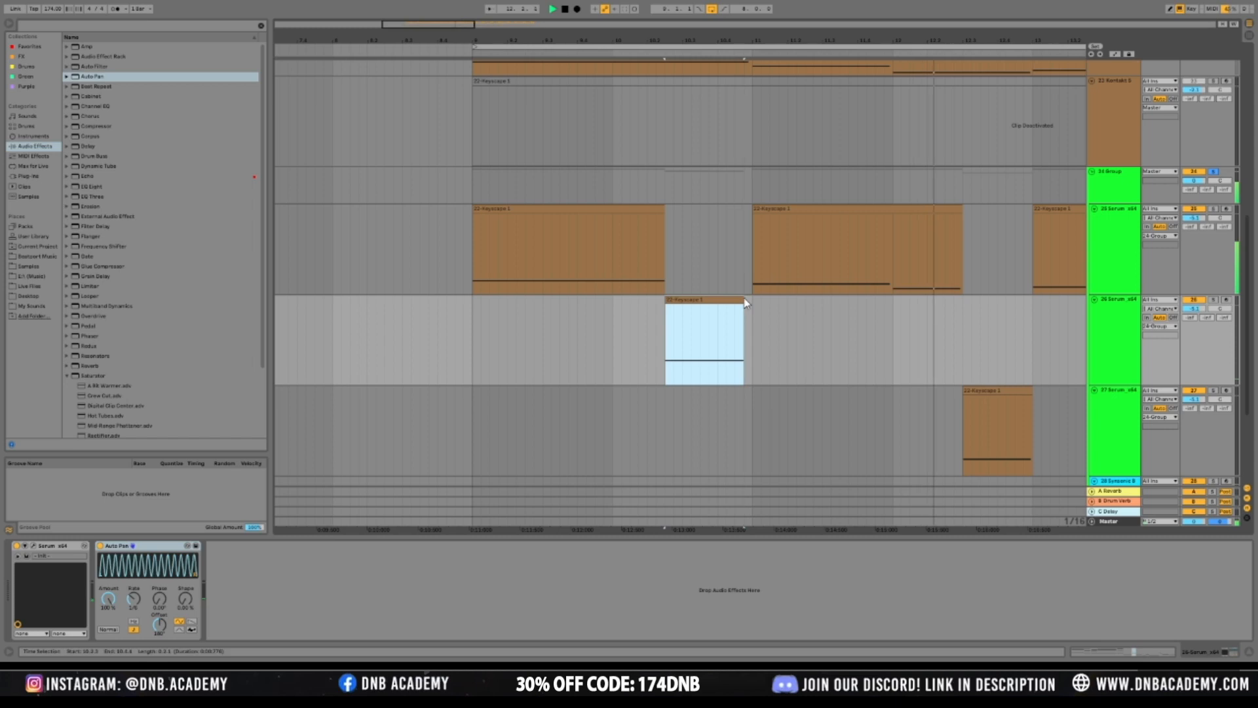
pyautogui.moveTo(743, 301); pyautogui.dragTo(752, 301)
# Unsolo the bass group and play the full mix from just before bar 9
pyautogui.moveTo(449, 25); pyautogui.dragTo(448, 8)
pyautogui.scroll(-3, 882, 356)
pyautogui.scroll(1, 1098, 190)
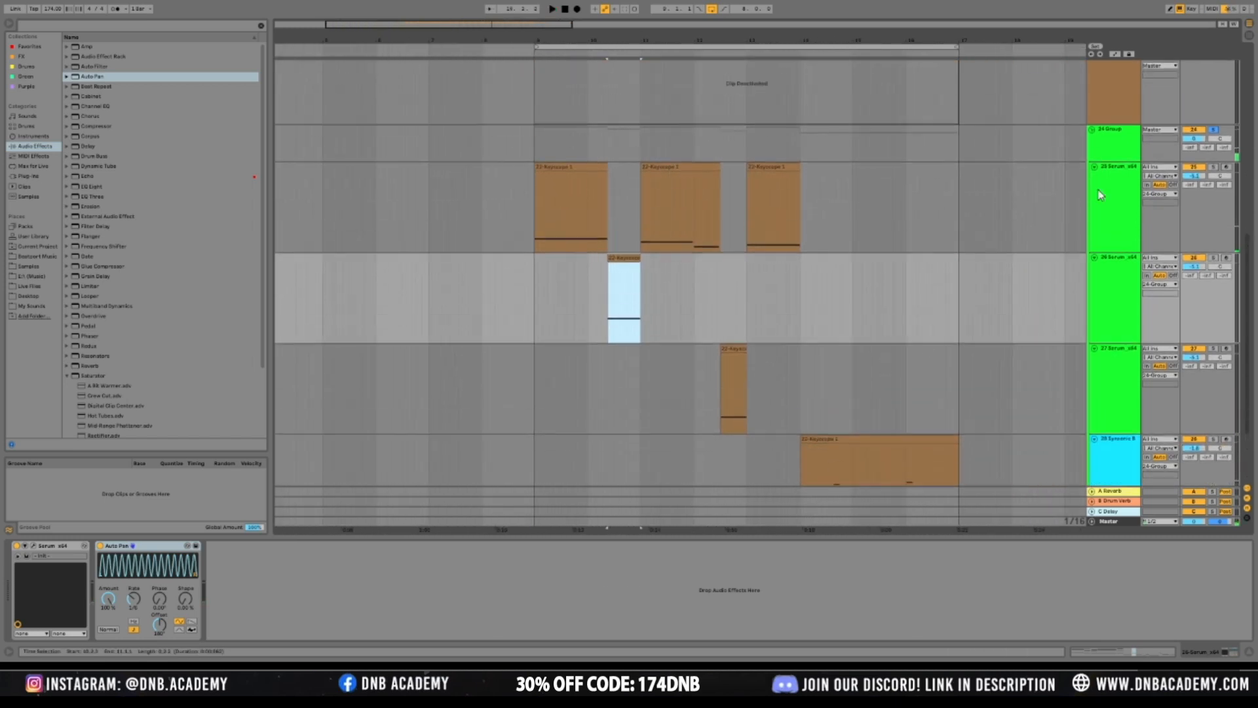
pyautogui.click(1213, 130)
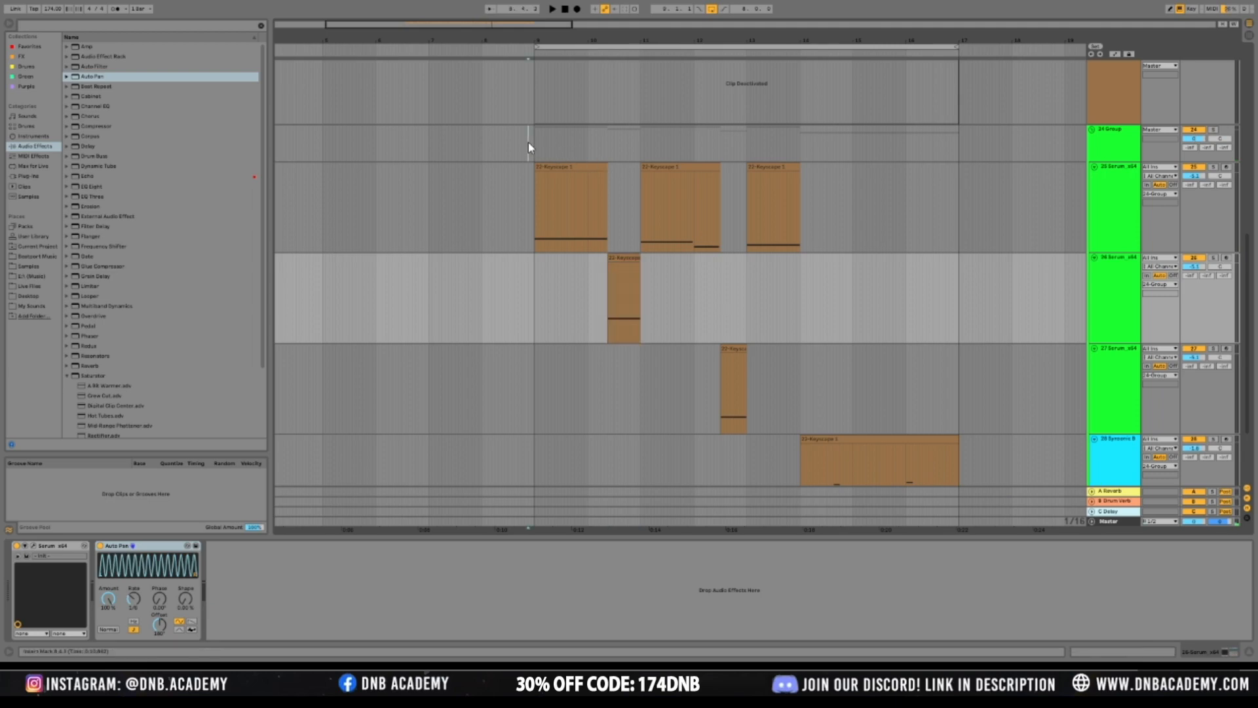
pyautogui.click(528, 143)
pyautogui.press('space')
pyautogui.moveTo(780, 40)
pyautogui.mouseDown()
pyautogui.moveTo(690, 41)
pyautogui.moveTo(686, 52)
pyautogui.moveTo(795, 30)
pyautogui.mouseUp()
pyautogui.moveTo(483, 22); pyautogui.dragTo(504, 20)
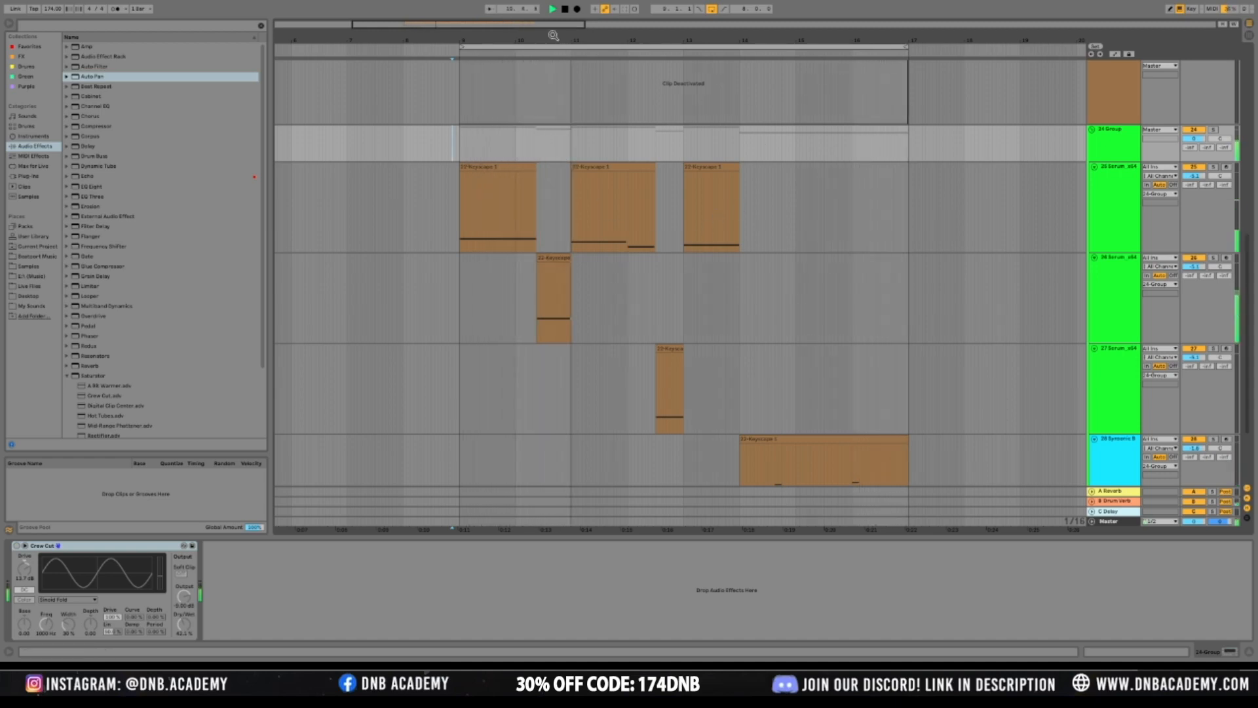
pyautogui.scroll(-2, 779, 202)
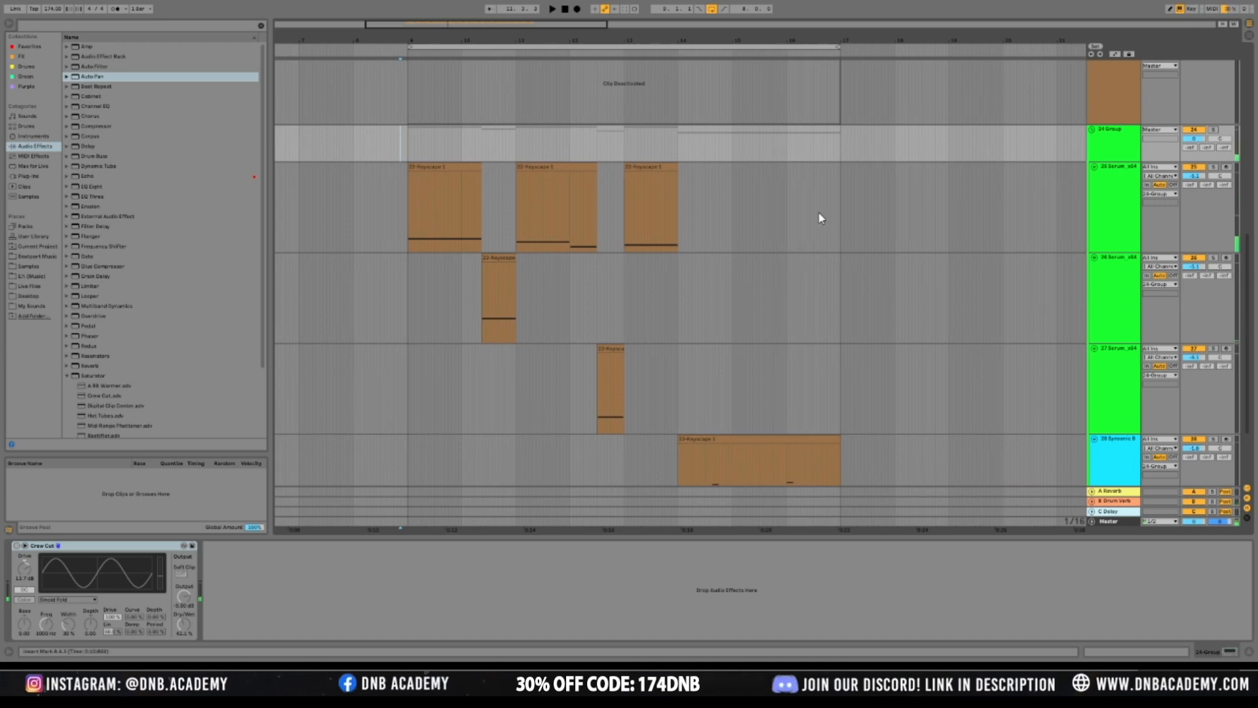
# Reduce the heights of the three Serum tracks and the Synsonic track in the arrangement
pyautogui.click(820, 219)
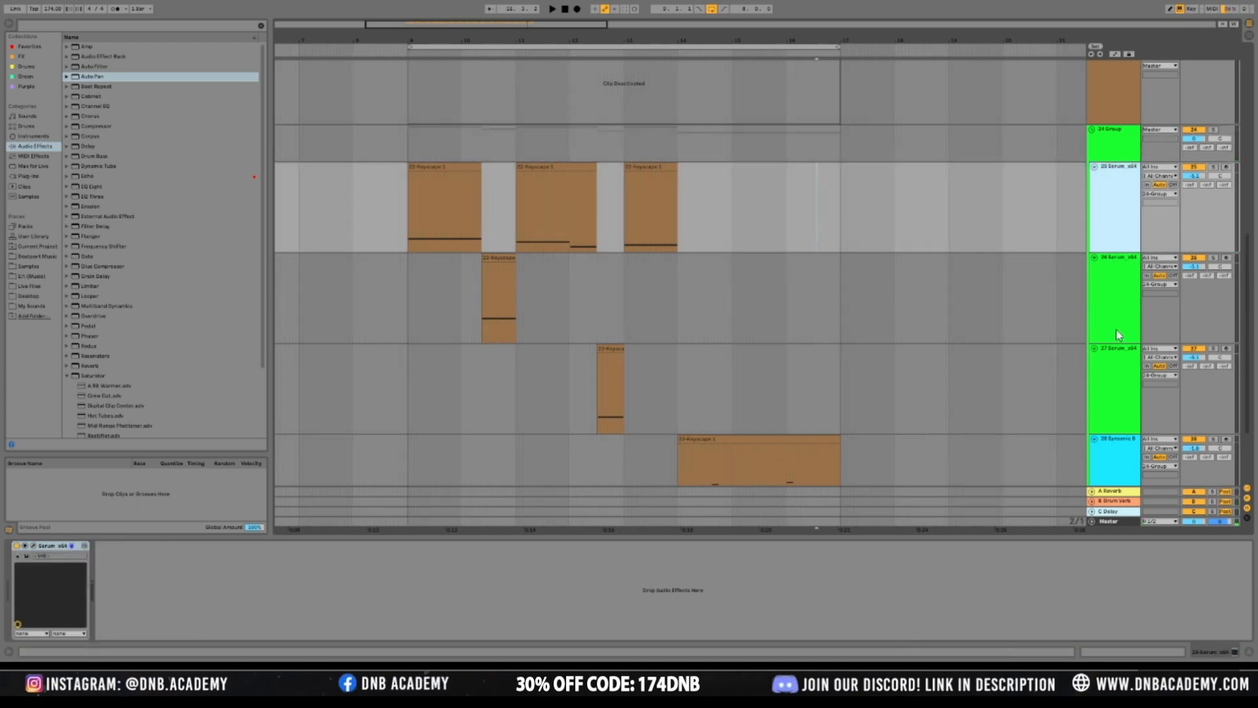
pyautogui.click(1112, 353)
pyautogui.moveTo(1114, 334); pyautogui.dragTo(1119, 289)
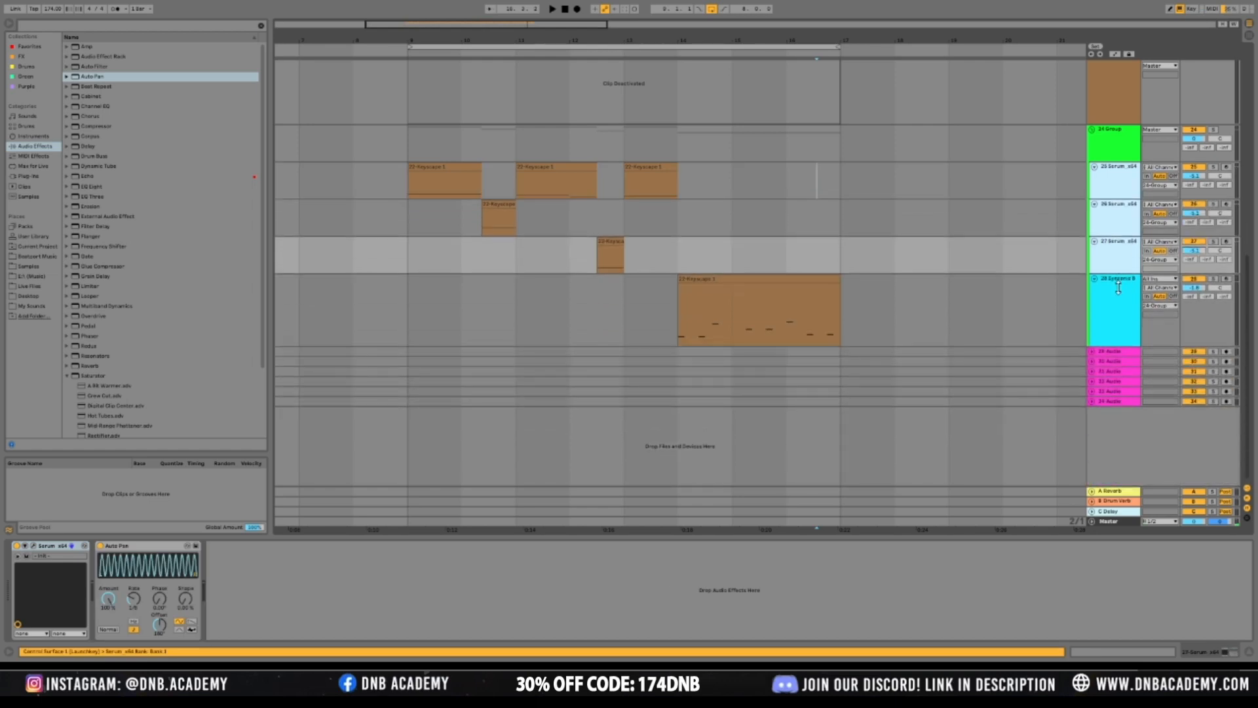
pyautogui.click(1109, 335)
pyautogui.moveTo(1108, 337); pyautogui.dragTo(1110, 308)
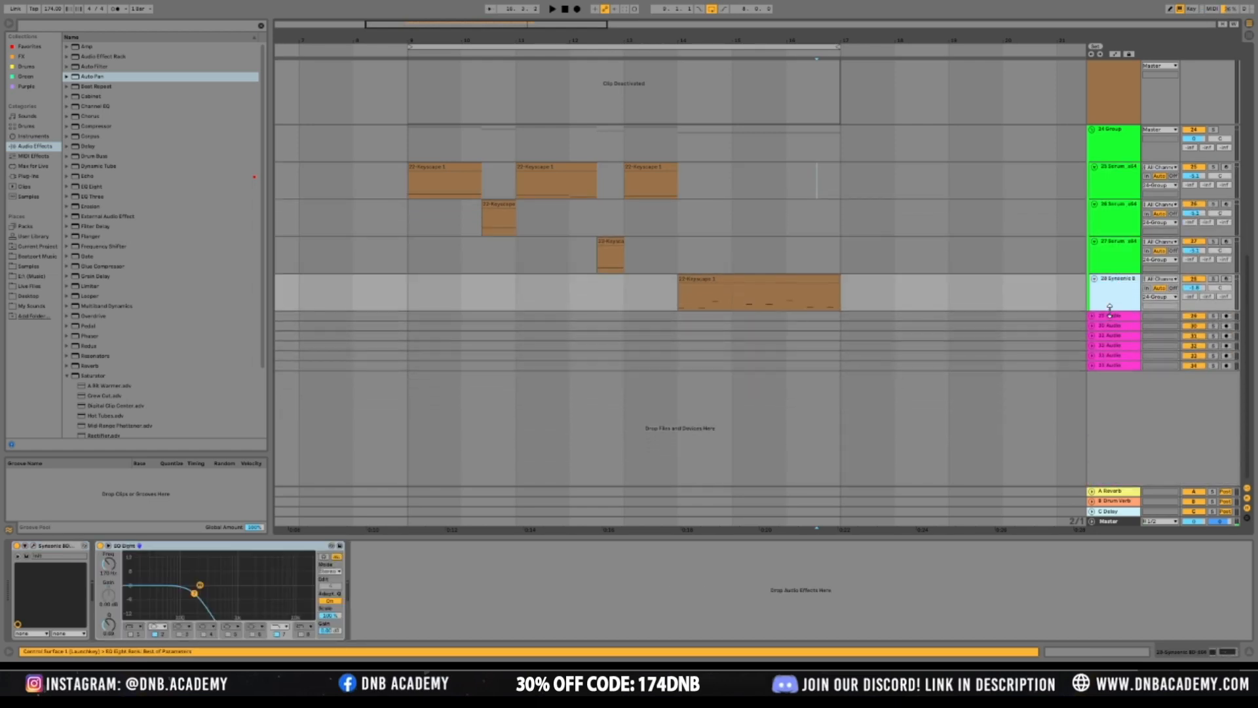
# Select the bass group, solo it again and play the section from bar 9
pyautogui.scroll(3, 902, 101)
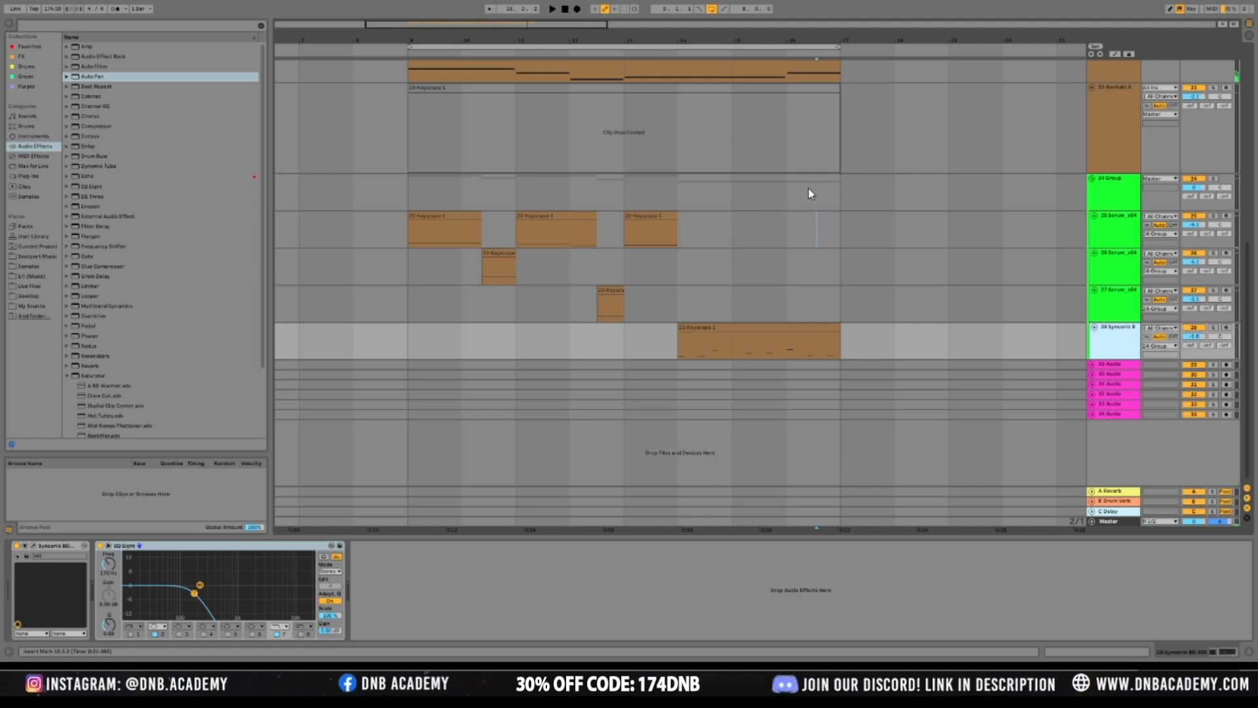
pyautogui.scroll(2, 943, 171)
pyautogui.click(1120, 236)
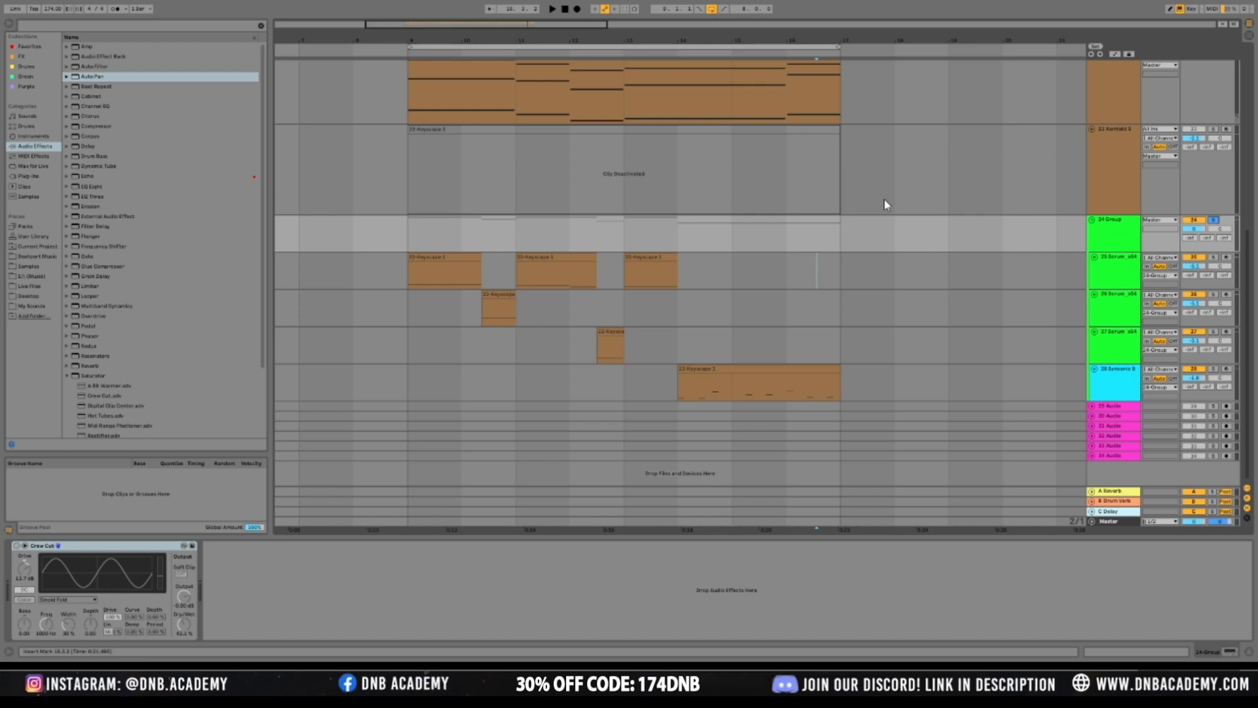
pyautogui.press('space')
# Duplicate the first Serum track with its three clips and solo the duplicate for playback
pyautogui.click(1126, 275)
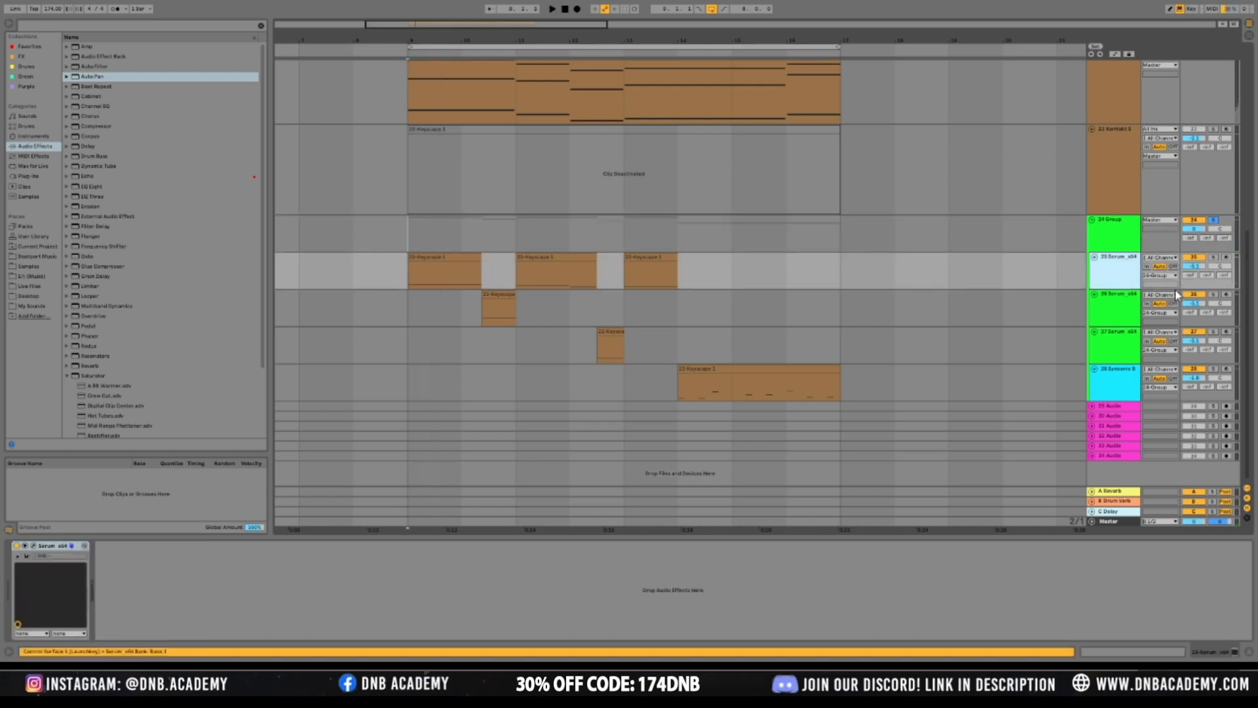
pyautogui.hotkey('ctrl', 'd')
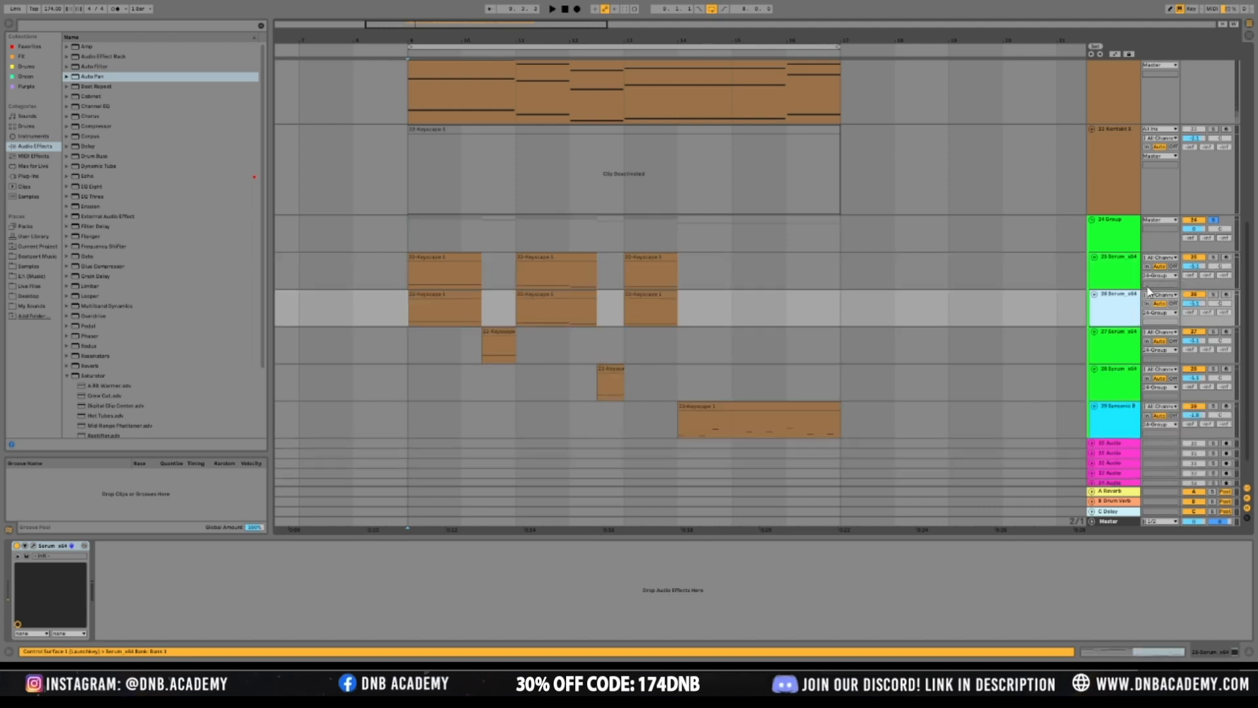
pyautogui.click(1214, 294)
pyautogui.press('space')
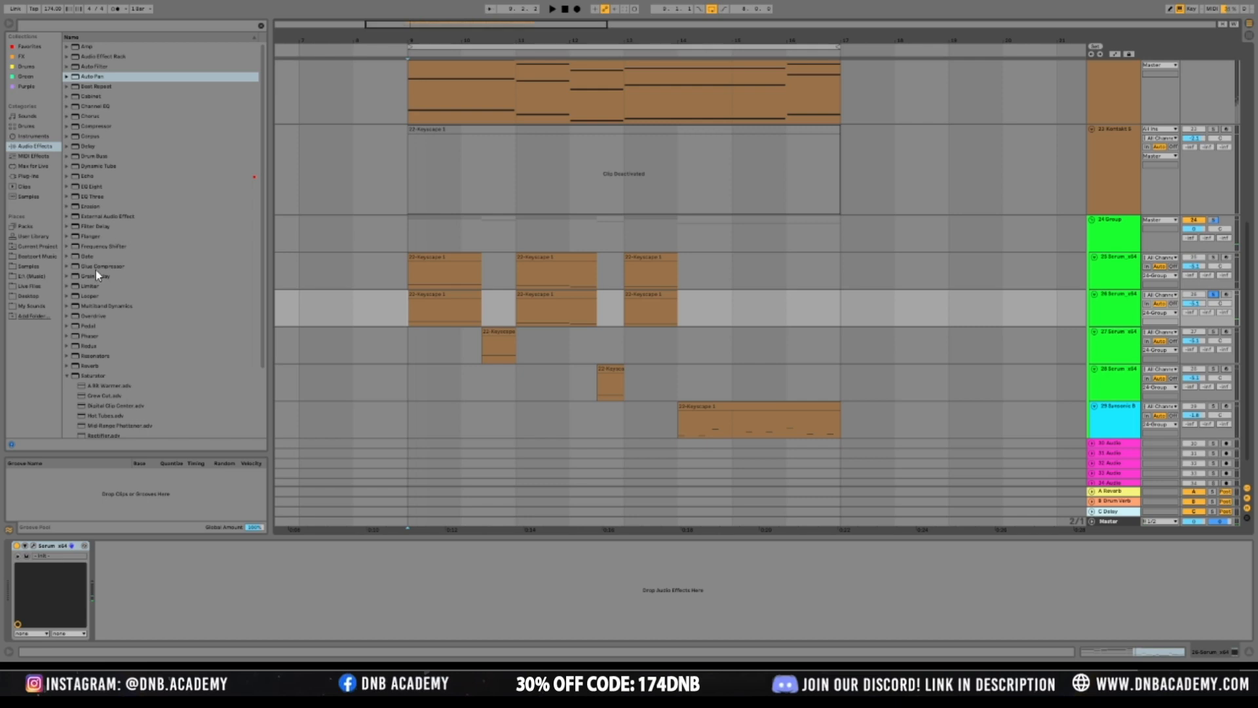
# Load the Crew Cut Saturator preset on the soloed Serum duplicate and lower its Drive while listening
pyautogui.click(113, 396)
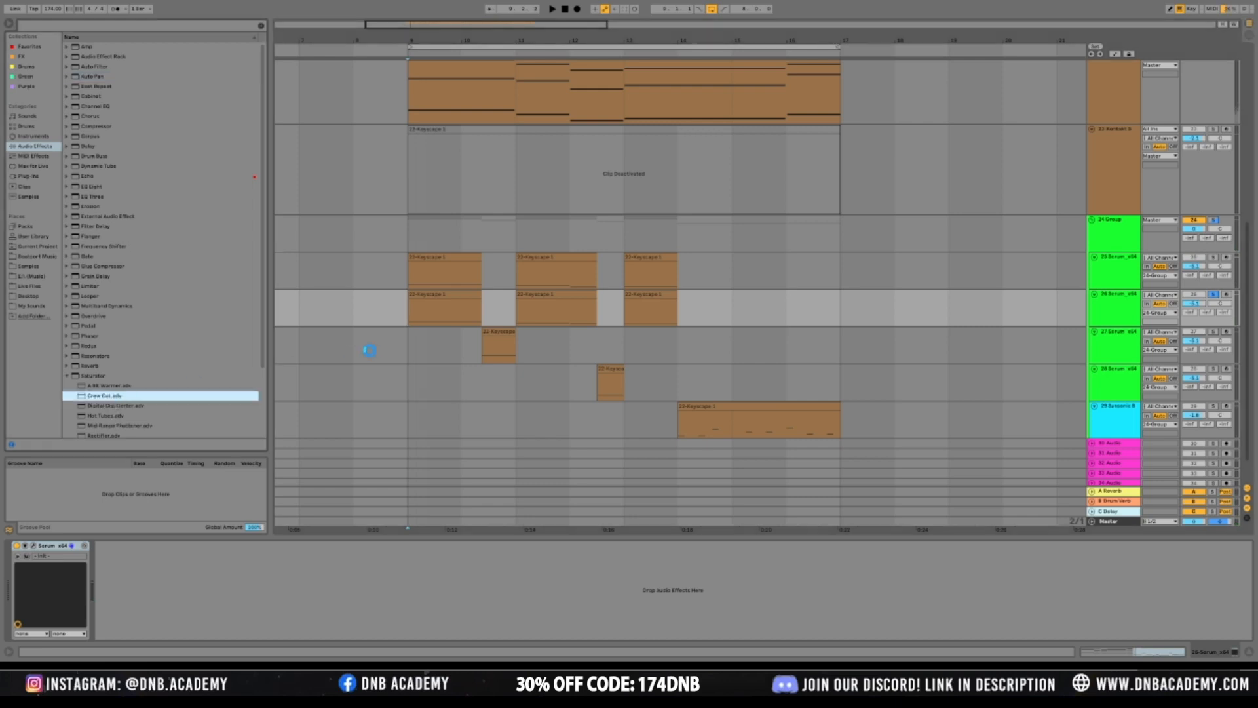
pyautogui.click(106, 577)
pyautogui.press('space')
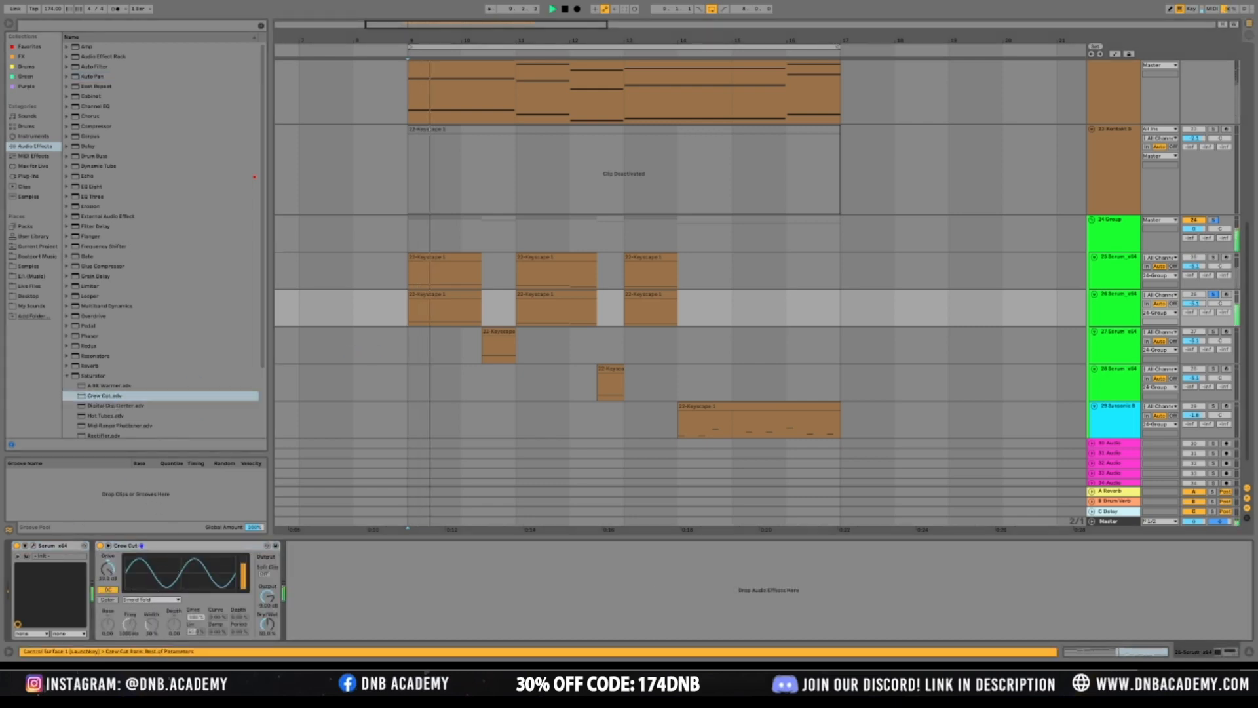
pyautogui.press('space')
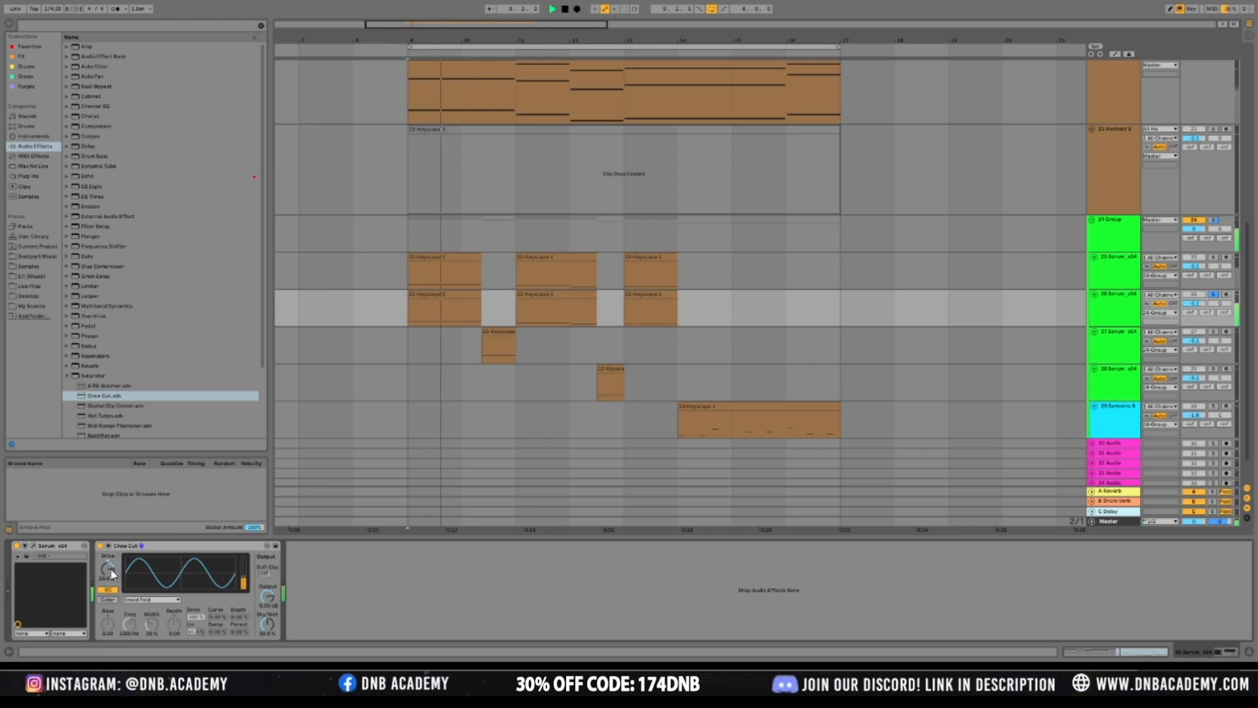
# Try the Hot Tubes Saturator preset after Crew Cut on the duplicated Serum track and listen to it
pyautogui.doubleClick(104, 415)
pyautogui.press('space')
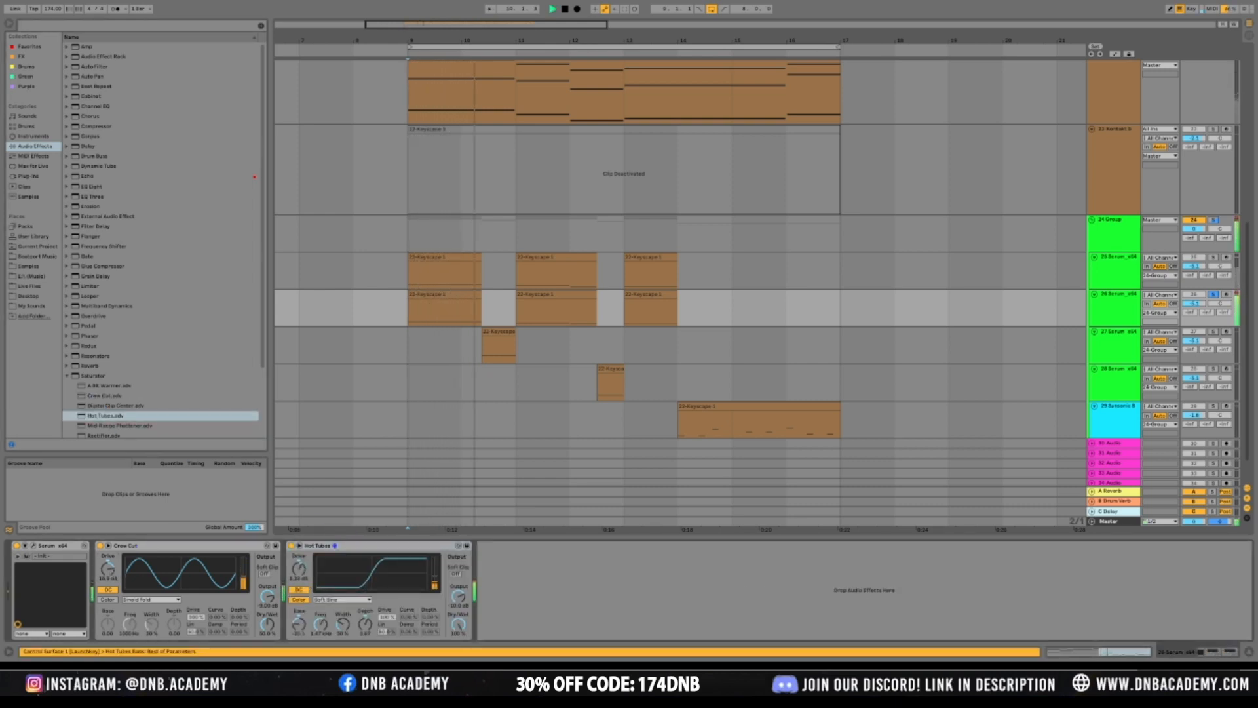
pyautogui.press('space')
pyautogui.click(342, 545)
pyautogui.press('Delete')
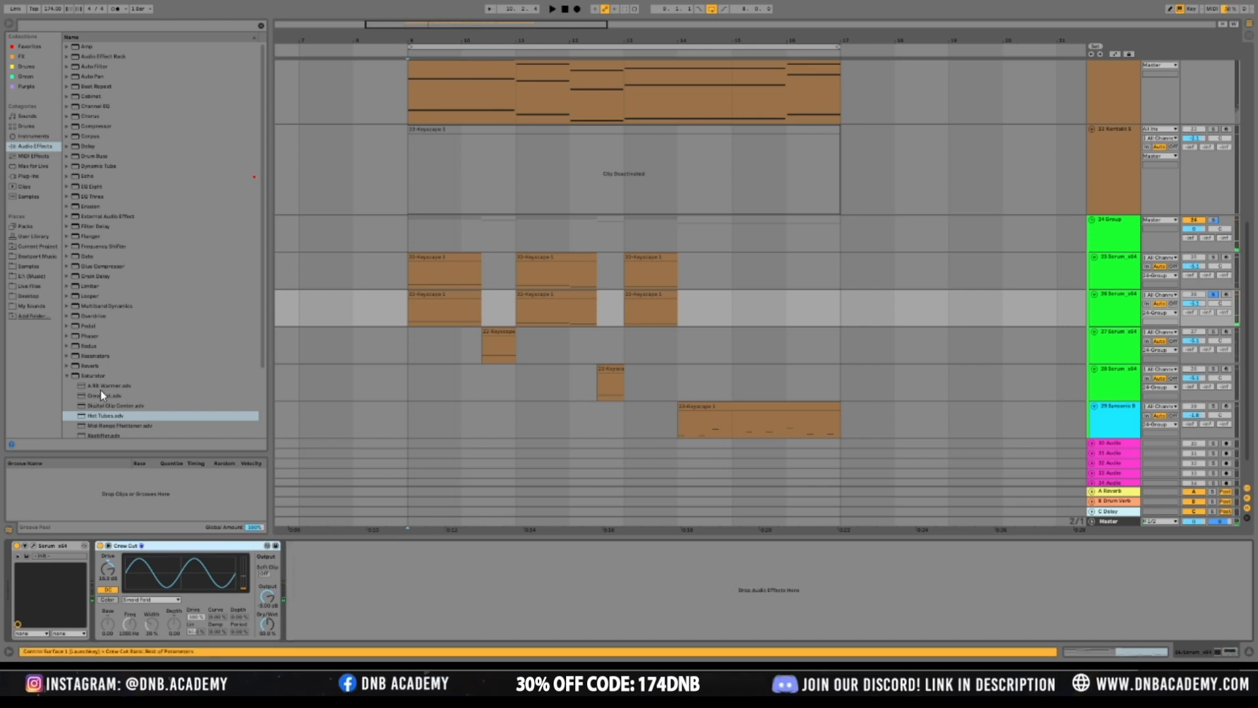
# Add the iZotope Trash 2 plug-in after Crew Cut on the duplicated Serum track and play from bar 9
pyautogui.click(28, 177)
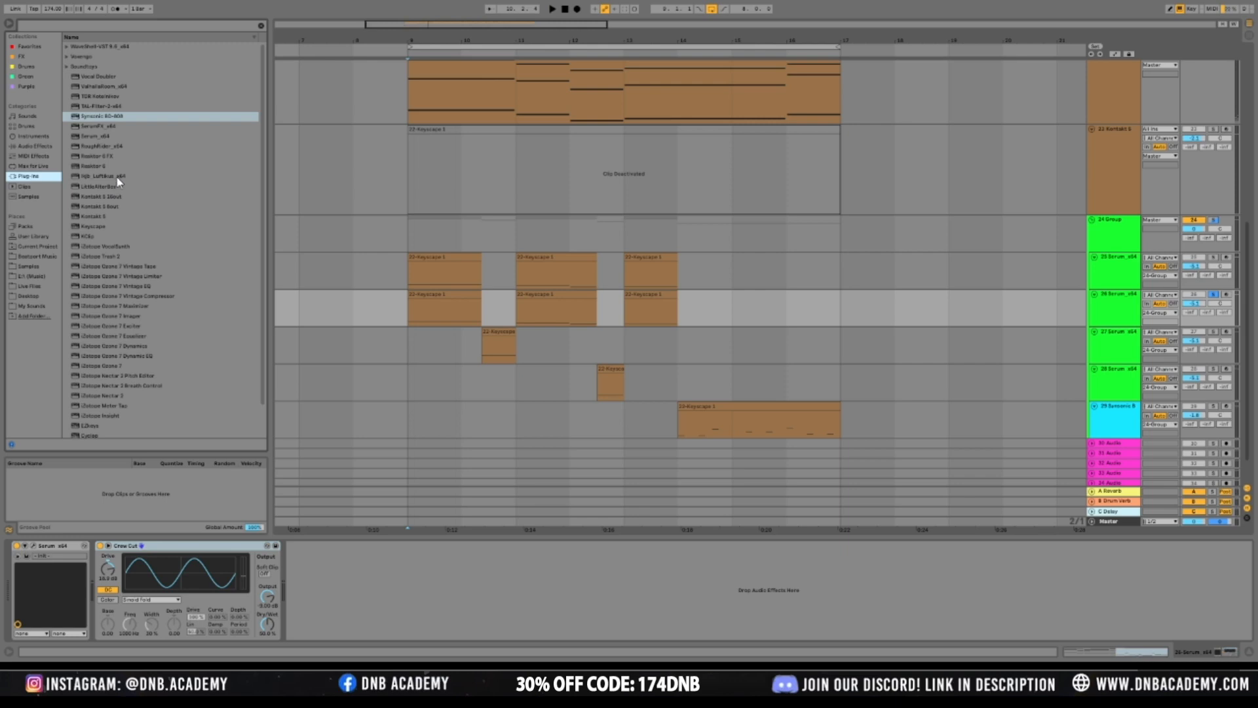
pyautogui.click(118, 257)
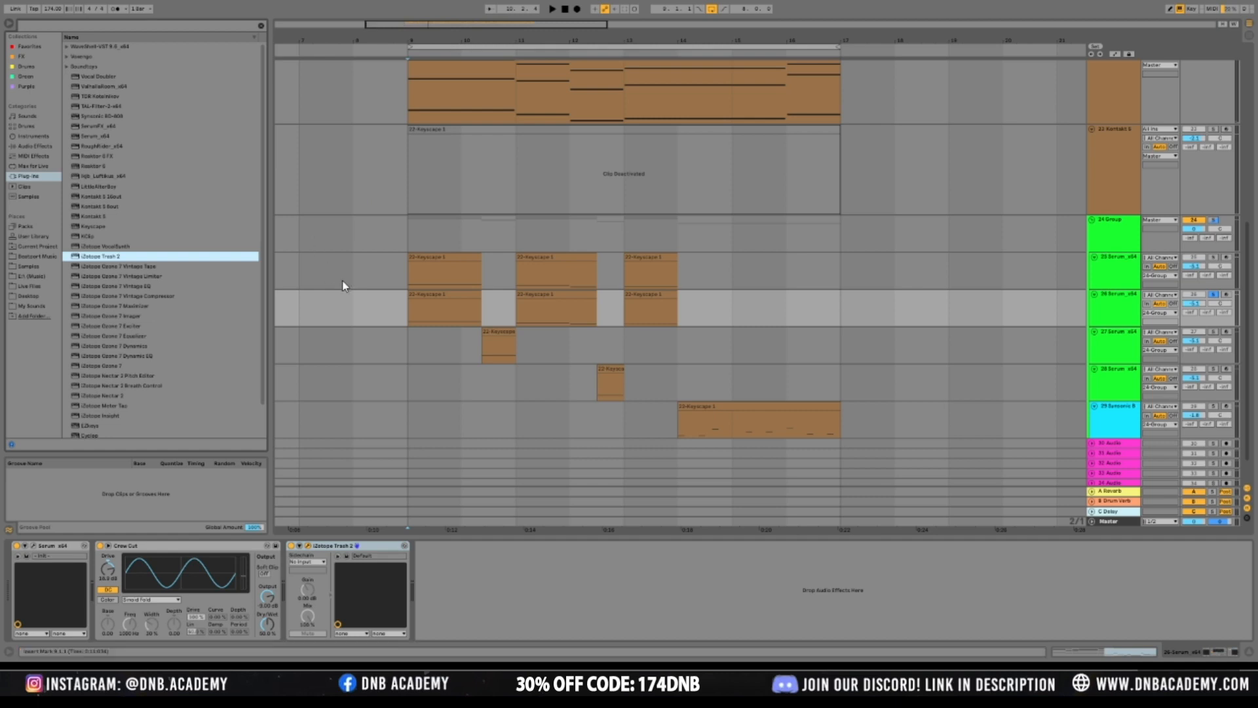
pyautogui.press('space')
pyautogui.press('space')
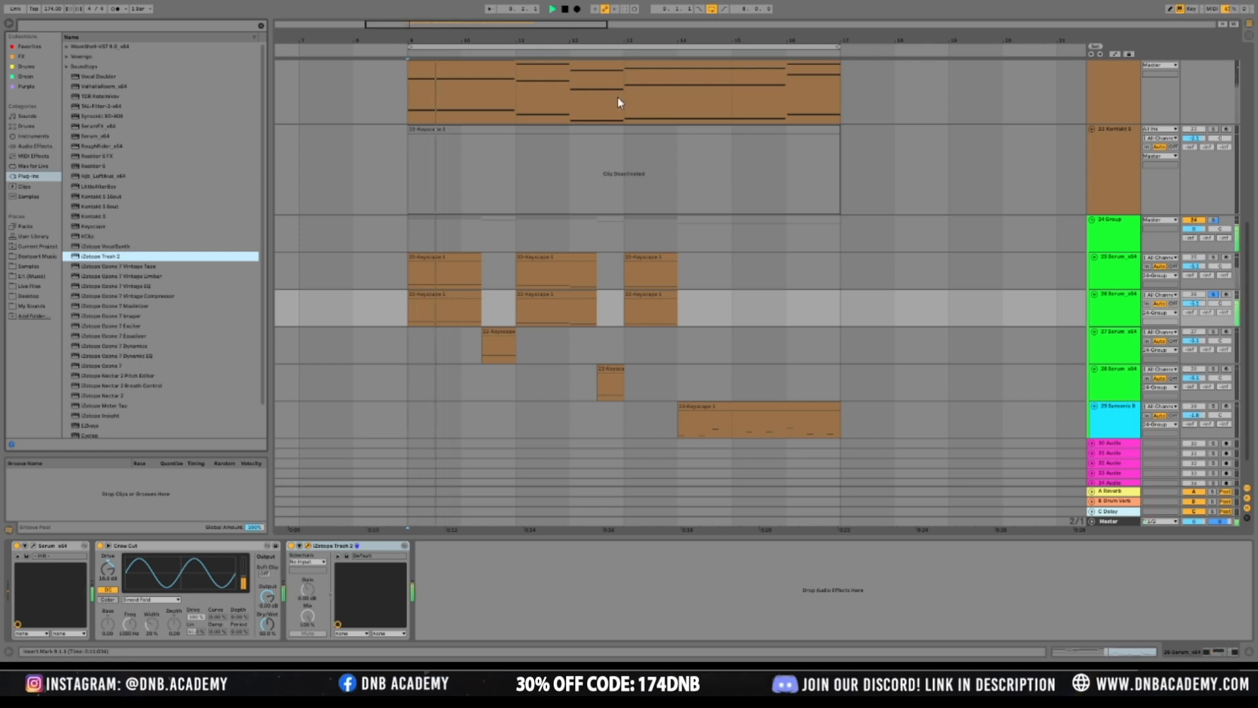
# Audition the soloed Serum duplicate through Crew Cut and iZotope Trash 2, repeatedly playing its opening notes from bar 9
pyautogui.press('space')
pyautogui.press('space')
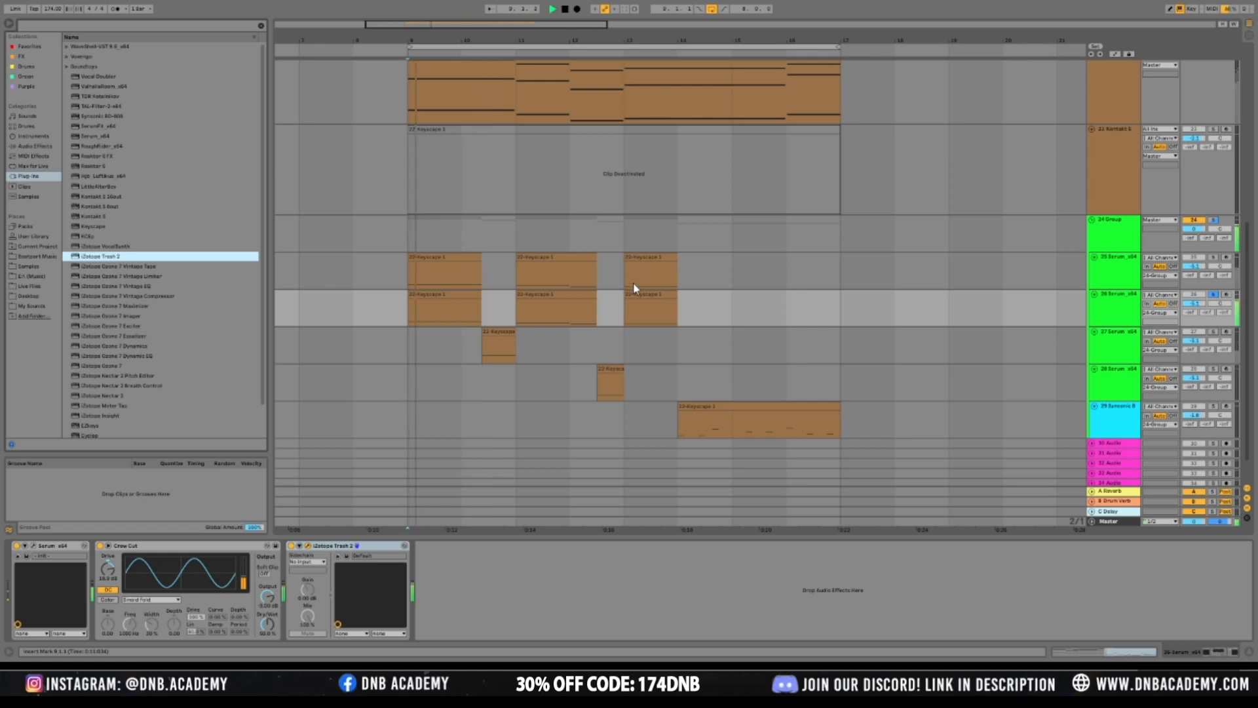
pyautogui.press('space')
pyautogui.press('space')
pyautogui.press('space')
pyautogui.press('space')
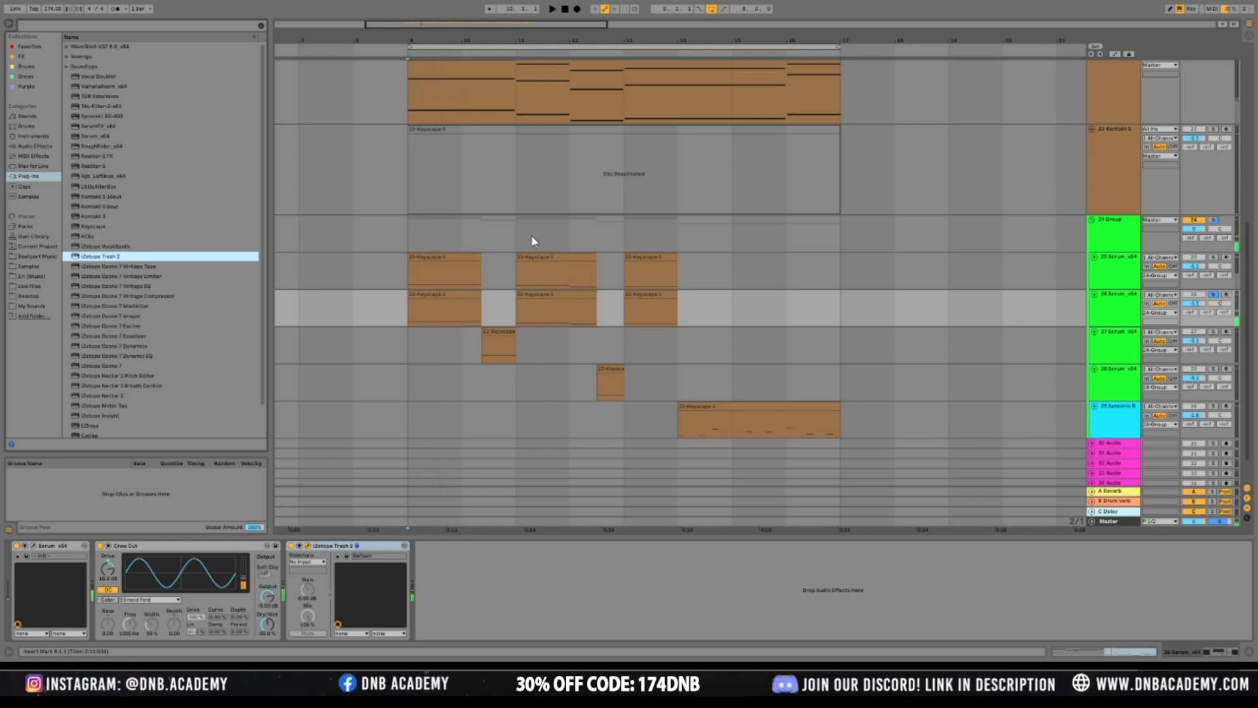
pyautogui.press('space')
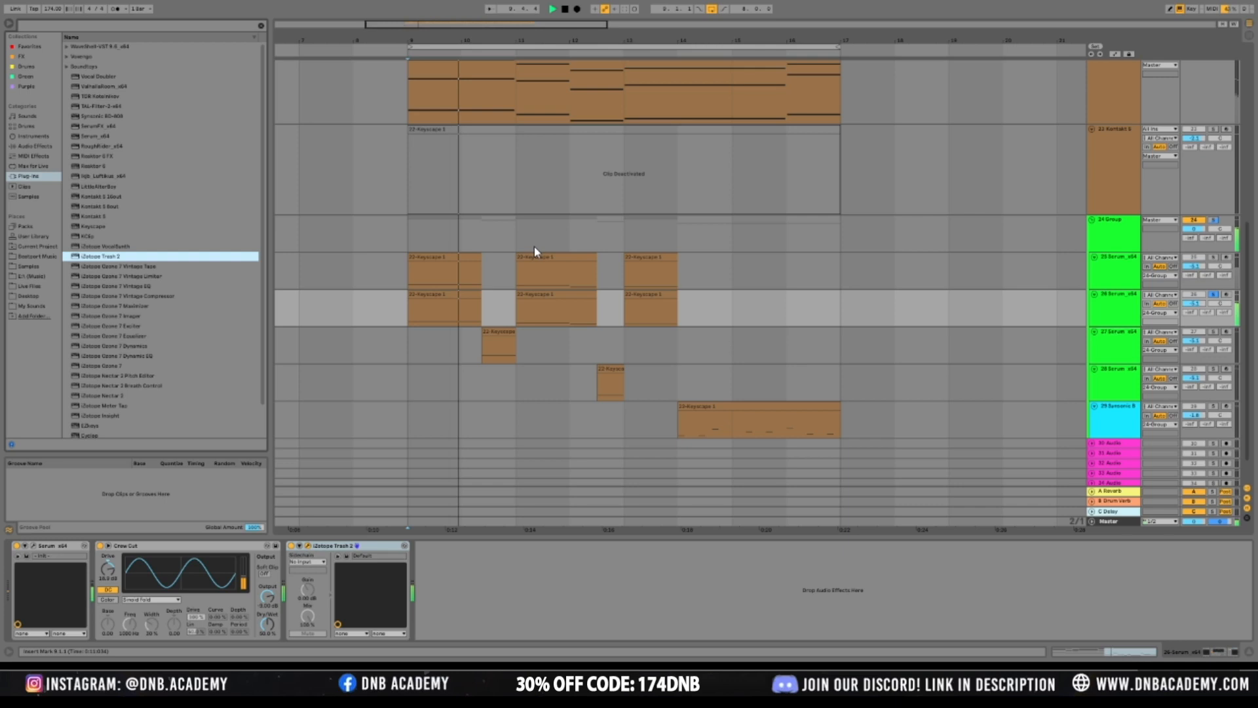
pyautogui.press('space')
pyautogui.press('space')
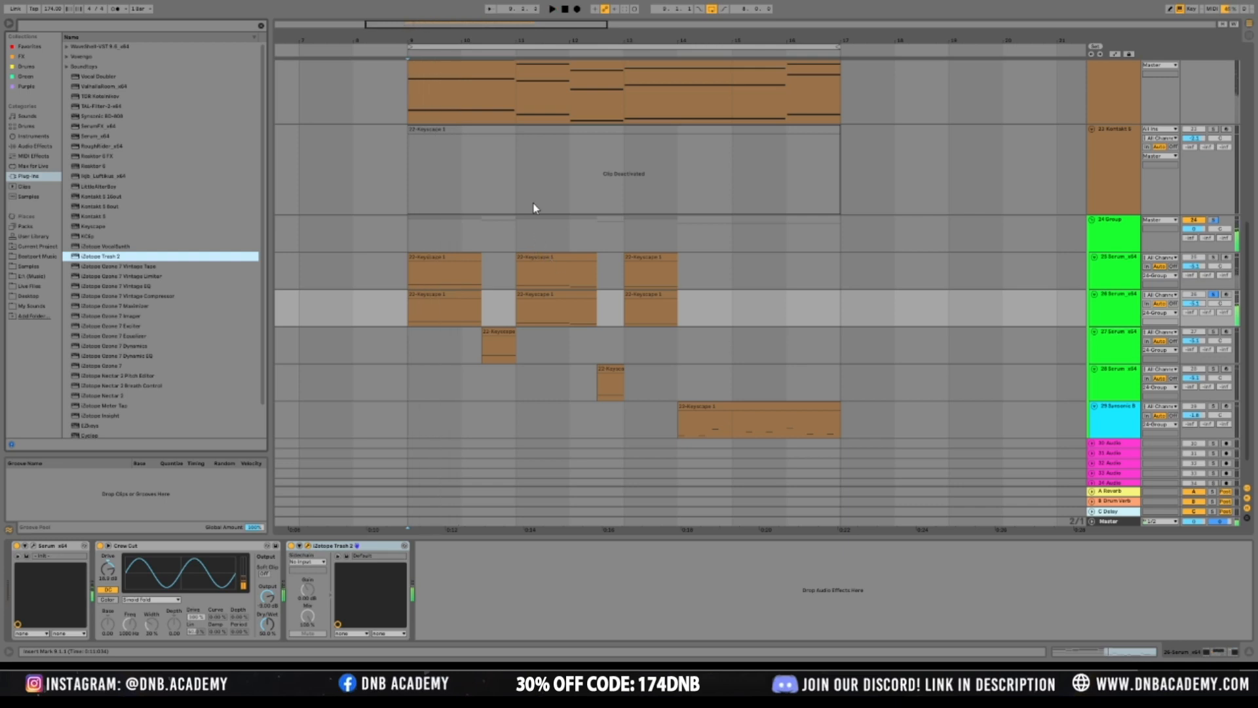
pyautogui.press('space')
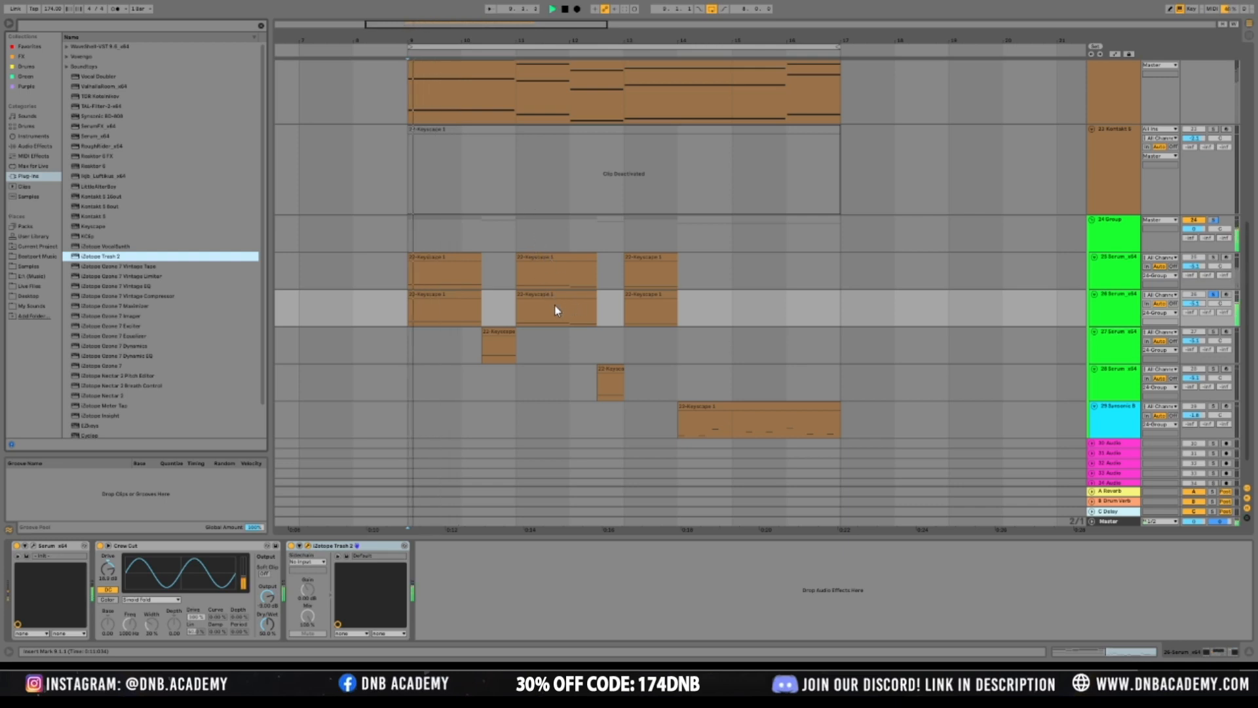
pyautogui.press('space')
pyautogui.press('space')
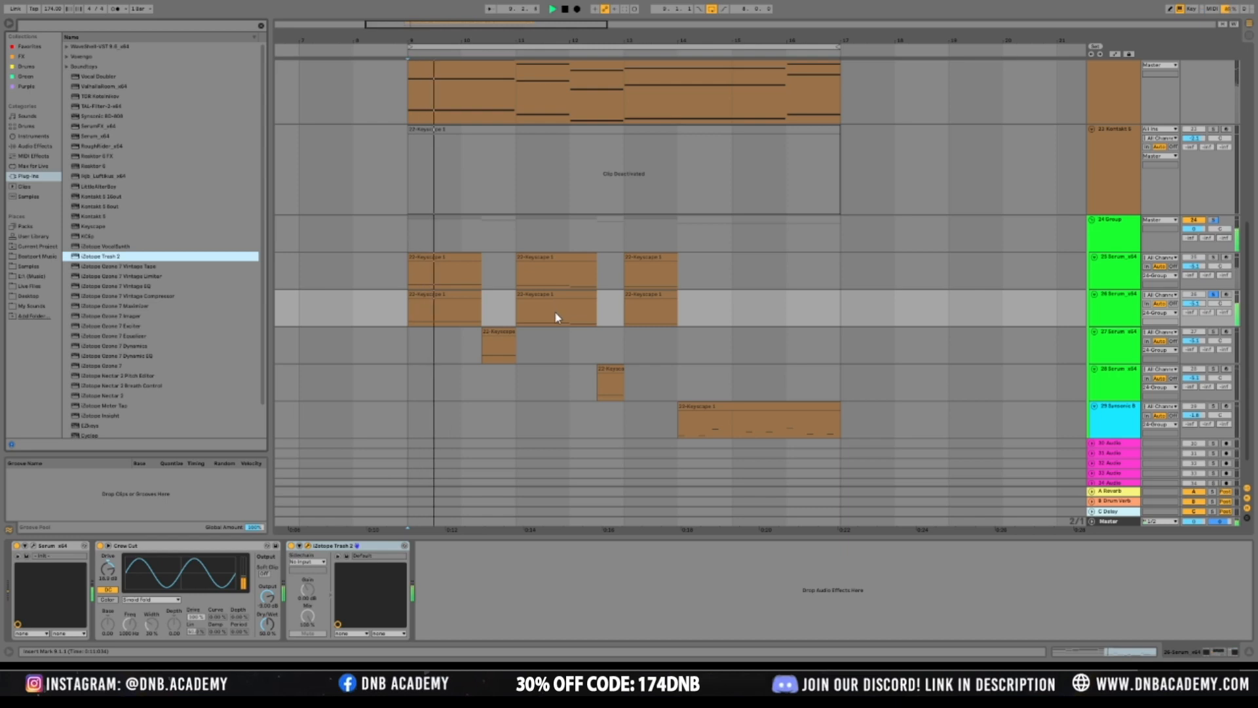
pyautogui.press('space')
pyautogui.press('space')
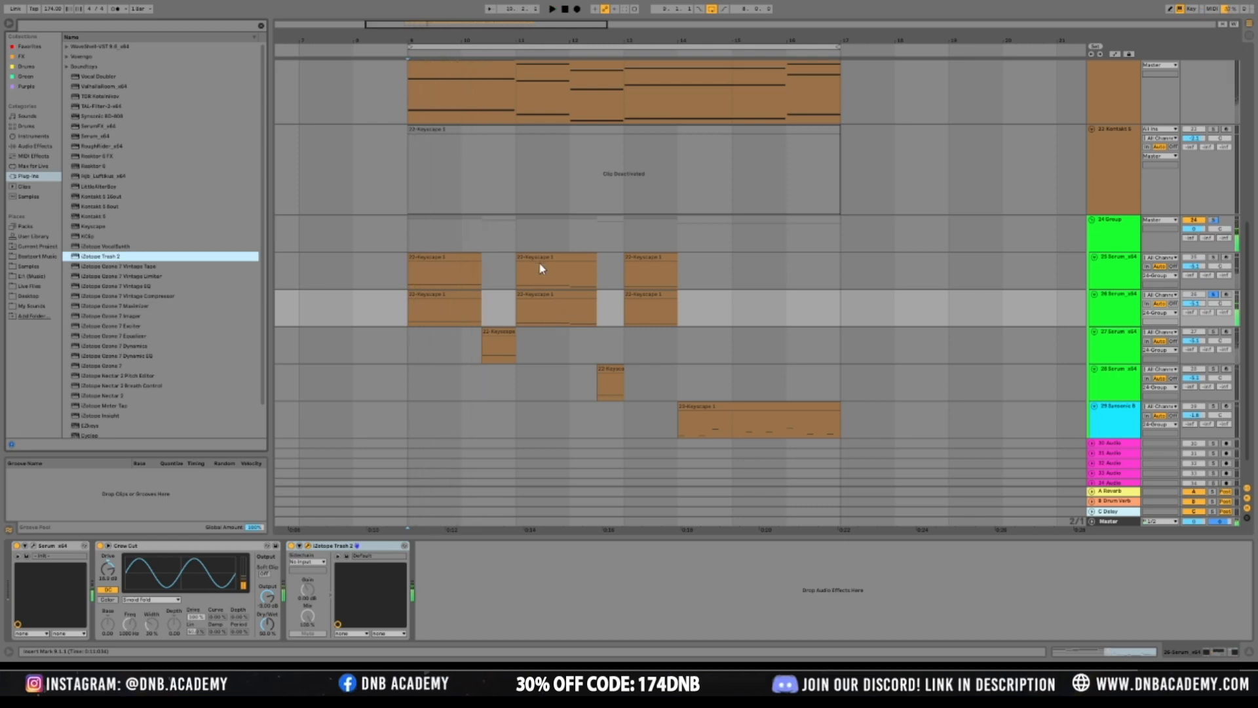
pyautogui.press('space')
pyautogui.press('space')
pyautogui.press('space')
pyautogui.press('space')
pyautogui.press('space')
pyautogui.press('space')
pyautogui.press('space')
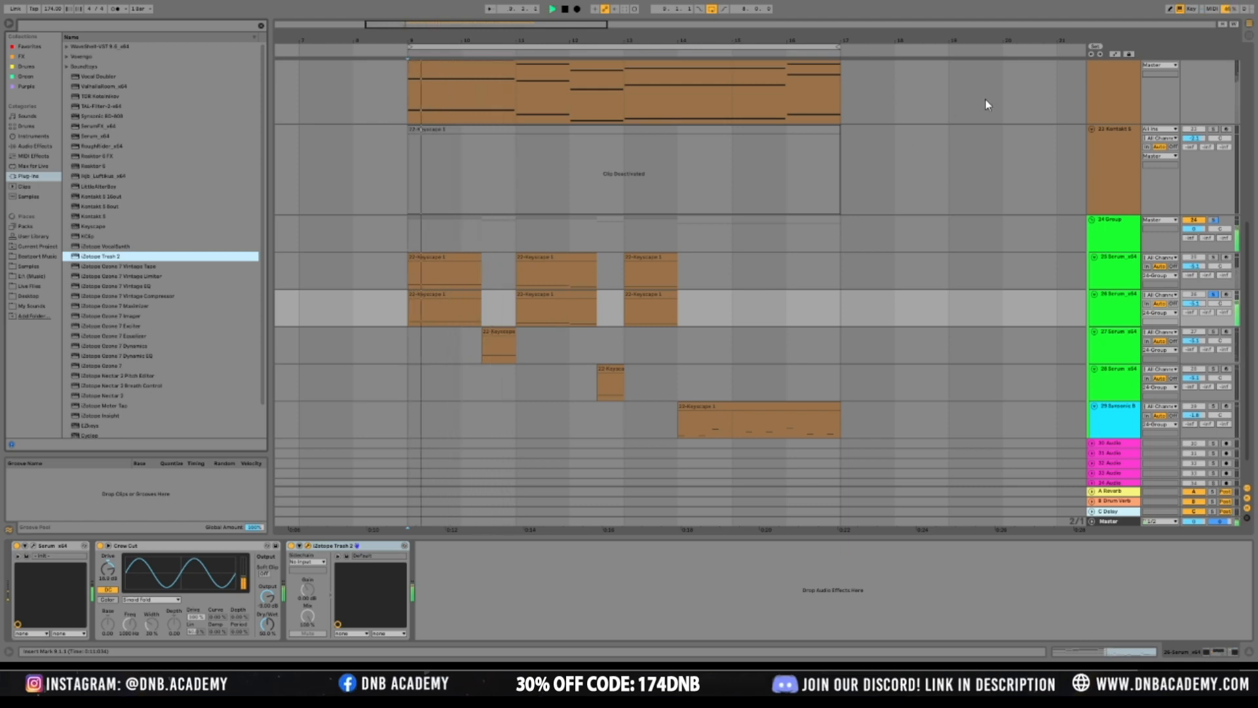
# Remove iZotope Trash 2 from the duplicated Serum track and add the OTT Multiband Dynamics preset after Crew Cut
pyautogui.click(389, 545)
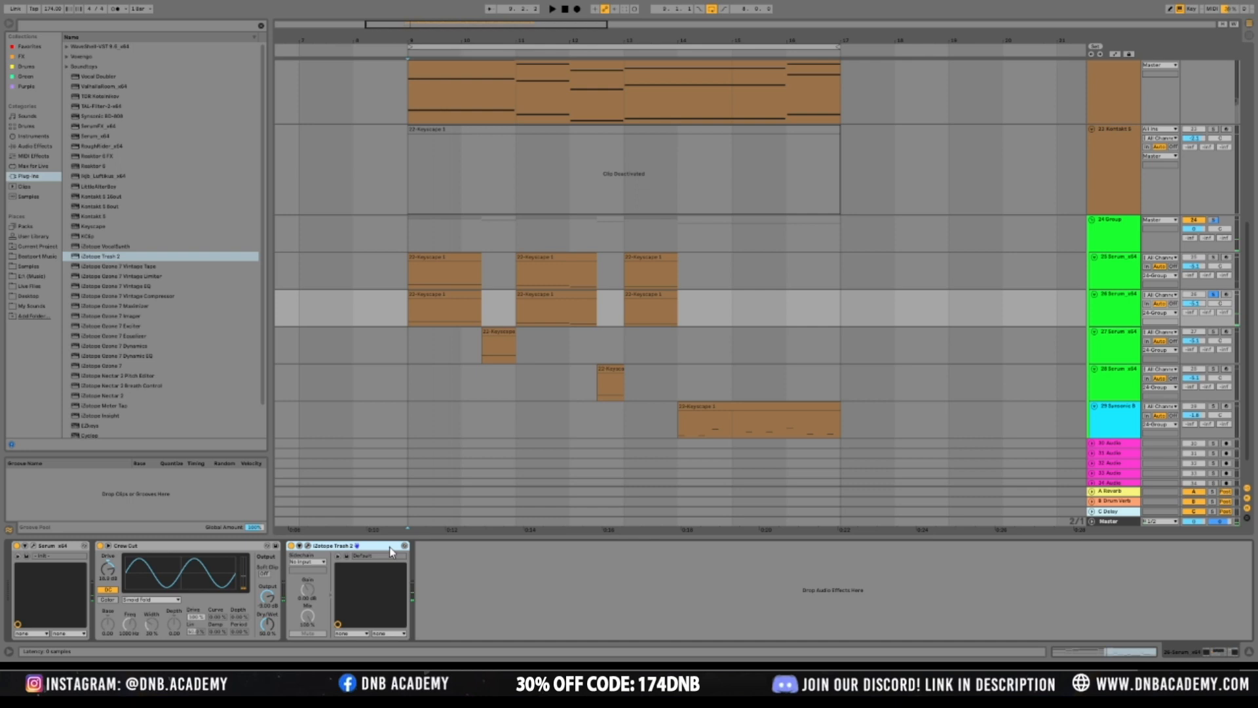
pyautogui.press('Delete')
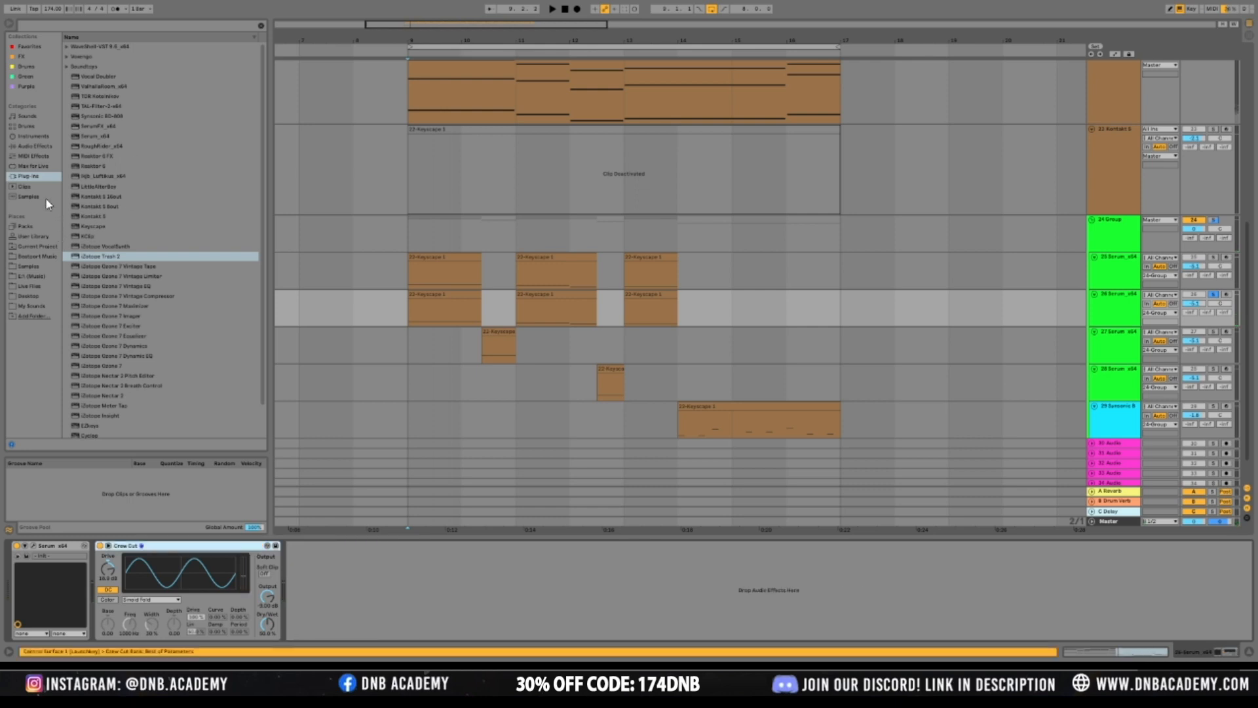
pyautogui.click(33, 146)
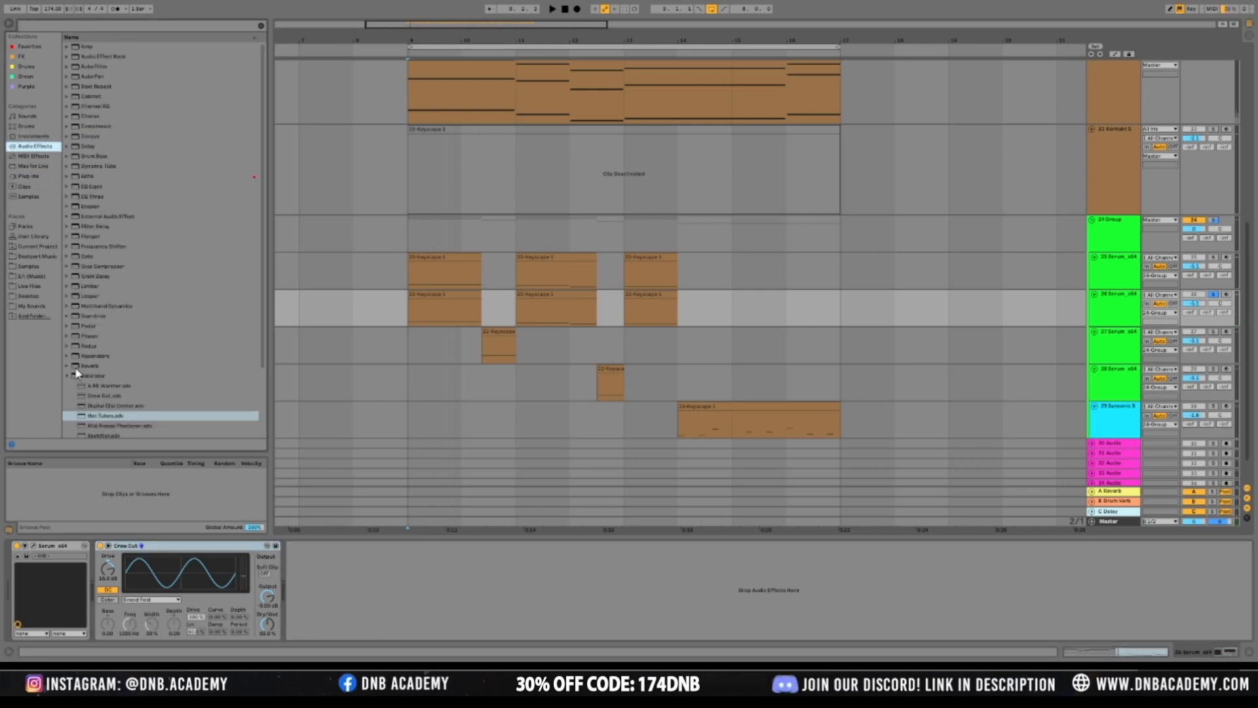
pyautogui.click(67, 375)
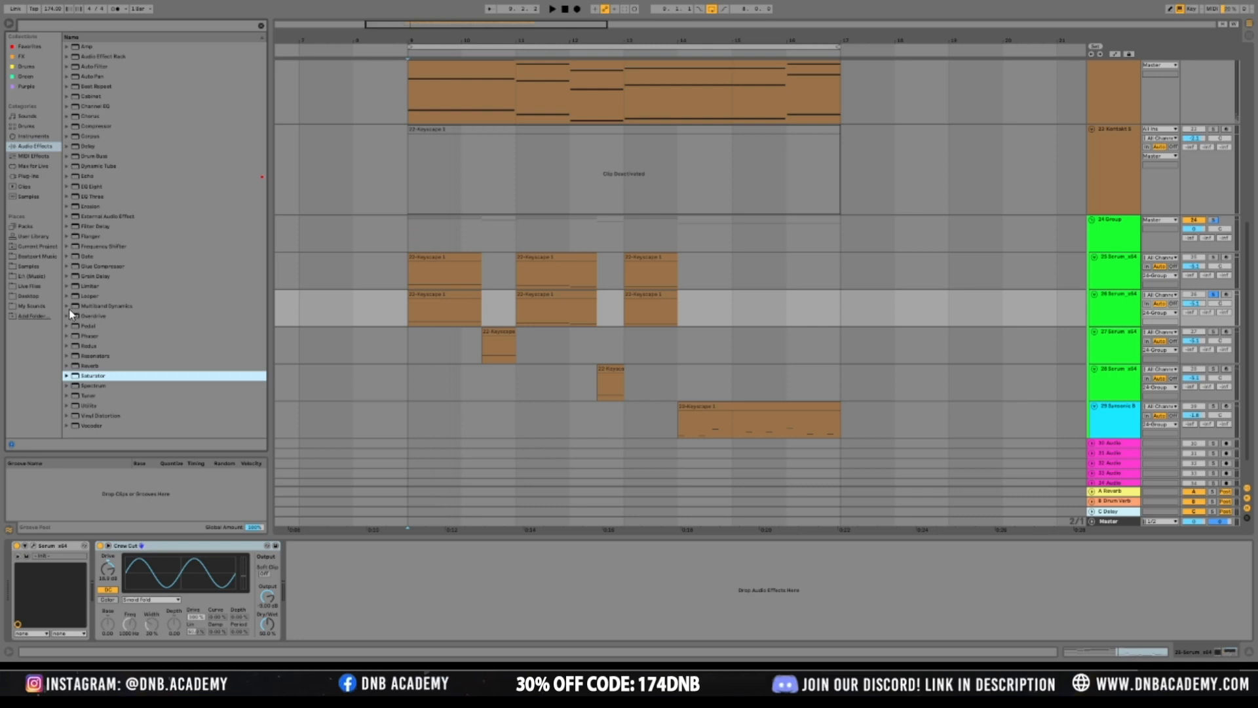
pyautogui.click(66, 307)
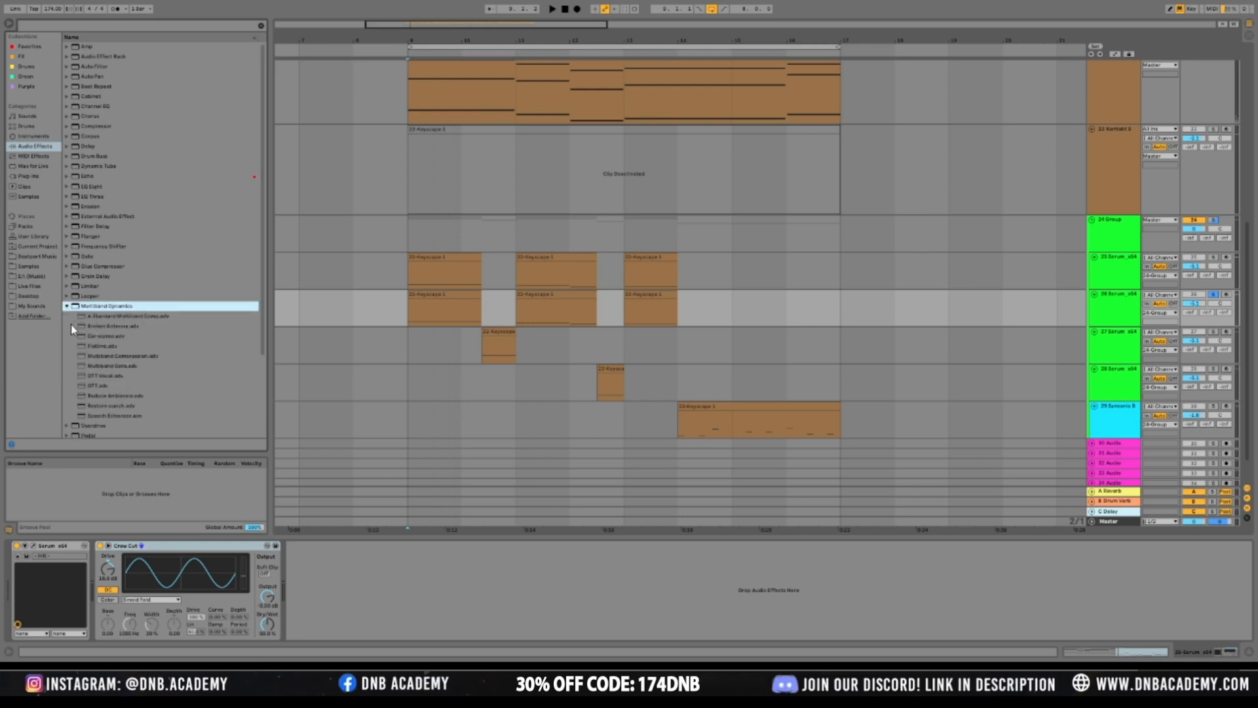
pyautogui.doubleClick(99, 386)
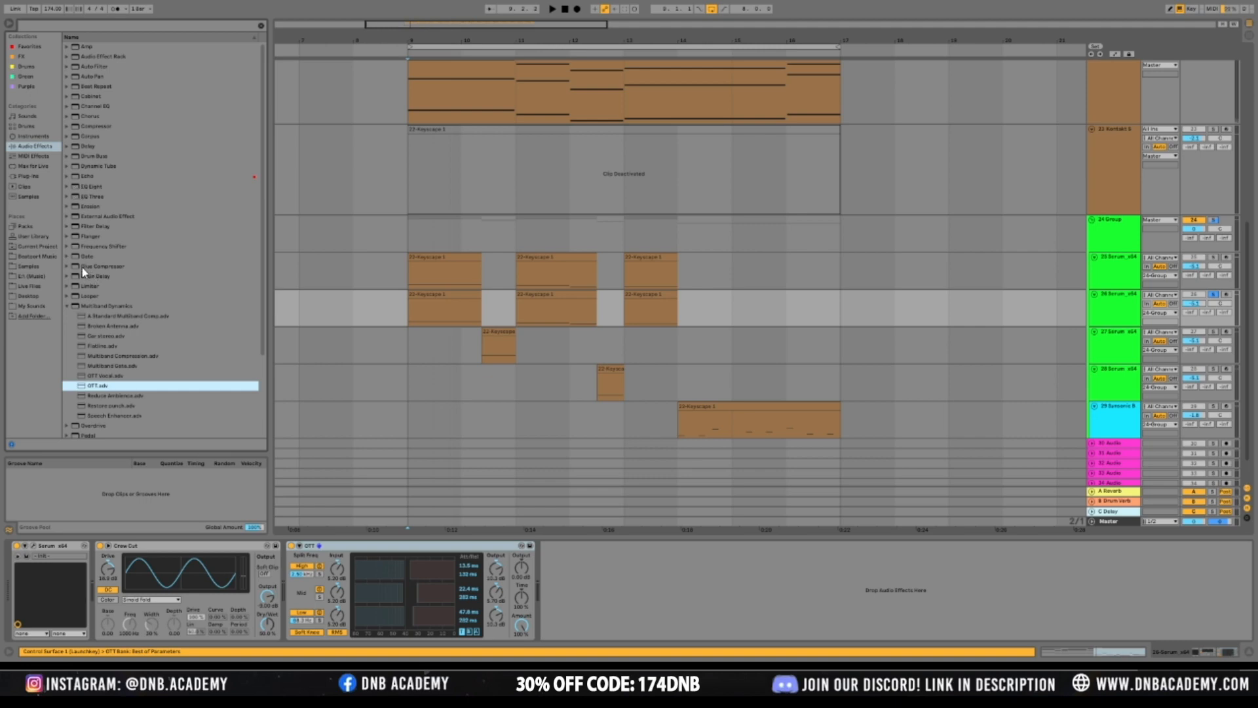
pyautogui.click(66, 306)
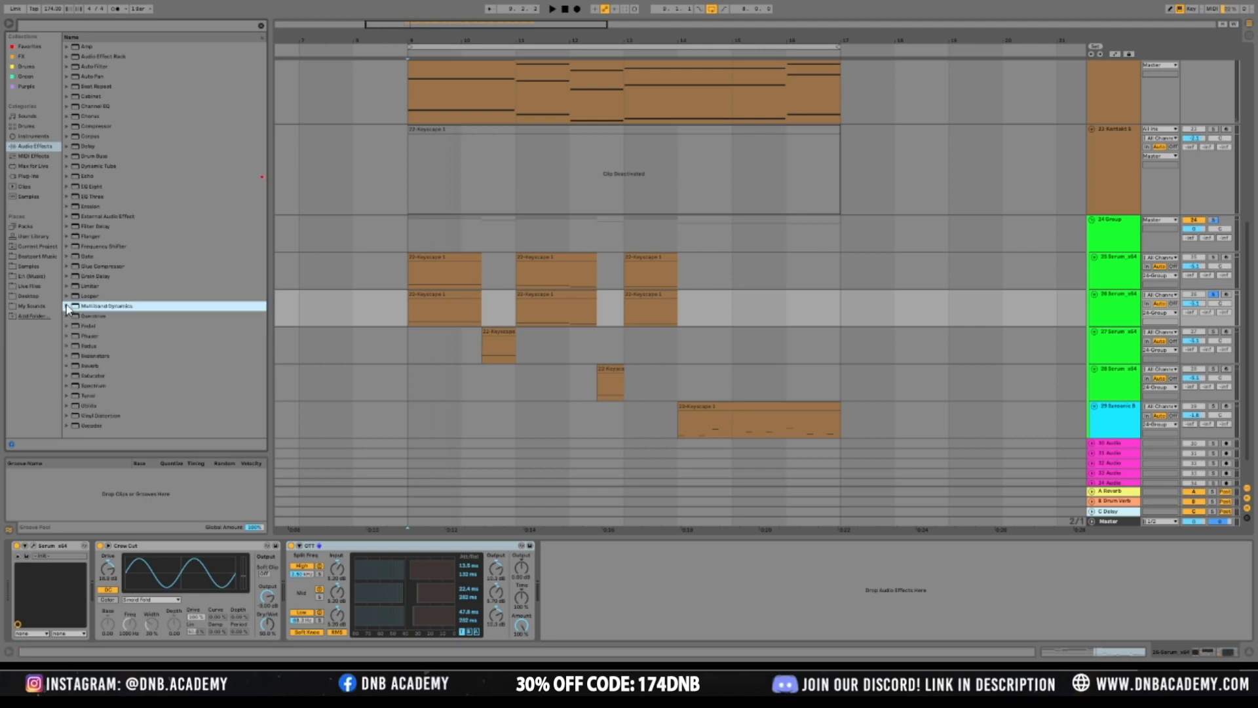
# Look through the Drum Buss presets and add the Overdrive effect after OTT on the duplicated Serum track
pyautogui.click(83, 176)
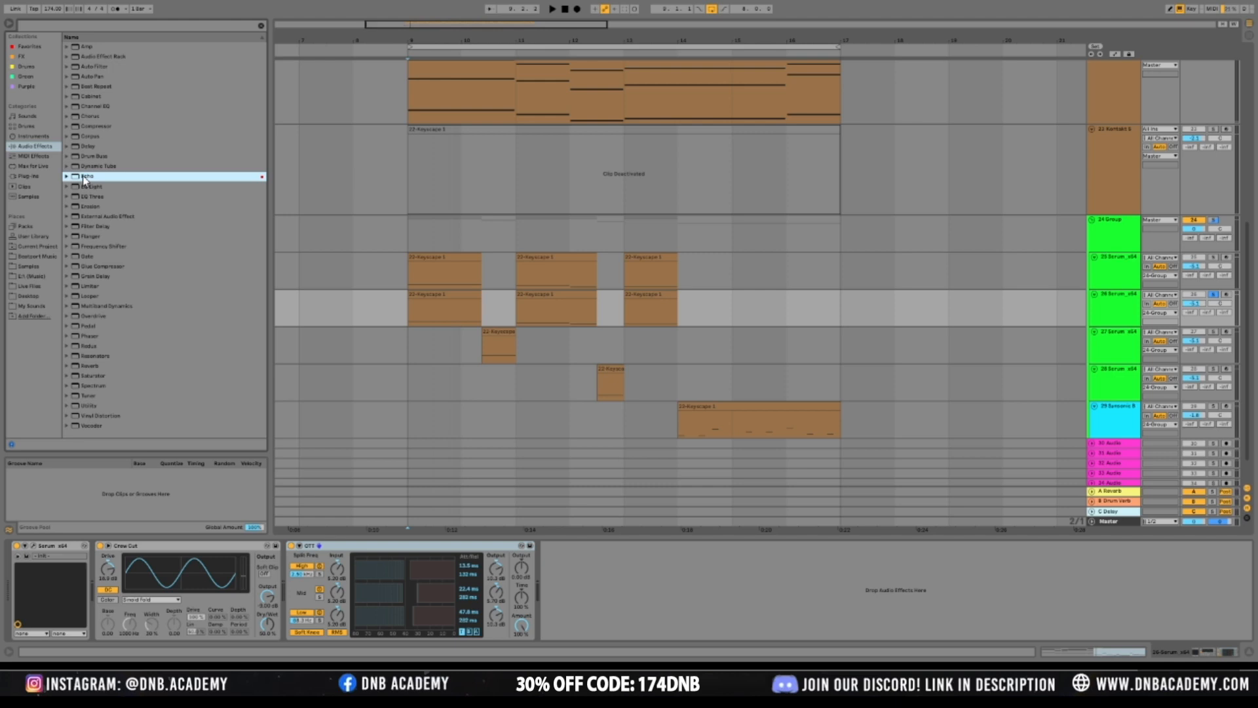
pyautogui.click(86, 153)
pyautogui.click(70, 156)
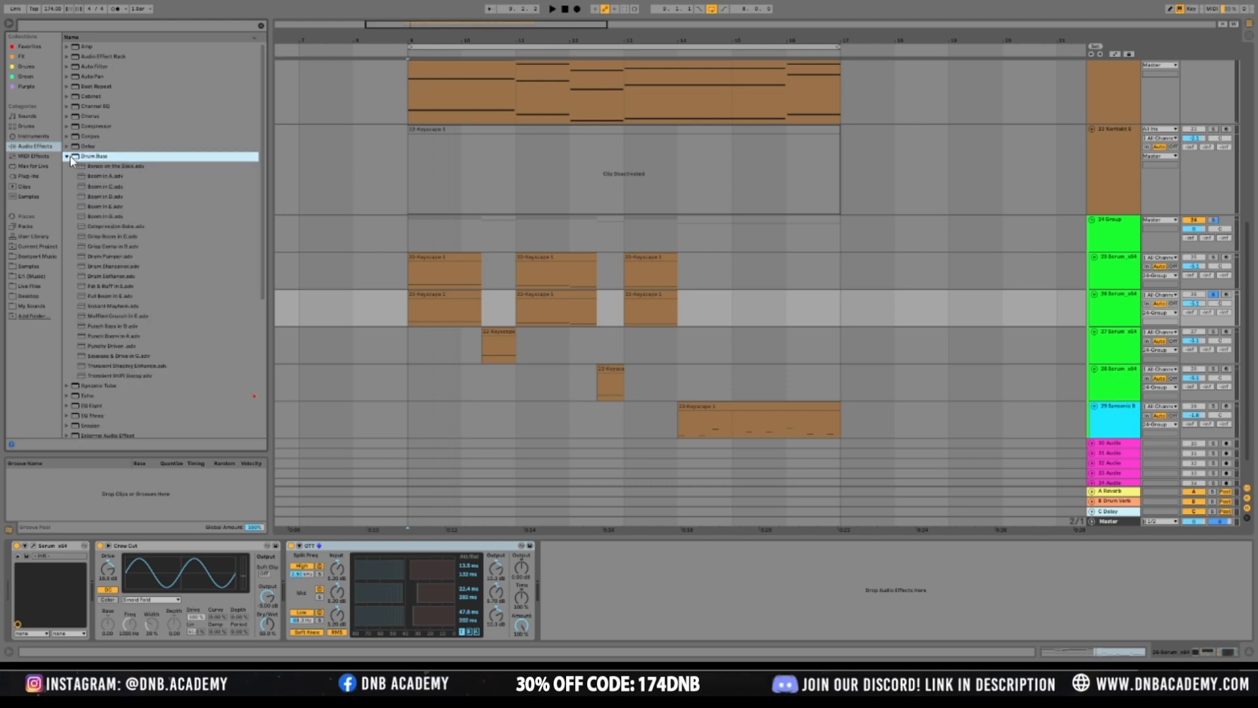
pyautogui.click(67, 156)
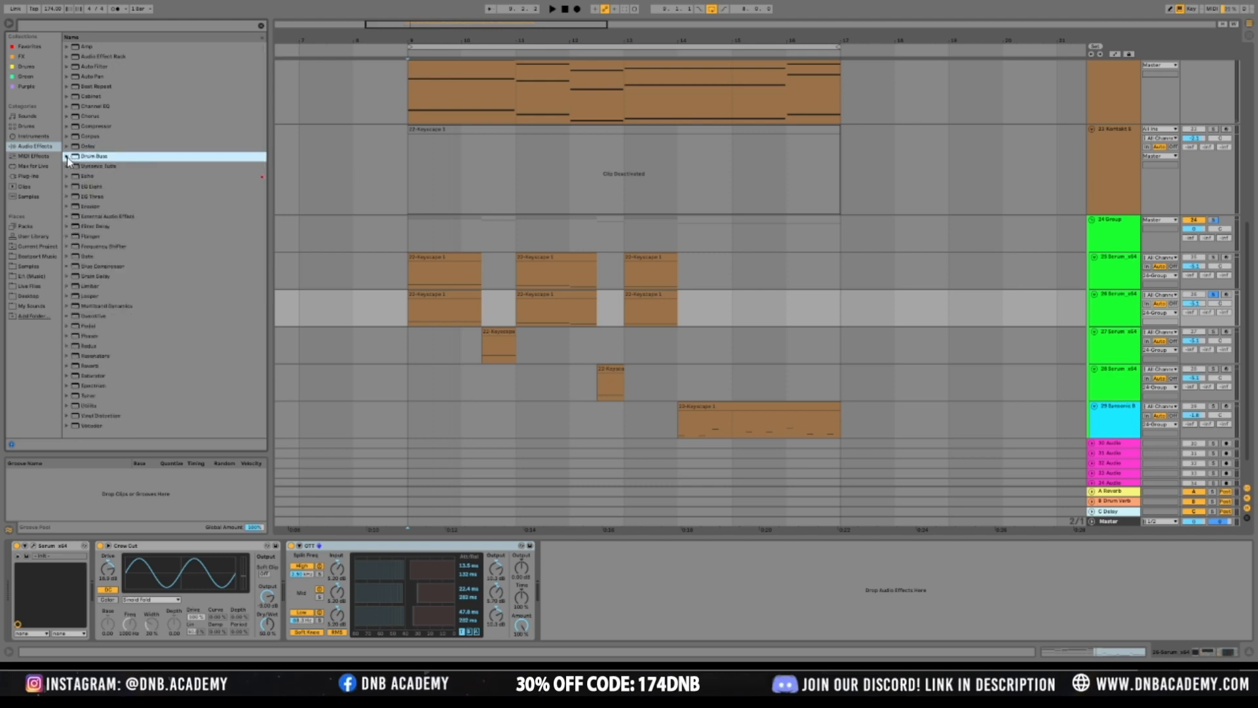
pyautogui.click(83, 317)
pyautogui.moveTo(852, 308); pyautogui.dragTo(852, 308)
pyautogui.click(412, 326)
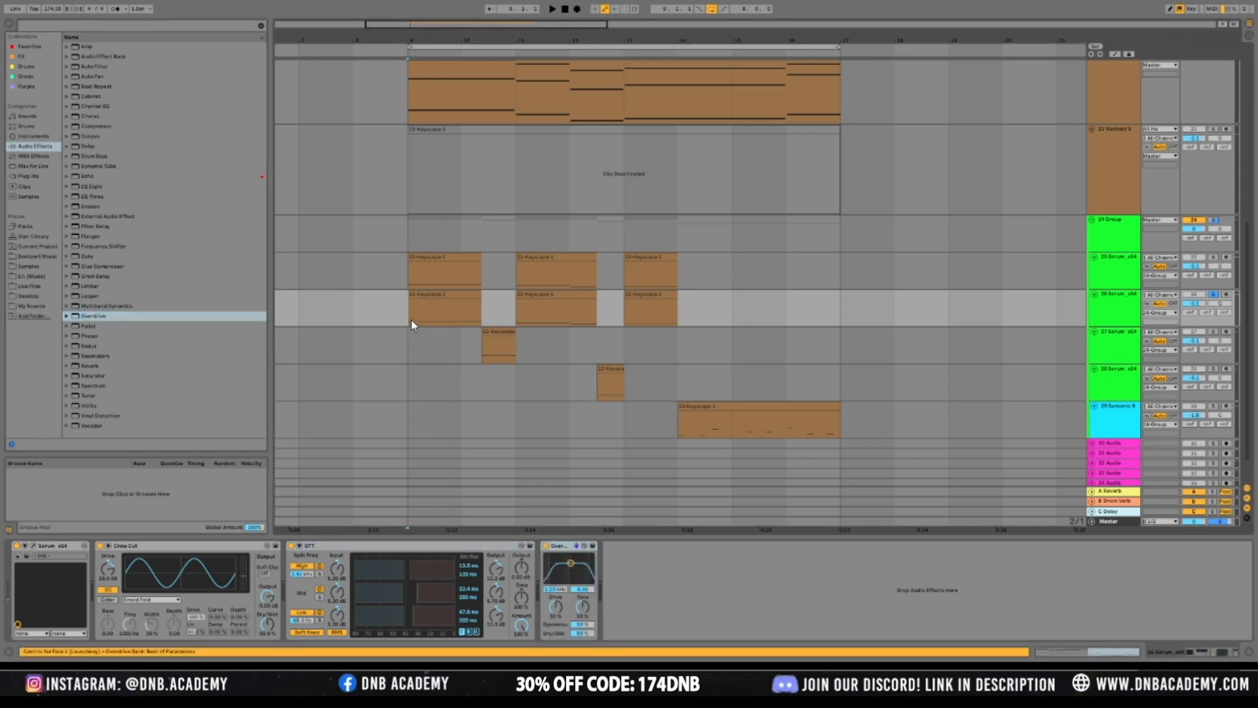
# Lower Overdrive's filter frequency and raise its Dry/Wet to 100 % during playback, bypassing OTT temporarily to compare
pyautogui.press('space')
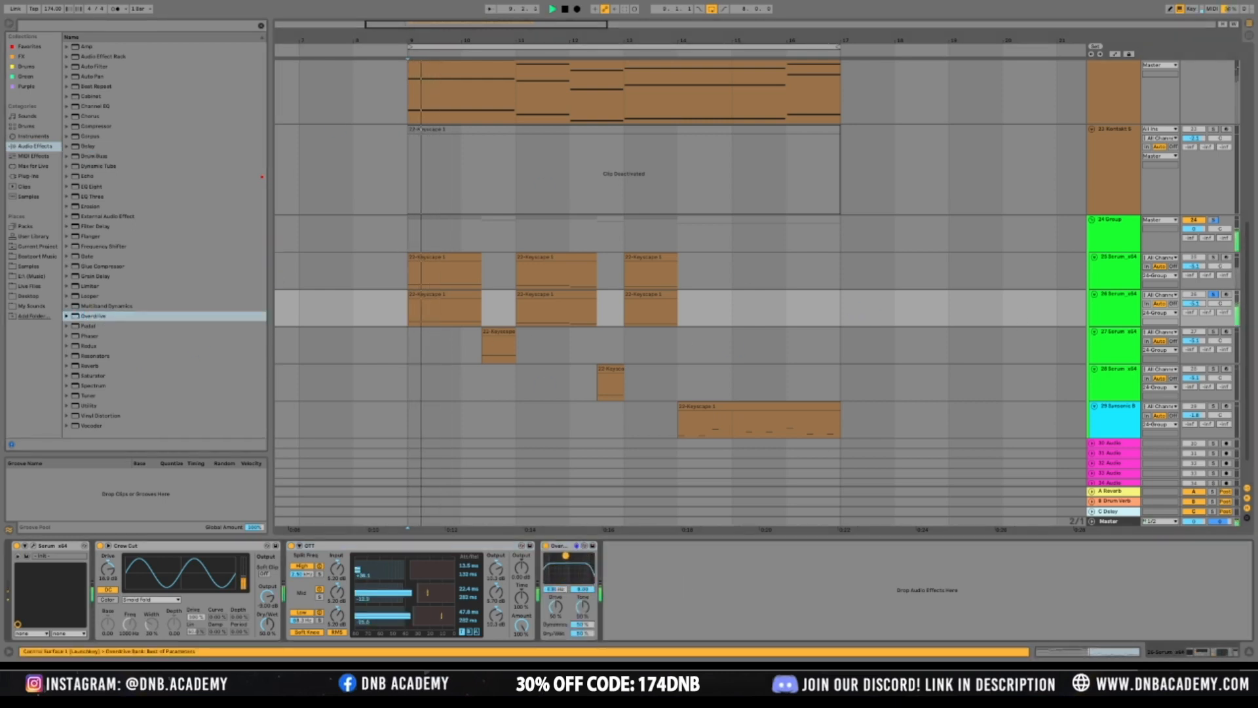
pyautogui.click(291, 546)
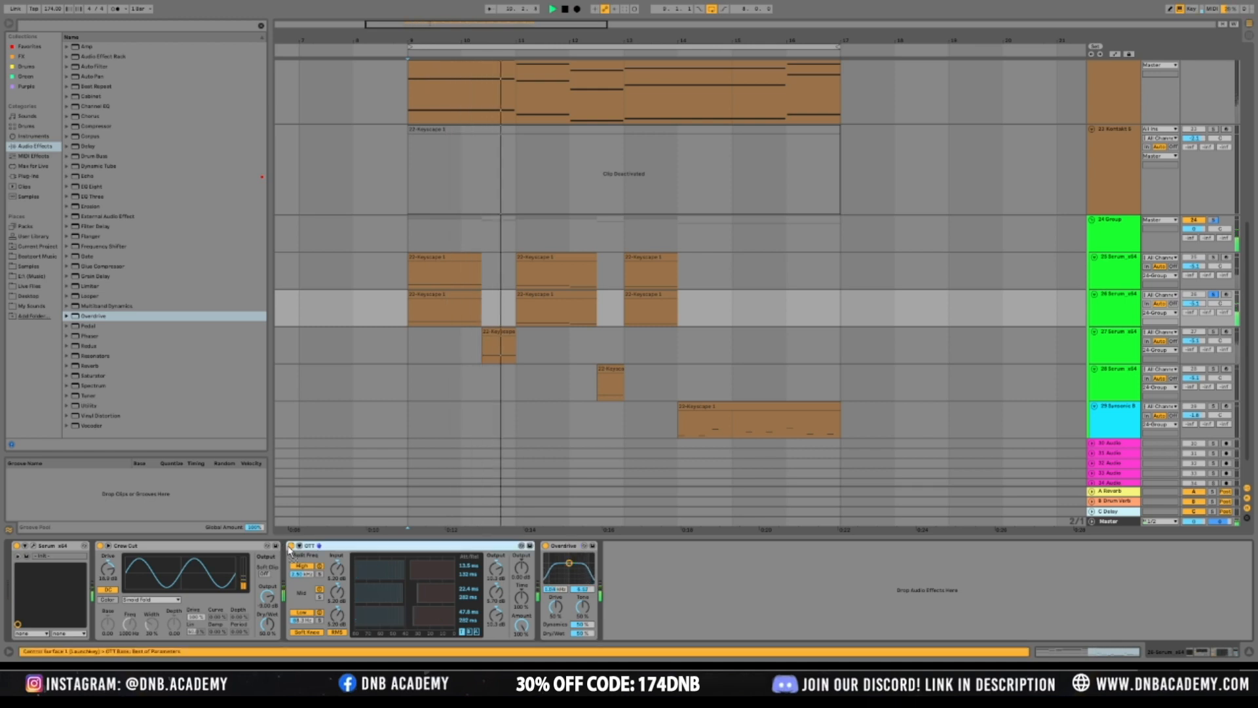
pyautogui.click(291, 546)
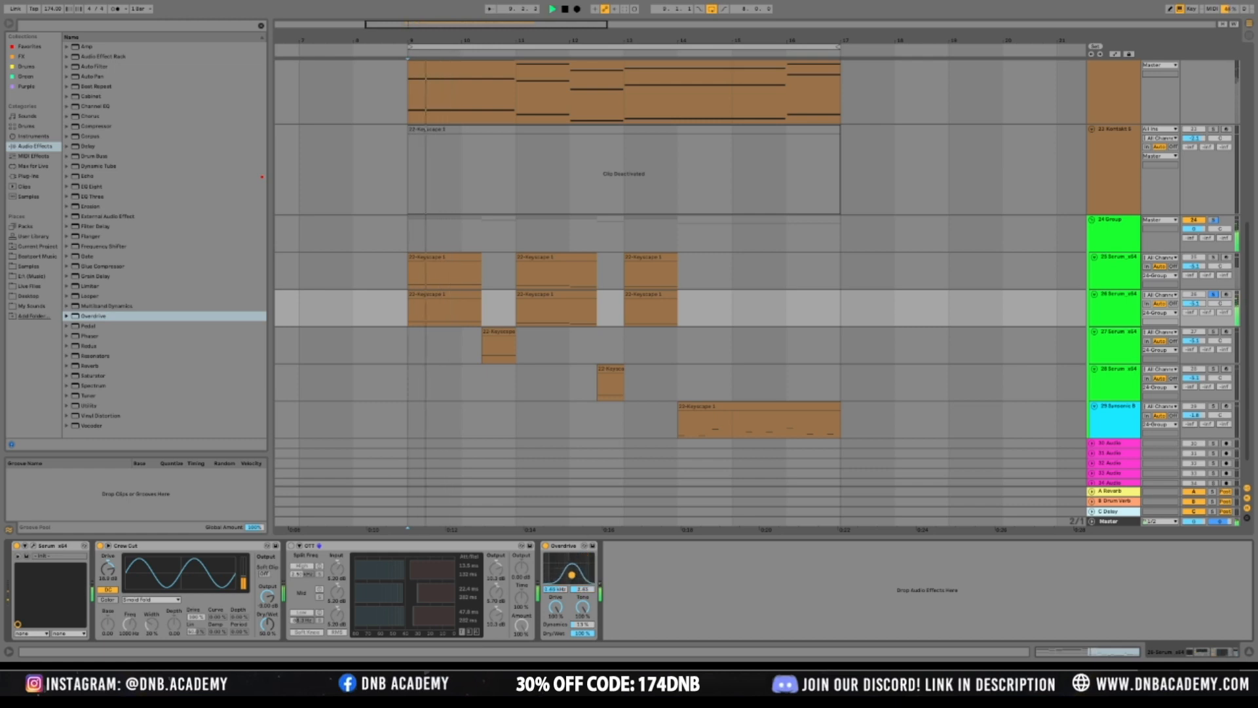
pyautogui.moveTo(560, 579); pyautogui.dragTo(562, 582)
pyautogui.click(291, 546)
# Reorder the effects so Overdrive comes before OTT, and reduce OTT's Amount while listening
pyautogui.click(317, 544)
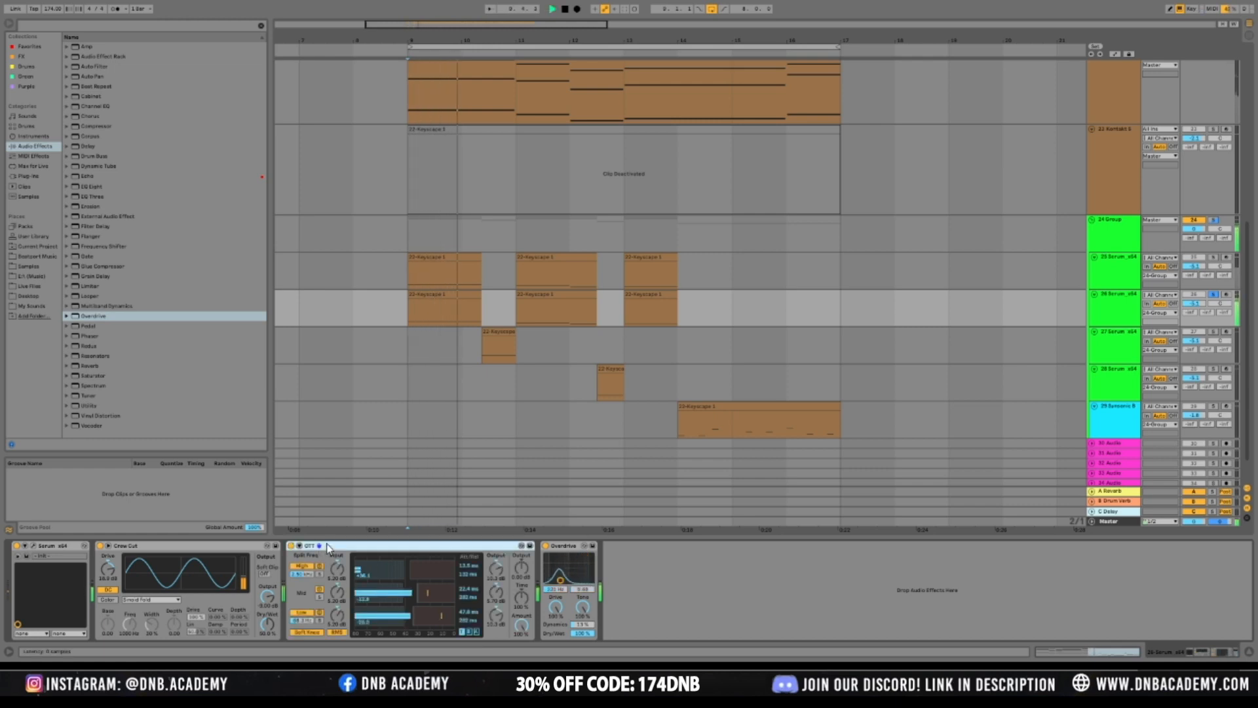
pyautogui.moveTo(641, 546); pyautogui.dragTo(543, 559)
pyautogui.moveTo(591, 638); pyautogui.dragTo(591, 685)
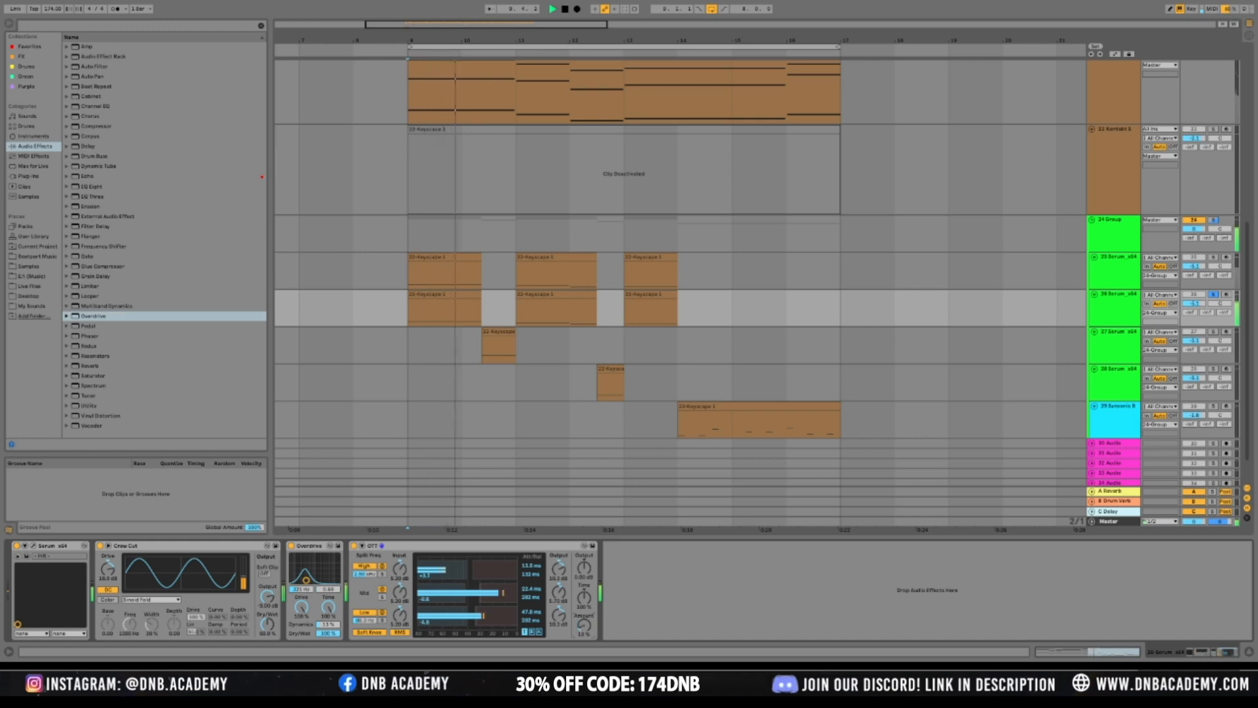
pyautogui.press('space')
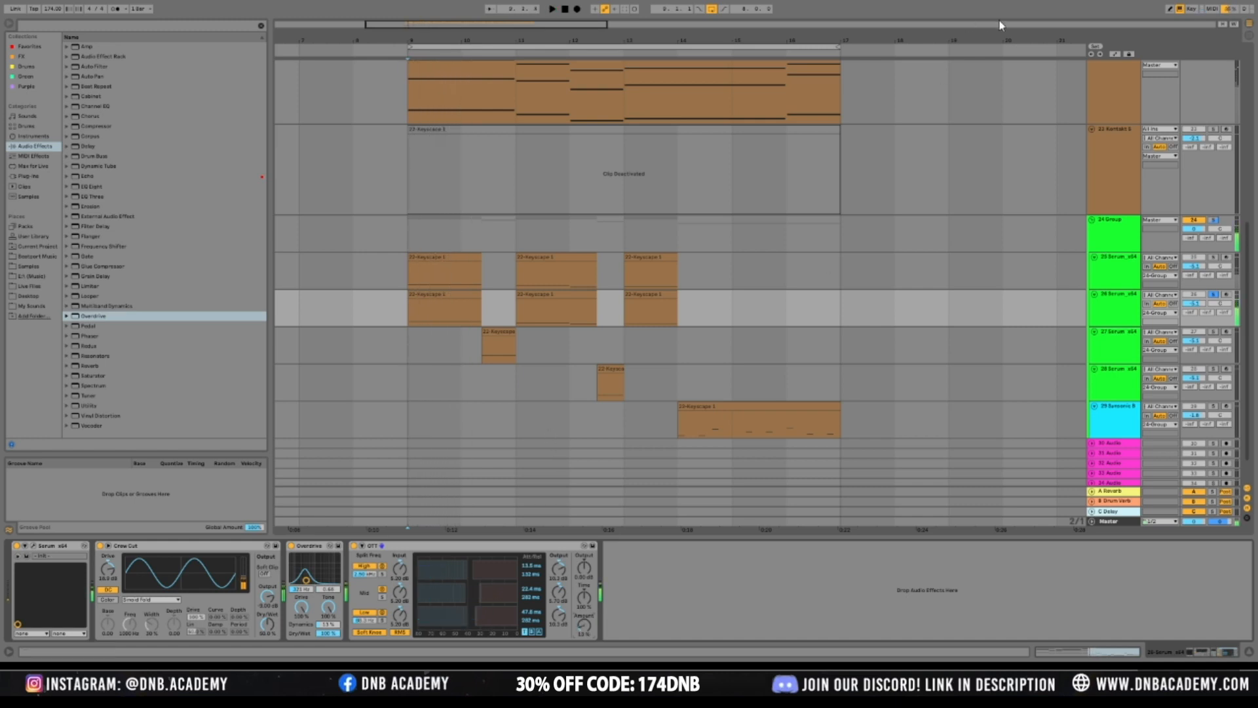
# Show automation and draw a short OTT Amount rise from 0 % at bar 9 on the duplicated Serum track, and play it
pyautogui.click(1115, 54)
pyautogui.moveTo(582, 627); pyautogui.dragTo(583, 656)
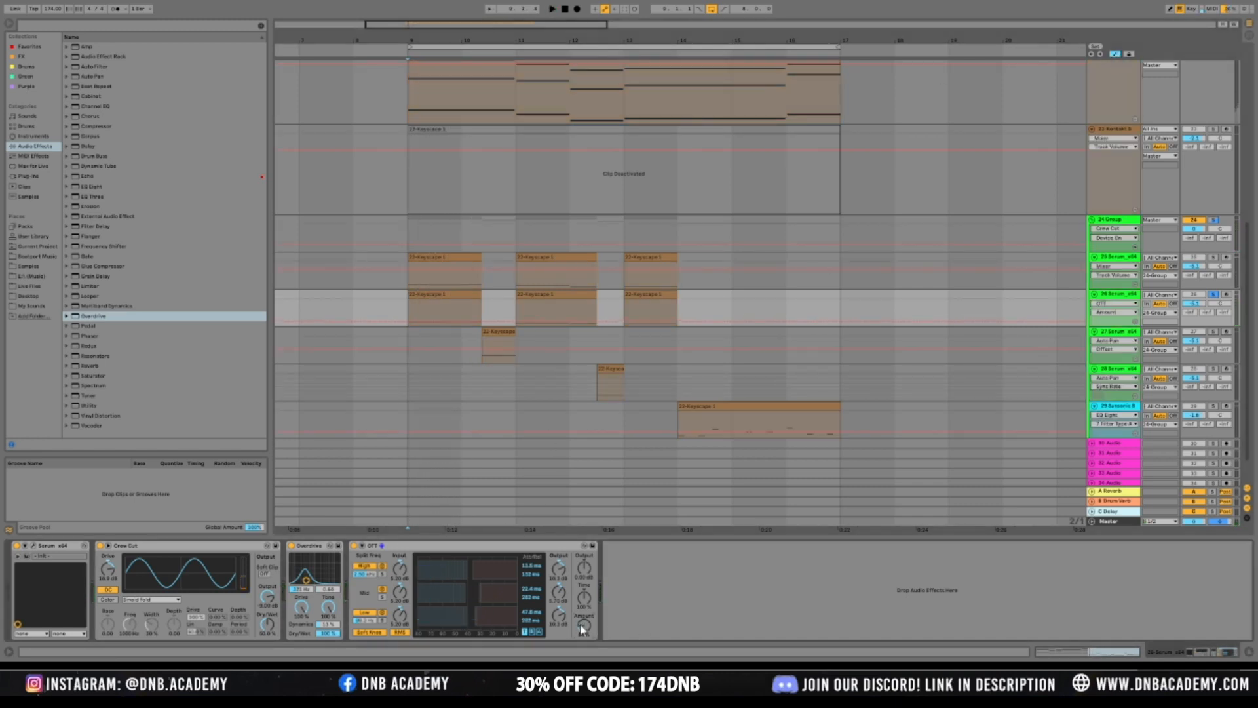
pyautogui.moveTo(407, 325); pyautogui.dragTo(392, 300)
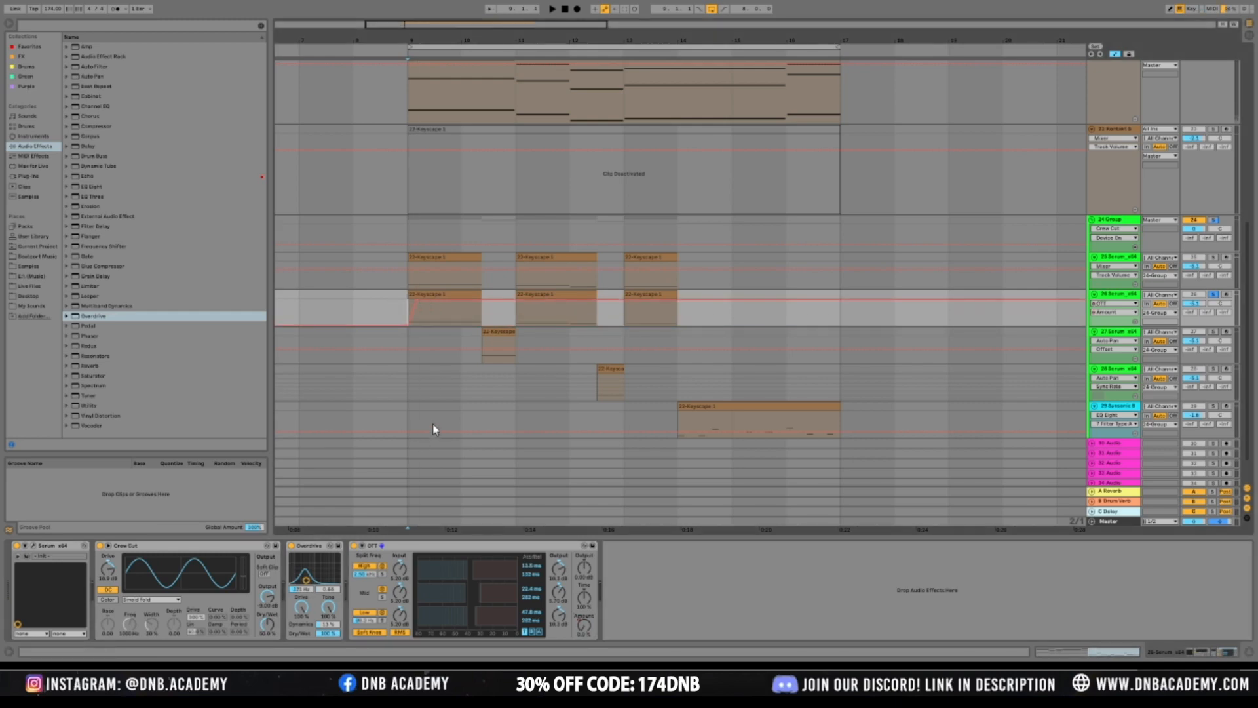
pyautogui.press('space')
pyautogui.press('space')
pyautogui.press('space')
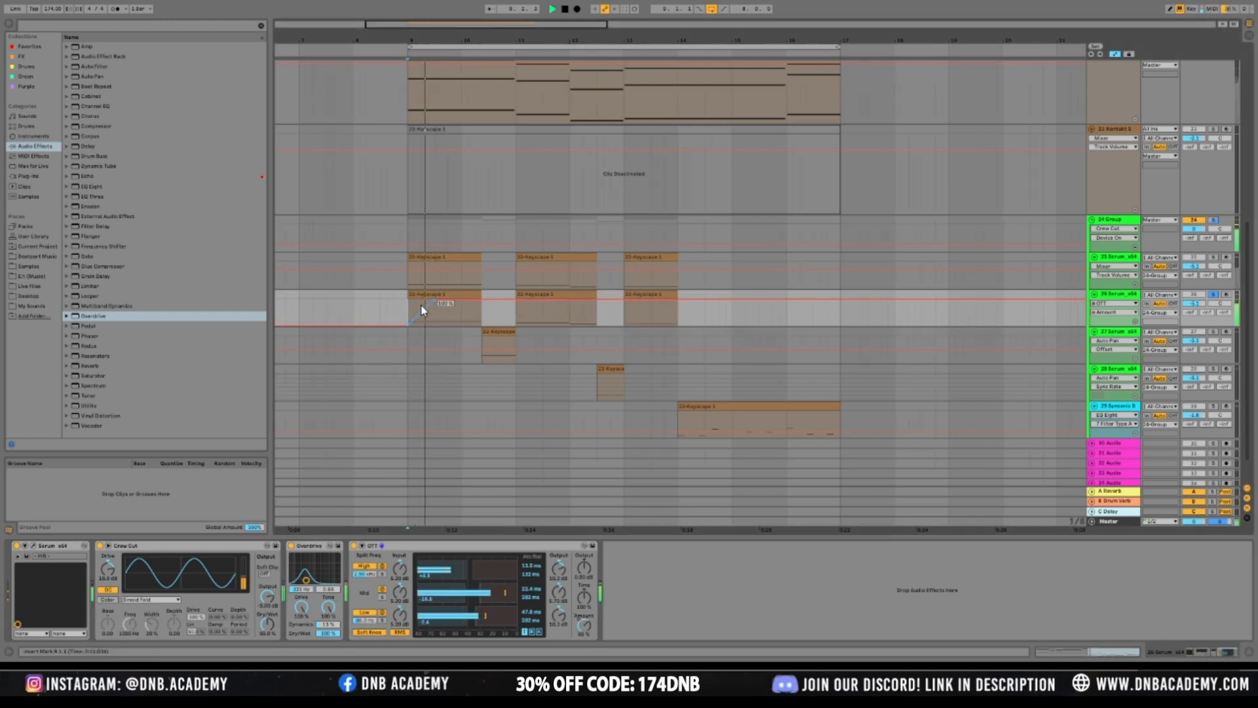
# Stretch the OTT Amount ramp to nearly bar 10 and unsolo the duplicated Serum track to hear it with the other parts
pyautogui.moveTo(434, 300); pyautogui.dragTo(462, 300)
pyautogui.click(1214, 295)
pyautogui.press('space')
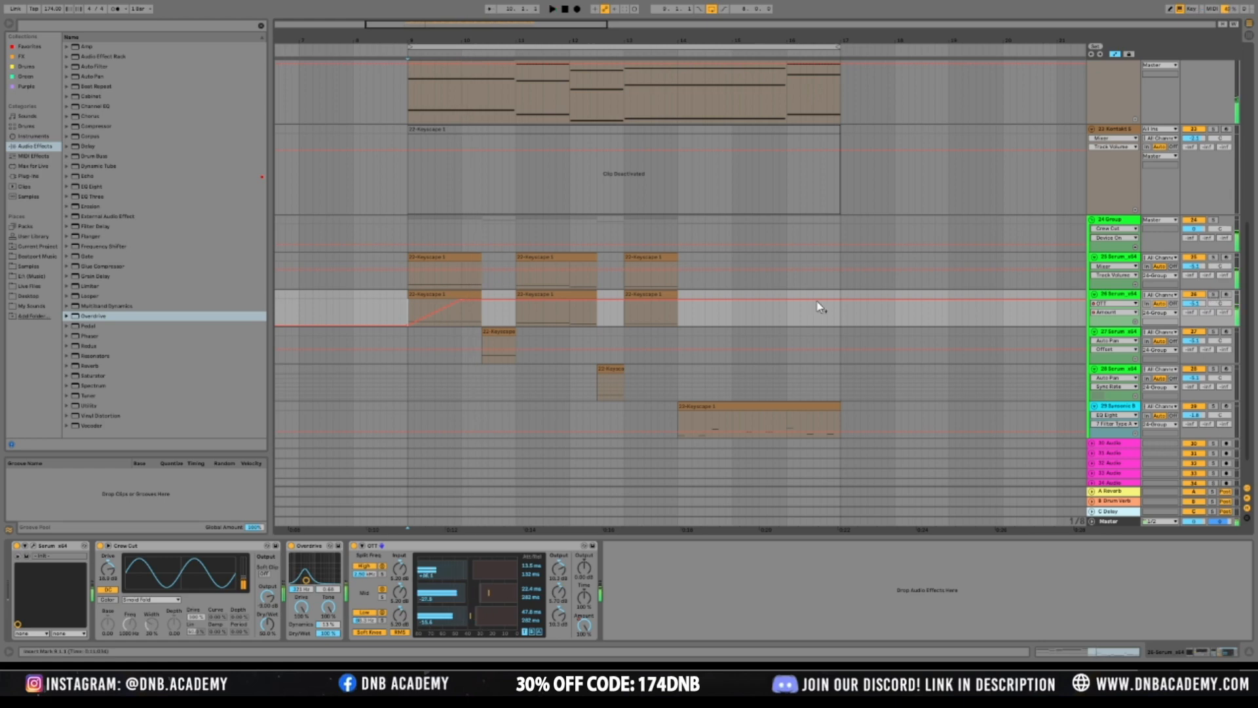
pyautogui.press('space')
# Shorten the OTT Amount ramp to the start of bar 9, bend it into a curve and play it back
pyautogui.moveTo(458, 300); pyautogui.dragTo(422, 302)
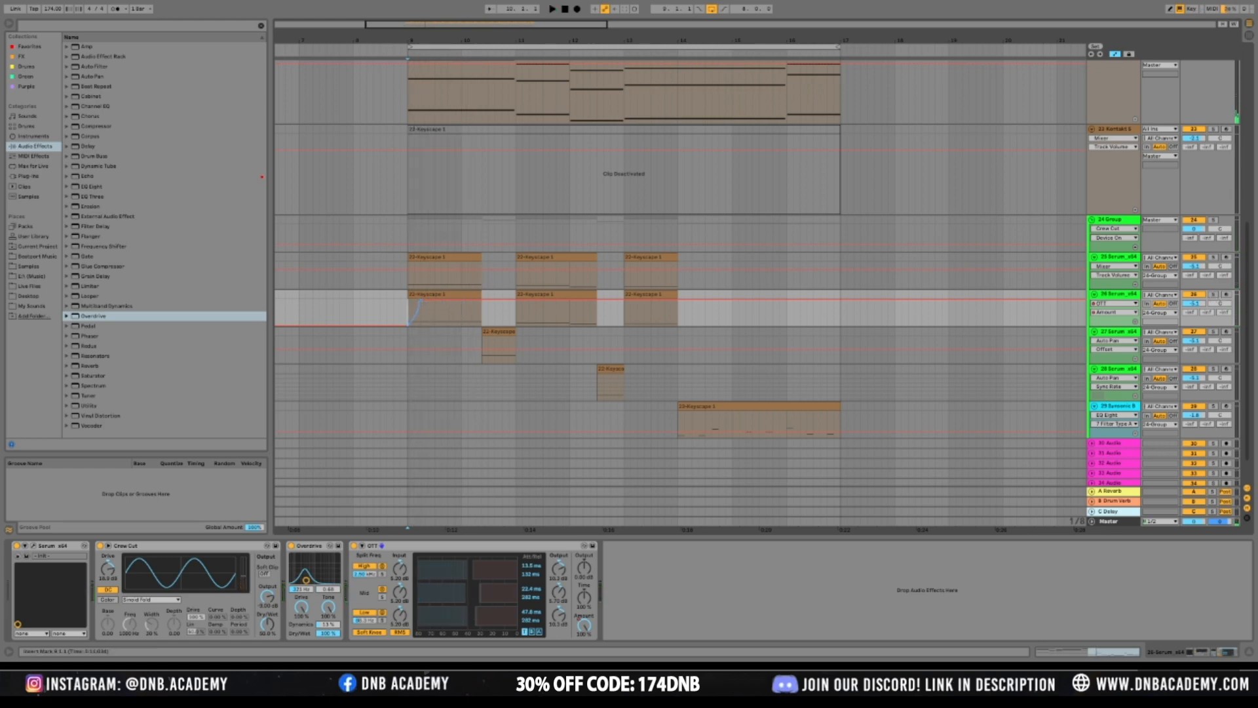
pyautogui.moveTo(415, 329); pyautogui.dragTo(413, 328)
pyautogui.press('space')
pyautogui.press('space')
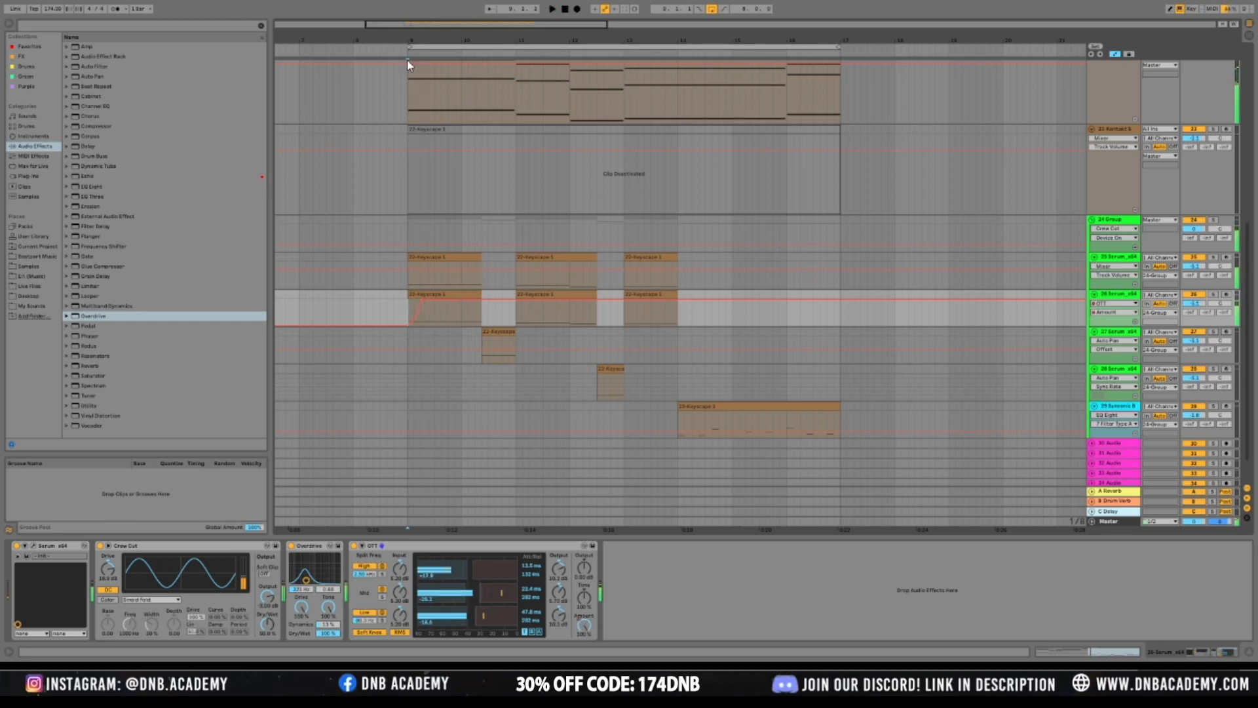
# Try a longer OTT Amount ramp on the first clip, ending past the middle of bar 9, and listen to it
pyautogui.moveTo(377, 25); pyautogui.dragTo(551, 242)
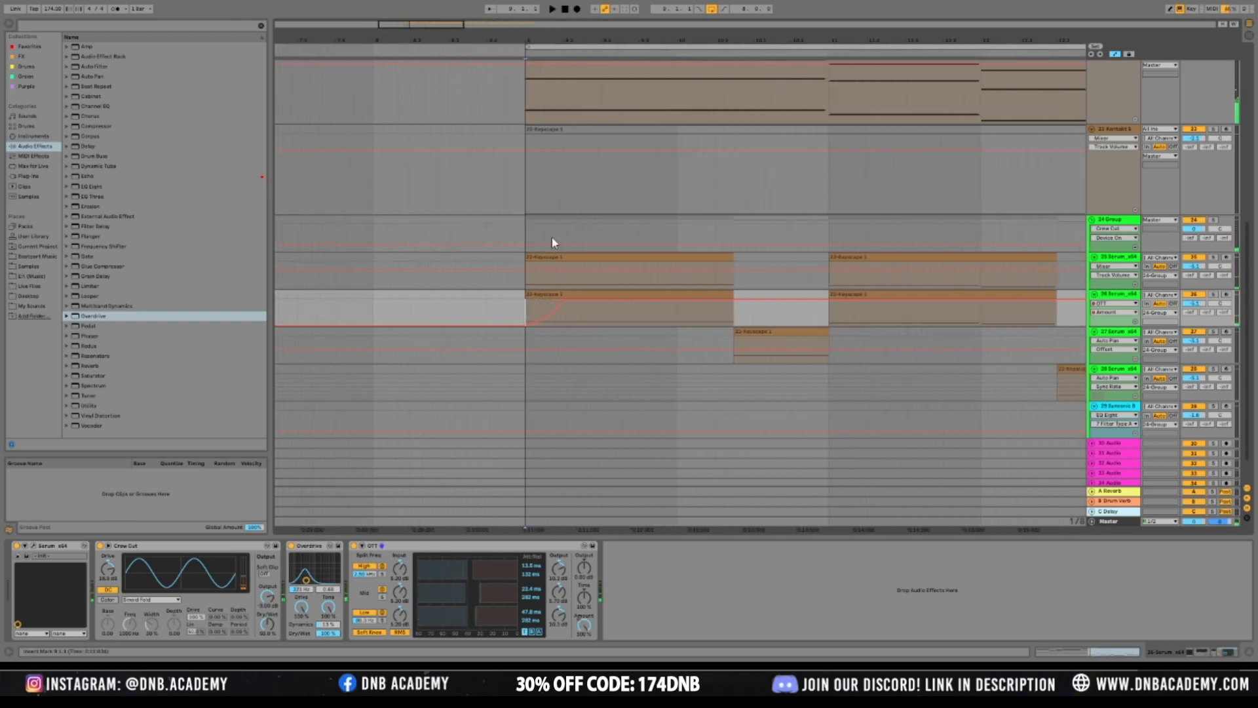
pyautogui.moveTo(582, 300); pyautogui.dragTo(619, 300)
pyautogui.press('space')
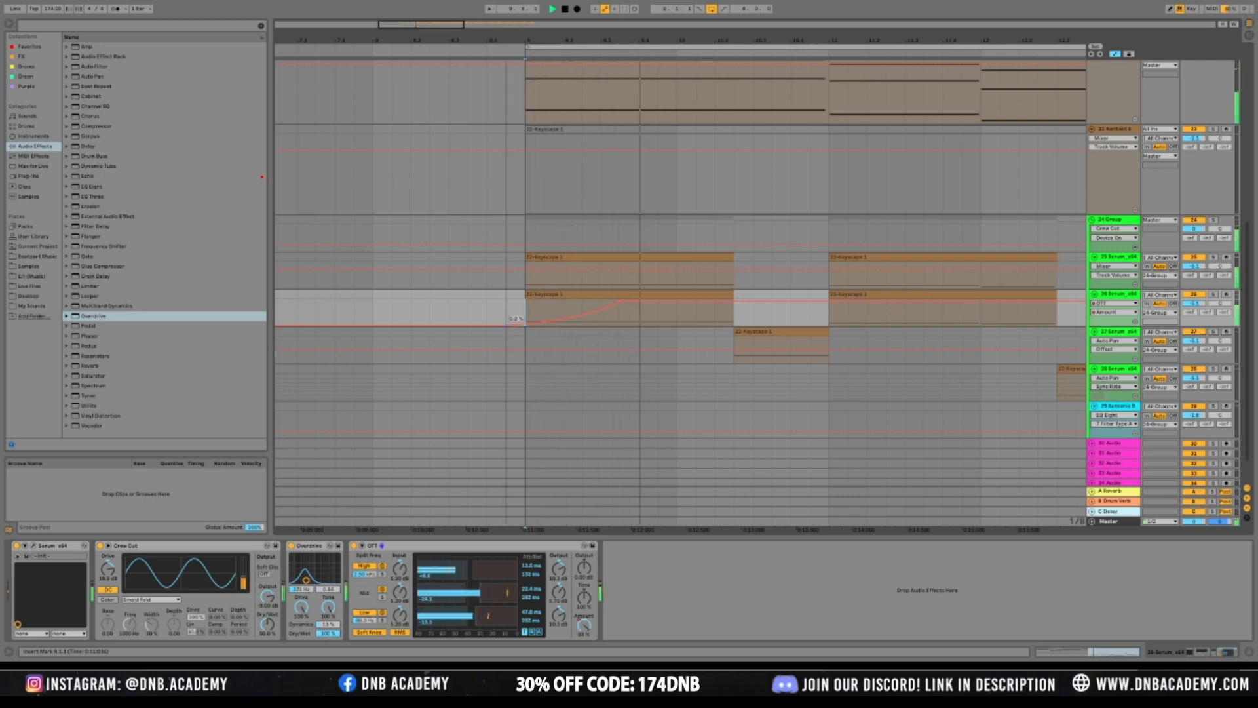
pyautogui.press('space')
# Shorten the OTT Amount ramp to early bar 9 and add a curved fall back to 0 % at bar 10
pyautogui.moveTo(619, 300); pyautogui.dragTo(582, 302)
pyautogui.press('space')
pyautogui.moveTo(685, 303); pyautogui.dragTo(682, 321)
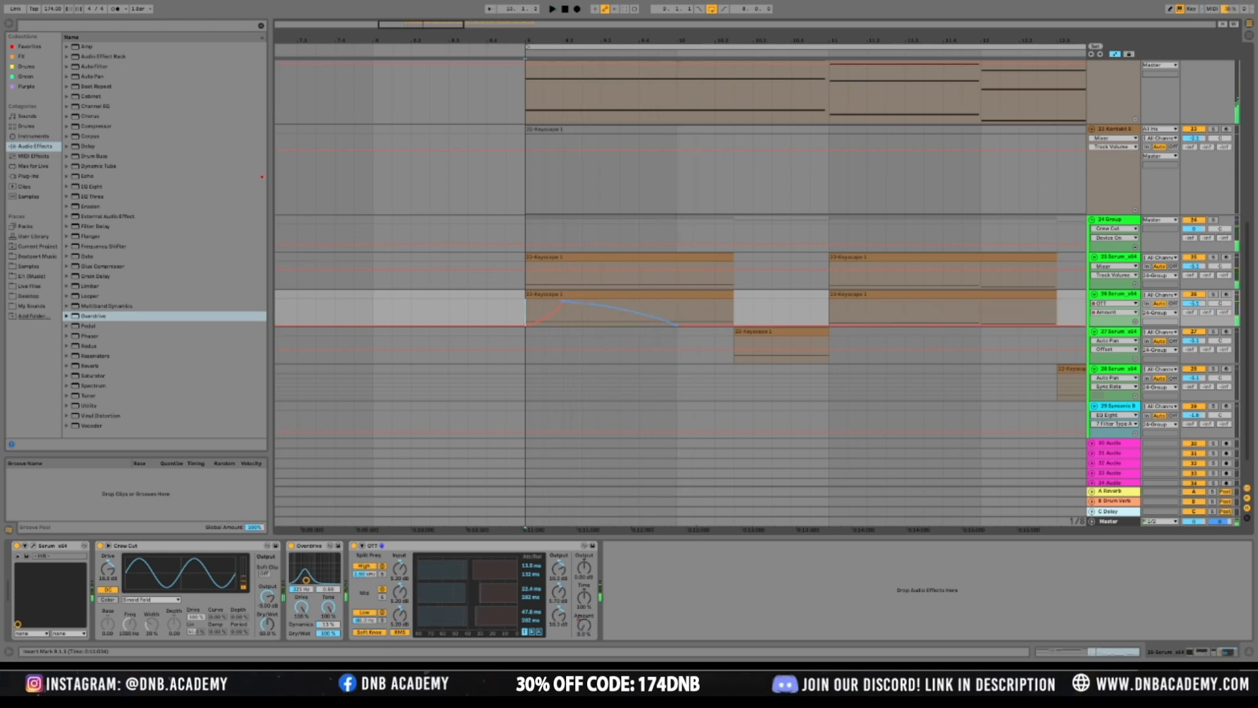
pyautogui.press('space')
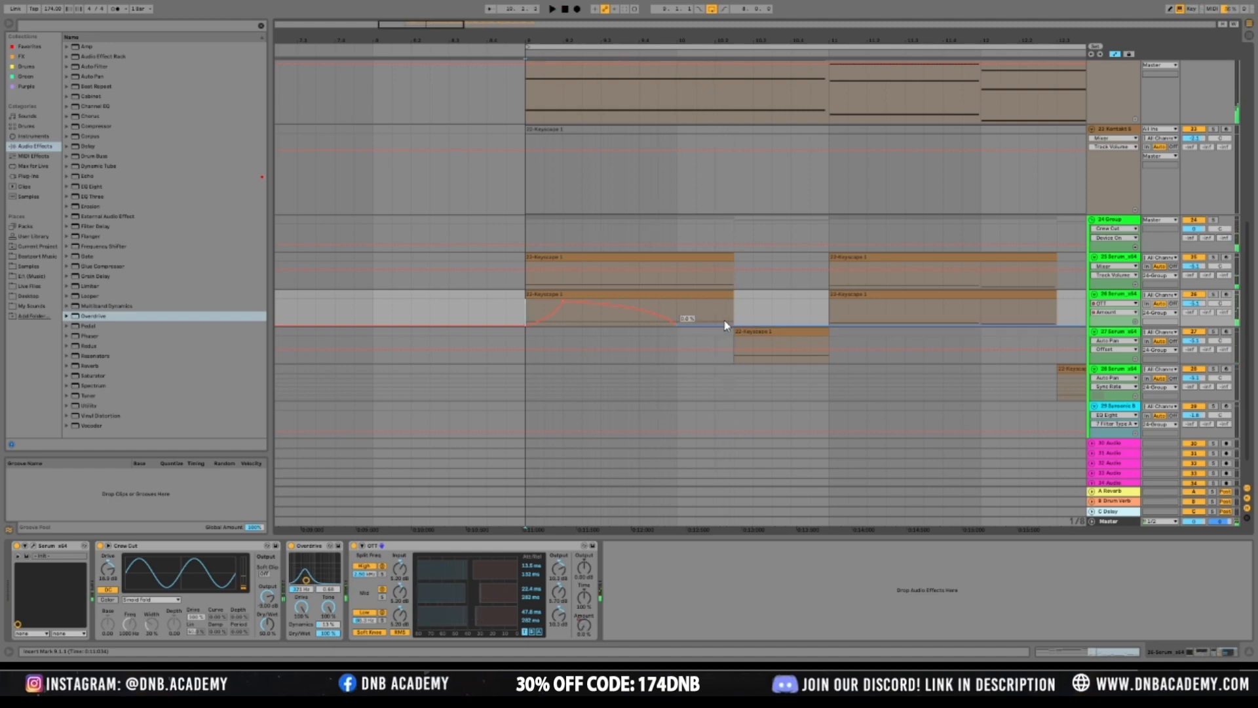
# Automate Overdrive's Preserve Dynamics on the first clip, rising to 9.3, falling by 9.4 and rising again at the clip's end; play it back
pyautogui.click(322, 633)
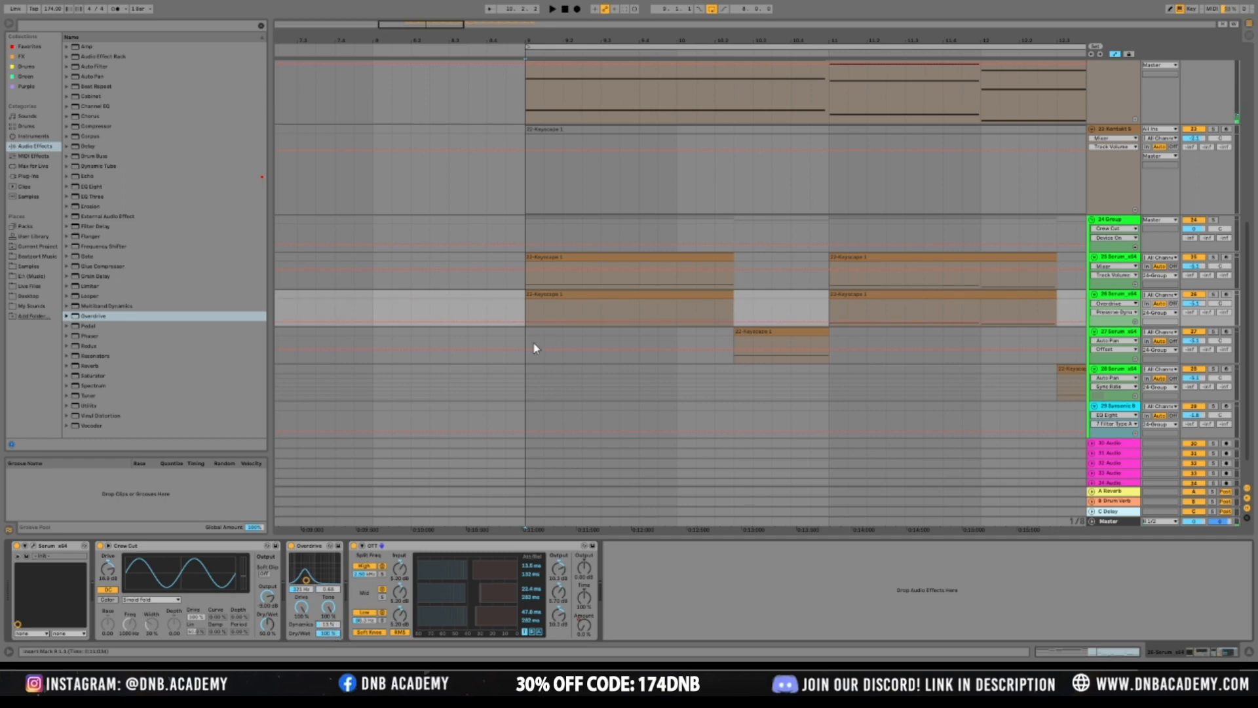
pyautogui.click(561, 320)
pyautogui.moveTo(608, 321); pyautogui.dragTo(640, 322)
pyautogui.press('space')
pyautogui.press('space')
pyautogui.press('space')
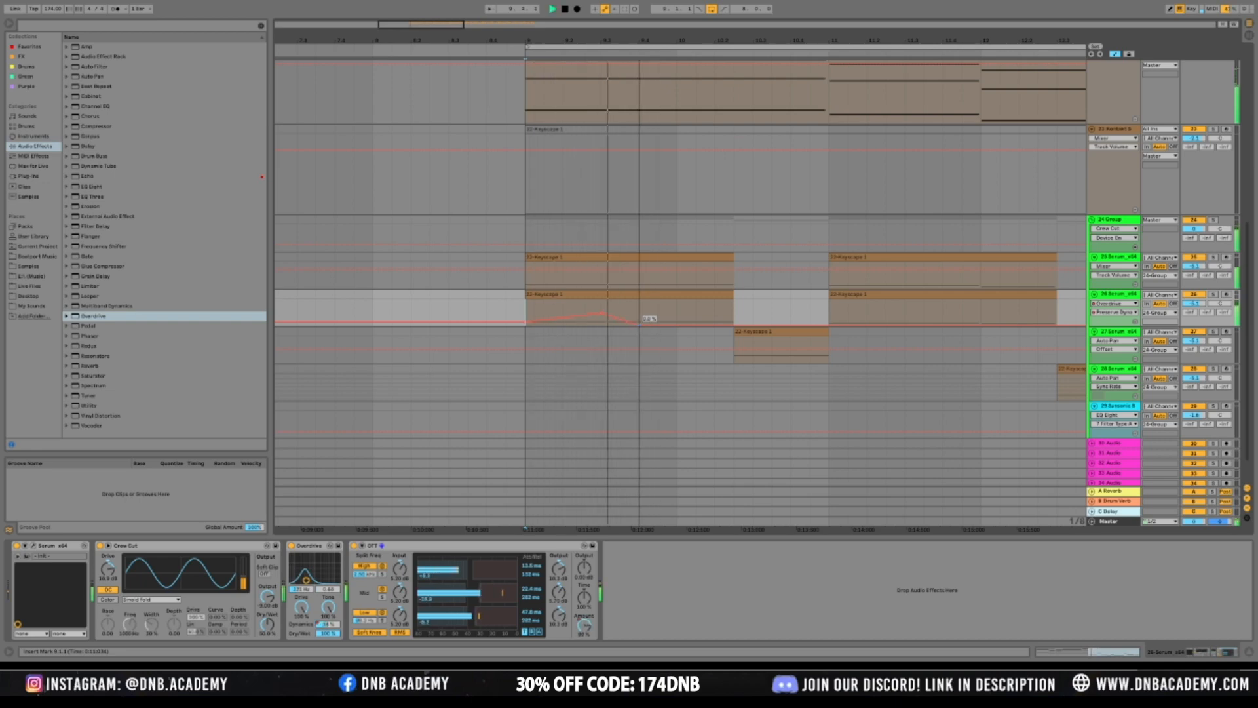
pyautogui.moveTo(698, 325); pyautogui.dragTo(734, 310)
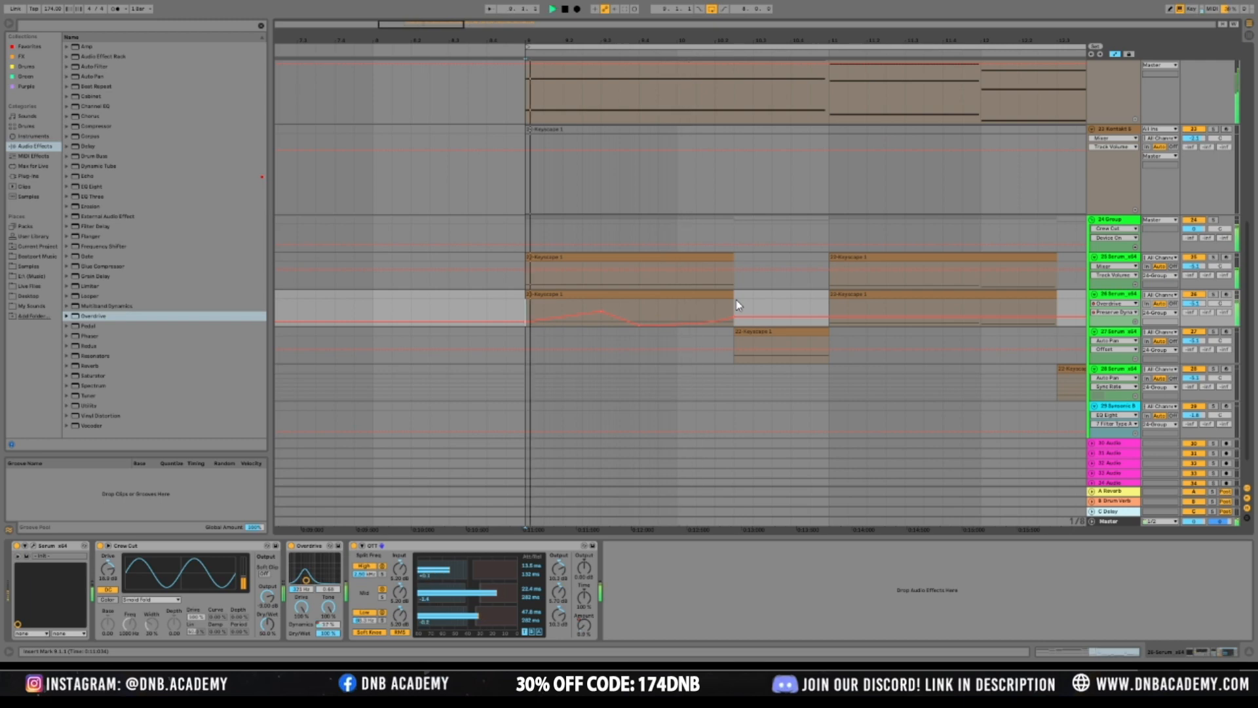
pyautogui.press('space')
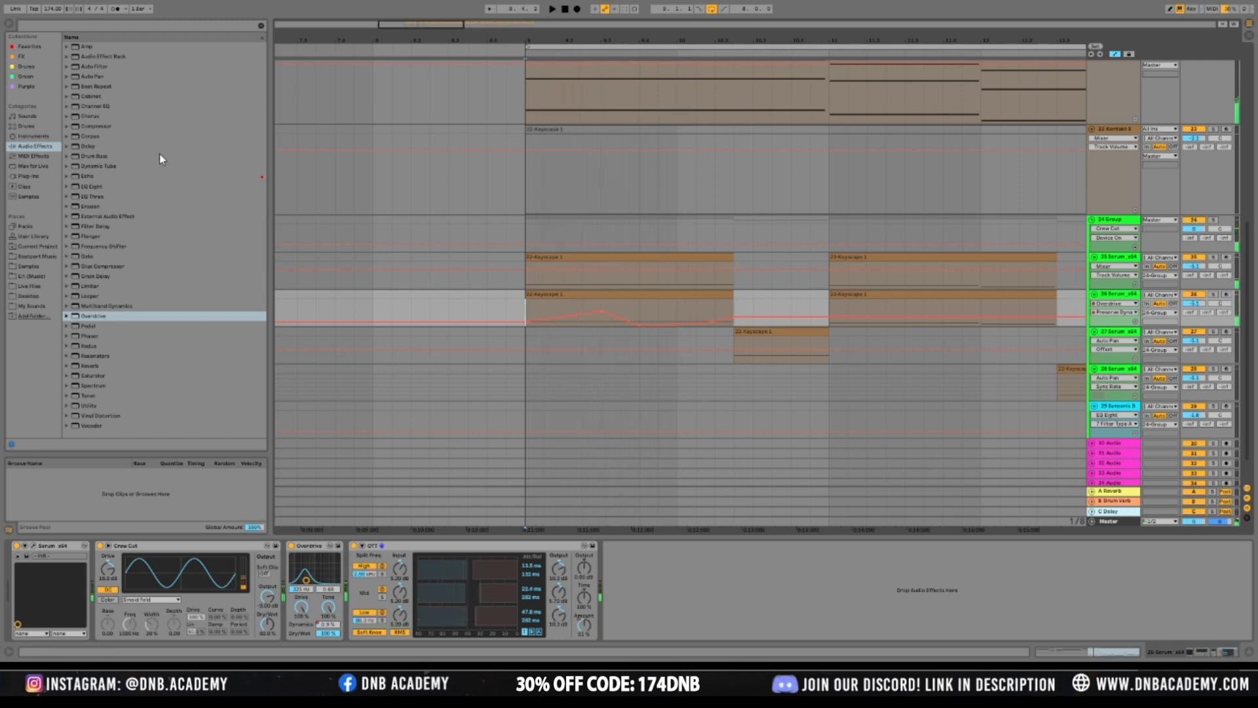
# Add an Auto Filter after OTT on the distorted Serum track and start playback just before bar 9
pyautogui.click(92, 96)
pyautogui.press('Up')
pyautogui.press('Up')
pyautogui.press('Up')
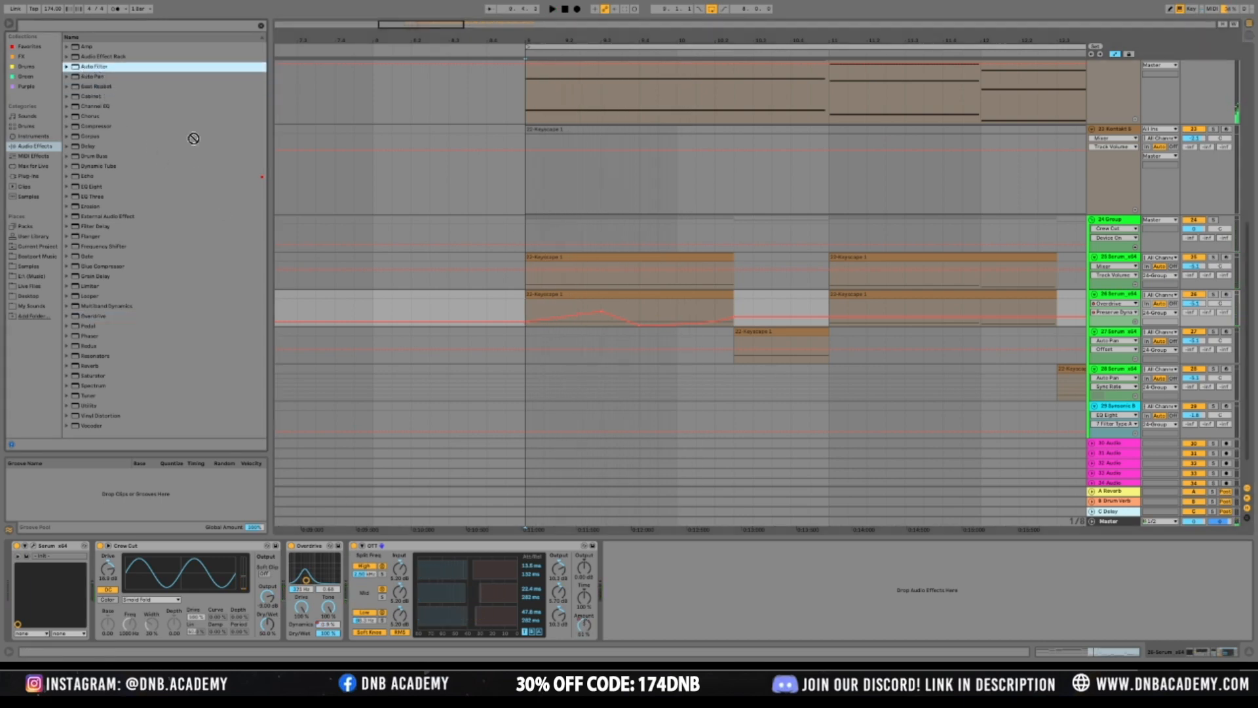
pyautogui.click(507, 308)
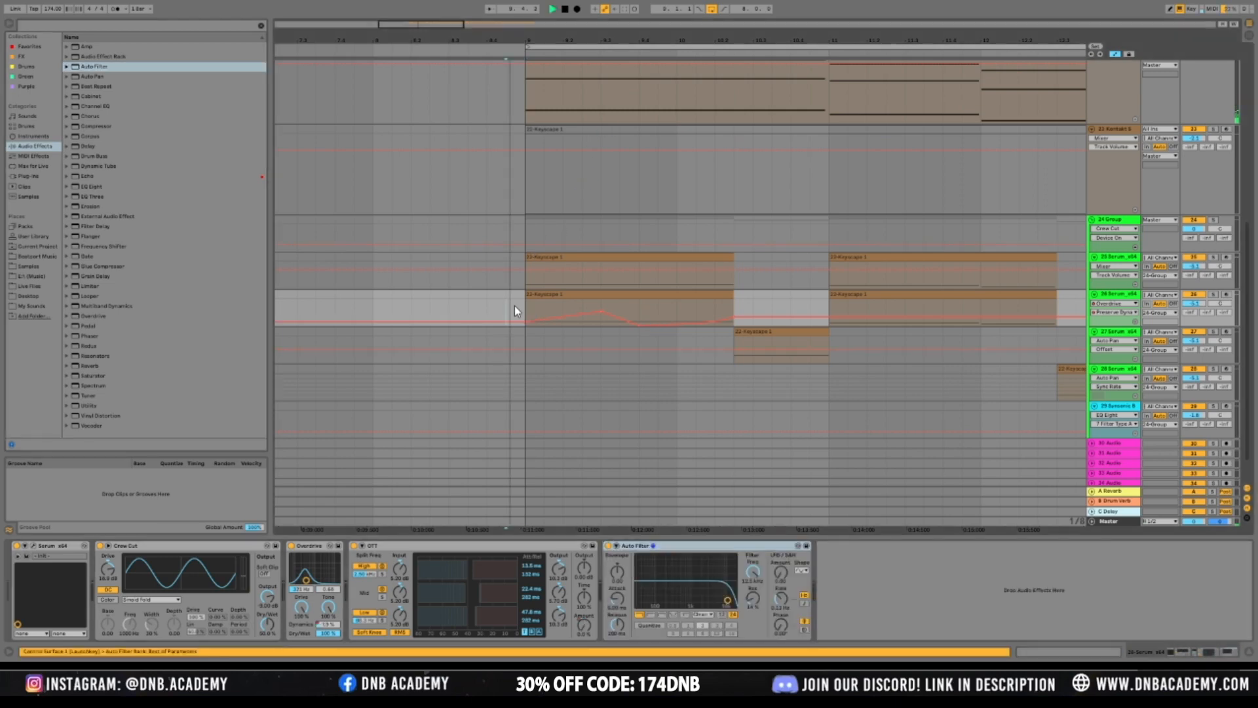
pyautogui.press('space')
# Try the high-pass and low-pass types in the Auto Filter, changing the cutoff frequency while listening to the bassline
pyautogui.click(651, 615)
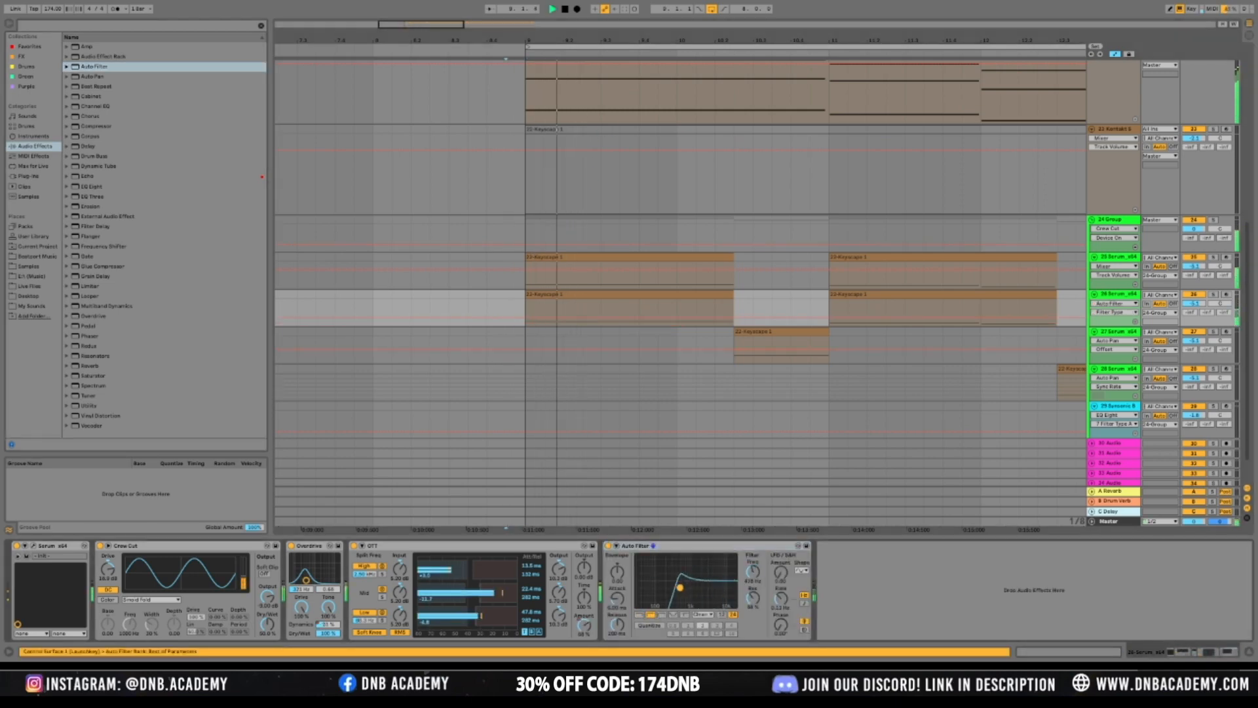
pyautogui.click(663, 614)
pyautogui.moveTo(662, 598)
pyautogui.mouseDown()
pyautogui.moveTo(703, 587)
pyautogui.moveTo(673, 593)
pyautogui.moveTo(711, 604)
pyautogui.moveTo(655, 594)
pyautogui.moveTo(682, 593)
pyautogui.mouseUp()
pyautogui.press('space')
pyautogui.click(640, 614)
pyautogui.press('space')
pyautogui.click(706, 650)
pyautogui.press('space')
pyautogui.moveTo(755, 572); pyautogui.dragTo(754, 562)
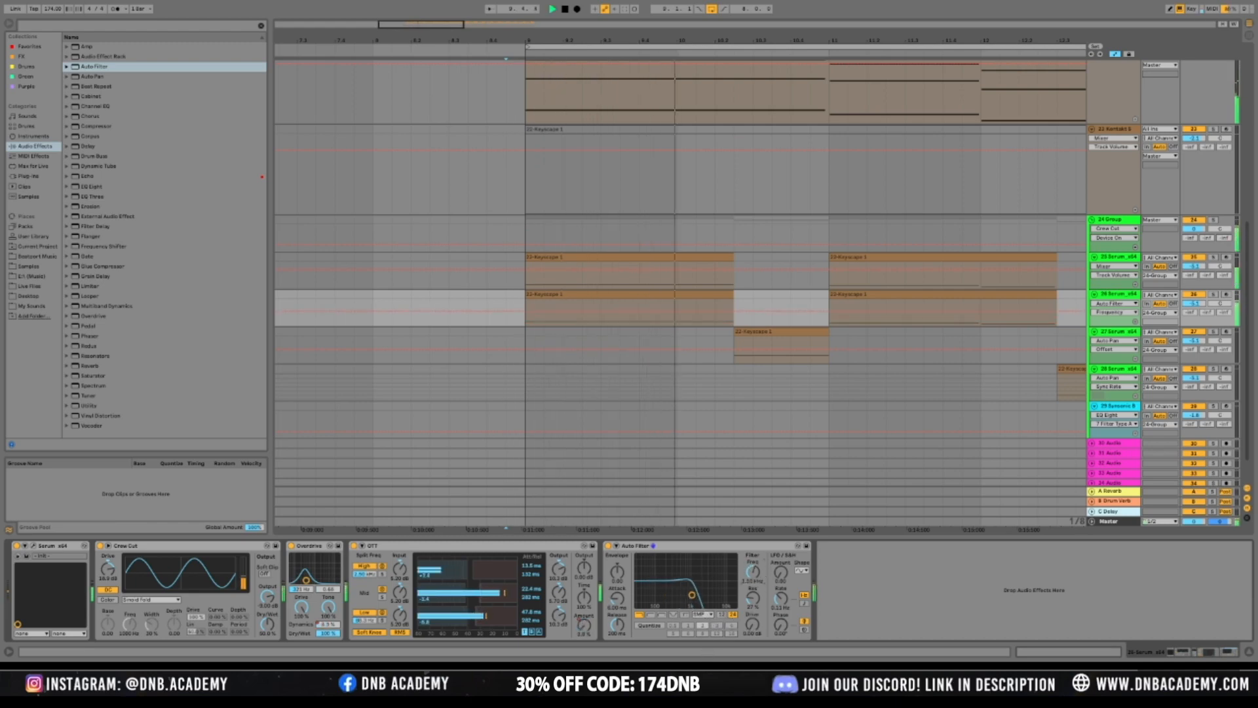
pyautogui.press('space')
# Solo the distorted Serum track, switch its Auto Filter to band-pass with a broader peak and listen to the frequency being swept
pyautogui.click(1213, 294)
pyautogui.press('space')
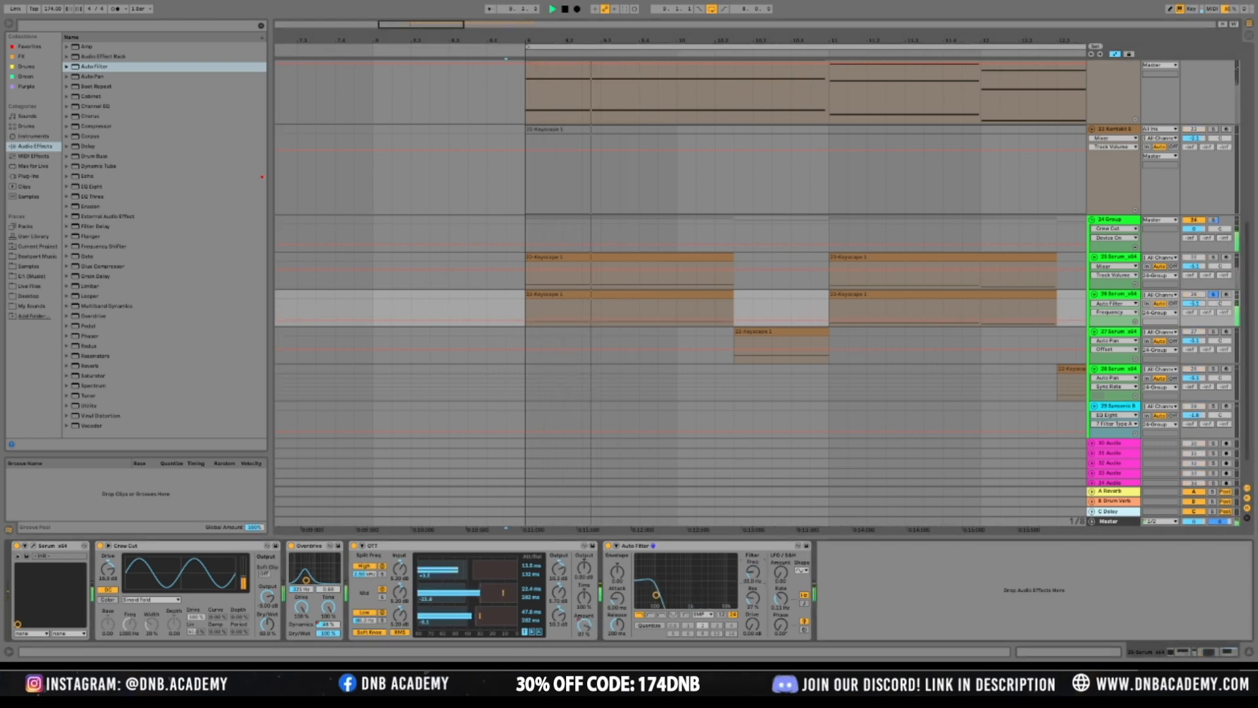
pyautogui.press('space')
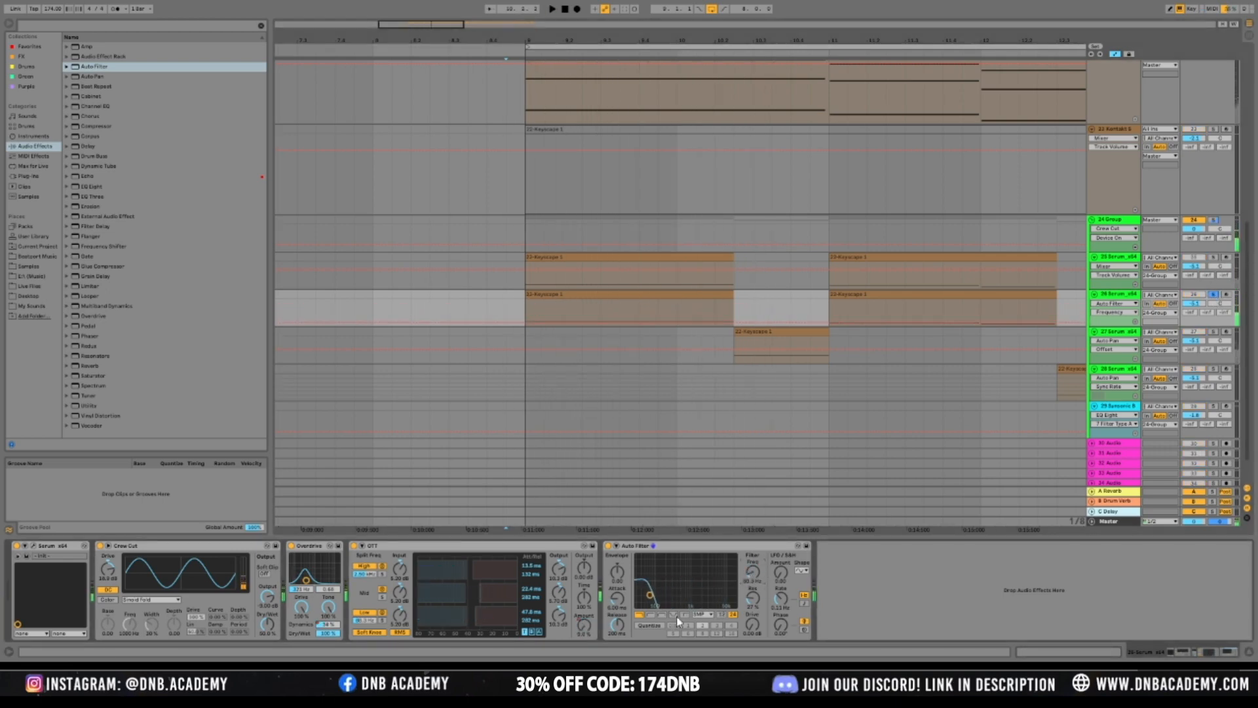
pyautogui.press('space')
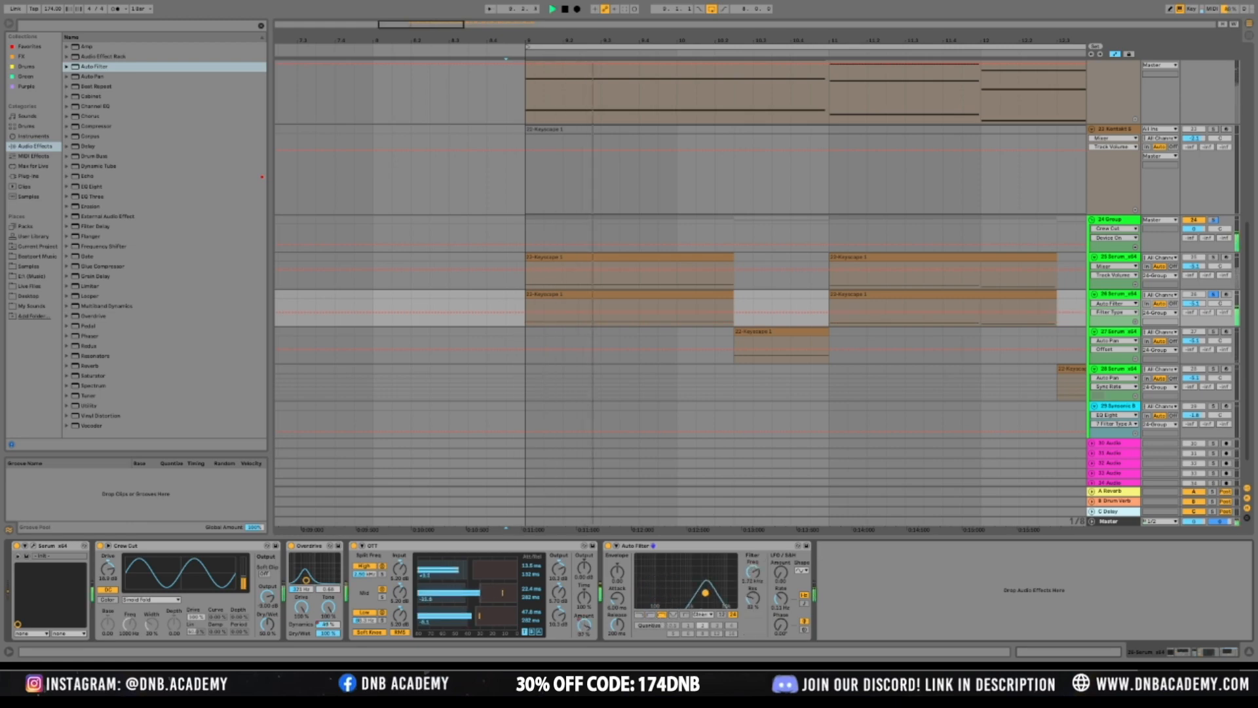
pyautogui.moveTo(667, 587)
pyautogui.mouseDown()
pyautogui.moveTo(697, 613)
pyautogui.moveTo(675, 595)
pyautogui.mouseUp()
pyautogui.press('space')
pyautogui.press('space')
pyautogui.press('space')
pyautogui.press('space')
pyautogui.press('space')
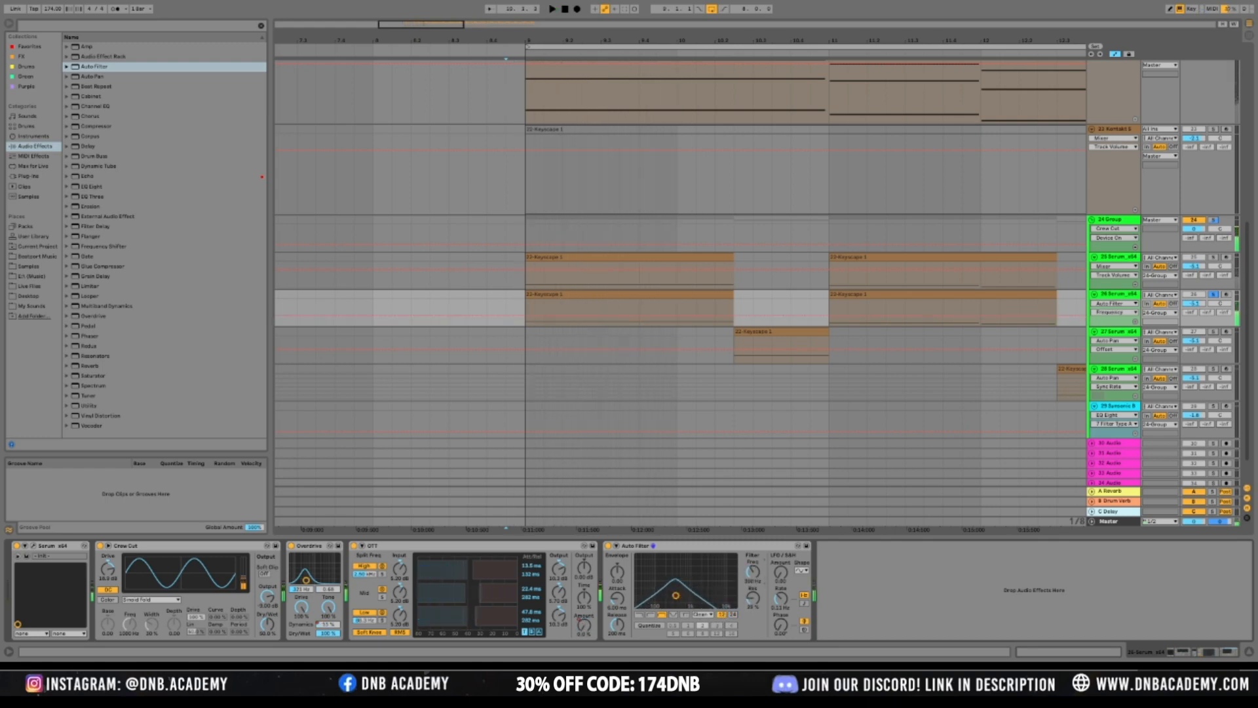
# Draw an Auto Filter Frequency peak at 9.2 in the first clip and listen to it soloed and with the other tracks
pyautogui.click(529, 316)
pyautogui.moveTo(553, 315)
pyautogui.mouseDown()
pyautogui.moveTo(614, 321)
pyautogui.moveTo(562, 308)
pyautogui.moveTo(525, 325)
pyautogui.moveTo(563, 313)
pyautogui.mouseUp()
pyautogui.press('space')
pyautogui.press('space')
pyautogui.press('space')
pyautogui.press('space')
pyautogui.press('space')
pyautogui.press('space')
pyautogui.press('space')
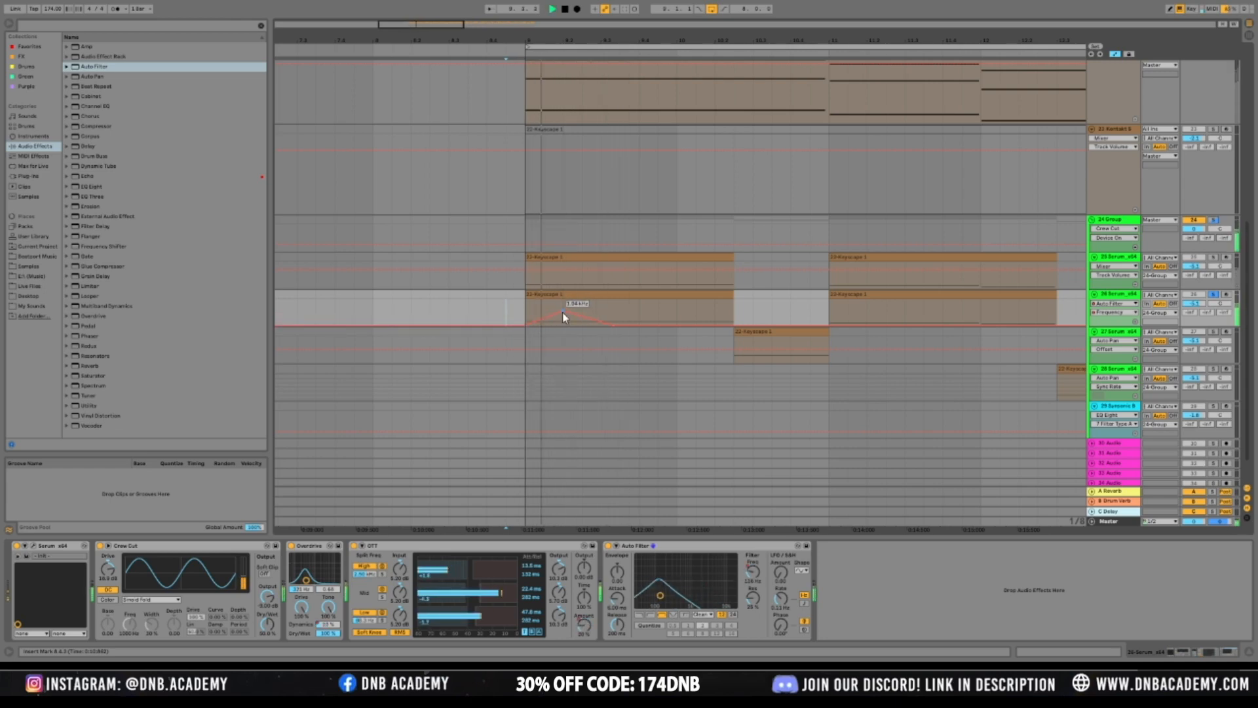
pyautogui.press('space')
pyautogui.press('space')
pyautogui.press('space')
pyautogui.press('space')
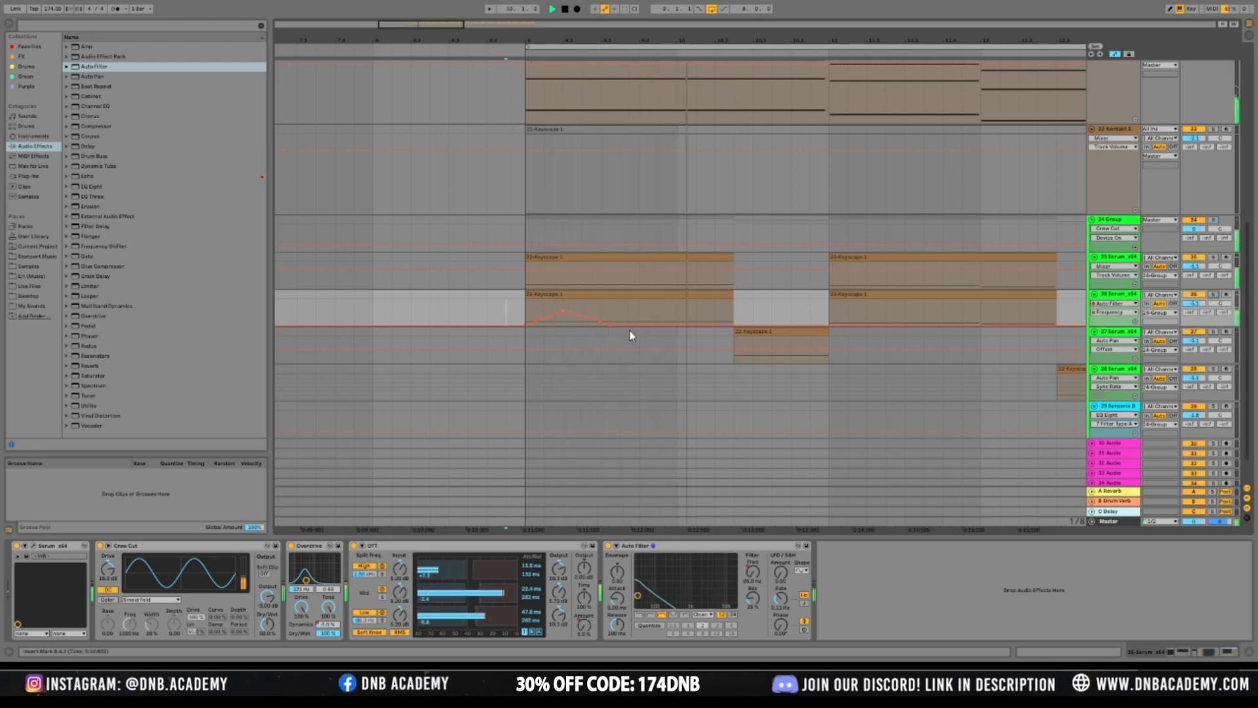
# Try a lower Frequency peak placed midway between 9.2 and 9.3 and play it back
pyautogui.moveTo(562, 310); pyautogui.dragTo(582, 316)
pyautogui.press('space')
pyautogui.press('space')
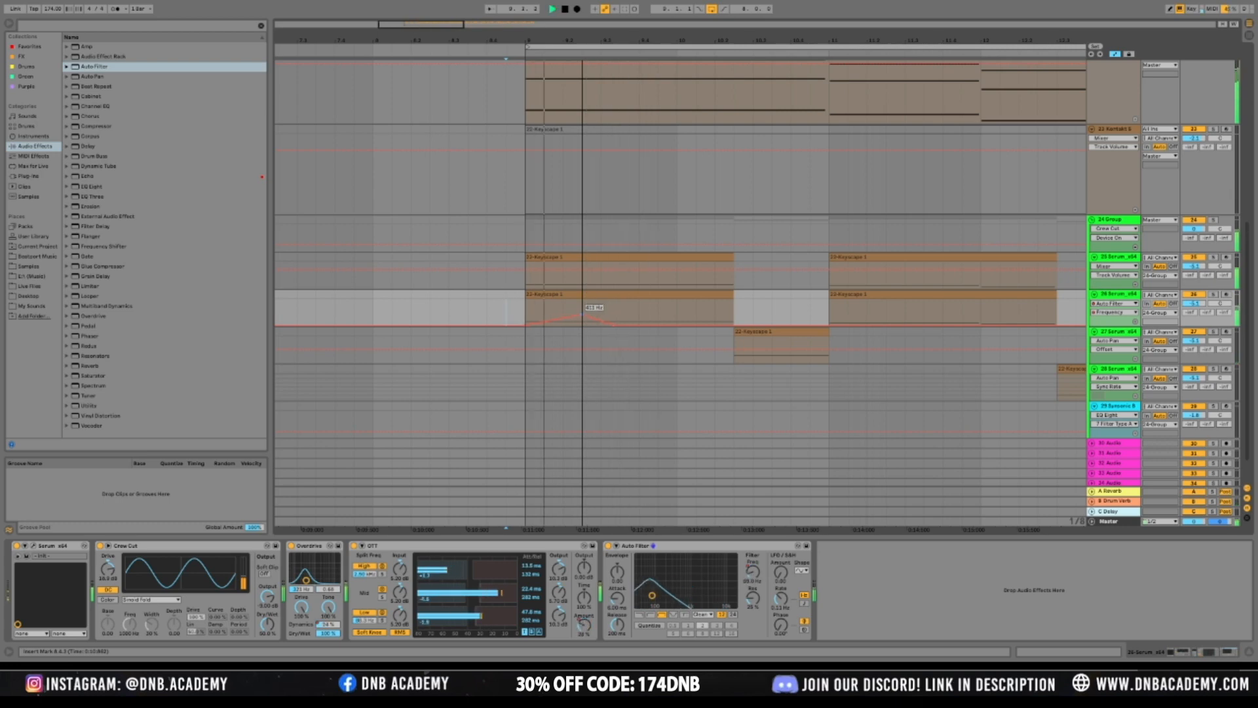
pyautogui.press('space')
pyautogui.press('space')
pyautogui.press('space')
pyautogui.press('space')
# Add a second Frequency peak at the start of bar 10, falling back by the end of the first clip, and listen to it
pyautogui.moveTo(658, 324); pyautogui.dragTo(679, 314)
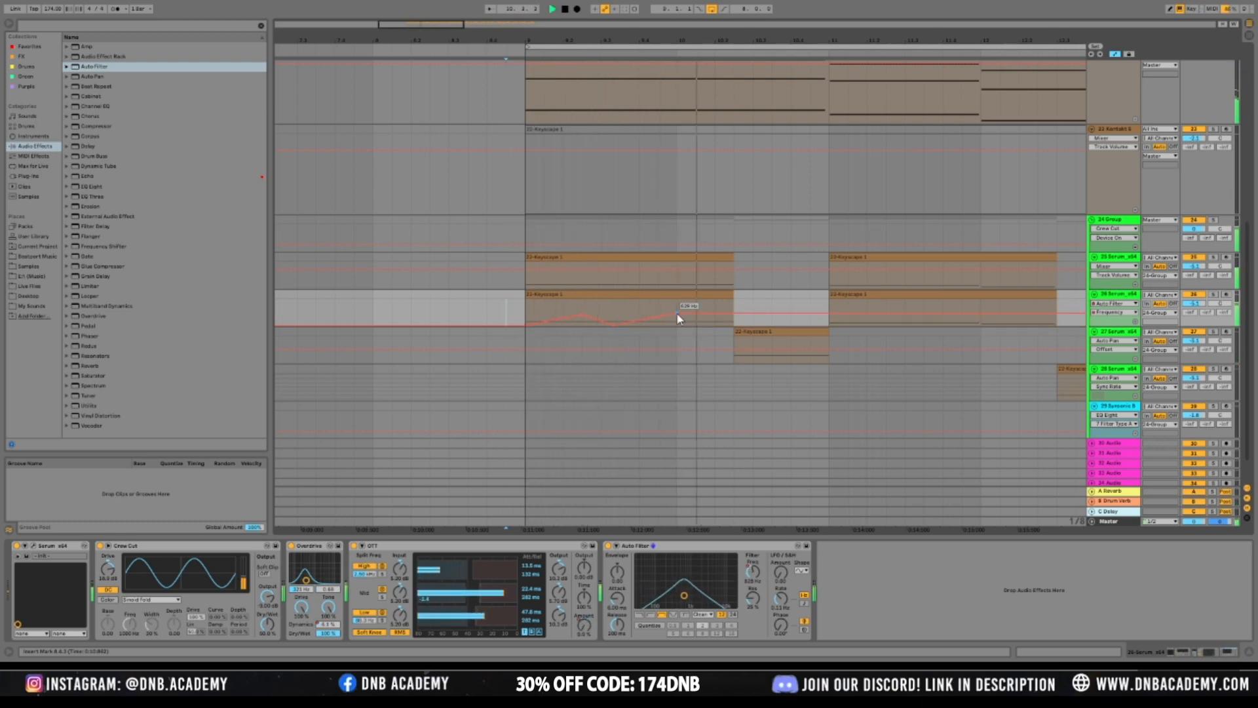
pyautogui.press('space')
pyautogui.press('space')
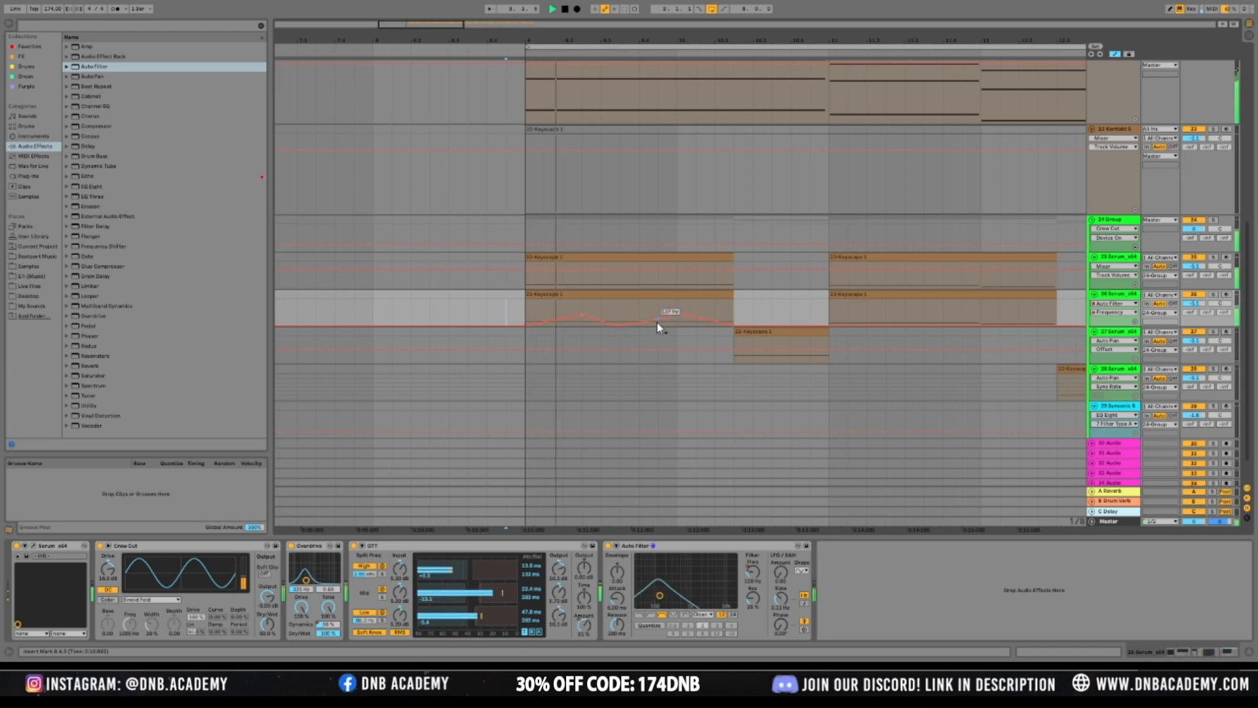
pyautogui.scroll(3, 1059, 112)
pyautogui.press('space')
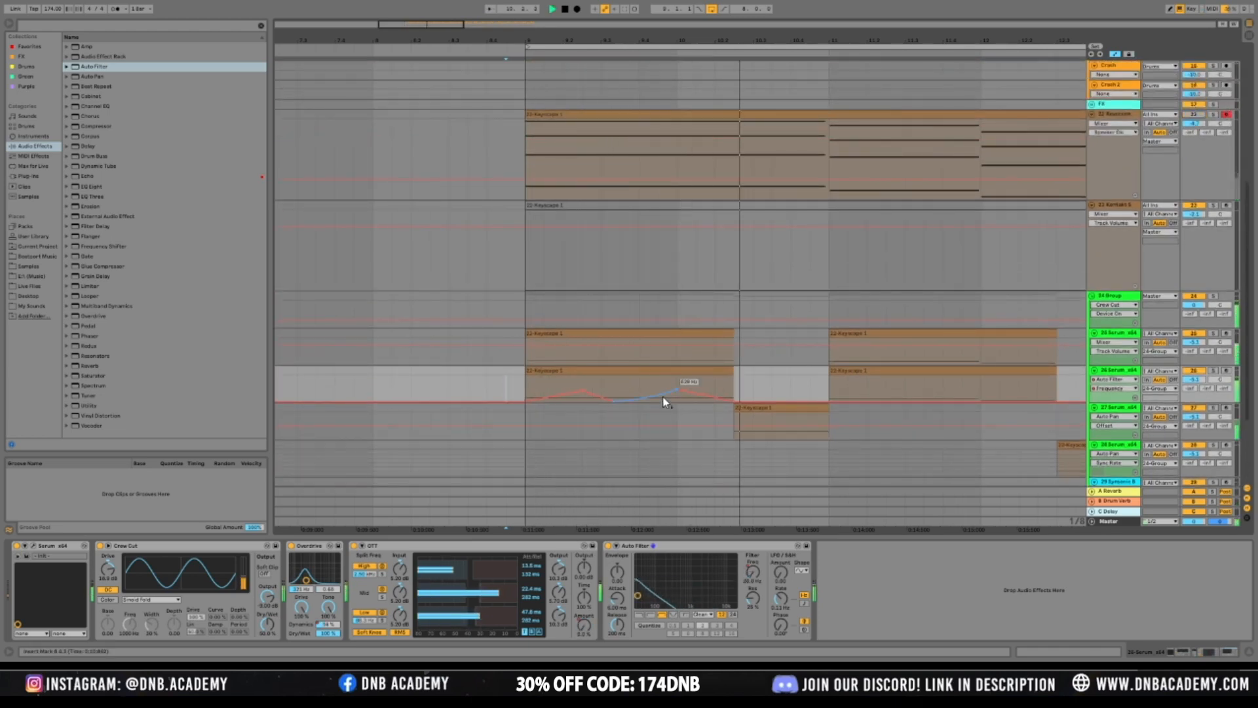
# Try a slightly lower first Frequency peak and a second peak shifted just past the start of bar 10 while listening
pyautogui.moveTo(677, 390); pyautogui.dragTo(677, 390)
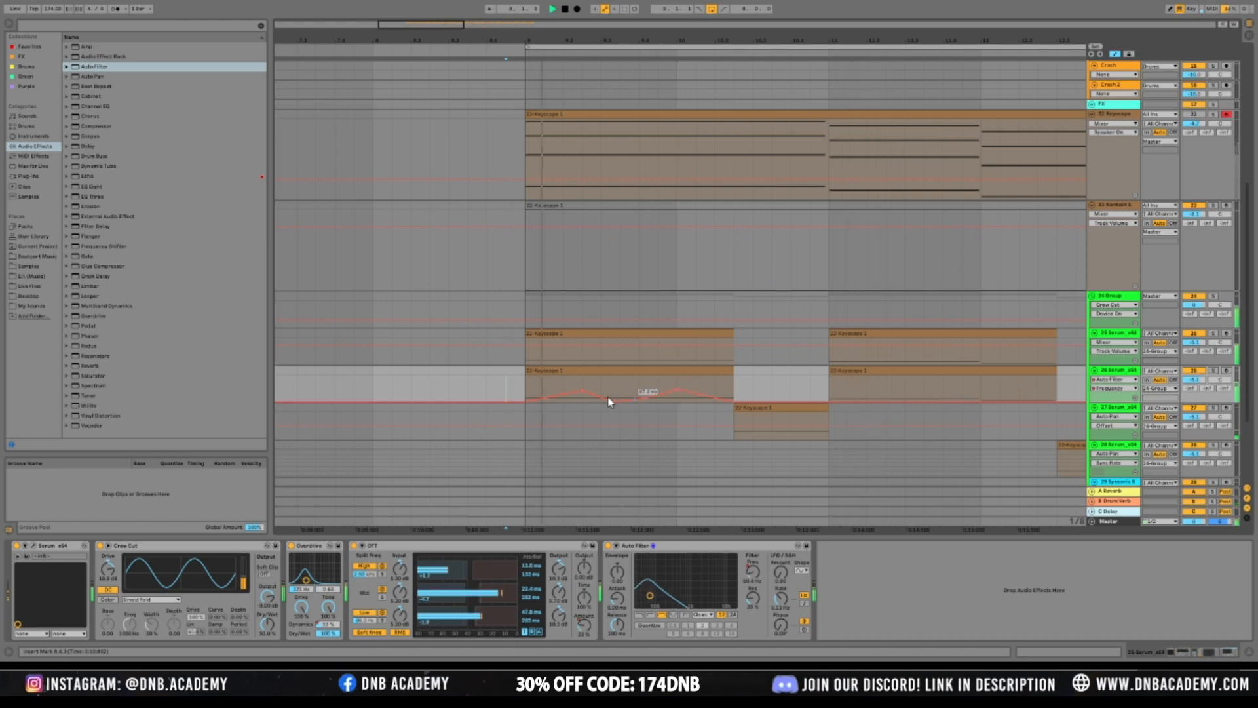
pyautogui.moveTo(582, 392); pyautogui.dragTo(583, 393)
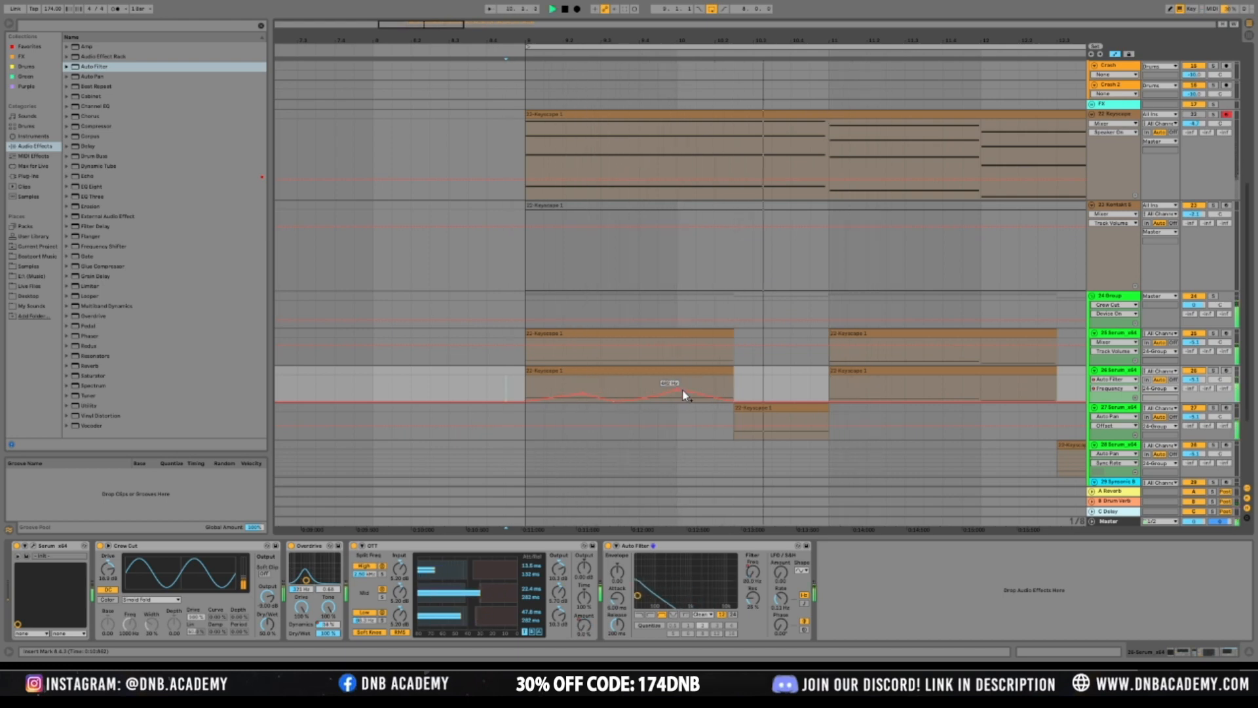
pyautogui.moveTo(683, 390); pyautogui.dragTo(697, 390)
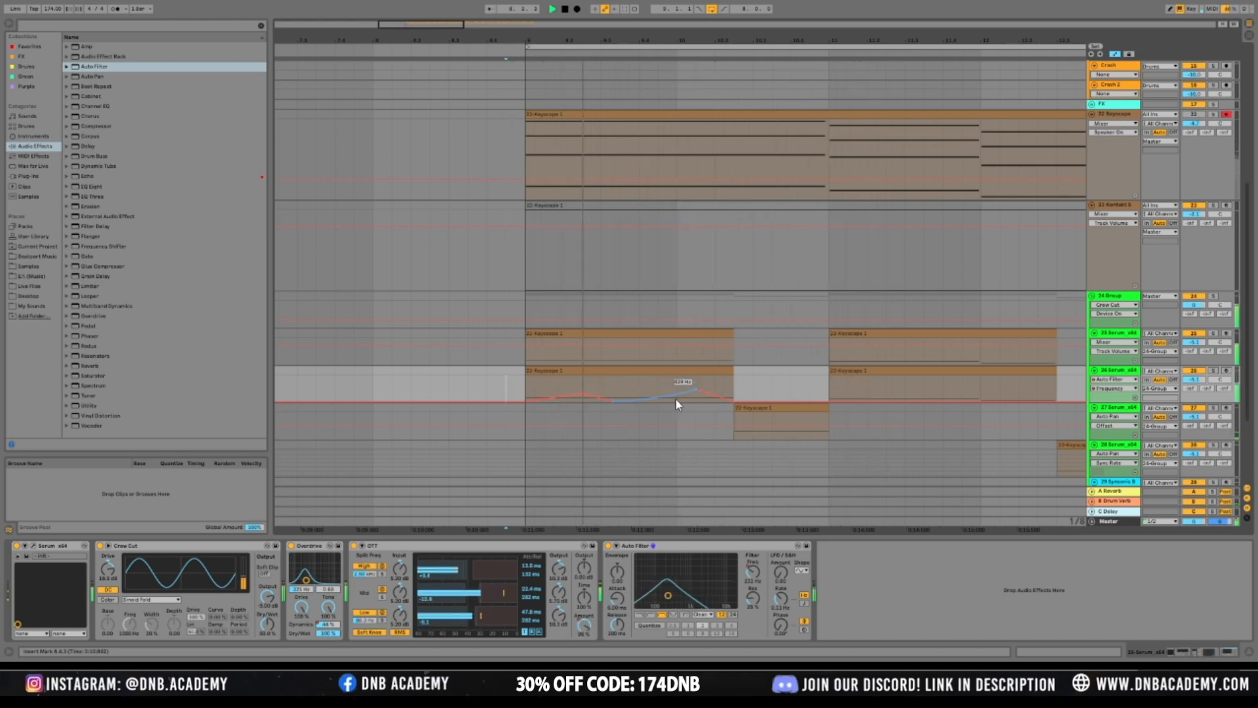
pyautogui.press('space')
pyautogui.press('space')
pyautogui.moveTo(695, 389); pyautogui.dragTo(670, 400)
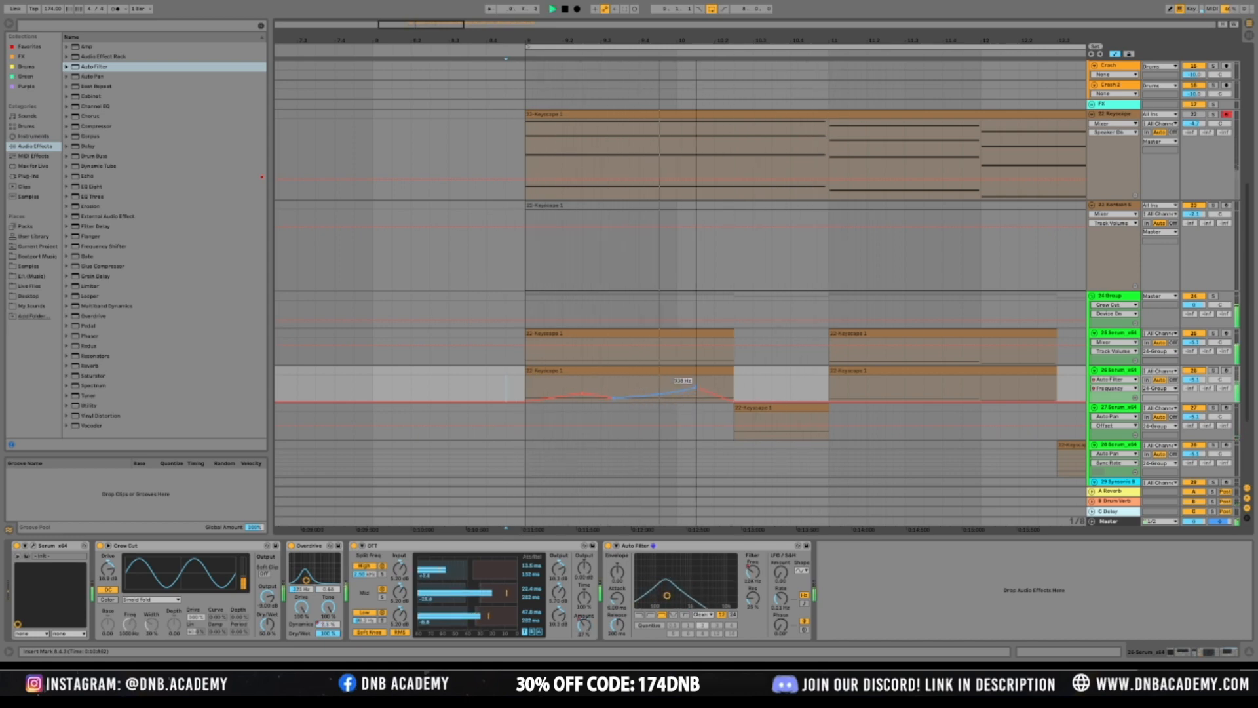
pyautogui.click(685, 383)
pyautogui.moveTo(694, 392); pyautogui.dragTo(695, 390)
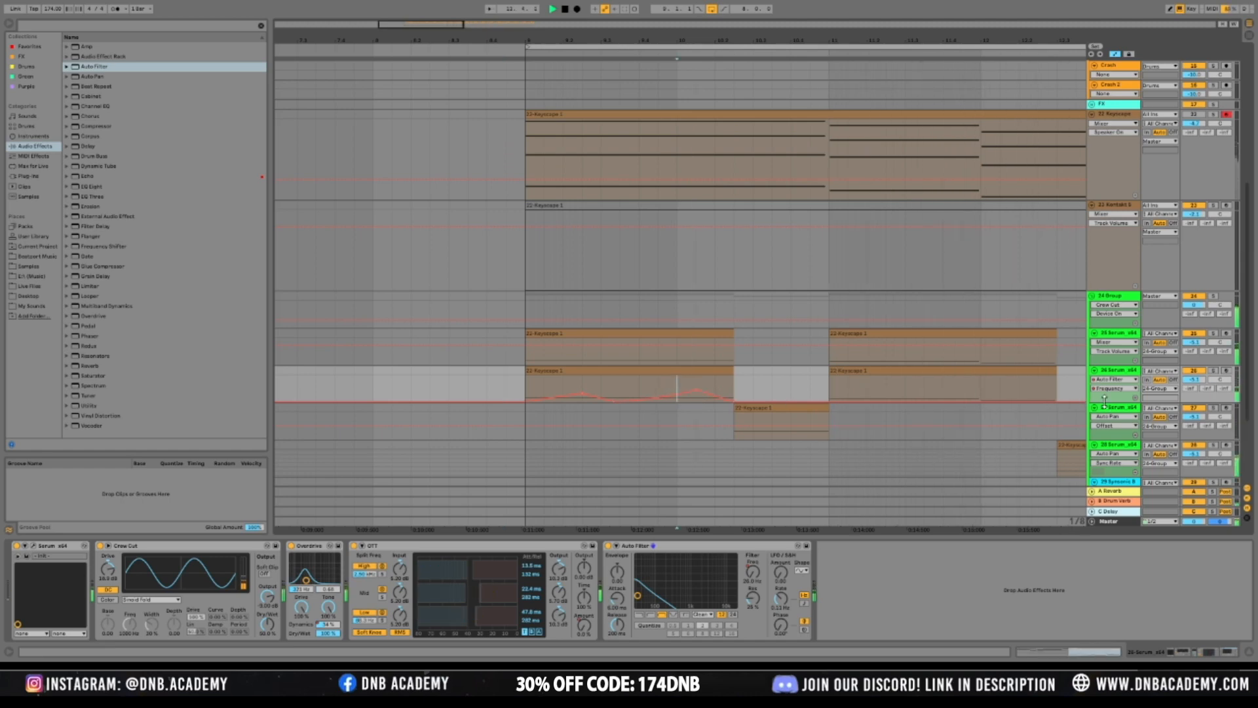
# Enlarge the distorted track's automation lane, bend the rises of both Frequency peaks into curves and replay from bar 9
pyautogui.moveTo(1105, 403); pyautogui.dragTo(1091, 427)
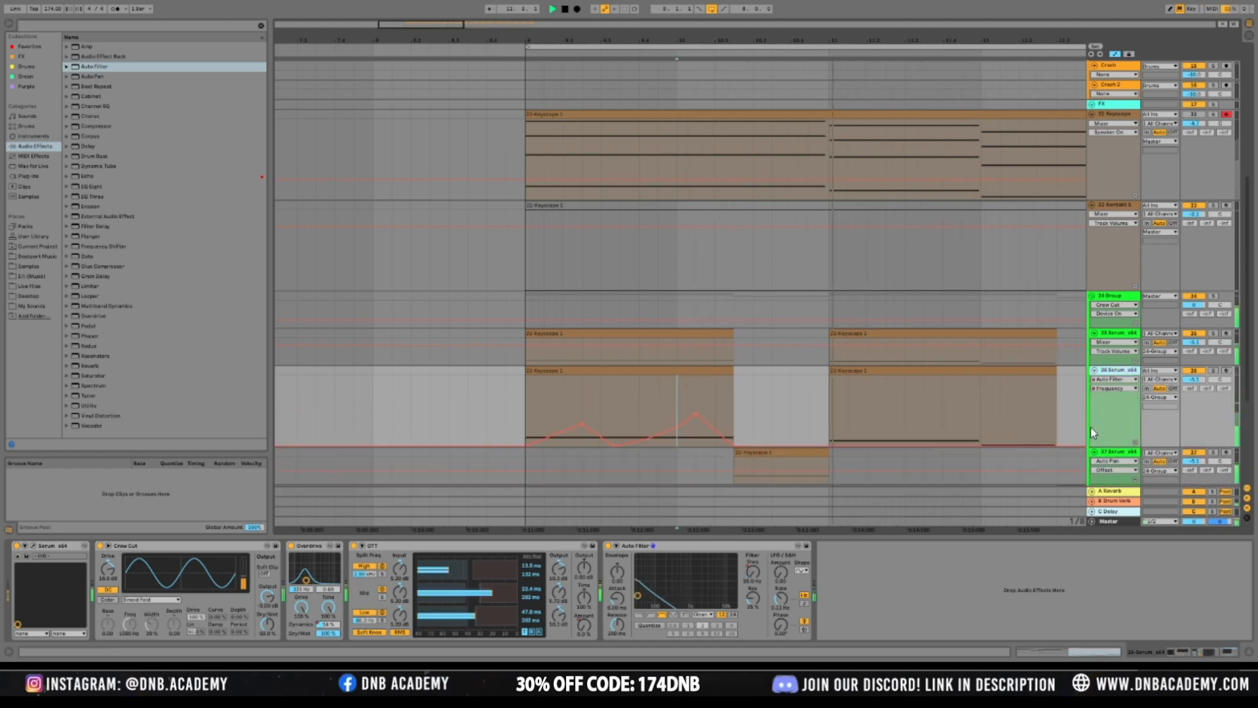
pyautogui.press('space')
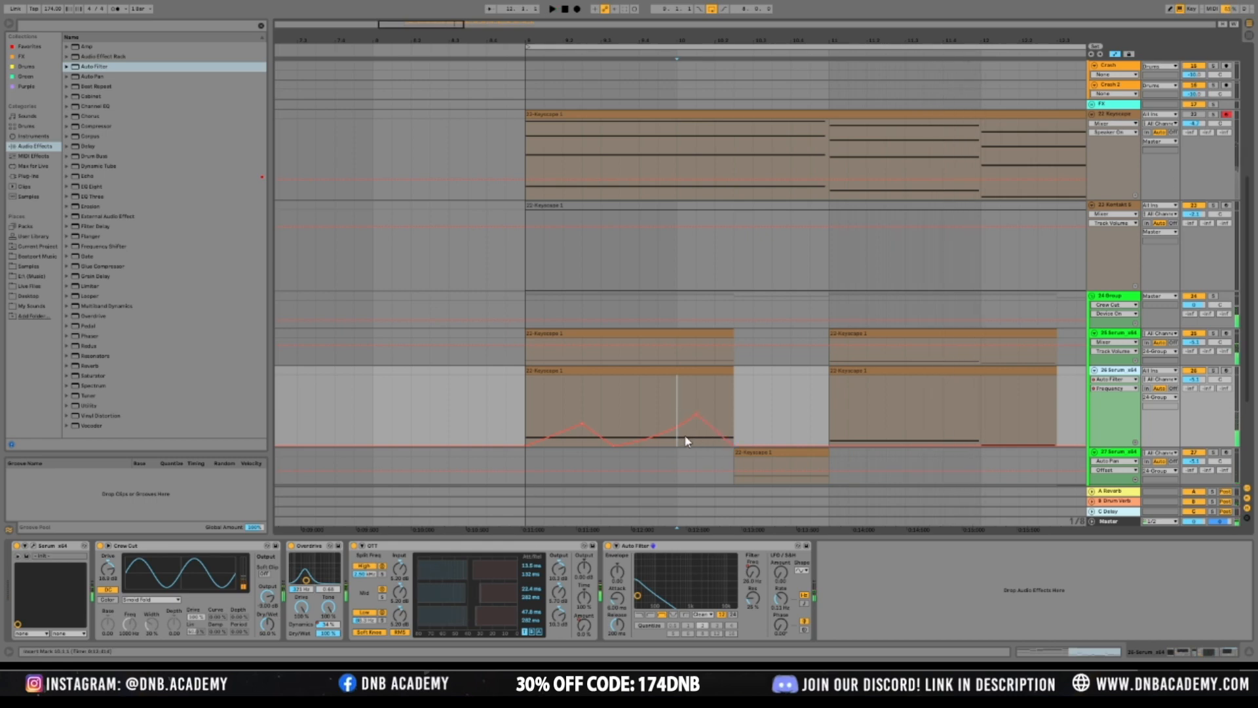
pyautogui.click(522, 420)
pyautogui.press('space')
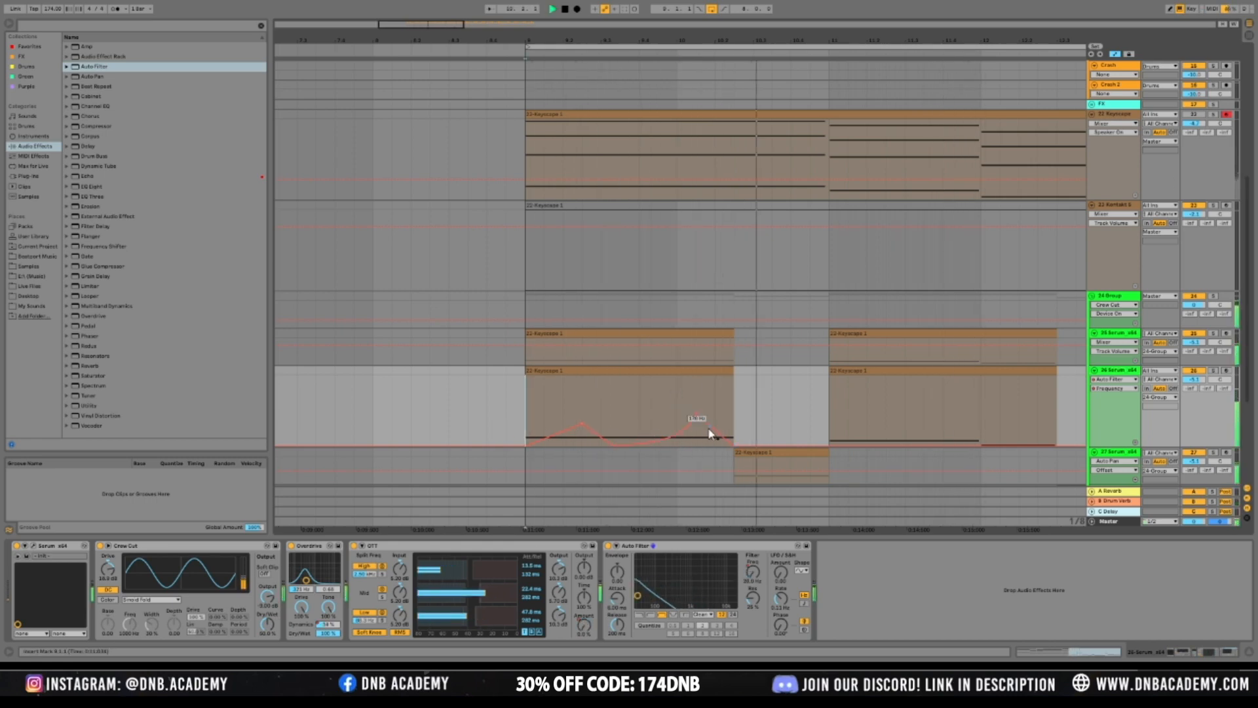
pyautogui.press('space')
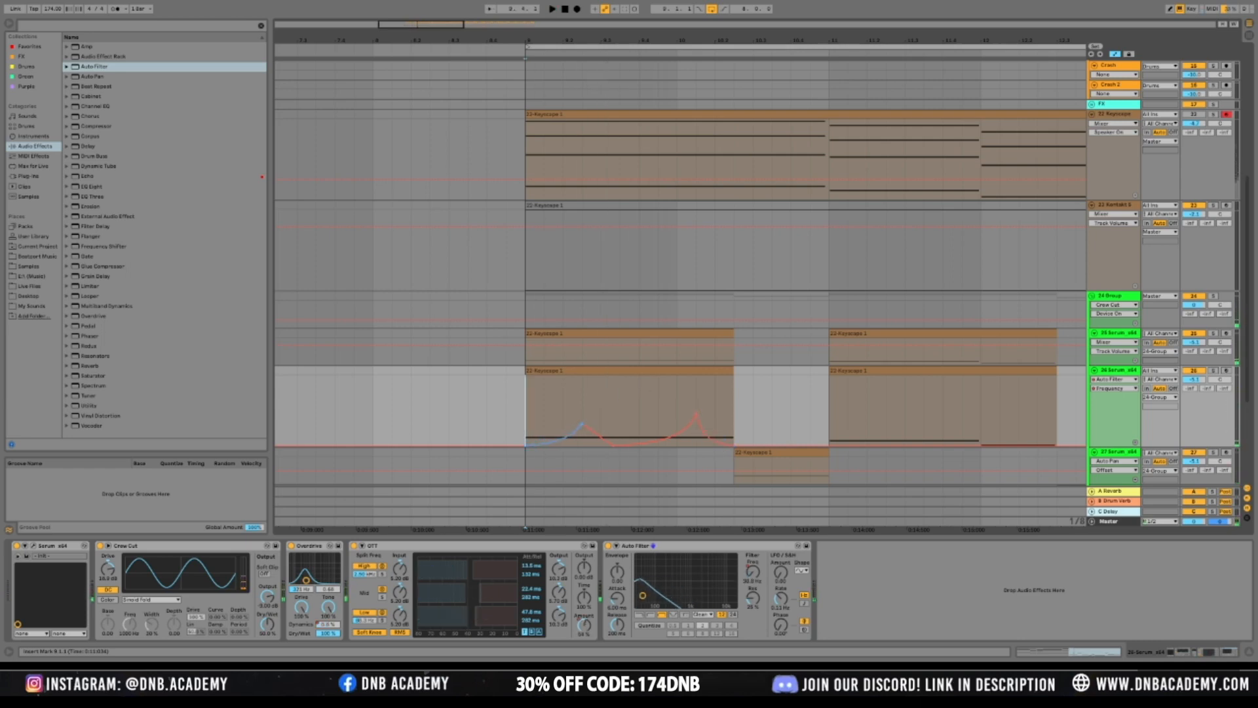
pyautogui.press('space')
pyautogui.press('space')
# Raise the first Frequency peak at 9.2, curve its fall and move the second peak to the start of bar 10
pyautogui.click(582, 426)
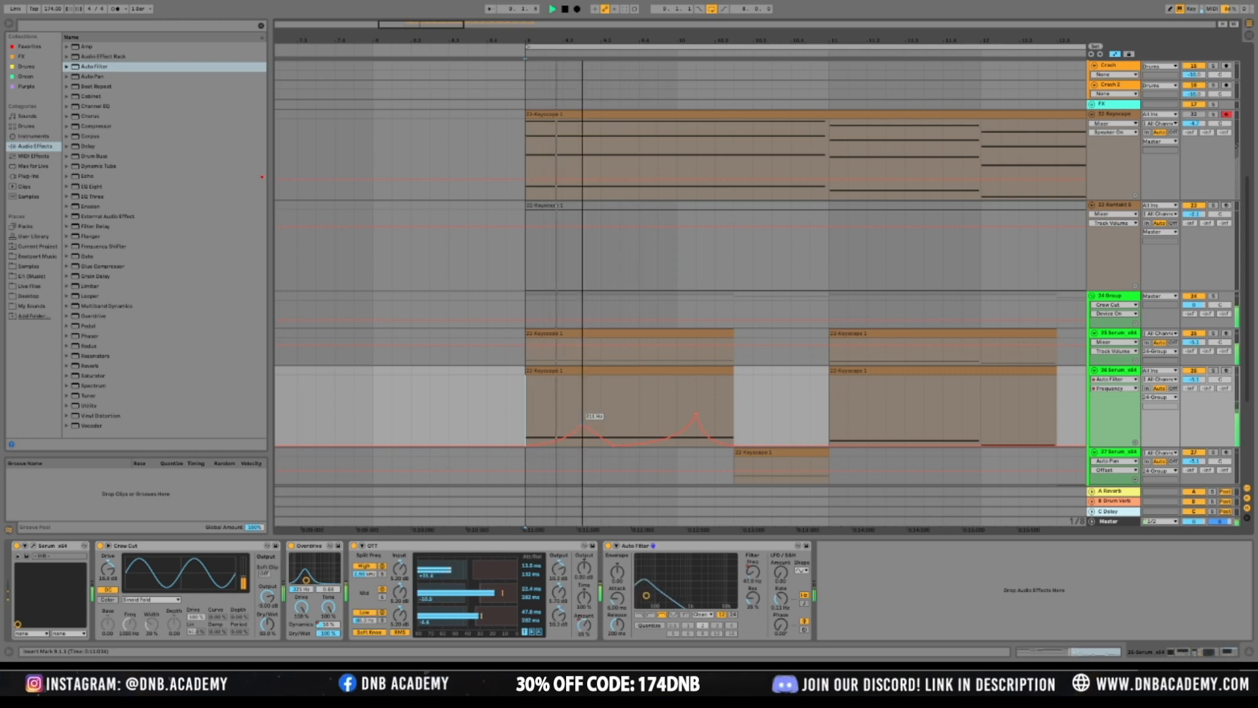
pyautogui.press('space')
pyautogui.press('space')
pyautogui.moveTo(583, 412); pyautogui.dragTo(565, 406)
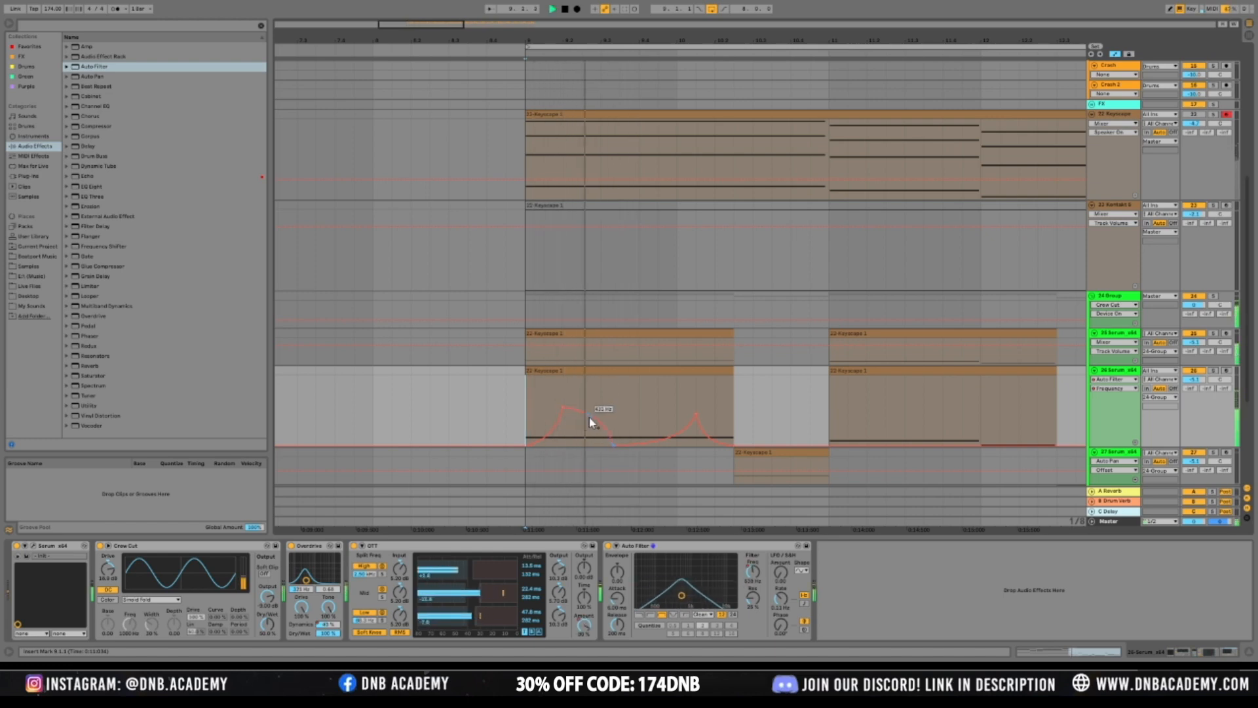
pyautogui.press('space')
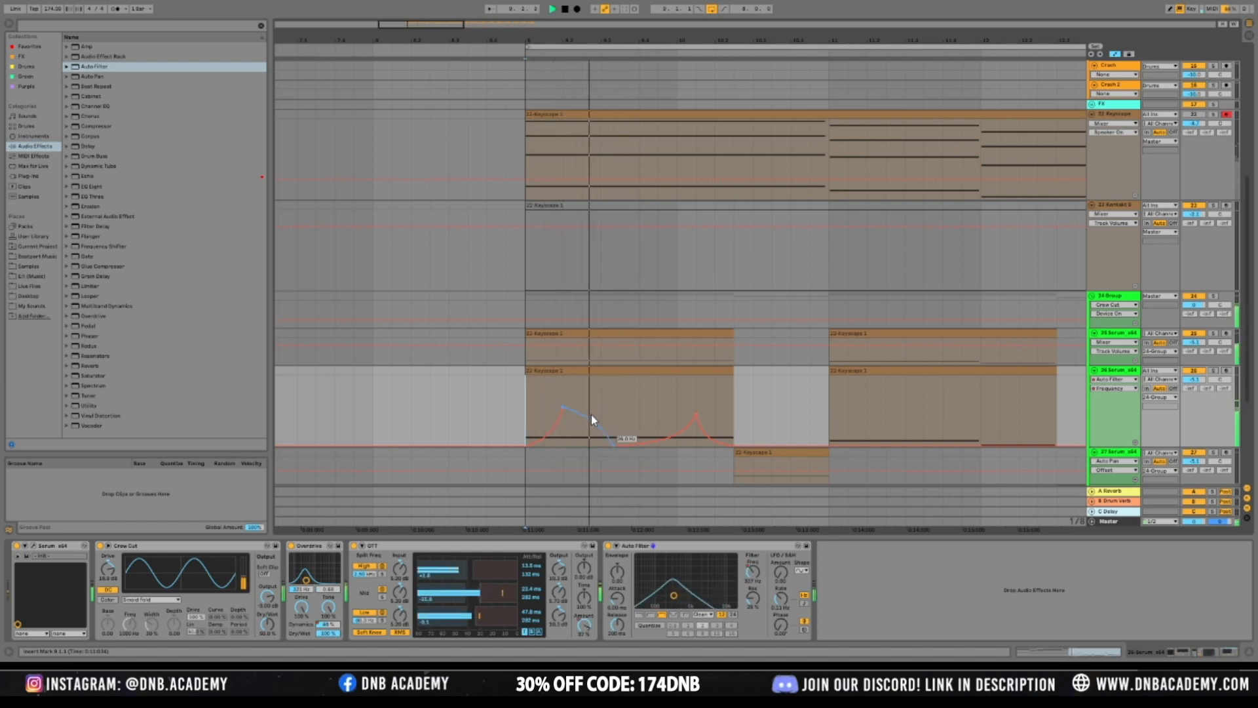
pyautogui.press('space')
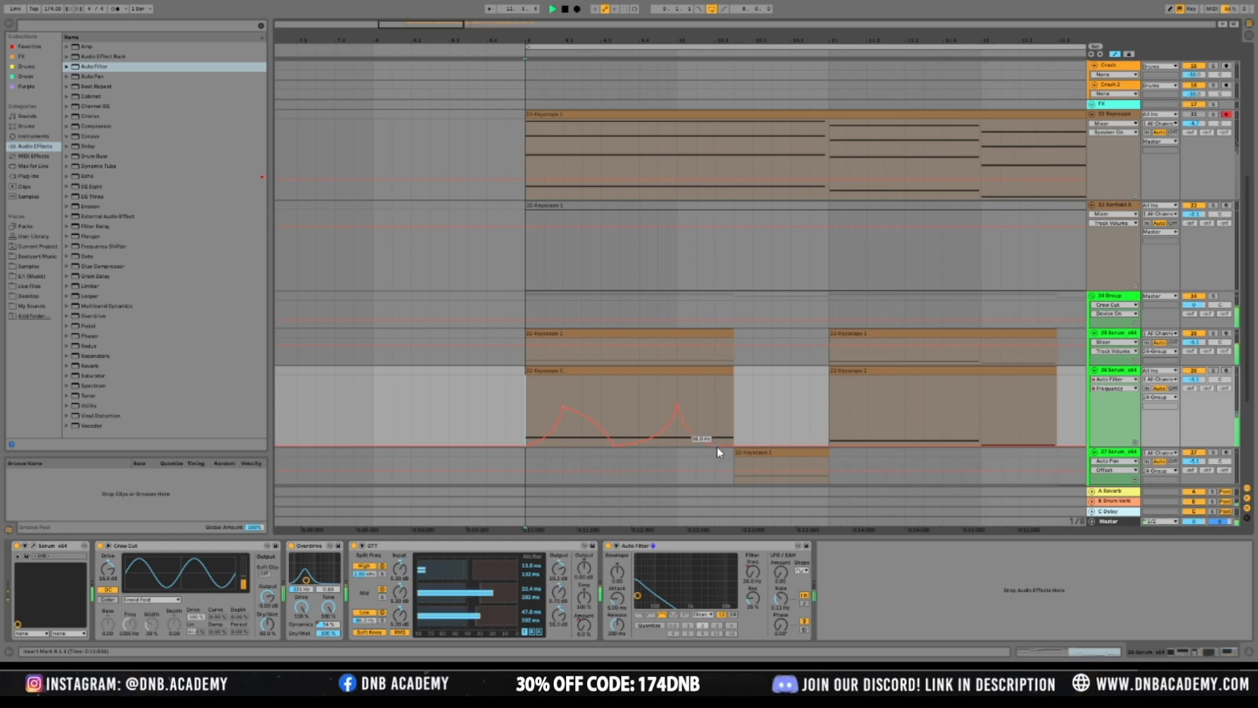
# Duplicate the Frequency automation of bars 9 and 10 onto bars 11 and 12 and play back from bar 9
pyautogui.moveTo(433, 28); pyautogui.dragTo(451, 22)
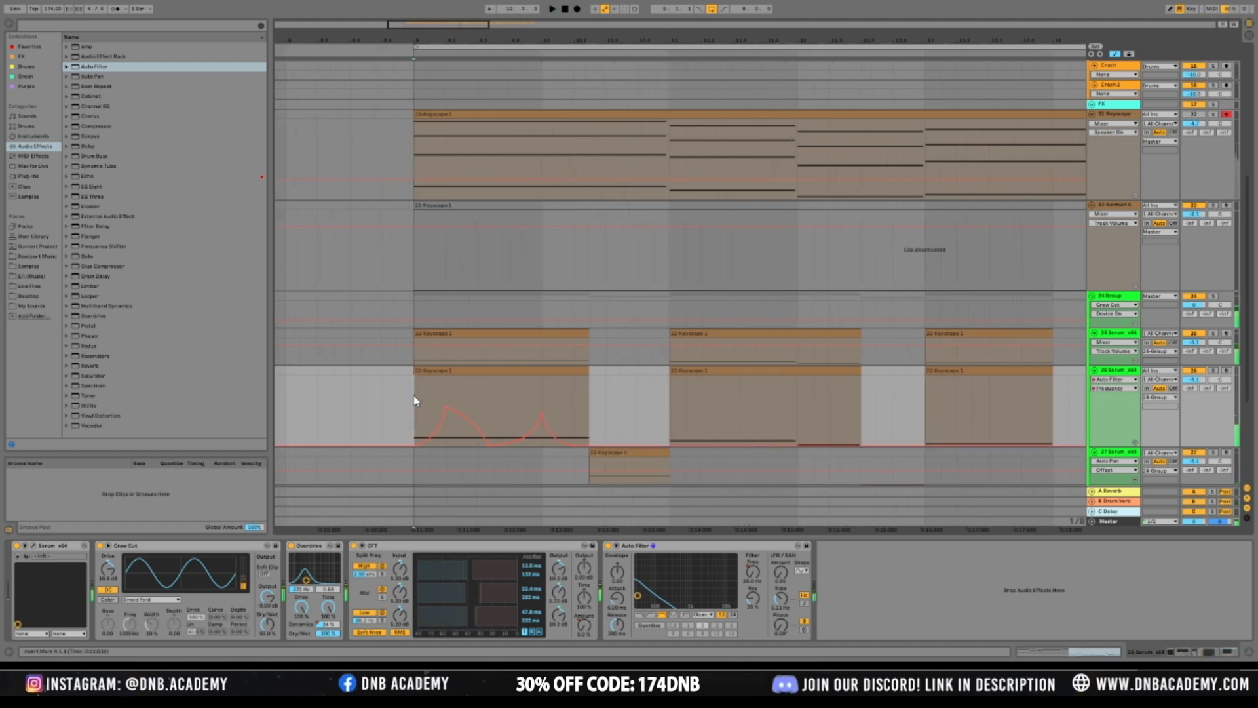
pyautogui.moveTo(415, 400); pyautogui.dragTo(637, 402)
pyautogui.hotkey('ctrl', 'd')
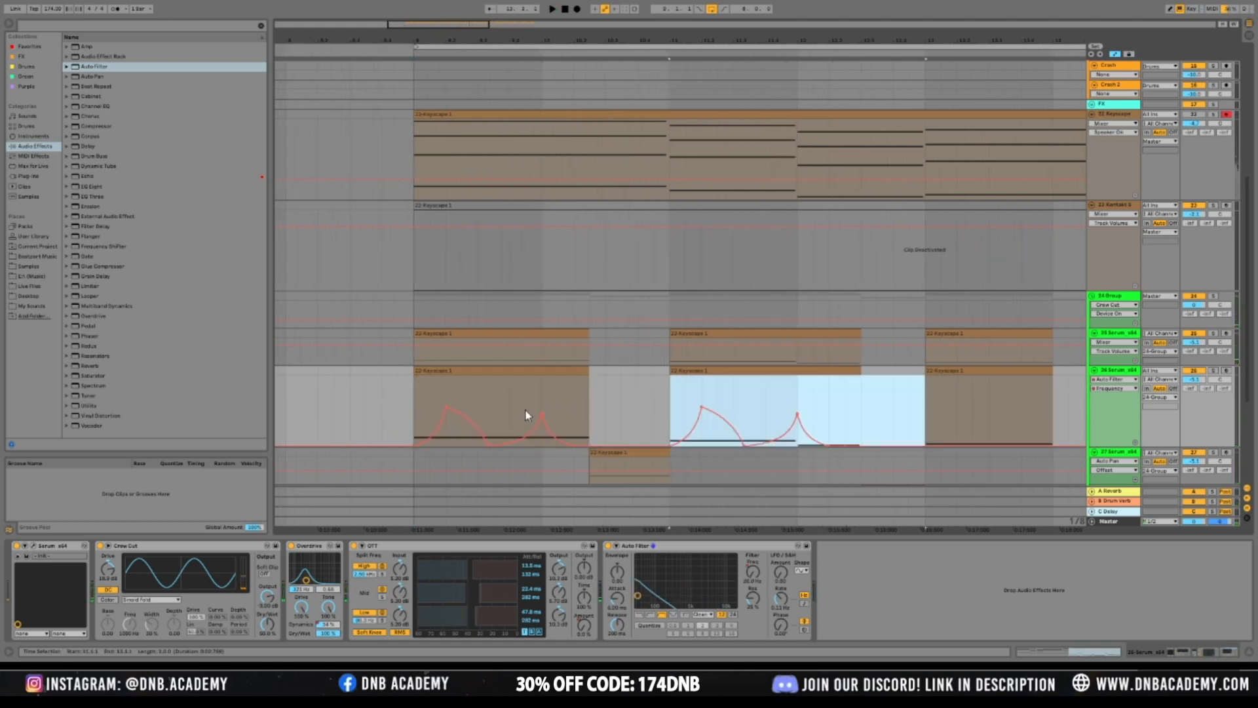
pyautogui.click(415, 412)
pyautogui.press('space')
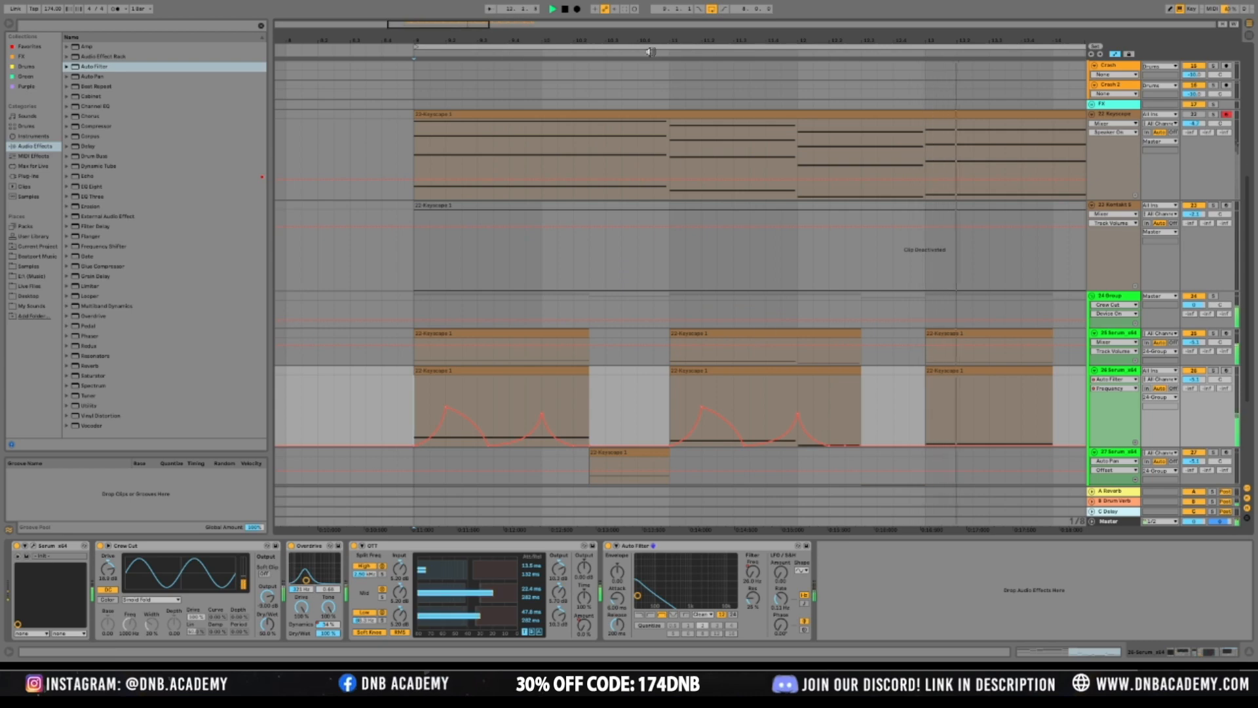
pyautogui.moveTo(650, 41); pyautogui.dragTo(524, 52)
pyautogui.press('space')
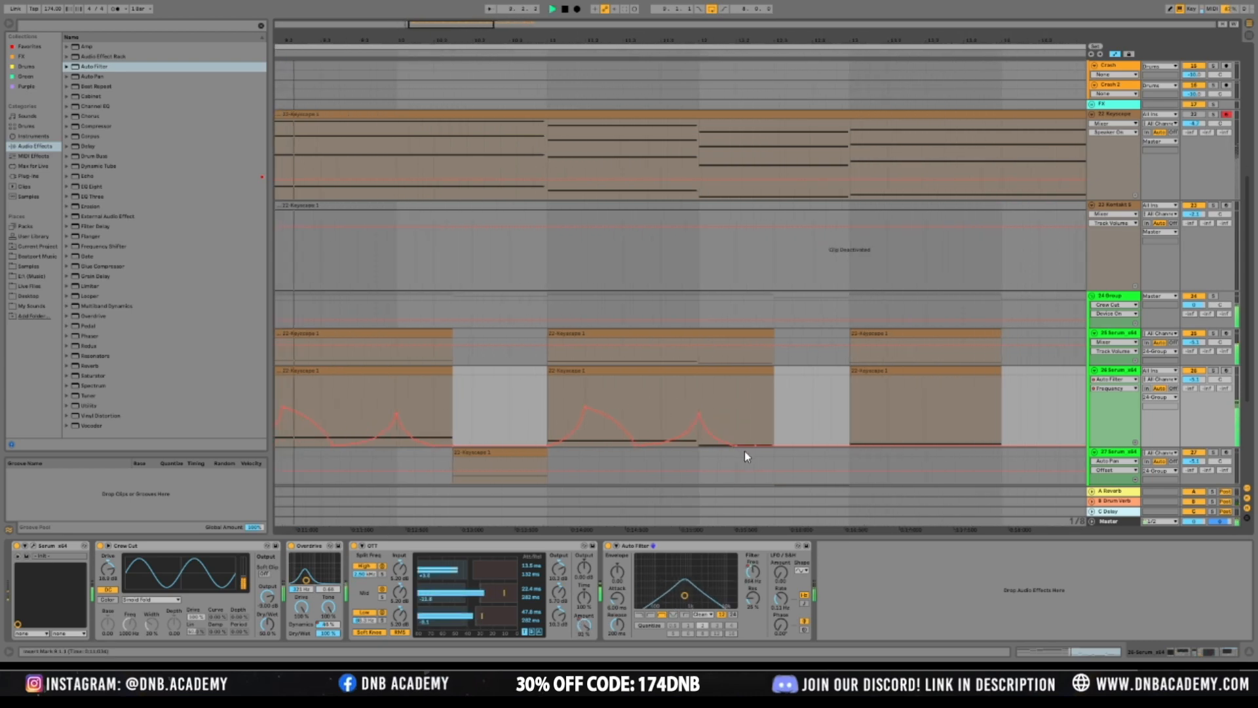
# Add a third Frequency peak around 12.2 on the distorted track, falling to the minimum at 12.3, and listen to it
pyautogui.moveTo(757, 448); pyautogui.dragTo(760, 433)
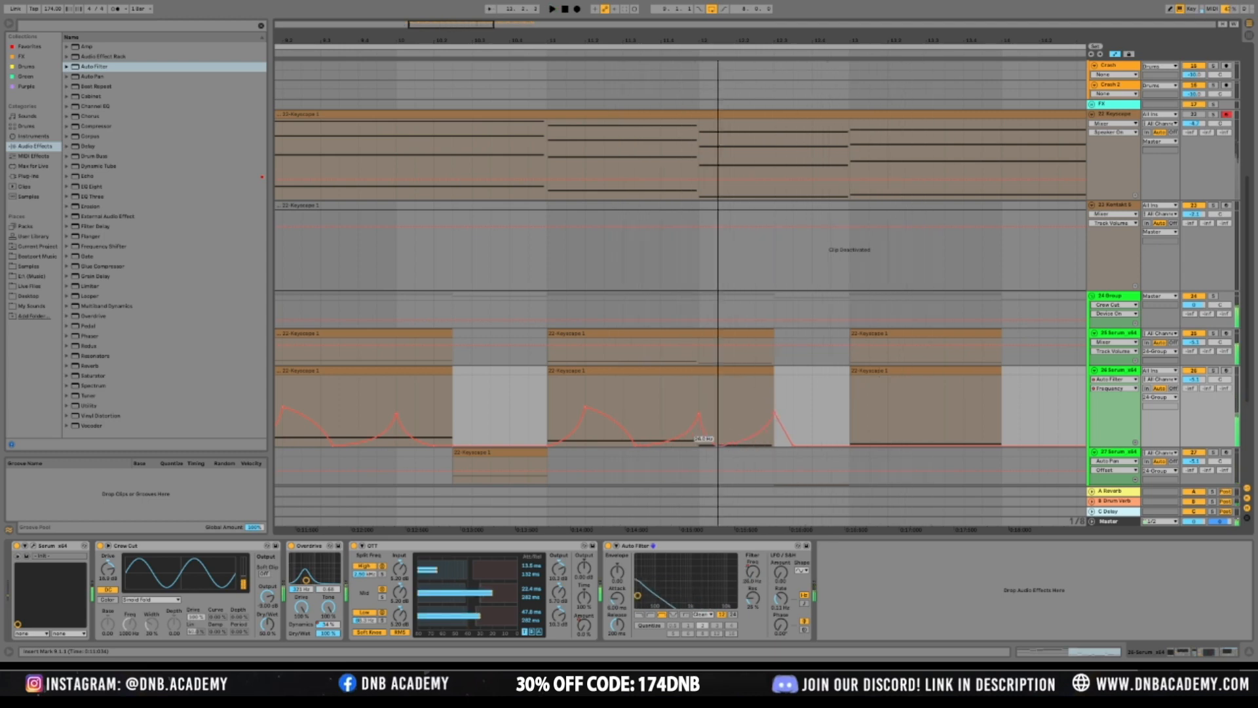
pyautogui.click(683, 417)
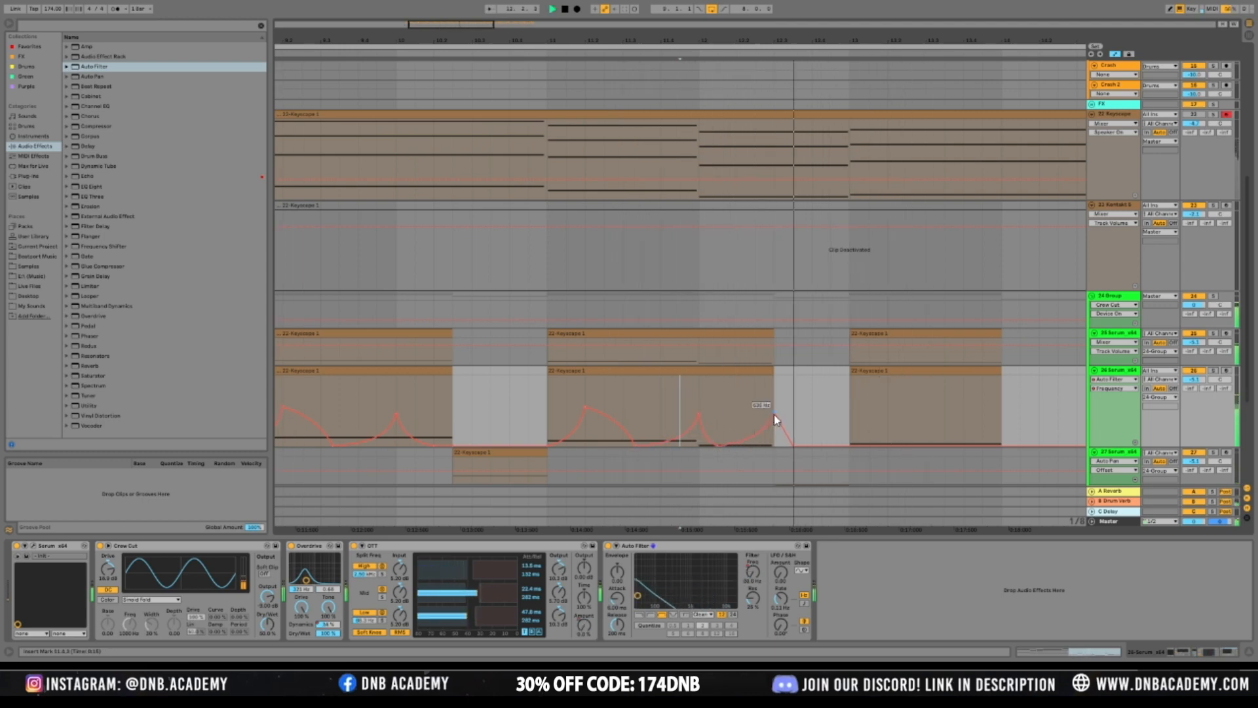
pyautogui.press('space')
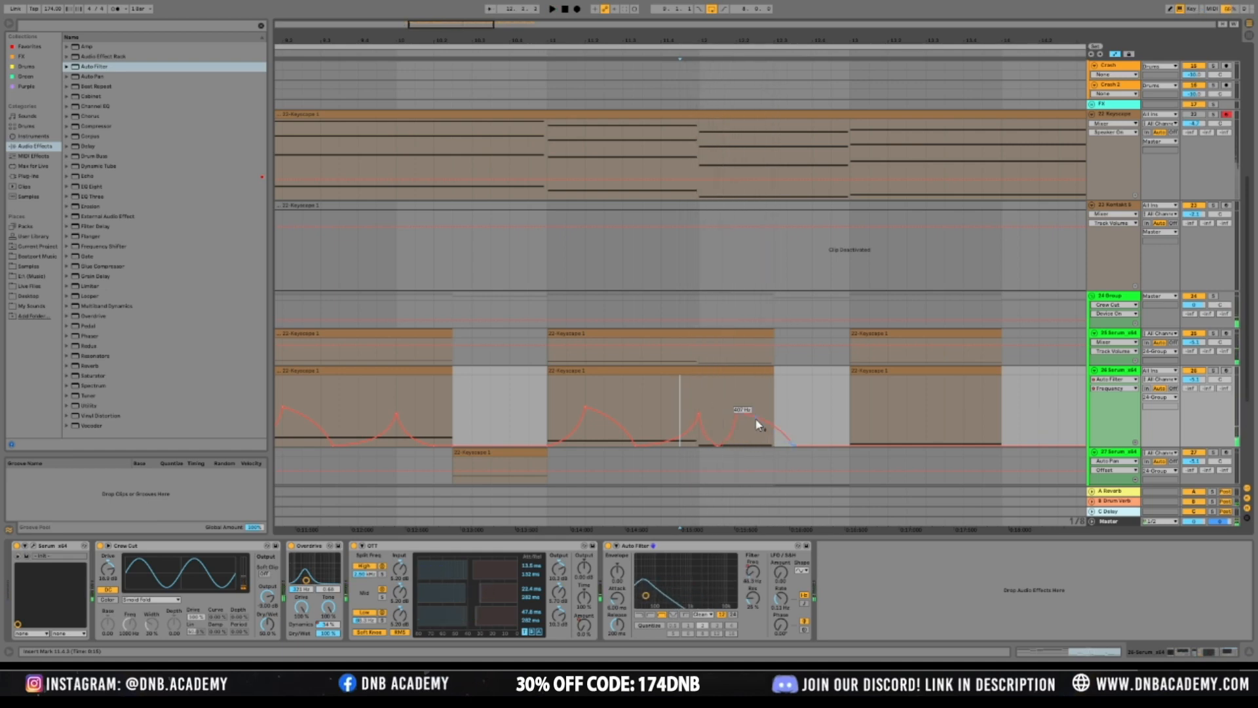
pyautogui.press('space')
pyautogui.moveTo(795, 445); pyautogui.dragTo(774, 445)
pyautogui.moveTo(498, 38); pyautogui.dragTo(591, 16)
pyautogui.press('space')
pyautogui.press('space')
pyautogui.press('space')
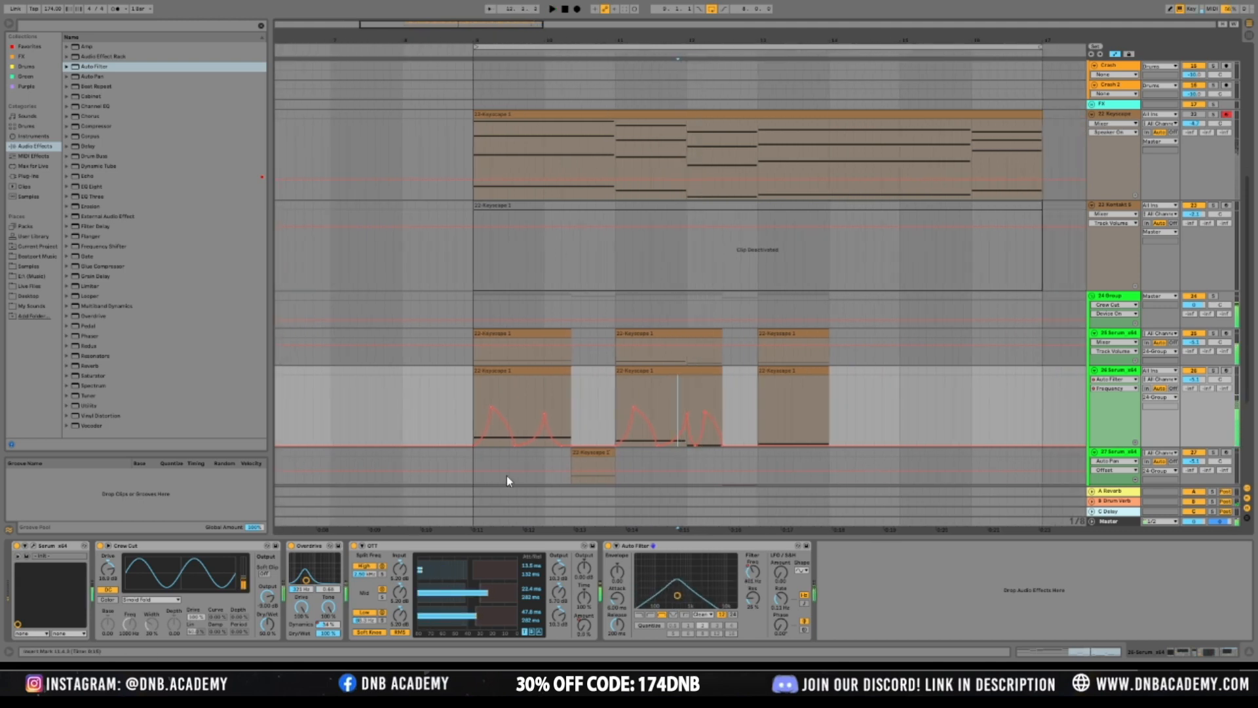
# Play back from bar 9 and lower the third Frequency peak in bar 12
pyautogui.click(473, 391)
pyautogui.press('space')
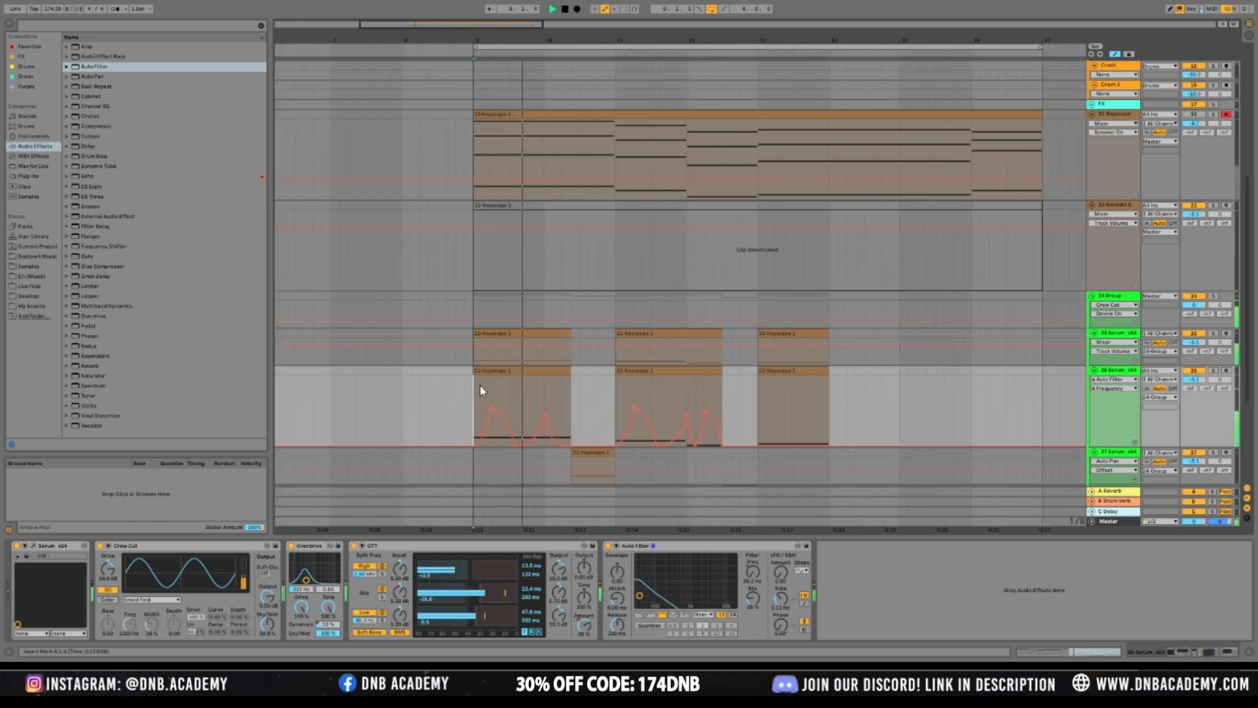
pyautogui.scroll(-2, 615, 390)
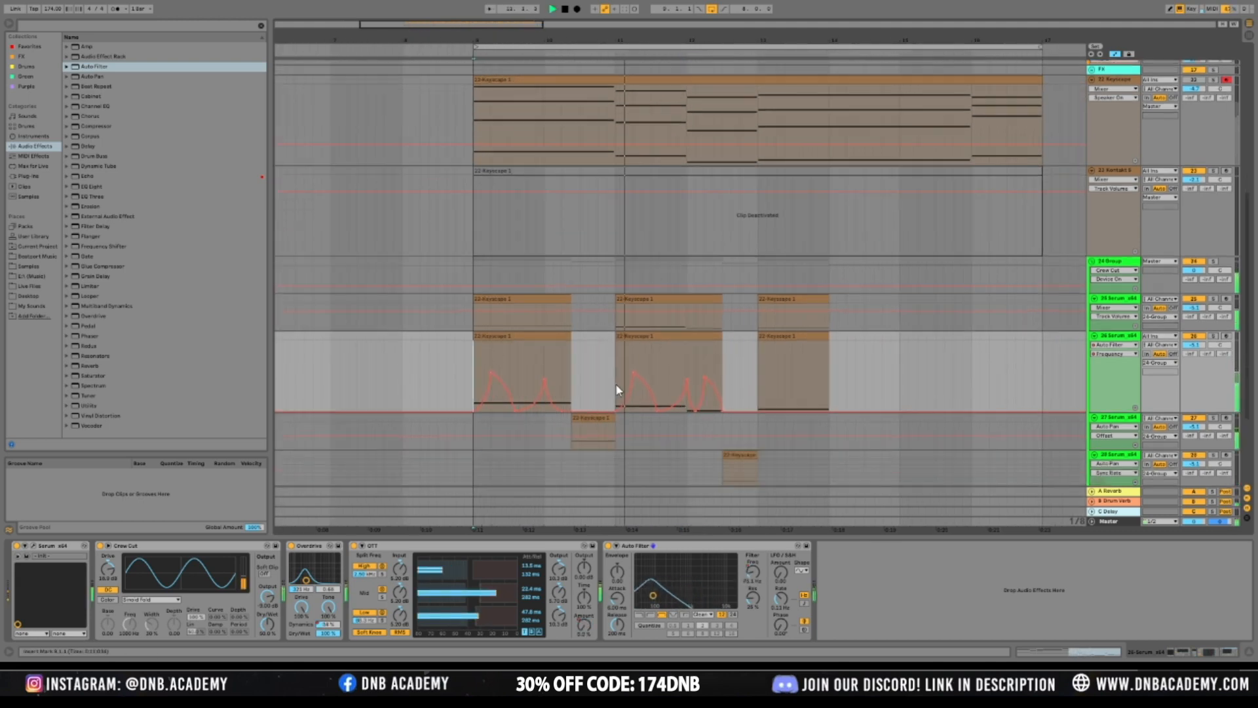
pyautogui.scroll(-1, 616, 383)
pyautogui.moveTo(633, 358)
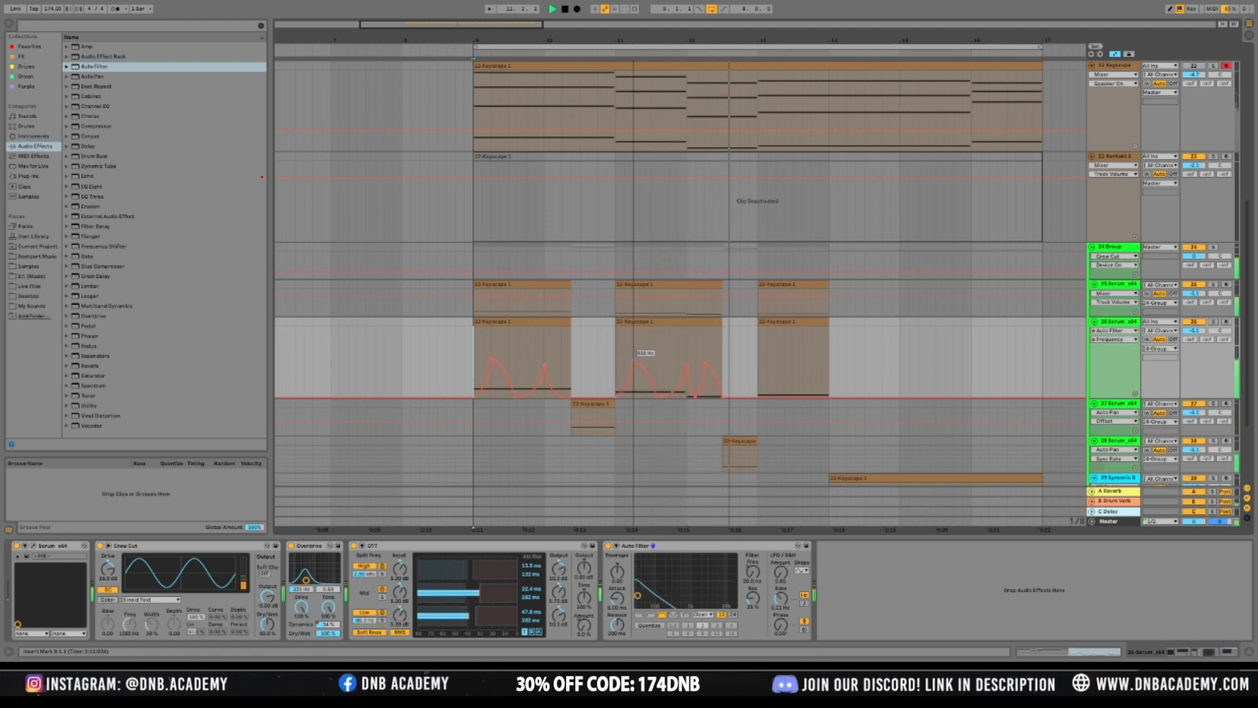
pyautogui.moveTo(705, 363); pyautogui.dragTo(705, 378)
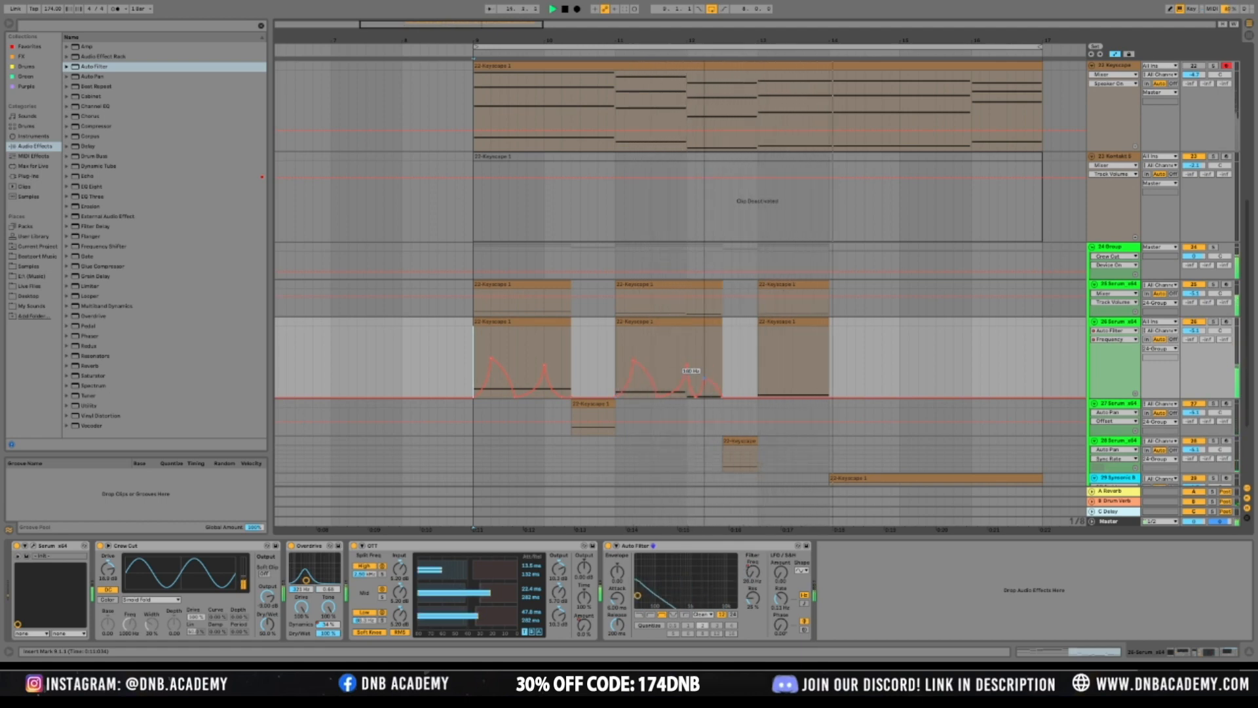
# Copy the first clip's Frequency automation onto the clip at bar 13, audition it and flatten the second peak at bar 14
pyautogui.moveTo(475, 346); pyautogui.dragTo(567, 344)
pyautogui.click(756, 373)
pyautogui.hotkey('ctrl', 'v')
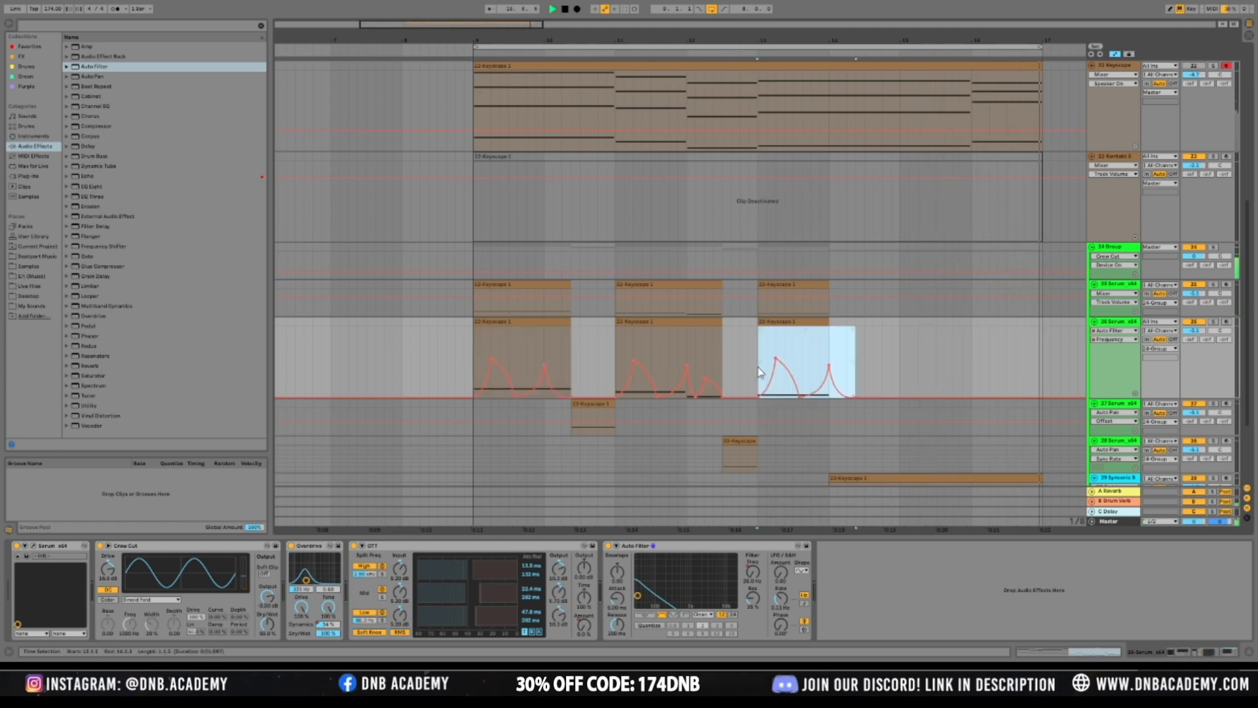
pyautogui.click(757, 367)
pyautogui.press('space')
pyautogui.press('space')
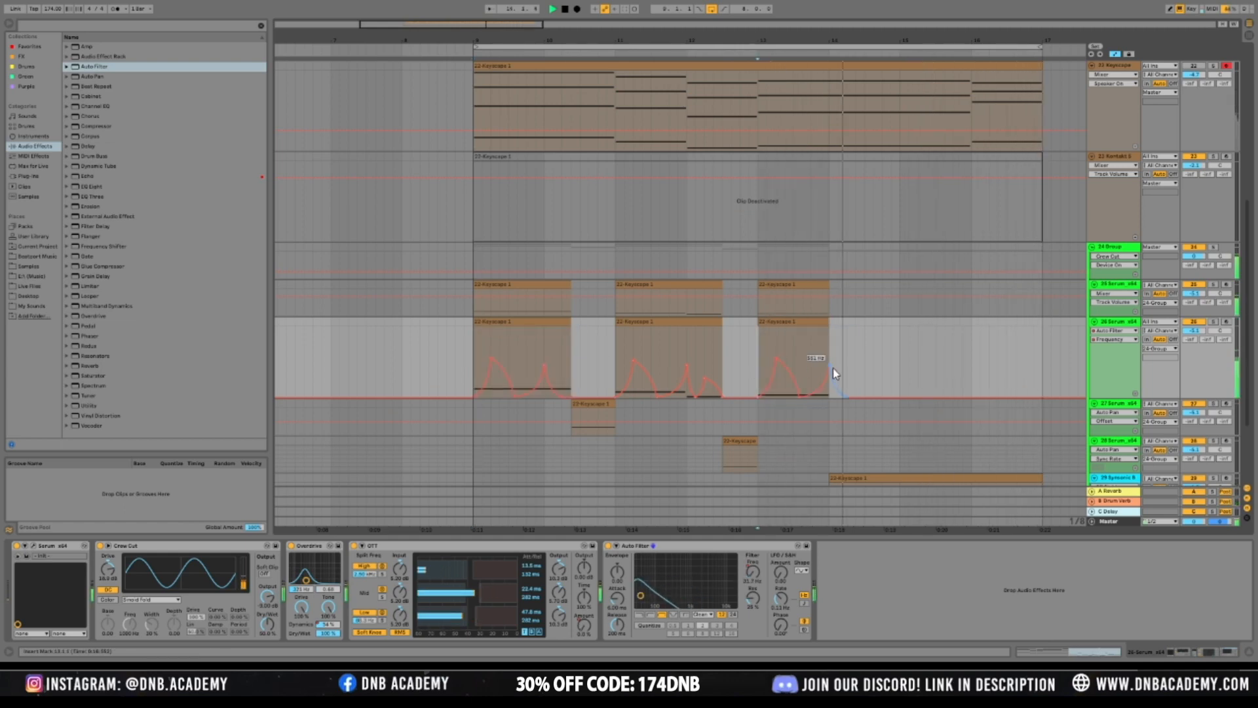
pyautogui.scroll(-2, 813, 357)
pyautogui.moveTo(830, 306); pyautogui.dragTo(829, 336)
# Solo the distorted track, add Redux after its Auto Filter and play from bar 9
pyautogui.click(1213, 266)
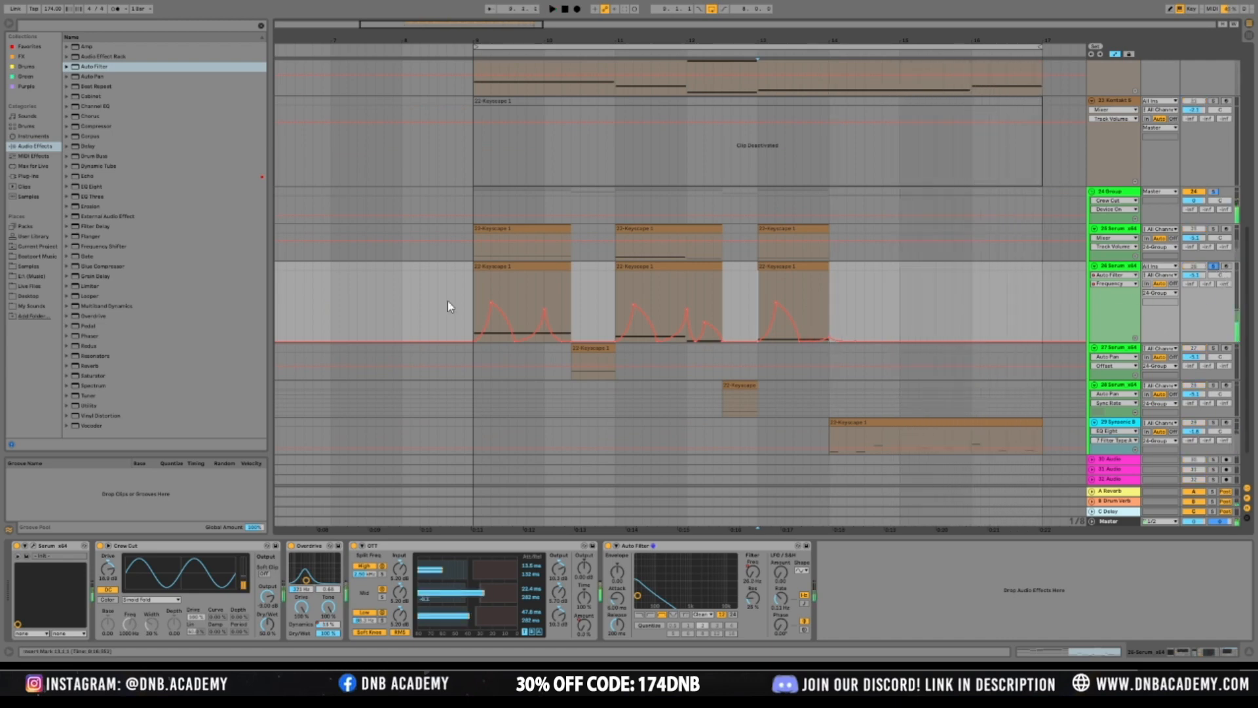
pyautogui.click(471, 309)
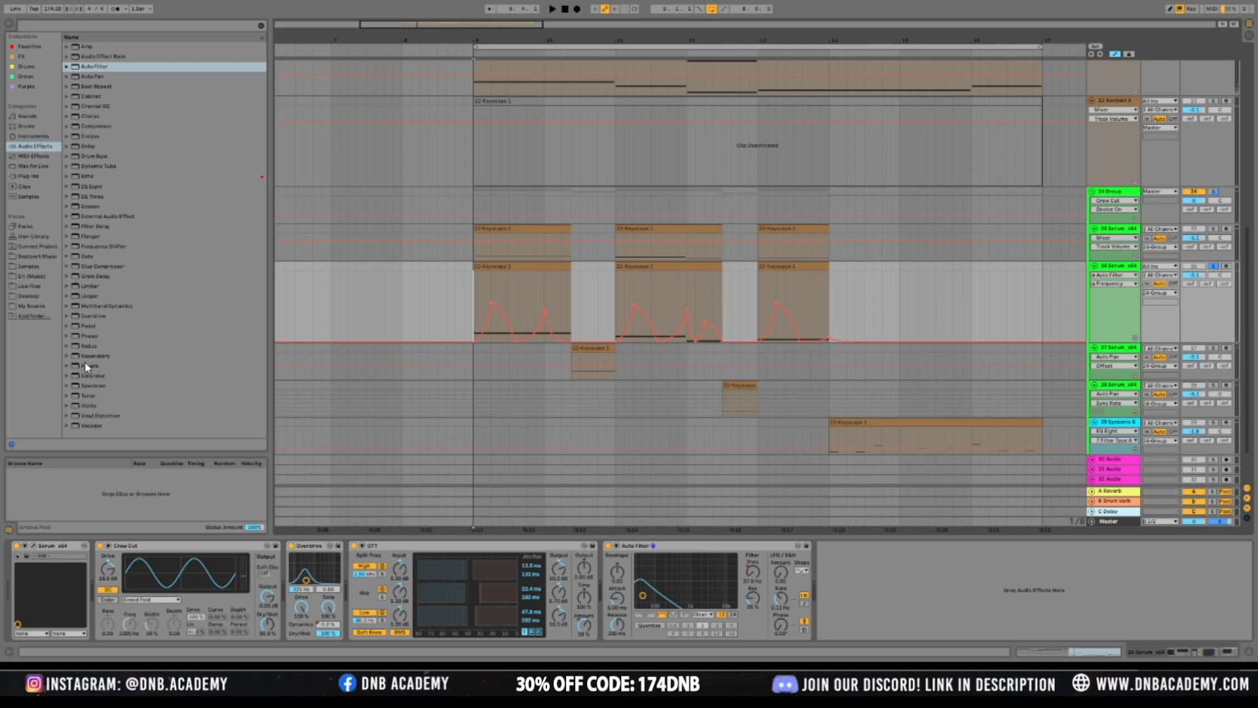
pyautogui.click(85, 346)
pyautogui.press('Return')
pyautogui.press('space')
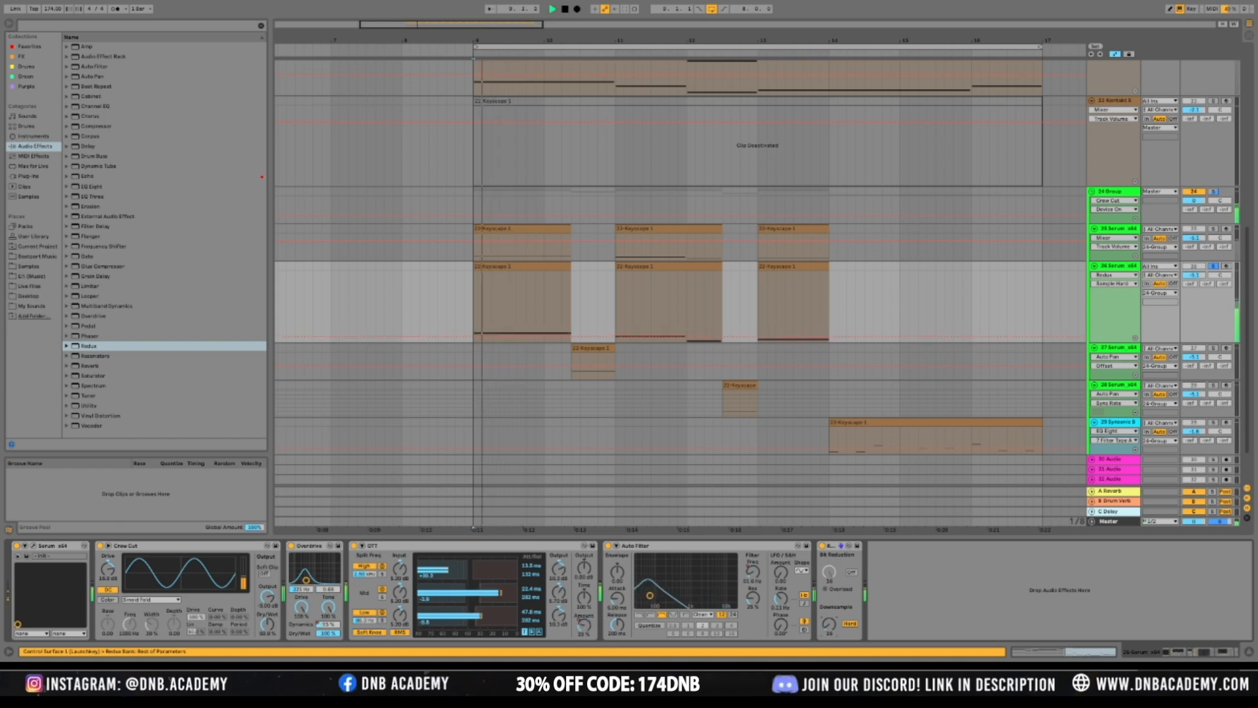
# Try Redux's Soft downsampling mode while listening from bar 9, and return it to Hard
pyautogui.click(847, 624)
pyautogui.press('space')
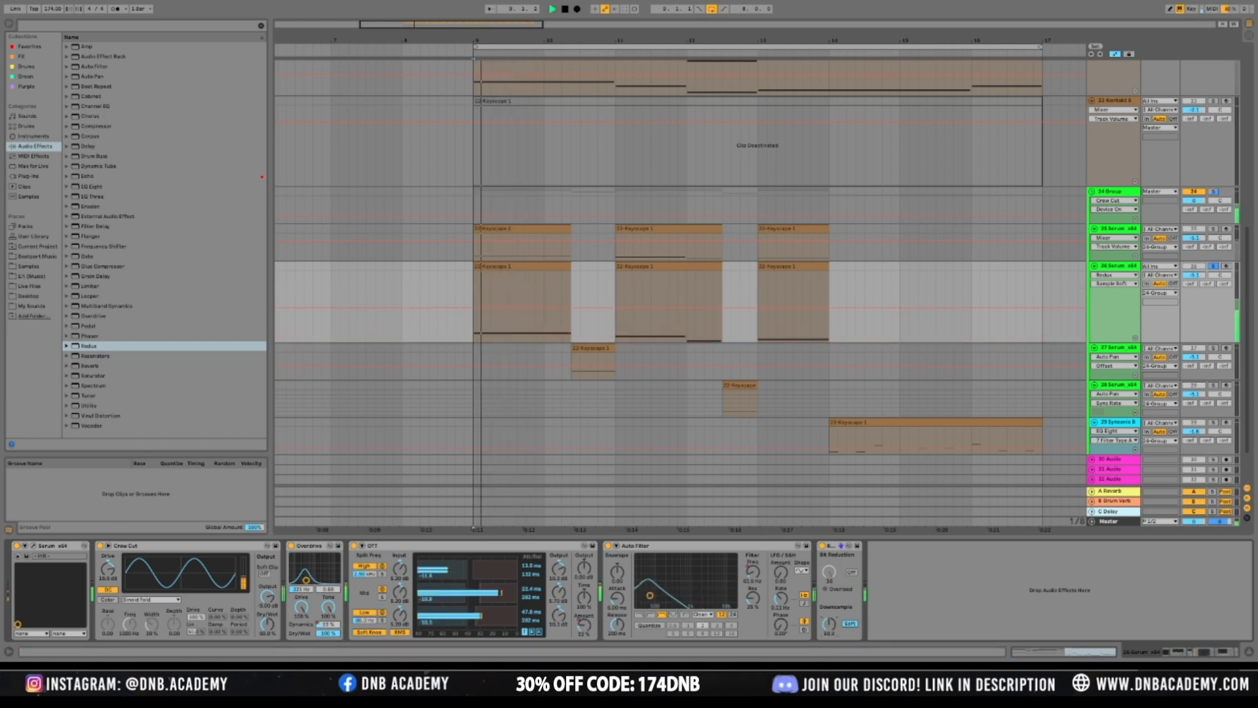
pyautogui.press('space')
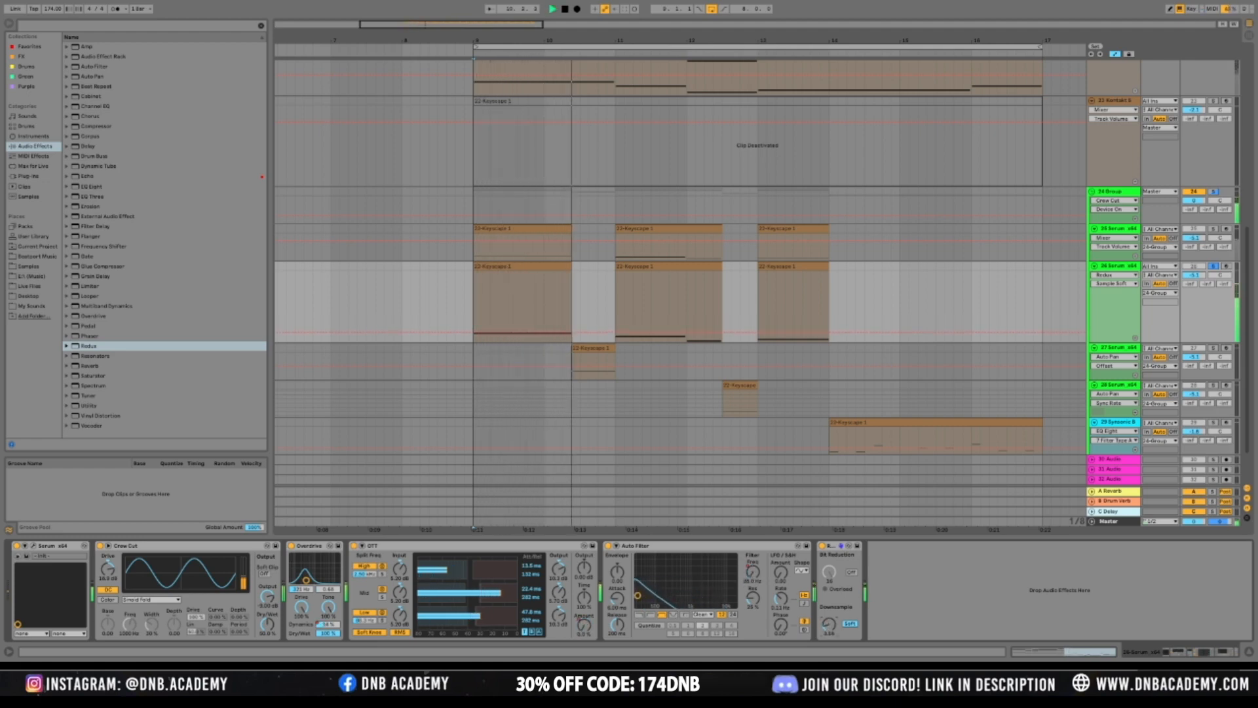
pyautogui.click(853, 626)
pyautogui.press('space')
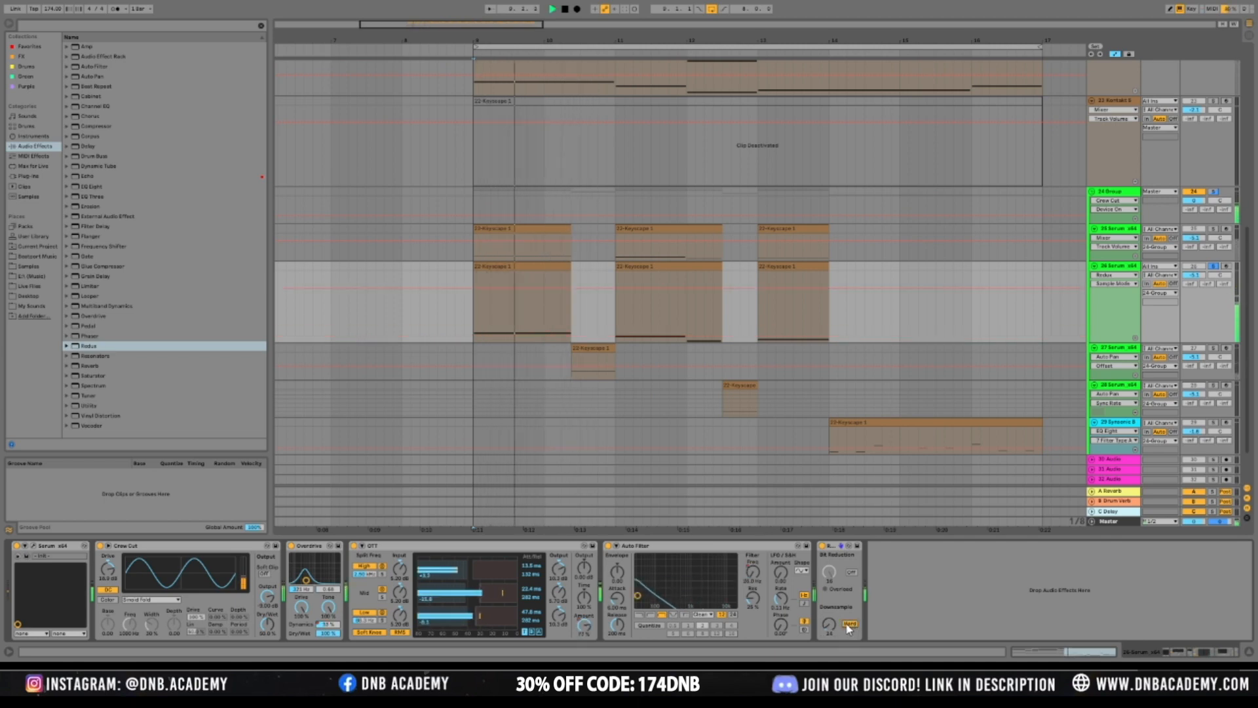
pyautogui.press('space')
# Unsolo the distorted track and try sending it to B Drum Verb, and to A Reverb instead, while listening from bar 9
pyautogui.click(1214, 268)
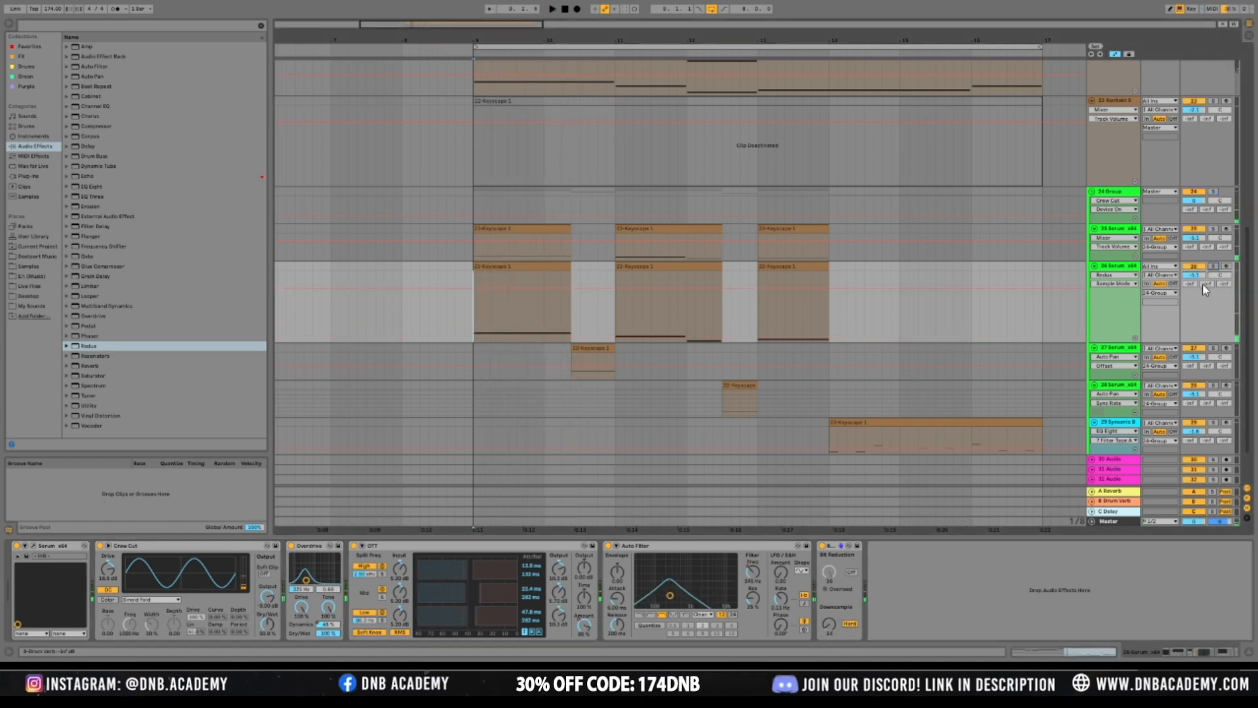
pyautogui.press('space')
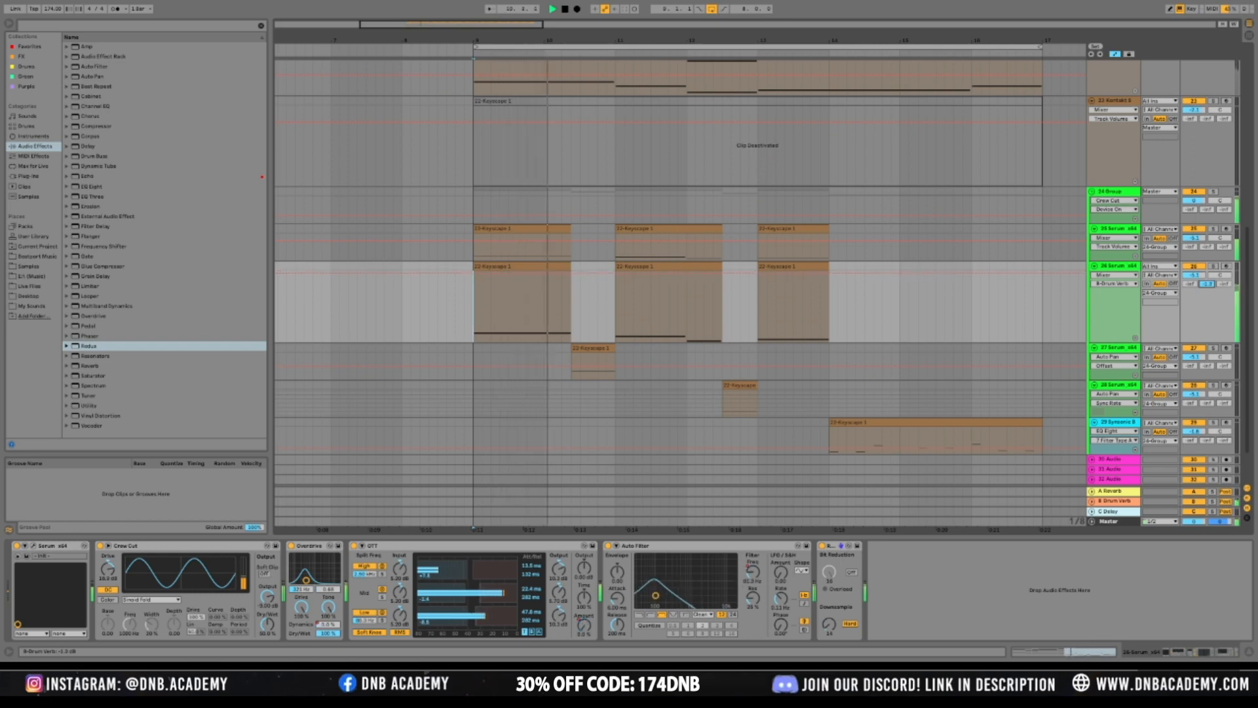
pyautogui.press('space')
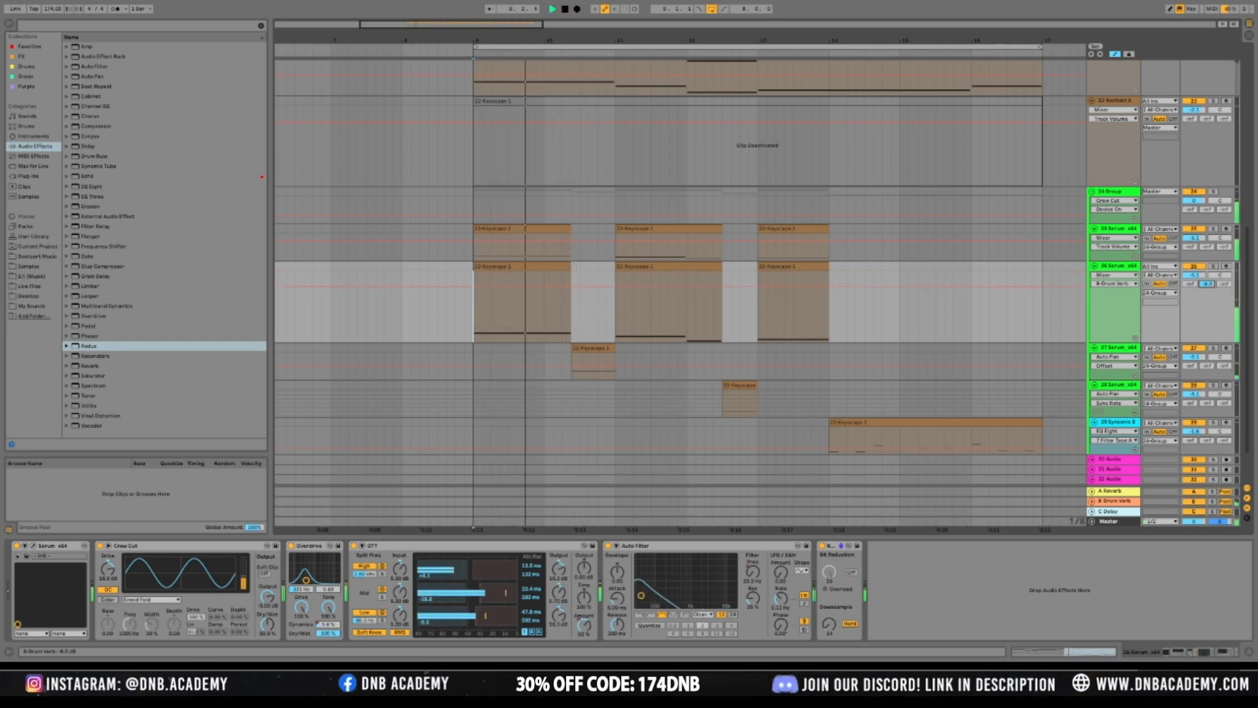
pyautogui.press('space')
pyautogui.hotkey('ctrl', 'z')
pyautogui.scroll(-4, 1198, 284)
pyautogui.scroll(3, 1198, 284)
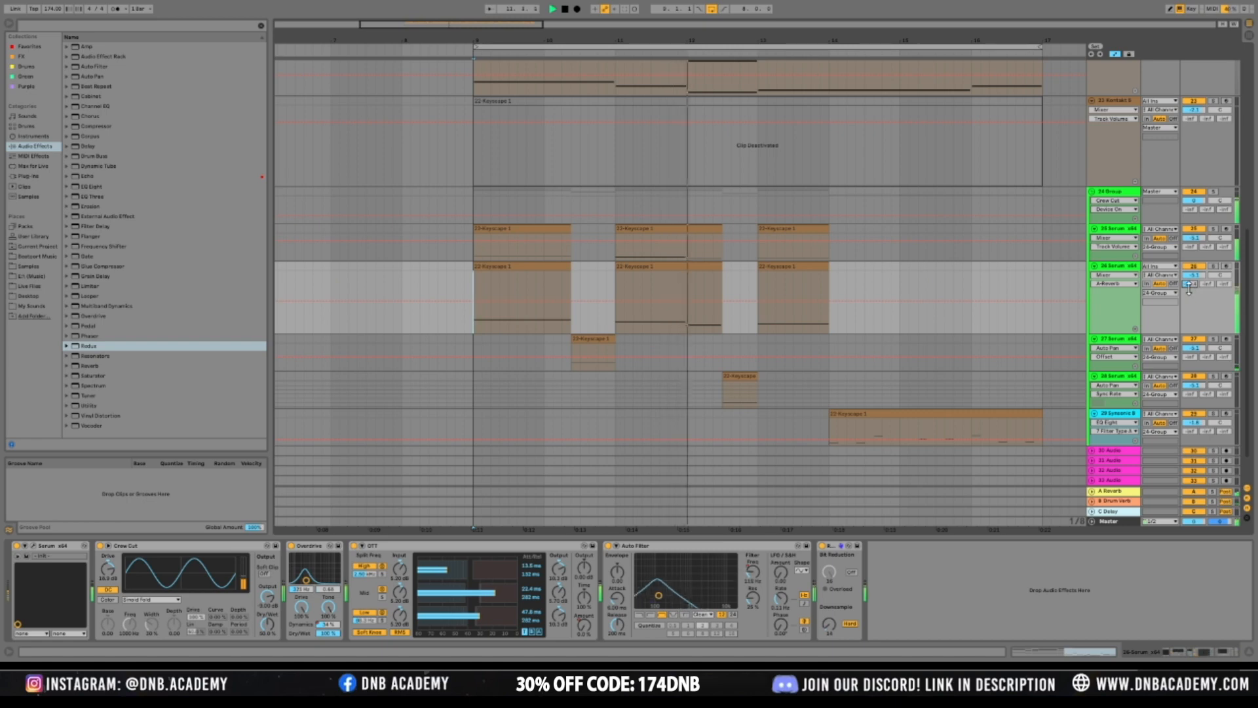
# Solo the distorted track and add EQ Eight after Redux, cutting the lows and boosting the band just above the cutoff
pyautogui.click(1213, 266)
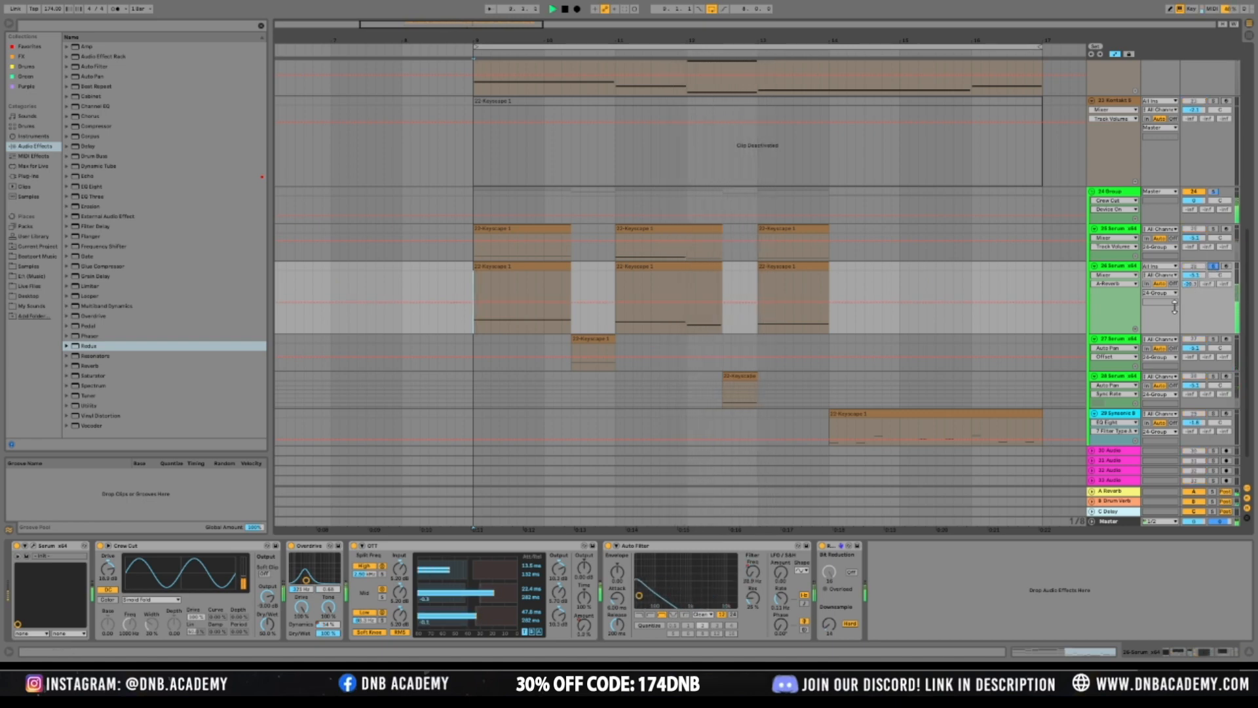
pyautogui.click(98, 188)
pyautogui.press('space')
pyautogui.moveTo(950, 562); pyautogui.dragTo(949, 564)
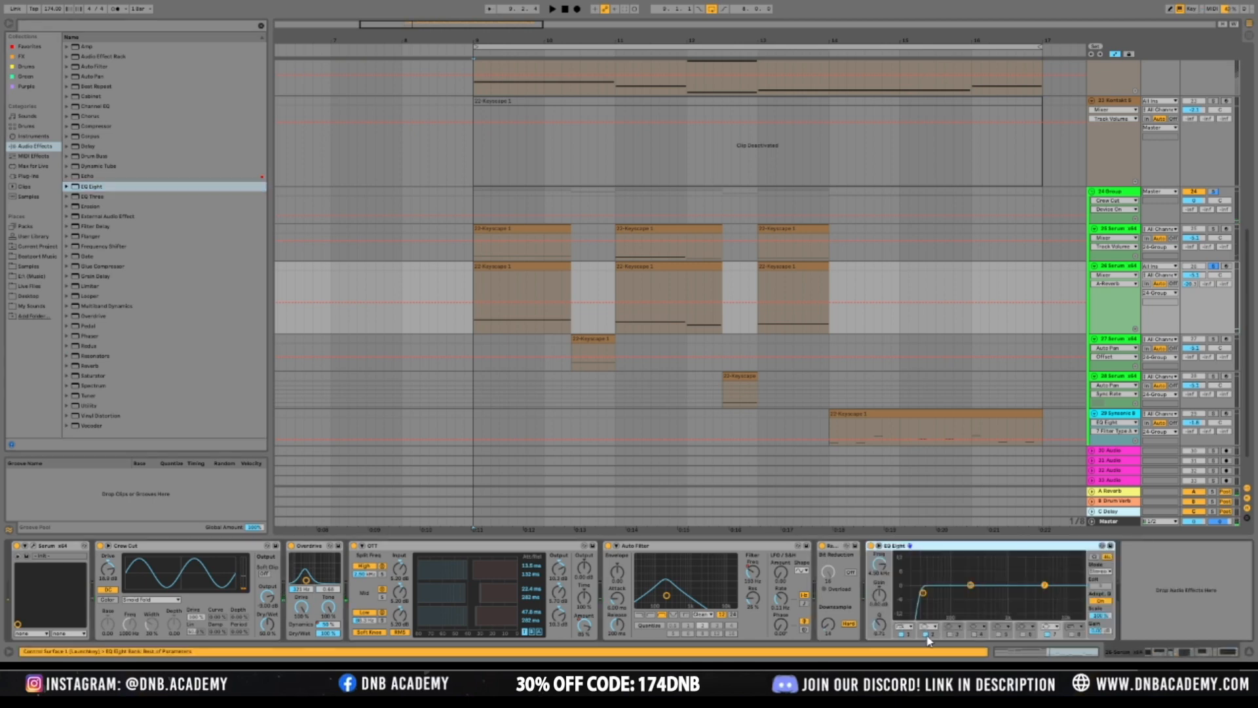
pyautogui.press('space')
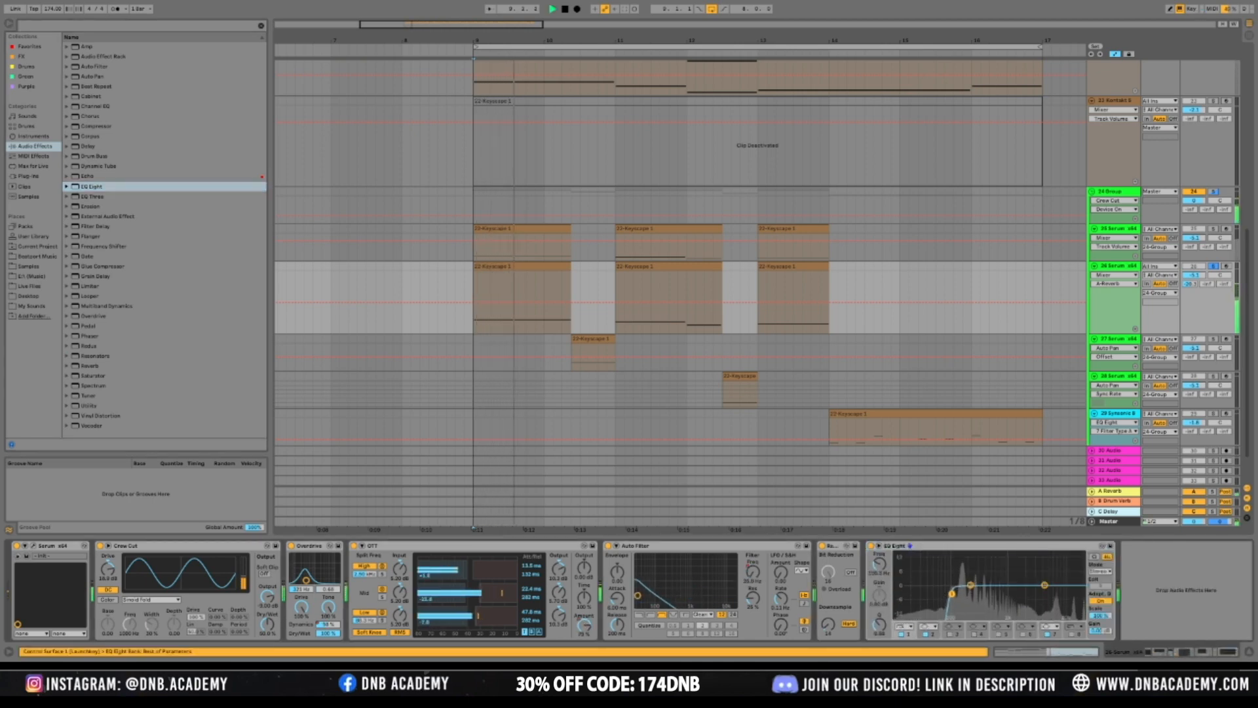
pyautogui.press('space')
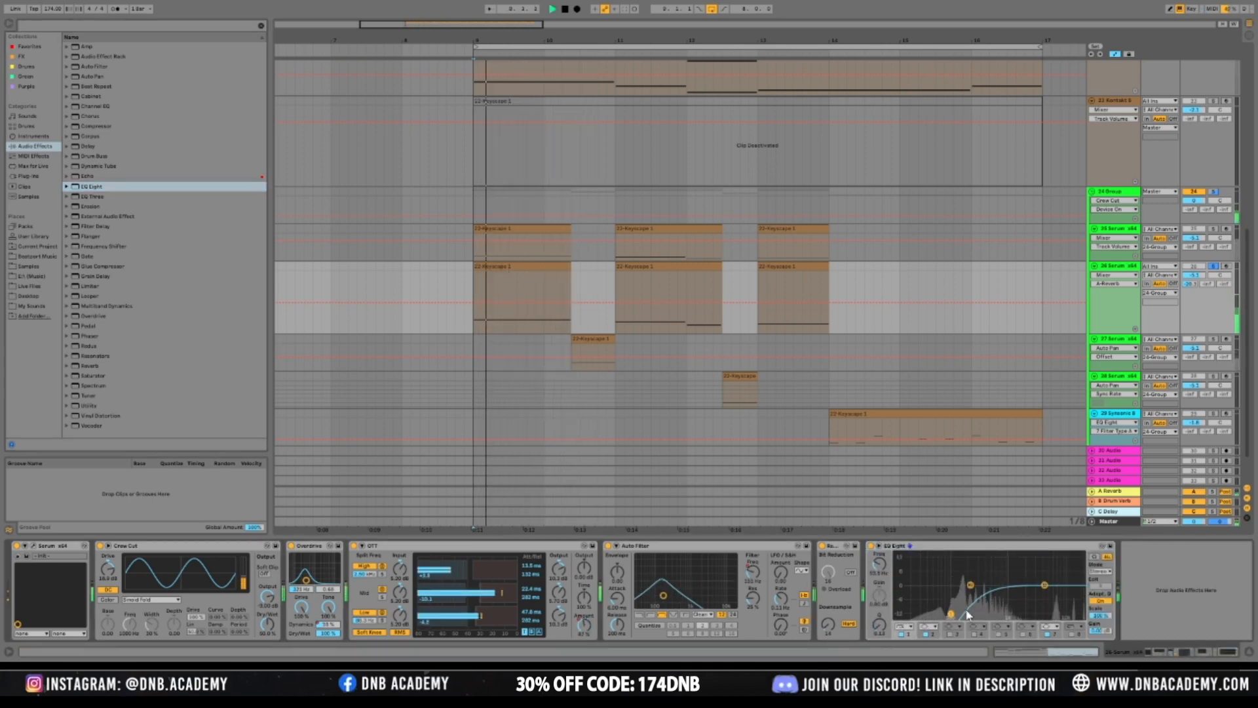
pyautogui.moveTo(968, 568); pyautogui.dragTo(970, 567)
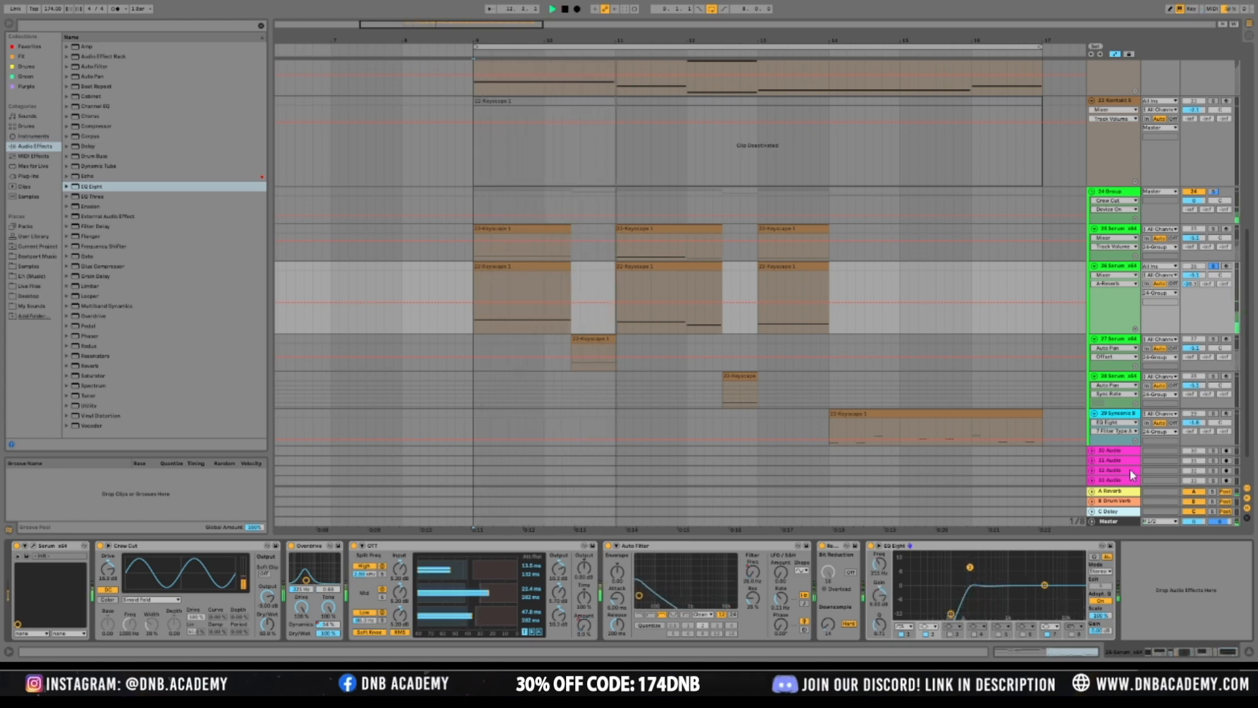
# Rebalance the distorted track's volume in the full mix, turn its A Reverb send fully down and replay from bar 9
pyautogui.moveTo(1194, 285); pyautogui.dragTo(1194, 280)
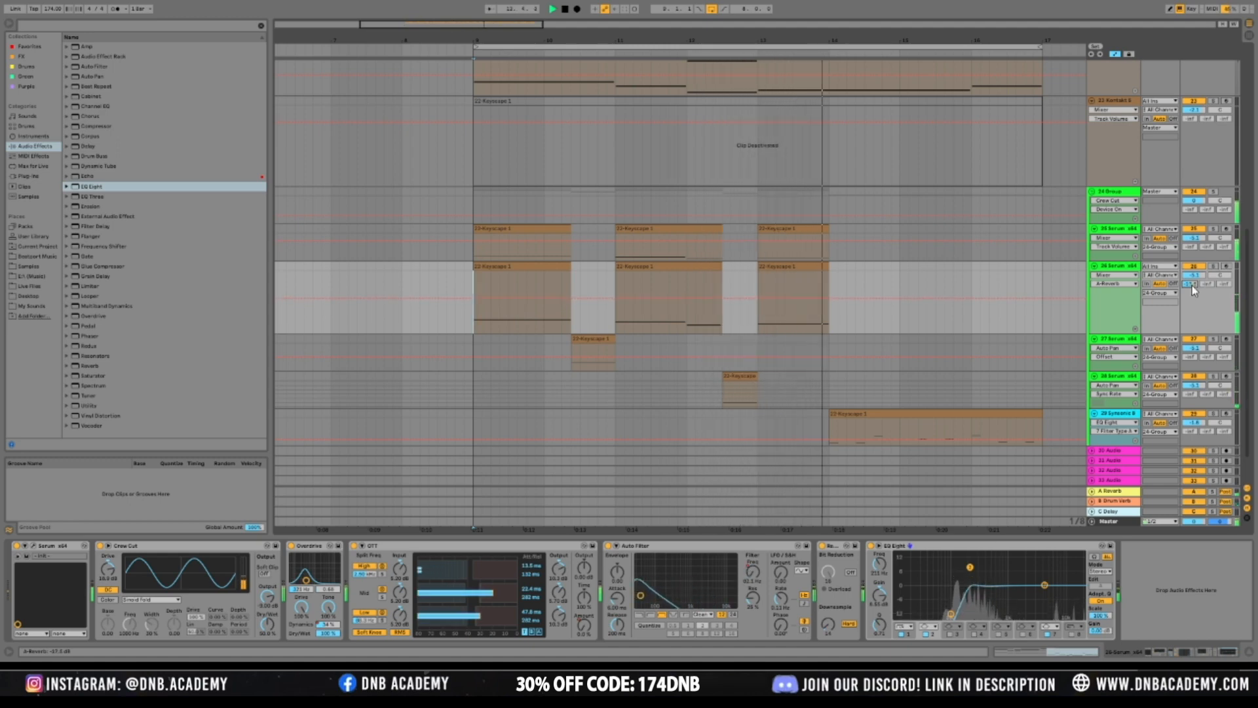
pyautogui.moveTo(552, 26); pyautogui.dragTo(561, 26)
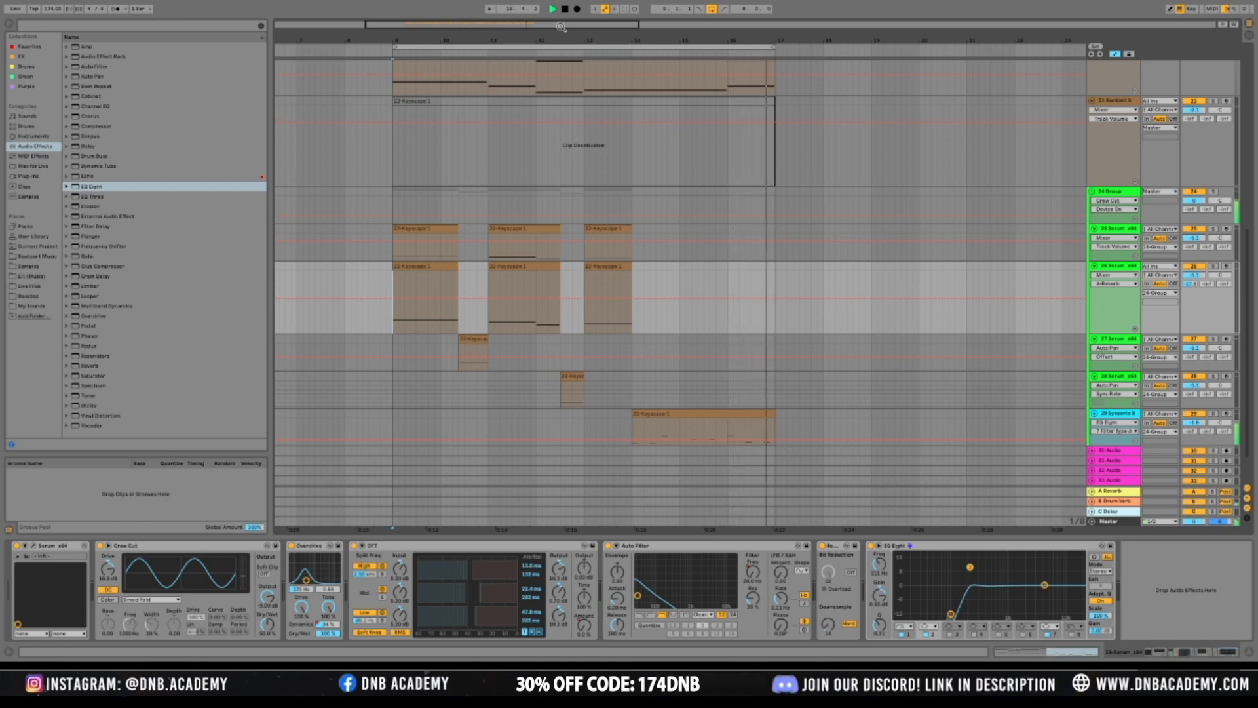
pyautogui.moveTo(1195, 275)
pyautogui.mouseDown()
pyautogui.moveTo(1195, 263)
pyautogui.moveTo(1190, 288)
pyautogui.mouseUp()
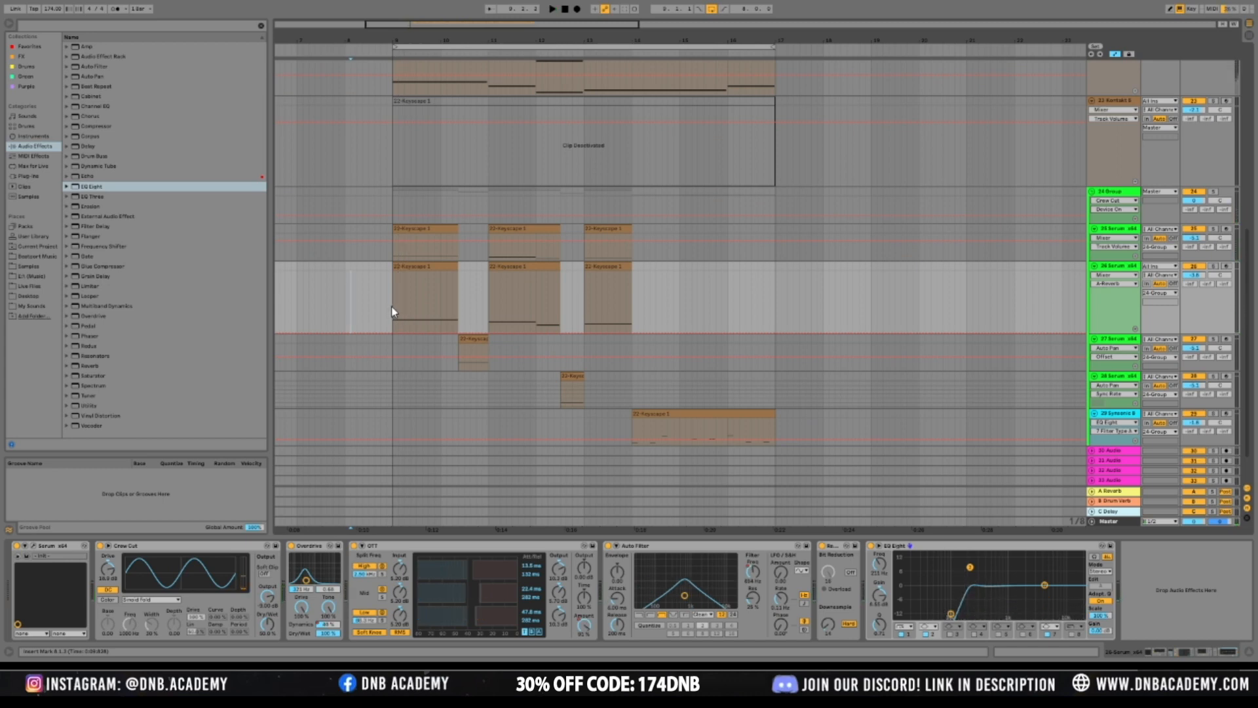
pyautogui.press('space')
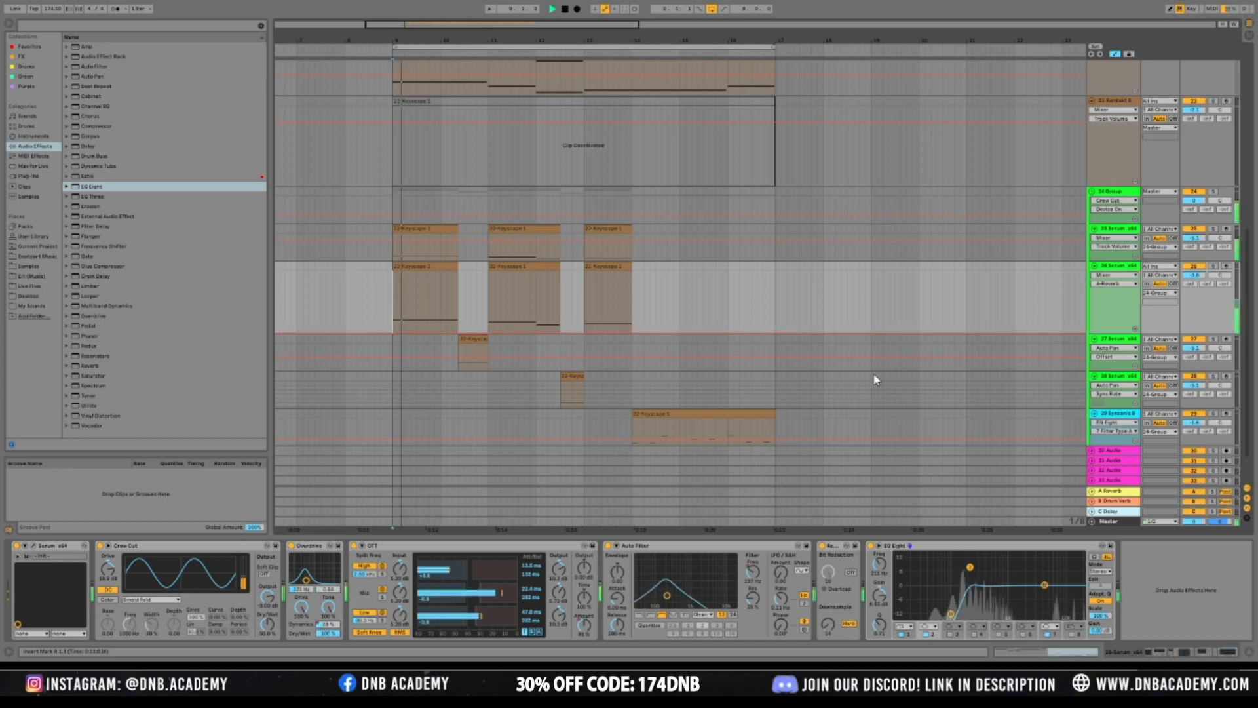
# Solo the distorted track, stop playback and bounce its clips to a new audio track directly below
pyautogui.click(1214, 269)
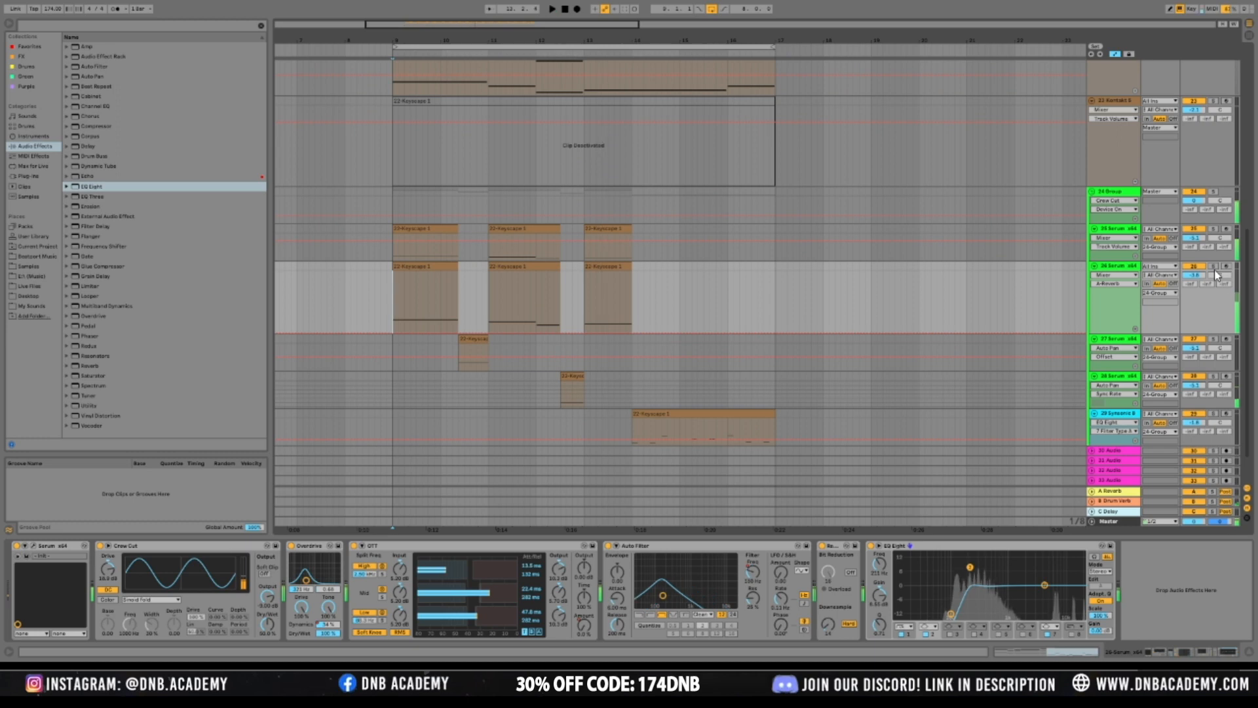
pyautogui.press('space')
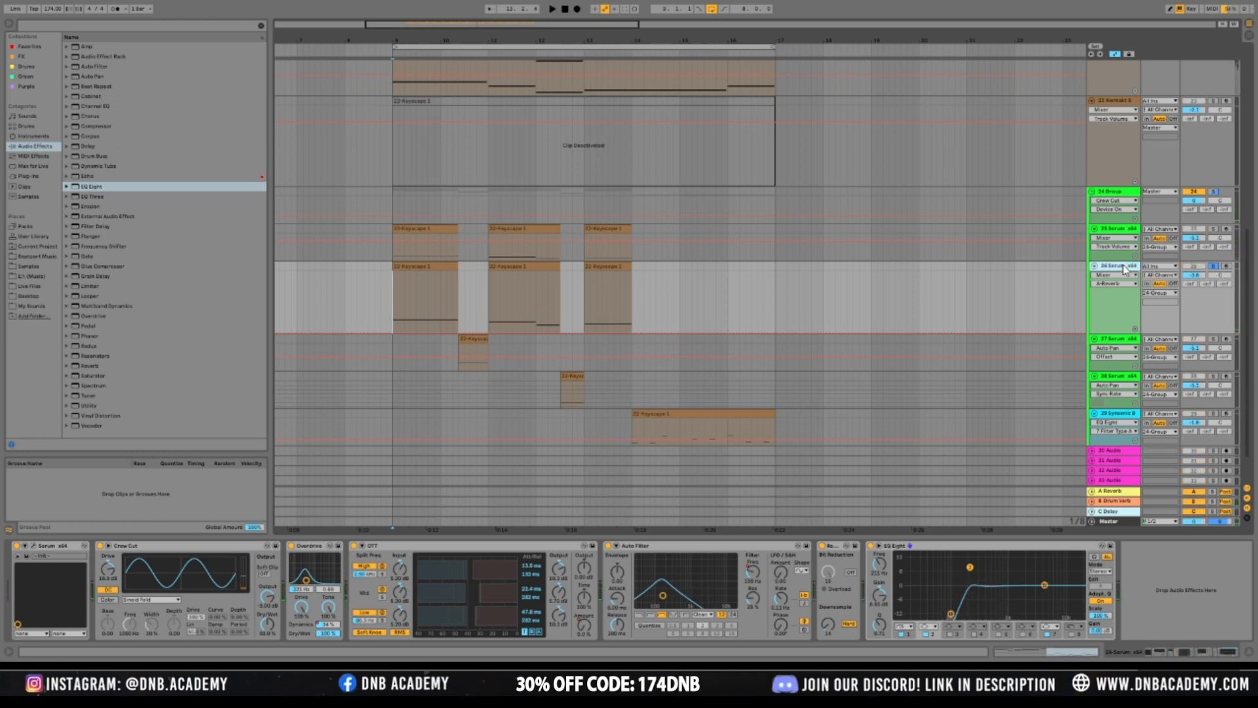
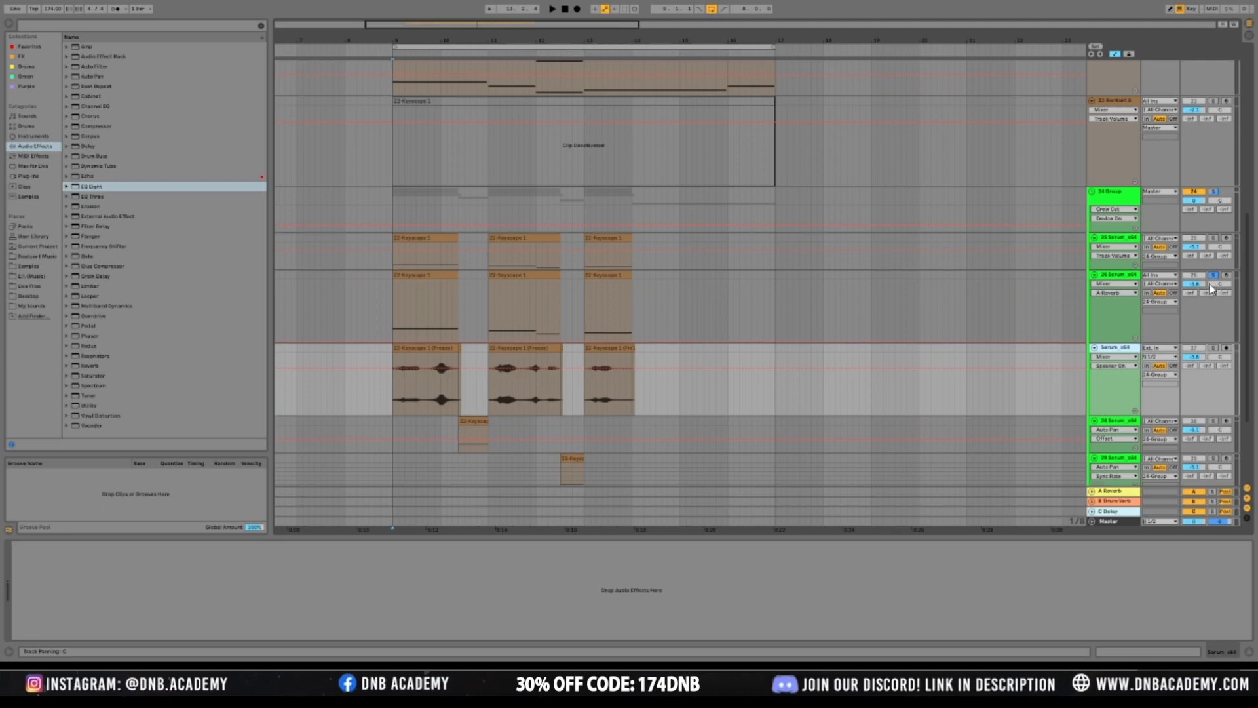
# Switch off Serum on the original distorted track and collapse its lane to minimum height
pyautogui.click(1126, 283)
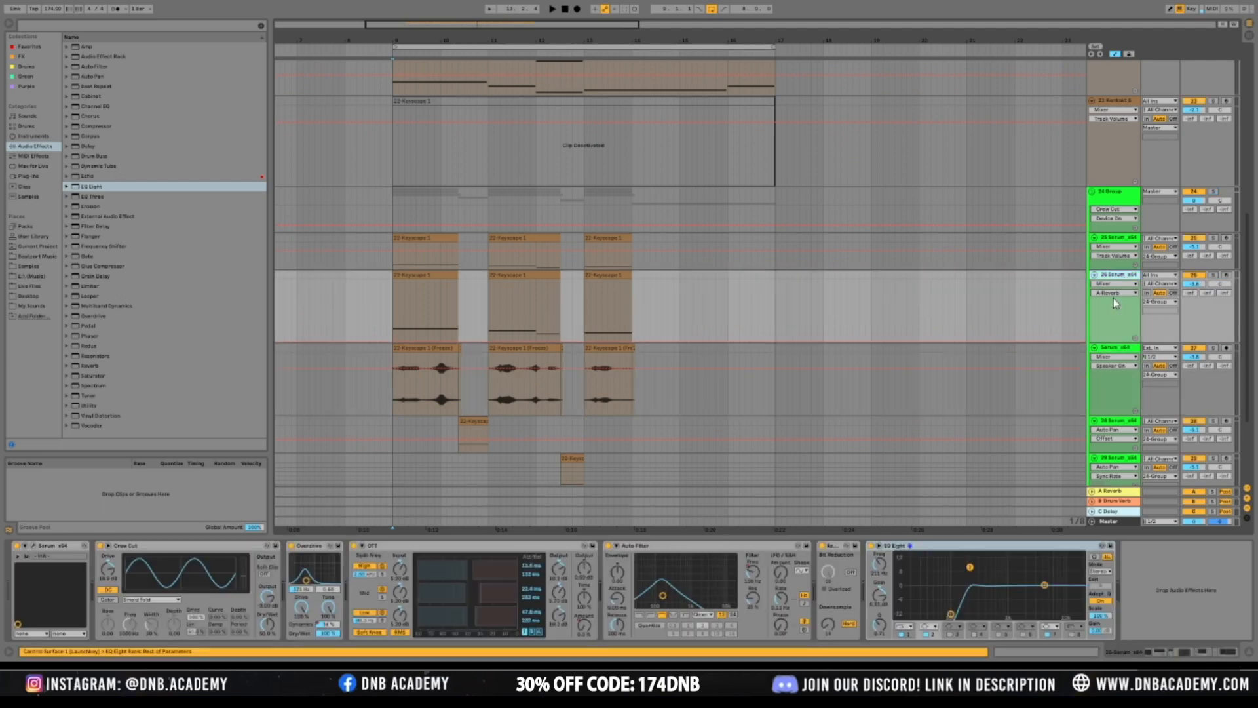
pyautogui.click(19, 548)
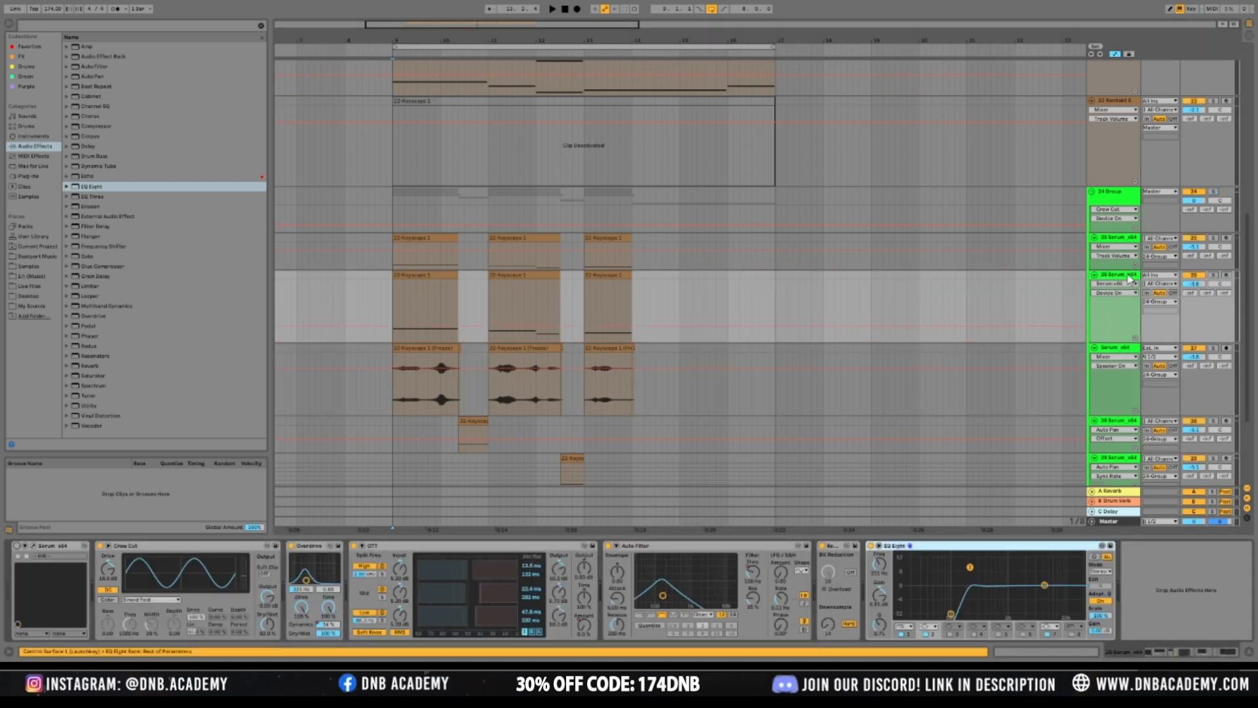
pyautogui.moveTo(1123, 342); pyautogui.dragTo(1124, 279)
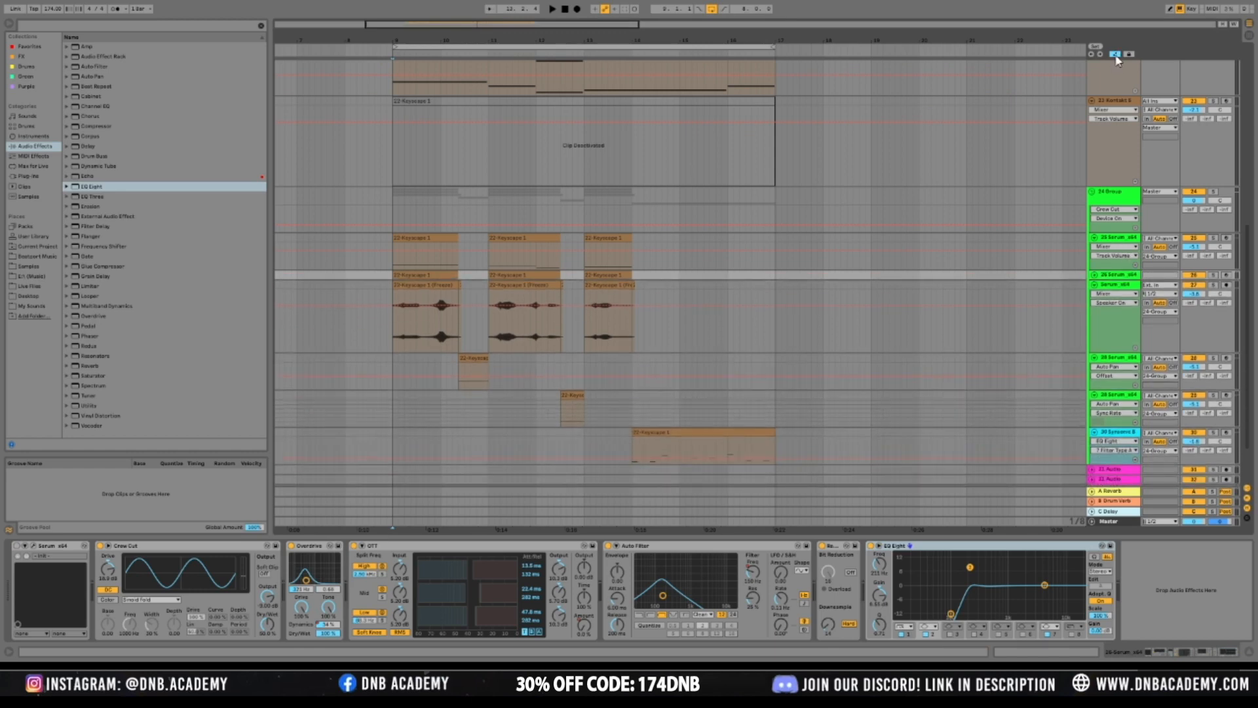
# Increase the height of the bounced Serum audio track and play its first clip from bar 9
pyautogui.click(1109, 334)
pyautogui.moveTo(1110, 348); pyautogui.dragTo(1110, 366)
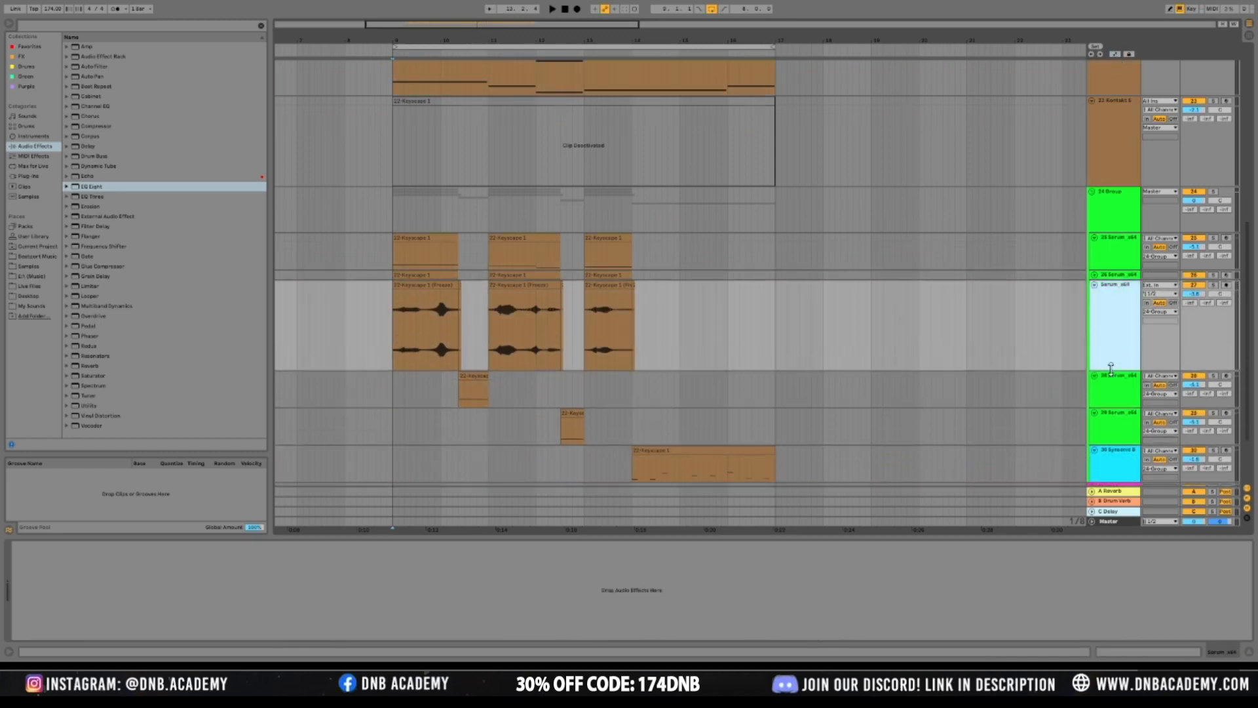
pyautogui.moveTo(393, 26); pyautogui.dragTo(393, 80)
pyautogui.press('space')
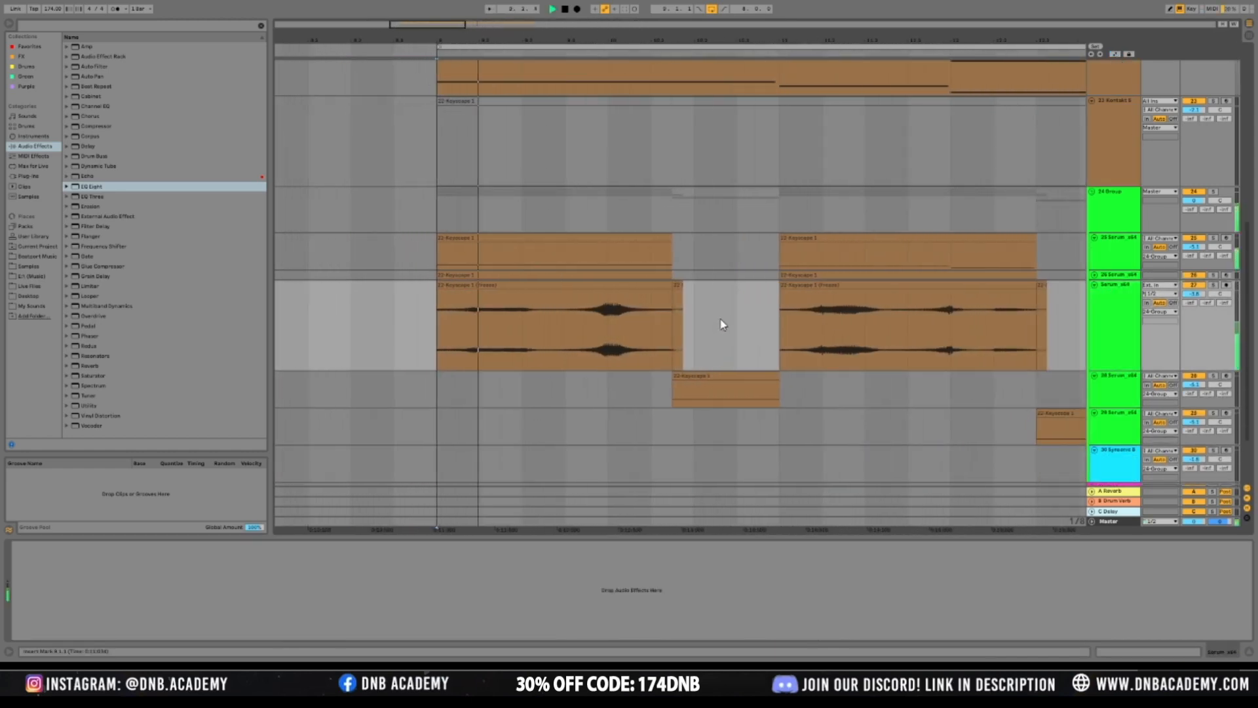
pyautogui.press('space')
pyautogui.press('space')
pyautogui.press('space')
pyautogui.press('space')
# Deactivate the one-beat section from 9.3.1 to 9.4.1 in the first bounced clip and replay the phrase from around bar 9
pyautogui.moveTo(522, 361); pyautogui.dragTo(573, 356)
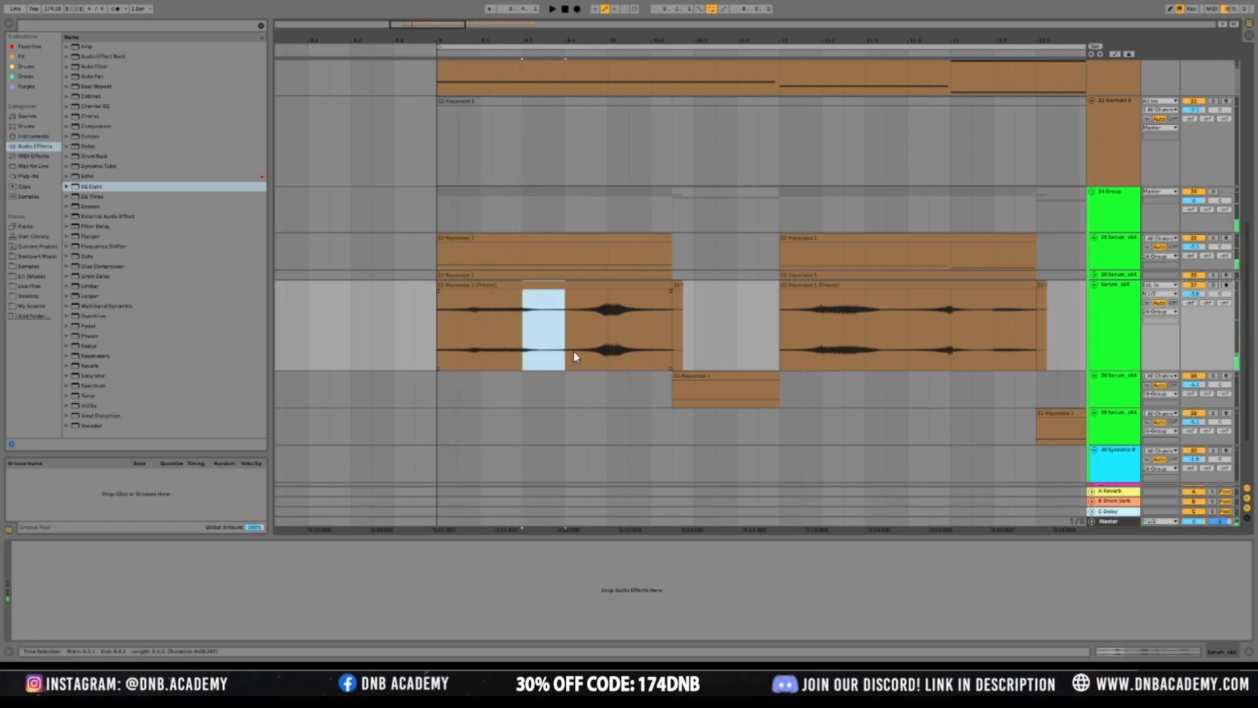
pyautogui.press('0')
pyautogui.press('space')
pyautogui.press('space')
pyautogui.press('space')
pyautogui.press('space')
pyautogui.moveTo(521, 292)
pyautogui.mouseDown()
pyautogui.moveTo(504, 292)
pyautogui.moveTo(518, 293)
pyautogui.mouseUp()
pyautogui.press('space')
pyautogui.press('space')
pyautogui.click(481, 337)
pyautogui.click(608, 289)
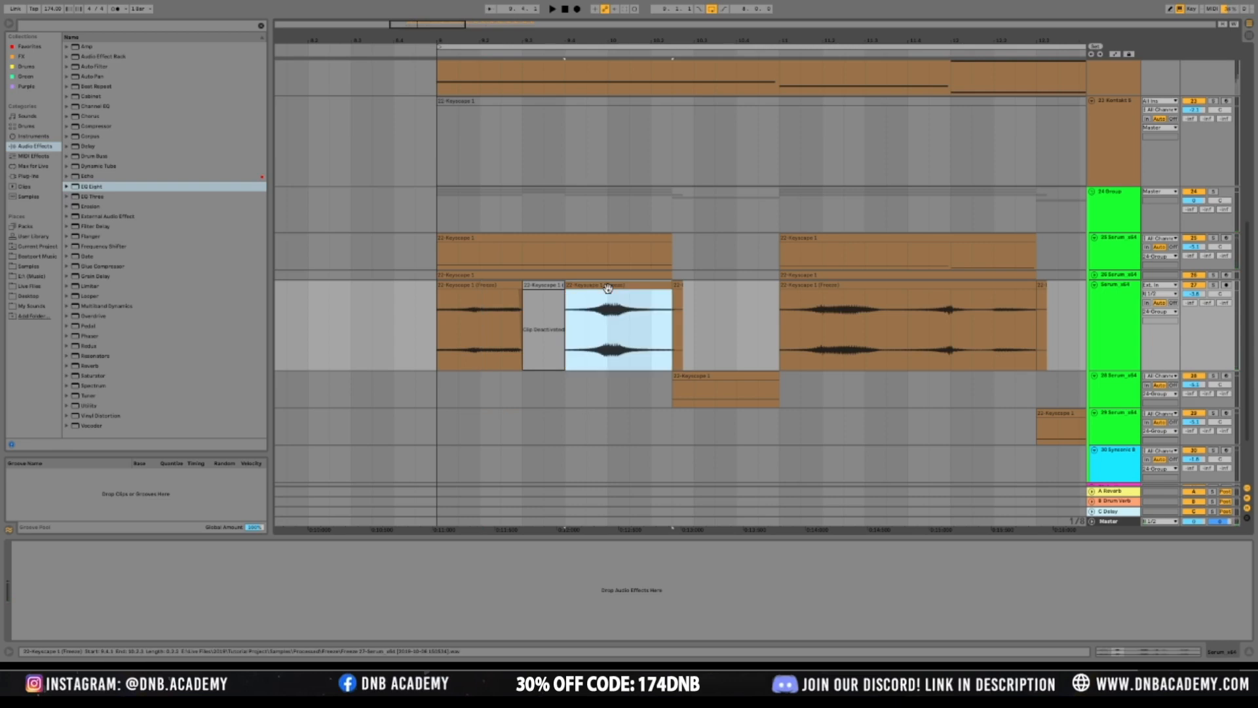
pyautogui.moveTo(420, 333); pyautogui.dragTo(430, 335)
pyautogui.press('space')
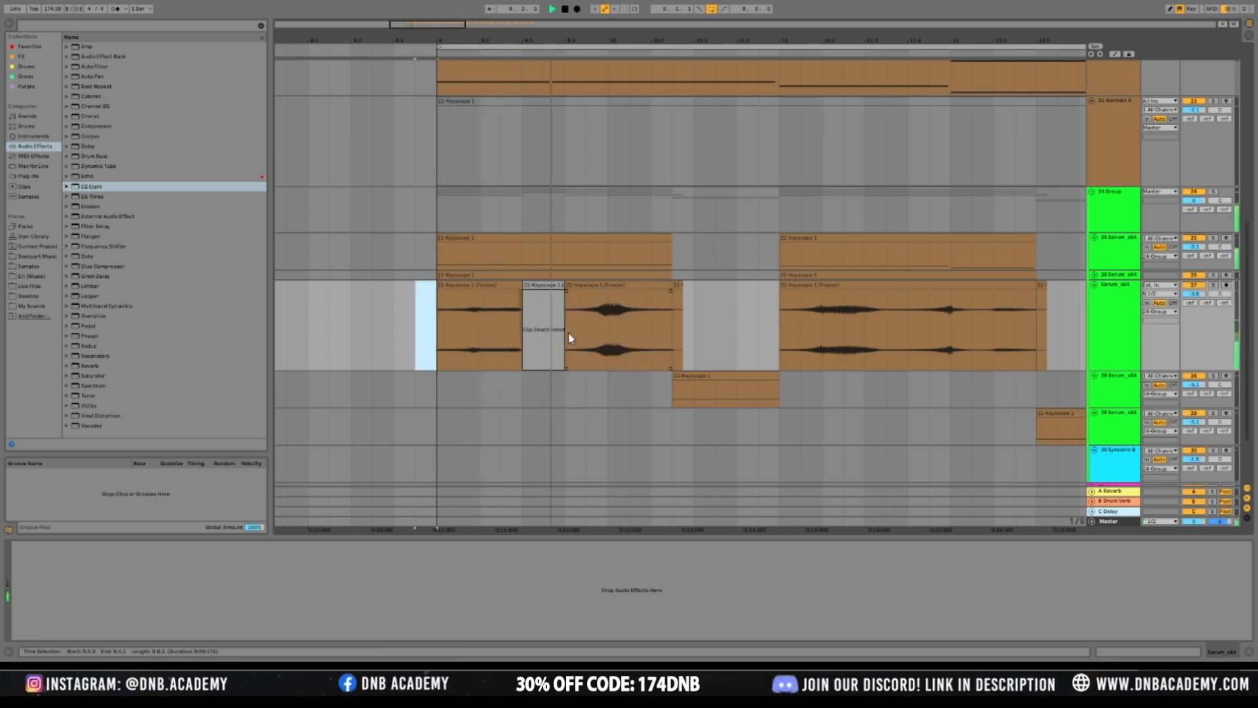
# Try copying the swell slice over the start of the phrase at bar 9
pyautogui.click(614, 287)
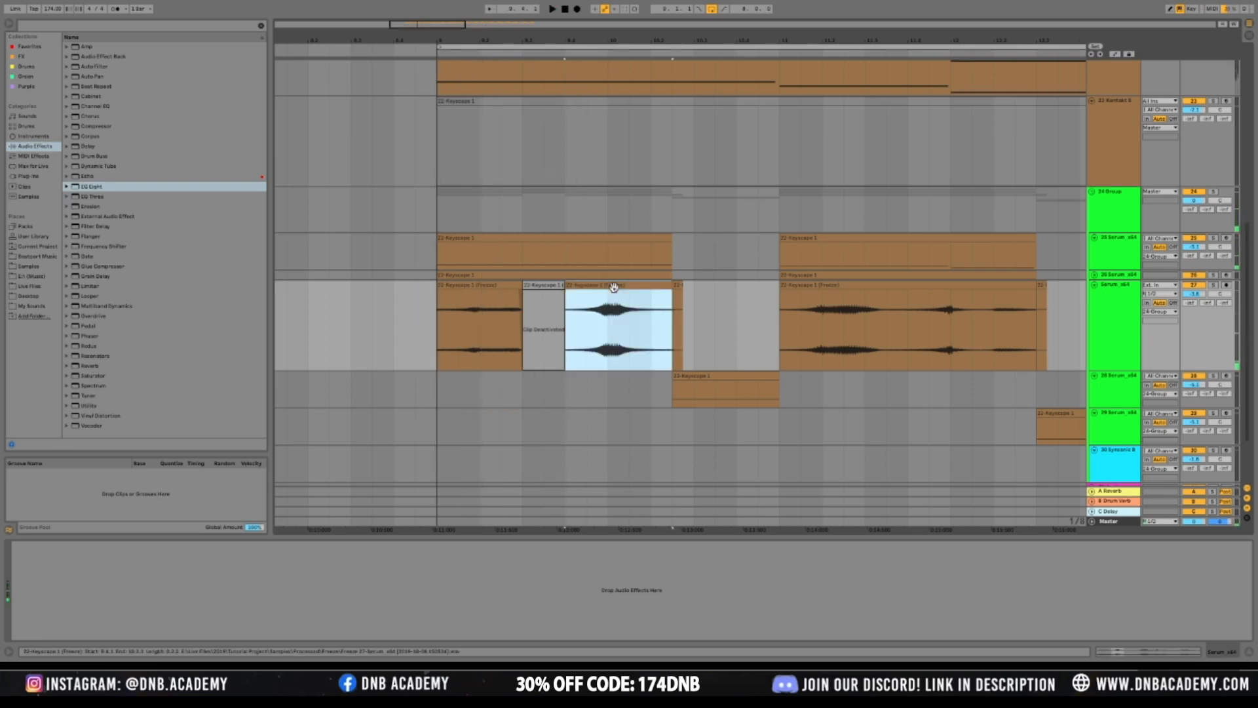
pyautogui.moveTo(430, 26); pyautogui.dragTo(420, 9)
pyautogui.click(831, 332)
pyautogui.moveTo(579, 286); pyautogui.dragTo(538, 287)
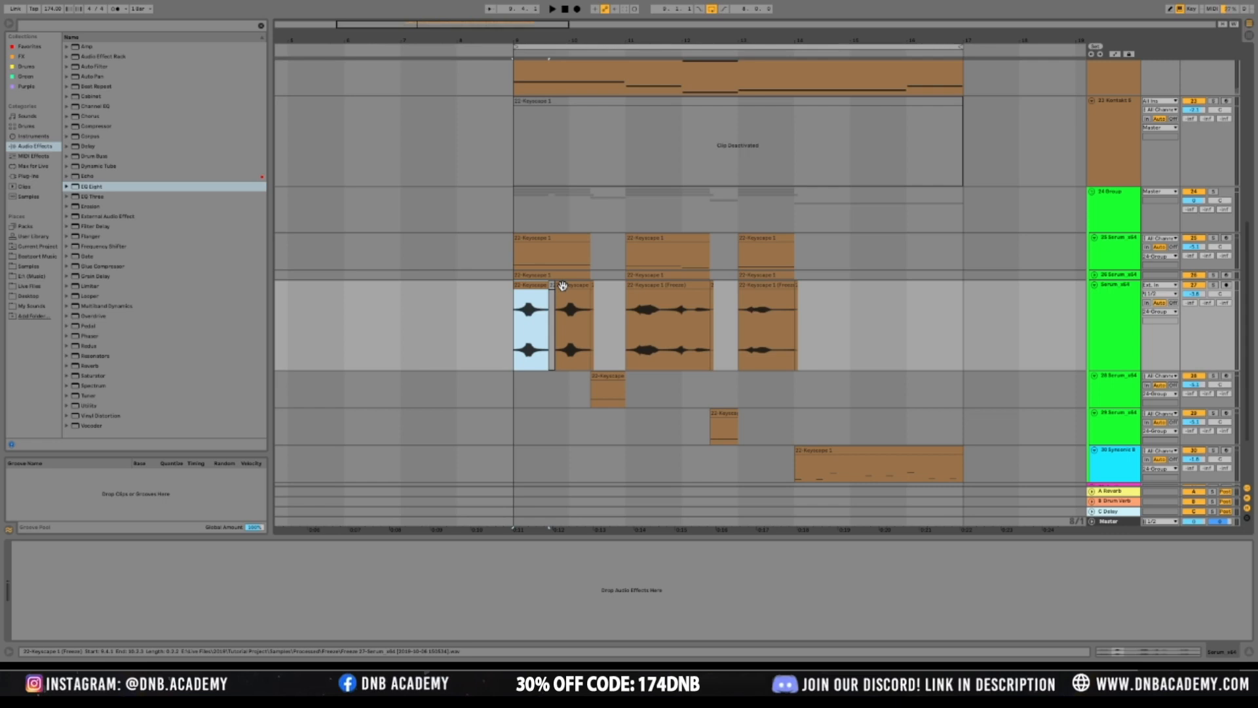
pyautogui.hotkey('ctrl', 'z')
pyautogui.hotkey('ctrl', 'y')
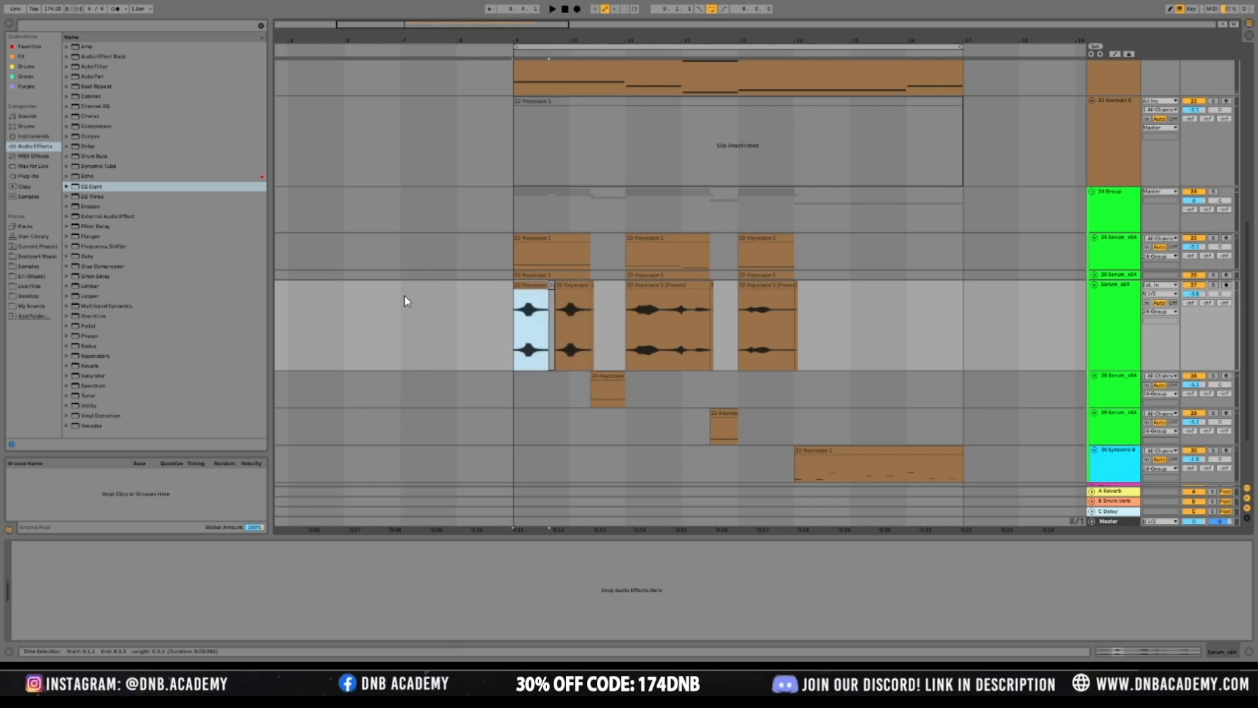
pyautogui.hotkey('ctrl', 'z')
pyautogui.click(431, 317)
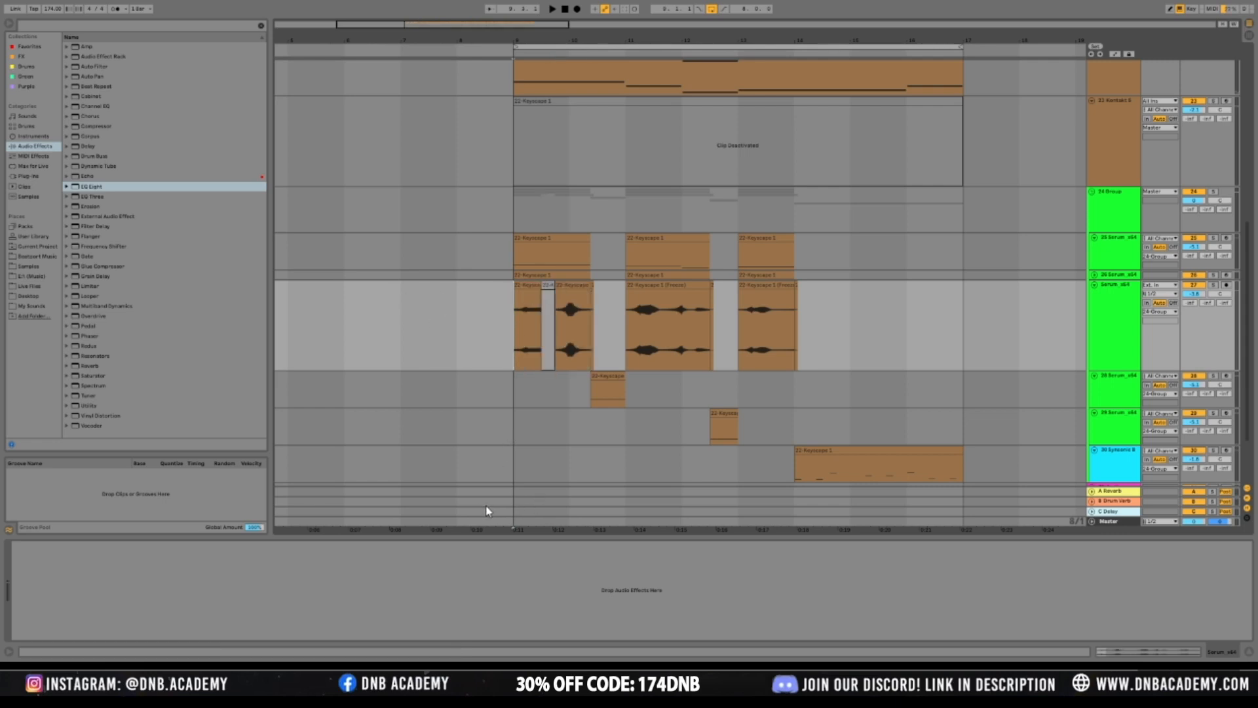
# Copy the swell slice into the empty space before bar 9 and delete the original slice
pyautogui.moveTo(577, 303); pyautogui.dragTo(439, 302)
pyautogui.click(569, 286)
pyautogui.press('Delete')
# Duplicate the opening slice right after the deactivated section, clear the leftover sliver behind it and replay from bar 9
pyautogui.click(532, 286)
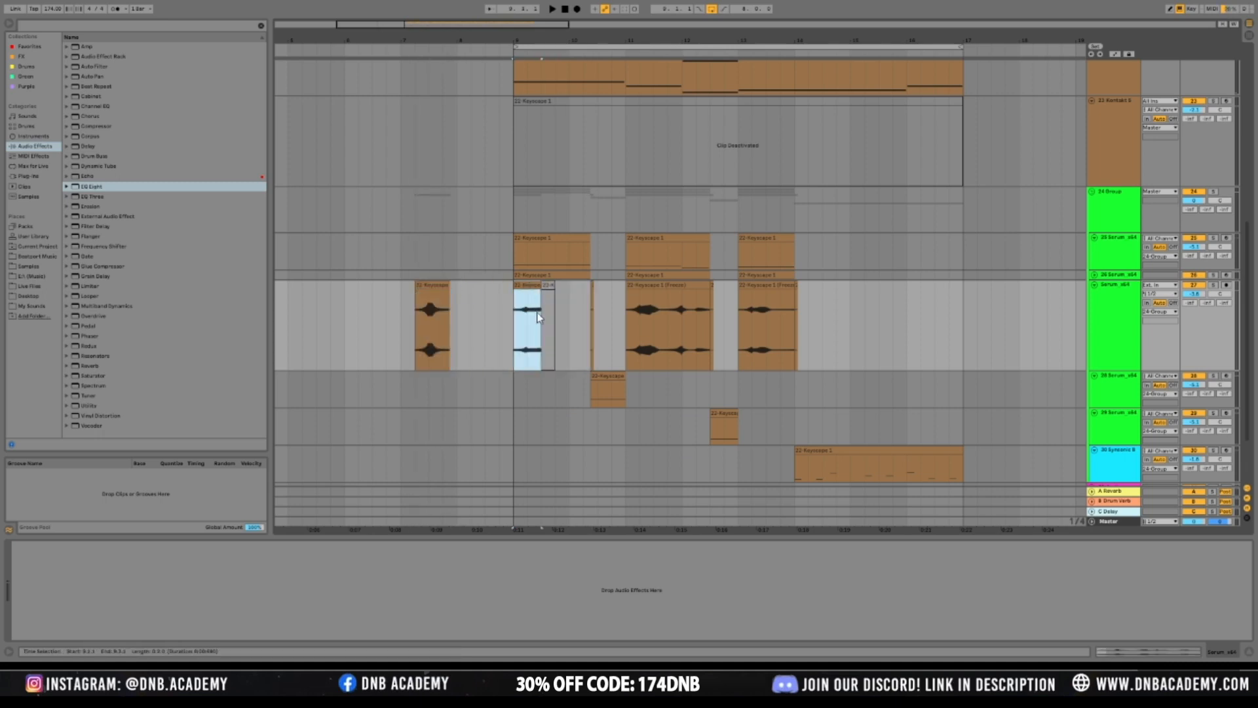
pyautogui.moveTo(513, 326); pyautogui.dragTo(549, 322)
pyautogui.hotkey('ctrl', 'd')
pyautogui.click(516, 333)
pyautogui.press('space')
pyautogui.click(592, 308)
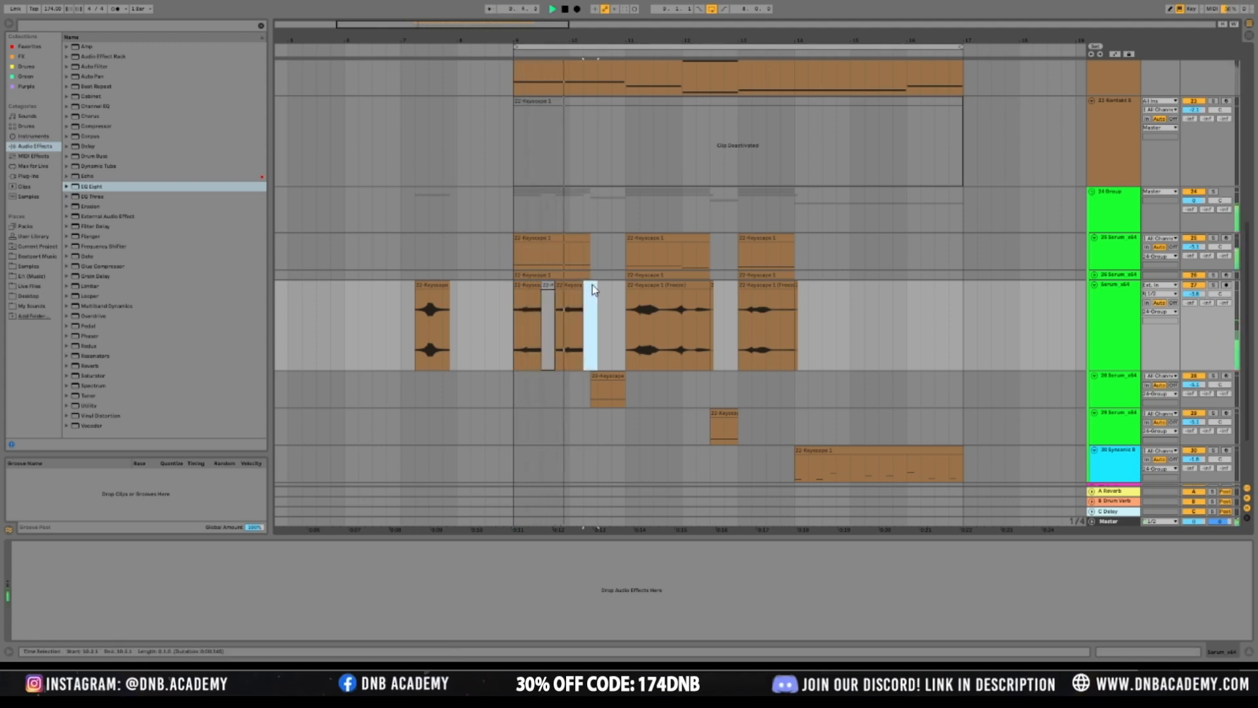
pyautogui.moveTo(405, 25); pyautogui.dragTo(420, 59)
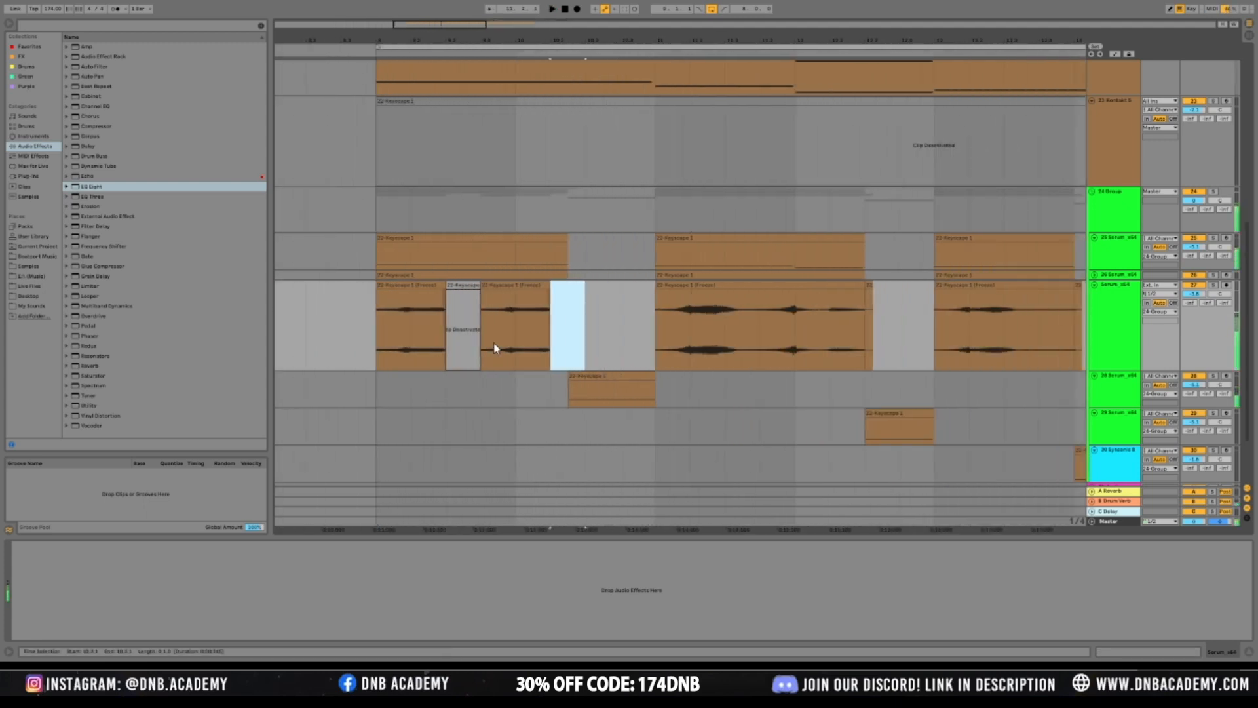
pyautogui.click(391, 340)
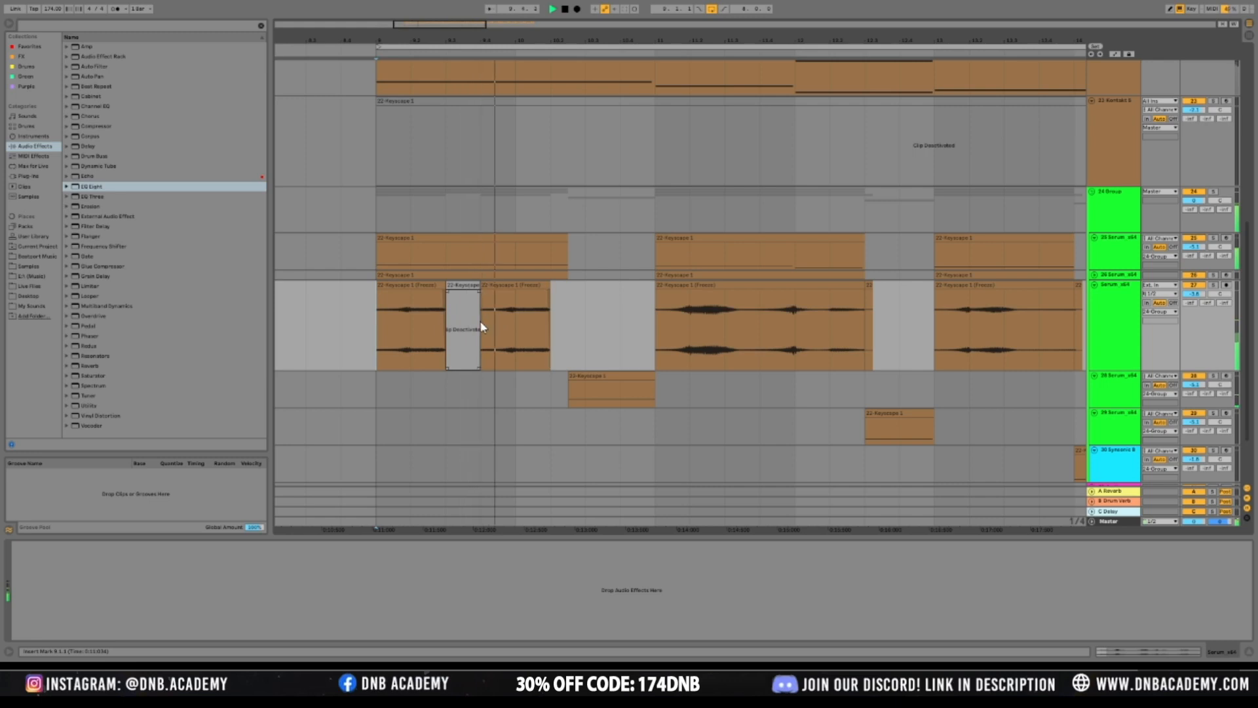
# Move the repeated slice half a beat earlier to shorten the deactivated gap and replay from just before bar 9
pyautogui.moveTo(502, 286); pyautogui.dragTo(485, 286)
pyautogui.click(358, 337)
pyautogui.press('space')
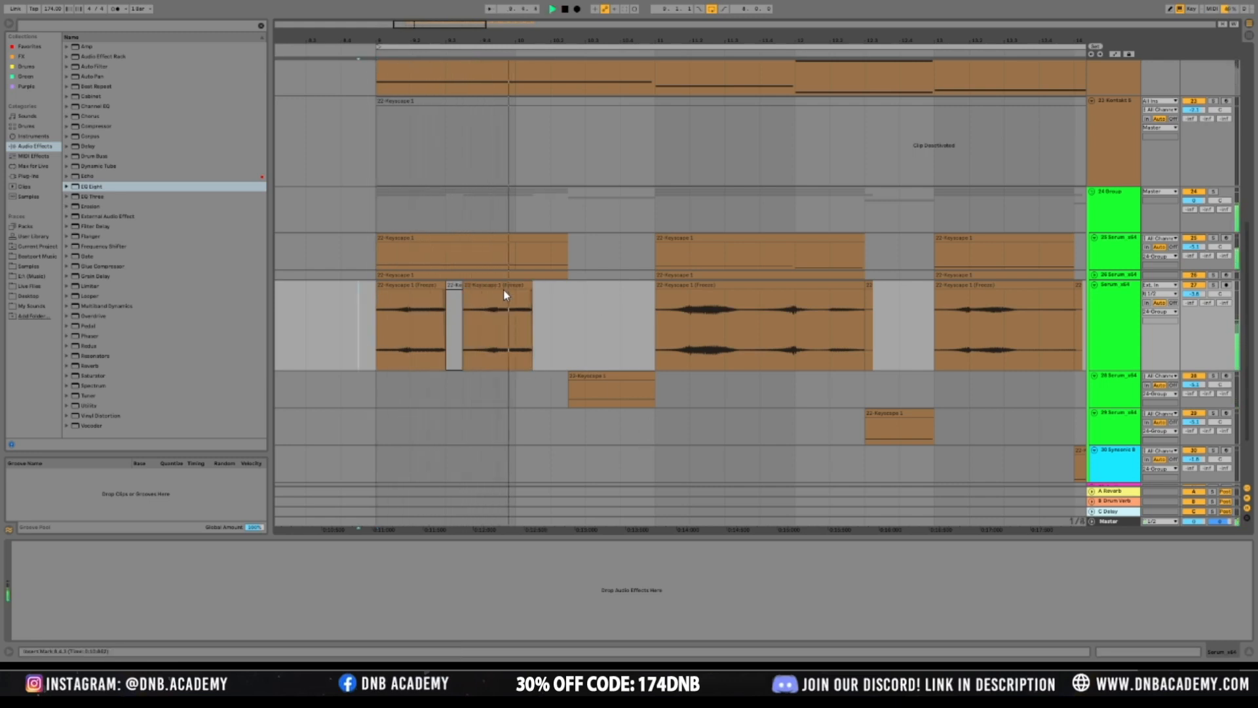
pyautogui.click(498, 337)
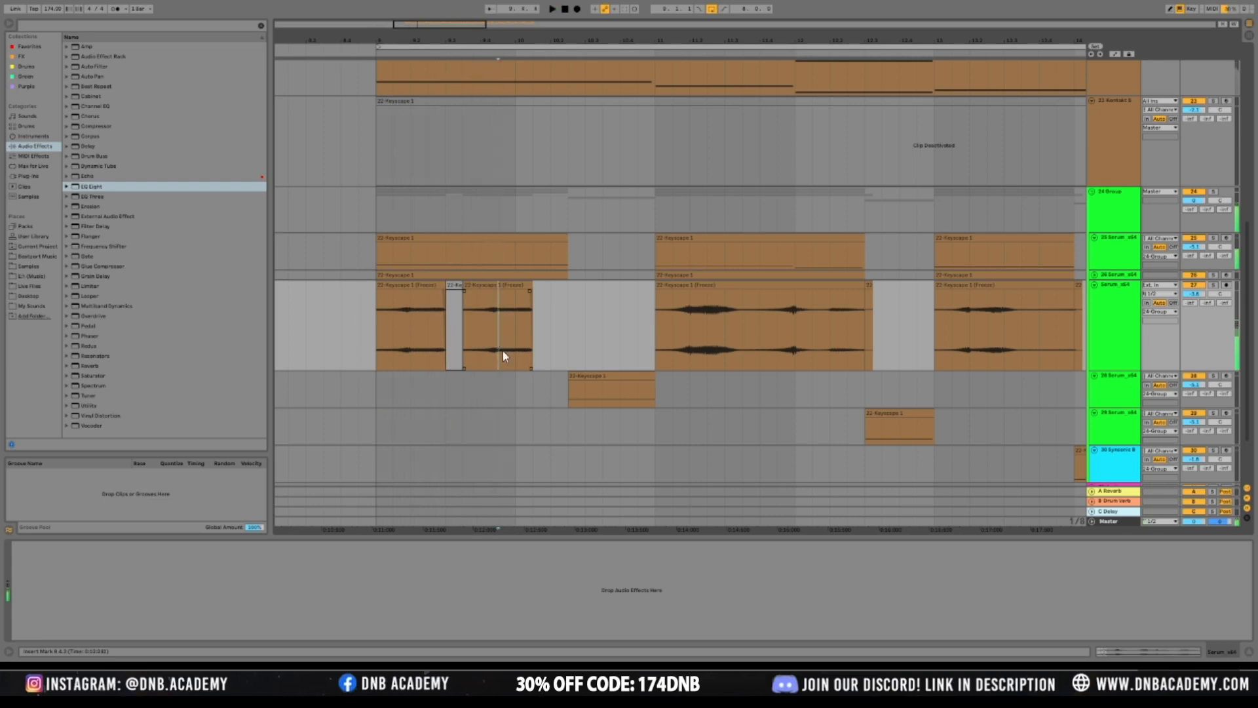
# Try deleting the first beat of the repeated slice and listen to the phrase with the longer gap
pyautogui.moveTo(463, 355); pyautogui.dragTo(500, 348)
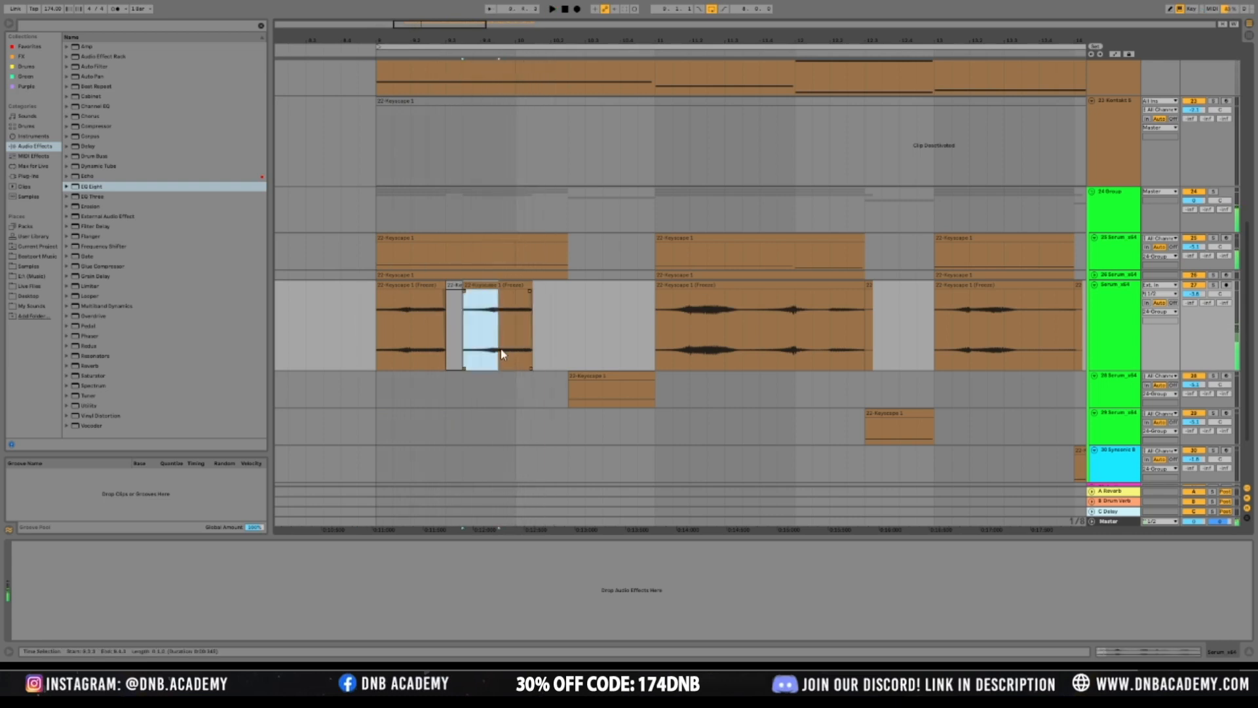
pyautogui.press('space')
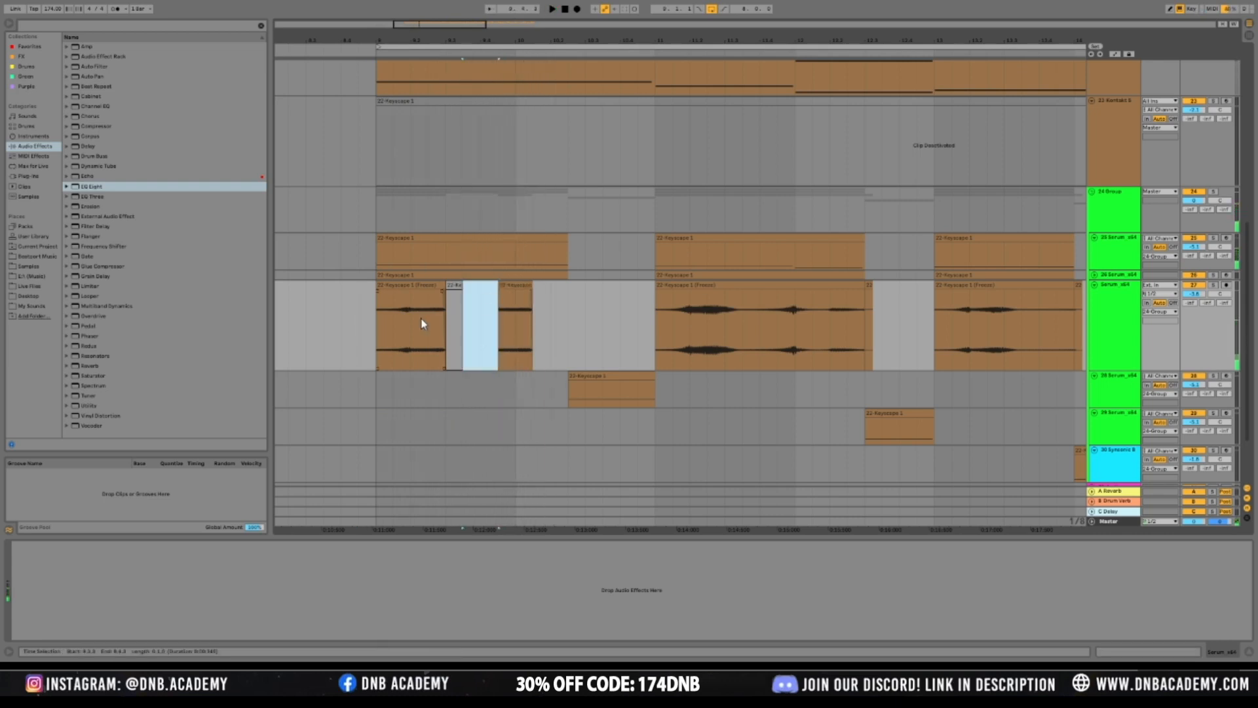
pyautogui.press('Delete')
pyautogui.press('space')
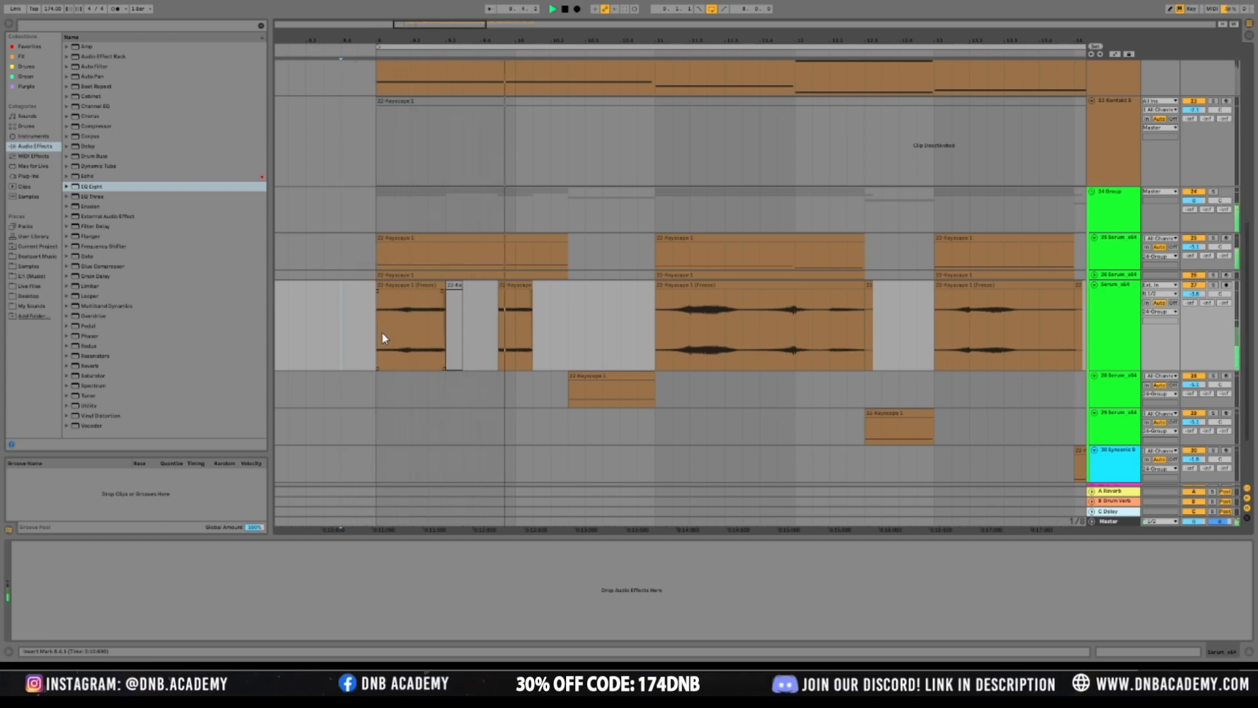
pyautogui.hotkey('ctrl', 'z')
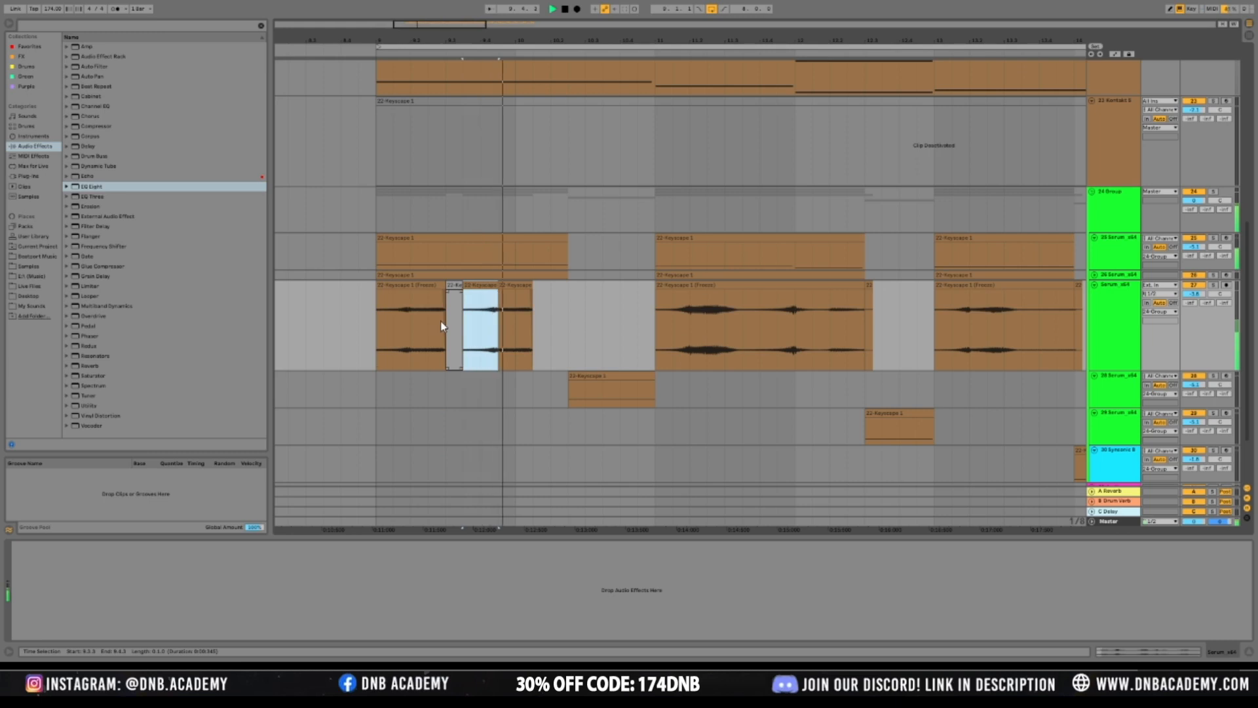
# Continue the repeated phrase from its midpoint up to the next track's bass clip, fade out its end and replay from bar 9
pyautogui.click(392, 321)
pyautogui.hotkey('ctrl', 'z')
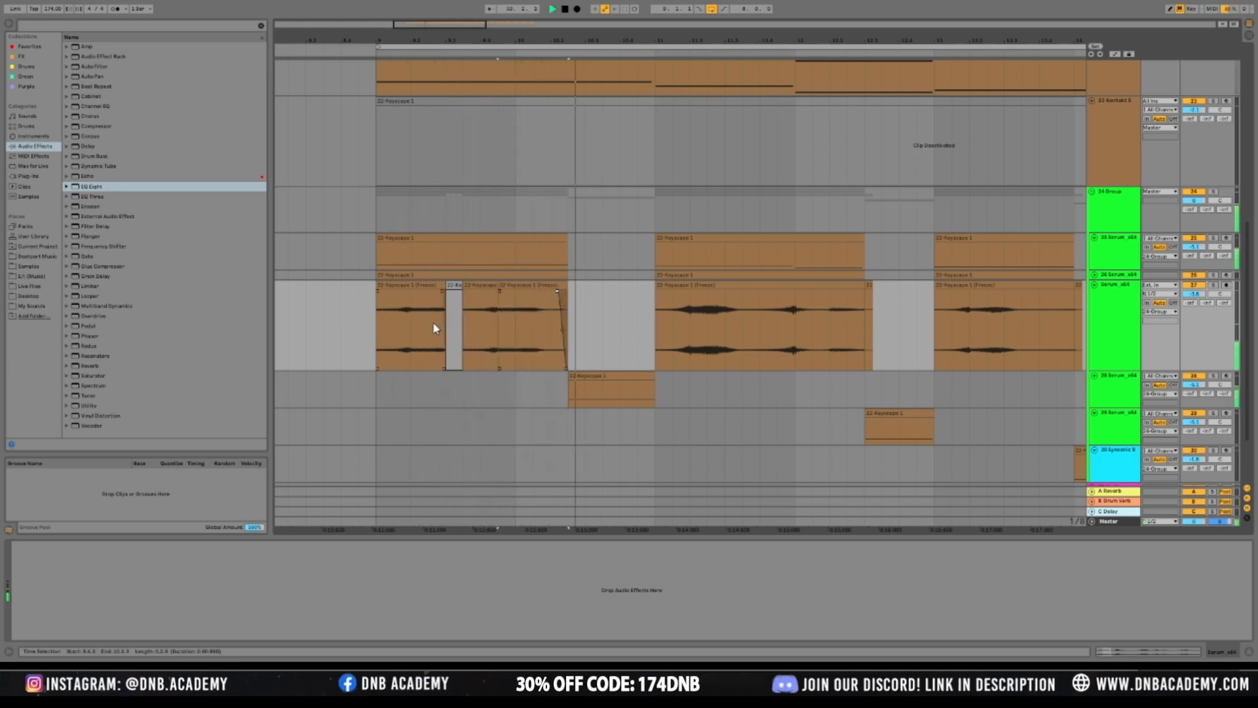
pyautogui.click(375, 336)
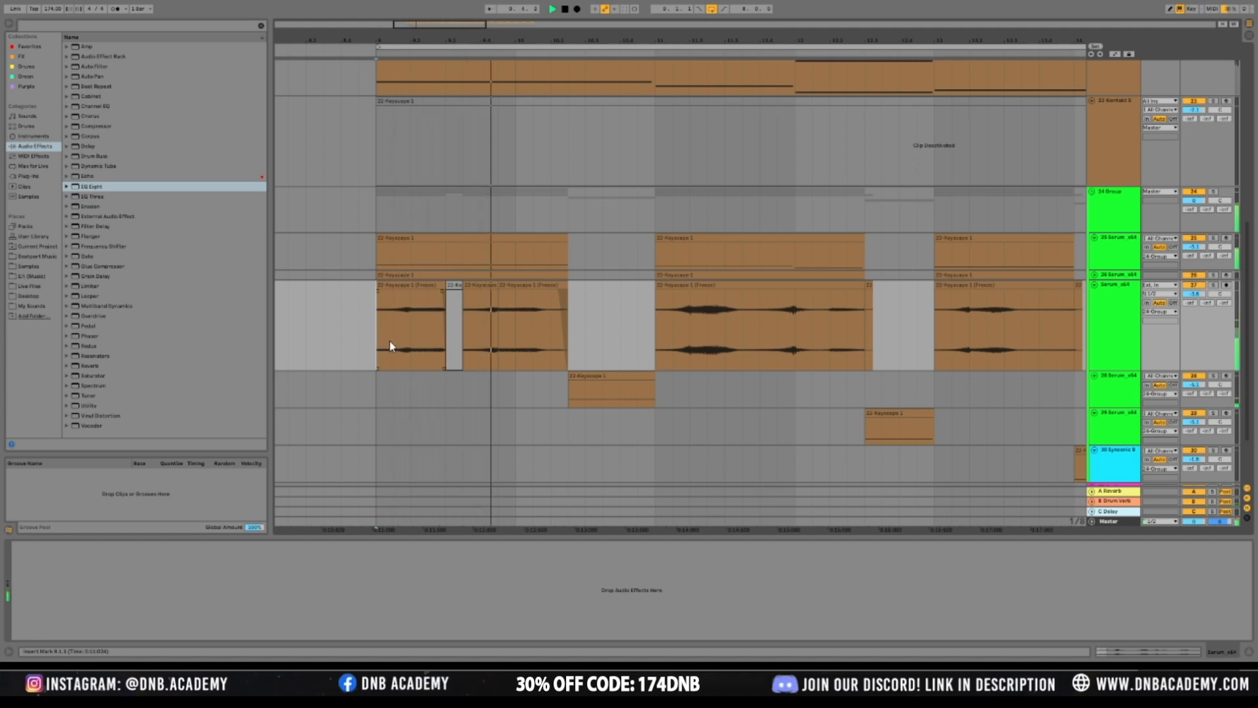
# Listen through the whole bassline and replay the sections around bars 9 and 11 to judge the second bounced clip
pyautogui.moveTo(407, 27)
pyautogui.mouseDown()
pyautogui.moveTo(406, 2)
pyautogui.moveTo(410, 14)
pyautogui.mouseUp()
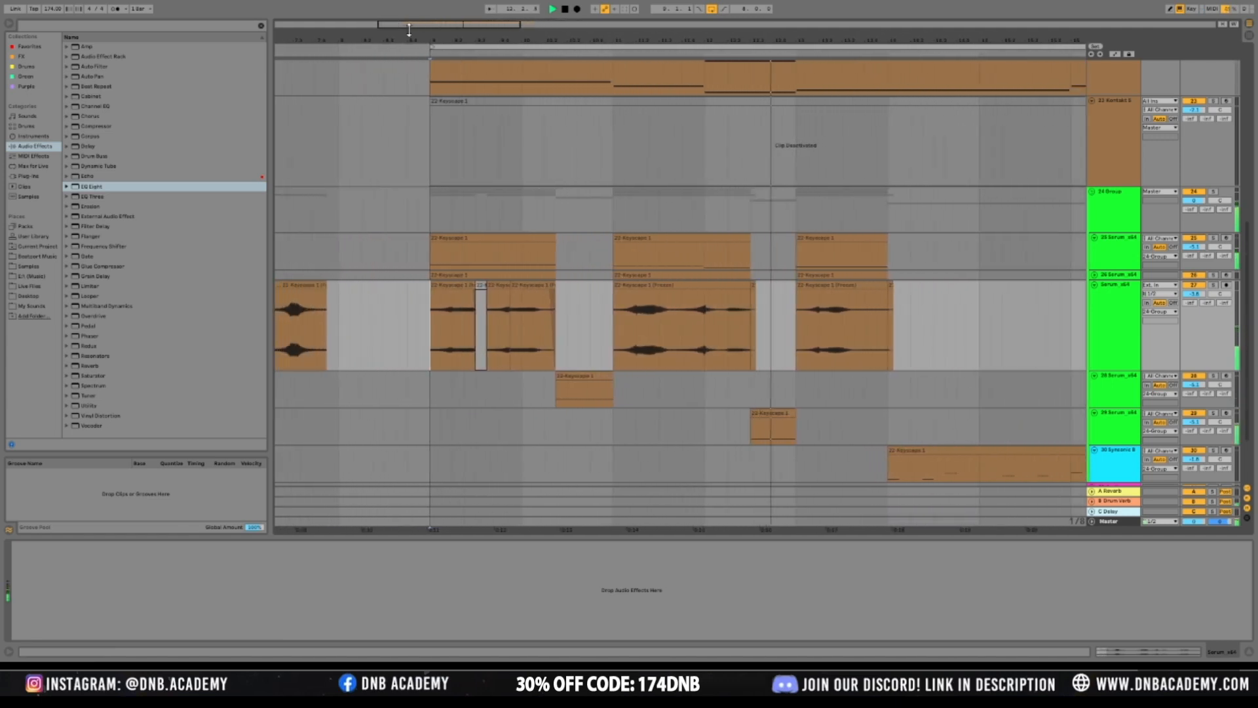
pyautogui.scroll(-2, 775, 337)
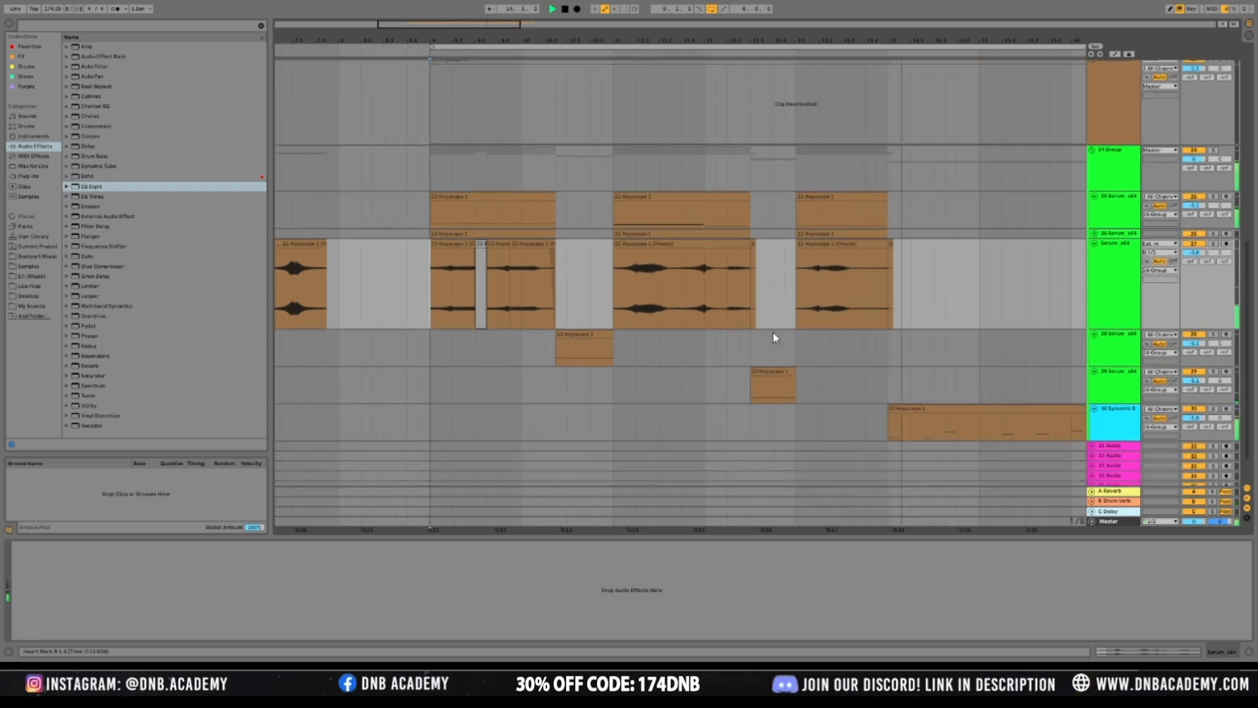
pyautogui.scroll(2, 538, 269)
pyautogui.moveTo(433, 25); pyautogui.dragTo(450, 12)
pyautogui.click(397, 343)
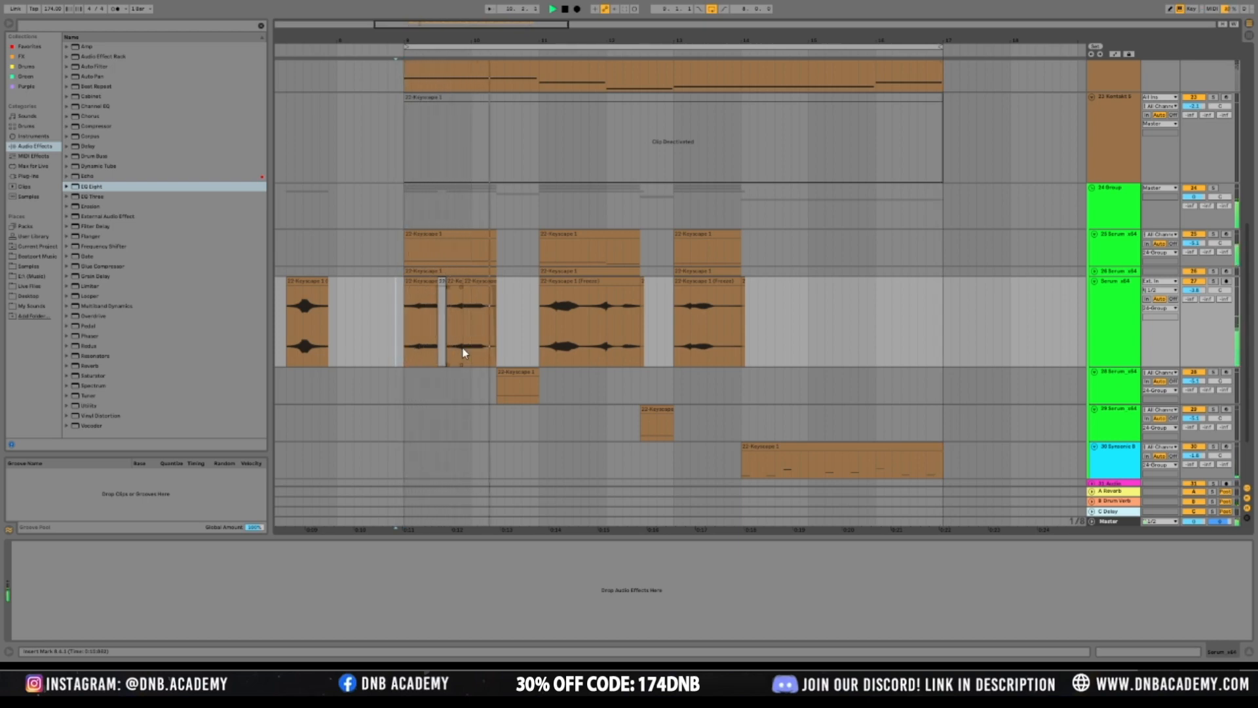
pyautogui.moveTo(427, 25); pyautogui.dragTo(427, 41)
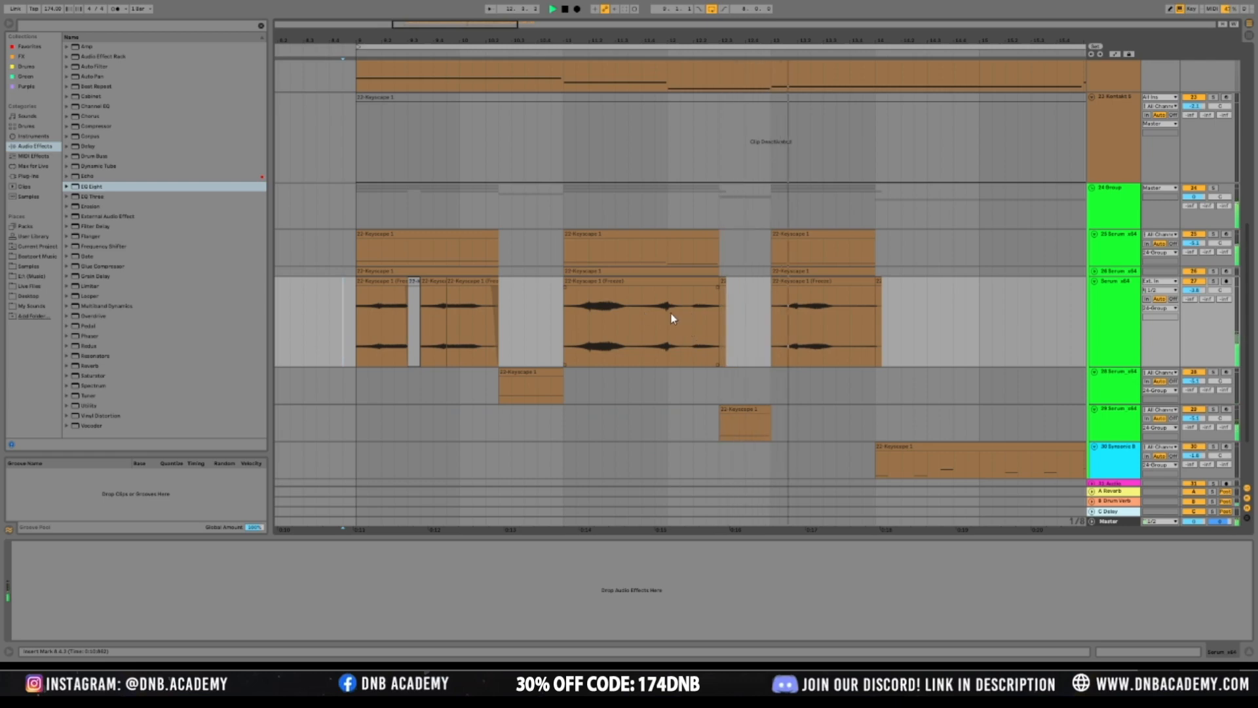
pyautogui.click(572, 280)
pyautogui.press('space')
pyautogui.press('space')
pyautogui.click(356, 327)
pyautogui.press('space')
pyautogui.press('space')
pyautogui.click(552, 349)
pyautogui.press('space')
pyautogui.press('space')
# Trim the second bounced clip to its first two beats from bar 11, duplicate it after a half-beat gap and replay
pyautogui.moveTo(580, 346); pyautogui.dragTo(726, 345)
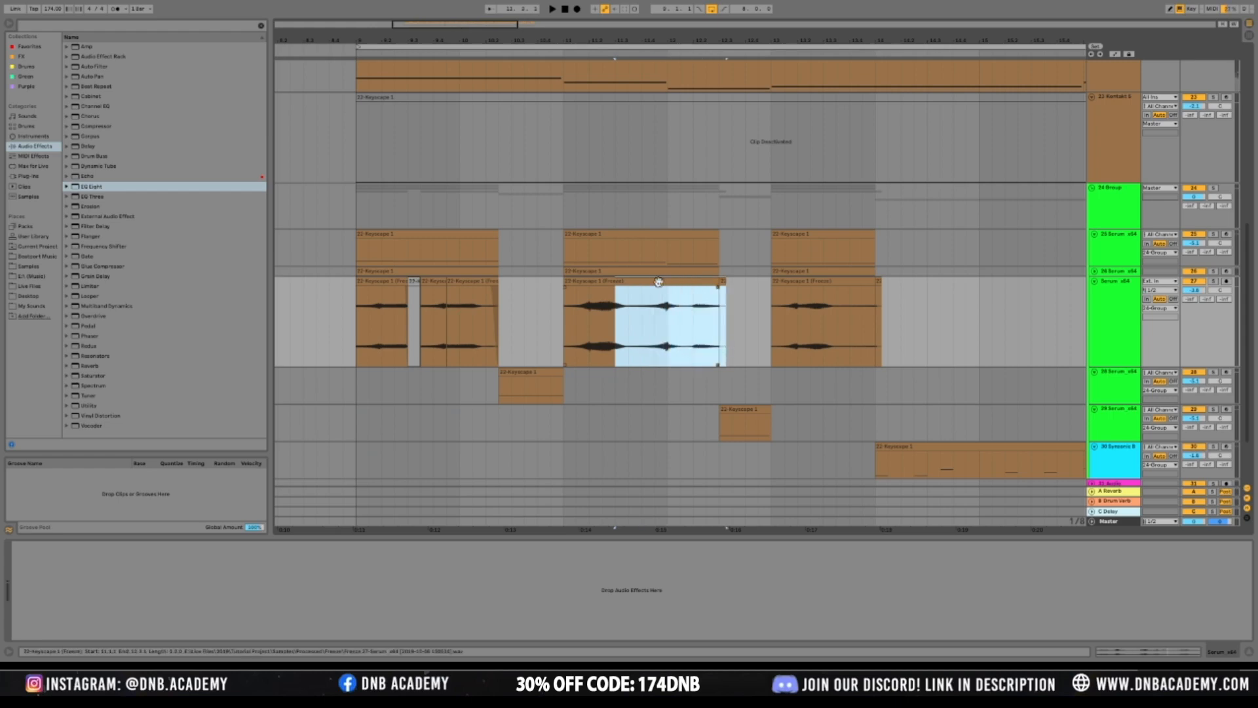
pyautogui.press('Delete')
pyautogui.click(580, 324)
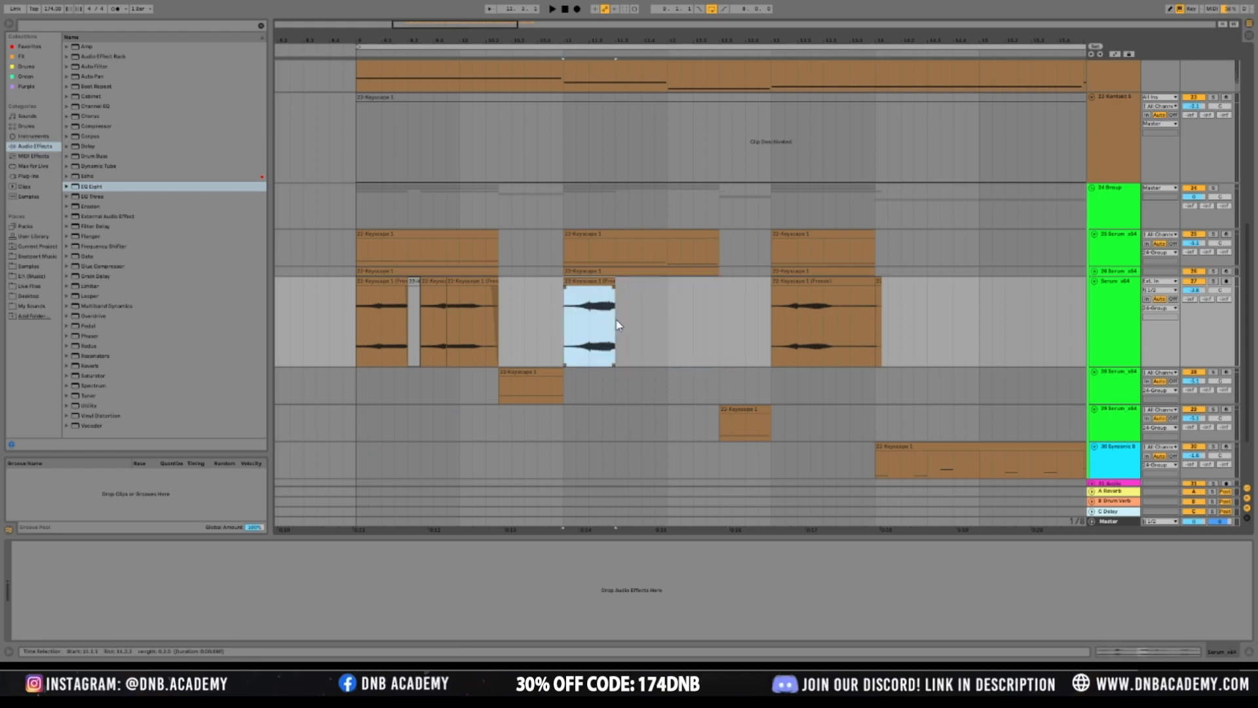
pyautogui.hotkey('ctrl', 'd')
pyautogui.click(576, 337)
pyautogui.press('space')
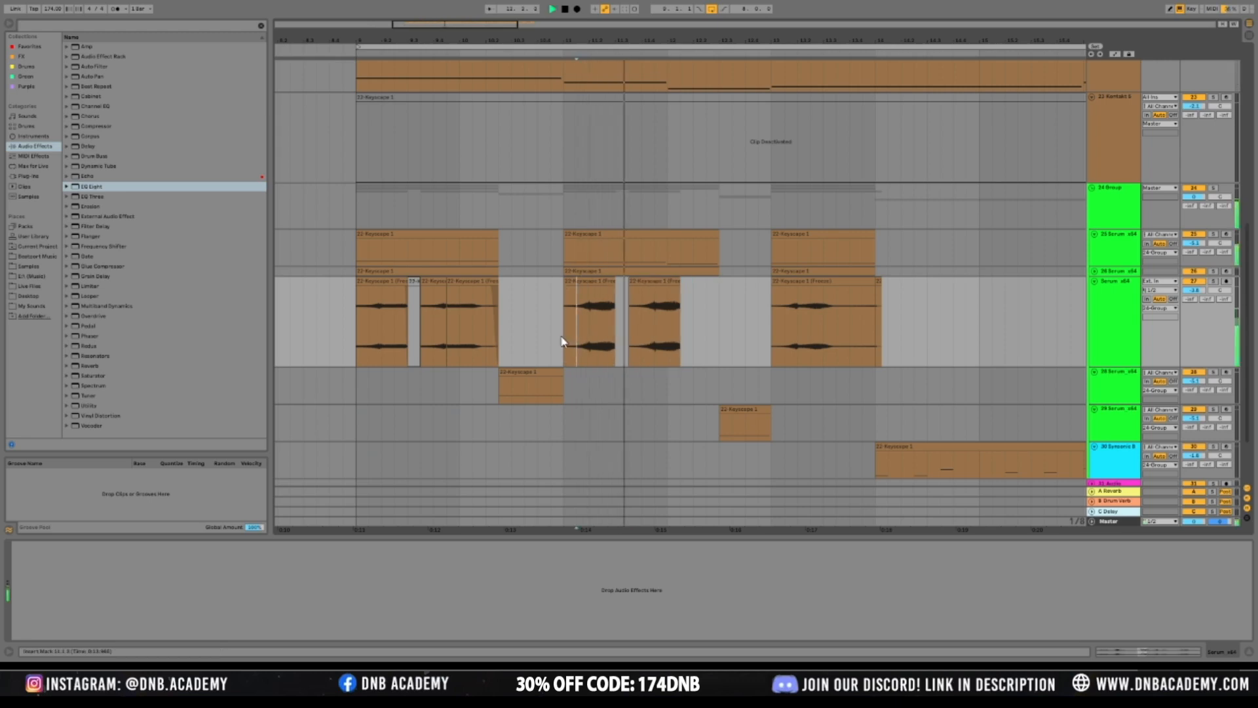
pyautogui.moveTo(358, 342); pyautogui.dragTo(348, 344)
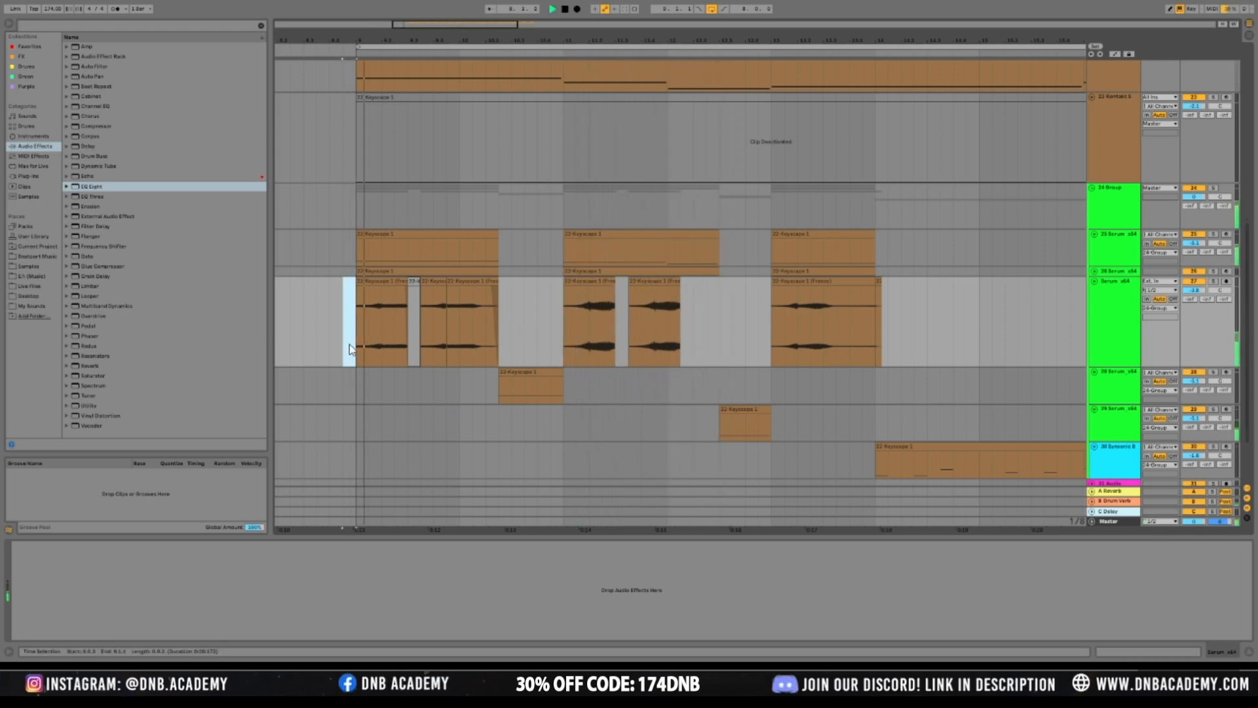
pyautogui.click(583, 352)
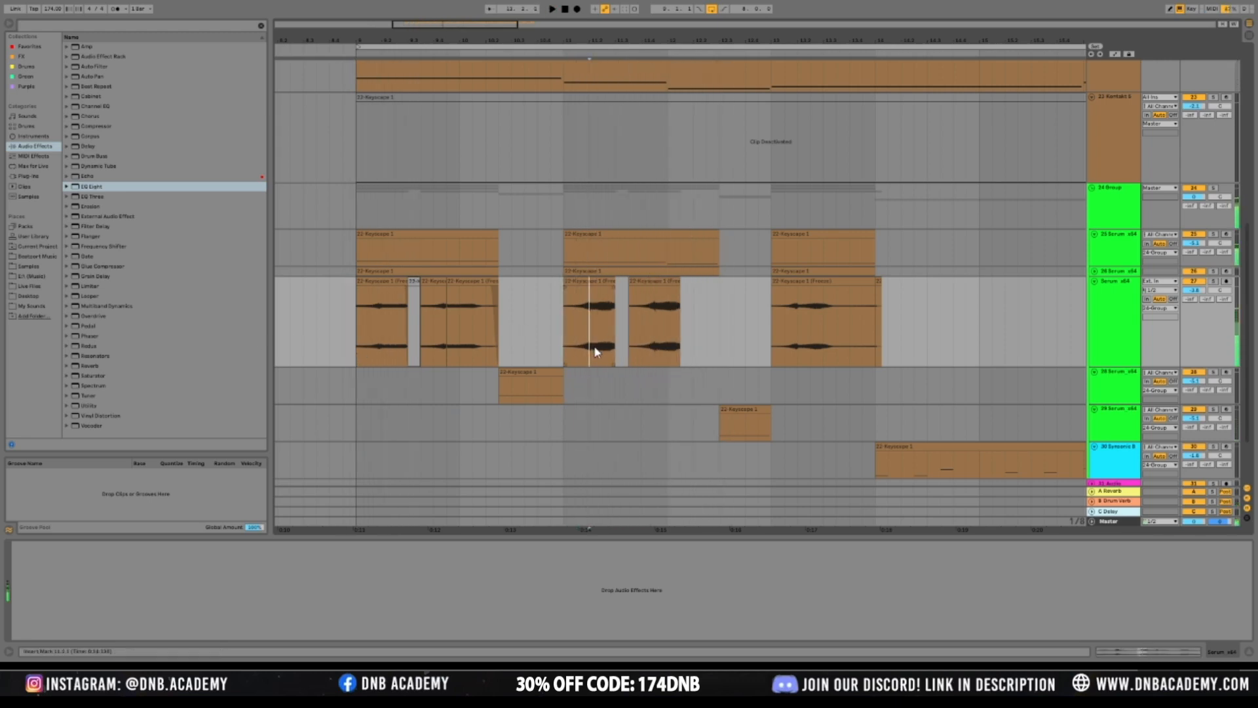
pyautogui.press('space')
pyautogui.click(577, 322)
pyautogui.press('space')
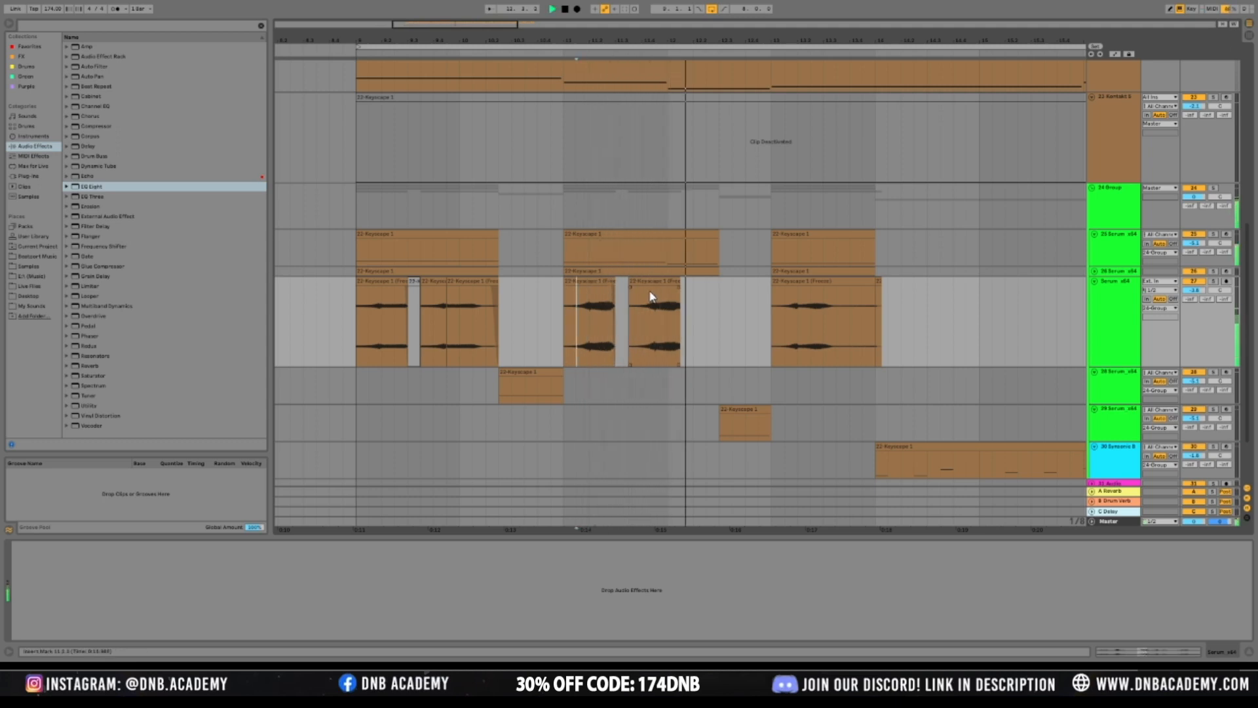
# Split both two-beat slices in bar 11 at their midpoints, isolating their quieter first beats, and replay
pyautogui.moveTo(646, 352); pyautogui.dragTo(658, 345)
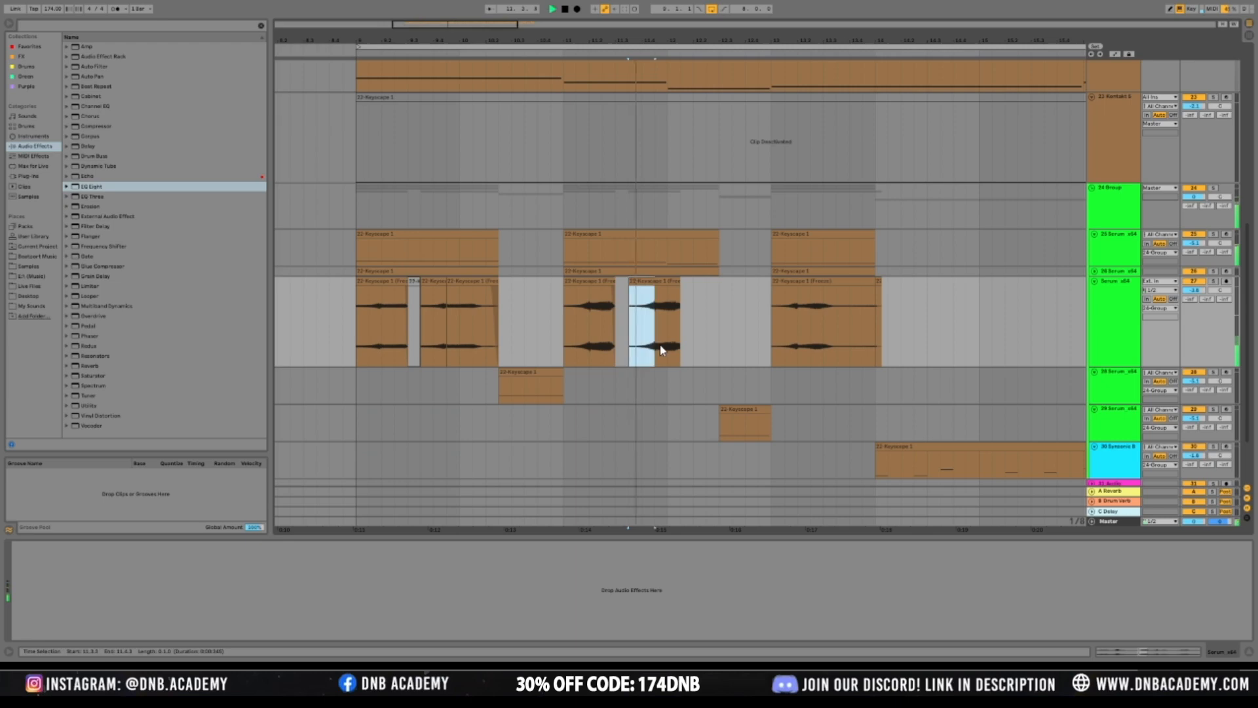
pyautogui.moveTo(564, 313); pyautogui.dragTo(588, 312)
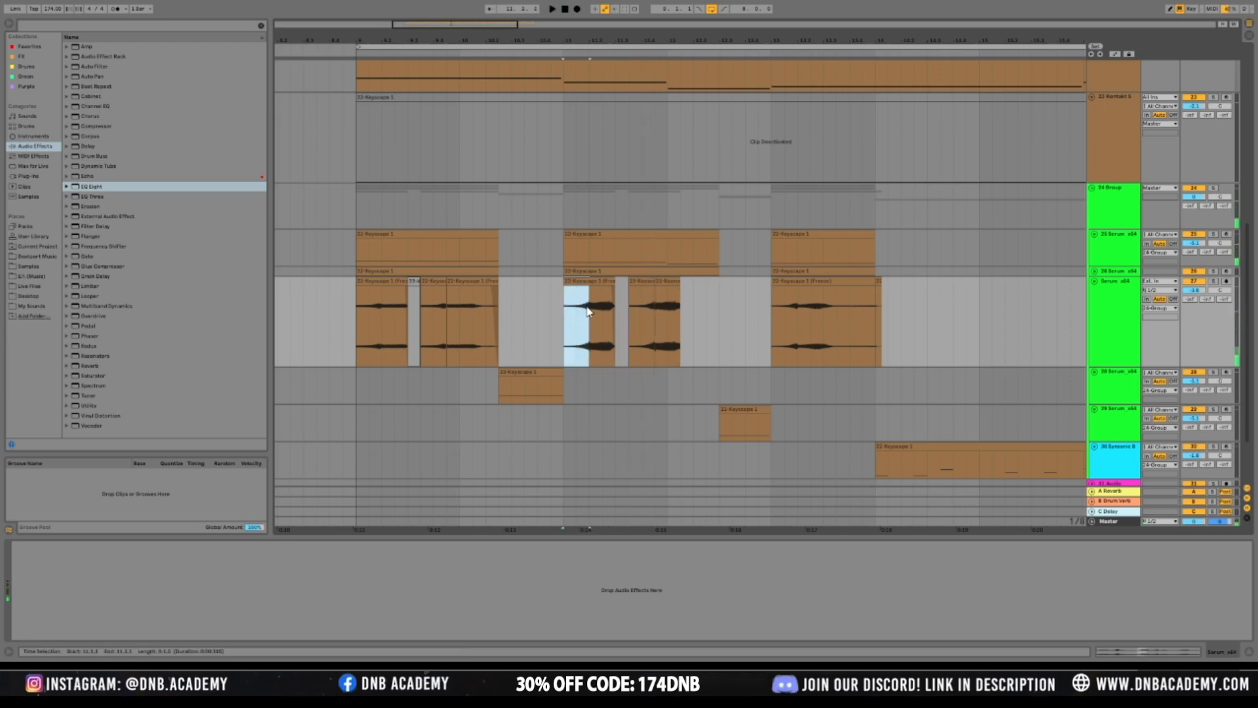
pyautogui.press('space')
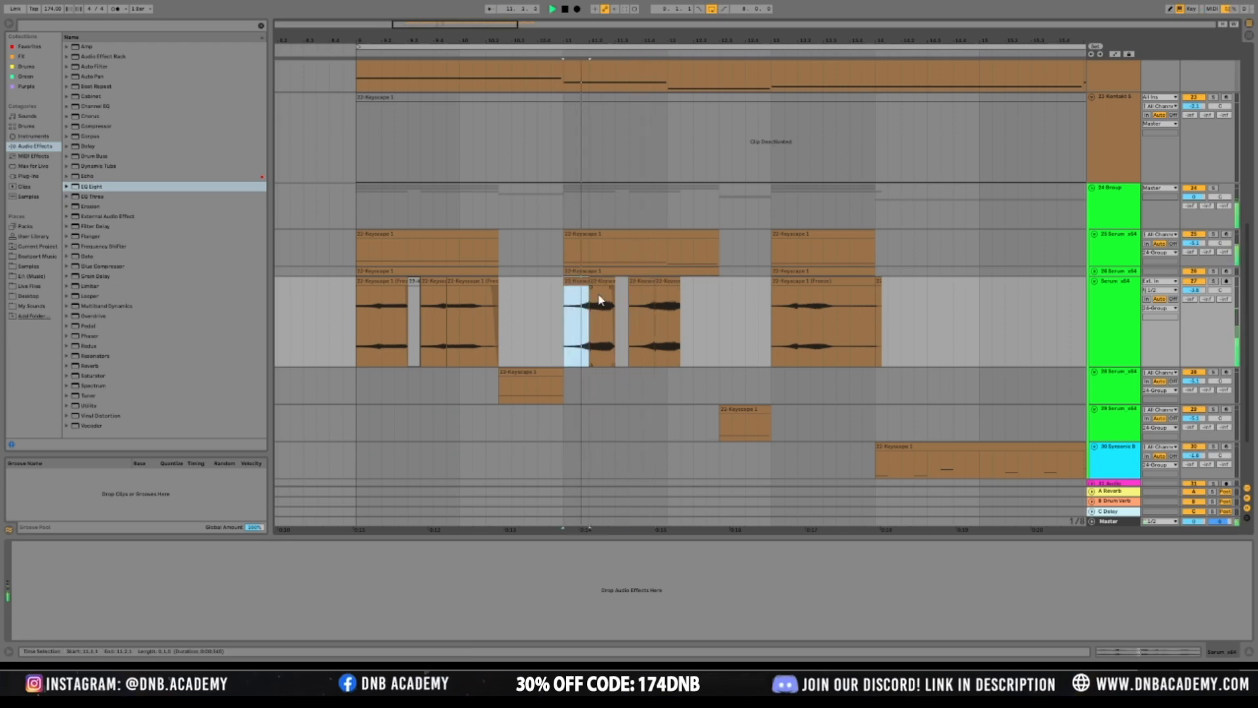
# Open the clip settings of the first one-beat slice at bar 11 and adjust its gain
pyautogui.click(1118, 653)
pyautogui.moveTo(92, 375); pyautogui.dragTo(91, 380)
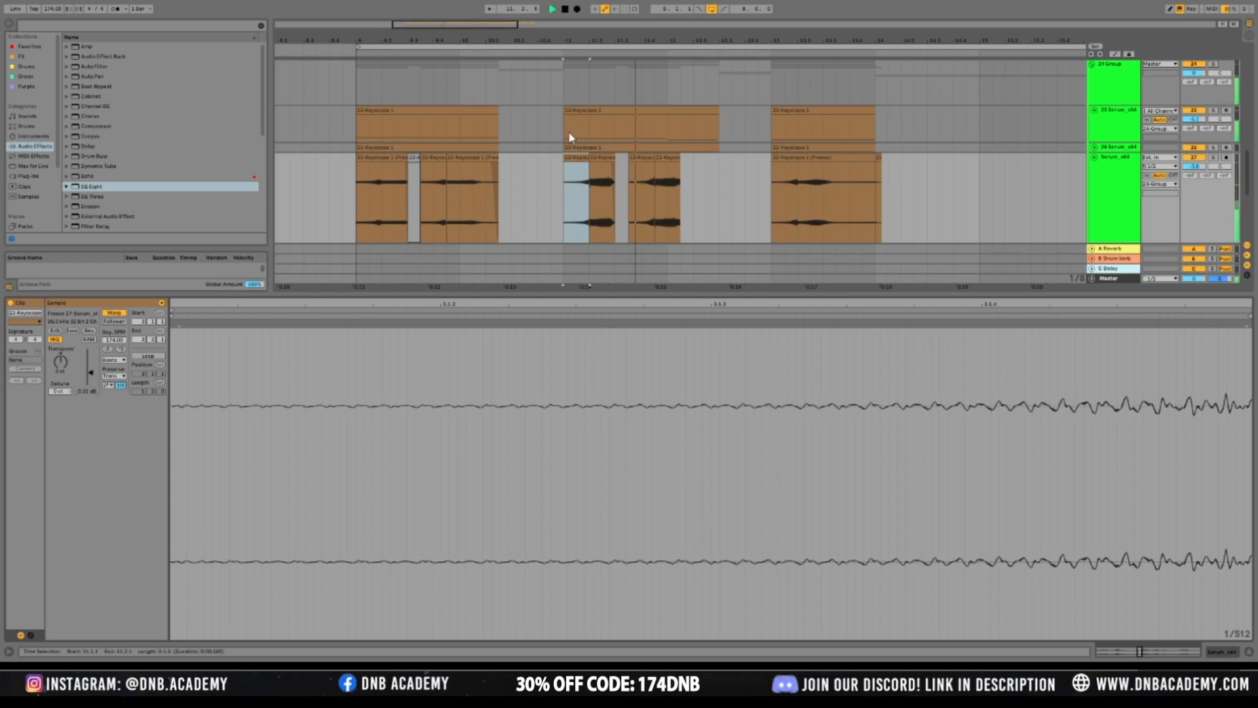
# Lower the gain of the first one-beat slice at bar 11, copy it over the second pair's first beat and replay
pyautogui.click(643, 168)
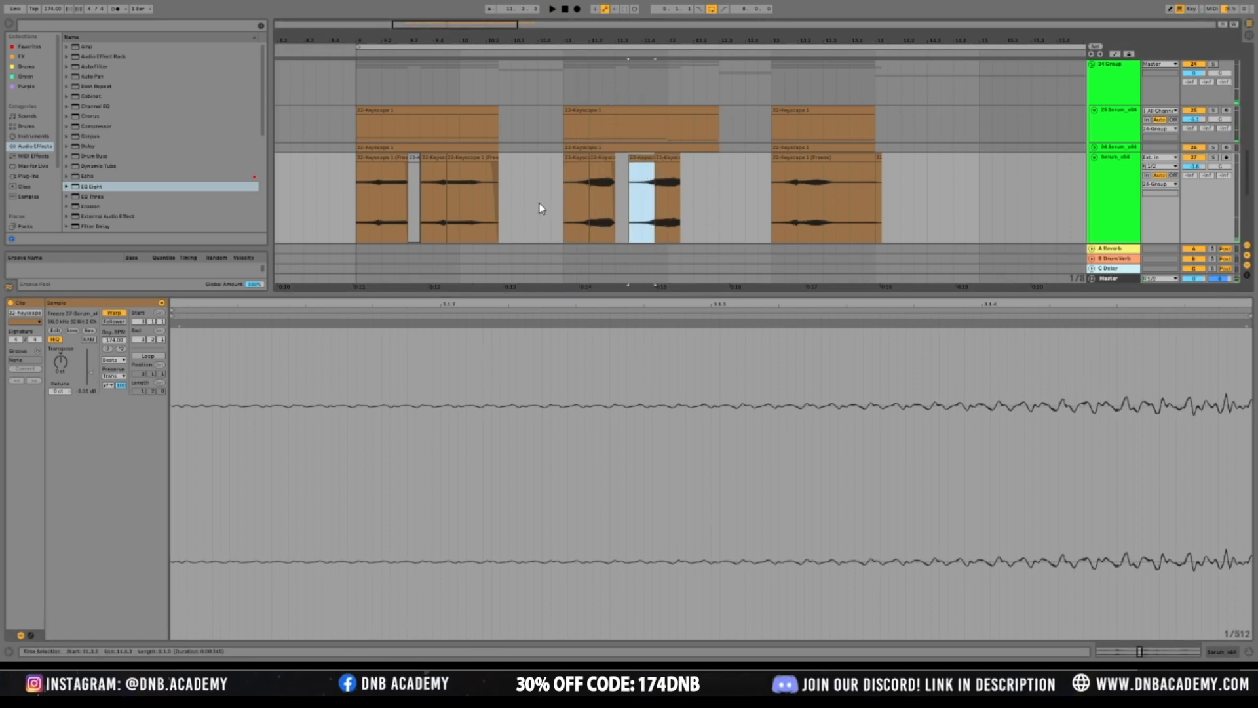
pyautogui.click(540, 204)
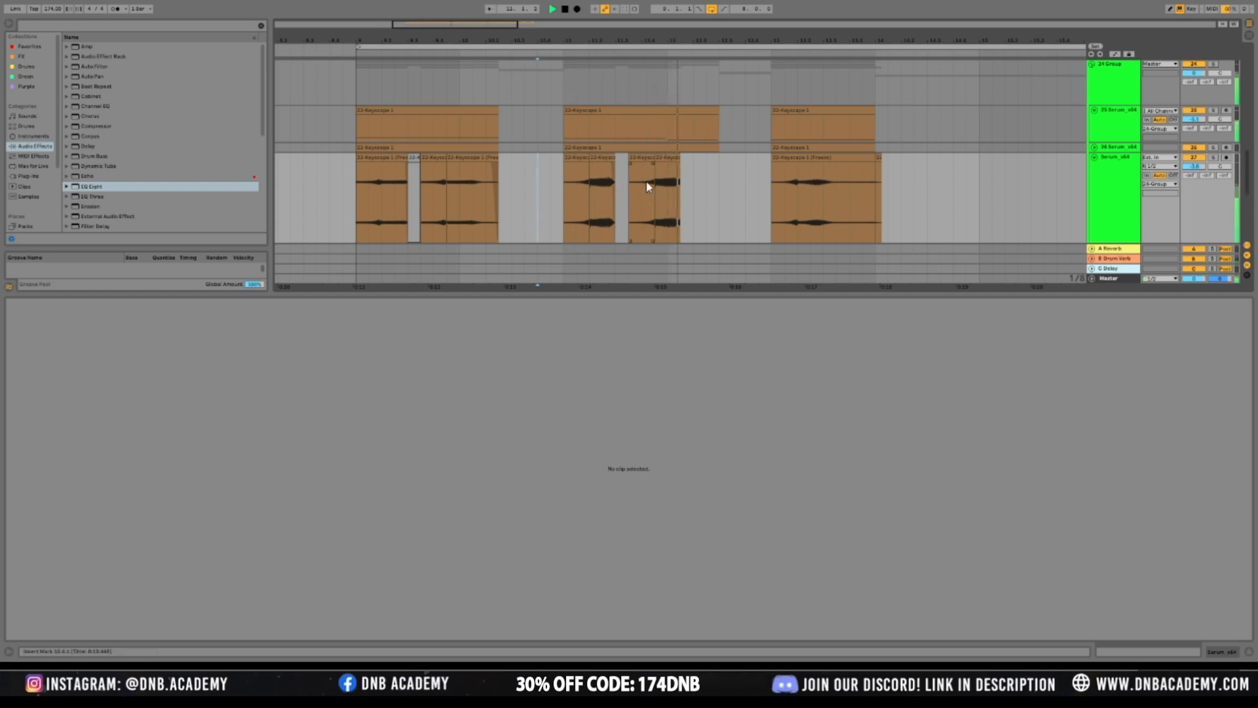
pyautogui.click(590, 196)
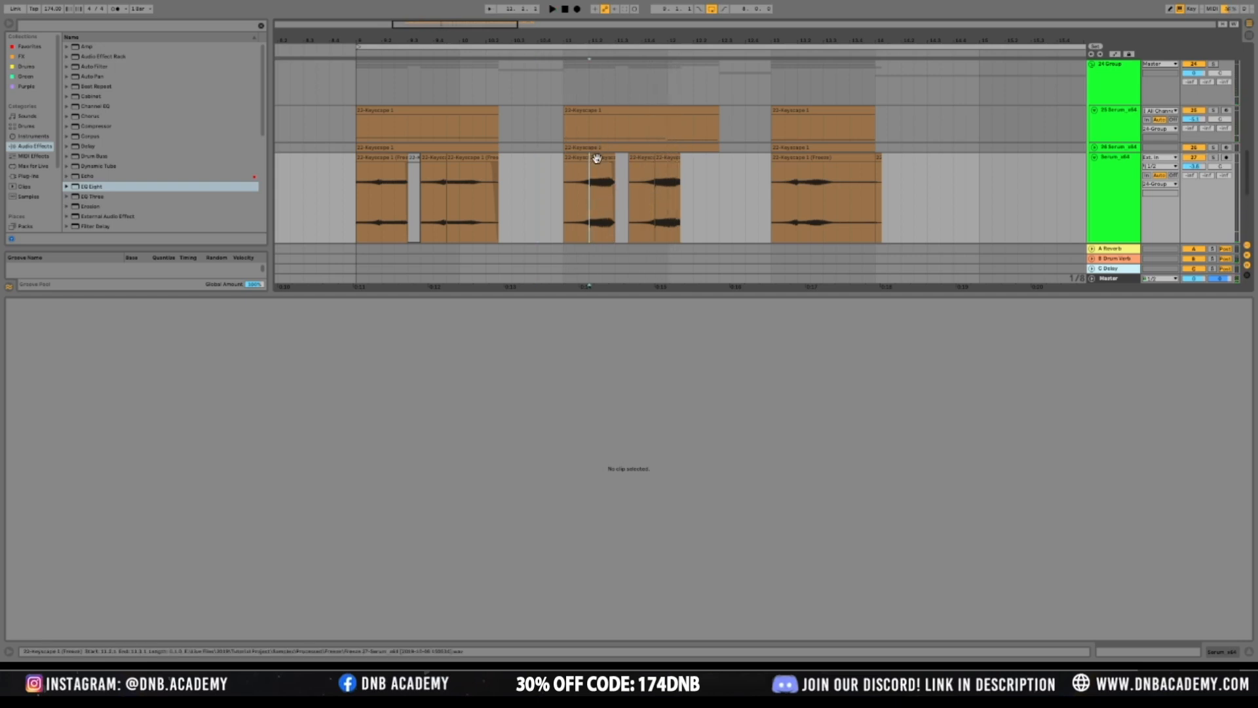
pyautogui.click(580, 159)
pyautogui.click(592, 216)
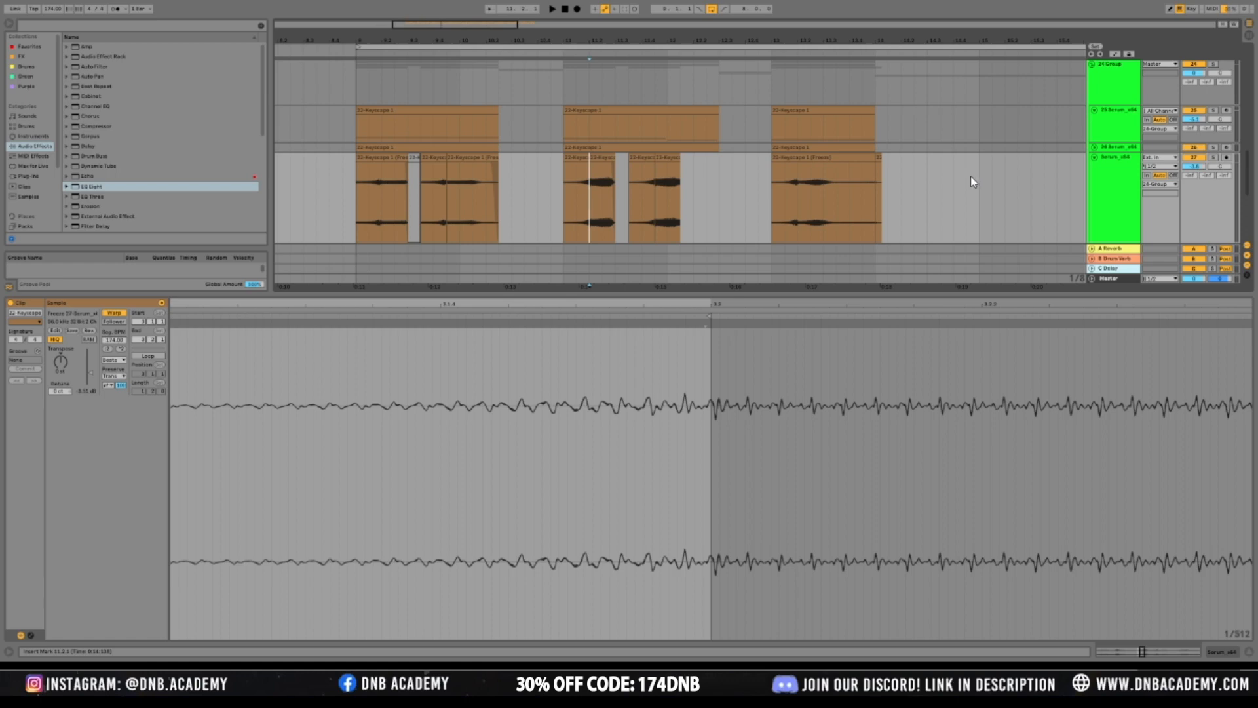
pyautogui.moveTo(593, 170); pyautogui.dragTo(566, 164)
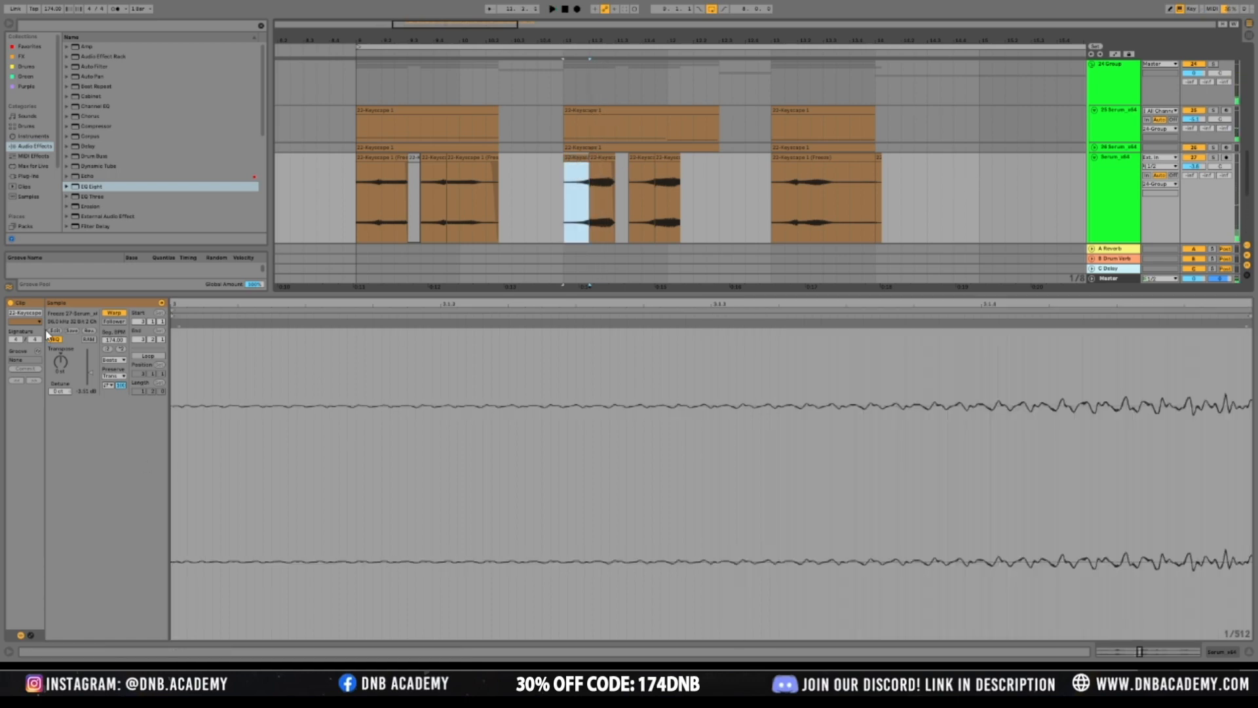
pyautogui.moveTo(88, 382); pyautogui.dragTo(88, 390)
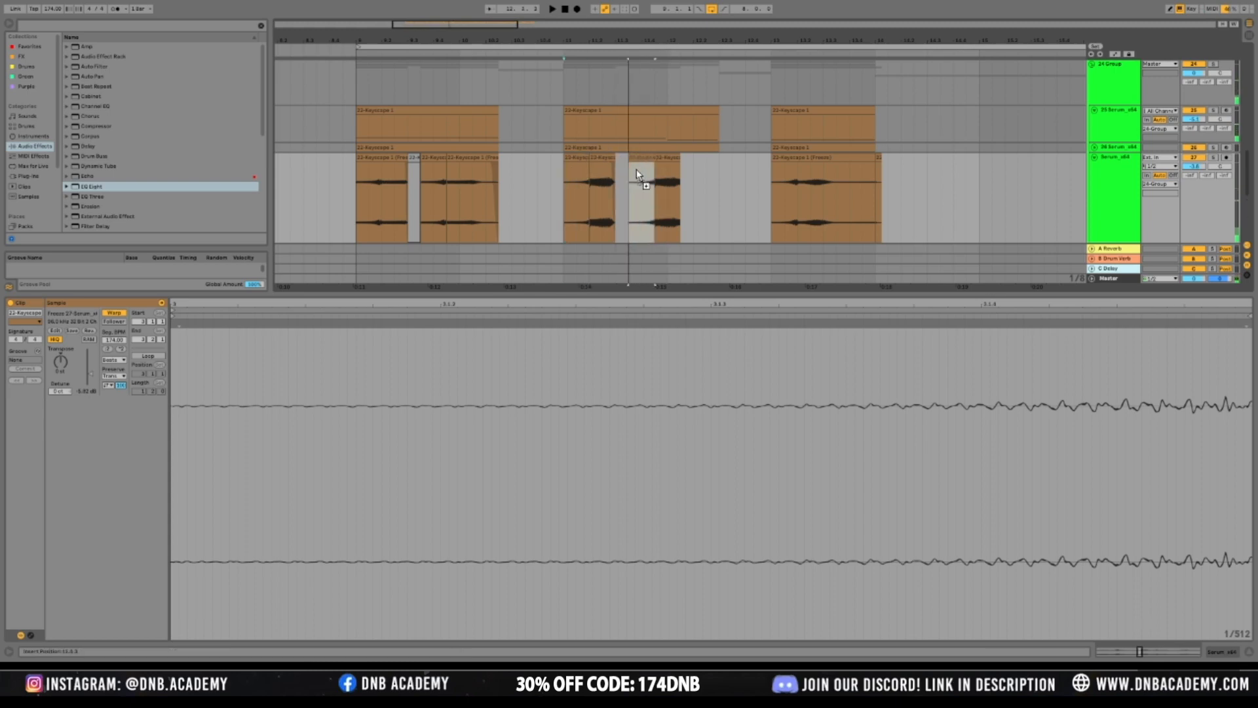
pyautogui.click(537, 198)
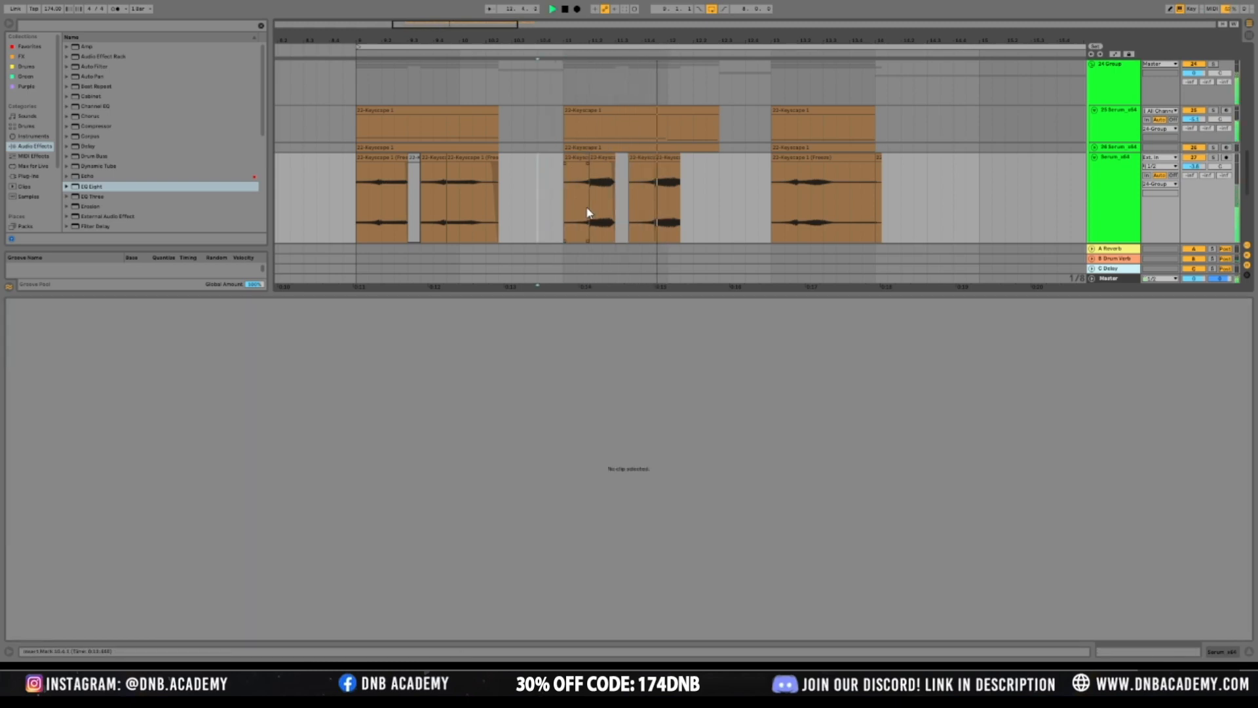
pyautogui.press('space')
# Extend the last bounced slice in bar 11 up to the clip at bar 13 and audition its tail
pyautogui.click(677, 199)
pyautogui.press('space')
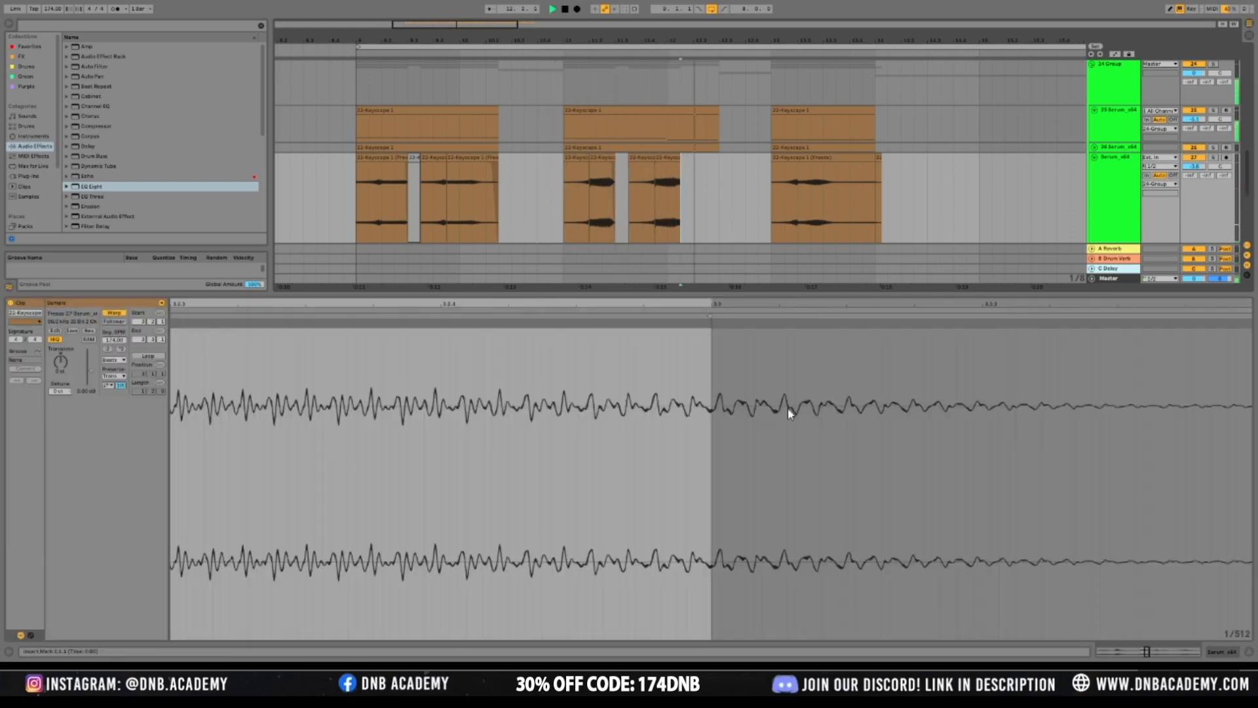
pyautogui.click(1216, 652)
pyautogui.moveTo(677, 207); pyautogui.dragTo(771, 207)
pyautogui.click(752, 225)
pyautogui.press('space')
pyautogui.click(754, 243)
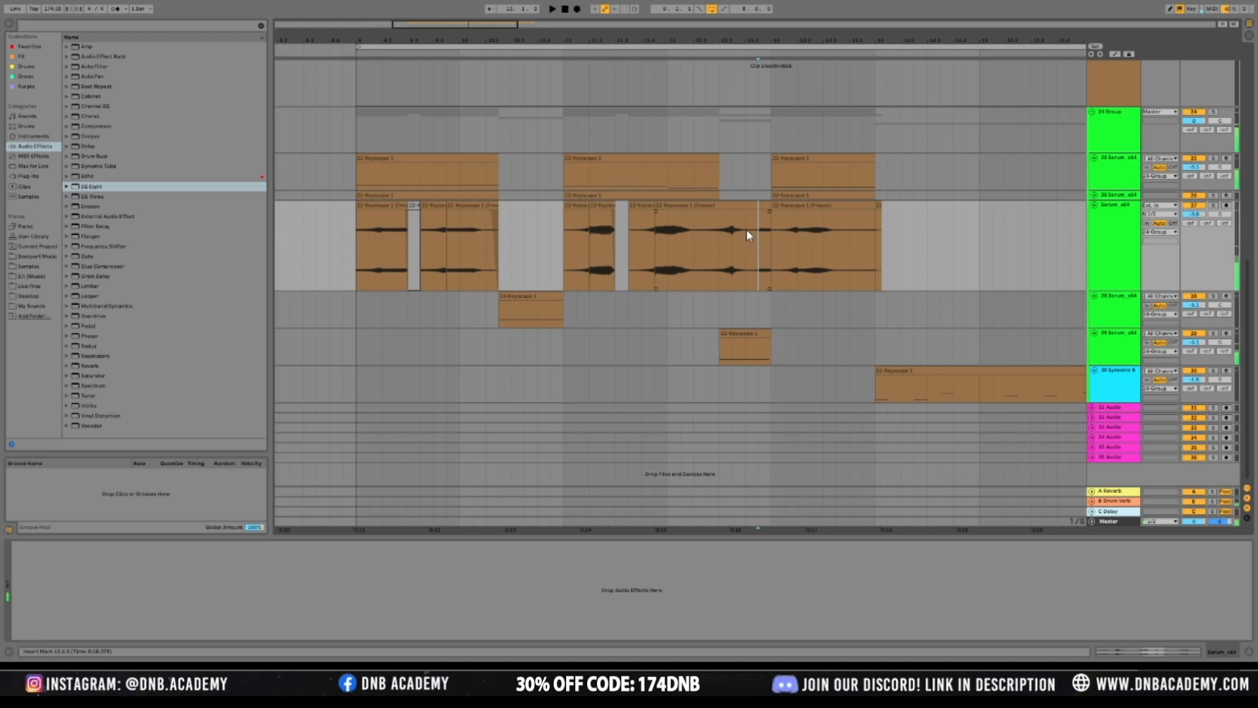
# Solo the bounced track, move the extended slice's tail back towards bar 12 and replay from bar 11
pyautogui.click(1214, 206)
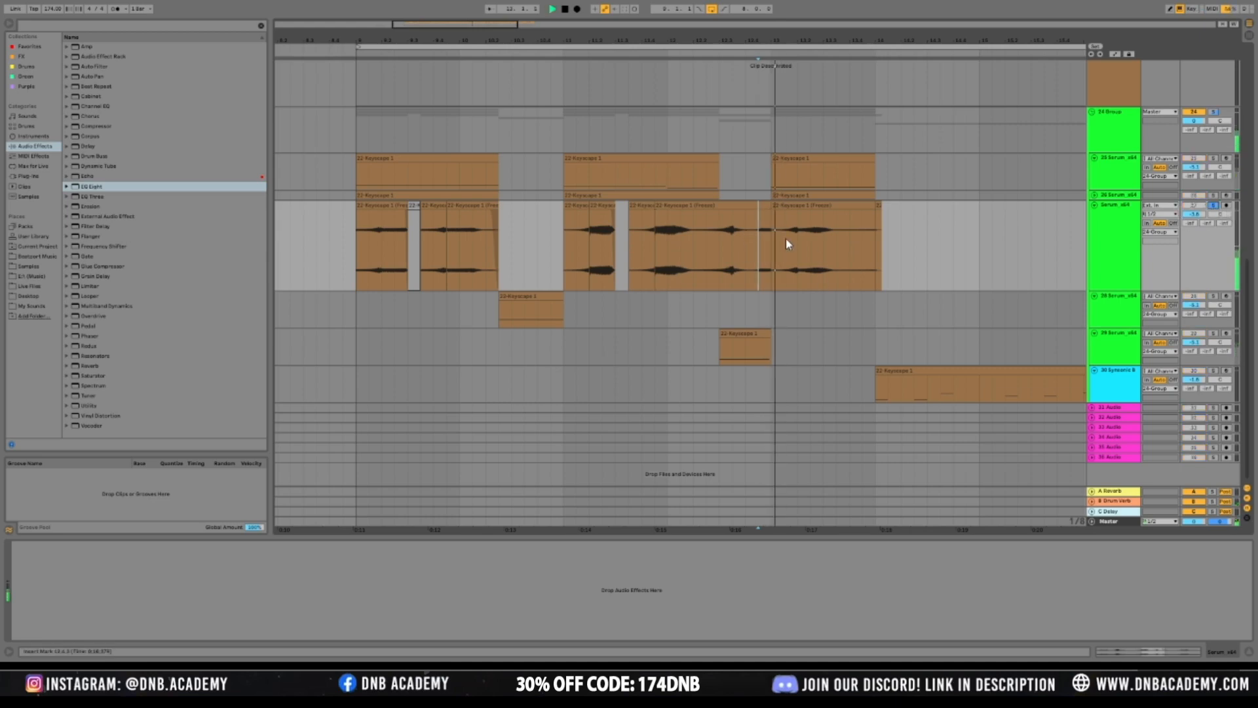
pyautogui.click(733, 269)
pyautogui.press('space')
pyautogui.moveTo(732, 270); pyautogui.dragTo(771, 258)
pyautogui.moveTo(744, 209); pyautogui.dragTo(686, 225)
pyautogui.click(620, 262)
pyautogui.press('space')
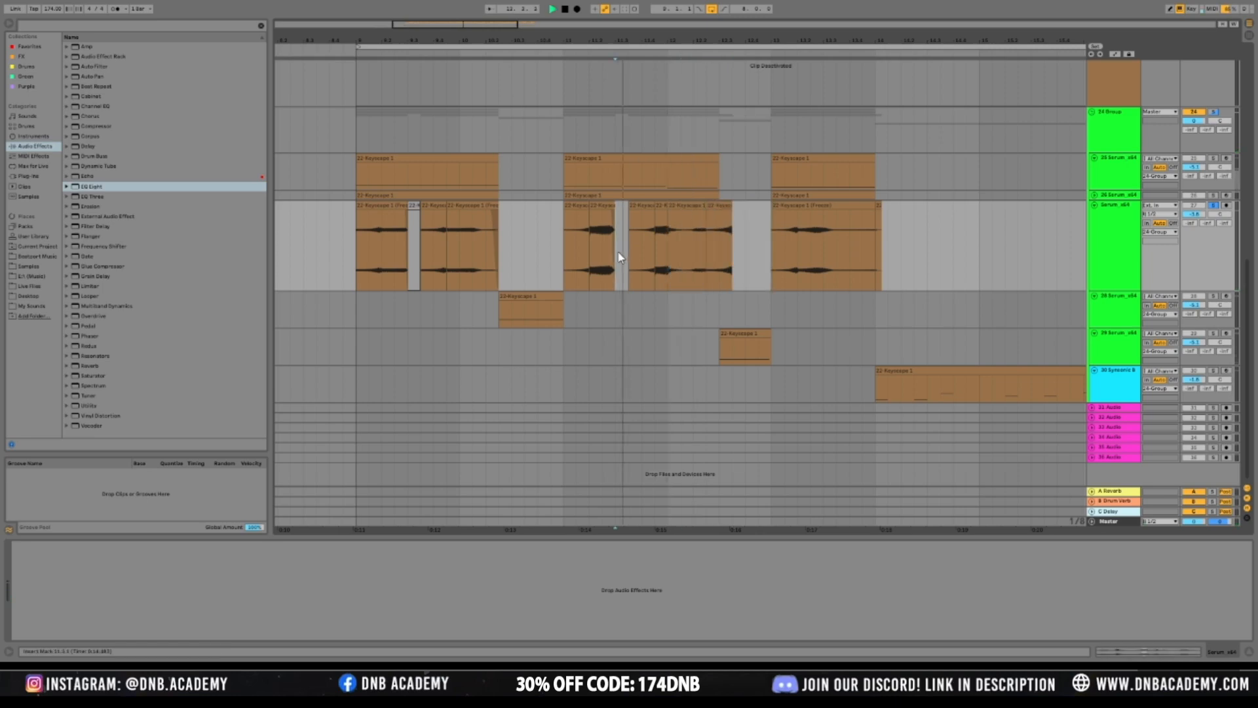
# Remove the surplus audio after the moved tail, fit the tail slice to the first two beats of bar 12 and replay
pyautogui.press('space')
pyautogui.press('space')
pyautogui.click(720, 207)
pyautogui.press('Delete')
pyautogui.press('space')
pyautogui.press('space')
pyautogui.moveTo(705, 210); pyautogui.dragTo(718, 212)
pyautogui.click(685, 243)
pyautogui.press('space')
pyautogui.press('space')
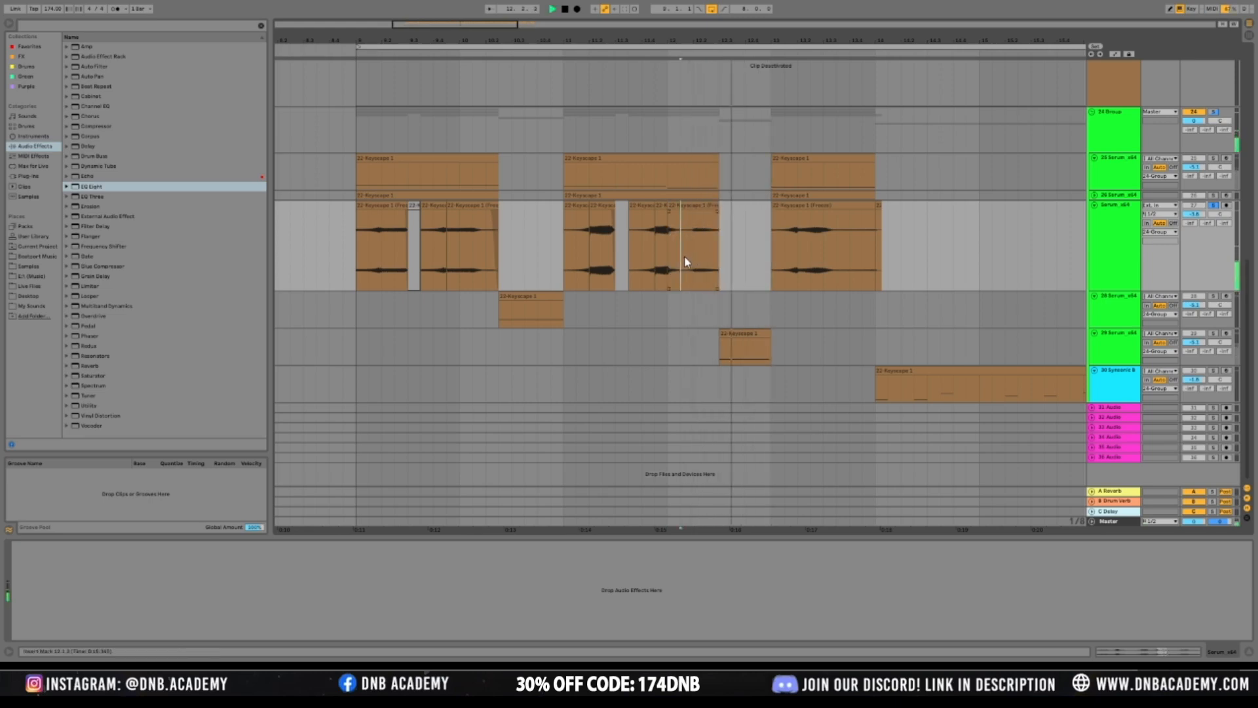
# Replay the chopped section from bar 10 and turn off the bounced track's solo
pyautogui.click(525, 261)
pyautogui.press('space')
pyautogui.press('space')
pyautogui.click(1213, 205)
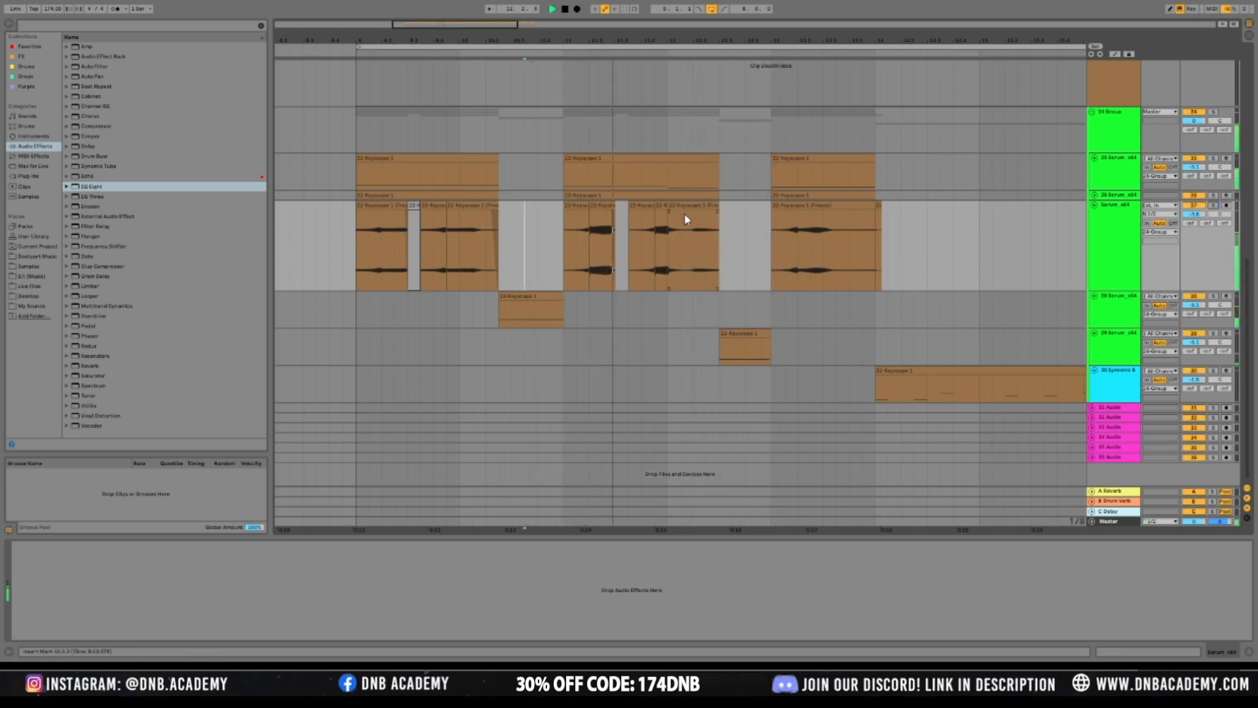
# Delete the second beat of the slice at bar 12 and replay from the end of bar 10
pyautogui.moveTo(693, 277); pyautogui.dragTo(726, 274)
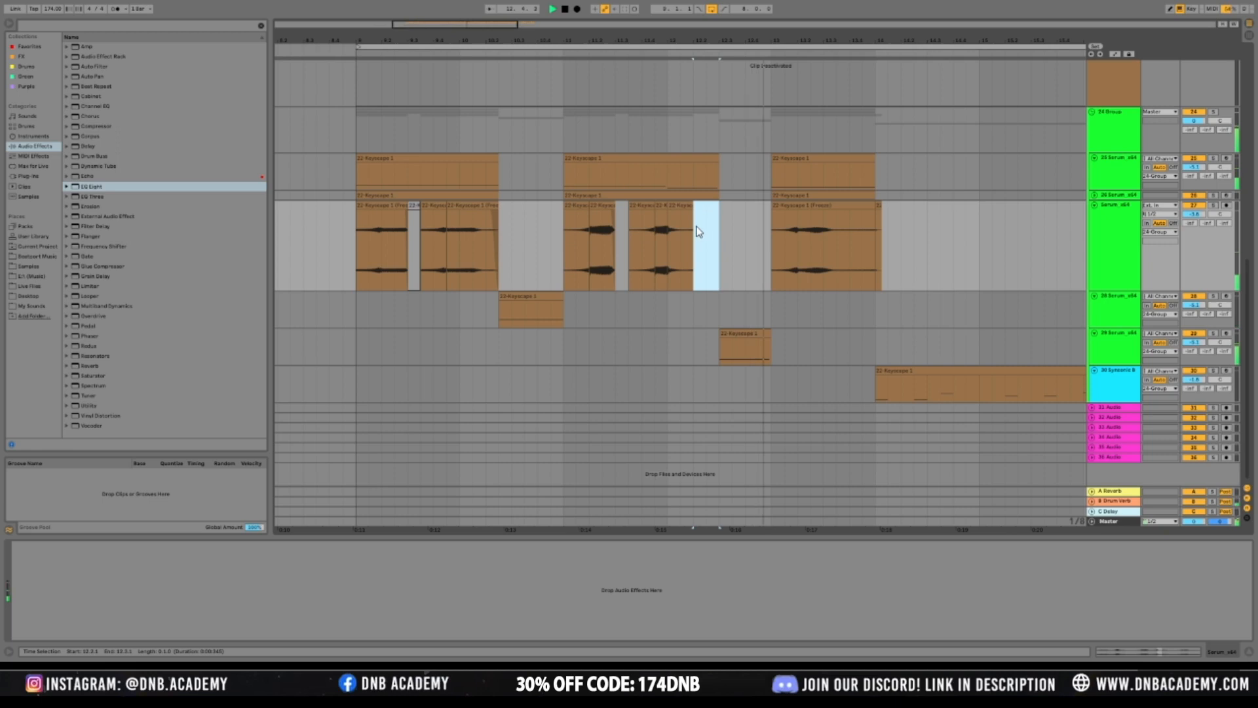
pyautogui.press('Delete')
pyautogui.press('space')
pyautogui.press('space')
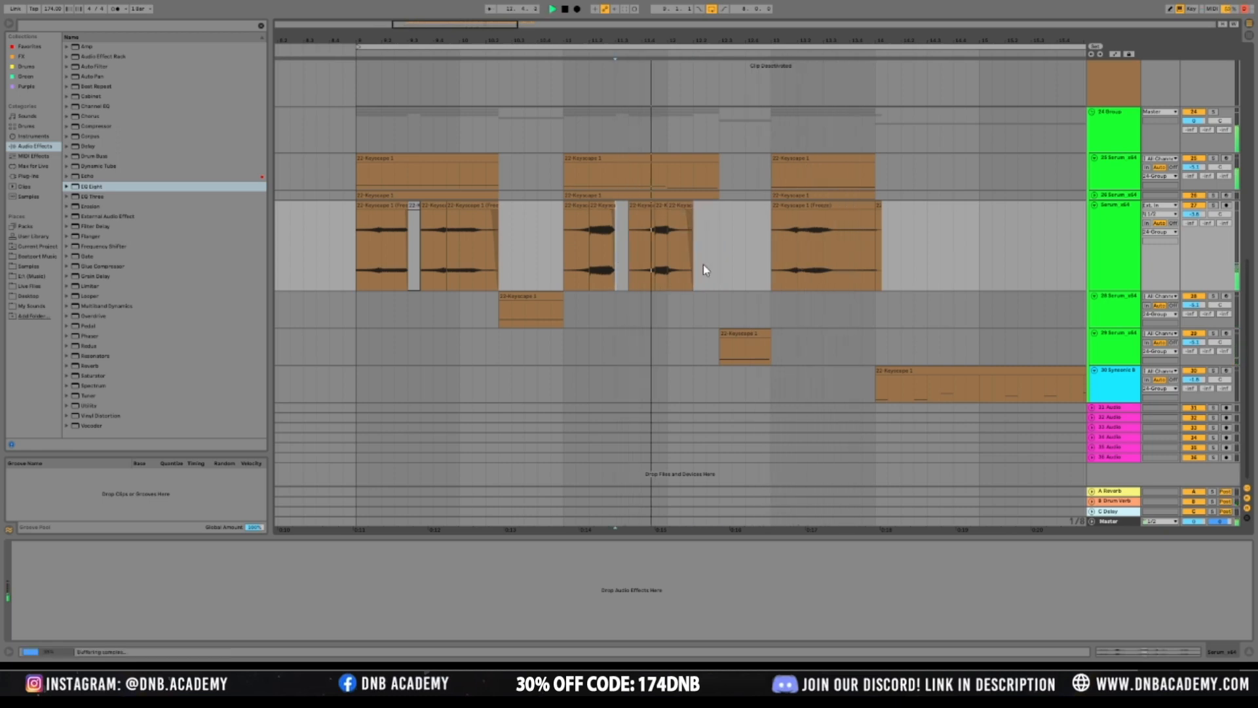
pyautogui.click(681, 207)
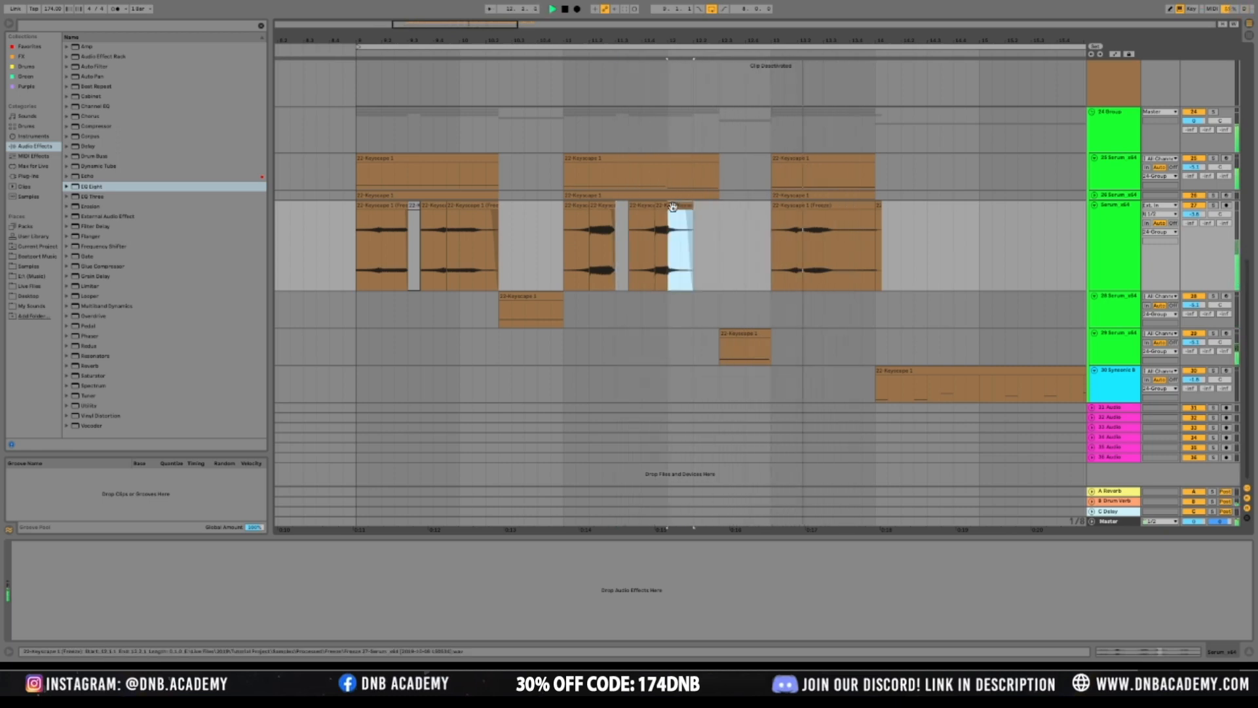
pyautogui.click(548, 269)
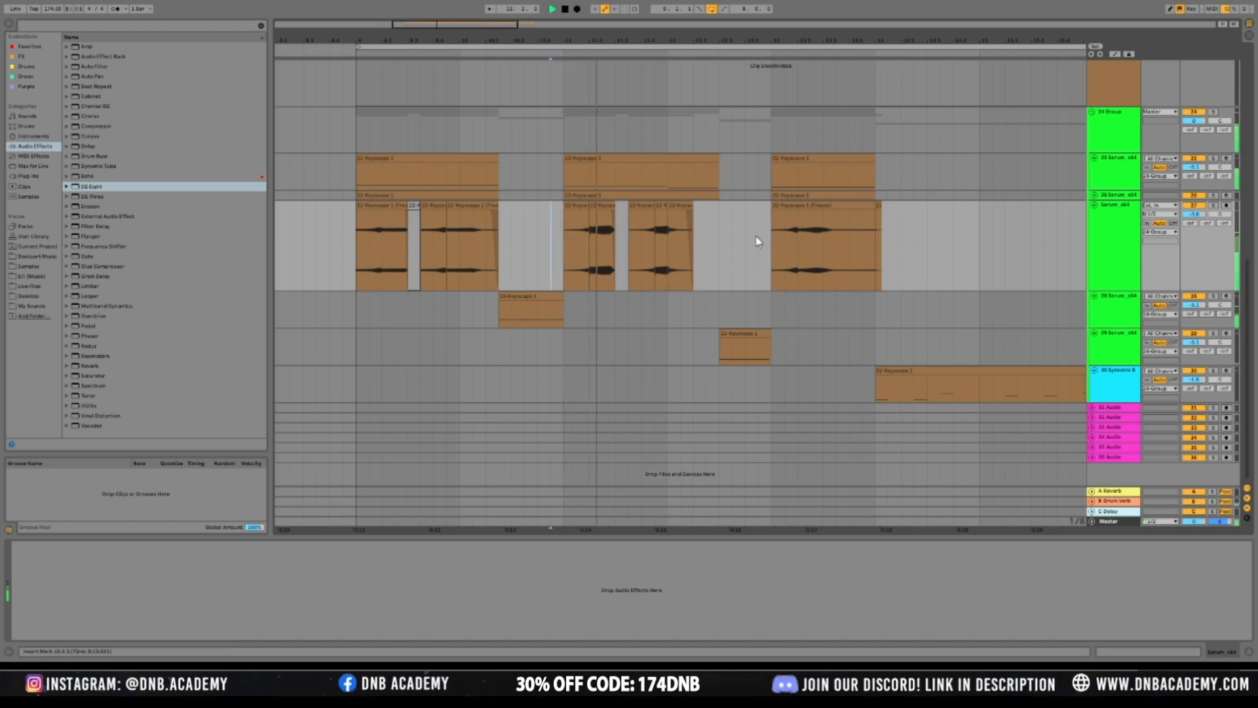
# Extend the bar 12 slice to two beats, fade out its second beat and replay
pyautogui.click(681, 213)
pyautogui.press('space')
pyautogui.moveTo(692, 207)
pyautogui.mouseDown()
pyautogui.moveTo(719, 206)
pyautogui.moveTo(702, 212)
pyautogui.mouseUp()
pyautogui.press('space')
pyautogui.click(683, 246)
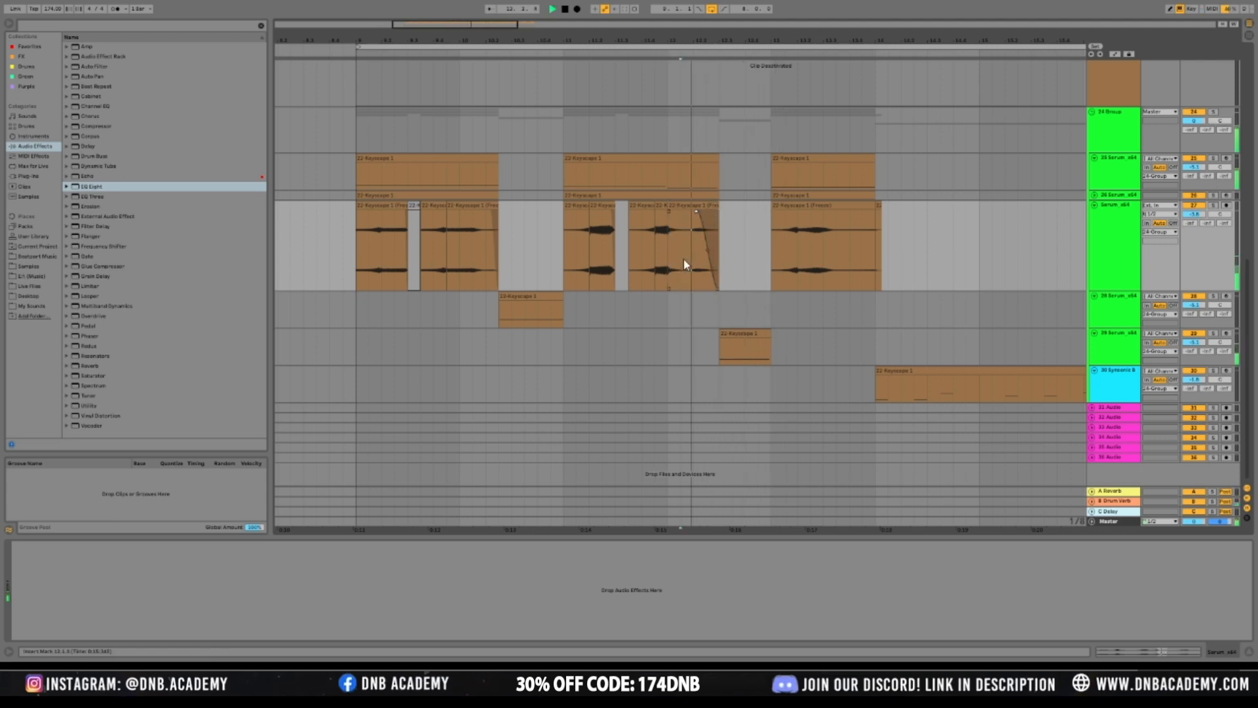
# Delete the bounced audio at bar 13 and play the whole bassline from bar 9
pyautogui.click(799, 207)
pyautogui.press('Delete')
pyautogui.moveTo(896, 230); pyautogui.dragTo(950, 233)
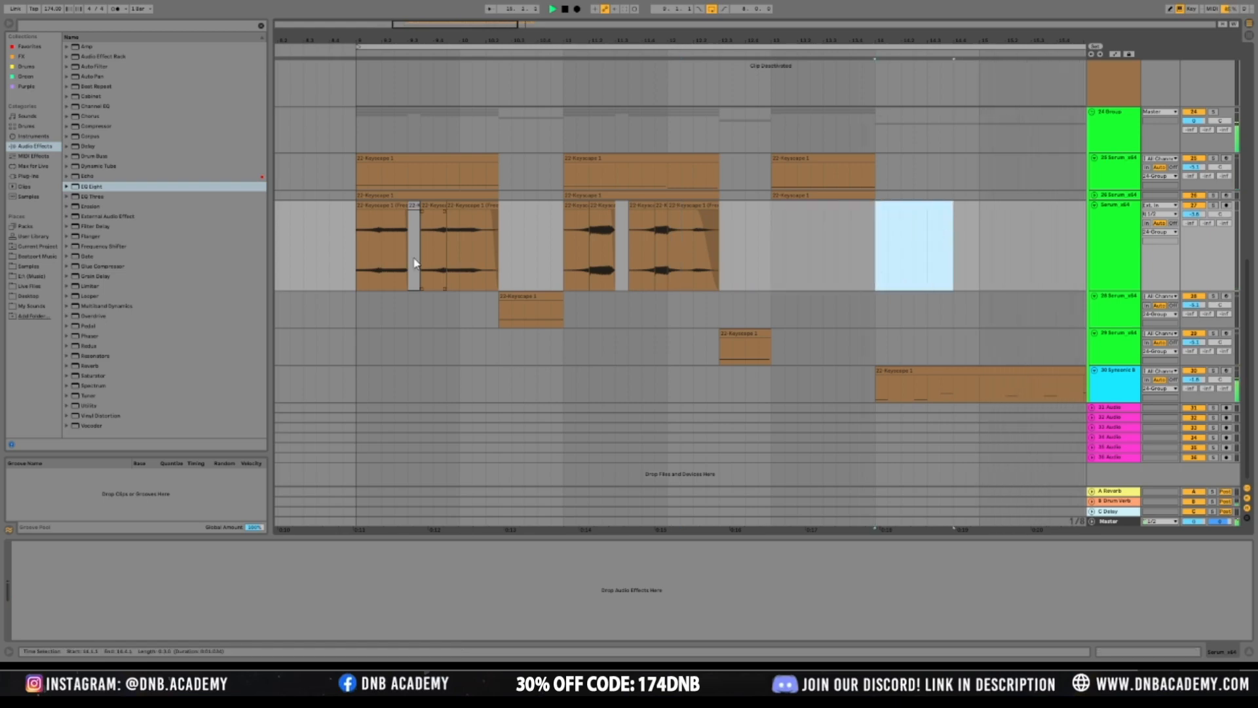
pyautogui.click(352, 280)
pyautogui.moveTo(434, 32)
pyautogui.mouseDown()
pyautogui.moveTo(462, 10)
pyautogui.moveTo(502, 20)
pyautogui.mouseUp()
pyautogui.moveTo(396, 247); pyautogui.dragTo(442, 257)
pyautogui.press('Delete')
pyautogui.moveTo(777, 38); pyautogui.dragTo(836, 57)
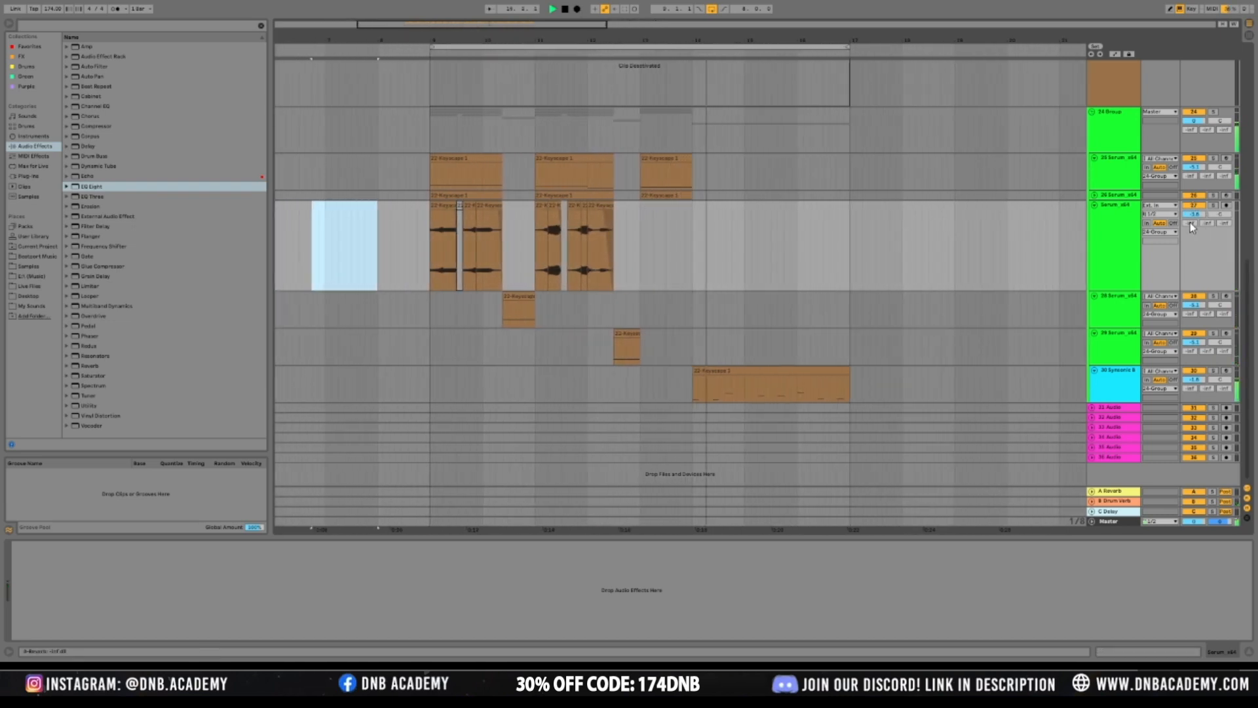
# Raise the bounced track's send to the A Reverb return and audition the soloed track from just before bar 9
pyautogui.moveTo(1190, 223); pyautogui.dragTo(1190, 205)
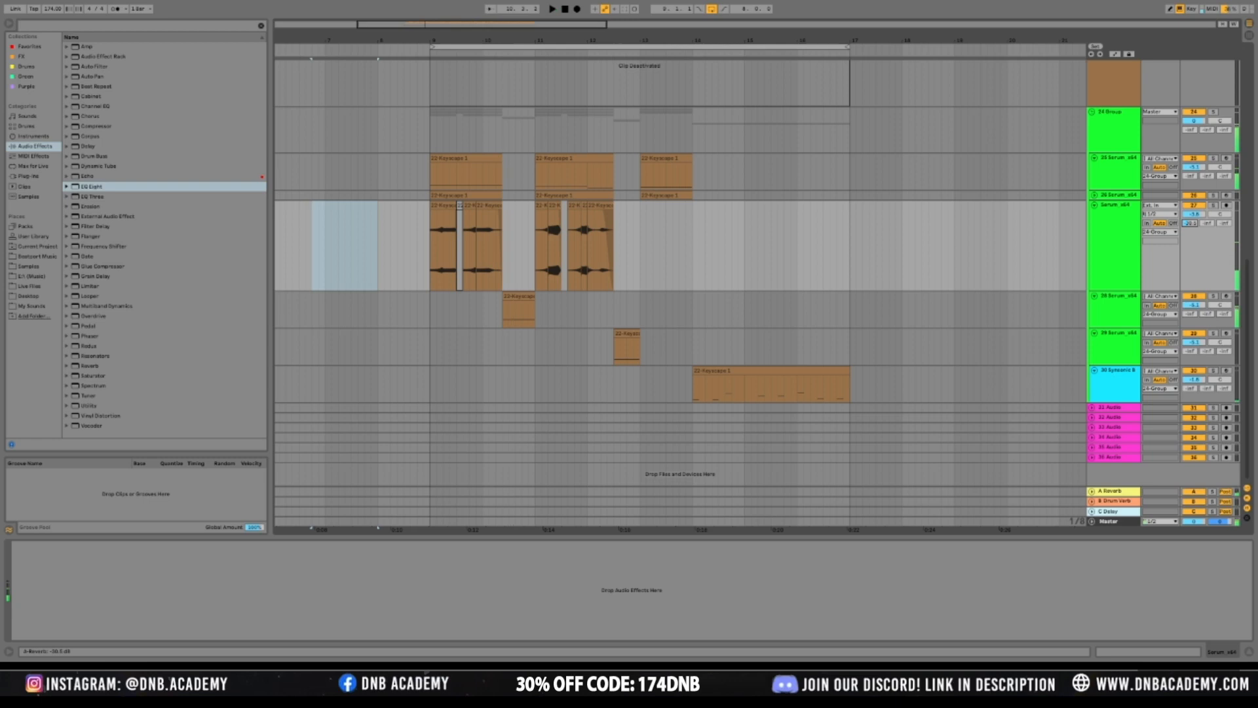
pyautogui.moveTo(429, 275); pyautogui.dragTo(423, 274)
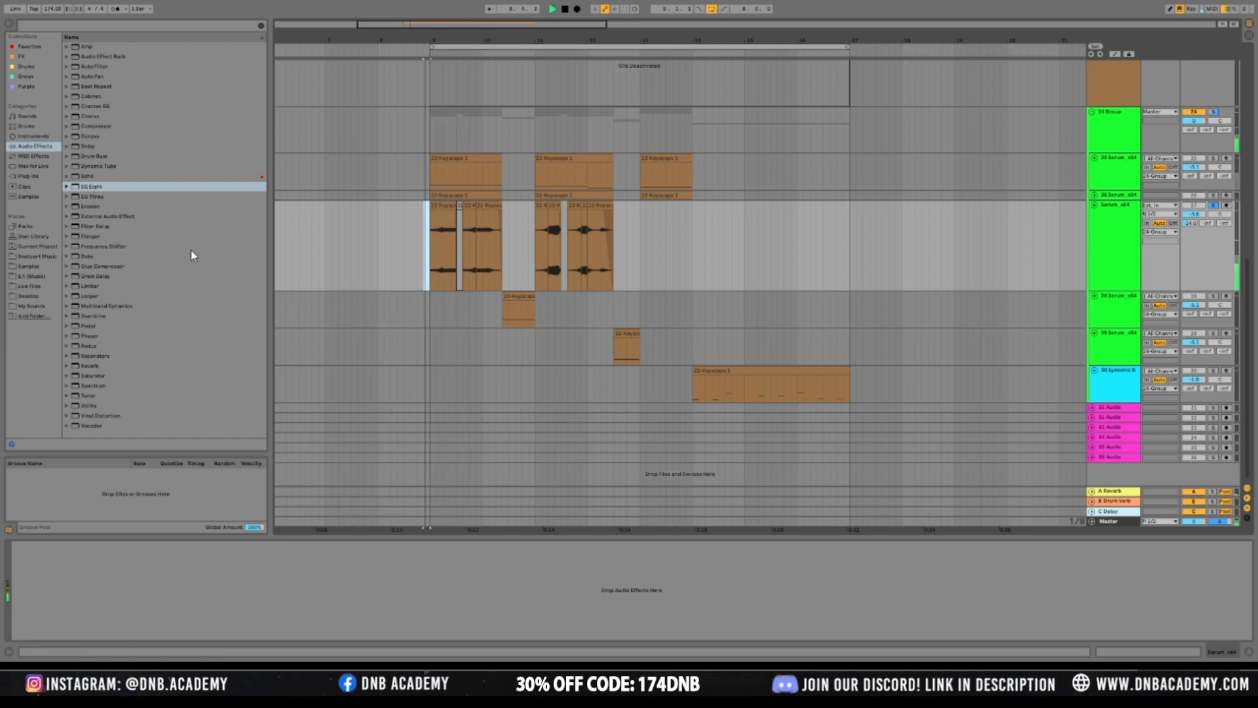
pyautogui.press('space')
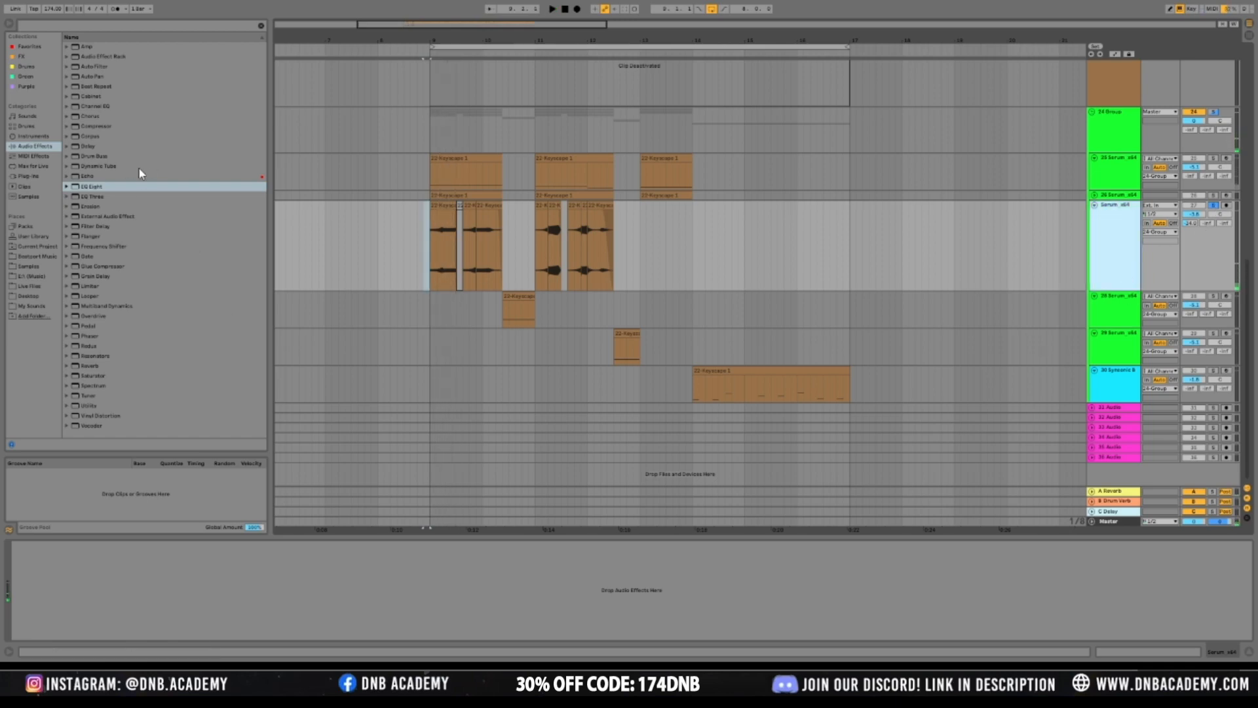
# Add a Compressor and an EQ Eight to the bounced track and dip the highs with EQ band 7
pyautogui.click(82, 125)
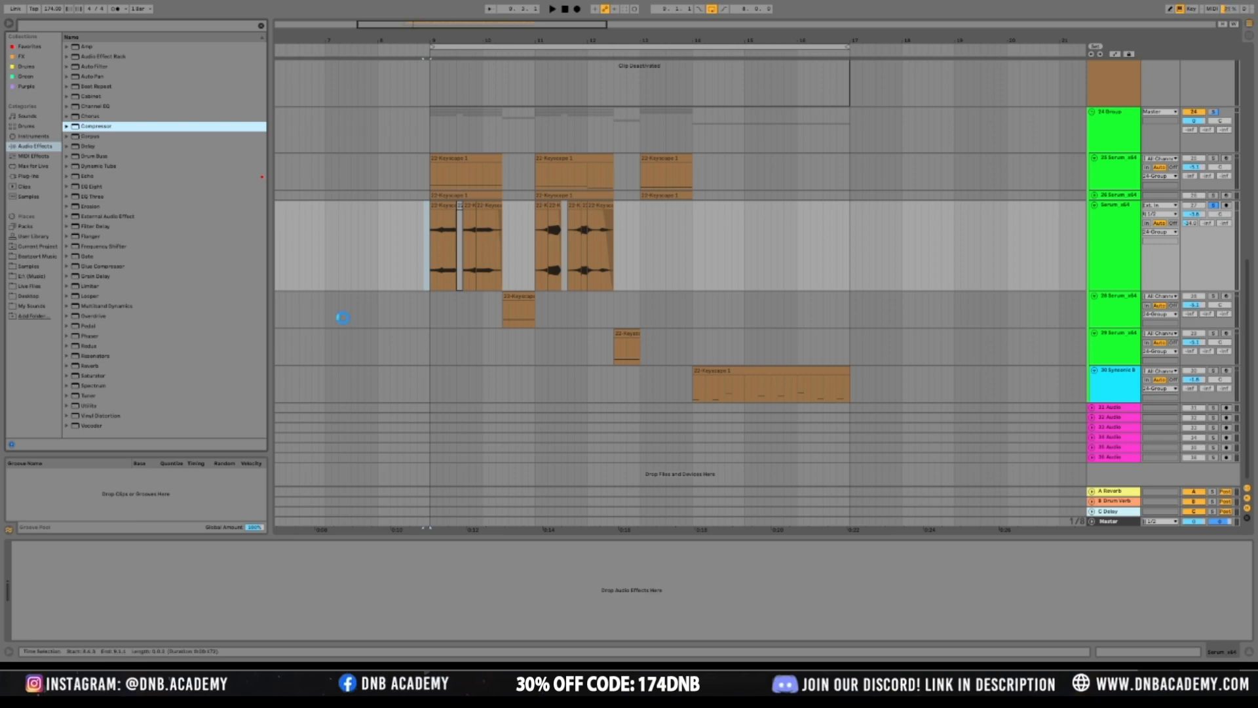
pyautogui.moveTo(85, 187); pyautogui.dragTo(262, 556)
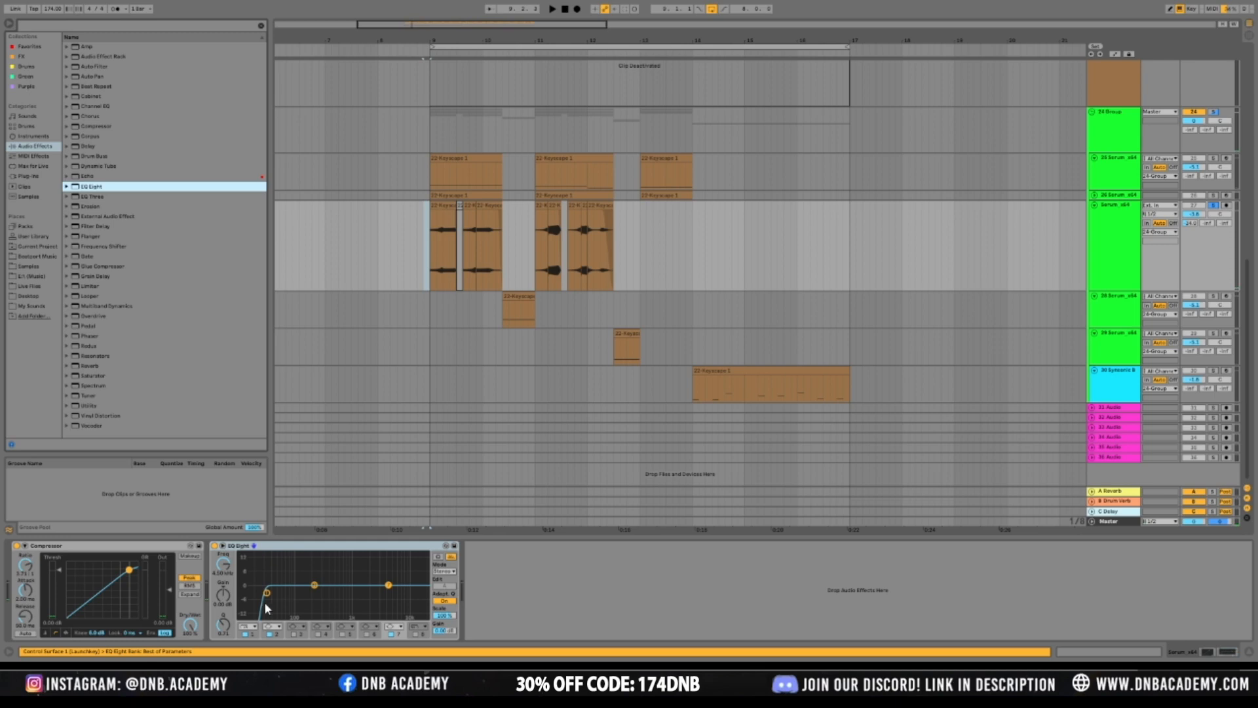
pyautogui.moveTo(389, 589); pyautogui.dragTo(386, 597)
pyautogui.press('space')
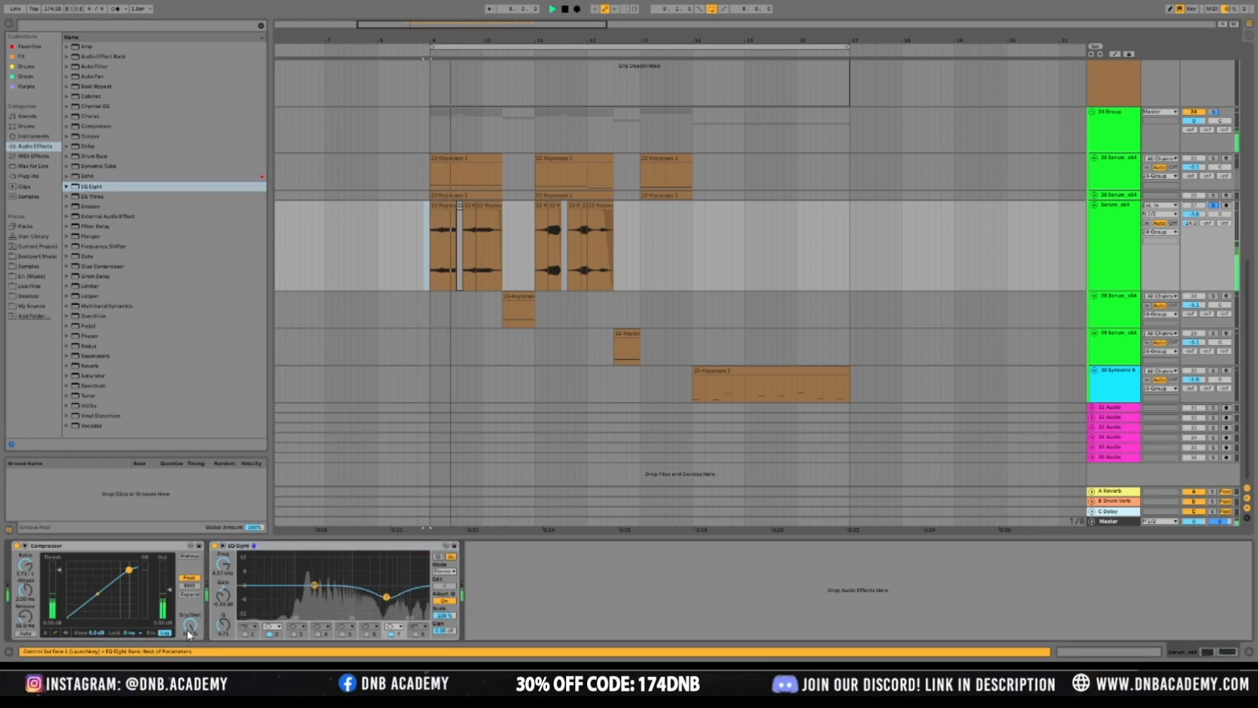
# Move the EQ's high dip up and its low bell down in frequency, and lower the compressor threshold
pyautogui.moveTo(387, 597); pyautogui.dragTo(401, 601)
pyautogui.moveTo(314, 584); pyautogui.dragTo(299, 584)
pyautogui.press('space')
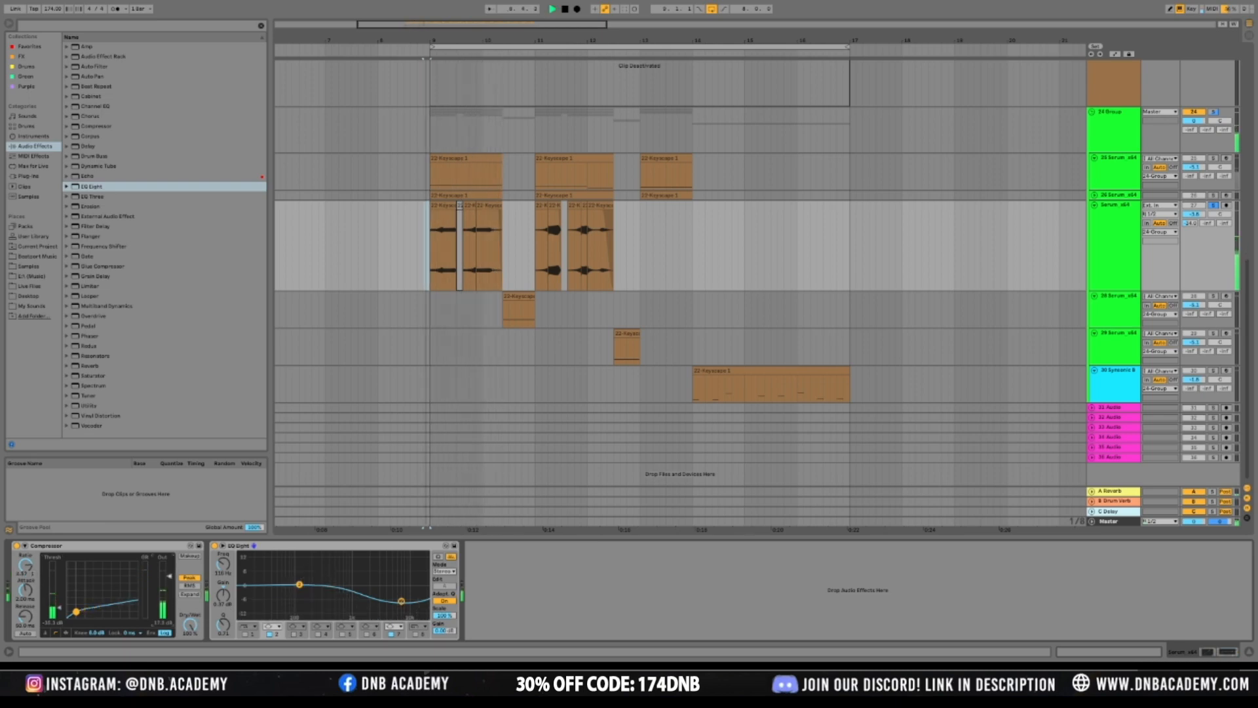
# Enable EQ band 1 as a low cut around 100 Hz and replay the bounced track
pyautogui.click(253, 635)
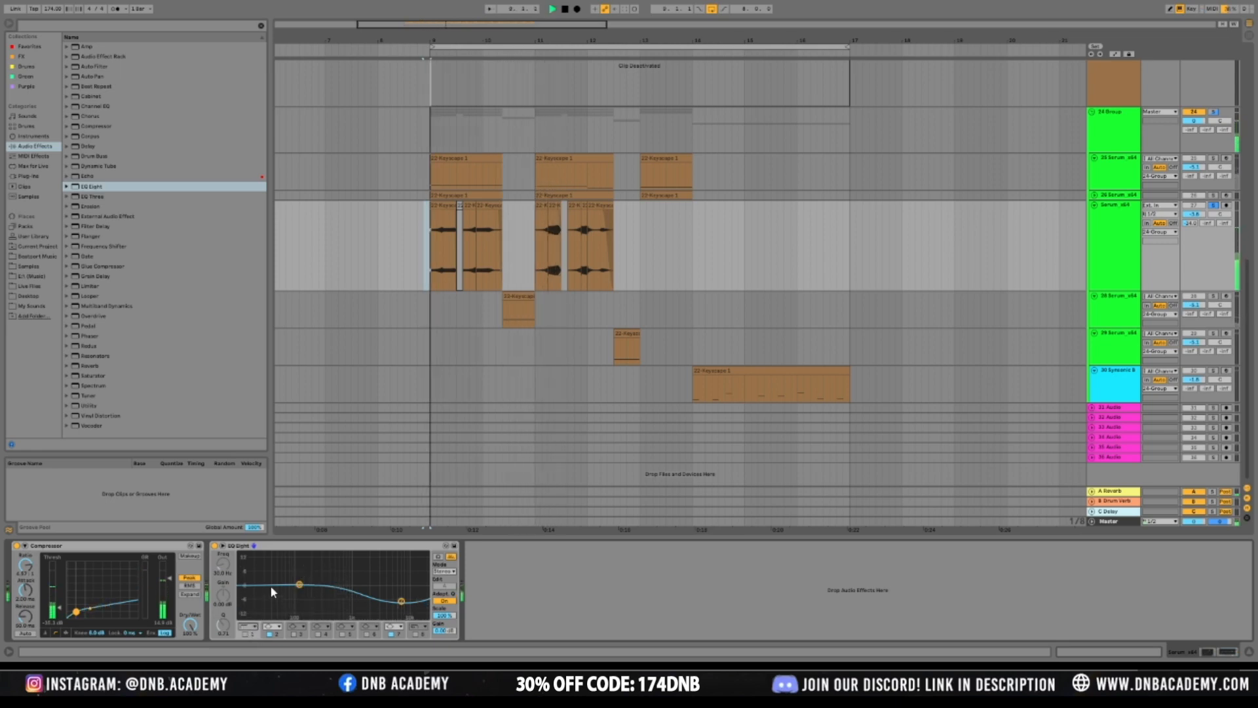
pyautogui.click(245, 635)
pyautogui.moveTo(262, 595); pyautogui.dragTo(296, 593)
pyautogui.press('space')
pyautogui.press('space')
pyautogui.press('space')
pyautogui.press('space')
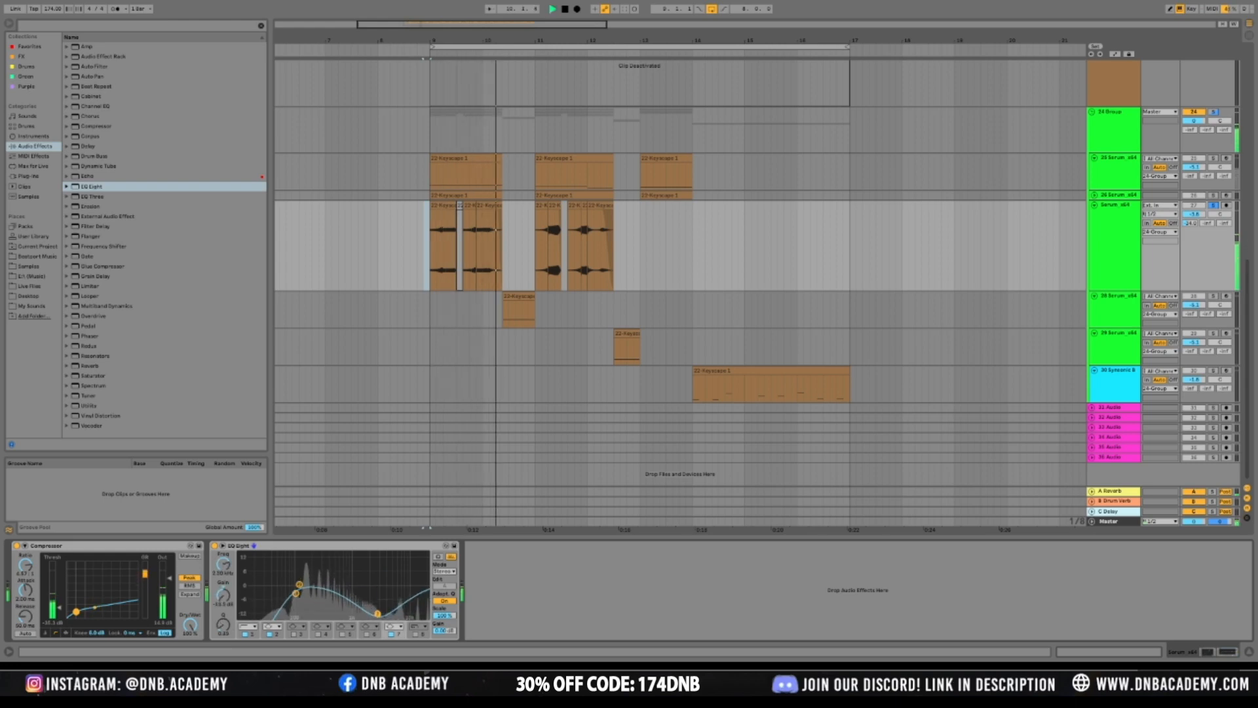
# Try EQ band 7 as a high cut, replay repeatedly to judge it, and bypass the band
pyautogui.press('space')
pyautogui.moveTo(376, 611)
pyautogui.mouseDown()
pyautogui.moveTo(330, 589)
pyautogui.moveTo(405, 613)
pyautogui.moveTo(368, 612)
pyautogui.moveTo(369, 601)
pyautogui.moveTo(426, 609)
pyautogui.moveTo(384, 614)
pyautogui.moveTo(414, 598)
pyautogui.moveTo(376, 595)
pyautogui.mouseUp()
pyautogui.press('space')
pyautogui.press('space')
pyautogui.press('space')
pyautogui.press('space')
pyautogui.press('space')
pyautogui.press('space')
pyautogui.press('space')
pyautogui.press('space')
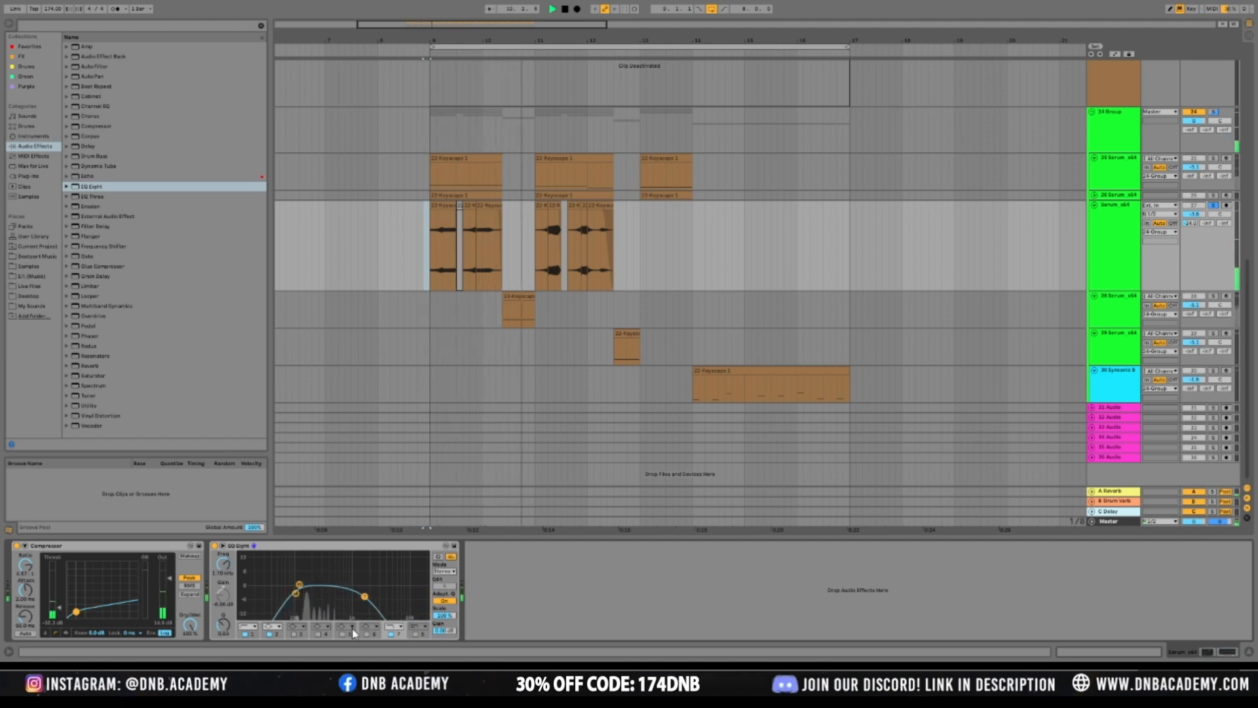
pyautogui.click(391, 633)
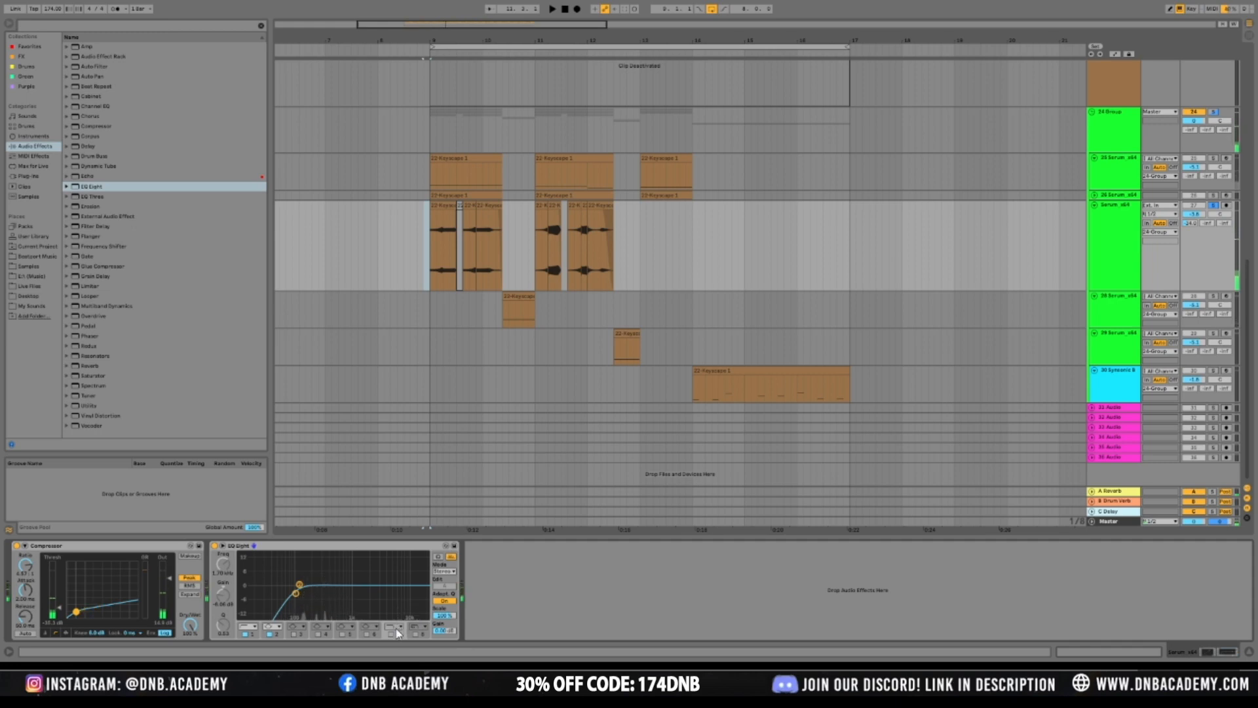
# Reshape EQ band 7 into a wide bell dip and enable band 8 to tame the top end
pyautogui.moveTo(377, 609)
pyautogui.mouseDown()
pyautogui.moveTo(417, 616)
pyautogui.moveTo(373, 611)
pyautogui.mouseUp()
pyautogui.click(417, 634)
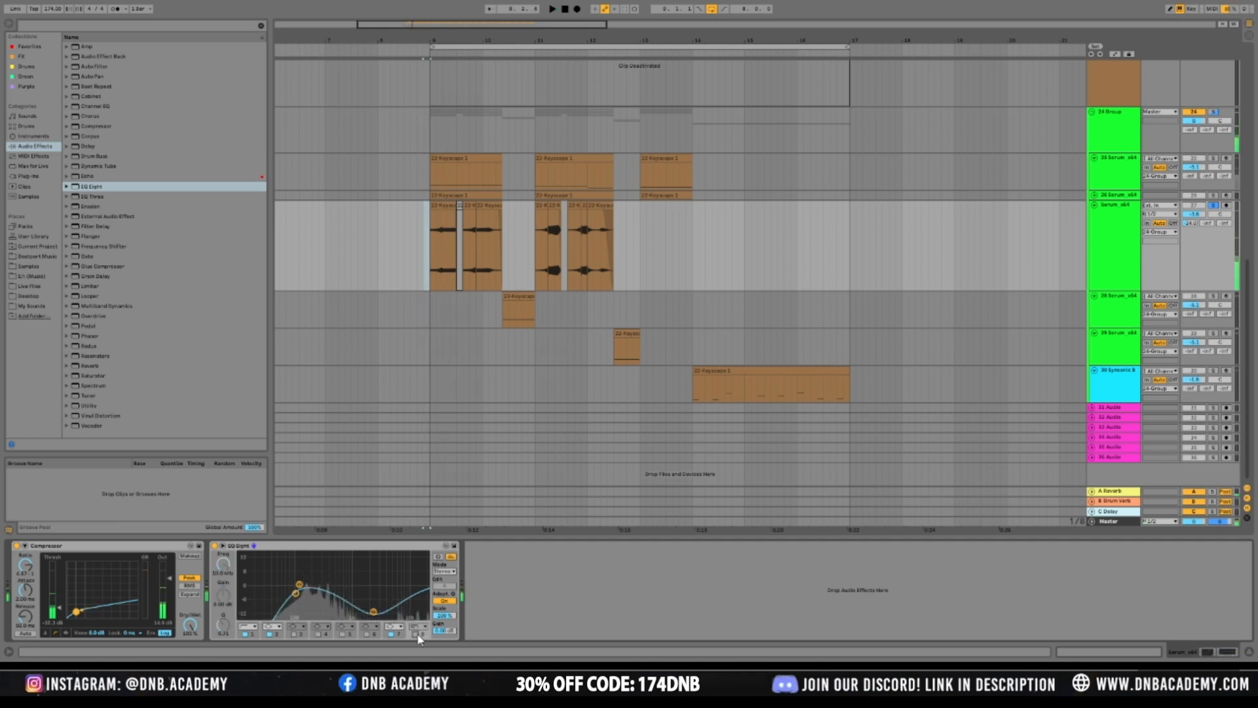
pyautogui.moveTo(373, 612); pyautogui.dragTo(368, 607)
pyautogui.press('space')
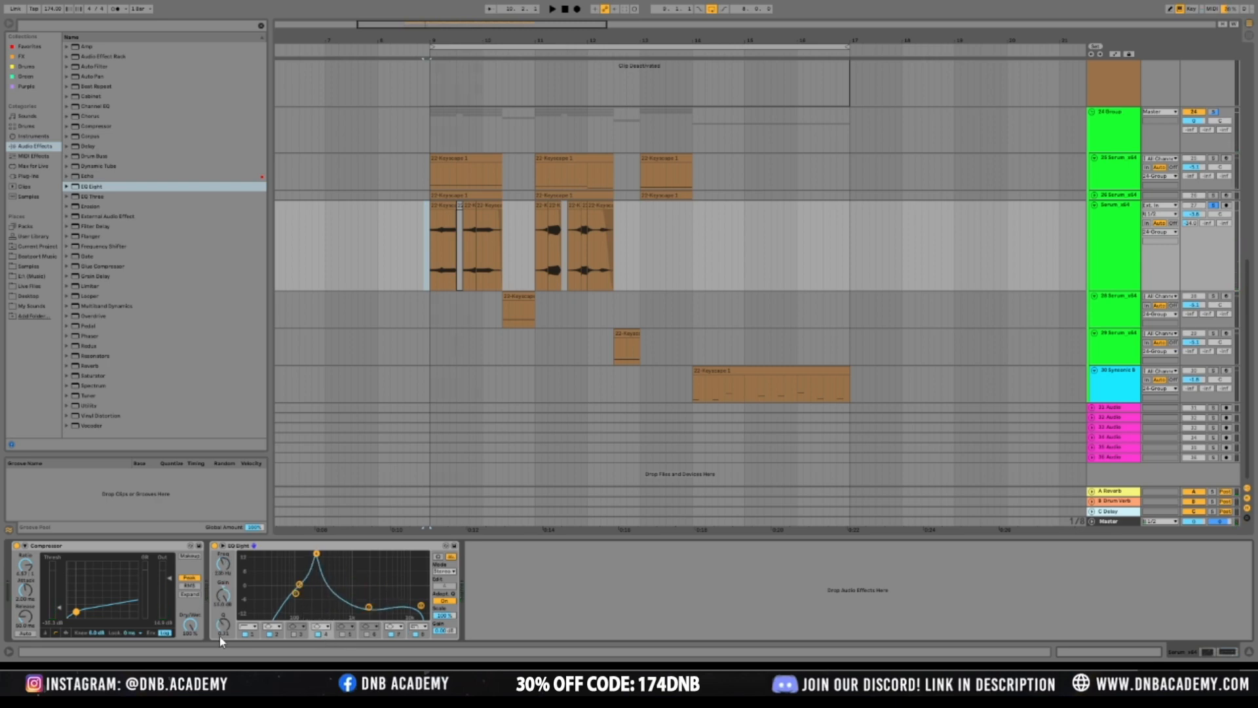
# Shift EQ band 4's narrow boost slightly higher in frequency, replay to judge it, and unsolo the bounced track
pyautogui.press('space')
pyautogui.moveTo(316, 554)
pyautogui.mouseDown()
pyautogui.moveTo(329, 569)
pyautogui.moveTo(315, 616)
pyautogui.moveTo(321, 554)
pyautogui.mouseUp()
pyautogui.press('space')
pyautogui.press('space')
pyautogui.press('space')
pyautogui.press('space')
pyautogui.press('space')
pyautogui.press('space')
pyautogui.press('space')
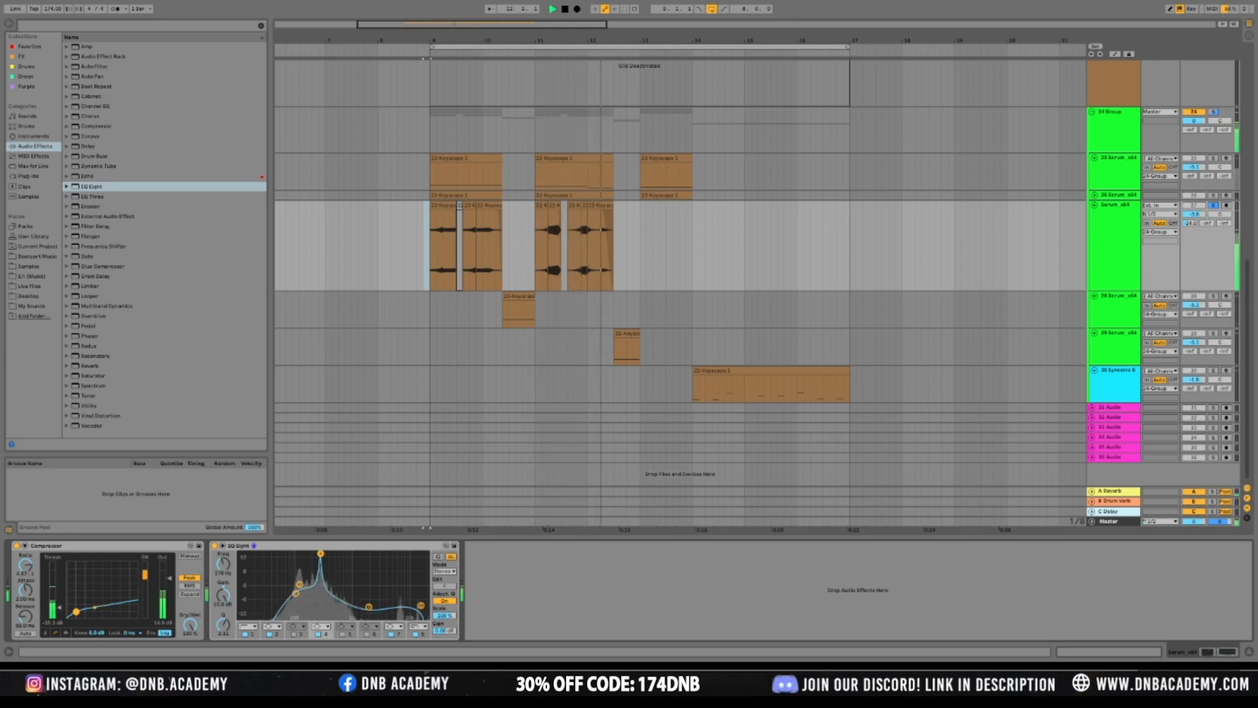
pyautogui.click(1214, 206)
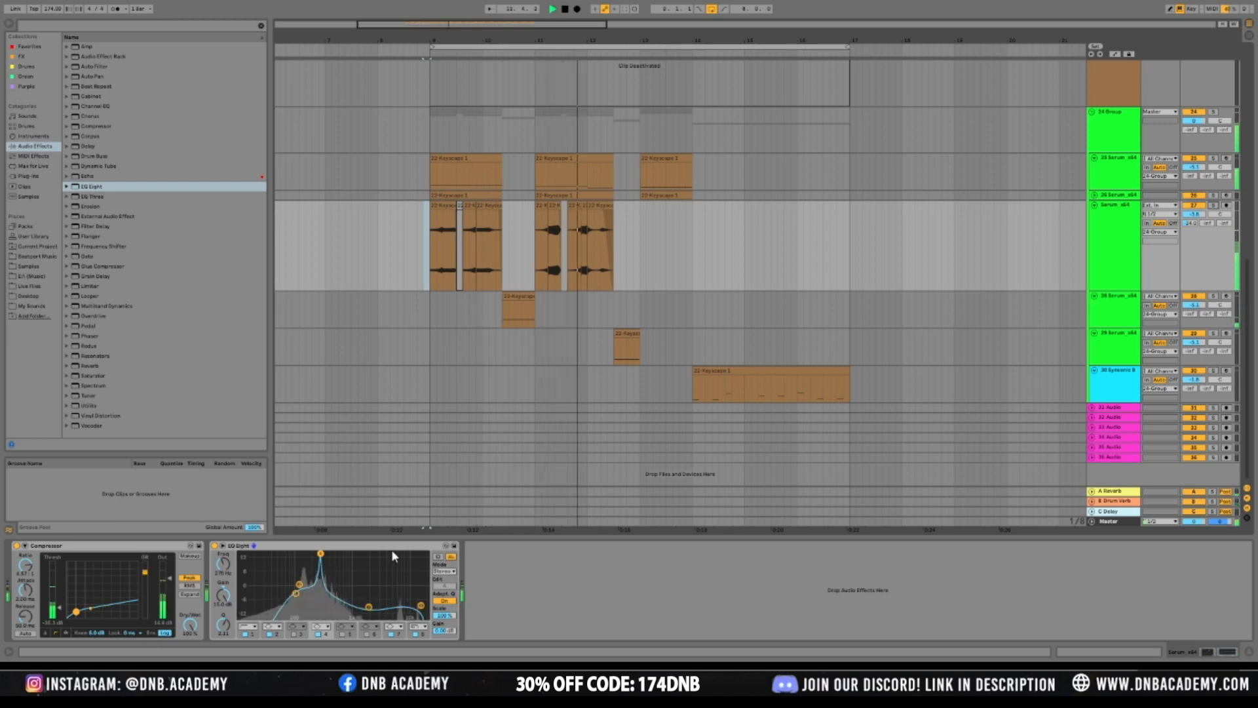
# Move the Compressor after EQ Eight on the bounced Serum track and replay the section
pyautogui.press('space')
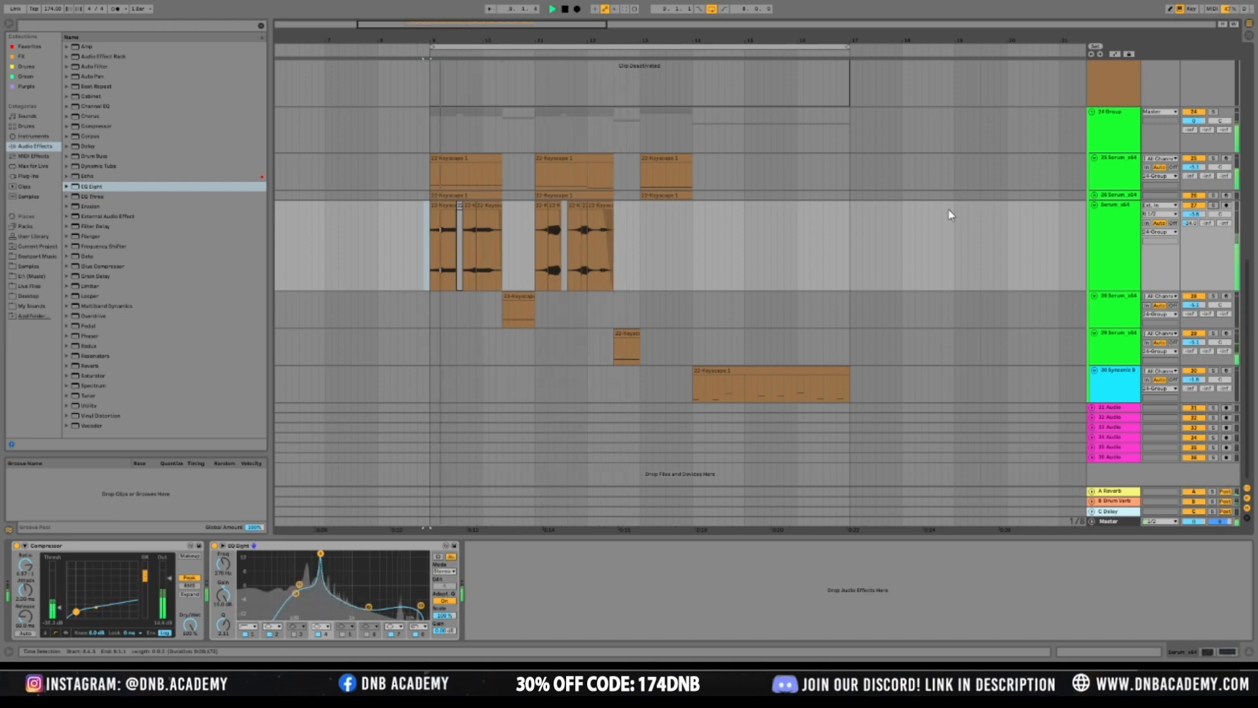
pyautogui.click(129, 552)
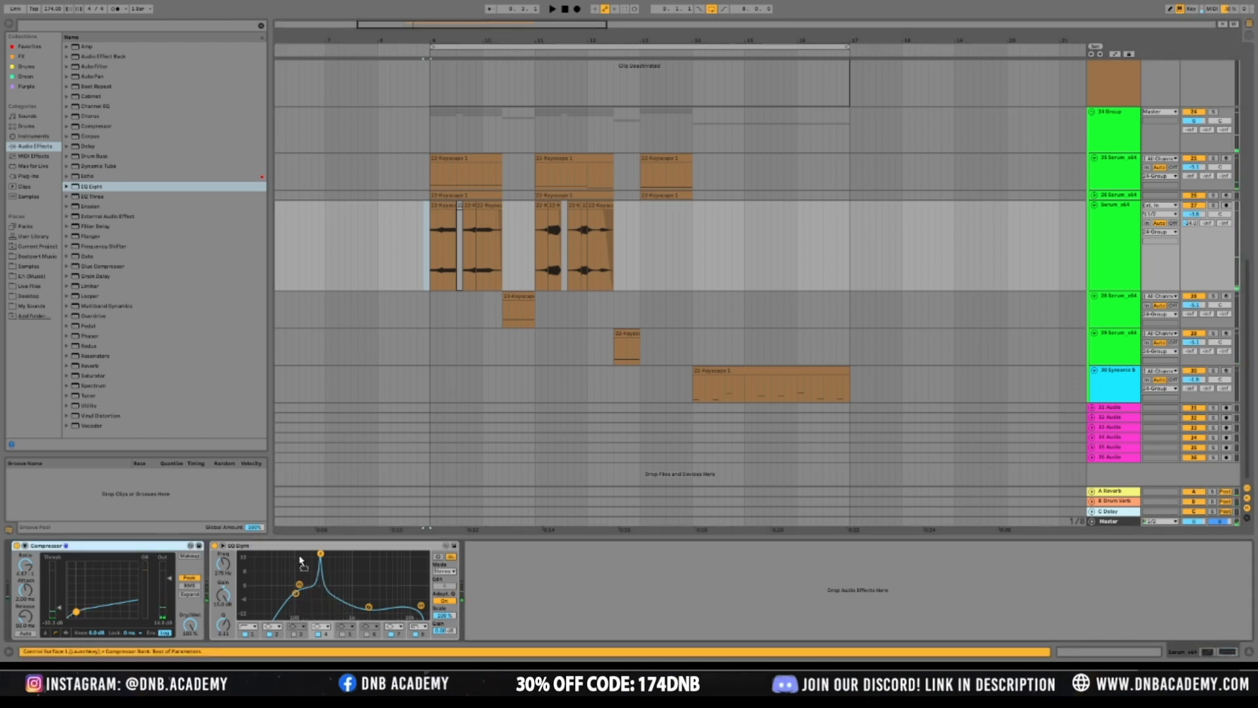
pyautogui.press('space')
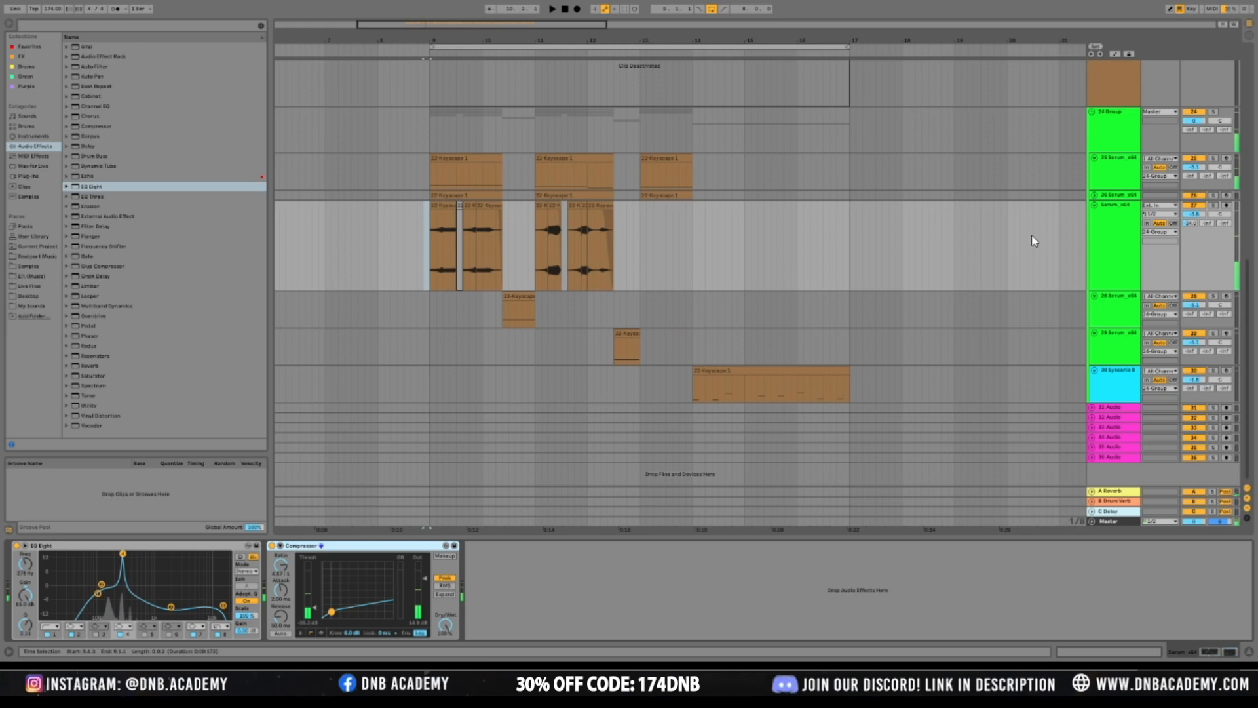
# Duplicate the bounced Serum track, keeping only the first slice group on the original and only the second group on the copy
pyautogui.click(1114, 236)
pyautogui.press('space')
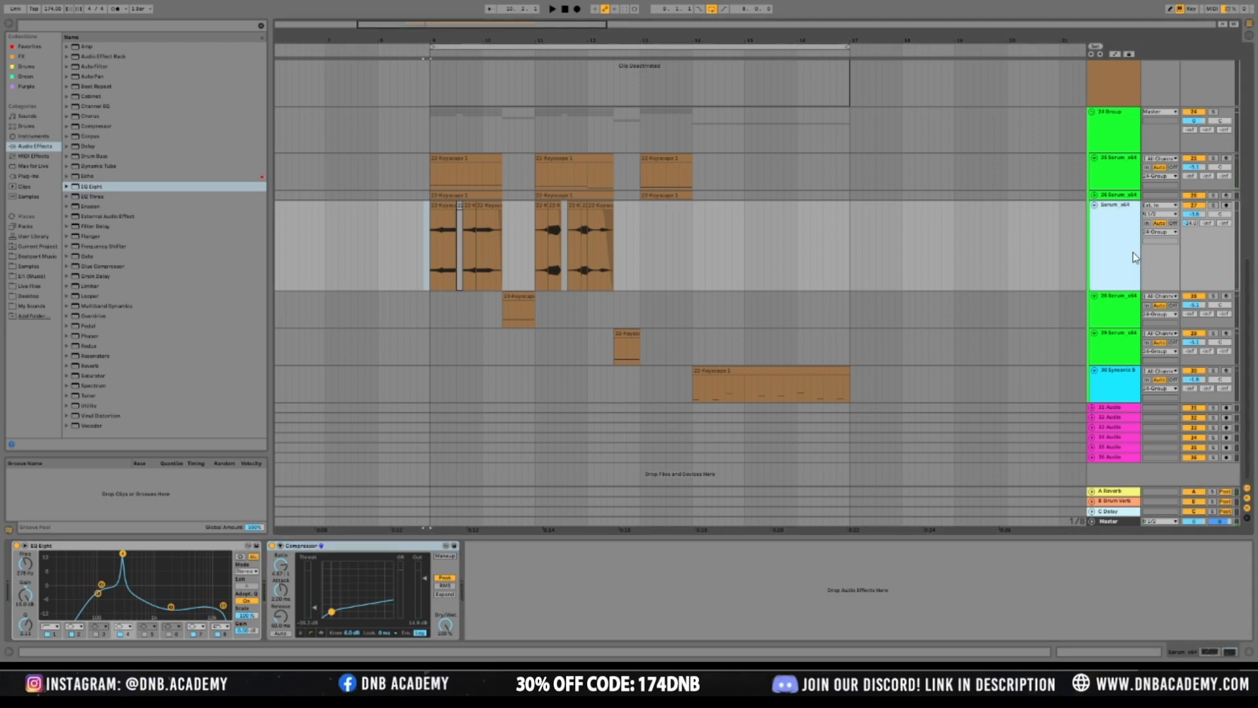
pyautogui.hotkey('ctrl', 'd')
pyautogui.moveTo(424, 332); pyautogui.dragTo(505, 321)
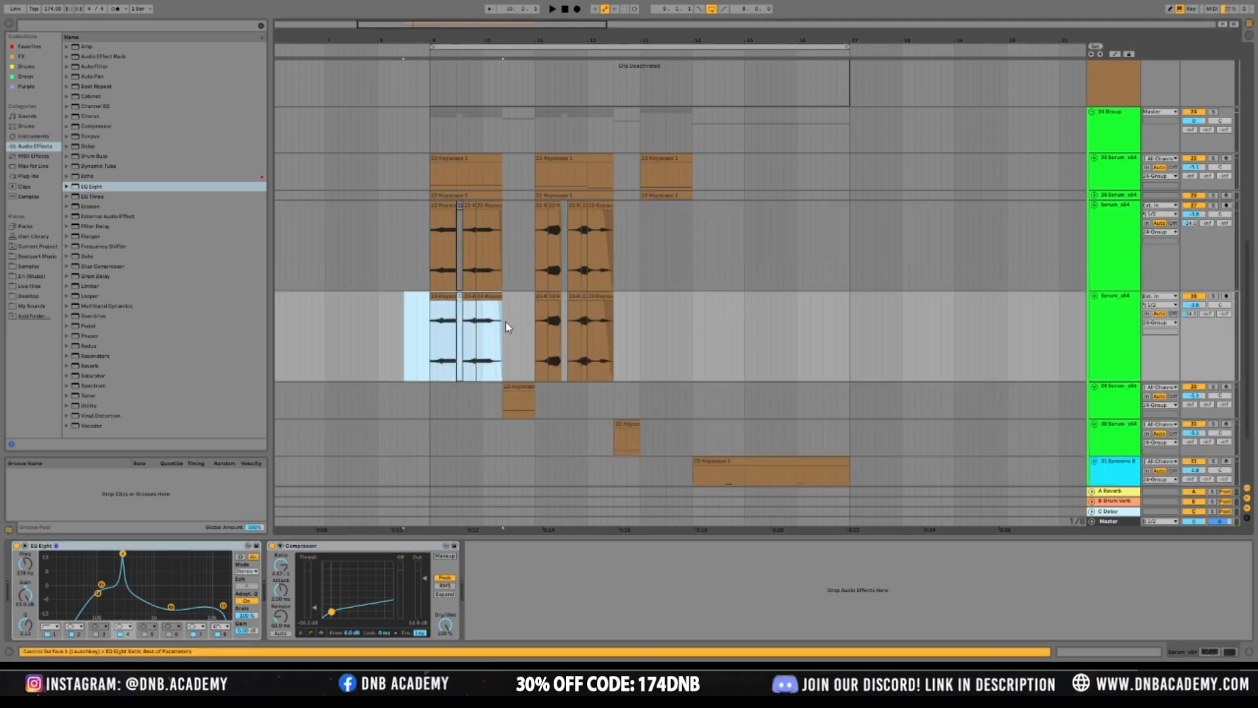
pyautogui.press('Delete')
pyautogui.moveTo(516, 261); pyautogui.dragTo(644, 252)
pyautogui.press('Delete')
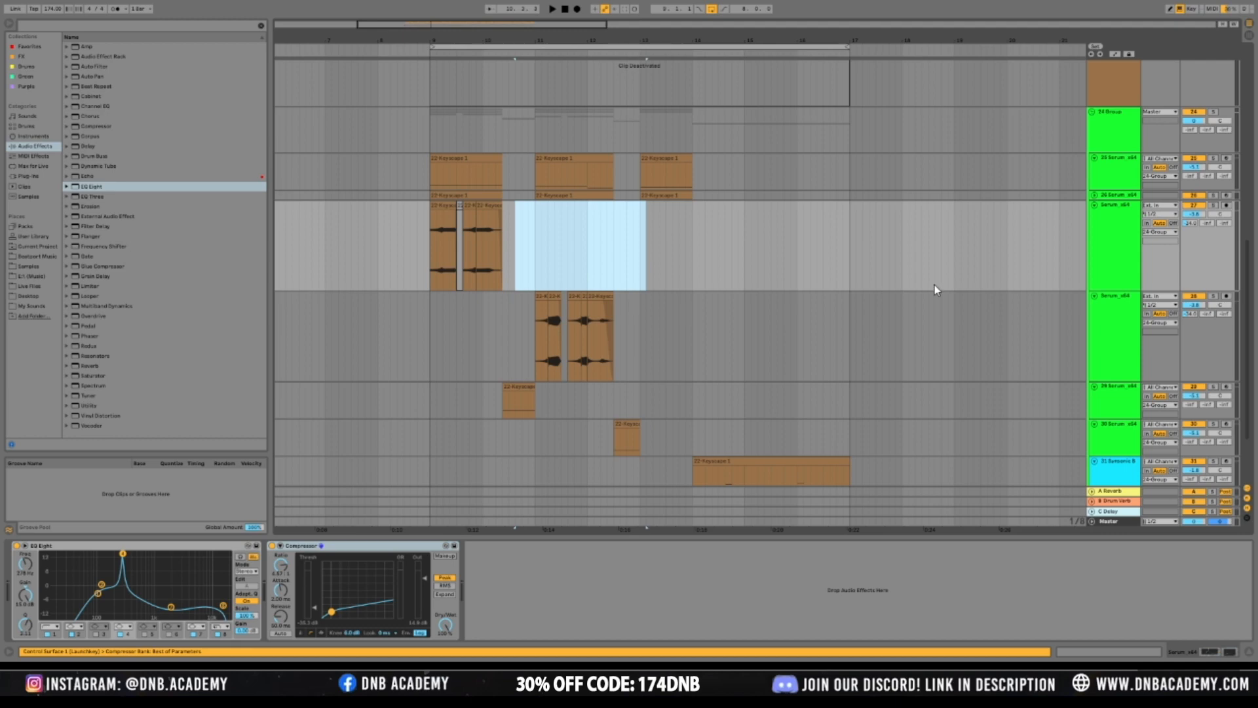
# Solo the duplicated track, shift its EQ band 4 boost slightly lower in frequency, and replay its slices
pyautogui.click(1127, 337)
pyautogui.click(536, 337)
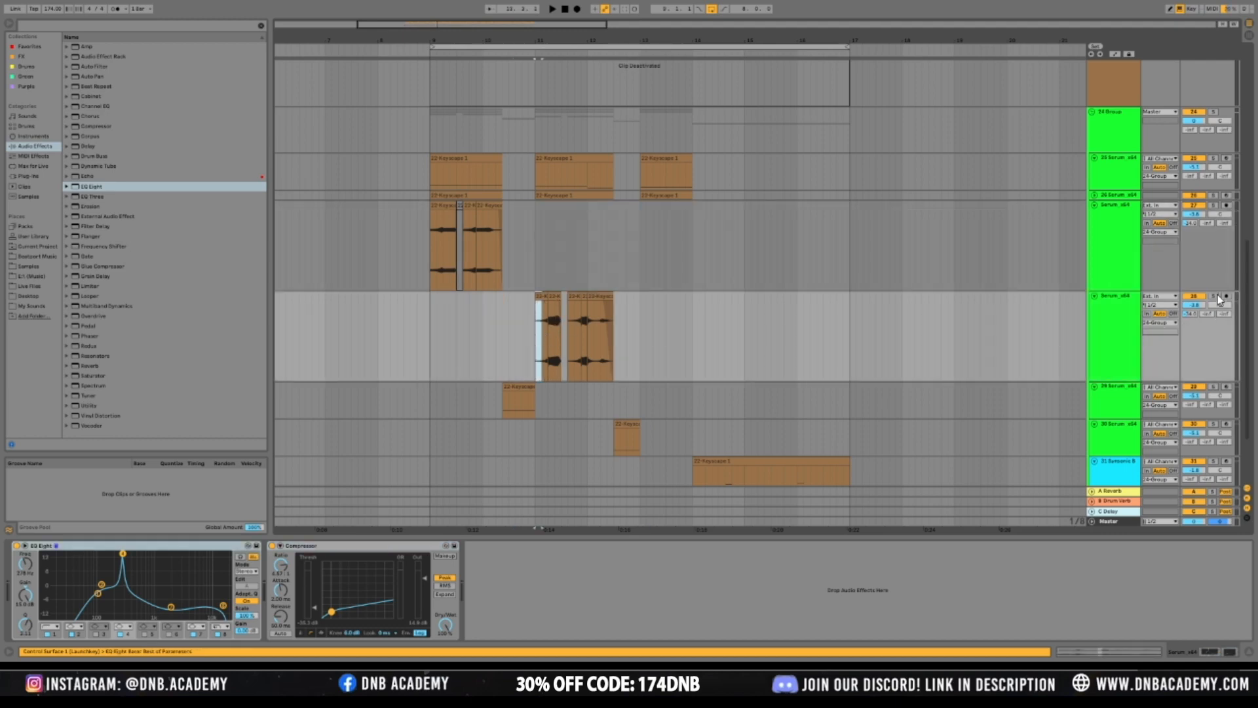
pyautogui.press('space')
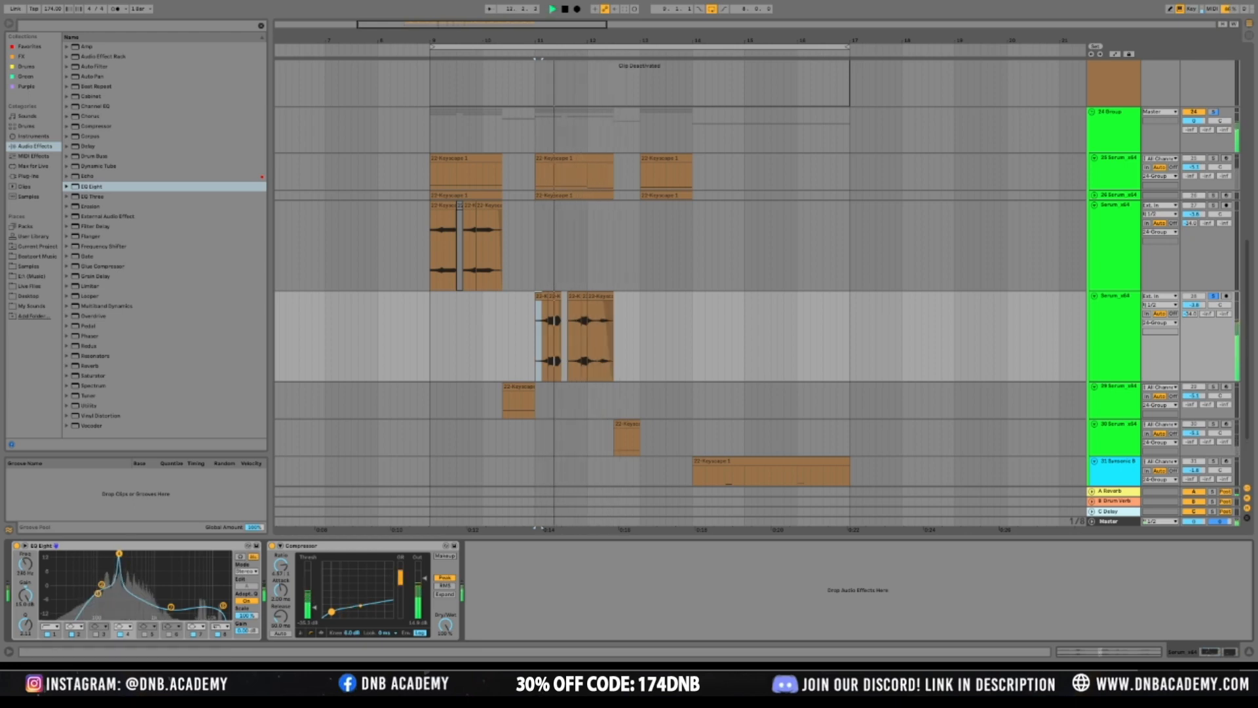
pyautogui.click(421, 337)
pyautogui.press('space')
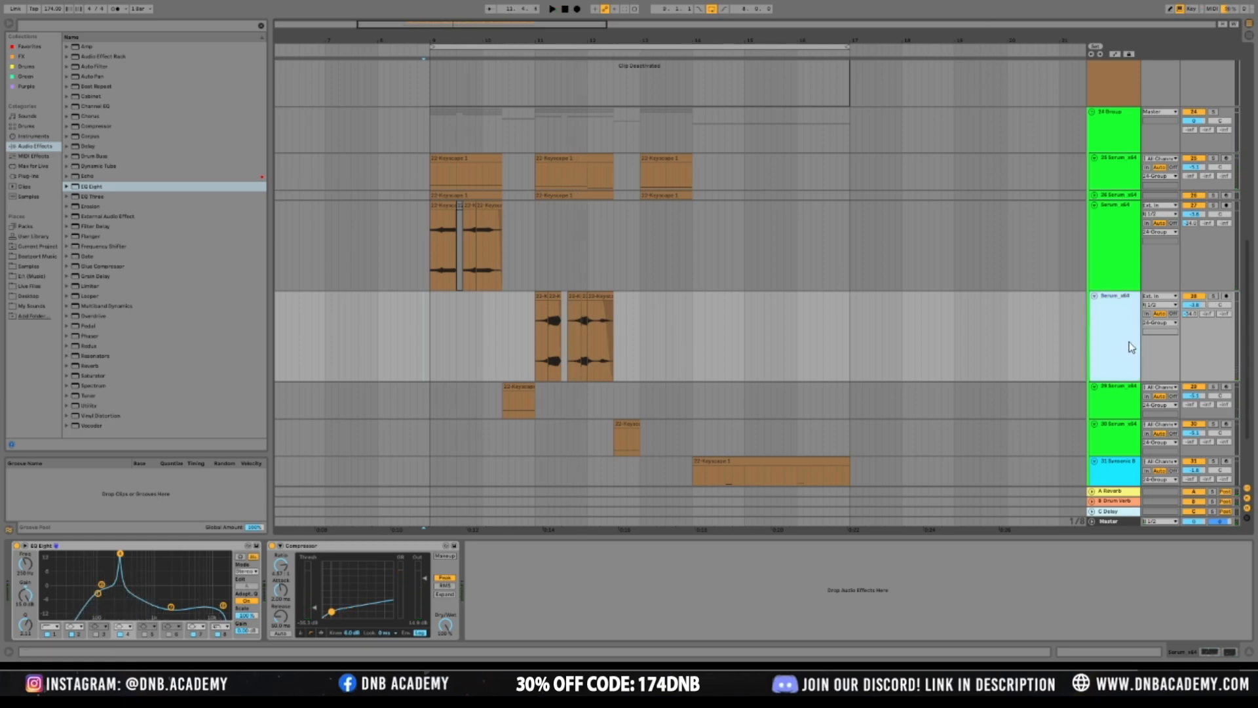
# Duplicate the second bounced track and split its slices so only the final slice remains on the new third track
pyautogui.hotkey('ctrl', 'd')
pyautogui.moveTo(533, 405); pyautogui.dragTo(588, 413)
pyautogui.press('Delete')
pyautogui.click(596, 319)
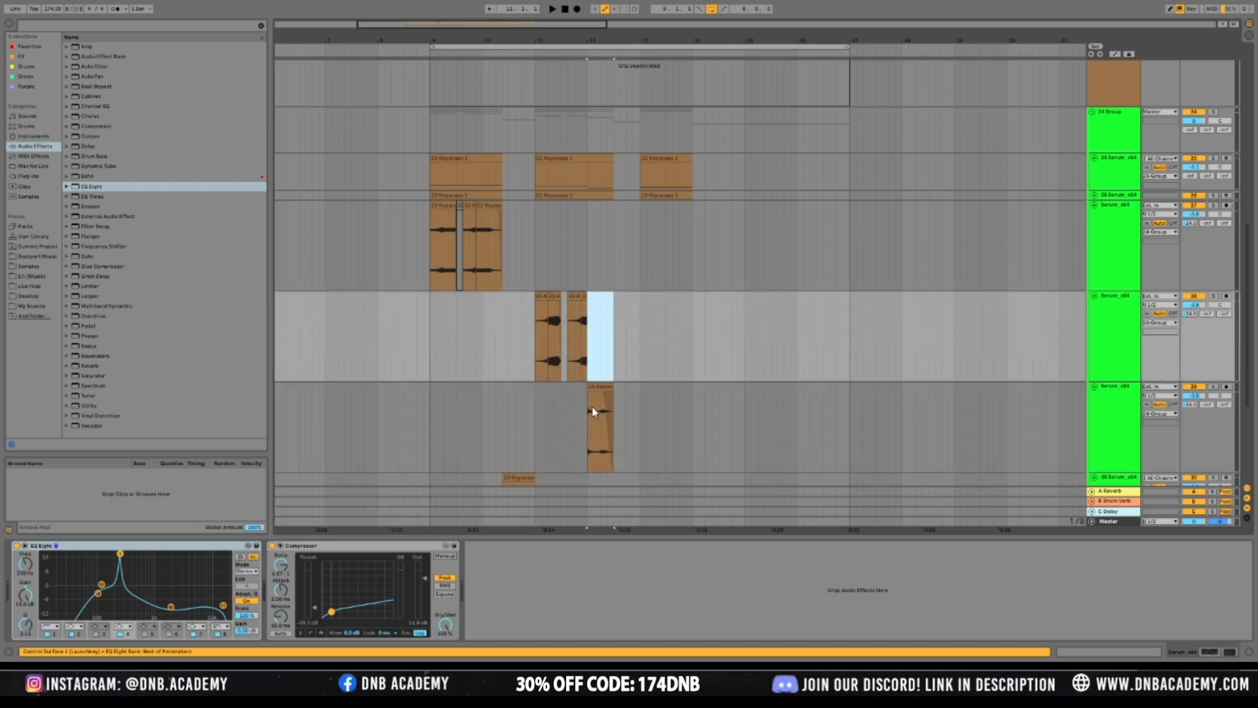
pyautogui.press('Delete')
# Solo the third bounced track and shift its EQ band 4 boost slightly higher in frequency while replaying its slice
pyautogui.click(1213, 387)
pyautogui.press('space')
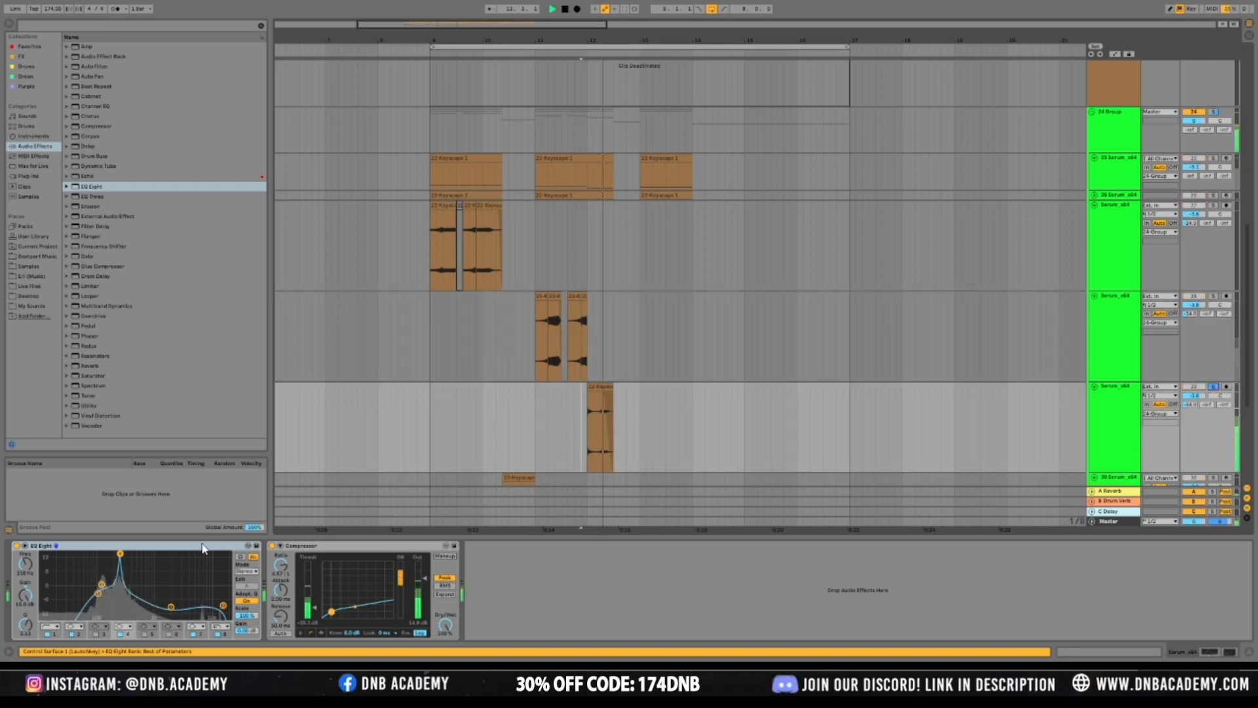
pyautogui.press('space')
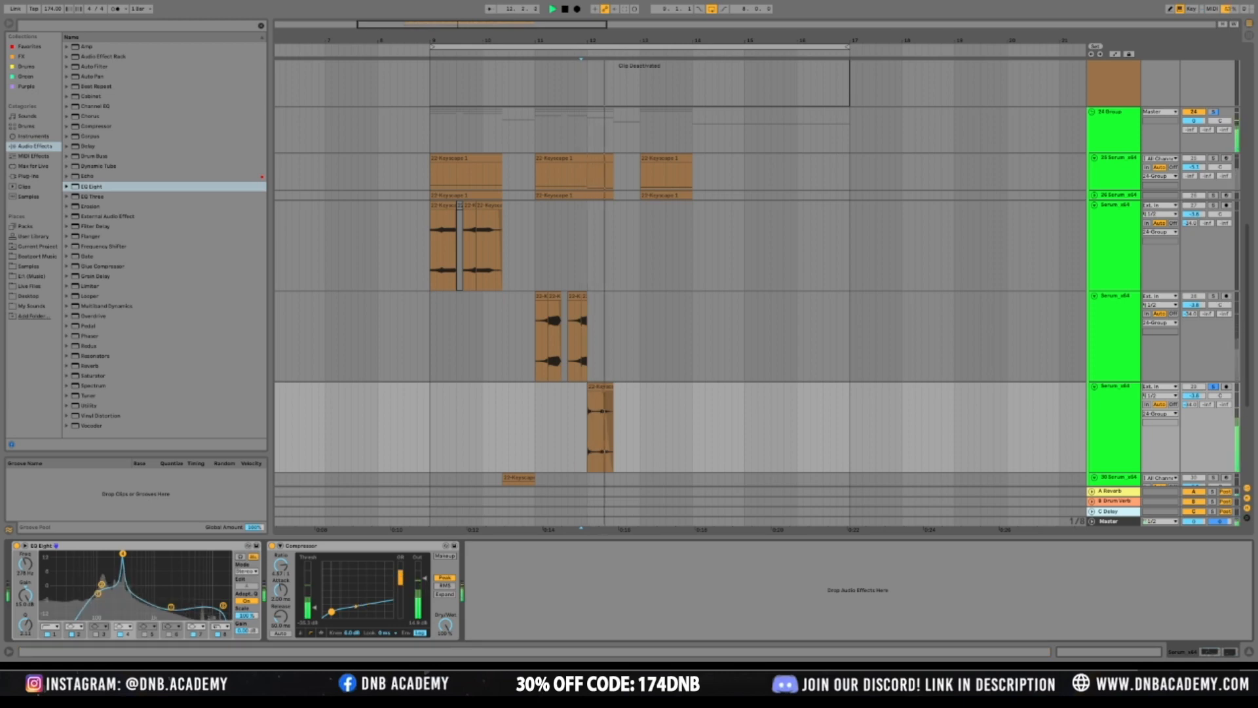
pyautogui.click(525, 415)
pyautogui.press('space')
# Solo the second bounced track alongside the third and replay both to compare their tones
pyautogui.click(1214, 296)
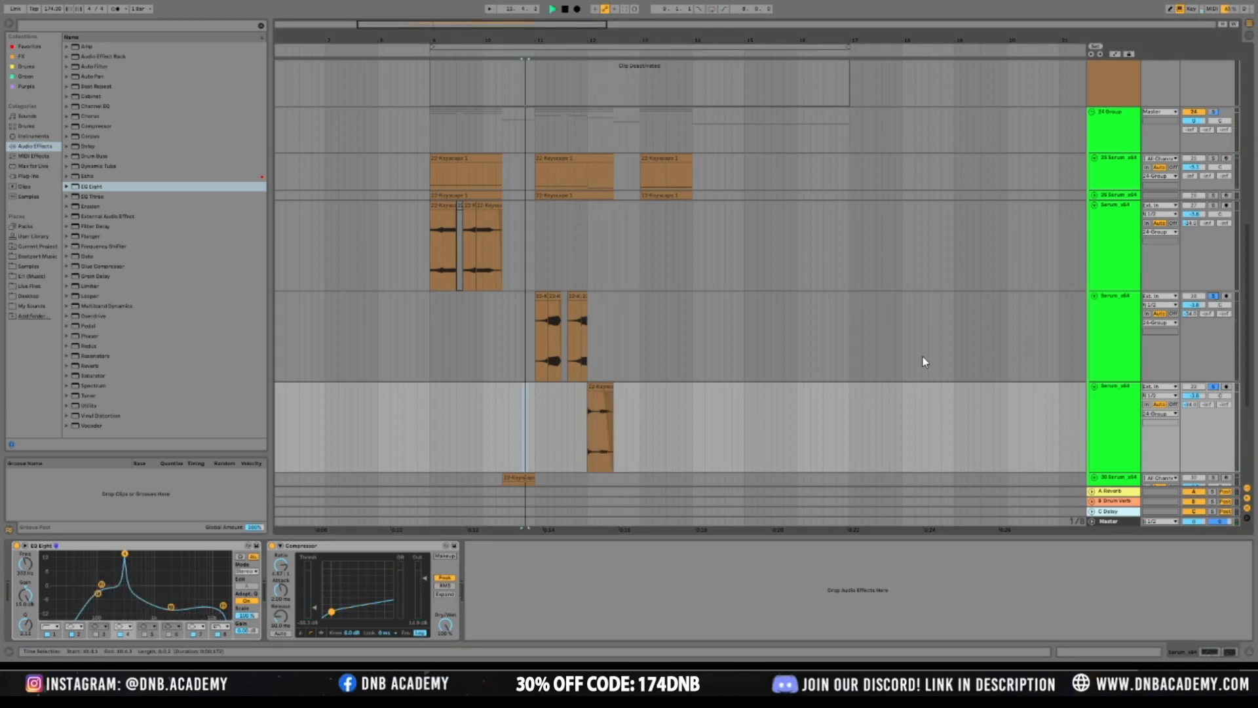
pyautogui.click(532, 356)
pyautogui.press('space')
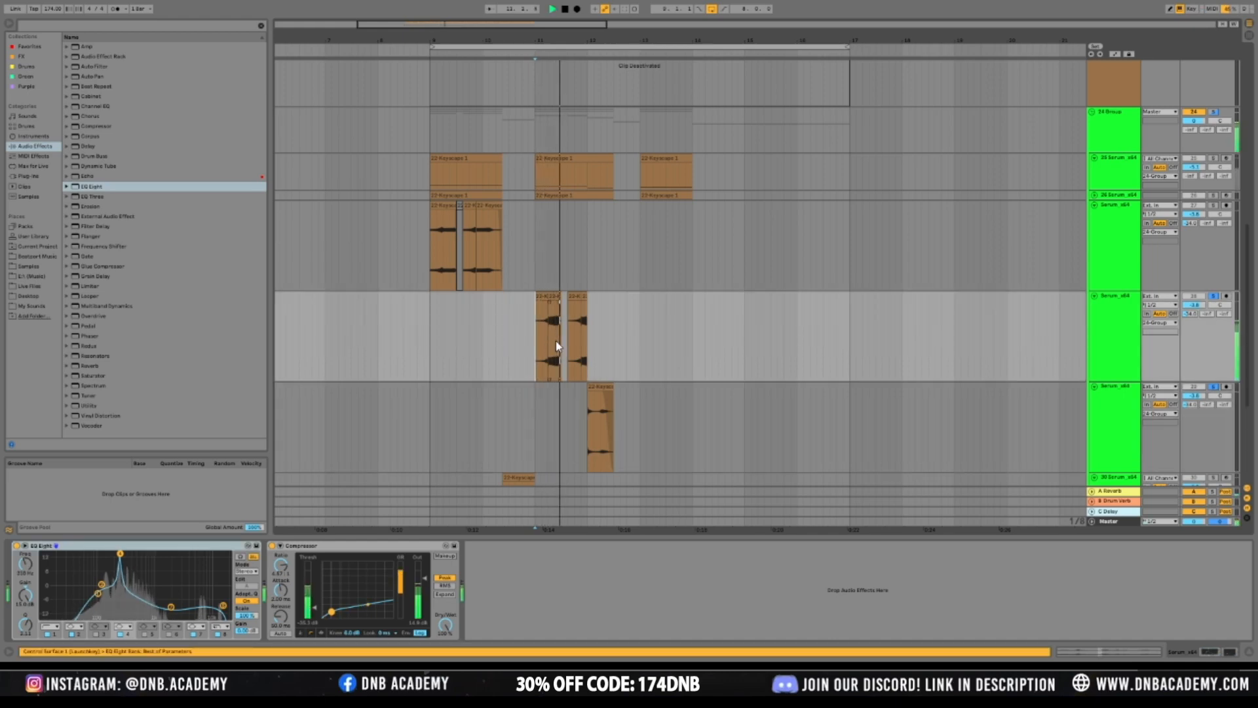
pyautogui.click(437, 369)
pyautogui.press('space')
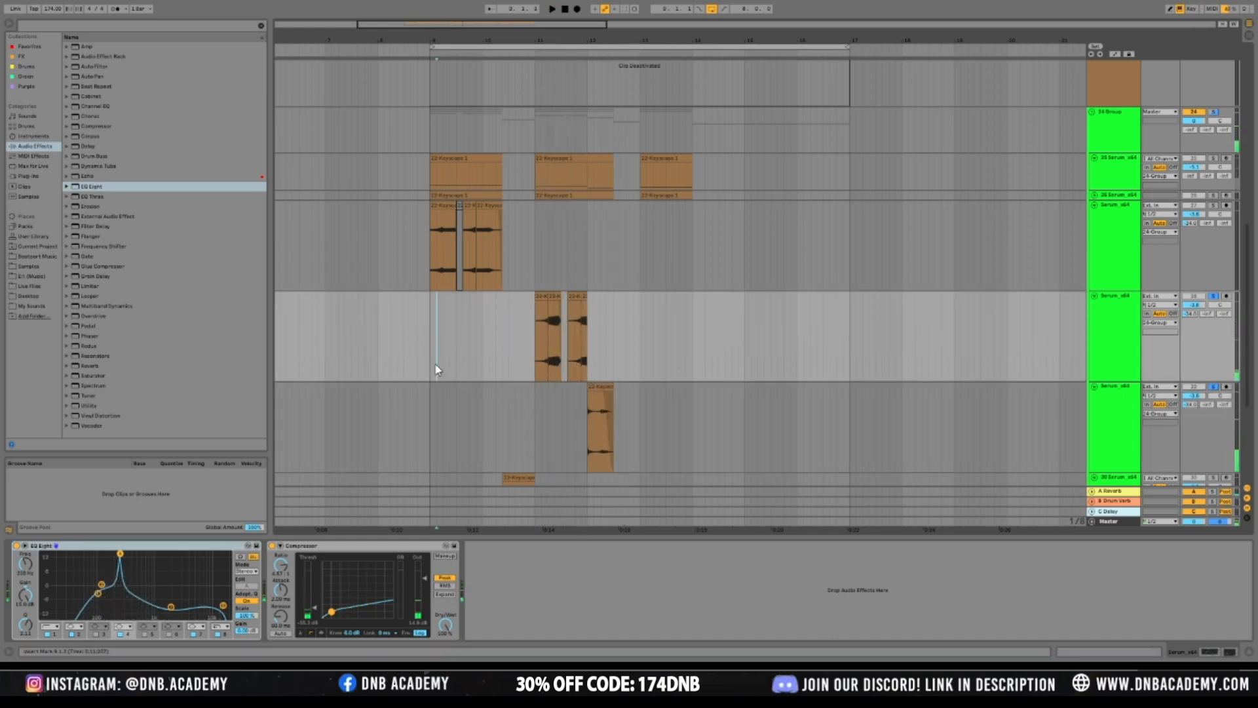
# Unsolo the bounced tracks and replay the whole bassline from bar 9
pyautogui.moveTo(412, 359); pyautogui.dragTo(419, 352)
pyautogui.press('space')
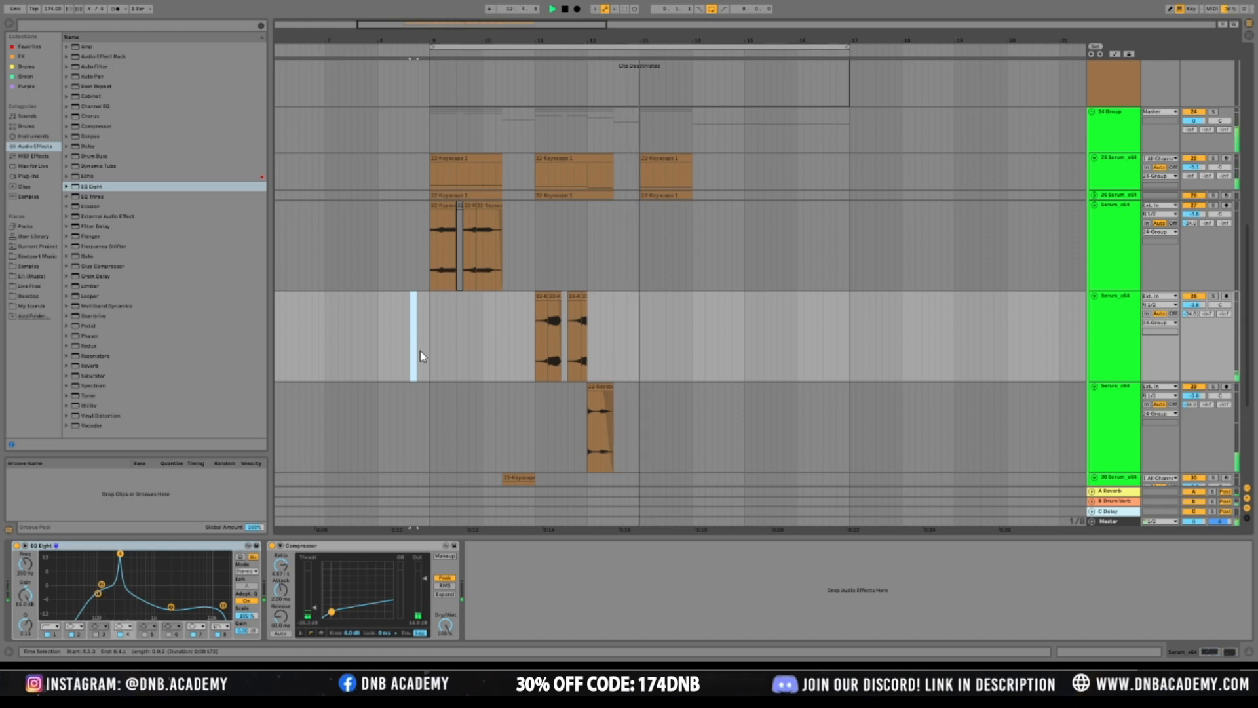
pyautogui.click(431, 362)
pyautogui.press('space')
pyautogui.press('space')
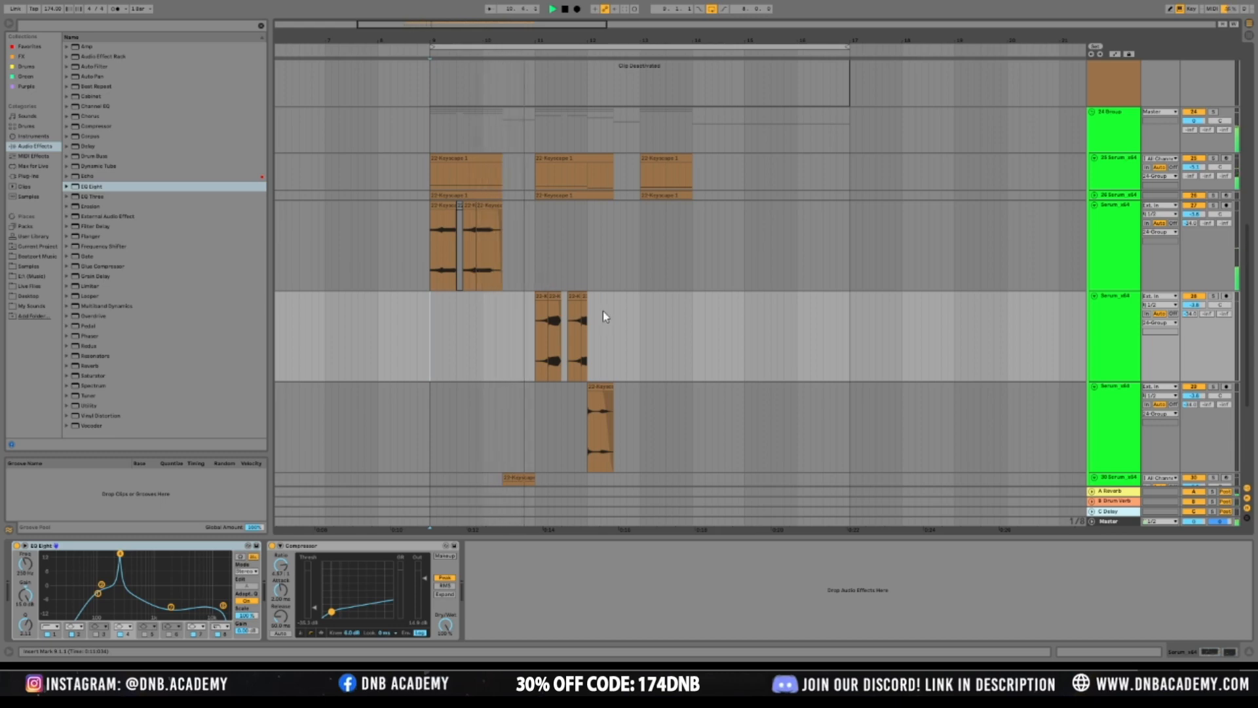
pyautogui.press('space')
# Move the third track's slice and matching MIDI clips an eighth note earlier, deactivate the overlapping second-track slice, and replay
pyautogui.moveTo(554, 28); pyautogui.dragTo(489, 21)
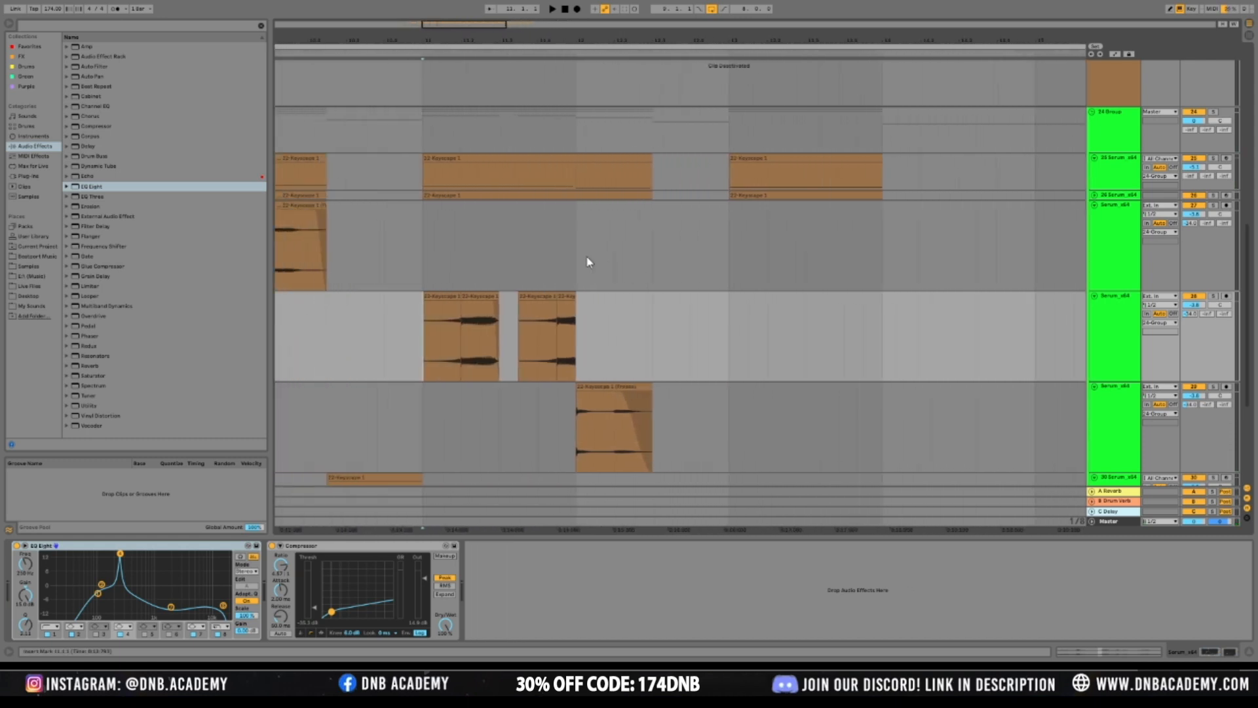
pyautogui.click(421, 261)
pyautogui.press('space')
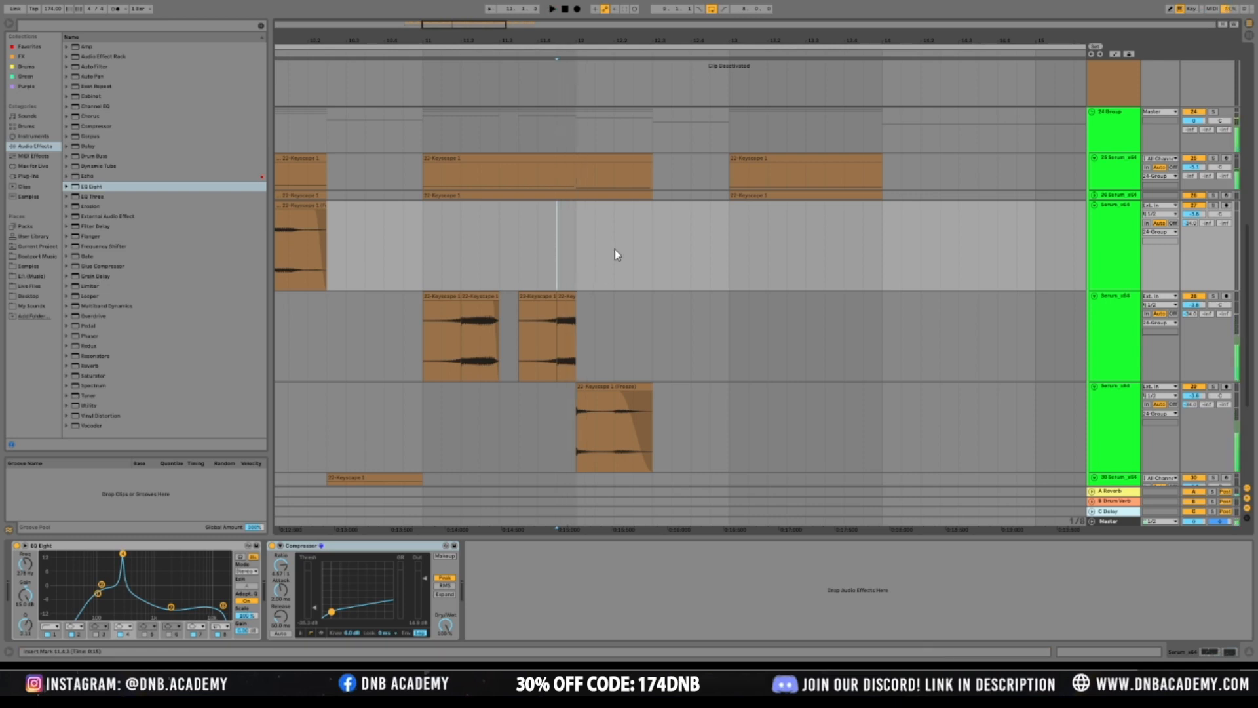
pyautogui.moveTo(577, 182); pyautogui.dragTo(570, 391)
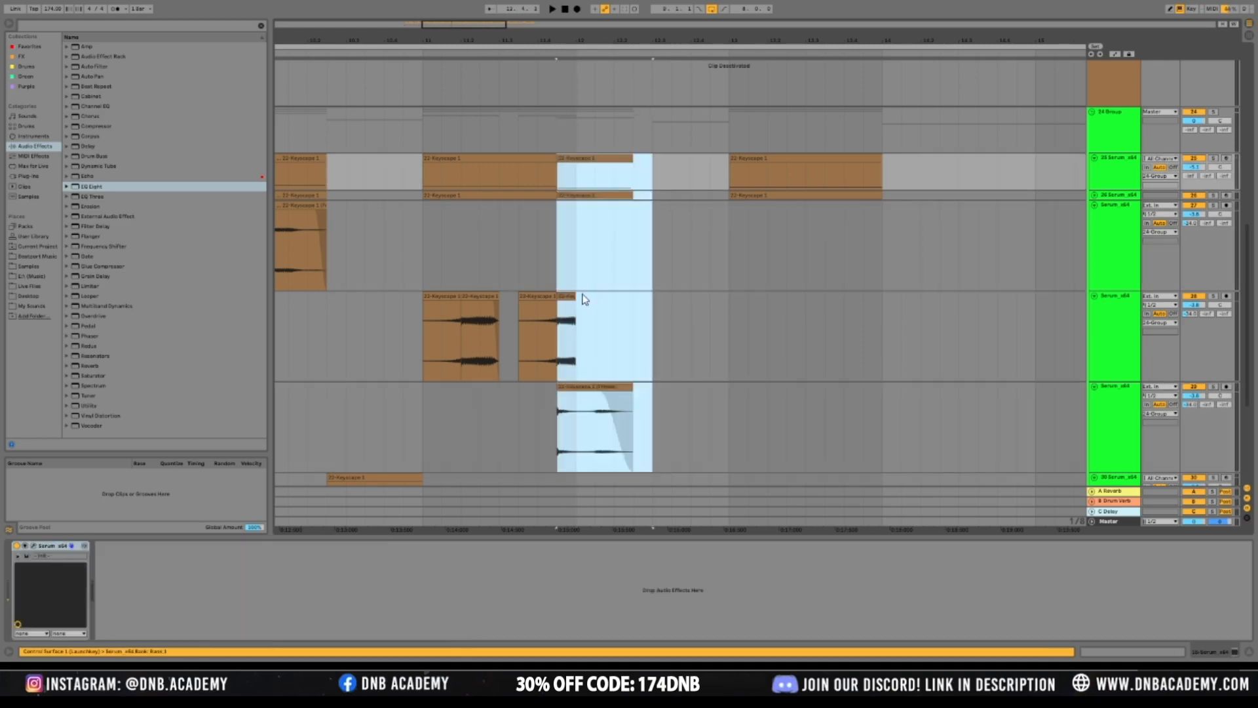
pyautogui.click(566, 297)
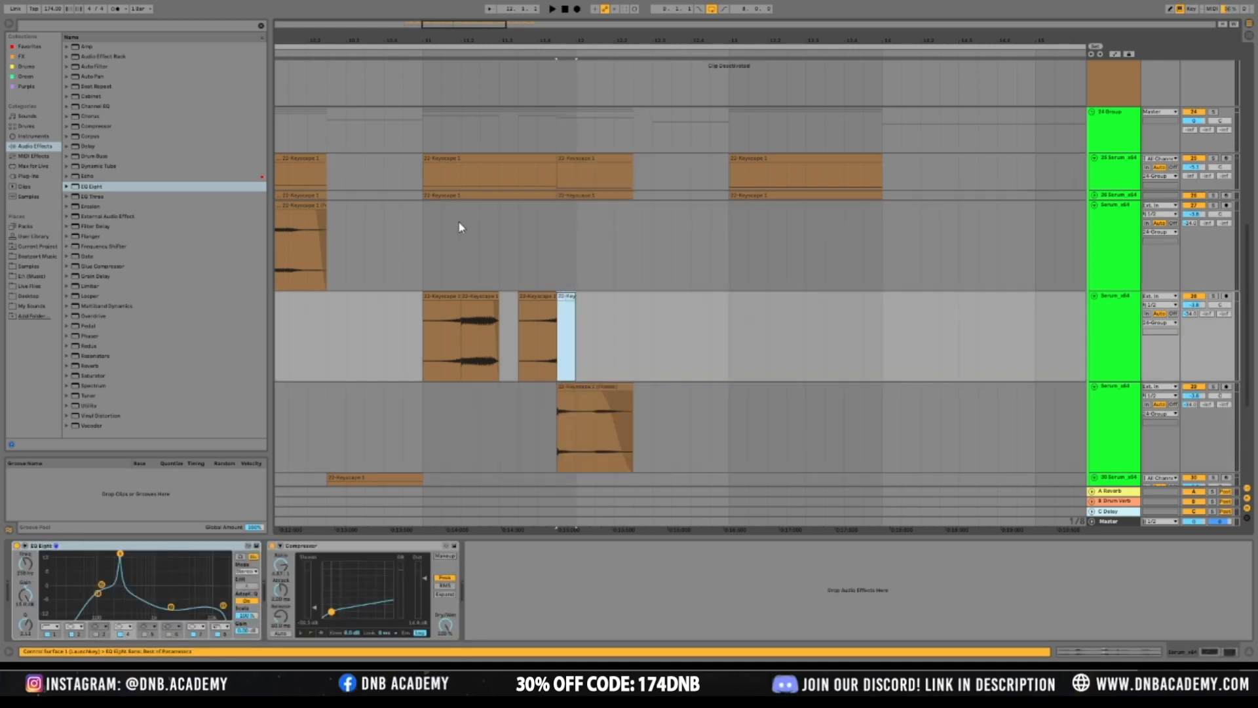
pyautogui.click(424, 235)
pyautogui.press('space')
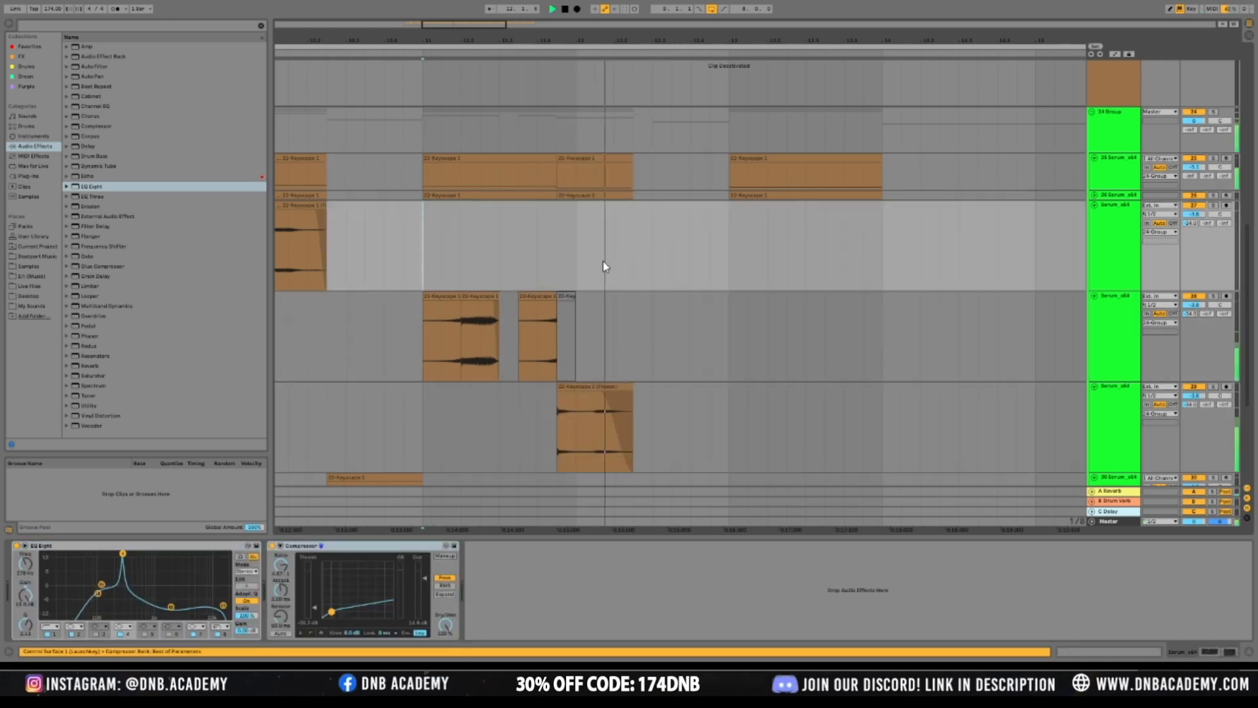
# Replay the full bassline from just before bar 9 to judge the shifted slice in context
pyautogui.scroll(-5, 596, 257)
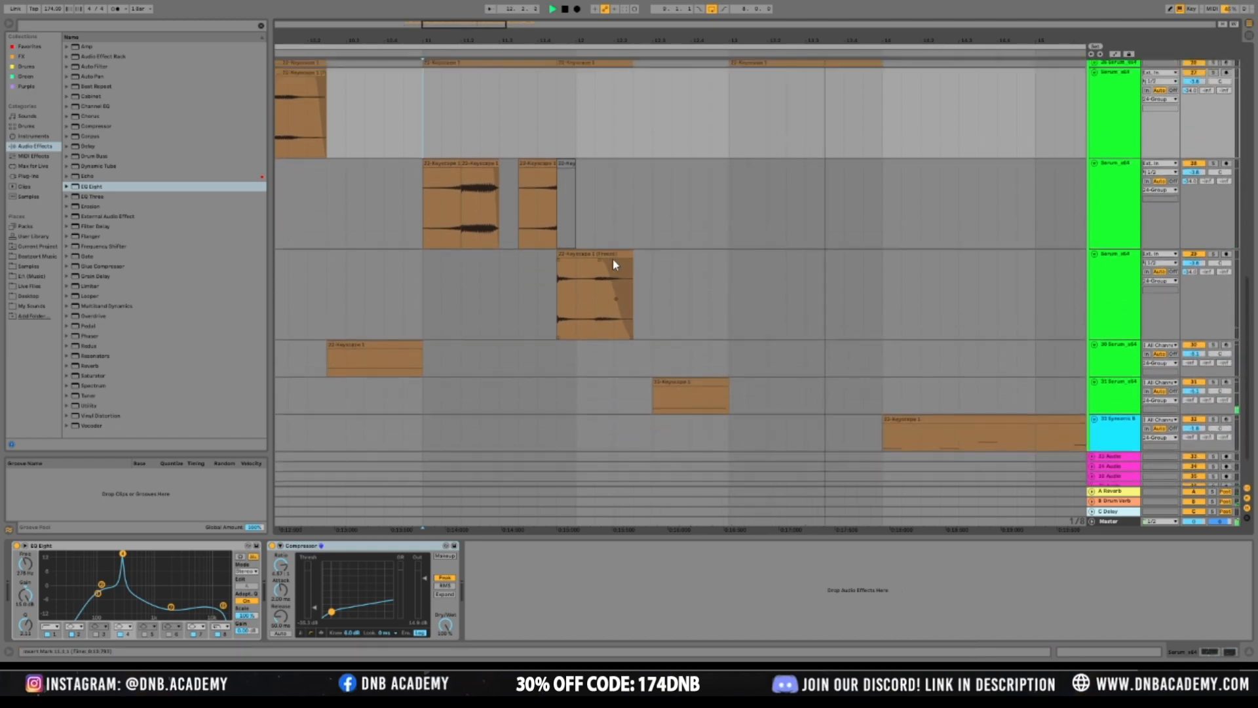
pyautogui.scroll(4, 612, 258)
pyautogui.moveTo(457, 25); pyautogui.dragTo(459, 11)
pyautogui.click(376, 206)
pyautogui.press('space')
pyautogui.press('space')
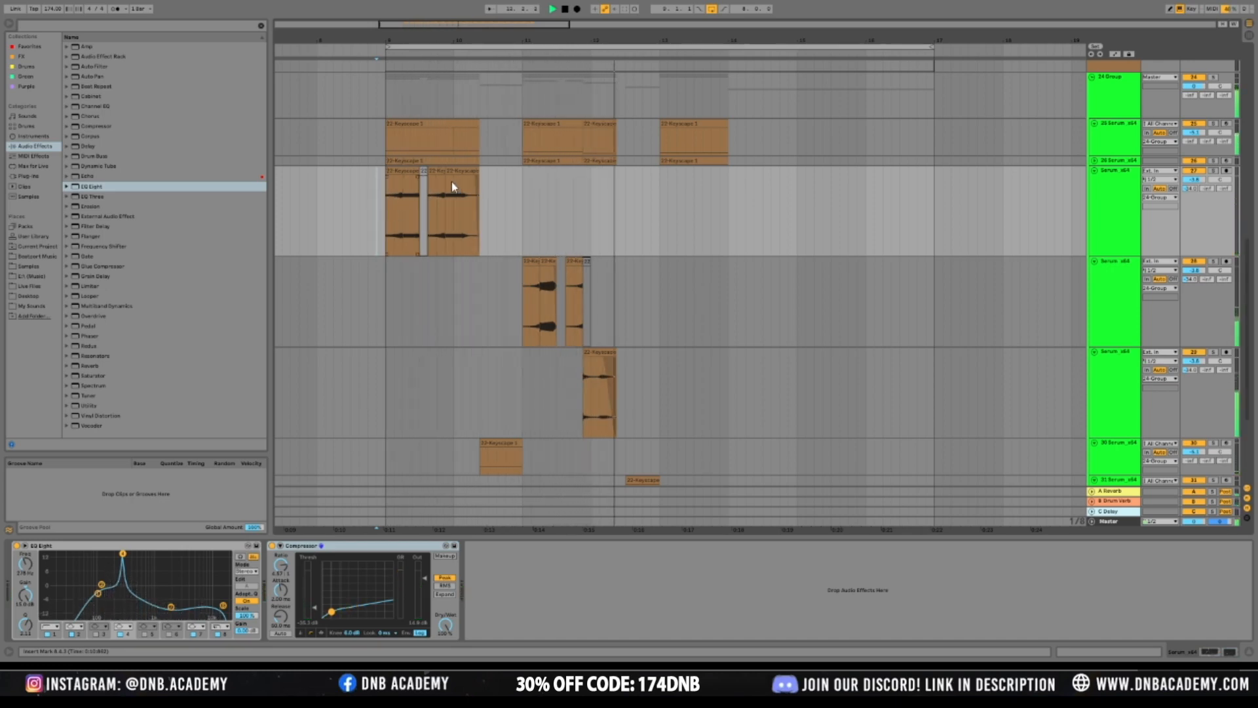
pyautogui.moveTo(592, 237); pyautogui.dragTo(586, 236)
pyautogui.press('space')
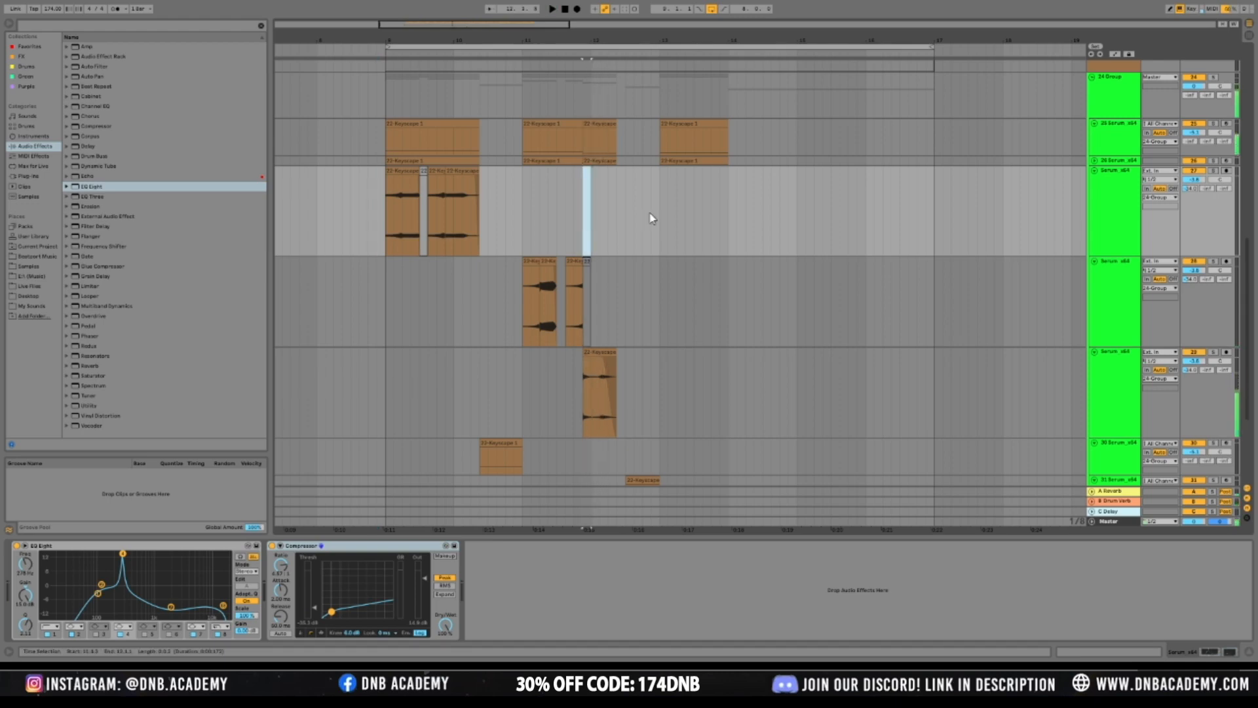
# Duplicate the third track's slice and its matching MIDI clips to beat 2 of bar 12, then replay the change
pyautogui.moveTo(487, 23); pyautogui.dragTo(602, 148)
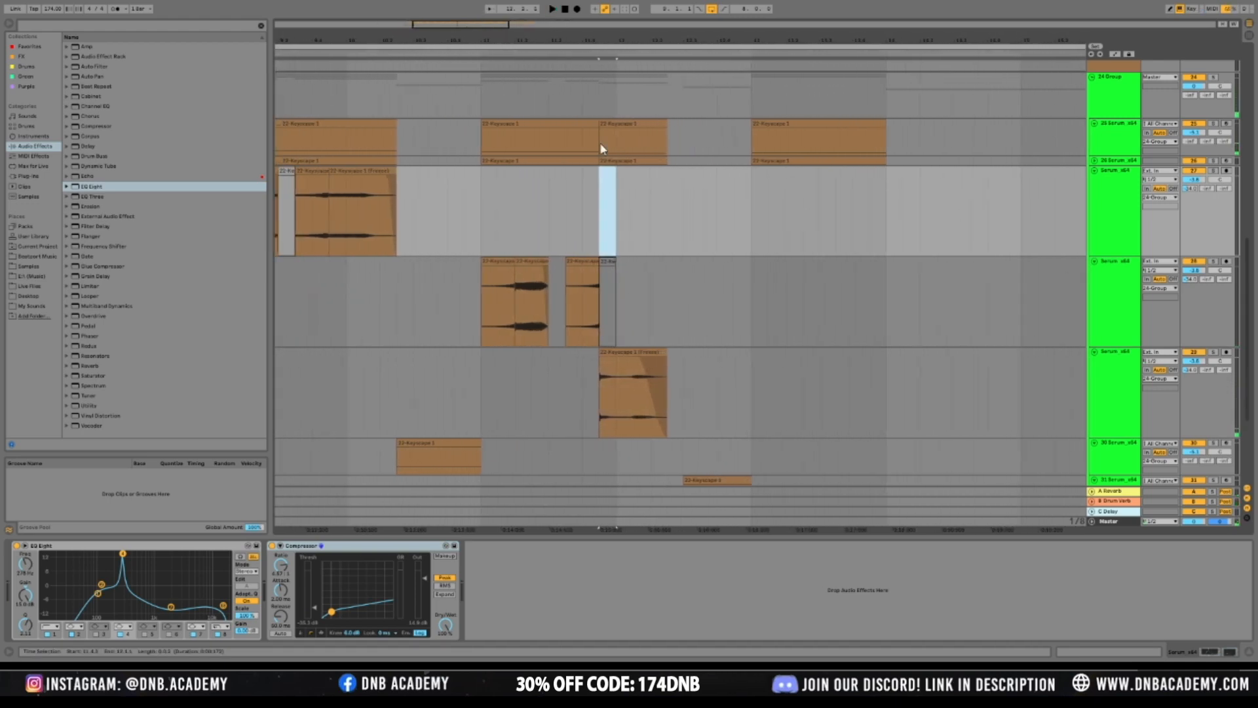
pyautogui.moveTo(677, 394); pyautogui.dragTo(660, 147)
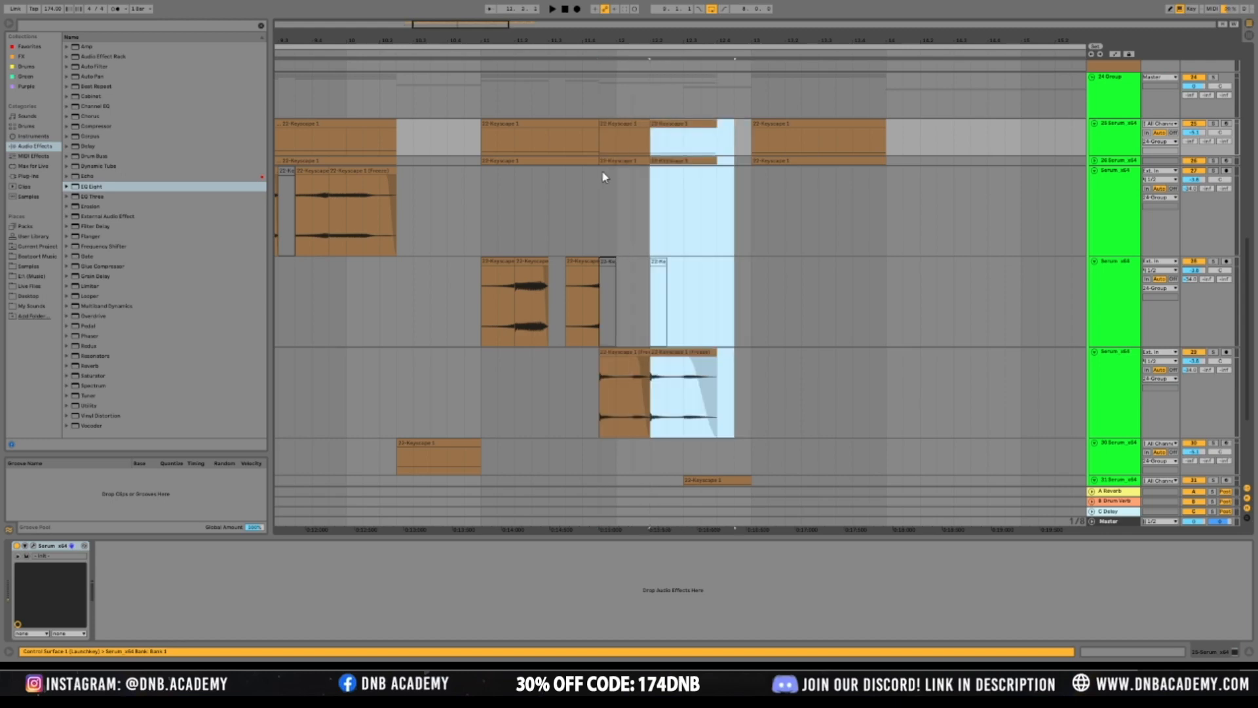
pyautogui.click(588, 207)
pyautogui.press('space')
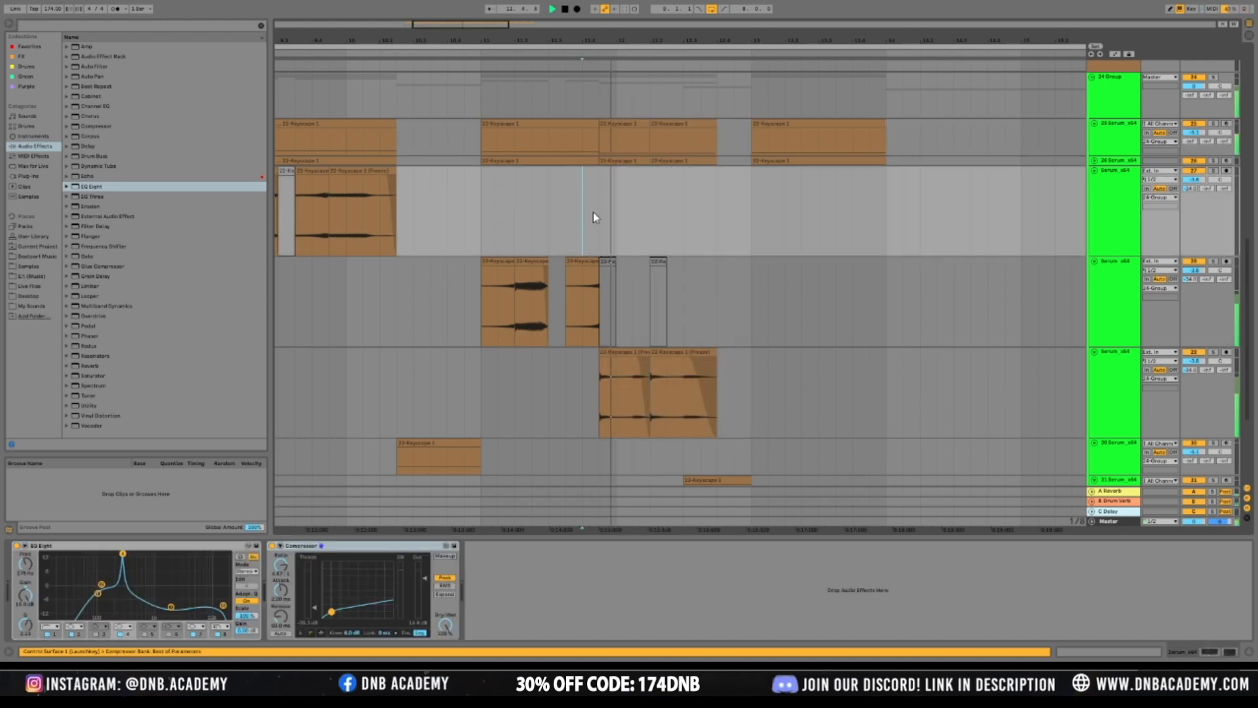
# Delete the duplicated clips' tail from beat 3 of bar 12 across the layered tracks and replay the phrase
pyautogui.moveTo(716, 176); pyautogui.dragTo(677, 131)
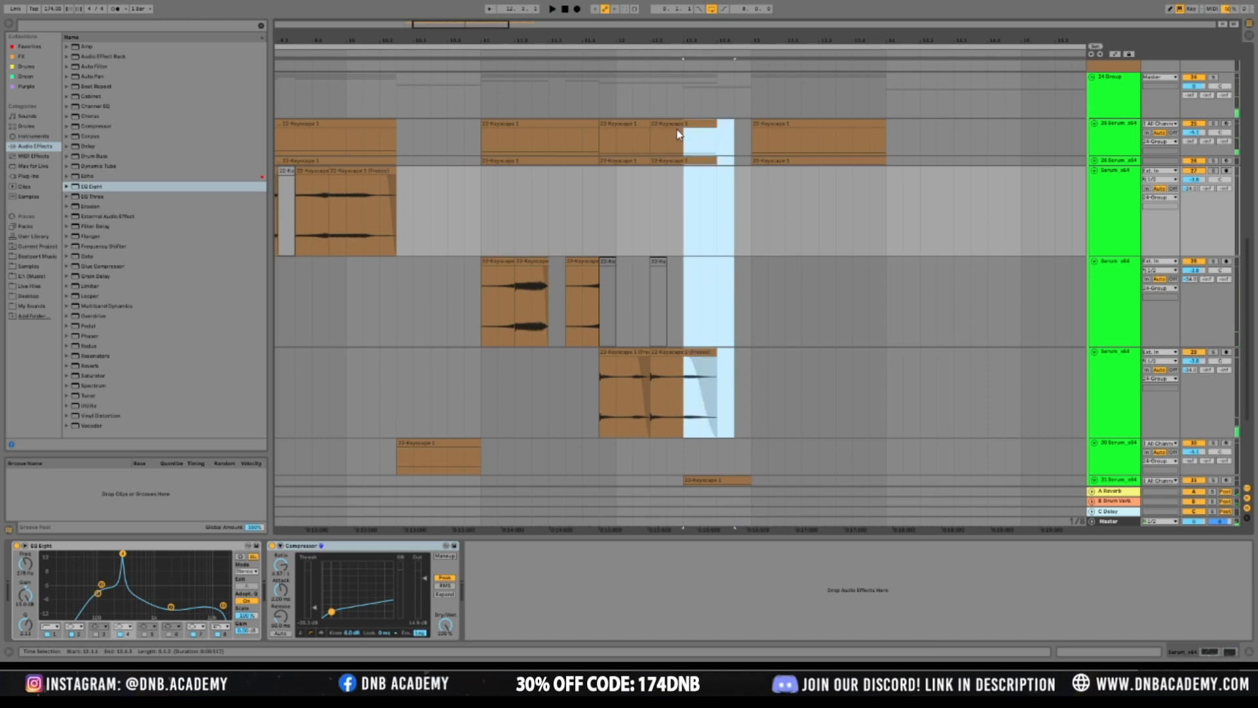
pyautogui.press('Delete')
pyautogui.click(598, 231)
pyautogui.press('space')
pyautogui.click(681, 362)
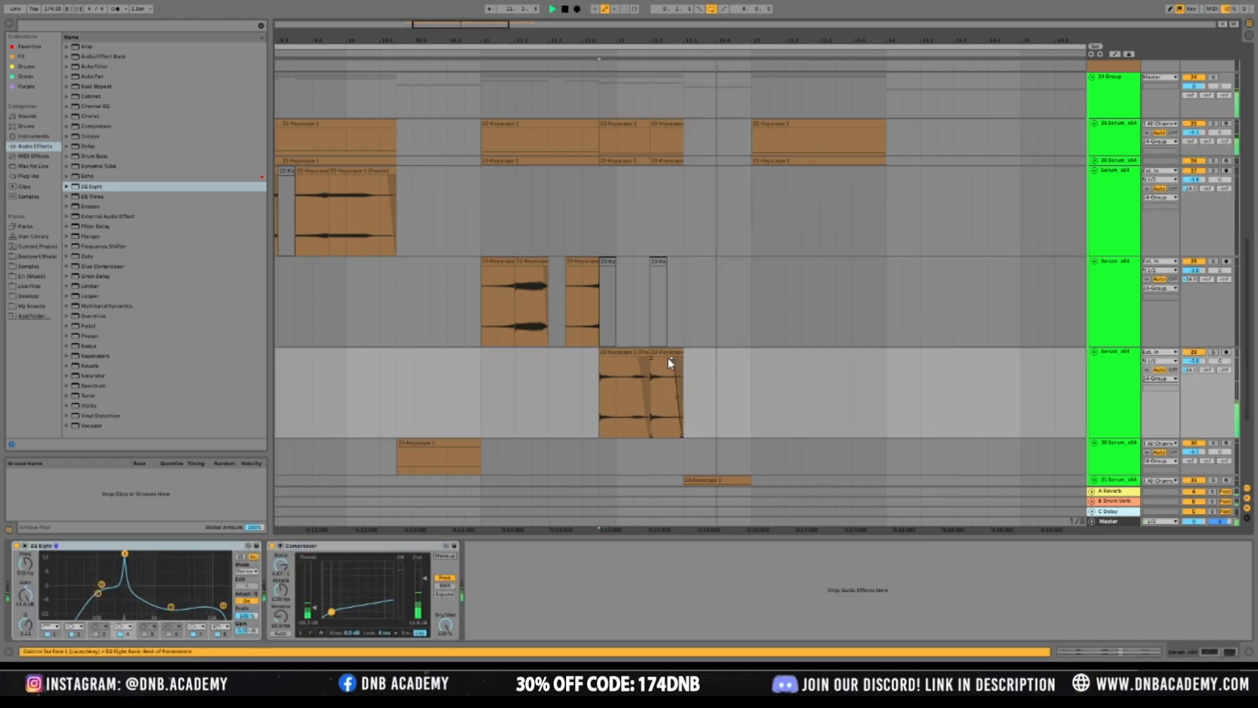
pyautogui.click(463, 146)
pyautogui.moveTo(529, 25); pyautogui.dragTo(529, 3)
pyautogui.click(637, 240)
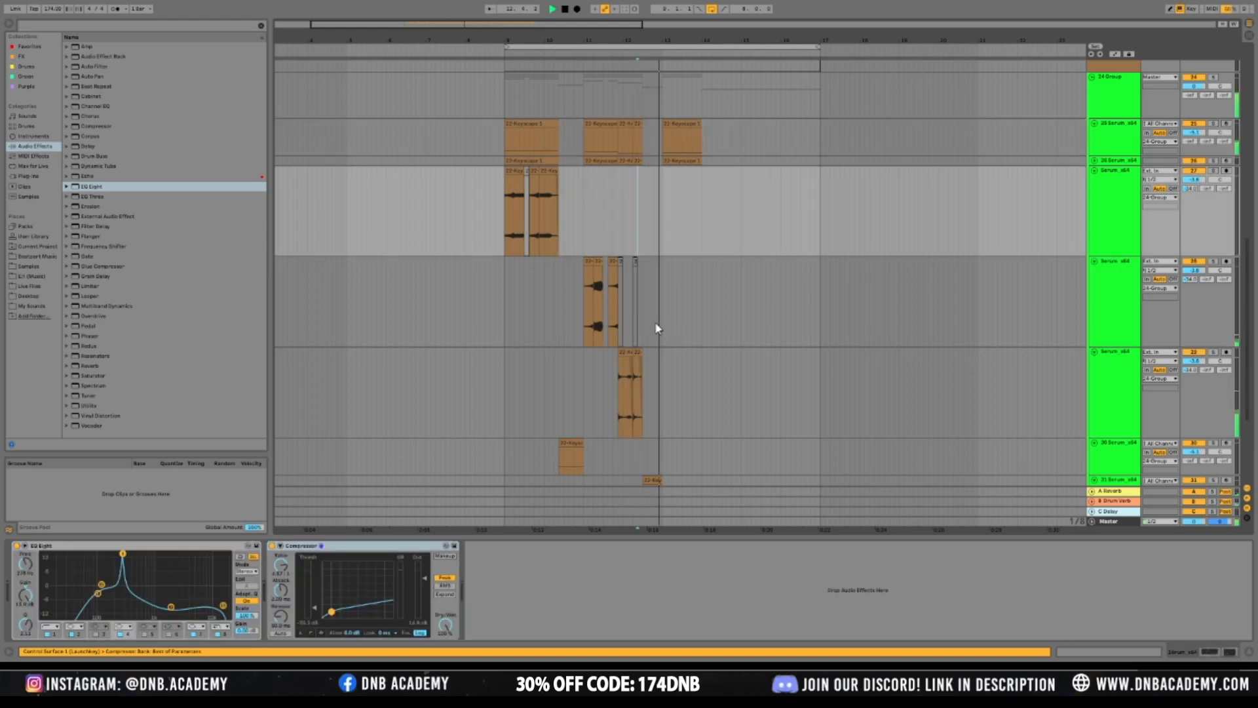
# Set a four-bar playback loop over the bassline from bar 9 to bar 13 and play it
pyautogui.click(537, 303)
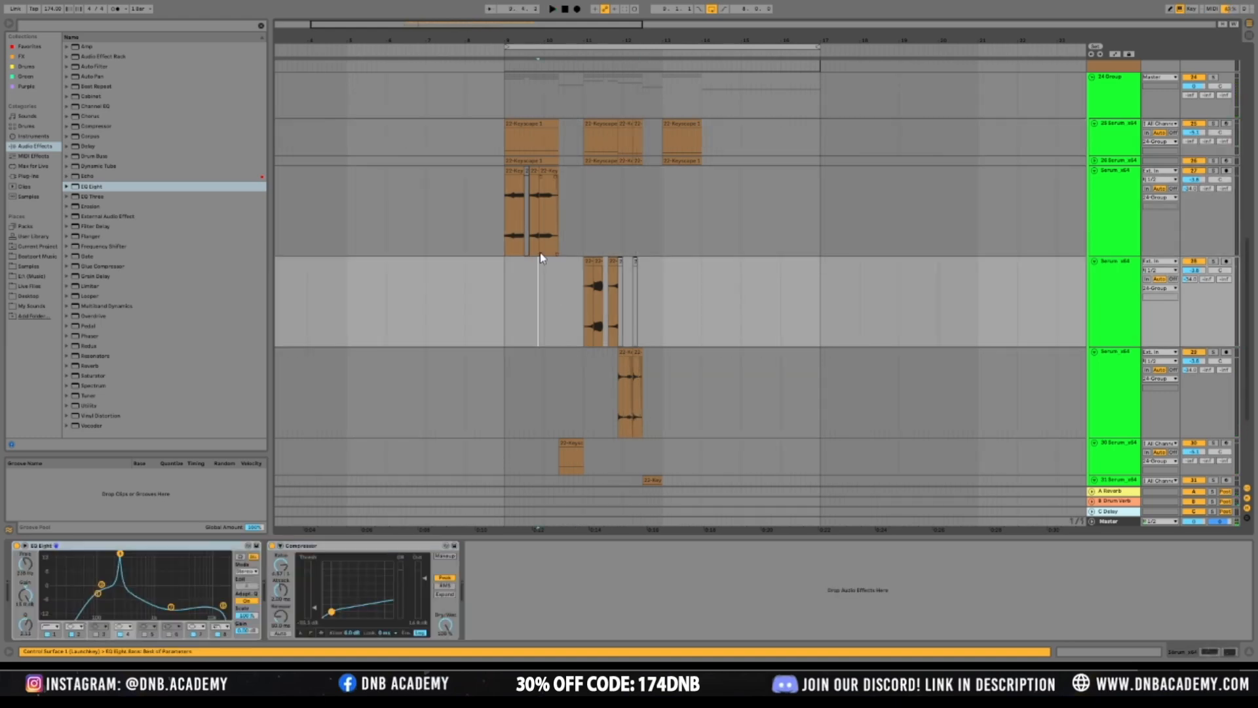
pyautogui.moveTo(502, 300); pyautogui.dragTo(646, 301)
pyautogui.hotkey('ctrl', 'l')
pyautogui.press('space')
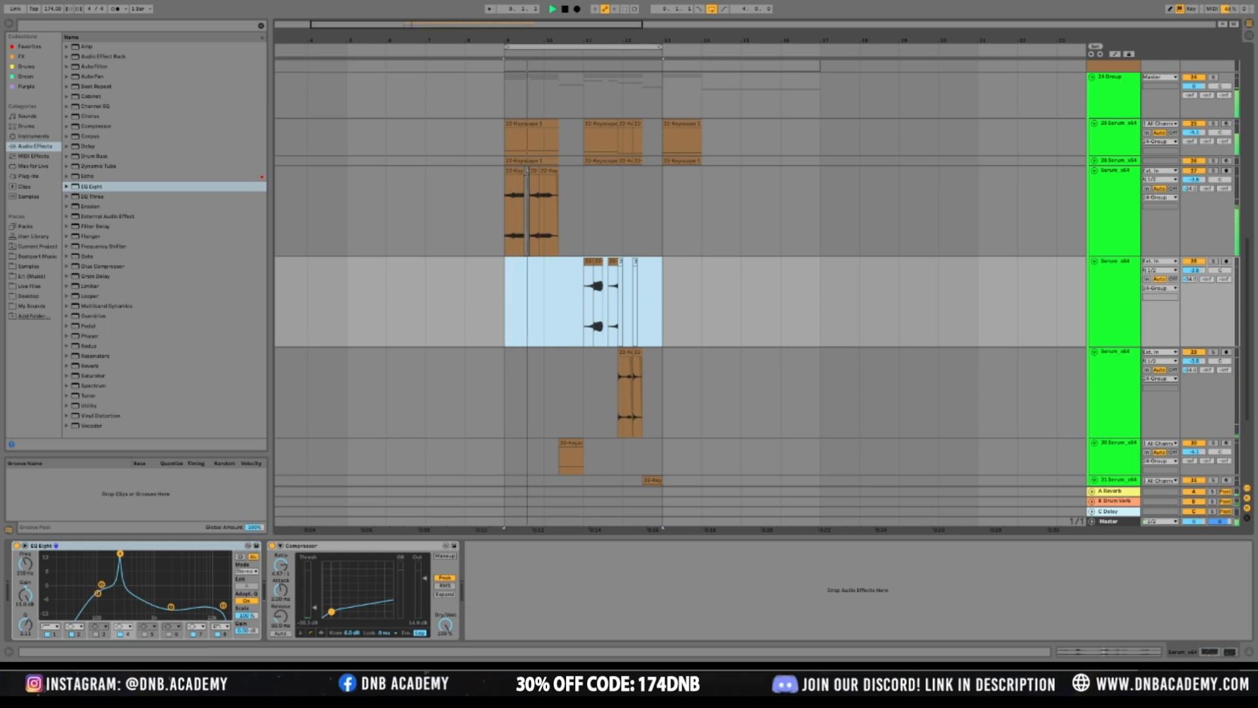
pyautogui.moveTo(536, 28); pyautogui.dragTo(486, 93)
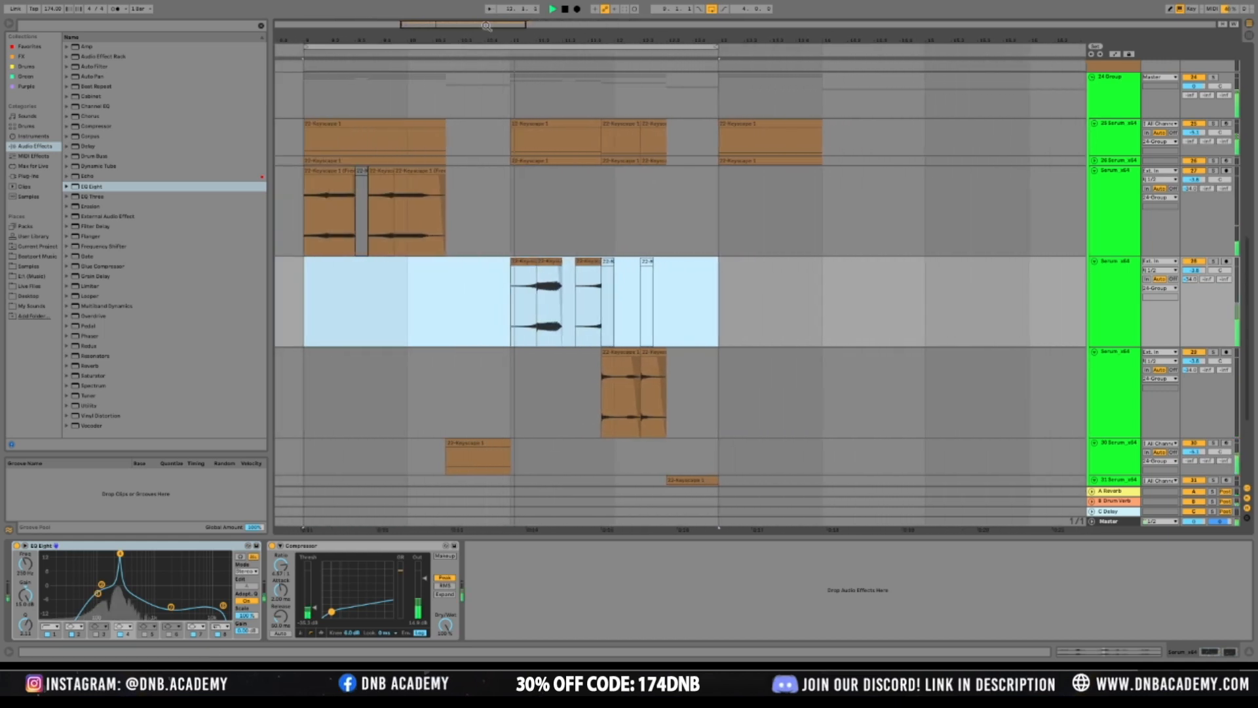
pyautogui.scroll(-1, 646, 290)
pyautogui.scroll(-3, 665, 233)
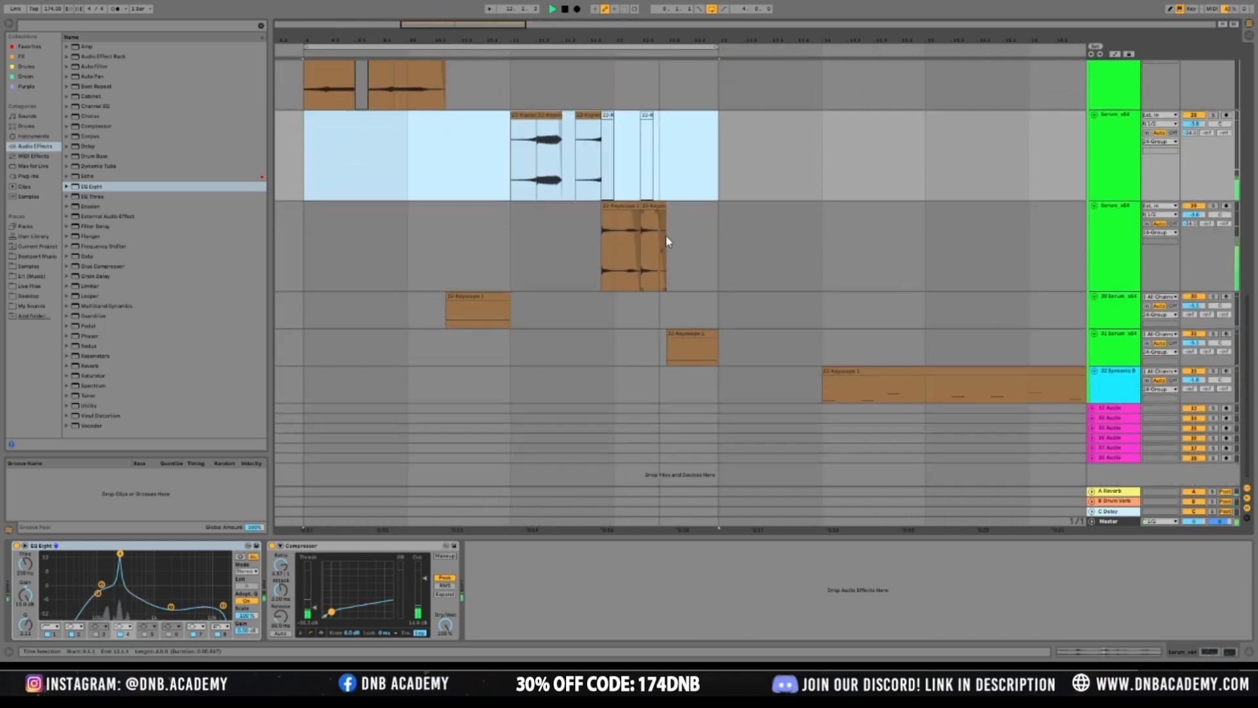
# Turn off loop playback and replay the bassline from bar 9
pyautogui.scroll(3, 703, 308)
pyautogui.press('space')
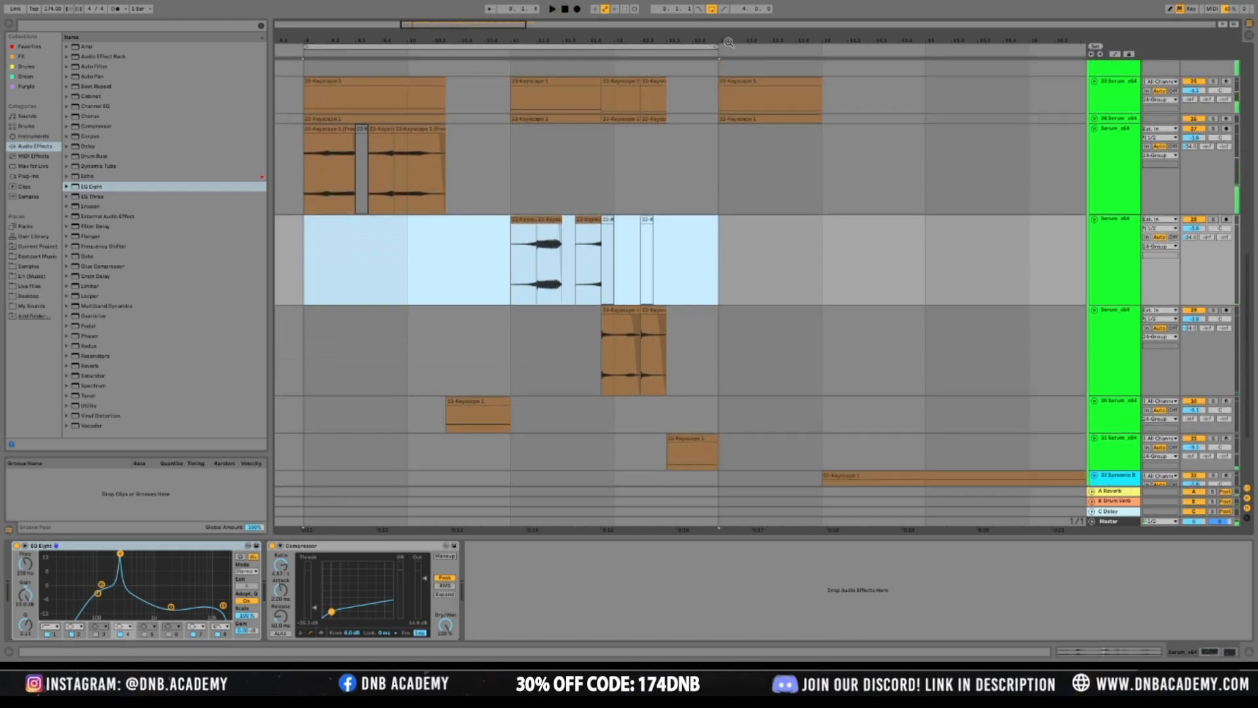
pyautogui.click(711, 10)
pyautogui.press('space')
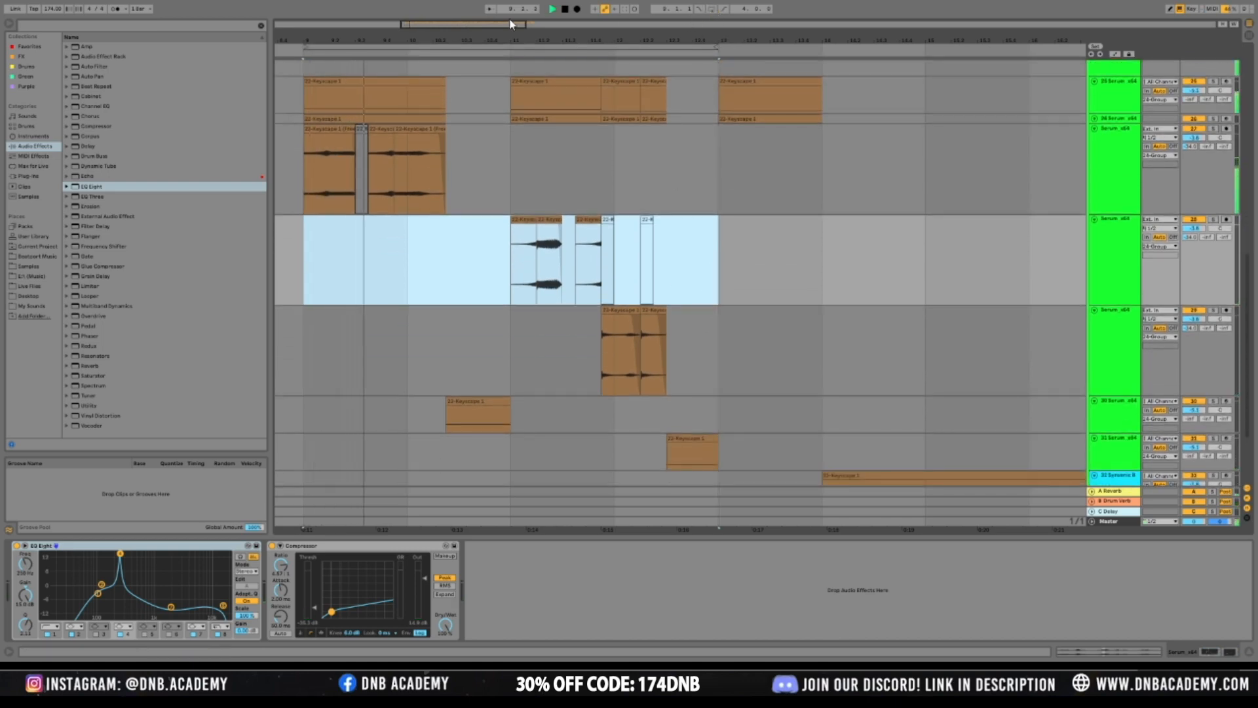
pyautogui.moveTo(498, 24)
pyautogui.mouseDown()
pyautogui.moveTo(497, 6)
pyautogui.moveTo(496, 18)
pyautogui.mouseUp()
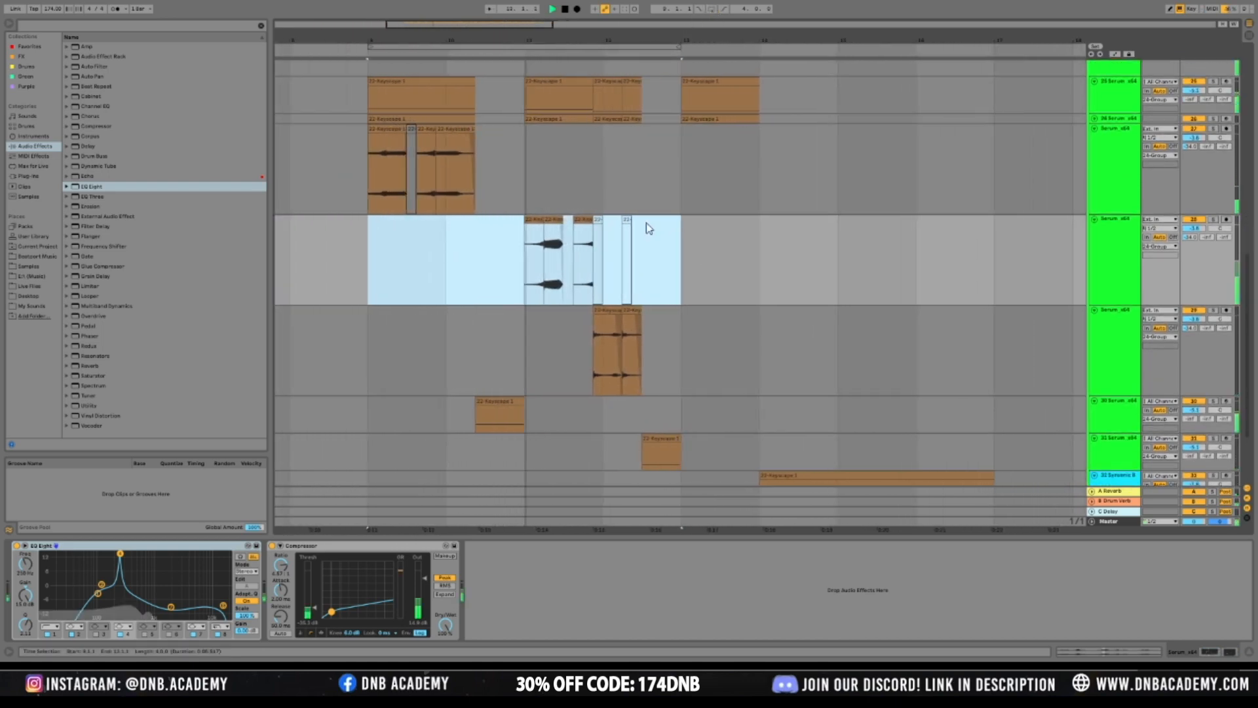
# Play the section from bar 13 and make the second Serum MIDI track's lane taller
pyautogui.click(656, 307)
pyautogui.press('space')
pyautogui.scroll(5, 705, 242)
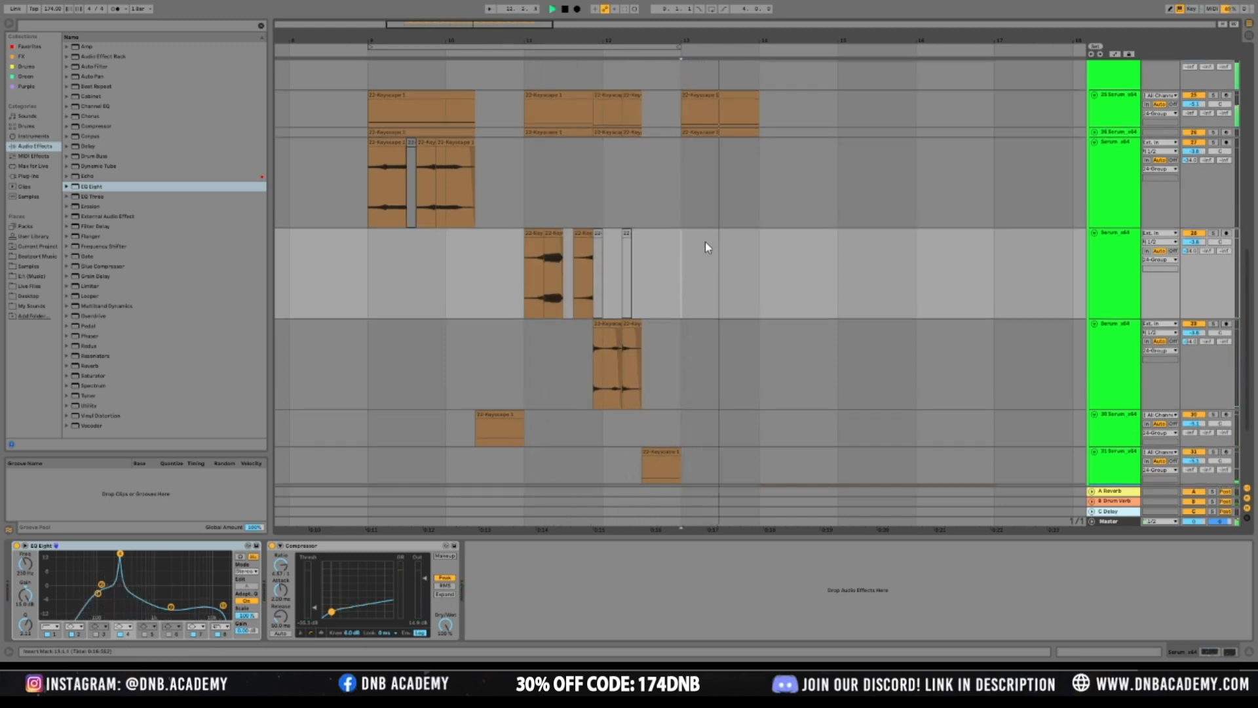
pyautogui.moveTo(1124, 229); pyautogui.dragTo(1125, 272)
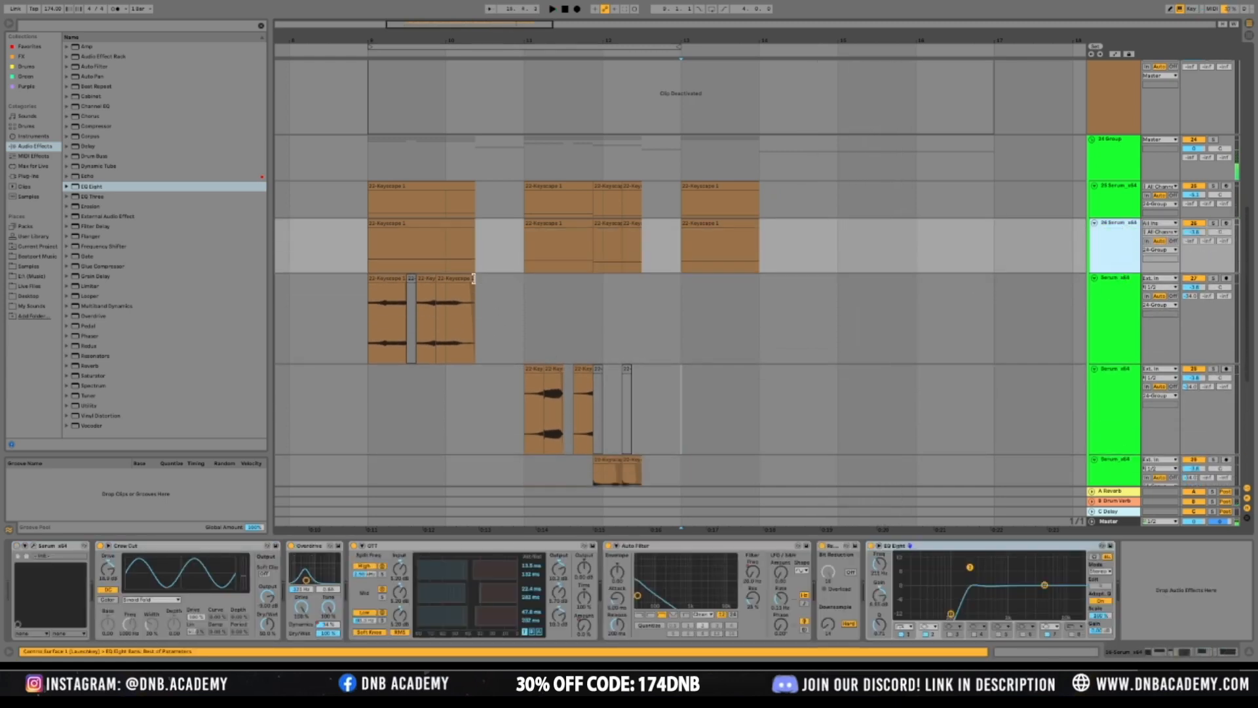
pyautogui.moveTo(473, 279); pyautogui.dragTo(819, 281)
pyautogui.moveTo(672, 334); pyautogui.dragTo(472, 356)
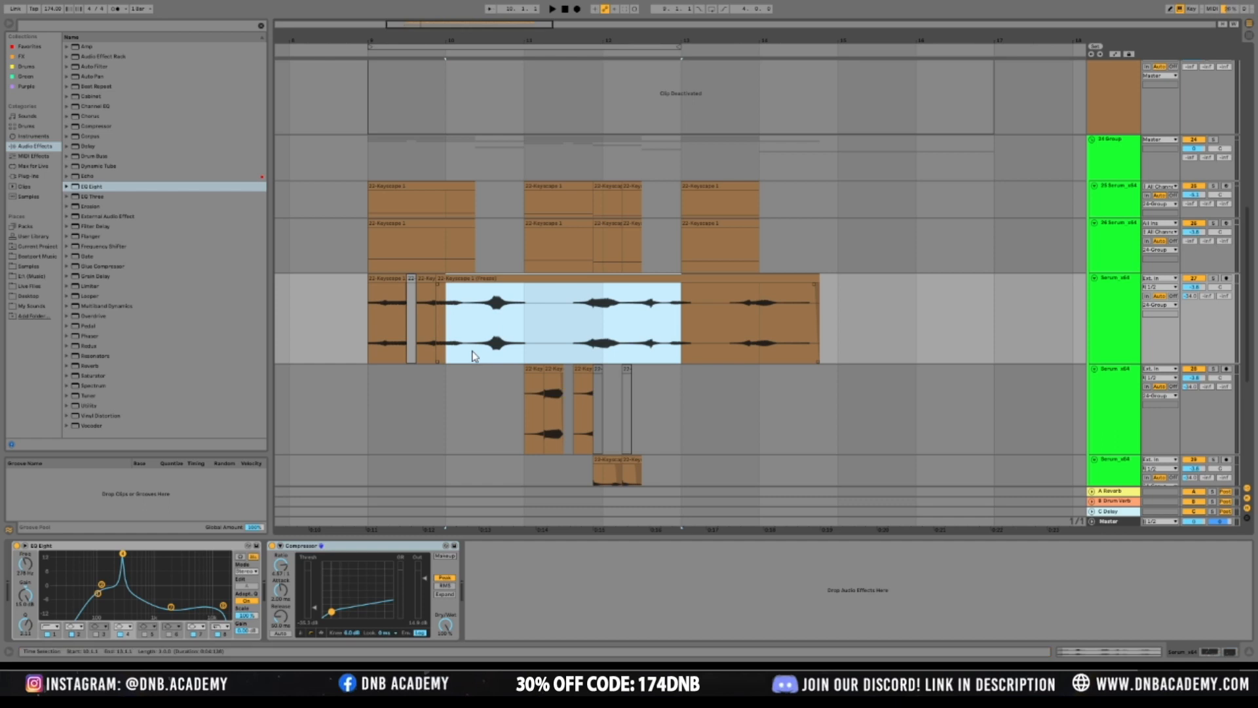
pyautogui.hotkey('ctrl', 'z')
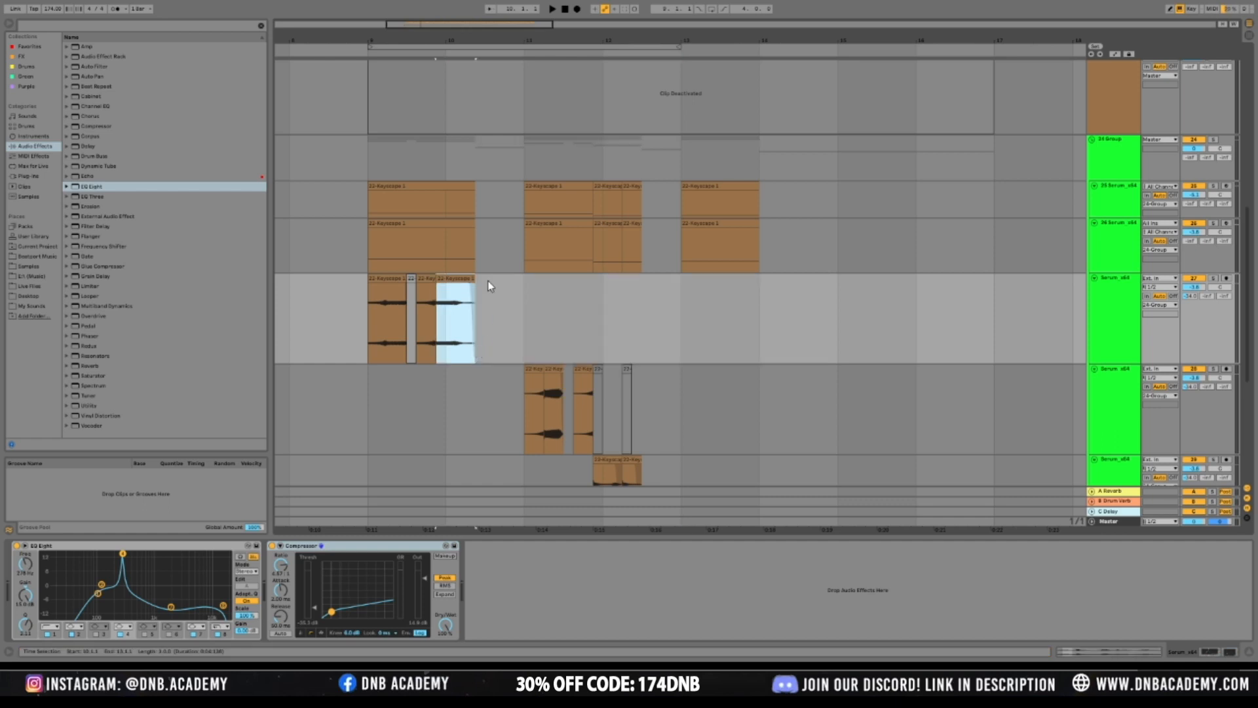
pyautogui.moveTo(450, 279)
pyautogui.mouseDown()
pyautogui.moveTo(527, 281)
pyautogui.moveTo(452, 282)
pyautogui.mouseUp()
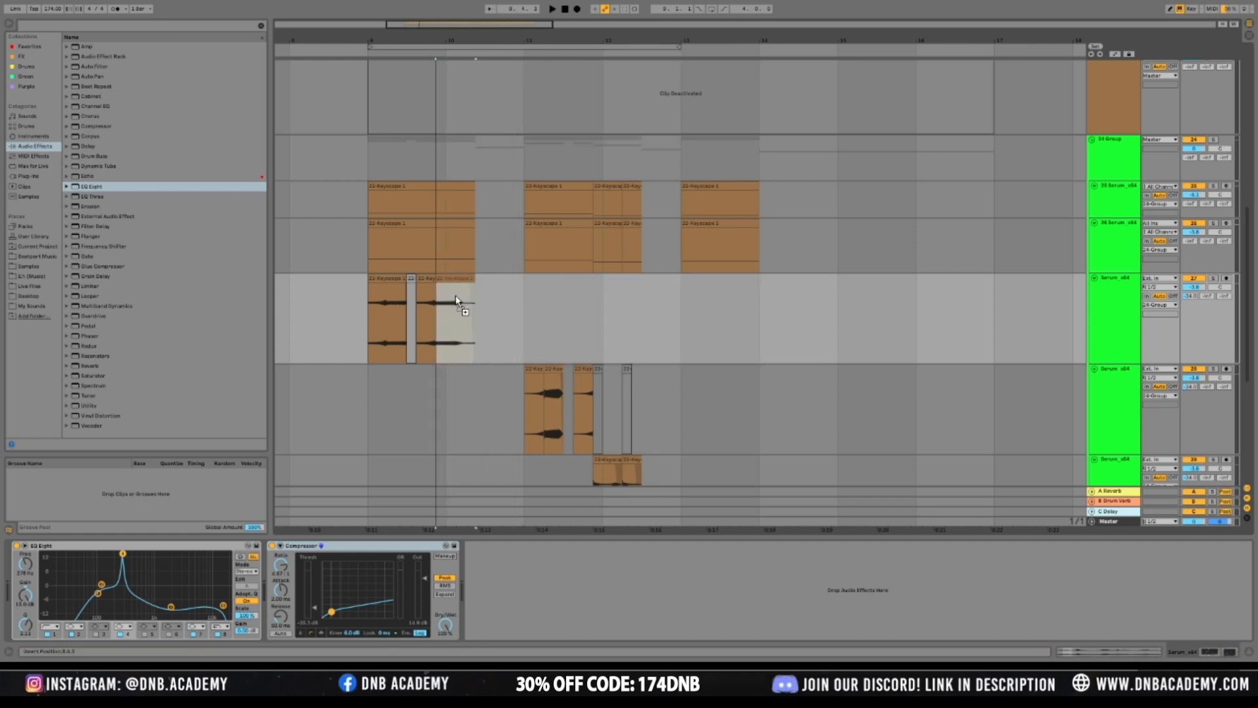
pyautogui.click(534, 325)
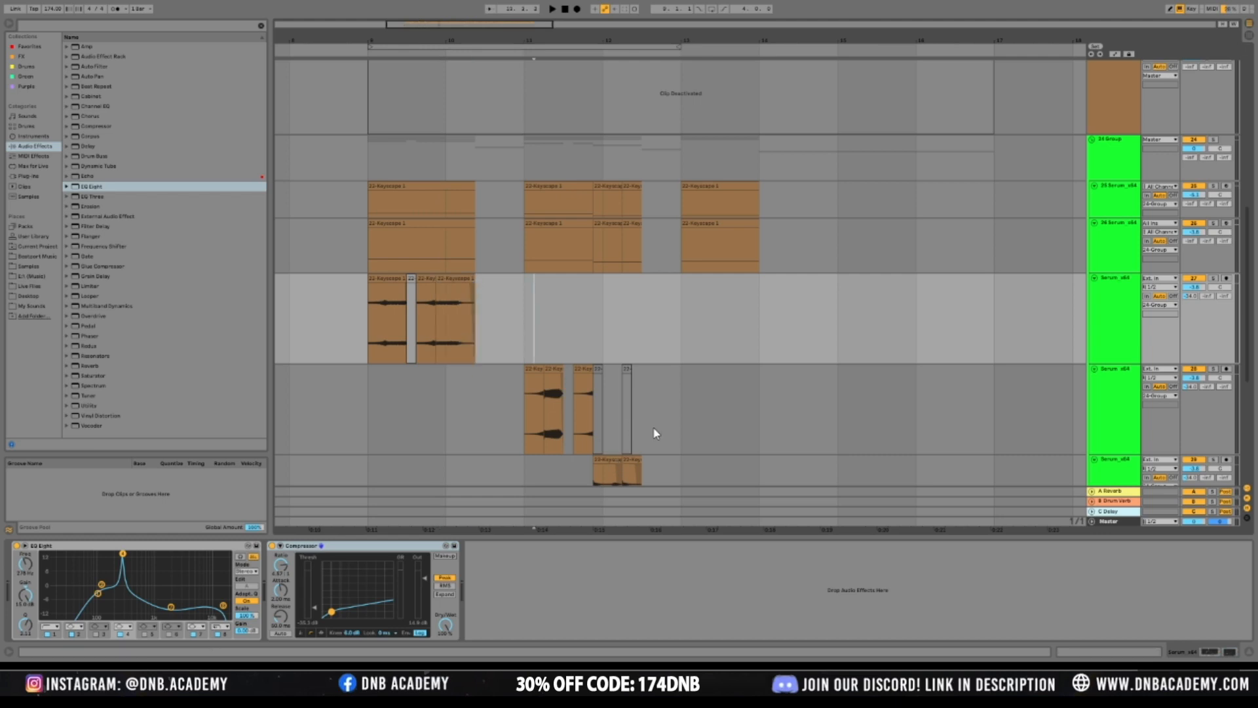
# Extend the last slice on the first bounced Serum track past bar 14 and remove the audio between bar 10 and bar 13
pyautogui.click(457, 278)
pyautogui.moveTo(474, 302); pyautogui.dragTo(785, 304)
pyautogui.moveTo(667, 319); pyautogui.dragTo(532, 332)
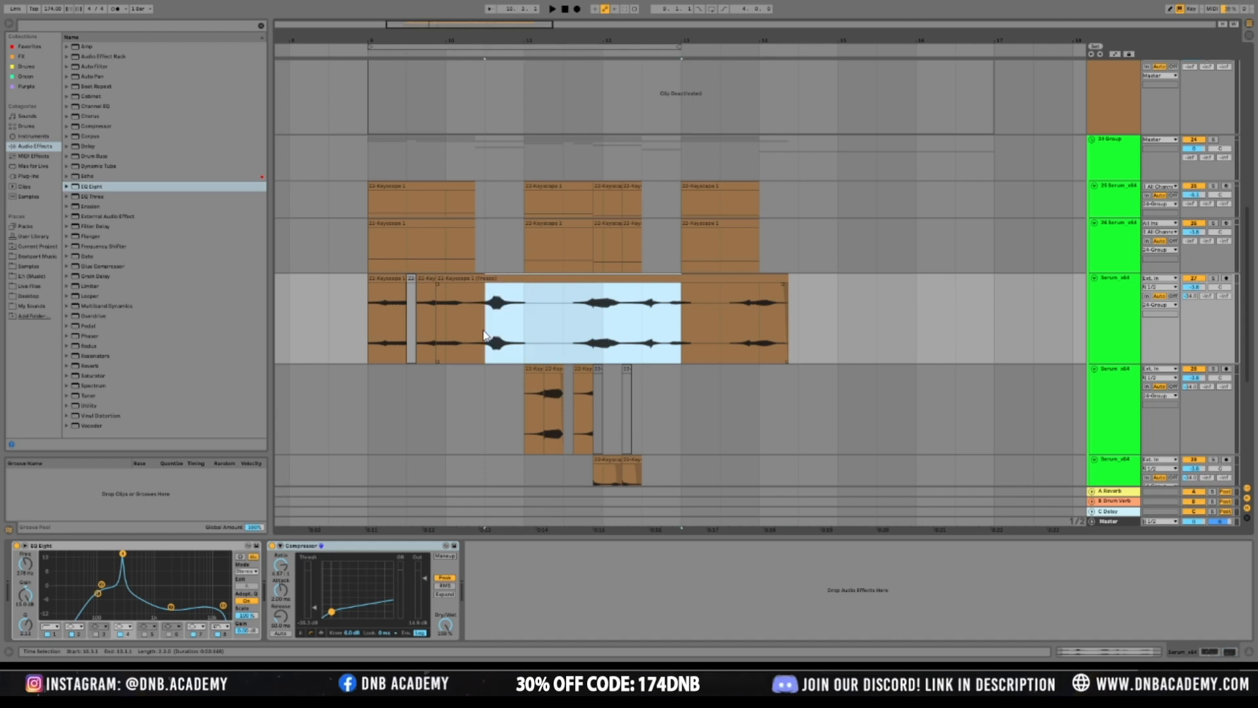
pyautogui.press('Delete')
pyautogui.moveTo(469, 310)
pyautogui.mouseDown()
pyautogui.moveTo(483, 316)
pyautogui.moveTo(453, 279)
pyautogui.mouseUp()
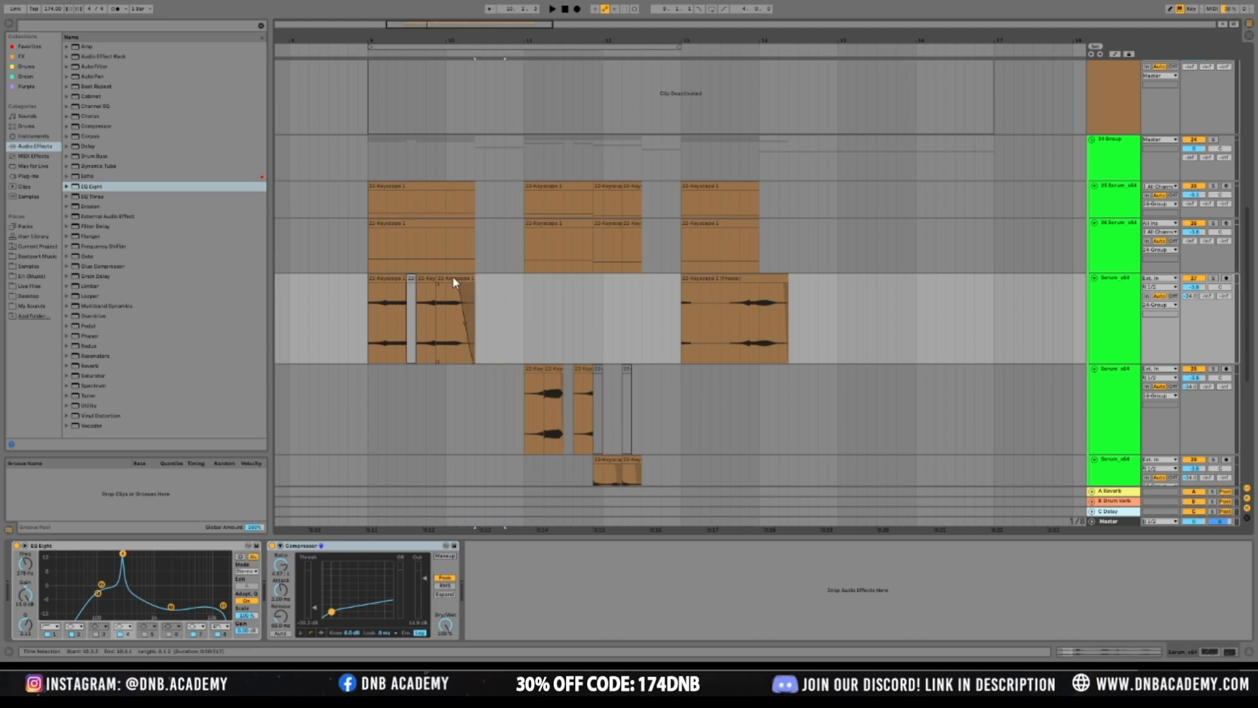
# Replay the phrase, delete the leftover bounced audio from bar 13 onward, and solo the second Serum MIDI track
pyautogui.click(429, 327)
pyautogui.press('space')
pyautogui.scroll(-3, 975, 322)
pyautogui.scroll(2, 989, 319)
pyautogui.click(1128, 317)
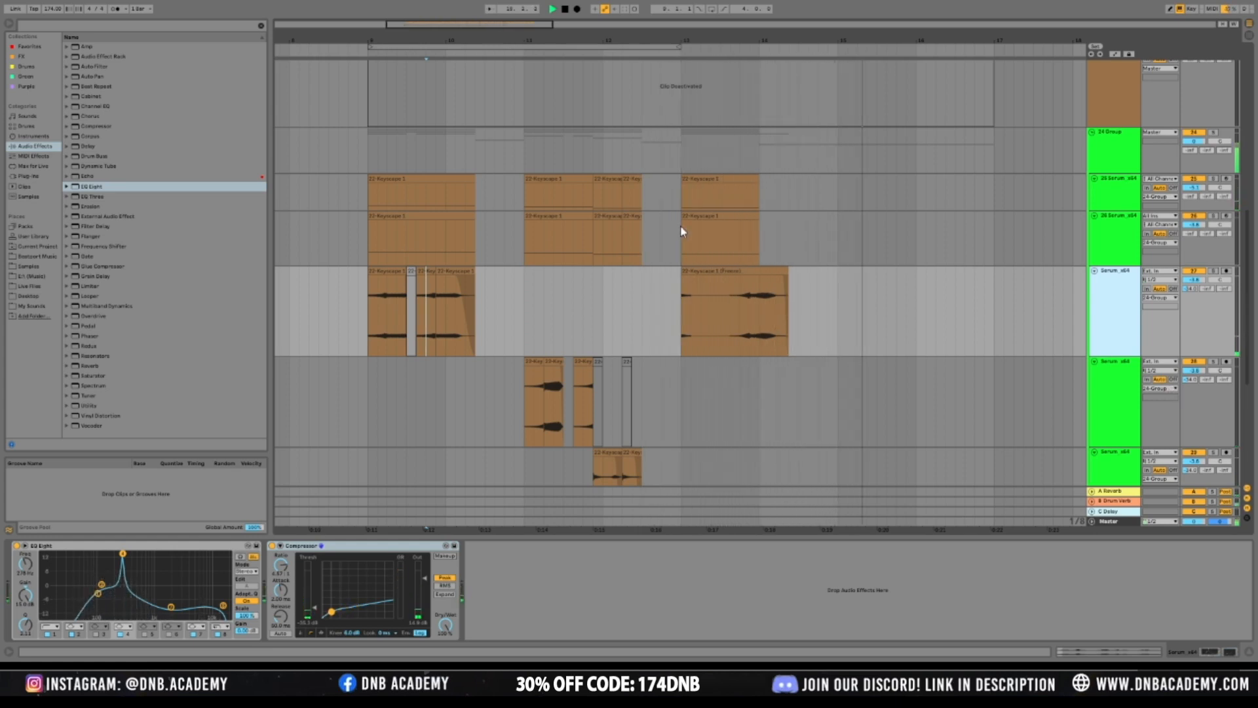
pyautogui.click(705, 282)
pyautogui.press('Delete')
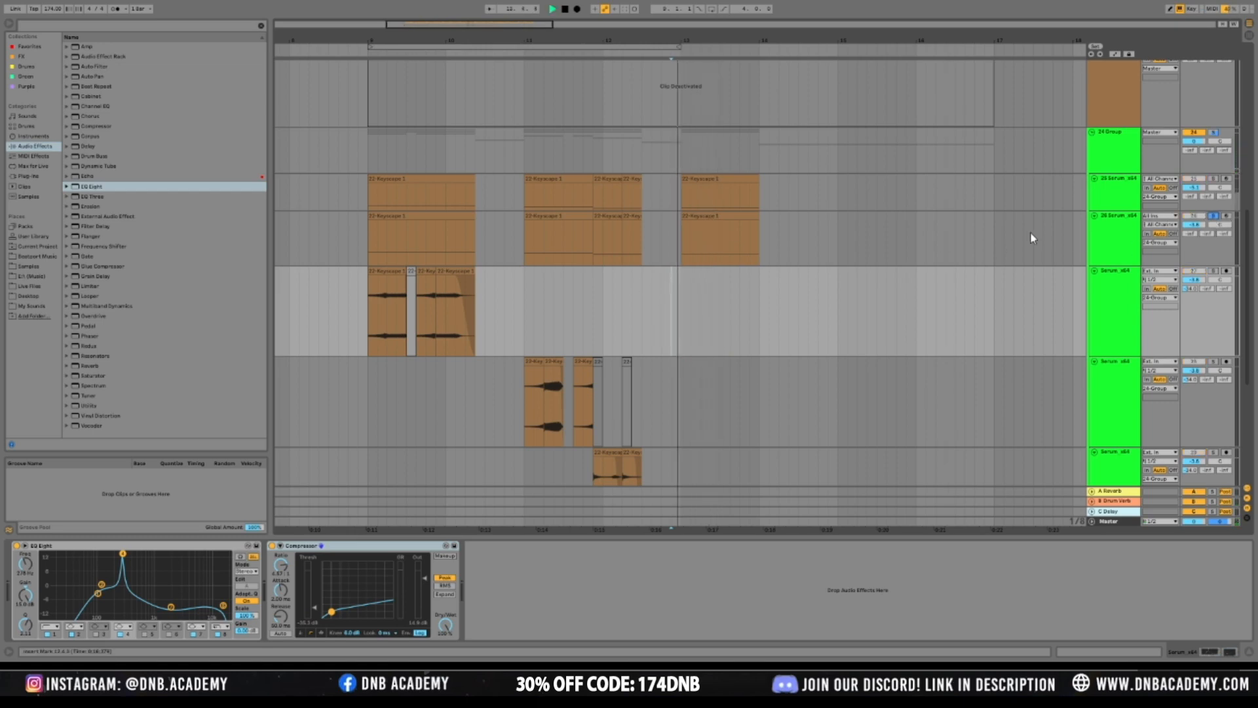
# Audition the soloed Serum layer around bar 13 with its Auto Filter bypassed, then re-enable the filter and compare
pyautogui.click(1118, 249)
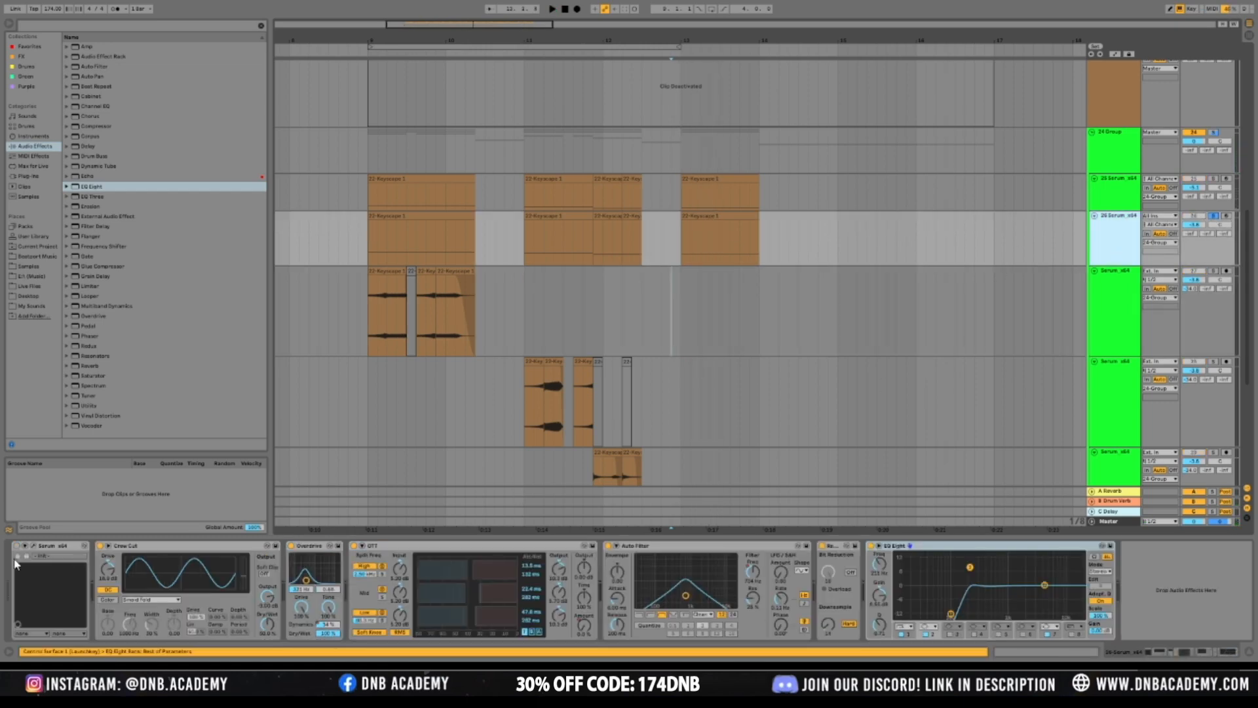
pyautogui.press('space')
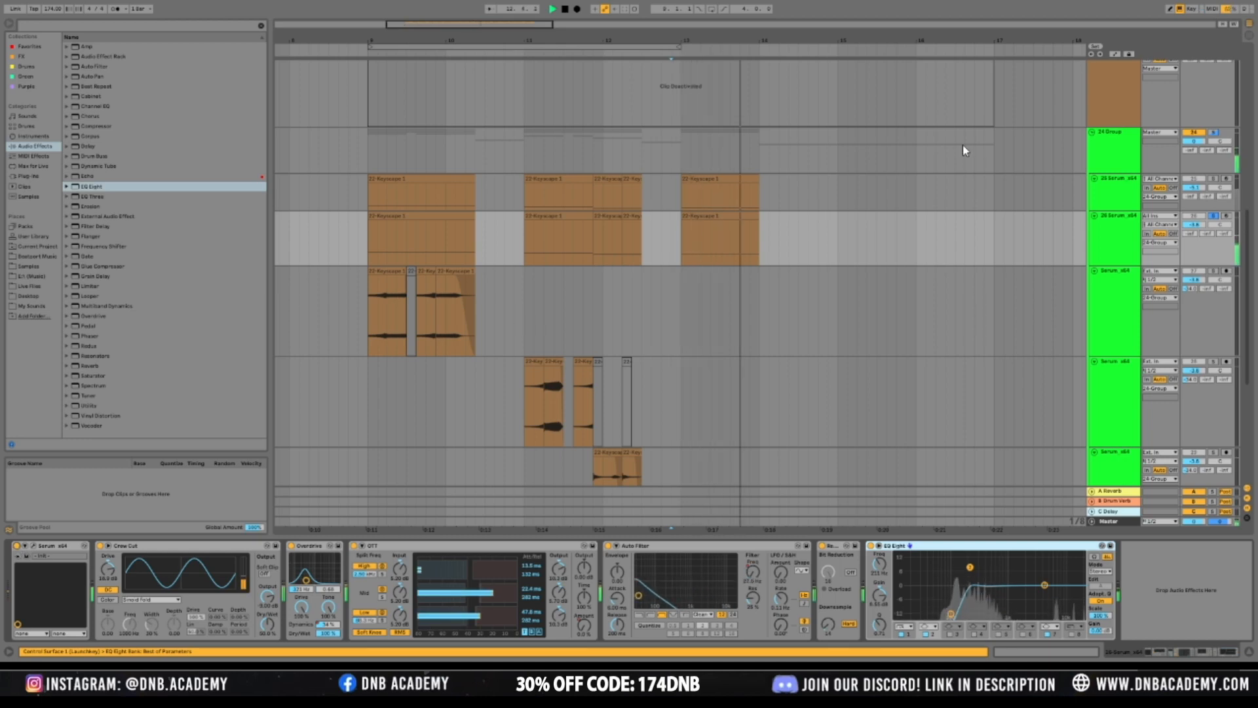
pyautogui.press('space')
pyautogui.click(608, 546)
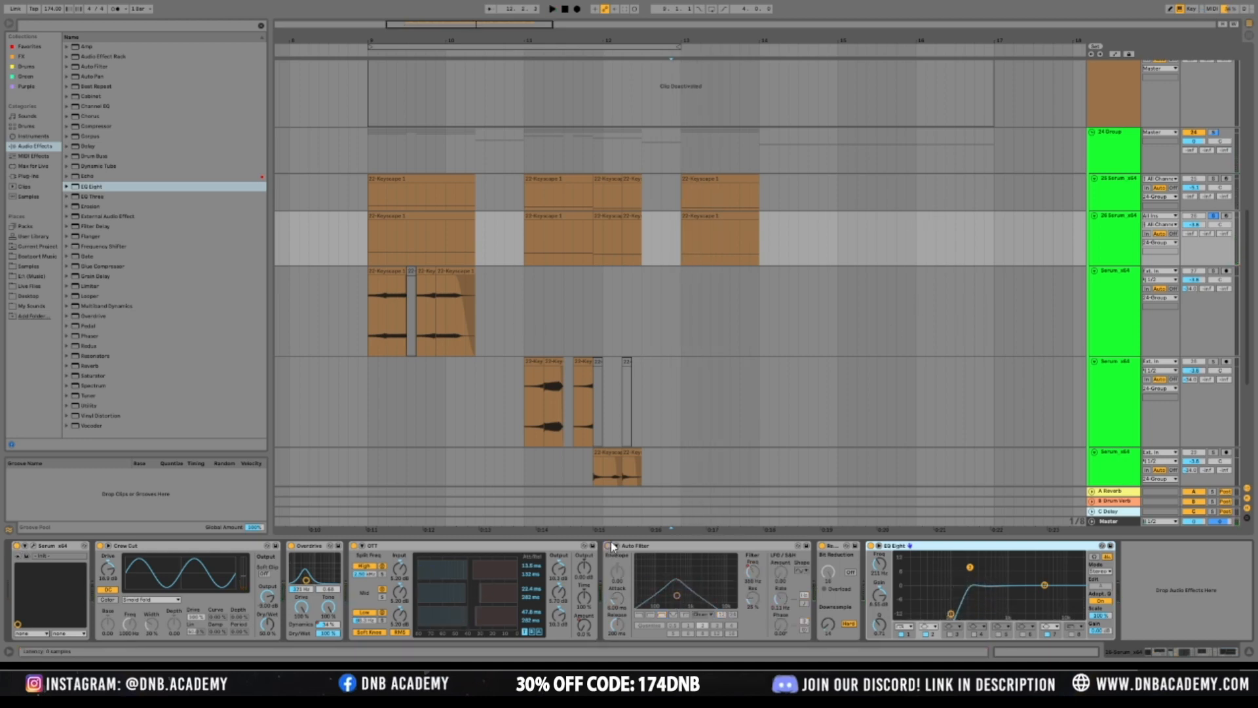
pyautogui.press('space')
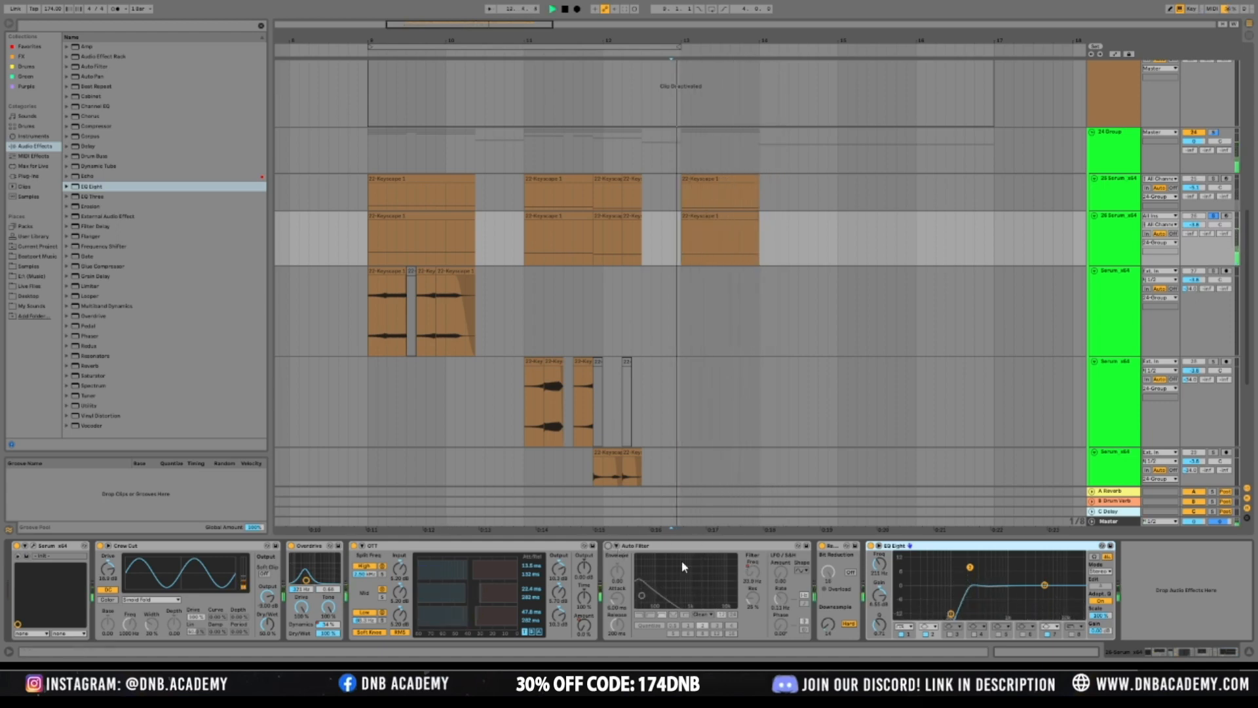
pyautogui.press('space')
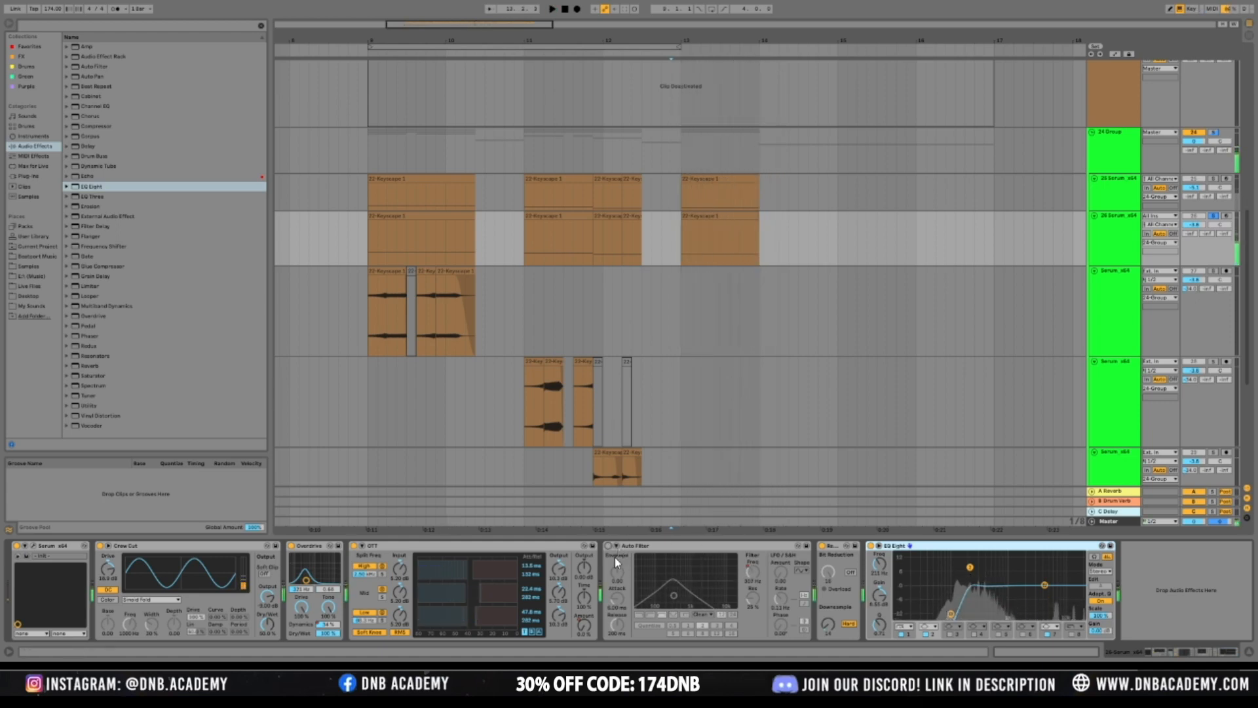
pyautogui.click(641, 615)
pyautogui.press('space')
pyautogui.press('space')
pyautogui.press('space')
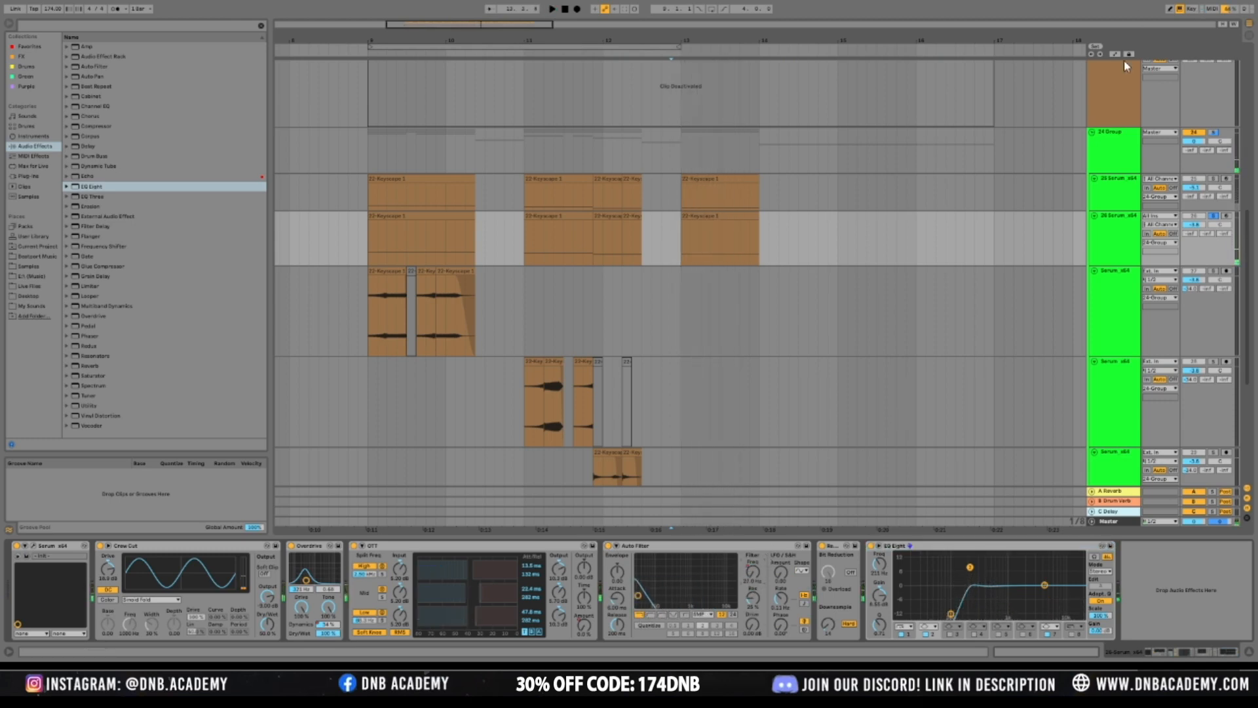
# Show automation and reshape the second Serum track's Auto Filter frequency curve across the bar 13 clip, then replay it
pyautogui.press('a')
pyautogui.press('space')
pyautogui.moveTo(682, 240)
pyautogui.mouseDown()
pyautogui.moveTo(725, 267)
pyautogui.moveTo(749, 254)
pyautogui.moveTo(708, 261)
pyautogui.moveTo(759, 247)
pyautogui.moveTo(757, 261)
pyautogui.mouseUp()
pyautogui.press('space')
pyautogui.press('space')
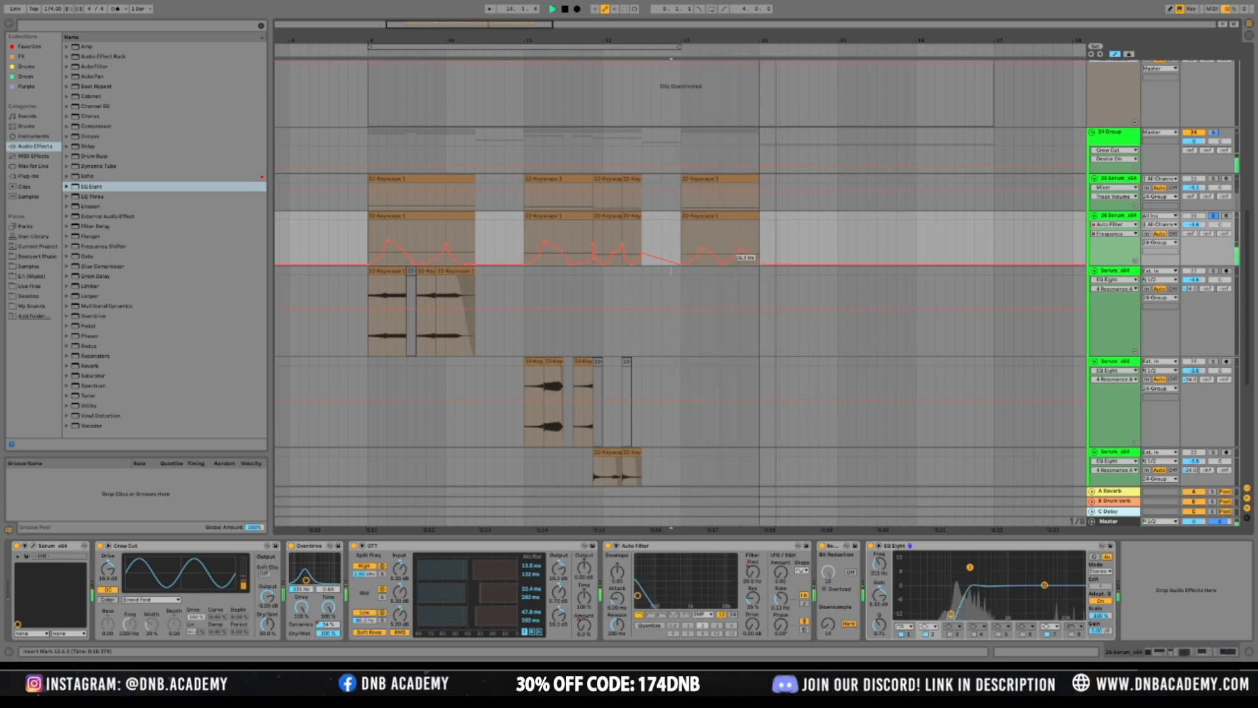
# Unsolo the second Serum track and add a second Auto Filter frequency rise from late bar 13 up to bar 14
pyautogui.click(1217, 215)
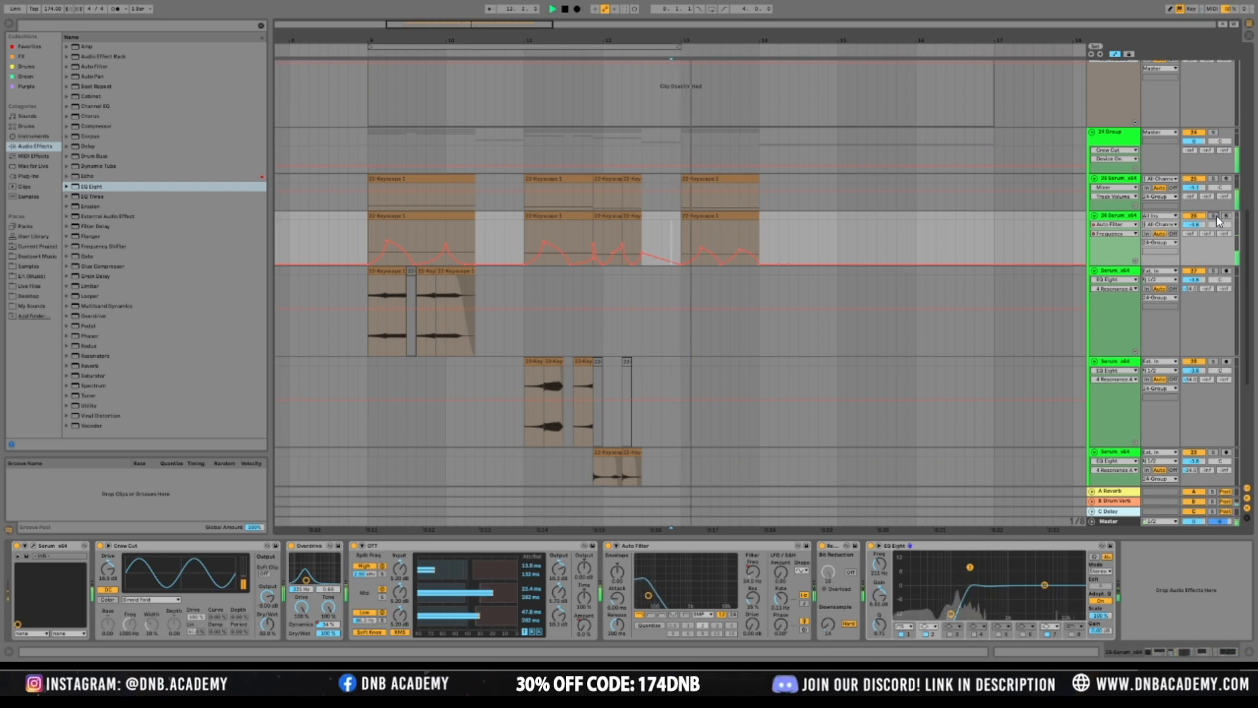
pyautogui.moveTo(738, 256)
pyautogui.moveTo(738, 256); pyautogui.dragTo(741, 250)
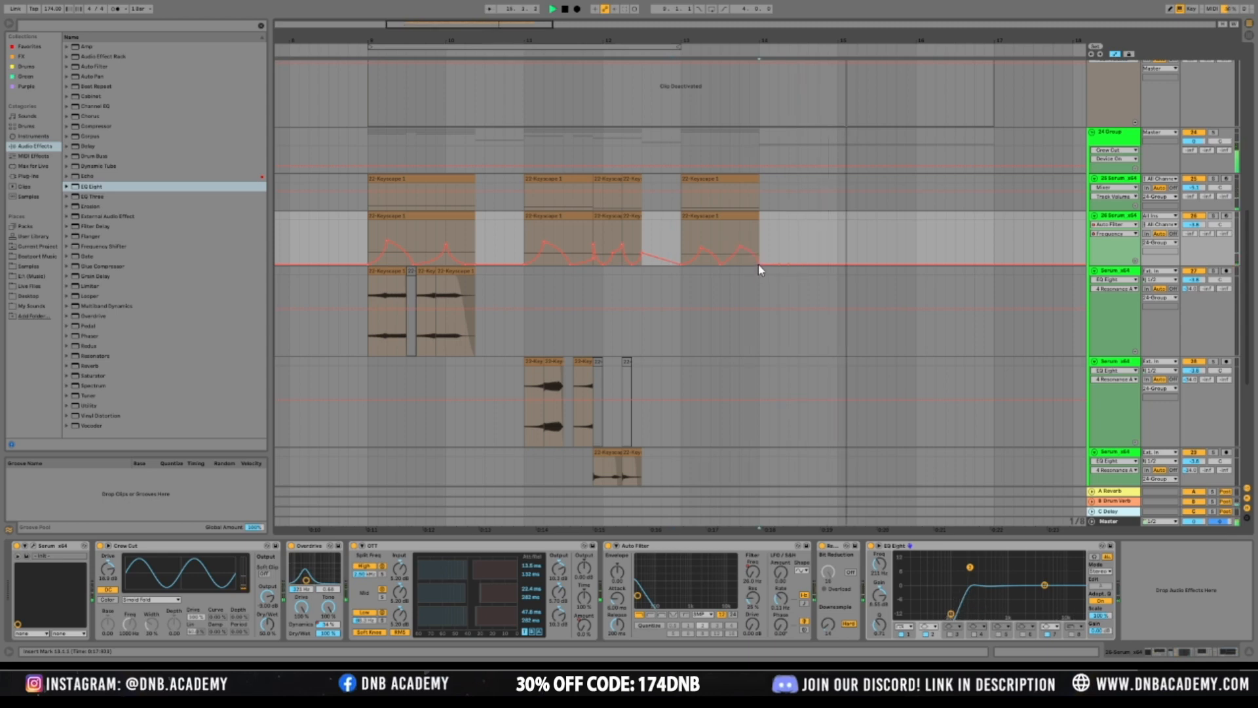
pyautogui.moveTo(758, 263); pyautogui.dragTo(759, 246)
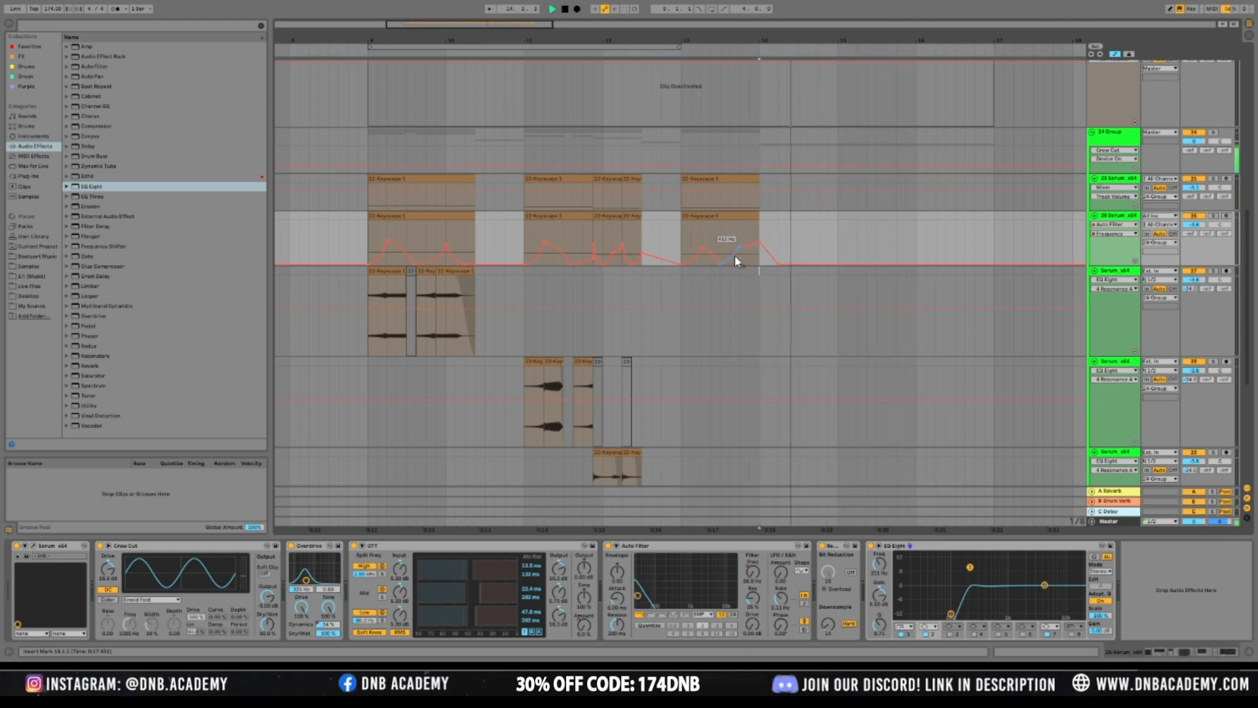
pyautogui.scroll(-5, 694, 262)
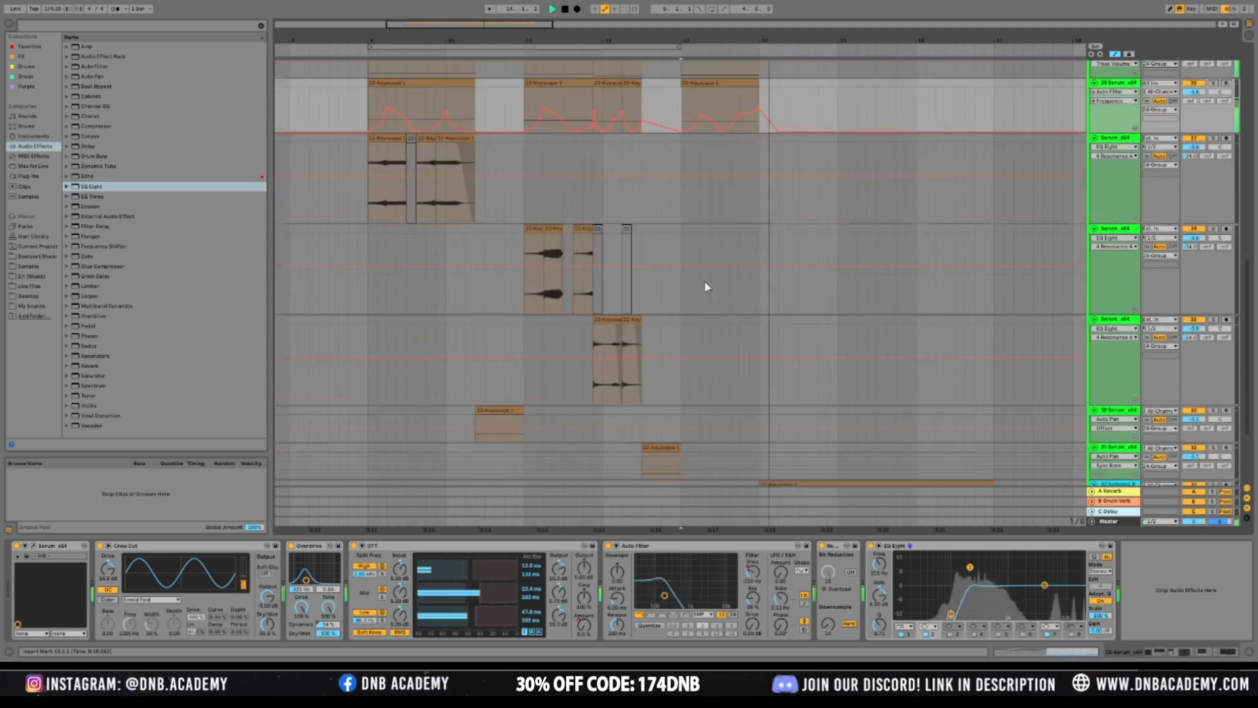
pyautogui.scroll(6, 746, 297)
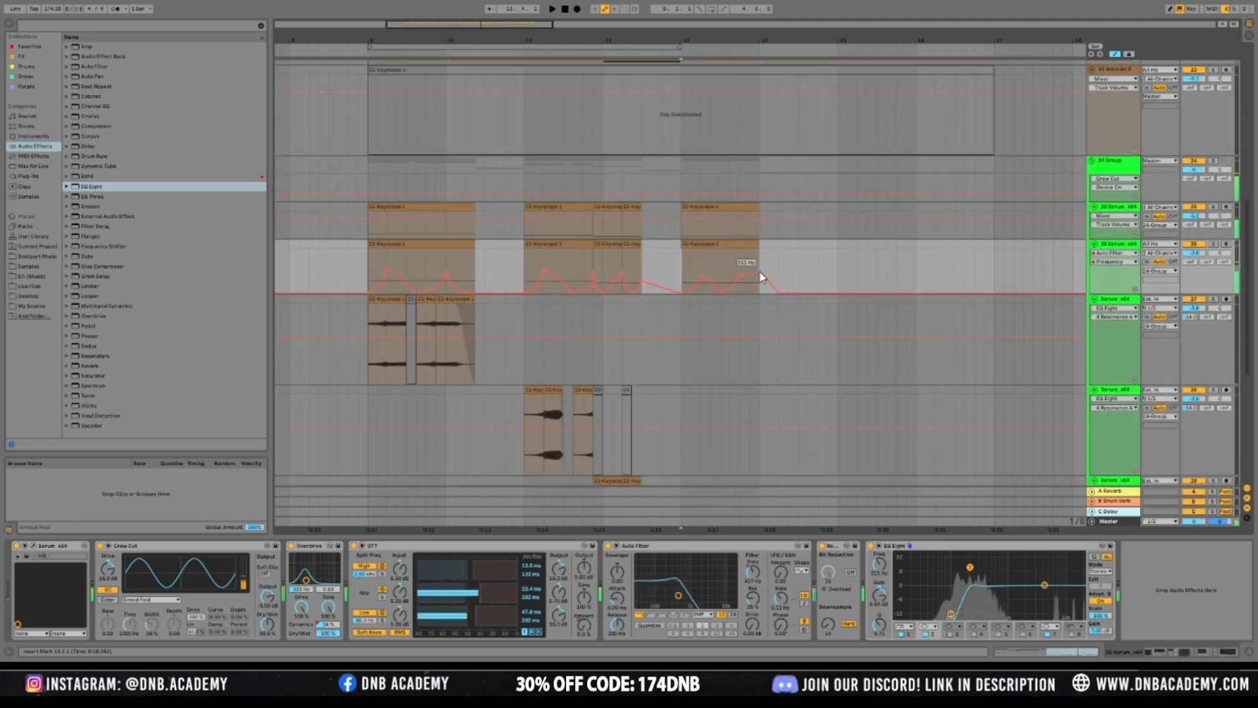
pyautogui.press('space')
# Adjust the Auto Filter's synced LFO and automate its LFO Amount to ramp up from late bar 13 to bar 14
pyautogui.moveTo(772, 578); pyautogui.dragTo(772, 570)
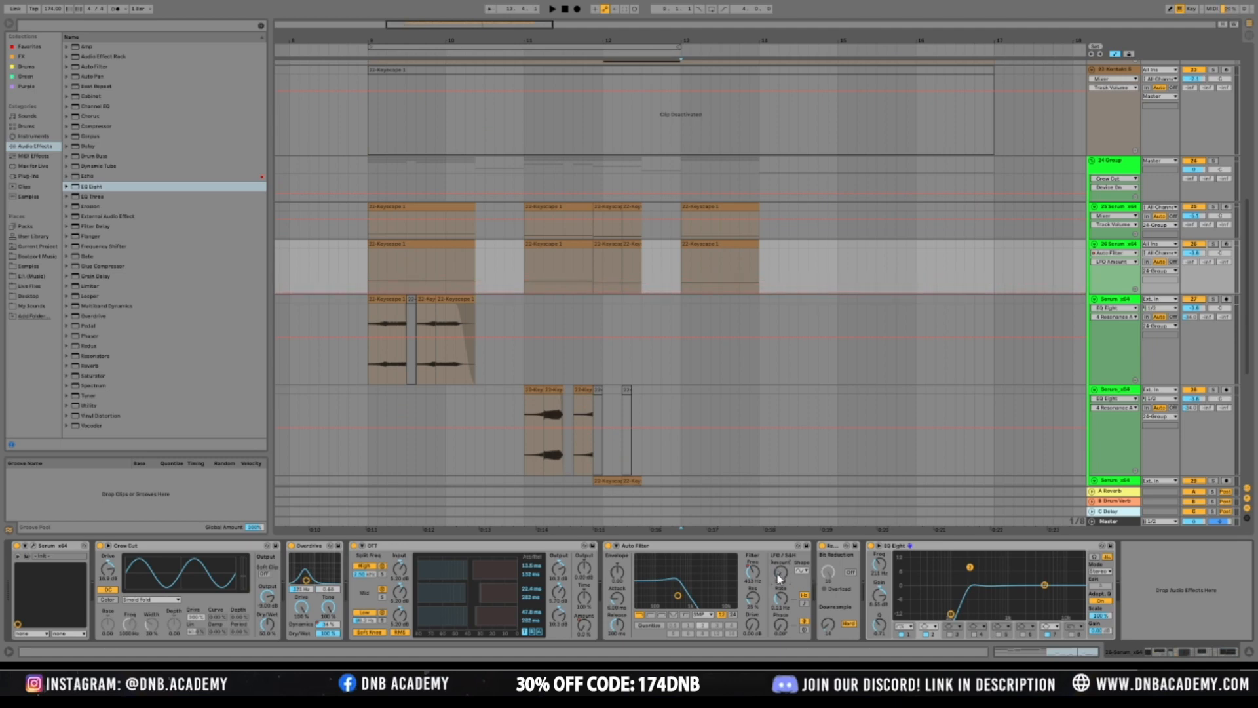
pyautogui.press('space')
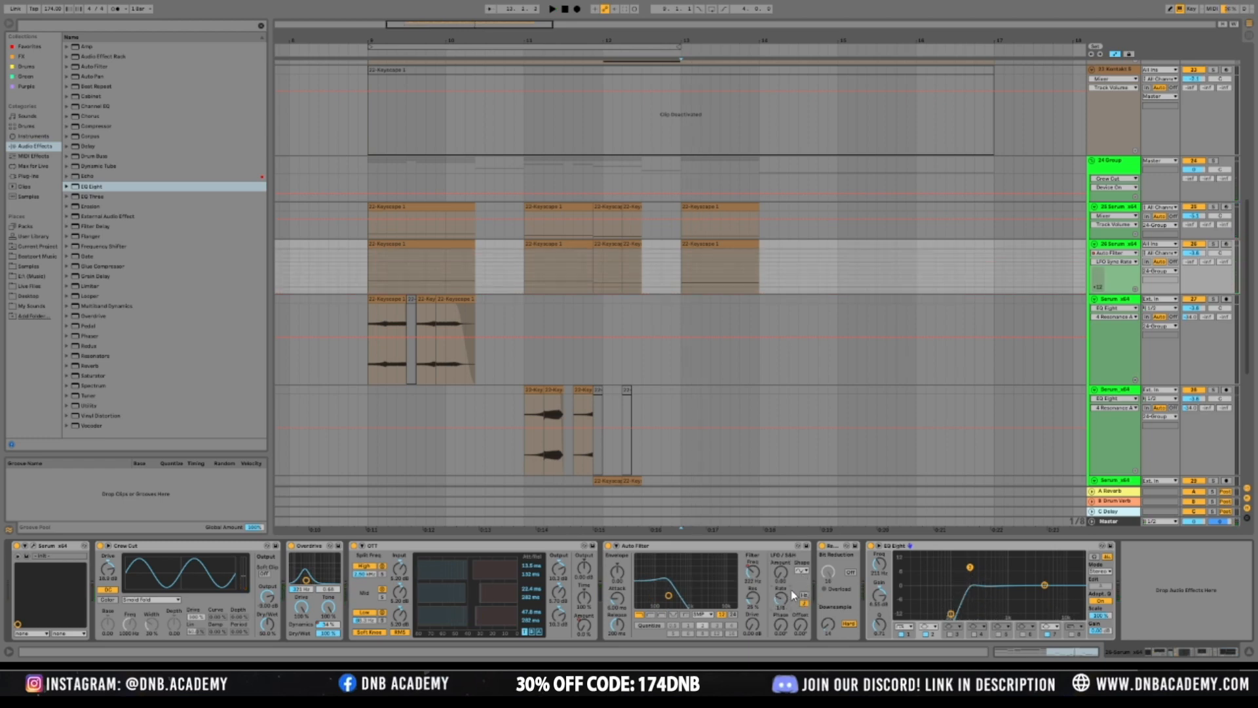
pyautogui.press('space')
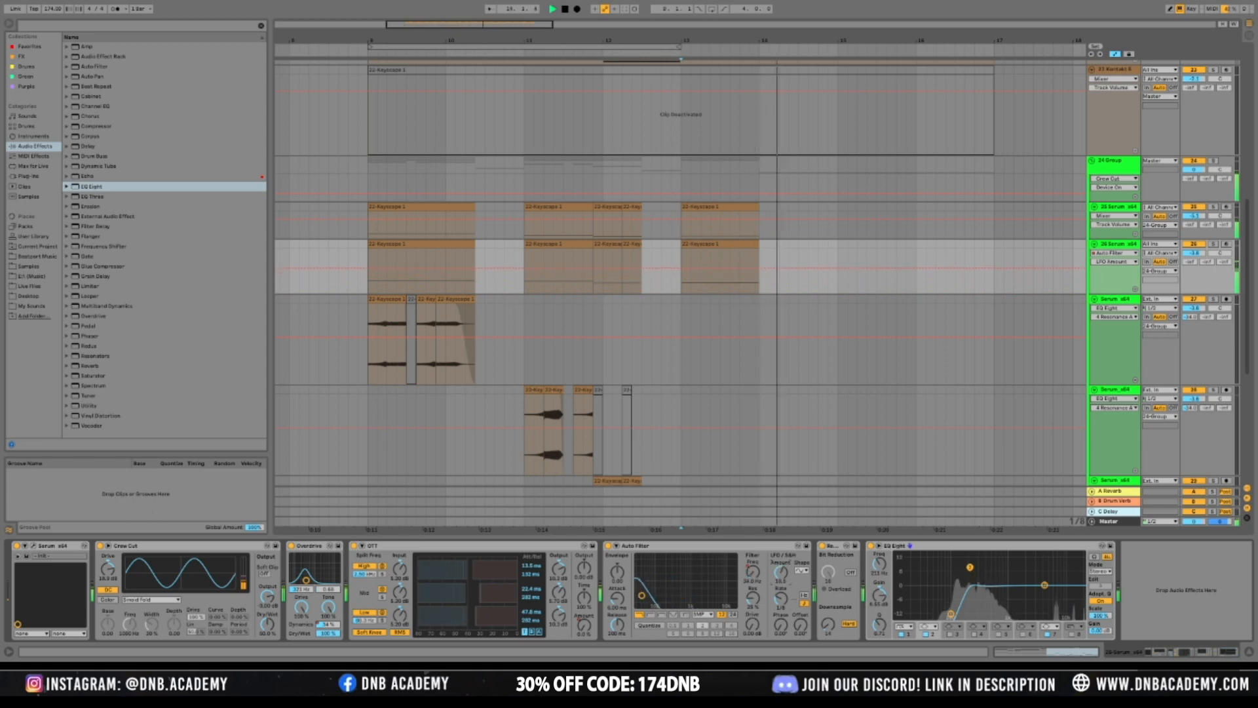
pyautogui.click(722, 293)
pyautogui.moveTo(758, 293)
pyautogui.mouseDown()
pyautogui.moveTo(759, 253)
pyautogui.moveTo(759, 269)
pyautogui.mouseUp()
pyautogui.press('space')
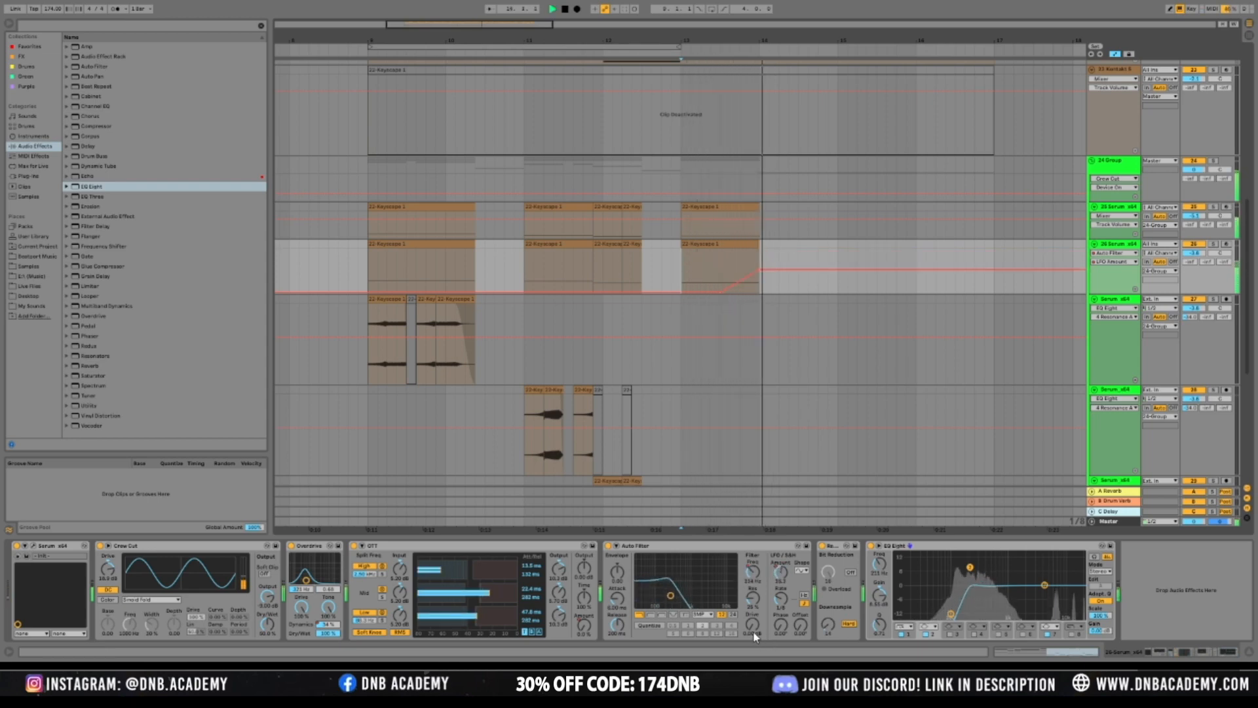
# Adjust the Auto Filter's LFO offset and sync rate while replaying the bar 13 phrase
pyautogui.press('space')
pyautogui.click(781, 625)
pyautogui.press('space')
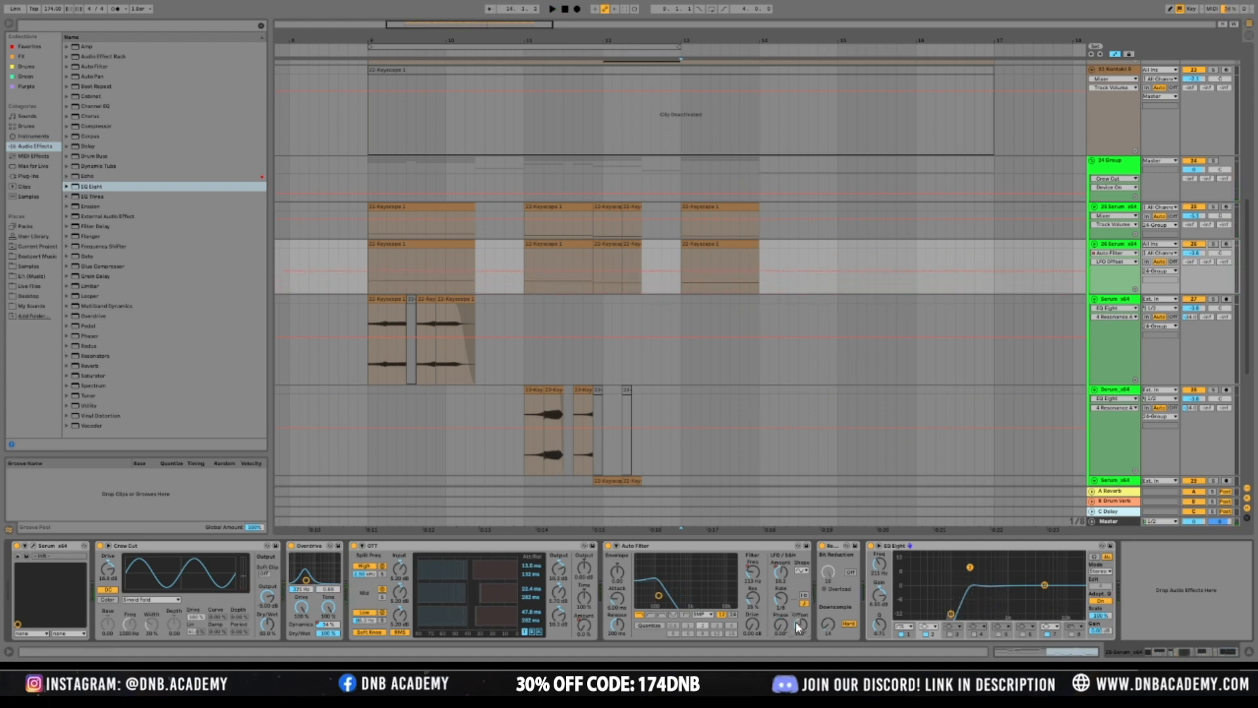
pyautogui.press('space')
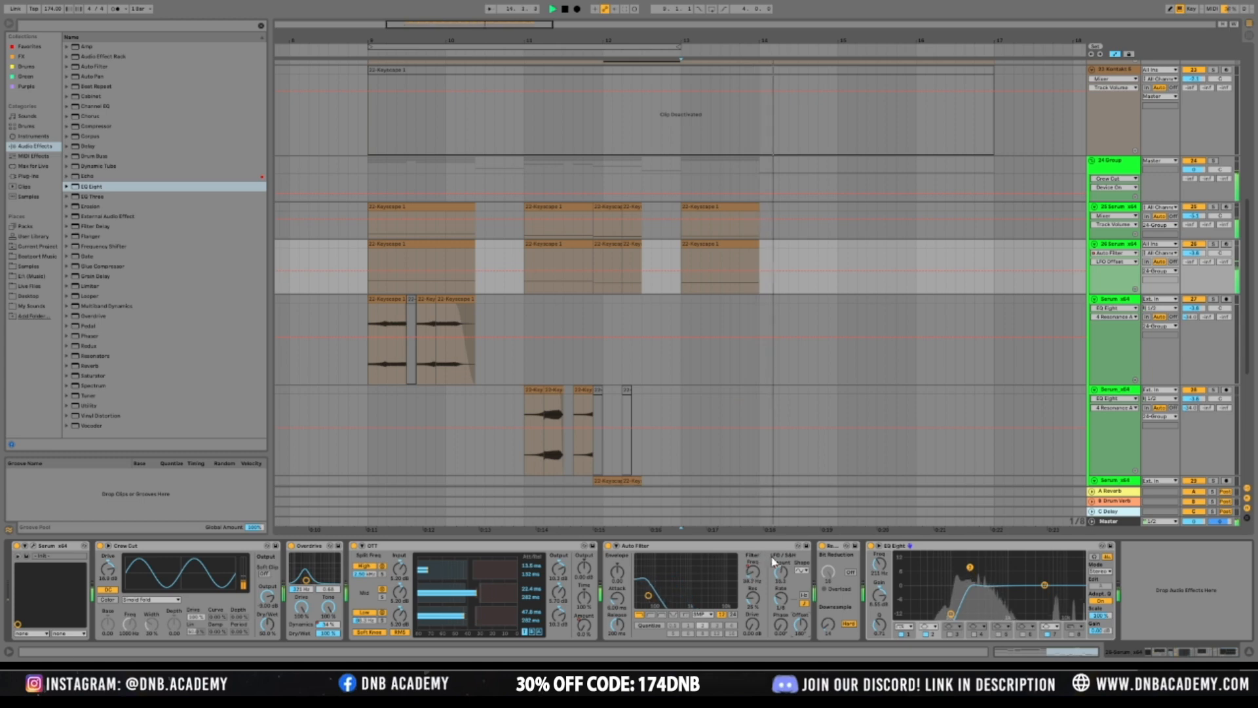
pyautogui.press('space')
pyautogui.press('space')
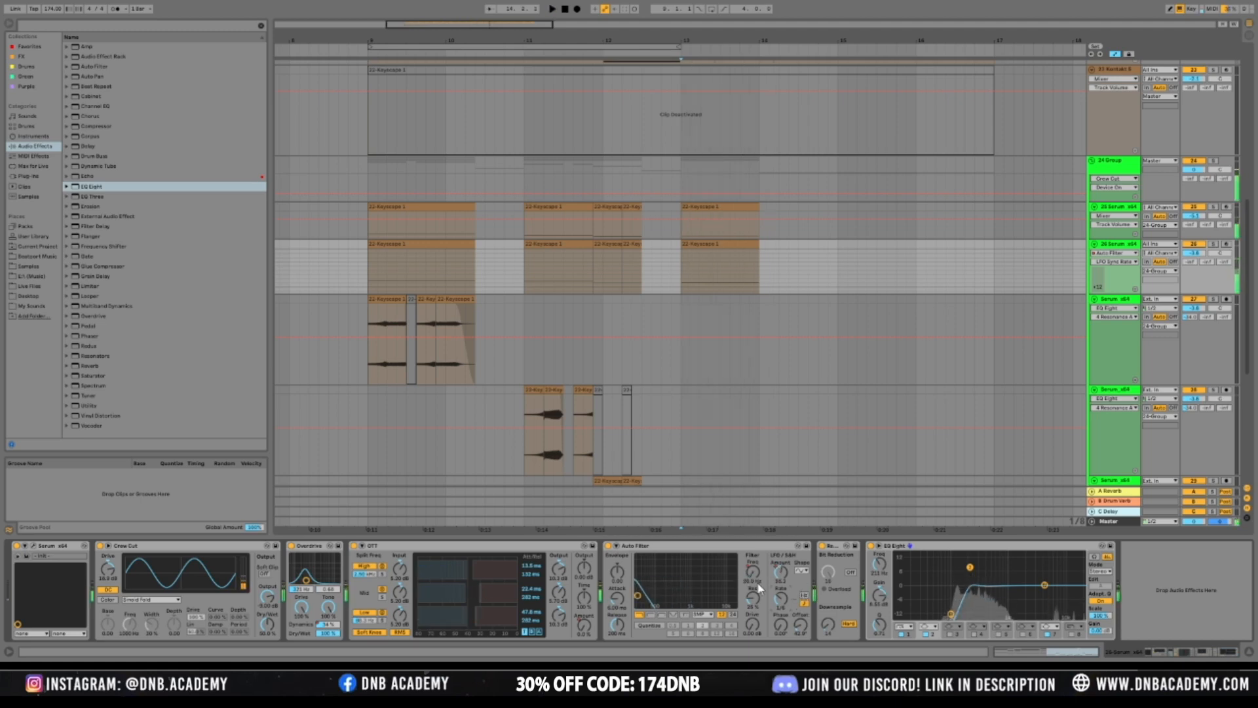
pyautogui.press('space')
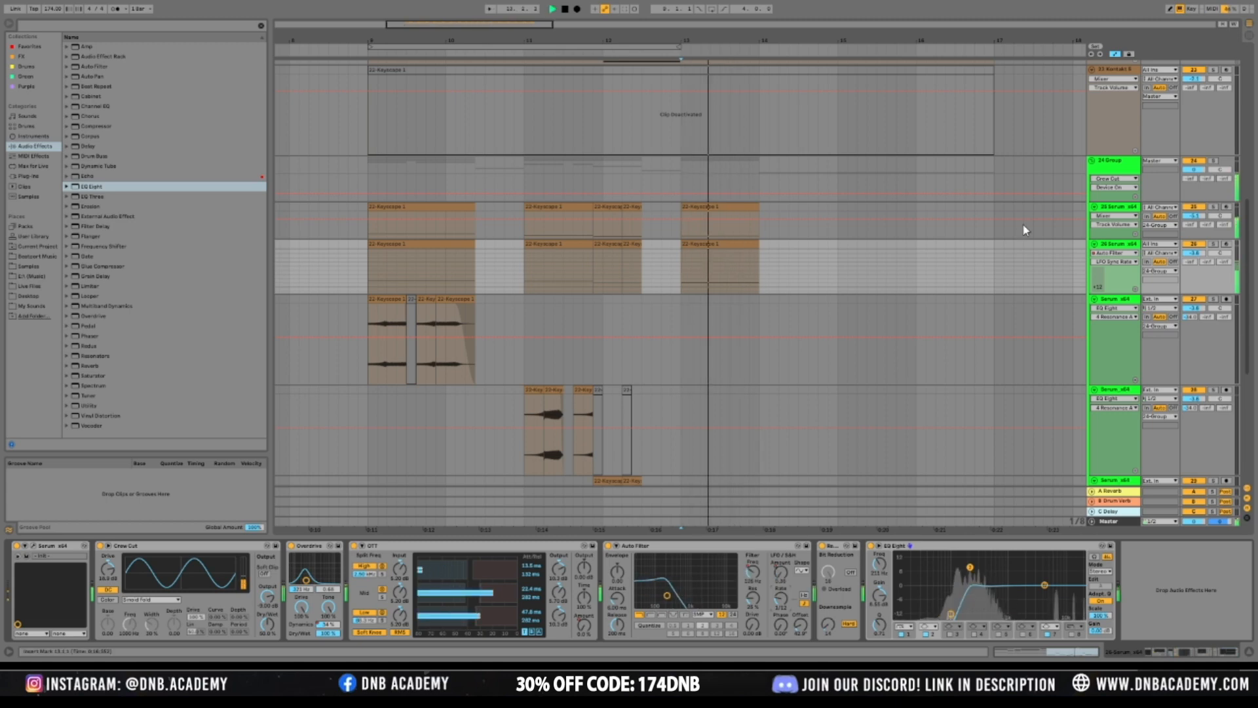
pyautogui.press('space')
# Lower the end level of the LFO Amount automation ramp near bar 14 and replay the phrase
pyautogui.click(782, 572)
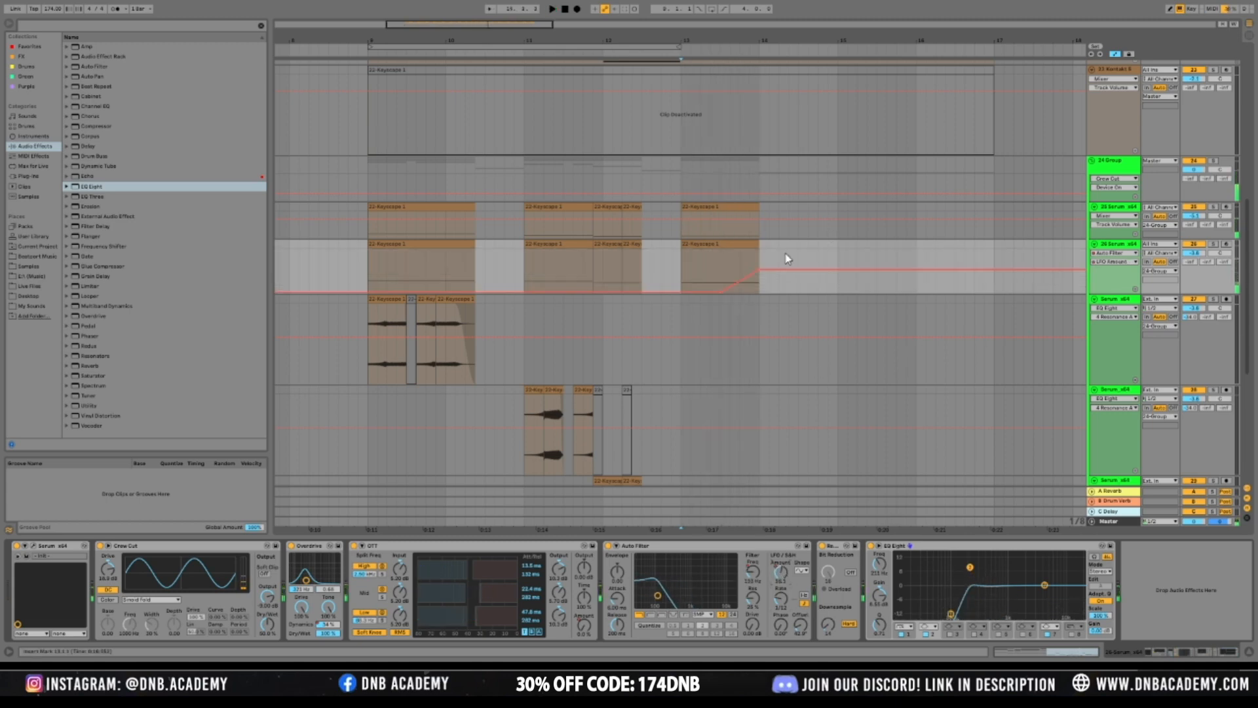
pyautogui.moveTo(758, 270); pyautogui.dragTo(759, 275)
pyautogui.press('space')
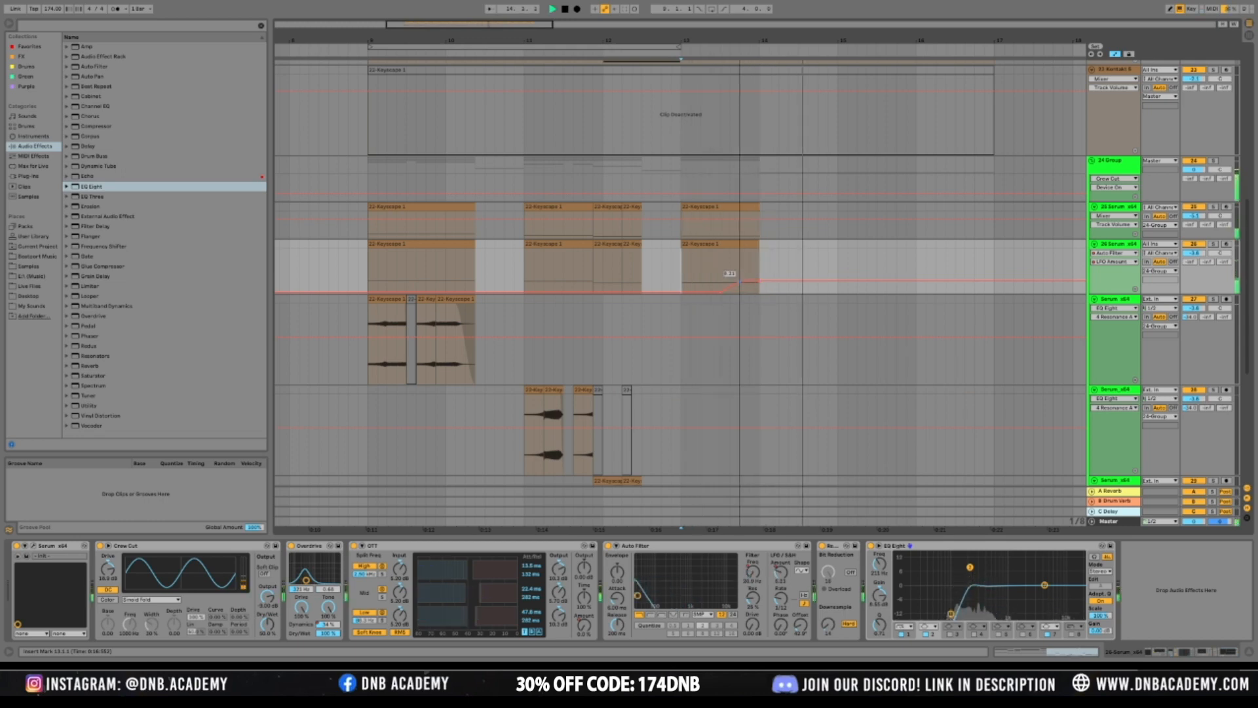
# Raise the end level of the LFO Amount ramp at bar 14, toggle the Redux device and replay the bar 13 phrase
pyautogui.click(753, 282)
pyautogui.moveTo(758, 281); pyautogui.dragTo(759, 271)
pyautogui.press('space')
pyautogui.press('space')
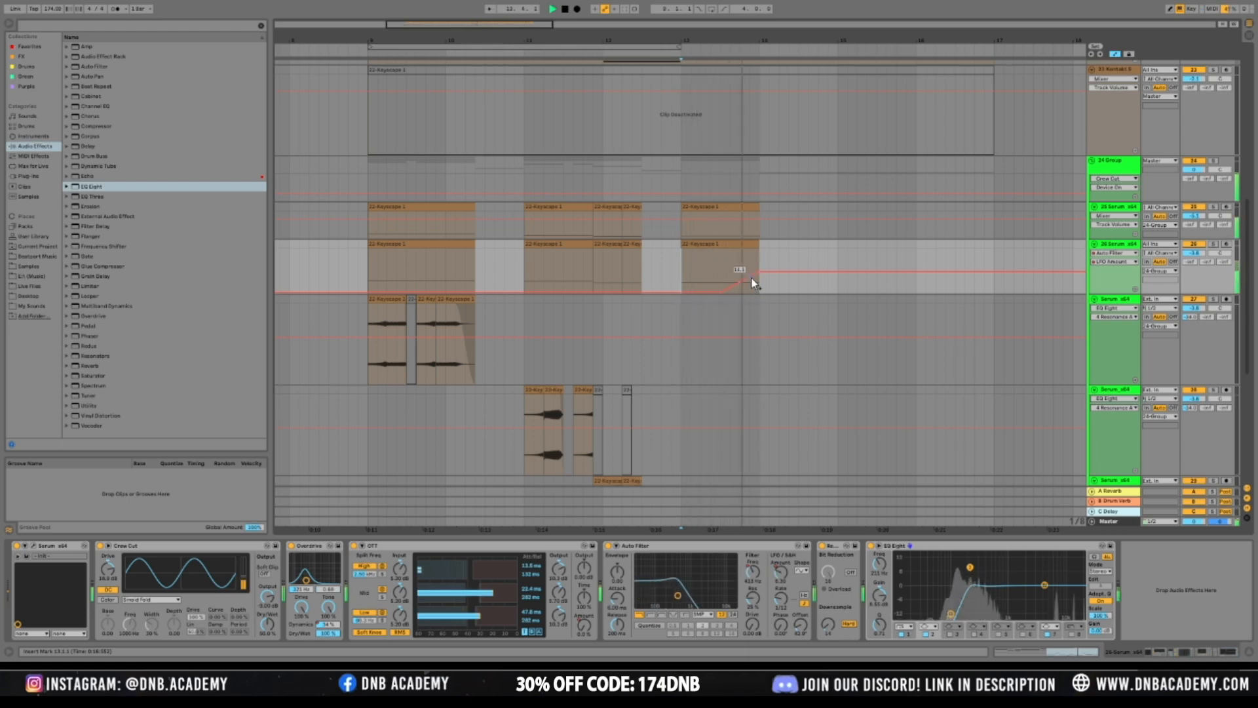
pyautogui.press('space')
pyautogui.press('space')
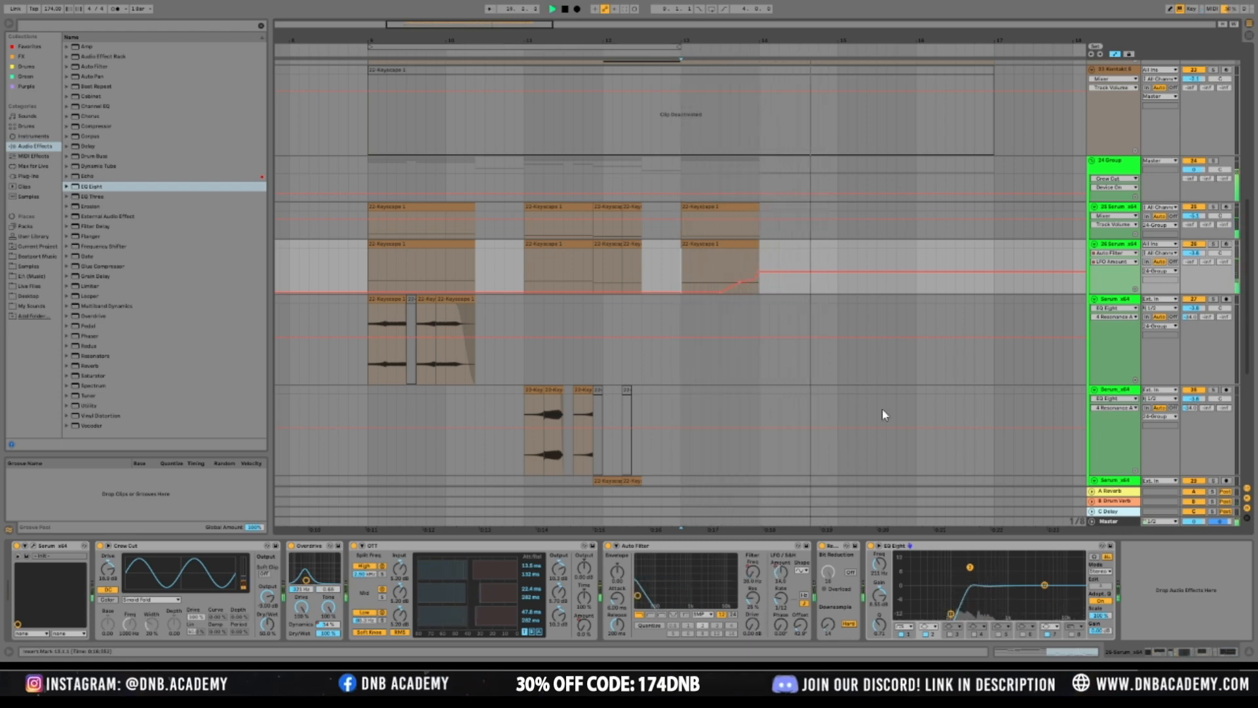
pyautogui.press('space')
pyautogui.press('space')
pyautogui.click(822, 546)
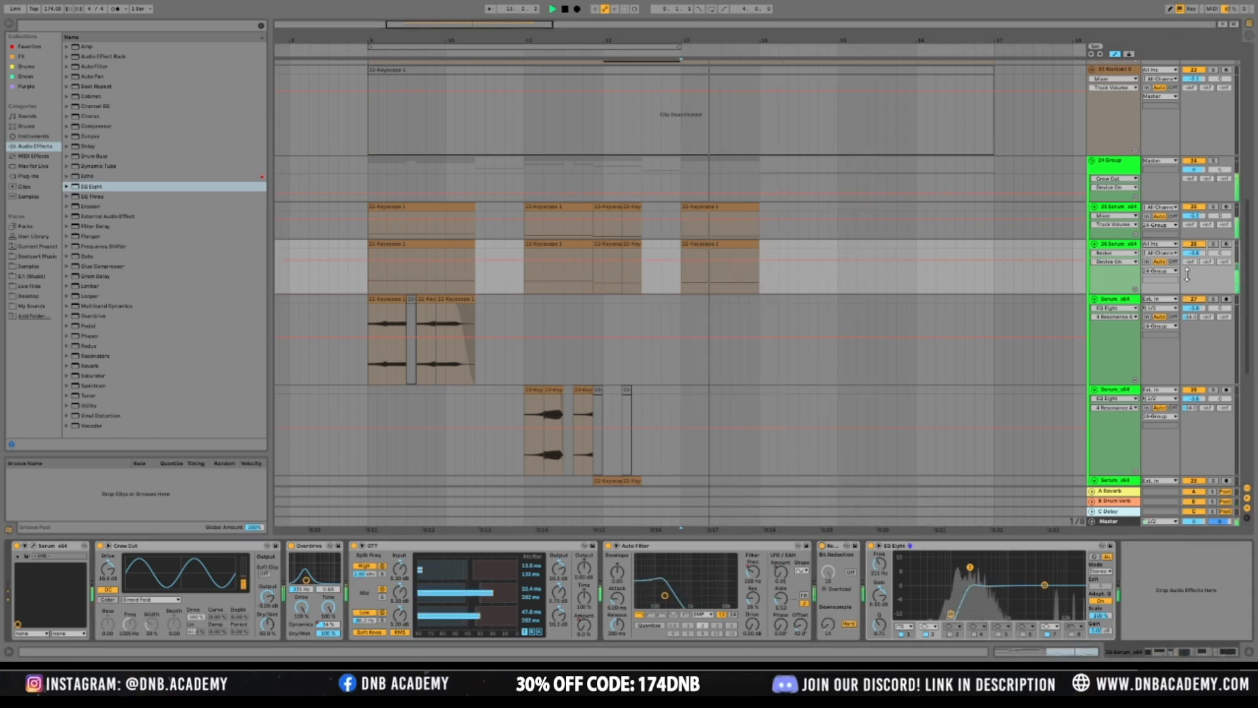
pyautogui.press('space')
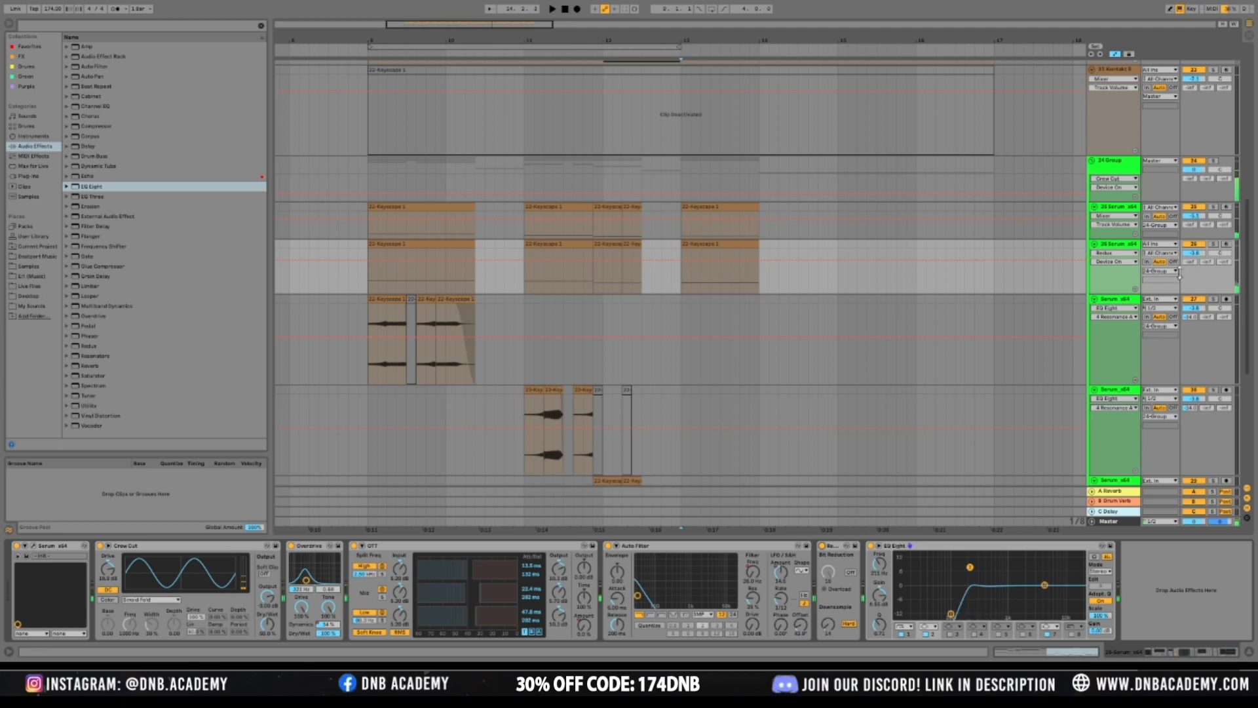
# Add an armed audio track with Resampling input directly below the second Serum track and solo that Serum track
pyautogui.click(1108, 303)
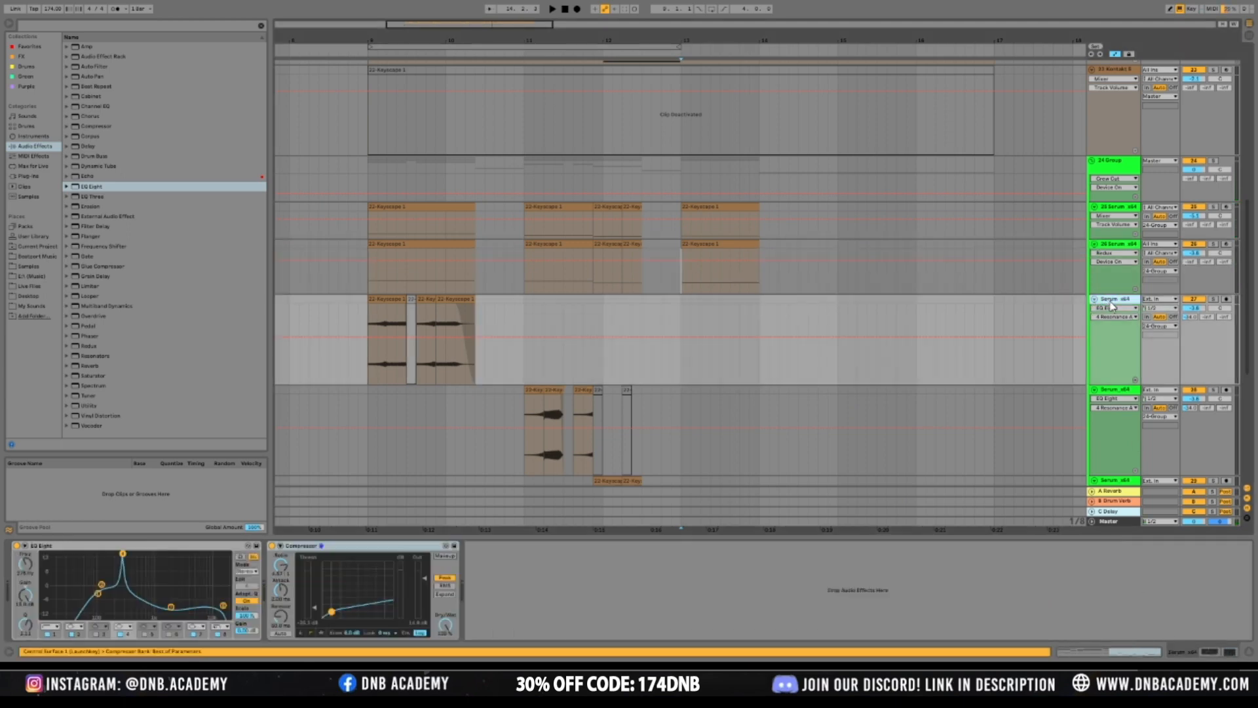
pyautogui.hotkey('ctrl', 't')
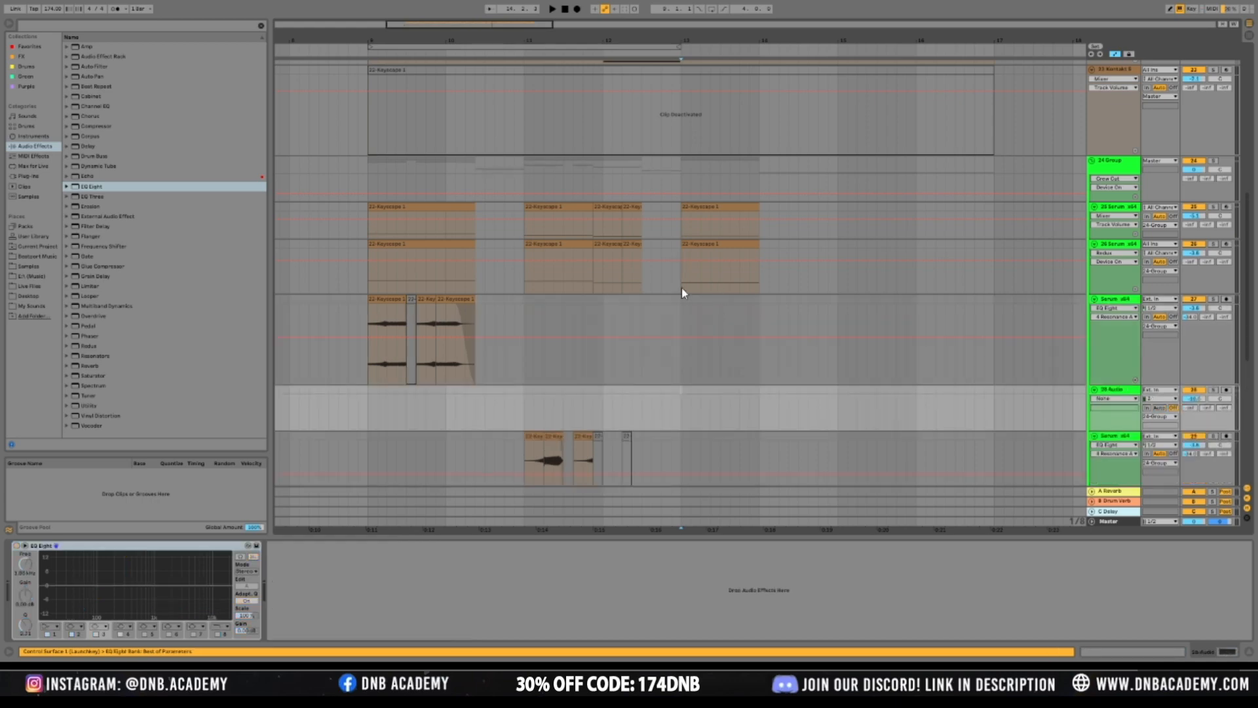
pyautogui.moveTo(1128, 395); pyautogui.dragTo(1142, 313)
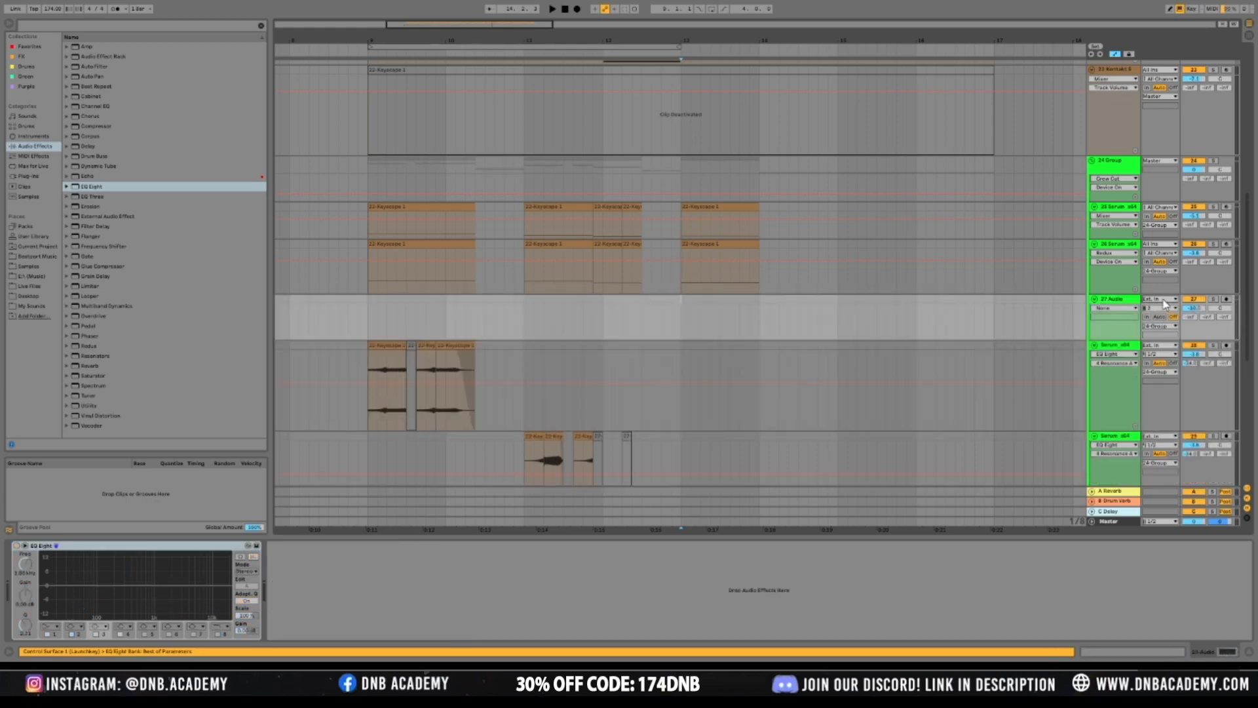
pyautogui.click(1217, 231)
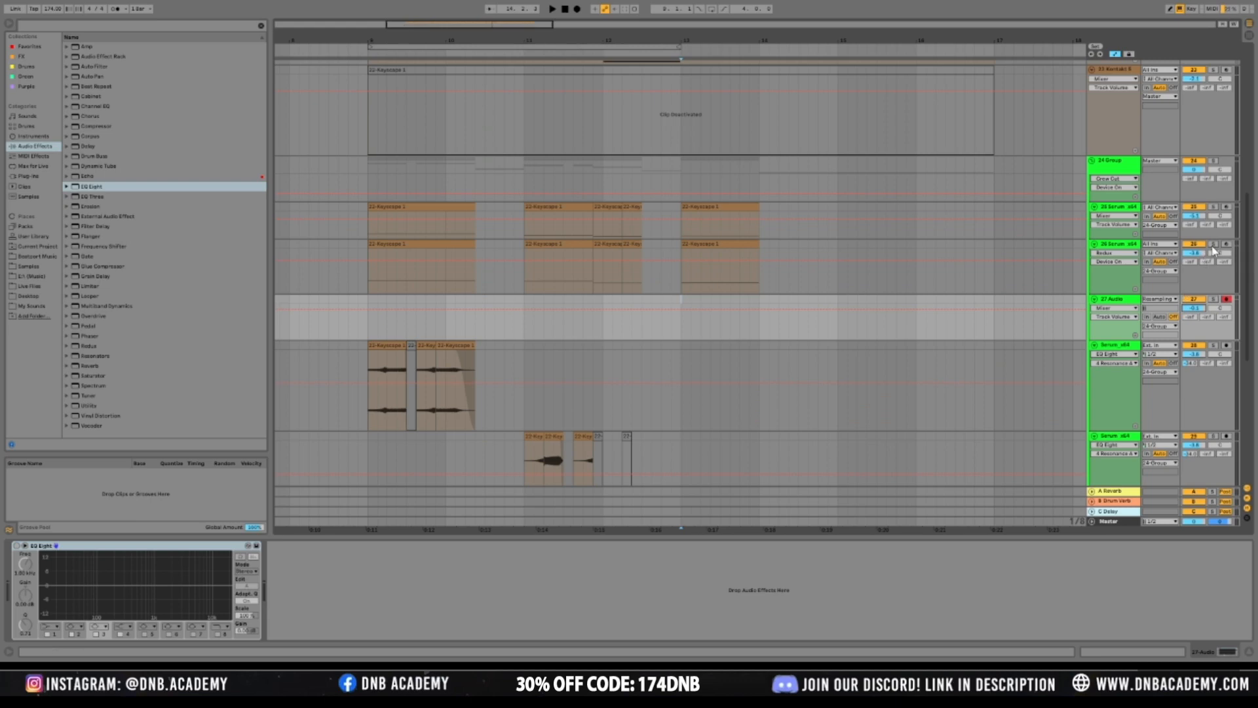
# Record the soloed Serum phrase onto the resampling track from just before bar 13 until past bar 14
pyautogui.click(679, 278)
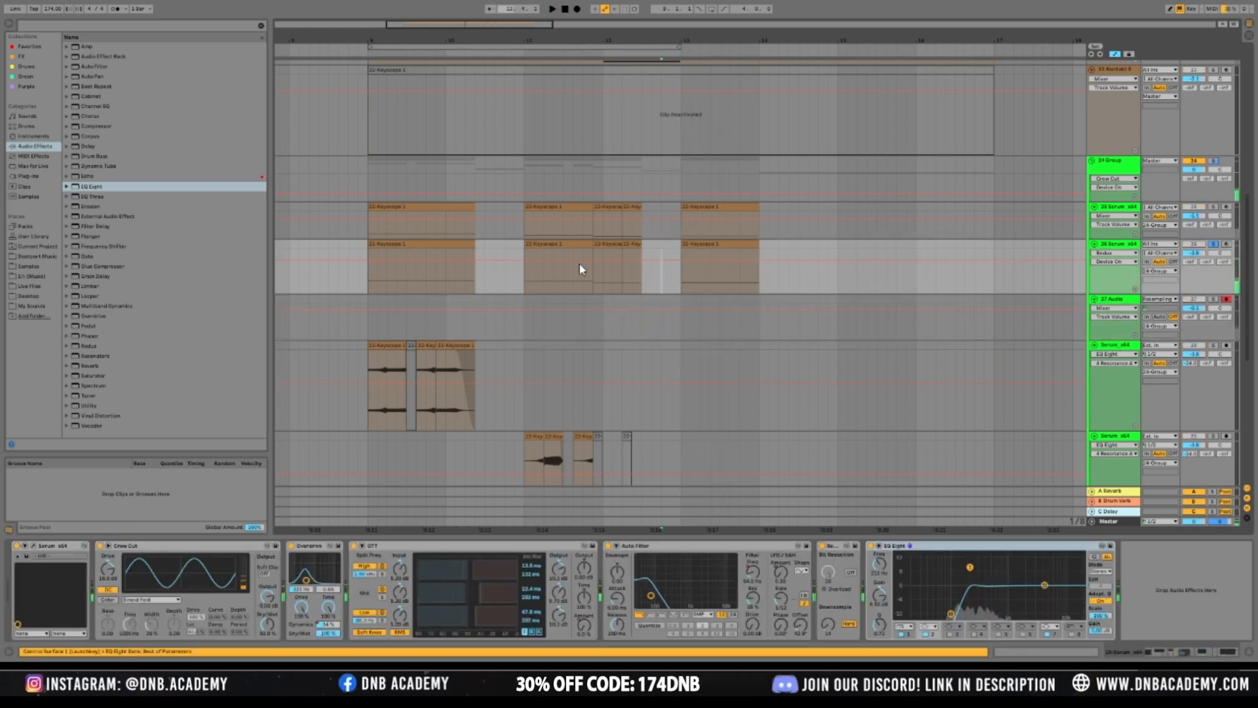
pyautogui.click(661, 300)
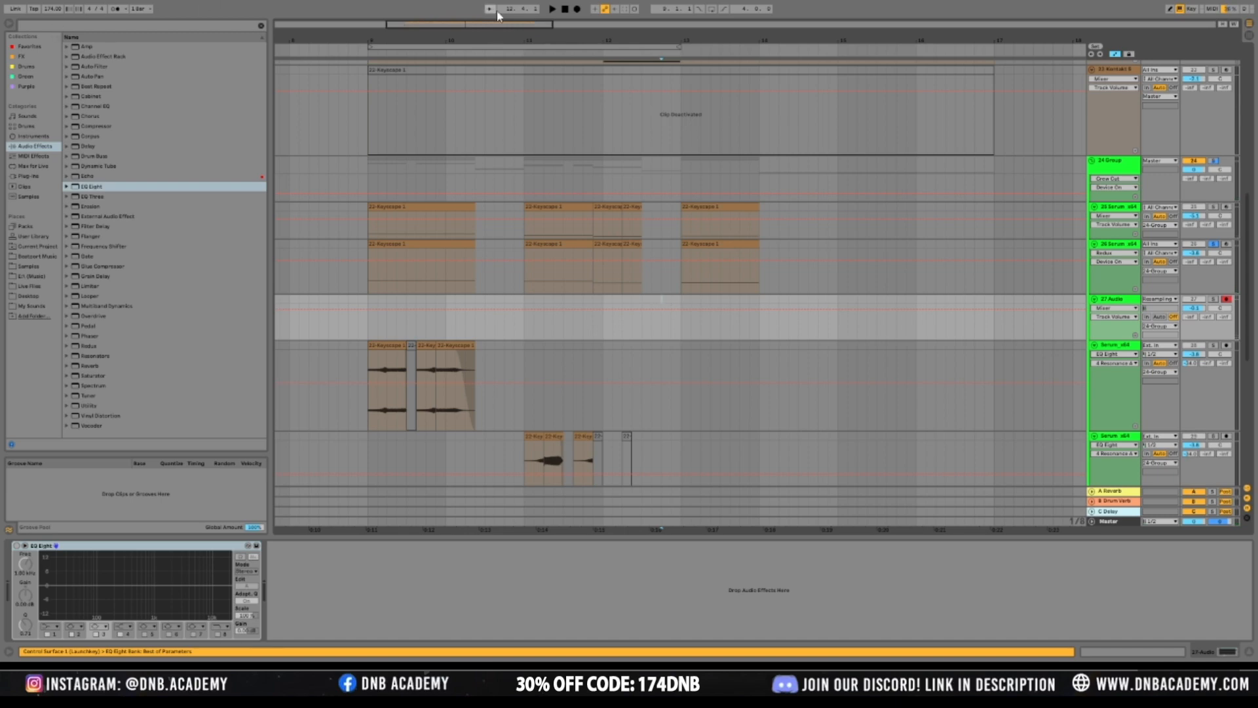
pyautogui.press('space')
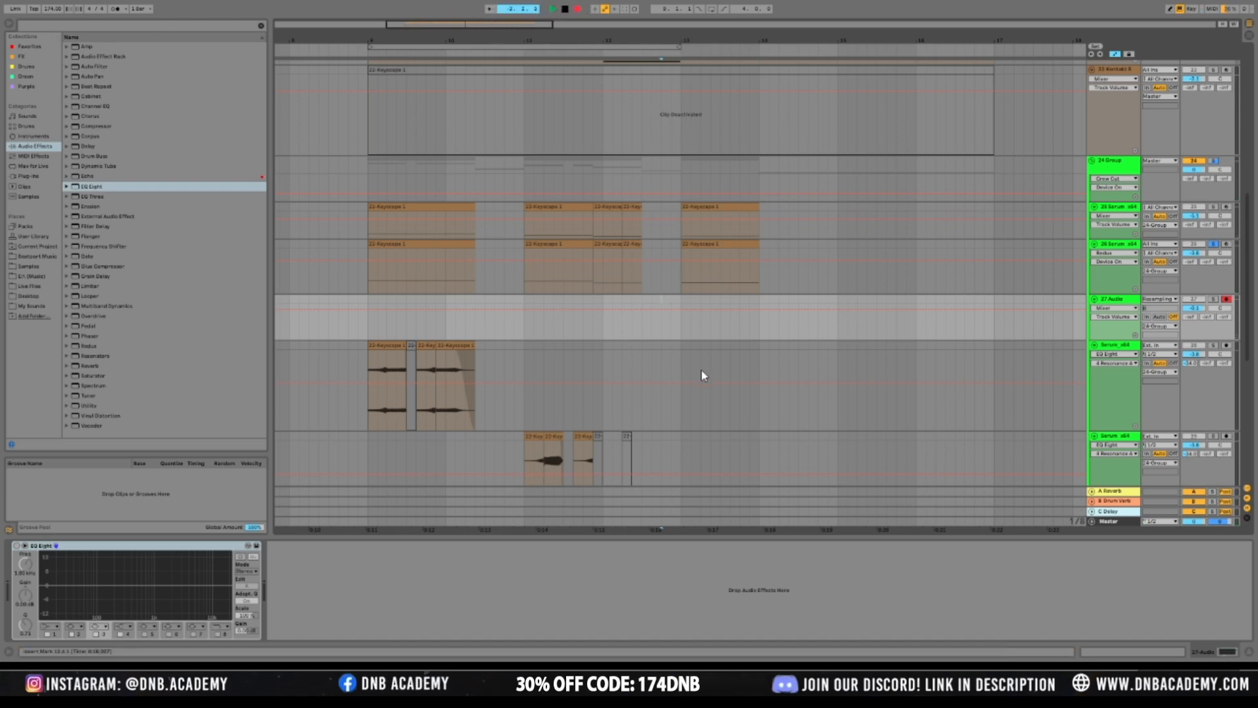
pyautogui.press('F9')
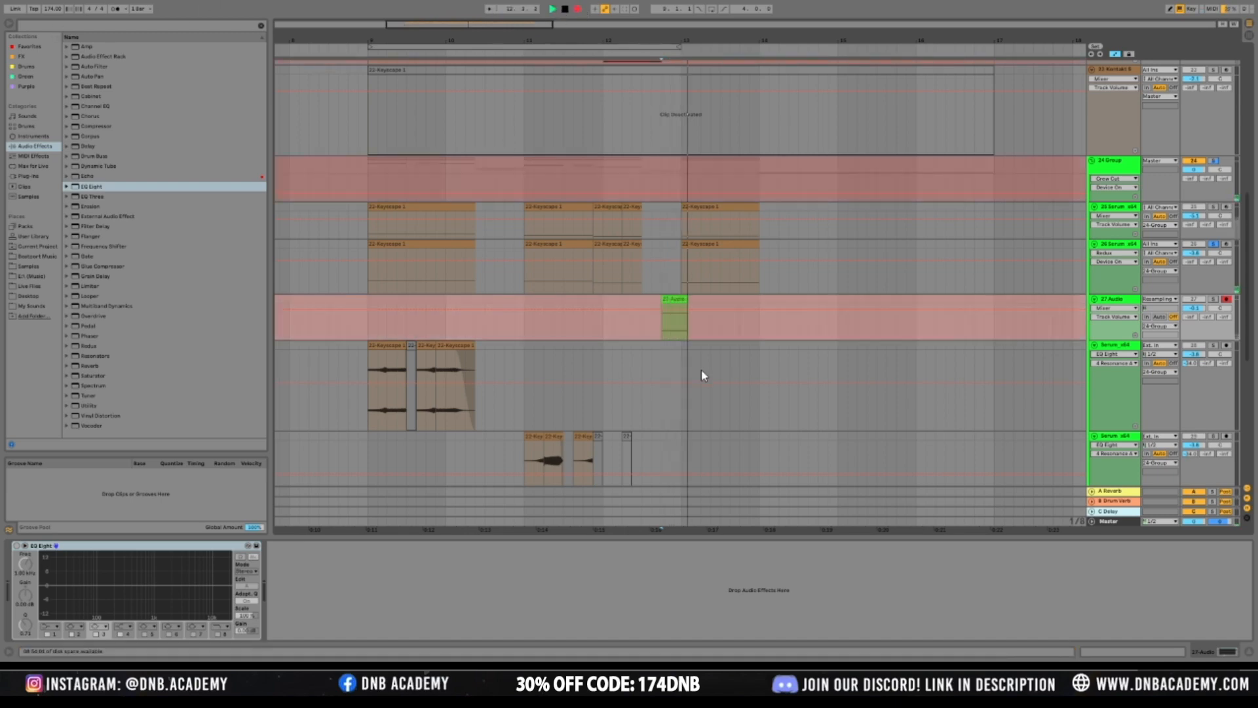
pyautogui.press('space')
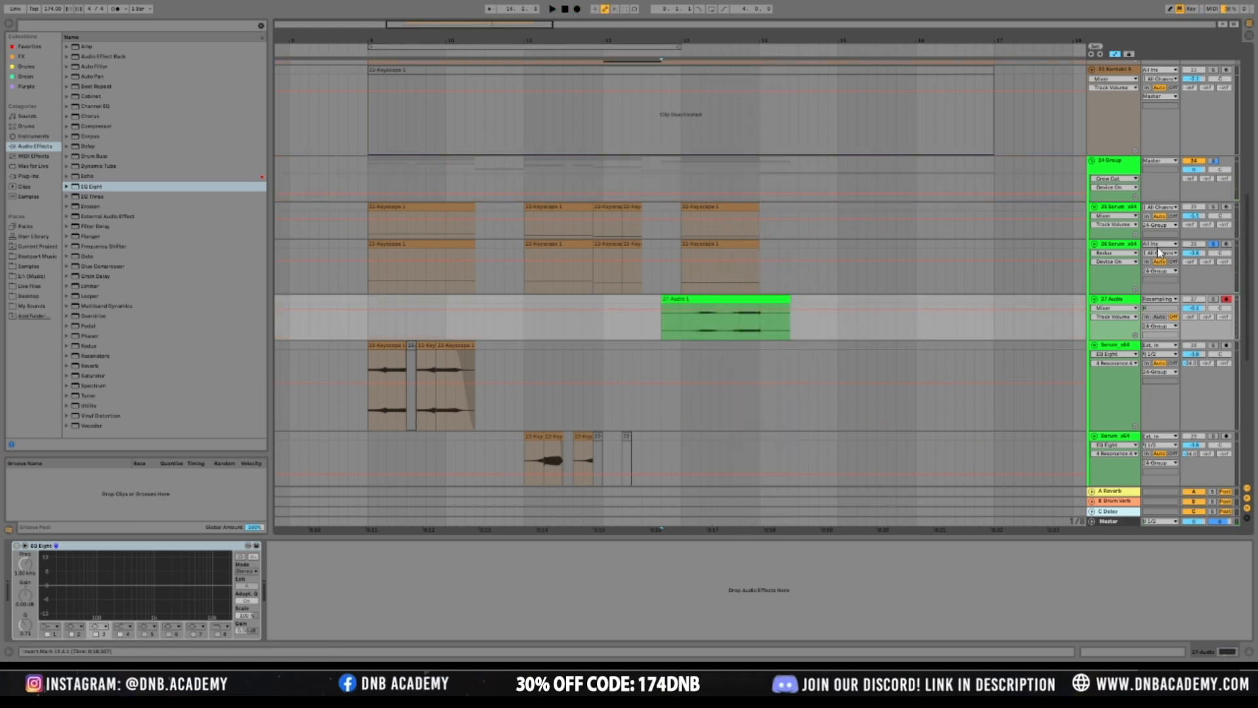
# Unsolo the second Serum track, switch off its Serum device and shrink the track to minimum height
pyautogui.click(1124, 256)
pyautogui.click(22, 548)
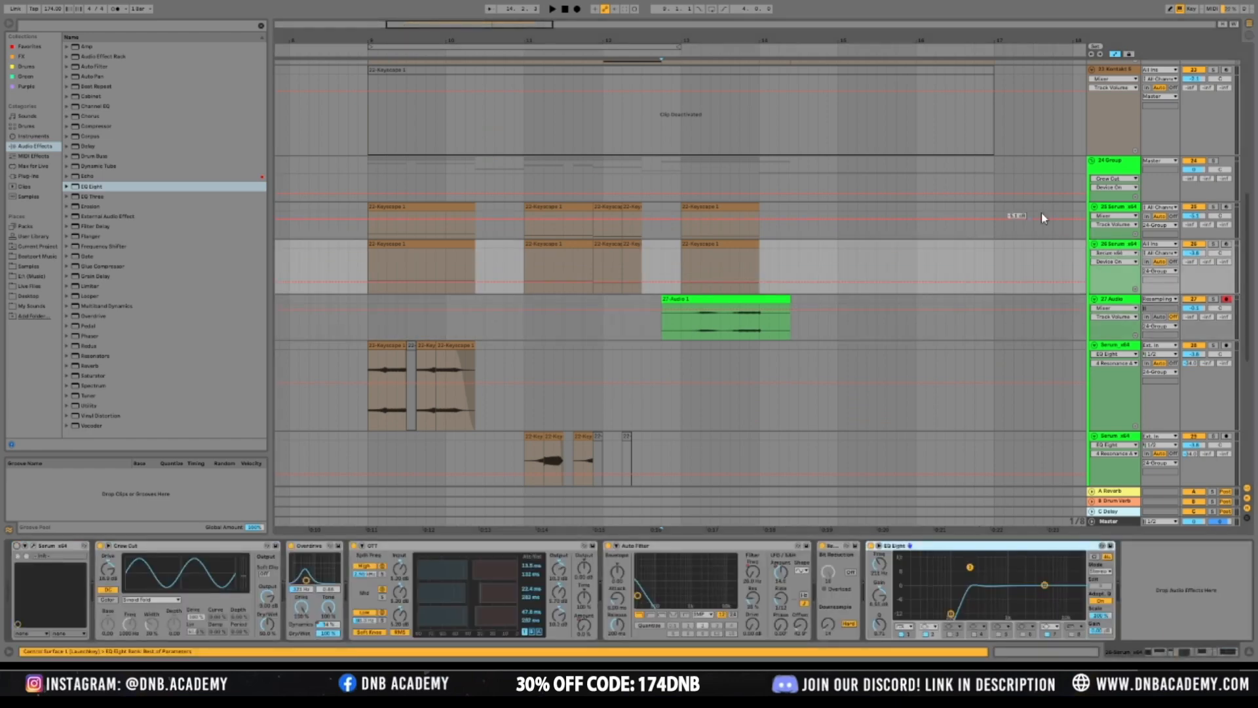
pyautogui.moveTo(1118, 293); pyautogui.dragTo(1117, 249)
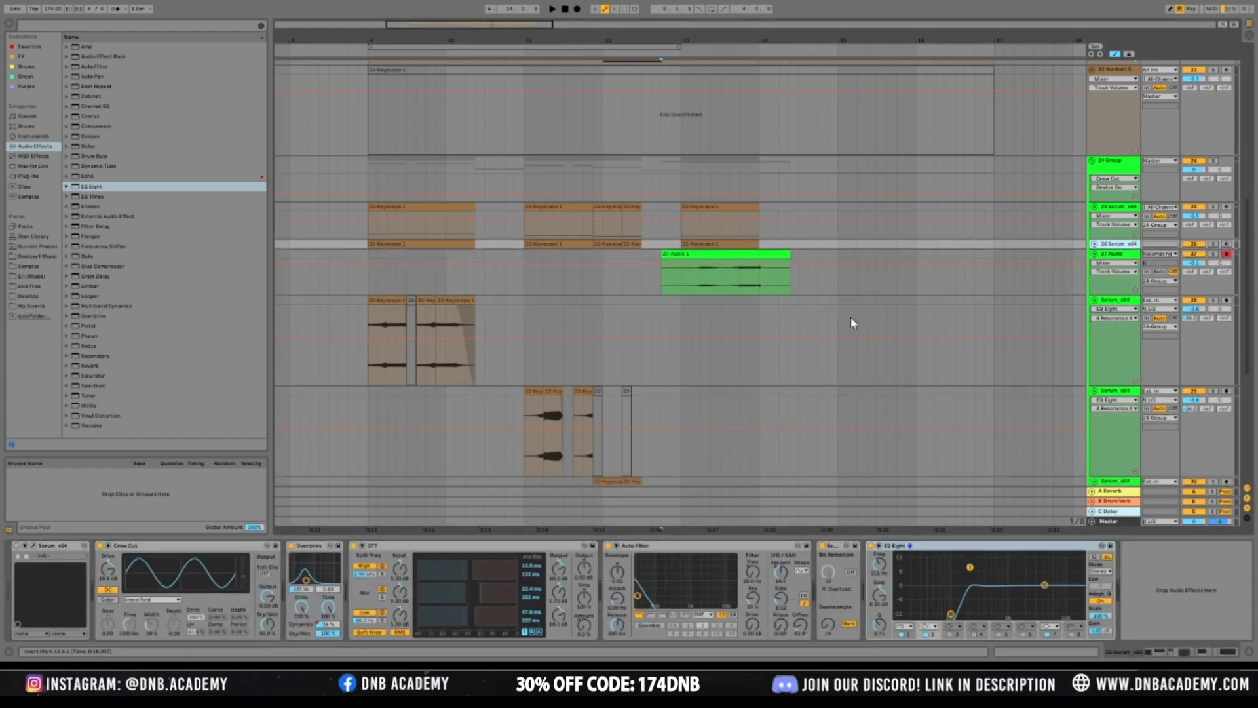
# Replay the bassline from around bar 11 and trim both ends of the new recording to span bar 13 to bar 14
pyautogui.click(539, 305)
pyautogui.press('space')
pyautogui.scroll(-3, 687, 324)
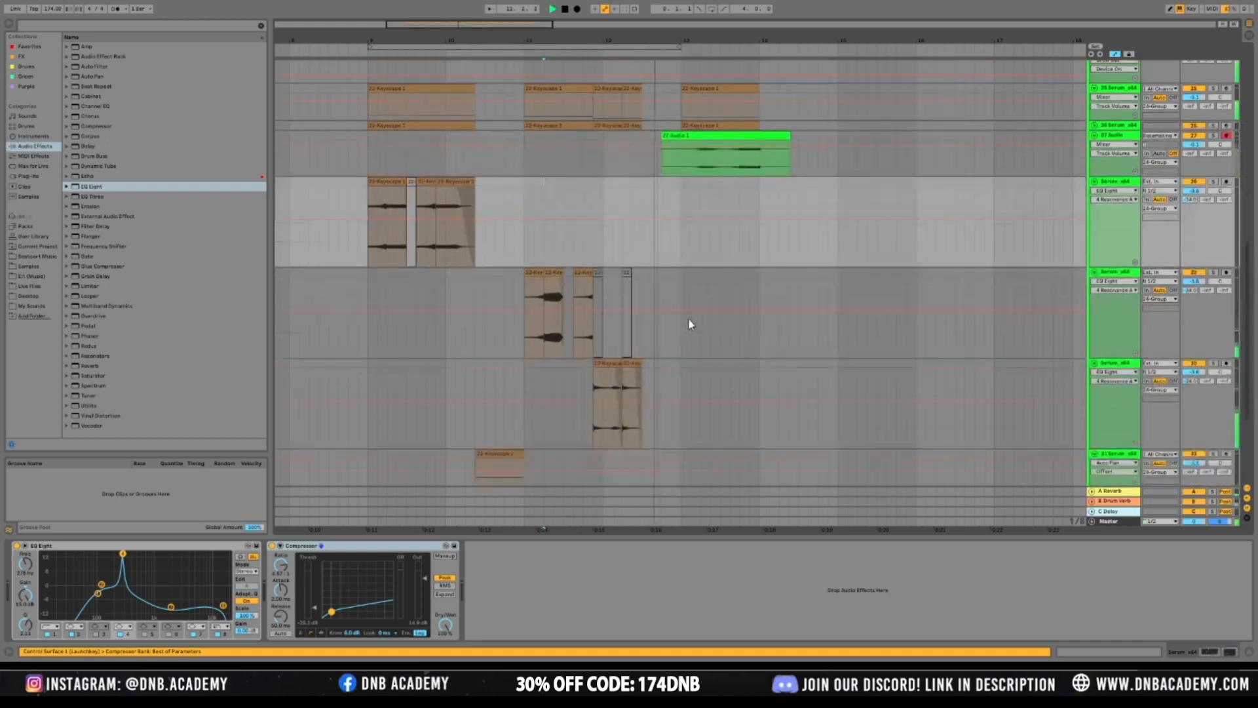
pyautogui.scroll(5, 686, 323)
pyautogui.moveTo(658, 270); pyautogui.dragTo(683, 269)
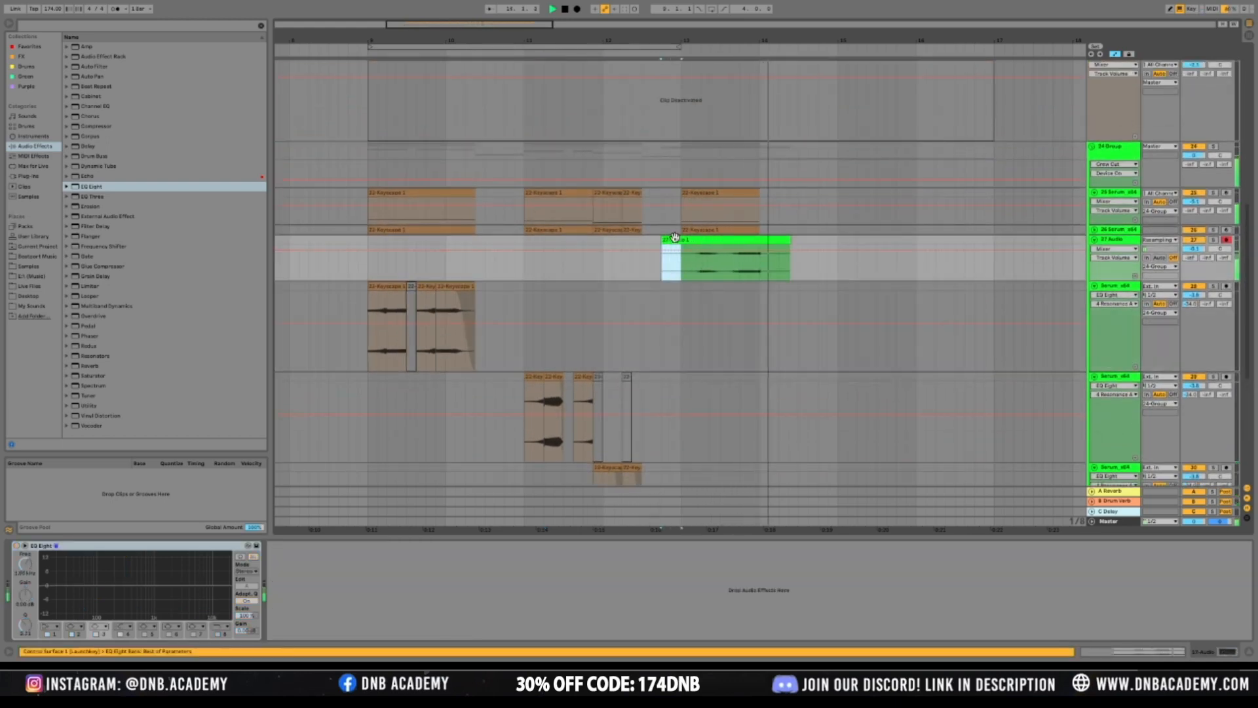
pyautogui.press('Delete')
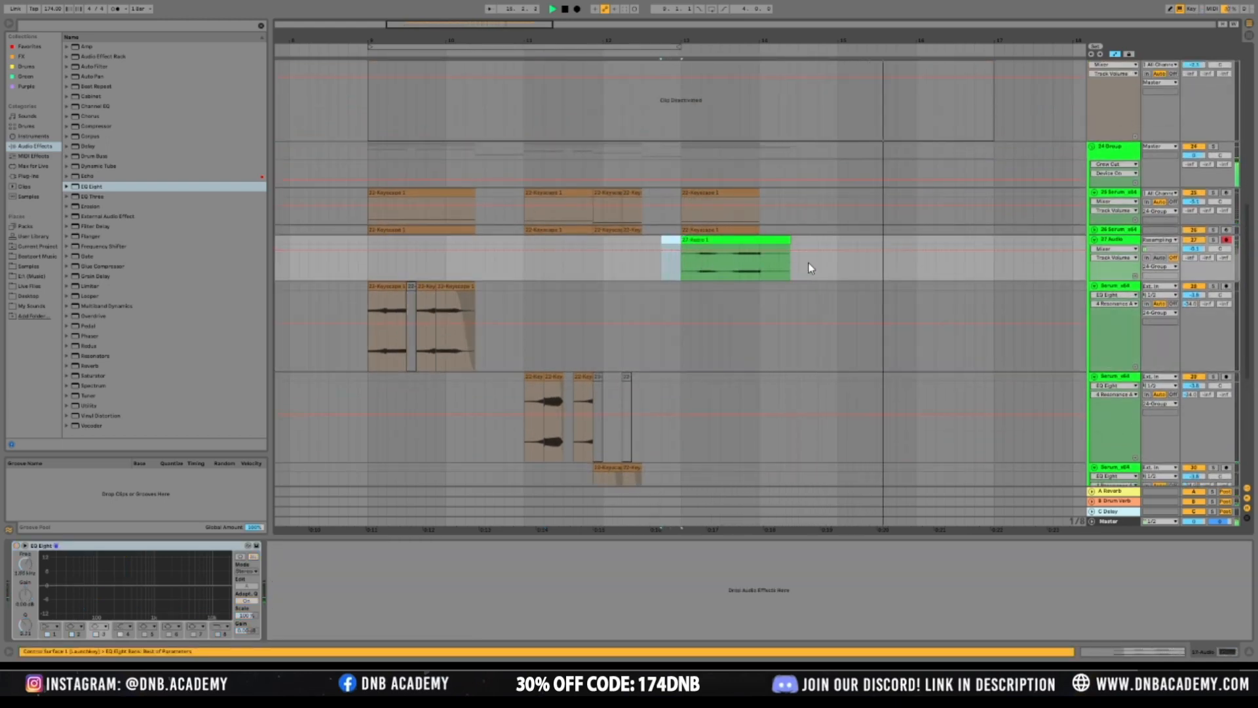
pyautogui.moveTo(807, 262); pyautogui.dragTo(760, 262)
pyautogui.press('Delete')
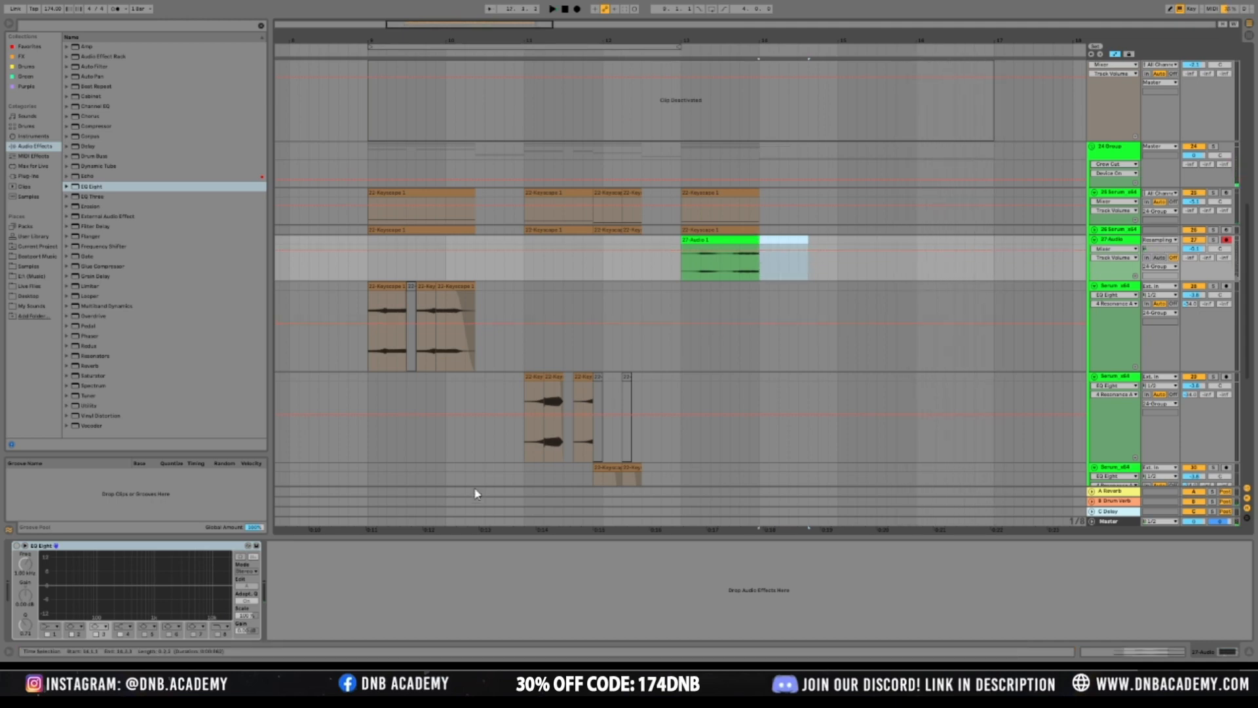
# Group the new resampled audio track with the three bounced Serum audio tracks below it
pyautogui.click(1112, 288)
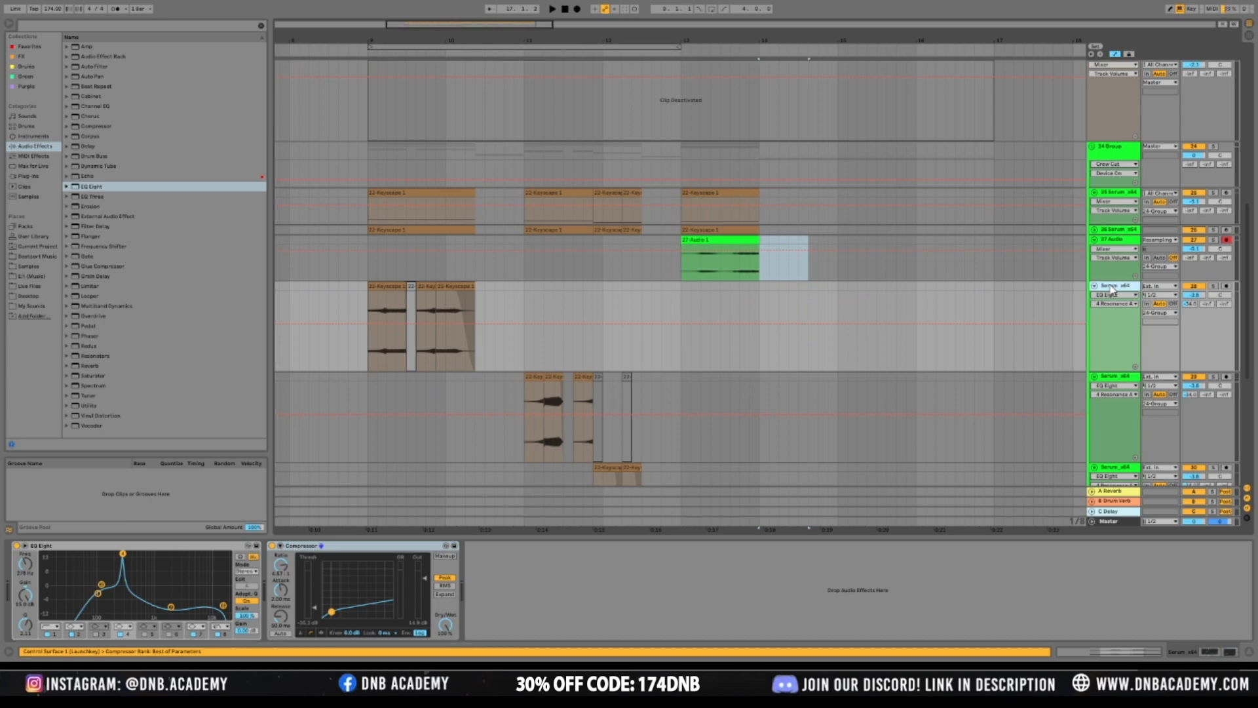
pyautogui.scroll(-4, 1108, 328)
pyautogui.click(1115, 368)
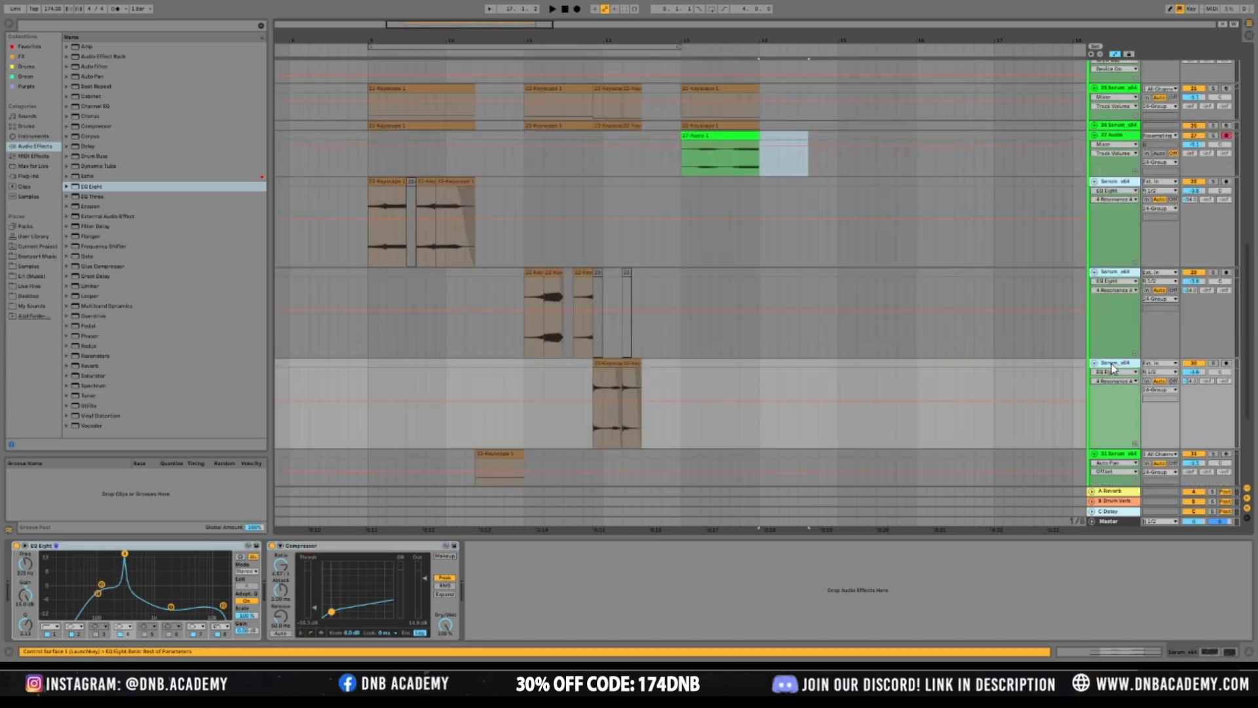
pyautogui.click(1118, 135)
pyautogui.click(1124, 126)
pyautogui.click(1125, 135)
pyautogui.click(1112, 371)
pyautogui.hotkey('ctrl', 'g')
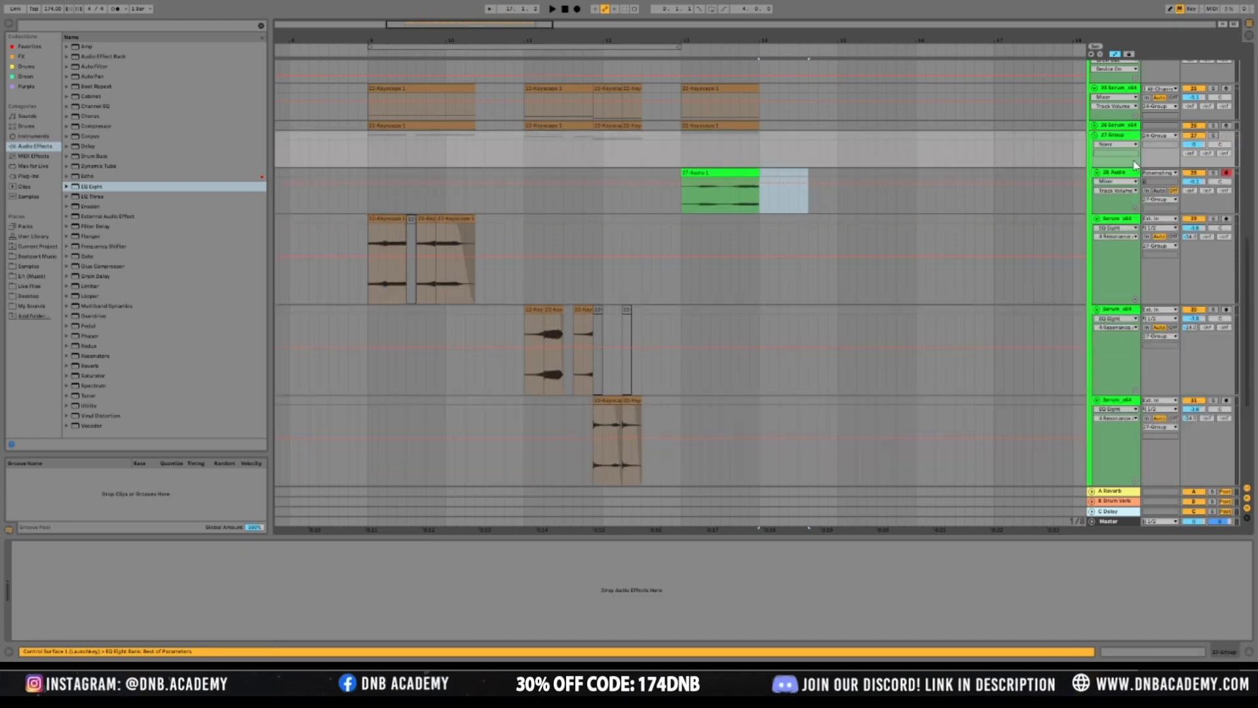
# Copy the EQ Eight from the first bounced Serum track onto the new audio track and delete its flat EQ Eight
pyautogui.click(1087, 232)
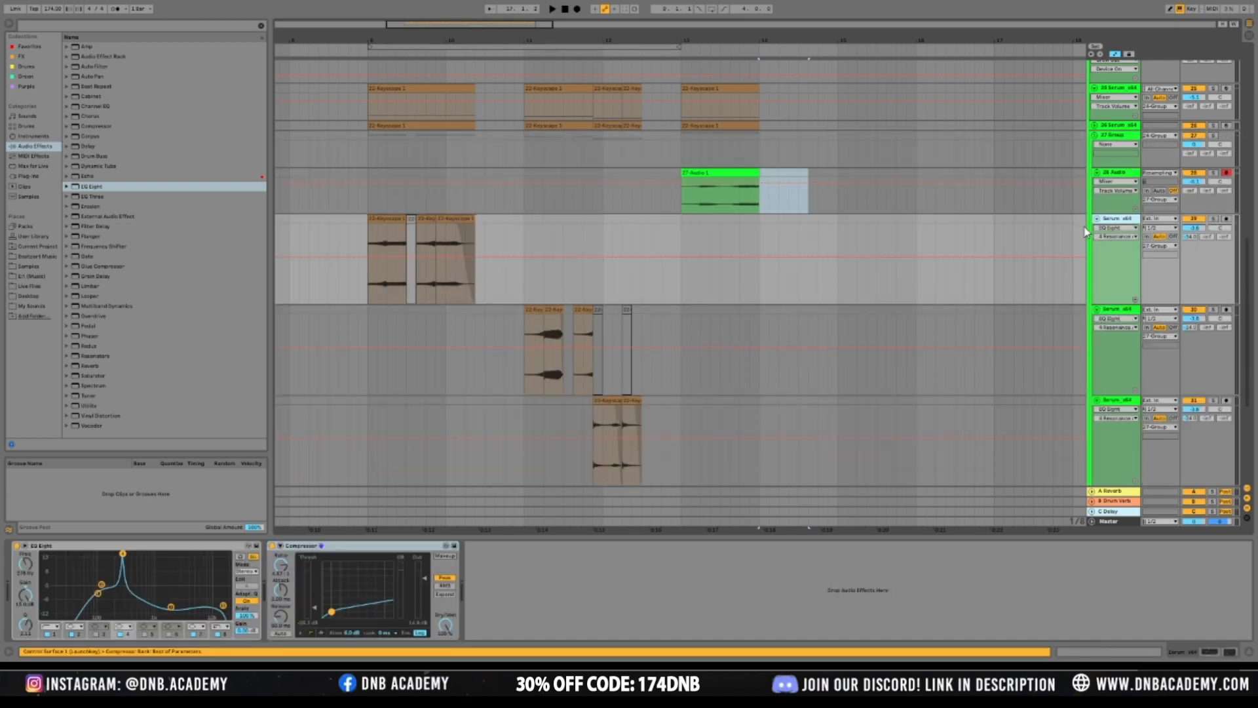
pyautogui.click(201, 548)
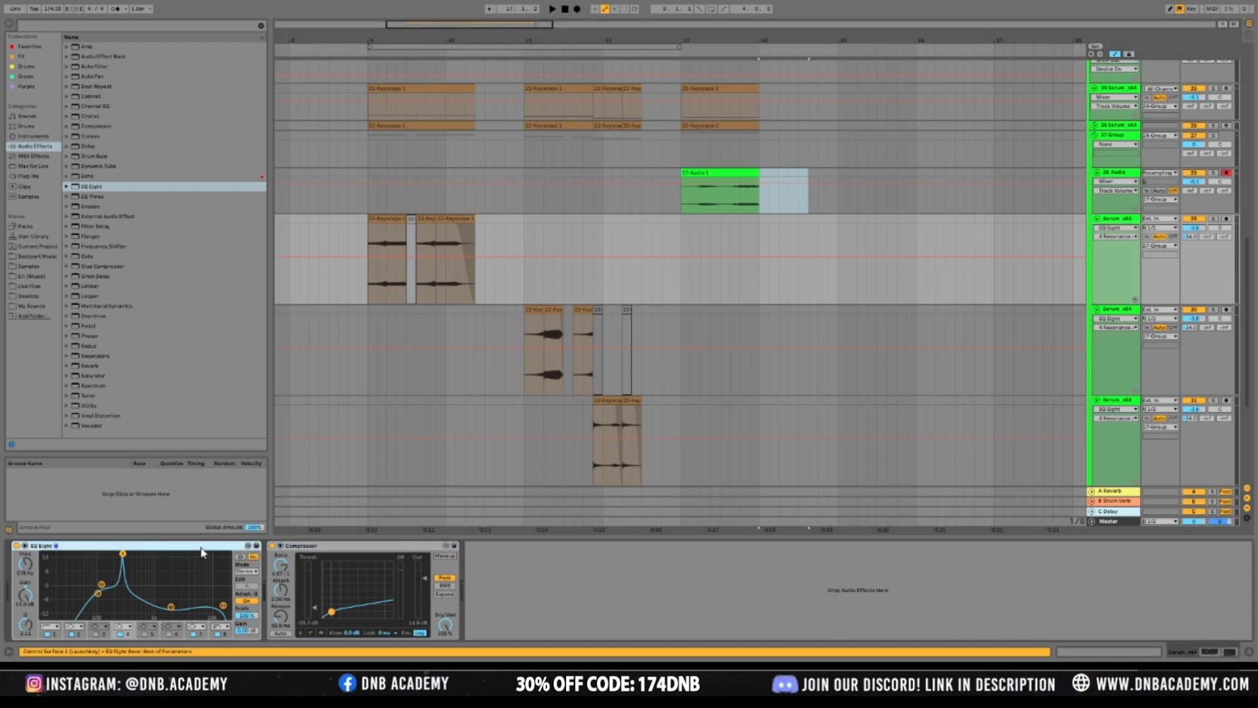
pyautogui.click(1127, 174)
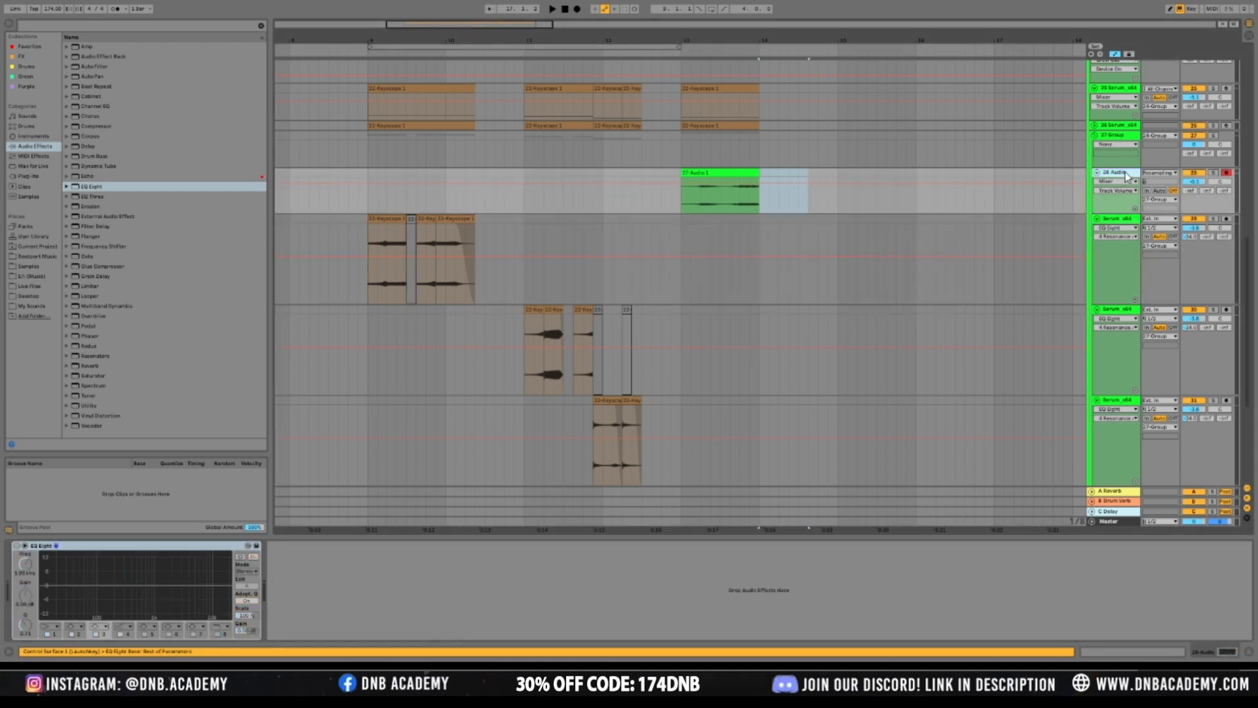
pyautogui.click(161, 548)
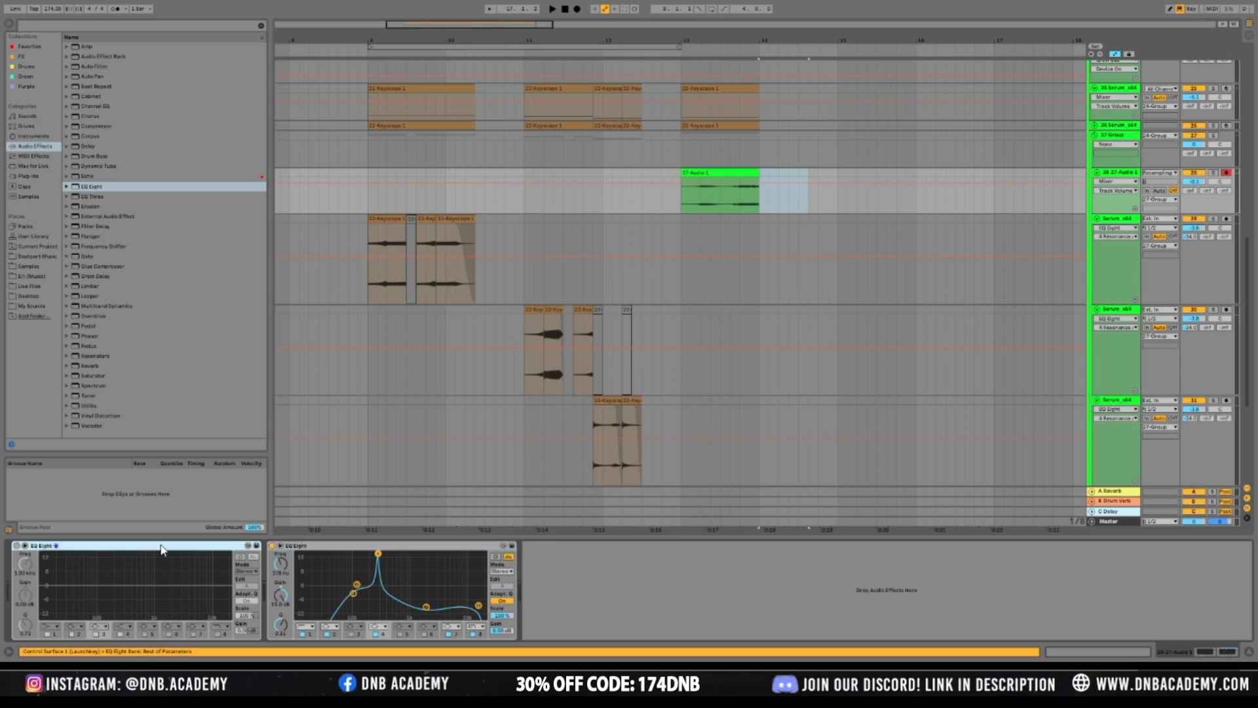
pyautogui.press('Delete')
# Replay the resampled phrase from bar 13 and move the EQ Eight's resonant peak to a higher frequency
pyautogui.click(684, 197)
pyautogui.press('space')
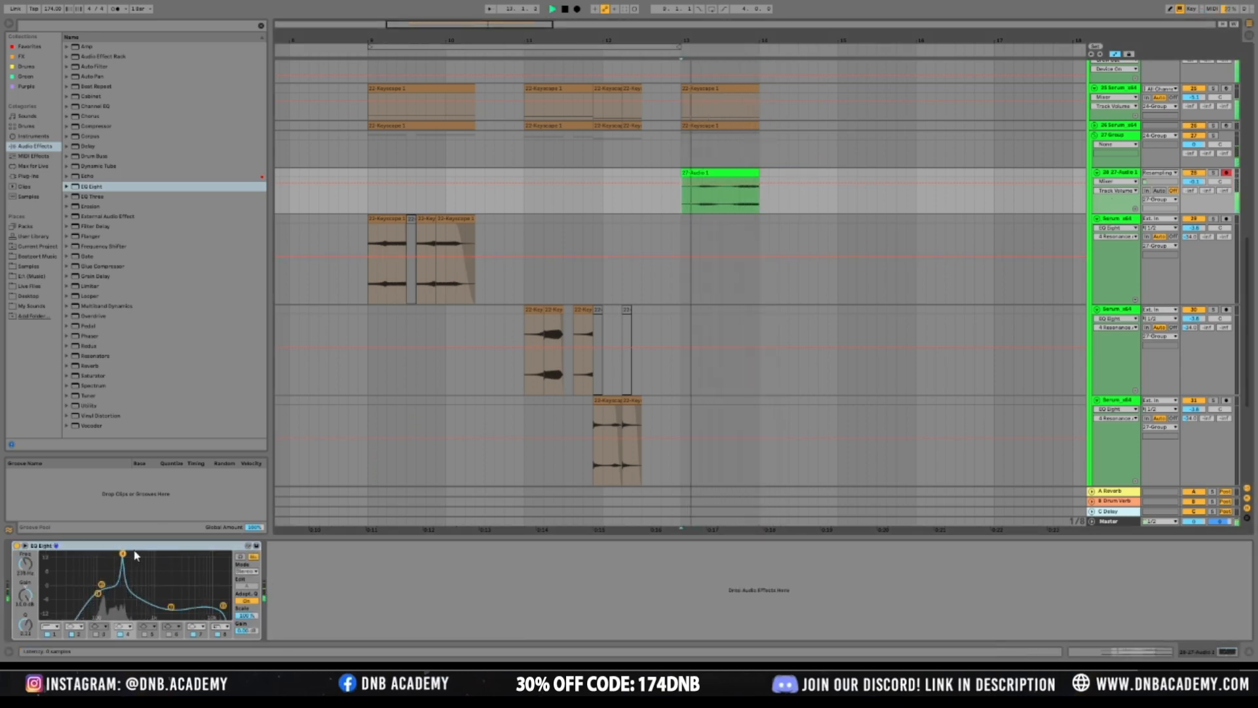
pyautogui.press('space')
pyautogui.click(1126, 142)
pyautogui.click(1119, 176)
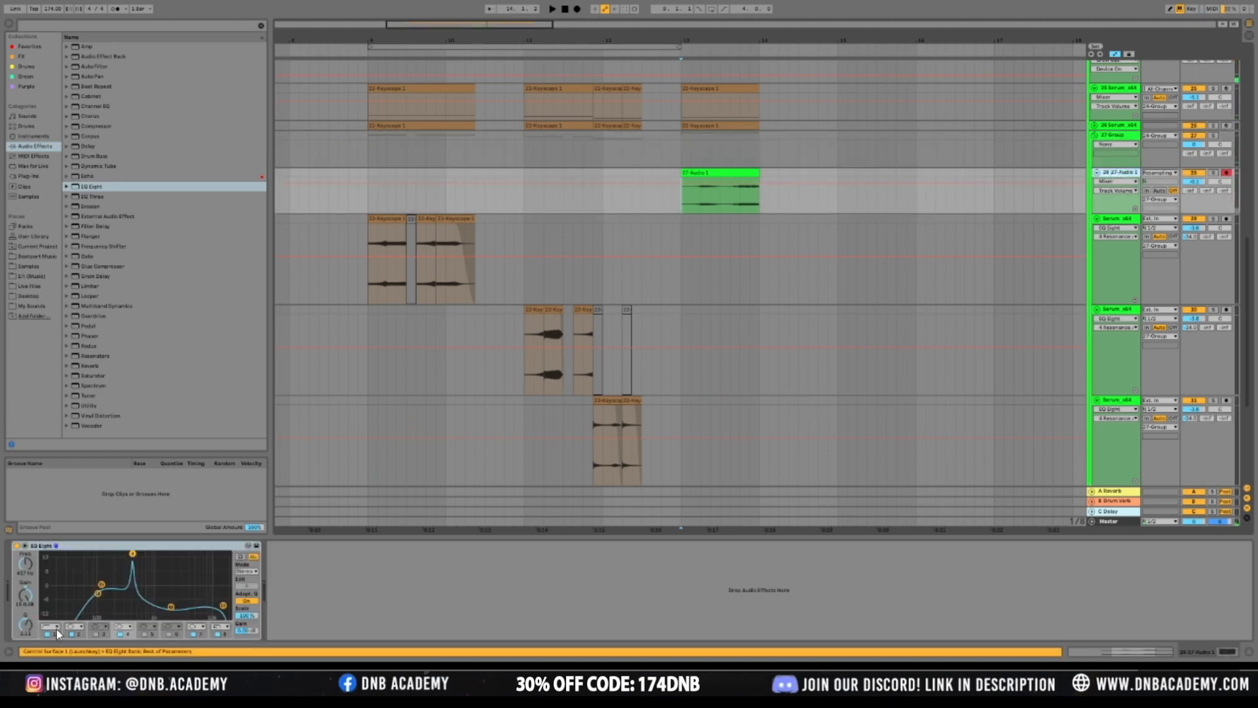
# Move the Compressor from the first bounced Serum track onto the new 27 Group track
pyautogui.click(1134, 220)
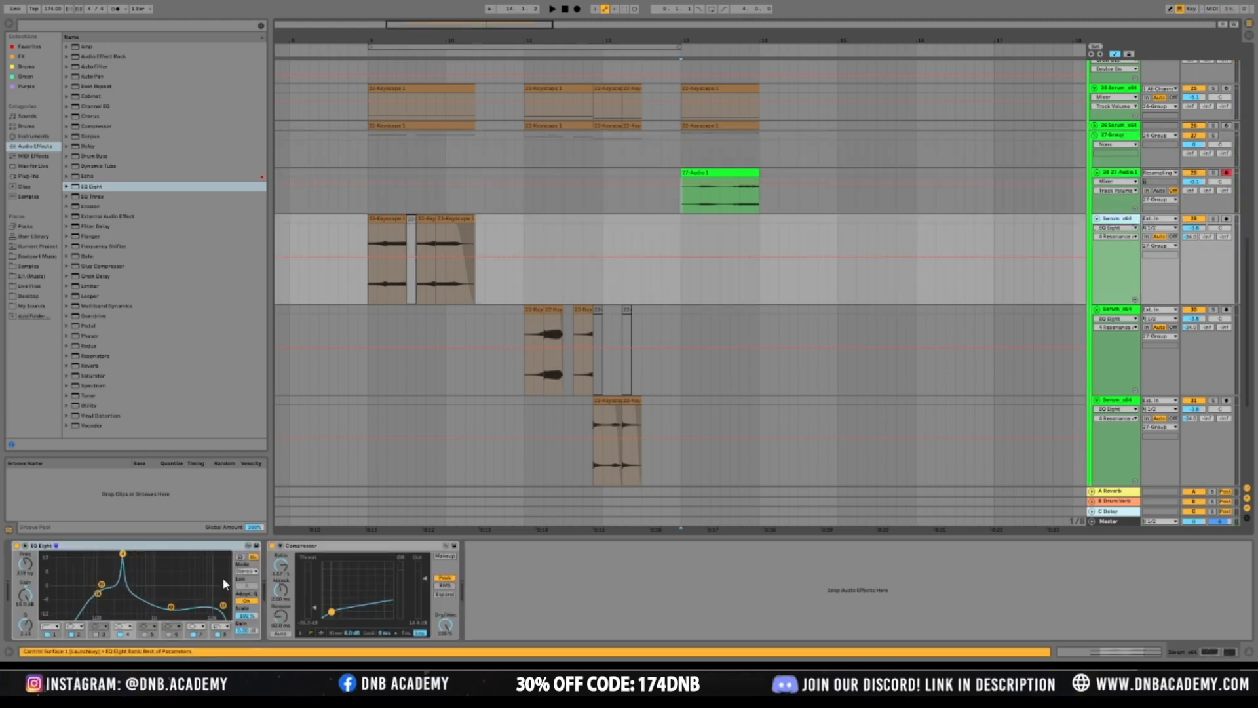
pyautogui.click(338, 554)
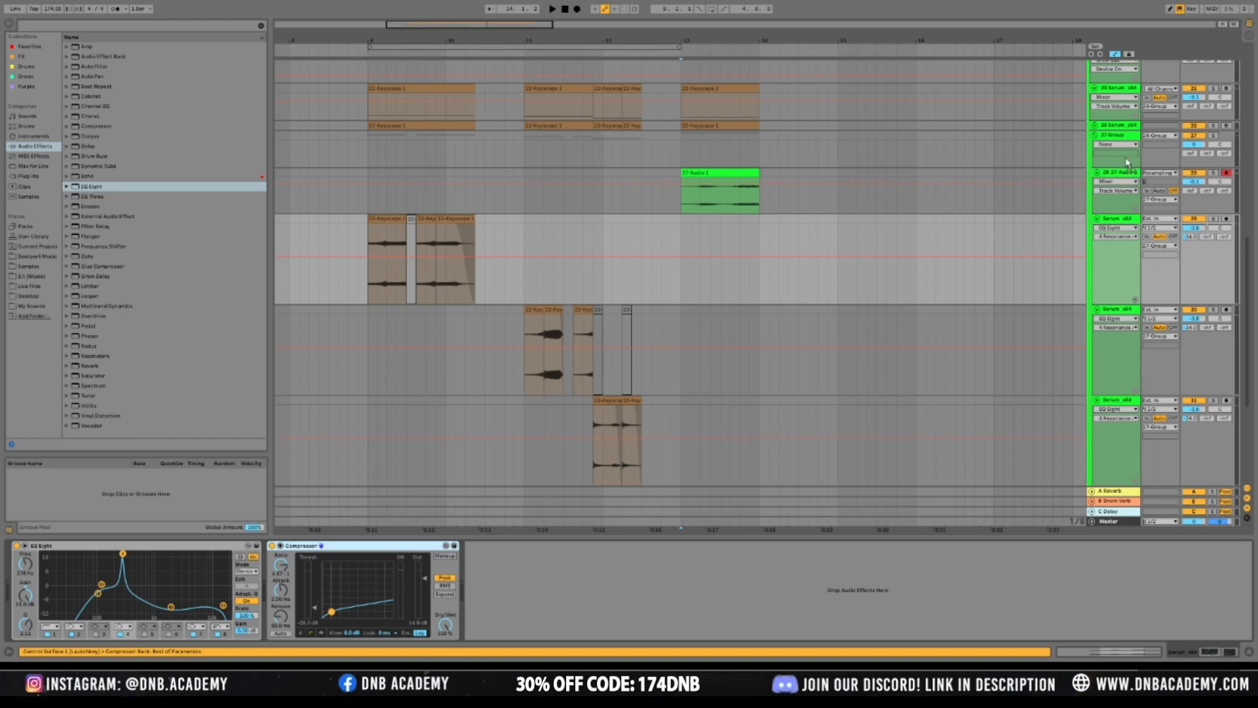
pyautogui.click(1128, 133)
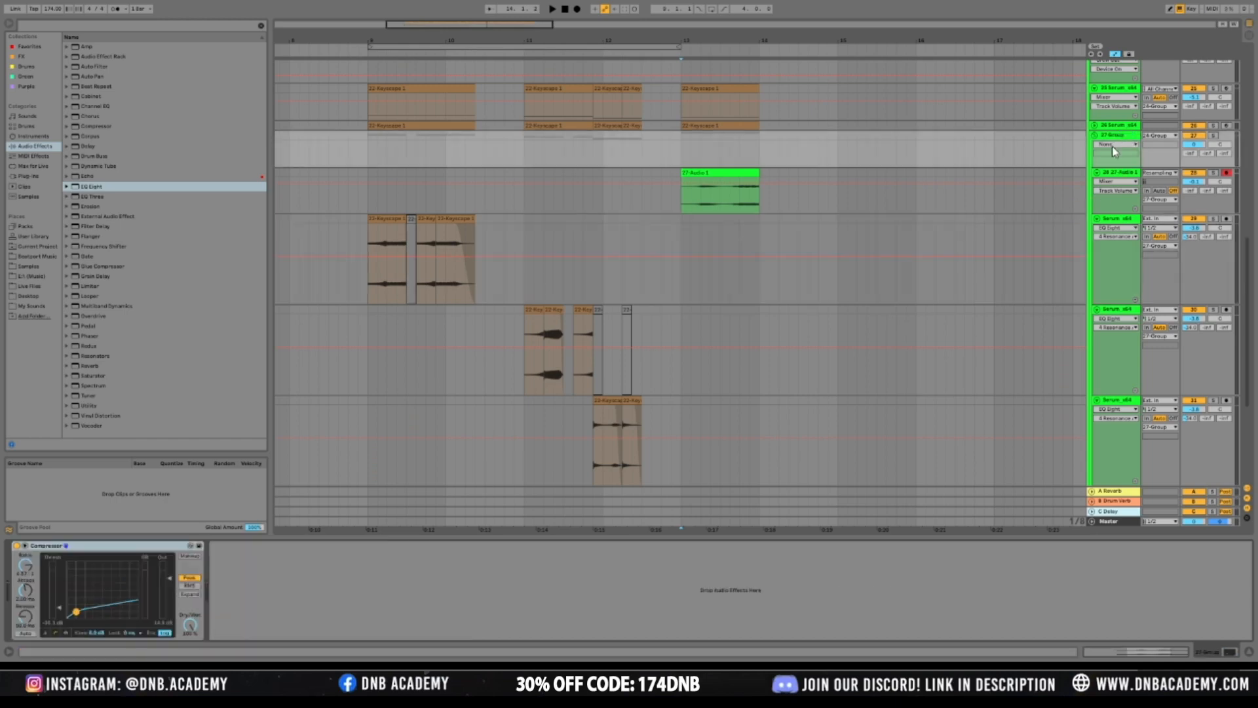
# Delete the Compressors from the other two bounced Serum tracks and set the playback start at bar 9
pyautogui.click(1131, 224)
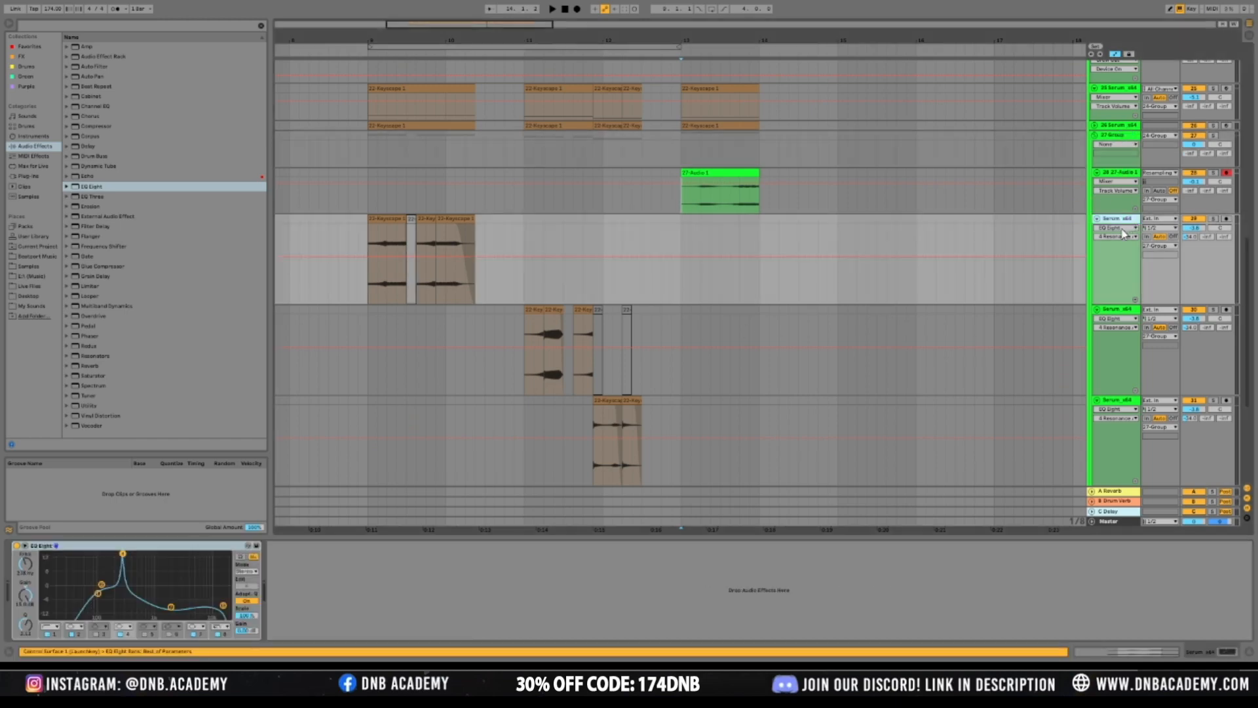
pyautogui.click(1119, 312)
pyautogui.click(345, 552)
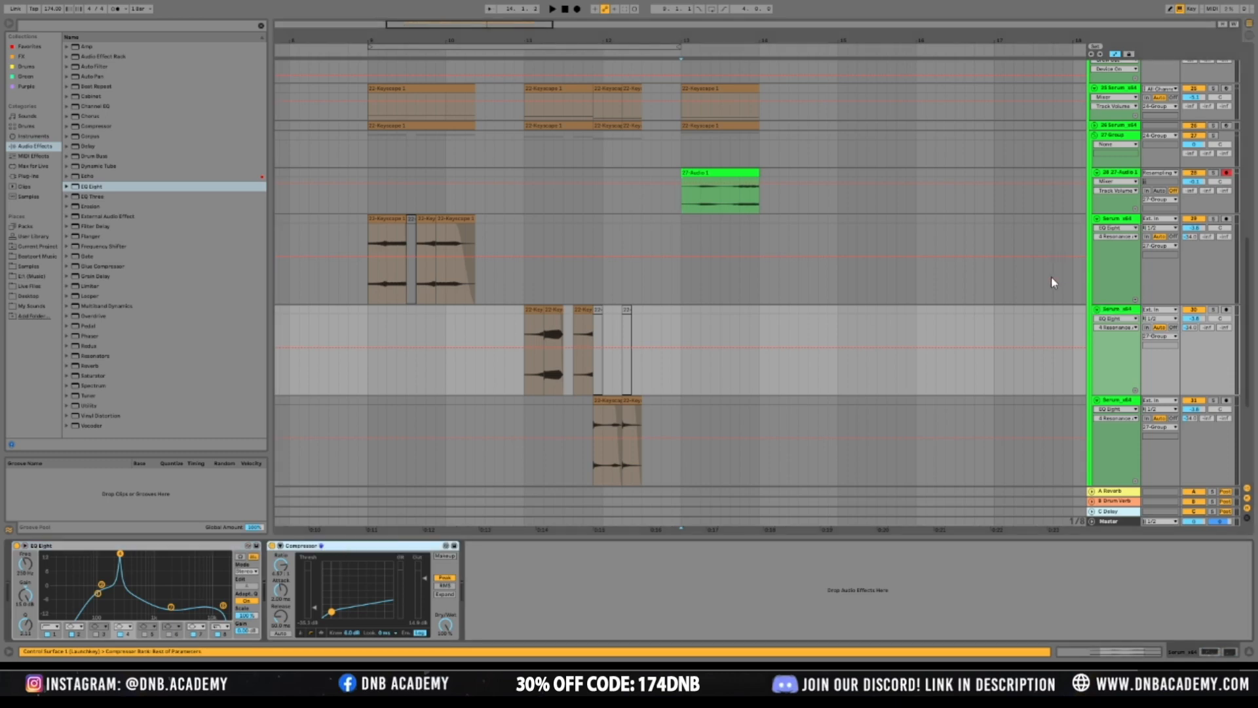
pyautogui.press('Delete')
pyautogui.click(1115, 402)
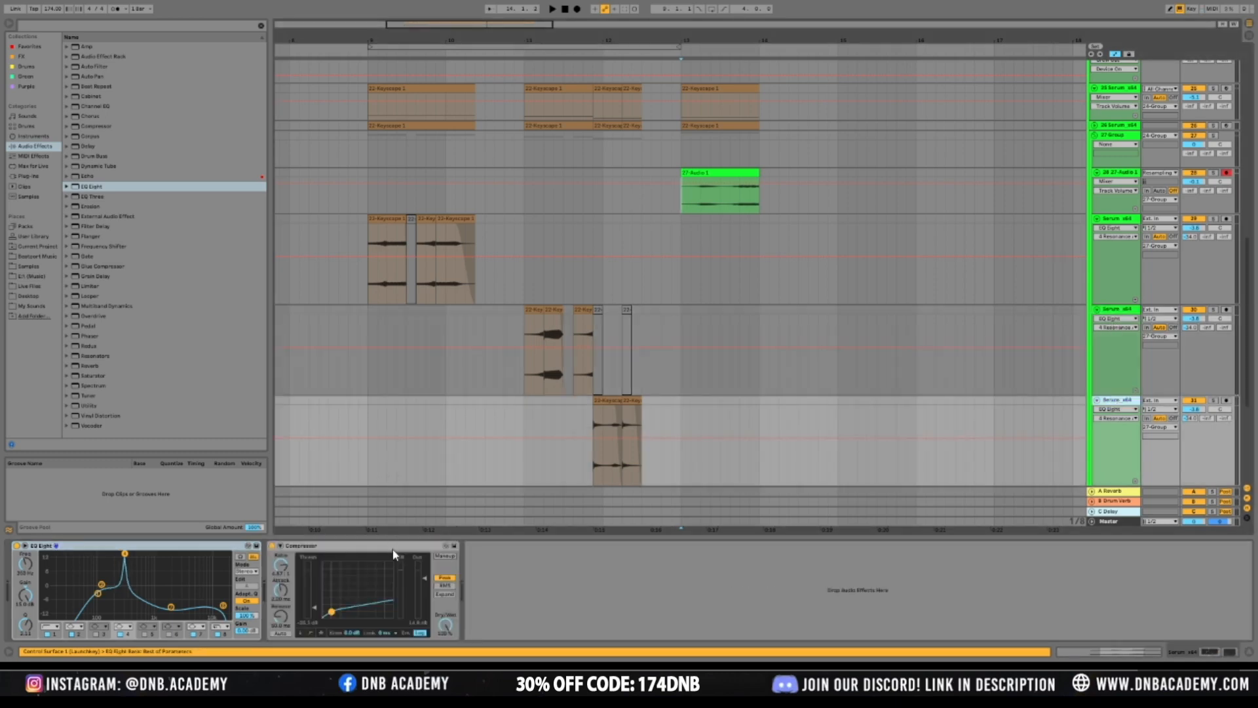
pyautogui.click(371, 195)
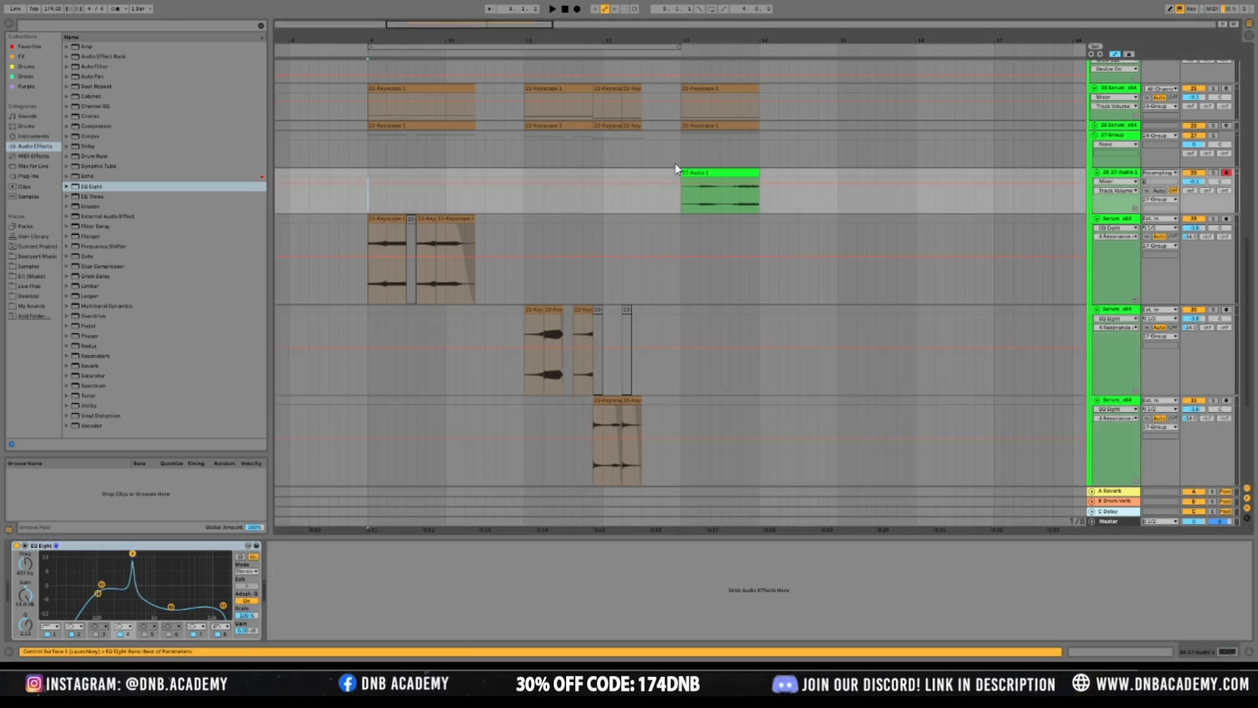
# Play the bassline from bar 9 while checking the 27 Group's Compressor and the resampled audio track's EQ Eight
pyautogui.scroll(1, 676, 169)
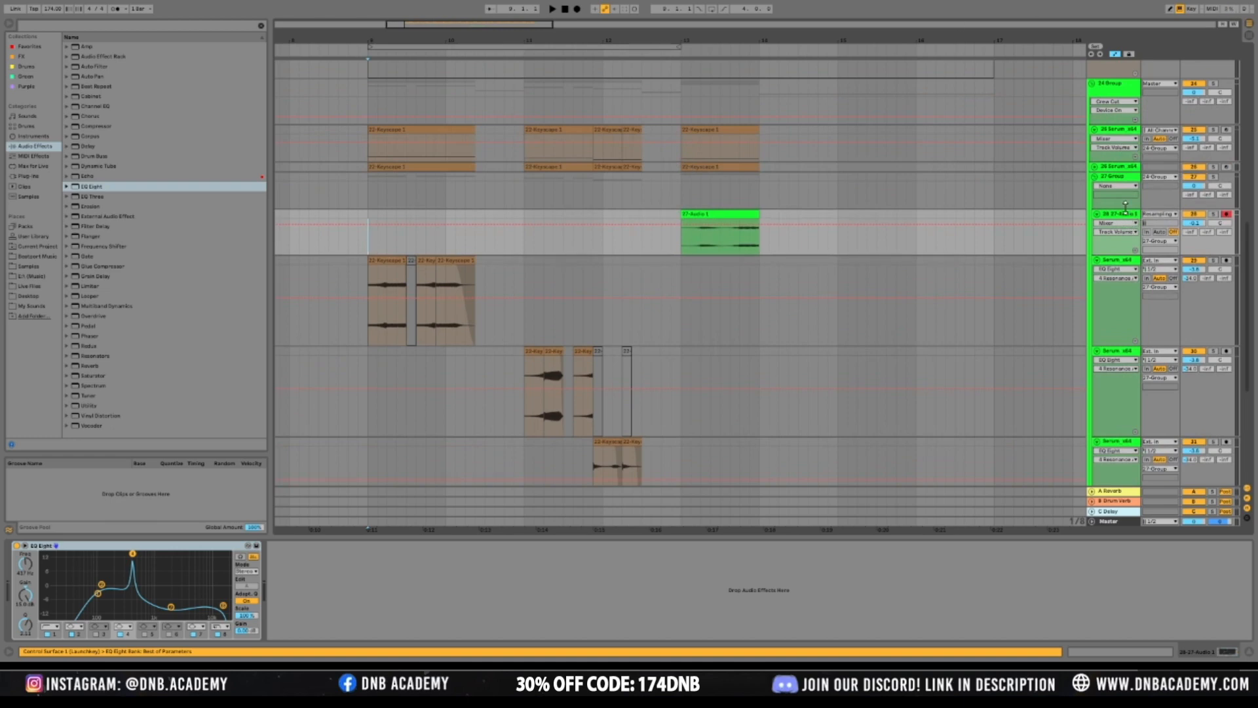
pyautogui.click(1139, 177)
pyautogui.press('space')
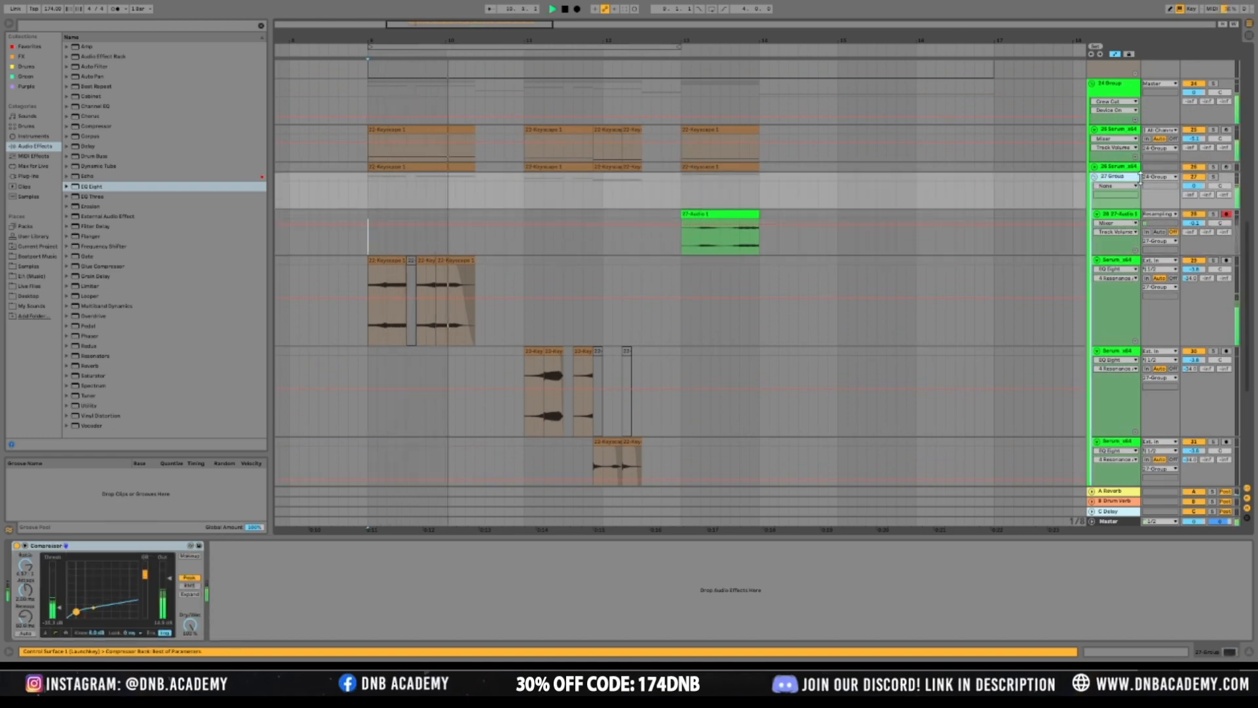
pyautogui.click(1114, 233)
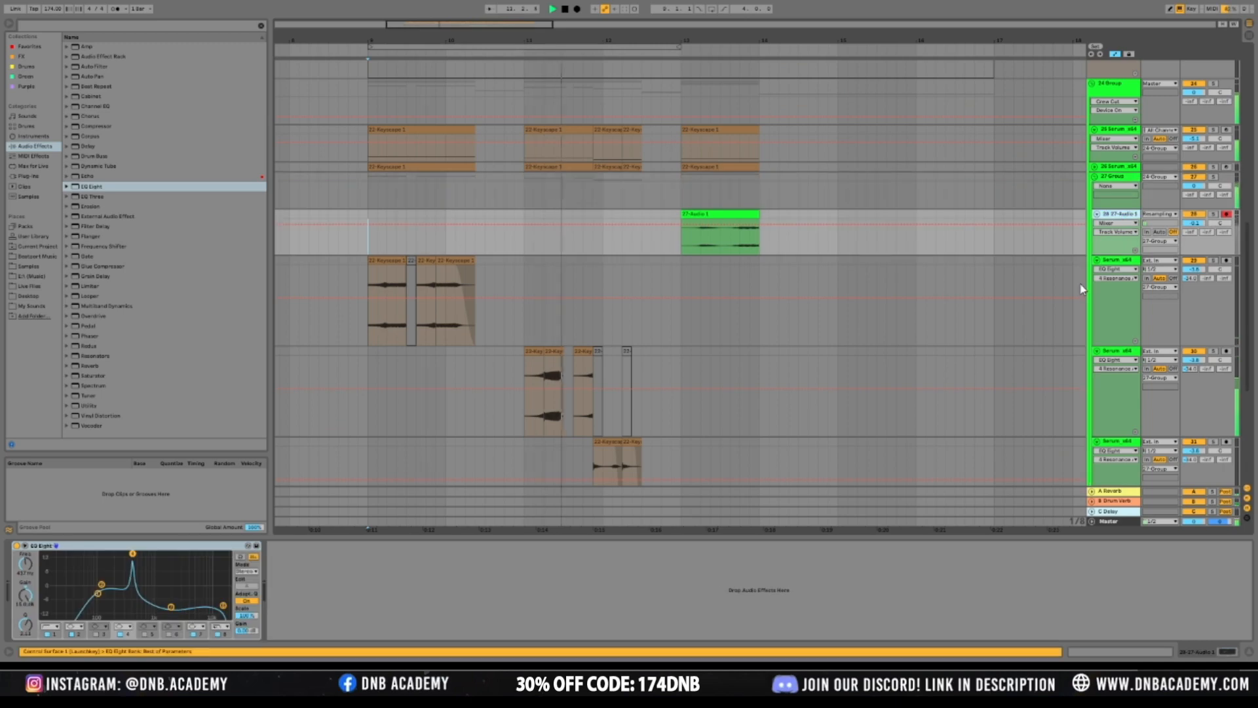
# Reduce the height of the tracks inside the 27 Group, stop playback and make the resampled audio track taller again
pyautogui.scroll(-1, 1085, 284)
pyautogui.click(1120, 391)
pyautogui.moveTo(1121, 388); pyautogui.dragTo(1120, 344)
pyautogui.press('space')
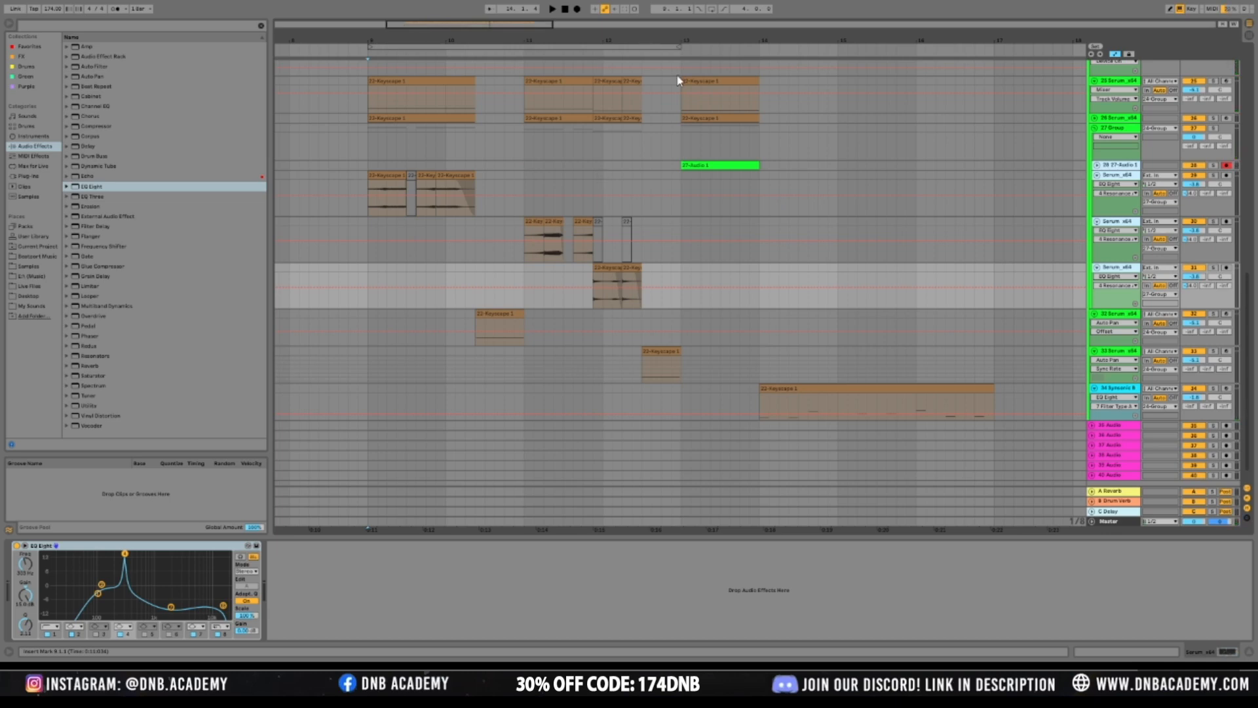
pyautogui.click(1130, 168)
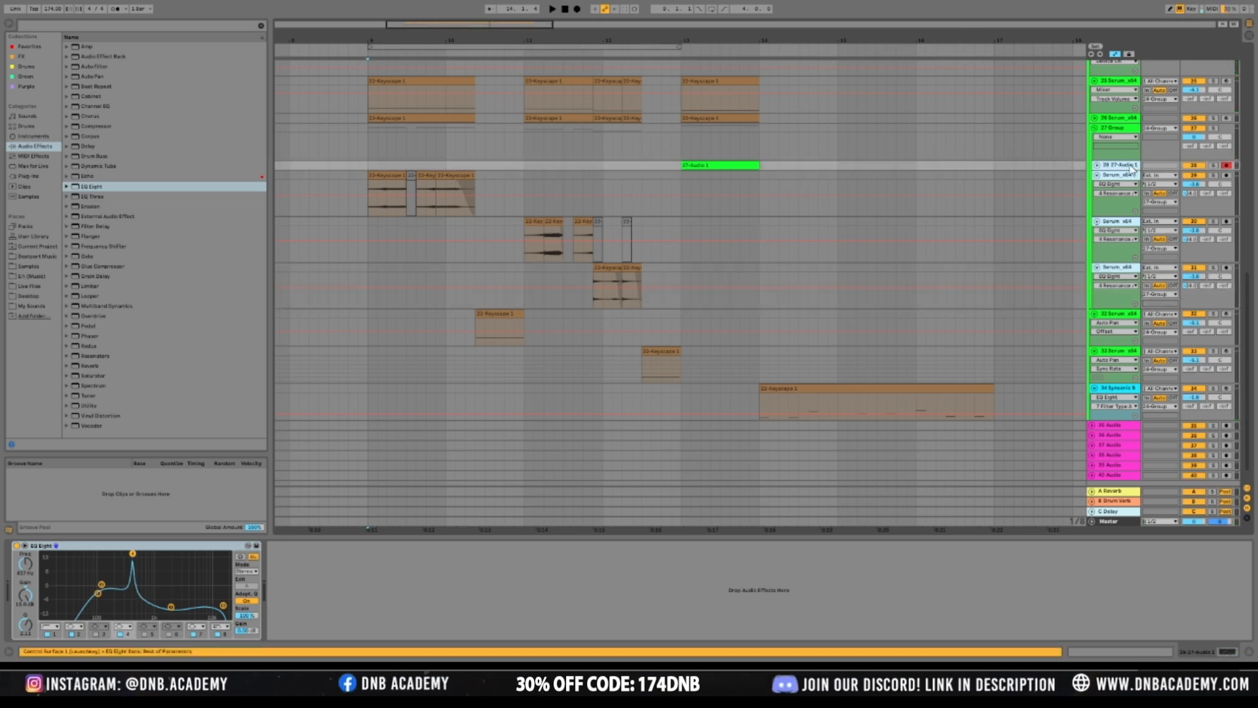
pyautogui.moveTo(1128, 181); pyautogui.dragTo(1128, 224)
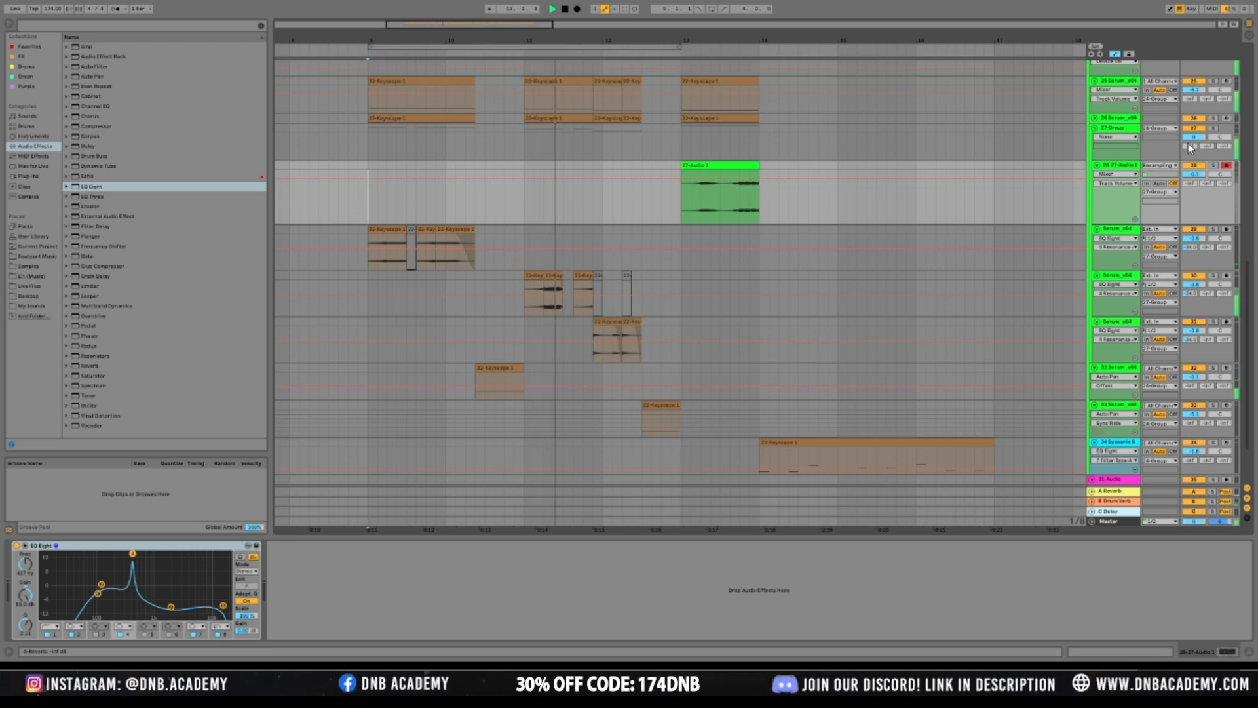
# Remove the A Reverb send from the three bounced Serum tracks, raise it on the 27 Group instead and audition the bassline
pyautogui.click(1129, 167)
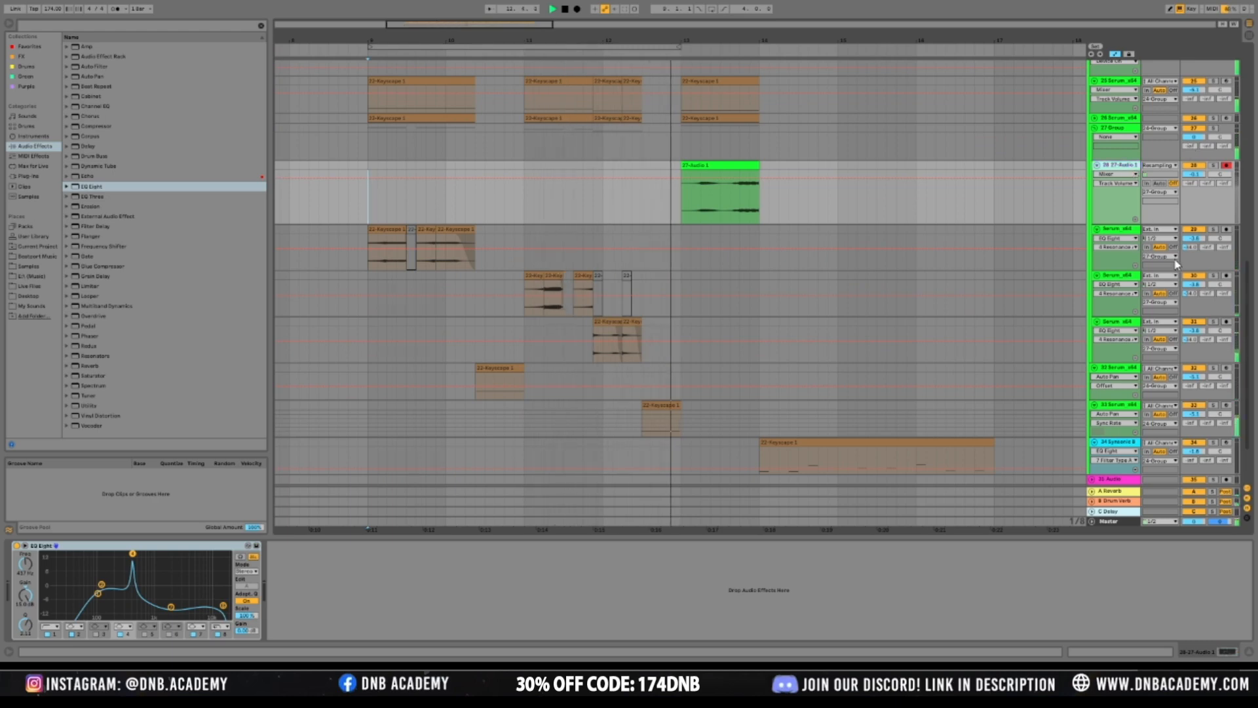
pyautogui.click(1126, 229)
pyautogui.click(1128, 327)
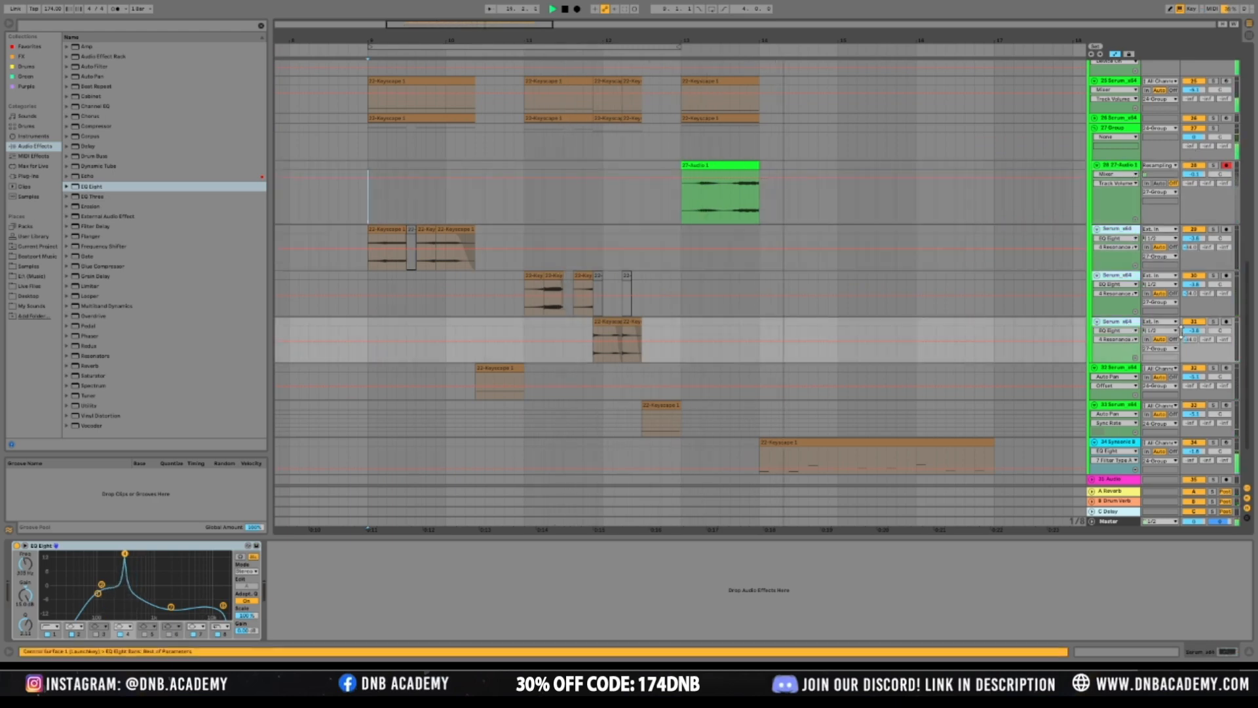
pyautogui.scroll(2, 1167, 188)
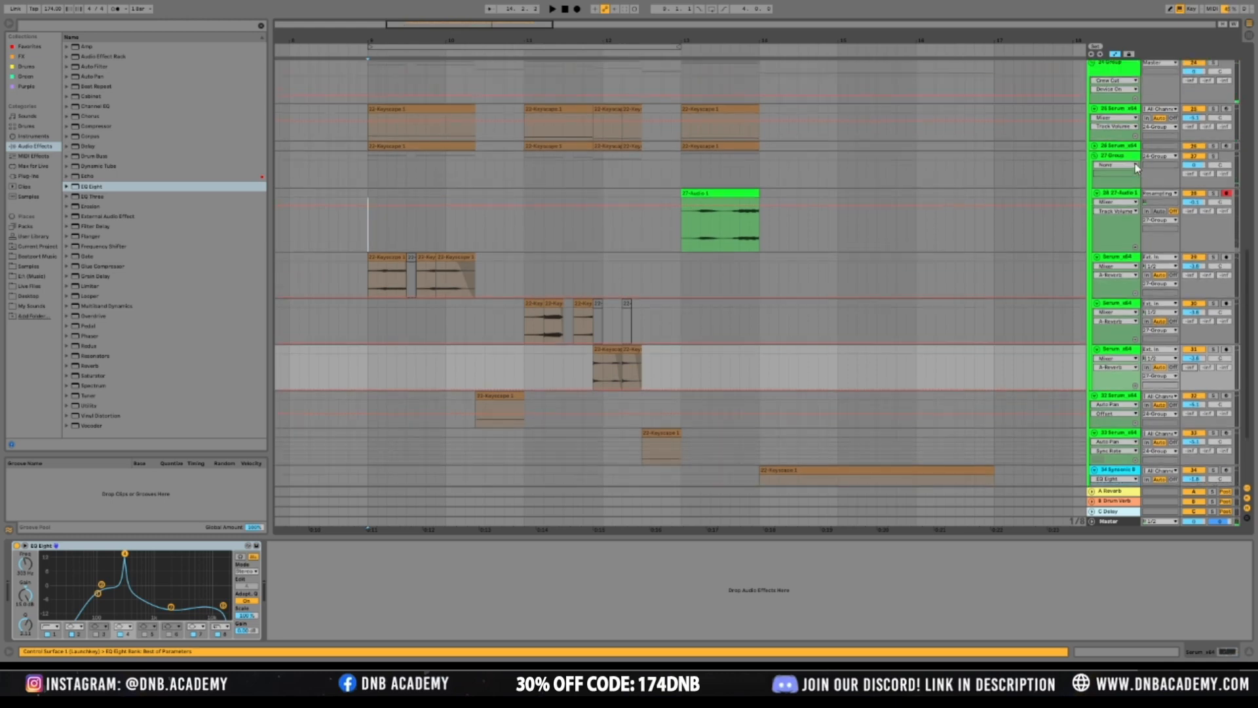
pyautogui.moveTo(1183, 177); pyautogui.dragTo(1184, 184)
pyautogui.press('space')
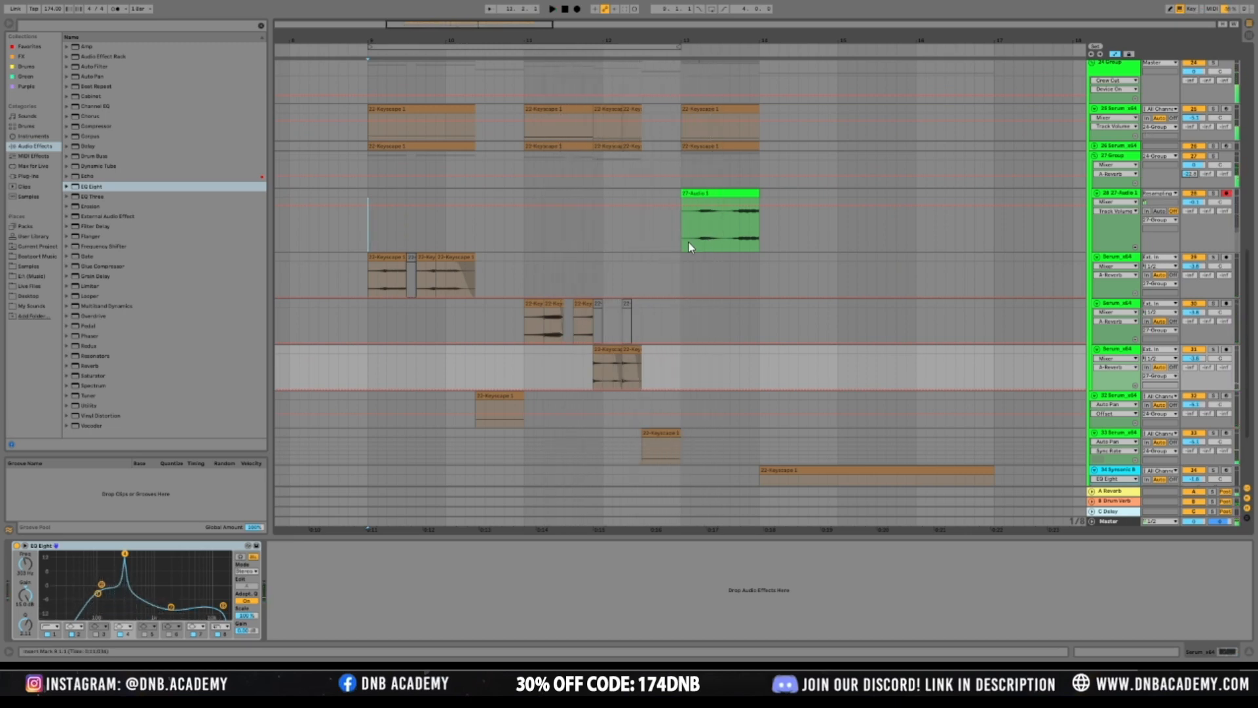
# Lower the peaked EQ Eight band on the 27-Audio 1 track to about 0 dB while playing its clip
pyautogui.scroll(2, 774, 241)
pyautogui.click(1117, 251)
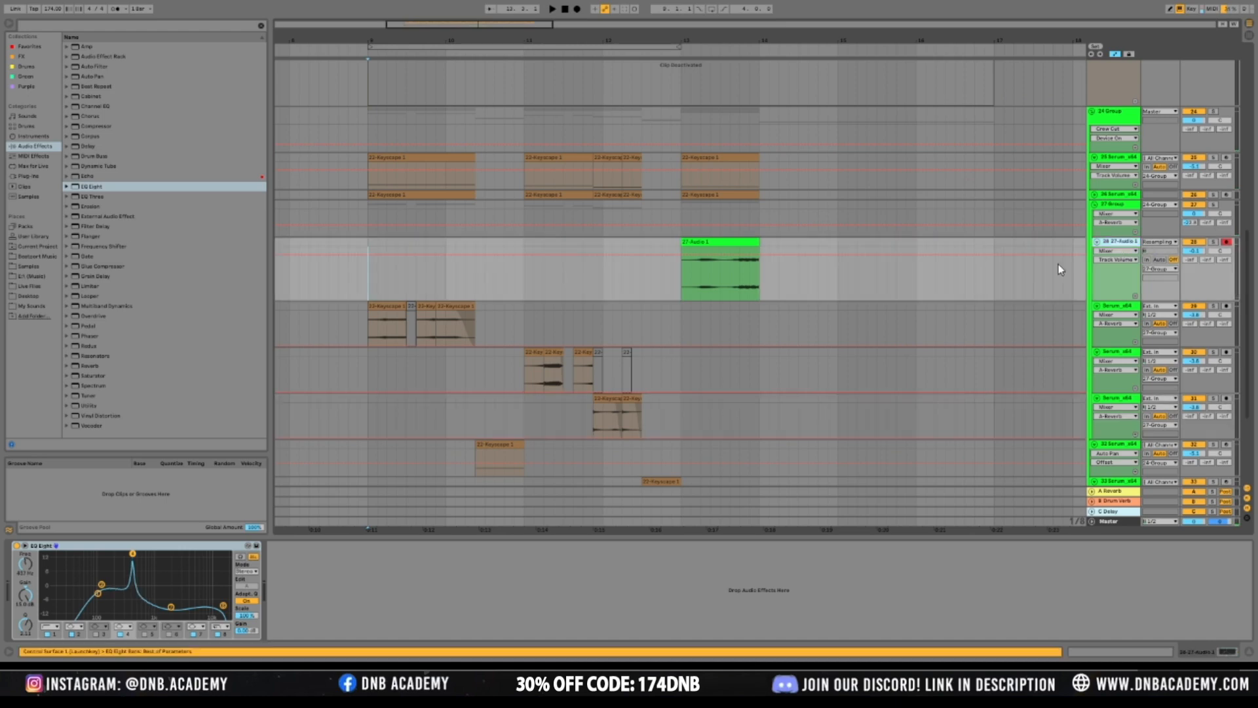
pyautogui.click(675, 273)
pyautogui.press('space')
pyautogui.moveTo(132, 554)
pyautogui.mouseDown()
pyautogui.moveTo(108, 553)
pyautogui.moveTo(147, 554)
pyautogui.moveTo(135, 554)
pyautogui.moveTo(134, 596)
pyautogui.mouseUp()
pyautogui.press('space')
pyautogui.press('space')
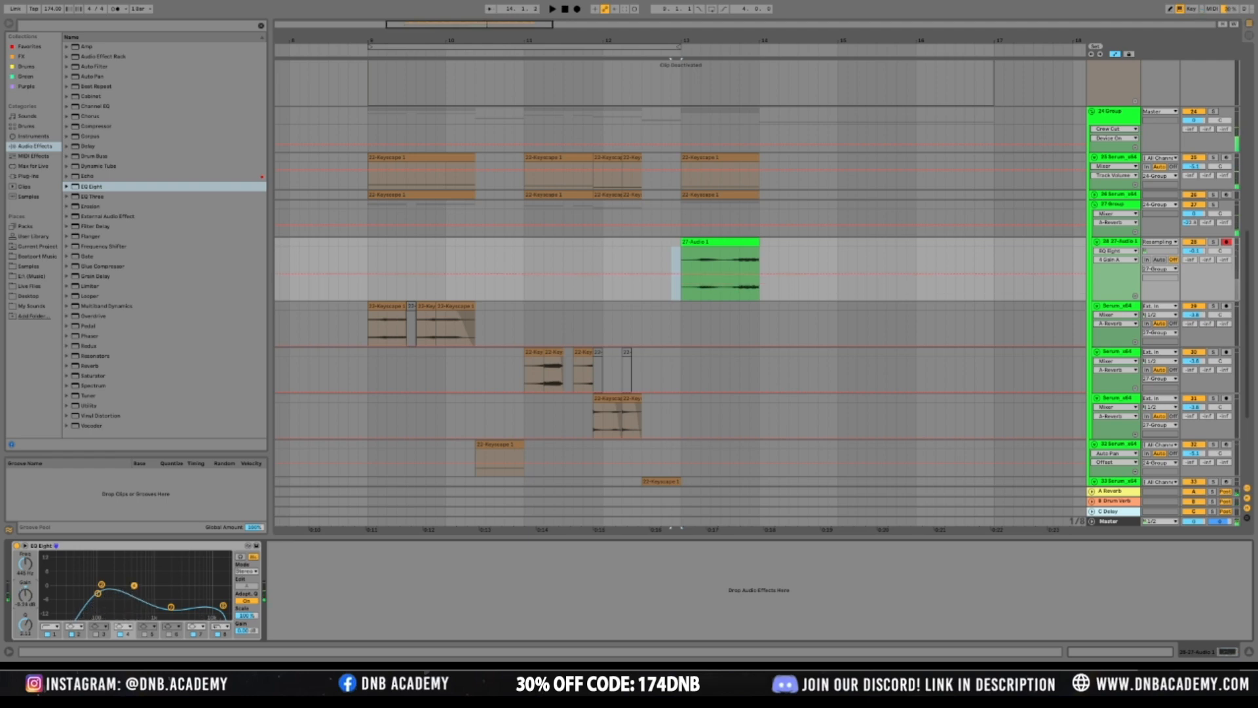
# Automate the EQ Eight band gain on 27-Audio 1 to ramp up over the clip's second half, and play it back
pyautogui.click(1114, 54)
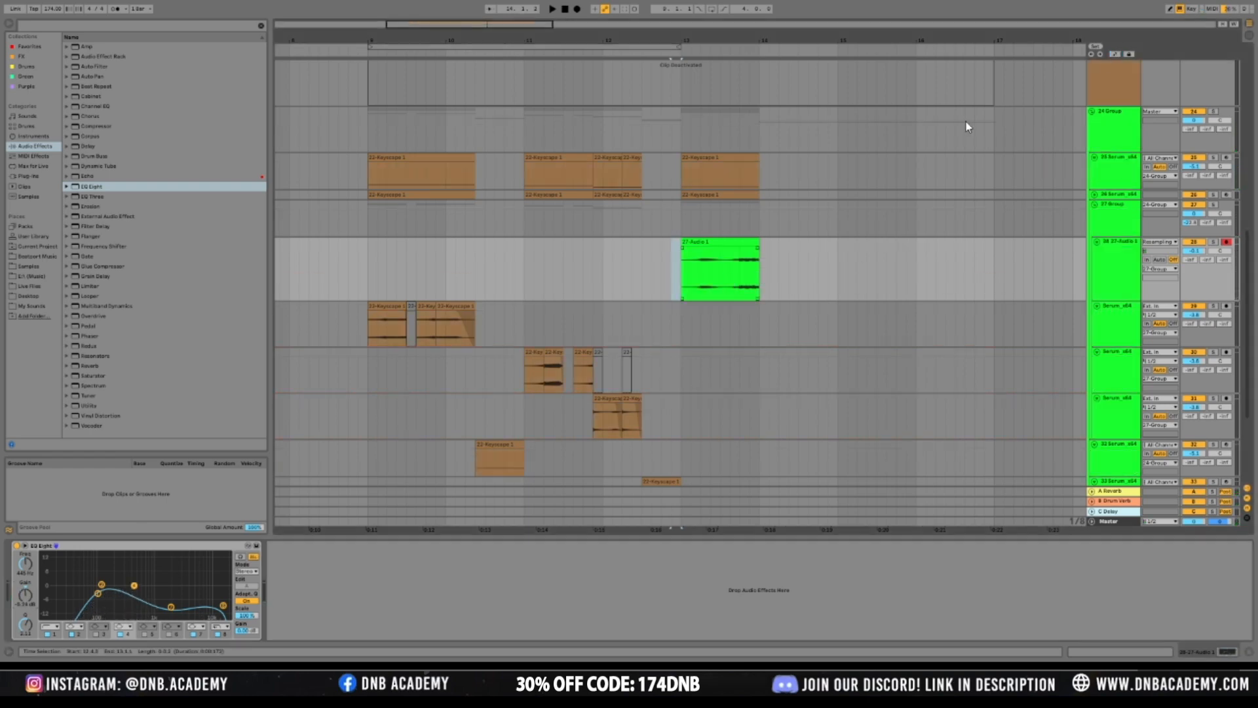
pyautogui.click(1116, 54)
pyautogui.click(719, 274)
pyautogui.moveTo(758, 274); pyautogui.dragTo(758, 248)
pyautogui.press('space')
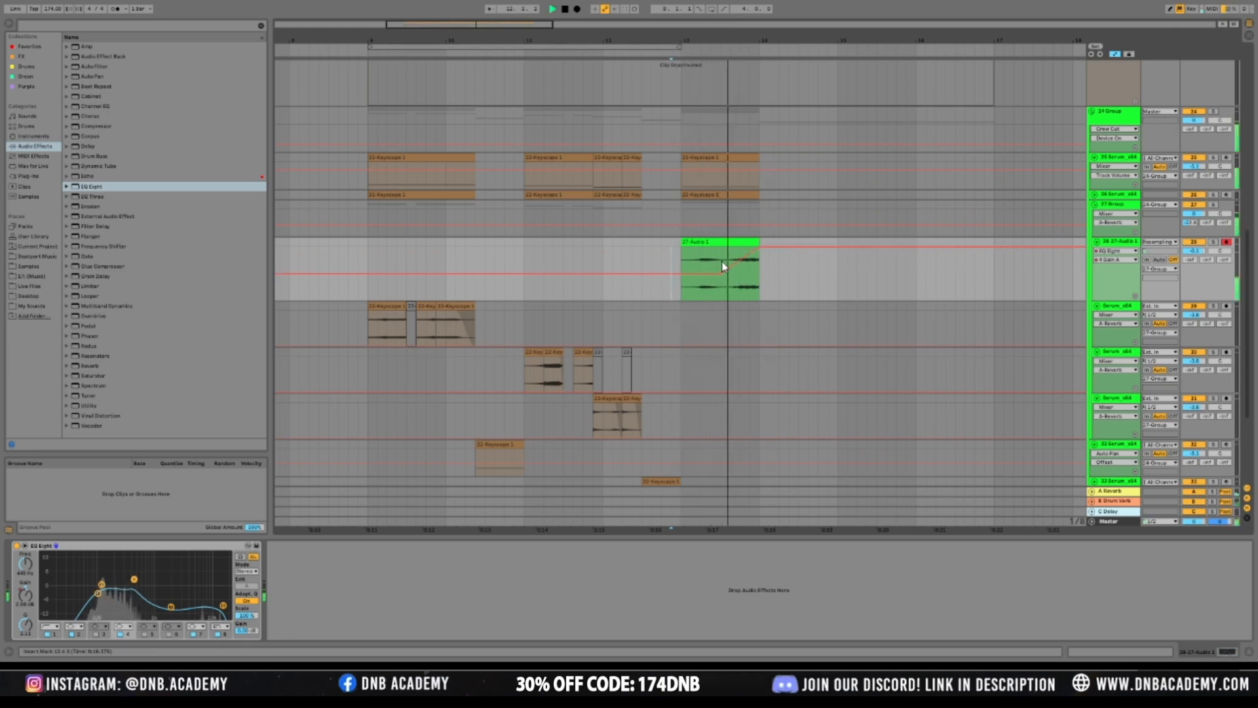
pyautogui.click(467, 269)
pyautogui.press('space')
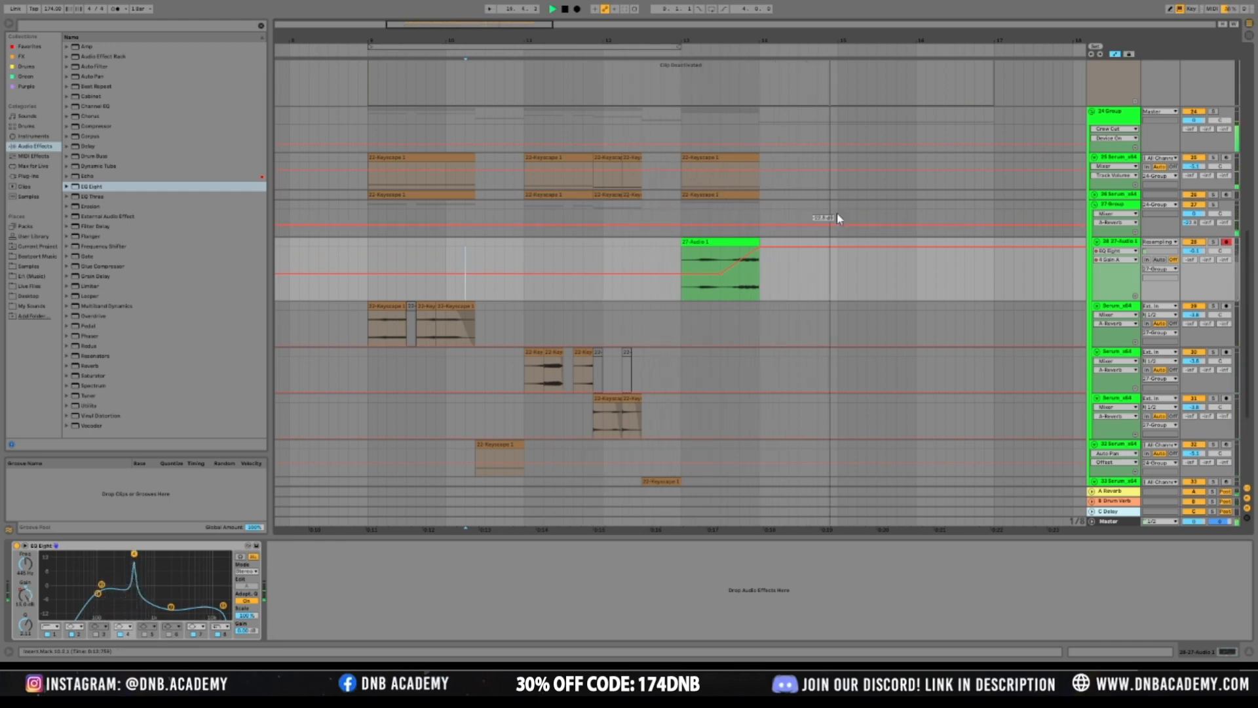
# Duplicate track 34 (Symsonic B) together with its clip, and play the copy soloed
pyautogui.moveTo(845, 40); pyautogui.dragTo(791, 32)
pyautogui.scroll(-1, 724, 275)
pyautogui.scroll(-1, 708, 268)
pyautogui.scroll(-2, 926, 351)
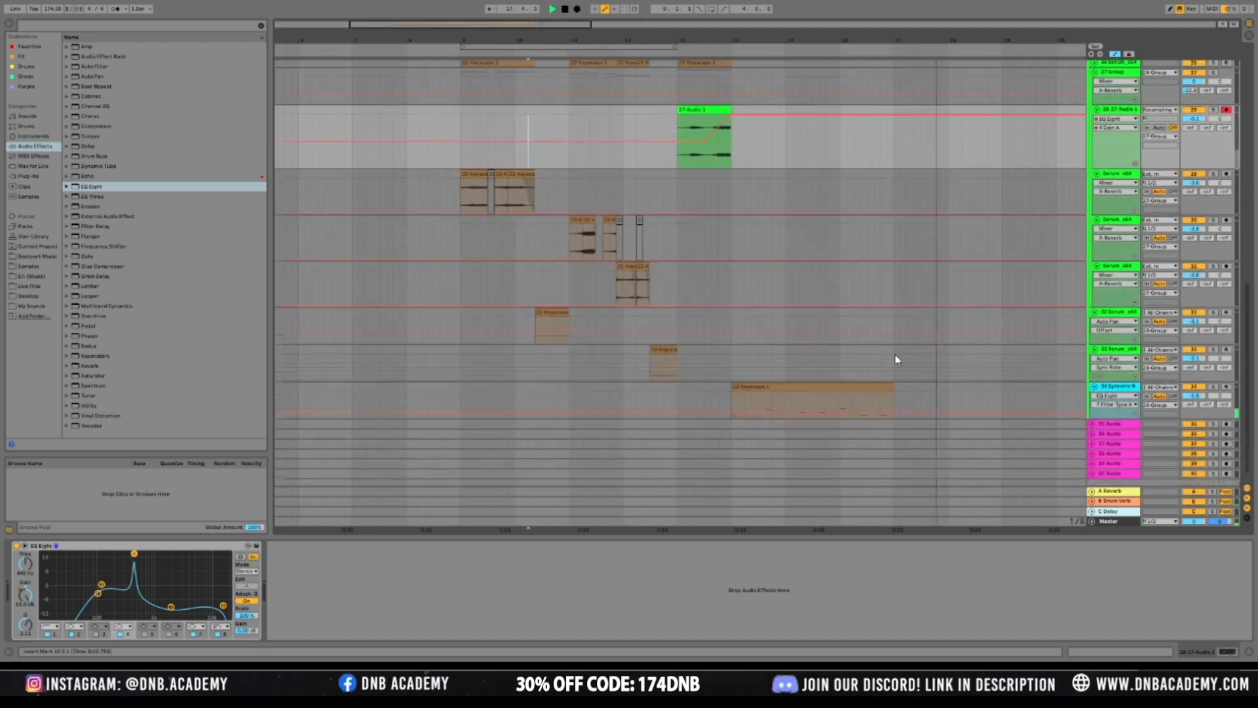
pyautogui.click(1126, 373)
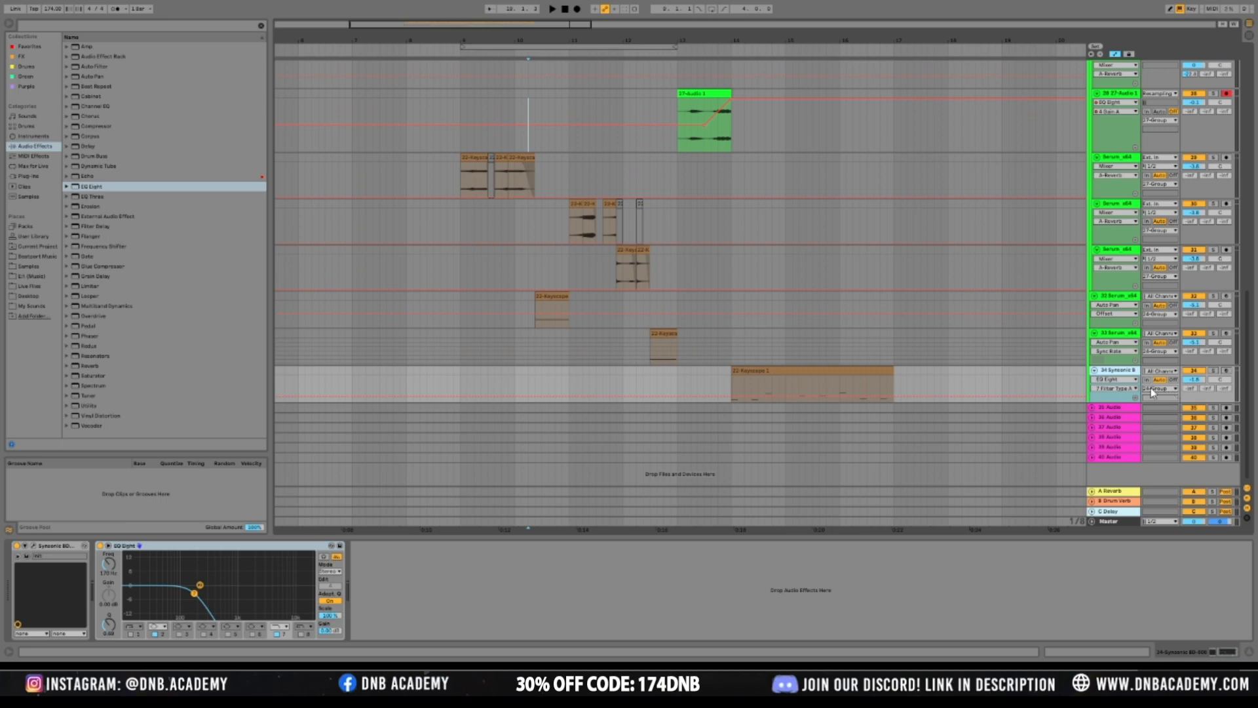
pyautogui.hotkey('ctrl', 'd')
pyautogui.click(817, 411)
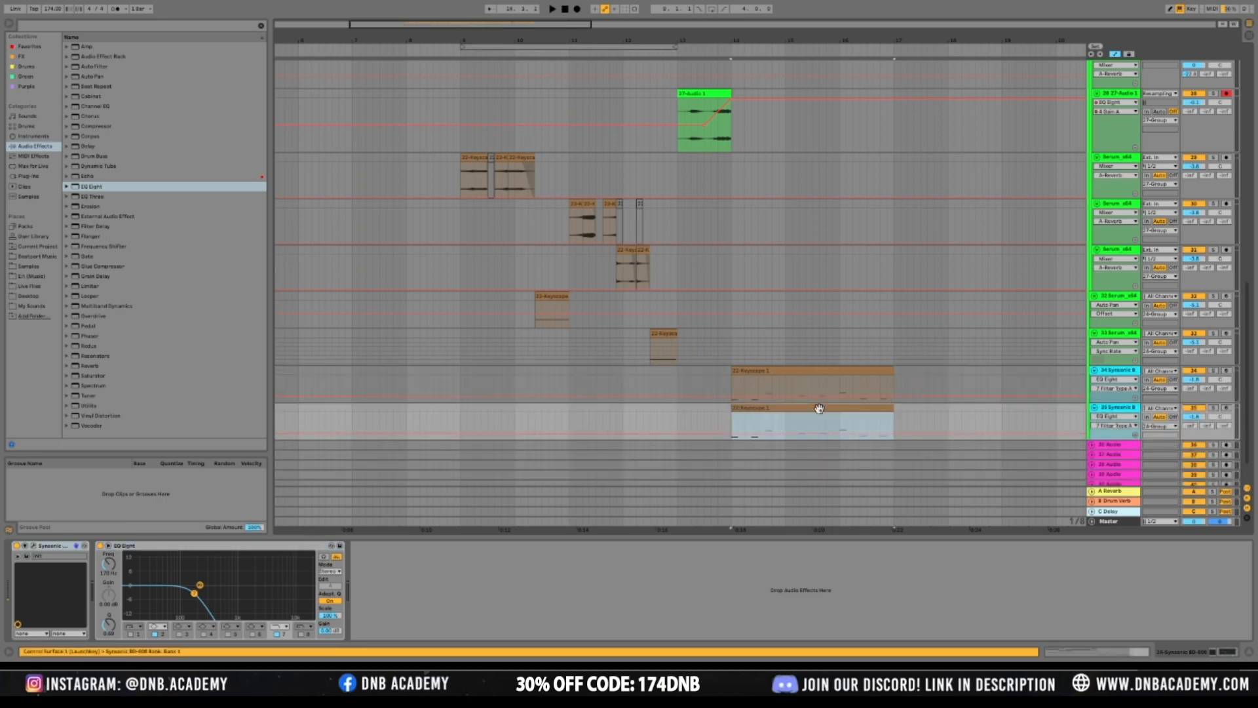
pyautogui.press('space')
pyautogui.press('space')
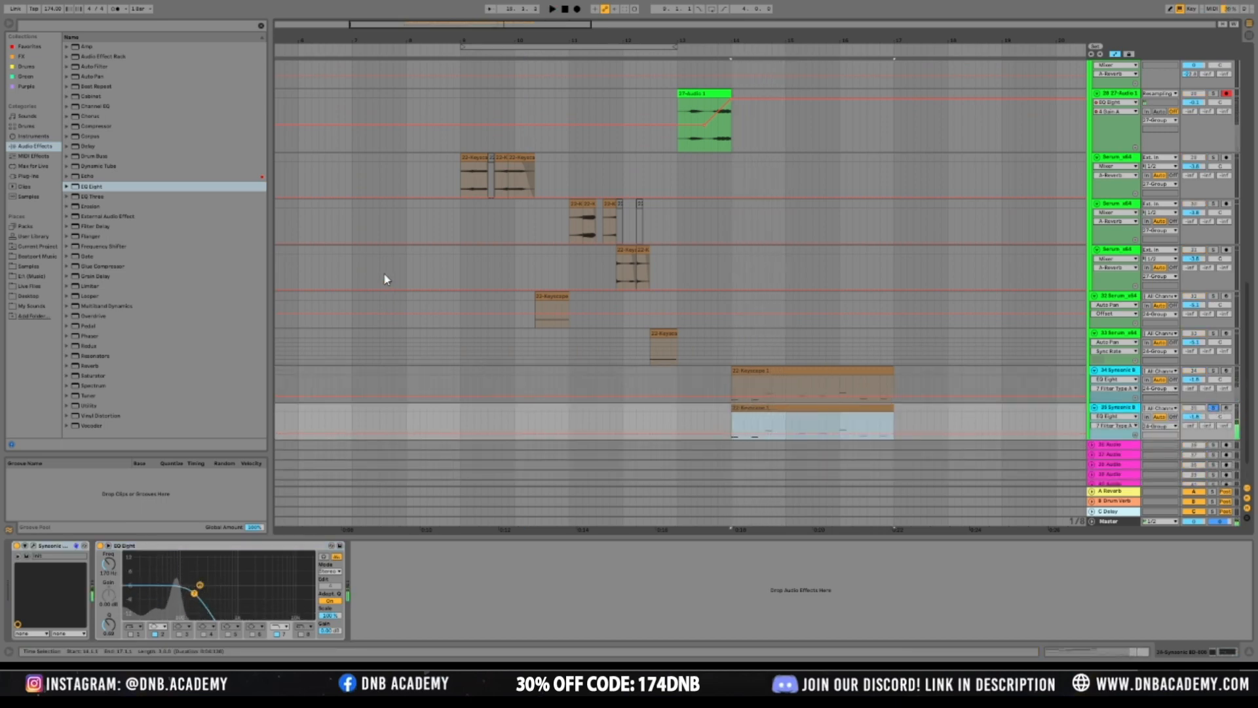
# Add the Saturator preset Crew Cut to the duplicated Symsonic B track and raise its Dry/Wet to 100%
pyautogui.click(116, 375)
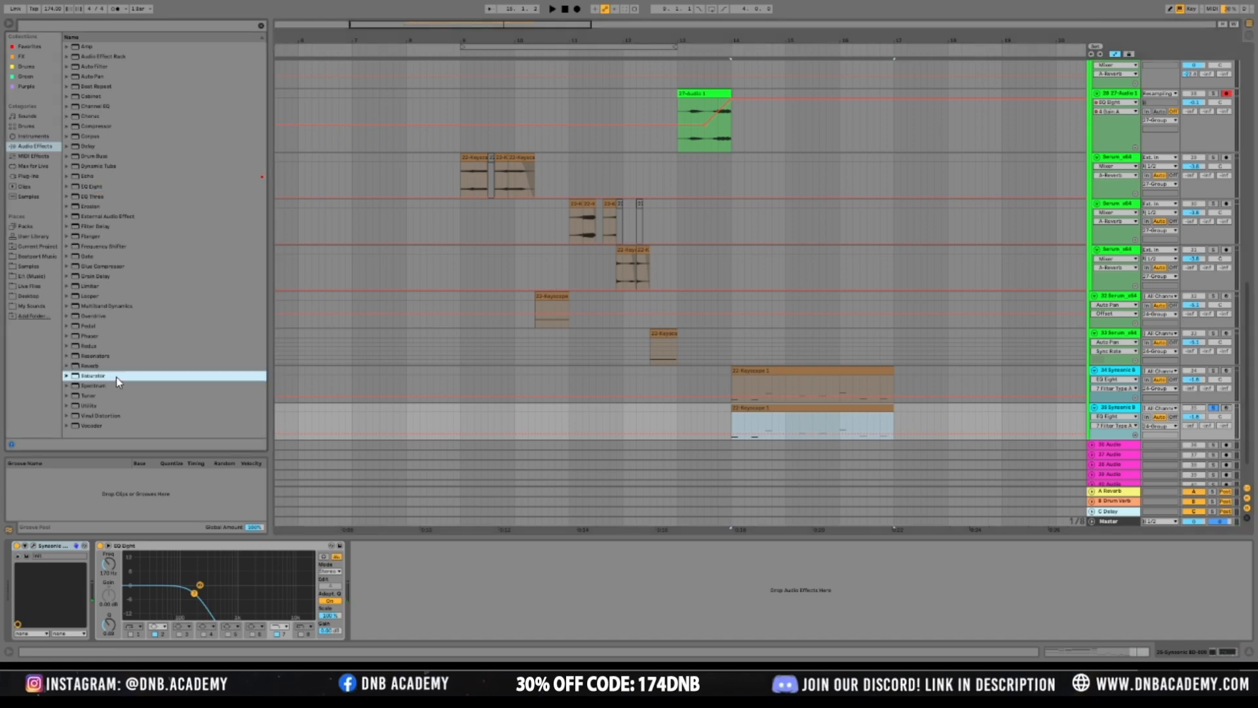
pyautogui.click(66, 377)
pyautogui.click(95, 396)
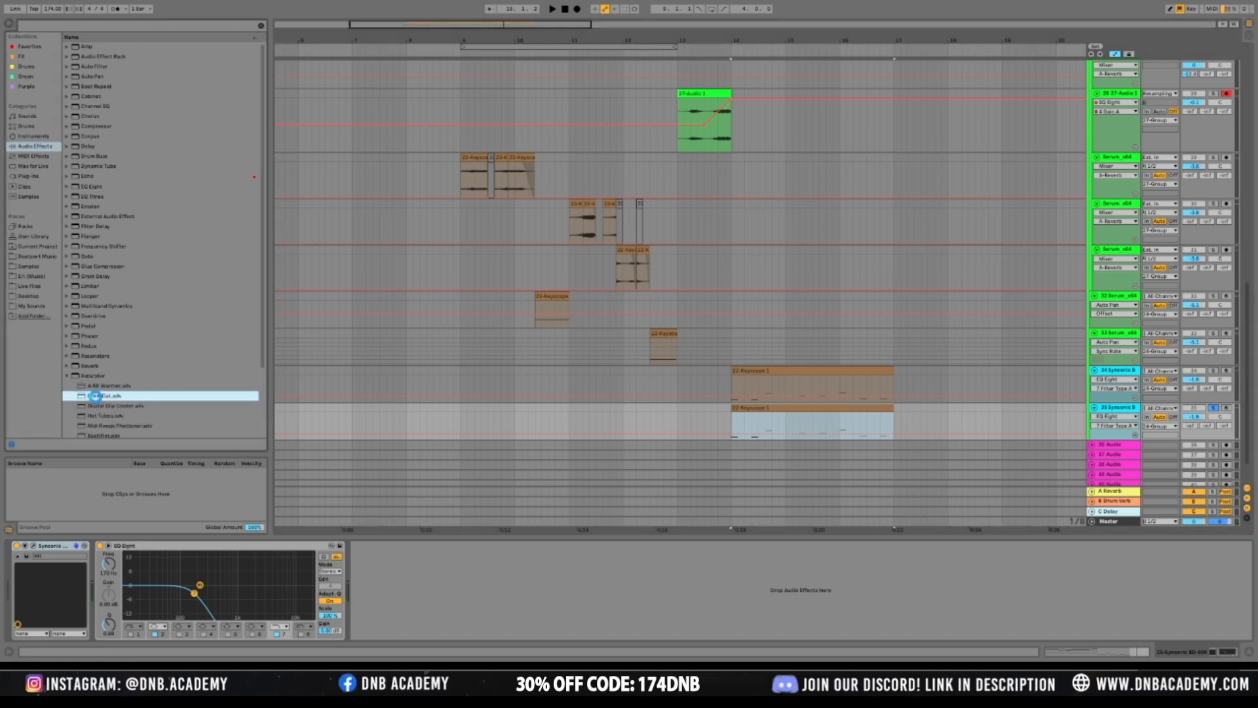
pyautogui.click(725, 422)
pyautogui.press('space')
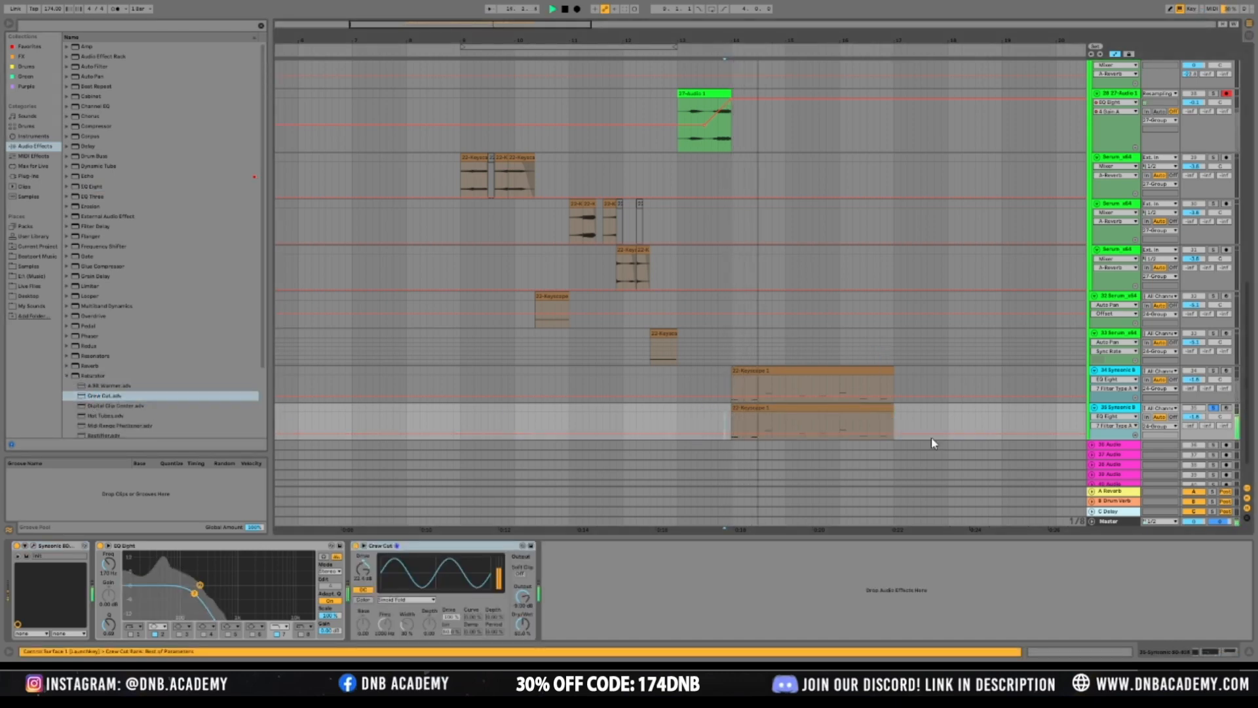
pyautogui.moveTo(523, 623); pyautogui.dragTo(522, 563)
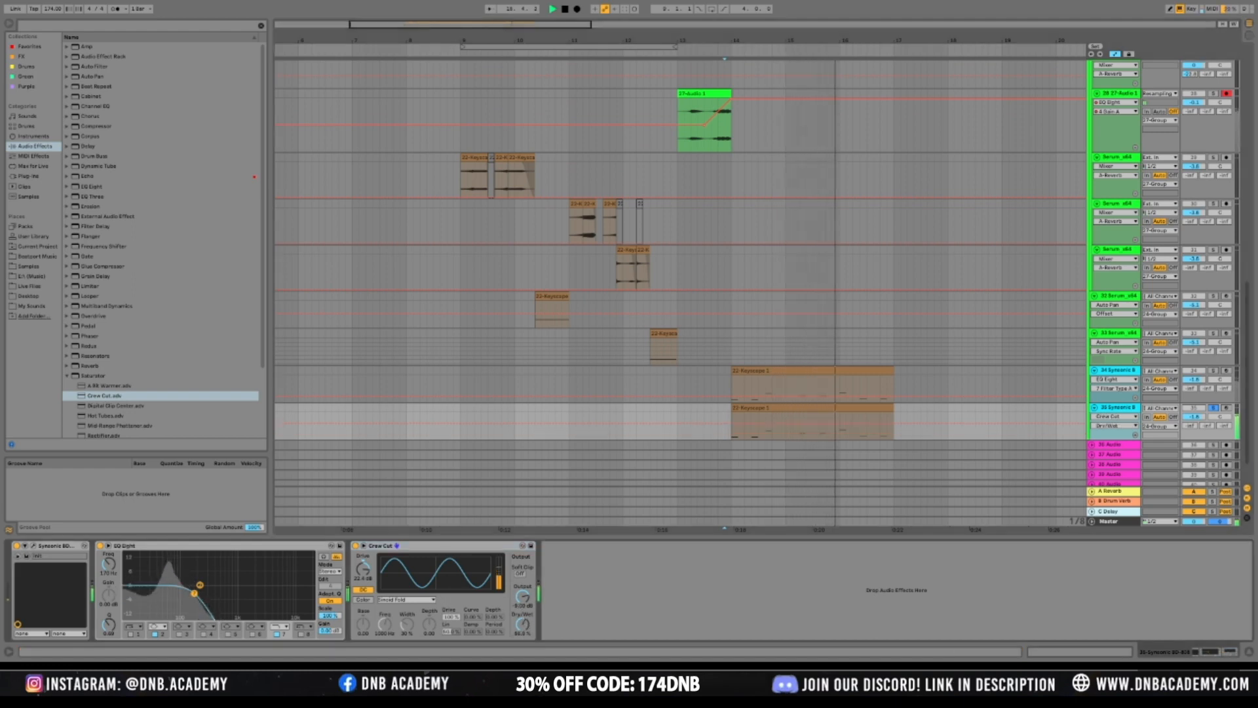
# Audition the duplicated track with its first EQ Eight switched off and back on
pyautogui.press('space')
pyautogui.press('space')
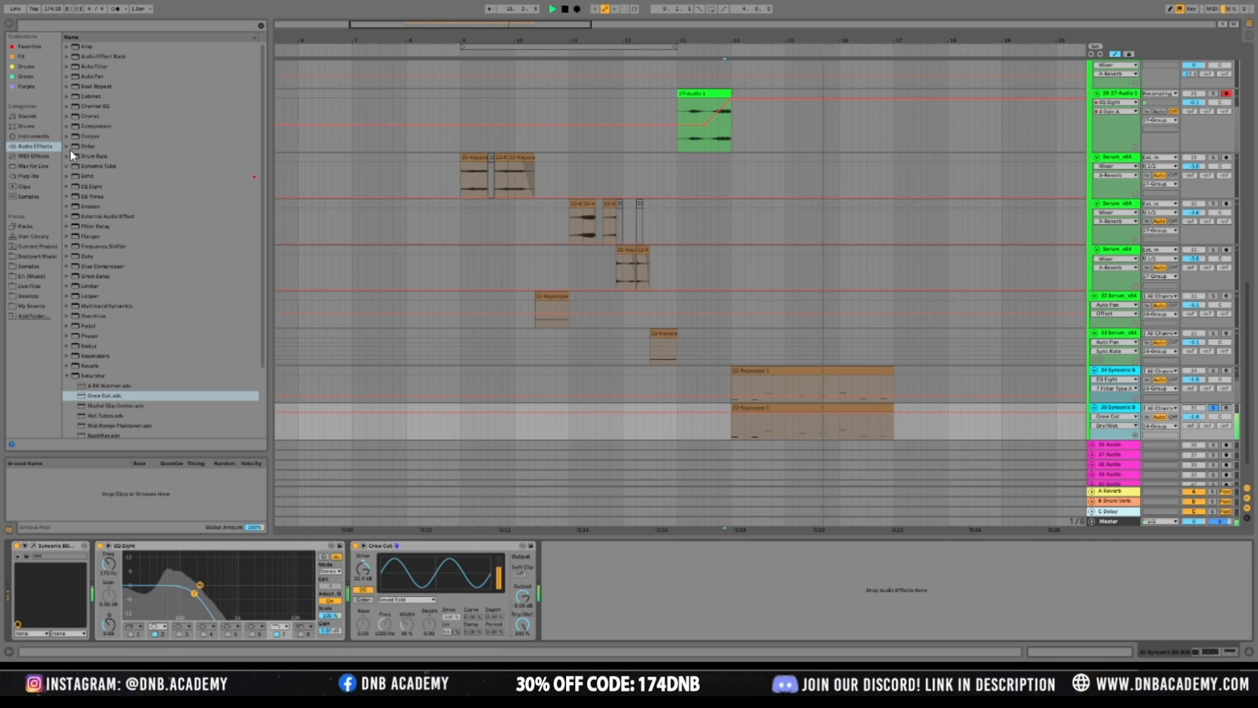
pyautogui.click(100, 545)
pyautogui.click(99, 546)
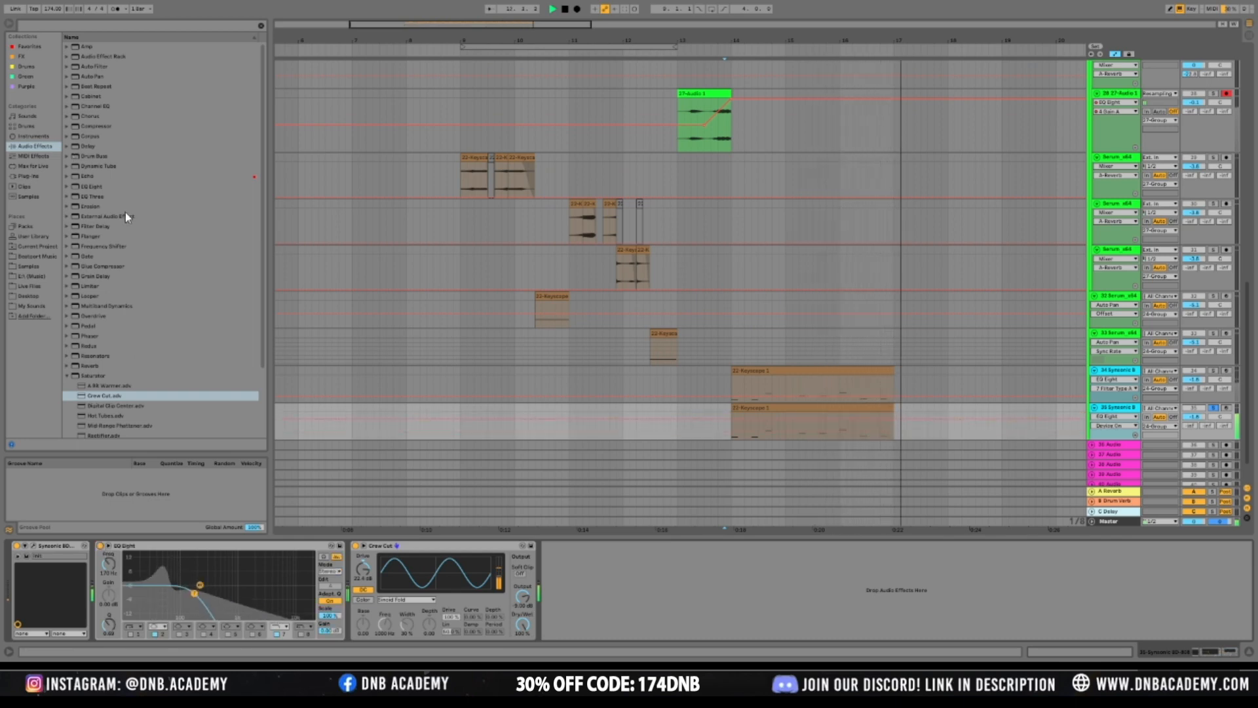
pyautogui.press('space')
# Add a second EQ Eight after Crew Cut, shape it with a low cut and a slight mid boost, and listen
pyautogui.click(91, 126)
pyautogui.click(102, 157)
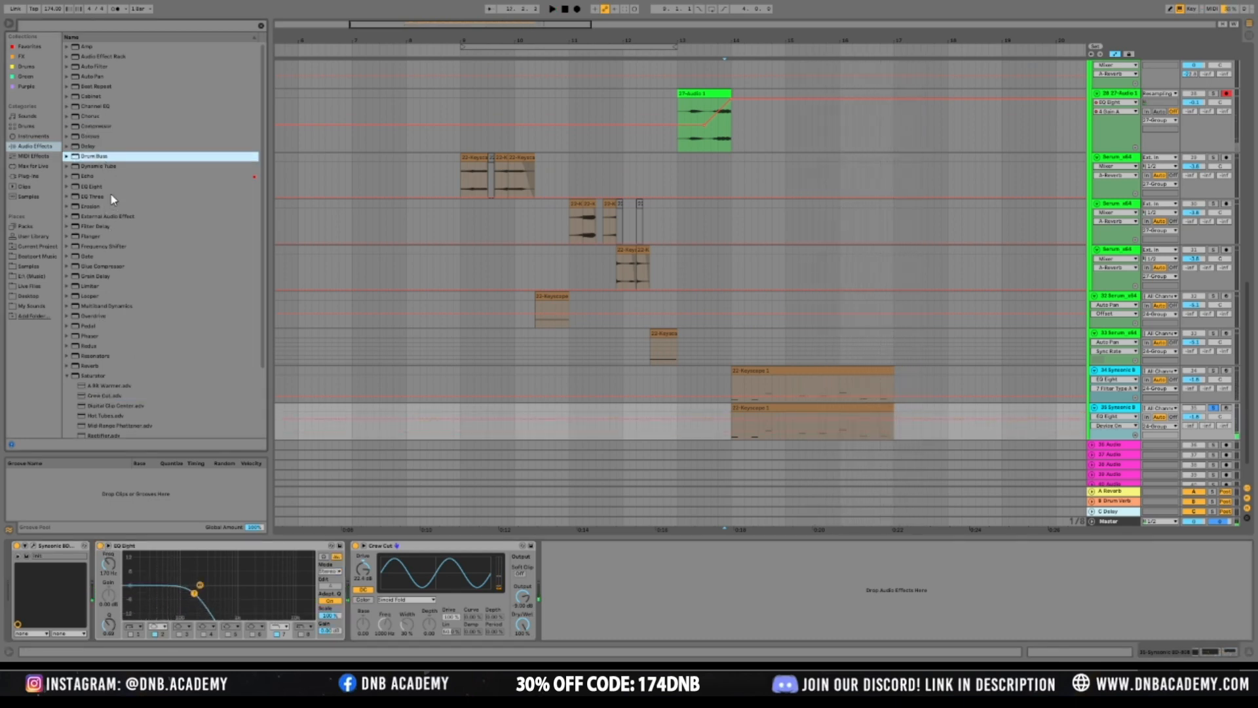
pyautogui.click(111, 197)
pyautogui.moveTo(113, 187); pyautogui.dragTo(113, 193)
pyautogui.moveTo(621, 585); pyautogui.dragTo(661, 575)
pyautogui.press('space')
pyautogui.press('space')
pyautogui.press('space')
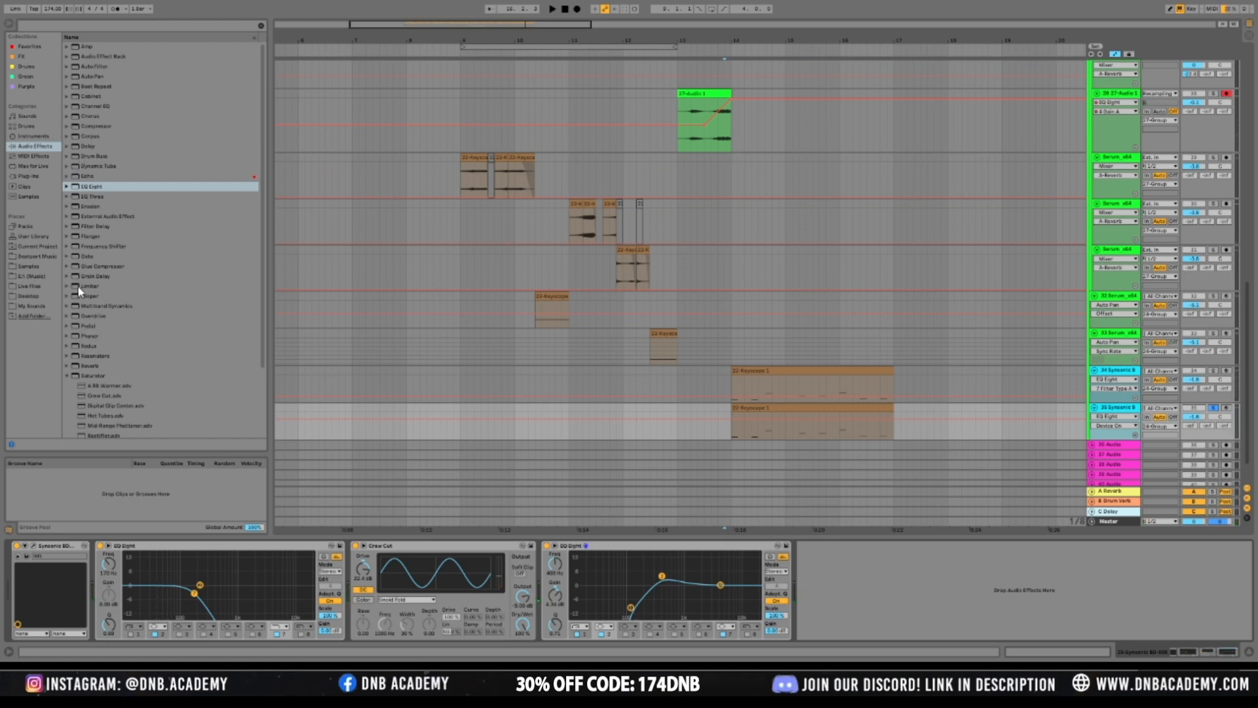
# Add an Overdrive at the end of the duplicate's chain, shift its filter band down to about 344 Hz and lower its Dry/Wet
pyautogui.click(75, 318)
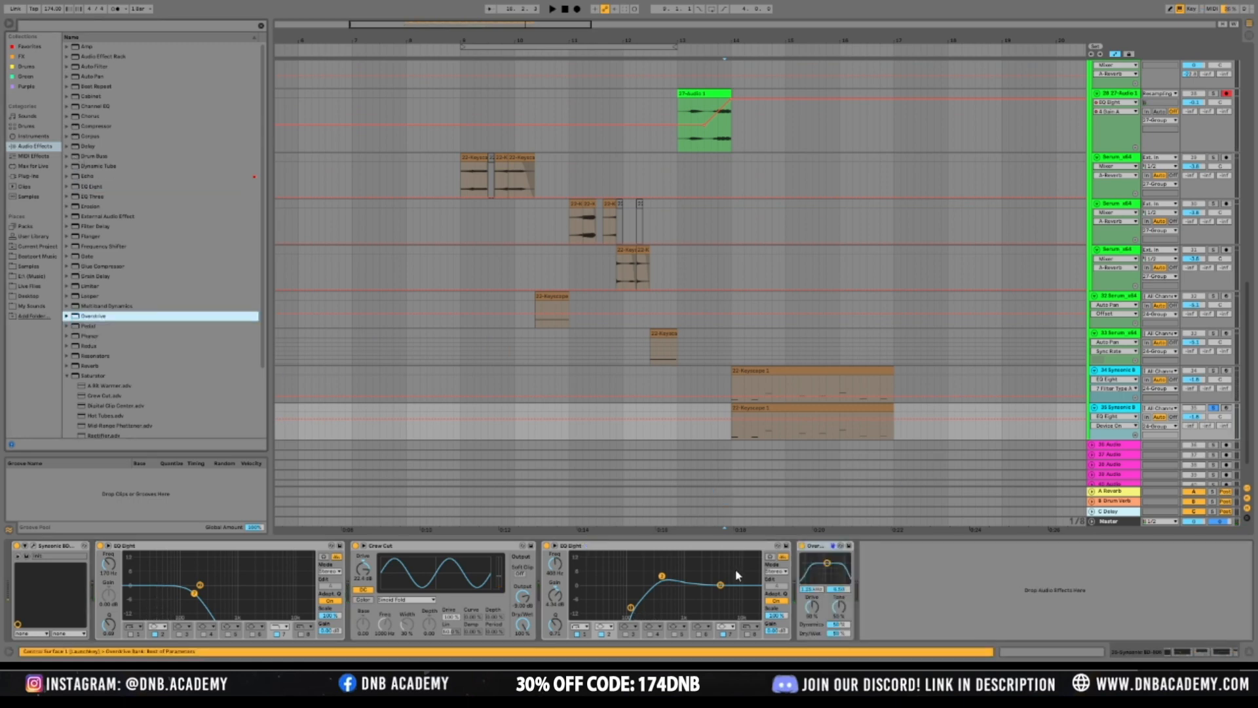
pyautogui.press('space')
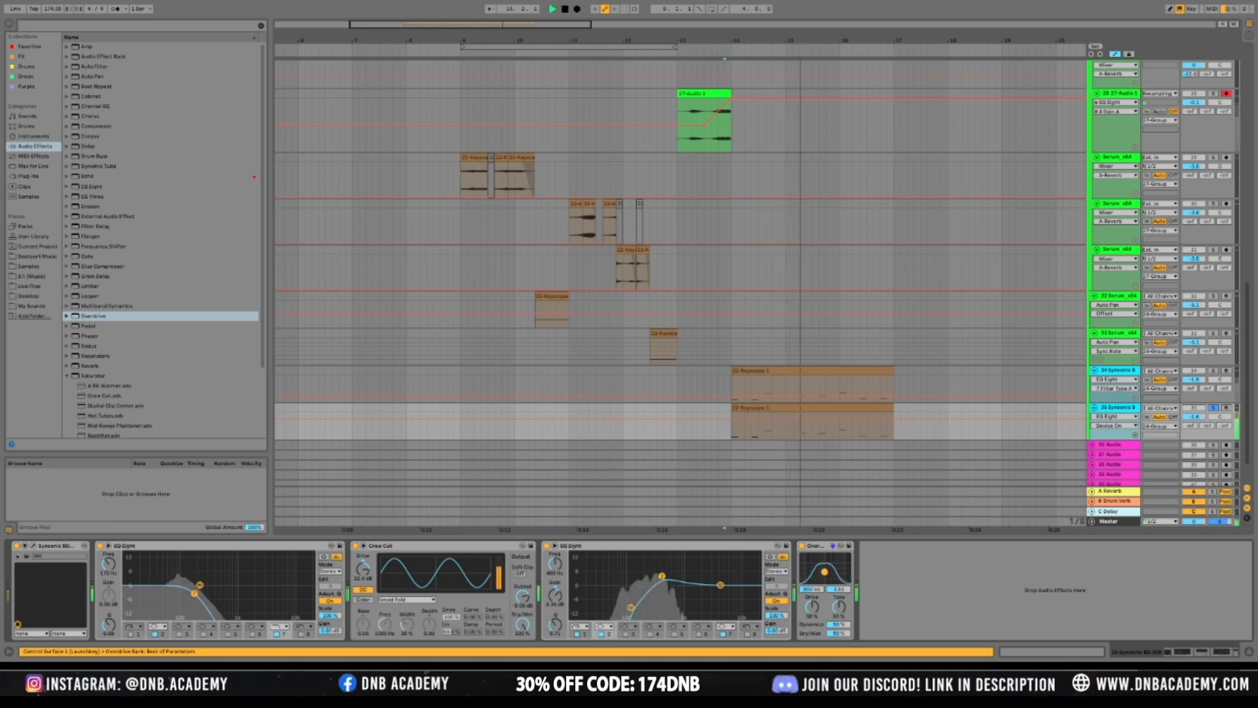
pyautogui.moveTo(818, 574); pyautogui.dragTo(817, 575)
pyautogui.press('space')
pyautogui.press('space')
pyautogui.moveTo(838, 633)
pyautogui.mouseDown()
pyautogui.moveTo(838, 657)
pyautogui.moveTo(838, 639)
pyautogui.mouseUp()
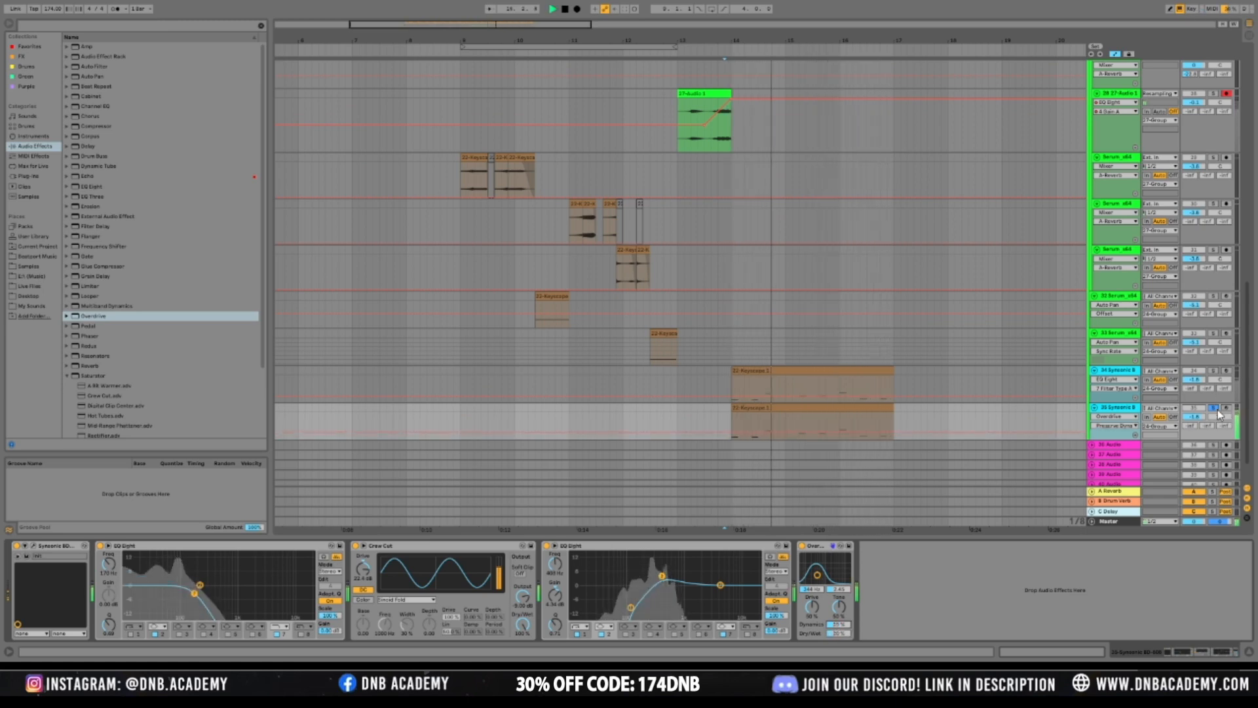
# Lower the duplicated Symsonic B track's volume and play it with the other tracks
pyautogui.moveTo(1194, 417); pyautogui.dragTo(1194, 423)
pyautogui.press('space')
pyautogui.press('space')
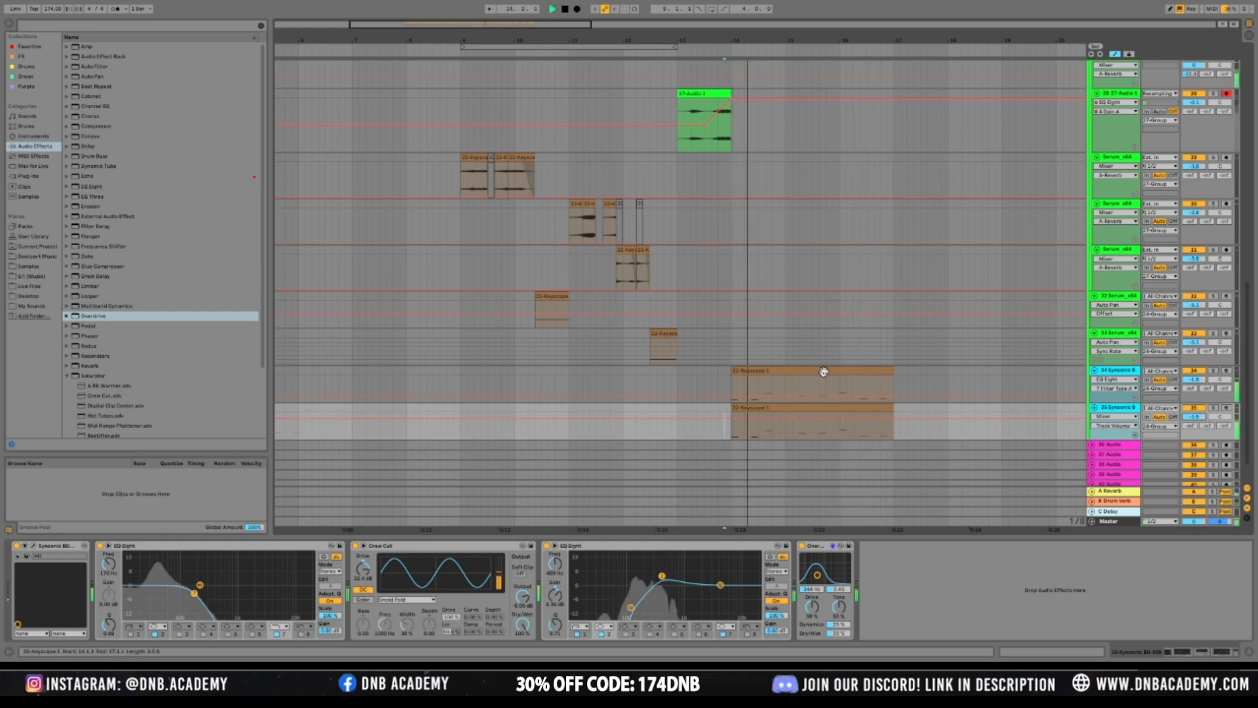
# Play the arrangement from bar 13 to check the transition from 27-Audio 1 into the layered bass tracks
pyautogui.click(699, 359)
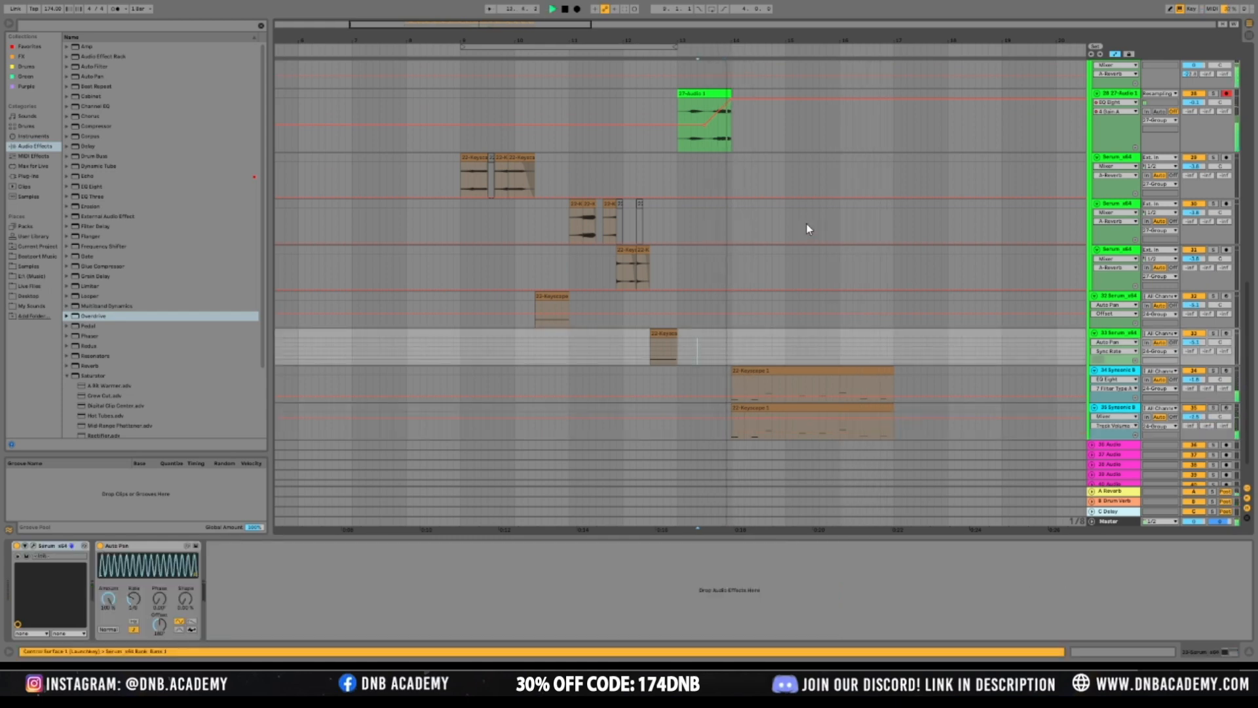
pyautogui.scroll(2, 807, 223)
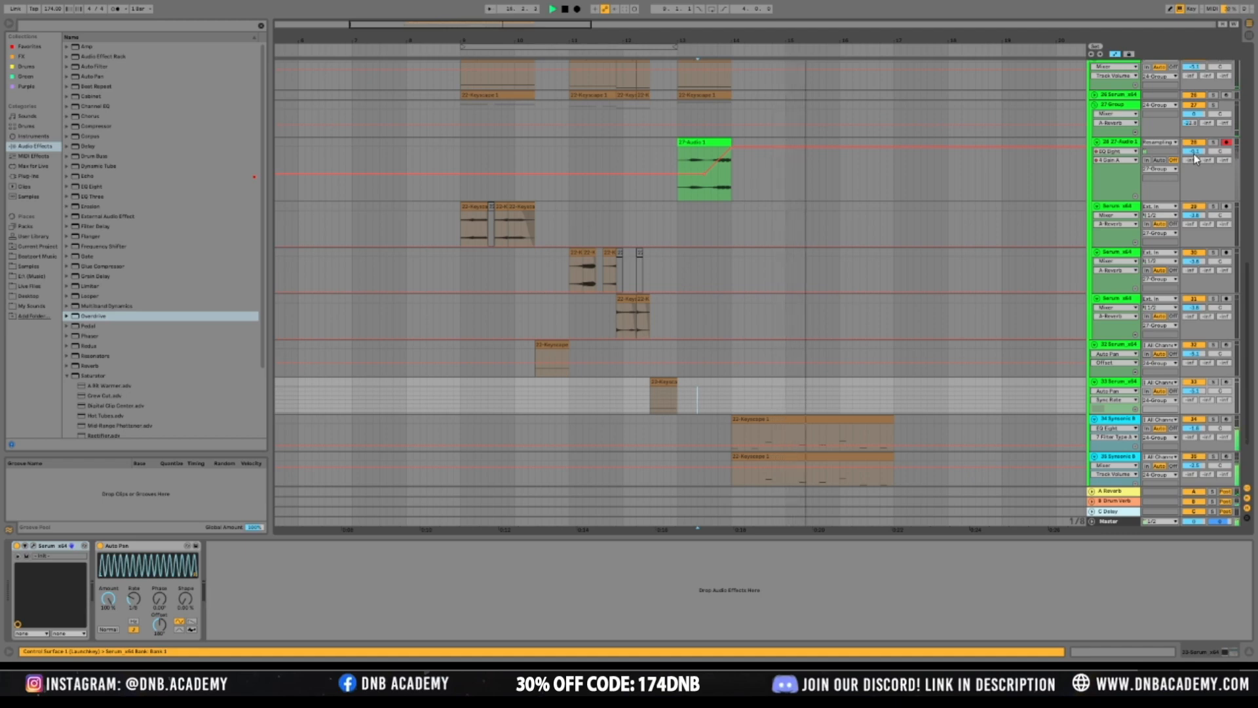
pyautogui.scroll(2, 1061, 139)
pyautogui.scroll(2, 1061, 139)
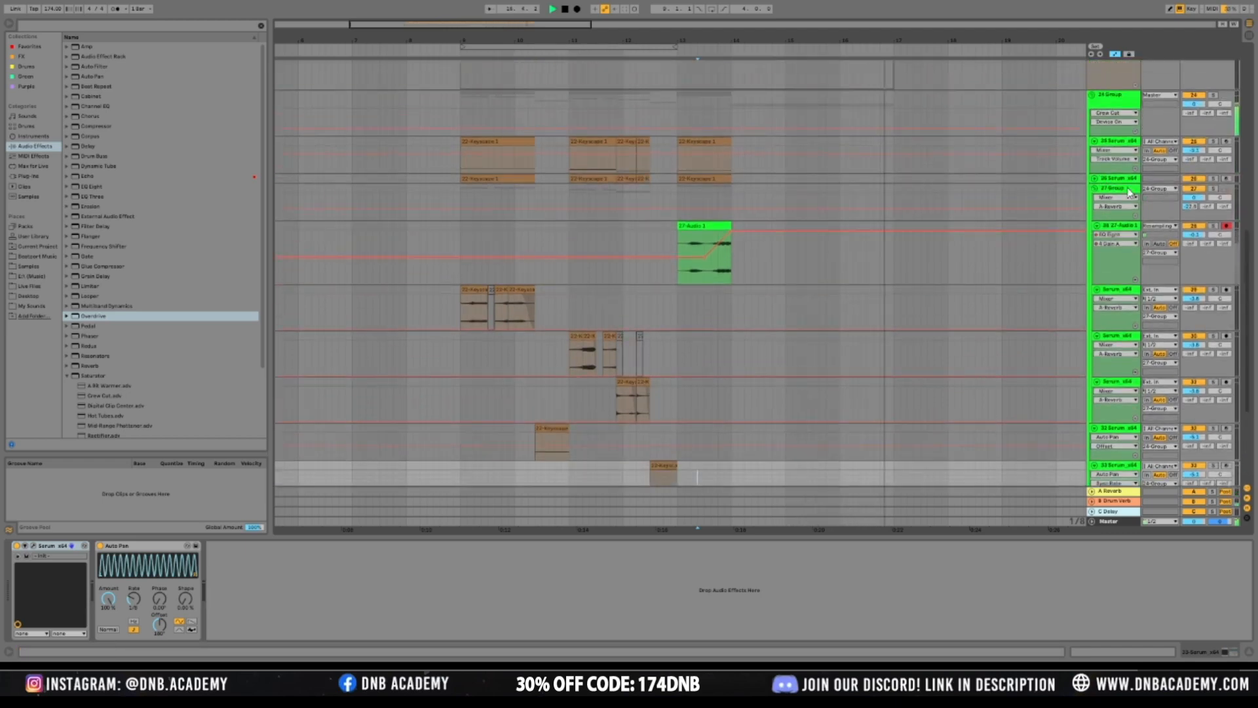
pyautogui.press('space')
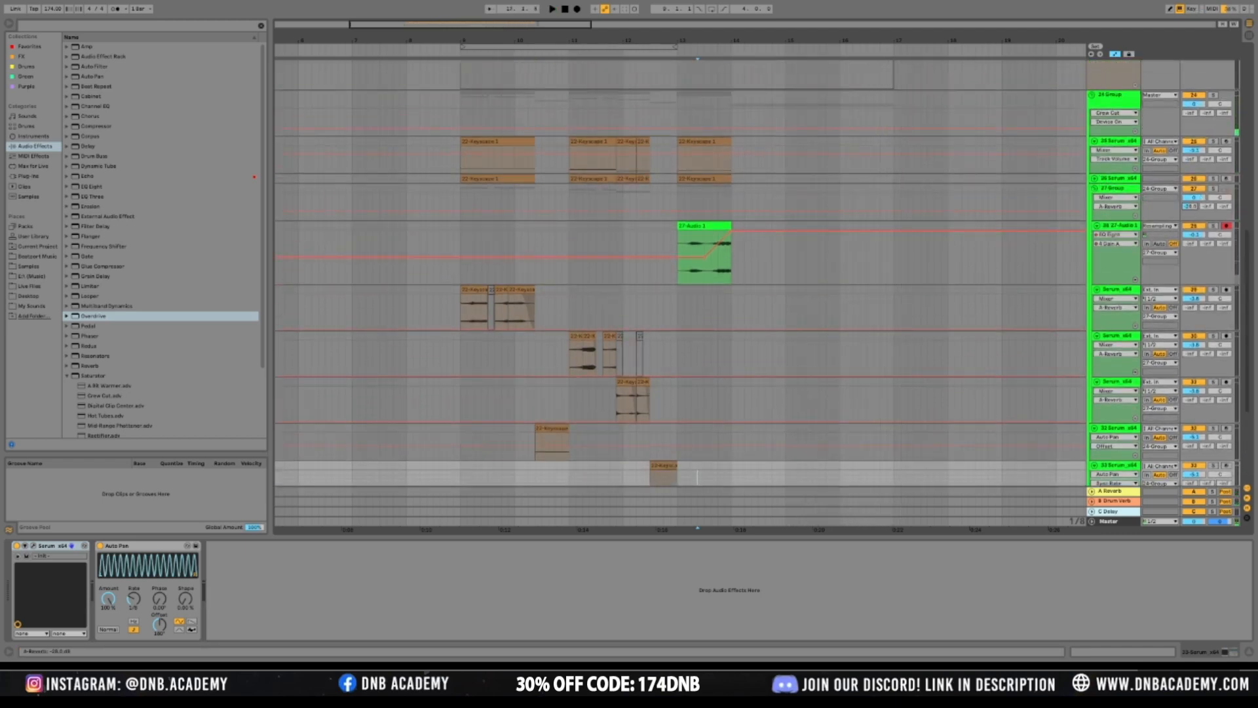
# Play the whole bass phrase from just before bar 9 to bar 17 in context with the other tracks
pyautogui.click(423, 196)
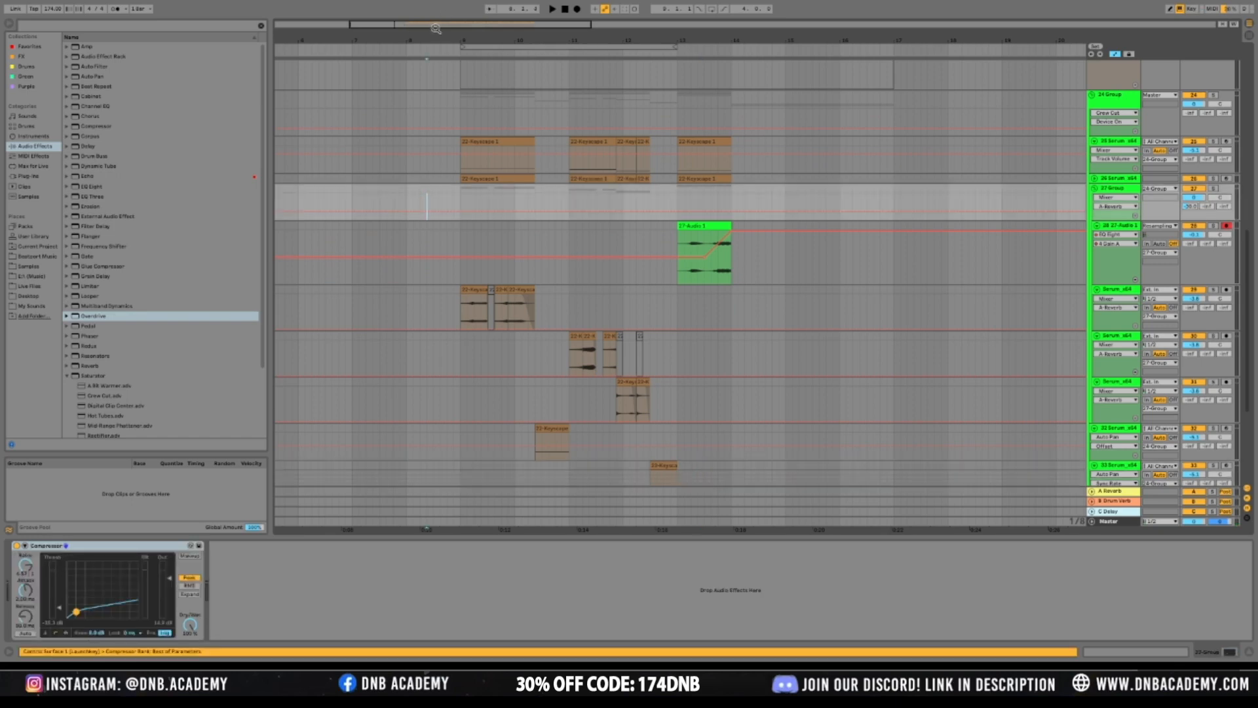
pyautogui.moveTo(441, 24); pyautogui.dragTo(437, 30)
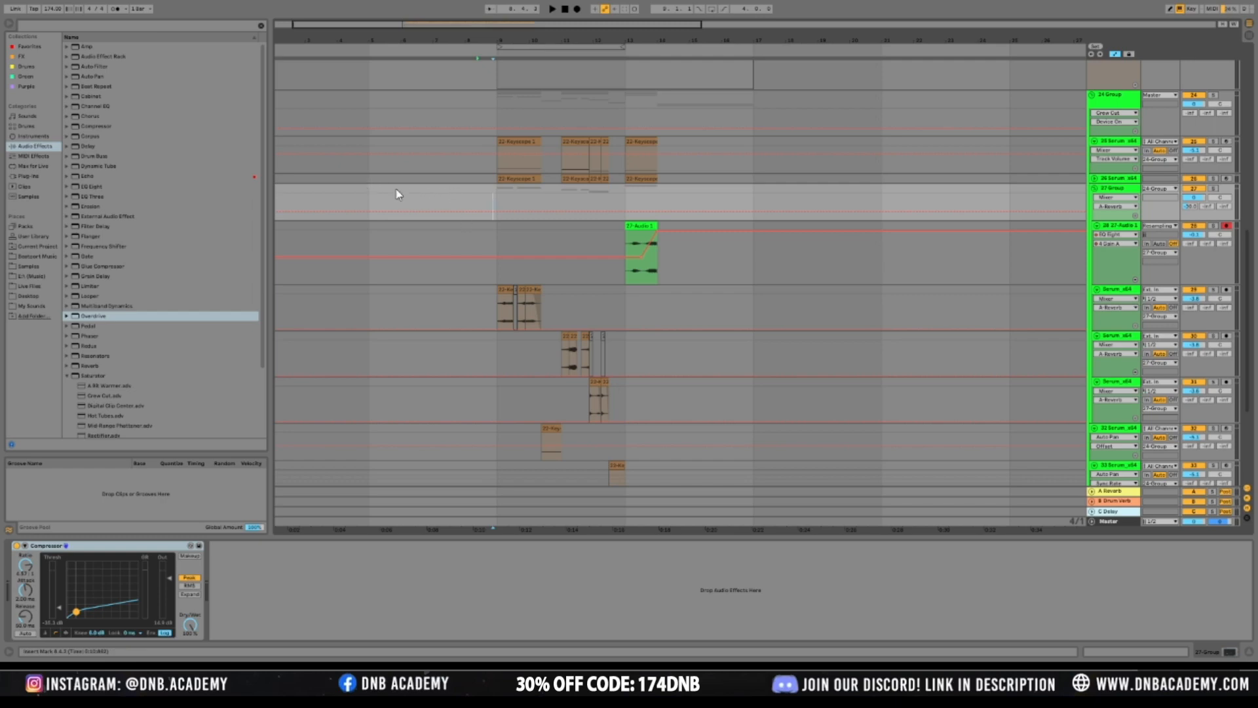
pyautogui.click(466, 187)
pyautogui.press('space')
pyautogui.scroll(5, 604, 158)
pyautogui.scroll(-2, 640, 182)
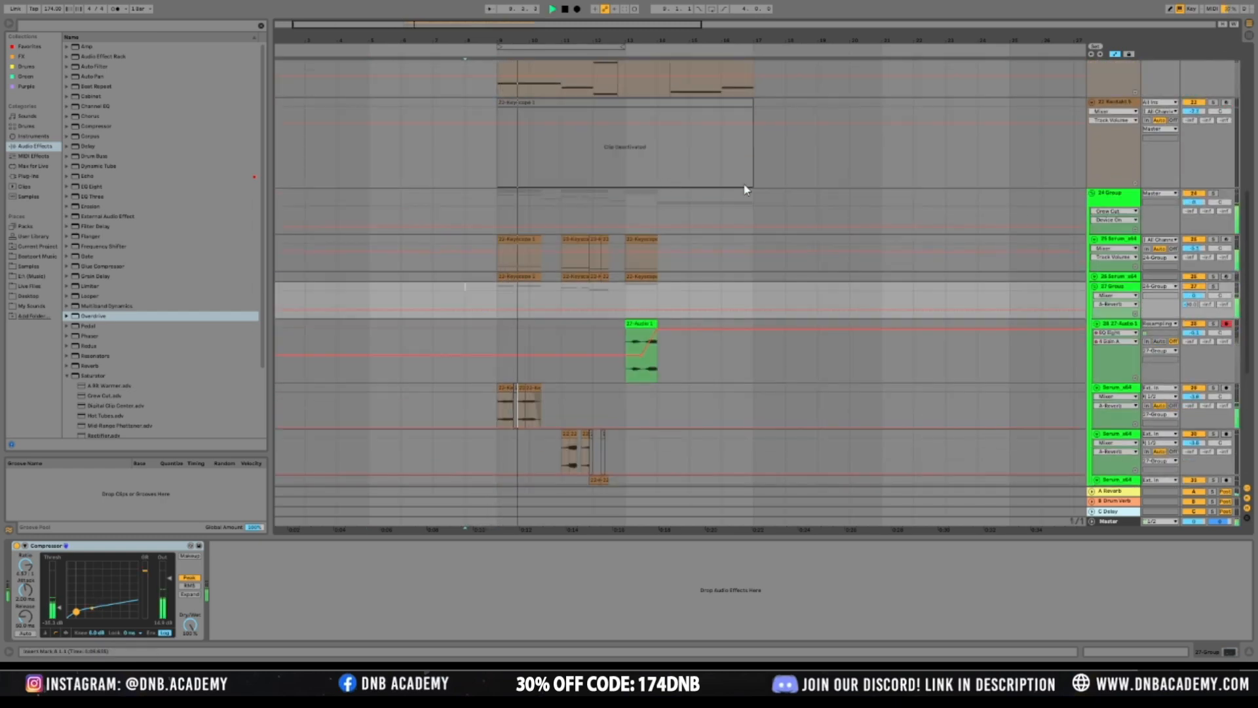
pyautogui.moveTo(500, 299); pyautogui.dragTo(763, 293)
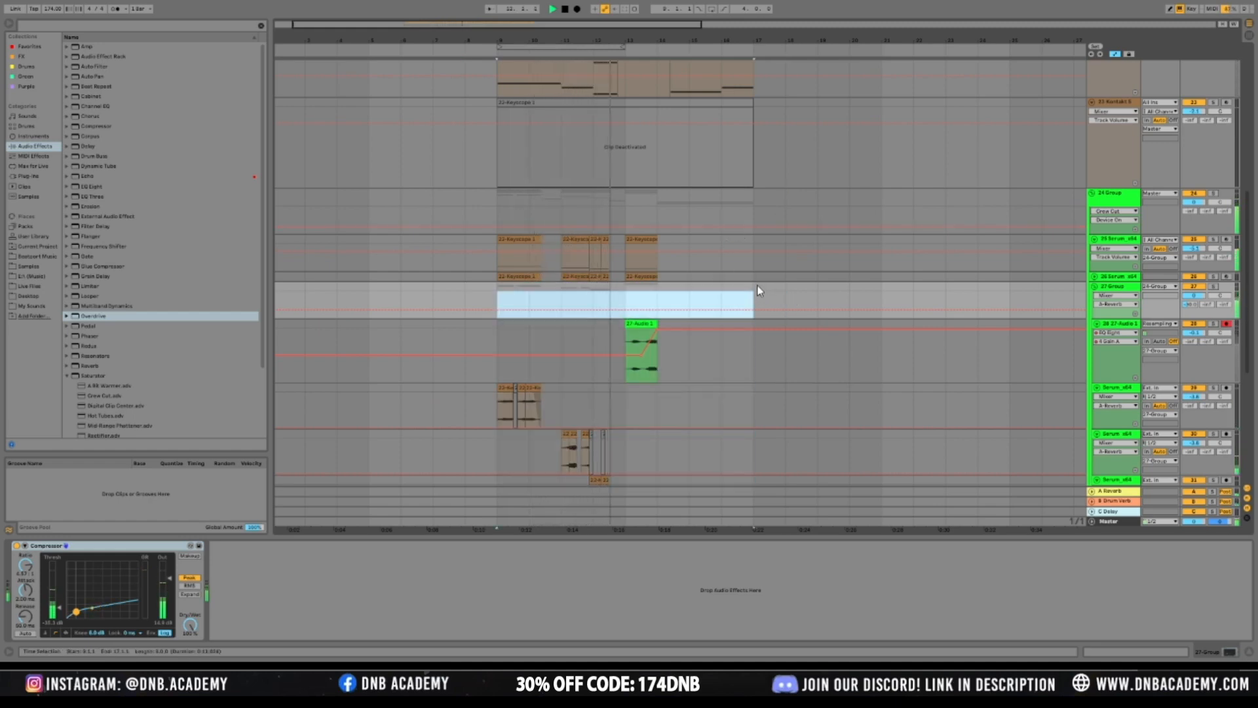
pyautogui.click(757, 291)
pyautogui.click(741, 291)
pyautogui.scroll(-6, 755, 345)
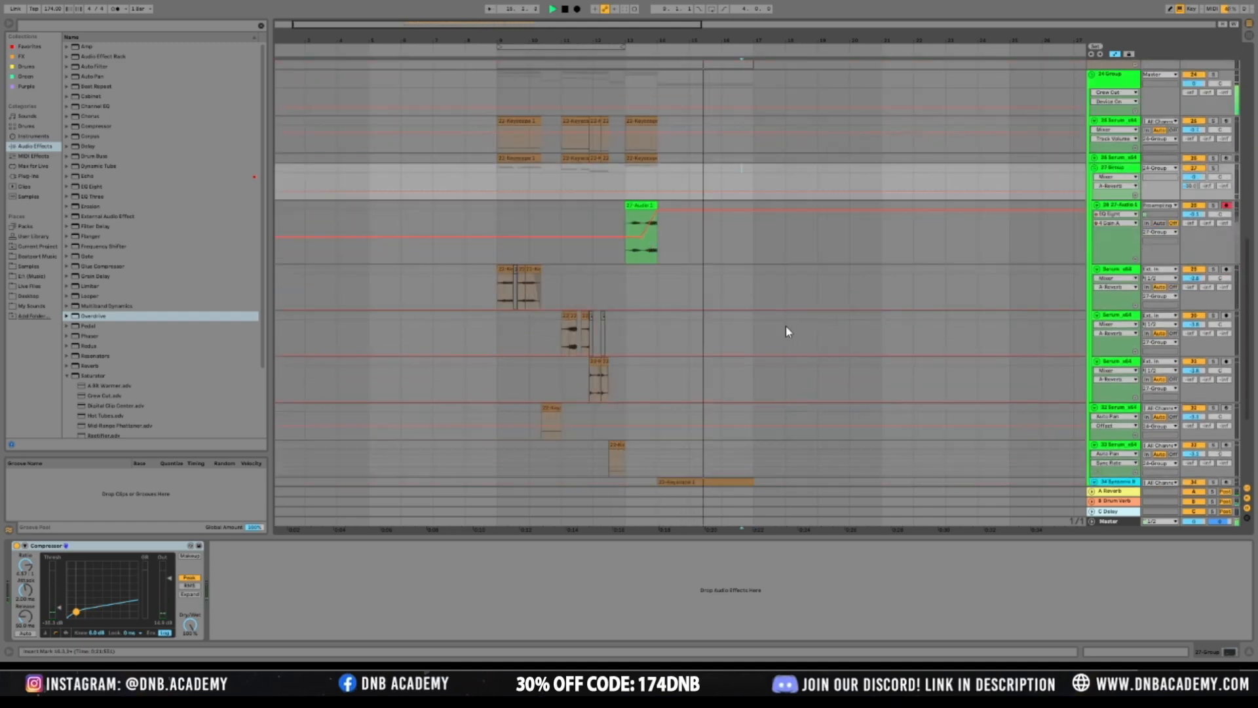
# Lower the volume of track 35, the duplicated bass layer, a little further
pyautogui.moveTo(1194, 438); pyautogui.dragTo(1194, 445)
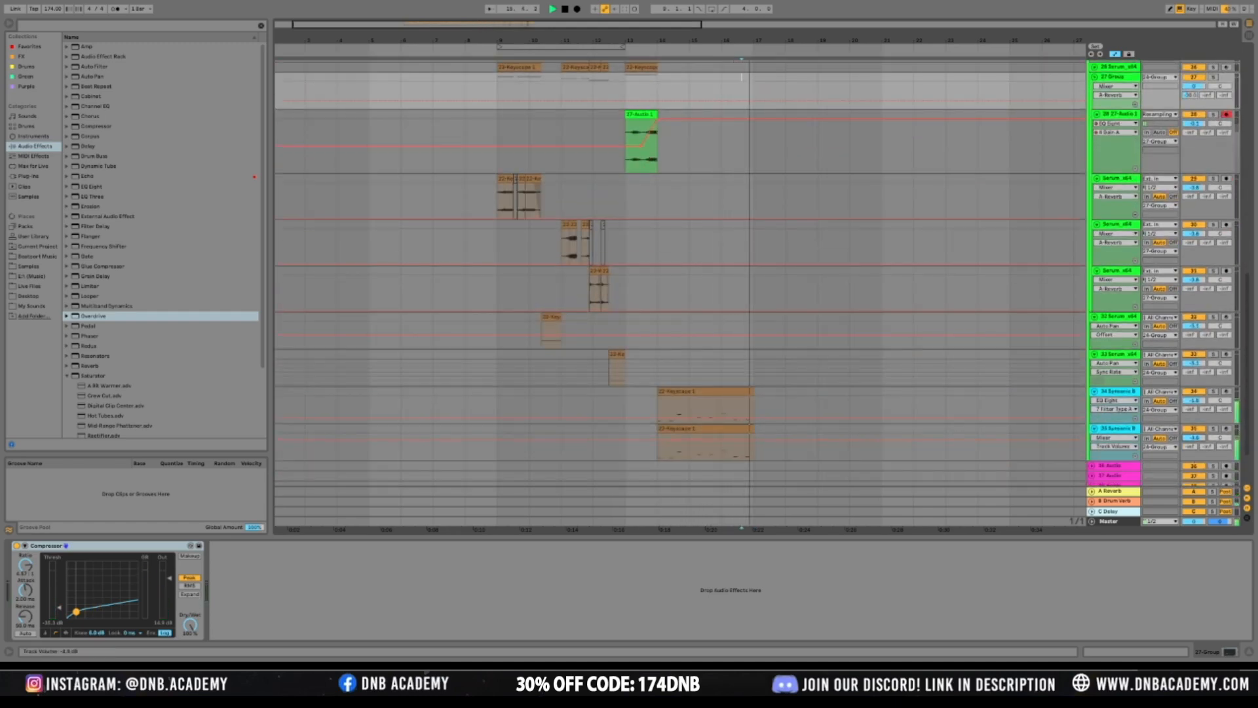
pyautogui.scroll(1, 819, 249)
pyautogui.scroll(-1, 814, 346)
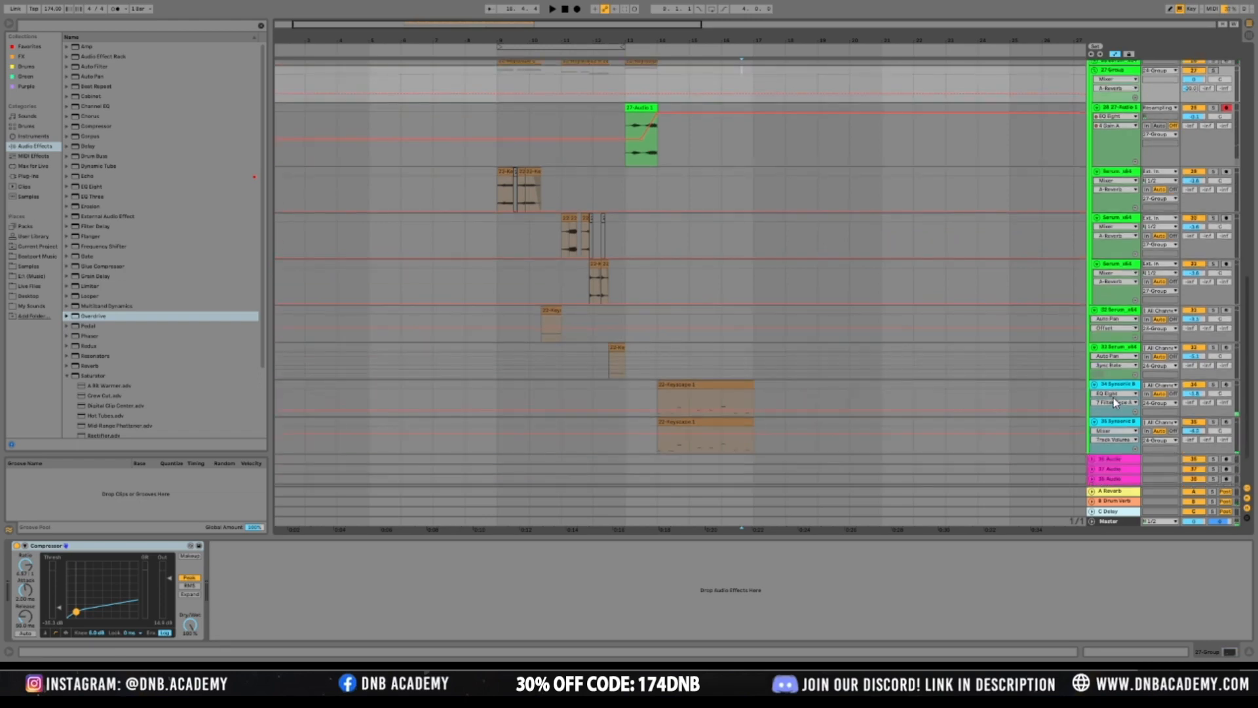
# Recolour the original Symsonic B track (34) brown
pyautogui.click(1119, 389)
pyautogui.rightClick(1118, 385)
pyautogui.click(1147, 523)
# Audition the soloed Serum part on track 25 from bar 9, and reselect track 34
pyautogui.scroll(5, 918, 229)
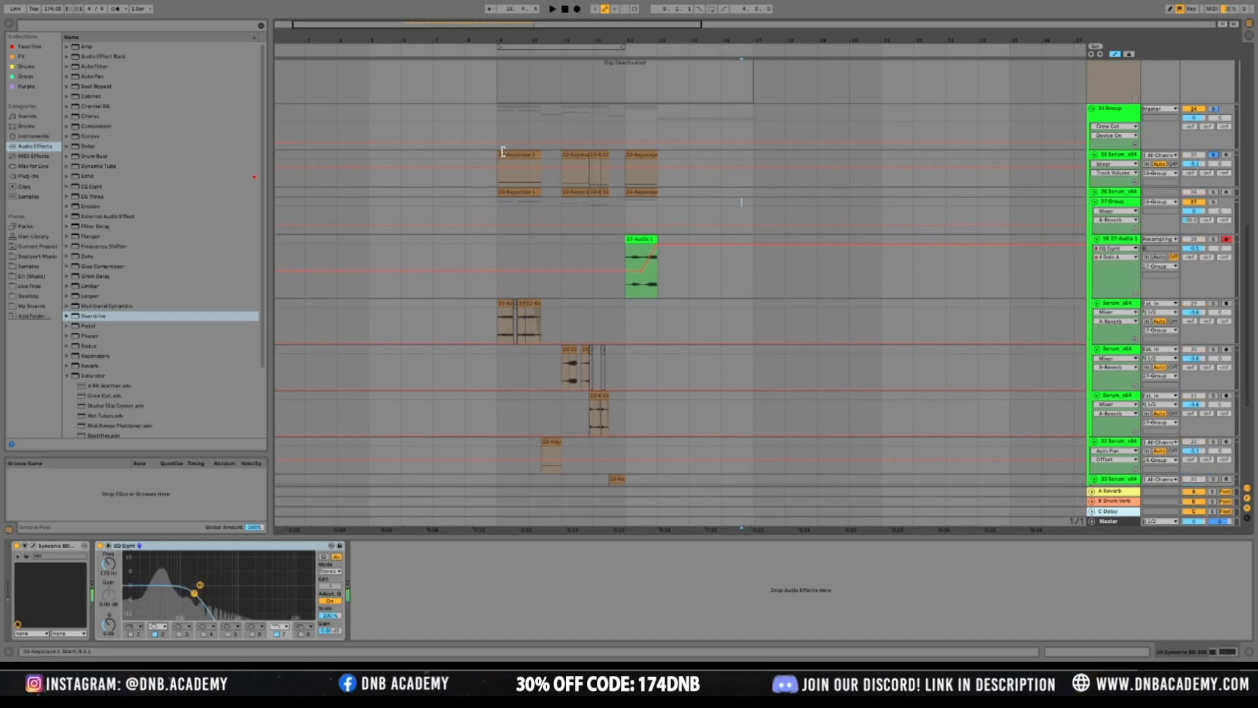
pyautogui.click(501, 160)
pyautogui.press('space')
pyautogui.press('space')
pyautogui.scroll(-1, 1068, 303)
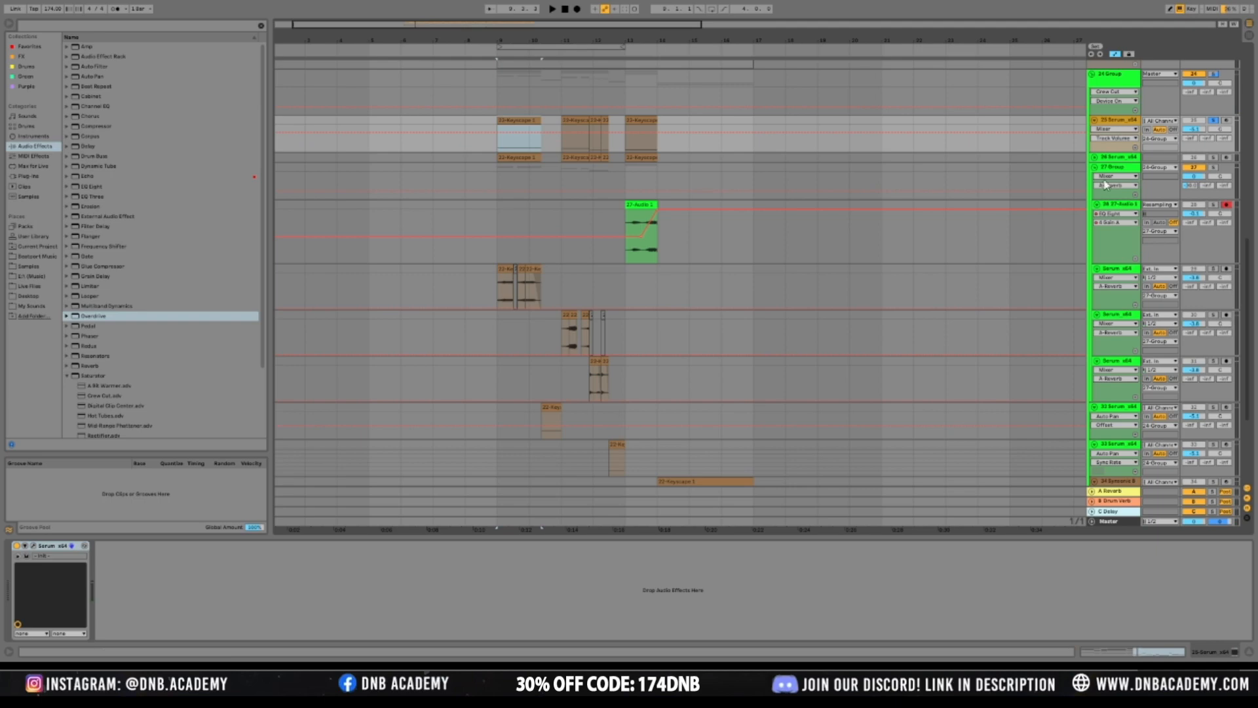
pyautogui.click(1115, 481)
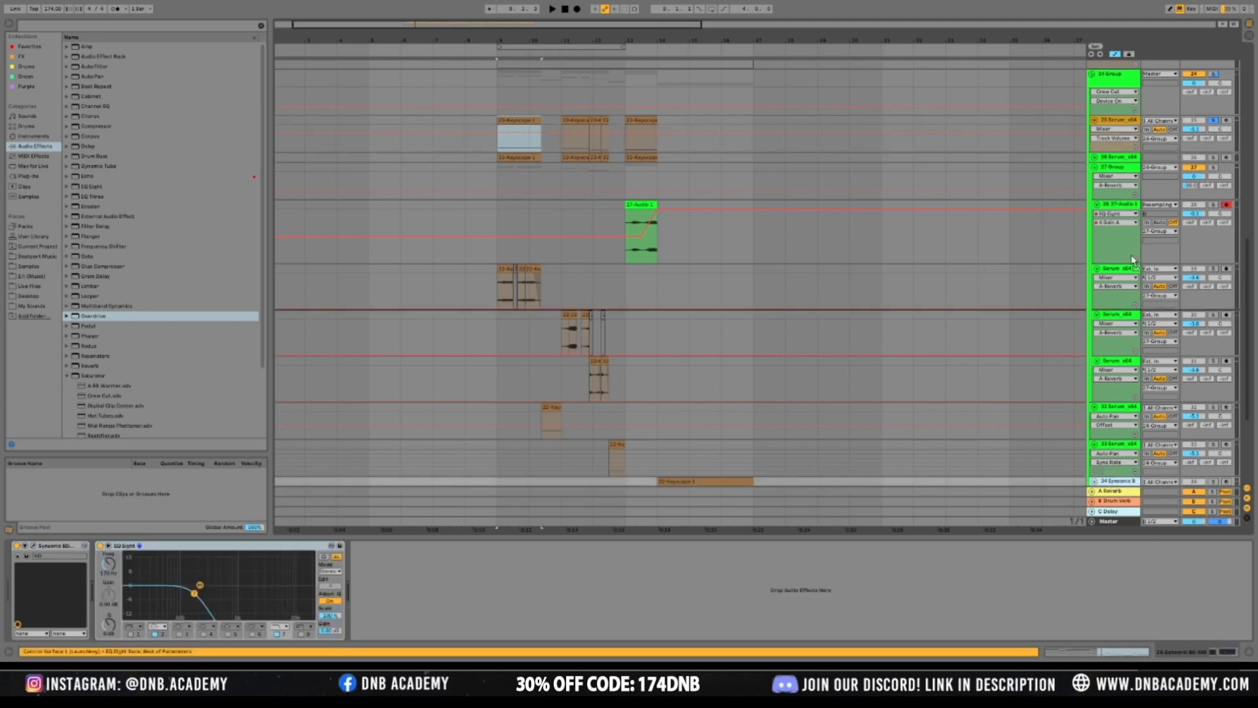
# Move the brown Symsonic B track beneath Serum track 25 and group the two tracks under the name "Sub"
pyautogui.moveTo(1119, 138); pyautogui.dragTo(1121, 142)
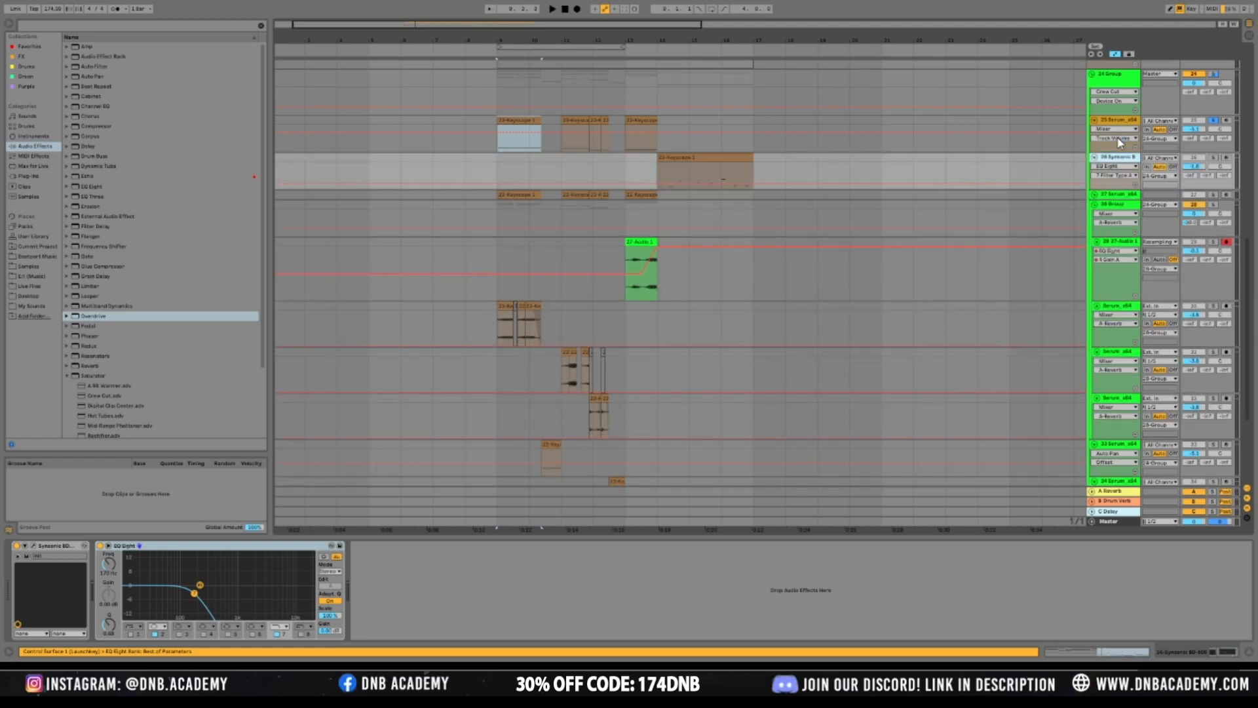
pyautogui.click(1114, 159)
pyautogui.hotkey('ctrl', 'g')
pyautogui.hotkey('ctrl', 'r')
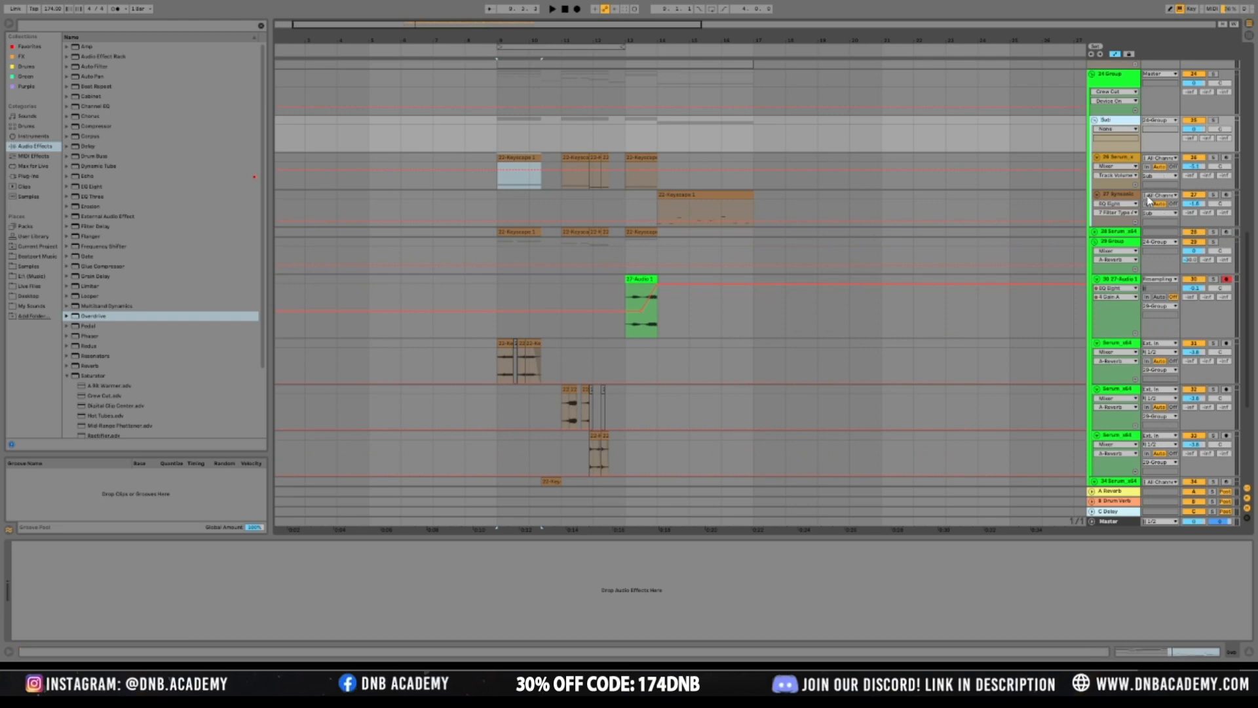
pyautogui.press('Return')
pyautogui.press('space')
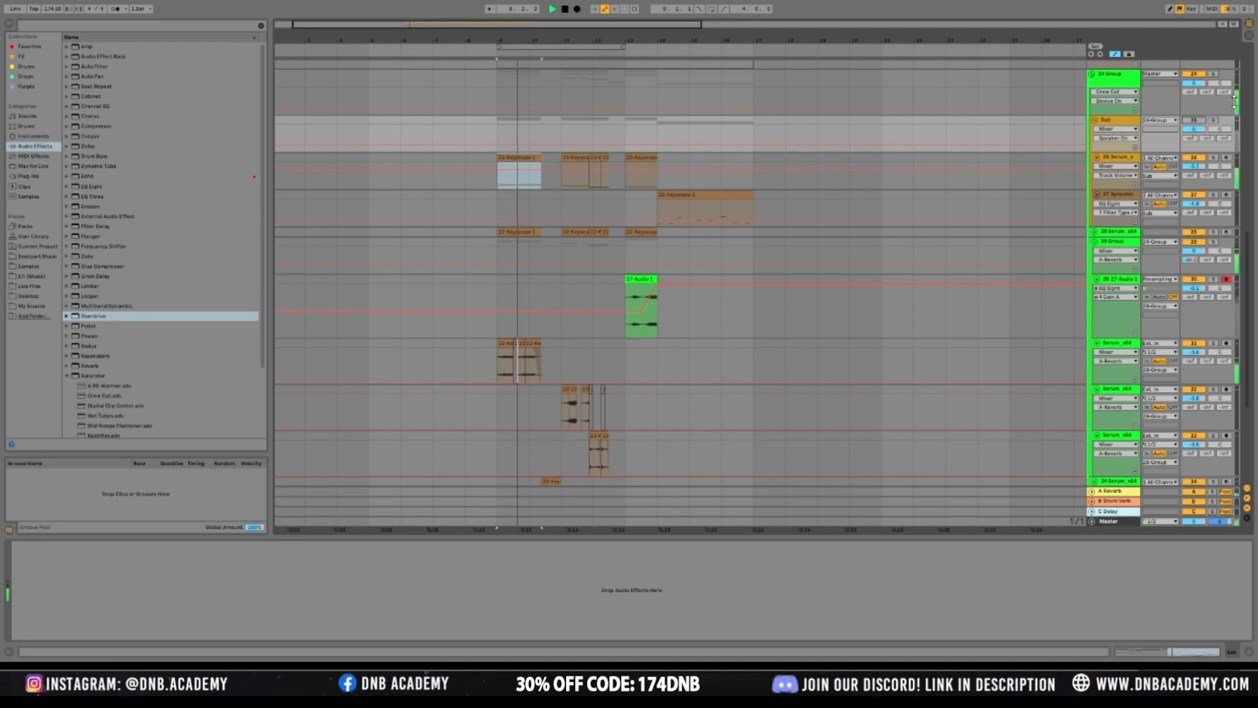
# Solo the outer bass group, track 24, during playback and rename it "Bass"
pyautogui.click(1215, 75)
pyautogui.click(1117, 79)
pyautogui.hotkey('ctrl', 'r')
pyautogui.write('Bass')
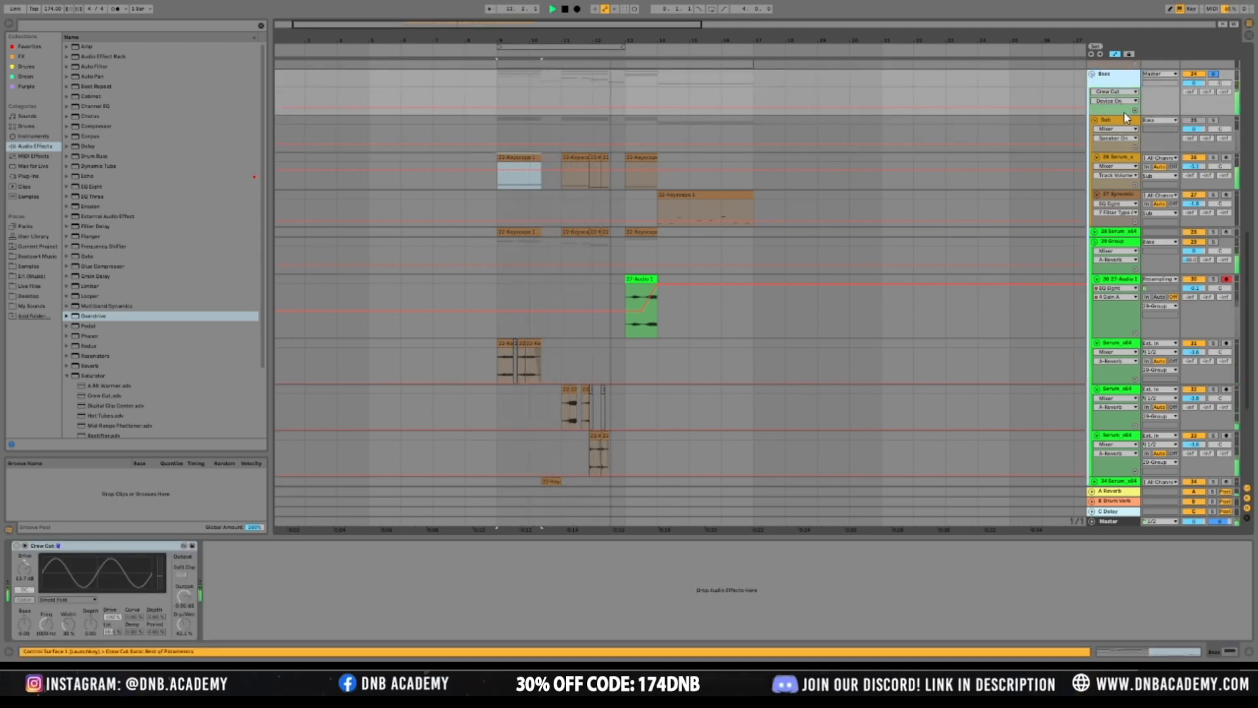
pyautogui.press('Return')
# Stop playback and move Serum tracks 34 and 35 into the Sub group, directly above the Symsonic track
pyautogui.scroll(-3, 802, 265)
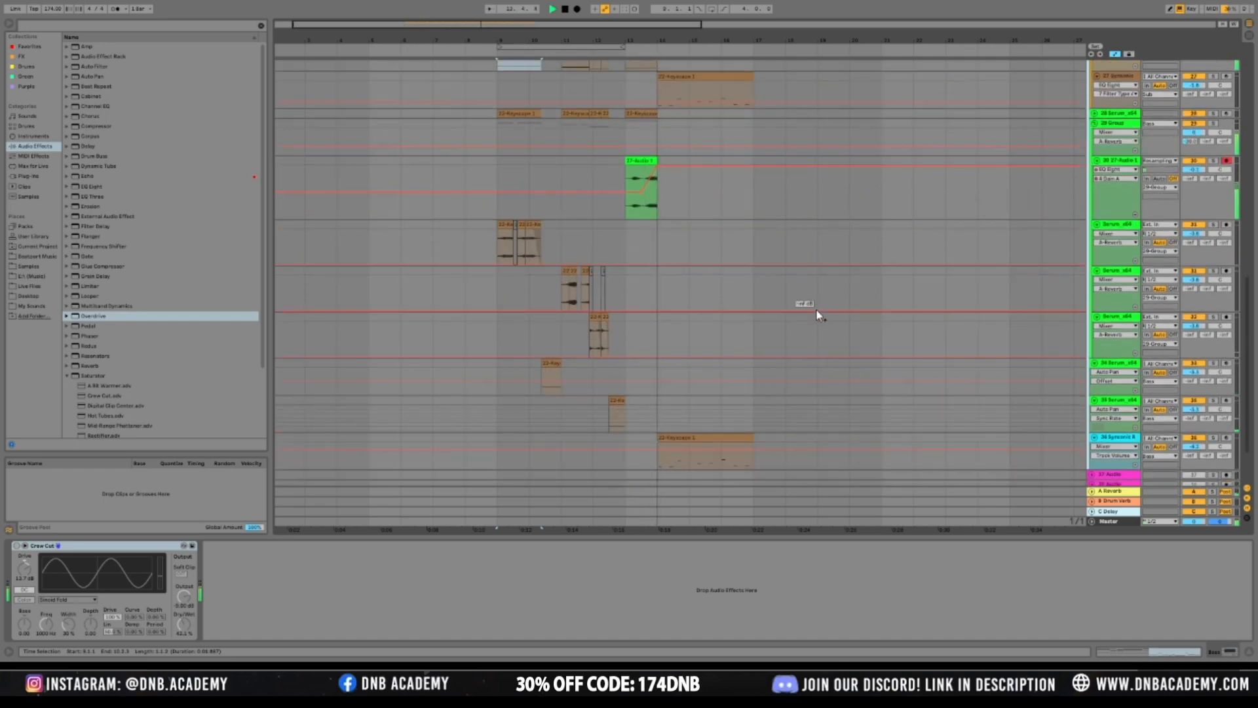
pyautogui.scroll(1, 818, 310)
pyautogui.press('space')
pyautogui.click(1124, 412)
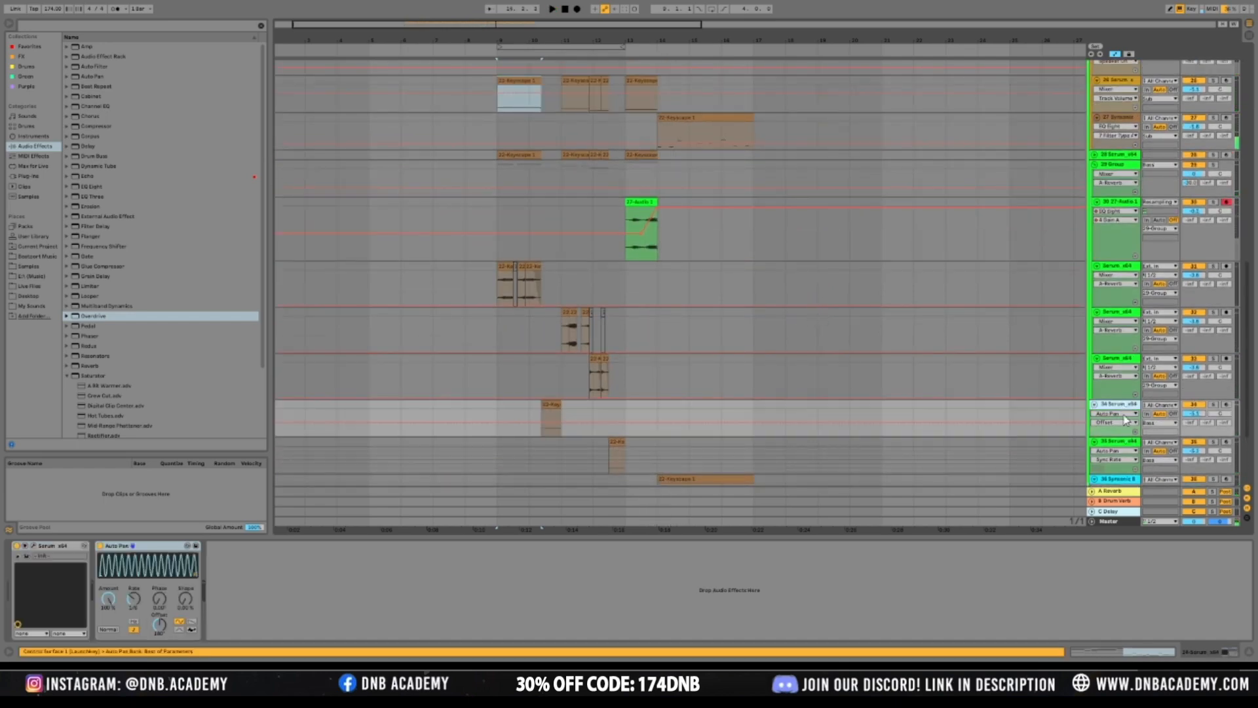
pyautogui.click(1126, 443)
pyautogui.keyDown('shift'); pyautogui.click(1120, 405); pyautogui.keyUp('shift')
pyautogui.moveTo(1112, 405); pyautogui.dragTo(1098, 113)
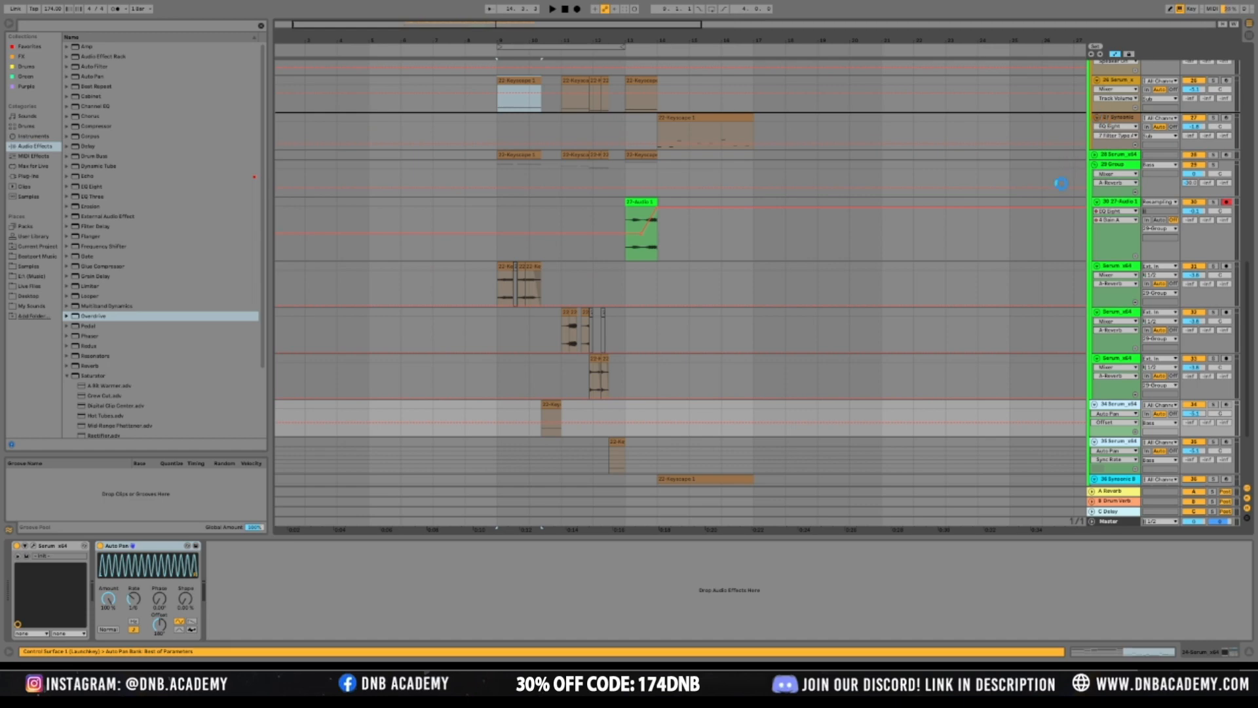
pyautogui.scroll(2, 1080, 132)
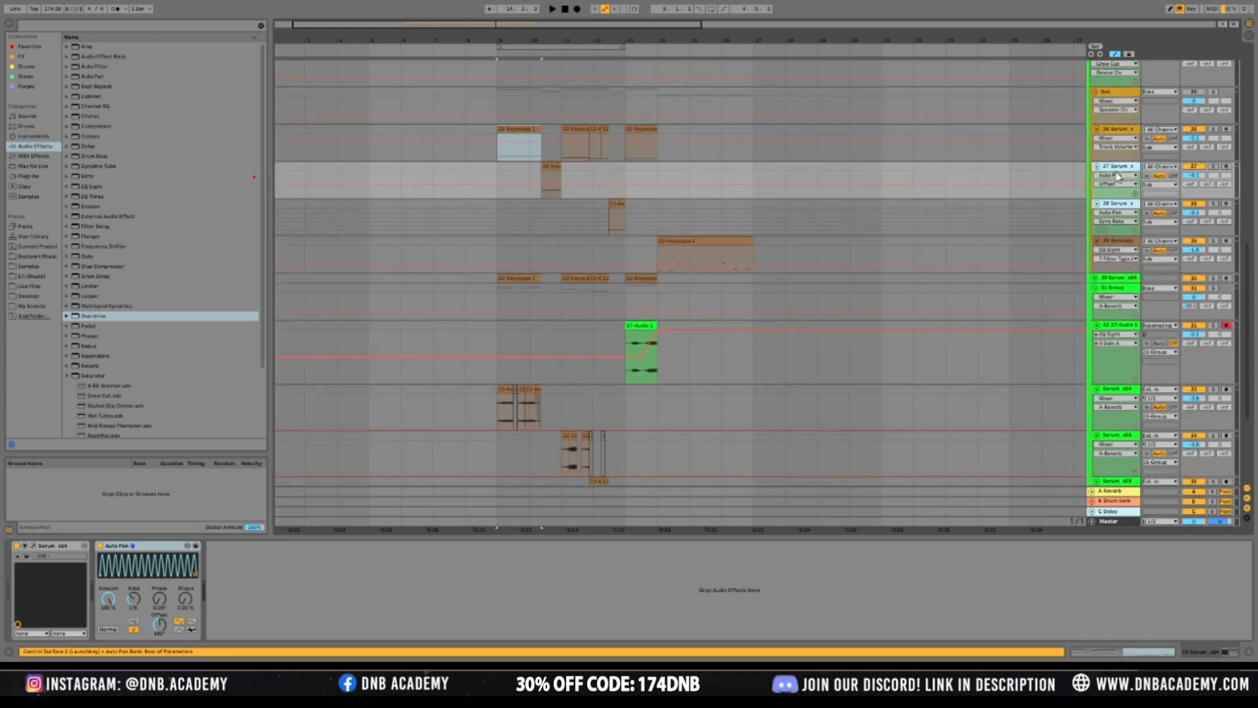
# Recolour the two Serum tracks moved into the Sub group orange to match the group
pyautogui.click(1123, 93)
pyautogui.click(1125, 169)
pyautogui.click(1126, 207)
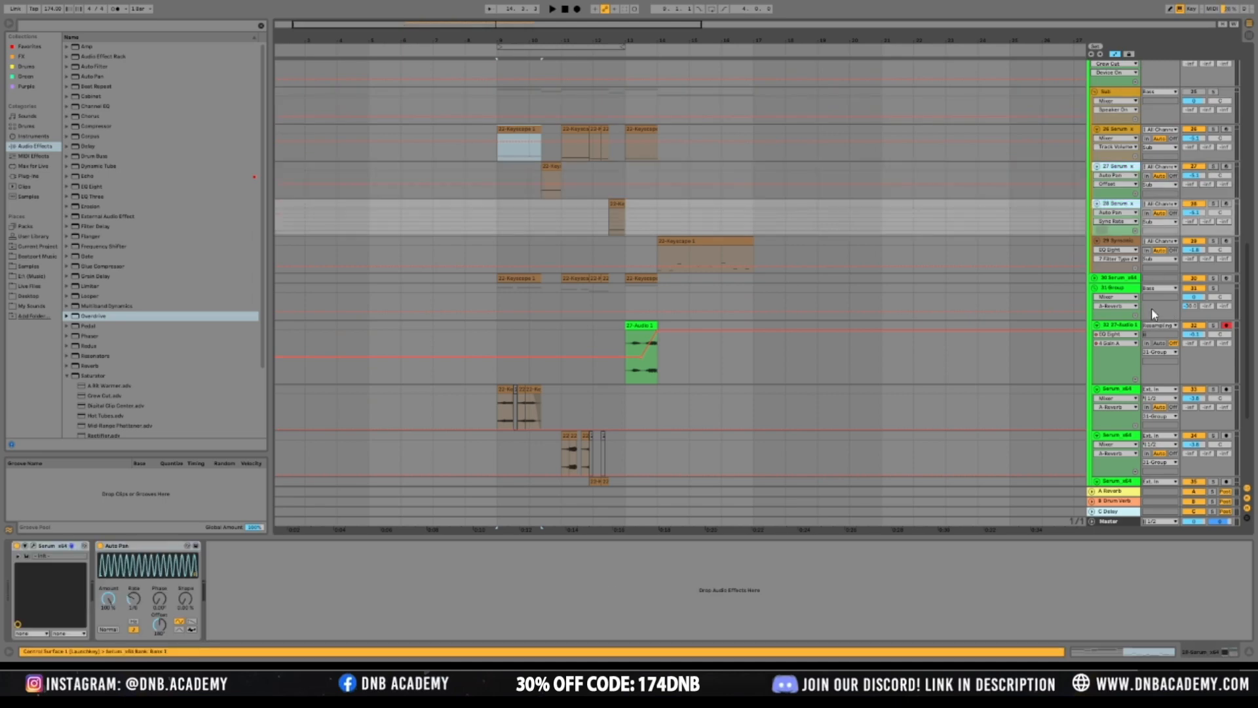
pyautogui.click(1119, 242)
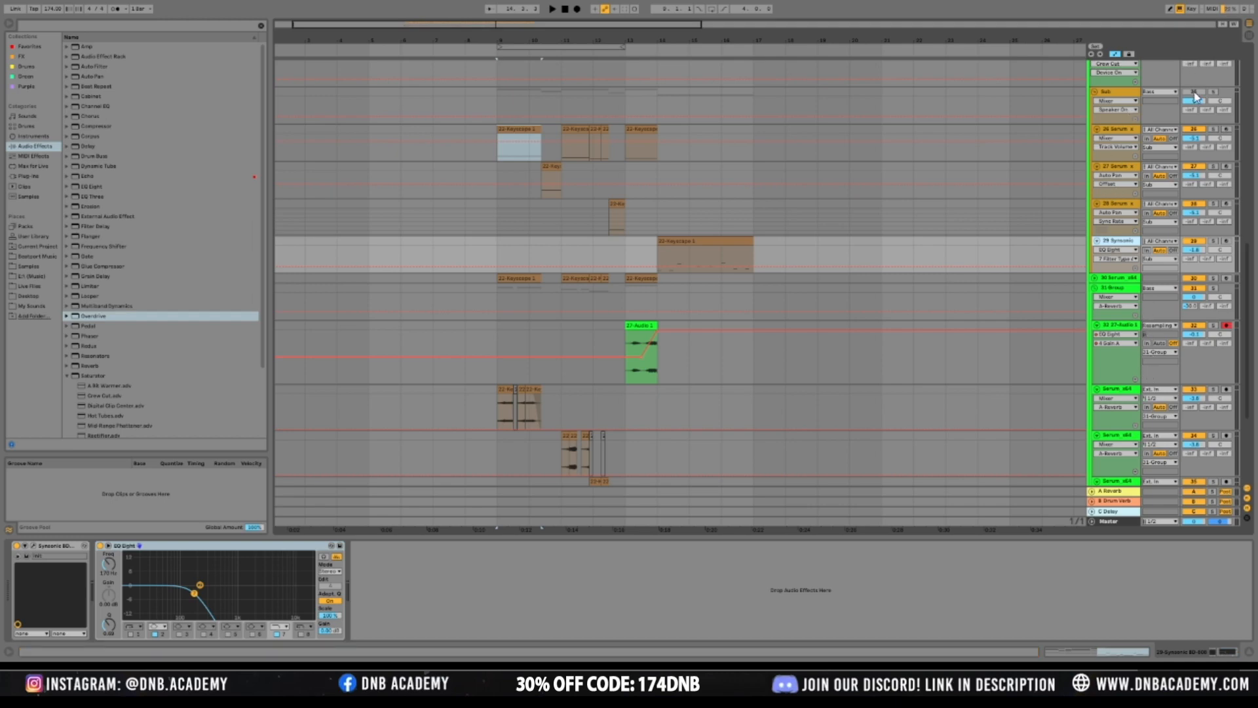
# Play the soloed Sub group from bar 9 through bar 16 to check the sub layers together
pyautogui.press('space')
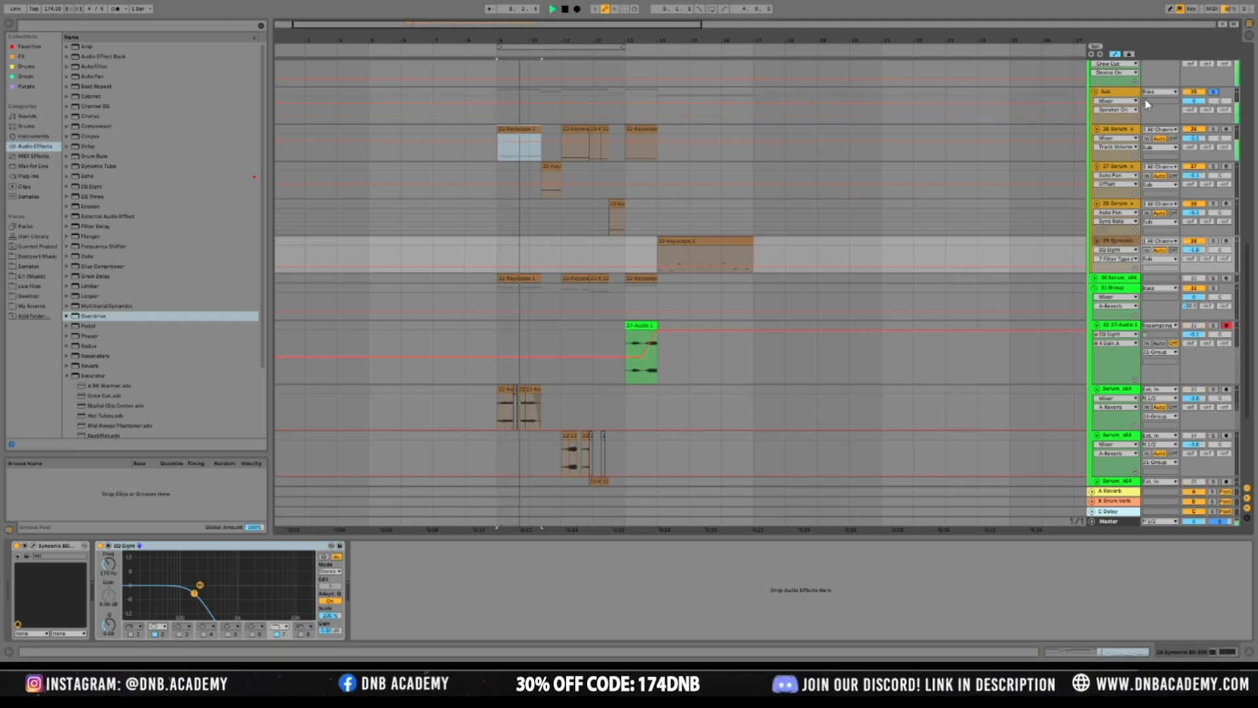
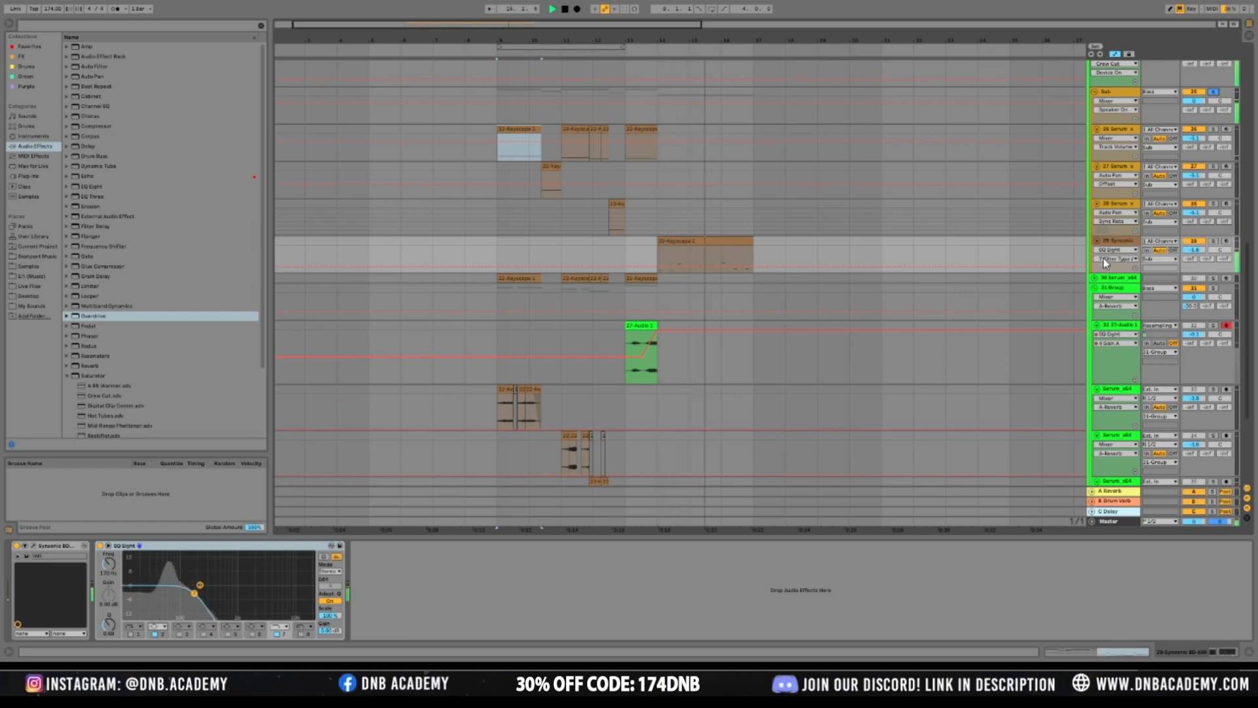
pyautogui.scroll(-1, 784, 137)
pyautogui.scroll(-4, 801, 151)
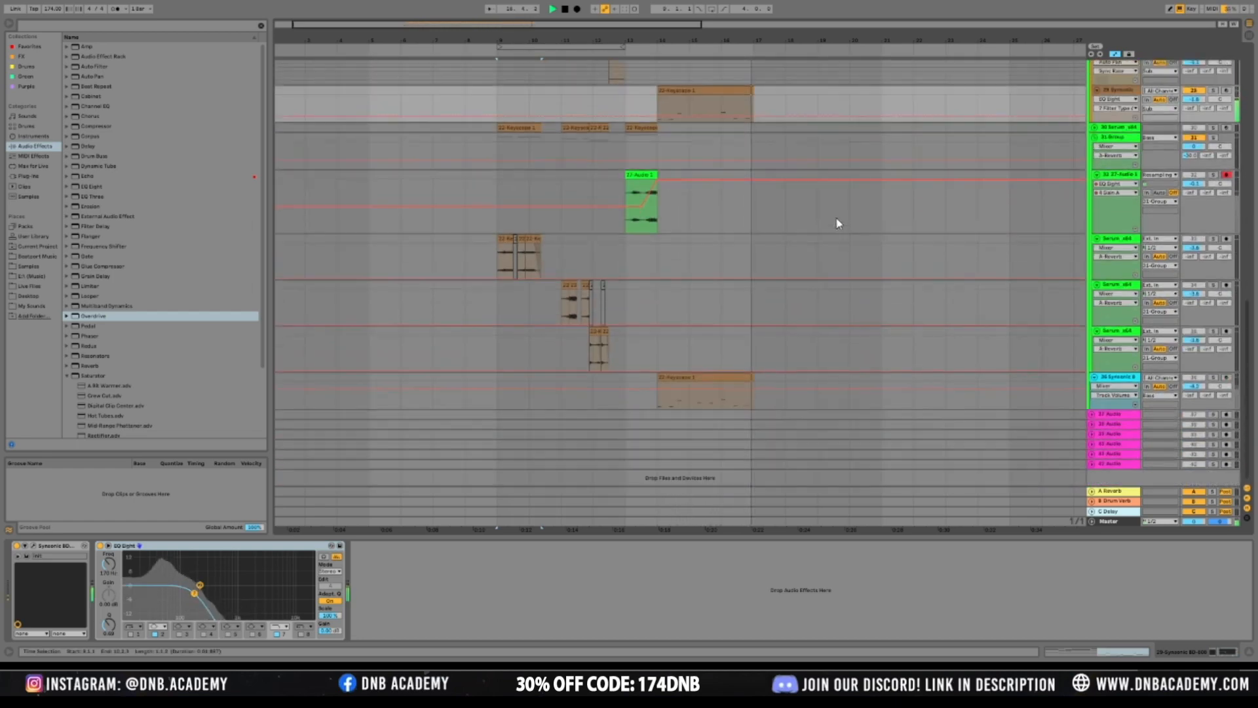
pyautogui.press('space')
# Move the duplicated Symsonic track 36 into group 31 and rename that group "Mid bass"
pyautogui.click(1117, 415)
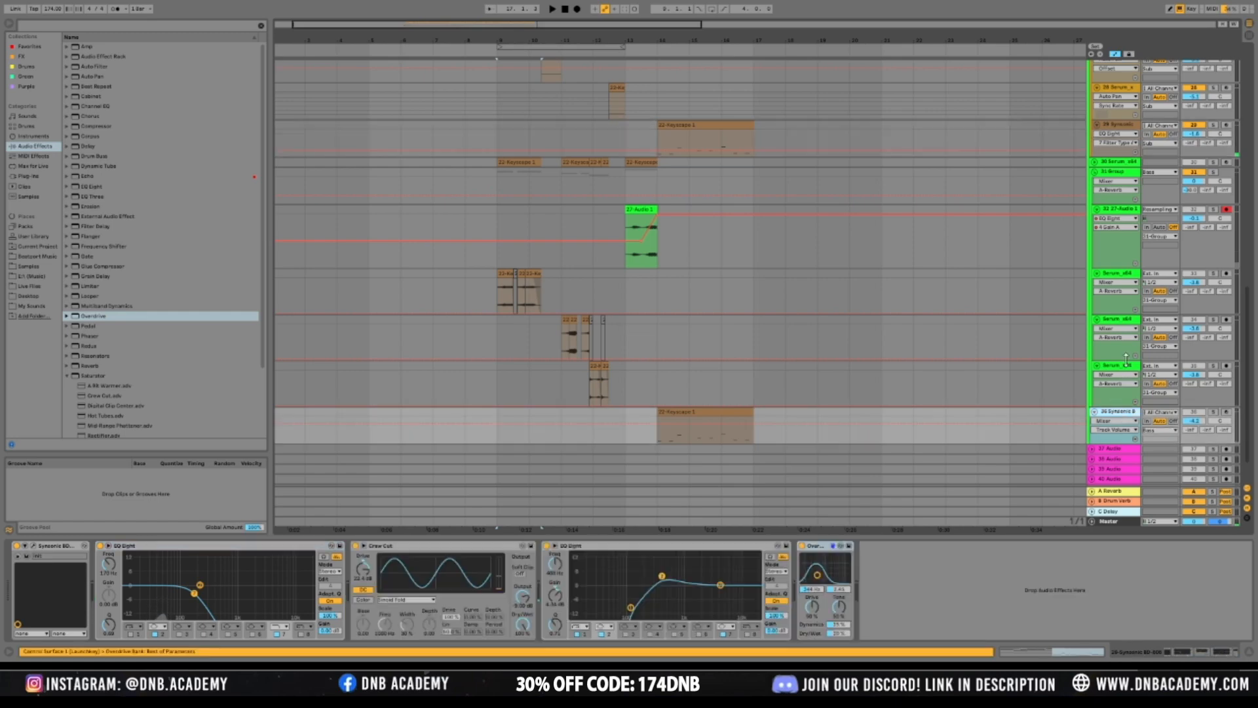
pyautogui.click(1127, 172)
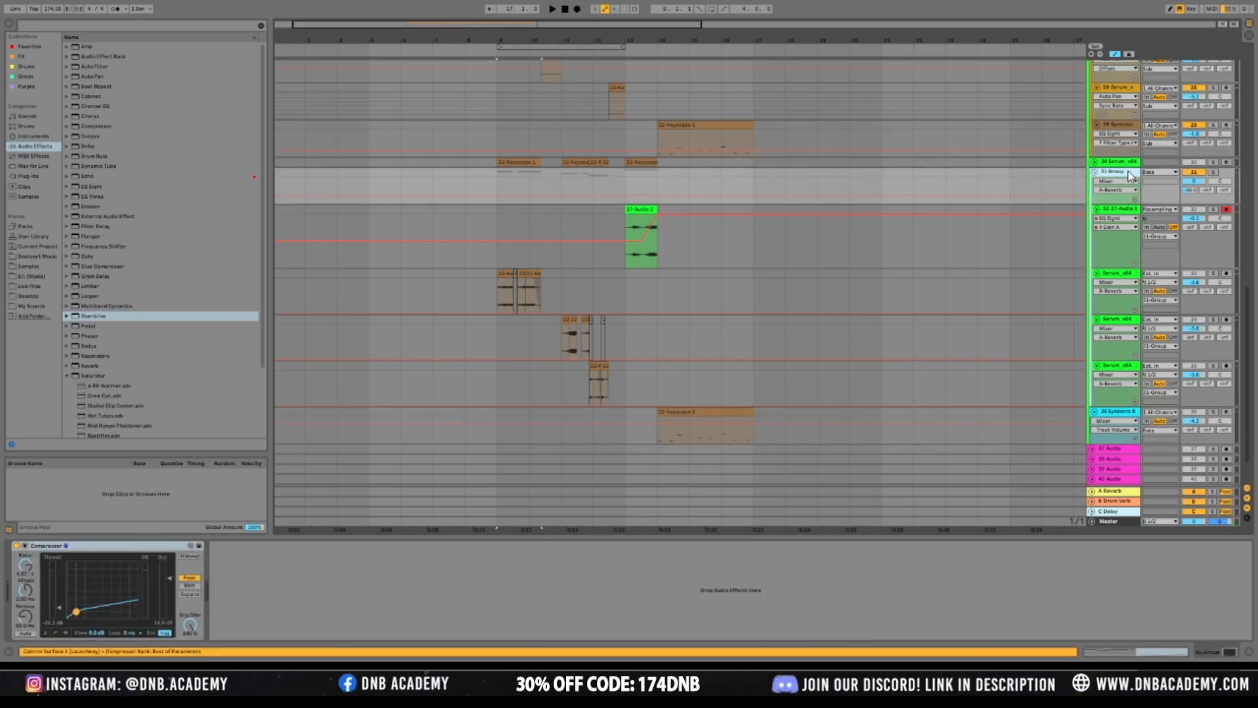
pyautogui.click(1110, 415)
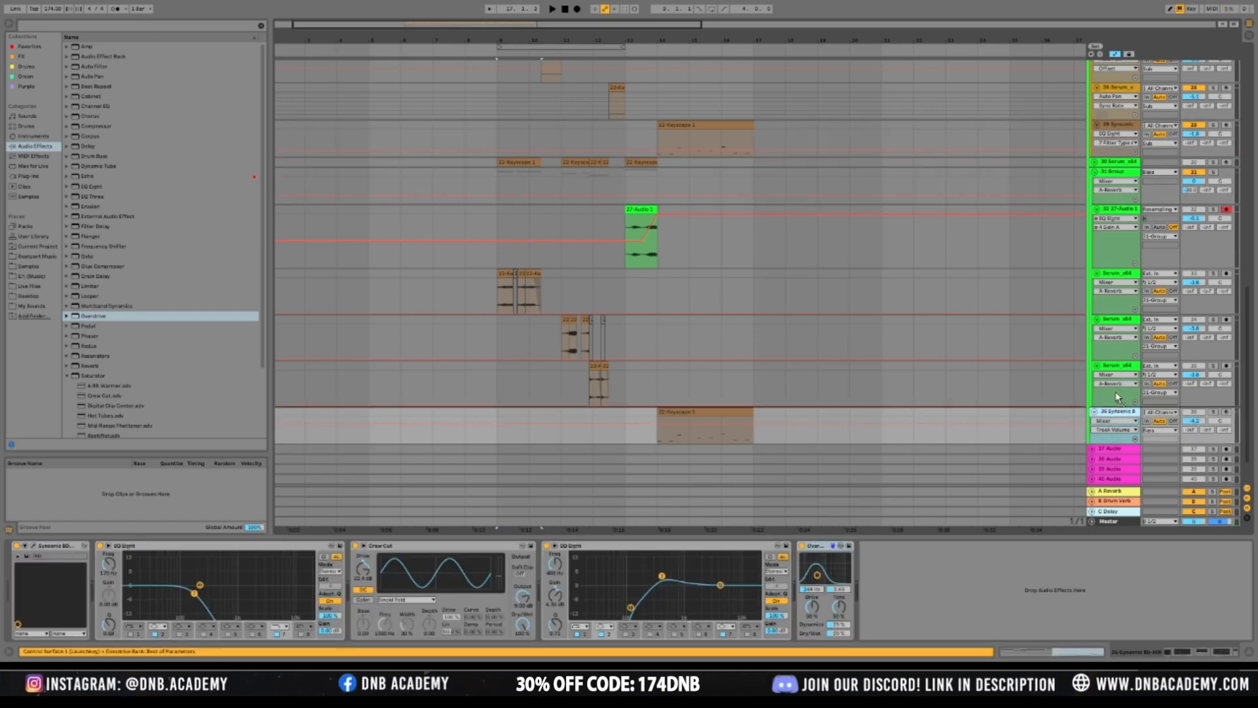
pyautogui.click(1127, 179)
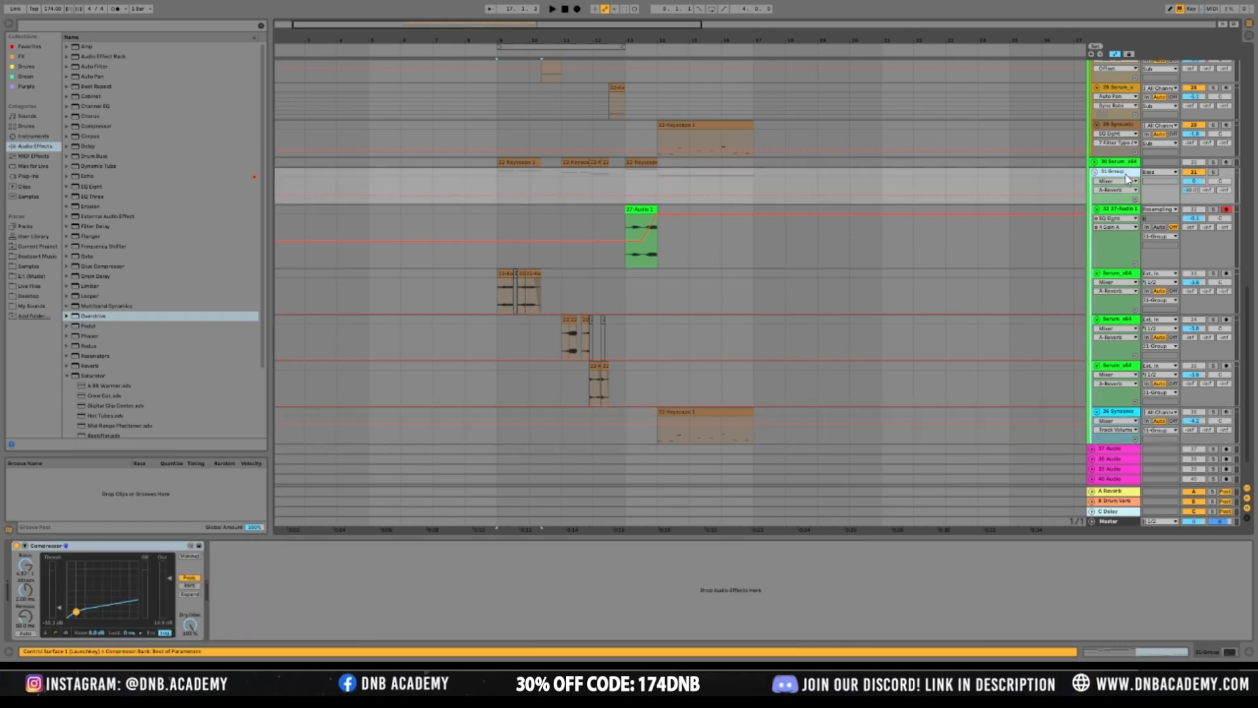
pyautogui.write('Mid bass')
# Audition the soloed Mid bass group from bar 14, from bar 13 and from bar 9
pyautogui.press('space')
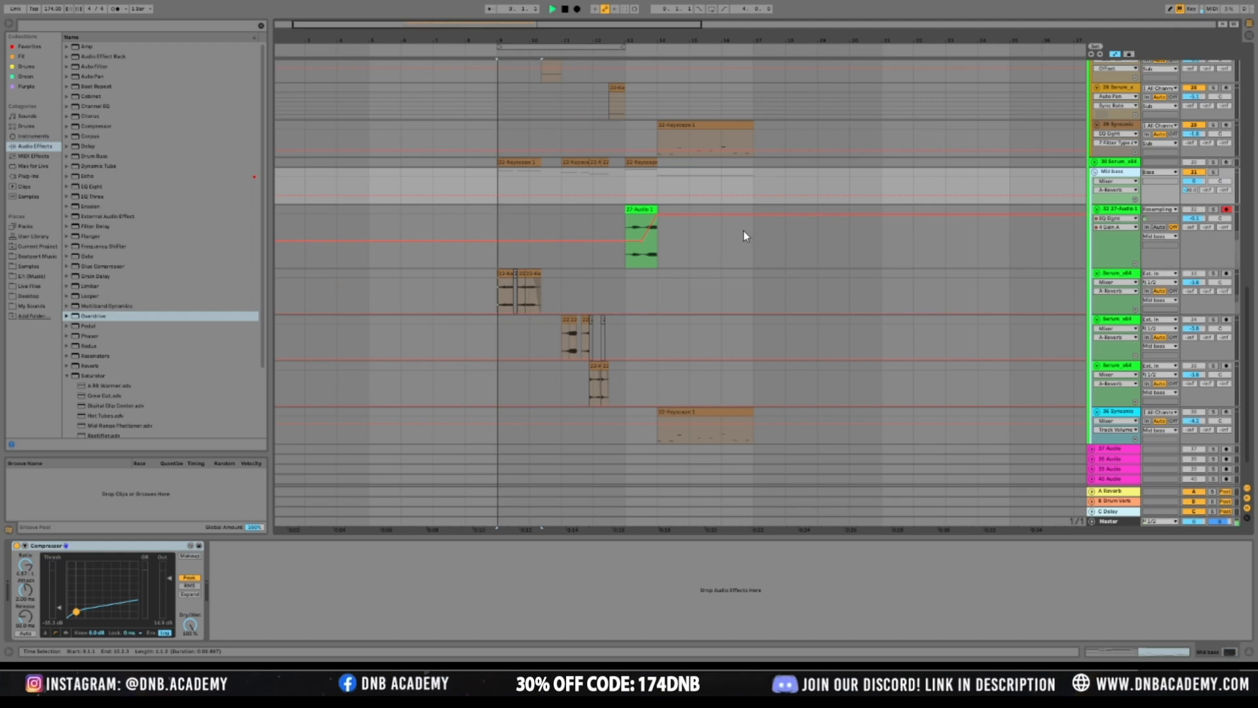
pyautogui.click(659, 256)
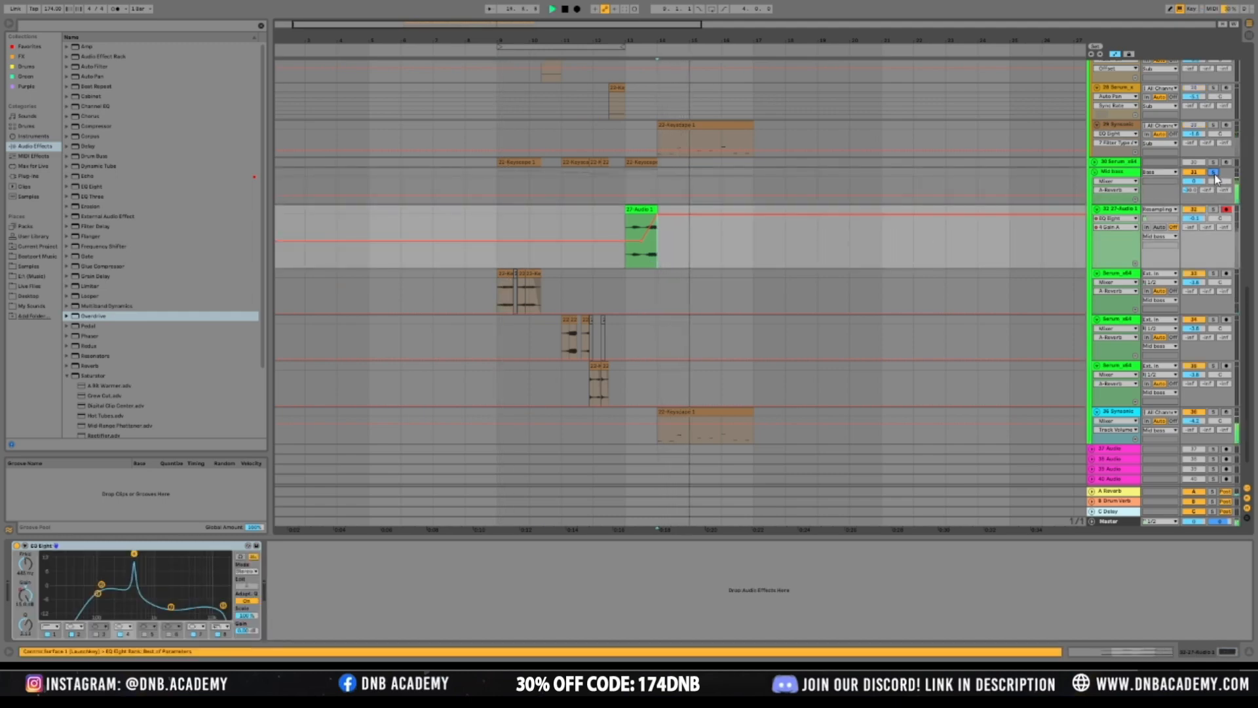
pyautogui.scroll(-2, 777, 191)
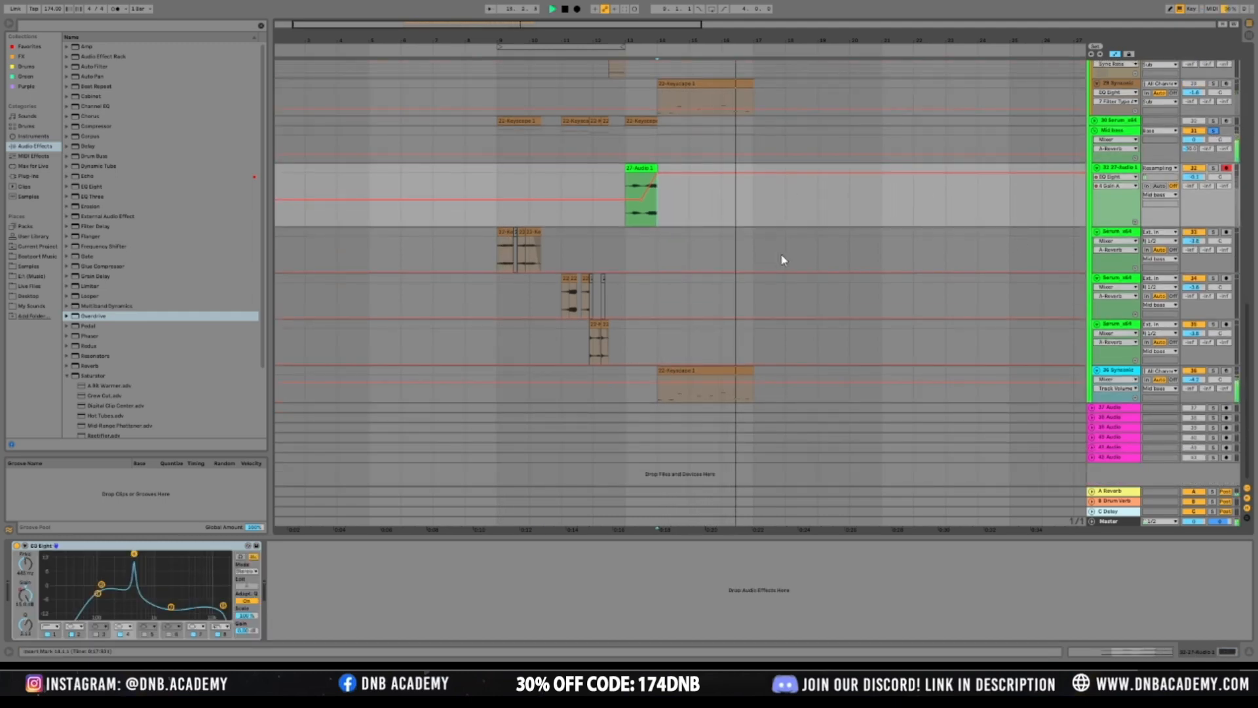
pyautogui.click(616, 217)
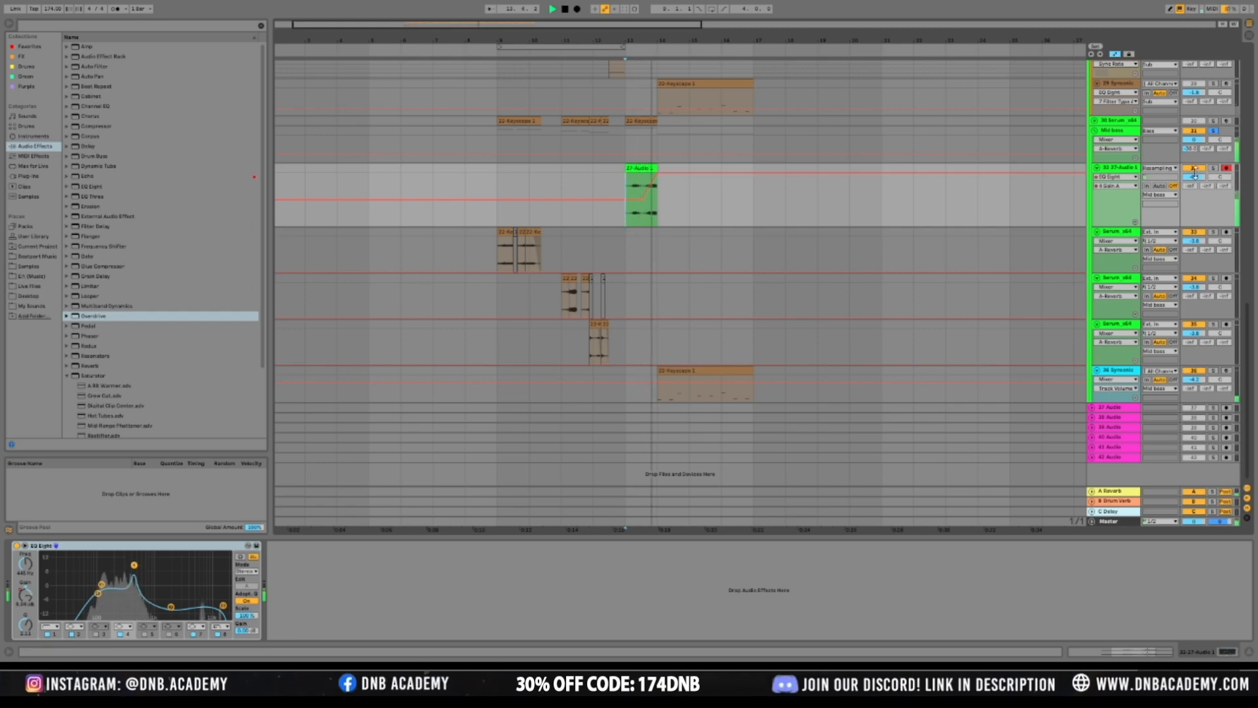
pyautogui.click(498, 202)
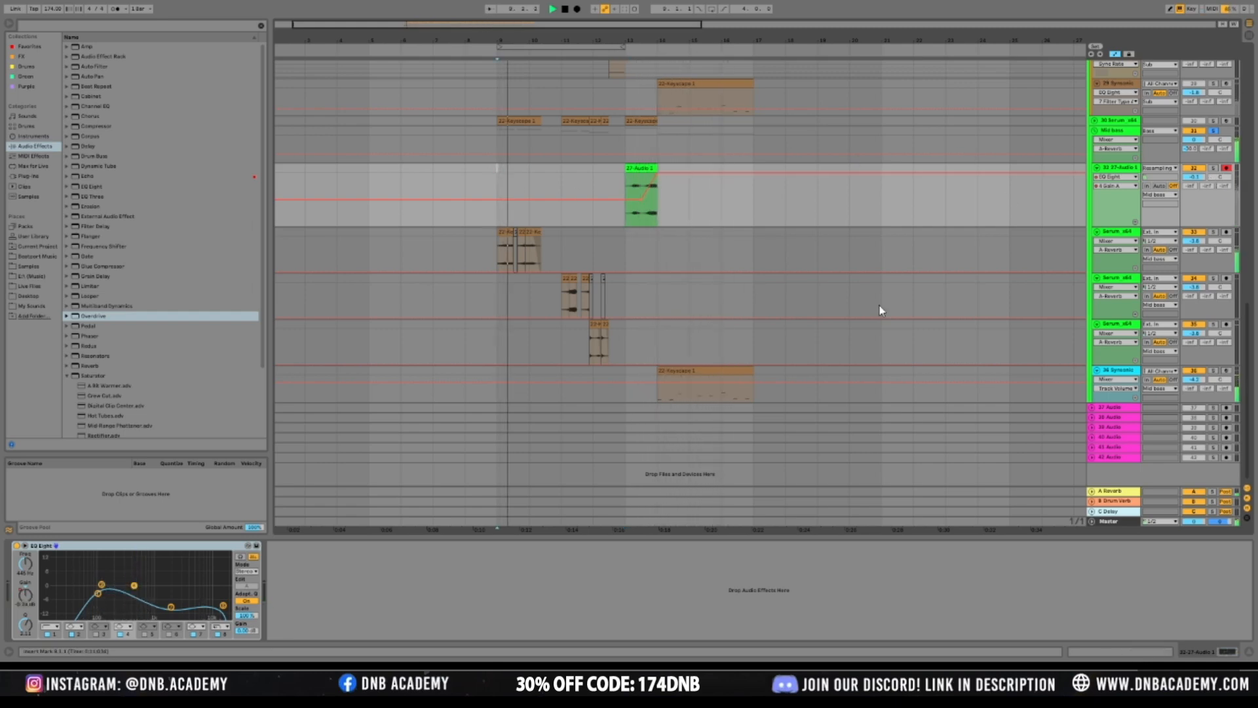
# Lower the volume of Symsonic track 36 in the Mid bass group and replay the phrase from bar 9
pyautogui.click(1123, 129)
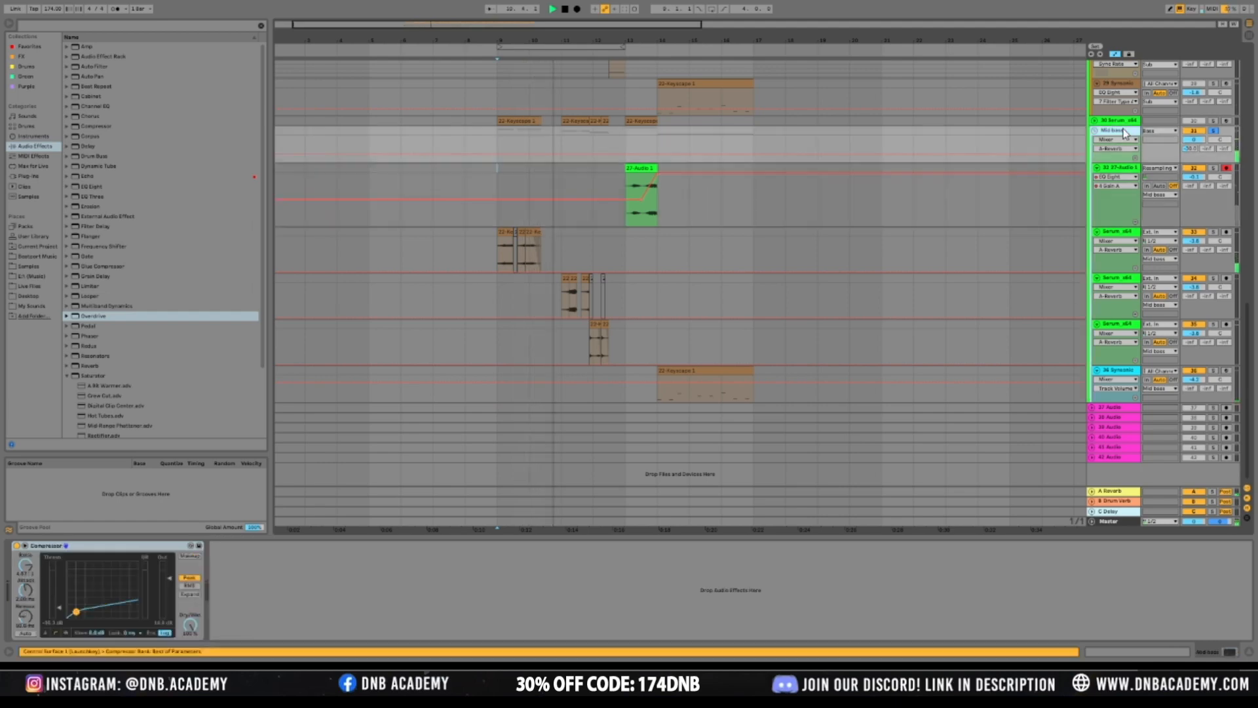
pyautogui.moveTo(1194, 379); pyautogui.dragTo(1194, 387)
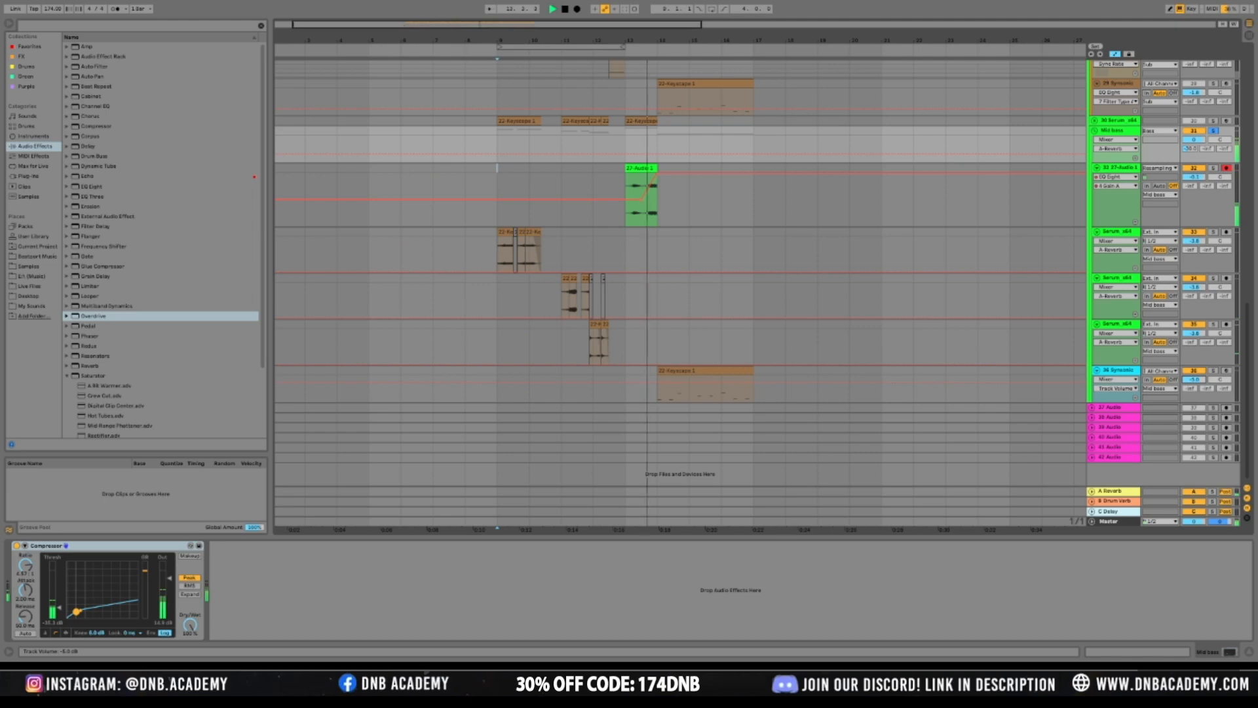
pyautogui.press('space')
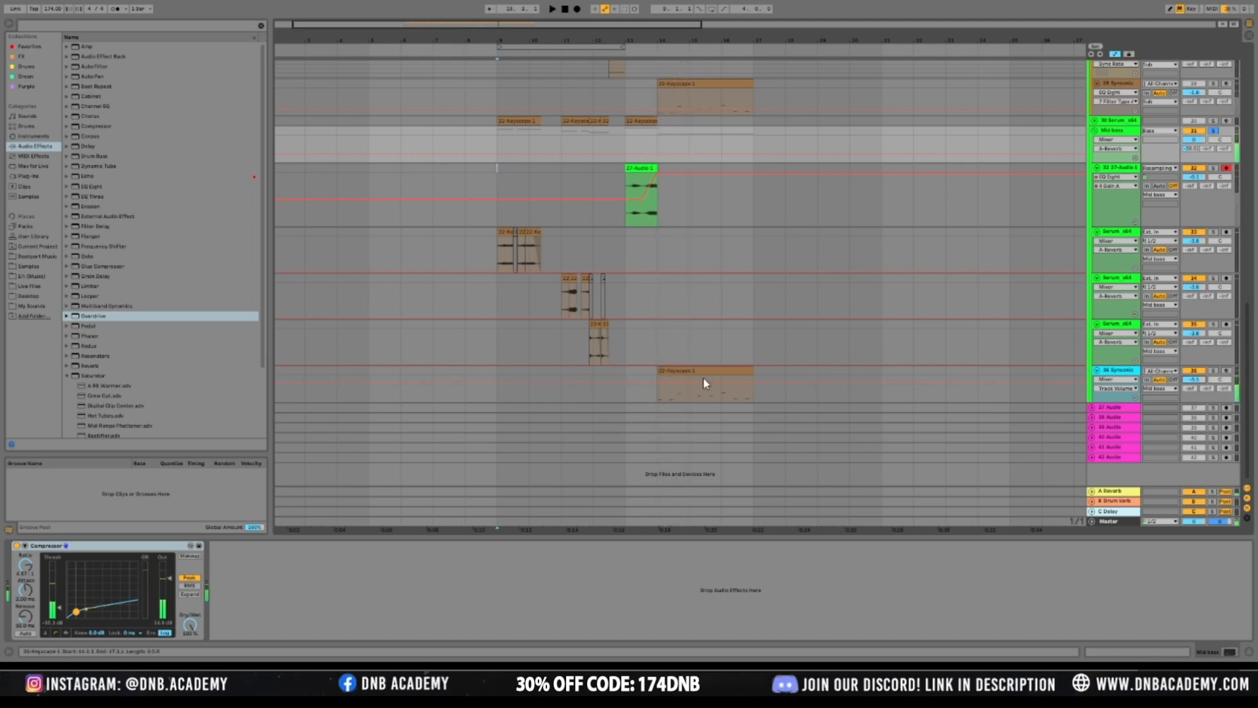
pyautogui.press('space')
pyautogui.press('space')
pyautogui.press('space')
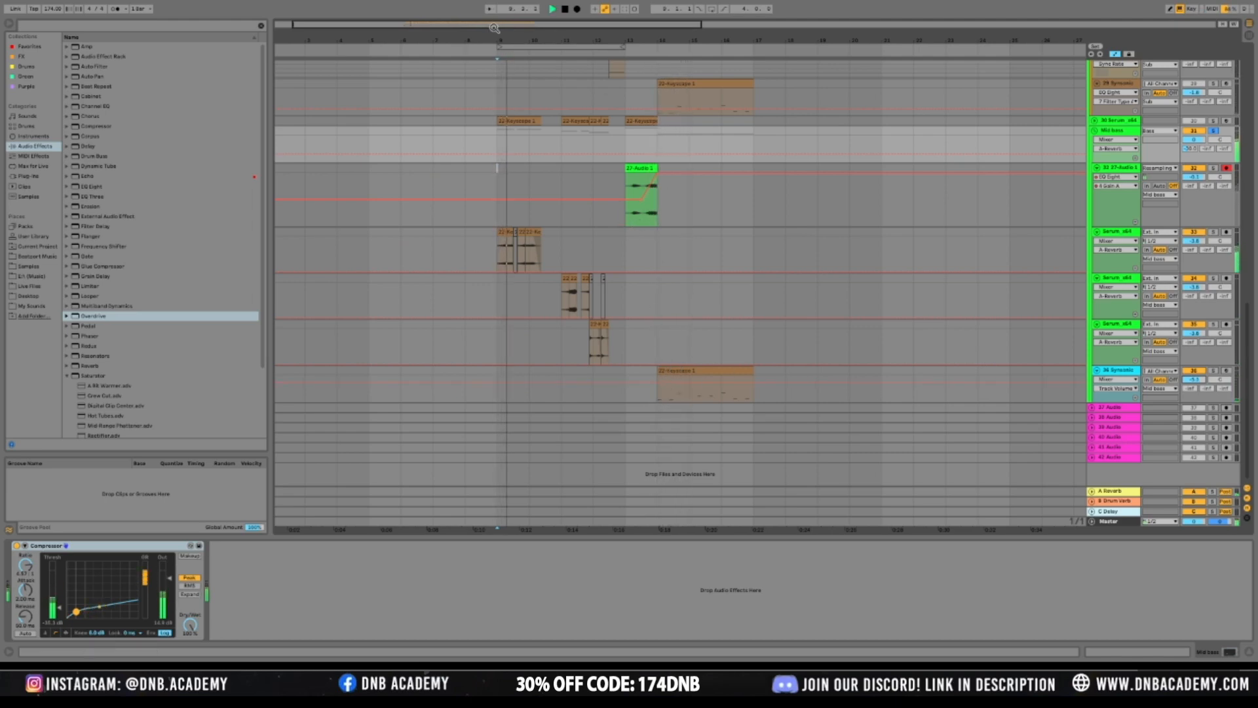
# Unsolo the Mid bass group and play the lead-in to track 32's audio clip at bar 13 in context
pyautogui.moveTo(572, 31); pyautogui.dragTo(565, 61)
pyautogui.moveTo(672, 302); pyautogui.dragTo(683, 302)
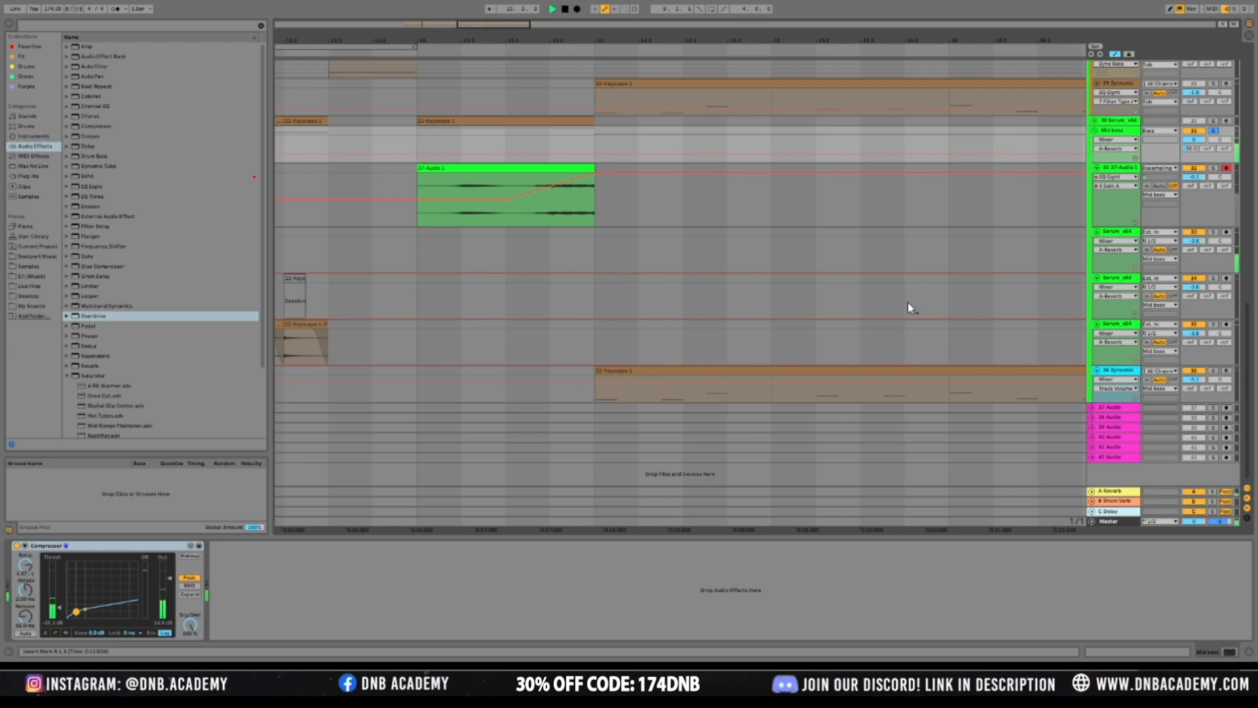
pyautogui.click(1134, 126)
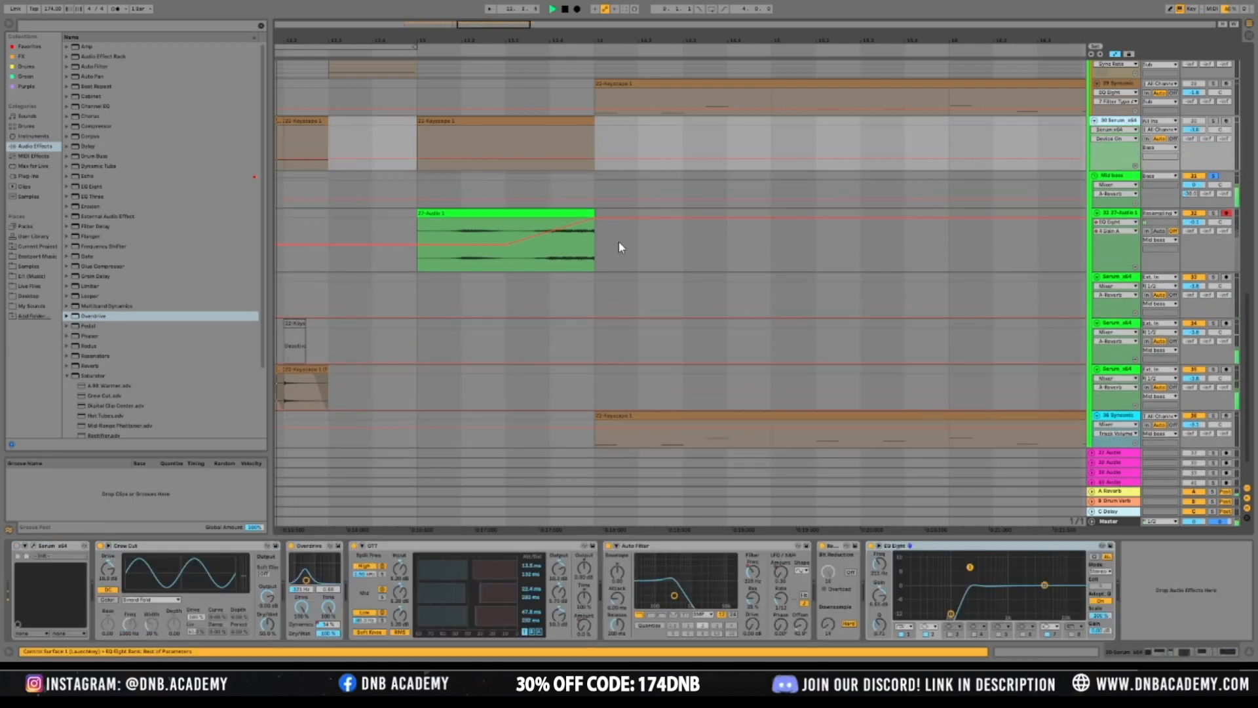
pyautogui.click(608, 261)
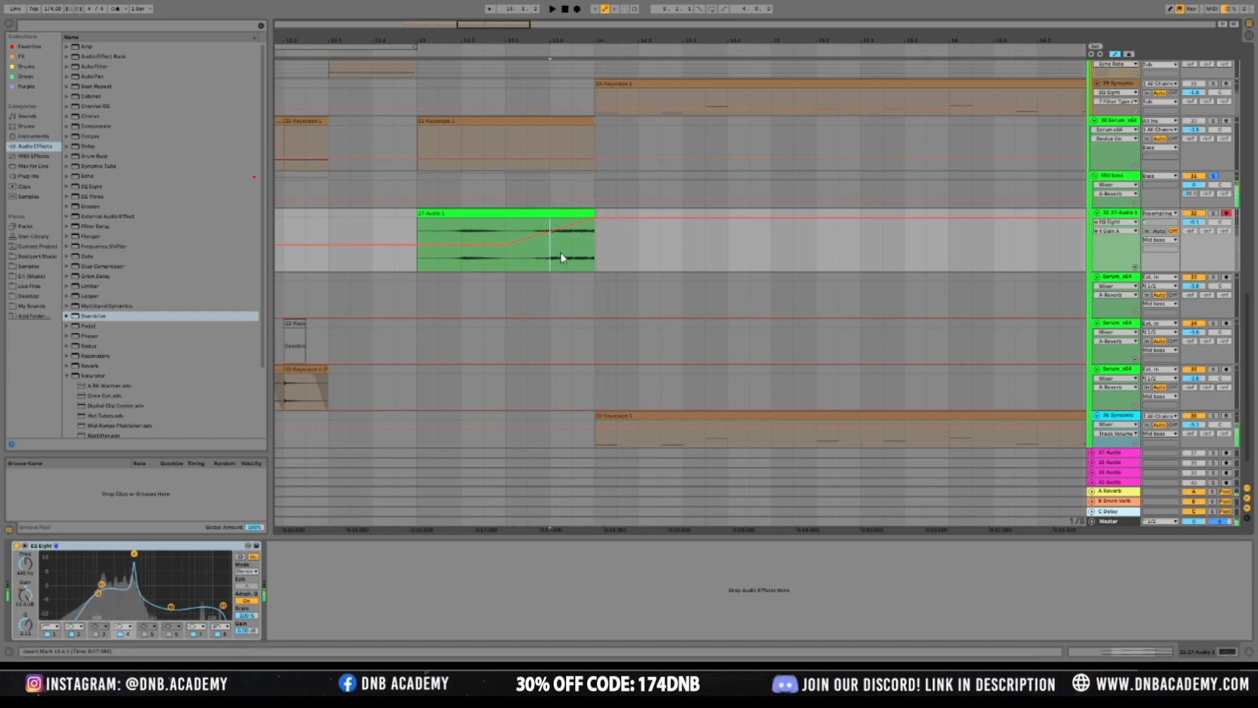
pyautogui.moveTo(595, 253); pyautogui.dragTo(430, 235)
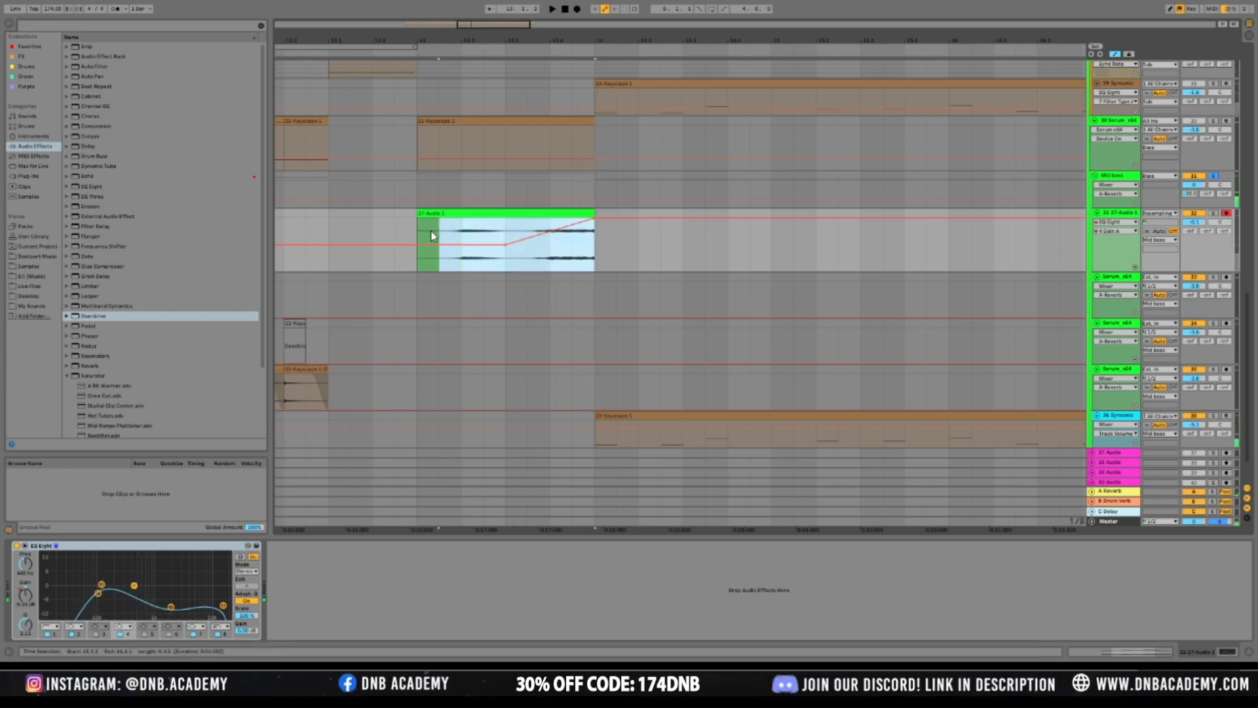
pyautogui.click(1215, 176)
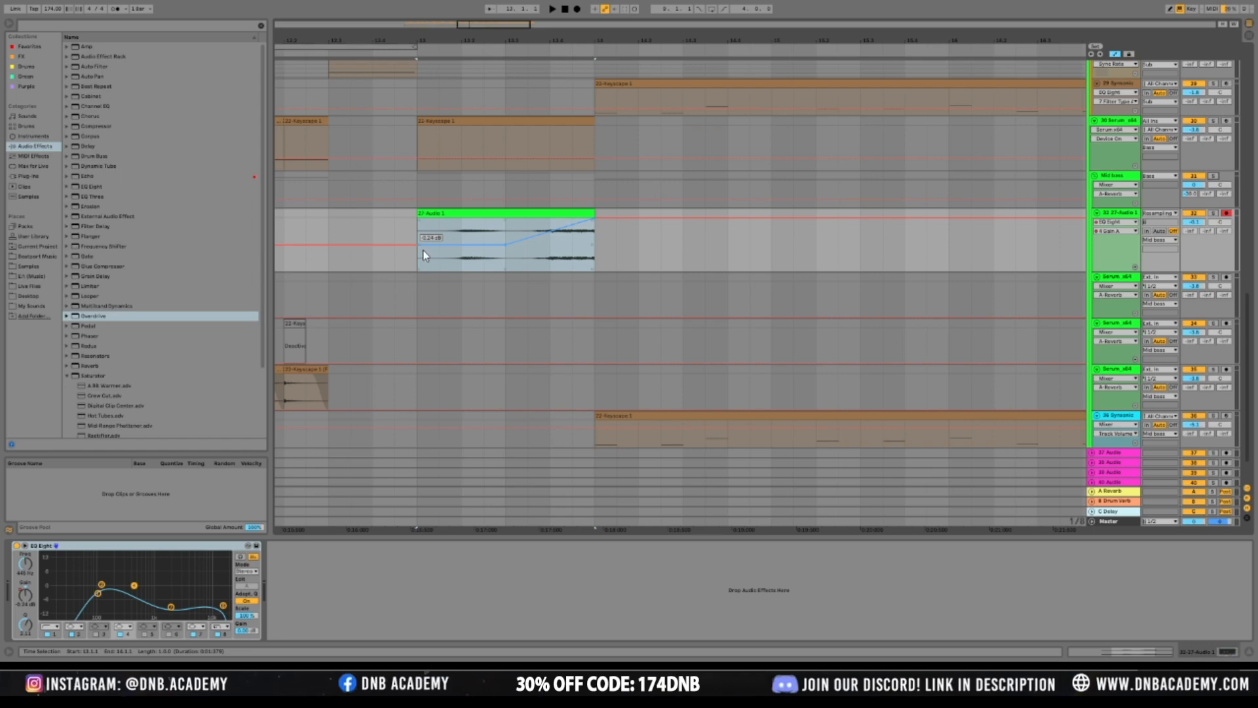
pyautogui.press('space')
pyautogui.click(394, 263)
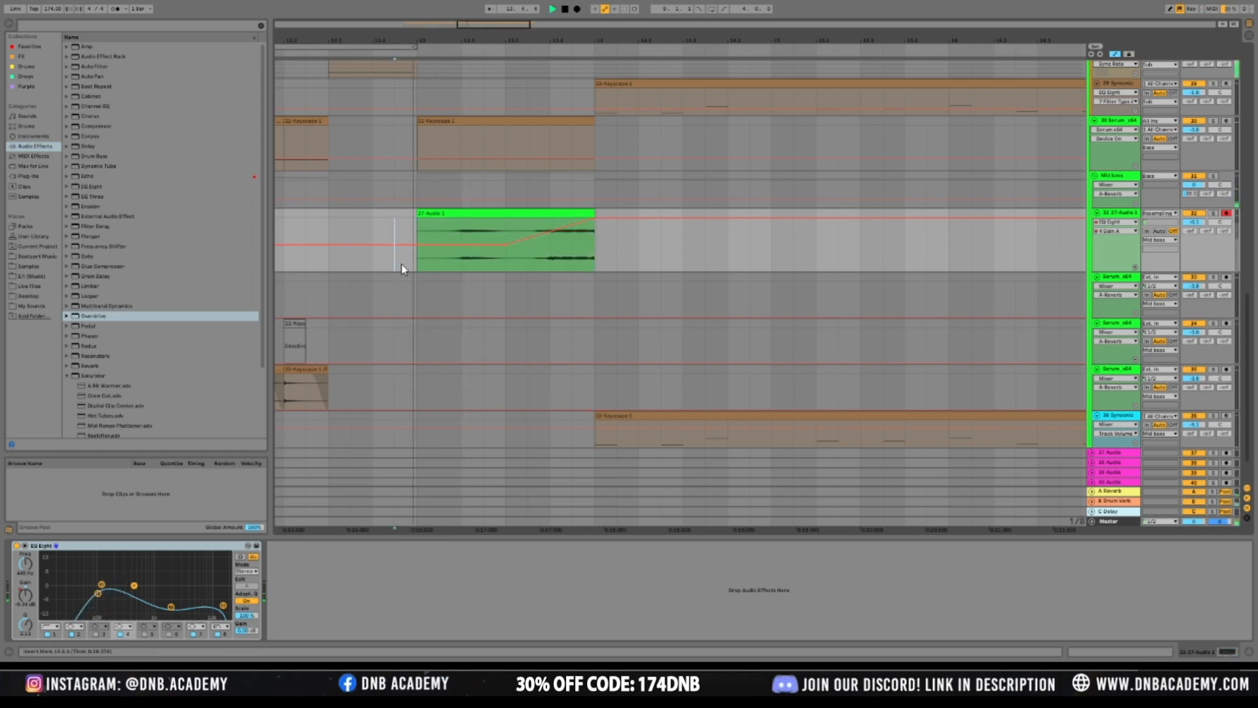
# Shift track 32's audio clip one beat earlier so it starts at beat 12.4, and audition its new end
pyautogui.moveTo(527, 213); pyautogui.dragTo(483, 214)
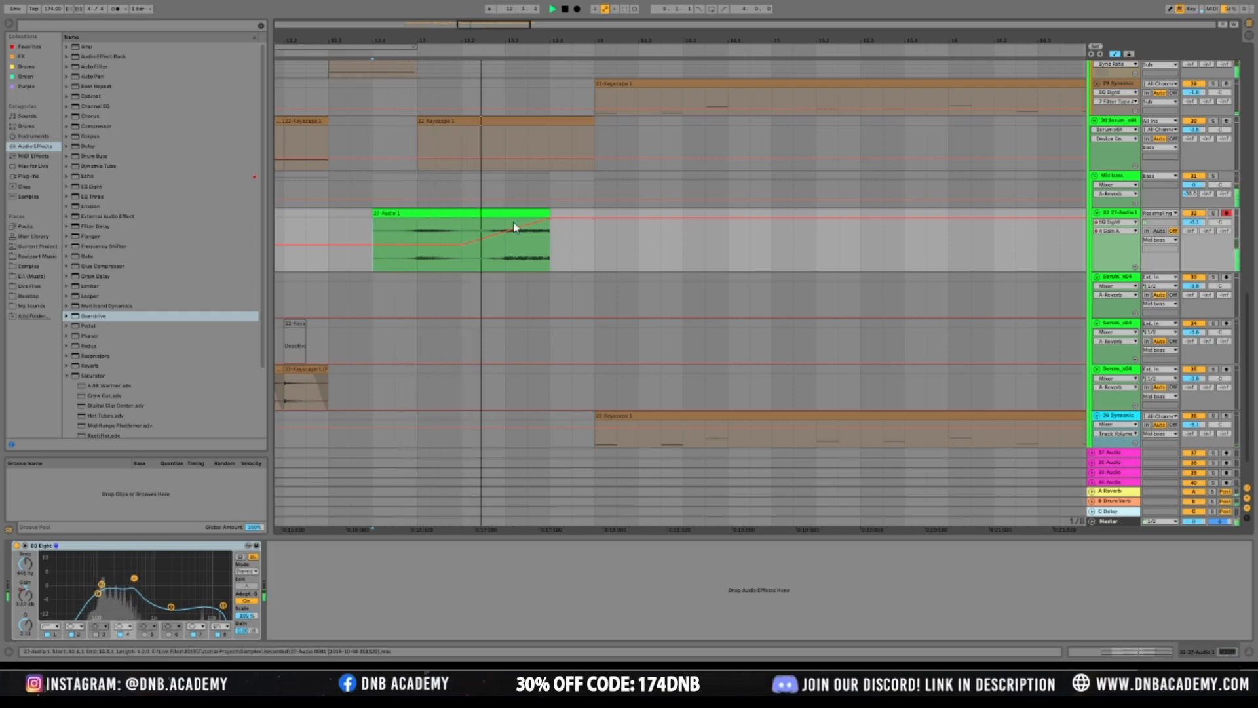
pyautogui.press('space')
pyautogui.click(547, 268)
pyautogui.press('space')
pyautogui.press('space')
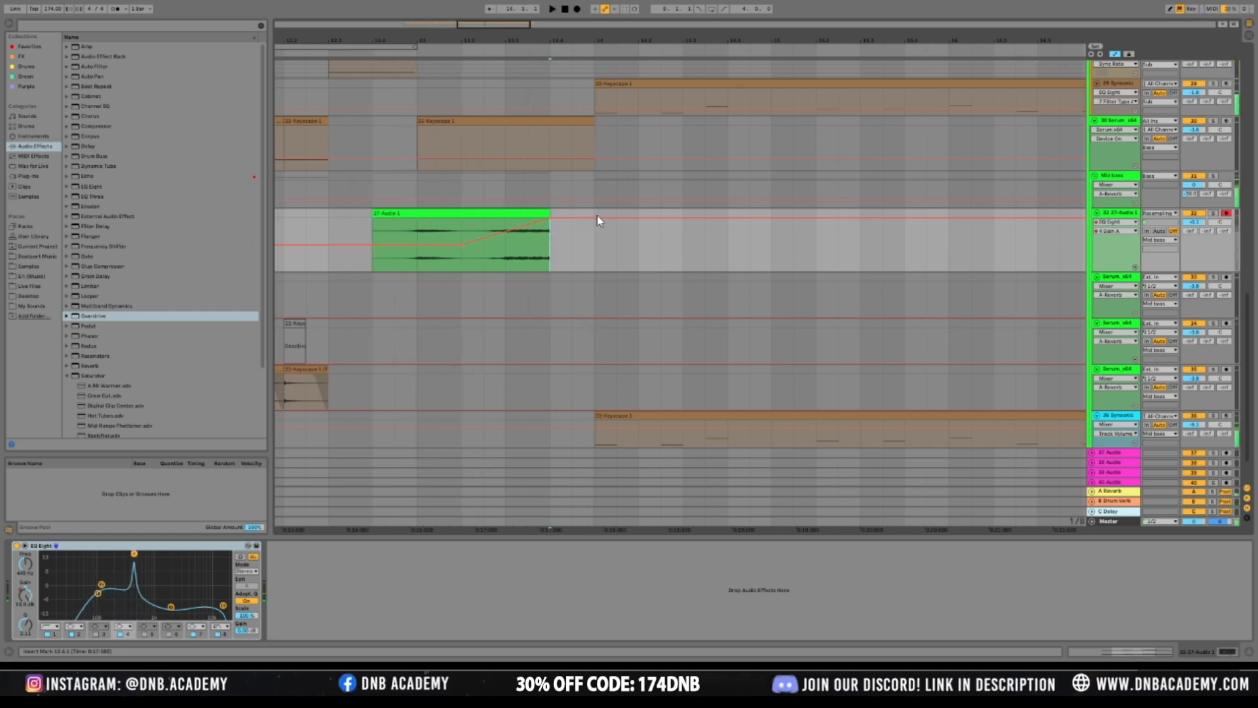
pyautogui.scroll(5, 632, 247)
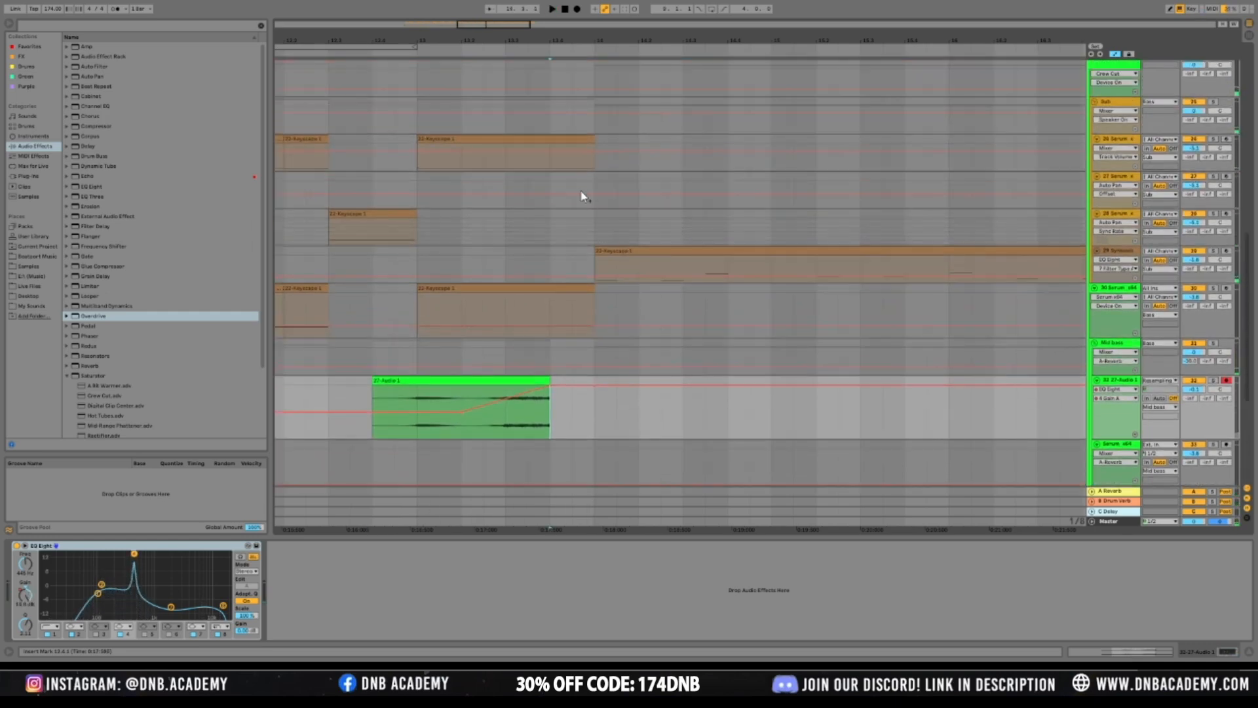
# Cut the last beat (13.4 to 14.1) from Serum track 26's clip, paste it at 13.4 on Symsonic track 36, and play it
pyautogui.moveTo(553, 168); pyautogui.dragTo(595, 138)
pyautogui.scroll(1, 595, 154)
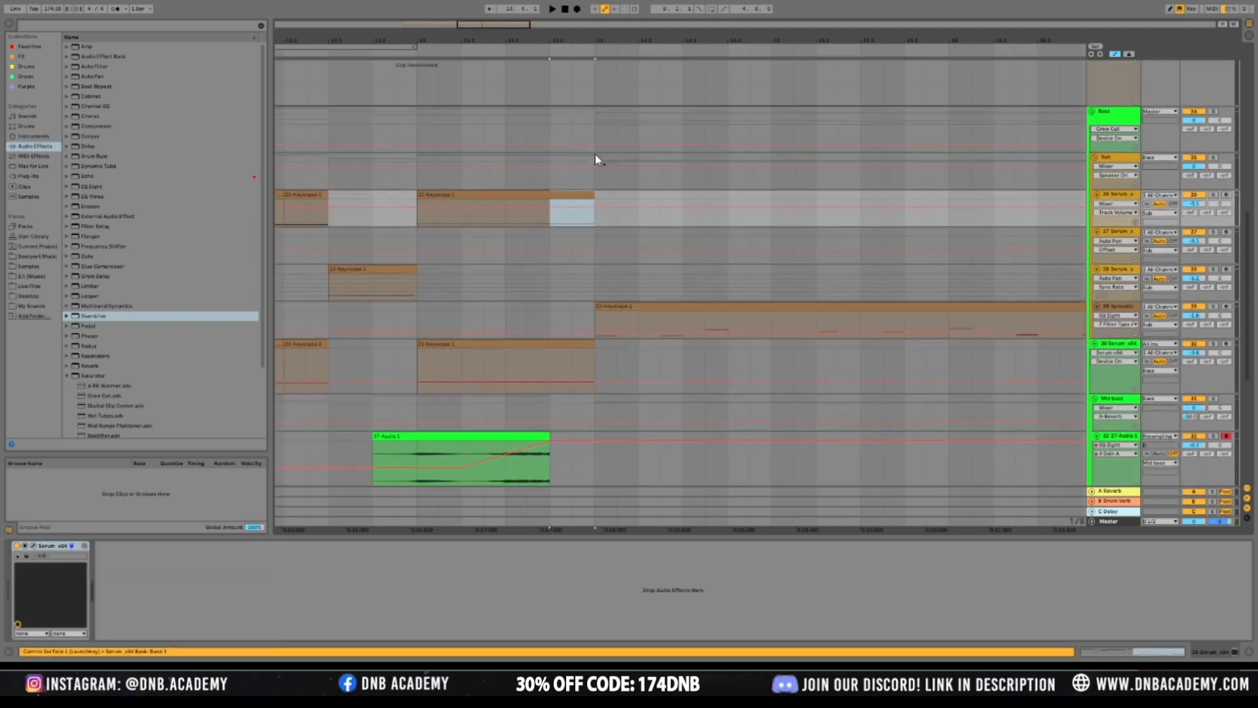
pyautogui.scroll(-6, 591, 291)
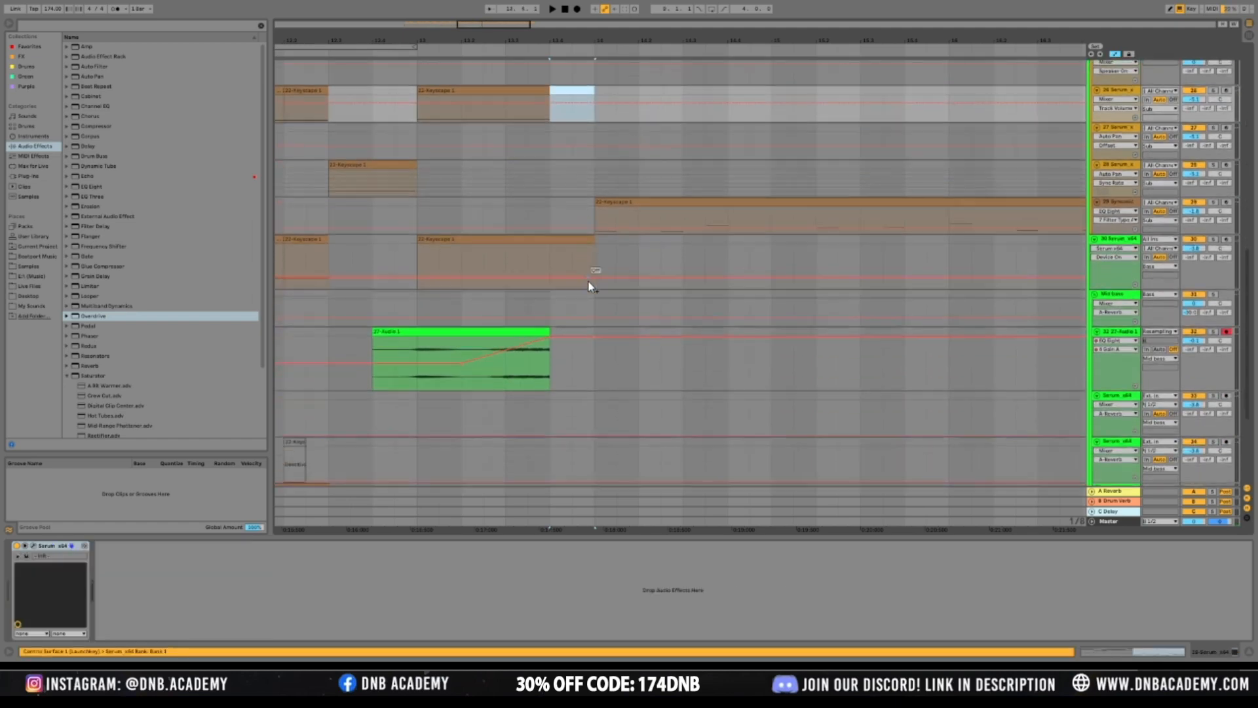
pyautogui.click(553, 388)
pyautogui.hotkey('ctrl', 'v')
pyautogui.press('space')
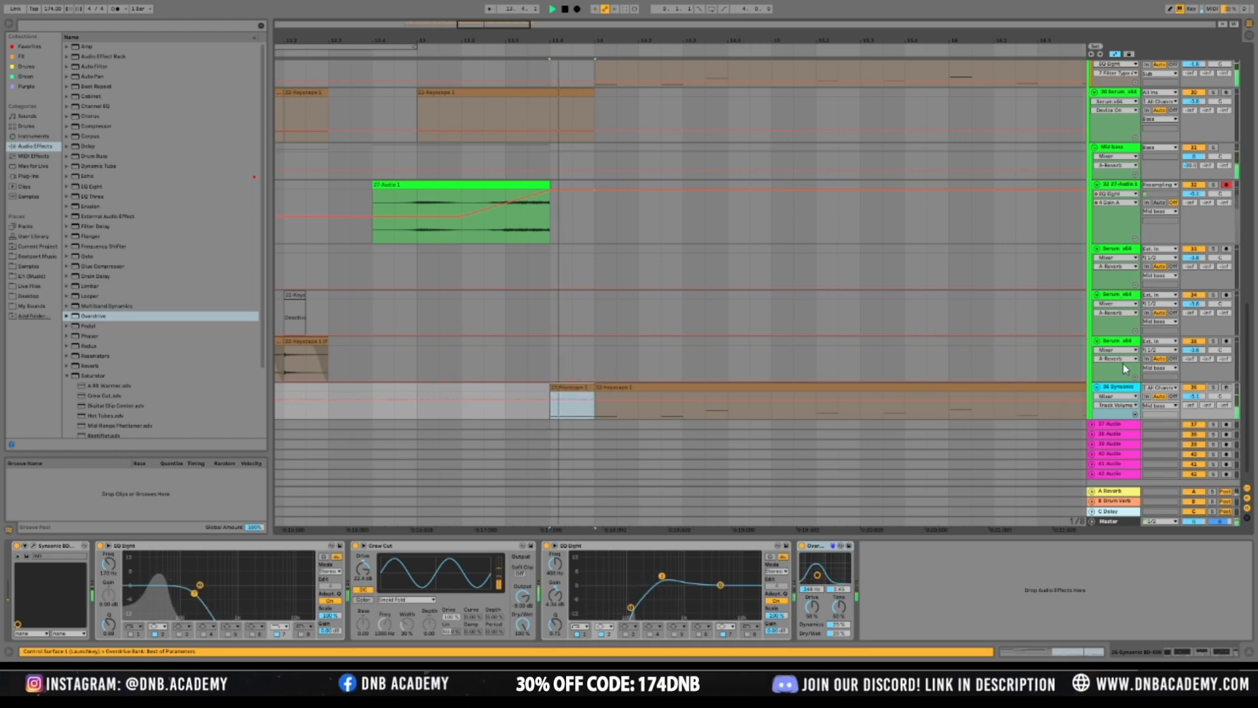
# Shorten the note in the pasted clip on track 36 to an eighth note starting at 13.4, and play it
pyautogui.doubleClick(572, 401)
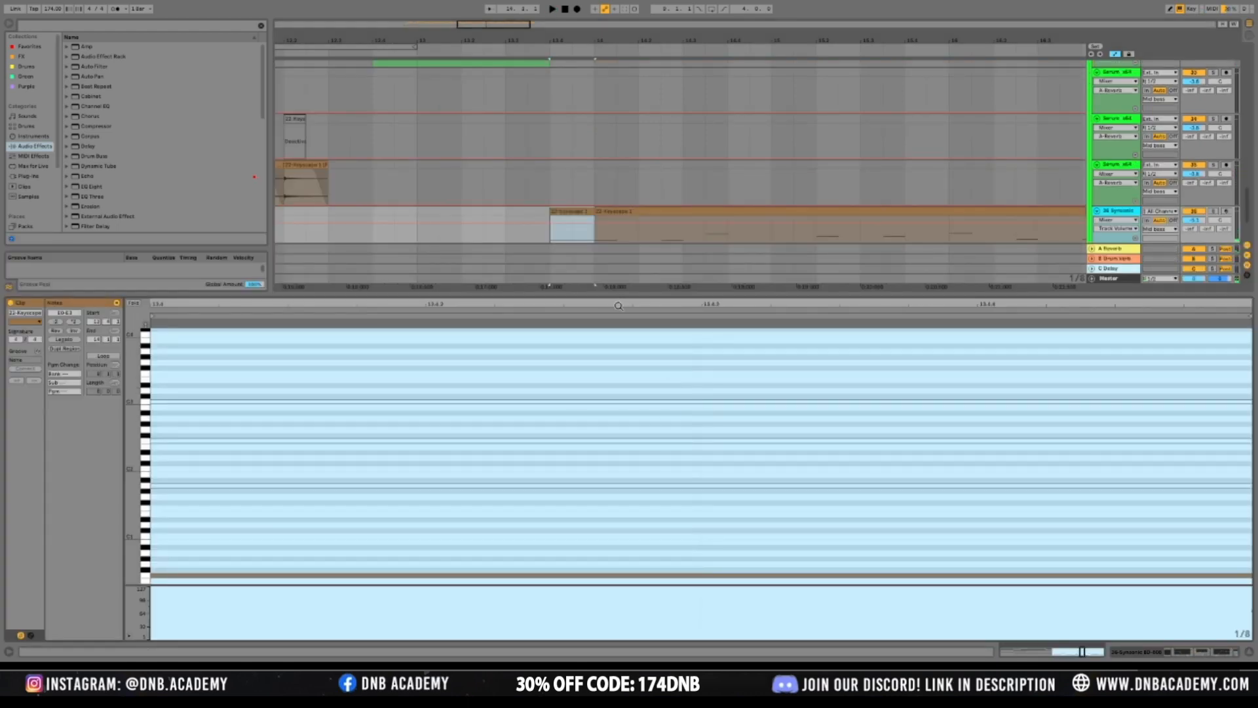
pyautogui.moveTo(622, 293); pyautogui.dragTo(621, 68)
pyautogui.click(634, 382)
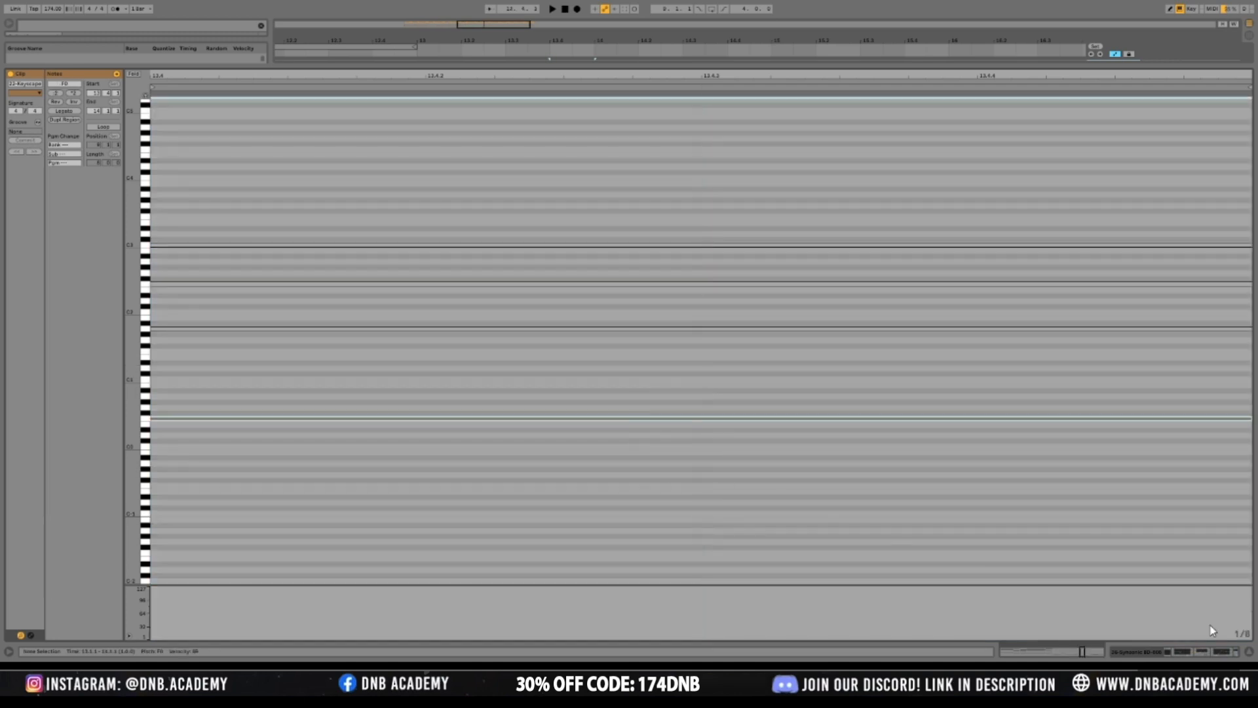
pyautogui.moveTo(291, 76); pyautogui.dragTo(639, 28)
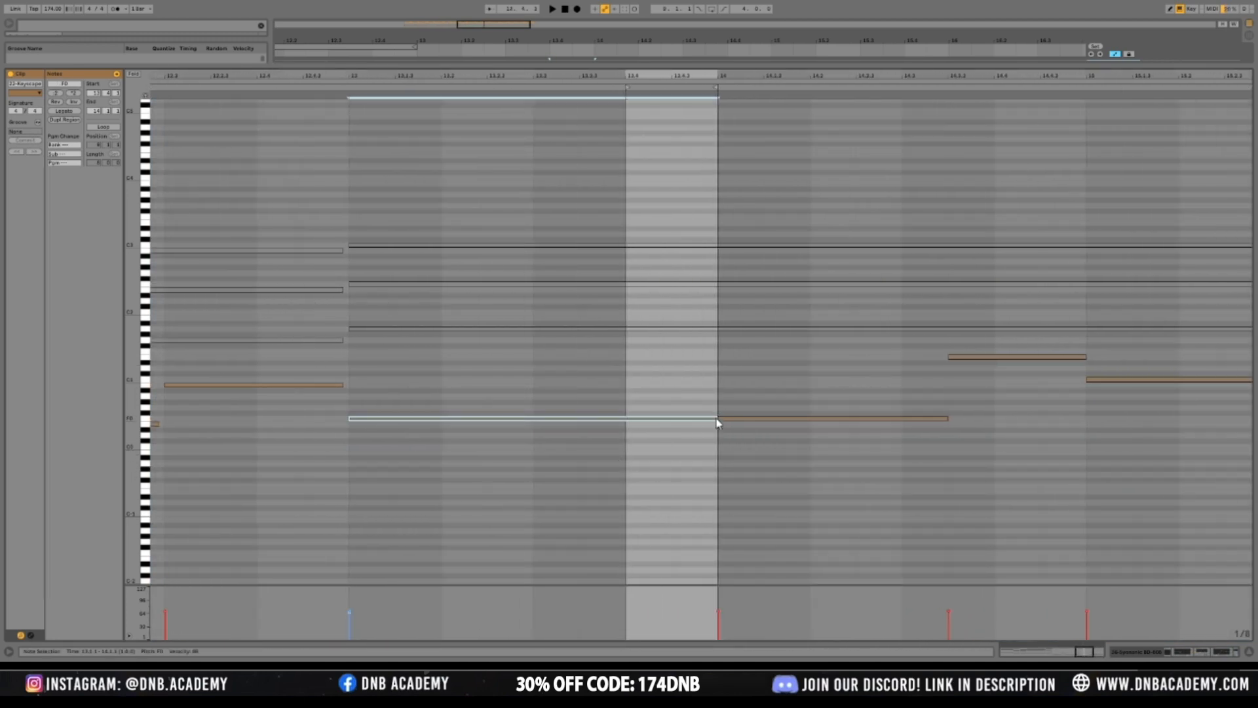
pyautogui.moveTo(716, 418); pyautogui.dragTo(666, 416)
pyautogui.press('space')
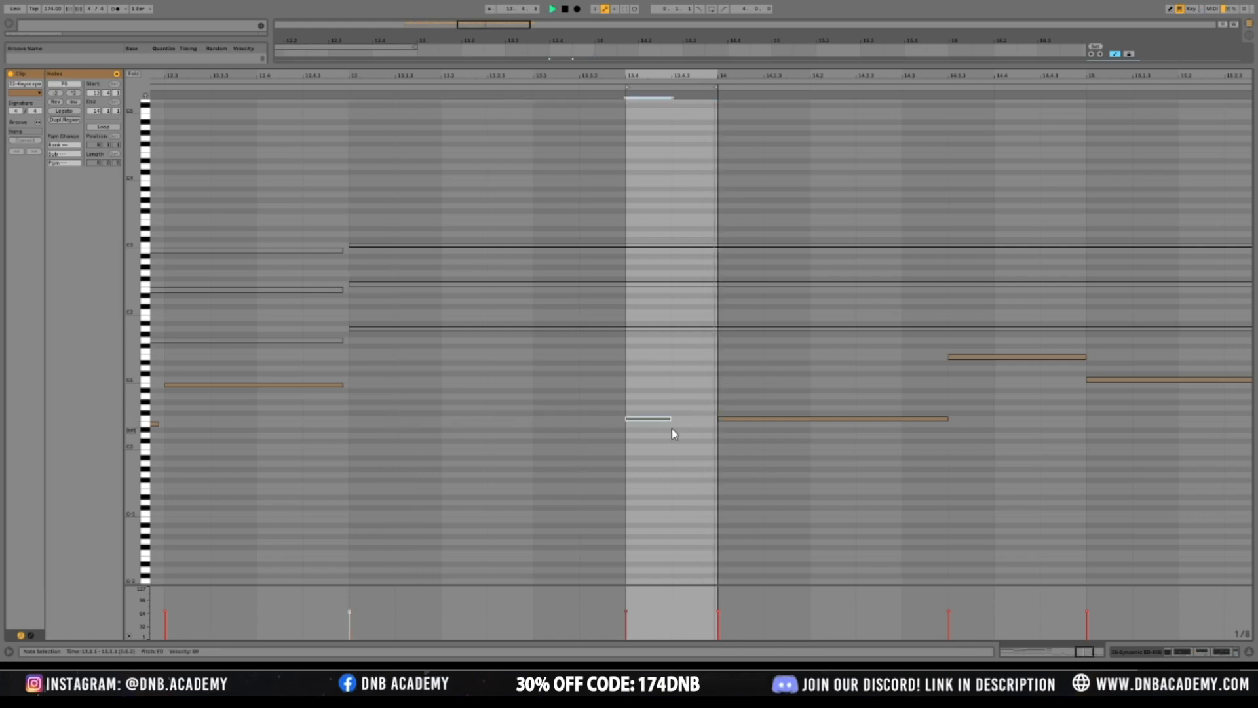
pyautogui.click(1219, 647)
# Play the whole phrase from bar 9 through the start of bar 14
pyautogui.scroll(3, 718, 264)
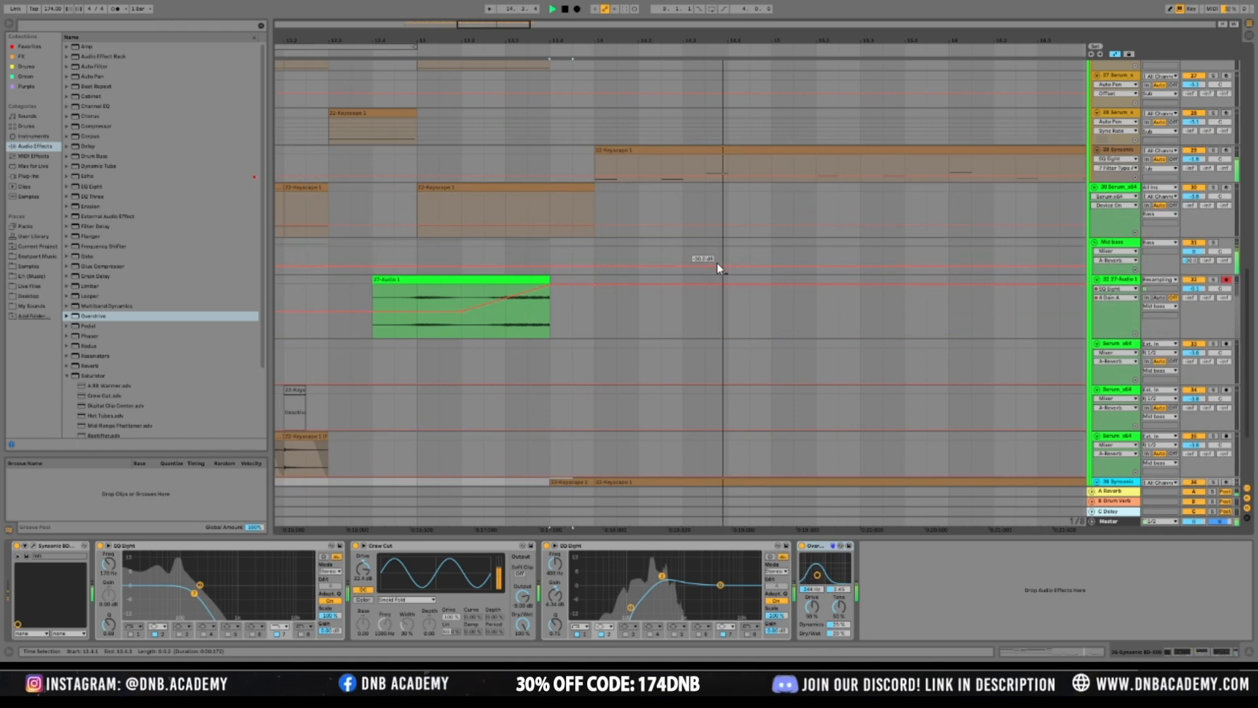
pyautogui.click(352, 358)
pyautogui.moveTo(511, 24); pyautogui.dragTo(522, 3)
pyautogui.click(429, 253)
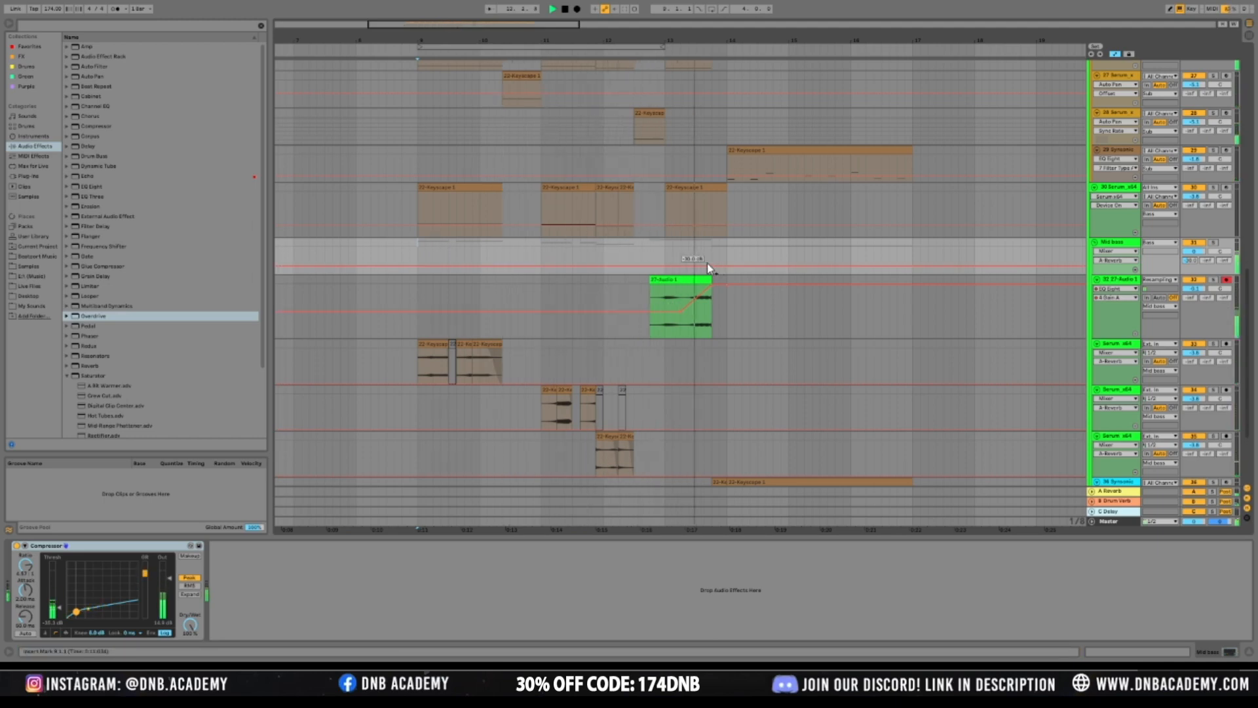
pyautogui.press('space')
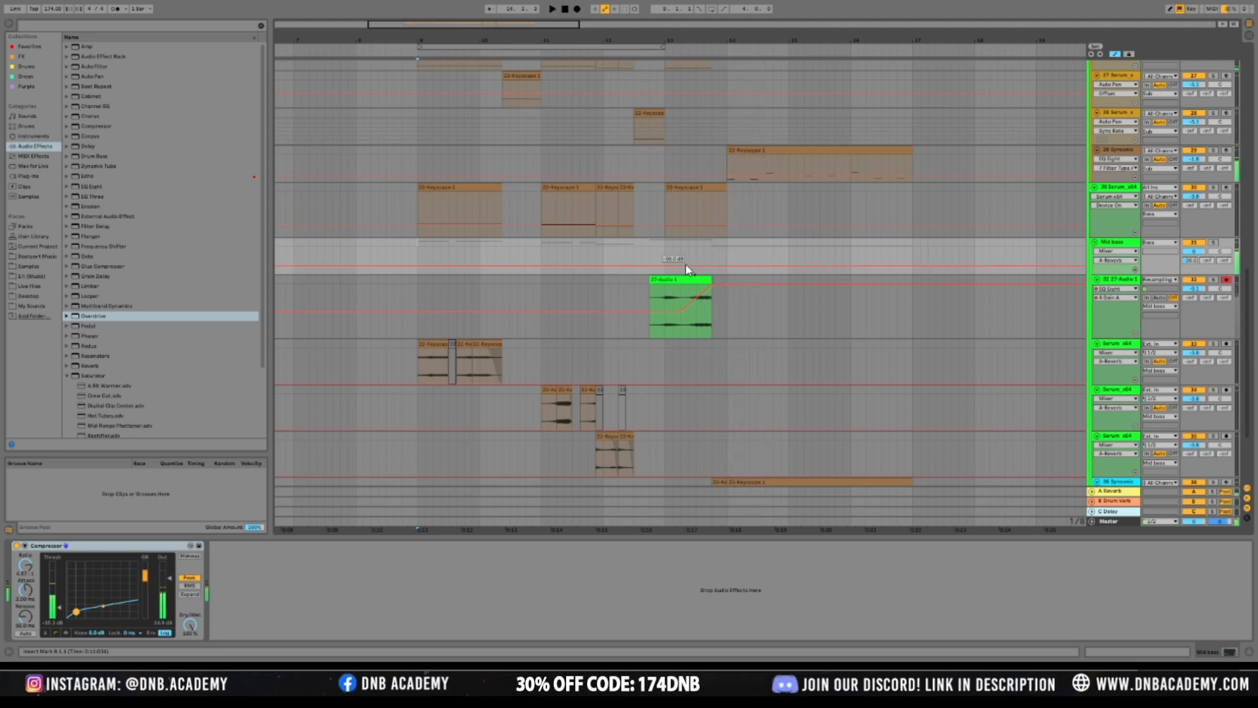
# Trim the start of track 32's audio clip to half a beat before bar 13, and play from bar 9
pyautogui.click(658, 296)
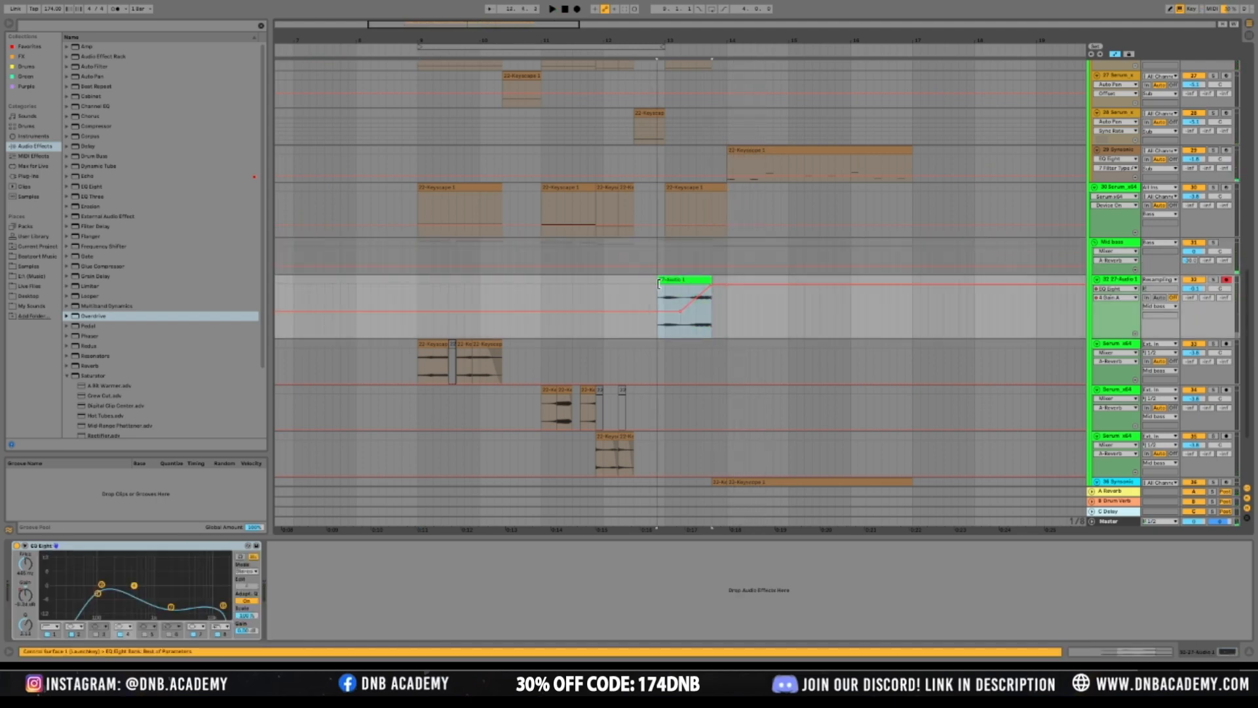
pyautogui.click(418, 247)
pyautogui.press('space')
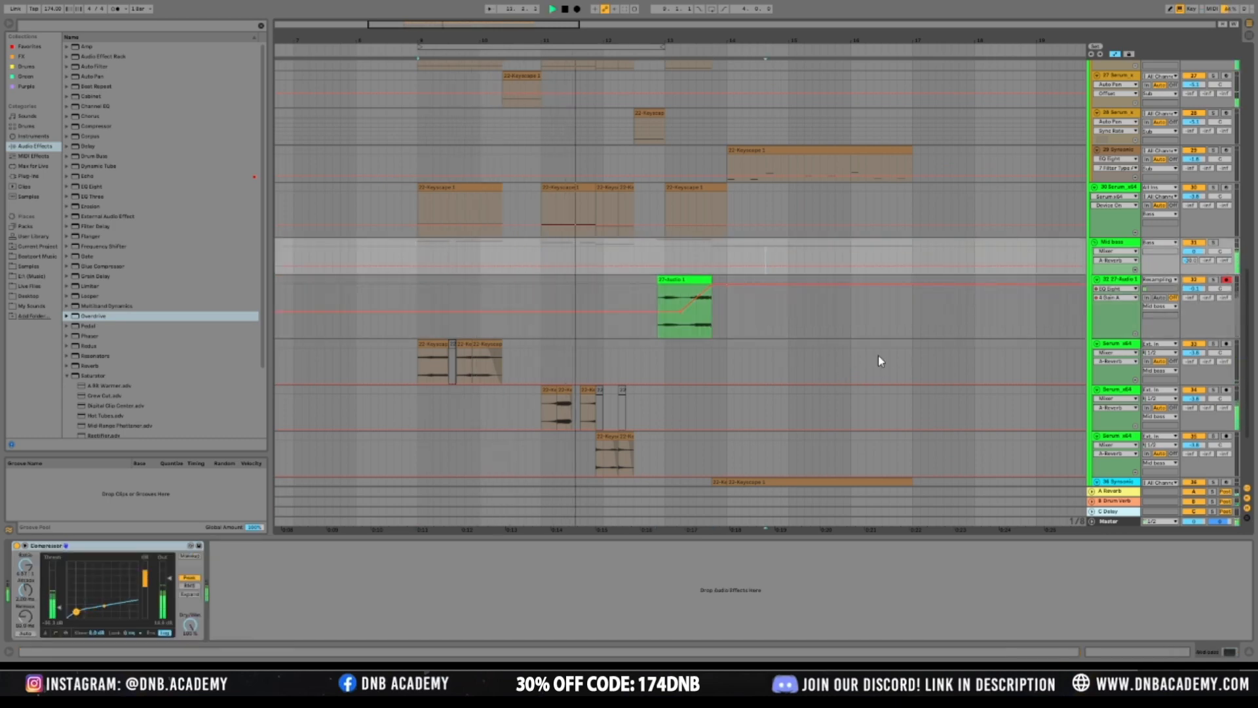
# Audition the lead-in to bar 13 from several points in bar 12 and again from bar 9
pyautogui.click(648, 248)
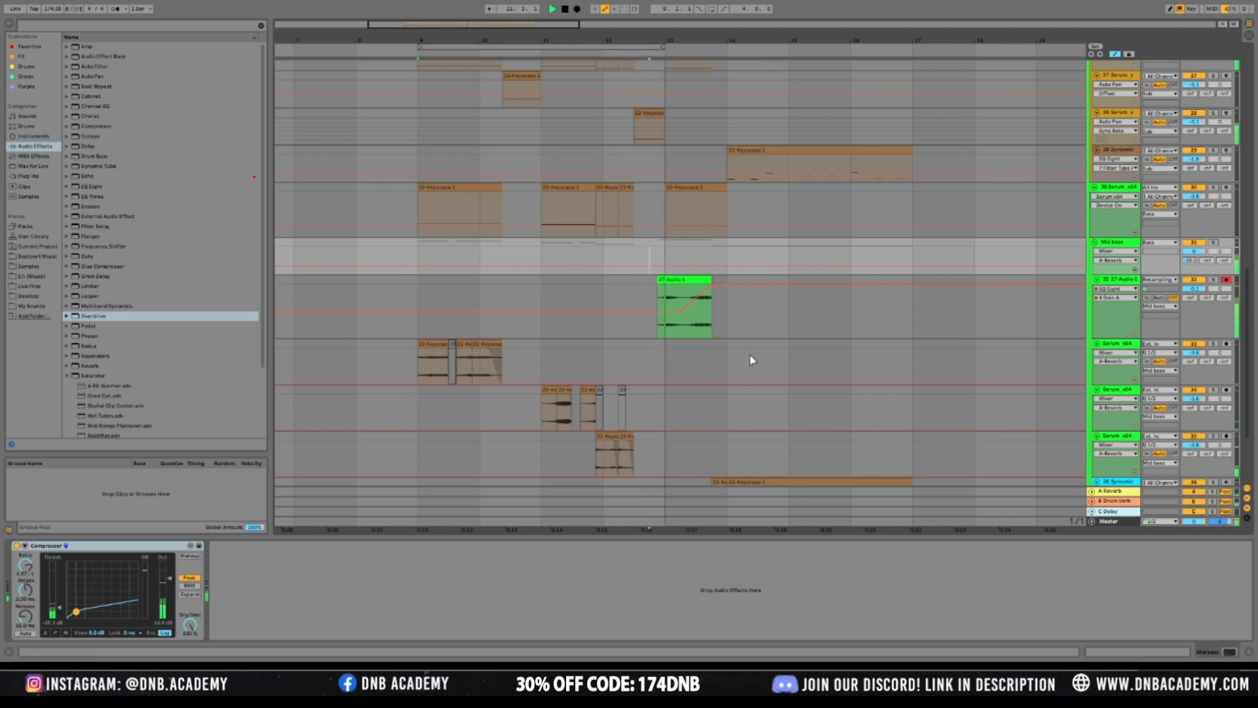
pyautogui.click(616, 250)
pyautogui.press('space')
pyautogui.press('space')
pyautogui.press('space')
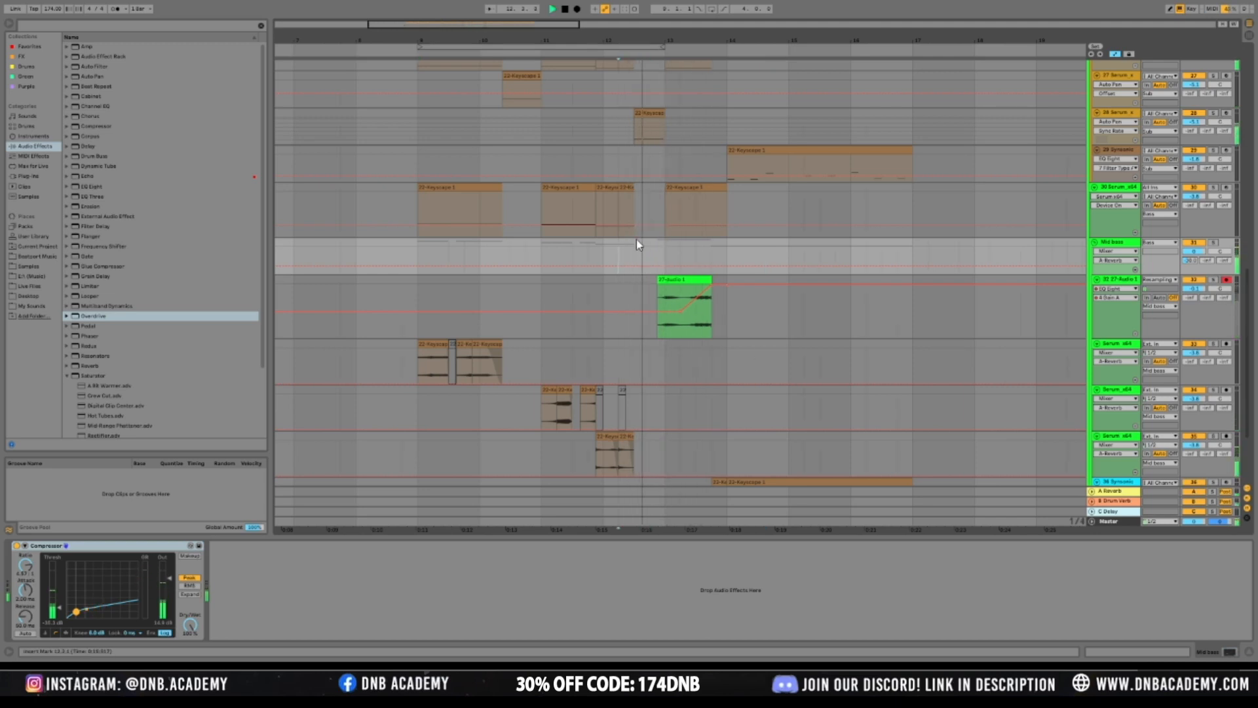
pyautogui.click(603, 247)
pyautogui.press('space')
pyautogui.press('space')
pyautogui.press('space')
pyautogui.press('space')
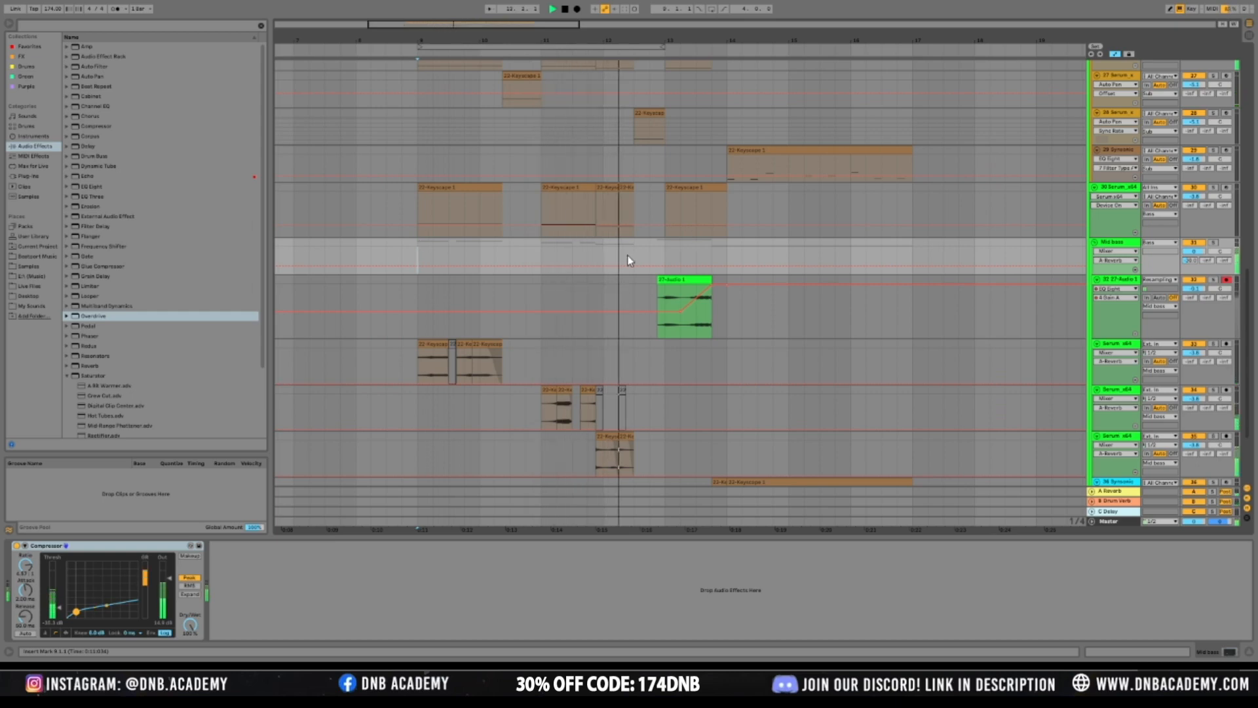
pyautogui.click(673, 277)
pyautogui.press('space')
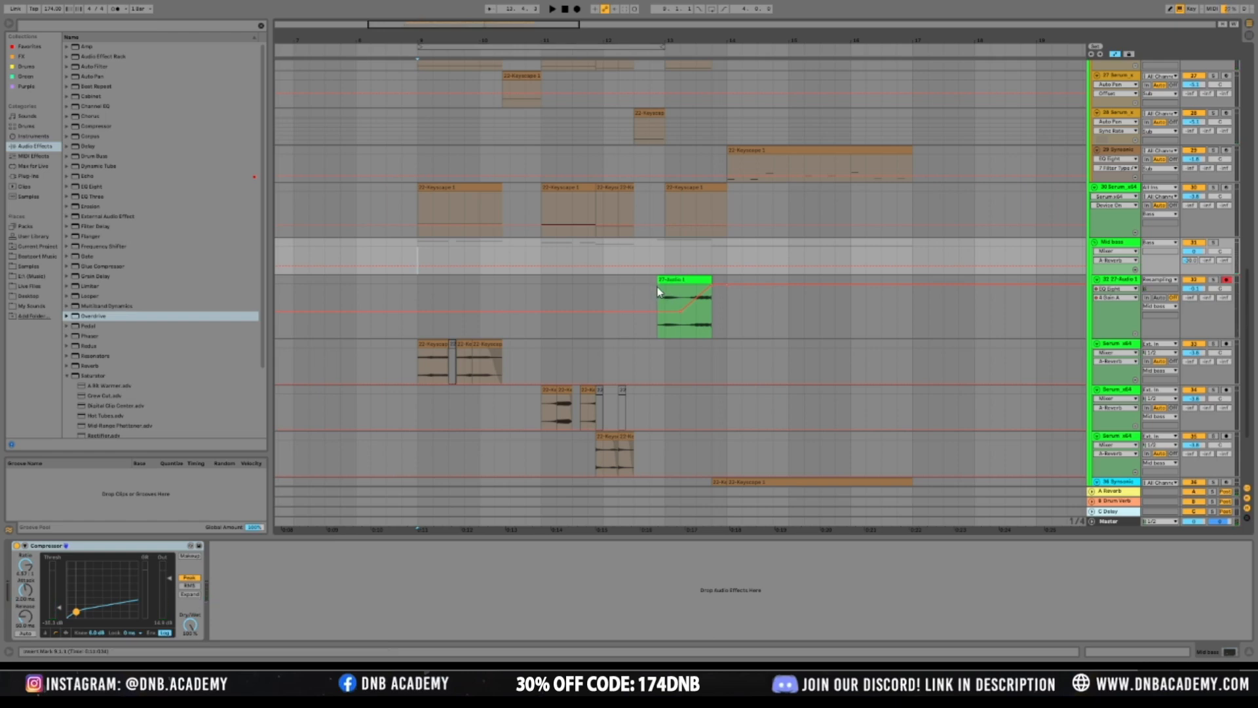
# Trim the start of track 32's audio clip to beat 13.2 and audition it from beat 11.3
pyautogui.moveTo(661, 280); pyautogui.dragTo(680, 283)
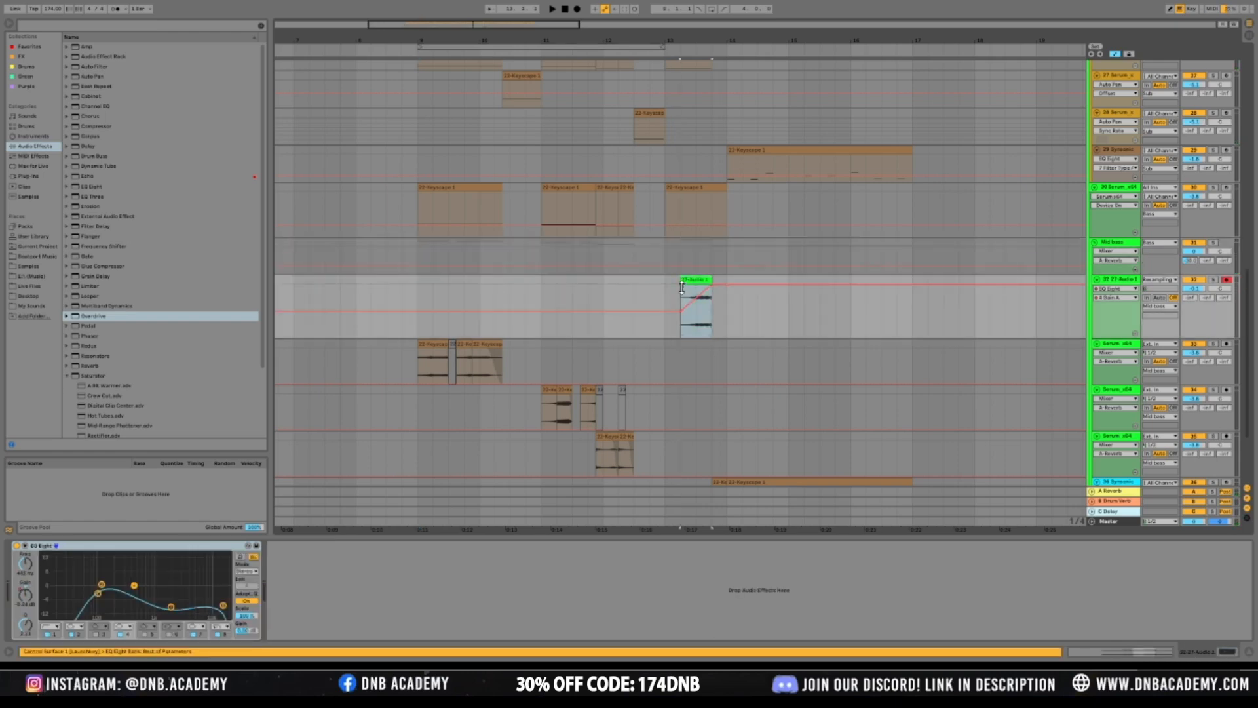
pyautogui.click(573, 256)
pyautogui.press('space')
pyautogui.scroll(5, 642, 237)
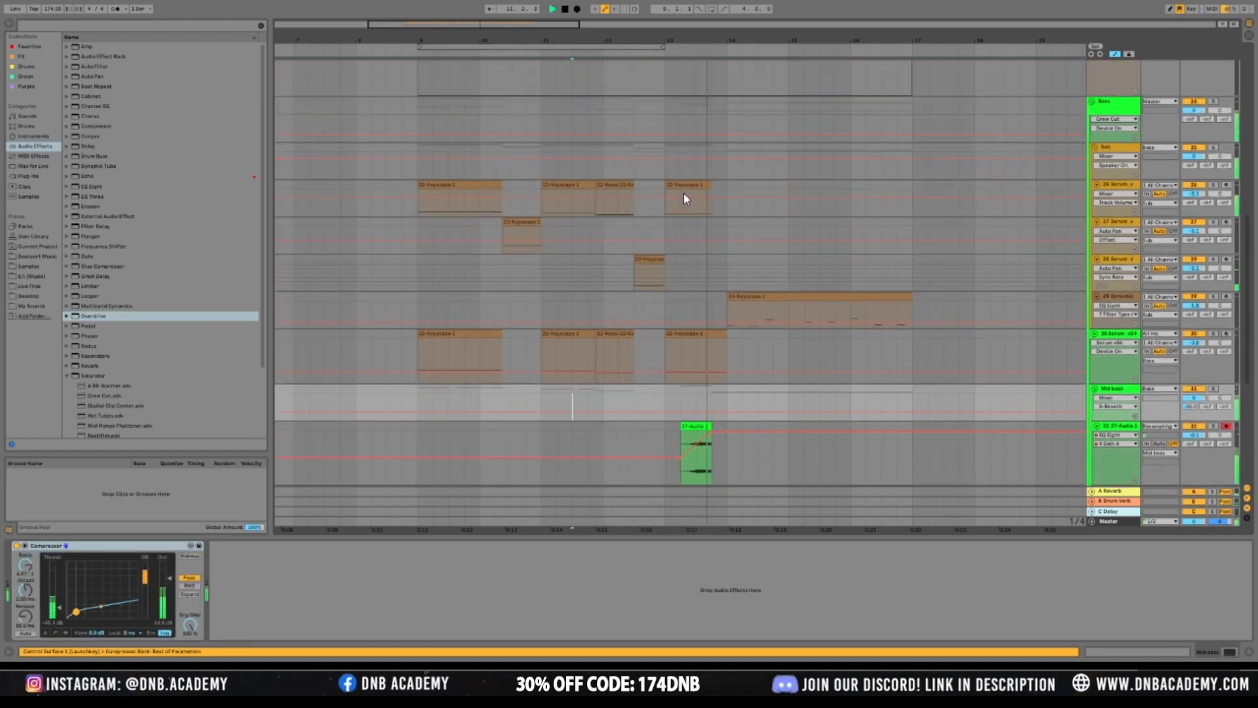
pyautogui.press('space')
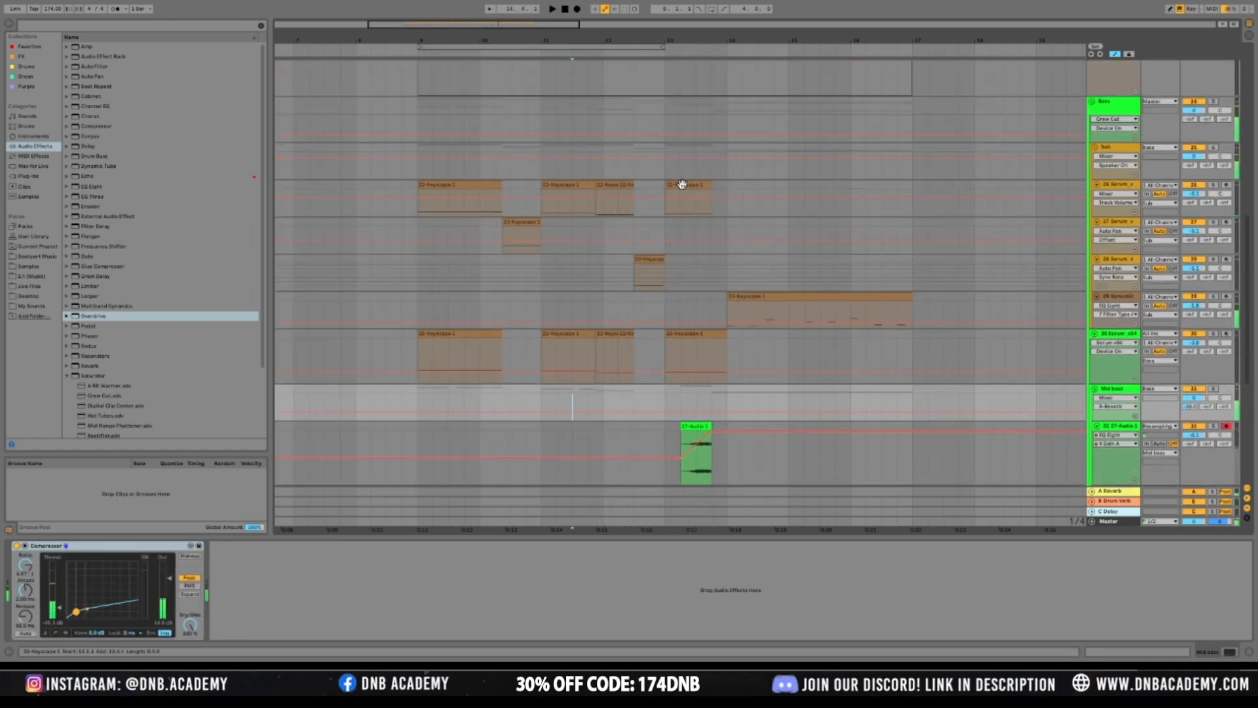
# Move the last clip on Serum track 26 one beat later to start at 13.2, and audition from beat 12.4
pyautogui.moveTo(685, 190); pyautogui.dragTo(703, 190)
pyautogui.click(661, 211)
pyautogui.press('space')
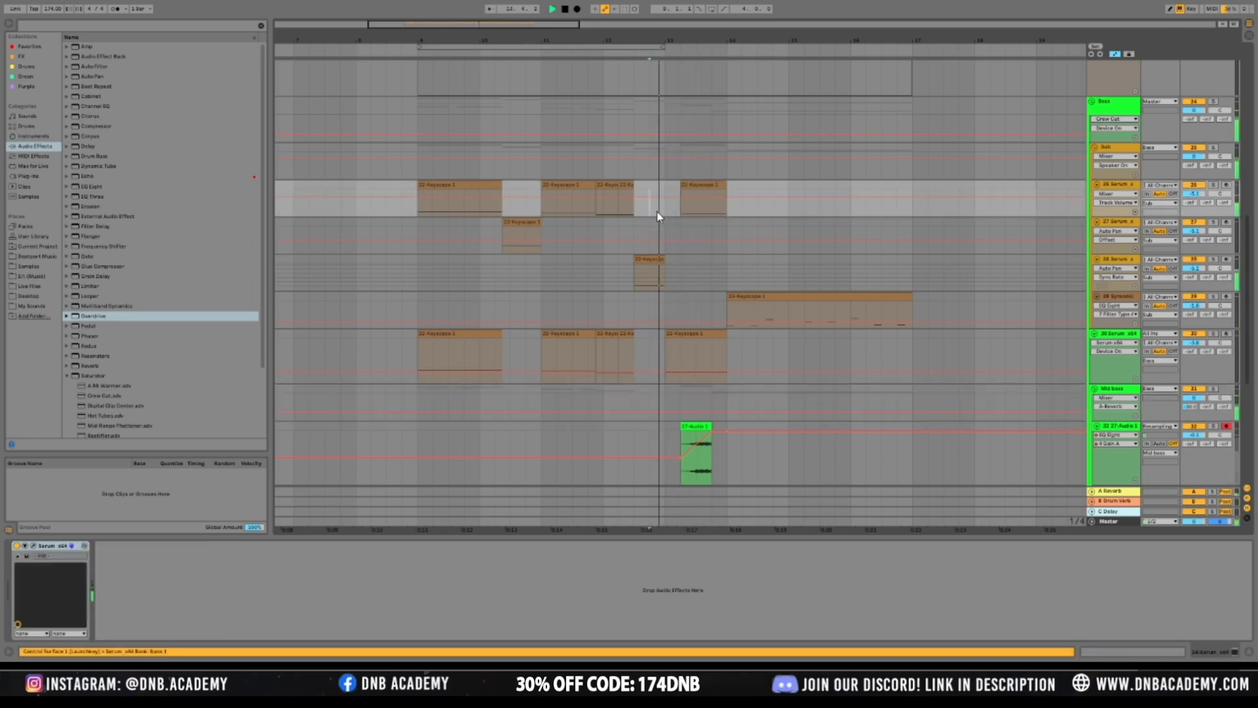
# Duplicate Serum track 26, delete the clip at 13.2 from the original, and delete the earlier clips from the duplicate
pyautogui.click(1114, 187)
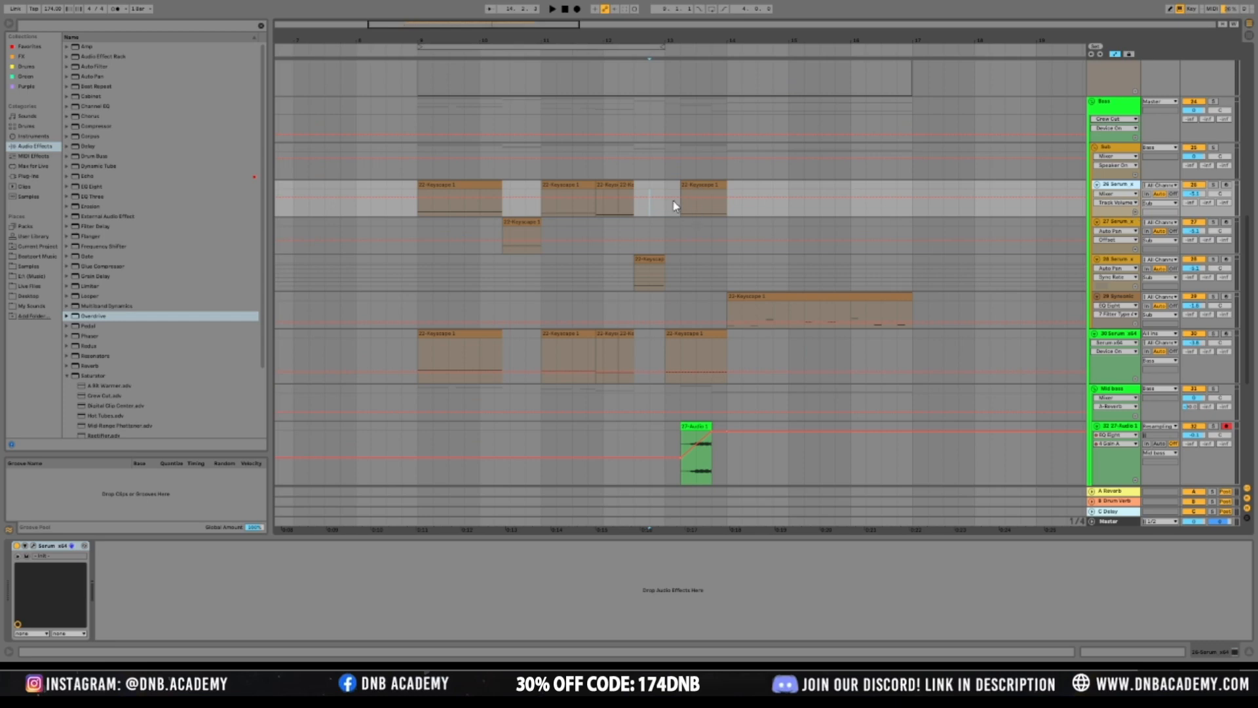
pyautogui.hotkey('ctrl', 'd')
pyautogui.click(697, 186)
pyautogui.press('Delete')
pyautogui.moveTo(652, 227); pyautogui.dragTo(394, 228)
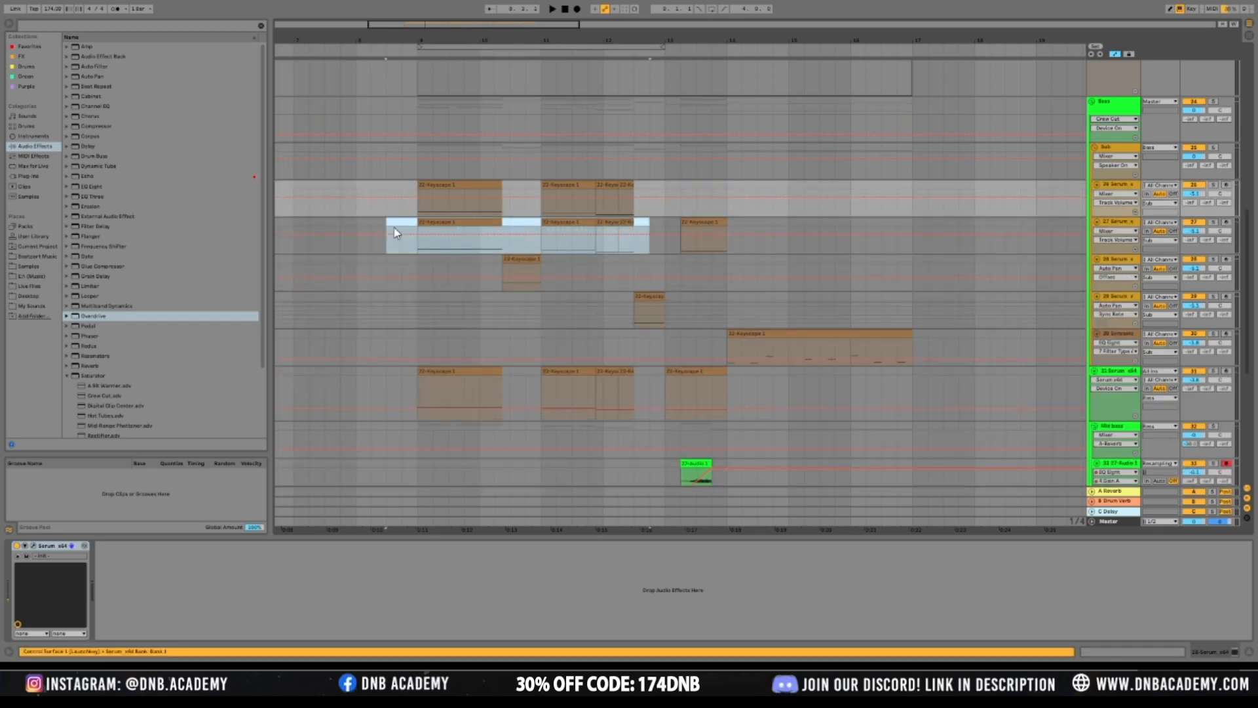
# Solo audio track 33 and audition its clip at beat 13.2 repeatedly
pyautogui.scroll(-2, 693, 224)
pyautogui.click(686, 417)
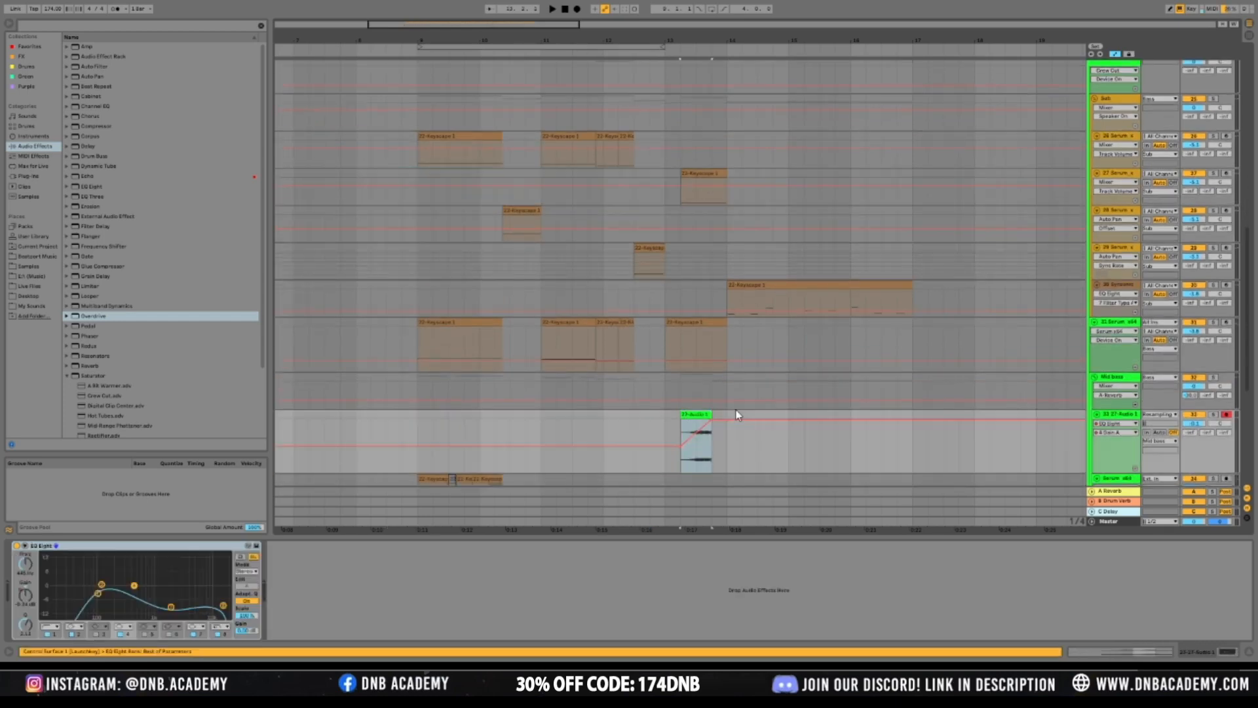
pyautogui.click(1214, 415)
pyautogui.press('space')
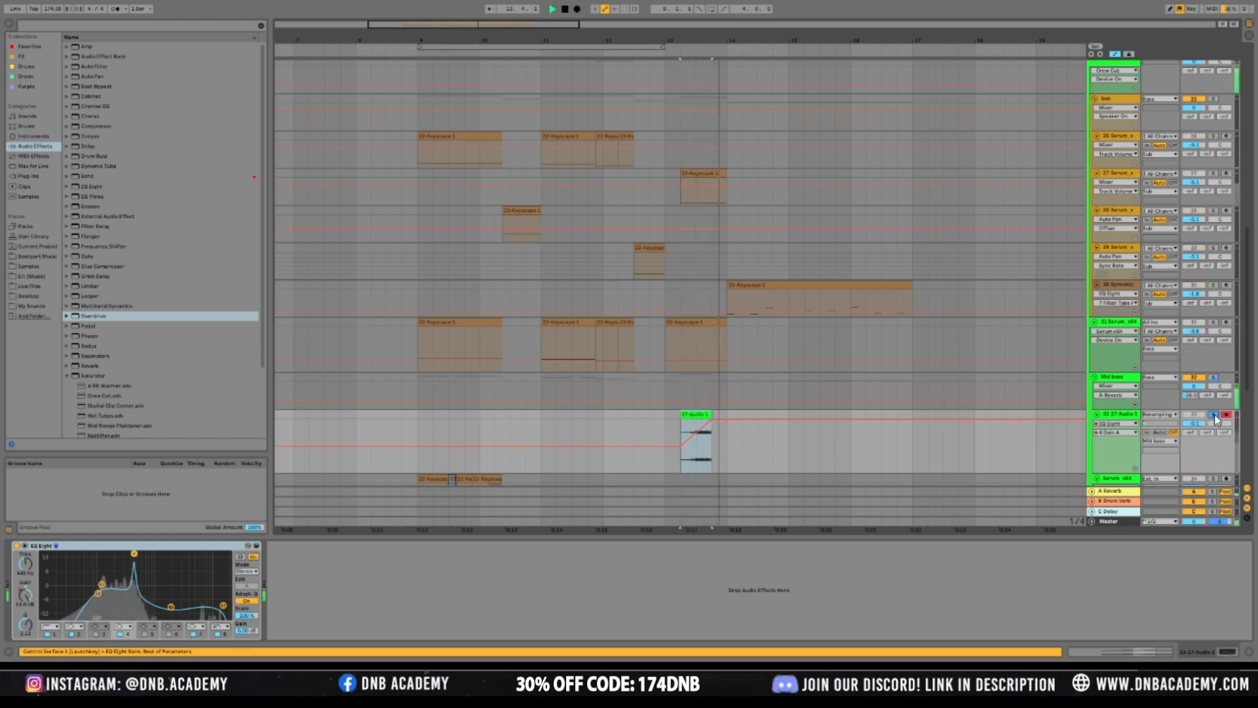
pyautogui.press('space')
pyautogui.press('space')
pyautogui.press('space')
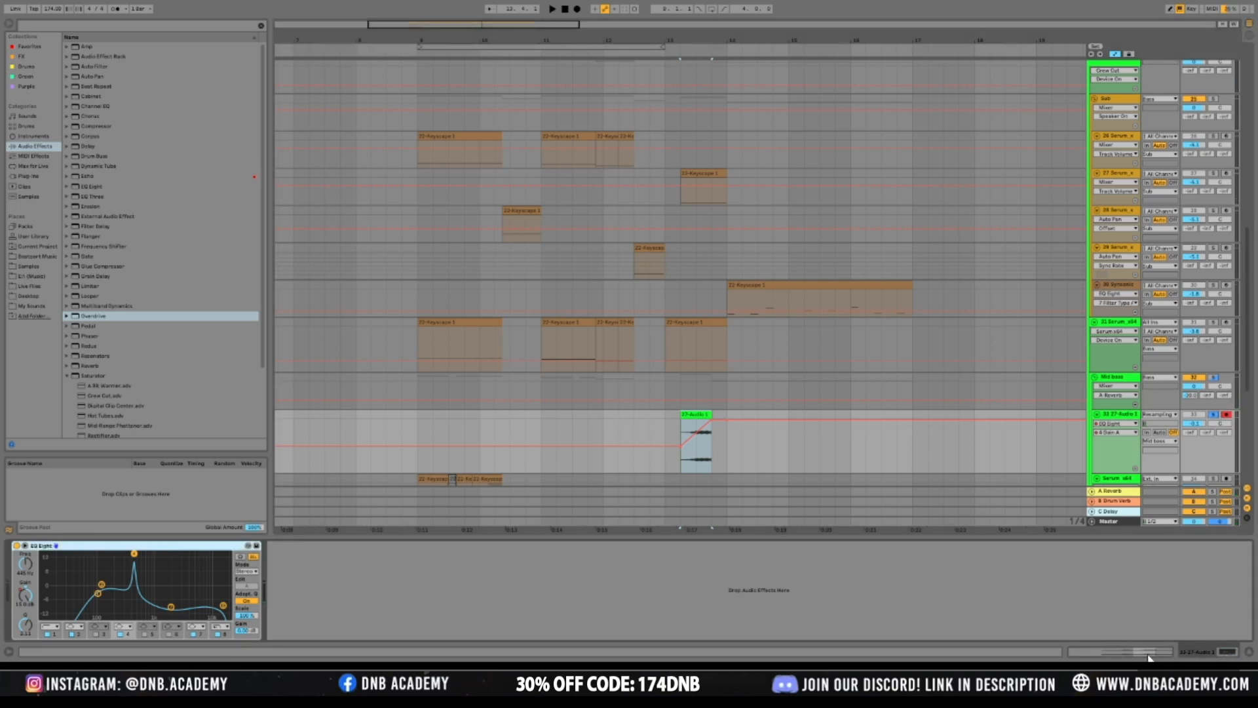
pyautogui.scroll(-3, 814, 413)
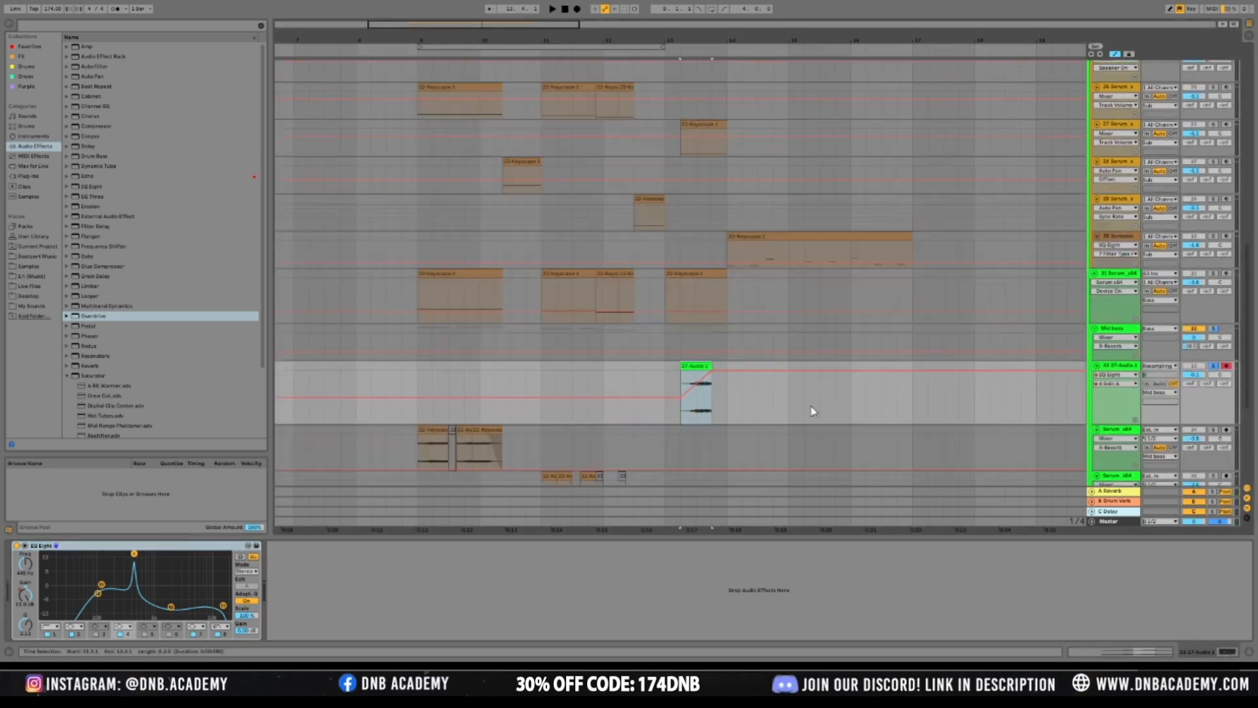
# Add an Auto Pan effect to the duplicated Serum track 27 in the Sub group
pyautogui.click(1129, 232)
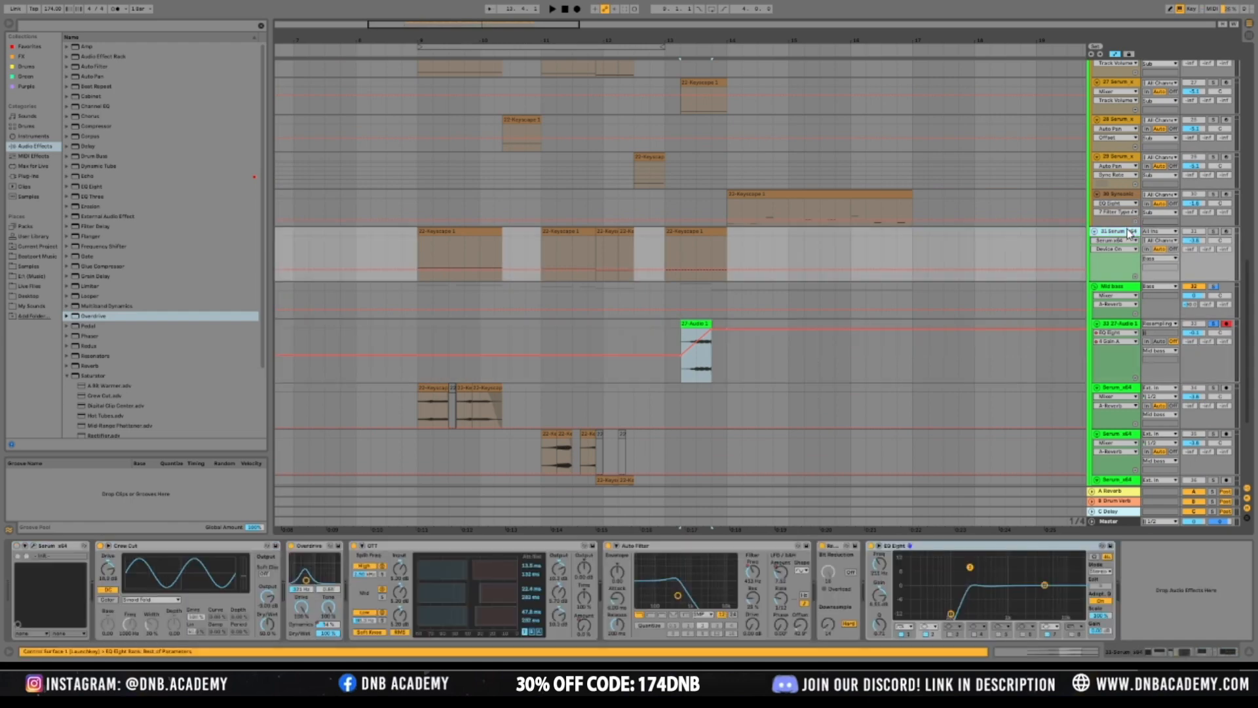
pyautogui.scroll(3, 862, 204)
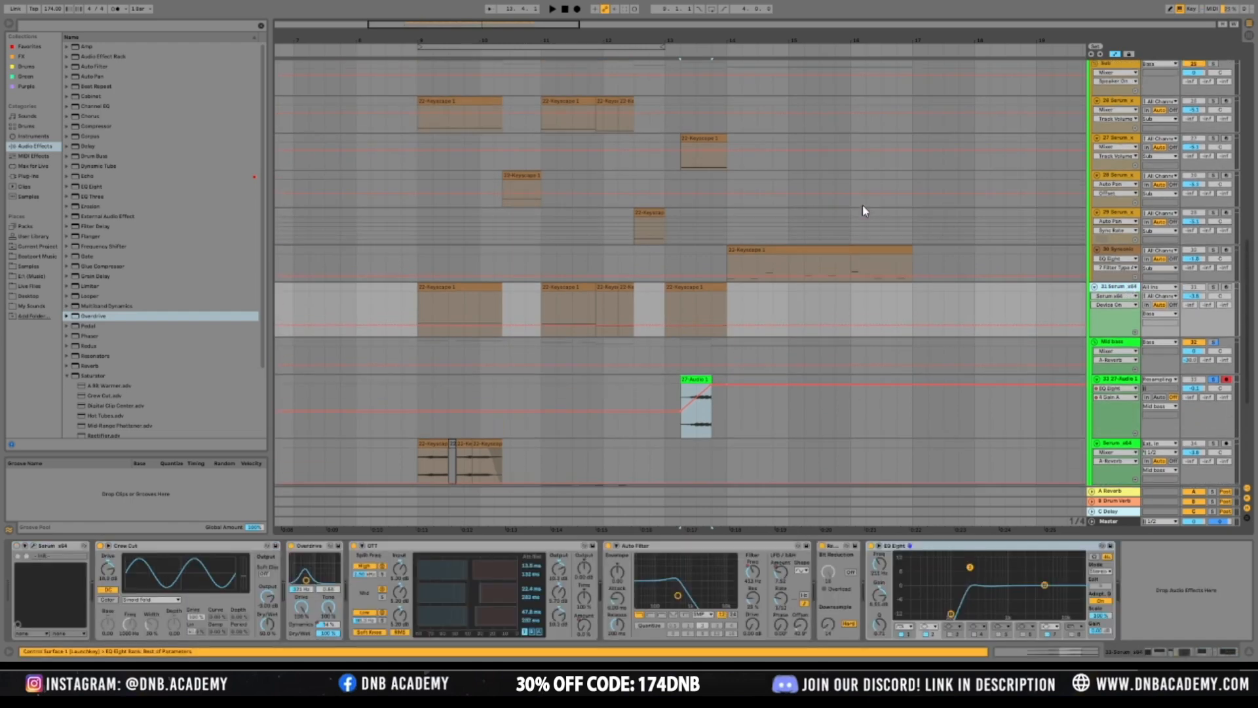
pyautogui.click(950, 216)
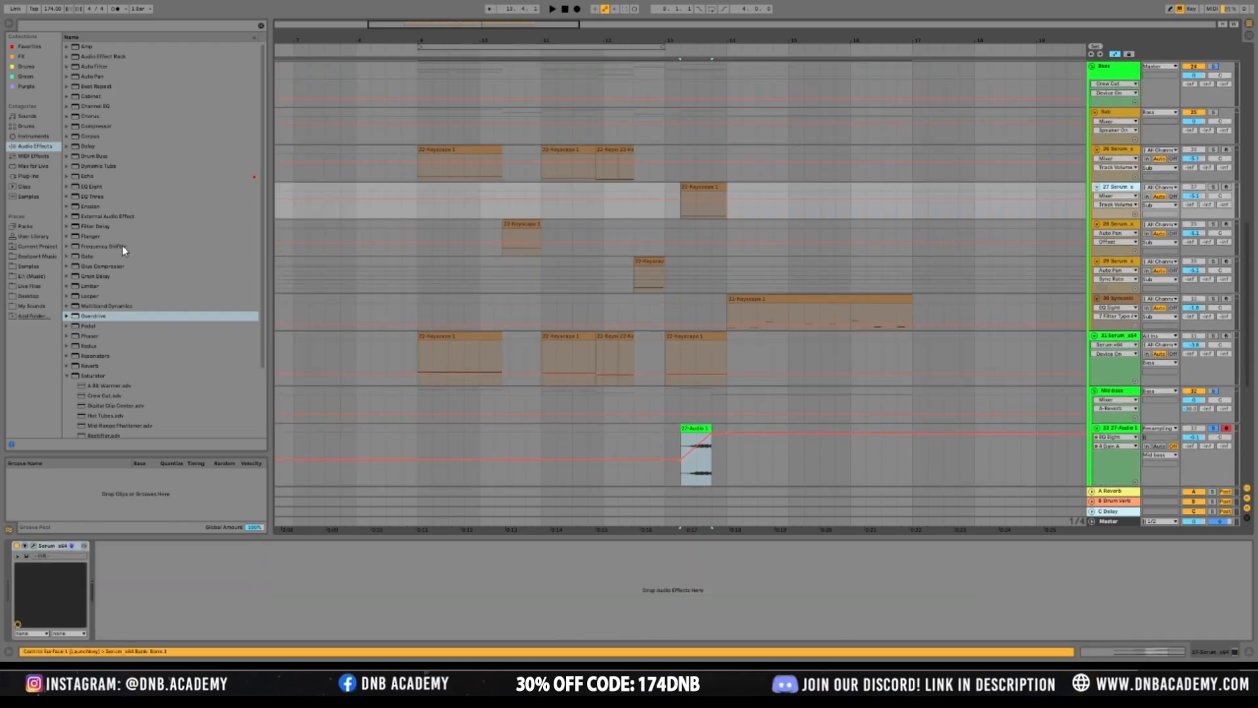
pyautogui.click(85, 76)
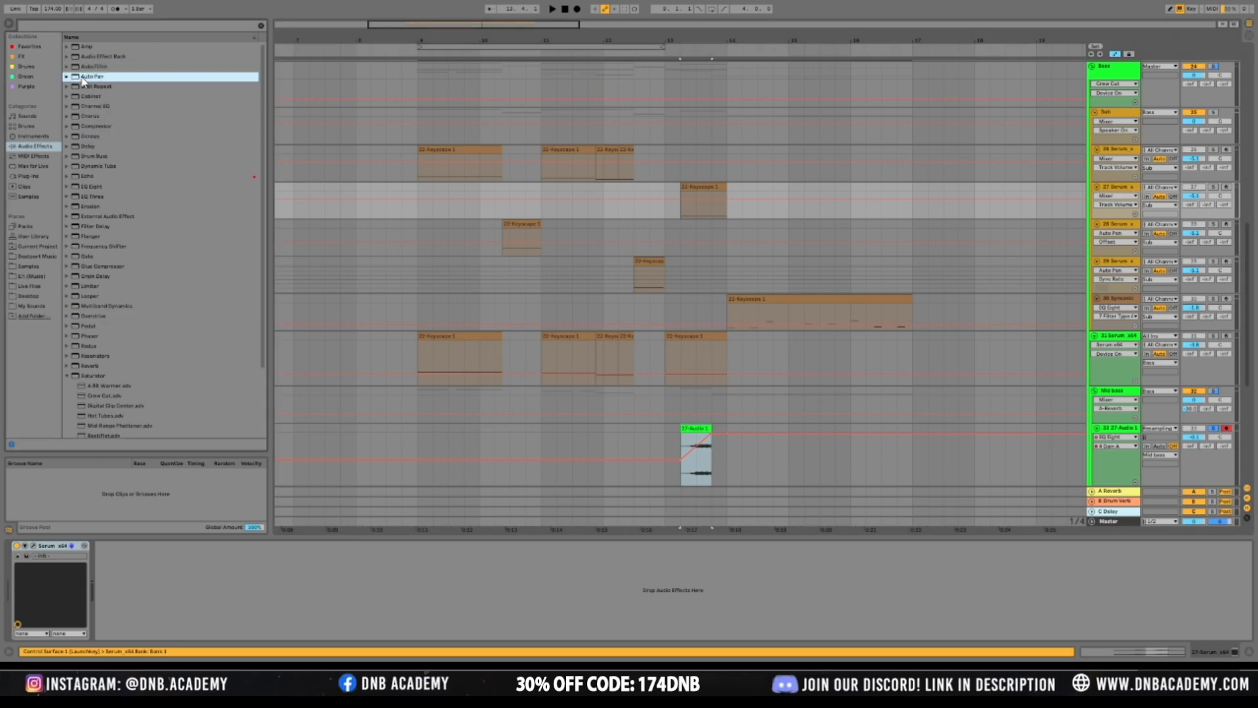
pyautogui.moveTo(678, 181); pyautogui.dragTo(679, 187)
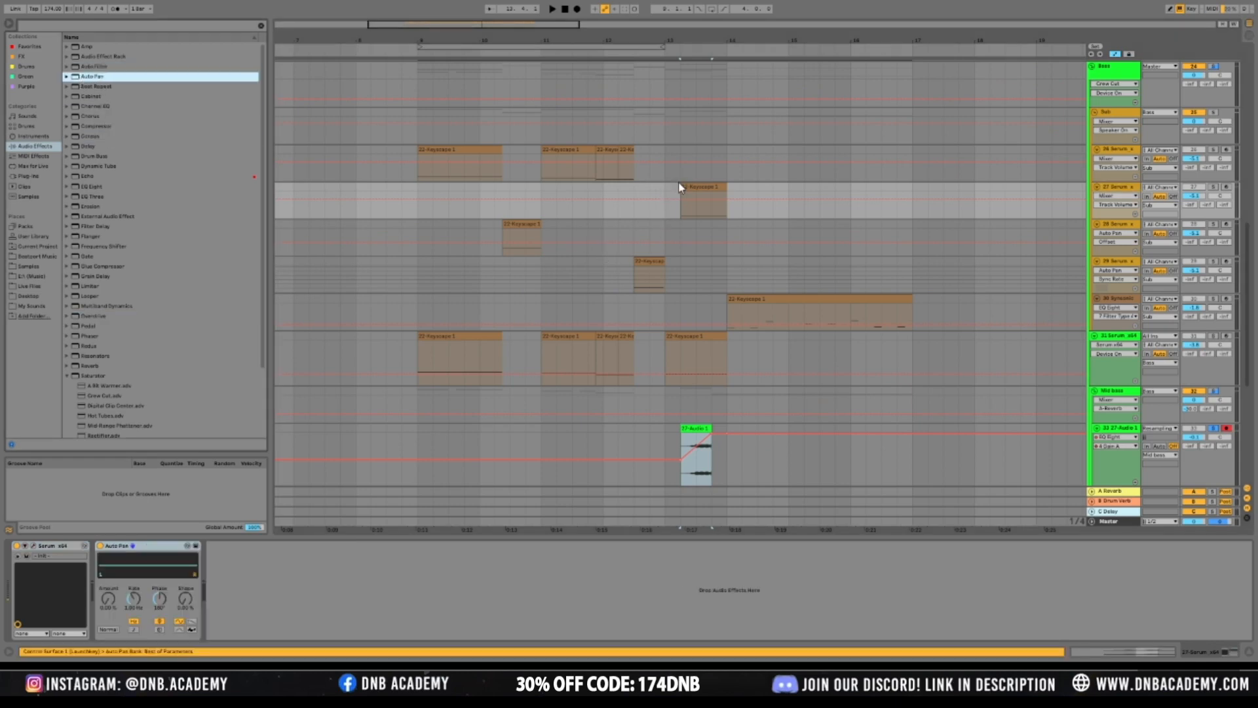
# Sync track 27's Auto Pan rate to tempo and set its amount to 100% and phase to 0°
pyautogui.click(135, 629)
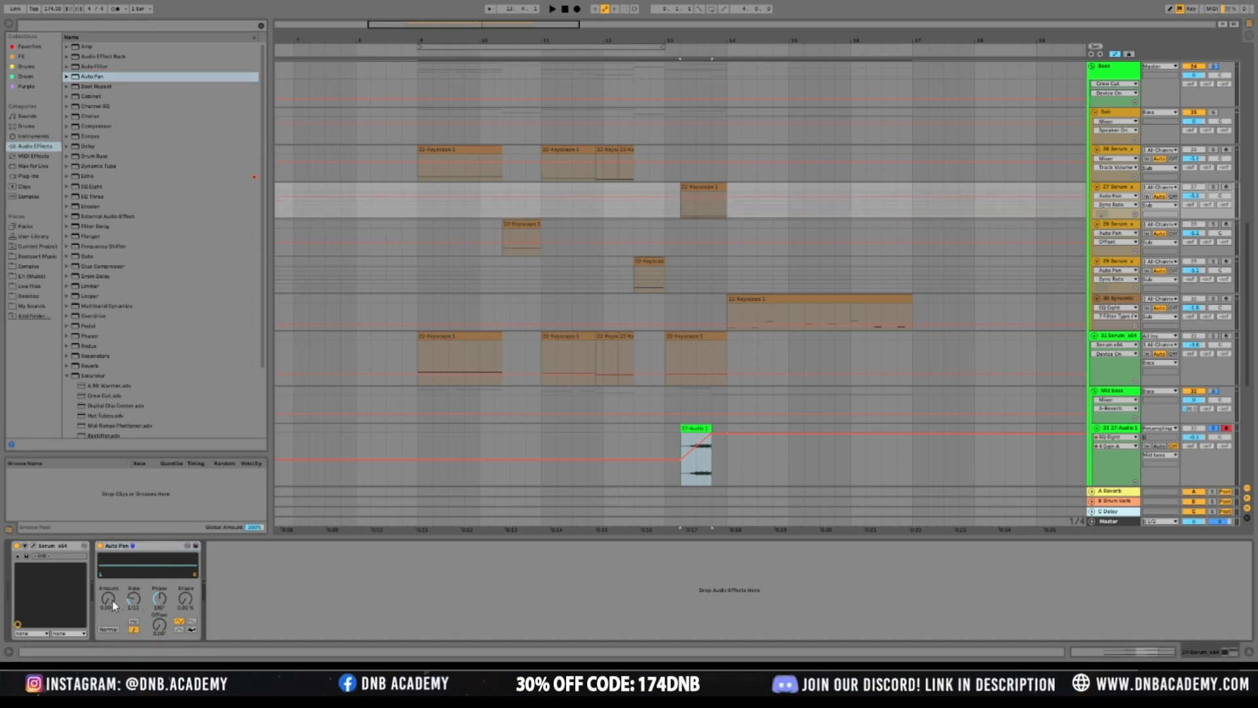
pyautogui.moveTo(112, 601); pyautogui.dragTo(112, 550)
pyautogui.moveTo(157, 598); pyautogui.dragTo(157, 649)
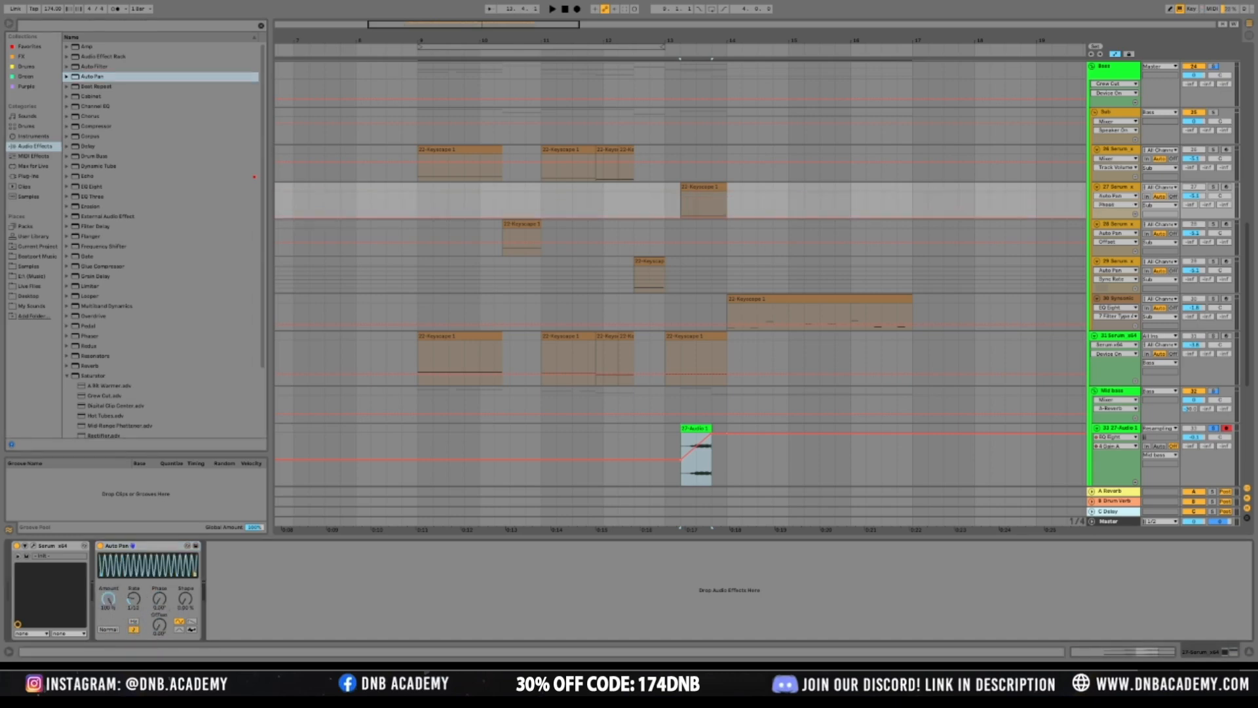
# Audition Serum track 27 with Auto Pan in solo from beat 13.2, and select audio track 33
pyautogui.press('space')
pyautogui.click(1213, 188)
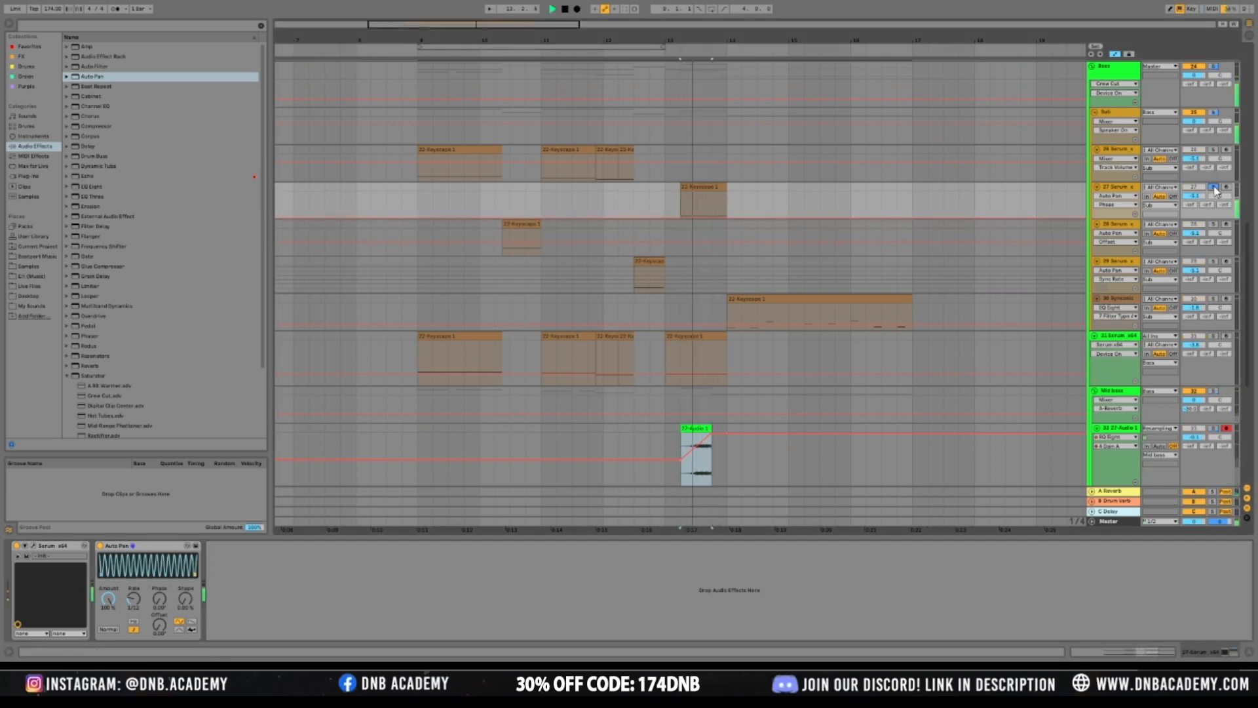
pyautogui.click(1107, 431)
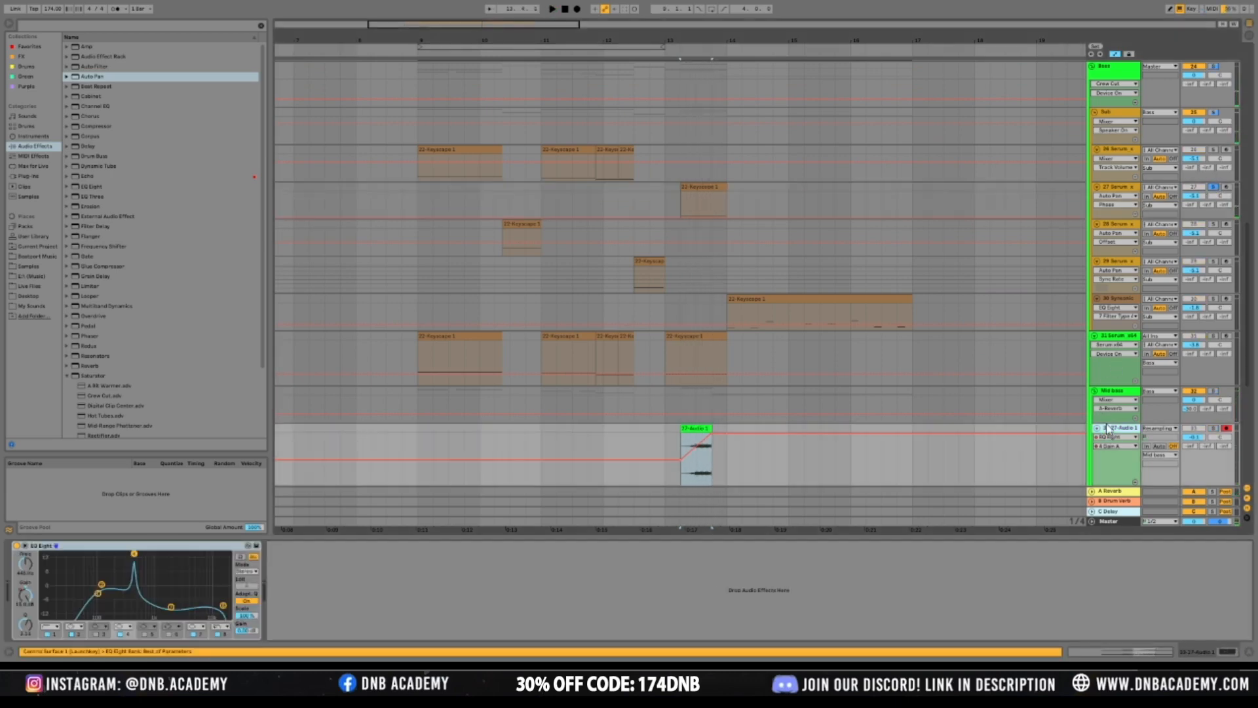
# Adjust the Auto Pan offset on Serum track 27, audition it, and take the track out of solo
pyautogui.click(1123, 338)
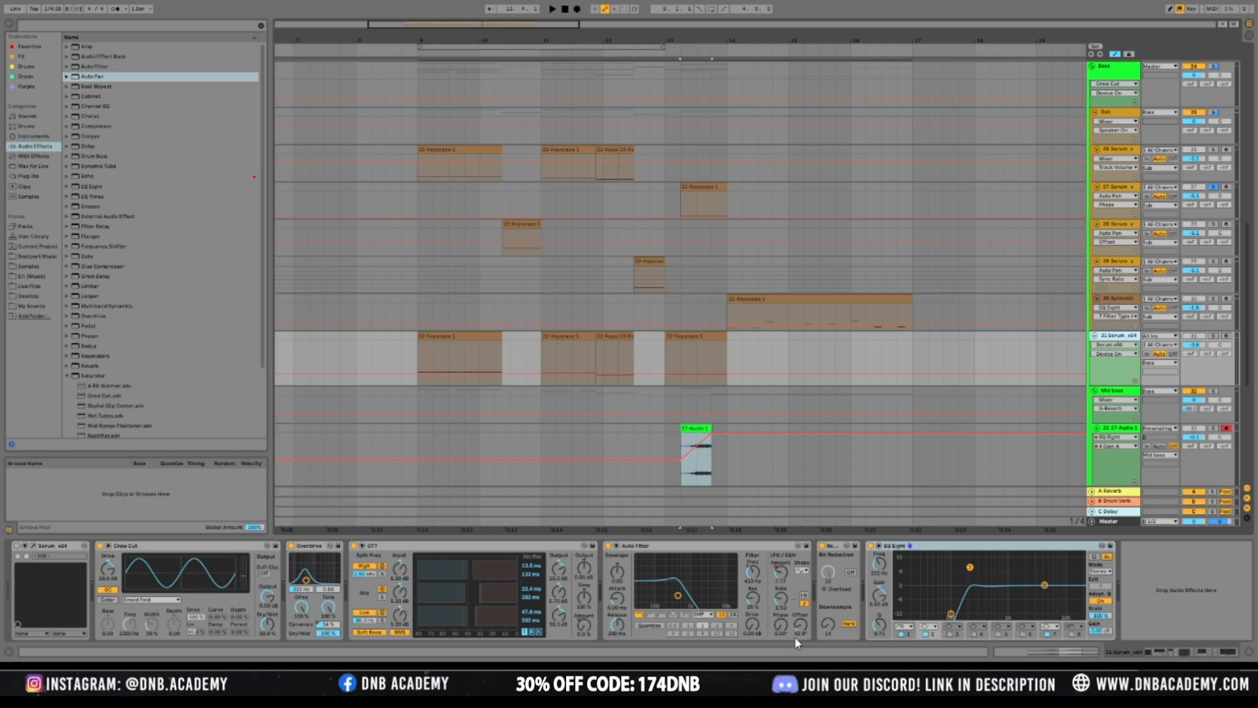
pyautogui.click(1123, 186)
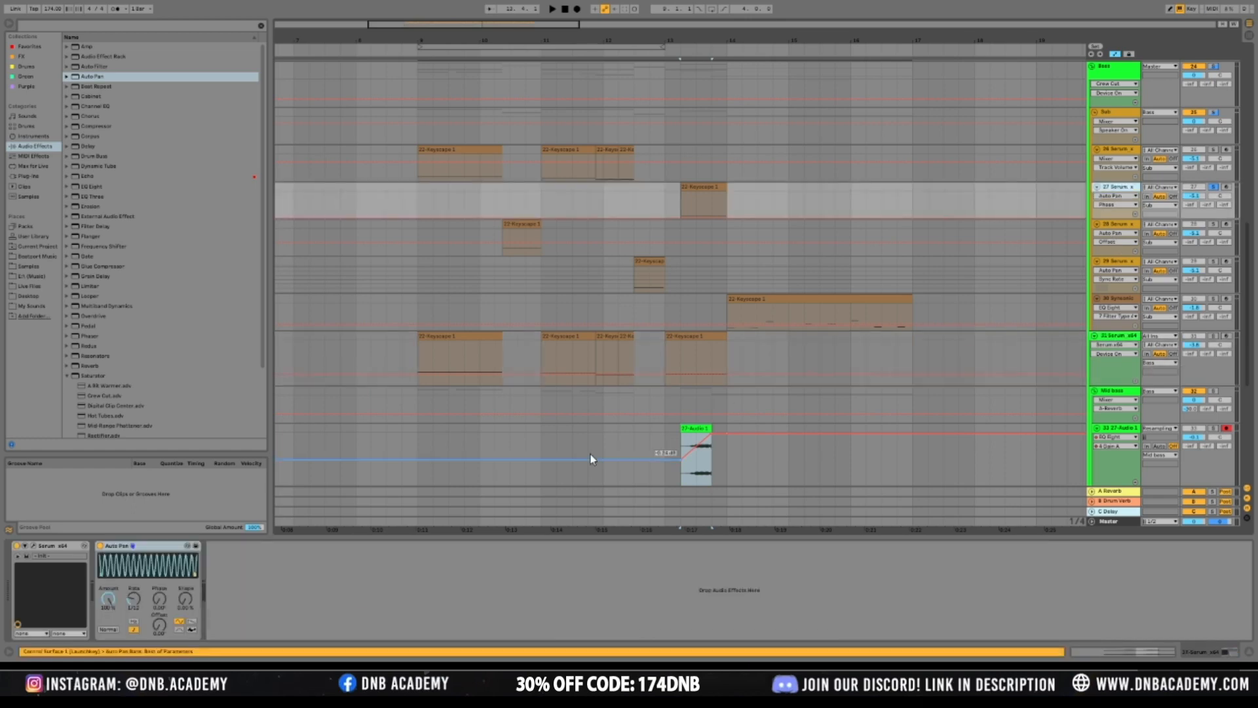
pyautogui.click(158, 626)
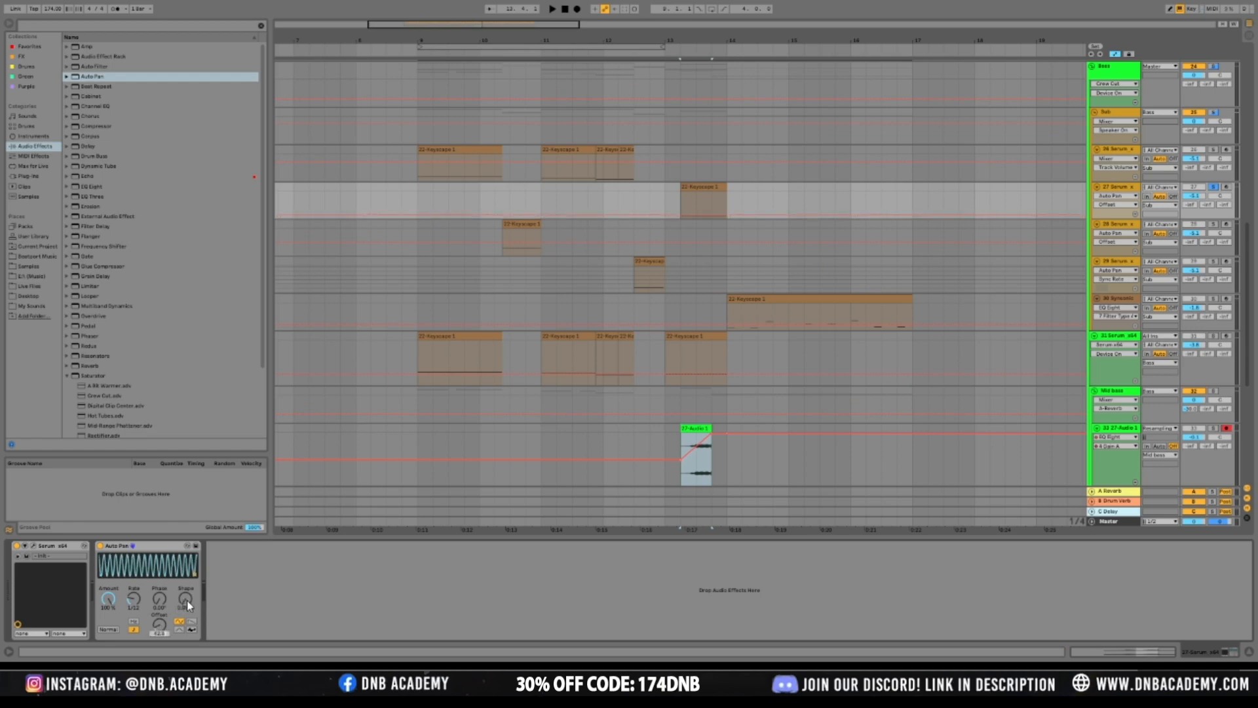
pyautogui.press('space')
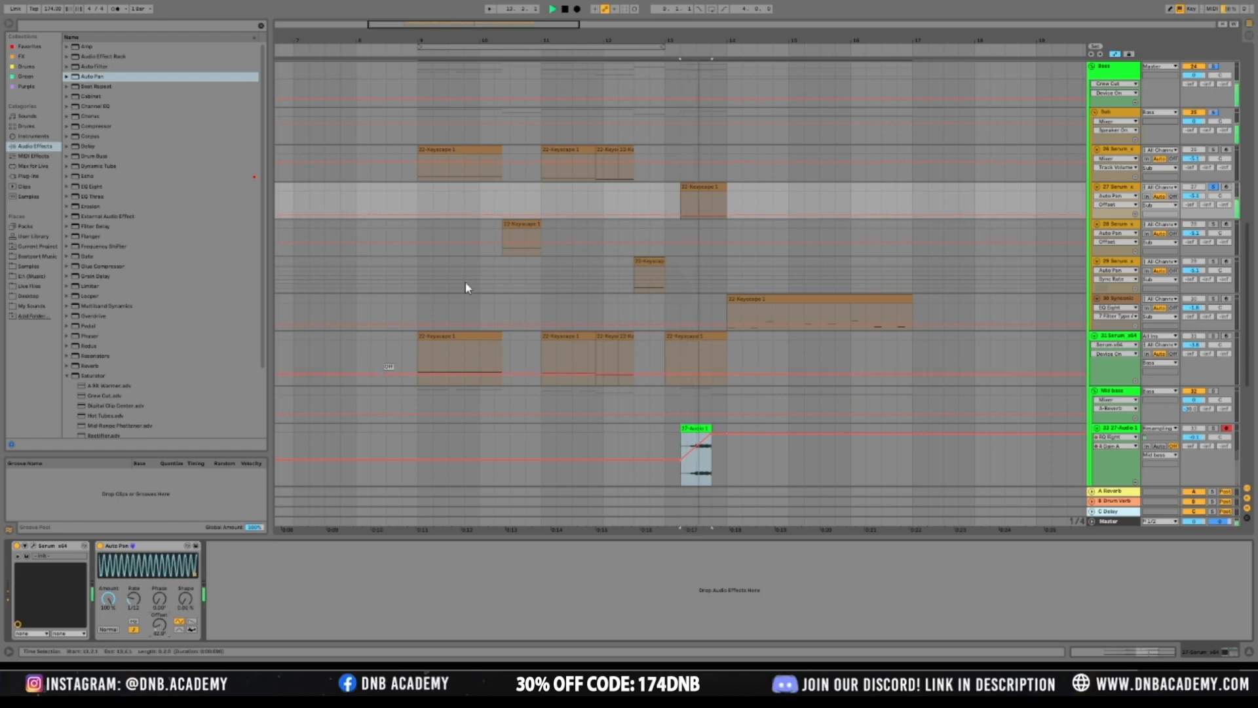
pyautogui.click(1212, 187)
pyautogui.press('space')
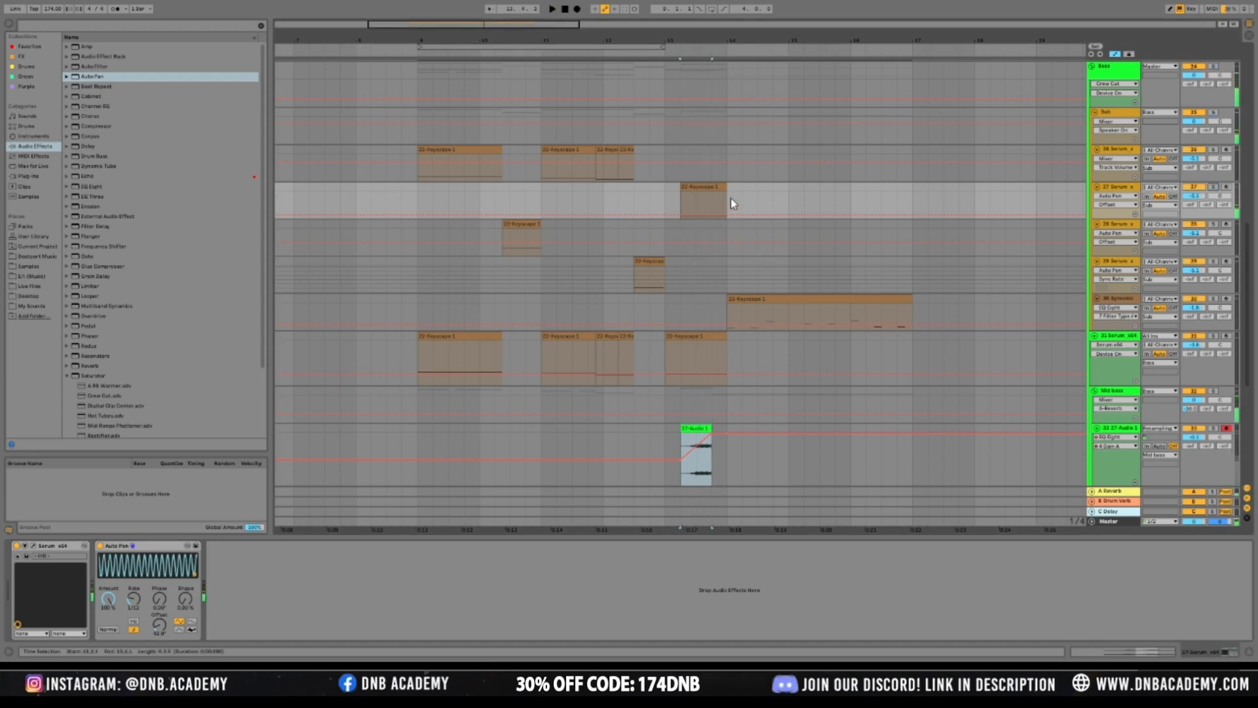
# Shorten track 27's clip to end with the audio clip on track 33, and play the result from bar 13
pyautogui.moveTo(728, 202); pyautogui.dragTo(713, 190)
pyautogui.click(668, 199)
pyautogui.press('space')
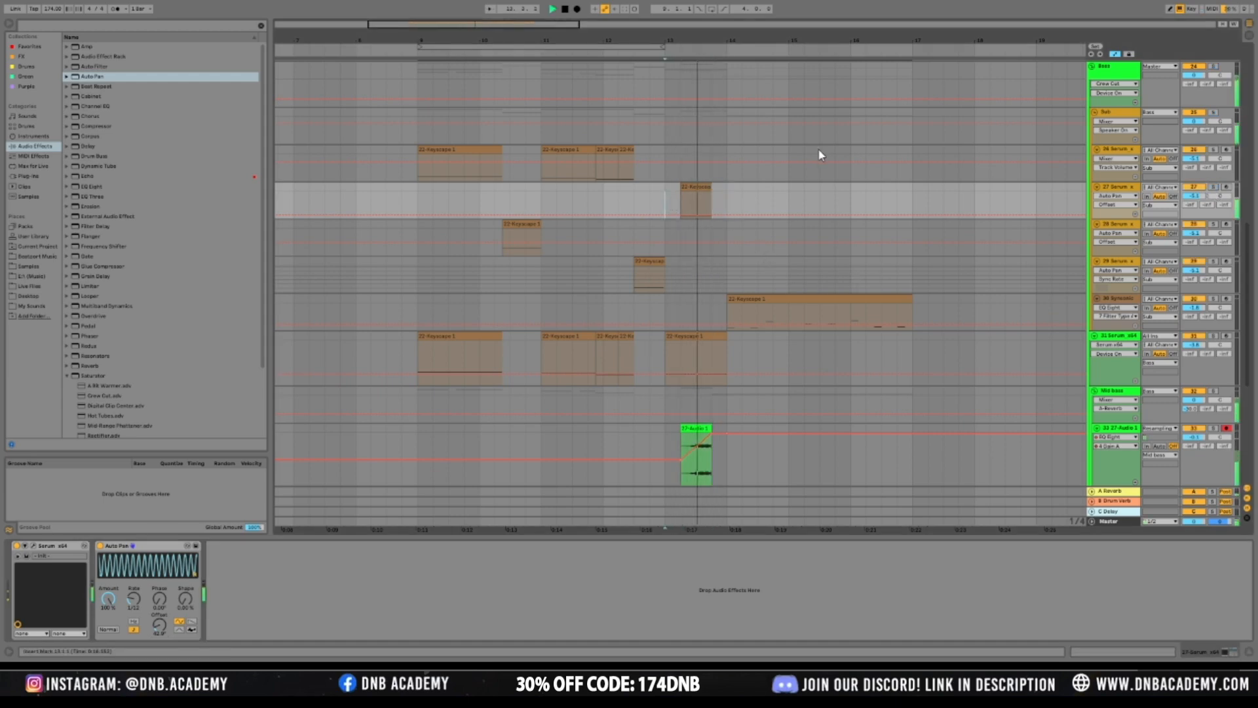
pyautogui.moveTo(708, 40); pyautogui.dragTo(652, 32)
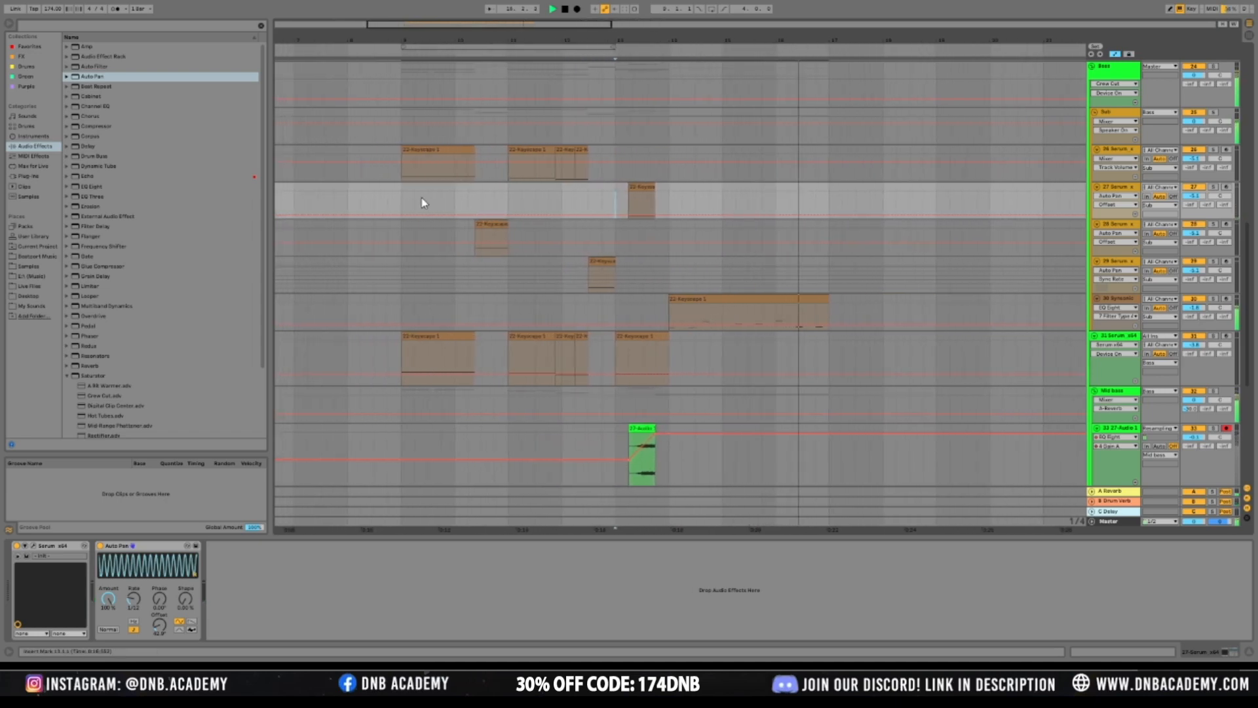
# Play the arrangement from bar 7 and save the project
pyautogui.click(339, 201)
pyautogui.press('space')
pyautogui.hotkey('ctrl', 's')
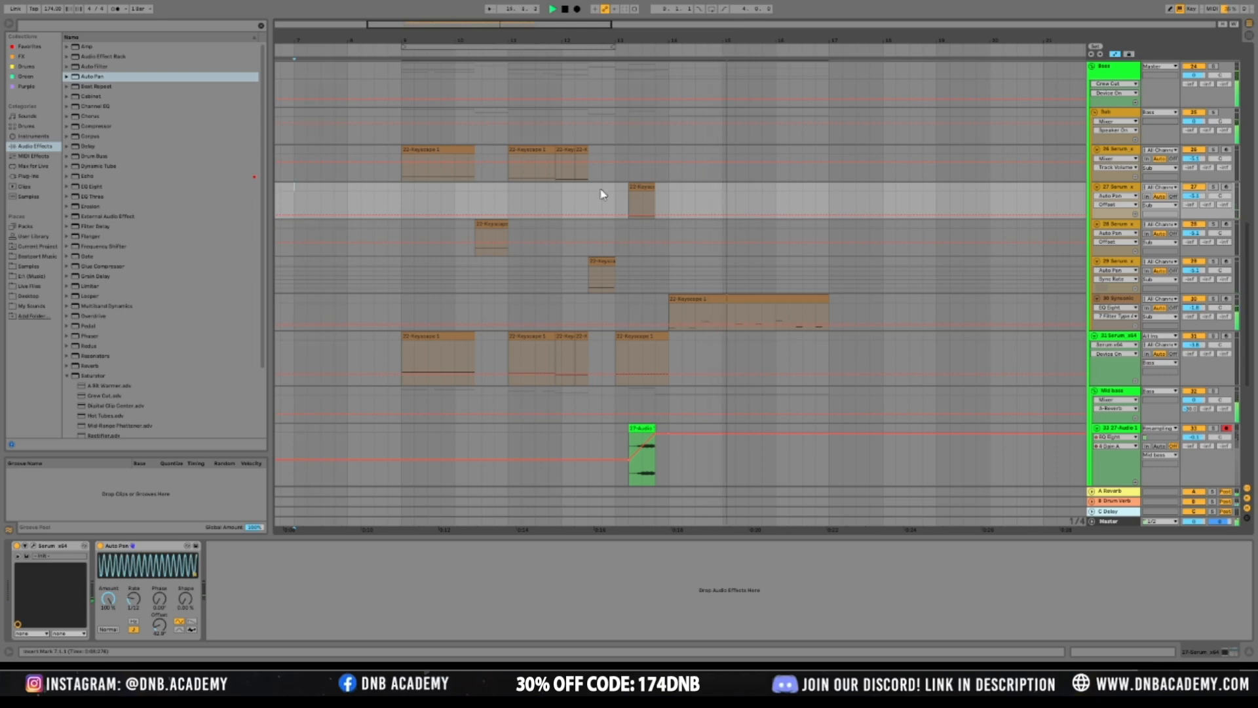
# Extend the first Keyscape chord clip up to the start of the second one, closing the gap between them
pyautogui.moveTo(616, 190); pyautogui.dragTo(628, 190)
pyautogui.moveTo(723, 192); pyautogui.dragTo(828, 191)
pyautogui.press('space')
pyautogui.moveTo(402, 191); pyautogui.dragTo(829, 190)
pyautogui.scroll(6, 830, 191)
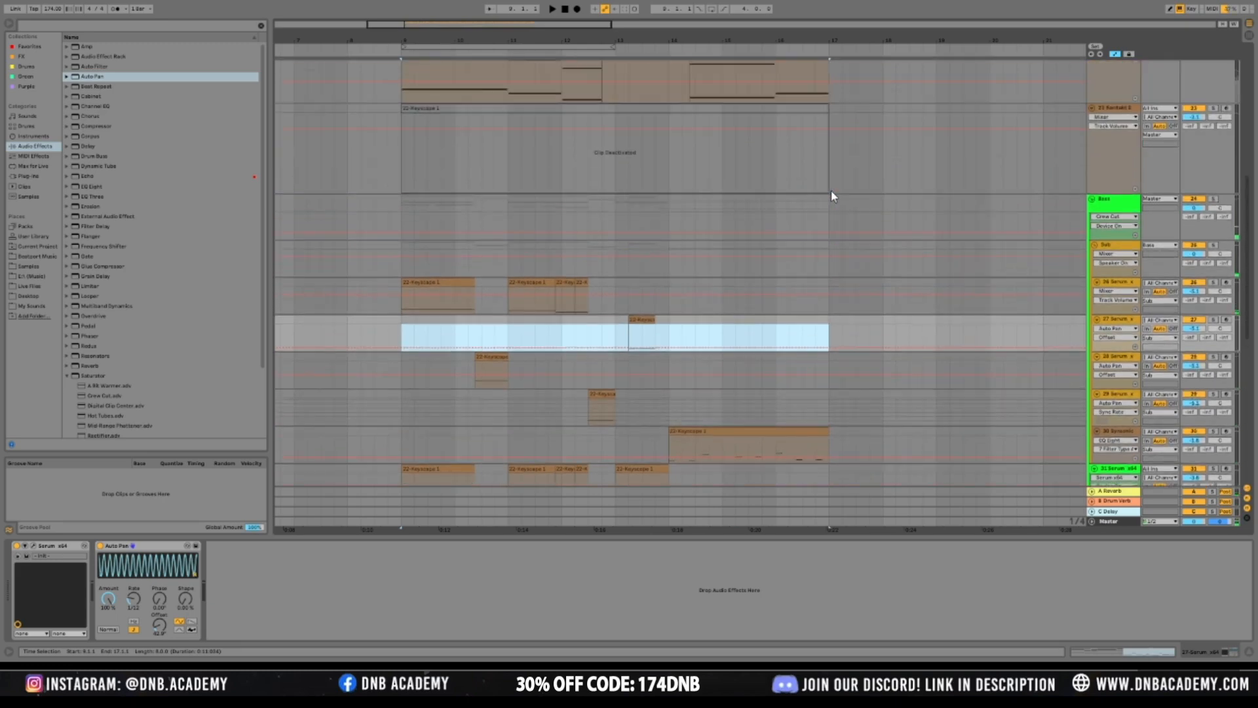
pyautogui.click(641, 137)
pyautogui.moveTo(602, 138); pyautogui.dragTo(690, 138)
# Audition the Keyscape chords from bar 9 and join the two clips into one spanning bars 9 to 17
pyautogui.click(406, 163)
pyautogui.press('space')
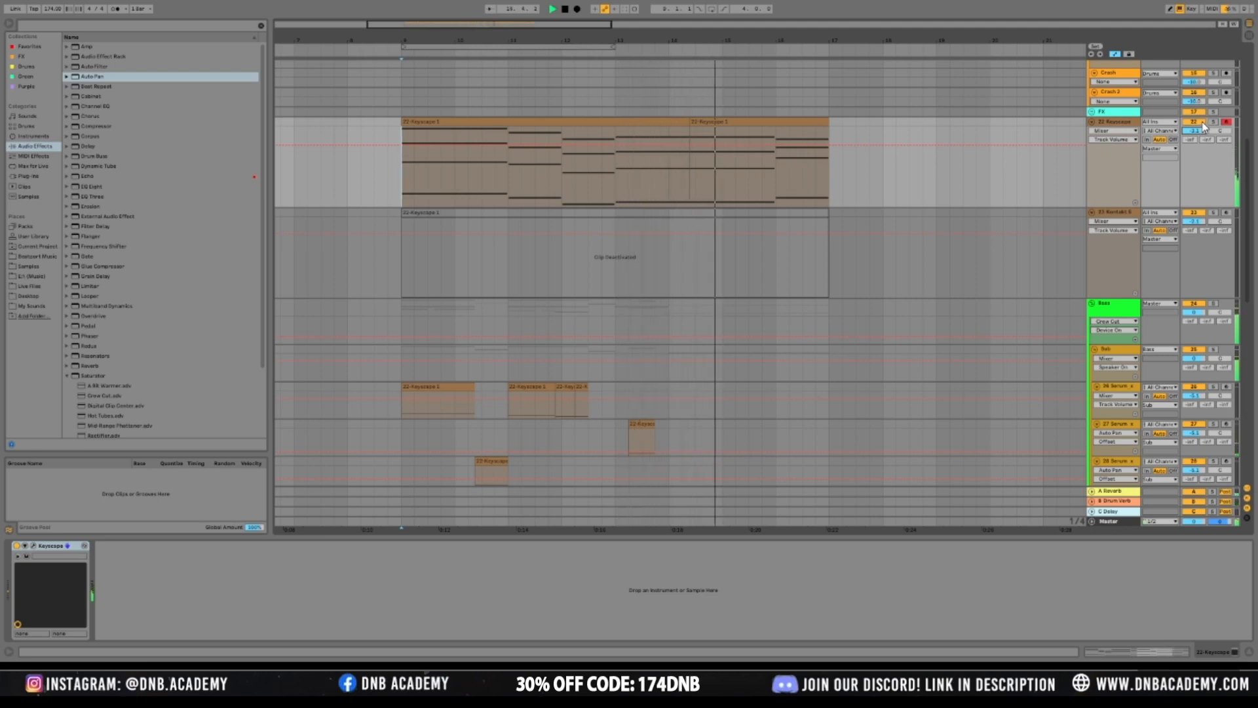
pyautogui.press('space')
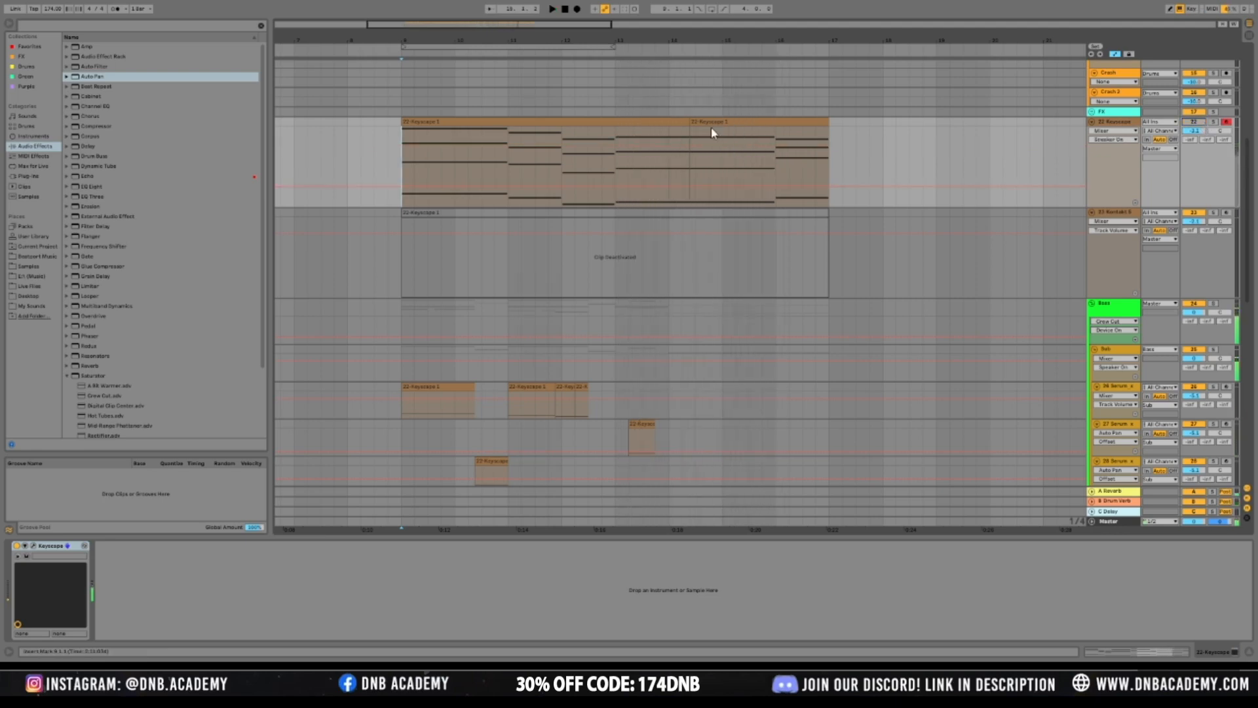
pyautogui.moveTo(686, 123)
pyautogui.mouseDown()
pyautogui.moveTo(828, 144)
pyautogui.moveTo(838, 157)
pyautogui.moveTo(483, 188)
pyautogui.moveTo(404, 179)
pyautogui.mouseUp()
pyautogui.click(390, 173)
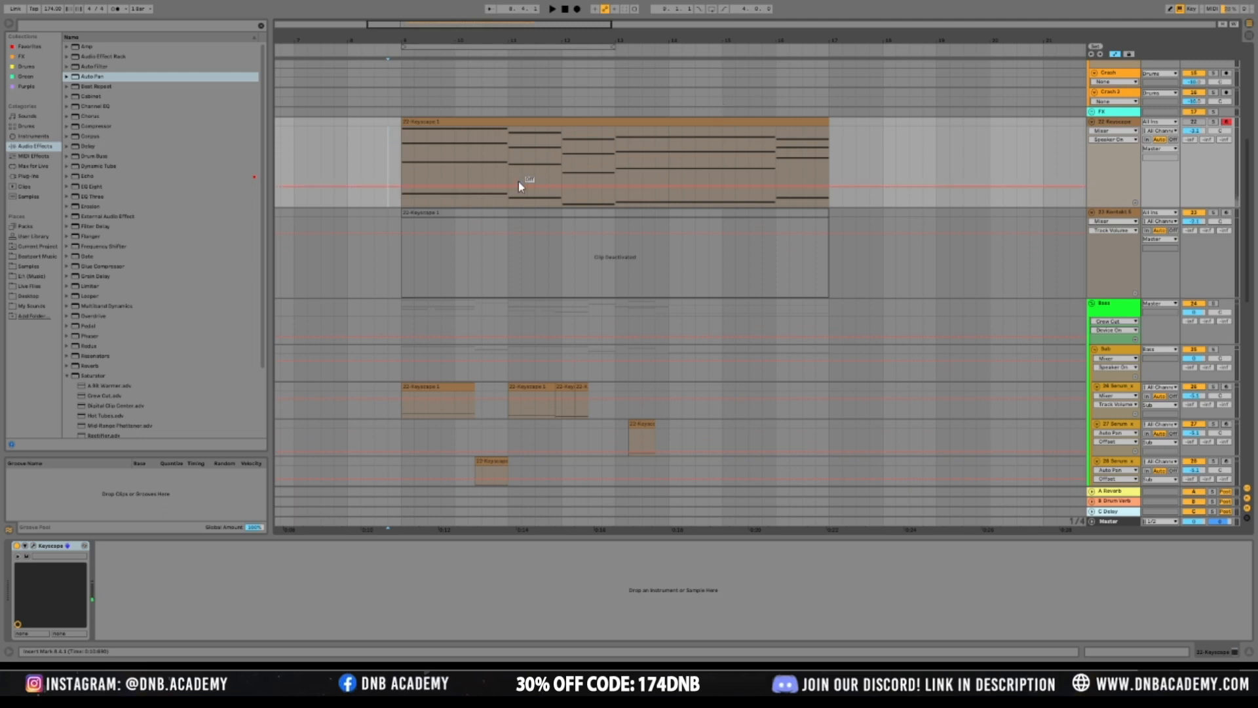
# Play the arrangement from bar 9 and hide the automation lanes
pyautogui.click(403, 269)
pyautogui.press('space')
pyautogui.scroll(-6, 464, 295)
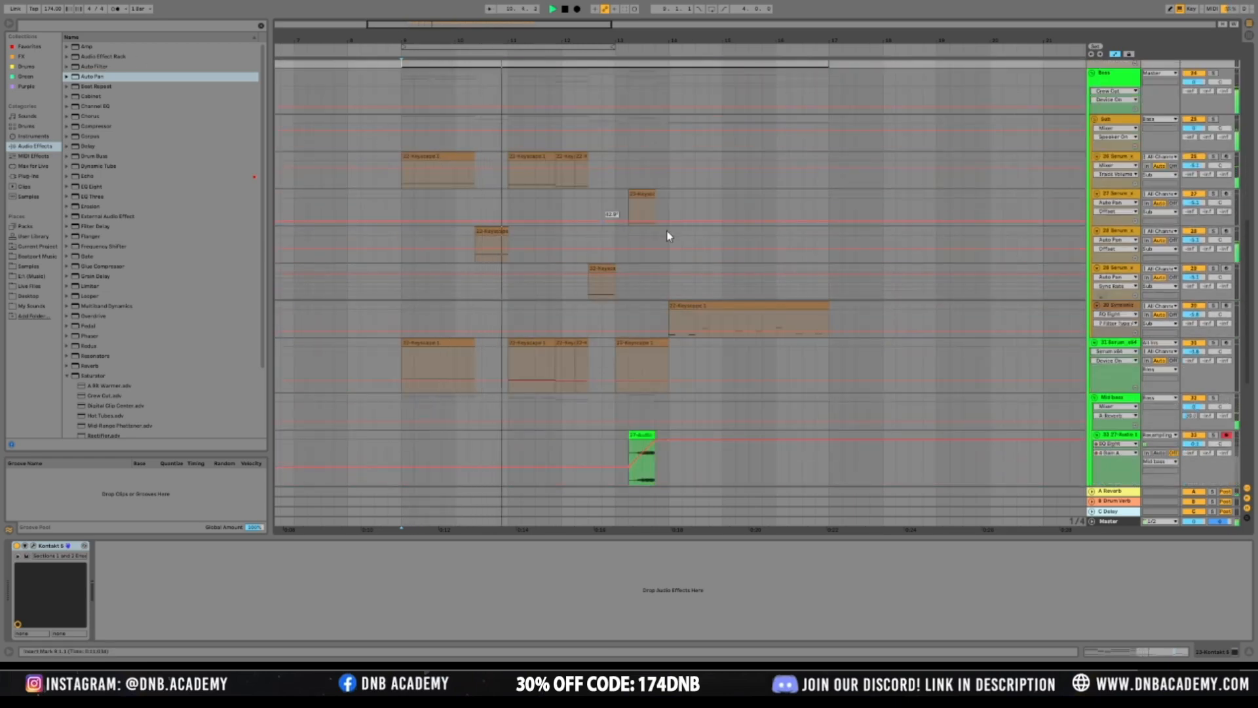
pyautogui.click(1127, 53)
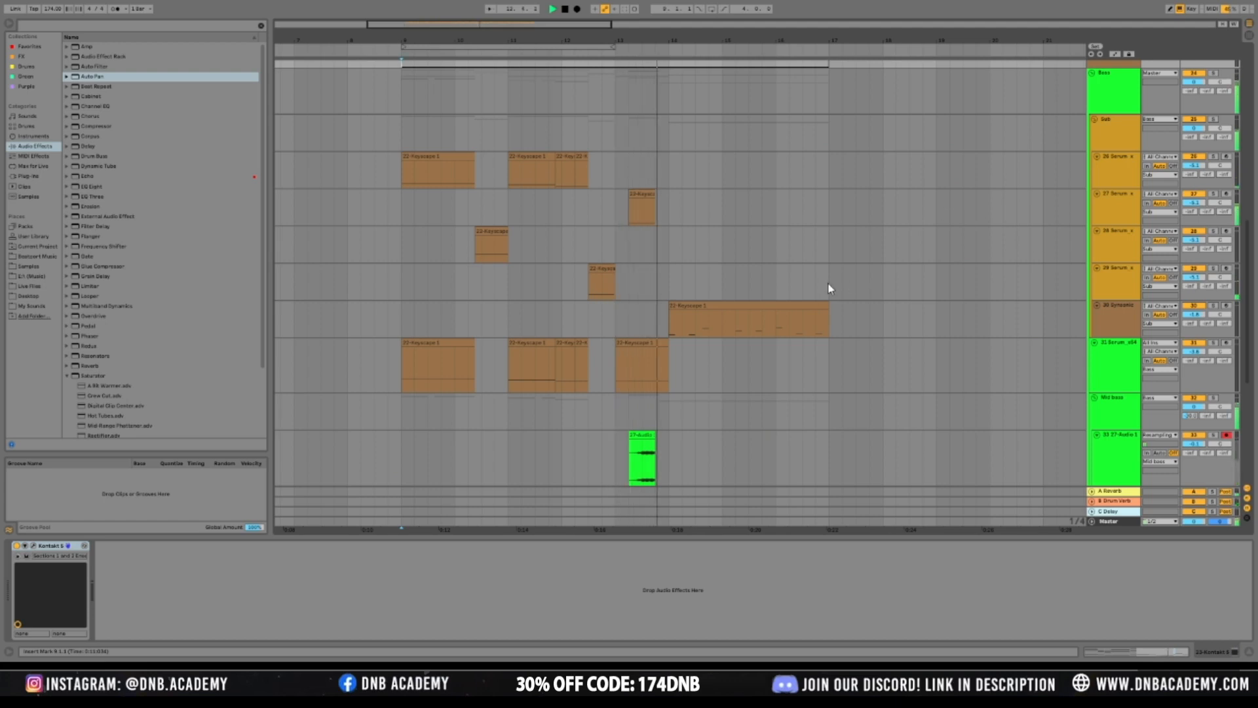
# Recolour track 30 to match the Sub group's orange, and apply the group colour to all its tracks and clips
pyautogui.click(1114, 138)
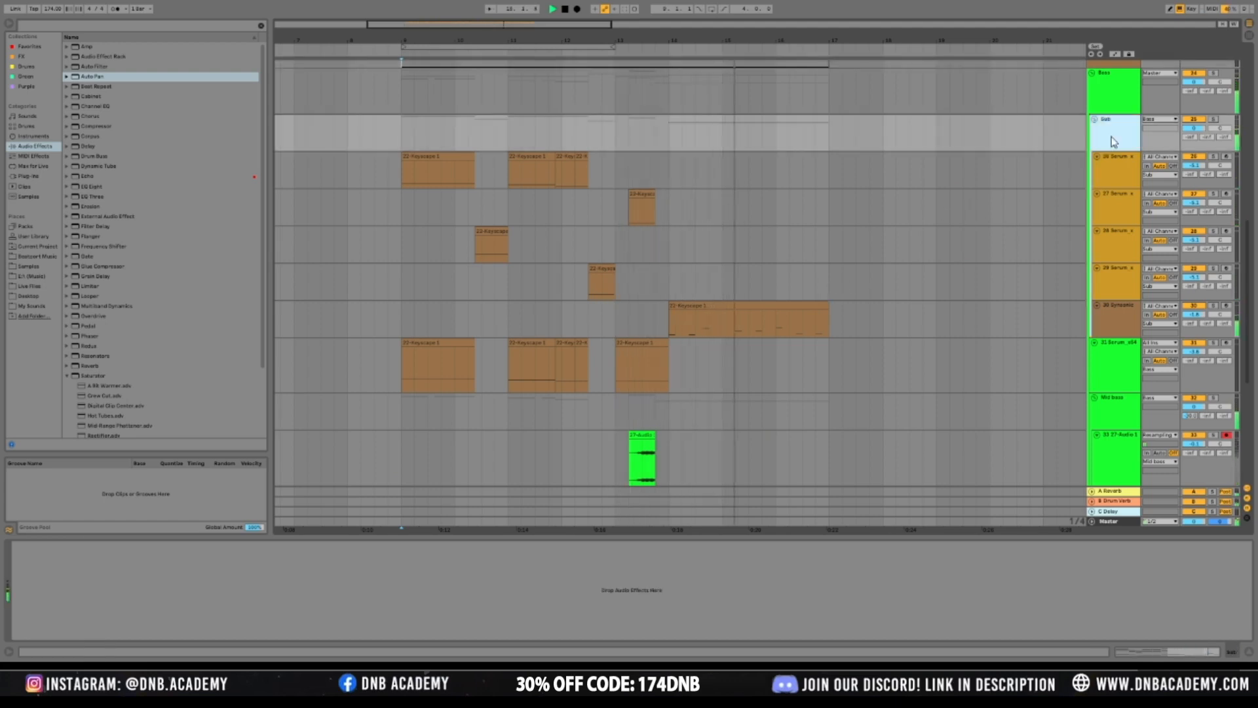
pyautogui.press('space')
pyautogui.click(1105, 319)
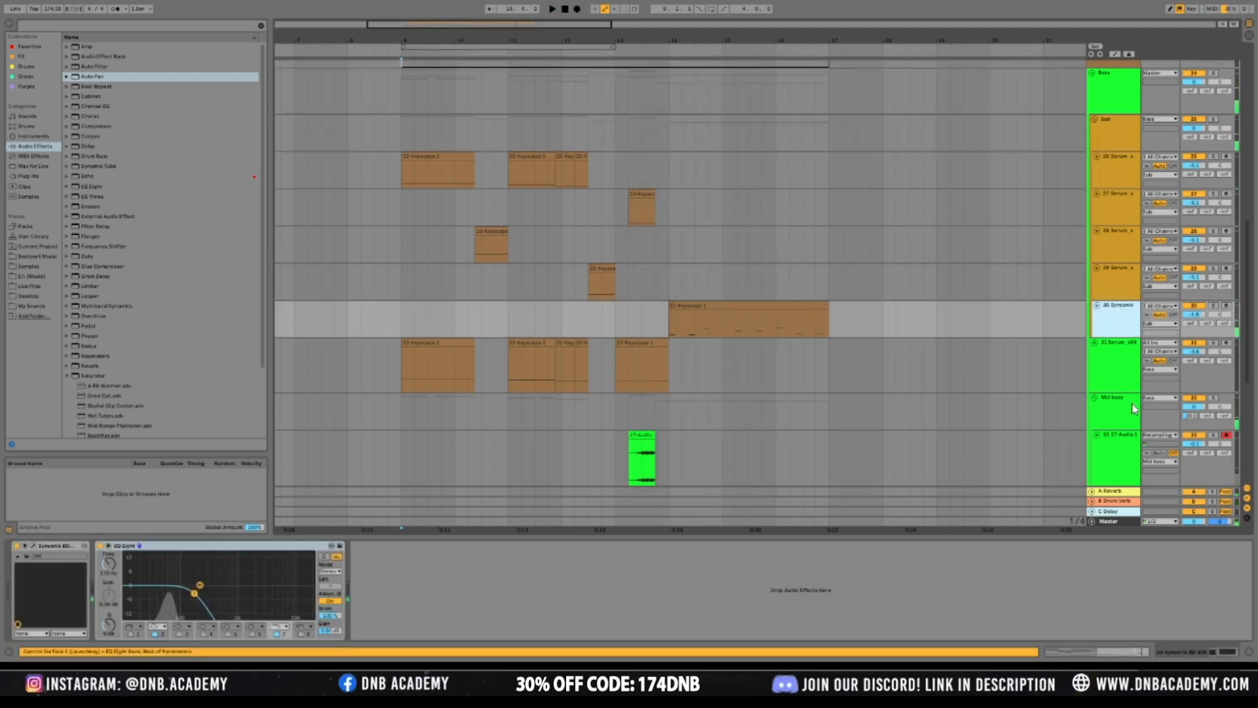
pyautogui.click(1113, 246)
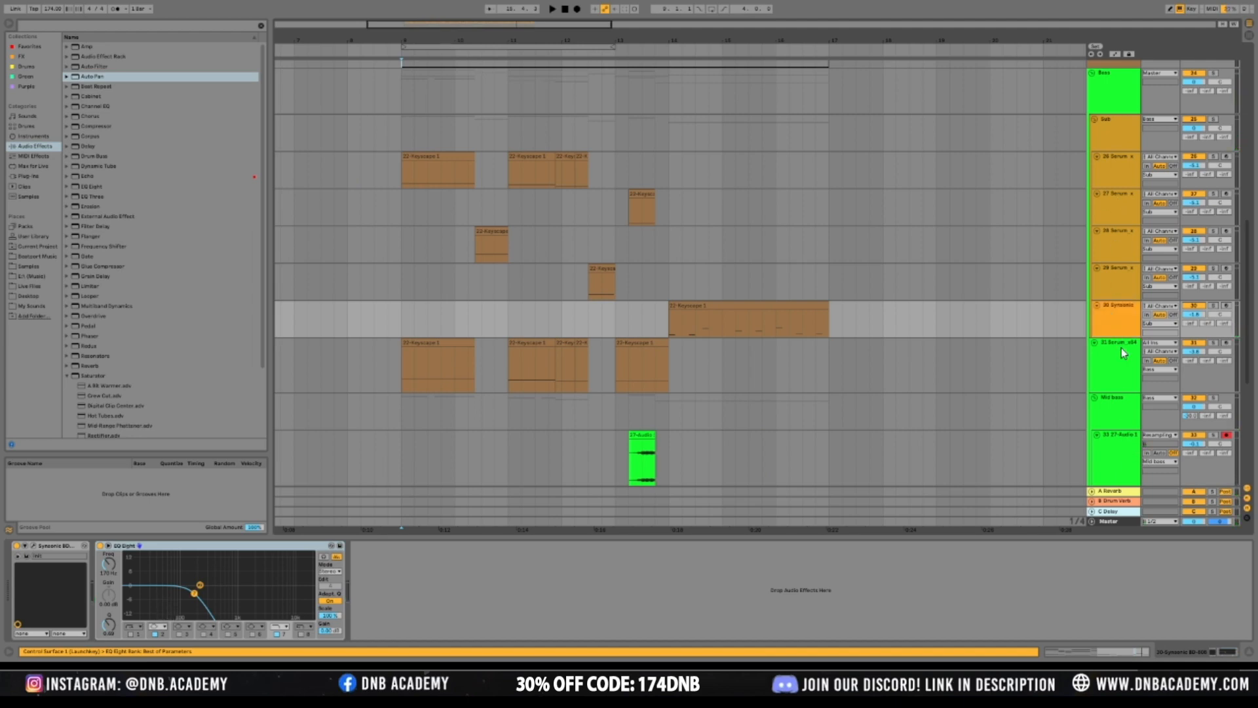
pyautogui.click(1118, 144)
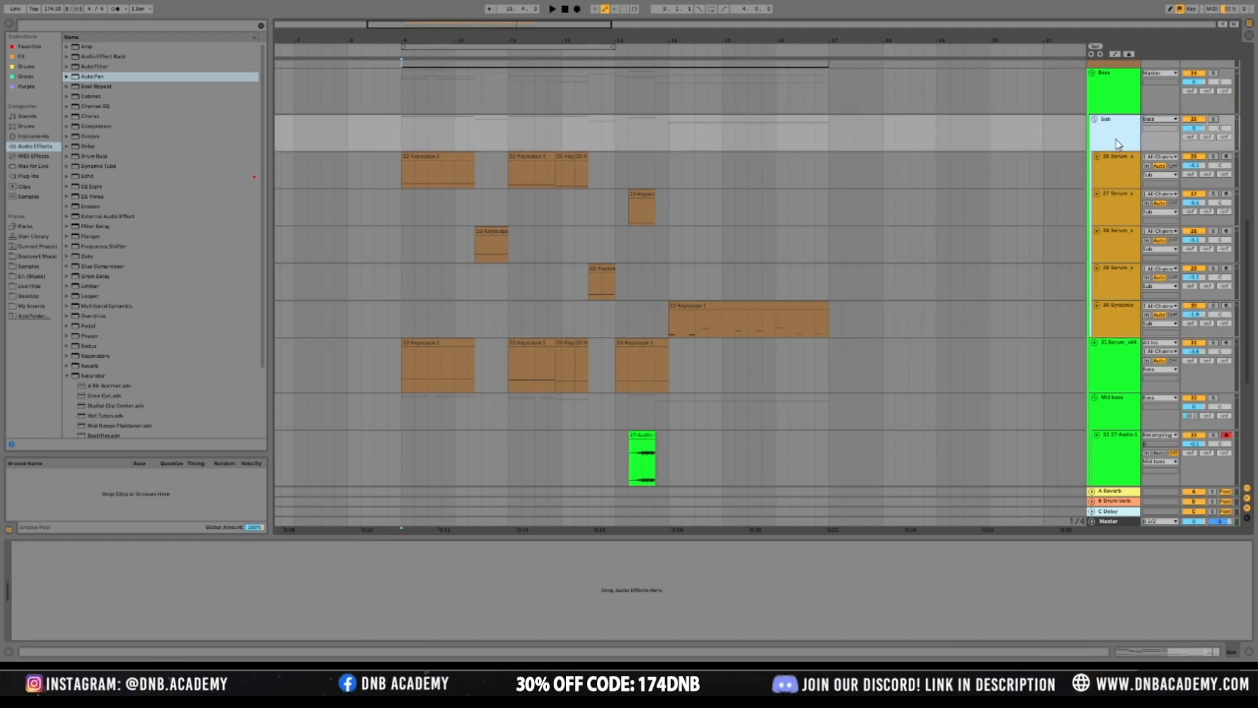
pyautogui.click(1149, 309)
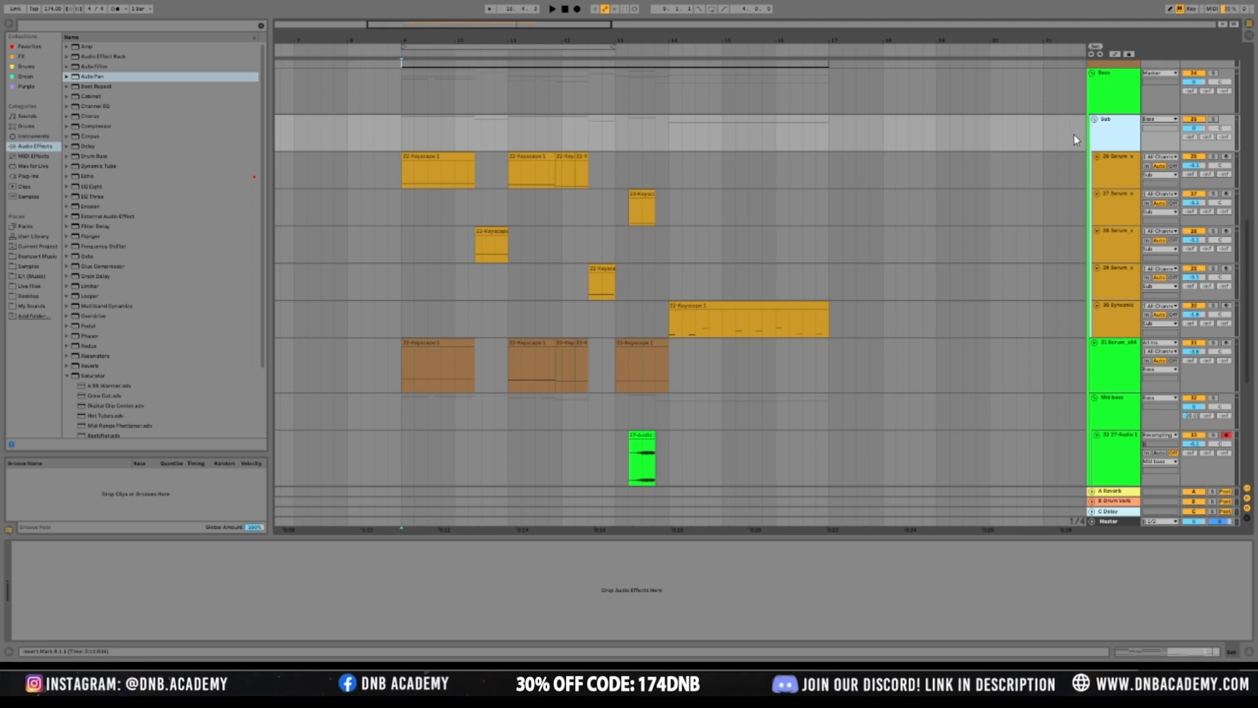
pyautogui.click(974, 234)
pyautogui.scroll(-3, 1042, 232)
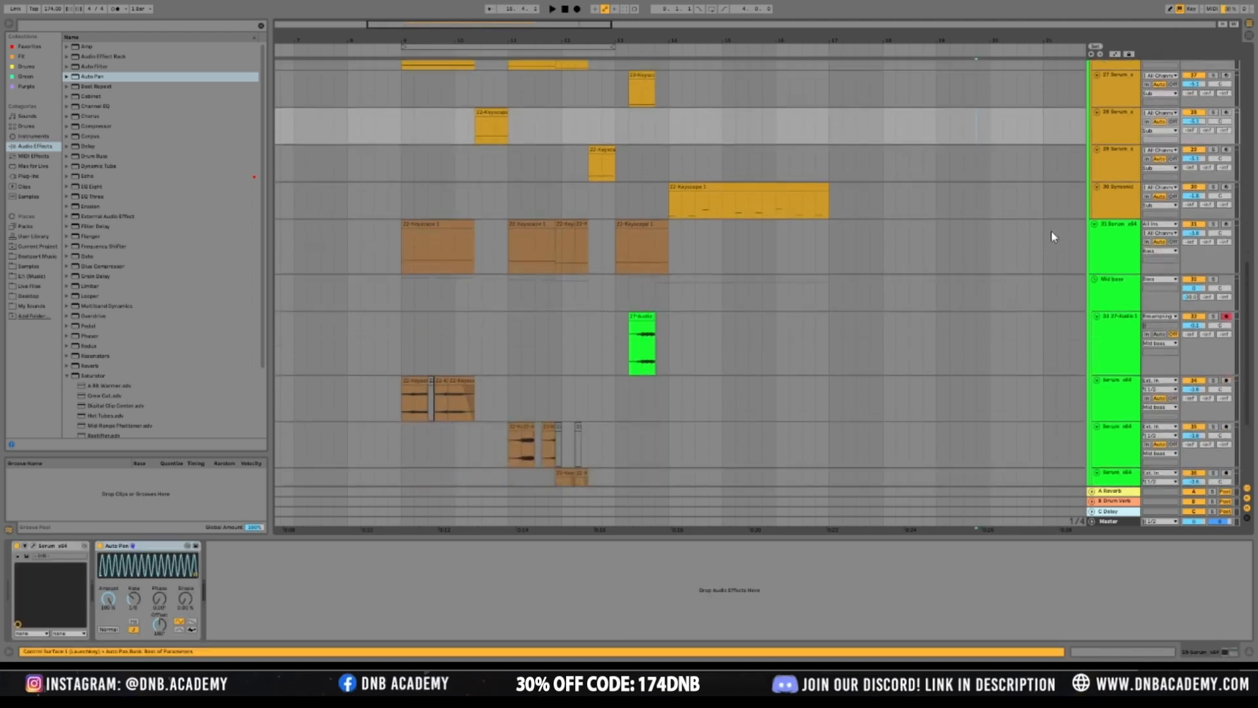
# Recolour the Mid bass group tan and apply that colour to all of its tracks and clips
pyautogui.click(1110, 266)
pyautogui.scroll(1, 993, 270)
pyautogui.scroll(-1, 993, 270)
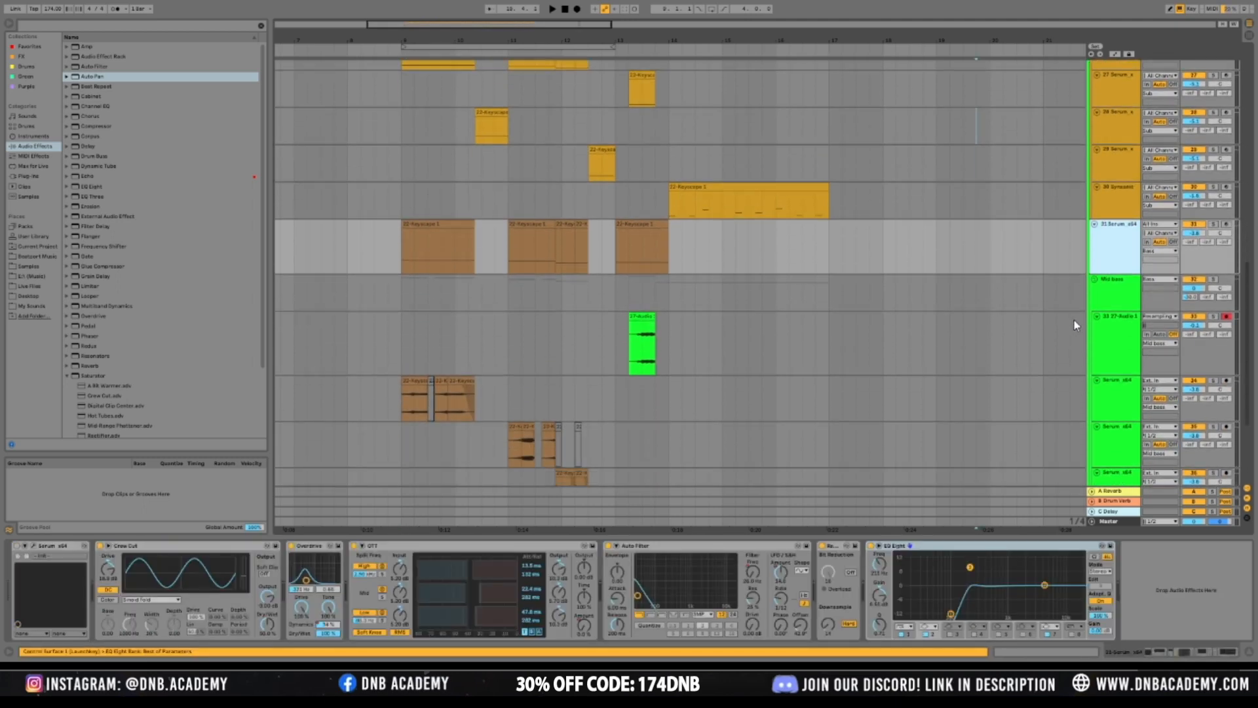
pyautogui.click(1122, 284)
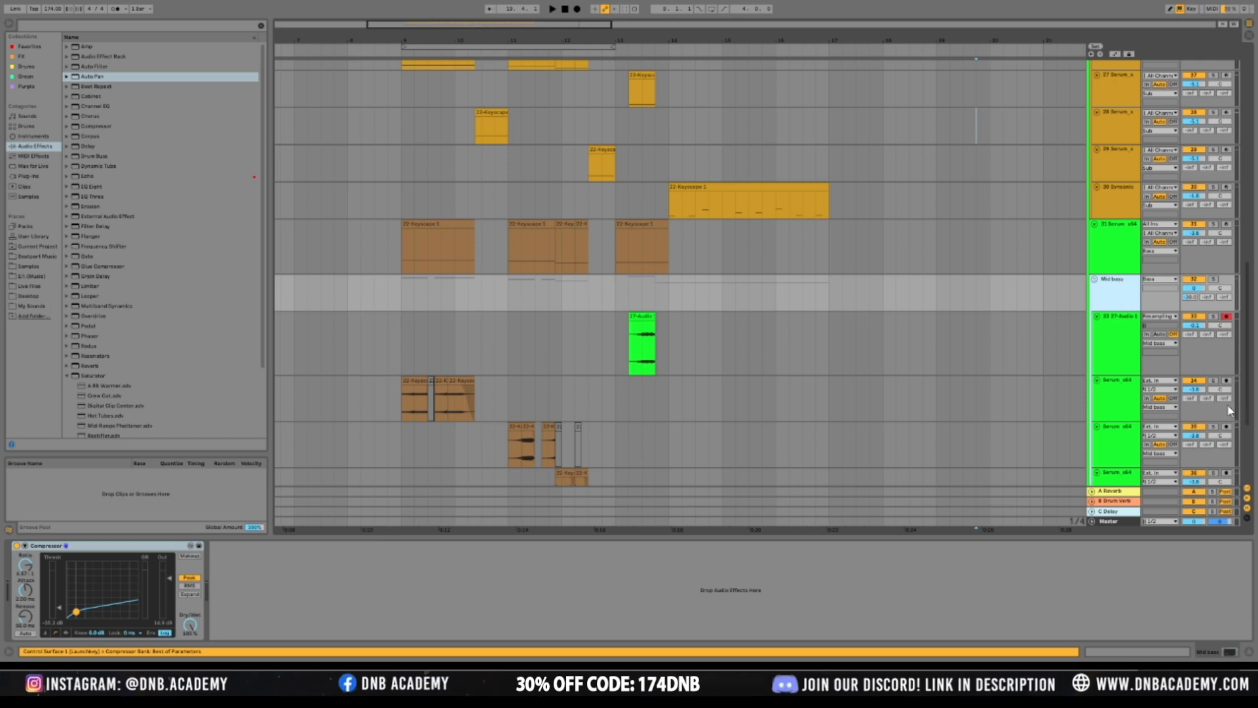
pyautogui.click(1147, 429)
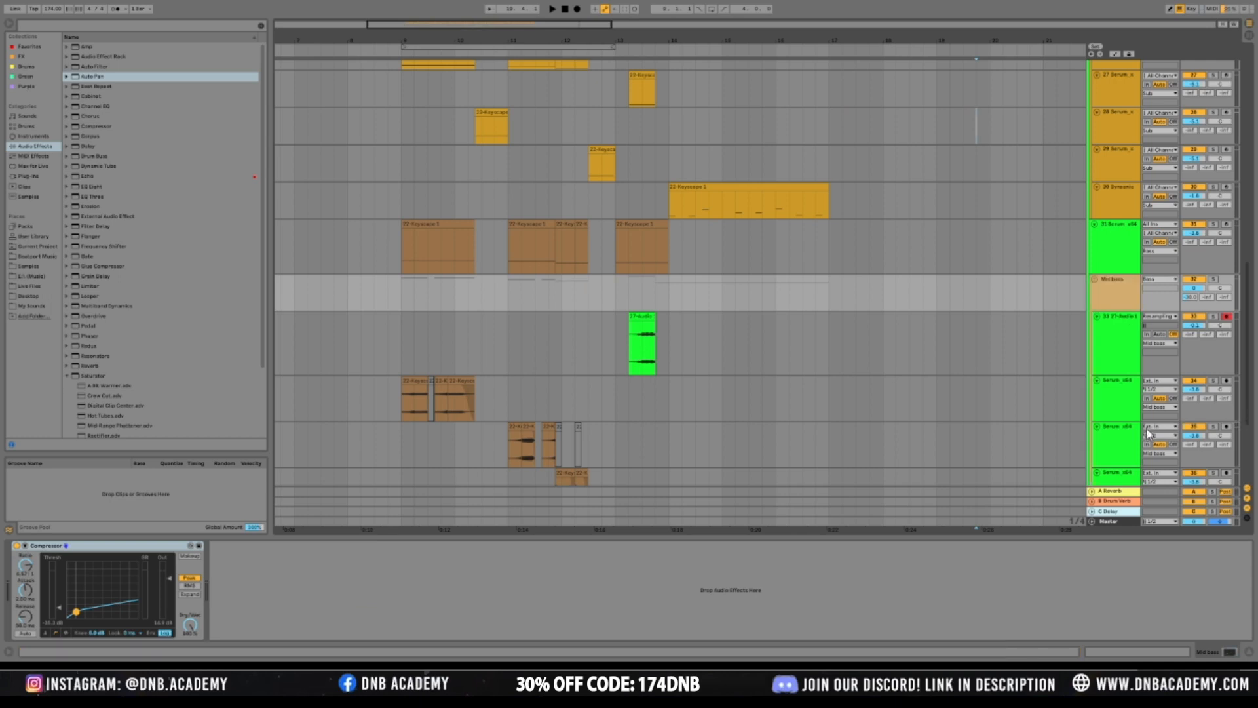
pyautogui.click(1145, 441)
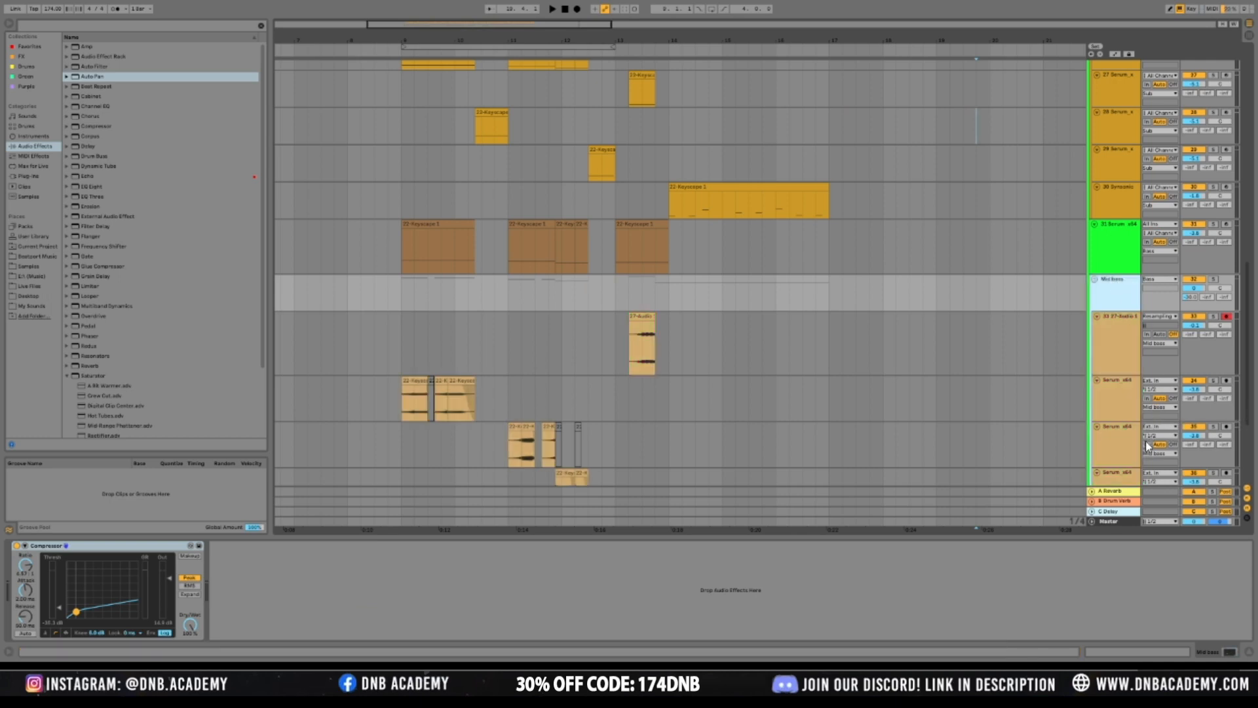
pyautogui.scroll(-1, 1049, 323)
pyautogui.scroll(3, 1049, 323)
pyautogui.click(1045, 321)
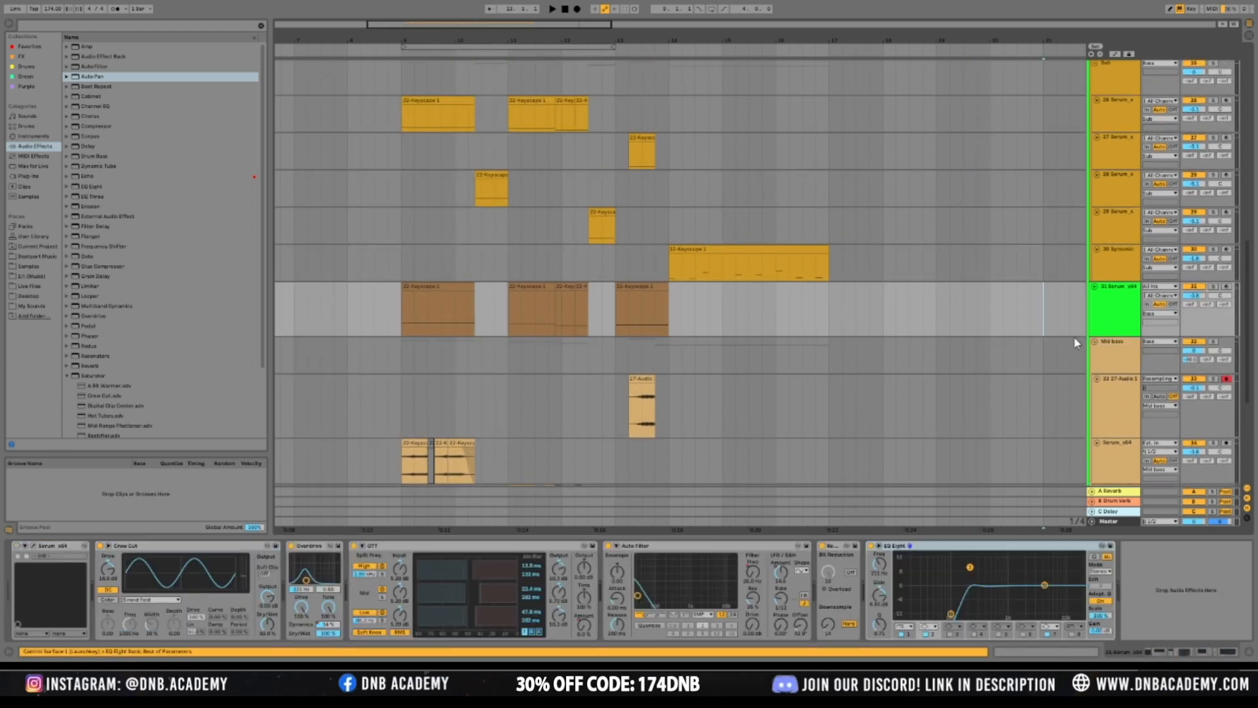
# Audition Serum track 31 in solo, then recolour its clips dark grey and minimise the track's height
pyautogui.press('space')
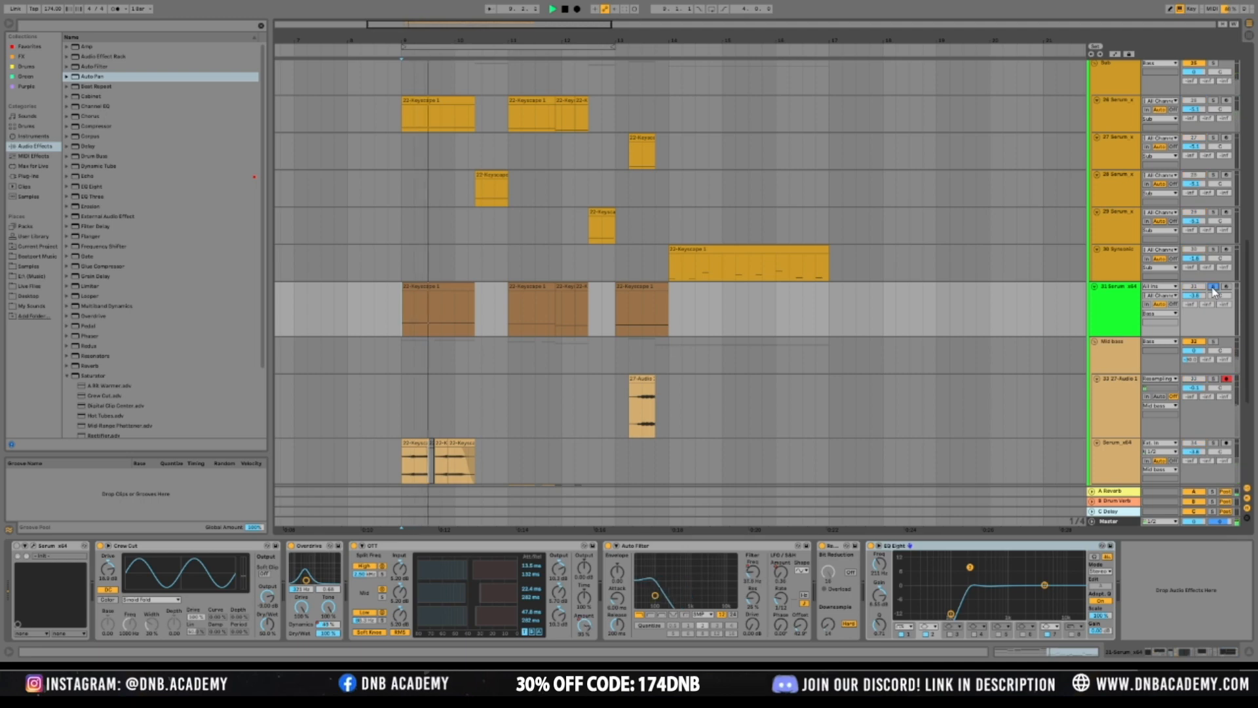
pyautogui.click(1107, 310)
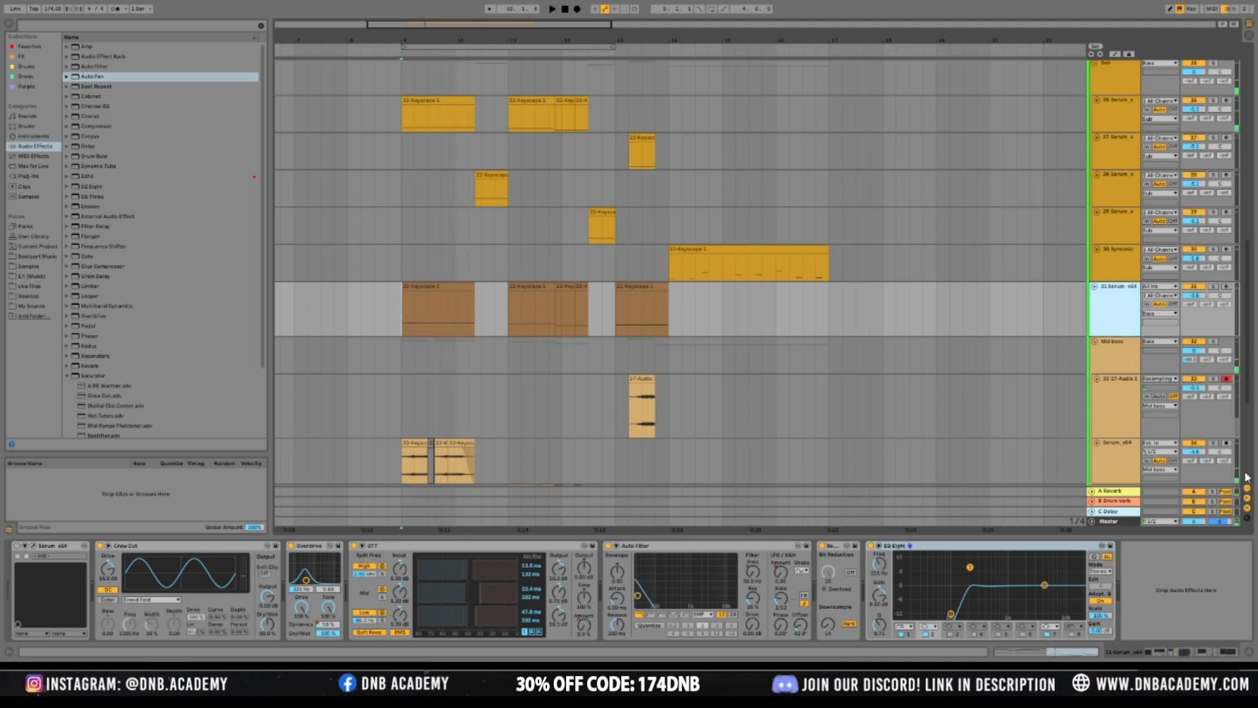
pyautogui.click(1158, 470)
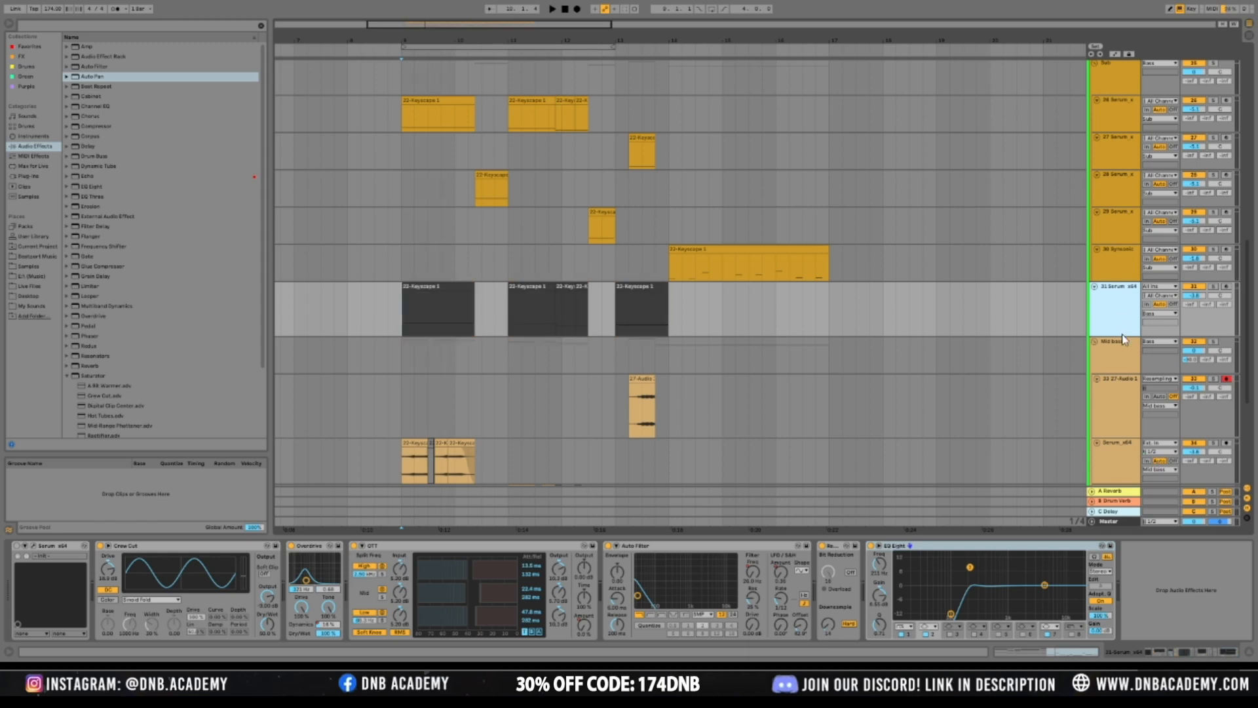
pyautogui.moveTo(1122, 337); pyautogui.dragTo(1122, 292)
# Collapse the Sub and Mid bass groups within the Bass group
pyautogui.scroll(3, 946, 333)
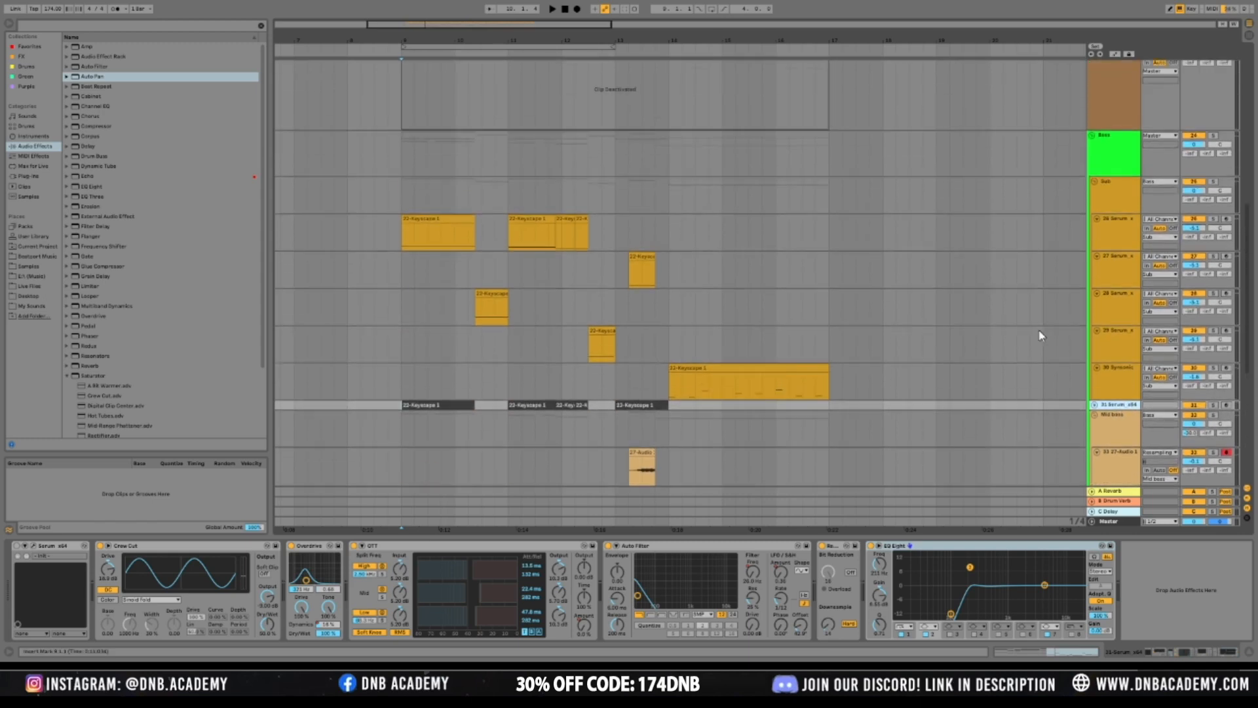
pyautogui.click(1114, 211)
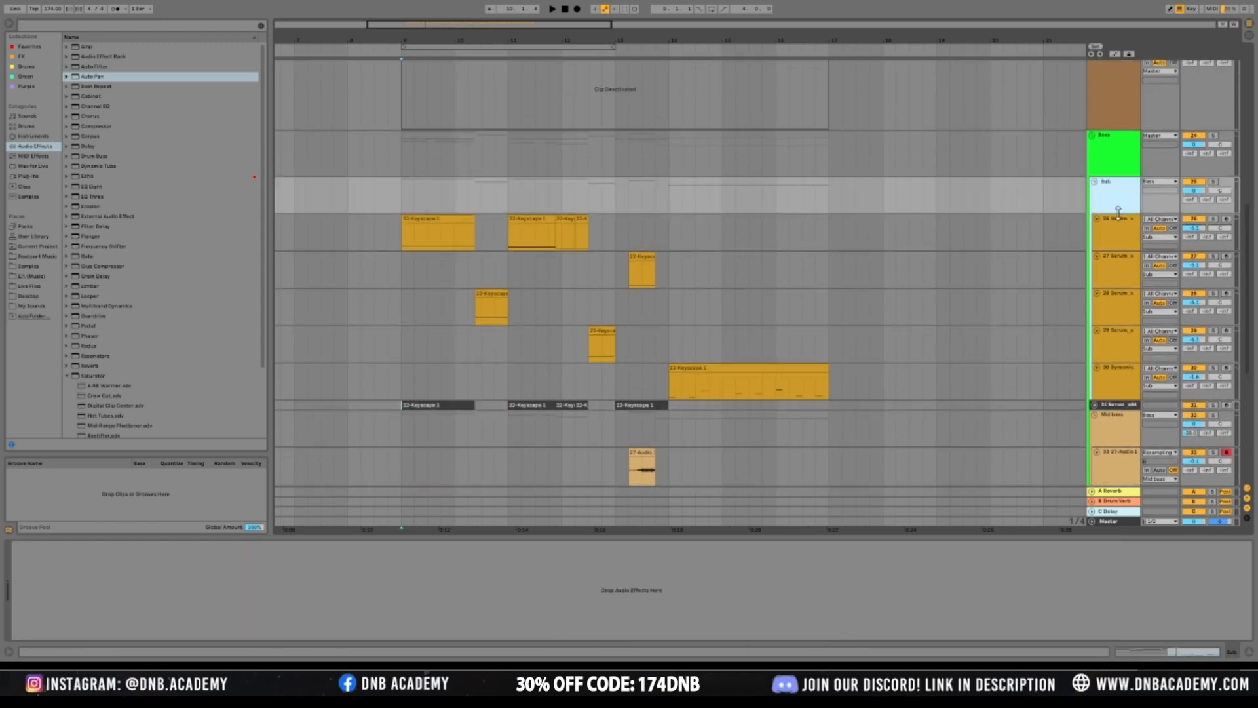
pyautogui.moveTo(1118, 215); pyautogui.dragTo(1127, 178)
pyautogui.moveTo(1113, 232); pyautogui.dragTo(1125, 188)
pyautogui.scroll(5, 818, 242)
# Play from bar 9 and move the dark grey Serum track above the Sub group inside the Bass group
pyautogui.press('space')
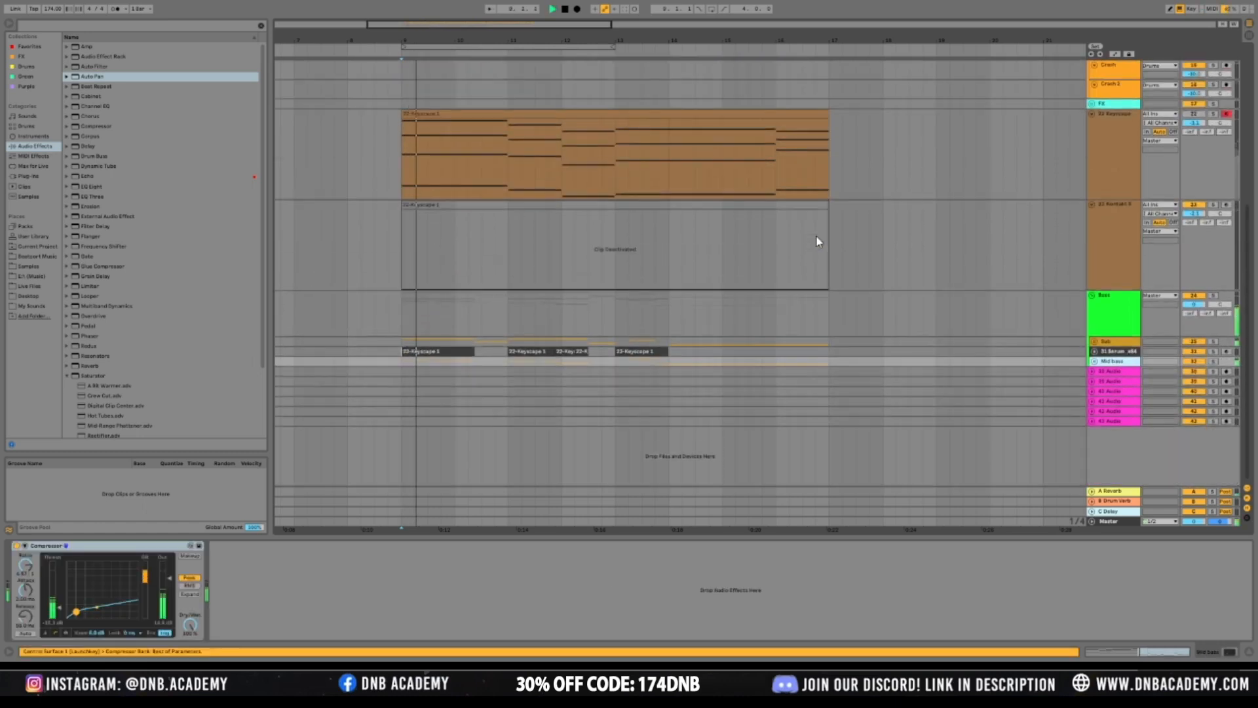
pyautogui.click(1118, 352)
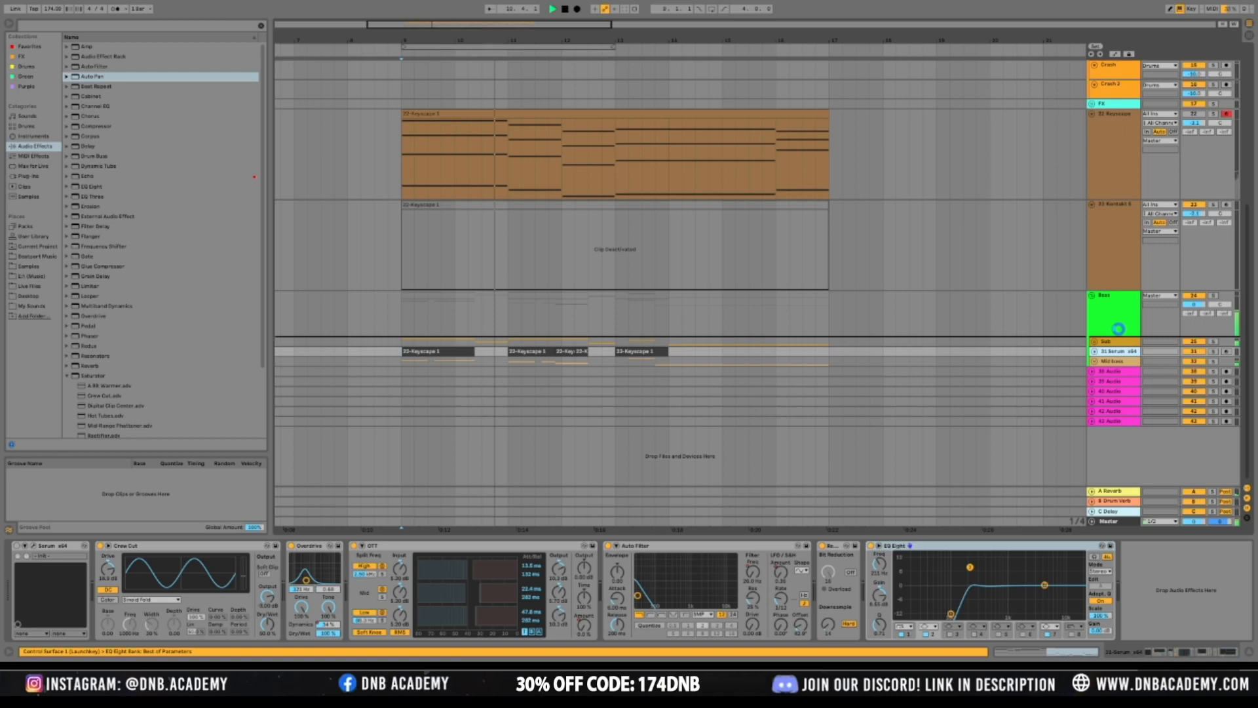
pyautogui.scroll(3, 1099, 287)
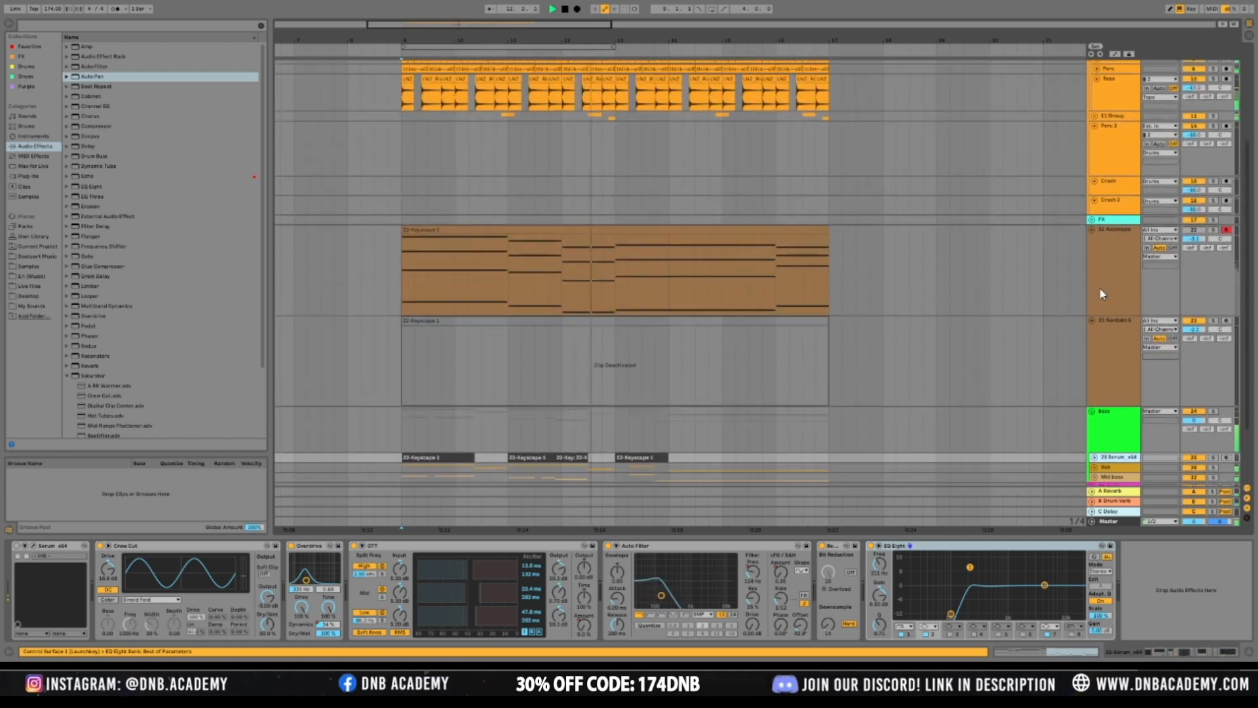
# Minimise the height of the Keyscape track
pyautogui.click(1112, 304)
pyautogui.click(1113, 319)
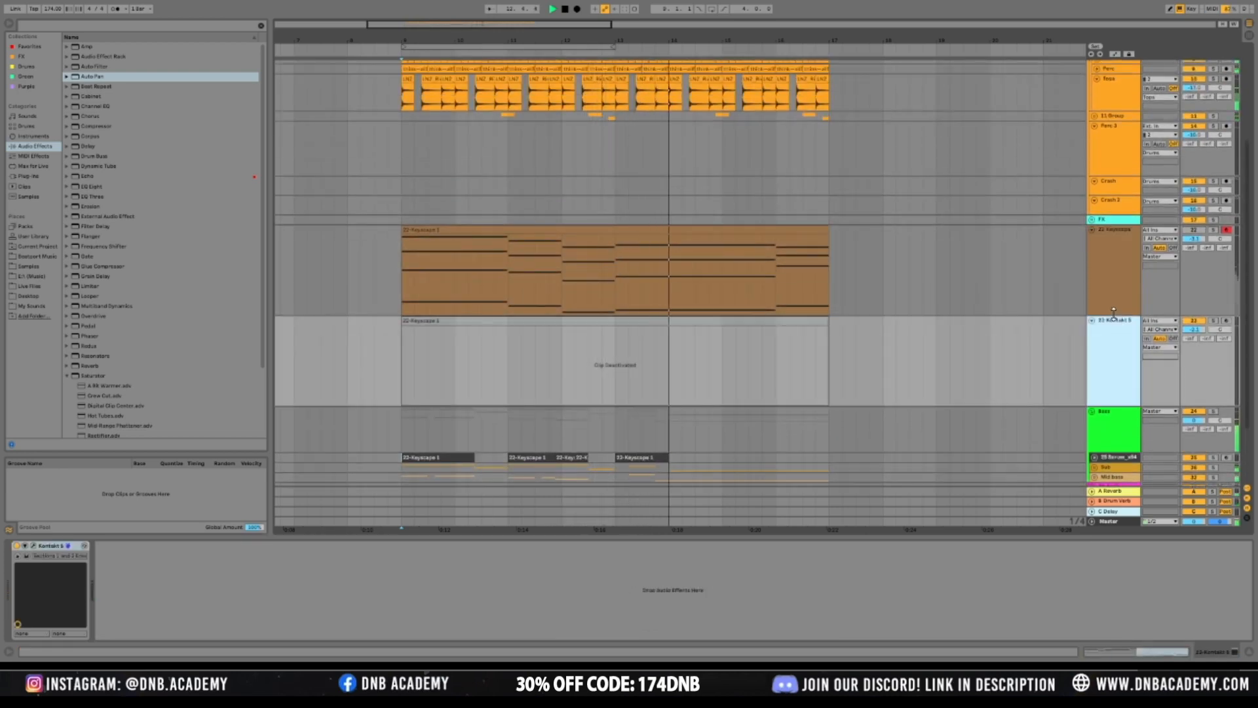
pyautogui.moveTo(1113, 315); pyautogui.dragTo(1120, 237)
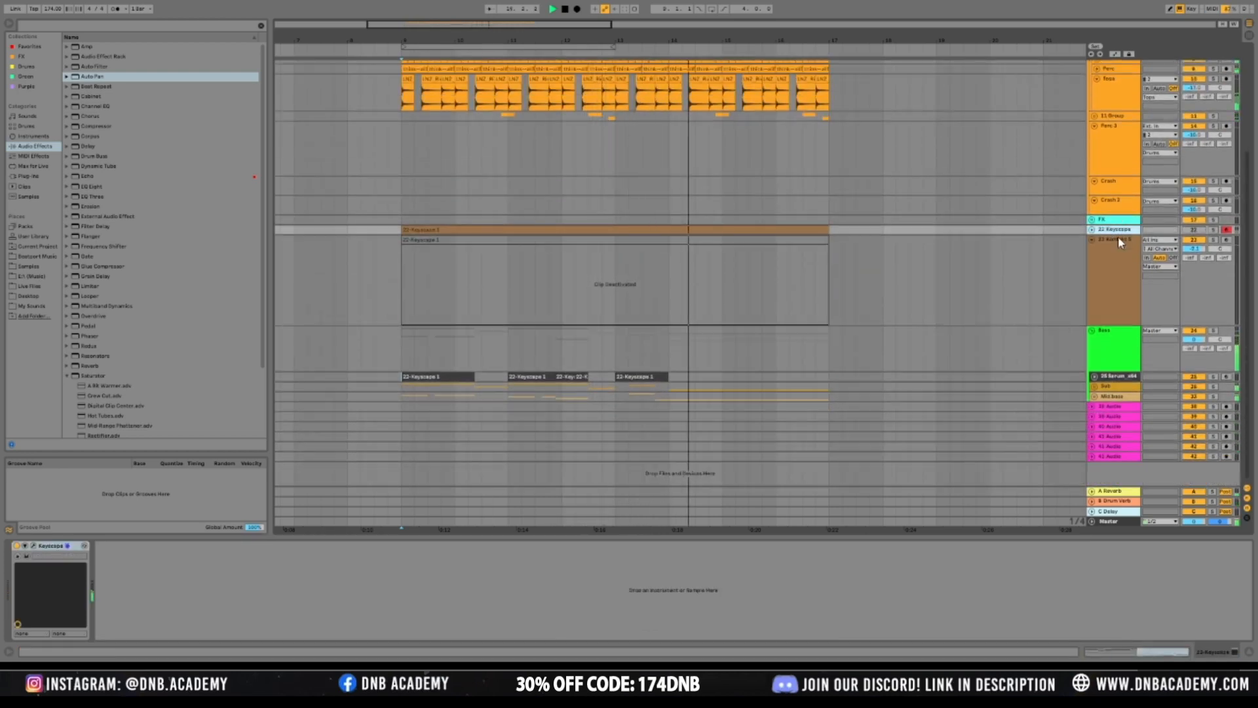
# Unfold the first pink audio track below the Mid bass group and slightly lower the Bass group's volume
pyautogui.click(1114, 408)
pyautogui.moveTo(1114, 412); pyautogui.dragTo(1114, 457)
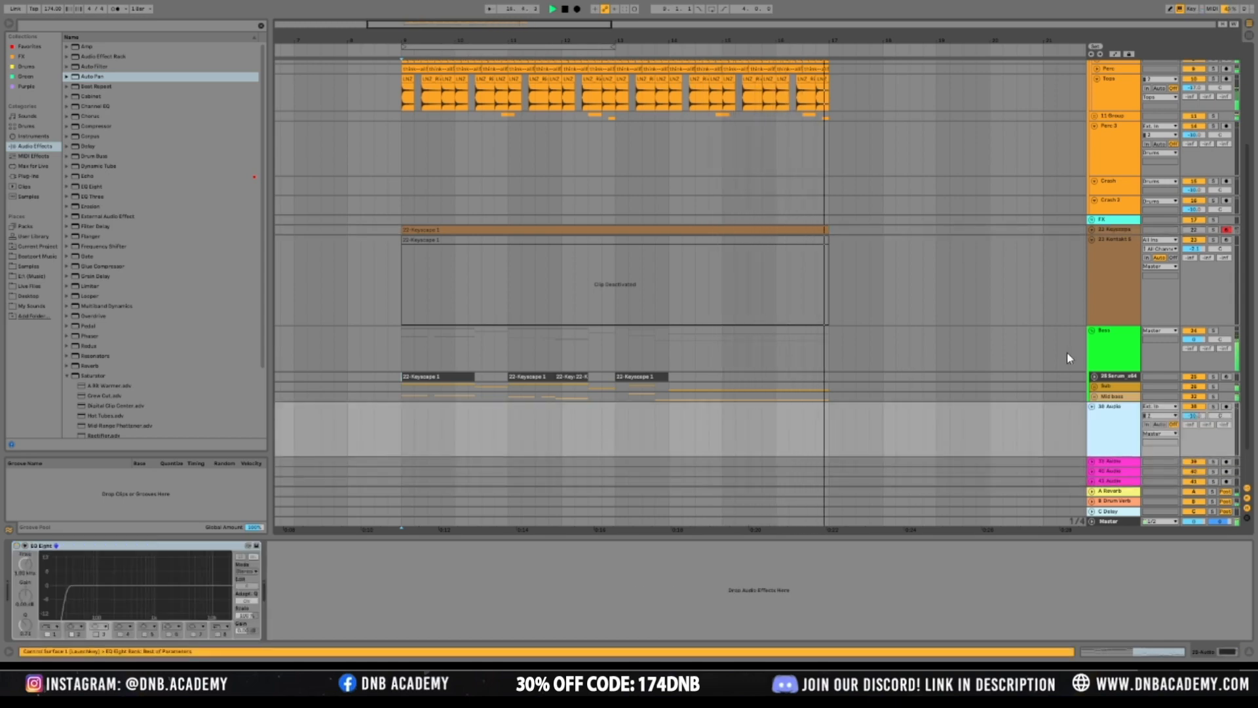
pyautogui.moveTo(1194, 340); pyautogui.dragTo(1194, 343)
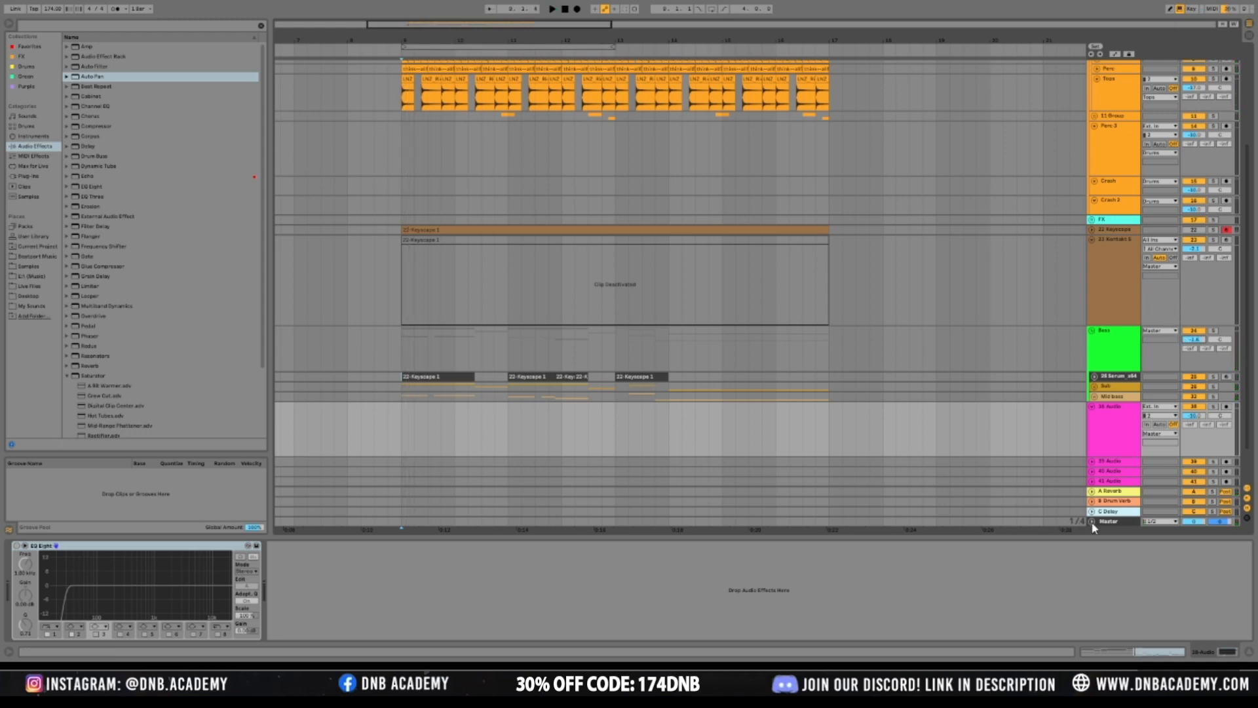
# Collapse the Saturator presets in the audio effects list and add a Spectrum analyser after SPAN on the Master
pyautogui.click(1099, 522)
pyautogui.click(416, 546)
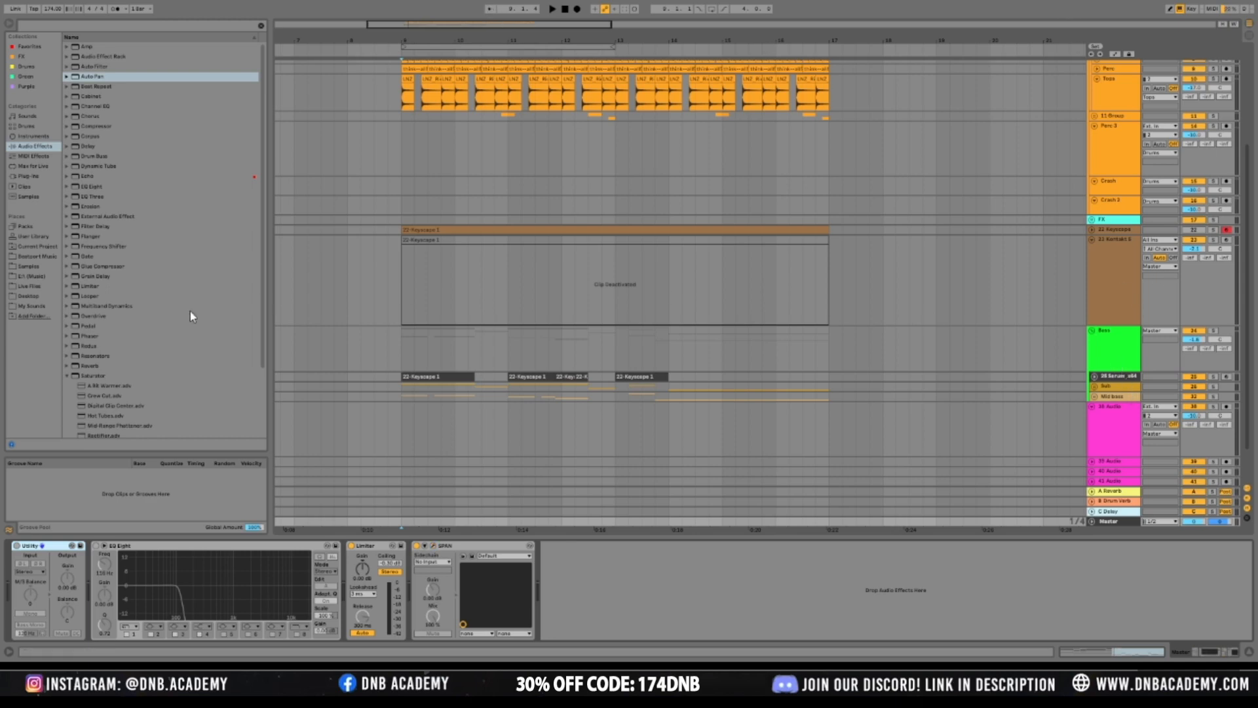
pyautogui.click(129, 375)
pyautogui.scroll(-3, 97, 313)
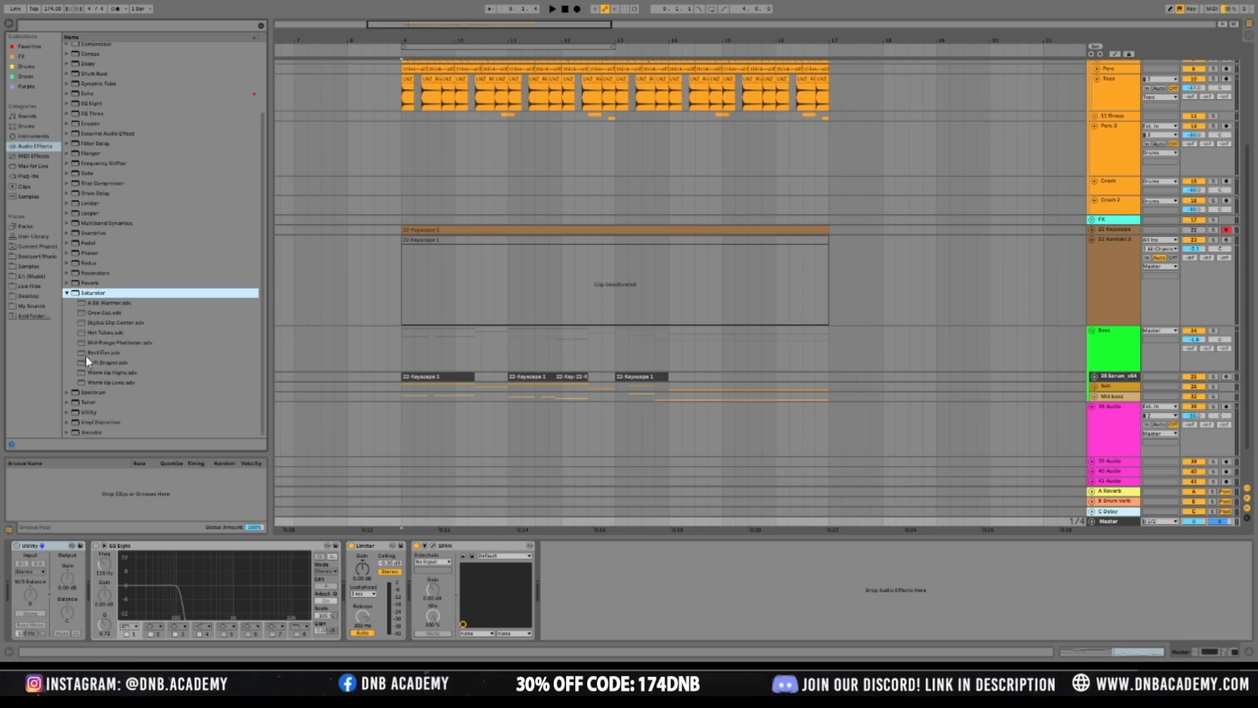
pyautogui.click(67, 293)
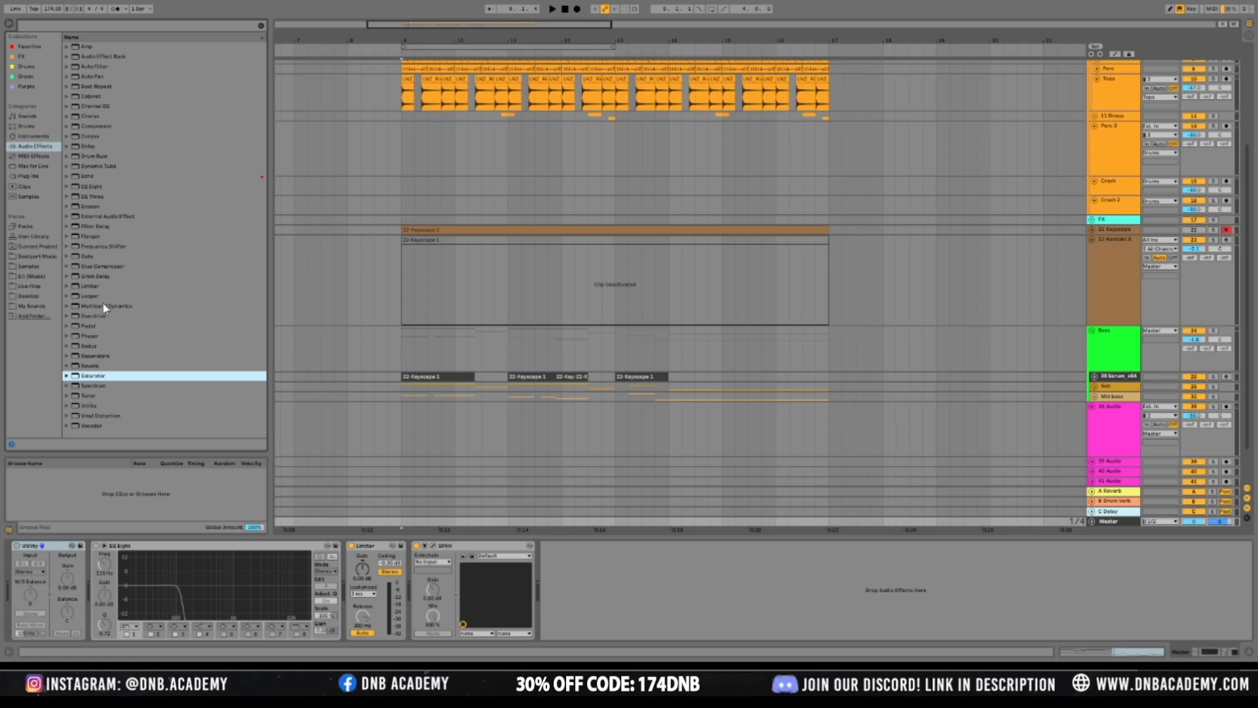
pyautogui.click(97, 247)
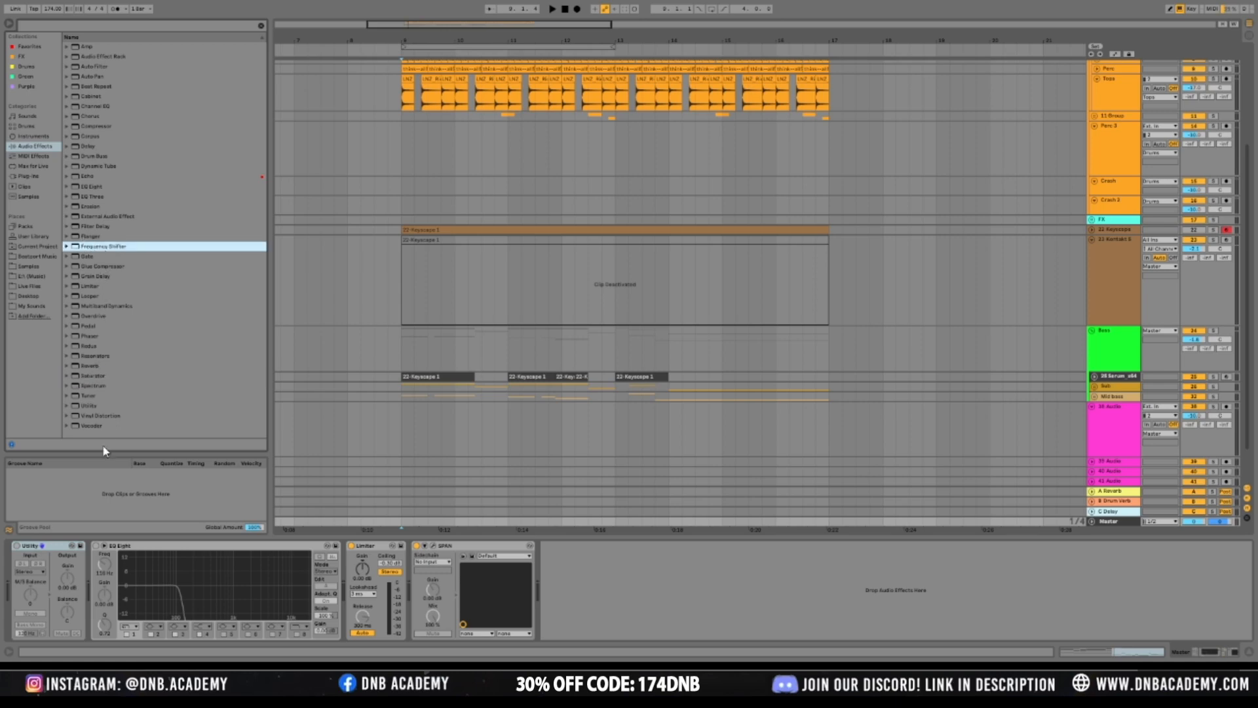
pyautogui.click(107, 387)
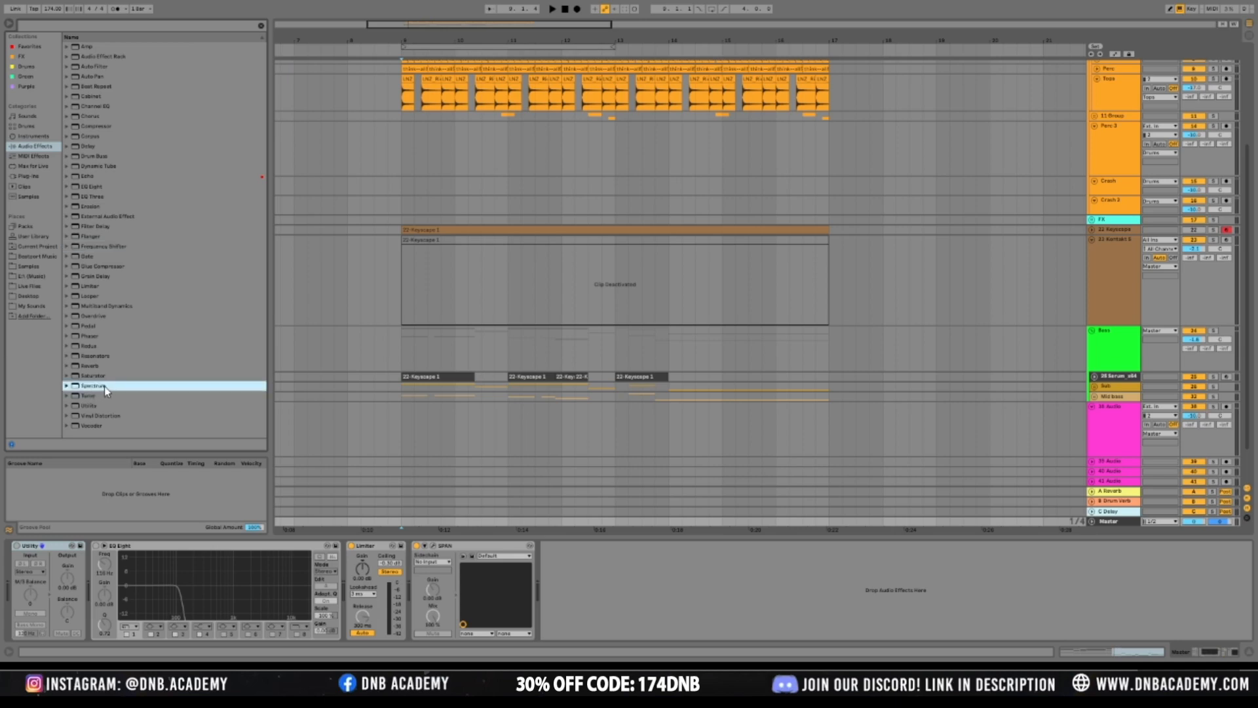
pyautogui.moveTo(675, 577); pyautogui.dragTo(659, 565)
# Play the arrangement and examine its frequency balance in Spectrum's expanded display, trying a taller view of the graph
pyautogui.press('space')
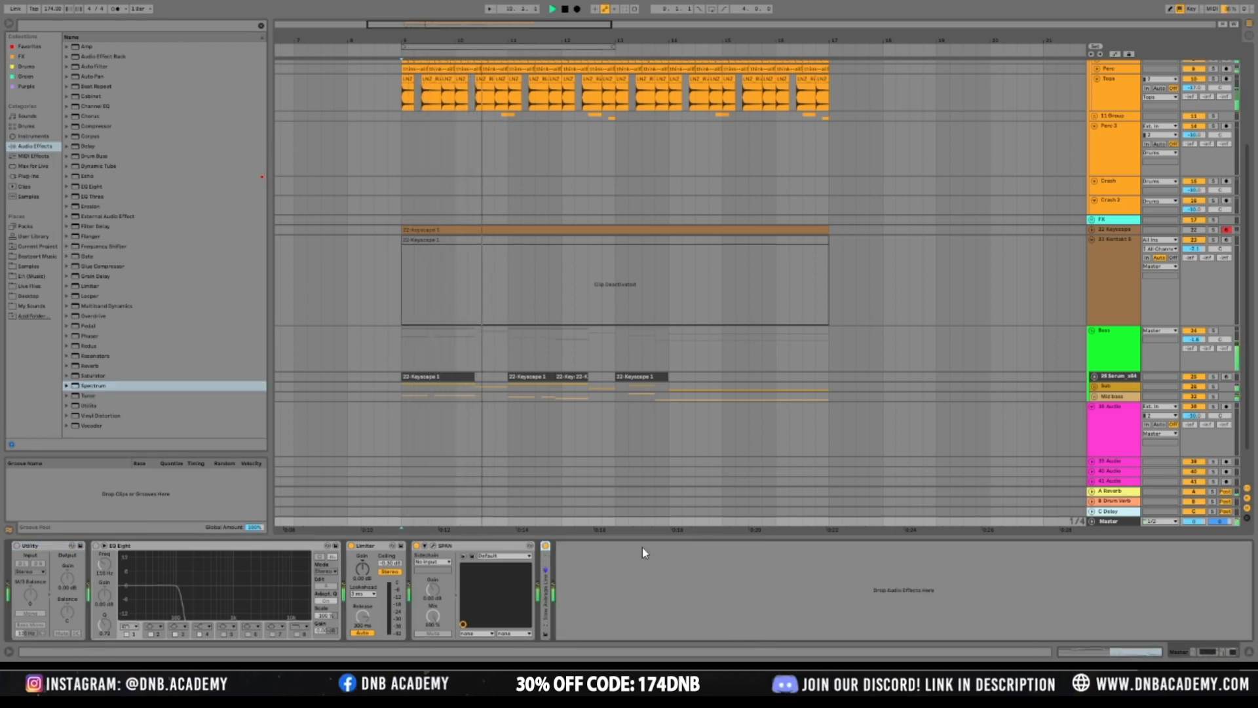
pyautogui.doubleClick(641, 587)
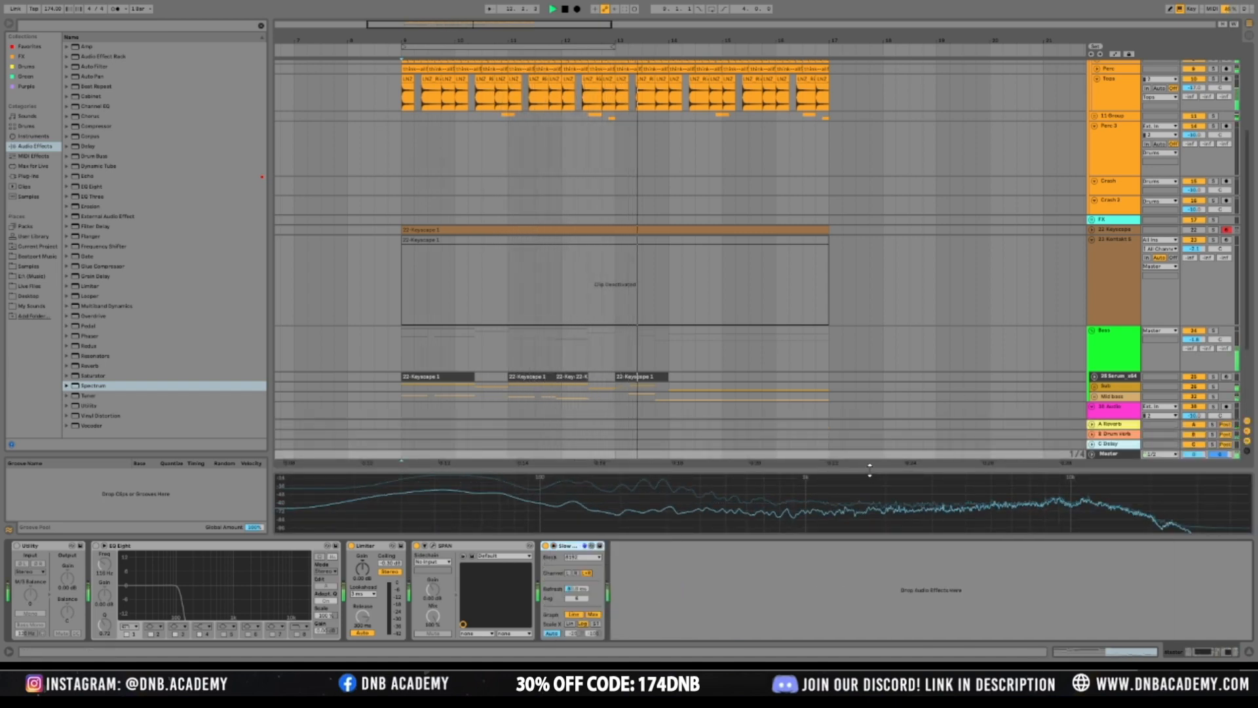
pyautogui.moveTo(872, 470); pyautogui.dragTo(874, 417)
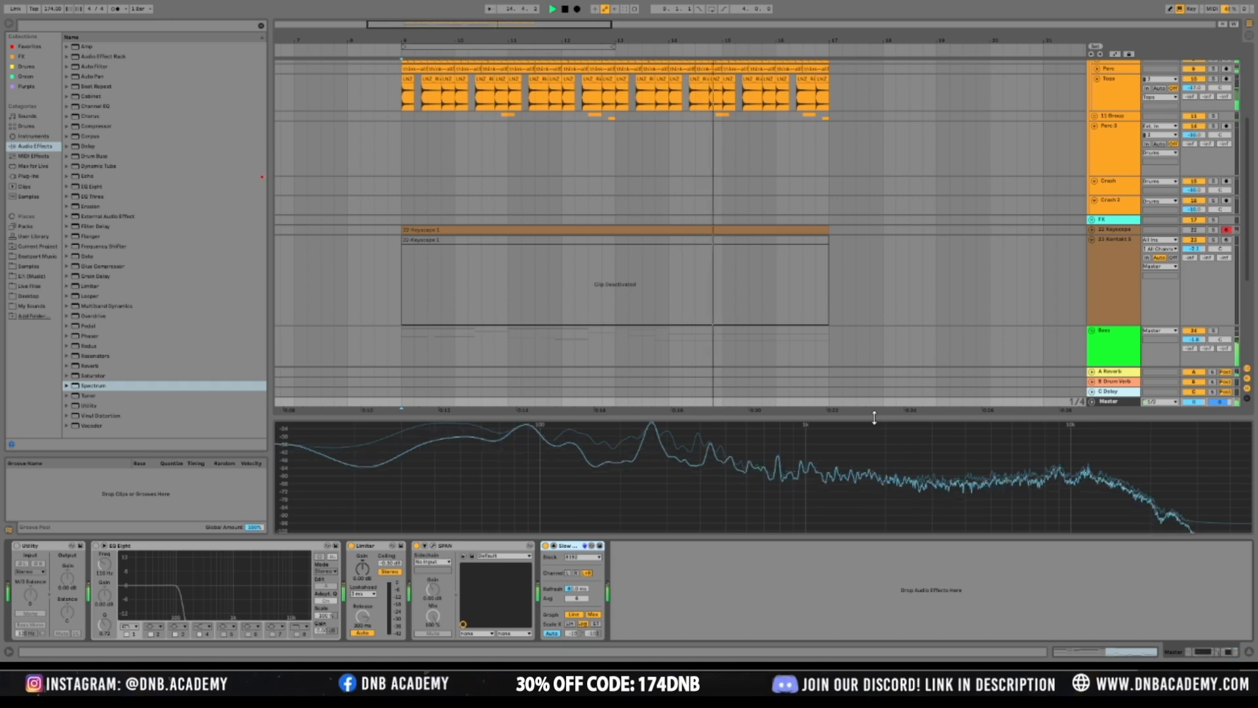
pyautogui.moveTo(874, 417); pyautogui.dragTo(875, 464)
pyautogui.scroll(-2, 1013, 245)
pyautogui.press('space')
pyautogui.press('space')
pyautogui.press('space')
# Add a Multiband Dynamics device to the Sub group
pyautogui.scroll(-2, 1043, 293)
pyautogui.moveTo(1106, 282); pyautogui.dragTo(1116, 286)
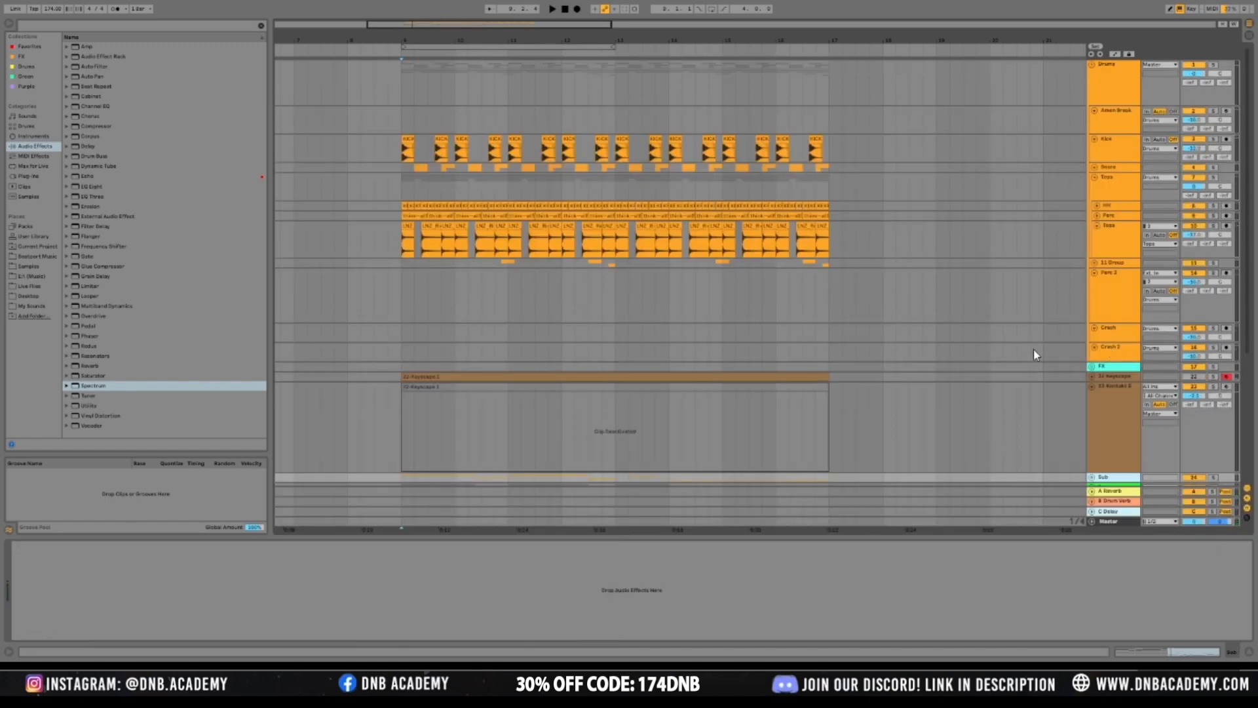
pyautogui.scroll(-5, 1099, 481)
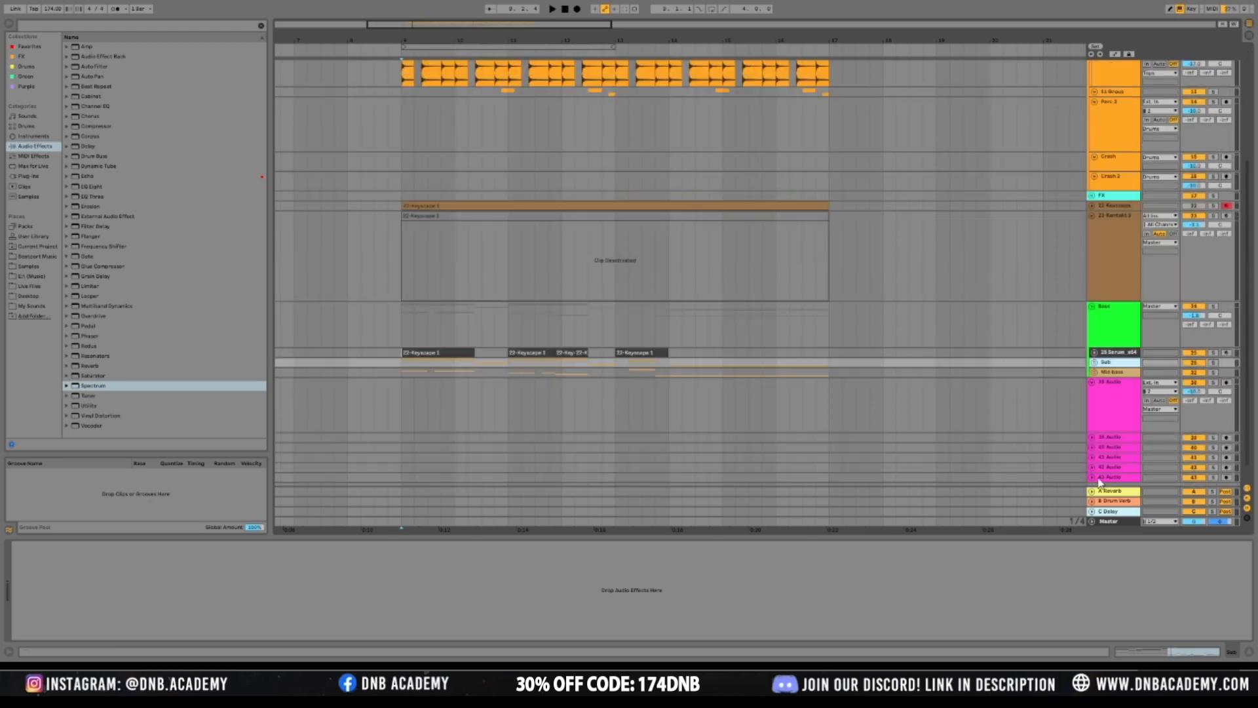
pyautogui.scroll(-1, 1107, 354)
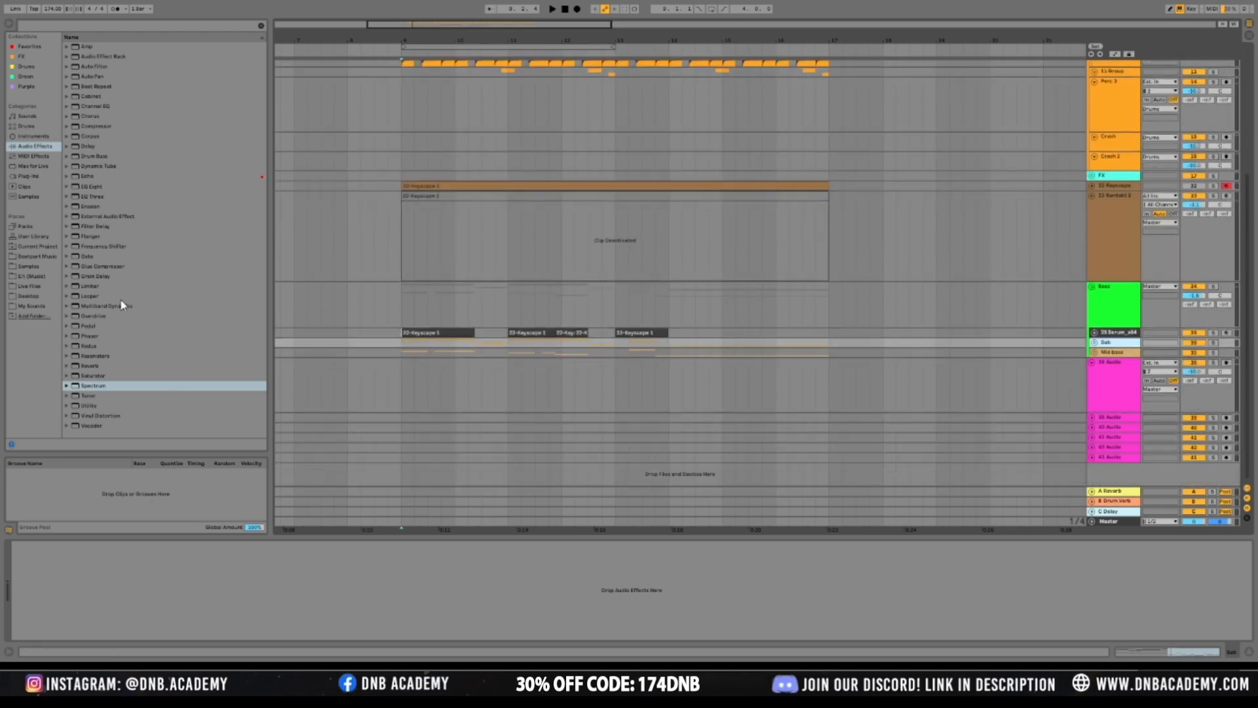
pyautogui.click(80, 307)
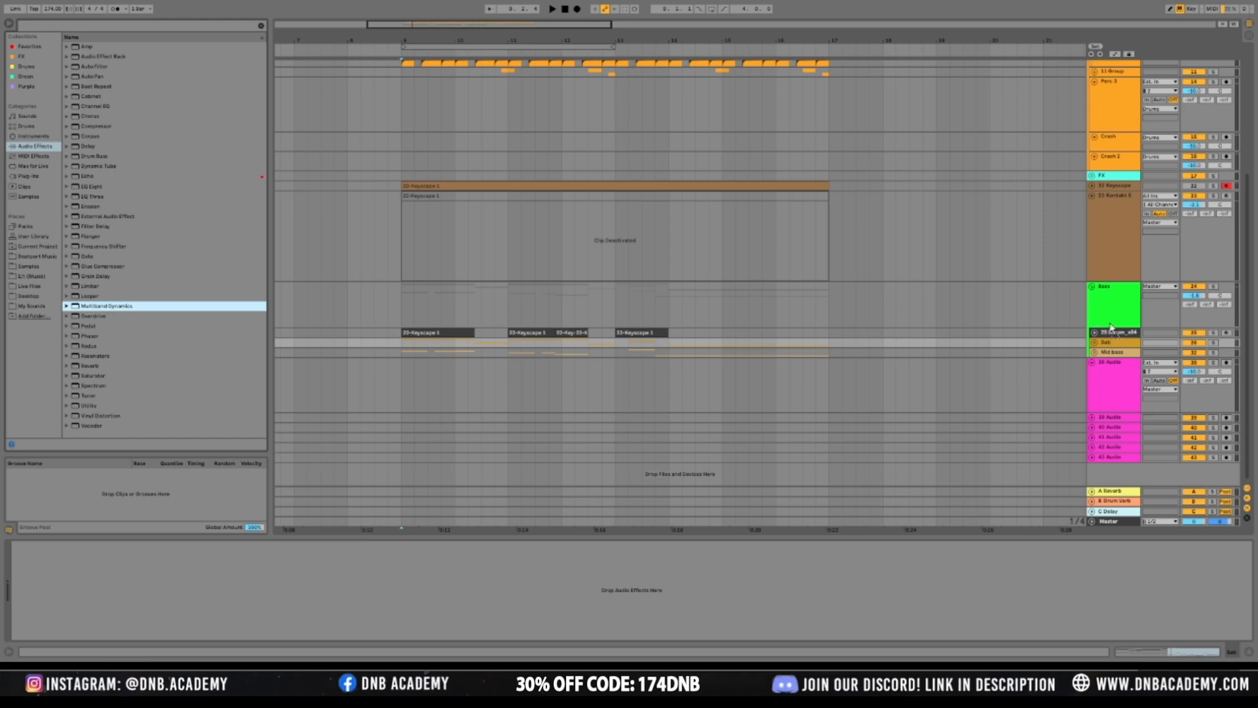
pyautogui.moveTo(1114, 340); pyautogui.dragTo(1114, 341)
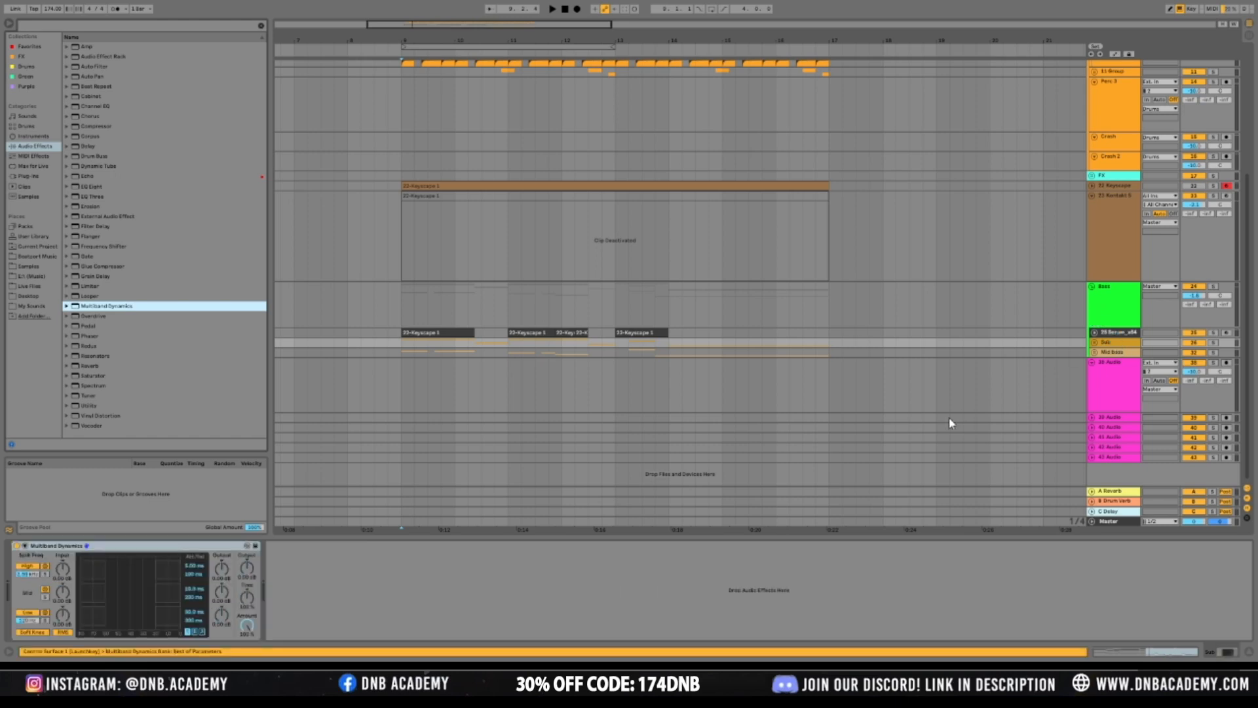
# Play the bassline from bar 9 and examine the band levels in the Sub group's Multiband Dynamics
pyautogui.press('space')
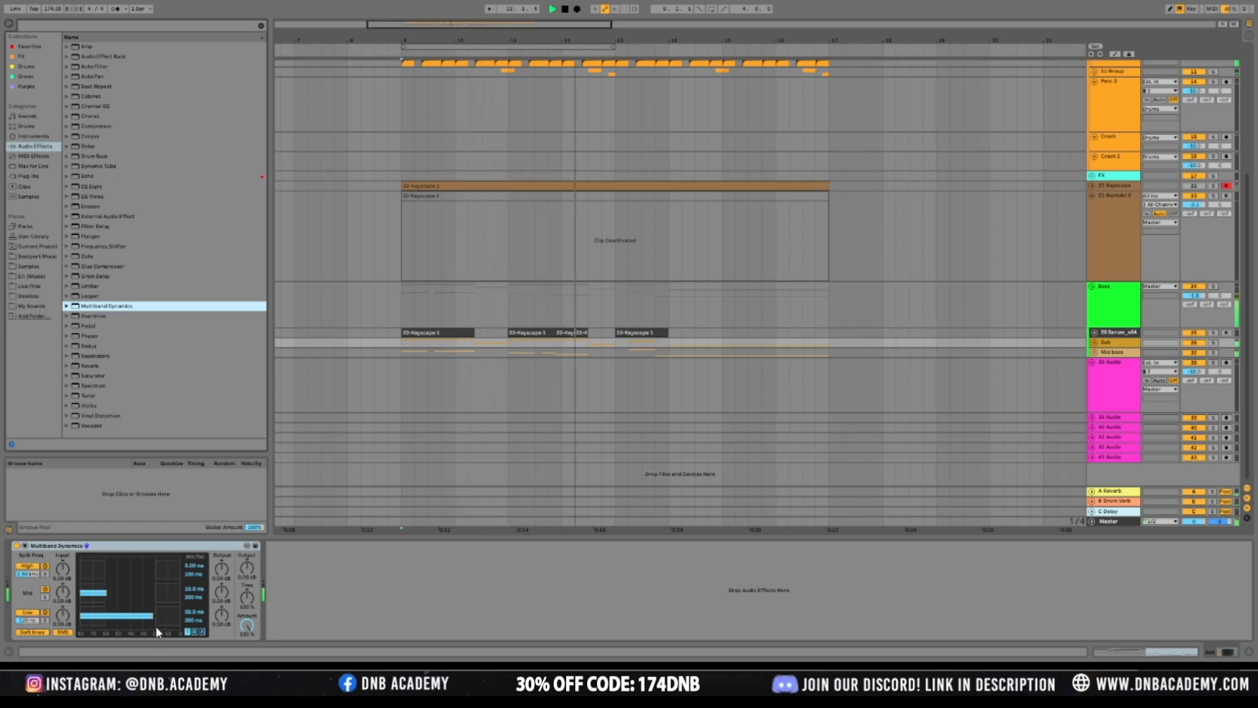
pyautogui.press('space')
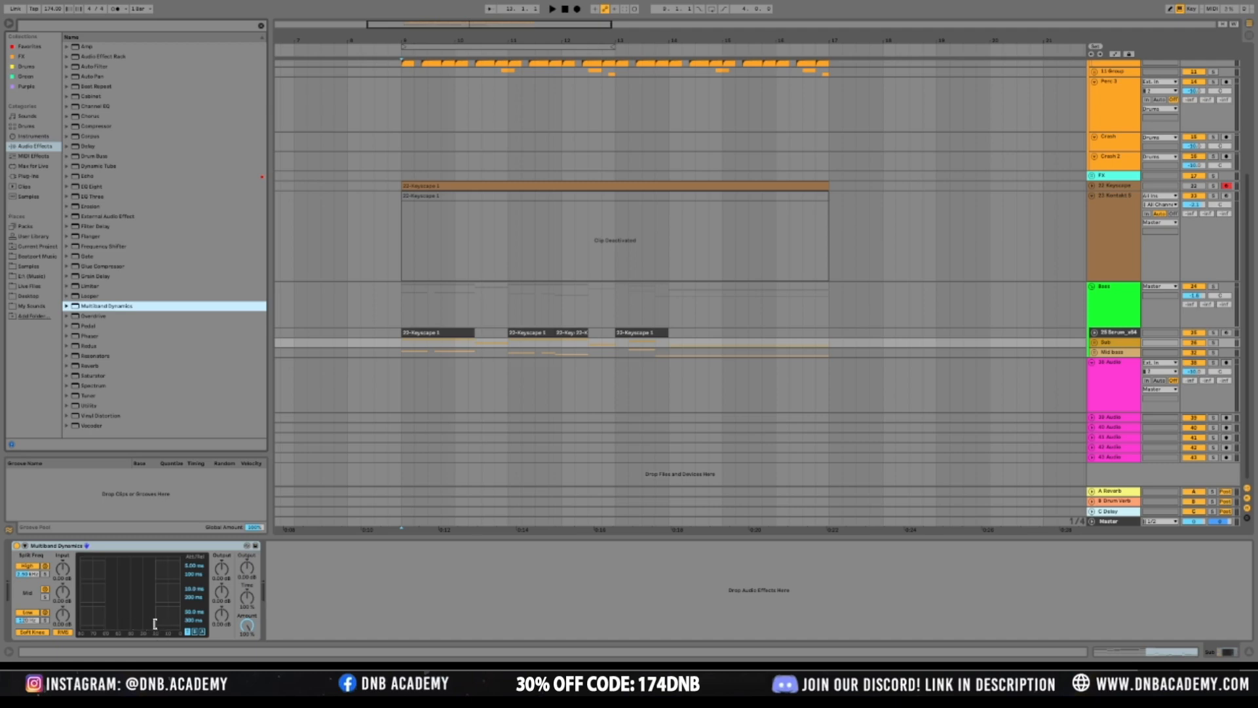
pyautogui.press('space')
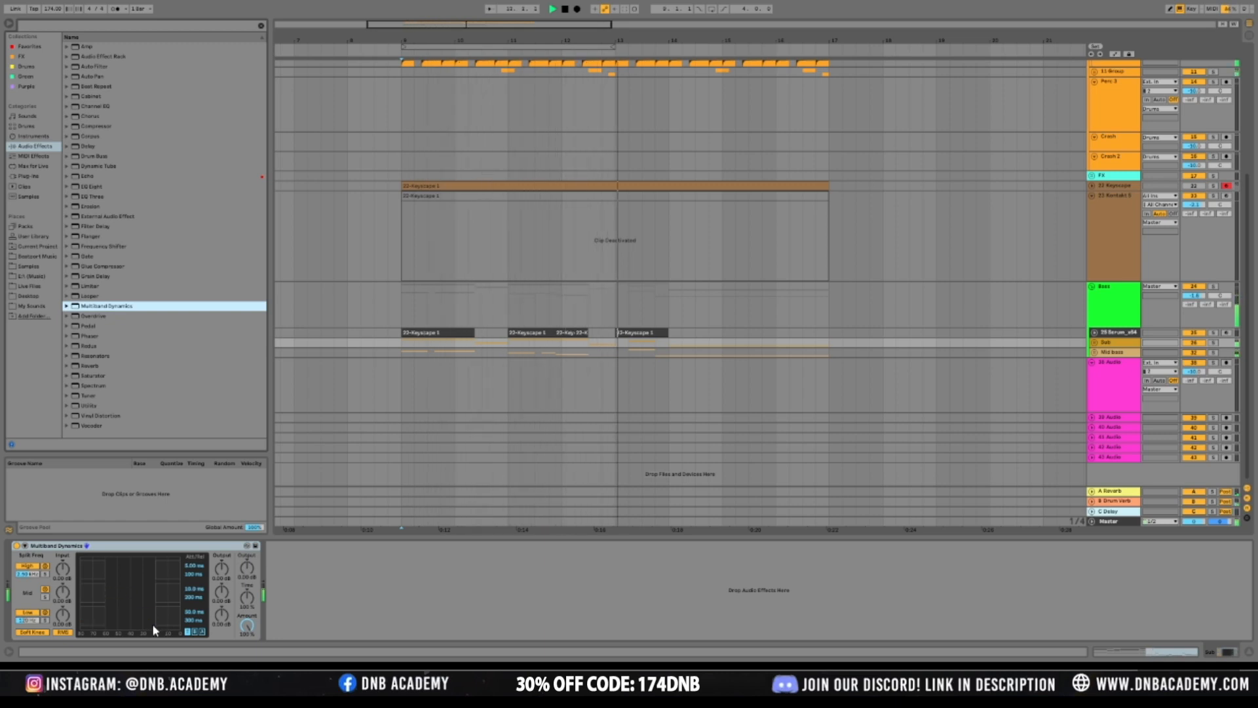
pyautogui.press('space')
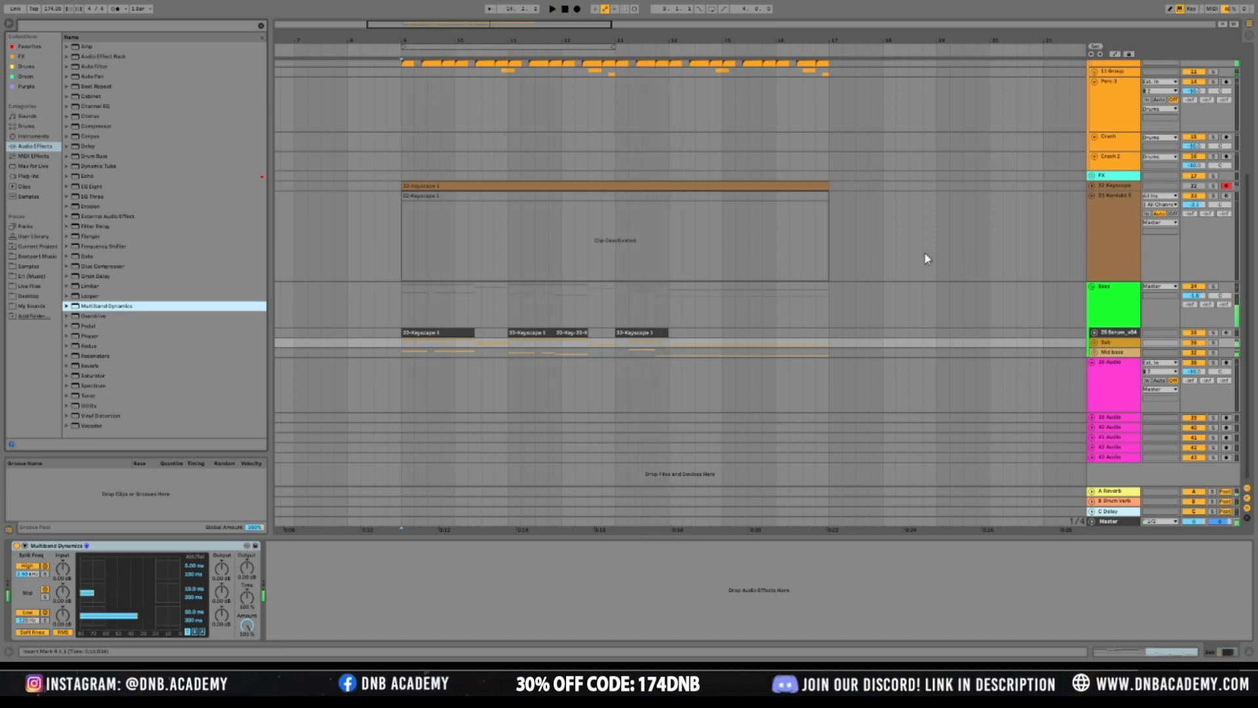
# Expand the Sub group and raise the volume of Serum track 28 while auditioning its clip in bar 13
pyautogui.doubleClick(1129, 347)
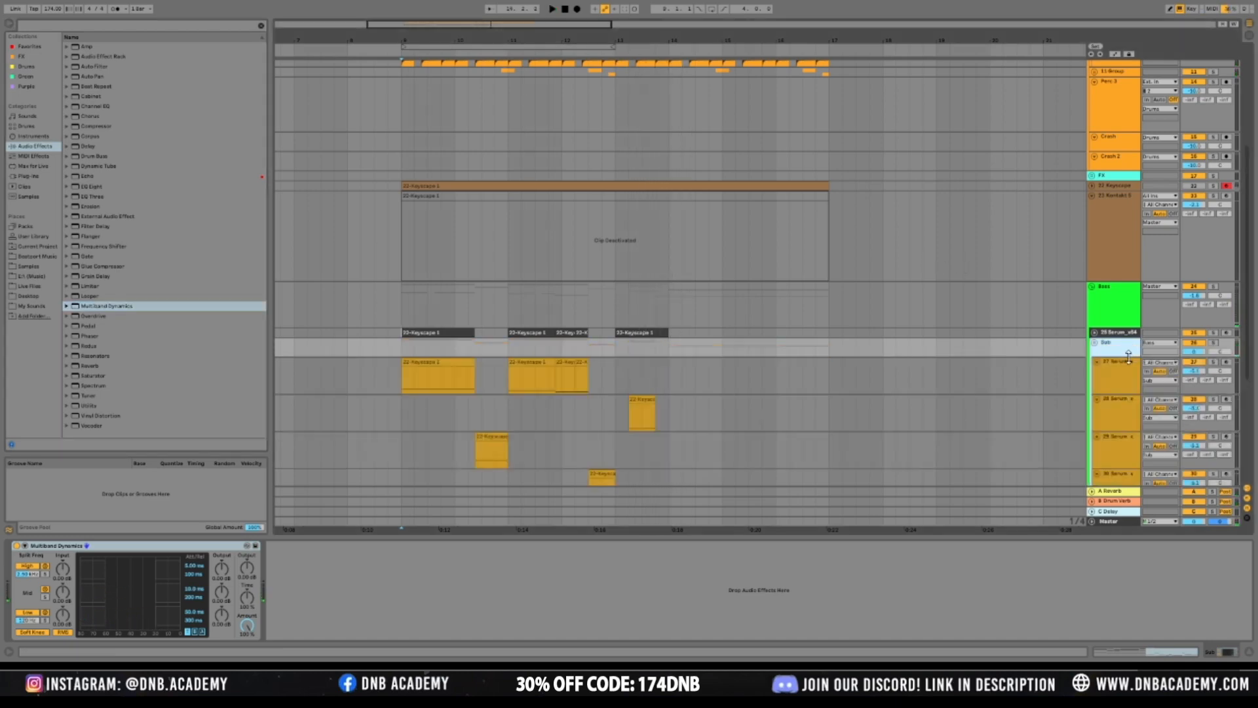
pyautogui.scroll(-1, 925, 383)
pyautogui.click(647, 362)
pyautogui.press('space')
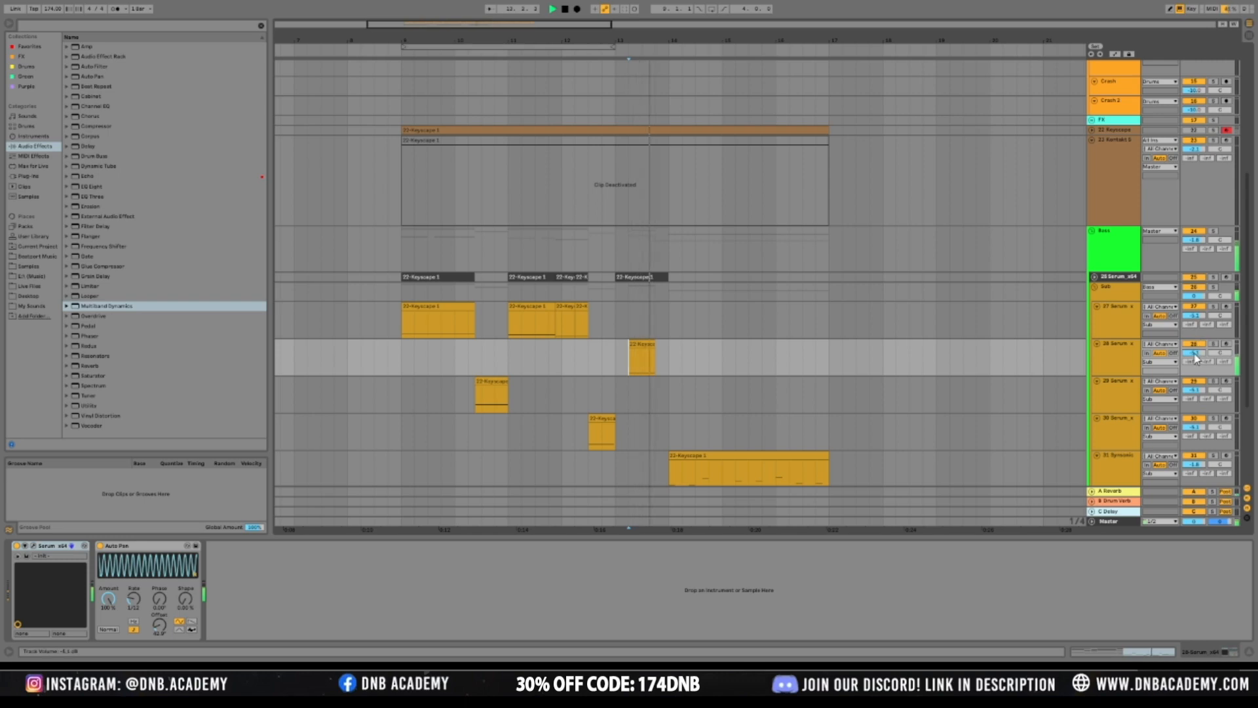
pyautogui.click(1130, 297)
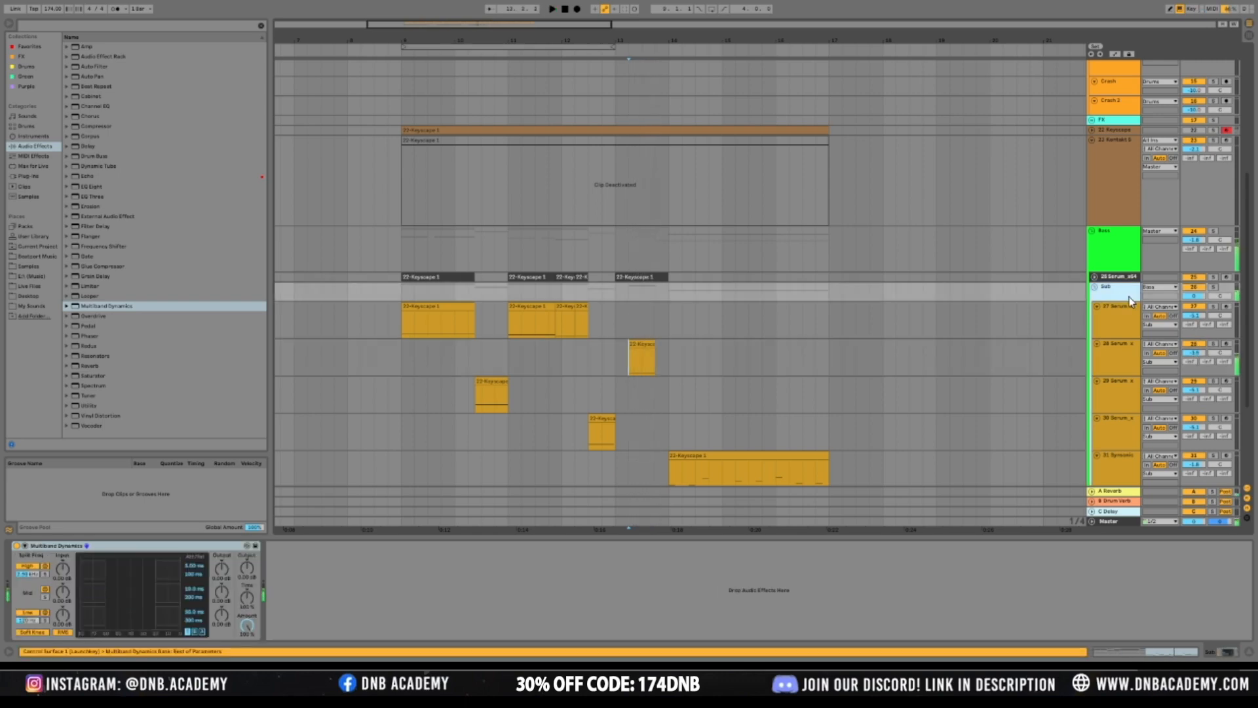
pyautogui.press('space')
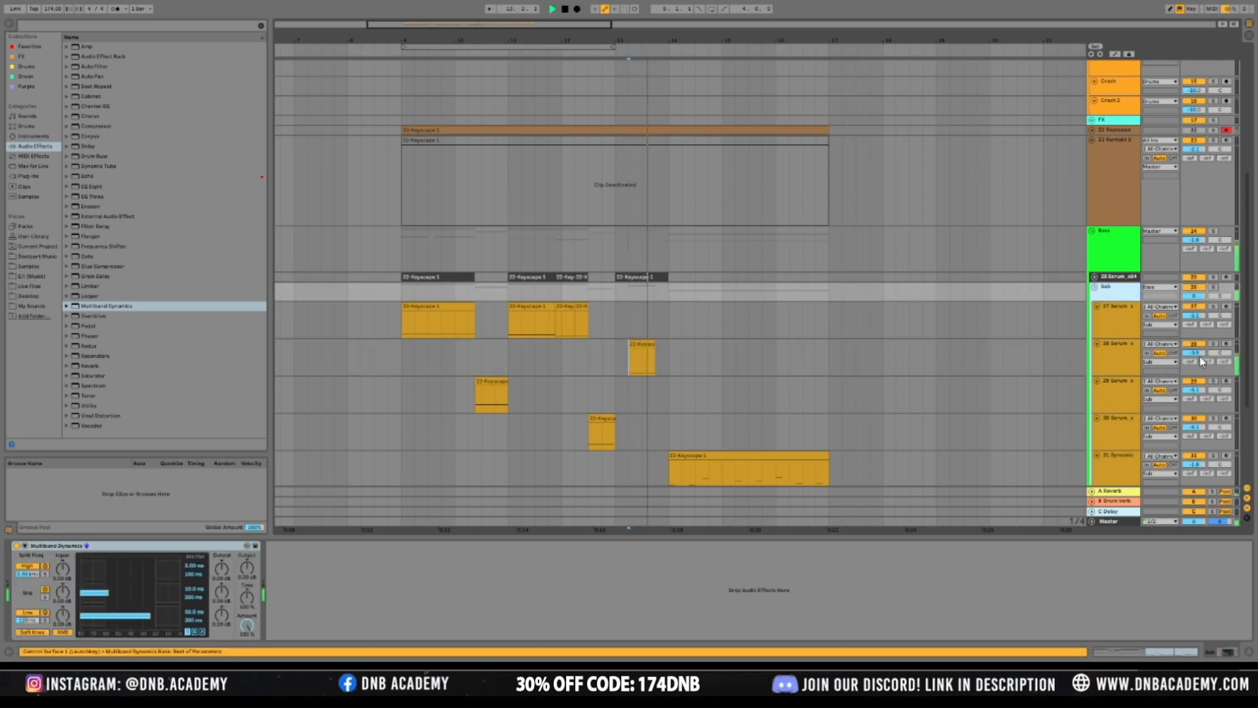
pyautogui.moveTo(1201, 356); pyautogui.dragTo(1201, 341)
pyautogui.press('space')
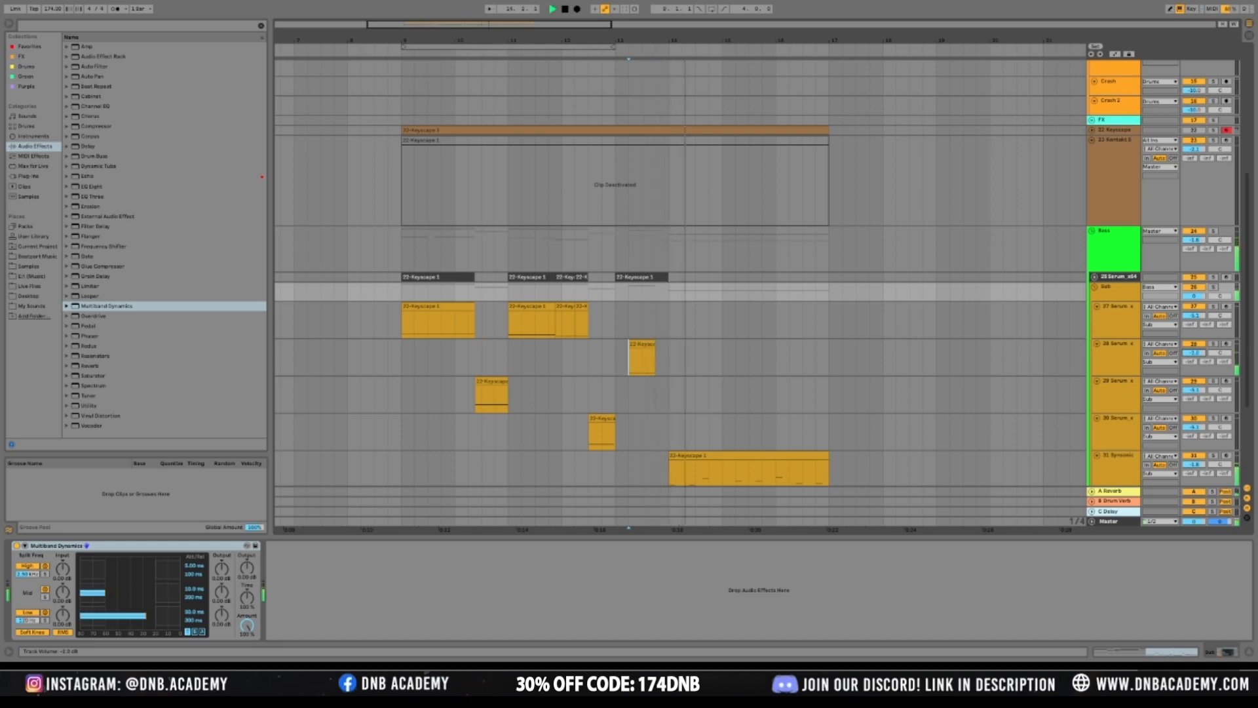
# Audition the Sub group in solo during playback, then return to the full mix
pyautogui.click(1215, 288)
pyautogui.press('space')
pyautogui.click(1216, 289)
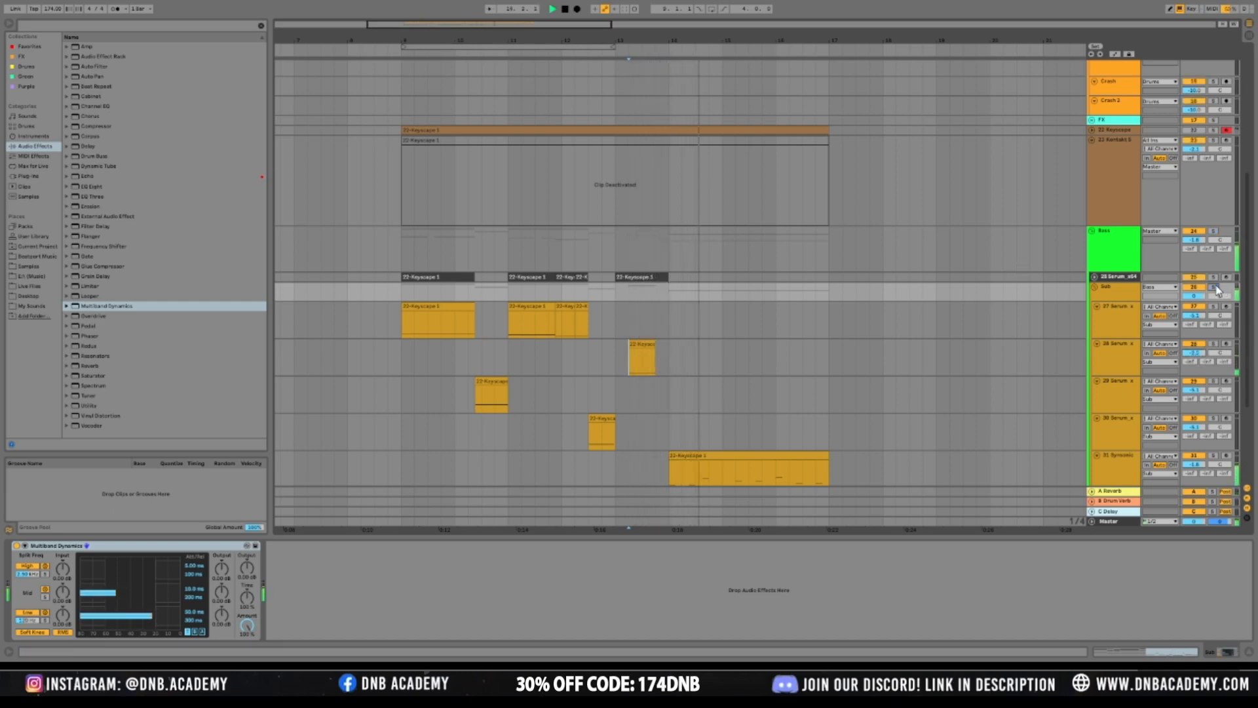
# Expand the Mid bass group, lower the volume of track 37 at its end, and play back the result
pyautogui.scroll(-2, 956, 482)
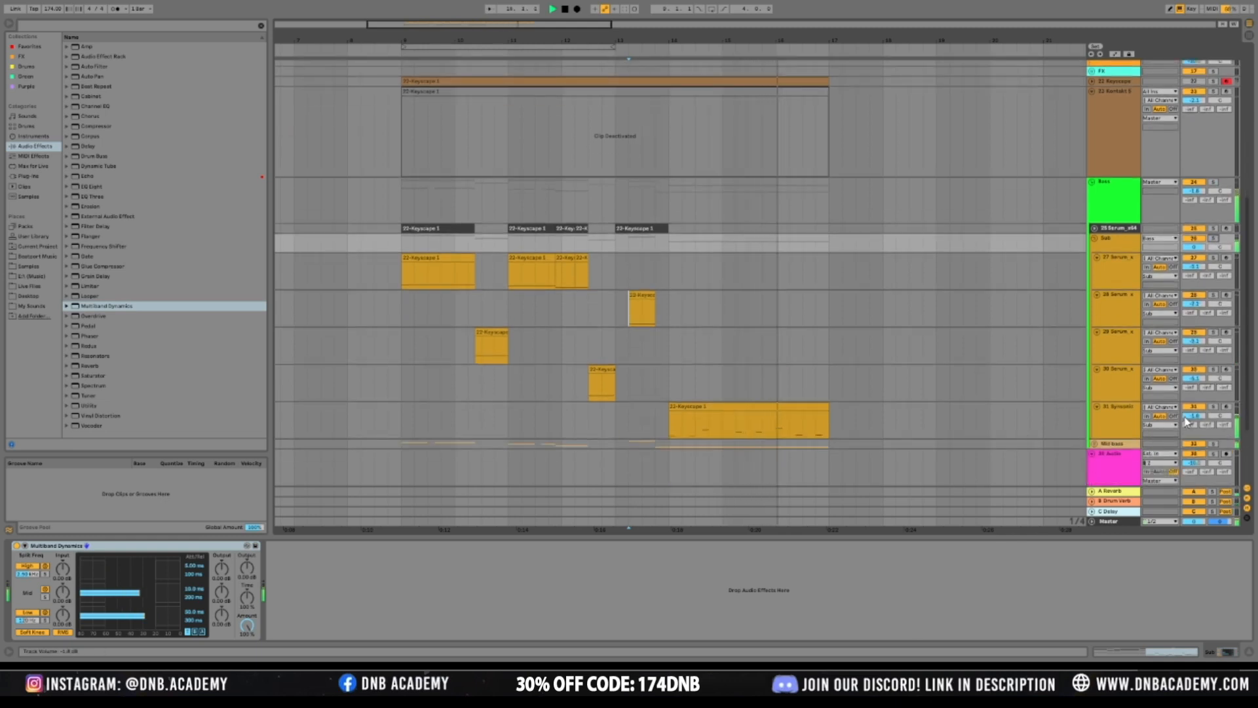
pyautogui.scroll(-1, 1019, 418)
pyautogui.scroll(-1, 1019, 418)
pyautogui.click(820, 381)
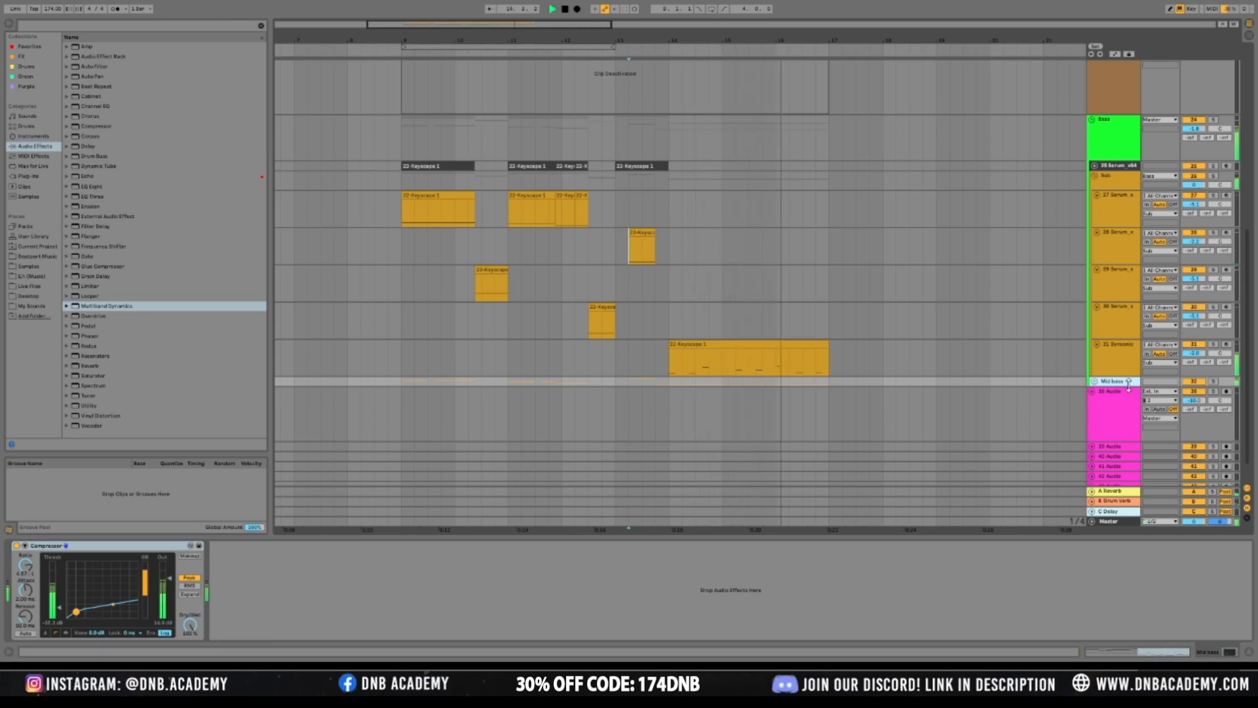
pyautogui.click(1094, 381)
pyautogui.press('space')
pyautogui.scroll(-3, 901, 390)
pyautogui.scroll(-4, 901, 391)
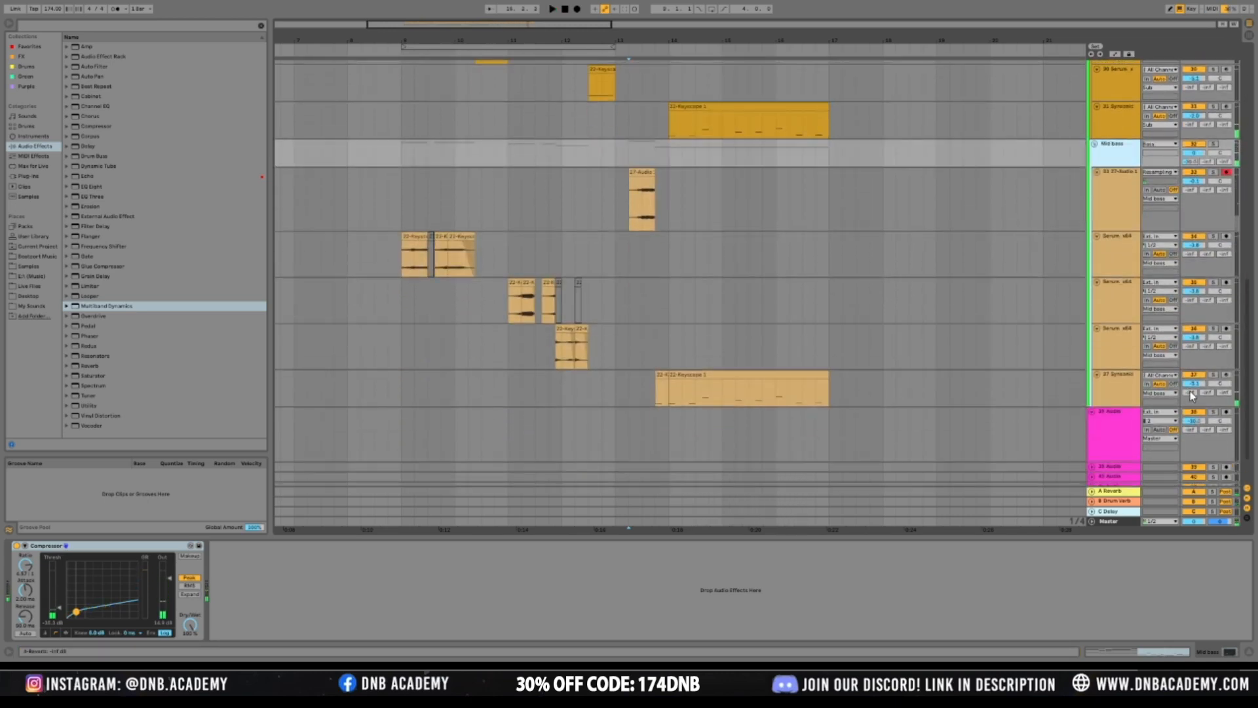
pyautogui.moveTo(1192, 392); pyautogui.dragTo(1191, 412)
pyautogui.press('space')
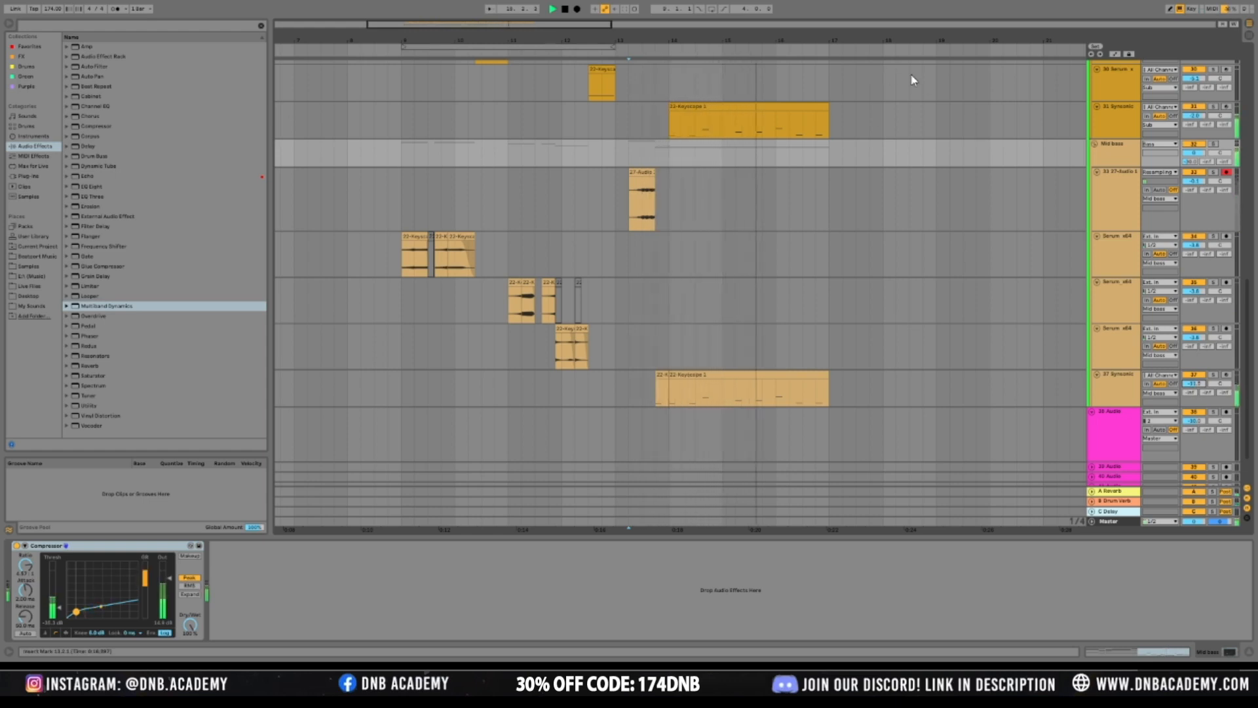
# Collapse the Mid bass and Sub groups while playing the bassline from just before bar 9
pyautogui.scroll(2, 957, 118)
pyautogui.click(1113, 216)
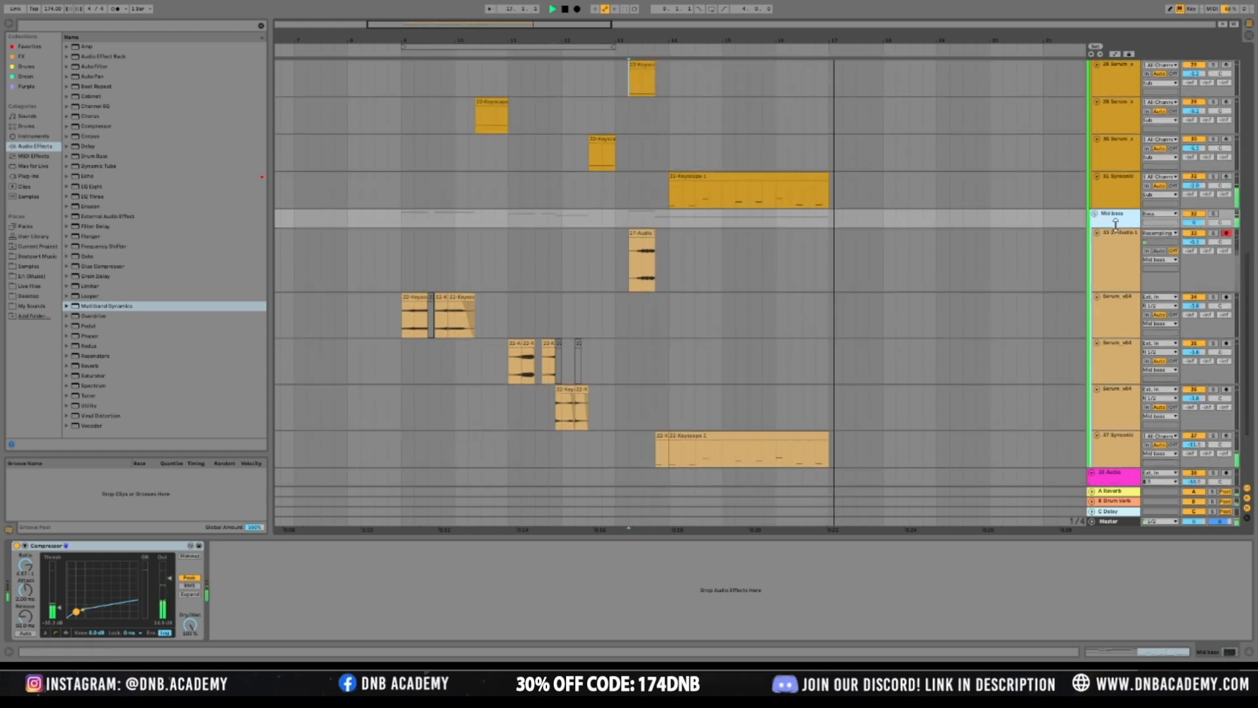
pyautogui.click(1095, 214)
pyautogui.scroll(5, 1041, 158)
pyautogui.click(654, 157)
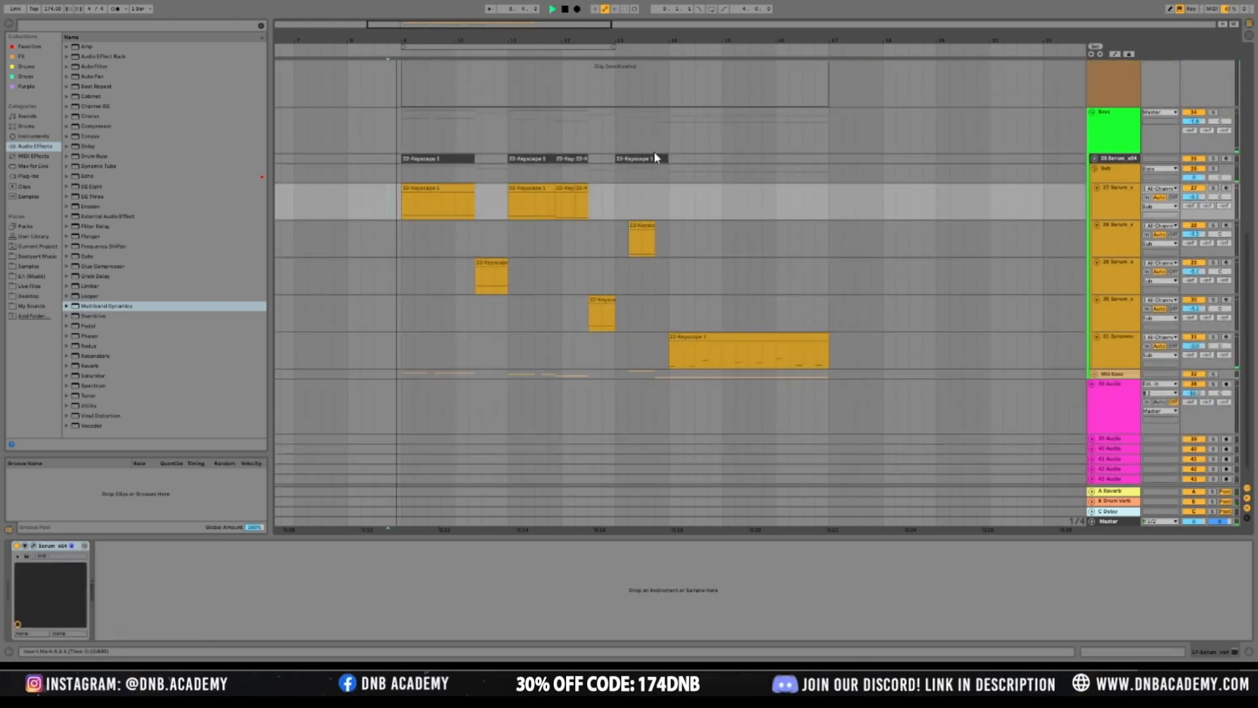
pyautogui.scroll(2, 654, 158)
pyautogui.click(1112, 241)
pyautogui.click(1096, 238)
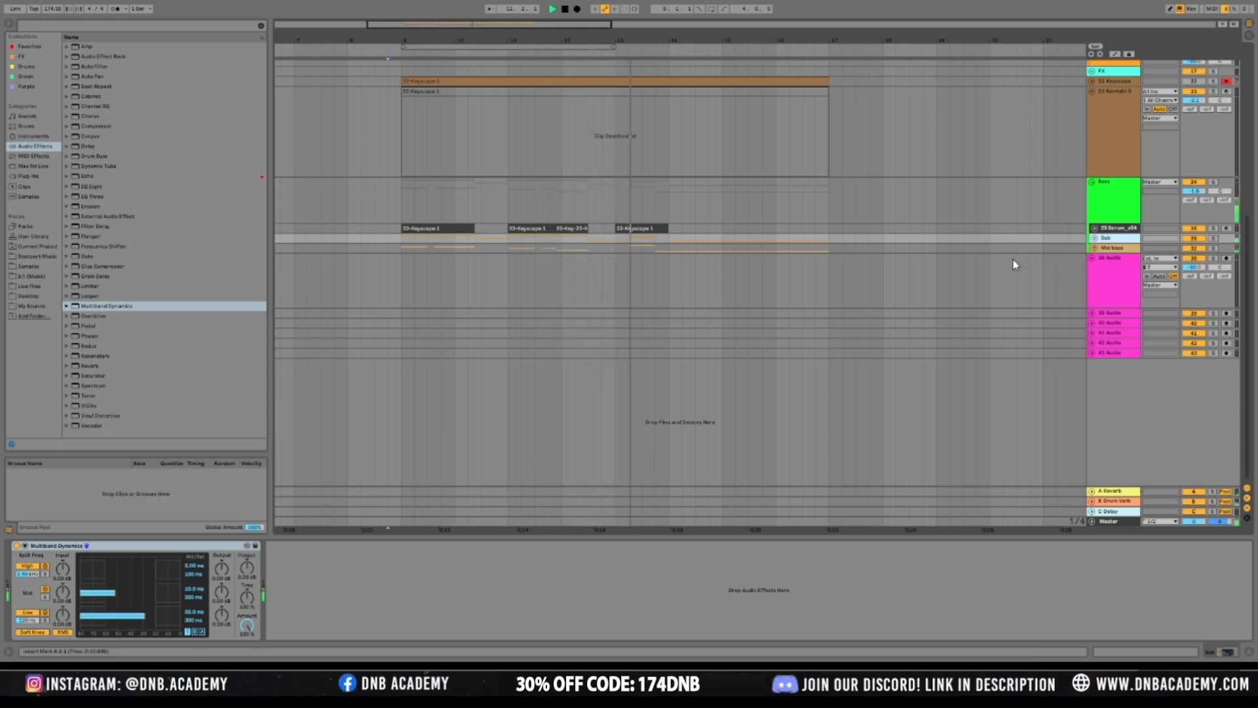
# Expand the Mid bass group and bring up the EQ Eight on its Serum track 34 during playback
pyautogui.click(1114, 247)
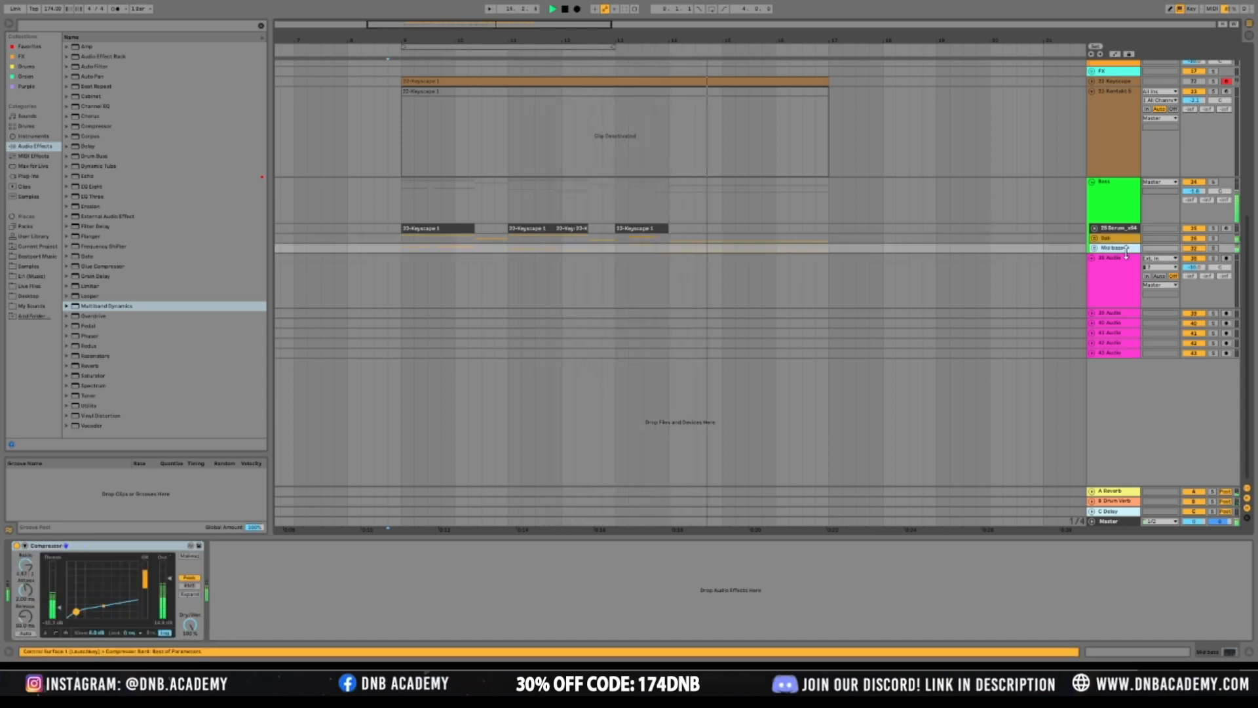
pyautogui.click(1094, 247)
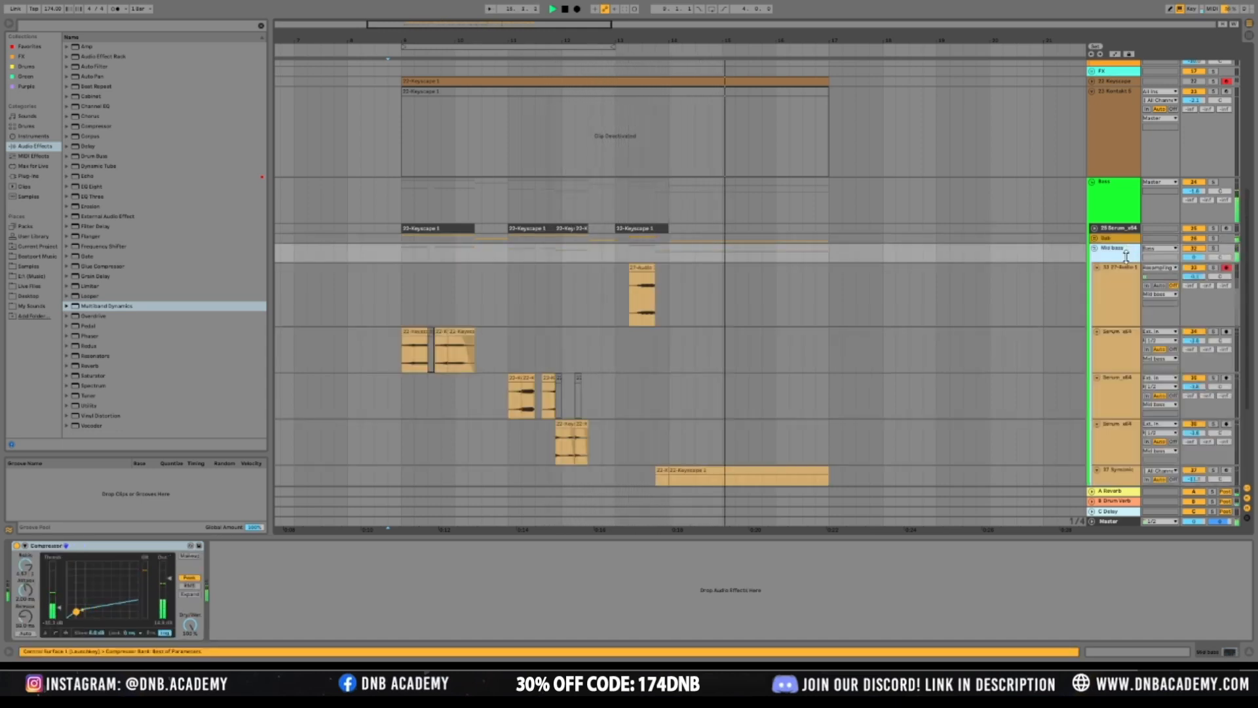
pyautogui.click(1115, 360)
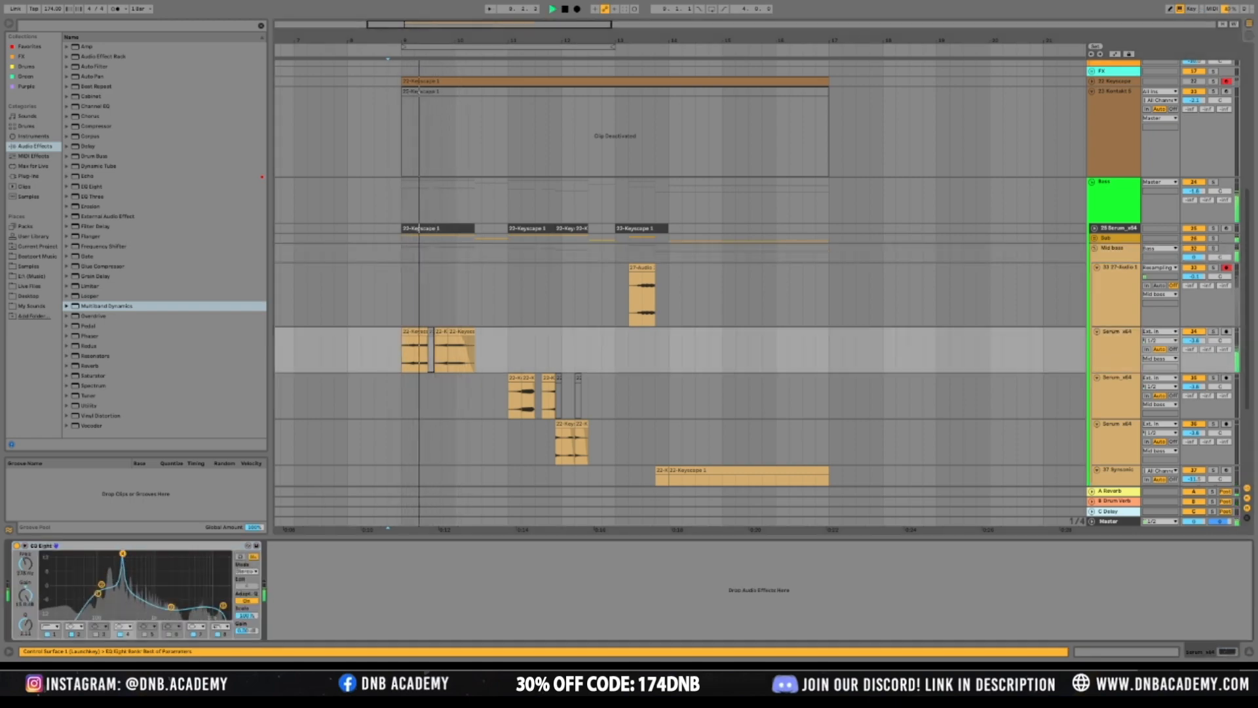
# Try a midrange cut with band 5 of the Serum track's EQ Eight, comparing it over repeated playback
pyautogui.click(96, 634)
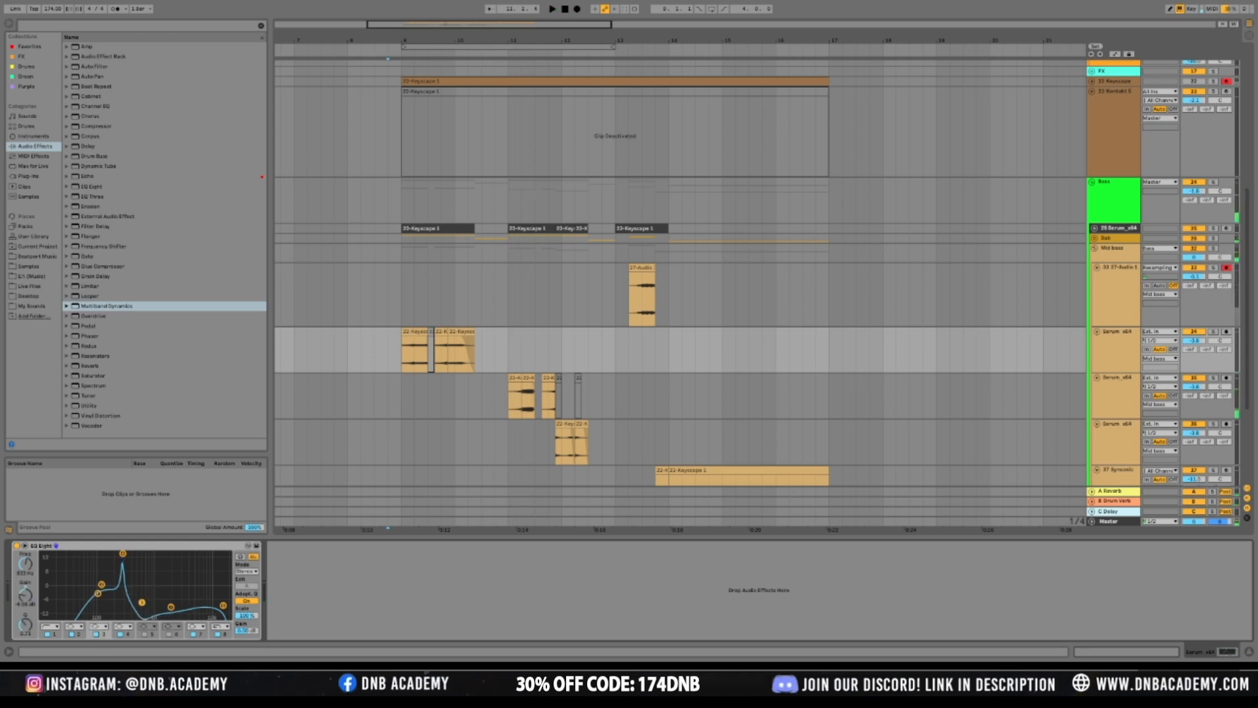
pyautogui.press('space')
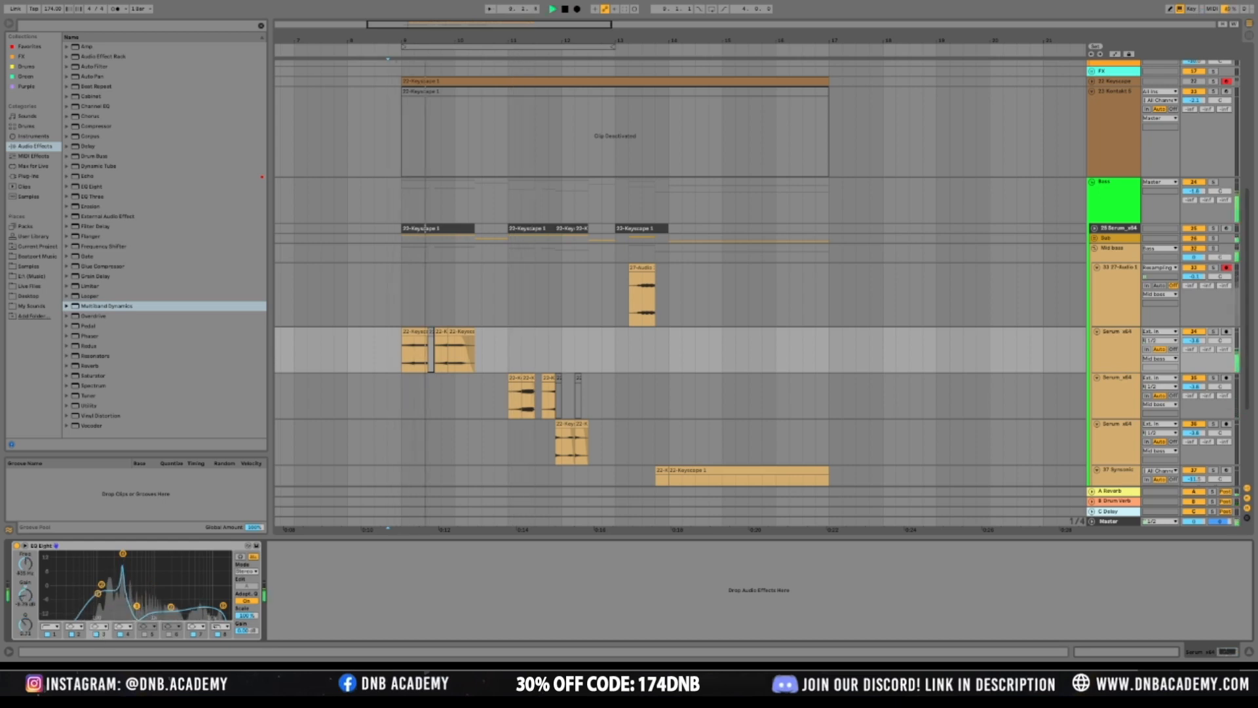
pyautogui.press('space')
pyautogui.moveTo(136, 605); pyautogui.dragTo(154, 581)
pyautogui.press('space')
pyautogui.press('space')
pyautogui.press('space')
pyautogui.press('space')
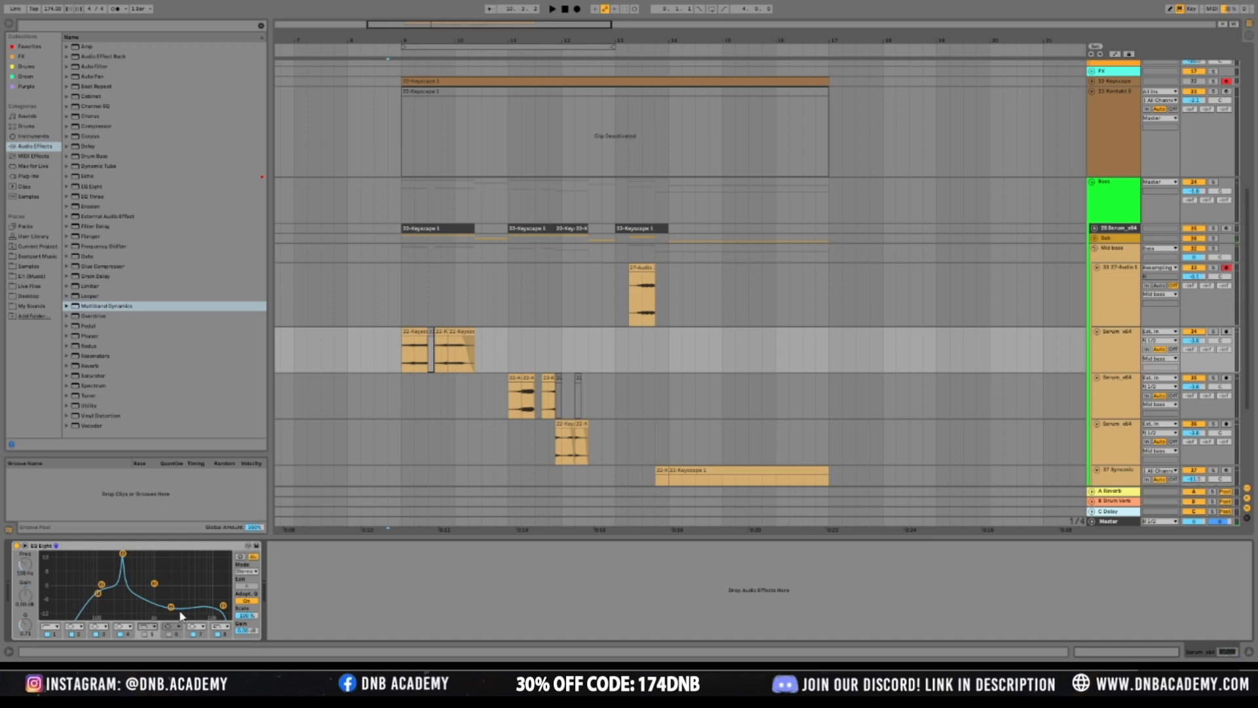
# Try band 5 as a stronger filter in the Serum track's EQ Eight during playback and switch it off again
pyautogui.click(144, 634)
pyautogui.press('space')
pyautogui.moveTo(154, 583); pyautogui.dragTo(193, 565)
pyautogui.hotkey('ctrl', 'z')
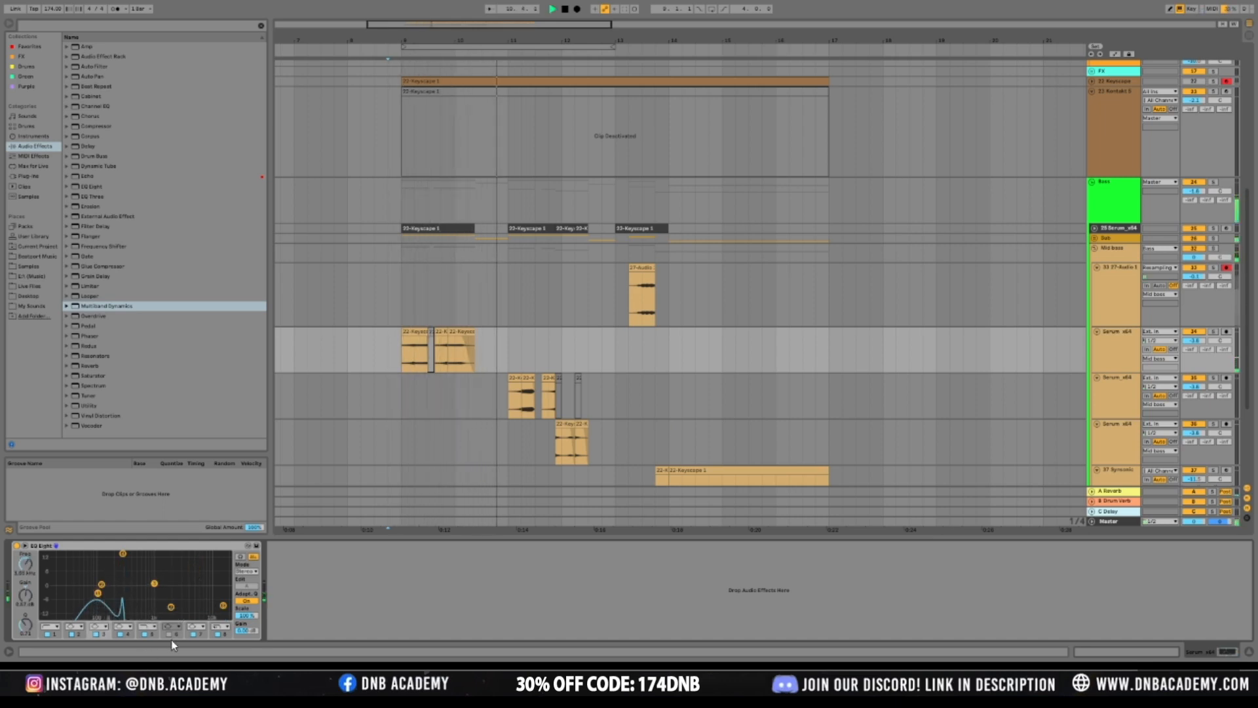
pyautogui.click(142, 636)
pyautogui.moveTo(97, 593); pyautogui.dragTo(131, 584)
pyautogui.hotkey('ctrl', 'z')
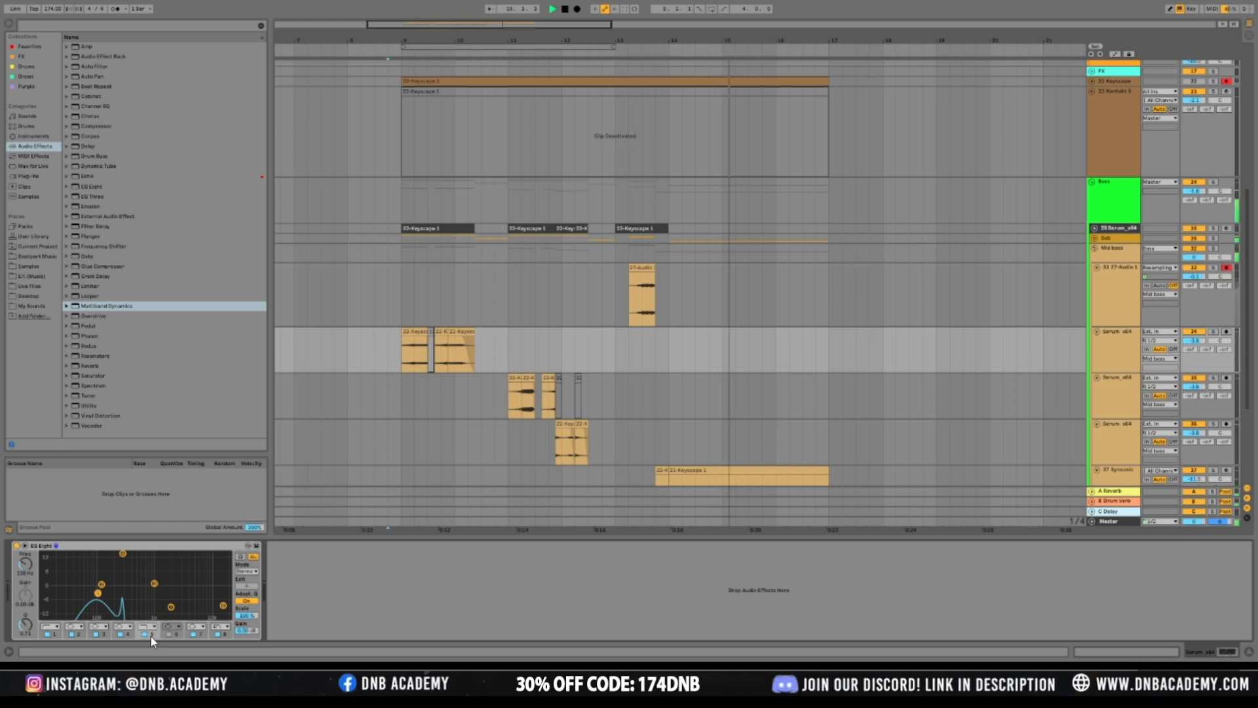
pyautogui.moveTo(105, 598); pyautogui.dragTo(114, 570)
pyautogui.click(151, 635)
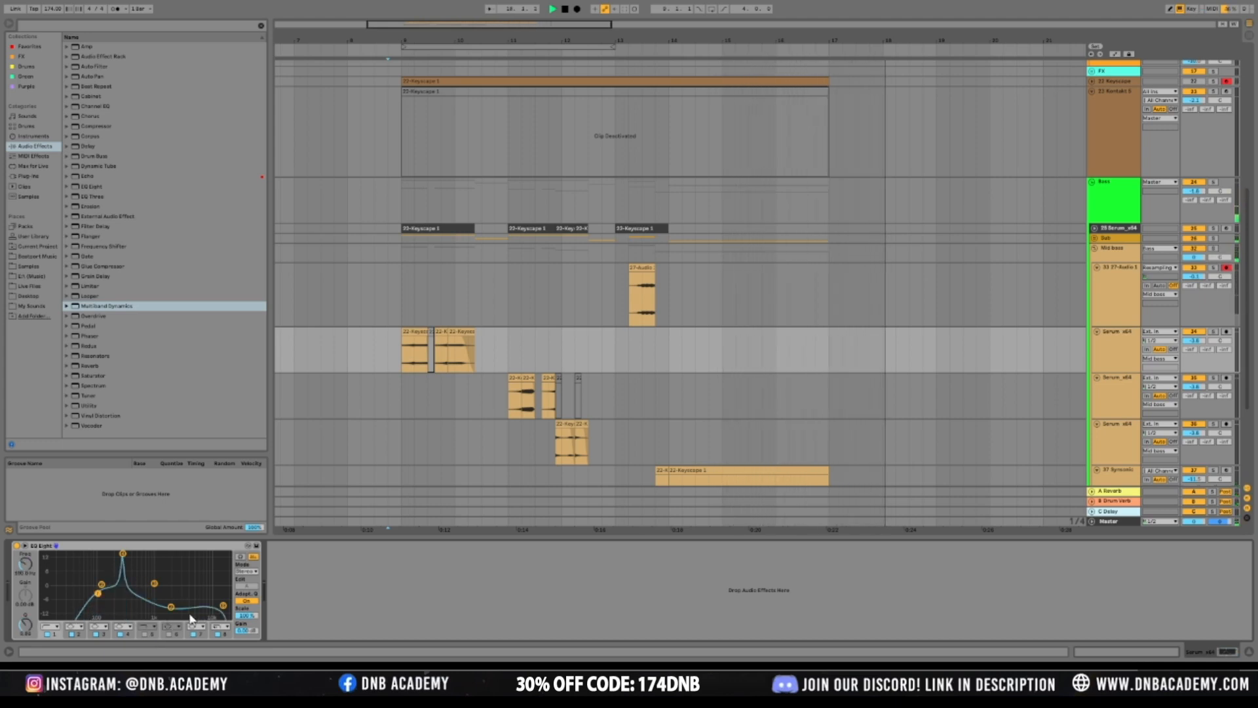
# Enable band 6 in the Serum track's EQ Eight and move it to the top end of the spectrum
pyautogui.click(169, 635)
pyautogui.click(169, 635)
pyautogui.press('space')
pyautogui.moveTo(183, 591); pyautogui.dragTo(225, 604)
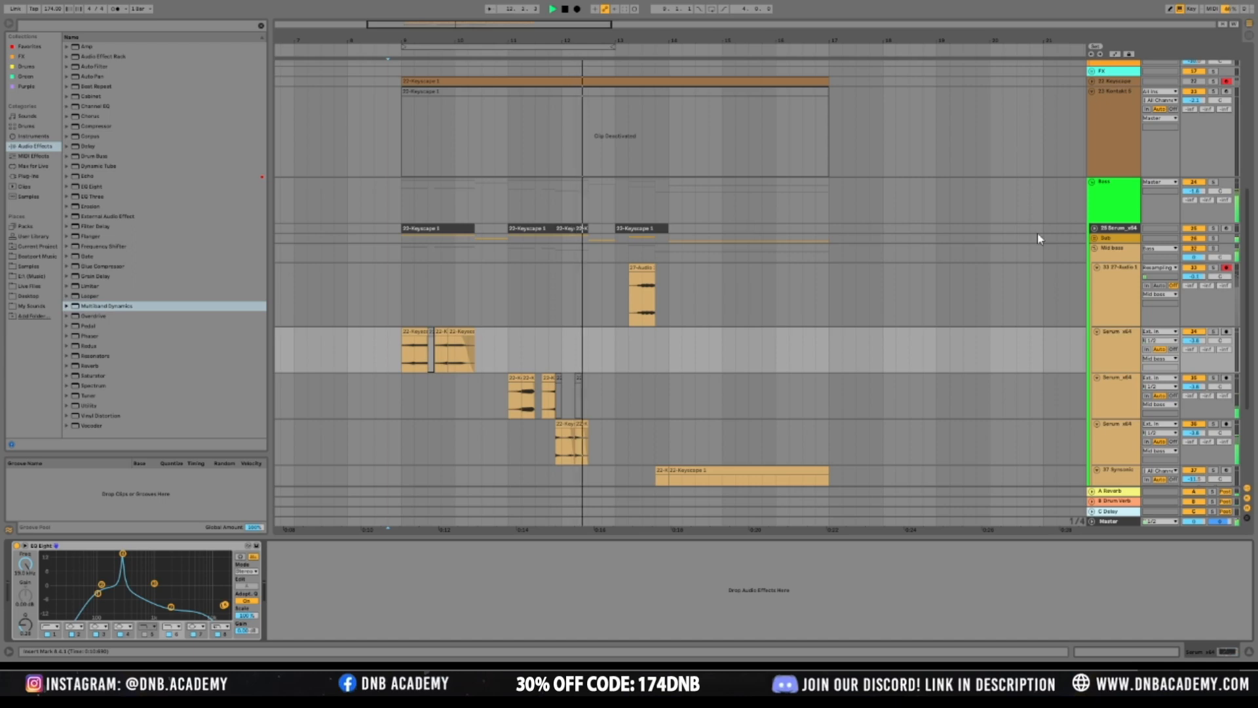
# Expand the Snare group within the drums and audition the Drums group in solo
pyautogui.scroll(10, 697, 127)
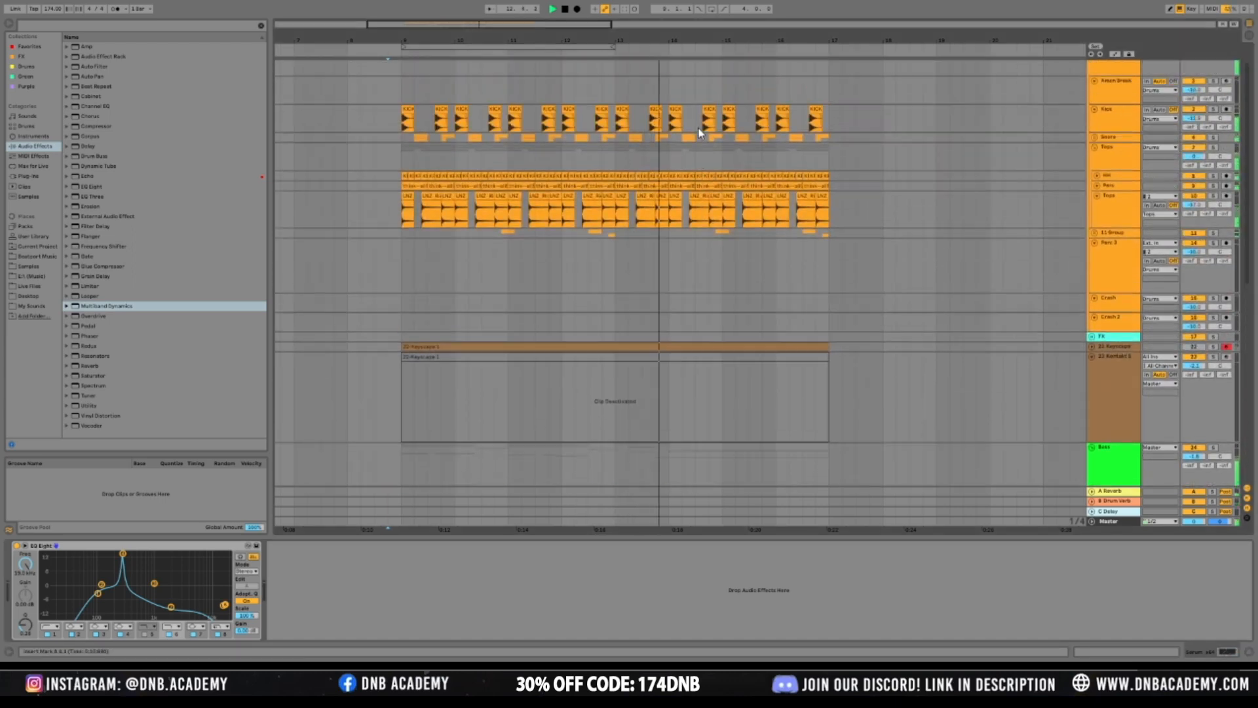
pyautogui.scroll(1, 699, 133)
pyautogui.click(1129, 168)
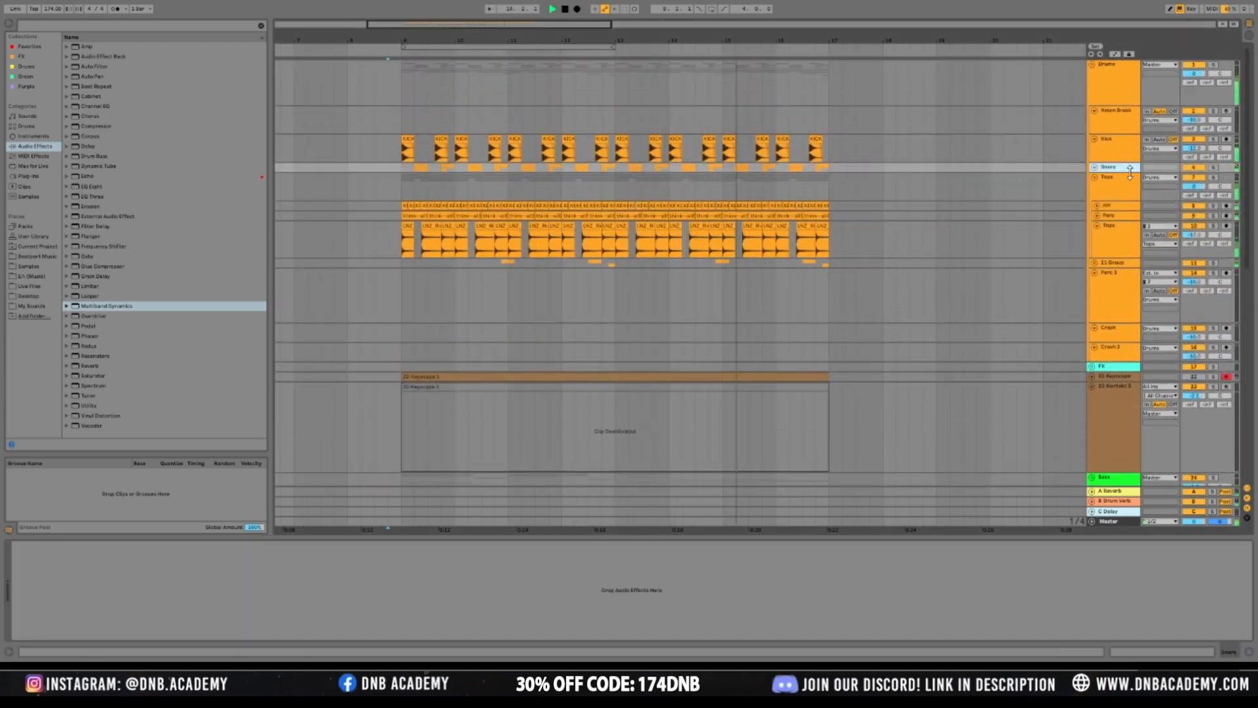
pyautogui.click(1094, 167)
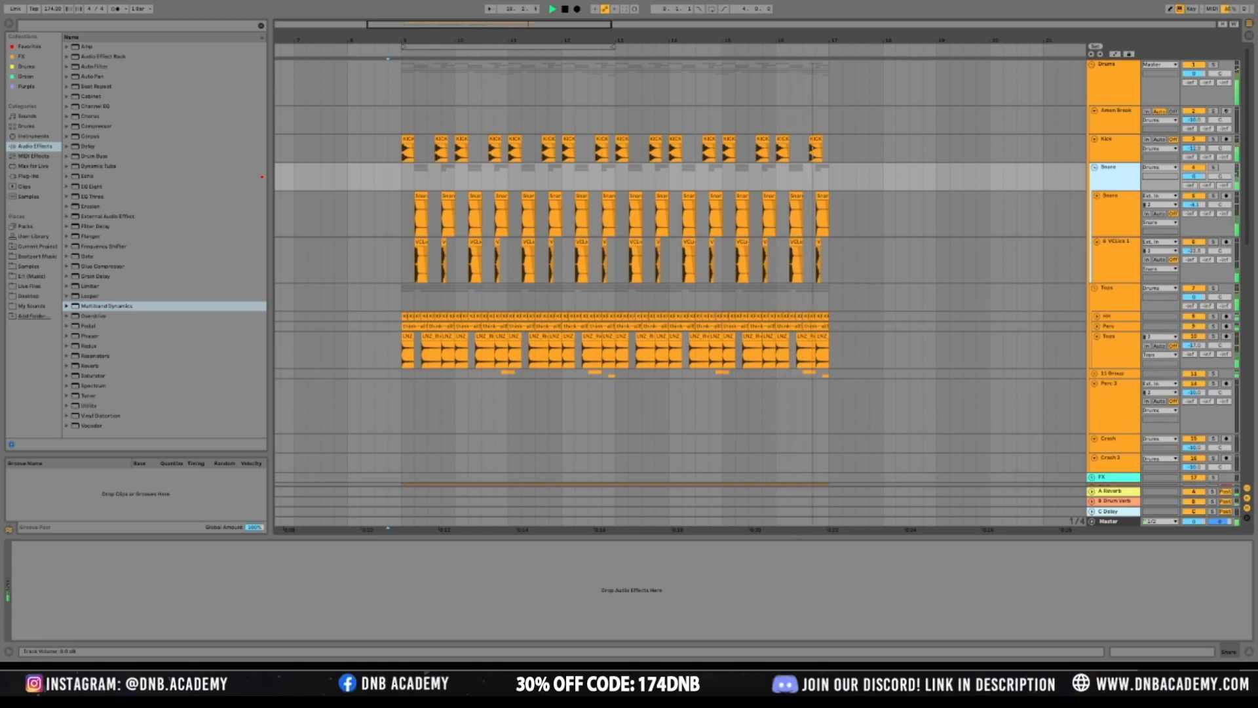
pyautogui.click(504, 109)
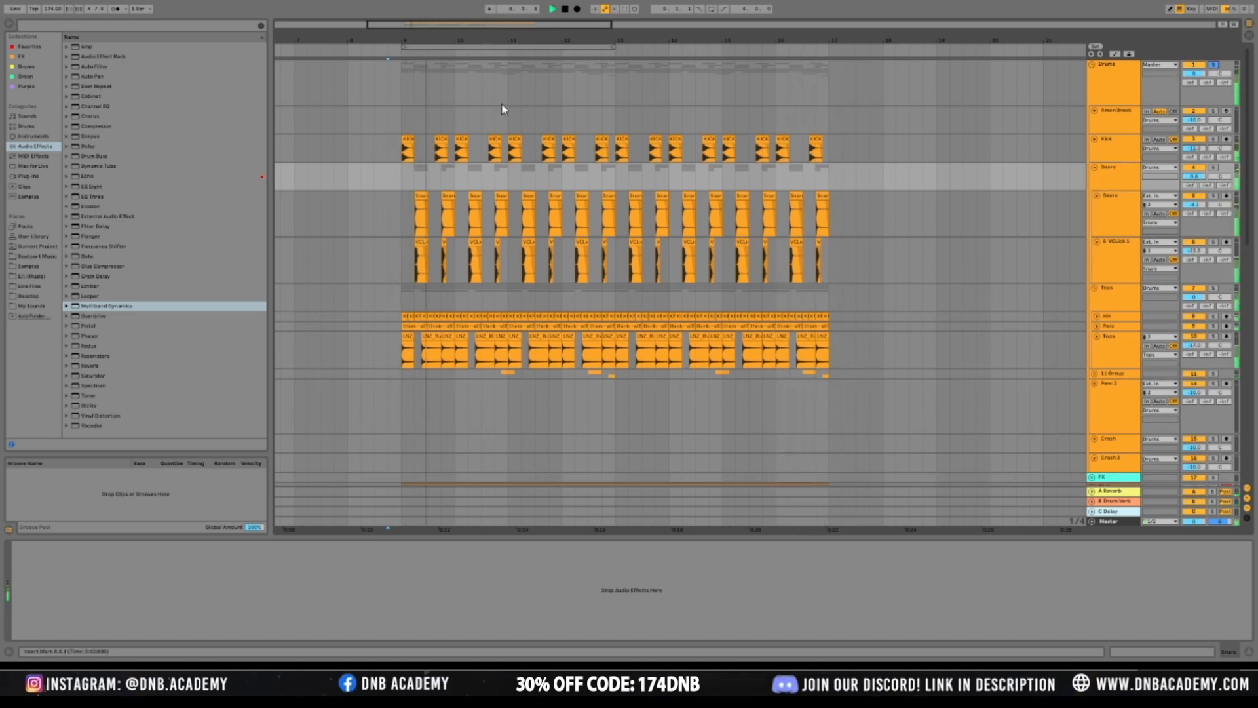
# Load the Glue Compressor preset Drum - Full Parallel onto the Drums group
pyautogui.click(1102, 97)
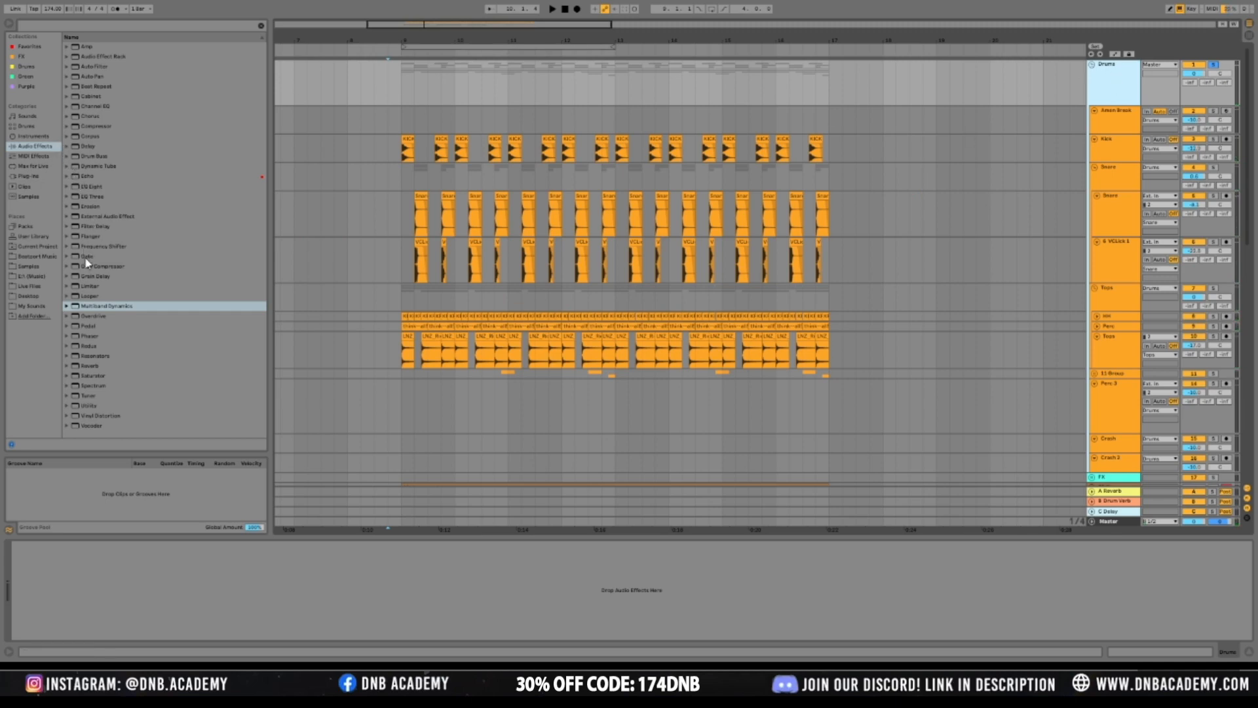
pyautogui.click(67, 267)
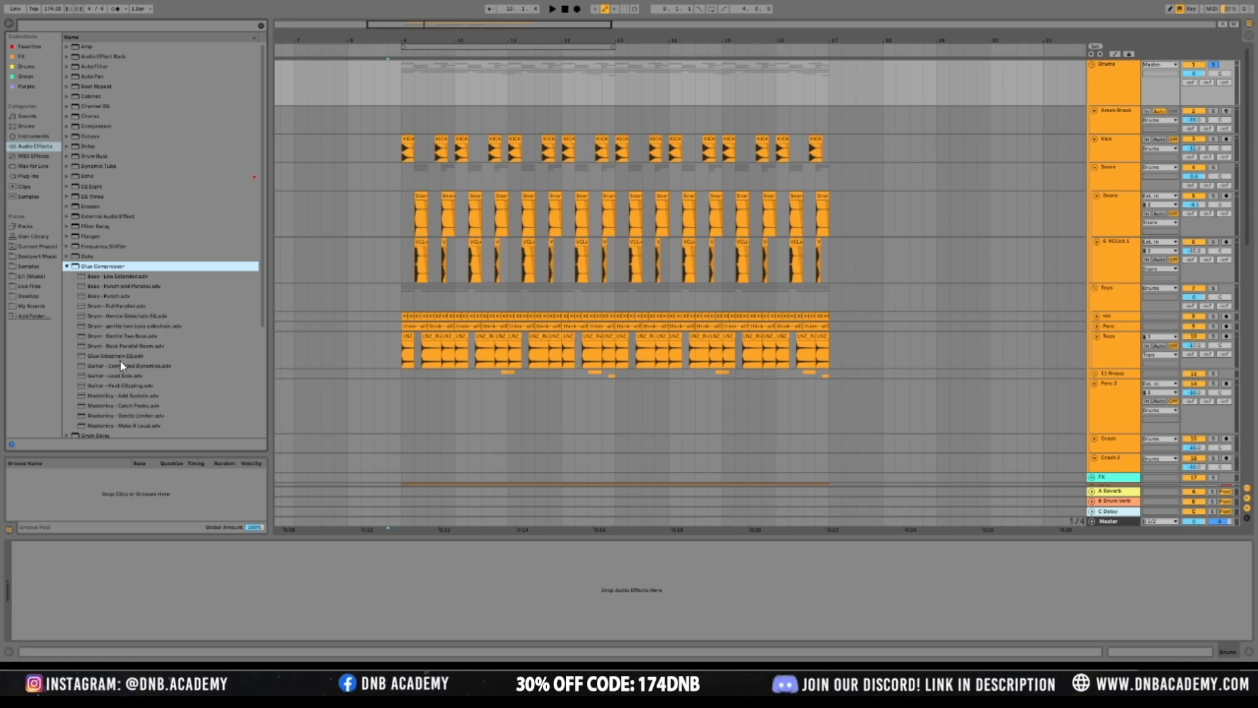
pyautogui.click(110, 306)
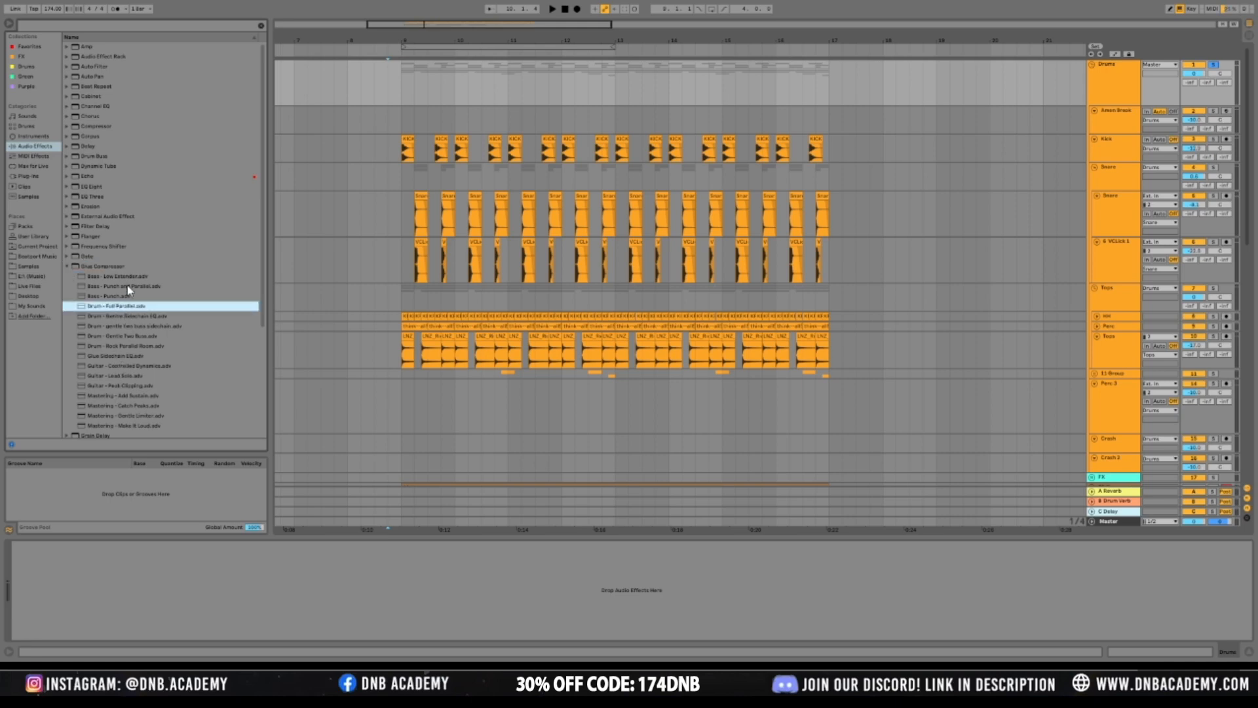
pyautogui.click(134, 358)
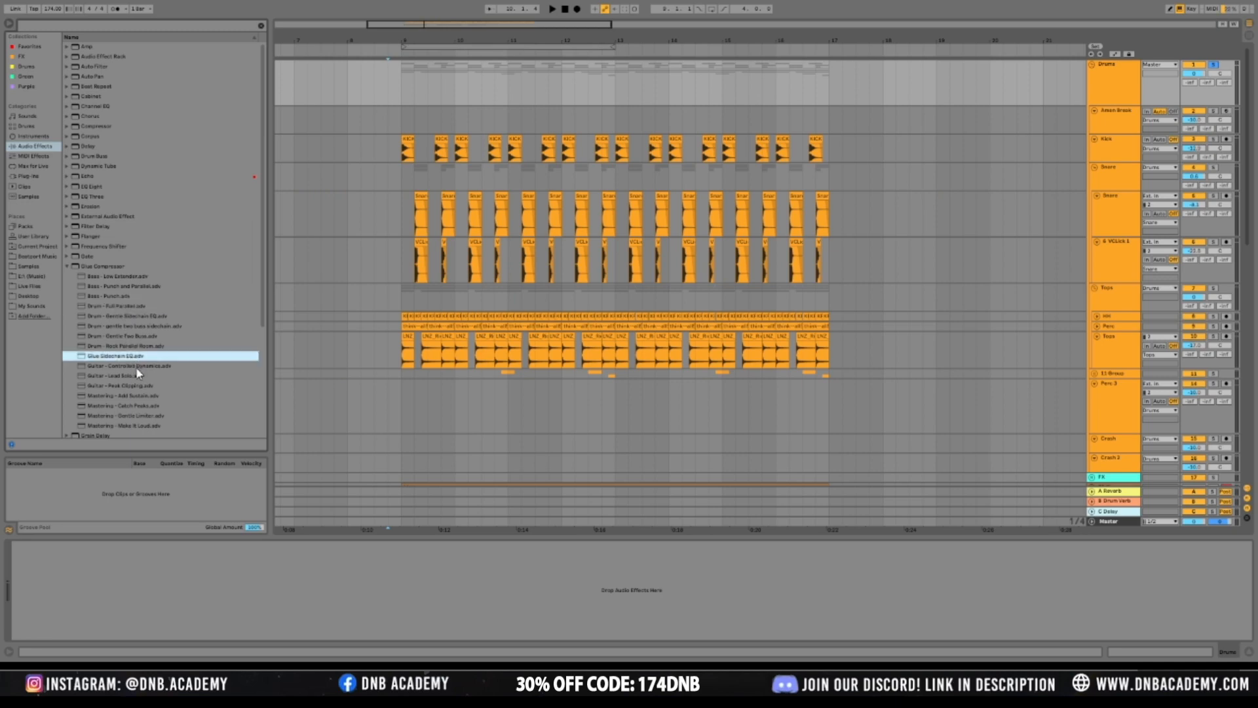
pyautogui.click(116, 306)
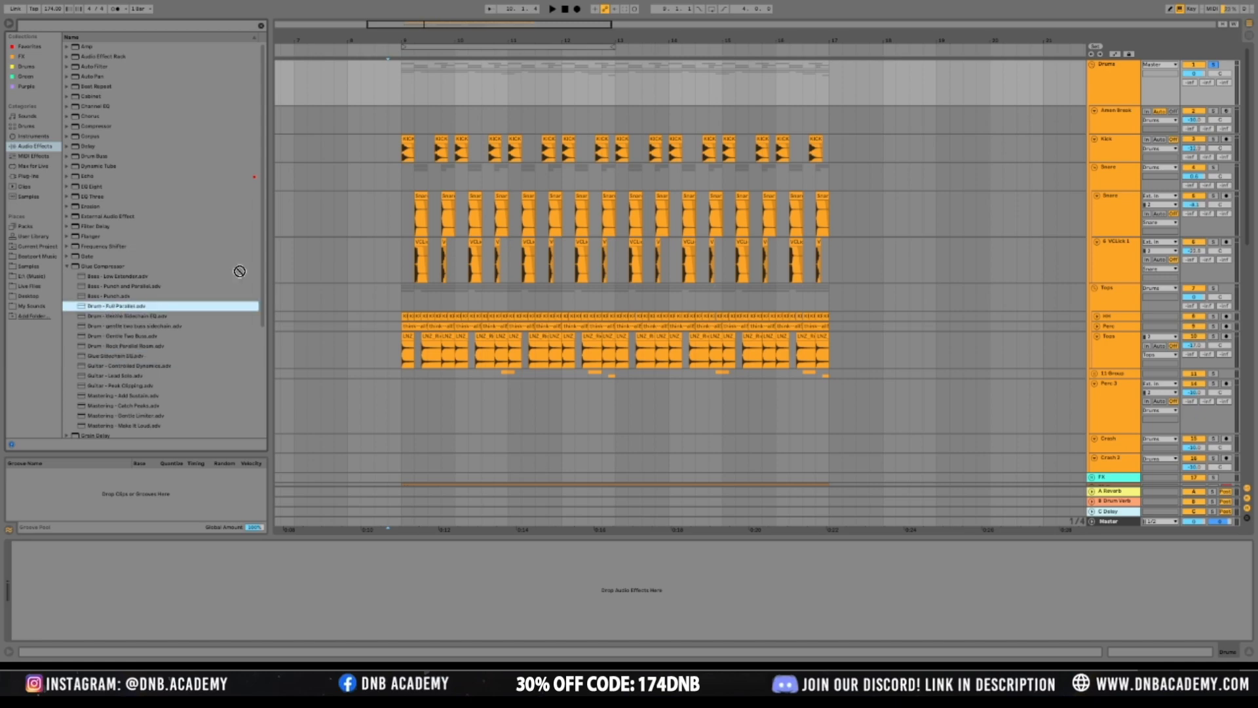
pyautogui.click(439, 75)
# Compare the drums with the Glue Compressor bypassed and active during playback, ending with it active and the Drums group unsoloed
pyautogui.click(391, 95)
pyautogui.press('space')
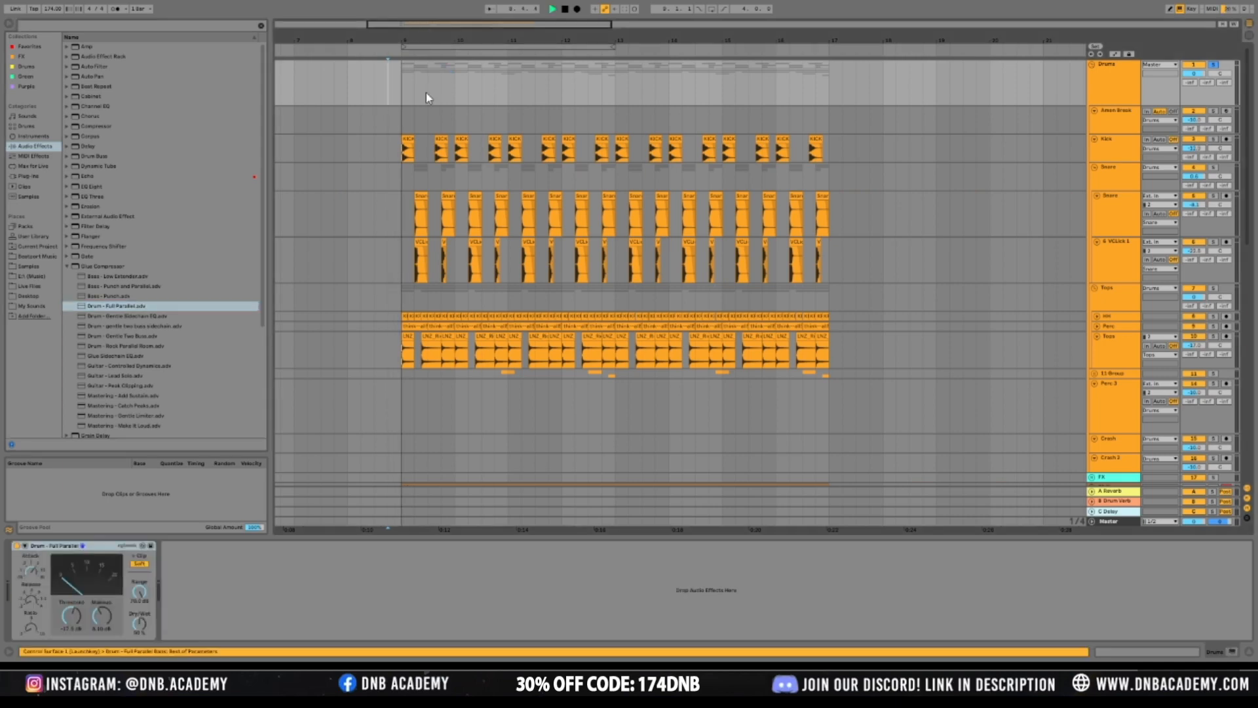
pyautogui.click(16, 545)
pyautogui.click(17, 546)
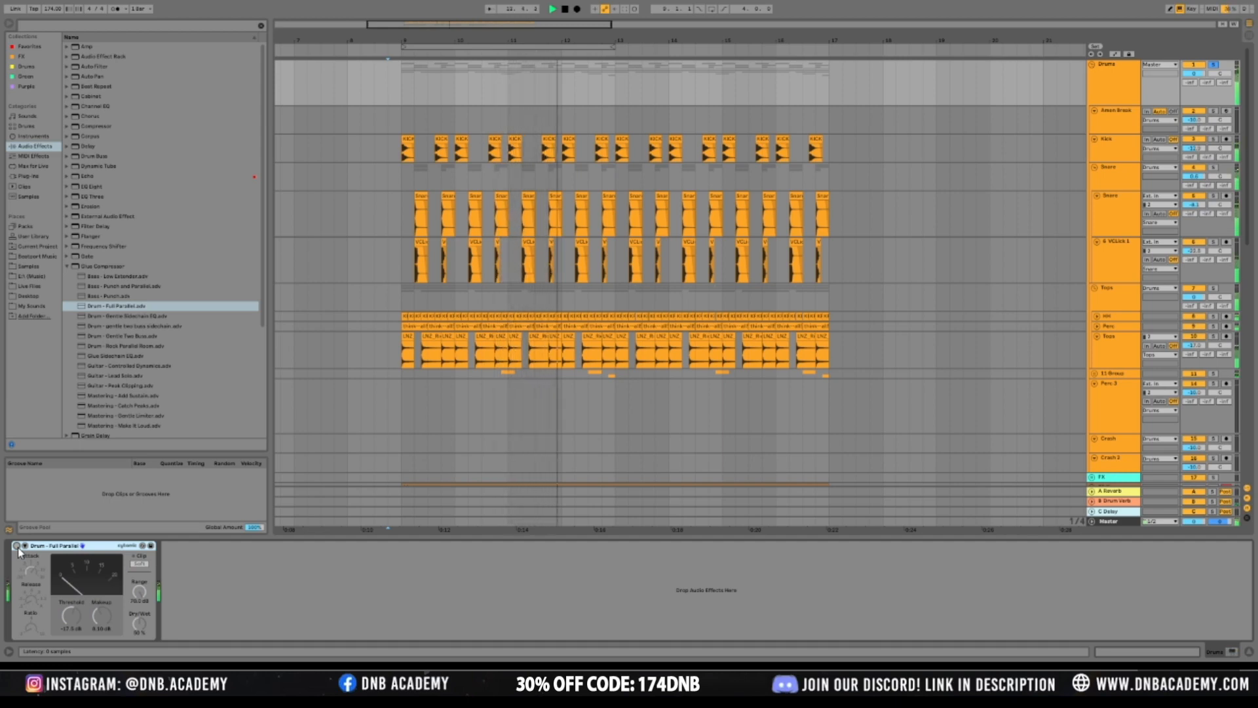
pyautogui.click(1214, 66)
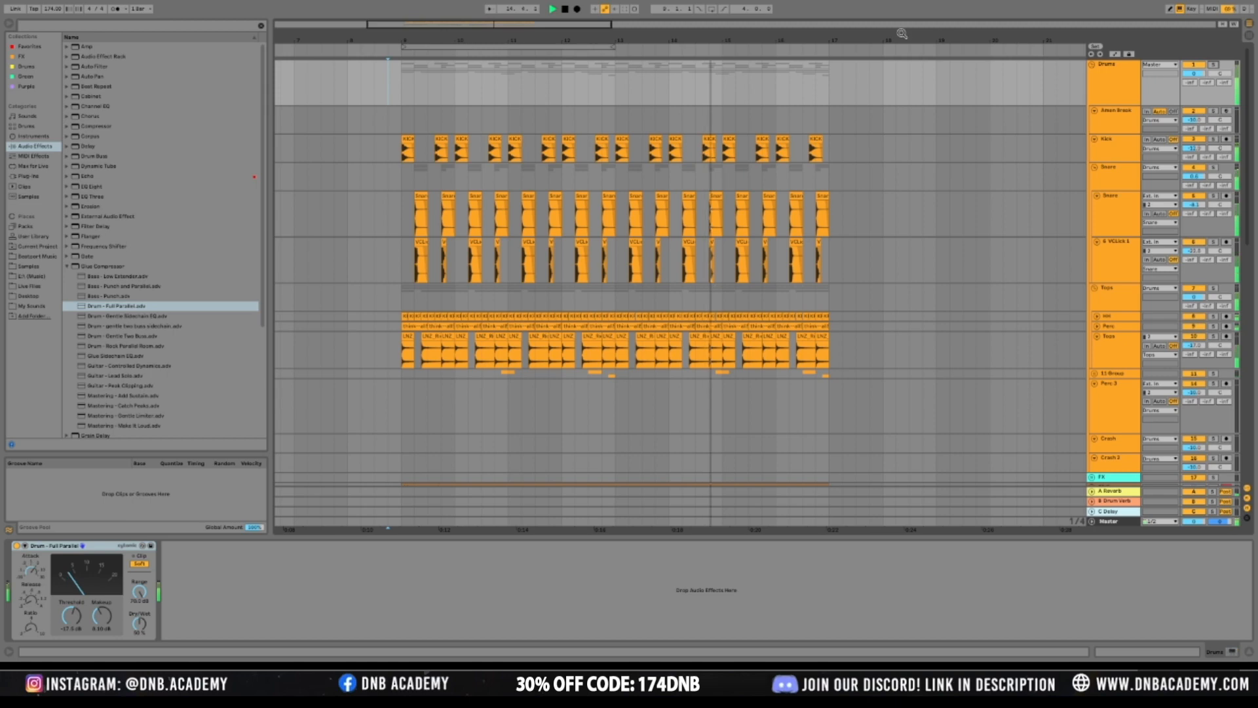
# Play the full mix from bar 7 and go back to the Mid bass tracks
pyautogui.moveTo(450, 27); pyautogui.dragTo(464, 5)
pyautogui.scroll(-10, 600, 304)
pyautogui.click(366, 268)
pyautogui.scroll(-8, 403, 319)
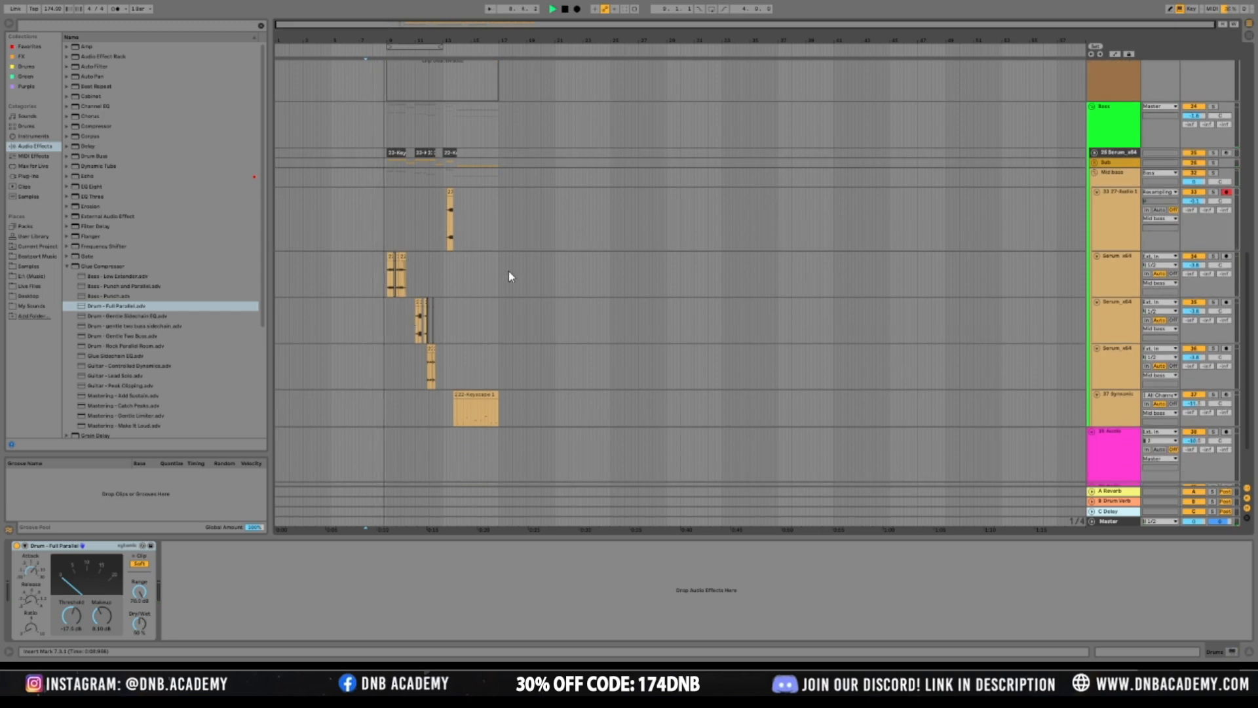
# Reduce the heights of the audio, Serum and synth tracks inside the Mid bass group
pyautogui.click(1120, 257)
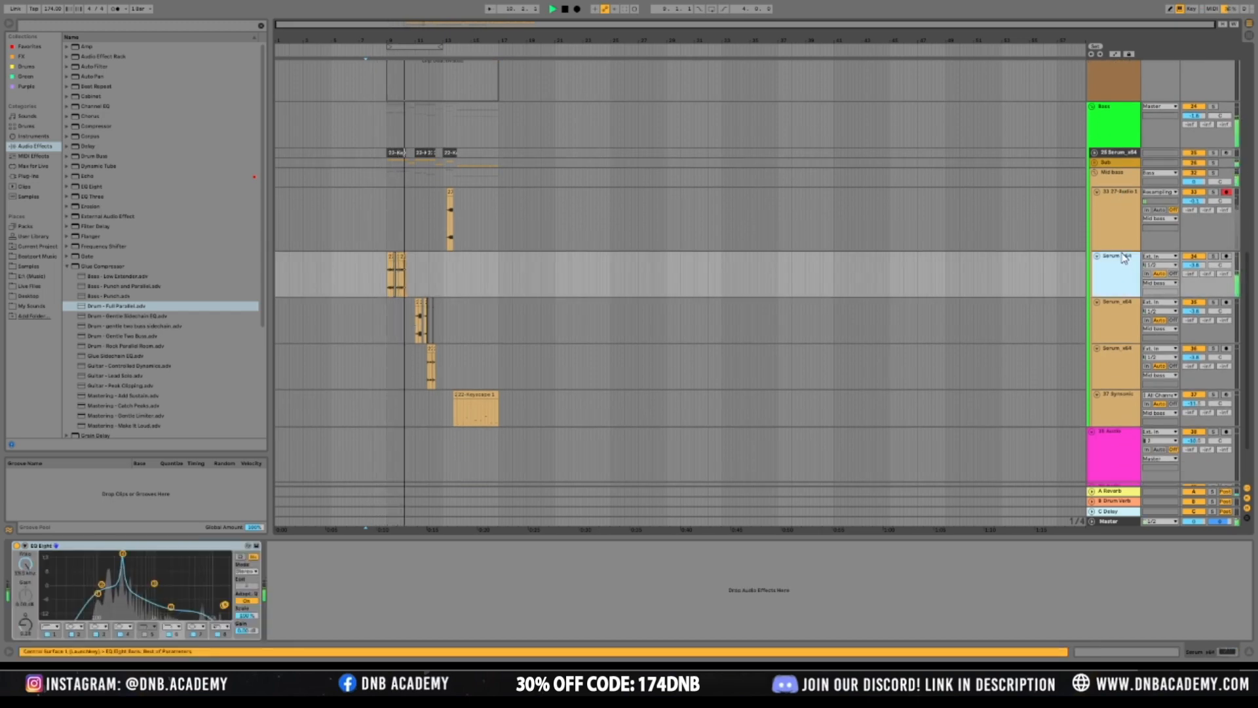
pyautogui.moveTo(1121, 251); pyautogui.dragTo(1121, 205)
pyautogui.click(1120, 253)
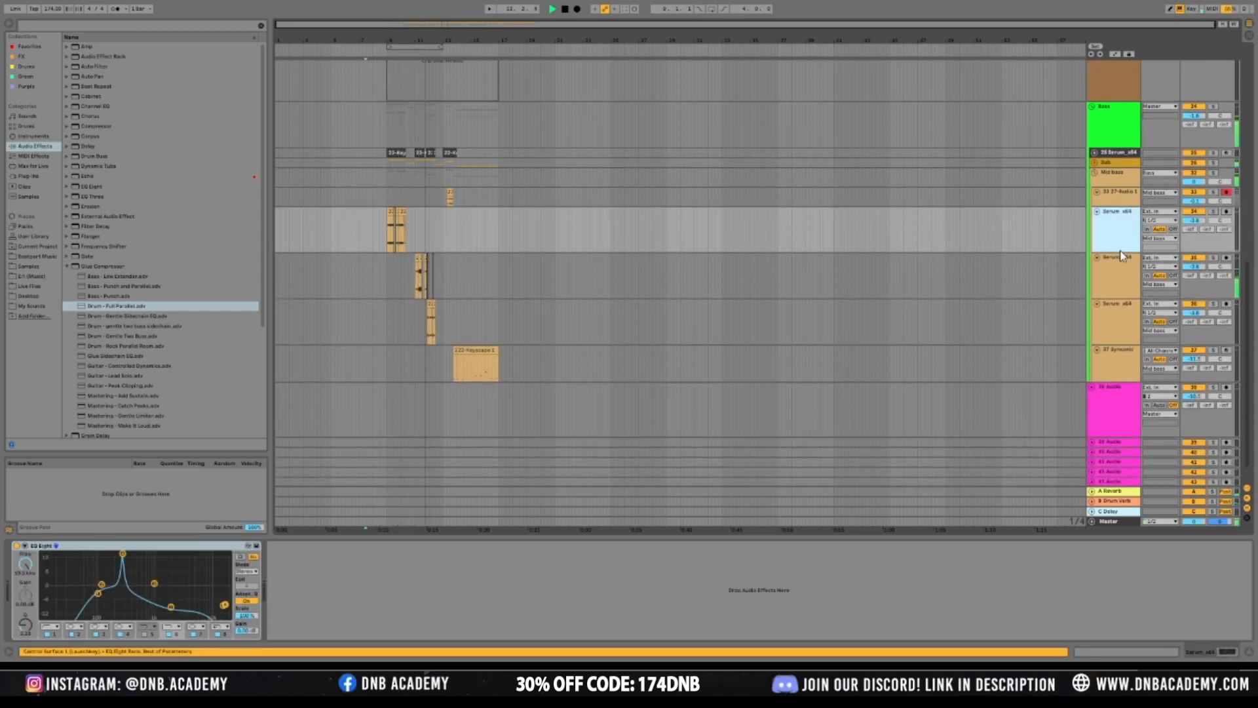
pyautogui.moveTo(1120, 252); pyautogui.dragTo(1120, 226)
pyautogui.moveTo(1122, 272); pyautogui.dragTo(1123, 245)
pyautogui.click(1122, 180)
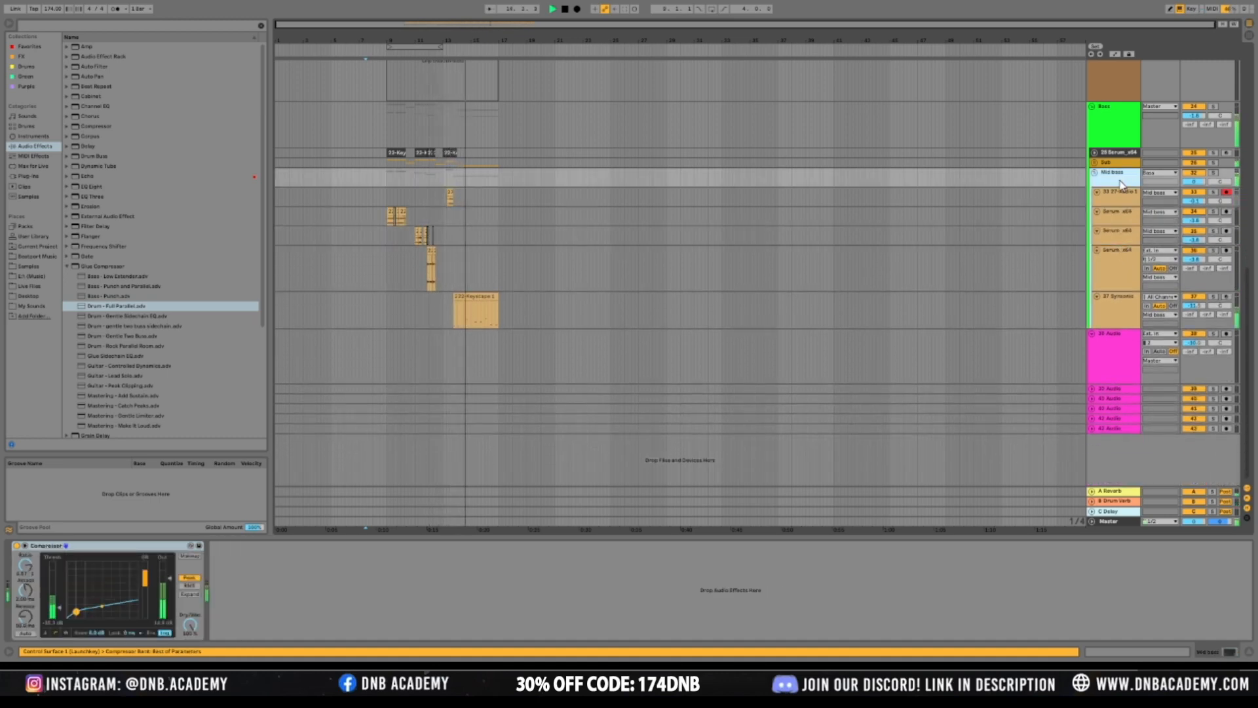
pyautogui.click(1119, 292)
pyautogui.moveTo(1118, 291)
pyautogui.mouseDown()
pyautogui.moveTo(1119, 265)
pyautogui.moveTo(1119, 283)
pyautogui.mouseUp()
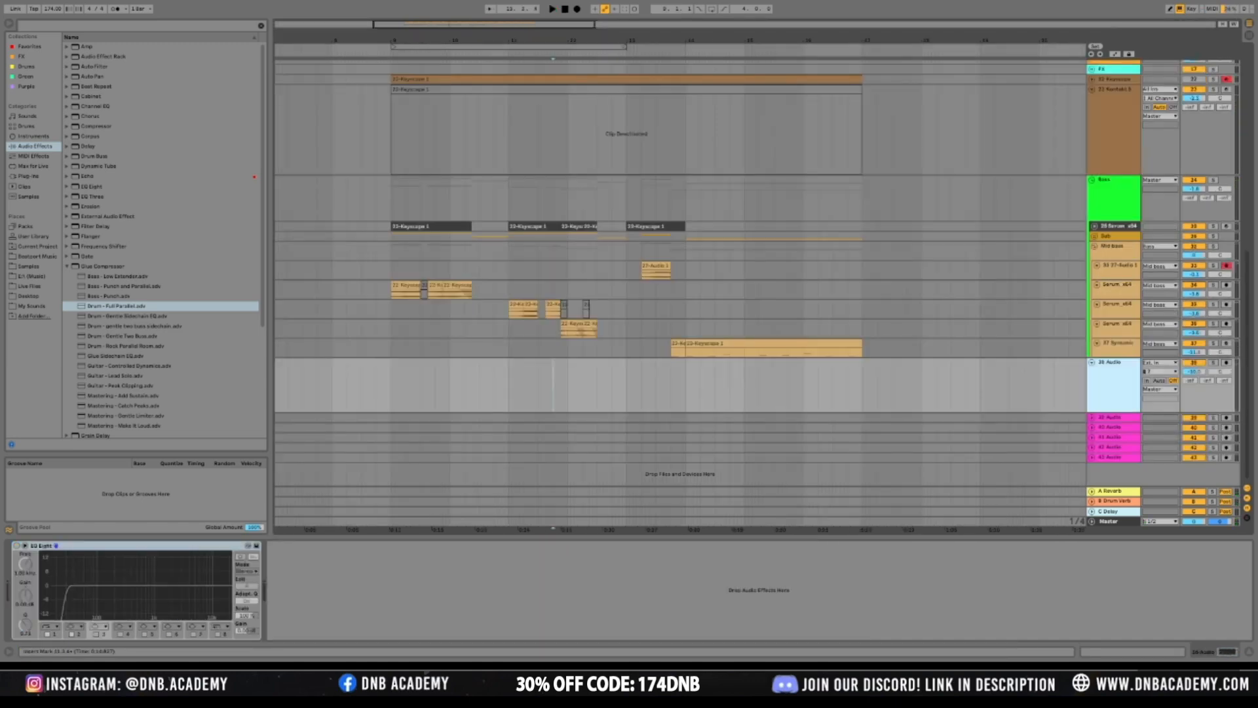
# Select the first beat of bar 13 on audio track 38, just below the Mid bass group
pyautogui.click(415, 373)
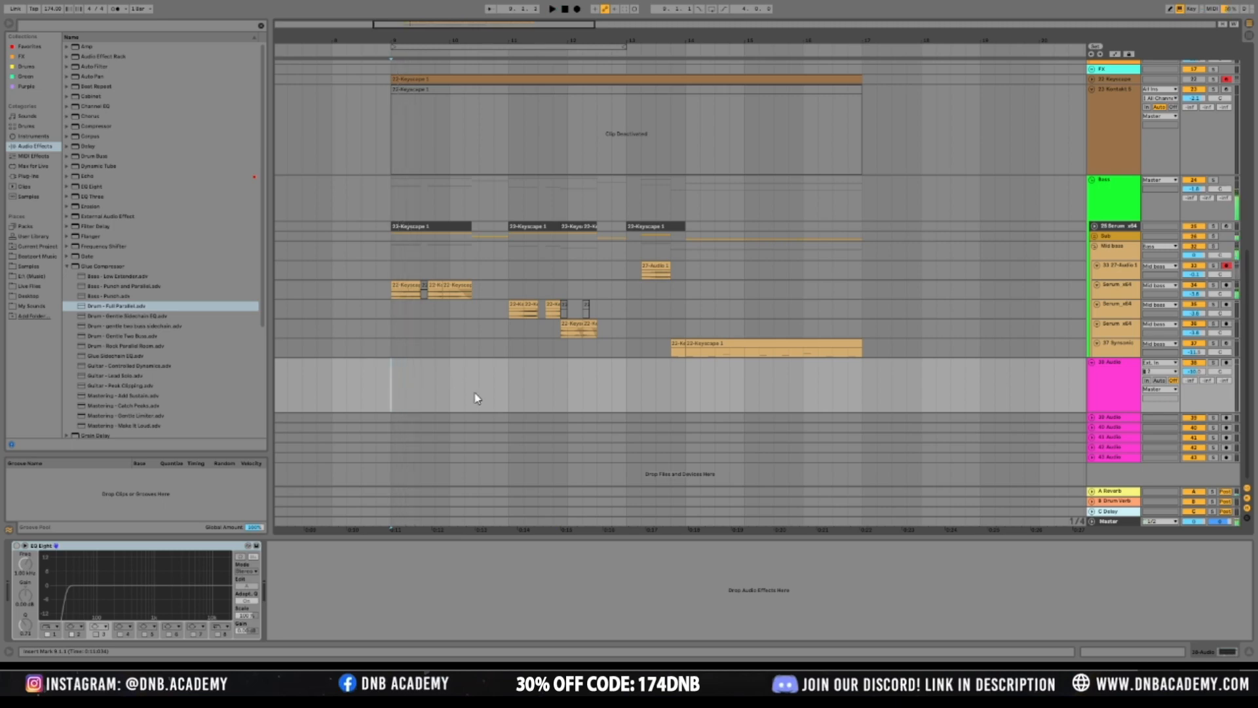
pyautogui.moveTo(641, 378); pyautogui.dragTo(629, 380)
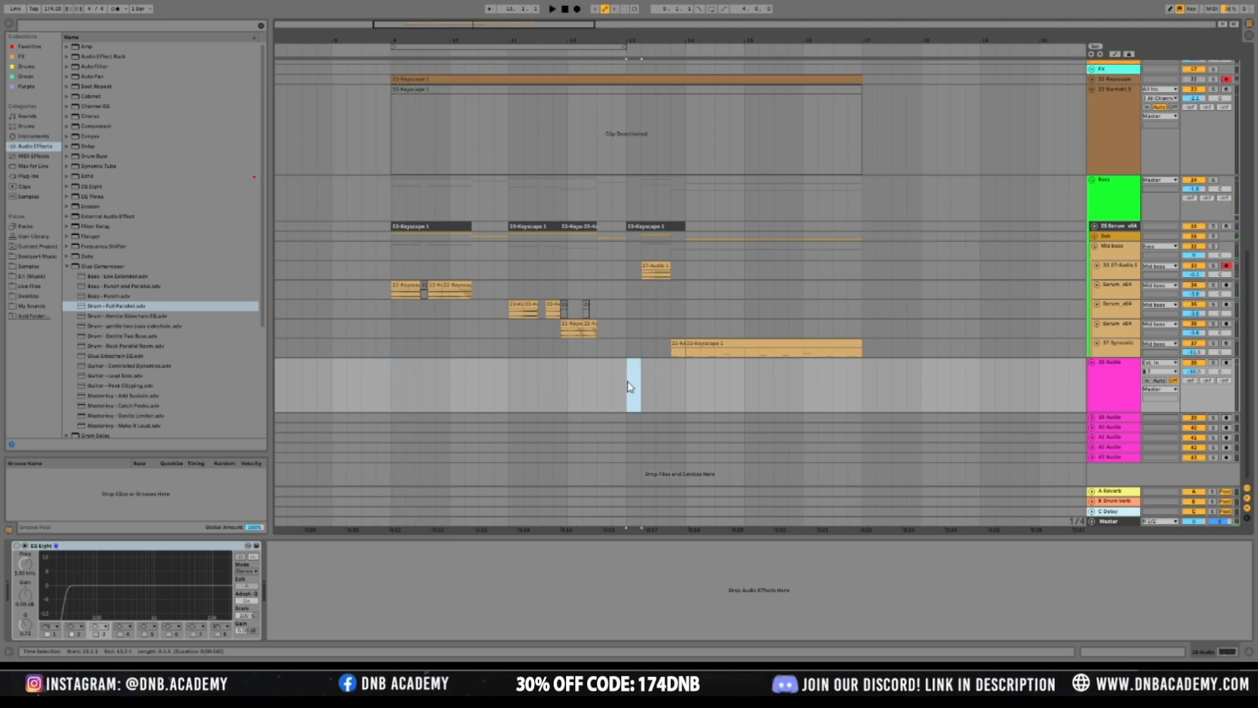
pyautogui.click(559, 377)
pyautogui.click(1114, 393)
pyautogui.press('space')
pyautogui.moveTo(629, 393); pyautogui.dragTo(640, 392)
# Browse My Sounds, collapse the Drums folder and expand the Vox Samples folder
pyautogui.click(39, 306)
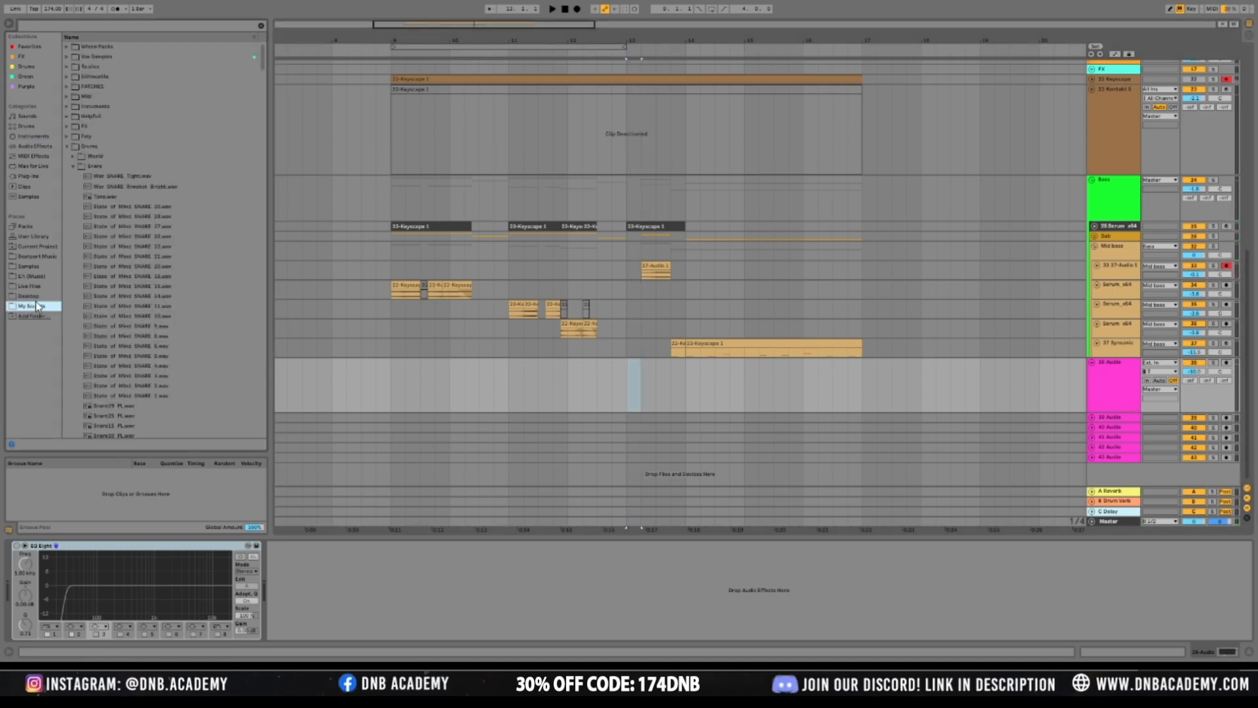
pyautogui.click(67, 145)
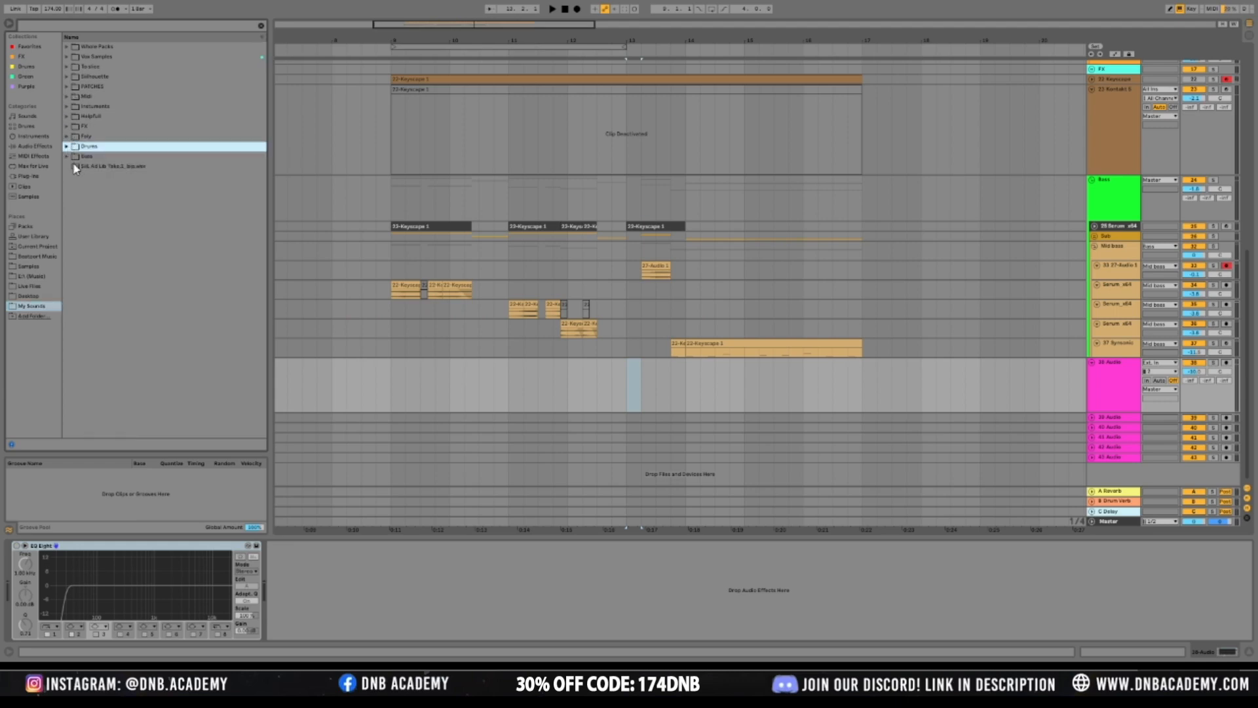
pyautogui.click(67, 57)
# Audition the loose vocal samples in the Vox Samples folder, from Vintage Videos.wav down to the first hypnotise file
pyautogui.click(125, 220)
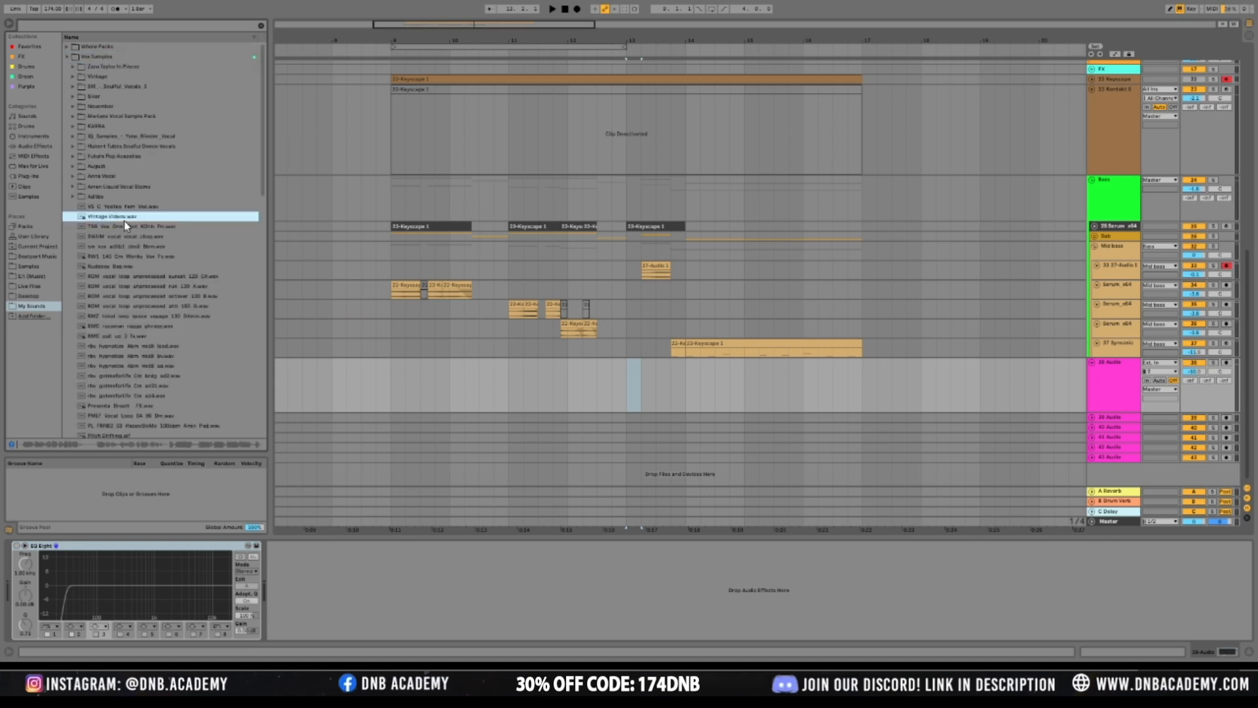
pyautogui.press('Down')
pyautogui.press('Down')
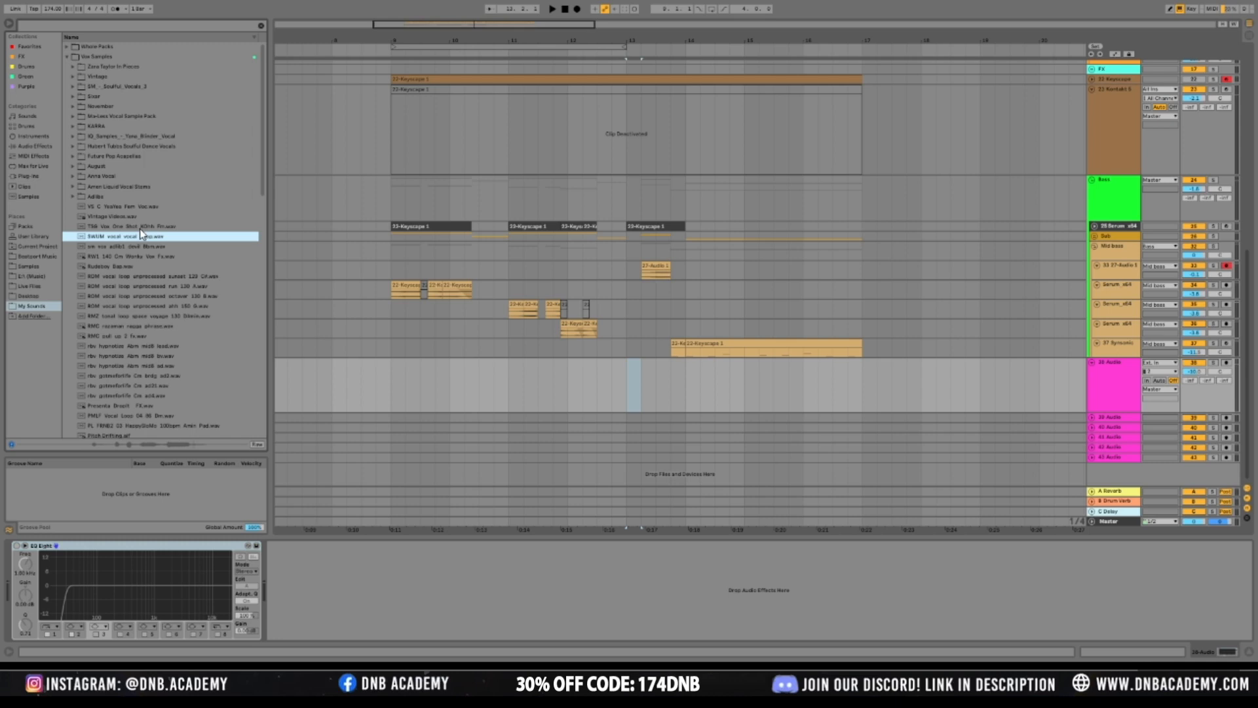
pyautogui.click(149, 248)
pyautogui.click(150, 256)
pyautogui.press('Down')
pyautogui.press('Down')
pyautogui.press('Down')
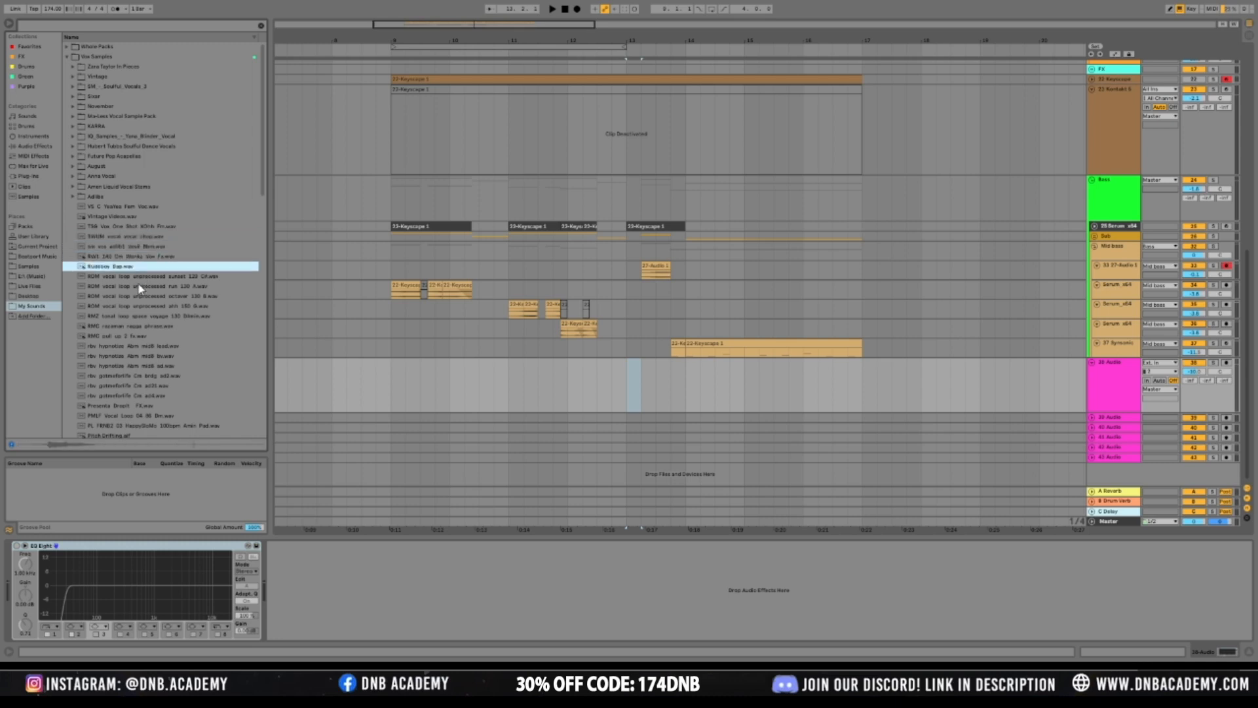
pyautogui.press('Down')
pyautogui.press('Down')
pyautogui.press('Down')
pyautogui.press('Down')
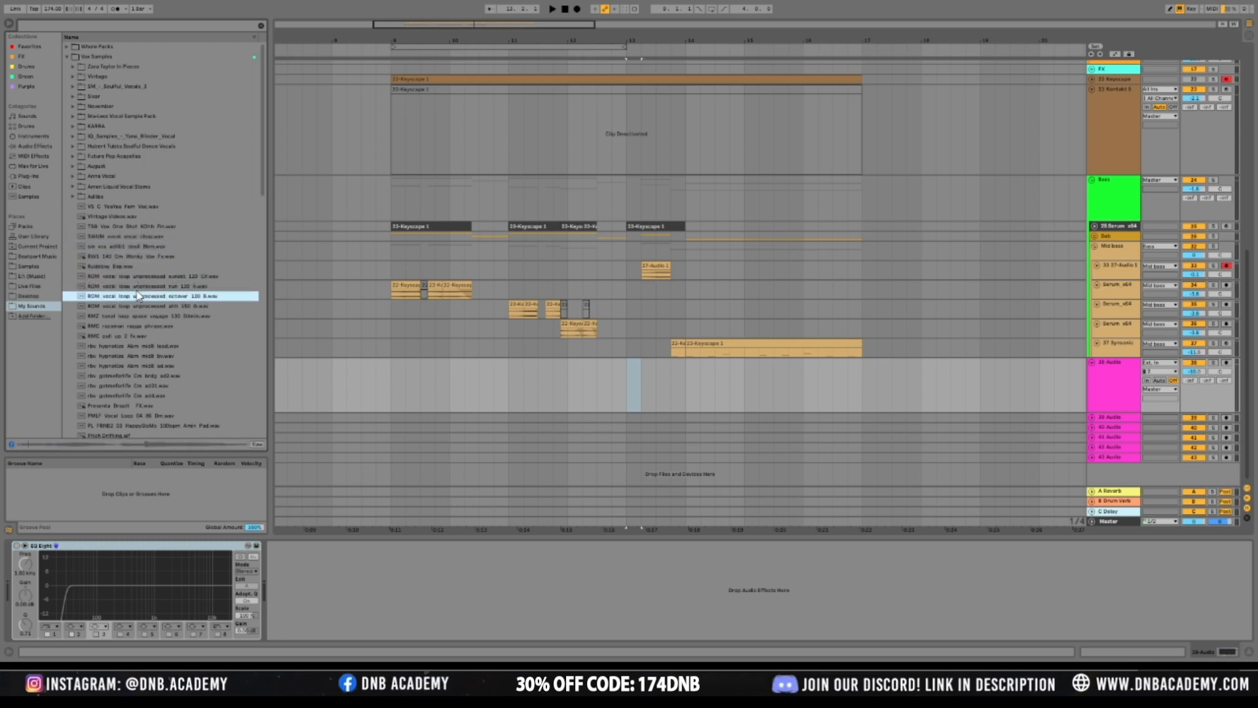
pyautogui.press('Down')
pyautogui.press('Down')
pyautogui.press('Down')
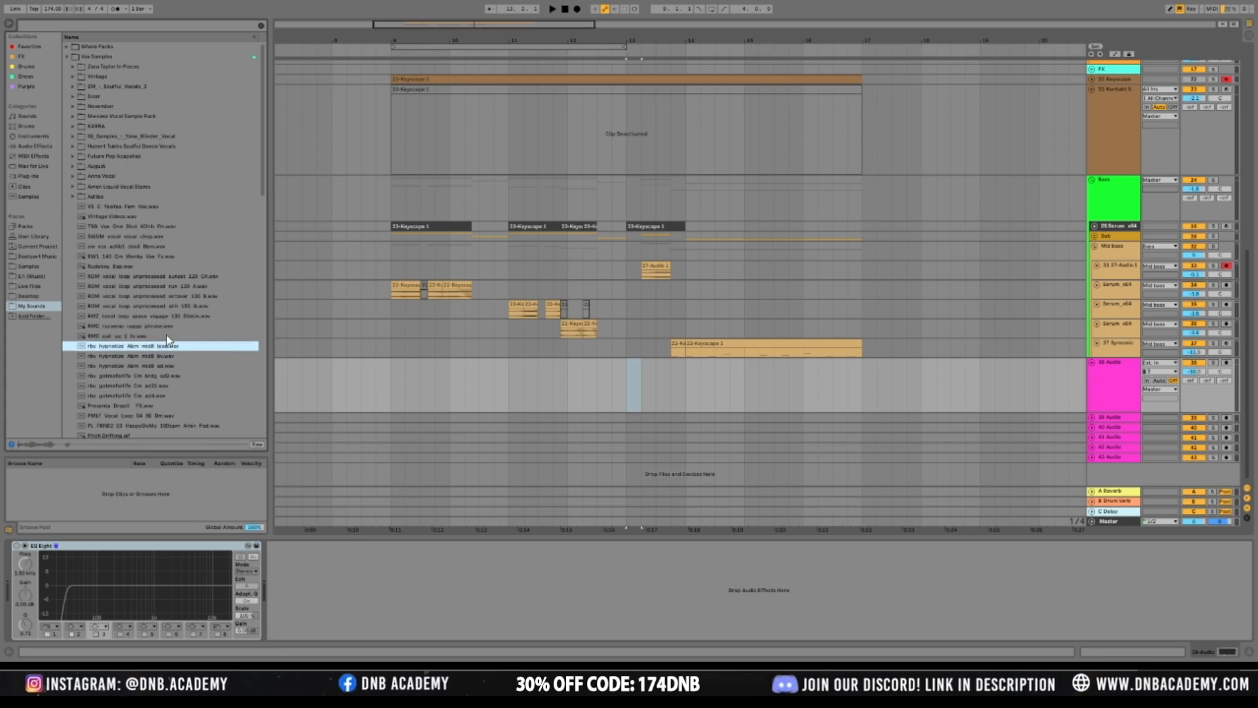
# Audition the samples from the remaining hypnotise files through to the 120 BPM vocal one-shot
pyautogui.scroll(-2, 164, 348)
pyautogui.click(151, 363)
pyautogui.scroll(-2, 151, 360)
pyautogui.press('Down')
pyautogui.press('Down')
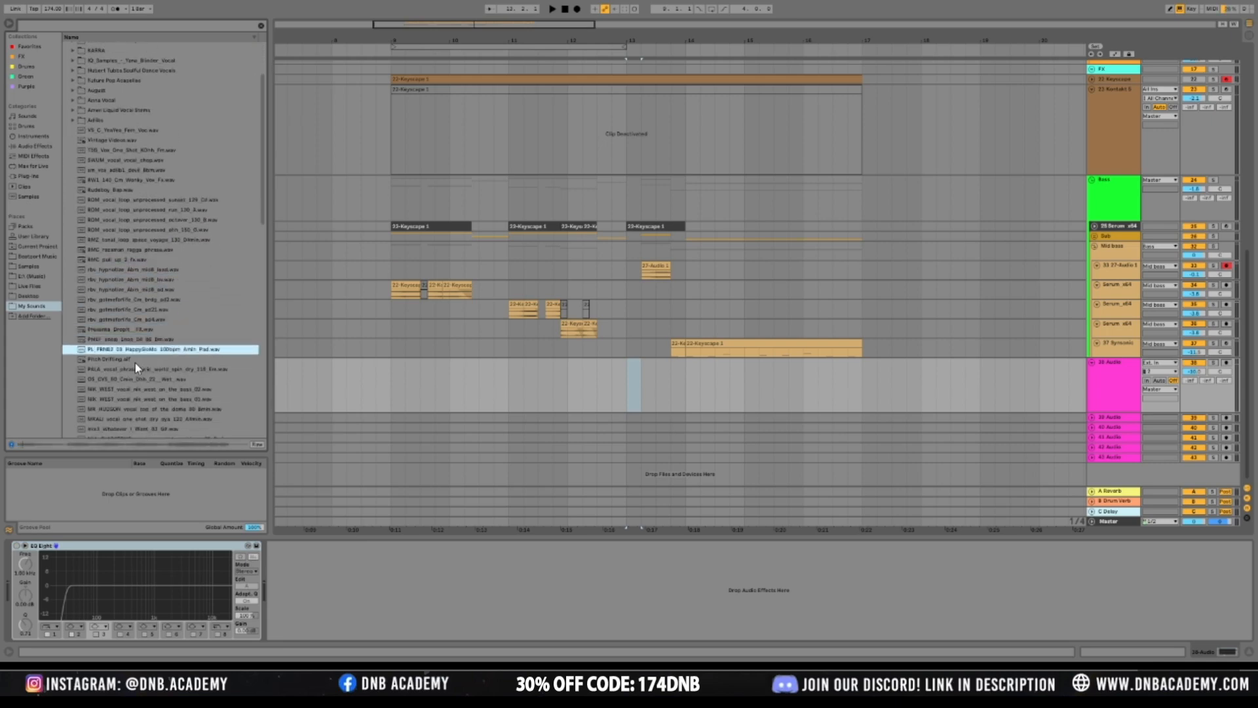
pyautogui.press('Down')
pyautogui.press('Down')
pyautogui.press('Down')
pyautogui.scroll(-2, 141, 379)
pyautogui.press('Down')
pyautogui.press('Down')
pyautogui.press('Down')
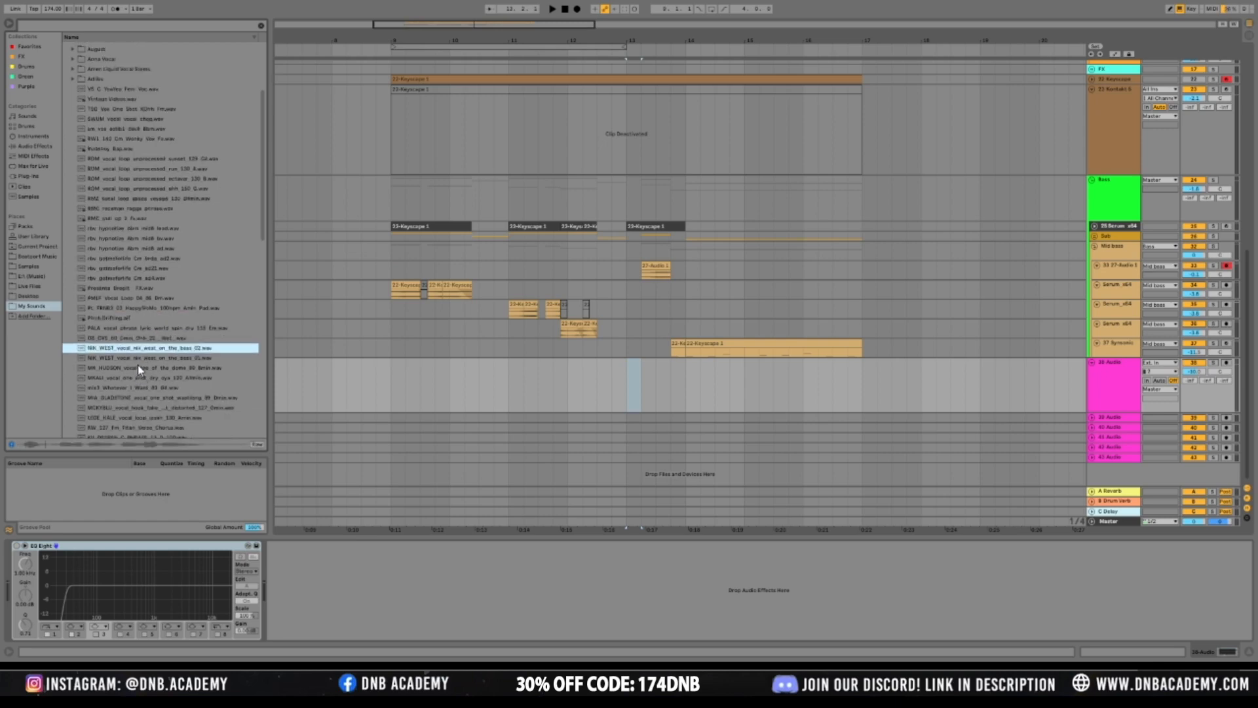
pyautogui.press('Down')
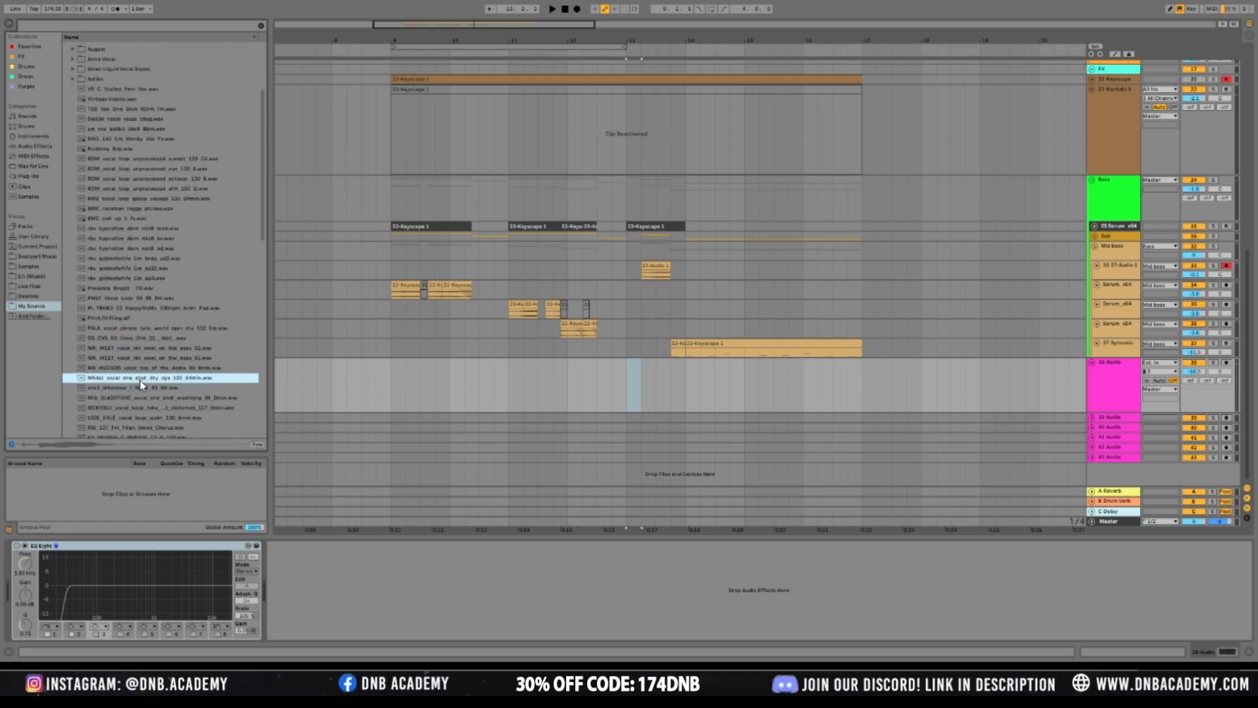
# Audition the vocal samples after the one-shot, including the vocal chant loop, the chops sequence and Keep on Searching
pyautogui.scroll(-2, 140, 380)
pyautogui.press('Down')
pyautogui.scroll(-2, 145, 376)
pyautogui.press('Down')
pyautogui.press('Down')
pyautogui.press('Down')
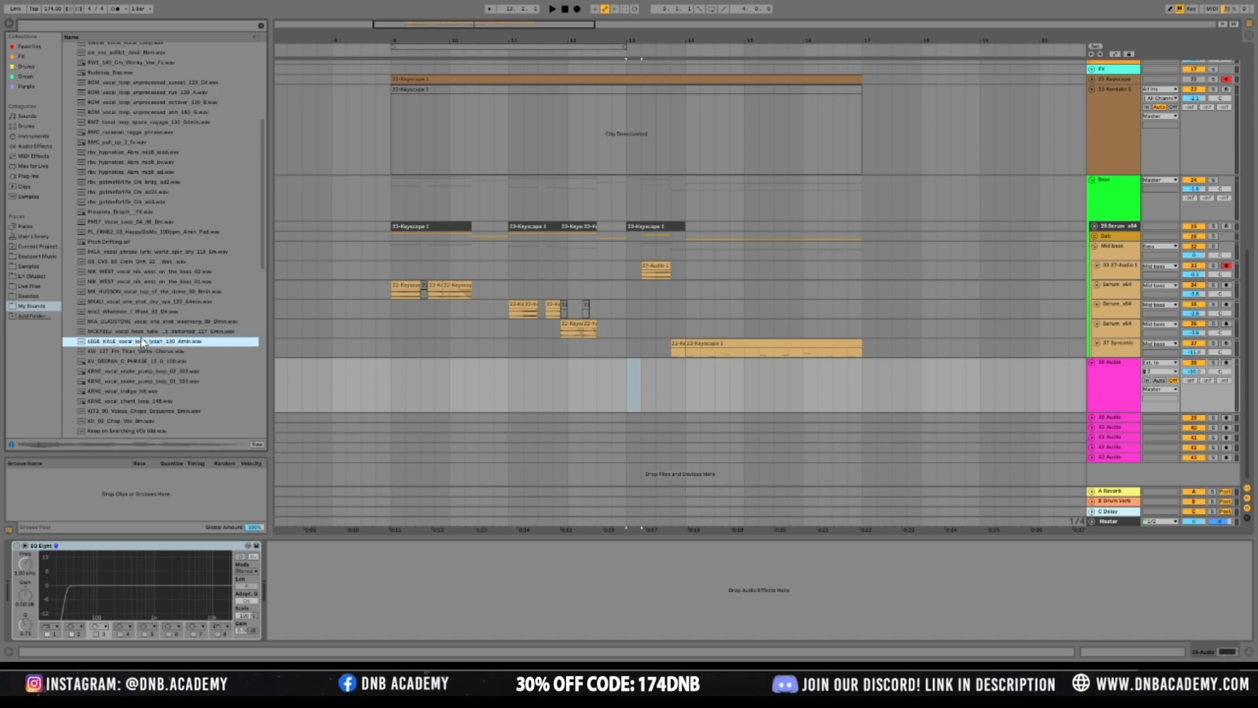
pyautogui.scroll(-2, 140, 341)
pyautogui.press('Down')
pyautogui.click(140, 373)
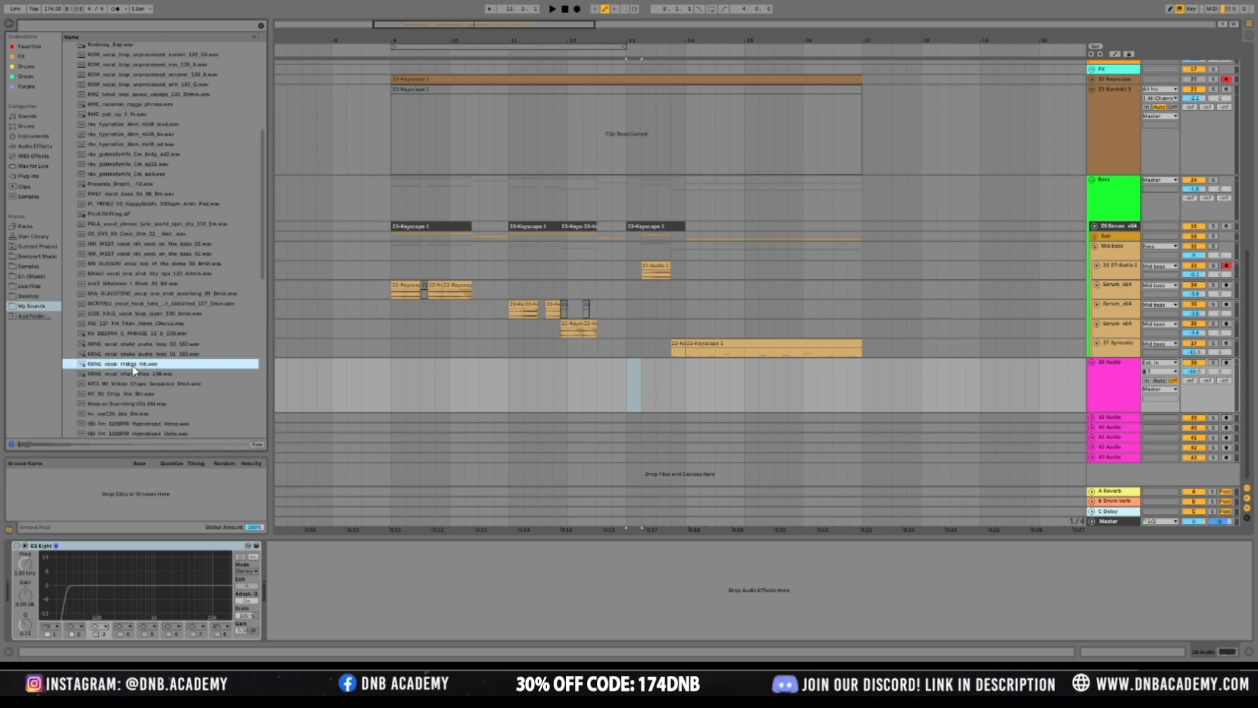
pyautogui.scroll(-2, 138, 370)
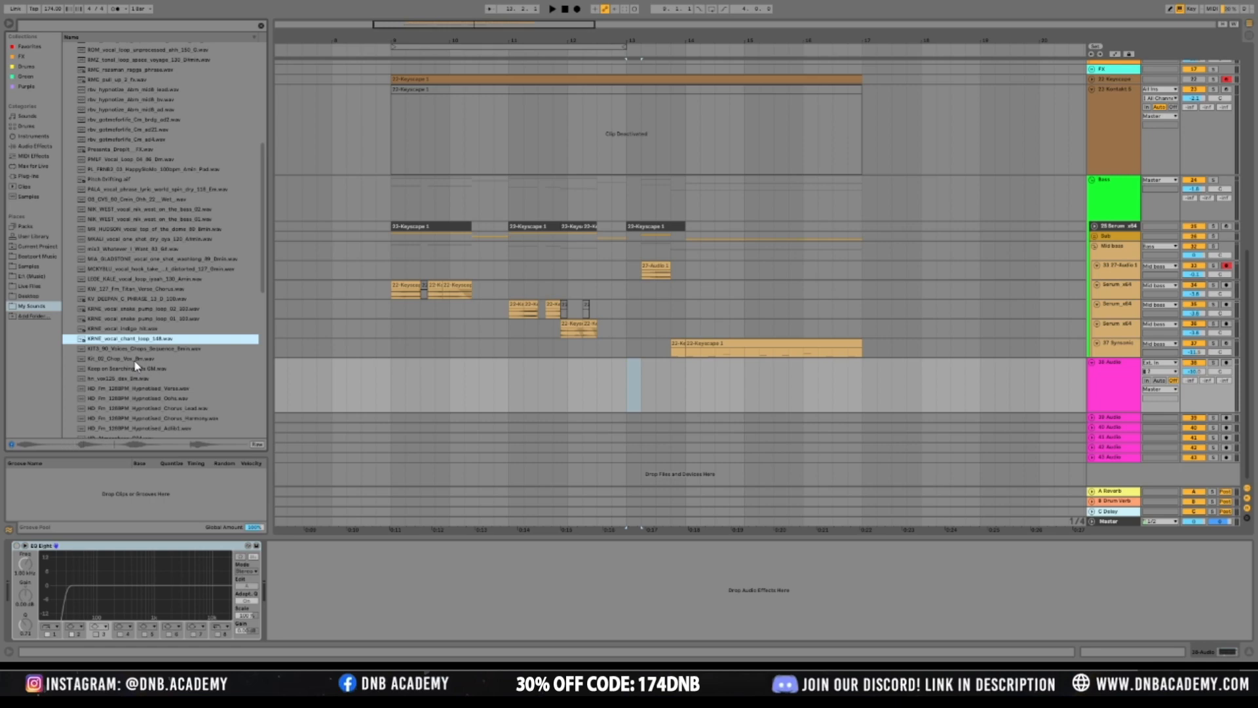
pyautogui.press('Down')
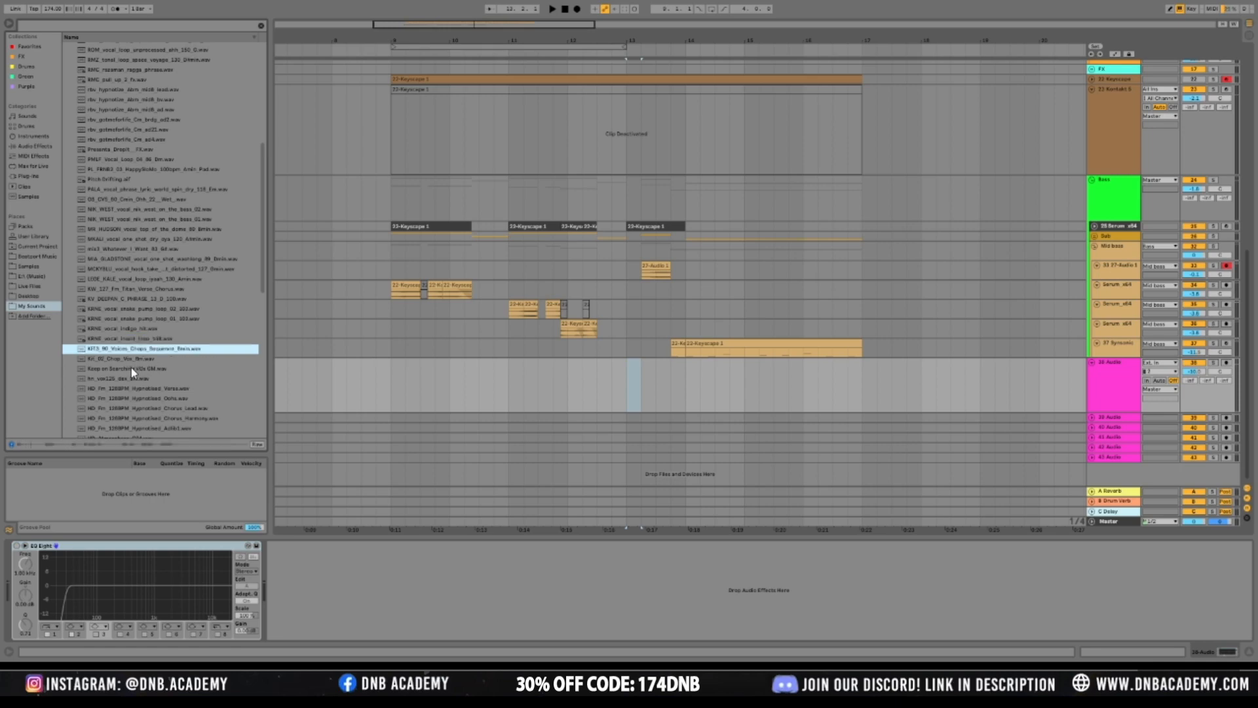
pyautogui.press('Down')
pyautogui.press('Down')
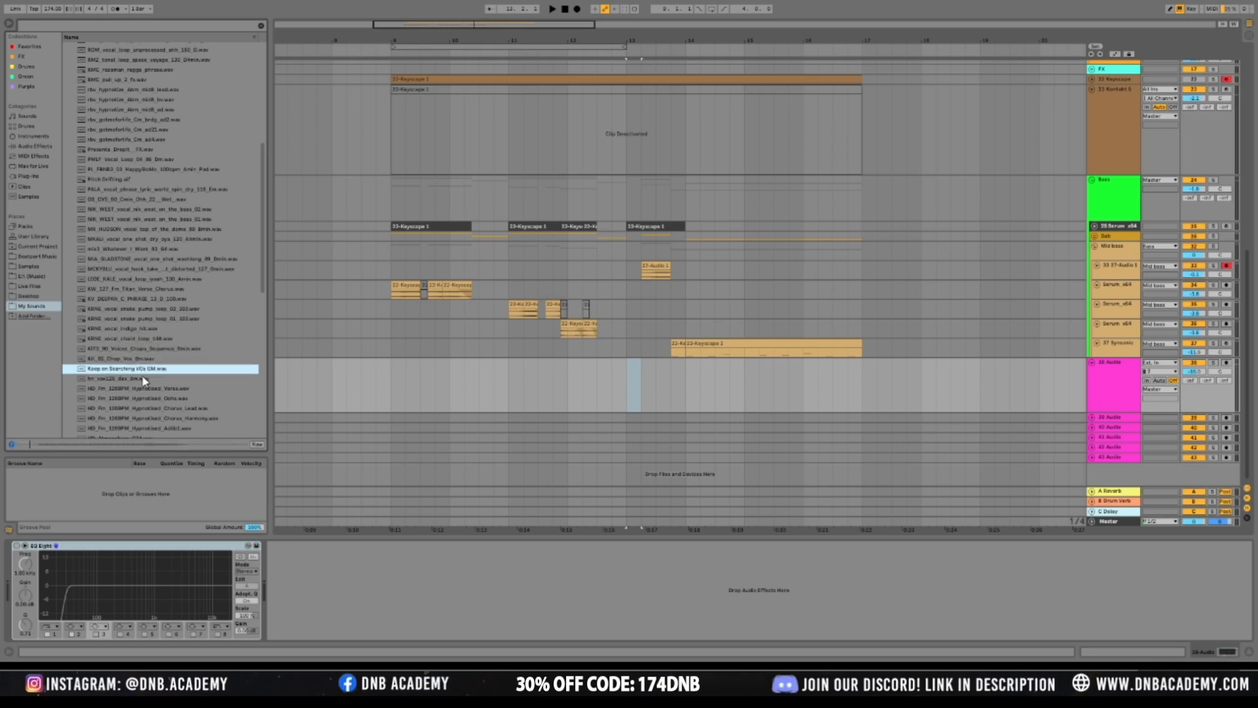
pyautogui.press('Down')
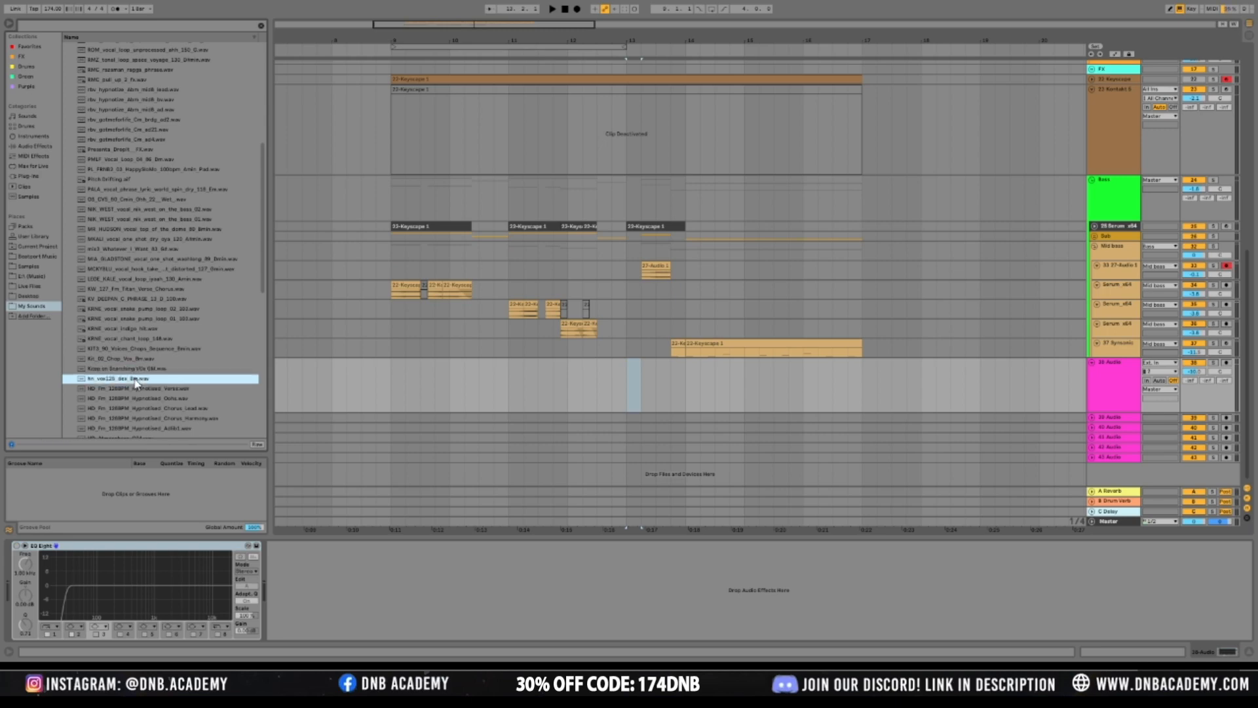
# Audition the 120BPM Hypnotised vocals and sample the files listed after them
pyautogui.scroll(-2, 137, 389)
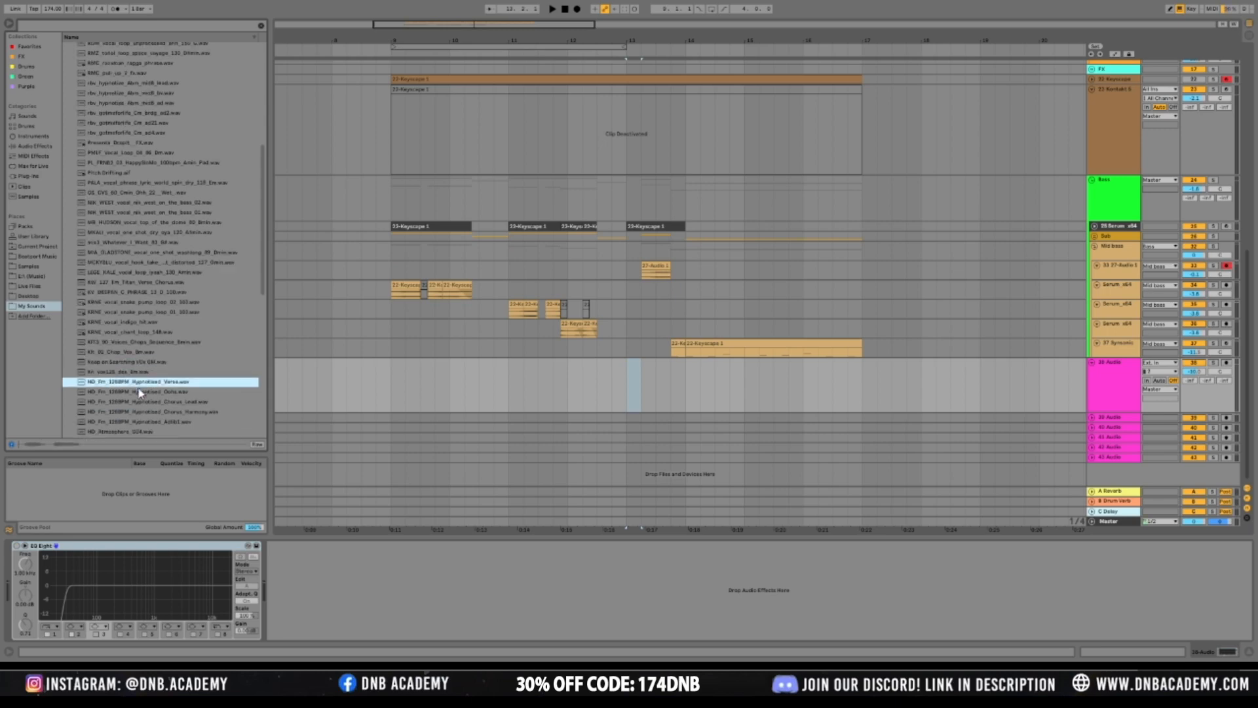
pyautogui.press('Down')
pyautogui.click(116, 344)
pyautogui.click(127, 379)
pyautogui.scroll(-1, 127, 378)
pyautogui.click(129, 381)
pyautogui.scroll(-2, 128, 381)
pyautogui.press('Down')
pyautogui.scroll(-3, 128, 382)
pyautogui.click(128, 377)
pyautogui.scroll(-4, 128, 379)
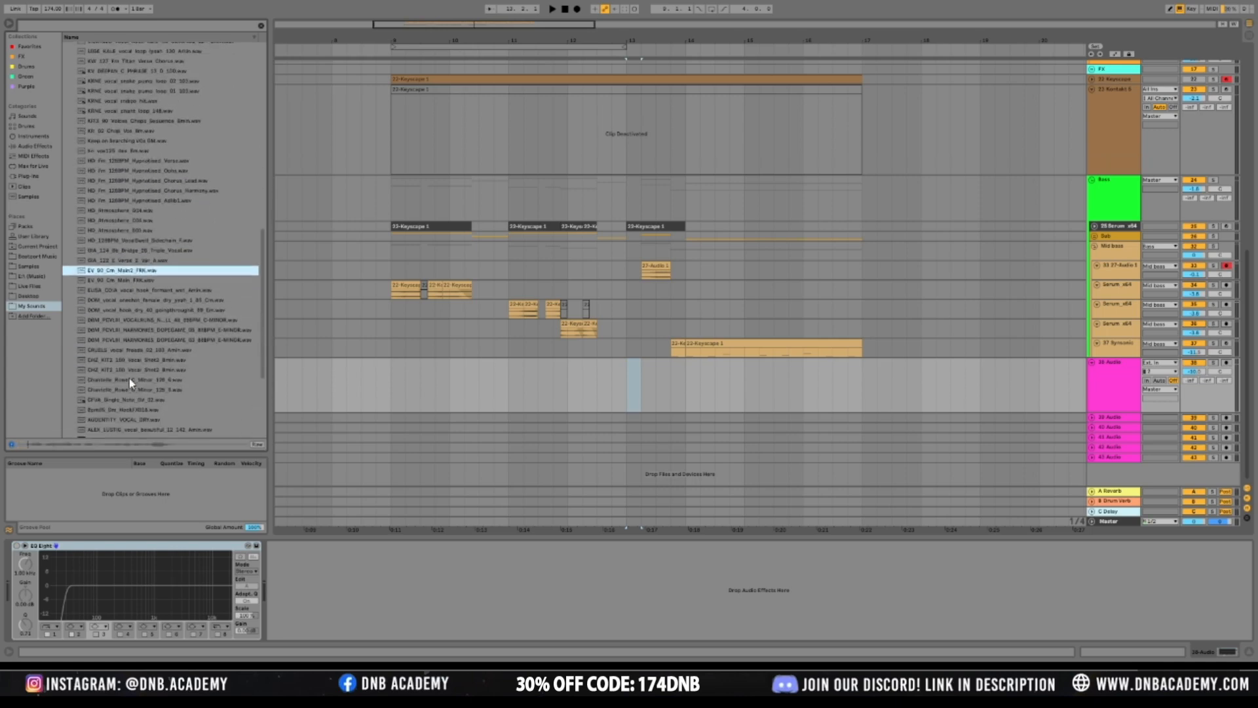
# Return to the Vox Samples subfolders, expand Vintage and audition What the kids really want.wav and AUDENTITY_VOCAL_DRY.wav
pyautogui.moveTo(264, 311); pyautogui.dragTo(231, 123)
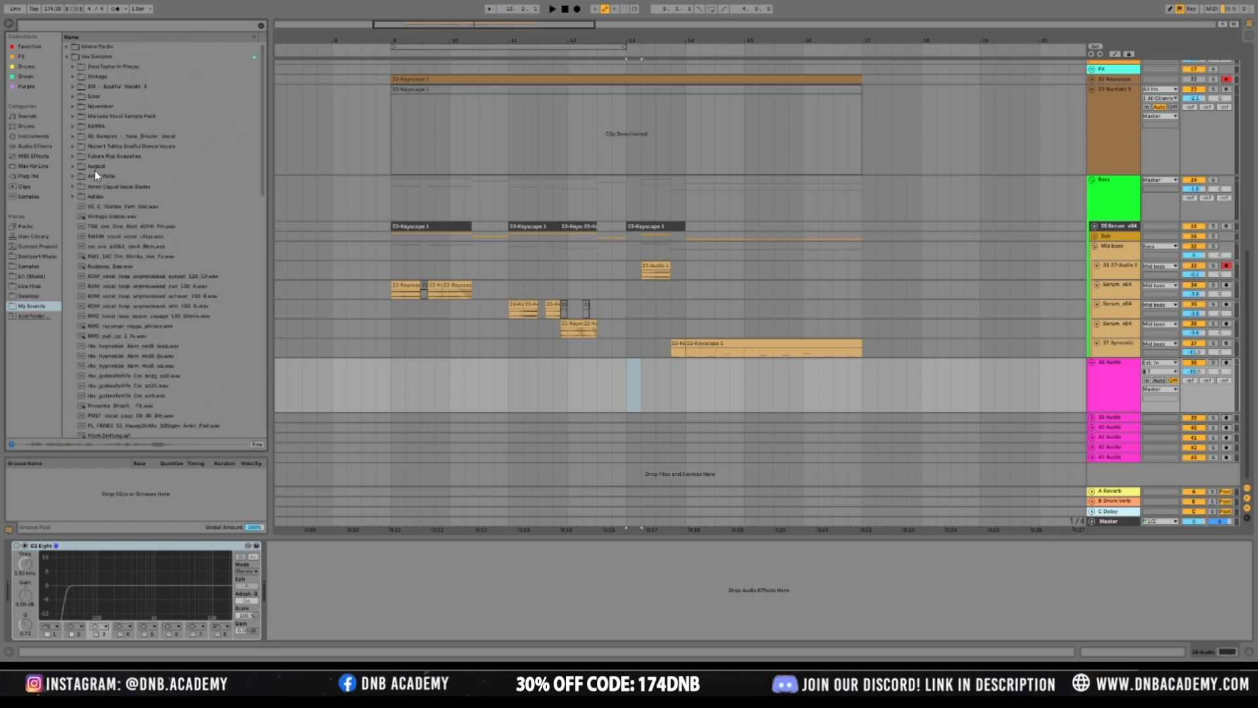
pyautogui.click(74, 77)
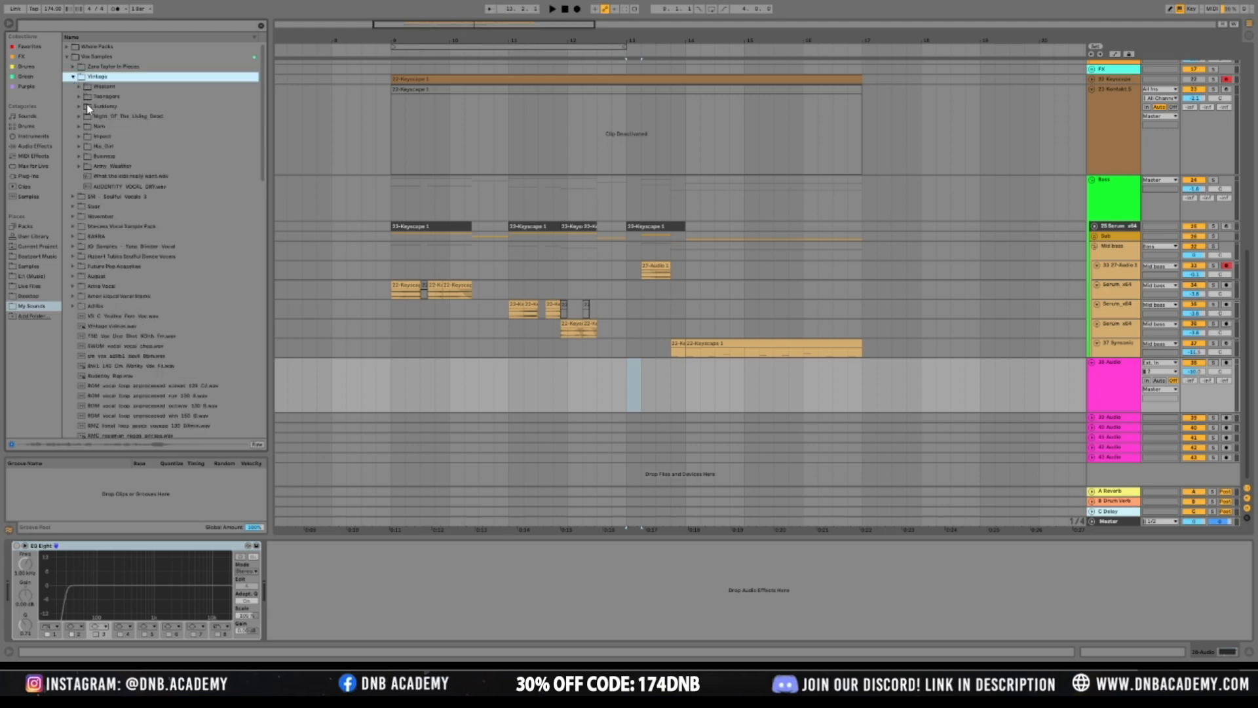
pyautogui.click(121, 176)
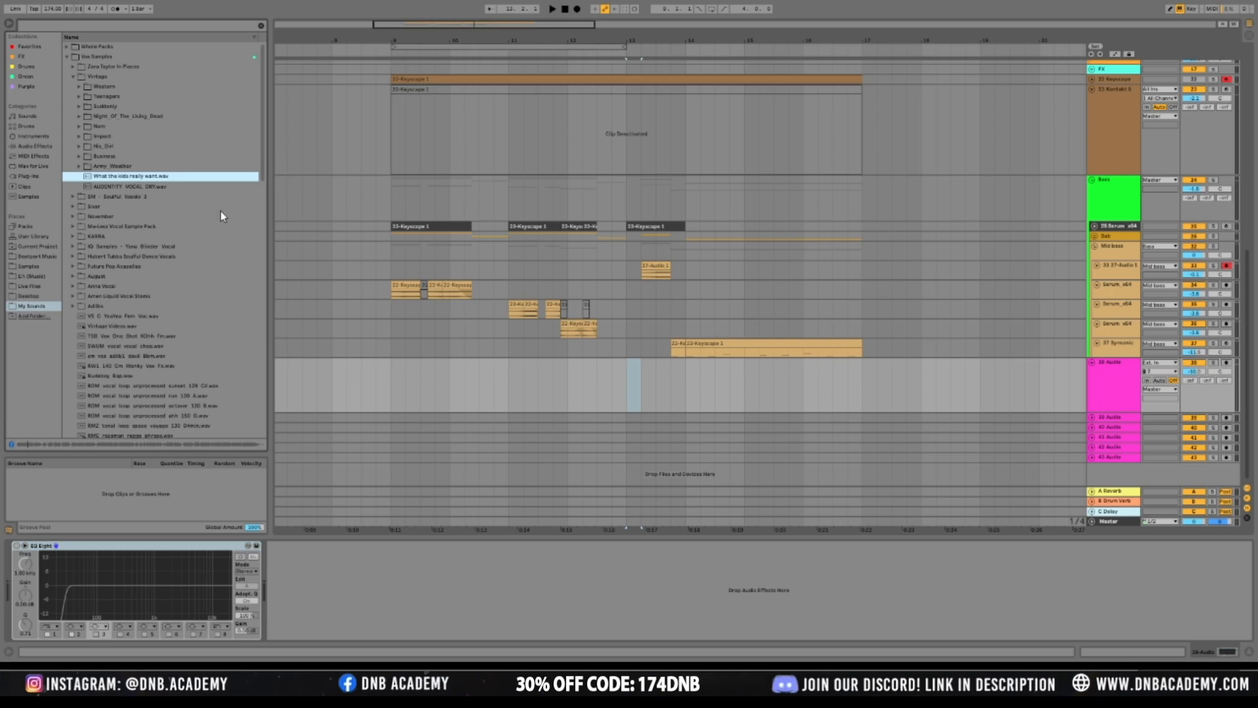
pyautogui.click(145, 188)
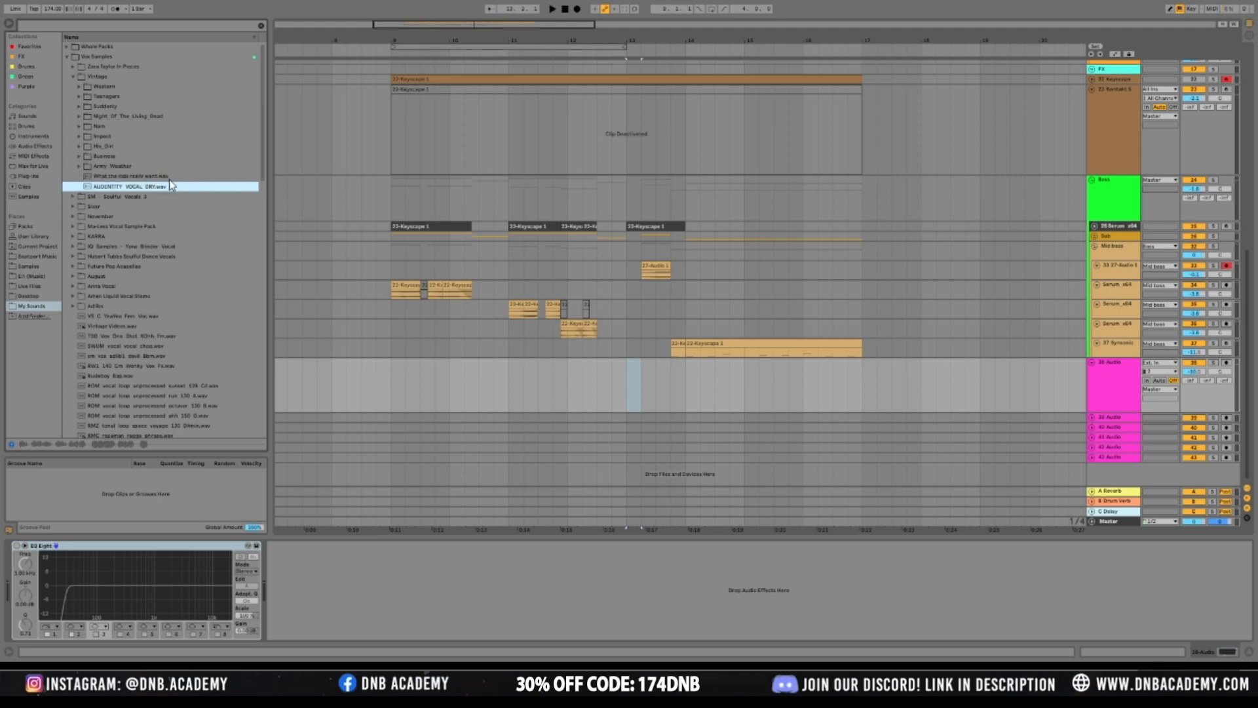
# Audition the samples inside the Business folder of the Vintage collection
pyautogui.click(79, 167)
pyautogui.click(78, 157)
pyautogui.click(93, 169)
pyautogui.click(99, 176)
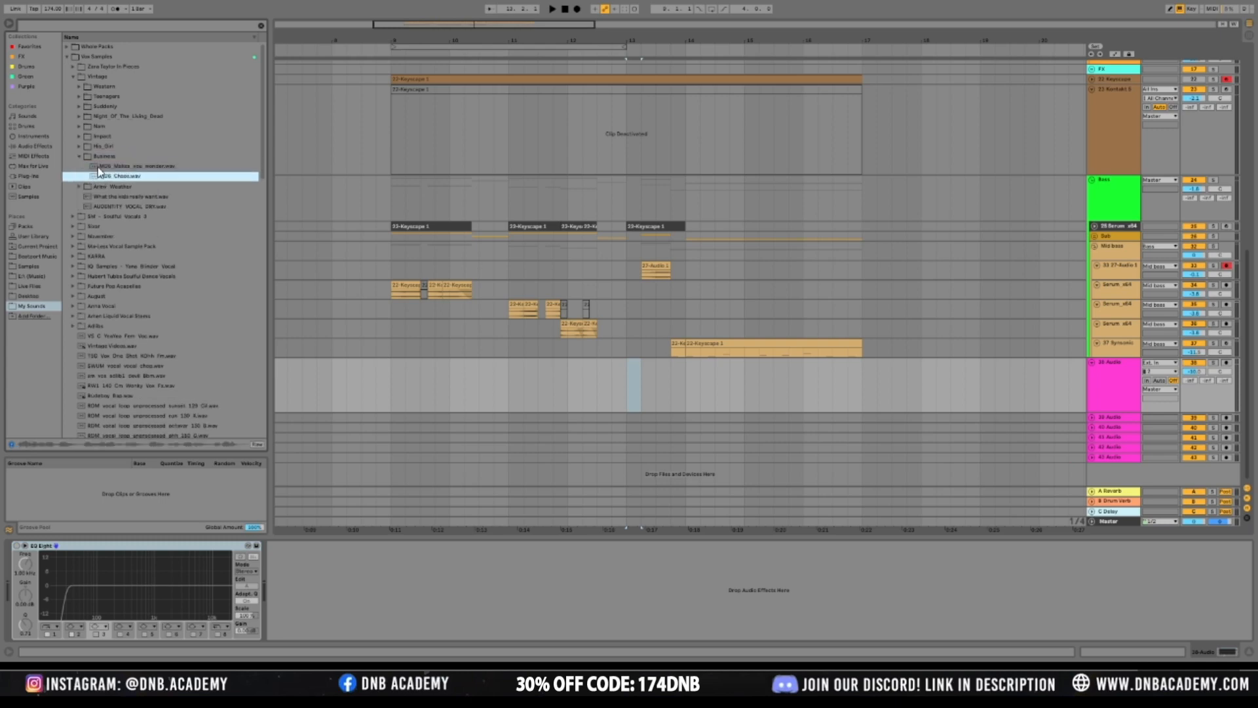
# Collapse the Business folder and audition the That_Gun_Had_Been_Produced_For_Use vocal in the His_Girl folder
pyautogui.click(78, 158)
pyautogui.click(77, 146)
pyautogui.click(86, 156)
pyautogui.click(98, 167)
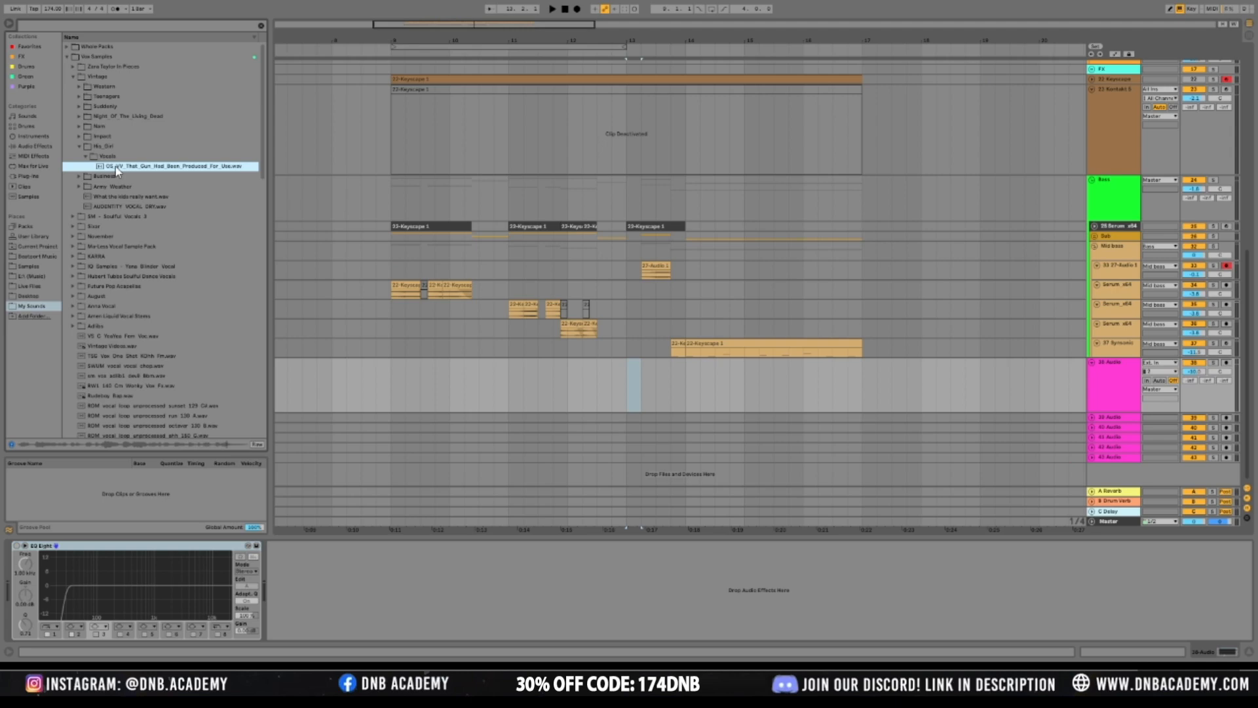
# Audition the Want_One_Third_Of_Everything_You_Got vocal in the Impact folder and collapse that folder
pyautogui.click(78, 146)
pyautogui.click(79, 136)
pyautogui.click(87, 149)
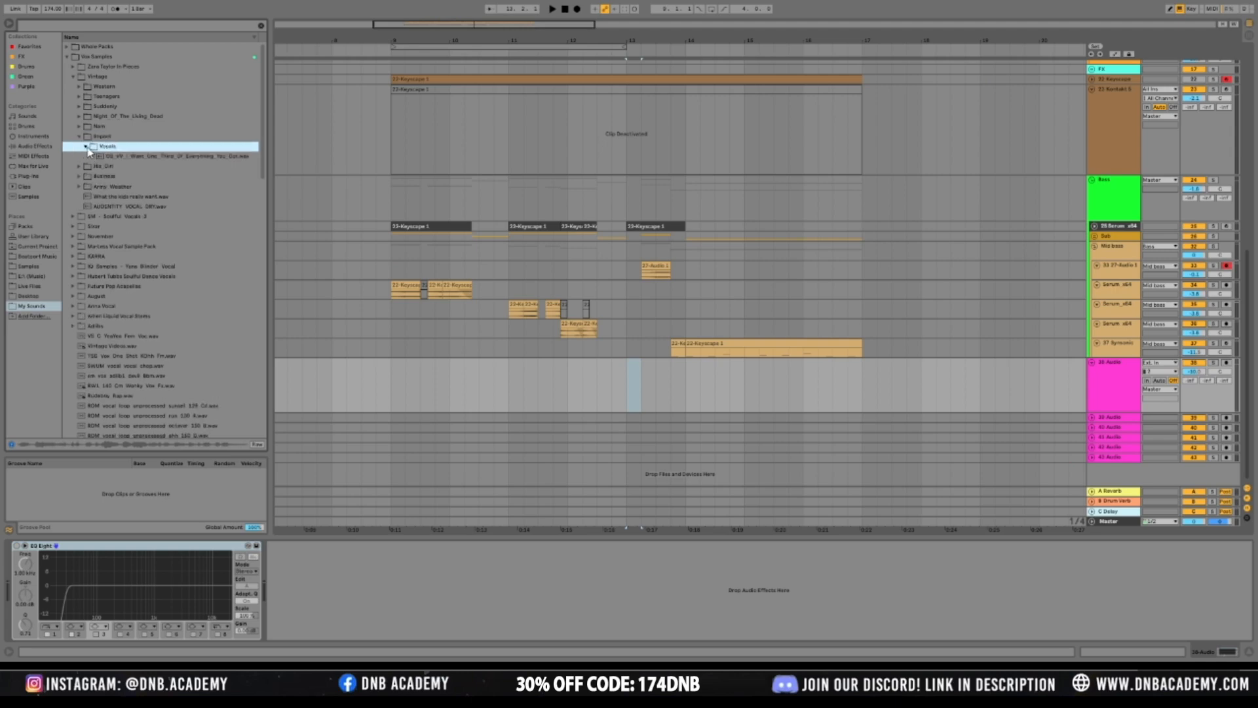
pyautogui.click(102, 157)
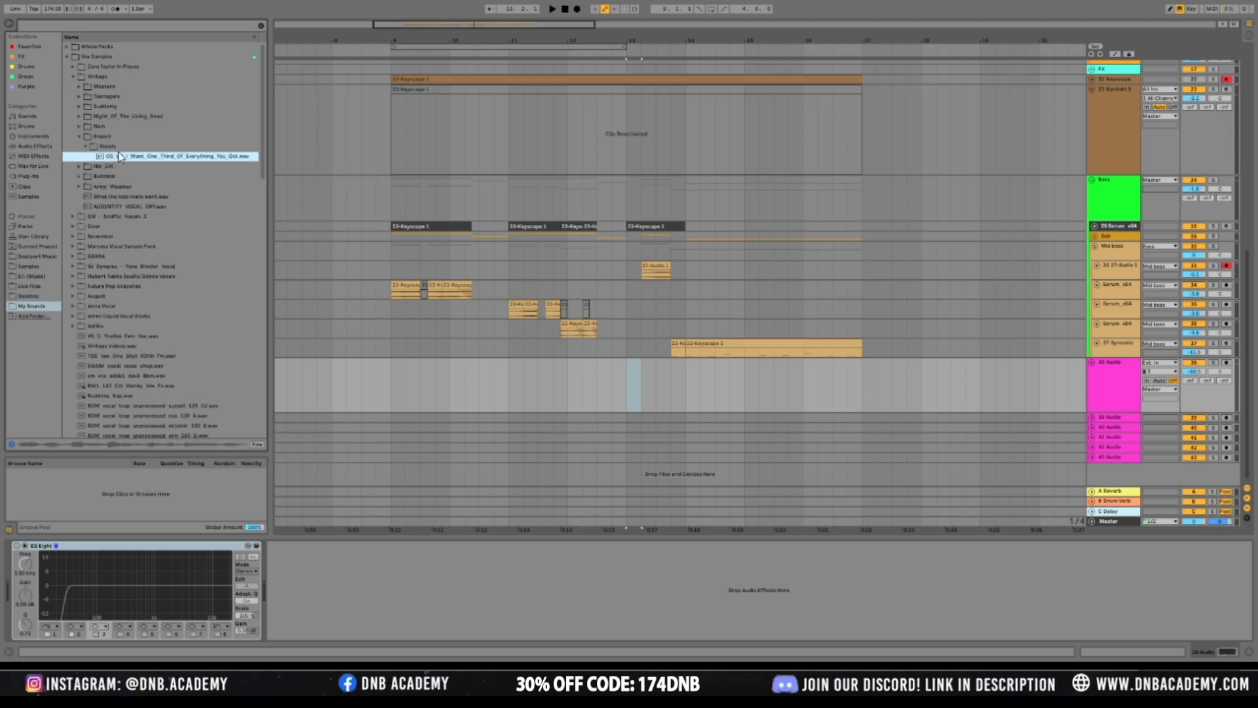
pyautogui.click(79, 136)
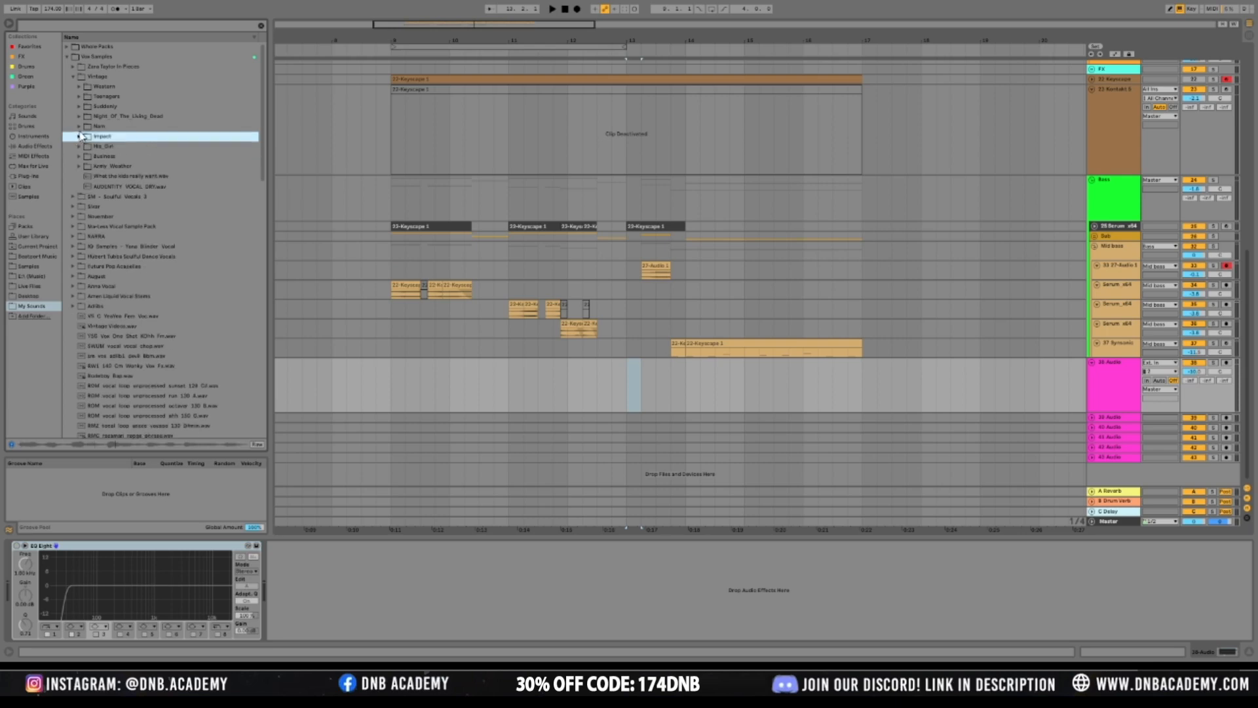
# Audition the Jungle_war sample from the Vintage collection and place it on audio track 38 from beat 2 of bar 12
pyautogui.click(79, 127)
pyautogui.click(92, 137)
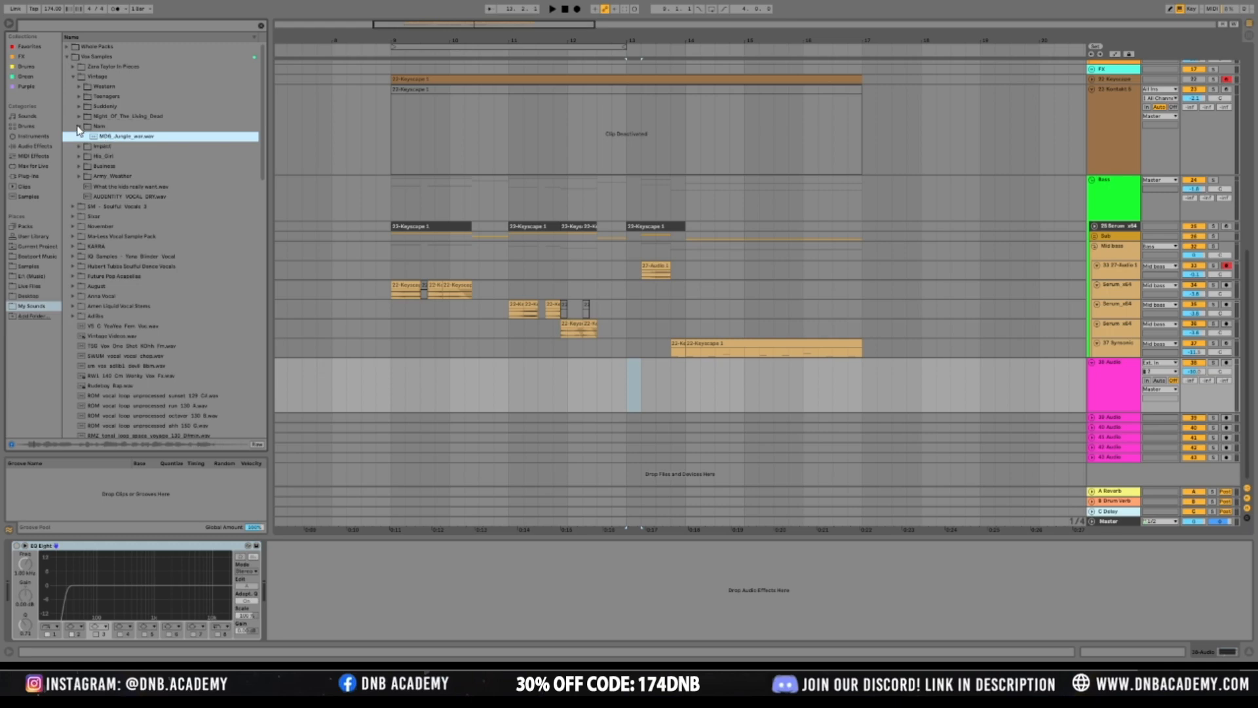
pyautogui.moveTo(93, 139); pyautogui.dragTo(618, 387)
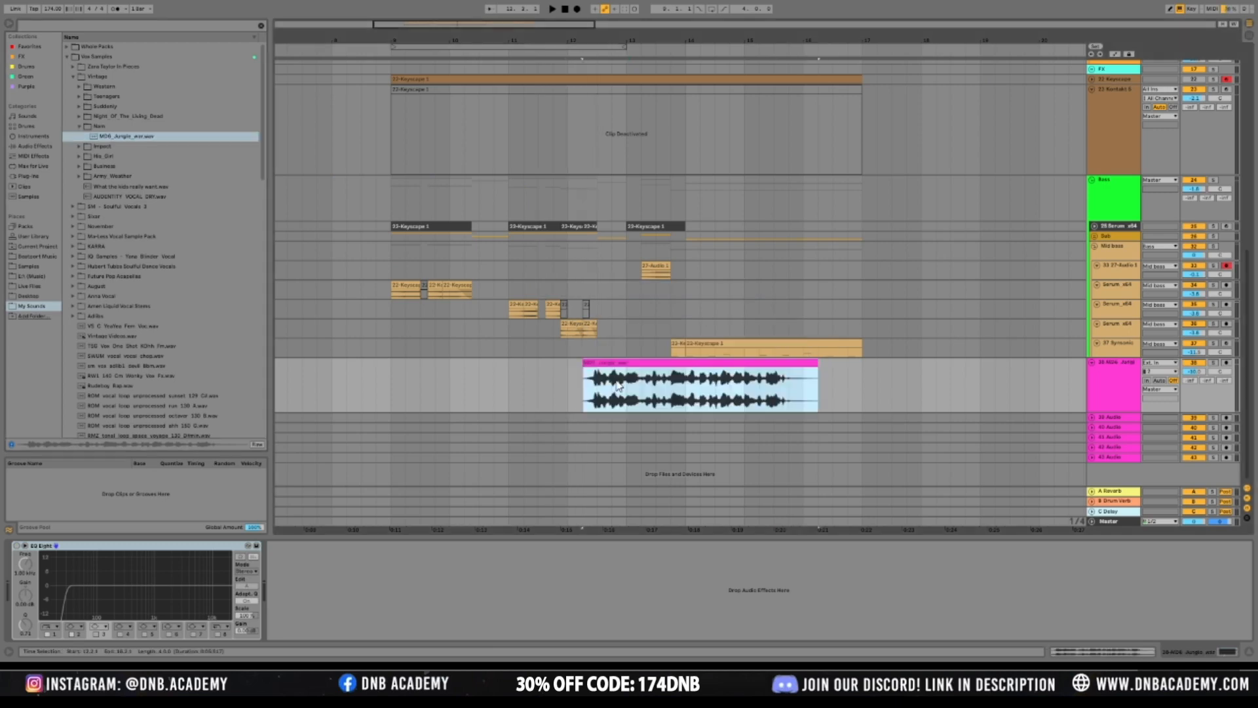
pyautogui.click(626, 401)
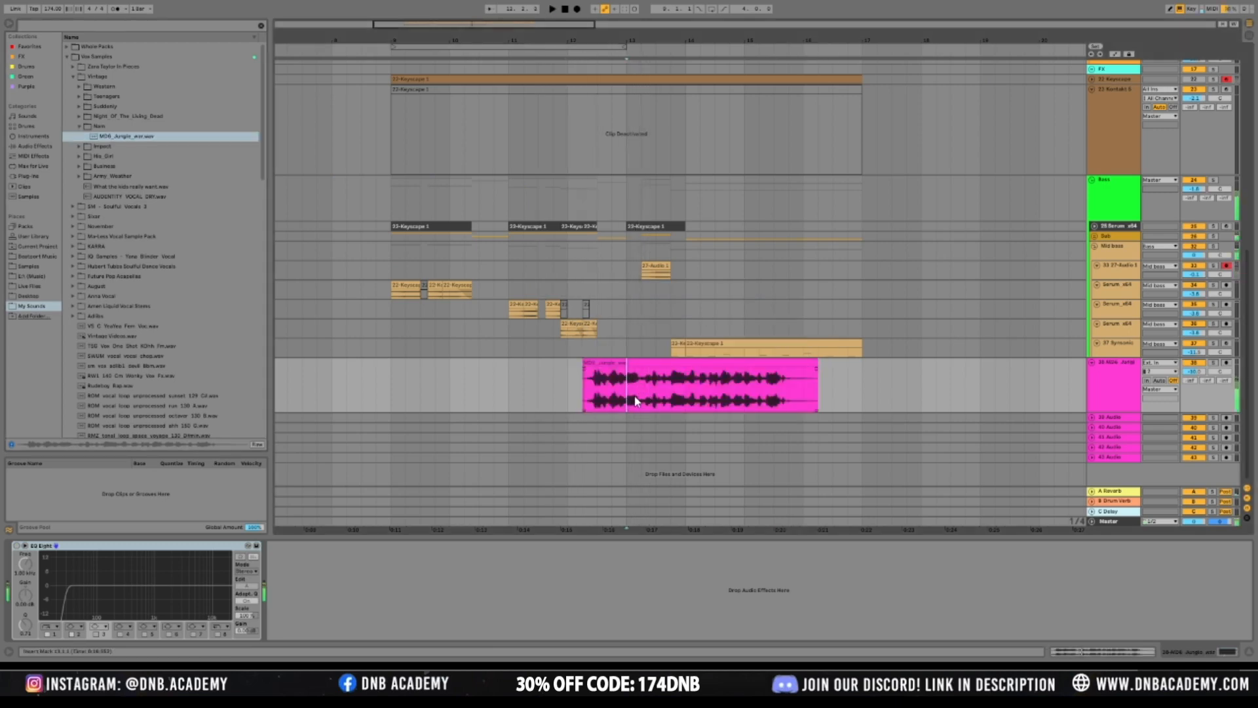
# Remove the first two beats of the Jungle_war clip, move it to start at bar 13 and play from bar 11
pyautogui.moveTo(584, 402); pyautogui.dragTo(606, 406)
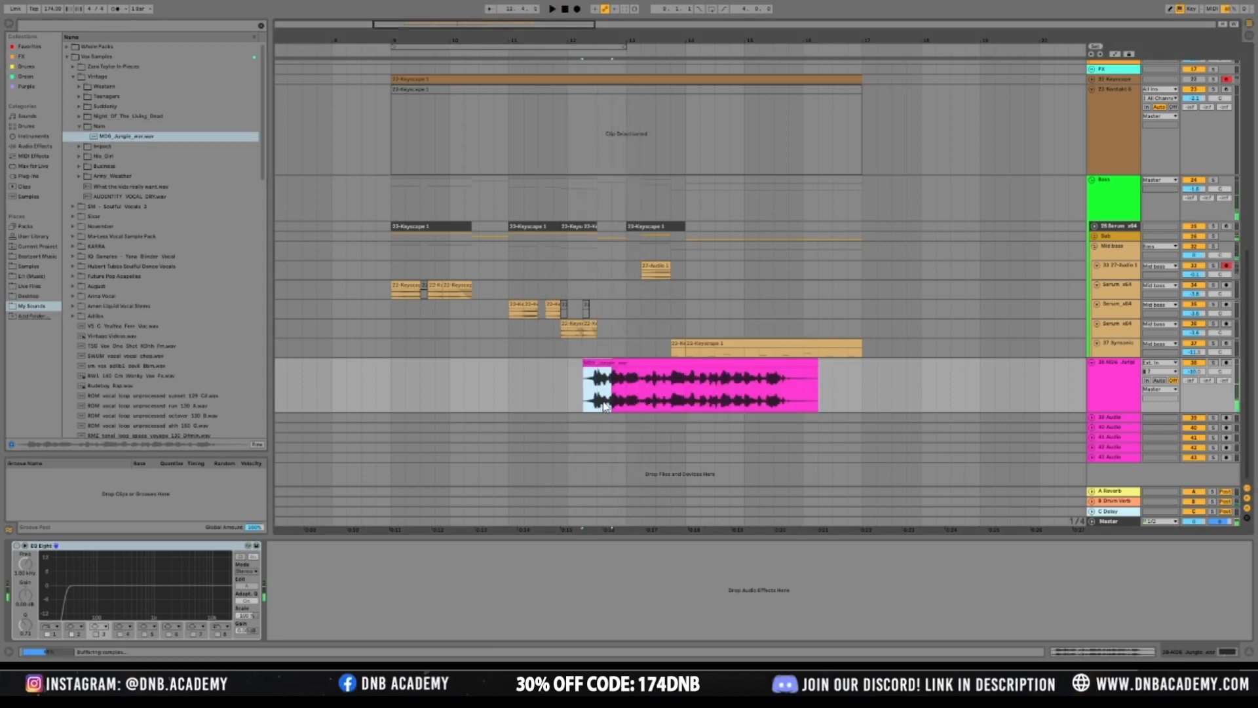
pyautogui.press('Delete')
pyautogui.press('space')
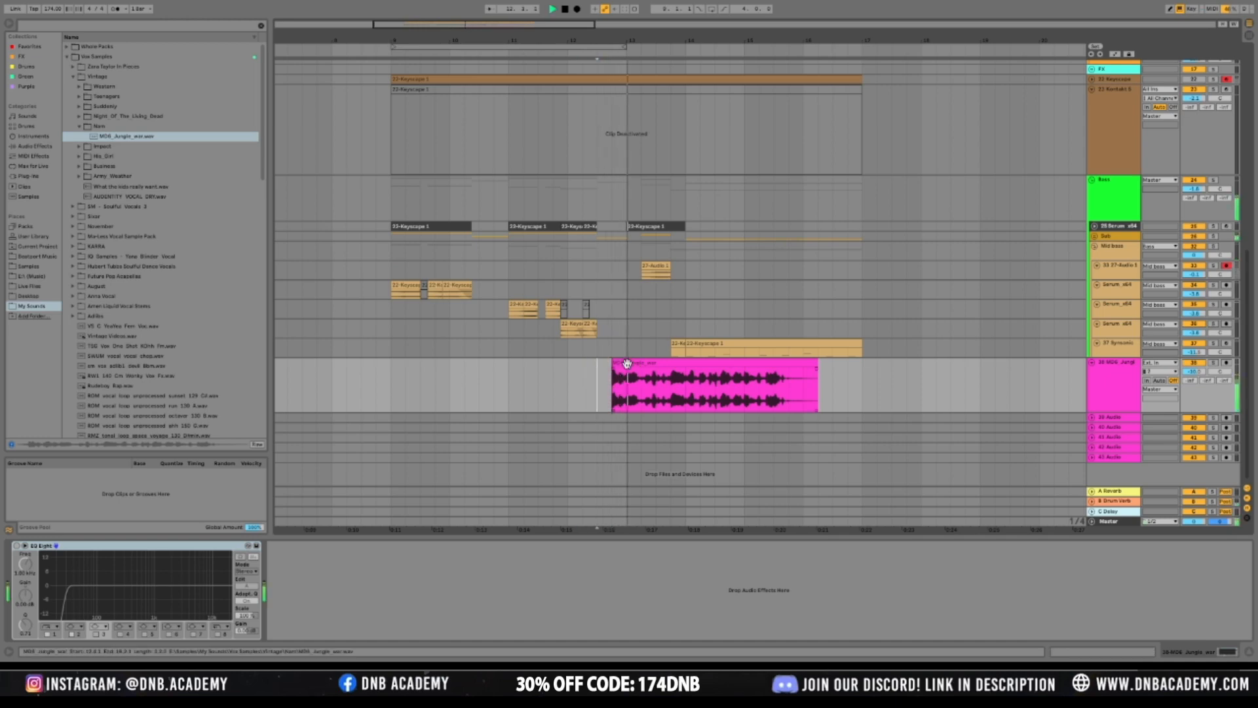
pyautogui.press('space')
pyautogui.moveTo(627, 363); pyautogui.dragTo(643, 364)
pyautogui.click(514, 399)
pyautogui.press('space')
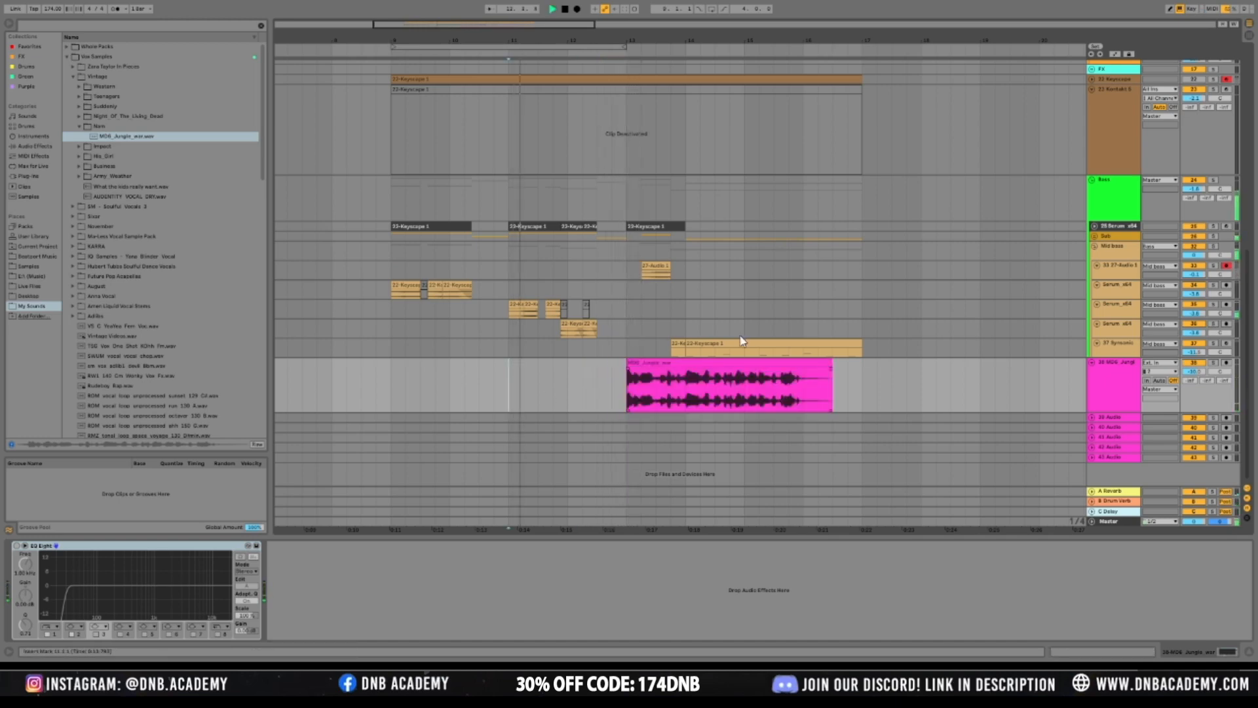
# Trim the Jungle_war clip to its first two beats from bar 13 and delete it after listening
pyautogui.moveTo(845, 393); pyautogui.dragTo(656, 403)
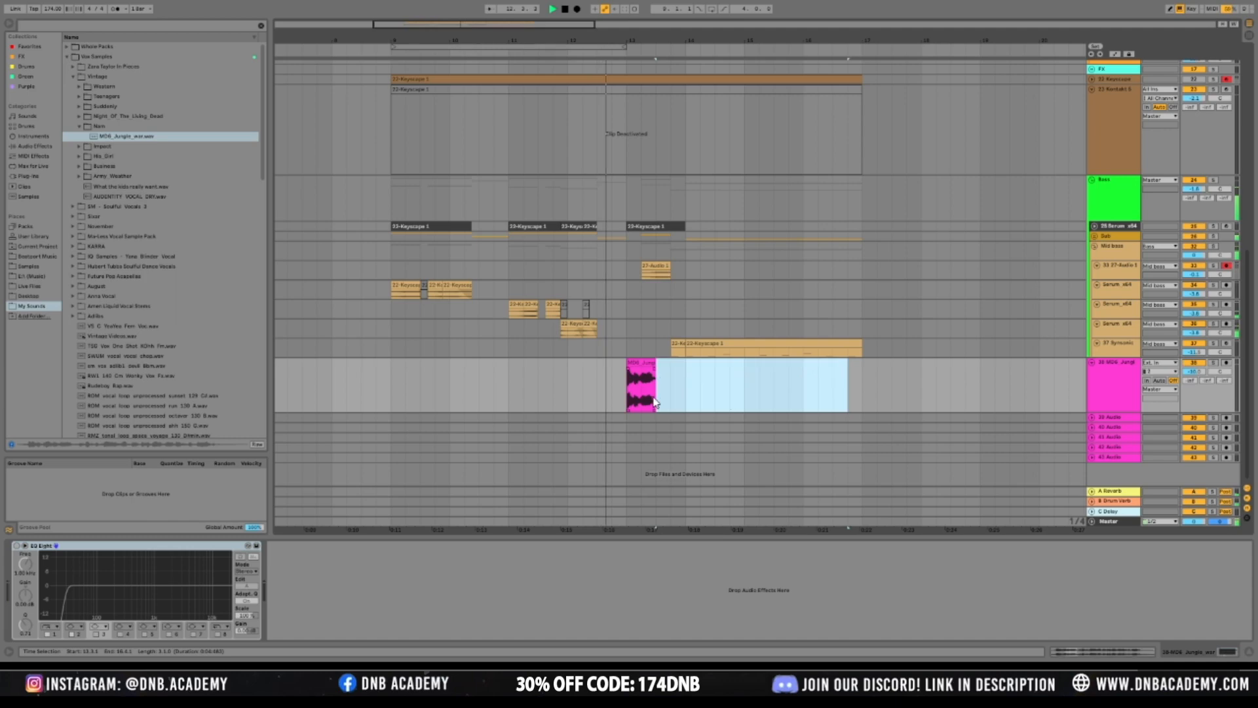
pyautogui.click(647, 393)
pyautogui.press('space')
pyautogui.click(637, 363)
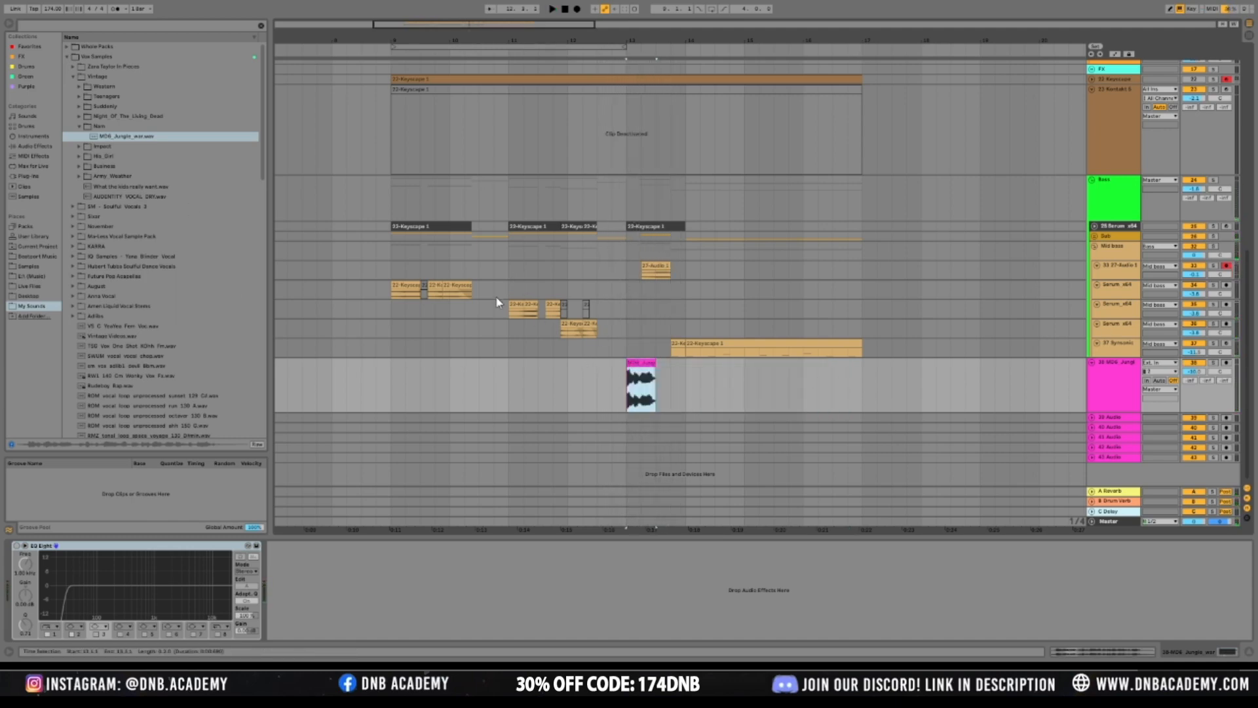
pyautogui.press('Delete')
# Audition the News_Report vocal in the Night_Of_The_Living_Dead folder and play the arrangement from bar 13
pyautogui.click(79, 116)
pyautogui.click(86, 127)
pyautogui.click(95, 137)
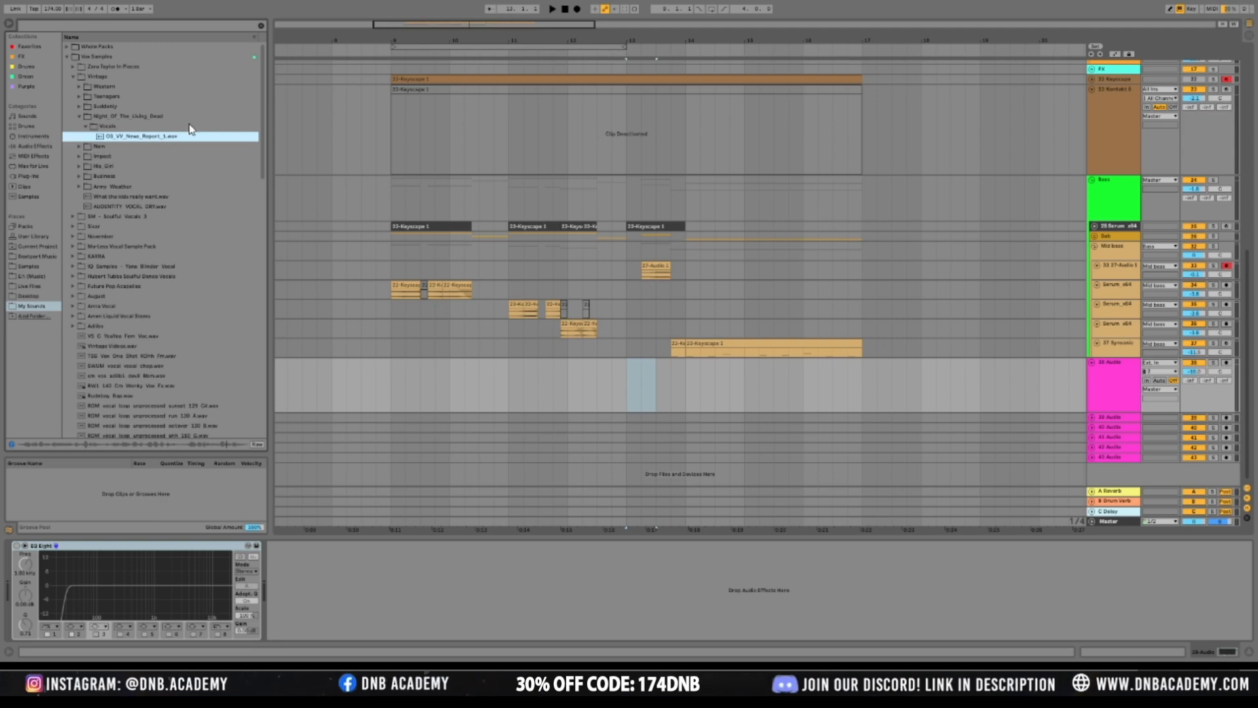
pyautogui.press('space')
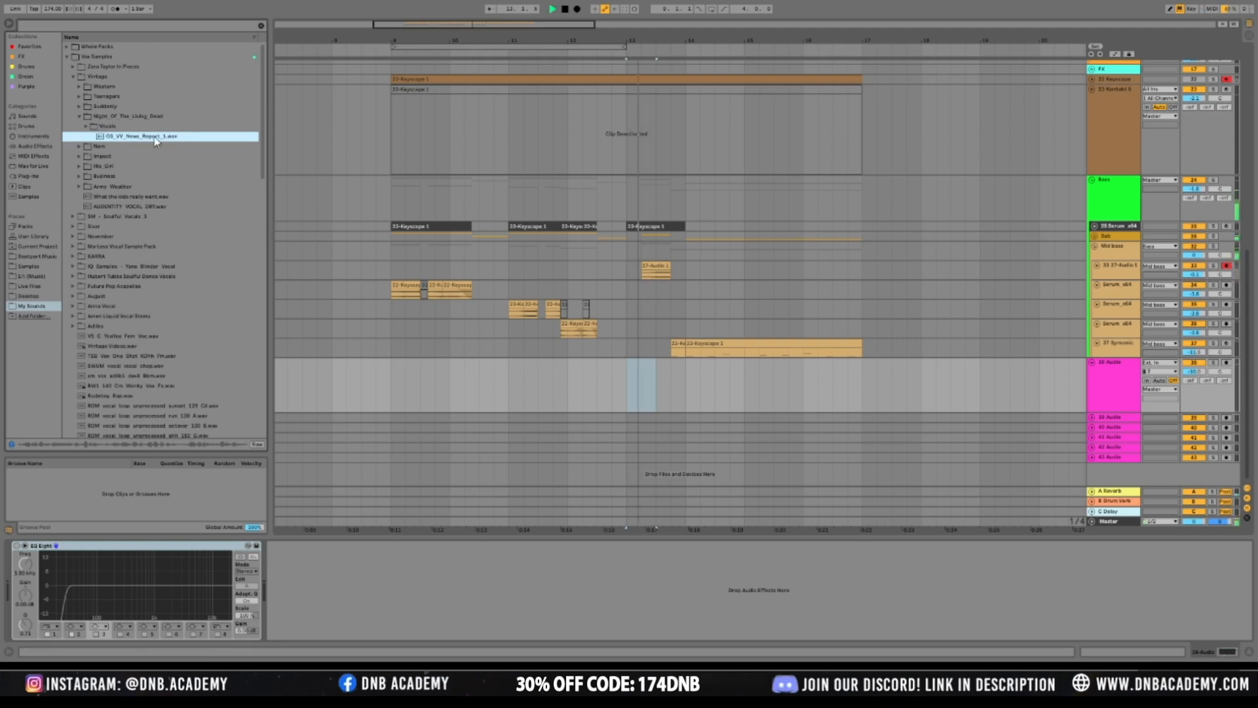
# Stop playback and audition the vocal samples in the Suddenly, Teenagers and Western folders of the Vintage collection
pyautogui.click(479, 384)
pyautogui.click(79, 107)
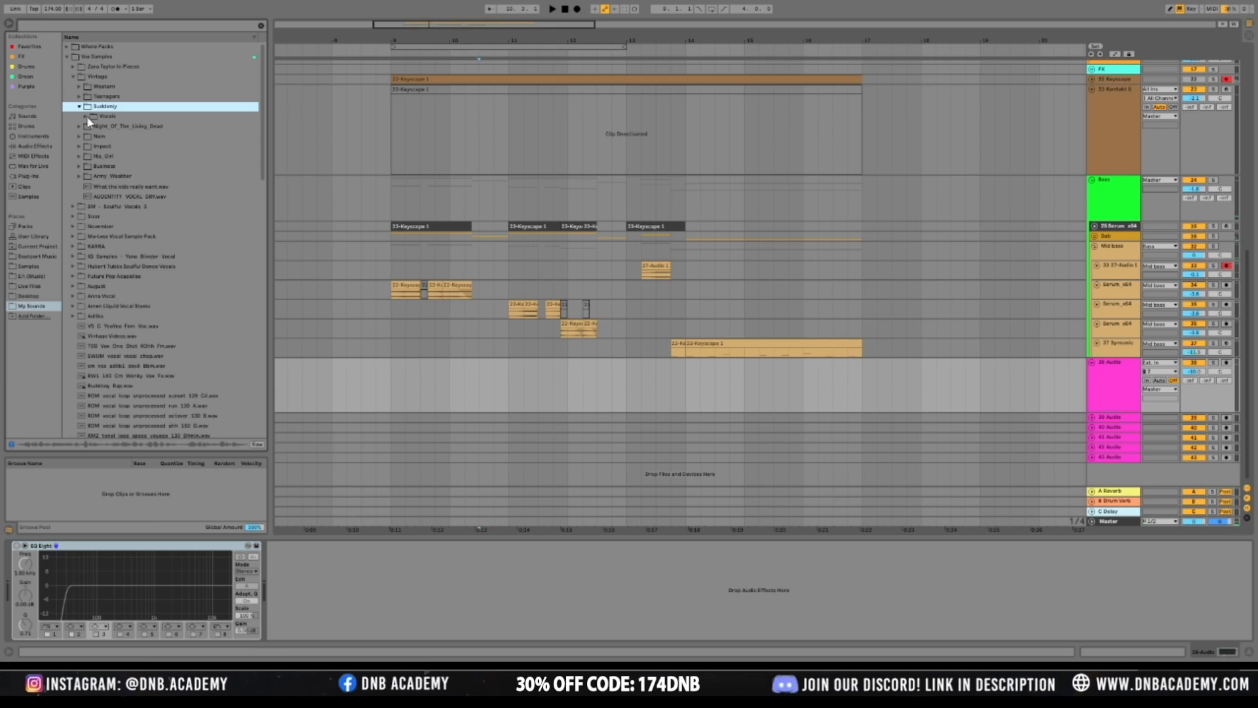
pyautogui.click(93, 126)
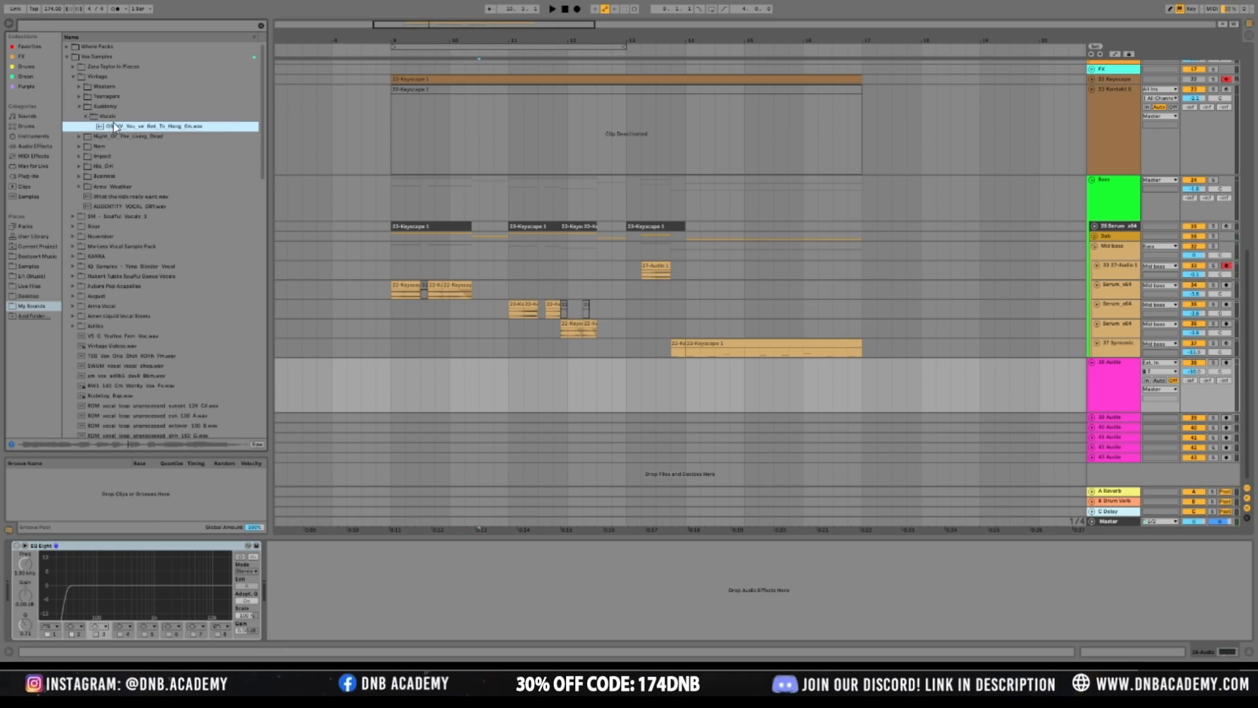
pyautogui.click(80, 106)
pyautogui.click(80, 97)
pyautogui.click(92, 106)
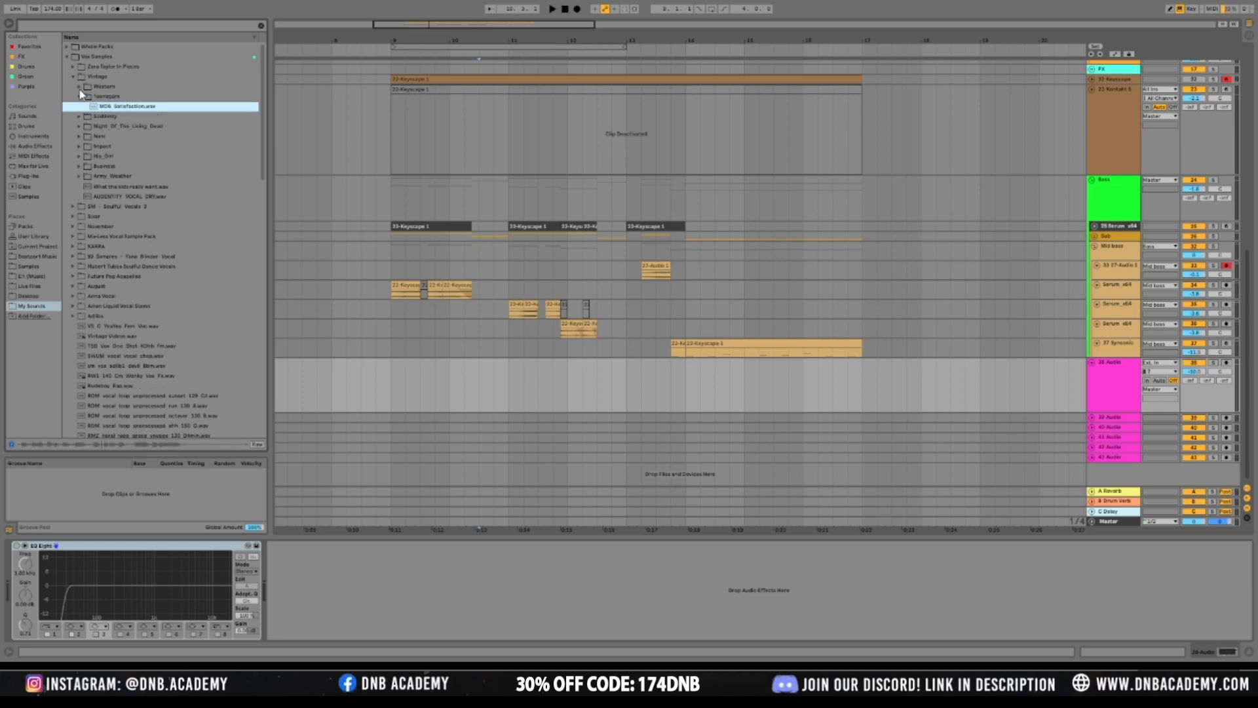
pyautogui.click(80, 96)
pyautogui.click(79, 87)
pyautogui.click(85, 97)
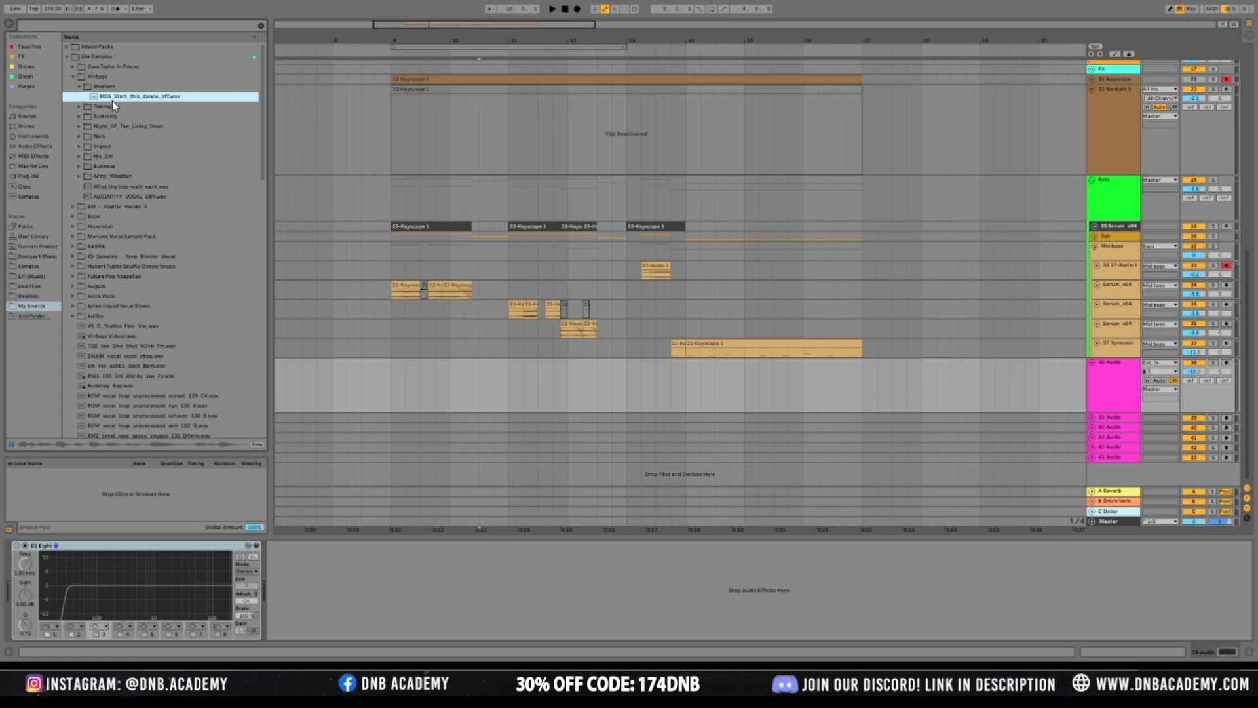
# Audition the French_Love_Poem bonus vocal and several phrases of the Waiting 140bpm song in the In Pieces vocal pack
pyautogui.click(74, 76)
pyautogui.click(73, 66)
pyautogui.click(80, 76)
pyautogui.click(86, 87)
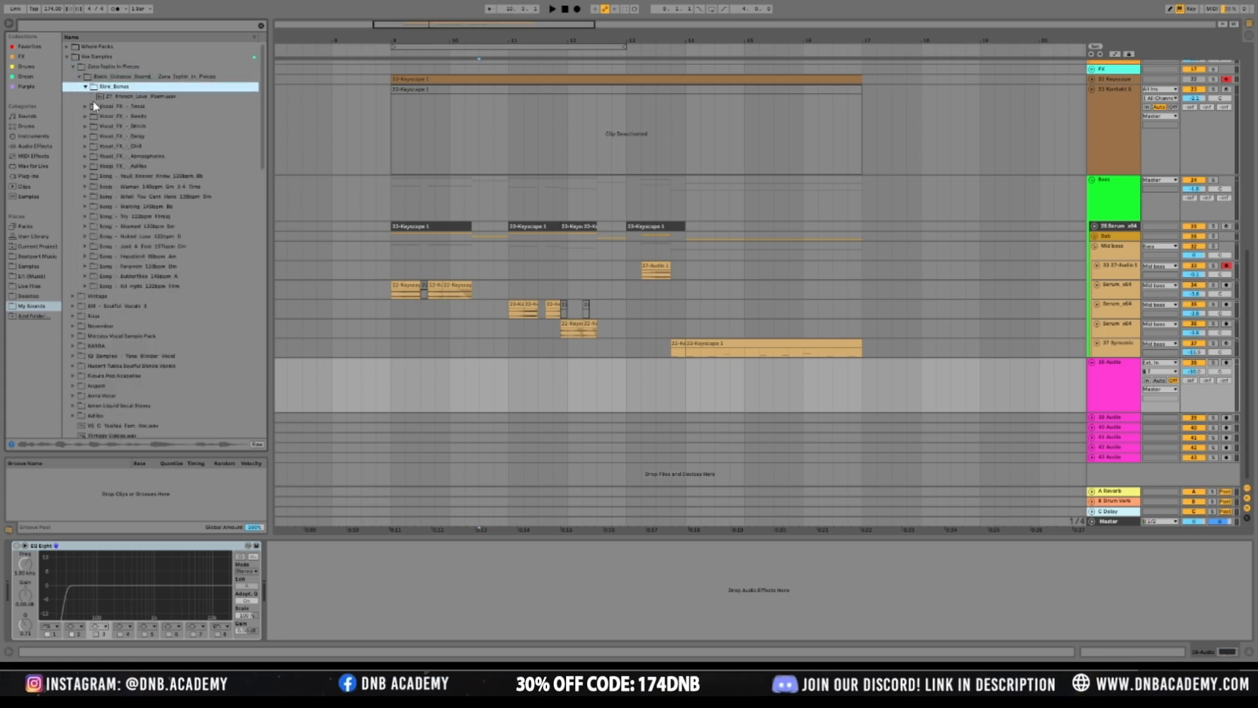
pyautogui.click(94, 98)
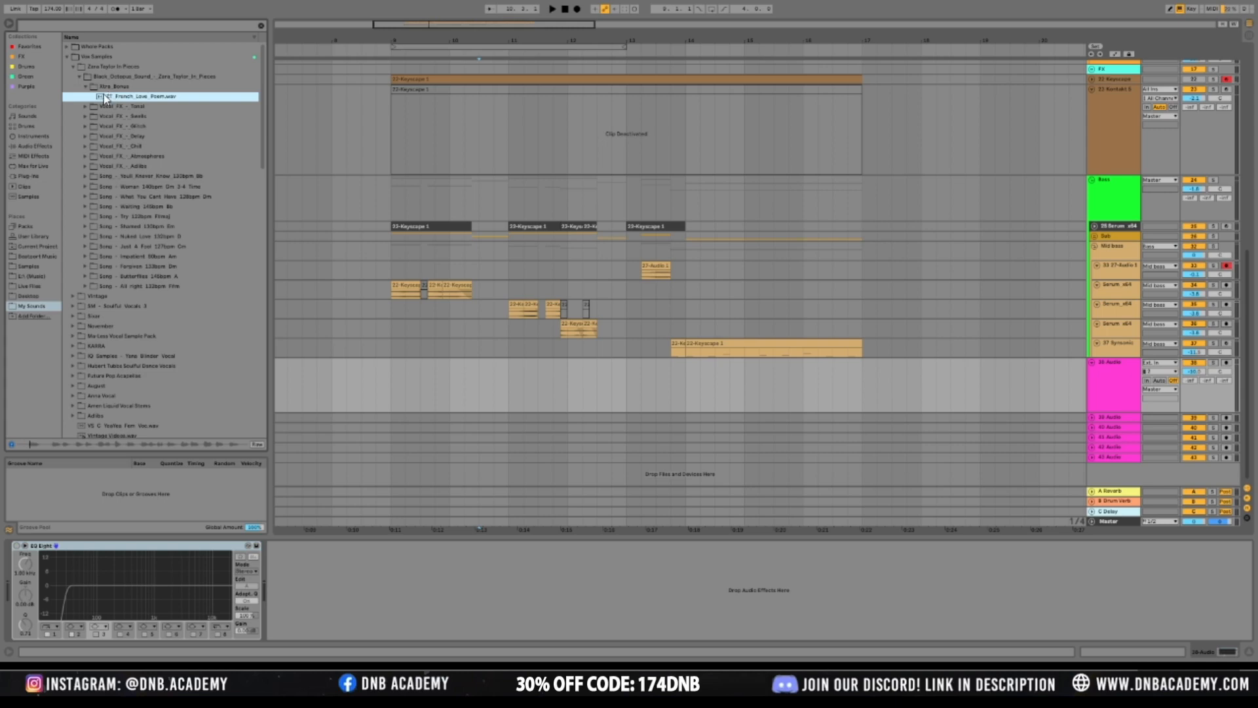
pyautogui.click(131, 217)
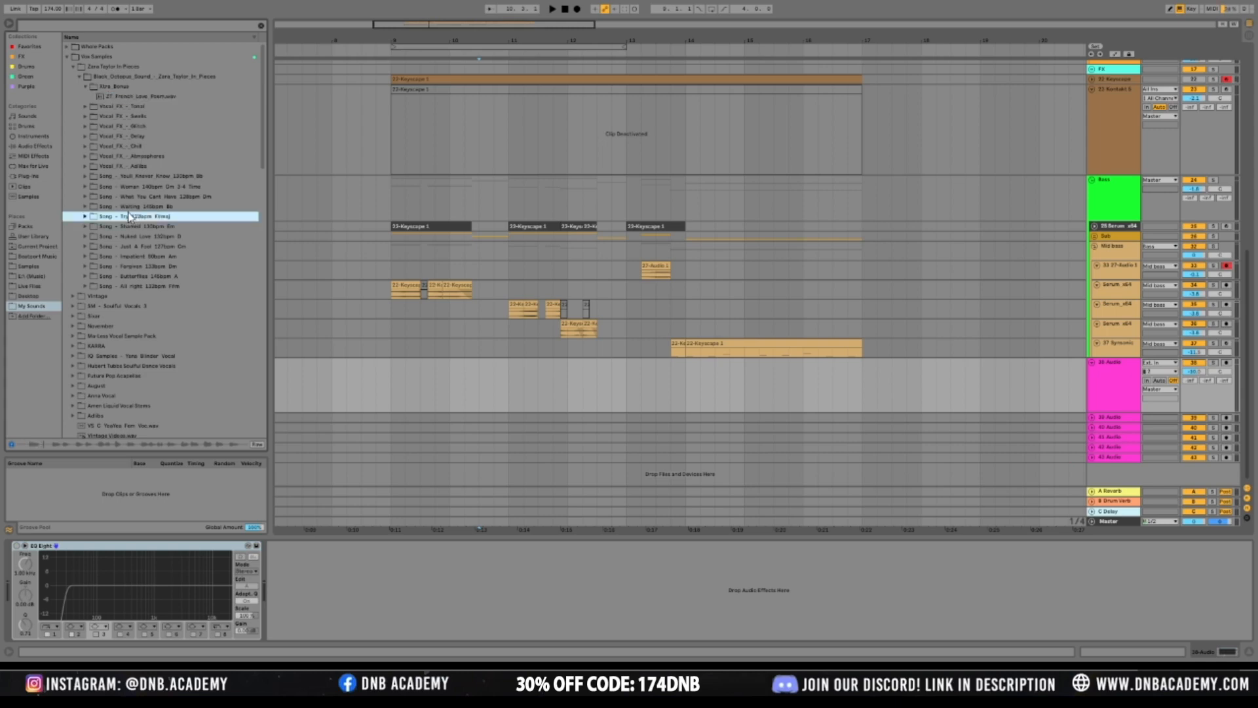
pyautogui.click(85, 196)
pyautogui.click(132, 245)
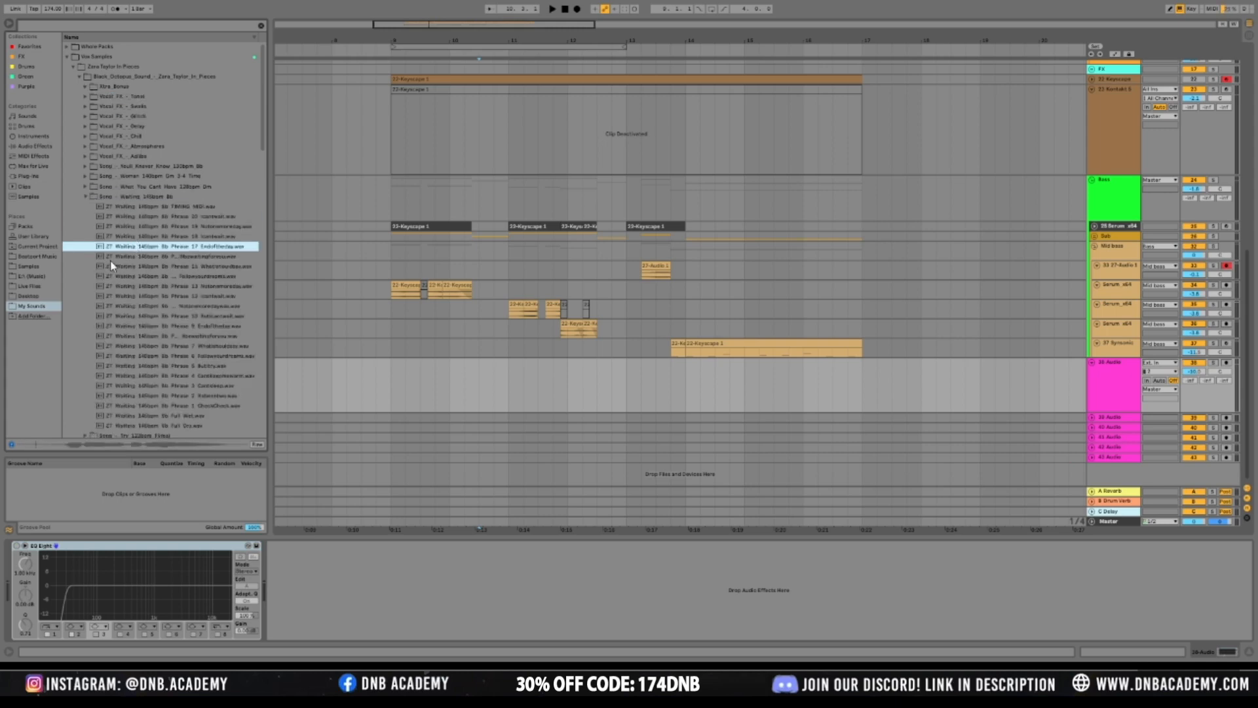
pyautogui.click(129, 322)
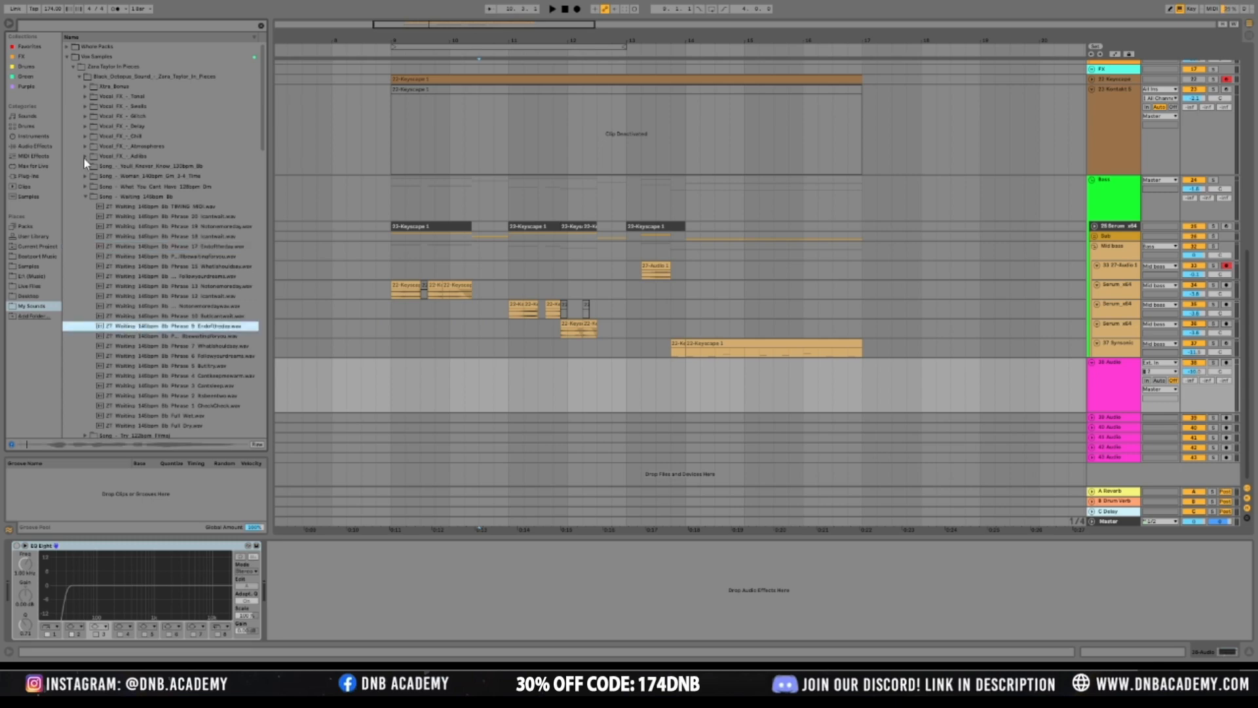
pyautogui.click(85, 197)
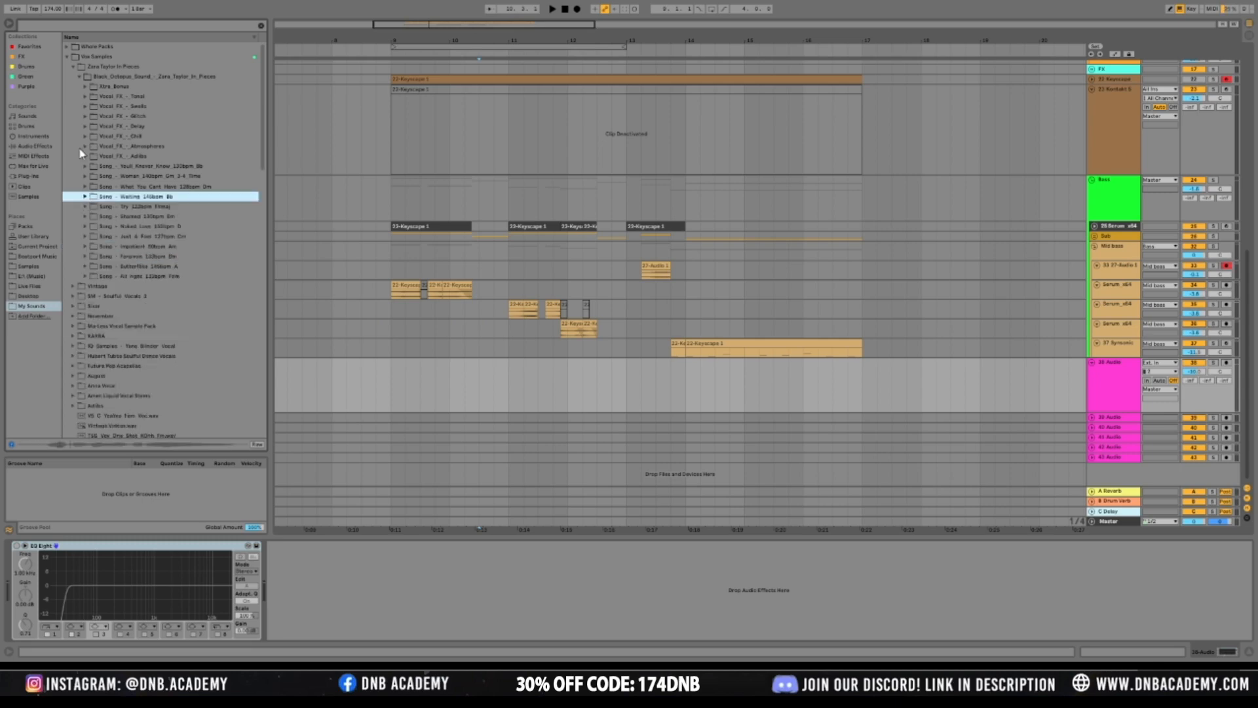
# Switch from the vocal samples to the FX folder, audition State_of_Mind and War FX sounds, and look through the Cymatics FX subfolder
pyautogui.click(69, 56)
pyautogui.click(67, 46)
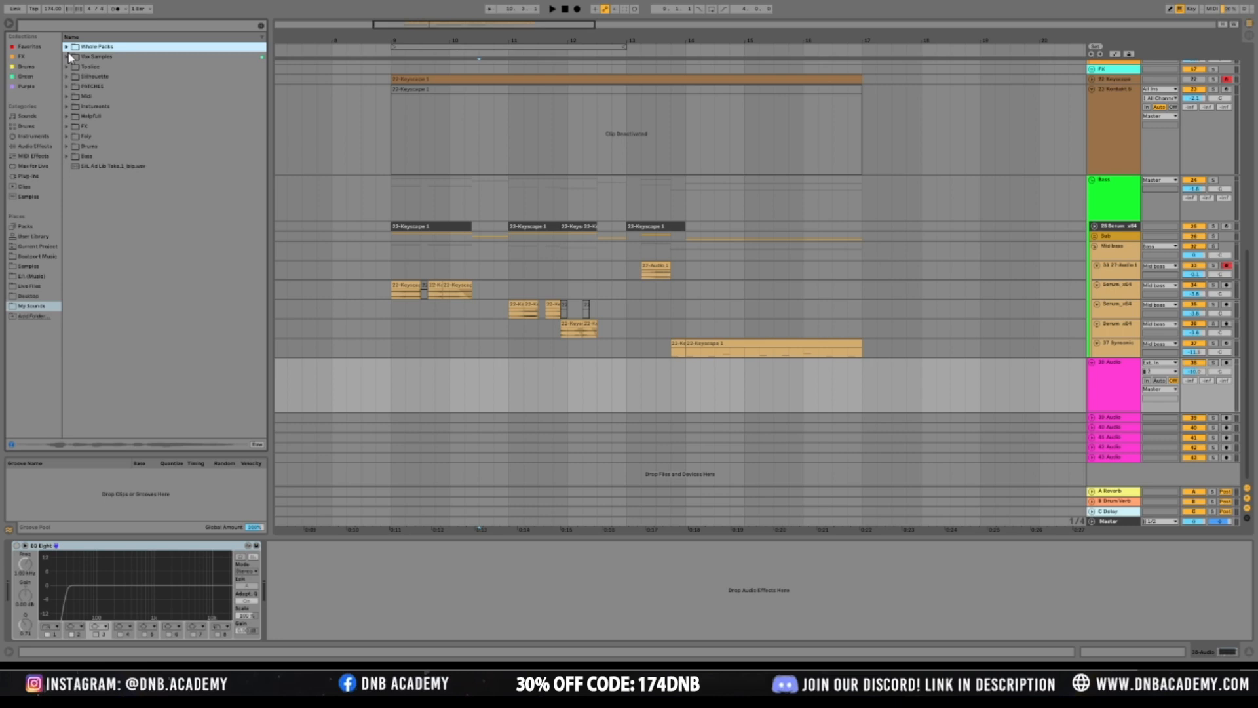
pyautogui.click(67, 125)
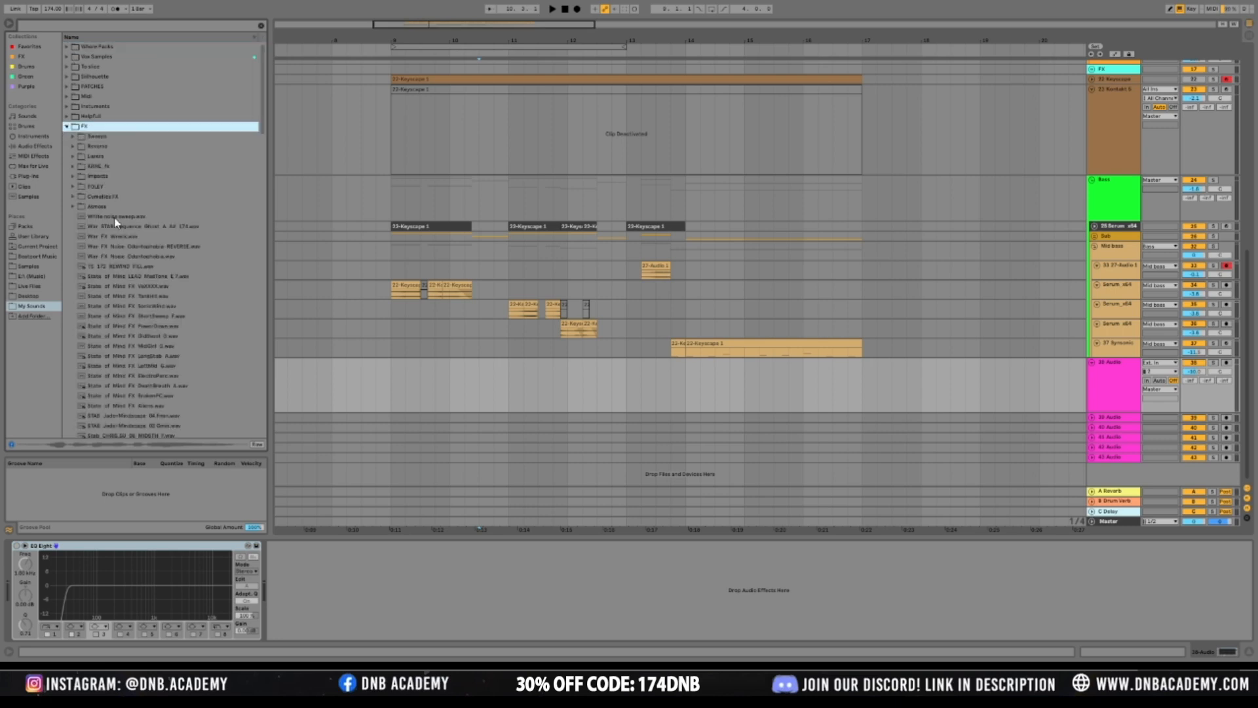
pyautogui.click(120, 287)
pyautogui.click(112, 237)
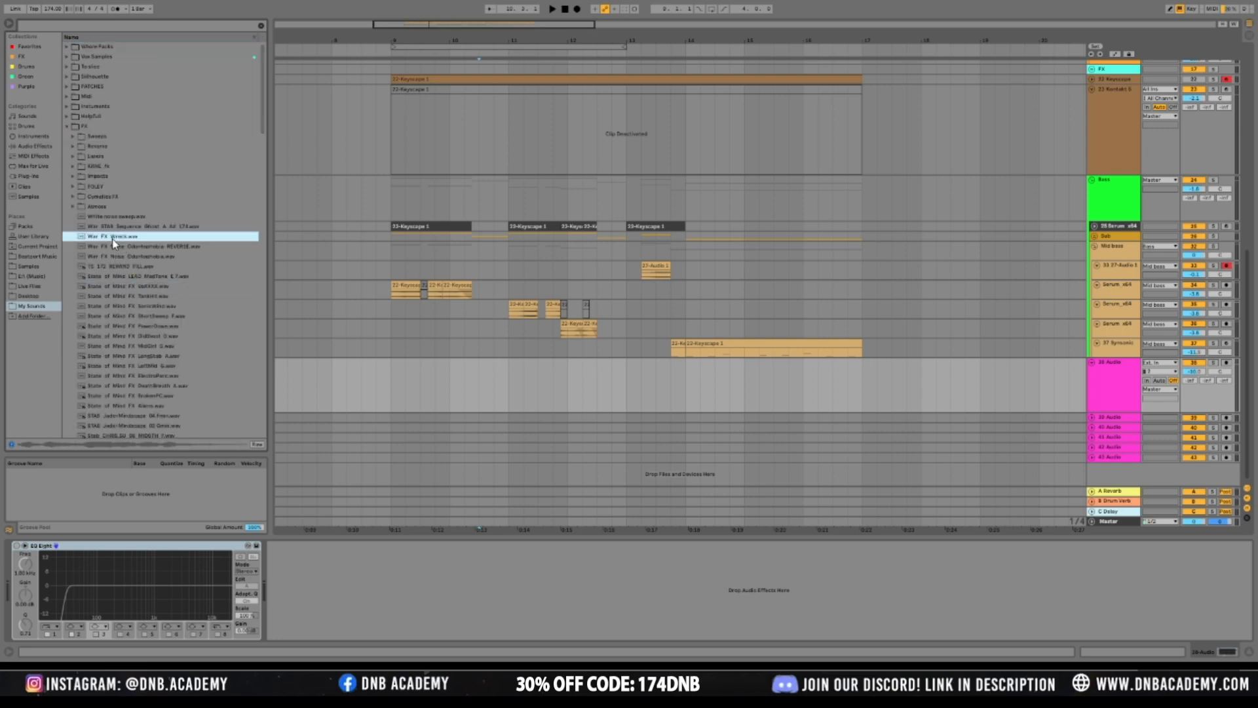
pyautogui.click(68, 198)
pyautogui.click(73, 197)
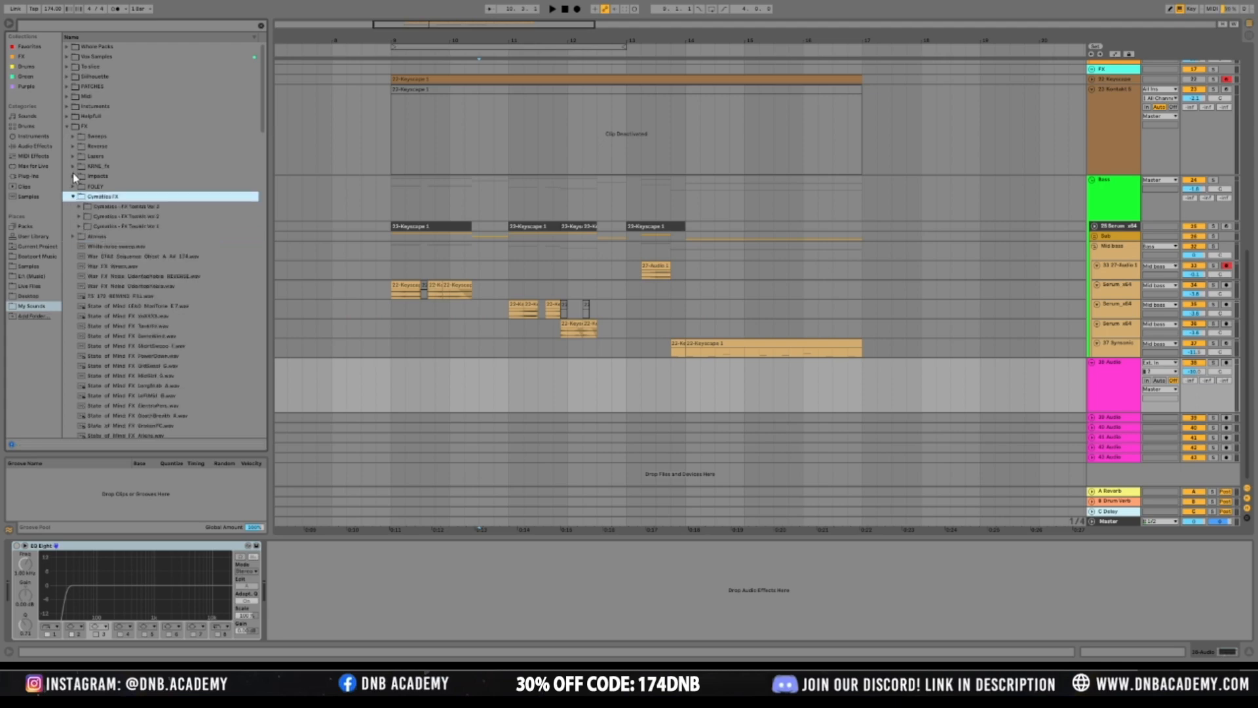
pyautogui.click(74, 197)
# Audition the FX samples near the end of the FX folder, including the Current_Value stabs and Disprove_FX_SleepCycle
pyautogui.click(68, 127)
pyautogui.click(68, 127)
pyautogui.scroll(-4, 111, 300)
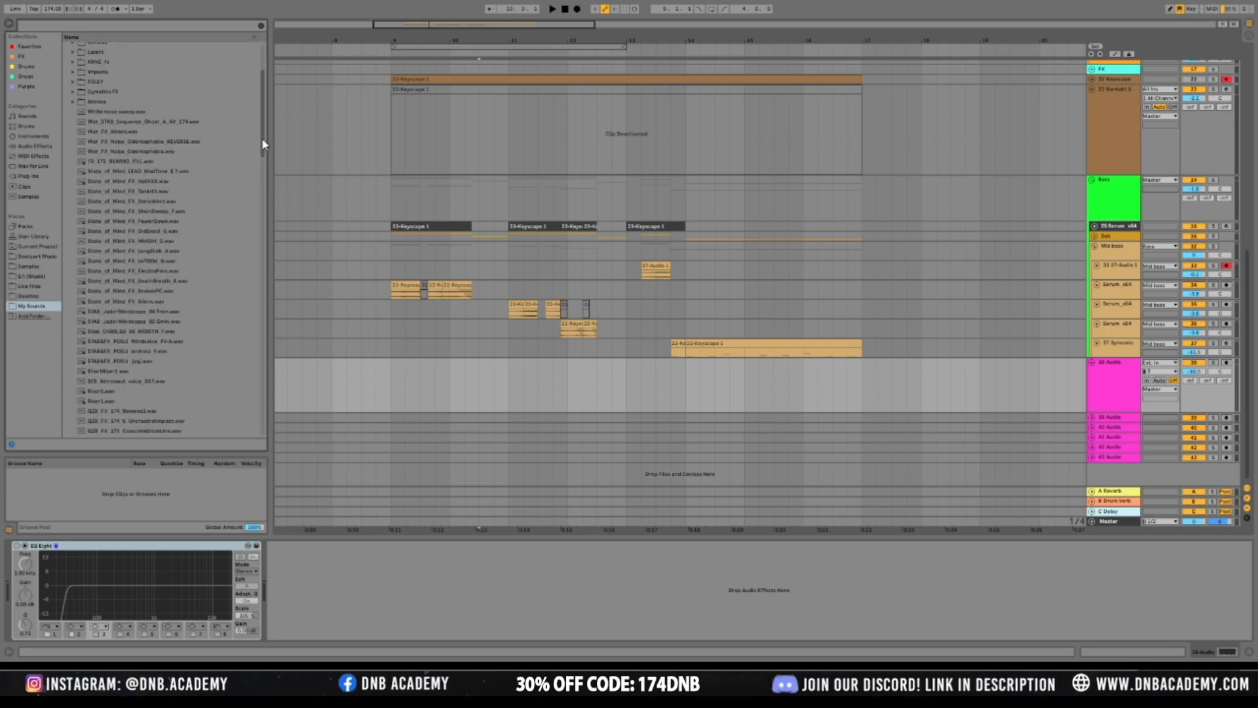
pyautogui.moveTo(263, 144); pyautogui.dragTo(284, 430)
pyautogui.click(106, 343)
pyautogui.click(118, 303)
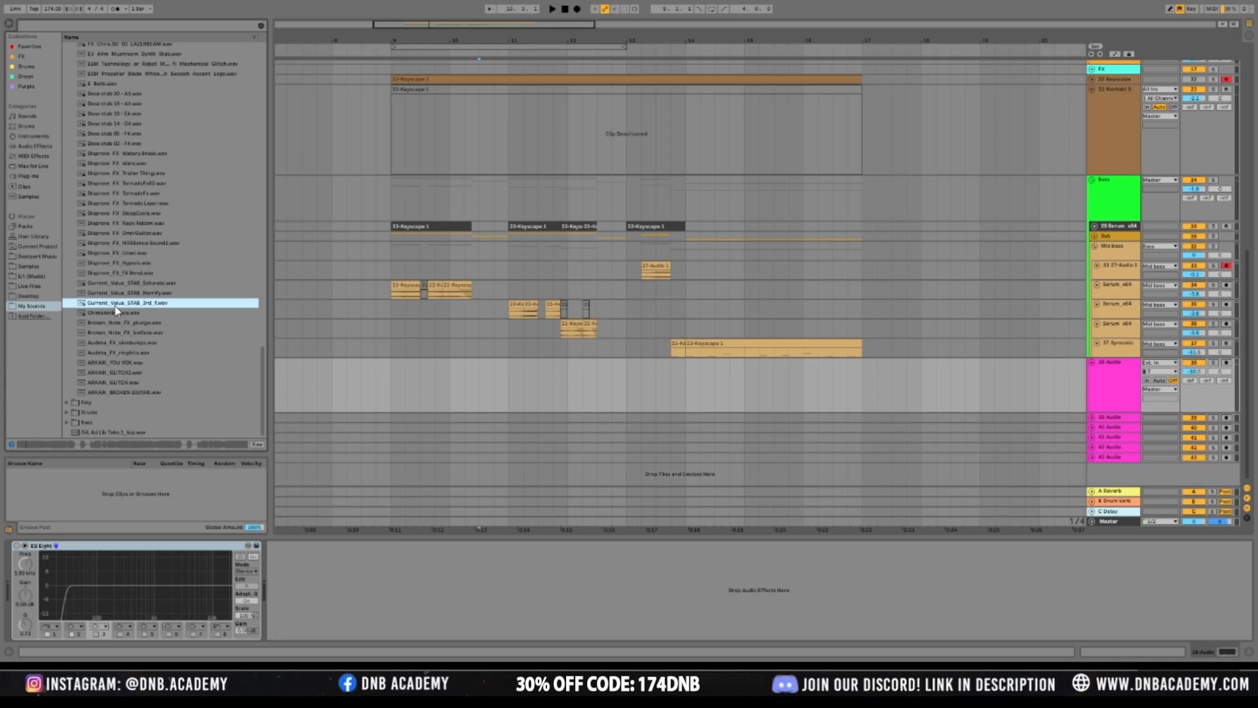
pyautogui.click(120, 313)
pyautogui.click(121, 282)
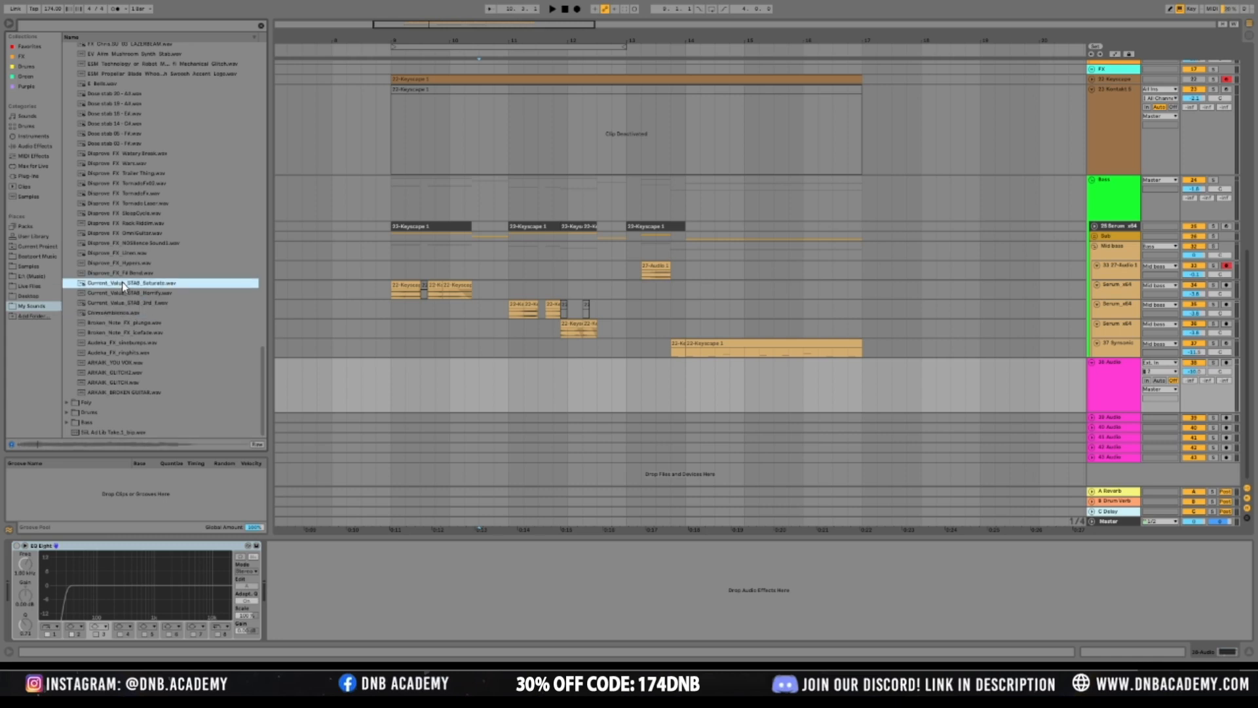
pyautogui.click(125, 244)
pyautogui.click(119, 215)
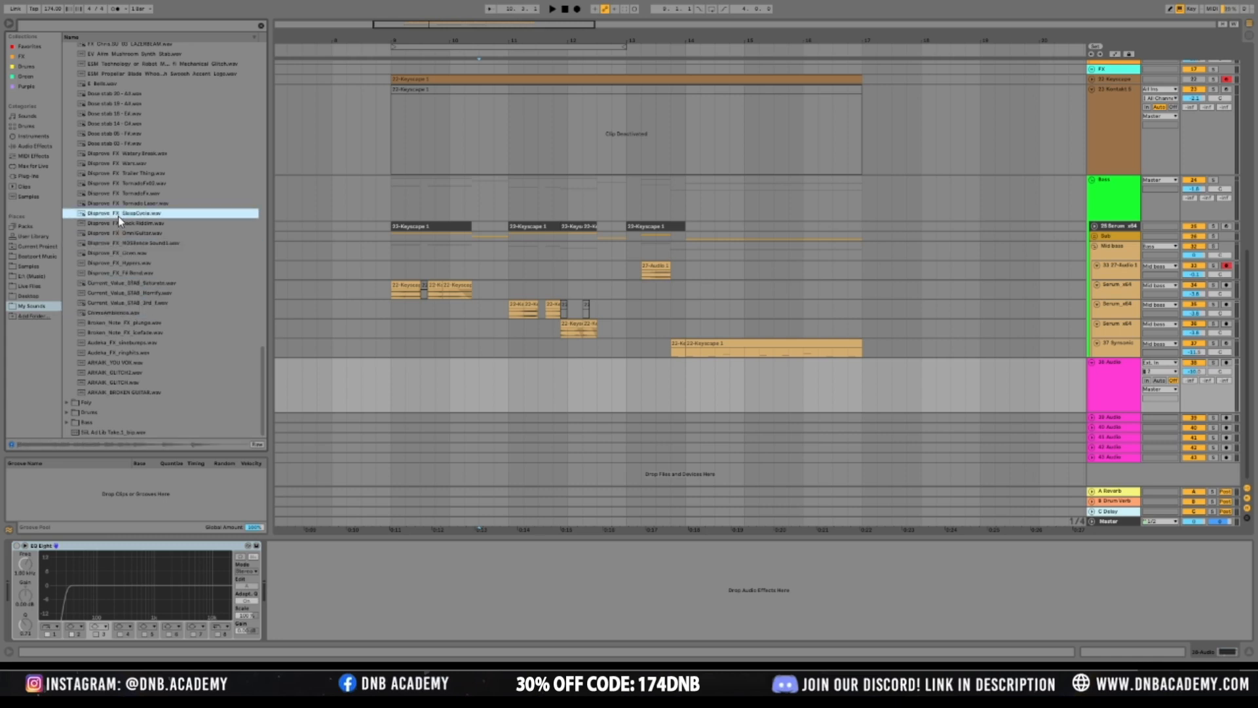
# Place the Disprove_FX_SleepCycle sample on audio track 38 for two beats from bar 13 and play from beat 3 of bar 12
pyautogui.scroll(3, 131, 262)
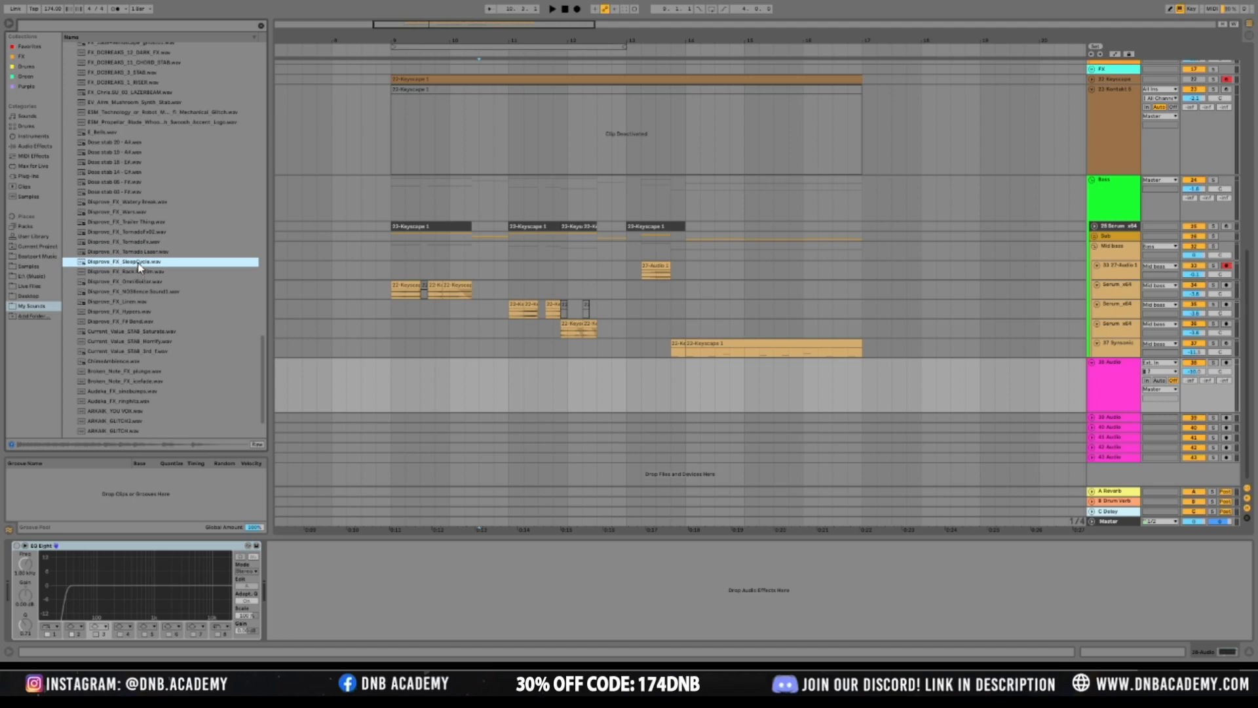
pyautogui.moveTo(637, 402)
pyautogui.mouseDown()
pyautogui.moveTo(590, 382)
pyautogui.moveTo(627, 400)
pyautogui.mouseUp()
pyautogui.click(627, 395)
pyautogui.press('Delete')
pyautogui.press('space')
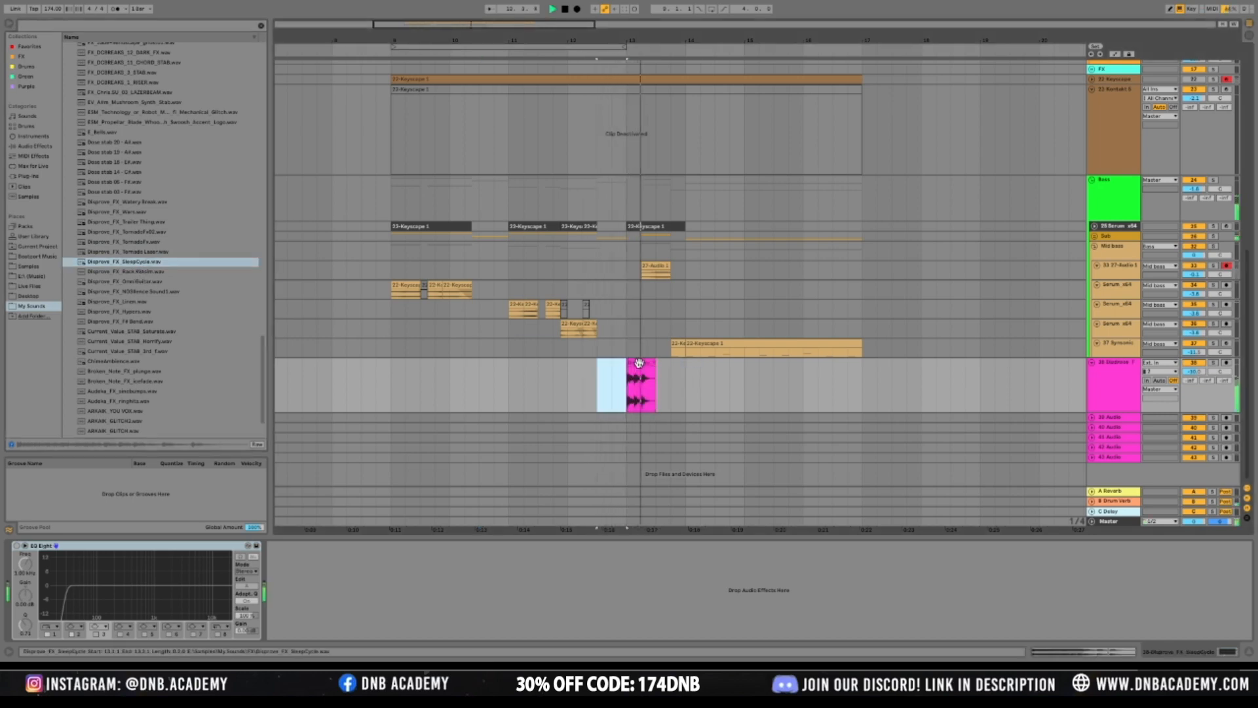
# Remove the first eighth note of the SleepCycle clip, move the remainder to start at bar 13 and play it
pyautogui.moveTo(549, 23); pyautogui.dragTo(509, 290)
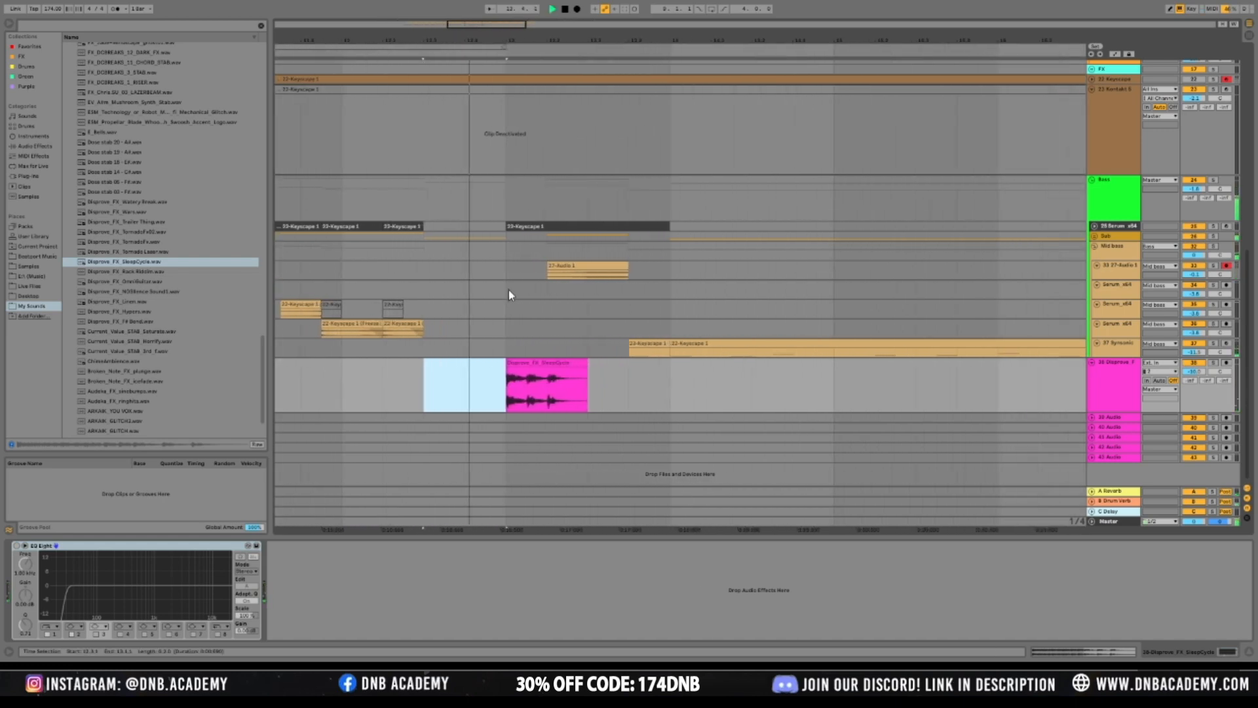
pyautogui.click(546, 401)
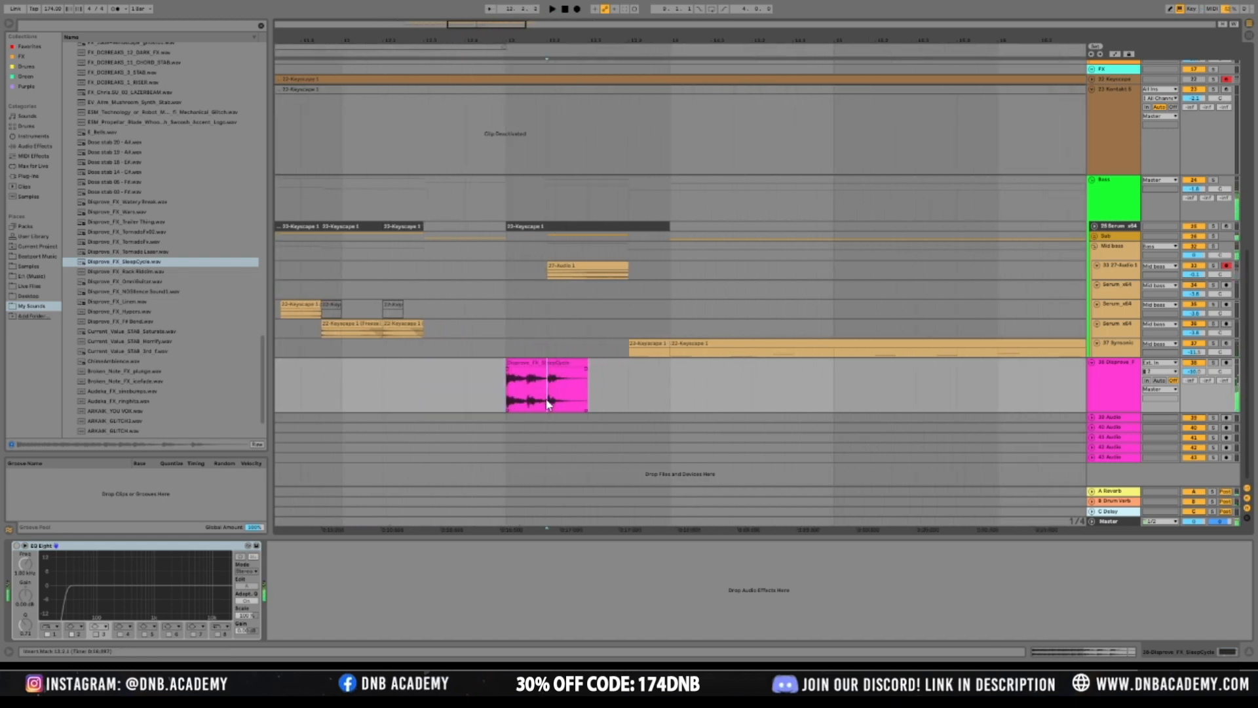
pyautogui.click(512, 409)
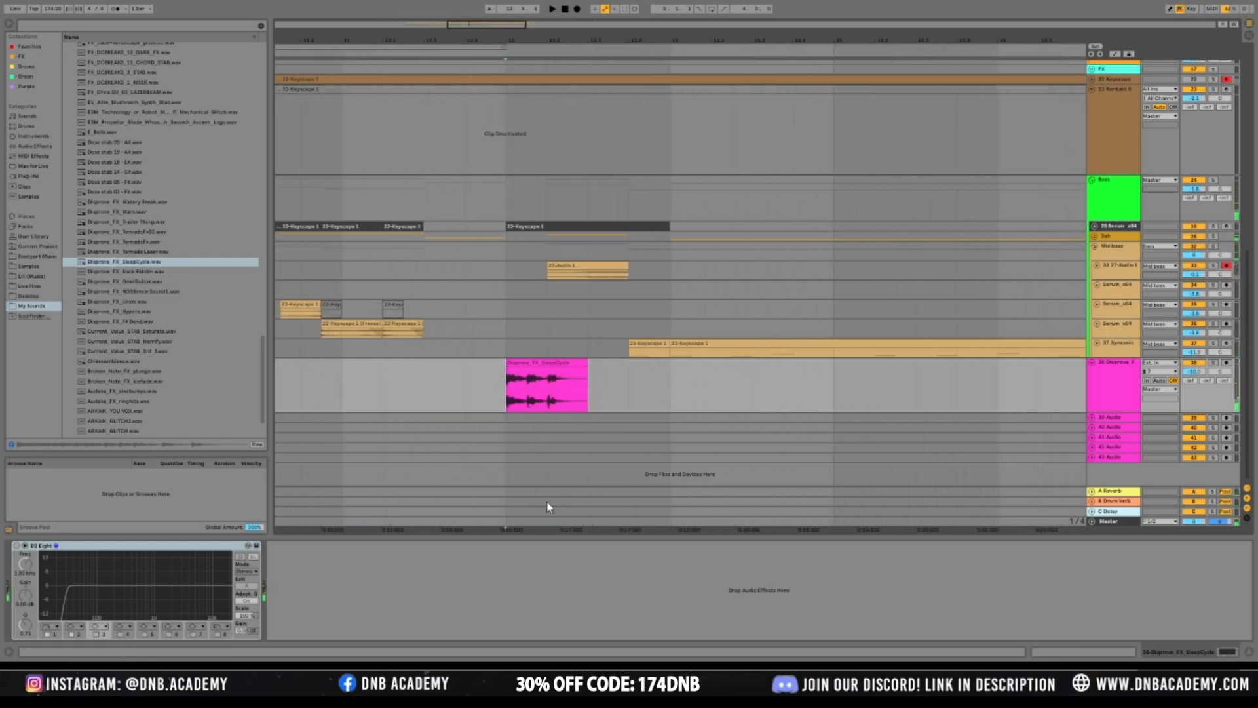
pyautogui.moveTo(510, 406); pyautogui.dragTo(526, 410)
pyautogui.moveTo(557, 370); pyautogui.dragTo(527, 363)
pyautogui.press('space')
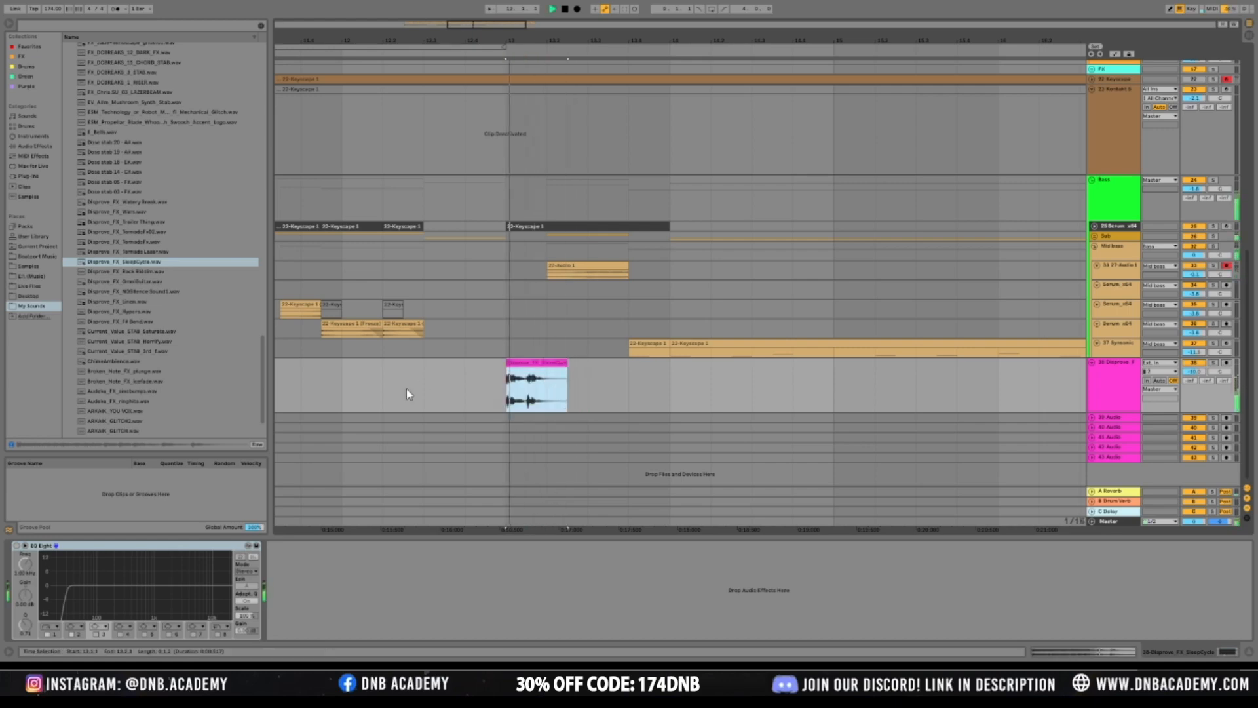
pyautogui.click(454, 386)
pyautogui.click(393, 396)
pyautogui.press('space')
pyautogui.press('space')
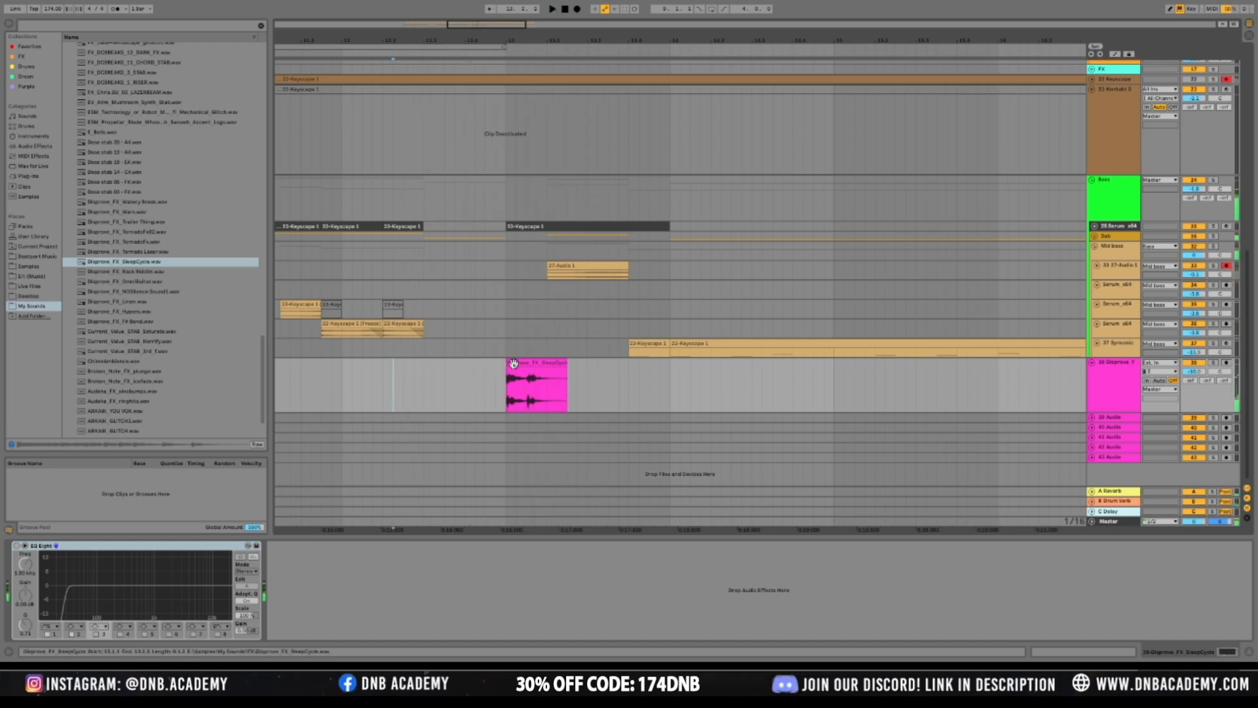
# Restore the full SleepCycle clip at bar 13 and adjust track 38's volume while playing from bar 12
pyautogui.click(509, 362)
pyautogui.moveTo(507, 362)
pyautogui.mouseDown()
pyautogui.moveTo(477, 362)
pyautogui.moveTo(519, 363)
pyautogui.mouseUp()
pyautogui.click(343, 397)
pyautogui.press('space')
pyautogui.press('space')
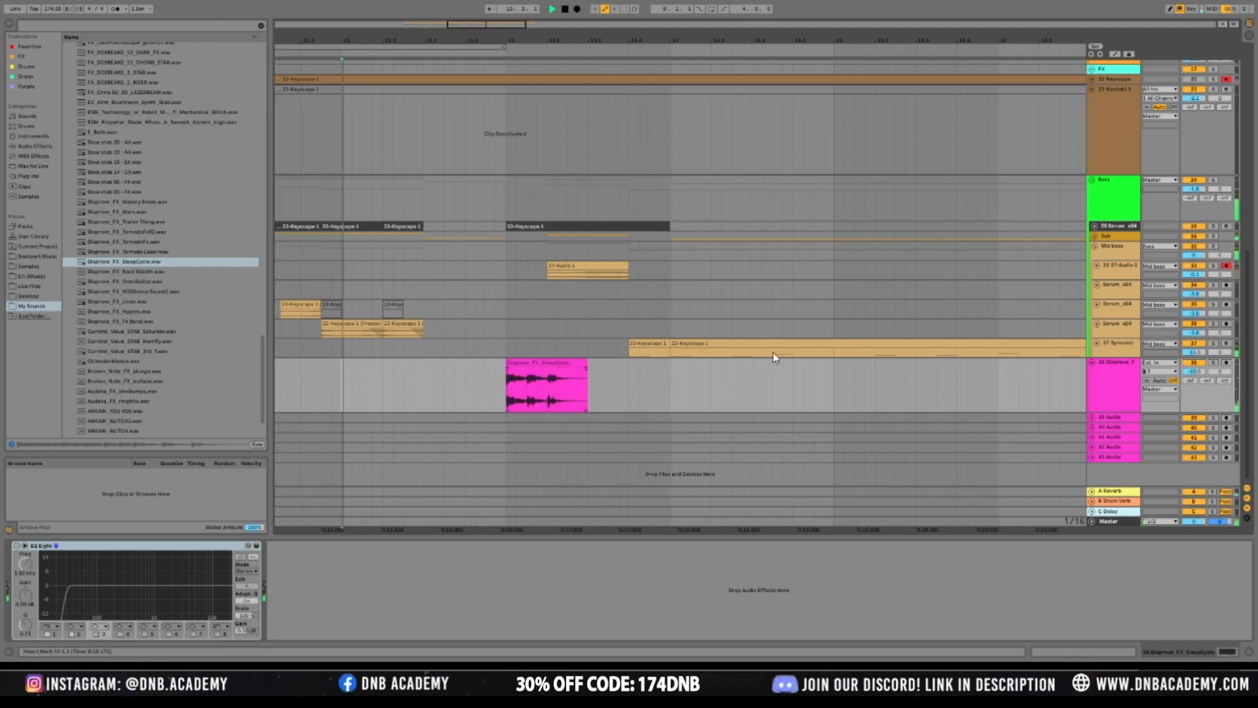
pyautogui.moveTo(1194, 371); pyautogui.dragTo(1194, 357)
pyautogui.press('space')
# Split the SleepCycle clip into its three hits, shorten the last slice to an eighth note and play from bar 13
pyautogui.moveTo(510, 404); pyautogui.dragTo(576, 398)
pyautogui.click(581, 377)
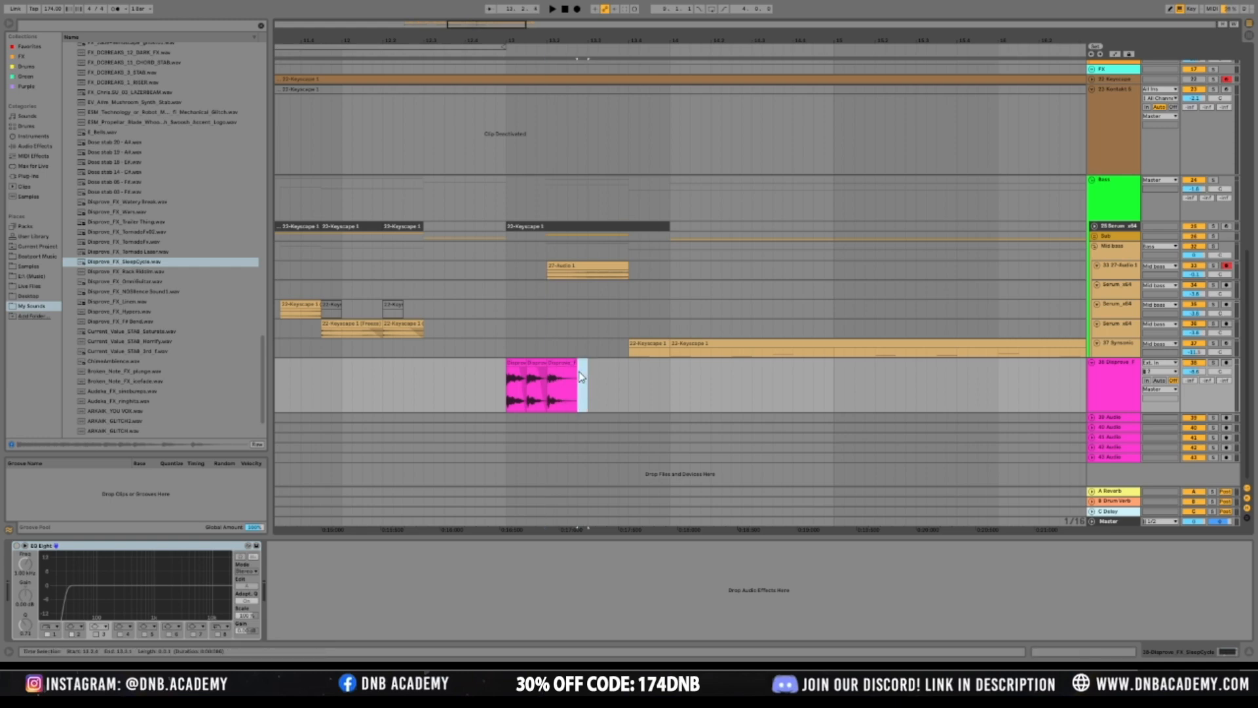
pyautogui.moveTo(576, 363); pyautogui.dragTo(568, 370)
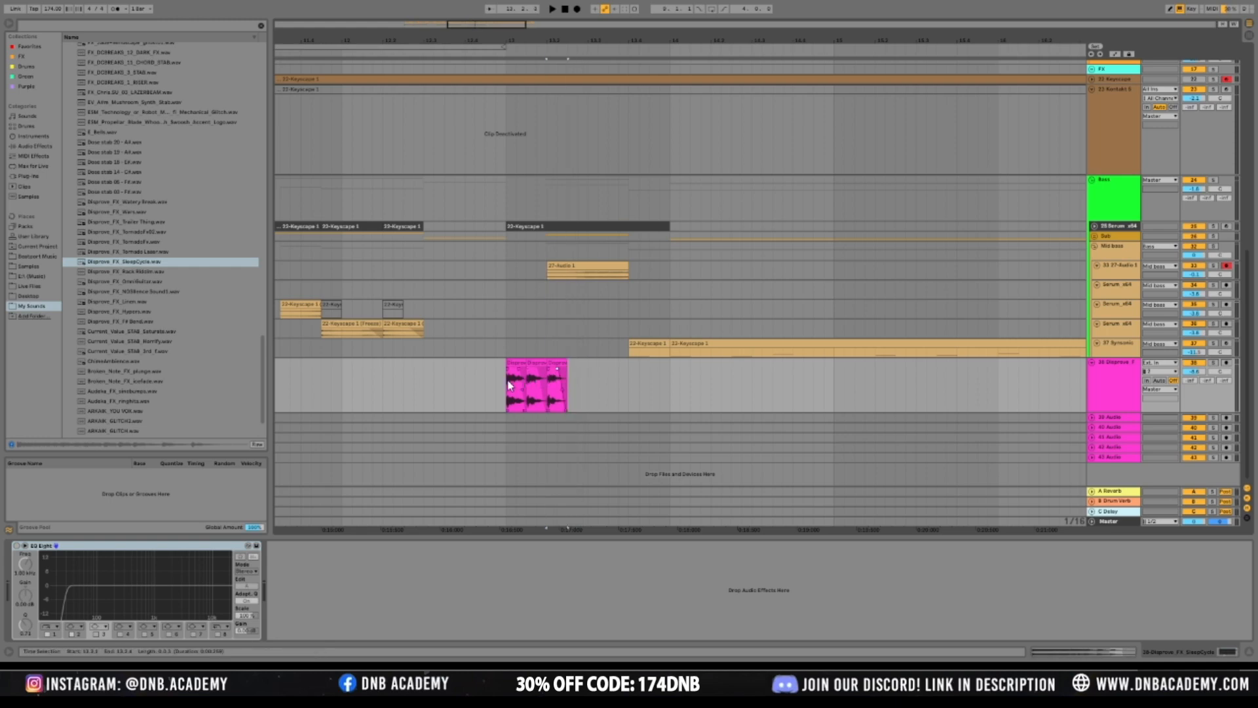
pyautogui.press('space')
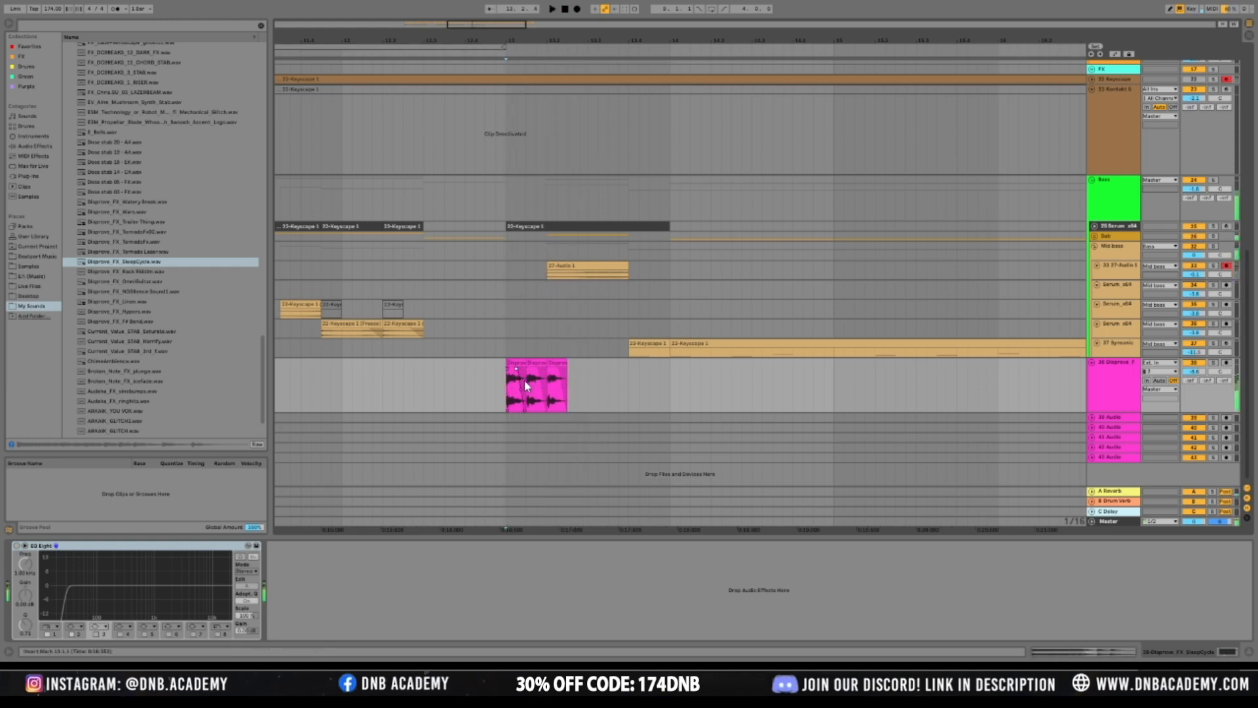
pyautogui.click(512, 374)
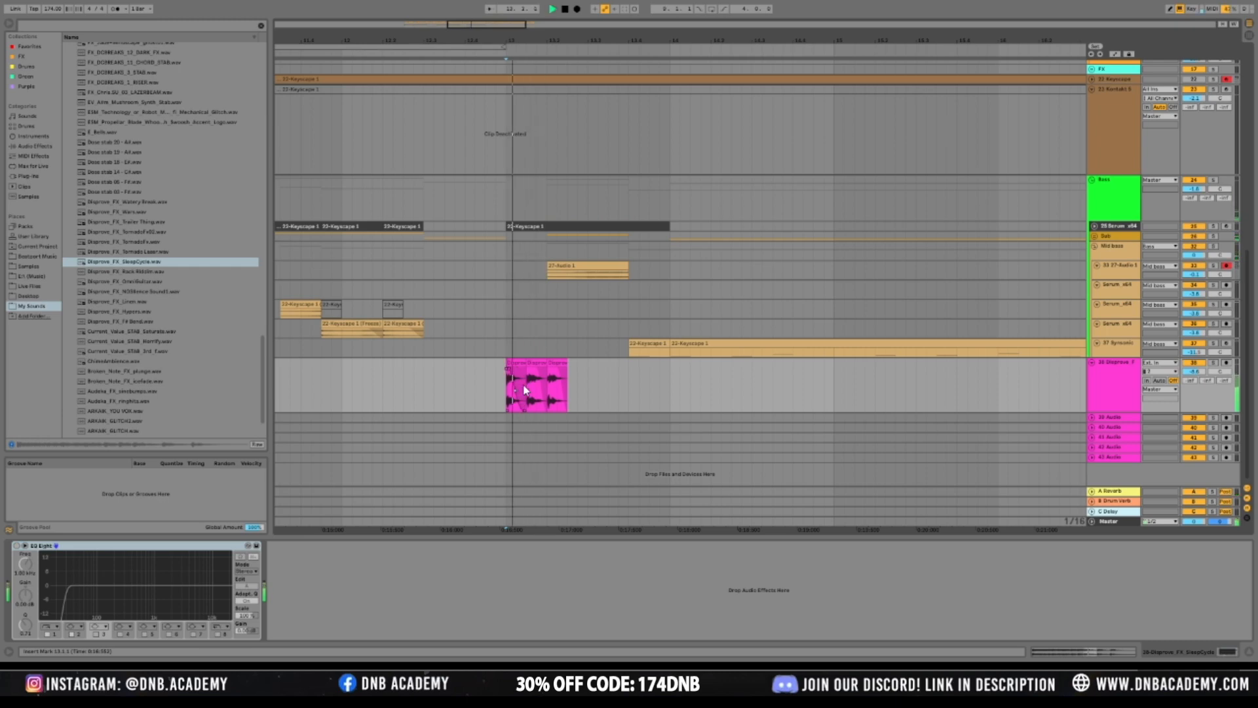
pyautogui.press('space')
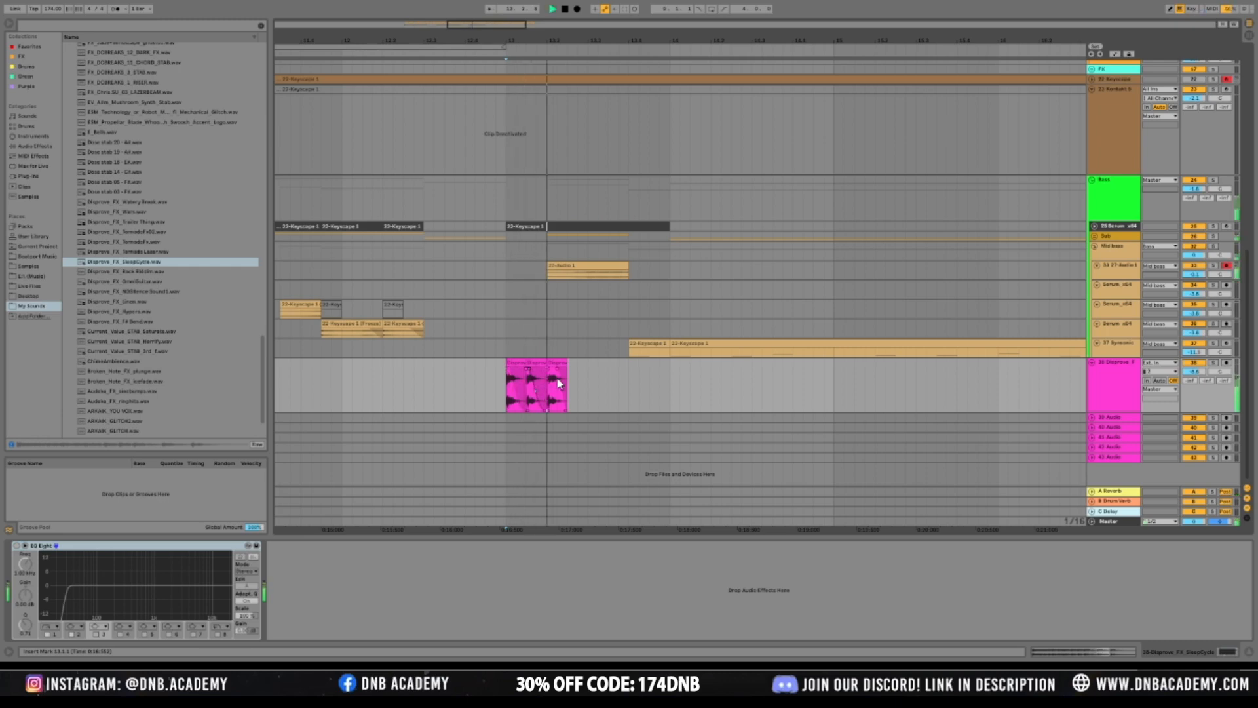
# Raise track 38's send to the Reverb return while playing from beat 2 of bar 12
pyautogui.click(383, 396)
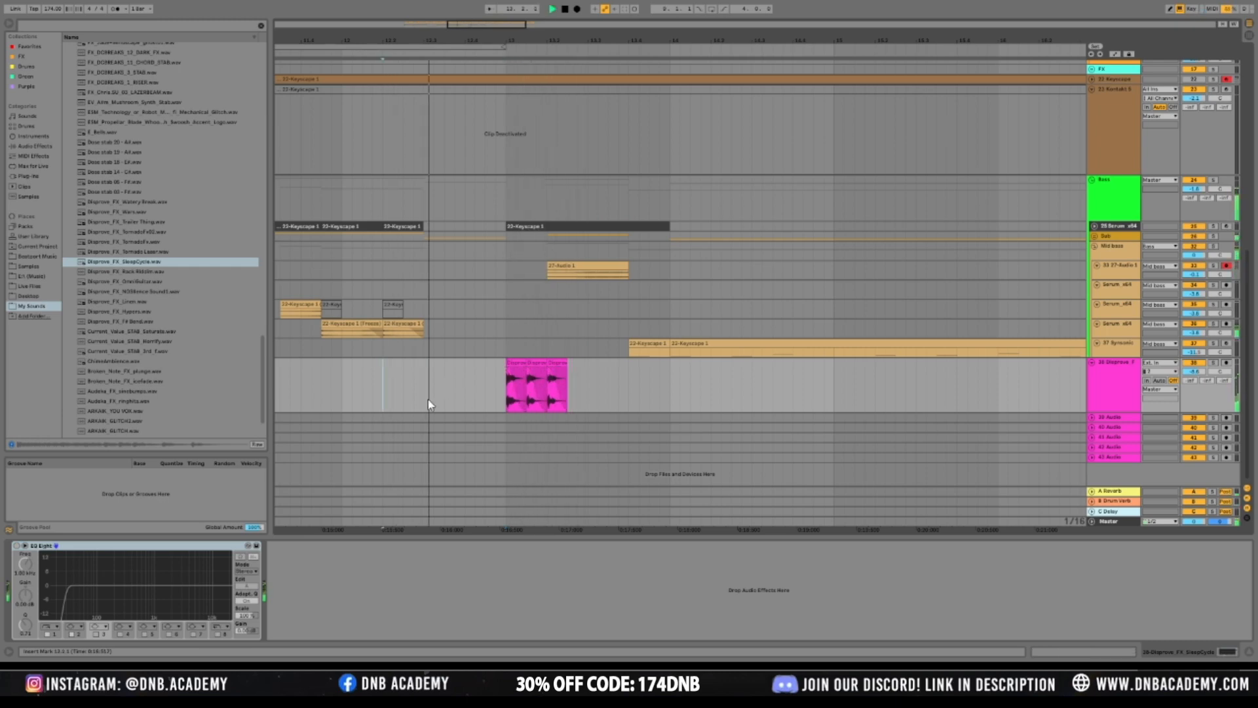
pyautogui.moveTo(1189, 380); pyautogui.dragTo(1189, 365)
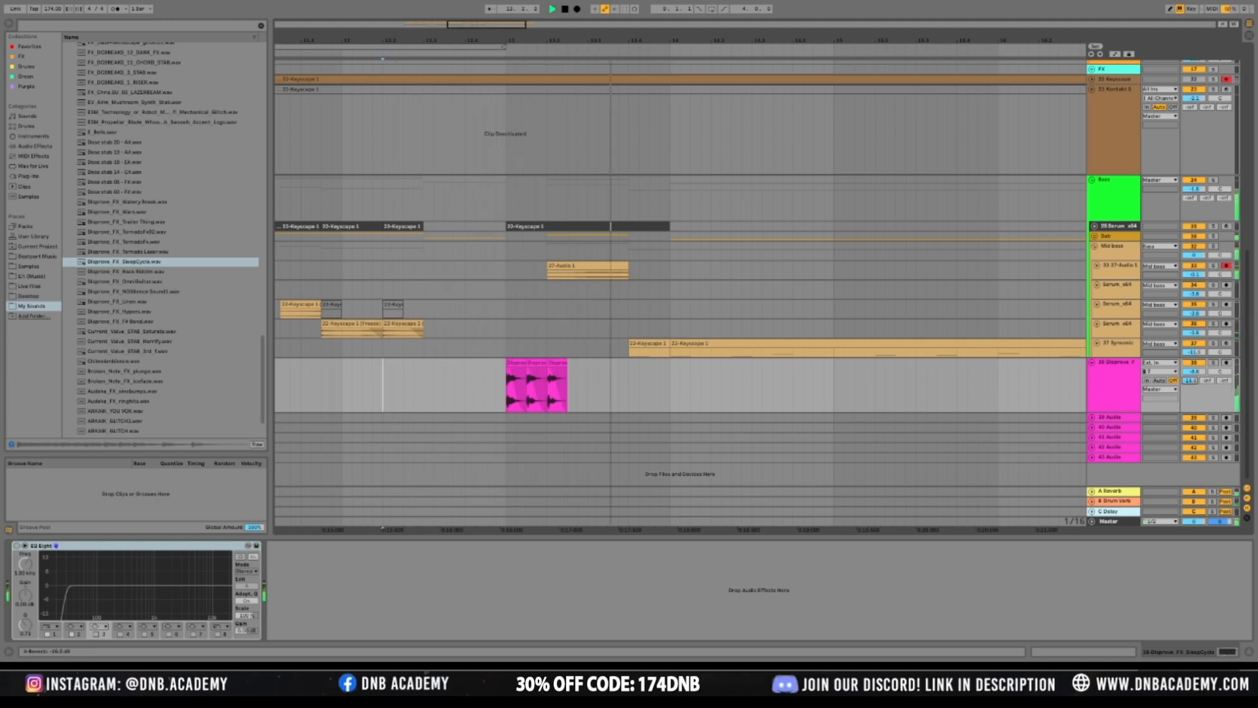
pyautogui.press('space')
pyautogui.press('space')
pyautogui.press('space')
# Deactivate the second SleepCycle slice and play the passage from just before bar 13
pyautogui.moveTo(526, 367); pyautogui.dragTo(547, 360)
pyautogui.press('0')
pyautogui.click(498, 381)
pyautogui.press('space')
pyautogui.press('space')
pyautogui.click(487, 394)
pyautogui.press('space')
pyautogui.press('space')
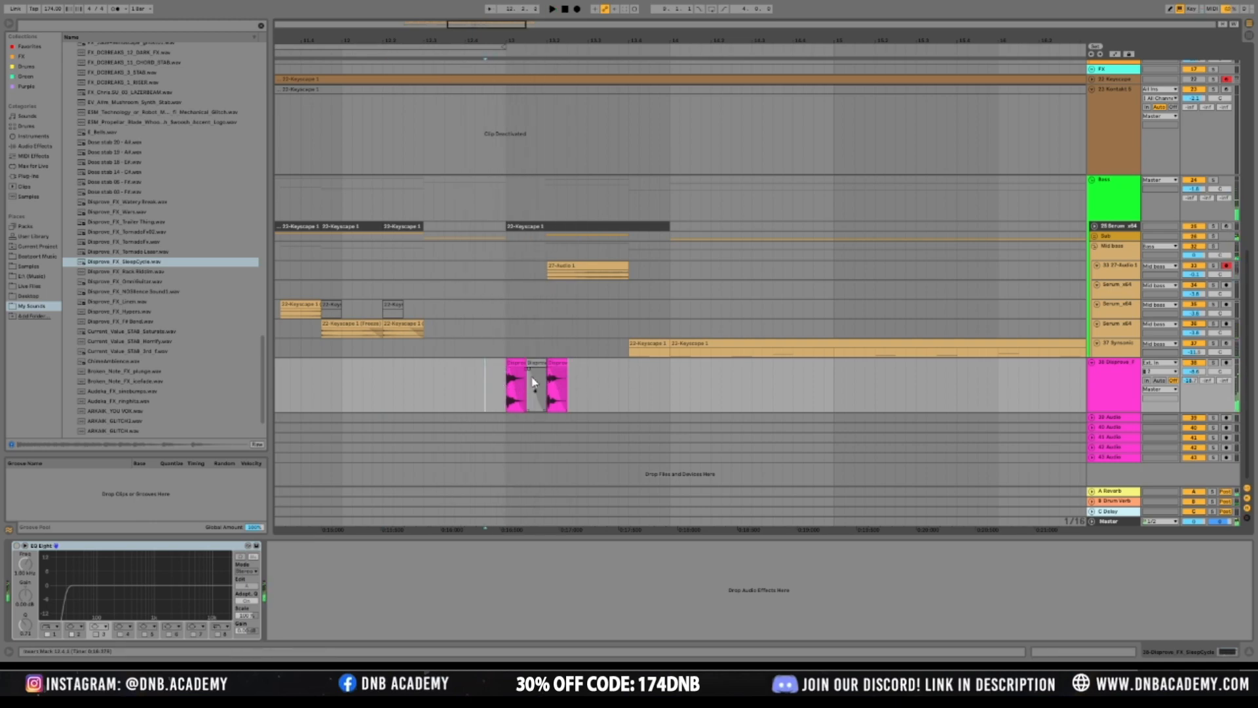
# Reactivate the second SleepCycle slice, deactivate the third and play from just before bar 13
pyautogui.click(533, 362)
pyautogui.press('0')
pyautogui.click(554, 364)
pyautogui.press('0')
pyautogui.click(485, 383)
pyautogui.press('space')
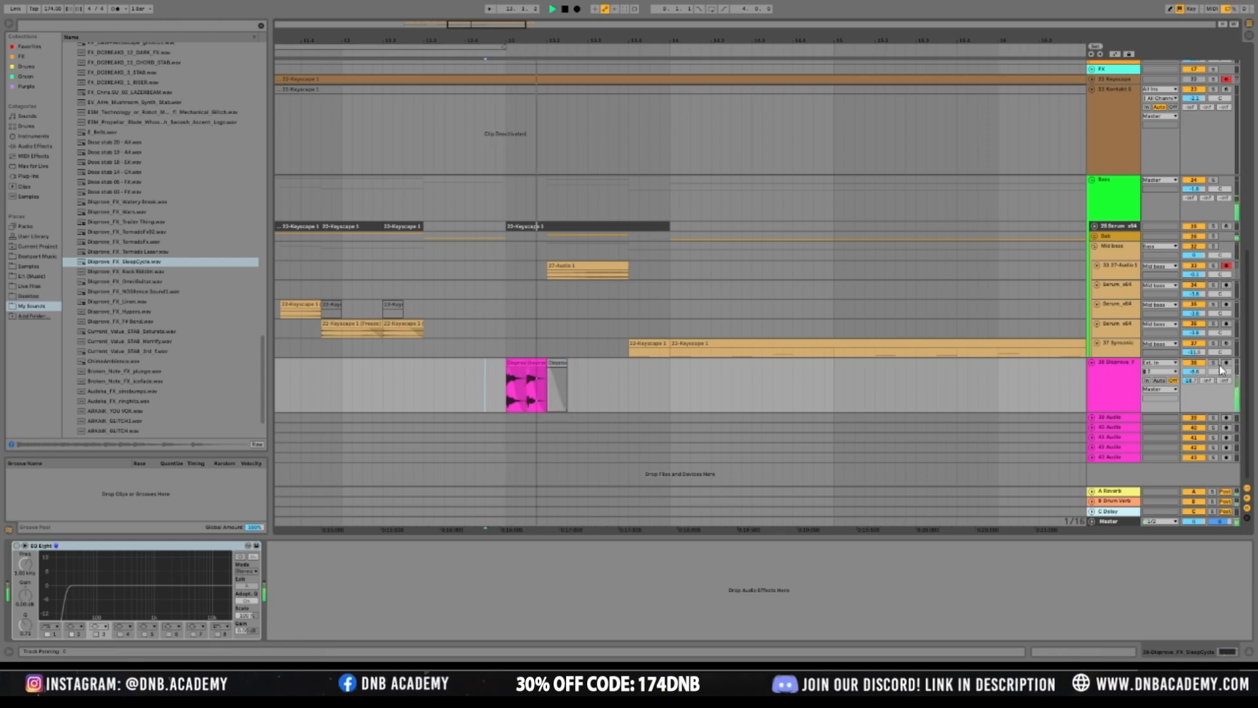
# Raise the SleepCycle track's Drum Verb send while playing from just before bar 13
pyautogui.press('space')
pyautogui.press('space')
pyautogui.press('space')
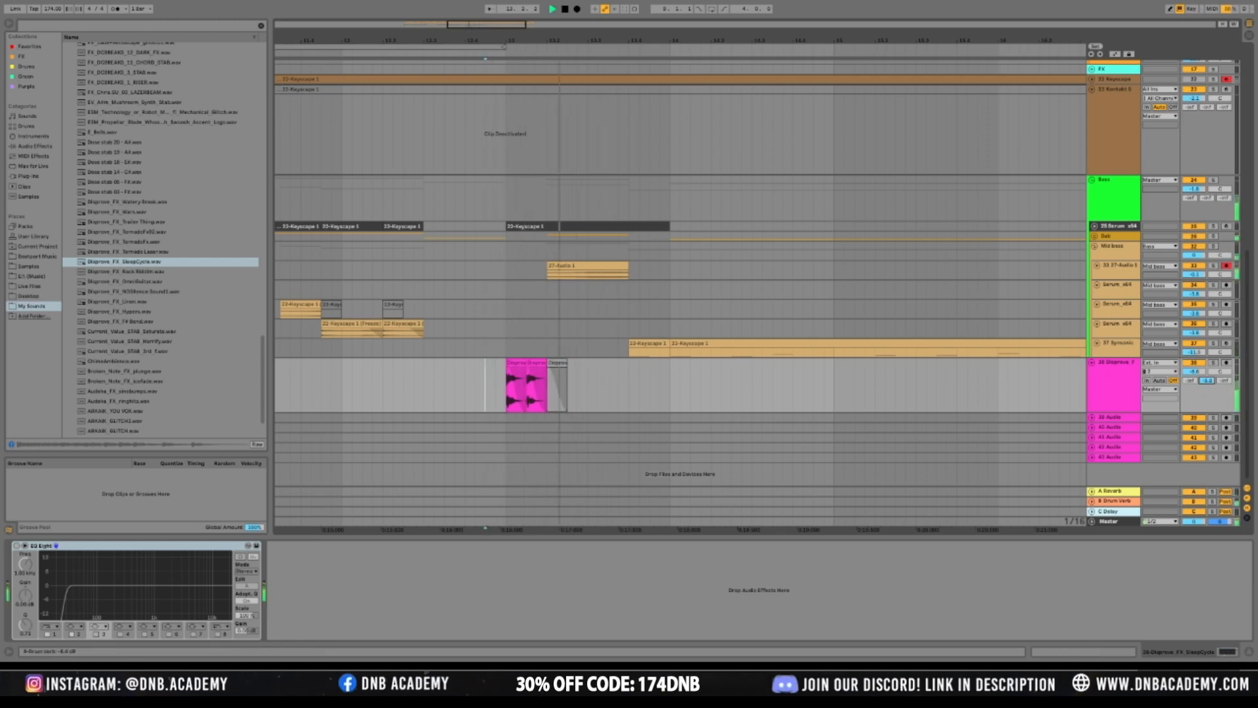
pyautogui.press('space')
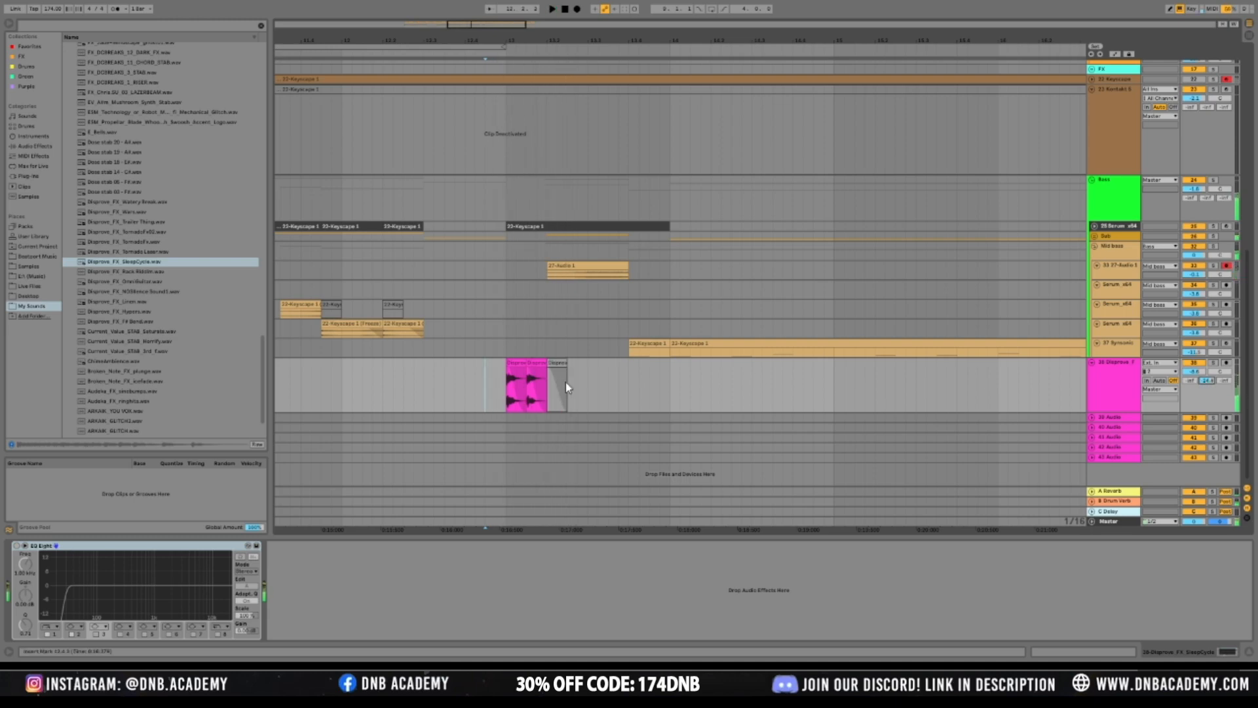
# Turn on the SleepCycle track's EQ Eight and raise its low cut to roughly 440 Hz while replaying the hits around bar 13
pyautogui.click(22, 546)
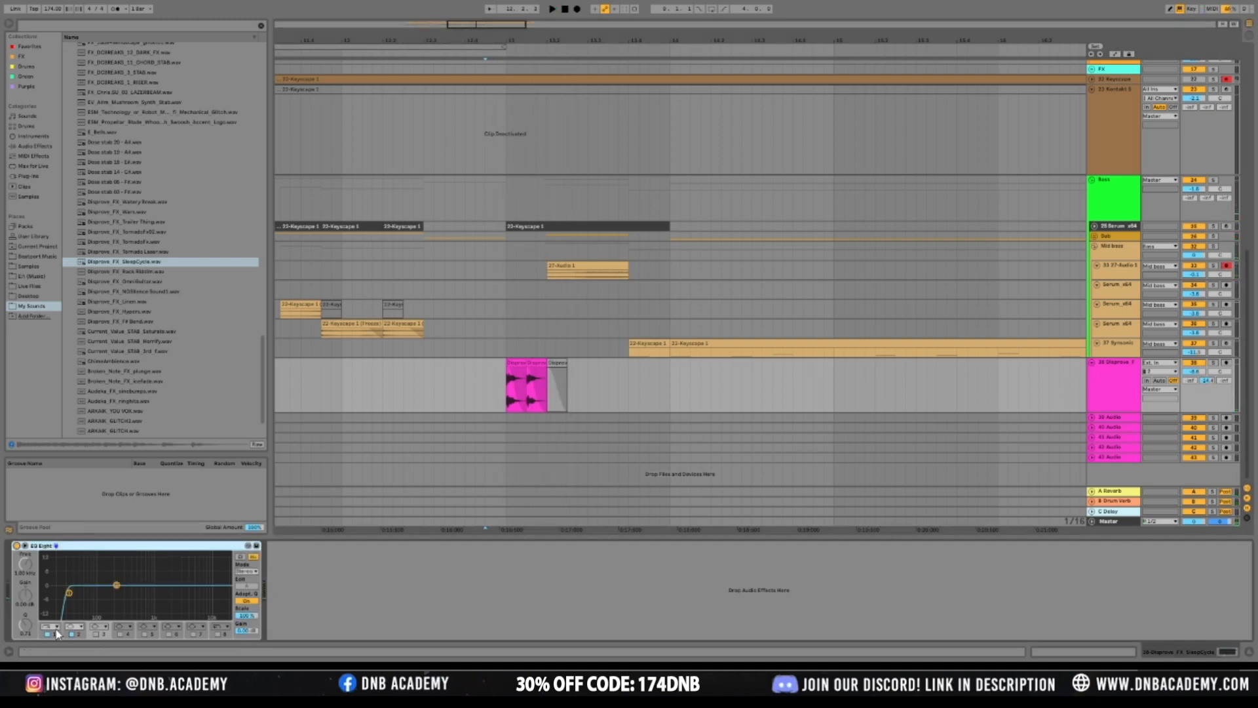
pyautogui.press('space')
pyautogui.moveTo(68, 592)
pyautogui.mouseDown()
pyautogui.moveTo(127, 583)
pyautogui.moveTo(133, 607)
pyautogui.mouseUp()
pyautogui.press('space')
pyautogui.press('space')
pyautogui.press('space')
pyautogui.press('space')
pyautogui.press('space')
pyautogui.press('space')
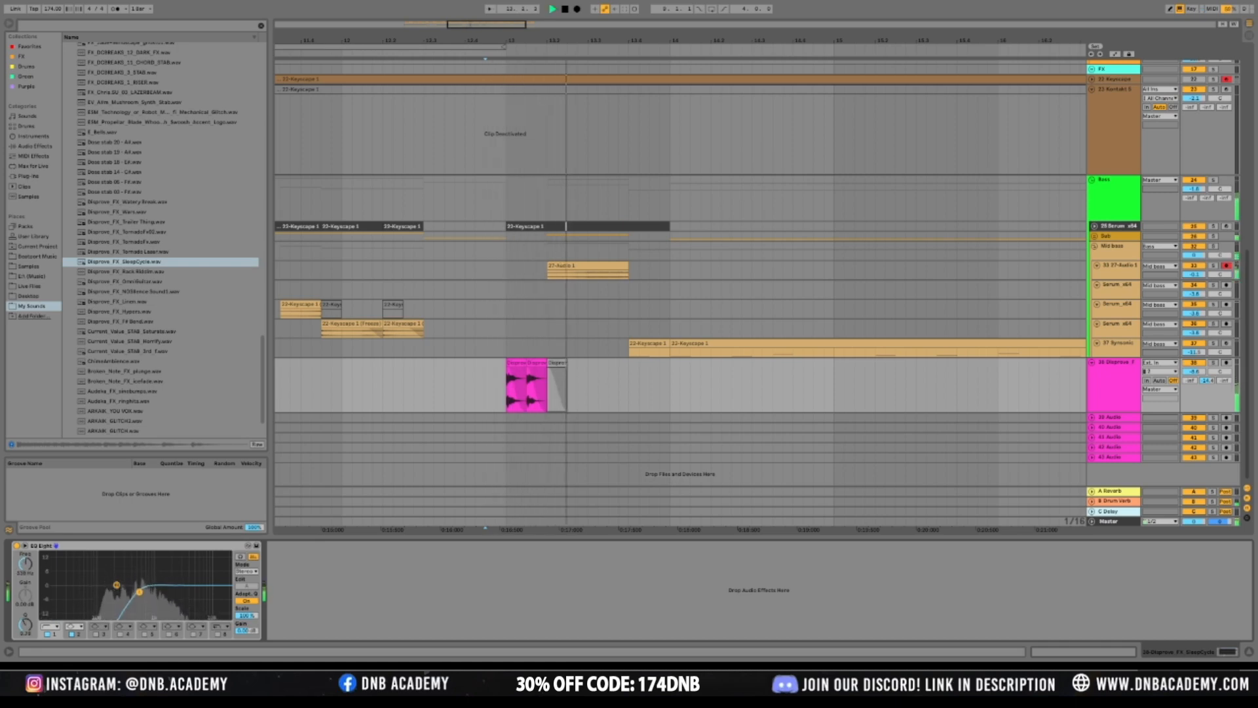
pyautogui.press('space')
pyautogui.press('space')
pyautogui.press('space')
# Audition other FX samples and add the GRIDLOK Beat Tornado sample to an empty audio track below the SleepCycle track
pyautogui.click(135, 361)
pyautogui.scroll(3, 150, 359)
pyautogui.scroll(8, 157, 323)
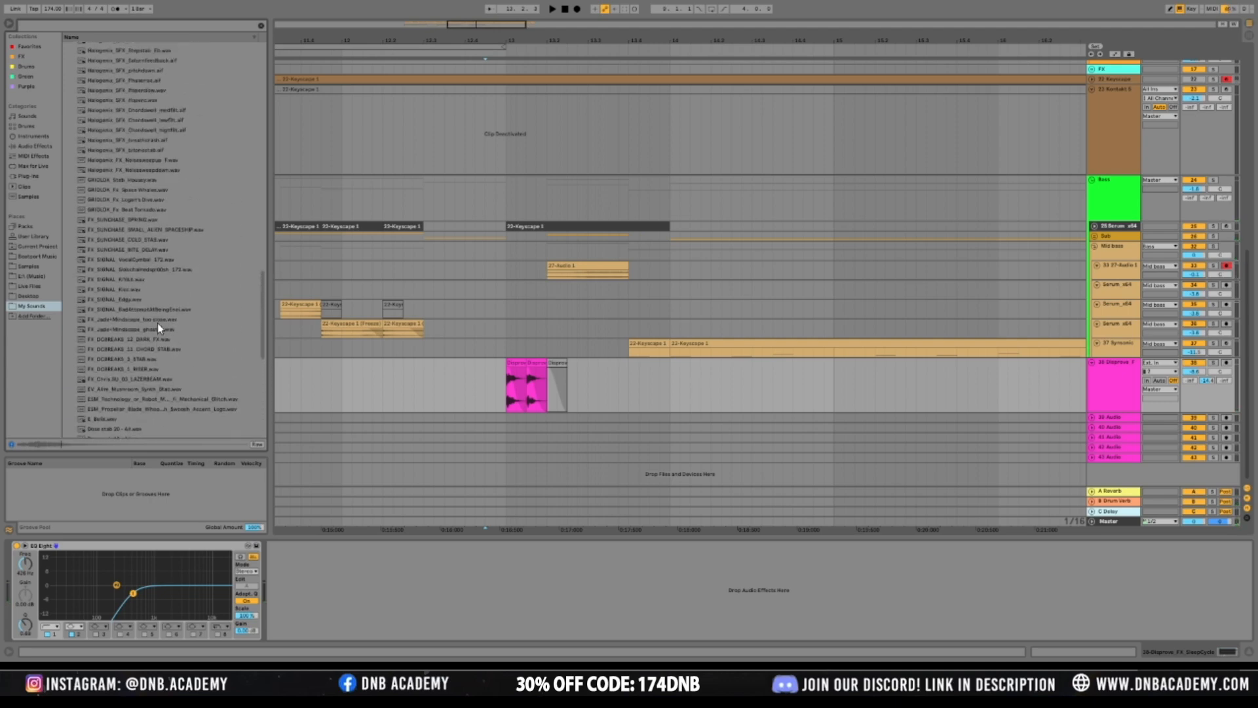
pyautogui.click(143, 200)
pyautogui.scroll(6, 164, 262)
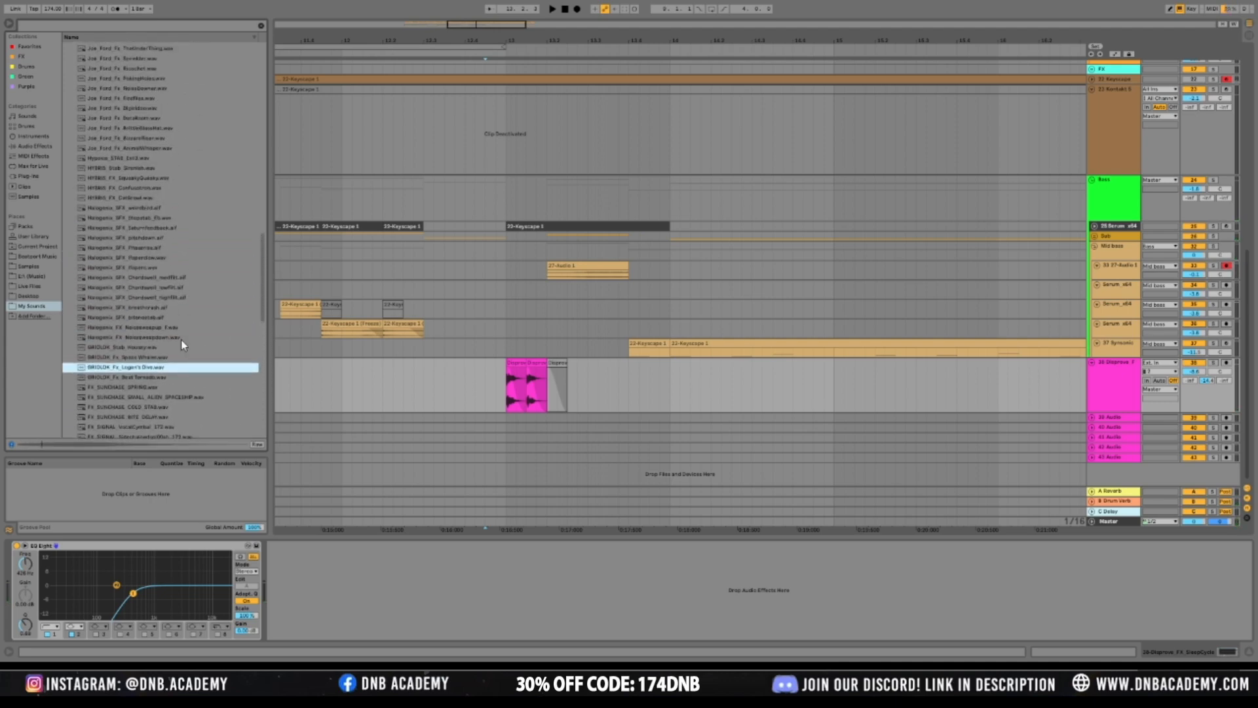
pyautogui.click(167, 379)
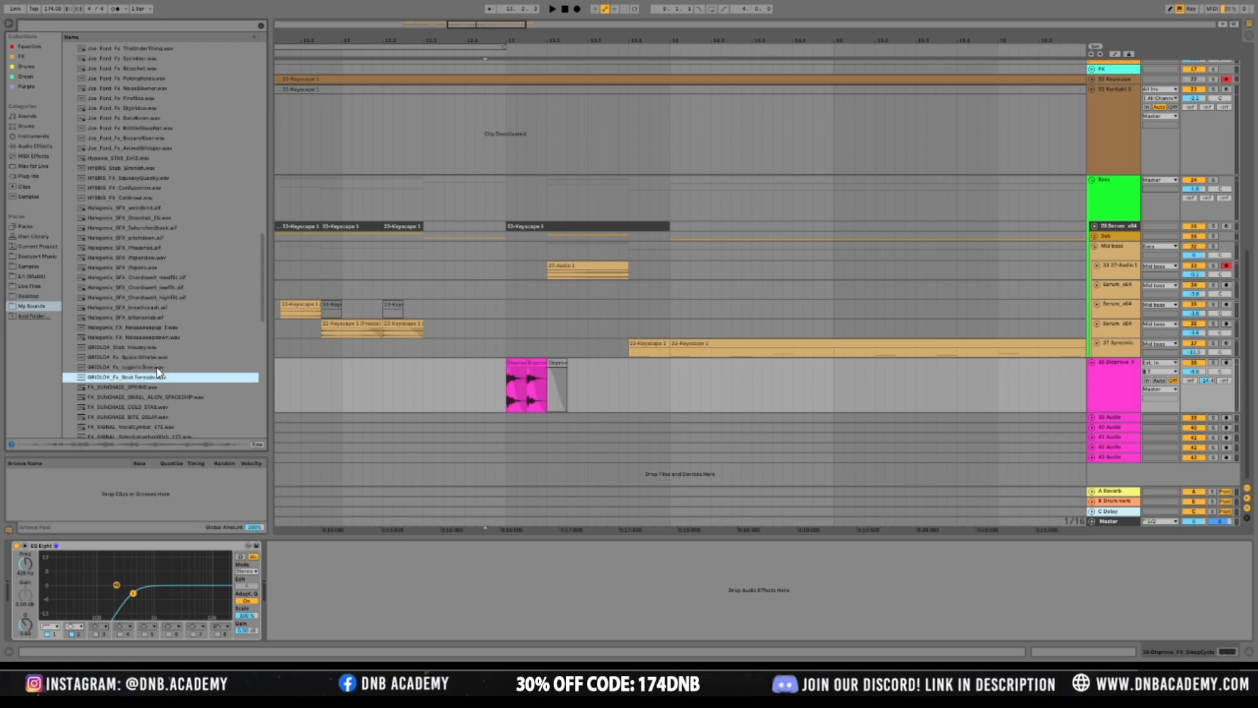
pyautogui.moveTo(174, 384); pyautogui.dragTo(445, 427)
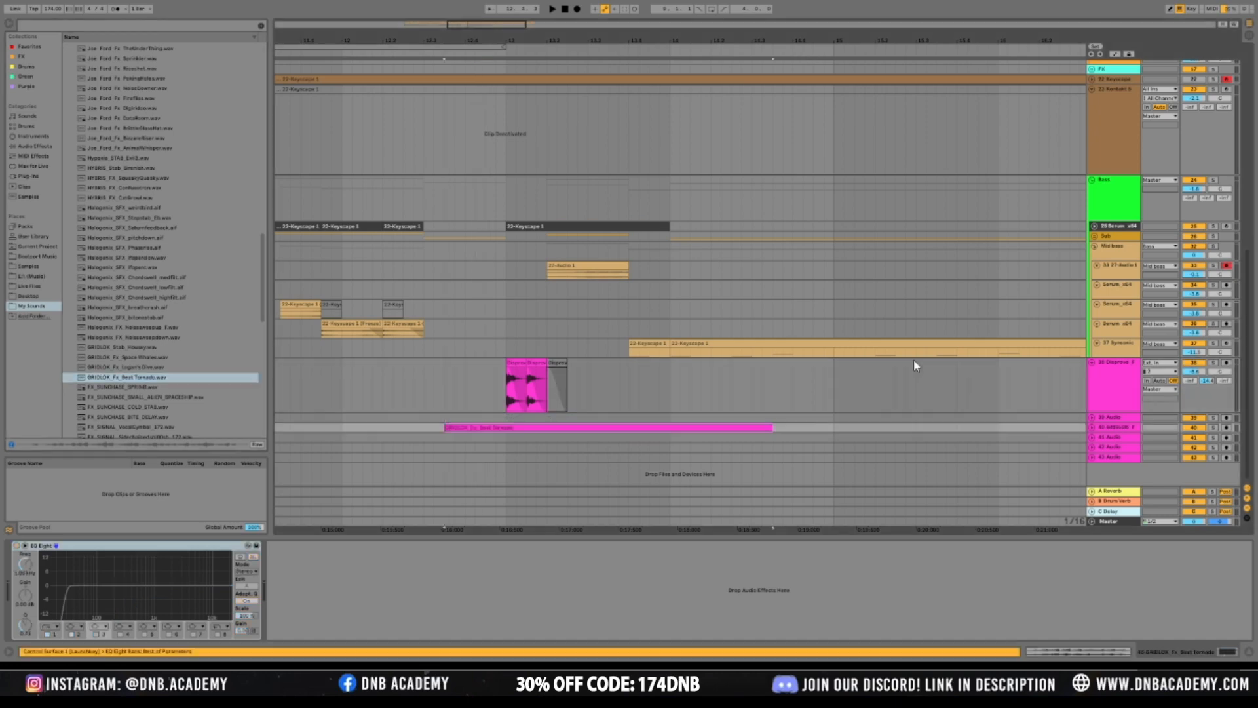
# Enlarge the Beat Tornado track, move its clip to start at bar 12 and play it
pyautogui.moveTo(1118, 425); pyautogui.dragTo(1109, 466)
pyautogui.moveTo(480, 427); pyautogui.dragTo(378, 428)
pyautogui.press('space')
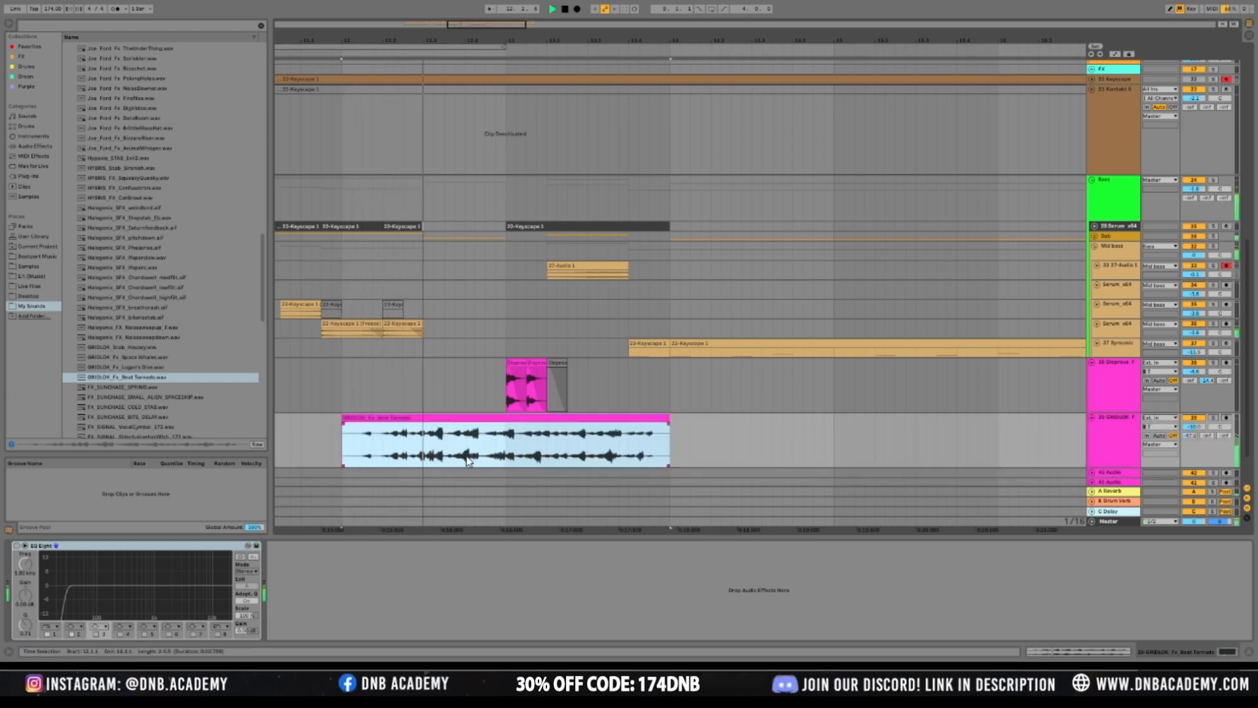
# Trim the Beat Tornado clip to the short slice just before bar 13, deleting everything before and after it
pyautogui.moveTo(508, 467); pyautogui.dragTo(687, 443)
pyautogui.press('Delete')
pyautogui.moveTo(485, 465)
pyautogui.mouseDown()
pyautogui.moveTo(335, 461)
pyautogui.moveTo(485, 449)
pyautogui.mouseUp()
pyautogui.click(339, 457)
pyautogui.press('space')
pyautogui.press('Delete')
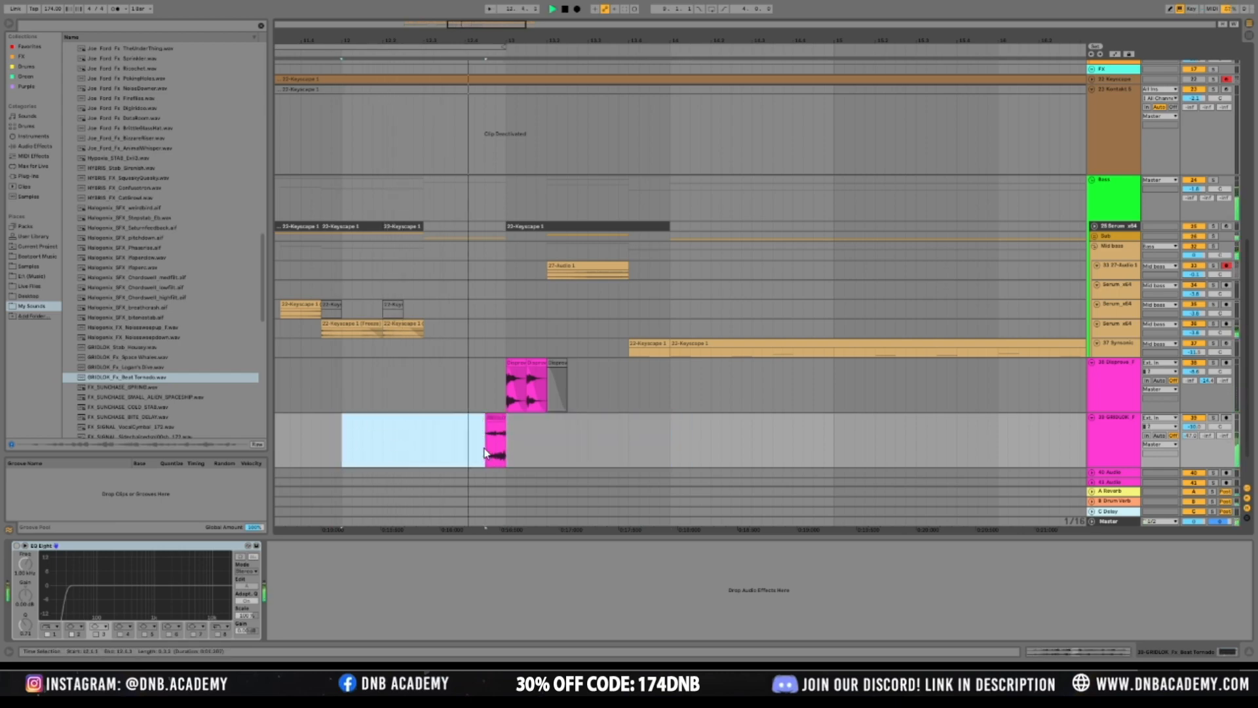
# Play the Beat Tornado slice leading into bar 13 and raise its track volume
pyautogui.click(498, 418)
pyautogui.press('space')
pyautogui.press('space')
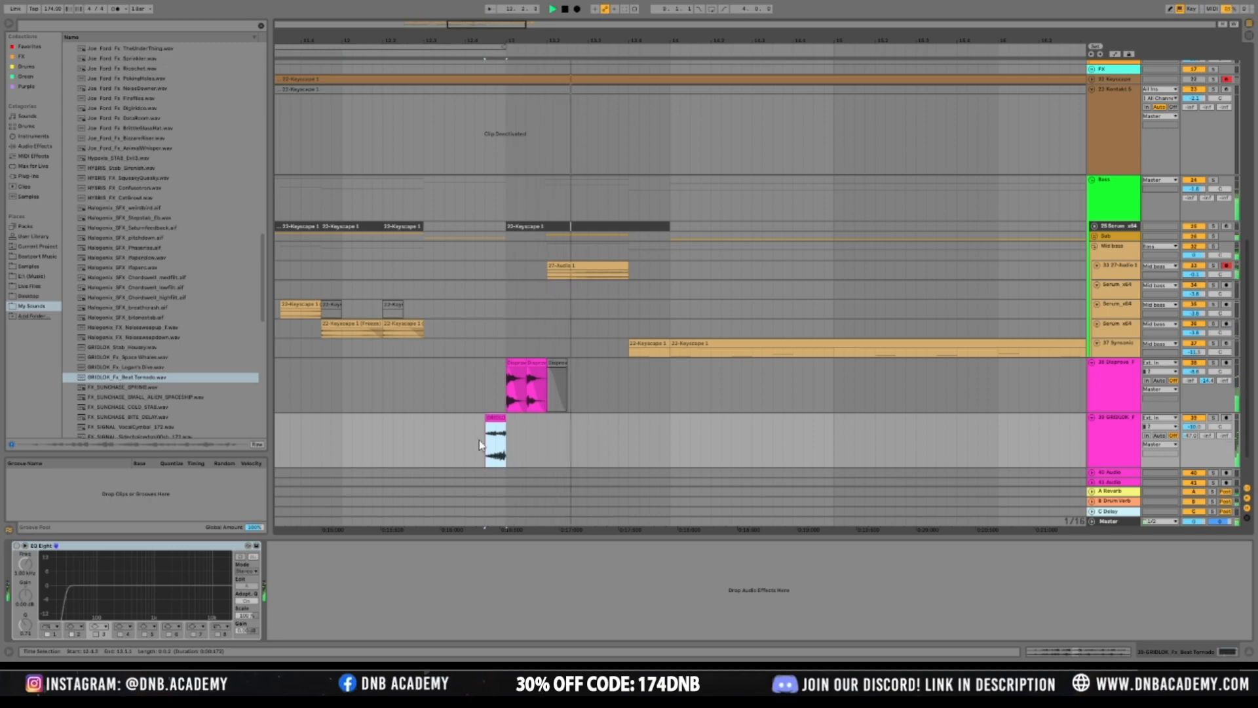
pyautogui.press('space')
pyautogui.click(372, 432)
pyautogui.press('space')
pyautogui.moveTo(1192, 427); pyautogui.dragTo(1193, 422)
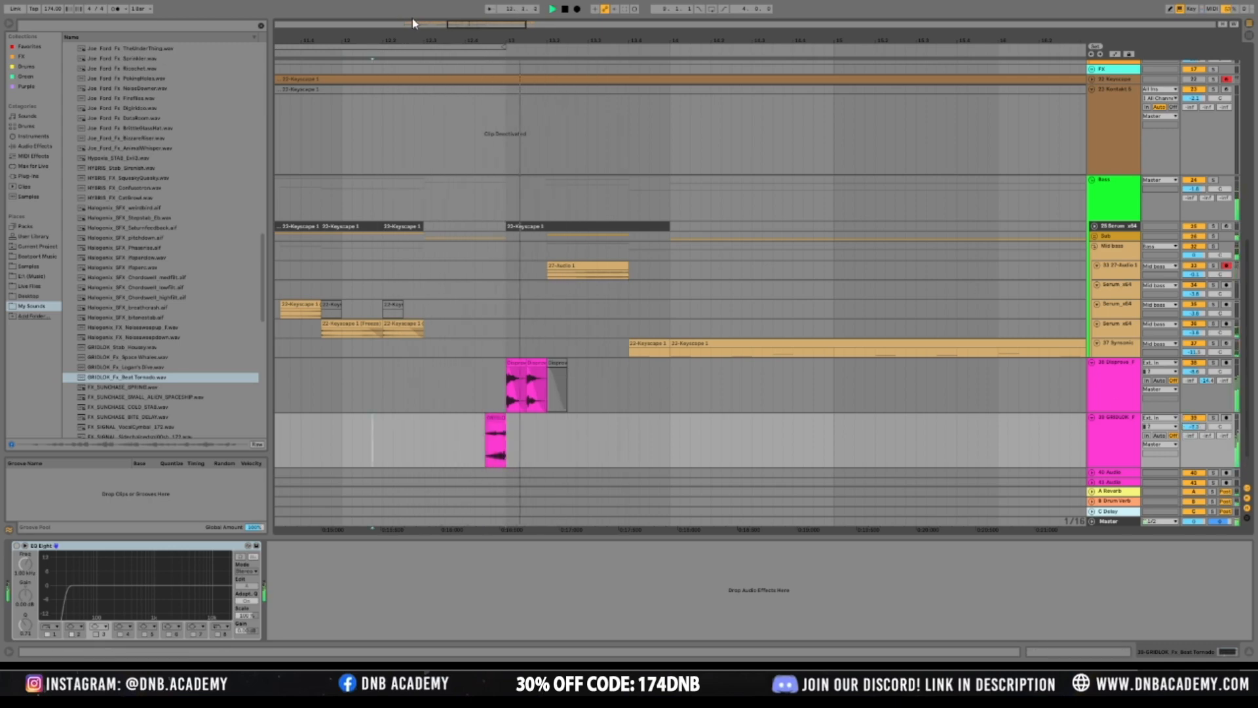
# Play the arrangement from bar 9 to hear the new FX slices in context
pyautogui.moveTo(453, 39)
pyautogui.mouseDown()
pyautogui.moveTo(453, 17)
pyautogui.moveTo(578, 6)
pyautogui.mouseUp()
pyautogui.press('space')
pyautogui.click(384, 429)
pyautogui.press('space')
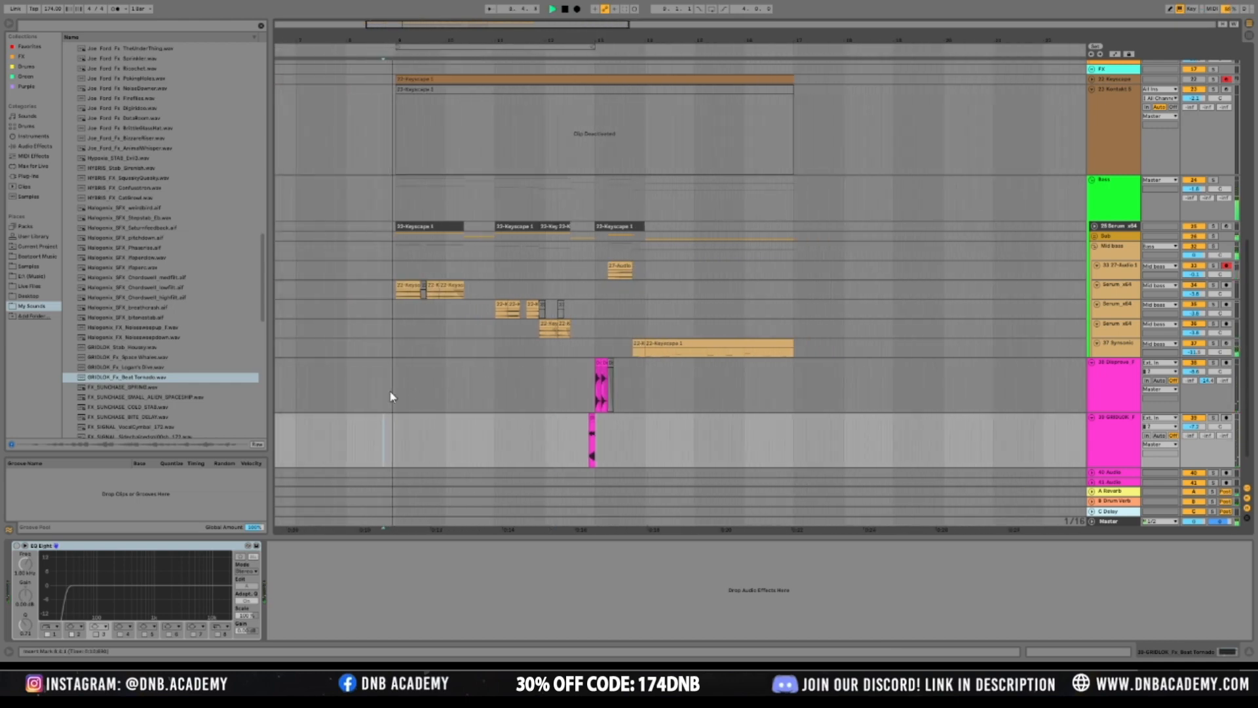
pyautogui.click(393, 390)
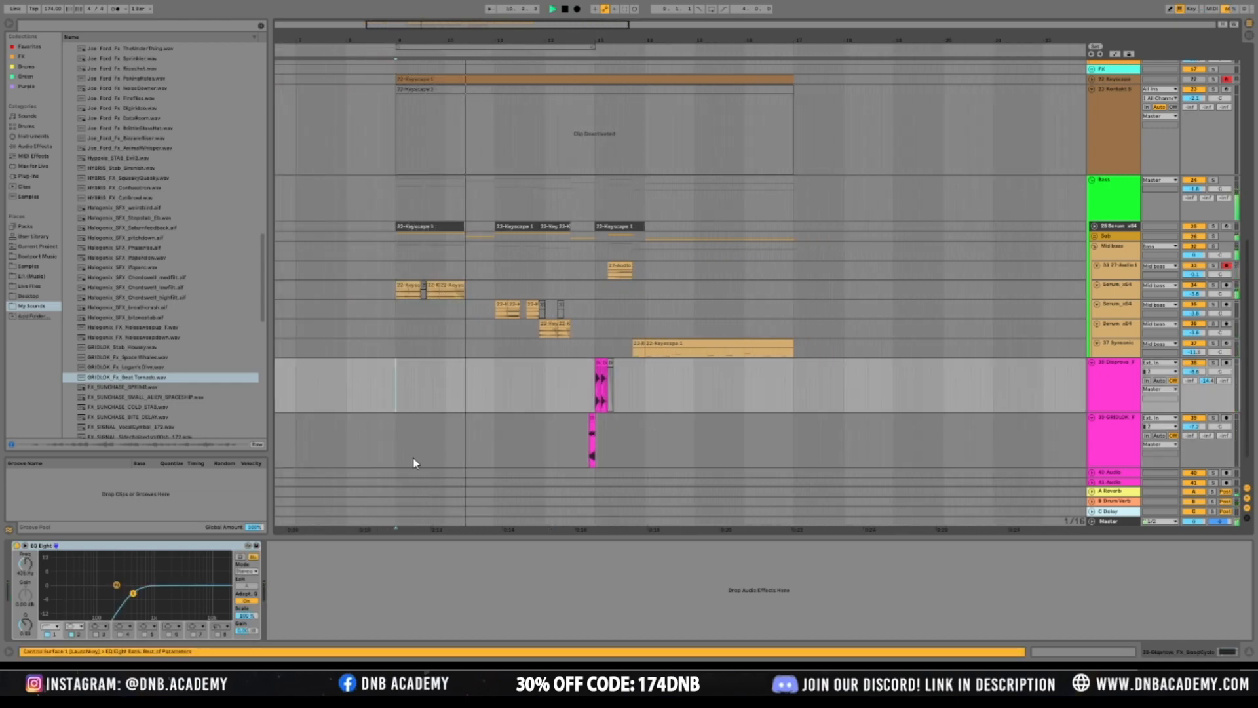
# Duplicate the SleepCycle and Beat Tornado slices around bar 13 to bar 15 and play from bar 14
pyautogui.moveTo(545, 447); pyautogui.dragTo(593, 442)
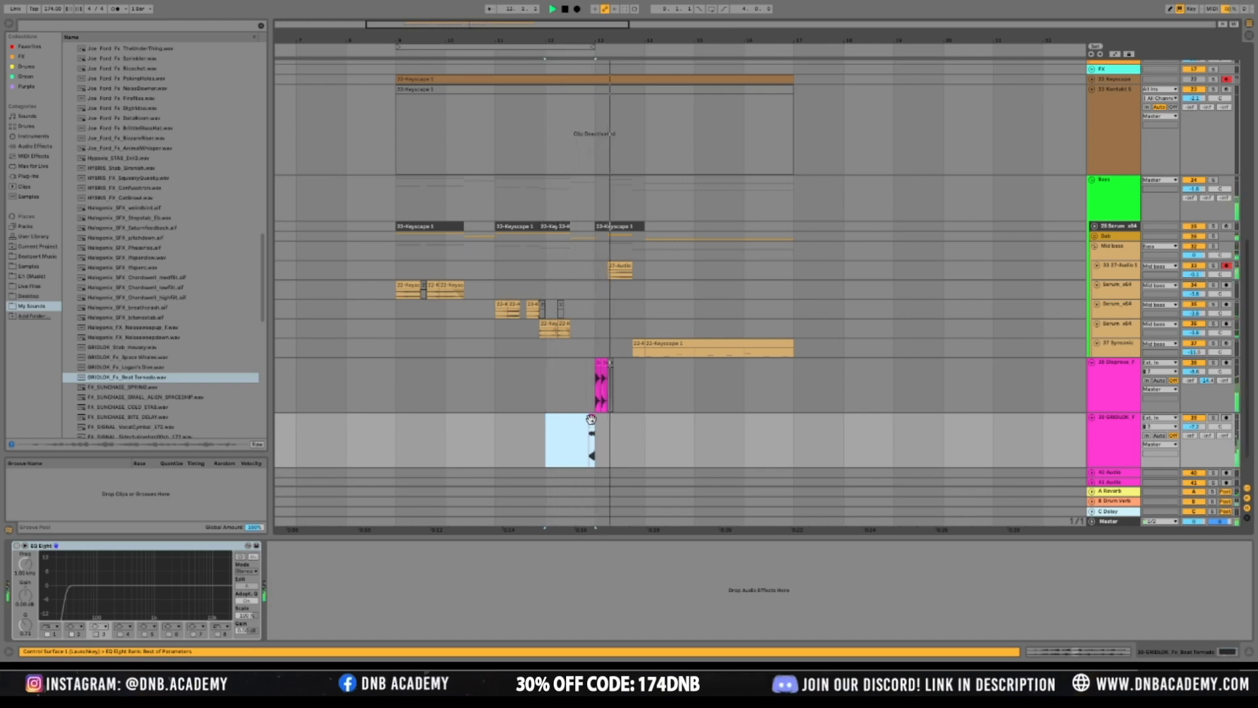
pyautogui.press('space')
pyautogui.moveTo(536, 454); pyautogui.dragTo(655, 394)
pyautogui.hotkey('ctrl', 'd')
pyautogui.click(662, 430)
pyautogui.press('space')
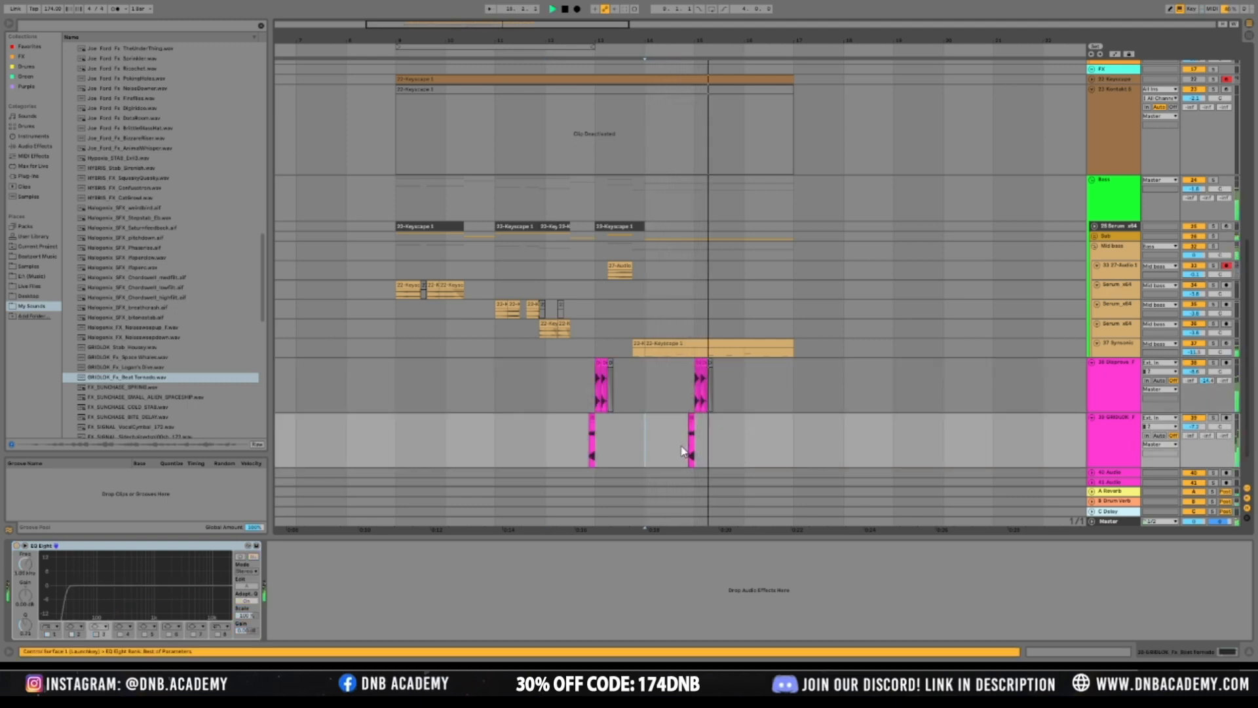
# Duplicate the Beat Tornado slice to just before bar 17 and play from bar 16
pyautogui.moveTo(709, 440); pyautogui.dragTo(737, 438)
pyautogui.hotkey('ctrl', 'd')
pyautogui.click(765, 441)
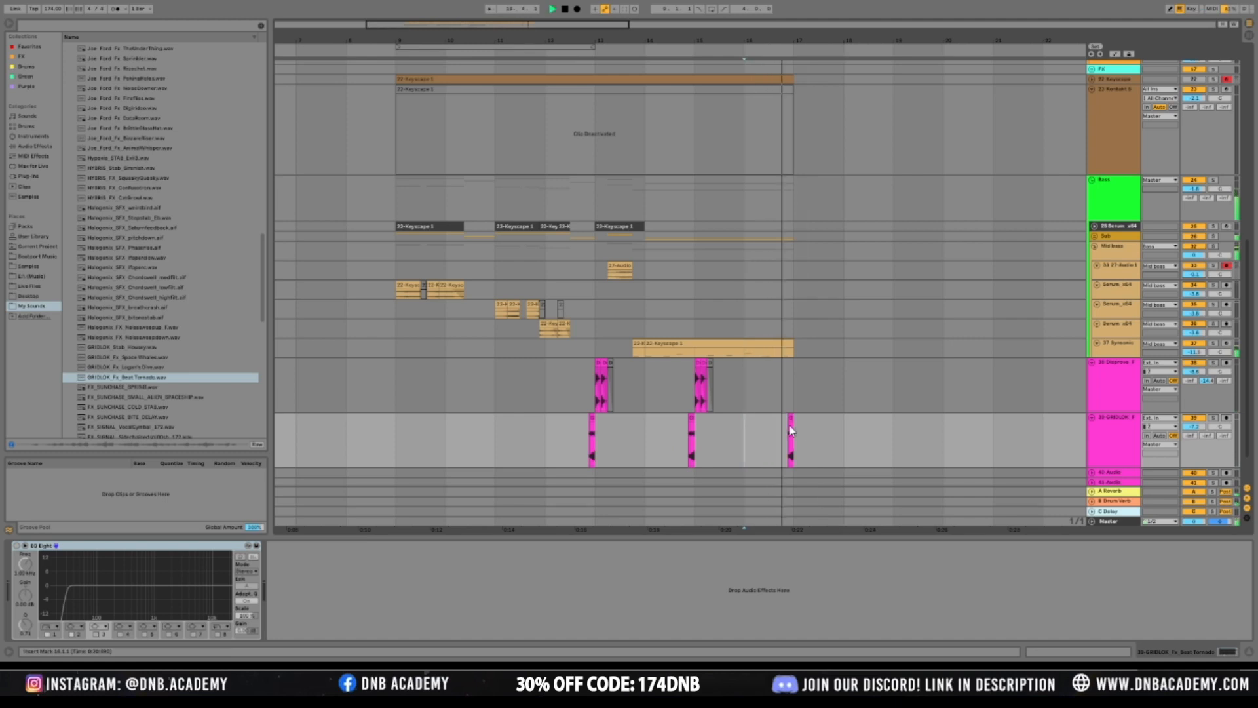
# Play the arrangement from bar 9 and look over the drum, bass and FX tracks
pyautogui.click(391, 458)
pyautogui.press('space')
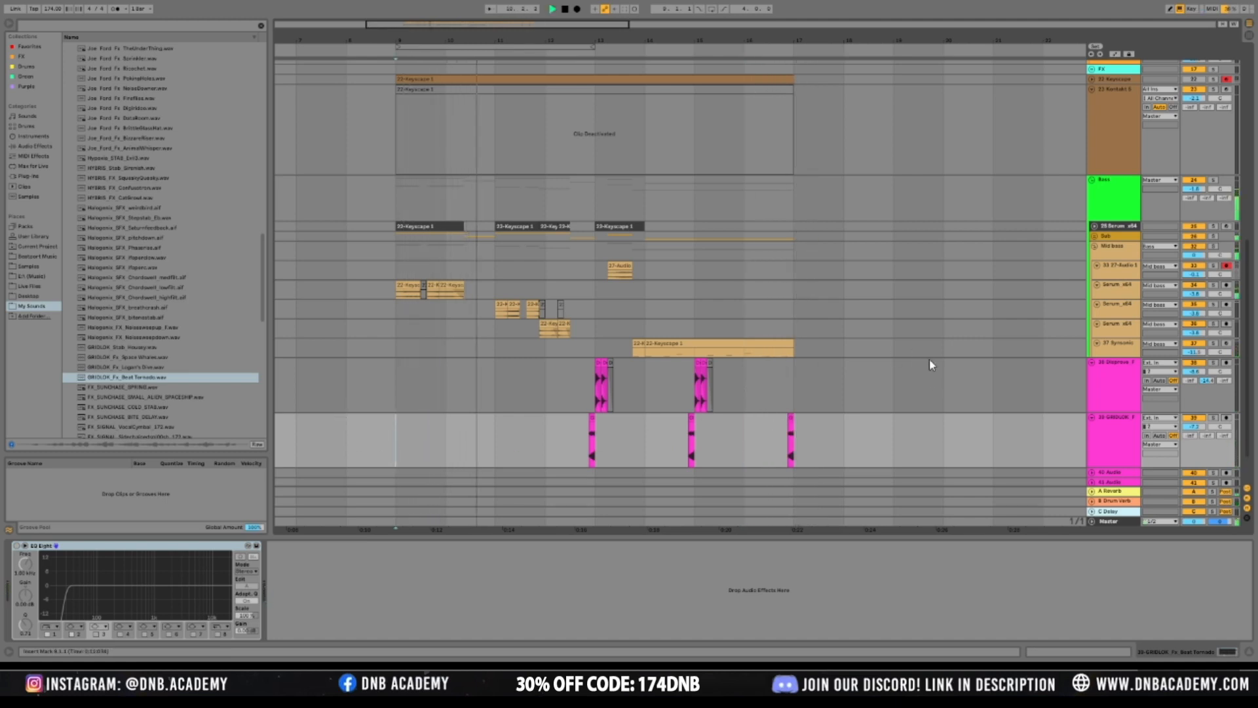
pyautogui.click(993, 289)
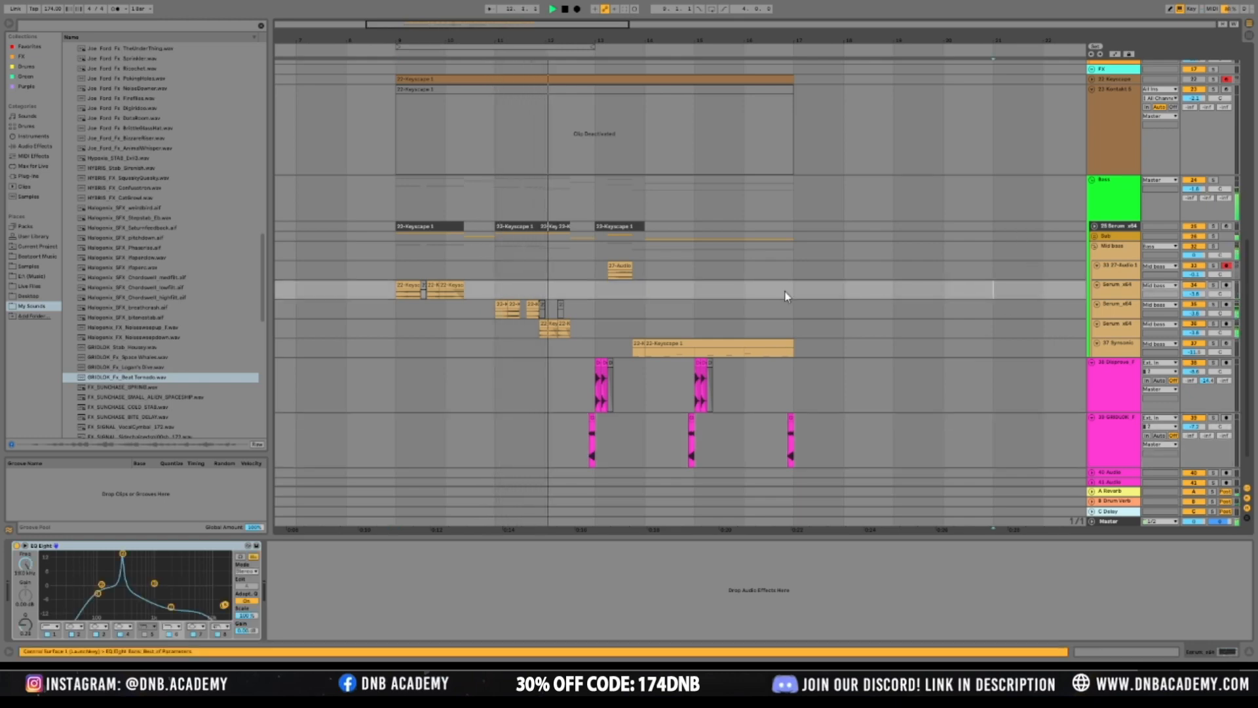
pyautogui.scroll(4, 786, 288)
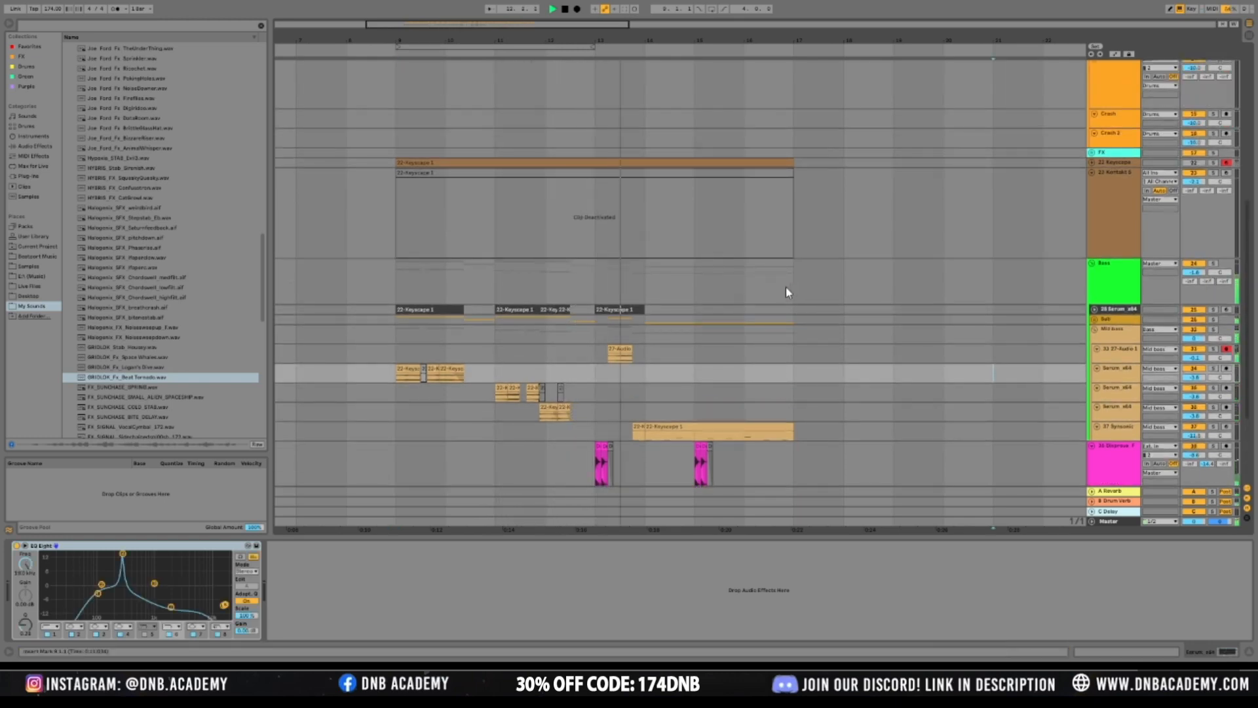
pyautogui.scroll(-4, 790, 290)
pyautogui.scroll(6, 786, 275)
pyautogui.scroll(-7, 786, 289)
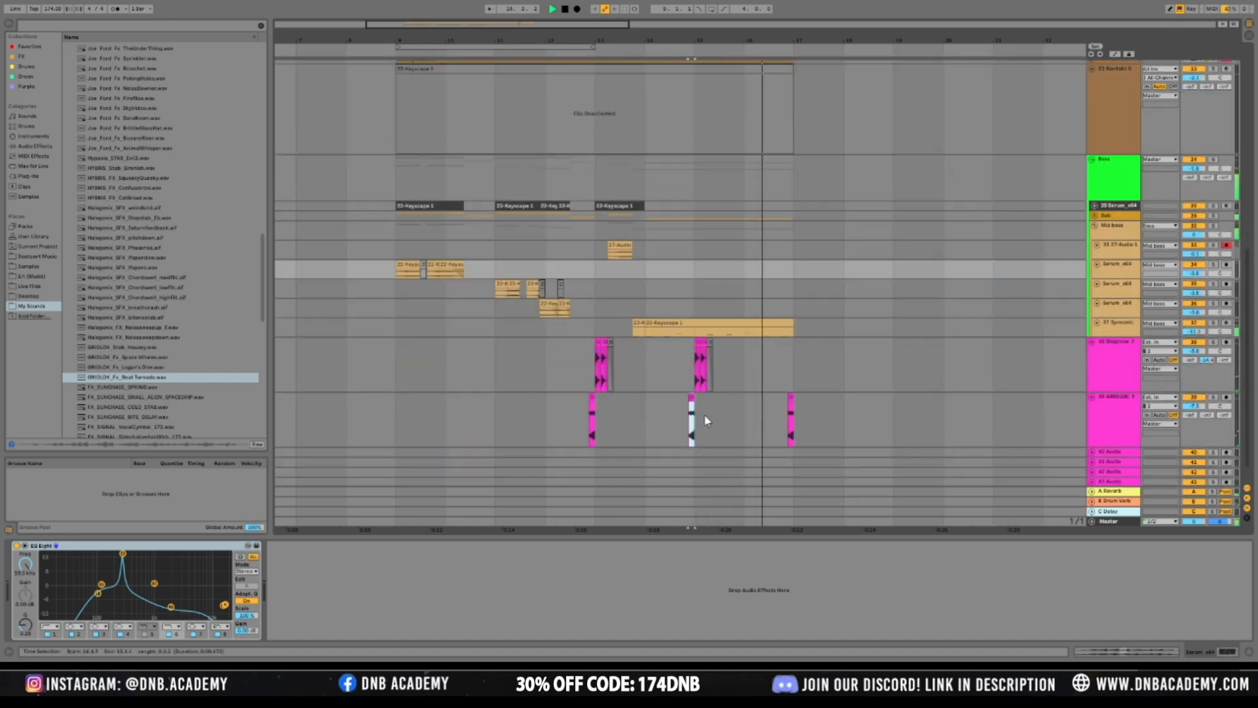
# Delete the Beat Tornado slice before bar 15 and play the SleepCycle hits from bar 15
pyautogui.click(703, 417)
pyautogui.click(702, 375)
pyautogui.click(698, 374)
pyautogui.press('space')
pyautogui.press('space')
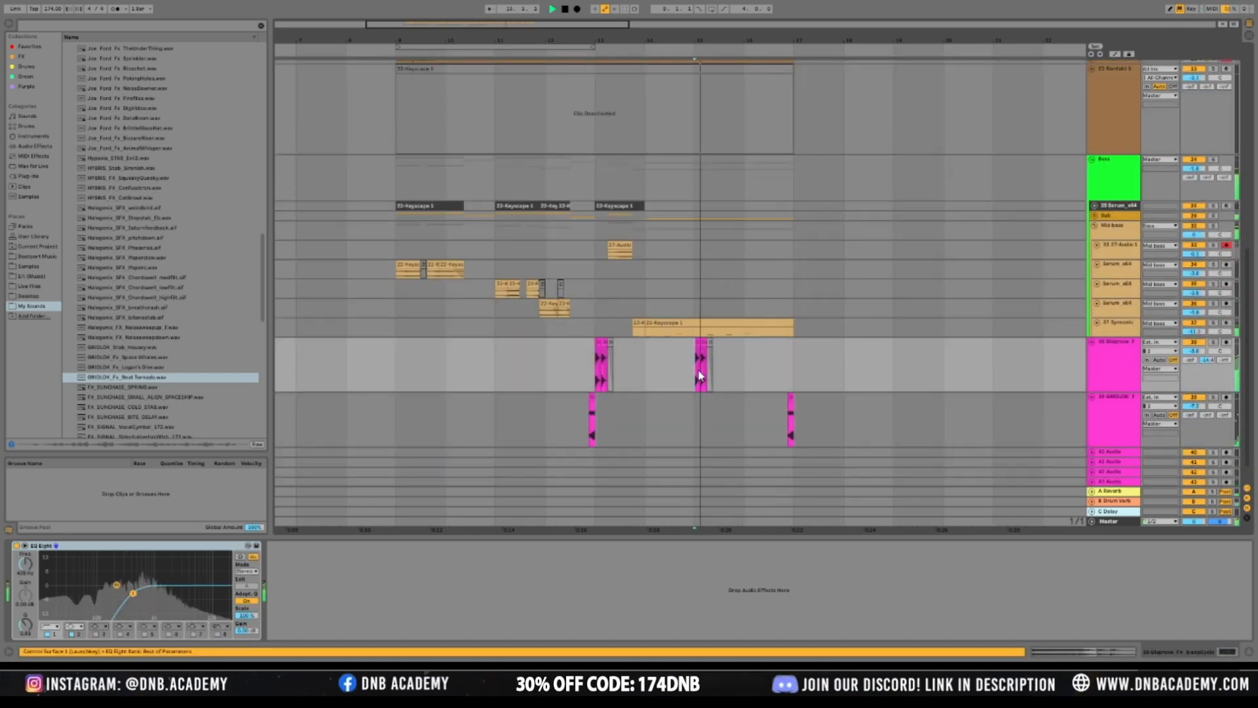
# Apply a low cut with EQ Eight on the Beat Tornado track and play from just before bar 13
pyautogui.press('space')
pyautogui.click(1113, 407)
pyautogui.click(51, 574)
pyautogui.press('space')
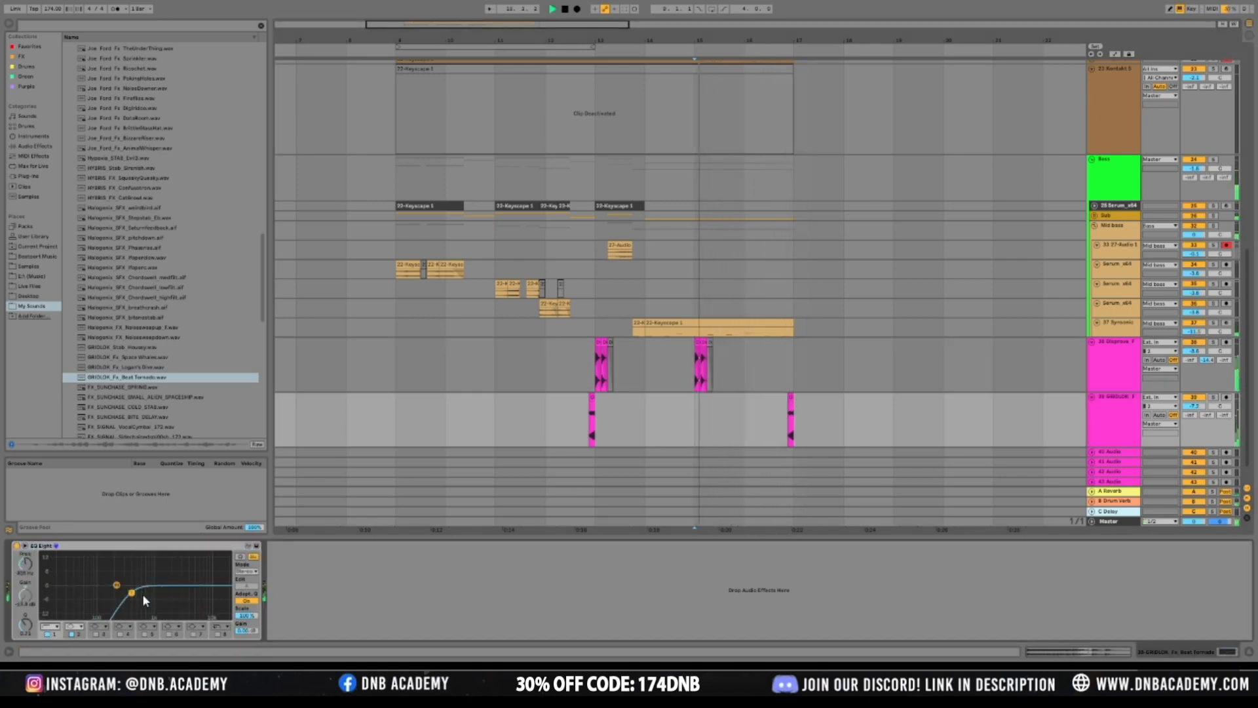
pyautogui.click(639, 368)
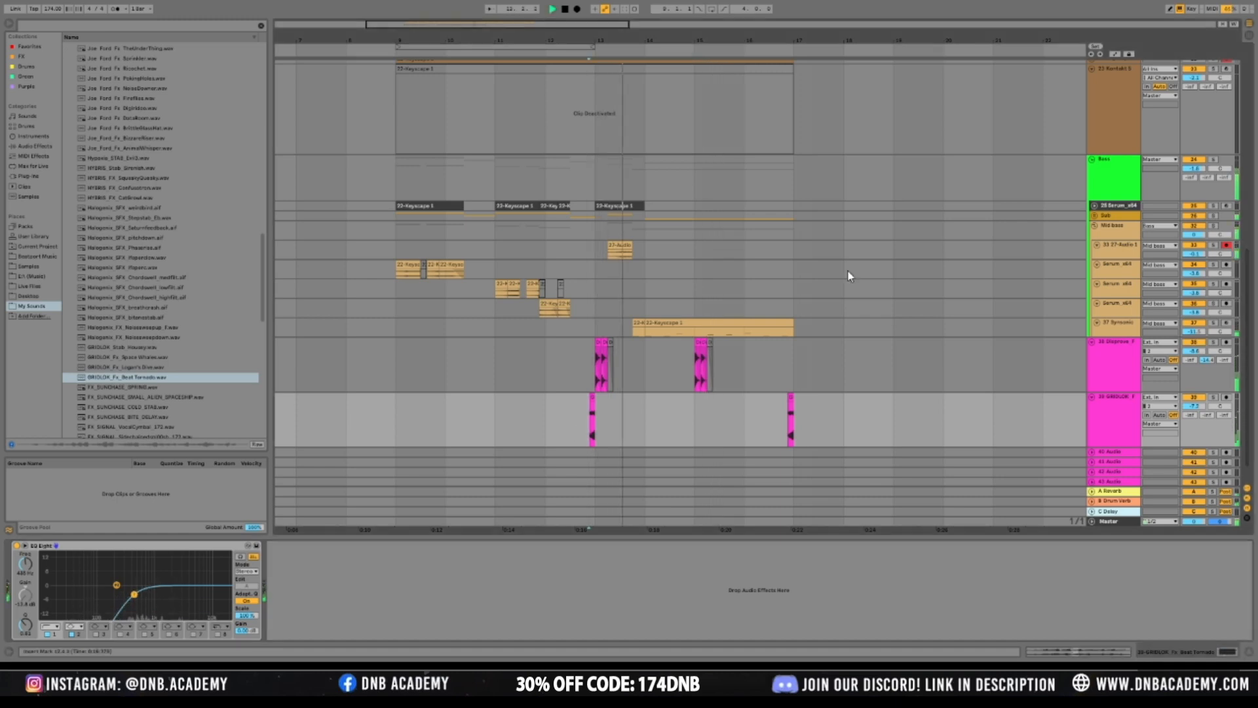
# Expand the Keyscape track and duplicate it together with its chord clip
pyautogui.scroll(6, 851, 272)
pyautogui.scroll(1, 851, 274)
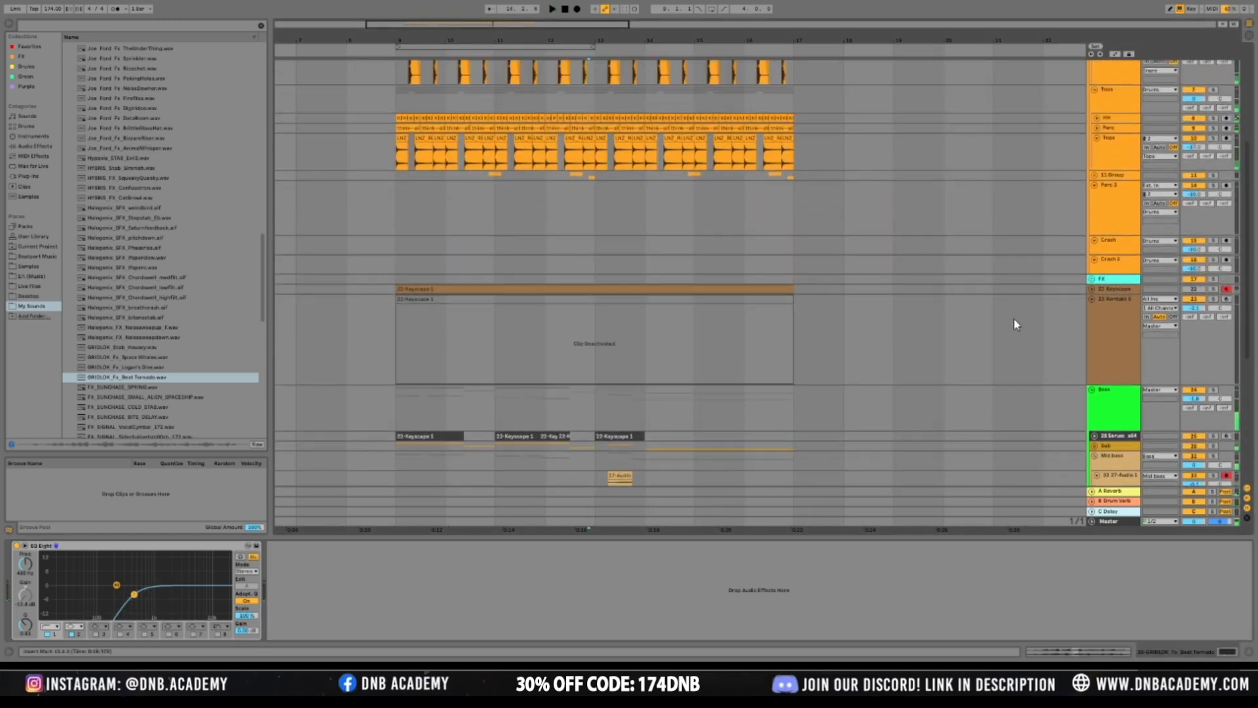
pyautogui.click(1124, 295)
pyautogui.moveTo(1121, 294); pyautogui.dragTo(1118, 340)
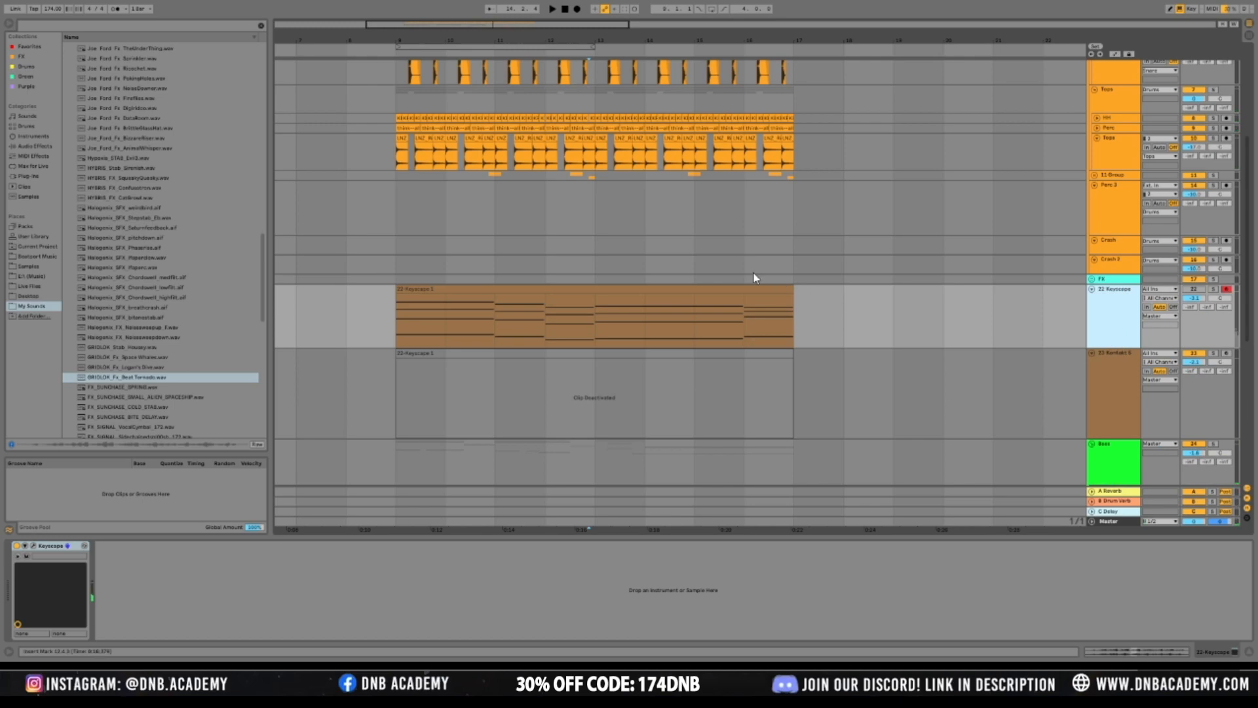
pyautogui.click(724, 288)
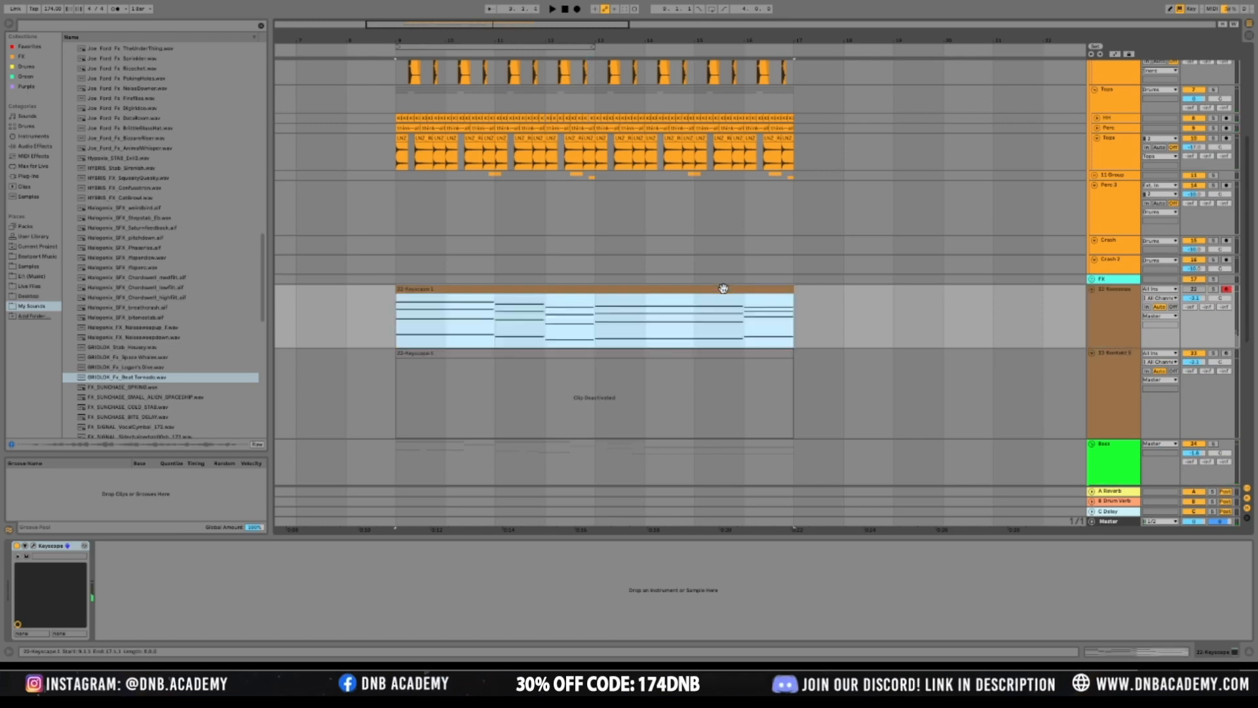
pyautogui.click(1196, 293)
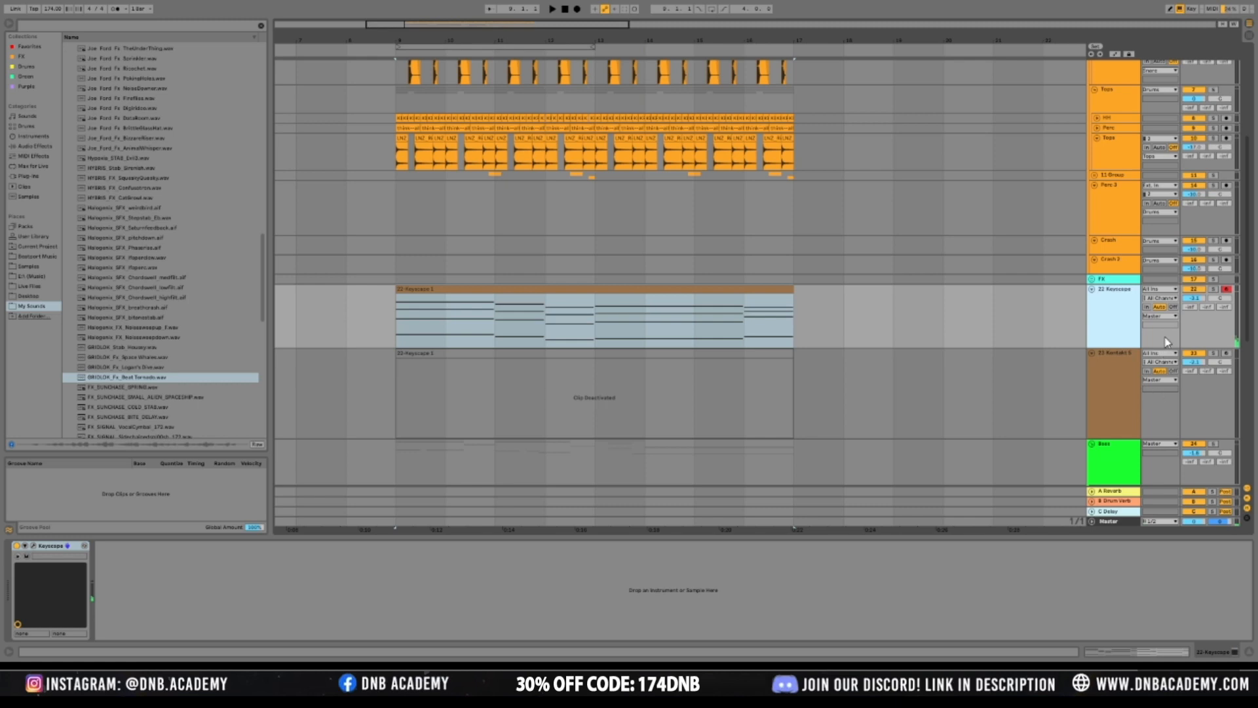
pyautogui.hotkey('ctrl', 'd')
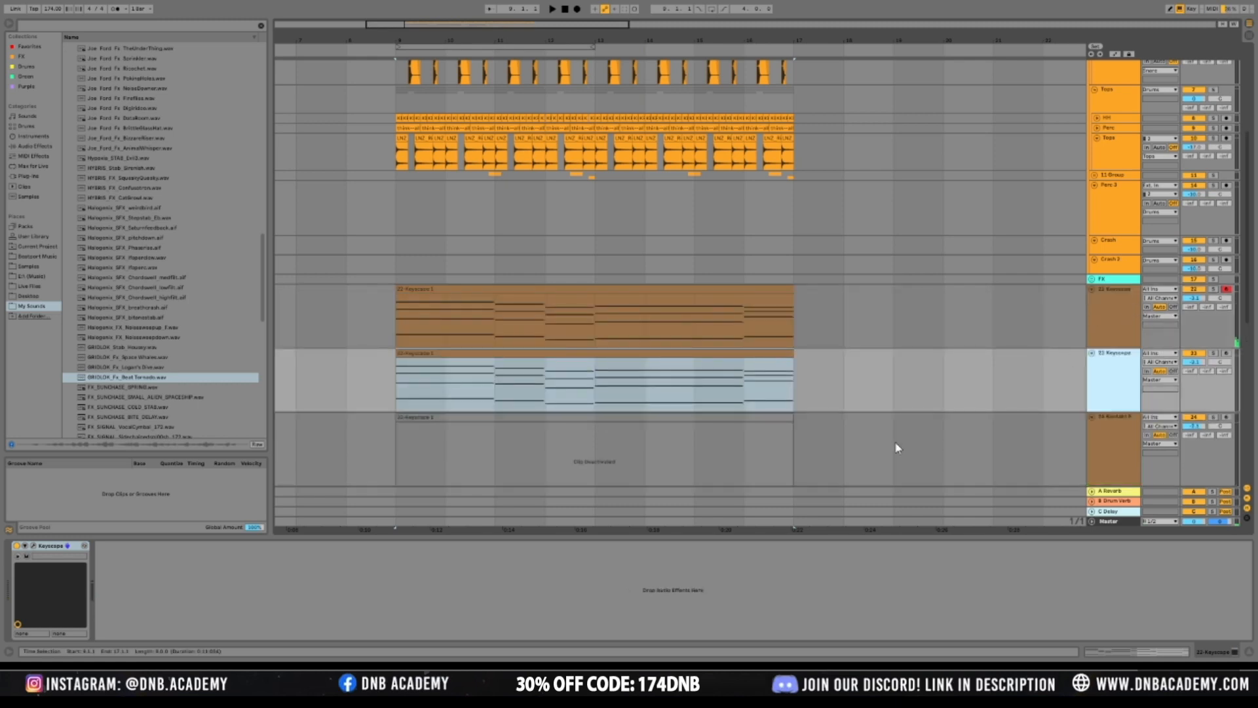
# Turn off the Keyscape instrument on both the duplicate and the original track, and collapse the original track
pyautogui.click(17, 547)
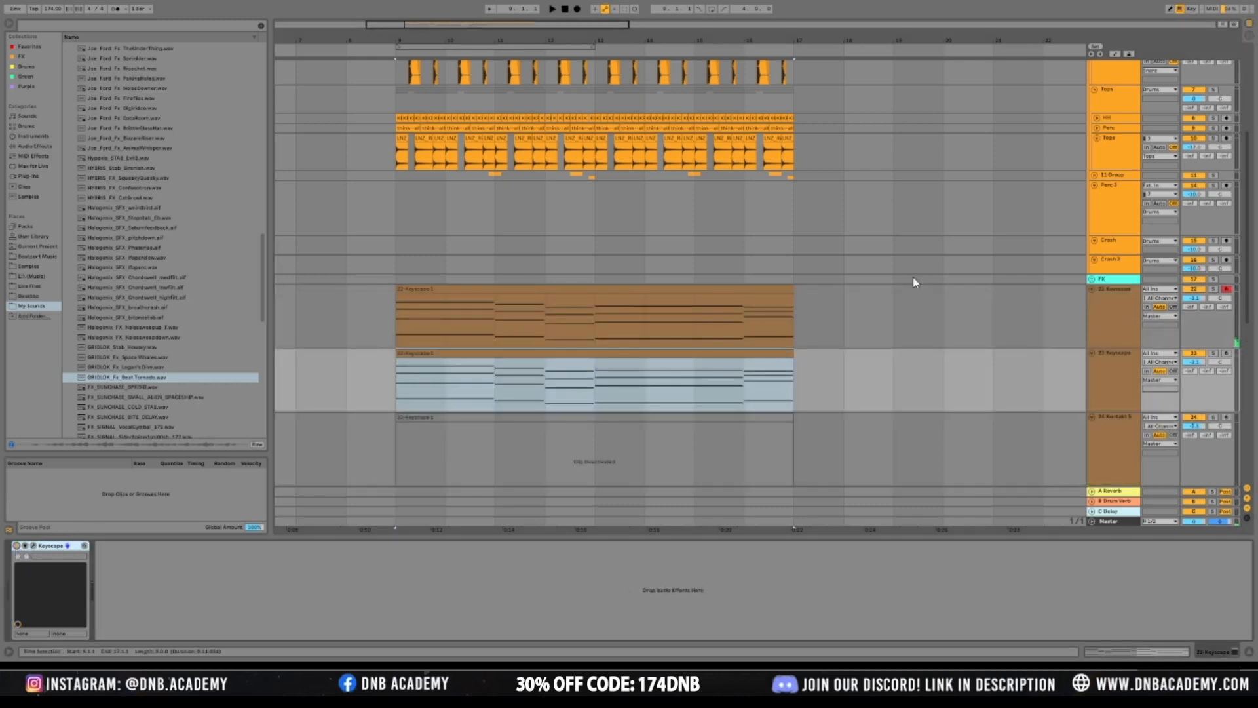
pyautogui.click(1090, 322)
pyautogui.click(17, 545)
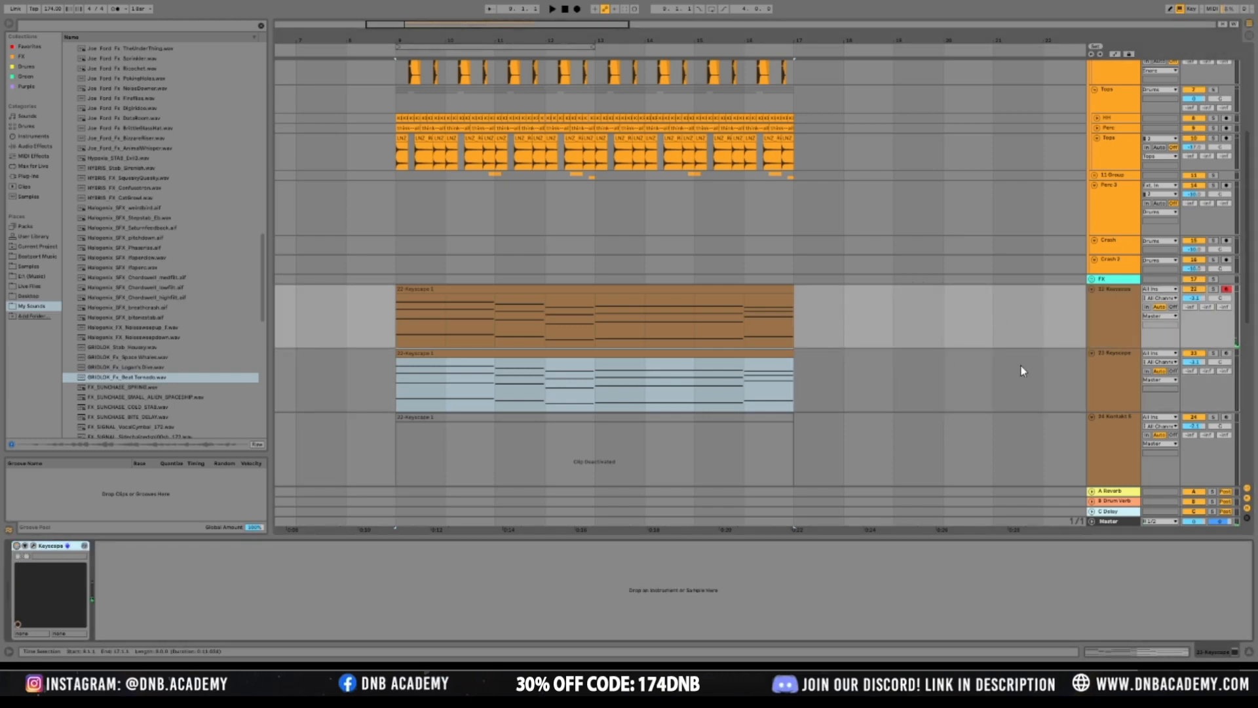
pyautogui.moveTo(1112, 347); pyautogui.dragTo(1114, 295)
# Colour the duplicated Keyscape track and its clip pink and make the track taller
pyautogui.click(1119, 325)
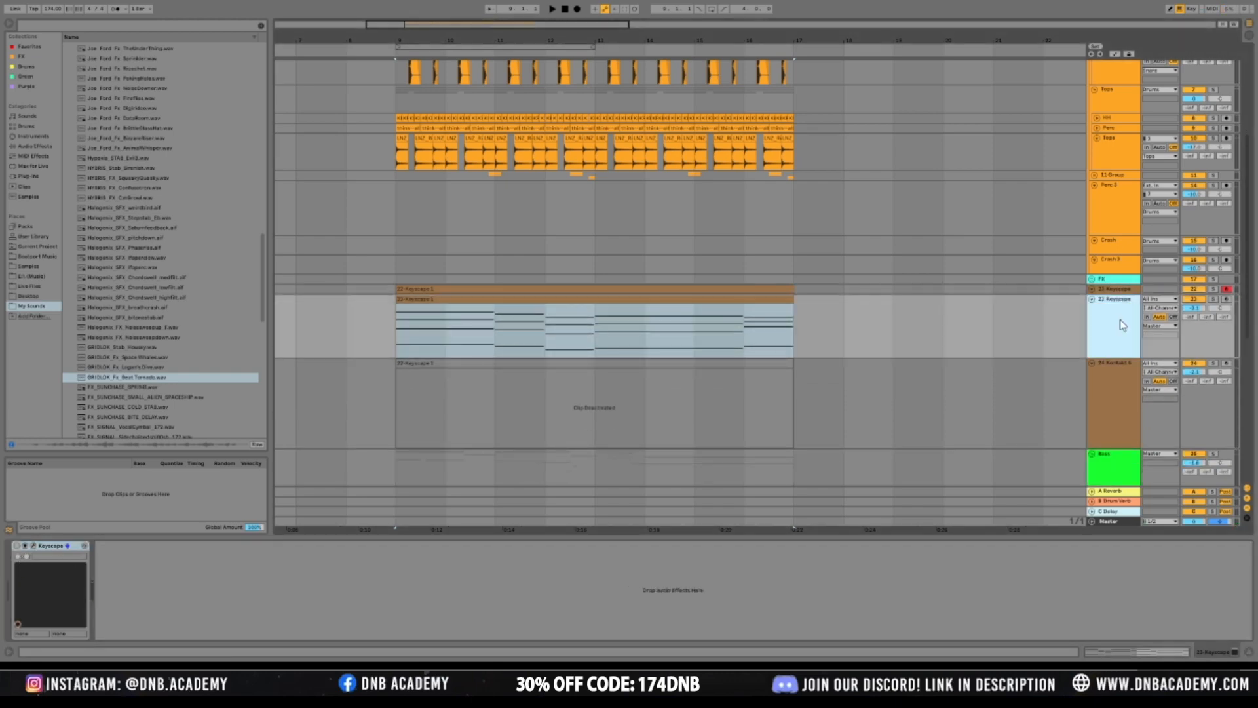
pyautogui.click(1232, 458)
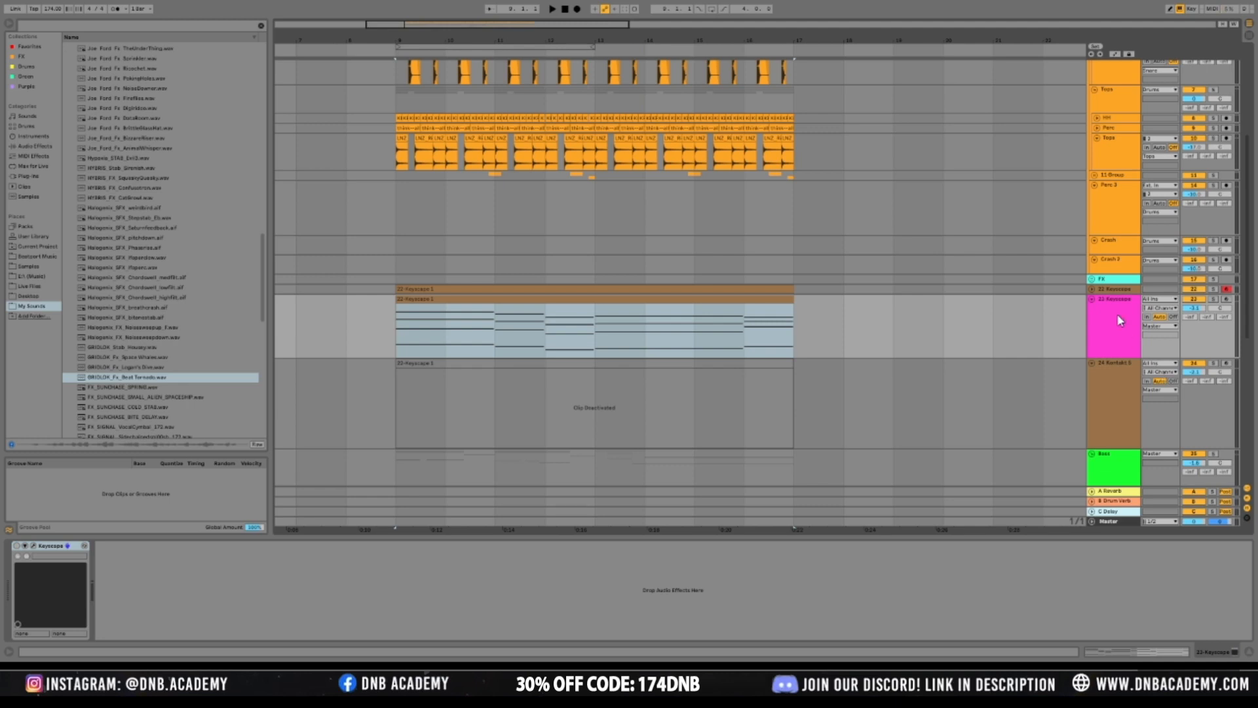
pyautogui.click(1171, 445)
pyautogui.hotkey('ctrl', 'z')
pyautogui.hotkey('ctrl', 'z')
pyautogui.click(1171, 515)
pyautogui.moveTo(1125, 357); pyautogui.dragTo(1124, 402)
# Add an Arpeggiator MIDI effect to the pink duplicated Keyscape track
pyautogui.click(29, 147)
pyautogui.click(30, 156)
pyautogui.click(30, 138)
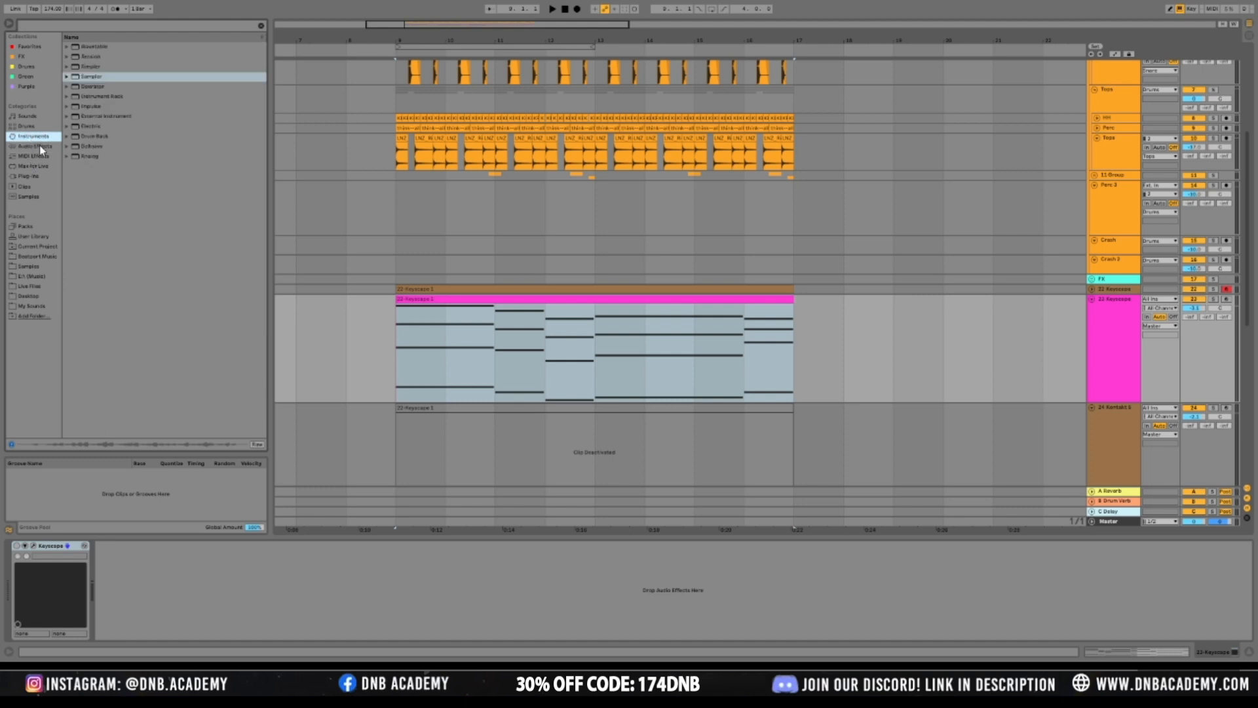
pyautogui.click(33, 147)
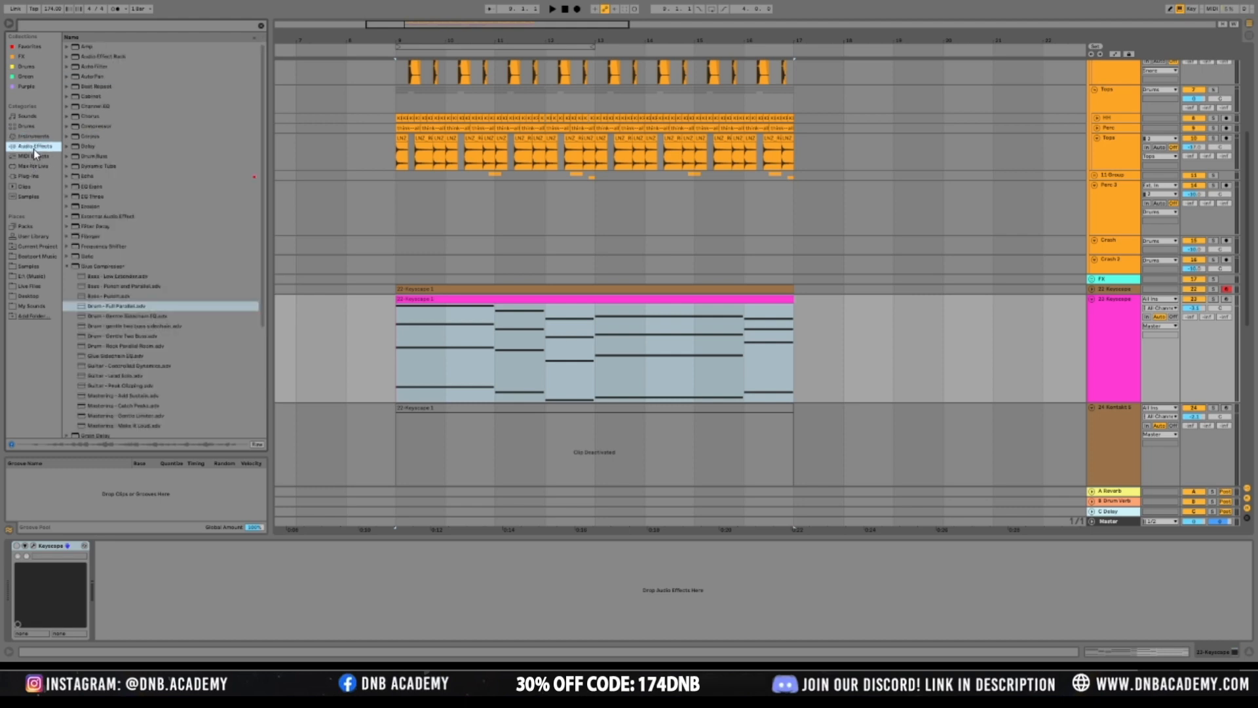
pyautogui.click(36, 137)
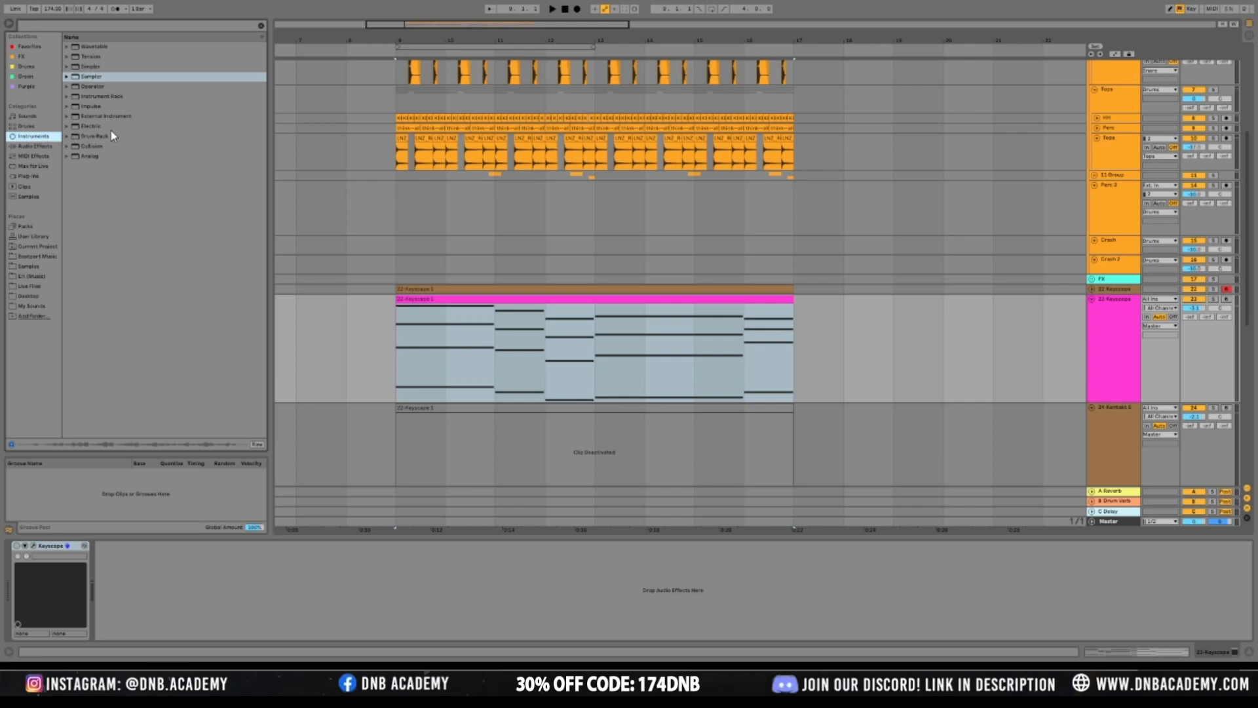
pyautogui.click(28, 156)
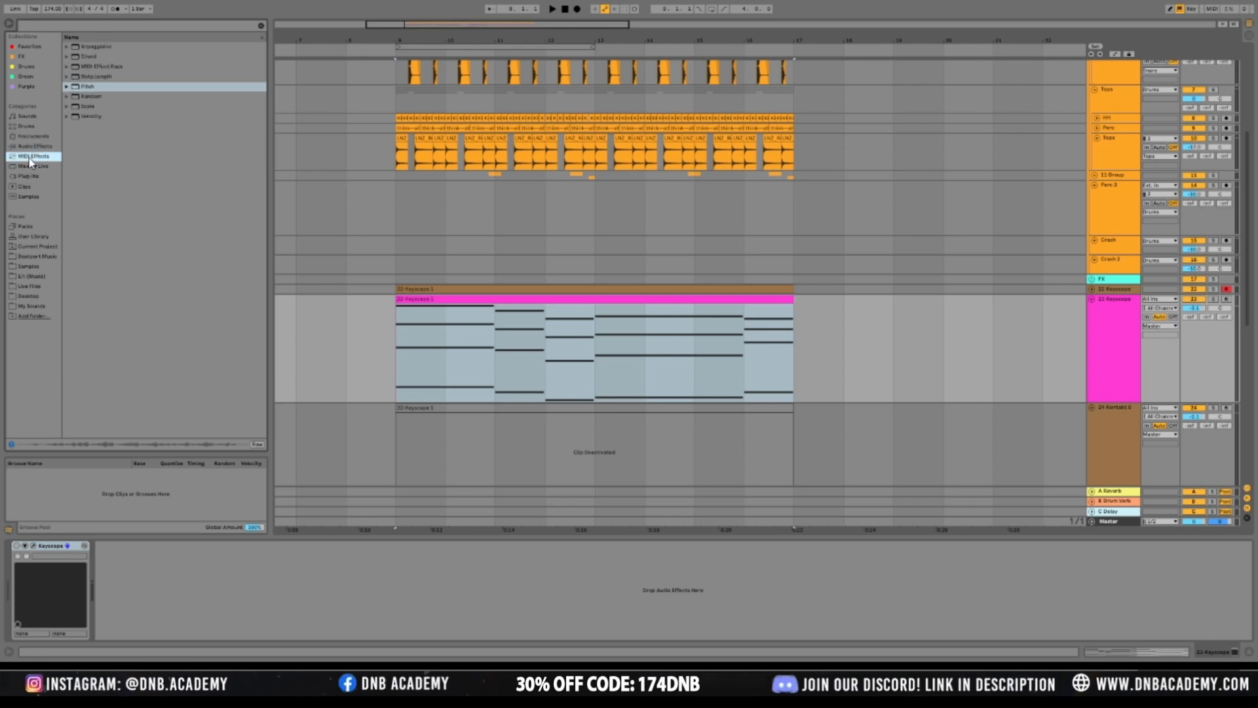
pyautogui.click(90, 57)
pyautogui.moveTo(85, 47); pyautogui.dragTo(418, 336)
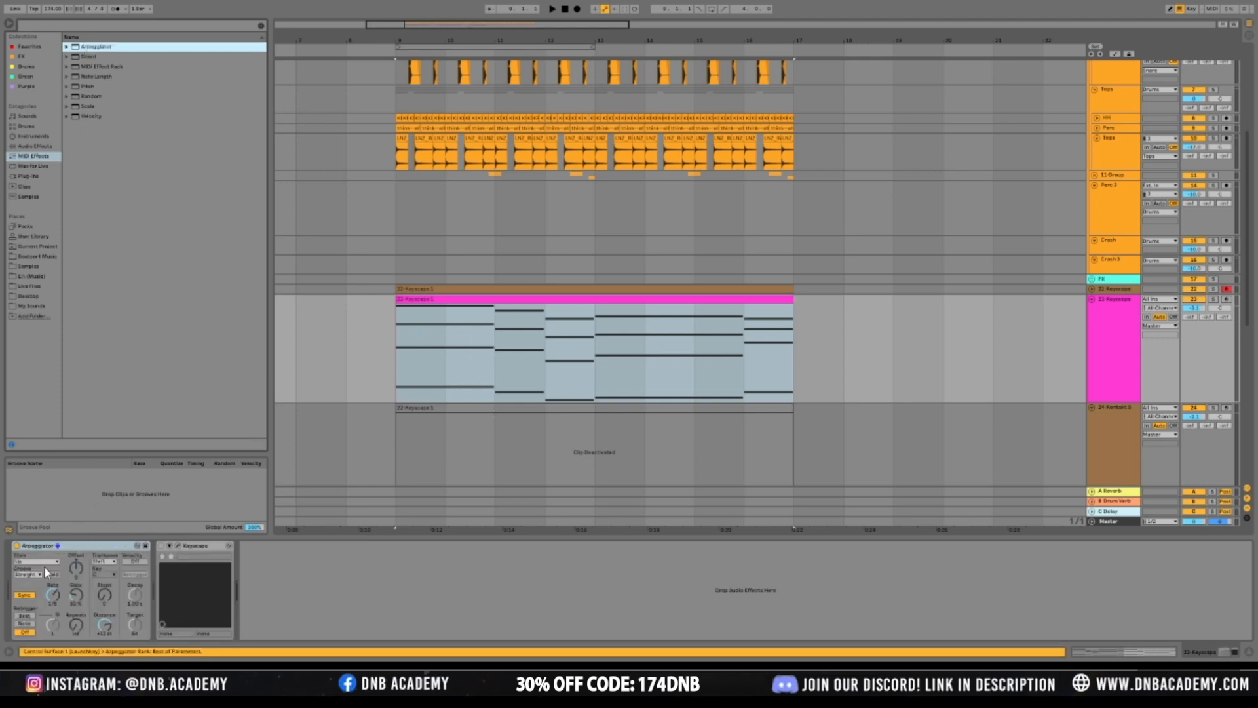
# Set the Arpeggiator style to Down, turn the pink track's Keyscape instrument on and play the chords from bar 9
pyautogui.click(45, 569)
pyautogui.press('space')
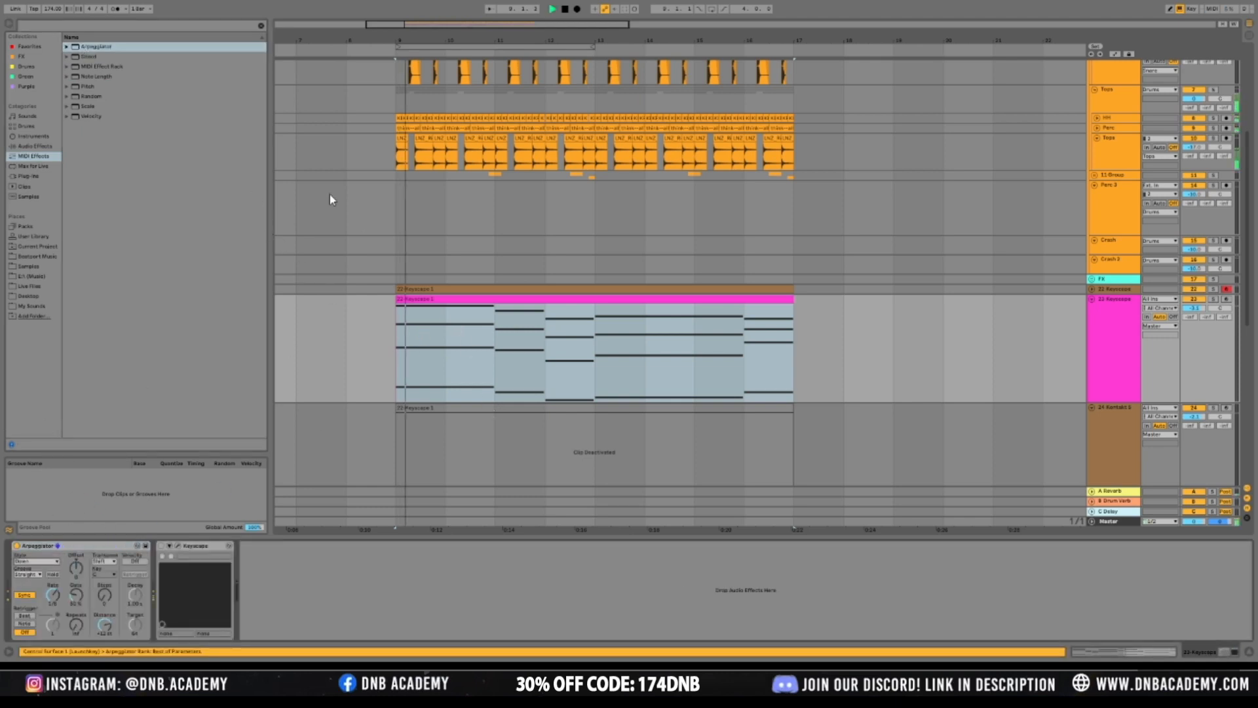
pyautogui.press('space')
pyautogui.click(162, 546)
pyautogui.press('space')
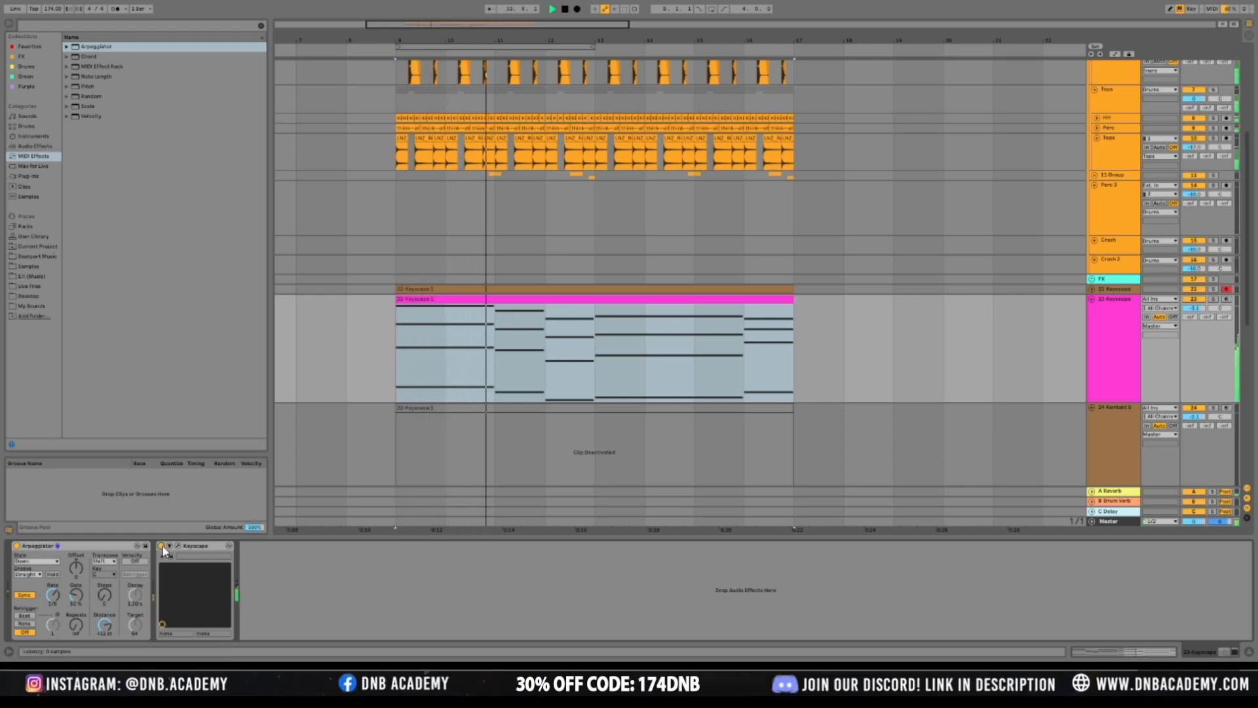
pyautogui.press('space')
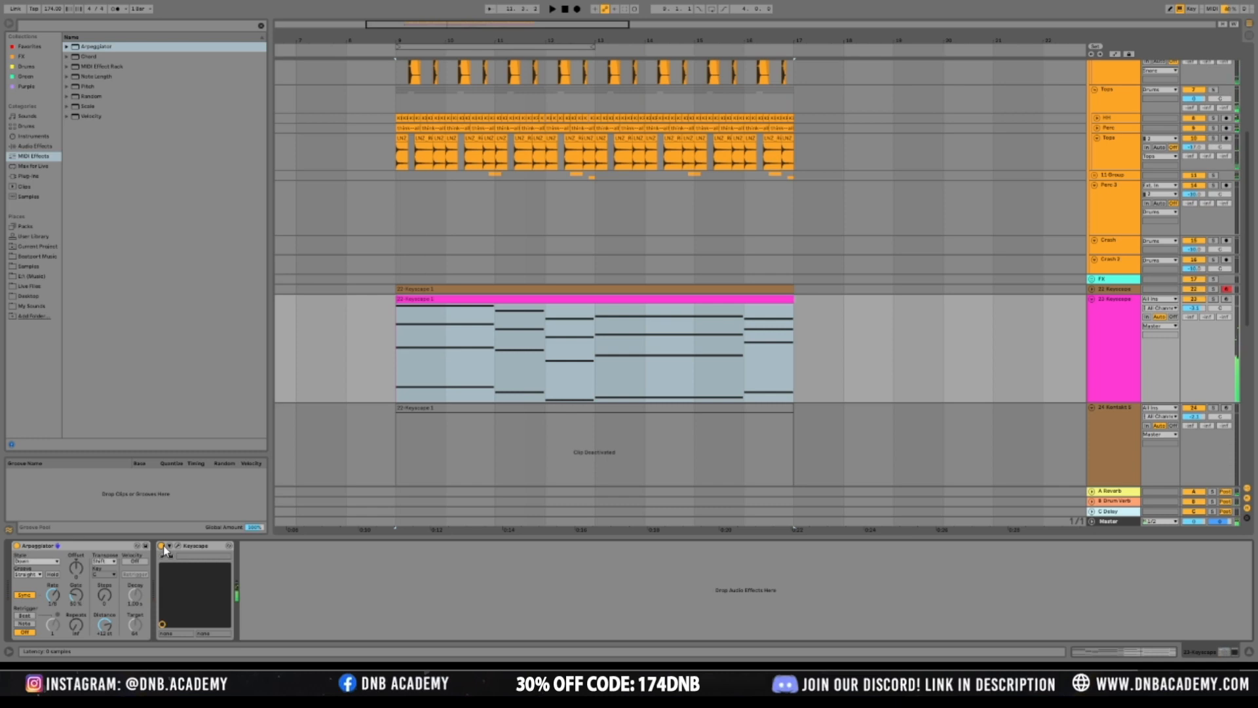
# Remove the Keyscape instrument from the pink track, keeping its Arpeggiator
pyautogui.click(204, 546)
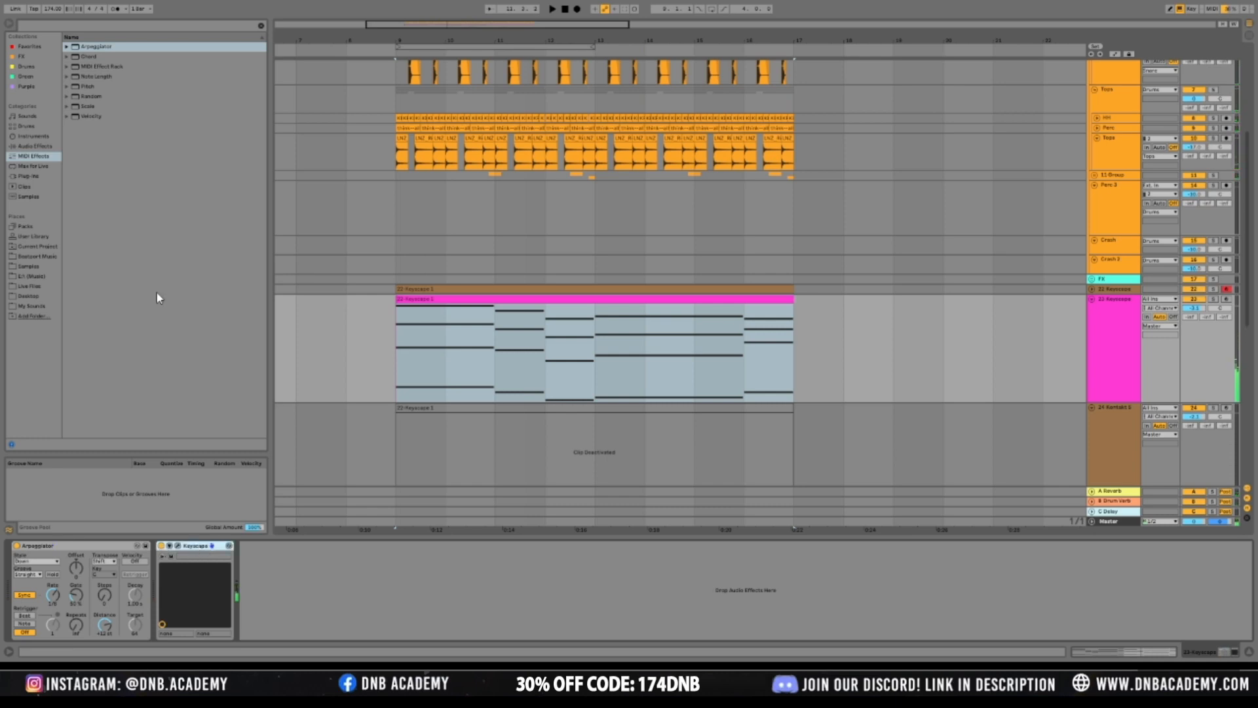
pyautogui.press('Delete')
pyautogui.click(40, 139)
pyautogui.click(42, 146)
pyautogui.click(21, 275)
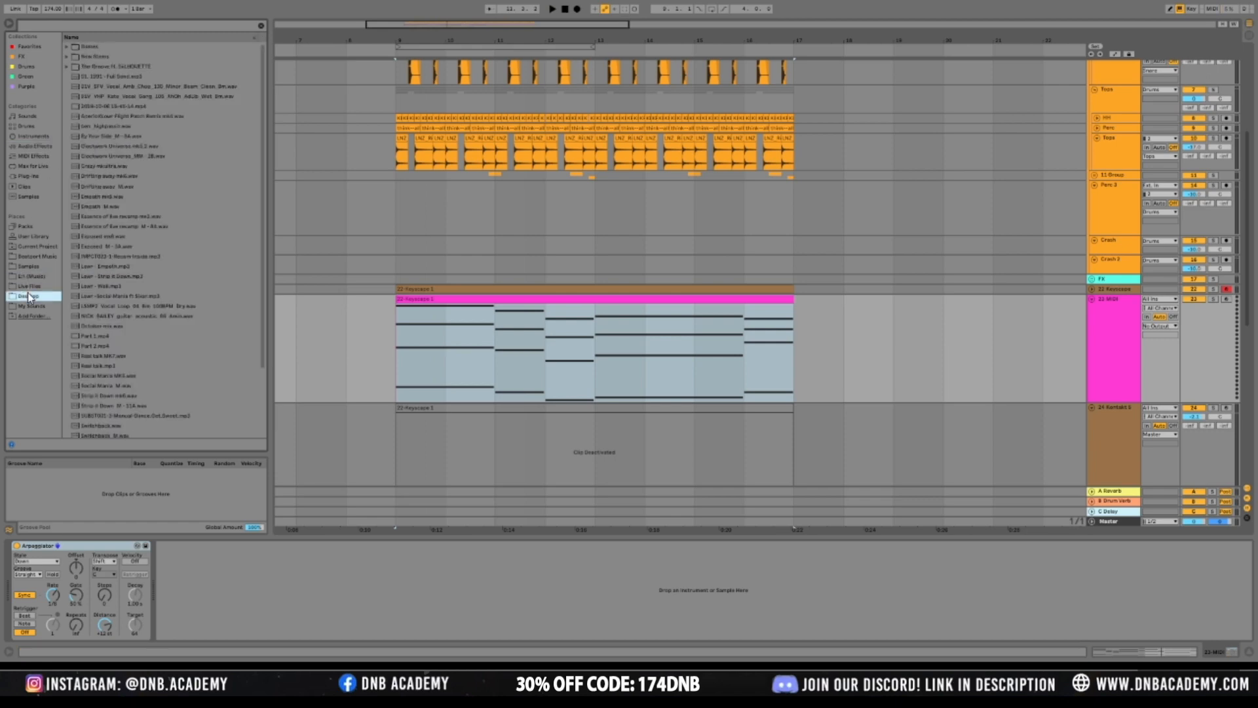
pyautogui.click(31, 306)
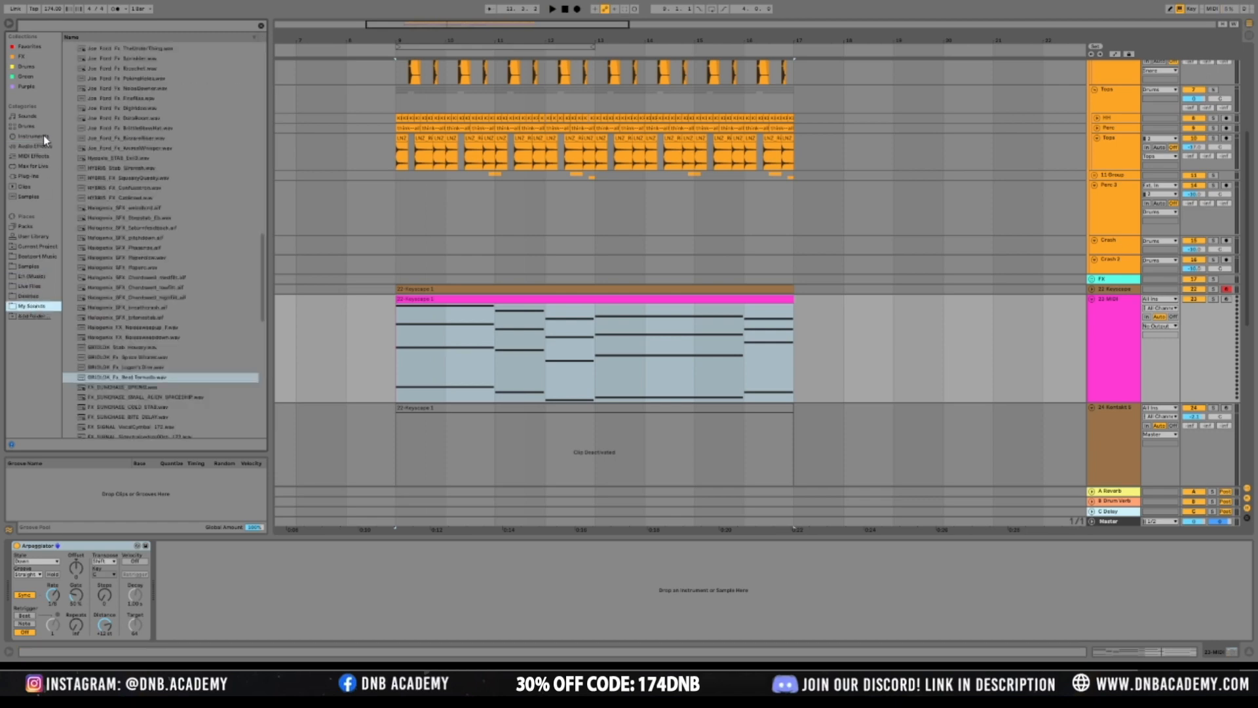
pyautogui.click(25, 145)
pyautogui.click(32, 156)
pyautogui.click(38, 173)
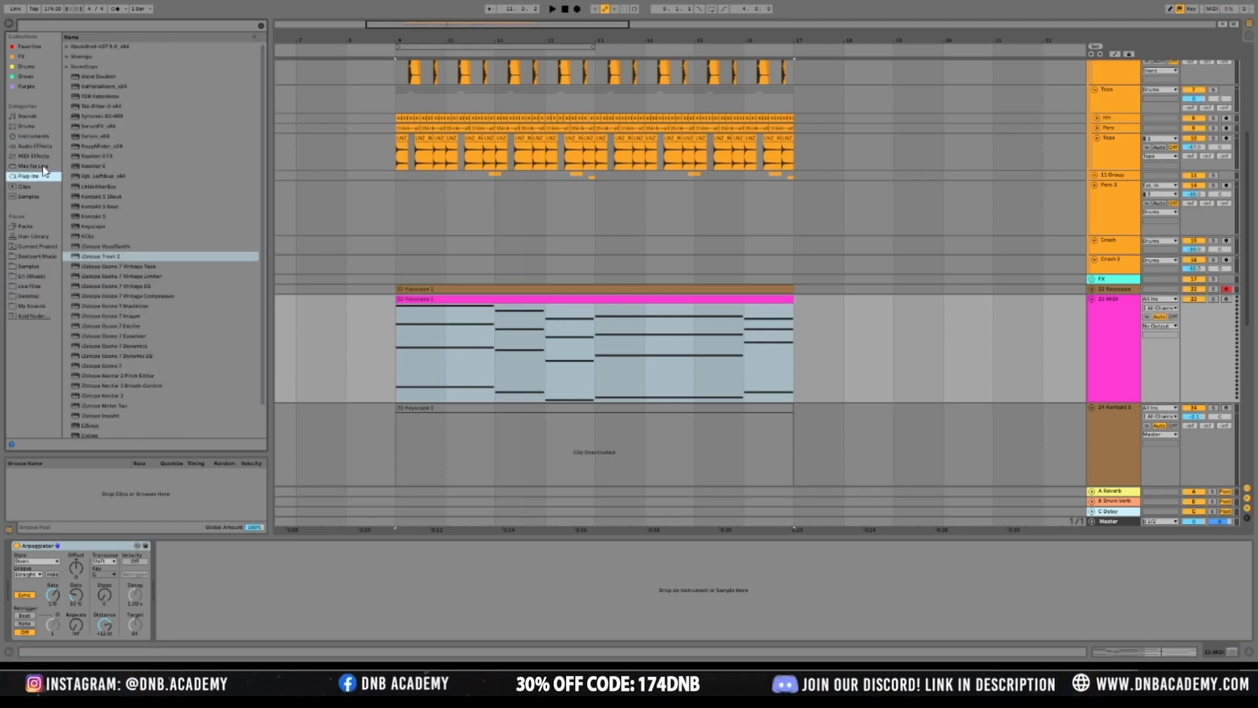
pyautogui.click(71, 138)
pyautogui.click(415, 347)
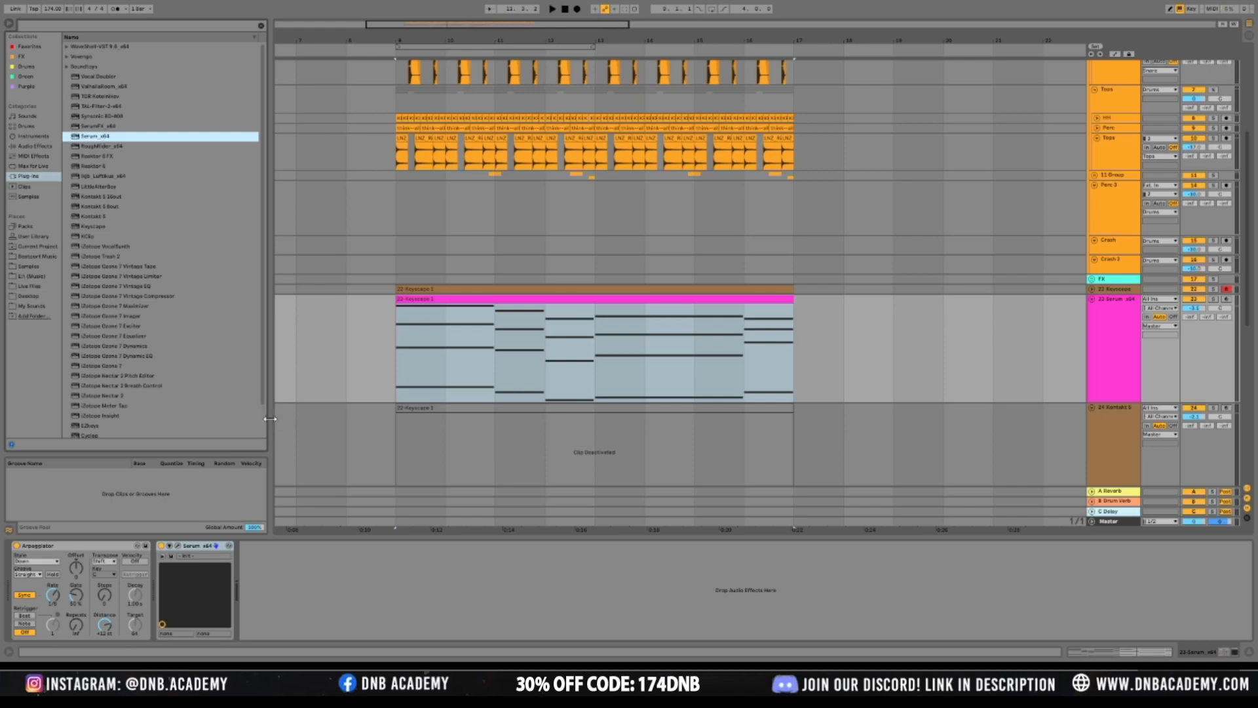
pyautogui.click(178, 545)
pyautogui.press('Delete')
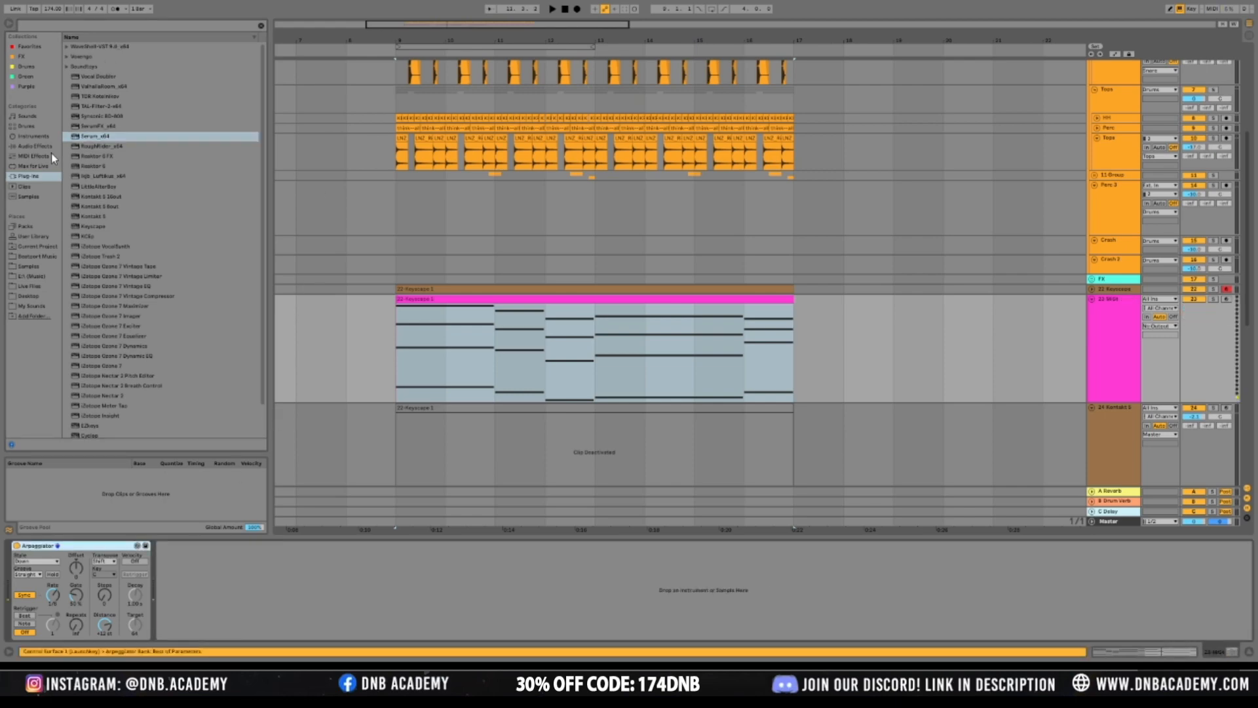
# Load the default Wavetable instrument after the Arpeggiator on the pink track
pyautogui.click(45, 146)
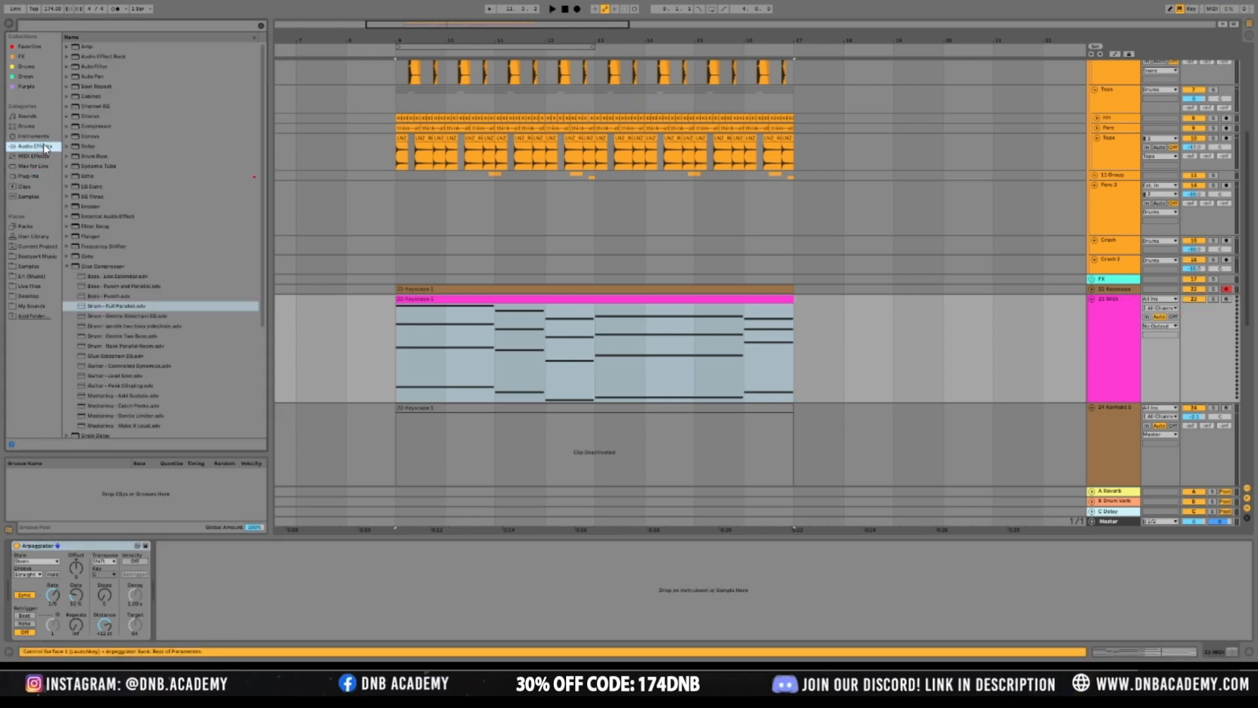
pyautogui.click(40, 136)
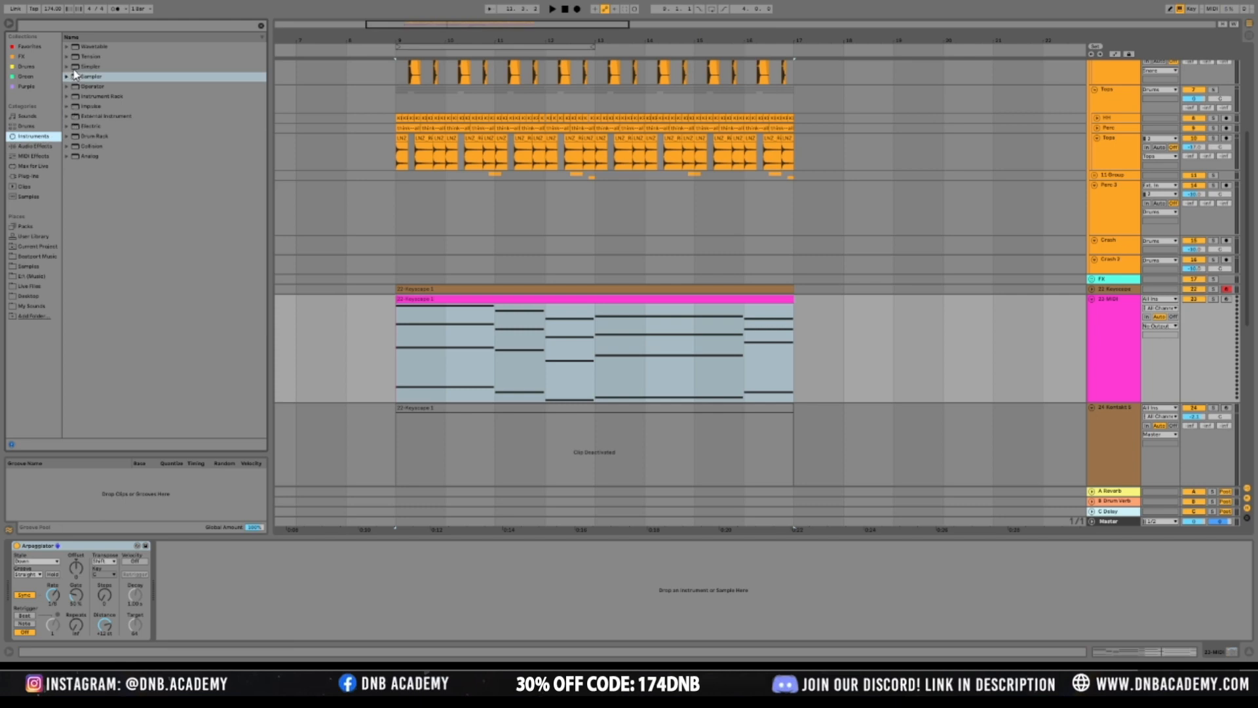
pyautogui.click(67, 108)
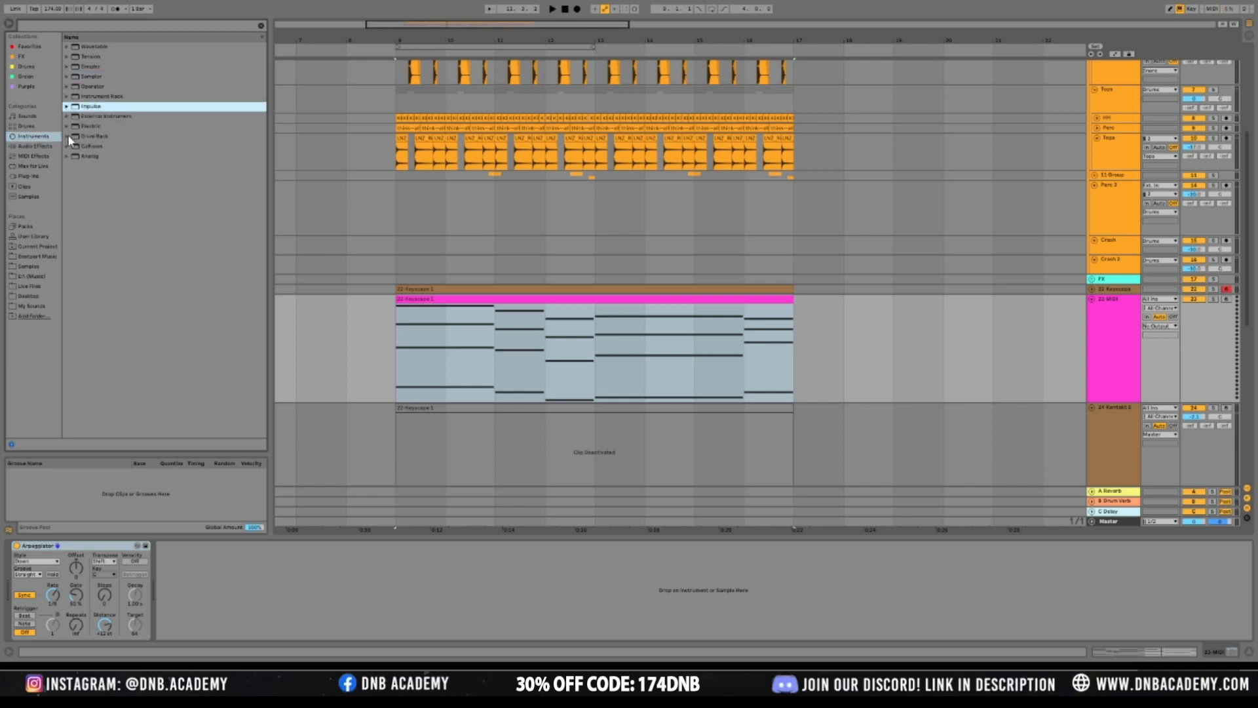
pyautogui.click(68, 47)
pyautogui.click(66, 46)
pyautogui.click(396, 345)
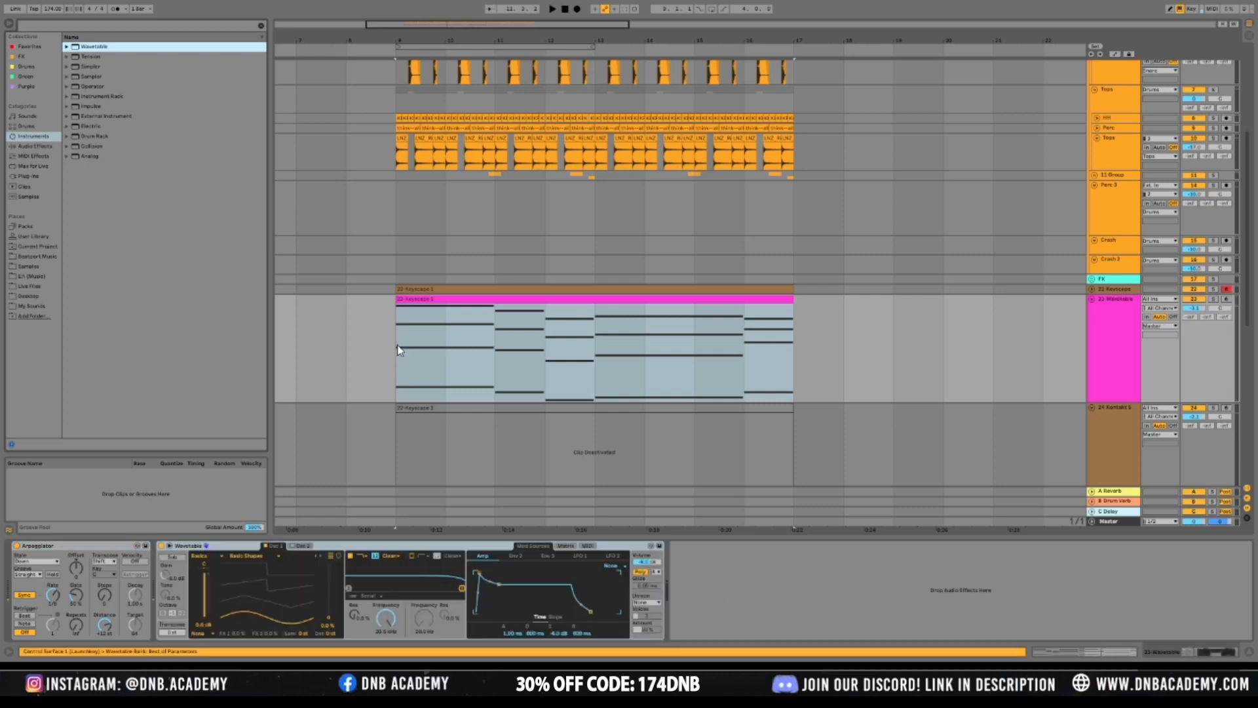
# Lower the pink track's volume while the arpeggio plays, and remove the Wavetable instrument from it
pyautogui.click(397, 344)
pyautogui.press('space')
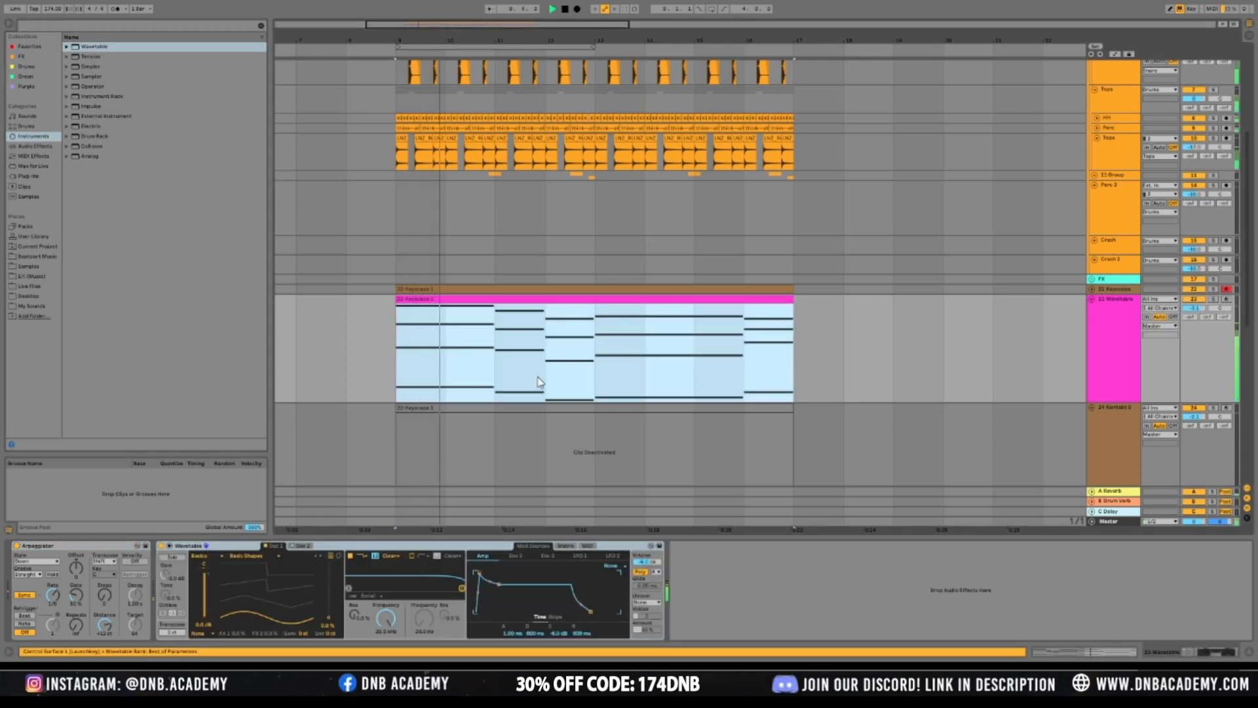
pyautogui.moveTo(1194, 308); pyautogui.dragTo(1194, 325)
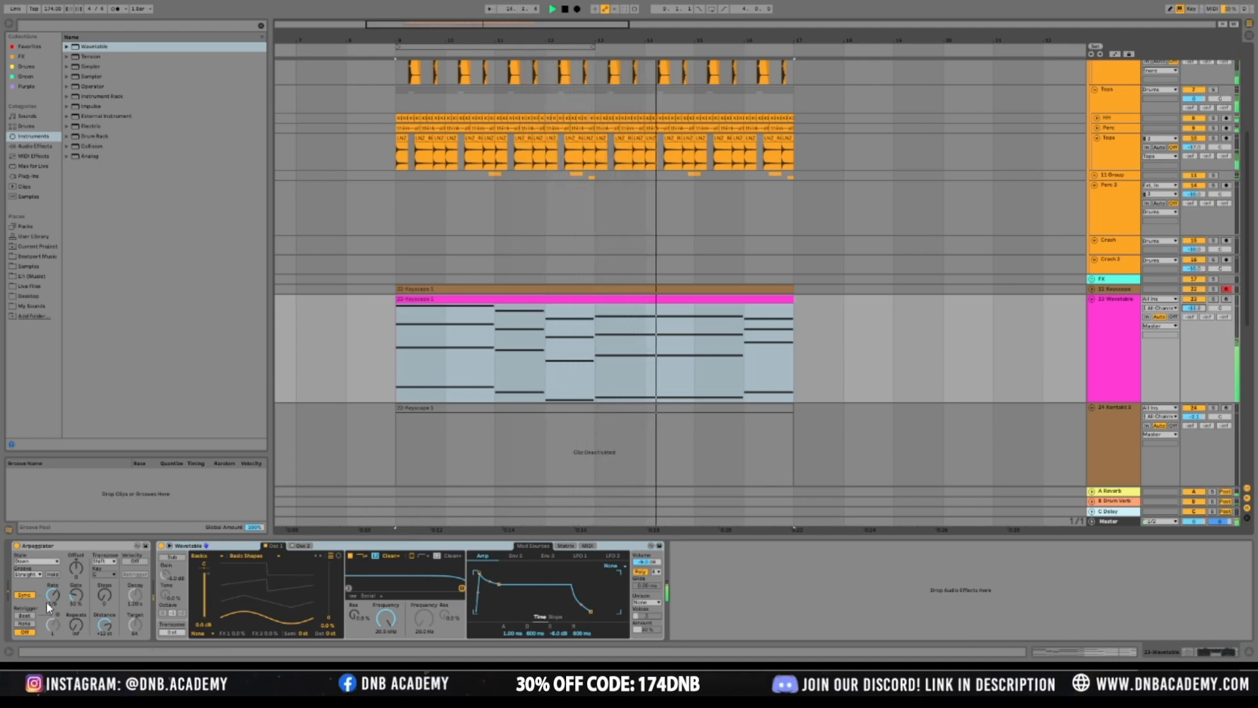
pyautogui.press('space')
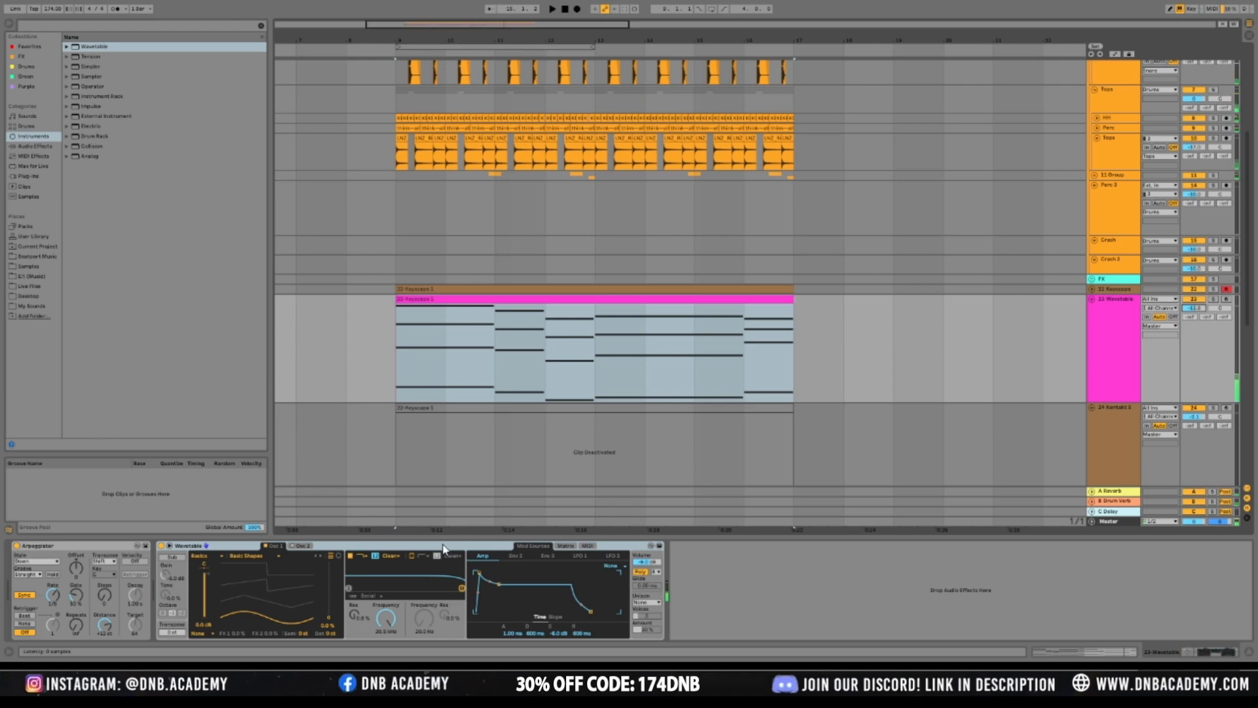
pyautogui.press('Delete')
# Audition several presets in Wavetable's Synth Lead folder
pyautogui.click(66, 49)
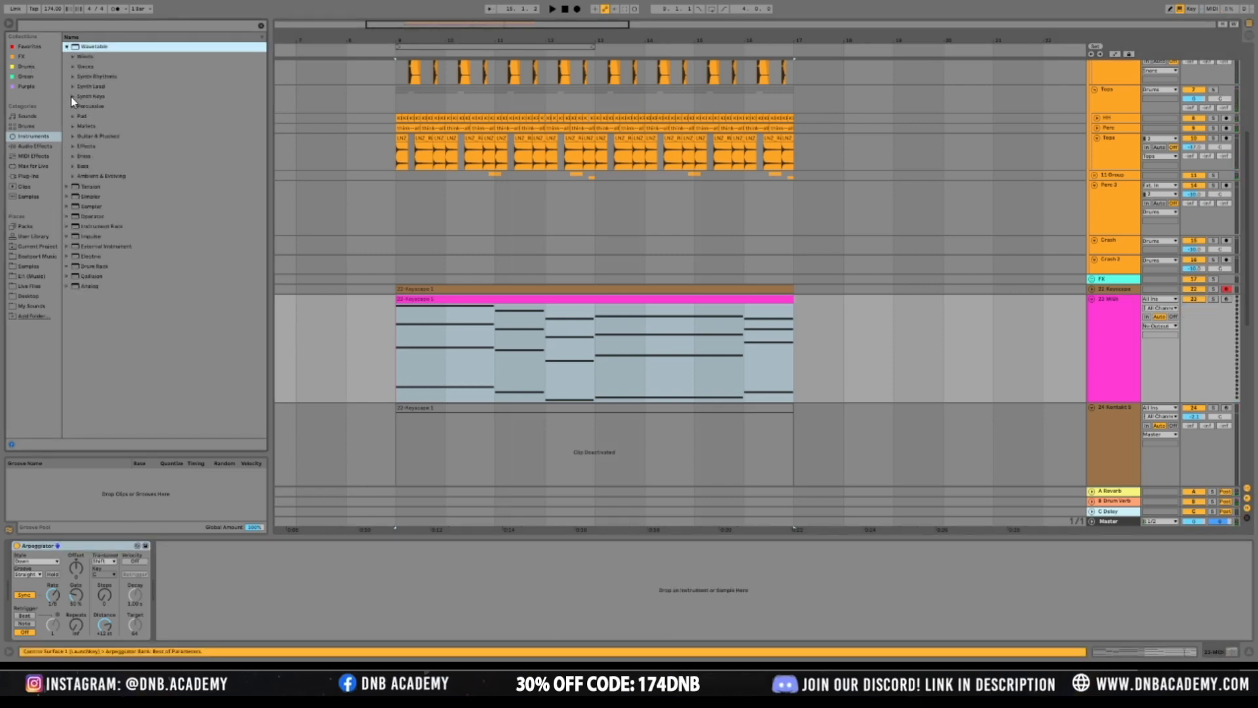
pyautogui.click(72, 87)
pyautogui.click(97, 107)
pyautogui.click(98, 115)
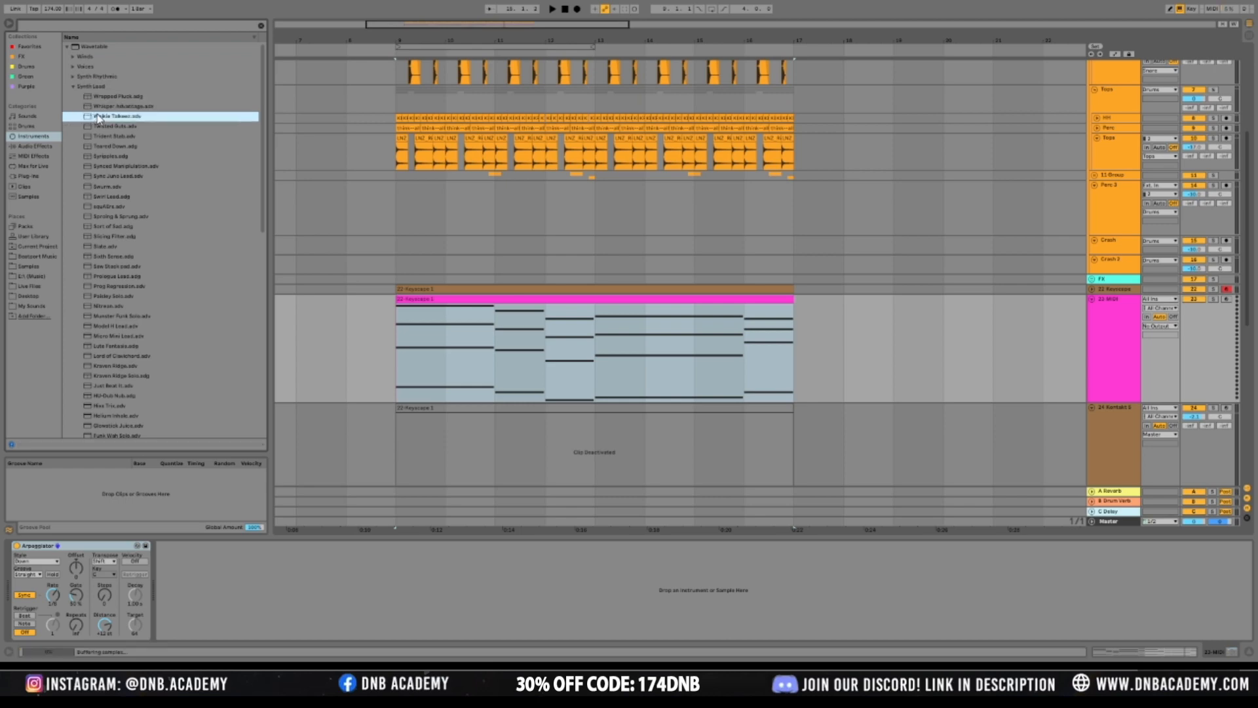
pyautogui.press('Down')
pyautogui.press('Down')
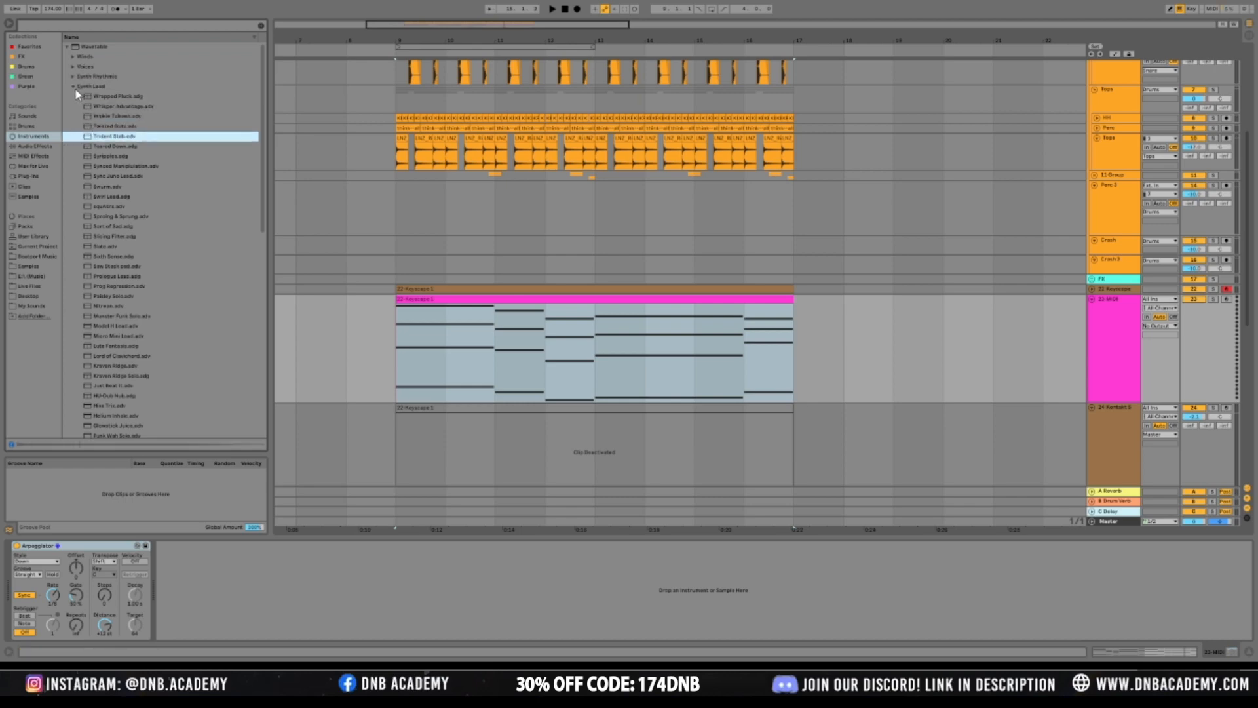
pyautogui.click(71, 87)
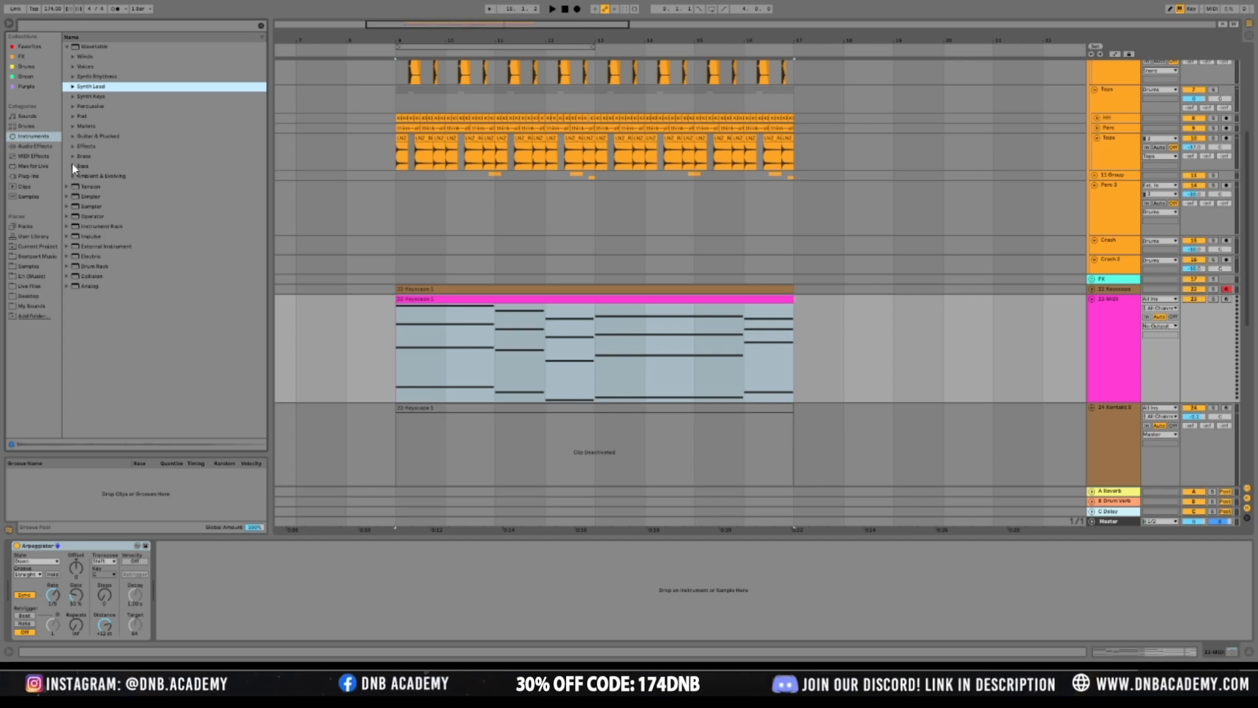
# Audition the bell and chime presets in Wavetable's Mallets folder
pyautogui.click(72, 127)
pyautogui.click(92, 156)
pyautogui.click(102, 177)
pyautogui.click(110, 187)
pyautogui.click(114, 196)
pyautogui.click(124, 206)
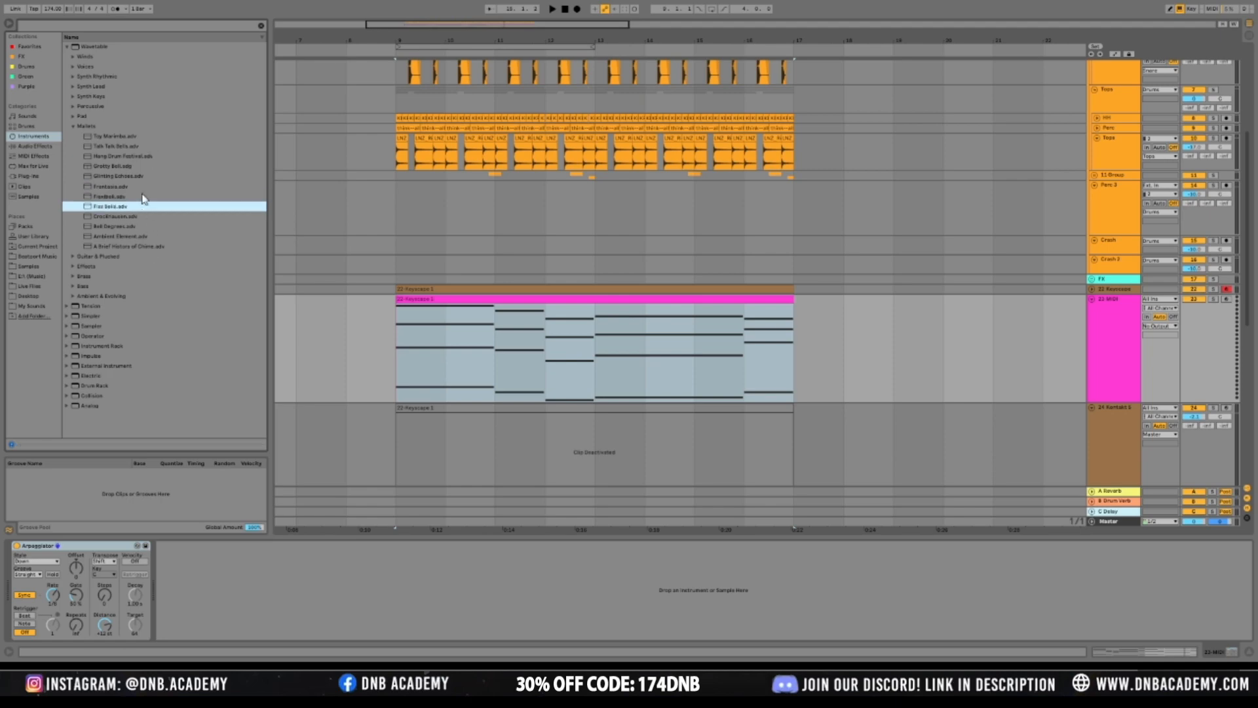
pyautogui.click(134, 227)
pyautogui.click(137, 237)
pyautogui.click(144, 247)
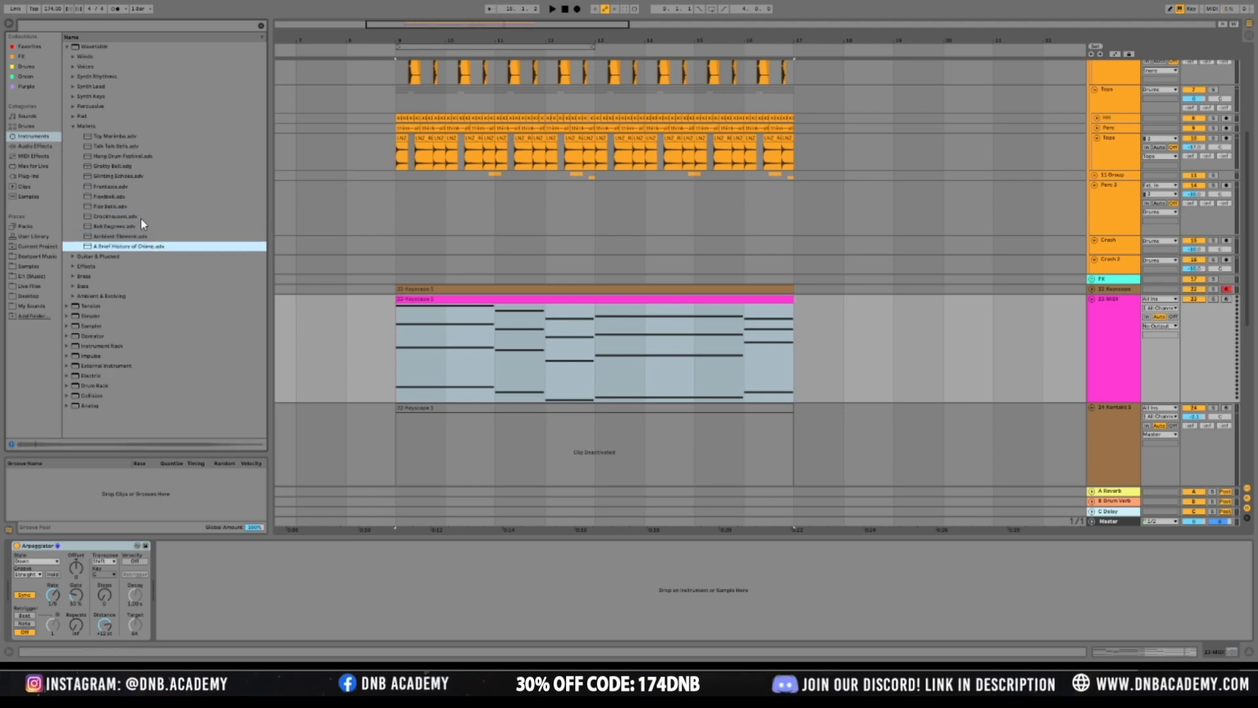
pyautogui.click(140, 215)
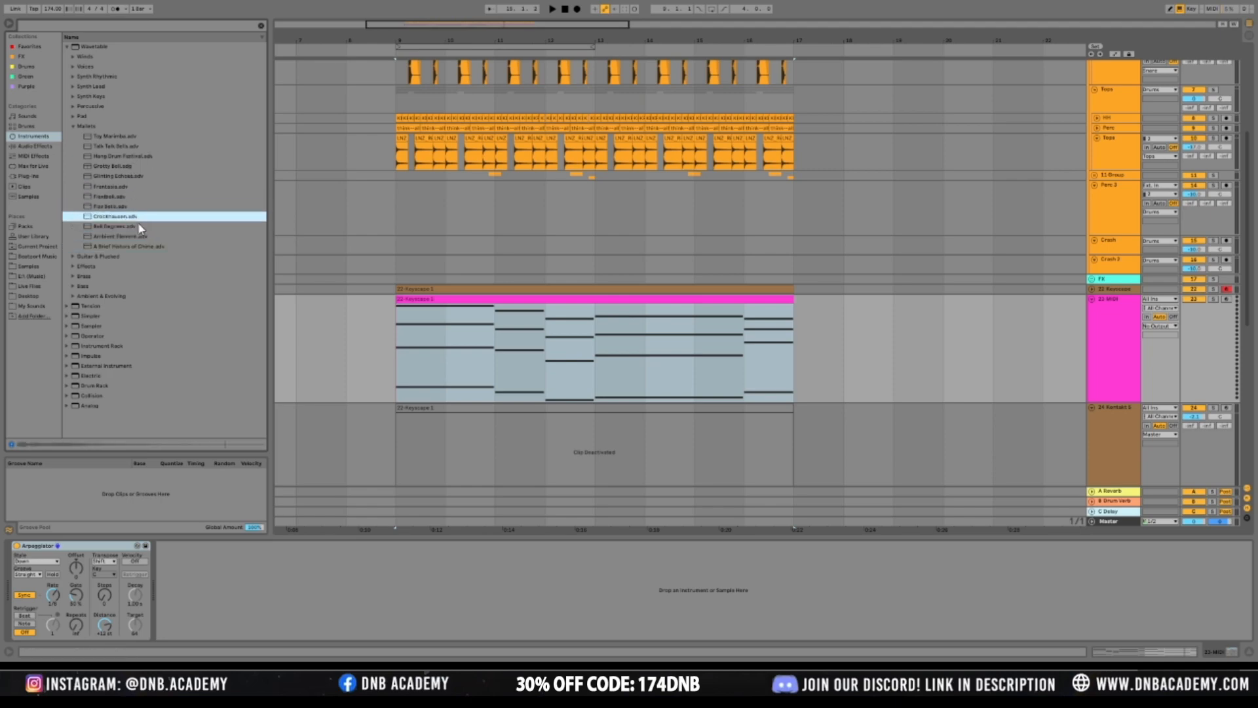
pyautogui.click(130, 207)
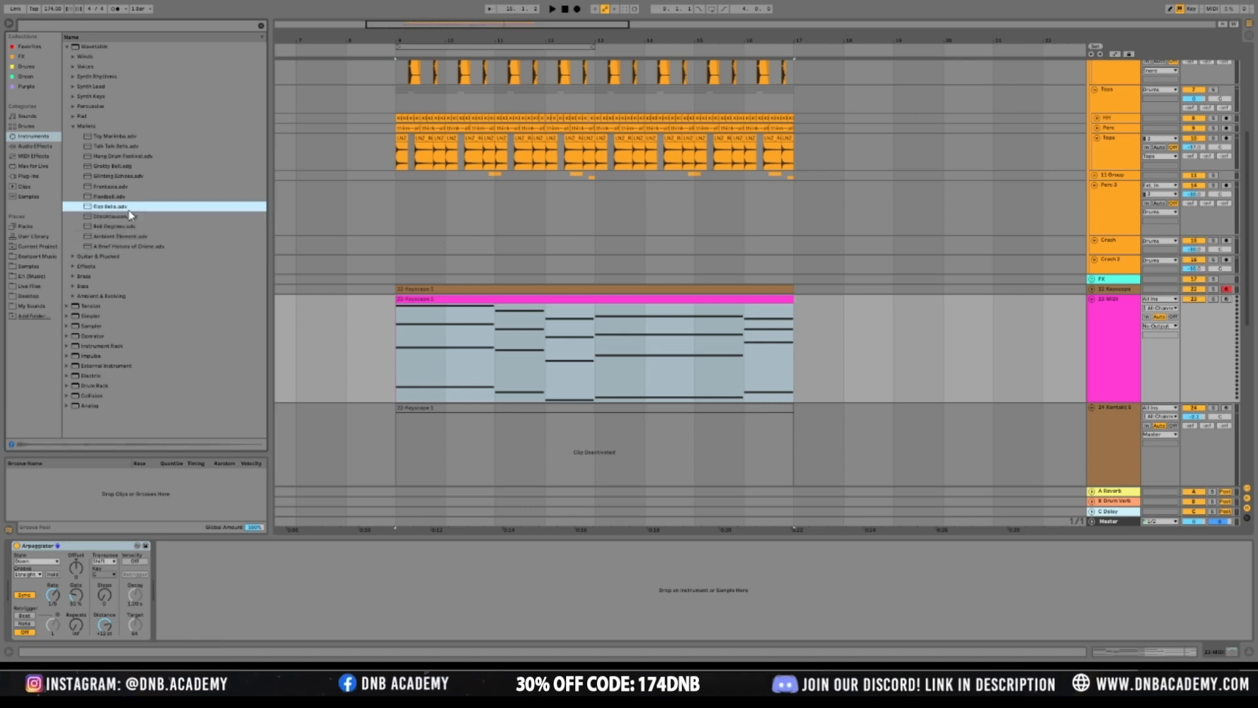
# Try the Crockhausen mallet preset on the pink track with the arpeggiated chords playing, and remove it
pyautogui.moveTo(101, 218); pyautogui.dragTo(441, 365)
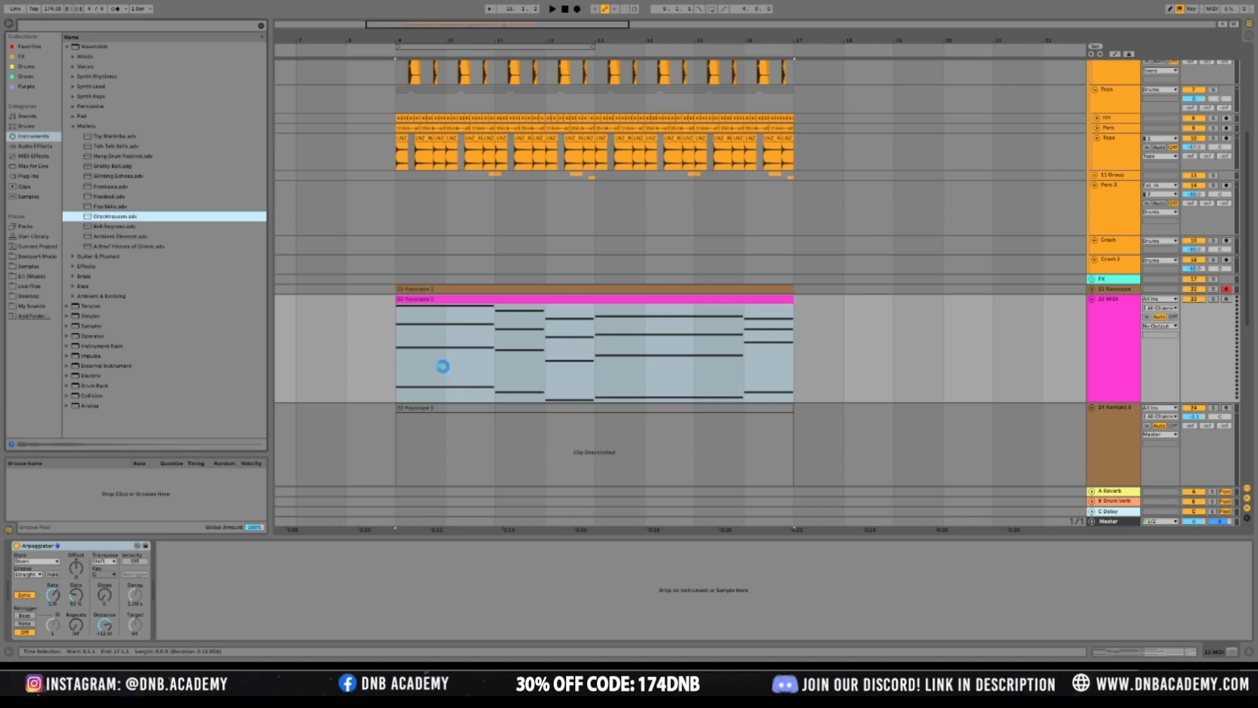
pyautogui.press('space')
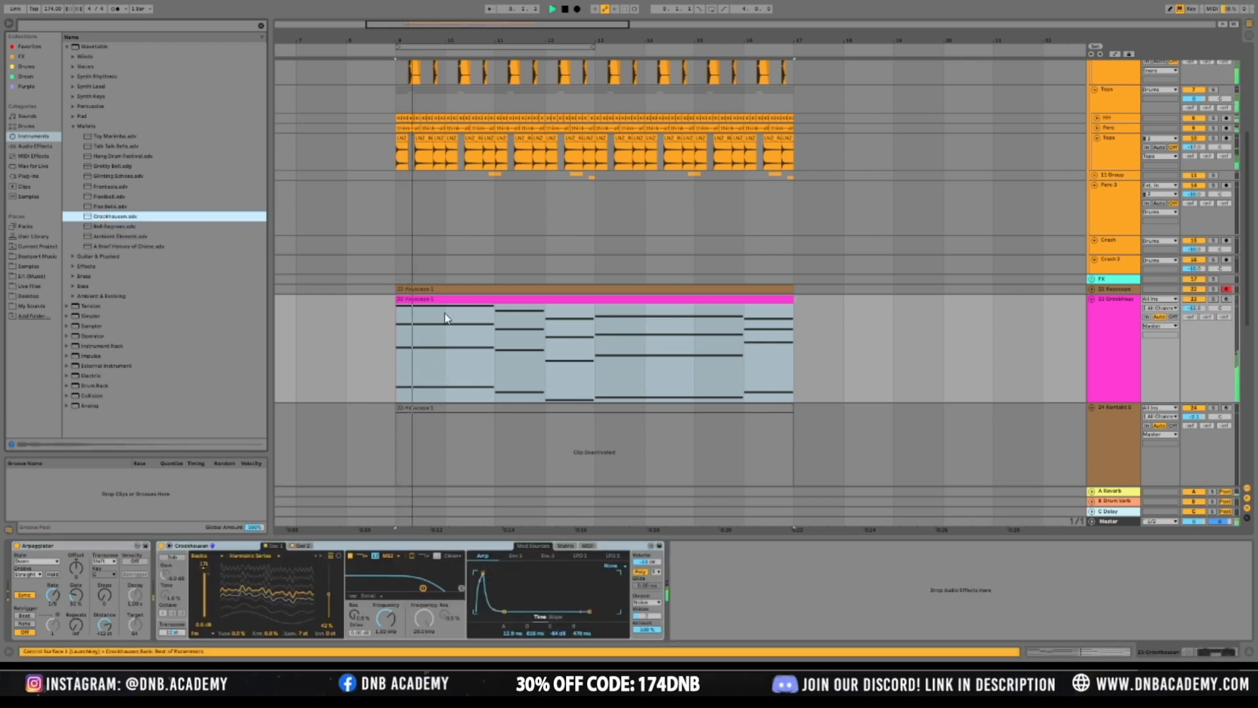
pyautogui.click(433, 313)
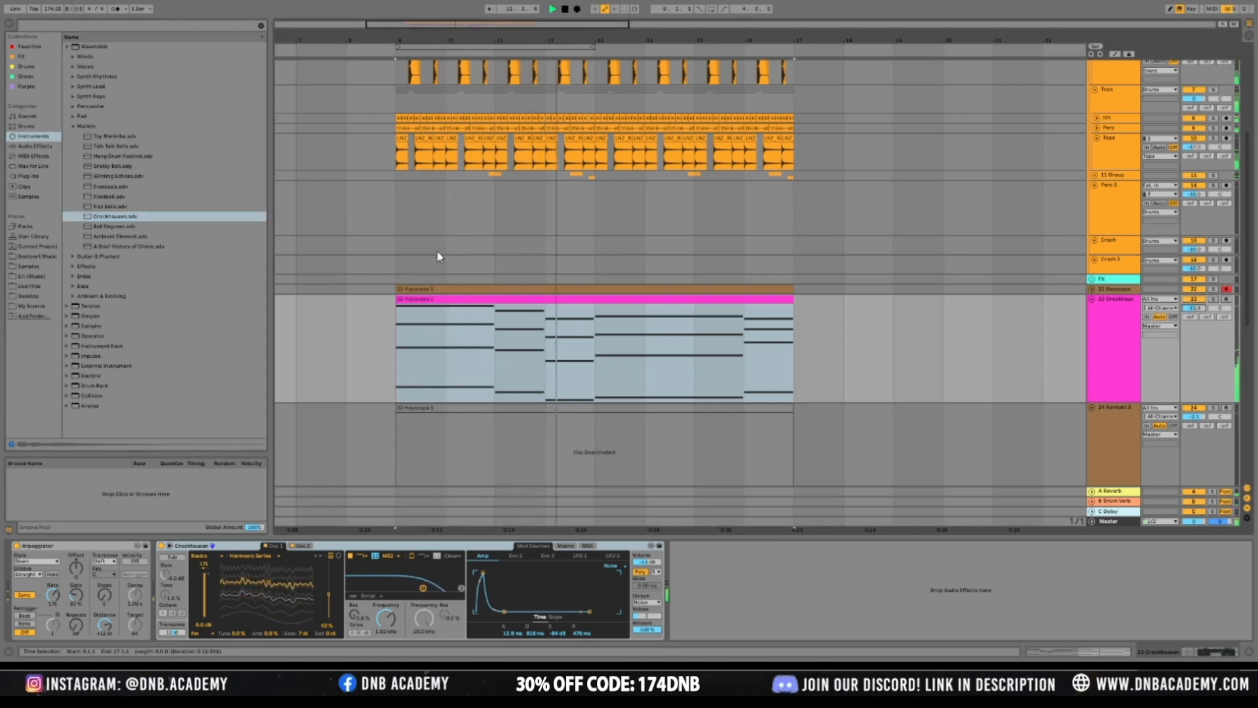
pyautogui.press('space')
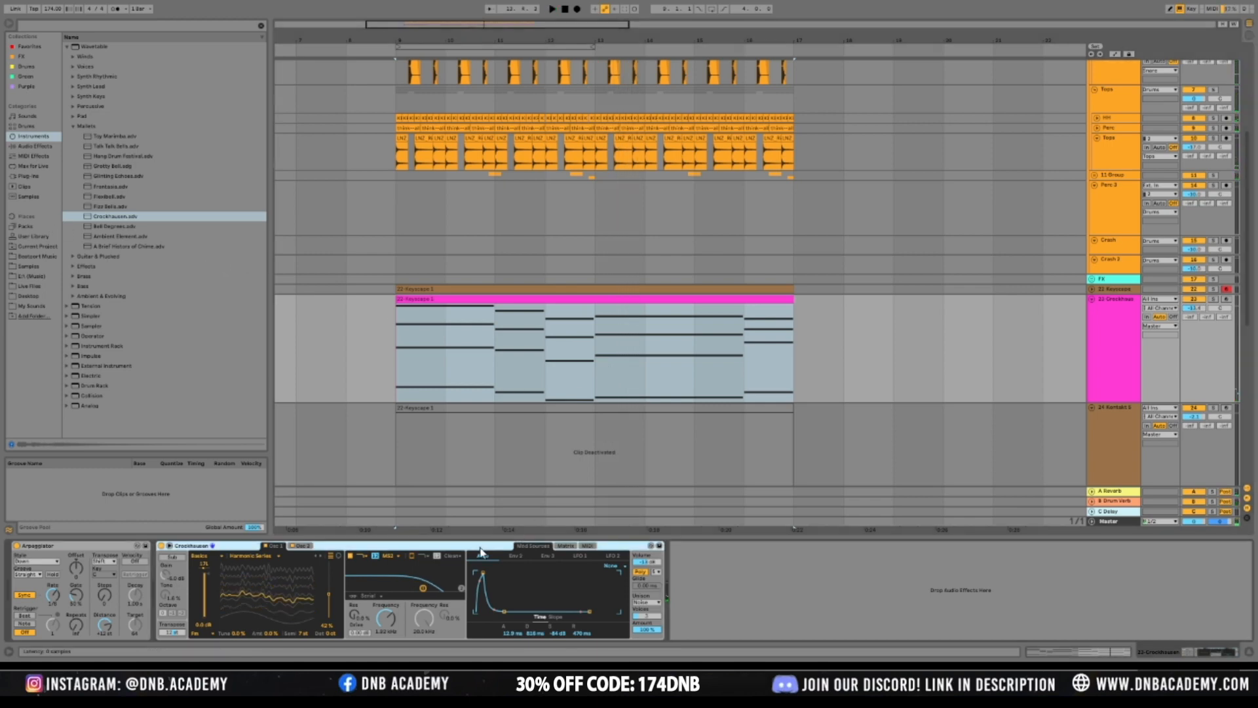
pyautogui.press('Delete')
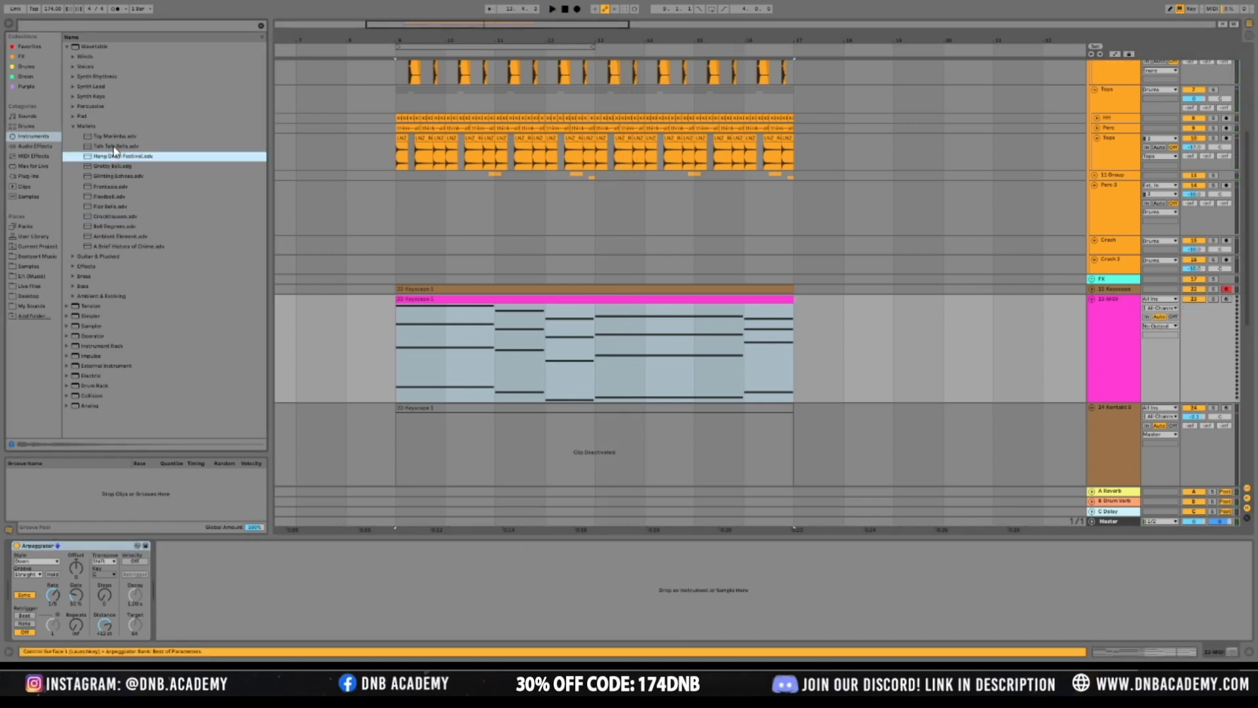
# Audition a mallet preset, and move on to sampling presets in Wavetable's Pad folder
pyautogui.click(112, 146)
pyautogui.click(73, 126)
pyautogui.press('Up')
pyautogui.press('Right')
pyautogui.click(84, 146)
pyautogui.click(177, 266)
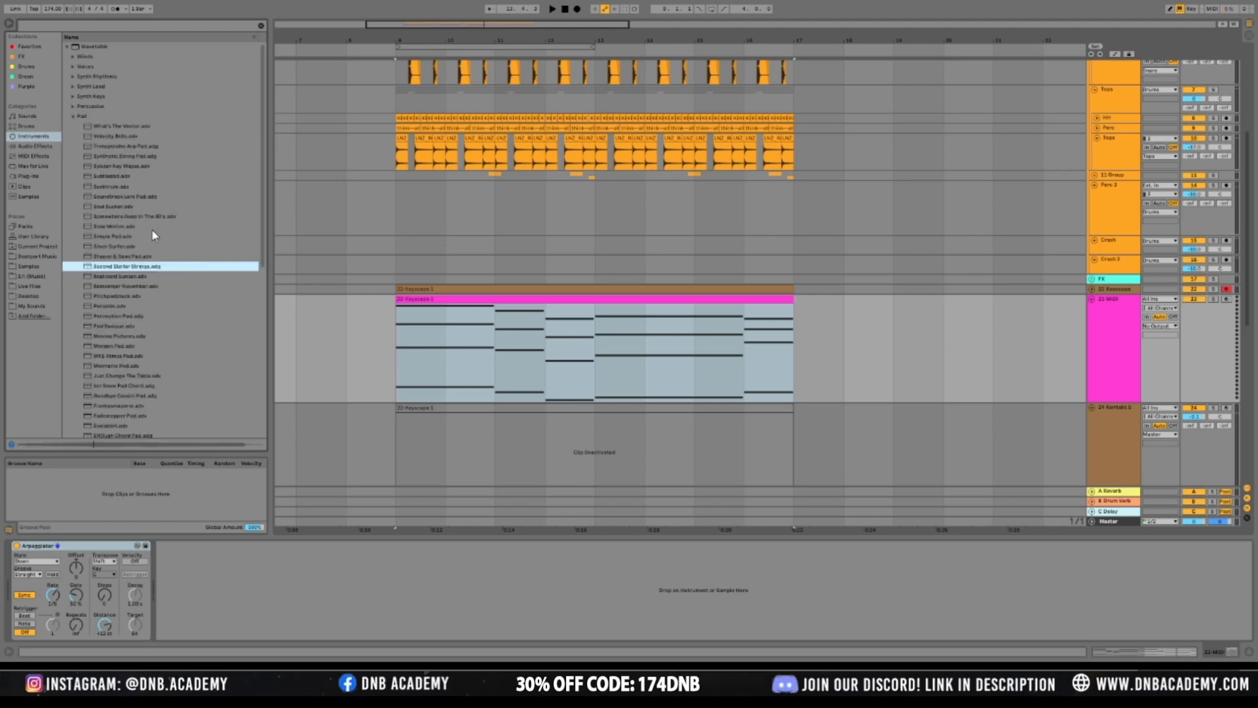
# Audition presets through Wavetable's Synth Keys folder, down to Arithmeaquire Pad near the end of the list
pyautogui.click(74, 97)
pyautogui.click(140, 196)
pyautogui.click(159, 366)
pyautogui.scroll(-2, 157, 362)
pyautogui.press('Down')
pyautogui.press('Down')
pyautogui.press('Down')
pyautogui.press('Down')
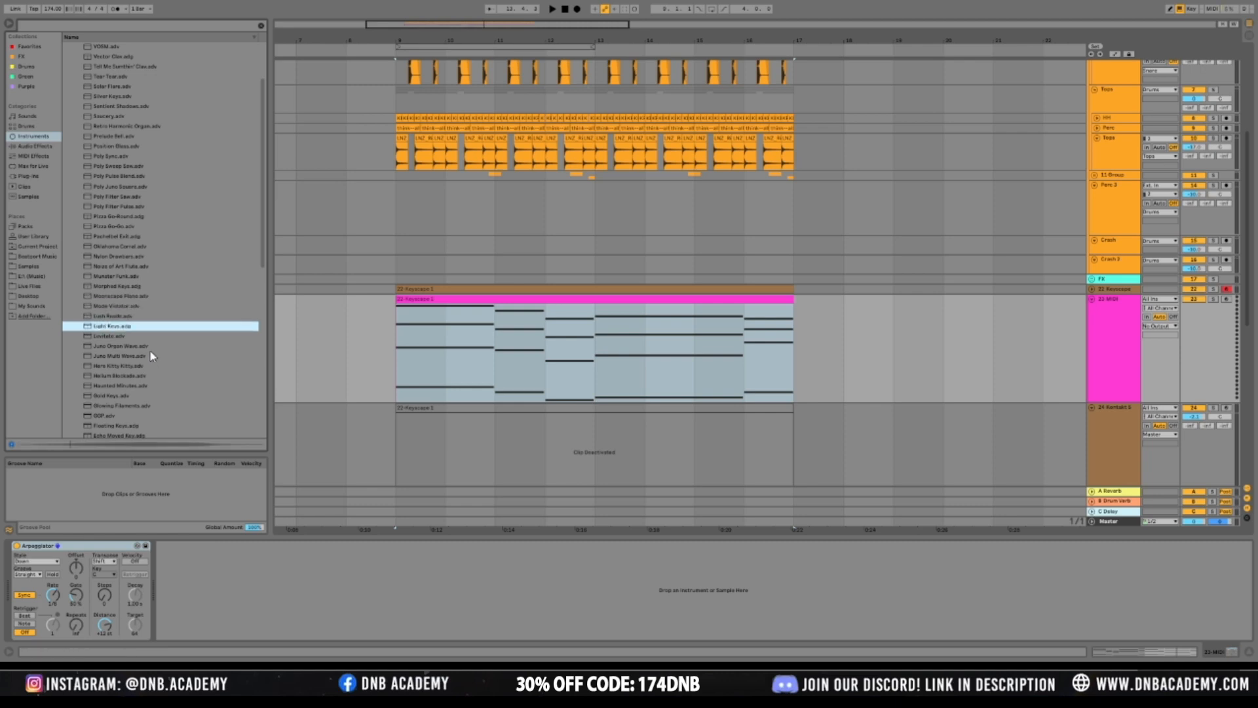
pyautogui.scroll(-2, 155, 352)
pyautogui.scroll(-2, 157, 353)
pyautogui.press('Down')
pyautogui.click(138, 362)
pyautogui.scroll(-2, 138, 363)
pyautogui.press('Down')
pyautogui.press('Down')
pyautogui.press('Down')
pyautogui.scroll(-2, 139, 365)
pyautogui.press('Down')
pyautogui.press('Down')
pyautogui.scroll(-2, 142, 365)
pyautogui.click(133, 302)
pyautogui.press('Down')
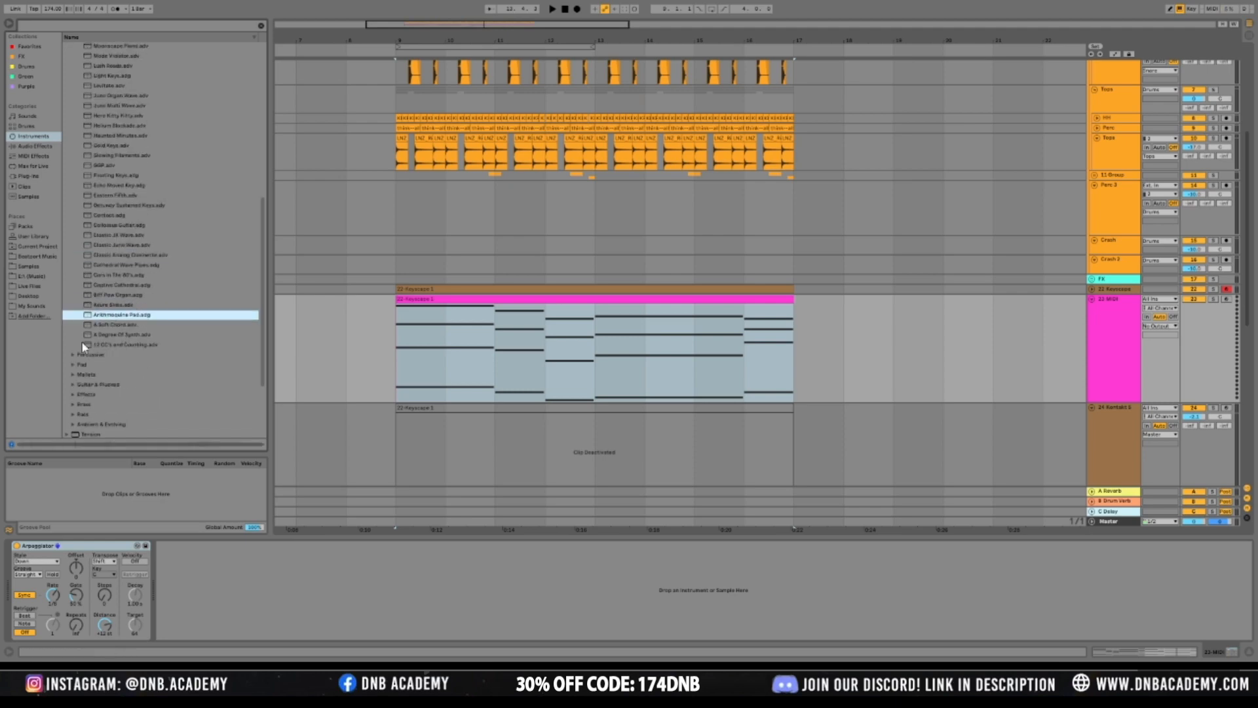
# Audition several presets in Wavetable's Percussive folder, including 808 Pitch Boom and the shake preset
pyautogui.click(72, 355)
pyautogui.click(110, 146)
pyautogui.click(114, 190)
pyautogui.click(118, 205)
pyautogui.click(123, 216)
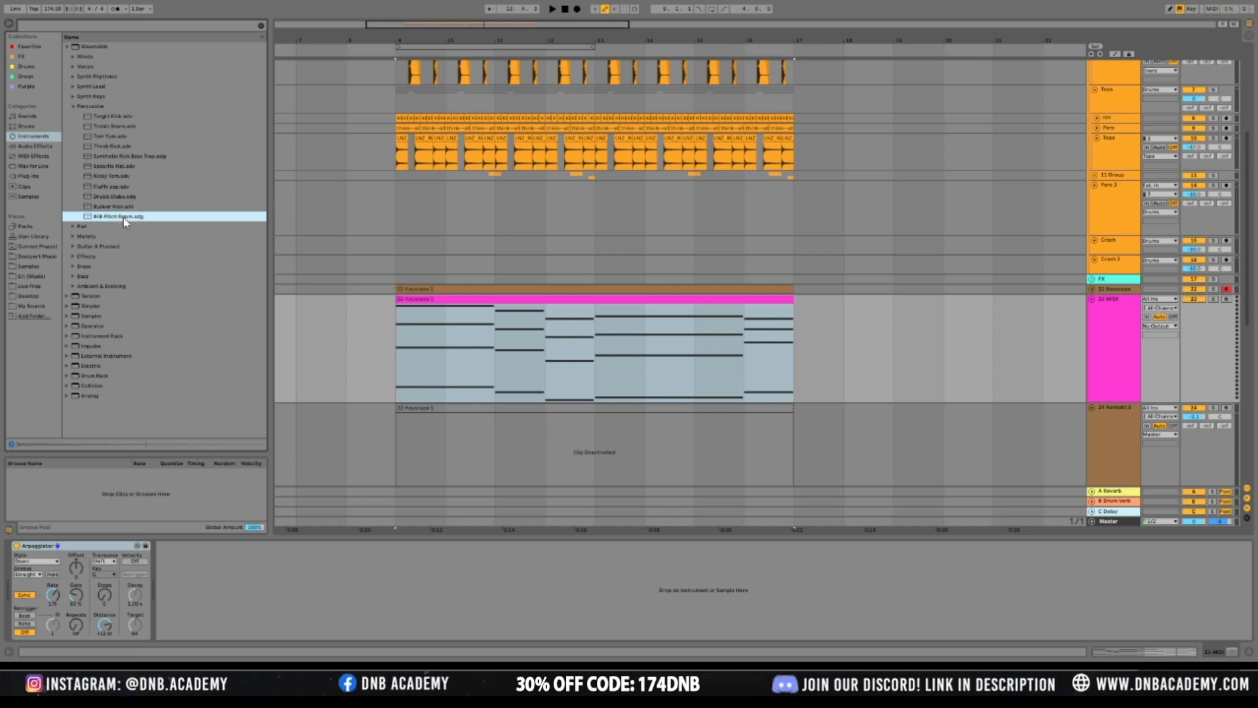
pyautogui.click(123, 188)
pyautogui.click(124, 196)
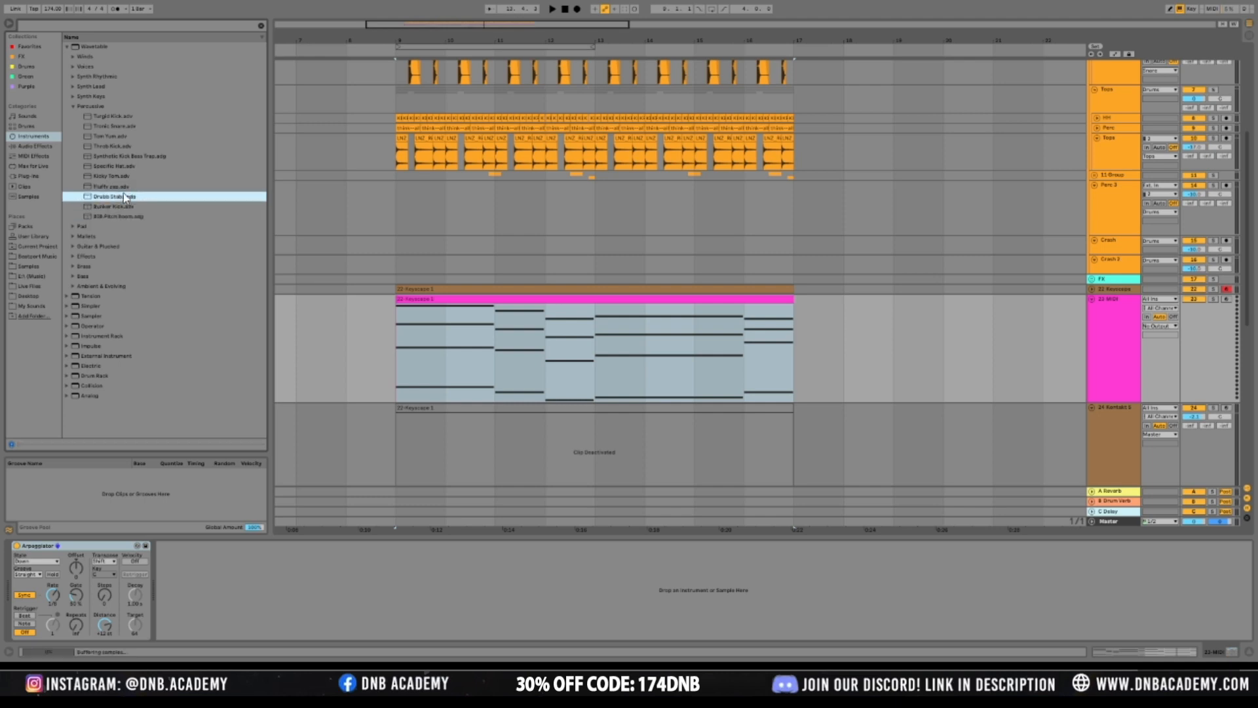
# Try the Fluffy zap preset on the pink track with the arpeggiated chords playing, and remove it
pyautogui.click(113, 189)
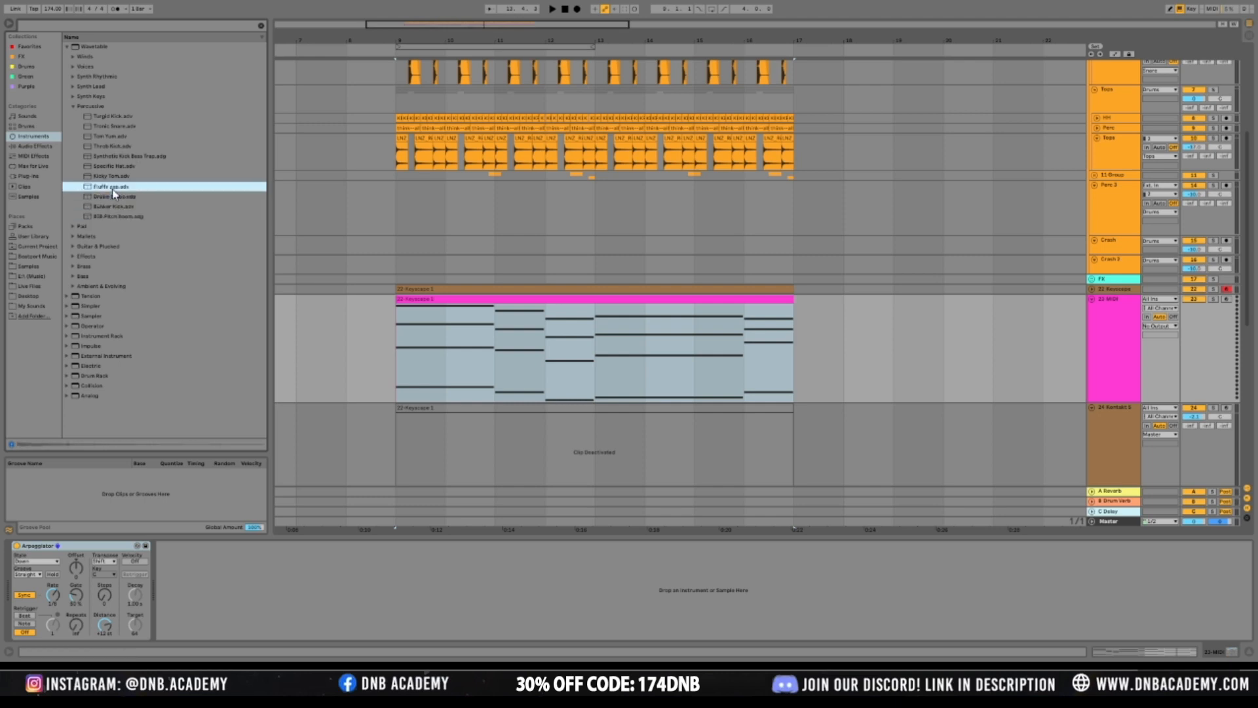
pyautogui.click(312, 295)
pyautogui.click(387, 371)
pyautogui.press('space')
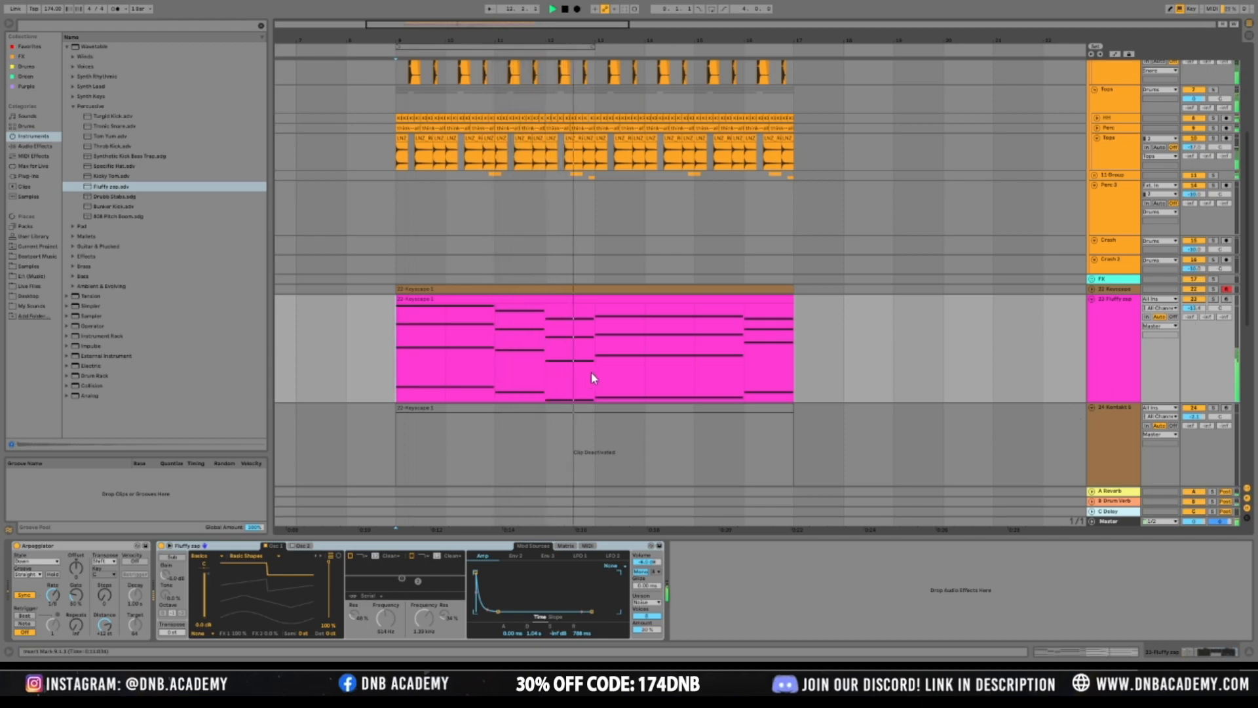
pyautogui.press('space')
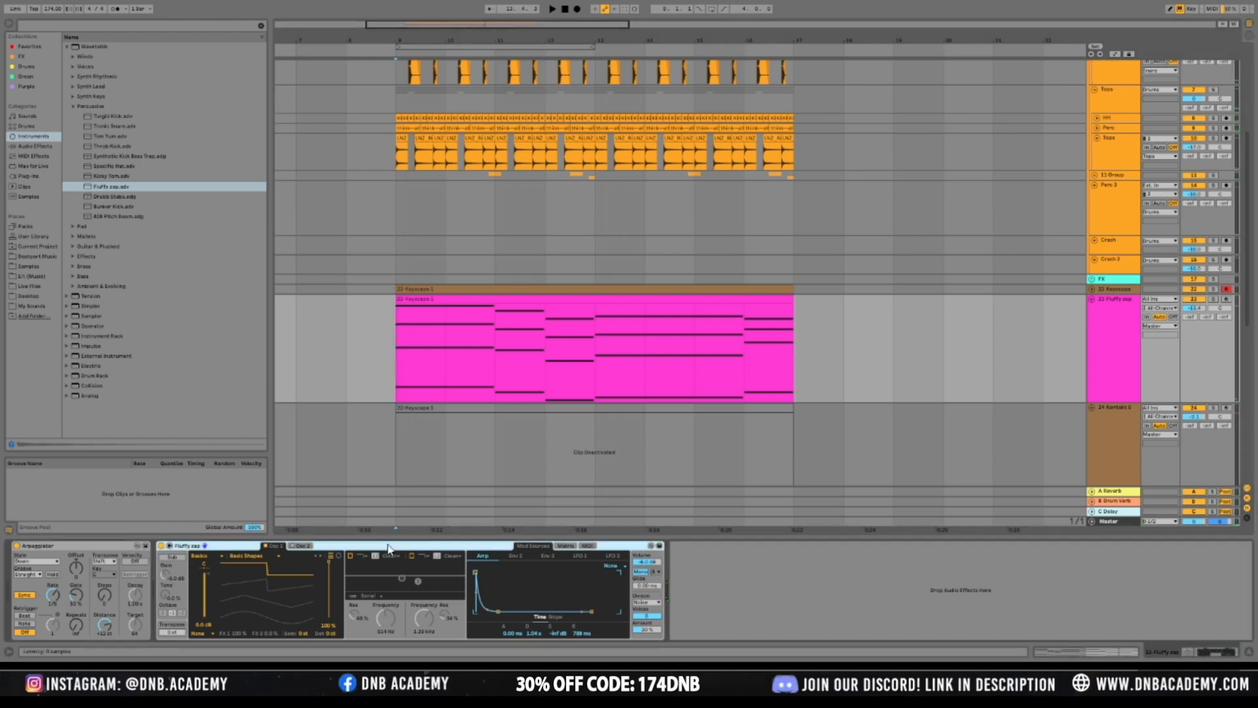
pyautogui.press('Delete')
# Audition more lead presets in Wavetable's Synth Lead folder
pyautogui.click(70, 104)
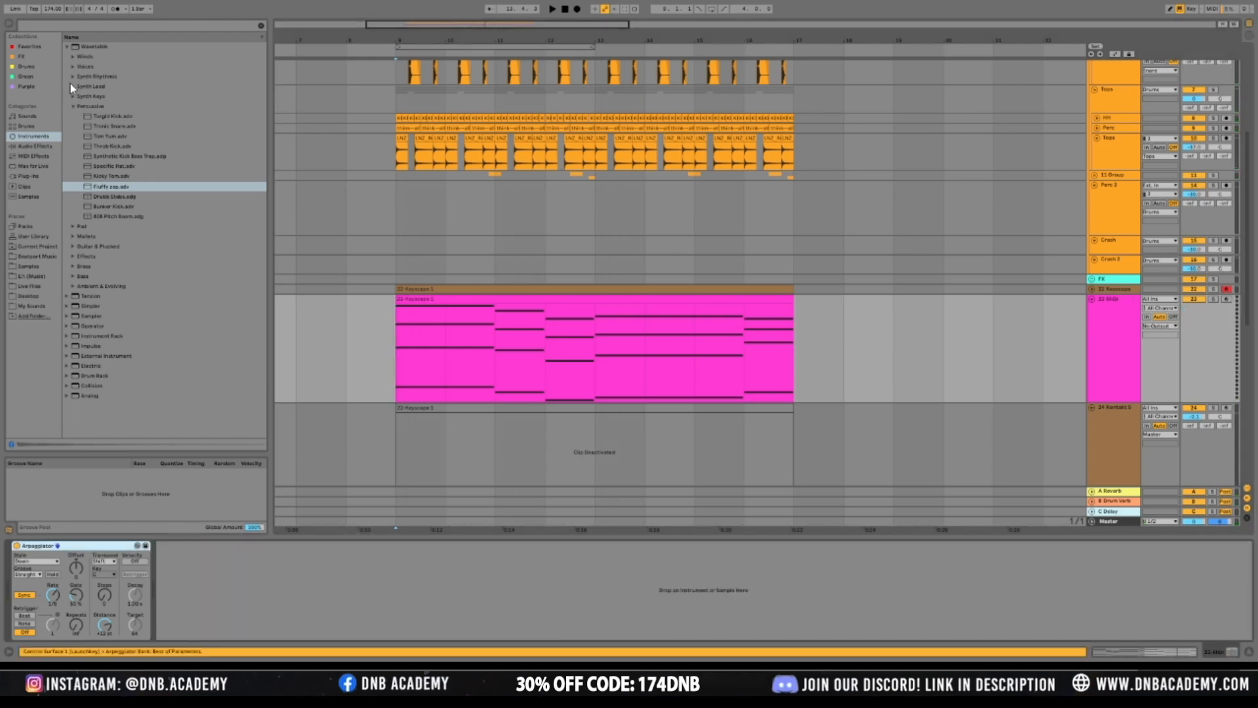
pyautogui.click(72, 86)
pyautogui.click(125, 247)
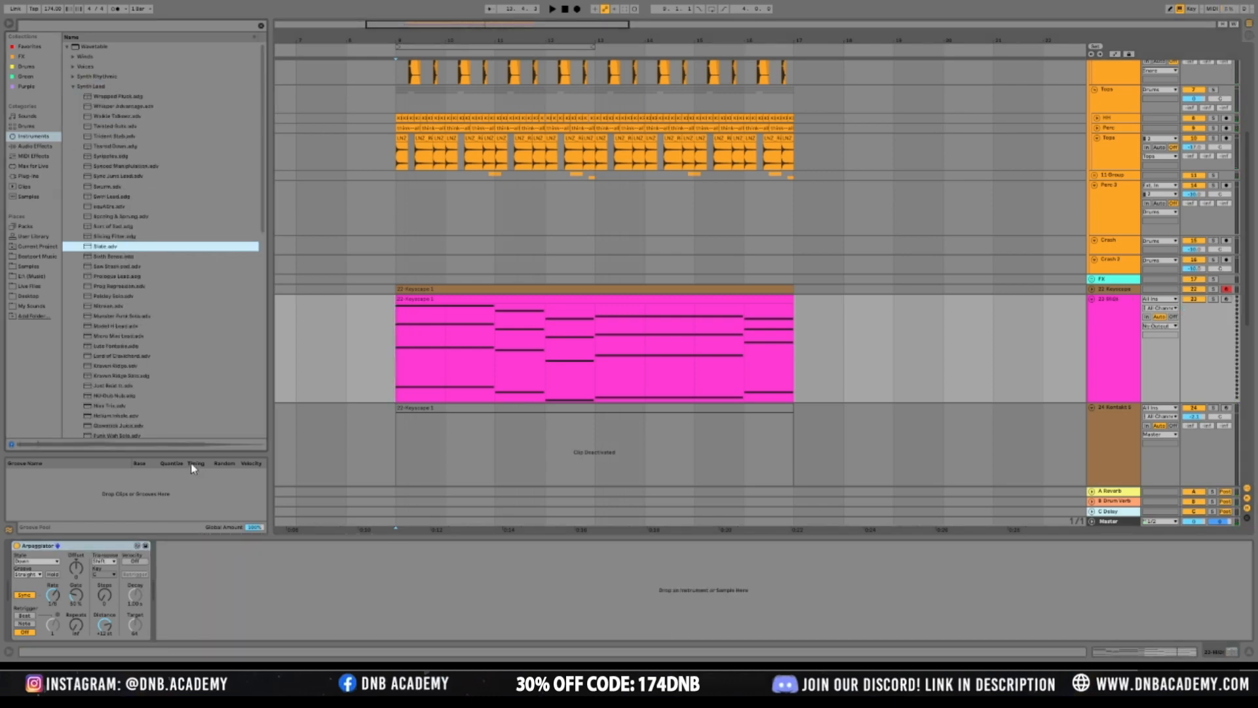
pyautogui.click(148, 406)
pyautogui.scroll(-3, 148, 404)
pyautogui.press('Down')
pyautogui.press('Down')
pyautogui.press('Down')
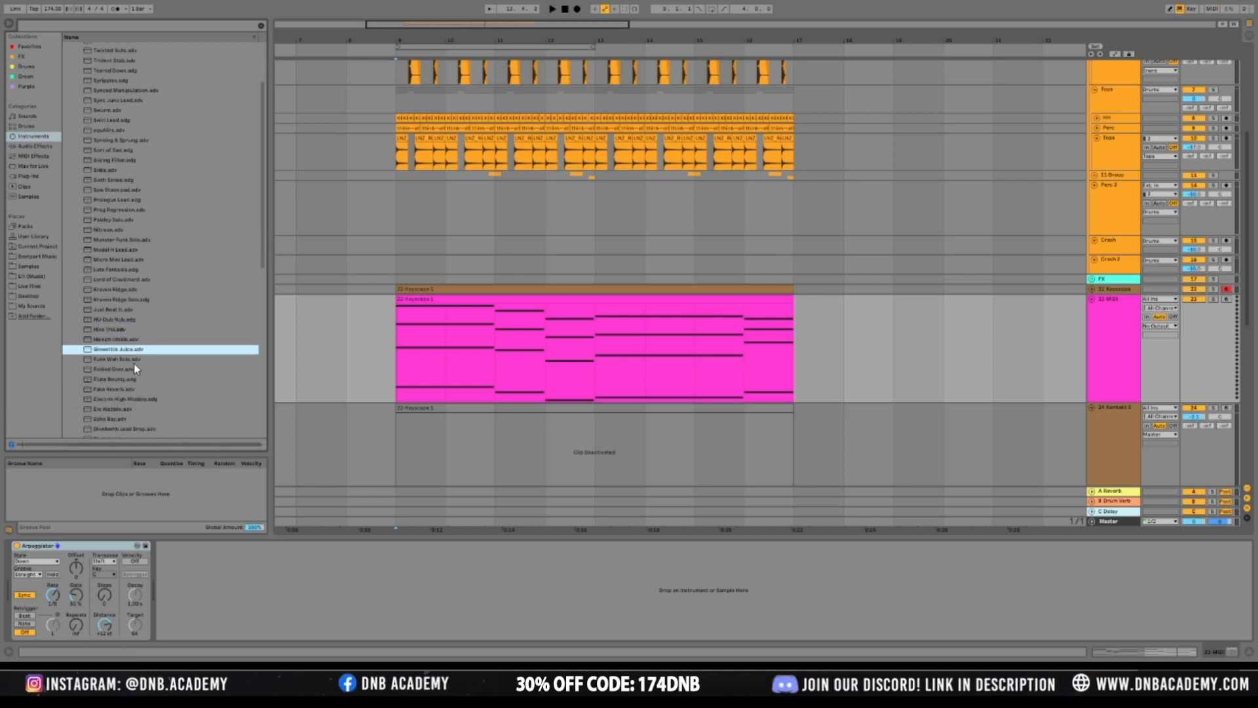
pyautogui.press('Up')
pyautogui.click(131, 412)
pyautogui.scroll(-3, 132, 427)
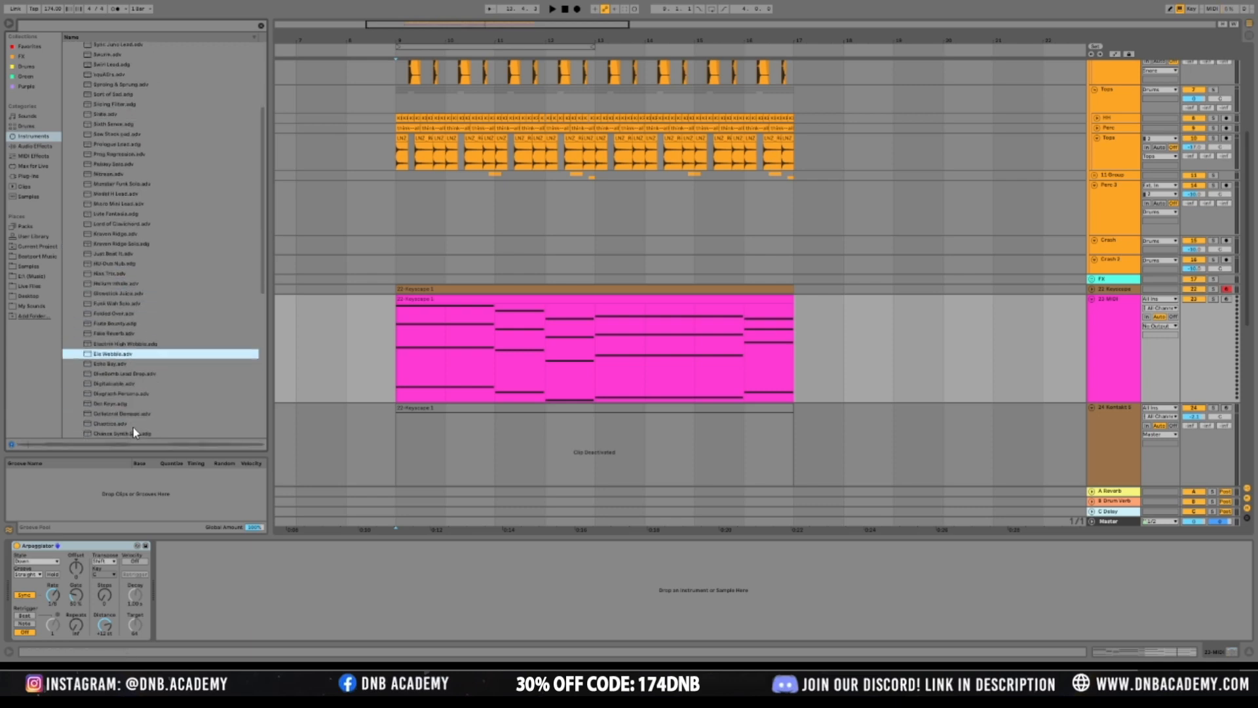
pyautogui.click(114, 352)
pyautogui.scroll(6, 115, 353)
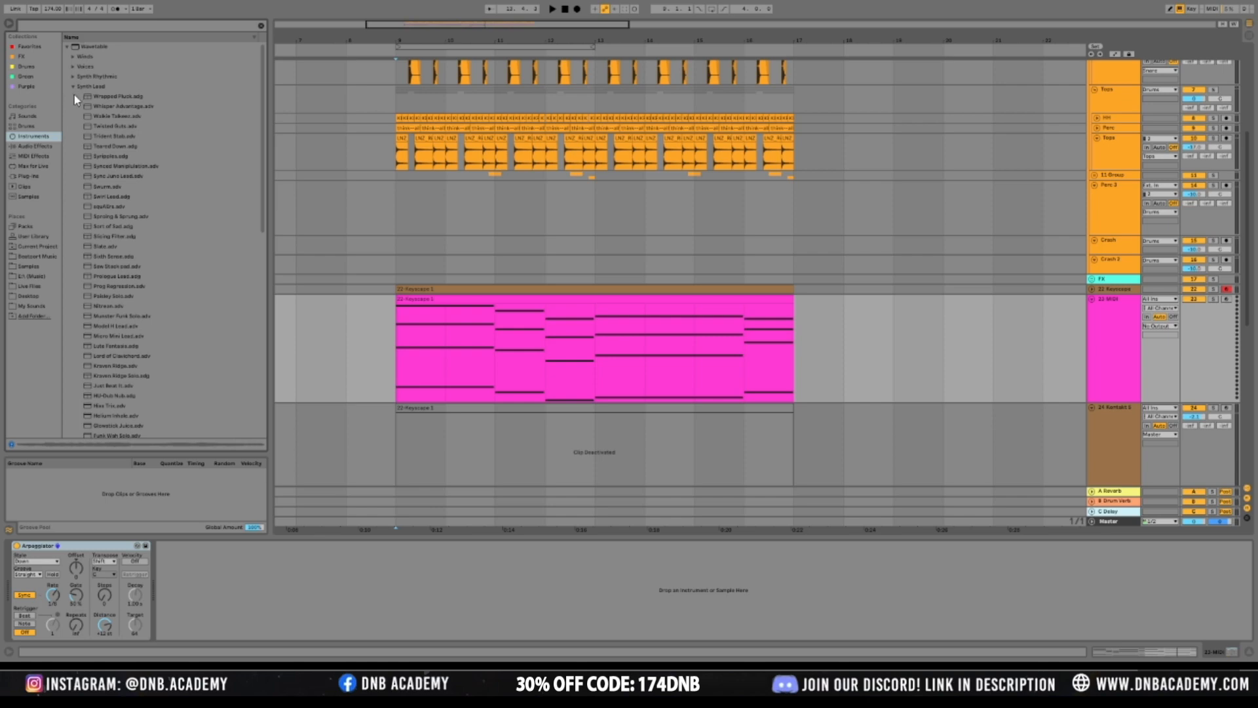
# Audition presets through Wavetable's Synth Rhythmic folder, down to the last one in the list
pyautogui.click(73, 85)
pyautogui.click(72, 76)
pyautogui.click(149, 206)
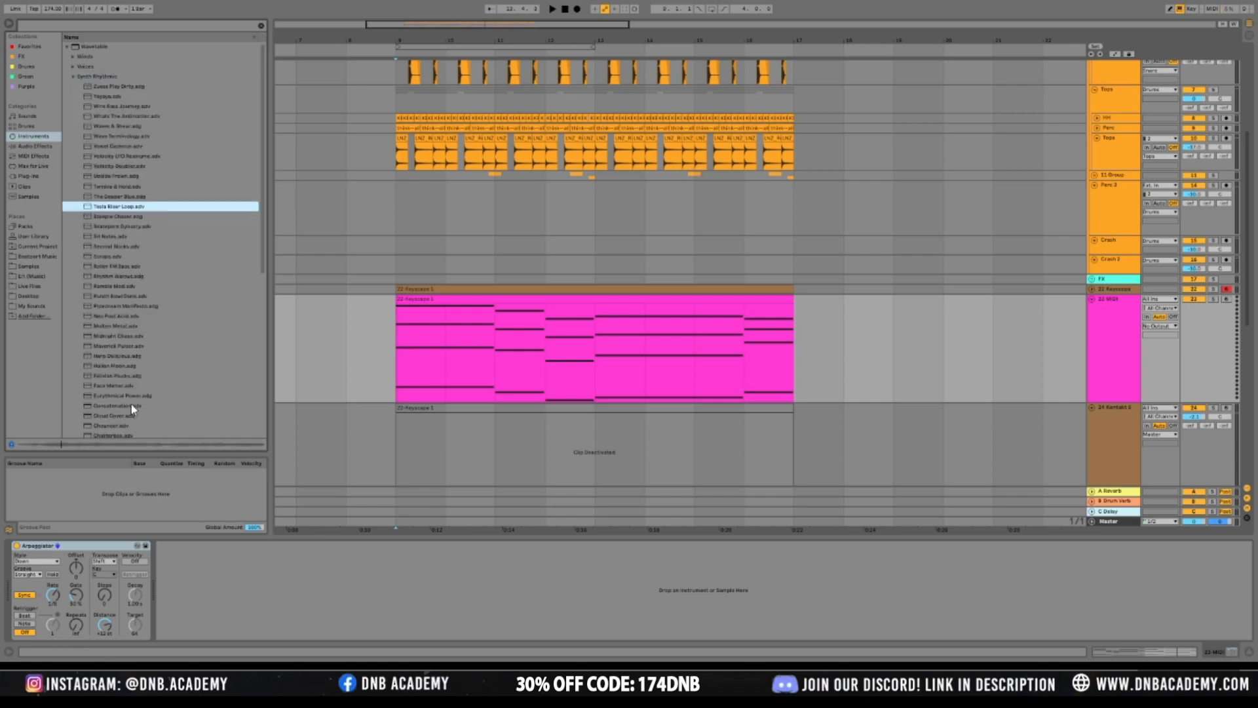
pyautogui.click(131, 376)
pyautogui.scroll(-2, 131, 376)
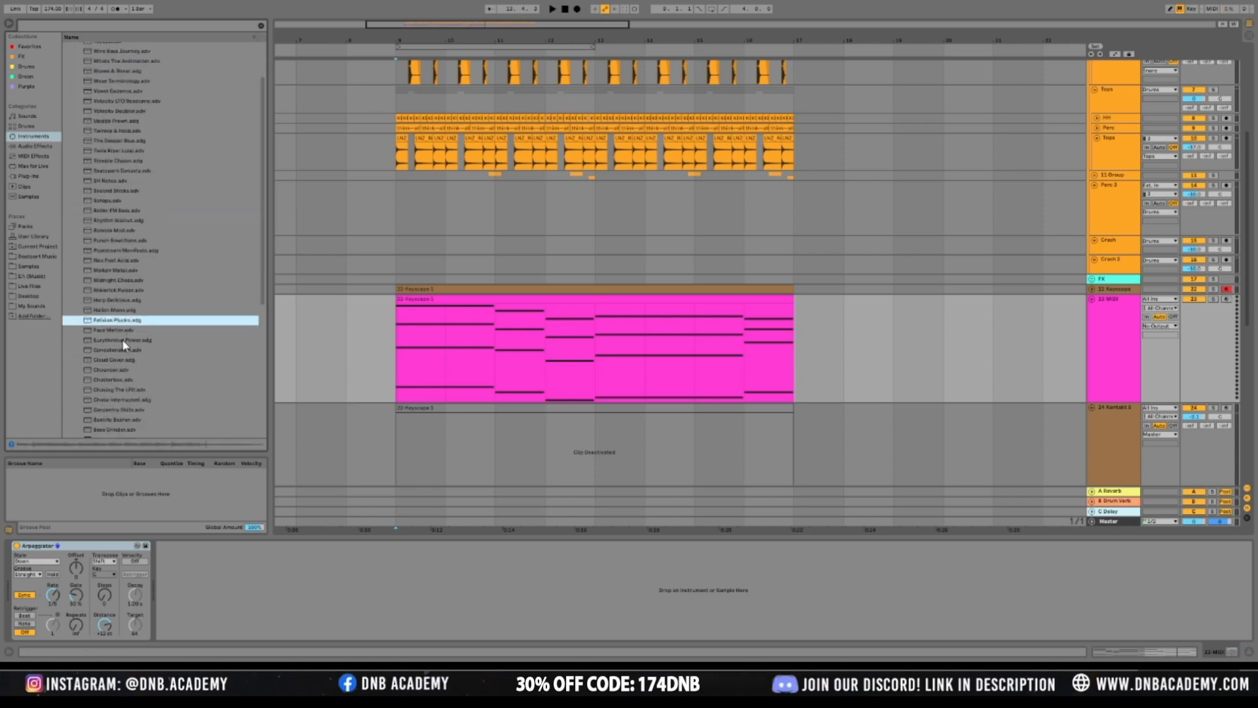
pyautogui.press('Down')
pyautogui.press('Down')
pyautogui.press('Down')
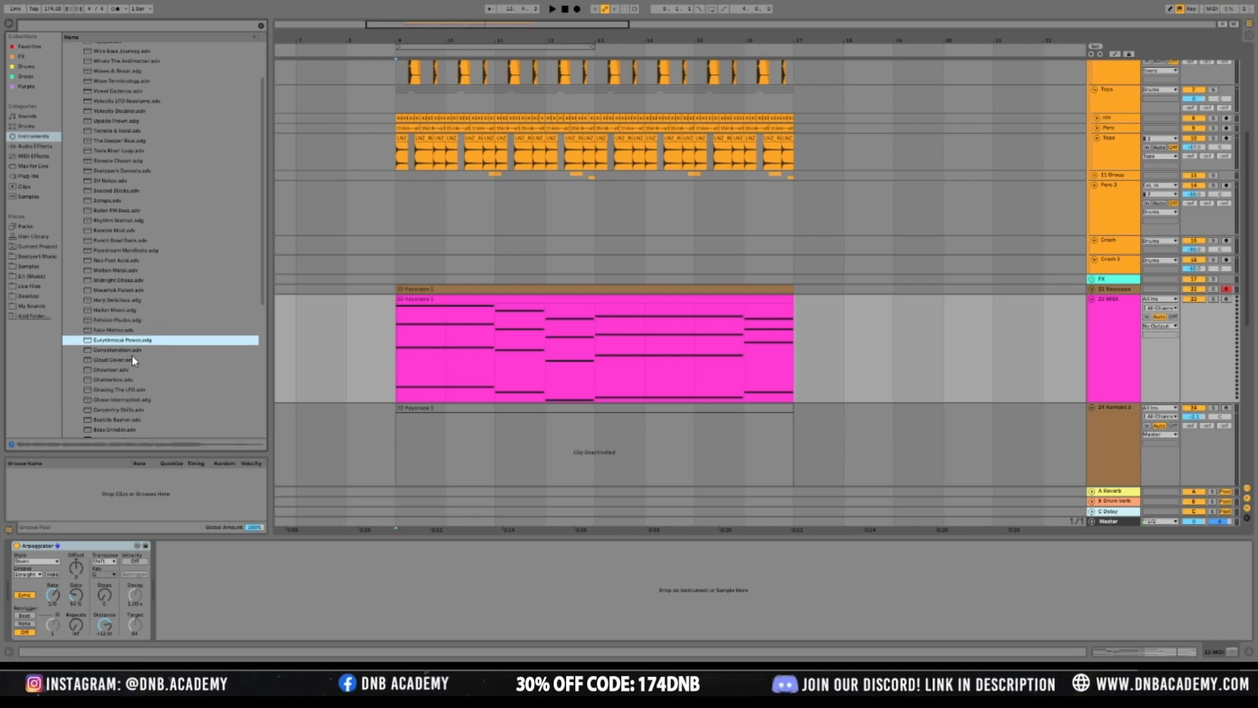
pyautogui.press('Down')
pyautogui.press('Down')
pyautogui.press('Down')
pyautogui.scroll(-2, 120, 387)
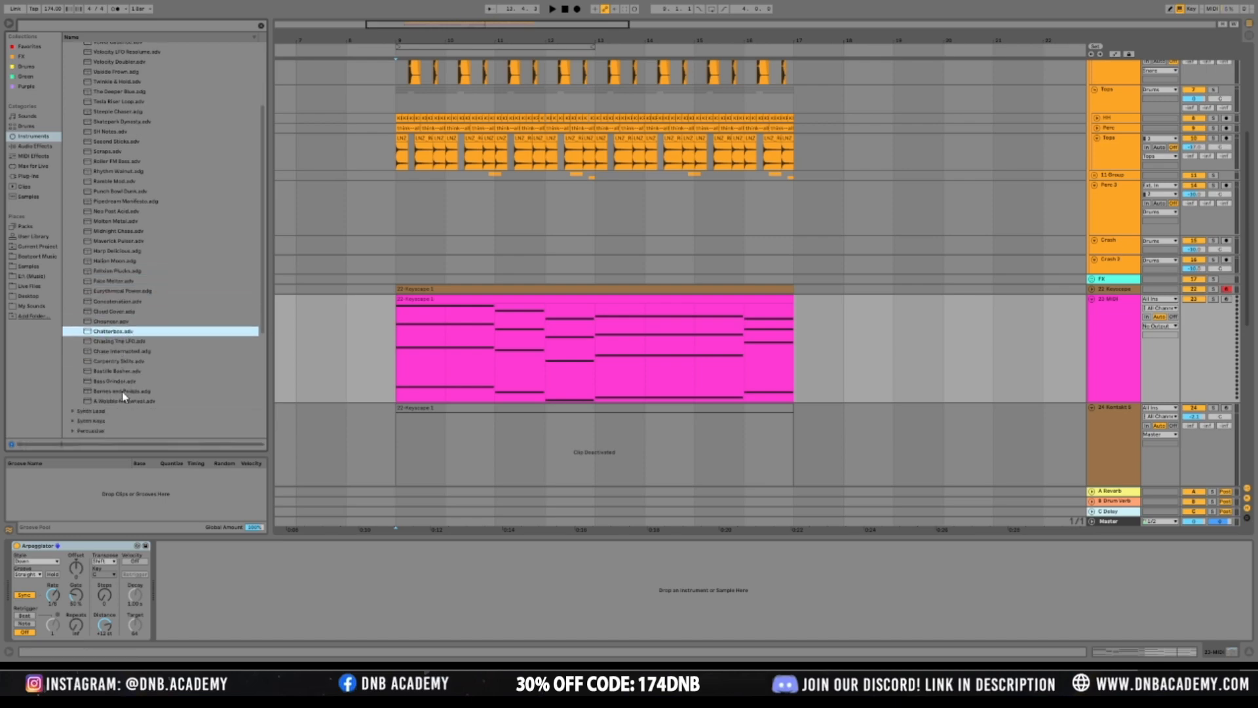
pyautogui.click(122, 391)
pyautogui.scroll(4, 152, 310)
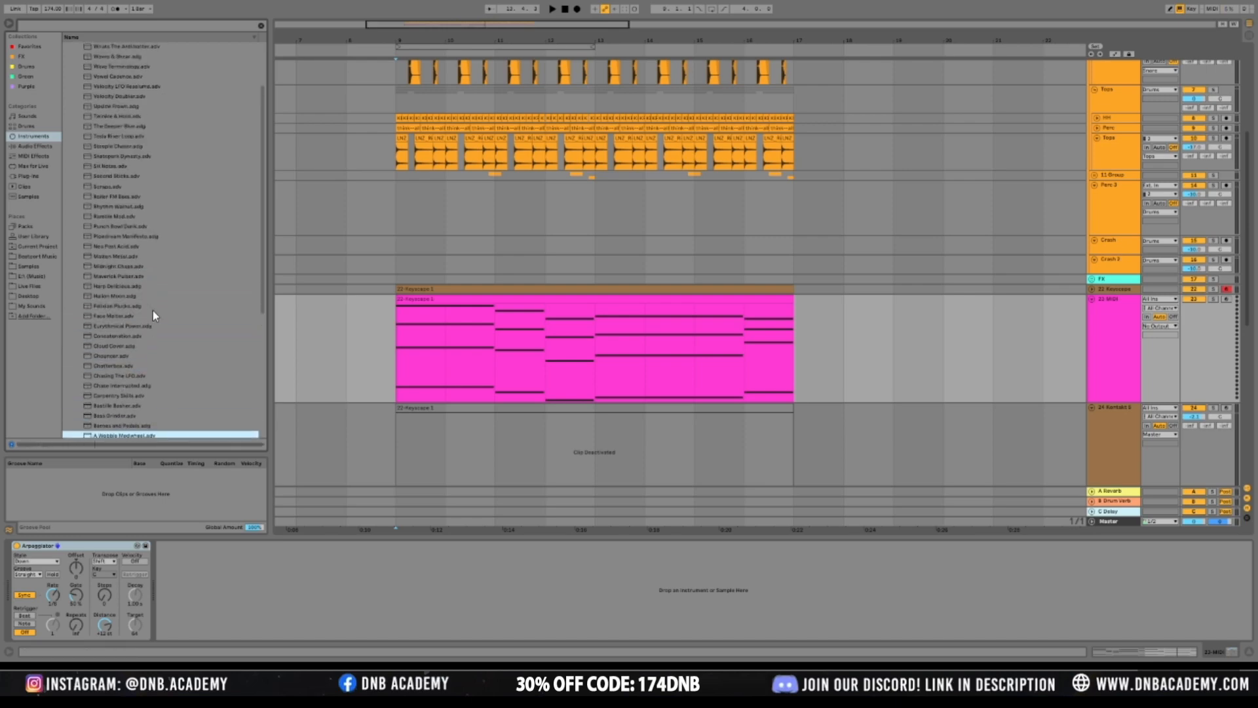
# Load the Zuess Play Dirty preset onto the pink track after the Arpeggiator and play the chords from bar 9
pyautogui.click(125, 87)
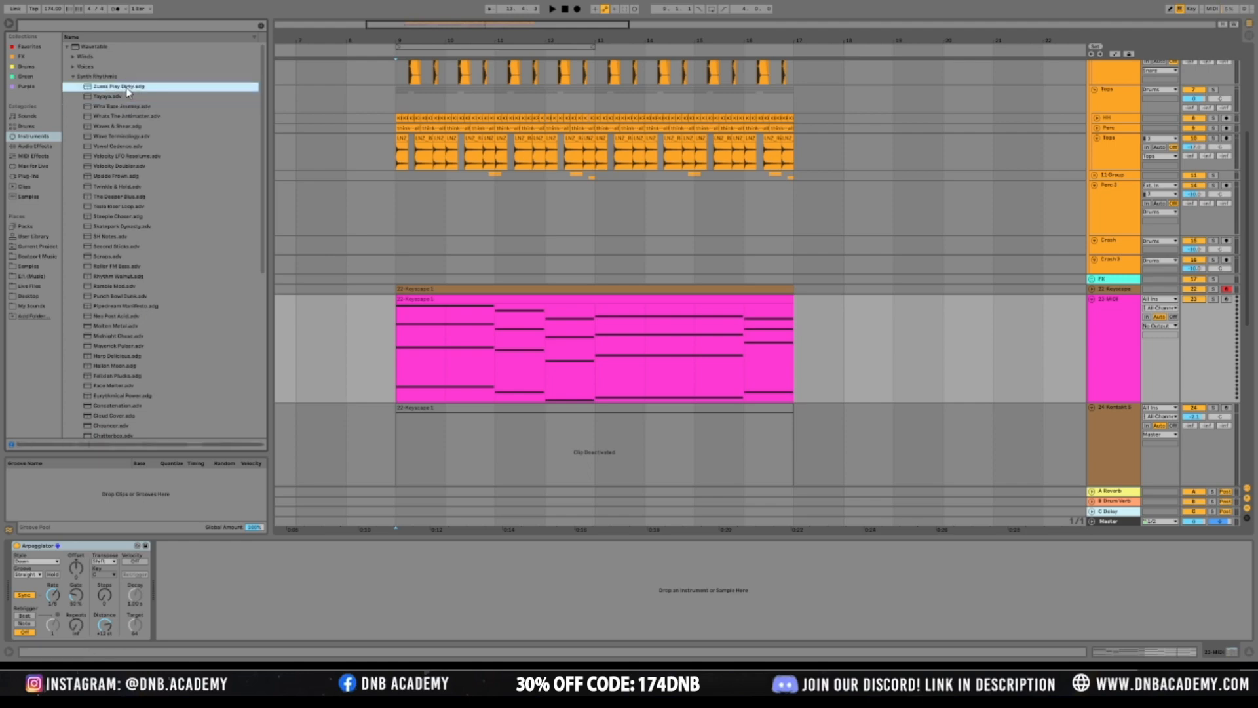
pyautogui.click(423, 360)
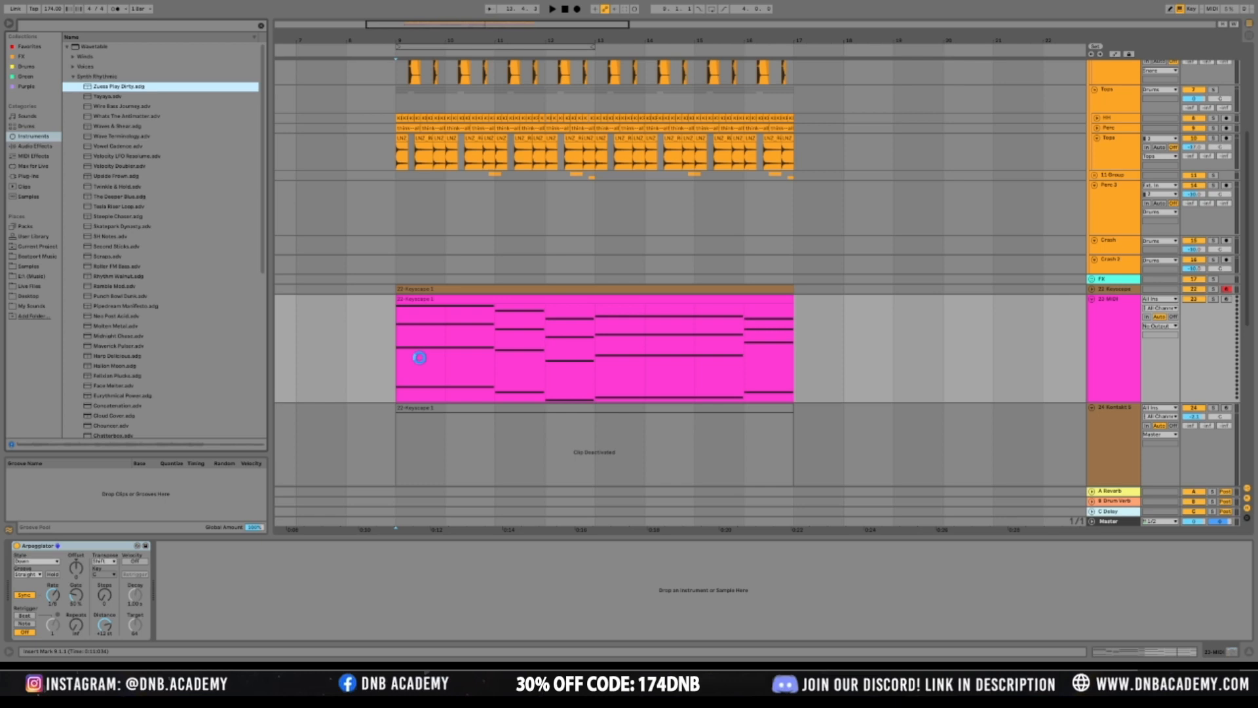
pyautogui.press('Return')
pyautogui.press('space')
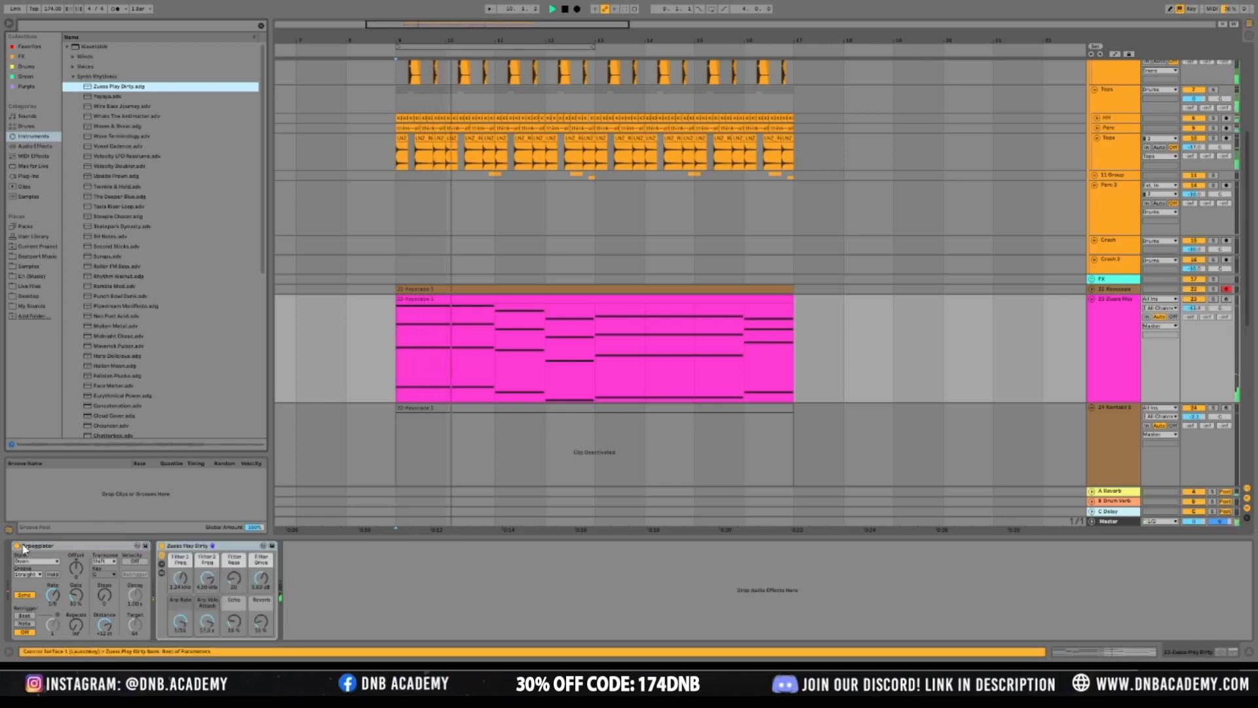
# Raise the volume of the pink synth track and solo it with the insert marker at bar 13
pyautogui.moveTo(1194, 308); pyautogui.dragTo(1194, 289)
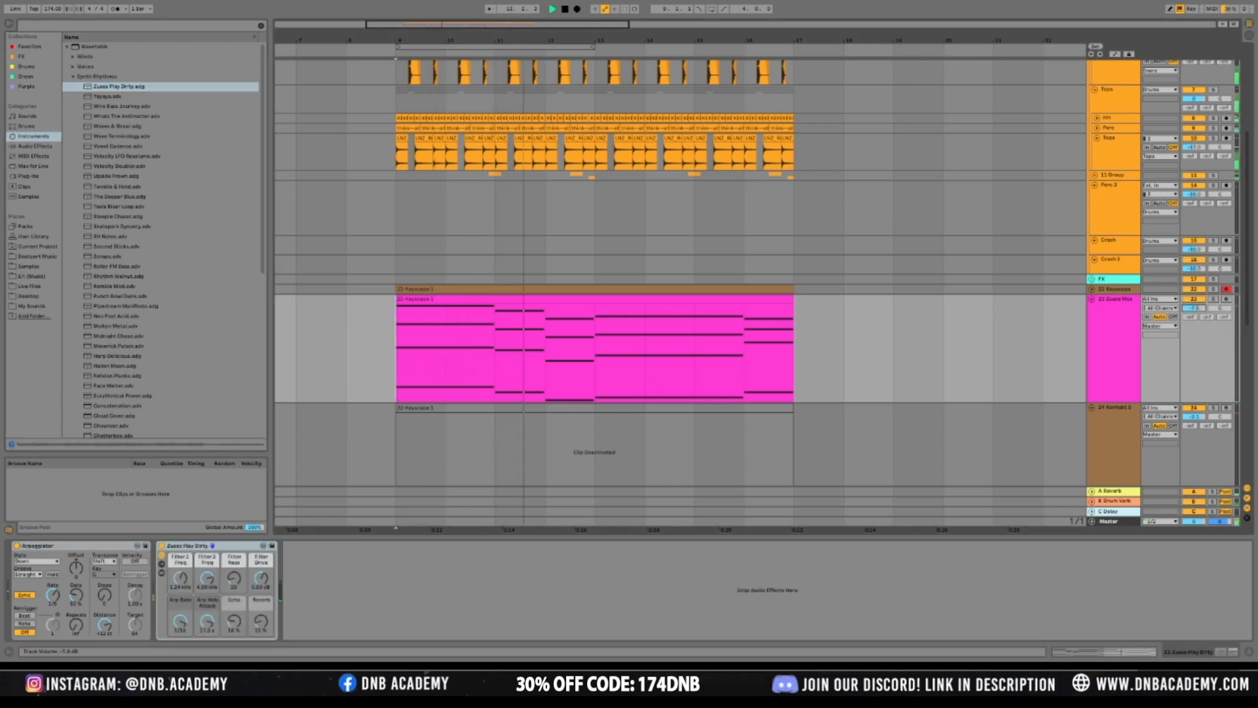
pyautogui.click(596, 381)
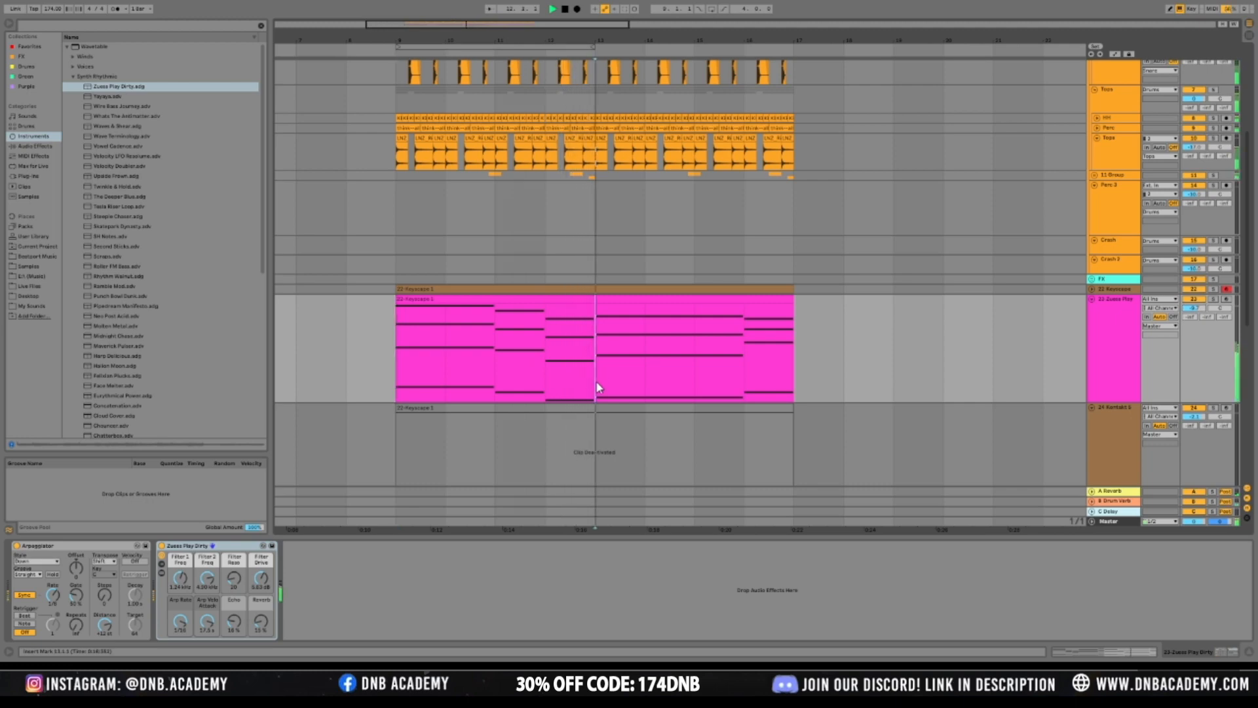
pyautogui.click(1213, 299)
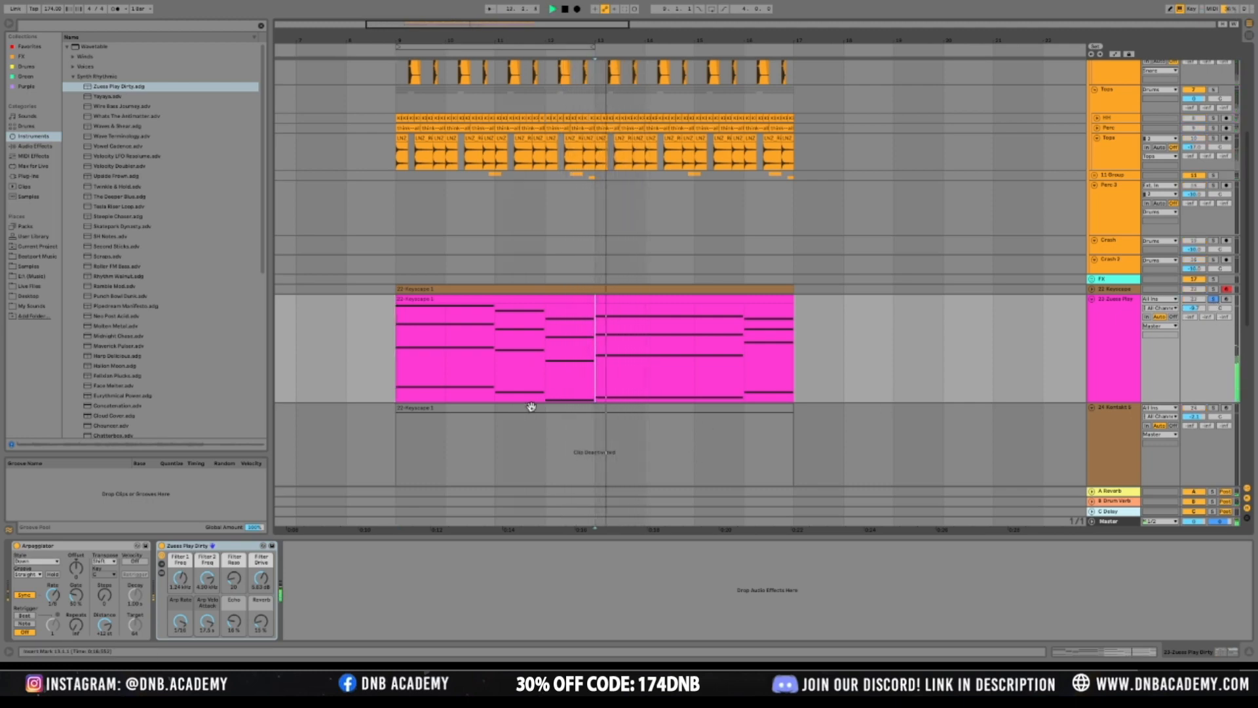
# Expand the Play Dirty rack's chain and devices, and audition the soloed track from bars 9 and 13
pyautogui.click(161, 570)
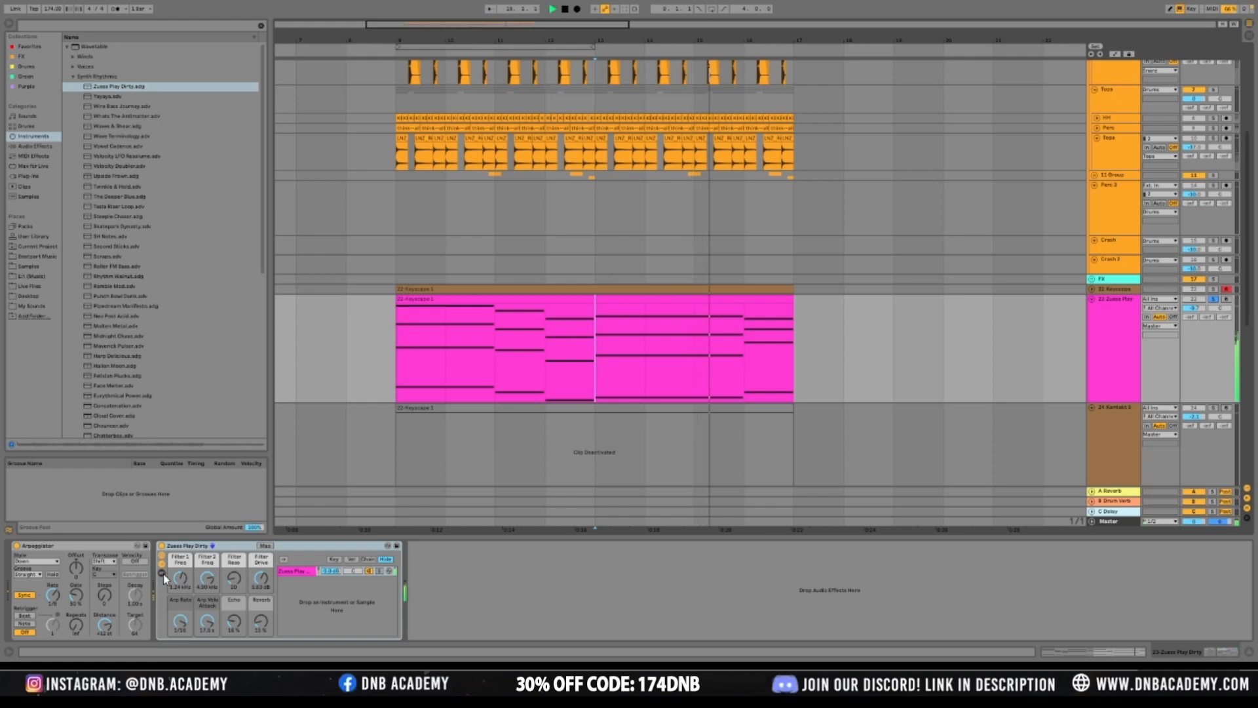
pyautogui.click(398, 385)
pyautogui.press('space')
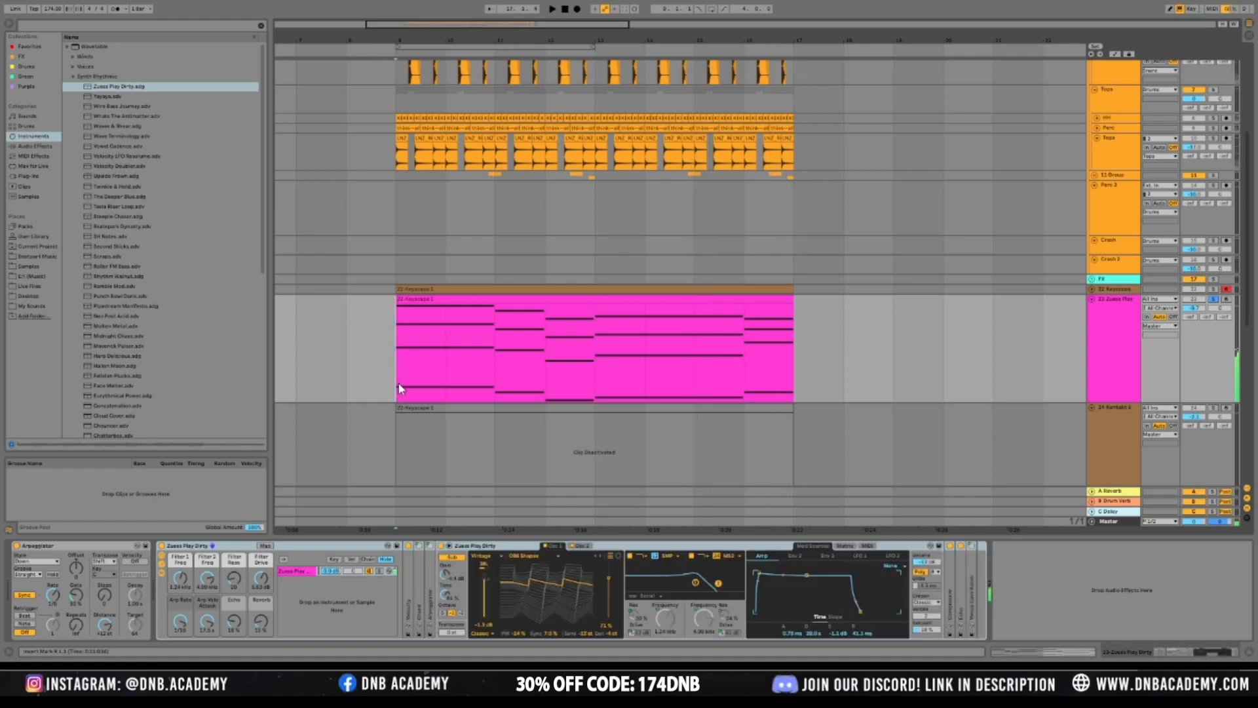
pyautogui.click(605, 386)
pyautogui.press('space')
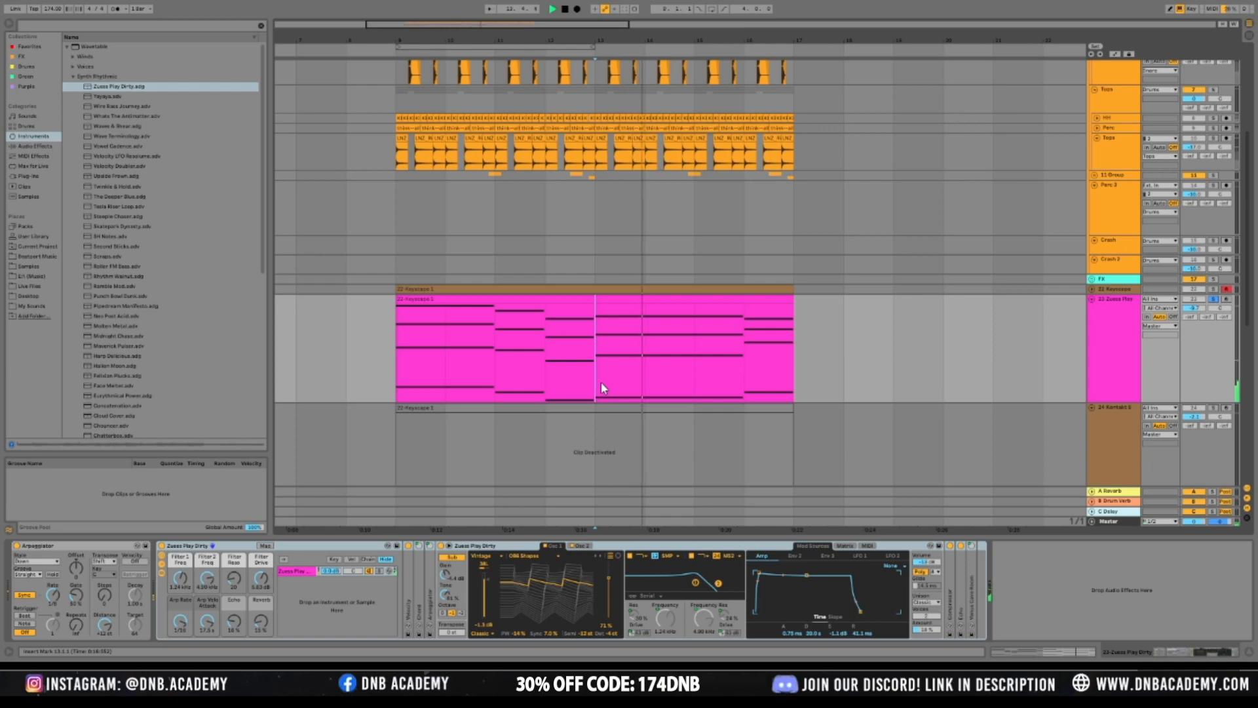
# Compare the synth track in the full mix and soloed, with the Arpeggiator switched off
pyautogui.click(1213, 299)
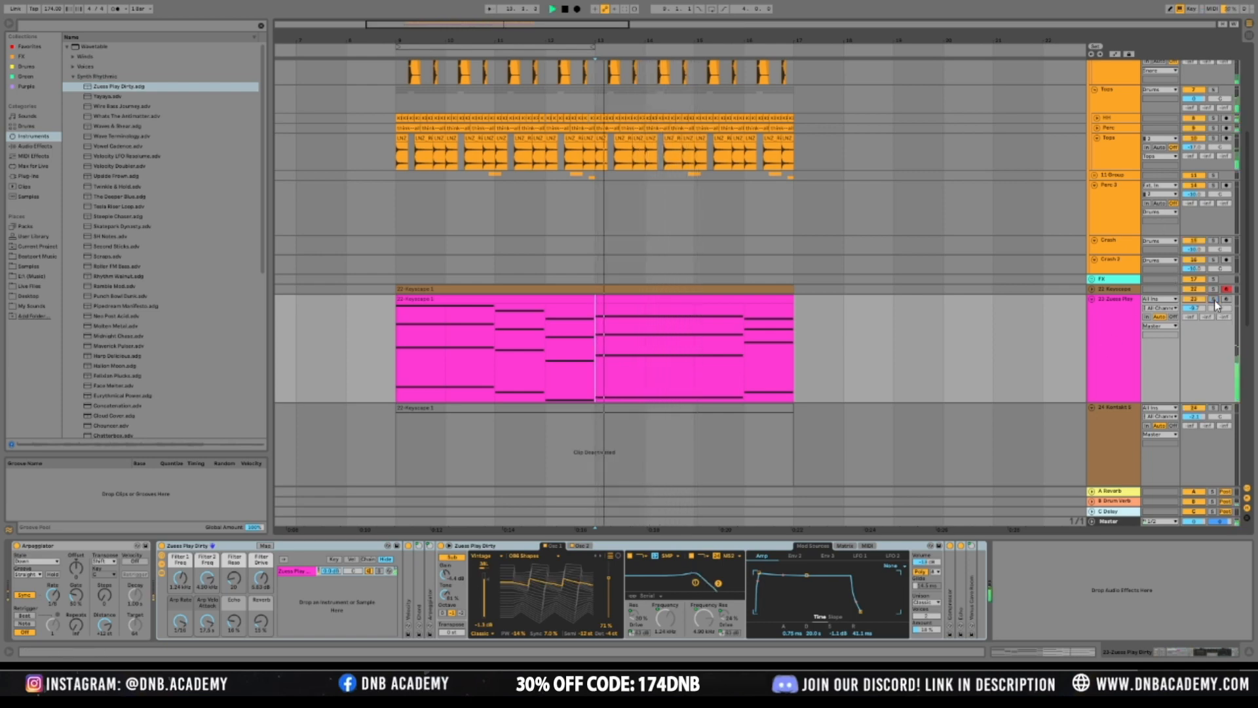
pyautogui.click(1214, 300)
pyautogui.press('space')
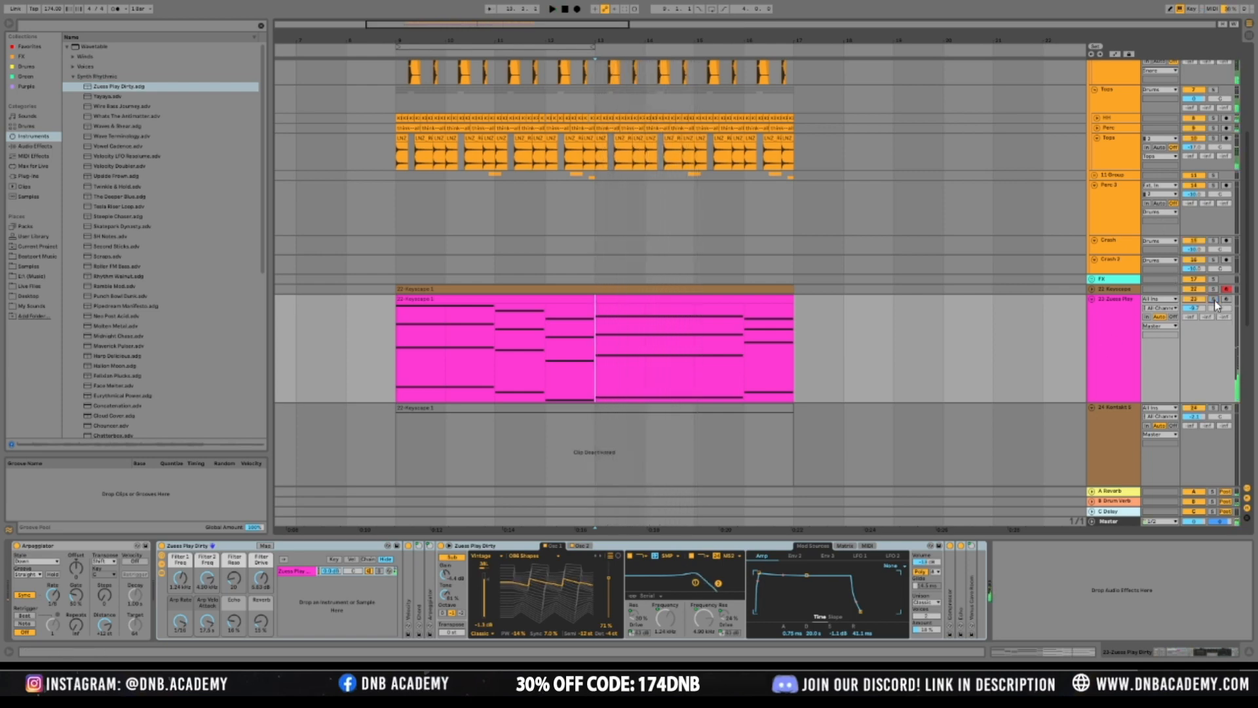
pyautogui.click(16, 546)
pyautogui.press('space')
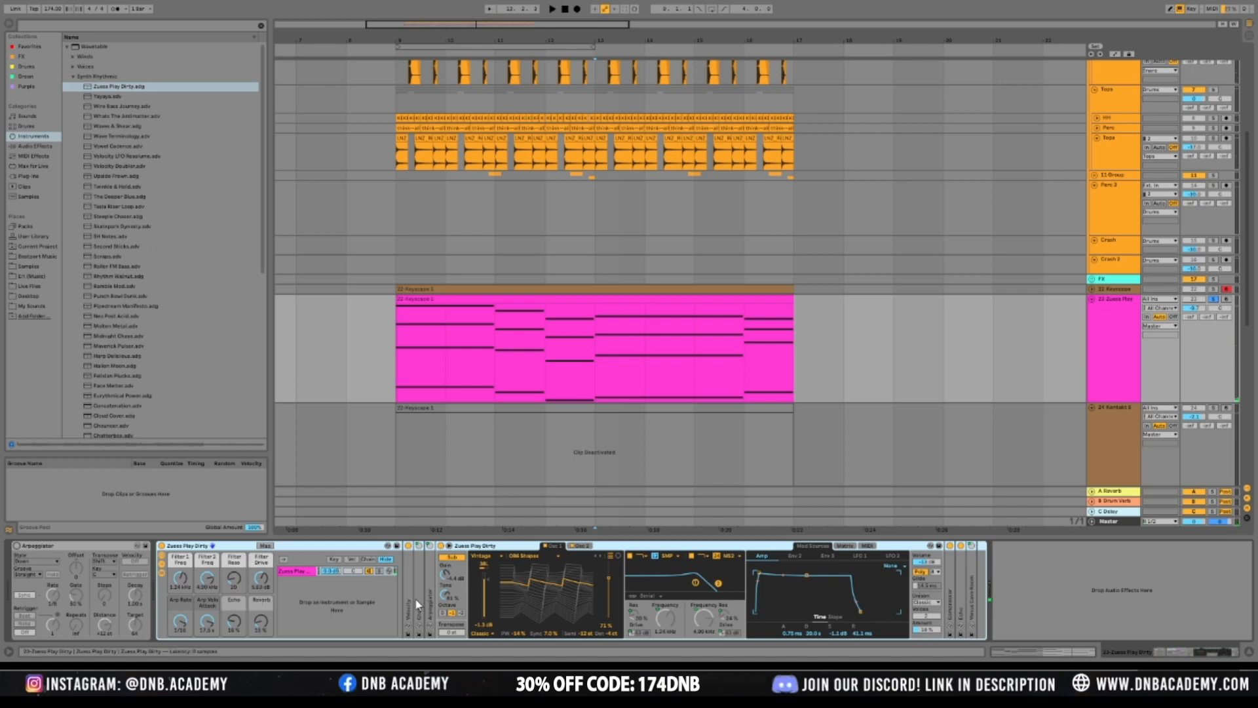
# Delete the folded MIDI effect just before the Wavetable synth, and remove the whole Play Dirty rack from the track
pyautogui.click(433, 587)
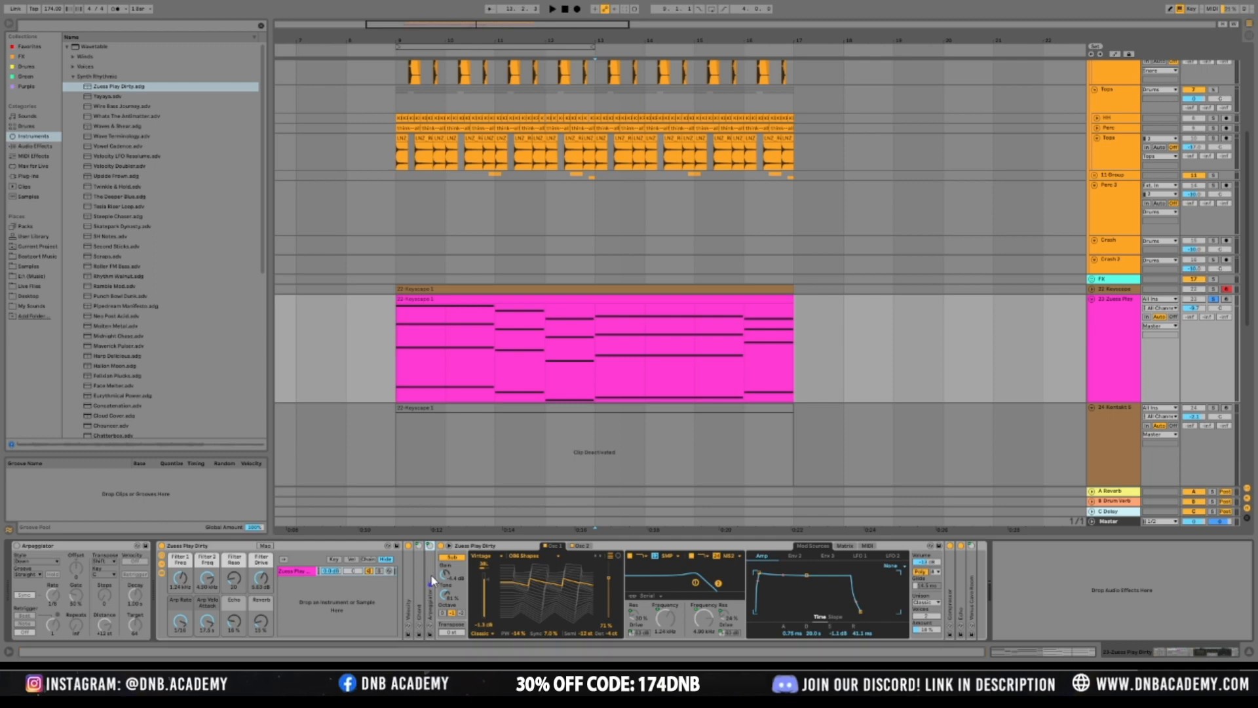
pyautogui.press('Delete')
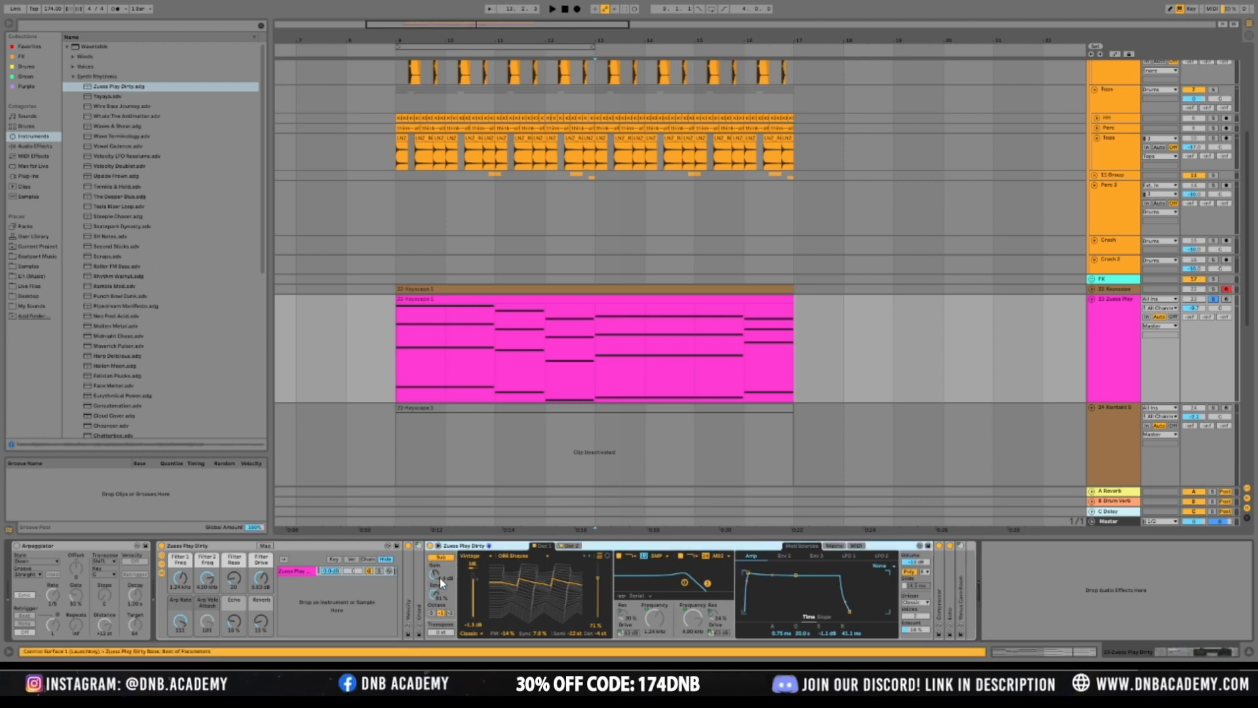
pyautogui.click(247, 546)
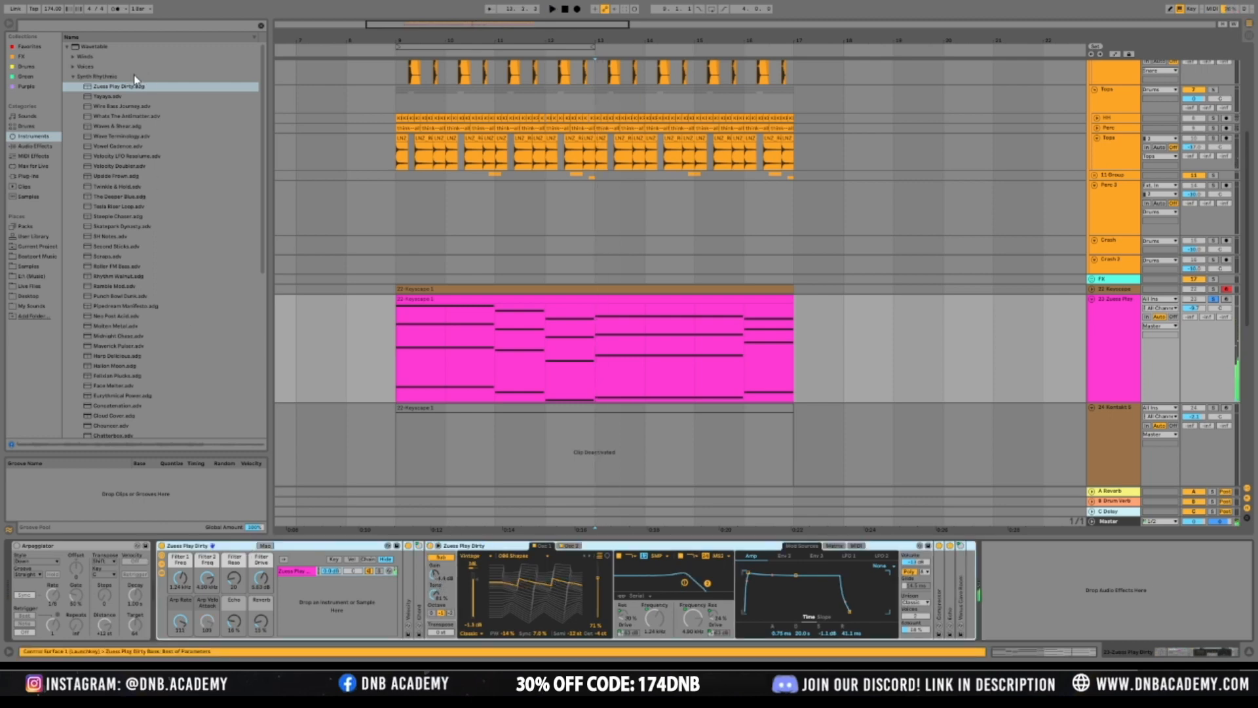
pyautogui.press('Delete')
# Preview Wavetable presets from the Synth Rhythmic, Guitar & Plucked and Pad folders
pyautogui.click(132, 196)
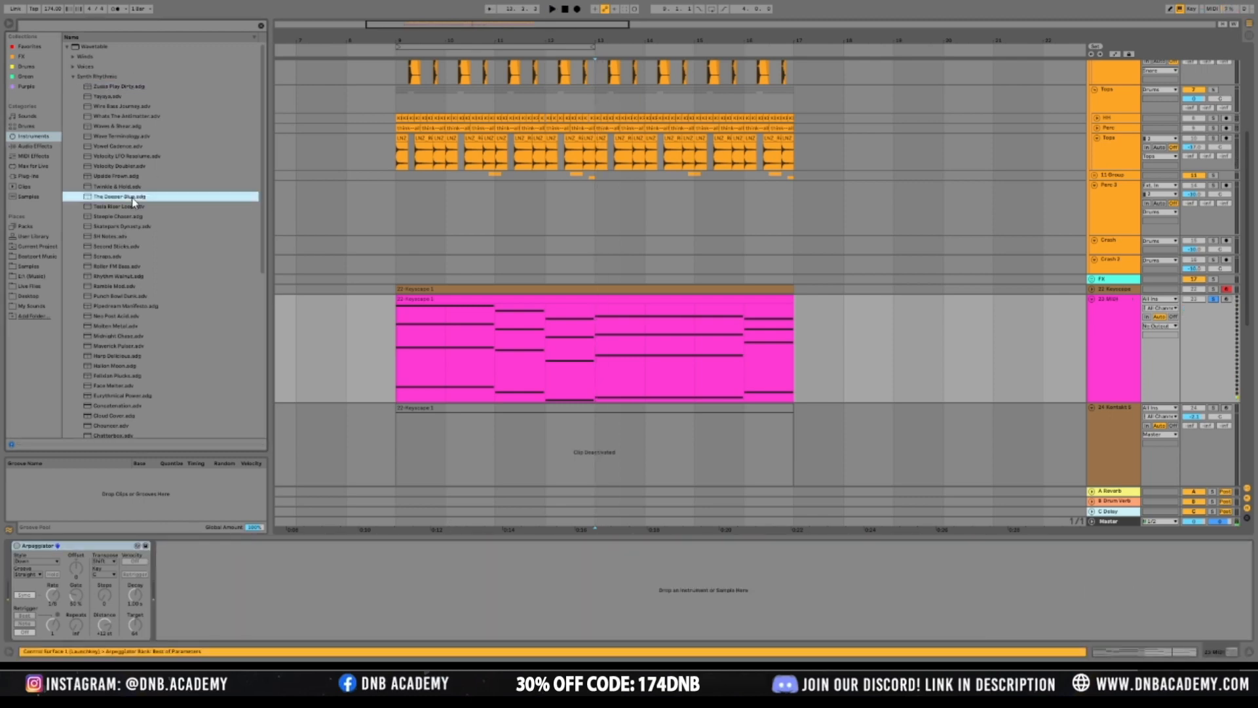
pyautogui.click(72, 76)
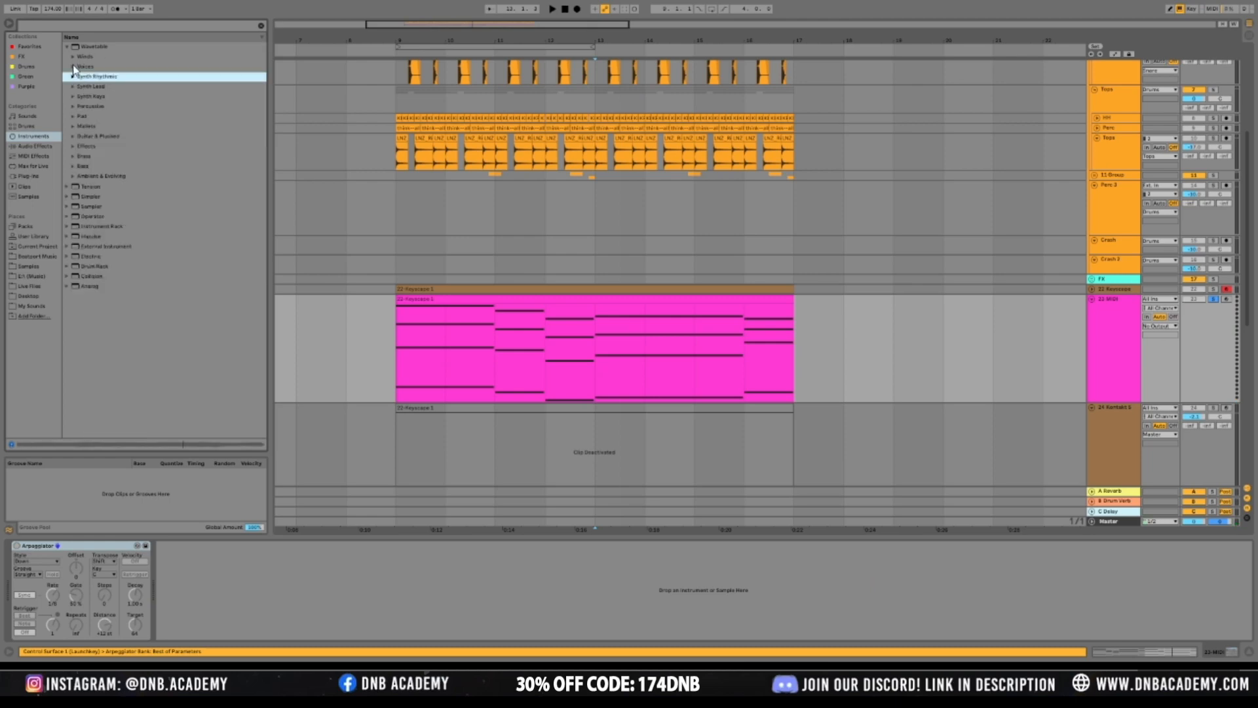
pyautogui.click(74, 135)
pyautogui.click(106, 185)
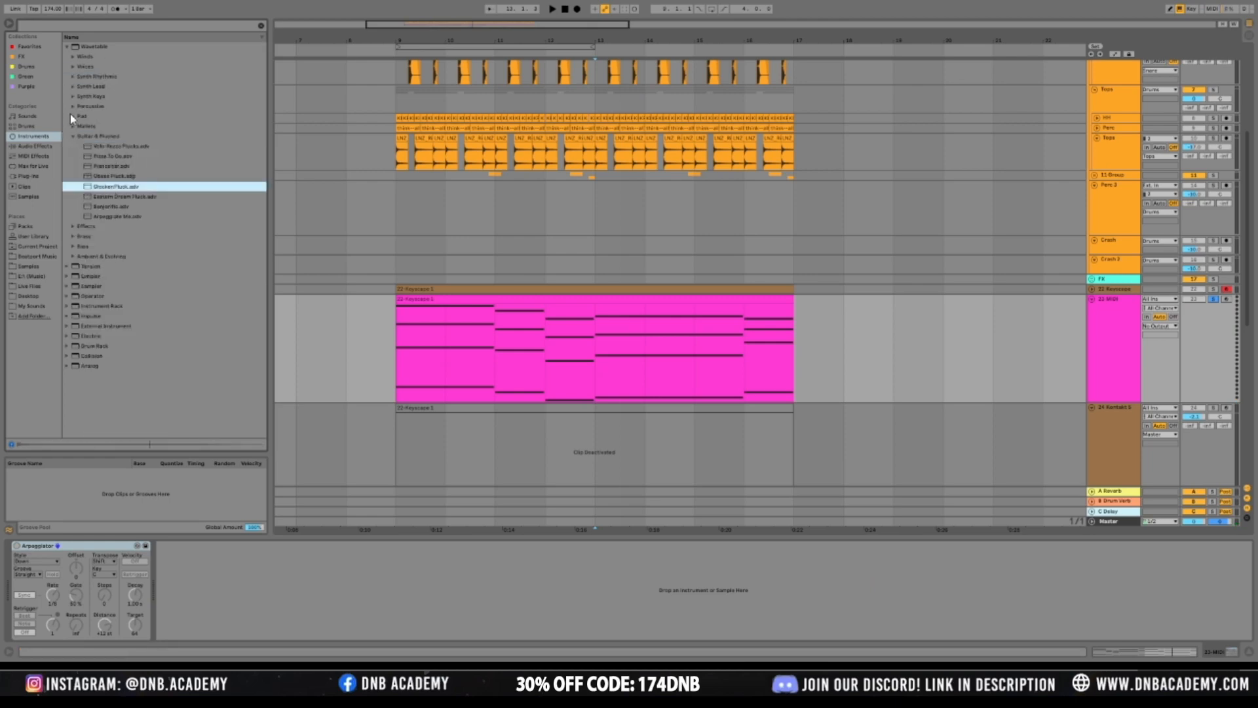
pyautogui.click(72, 116)
pyautogui.click(109, 168)
pyautogui.click(68, 97)
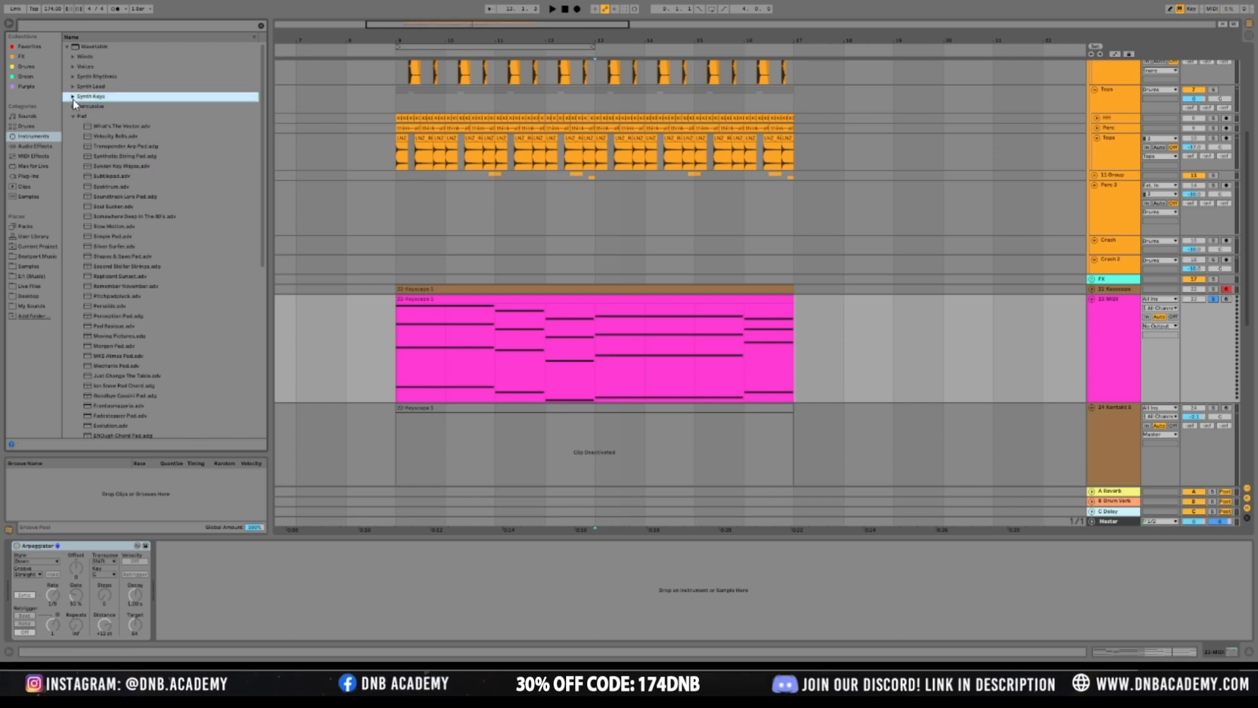
# Preview the Wavetable Synth Lead presets and load DiveBomb Lead Drop onto the pink MIDI track
pyautogui.click(73, 86)
pyautogui.click(126, 236)
pyautogui.scroll(-2, 129, 241)
pyautogui.click(148, 338)
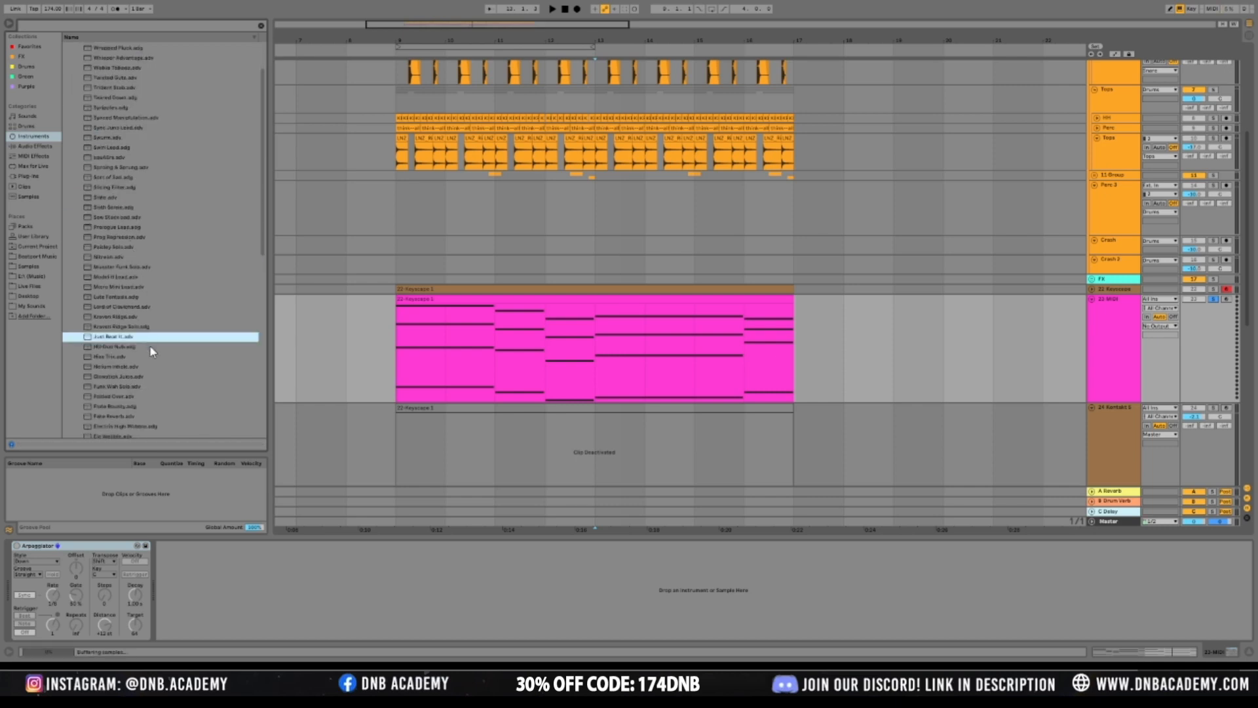
pyautogui.click(139, 375)
pyautogui.scroll(-3, 133, 393)
pyautogui.click(127, 361)
pyautogui.click(123, 372)
pyautogui.click(123, 401)
pyautogui.scroll(-2, 128, 394)
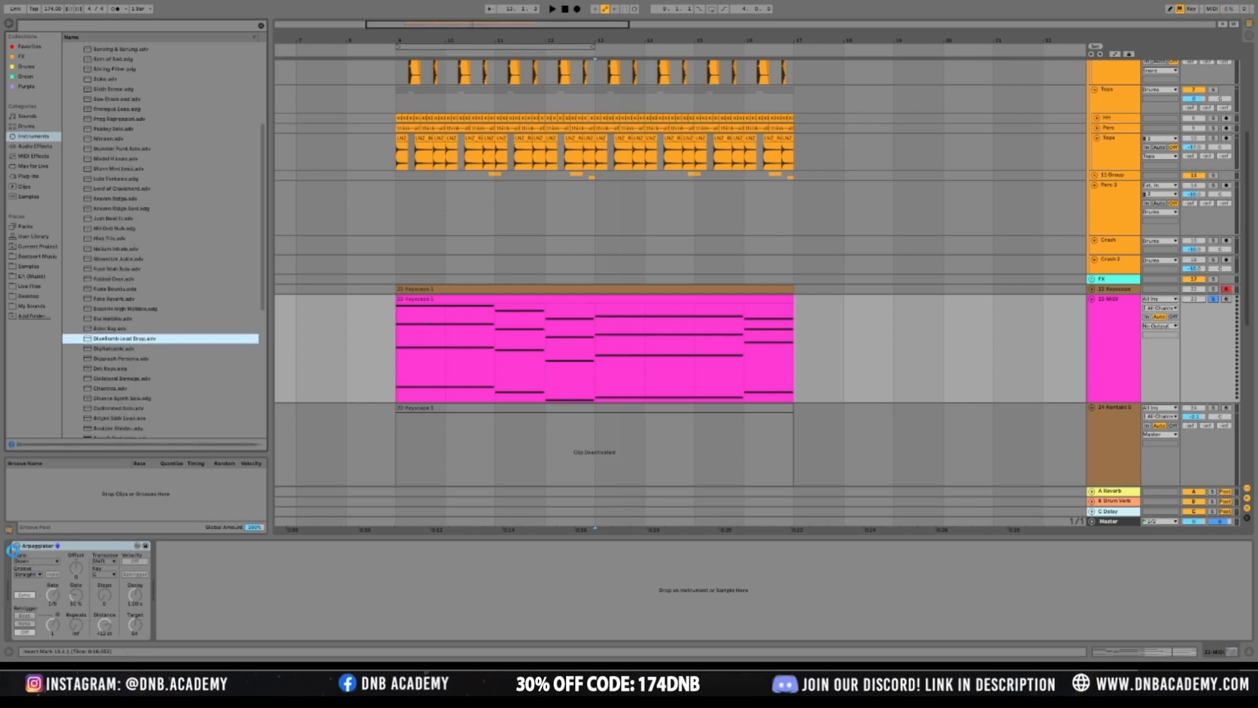
# Switch the Arpeggiator back on and audition DiveBomb Lead Drop while checking its oscillators and modulation matrix
pyautogui.click(17, 546)
pyautogui.press('space')
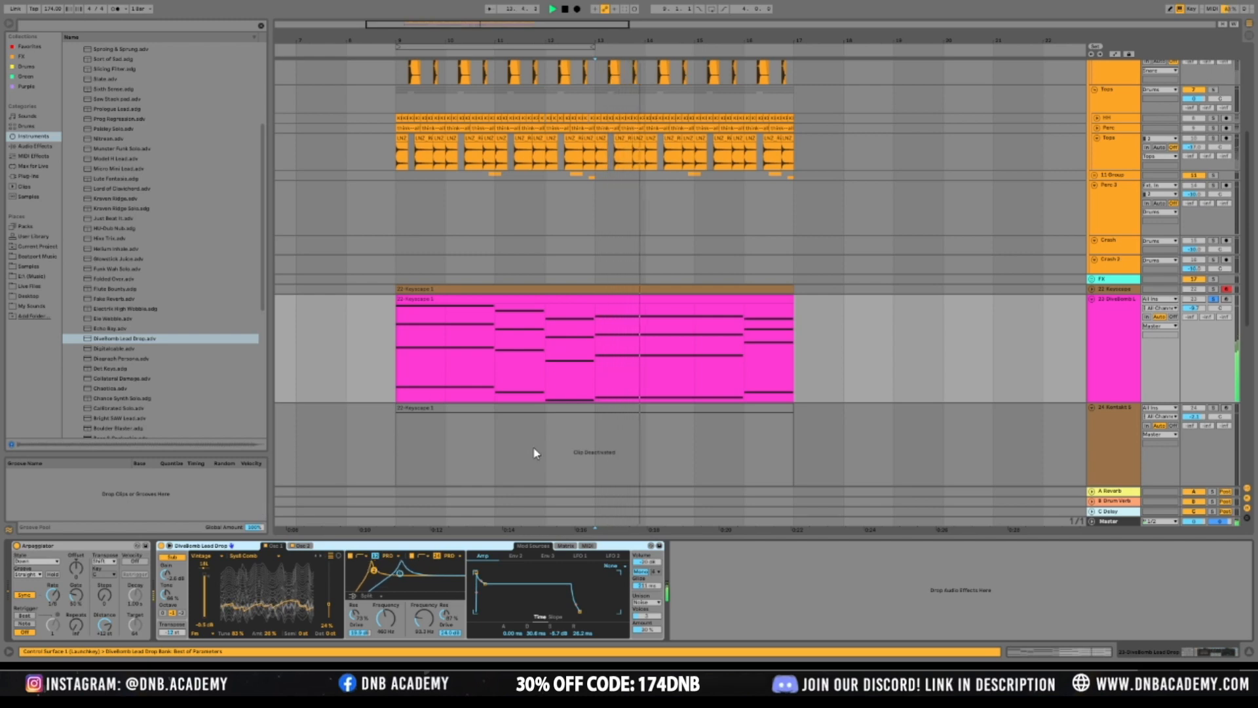
pyautogui.click(305, 546)
pyautogui.click(275, 546)
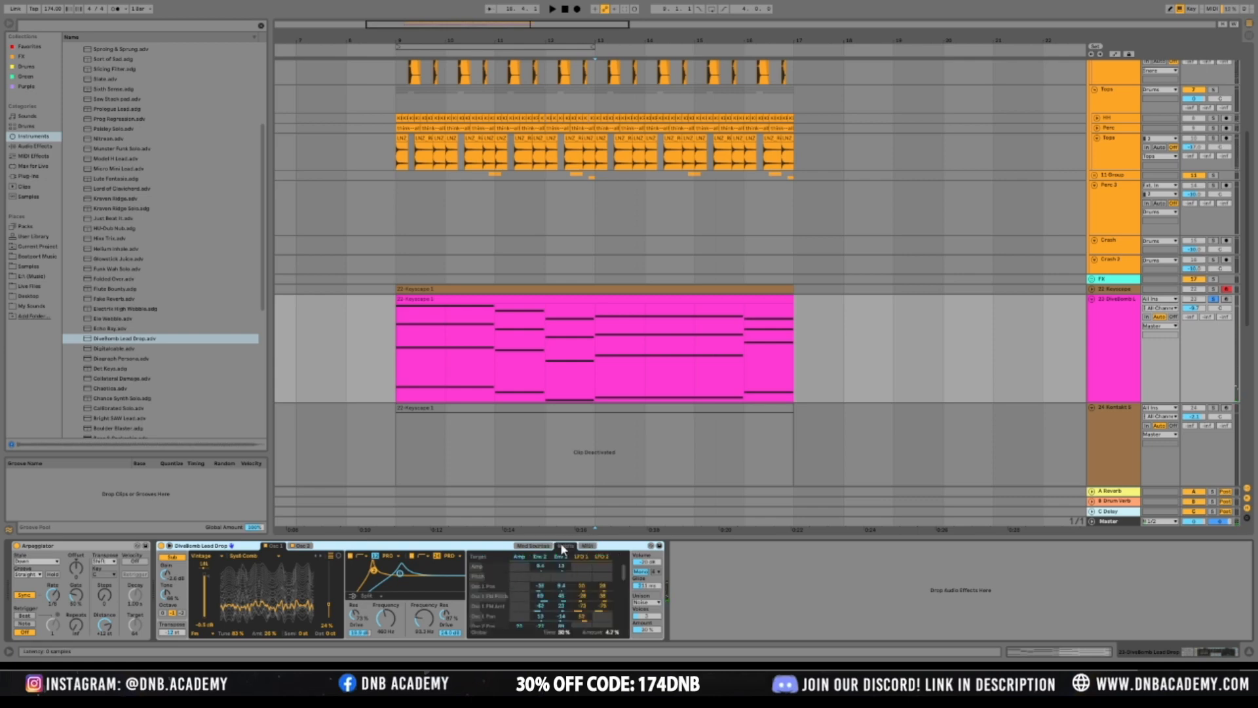
pyautogui.press('space')
pyautogui.press('space')
# Unsolo the lead track and lower its volume to balance it with the drums, playing from bar 9
pyautogui.click(1214, 299)
pyautogui.press('space')
pyautogui.moveTo(1201, 308); pyautogui.dragTo(1201, 327)
pyautogui.press('space')
pyautogui.click(397, 353)
pyautogui.press('space')
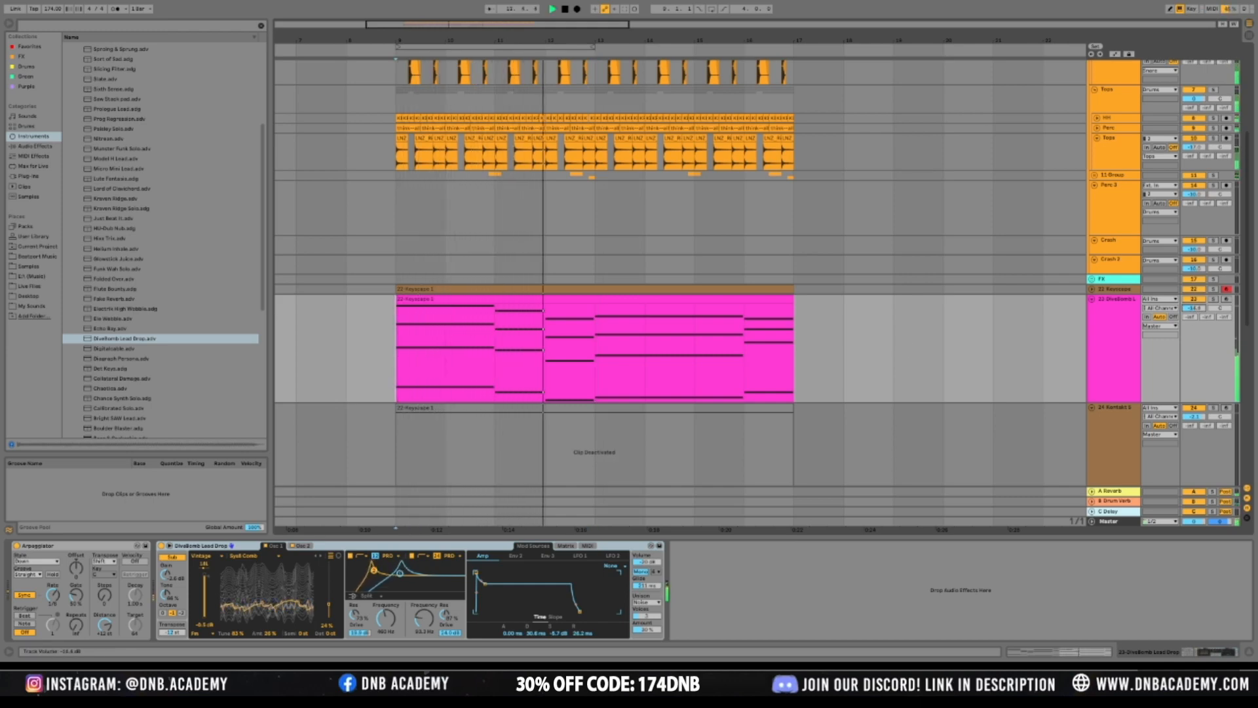
pyautogui.moveTo(1200, 315); pyautogui.dragTo(1201, 313)
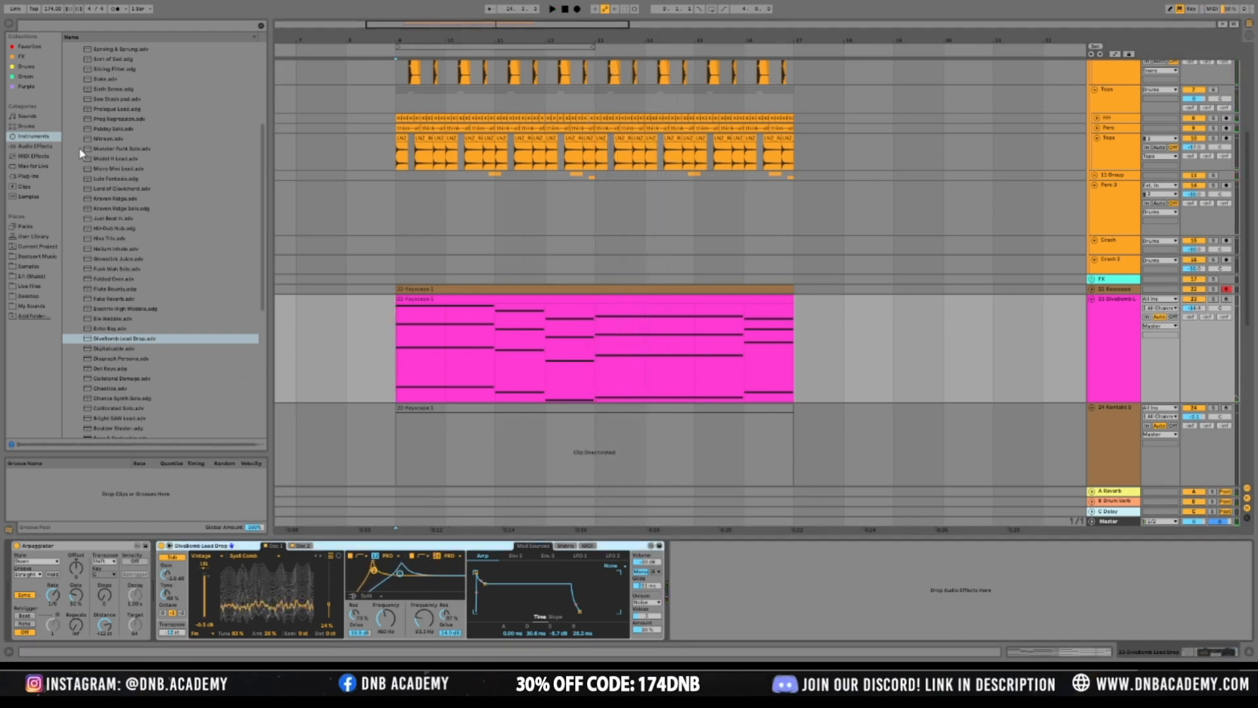
# Remove DiveBomb Lead Drop from the track and open the Operator preset folders among the instruments
pyautogui.press('Delete')
pyautogui.click(29, 173)
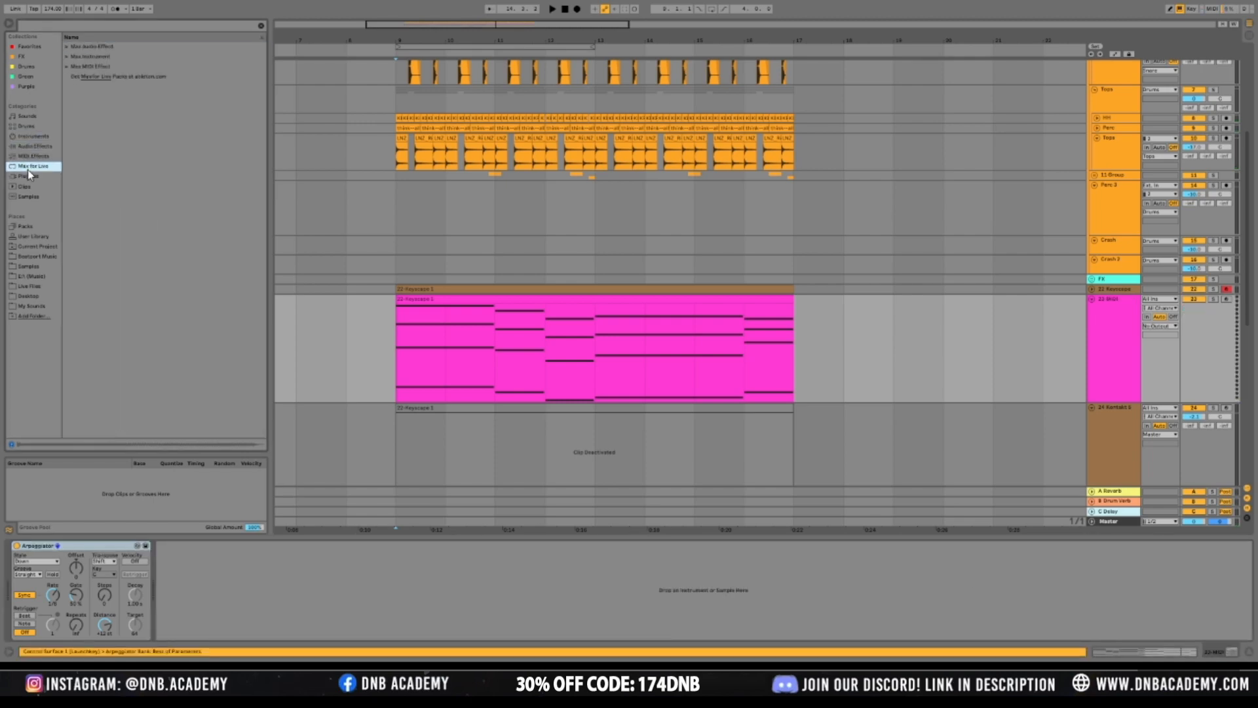
pyautogui.click(37, 137)
pyautogui.scroll(15, 97, 105)
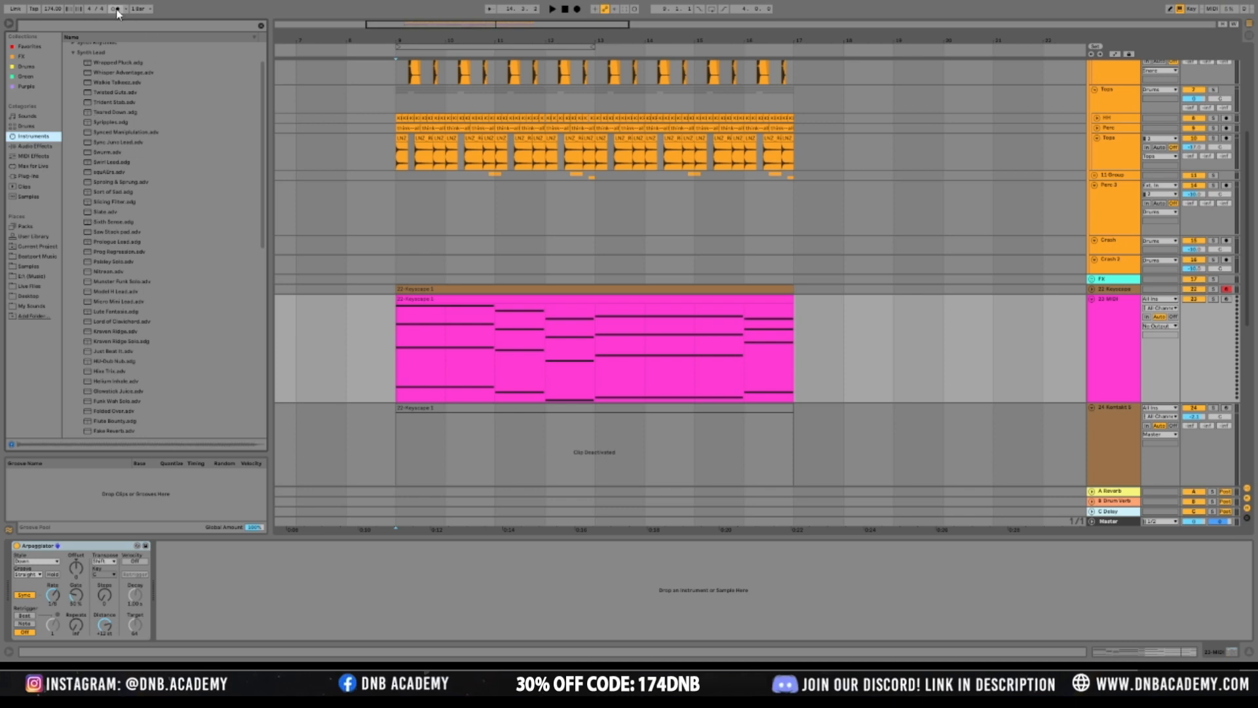
pyautogui.click(73, 85)
pyautogui.click(67, 47)
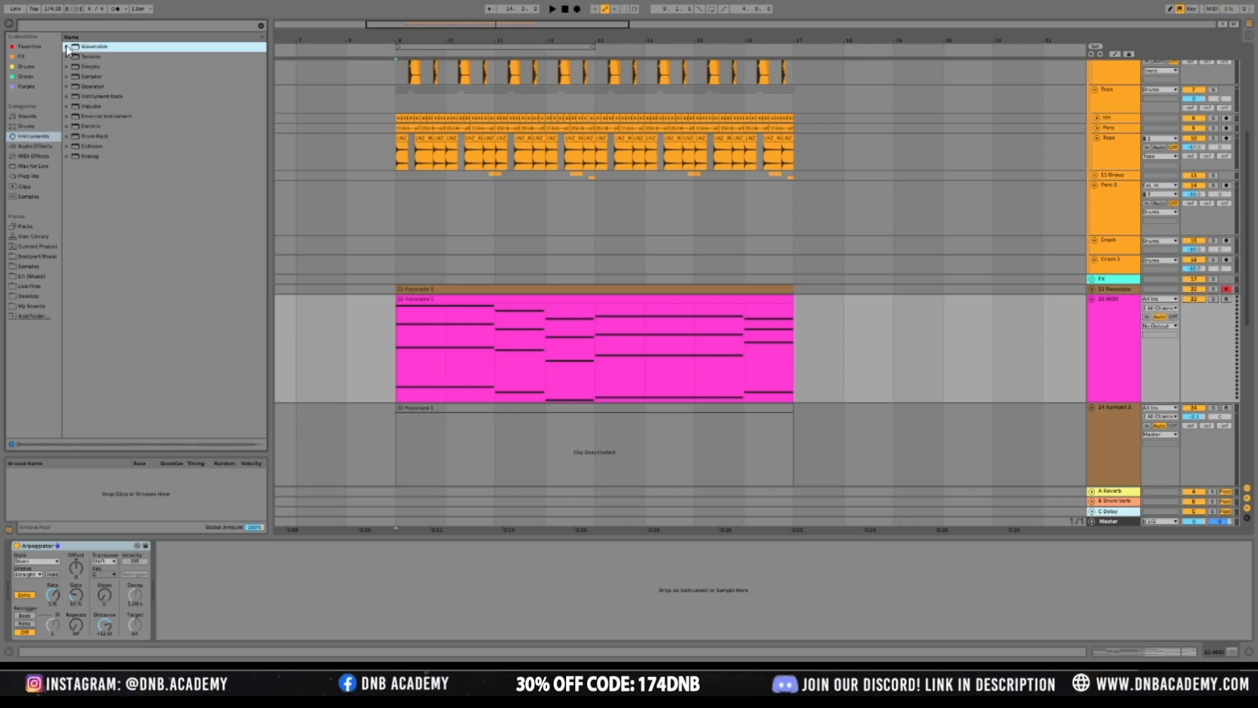
pyautogui.click(68, 86)
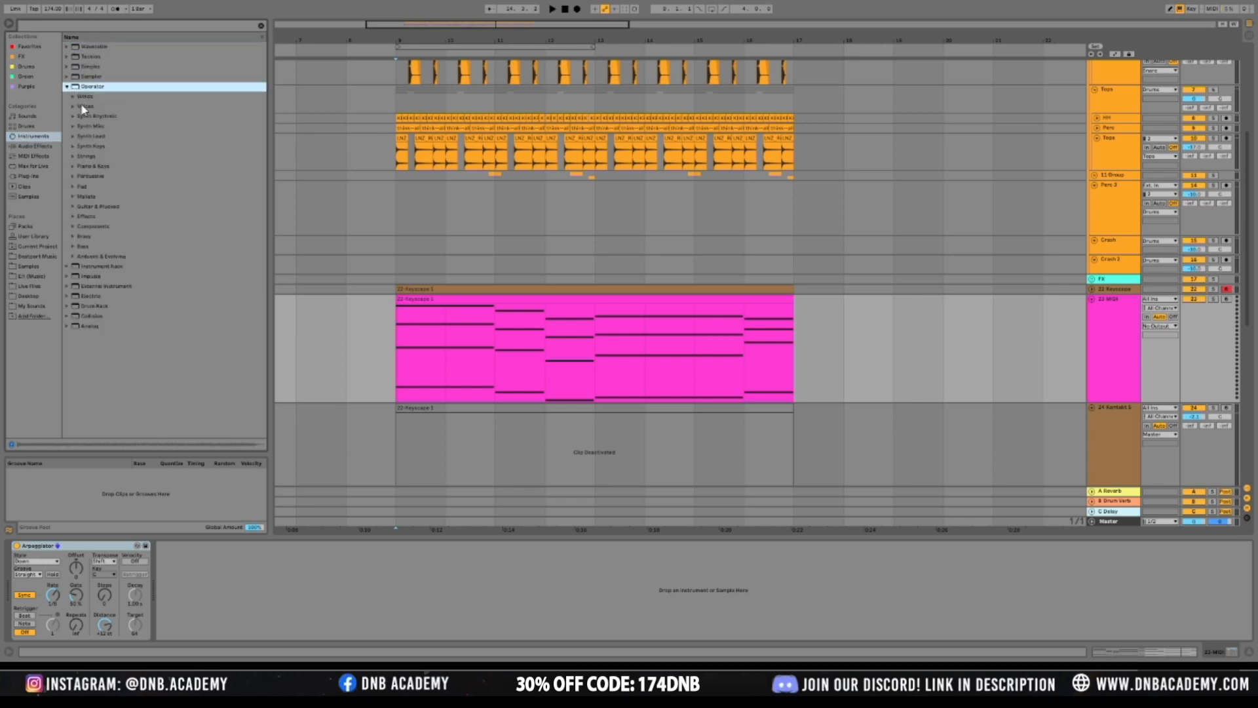
# Preview the Operator Synth Keys presets and load Straight EP onto the pink MIDI track
pyautogui.click(98, 177)
pyautogui.click(80, 146)
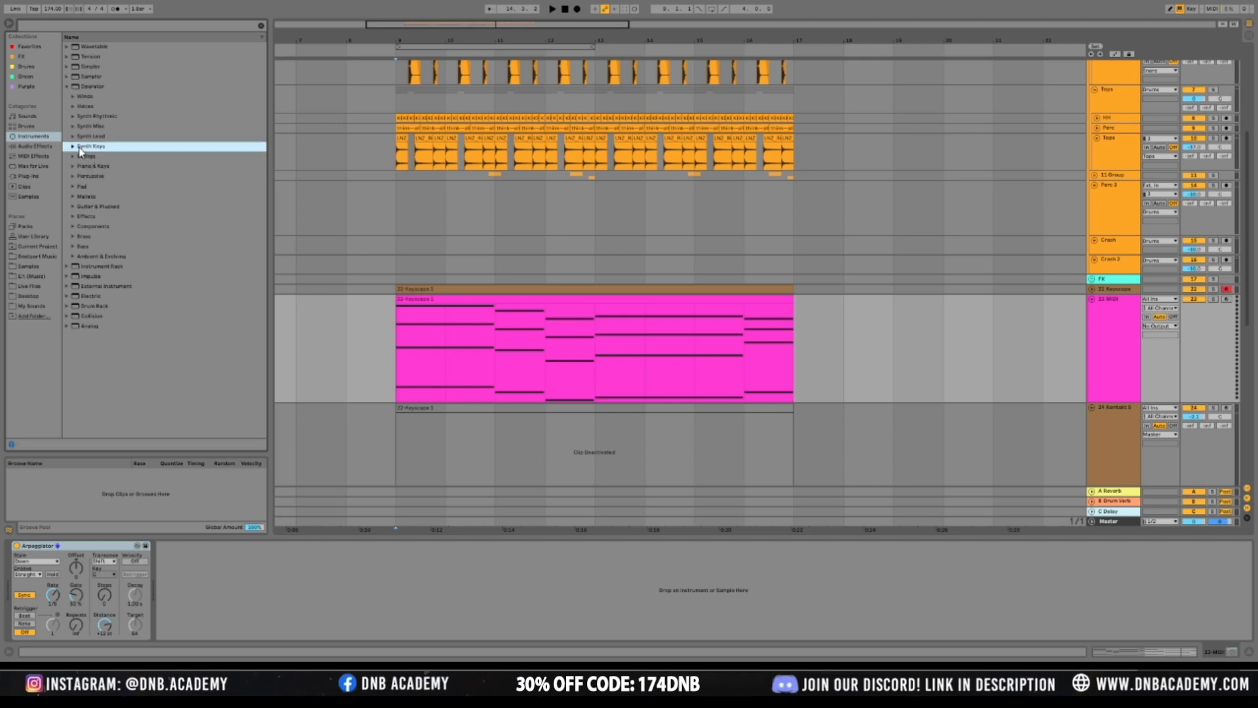
pyautogui.click(72, 146)
pyautogui.click(103, 196)
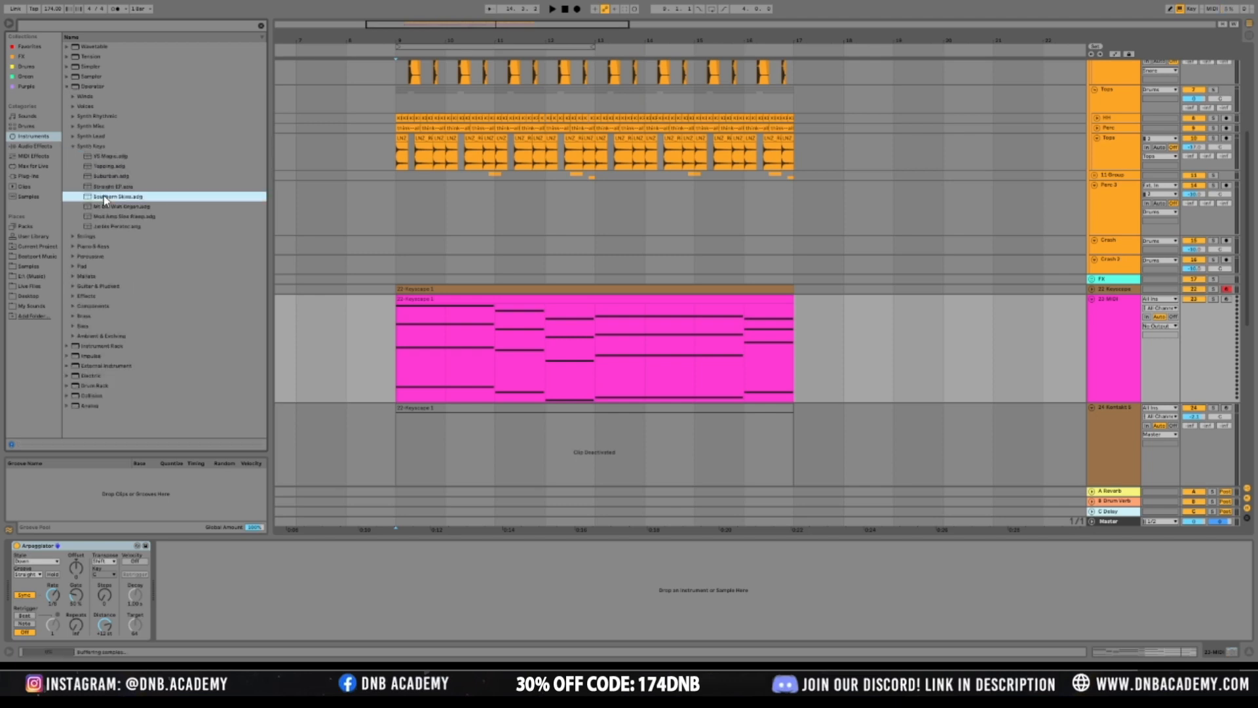
pyautogui.click(109, 186)
pyautogui.click(112, 166)
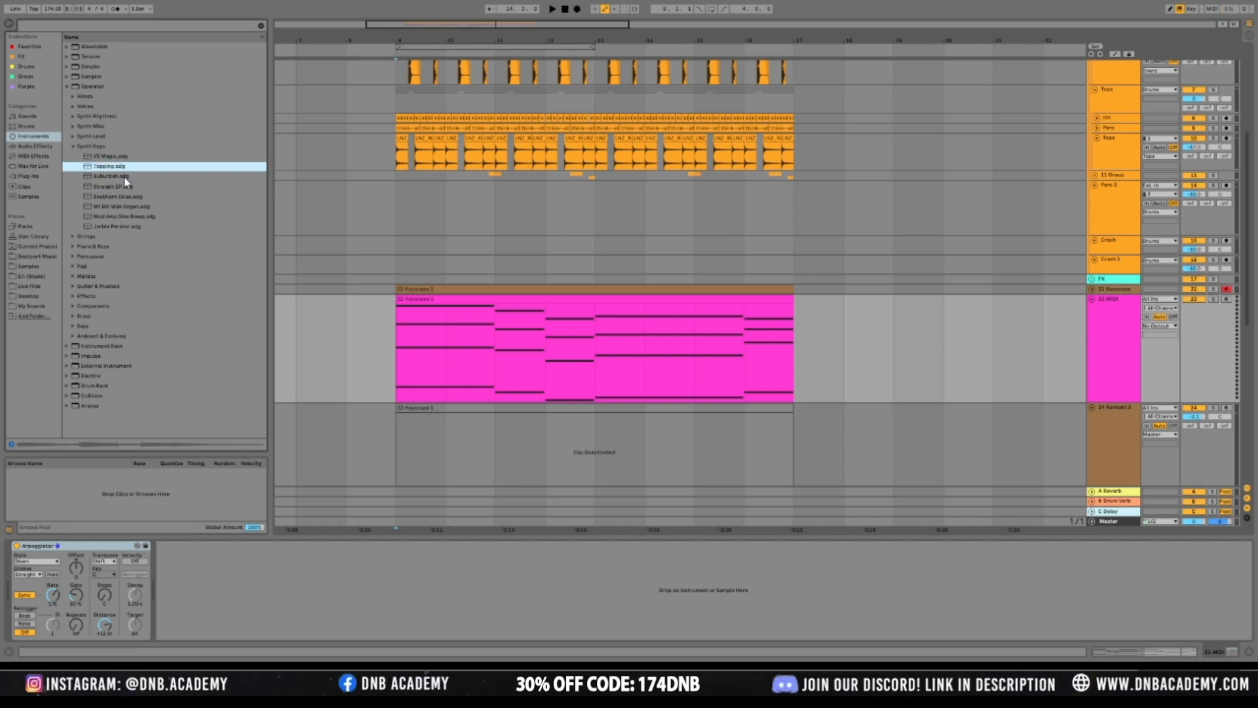
pyautogui.click(122, 171)
pyautogui.click(126, 186)
pyautogui.click(132, 227)
pyautogui.click(123, 187)
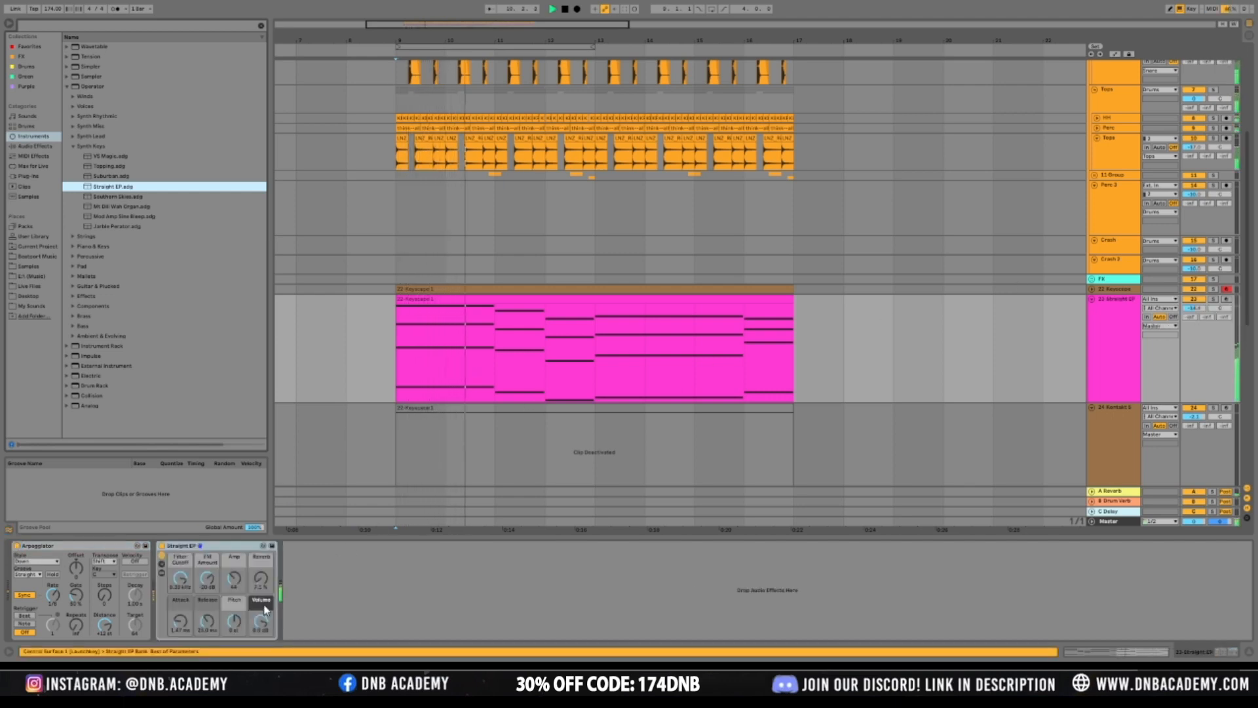
# Expand the Straight EP rack to reveal its Operator, then solo the track and audition it from bar 13
pyautogui.click(162, 566)
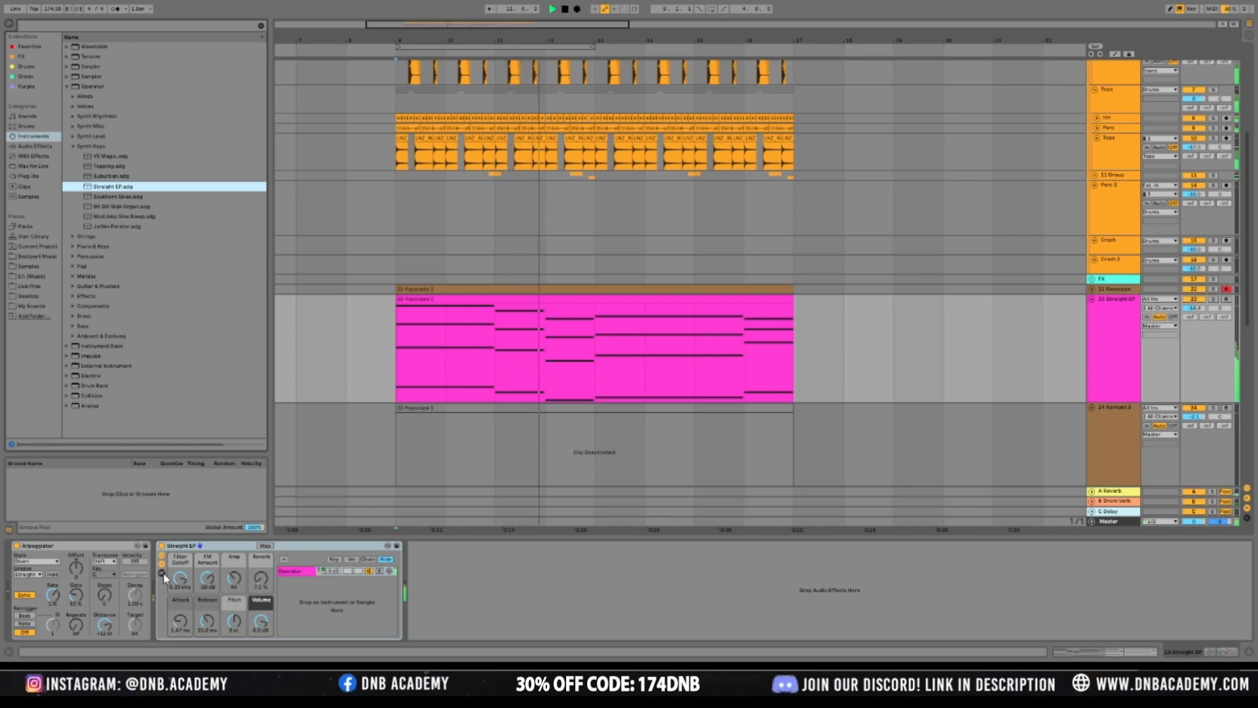
pyautogui.click(161, 573)
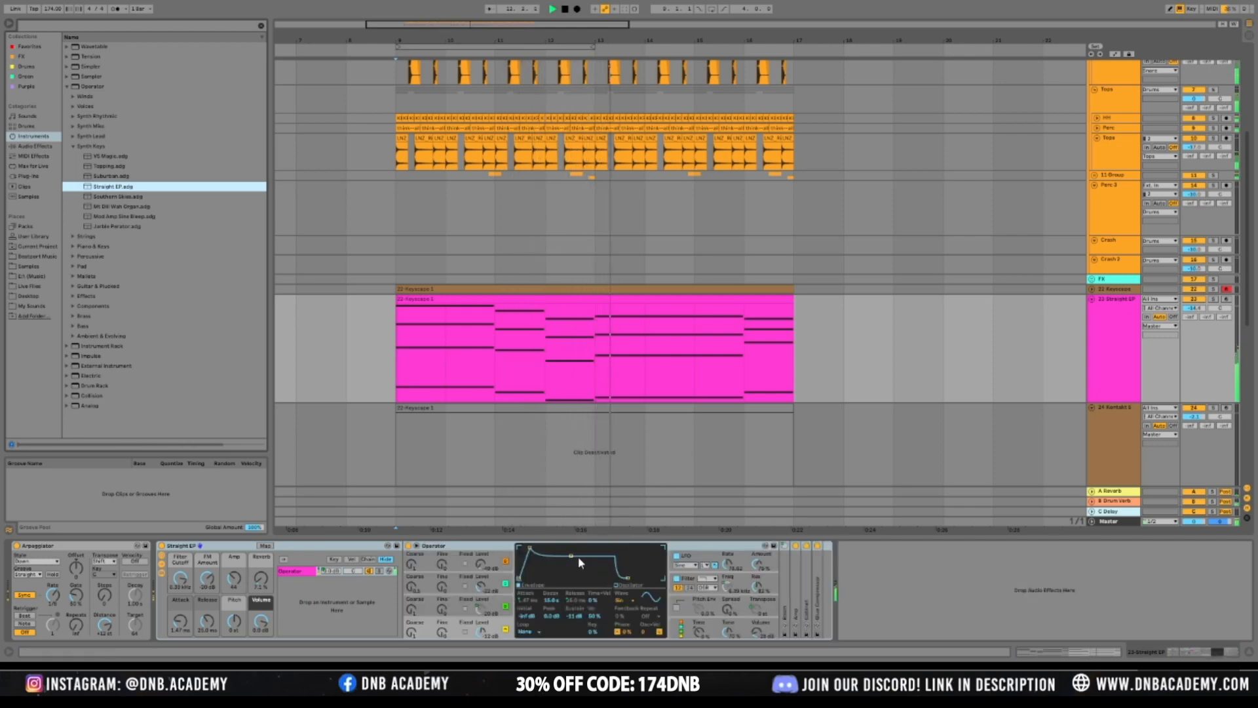
pyautogui.click(1213, 299)
pyautogui.click(594, 388)
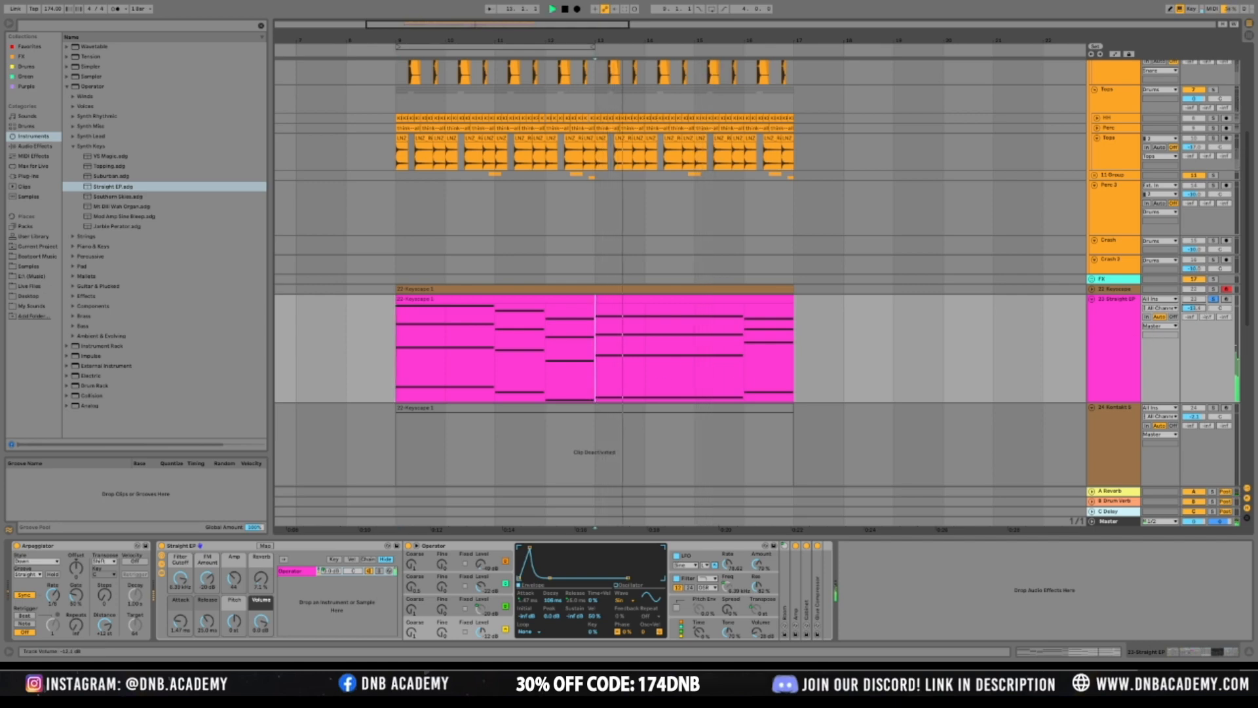
pyautogui.press('space')
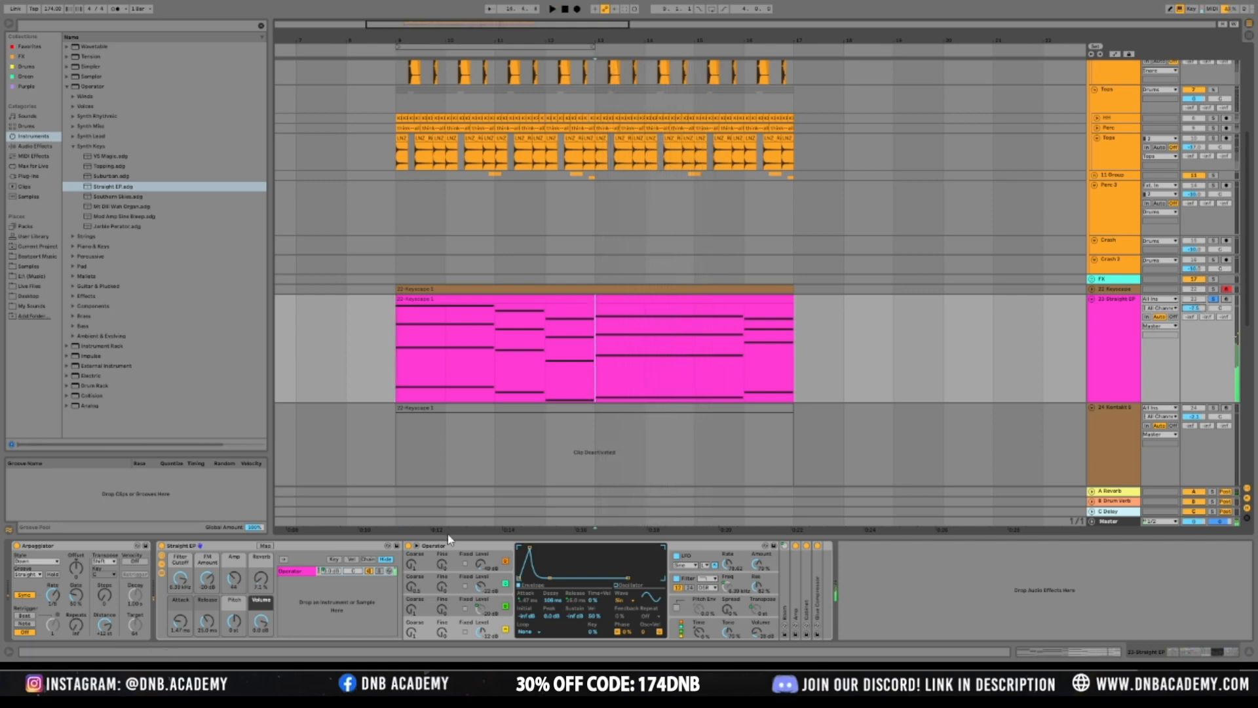
# Delete the pink chord clip's material before bar 13 and after bar 16
pyautogui.moveTo(420, 384); pyautogui.dragTo(576, 365)
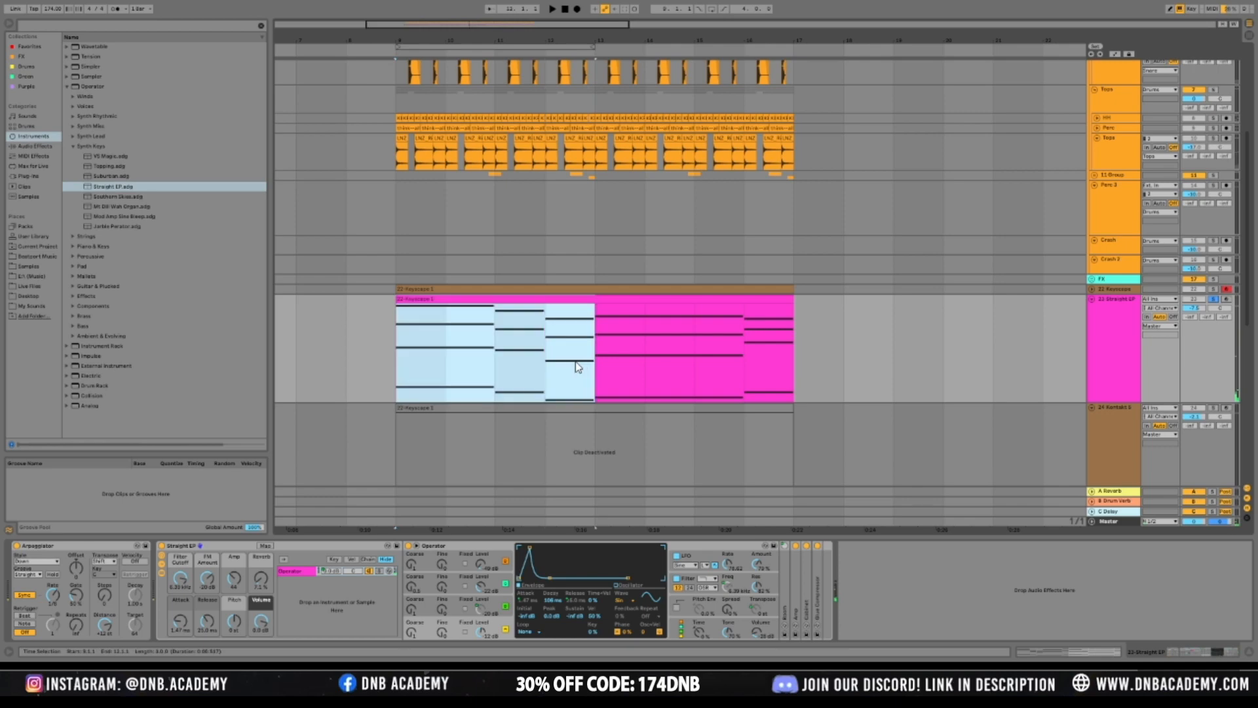
pyautogui.moveTo(744, 372); pyautogui.dragTo(777, 367)
pyautogui.press('Delete')
# Open the remaining chord clip, duplicate its three upper notes two octaves higher and play the result
pyautogui.doubleClick(710, 299)
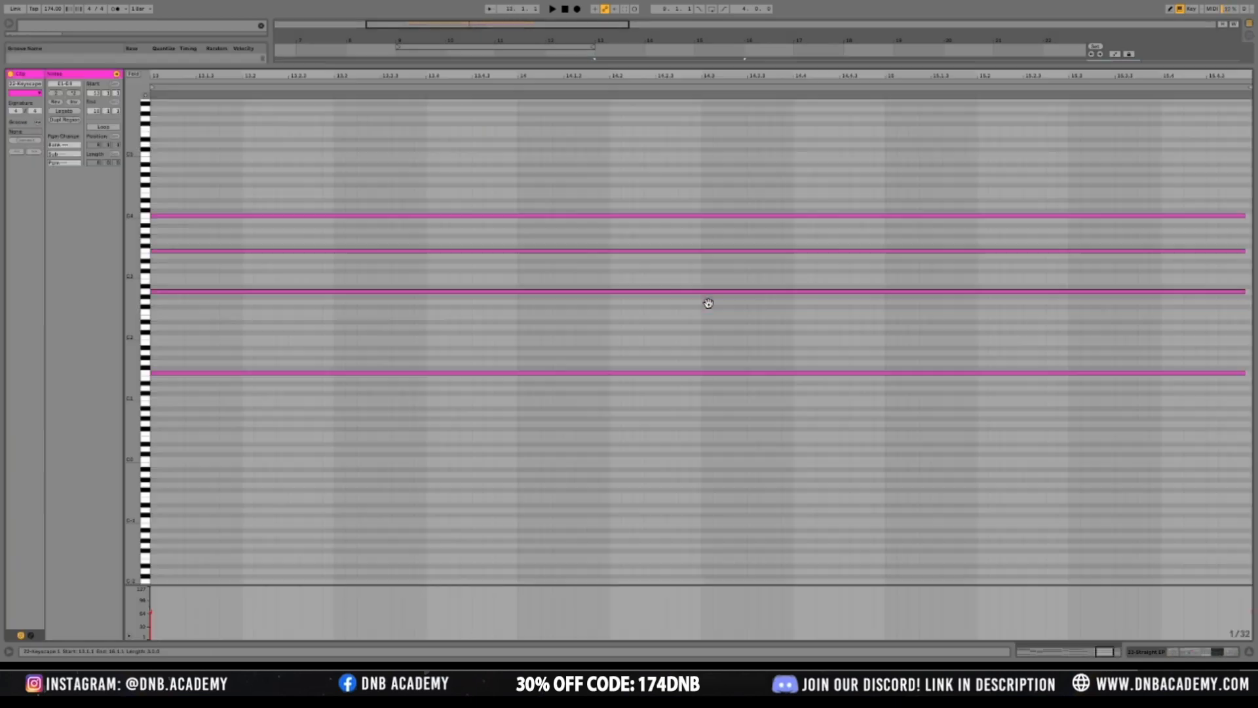
pyautogui.scroll(3, 394, 408)
pyautogui.hotkey('ctrl', 'a')
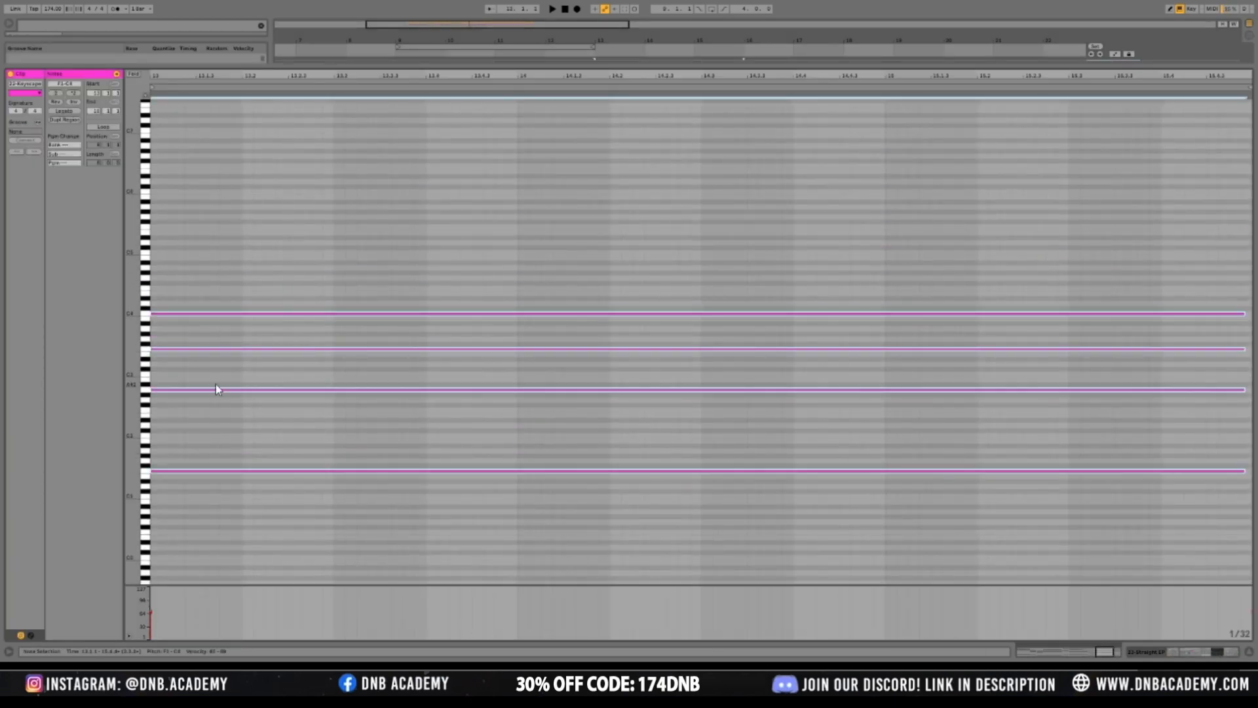
pyautogui.moveTo(219, 442); pyautogui.dragTo(211, 257)
pyautogui.scroll(1, 186, 374)
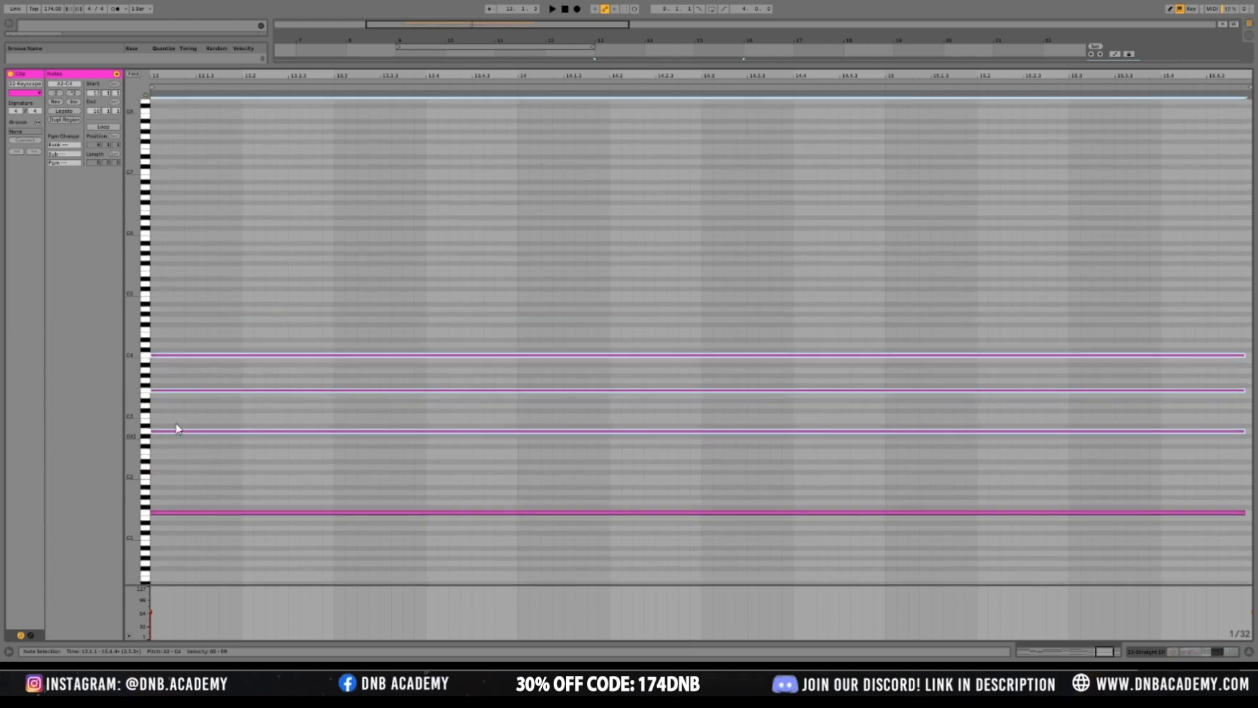
pyautogui.moveTo(177, 437); pyautogui.dragTo(175, 314)
pyautogui.press('space')
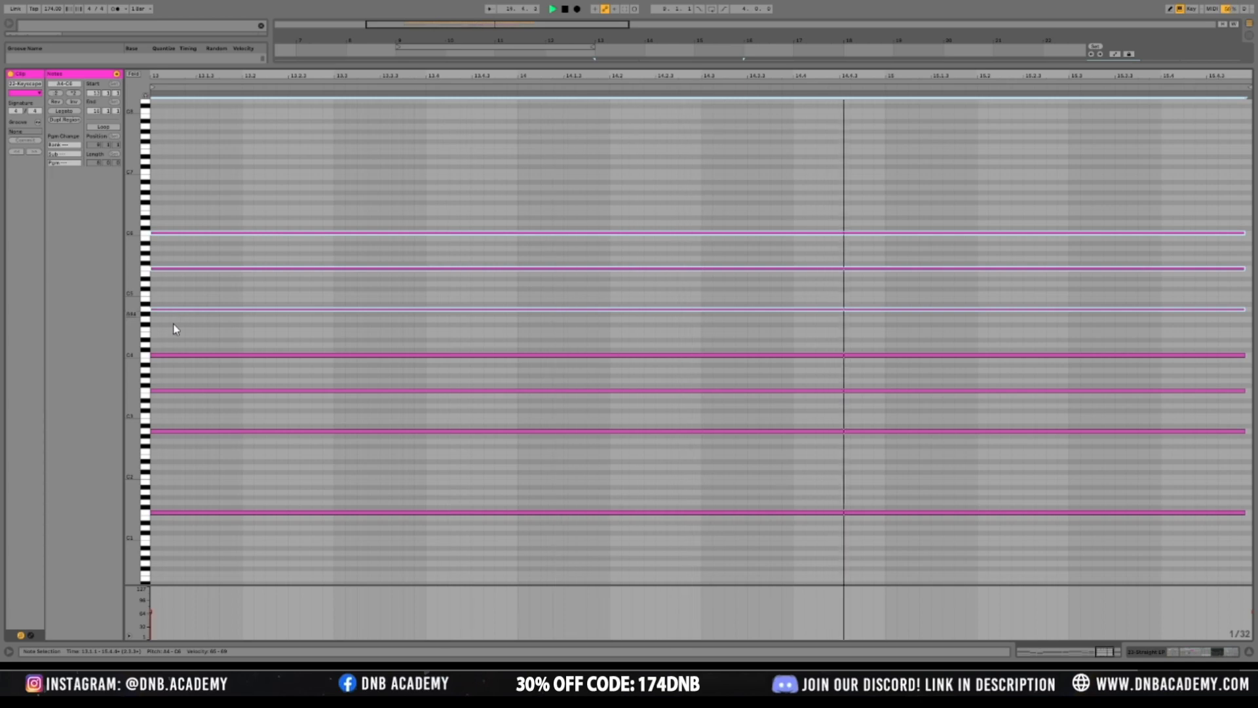
# Return to the arrangement and unsolo the Straight EP track to hear the thickened chord with the full mix
pyautogui.scroll(-3, 992, 574)
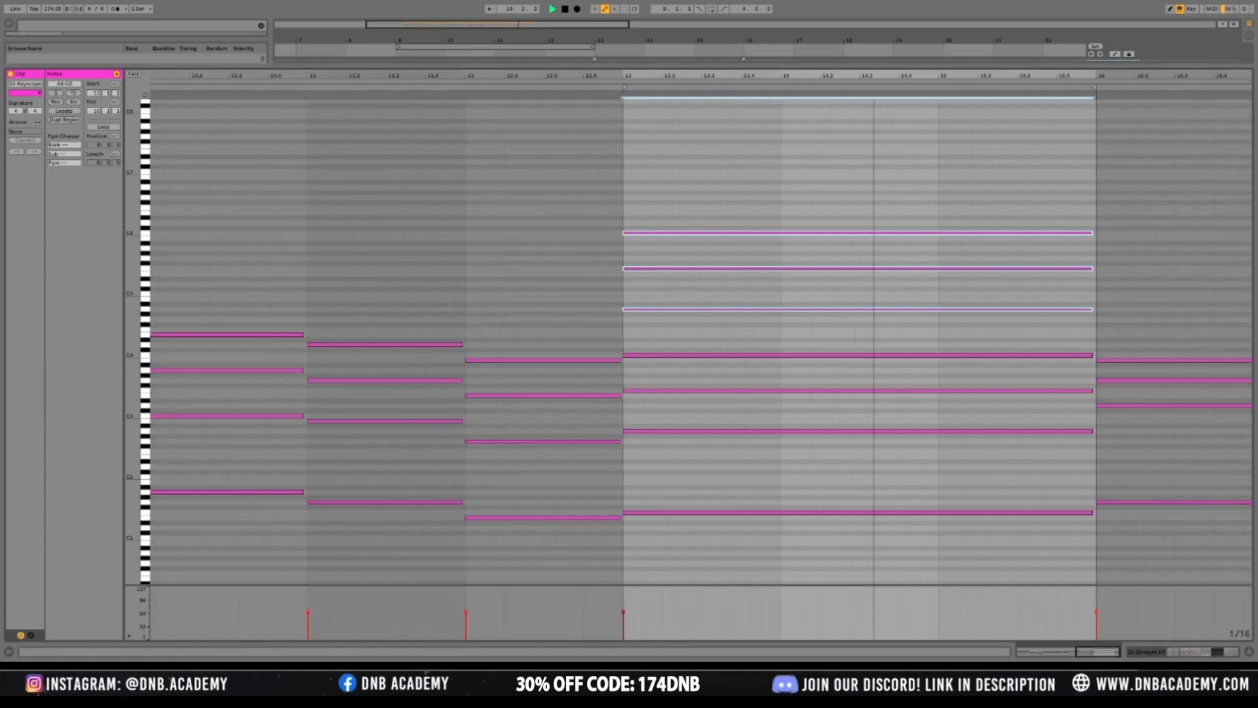
pyautogui.click(1227, 651)
pyautogui.press('space')
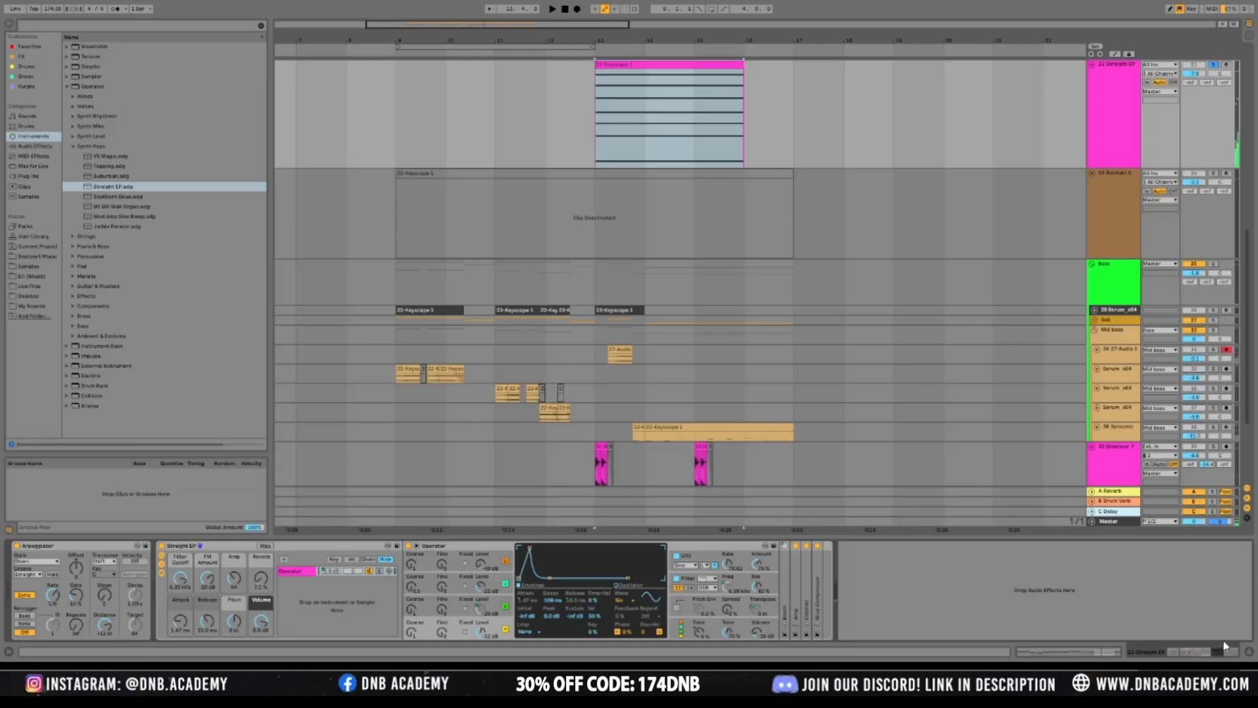
pyautogui.scroll(1, 1210, 106)
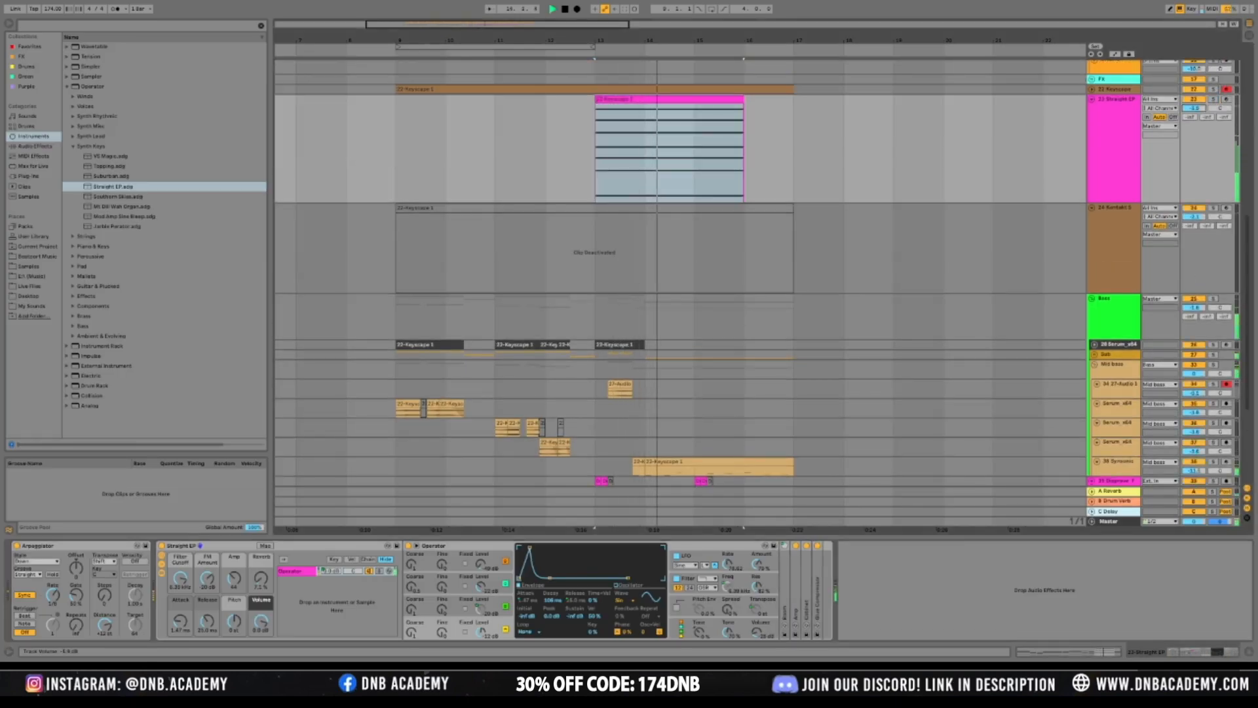
pyautogui.scroll(5, 695, 194)
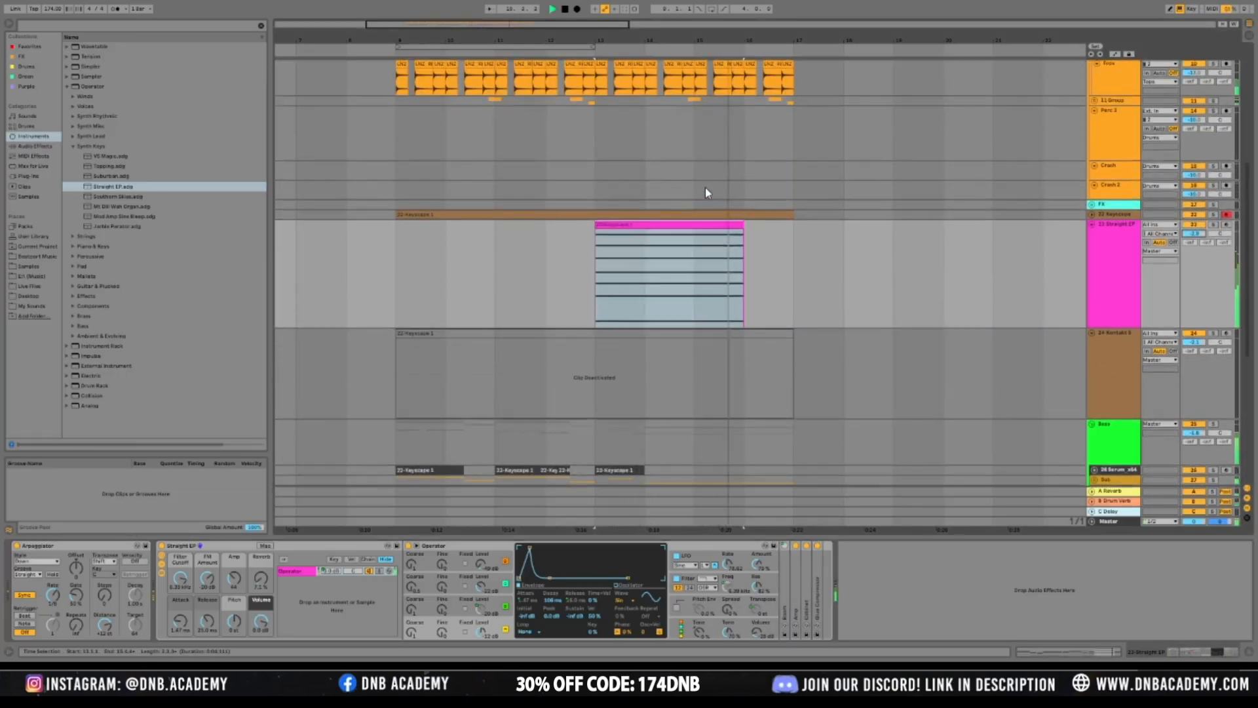
# Extend the pink clip to bar 17, copy the final chord's two upper notes up to A4 and C#5, and play from bar 13
pyautogui.moveTo(744, 303); pyautogui.dragTo(794, 306)
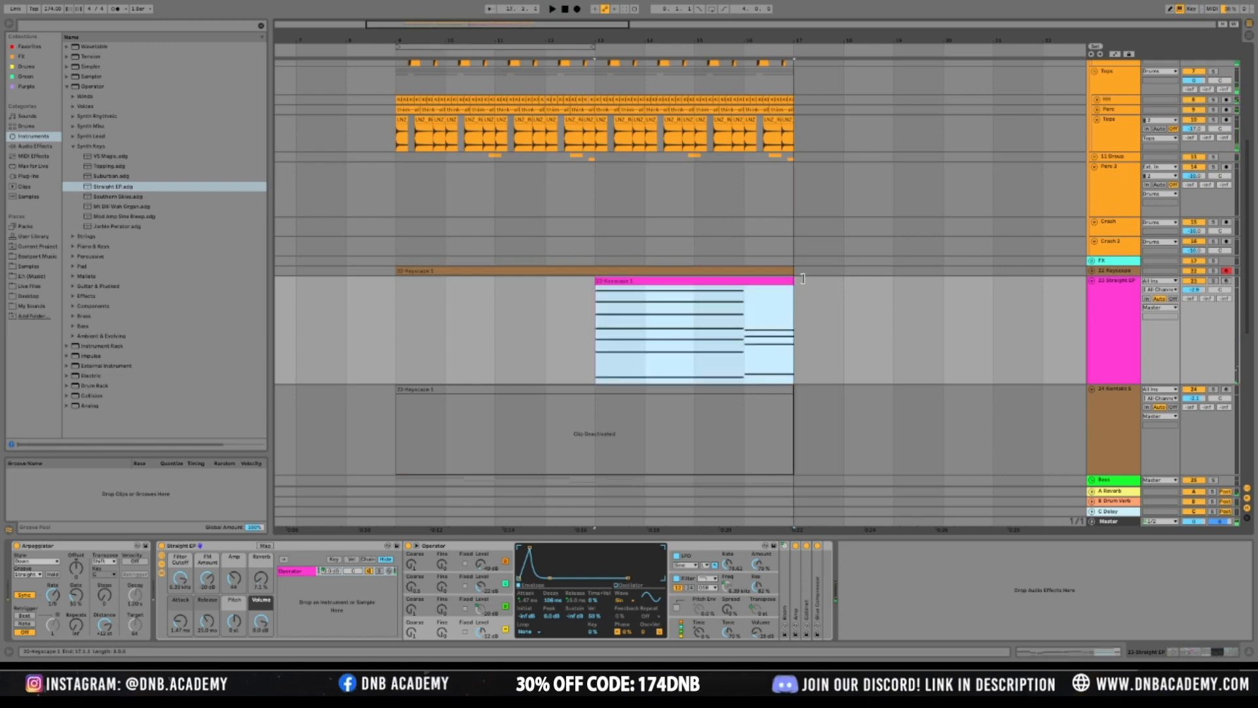
pyautogui.click(751, 326)
pyautogui.doubleClick(765, 292)
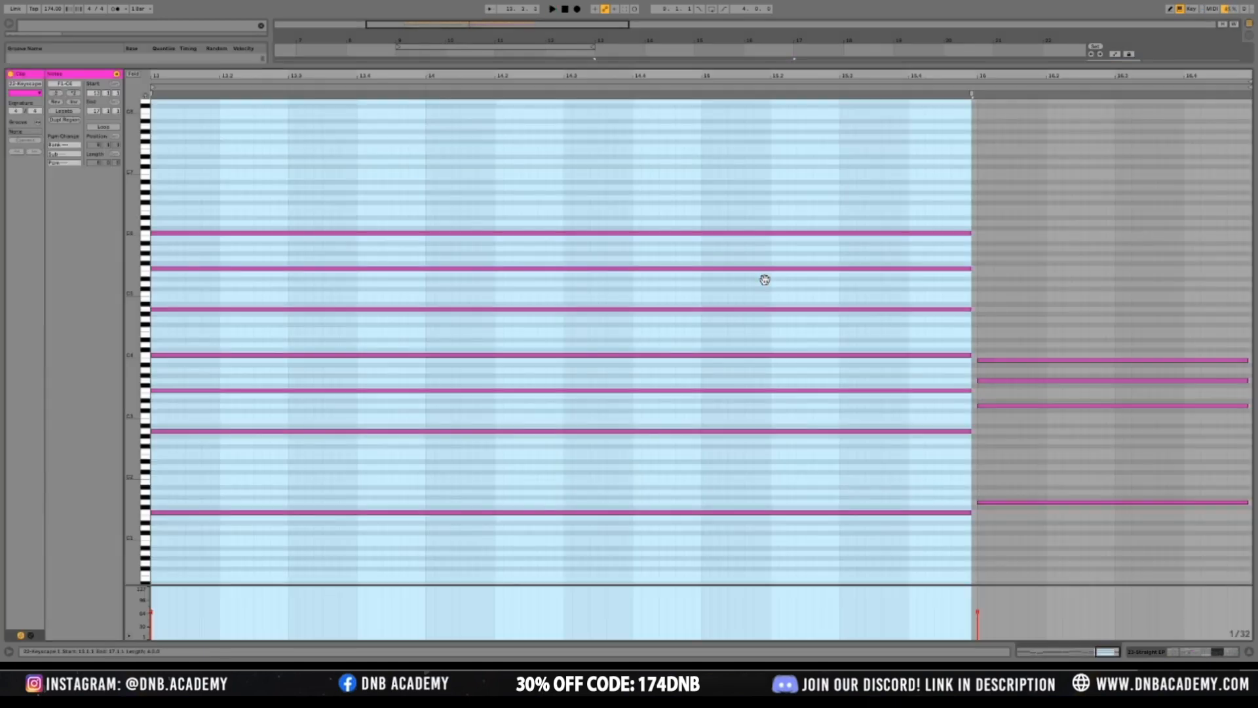
pyautogui.moveTo(1103, 392); pyautogui.dragTo(994, 319)
pyautogui.press('space')
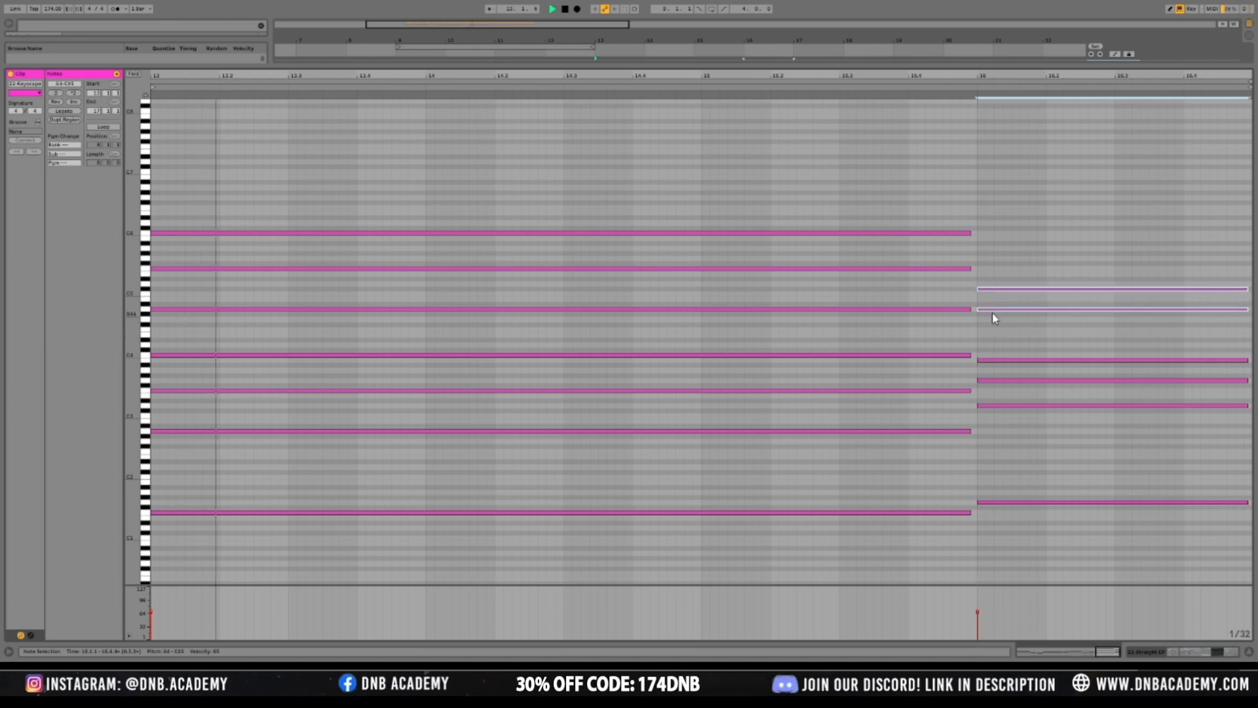
# Back in the arrangement, try a different Arpeggiator rate on the Straight EP track and audition it
pyautogui.press('Tab')
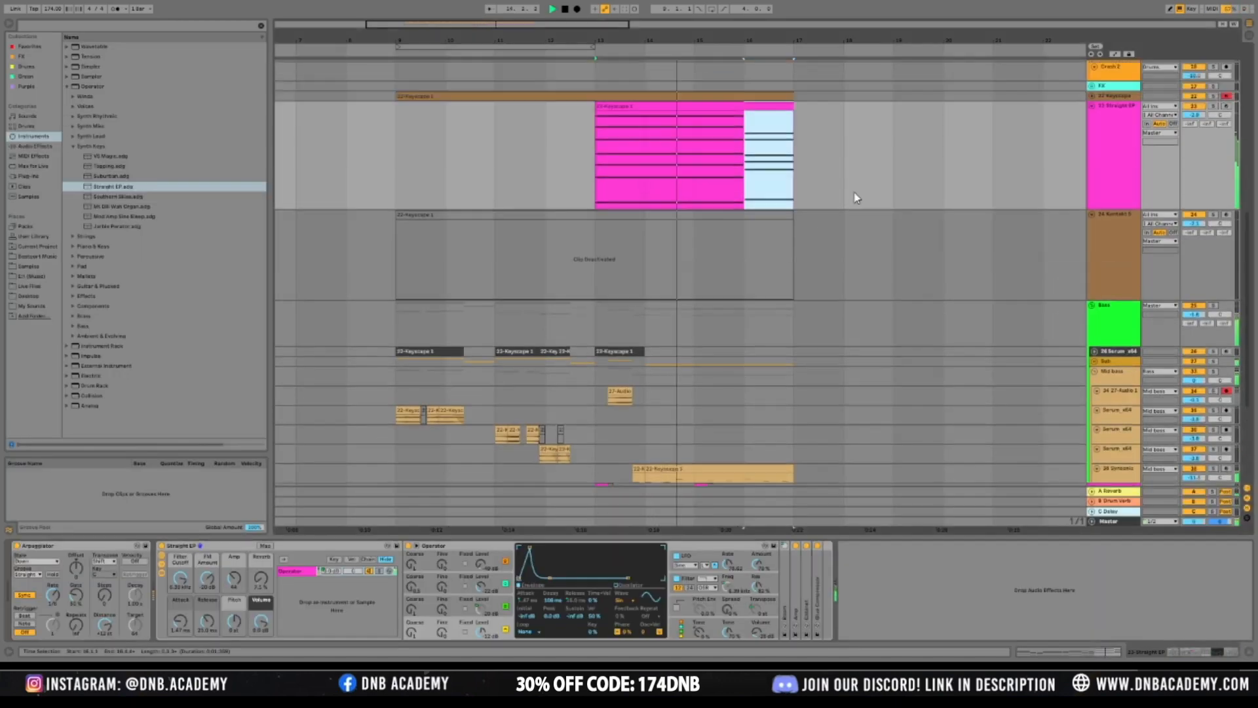
pyautogui.scroll(2, 884, 190)
pyautogui.click(1089, 205)
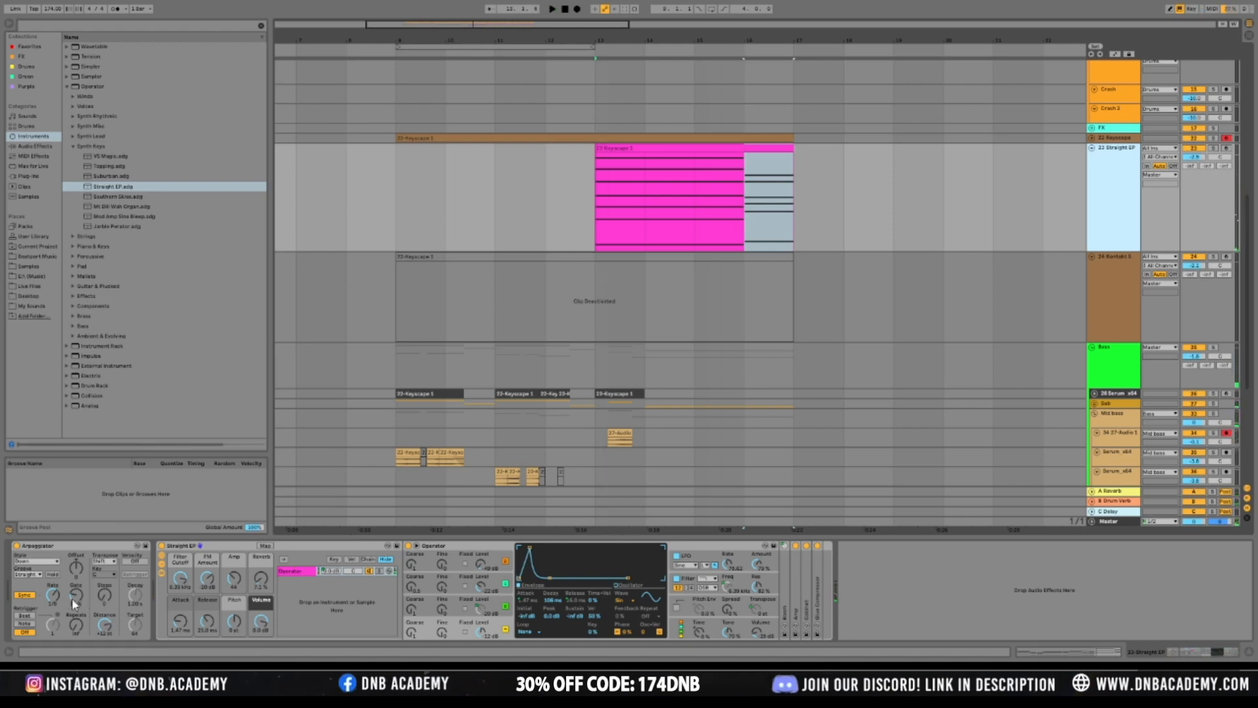
pyautogui.click(54, 596)
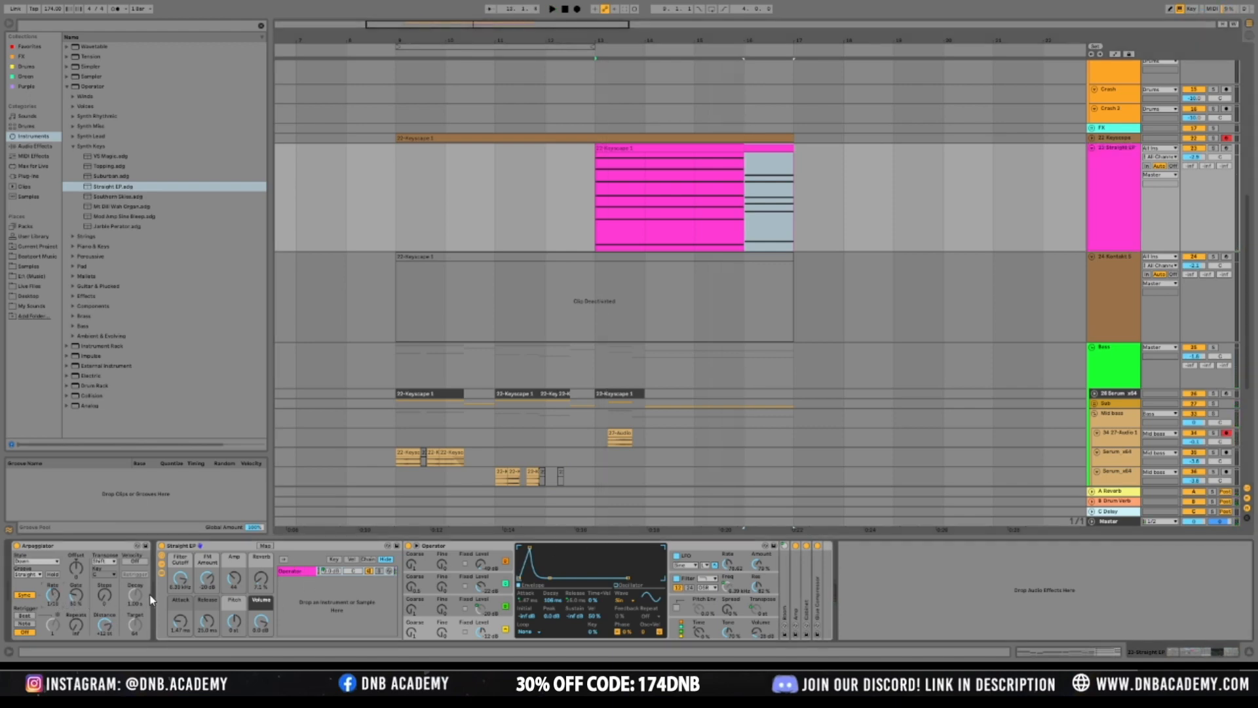
pyautogui.press('space')
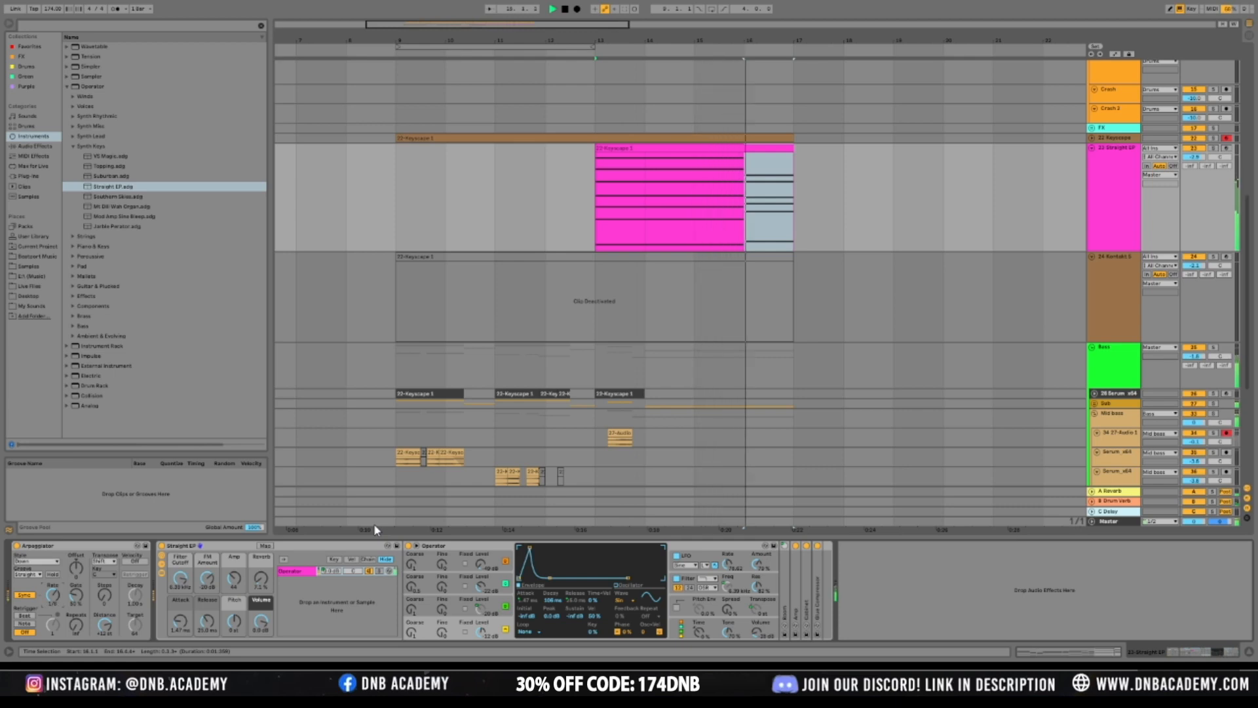
# Raise the Straight EP track's A Reverb send and fine-tune it while playing from bar 9
pyautogui.moveTo(1193, 167); pyautogui.dragTo(1192, 141)
pyautogui.press('space')
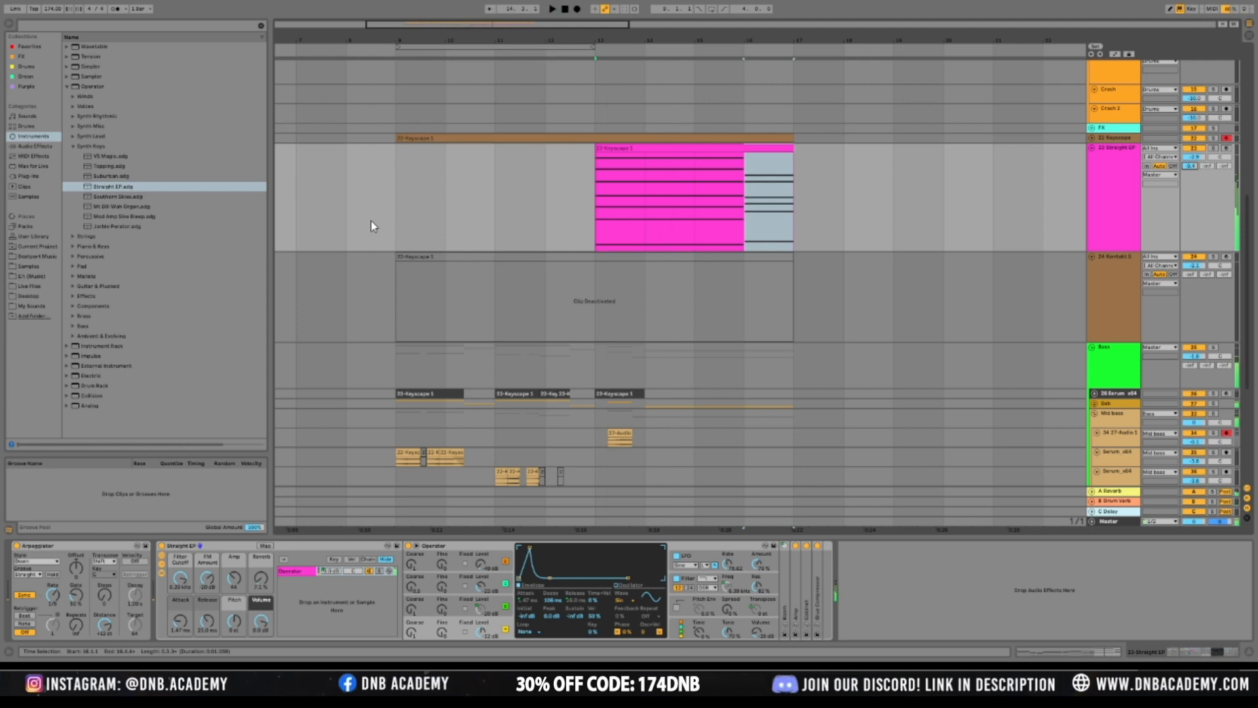
pyautogui.click(392, 210)
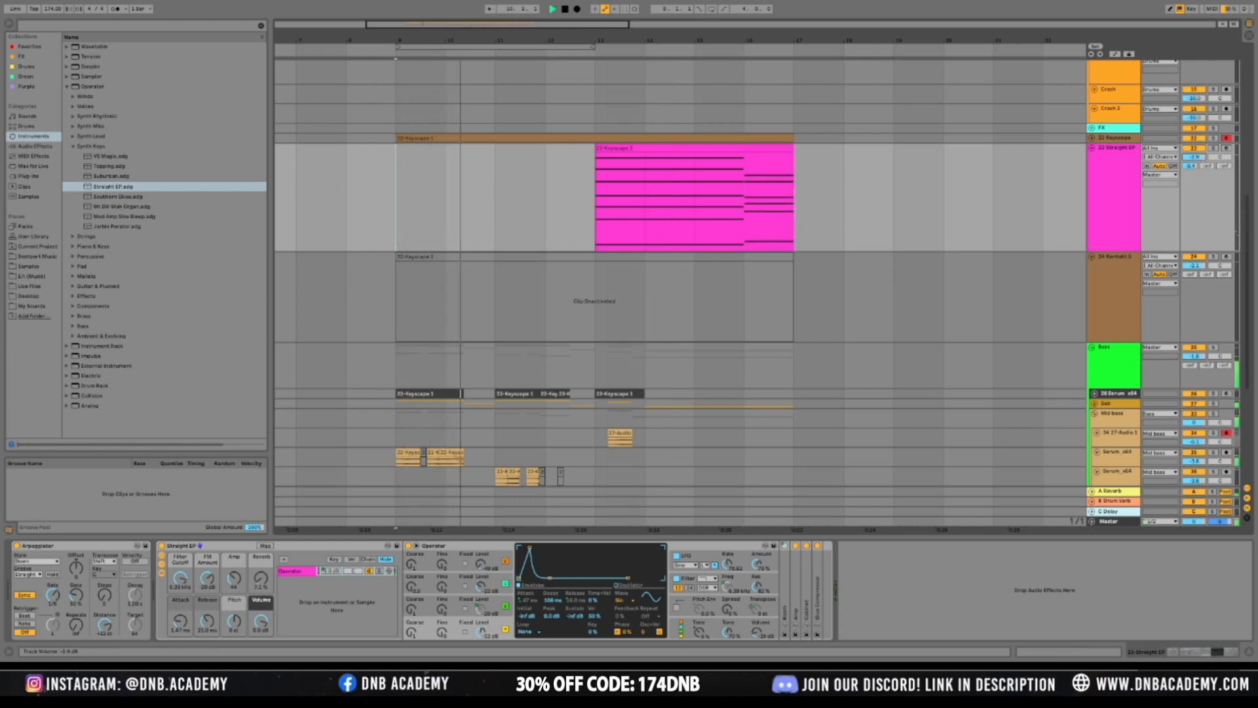
pyautogui.moveTo(1190, 167); pyautogui.dragTo(1190, 172)
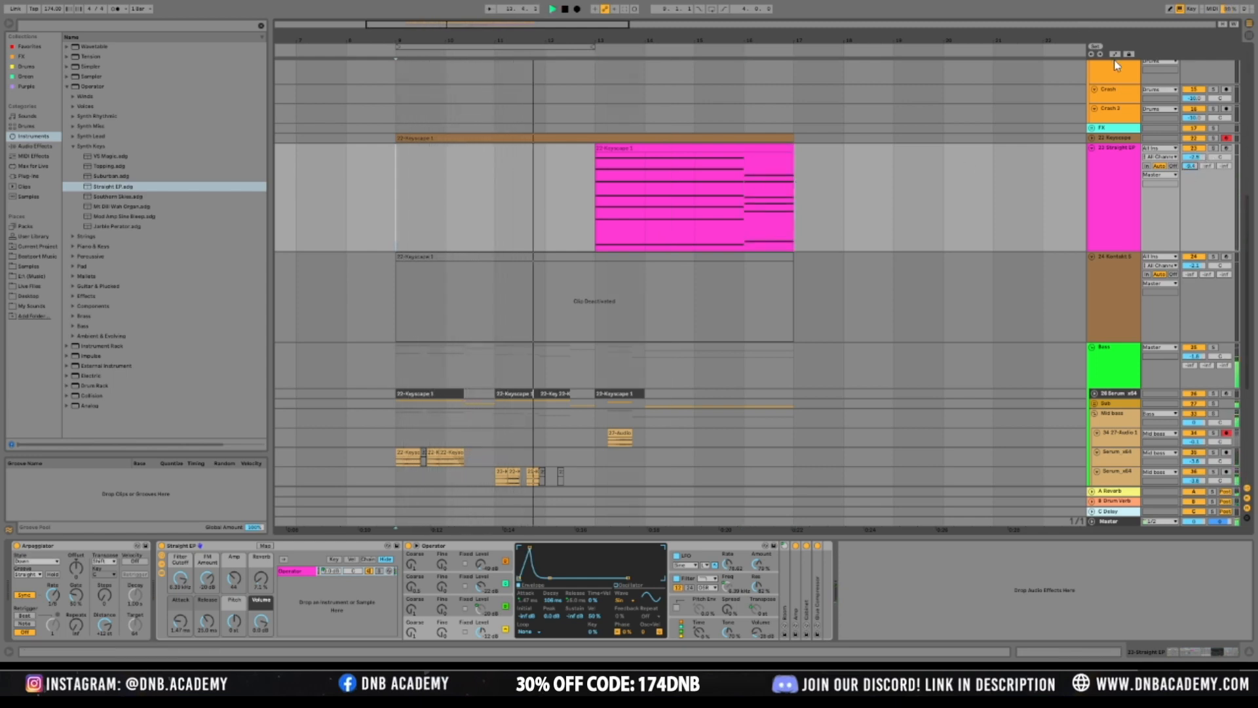
# Automate the Straight EP track's A-Reverb send to rise from its minimum at bar 12 to a peak at bar 16
pyautogui.press('a')
pyautogui.click(674, 176)
pyautogui.moveTo(549, 176); pyautogui.dragTo(550, 250)
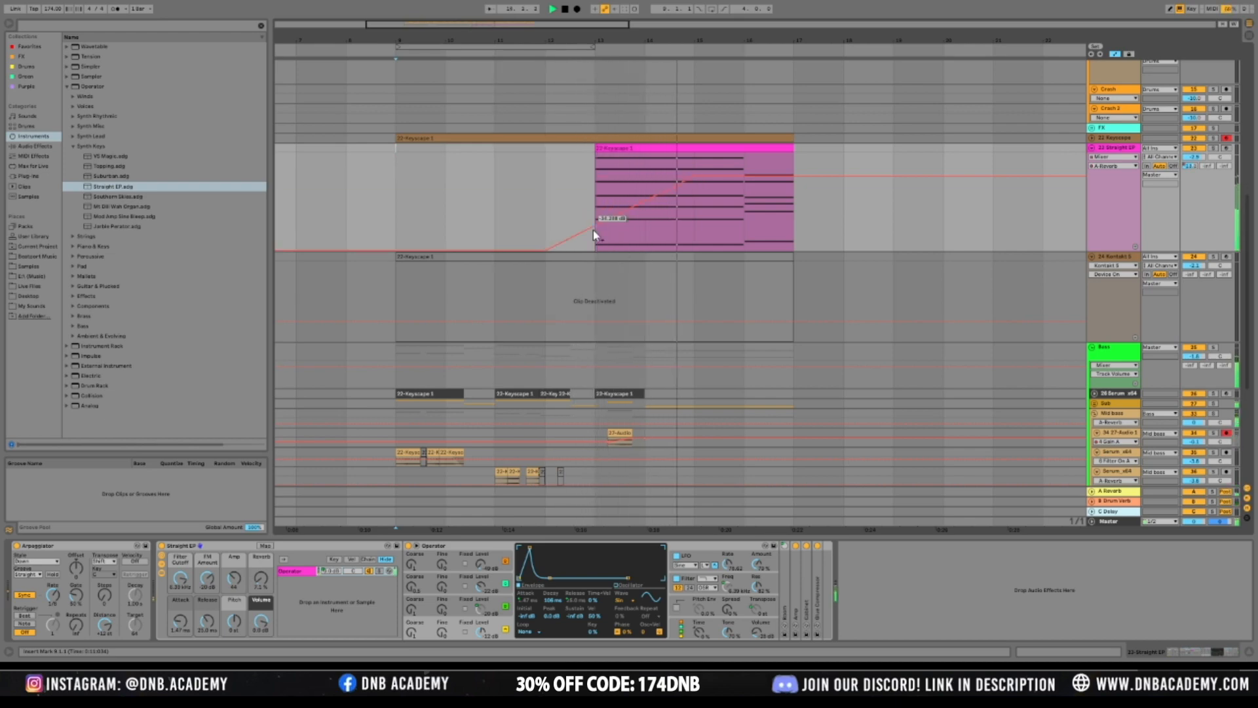
pyautogui.moveTo(694, 176); pyautogui.dragTo(790, 201)
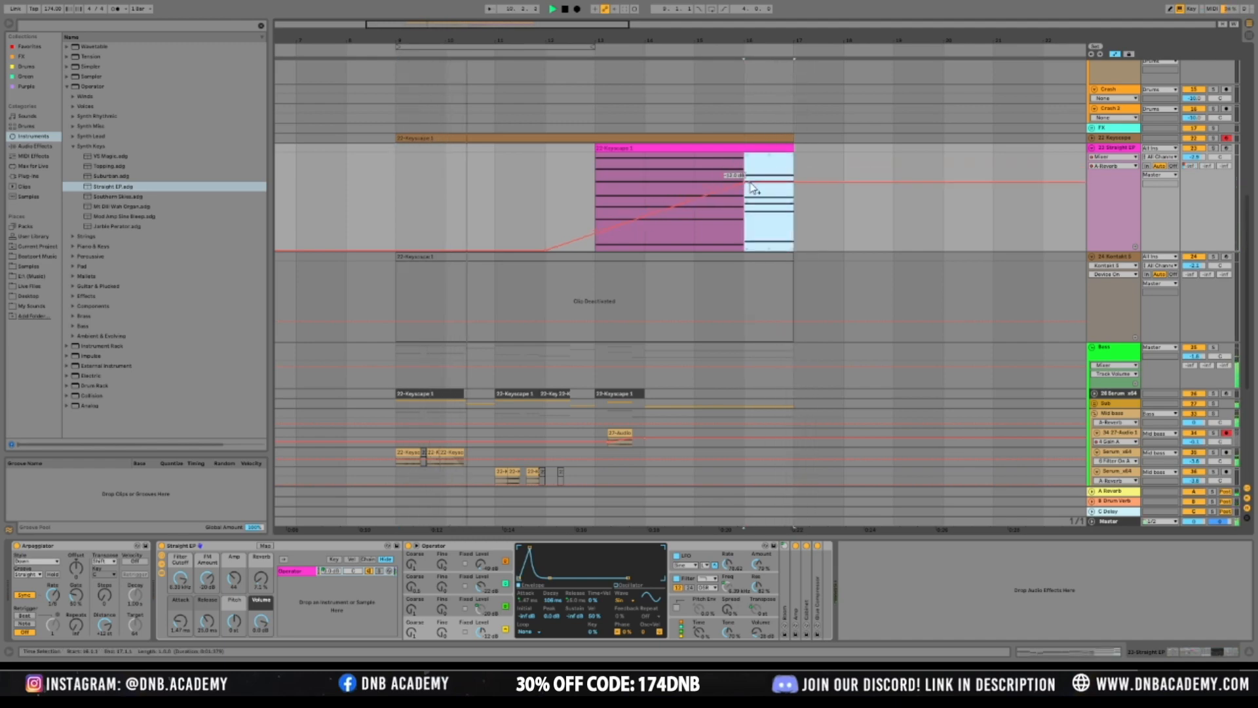
# Cut off the pink clip's final bar, from bar 16 to bar 17
pyautogui.hotkey('ctrl', 'e')
pyautogui.click(750, 149)
pyautogui.press('Delete')
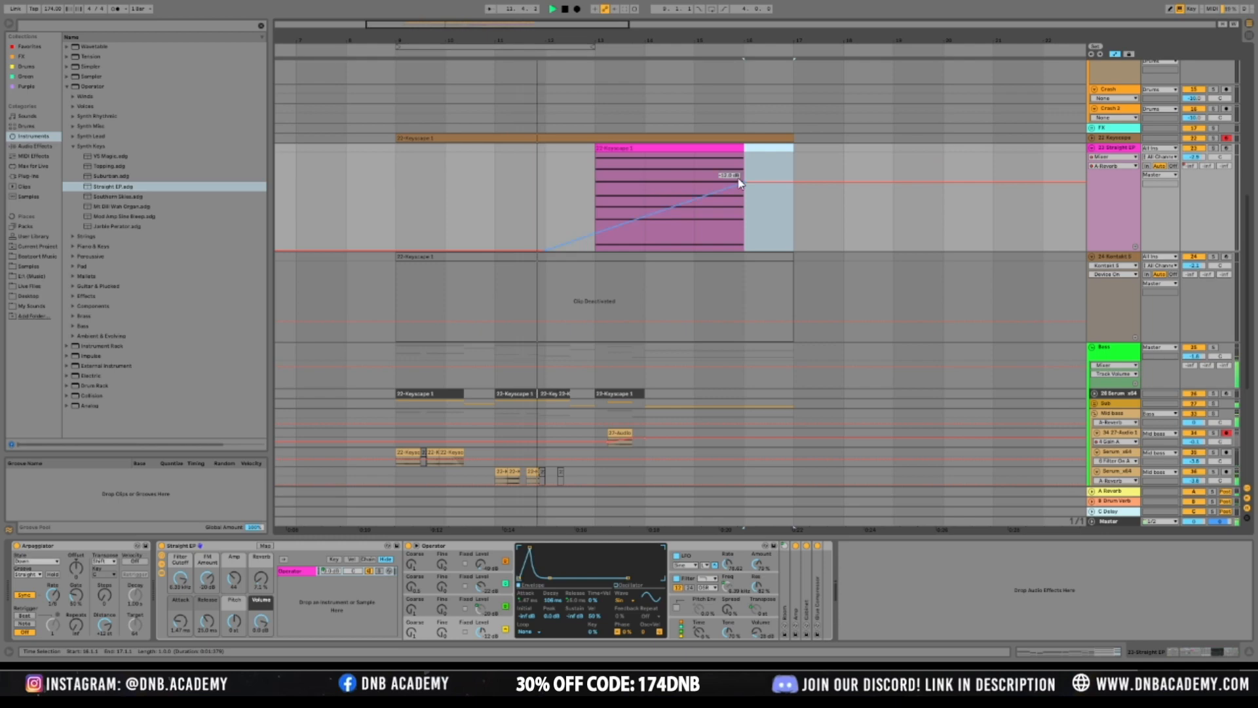
# Try starting the A-Reverb send ramp at bar 13 and slightly raise the ramp's end level at bar 16
pyautogui.moveTo(595, 235); pyautogui.dragTo(596, 253)
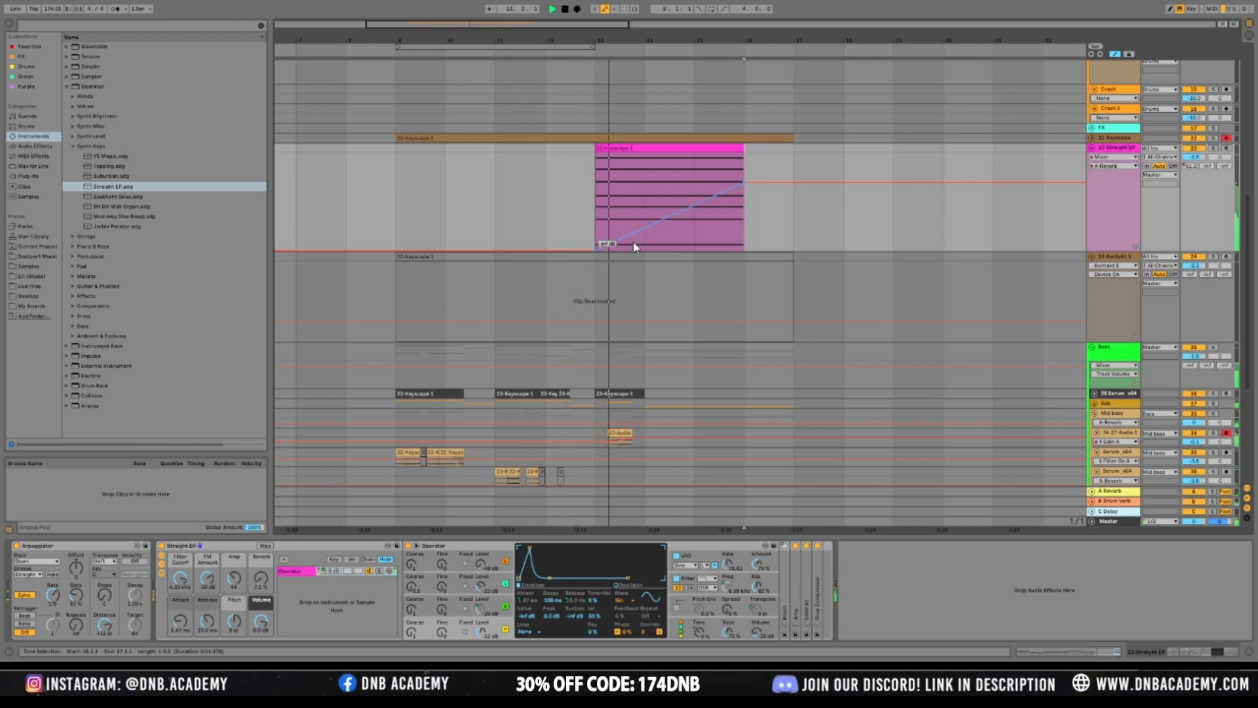
pyautogui.moveTo(744, 182); pyautogui.dragTo(744, 178)
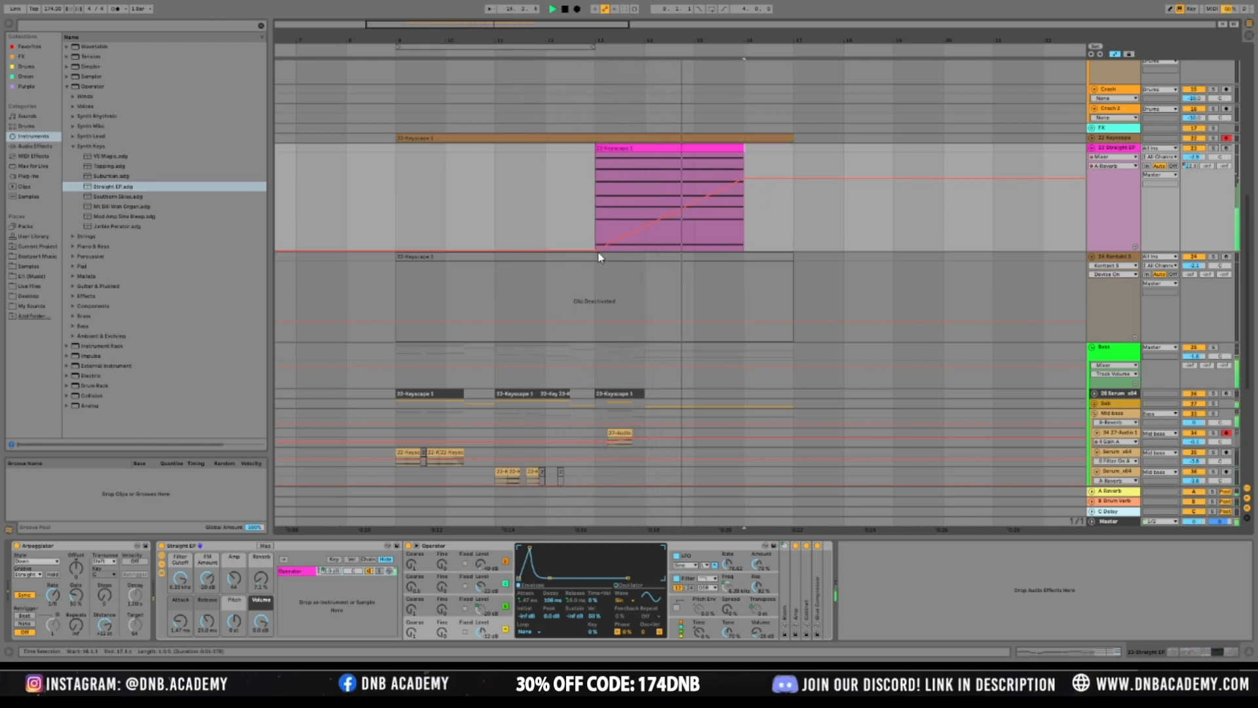
pyautogui.moveTo(596, 252); pyautogui.dragTo(596, 230)
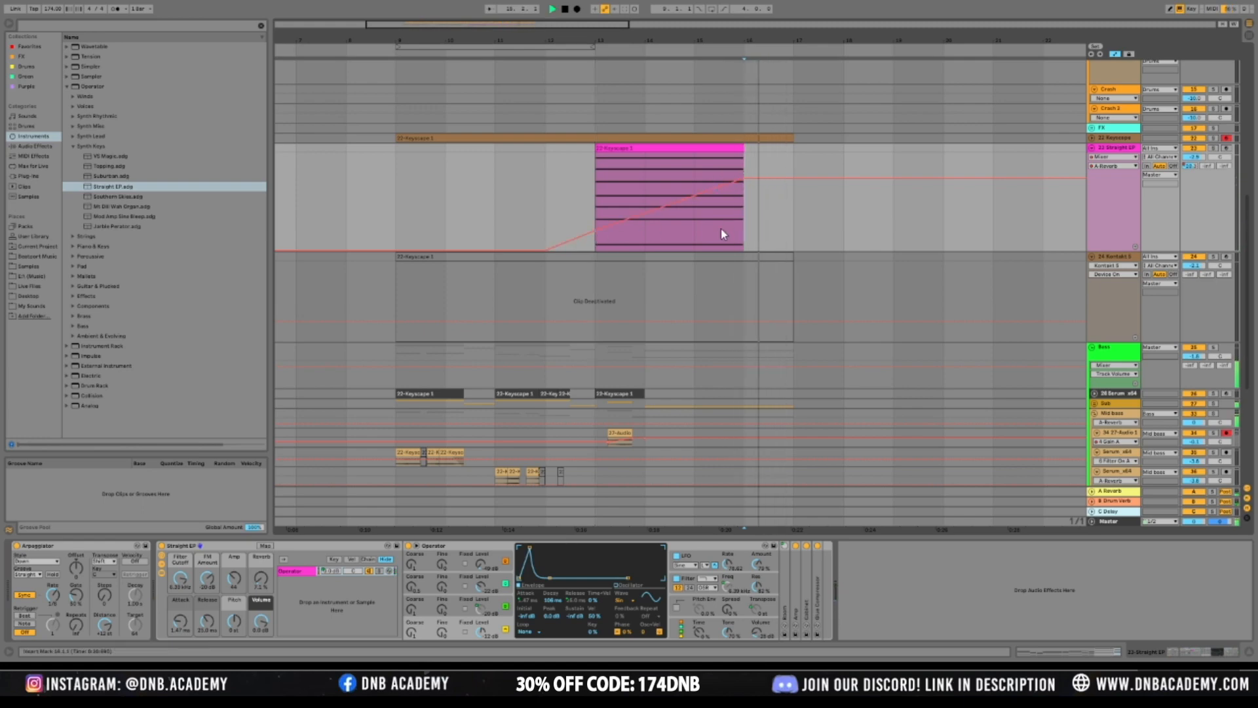
# Extend the pink clip to bar 17 again, open it and move the final chord's A4 note up an octave
pyautogui.scroll(-3, 721, 229)
pyautogui.scroll(4, 750, 209)
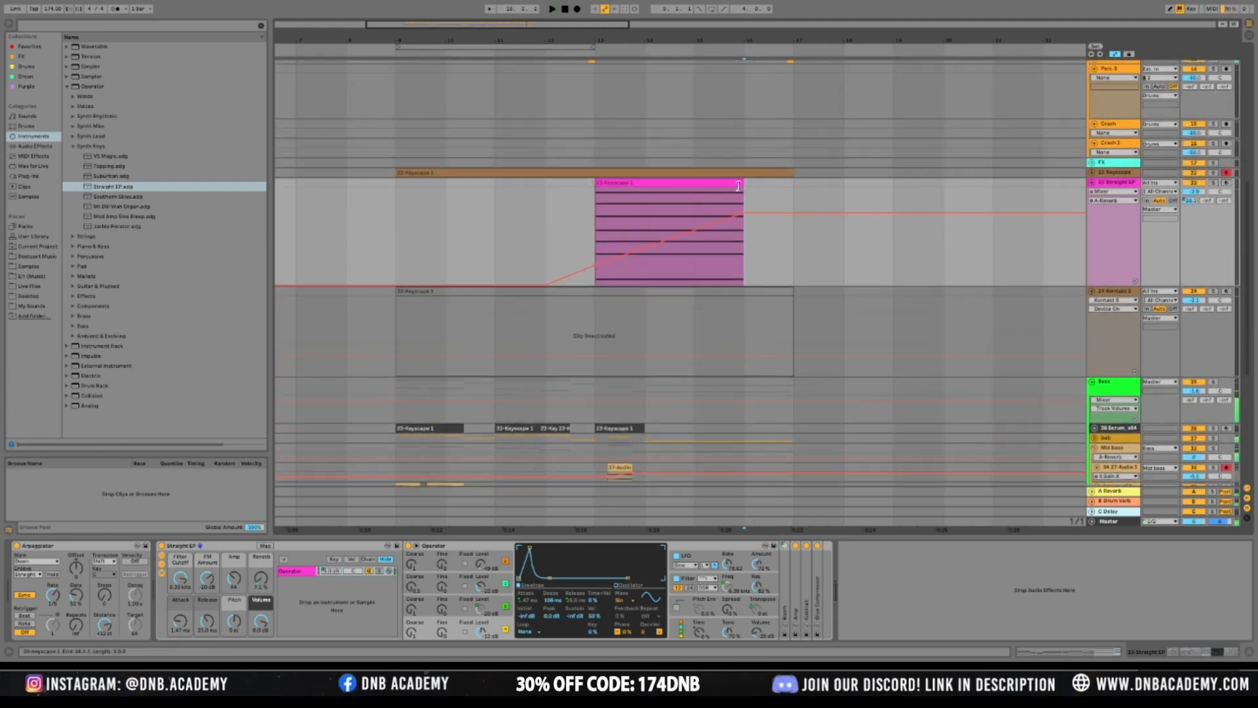
pyautogui.moveTo(741, 185); pyautogui.dragTo(794, 185)
pyautogui.press('space')
pyautogui.doubleClick(758, 184)
pyautogui.click(1019, 324)
pyautogui.click(1021, 309)
pyautogui.hotkey('shift', 'Up')
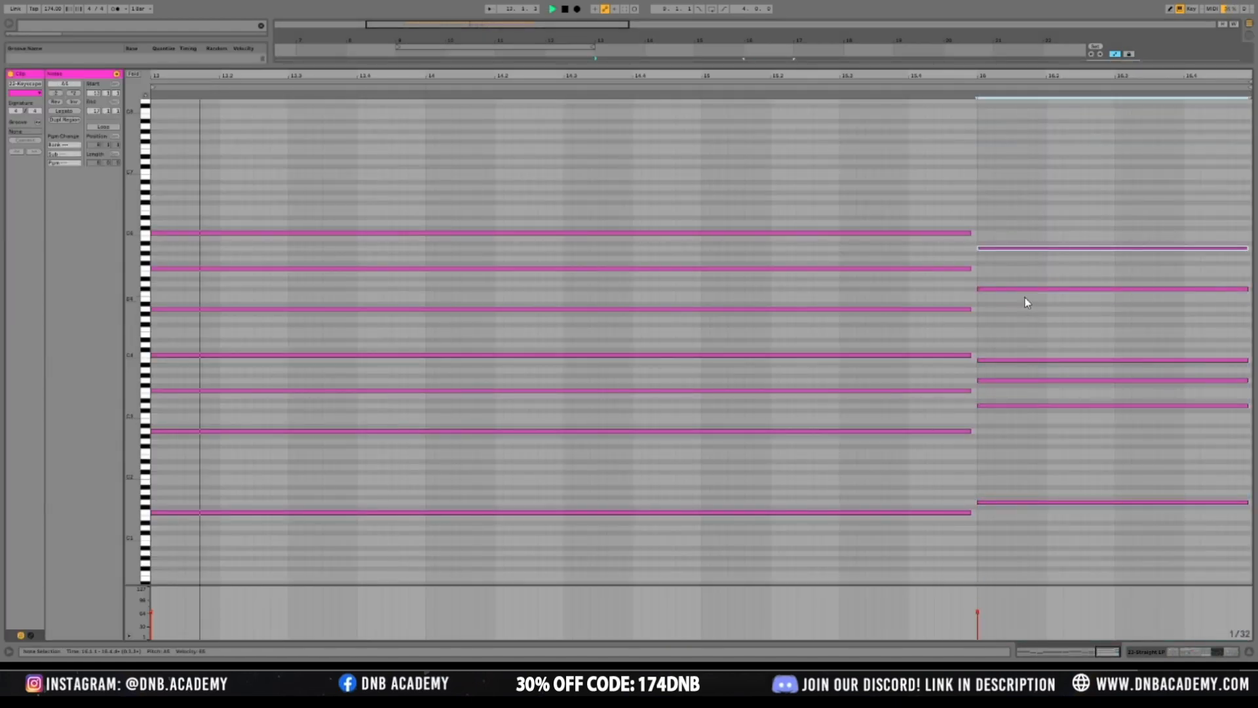
# Deactivate the G3 note in the final chord and restart playback to hear the change
pyautogui.click(1005, 391)
pyautogui.click(1008, 380)
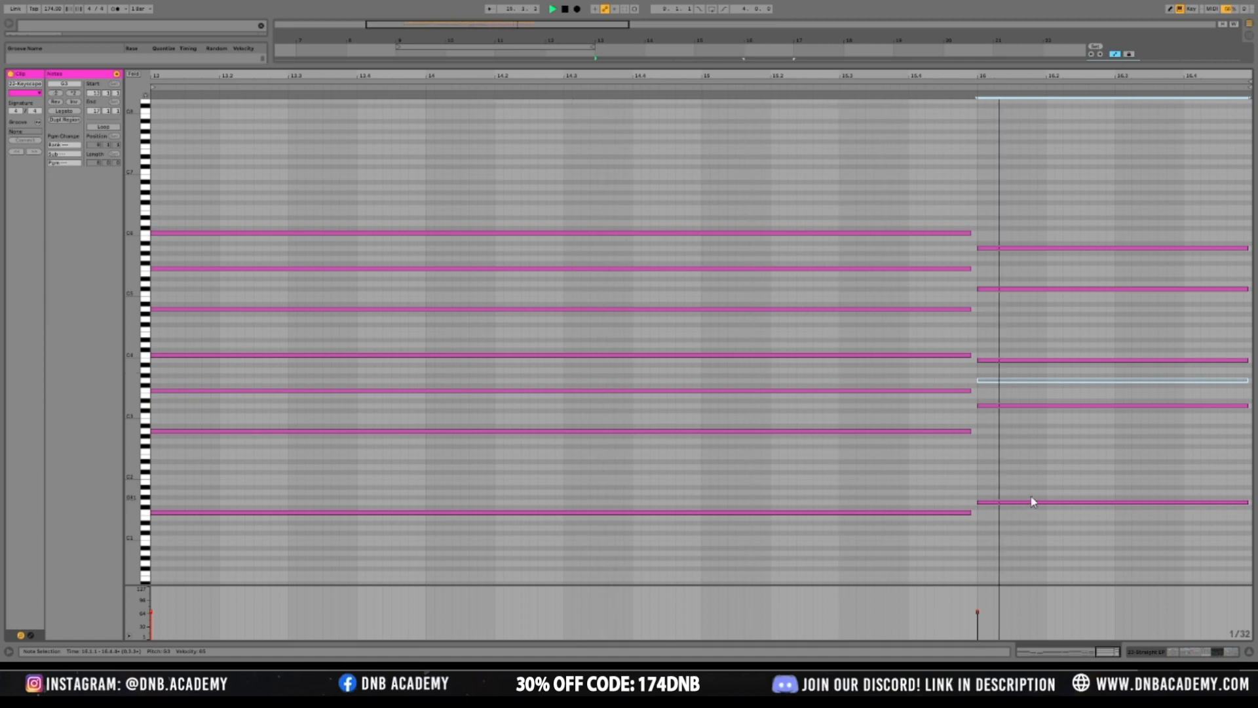
pyautogui.press('space')
# Test the pitch of the final chord's top note, settle it on A5 and audition the clip
pyautogui.moveTo(1057, 203); pyautogui.dragTo(1056, 259)
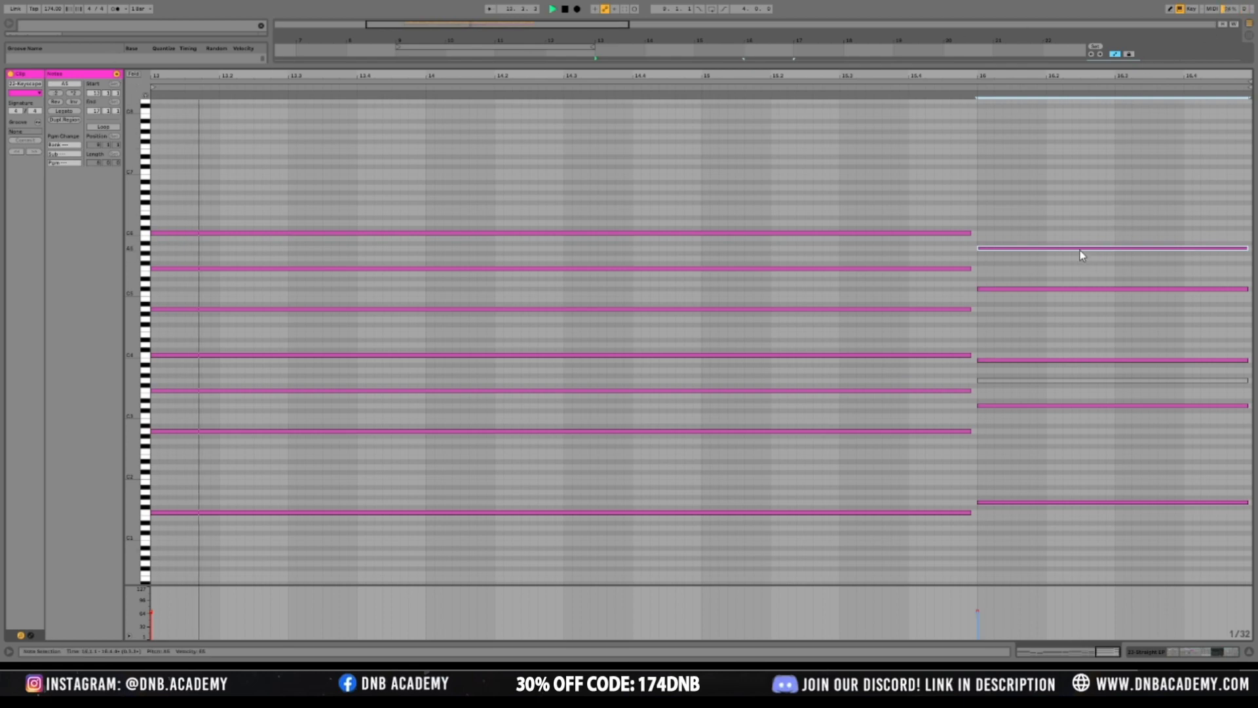
pyautogui.click(969, 88)
pyautogui.press('space')
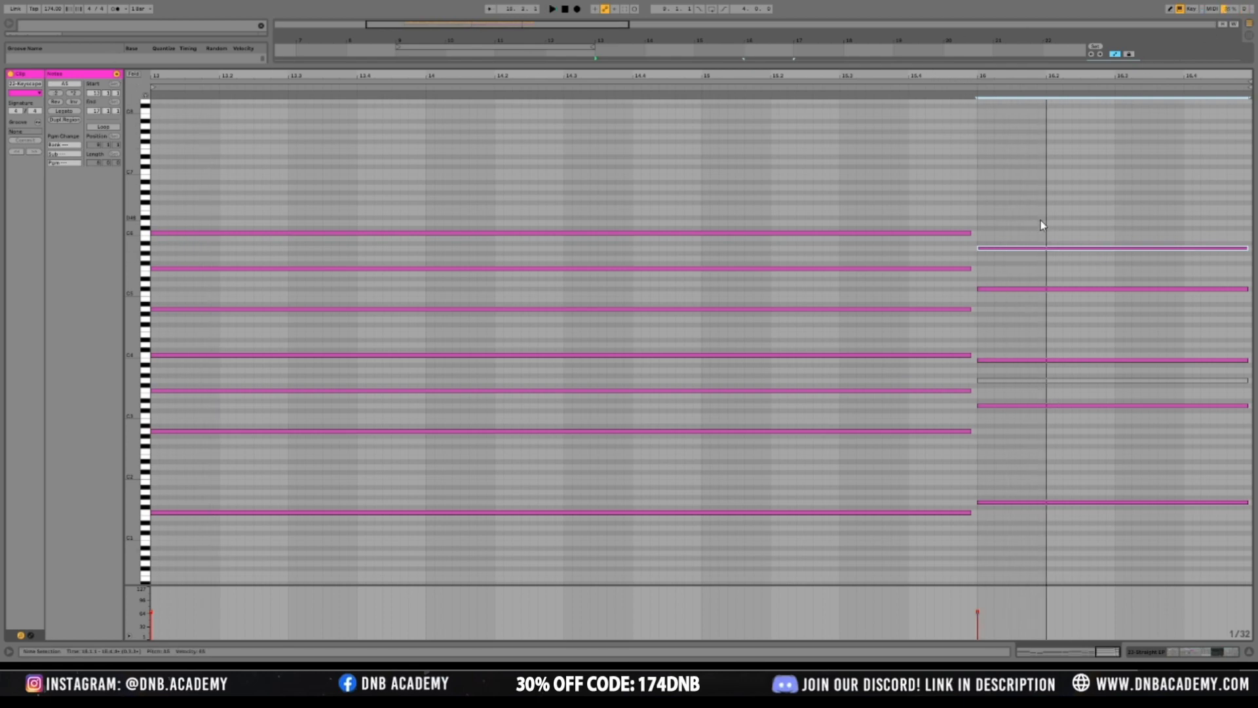
pyautogui.press('space')
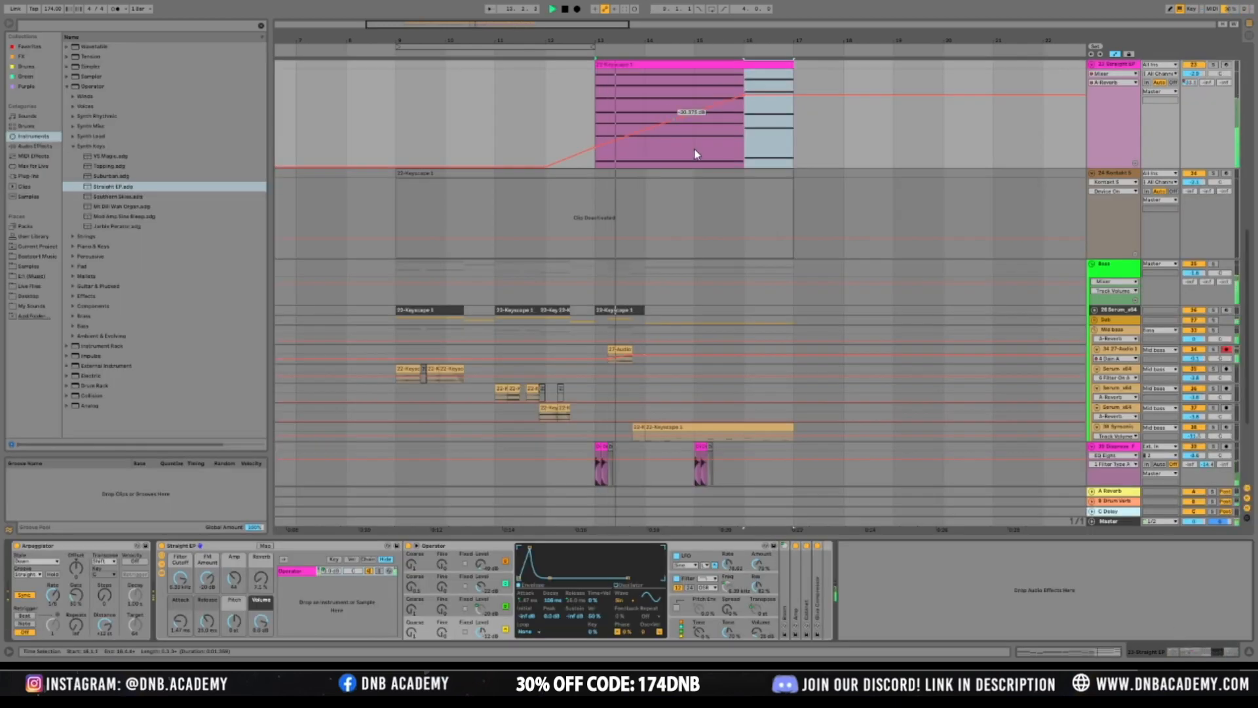
# Listen to the clip's ending in the arrangement and select its last bar, from bar 16 to bar 17
pyautogui.click(851, 152)
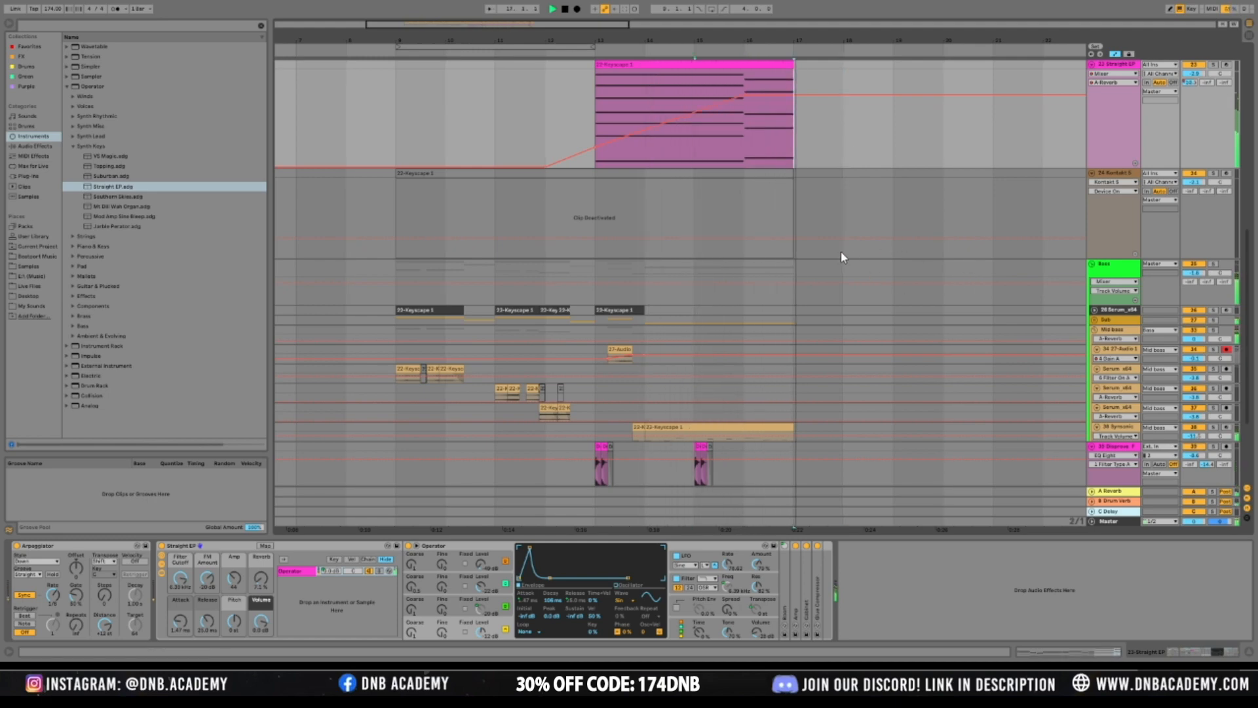
pyautogui.moveTo(745, 143); pyautogui.dragTo(793, 139)
pyautogui.press('space')
pyautogui.scroll(2, 814, 162)
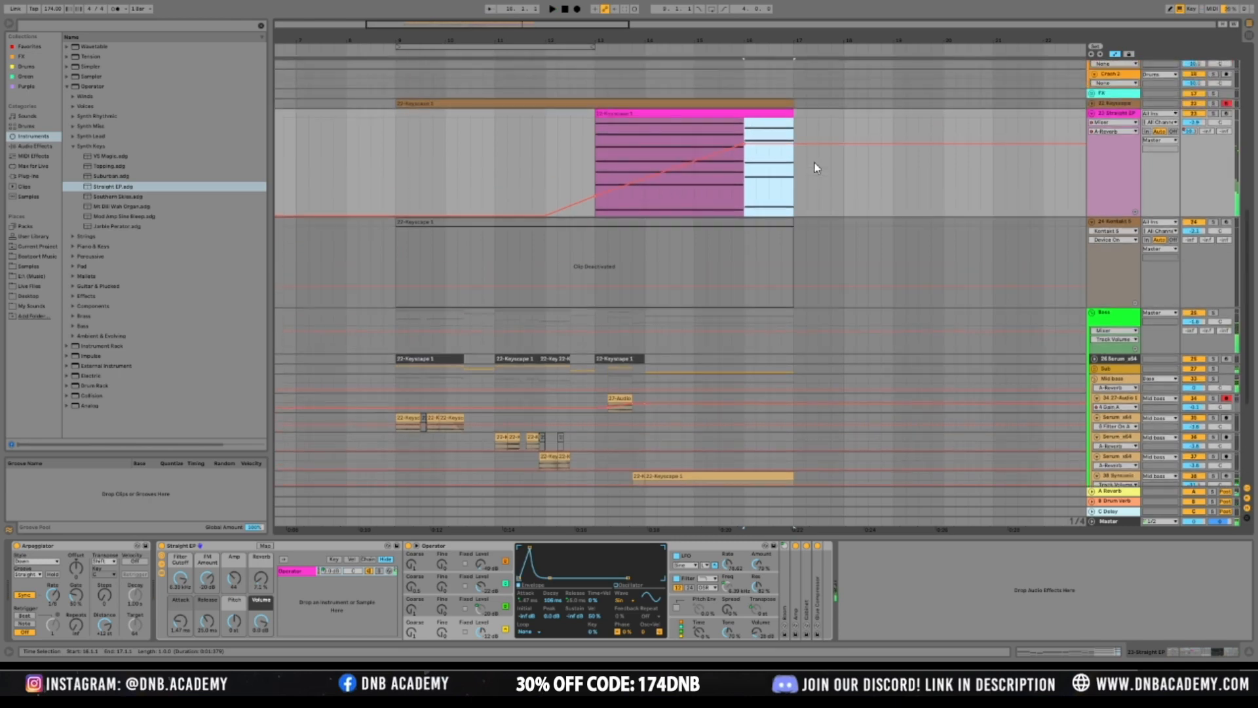
# Check the notes of the long mid bass clip under the last bars, then return to the arrangement
pyautogui.doubleClick(761, 478)
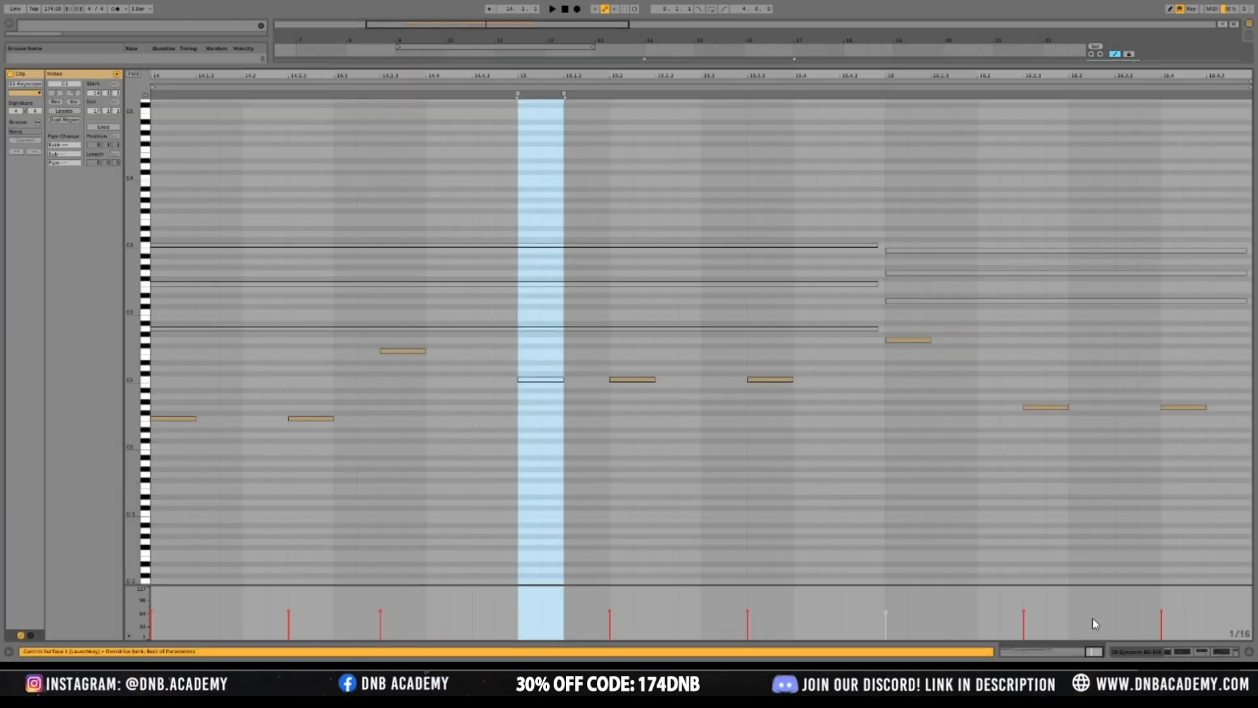
pyautogui.click(1178, 654)
pyautogui.scroll(3, 774, 280)
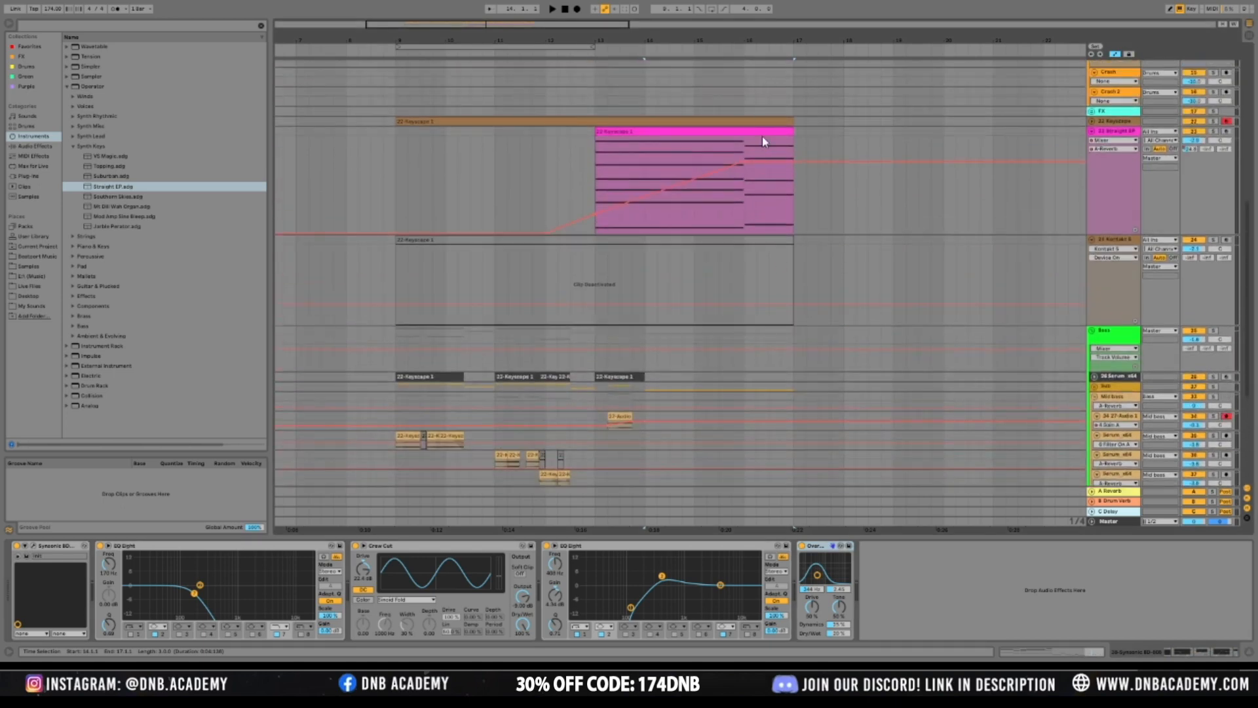
# Split the Straight EP chord clip at bar 14 and hide the automation in the arrangement
pyautogui.click(762, 141)
pyautogui.scroll(-3, 767, 300)
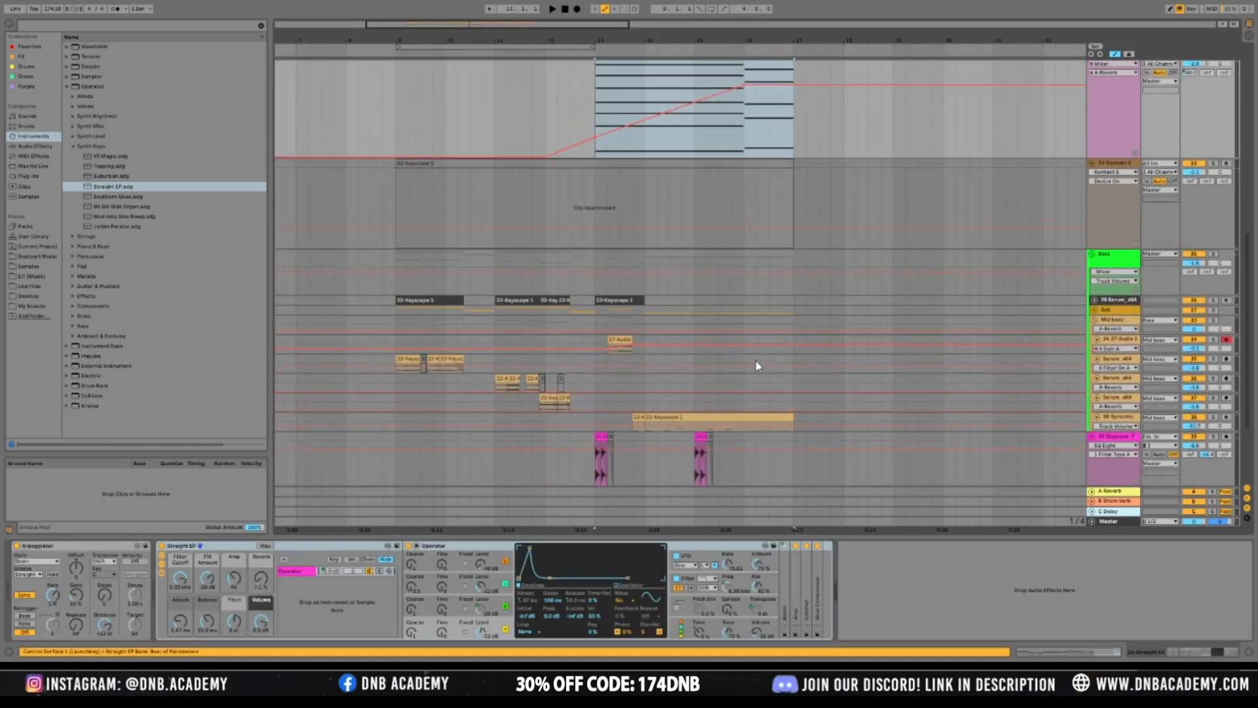
pyautogui.scroll(2, 757, 366)
pyautogui.moveTo(671, 135); pyautogui.dragTo(790, 127)
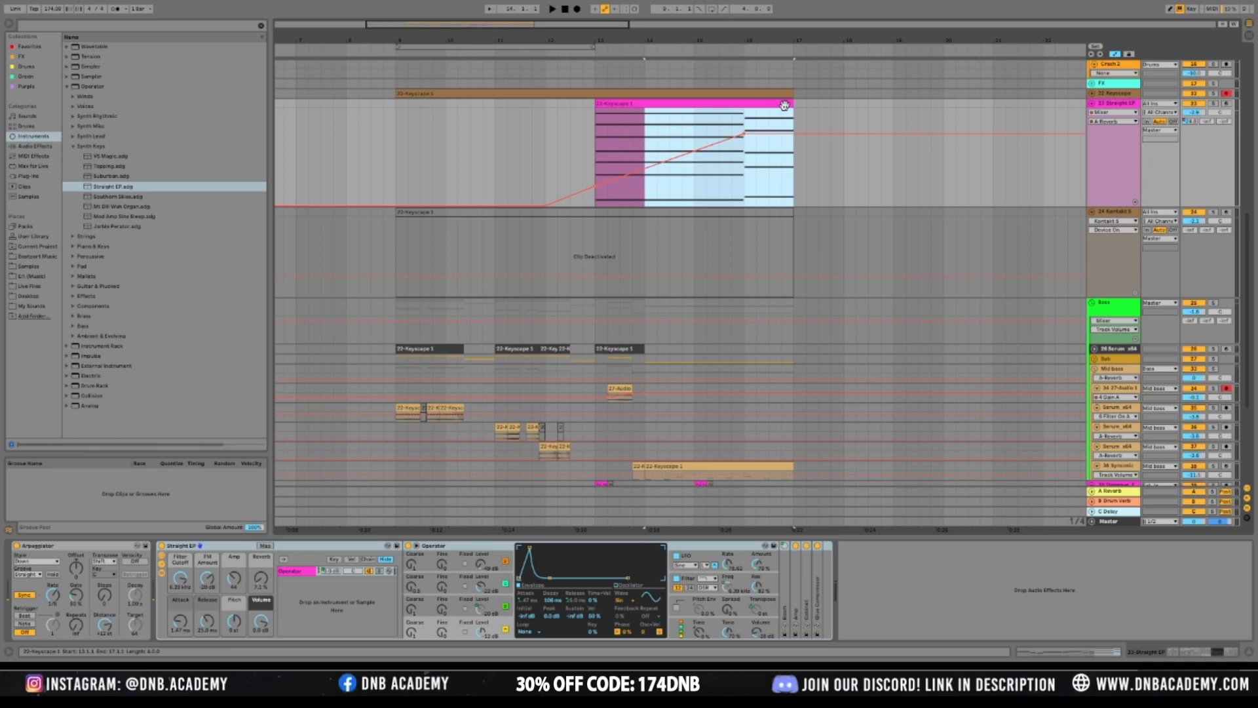
pyautogui.hotkey('ctrl', 'e')
pyautogui.click(1118, 56)
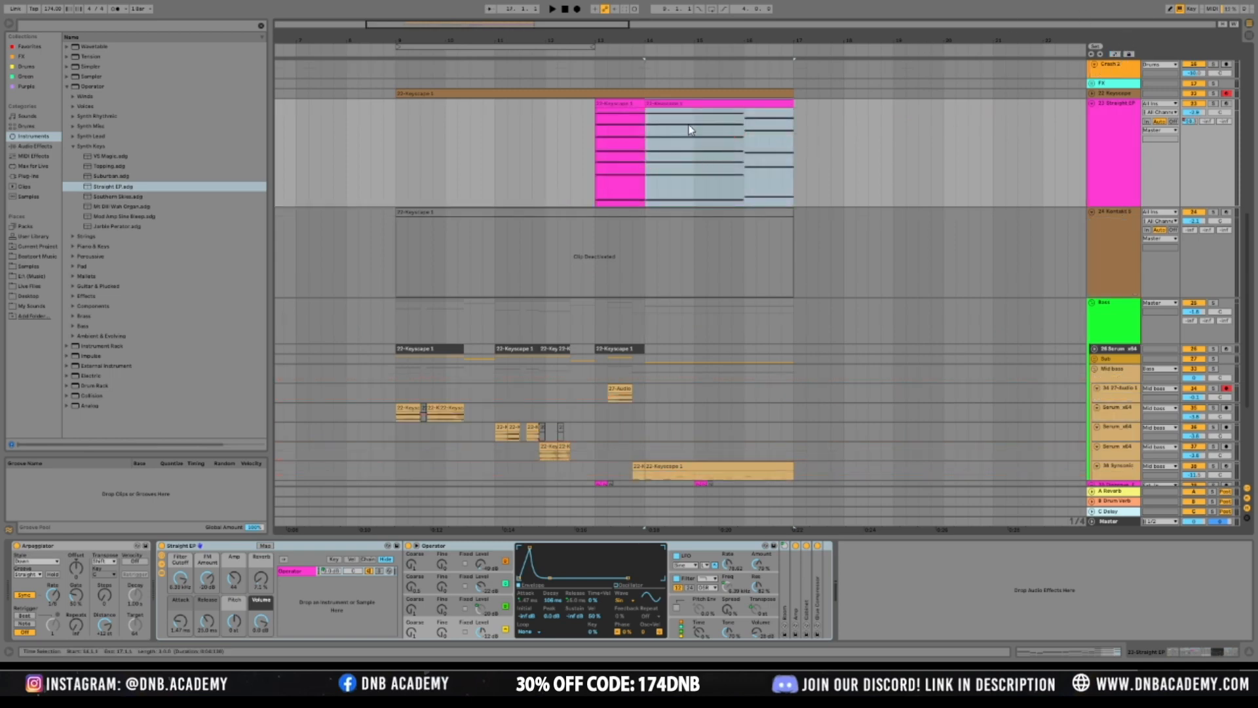
# Open the Straight EP clip from bar 14 together with the long mid bass clip and play them to compare their notes
pyautogui.click(694, 144)
pyautogui.scroll(-2, 837, 264)
pyautogui.click(719, 416)
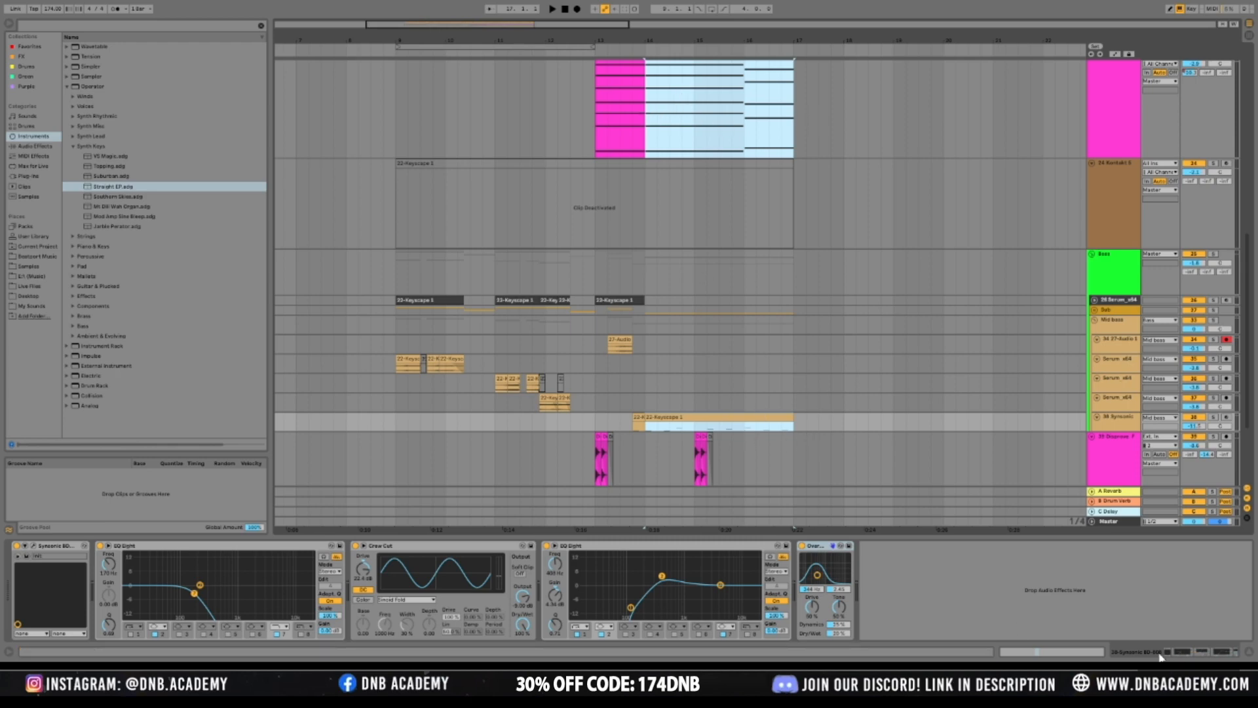
pyautogui.click(1101, 653)
pyautogui.scroll(-5, 874, 323)
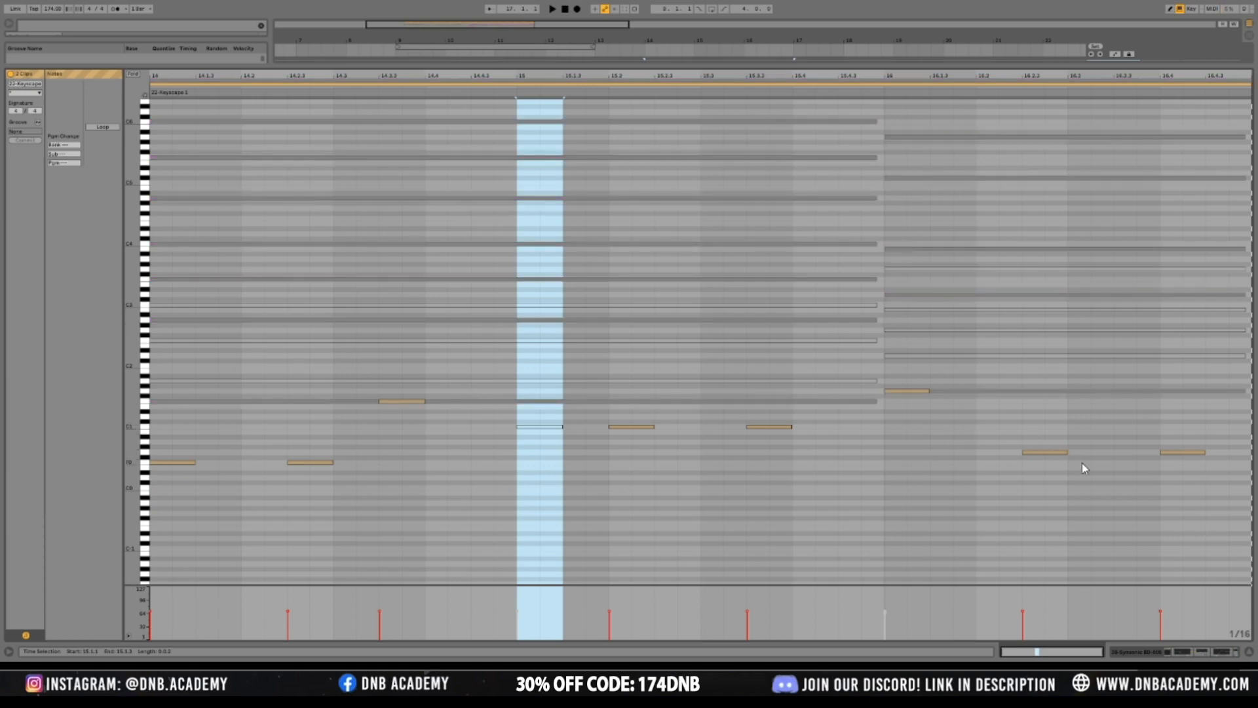
pyautogui.press('space')
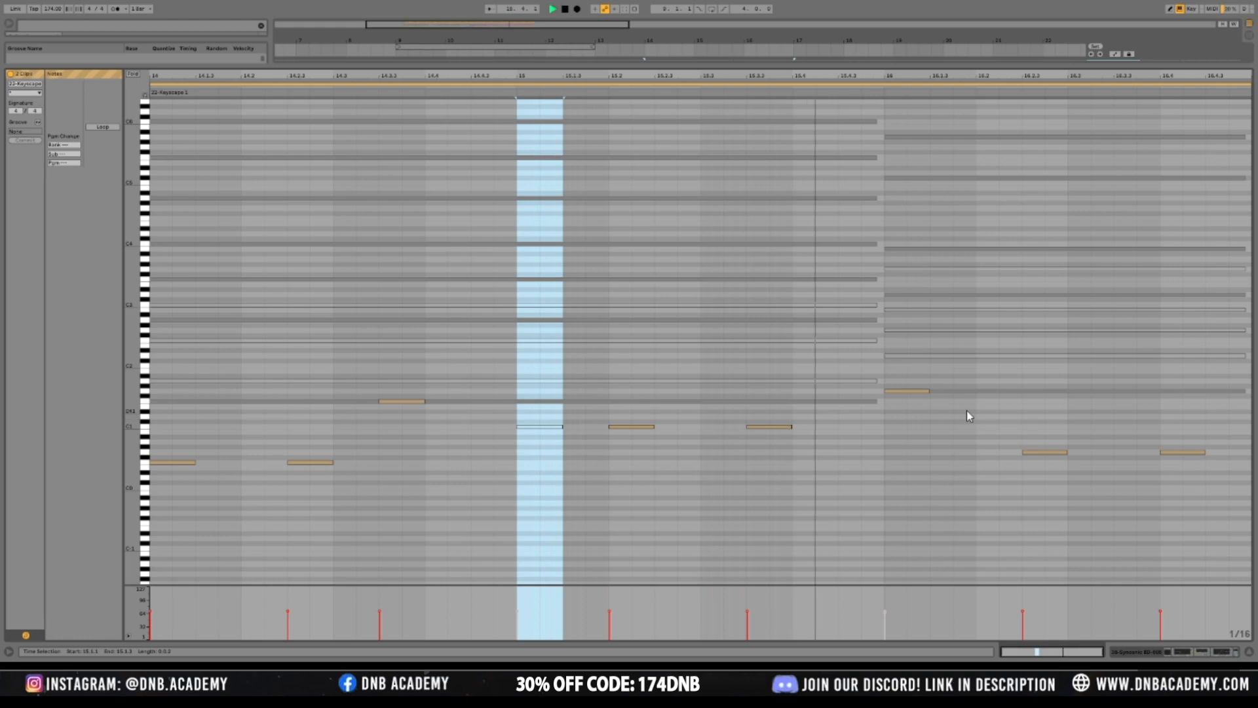
pyautogui.scroll(3, 967, 412)
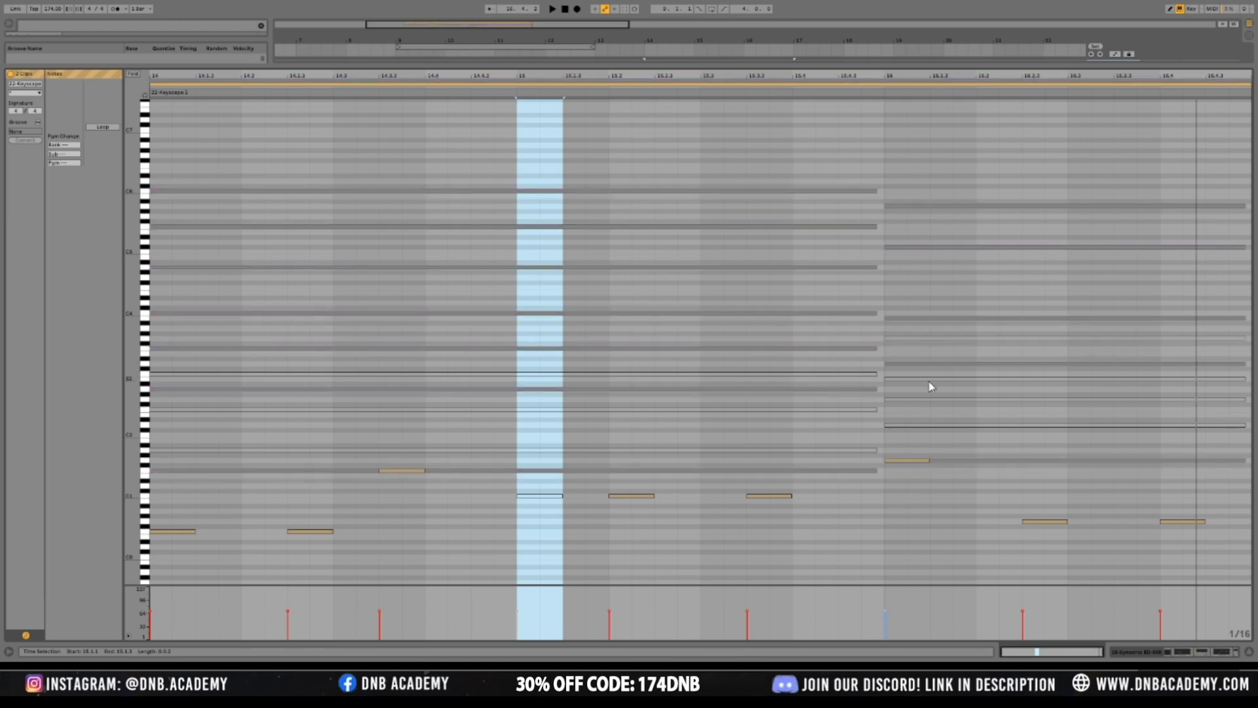
# Try moving the final chord's notes to B2, G5, B4 and C4 during playback, and return to the arrangement
pyautogui.moveTo(931, 365); pyautogui.dragTo(931, 378)
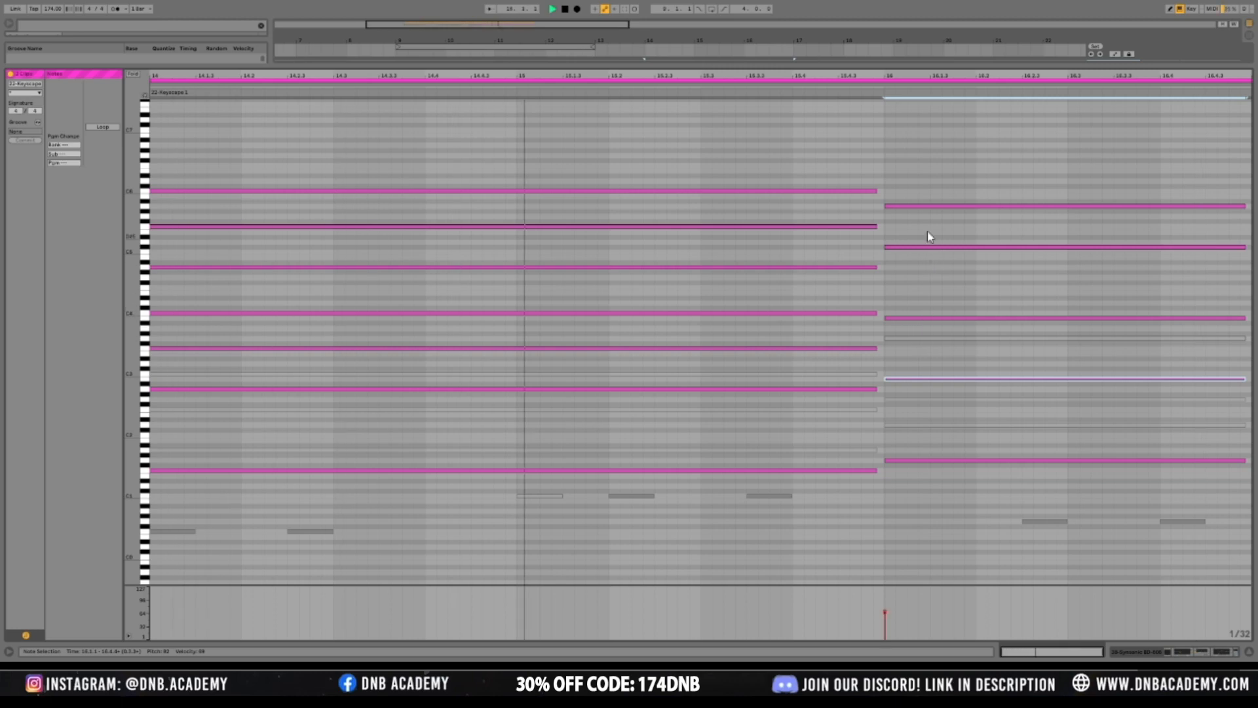
pyautogui.moveTo(925, 205); pyautogui.dragTo(927, 233)
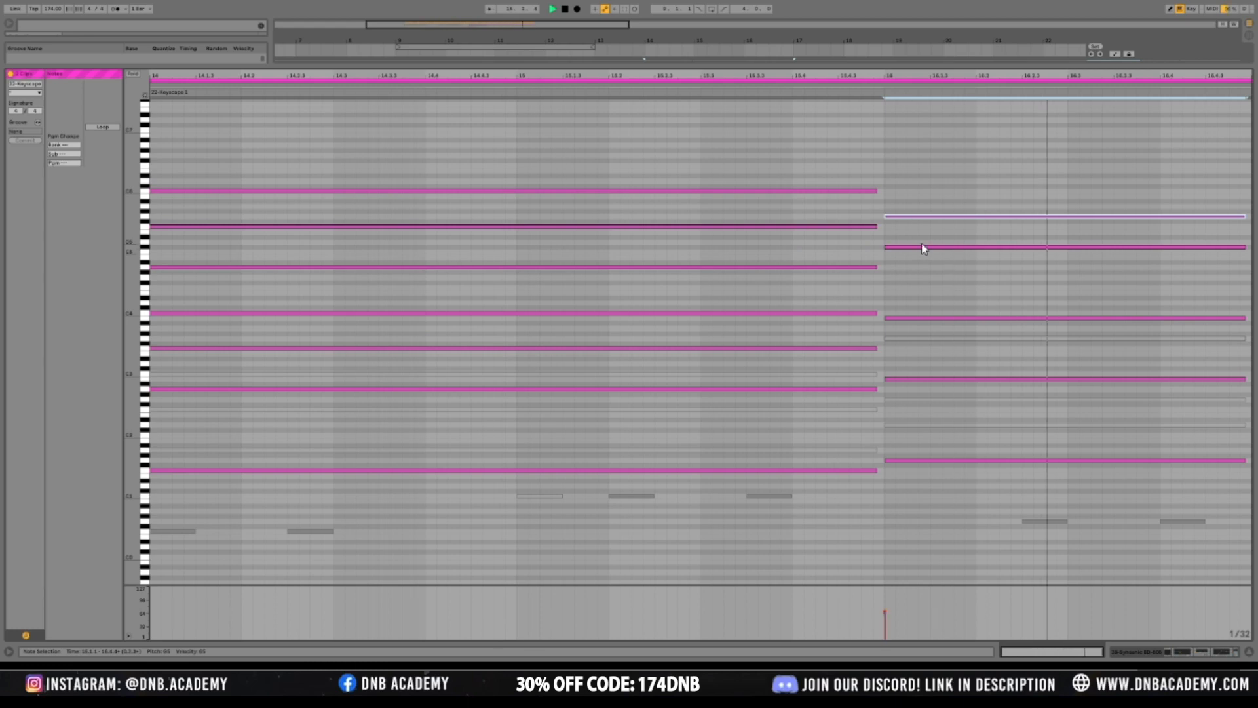
pyautogui.moveTo(924, 247); pyautogui.dragTo(918, 259)
pyautogui.moveTo(901, 318); pyautogui.dragTo(902, 314)
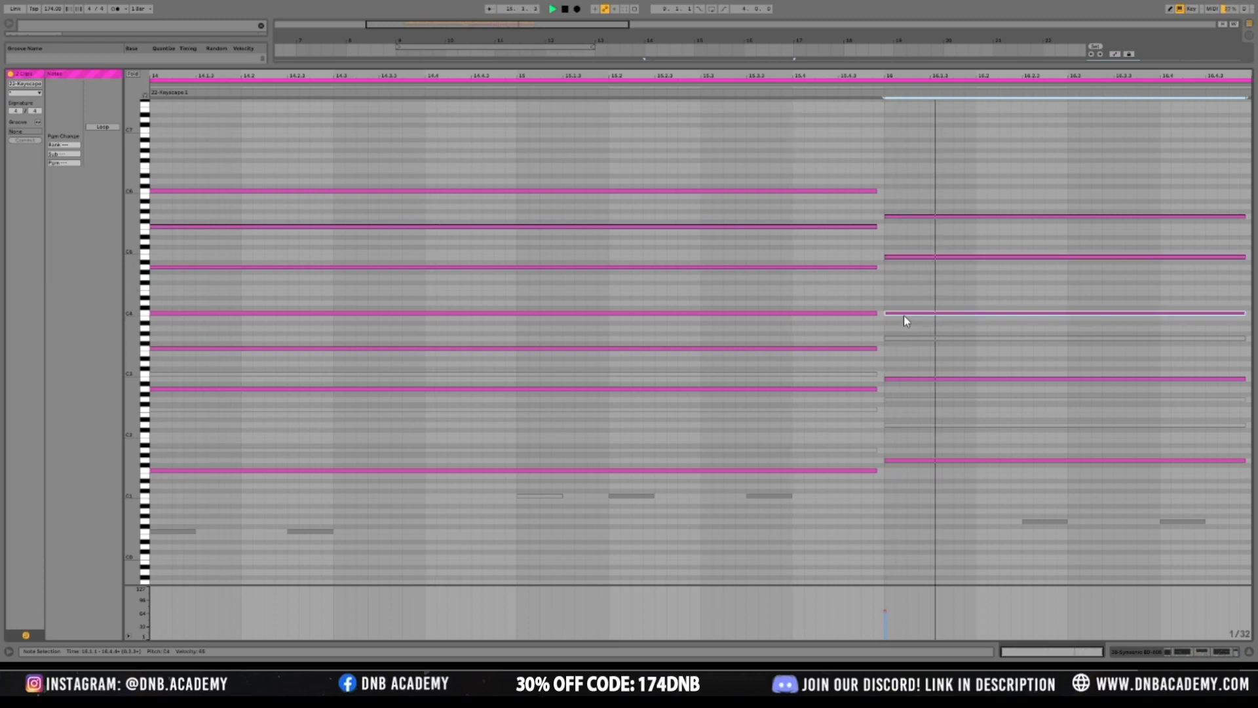
pyautogui.press('space')
pyautogui.click(1154, 649)
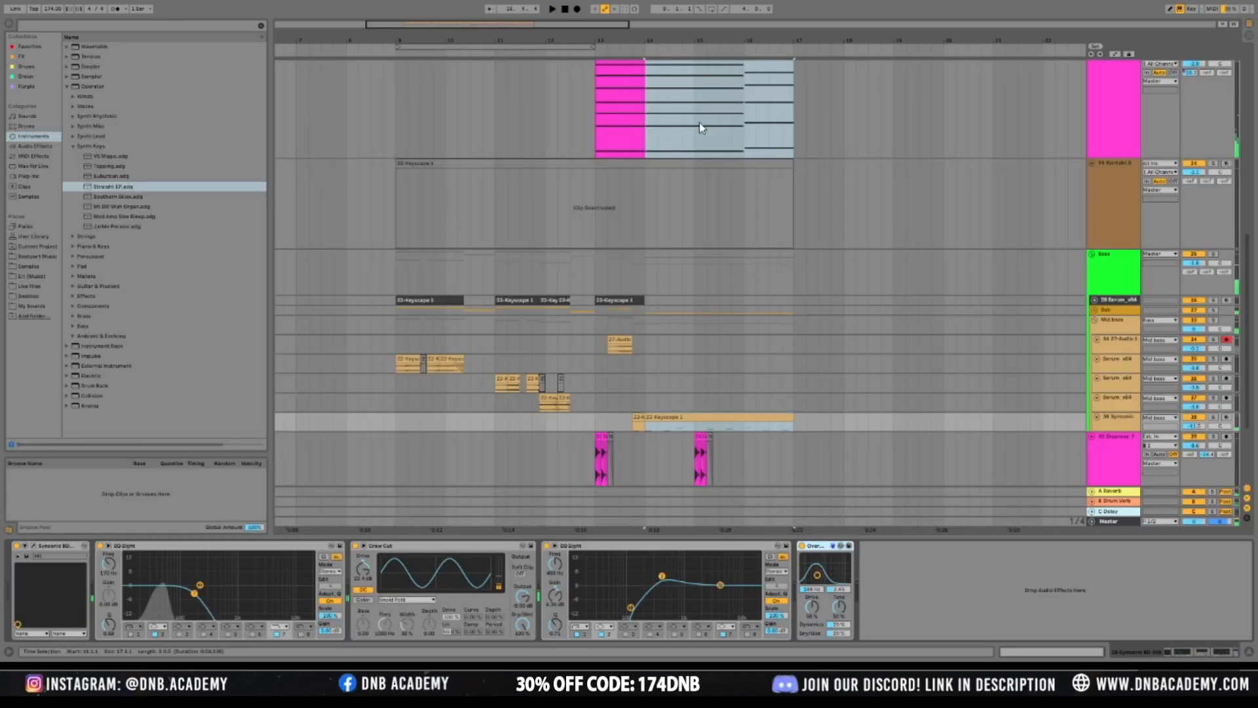
# Delete the last bar of the Straight EP part, from bar 16 to 17, and play it from bar 13
pyautogui.scroll(3, 707, 121)
pyautogui.moveTo(745, 229); pyautogui.dragTo(793, 227)
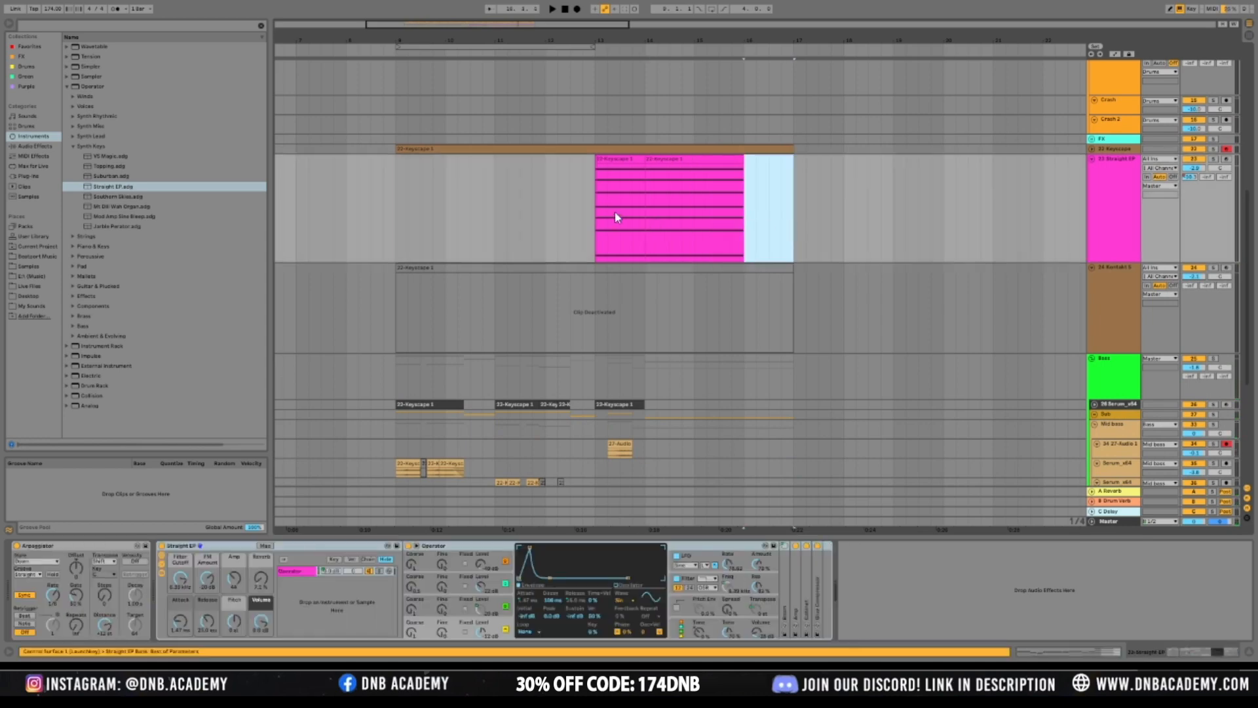
pyautogui.click(595, 217)
pyautogui.press('space')
pyautogui.scroll(-3, 606, 211)
pyautogui.scroll(2, 612, 215)
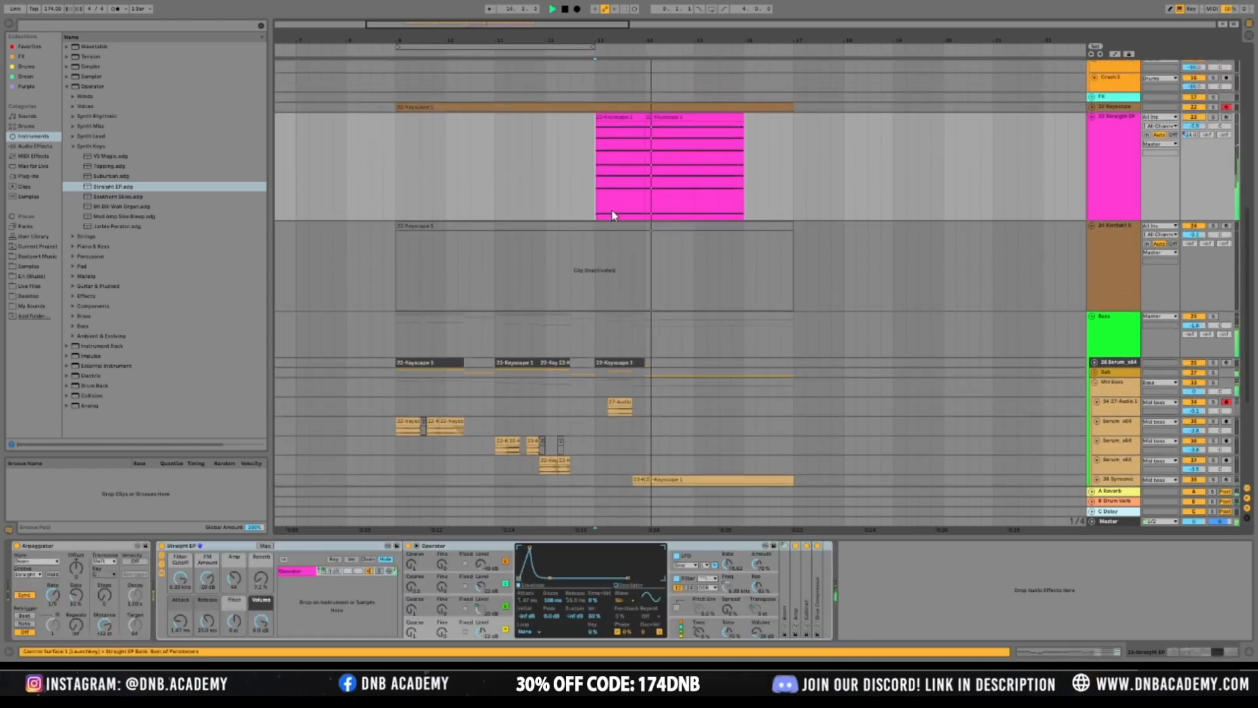
pyautogui.scroll(2, 612, 214)
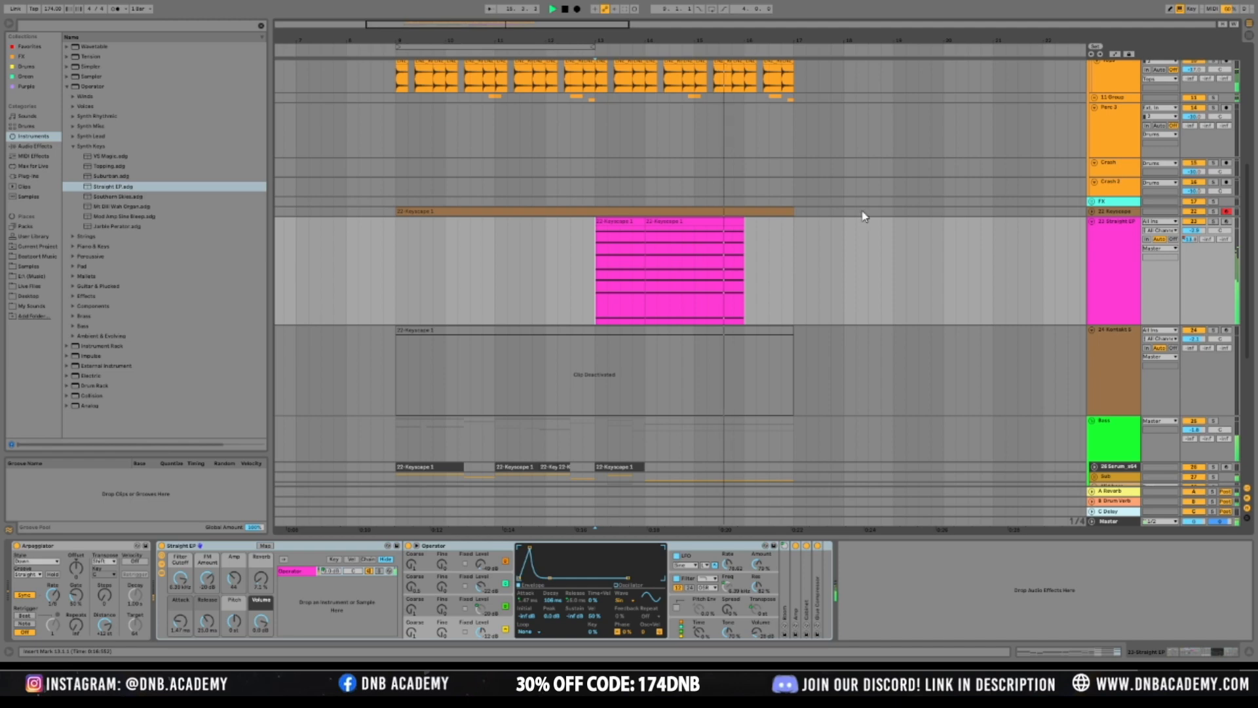
# Listen to the arrangement from bar 8 and look over the tracks around the Straight EP part
pyautogui.moveTo(745, 282); pyautogui.dragTo(798, 278)
pyautogui.press('space')
pyautogui.click(342, 279)
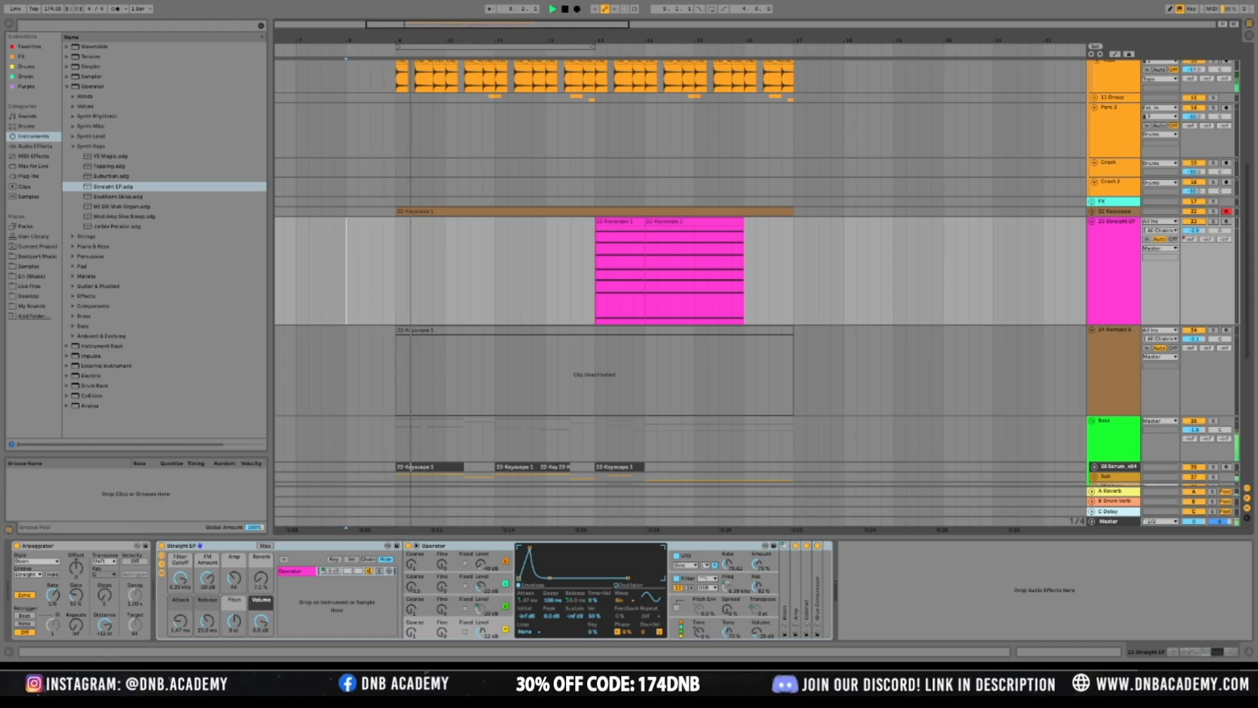
pyautogui.moveTo(396, 277); pyautogui.dragTo(494, 278)
pyautogui.scroll(-5, 511, 304)
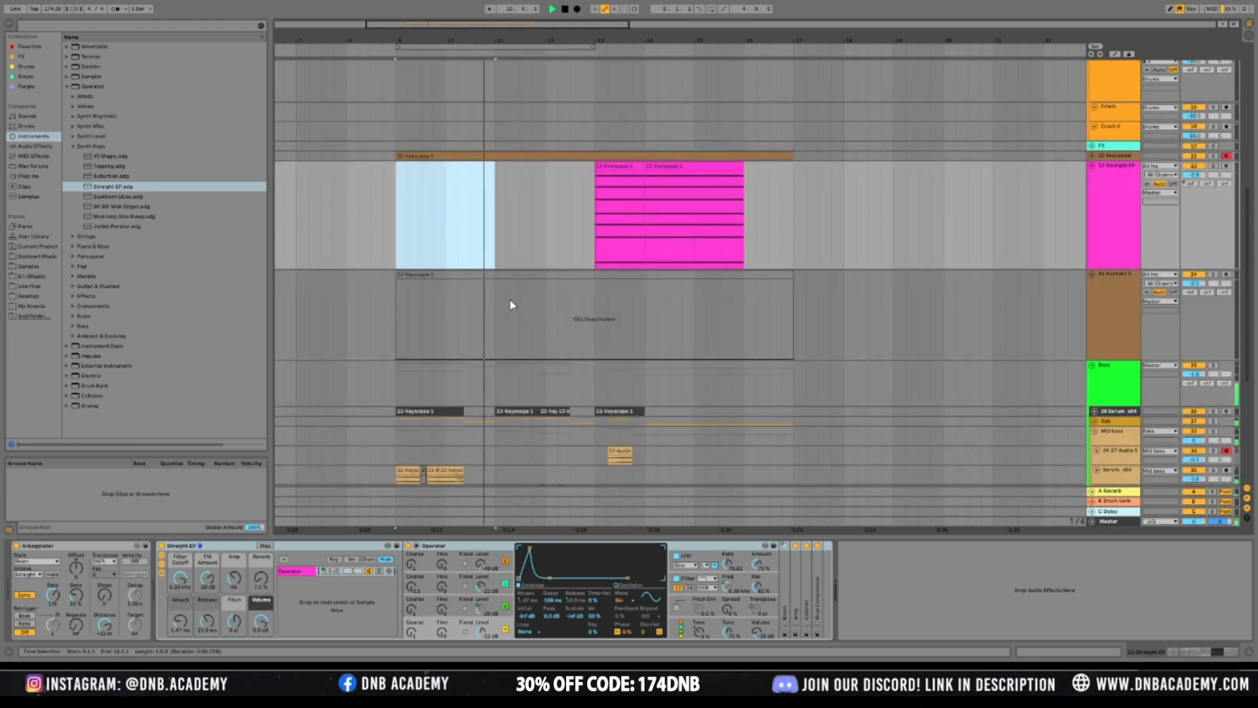
pyautogui.scroll(-3, 1155, 314)
pyautogui.scroll(1, 1129, 227)
pyautogui.scroll(2, 629, 305)
pyautogui.scroll(5, 658, 281)
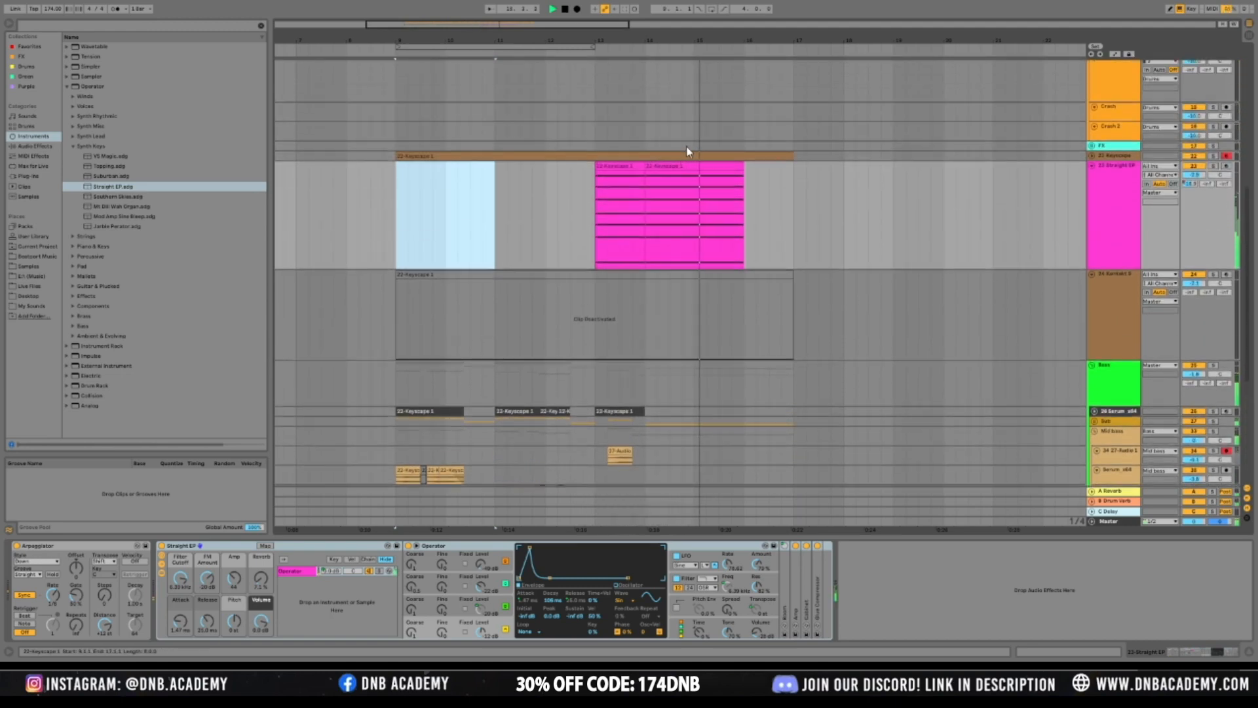
# Shift the Straight EP clips one bar later and extend the first one to fill bars 14 to 17
pyautogui.moveTo(680, 166); pyautogui.dragTo(734, 186)
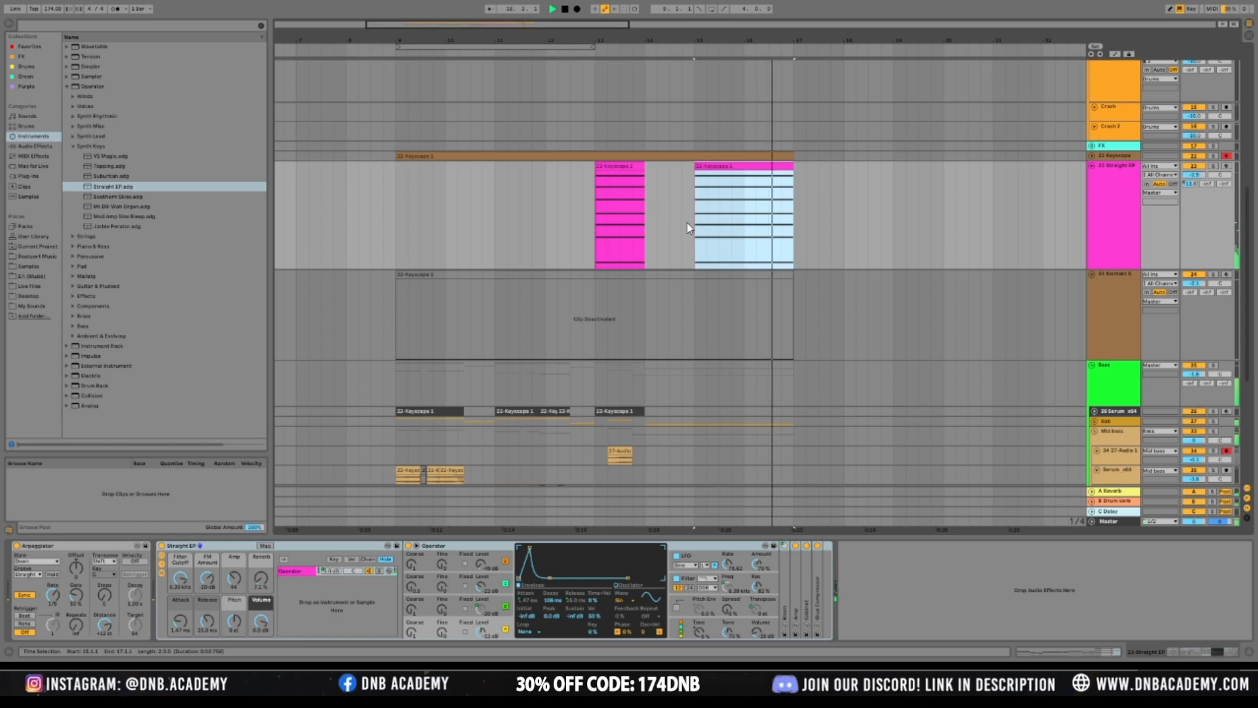
pyautogui.moveTo(616, 176); pyautogui.dragTo(671, 169)
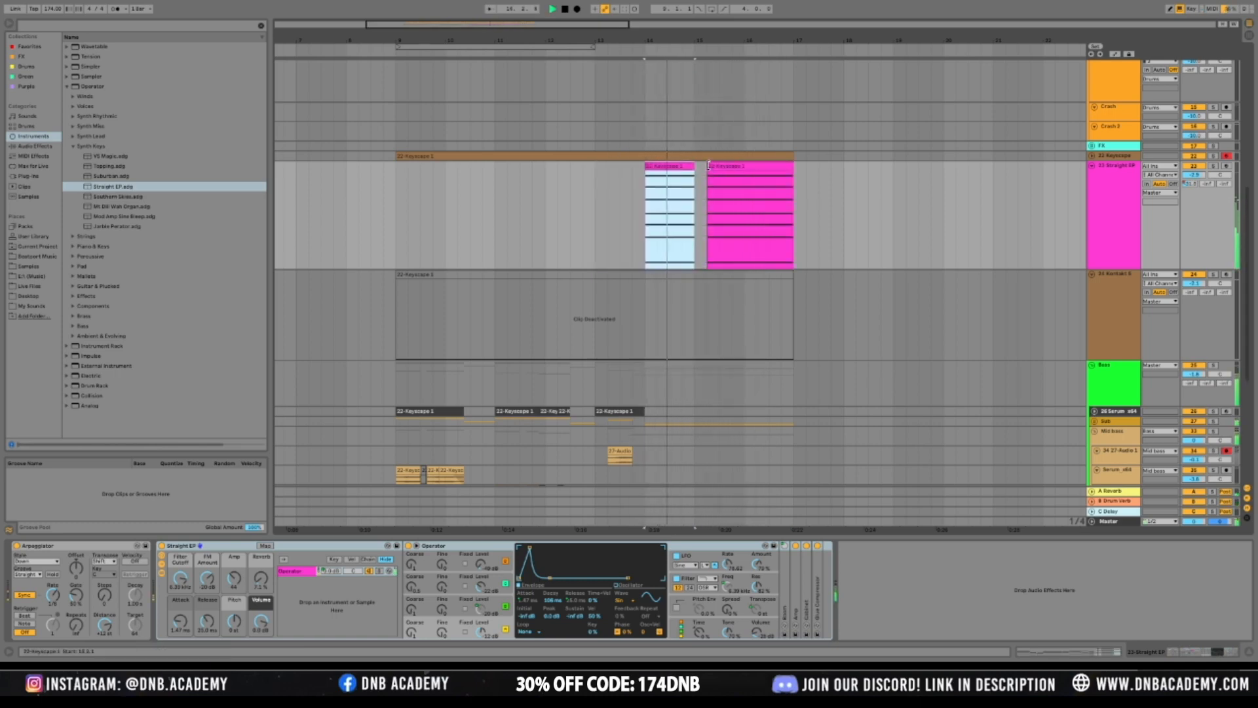
pyautogui.click(698, 167)
pyautogui.moveTo(692, 167); pyautogui.dragTo(793, 192)
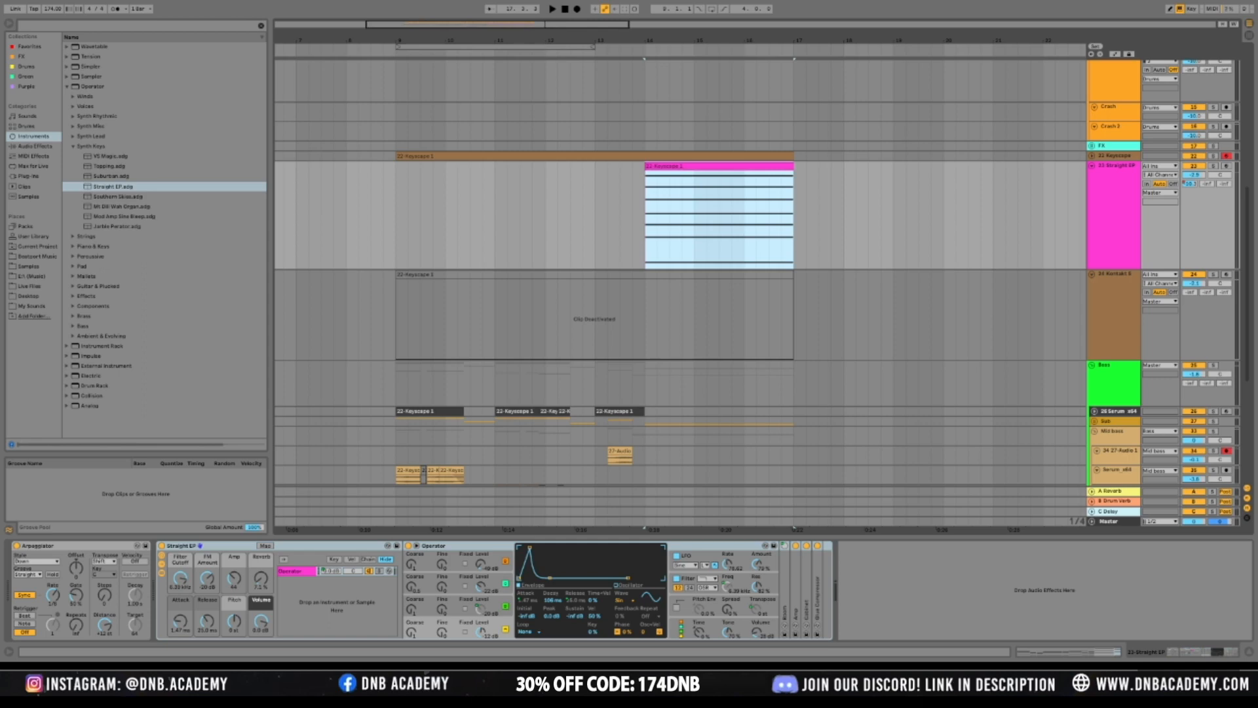
# Audition the chord part from bar 14 and restart playback from bar 9
pyautogui.click(648, 219)
pyautogui.press('space')
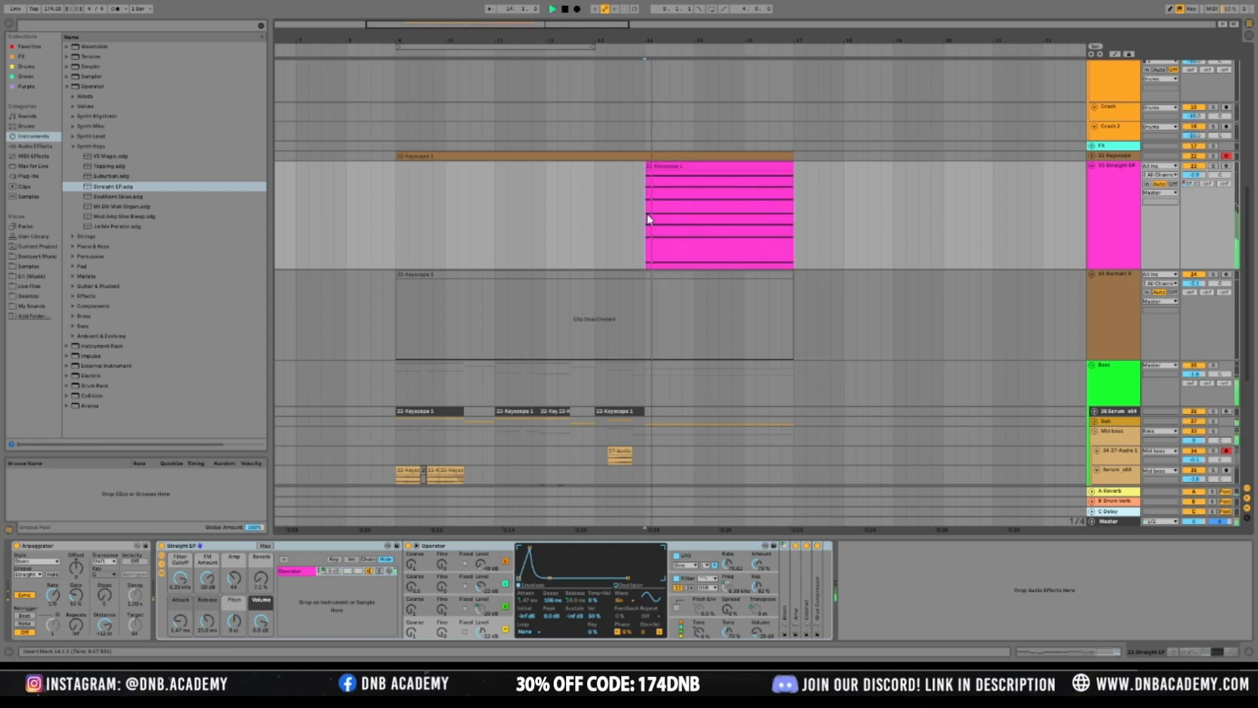
pyautogui.press('space')
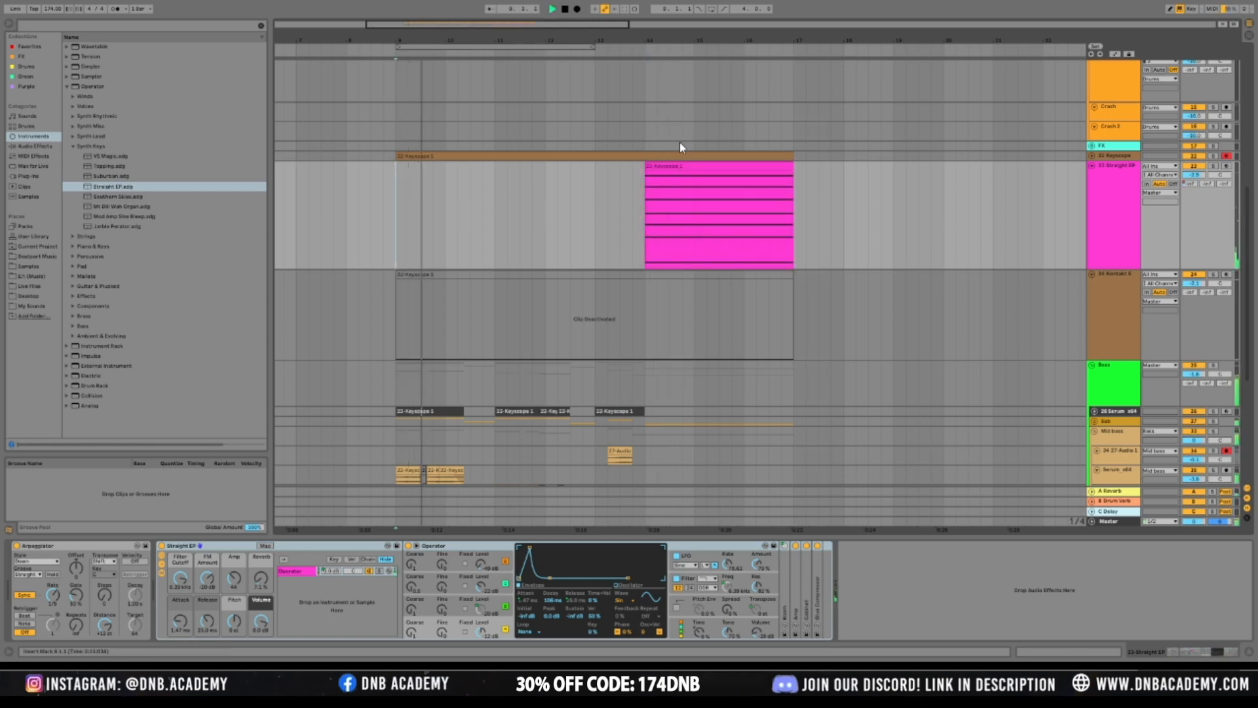
# Shorten all notes in the Straight EP clip to two bars, leaving its last bar empty
pyautogui.click(690, 166)
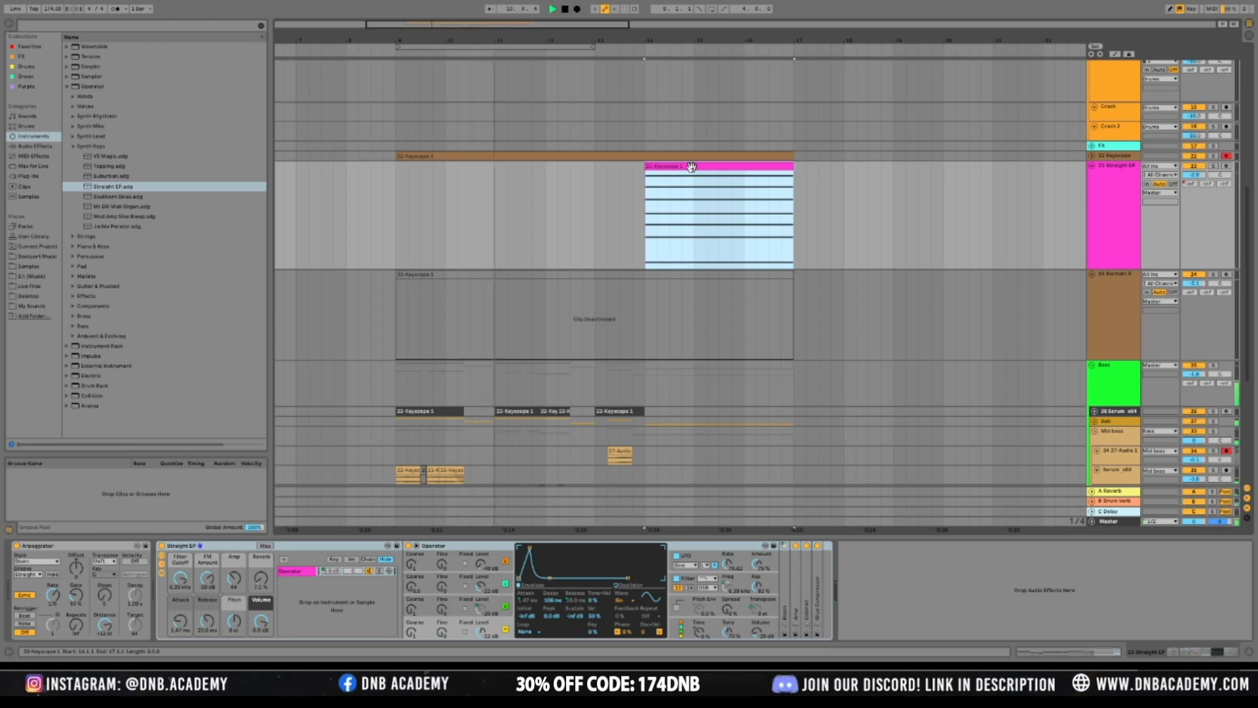
pyautogui.scroll(-2, 695, 168)
pyautogui.scroll(1, 698, 169)
pyautogui.doubleClick(771, 161)
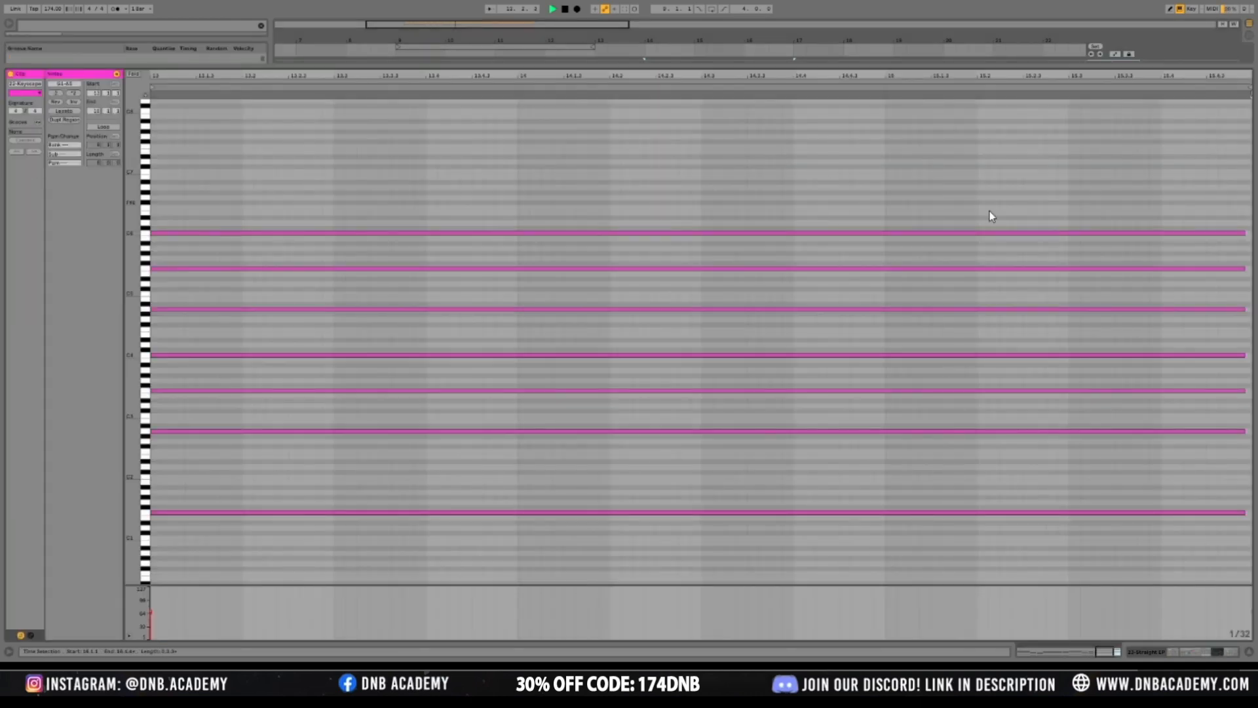
pyautogui.hotkey('ctrl', 'a')
pyautogui.moveTo(1245, 513); pyautogui.dragTo(883, 524)
pyautogui.press('space')
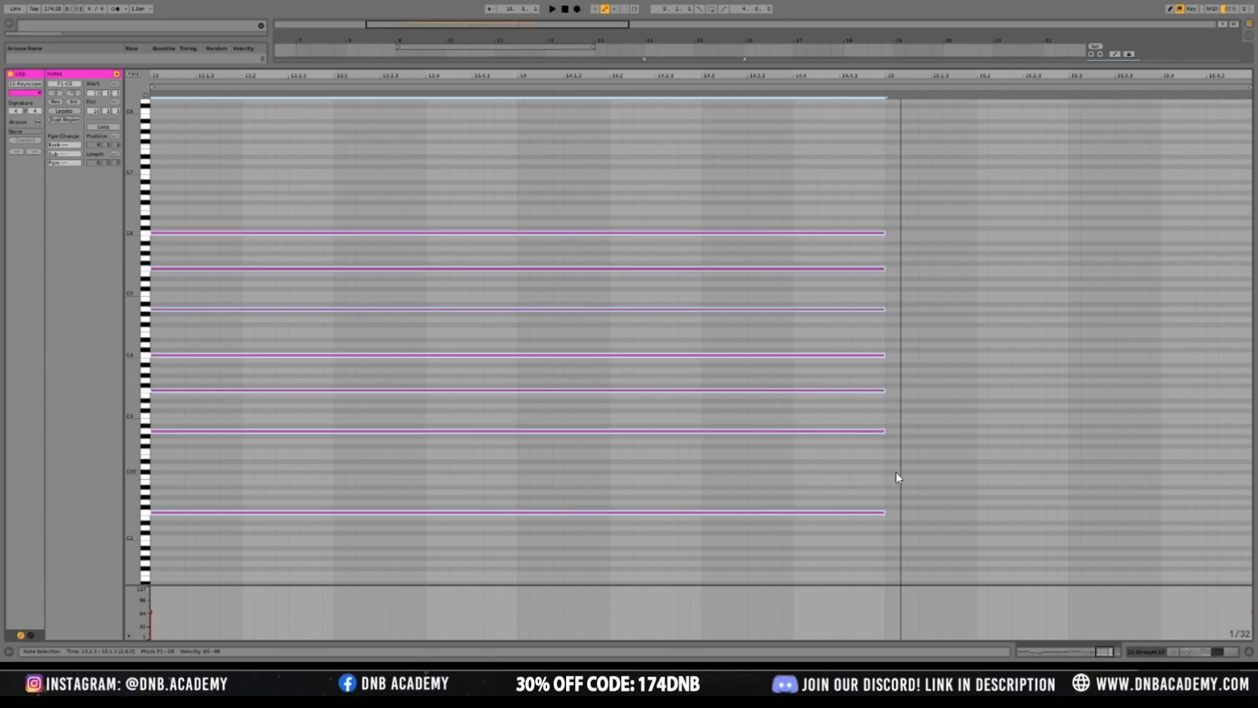
# Build a new chord in the clip's last bar, starting from a one-bar G5 note, and audition it
pyautogui.moveTo(911, 450); pyautogui.dragTo(871, 390)
pyautogui.moveTo(956, 305)
pyautogui.mouseDown()
pyautogui.moveTo(844, 258)
pyautogui.moveTo(1252, 268)
pyautogui.mouseUp()
pyautogui.press('space')
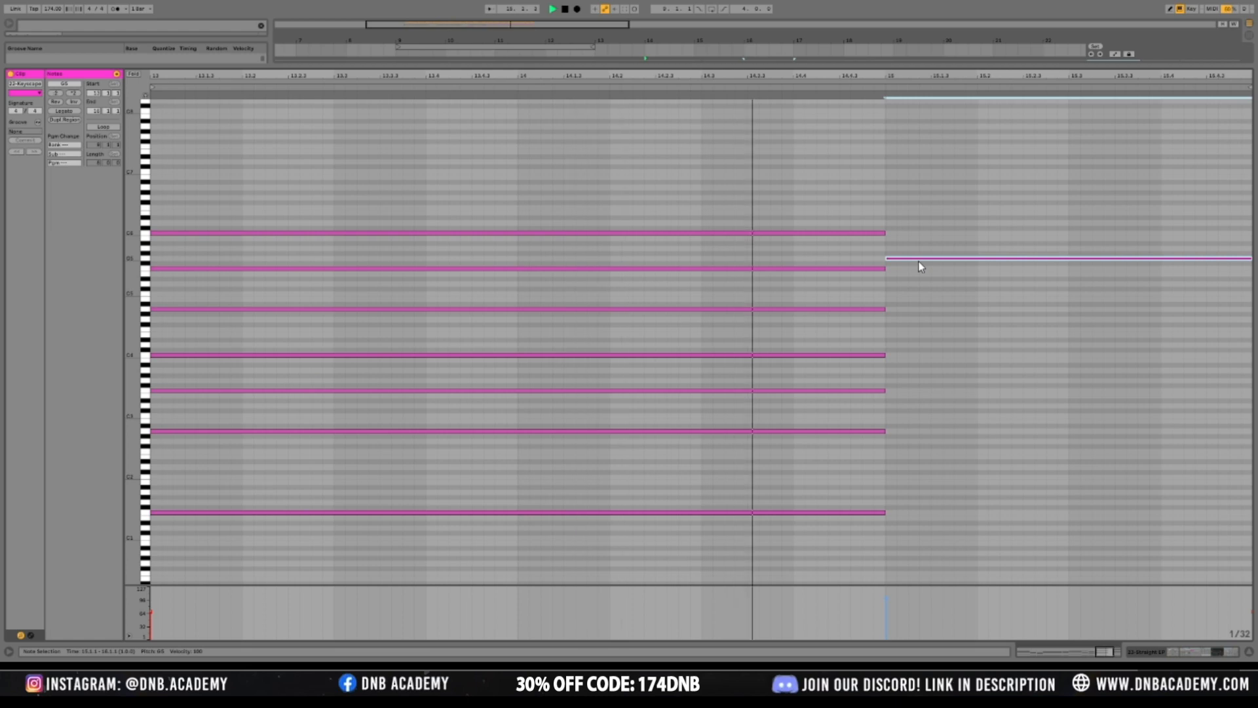
pyautogui.press('space')
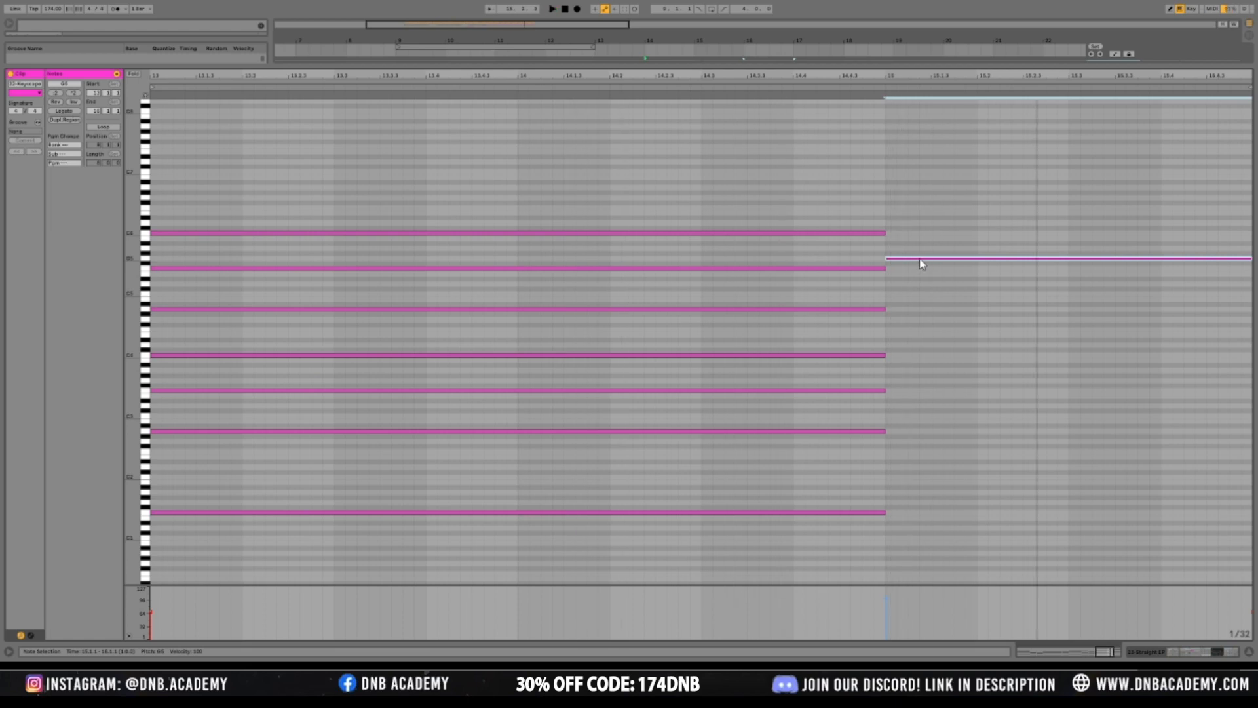
pyautogui.moveTo(919, 259); pyautogui.dragTo(920, 448)
pyautogui.press('space')
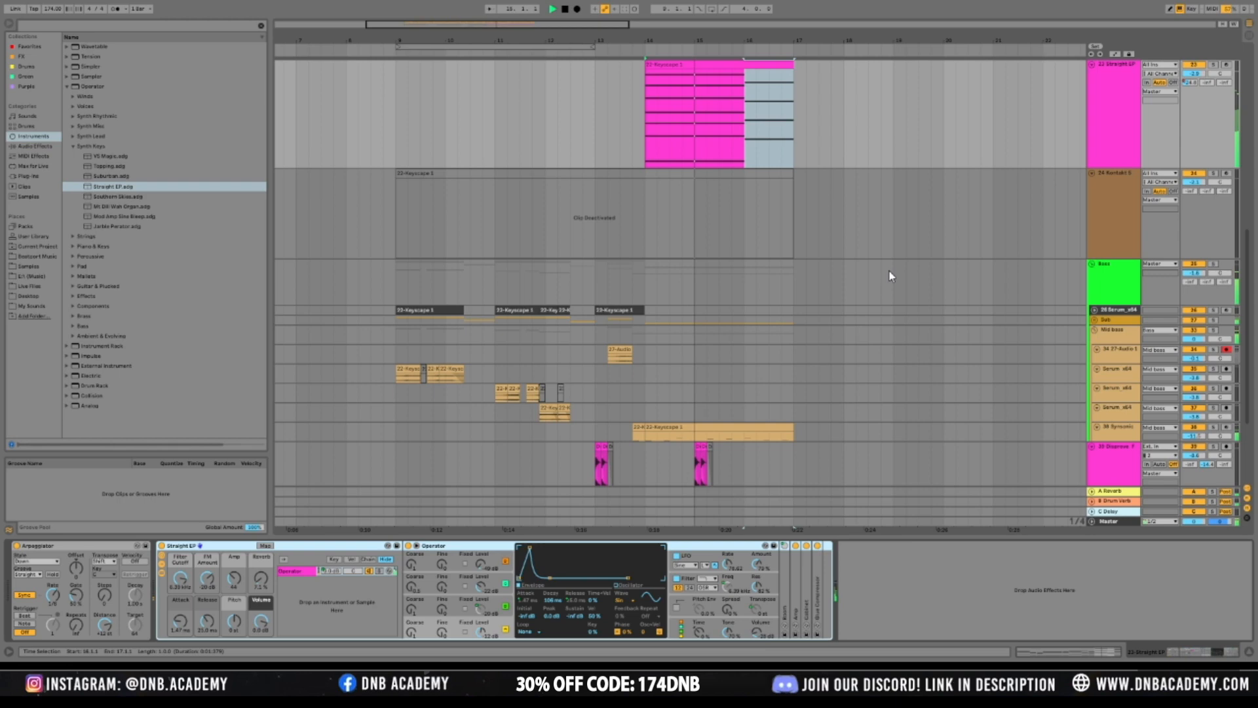
# Move the Straight EP clip to start at bar 13 and shift its final-chord bar to bar 16
pyautogui.scroll(1, 839, 184)
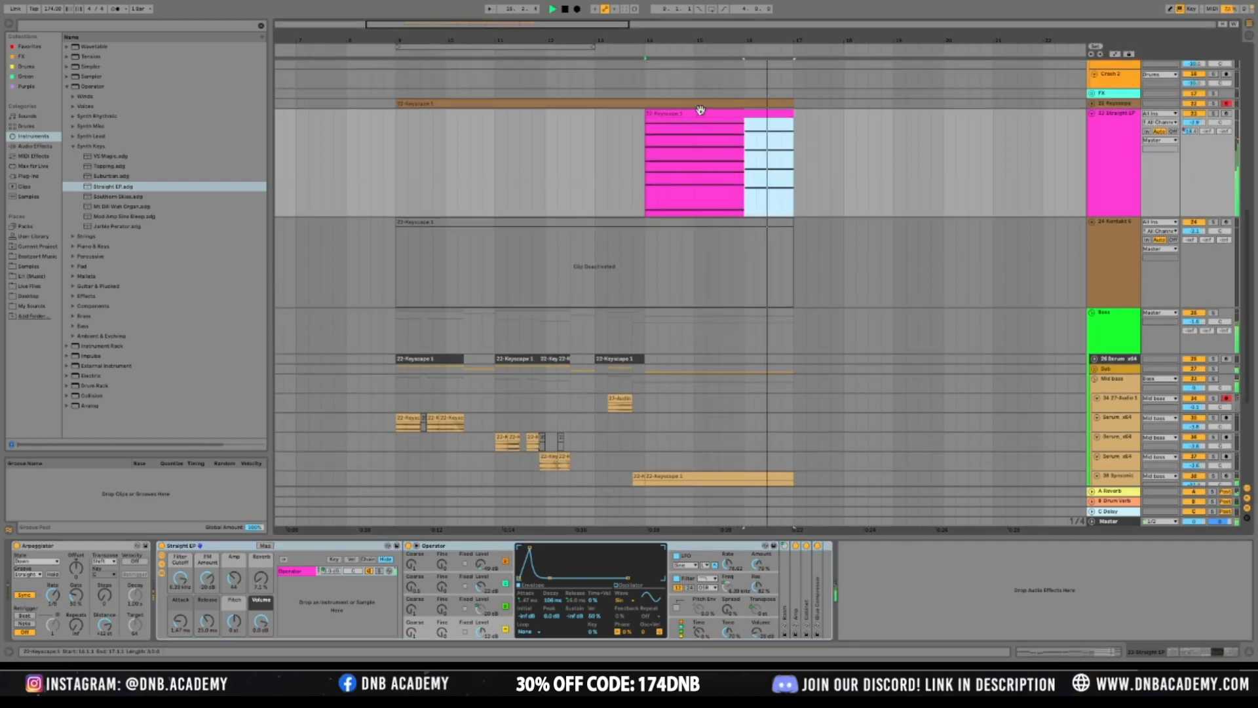
pyautogui.press('space')
pyautogui.moveTo(700, 110); pyautogui.dragTo(650, 133)
pyautogui.moveTo(697, 175); pyautogui.dragTo(745, 174)
pyautogui.hotkey('ctrl', 'd')
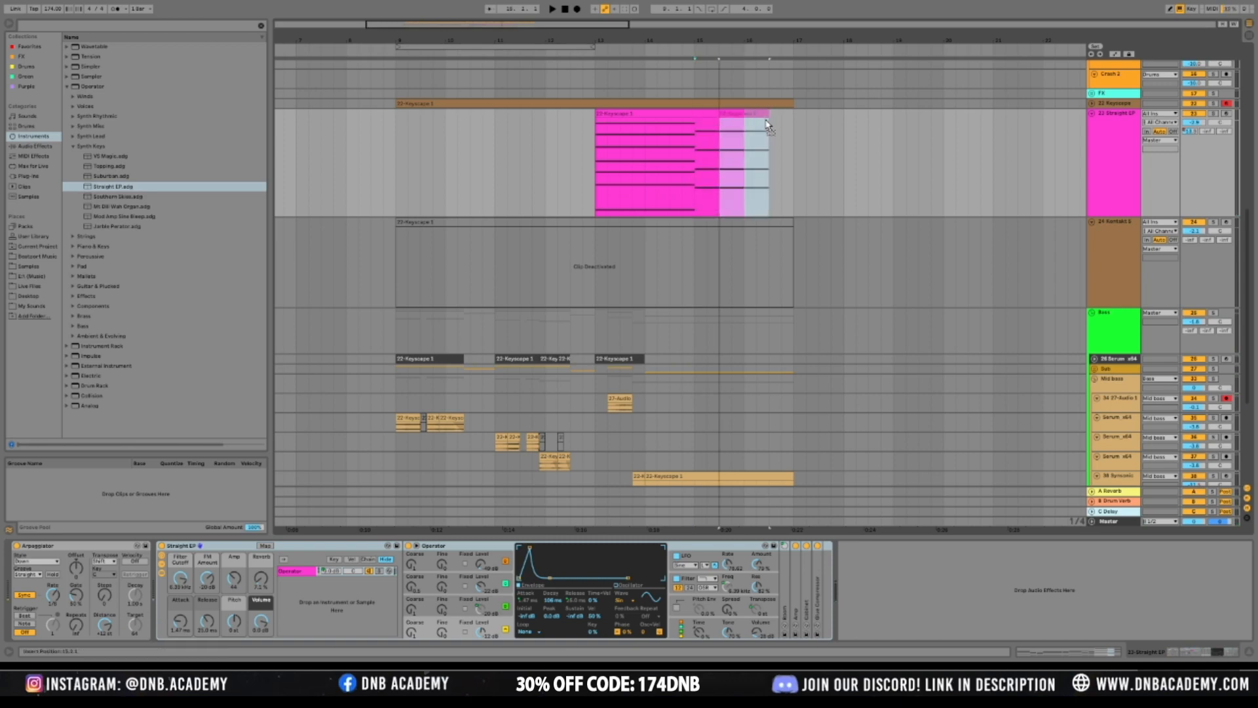
# Extend the first Straight EP clip to bar 16 and lengthen all its notes with Legato
pyautogui.click(689, 111)
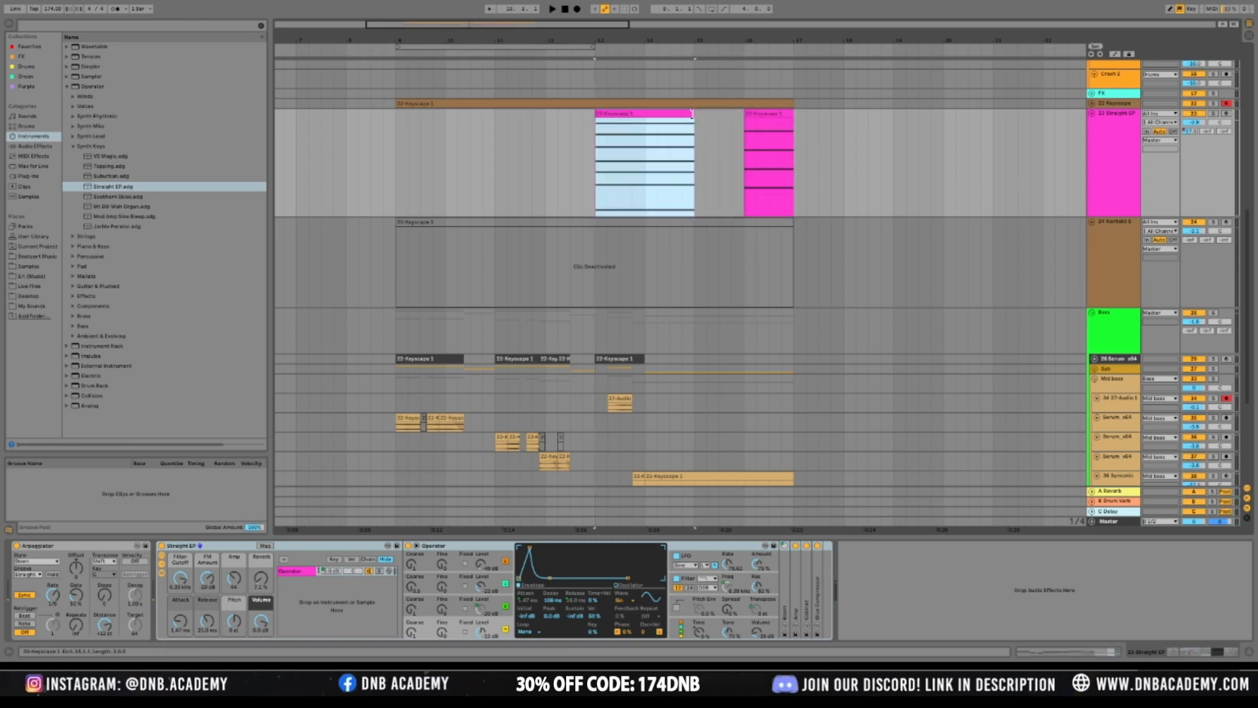
pyautogui.moveTo(692, 113); pyautogui.dragTo(740, 118)
pyautogui.doubleClick(734, 111)
pyautogui.click(1019, 533)
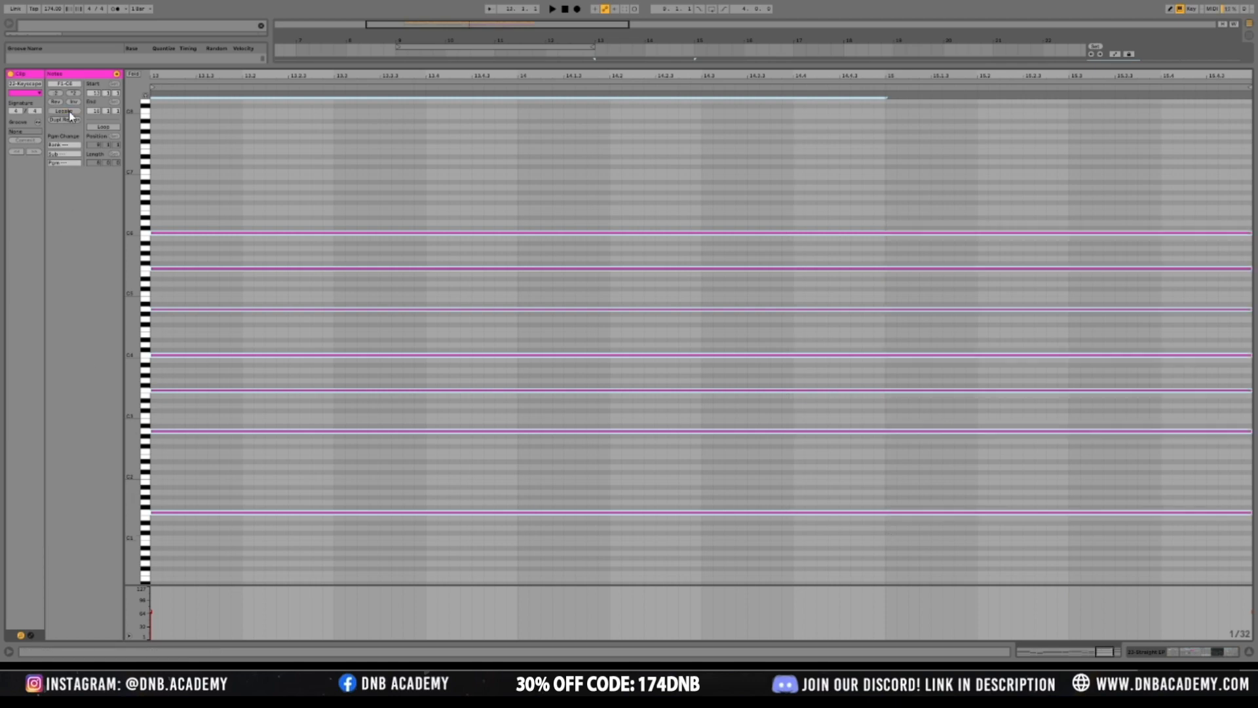
# Listen to the chord part in the arrangement up to its end and set the playback start to bar 9
pyautogui.press('space')
pyautogui.hotkey('shift', 'Tab')
pyautogui.scroll(5, 797, 219)
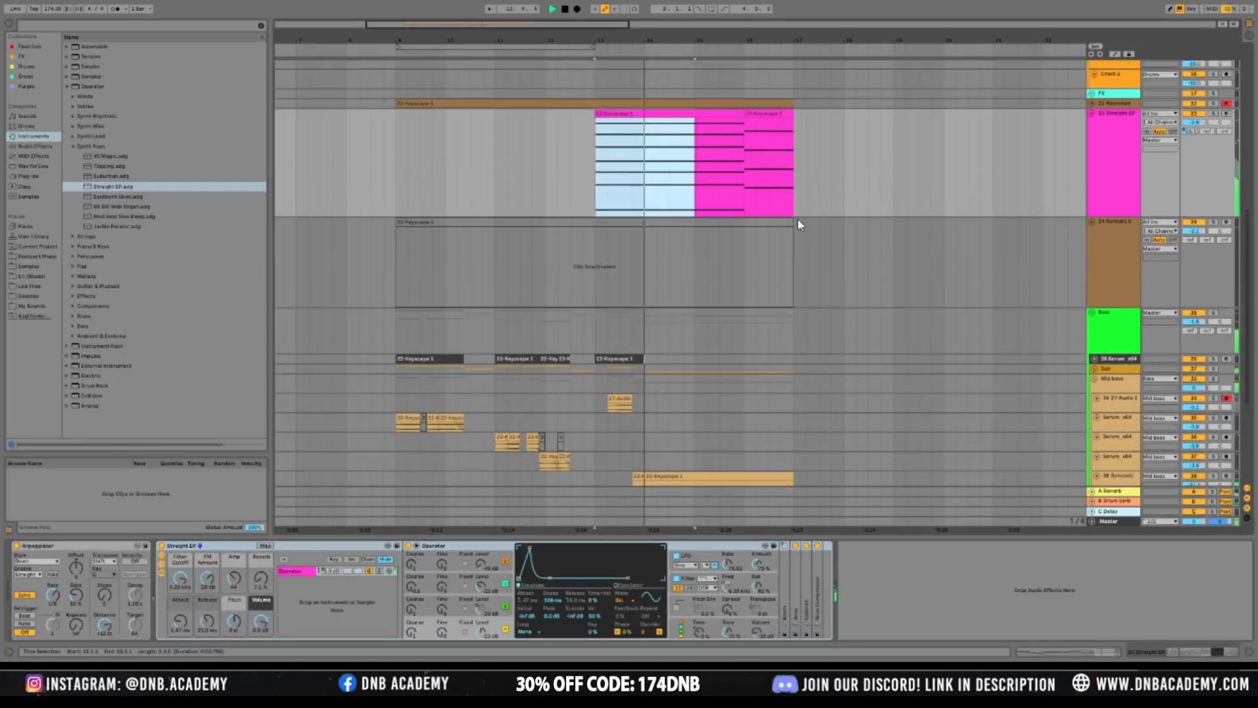
pyautogui.click(804, 185)
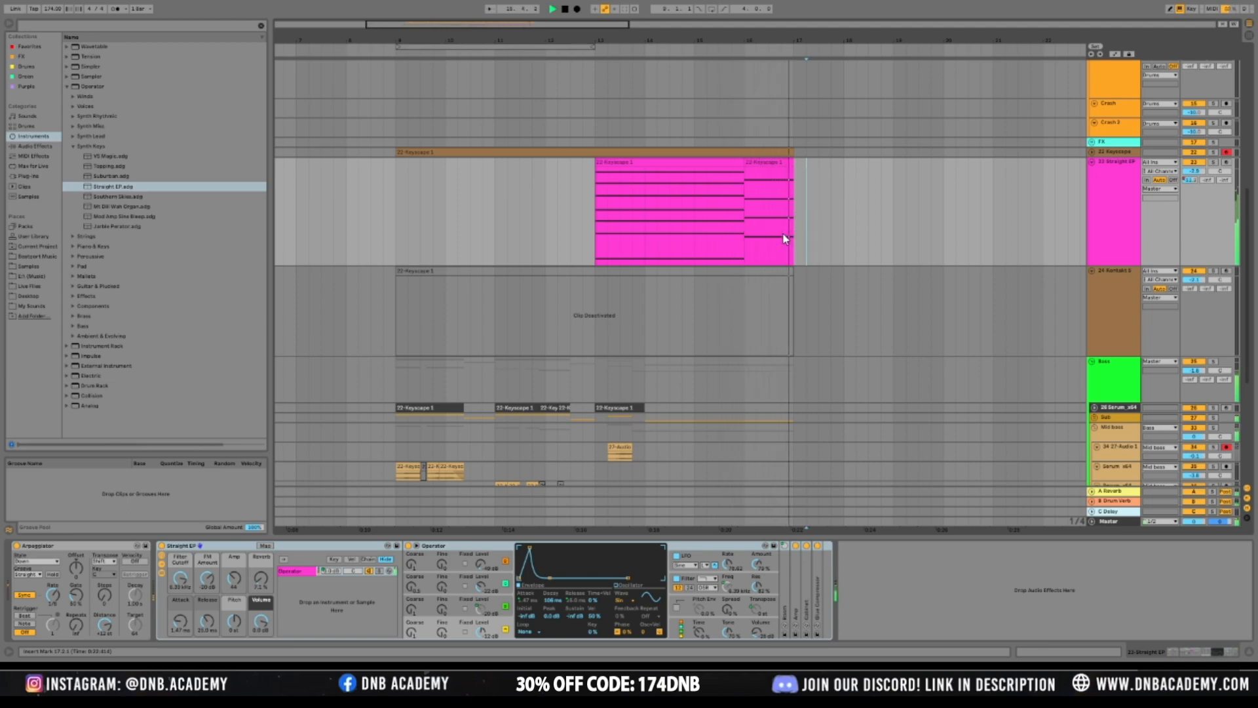
pyautogui.click(395, 260)
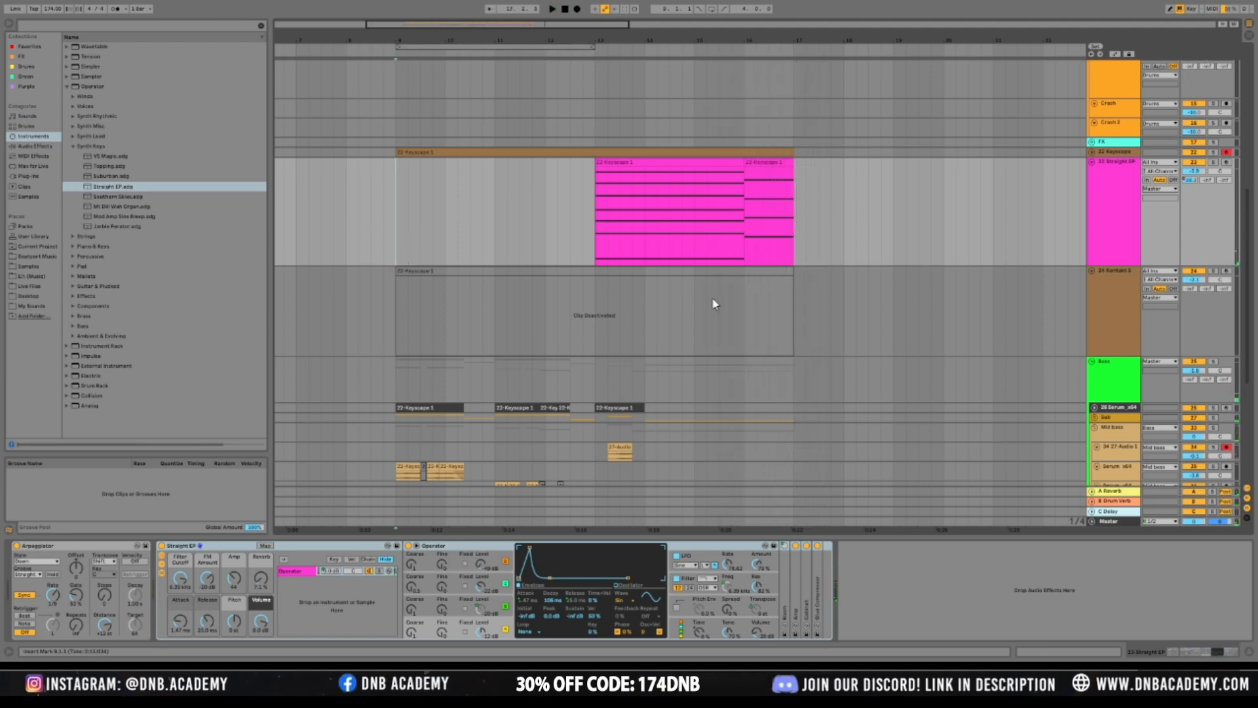
# Listen to the arrangement from bar 9 while checking the bass and Mid bass tracks
pyautogui.scroll(-5, 620, 277)
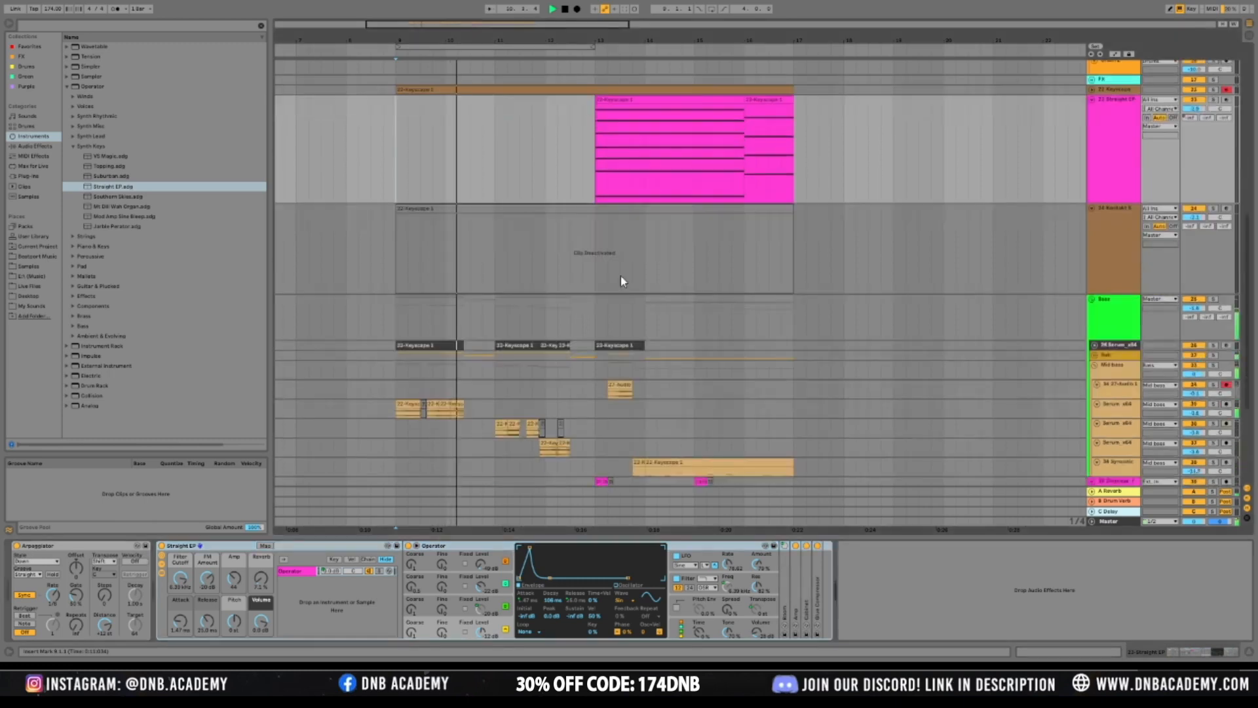
pyautogui.scroll(-3, 681, 303)
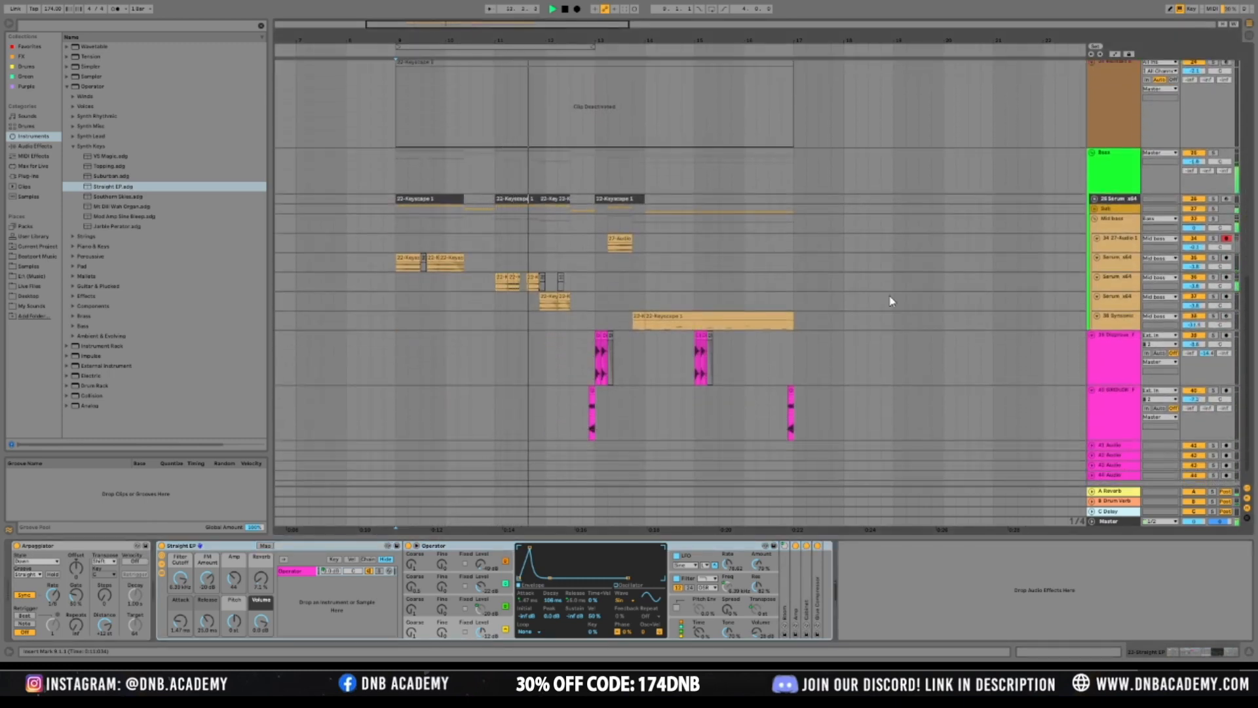
pyautogui.scroll(-1, 870, 289)
pyautogui.click(1119, 213)
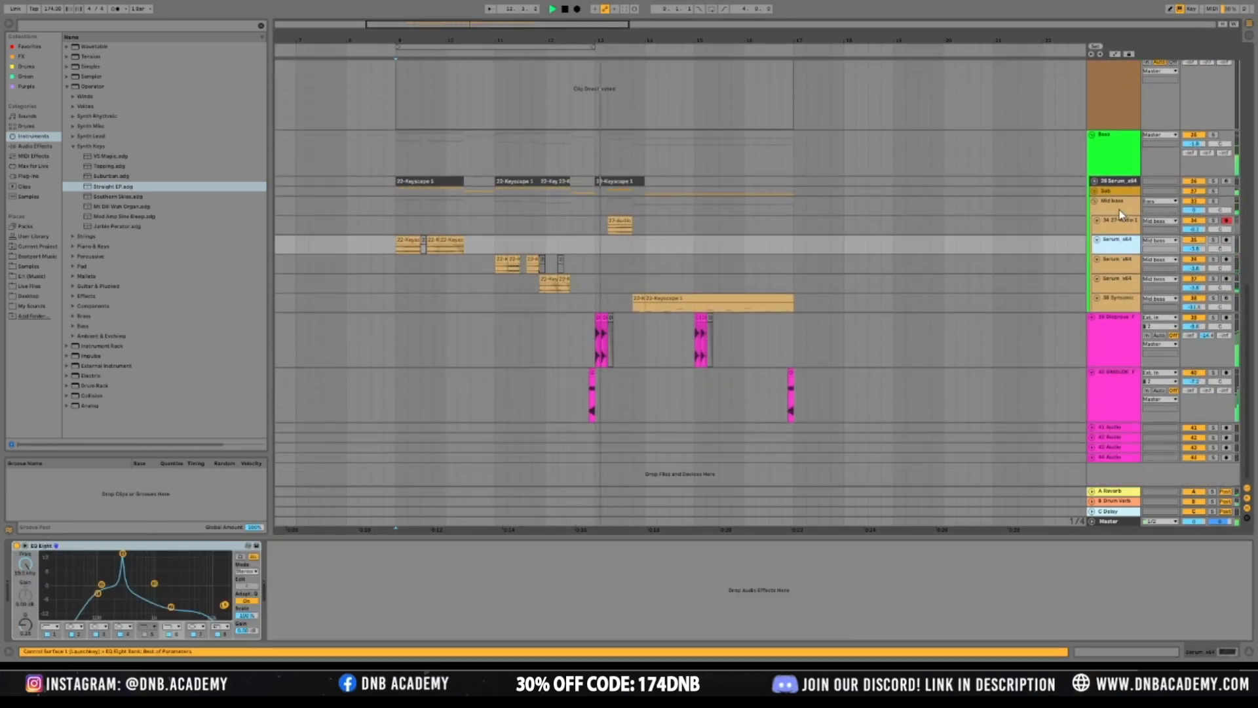
pyautogui.scroll(7, 553, 174)
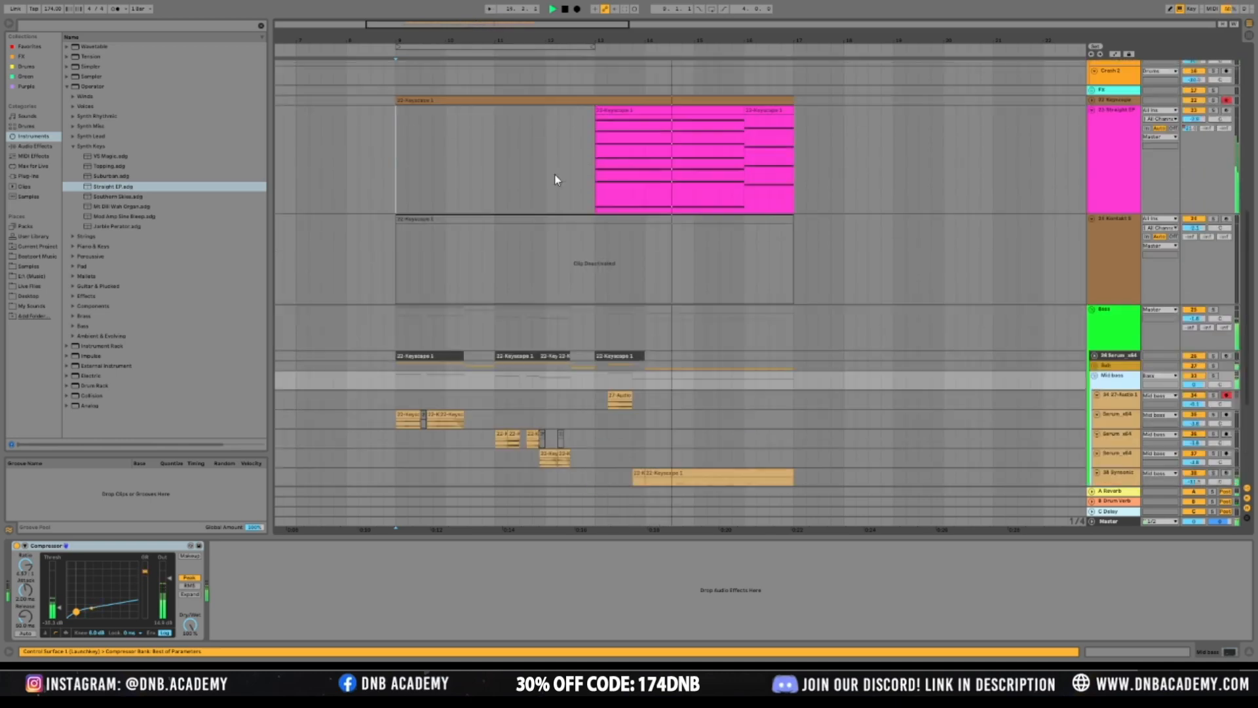
pyautogui.scroll(2, 707, 183)
# Show the Straight EP track's A-Reverb send automation, raise it at bar 13 and listen from there
pyautogui.click(1111, 213)
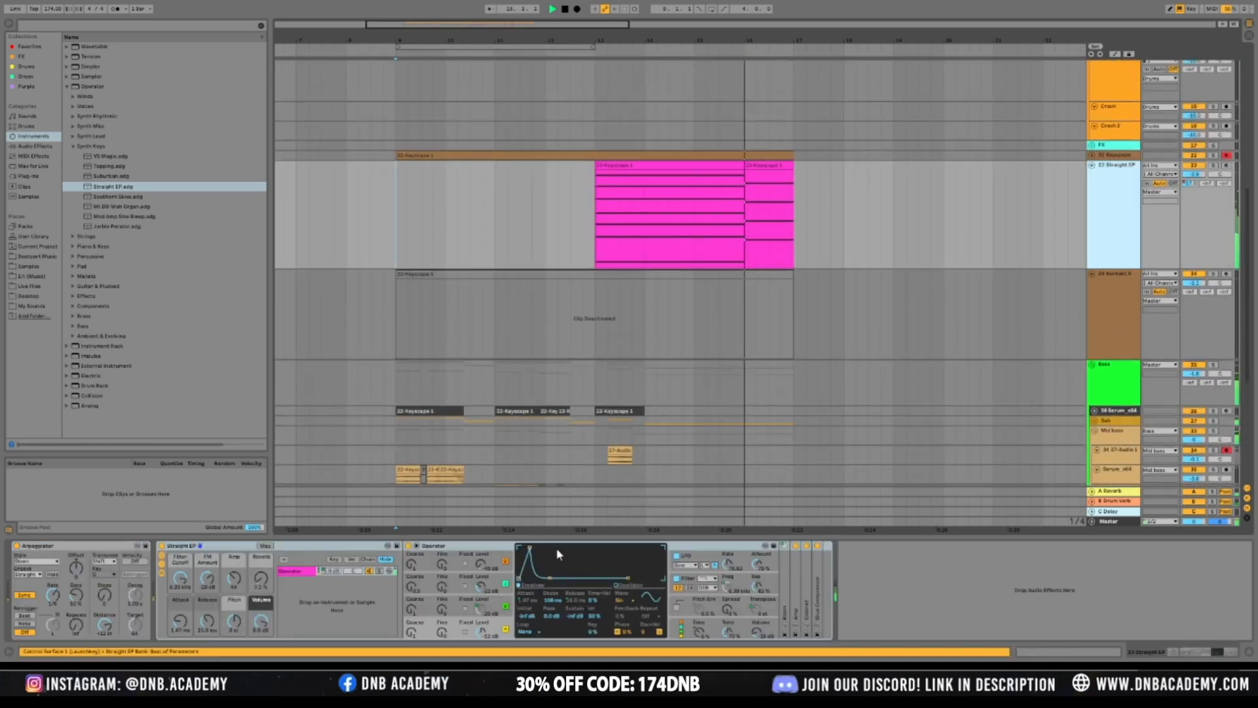
pyautogui.click(1189, 185)
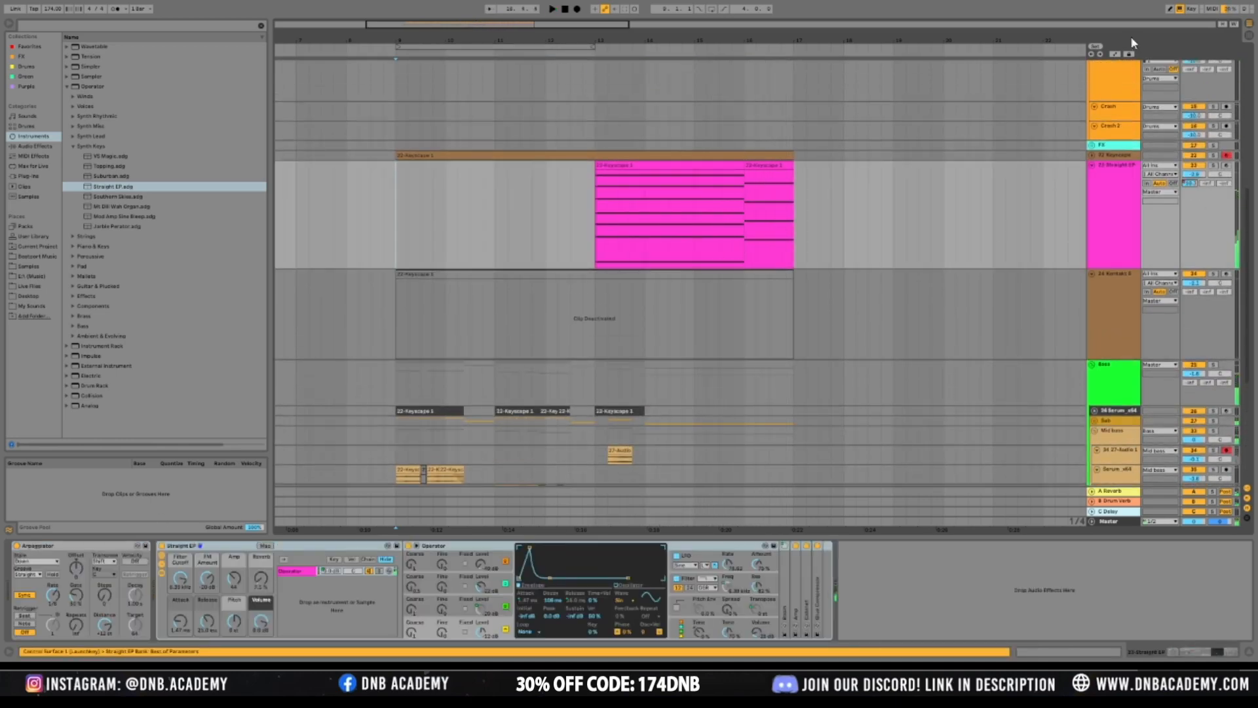
pyautogui.click(1114, 55)
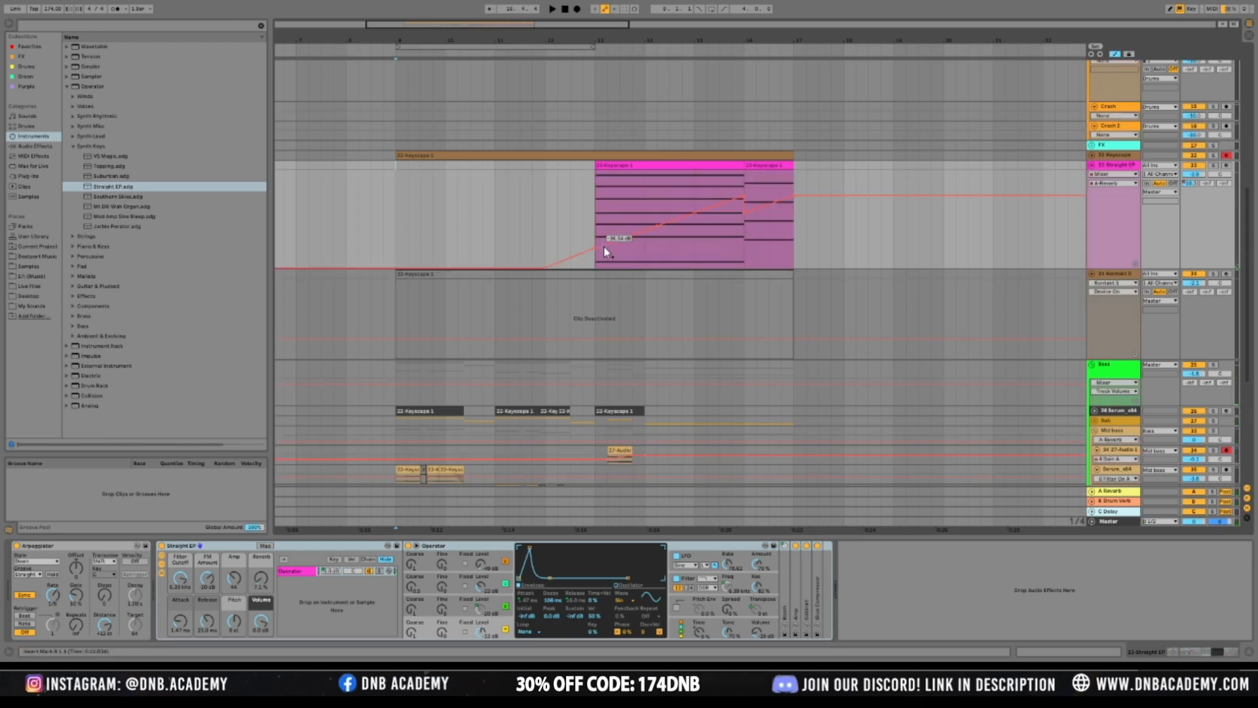
pyautogui.moveTo(594, 247); pyautogui.dragTo(596, 173)
pyautogui.press('space')
pyautogui.click(604, 162)
pyautogui.press('space')
# Lower the reverb send at bar 13, add a dip about half a bar further on, and replay the part
pyautogui.moveTo(595, 177); pyautogui.dragTo(595, 197)
pyautogui.click(626, 242)
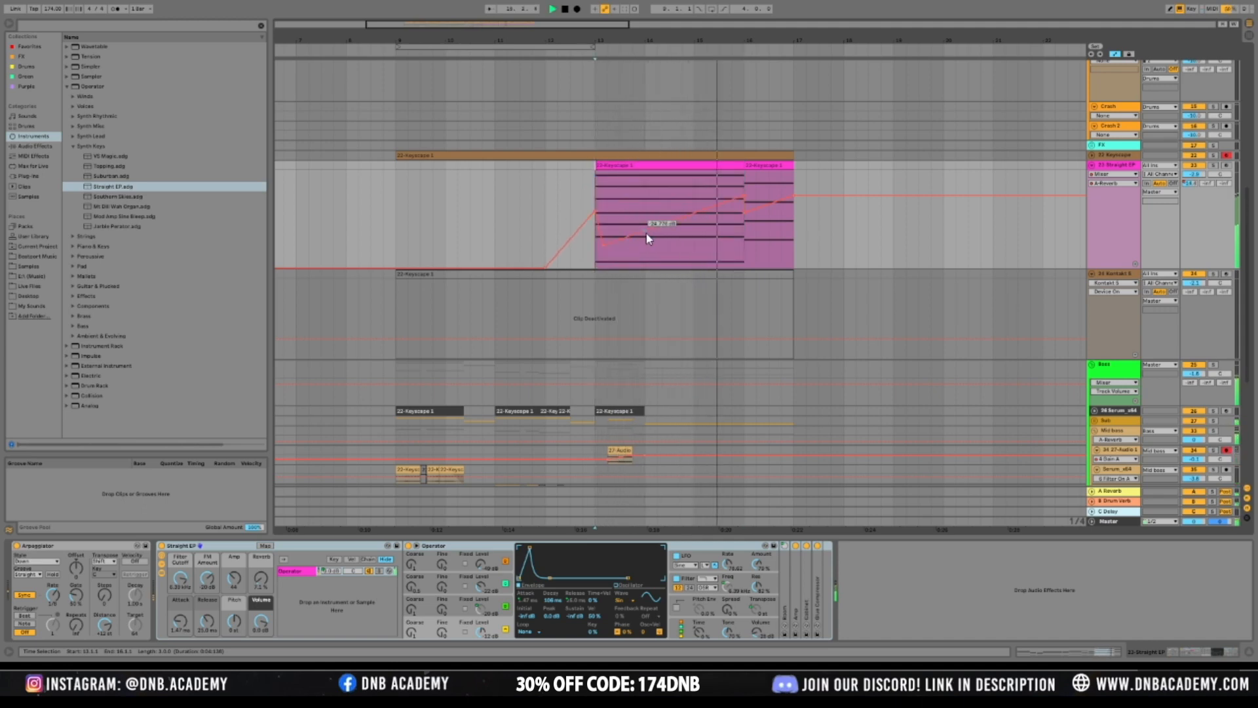
pyautogui.press('space')
pyautogui.press('space')
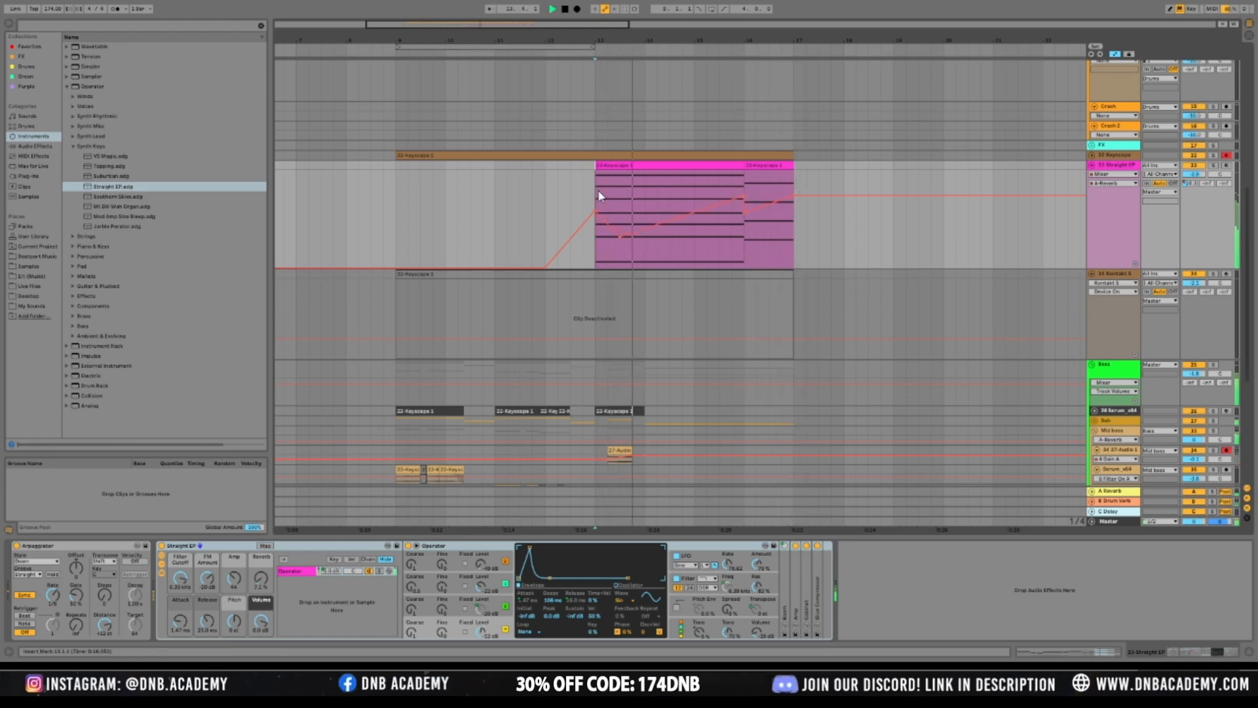
# Raise the reverb send automation at bar 16, let it fall towards bar 17, and audition the final chord
pyautogui.moveTo(745, 212); pyautogui.dragTo(745, 173)
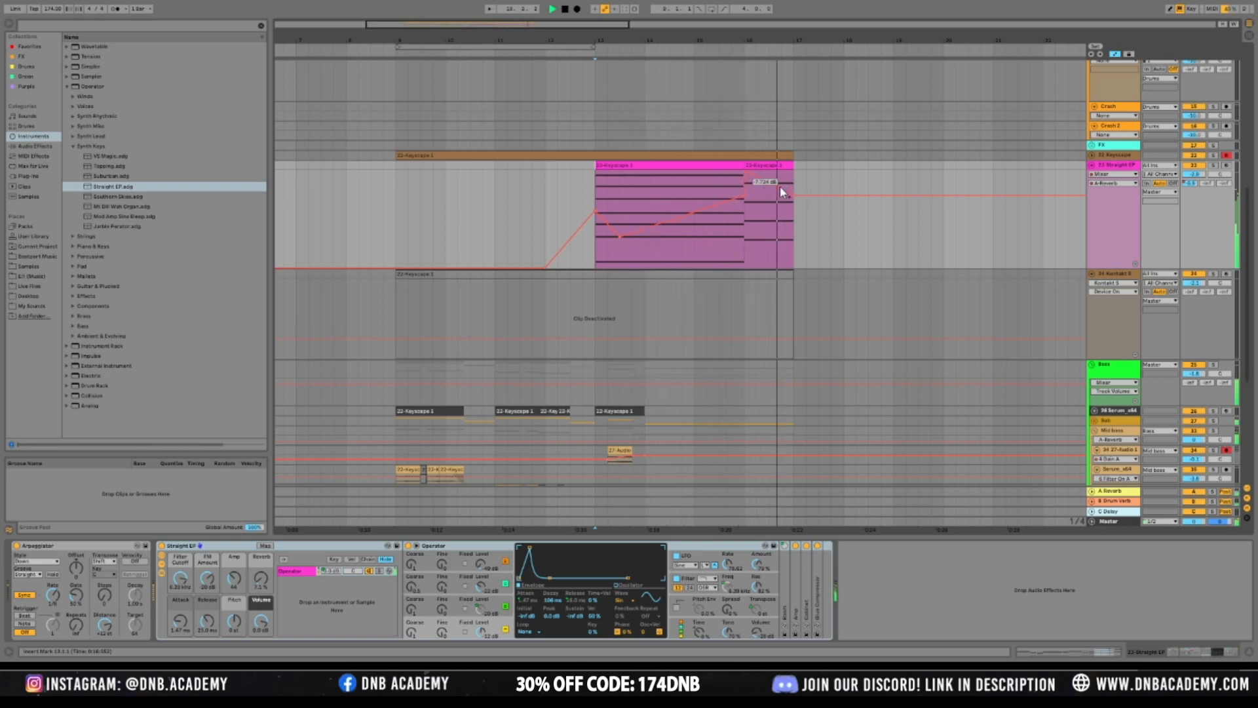
pyautogui.moveTo(793, 198); pyautogui.dragTo(741, 249)
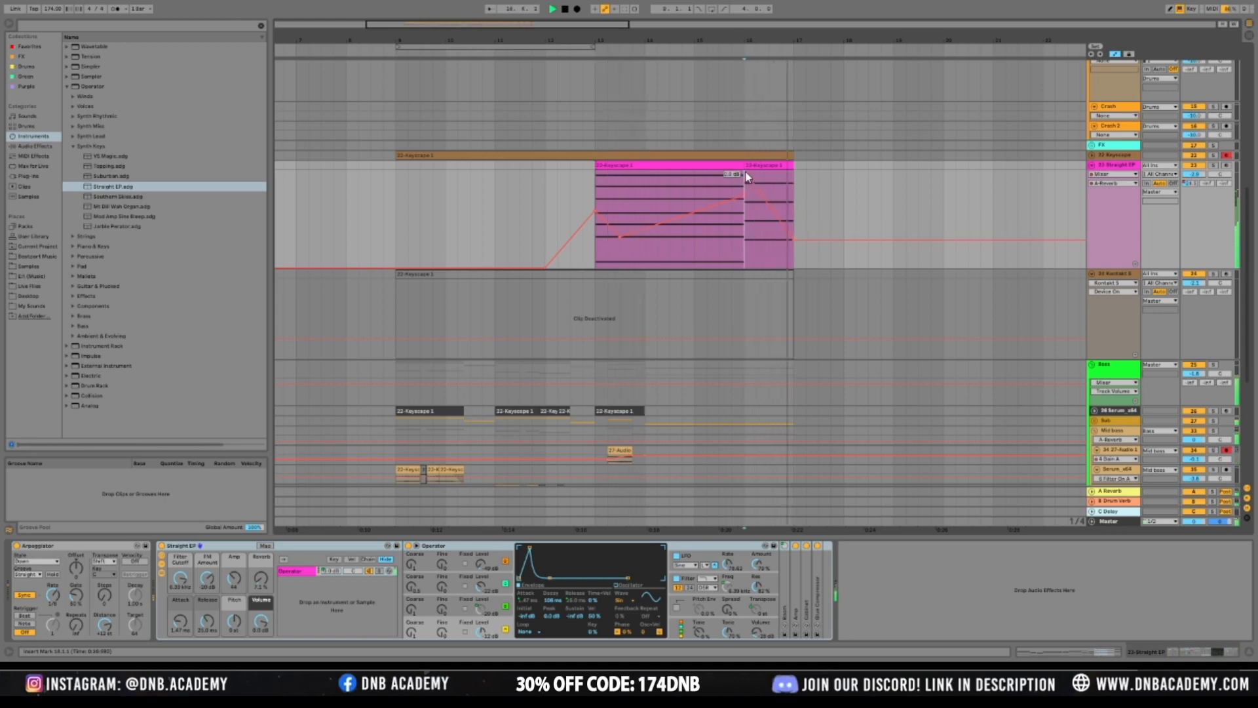
pyautogui.press('space')
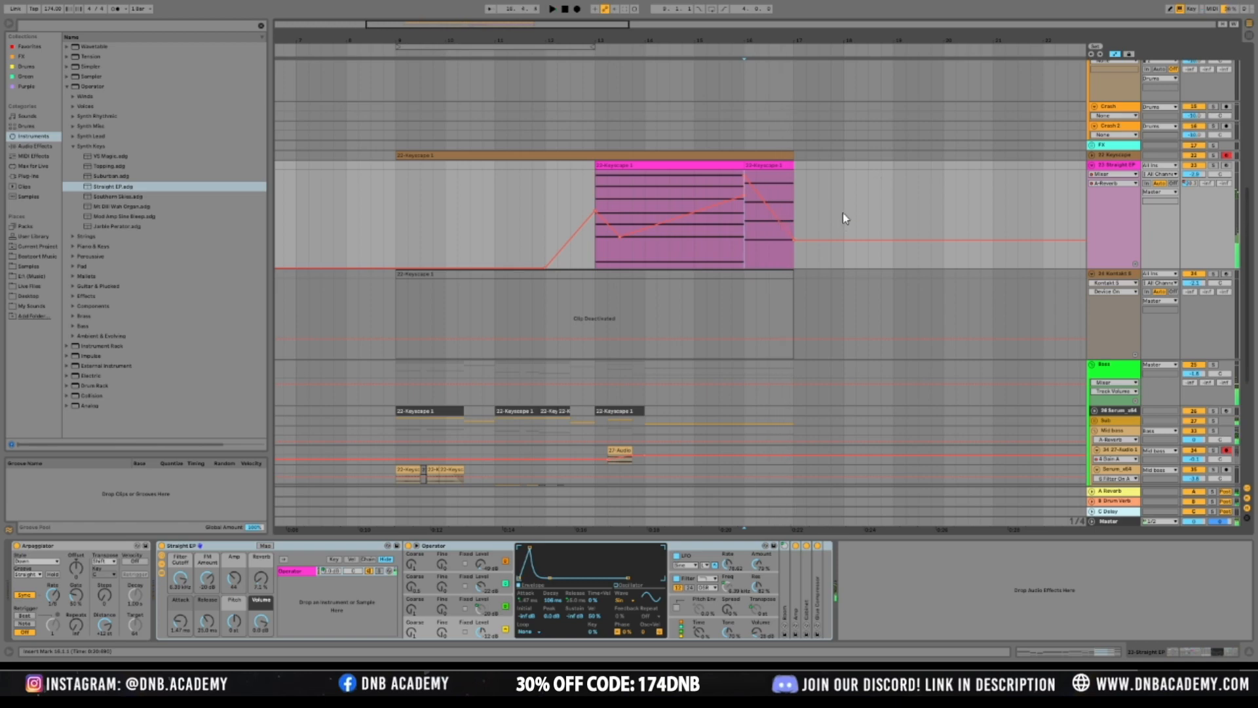
pyautogui.click(771, 168)
pyautogui.press('space')
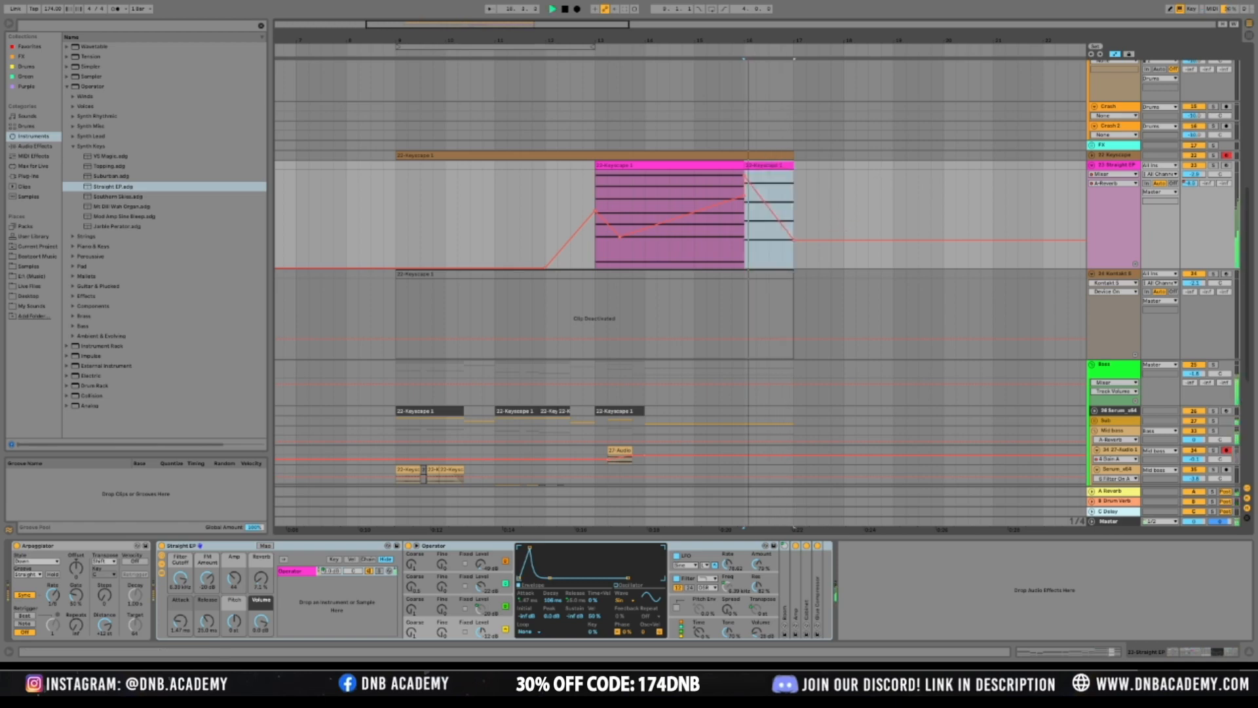
# Clear the reverb send ramp between bars 9 and 13 so the send starts abruptly at bar 13
pyautogui.click(376, 211)
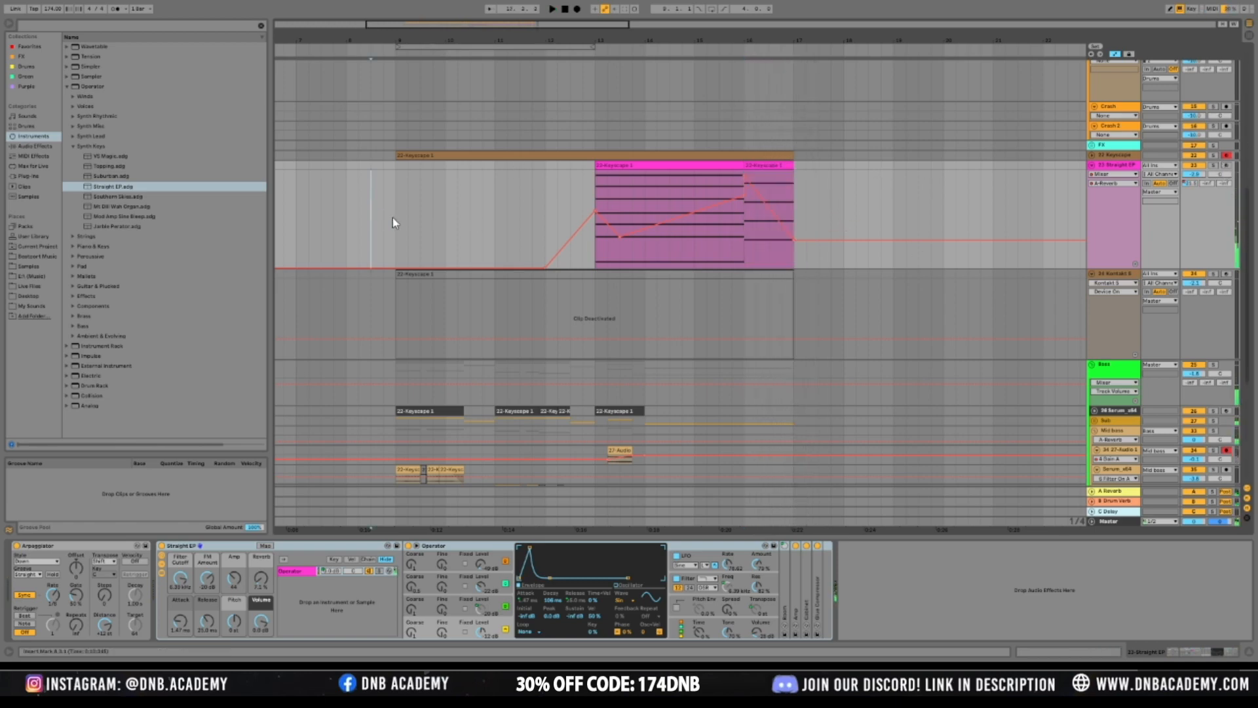
pyautogui.moveTo(395, 223); pyautogui.dragTo(591, 168)
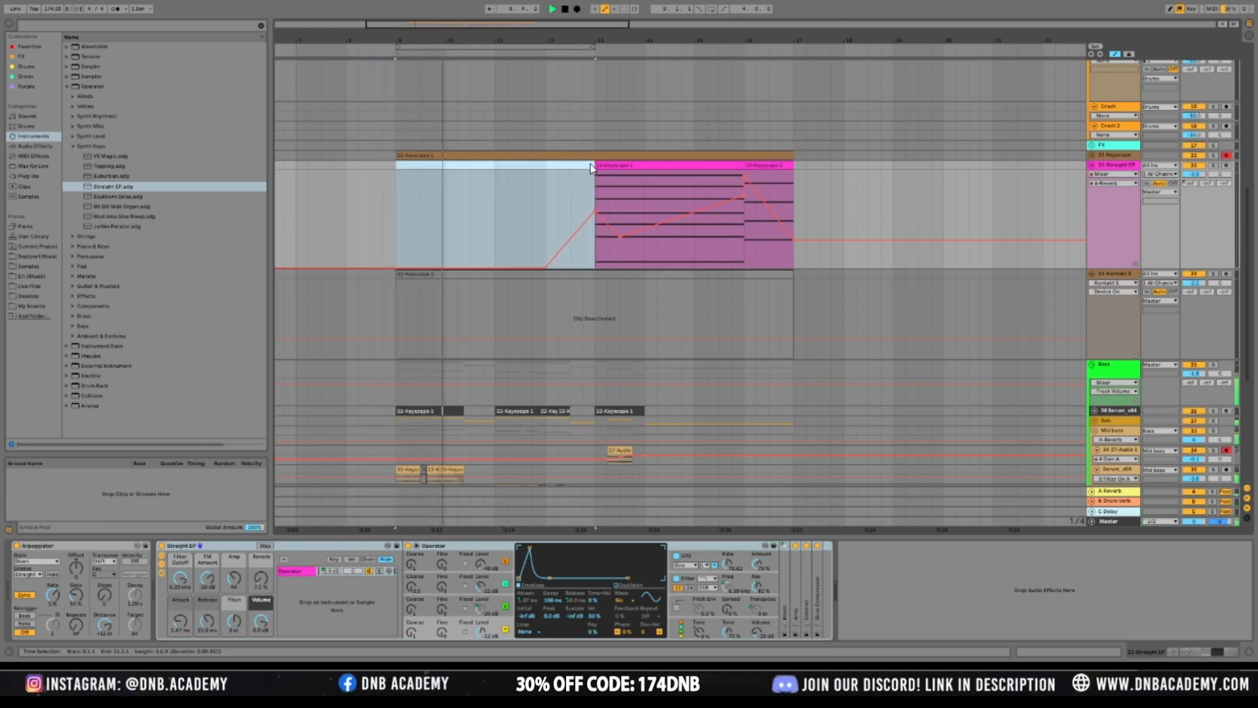
pyautogui.moveTo(396, 164); pyautogui.dragTo(595, 175)
pyautogui.press('Delete')
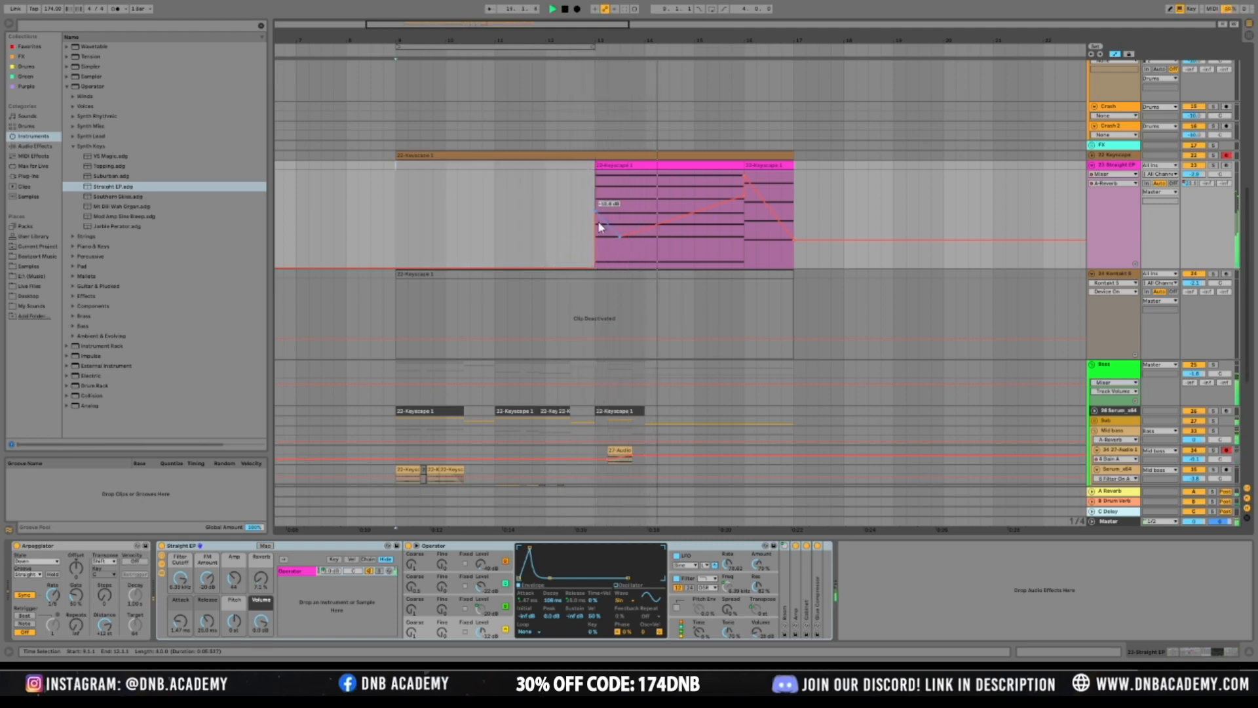
# Add an Auto Filter to the Straight EP track and lower its low-pass cutoff frequency
pyautogui.click(1117, 165)
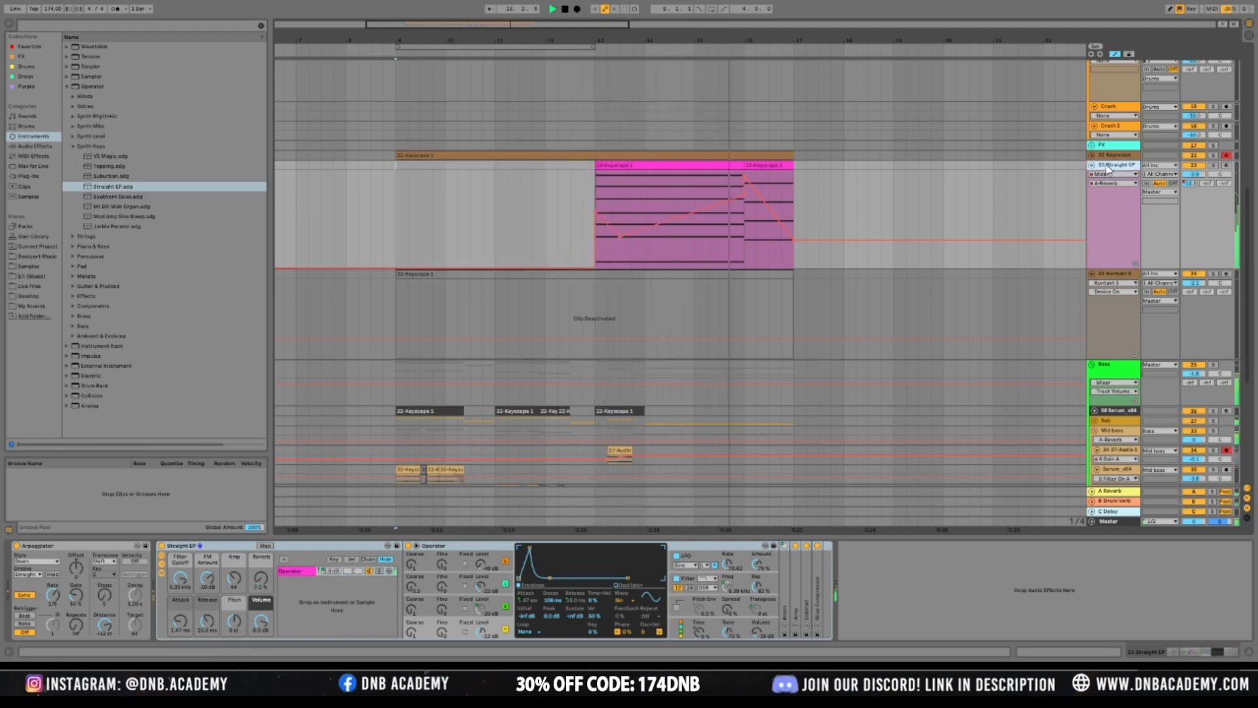
pyautogui.click(46, 146)
pyautogui.press('space')
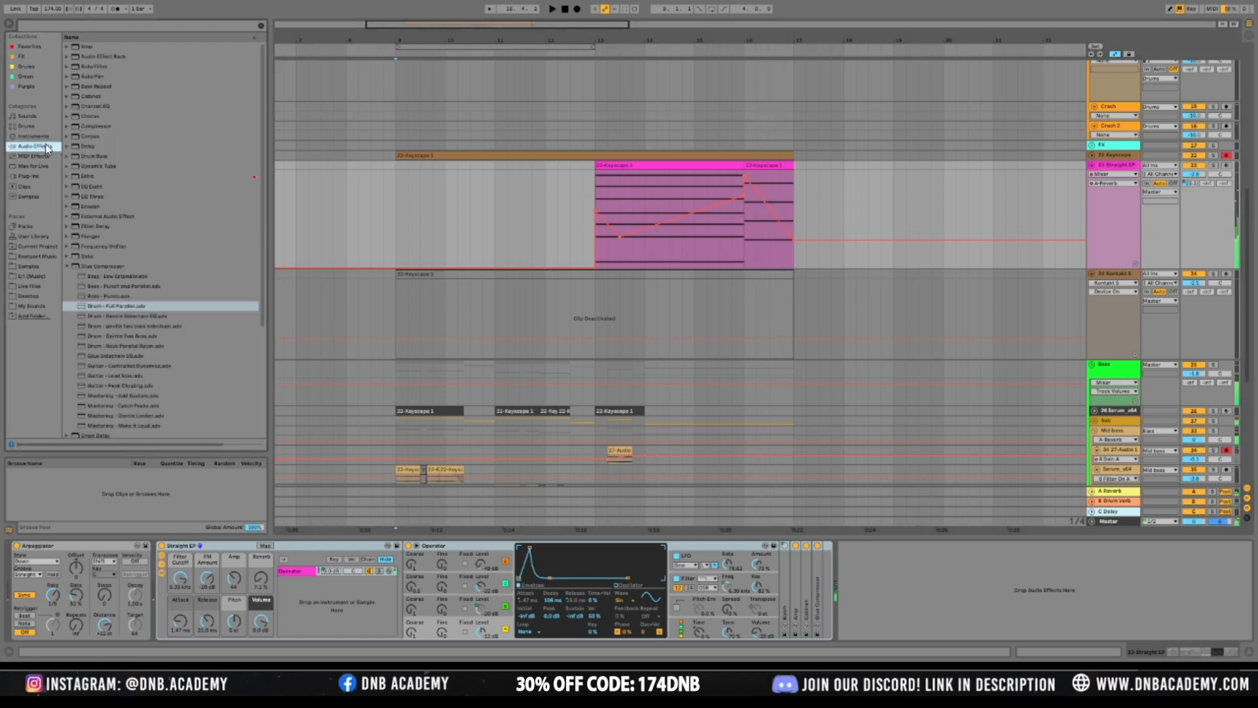
pyautogui.click(94, 67)
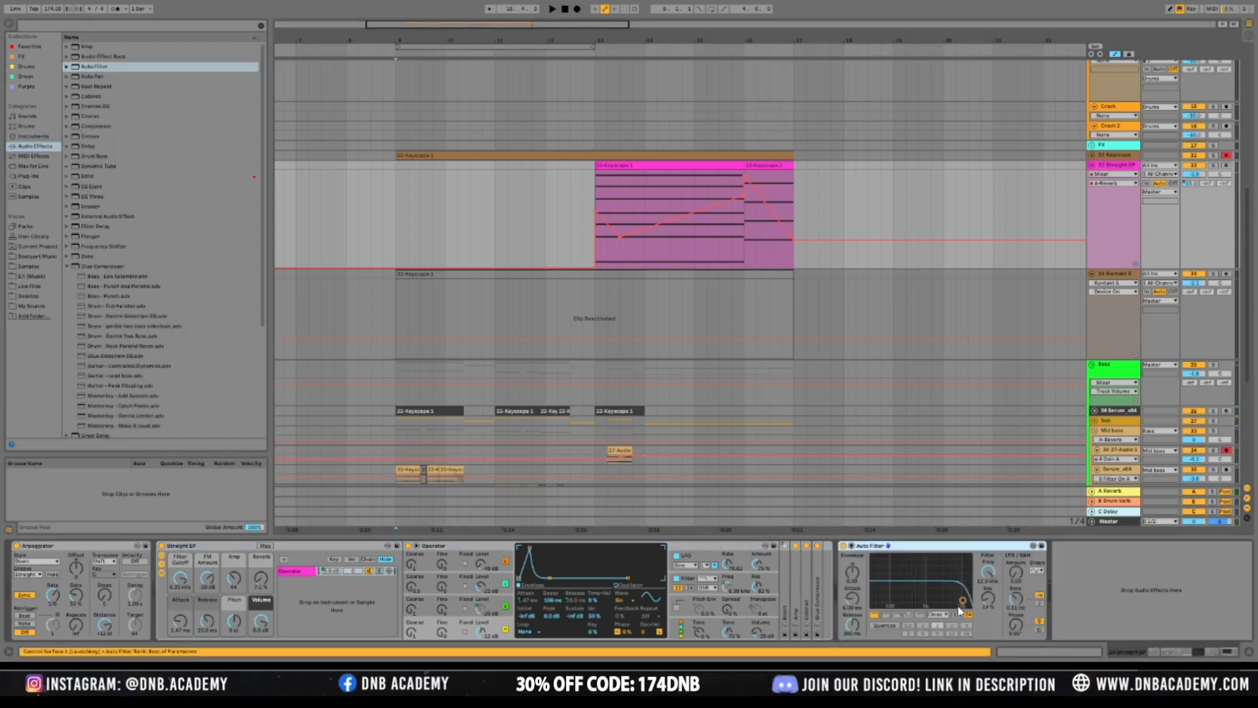
pyautogui.press('space')
pyautogui.moveTo(959, 610); pyautogui.dragTo(927, 604)
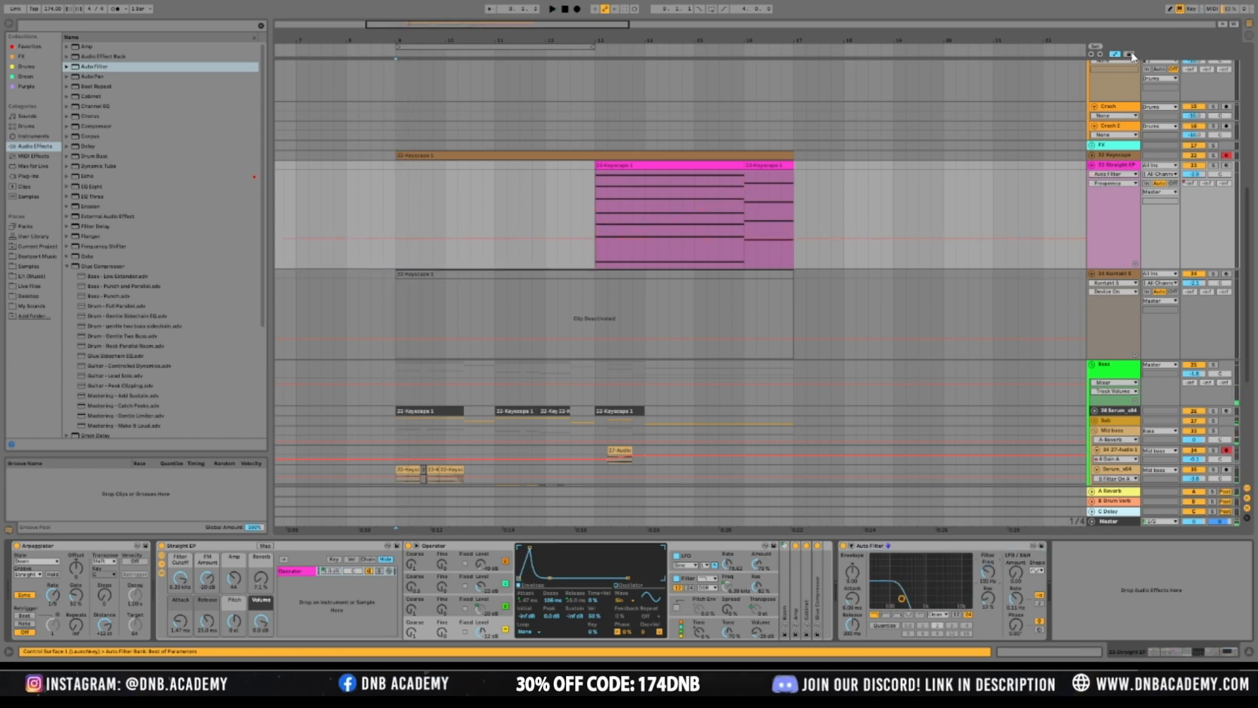
# Automate the Auto Filter's Frequency on the Straight EP track as a rise from bar 13 to bar 17
pyautogui.click(1118, 54)
pyautogui.click(1118, 54)
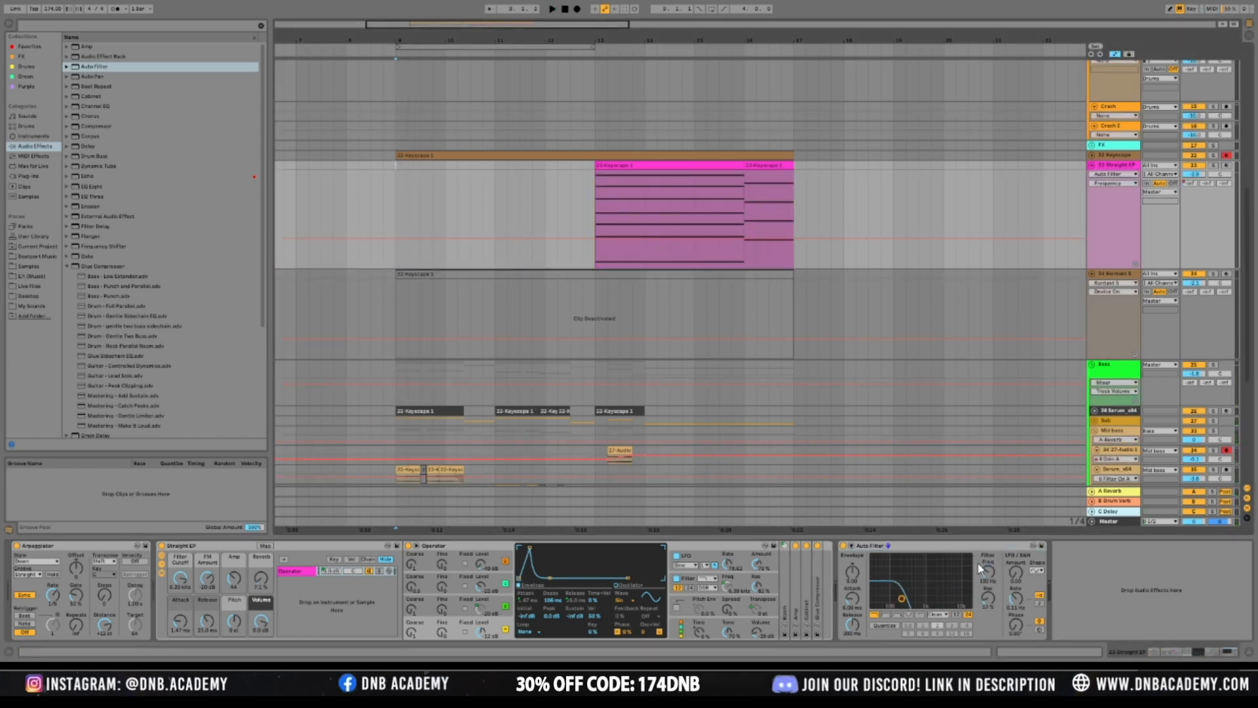
pyautogui.moveTo(981, 569); pyautogui.dragTo(974, 549)
pyautogui.moveTo(583, 236); pyautogui.dragTo(793, 188)
pyautogui.press('space')
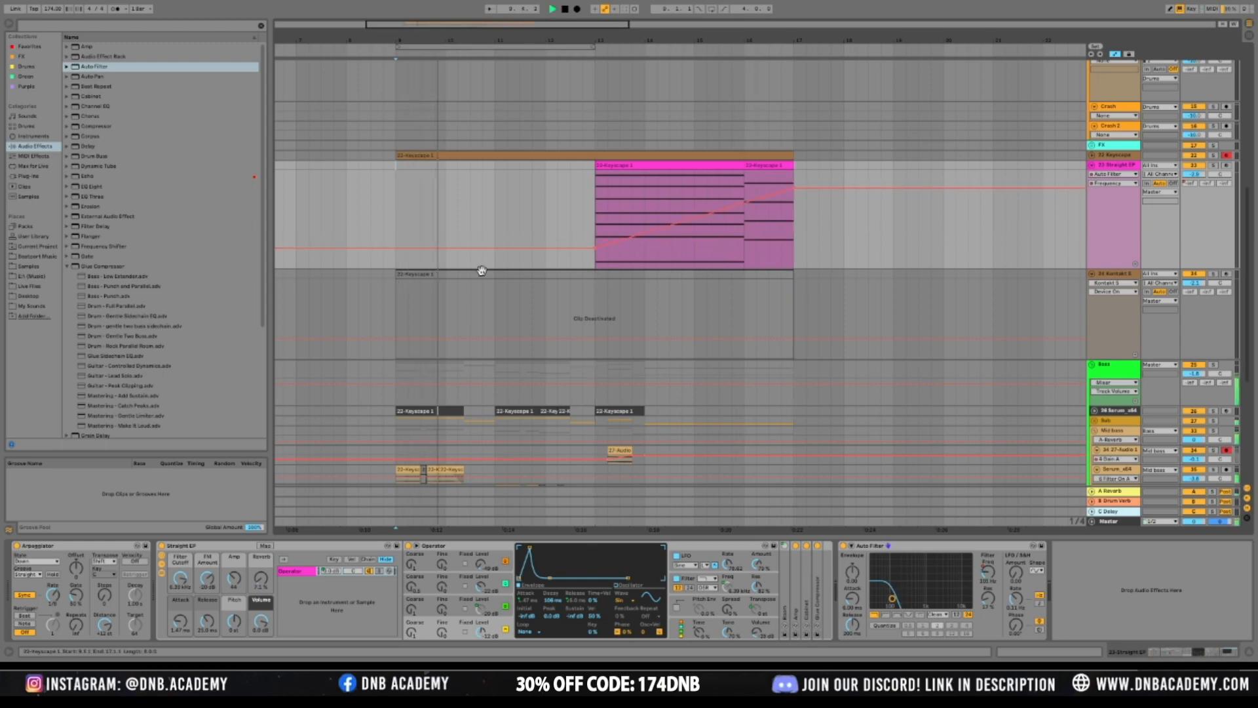
# Widen the filter sweep by lowering its start at bar 13 slightly and raising its end at bar 17 during playback
pyautogui.moveTo(595, 250); pyautogui.dragTo(595, 253)
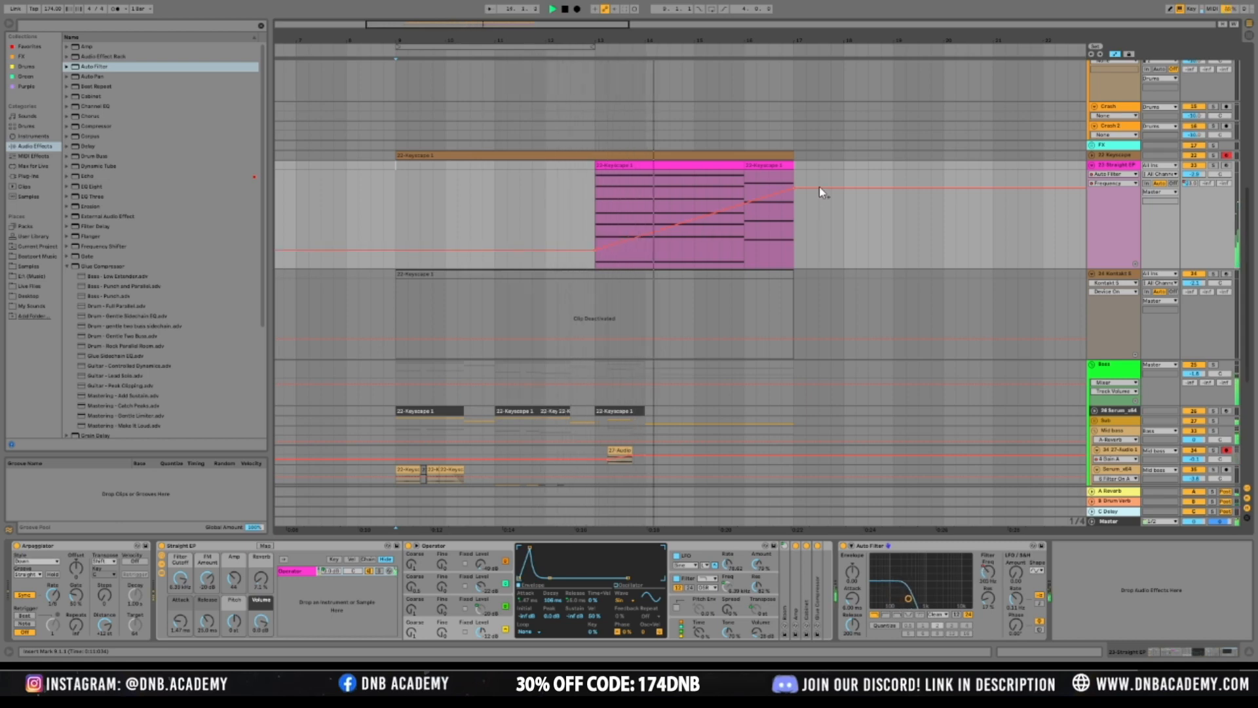
pyautogui.moveTo(793, 189); pyautogui.dragTo(793, 171)
pyautogui.press('space')
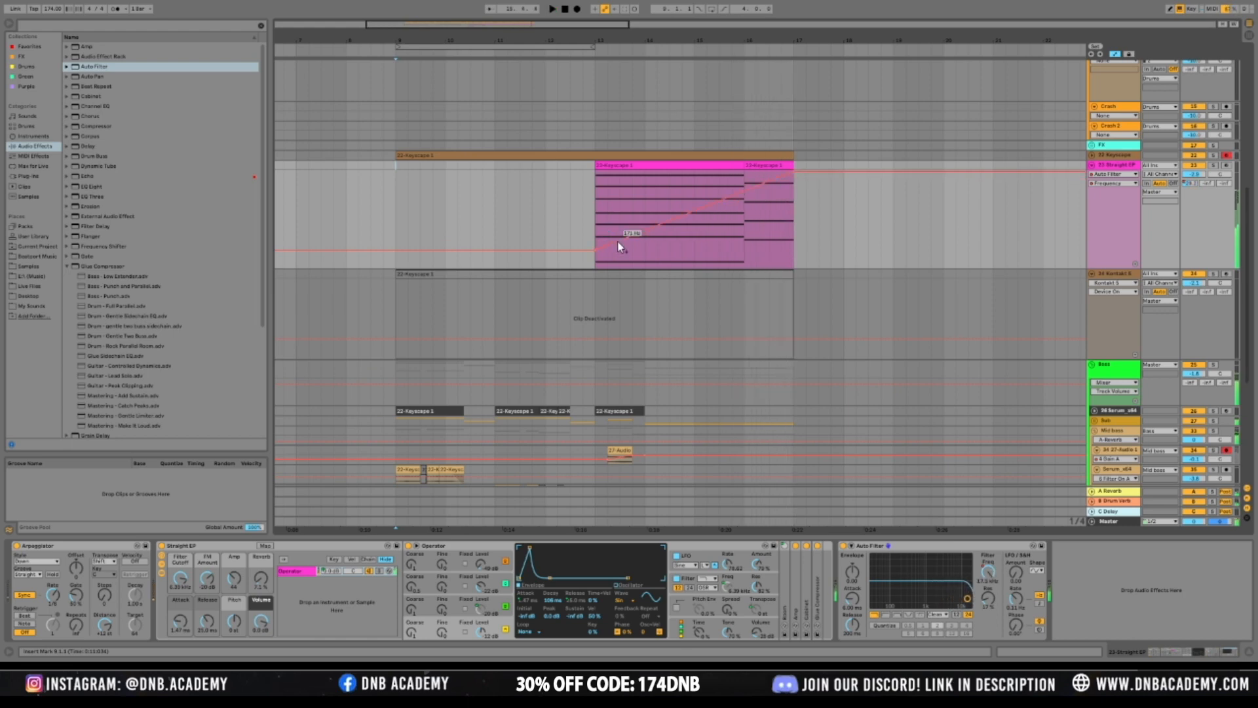
# Add a high filter frequency point near bar 15, raise the sweep's start at bar 13, and listen to it
pyautogui.moveTo(707, 209); pyautogui.dragTo(694, 197)
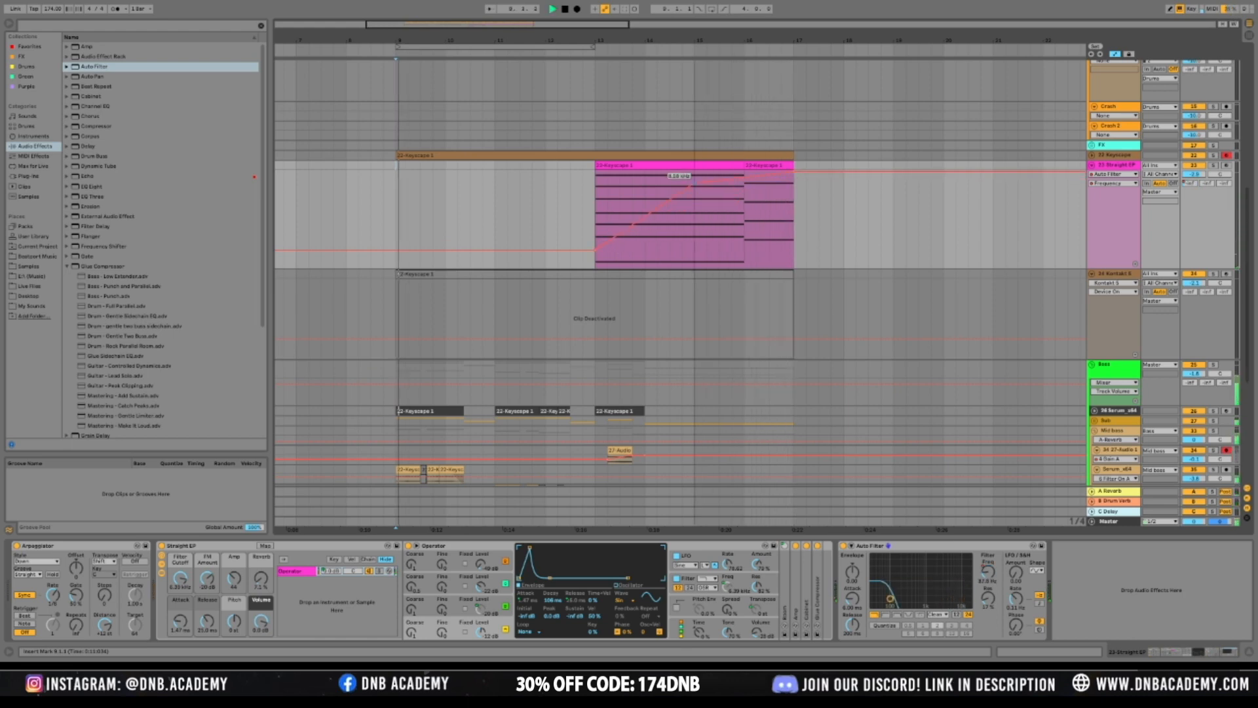
pyautogui.moveTo(593, 249); pyautogui.dragTo(594, 239)
pyautogui.press('space')
pyautogui.press('space')
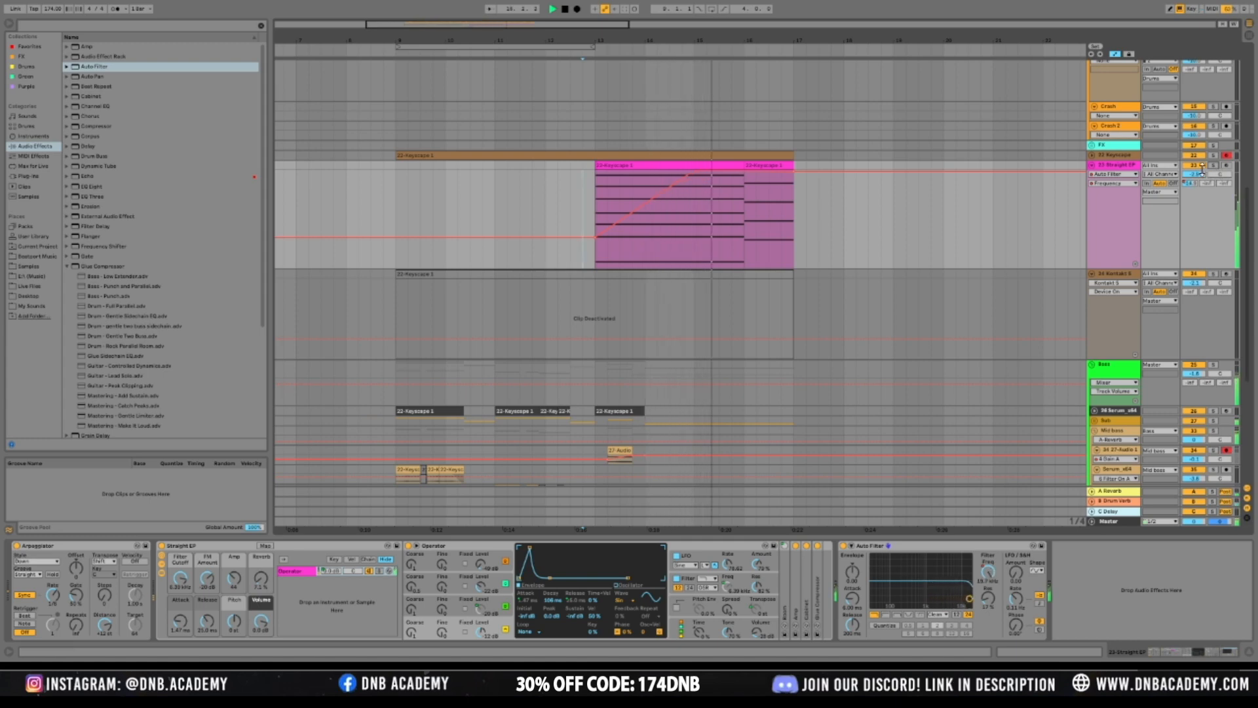
# Drop the filter frequency at bar 17 to about its starting level and play the closing fall
pyautogui.click(829, 208)
pyautogui.press('space')
pyautogui.press('space')
pyautogui.moveTo(792, 171); pyautogui.dragTo(792, 235)
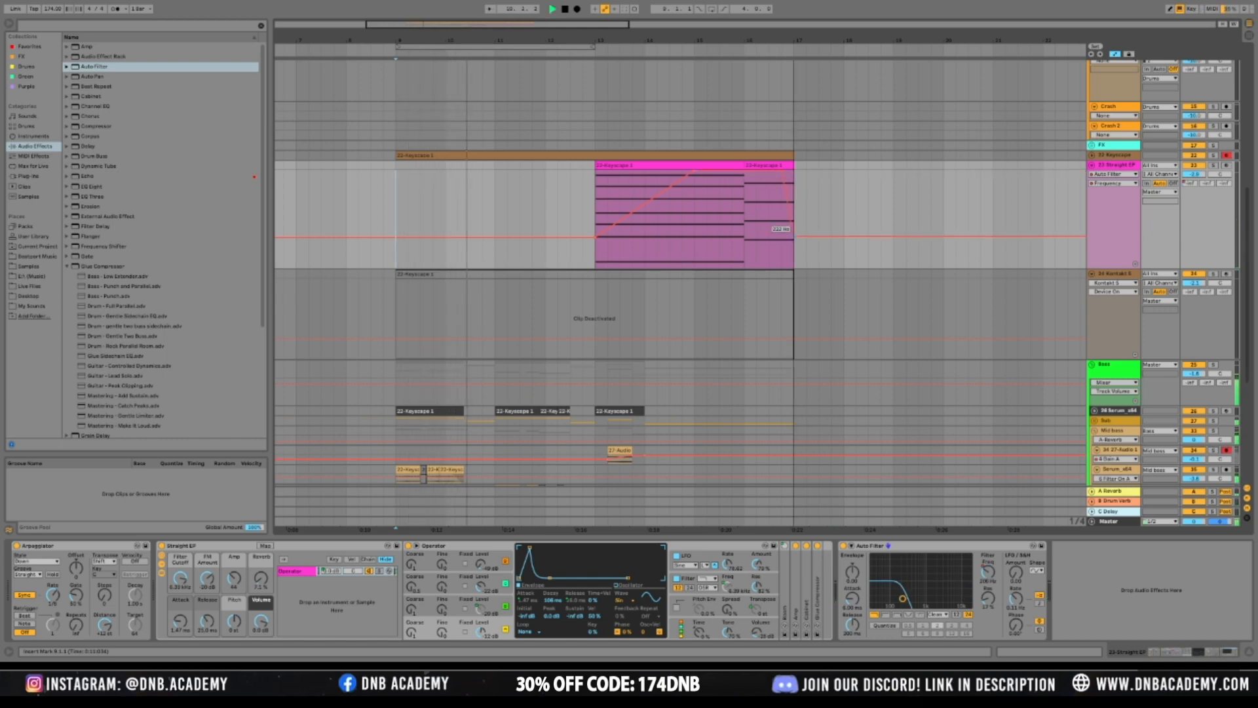
pyautogui.click(843, 202)
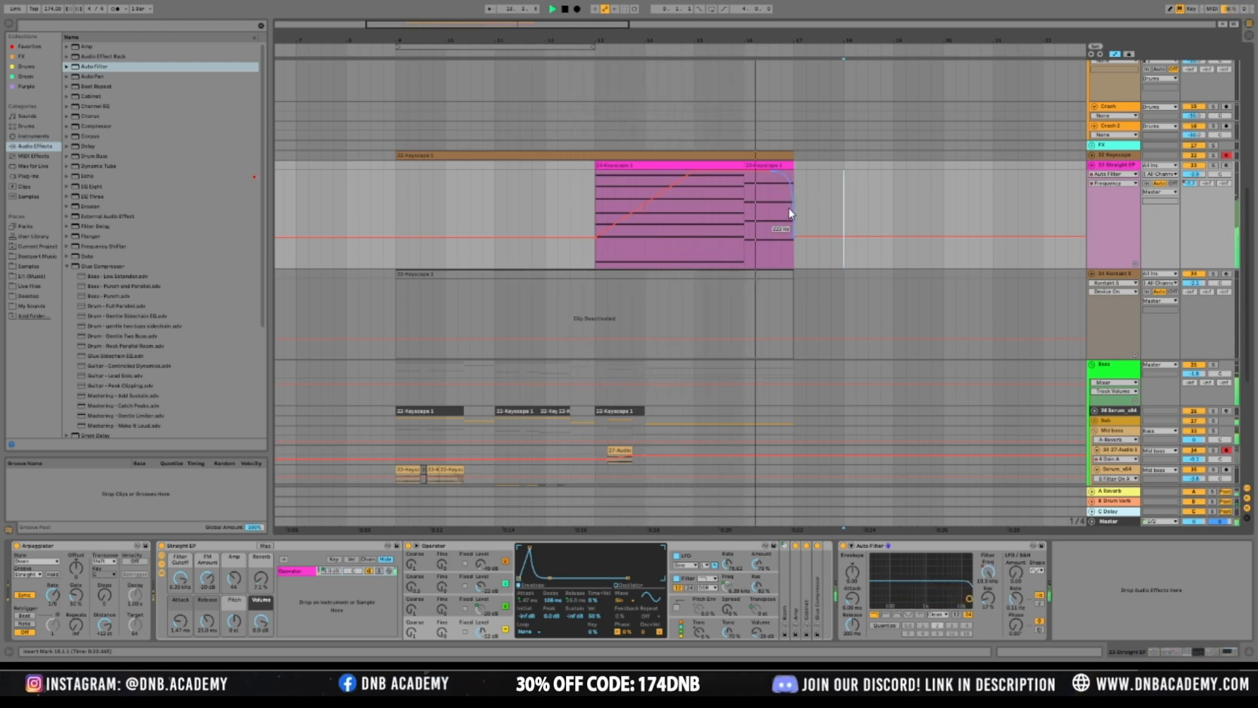
# Bend the filter rise from bar 13 into a curve and listen to the part from bar 13
pyautogui.press('space')
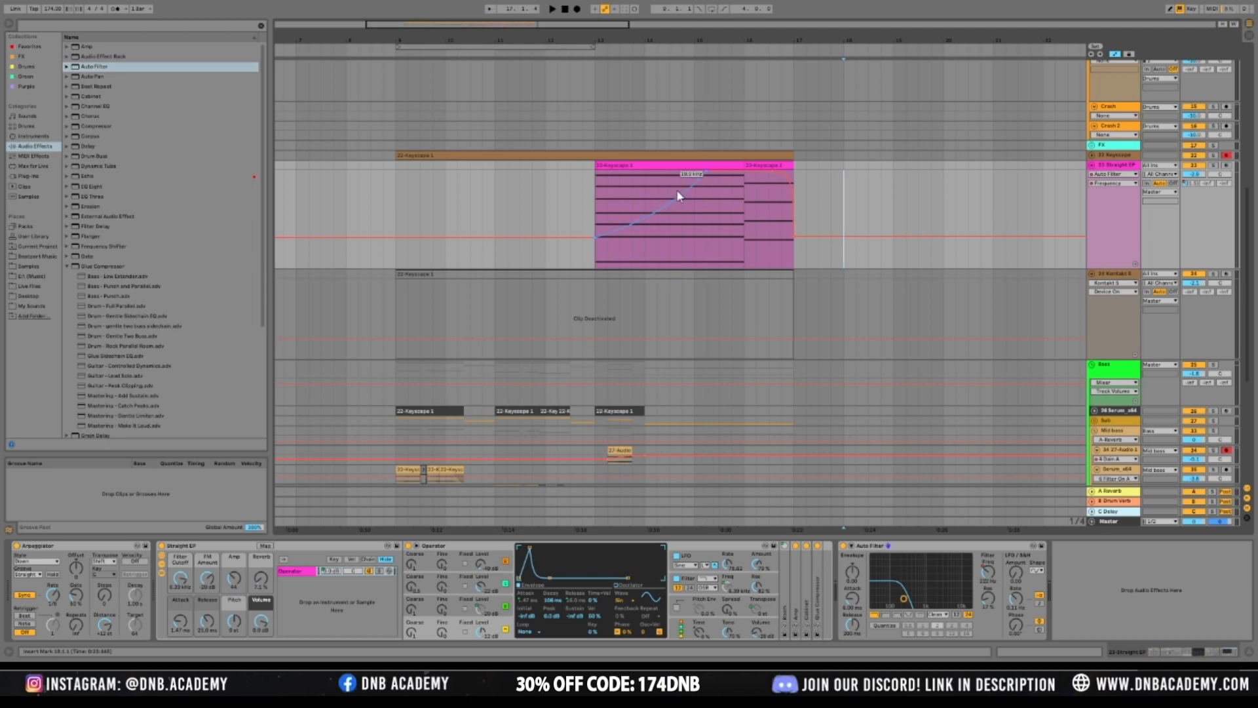
pyautogui.click(598, 207)
pyautogui.press('space')
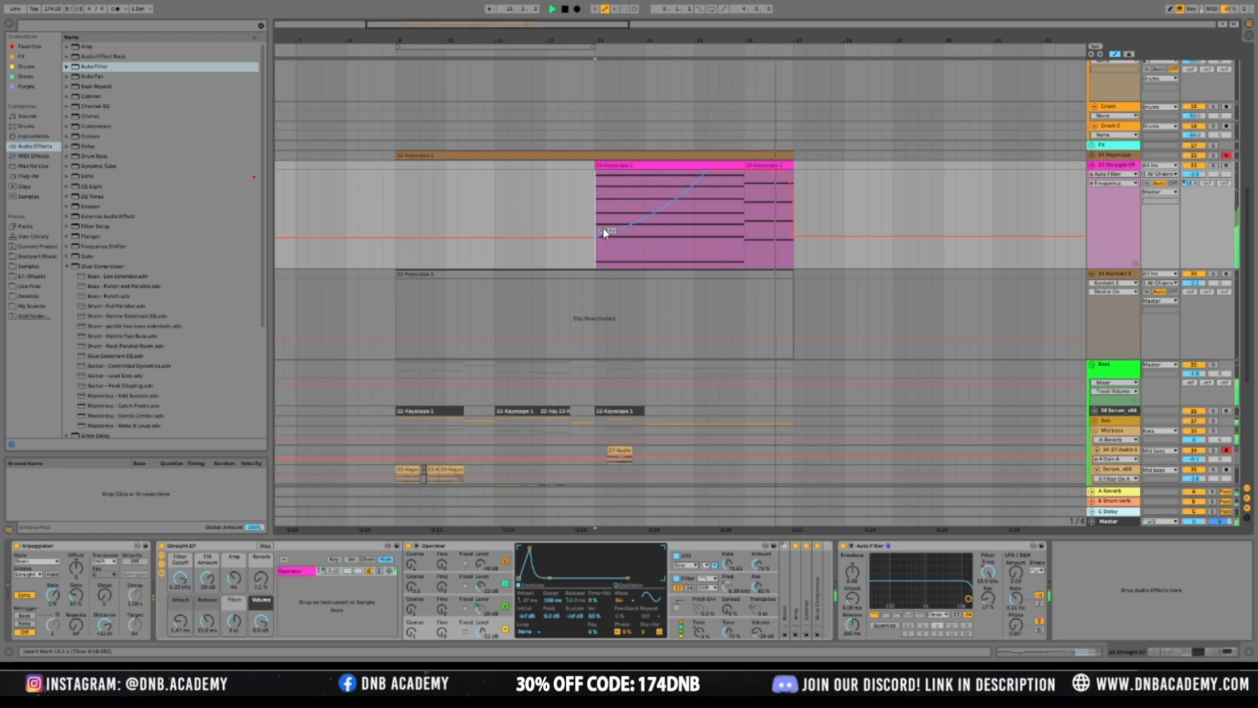
pyautogui.press('space')
# Listen to the drums leading into bar 13 and unfold the hat and Perc tracks
pyautogui.scroll(10, 623, 169)
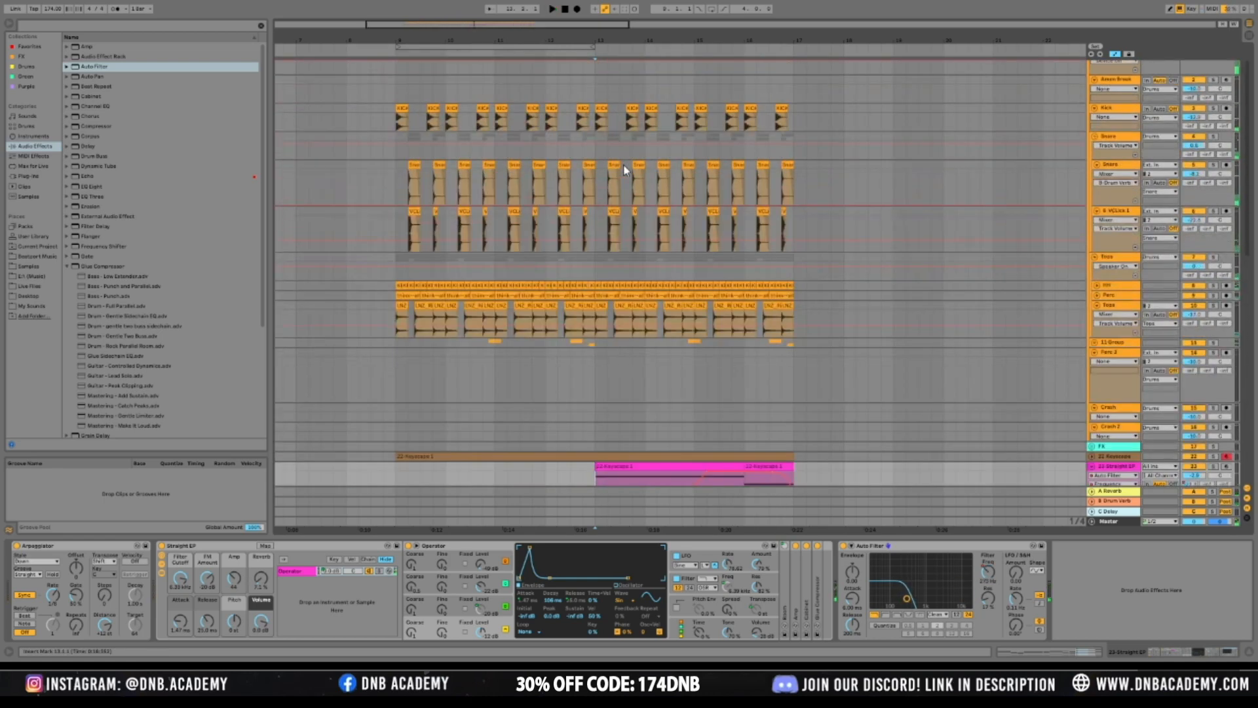
pyautogui.scroll(2, 623, 169)
pyautogui.press('space')
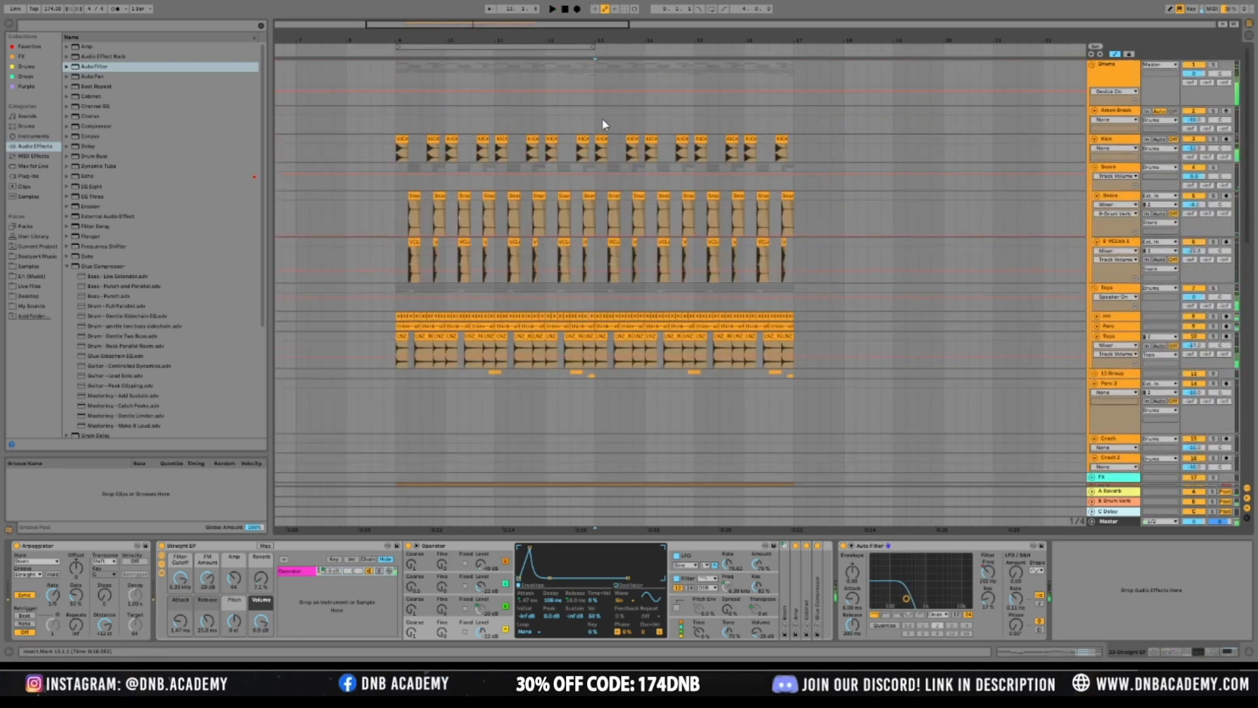
pyautogui.click(572, 97)
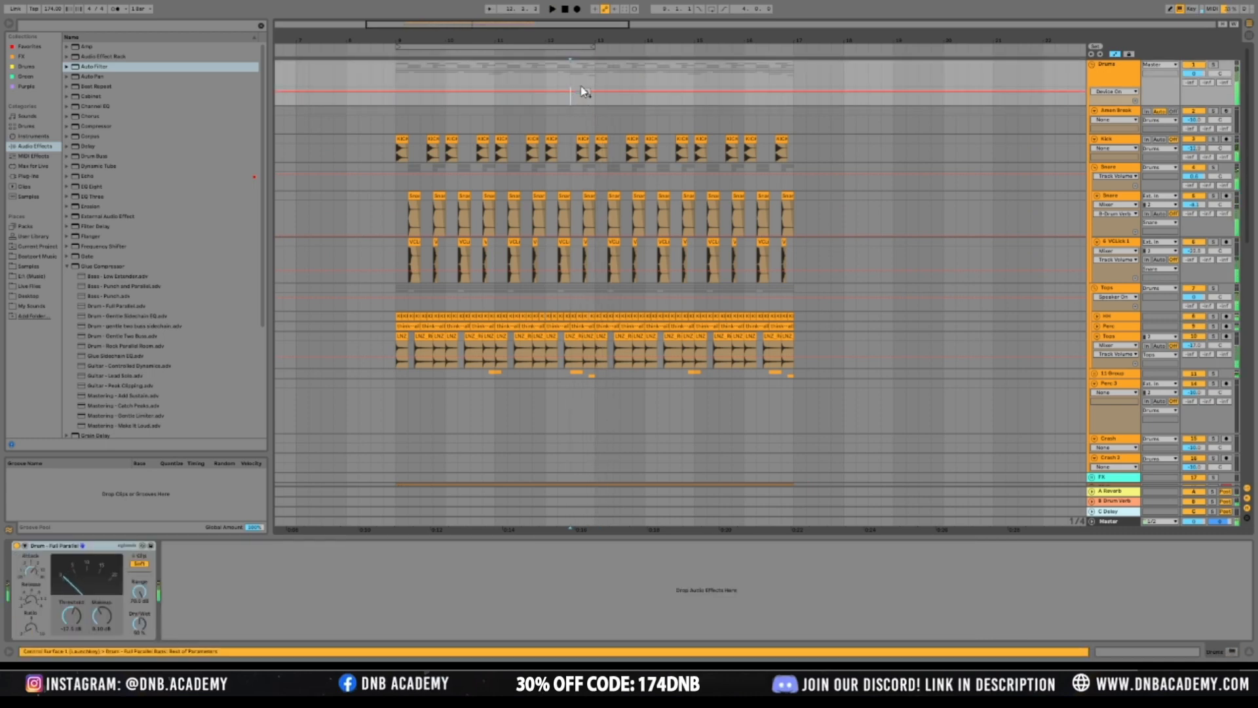
pyautogui.moveTo(589, 41); pyautogui.dragTo(567, 157)
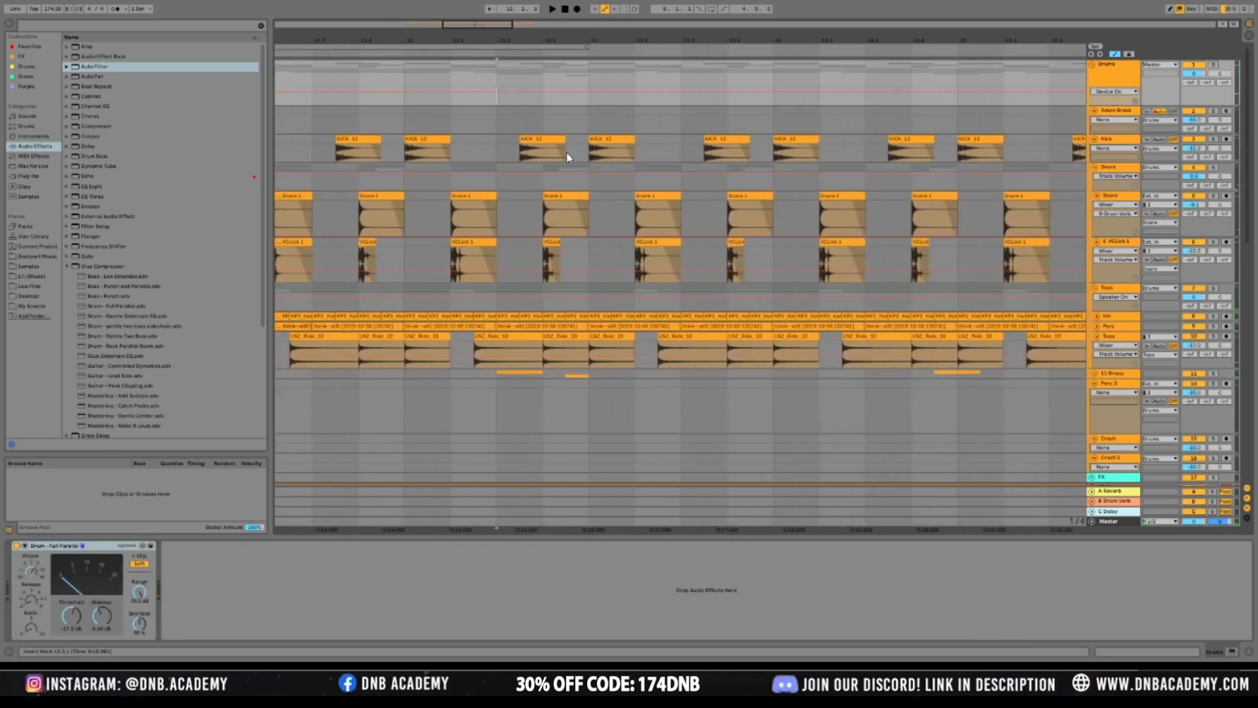
pyautogui.press('space')
pyautogui.click(1114, 315)
pyautogui.keyDown('shift'); pyautogui.click(1114, 325); pyautogui.keyUp('shift')
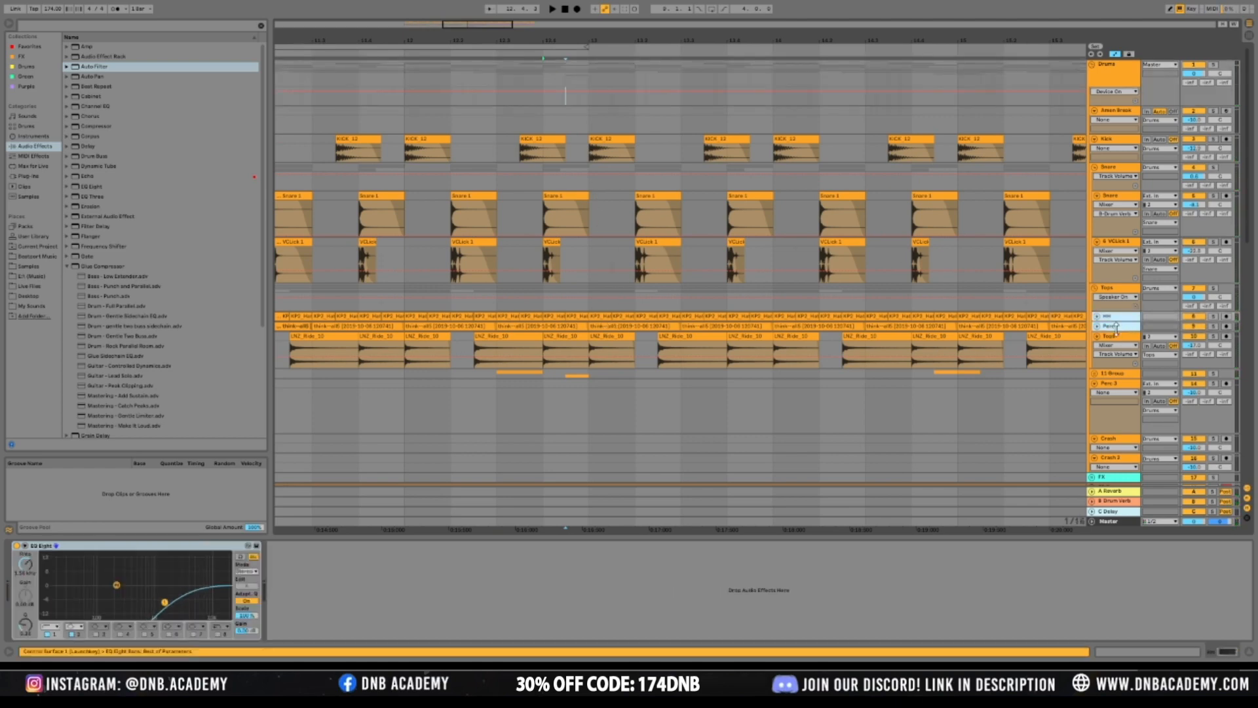
pyautogui.press('u')
# Deactivate the hat and Perc clips on the second eighth note of bar 13 and shorten the Perc clip just before them
pyautogui.click(621, 317)
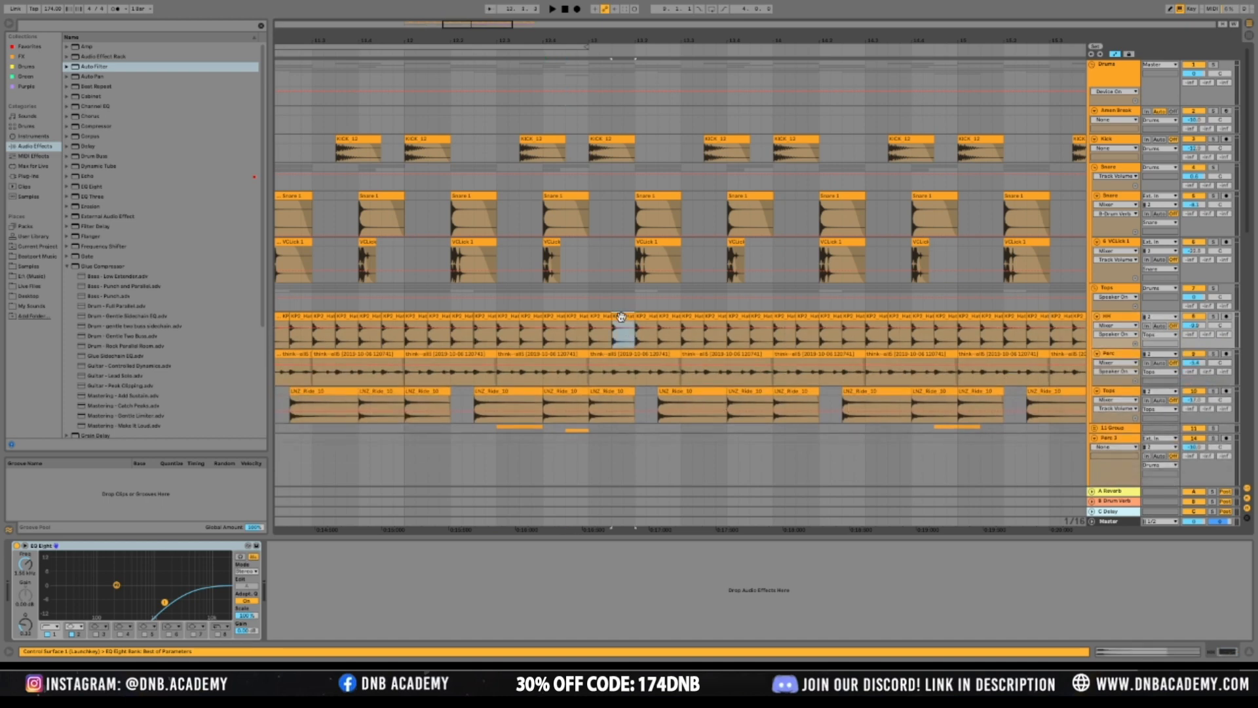
pyautogui.click(600, 268)
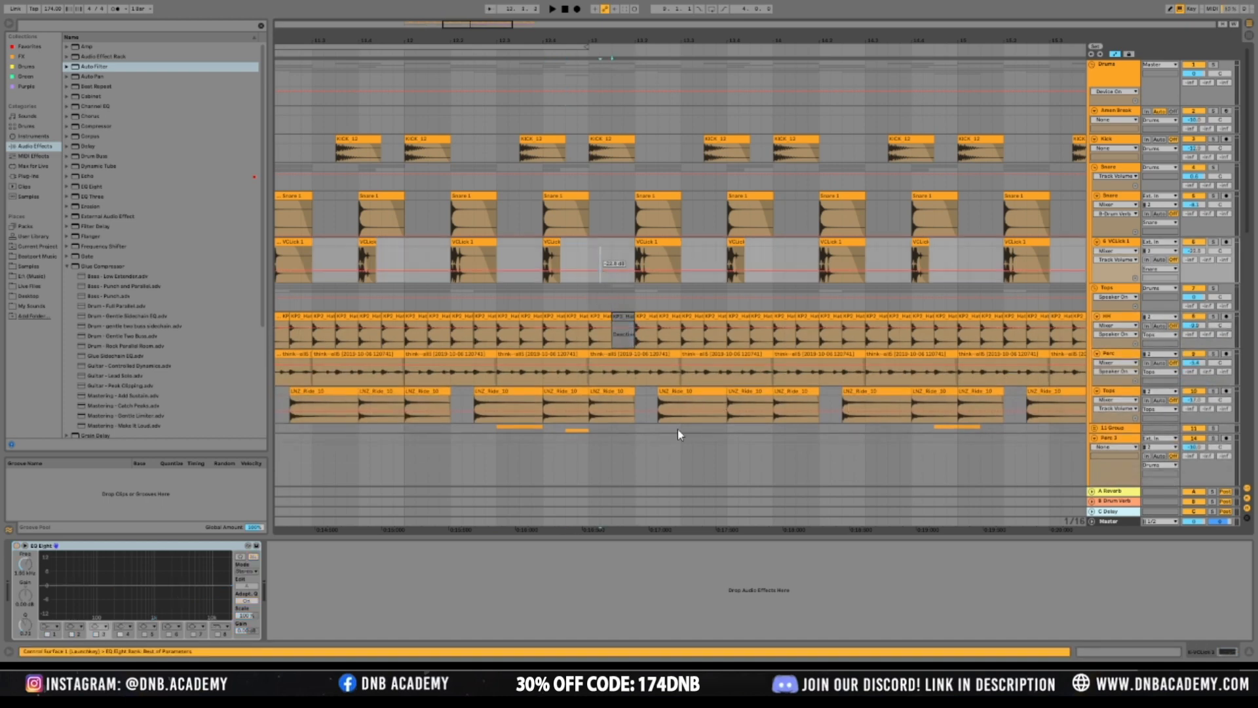
pyautogui.moveTo(612, 379); pyautogui.dragTo(602, 356)
pyautogui.press('0')
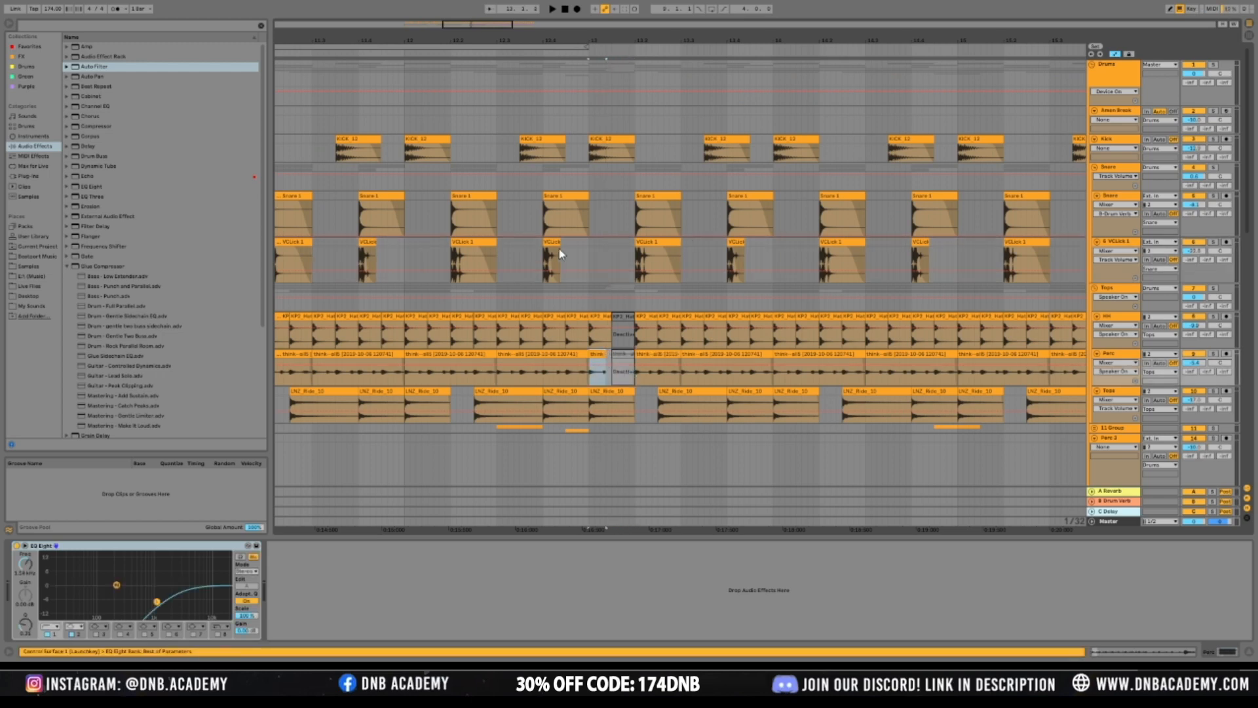
pyautogui.click(595, 306)
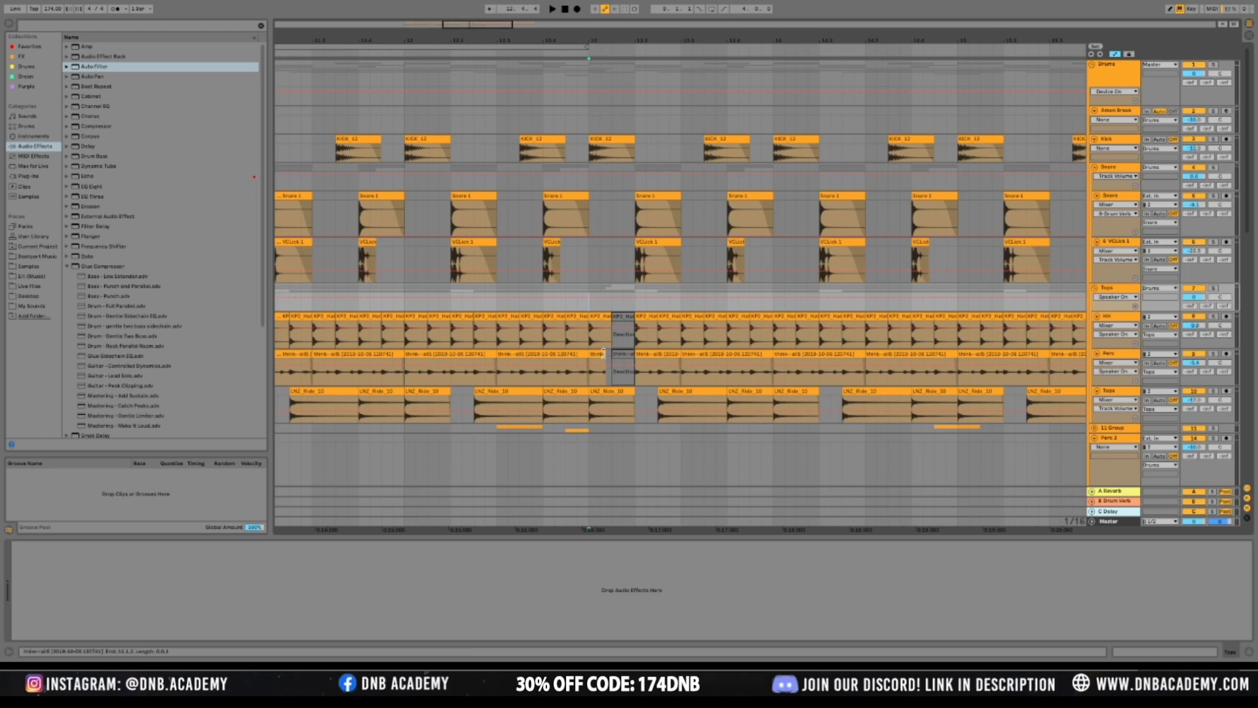
pyautogui.moveTo(603, 354); pyautogui.dragTo(600, 354)
pyautogui.moveTo(477, 25); pyautogui.dragTo(473, 134)
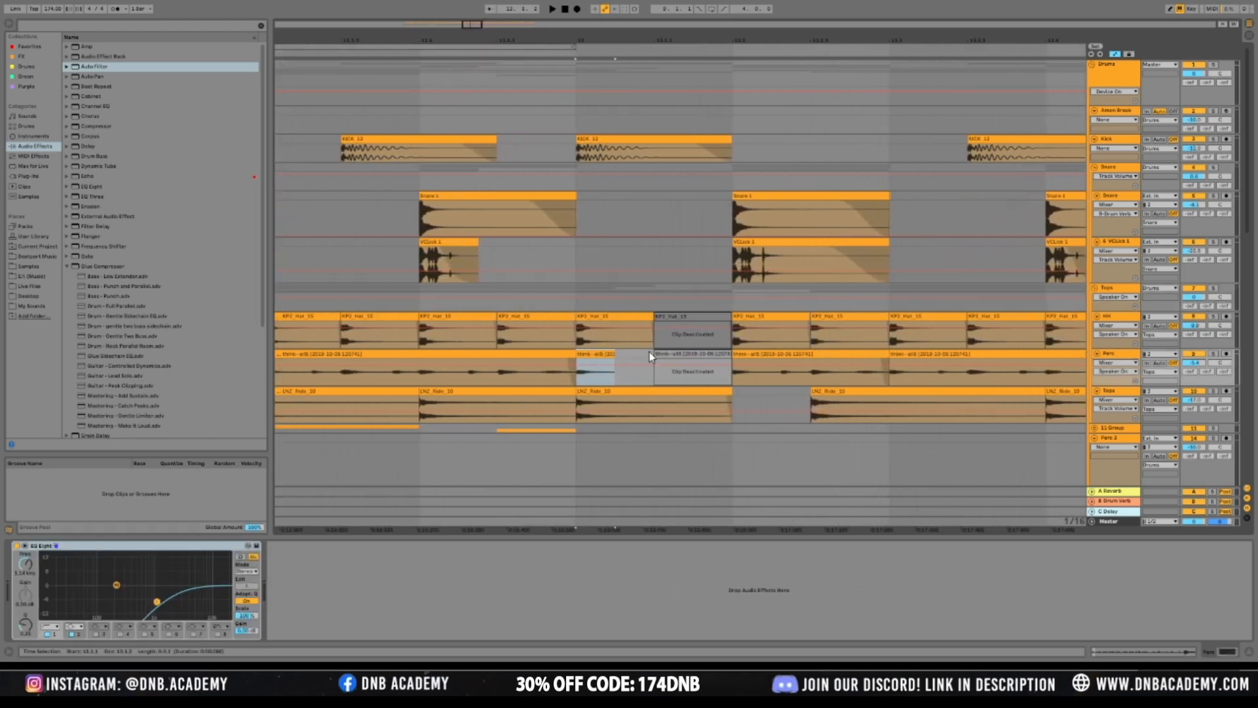
# Hide the arrangement automation and play the drums from bar 12 through the gap in bar 13
pyautogui.click(1115, 54)
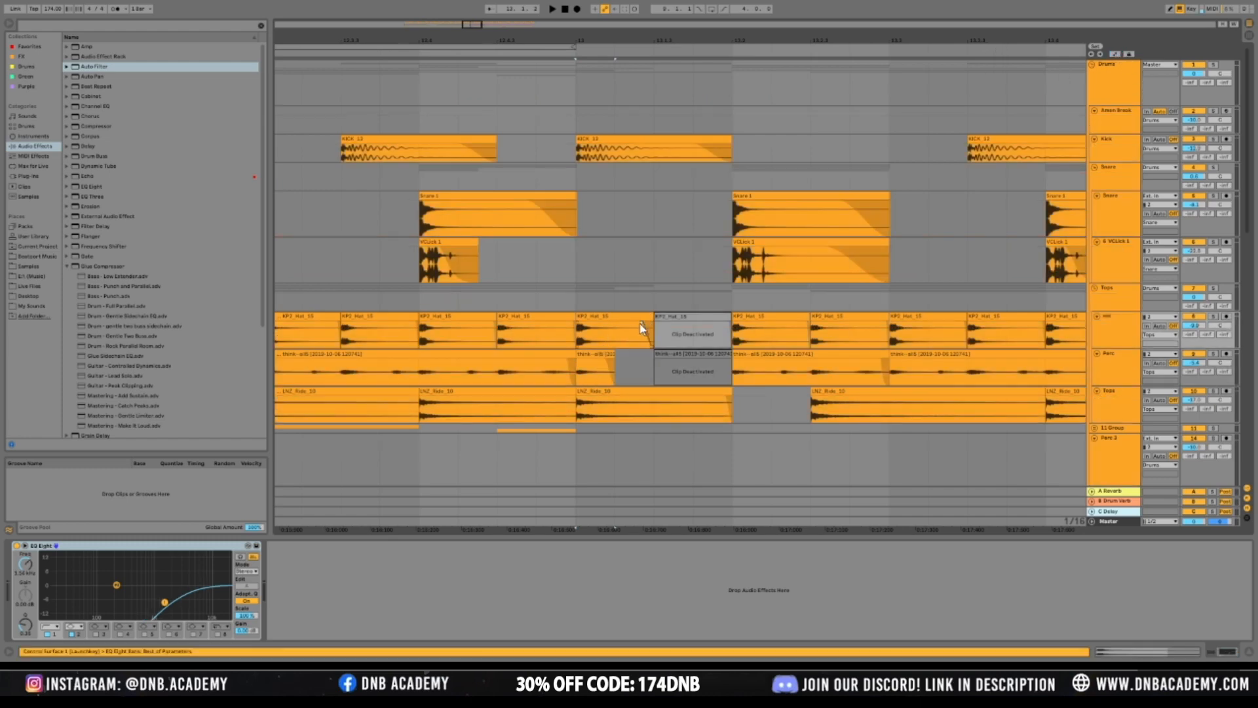
pyautogui.moveTo(579, 299); pyautogui.dragTo(734, 298)
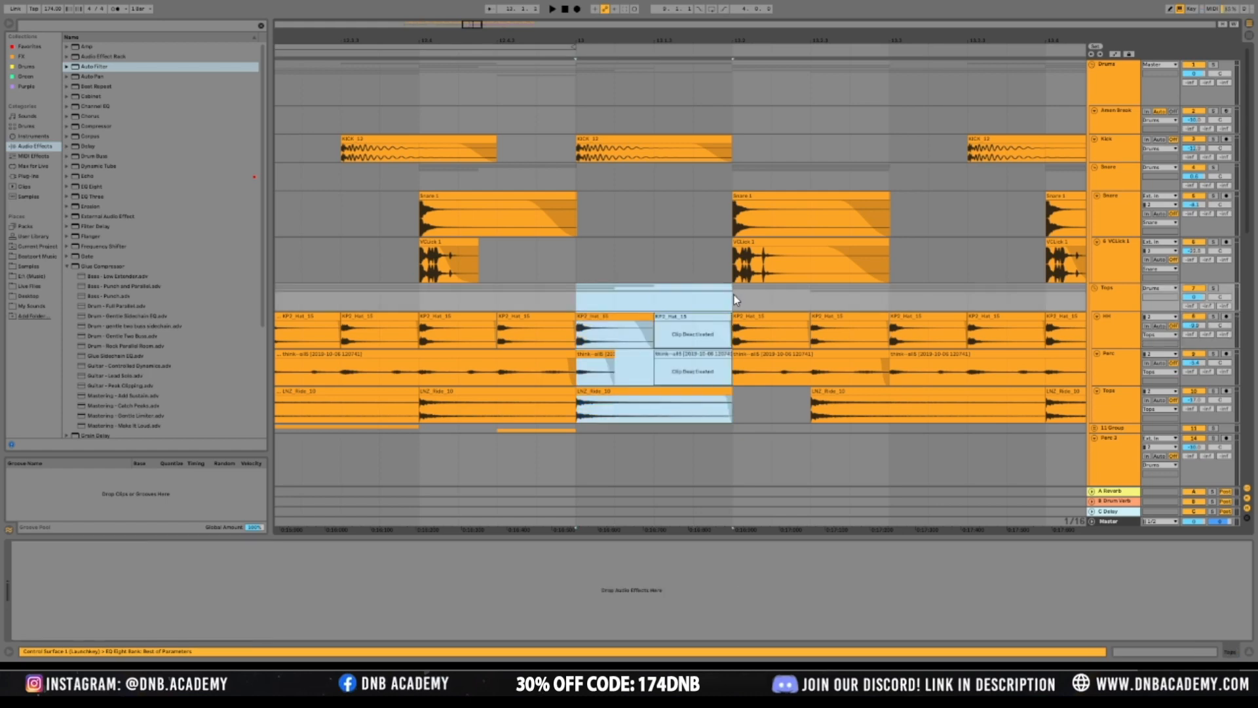
pyautogui.moveTo(653, 297); pyautogui.dragTo(732, 296)
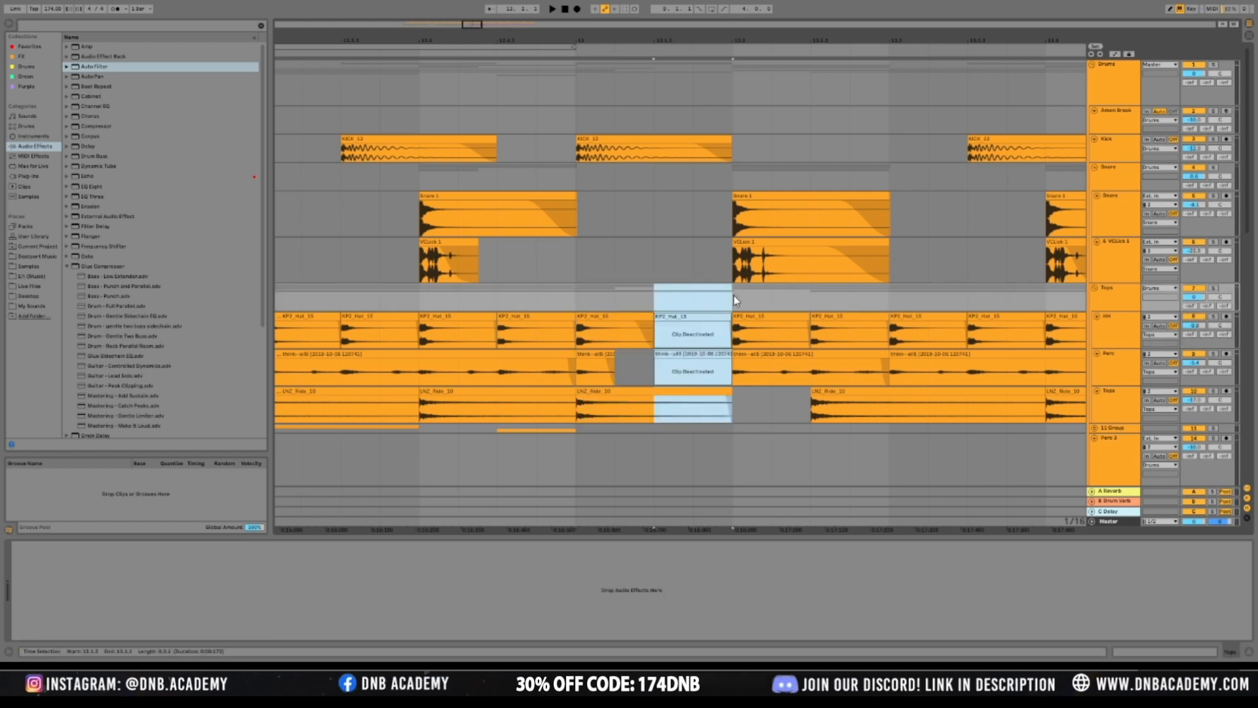
pyautogui.click(564, 298)
pyautogui.moveTo(600, 298)
pyautogui.mouseDown()
pyautogui.moveTo(764, 293)
pyautogui.moveTo(736, 295)
pyautogui.mouseUp()
pyautogui.click(406, 305)
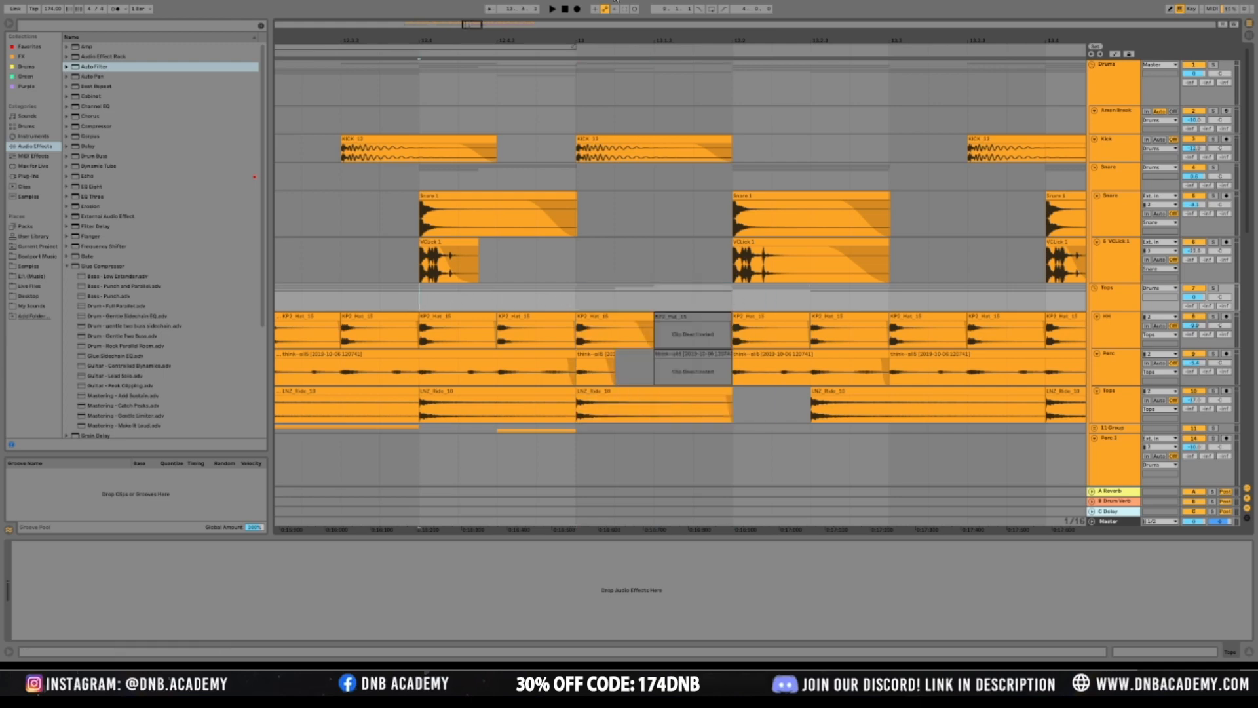
pyautogui.moveTo(475, 26); pyautogui.dragTo(511, 300)
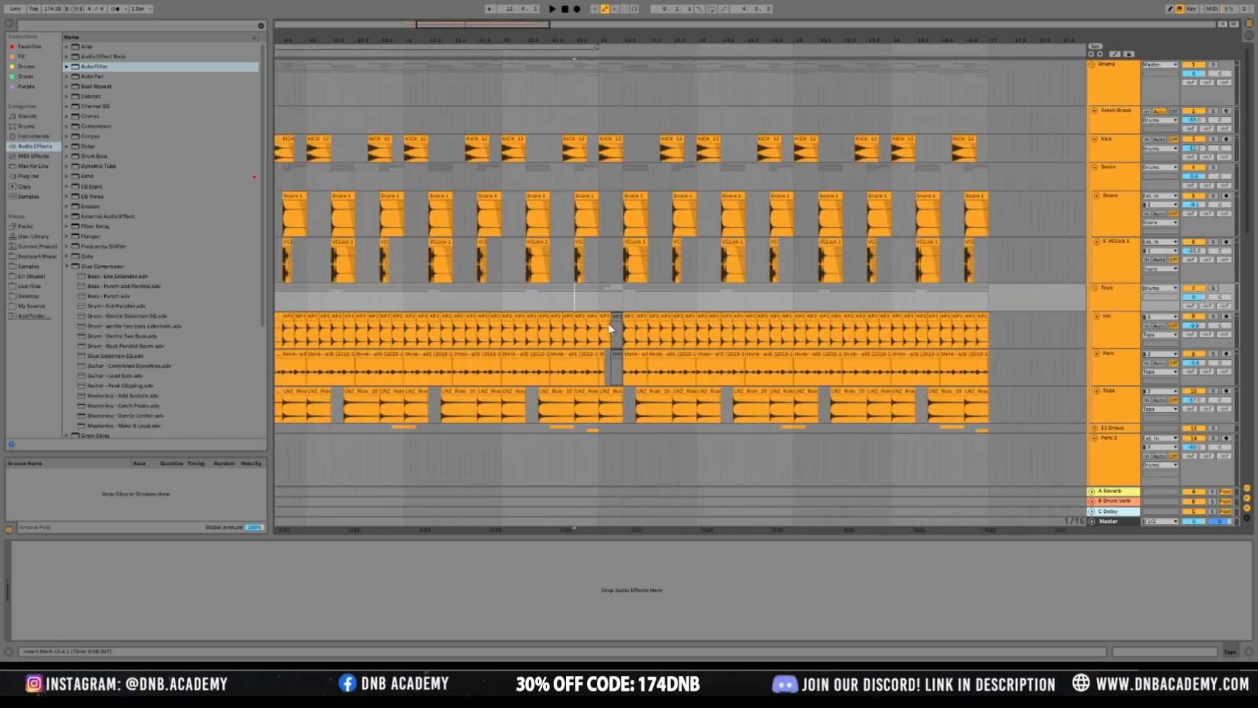
pyautogui.click(509, 299)
pyautogui.press('space')
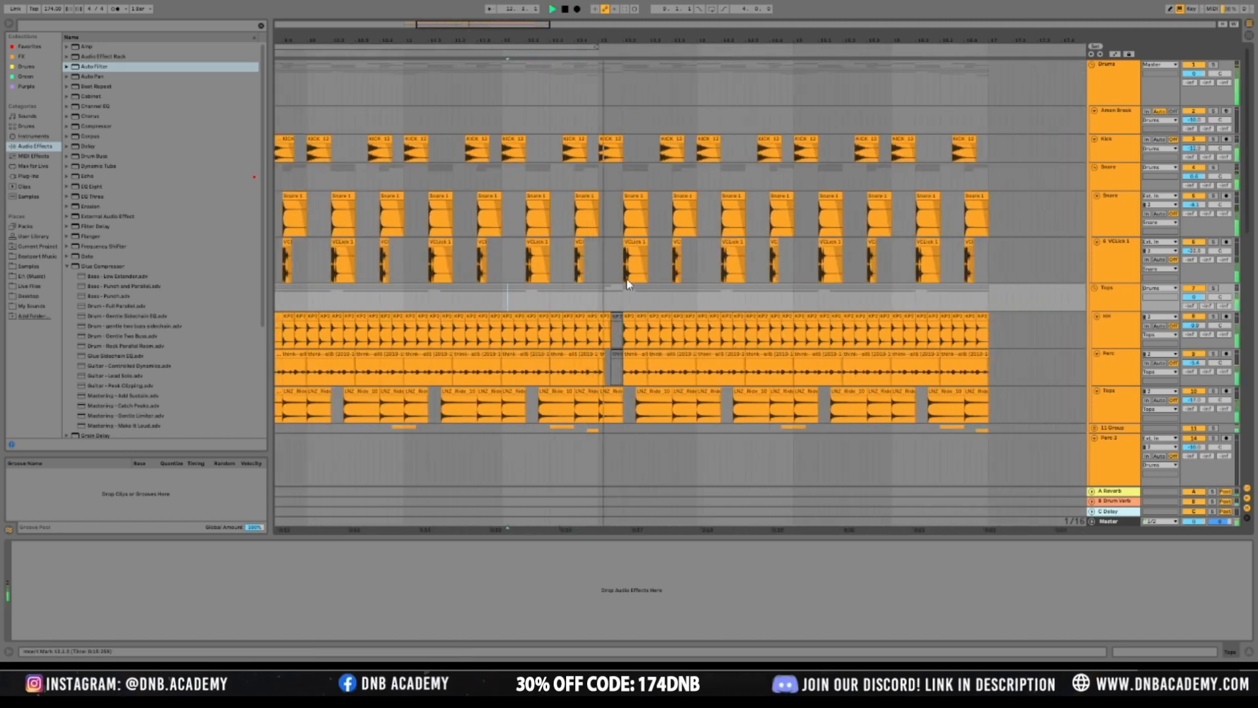
pyautogui.press('space')
# Play from just before bar 13 and audition the pink FX track's clips at bar 13 in solo
pyautogui.moveTo(539, 20); pyautogui.dragTo(614, 303)
pyautogui.click(615, 303)
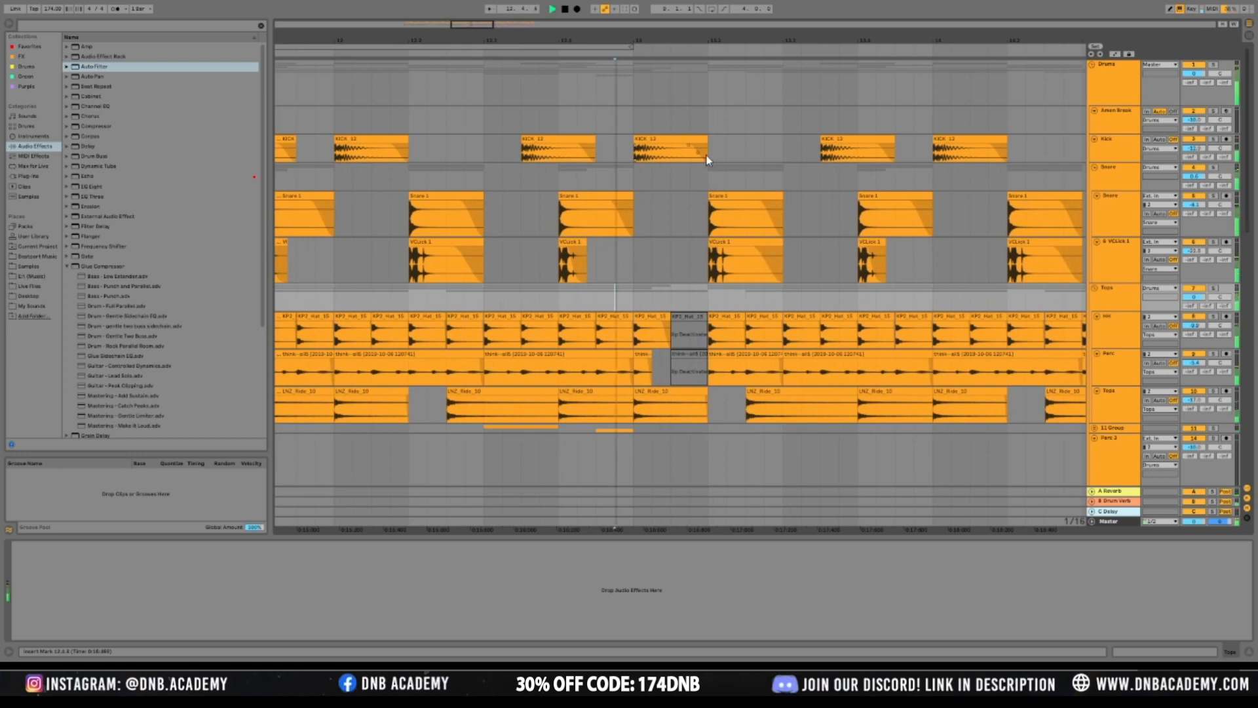
pyautogui.press('space')
pyautogui.scroll(-2, 707, 167)
pyautogui.scroll(-10, 758, 300)
pyautogui.press('space')
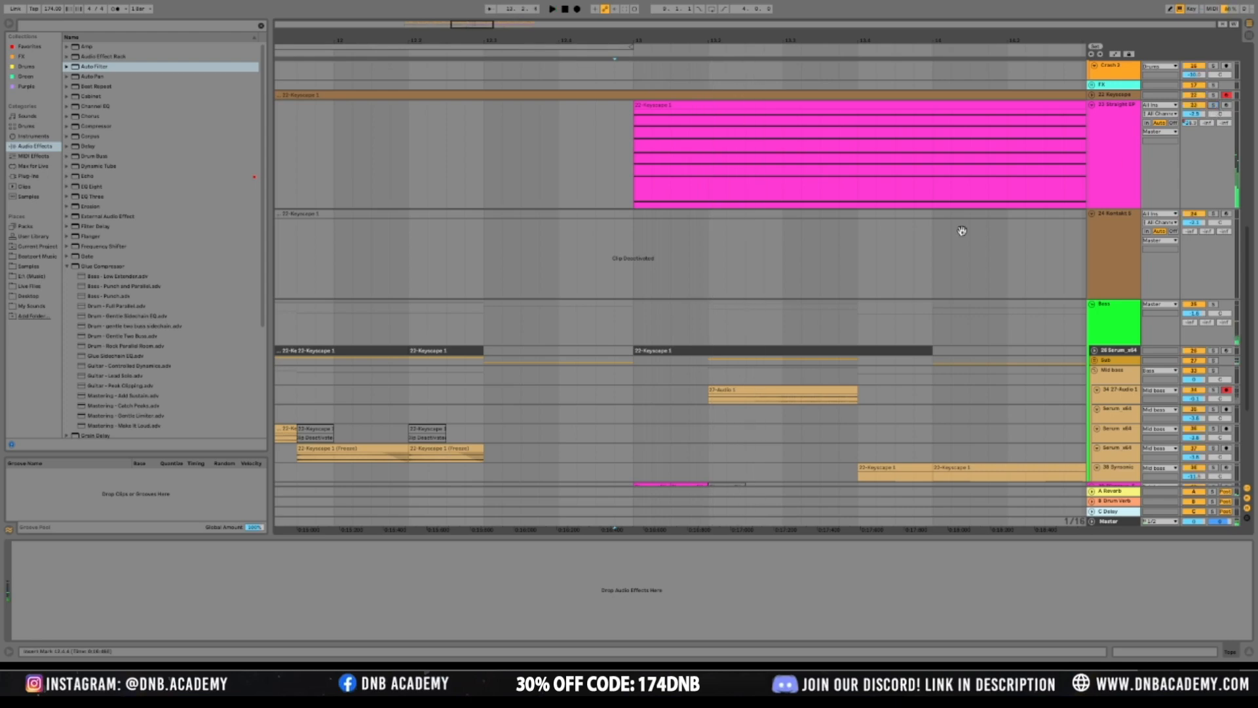
pyautogui.scroll(-4, 1003, 350)
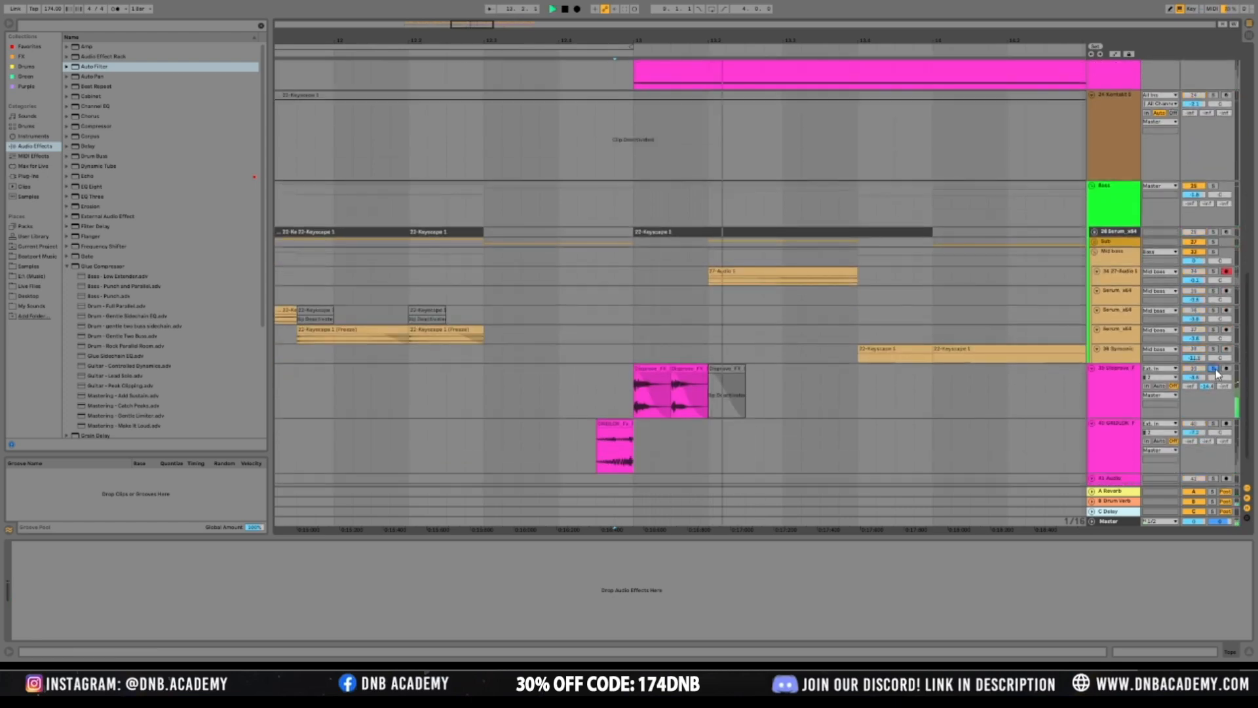
pyautogui.press('space')
pyautogui.press('space')
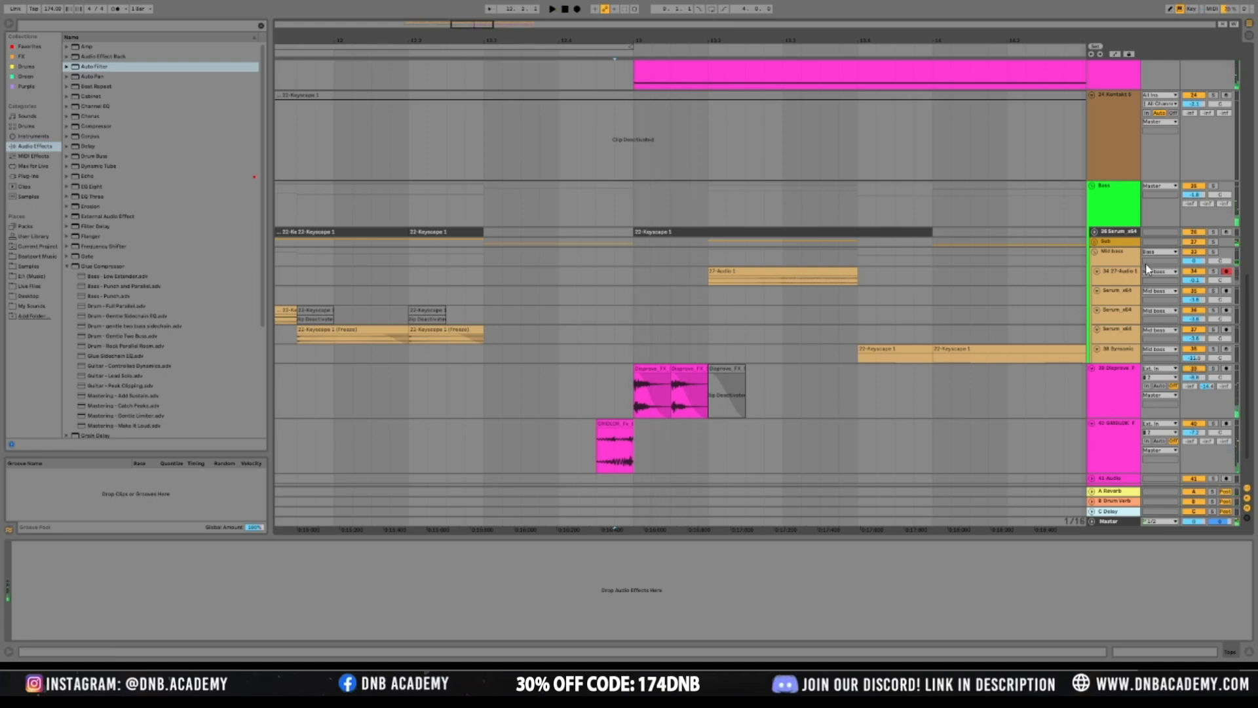
# Solo the Drums group and listen to the transition into bar 13
pyautogui.scroll(12, 788, 186)
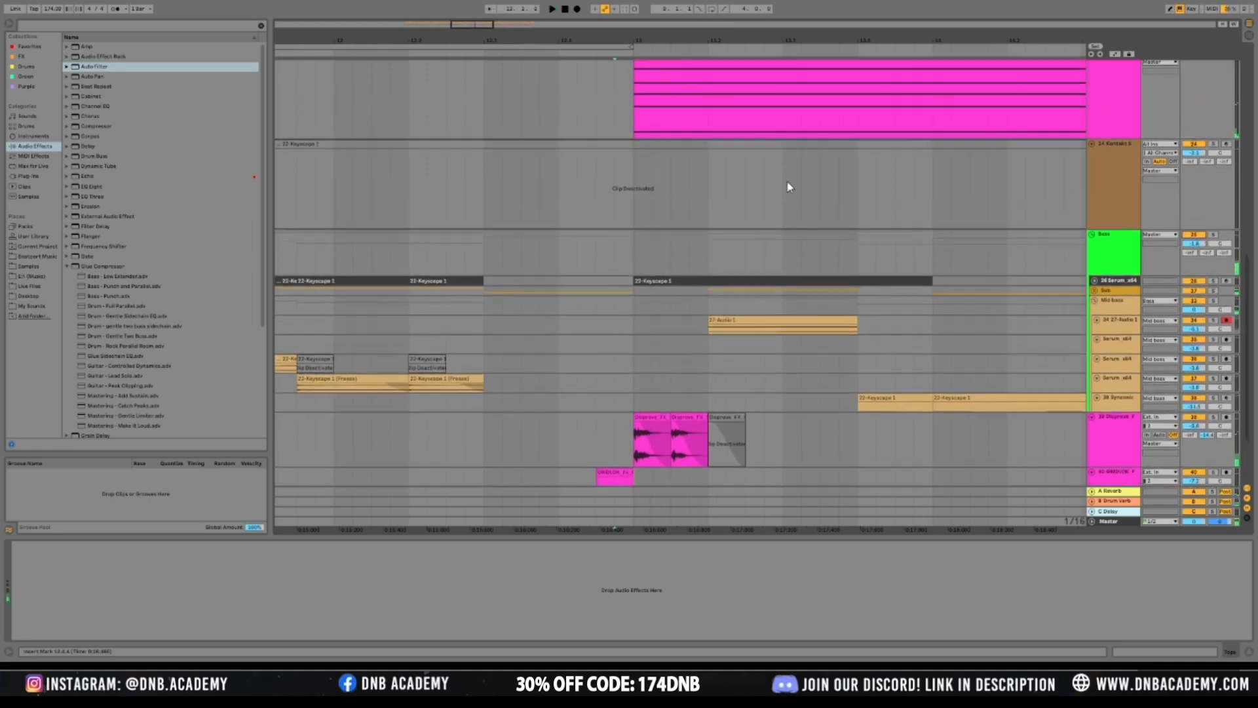
pyautogui.scroll(5, 786, 183)
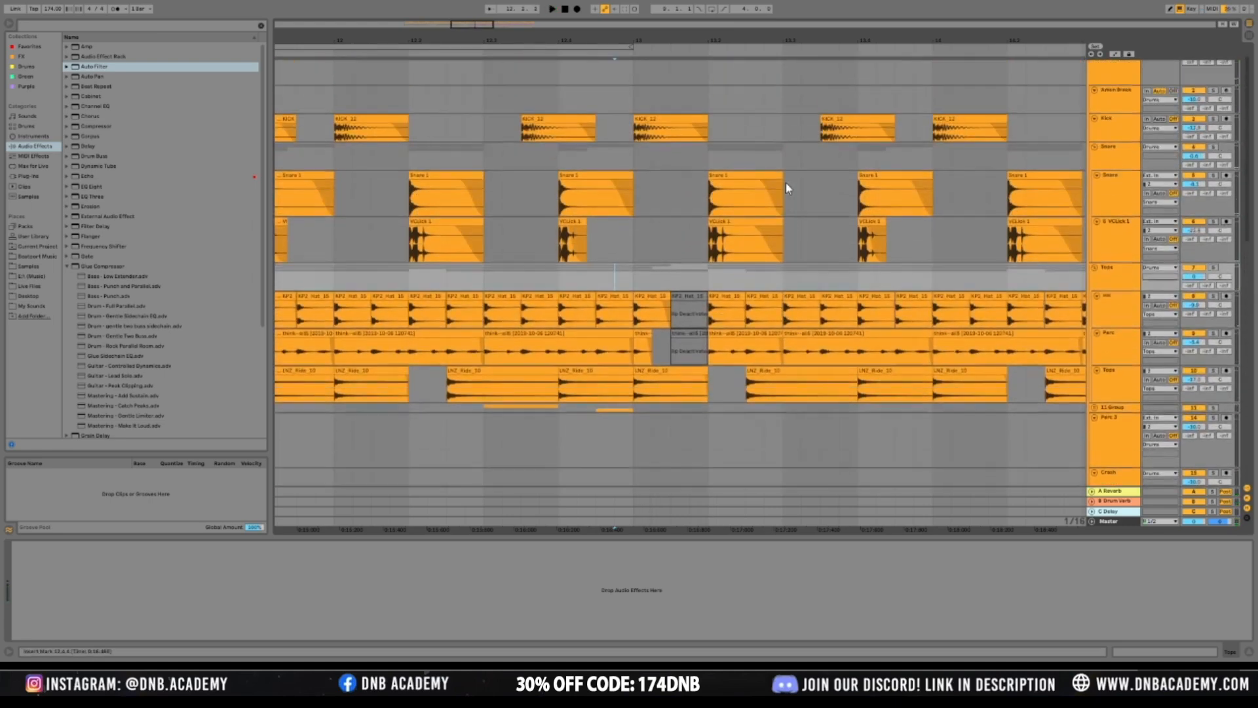
pyautogui.click(1214, 65)
pyautogui.press('space')
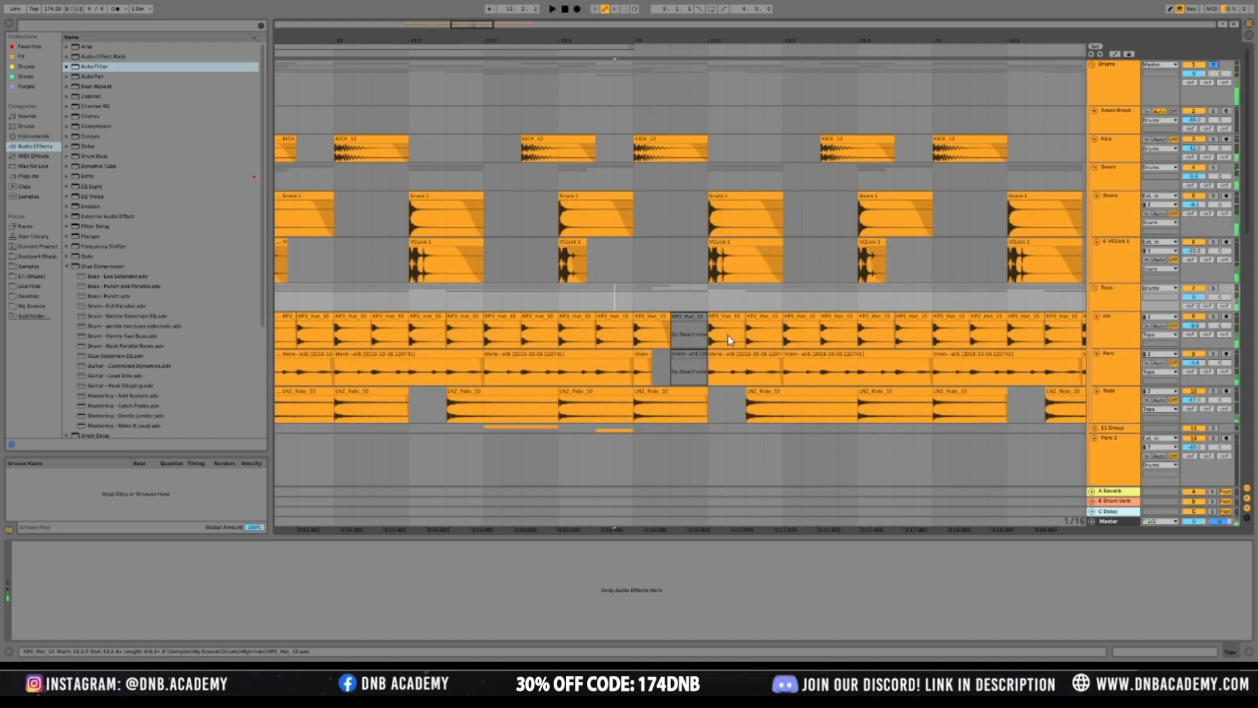
pyautogui.scroll(-2, 706, 367)
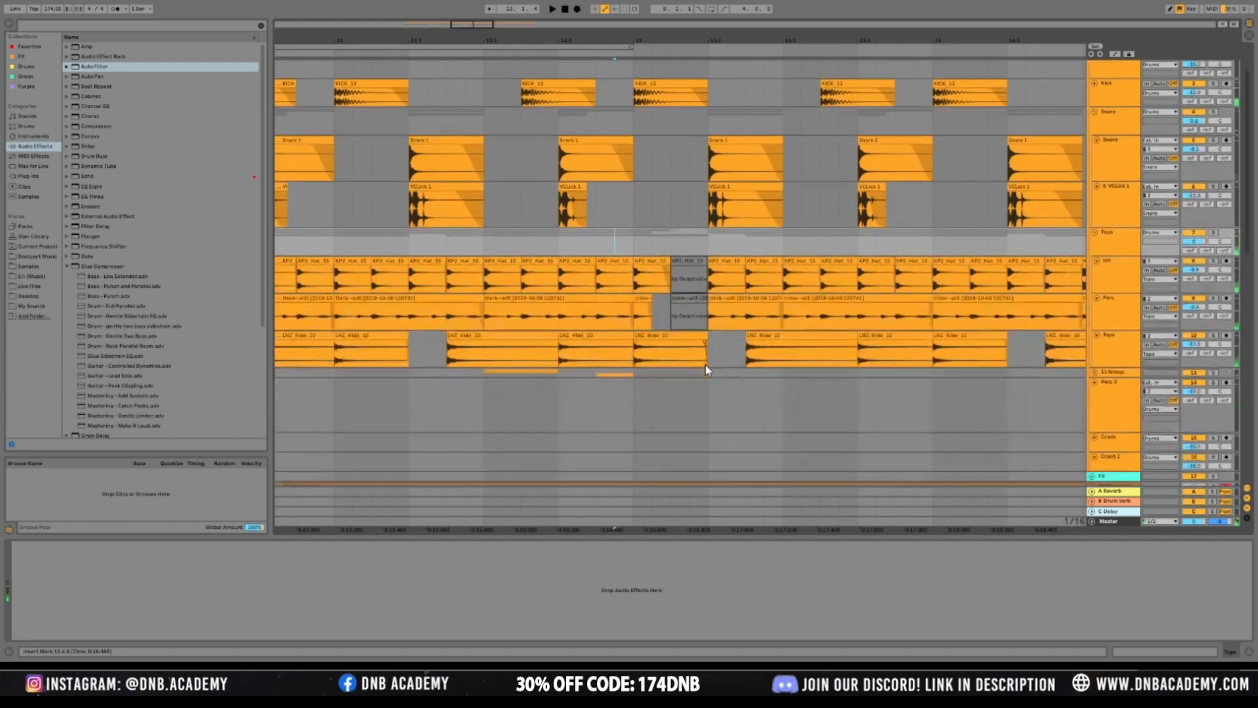
pyautogui.scroll(2, 706, 364)
# Adjust the fade-outs of the hat and Perc clips at bar 13, lengthen the ride clip's fade-out, and listen
pyautogui.click(691, 144)
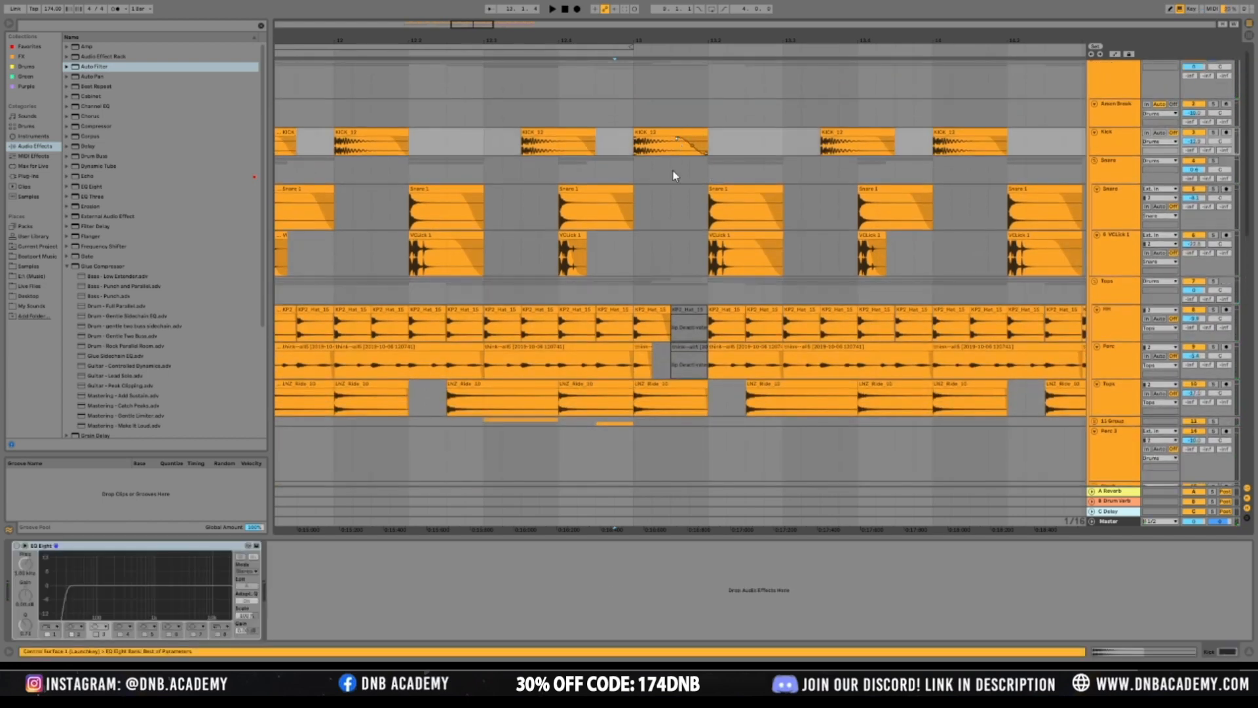
pyautogui.click(662, 317)
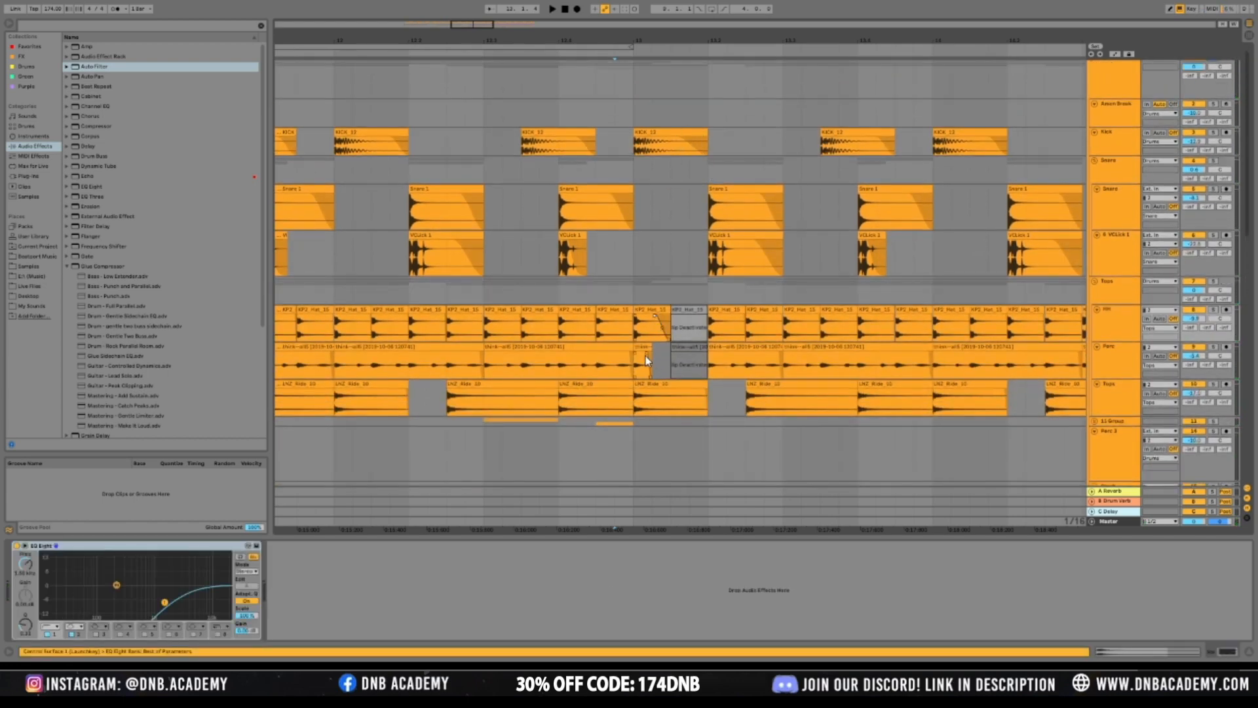
pyautogui.click(645, 358)
pyautogui.click(648, 384)
pyautogui.press('space')
pyautogui.press('space')
# Delete the deactivated hat and Perc clips in bar 13 and play the drums from there
pyautogui.click(686, 368)
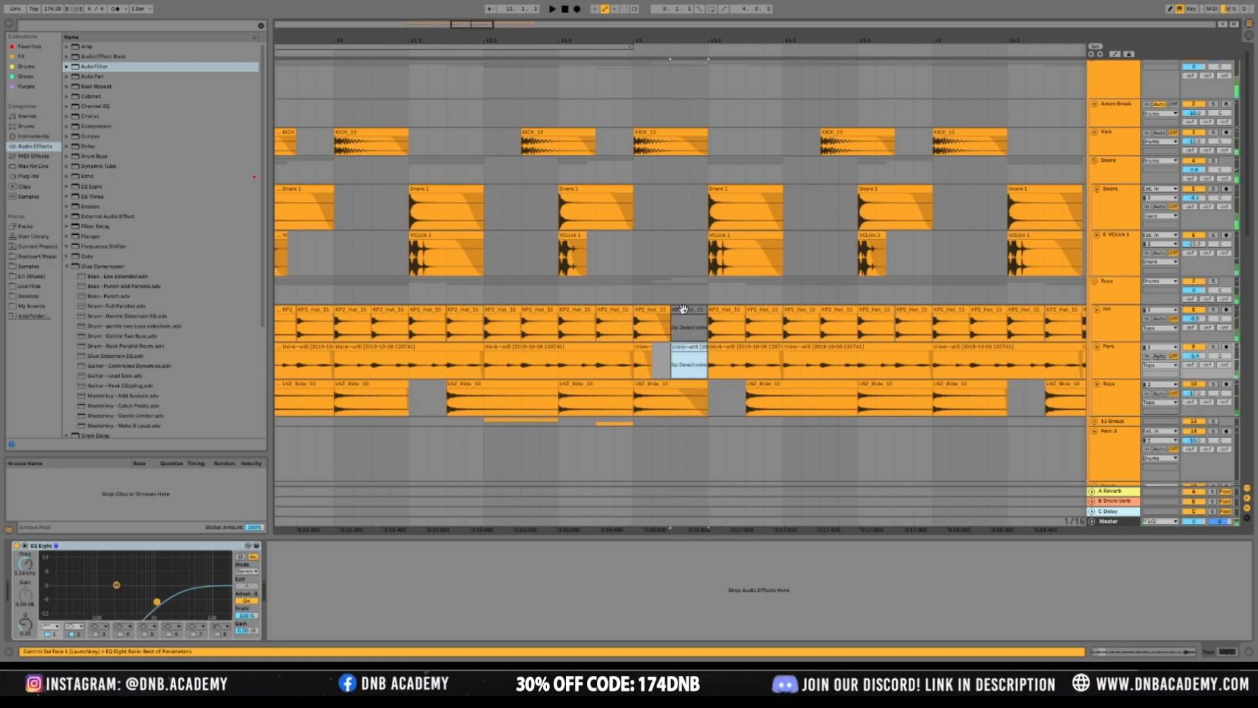
pyautogui.keyDown('shift'); pyautogui.click(683, 310); pyautogui.keyUp('shift')
pyautogui.press('Delete')
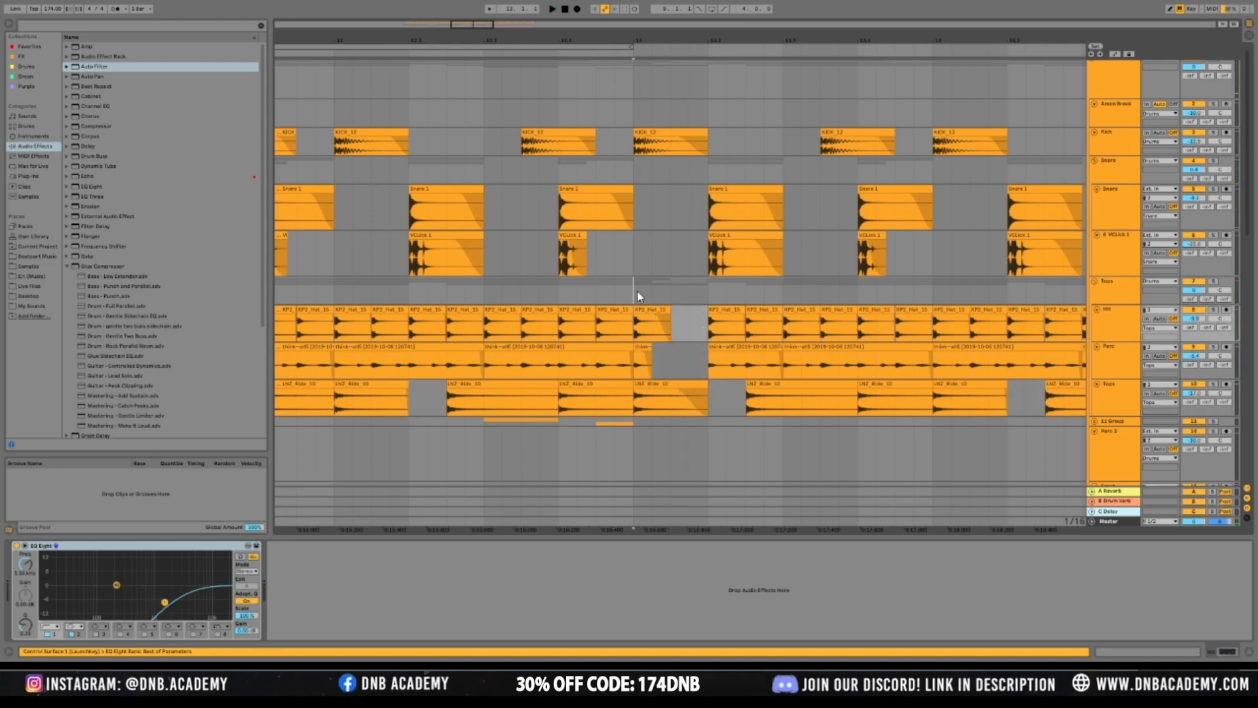
pyautogui.click(643, 292)
pyautogui.press('space')
pyautogui.scroll(-5, 673, 284)
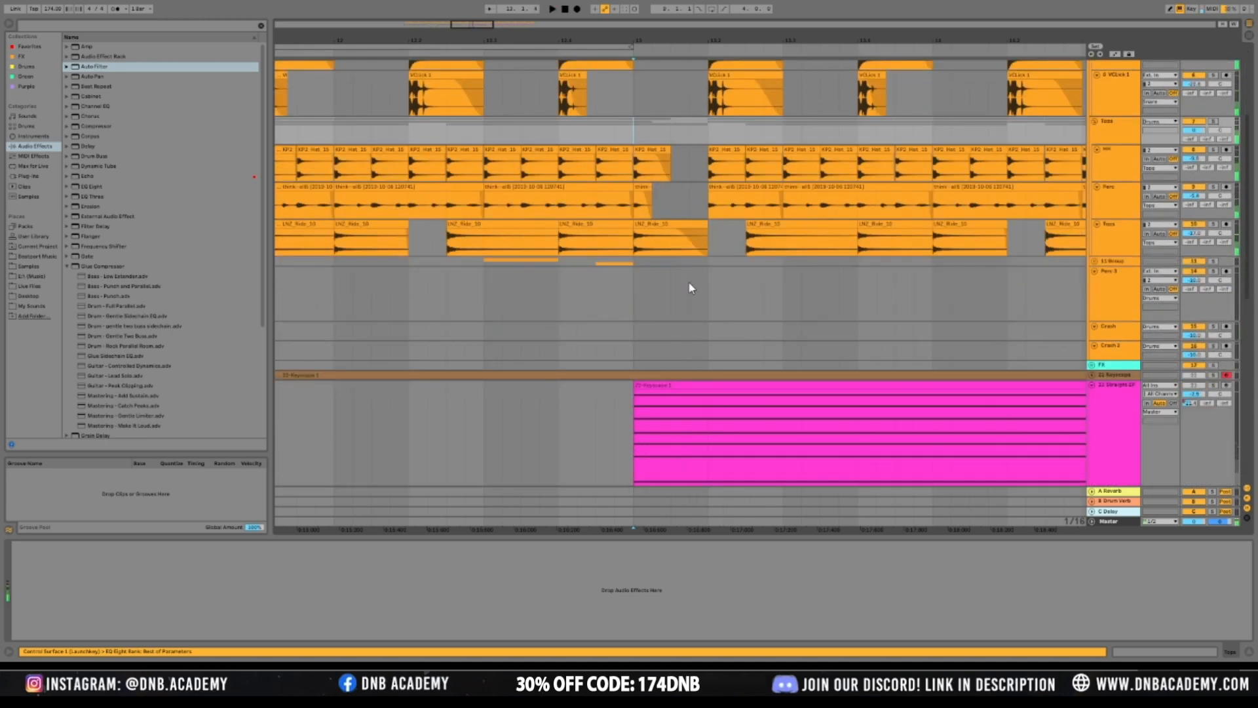
pyautogui.press('space')
pyautogui.scroll(5, 750, 256)
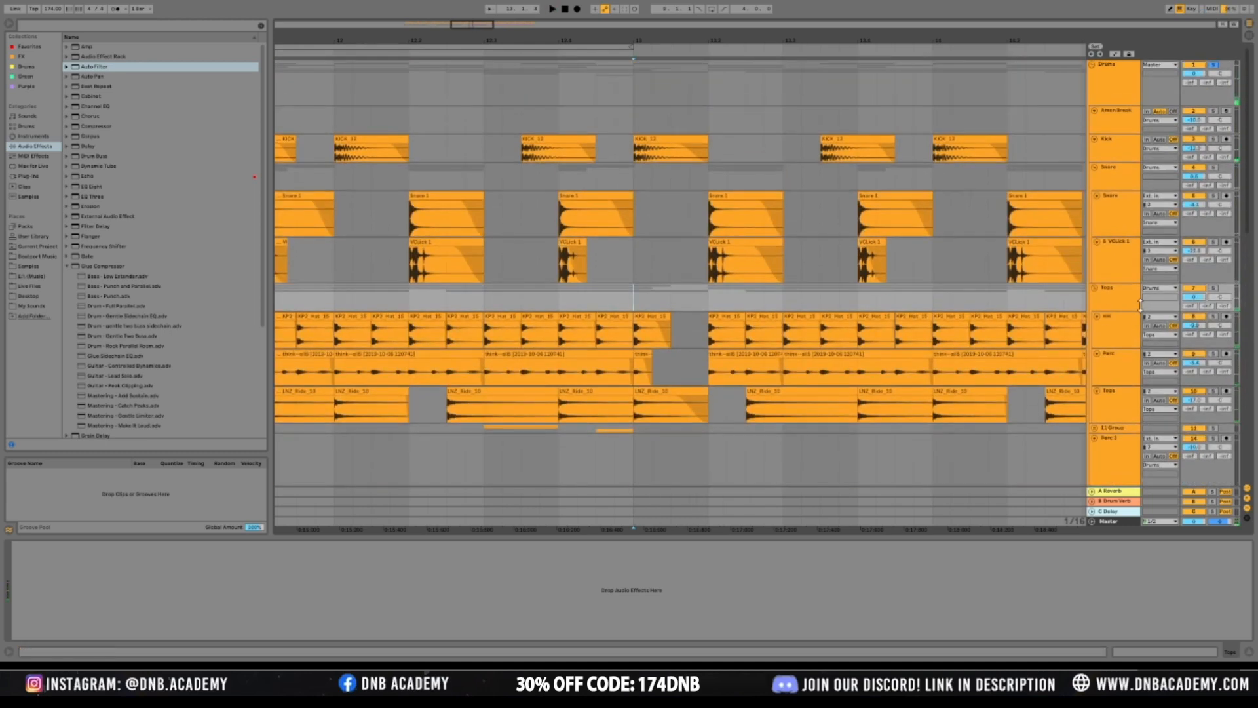
# Solo the Tops group and audition its Perc and hat tracks in turn from bar 13
pyautogui.click(1216, 289)
pyautogui.press('space')
pyautogui.press('space')
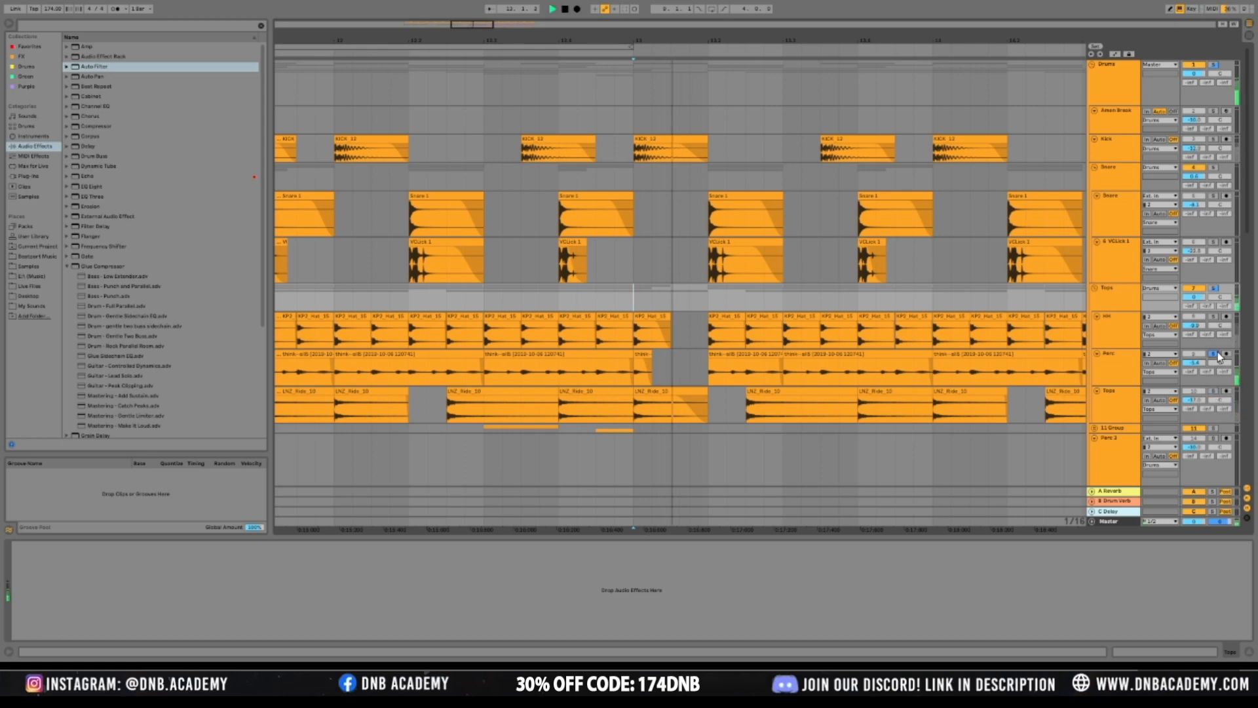
pyautogui.click(1213, 318)
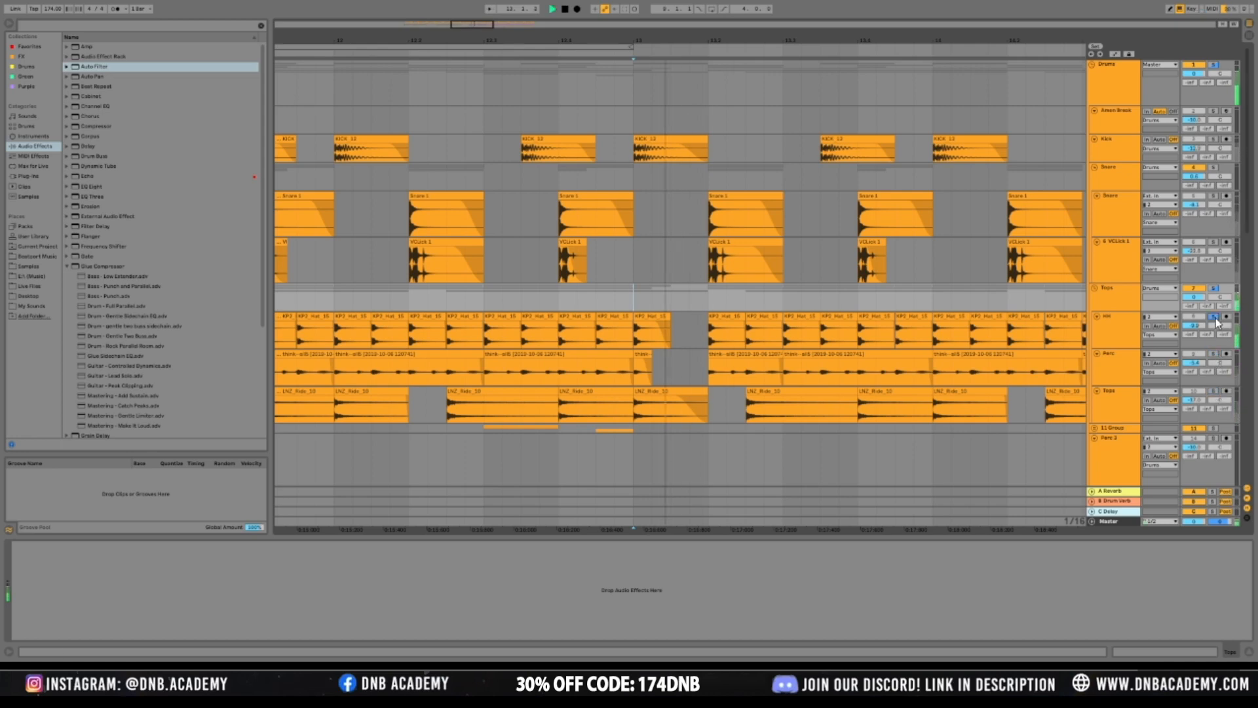
# Lengthen the fade-out of the hat clip at the start of bar 13 and listen to it soloed
pyautogui.click(654, 315)
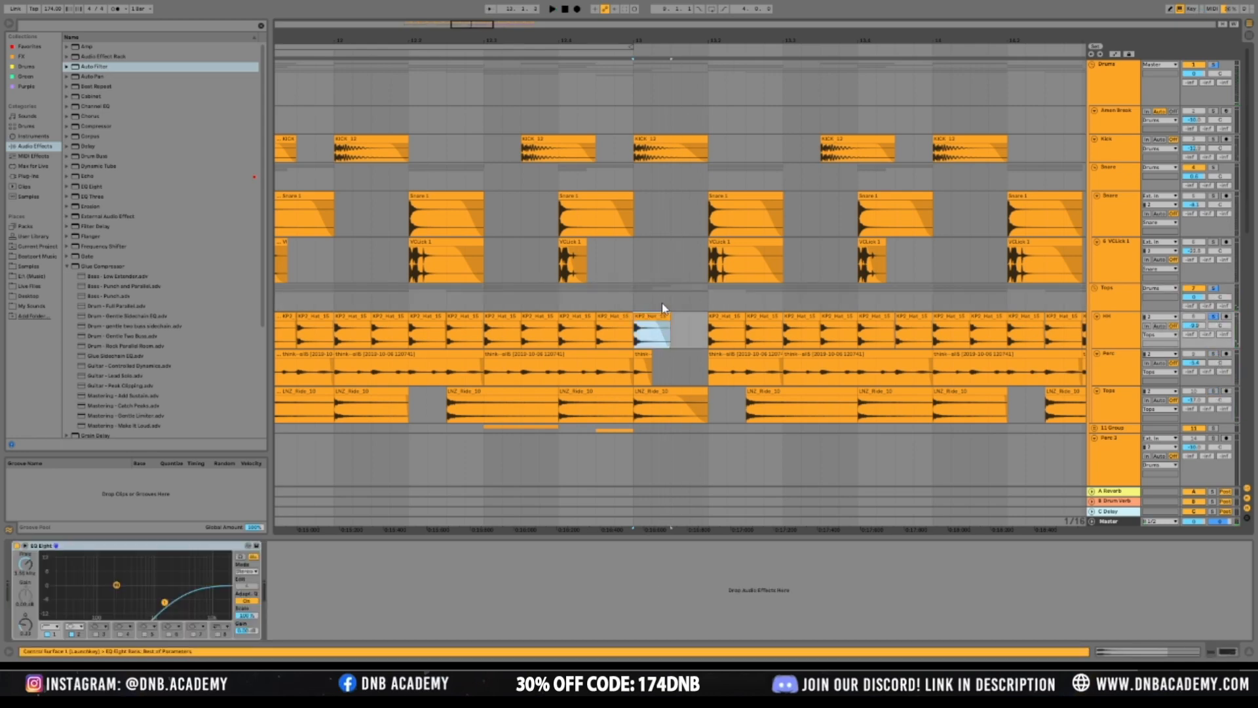
pyautogui.press('space')
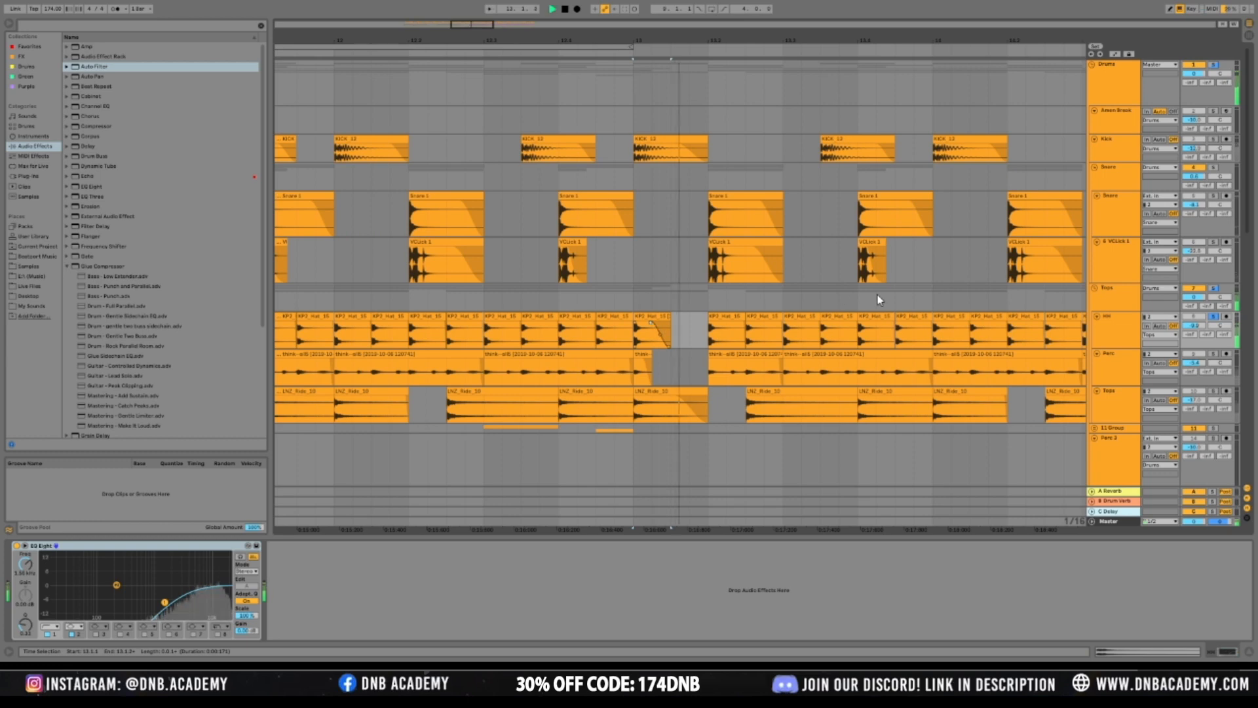
pyautogui.press('space')
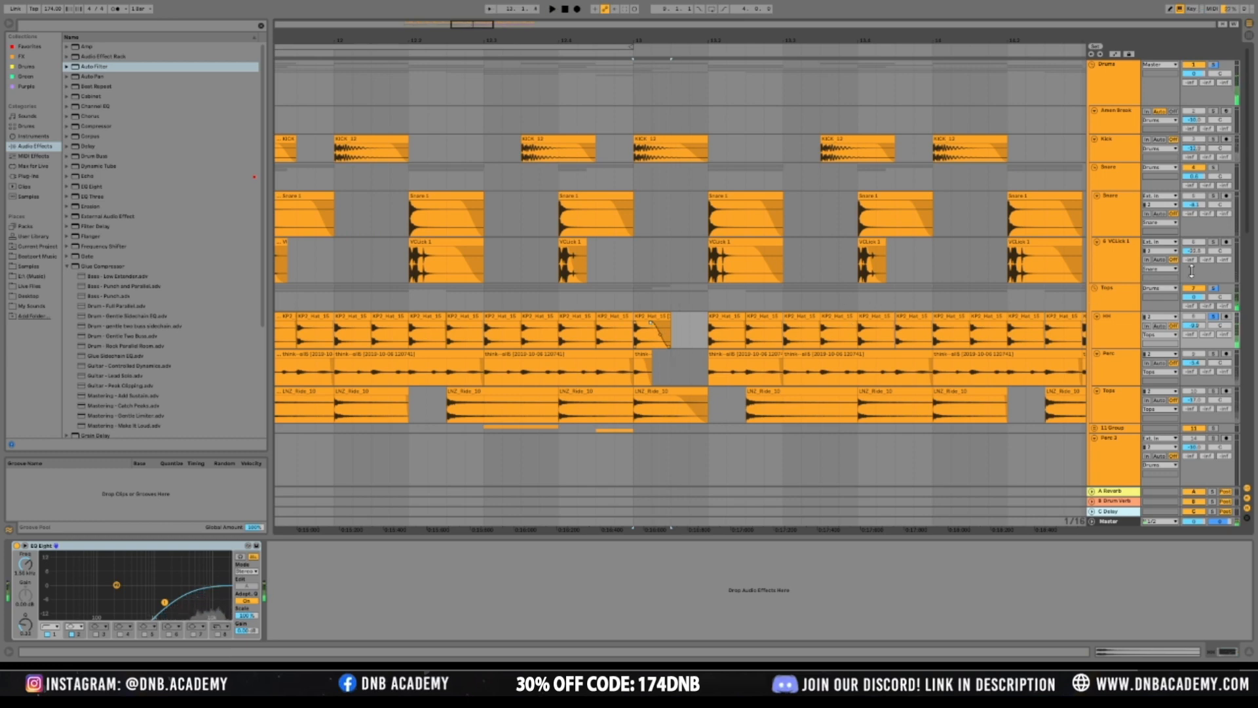
# Inspect the end of the faded hat clip in bar 13 and replay the soloed drums from just before the gap
pyautogui.press('space')
pyautogui.click(1213, 317)
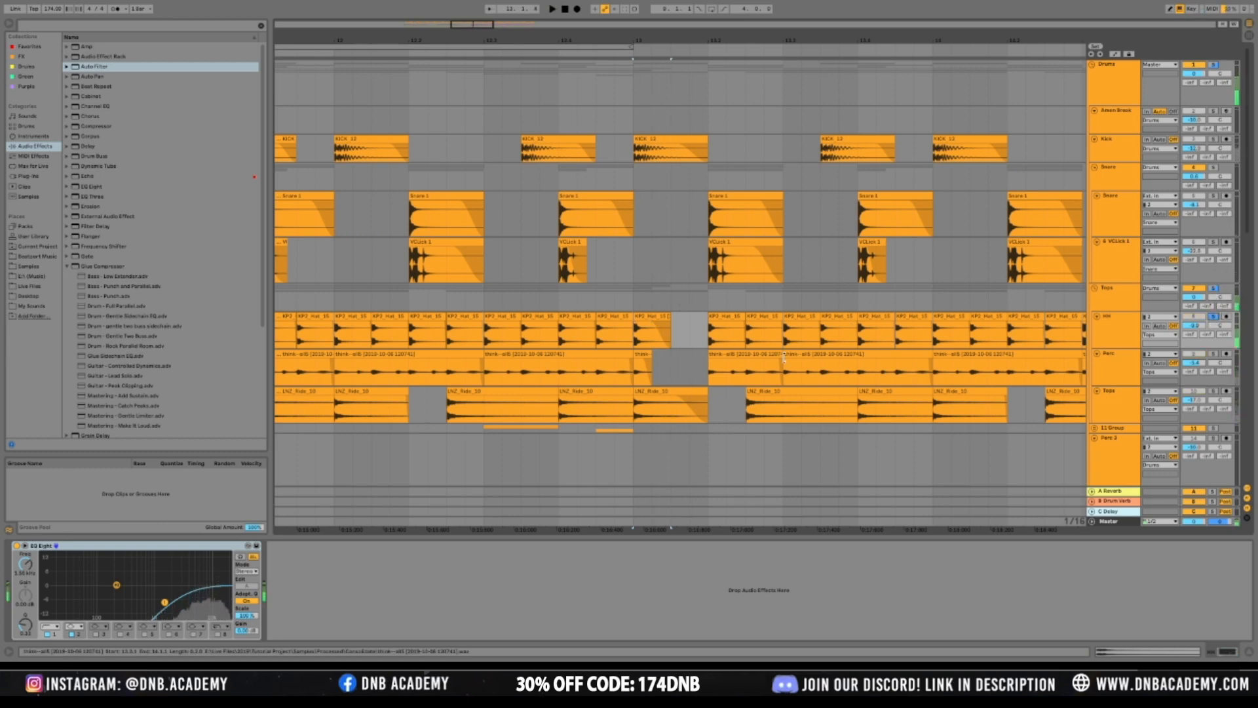
pyautogui.moveTo(470, 42); pyautogui.dragTo(471, 79)
pyautogui.moveTo(643, 42); pyautogui.dragTo(642, 85)
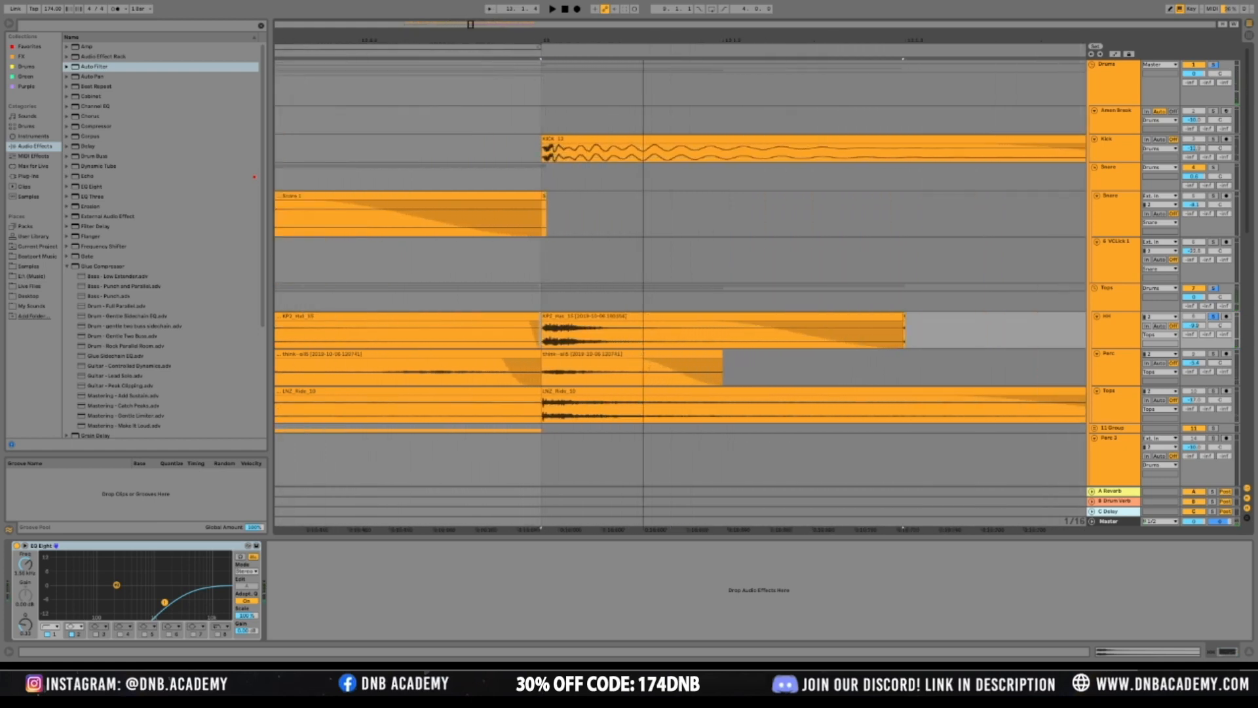
pyautogui.click(906, 320)
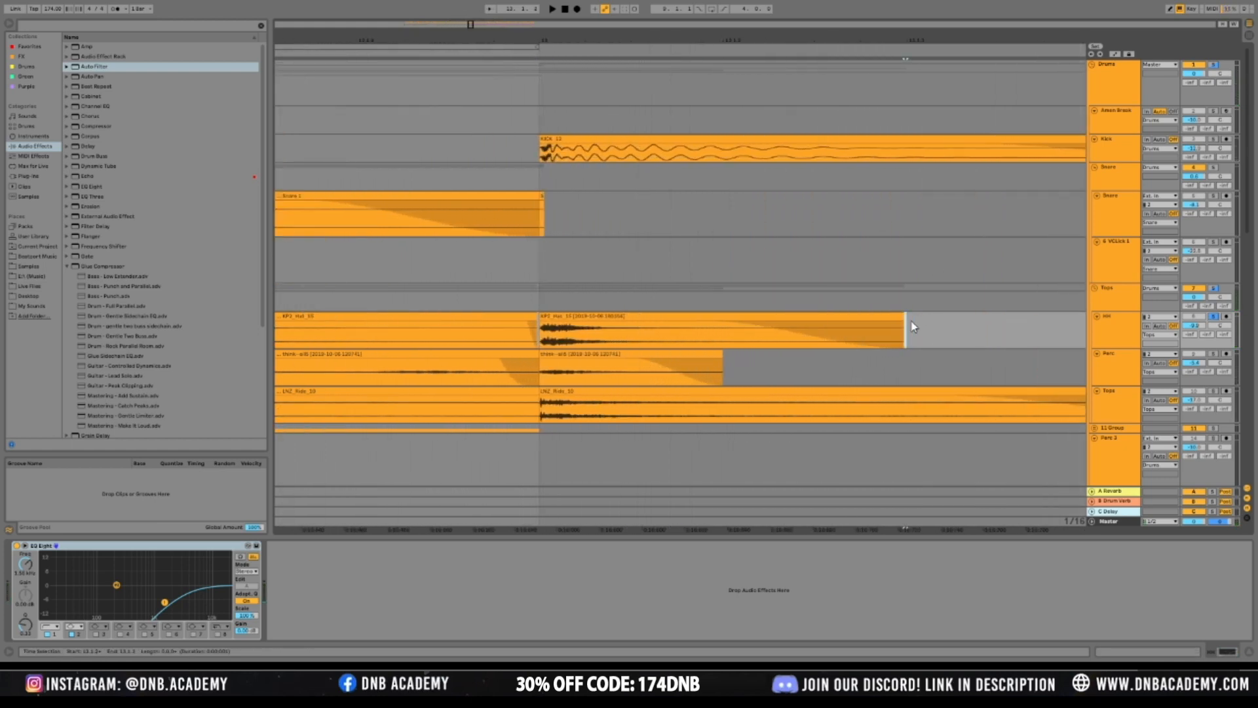
pyautogui.moveTo(471, 25); pyautogui.dragTo(471, 3)
pyautogui.click(481, 299)
pyautogui.press('space')
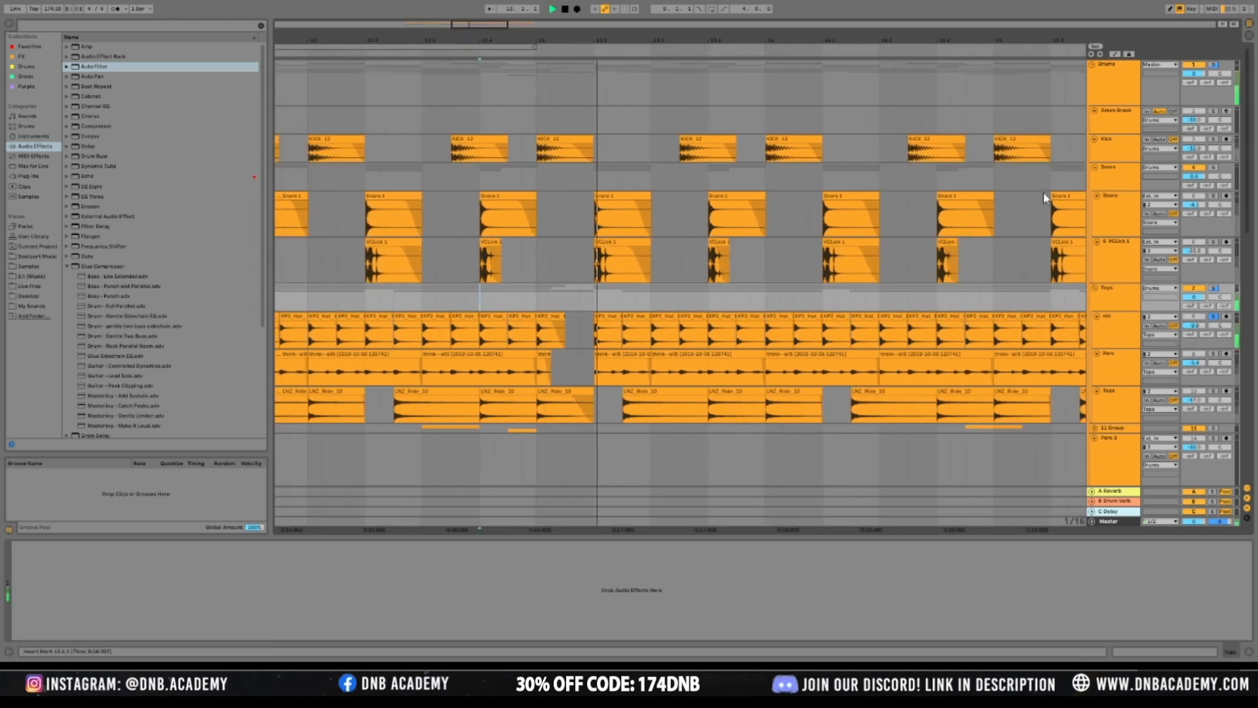
# Turn off the Drums solo and listen to the full arrangement from bar 9 through the change at bar 13
pyautogui.click(1213, 66)
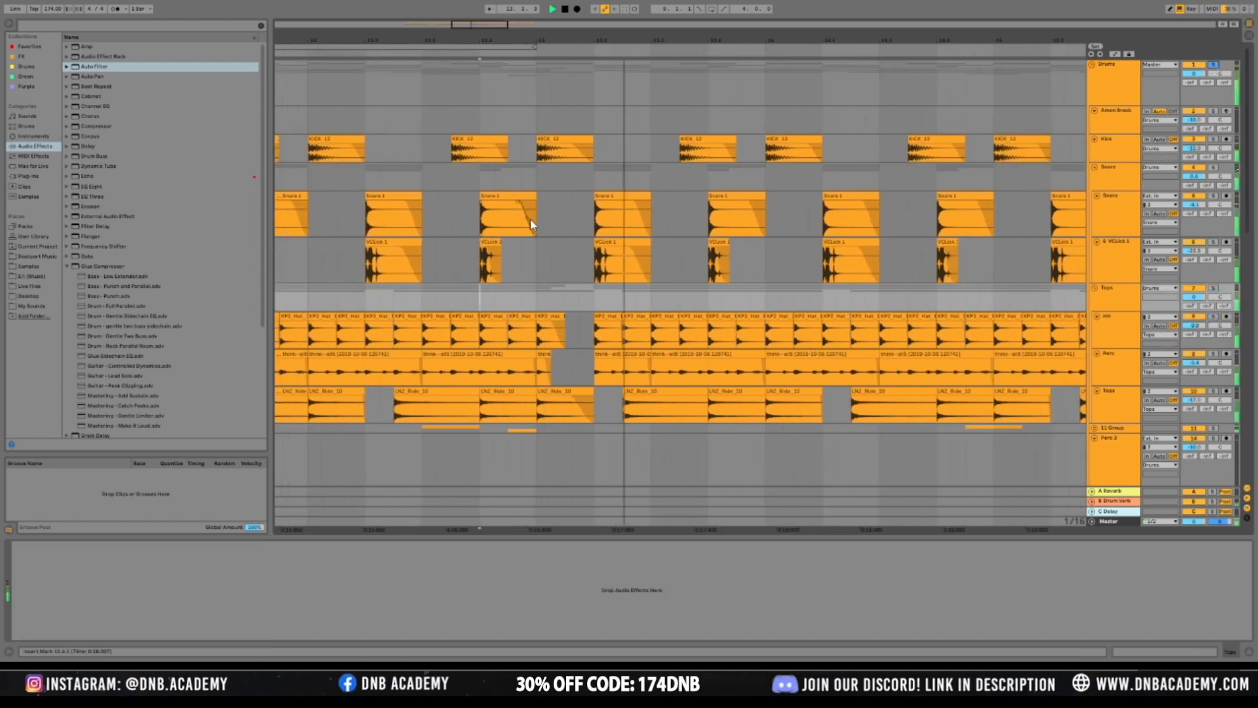
pyautogui.moveTo(463, 26); pyautogui.dragTo(520, 17)
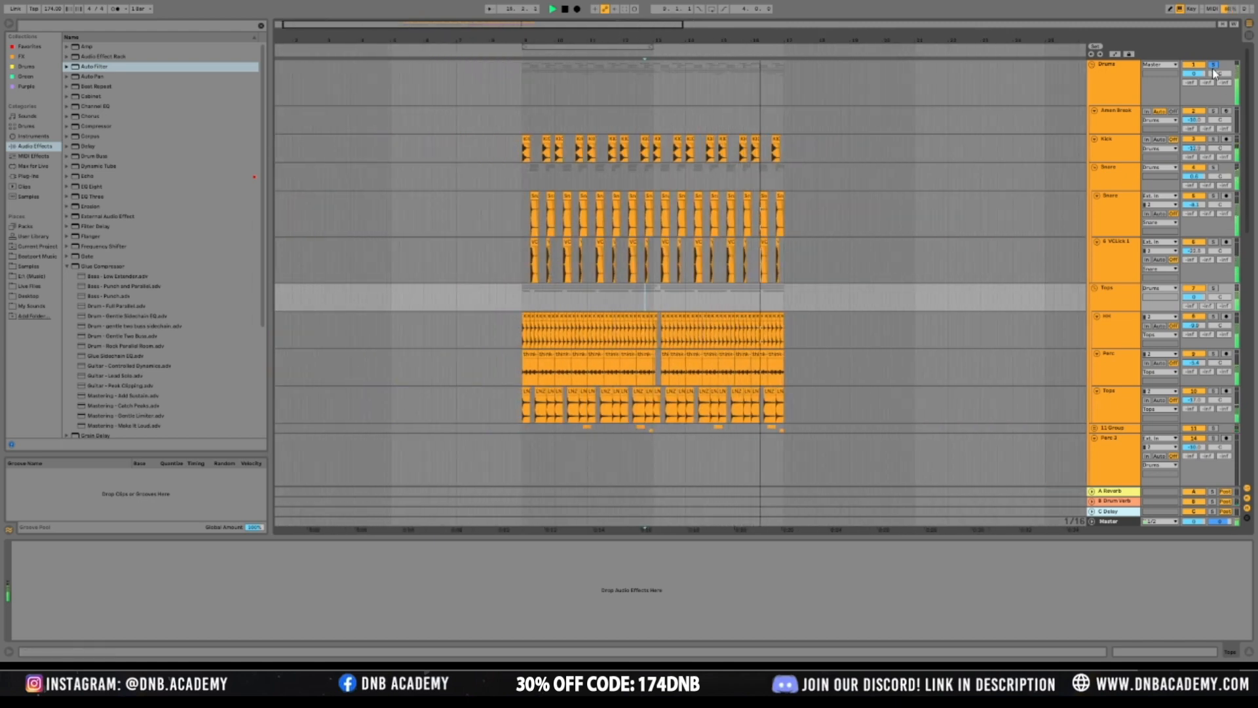
pyautogui.click(843, 297)
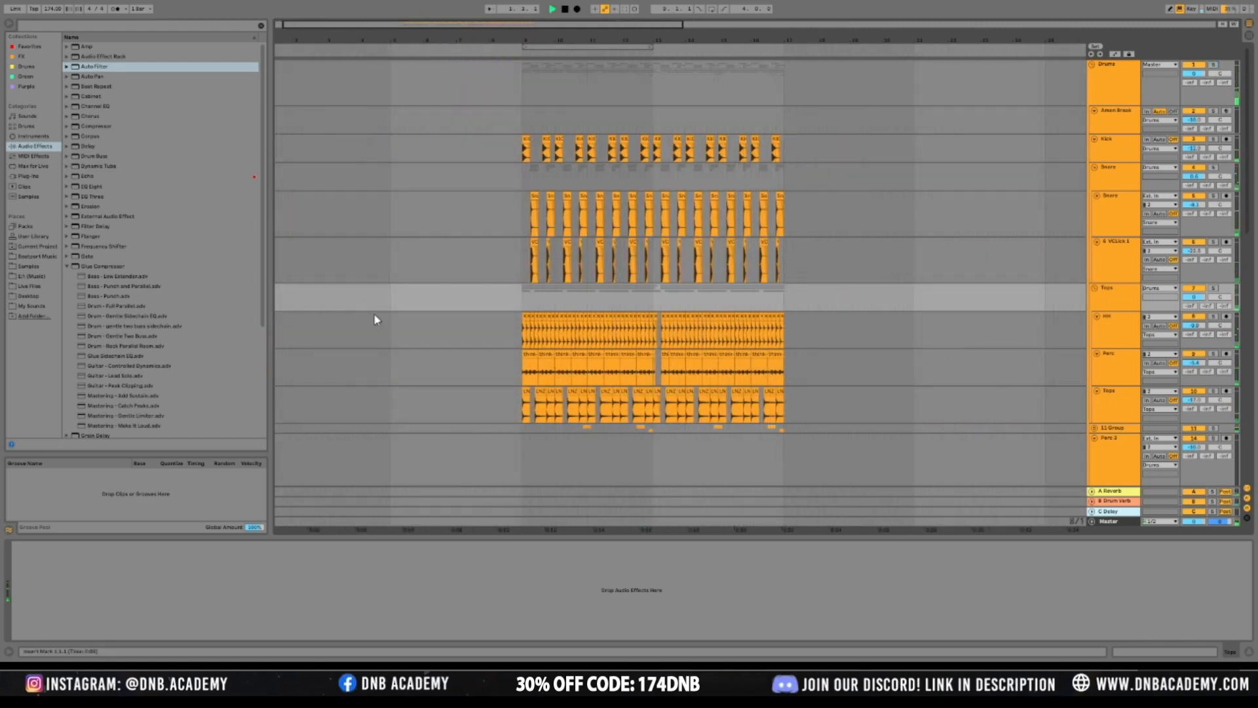
pyautogui.click(375, 317)
pyautogui.click(386, 294)
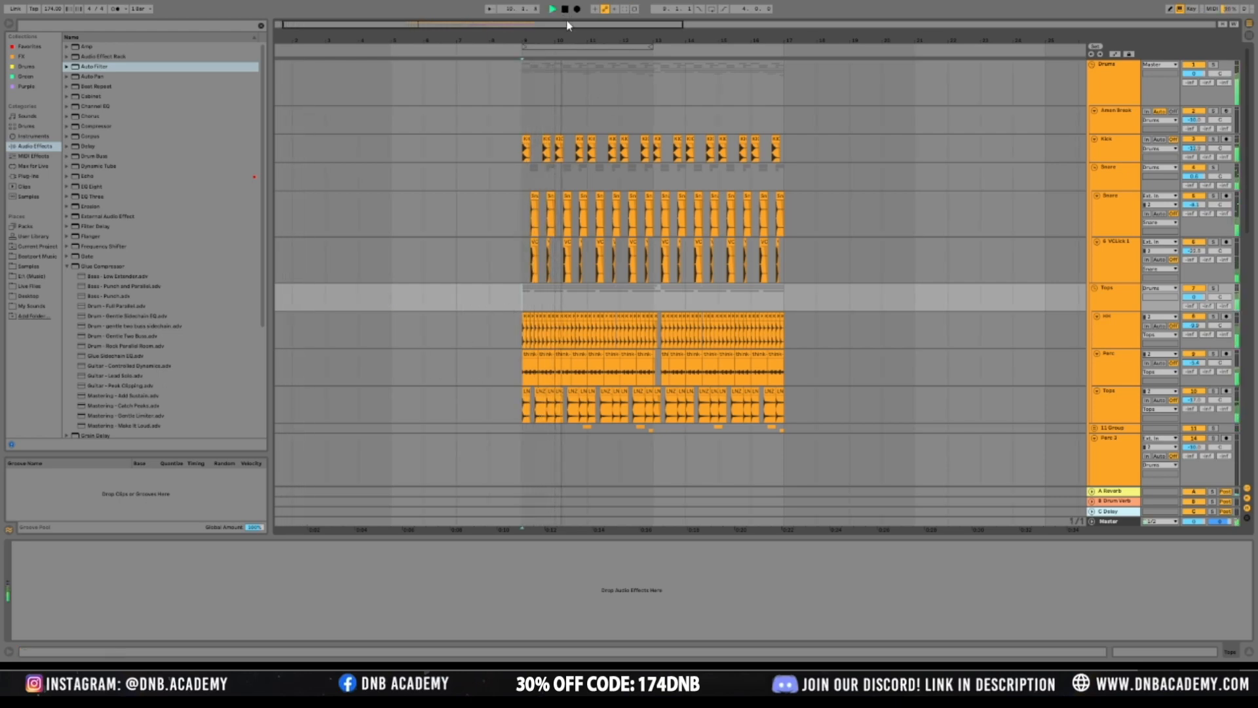
pyautogui.moveTo(577, 27); pyautogui.dragTo(742, 232)
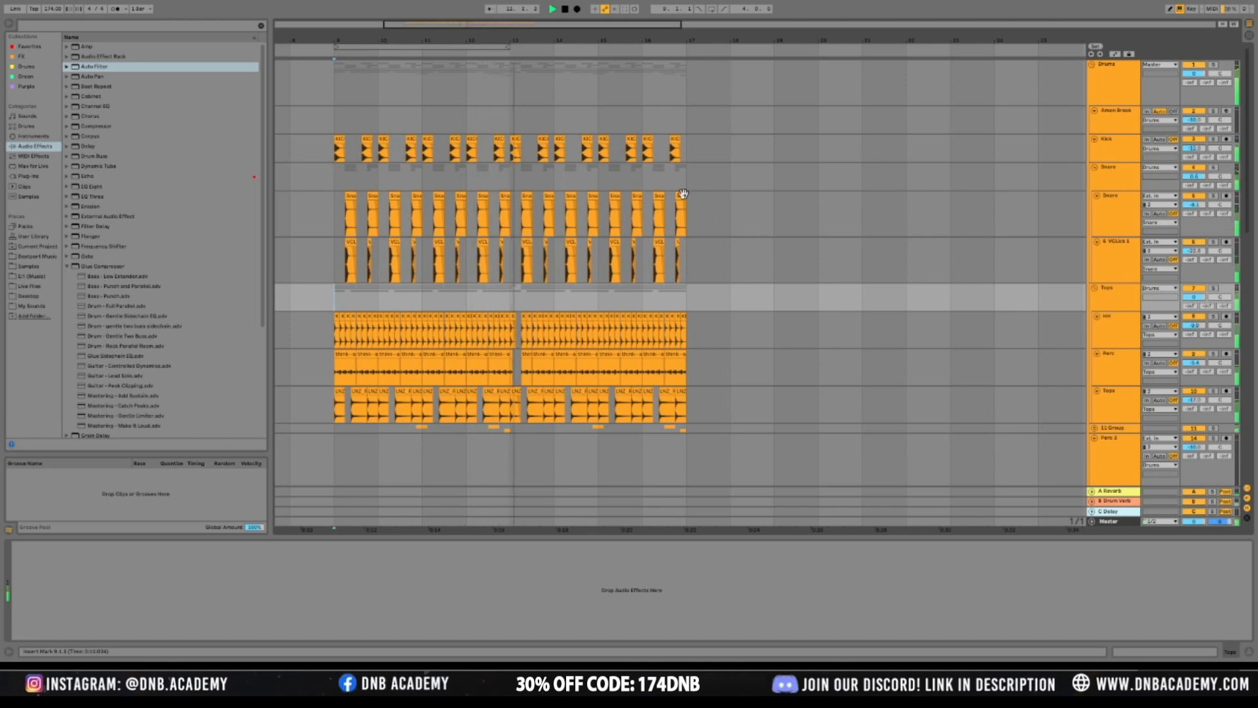
pyautogui.click(514, 89)
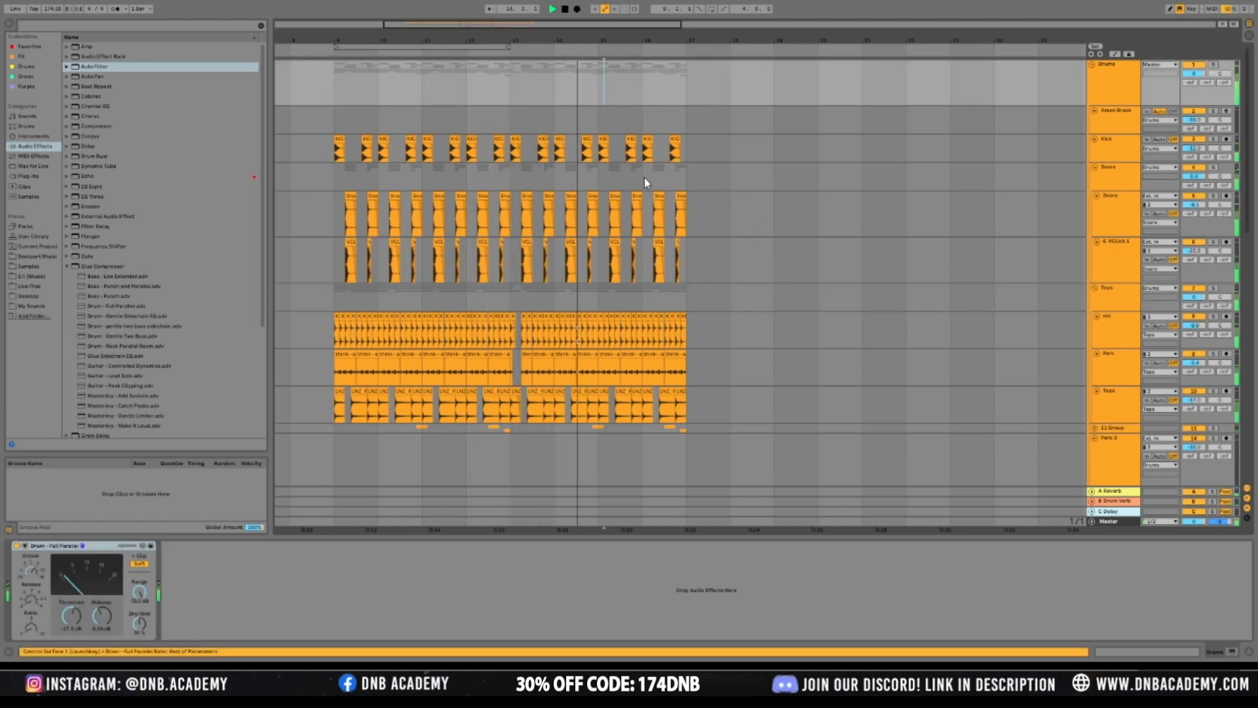
pyautogui.moveTo(514, 89); pyautogui.dragTo(702, 92)
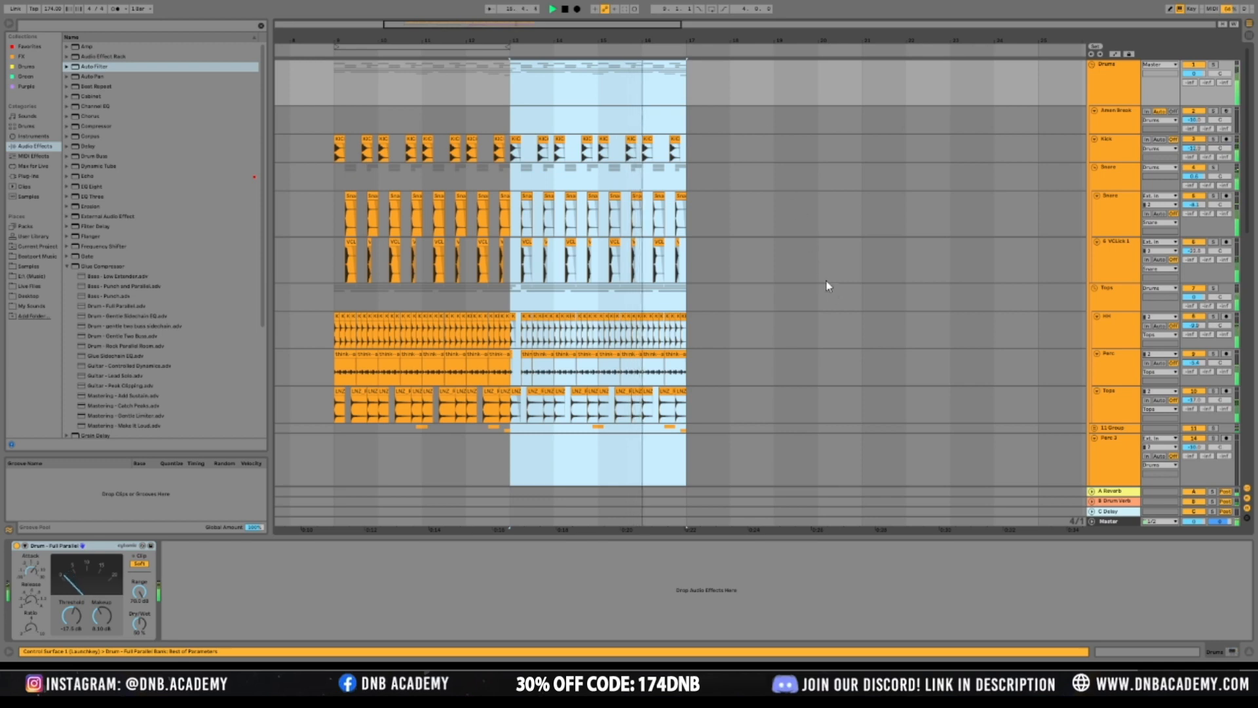
pyautogui.press('space')
pyautogui.click(326, 95)
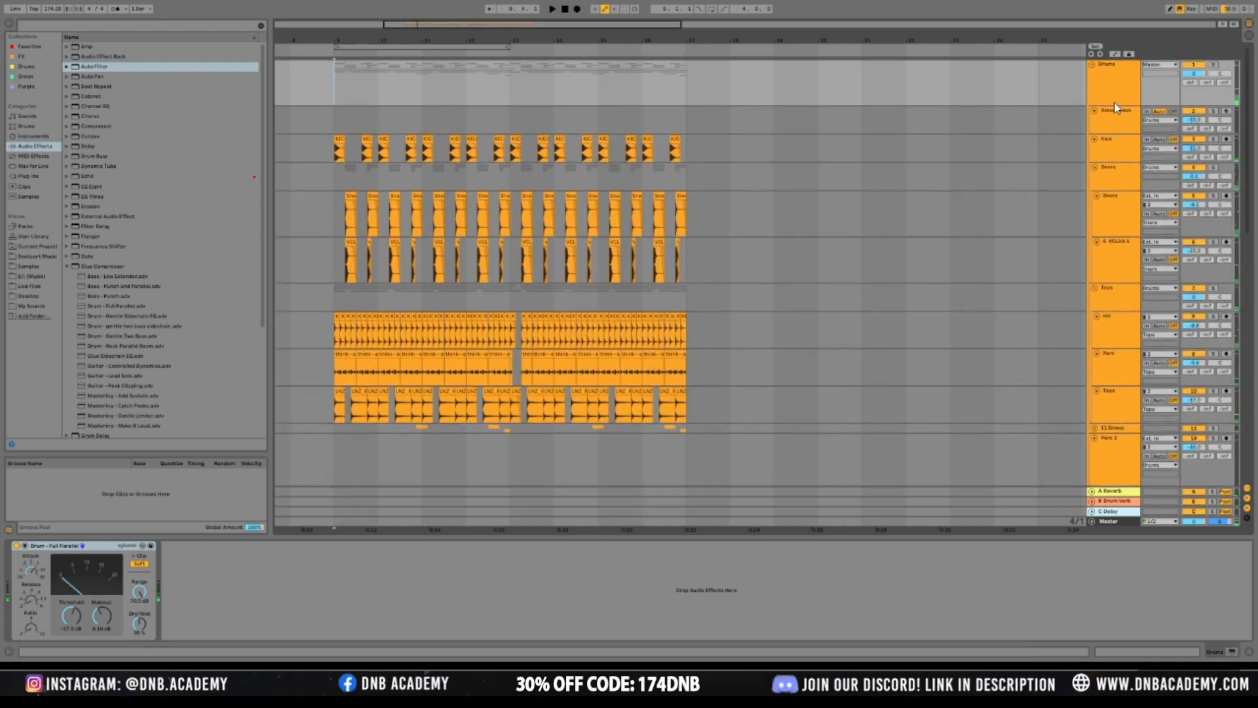
# Fold the Drums group, the Straight EP track and the Bass group to tidy the arrangement
pyautogui.click(1114, 103)
pyautogui.click(1116, 211)
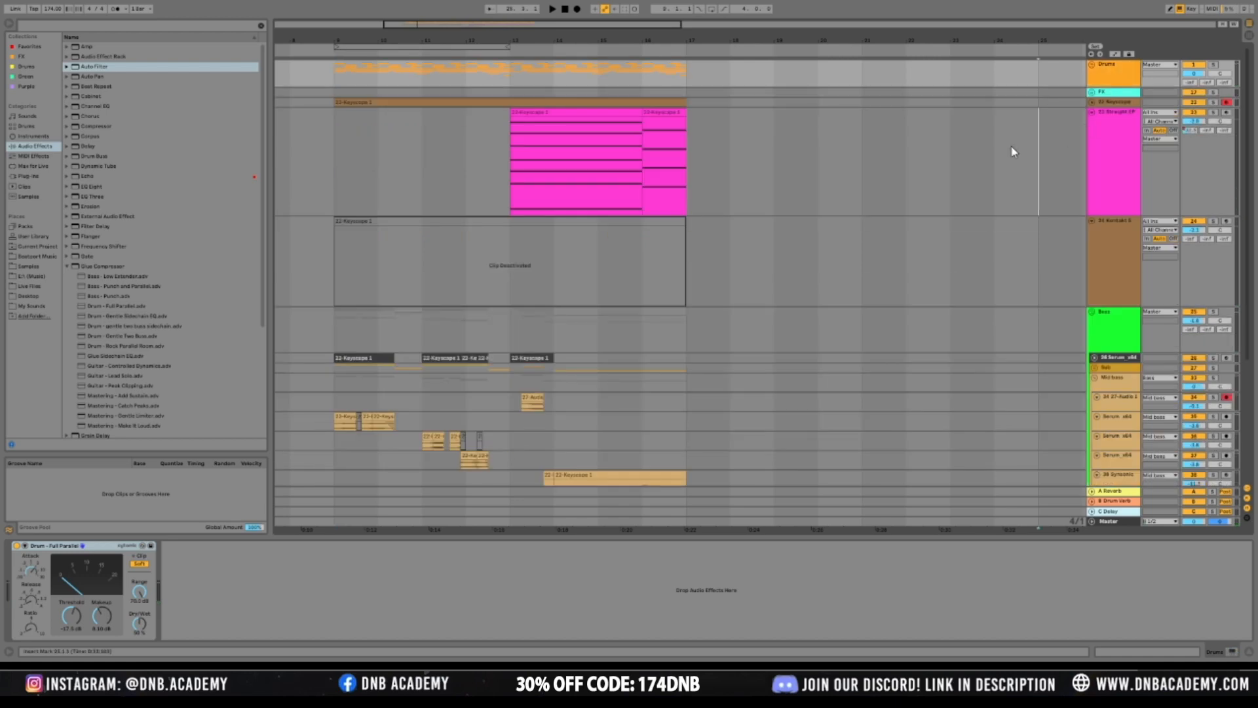
pyautogui.moveTo(1116, 213); pyautogui.dragTo(1133, 121)
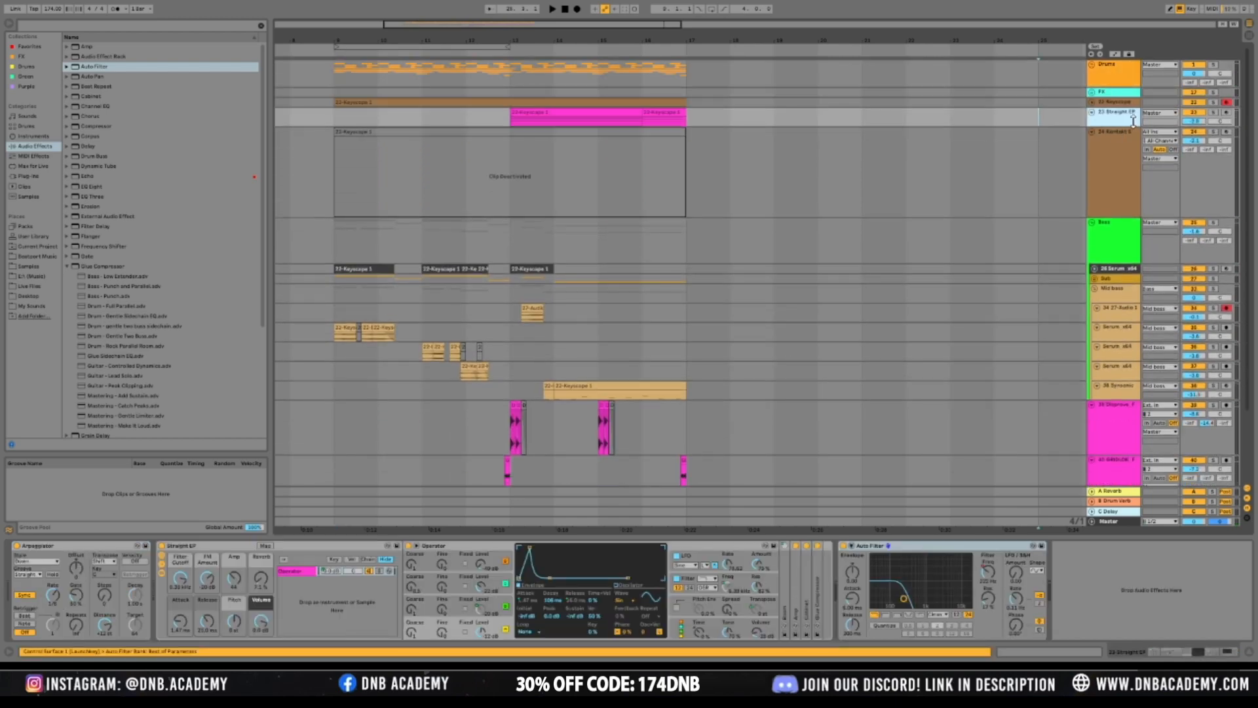
pyautogui.doubleClick(1126, 223)
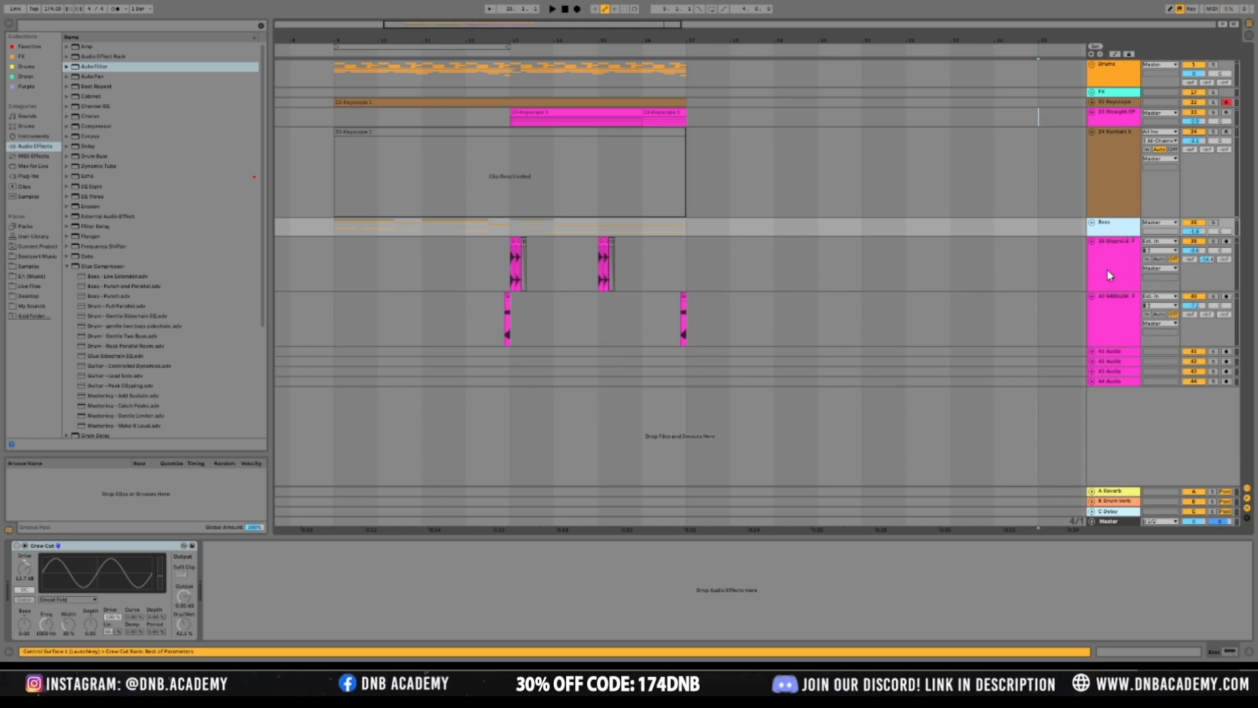
# Fold the two pink audio clip tracks below Bass, move them into the FX group and give them the group's turquoise colour
pyautogui.click(1108, 274)
pyautogui.keyDown('shift'); pyautogui.click(1117, 328); pyautogui.keyUp('shift')
pyautogui.moveTo(1122, 288); pyautogui.dragTo(1129, 243)
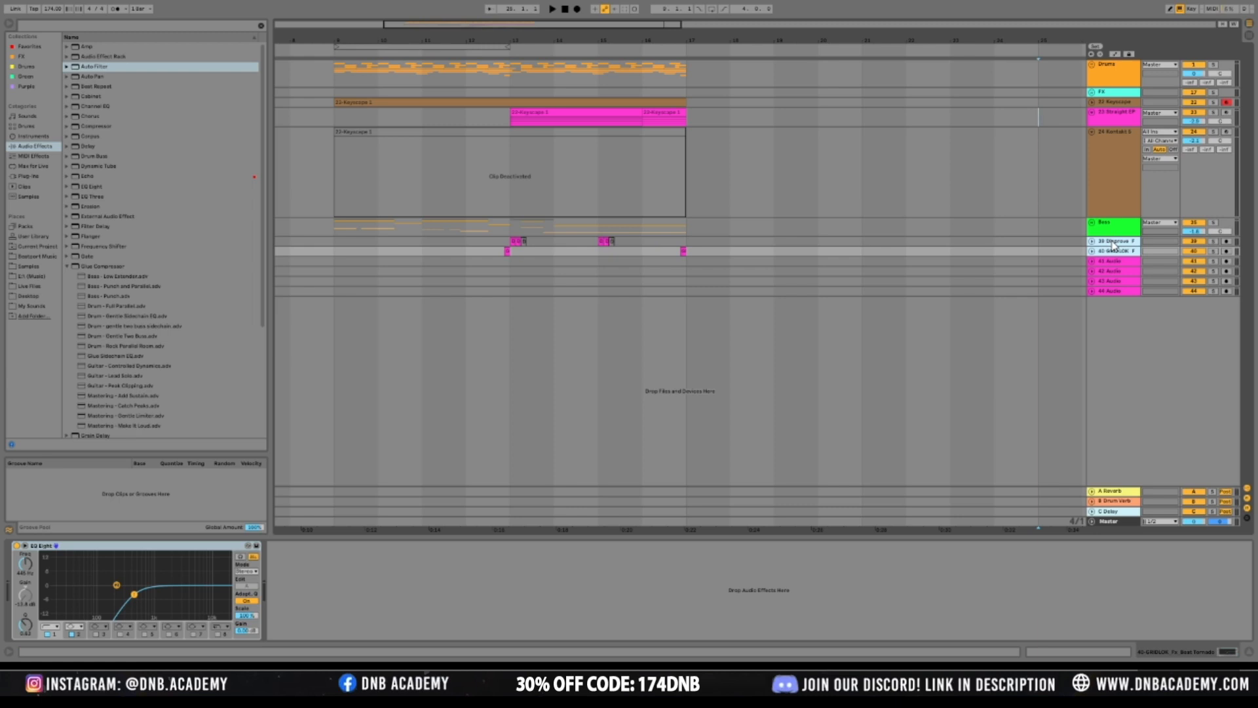
pyautogui.moveTo(1117, 243); pyautogui.dragTo(1119, 94)
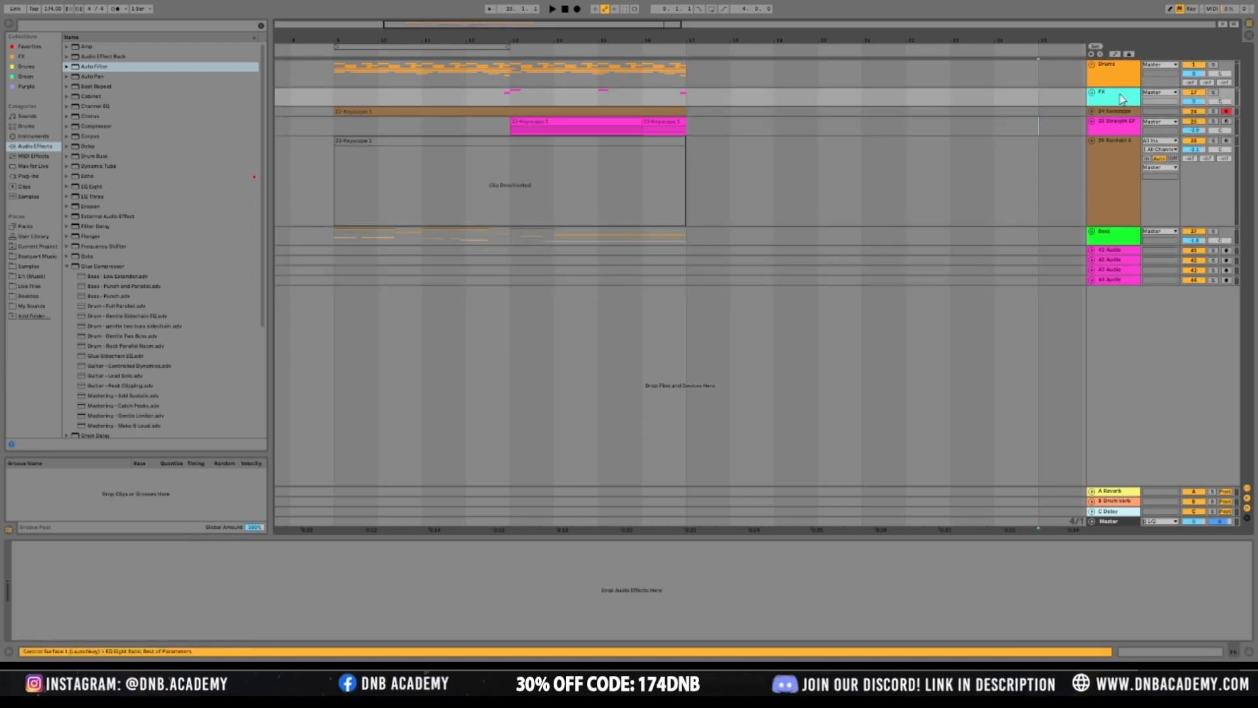
pyautogui.click(1116, 96)
pyautogui.press('space')
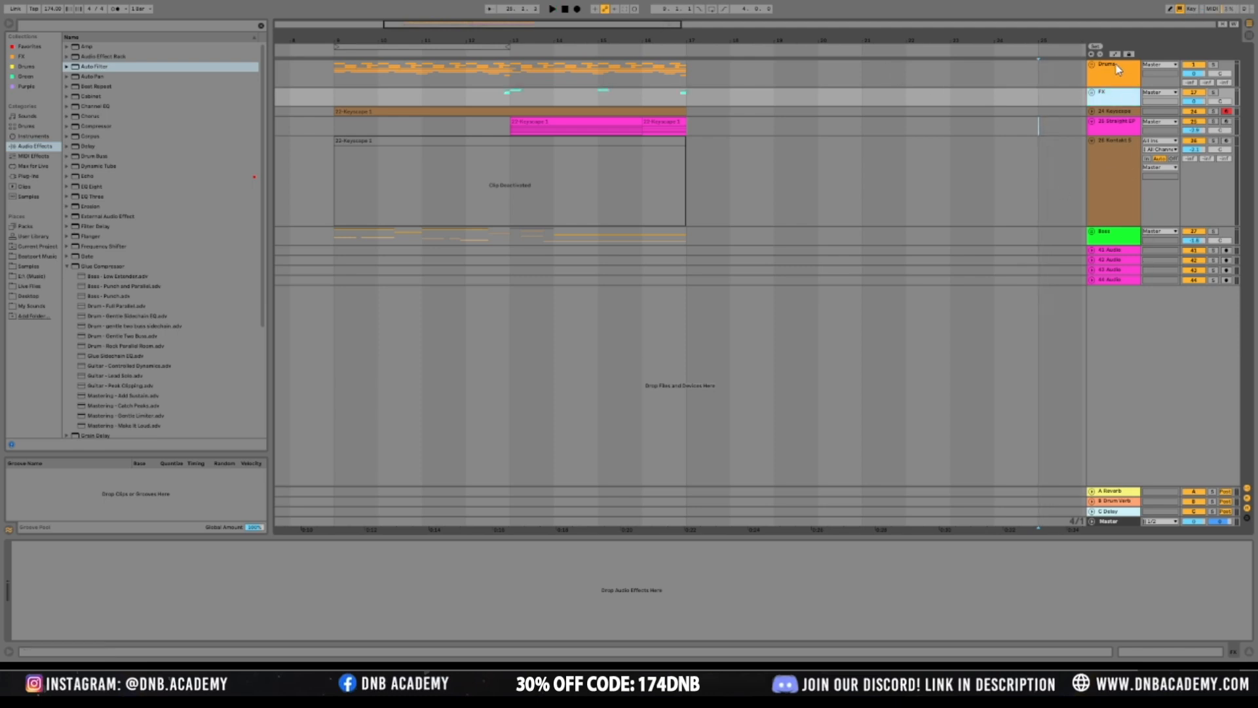
# Recolour the Bass group gold and move it directly below the FX group
pyautogui.click(1118, 73)
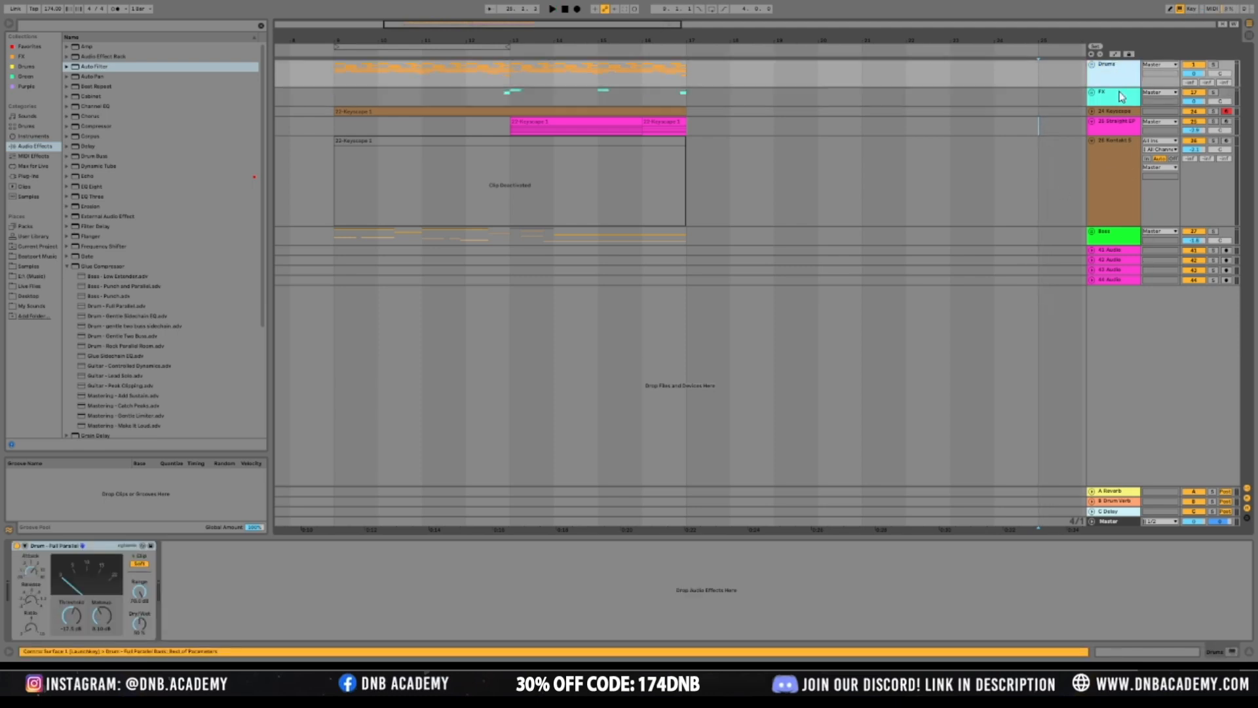
pyautogui.click(1122, 97)
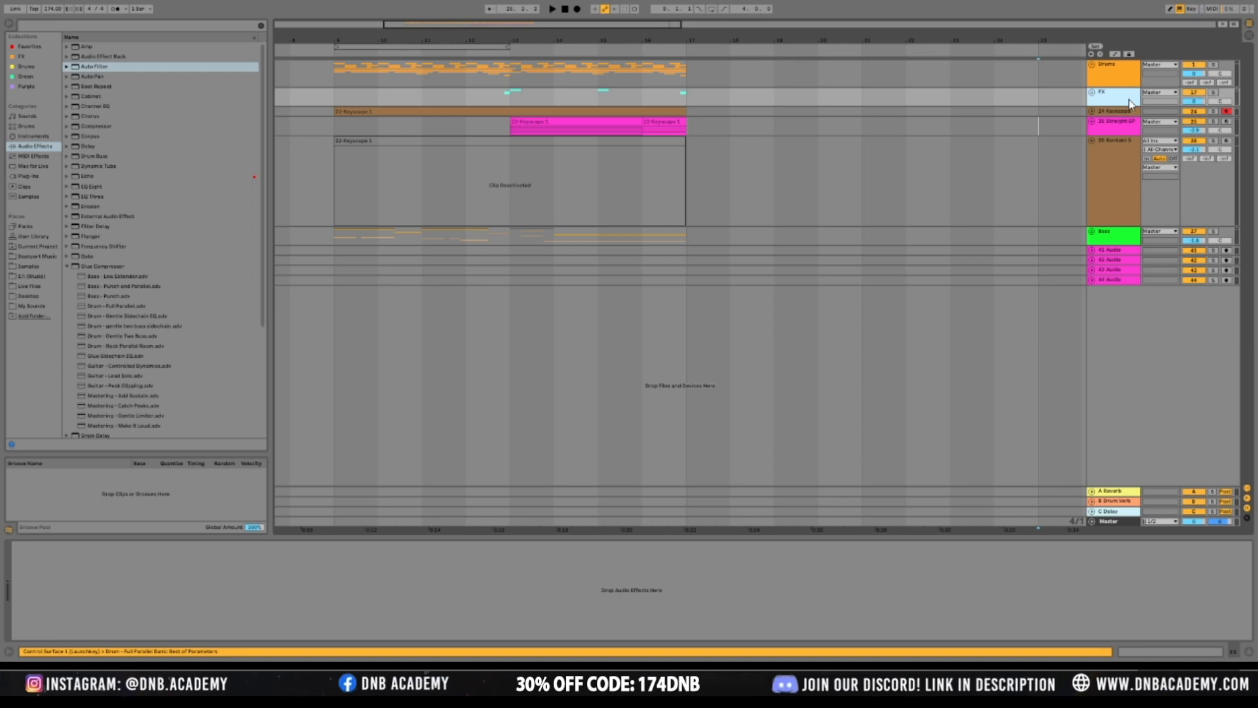
pyautogui.click(1027, 131)
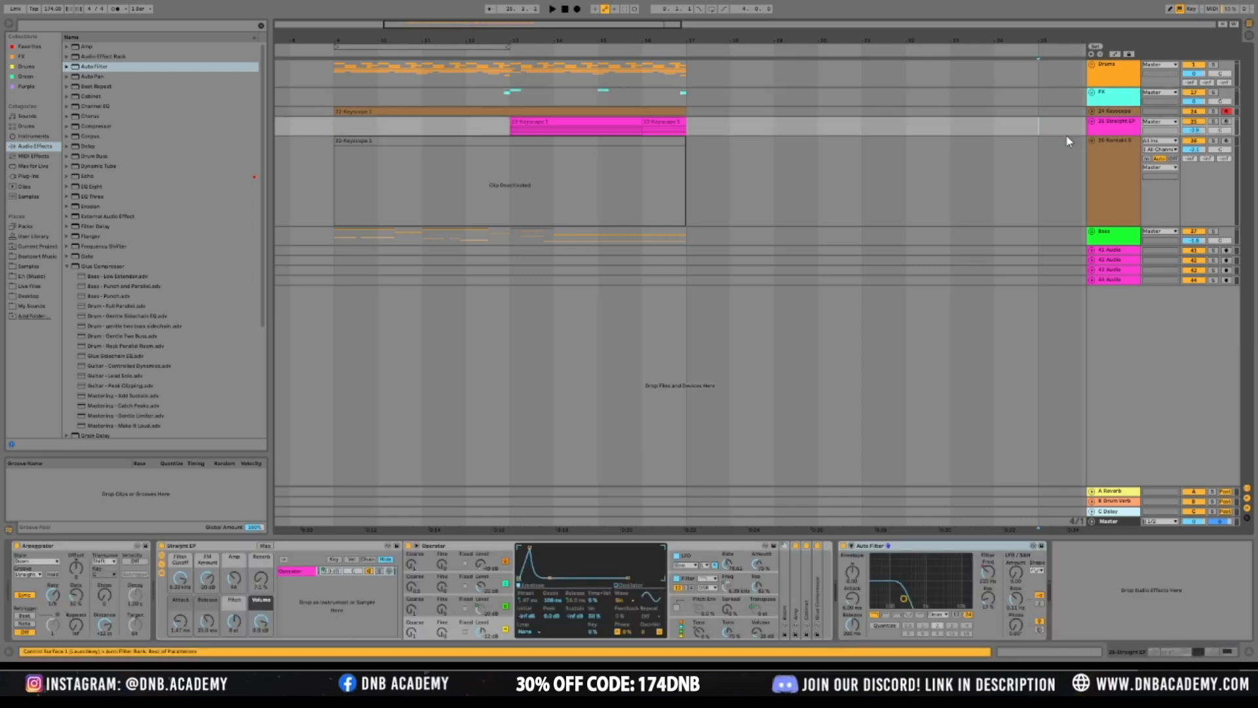
pyautogui.click(1125, 240)
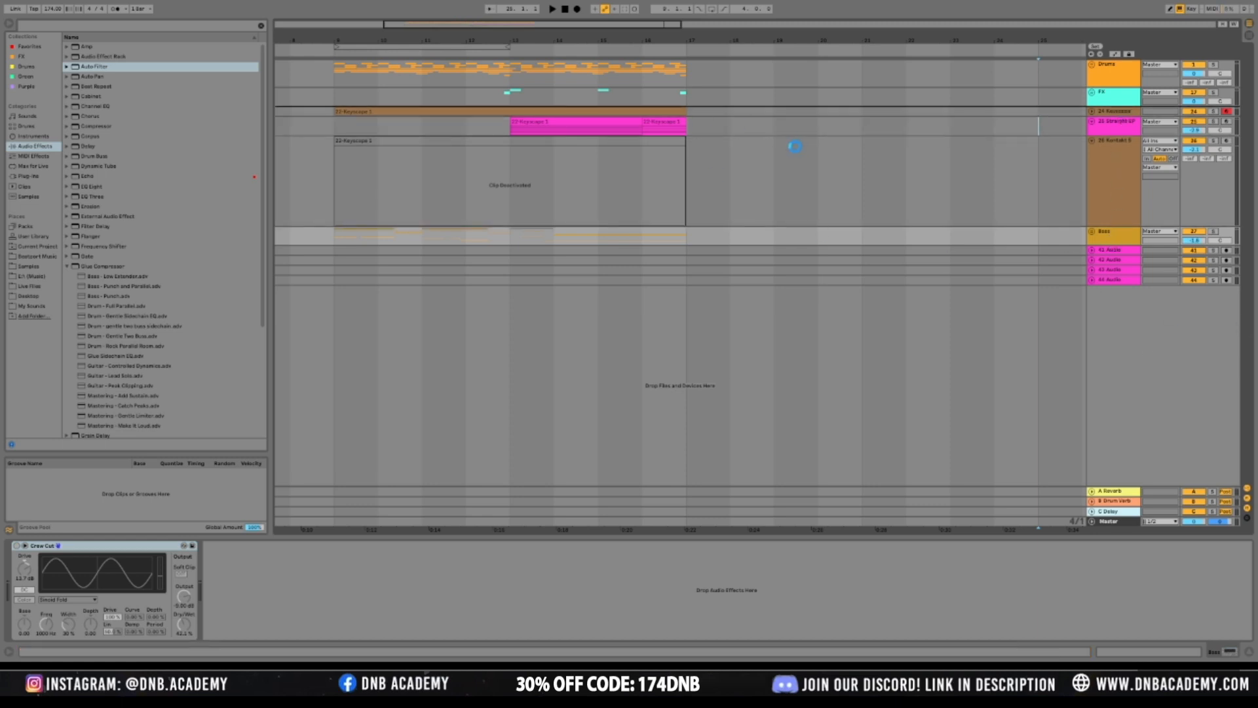
pyautogui.moveTo(796, 145); pyautogui.dragTo(845, 105)
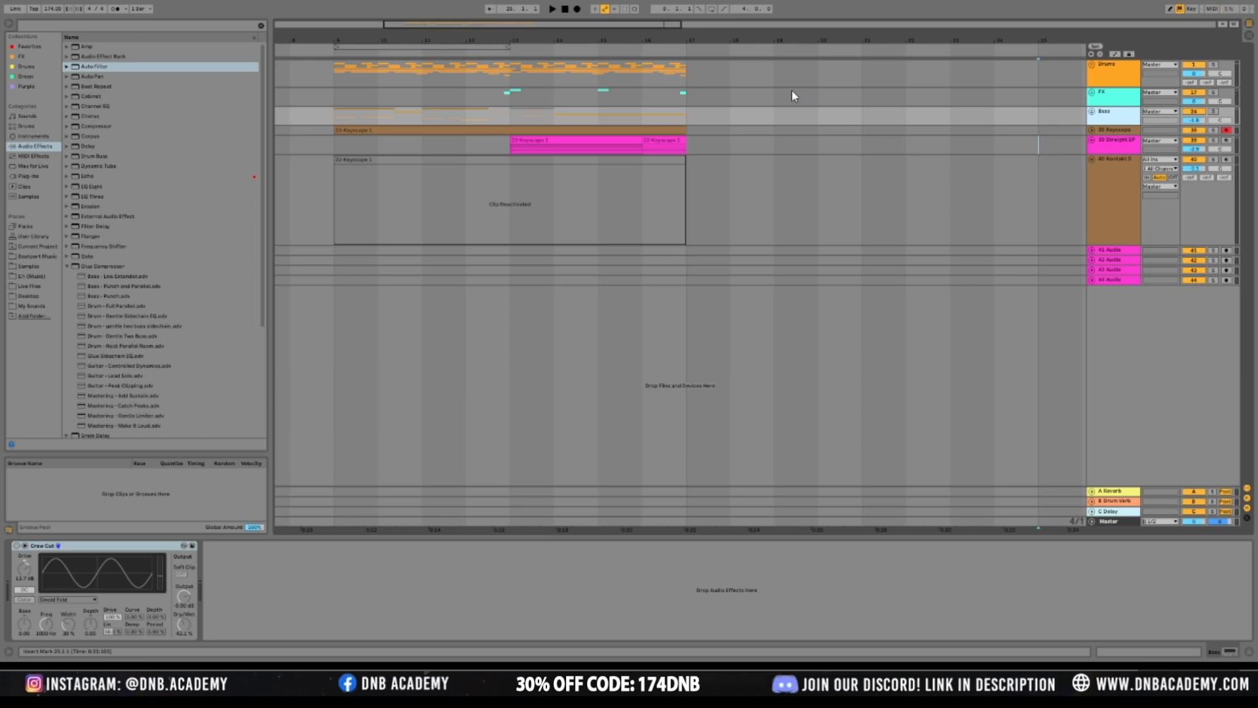
pyautogui.click(821, 184)
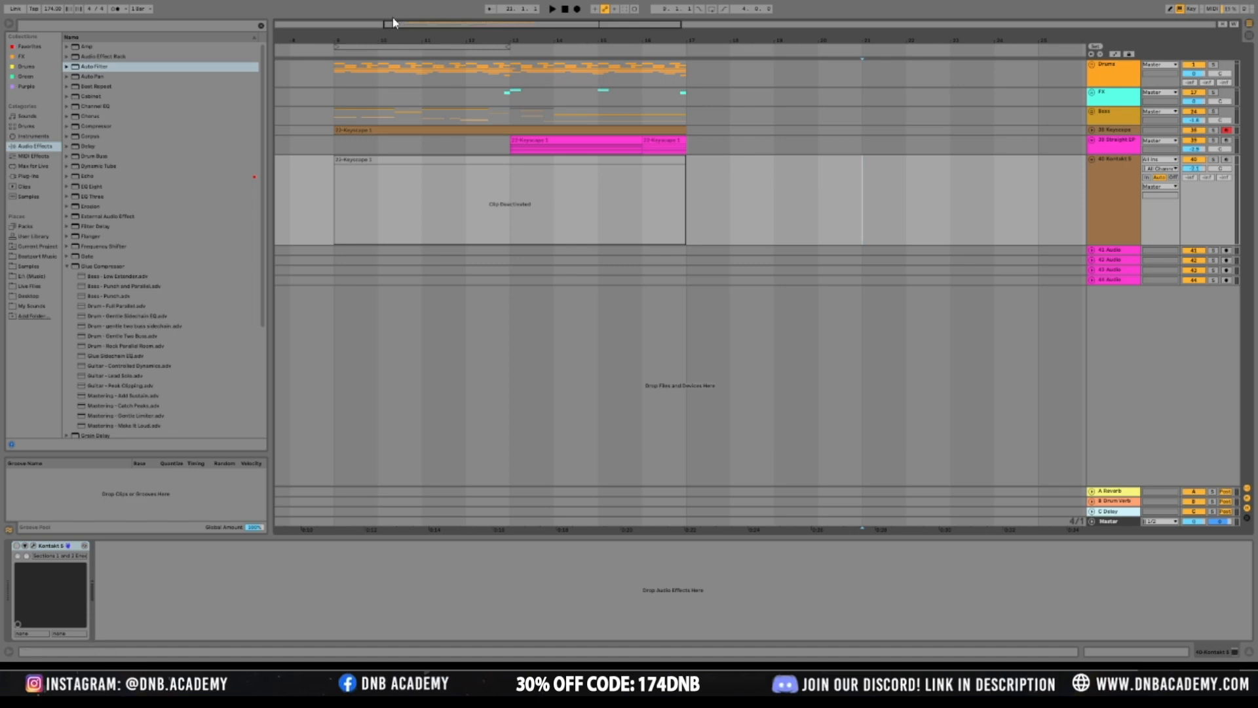
# Duplicate the eight-bar section from bar 9 across all tracks so the copy starts at bar 17
pyautogui.moveTo(388, 26); pyautogui.dragTo(289, 26)
pyautogui.moveTo(438, 63); pyautogui.dragTo(583, 205)
pyautogui.hotkey('ctrl', 'd')
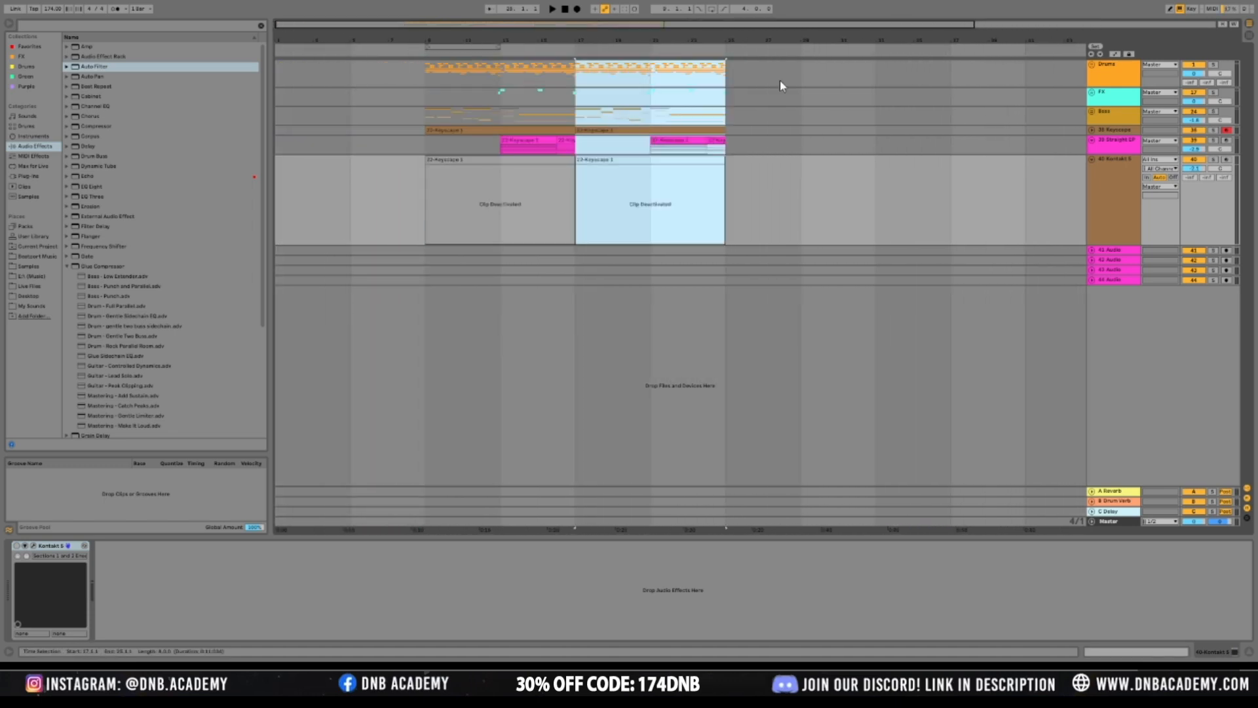
# Unfold the Bass group to expose its sub and mid bass tracks
pyautogui.click(1125, 85)
pyautogui.click(1120, 132)
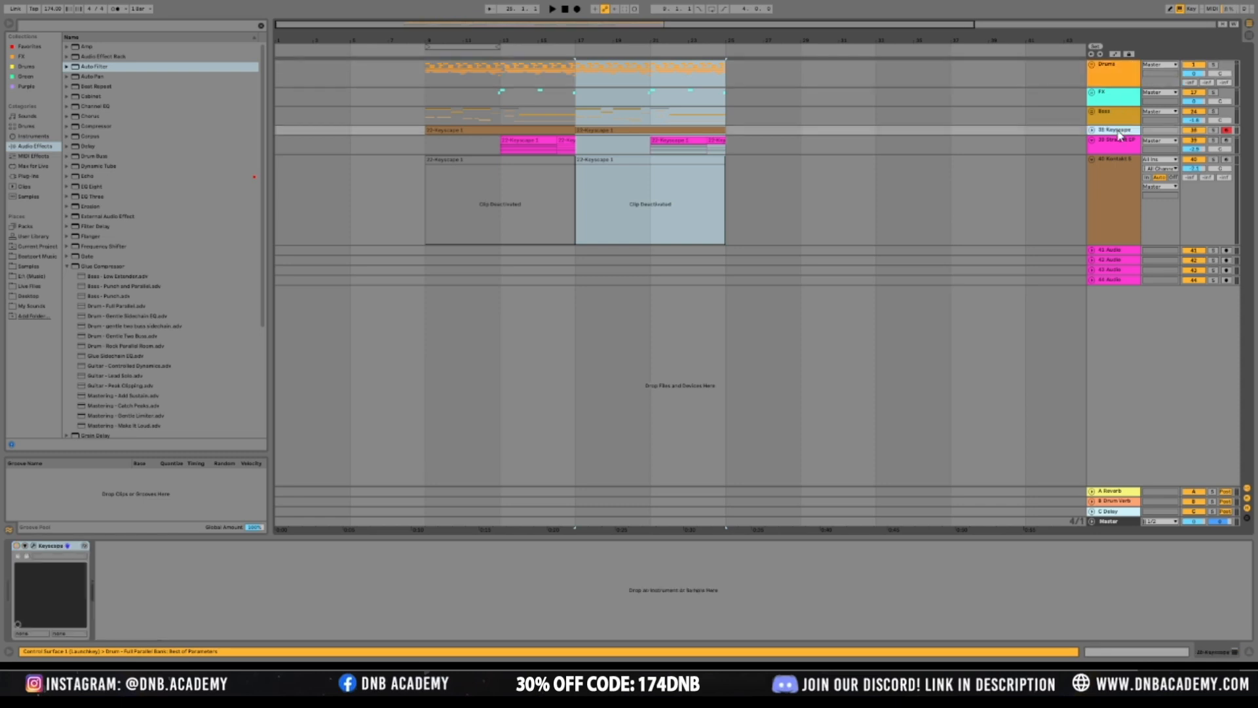
pyautogui.click(1117, 120)
pyautogui.click(1092, 112)
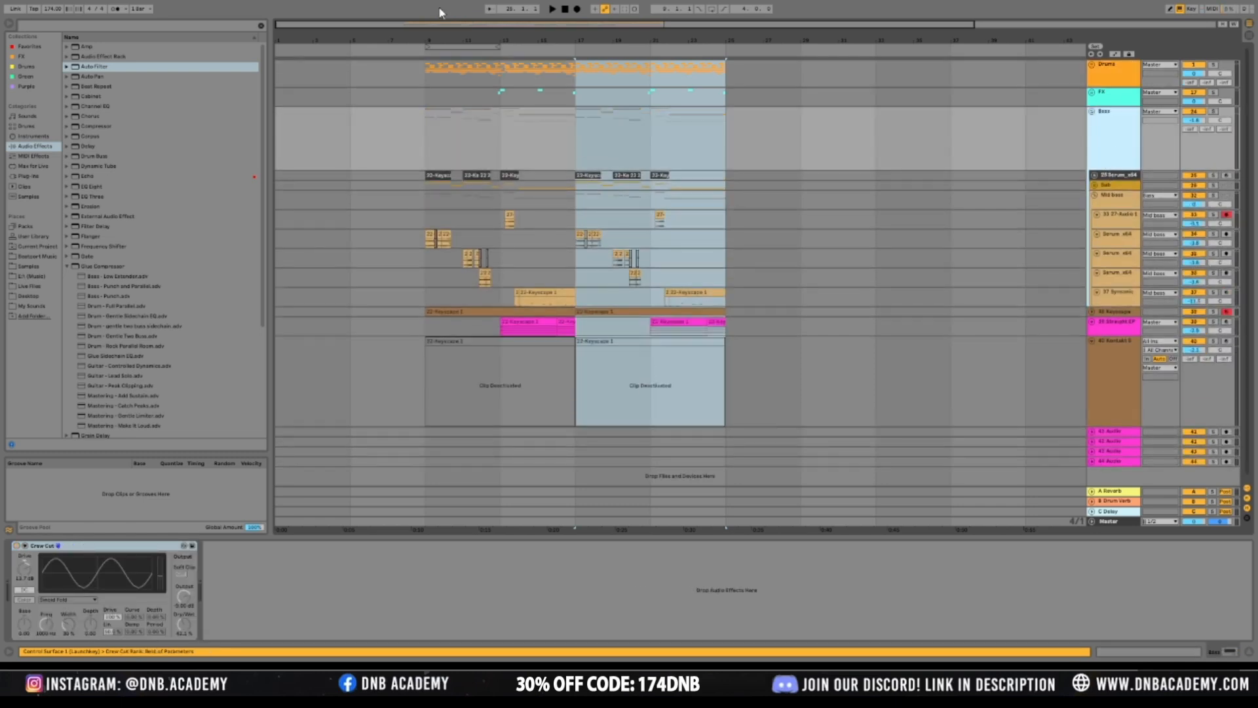
# Play the transition into bar 17 and locate the first bass phrase of the duplicated section
pyautogui.moveTo(478, 24); pyautogui.dragTo(553, 43)
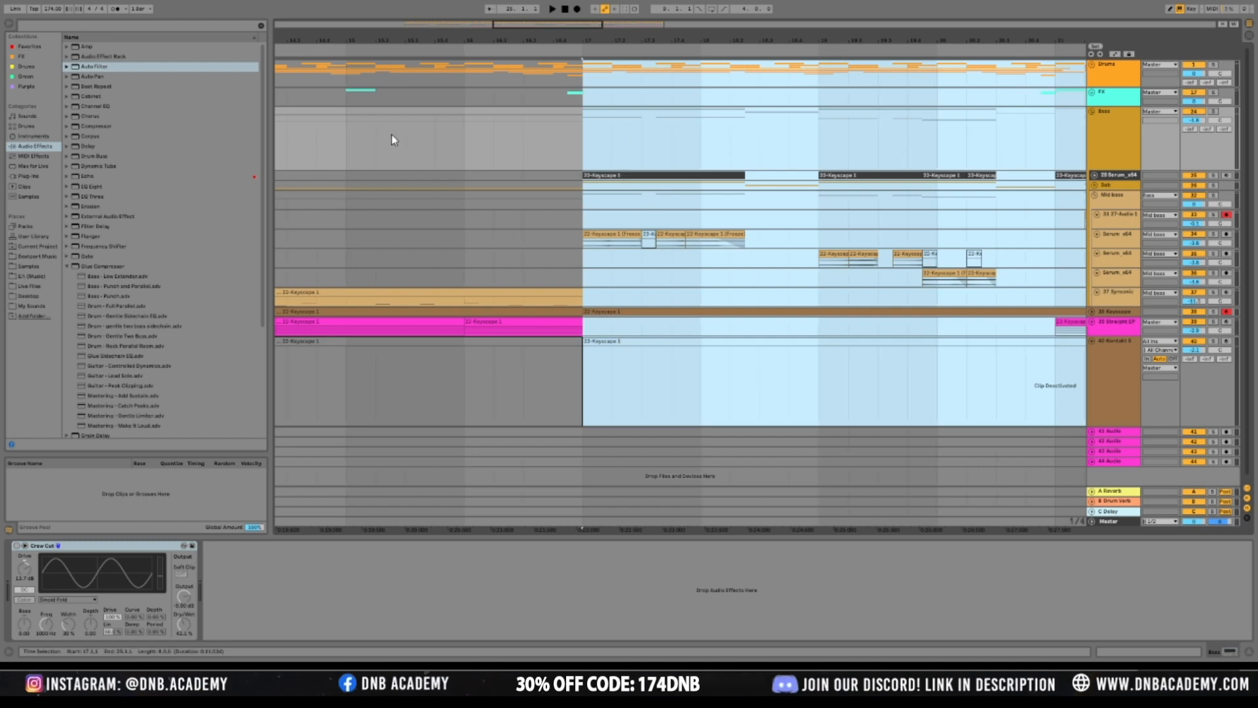
pyautogui.click(411, 159)
pyautogui.press('space')
pyautogui.moveTo(581, 146); pyautogui.dragTo(635, 136)
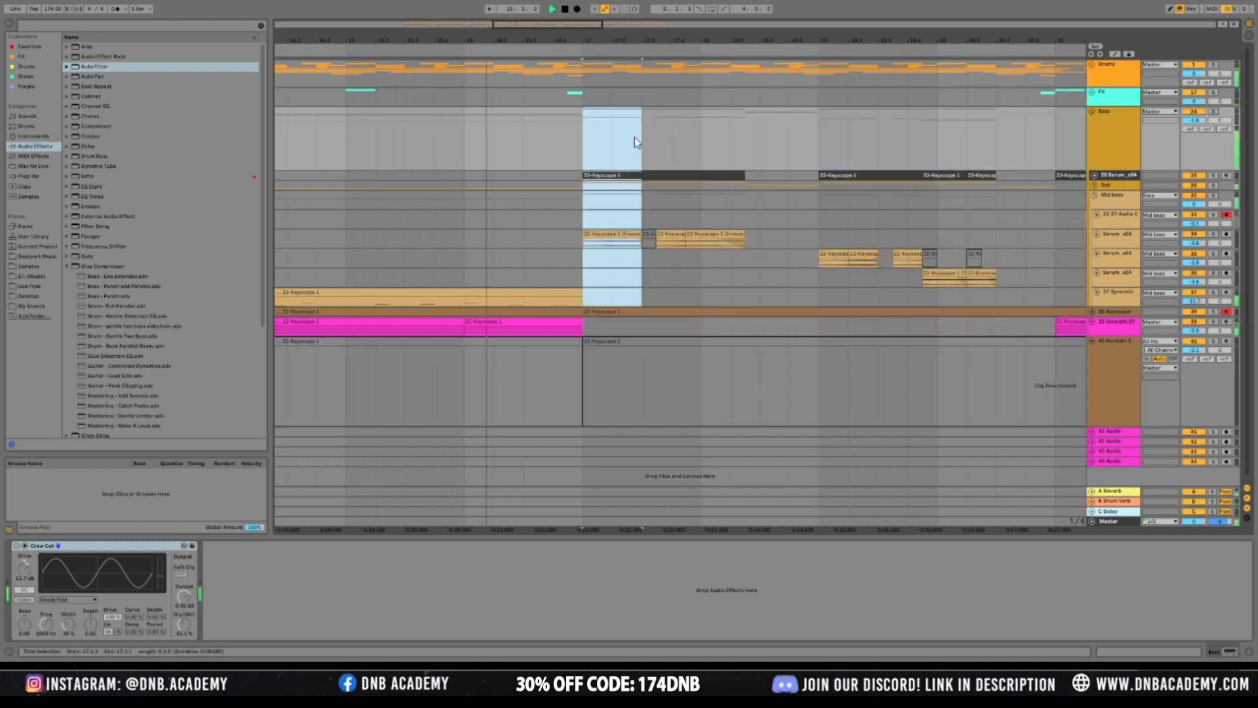
pyautogui.press('space')
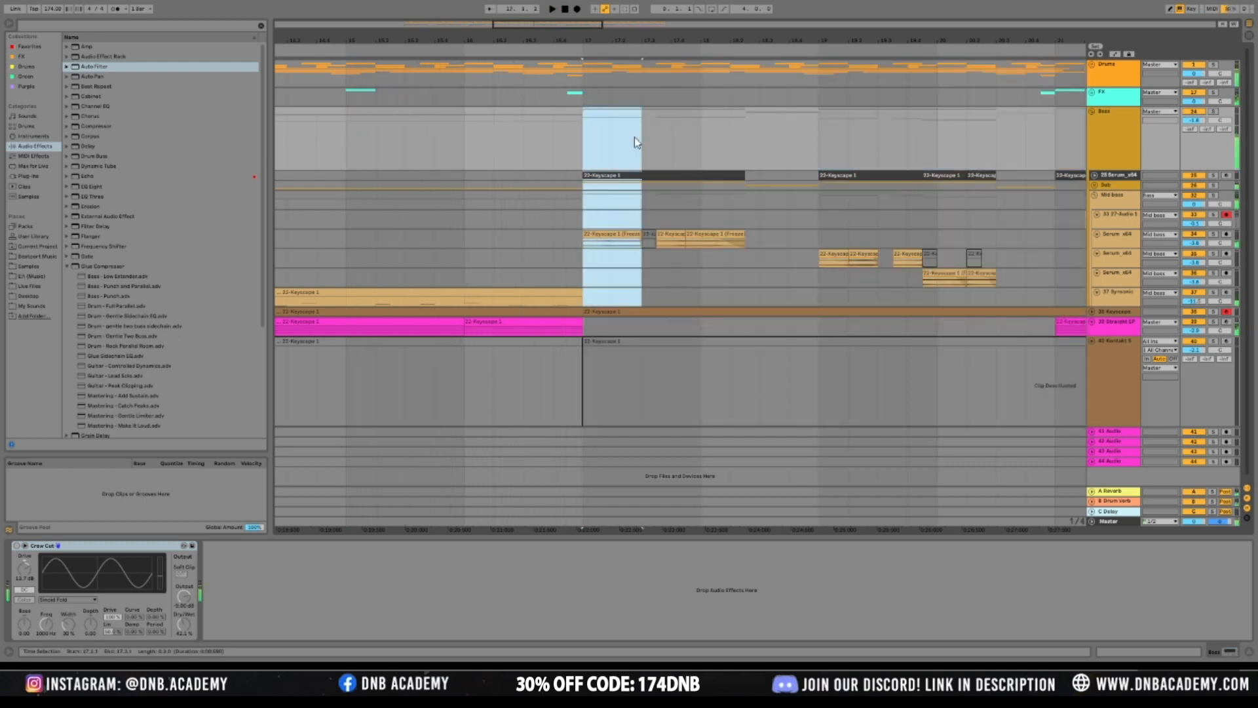
pyautogui.click(585, 150)
pyautogui.press('space')
# Add an Auto Filter to the first Serum track, then place it on the Mid bass group instead, after the Compressor
pyautogui.click(1130, 242)
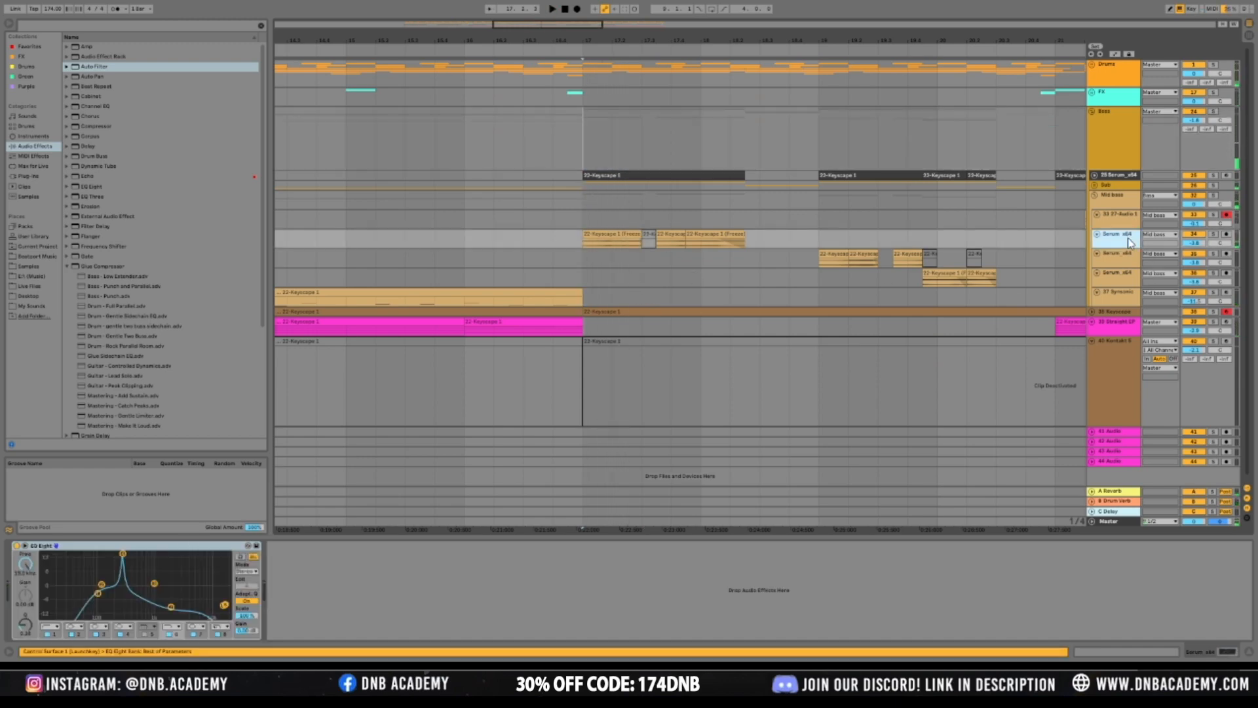
pyautogui.click(83, 68)
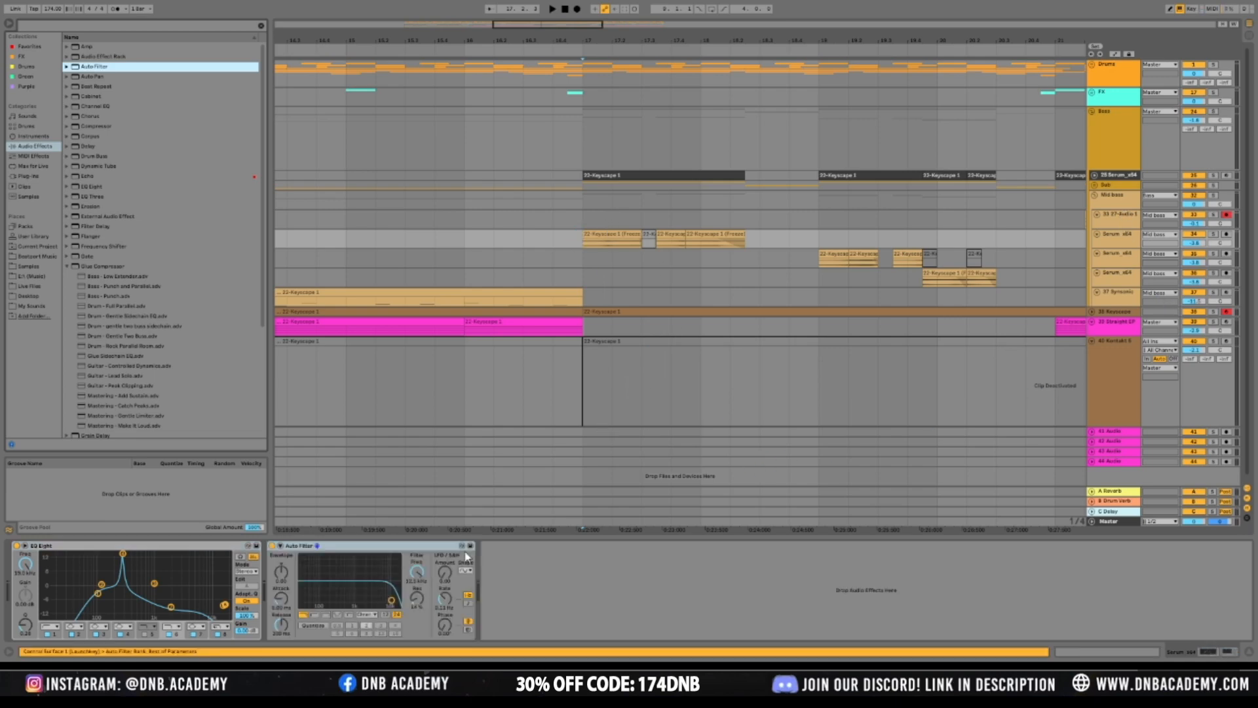
pyautogui.click(413, 552)
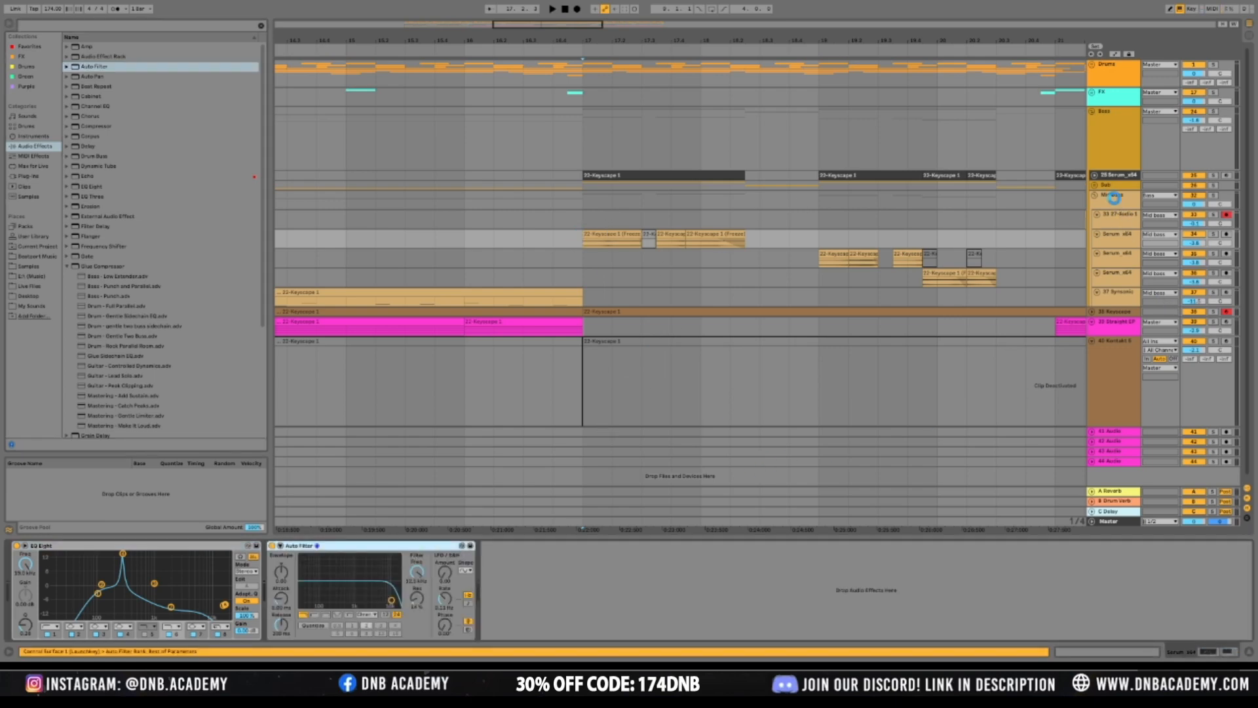
pyautogui.click(1114, 196)
# Set the Mid bass Auto Filter to high-pass, adjust its frequency and resonance, and audition it from bar 17
pyautogui.press('space')
pyautogui.moveTo(269, 598); pyautogui.dragTo(298, 581)
pyautogui.click(258, 614)
pyautogui.press('space')
pyautogui.press('space')
pyautogui.press('space')
pyautogui.press('space')
pyautogui.press('space')
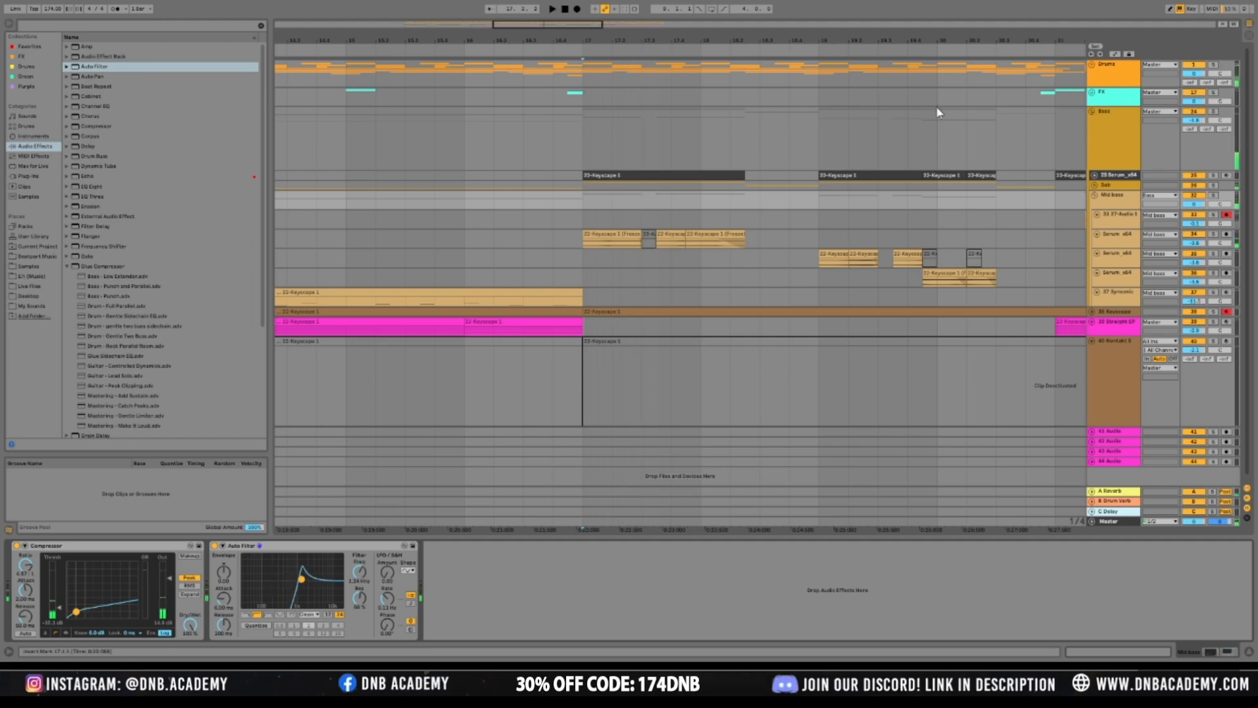
# Show the automation lanes, enlarge the Mid bass group's lane with its Auto Filter frequency displayed, and audition a lower frequency from bar 17
pyautogui.click(1116, 53)
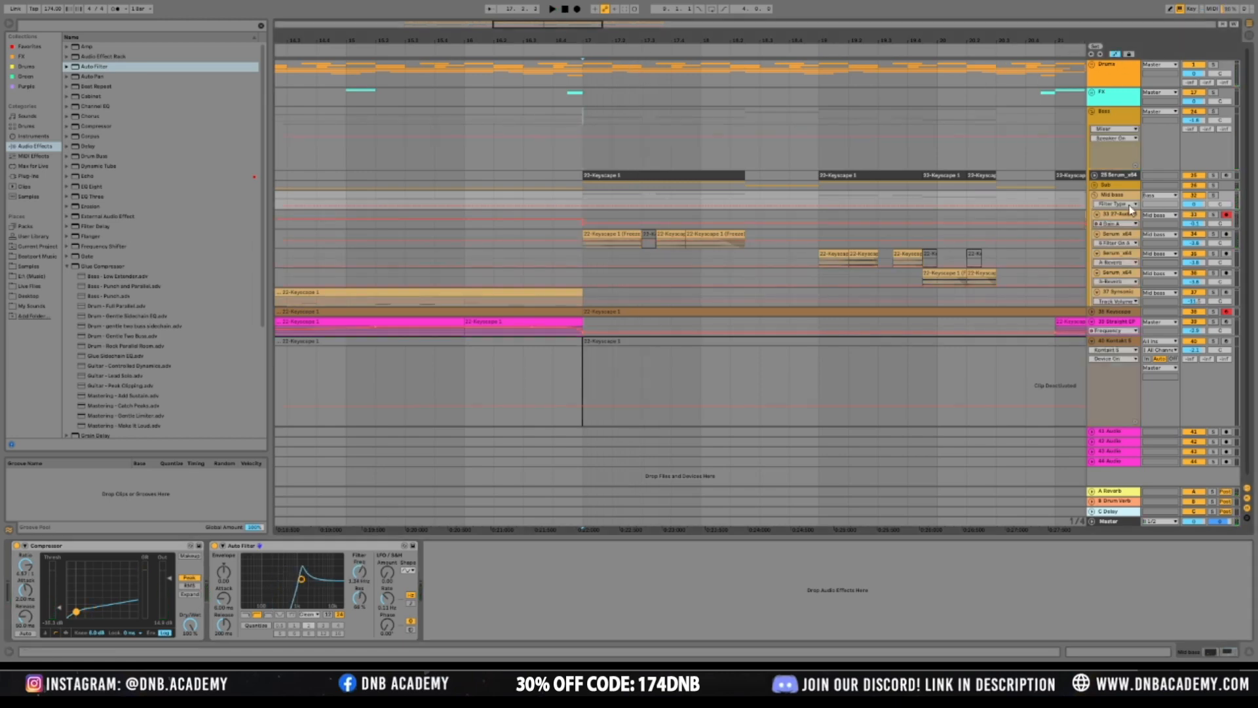
pyautogui.moveTo(1125, 209); pyautogui.dragTo(1125, 263)
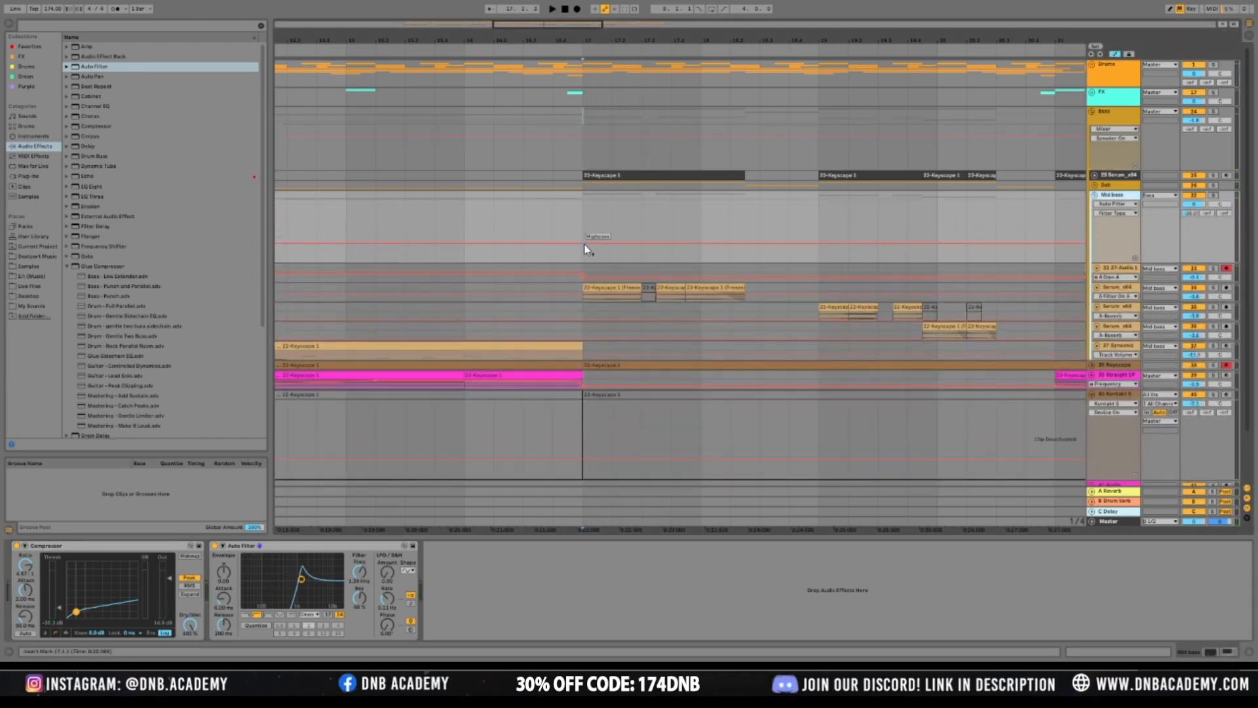
pyautogui.moveTo(379, 580); pyautogui.dragTo(378, 583)
pyautogui.press('space')
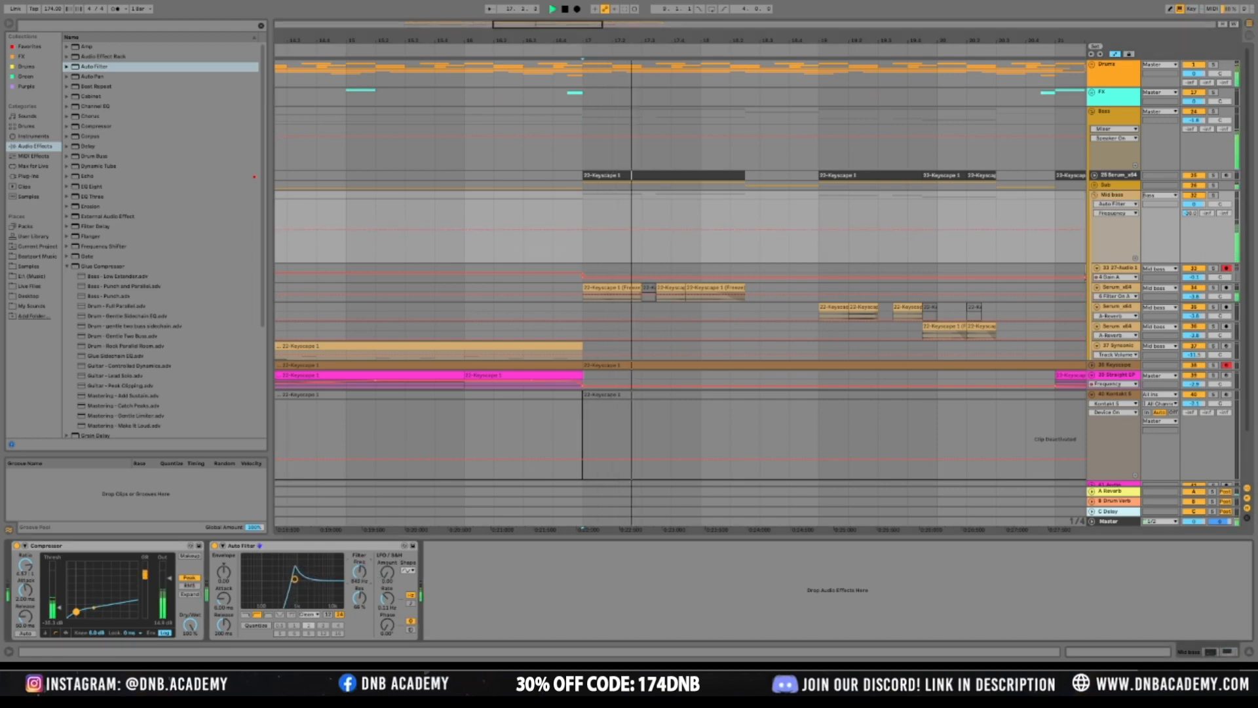
pyautogui.press('space')
# Automate the Mid bass Auto Filter frequency to jump up at bar 17 and sweep down to its minimum around 17.3, and audition it
pyautogui.click(583, 230)
pyautogui.moveTo(583, 230); pyautogui.dragTo(583, 262)
pyautogui.moveTo(640, 231); pyautogui.dragTo(652, 265)
pyautogui.press('space')
pyautogui.press('space')
pyautogui.press('space')
# Automate the Mid bass Auto Filter resonance to jump up at bar 17 and fall to zero around 17.3, and audition it
pyautogui.click(1123, 193)
pyautogui.click(359, 597)
pyautogui.press('space')
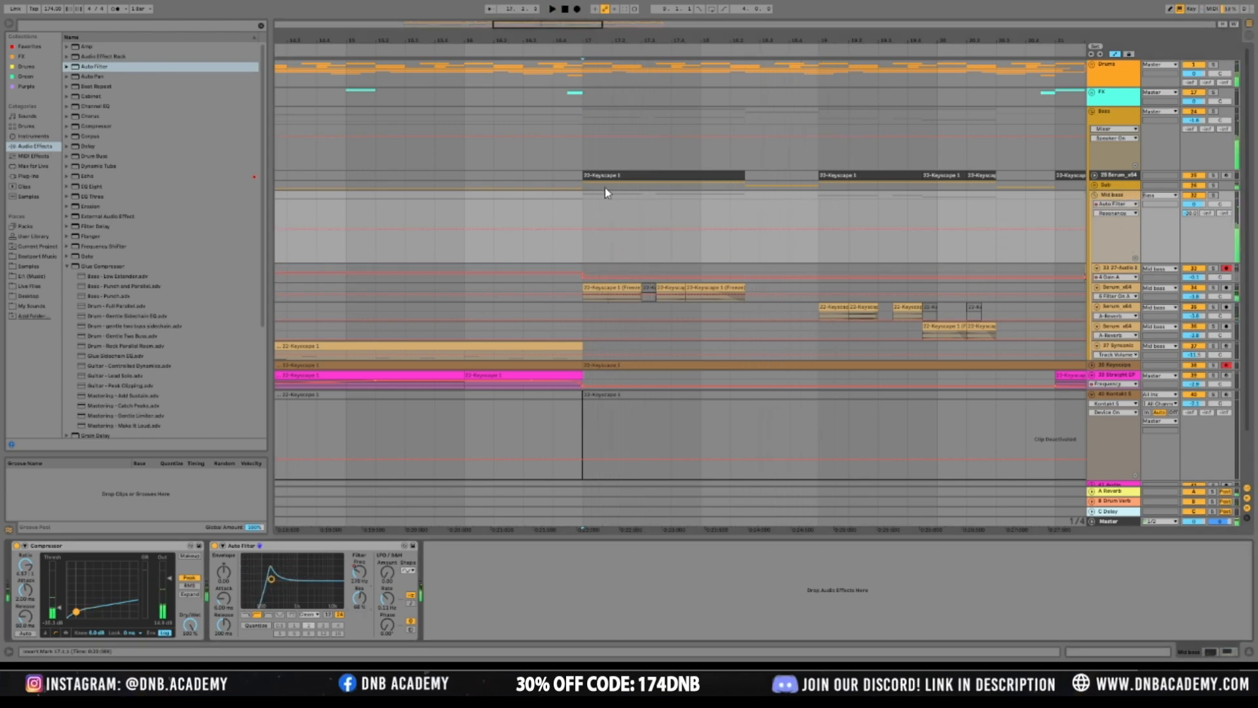
pyautogui.moveTo(613, 234); pyautogui.dragTo(647, 264)
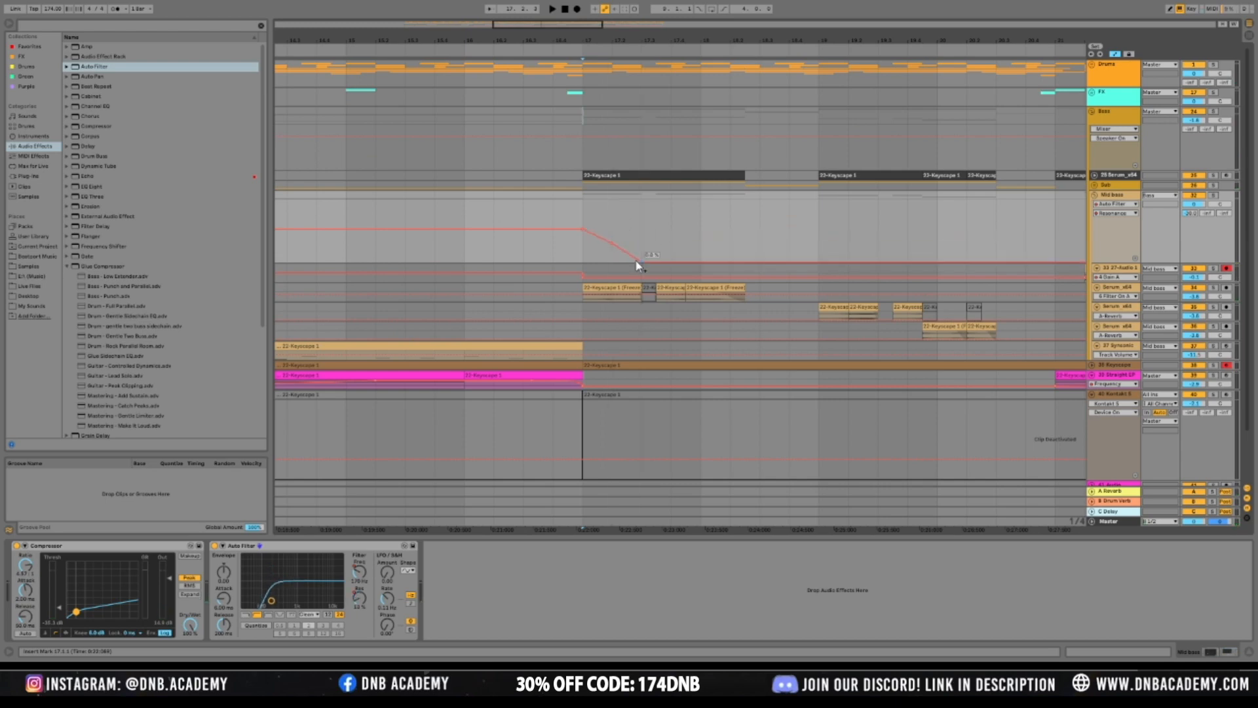
pyautogui.moveTo(581, 234); pyautogui.dragTo(585, 266)
pyautogui.press('space')
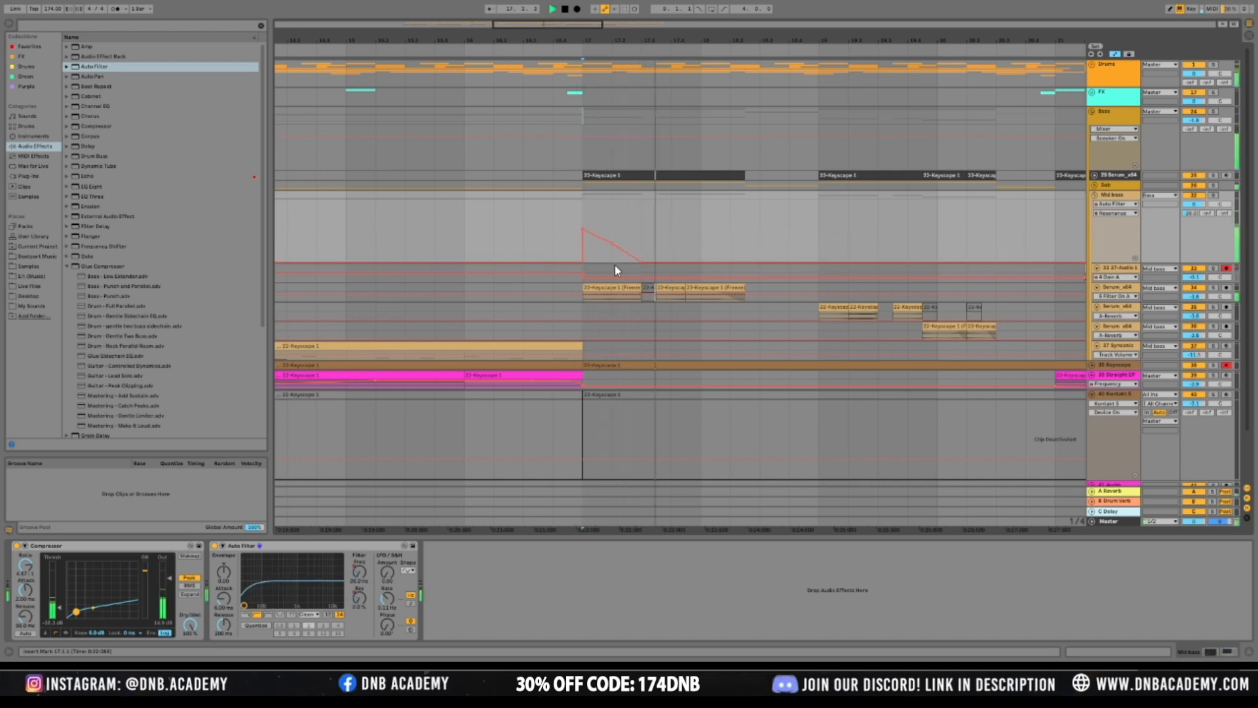
# Raise the resonance envelope's midpoint around 17.2 and its low levels before bar 17 and after 17.3, auditioning from just before bar 17
pyautogui.moveTo(612, 242); pyautogui.dragTo(612, 235)
pyautogui.press('space')
pyautogui.click(553, 220)
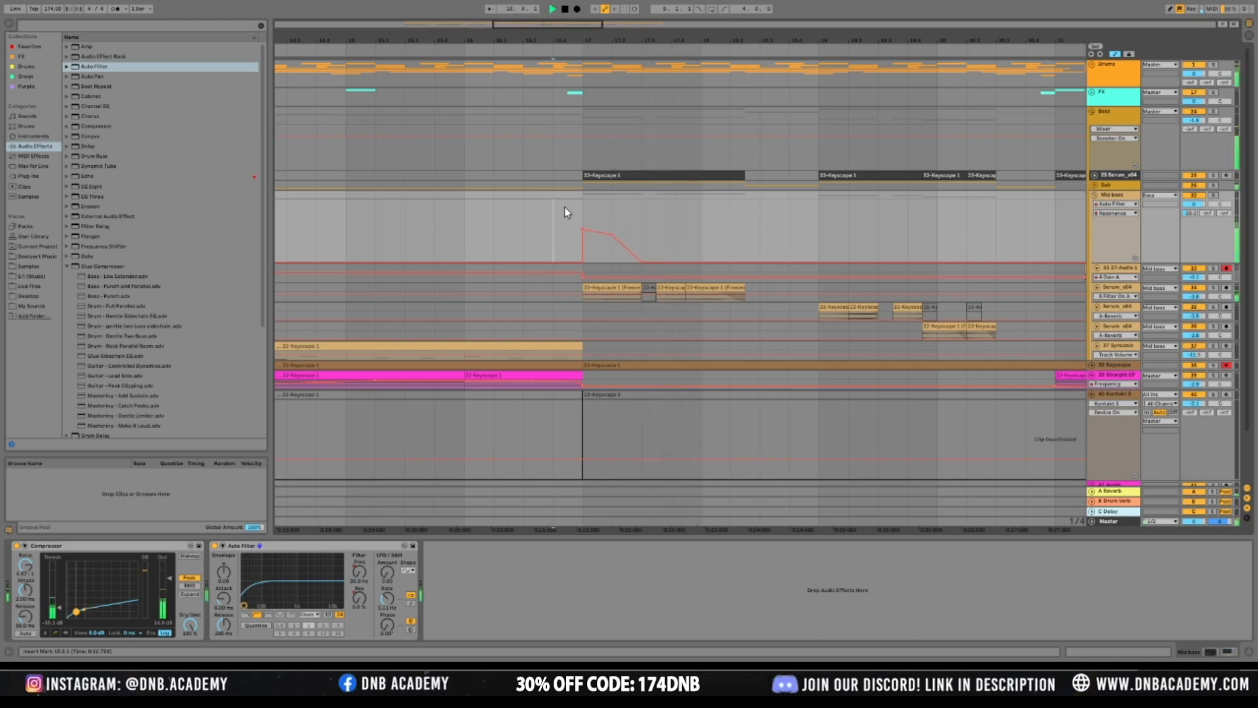
pyautogui.press('space')
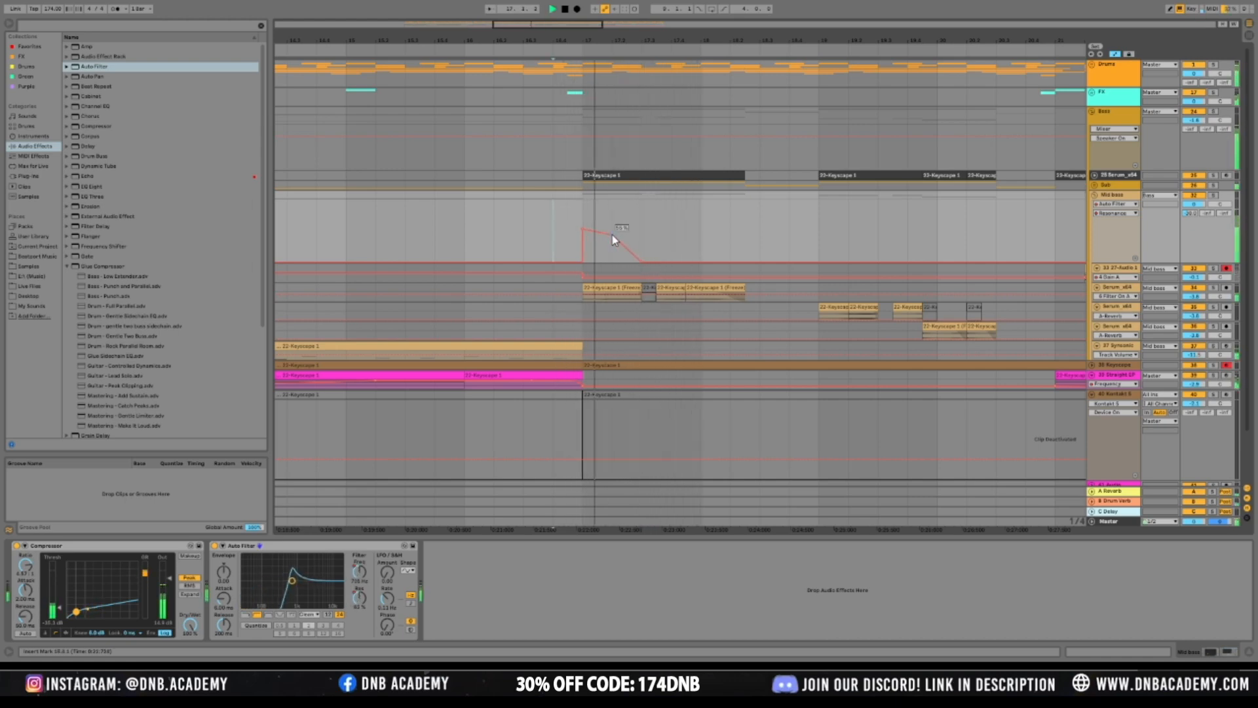
pyautogui.click(640, 262)
pyautogui.moveTo(641, 260)
pyautogui.mouseDown()
pyautogui.moveTo(640, 240)
pyautogui.moveTo(641, 251)
pyautogui.mouseUp()
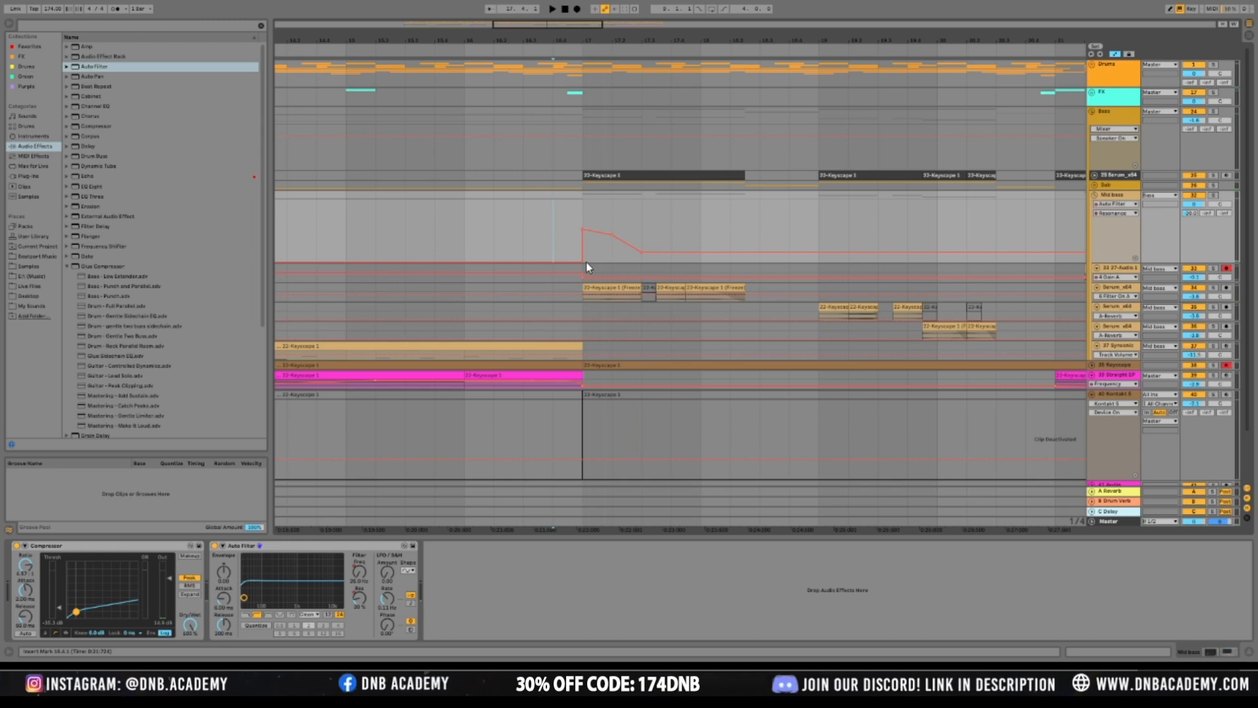
pyautogui.moveTo(584, 266); pyautogui.dragTo(584, 257)
pyautogui.press('space')
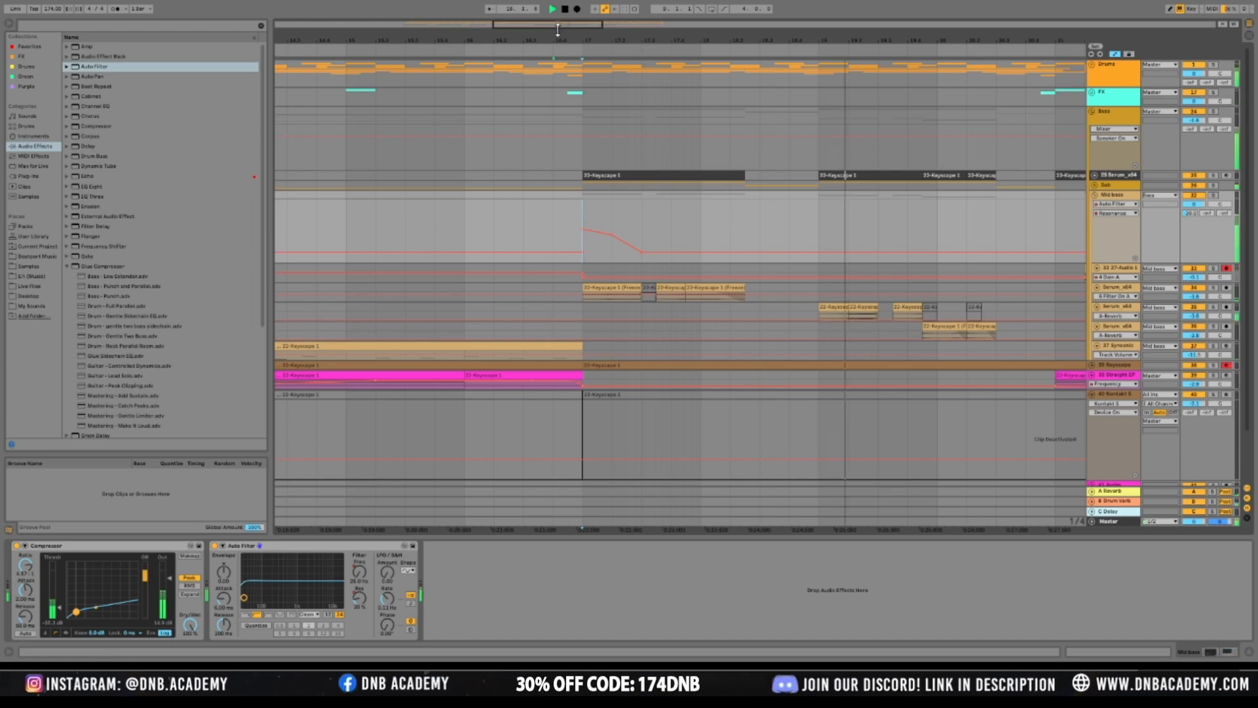
# Try a resonance rise on the Mid bass Auto Filter across the last bar of the duplicated section, up to bar 25
pyautogui.keyDown('ctrl'); pyautogui.scroll(1, 779, 216); pyautogui.keyUp('ctrl')
pyautogui.keyDown('ctrl'); pyautogui.scroll(-5, 681, 275); pyautogui.keyUp('ctrl')
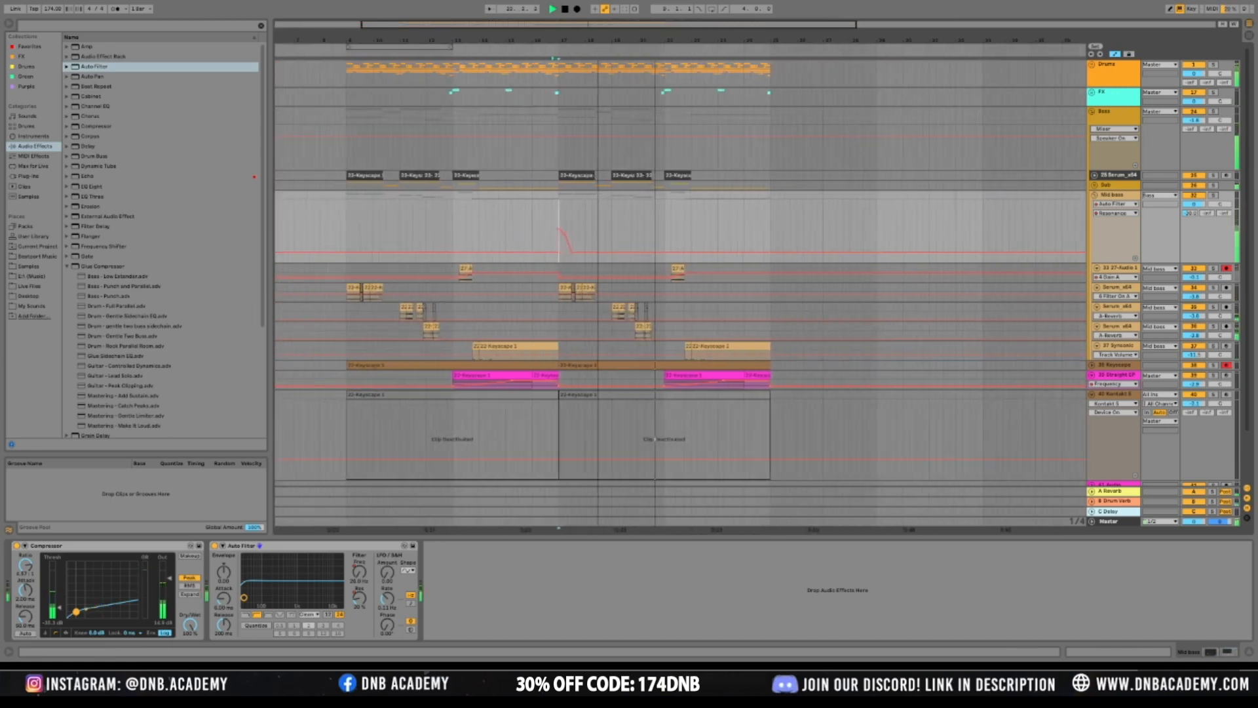
pyautogui.keyDown('ctrl'); pyautogui.scroll(-3, 682, 275); pyautogui.keyUp('ctrl')
pyautogui.keyDown('ctrl'); pyautogui.scroll(4, 681, 275); pyautogui.keyUp('ctrl')
pyautogui.moveTo(516, 41); pyautogui.dragTo(275, 72)
pyautogui.click(625, 252)
pyautogui.moveTo(652, 252); pyautogui.dragTo(697, 230)
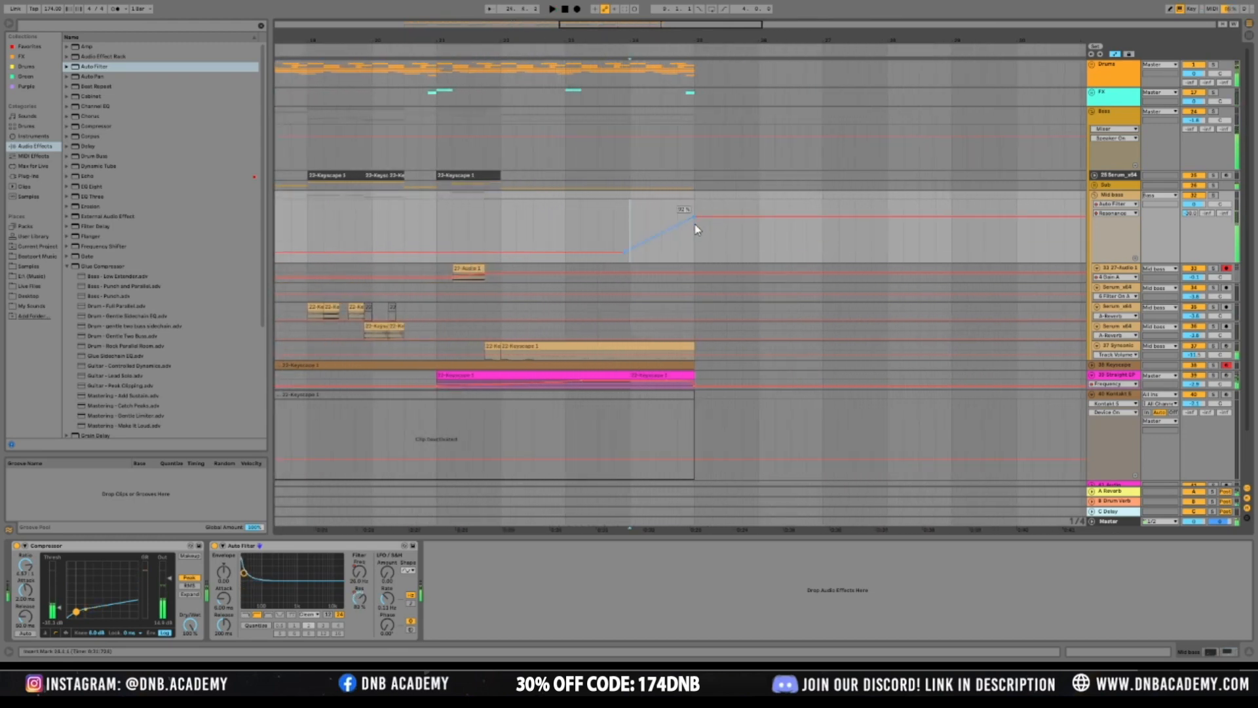
pyautogui.hotkey('ctrl', 'z')
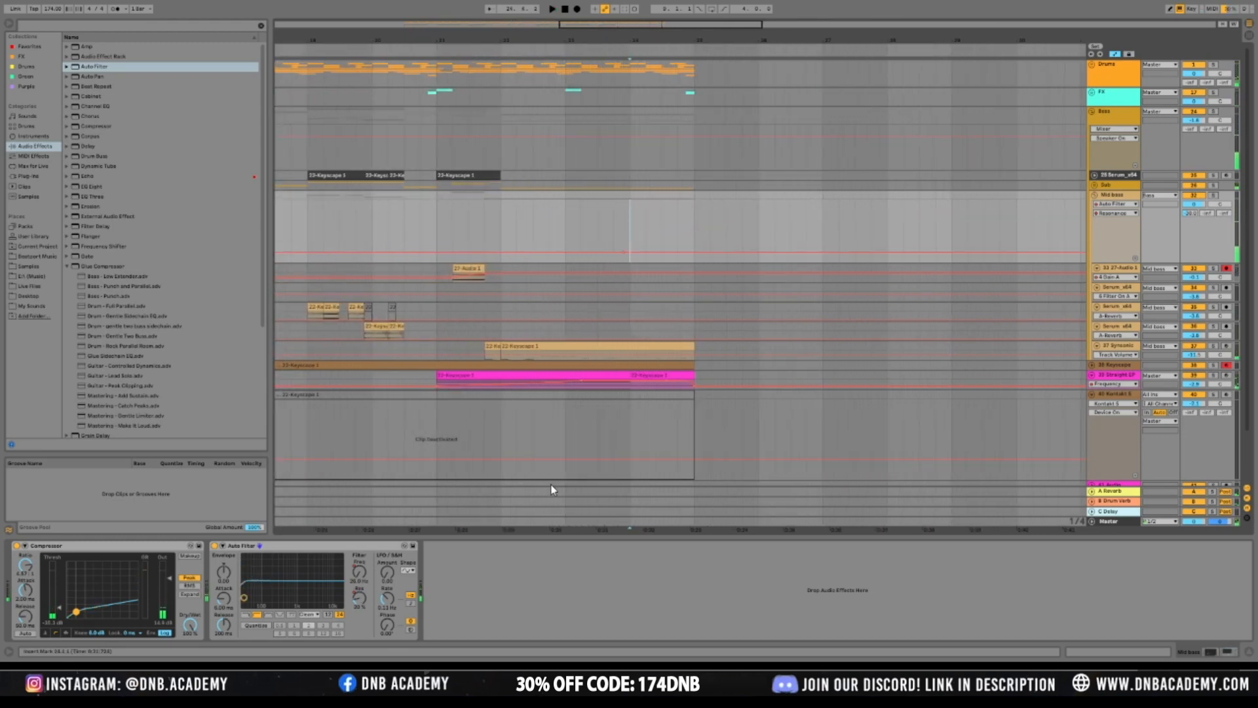
# Automate the Mid bass Auto Filter frequency to ramp up gradually from bar 22 to bar 25, auditioning the sweep
pyautogui.click(363, 577)
pyautogui.moveTo(673, 261); pyautogui.dragTo(695, 236)
pyautogui.press('space')
pyautogui.press('space')
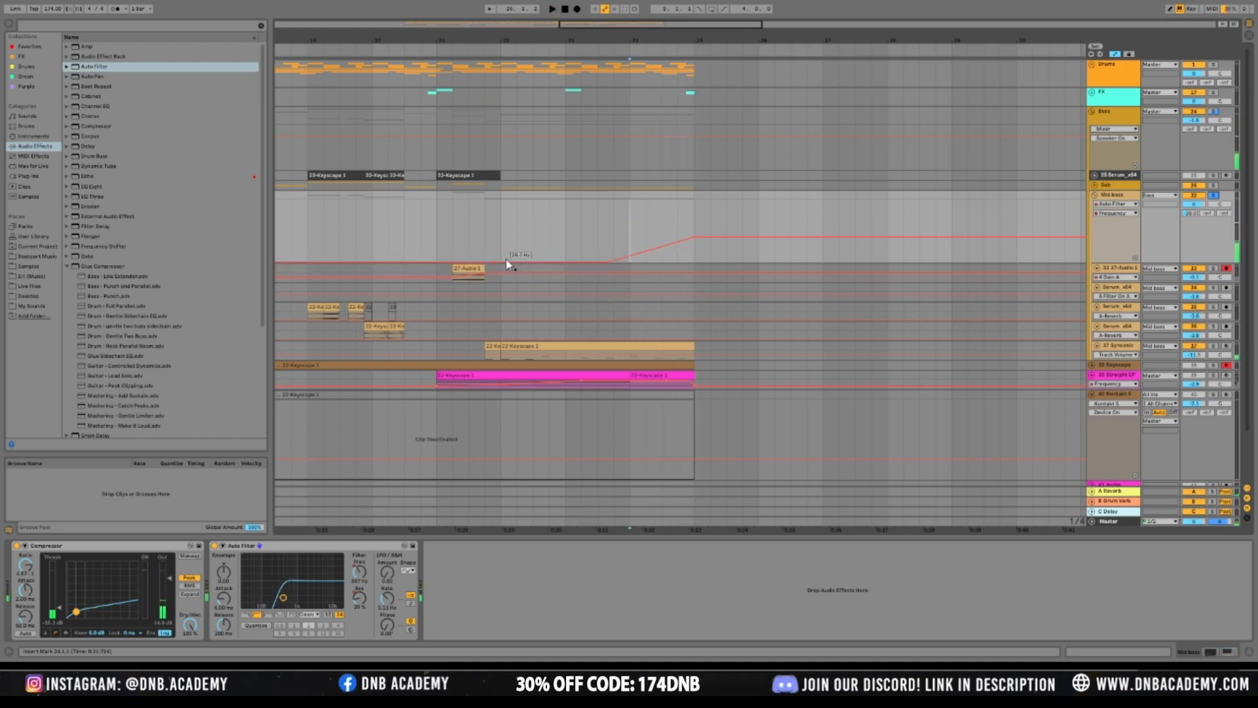
pyautogui.click(610, 261)
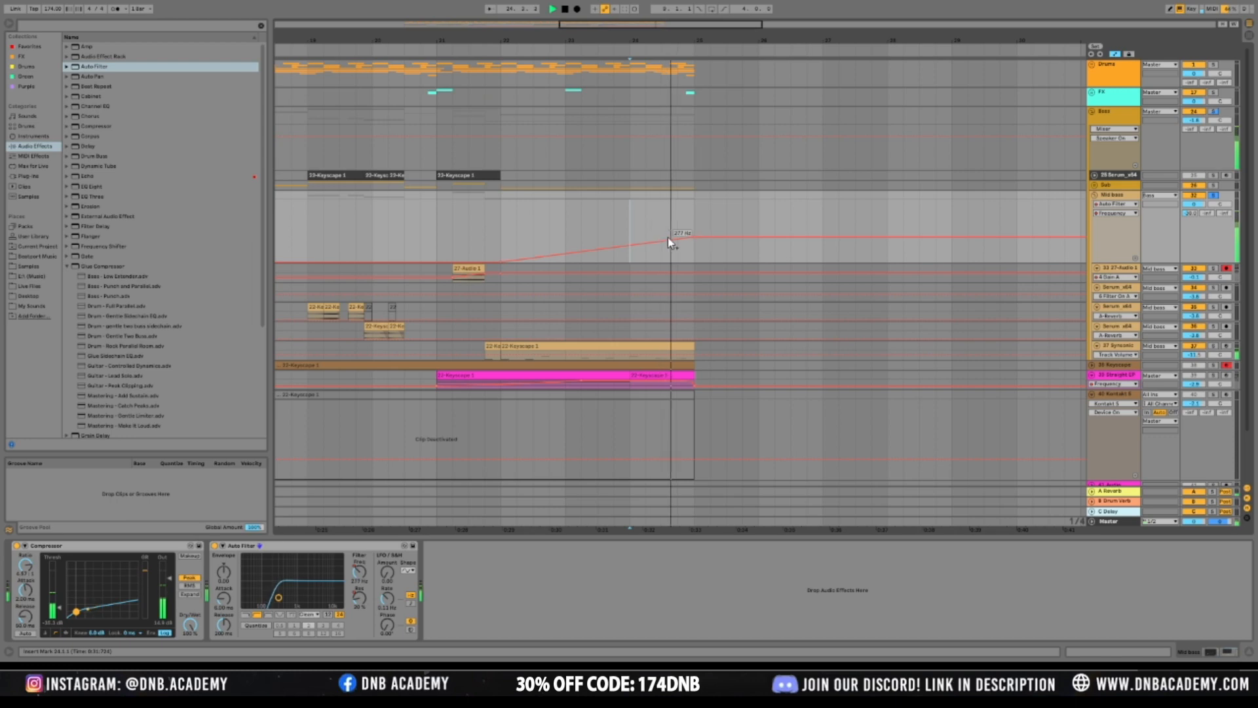
# Automate the Mid bass Auto Filter resonance to rise from bar 24 to bar 25, keeping it flat from bar 22 to bar 24
pyautogui.click(359, 597)
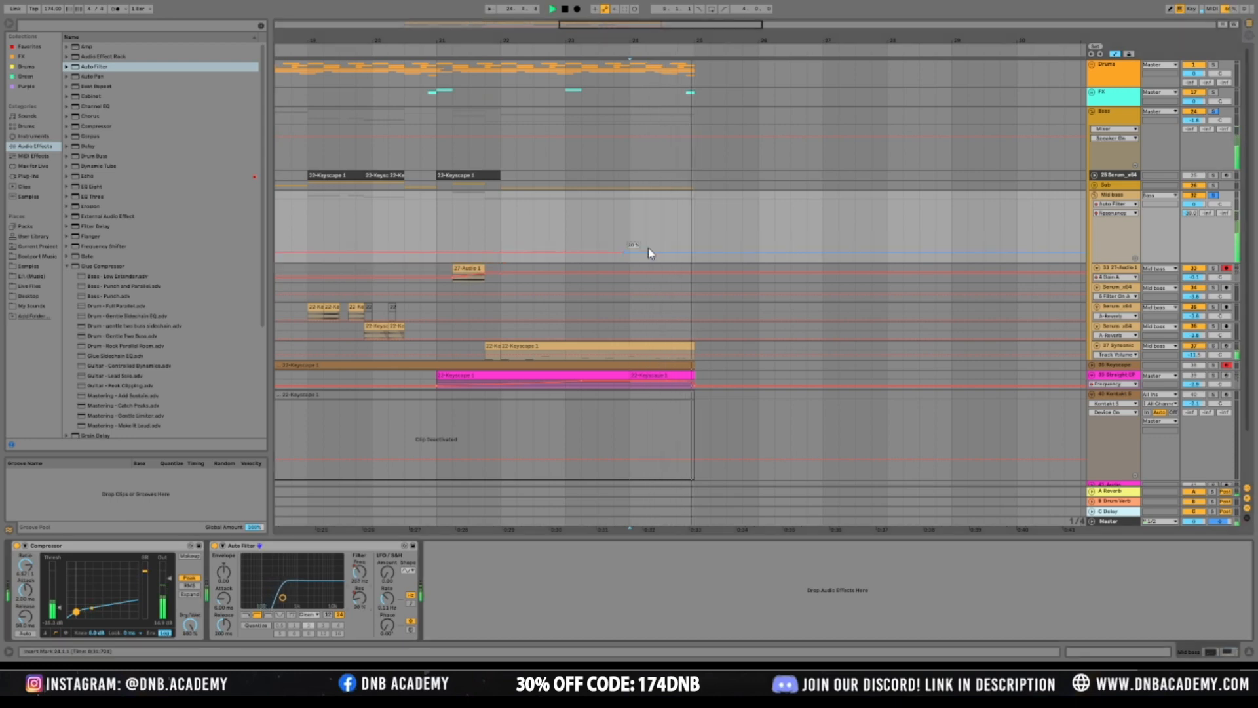
pyautogui.click(501, 254)
pyautogui.click(511, 247)
pyautogui.press('space')
pyautogui.press('space')
pyautogui.moveTo(682, 247); pyautogui.dragTo(640, 251)
pyautogui.press('space')
pyautogui.press('space')
pyautogui.press('space')
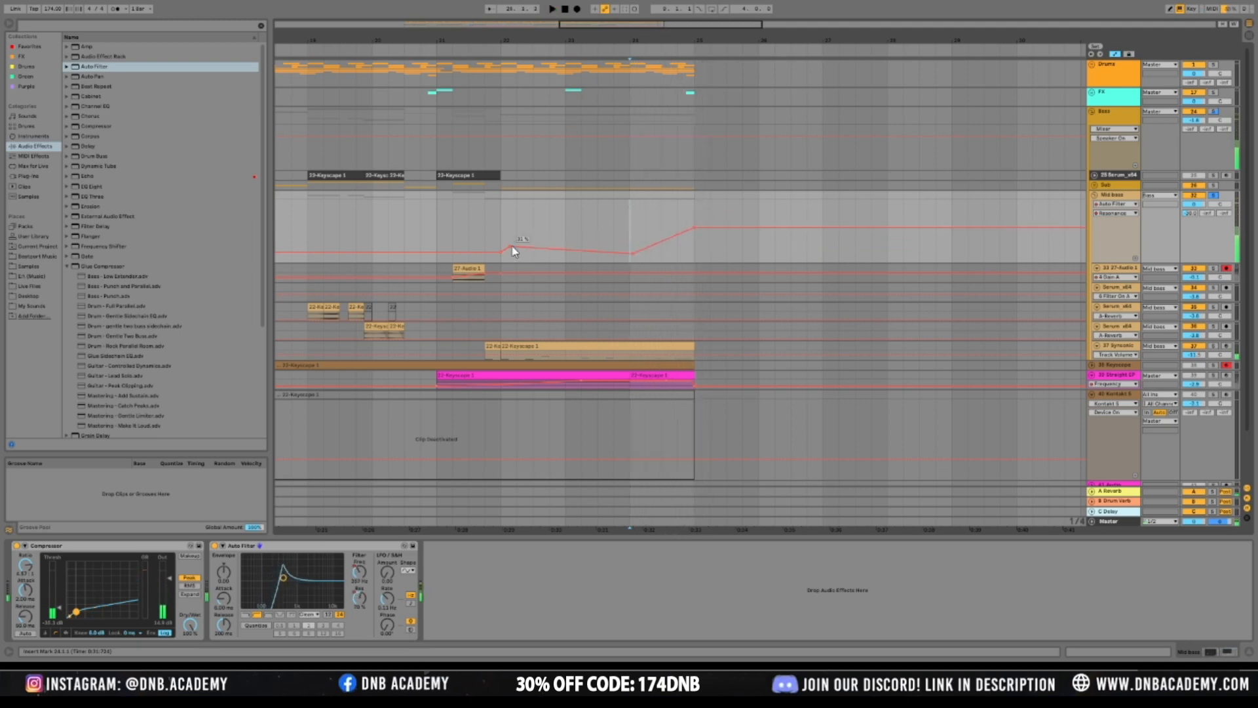
pyautogui.press('space')
pyautogui.click(503, 233)
pyautogui.press('space')
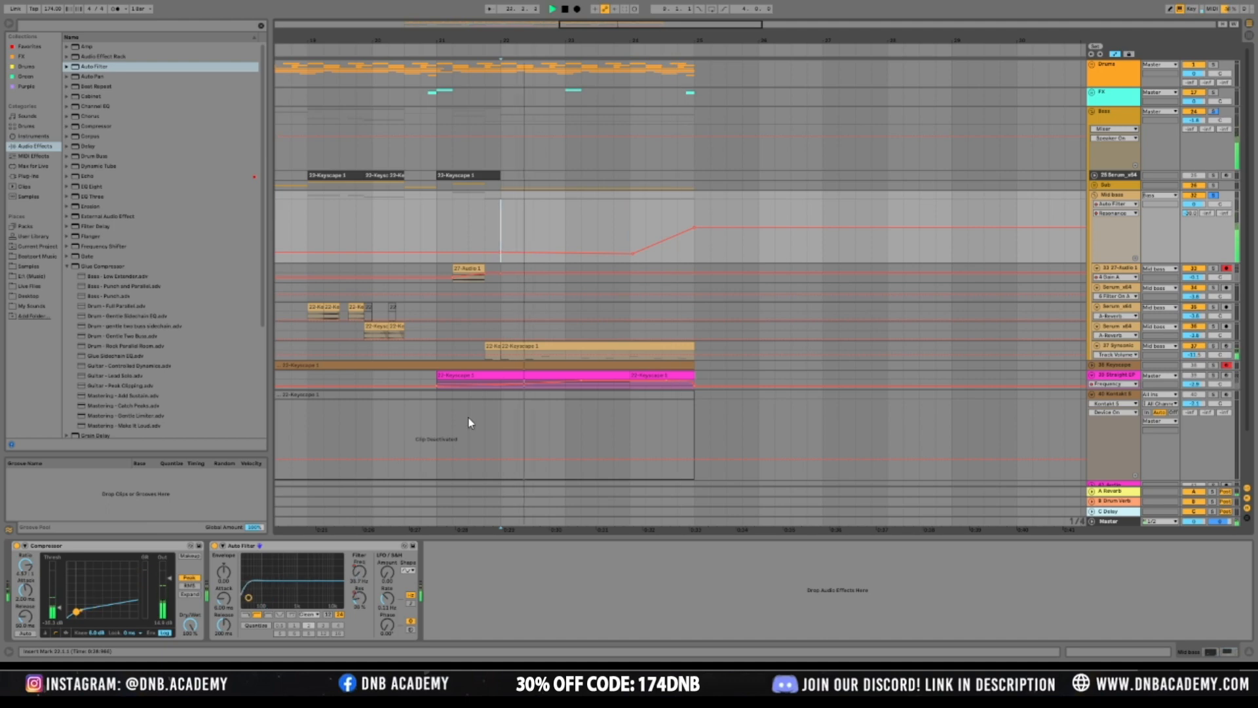
# Reshape the frequency automation to stay at minimum until bar 24, jump up, rise to bar 25, and drop back to minimum there
pyautogui.click(359, 573)
pyautogui.moveTo(630, 245); pyautogui.dragTo(631, 262)
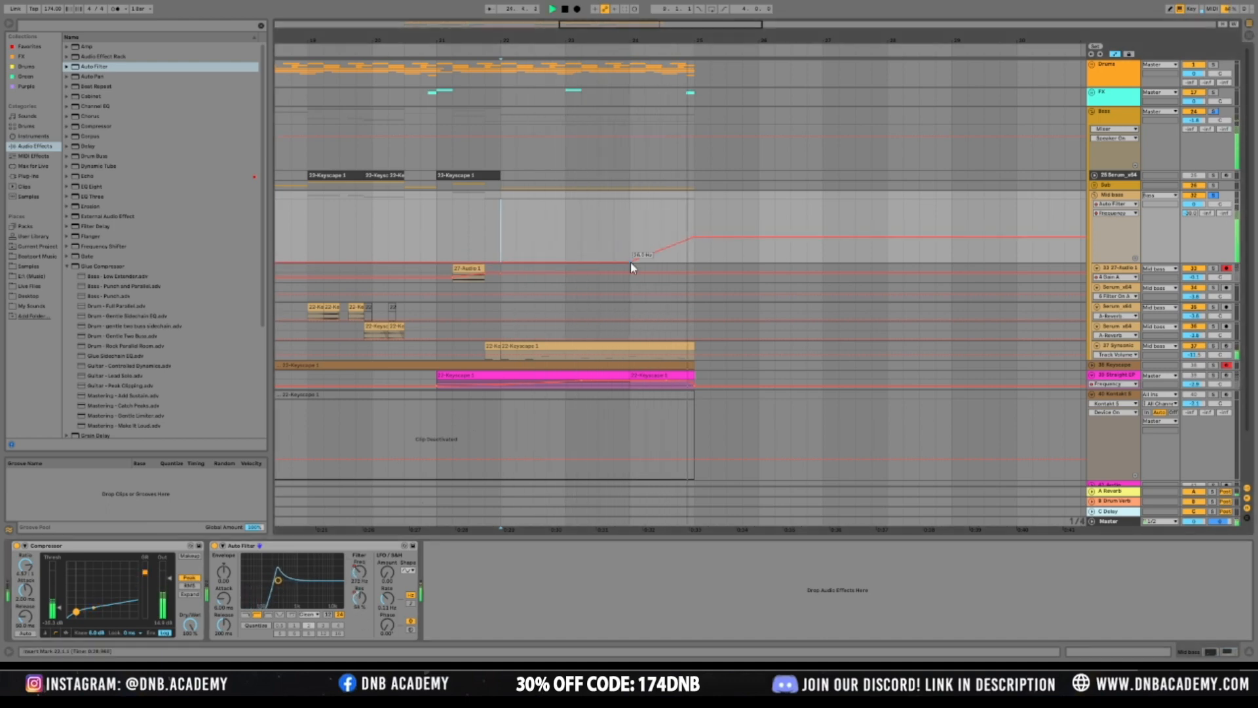
pyautogui.moveTo(642, 263); pyautogui.dragTo(643, 245)
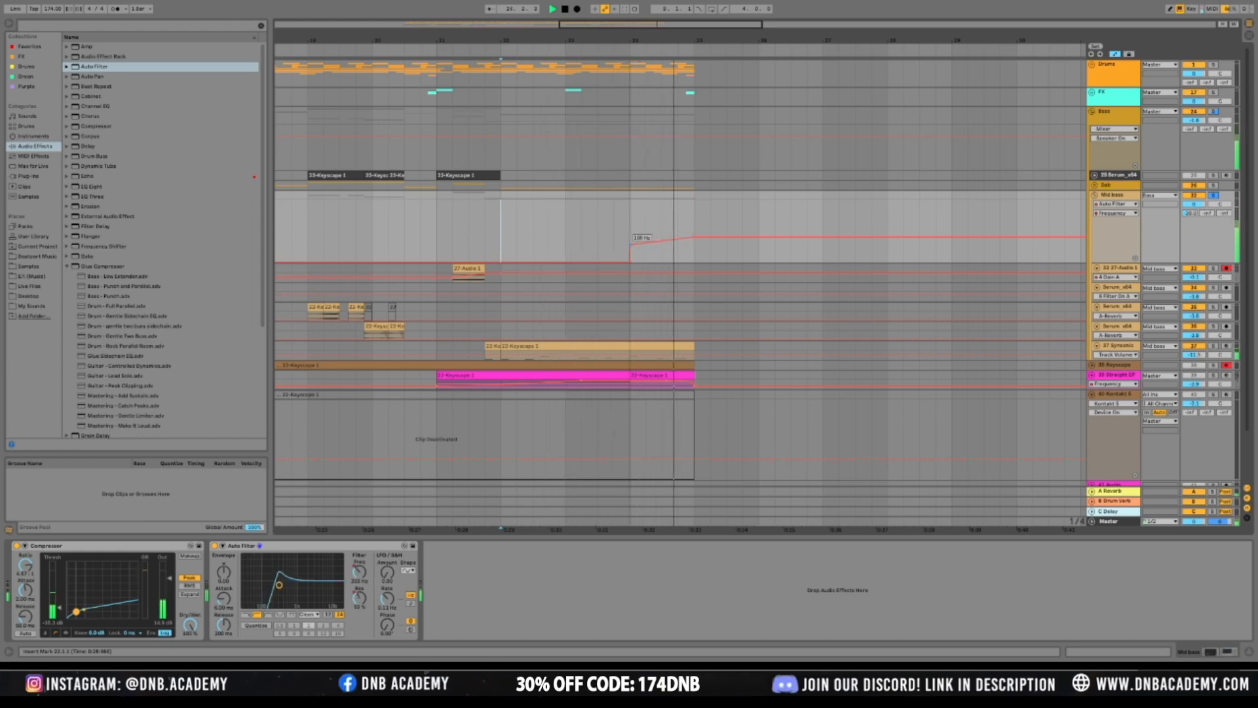
pyautogui.moveTo(630, 244); pyautogui.dragTo(694, 222)
pyautogui.press('space')
pyautogui.press('space')
pyautogui.moveTo(695, 222); pyautogui.dragTo(695, 263)
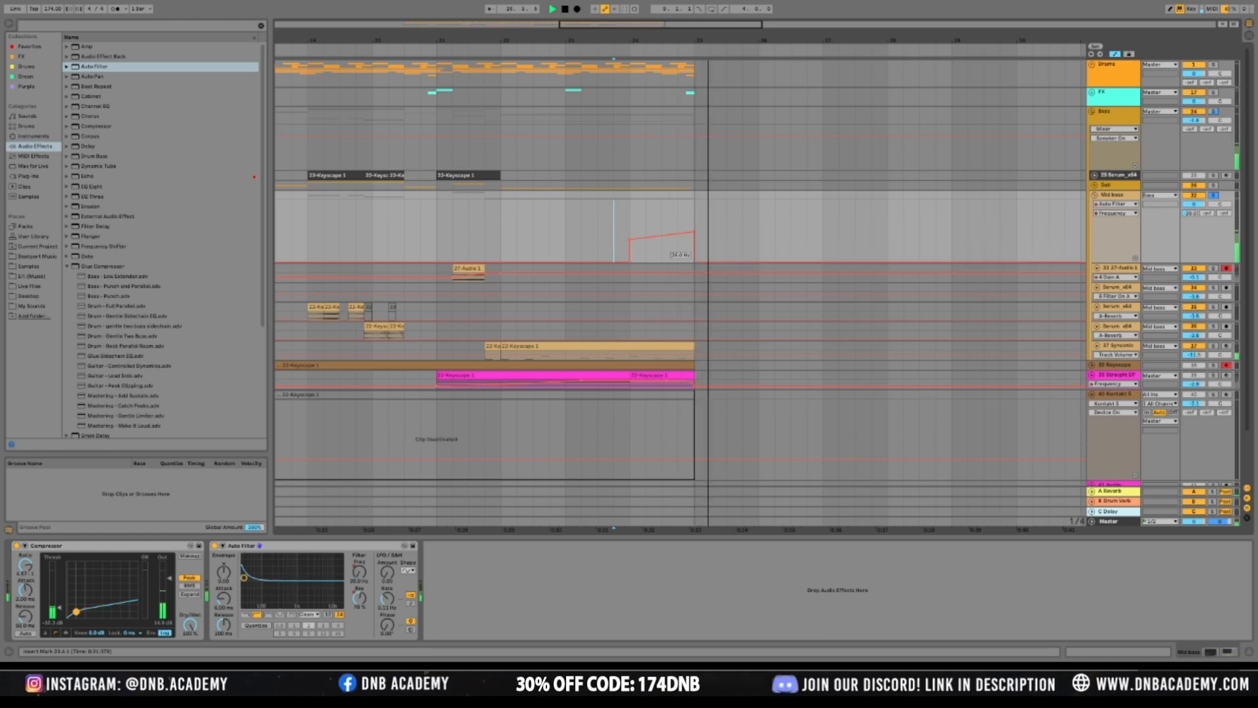
# Play the section from bar 22, and the whole arrangement from just before bar 9, to check the filter automation
pyautogui.click(500, 211)
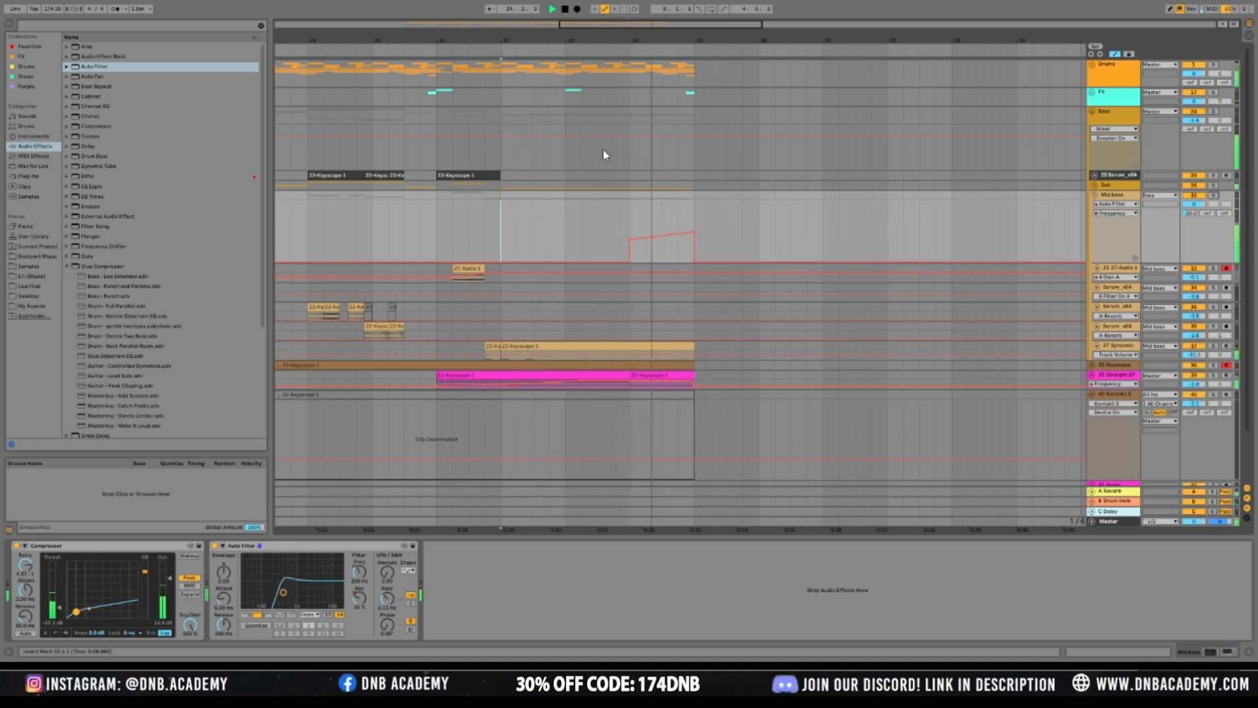
pyautogui.moveTo(572, 25); pyautogui.dragTo(407, 8)
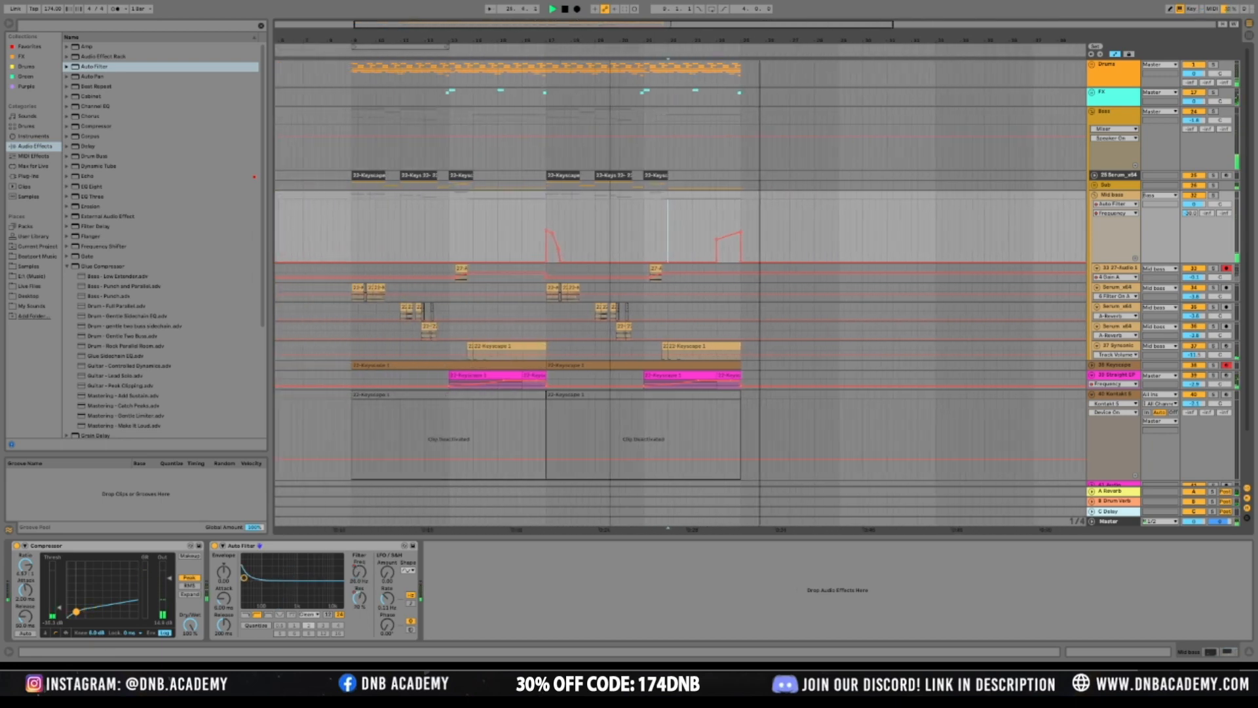
pyautogui.click(384, 217)
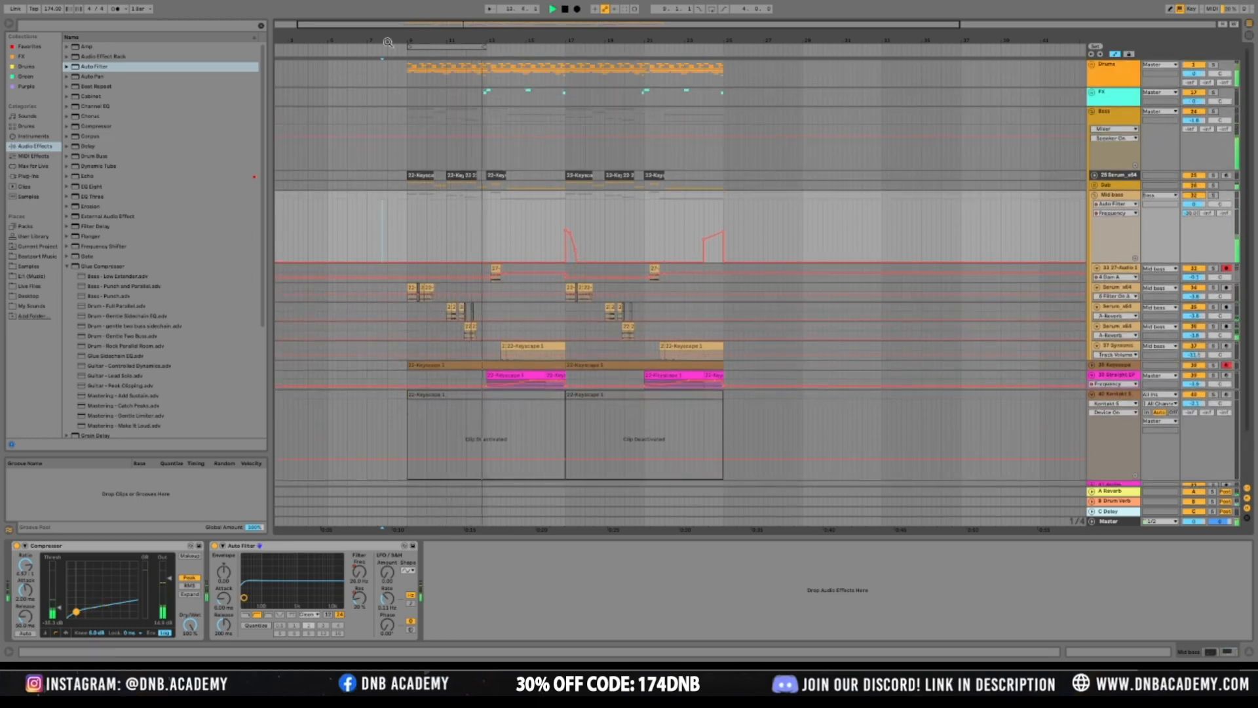
pyautogui.moveTo(399, 41); pyautogui.dragTo(314, 26)
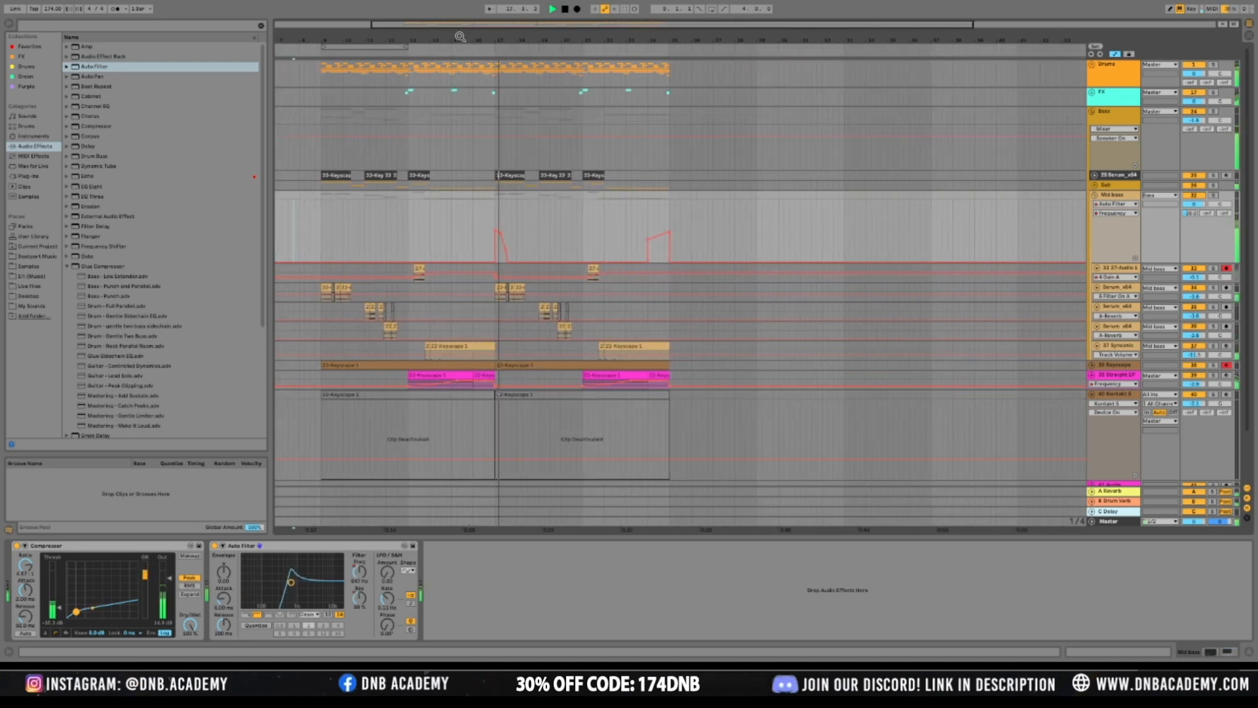
pyautogui.moveTo(361, 41); pyautogui.dragTo(405, 54)
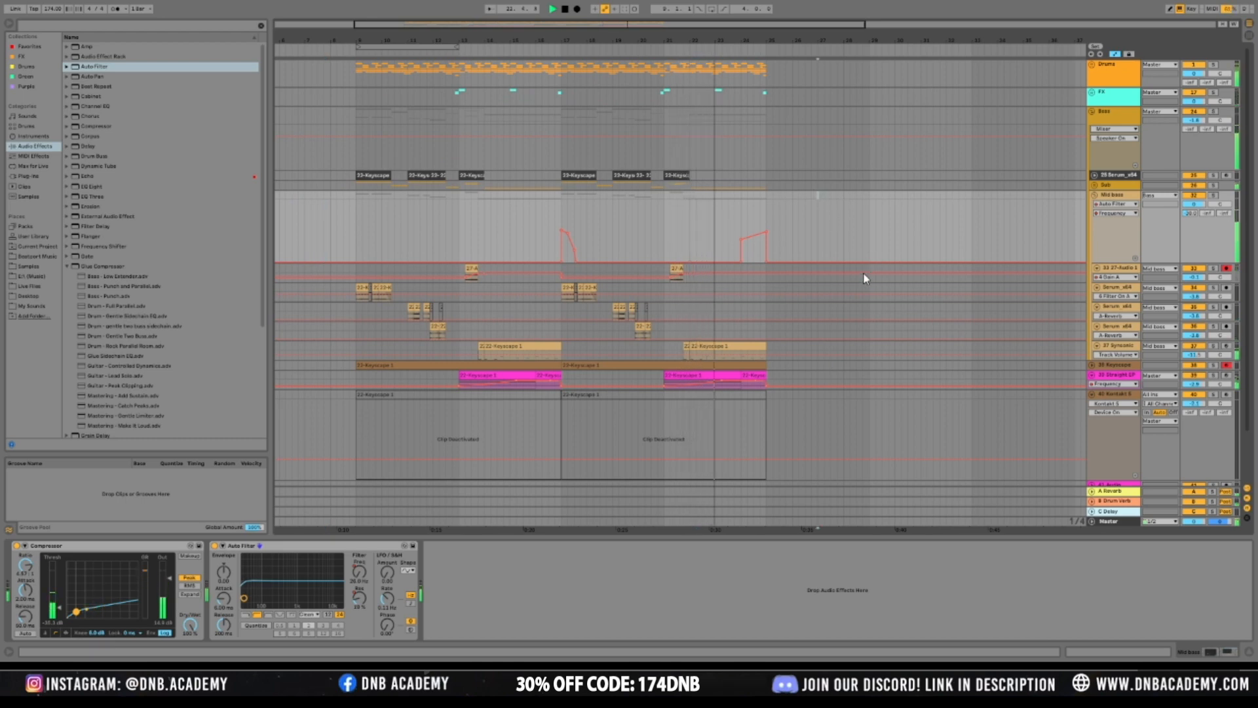
pyautogui.click(876, 229)
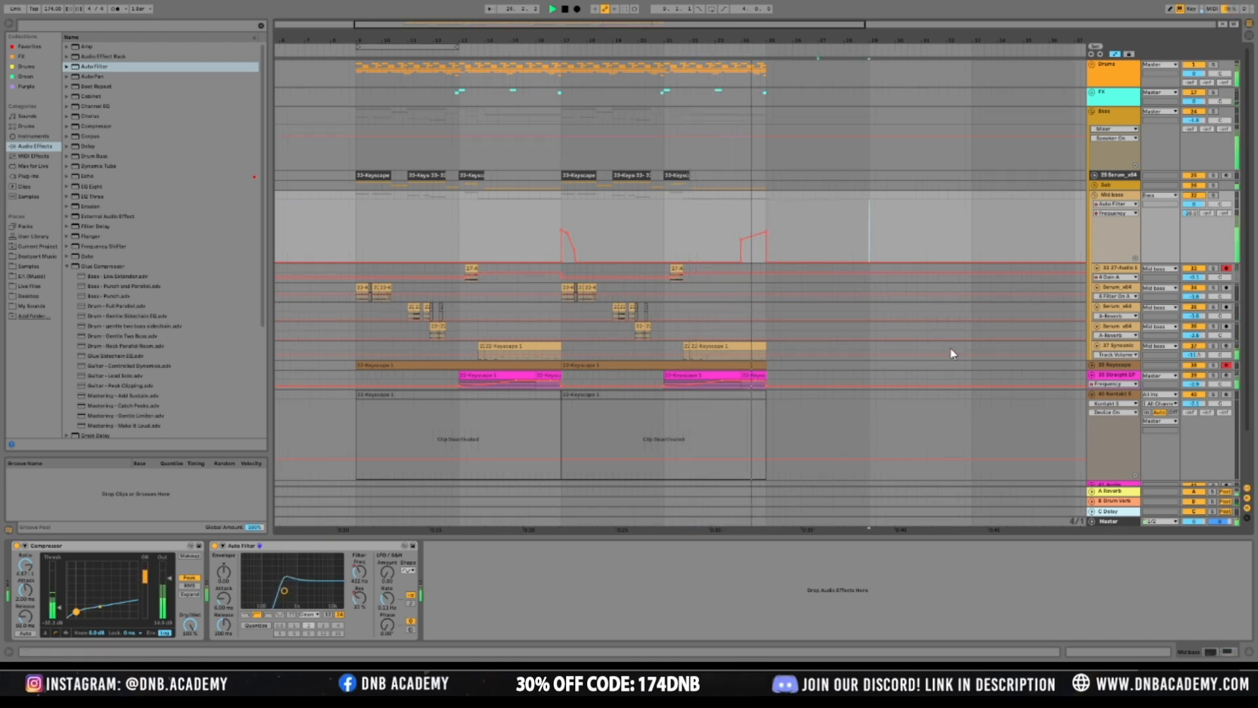
pyautogui.press('space')
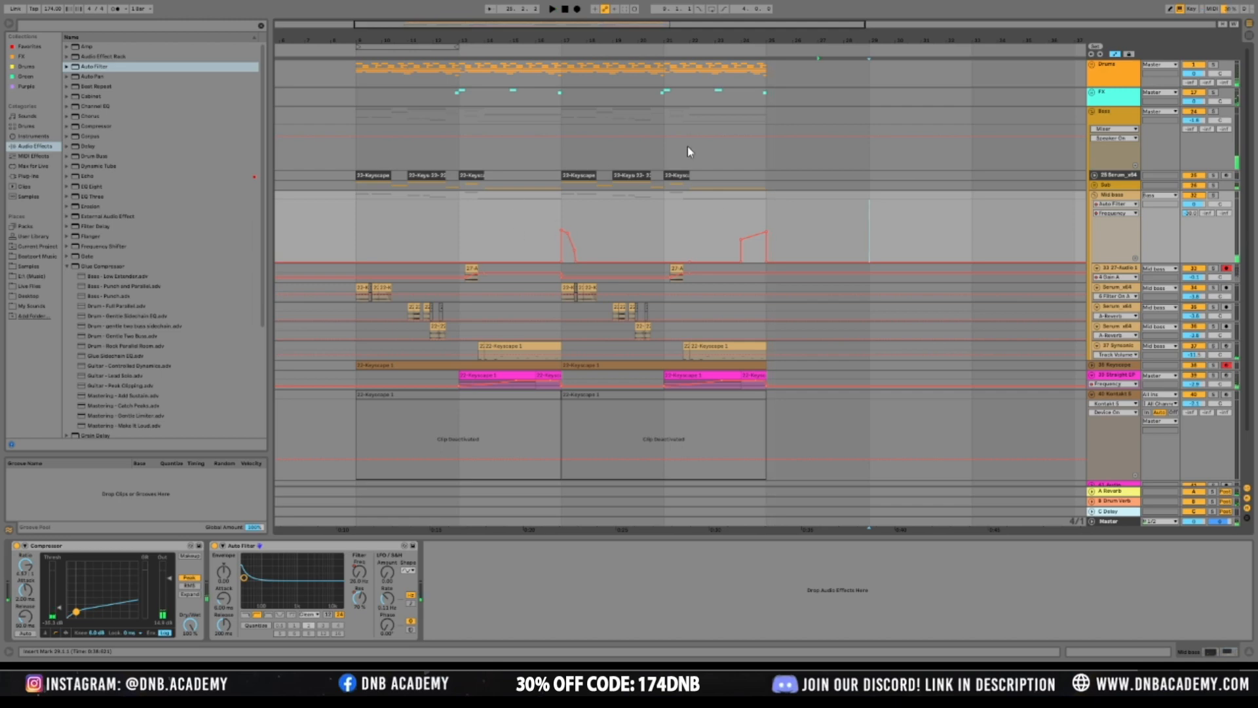
# Mark the empty stretch from bar 25 to bar 37 across the Mid bass tracks and enlarge the Keyscape track to show its notes
pyautogui.moveTo(489, 27); pyautogui.dragTo(463, 7)
pyautogui.moveTo(623, 204); pyautogui.dragTo(661, 197)
pyautogui.keyDown('shift'); pyautogui.click(752, 196); pyautogui.keyUp('shift')
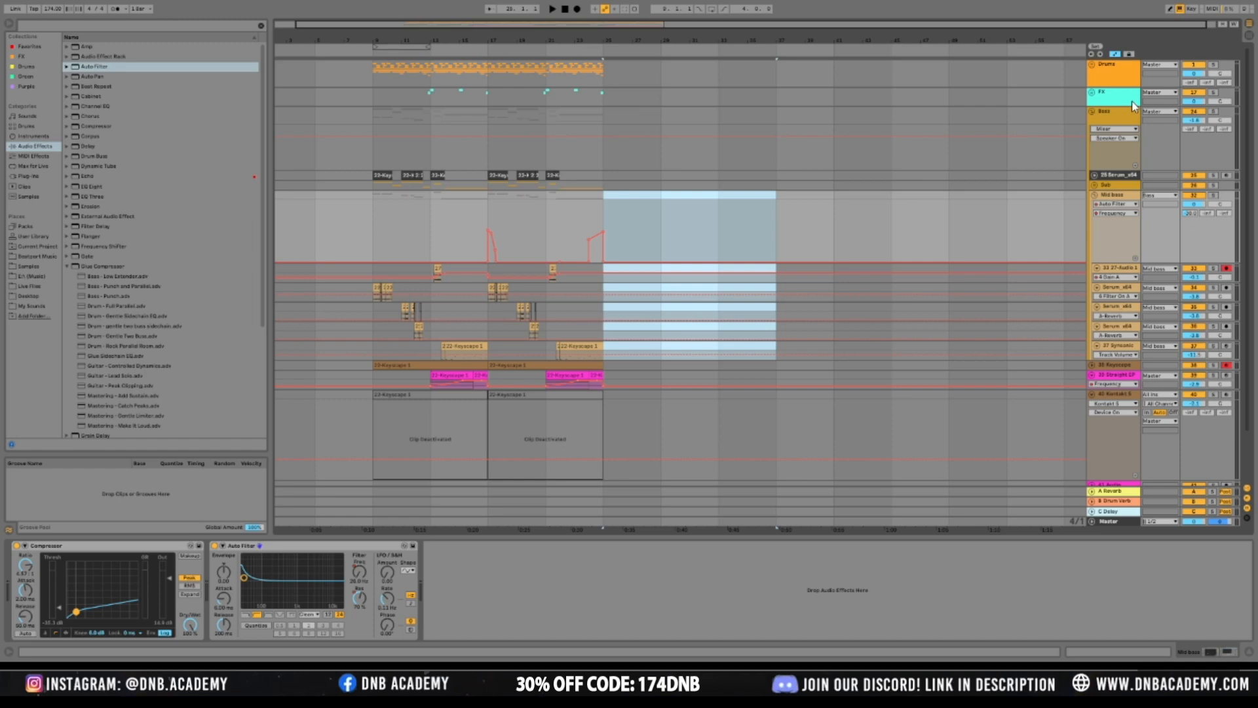
pyautogui.click(1108, 368)
pyautogui.moveTo(1109, 375); pyautogui.dragTo(1112, 407)
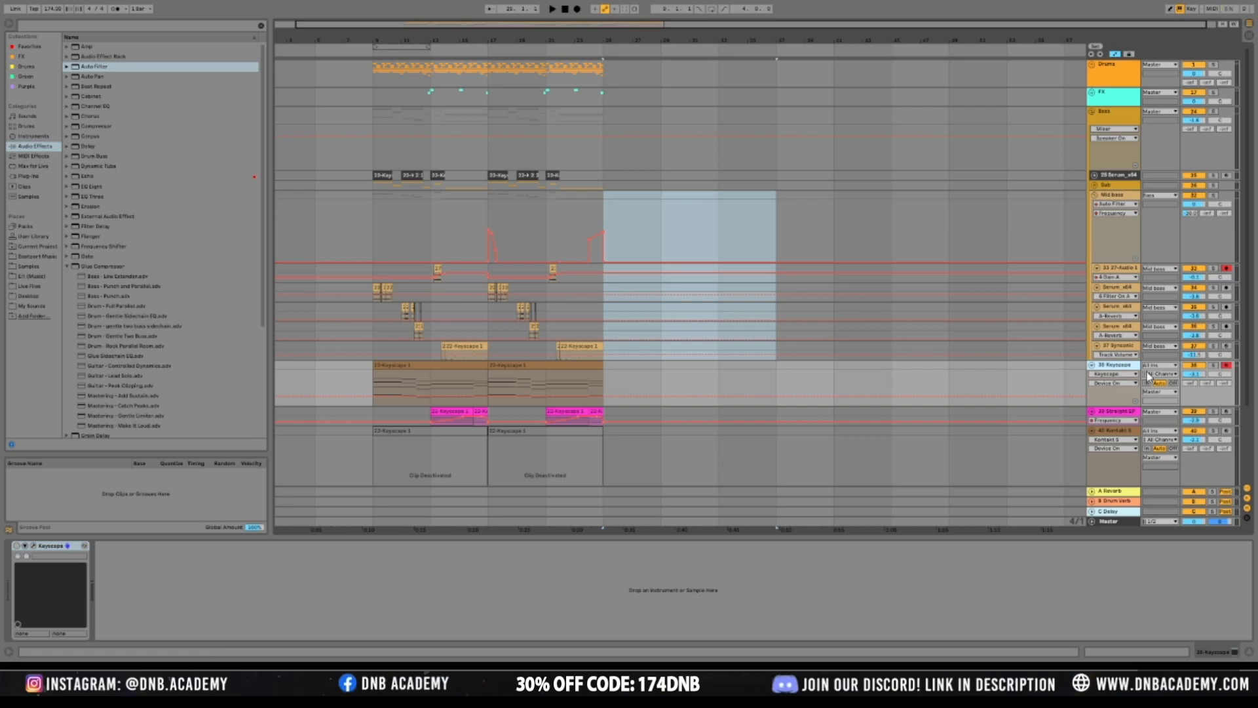
# Browse the device library to the instruments, collapse Operator's Synth Keys presets and expand its Pad presets
pyautogui.click(22, 175)
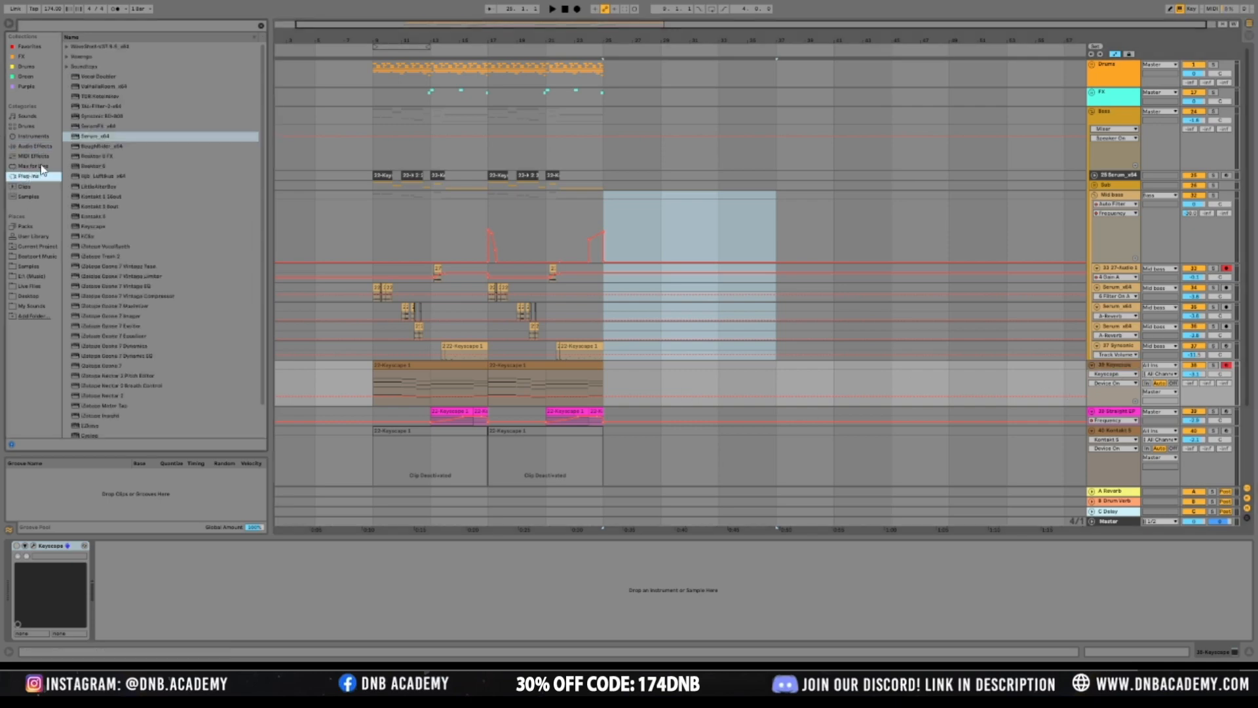
pyautogui.click(39, 167)
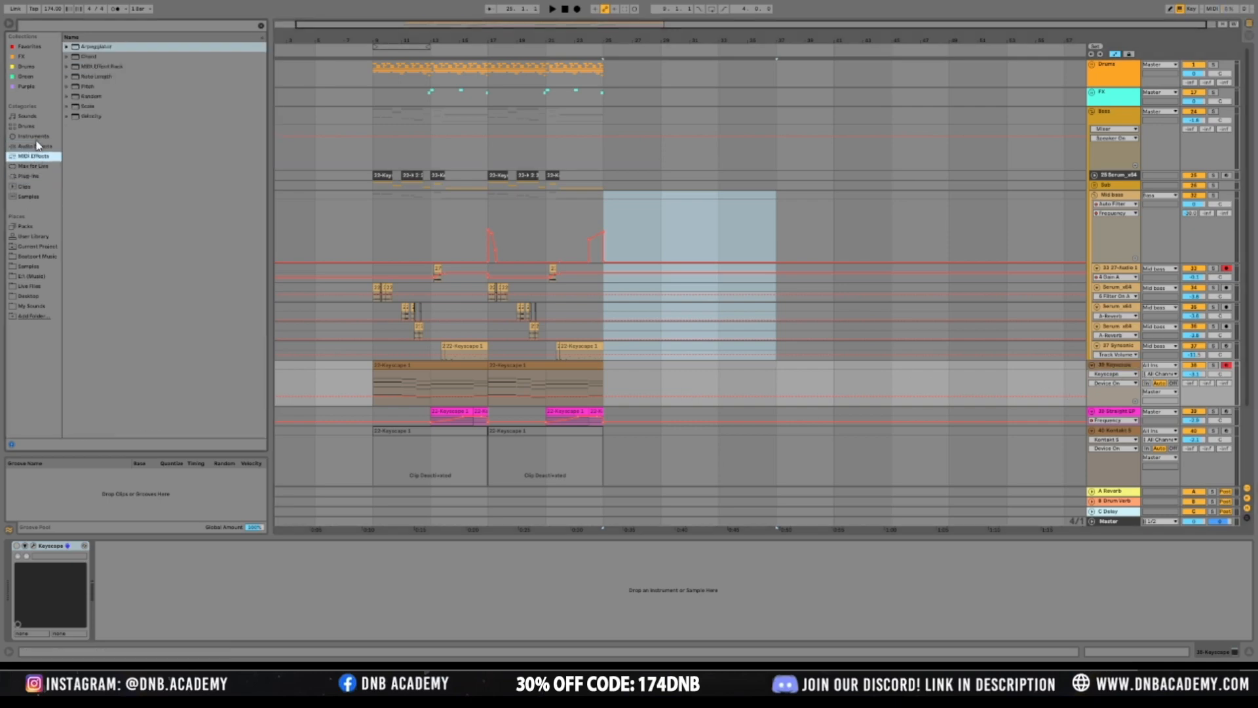
pyautogui.click(35, 146)
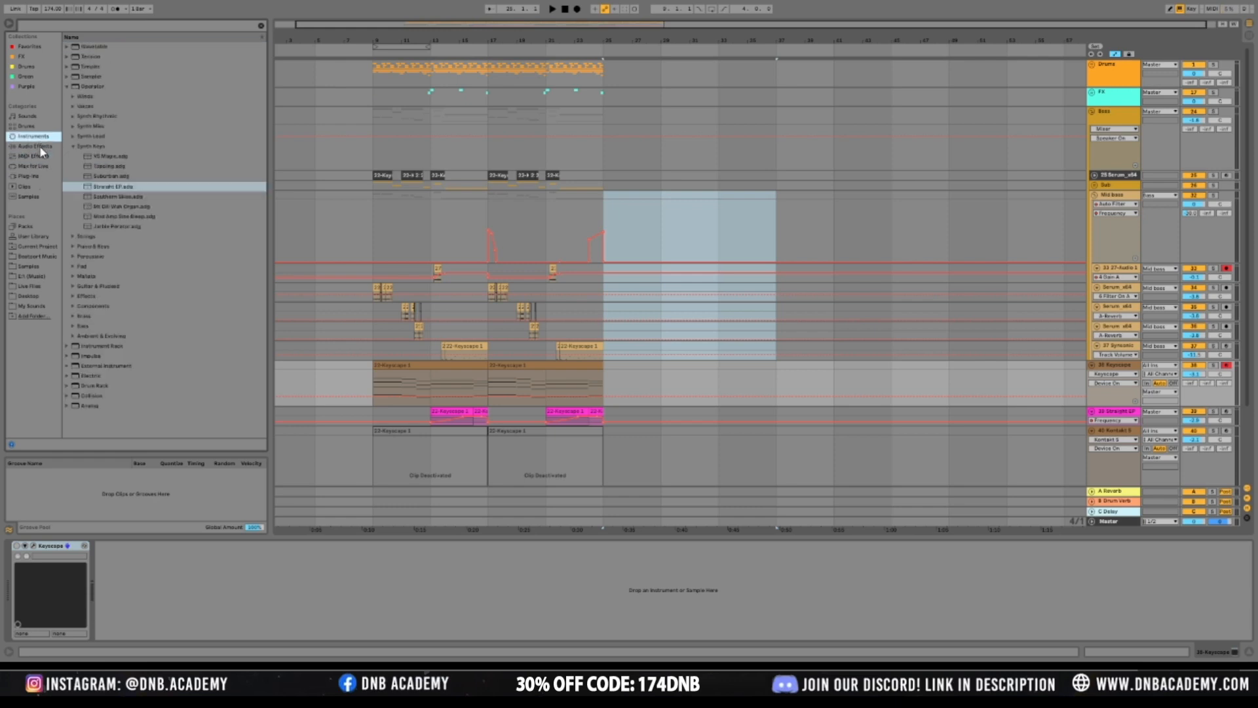
pyautogui.click(35, 156)
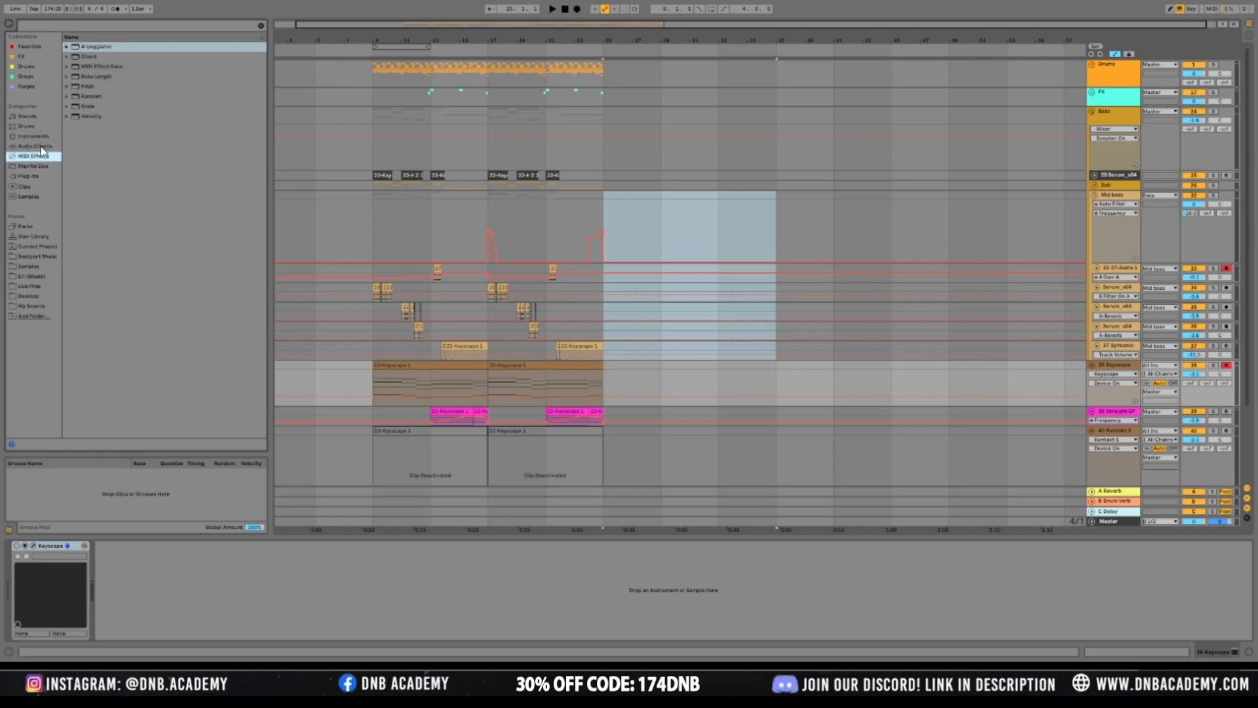
pyautogui.click(41, 136)
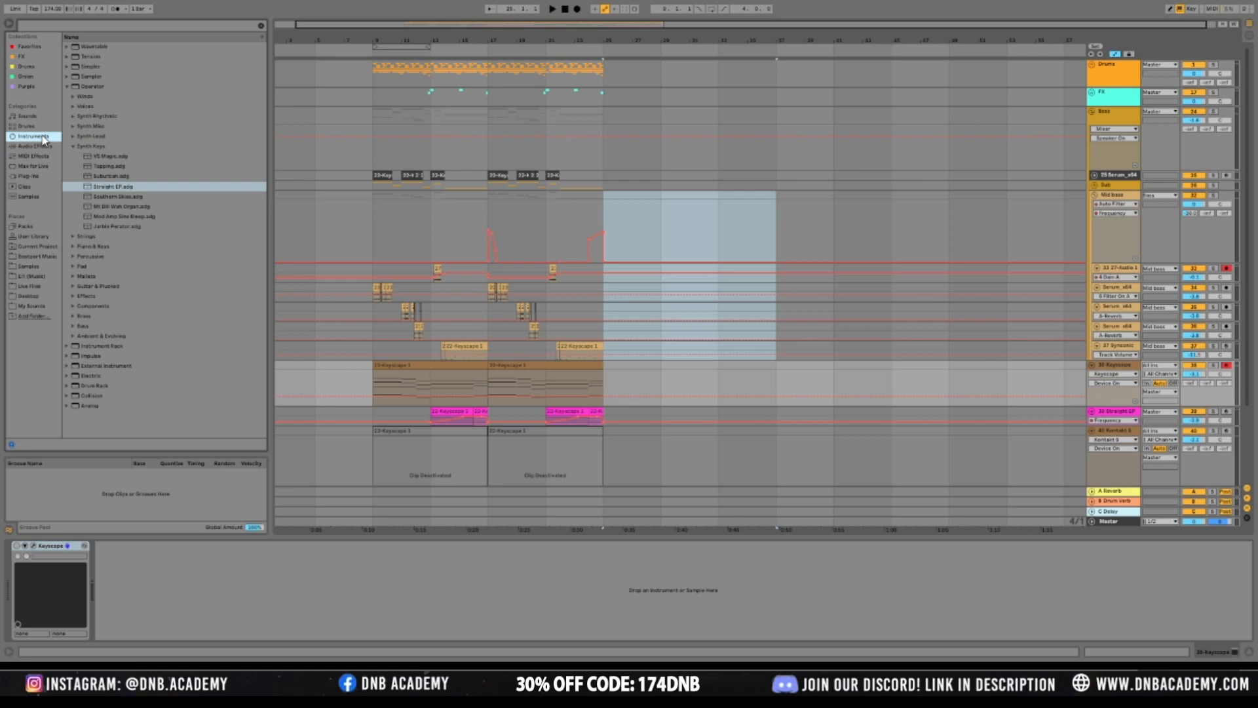
pyautogui.click(72, 147)
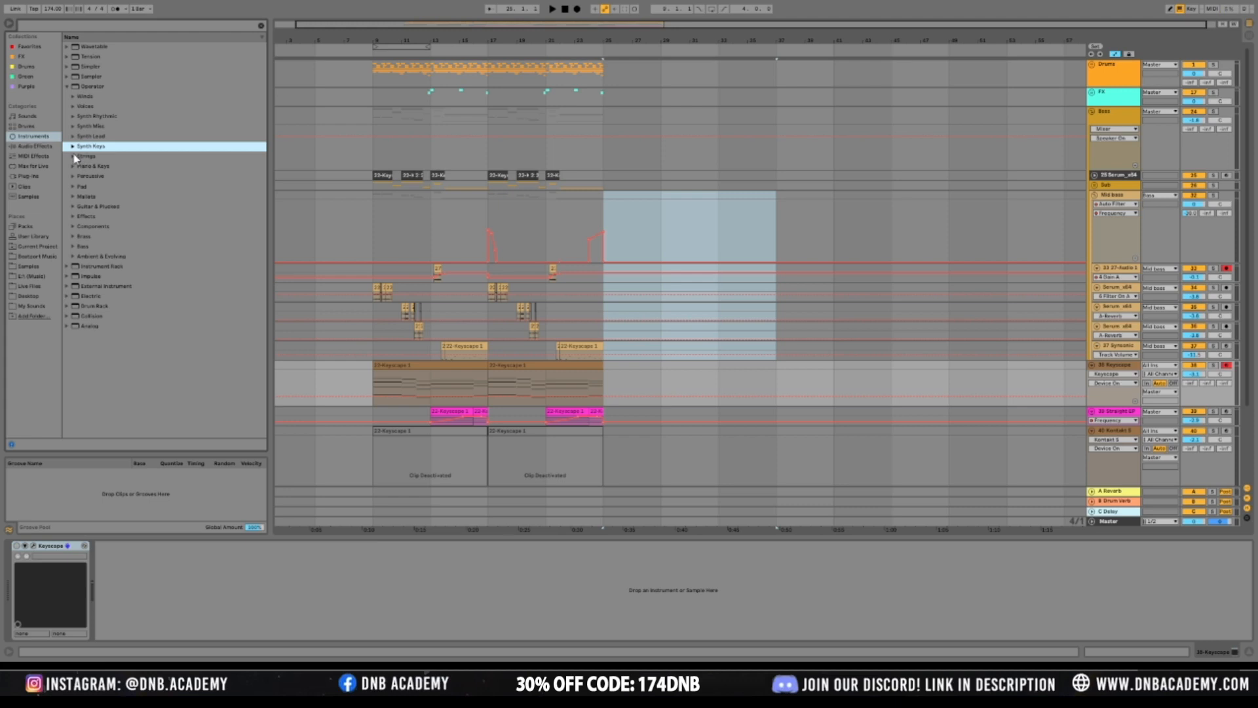
pyautogui.click(73, 187)
# Preview Operator's Pad presets one after another, including Soft Shimmer Filter Sweep Pad, Pure2 Bass Sweep Pad and Noise Slow Sweep Pad
pyautogui.click(125, 266)
pyautogui.click(126, 237)
pyautogui.click(121, 347)
pyautogui.click(126, 375)
pyautogui.scroll(-3, 131, 363)
pyautogui.click(128, 354)
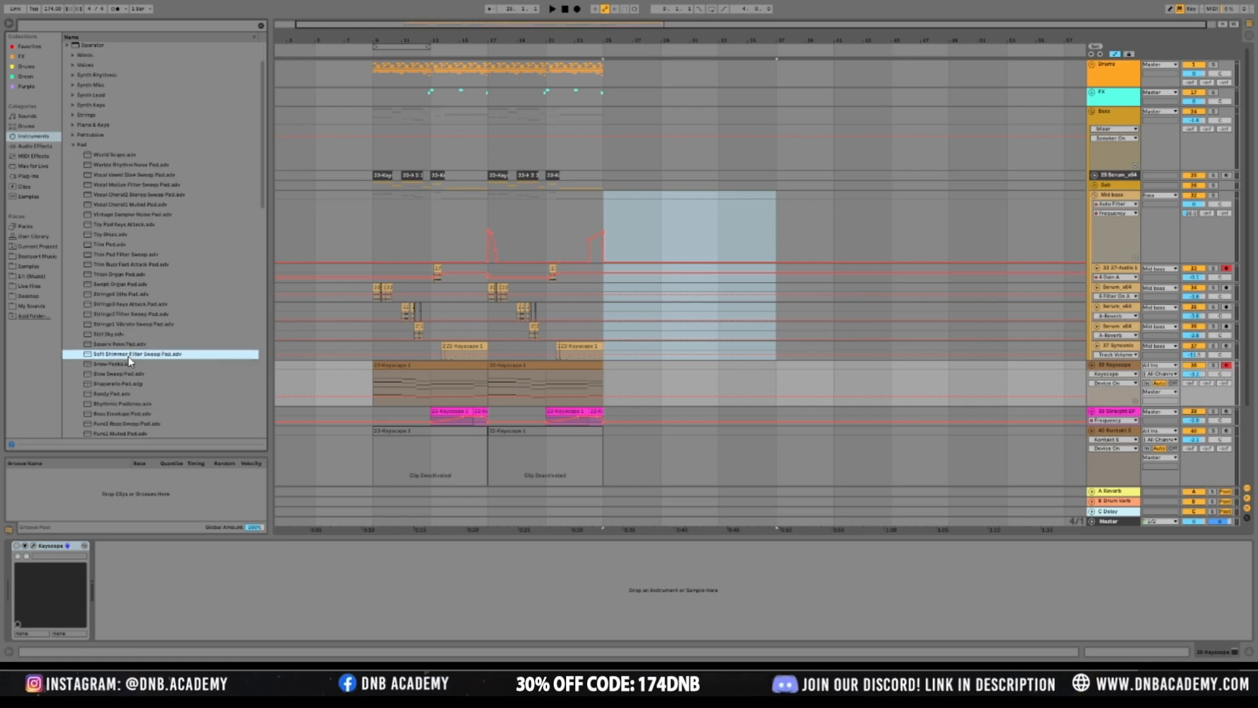
pyautogui.scroll(-3, 129, 364)
pyautogui.click(129, 367)
pyautogui.scroll(-3, 128, 367)
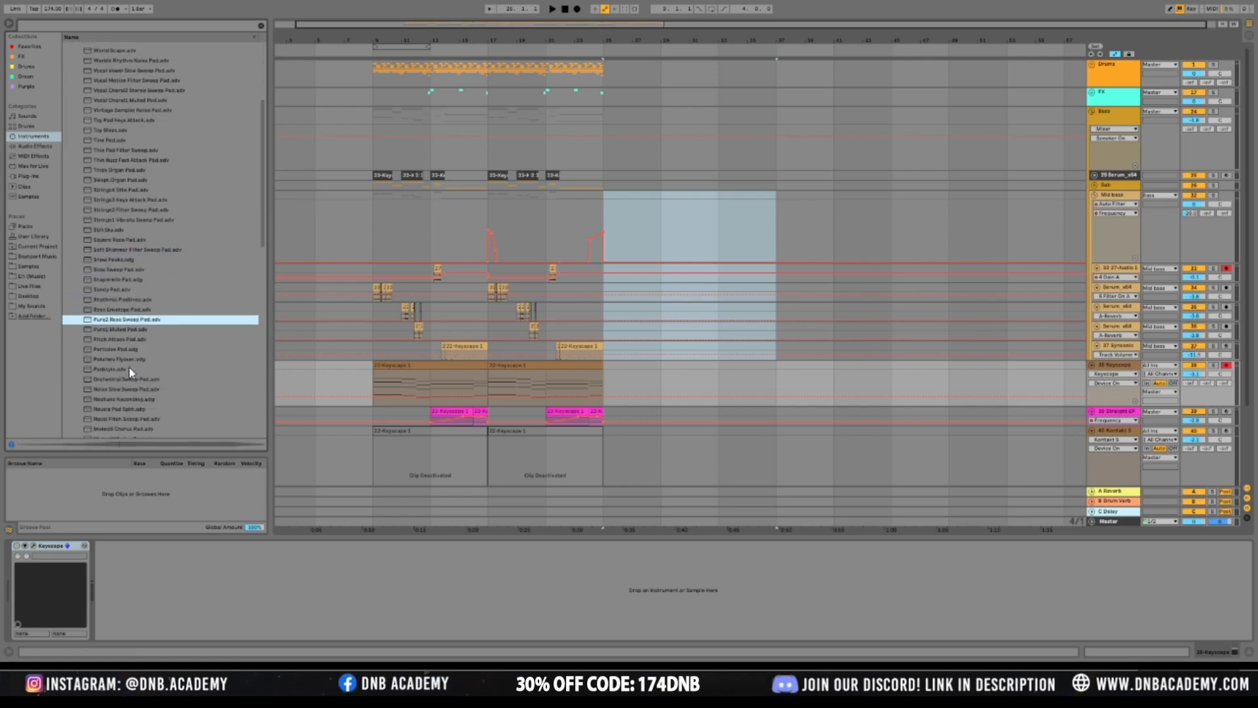
pyautogui.click(121, 348)
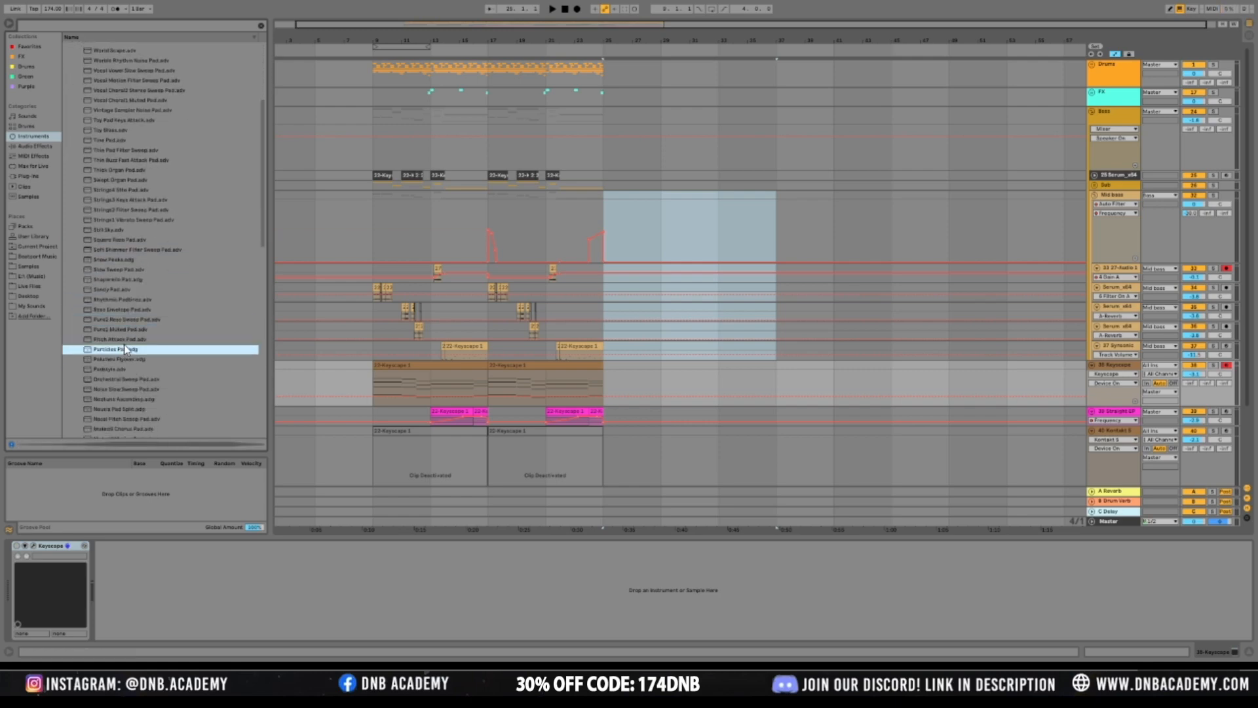
pyautogui.click(121, 380)
pyautogui.click(125, 389)
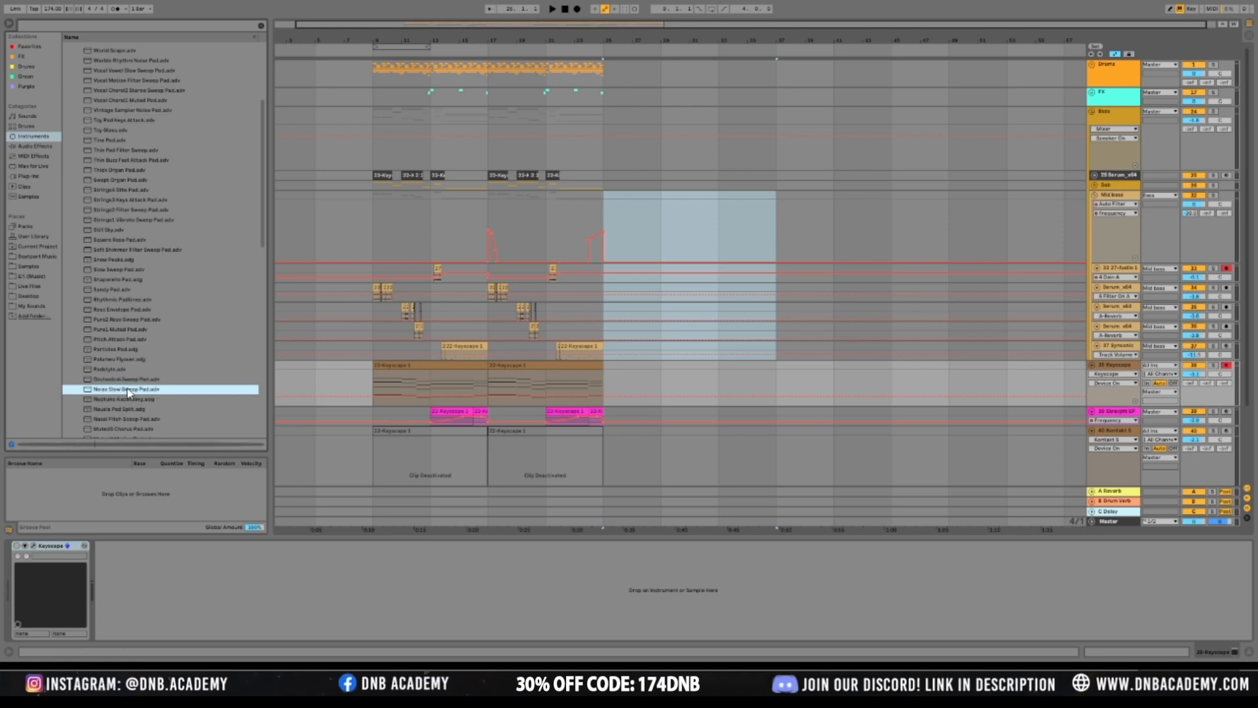
# Compare Neptune Ascending with Noise Slow Sweep Pad, and load Neptune Ascending onto the Keyscape track in place of Keyscape
pyautogui.click(129, 397)
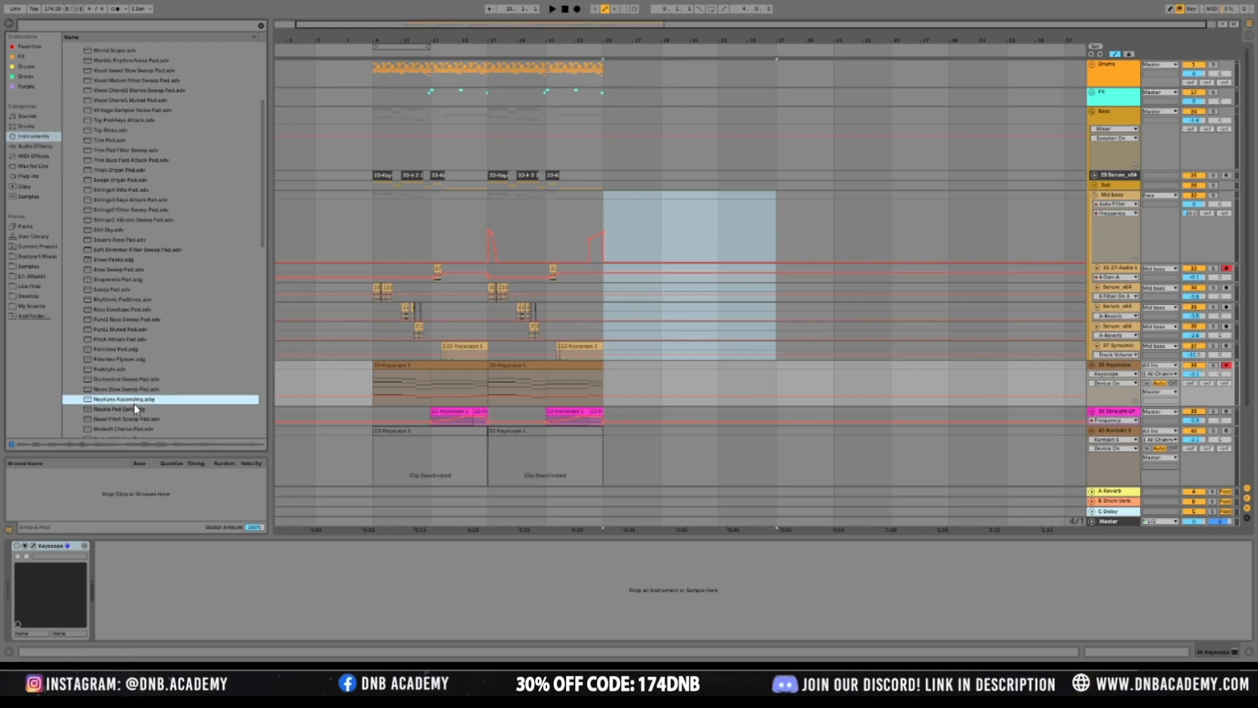
pyautogui.click(147, 389)
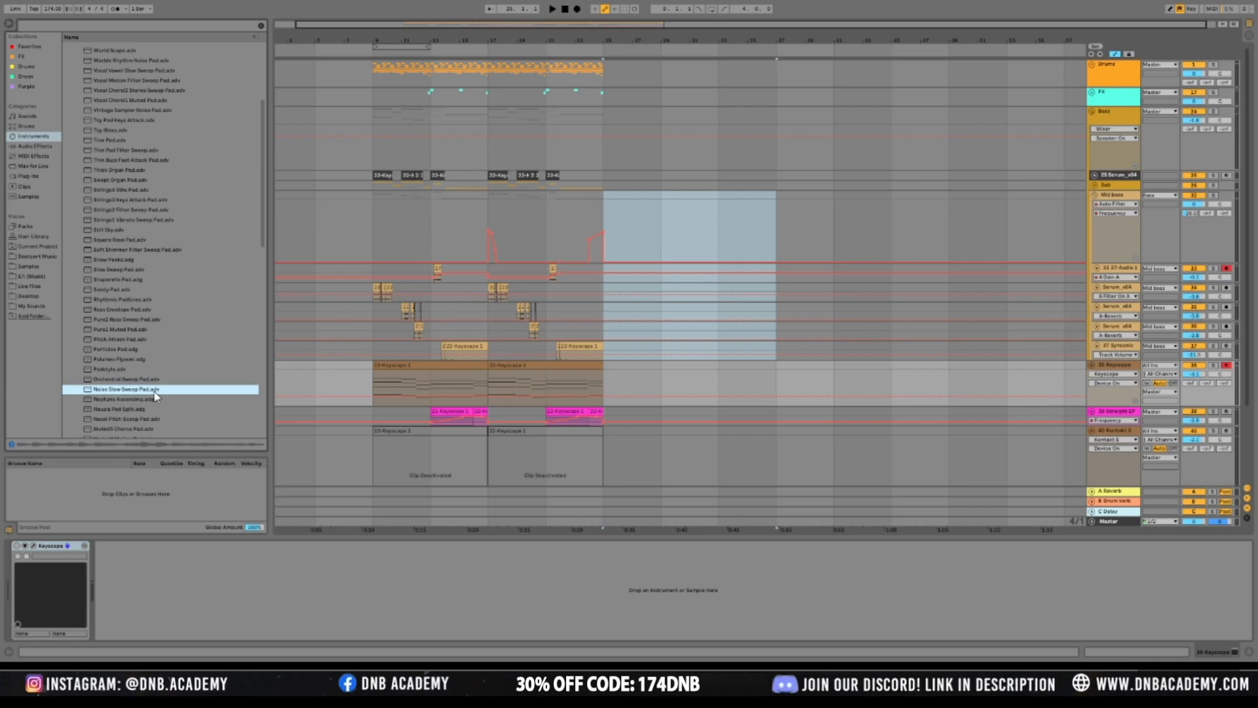
pyautogui.click(120, 400)
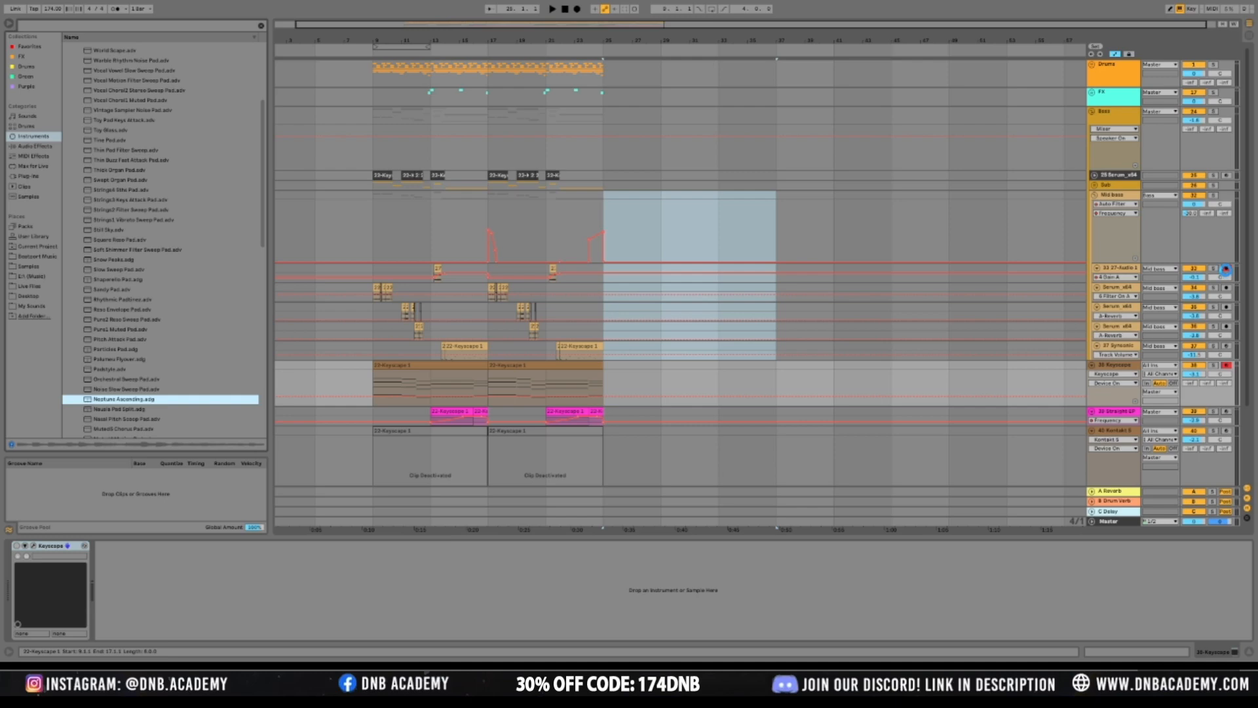
pyautogui.press('Return')
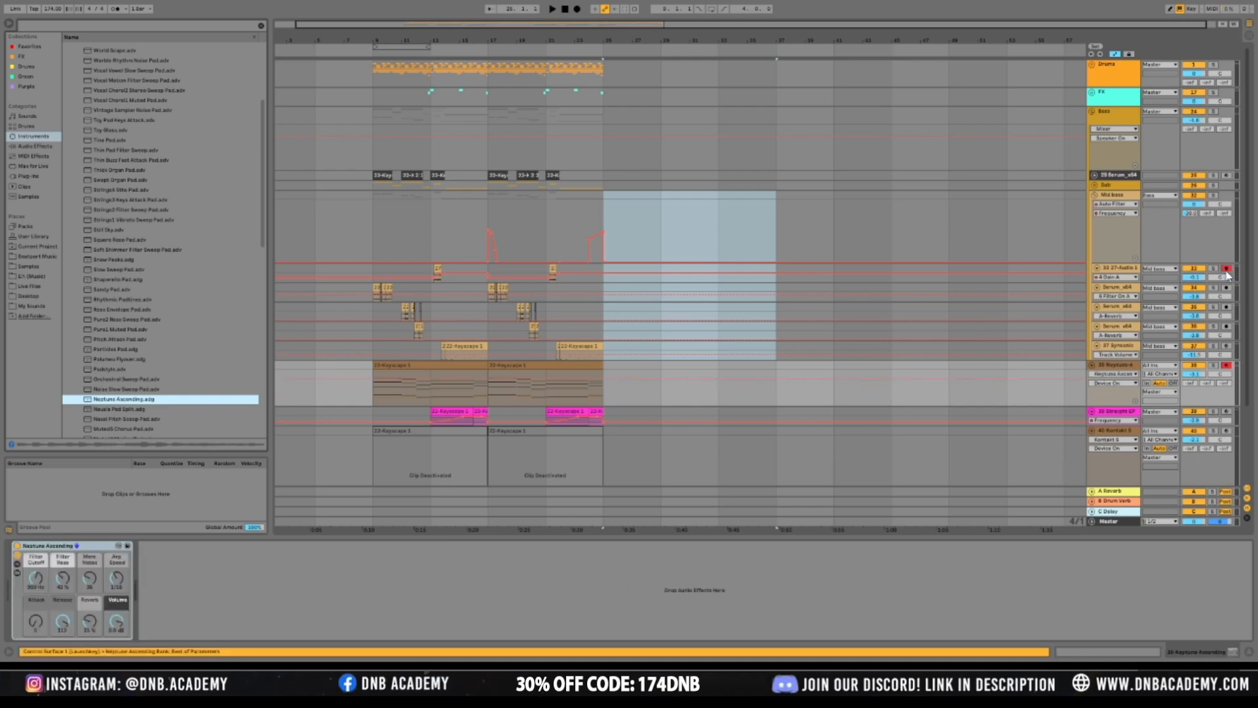
# Solo the Neptune Ascending track, adjust its volume, and play its chords from bar 9
pyautogui.press('space')
pyautogui.click(379, 383)
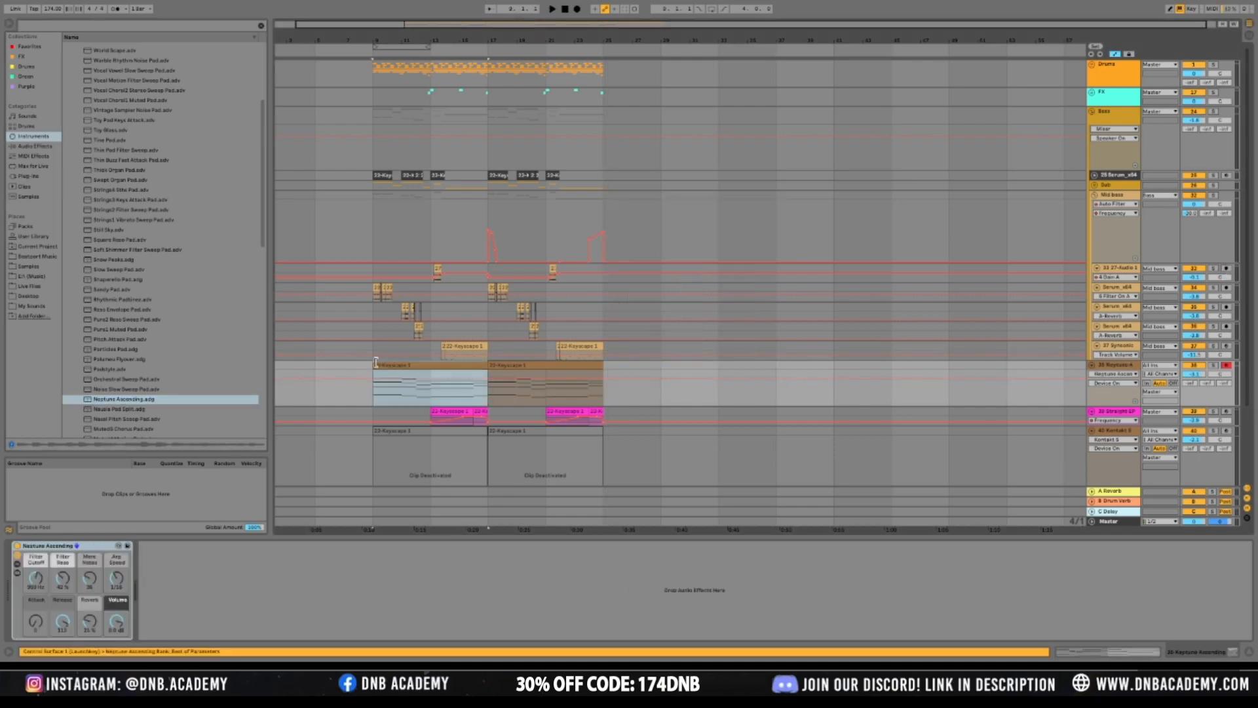
pyautogui.click(1213, 365)
pyautogui.click(1196, 374)
pyautogui.press('space')
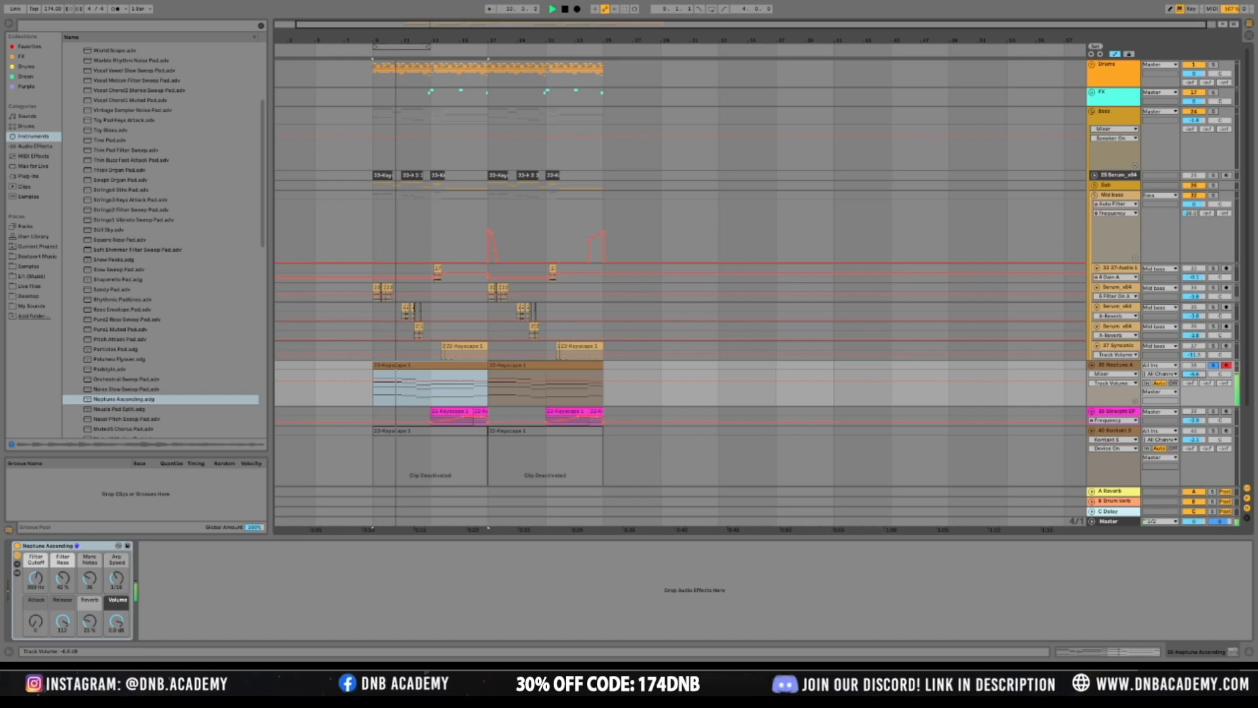
pyautogui.press('space')
# Open the Neptune Ascending clip at bar 9, inspect its MIDI controller envelopes, and play it again from bar 9
pyautogui.doubleClick(425, 369)
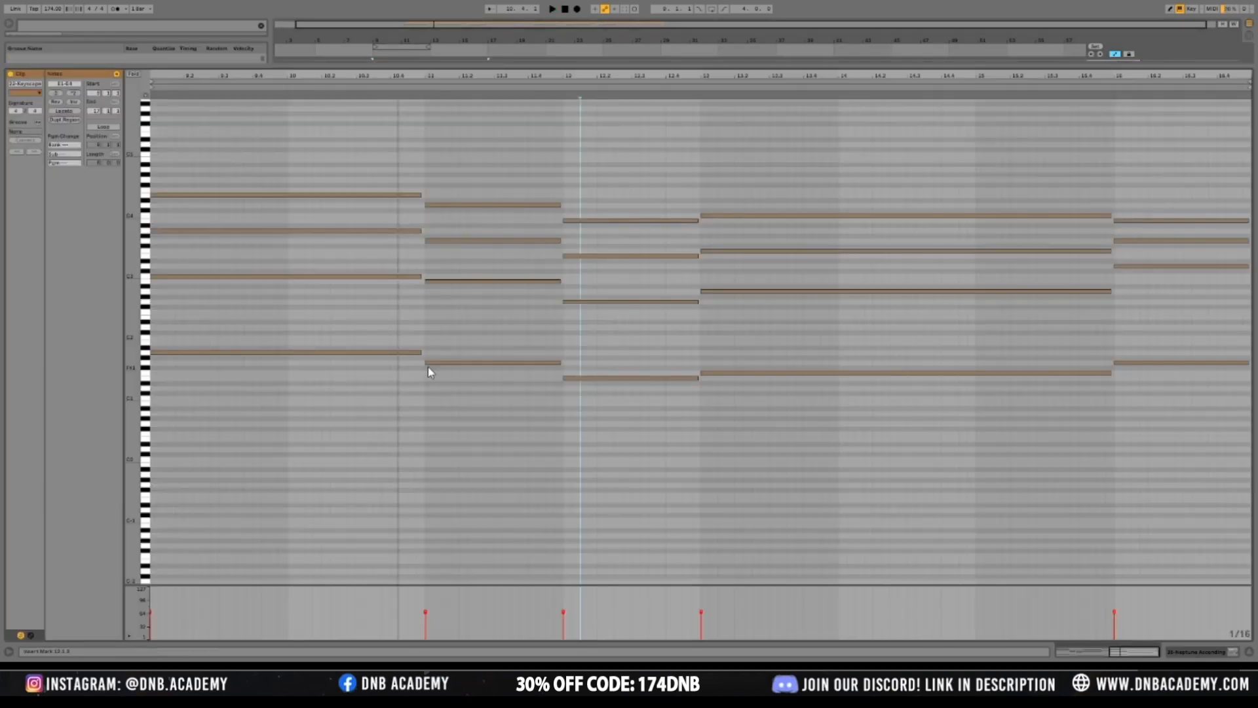
pyautogui.click(31, 636)
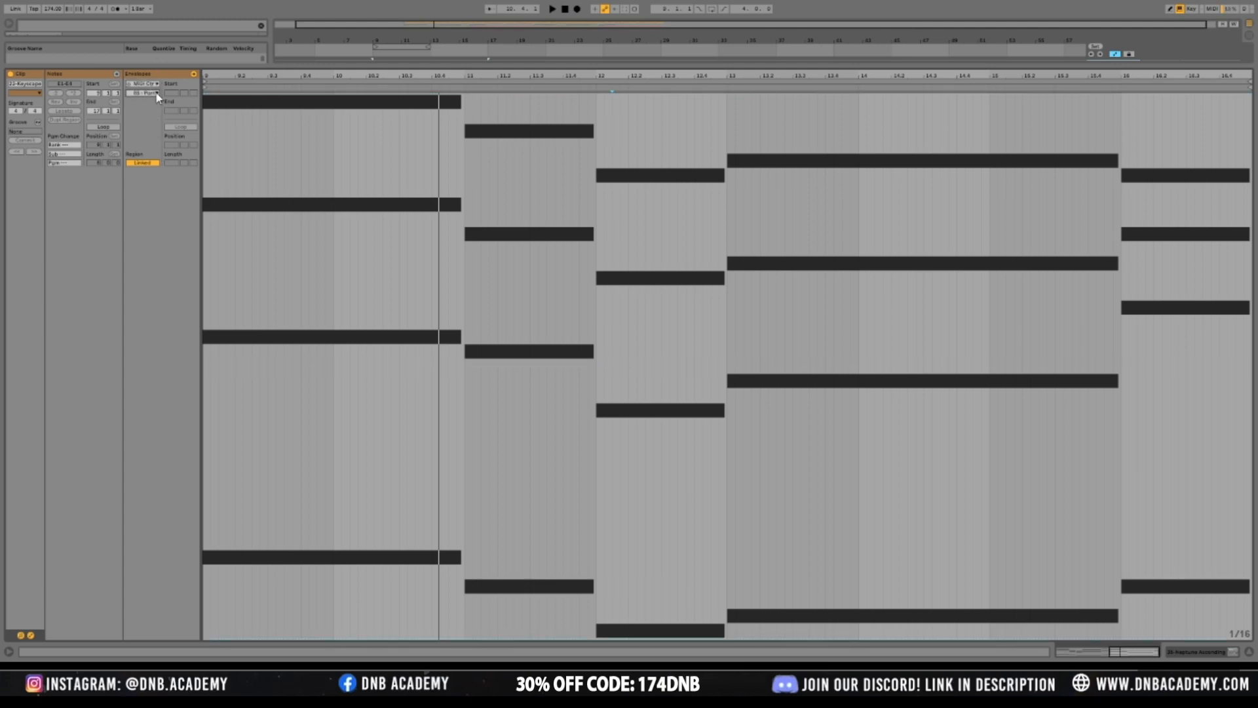
pyautogui.press('Up')
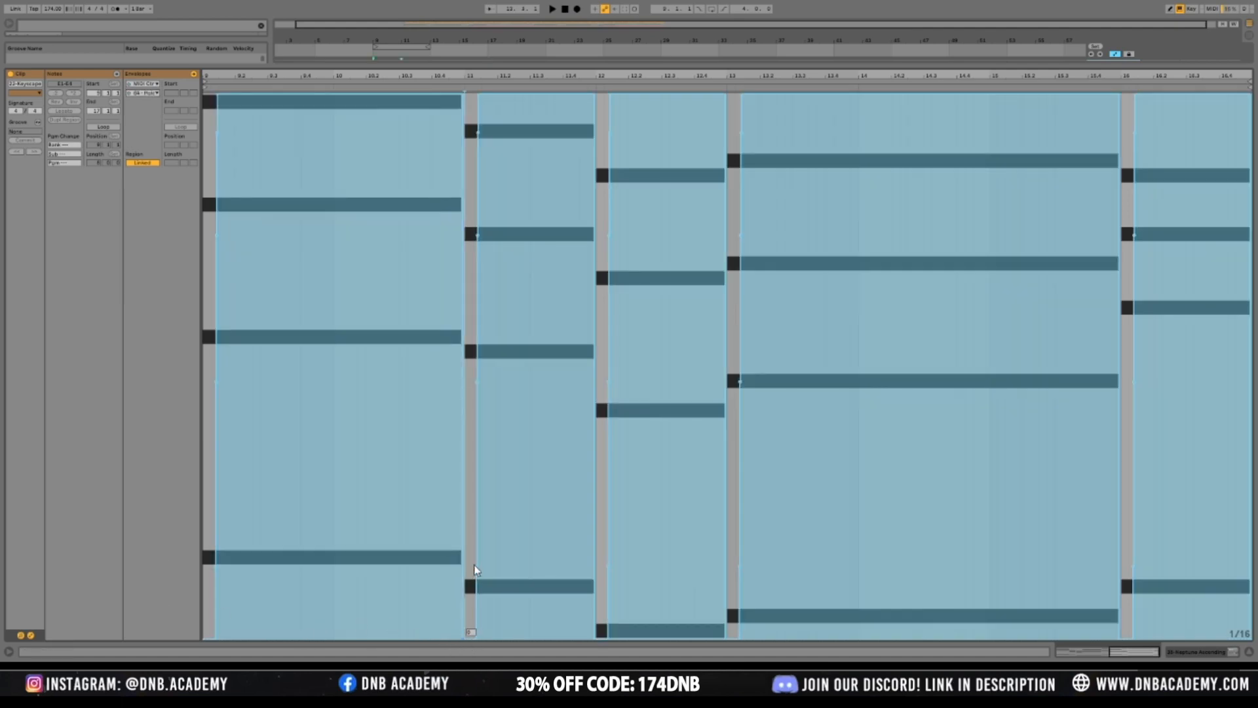
pyautogui.click(485, 508)
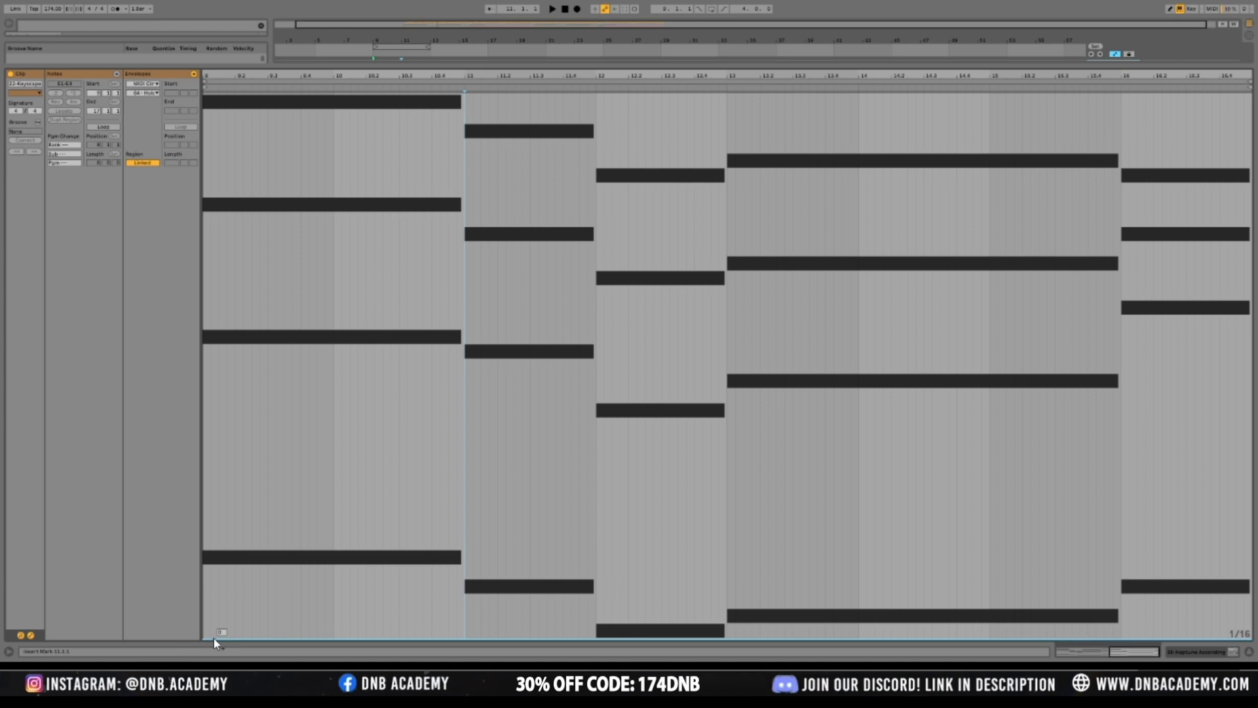
pyautogui.press('space')
pyautogui.click(1196, 652)
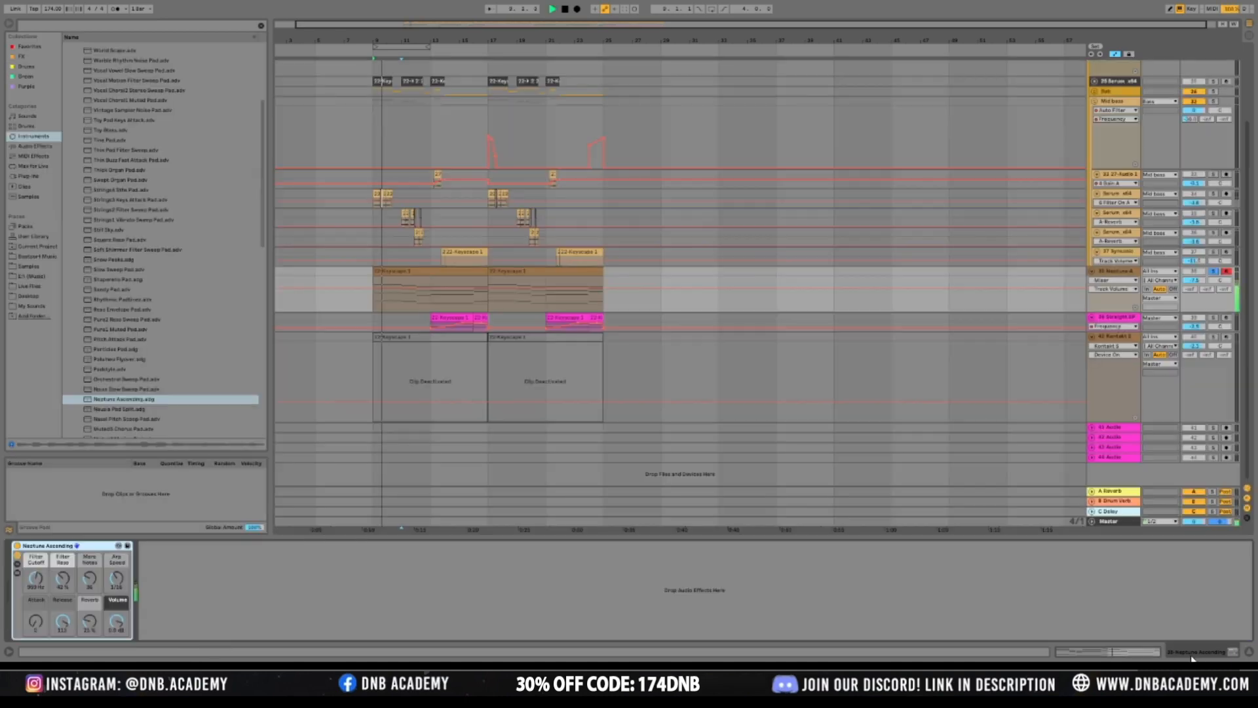
# Delete the Neptune Ascending clip at bar 9, select the one at bar 17, and take the track out of solo
pyautogui.scroll(1, 659, 181)
pyautogui.click(508, 320)
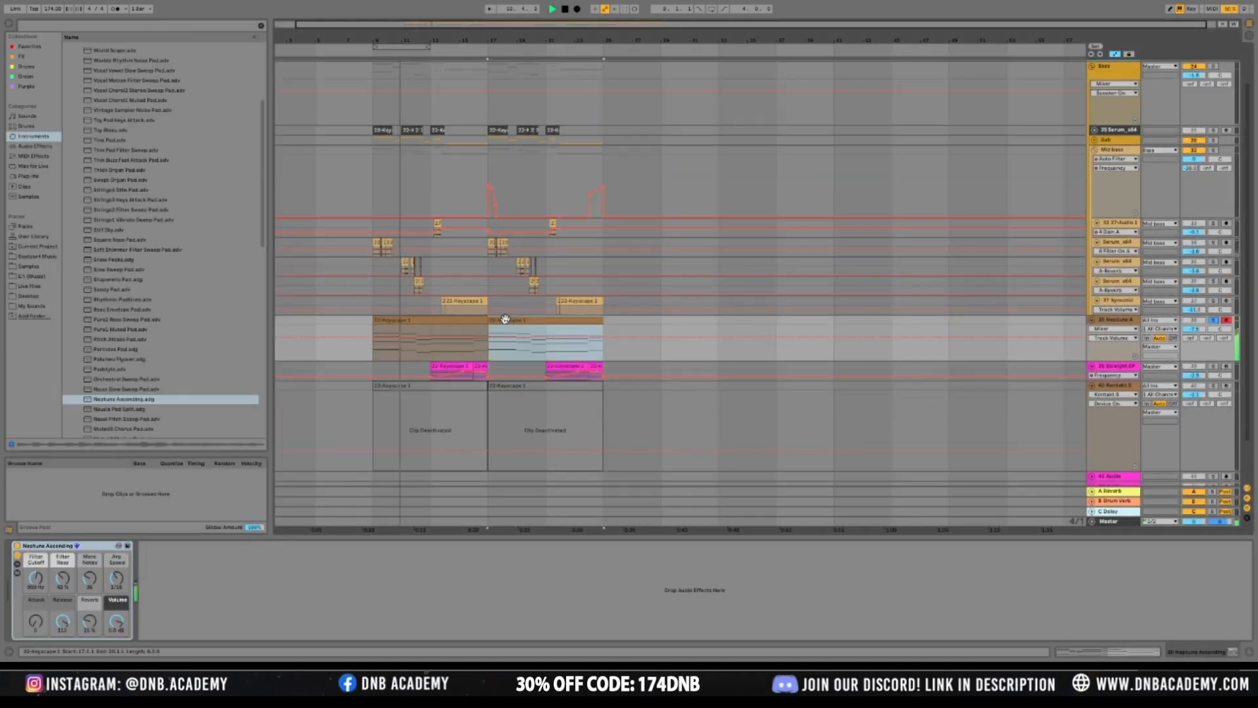
pyautogui.scroll(2, 540, 306)
pyautogui.click(469, 366)
pyautogui.press('Delete')
pyautogui.click(502, 366)
pyautogui.click(1214, 365)
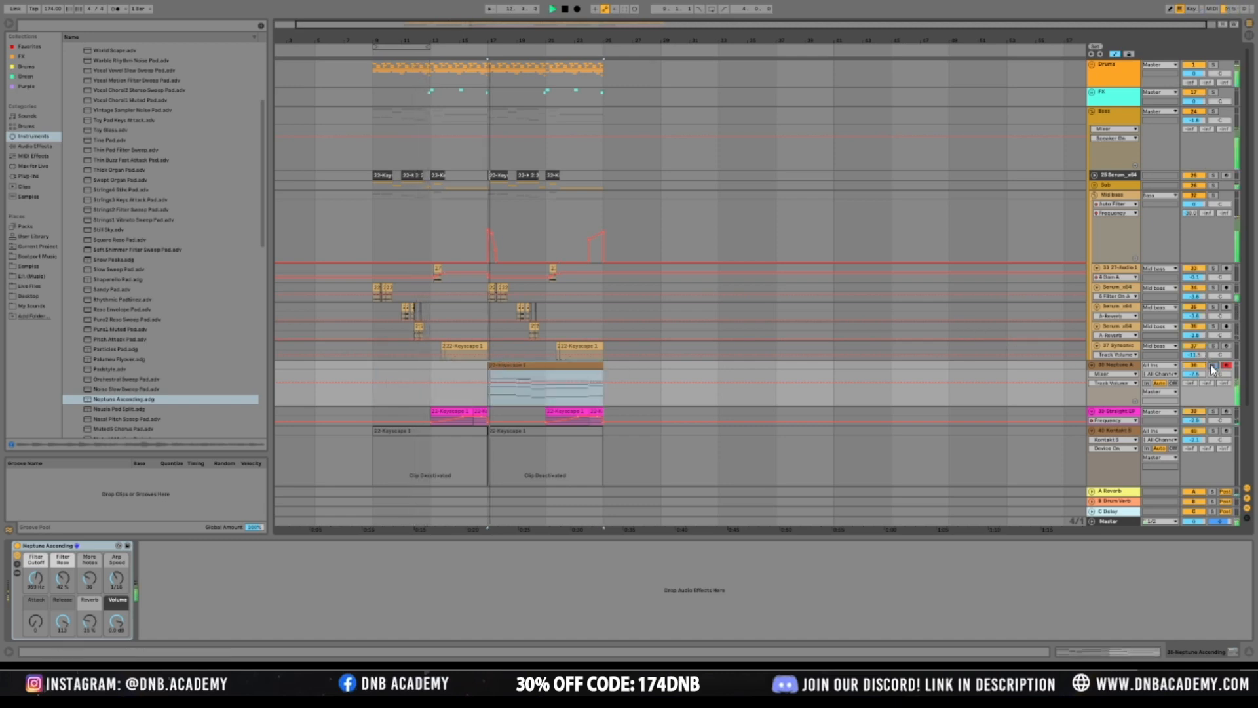
# Play the full mix from bar 17 and lower the Neptune Ascending track's volume to blend it in
pyautogui.press('space')
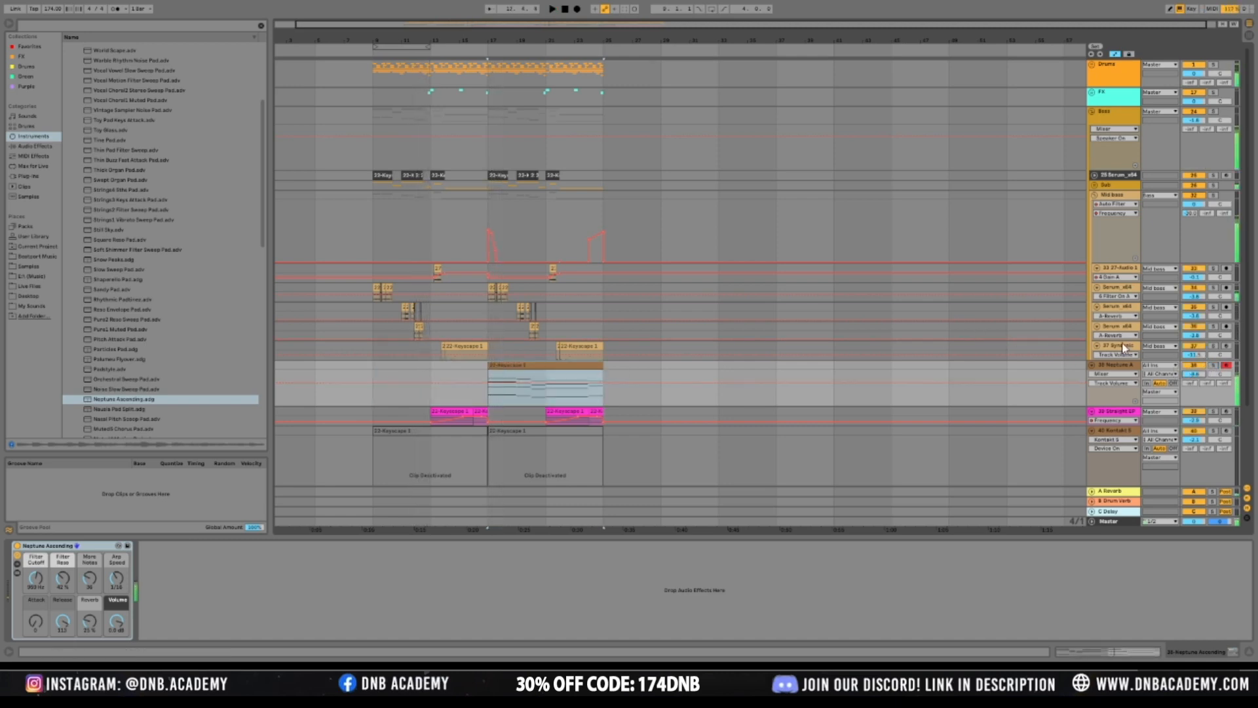
pyautogui.press('space')
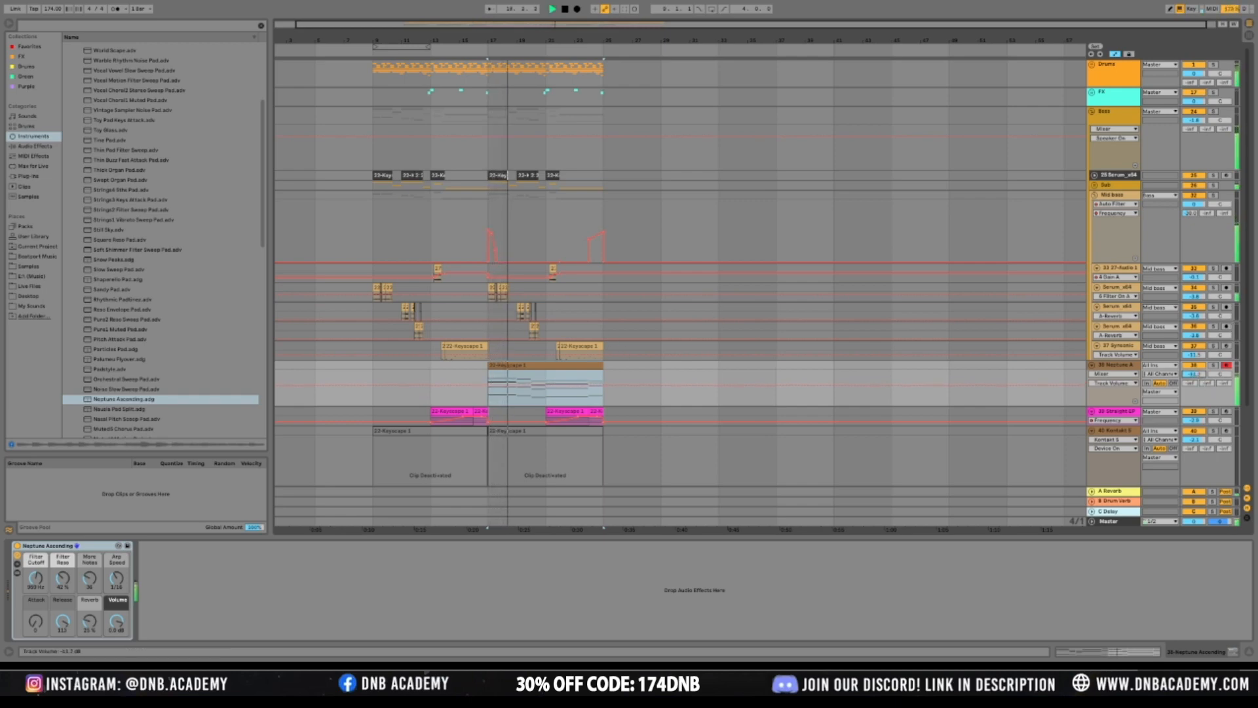
pyautogui.press('space')
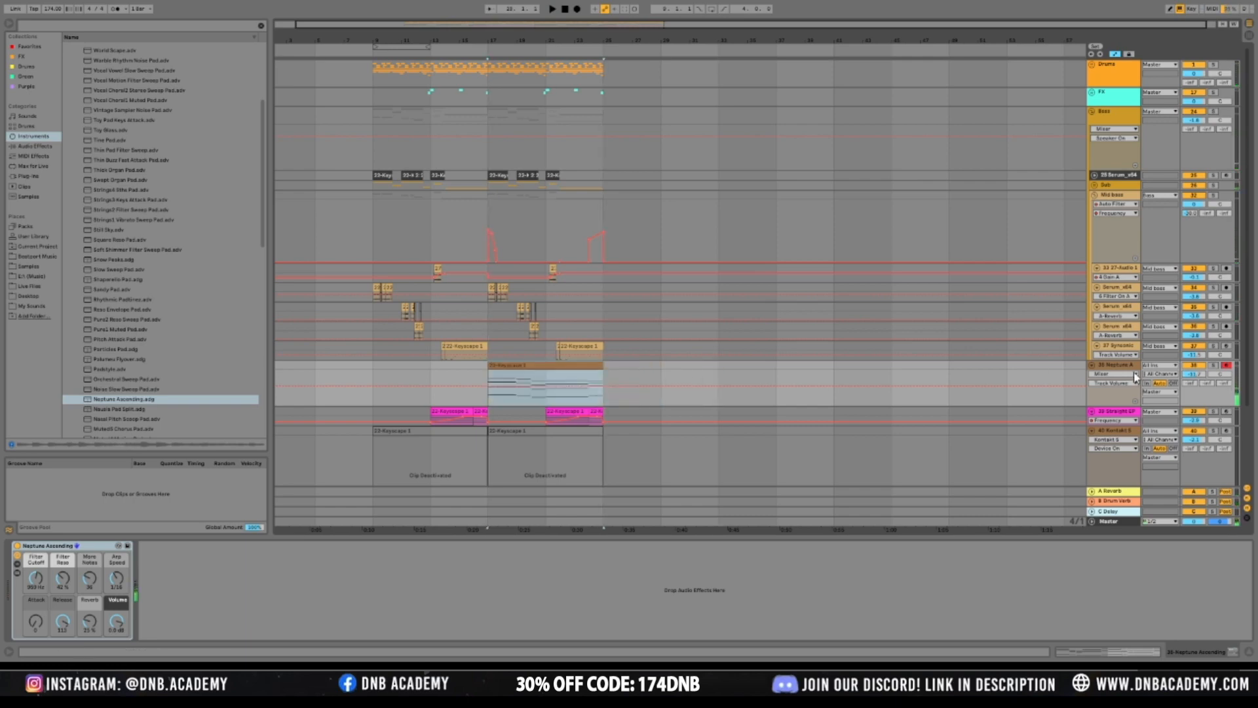
pyautogui.click(1110, 347)
pyautogui.click(1113, 365)
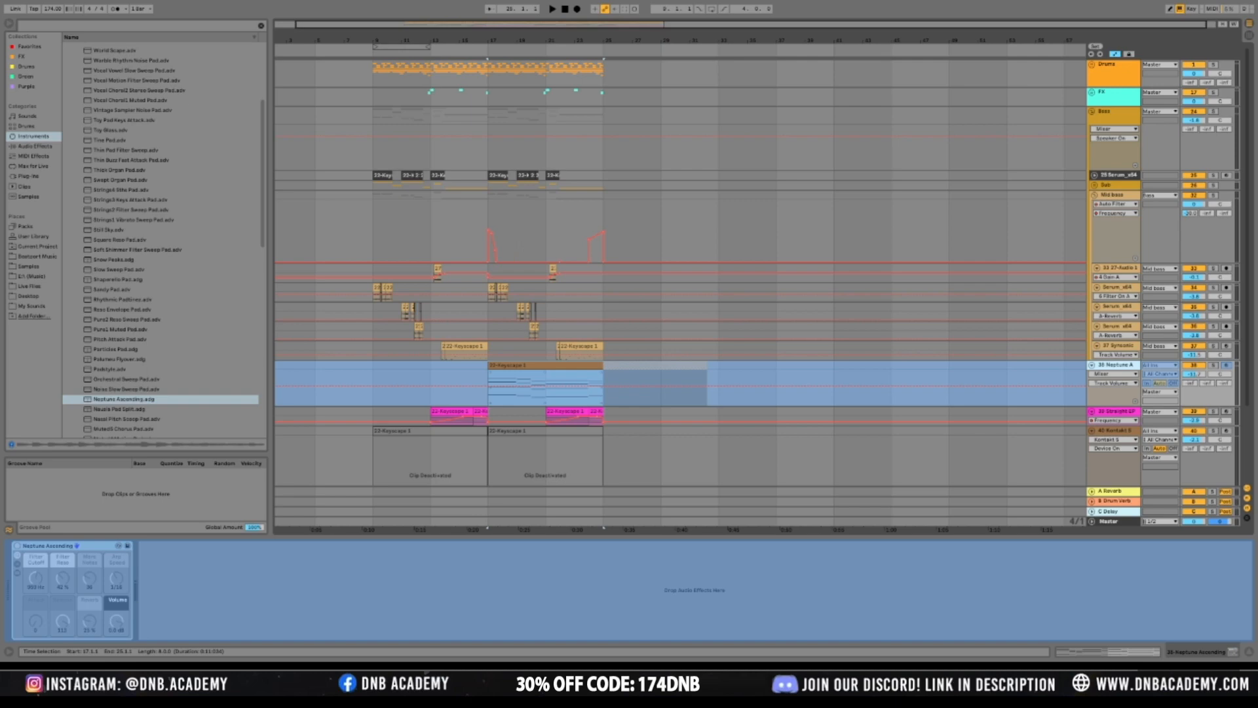
pyautogui.press('space')
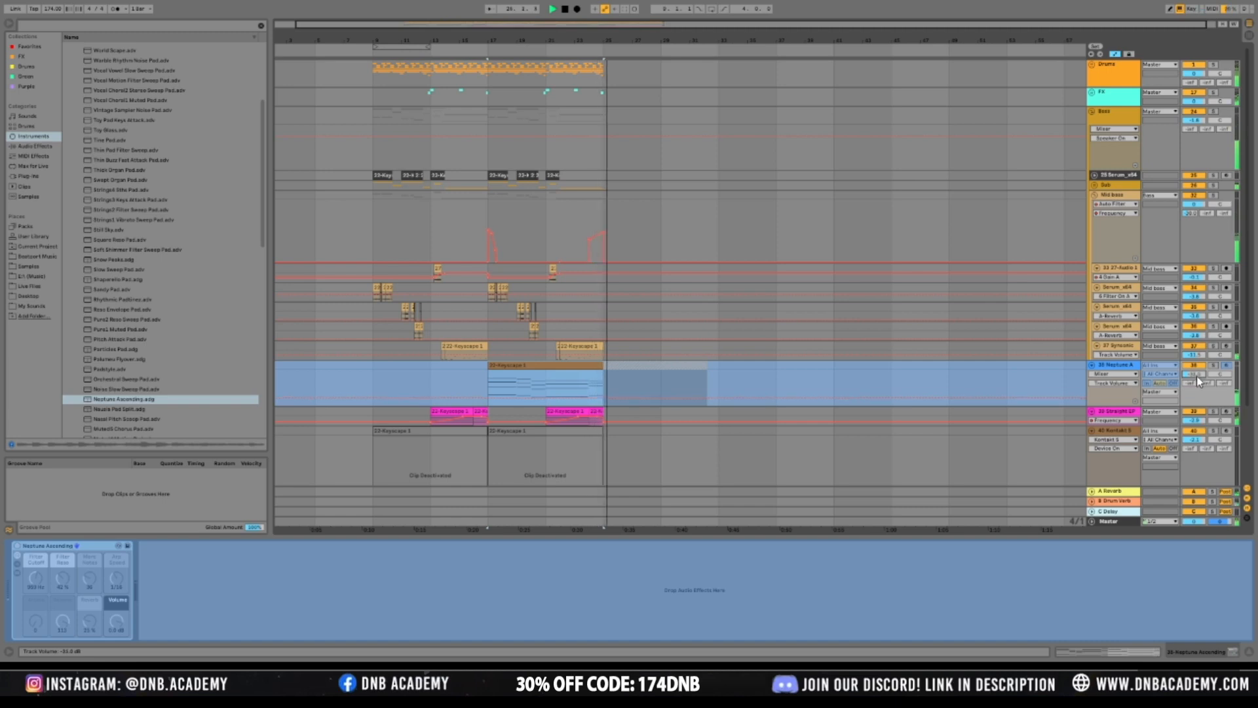
pyautogui.press('space')
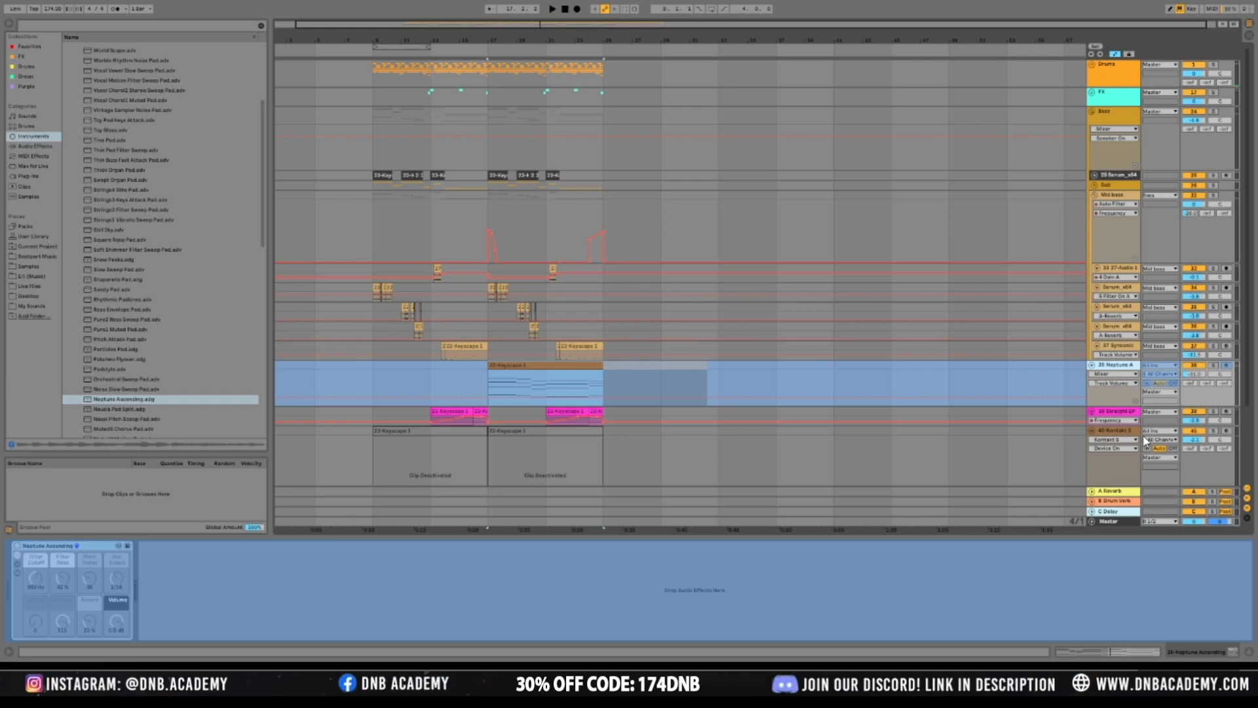
# Examine the notes of the Neptune Ascending clip at bar 17, and return to the track's device
pyautogui.click(866, 368)
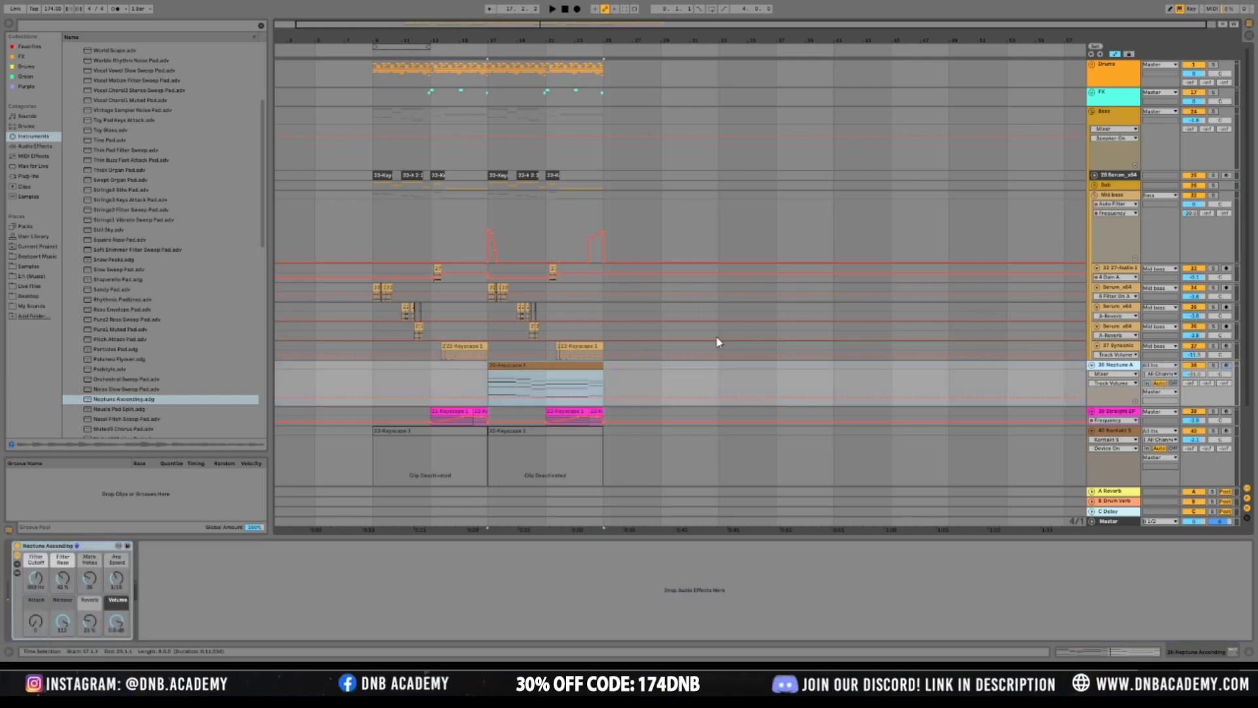
pyautogui.doubleClick(532, 377)
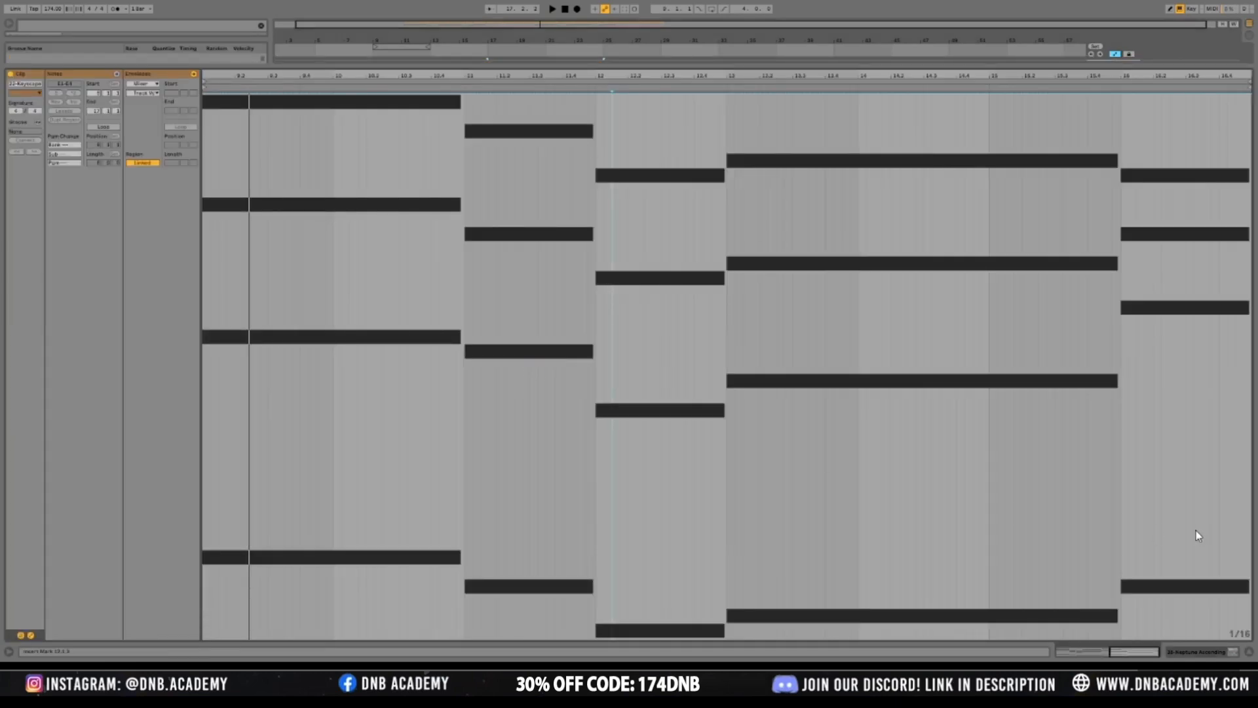
pyautogui.click(1186, 650)
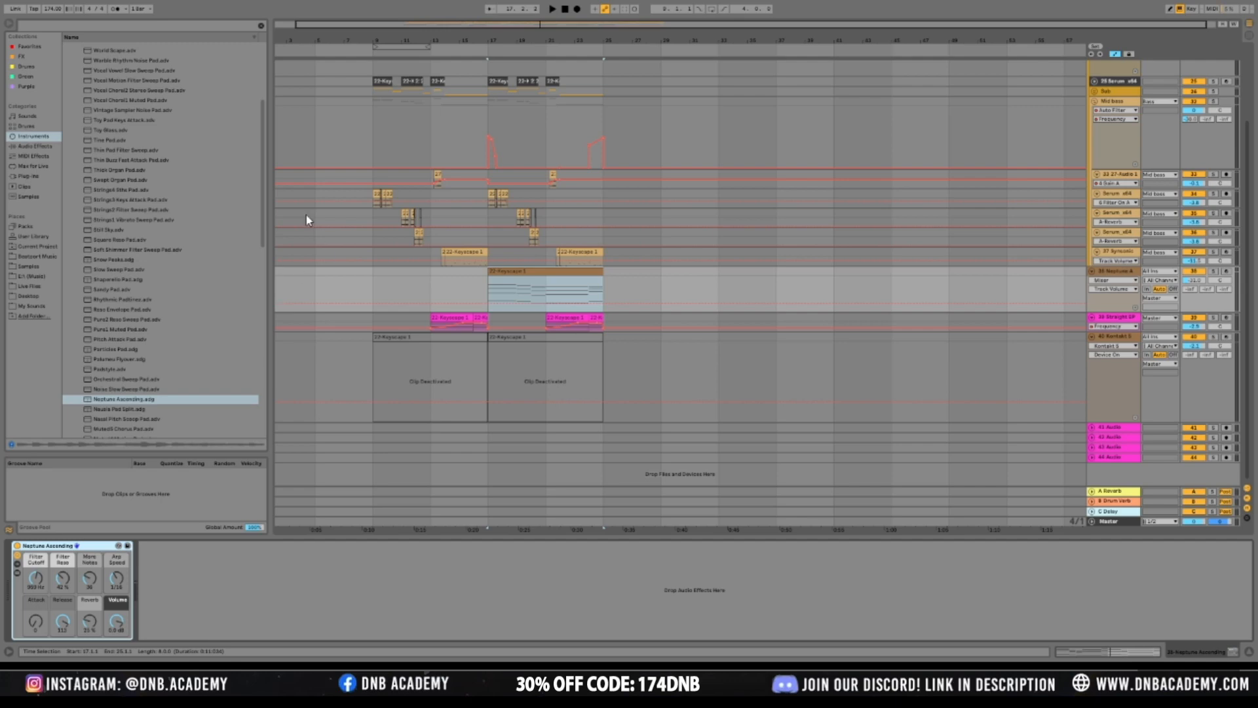
# Duplicate the Neptune Ascending track with its clip, and switch off the Neptune Ascending device on the original track
pyautogui.click(1131, 273)
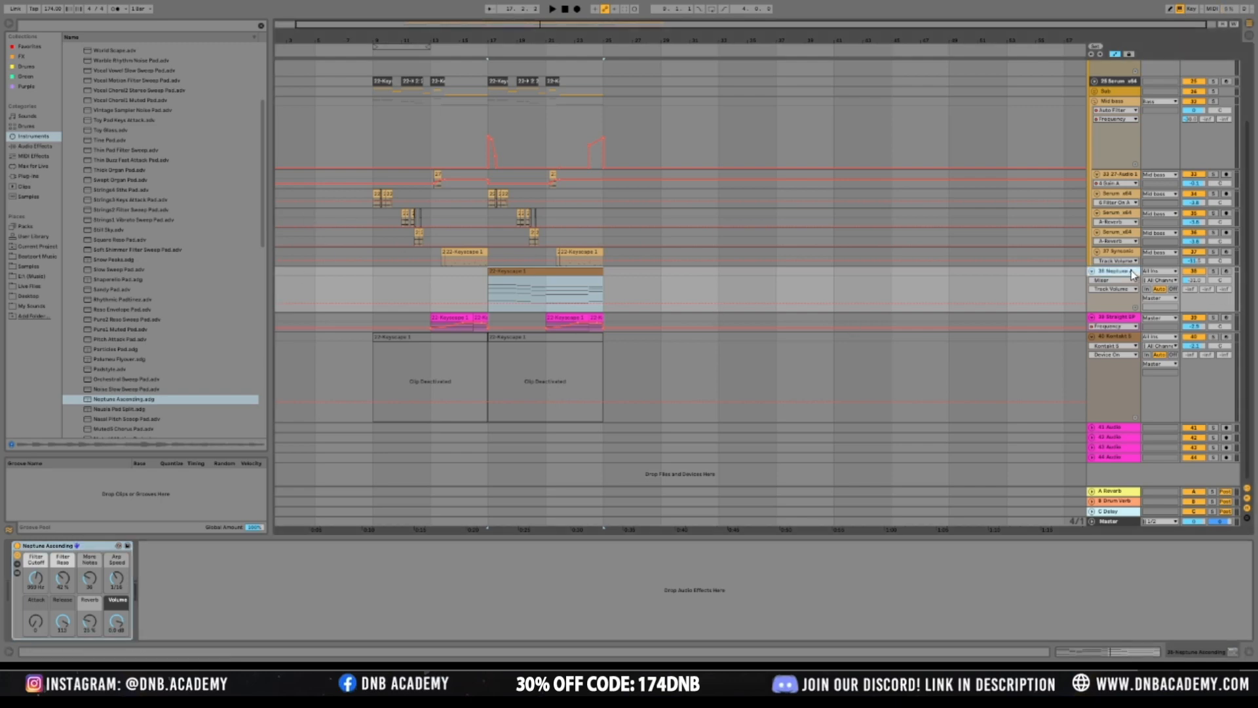
pyautogui.hotkey('ctrl', 'd')
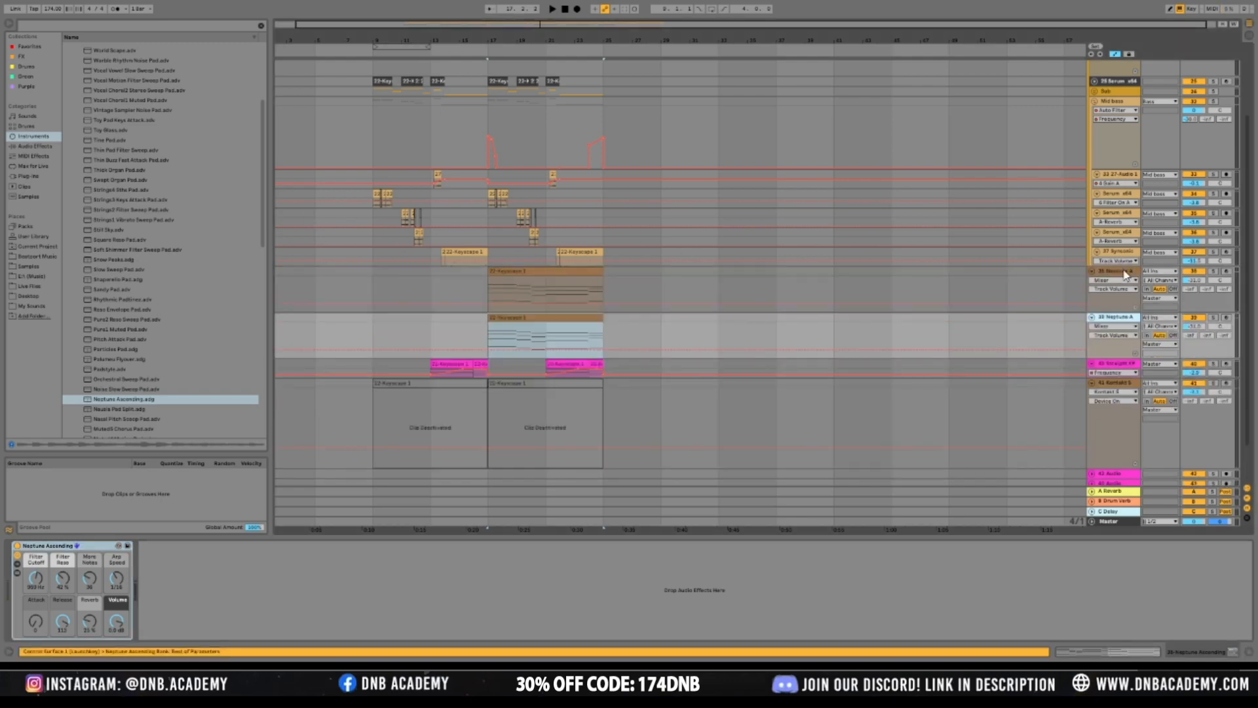
pyautogui.click(1127, 274)
pyautogui.click(17, 546)
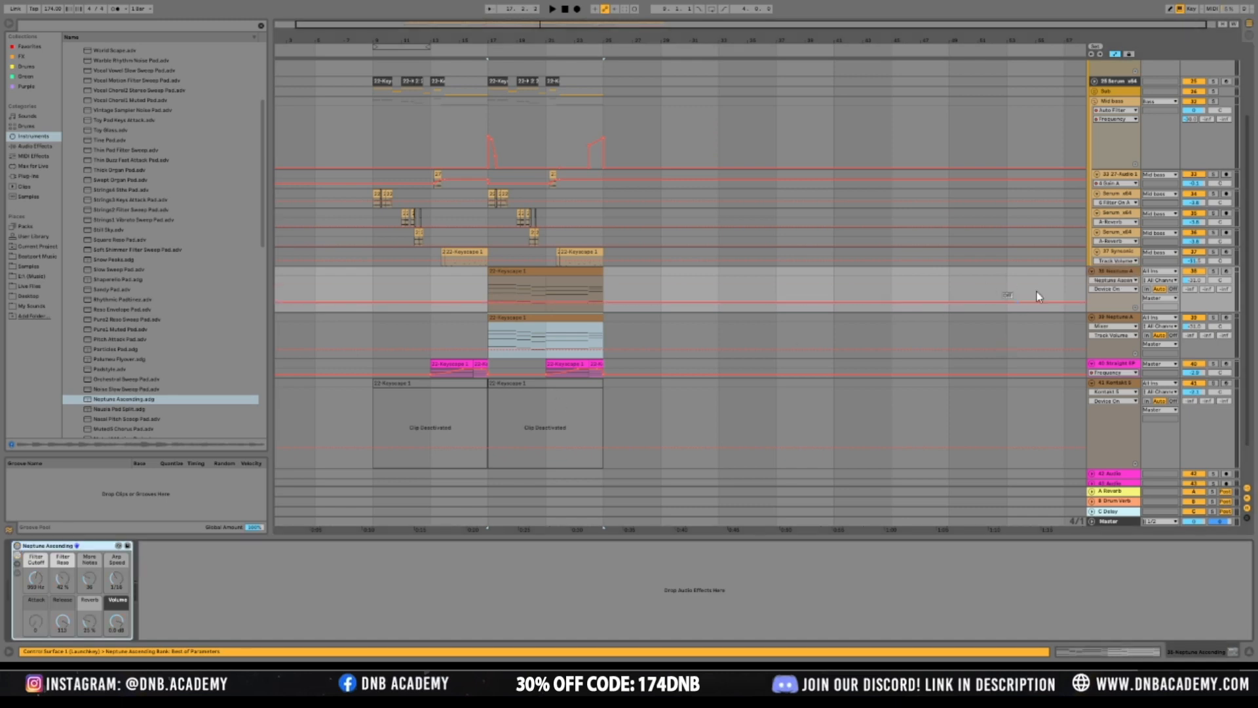
# Replace the Neptune Ascending device on the duplicated track with the Operator pad preset World Scape
pyautogui.click(1114, 321)
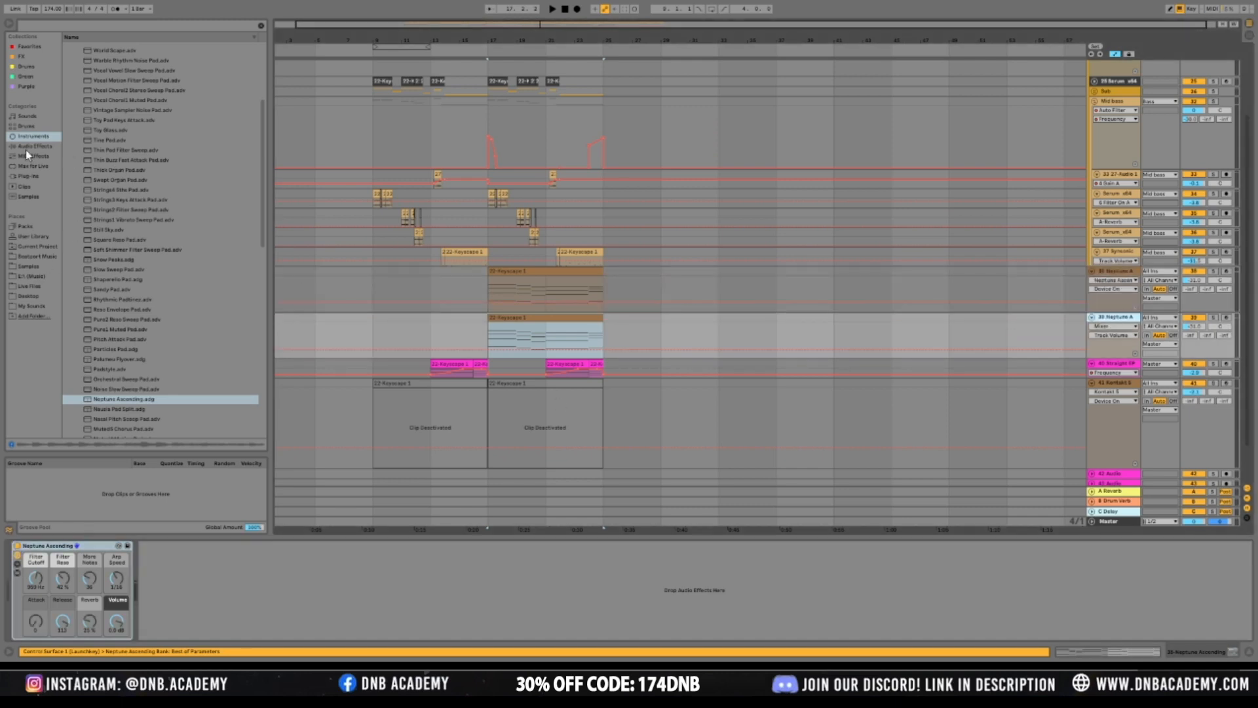
pyautogui.click(18, 565)
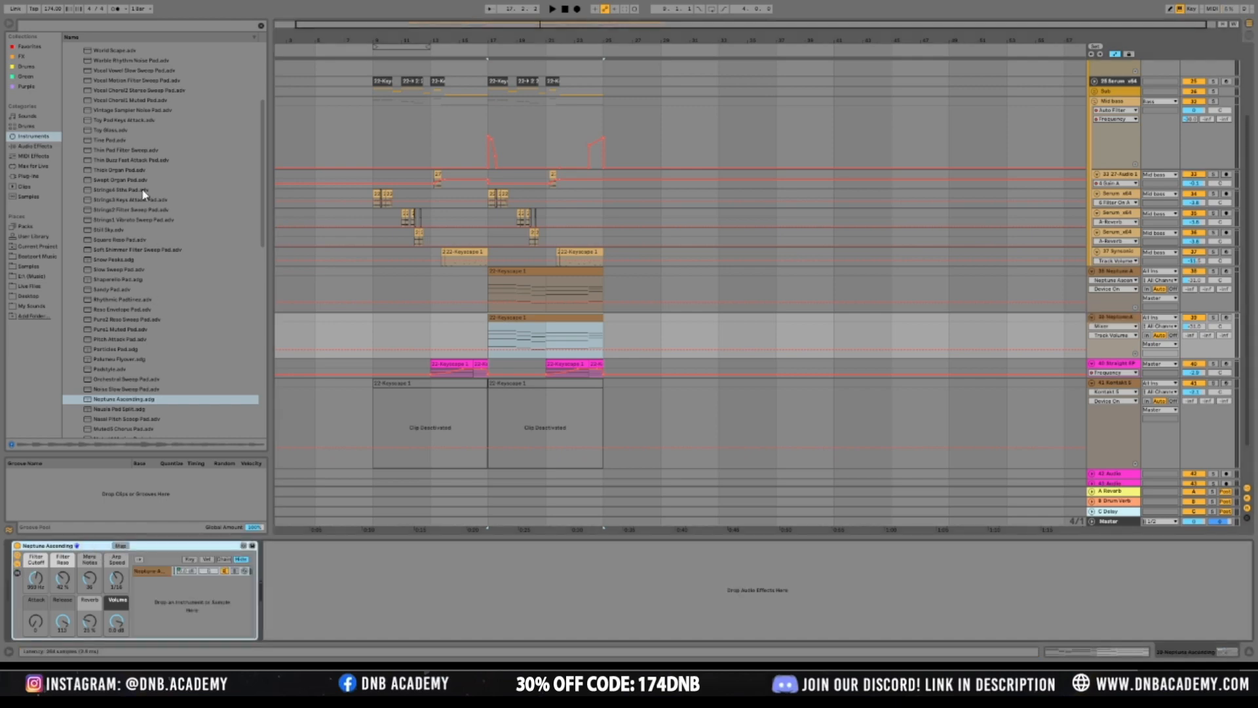
pyautogui.press('Delete')
pyautogui.click(120, 194)
pyautogui.scroll(4, 124, 187)
pyautogui.press('Left')
pyautogui.click(112, 156)
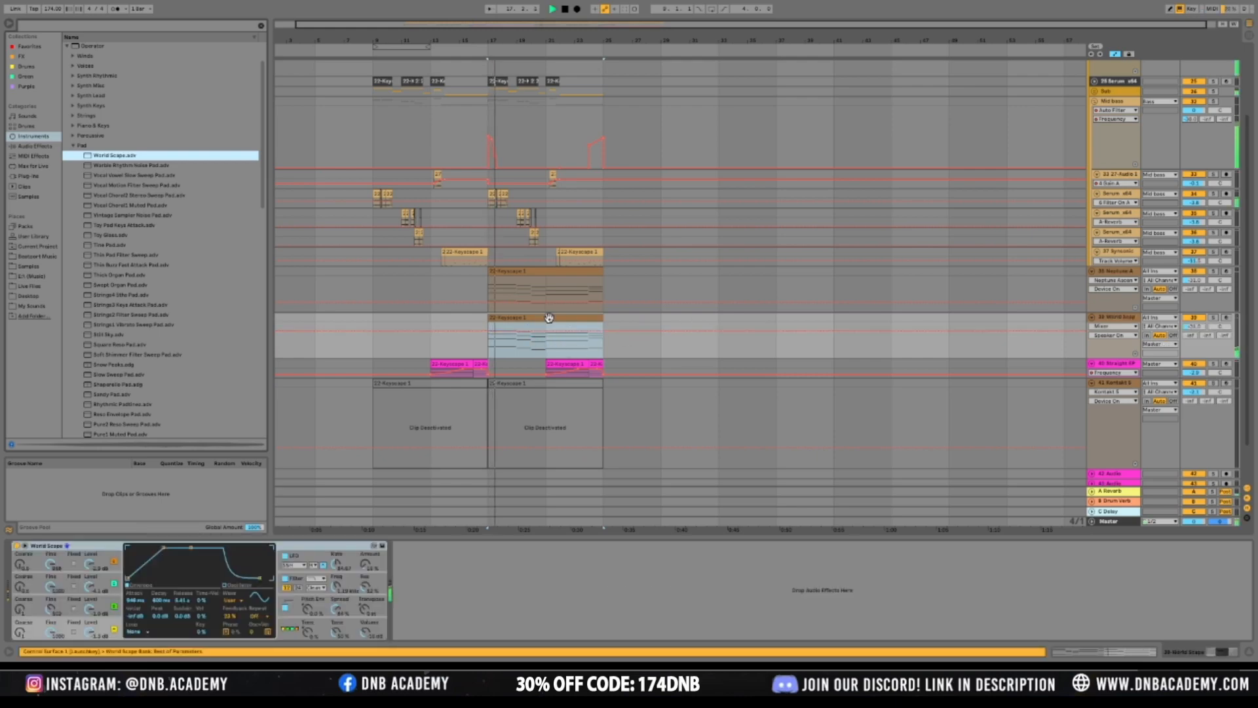
# Play the World Scape clip from bar 17, adjust its track's volume in the mix, and solo the track
pyautogui.click(545, 317)
pyautogui.moveTo(1194, 326); pyautogui.dragTo(1194, 319)
pyautogui.click(537, 317)
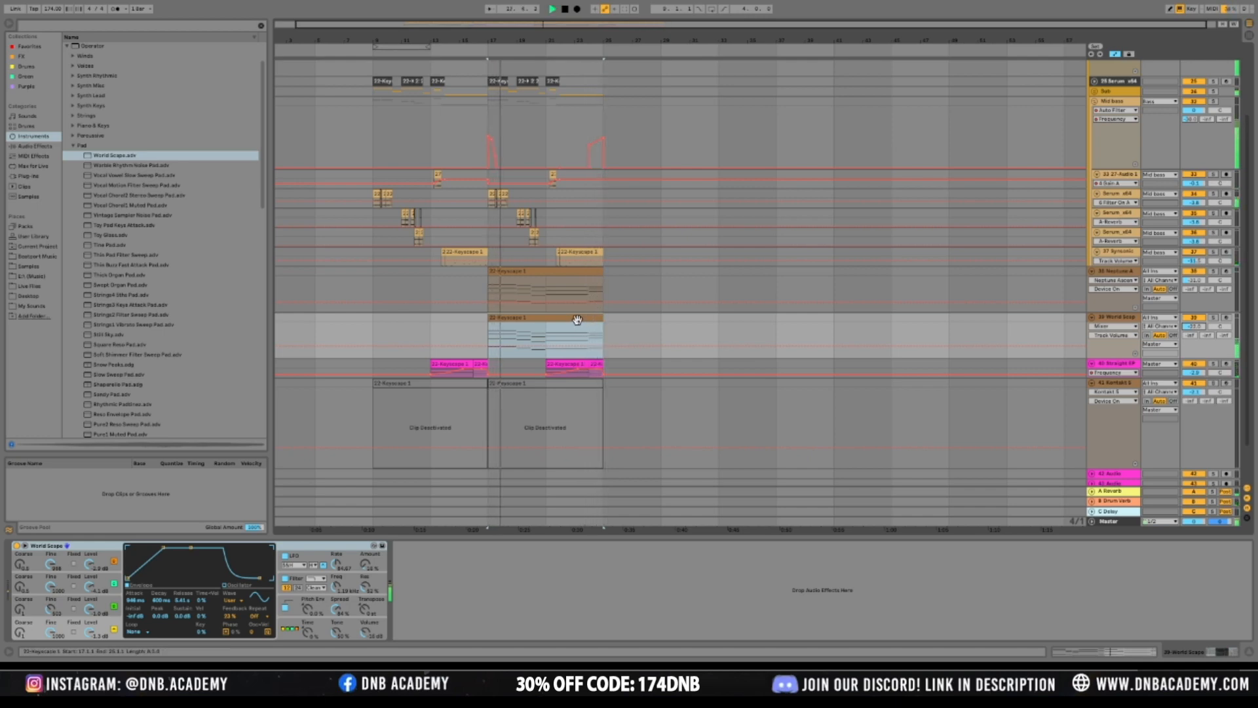
pyautogui.click(1212, 319)
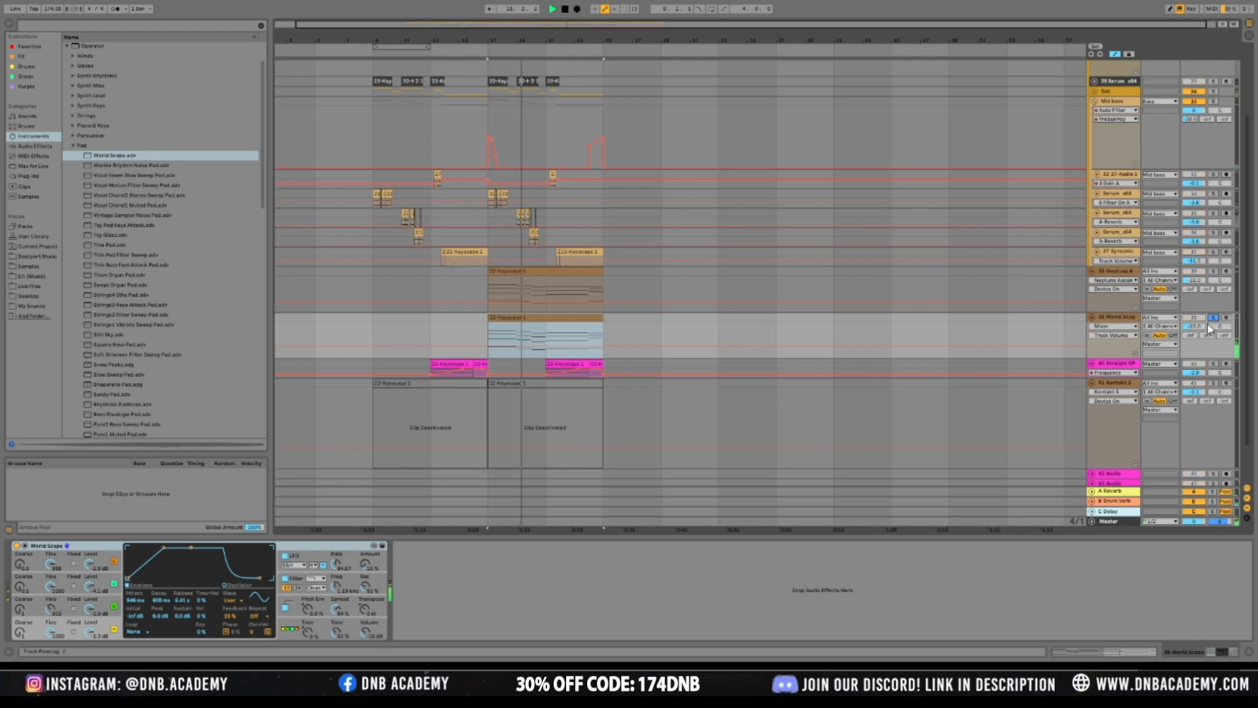
pyautogui.click(27, 146)
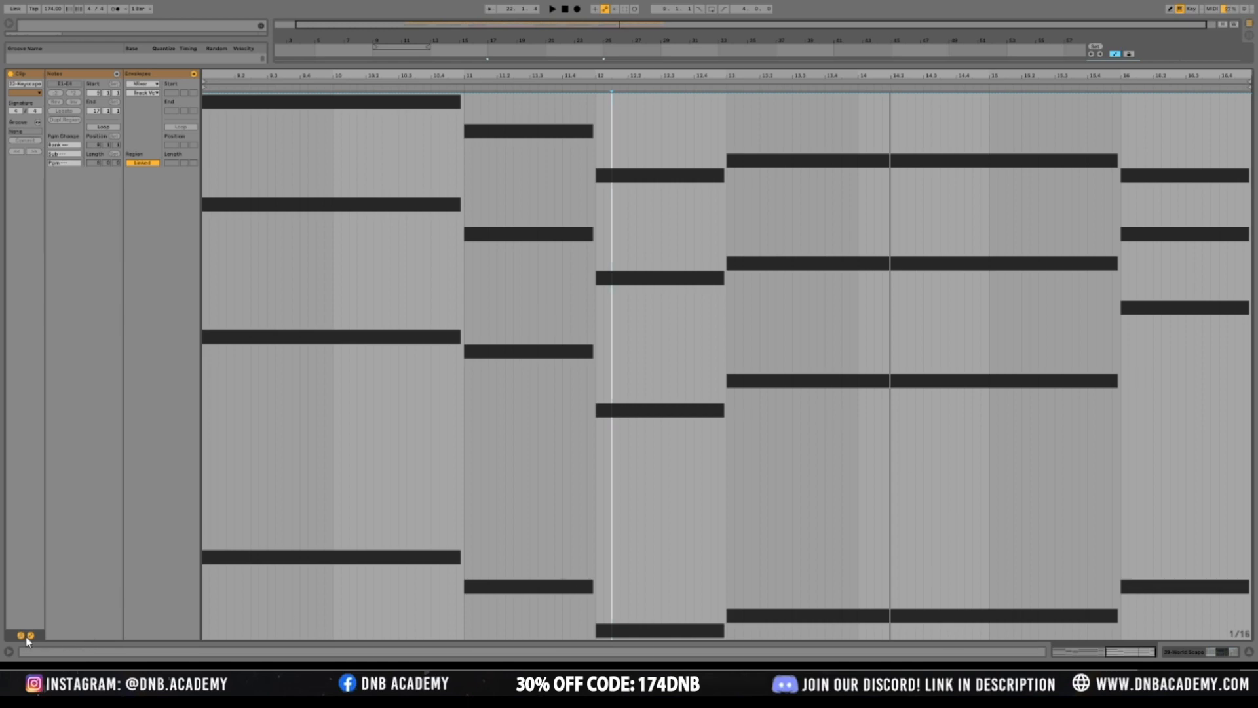
# Show the World Scape clip's notes without envelopes and deactivate the lowest bass note of every chord
pyautogui.click(30, 635)
pyautogui.scroll(3, 367, 458)
pyautogui.click(362, 400)
pyautogui.moveTo(322, 407); pyautogui.dragTo(1241, 466)
pyautogui.press('space')
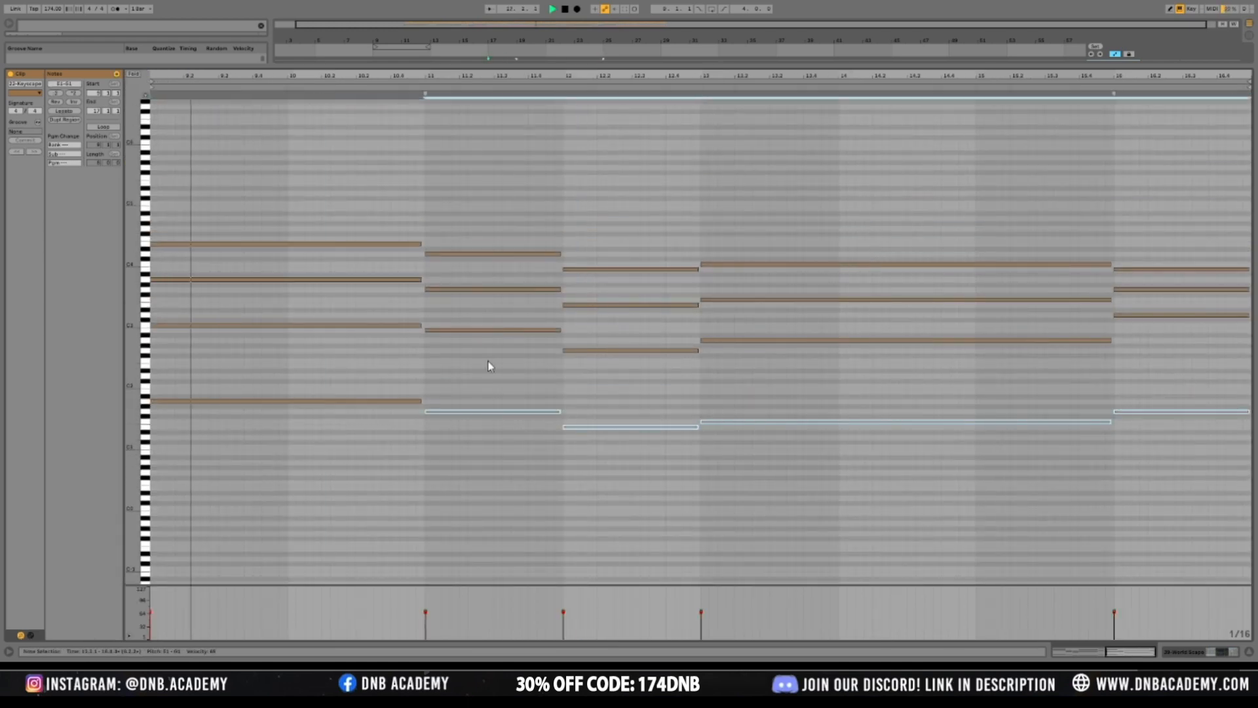
# Transpose the lowest active note of the third chord up two octaves during playback
pyautogui.click(630, 350)
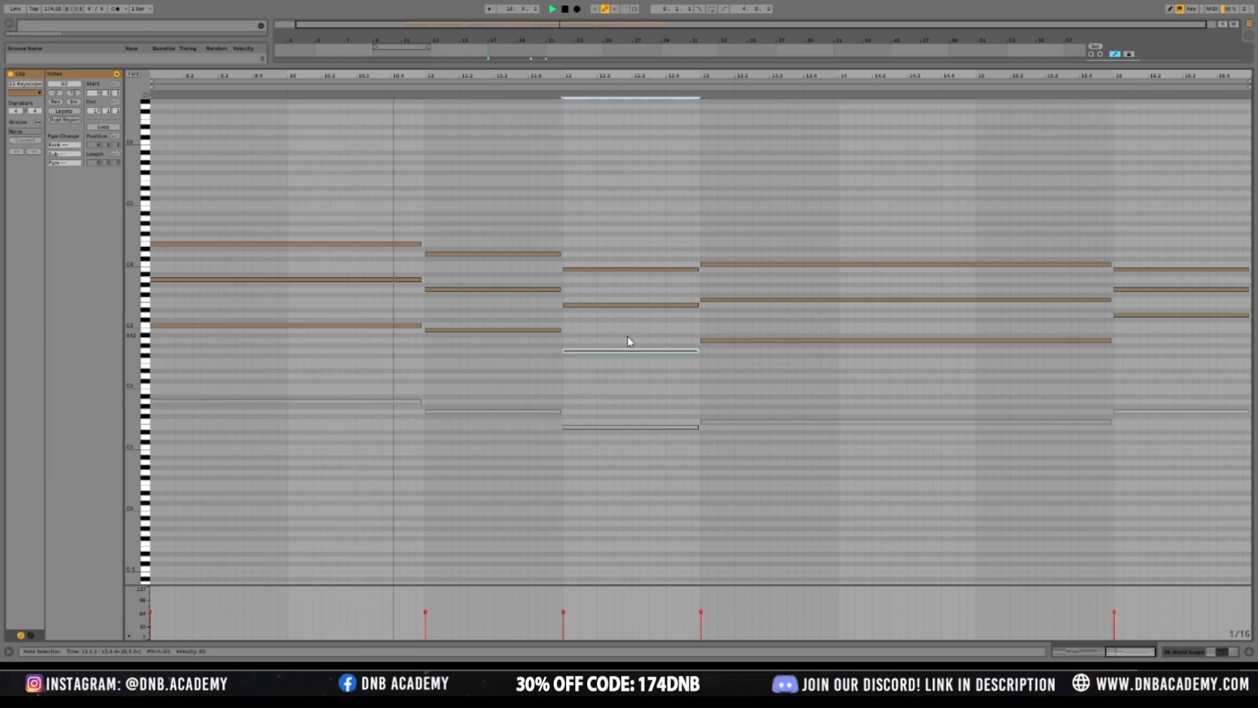
pyautogui.hotkey('shift', 'Up')
pyautogui.hotkey('shift', 'Up')
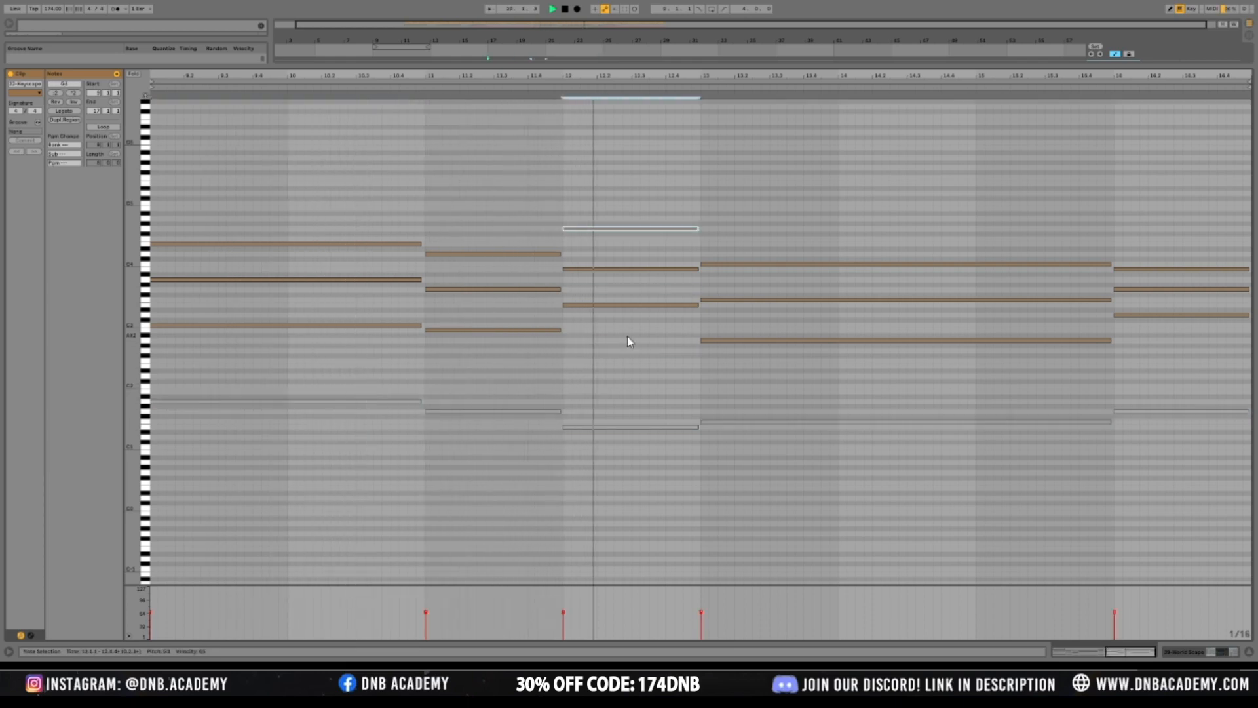
pyautogui.scroll(2, 805, 393)
# Try raising the lowest active note of the fourth chord by two octaves
pyautogui.press('space')
pyautogui.moveTo(789, 416); pyautogui.dragTo(800, 365)
pyautogui.hotkey('shift', 'Up')
pyautogui.hotkey('shift', 'Up')
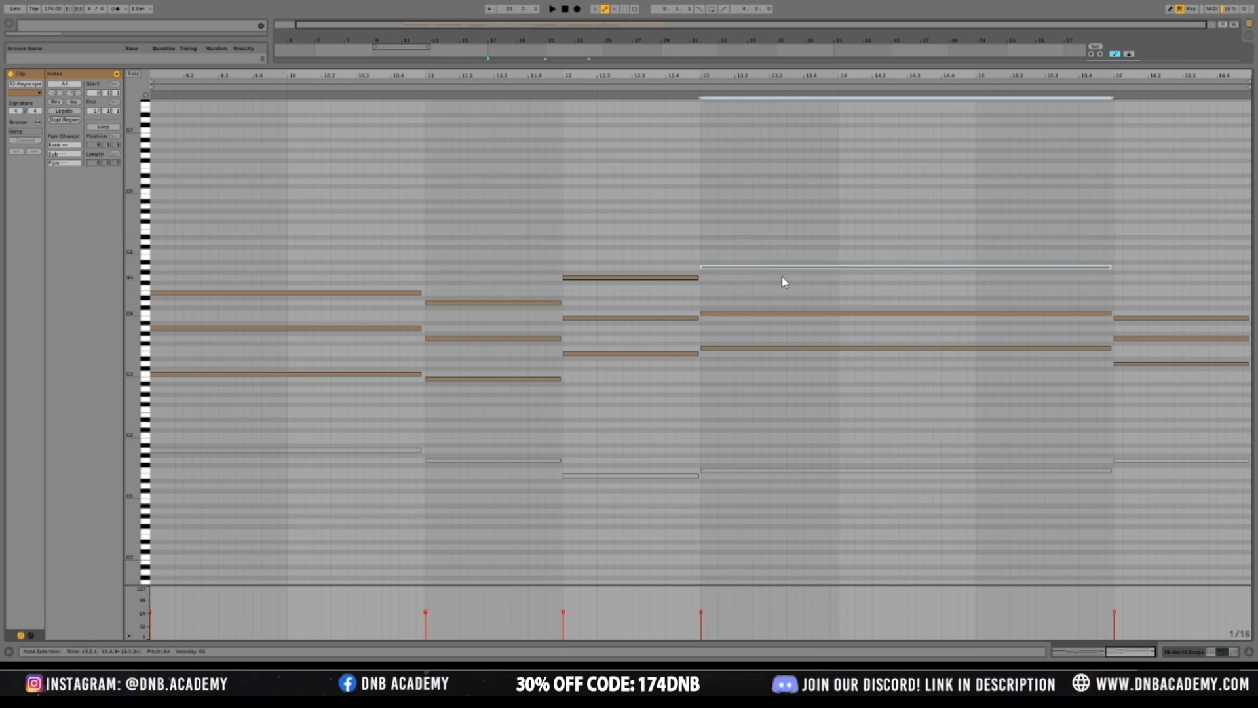
pyautogui.hotkey('shift', 'Down')
pyautogui.hotkey('shift', 'Down')
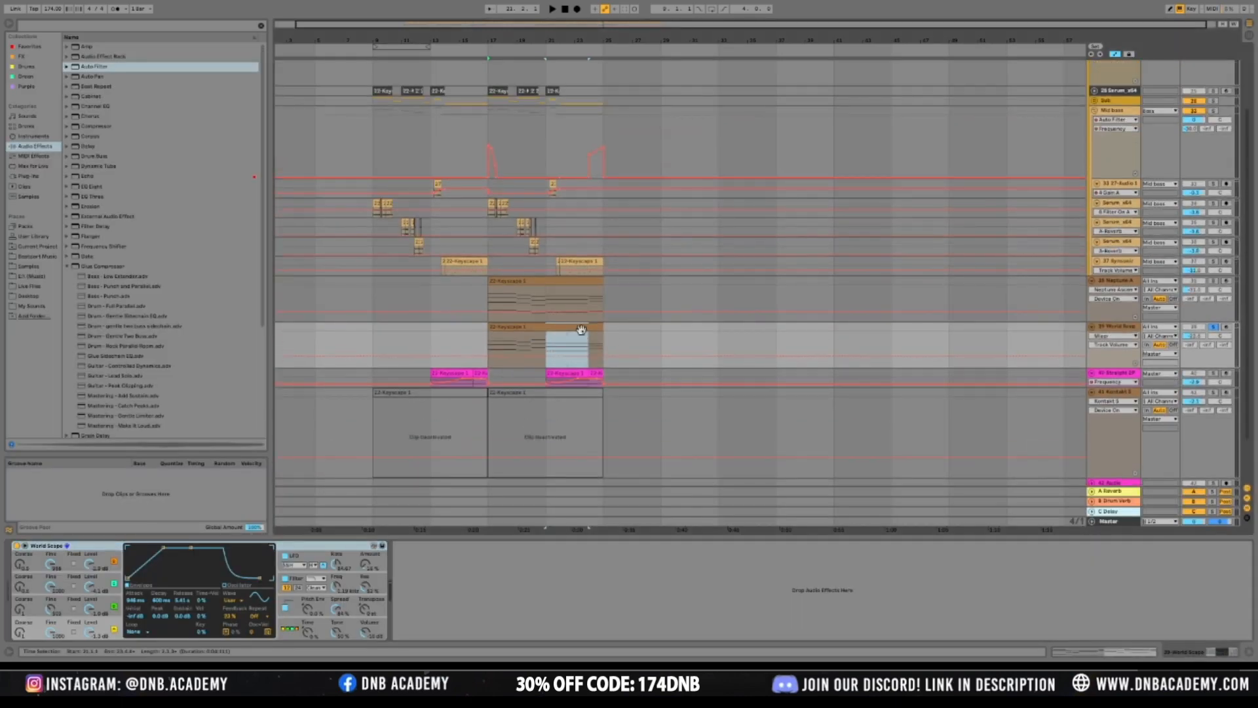
# Audition the World Scape clip from bar 17, then take its track out of solo and play the full mix
pyautogui.click(590, 326)
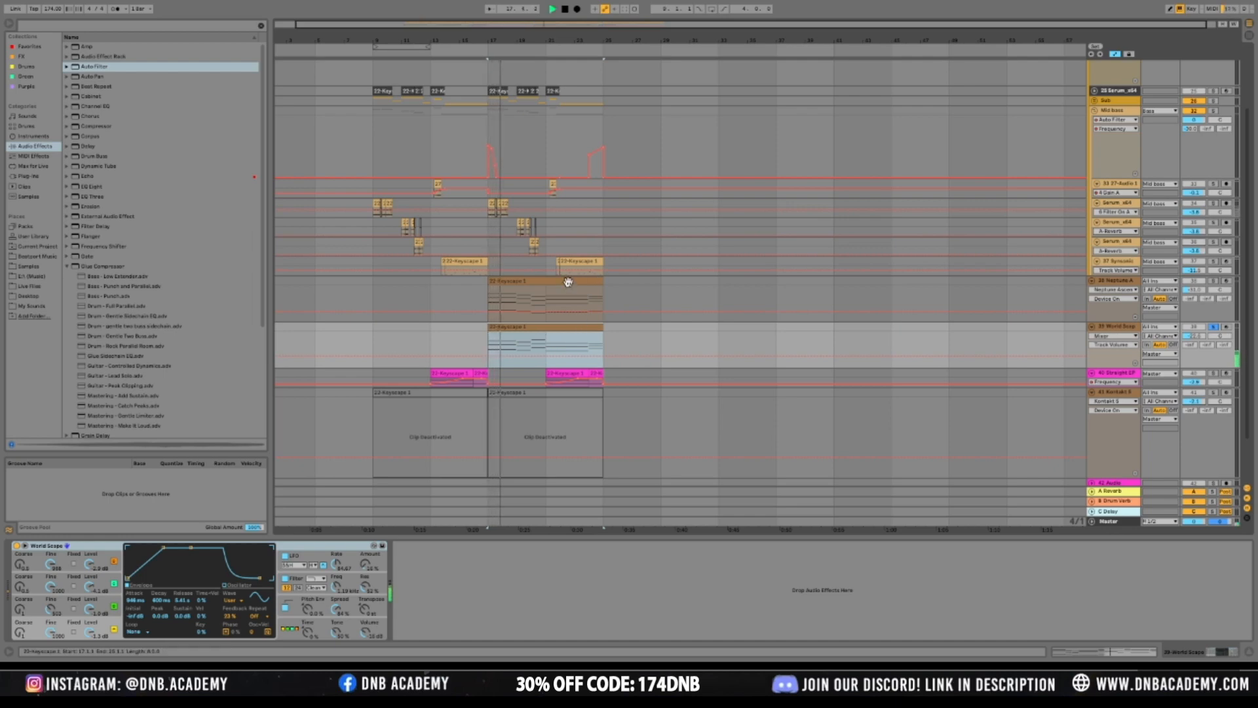
pyautogui.click(1214, 327)
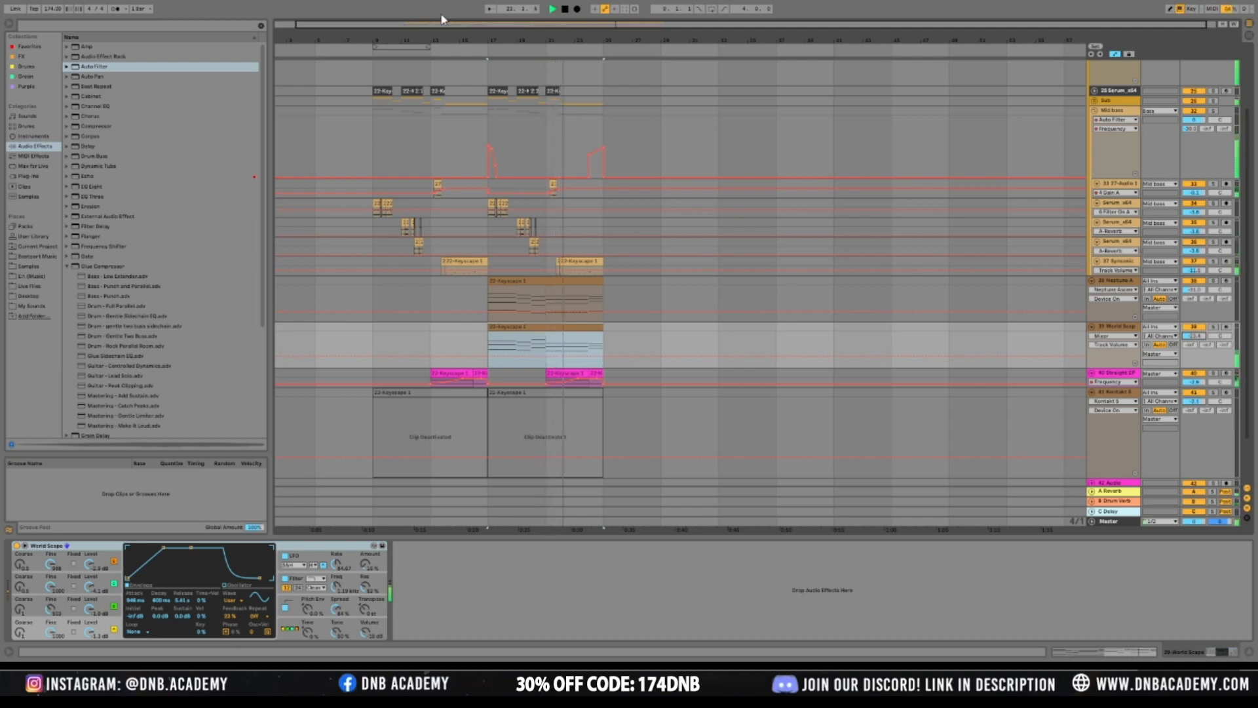
pyautogui.moveTo(440, 28); pyautogui.dragTo(545, 14)
pyautogui.press('space')
pyautogui.moveTo(478, 25)
pyautogui.mouseDown()
pyautogui.moveTo(478, 39)
pyautogui.moveTo(479, 24)
pyautogui.mouseUp()
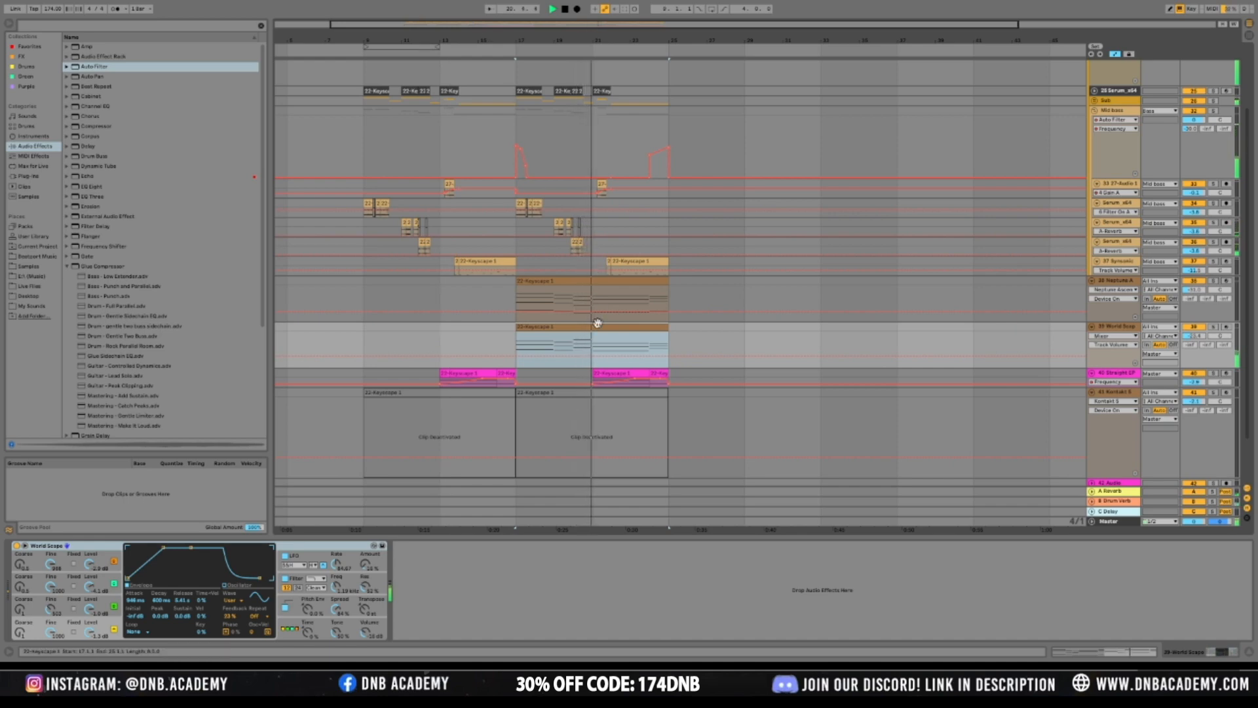
pyautogui.press('space')
pyautogui.moveTo(451, 24); pyautogui.dragTo(452, 21)
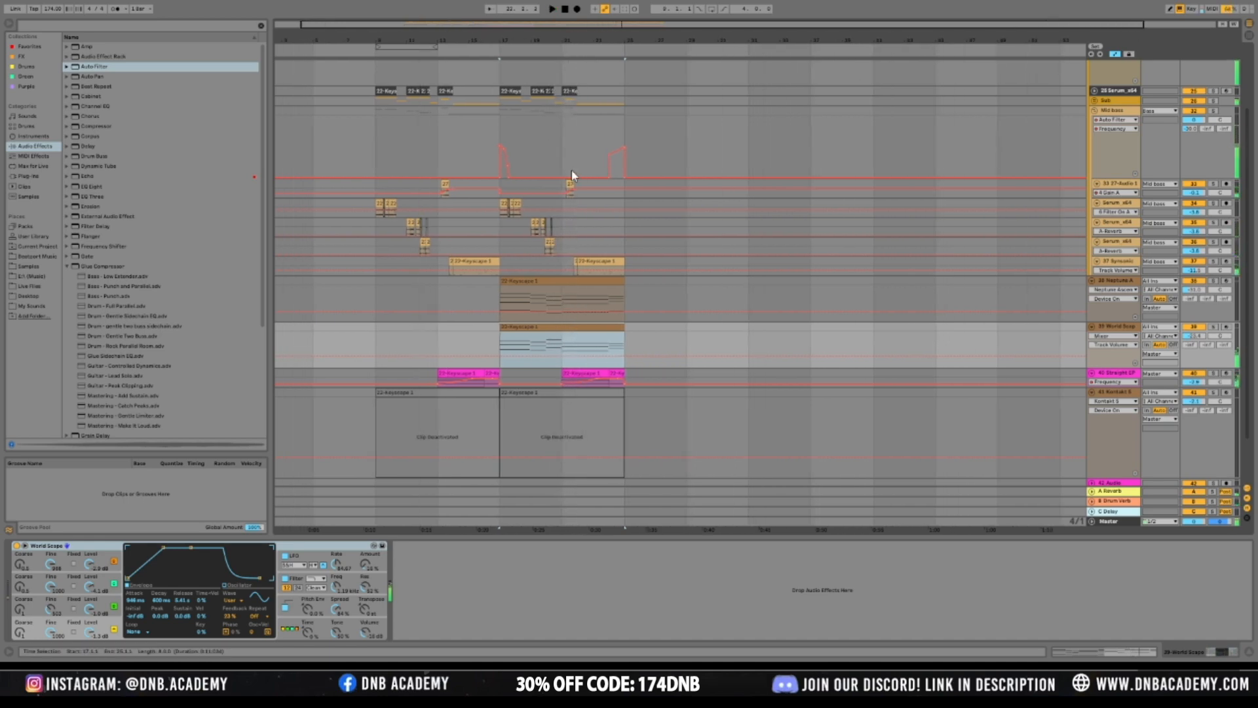
# Move the World Scape clip from bar 17 to bar 25, and colour its track and clip blue
pyautogui.scroll(1, 633, 387)
pyautogui.moveTo(666, 368); pyautogui.dragTo(696, 371)
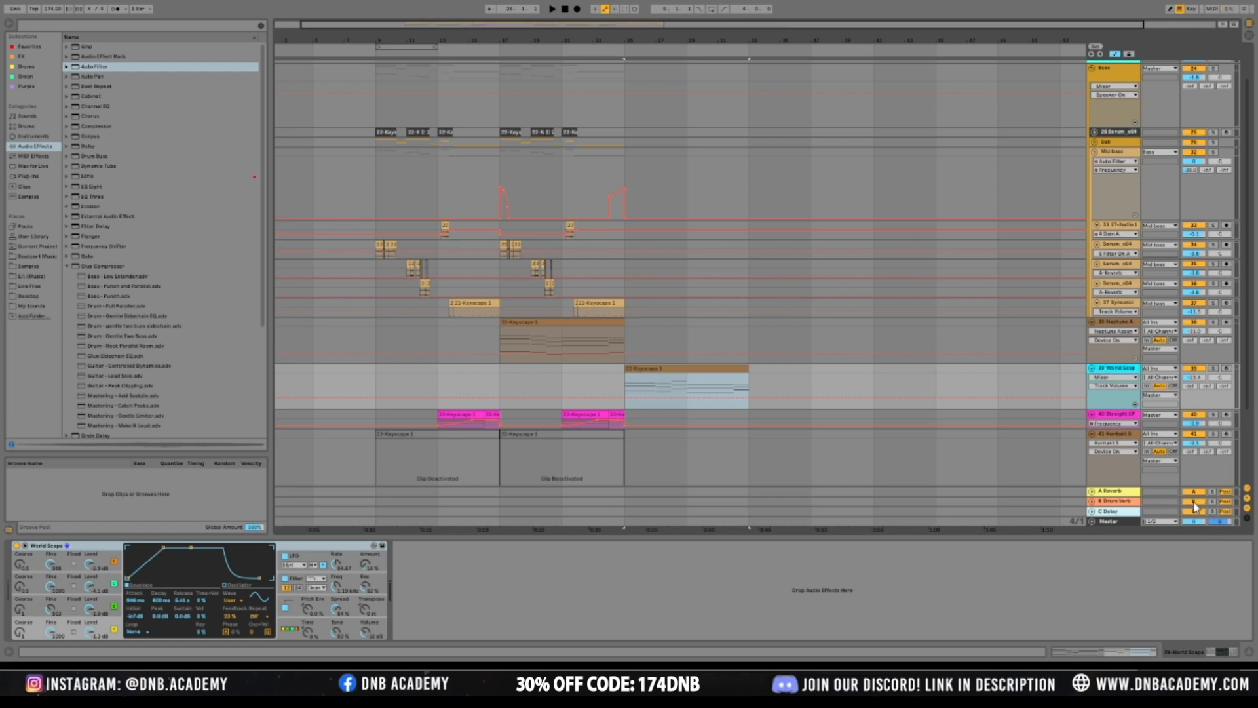
pyautogui.click(1121, 369)
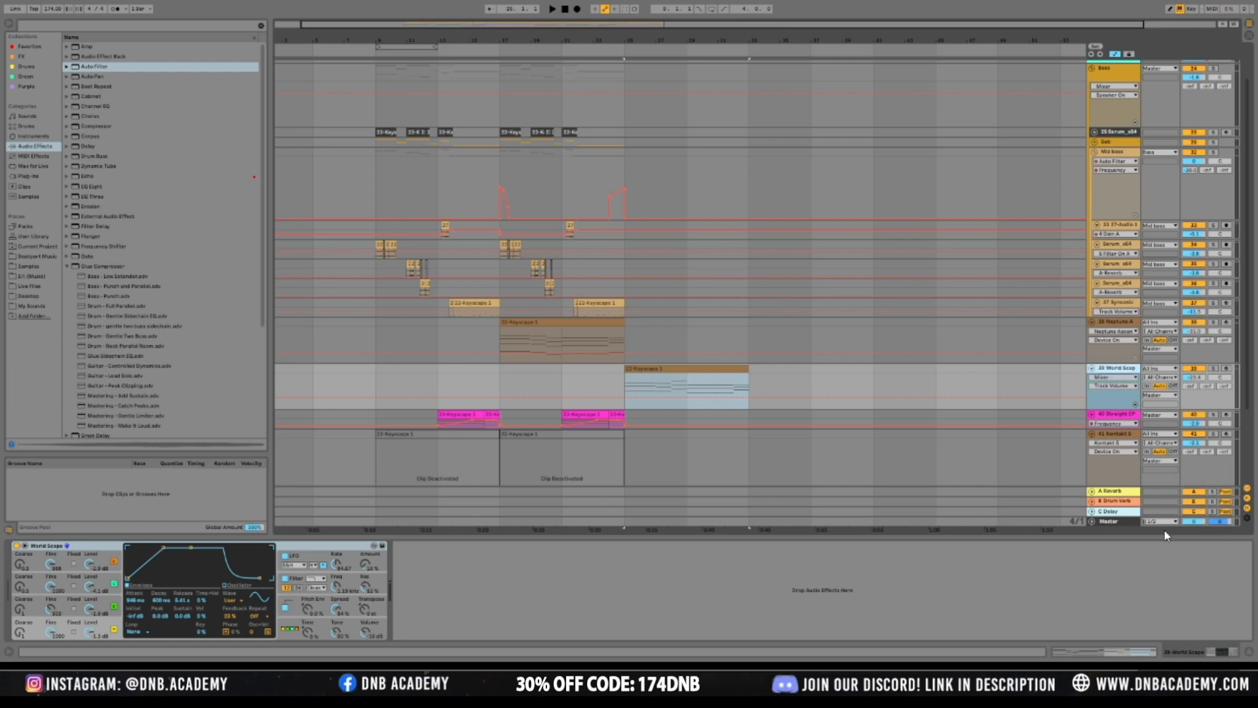
# Delete the Neptune Ascending track and start playback from bar 25
pyautogui.click(590, 320)
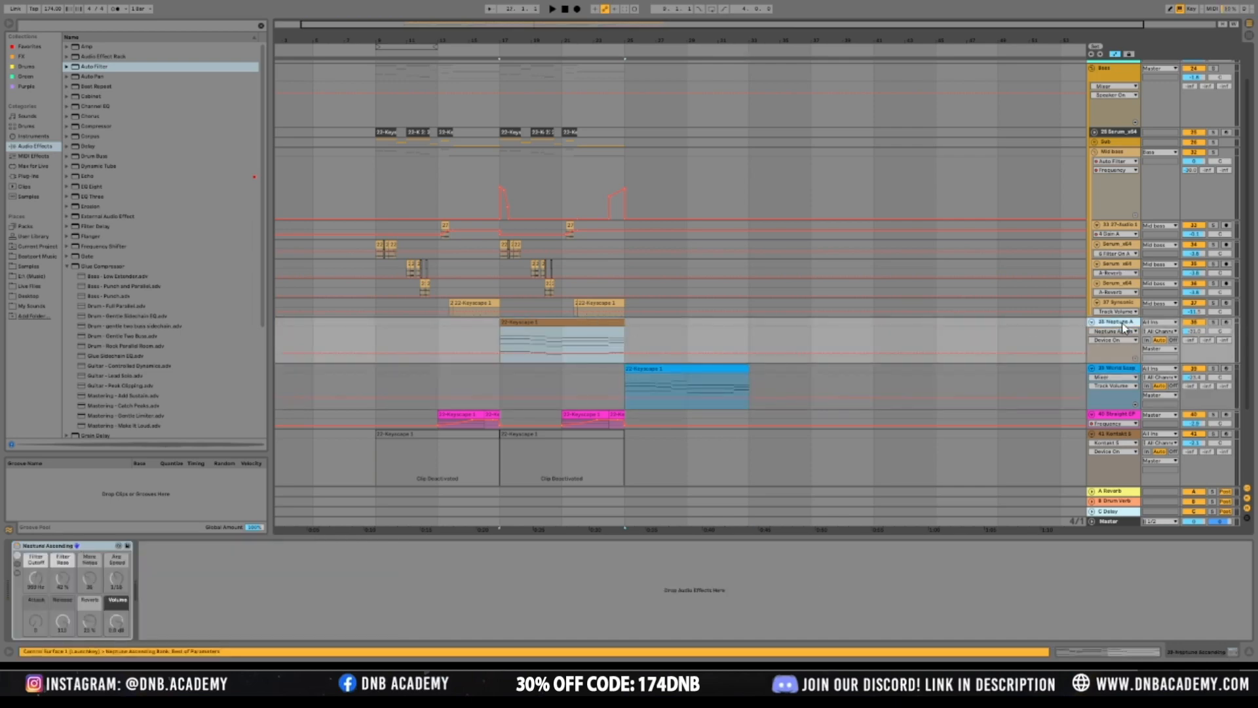
pyautogui.press('Delete')
pyautogui.press('space')
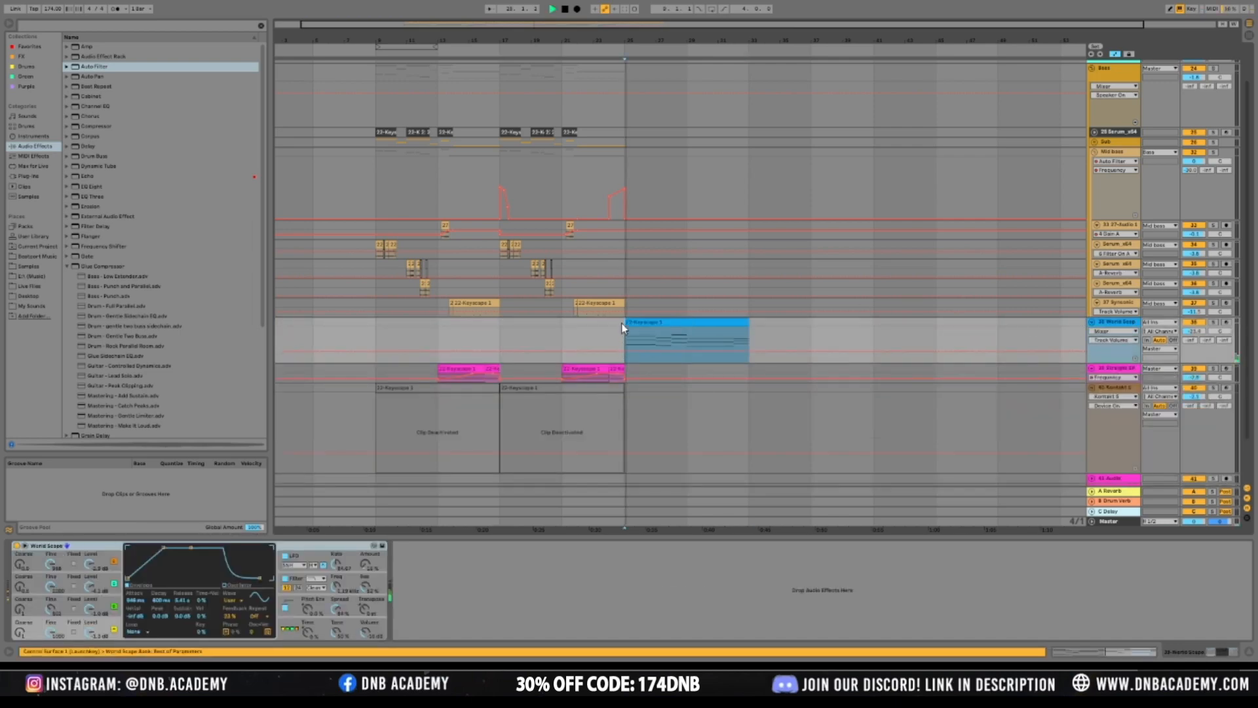
# Duplicate the whole Bass group's content of bars 9 to 24 so that the copy starts at bar 25
pyautogui.scroll(3, 633, 315)
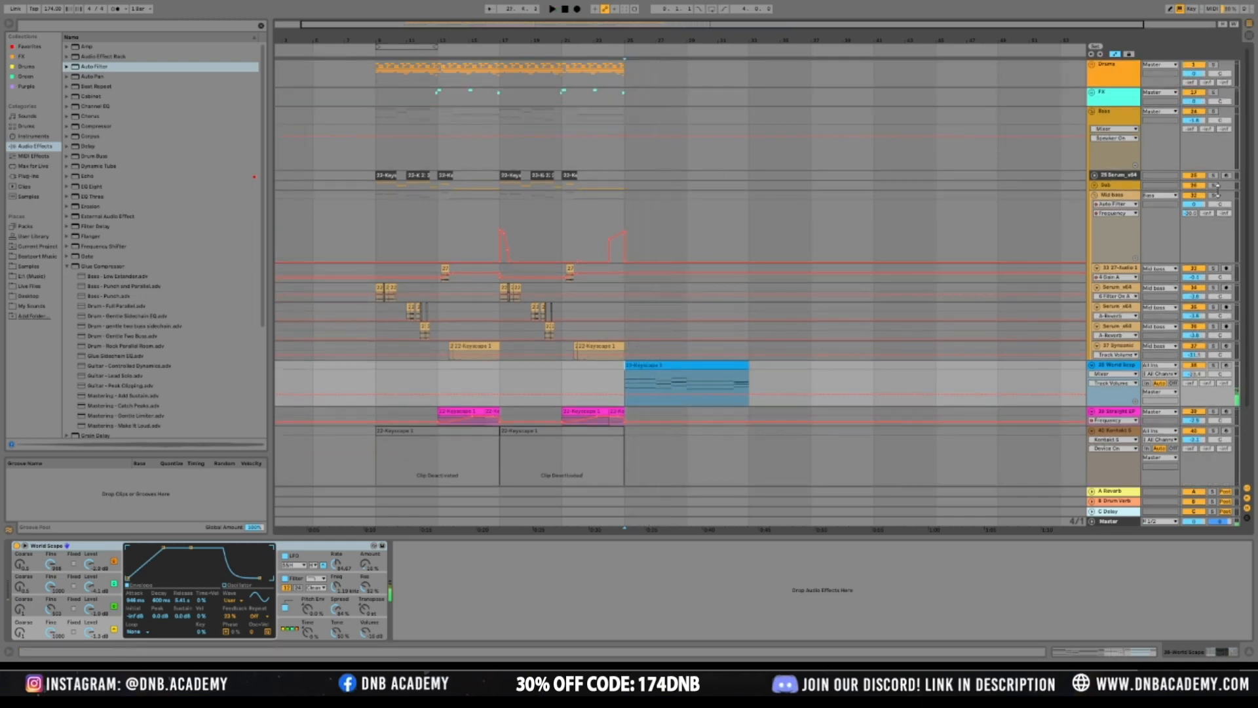
pyautogui.click(1126, 119)
pyautogui.moveTo(355, 156); pyautogui.dragTo(620, 157)
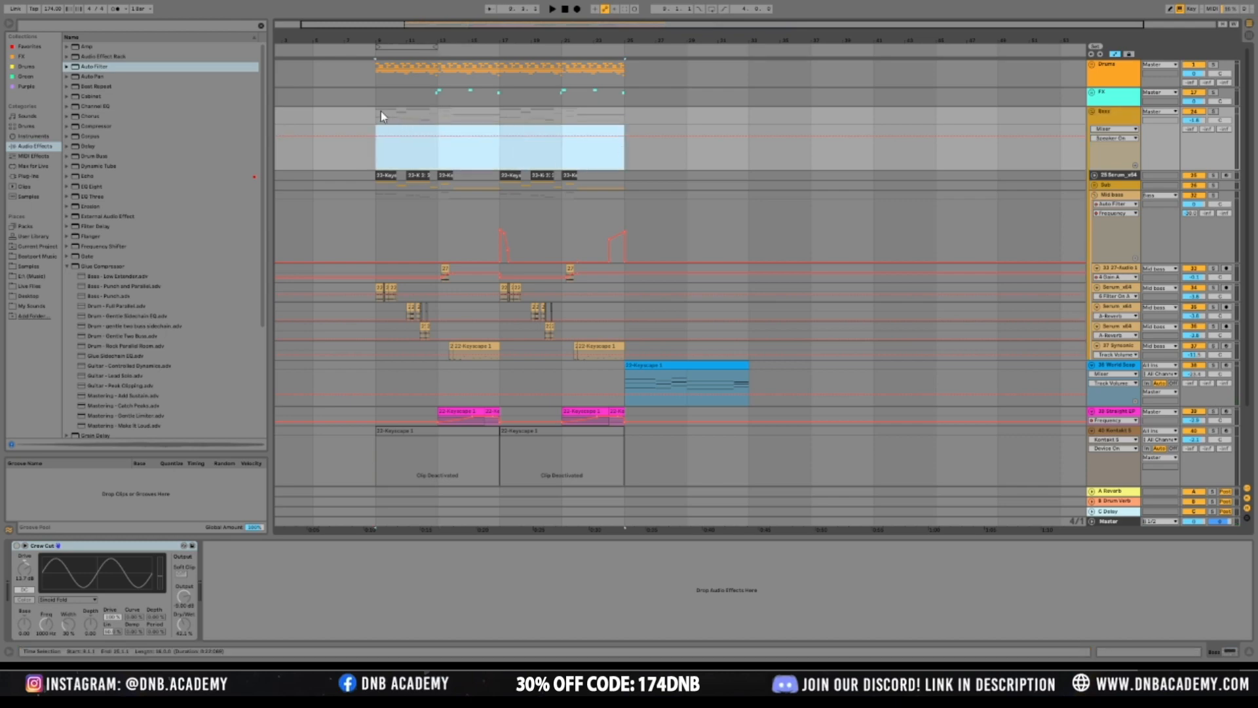
pyautogui.moveTo(378, 112); pyautogui.dragTo(621, 121)
pyautogui.hotkey('ctrl', 'd')
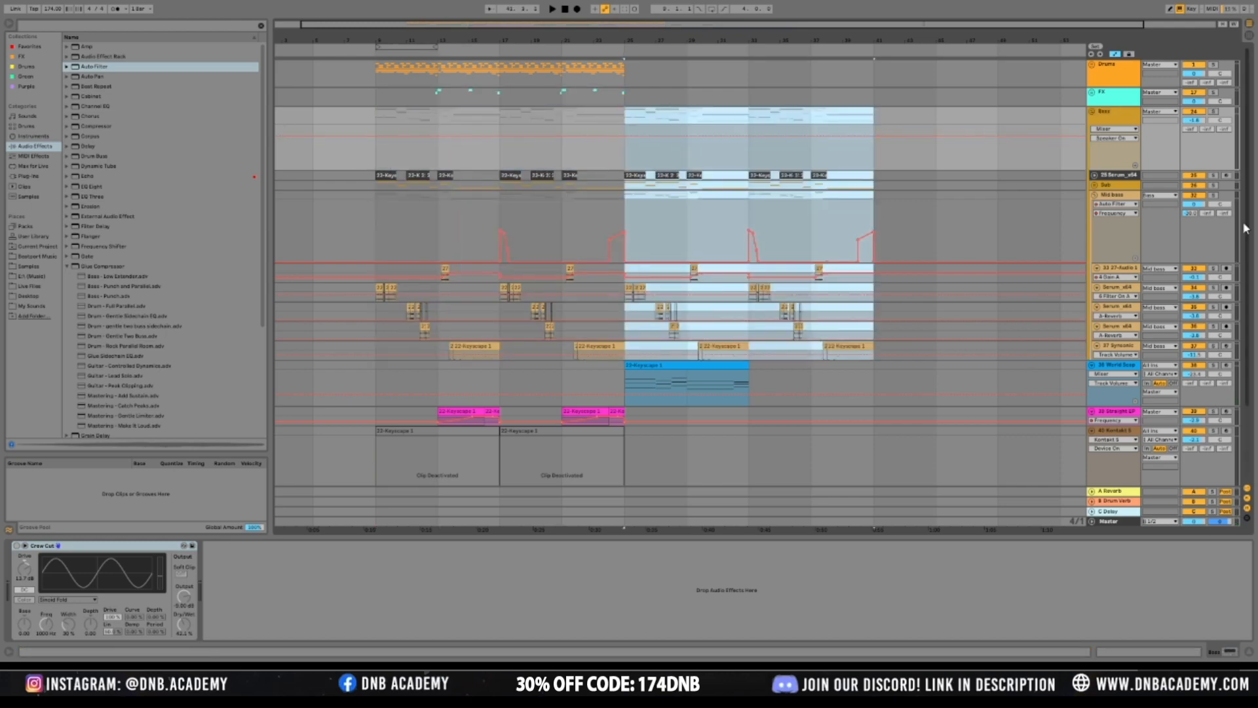
# Play from bar 25 and compare the section with the Mid bass group switched off and on
pyautogui.click(614, 213)
pyautogui.press('space')
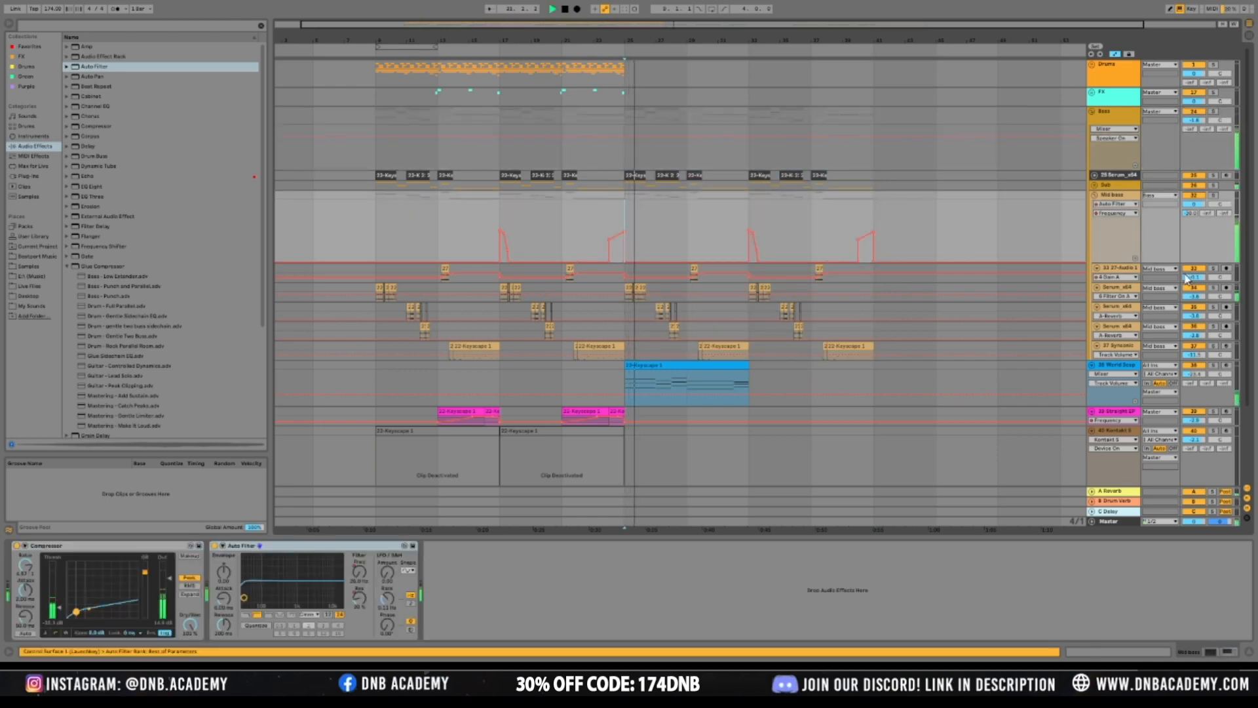
pyautogui.click(1194, 196)
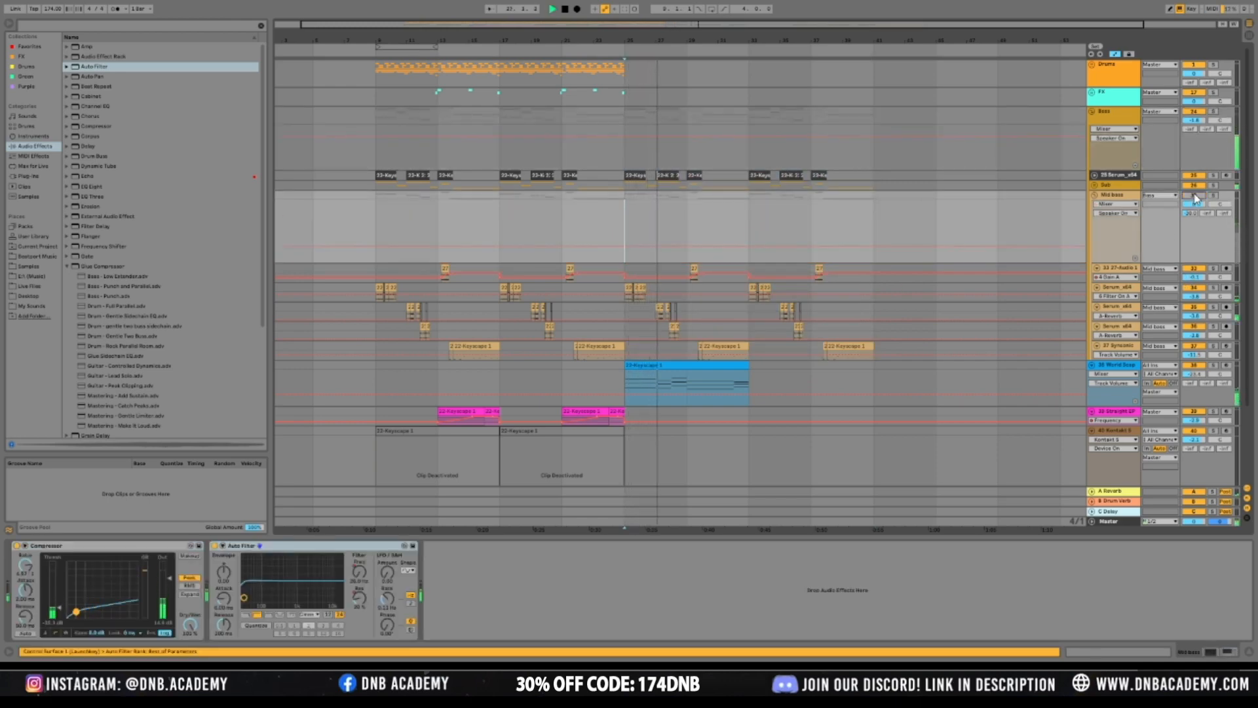
pyautogui.click(1195, 196)
# Deactivate all clips on the Mid bass group's tracks between bar 25 and bar 41
pyautogui.moveTo(883, 351); pyautogui.dragTo(607, 203)
pyautogui.click(671, 249)
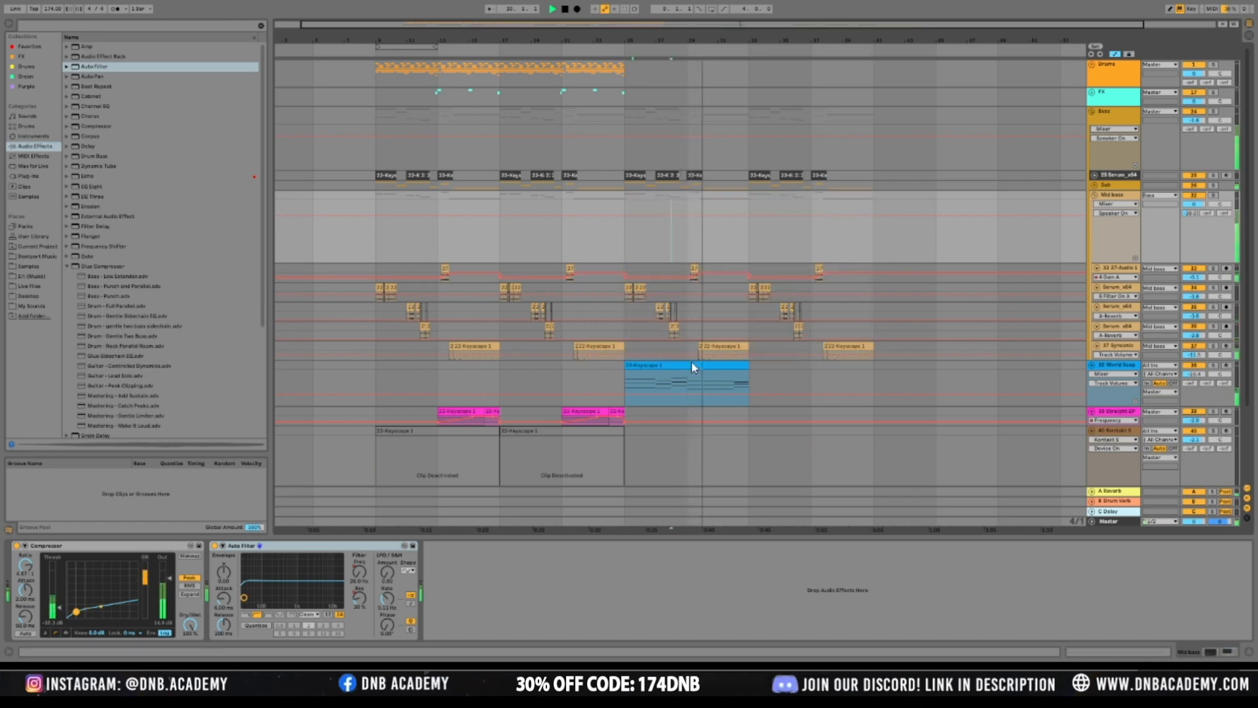
pyautogui.moveTo(618, 211); pyautogui.dragTo(871, 230)
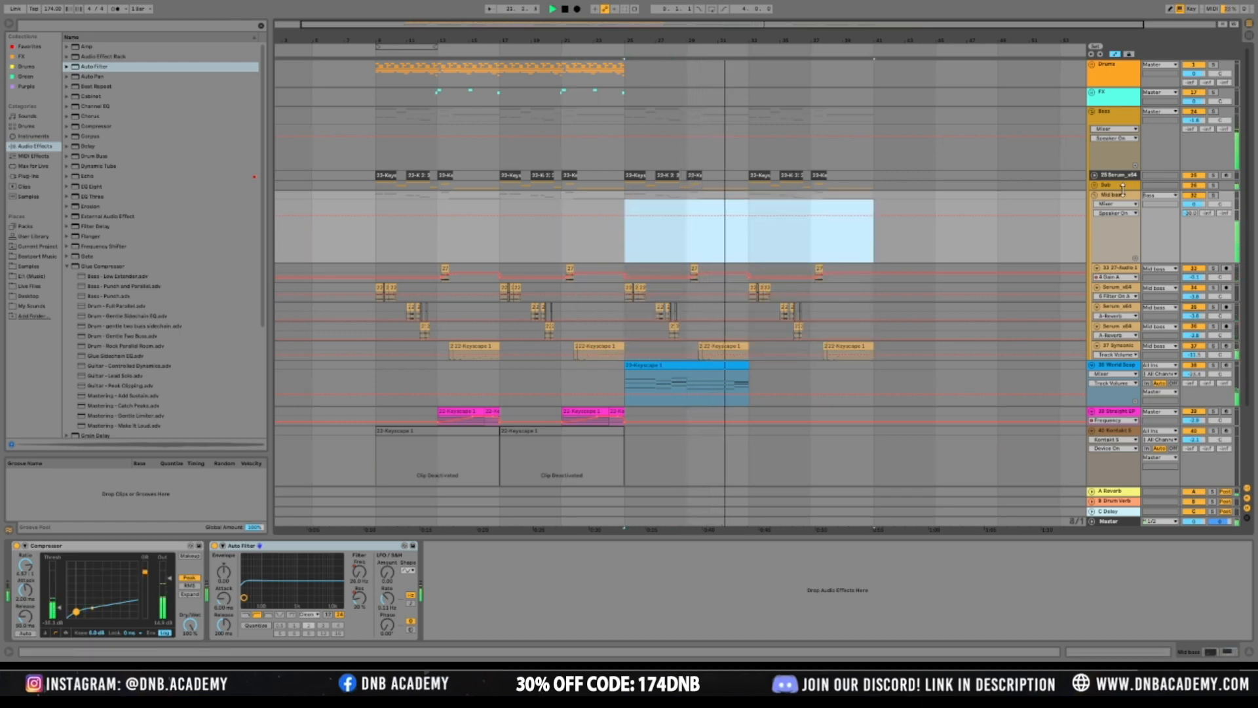
pyautogui.click(674, 237)
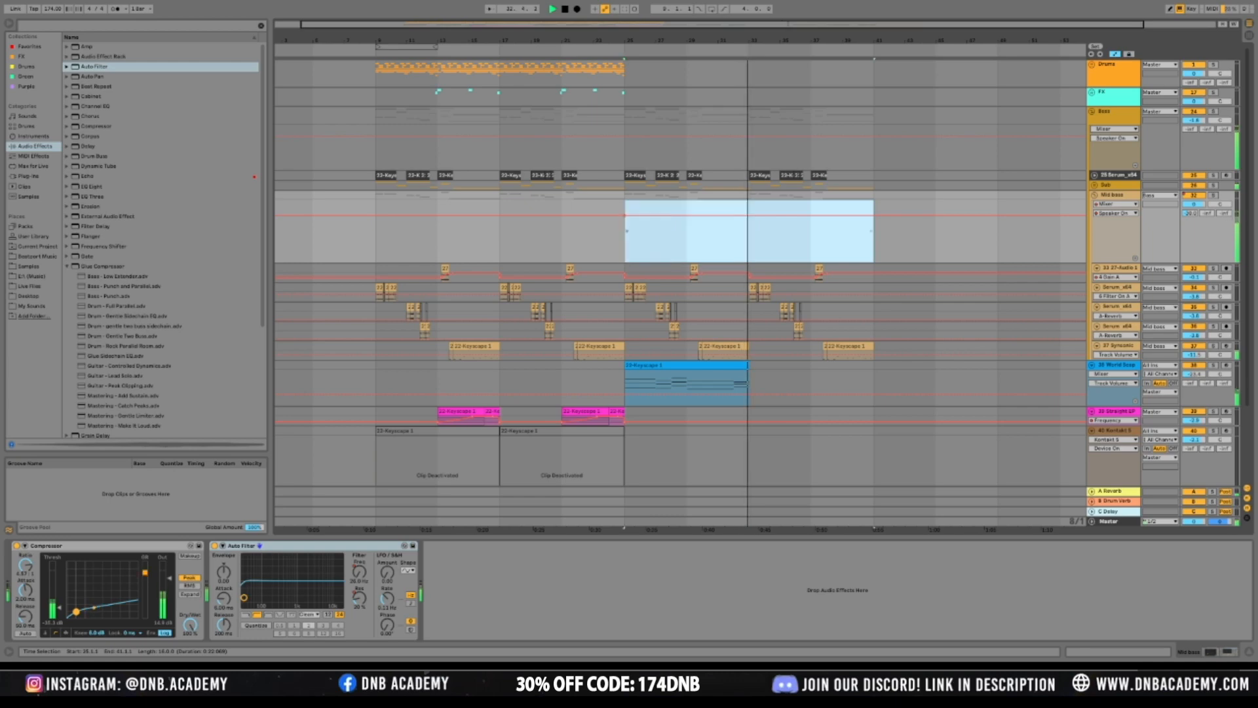
pyautogui.moveTo(874, 266); pyautogui.dragTo(620, 344)
pyautogui.press('0')
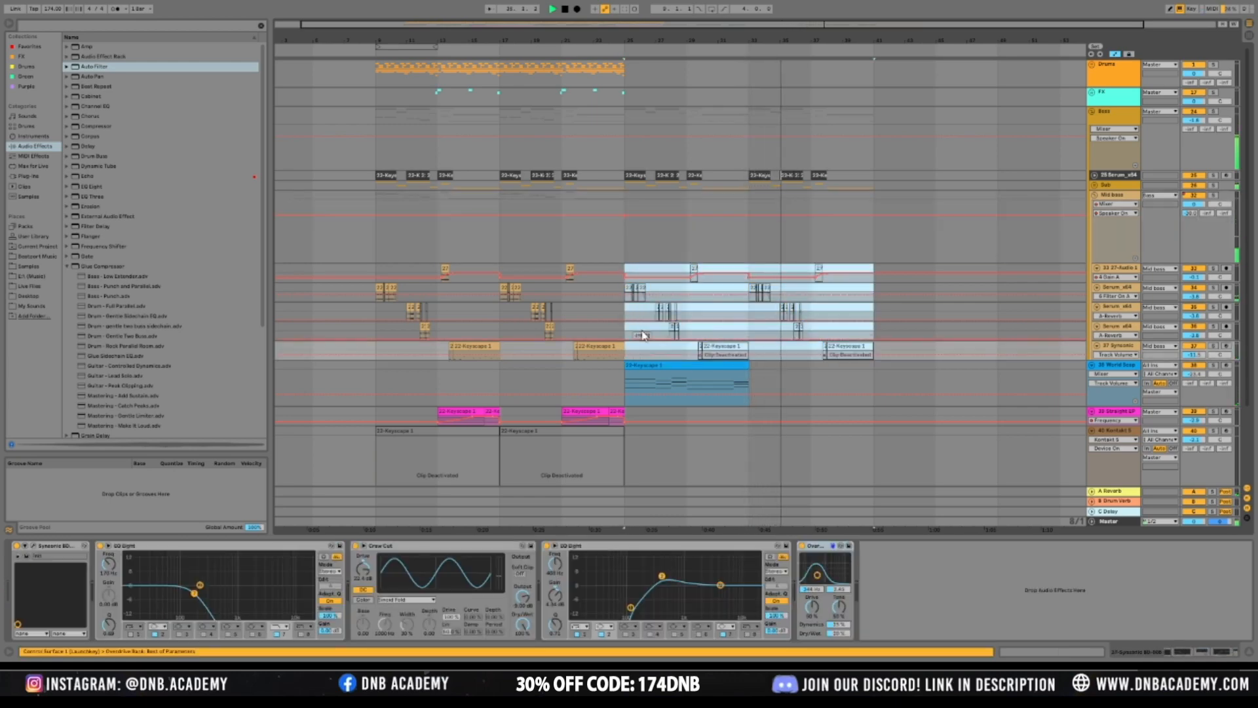
# Duplicate the World Scape clip to bar 33, and copy the pink Keyscape clips of bars 9 to 24 to bar 25
pyautogui.click(735, 365)
pyautogui.hotkey('ctrl', 'd')
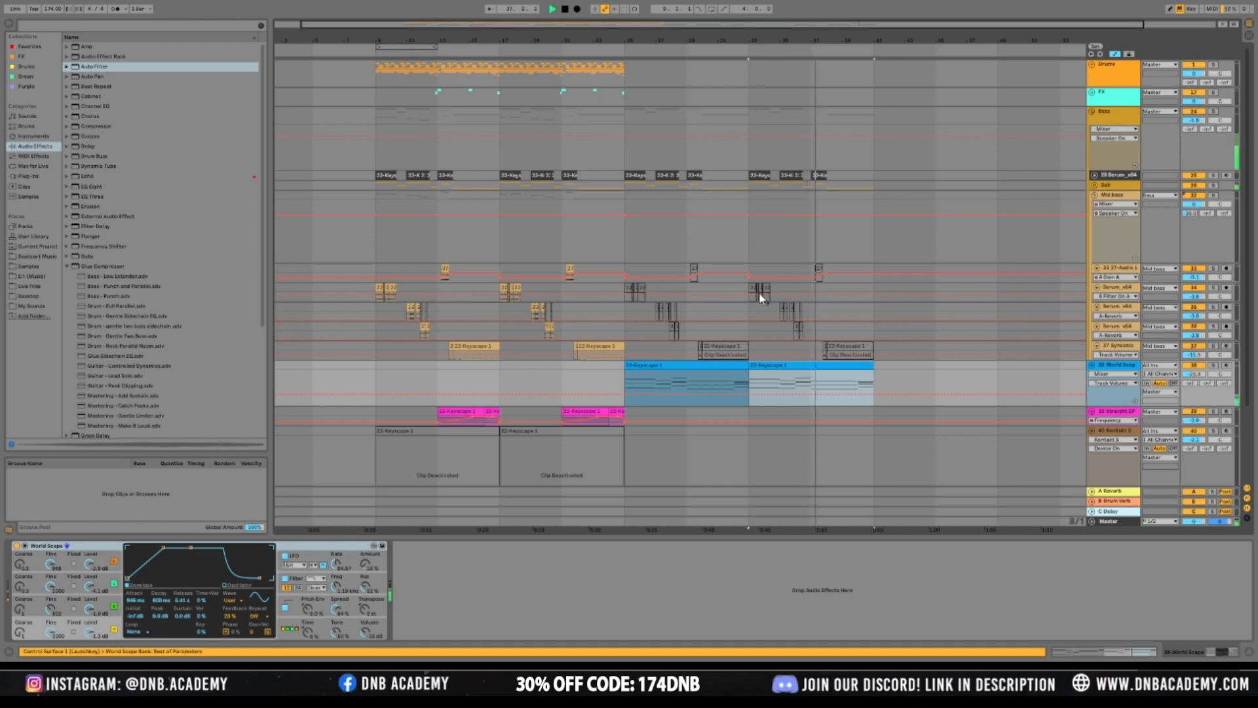
pyautogui.scroll(-3, 753, 281)
pyautogui.press('space')
pyautogui.moveTo(373, 352); pyautogui.dragTo(642, 347)
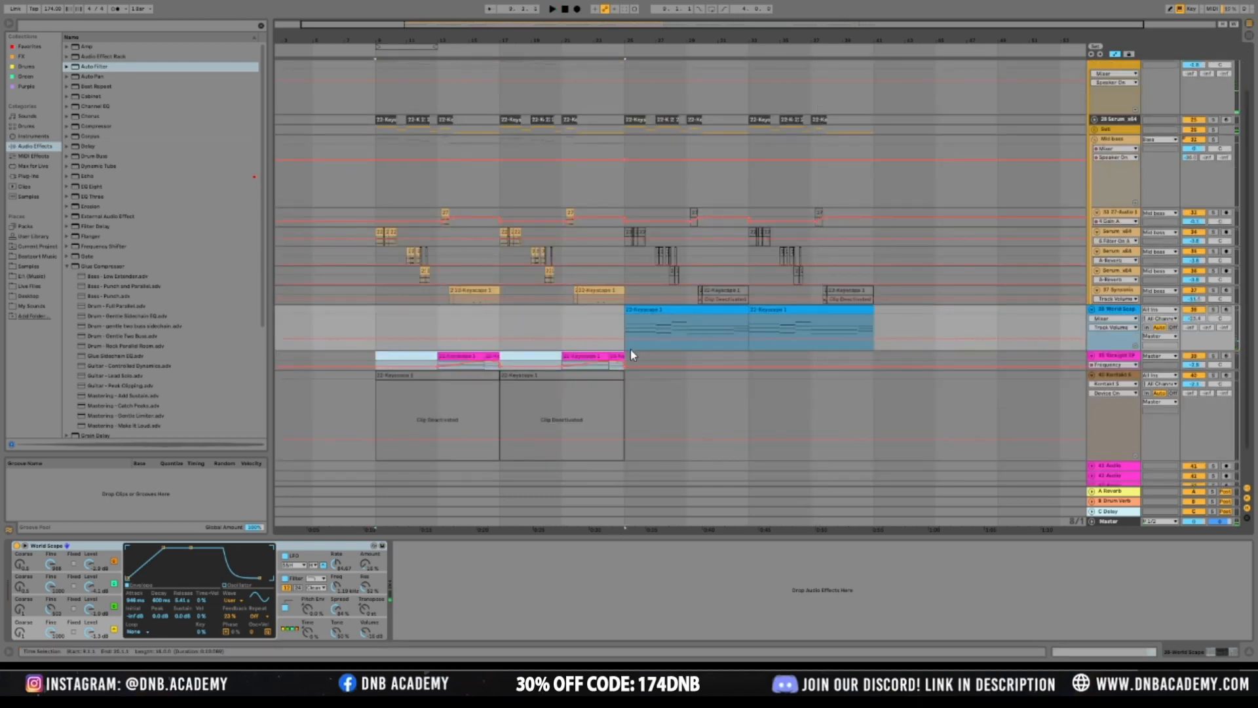
pyautogui.hotkey('ctrl', 'd')
pyautogui.press('space')
# Duplicate the Drums and FX groups' content of bars 9 to 24 to bar 25, and listen to the new section
pyautogui.scroll(3, 711, 196)
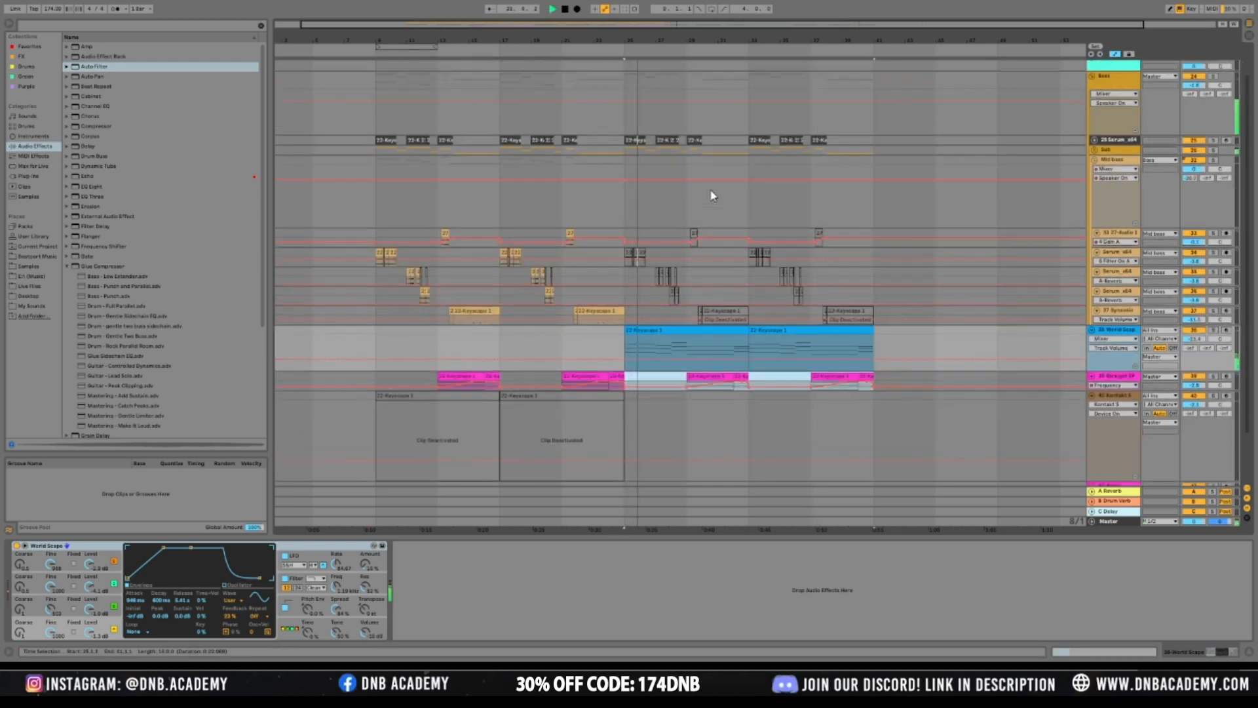
pyautogui.moveTo(374, 99); pyautogui.dragTo(625, 62)
pyautogui.hotkey('ctrl', 'd')
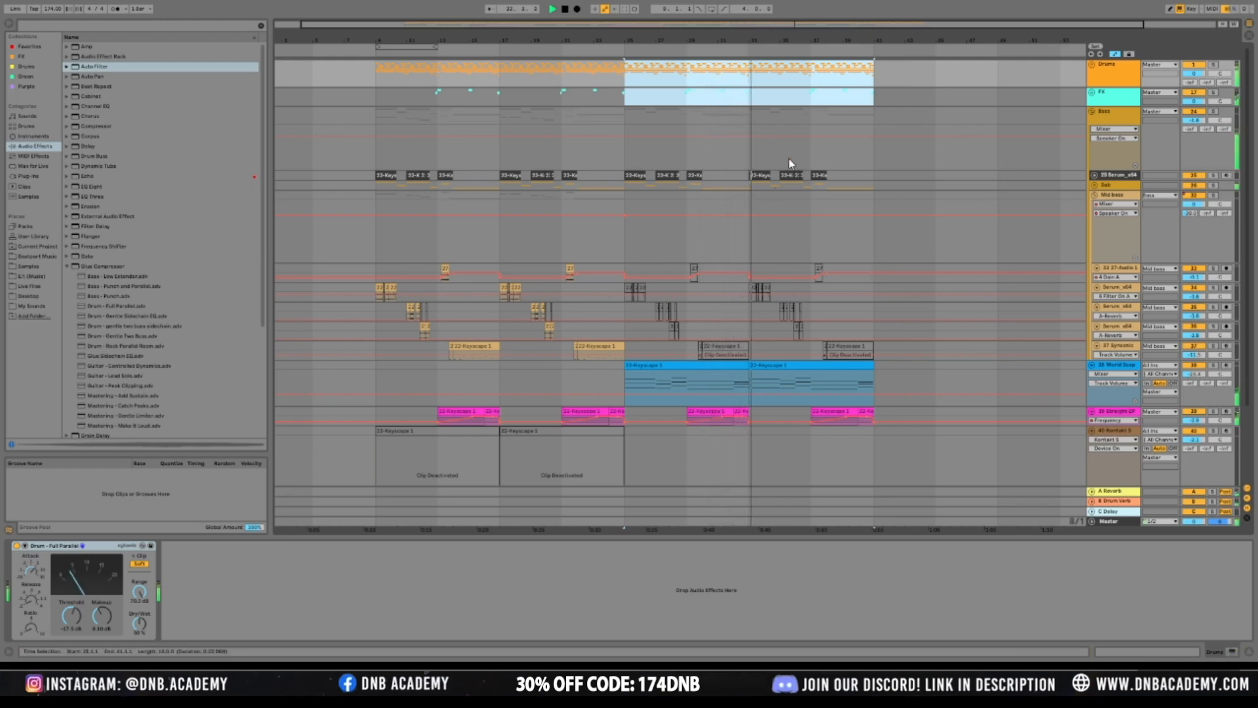
pyautogui.click(621, 246)
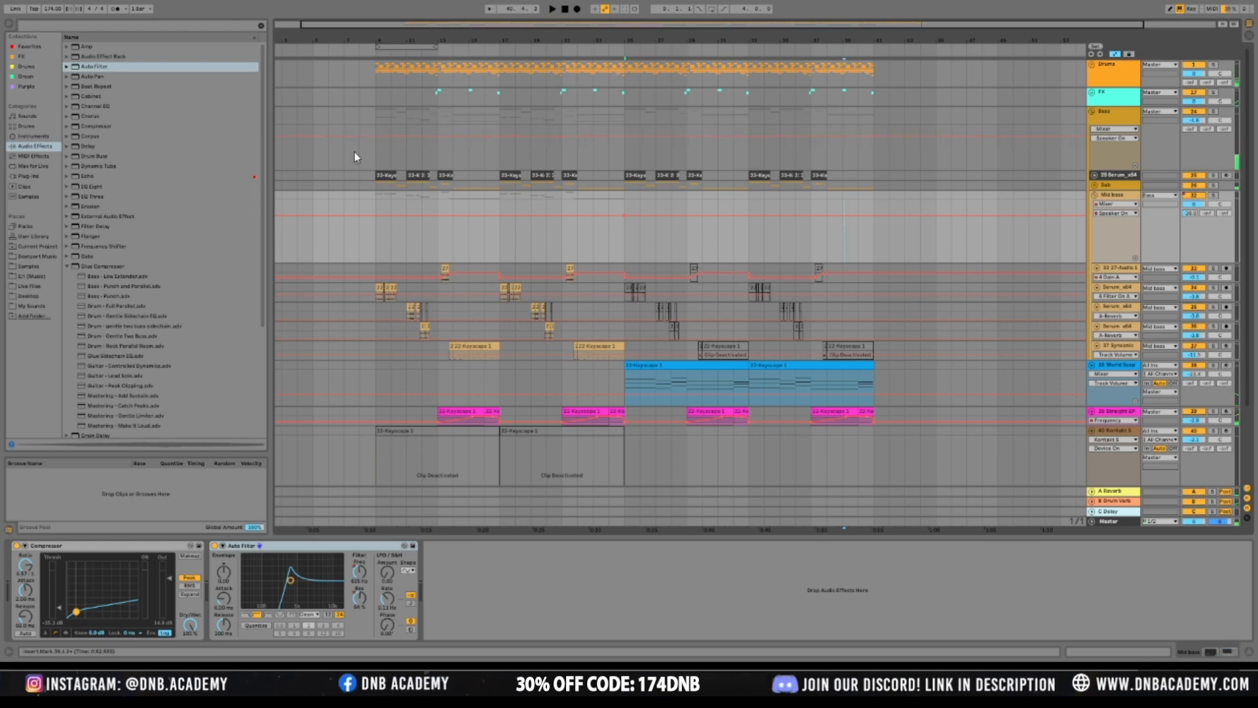
# Play the arrangement from bar 9 and select the Bass group's first four bars
pyautogui.press('space')
pyautogui.scroll(-2, 754, 77)
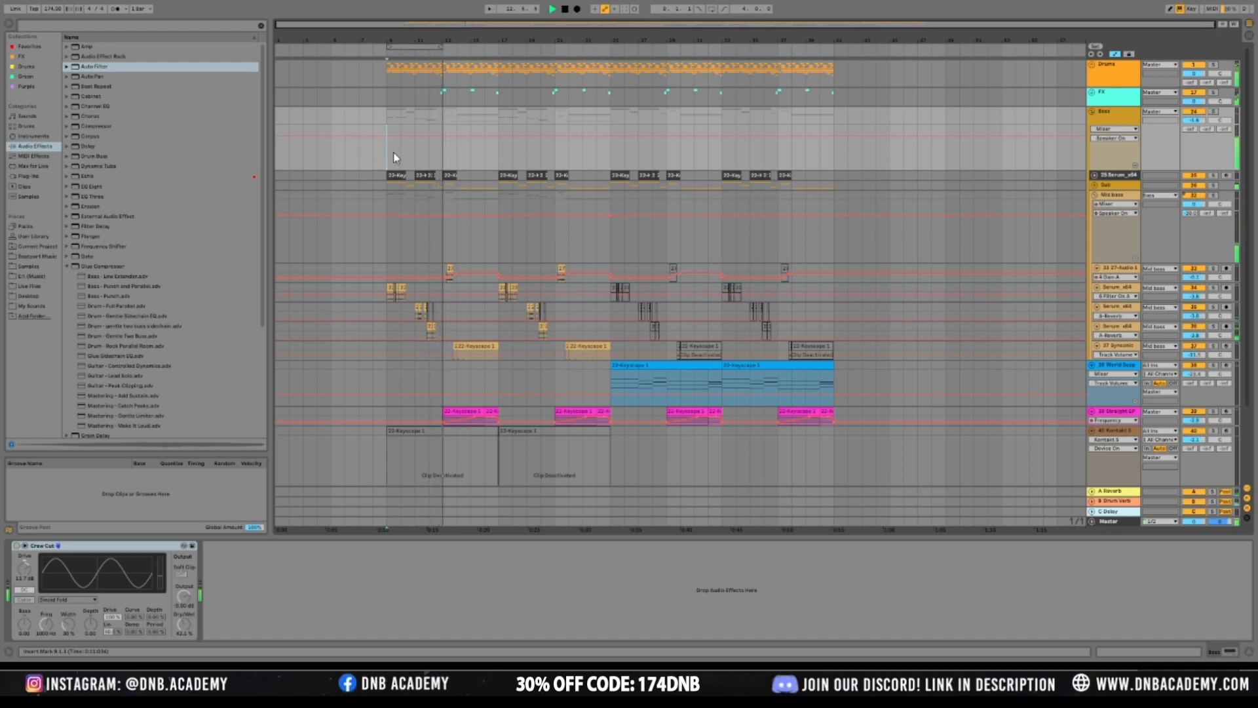
pyautogui.moveTo(389, 159); pyautogui.dragTo(449, 152)
pyautogui.scroll(2, 449, 157)
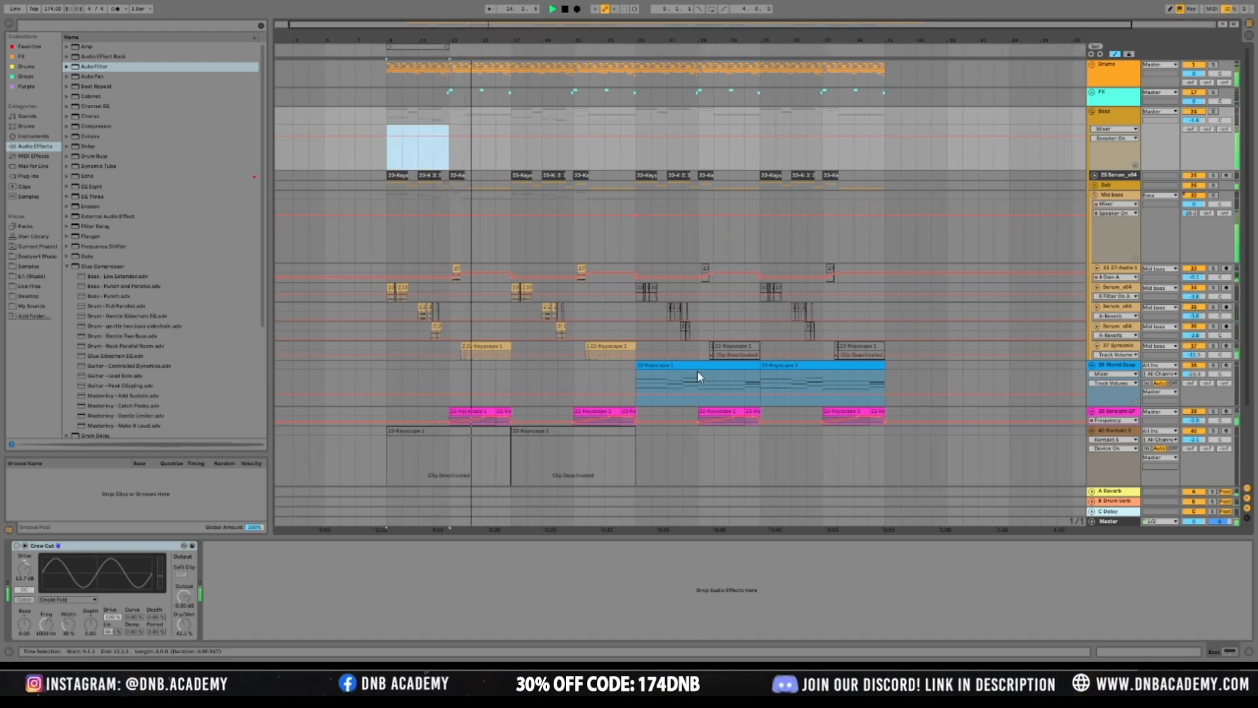
# Unfold the Drums group to show its tracks around the transition into bar 25
pyautogui.click(685, 365)
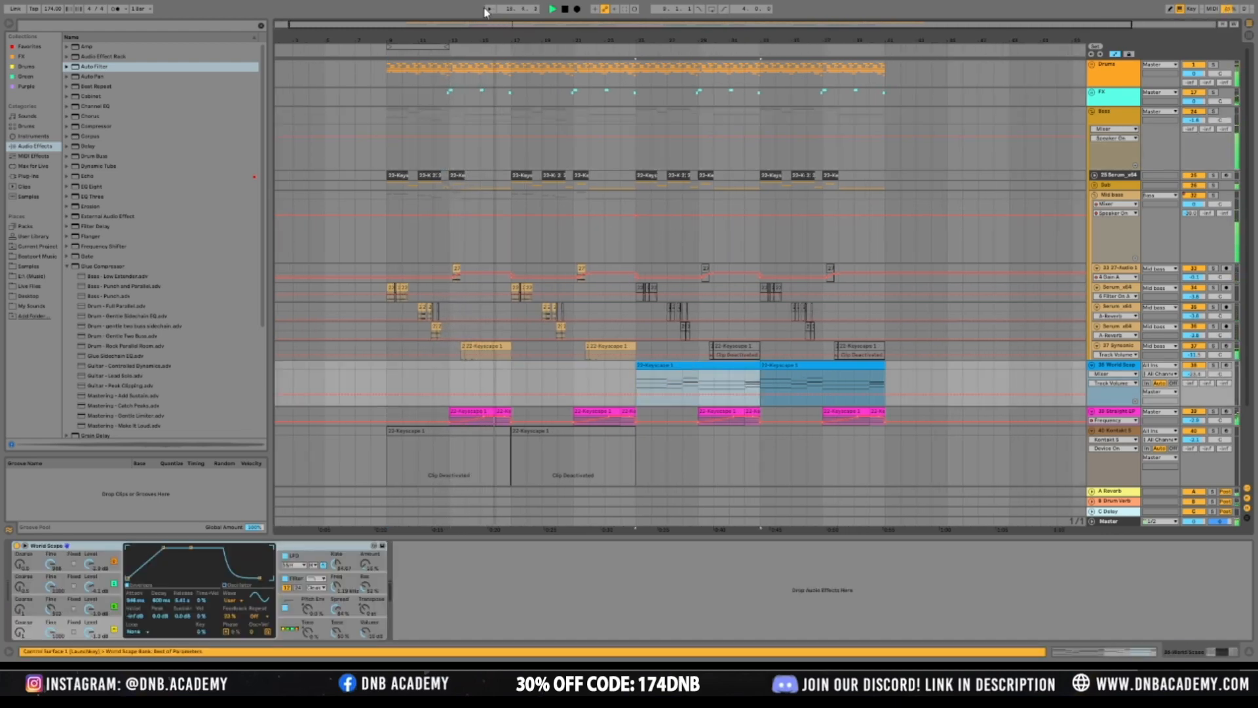
pyautogui.moveTo(485, 31); pyautogui.dragTo(486, 14)
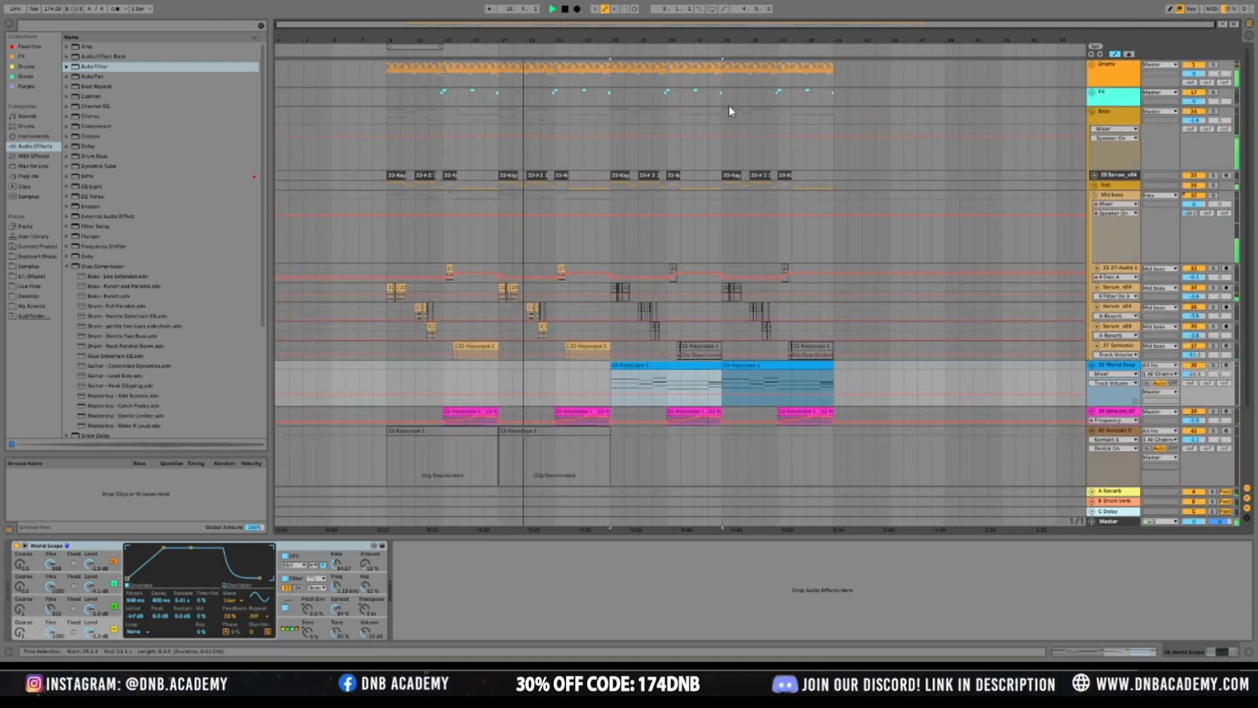
pyautogui.moveTo(629, 38); pyautogui.dragTo(1006, 126)
pyautogui.click(1121, 81)
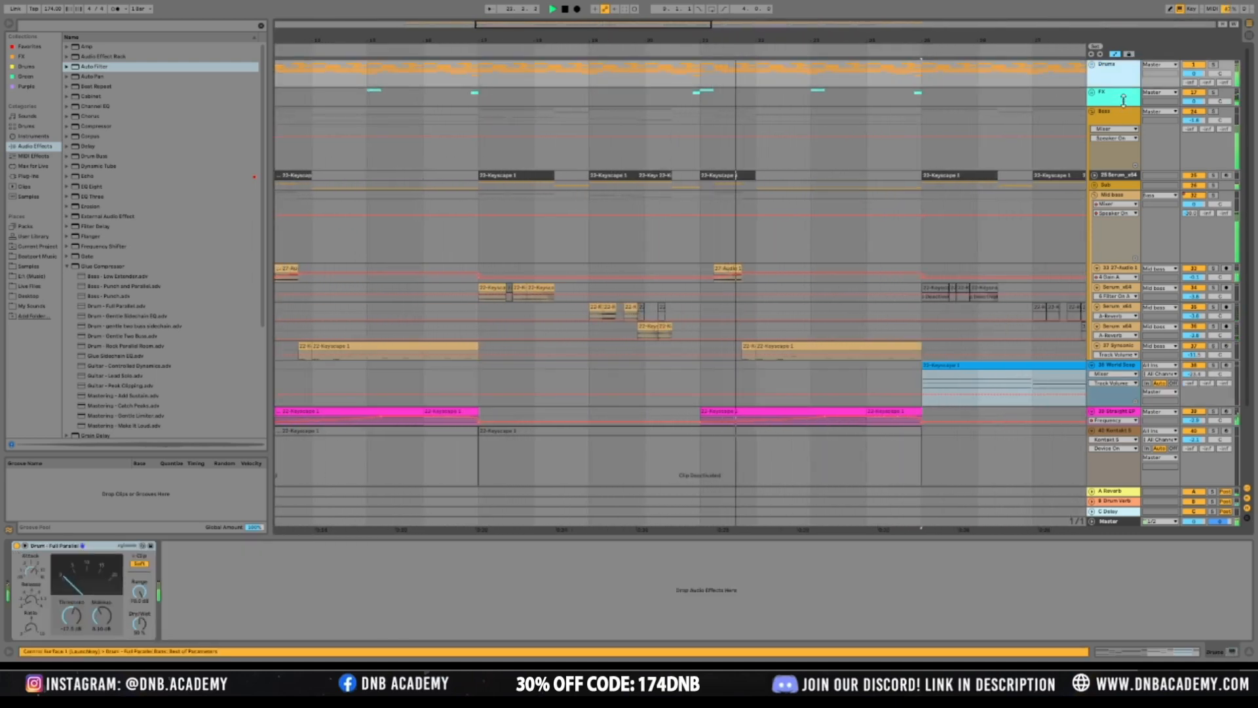
pyautogui.click(1092, 64)
pyautogui.moveTo(1026, 39); pyautogui.dragTo(593, 26)
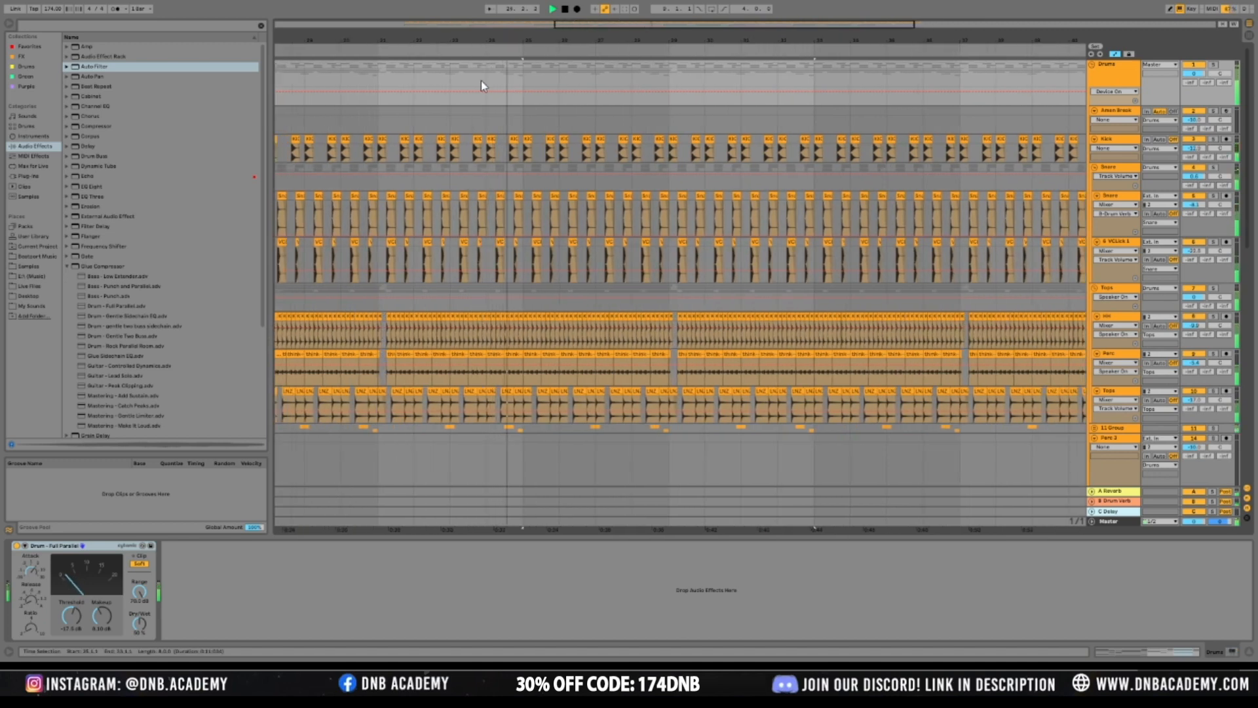
# Select bar 24 of the Drums group, and play the drums from bar 23 into the transition
pyautogui.moveTo(488, 81); pyautogui.dragTo(513, 79)
pyautogui.press('space')
pyautogui.moveTo(562, 24); pyautogui.dragTo(745, 129)
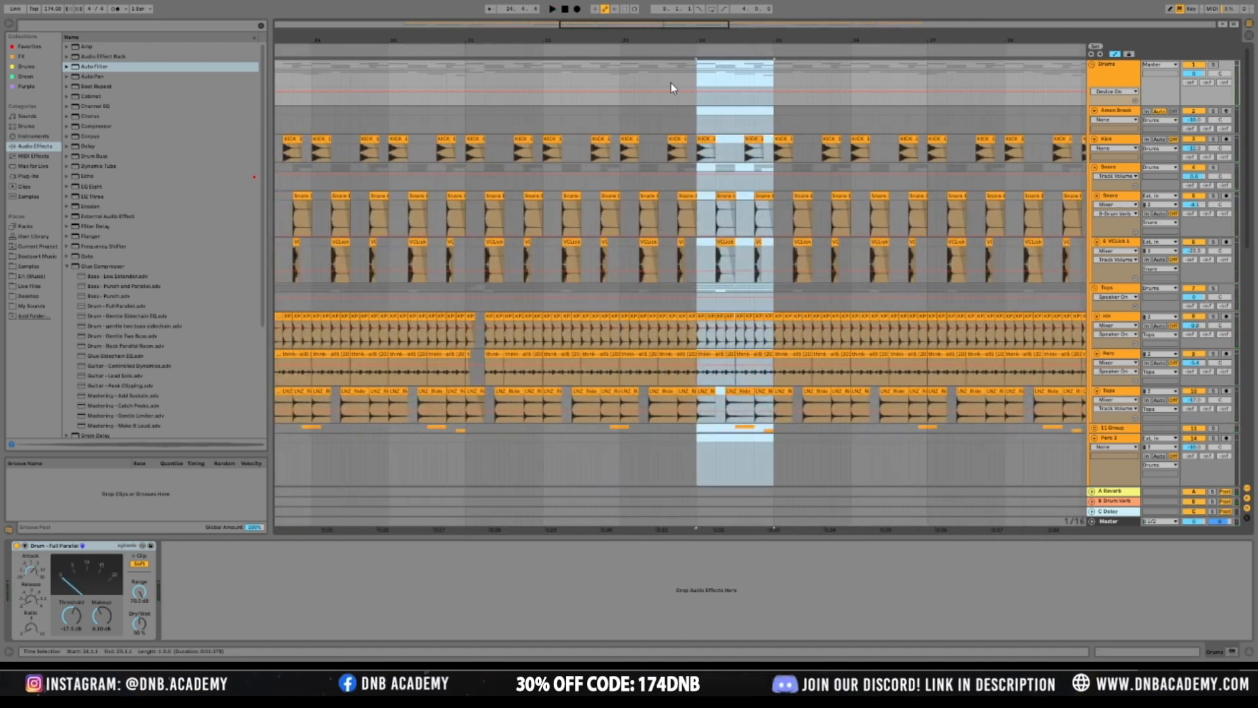
pyautogui.click(623, 81)
pyautogui.press('space')
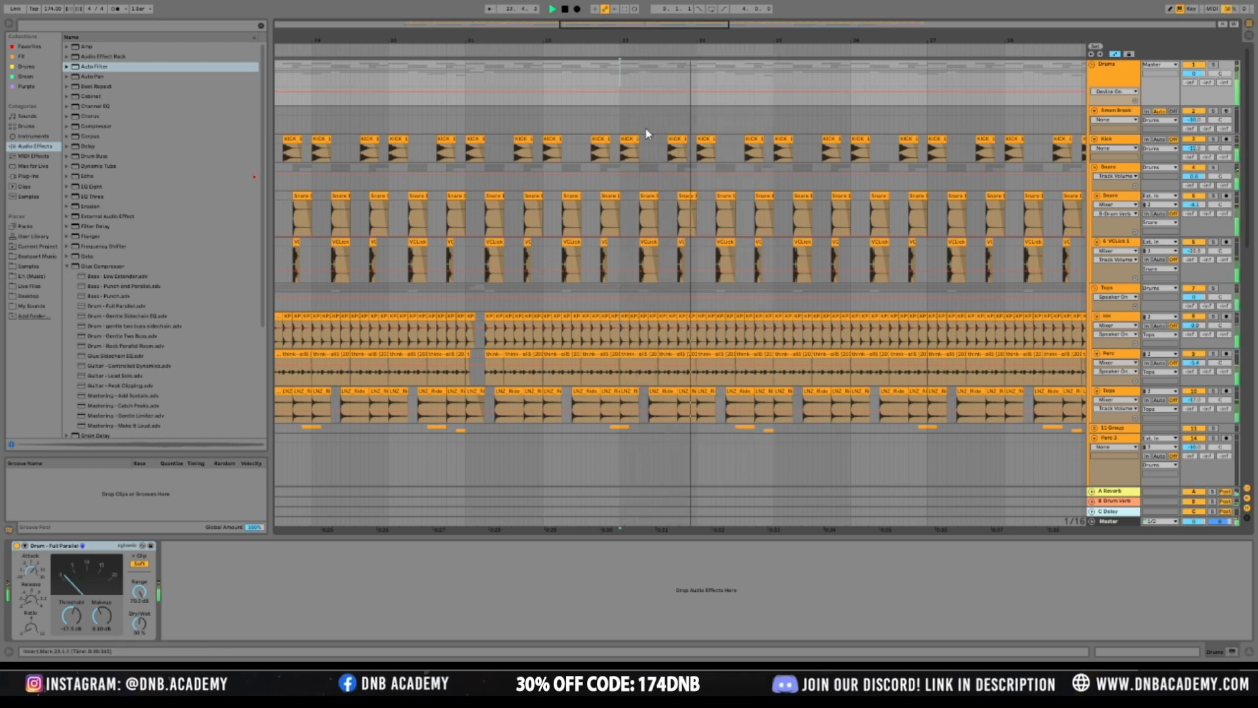
# Deactivate both snare hits of bar 24 on the Snare track and its layer track, and listen to the gap
pyautogui.click(707, 139)
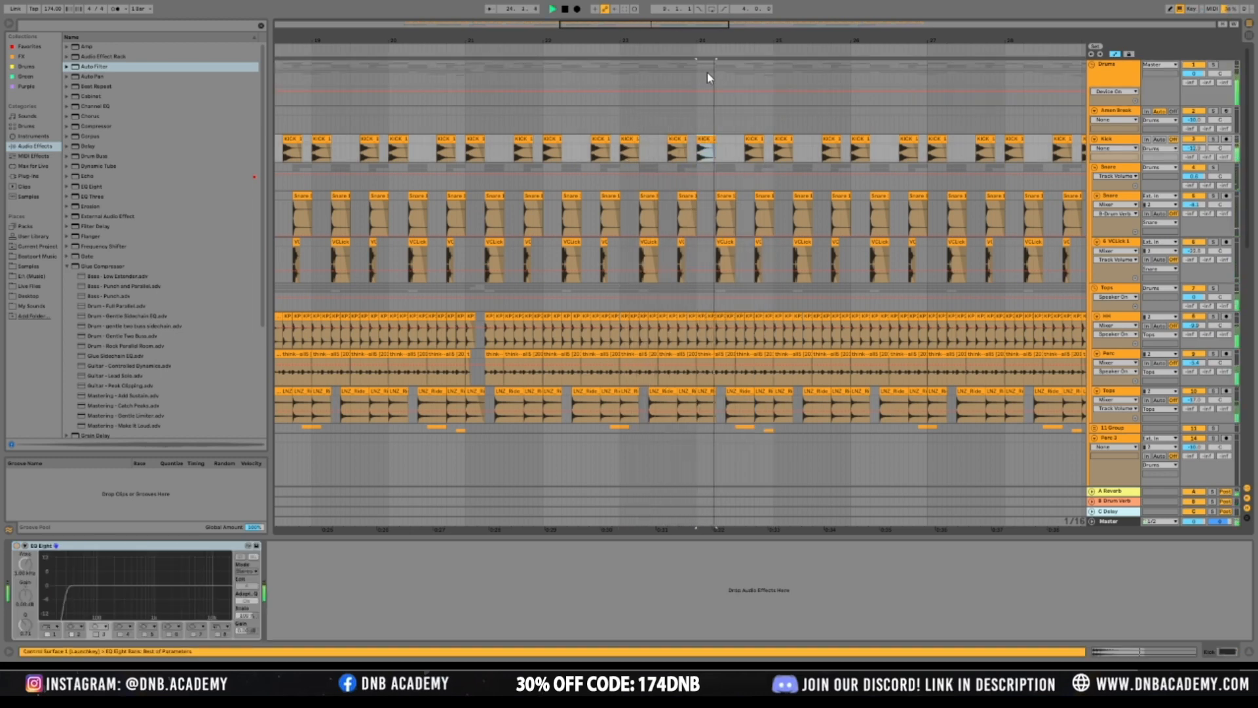
pyautogui.moveTo(713, 195); pyautogui.dragTo(776, 254)
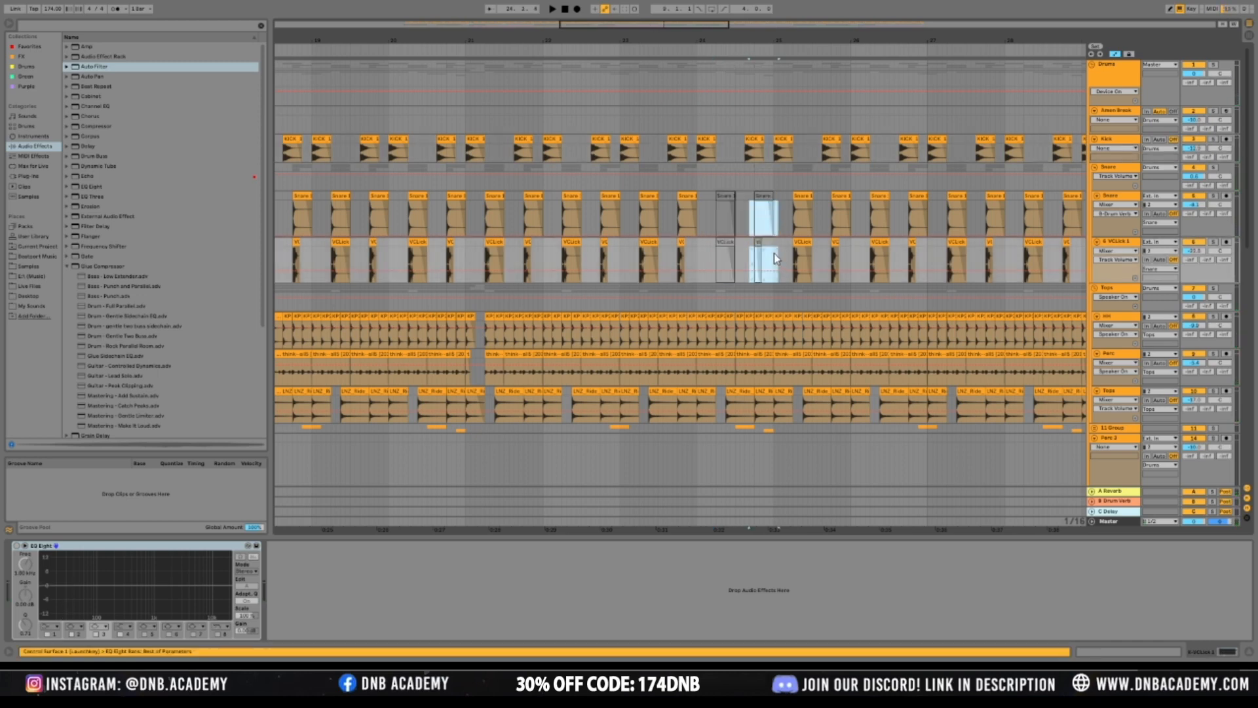
pyautogui.click(688, 123)
pyautogui.press('space')
pyautogui.moveTo(690, 33); pyautogui.dragTo(719, 46)
pyautogui.press('space')
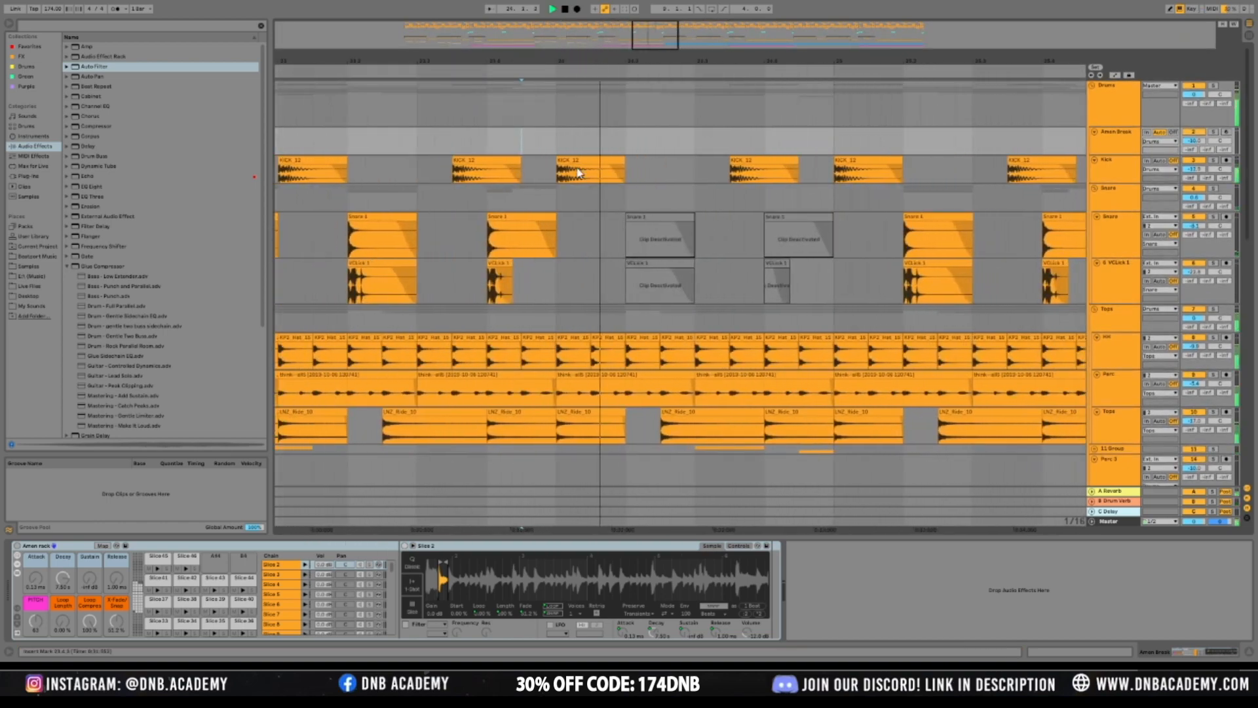
# Add a kick copy at 24.2.3, consolidate the following kick at 24.3.3, and play the pattern
pyautogui.moveTo(582, 156)
pyautogui.mouseDown()
pyautogui.moveTo(746, 161)
pyautogui.moveTo(761, 174)
pyautogui.mouseUp()
pyautogui.click(540, 135)
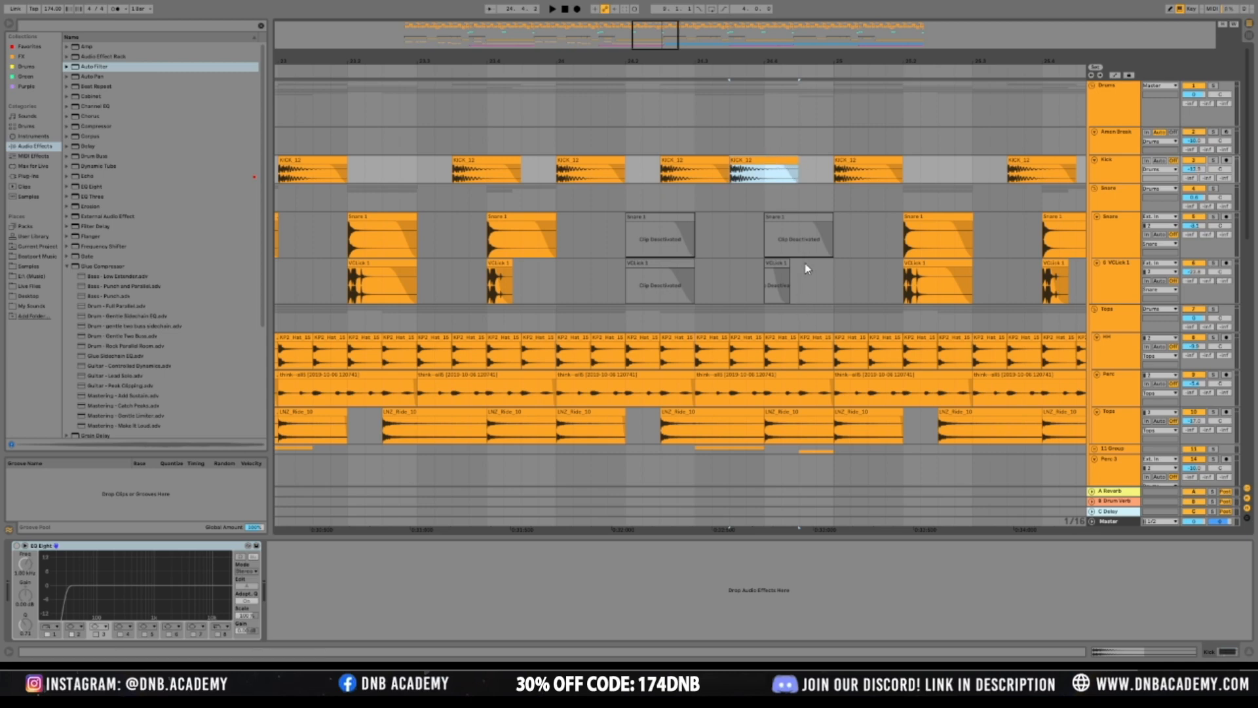
pyautogui.hotkey('ctrl', 'j')
pyautogui.press('space')
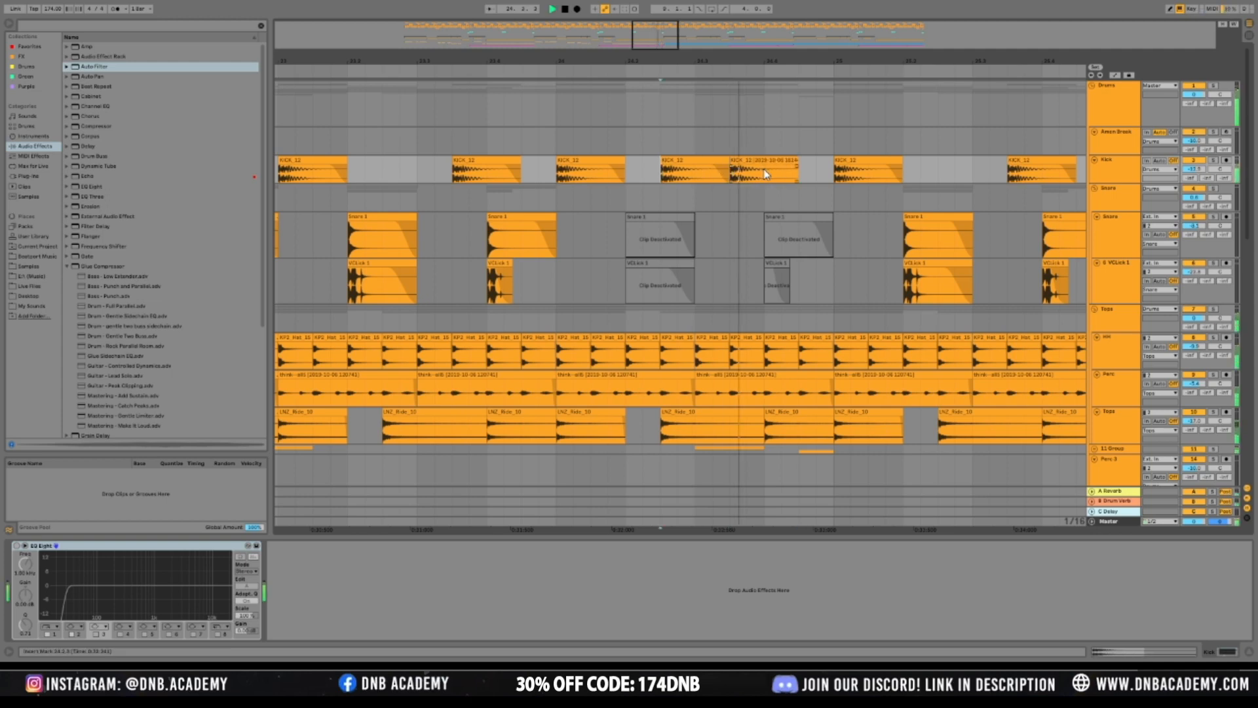
pyautogui.click(768, 158)
pyautogui.hotkey('ctrl', 'j')
pyautogui.press('space')
# Try shortening the kick at 24.3.3 and placing a second short kick right before bar 25
pyautogui.click(789, 158)
pyautogui.press('space')
pyautogui.click(503, 160)
pyautogui.press('space')
pyautogui.moveTo(776, 162); pyautogui.dragTo(811, 168)
pyautogui.press('space')
pyautogui.click(675, 177)
pyautogui.press('space')
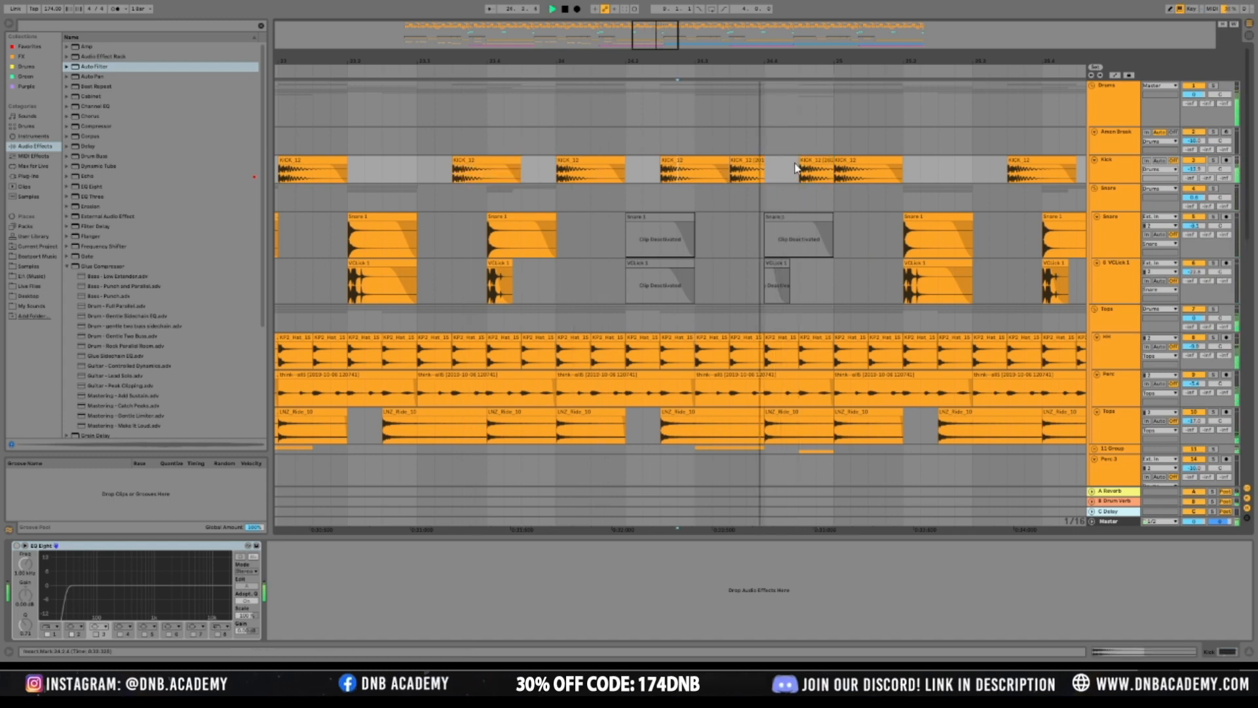
pyautogui.click(557, 140)
pyautogui.press('space')
pyautogui.click(812, 161)
pyautogui.moveTo(760, 159); pyautogui.dragTo(796, 160)
pyautogui.click(469, 108)
pyautogui.press('space')
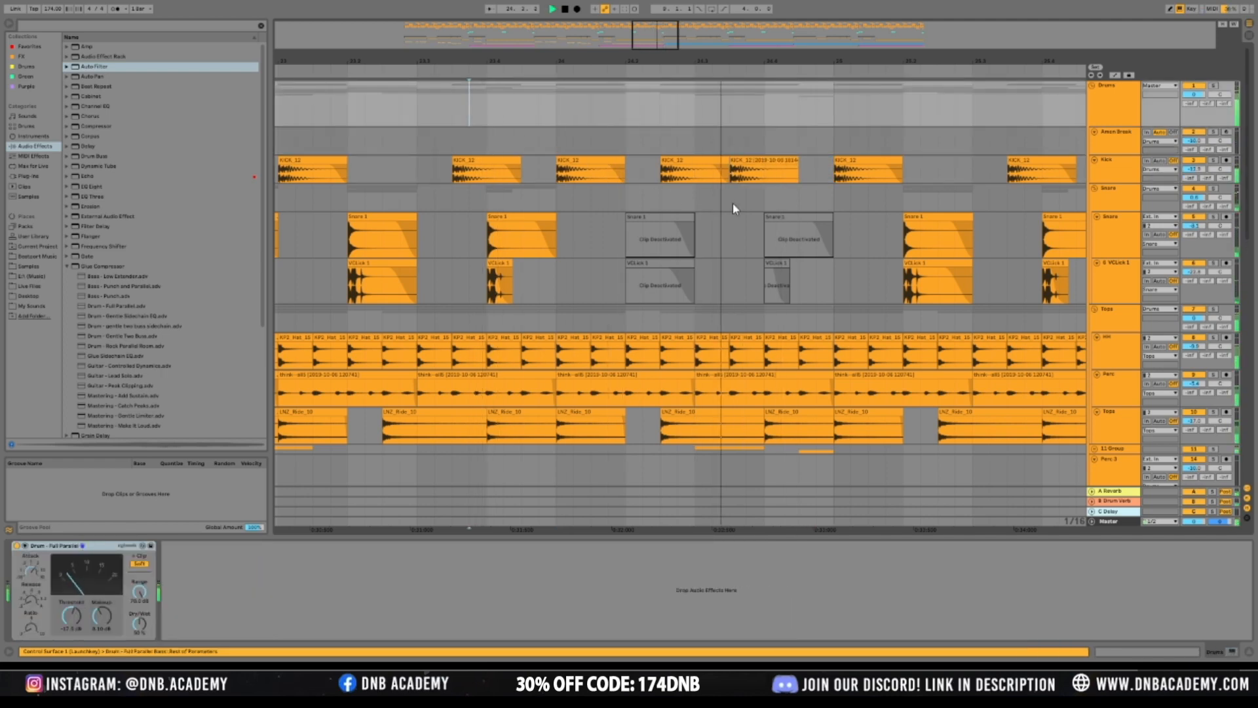
# Deactivate the two hi-hat clips on beat 4 of bar 24
pyautogui.scroll(-2, 736, 208)
pyautogui.click(775, 282)
pyautogui.press('0')
pyautogui.click(815, 282)
pyautogui.press('0')
# Cut the Perc loop from just before beat 4 of bar 24 to bar 25, and deactivate the Tops ride on beat 4
pyautogui.moveTo(831, 343); pyautogui.dragTo(767, 344)
pyautogui.press('Delete')
pyautogui.click(776, 357)
pyautogui.press('0')
pyautogui.moveTo(762, 363); pyautogui.dragTo(752, 347)
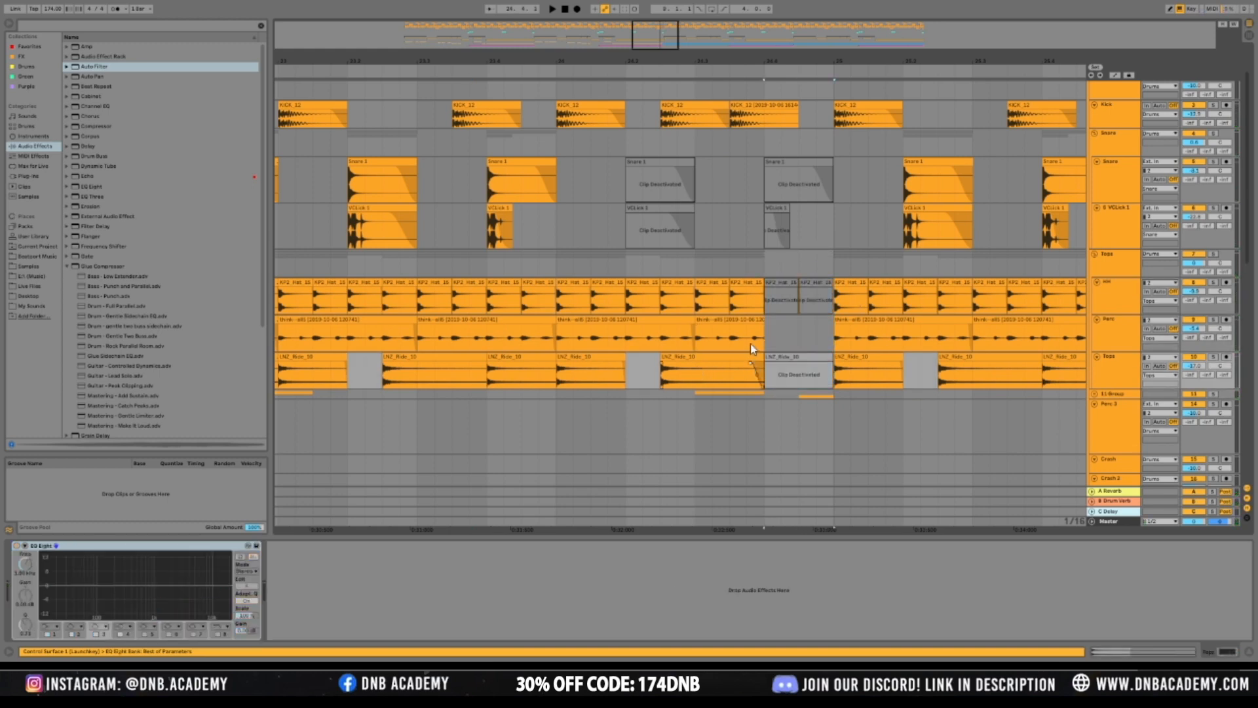
pyautogui.press('Delete')
pyautogui.click(564, 256)
pyautogui.press('space')
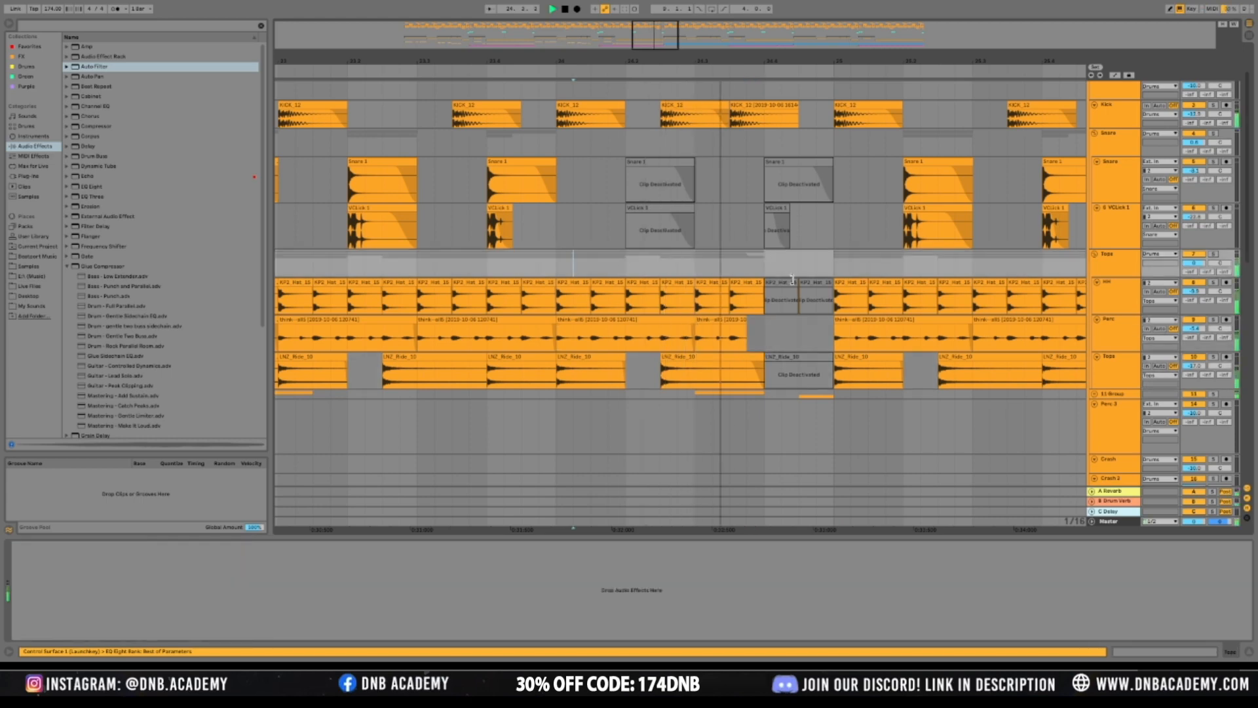
pyautogui.scroll(-2, 793, 277)
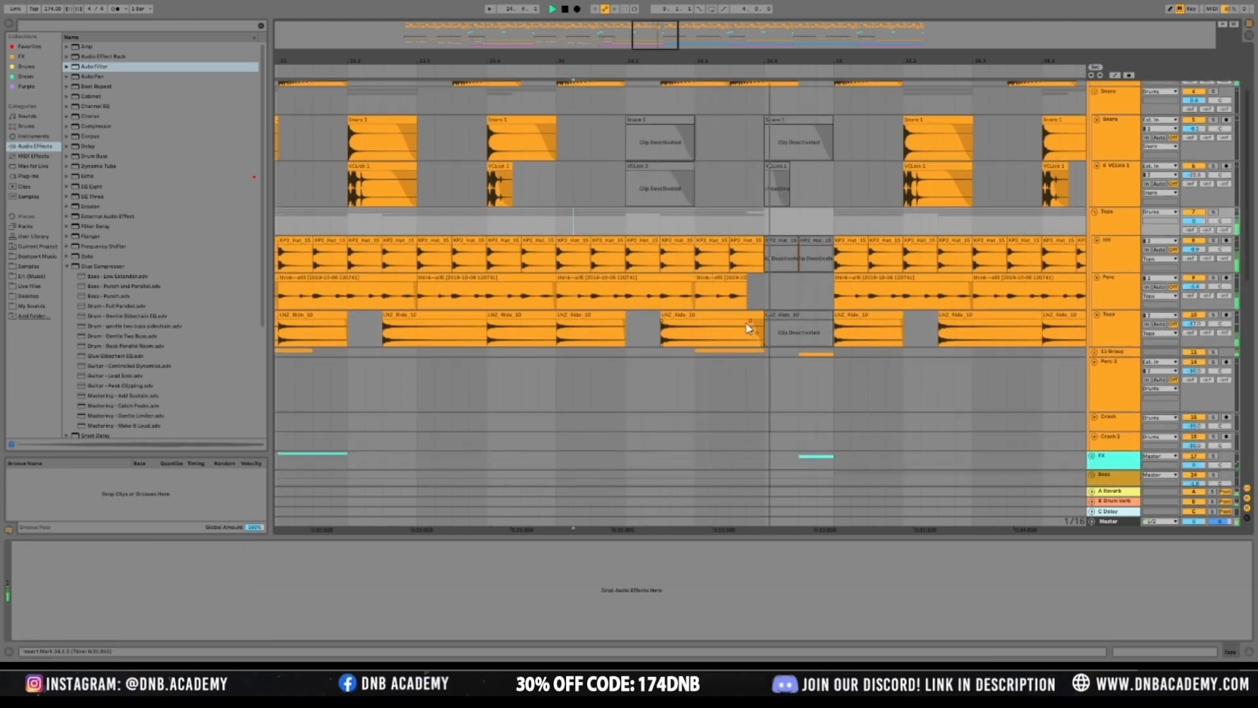
pyautogui.click(636, 343)
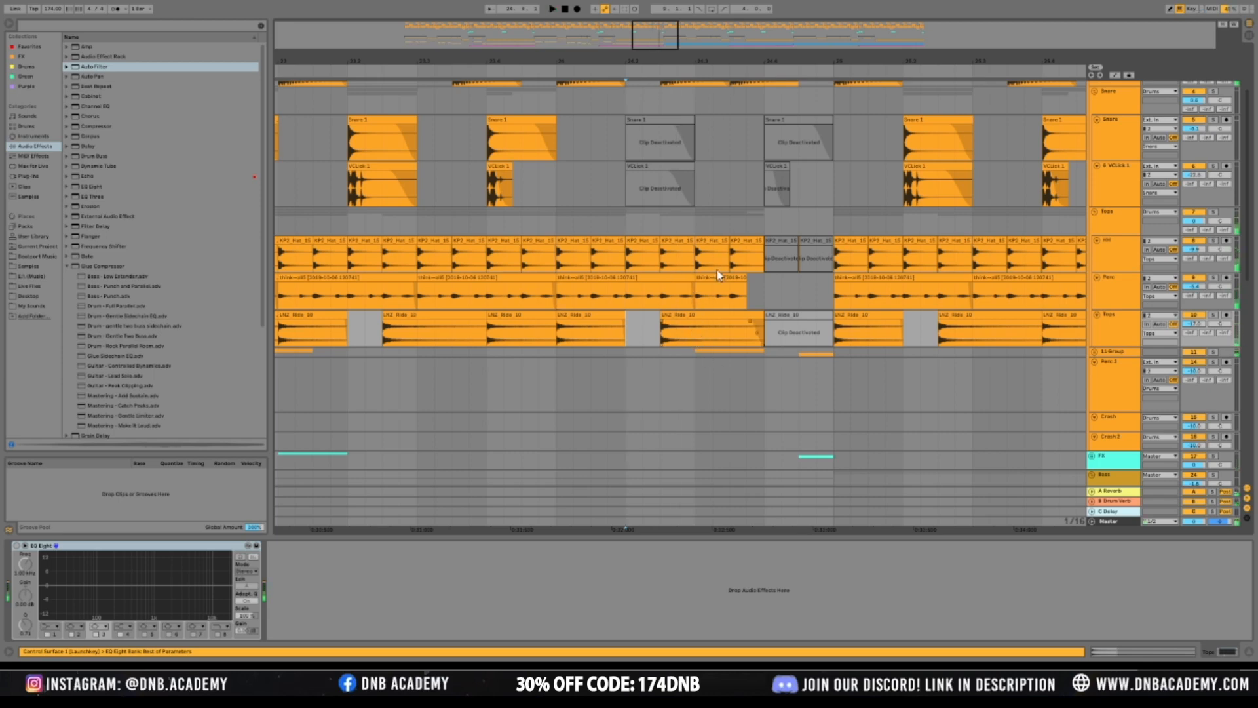
# Deactivate the hi-hat clip at 24.3.3 and a short slice of the Perc loop at 24.3.2, and play the fill
pyautogui.scroll(2, 716, 270)
pyautogui.click(732, 282)
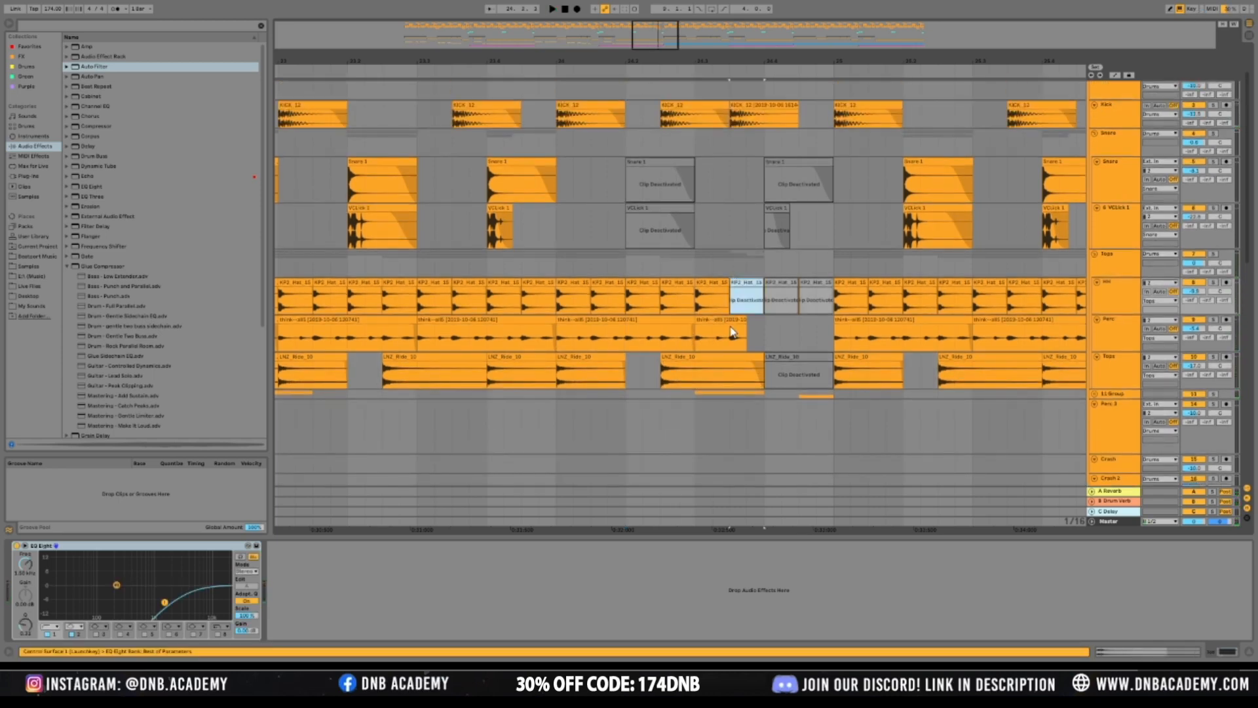
pyautogui.moveTo(712, 343); pyautogui.dragTo(726, 336)
pyautogui.press('0')
pyautogui.click(676, 345)
pyautogui.press('space')
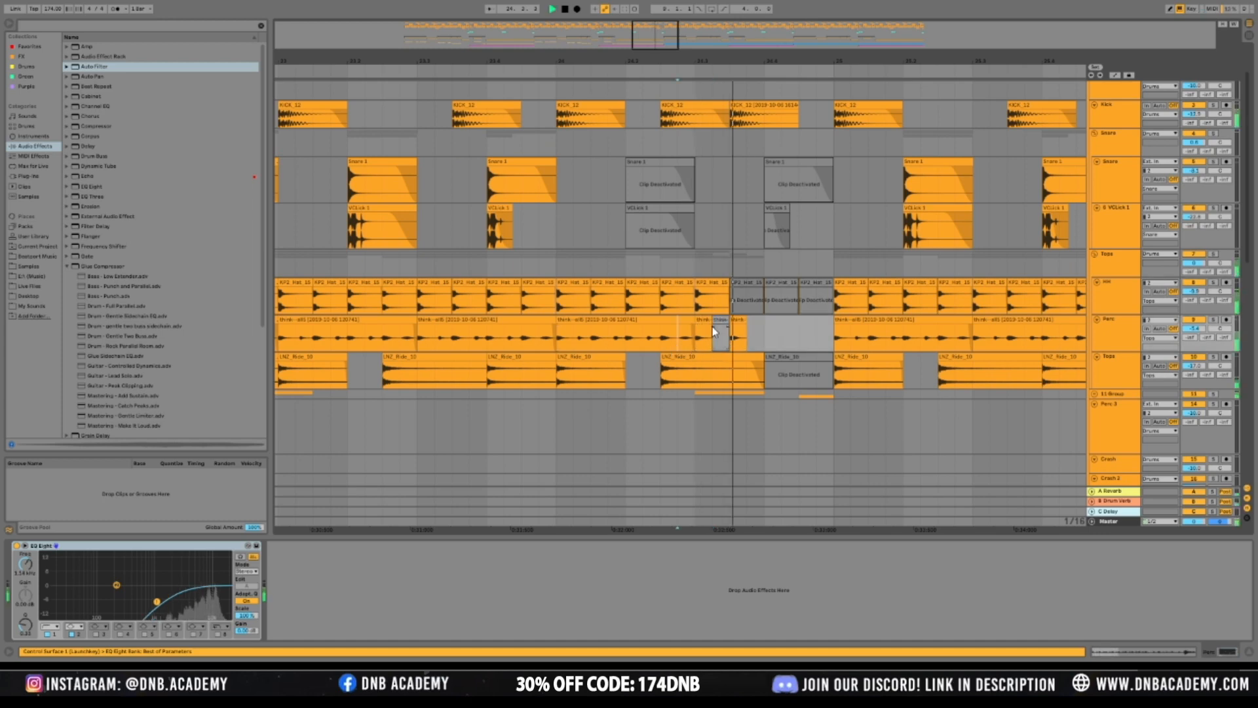
# Deactivate the Tops ride between beats 3 and 4 of bar 24, and play the fill
pyautogui.moveTo(696, 365); pyautogui.dragTo(764, 367)
pyautogui.press('0')
pyautogui.click(639, 365)
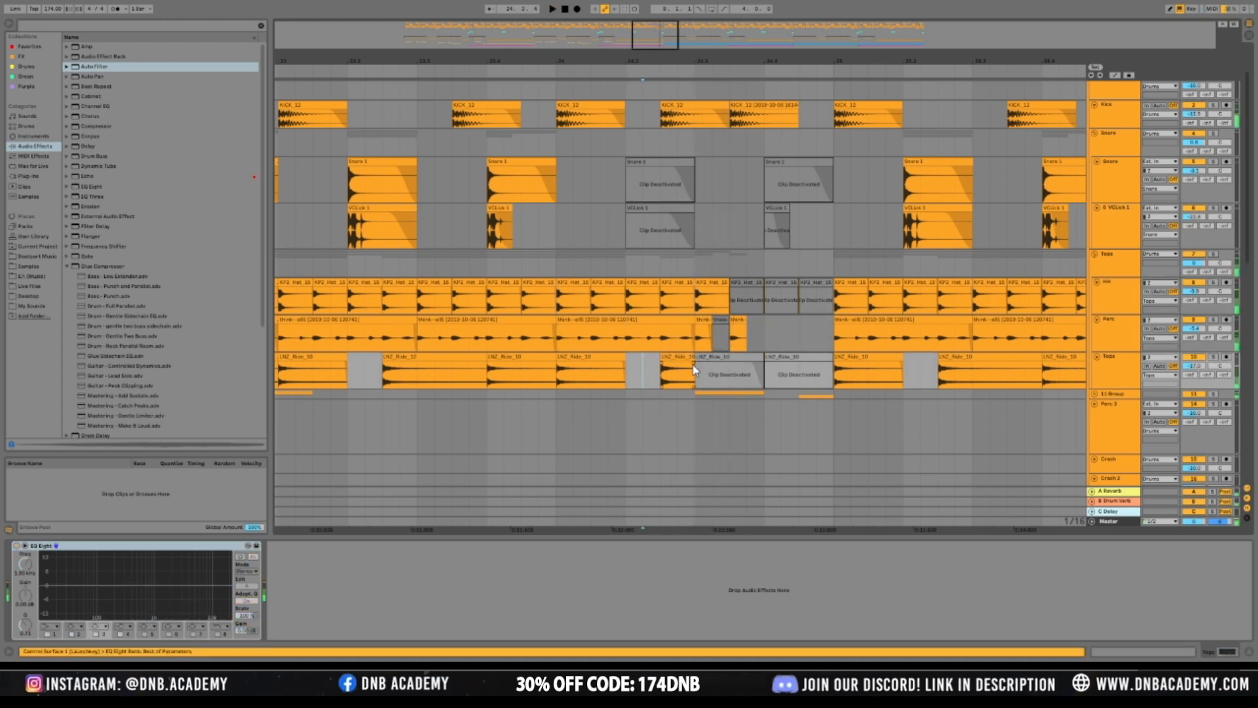
pyautogui.press('space')
# Reverse the short Tops ride clip at 24.2.3, and listen to the fill from bar 23
pyautogui.moveTo(658, 379); pyautogui.dragTo(650, 376)
pyautogui.click(670, 357)
pyautogui.press('r')
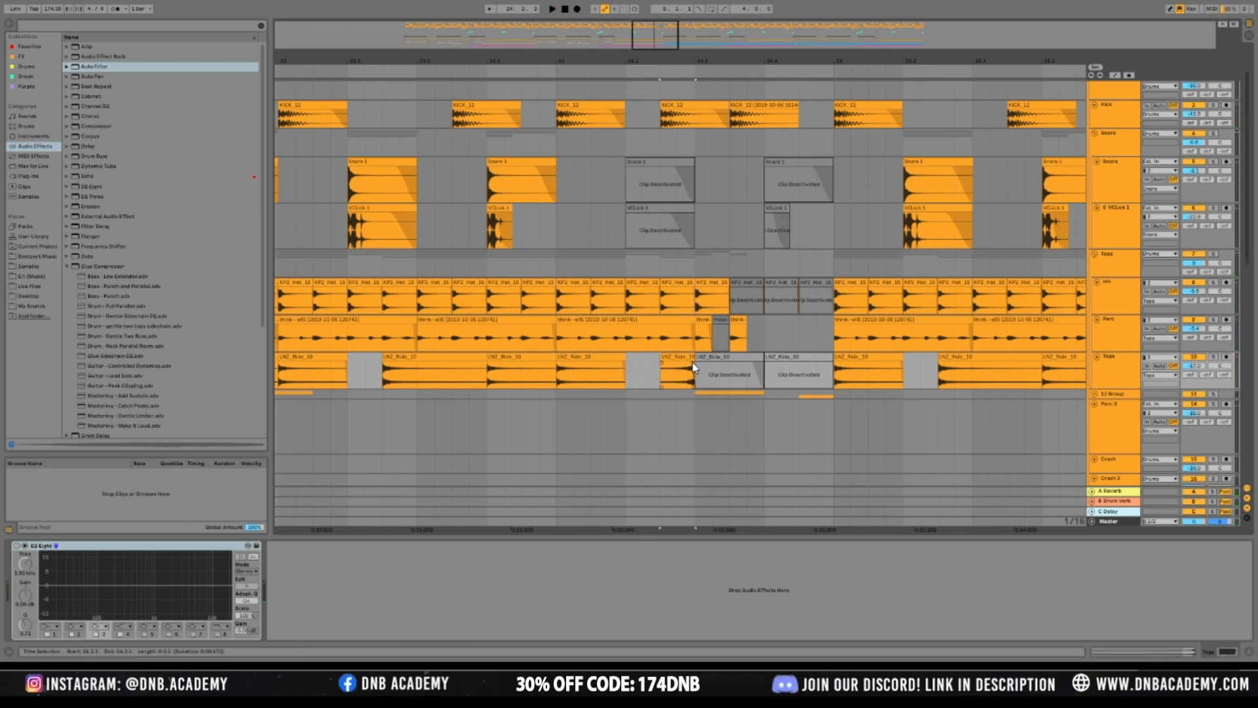
pyautogui.click(522, 266)
pyautogui.press('space')
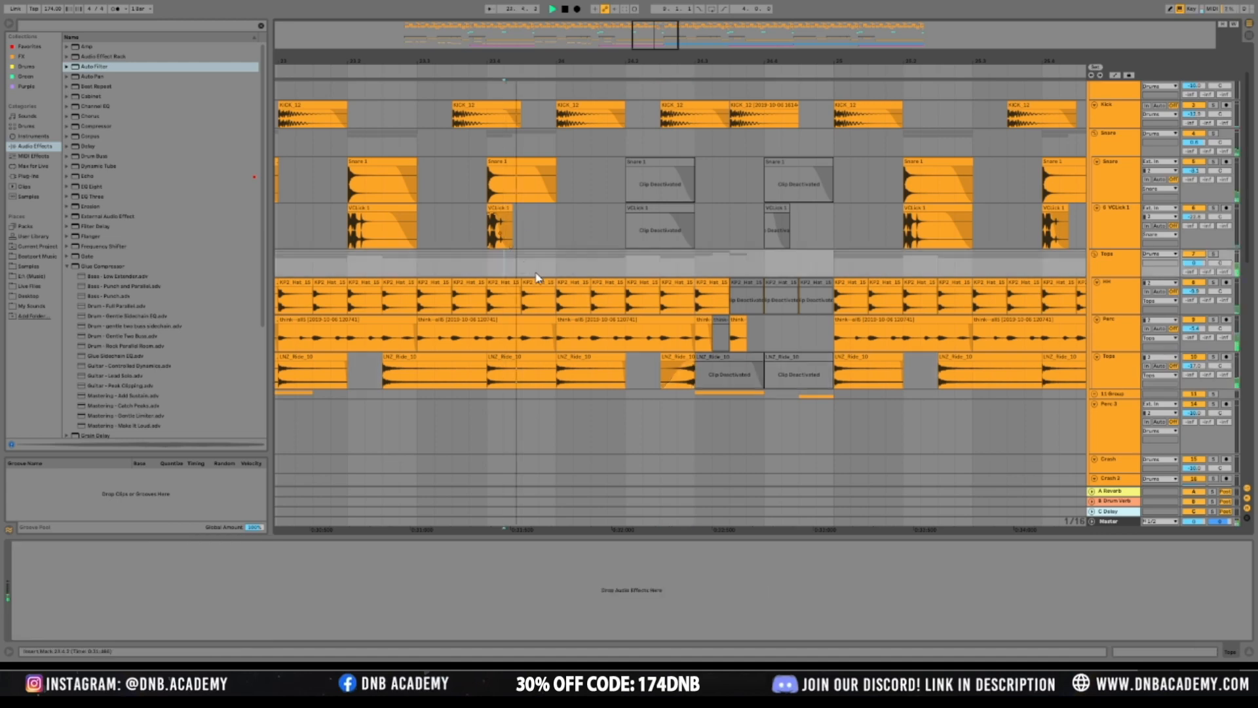
pyautogui.scroll(-2, 707, 263)
pyautogui.press('space')
pyautogui.scroll(2, 705, 260)
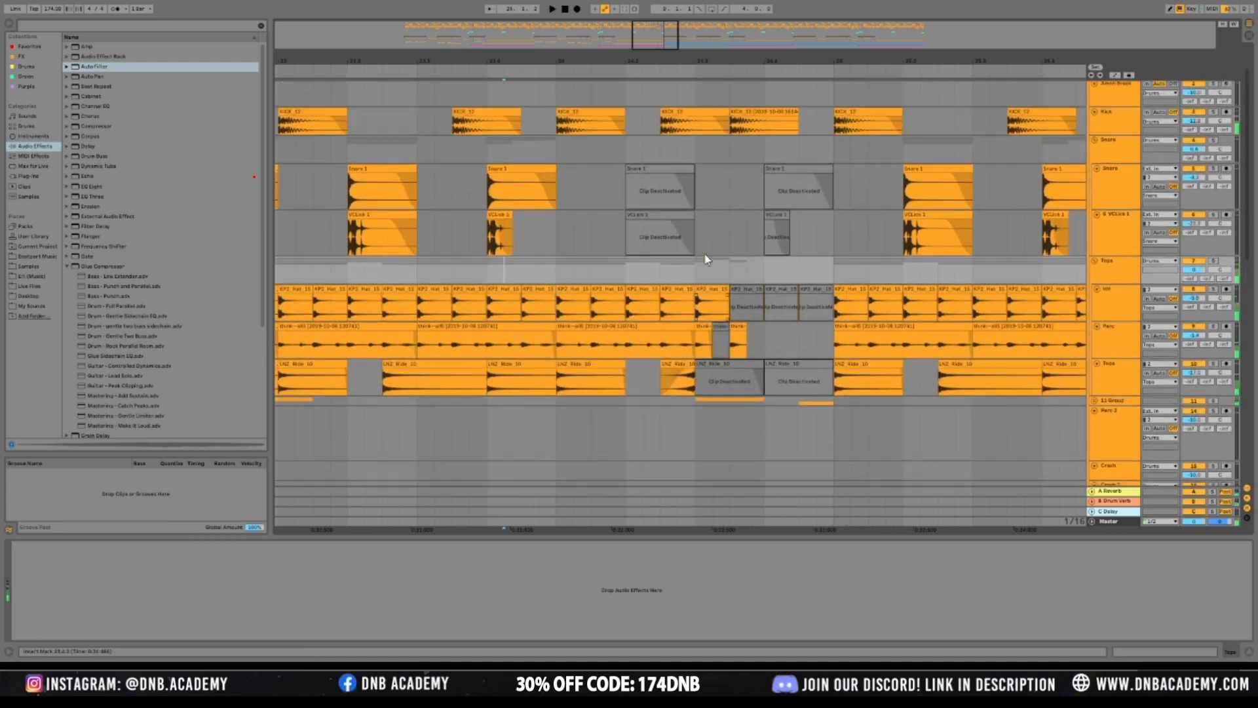
pyautogui.click(332, 271)
pyautogui.press('space')
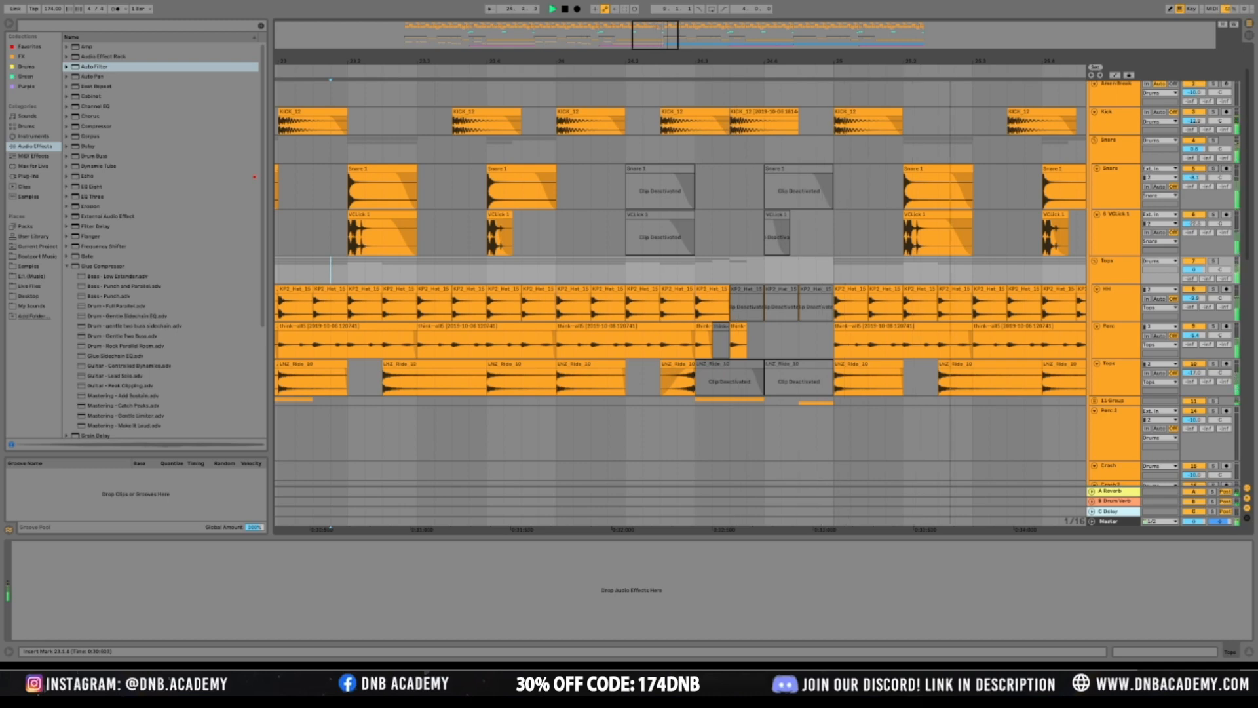
# Play the arrangement from just before bar 9 through the fill into the section at bar 25
pyautogui.moveTo(599, 61); pyautogui.dragTo(642, 14)
pyautogui.press('space')
pyautogui.click(352, 282)
pyautogui.press('space')
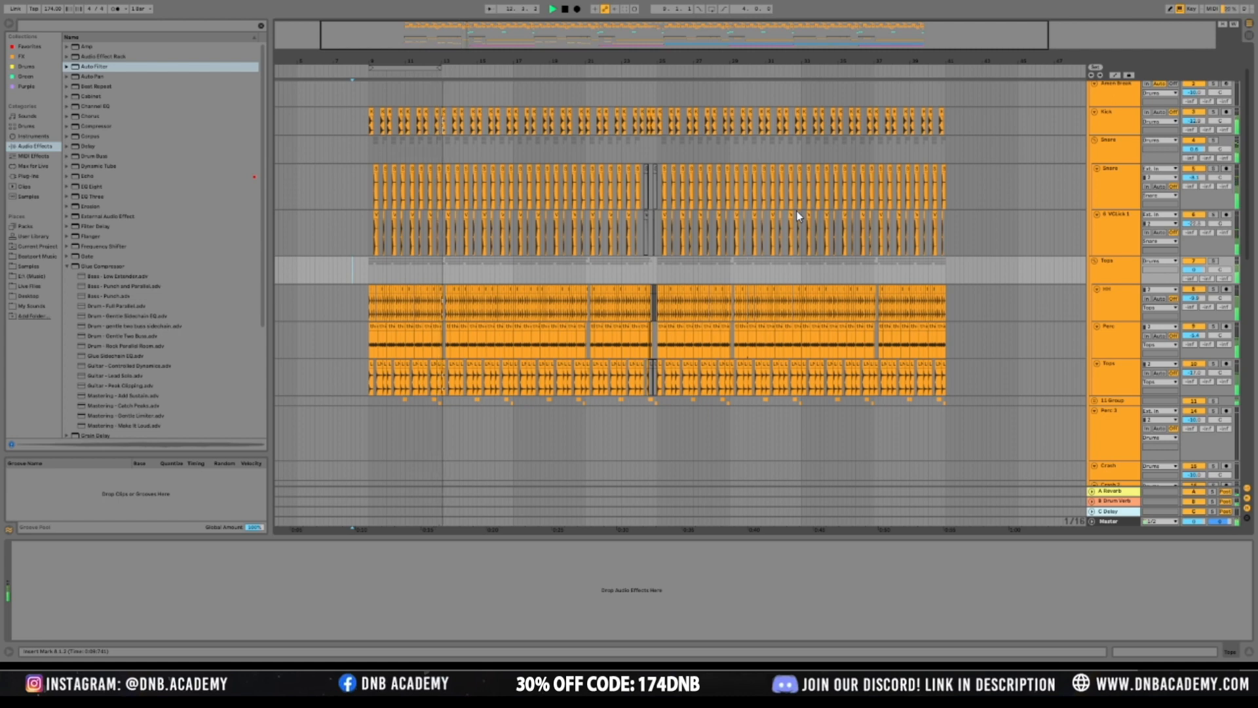
pyautogui.scroll(-3, 829, 236)
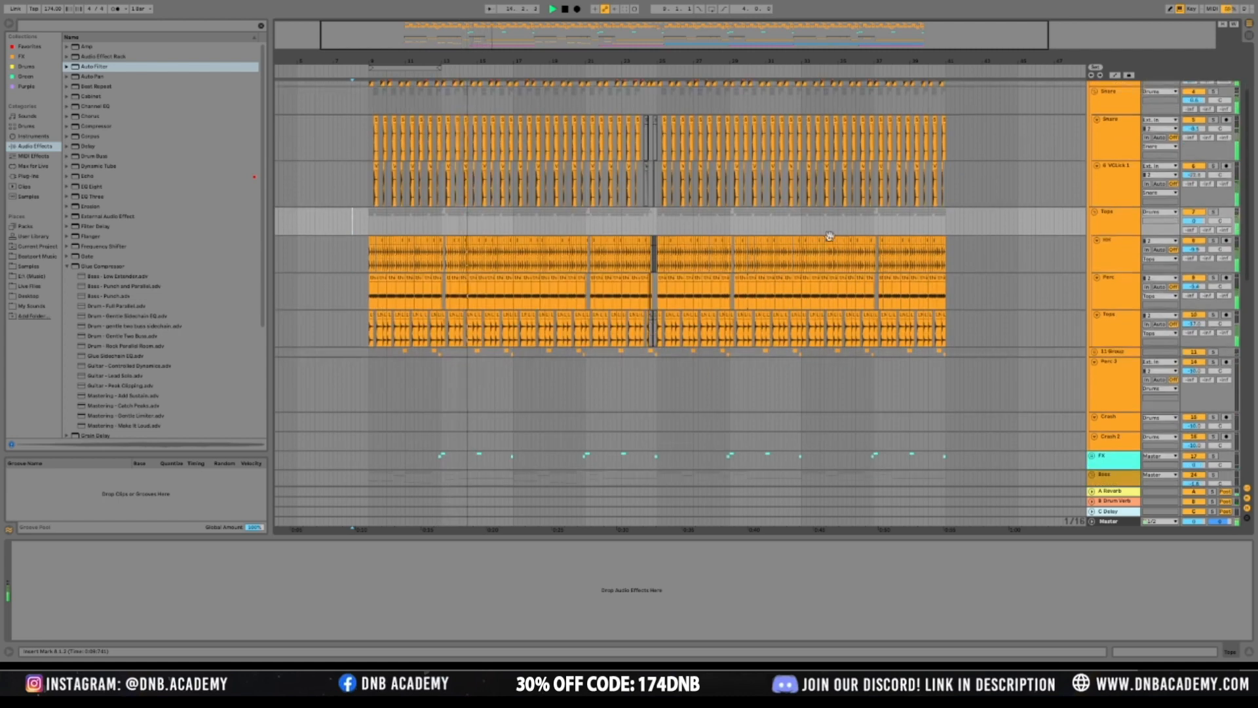
pyautogui.scroll(3, 884, 262)
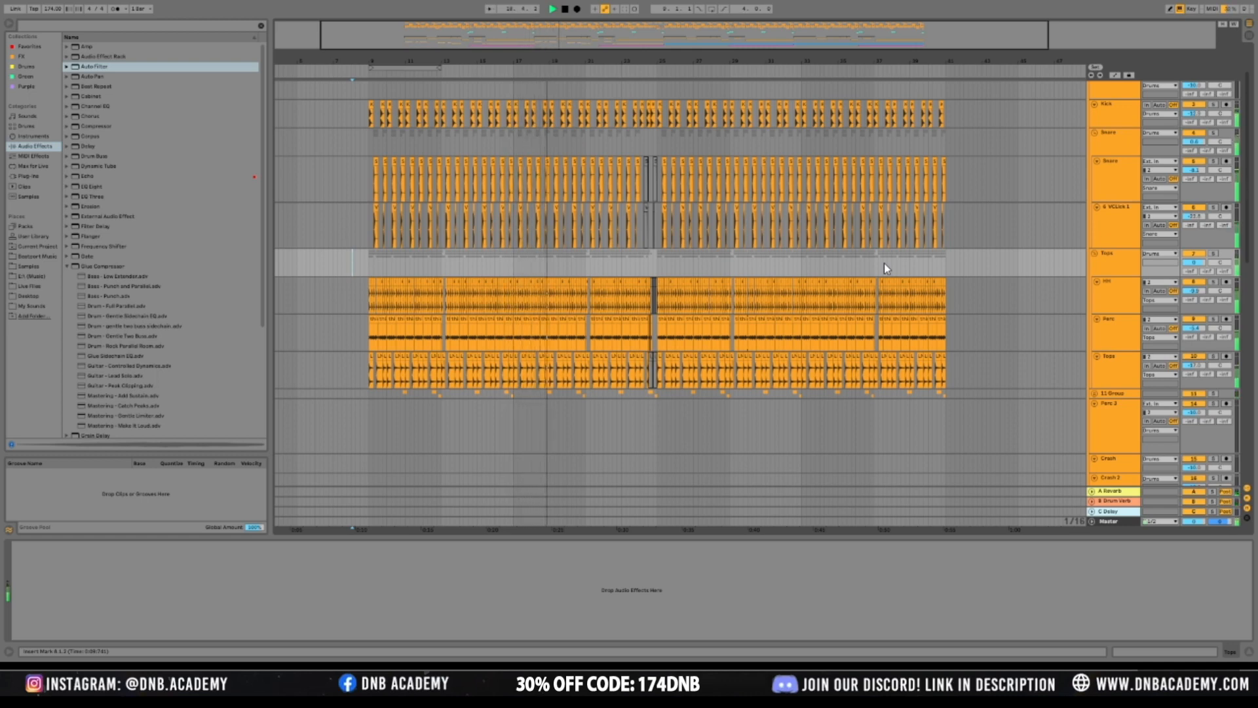
pyautogui.moveTo(832, 61); pyautogui.dragTo(884, 117)
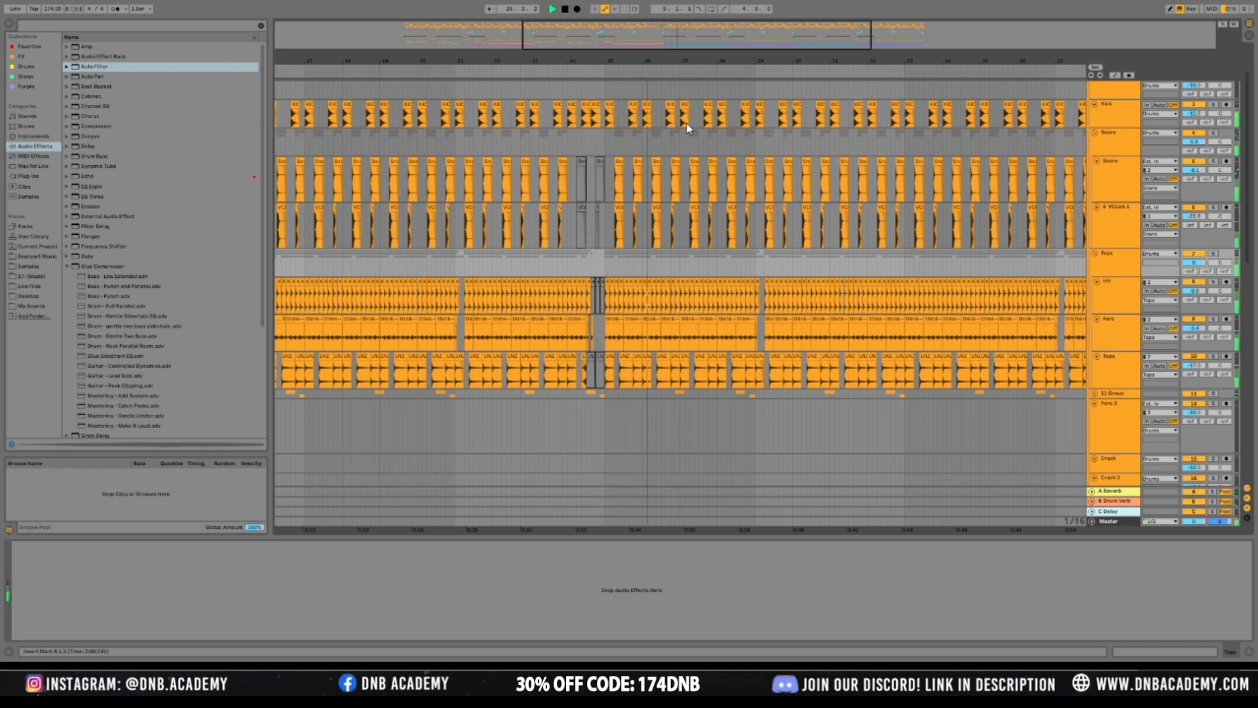
pyautogui.moveTo(592, 45); pyautogui.dragTo(988, 299)
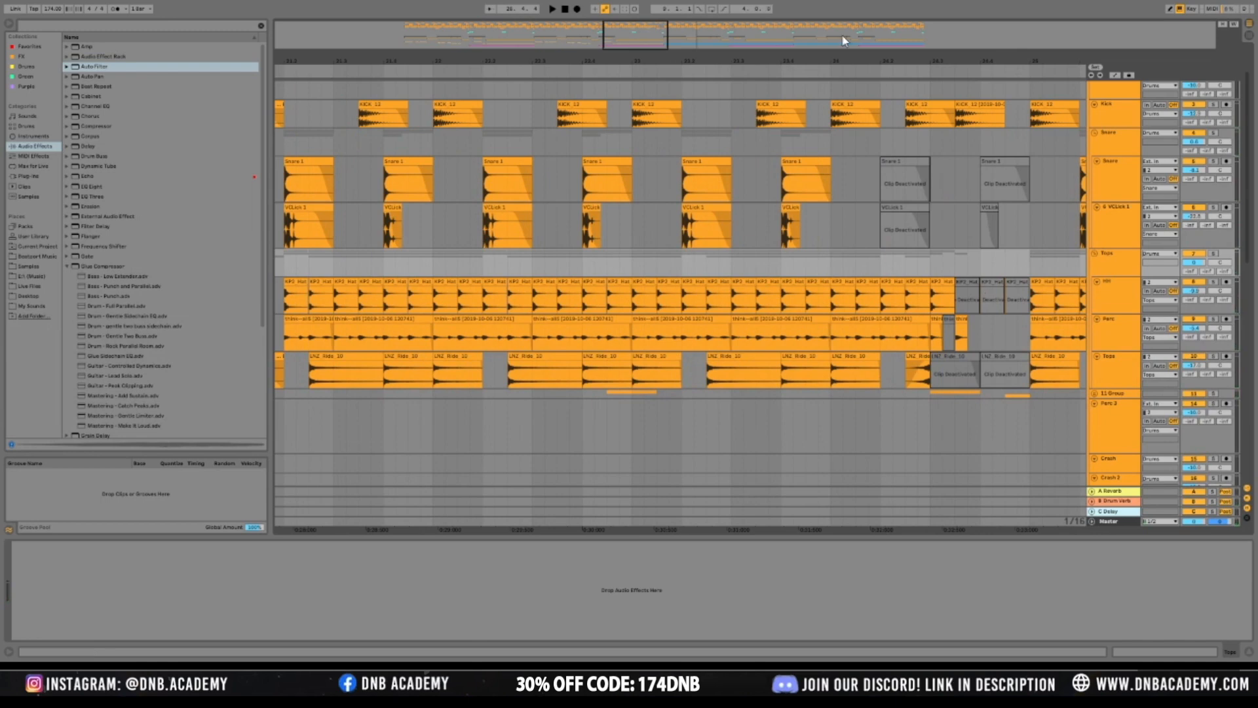
# Listen to the 11 Group percussion in the bar 24 fill, and unfold the group to show its Perc tracks
pyautogui.scroll(-3, 747, 325)
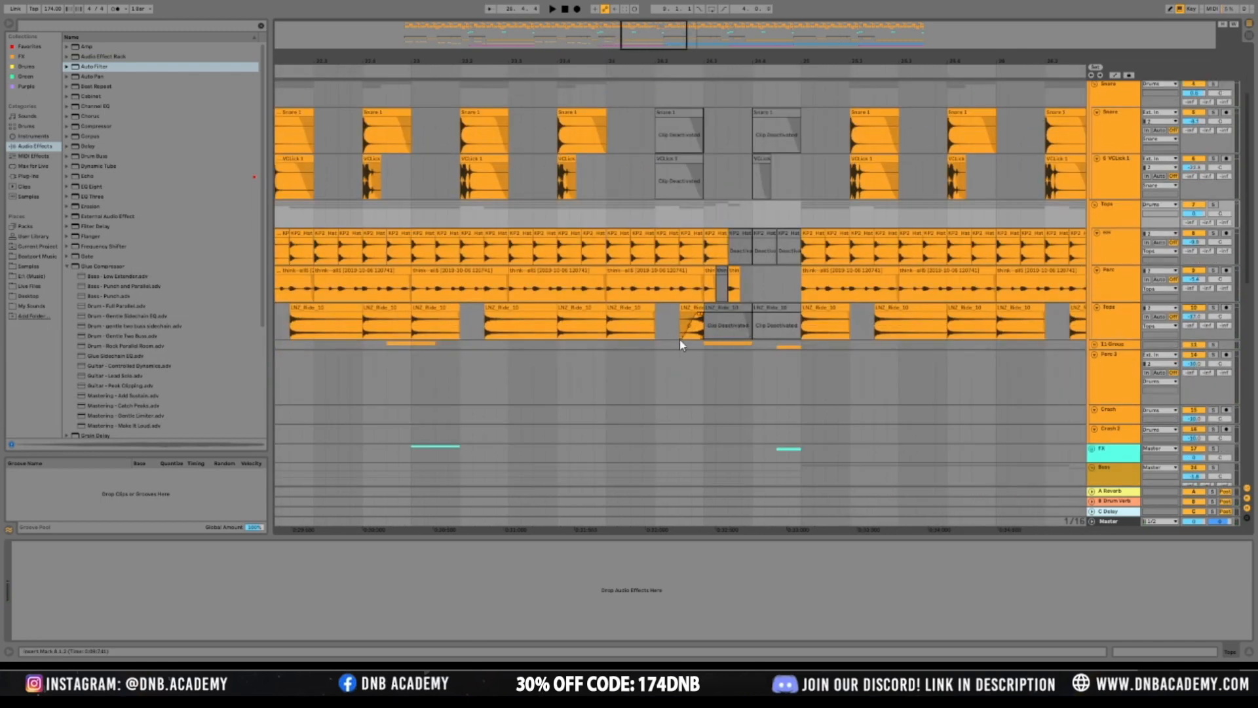
pyautogui.click(681, 343)
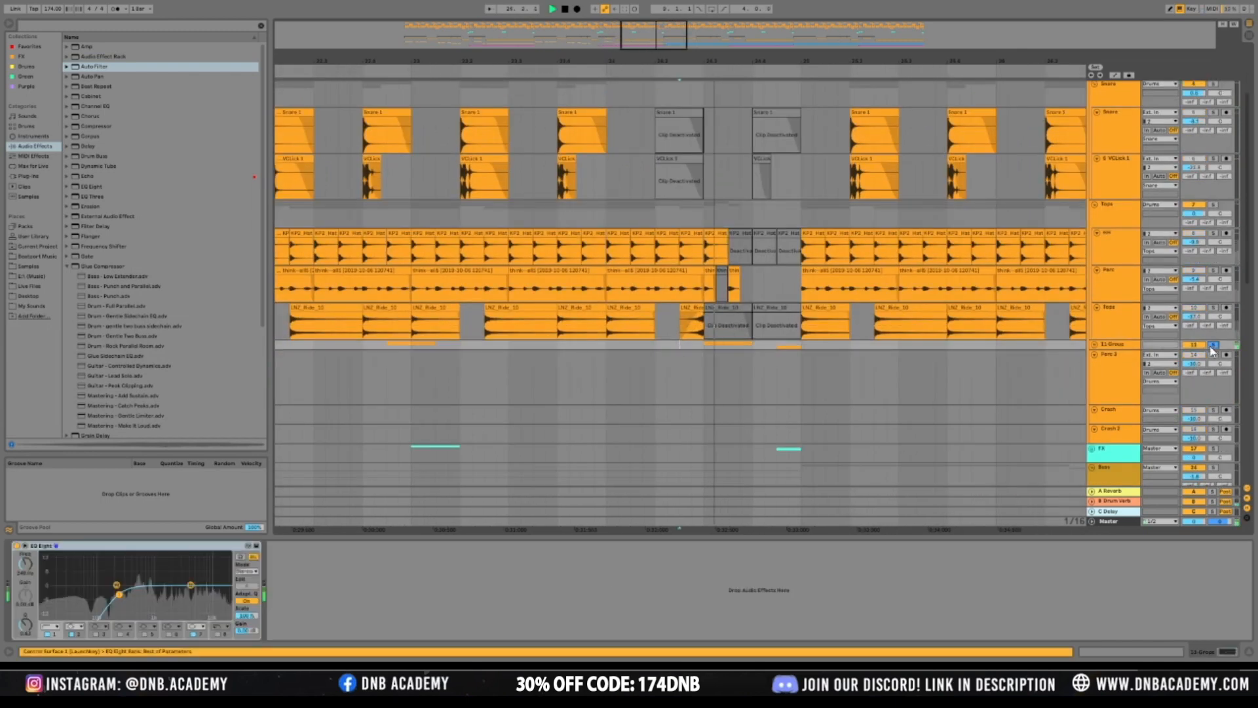
pyautogui.click(649, 345)
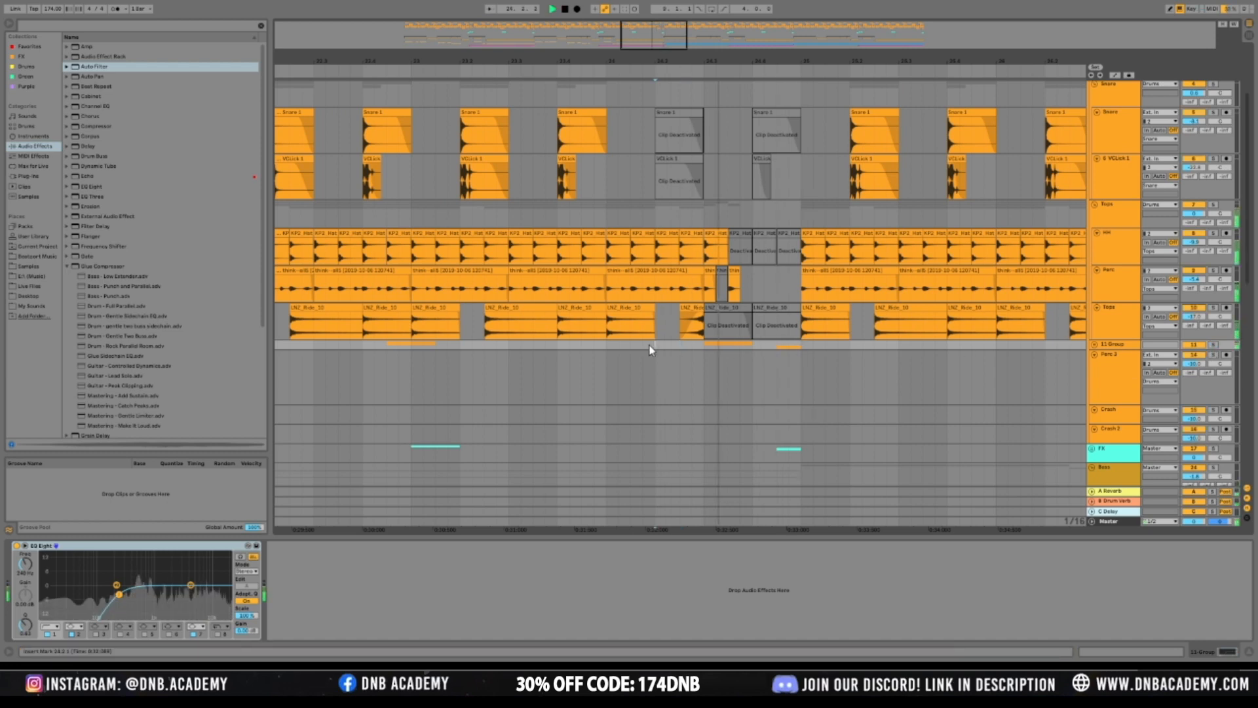
pyautogui.click(1109, 346)
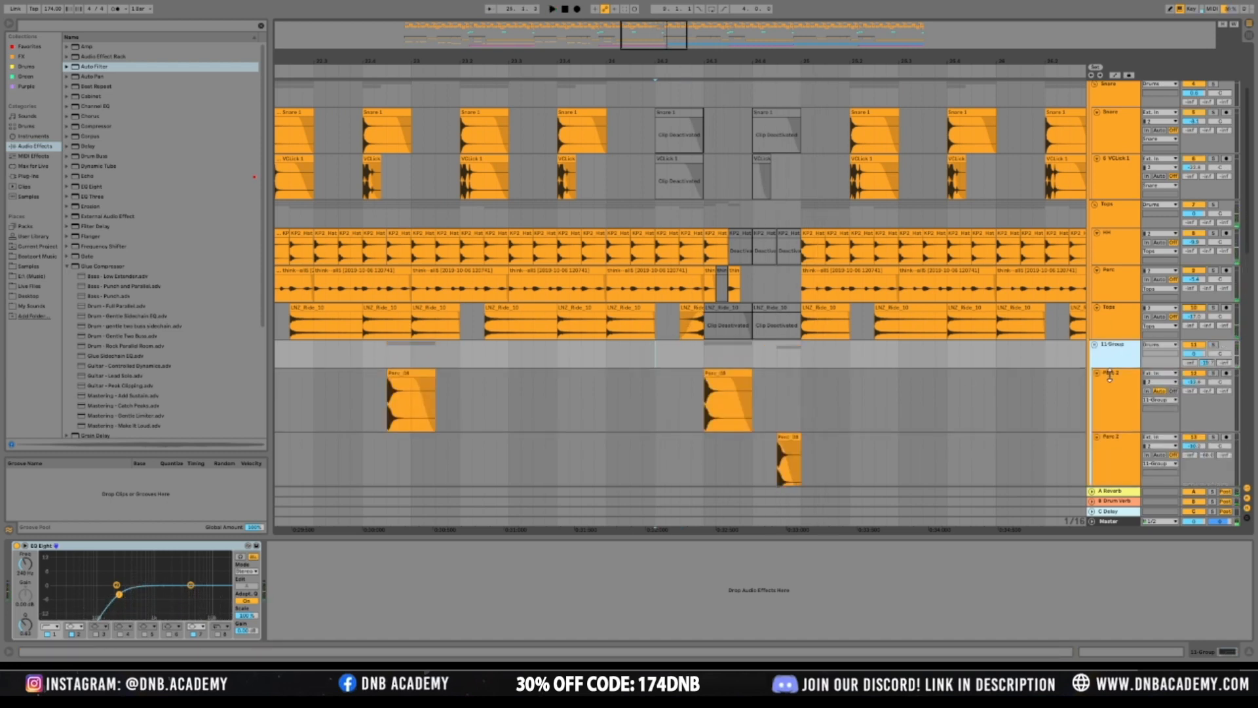
pyautogui.click(1093, 344)
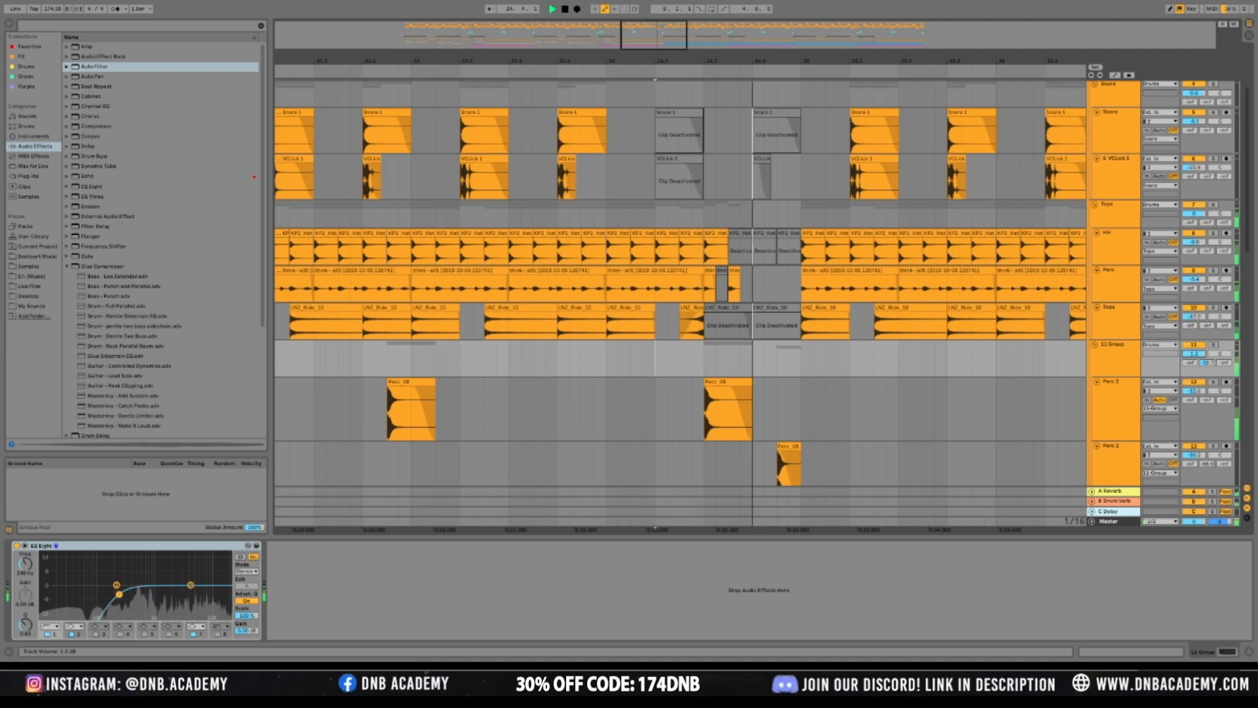
pyautogui.click(705, 359)
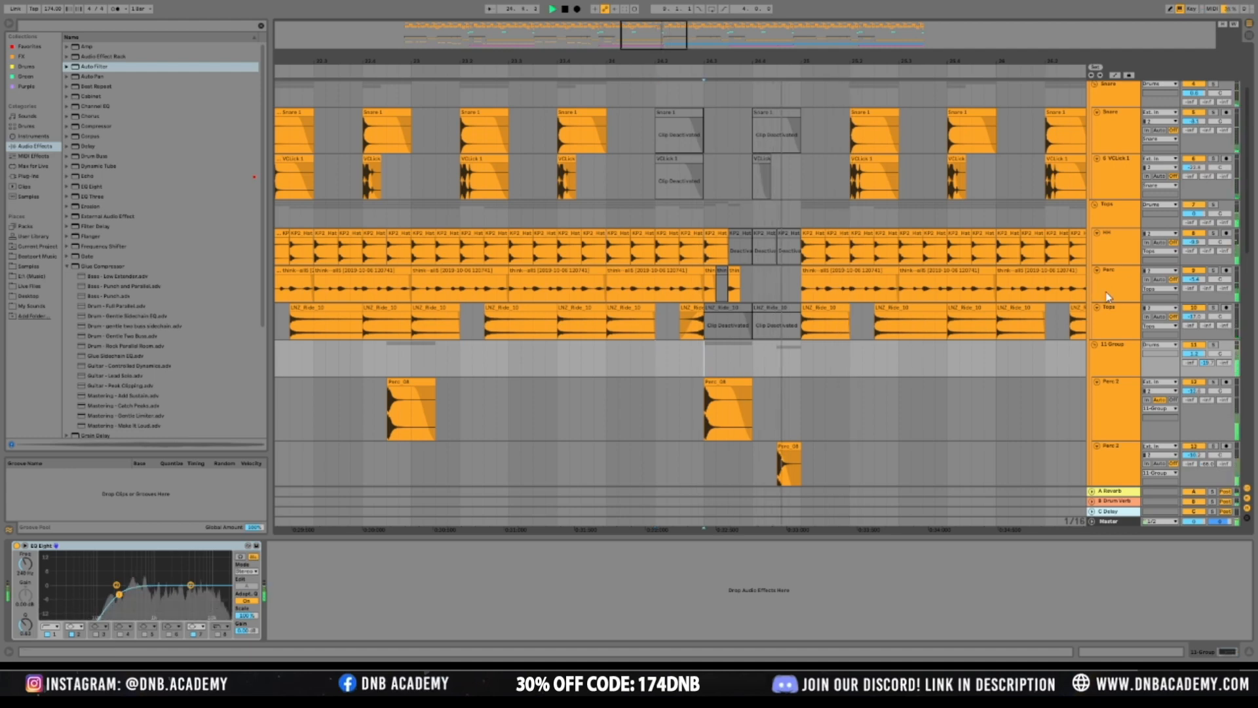
# Delete the deactivated hat clip at 24.3.3 in the bar 24 fill, and play the fill
pyautogui.scroll(3, 1179, 131)
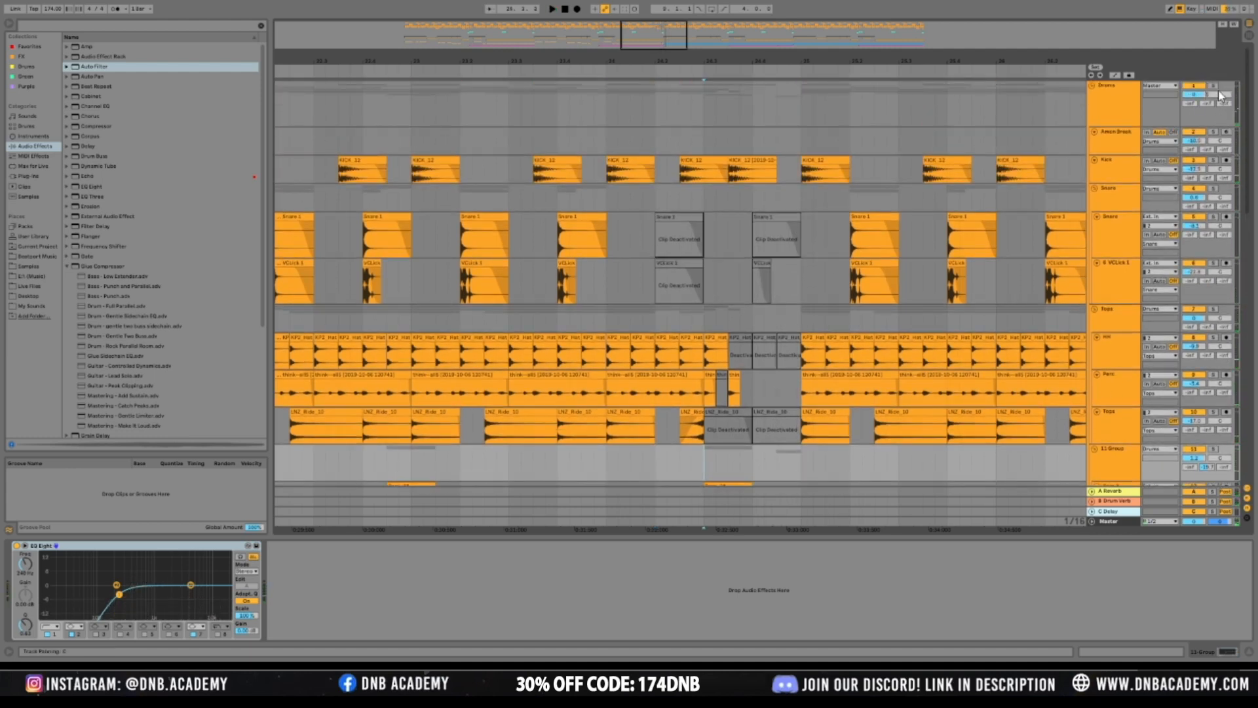
pyautogui.scroll(-4, 710, 287)
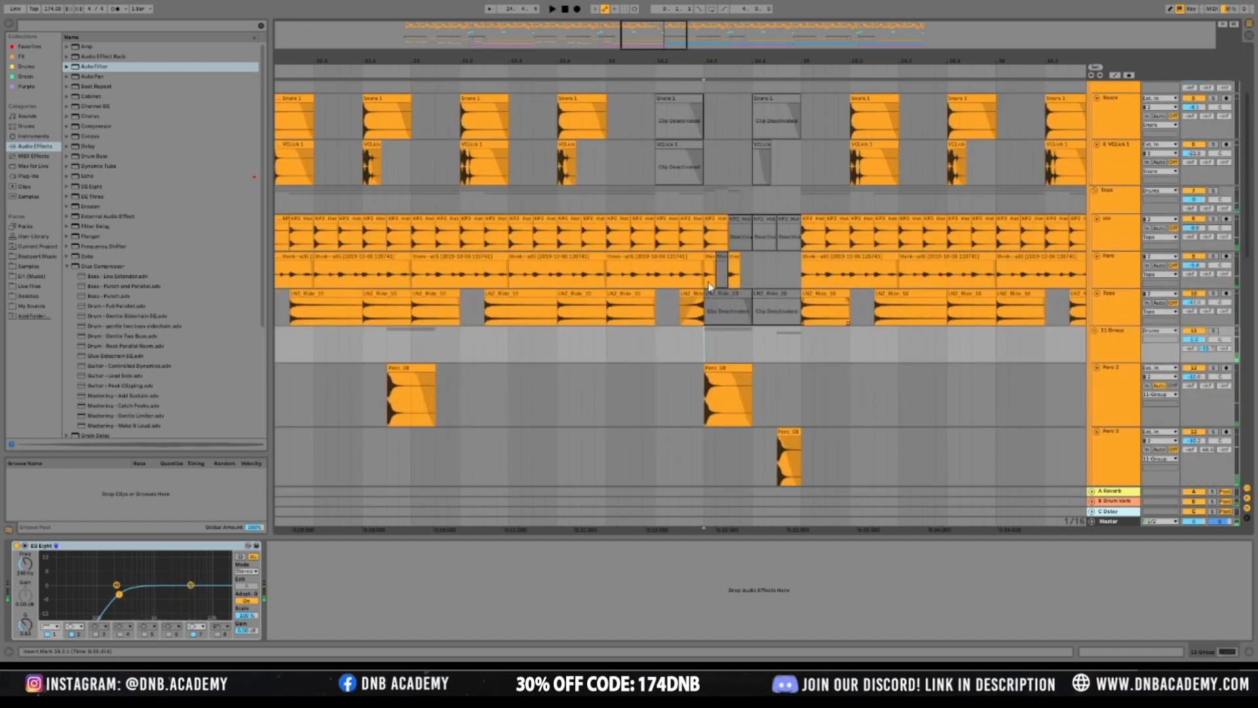
pyautogui.moveTo(742, 258); pyautogui.dragTo(770, 261)
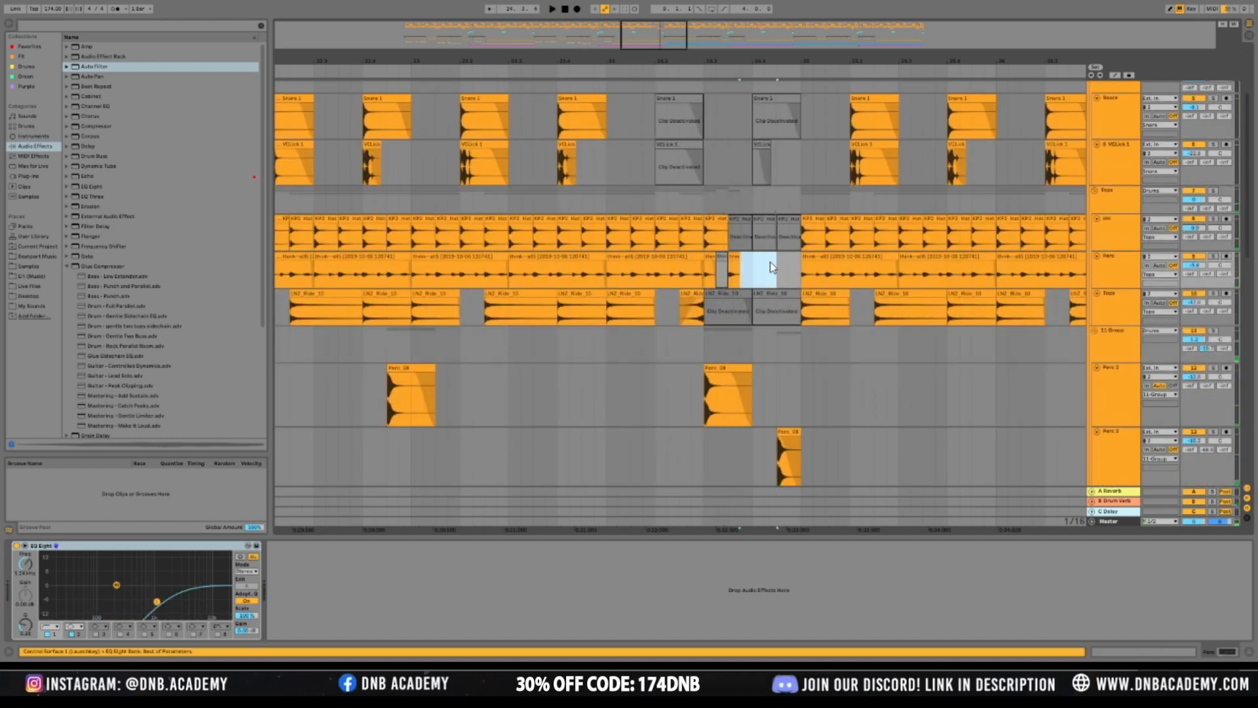
pyautogui.click(740, 261)
pyautogui.moveTo(641, 34); pyautogui.dragTo(760, 53)
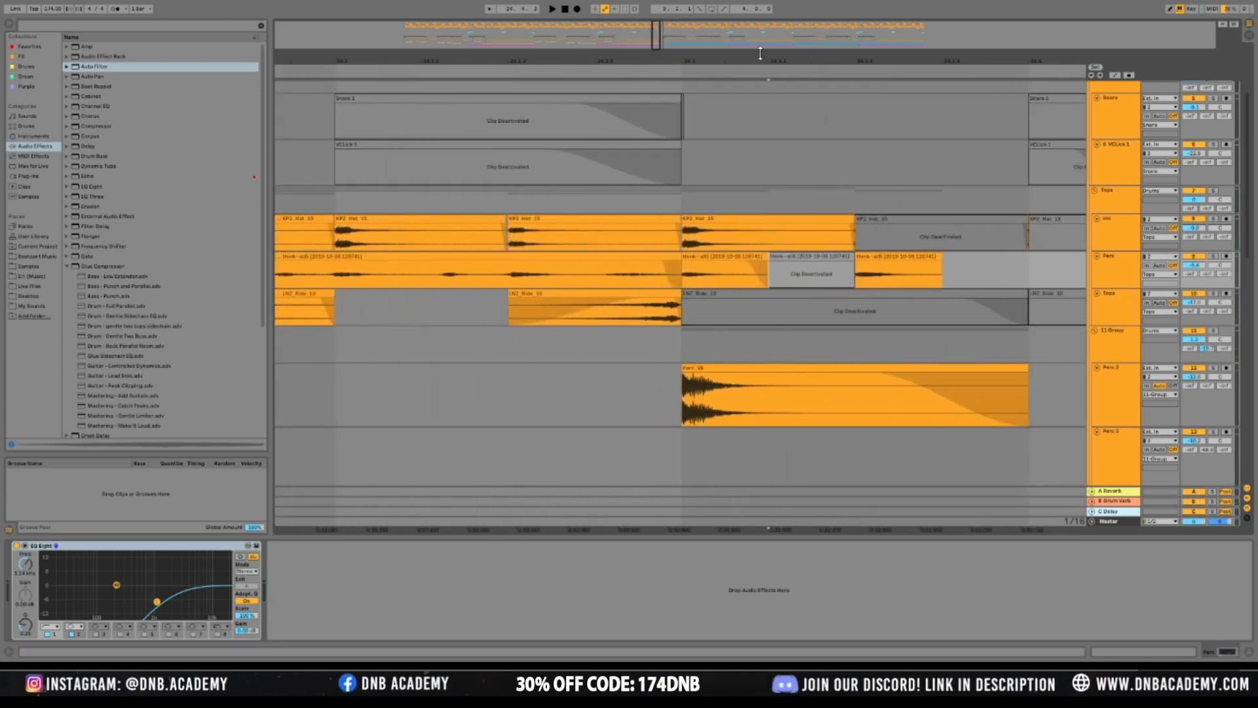
pyautogui.click(1017, 219)
pyautogui.hotkey('ctrl', 'd')
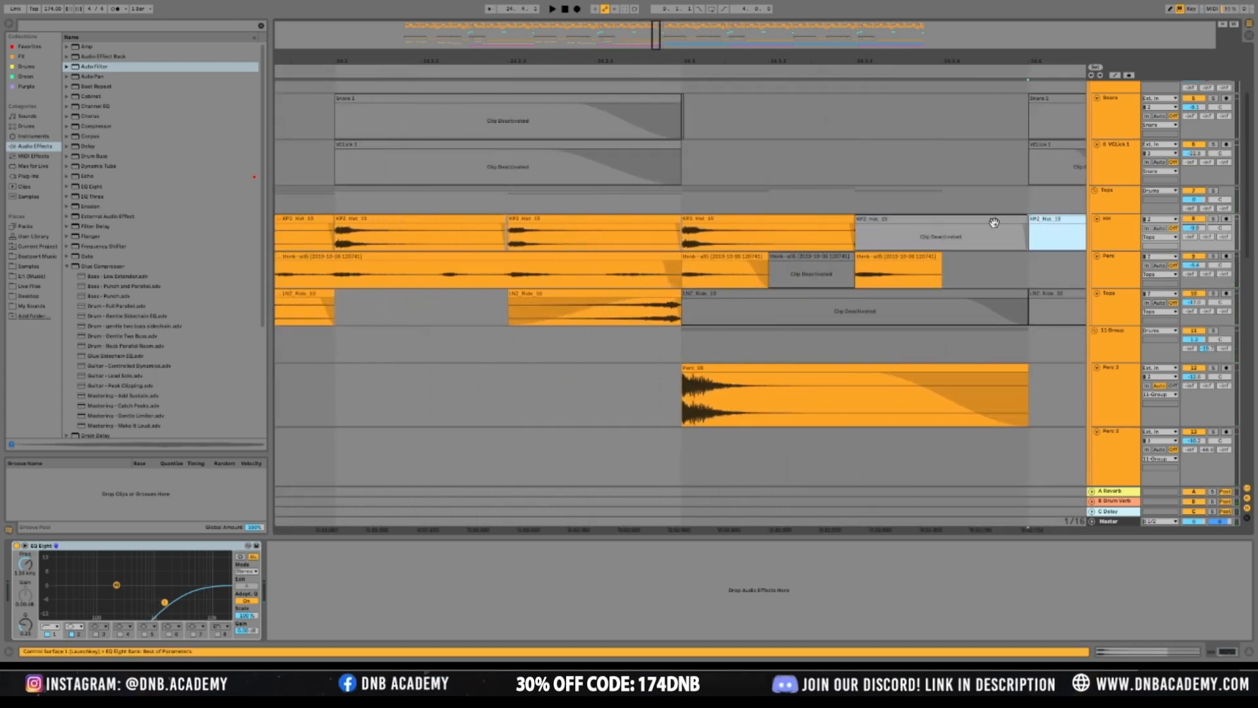
pyautogui.click(864, 217)
pyautogui.press('Delete')
pyautogui.click(854, 219)
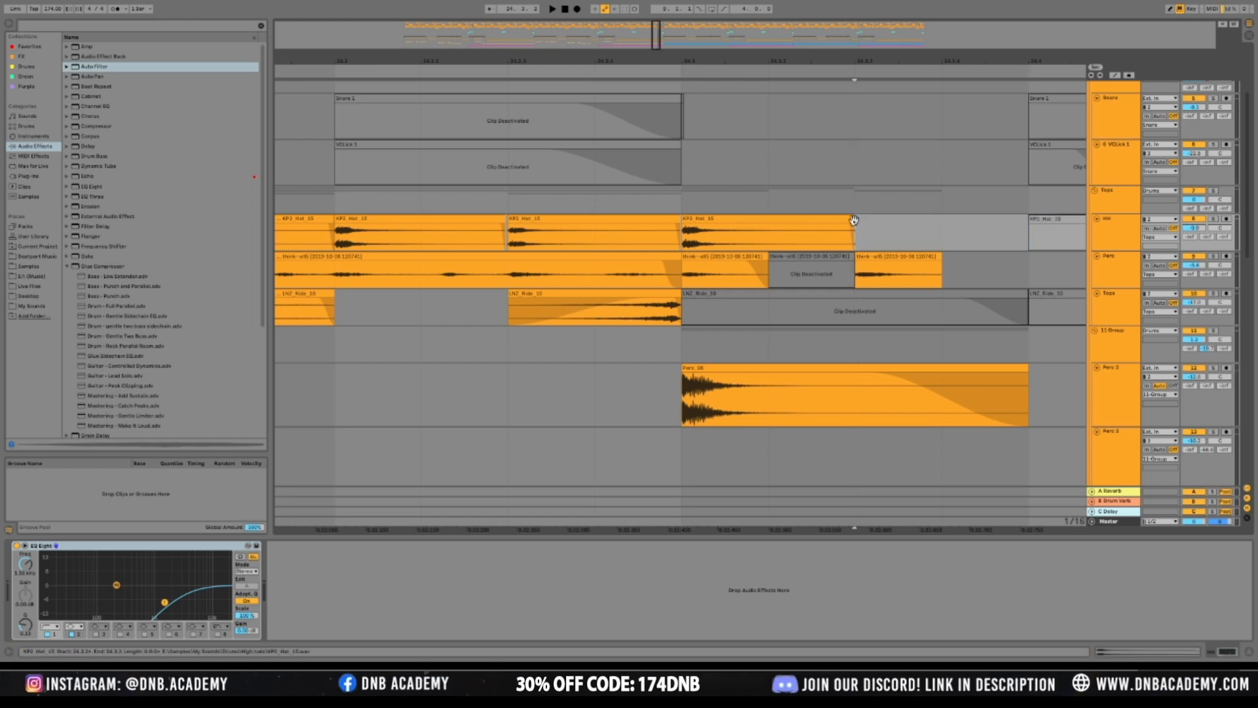
pyautogui.click(461, 212)
pyautogui.press('space')
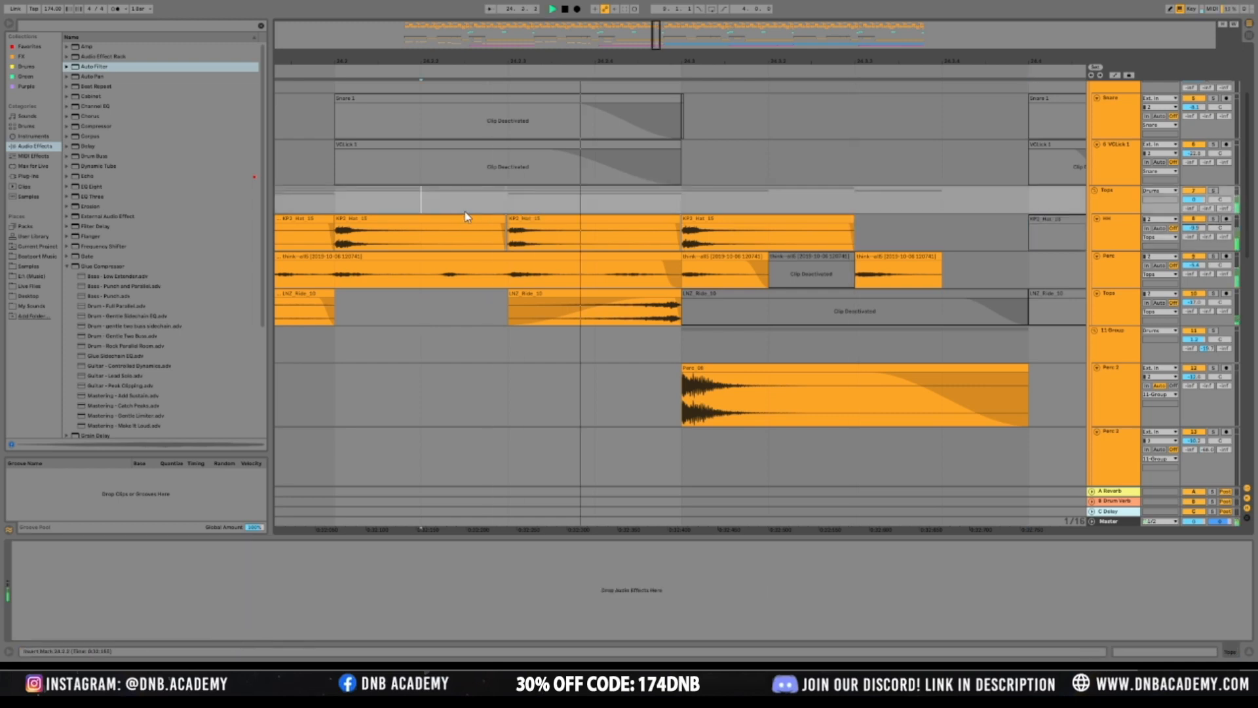
# Examine the gaps between the individual hat clips in bar 24 and at the start of bar 9
pyautogui.click(507, 218)
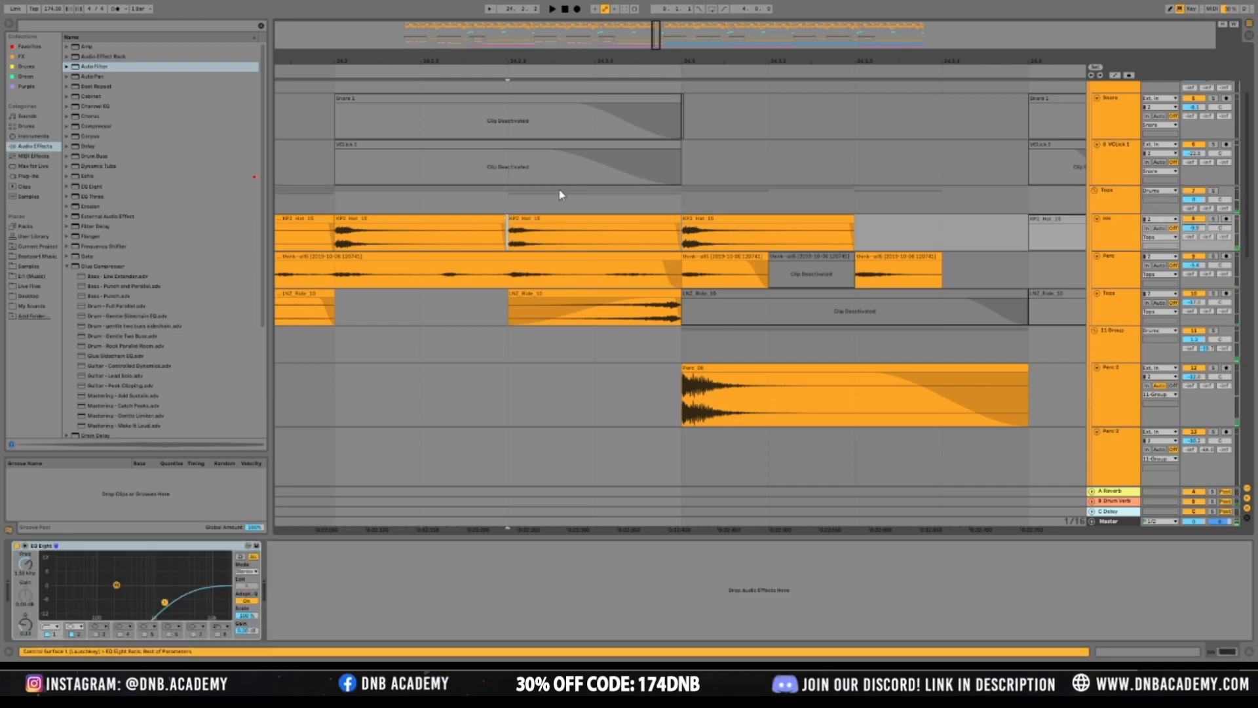
pyautogui.click(362, 200)
pyautogui.moveTo(656, 38); pyautogui.dragTo(407, 66)
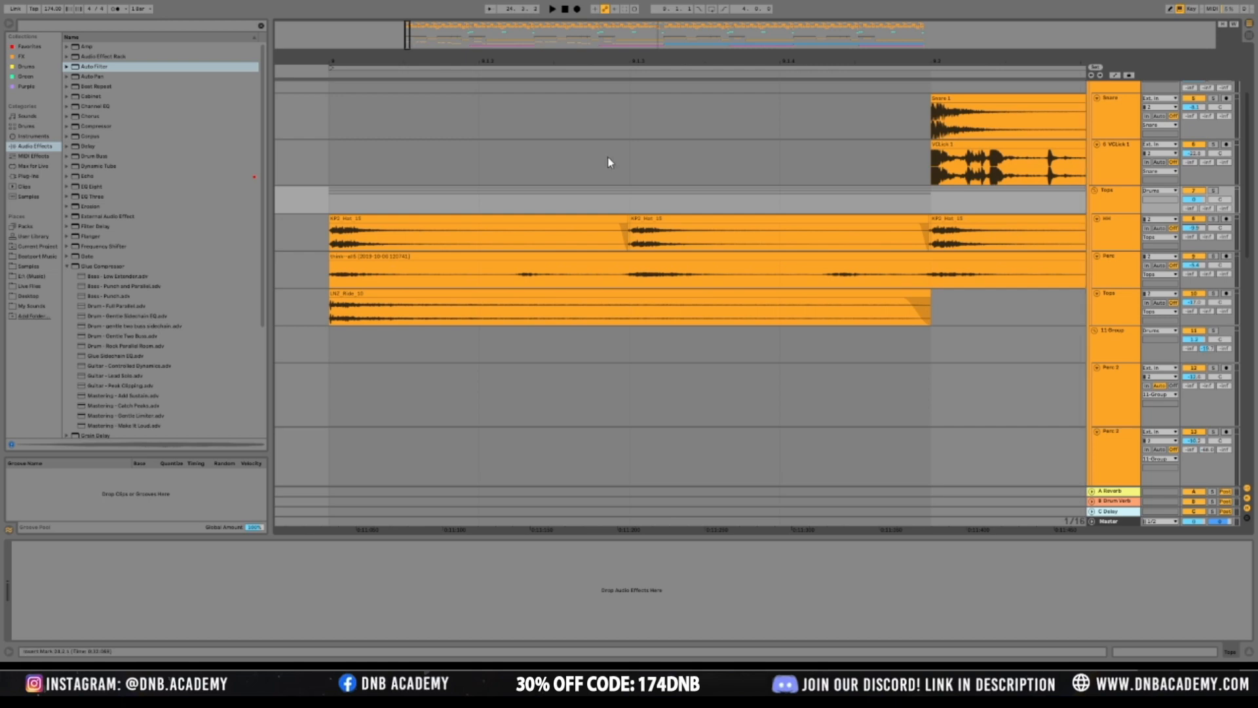
pyautogui.click(629, 219)
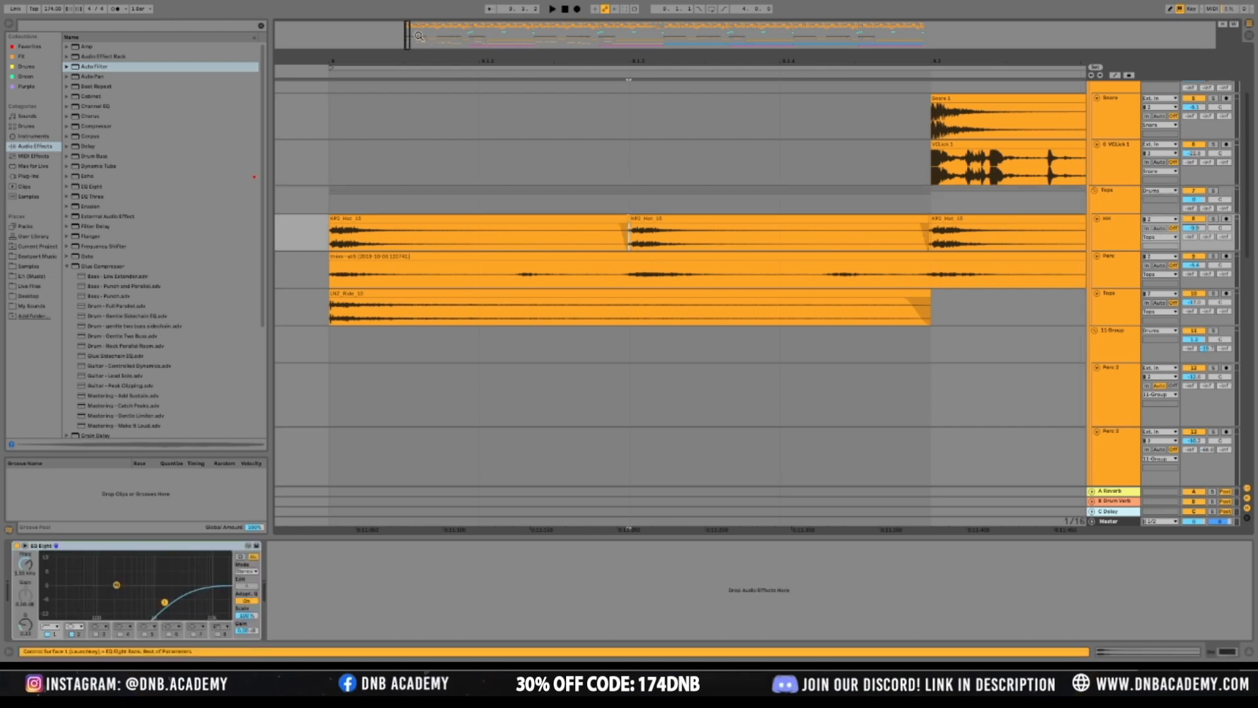
pyautogui.moveTo(407, 33); pyautogui.dragTo(426, 43)
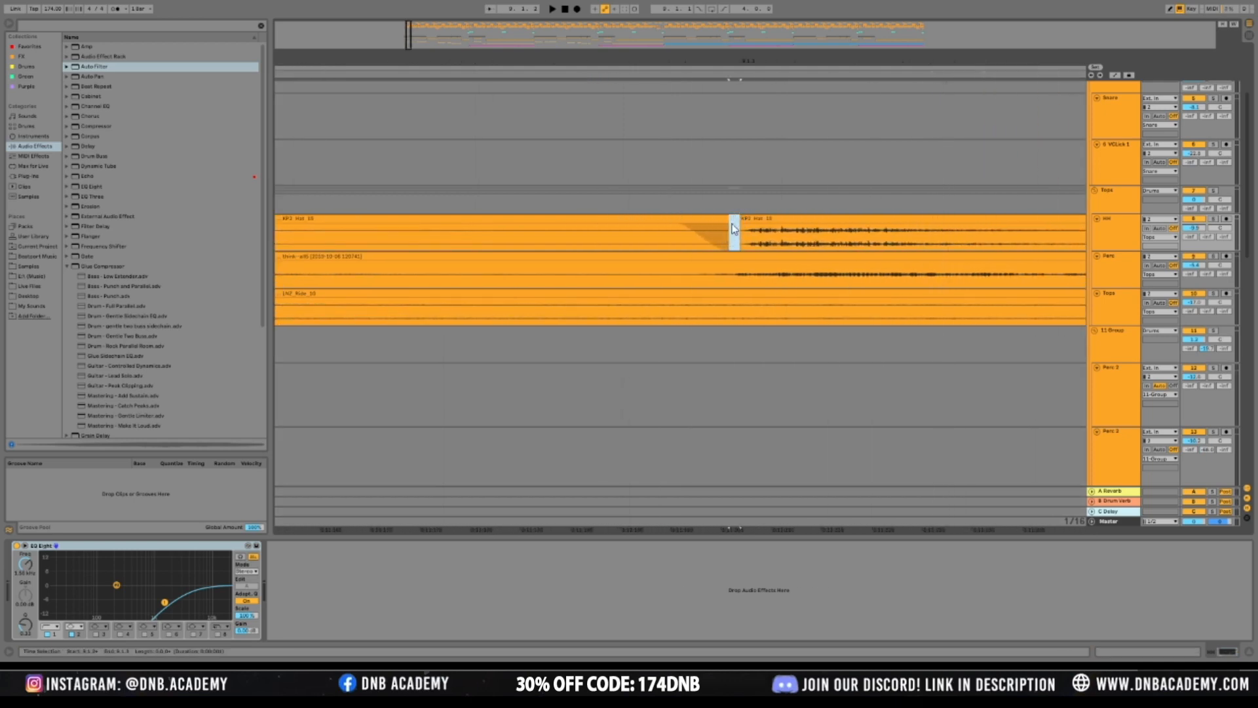
pyautogui.moveTo(408, 38)
pyautogui.mouseDown()
pyautogui.moveTo(410, 26)
pyautogui.moveTo(409, 39)
pyautogui.mouseUp()
pyautogui.click(726, 220)
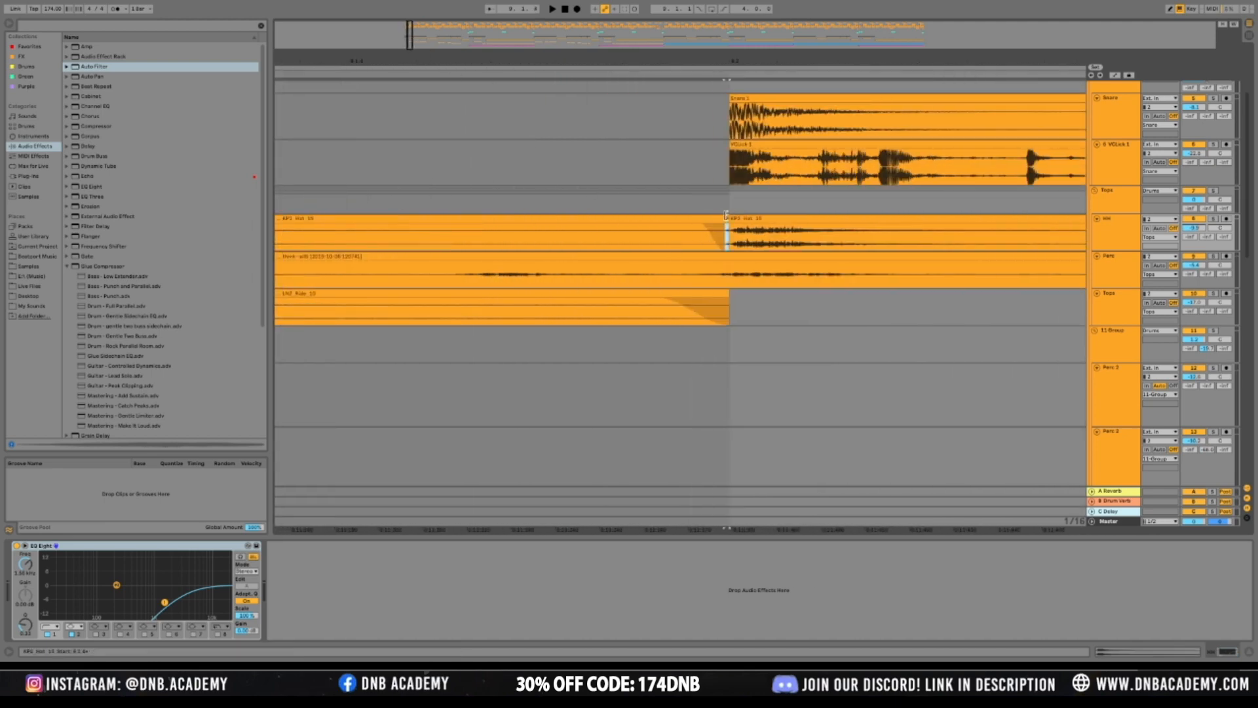
pyautogui.moveTo(410, 42); pyautogui.dragTo(412, 42)
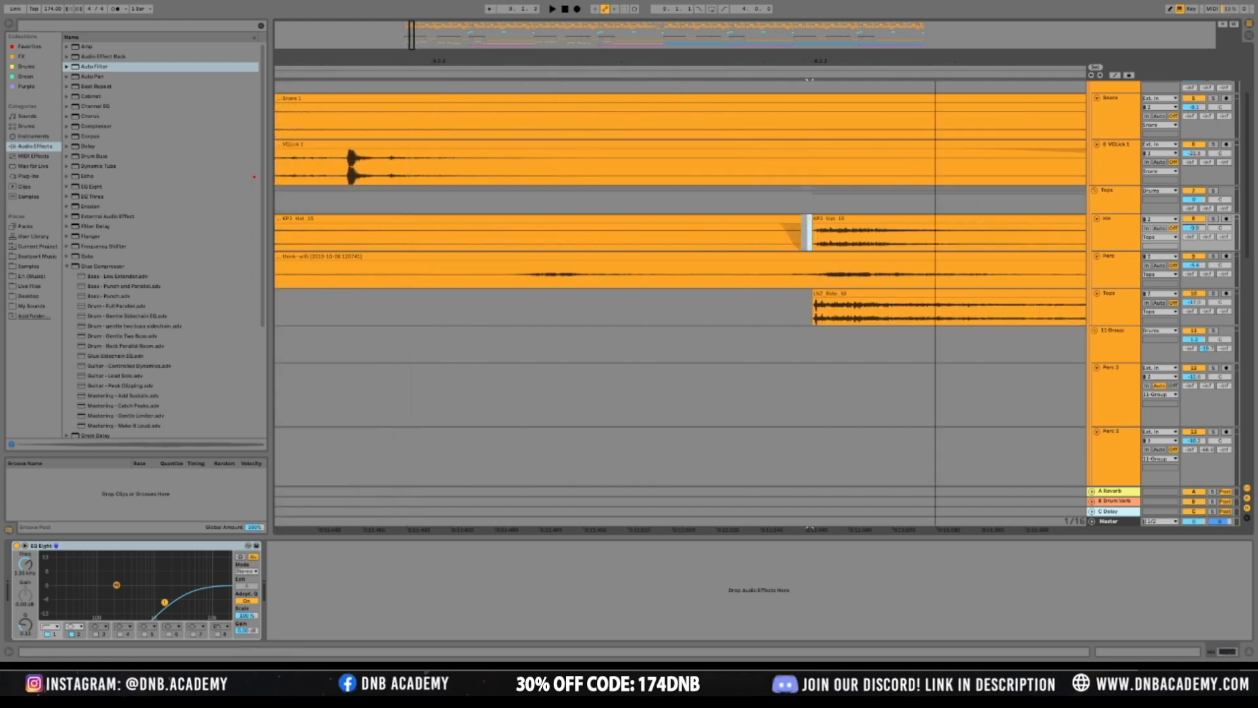
# Consolidate the four hat hits from 9.1.1 to 9.3.1 into one half-bar clip
pyautogui.press('-')
pyautogui.press('-')
pyautogui.moveTo(454, 238); pyautogui.dragTo(911, 240)
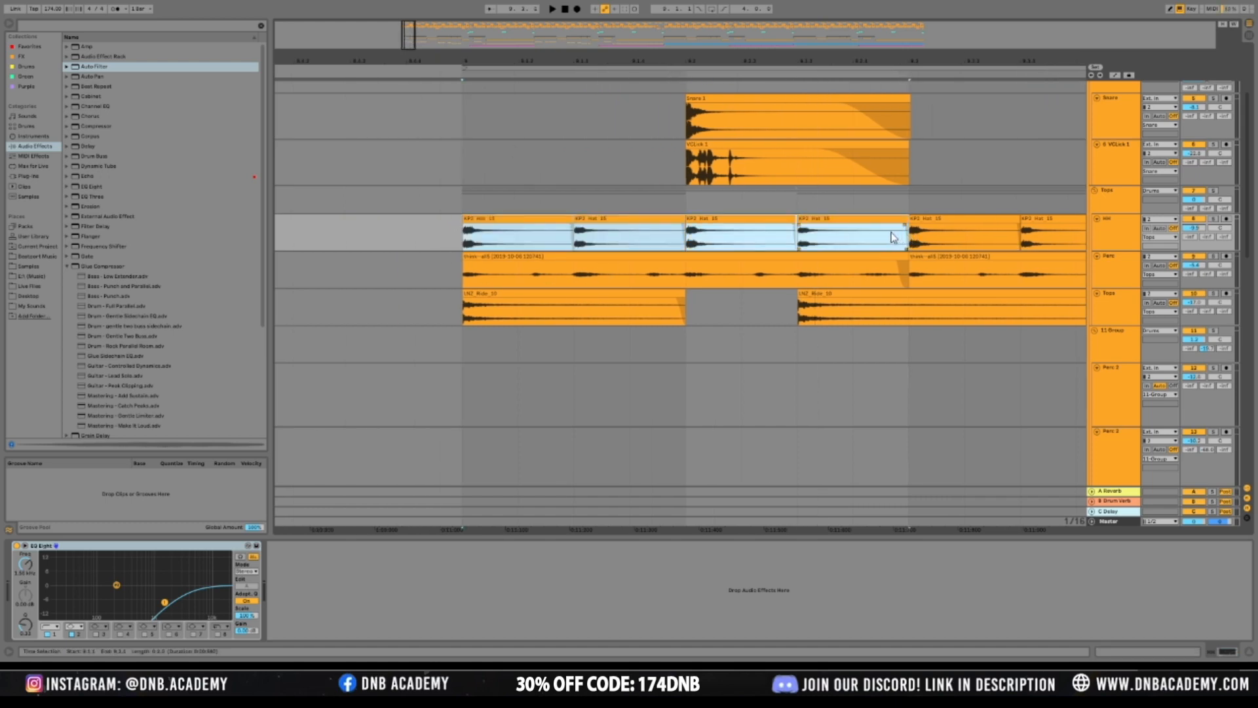
pyautogui.hotkey('ctrl', 'j')
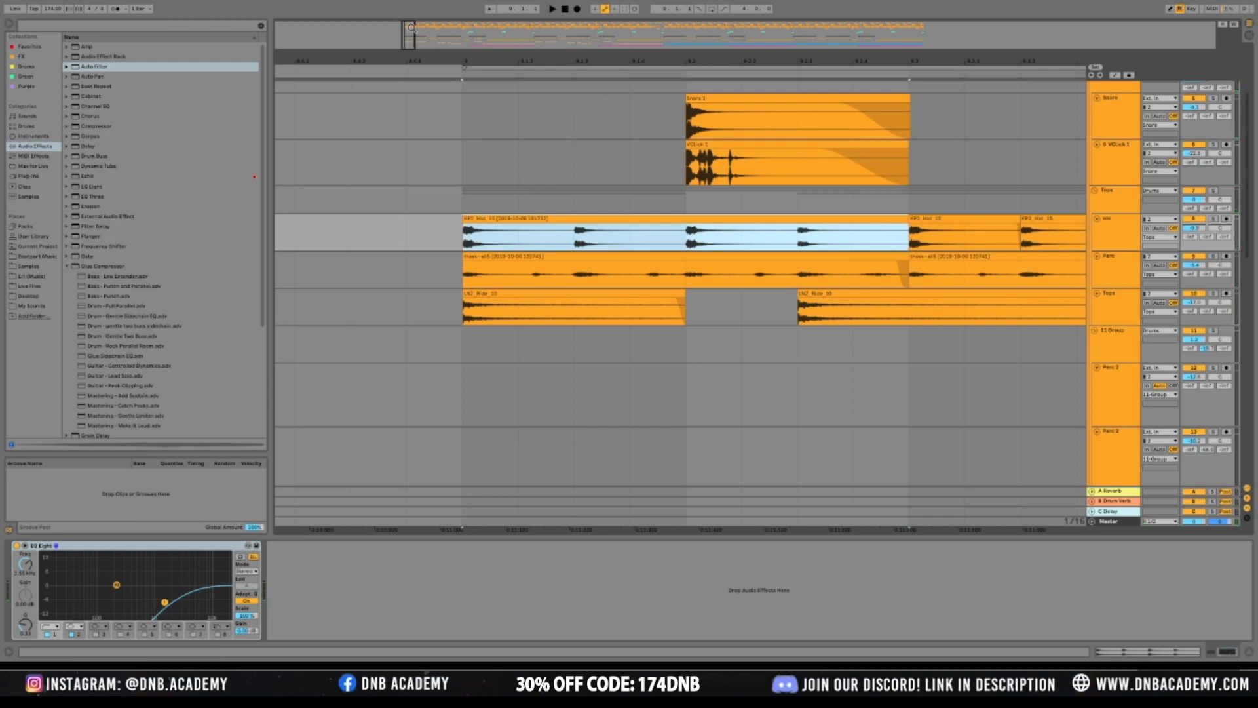
# Duplicate the consolidated half-bar hat clip repeatedly from 9.3.1 up to bar 13, replacing the individual hits
pyautogui.moveTo(406, 37)
pyautogui.mouseDown()
pyautogui.moveTo(413, 154)
pyautogui.moveTo(428, 37)
pyautogui.mouseUp()
pyautogui.press('Right')
pyautogui.press('Right')
pyautogui.press('Right')
pyautogui.press('Right')
pyautogui.press('Right')
pyautogui.press('Right')
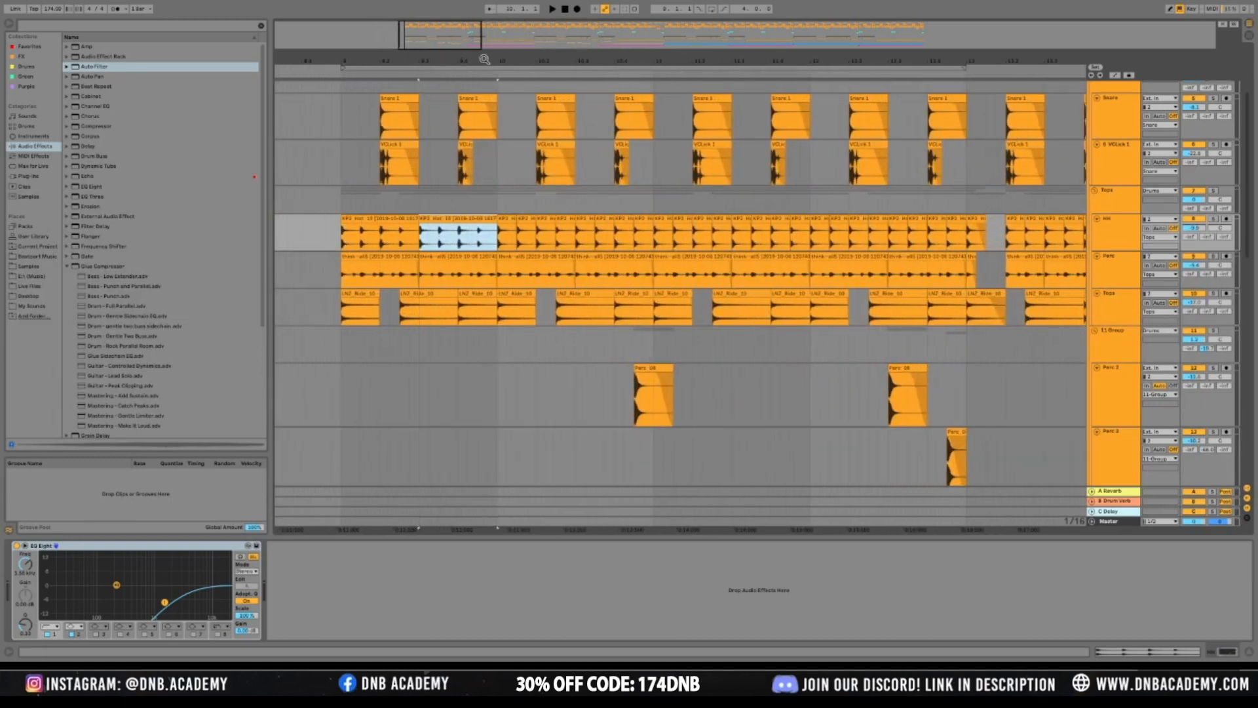
pyautogui.press('Right')
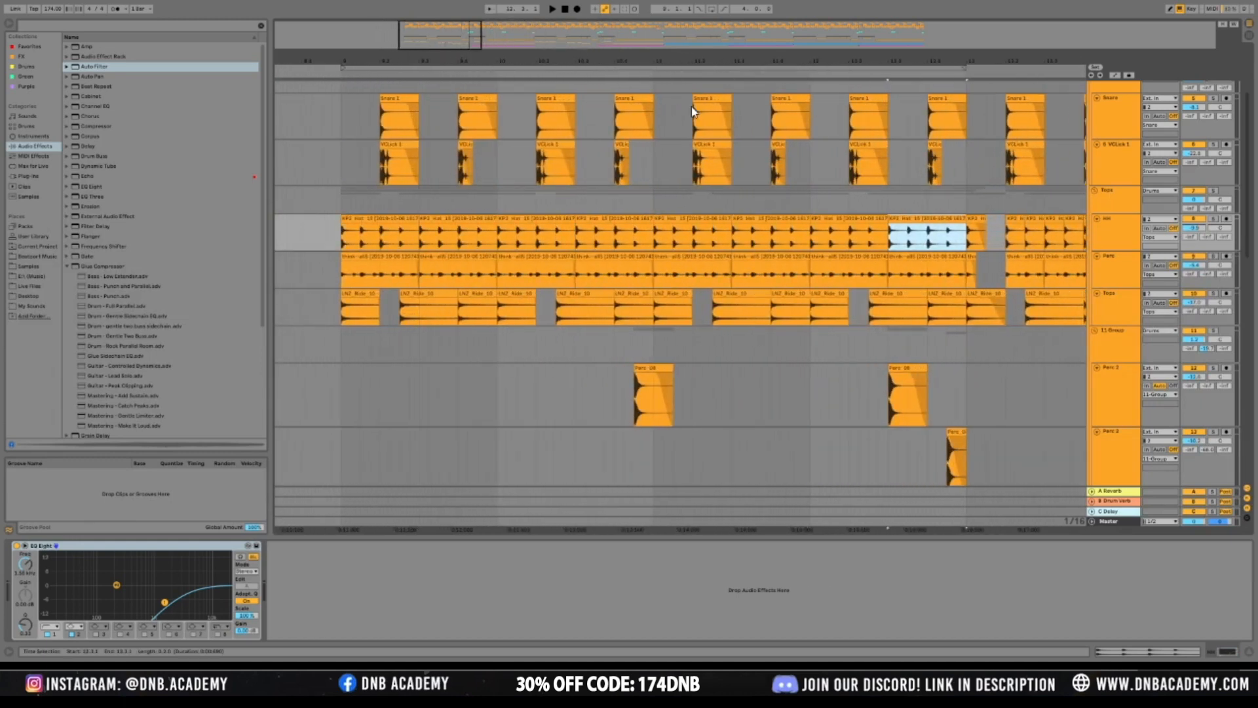
# Copy the consolidated hats to 13.2.1, after the gap in bar 13, and repeat them up to 14.3.1
pyautogui.moveTo(455, 38); pyautogui.dragTo(506, 38)
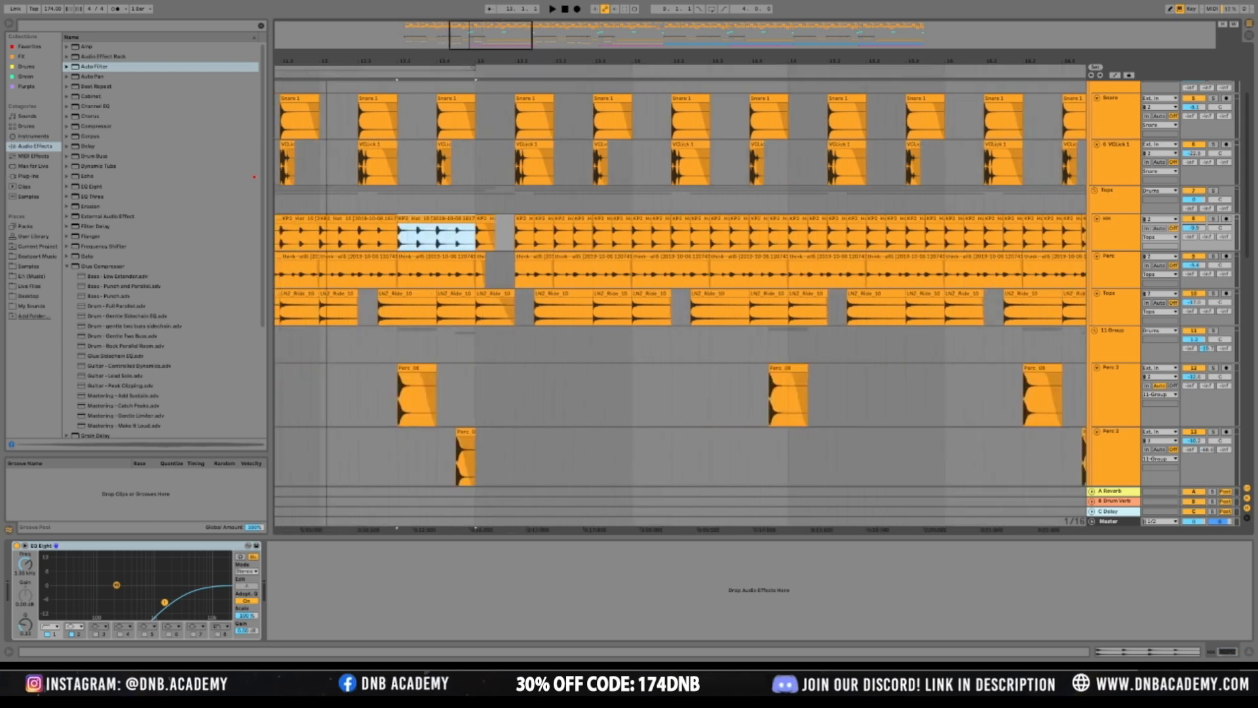
pyautogui.click(426, 220)
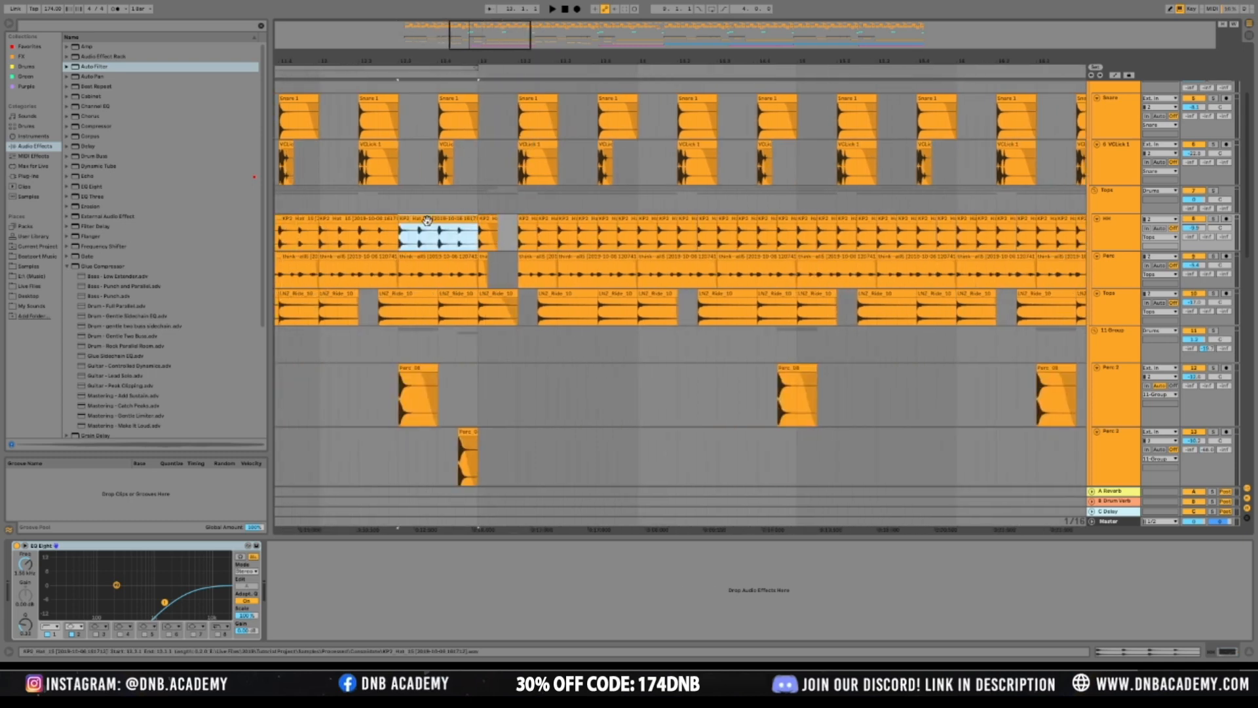
pyautogui.hotkey('ctrl', 'd')
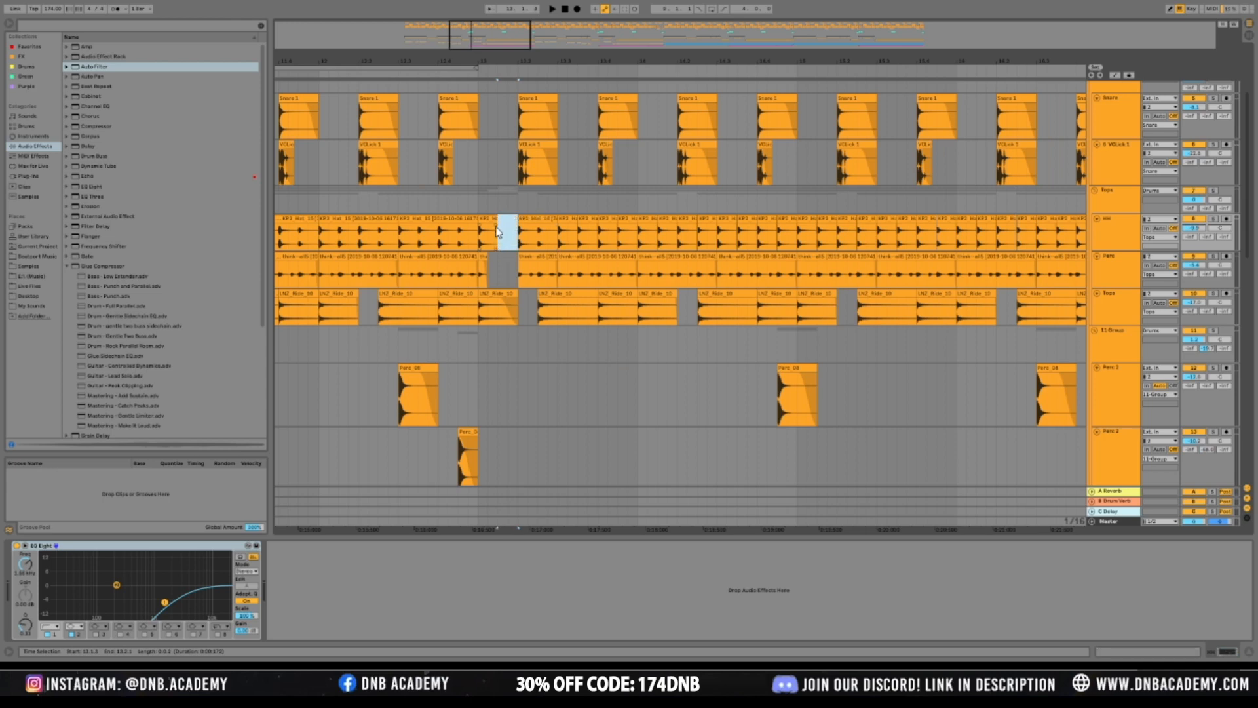
pyautogui.click(536, 217)
pyautogui.click(453, 218)
pyautogui.moveTo(433, 219); pyautogui.dragTo(594, 230)
pyautogui.hotkey('ctrl', 'd')
pyautogui.hotkey('ctrl', 'd')
pyautogui.hotkey('ctrl', 'd')
pyautogui.hotkey('ctrl', 'd')
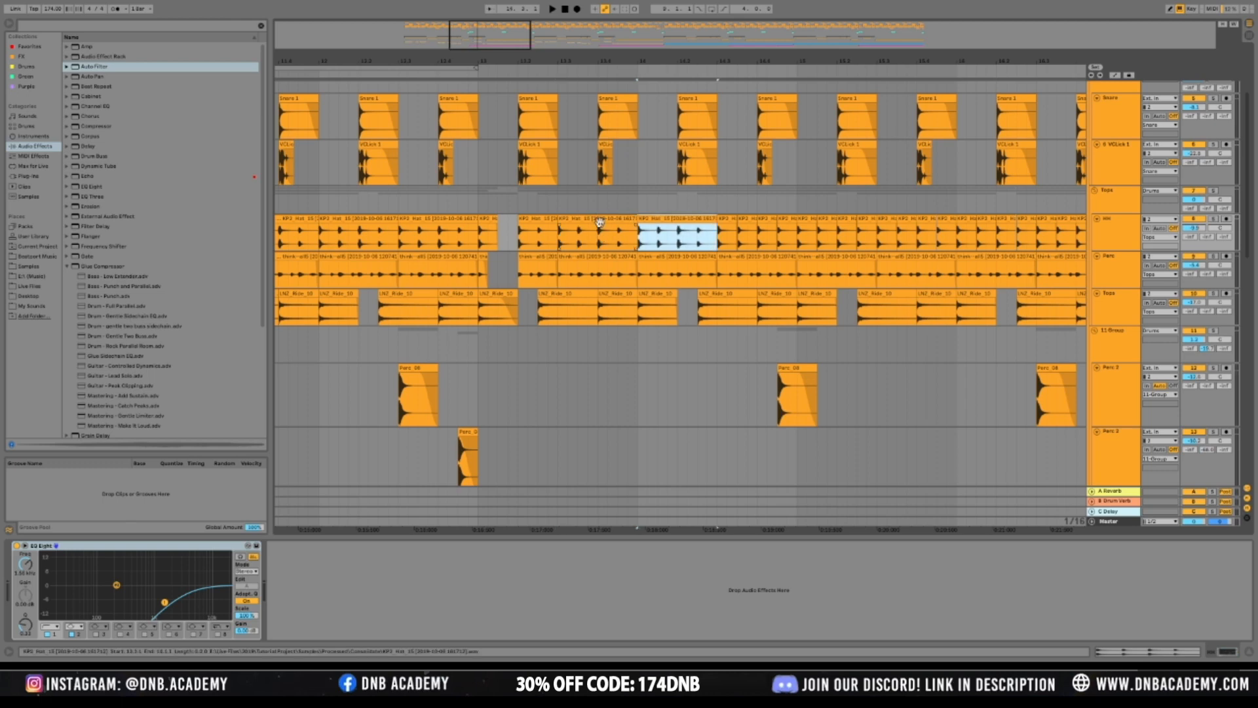
# Continue duplicating the half-bar hat clip from 14.3.1 up to the start of bar 21
pyautogui.hotkey('ctrl', 'd')
pyautogui.moveTo(505, 19); pyautogui.dragTo(549, 9)
pyautogui.hotkey('ctrl', 'd')
pyautogui.hotkey('ctrl', 'd')
pyautogui.hotkey('ctrl', 'd')
pyautogui.hotkey('ctrl', 'd')
pyautogui.hotkey('ctrl', 'd')
pyautogui.hotkey('ctrl', 'd')
pyautogui.moveTo(643, 61)
pyautogui.mouseDown()
pyautogui.moveTo(710, 47)
pyautogui.moveTo(708, 88)
pyautogui.moveTo(609, 33)
pyautogui.moveTo(544, 51)
pyautogui.moveTo(276, 63)
pyautogui.moveTo(642, 53)
pyautogui.mouseUp()
pyautogui.hotkey('ctrl', 'd')
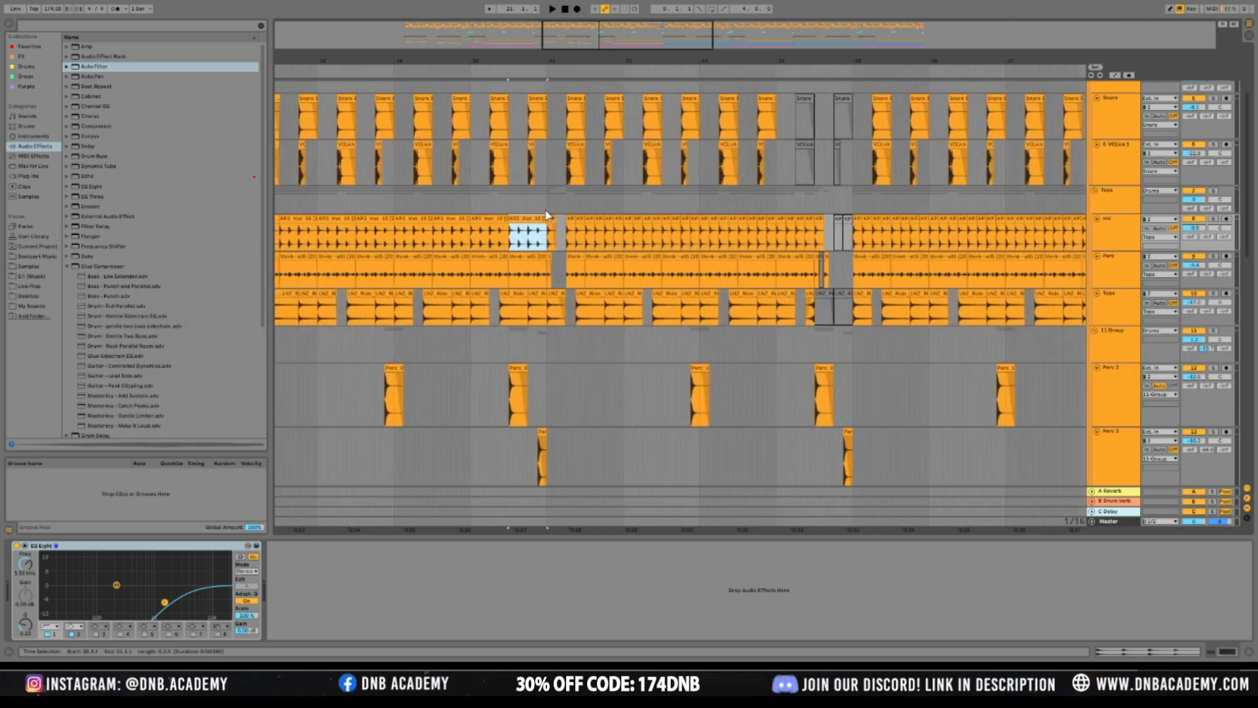
# Repeat the selected hi-hat loop from bar 21 to bar 24, clearing its overlap into the short gap after bar 21
pyautogui.hotkey('ctrl', 'd')
pyautogui.press('Delete')
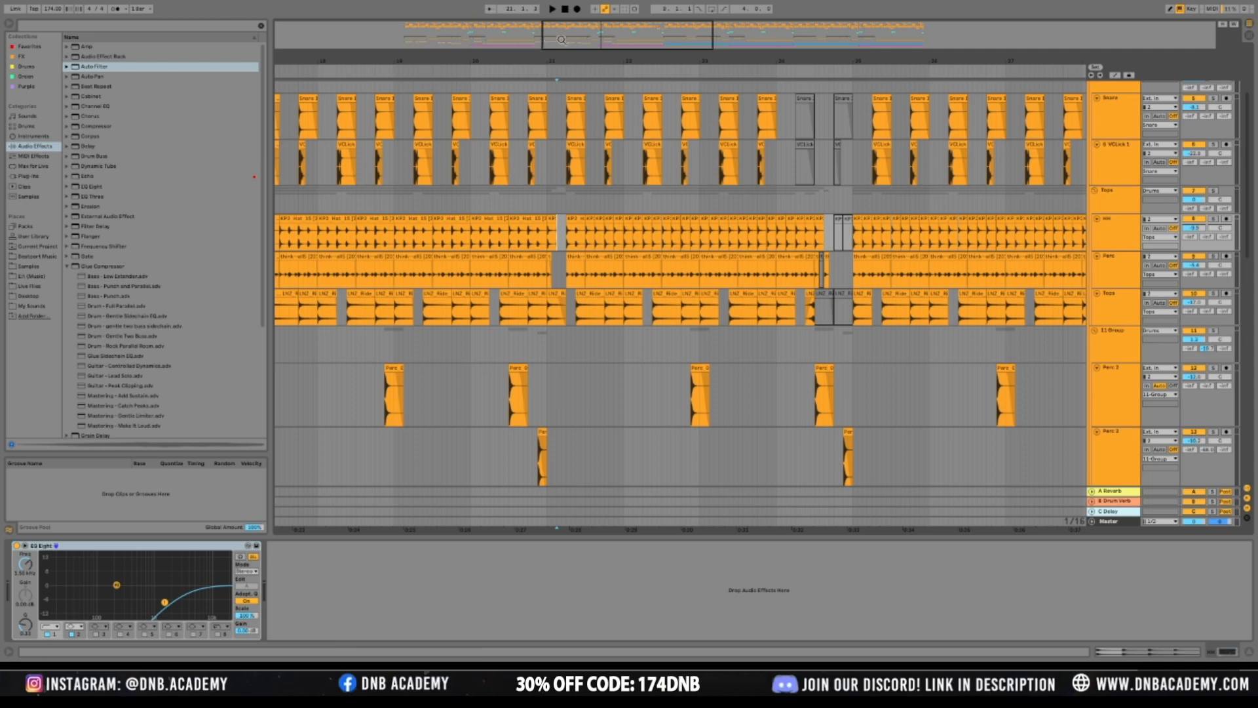
pyautogui.scroll(2, 577, 235)
pyautogui.moveTo(561, 227); pyautogui.dragTo(687, 236)
pyautogui.hotkey('ctrl', 'd')
pyautogui.hotkey('ctrl', 'd')
pyautogui.hotkey('ctrl', 'd')
pyautogui.moveTo(599, 39); pyautogui.dragTo(631, 40)
pyautogui.hotkey('ctrl', 'd')
pyautogui.hotkey('ctrl', 'd')
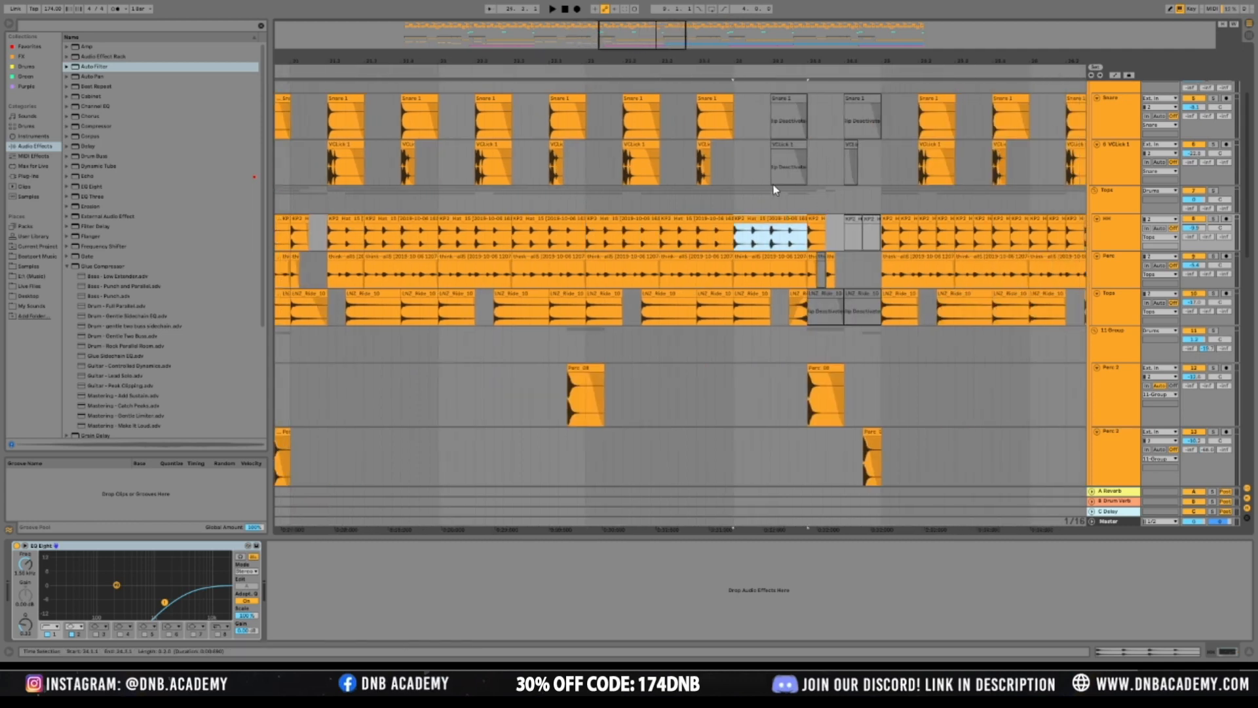
# Repeat the hi-hat loop from bar 25 to bar 29, keeping the short gap after bar 29 clear
pyautogui.moveTo(765, 221); pyautogui.dragTo(896, 225)
pyautogui.moveTo(634, 36); pyautogui.dragTo(684, 39)
pyautogui.hotkey('ctrl', 'd')
pyautogui.hotkey('ctrl', 'd')
pyautogui.hotkey('ctrl', 'd')
pyautogui.hotkey('ctrl', 'd')
pyautogui.hotkey('ctrl', 'd')
pyautogui.hotkey('ctrl', 'd')
pyautogui.hotkey('ctrl', 'd')
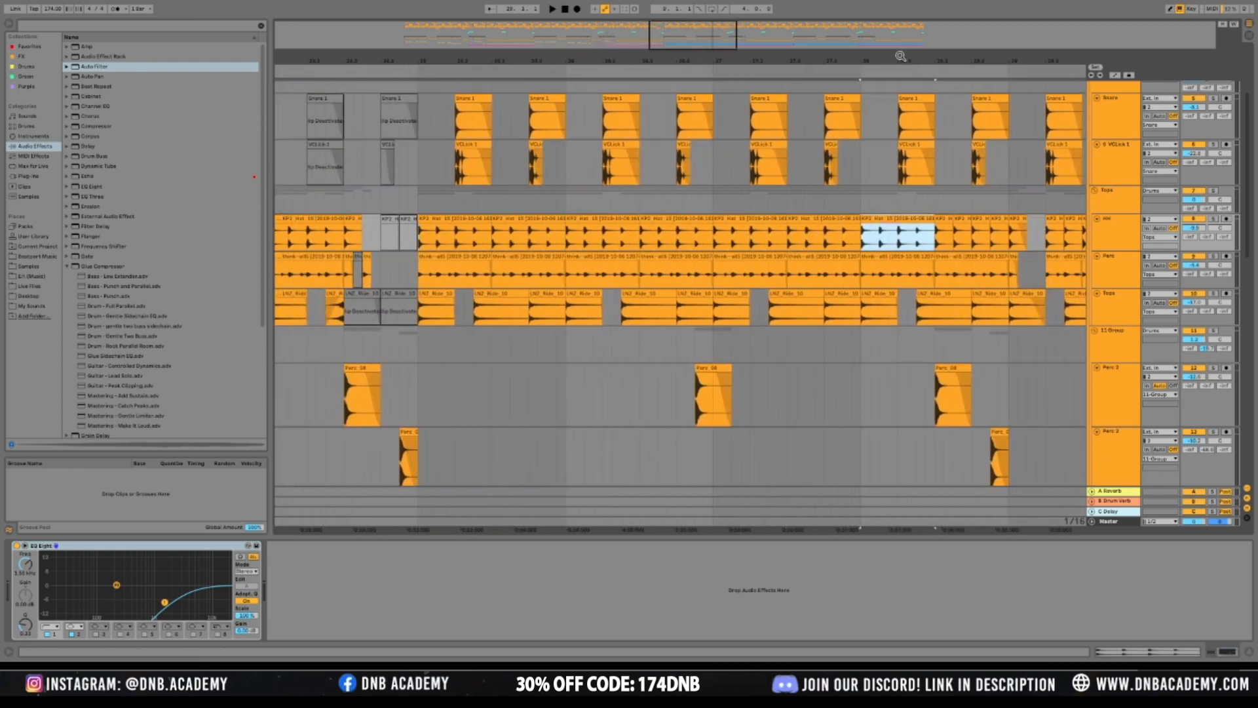
pyautogui.moveTo(901, 61); pyautogui.dragTo(547, 37)
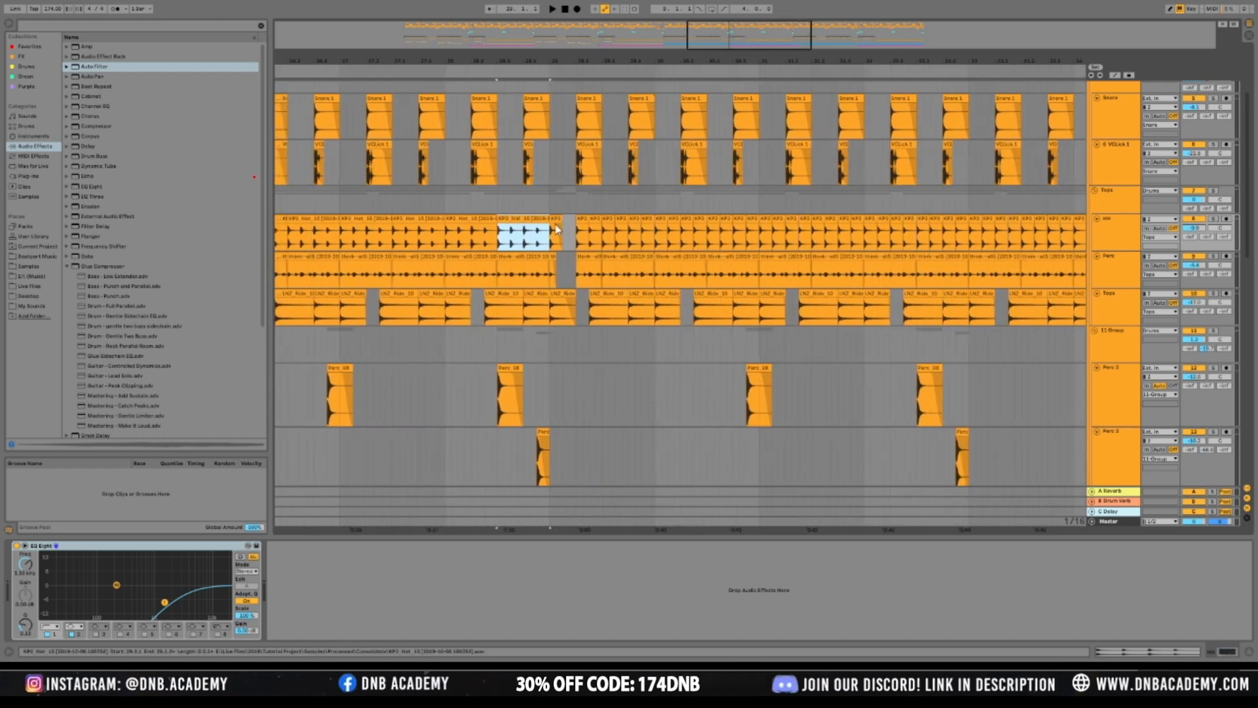
pyautogui.moveTo(540, 226); pyautogui.dragTo(564, 249)
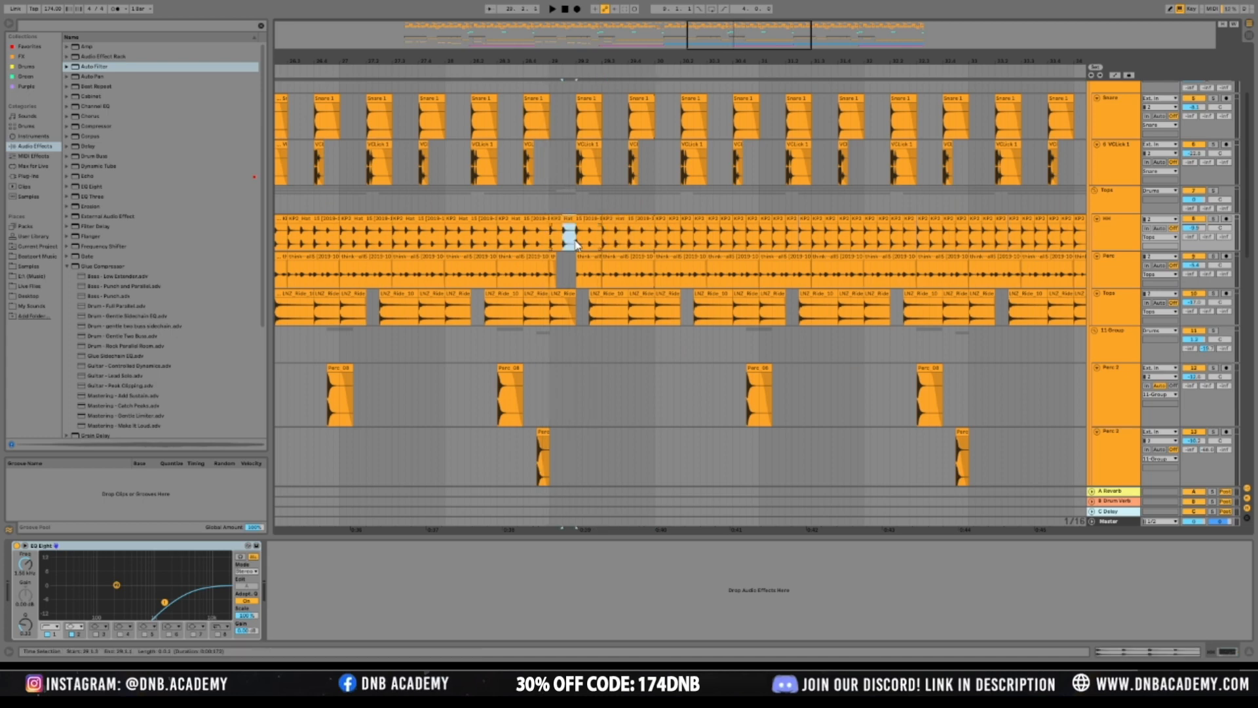
# Select the hi-hat loop after the gap in bar 29 and repeat it into bar 33
pyautogui.moveTo(581, 223); pyautogui.dragTo(608, 220)
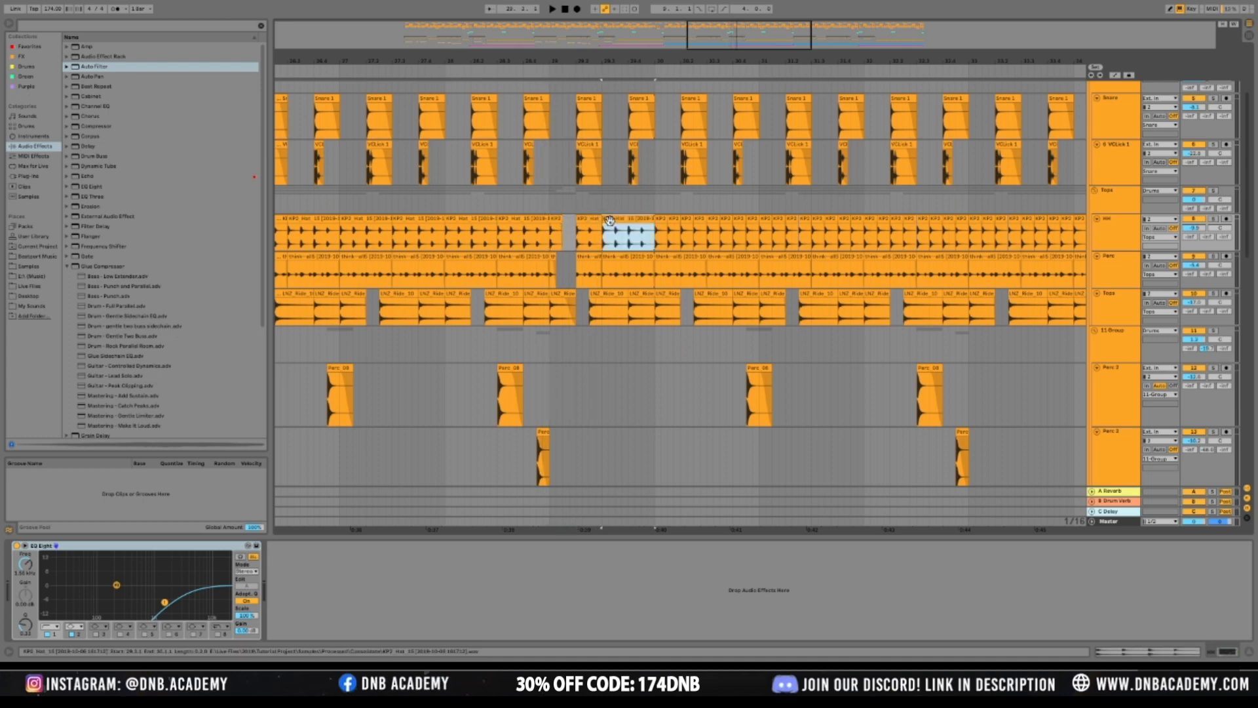
pyautogui.hotkey('ctrl', 'd')
pyautogui.hotkey('ctrl', 'd')
pyautogui.hotkey('ctrl', 'd')
pyautogui.hotkey('ctrl', 'd')
pyautogui.hotkey('ctrl', 'd')
pyautogui.hotkey('ctrl', 'd')
pyautogui.hotkey('ctrl', 'd')
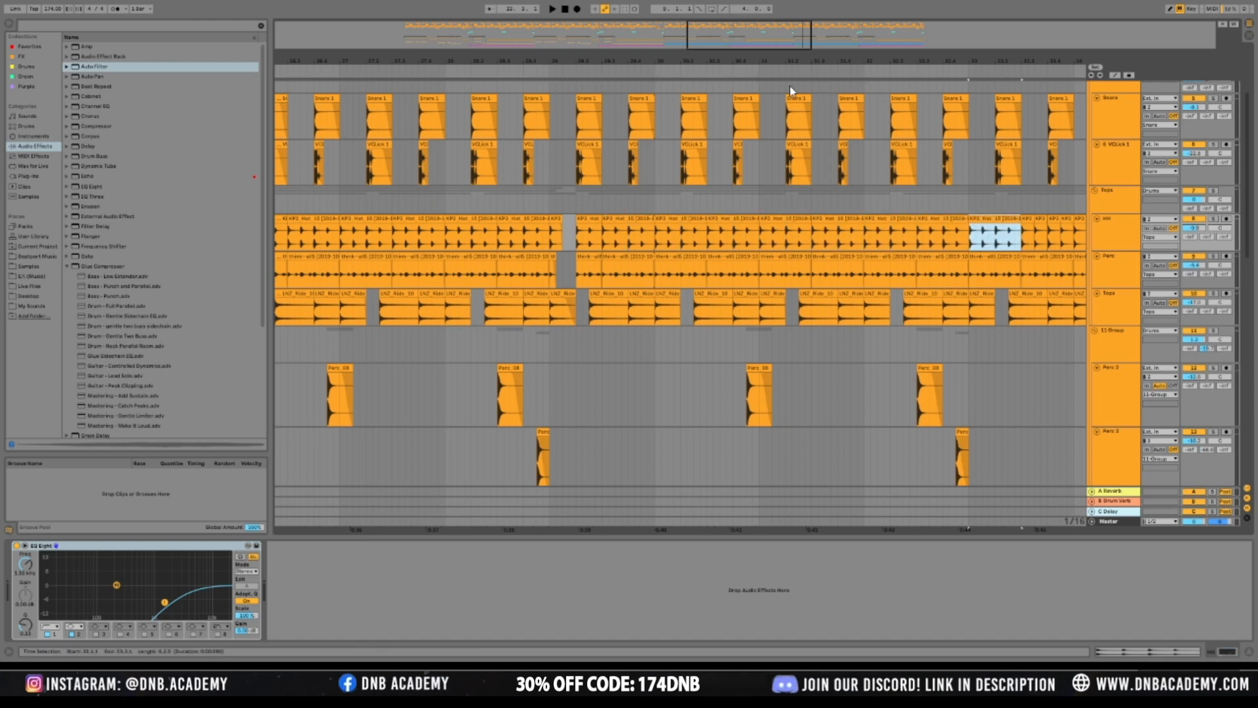
# Extend the repeated hi-hat loop from bar 33 up to the start of bar 37
pyautogui.moveTo(715, 36); pyautogui.dragTo(783, 37)
pyautogui.hotkey('ctrl', 'd')
pyautogui.hotkey('ctrl', 'd')
pyautogui.hotkey('ctrl', 'd')
pyautogui.hotkey('ctrl', 'd')
pyautogui.hotkey('ctrl', 'd')
pyautogui.hotkey('ctrl', 'd')
pyautogui.hotkey('ctrl', 'd')
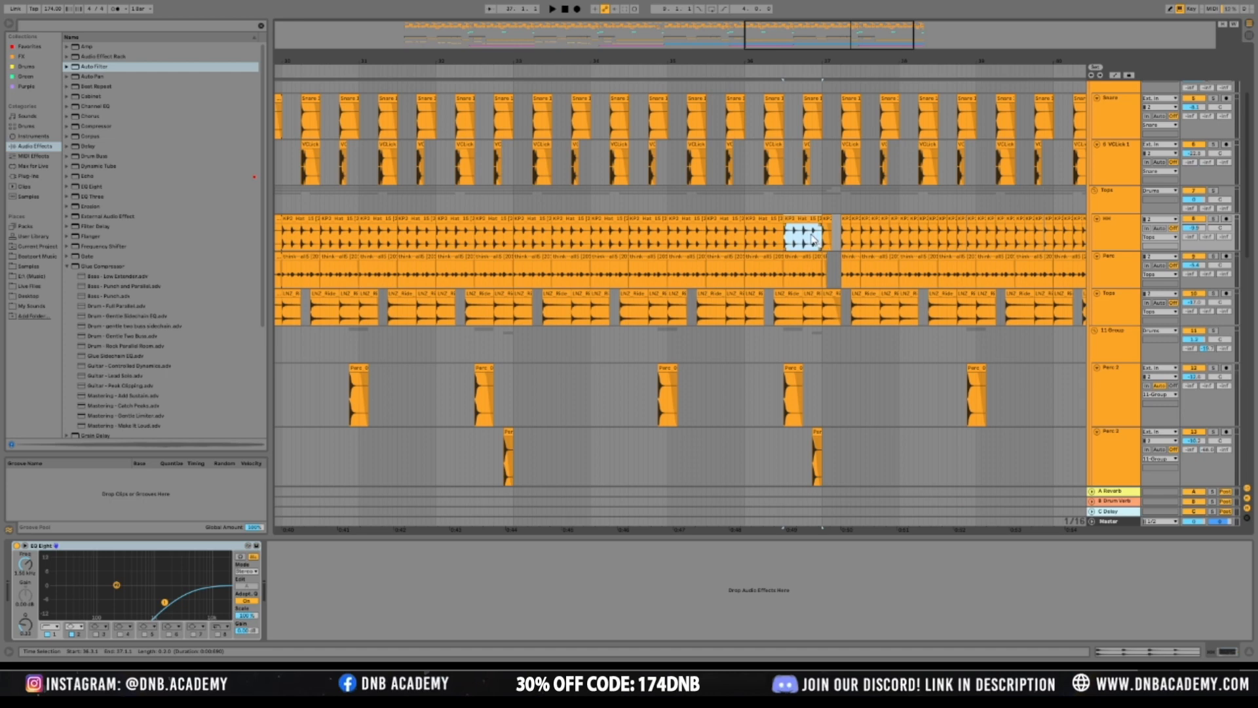
# Repeat the hi-hat loop once more into bar 37 and delete the part overlapping the gap there
pyautogui.hotkey('ctrl', 'd')
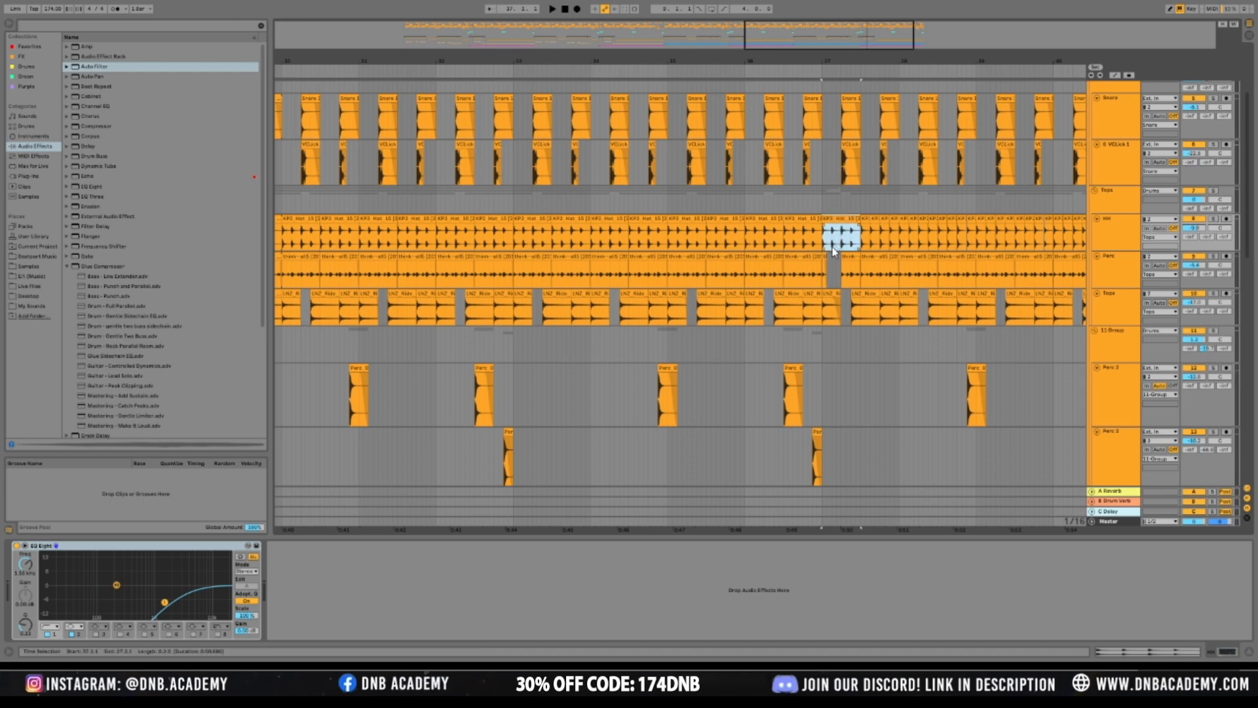
pyautogui.moveTo(839, 244); pyautogui.dragTo(839, 243)
pyautogui.press('Delete')
pyautogui.click(829, 218)
pyautogui.moveTo(789, 35); pyautogui.dragTo(781, 137)
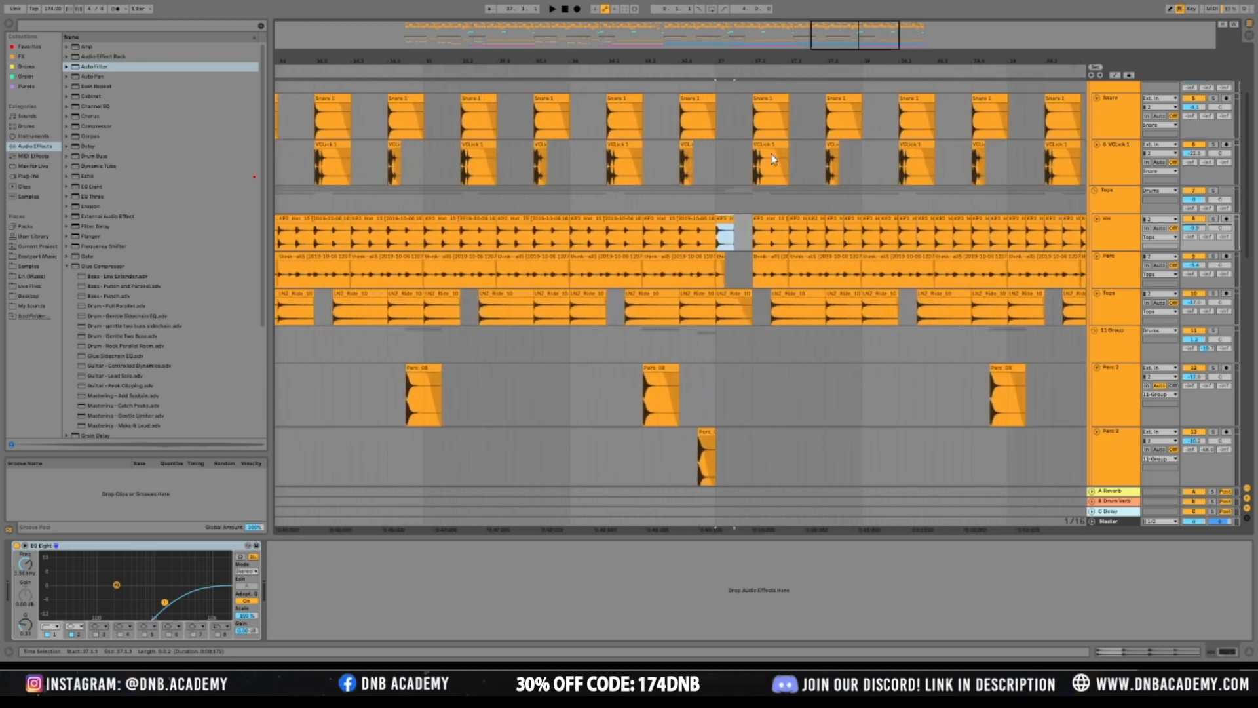
# Repeat the hi-hat loop after the gap in bar 37 towards the end of the drum arrangement
pyautogui.moveTo(721, 226); pyautogui.dragTo(808, 227)
pyautogui.moveTo(888, 32); pyautogui.dragTo(928, 8)
pyautogui.hotkey('ctrl', 'd')
pyautogui.hotkey('ctrl', 'd')
pyautogui.hotkey('ctrl', 'd')
pyautogui.hotkey('ctrl', 'd')
pyautogui.hotkey('ctrl', 'd')
pyautogui.hotkey('ctrl', 'd')
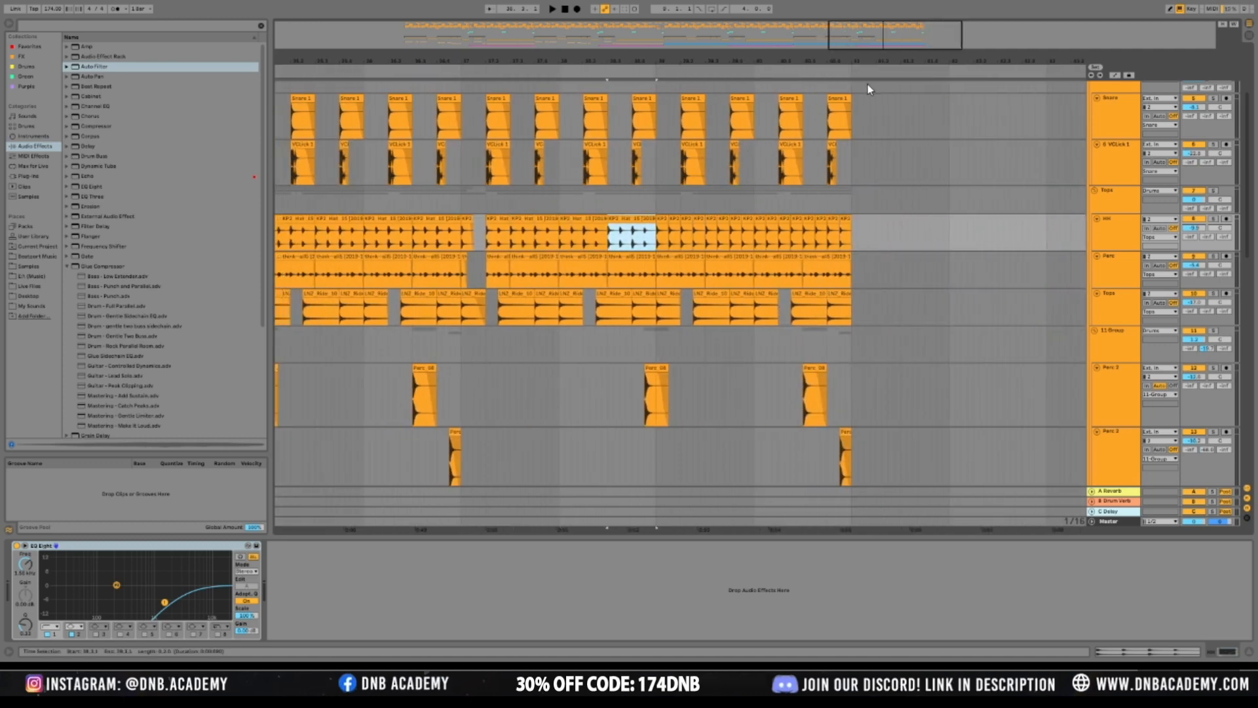
# Play back the drums leading into the fill before bar 25 and through the start of bar 25
pyautogui.moveTo(892, 40); pyautogui.dragTo(663, 24)
pyautogui.click(631, 191)
pyautogui.press('space')
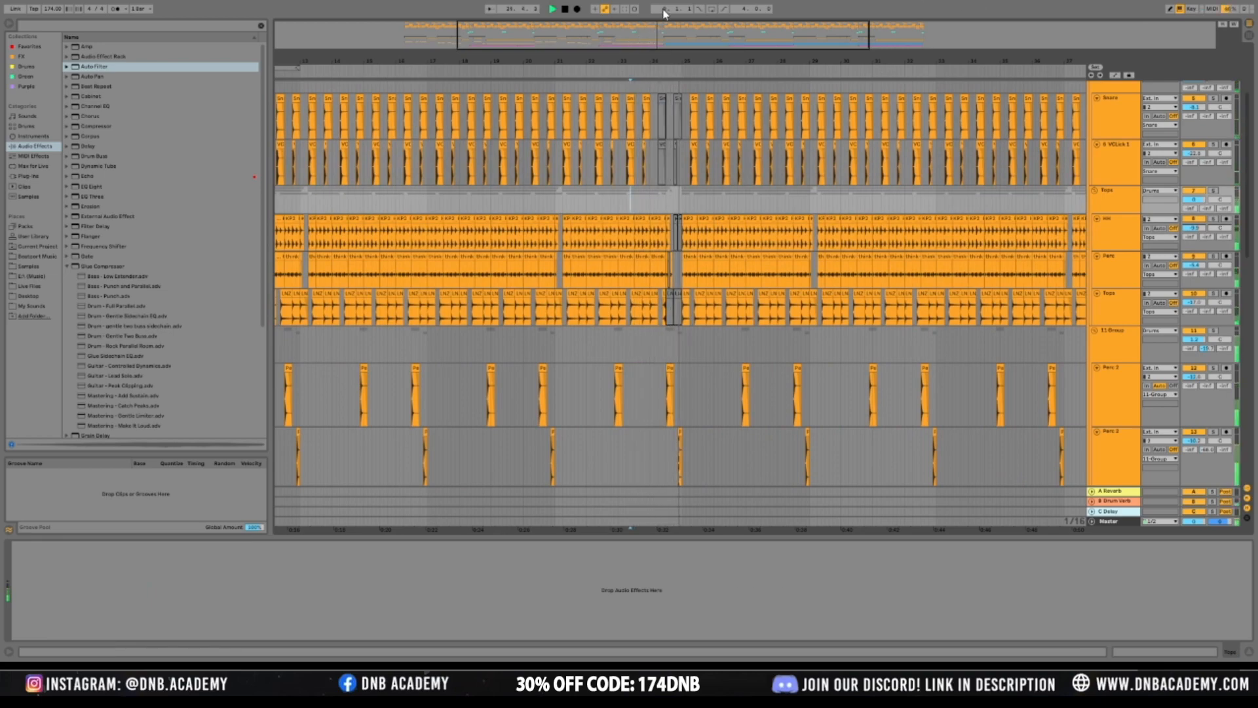
pyautogui.moveTo(663, 34); pyautogui.dragTo(701, 42)
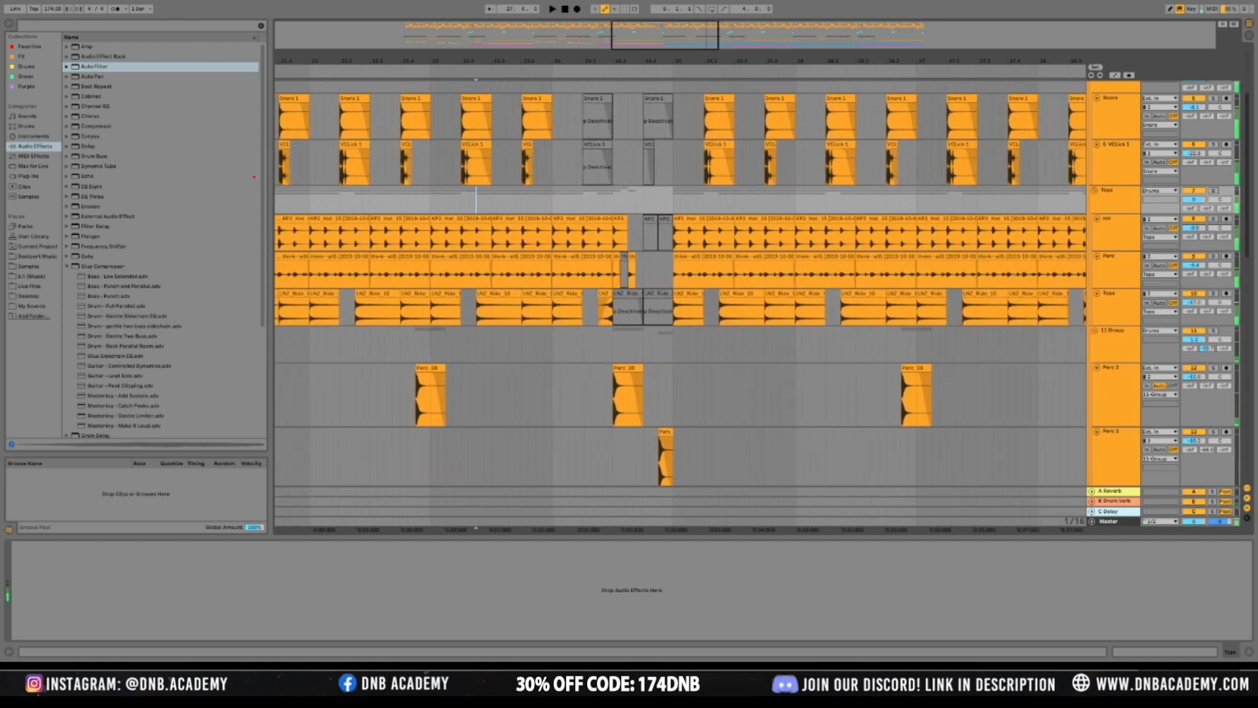
pyautogui.click(622, 190)
pyautogui.press('space')
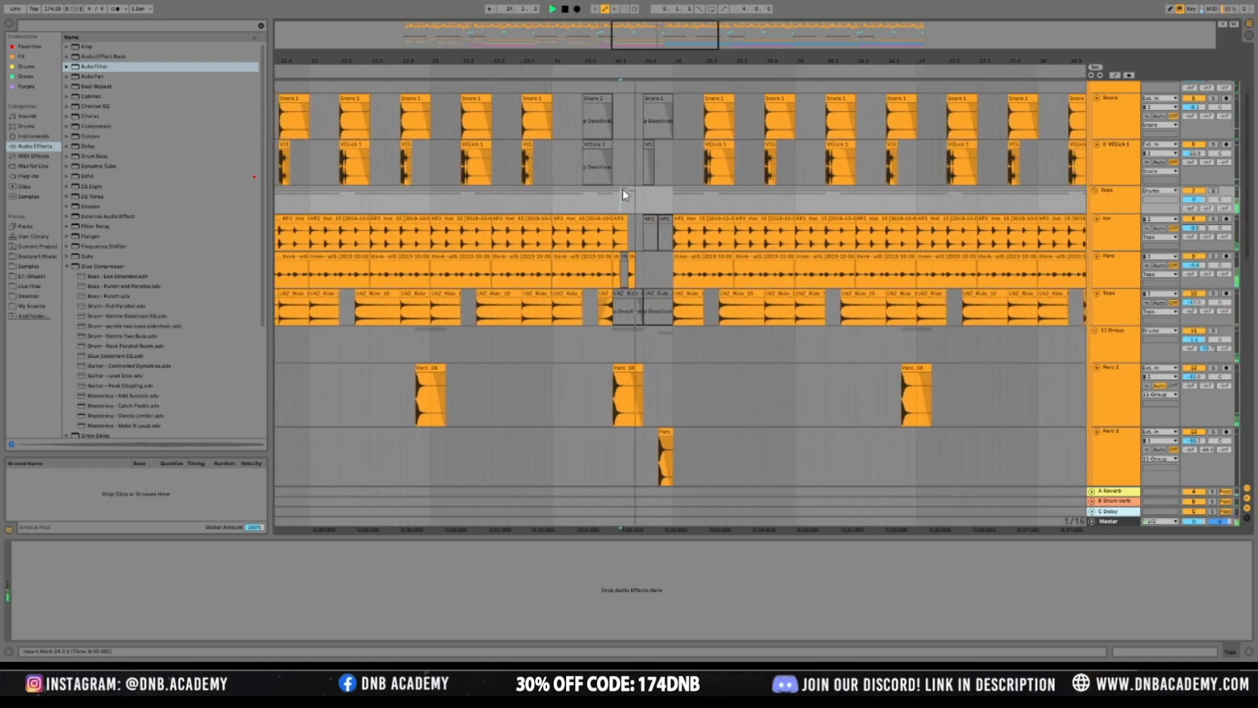
pyautogui.scroll(-2, 623, 190)
pyautogui.scroll(2, 677, 147)
pyautogui.press('space')
pyautogui.scroll(1, 688, 309)
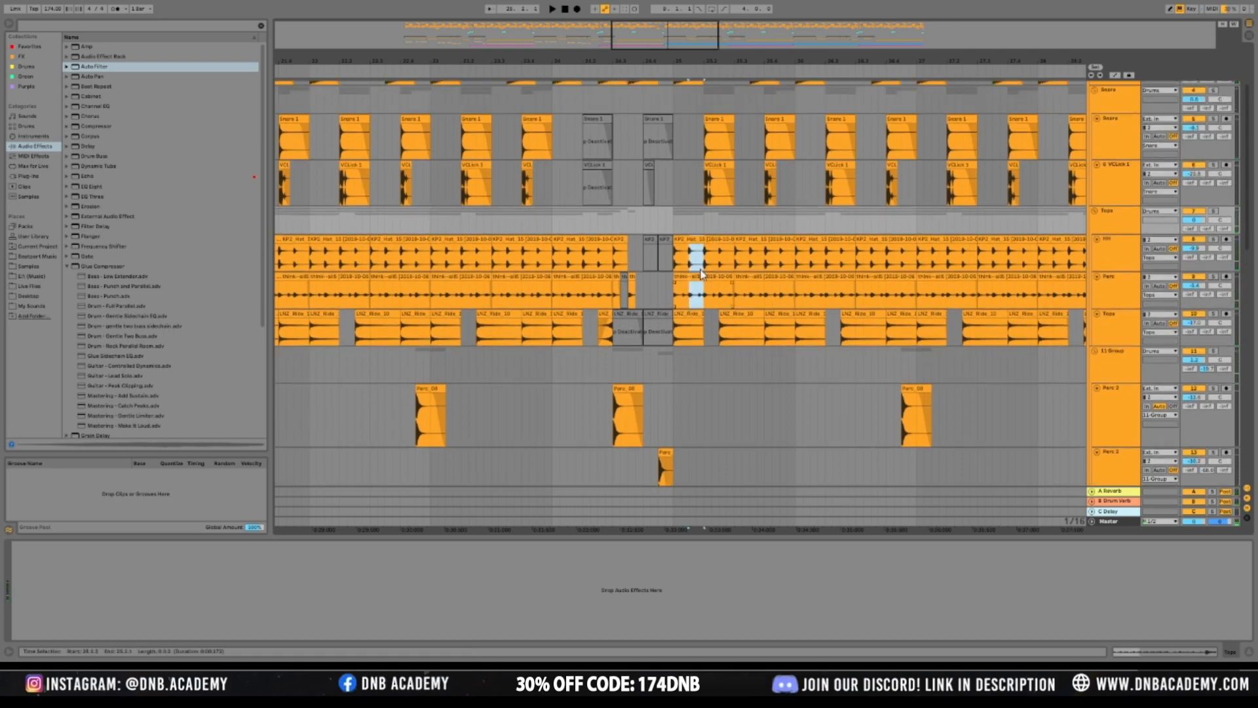
# Cut a short gap in the hi-hat and perc loops after the start of bar 25, making the perc cut longer
pyautogui.hotkey('ctrl', 'e')
pyautogui.moveTo(660, 22); pyautogui.dragTo(663, 98)
pyautogui.press('Delete')
pyautogui.click(562, 216)
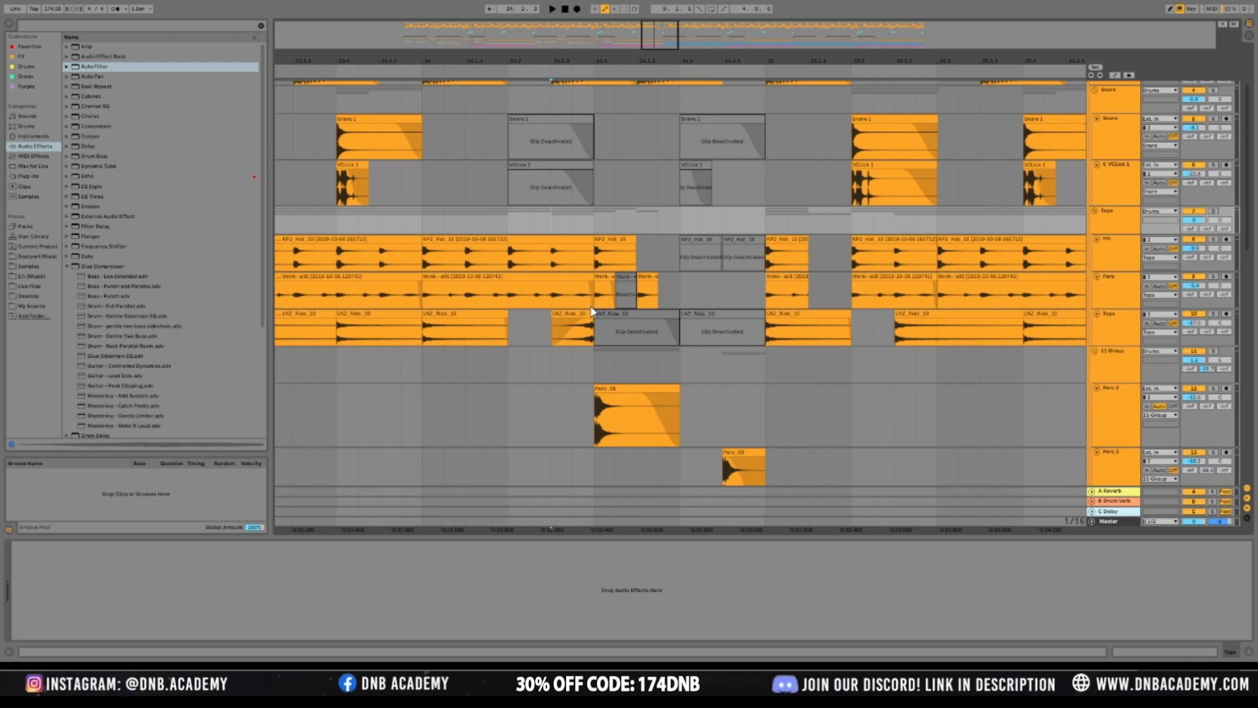
pyautogui.click(803, 252)
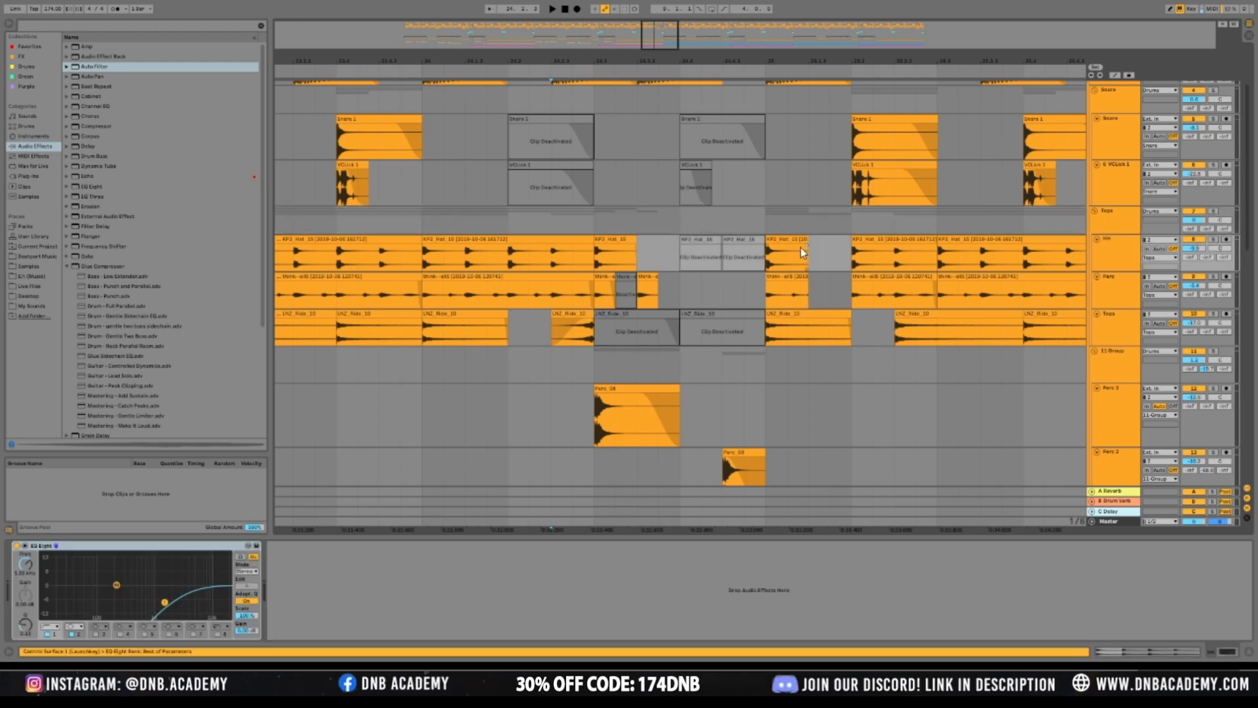
pyautogui.click(828, 296)
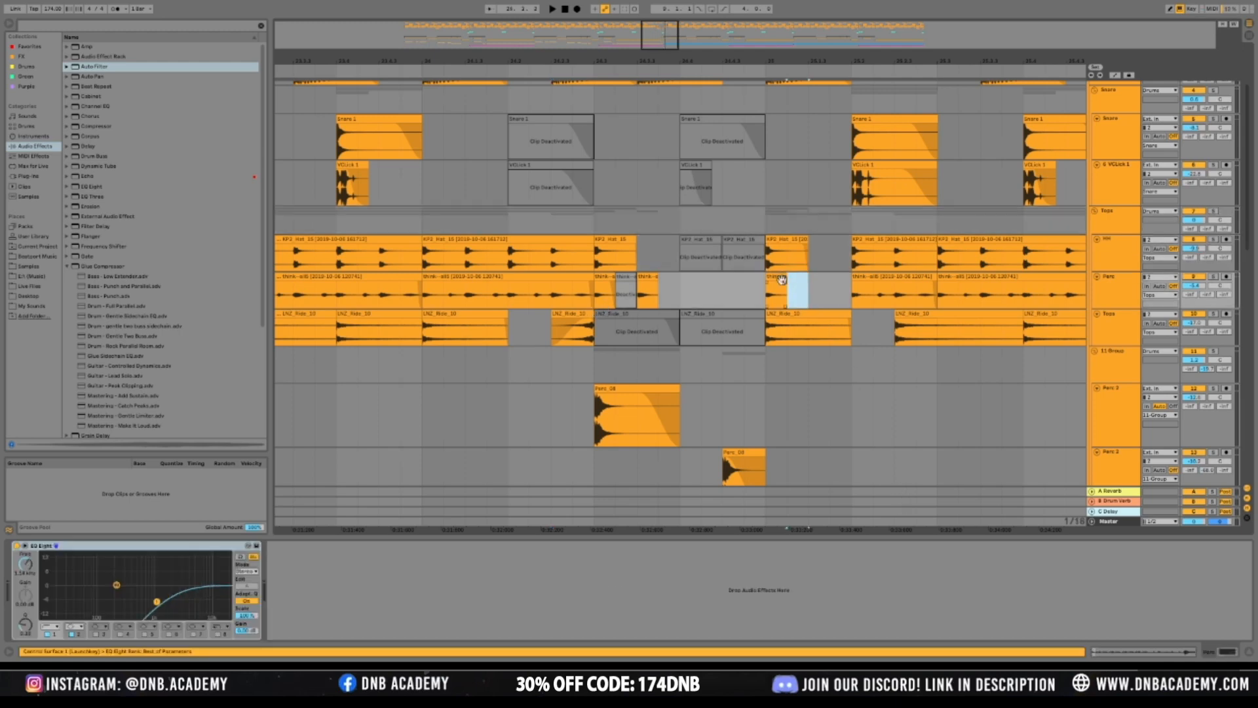
# Play back the edited drum fill and its transition into bar 25
pyautogui.click(716, 285)
pyautogui.press('space')
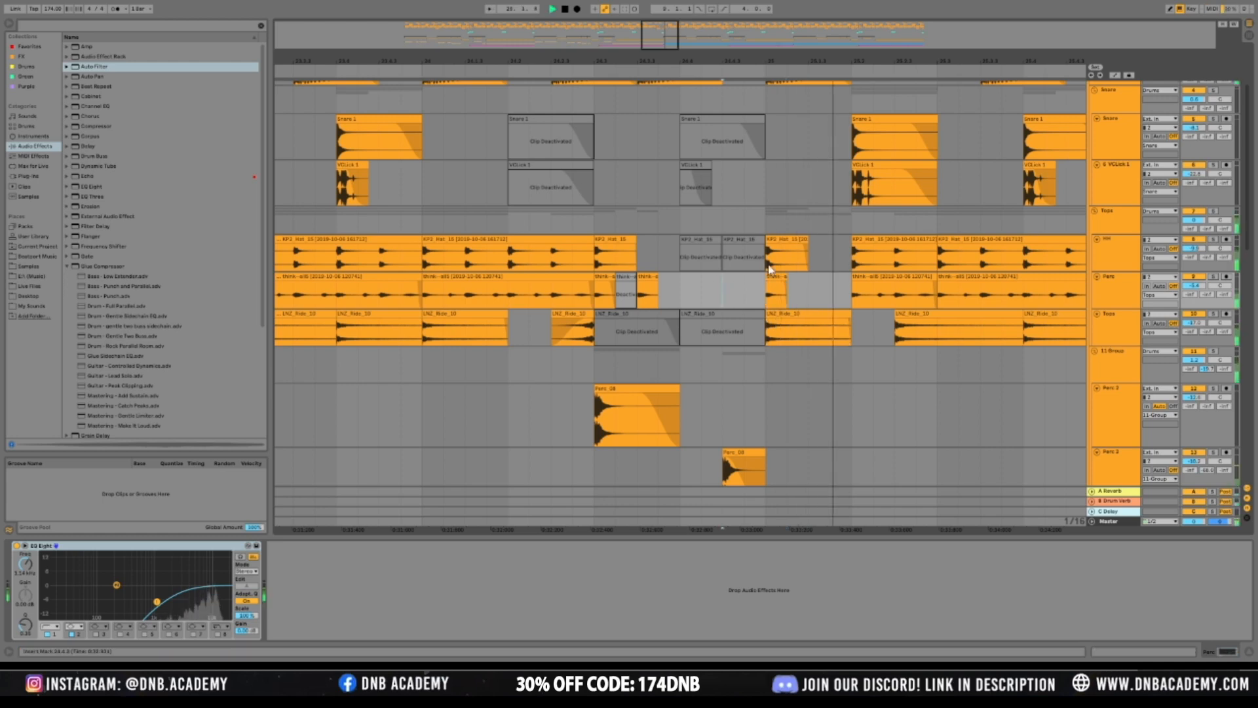
pyautogui.press('space')
pyautogui.scroll(2, 765, 223)
pyautogui.click(443, 203)
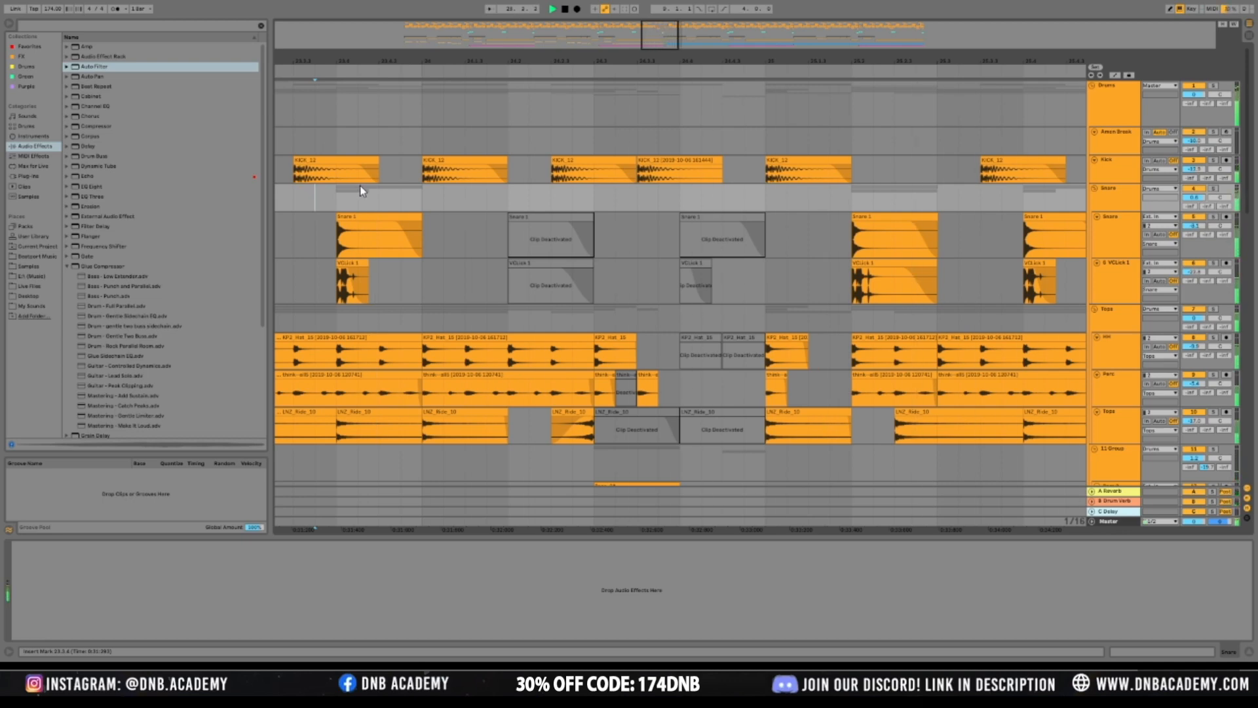
pyautogui.moveTo(654, 28); pyautogui.dragTo(658, 3)
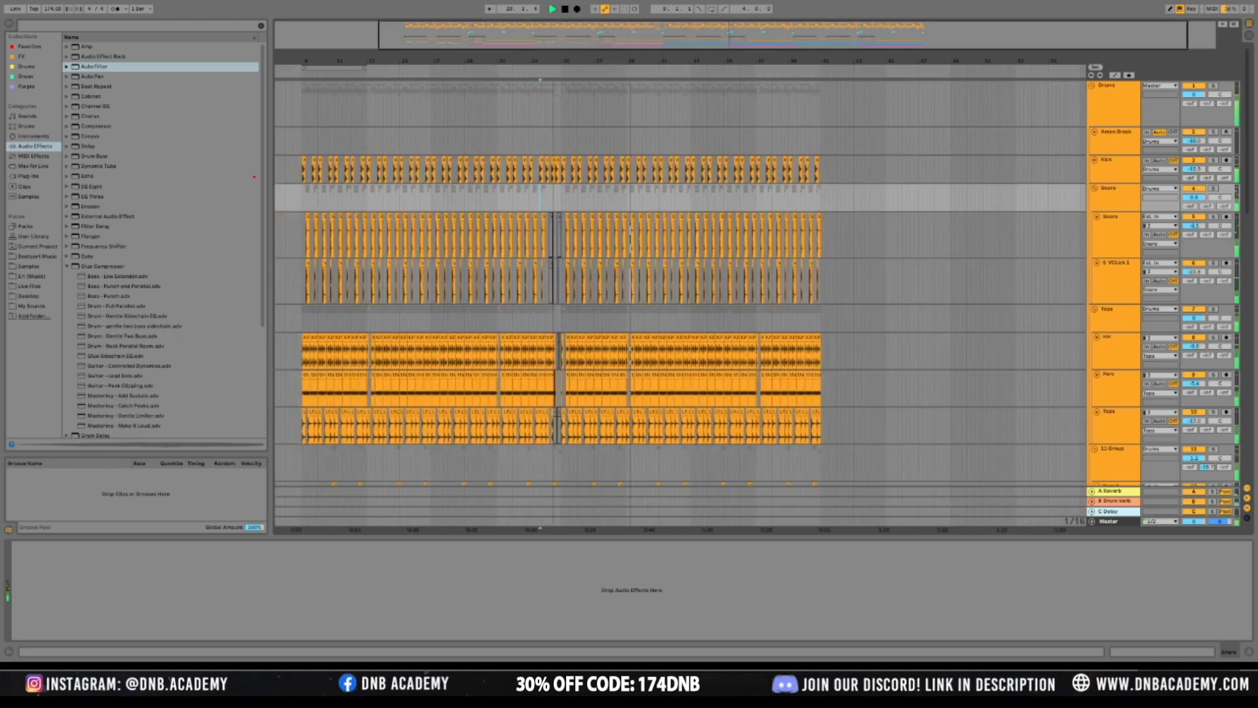
# Solo the blue World Scope synth track and play its first clip from bar 25
pyautogui.scroll(-10, 749, 398)
pyautogui.scroll(-15, 749, 398)
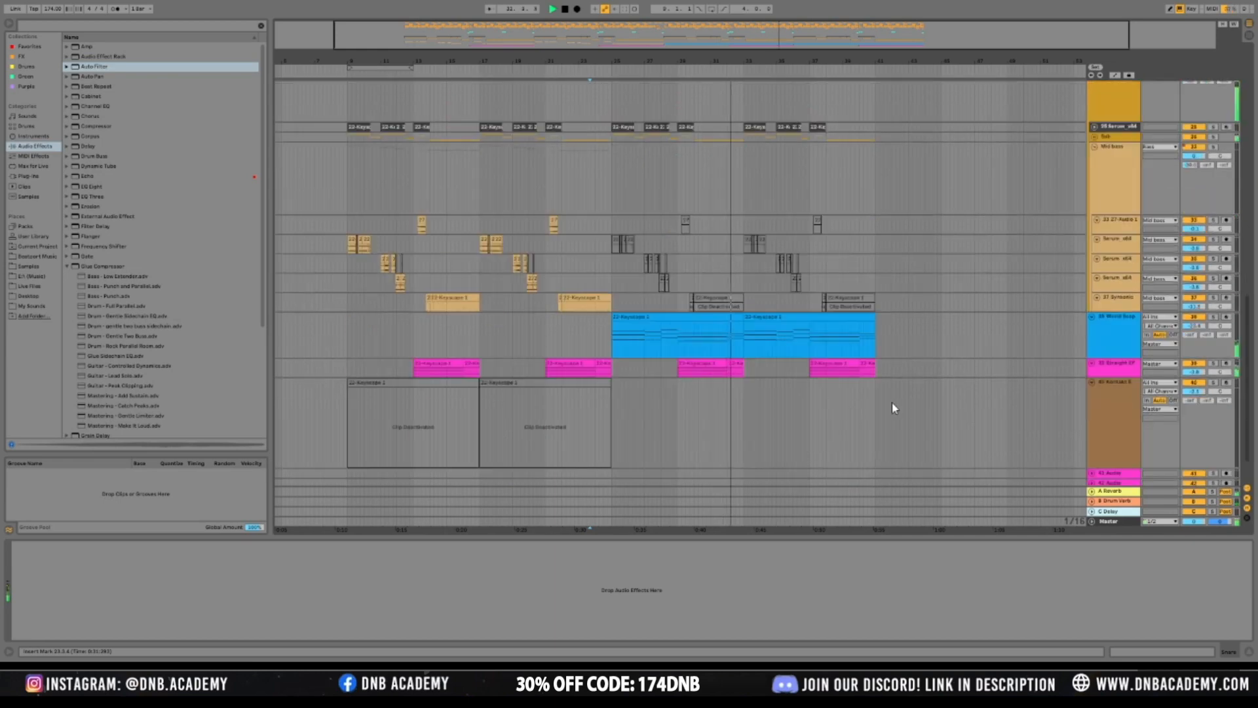
pyautogui.click(1111, 353)
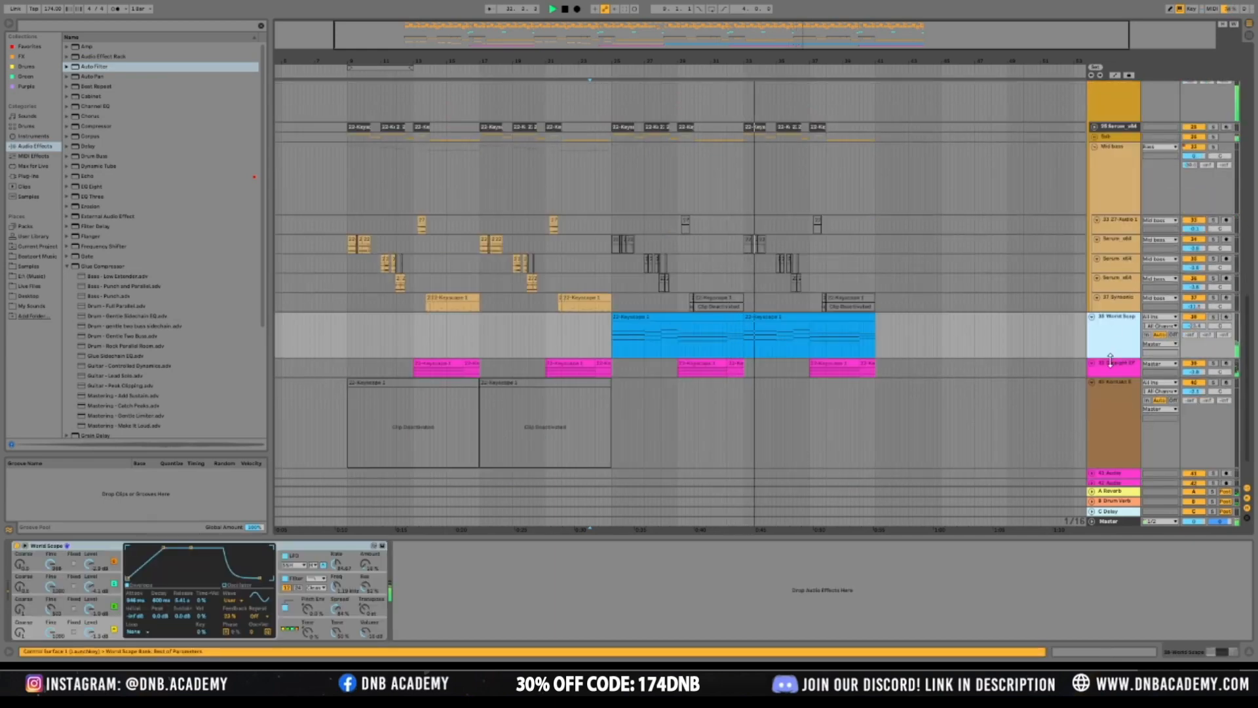
pyautogui.click(1212, 309)
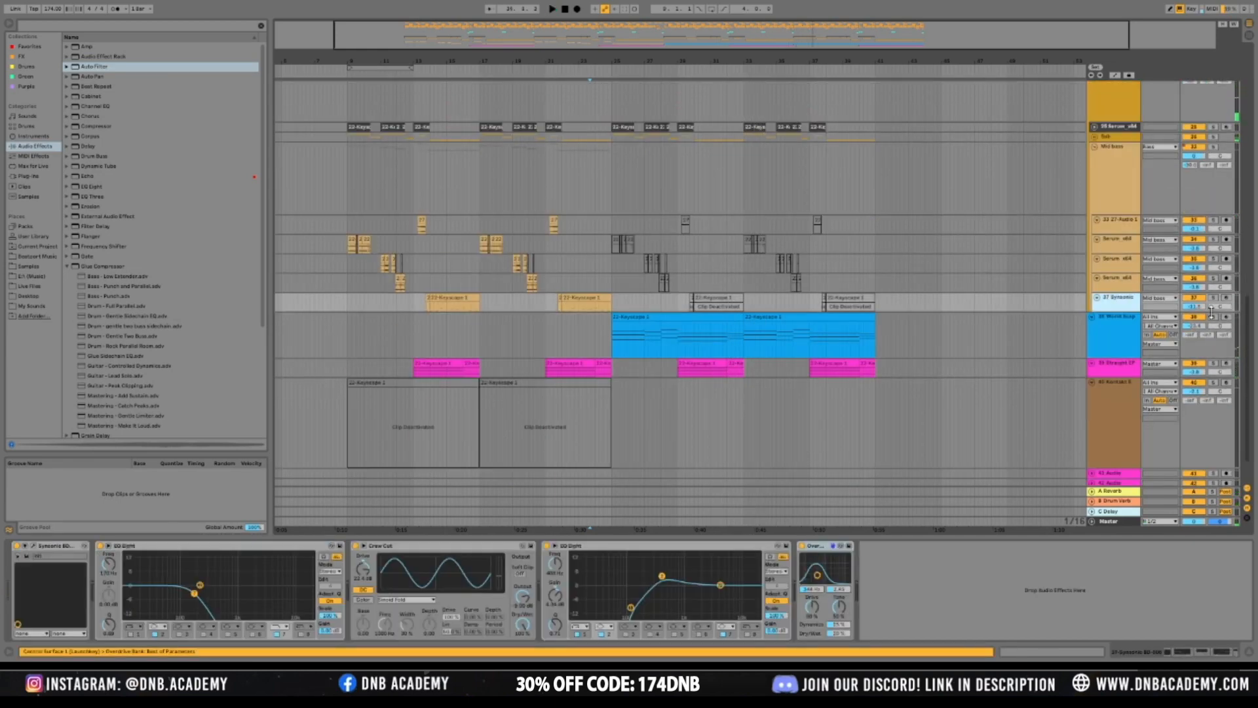
pyautogui.click(661, 314)
pyautogui.press('space')
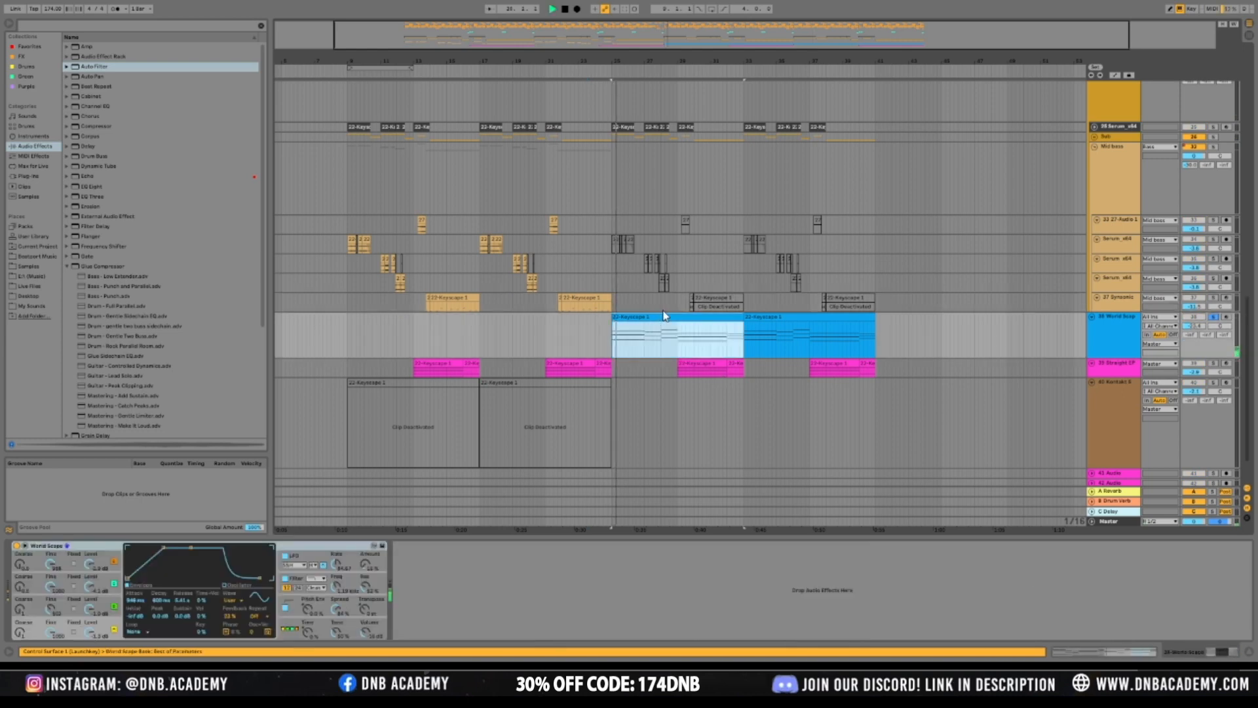
# Add an Auto Pan after the World Scope instrument and sync its rate to the tempo
pyautogui.click(83, 77)
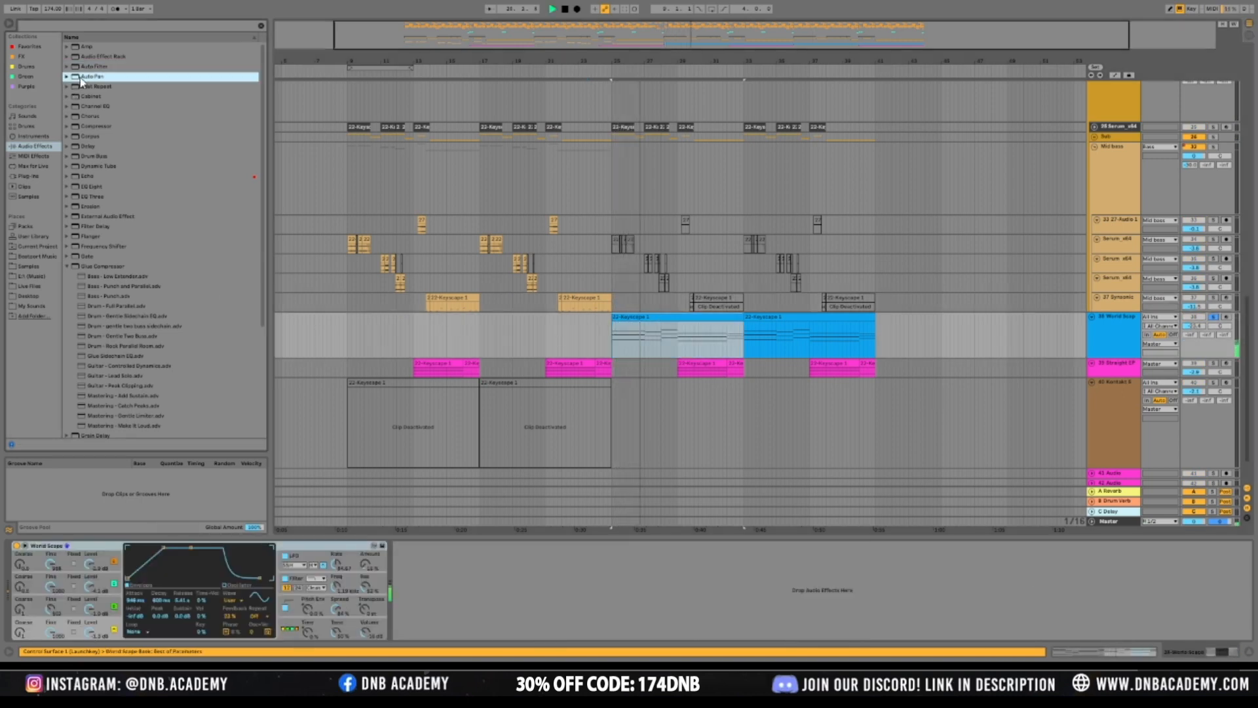
pyautogui.moveTo(495, 508); pyautogui.dragTo(452, 587)
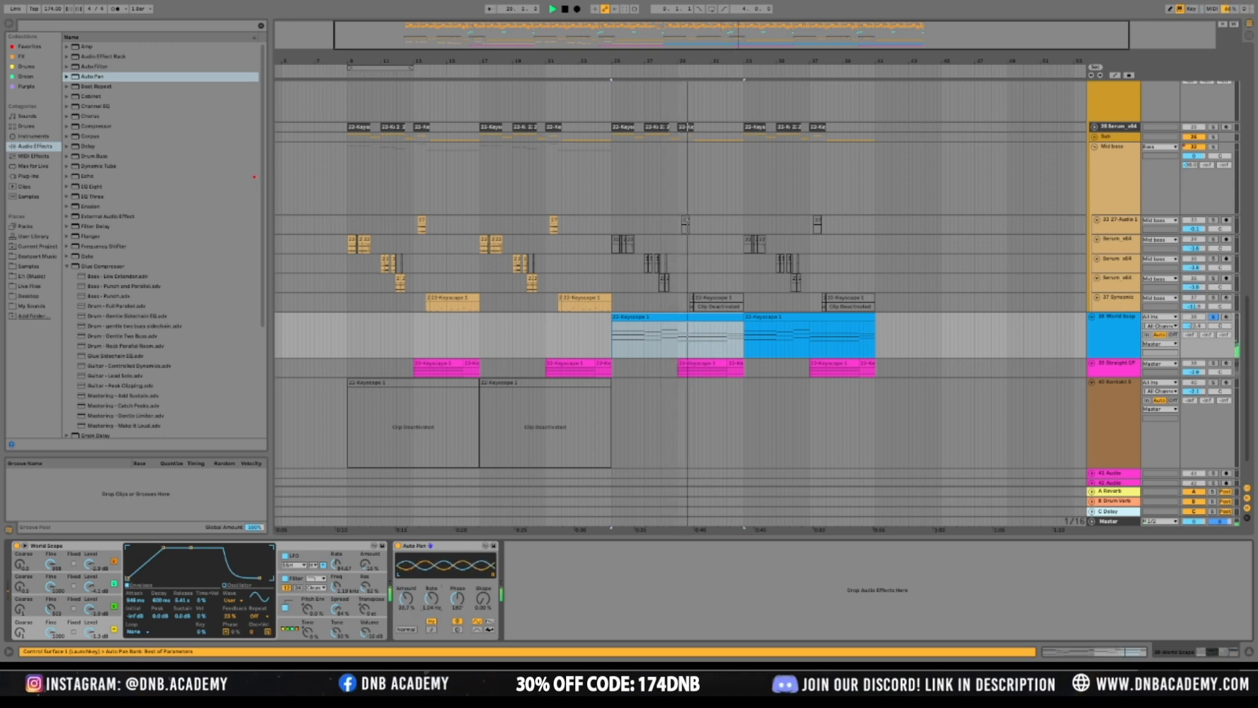
pyautogui.click(431, 629)
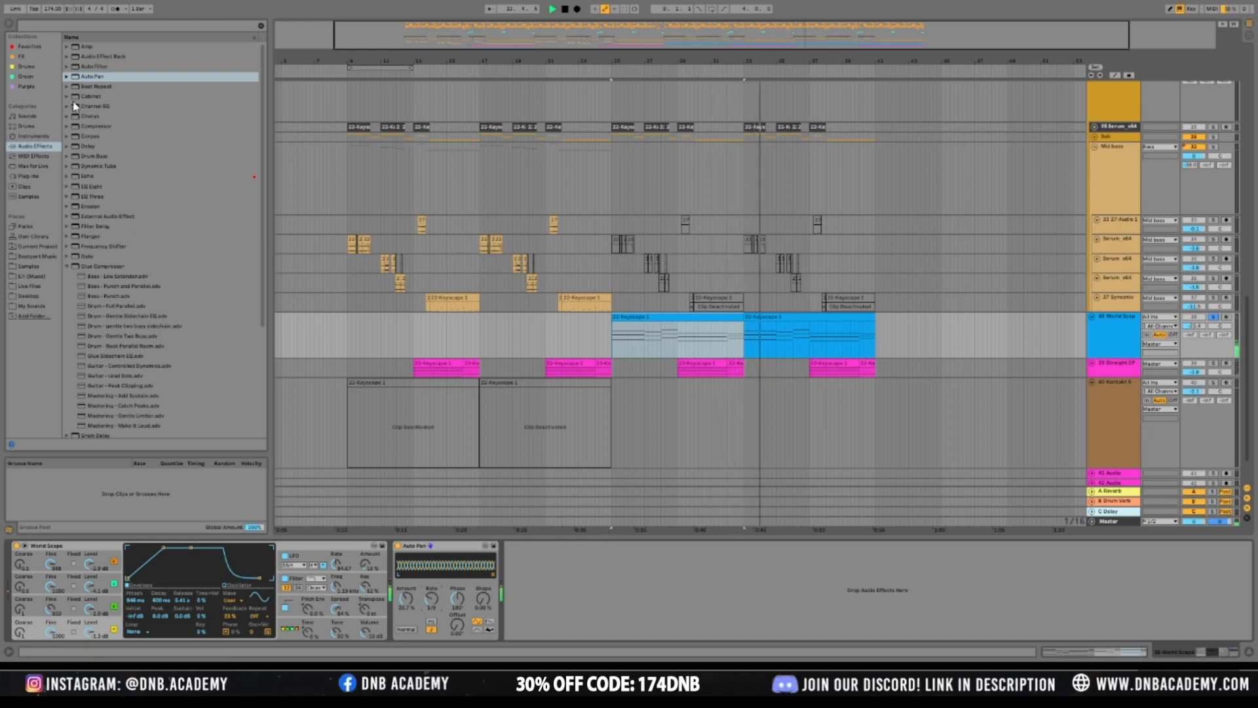
# Add an Auto Filter after the Auto Pan, lower its cutoff frequency and set up tempo-synced LFO modulation
pyautogui.click(77, 66)
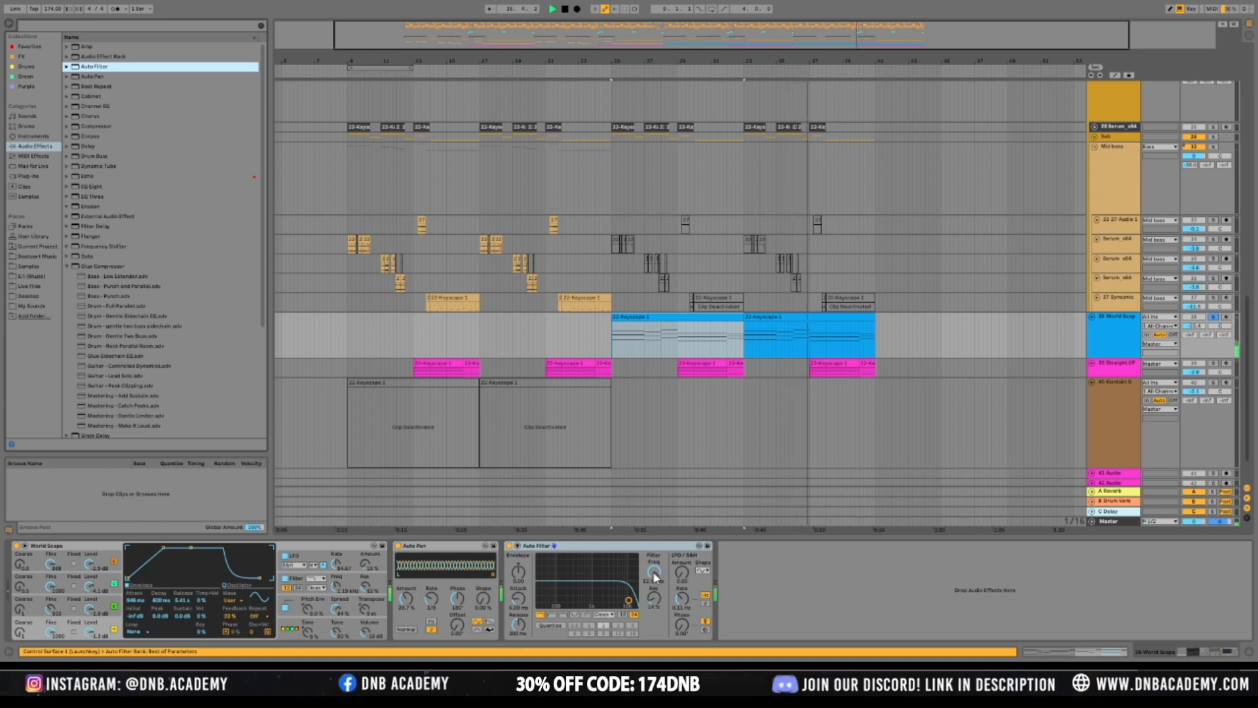
pyautogui.moveTo(654, 574); pyautogui.dragTo(654, 633)
pyautogui.moveTo(682, 572); pyautogui.dragTo(682, 571)
pyautogui.click(704, 603)
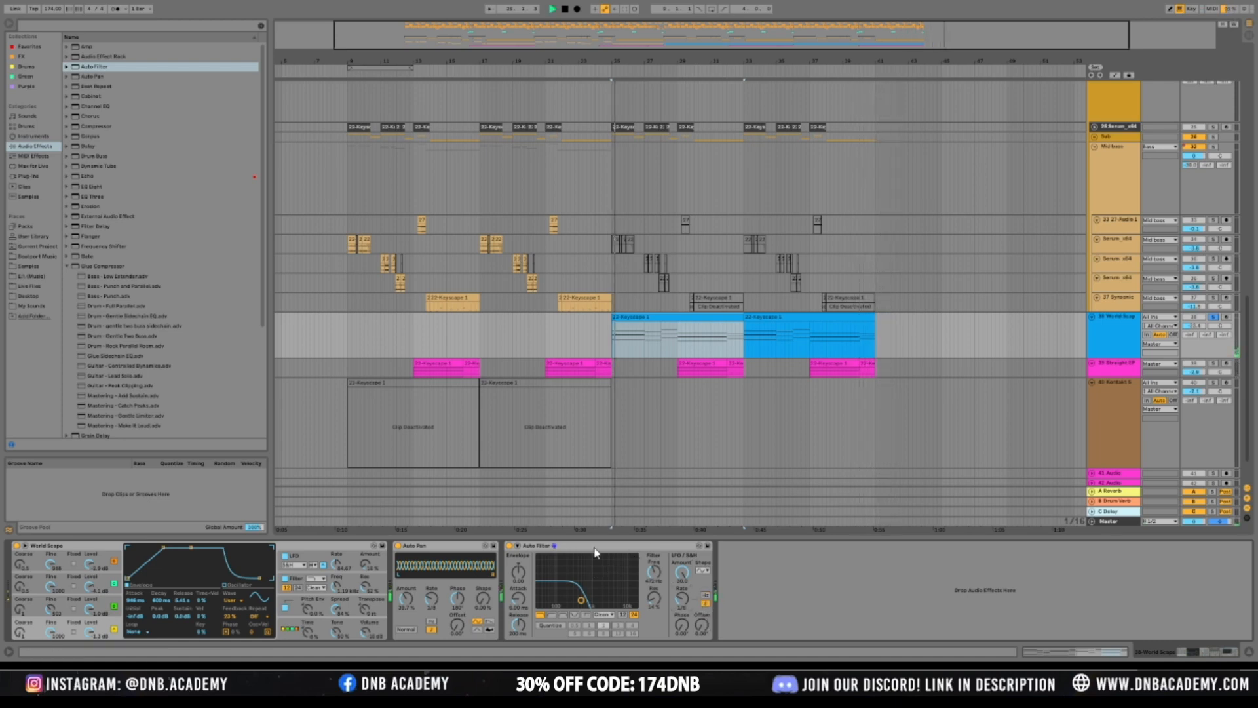
# Refine the Auto Filter's modulation and lower its cutoff, comparing the sound with the Auto Pan bypassed and enabled
pyautogui.moveTo(518, 577)
pyautogui.mouseDown()
pyautogui.moveTo(518, 557)
pyautogui.moveTo(518, 593)
pyautogui.mouseUp()
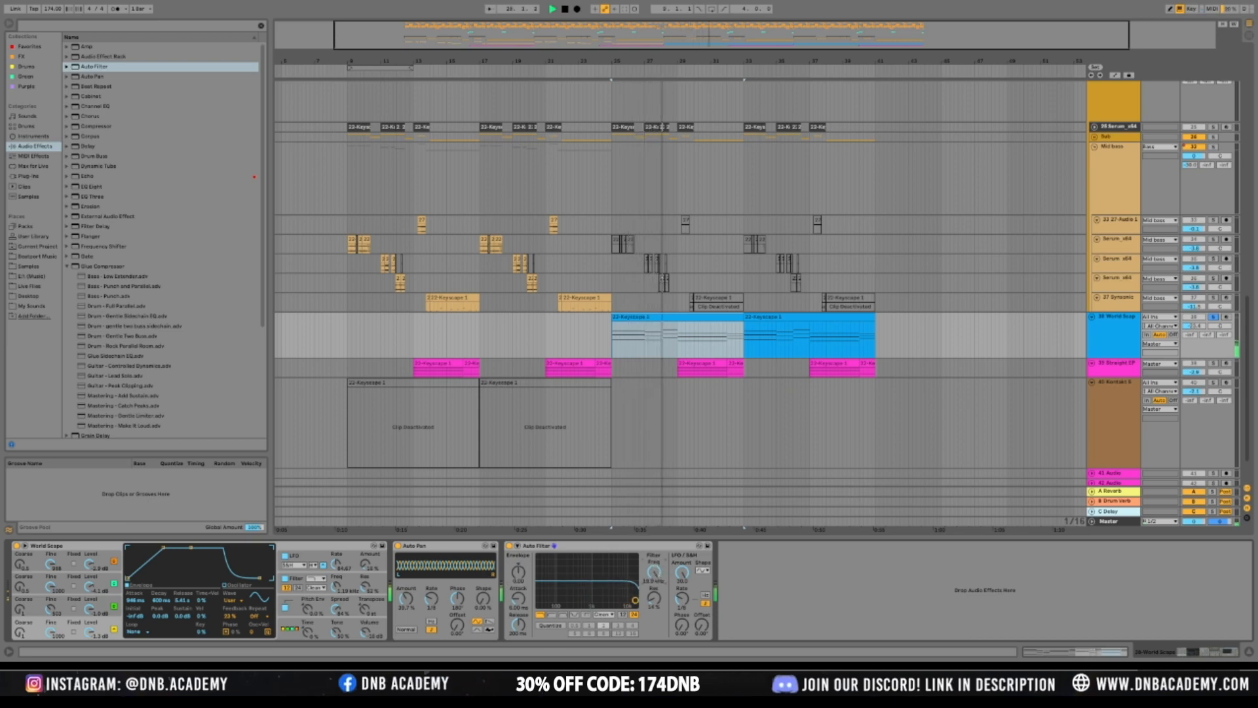
pyautogui.moveTo(651, 583); pyautogui.dragTo(650, 575)
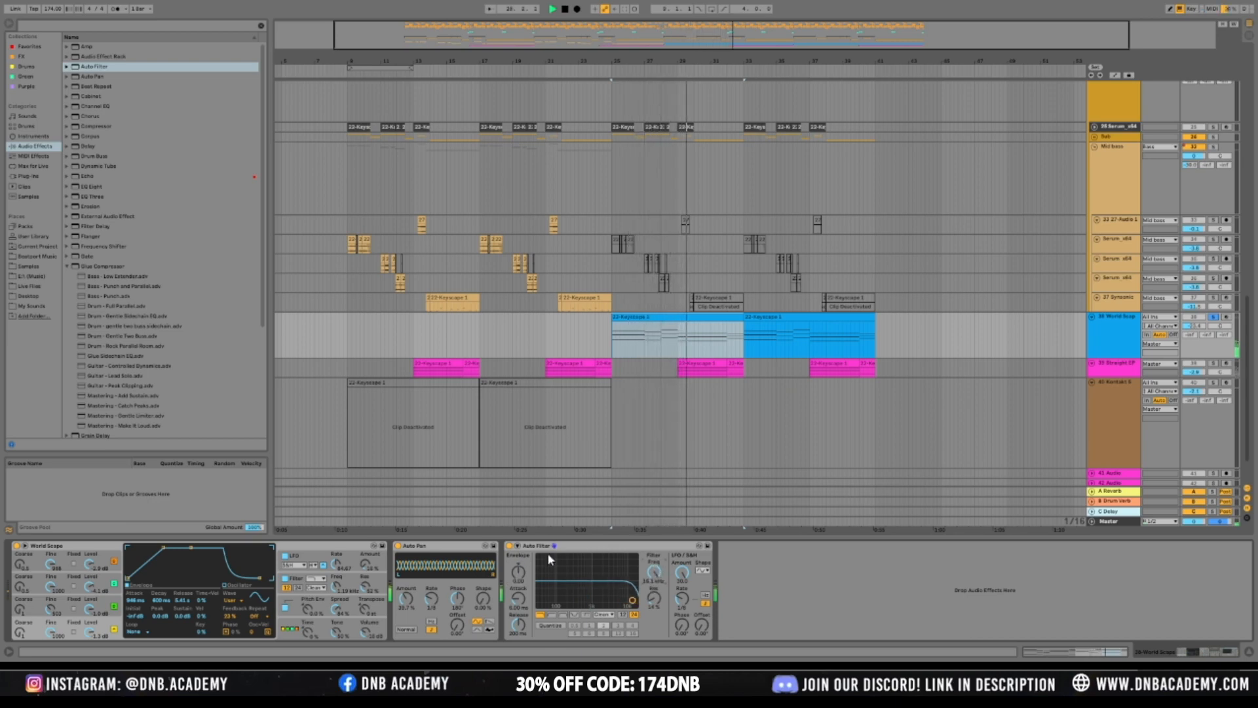
pyautogui.click(399, 546)
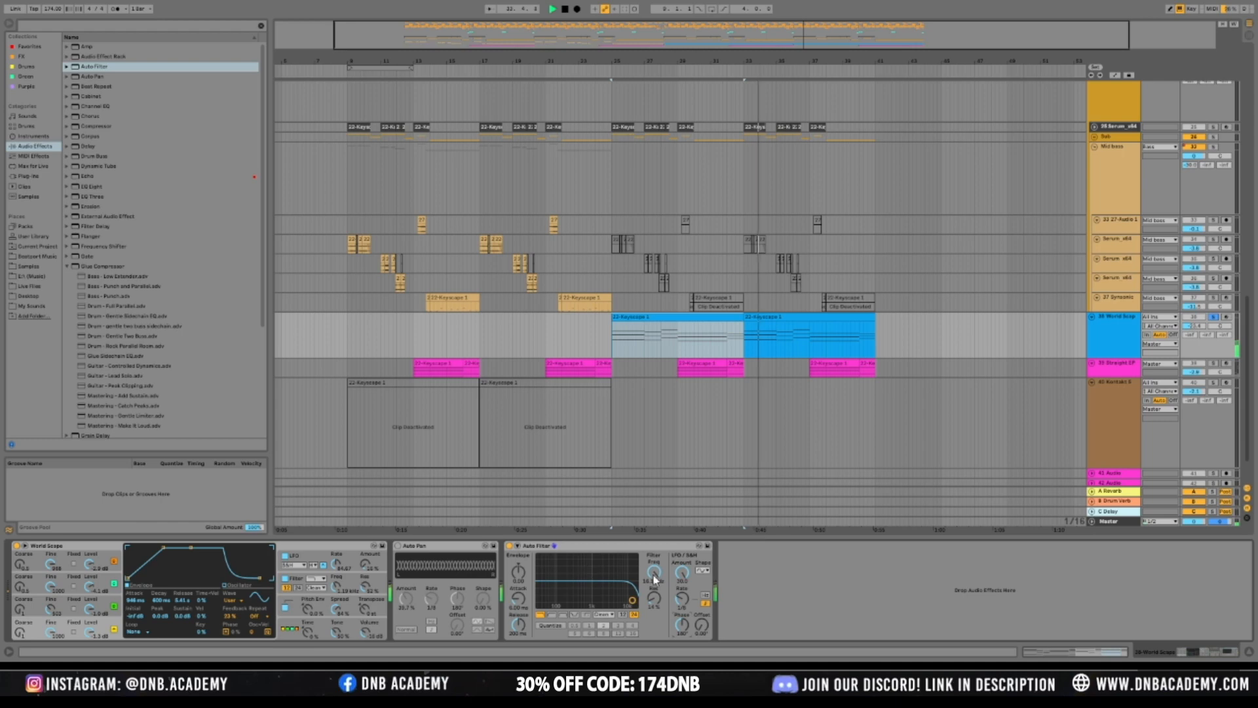
pyautogui.moveTo(681, 572); pyautogui.dragTo(642, 557)
pyautogui.click(398, 545)
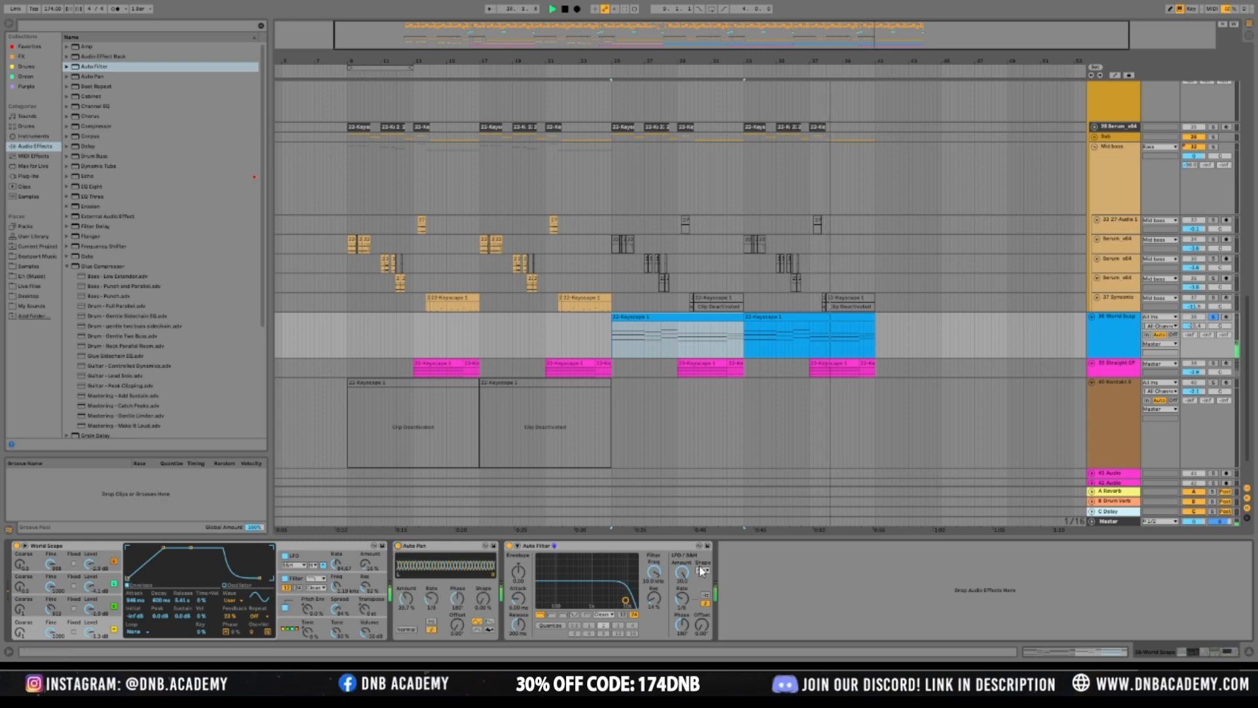
pyautogui.moveTo(654, 571); pyautogui.dragTo(654, 591)
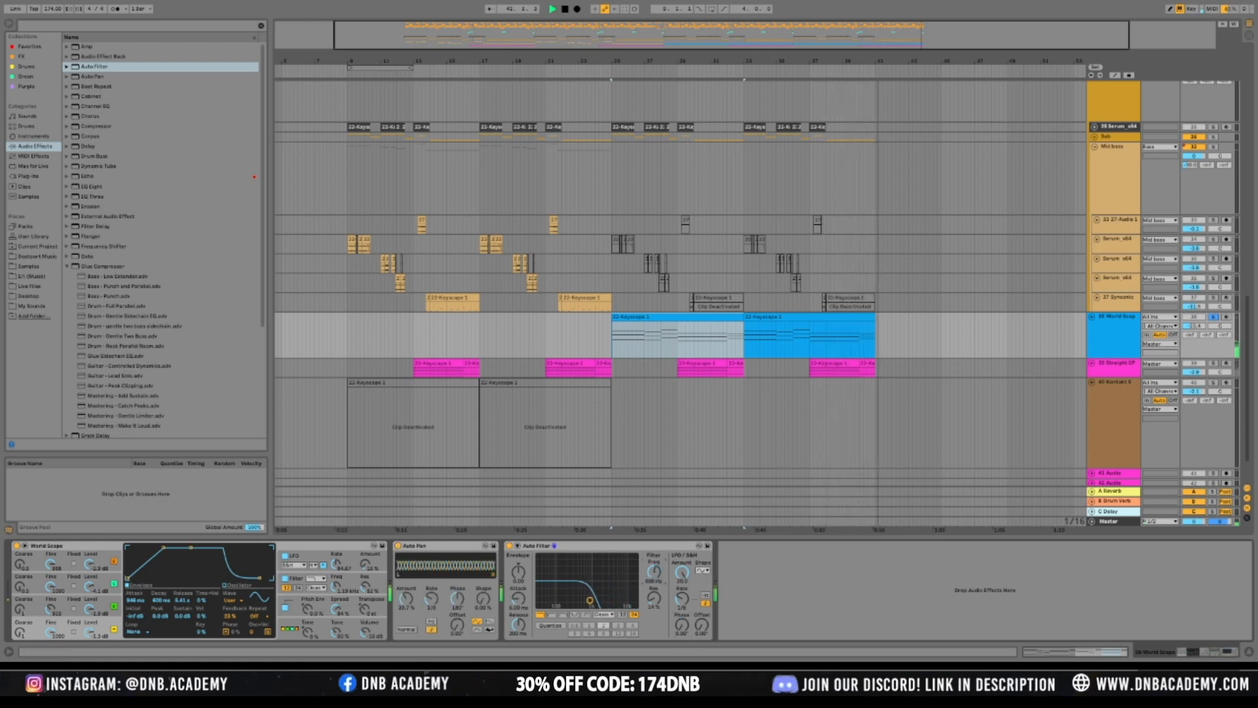
# Draw a rise-and-fall Auto Filter frequency automation curve over the first World Scope clip and duplicate it onto the second clip
pyautogui.click(1115, 75)
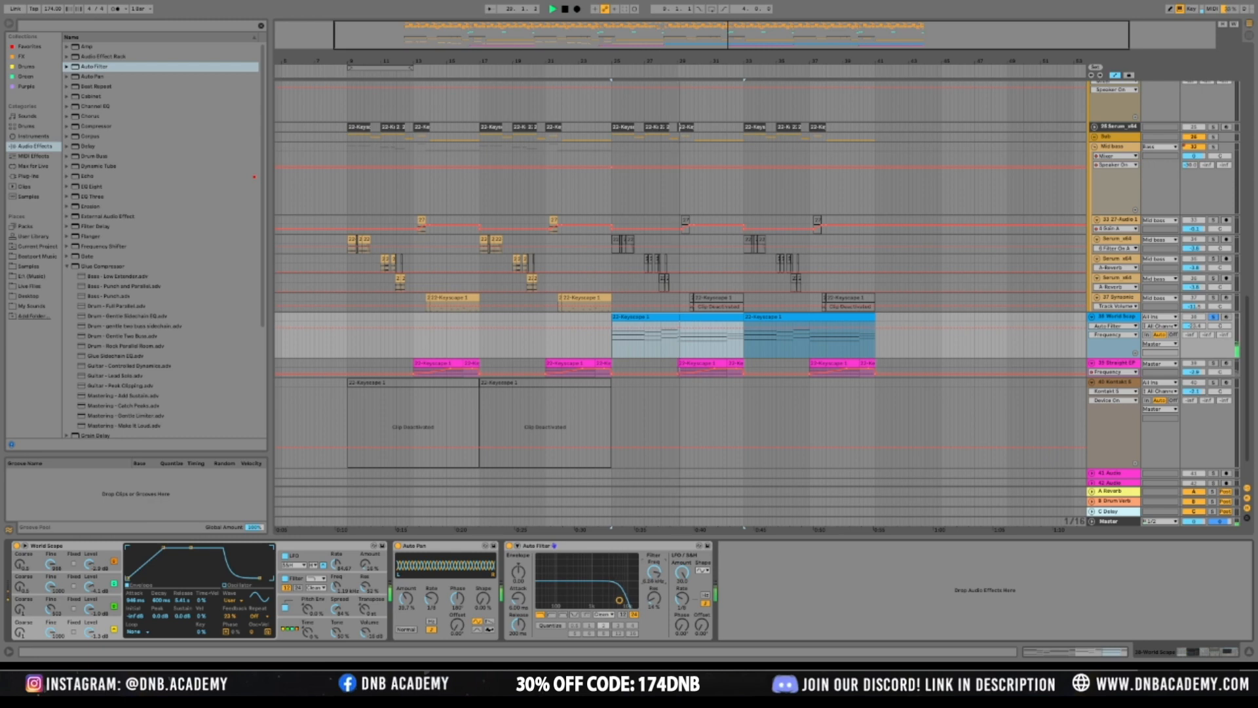
pyautogui.click(679, 327)
pyautogui.moveTo(744, 327); pyautogui.dragTo(744, 332)
pyautogui.moveTo(612, 326); pyautogui.dragTo(613, 354)
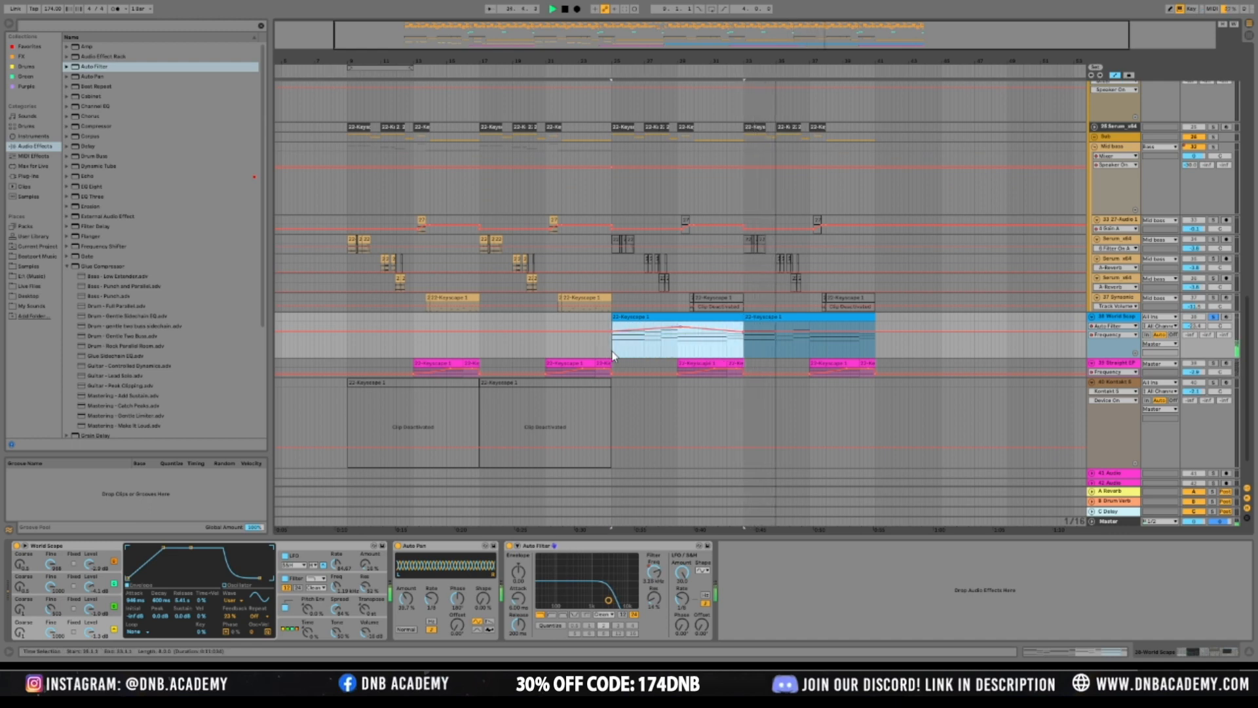
pyautogui.hotkey('ctrl', 'd')
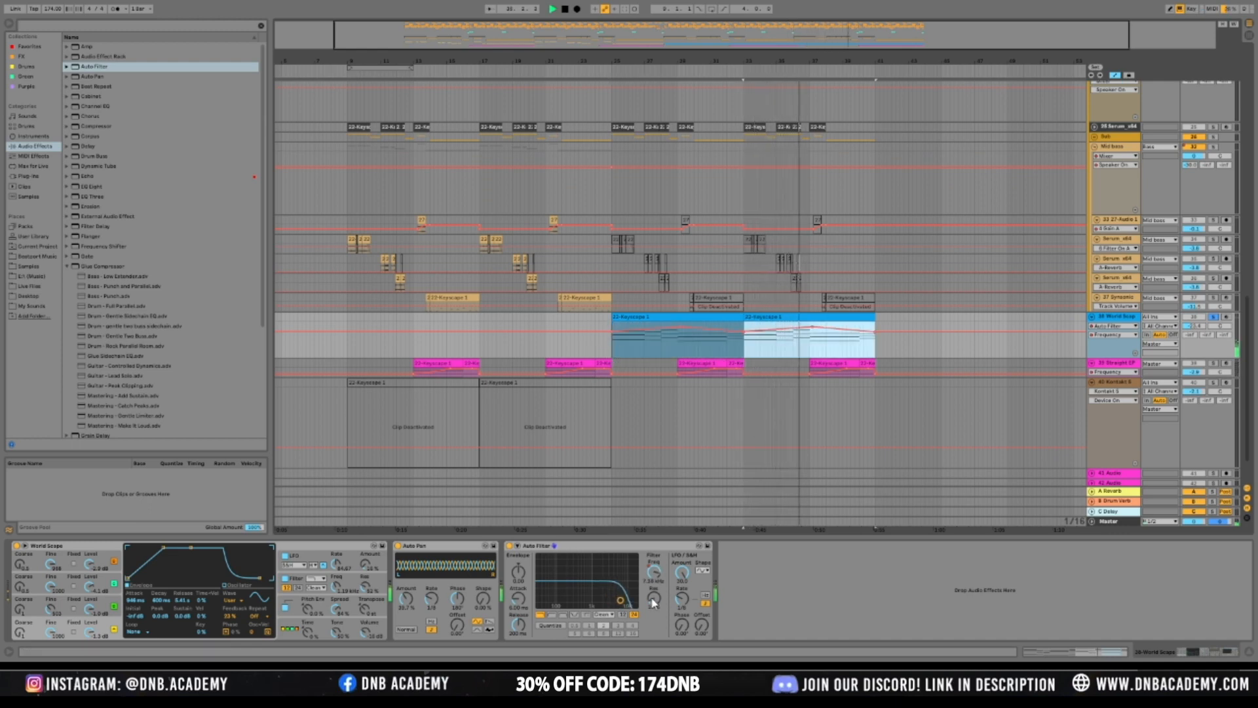
# Raise the Auto Filter's envelope amount on the World Scope track and replay the synth from bar 25
pyautogui.moveTo(517, 572); pyautogui.dragTo(518, 551)
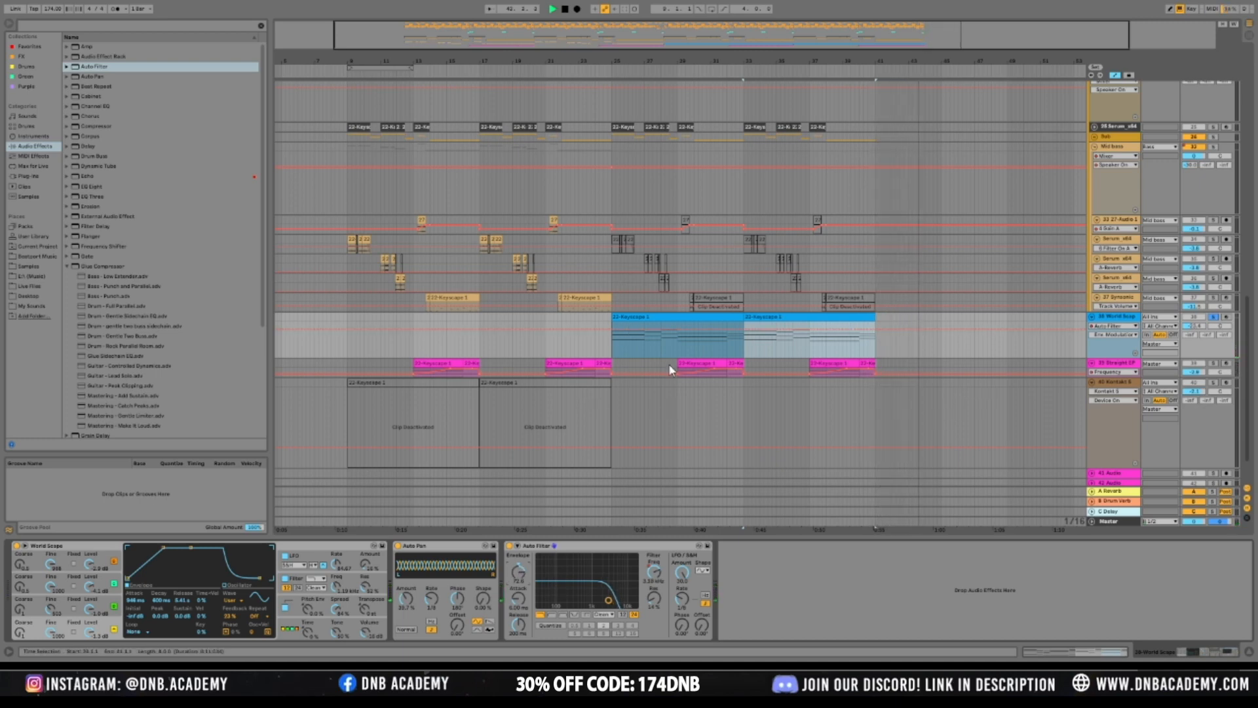
pyautogui.click(611, 346)
pyautogui.press('space')
pyautogui.press('space')
# Raise the World Scope track's send to the C Delay return and adjust the track's volume
pyautogui.moveTo(1224, 335)
pyautogui.mouseDown()
pyautogui.moveTo(1224, 298)
pyautogui.moveTo(1224, 318)
pyautogui.mouseUp()
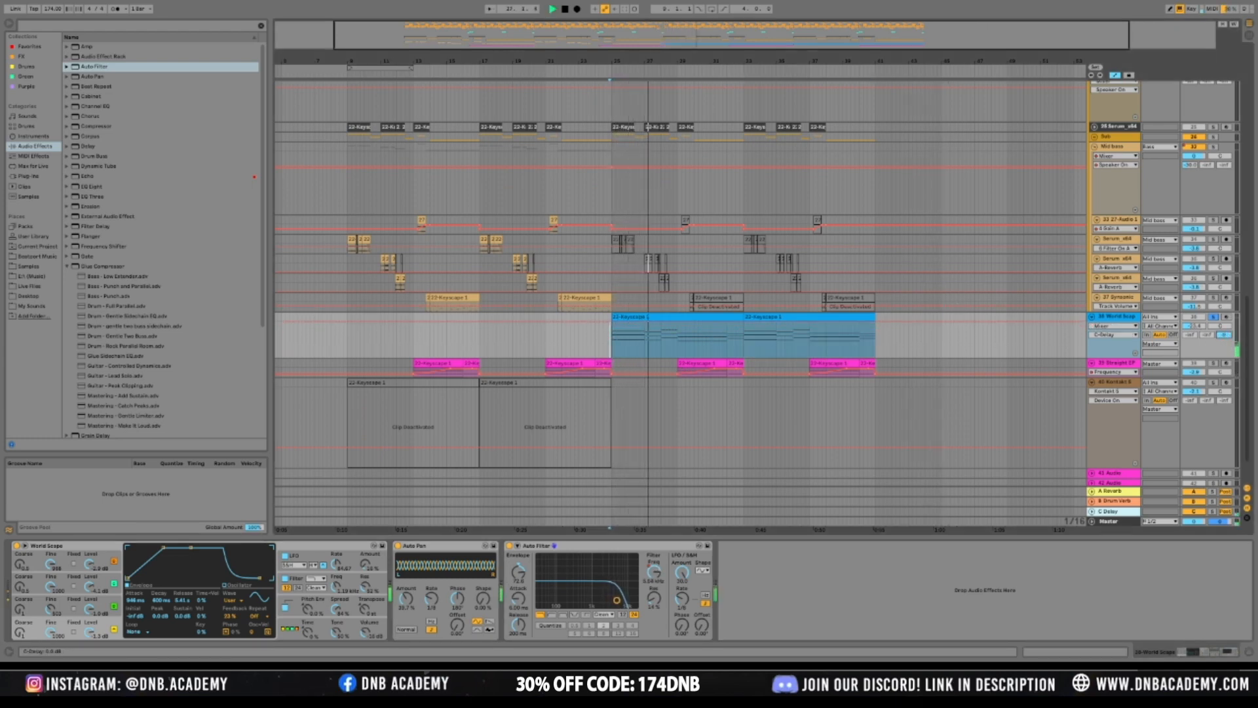
pyautogui.moveTo(1225, 335); pyautogui.dragTo(1224, 336)
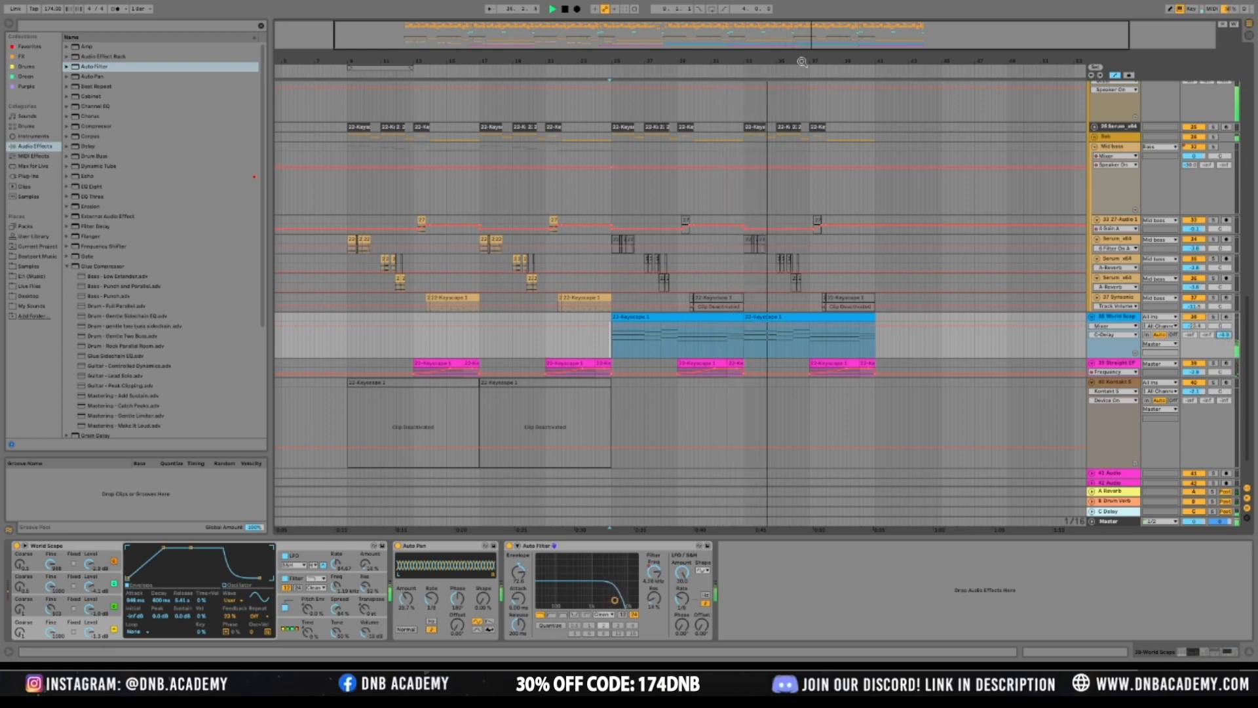
pyautogui.moveTo(1194, 326); pyautogui.dragTo(1193, 328)
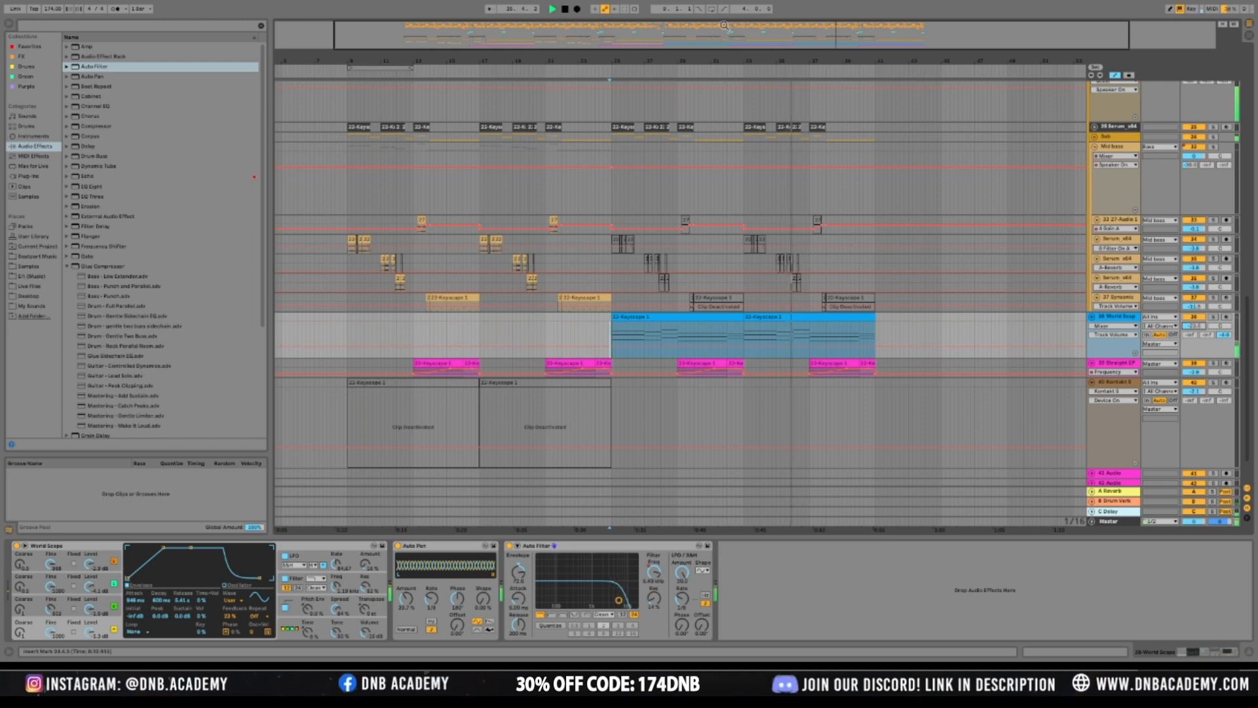
# Select the Mid bass group lane from bar 9 to bar 41 and reduce the group track's height
pyautogui.press('-')
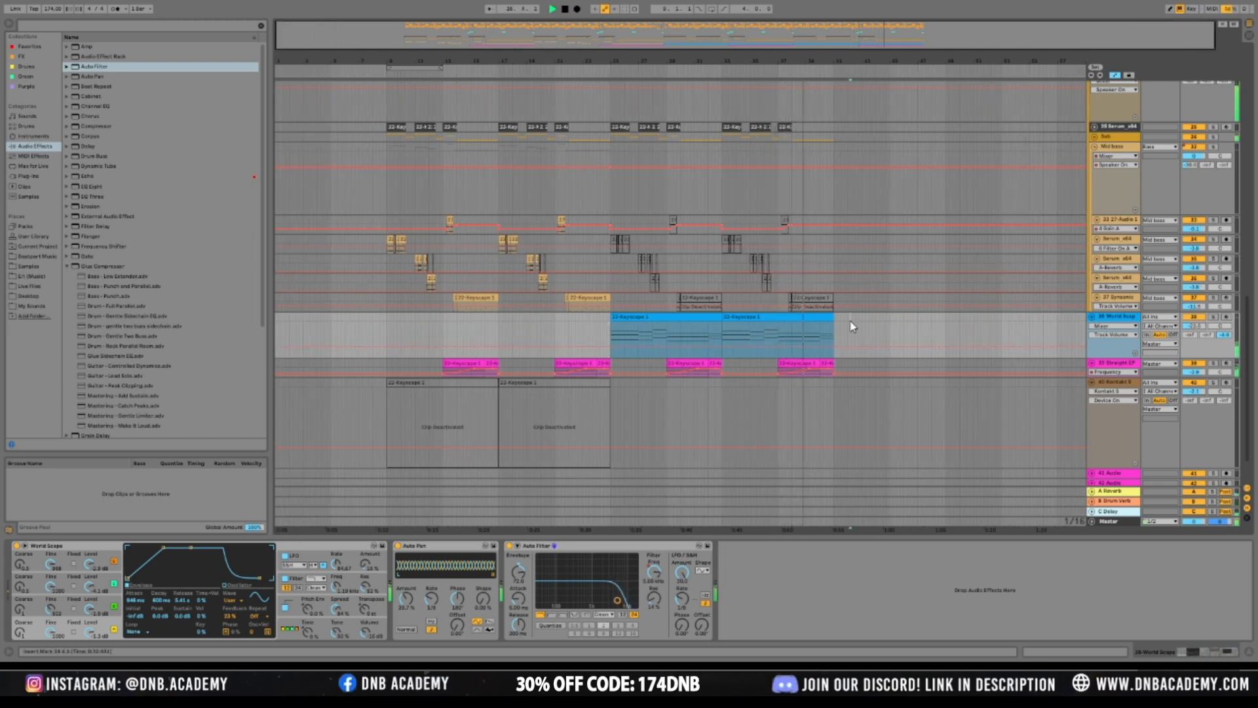
pyautogui.moveTo(494, 59)
pyautogui.mouseDown()
pyautogui.moveTo(507, 67)
pyautogui.moveTo(485, 62)
pyautogui.mouseUp()
pyautogui.scroll(4, 862, 297)
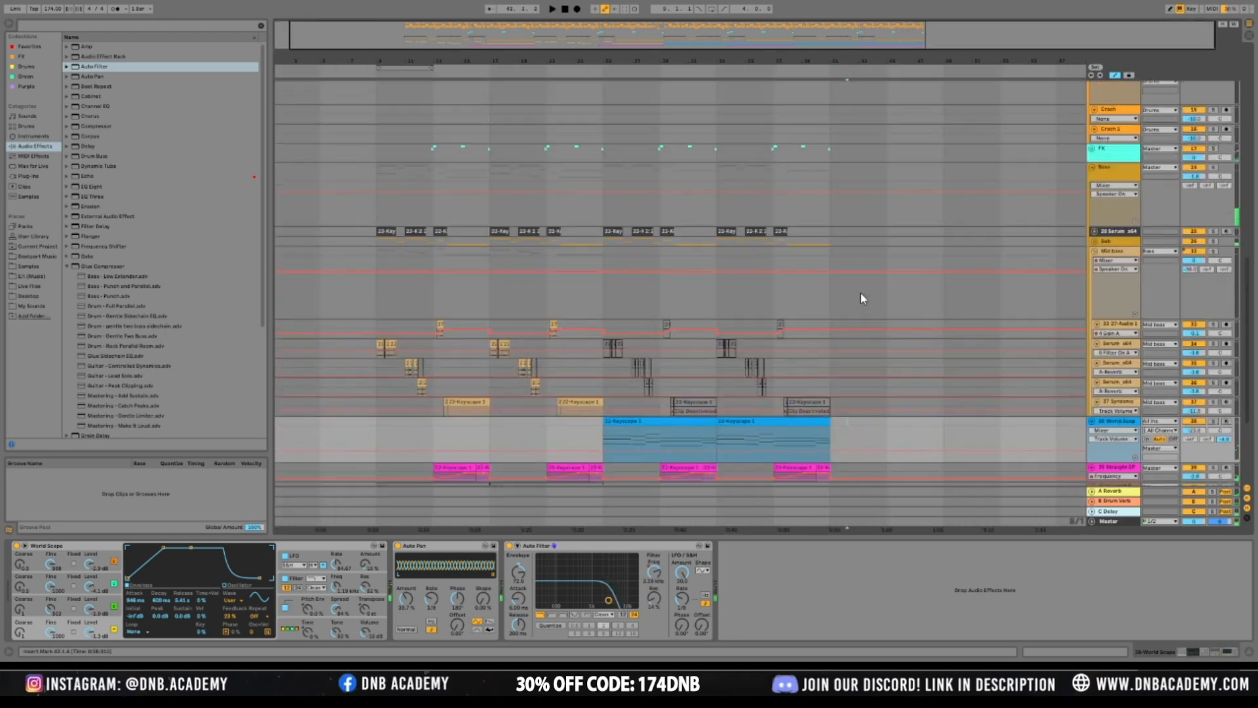
pyautogui.moveTo(739, 39); pyautogui.dragTo(743, 38)
pyautogui.moveTo(366, 286); pyautogui.dragTo(798, 298)
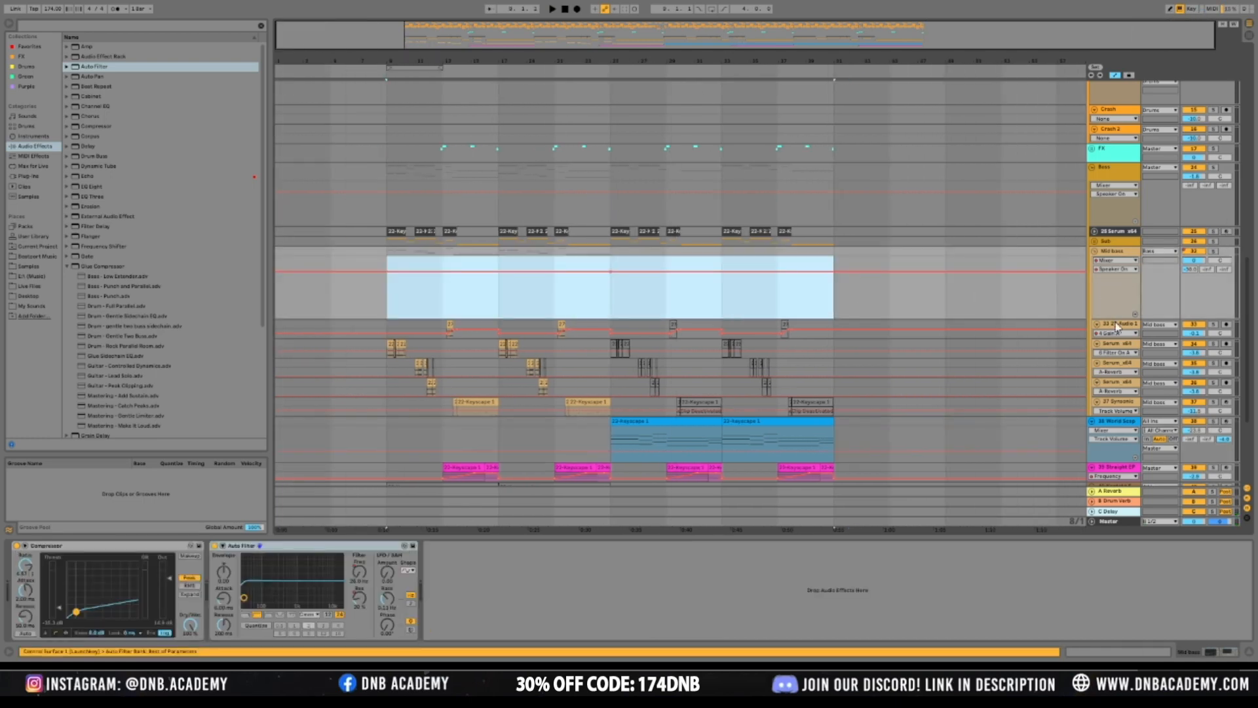
pyautogui.moveTo(1116, 316); pyautogui.dragTo(1116, 270)
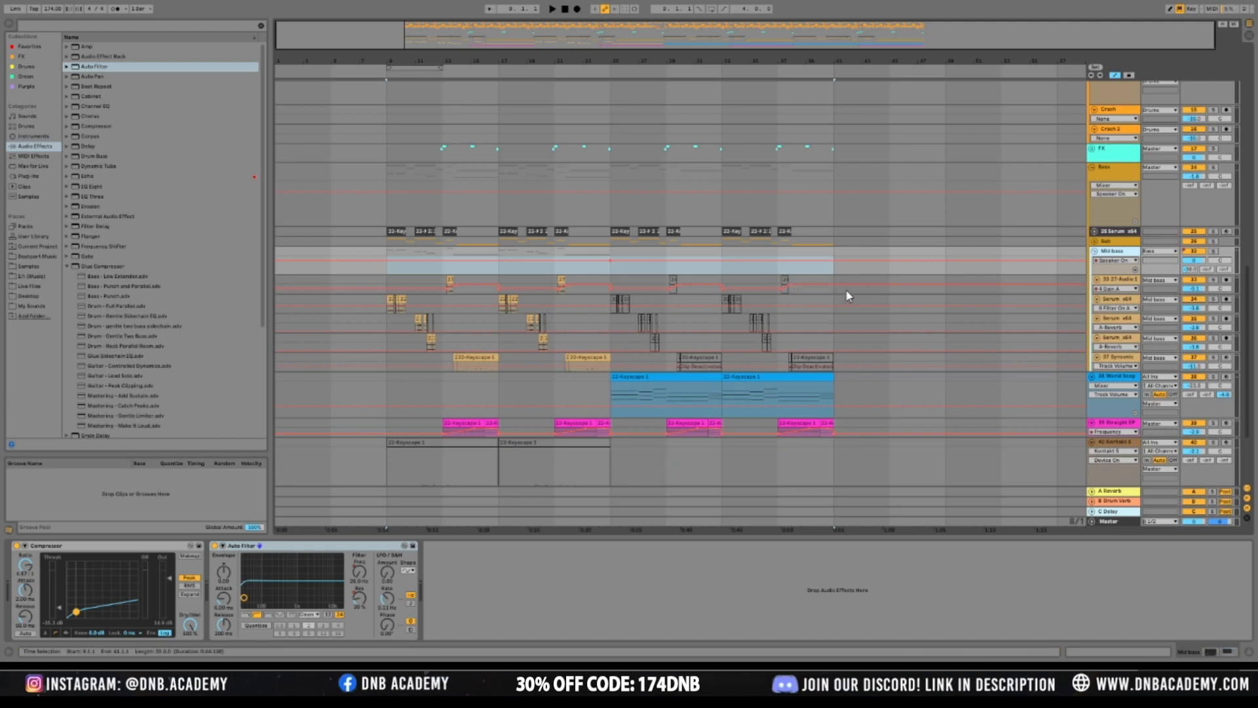
# Examine the Mid bass group's first half from bar 9 to 25 and its second half from bar 25 to 41
pyautogui.click(836, 271)
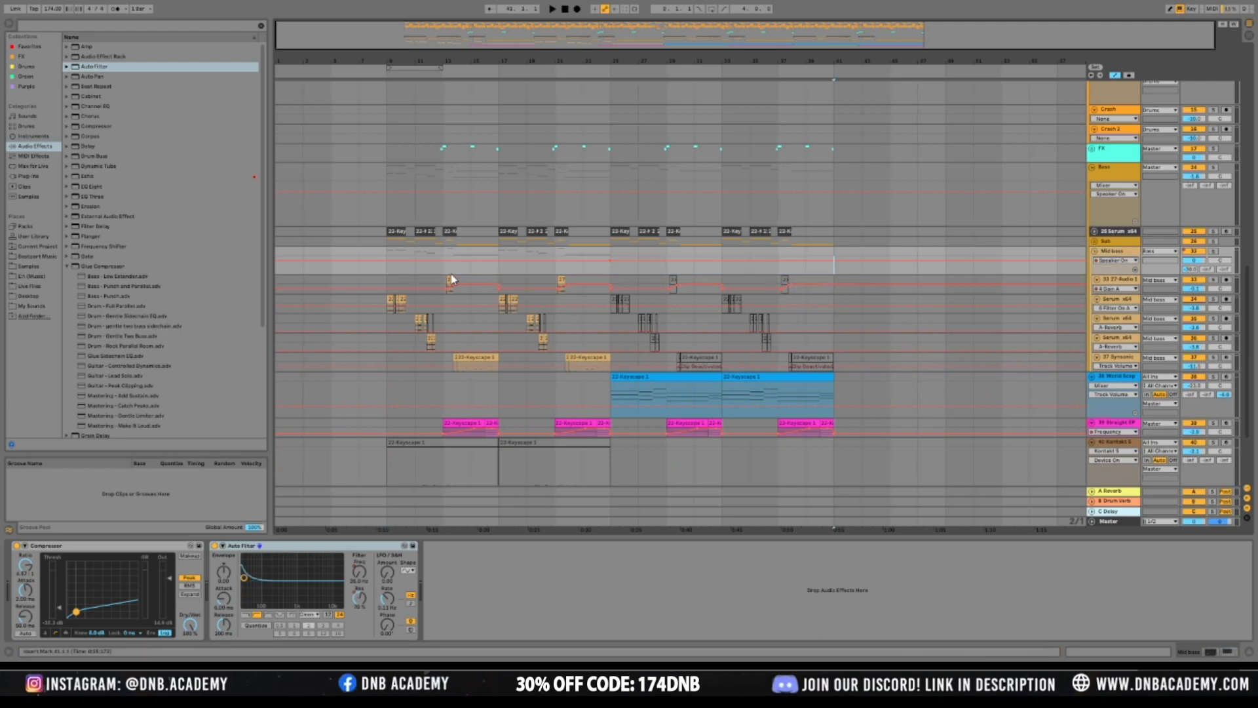
pyautogui.moveTo(387, 270); pyautogui.dragTo(840, 264)
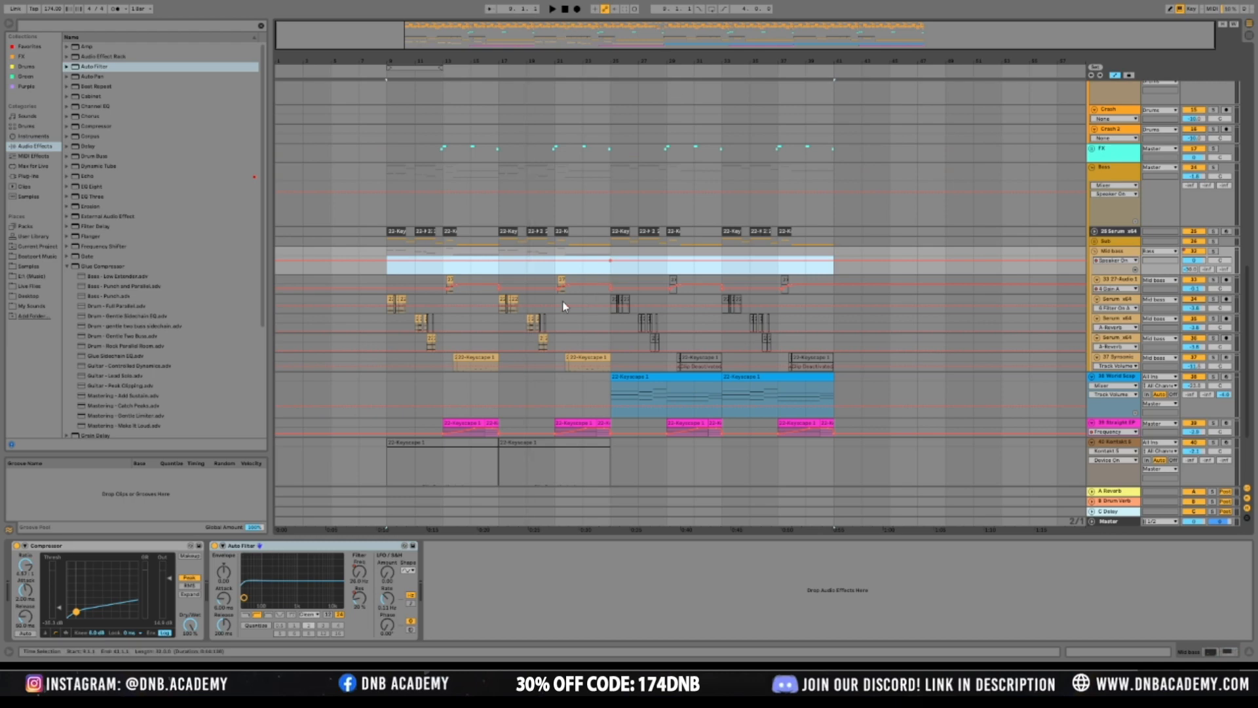
pyautogui.moveTo(386, 266); pyautogui.dragTo(443, 268)
pyautogui.moveTo(611, 263); pyautogui.dragTo(603, 266)
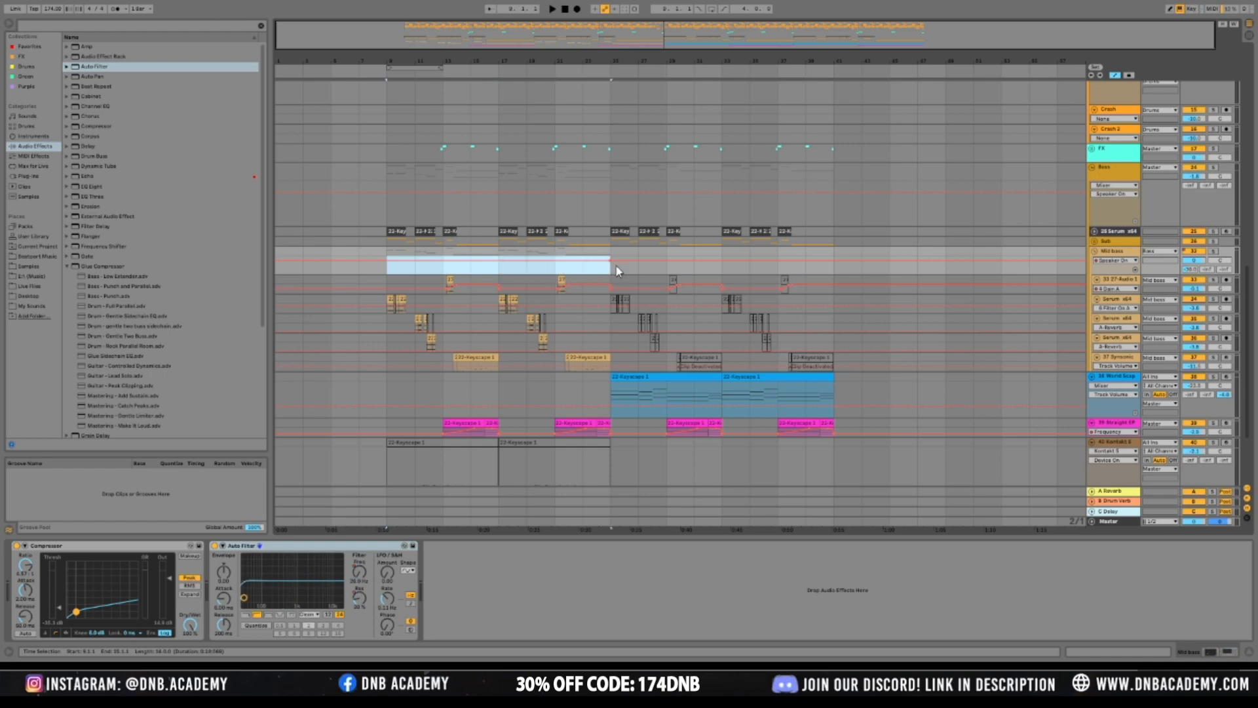
pyautogui.moveTo(624, 273); pyautogui.dragTo(839, 273)
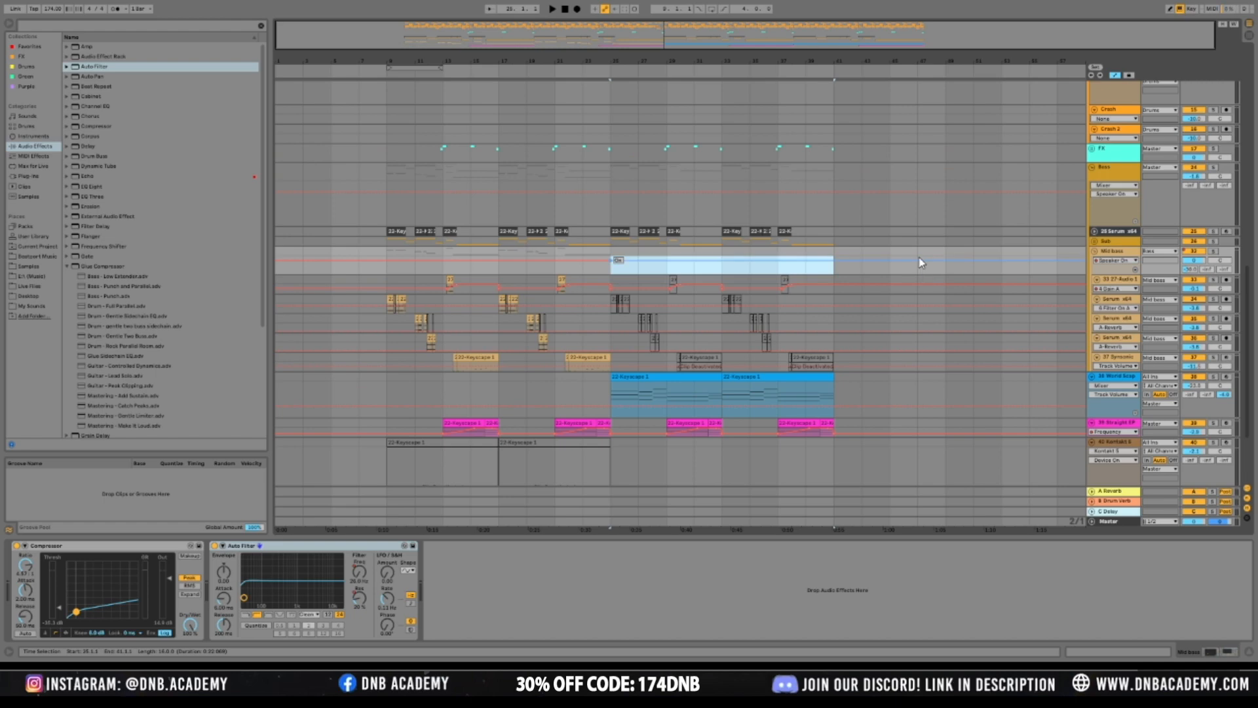
pyautogui.click(835, 269)
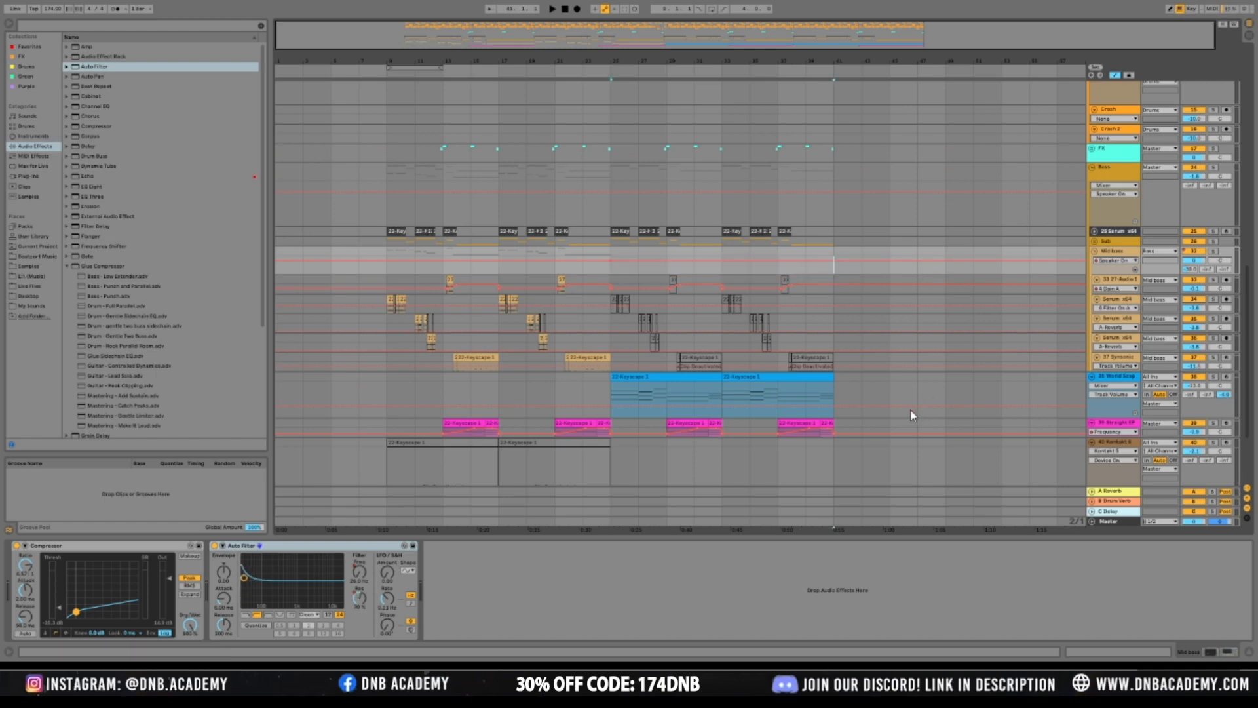
# Fold the Bass and Drums groups and reduce their track heights to get a compact arrangement overview
pyautogui.moveTo(610, 37)
pyautogui.mouseDown()
pyautogui.moveTo(611, 64)
pyautogui.moveTo(611, 34)
pyautogui.mouseUp()
pyautogui.scroll(3, 811, 146)
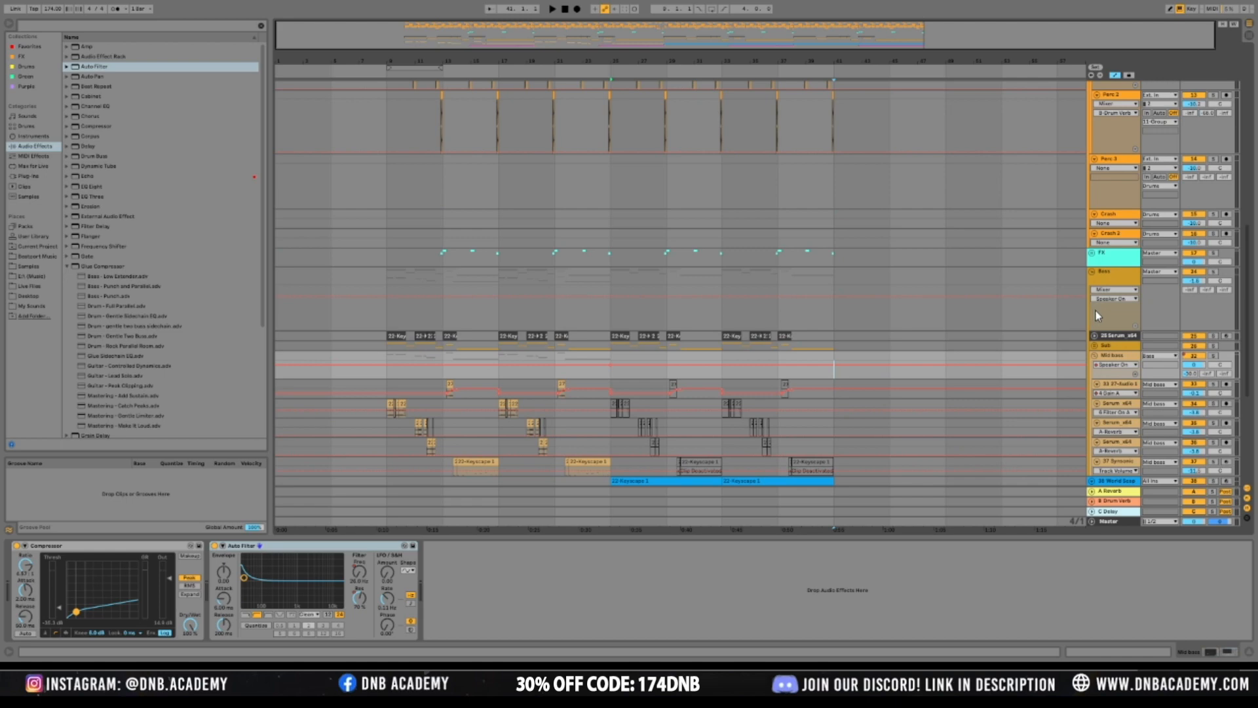
pyautogui.moveTo(1221, 329); pyautogui.dragTo(1224, 281)
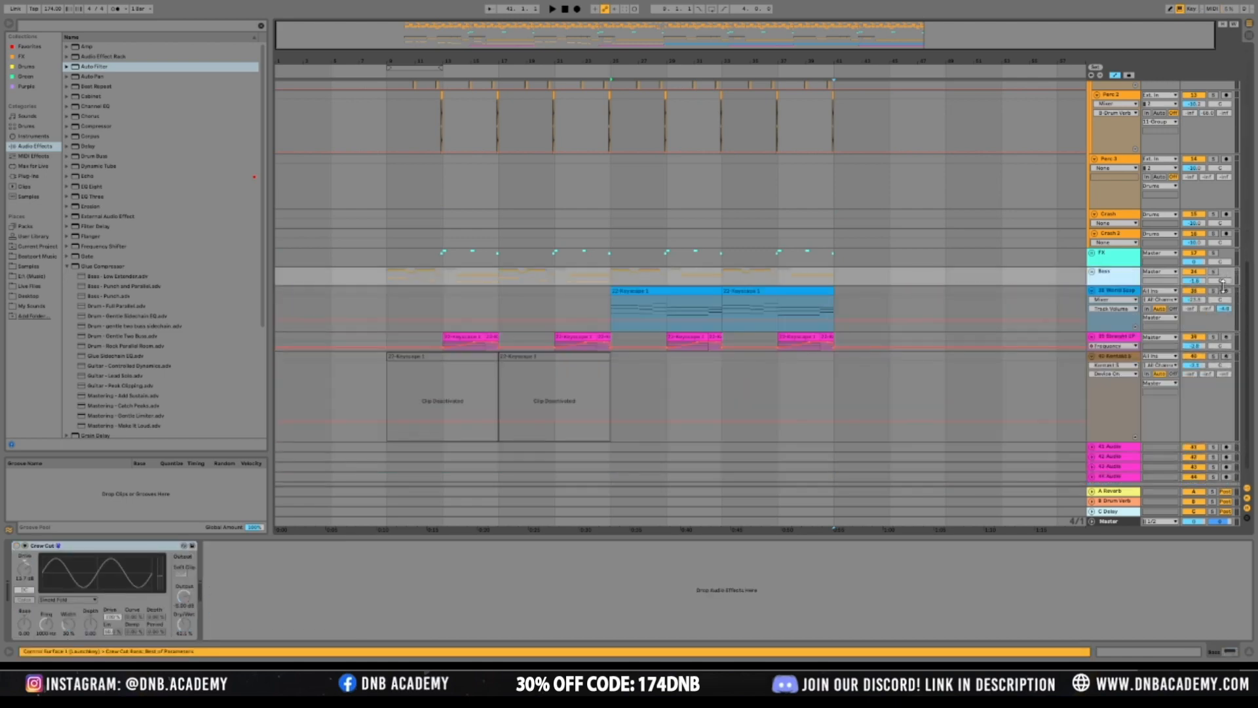
pyautogui.scroll(2, 1207, 234)
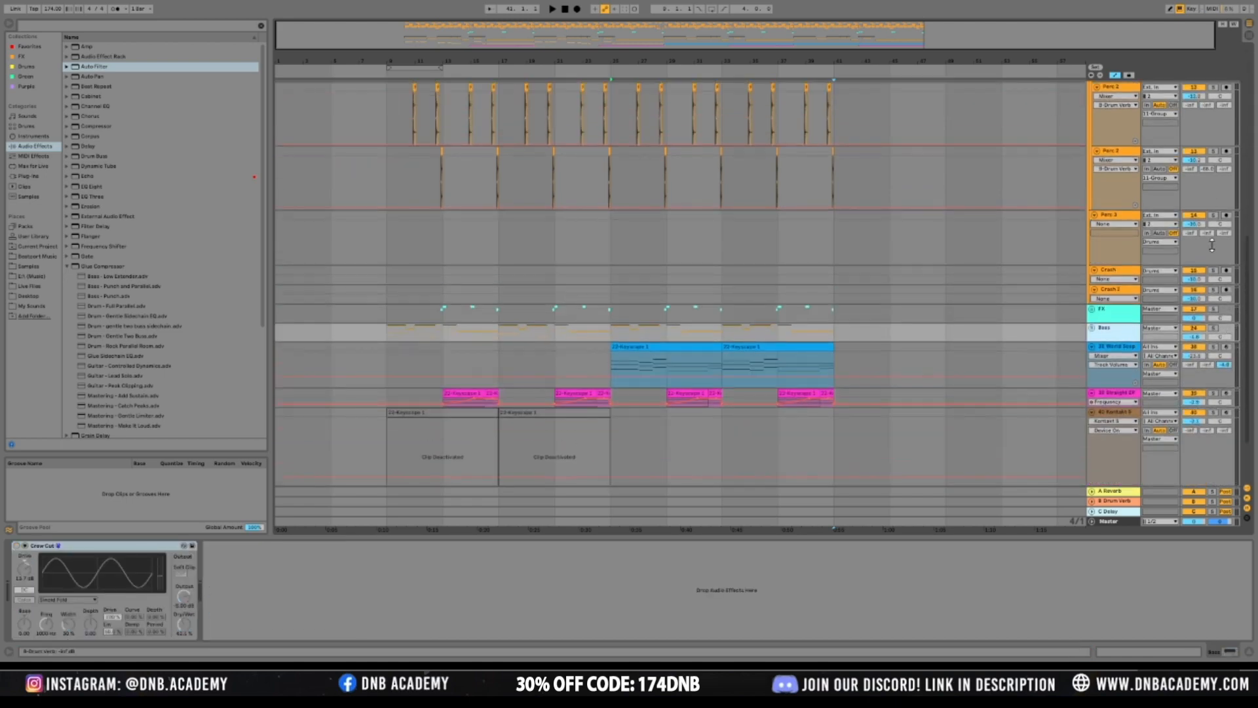
pyautogui.scroll(10, 1249, 253)
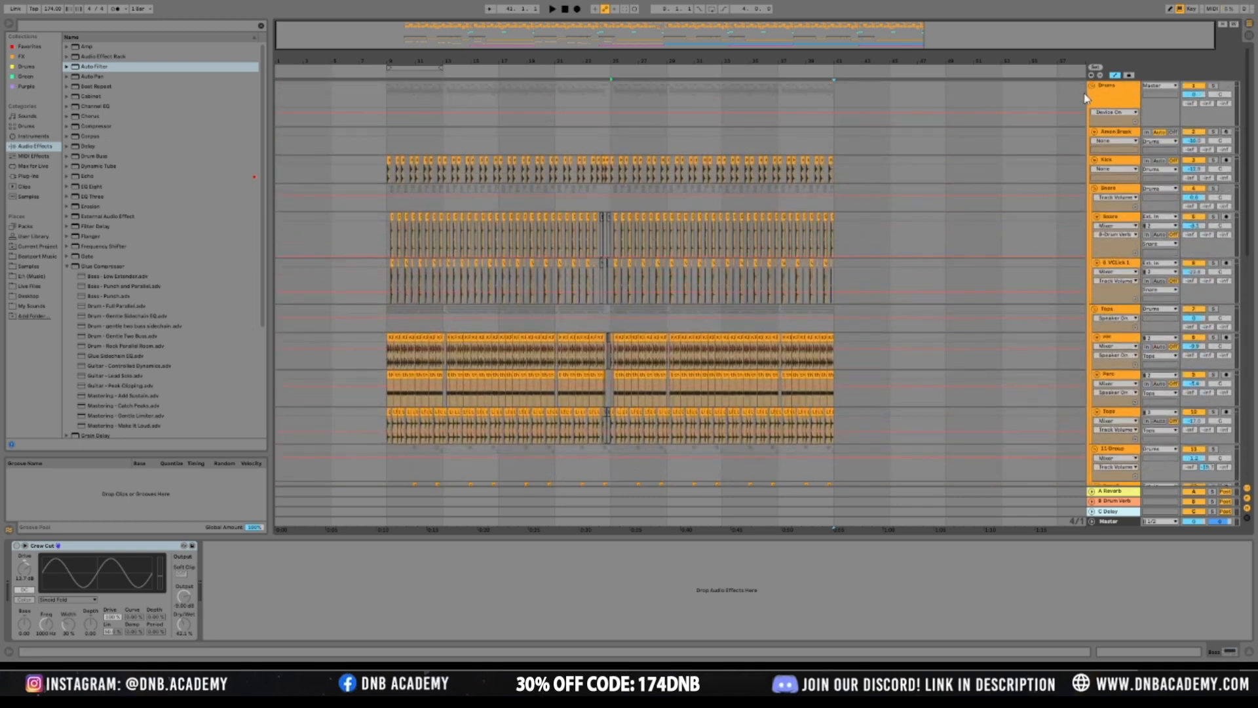
pyautogui.click(1107, 124)
pyautogui.moveTo(1108, 125); pyautogui.dragTo(1107, 92)
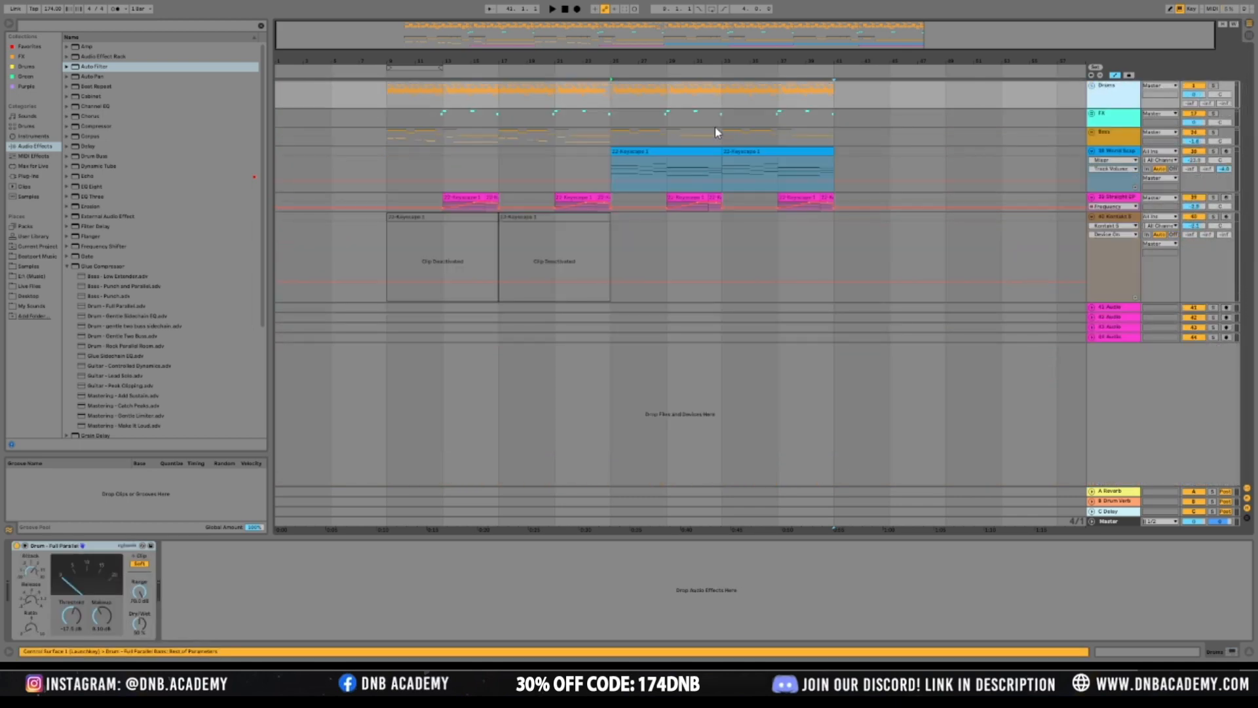
# Select bars 9 to 41 on the Drums through pink synth tracks and move the whole section to start at bar 33
pyautogui.click(430, 75)
pyautogui.press('space')
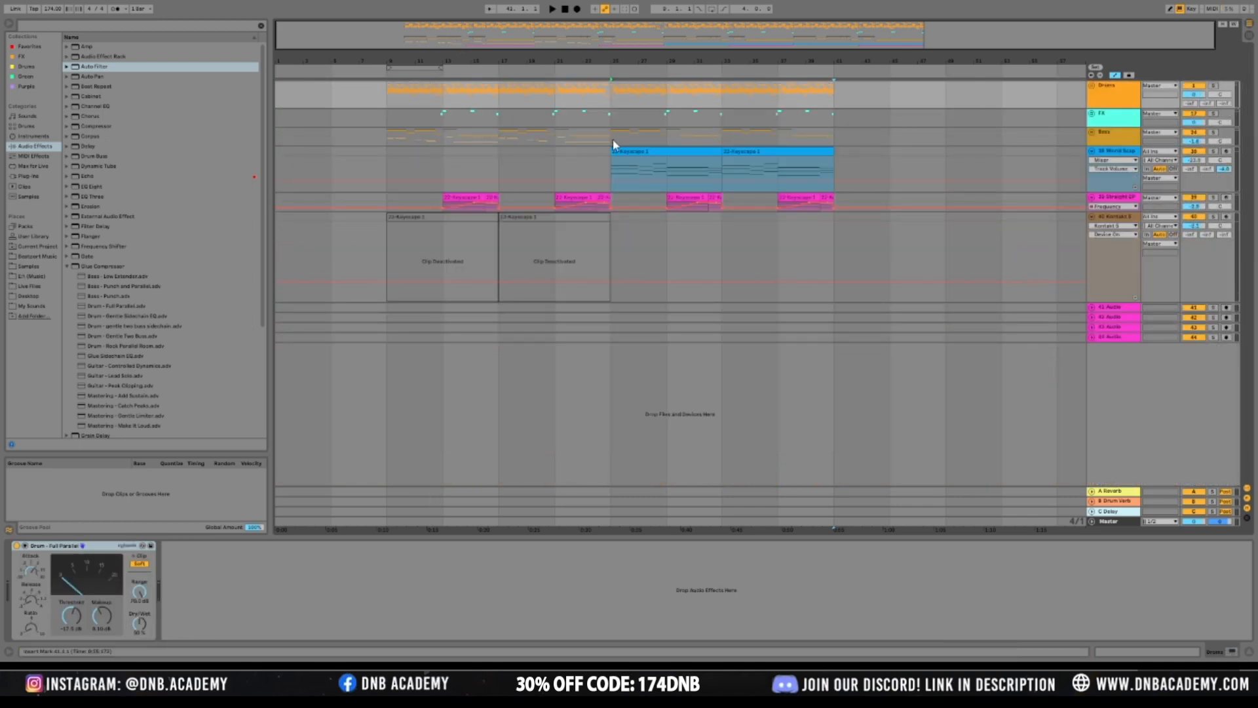
pyautogui.moveTo(840, 200); pyautogui.dragTo(388, 80)
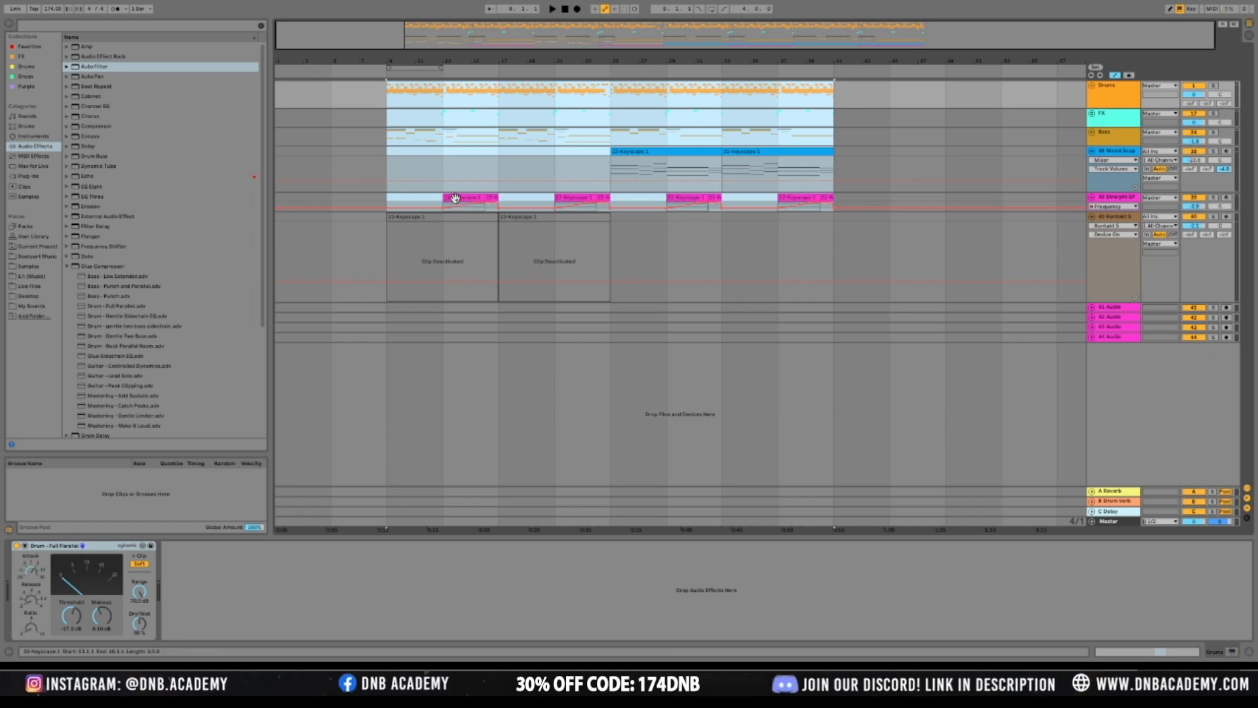
pyautogui.moveTo(454, 198); pyautogui.dragTo(785, 194)
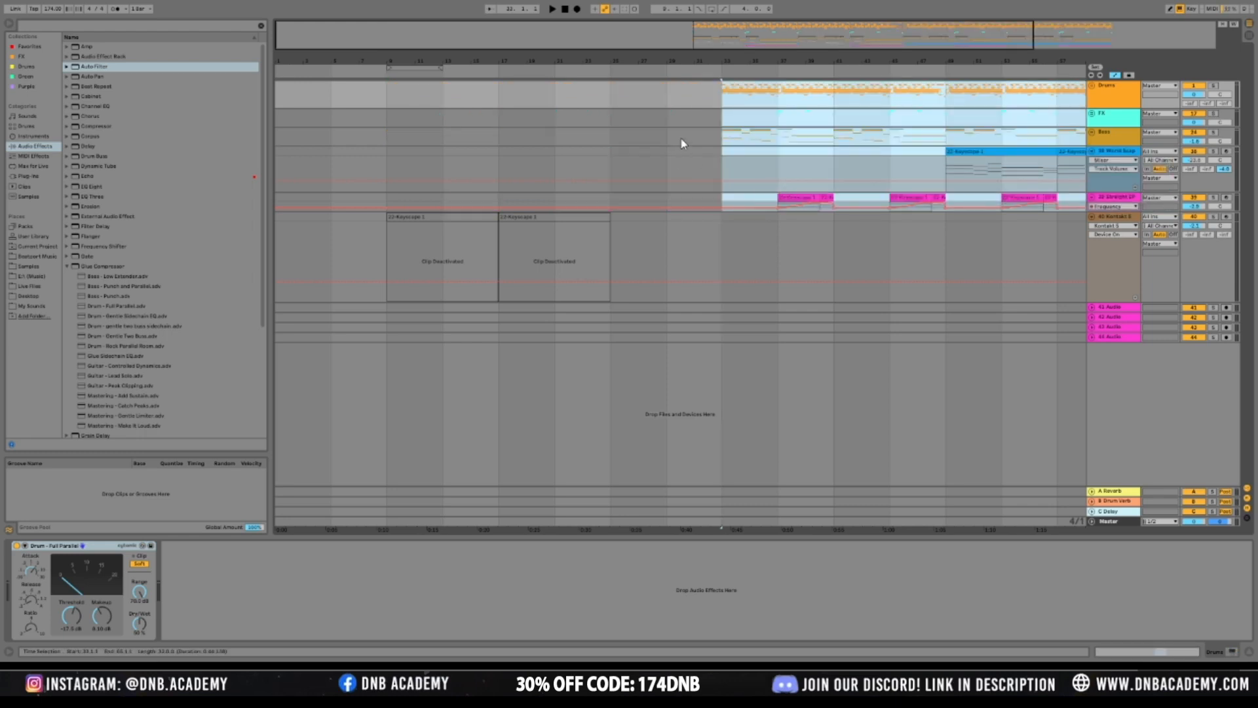
# Copy both World Scope clips from the drop's second half to bar 1 of the arrangement
pyautogui.click(659, 118)
pyautogui.press('space')
pyautogui.moveTo(643, 61); pyautogui.dragTo(642, 44)
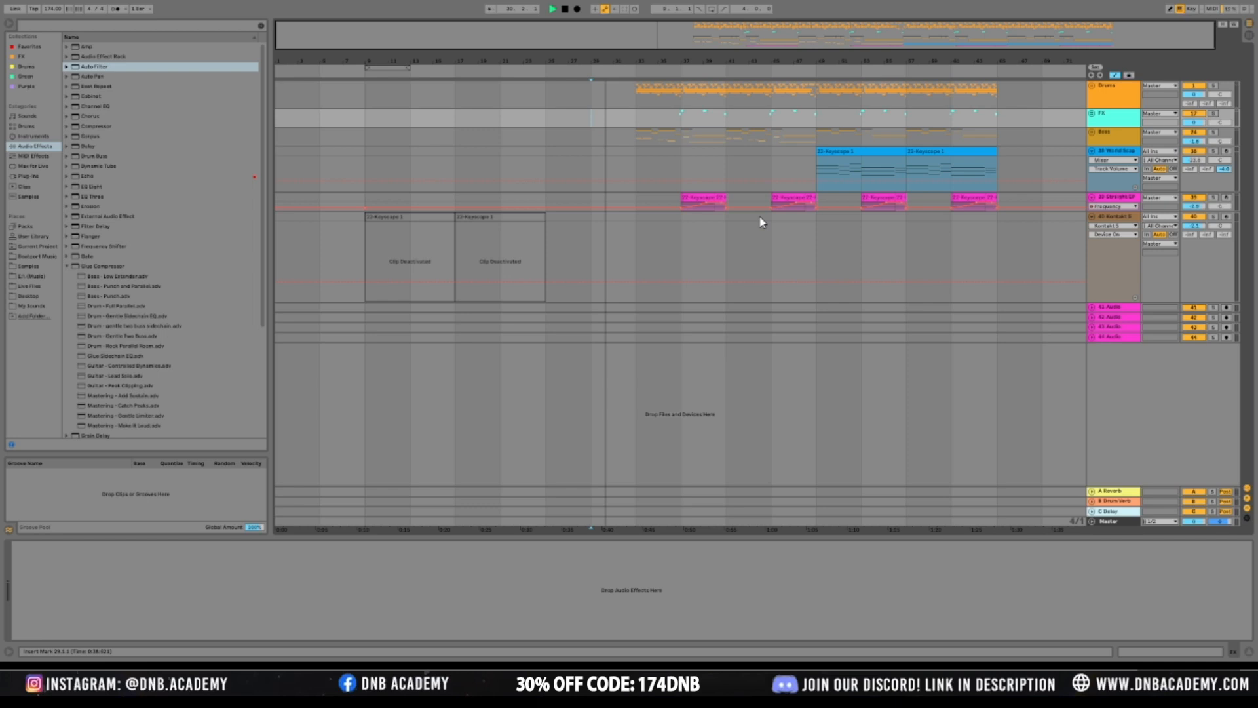
pyautogui.click(950, 161)
pyautogui.keyDown('shift'); pyautogui.click(887, 160); pyautogui.keyUp('shift')
pyautogui.moveTo(941, 159); pyautogui.dragTo(317, 152)
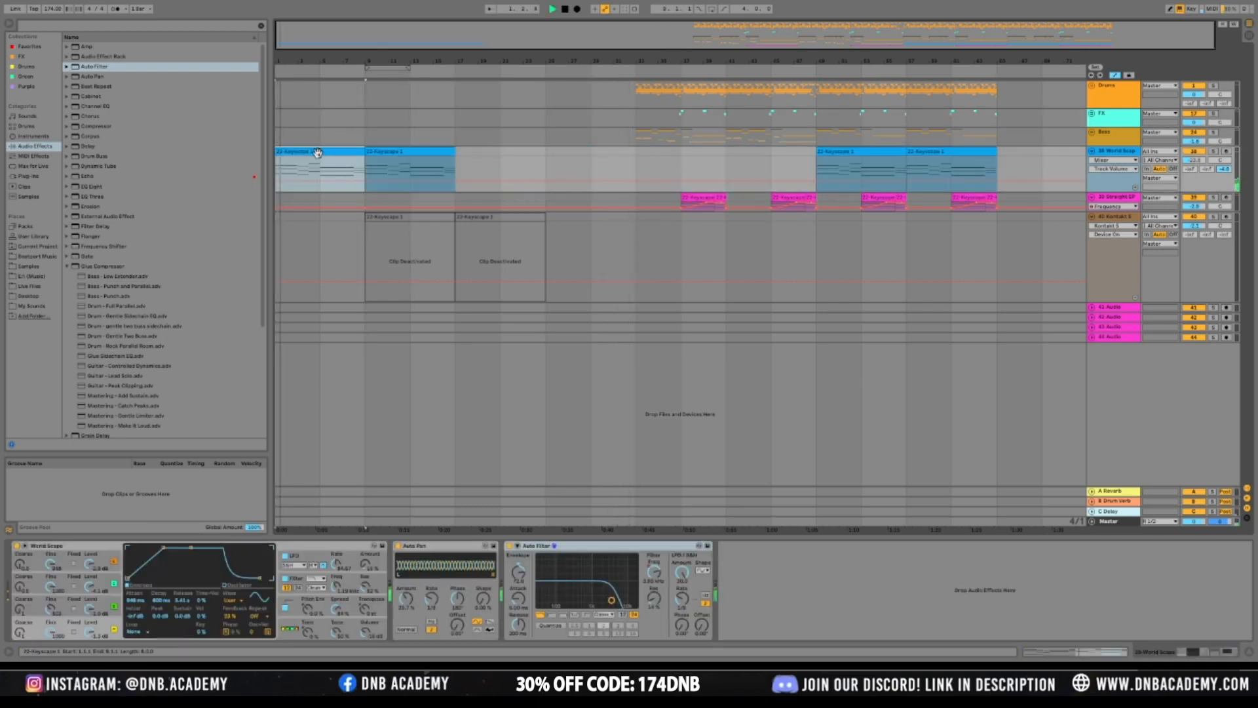
# Show the Auto Filter frequency automation on the copied clips, remove the first clip's peak point and lower the starting value at bar 1
pyautogui.click(654, 572)
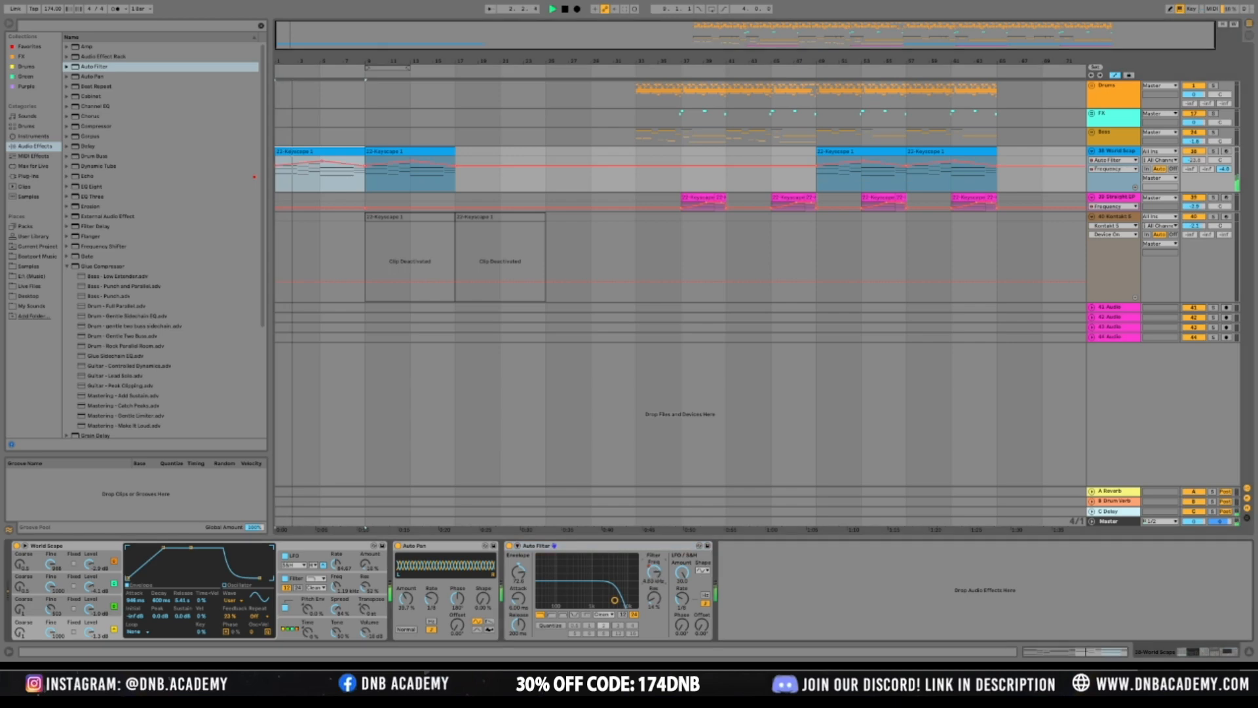
pyautogui.click(1114, 75)
pyautogui.click(1115, 75)
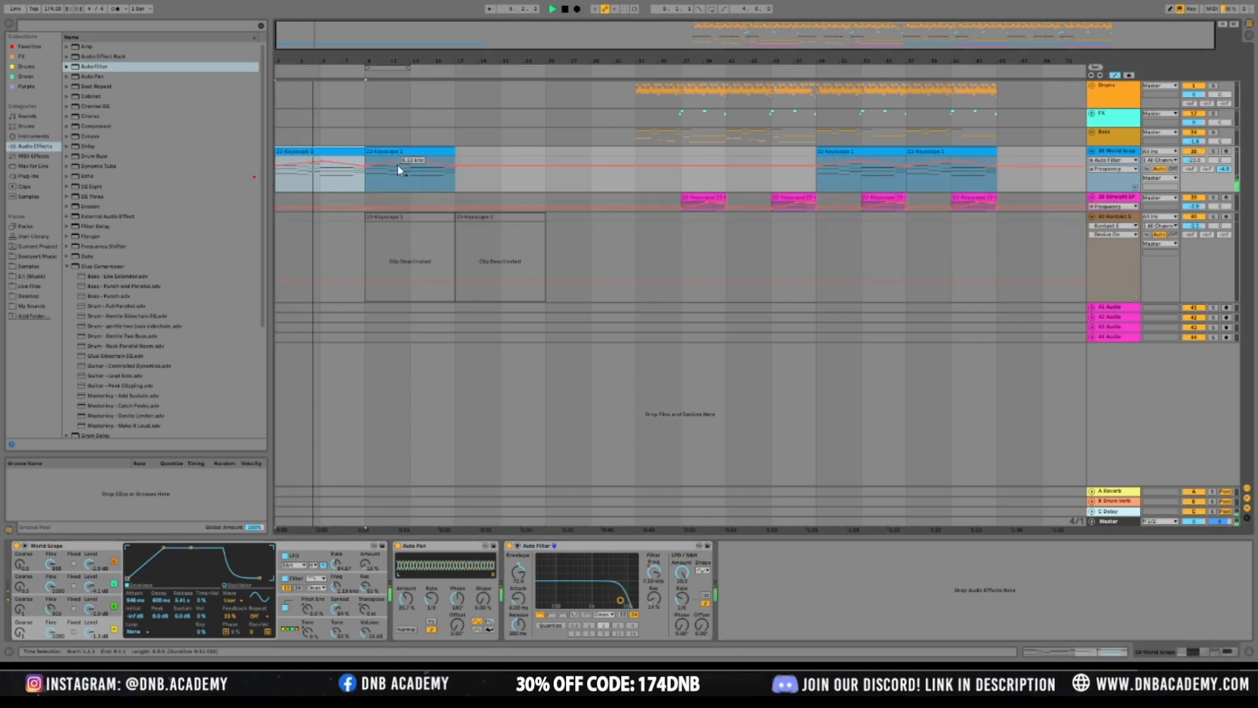
pyautogui.click(322, 162)
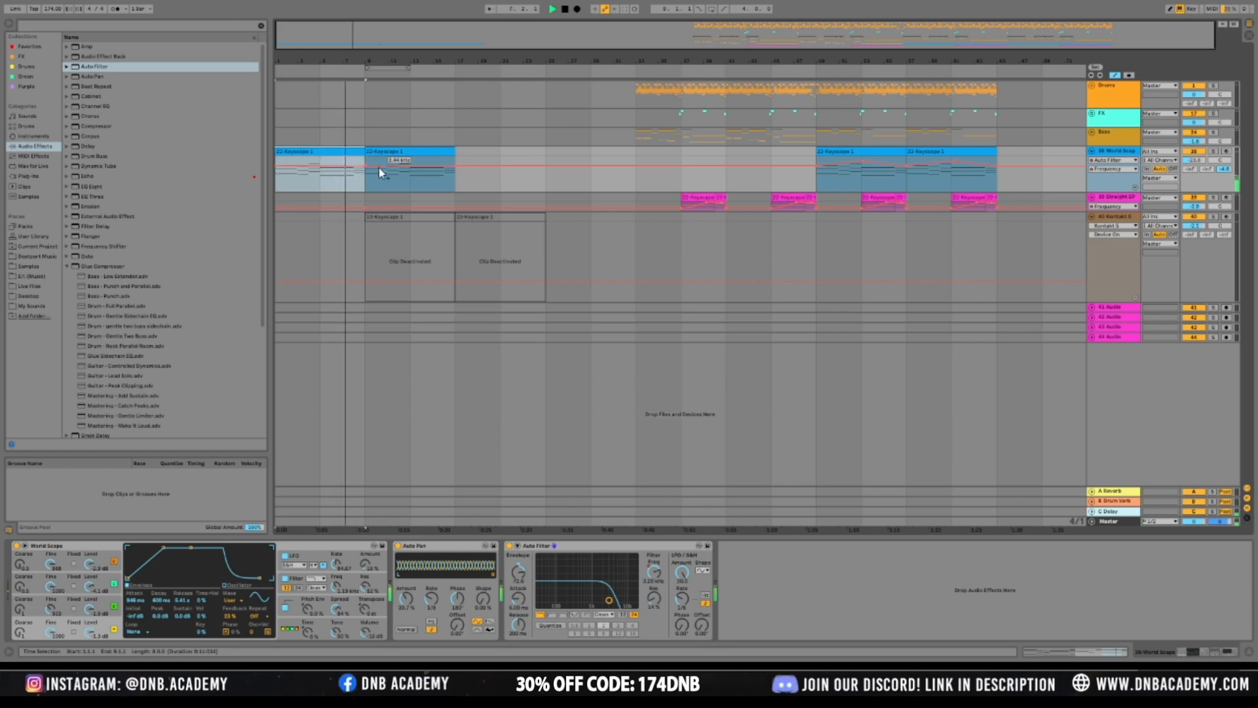
pyautogui.moveTo(276, 166); pyautogui.dragTo(276, 191)
pyautogui.press('space')
pyautogui.press('space')
# Remove the automation point at bar 9, duplicate the second intro clip to bar 17 and extend the frequency rise to bar 25
pyautogui.click(365, 167)
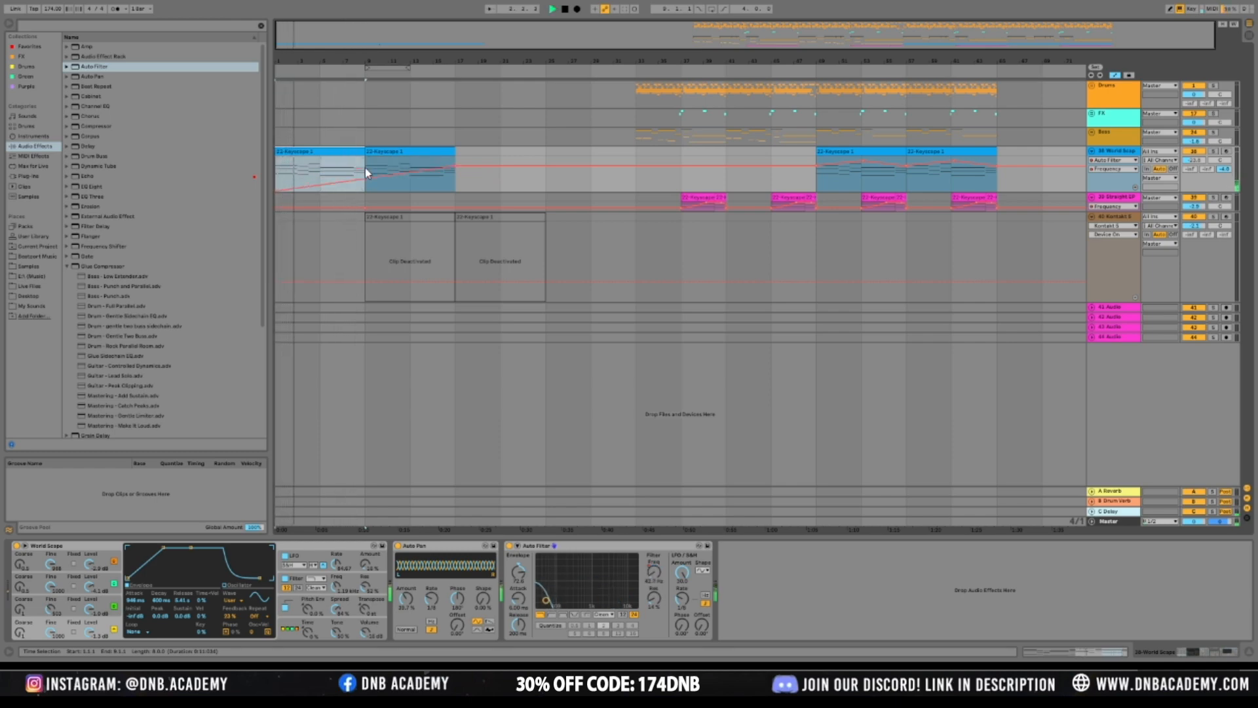
pyautogui.click(365, 169)
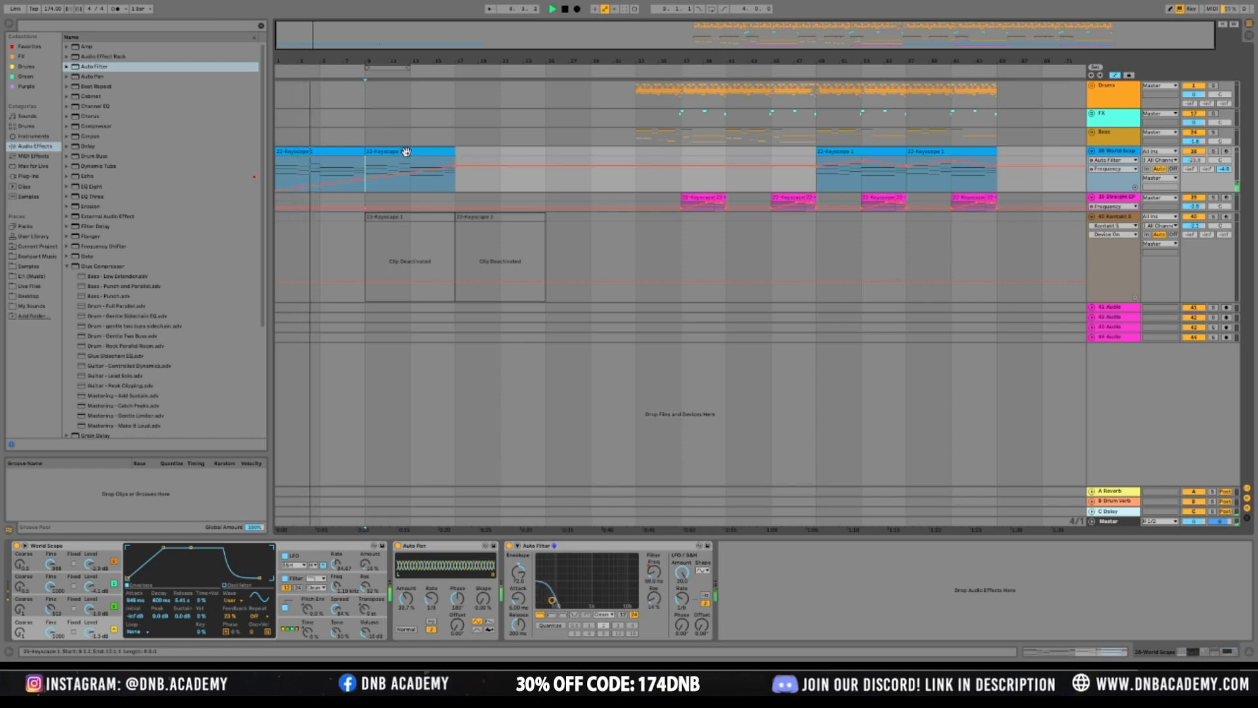
pyautogui.hotkey('ctrl', 'd')
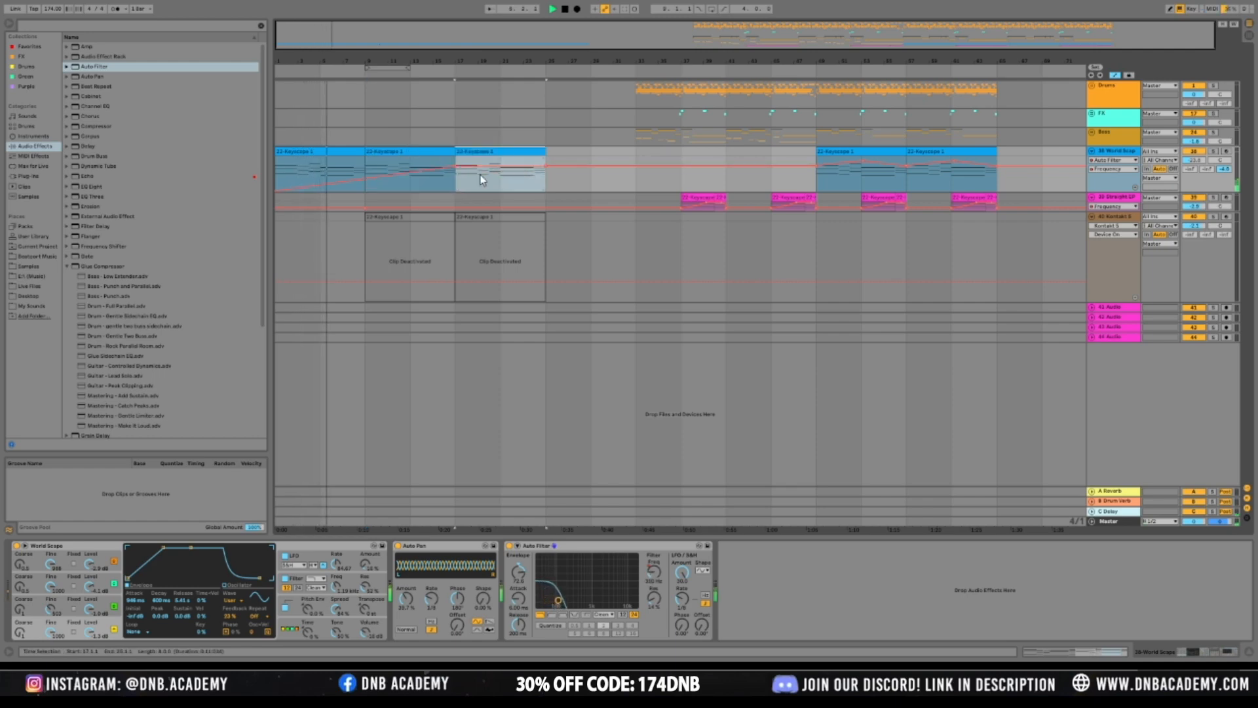
pyautogui.click(545, 165)
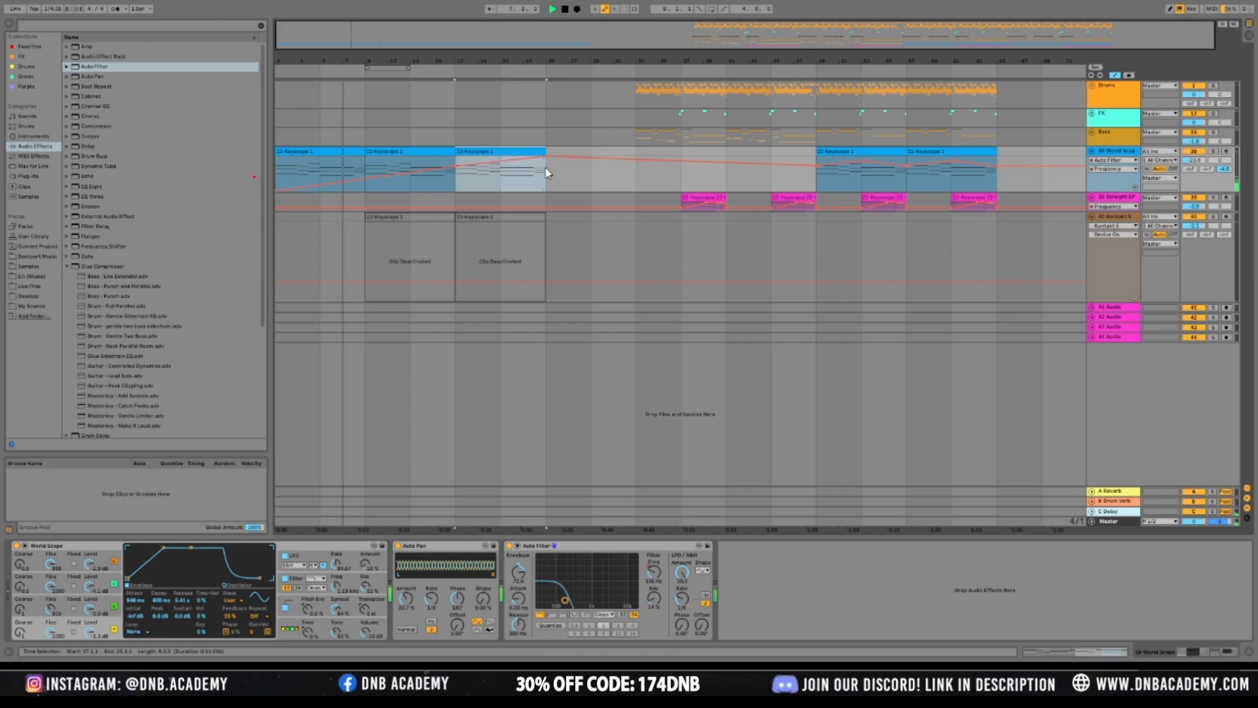
# Unfold the Drums group and solo the Tops group inside it
pyautogui.click(1123, 108)
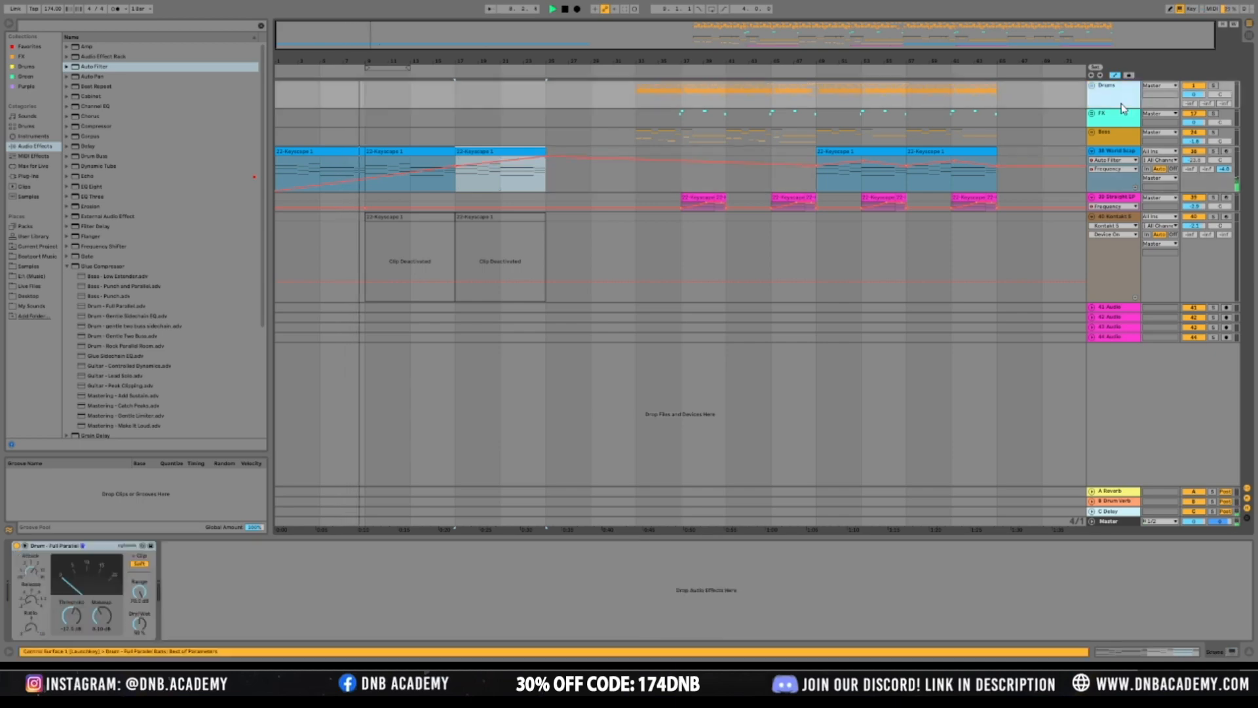
pyautogui.moveTo(1124, 107)
pyautogui.mouseDown()
pyautogui.moveTo(1124, 158)
pyautogui.moveTo(1125, 125)
pyautogui.mouseUp()
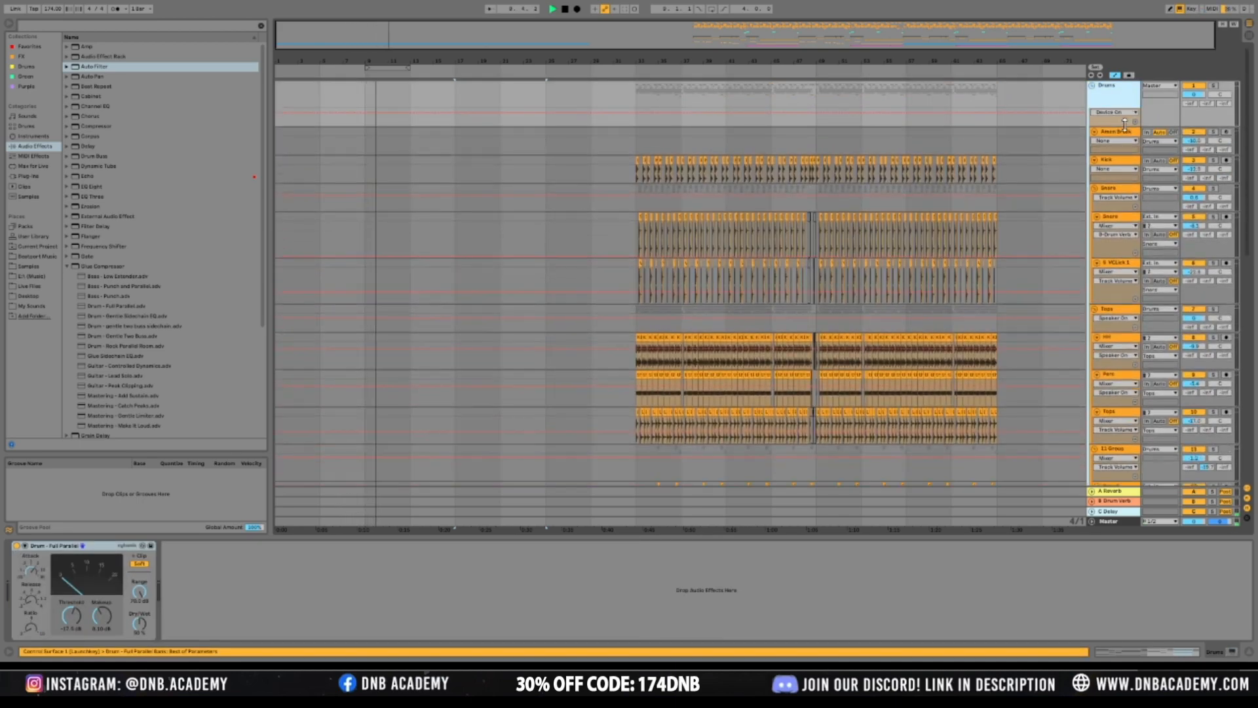
pyautogui.press('space')
pyautogui.scroll(-5, 678, 328)
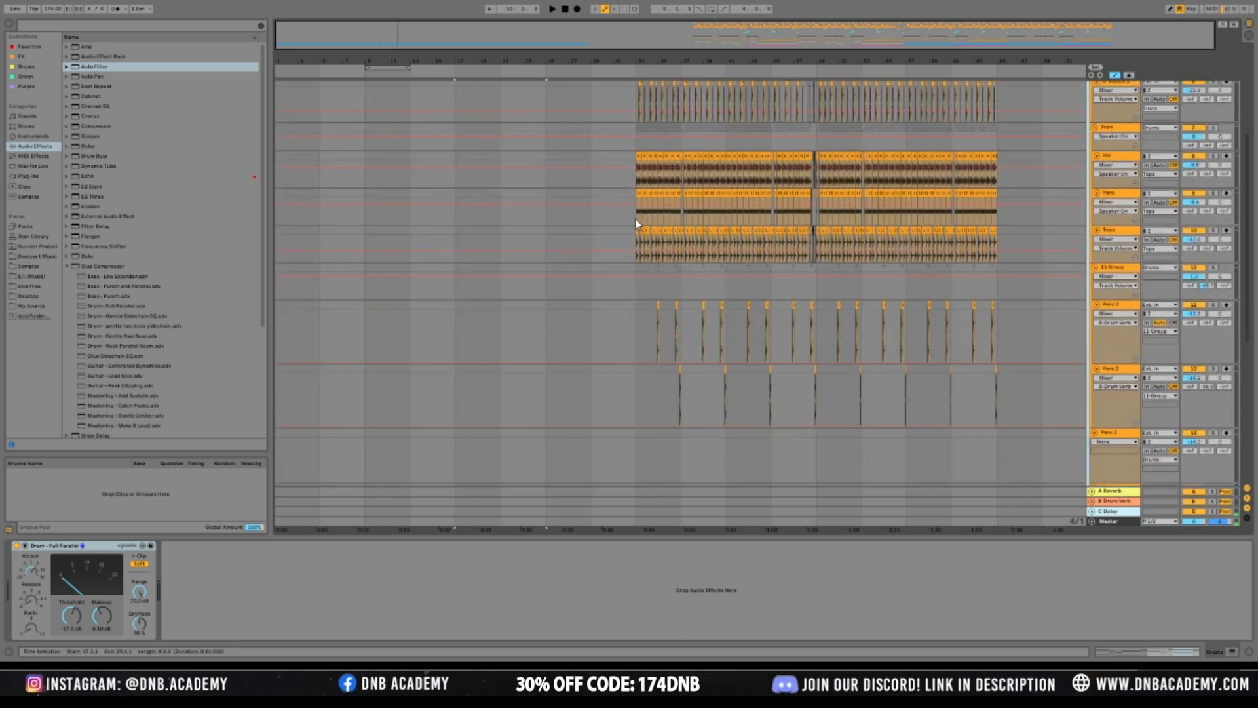
pyautogui.click(635, 219)
pyautogui.click(1213, 127)
pyautogui.scroll(1, 1051, 168)
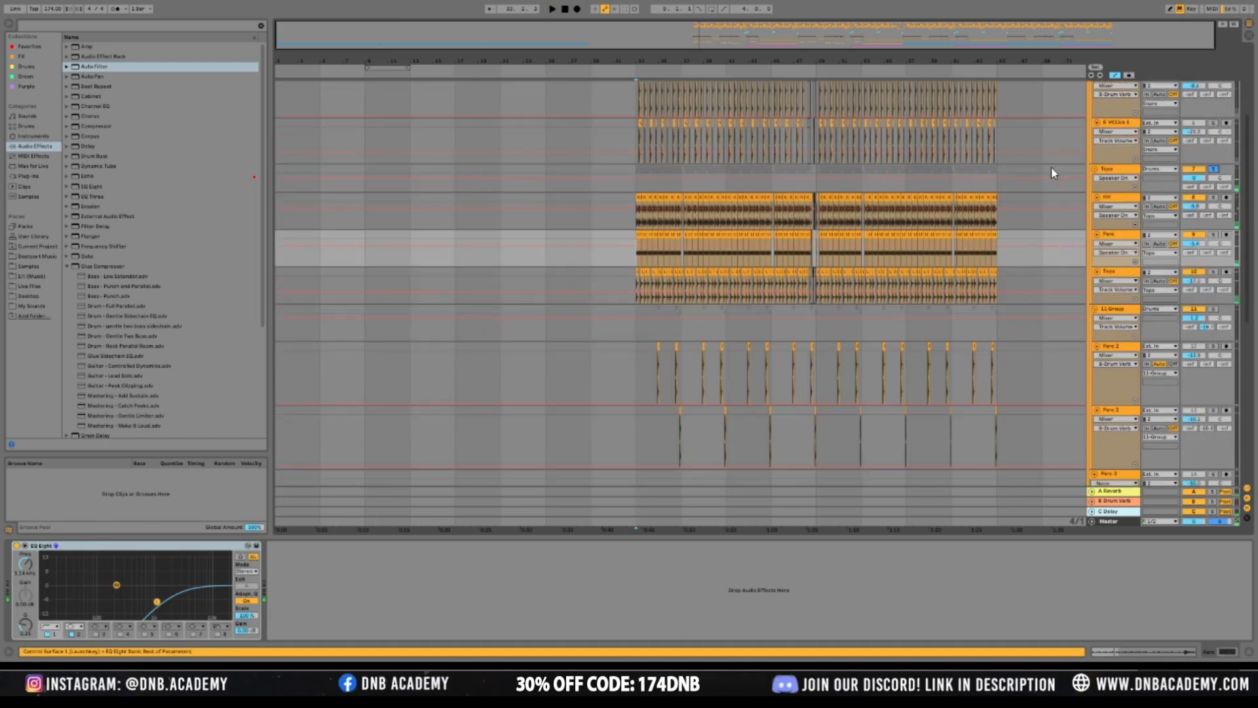
pyautogui.scroll(1, 1051, 173)
# Copy the first eight bars of the Tops group's clips from bar 33 to bar 1 and play them
pyautogui.press('space')
pyautogui.moveTo(635, 210); pyautogui.dragTo(716, 295)
pyautogui.moveTo(723, 216); pyautogui.dragTo(362, 226)
pyautogui.press('space')
pyautogui.moveTo(278, 38); pyautogui.dragTo(280, 73)
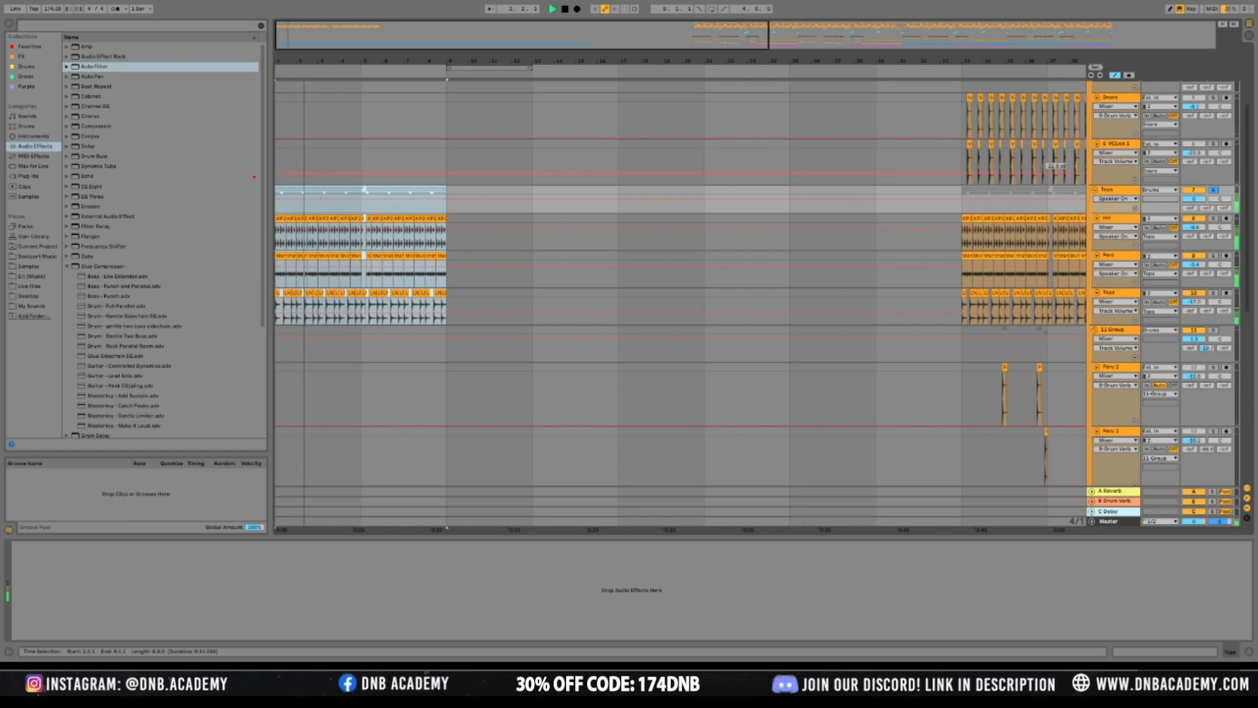
# Duplicate the whole Tops group with its tracks
pyautogui.click(1107, 189)
pyautogui.click(1111, 193)
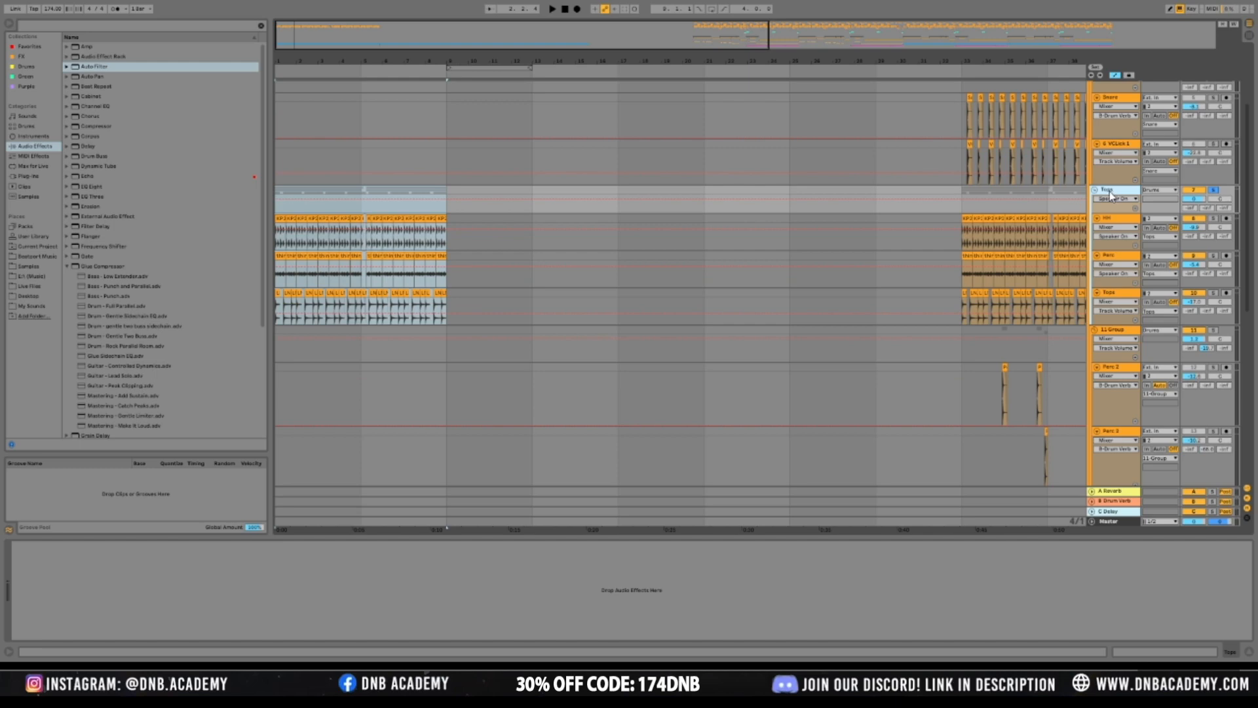
pyautogui.hotkey('ctrl', 'd')
# Hide the automation and delete the intro clips at bars 1 to 9 from the original Tops group's tracks
pyautogui.click(402, 283)
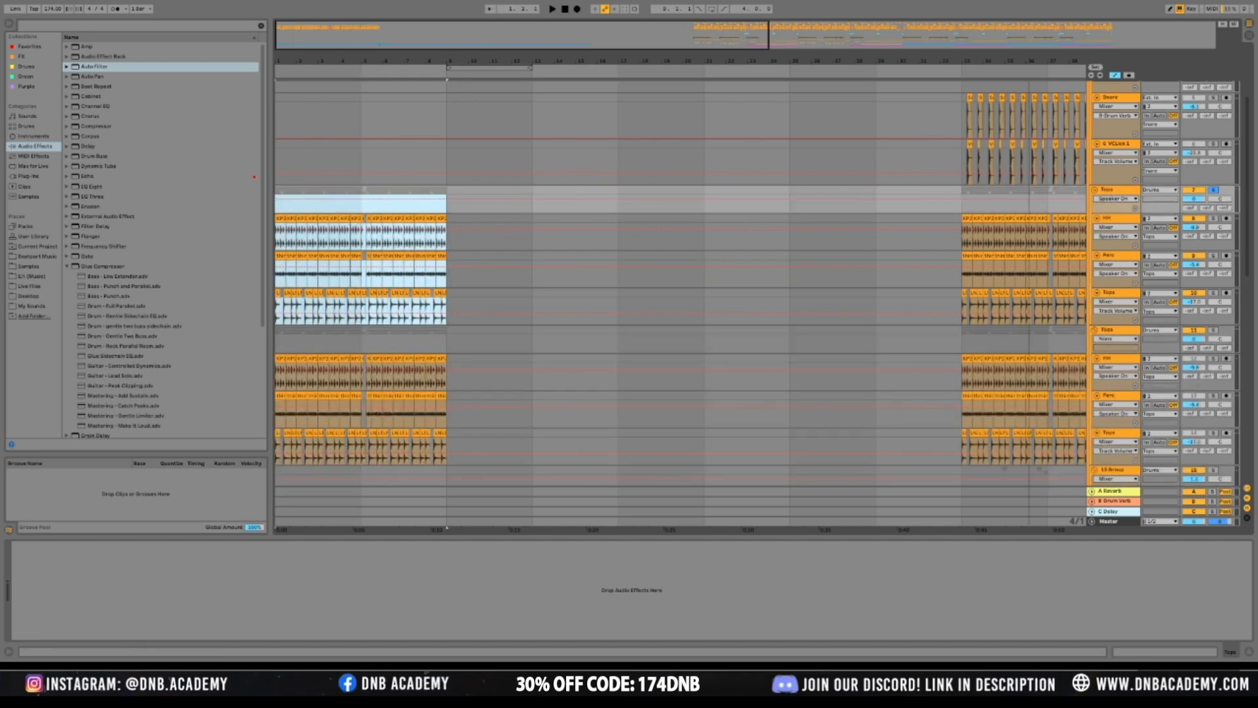
pyautogui.moveTo(678, 28); pyautogui.dragTo(690, 187)
pyautogui.click(405, 243)
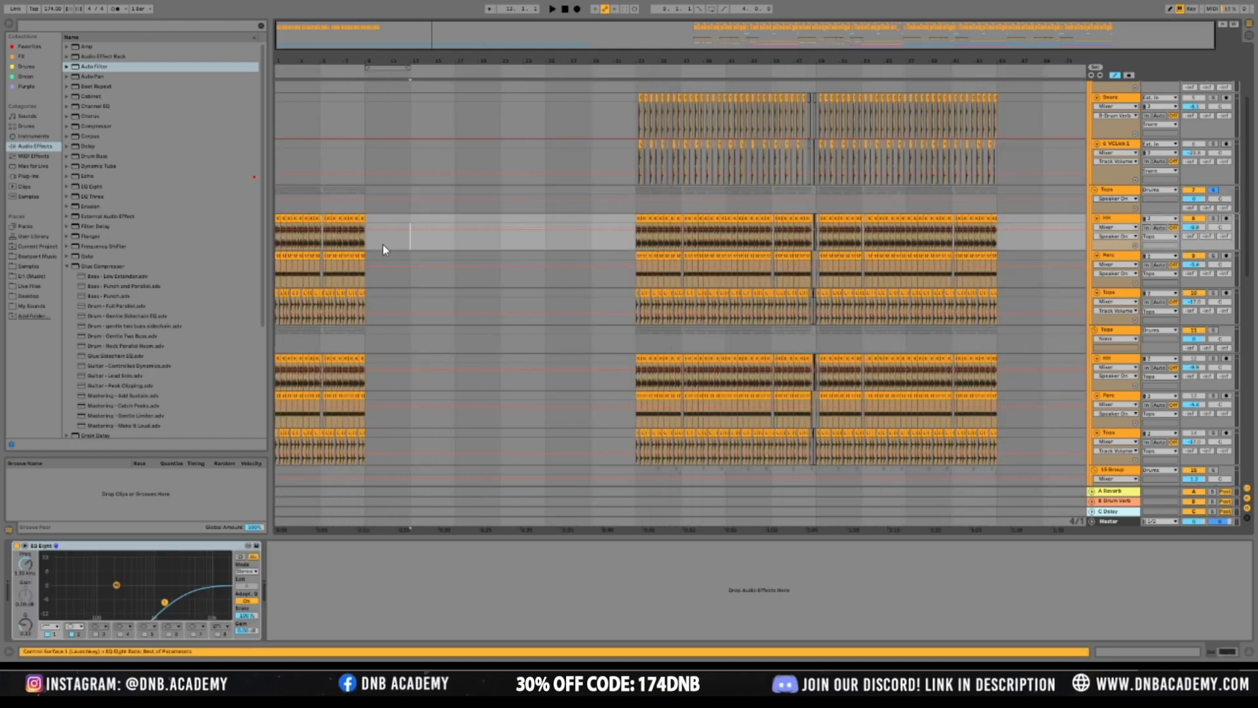
pyautogui.moveTo(278, 255); pyautogui.dragTo(361, 321)
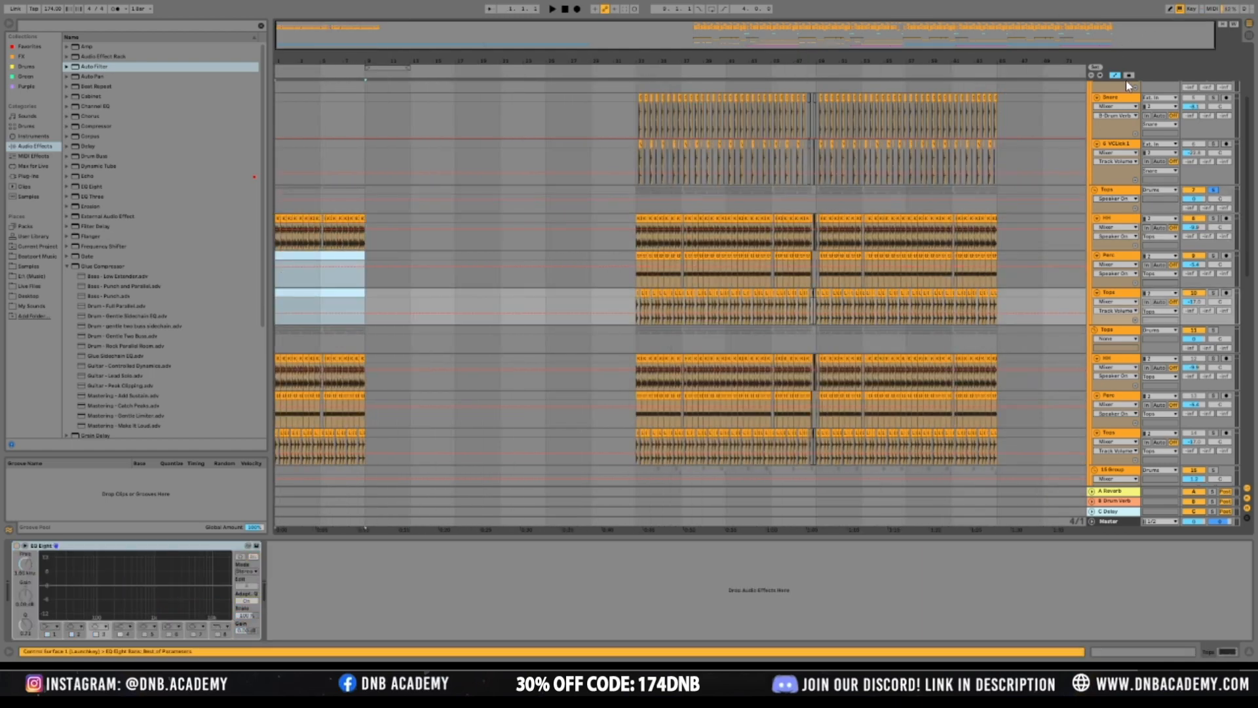
pyautogui.click(1116, 75)
pyautogui.moveTo(398, 240); pyautogui.dragTo(247, 236)
pyautogui.press('Delete')
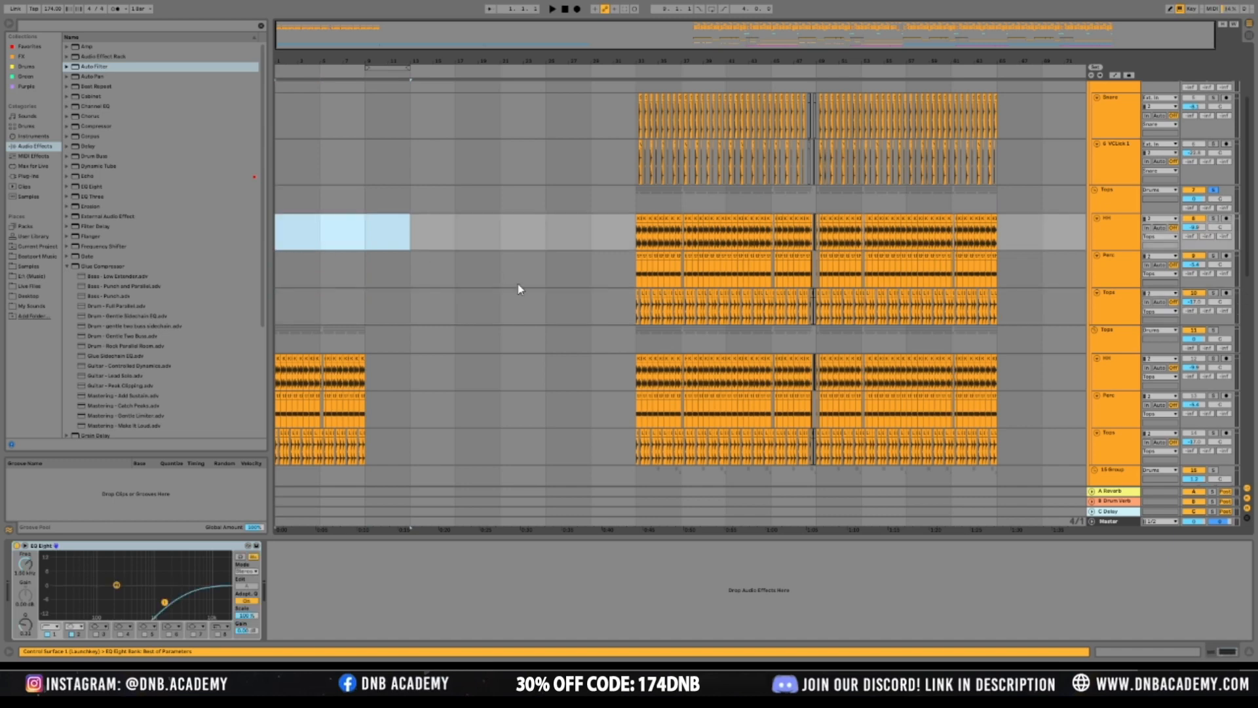
# Delete all drop clips from bar 33 onward on the three tracks of the duplicated Tops group
pyautogui.scroll(-3, 520, 284)
pyautogui.moveTo(616, 274); pyautogui.dragTo(1017, 348)
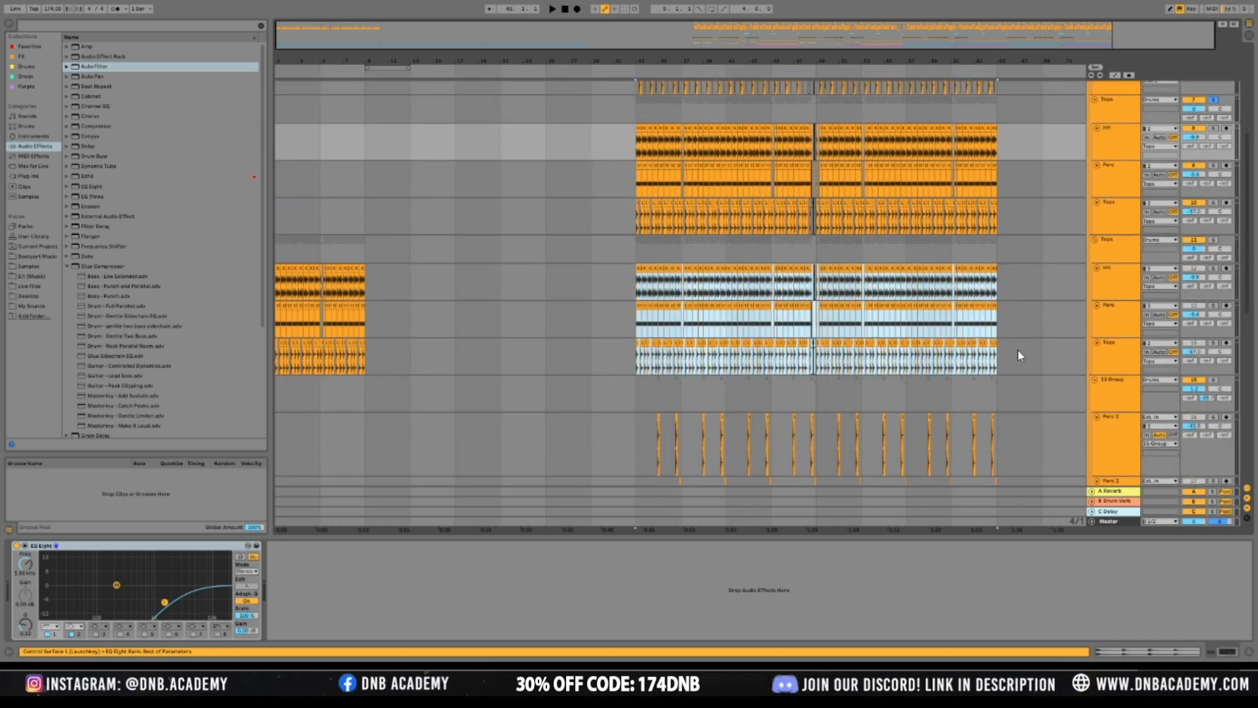
pyautogui.press('Delete')
# Rename the duplicated Tops group to "Intro tops"
pyautogui.scroll(1, 480, 305)
pyautogui.click(1097, 277)
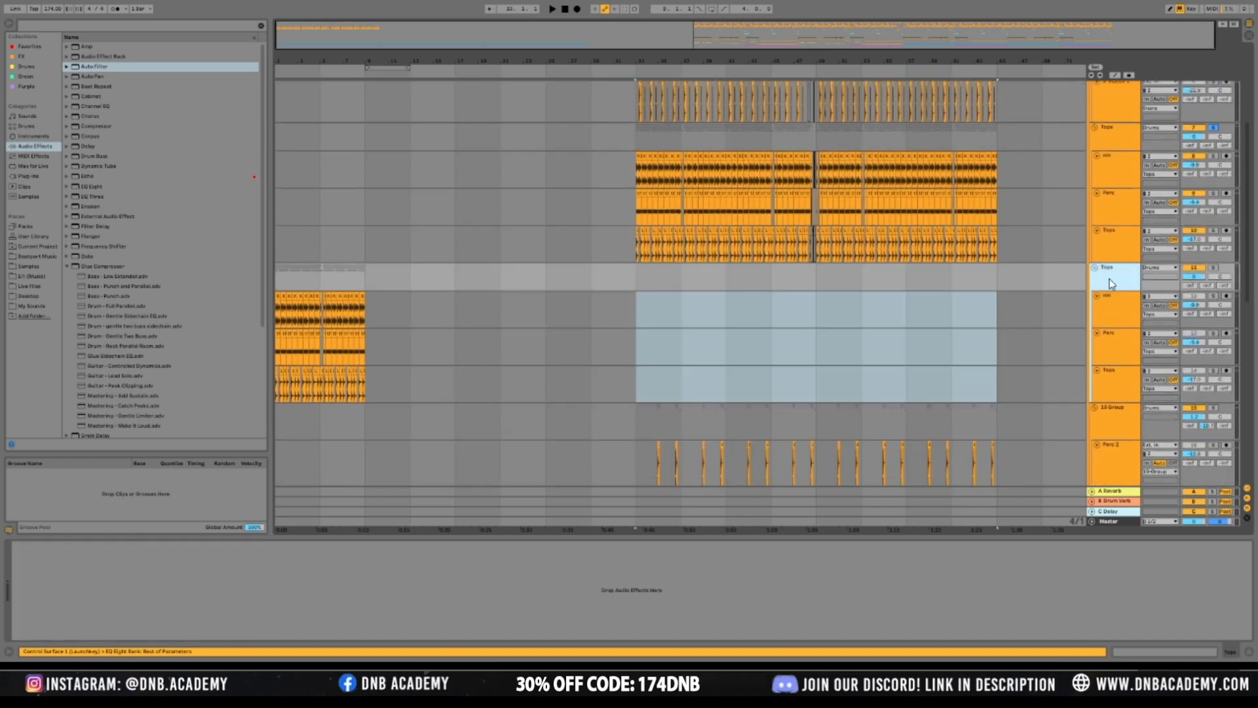
pyautogui.hotkey('ctrl', 'r')
pyautogui.write('Hi')
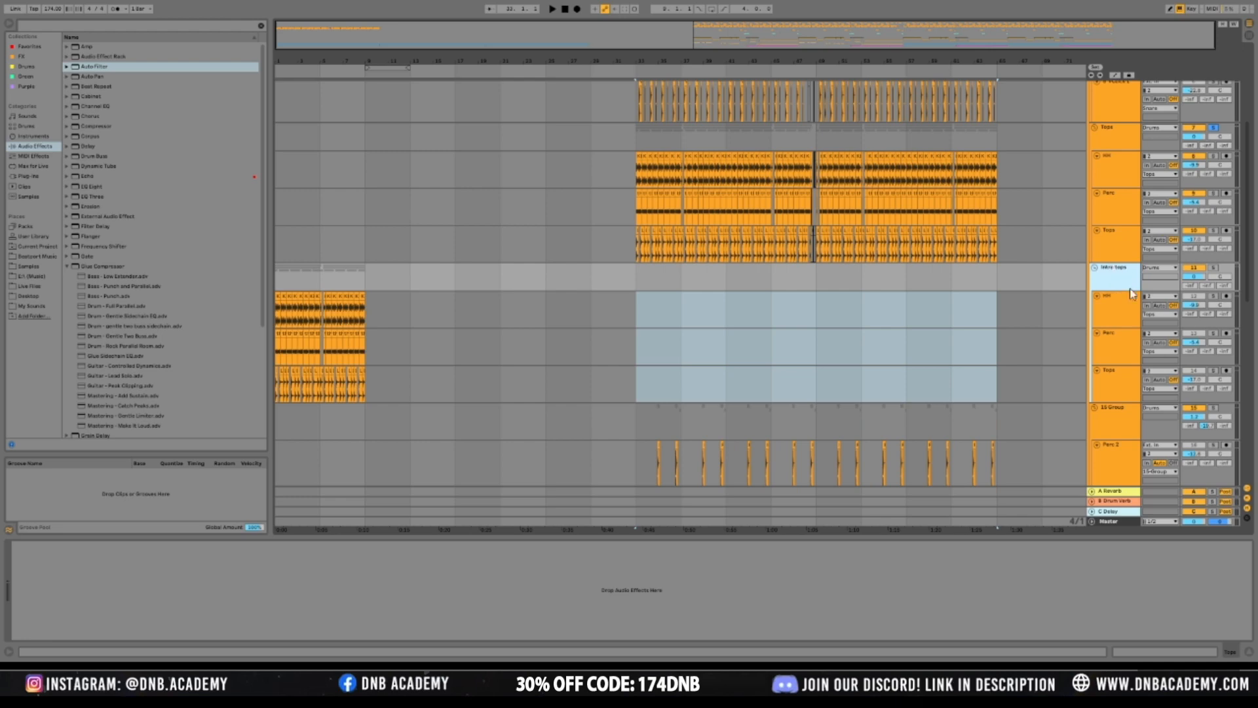
# Recolour the Intro tops group and its tracks a darker orange and solo the group
pyautogui.click(1114, 312)
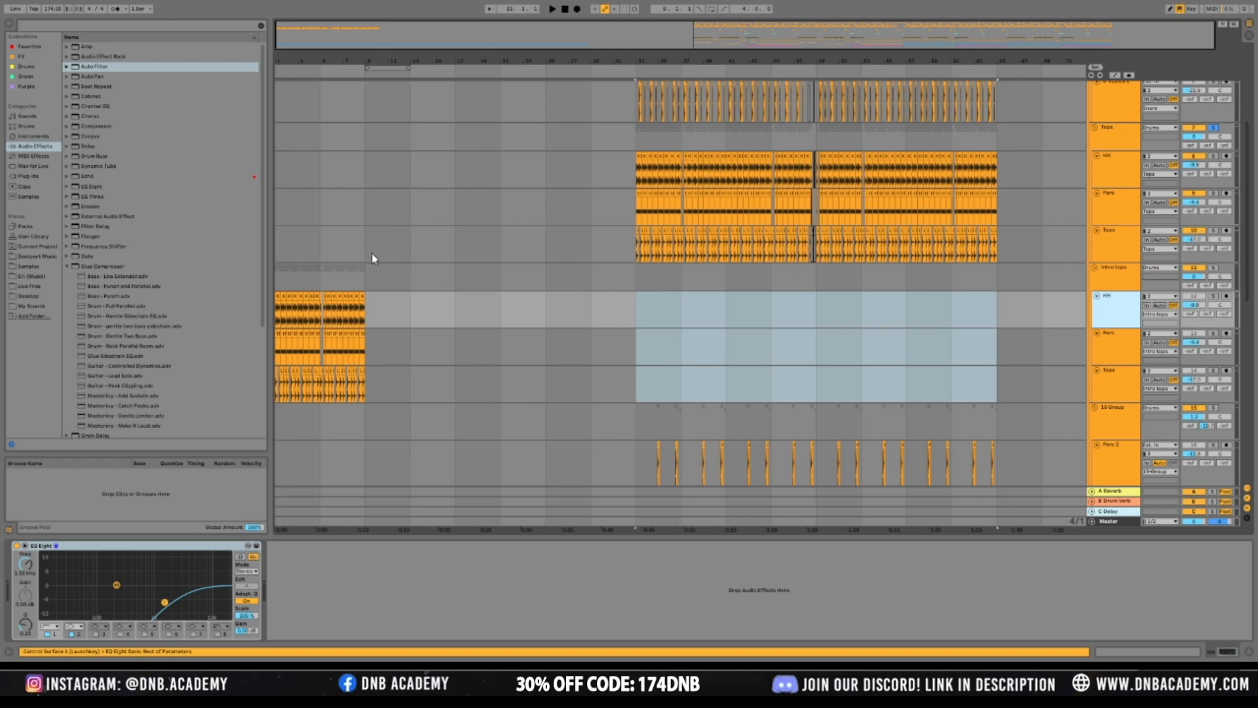
pyautogui.click(281, 284)
pyautogui.press('space')
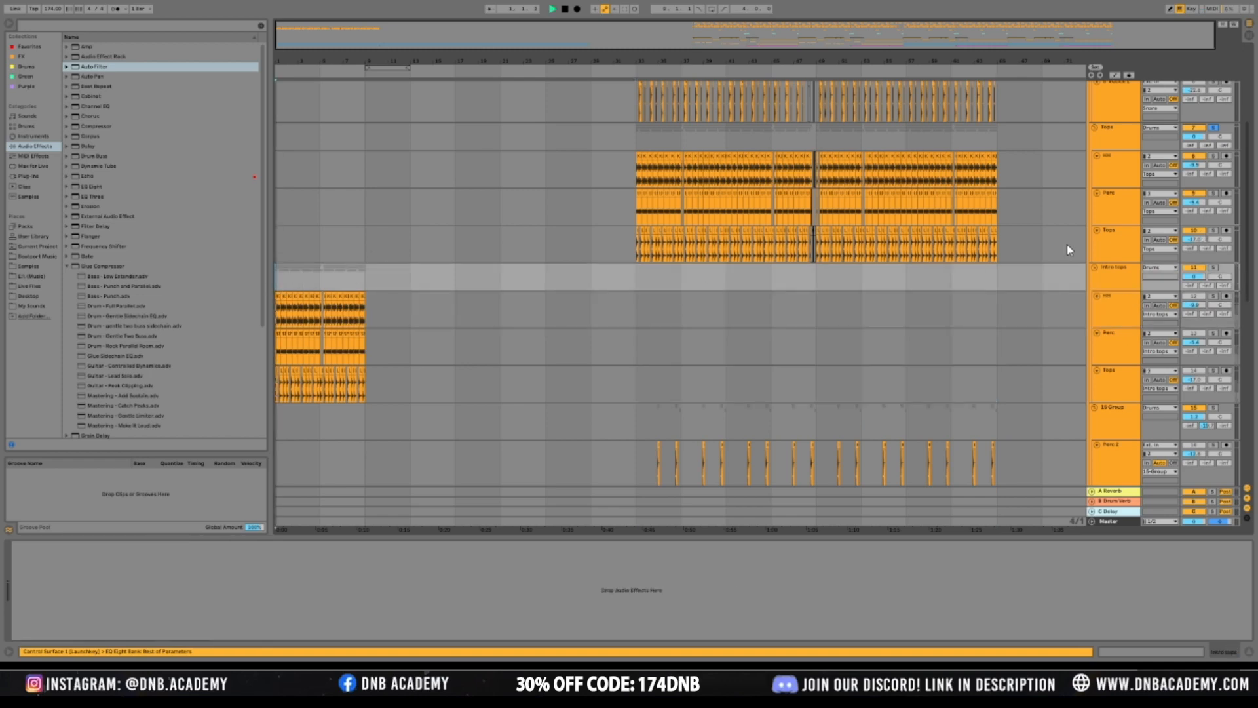
pyautogui.click(1114, 271)
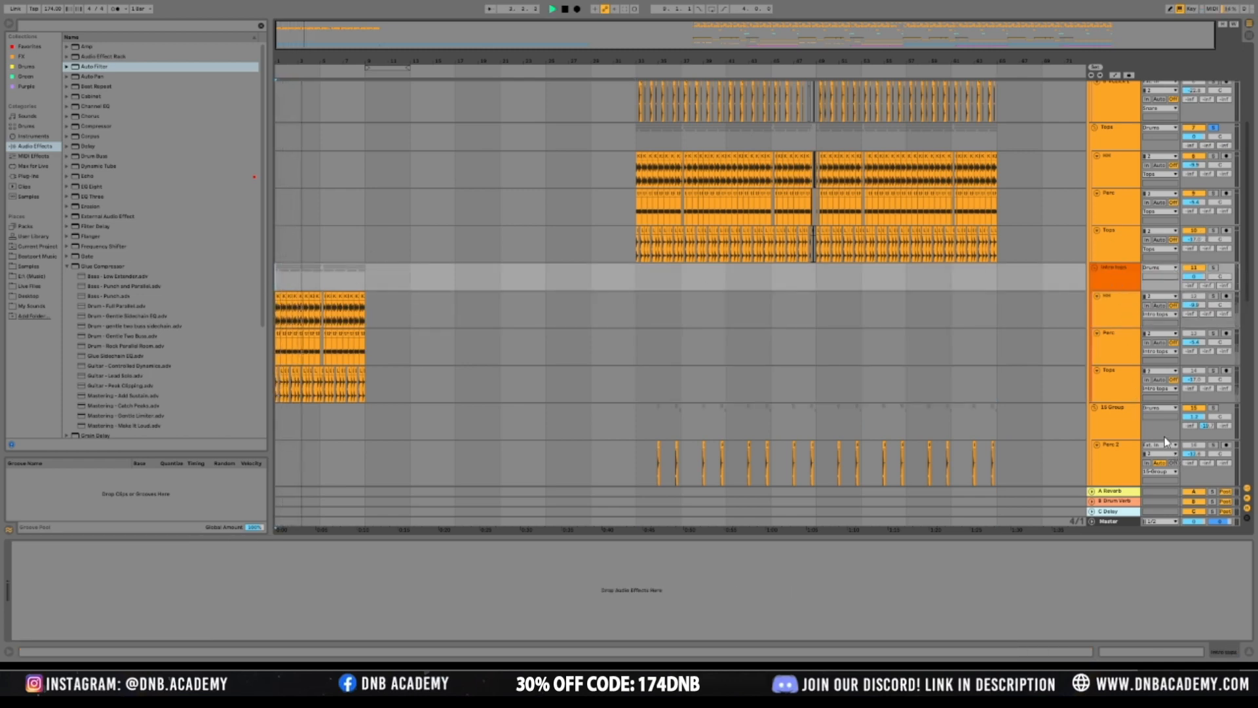
pyautogui.click(1213, 268)
pyautogui.click(1106, 282)
pyautogui.press('space')
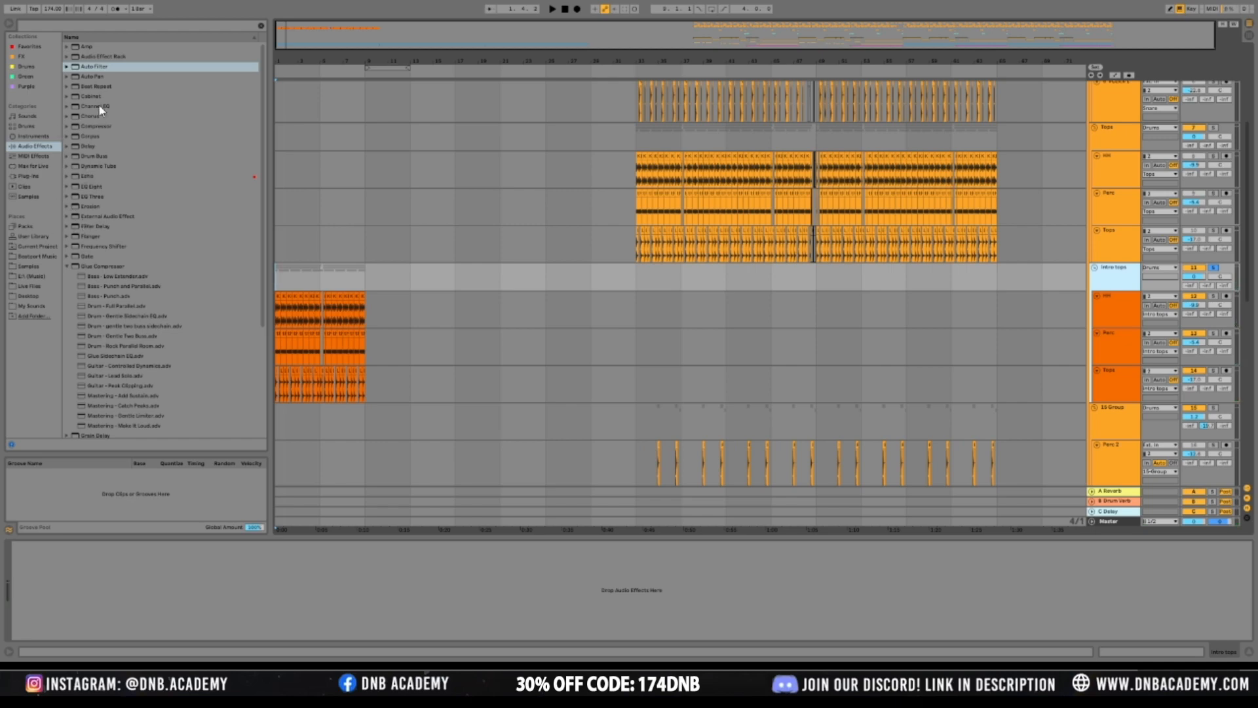
pyautogui.scroll(-2, 110, 183)
pyautogui.click(68, 219)
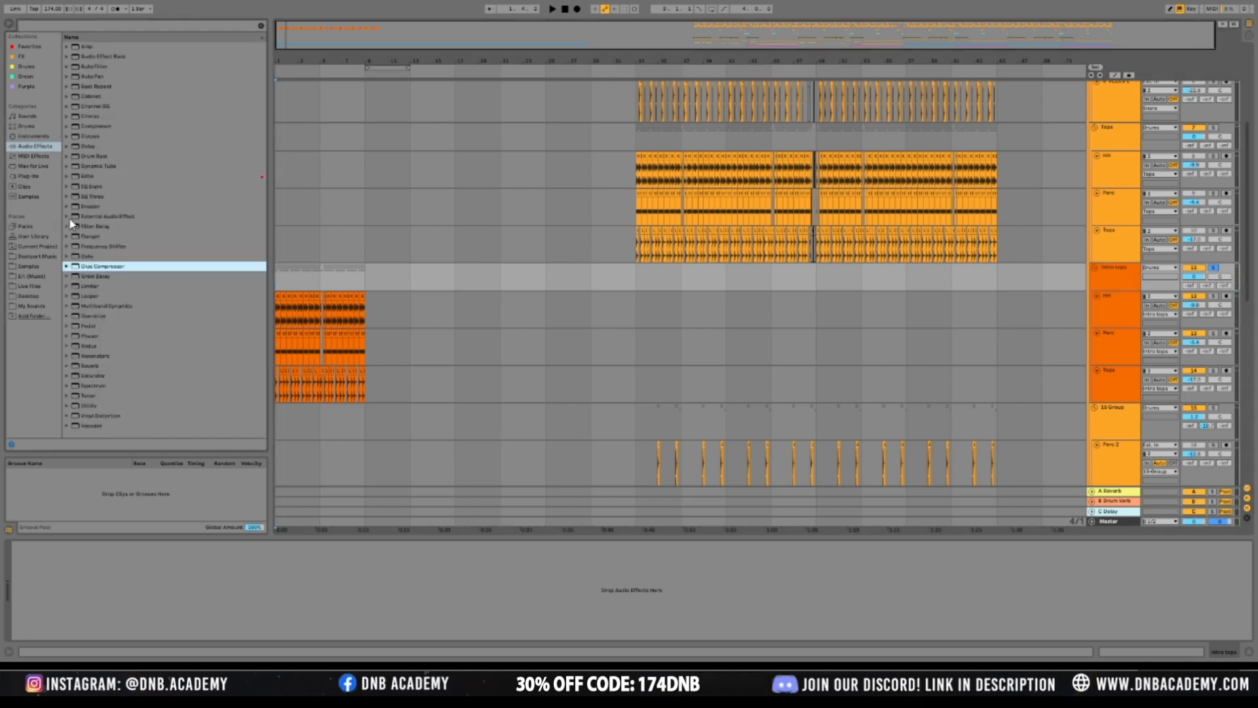
pyautogui.click(82, 367)
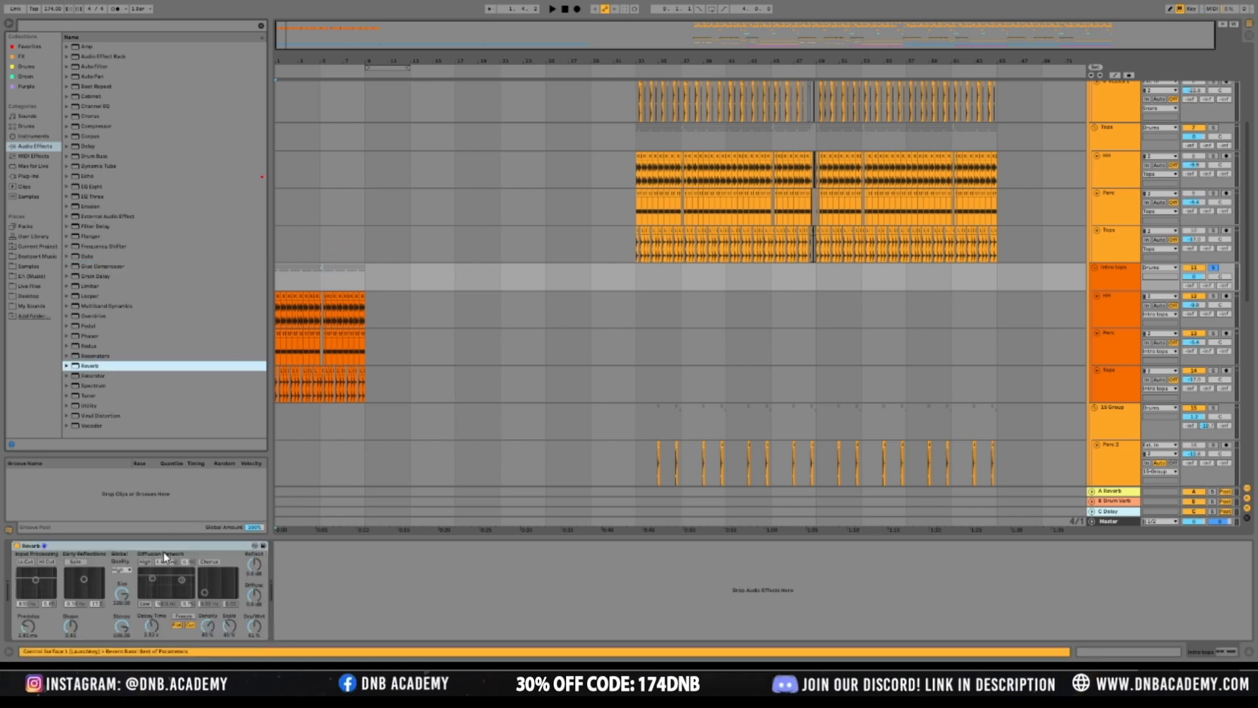
# Copy the Valhalla reverb device from the A Reverb return onto the Intro tops group and play the result
pyautogui.click(1112, 496)
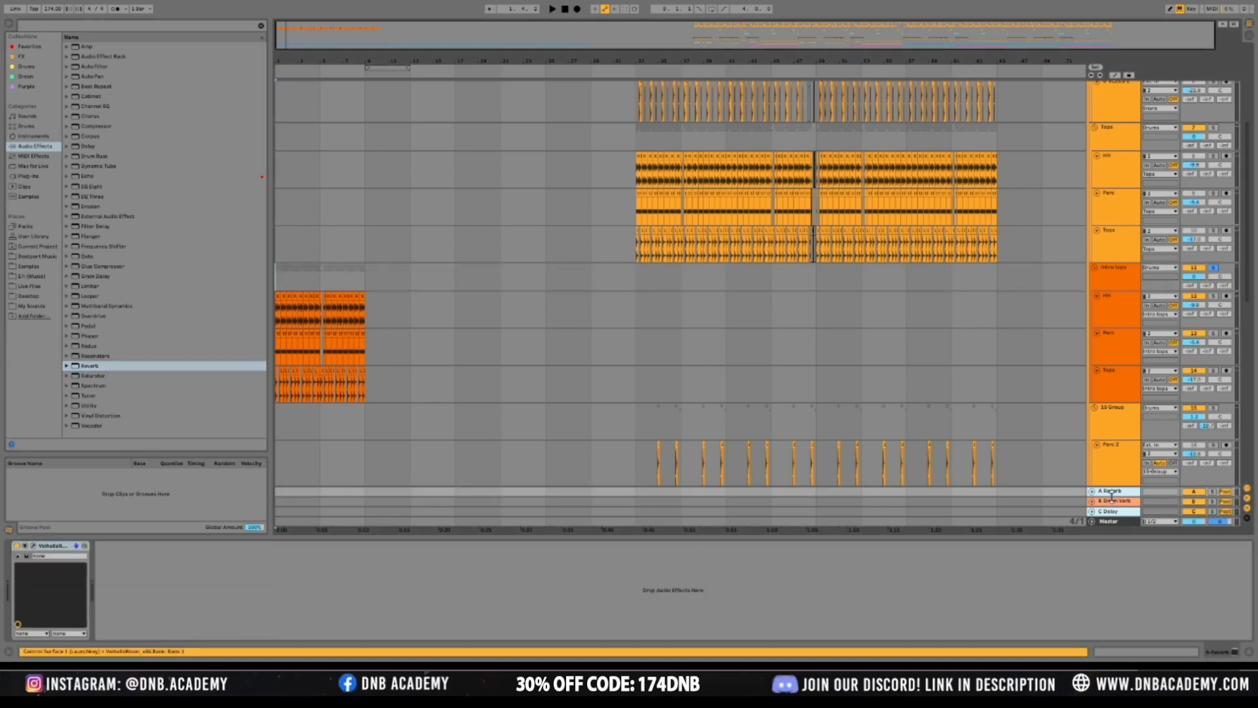
pyautogui.click(48, 547)
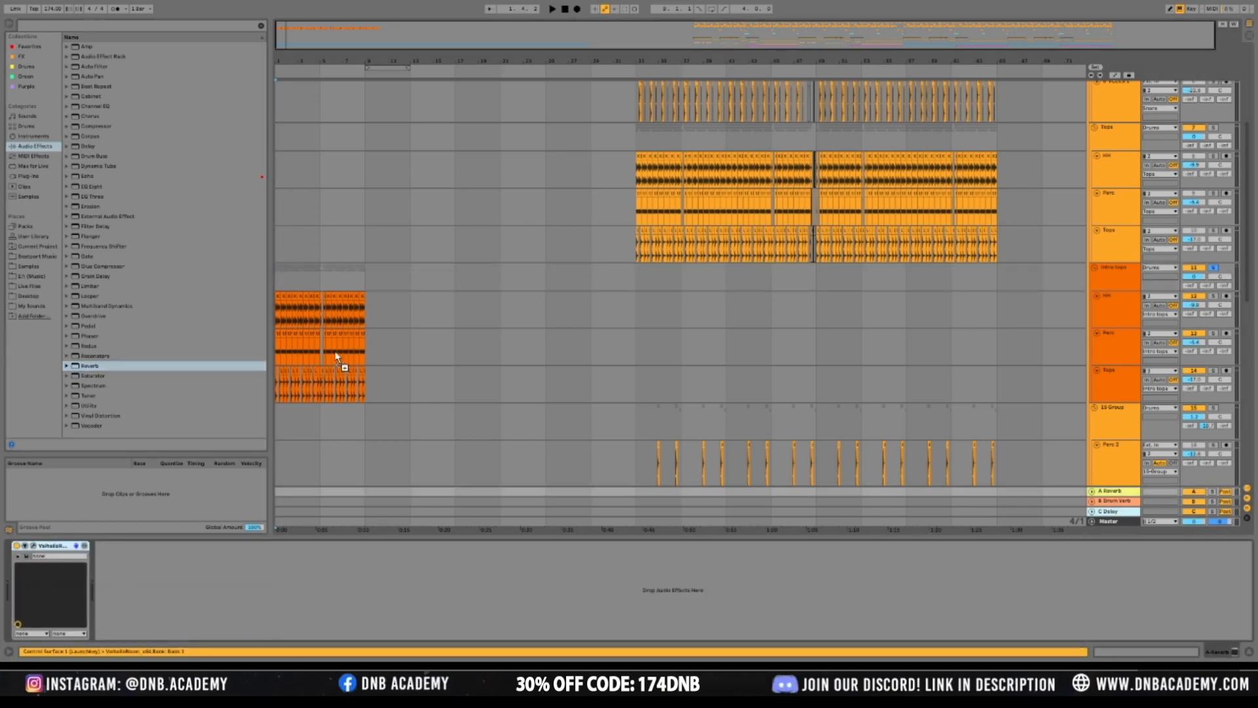
pyautogui.click(303, 267)
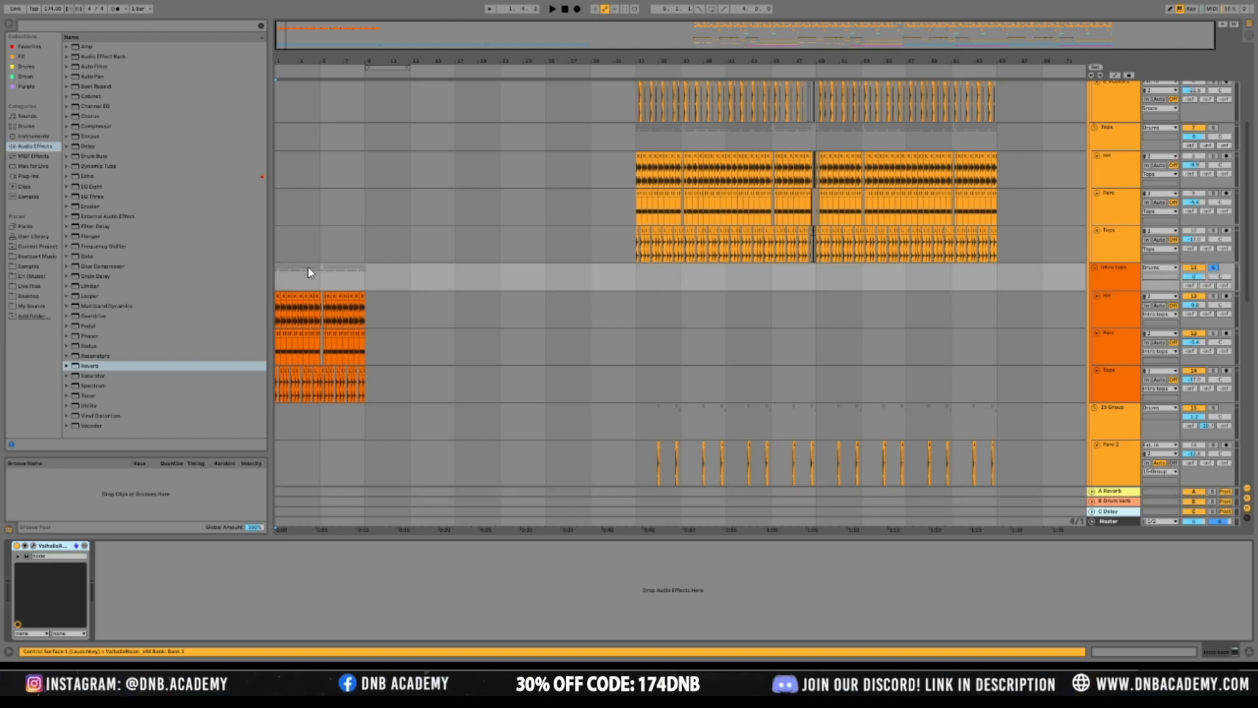
pyautogui.click(1116, 288)
pyautogui.press('space')
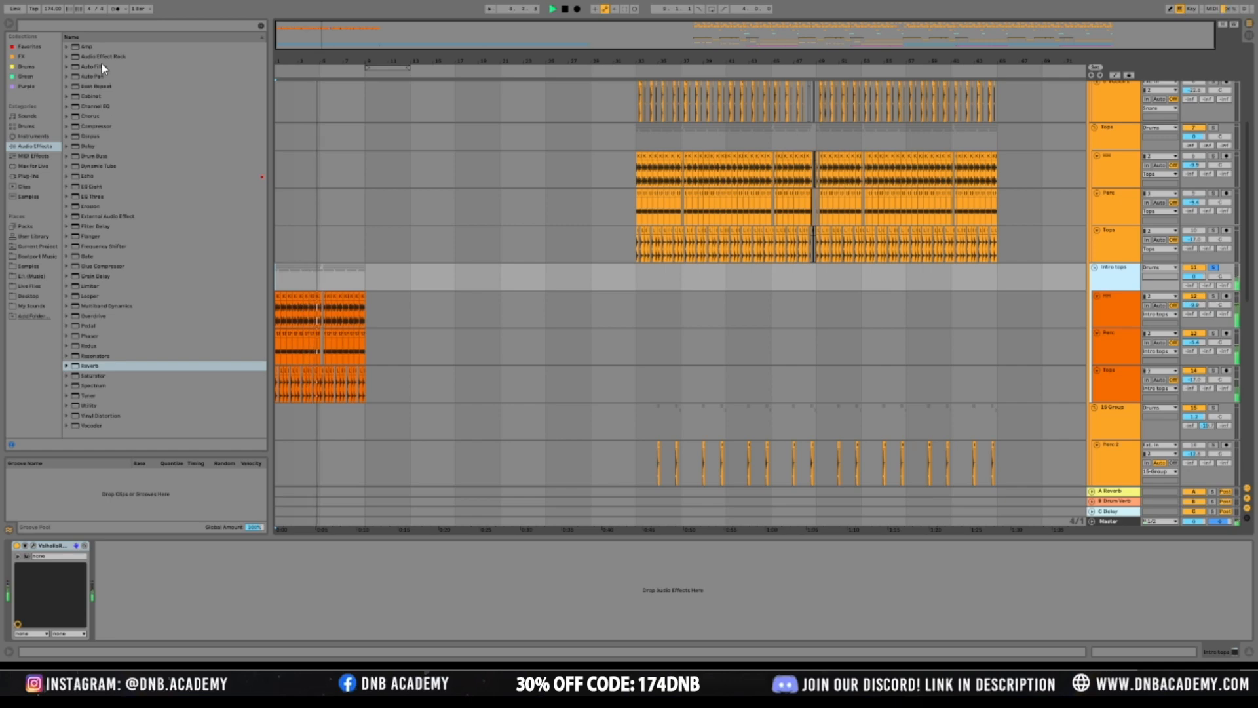
# Add an Auto Filter after the reverb on the Intro tops group and listen to the loop
pyautogui.click(84, 68)
pyautogui.moveTo(84, 68); pyautogui.dragTo(323, 276)
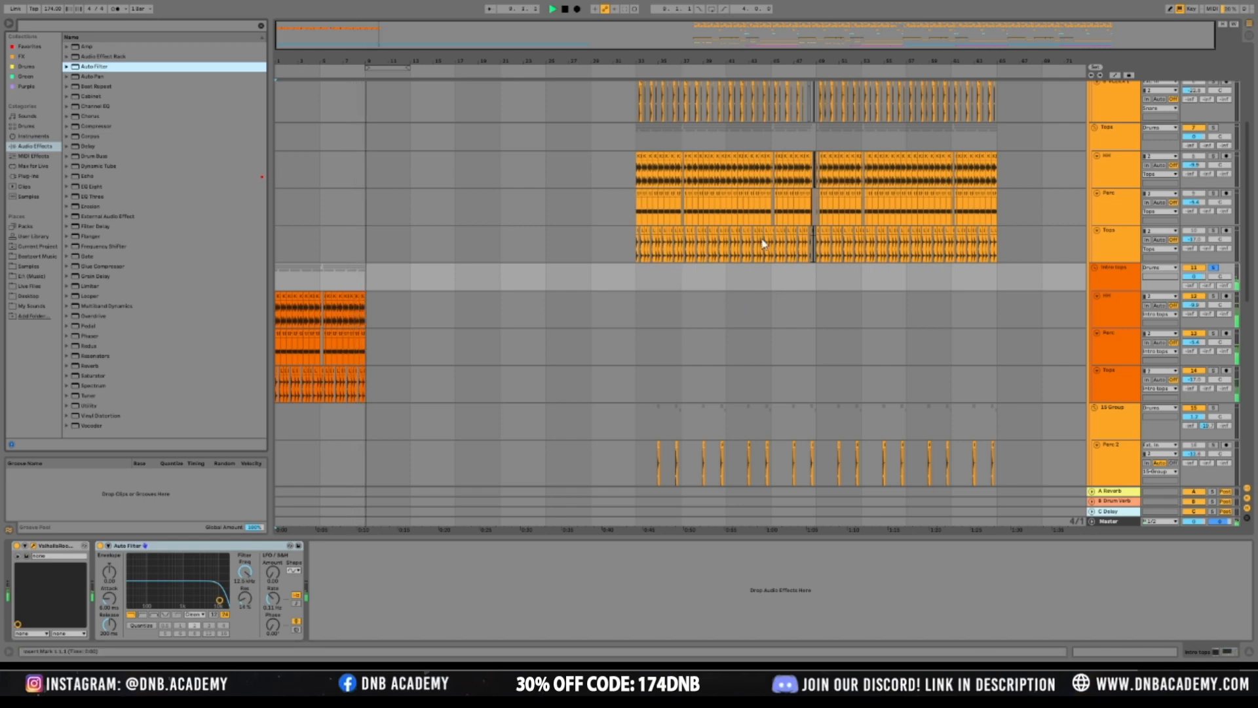
pyautogui.press('space')
pyautogui.press('space')
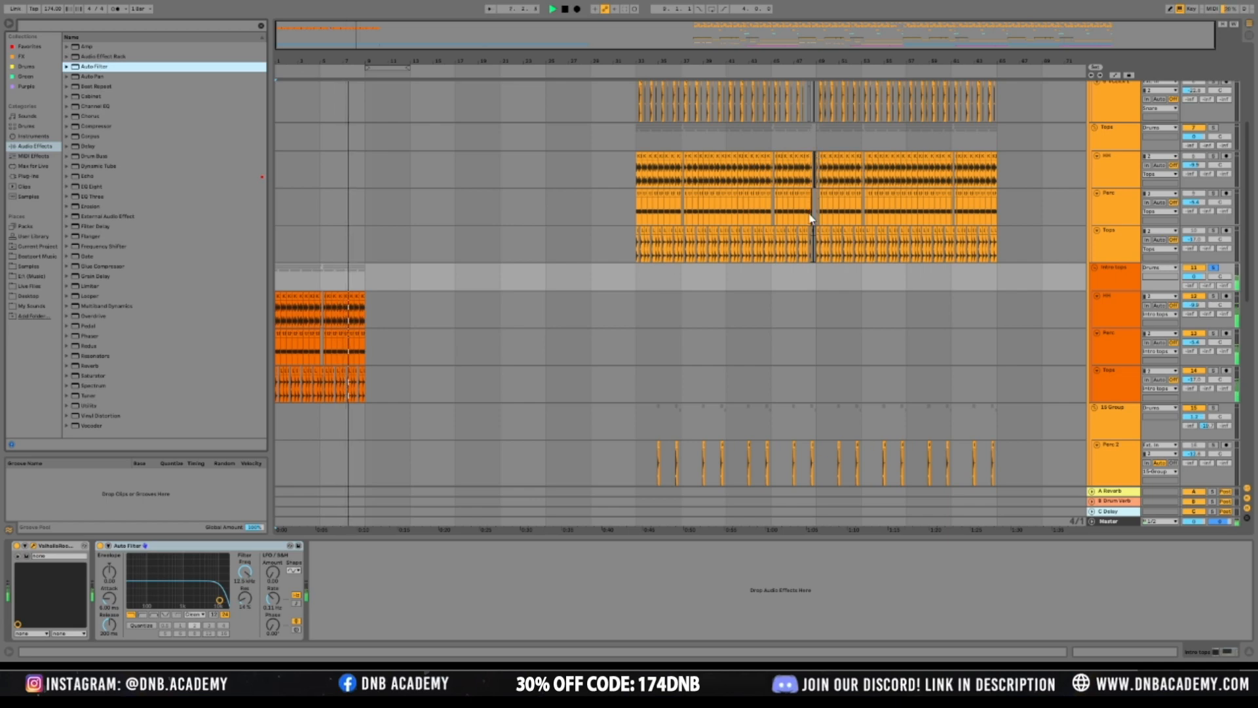
# Lower the Auto Filter's low-pass frequency and move the device in front of the Valhalla reverb
pyautogui.moveTo(245, 568); pyautogui.dragTo(245, 601)
pyautogui.press('space')
pyautogui.moveTo(208, 546); pyautogui.dragTo(68, 560)
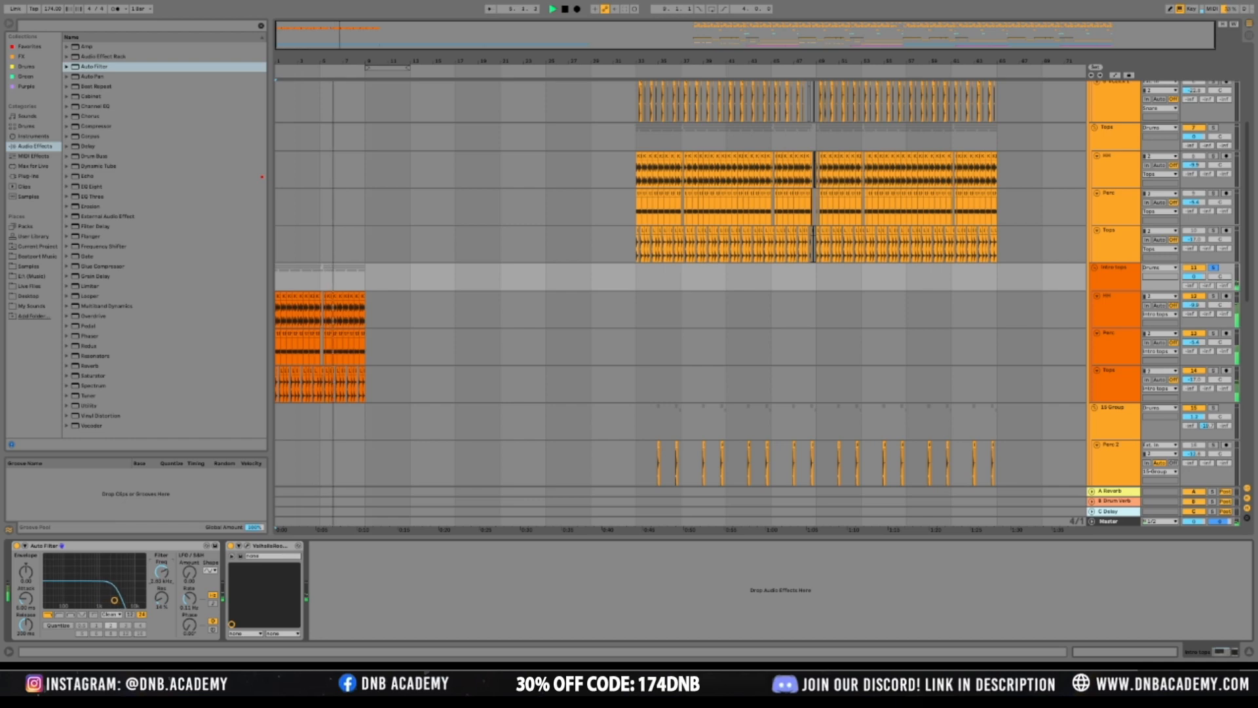
pyautogui.press('space')
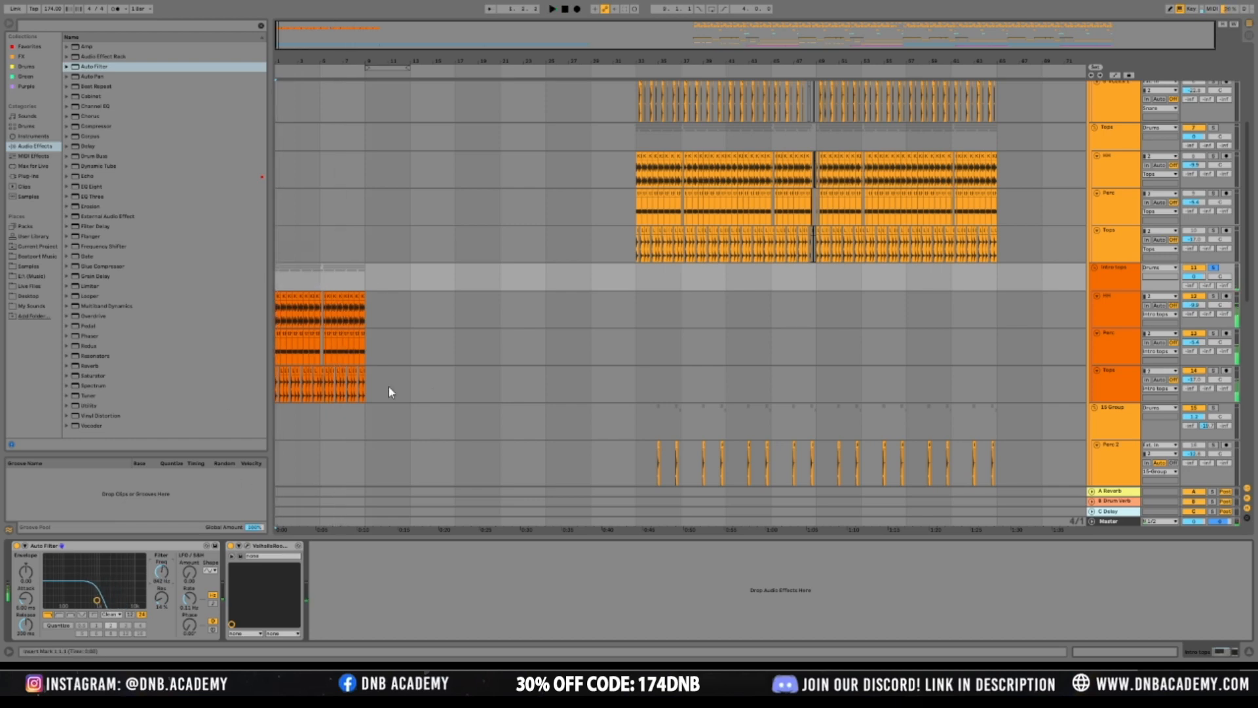
# Switch the Auto Filter to band-pass, raise its resonance and tune its frequency while listening
pyautogui.moveTo(161, 572); pyautogui.dragTo(159, 575)
pyautogui.click(59, 614)
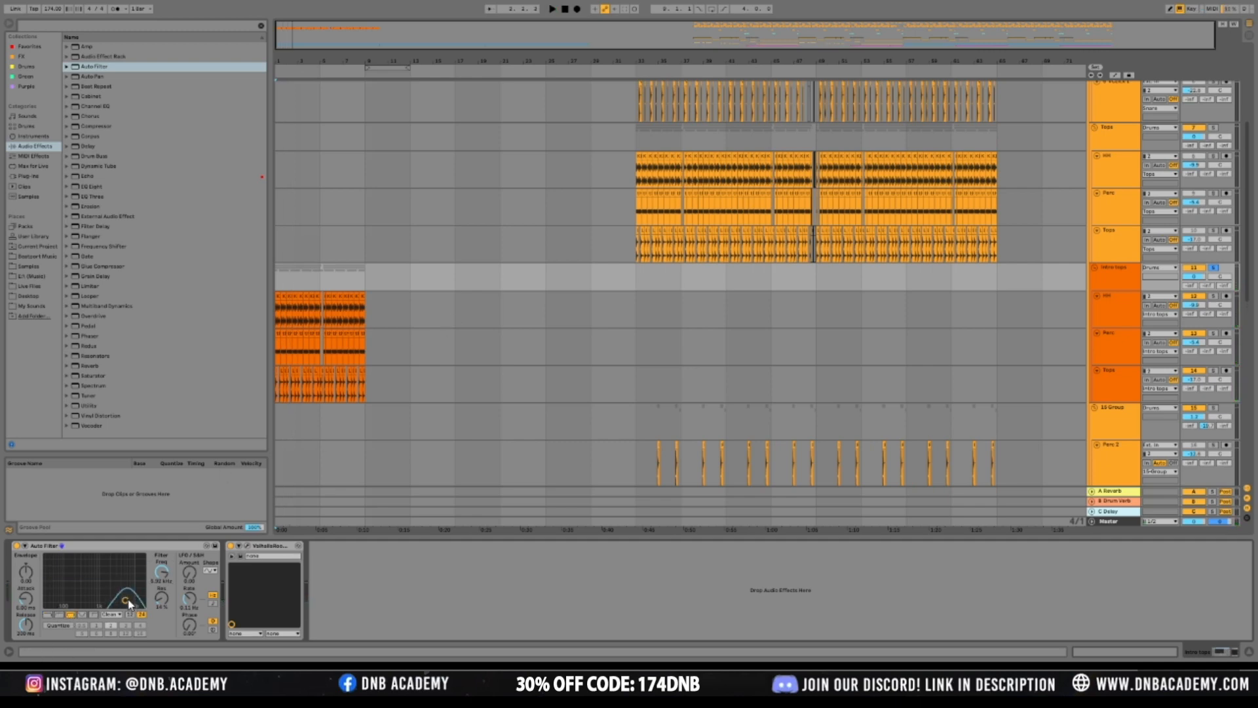
pyautogui.press('space')
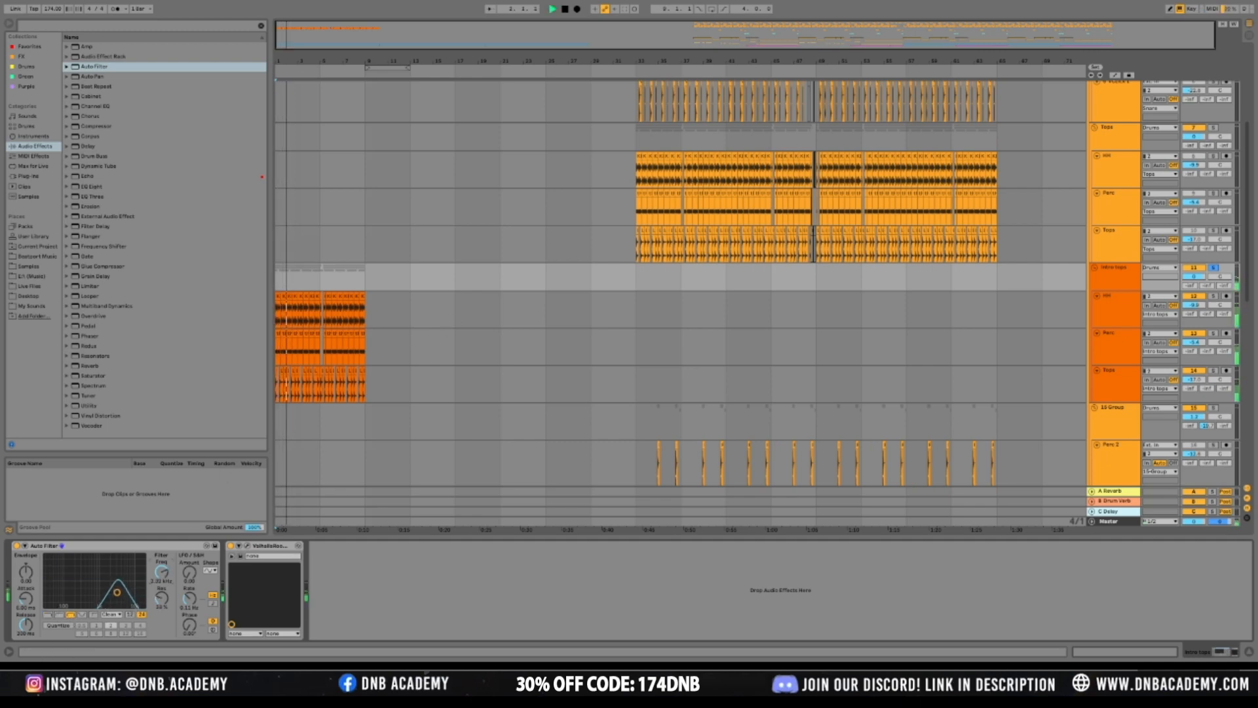
pyautogui.press('space')
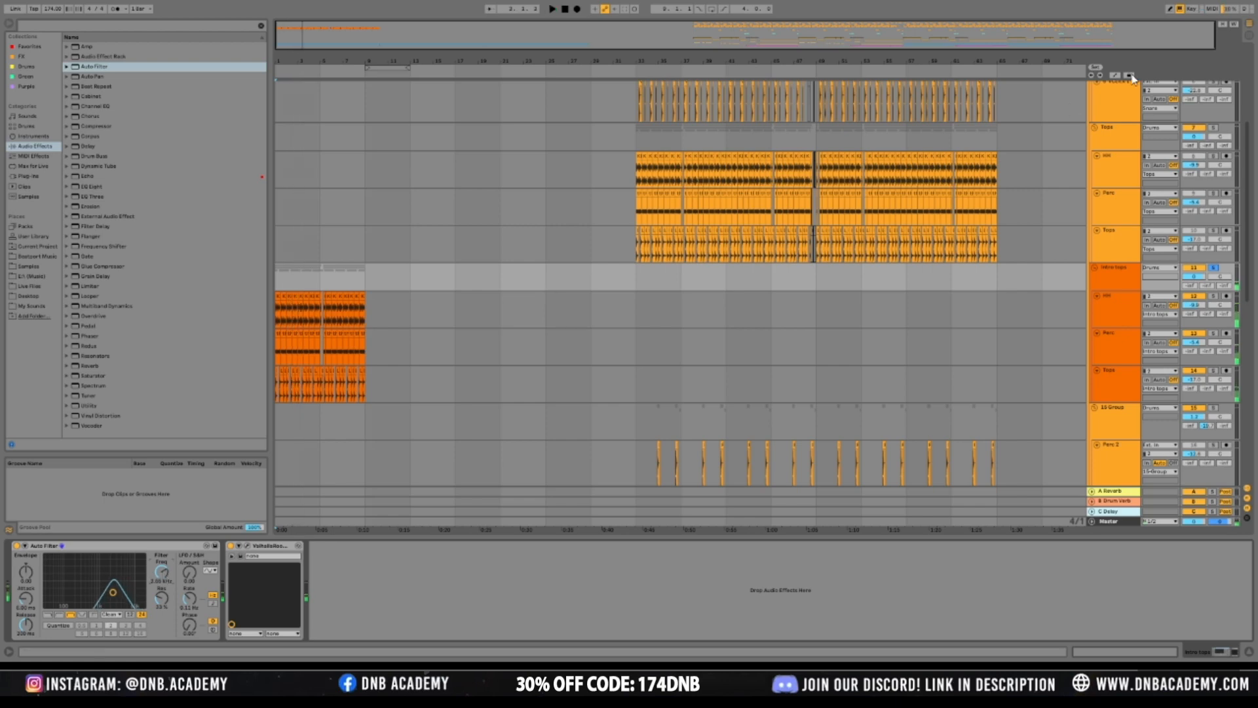
# Show the automation and create a rising Auto Filter frequency curve on the Intro tops group over the first four bars
pyautogui.click(1115, 76)
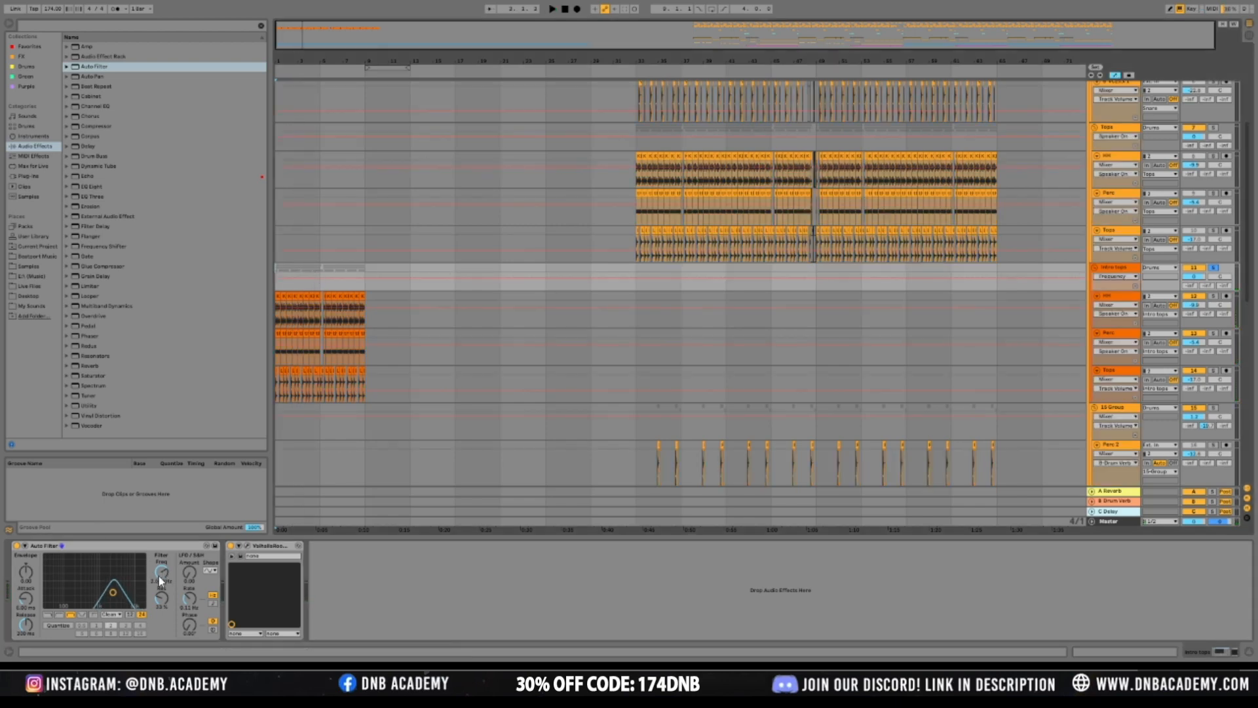
pyautogui.moveTo(275, 278); pyautogui.dragTo(325, 277)
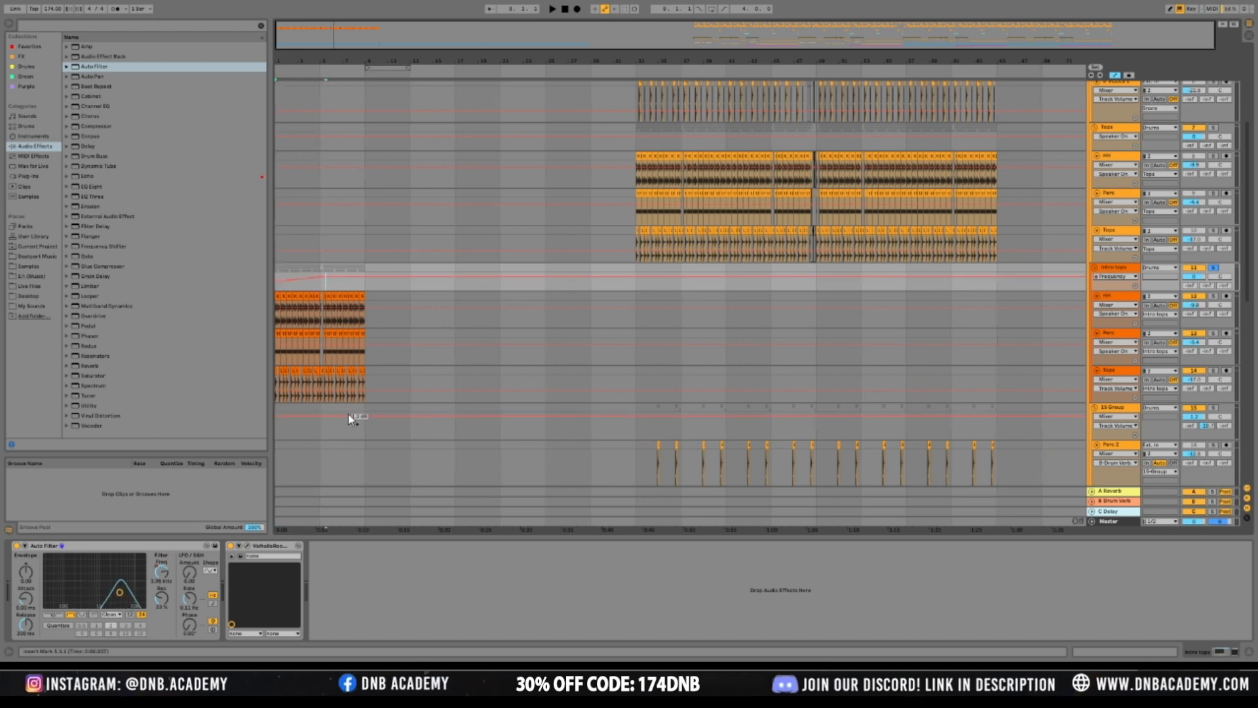
pyautogui.click(348, 415)
pyautogui.click(305, 285)
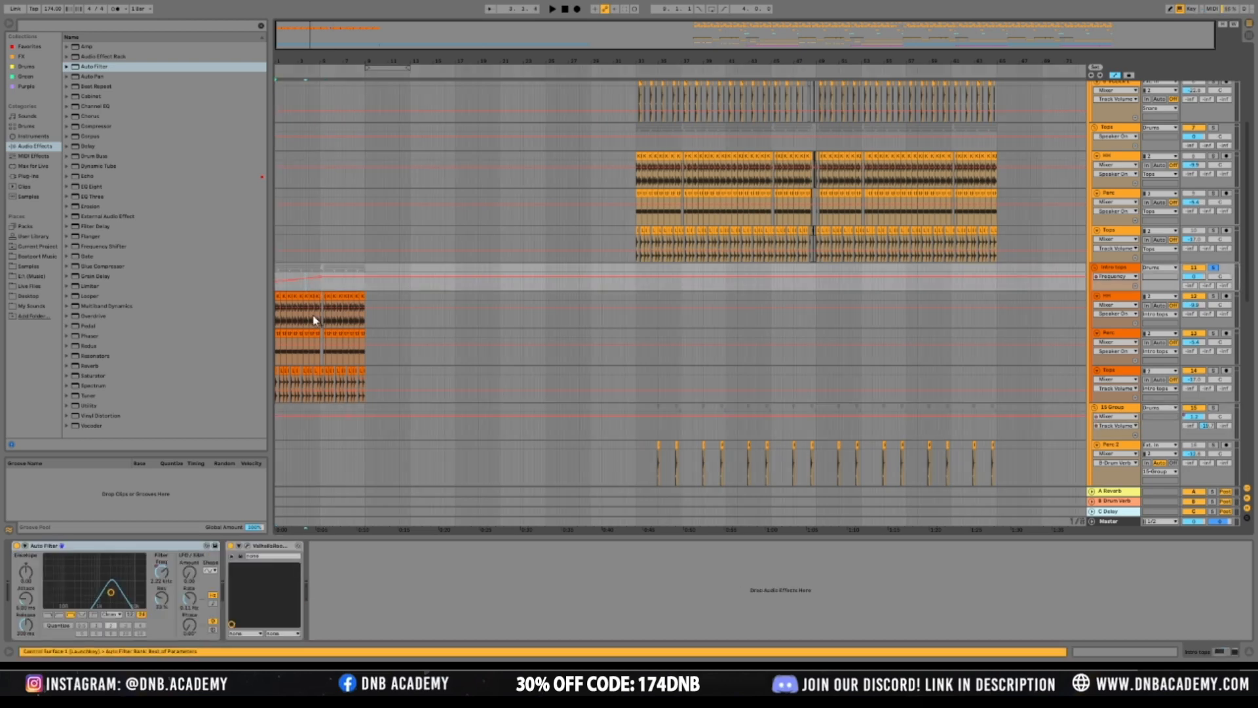
pyautogui.press('space')
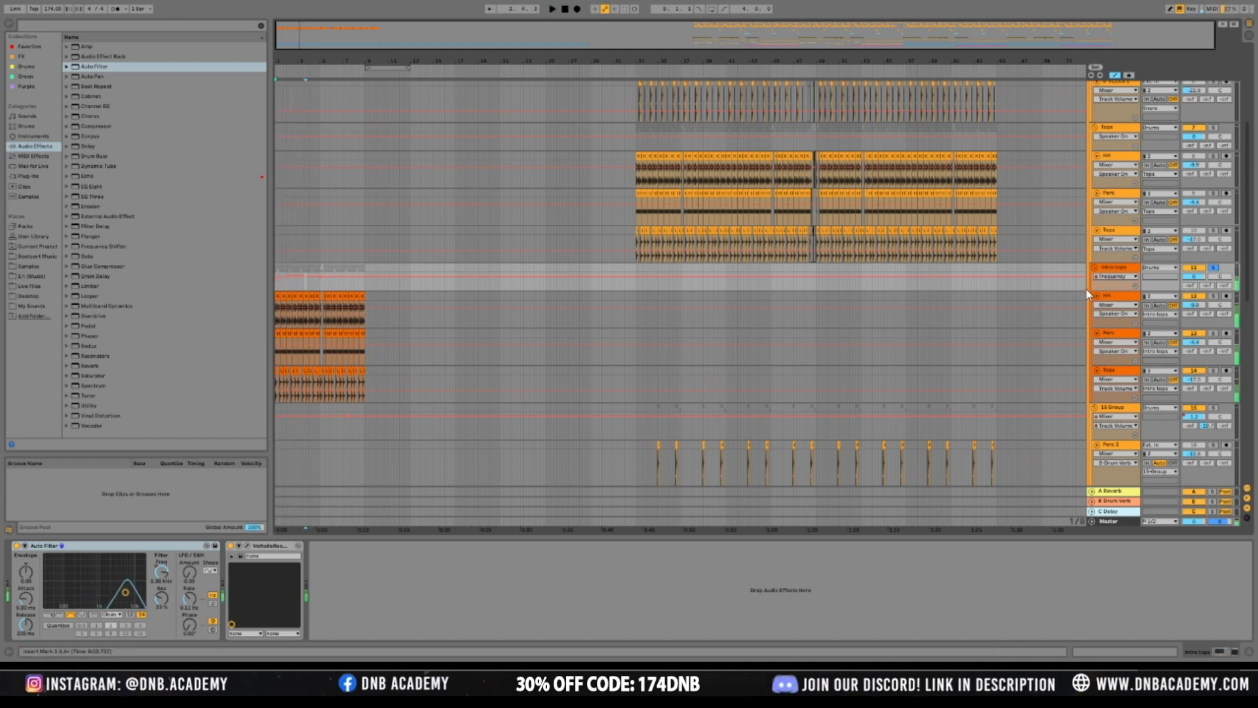
# Enlarge the Intro tops automation lane, adjust the early frequency automation point between bars 2 and 3, and play it back
pyautogui.moveTo(1126, 288); pyautogui.dragTo(1125, 306)
pyautogui.moveTo(295, 34); pyautogui.dragTo(536, 245)
pyautogui.moveTo(442, 282); pyautogui.dragTo(442, 285)
pyautogui.press('space')
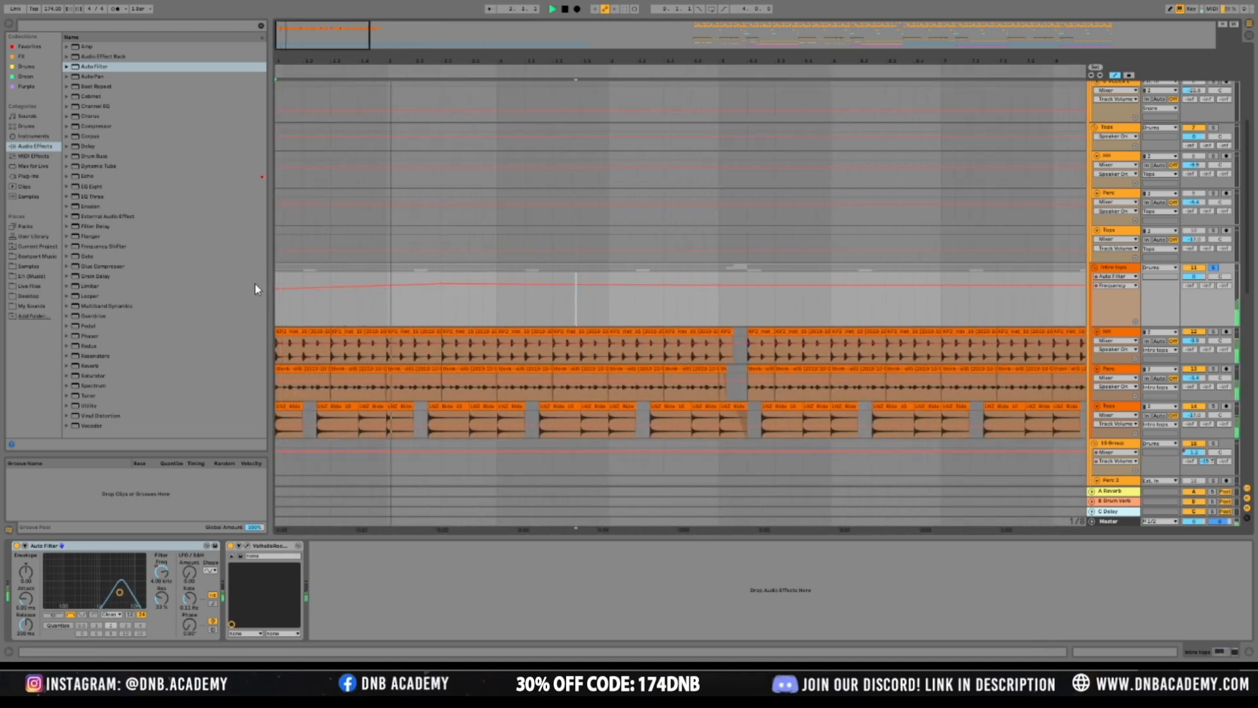
# Shape the Intro tops filter frequency curve by adjusting its start and adding a peak before bar 5, enlarge the lane and play it back
pyautogui.moveTo(277, 288); pyautogui.dragTo(277, 284)
pyautogui.press('space')
pyautogui.press('space')
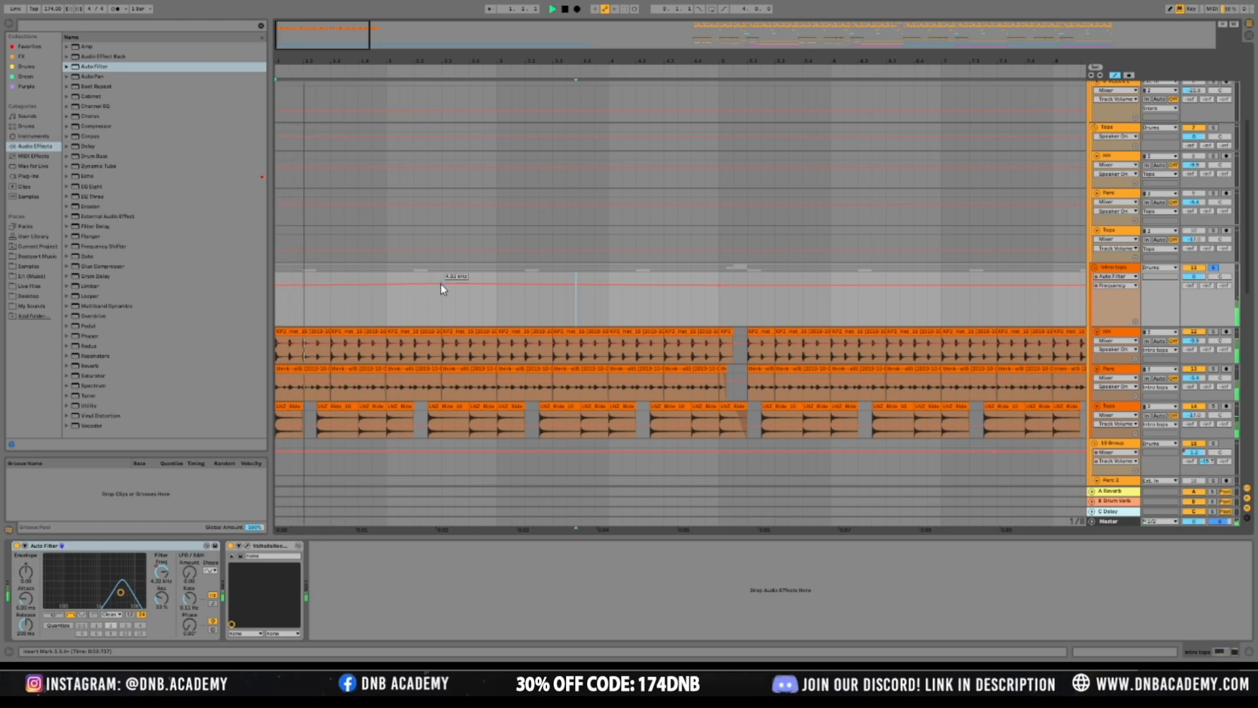
pyautogui.moveTo(635, 290); pyautogui.dragTo(636, 282)
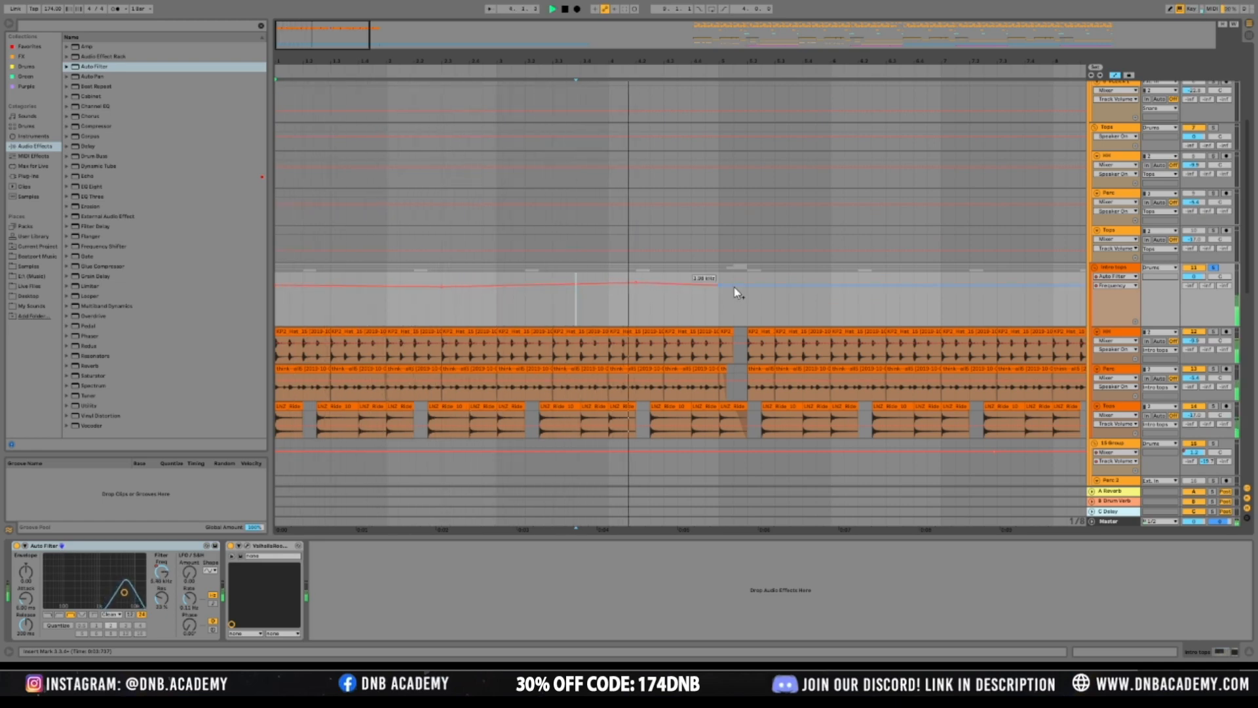
pyautogui.moveTo(1122, 326); pyautogui.dragTo(1121, 405)
pyautogui.press('space')
pyautogui.moveTo(278, 304); pyautogui.dragTo(278, 300)
pyautogui.press('space')
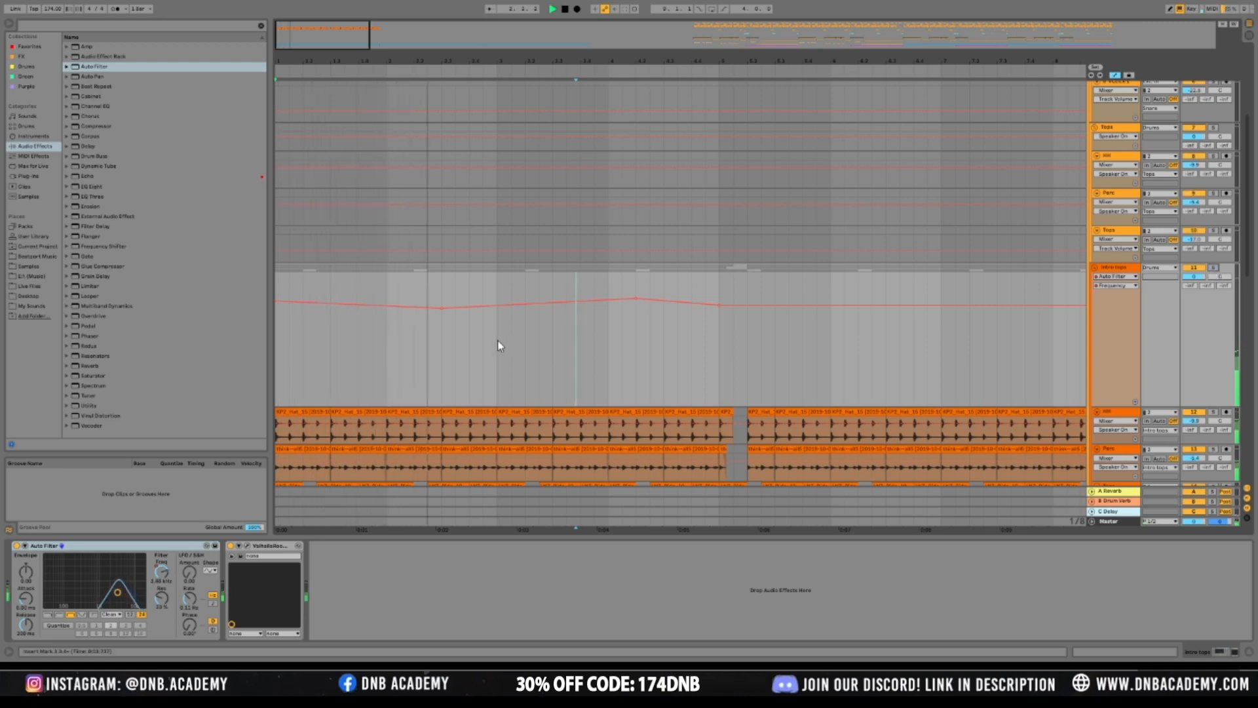
# Duplicate the first four bars of Intro tops filter frequency automation into bars 5 to 8
pyautogui.moveTo(303, 34)
pyautogui.mouseDown()
pyautogui.moveTo(303, 14)
pyautogui.moveTo(294, 20)
pyautogui.mouseUp()
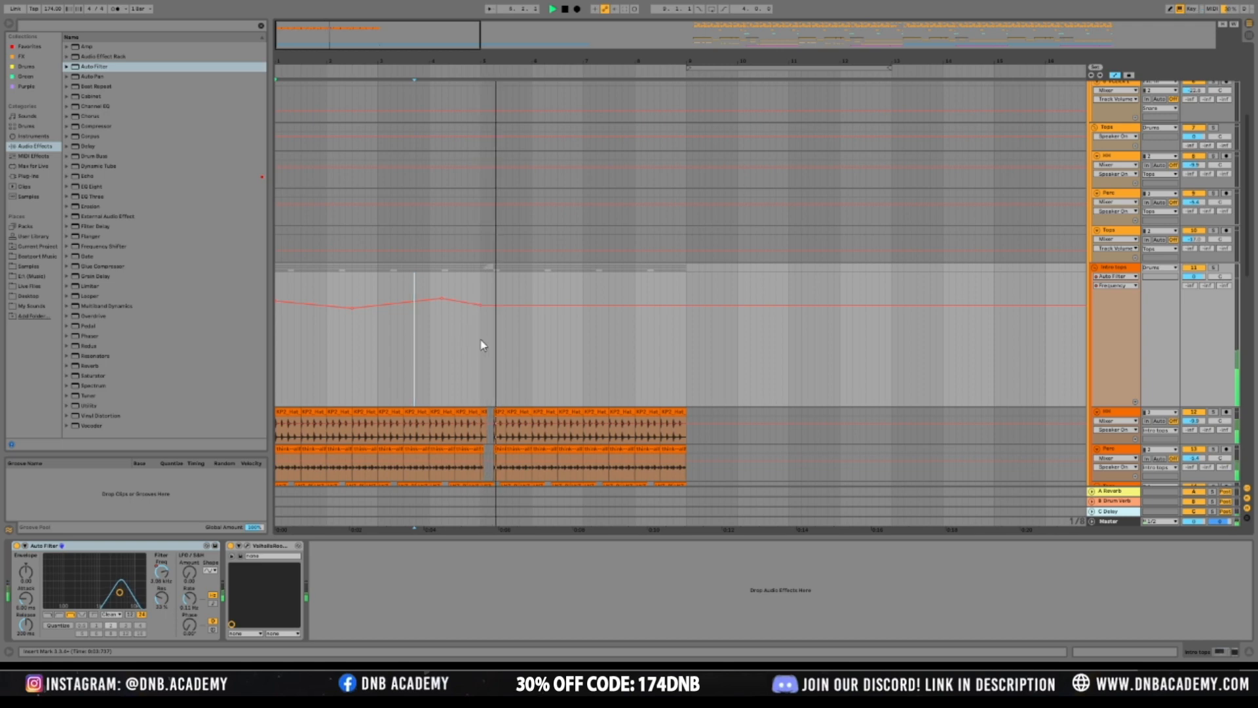
pyautogui.moveTo(482, 339); pyautogui.dragTo(284, 341)
pyautogui.hotkey('ctrl', 'd')
pyautogui.moveTo(483, 304)
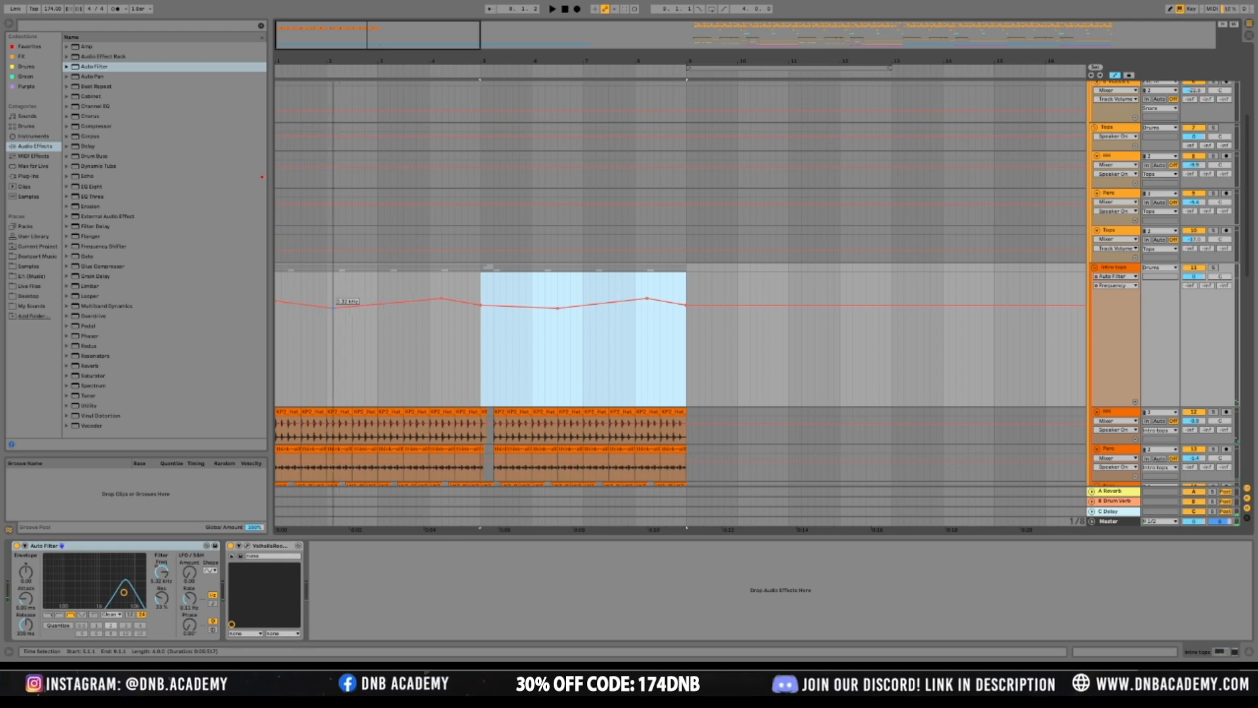
# Move the first frequency peak slightly earlier and set the filter frequency at the start of bar 5 to 4.80 kHz
pyautogui.moveTo(441, 298); pyautogui.dragTo(430, 298)
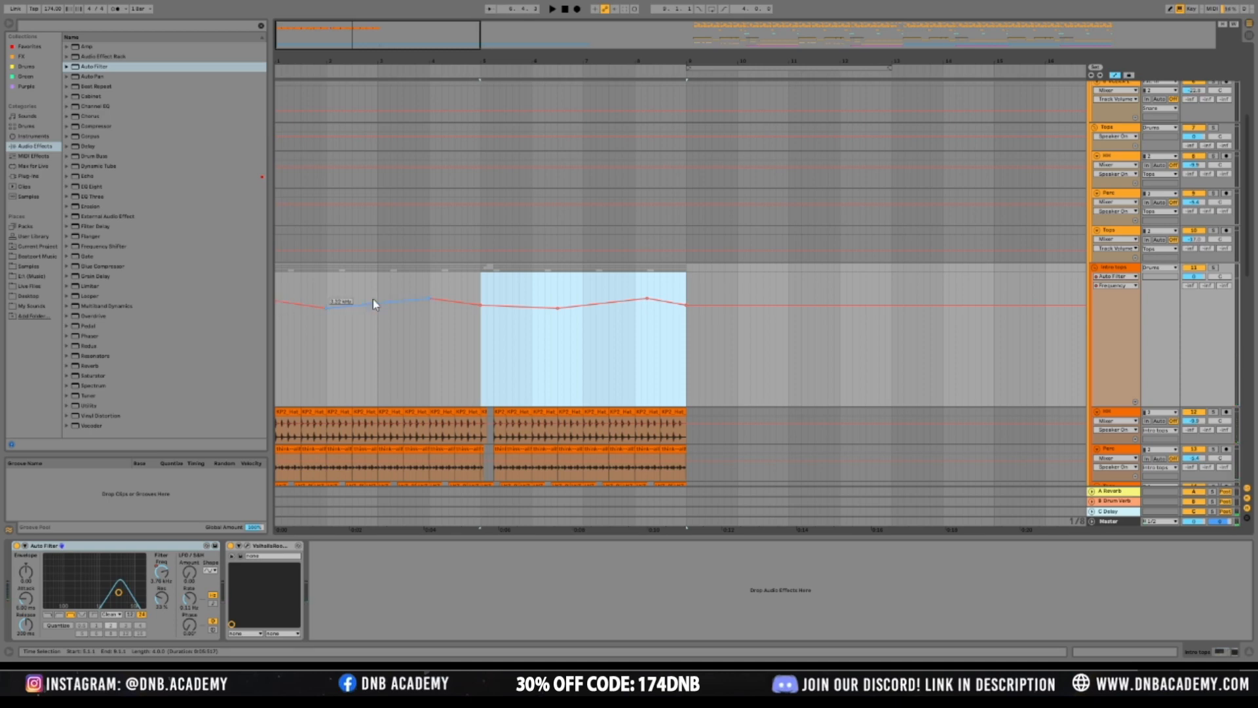
pyautogui.rightClick(484, 309)
pyautogui.click(492, 316)
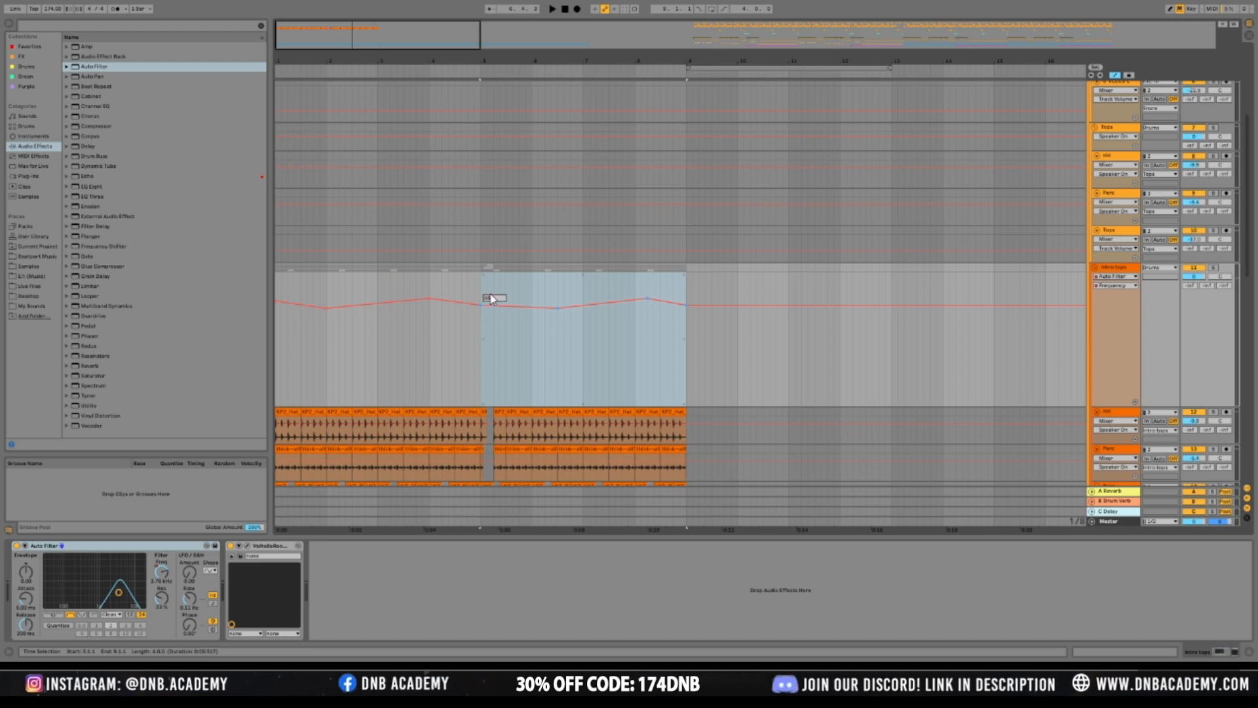
pyautogui.write('6800')
pyautogui.press('Return')
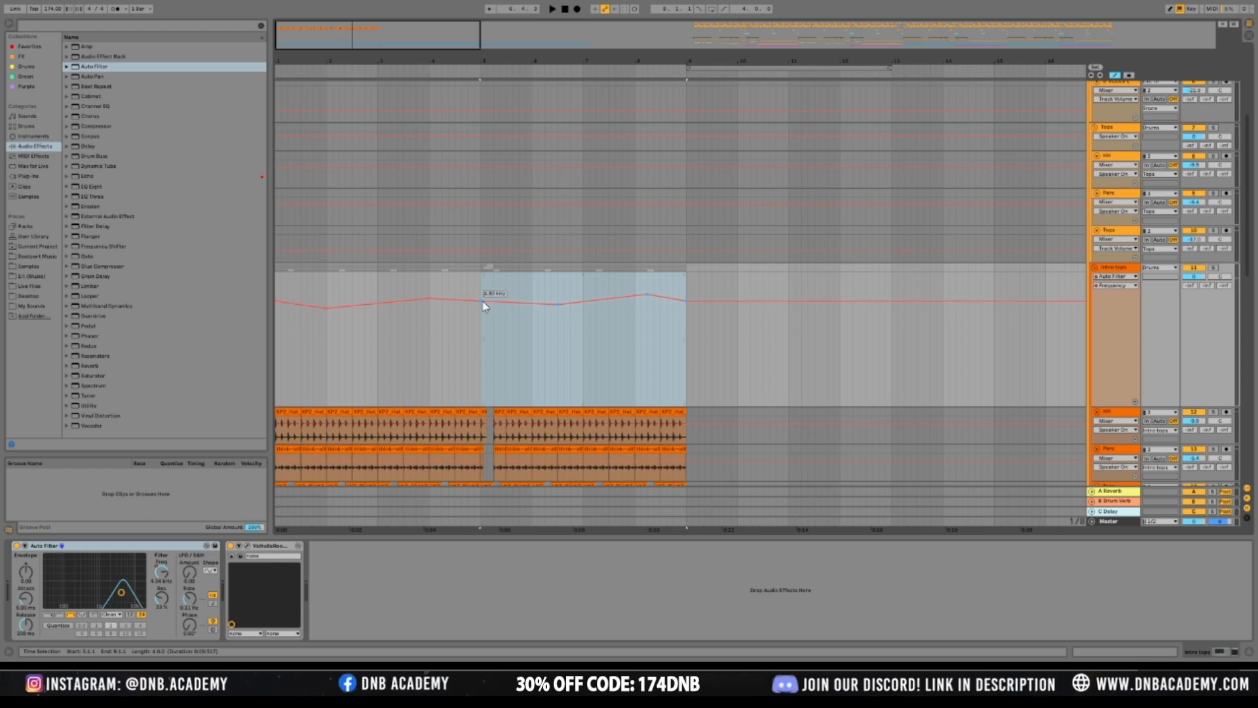
# Duplicate the revised opening four-bar filter curve over bars 5 to 8 and play it from the beginning
pyautogui.moveTo(278, 370); pyautogui.dragTo(461, 360)
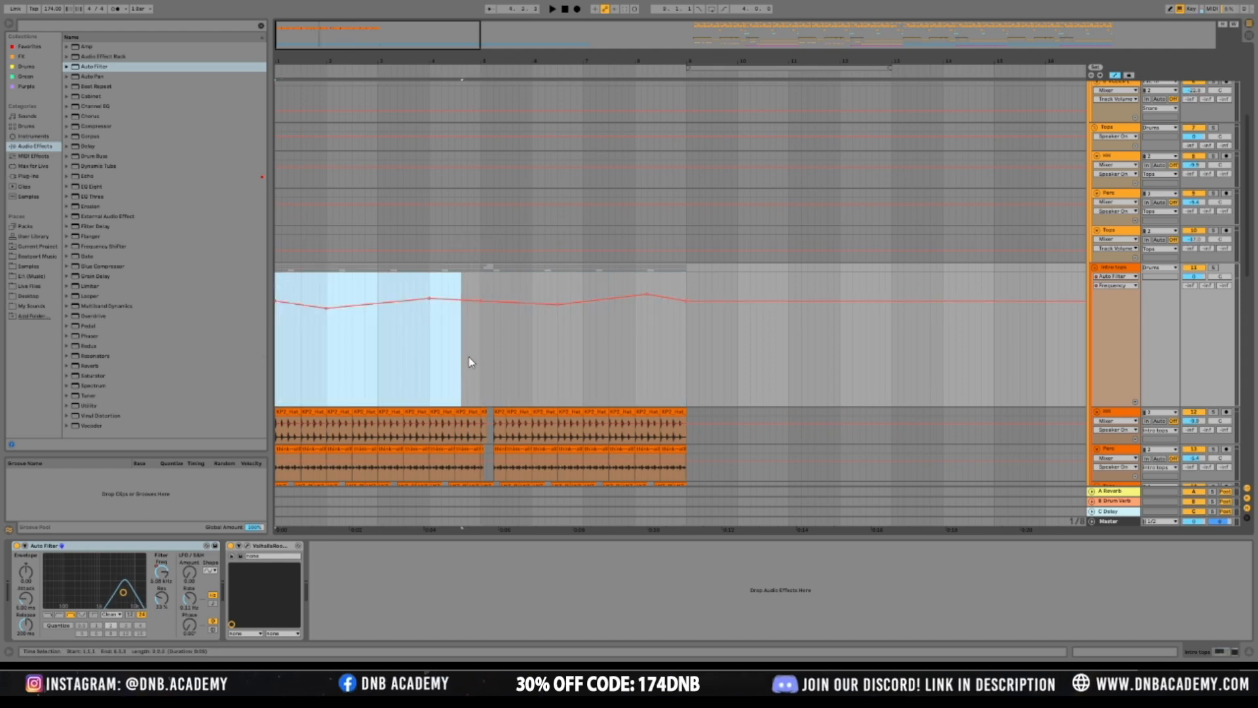
pyautogui.hotkey('ctrl', 'd')
pyautogui.click(278, 358)
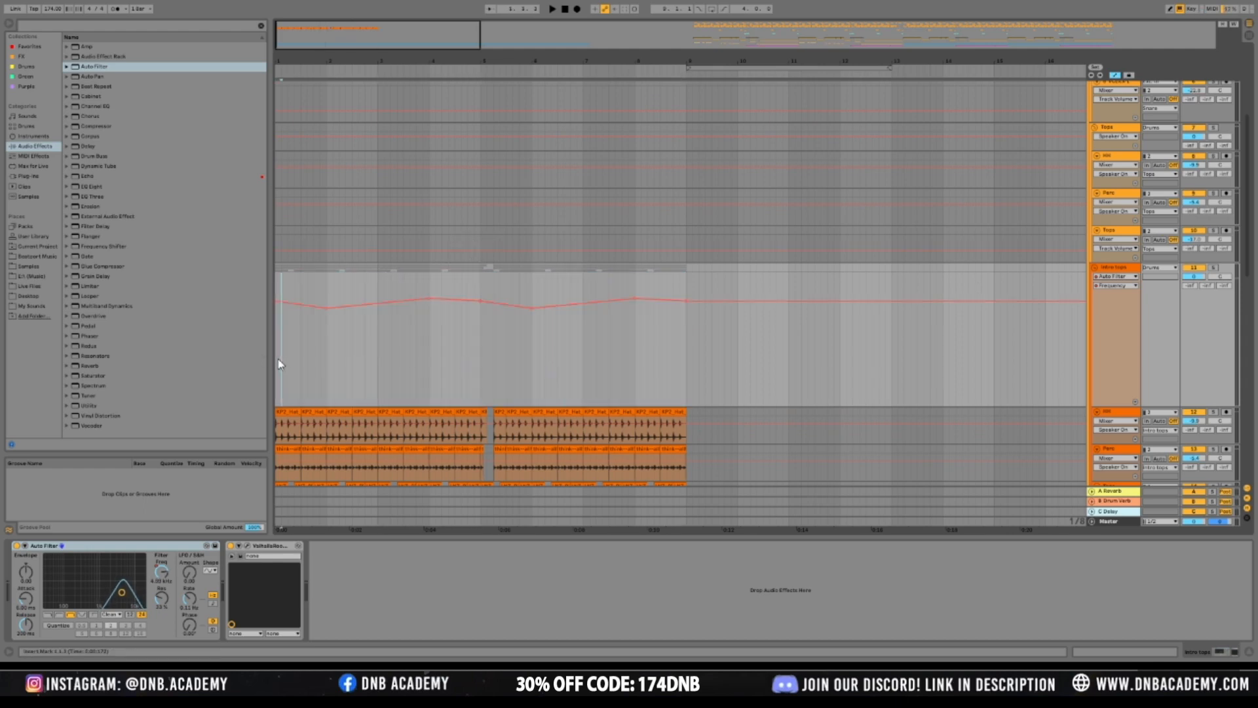
pyautogui.press('space')
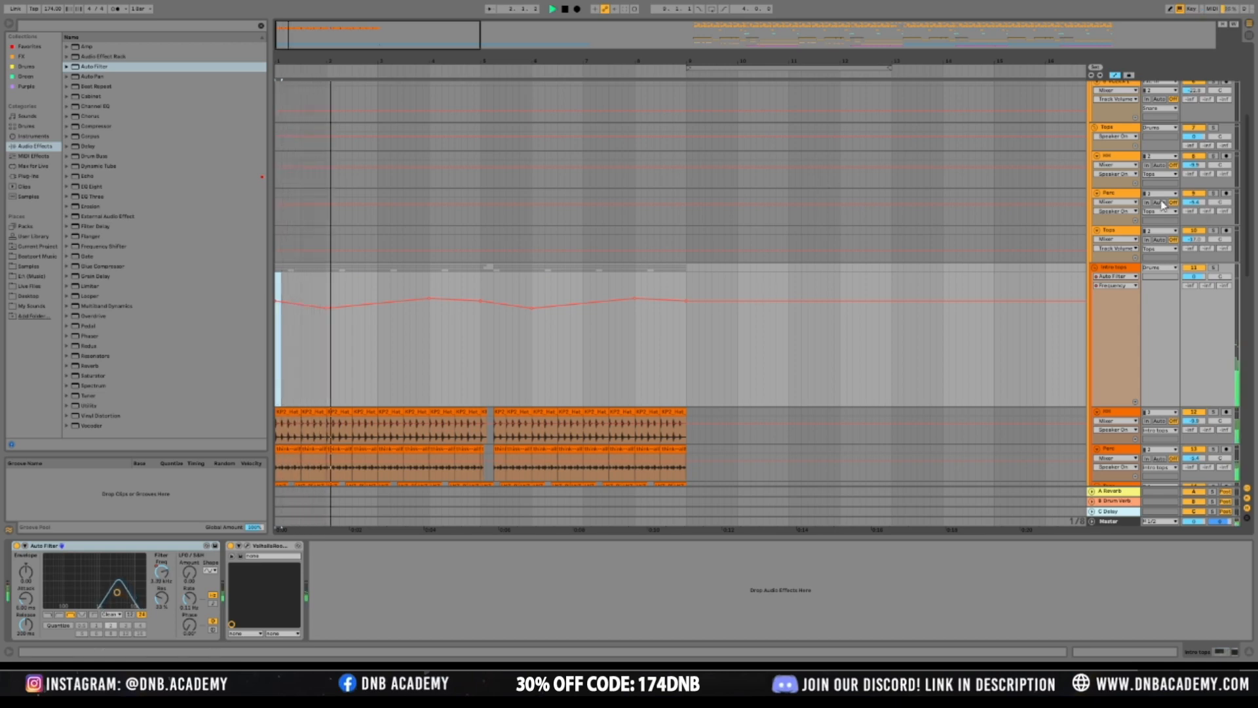
# Add a second low-pass Auto Filter after the Valhalla reverb, lower its cutoff and automate its frequency rising from bar 1 to bar 9
pyautogui.click(87, 66)
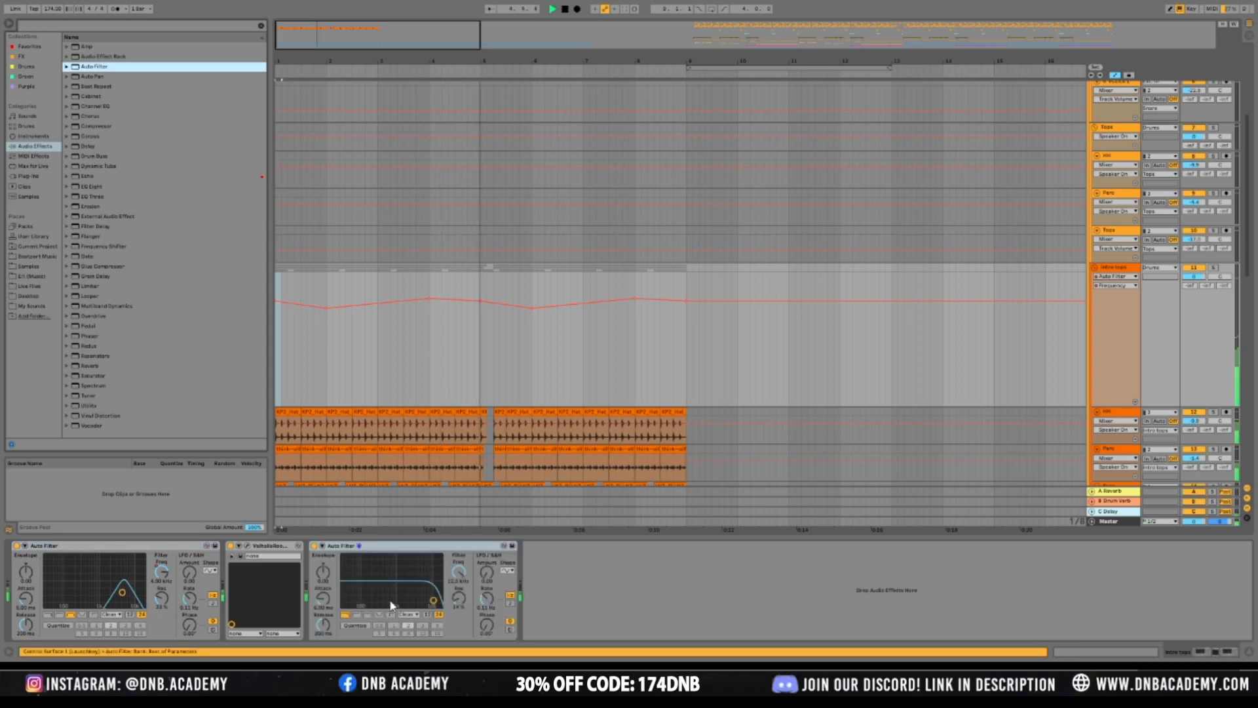
pyautogui.moveTo(410, 600); pyautogui.dragTo(410, 600)
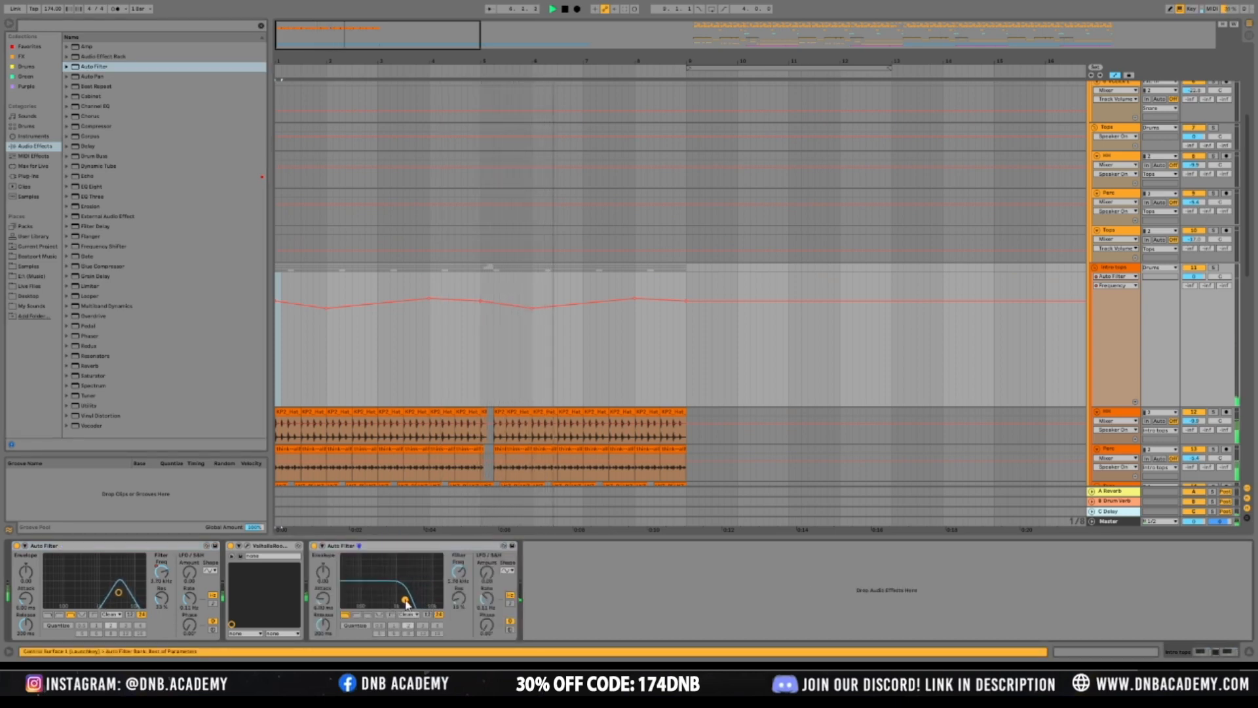
pyautogui.click(459, 572)
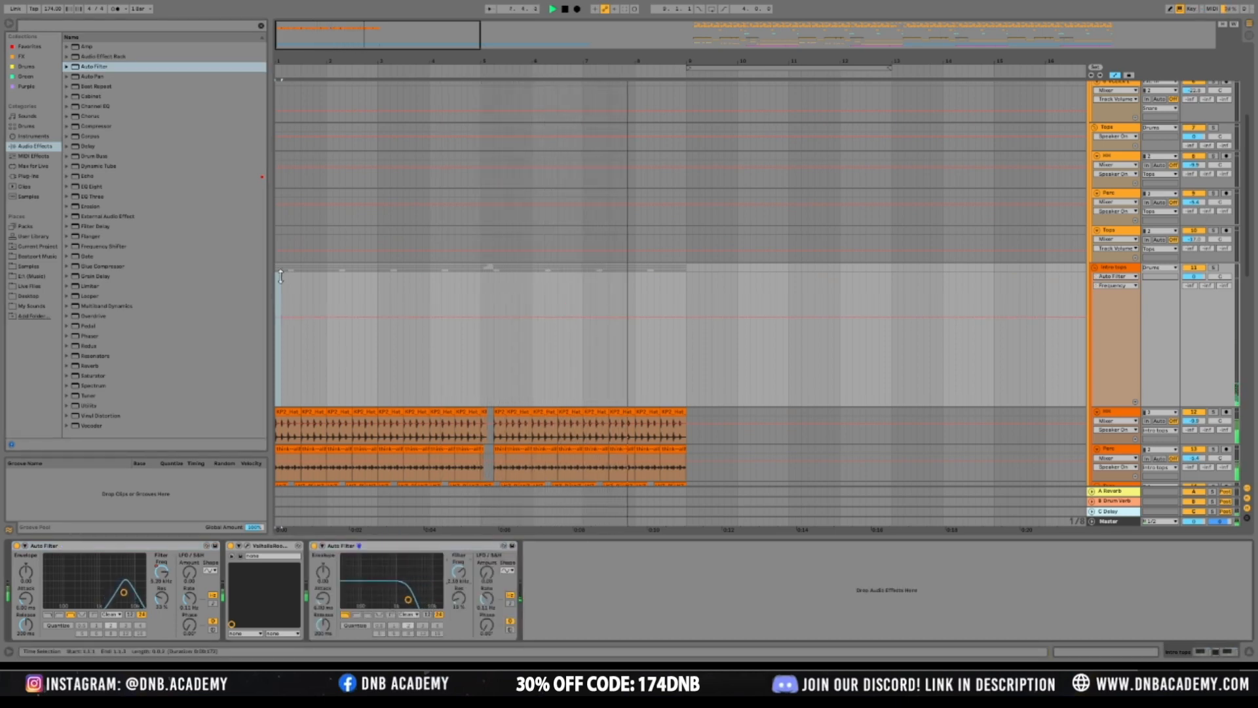
pyautogui.click(281, 319)
pyautogui.moveTo(673, 320); pyautogui.dragTo(675, 288)
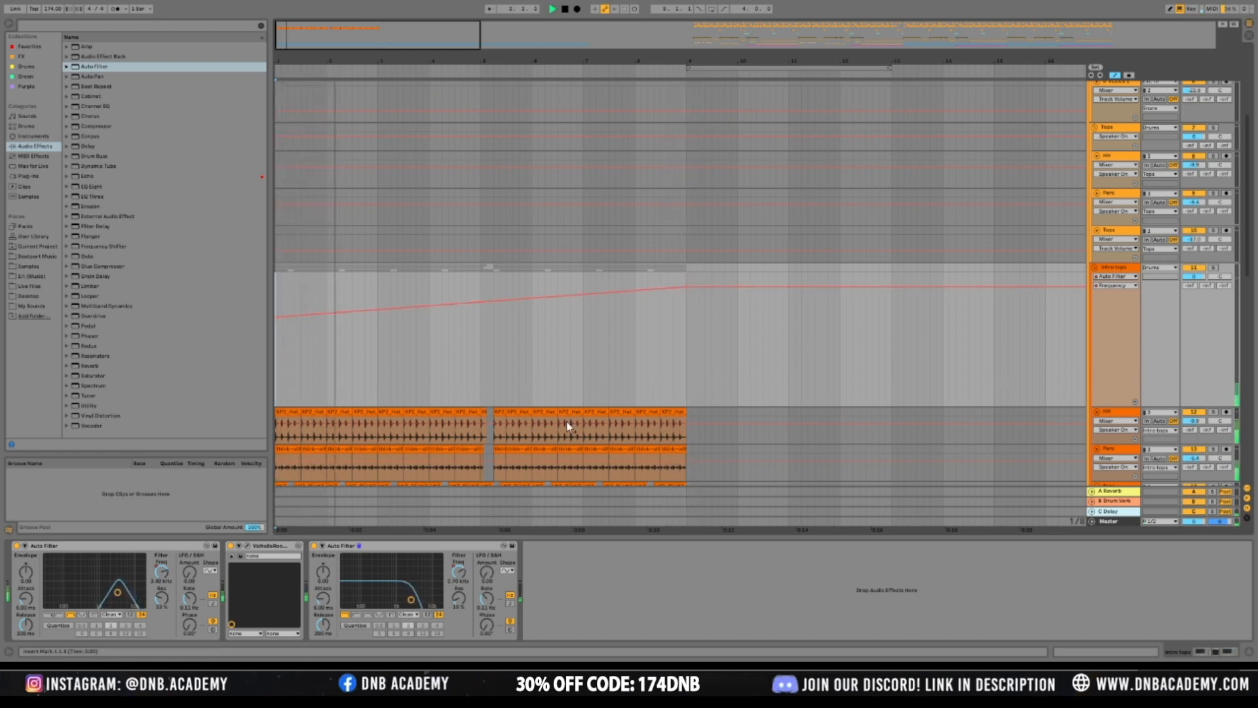
# Duplicate the eight-bar Intro tops clips twice to fill bars 9 to 24, and extend the second filter's frequency rise to bar 17
pyautogui.scroll(-5, 570, 427)
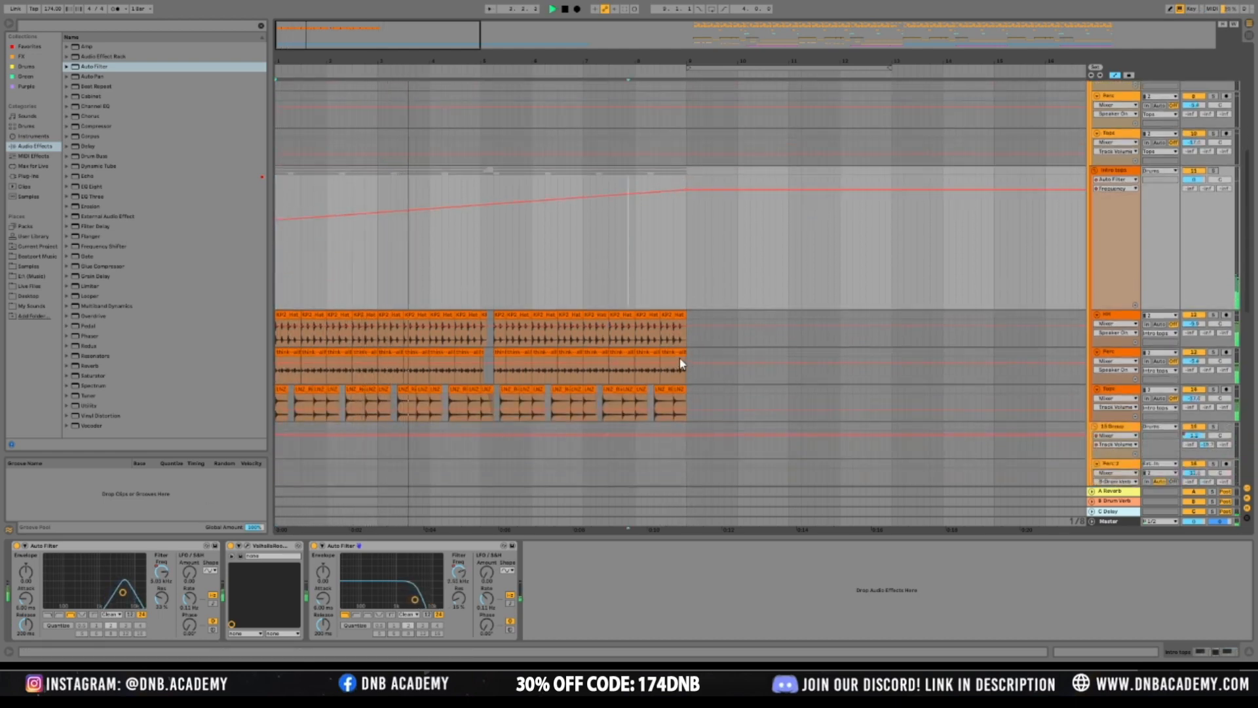
pyautogui.moveTo(688, 317); pyautogui.dragTo(260, 387)
pyautogui.hotkey('ctrl', 'd')
pyautogui.moveTo(672, 62)
pyautogui.mouseDown()
pyautogui.moveTo(723, 61)
pyautogui.moveTo(666, 38)
pyautogui.mouseUp()
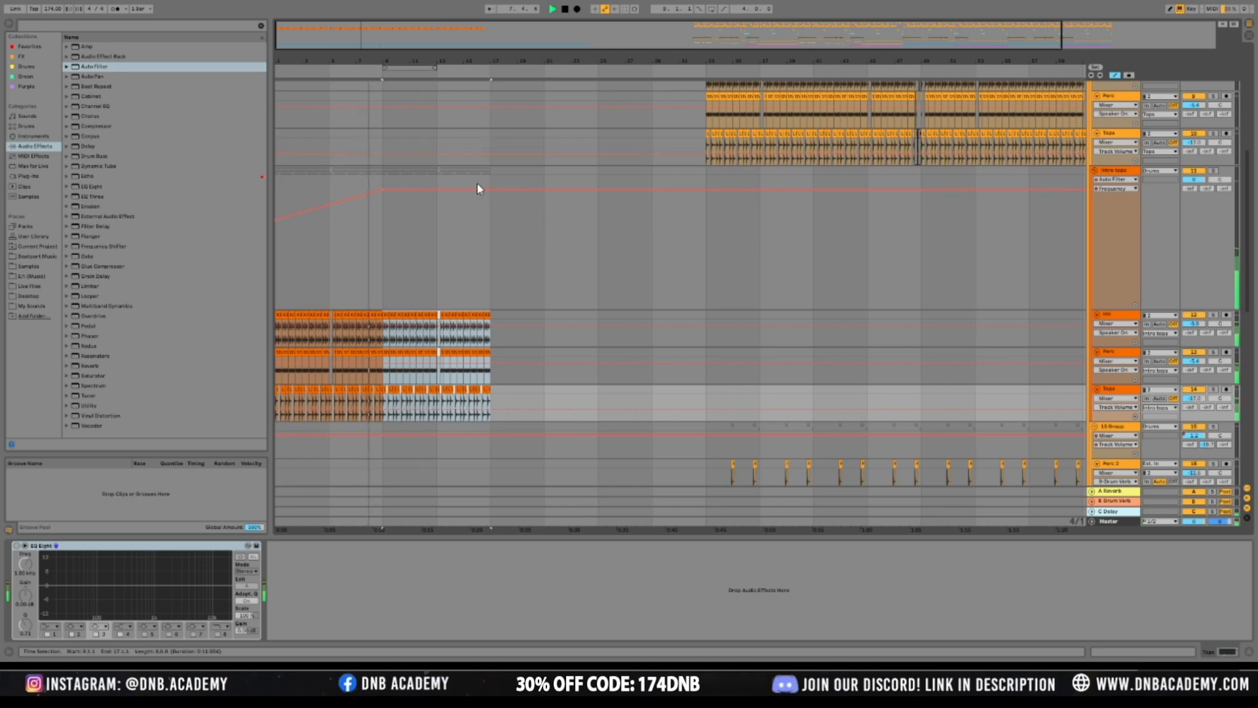
pyautogui.moveTo(495, 406); pyautogui.dragTo(383, 313)
pyautogui.hotkey('ctrl', 'd')
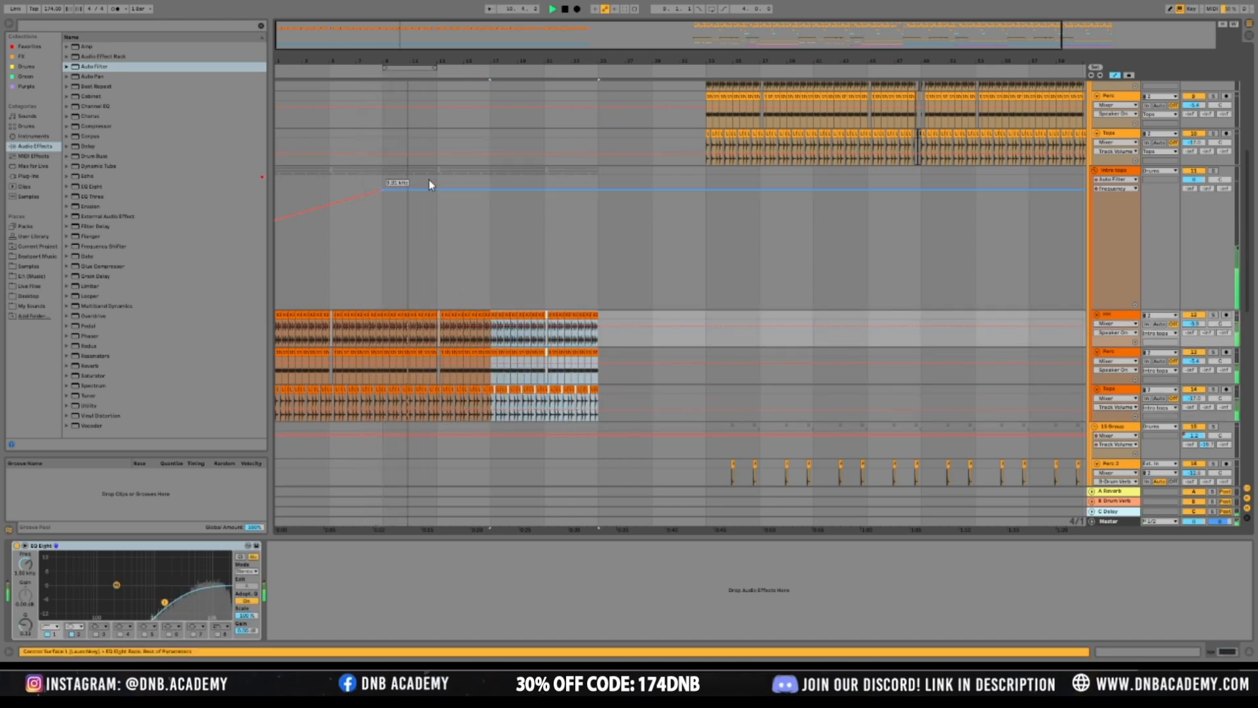
pyautogui.click(490, 190)
pyautogui.click(384, 190)
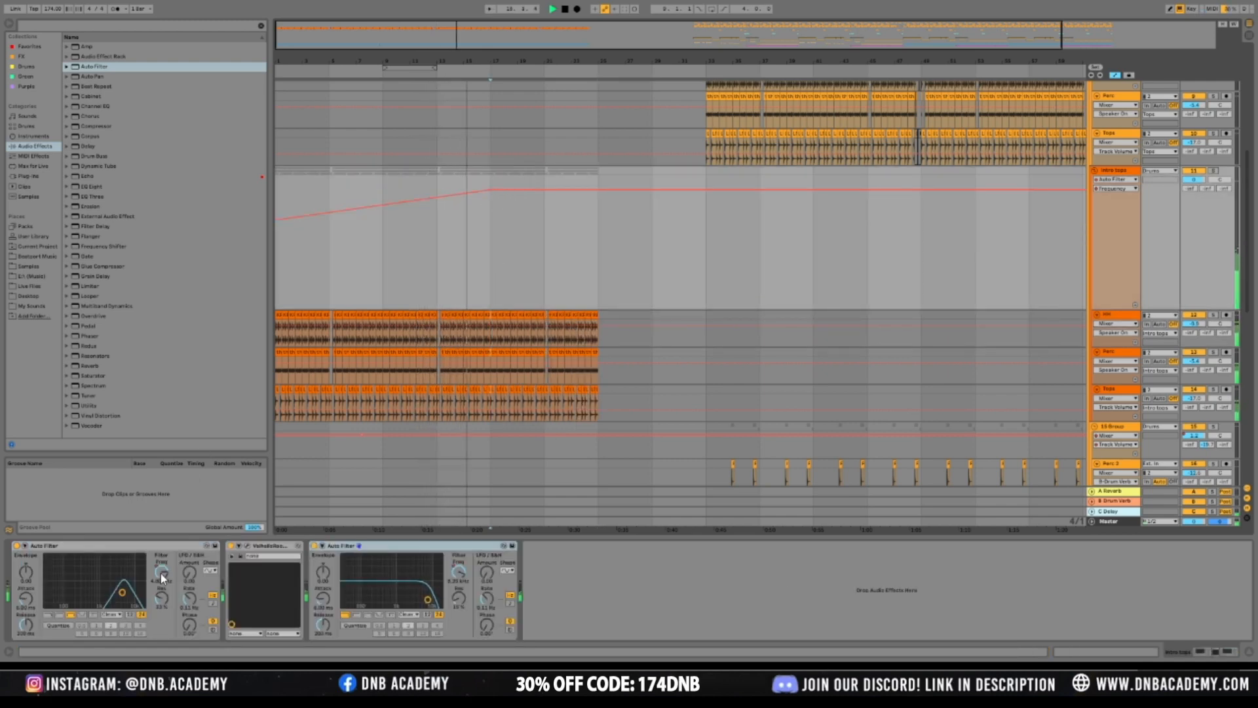
# Repeat the band-pass Auto Filter's eight-bar frequency curve across bars 9 to 24
pyautogui.hotkey('ctrl', 'z')
pyautogui.hotkey('ctrl', 'z')
pyautogui.moveTo(383, 279); pyautogui.dragTo(225, 269)
pyautogui.hotkey('ctrl', 'd')
pyautogui.hotkey('ctrl', 'd')
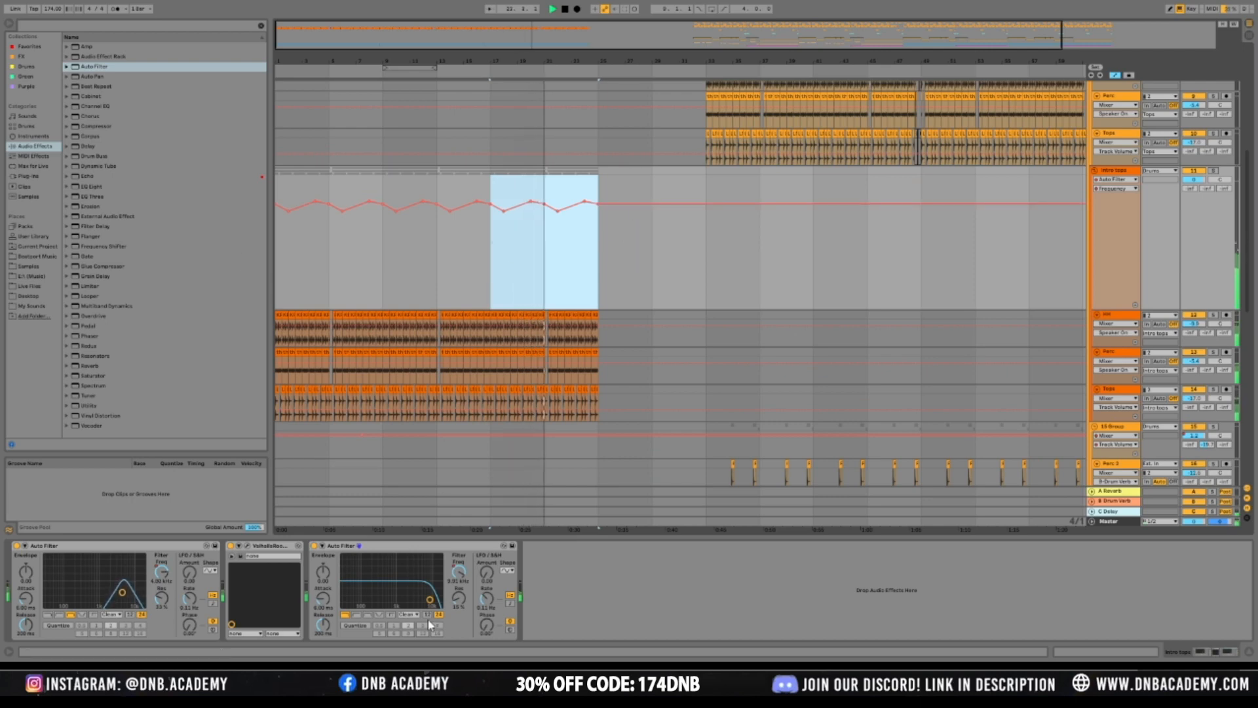
# Automate the second Auto Filter's frequency to fall in a curve from bar 17 to bar 25, and play it back
pyautogui.click(459, 572)
pyautogui.moveTo(598, 191); pyautogui.dragTo(598, 216)
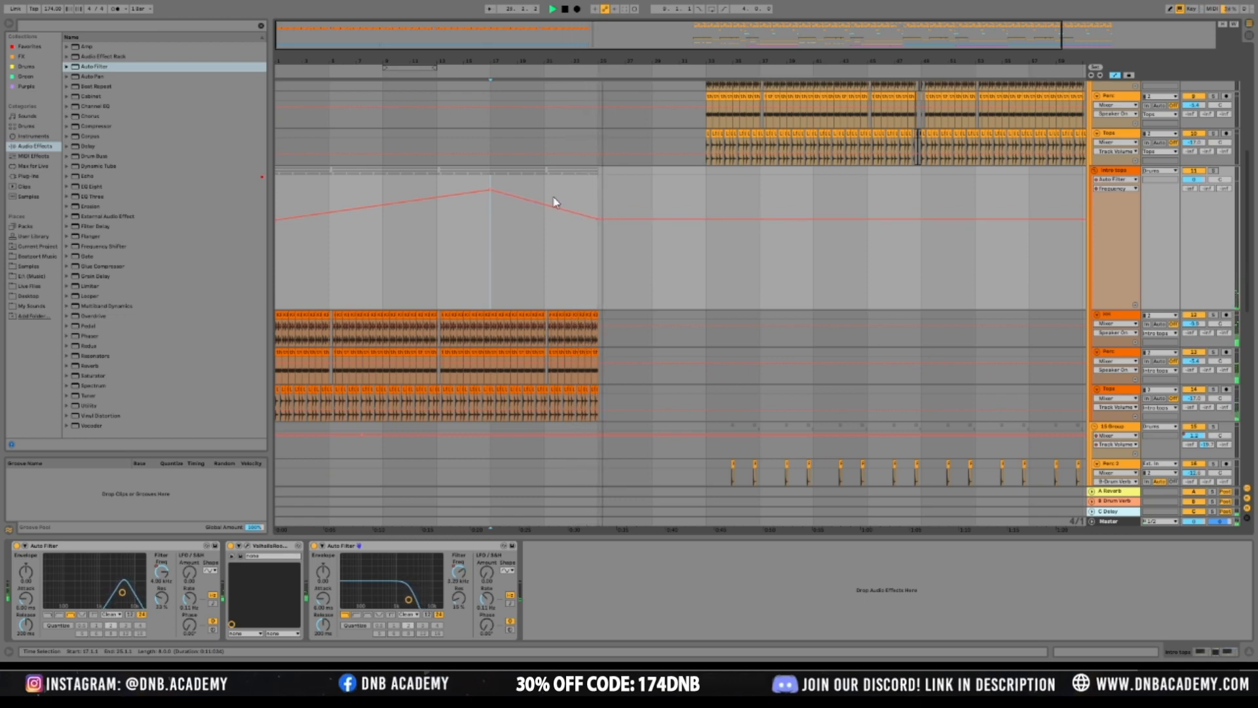
pyautogui.moveTo(546, 208); pyautogui.dragTo(547, 192)
pyautogui.press('space')
# Copy the Bass group's first eight bars from bar 33 to bar 25 and play the copied section
pyautogui.scroll(-10, 560, 266)
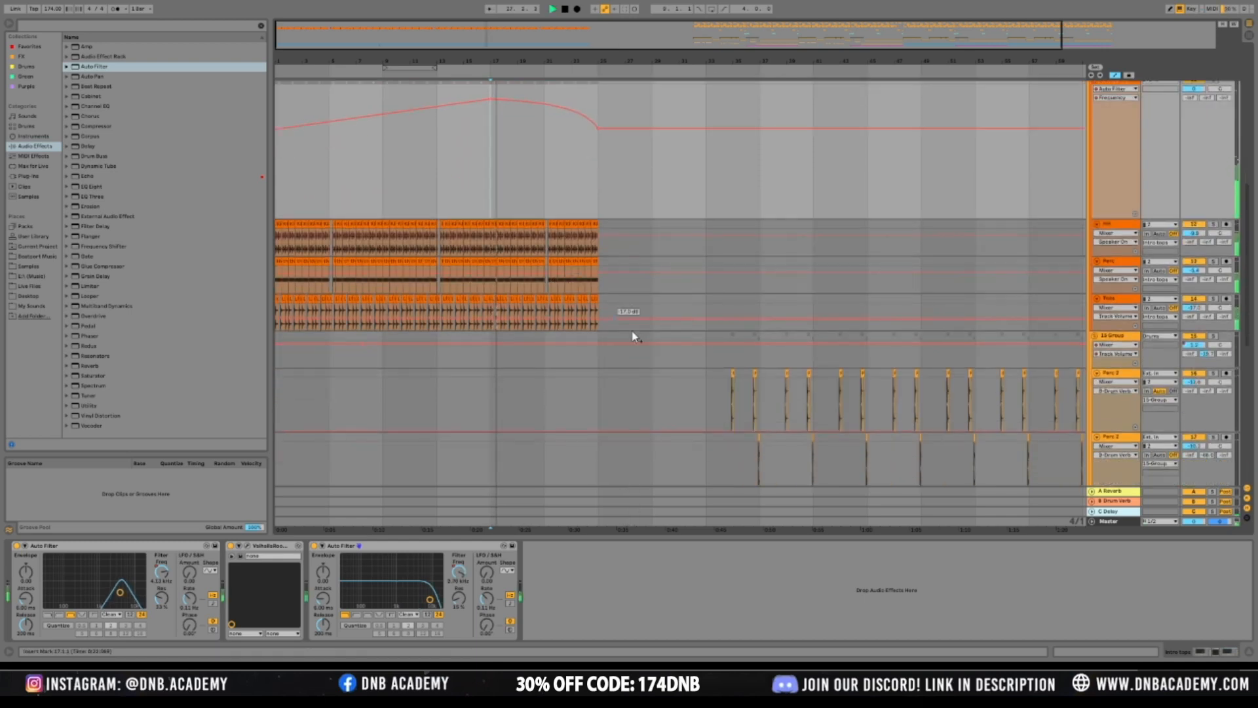
pyautogui.scroll(-2, 661, 361)
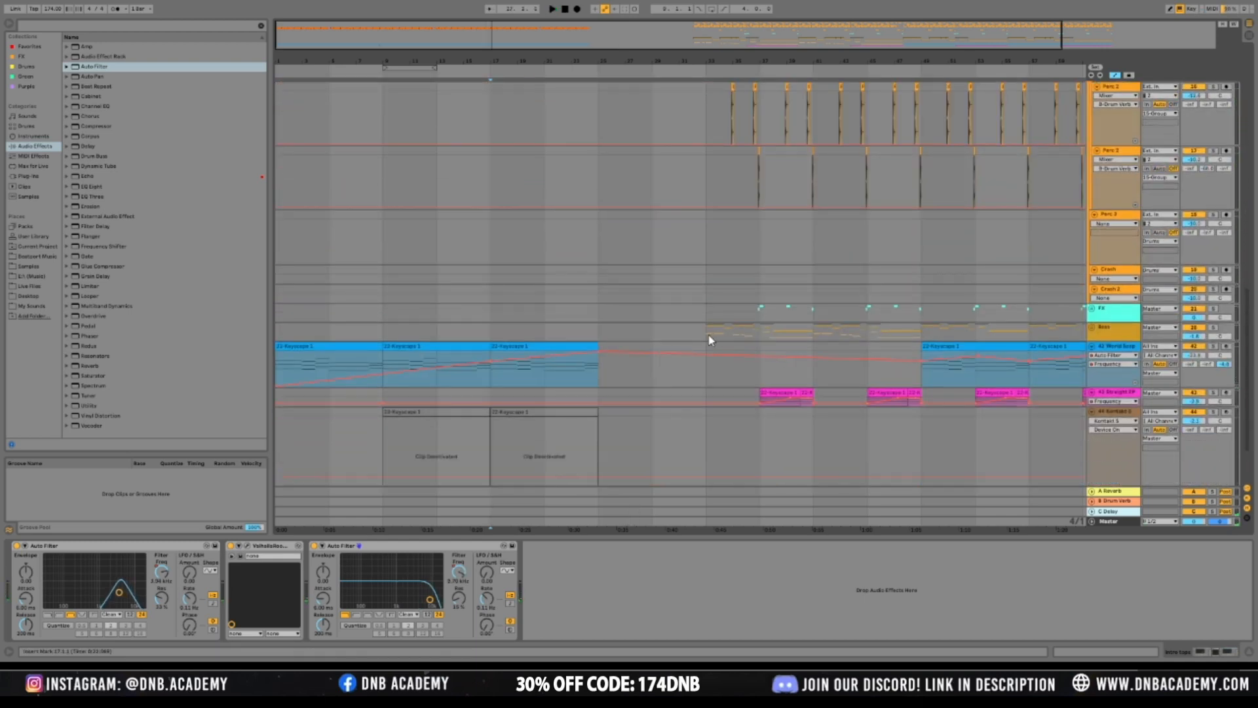
pyautogui.click(798, 329)
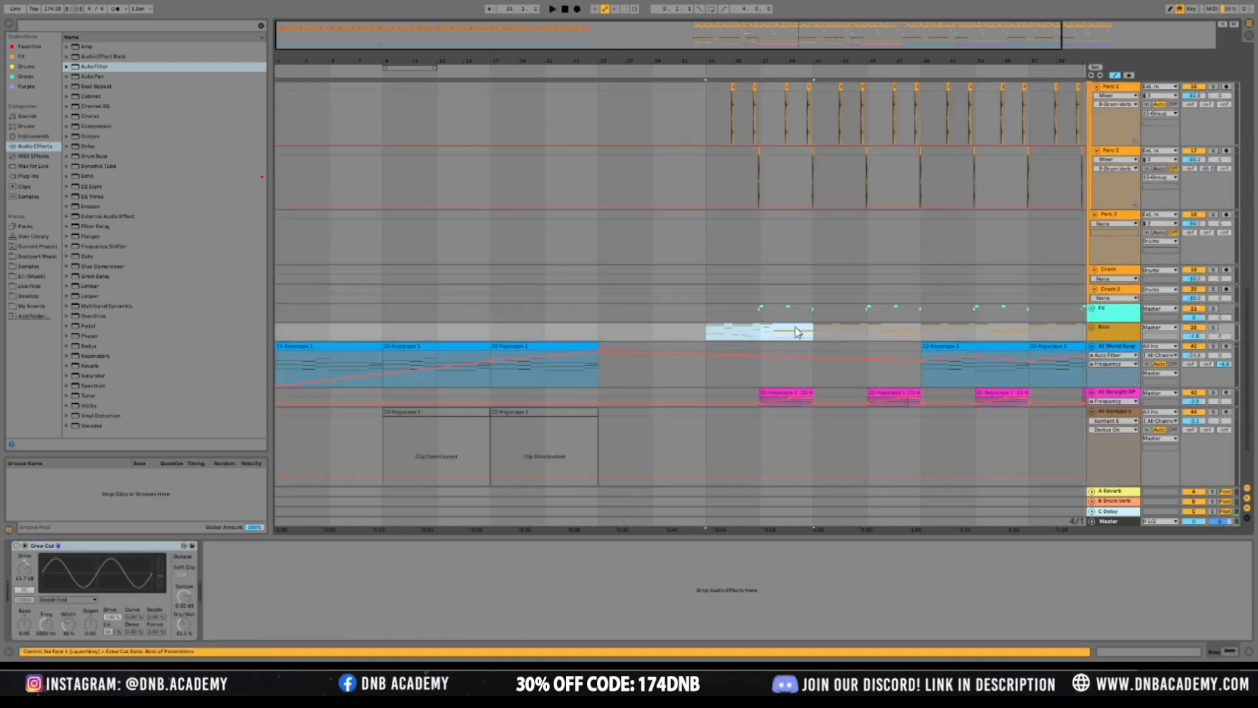
pyautogui.click(603, 331)
pyautogui.press('space')
pyautogui.press('space')
pyautogui.press('space')
pyautogui.press('space')
# Unfold the Bass group and delete the Serum and Sub clips from bars 25 to 32
pyautogui.click(1122, 333)
pyautogui.press('space')
pyautogui.press('u')
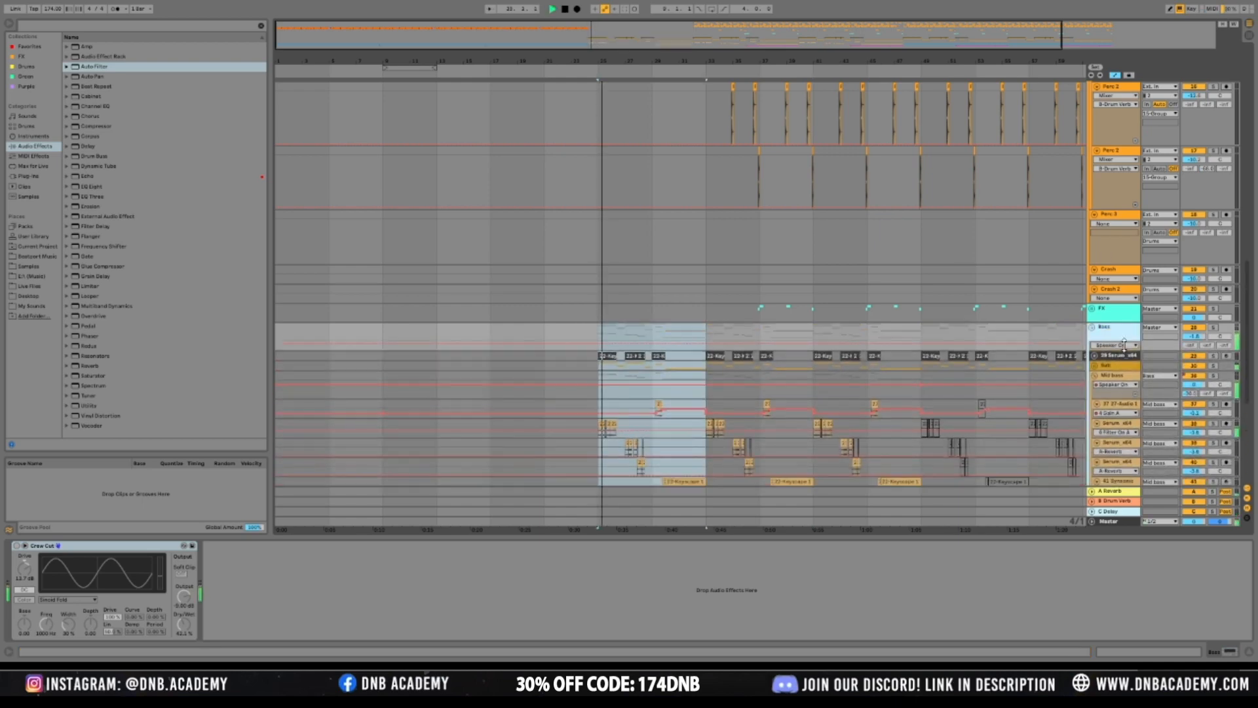
pyautogui.scroll(-5, 1121, 375)
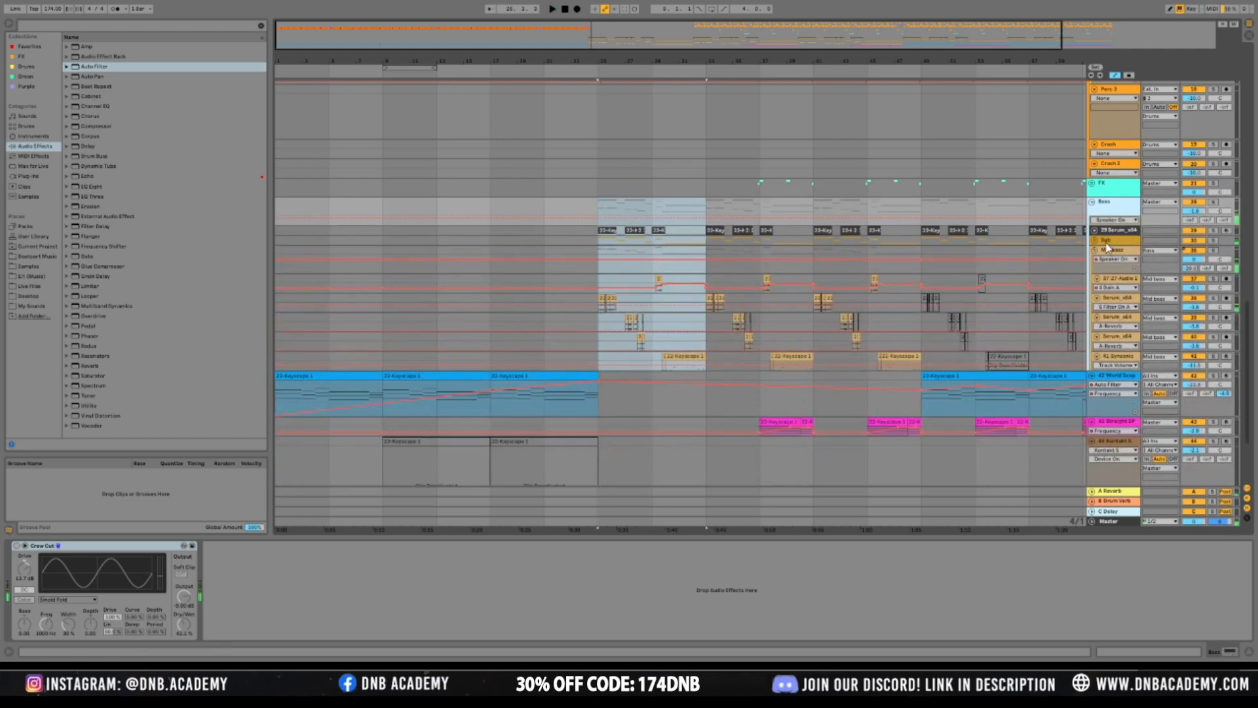
pyautogui.click(596, 246)
pyautogui.press('Delete')
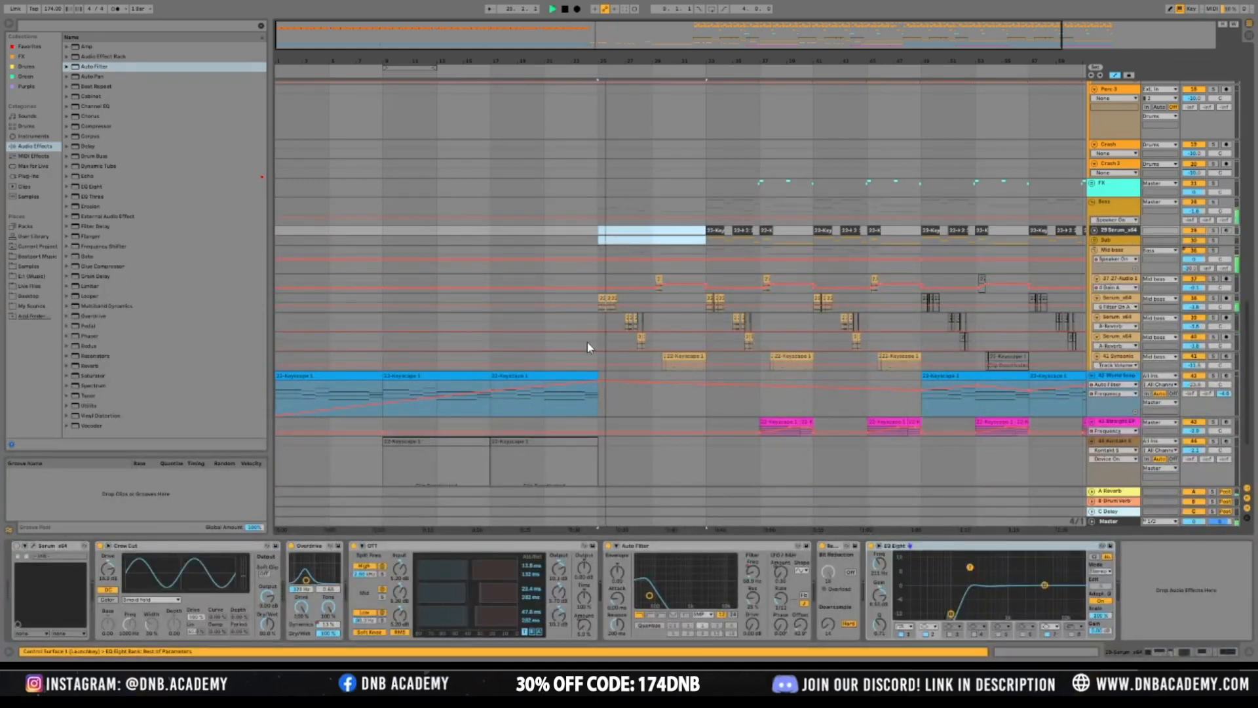
# Copy the Mid bass clips from bars 25 to 32 into bars 17 to 24
pyautogui.moveTo(602, 360); pyautogui.dragTo(705, 278)
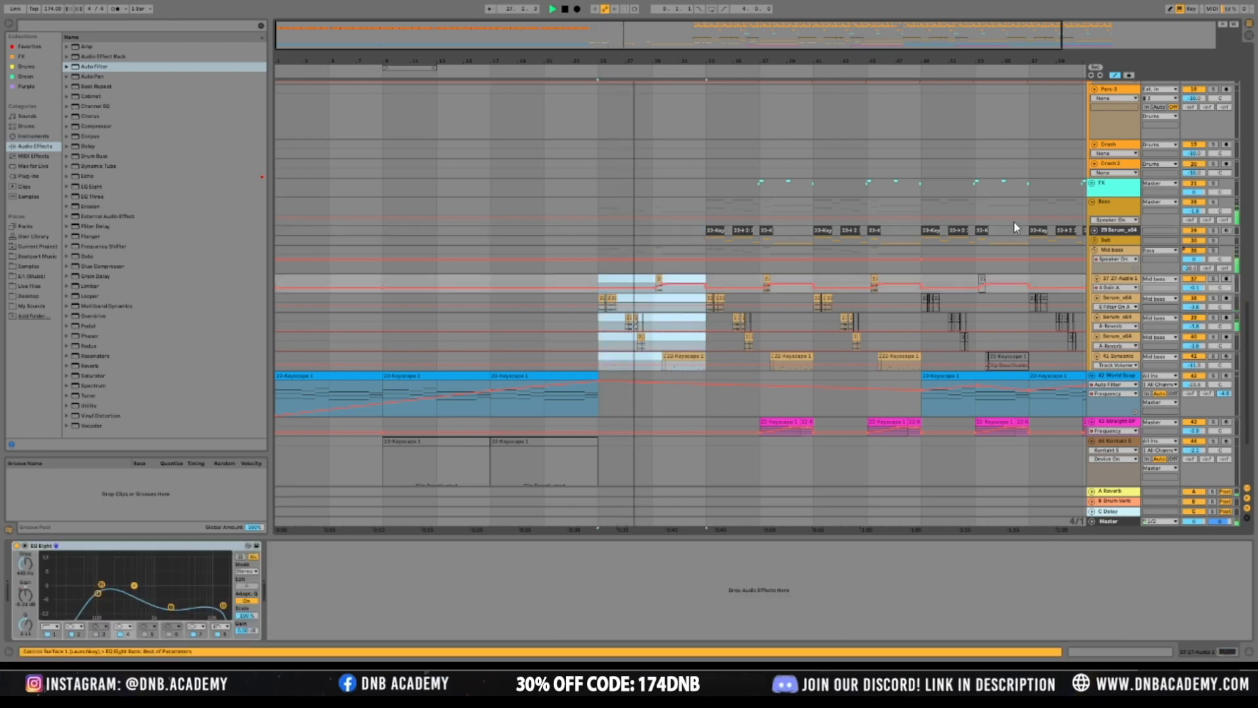
pyautogui.click(1123, 251)
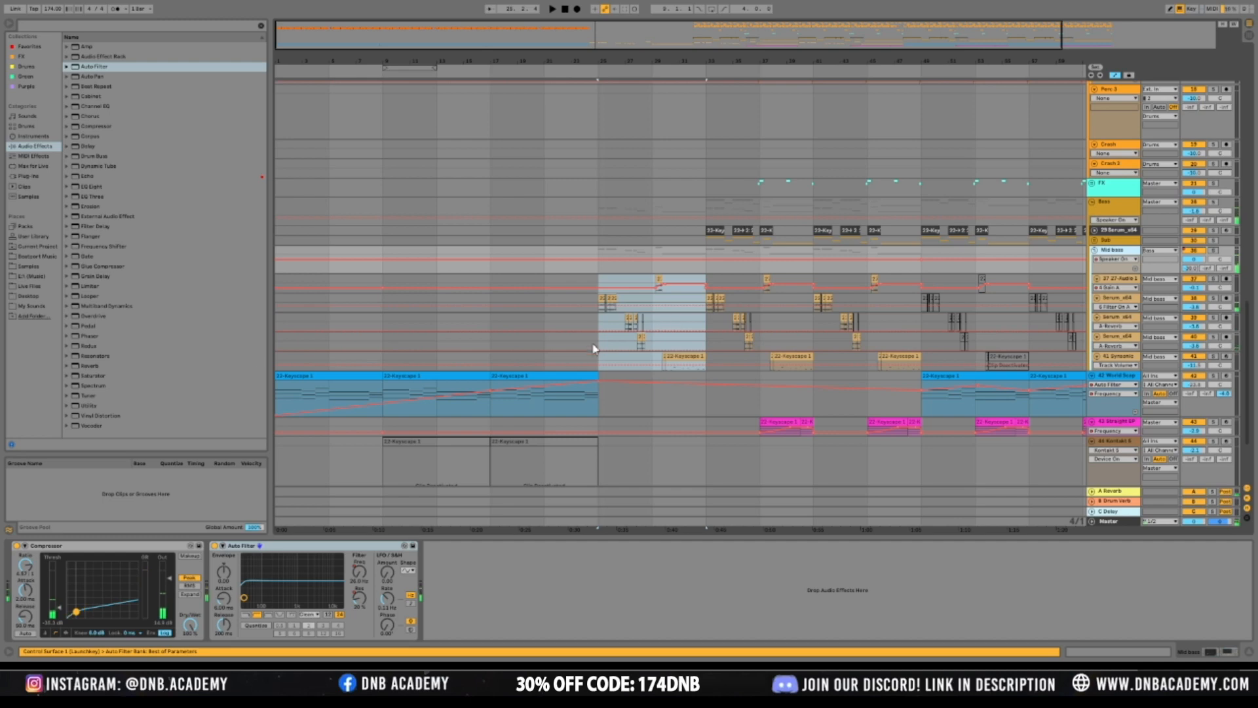
pyautogui.moveTo(614, 301); pyautogui.dragTo(507, 301)
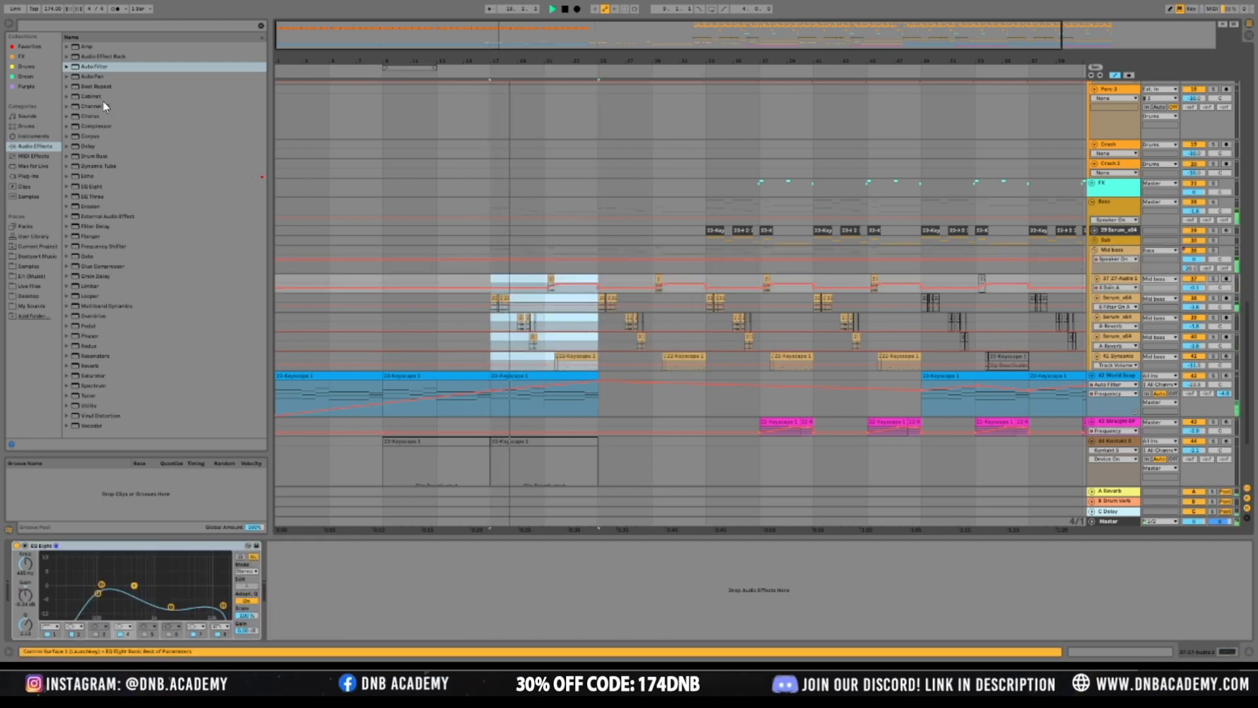
# Try an additional low-pass Auto Filter on the Mid bass group, audition it and remove the device
pyautogui.click(104, 66)
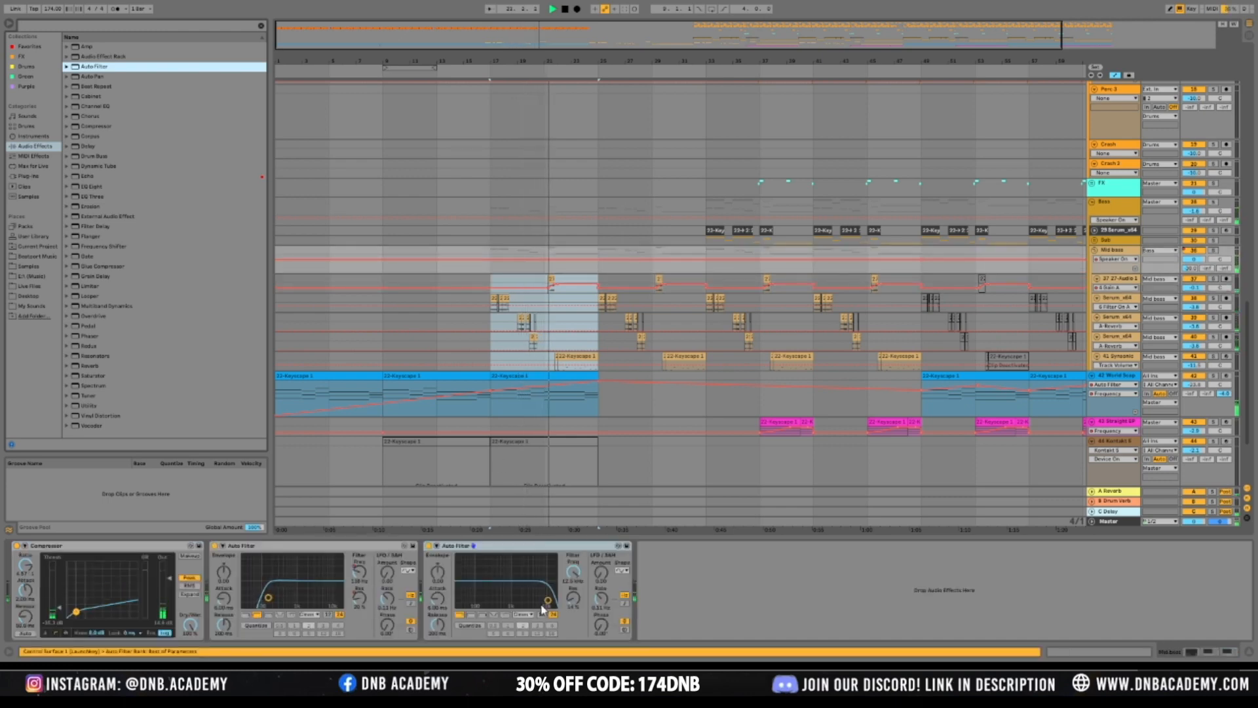
pyautogui.press('space')
pyautogui.press('space')
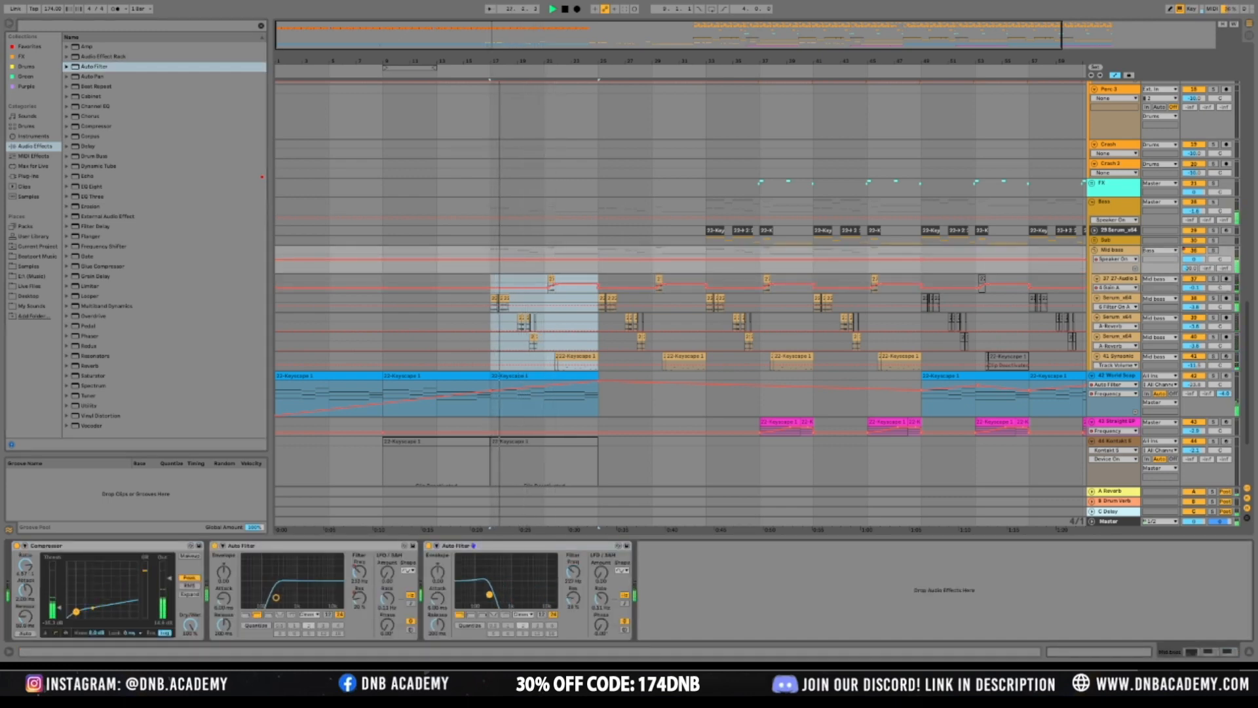
pyautogui.press('space')
pyautogui.press('space')
pyautogui.click(522, 545)
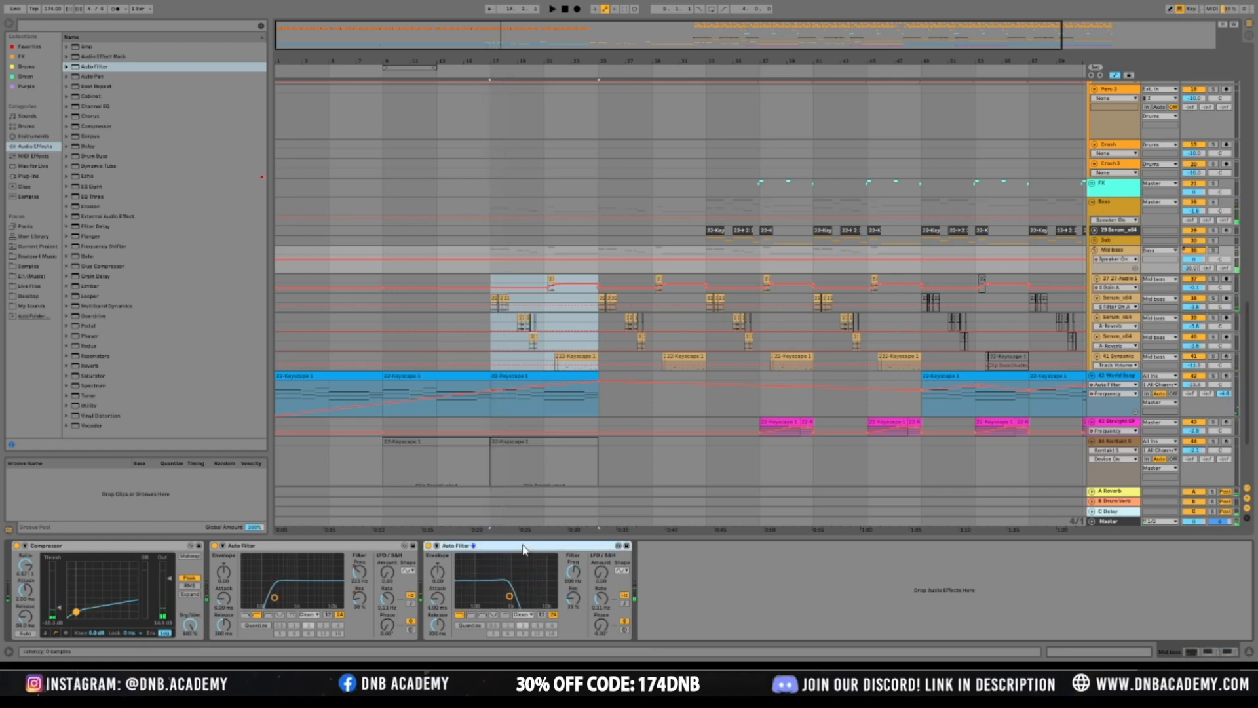
pyautogui.press('Delete')
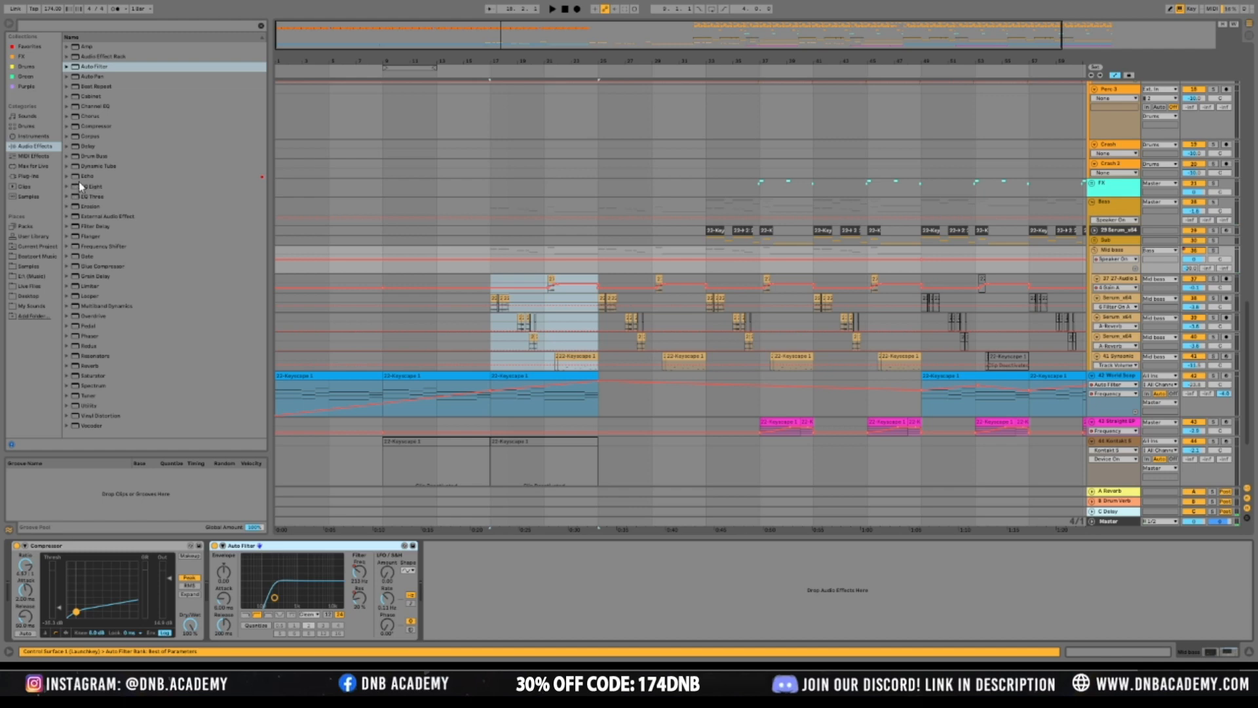
# Add a Chorus after the Auto Filter on the Mid bass group and lower its Dry/Wet amount during playback
pyautogui.press('space')
pyautogui.click(93, 118)
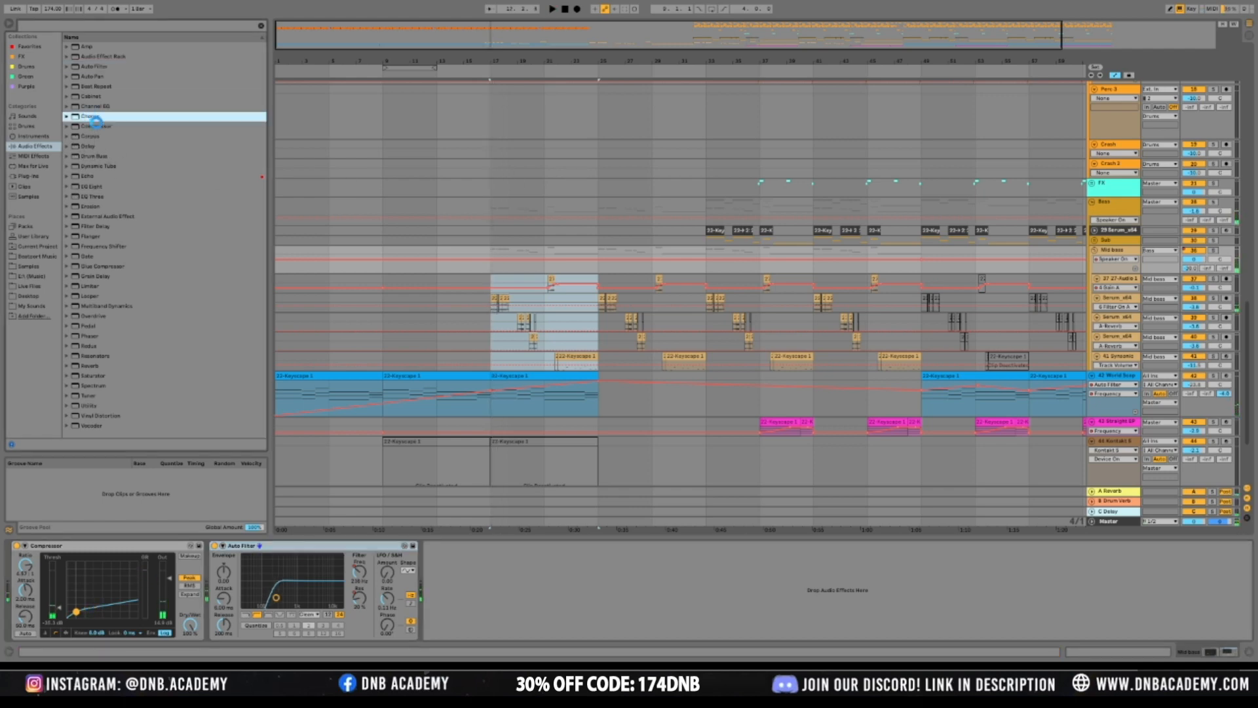
pyautogui.moveTo(485, 557); pyautogui.dragTo(468, 565)
pyautogui.click(499, 591)
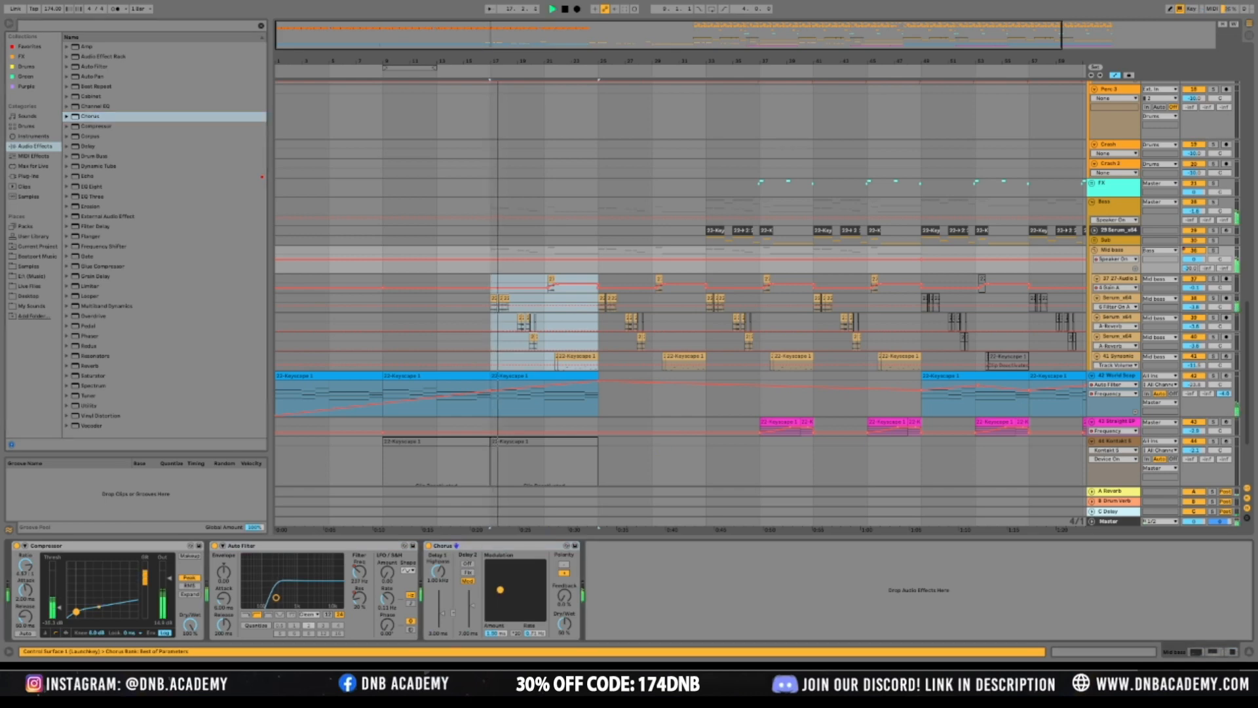
pyautogui.moveTo(564, 623); pyautogui.dragTo(565, 630)
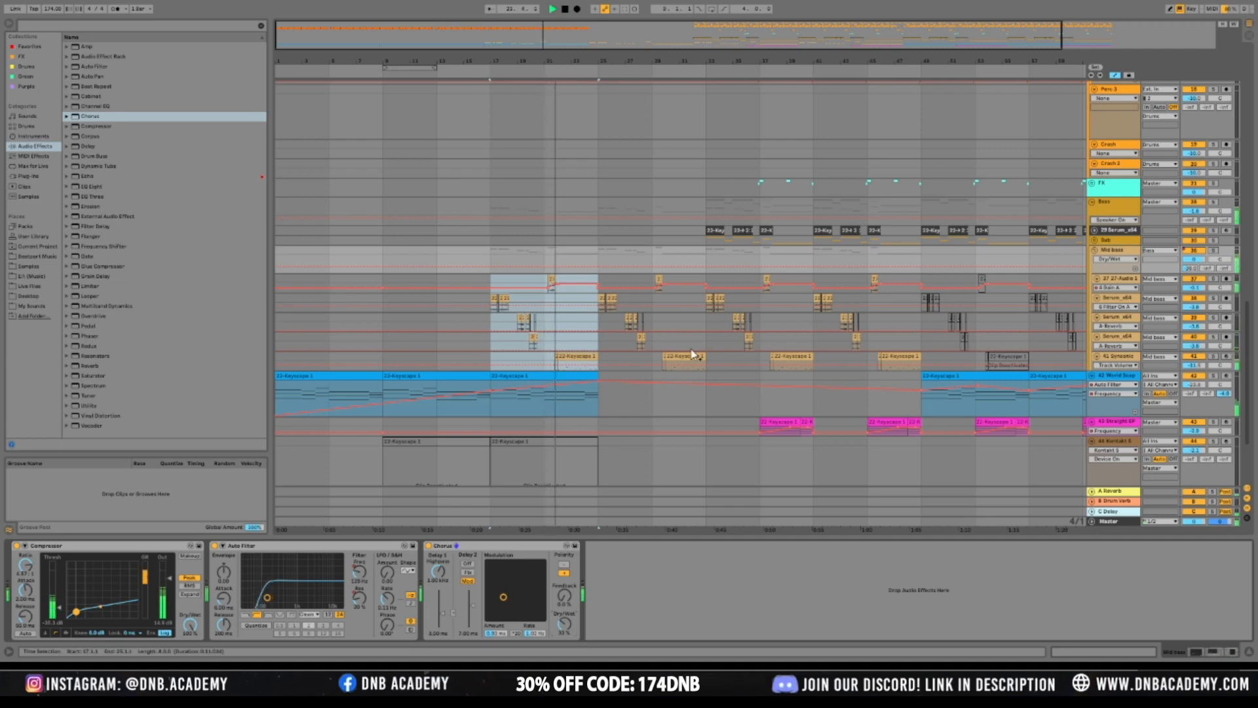
# Delete the Mid bass group's clips from bars 17 to 24 and from bars 29 to 32
pyautogui.moveTo(551, 283); pyautogui.dragTo(599, 281)
pyautogui.press('Delete')
pyautogui.click(591, 355)
pyautogui.press('Delete')
pyautogui.moveTo(545, 357); pyautogui.dragTo(702, 279)
pyautogui.press('Delete')
pyautogui.press('Delete')
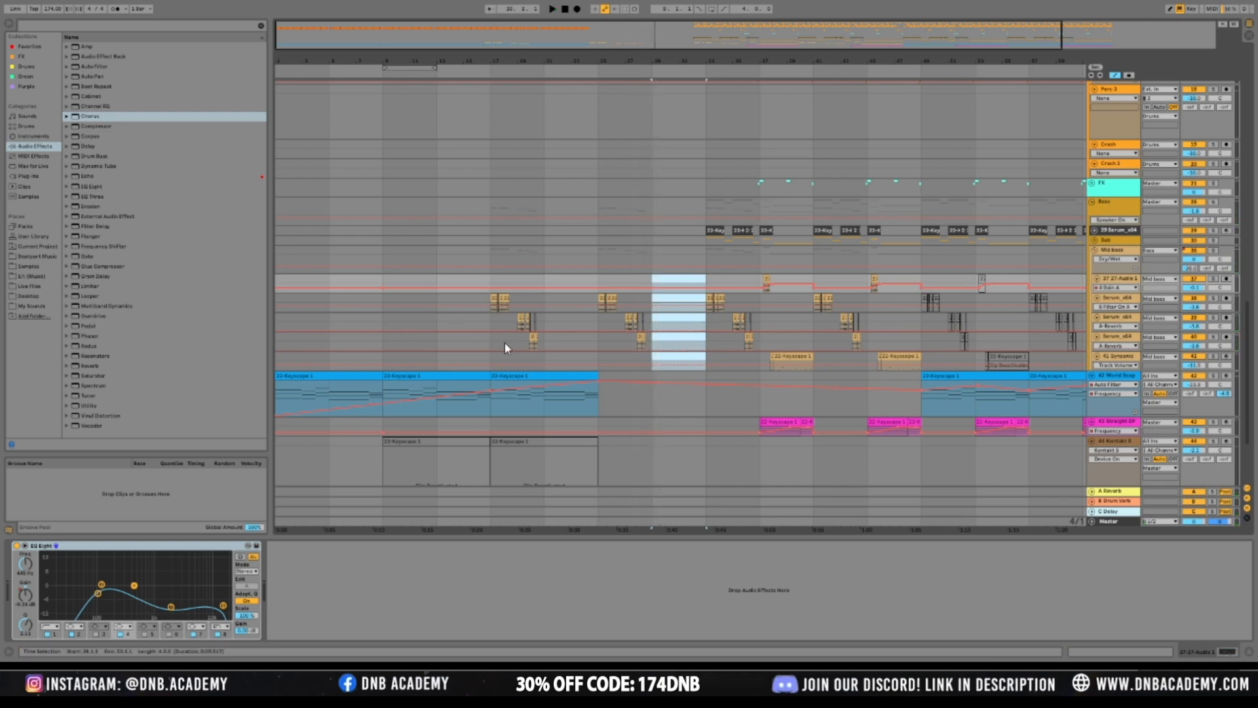
pyautogui.moveTo(492, 336); pyautogui.dragTo(559, 297)
# Try to copy the first four bars of the individual drum tracks from bar 33 to bar 25
pyautogui.scroll(5, 652, 253)
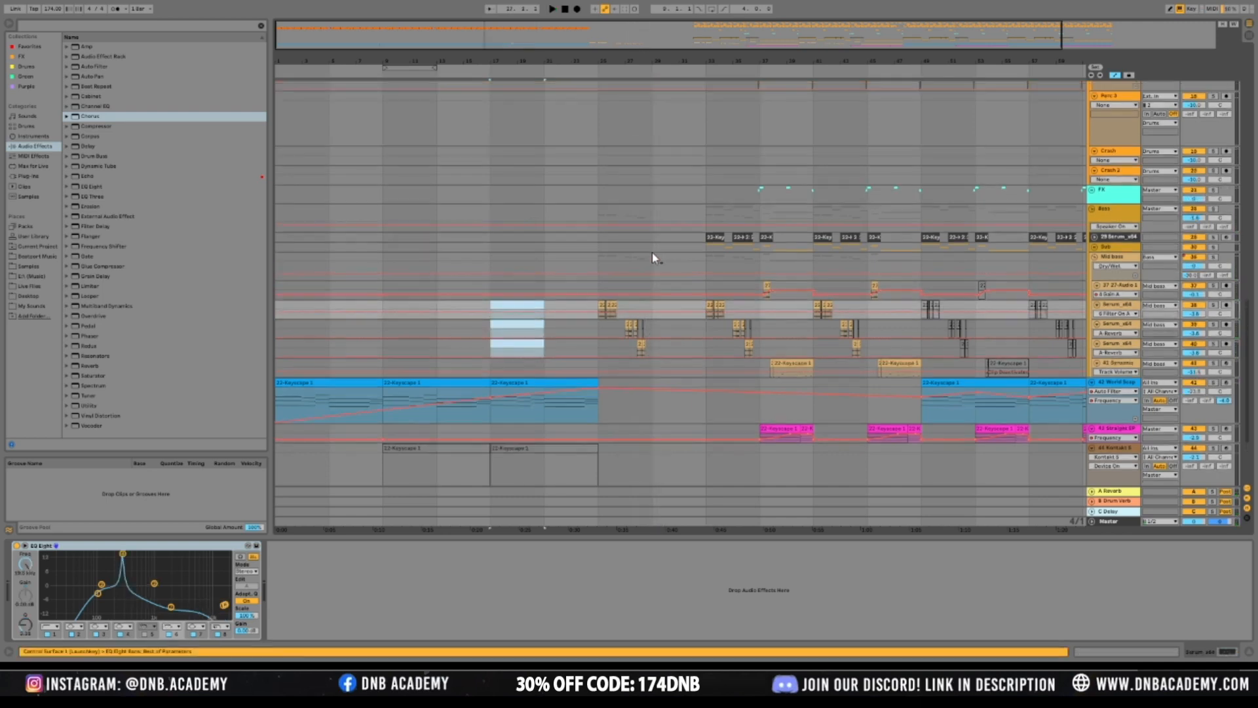
pyautogui.scroll(10, 652, 250)
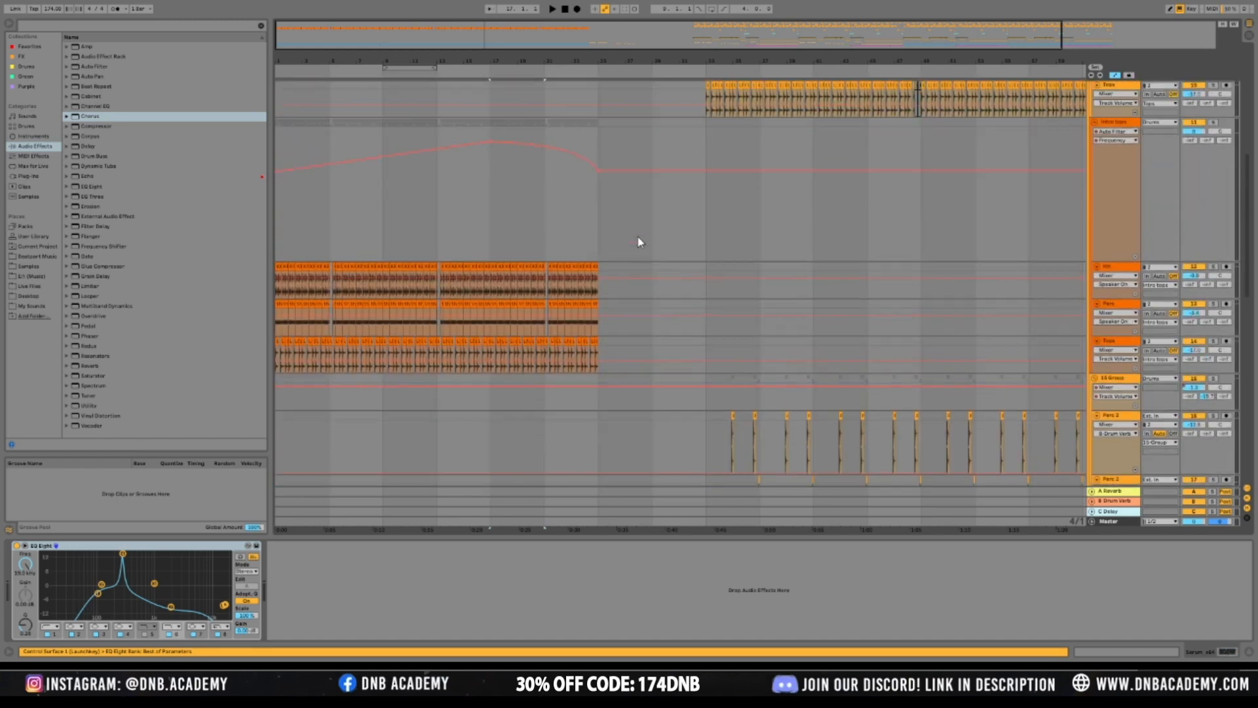
pyautogui.scroll(8, 640, 241)
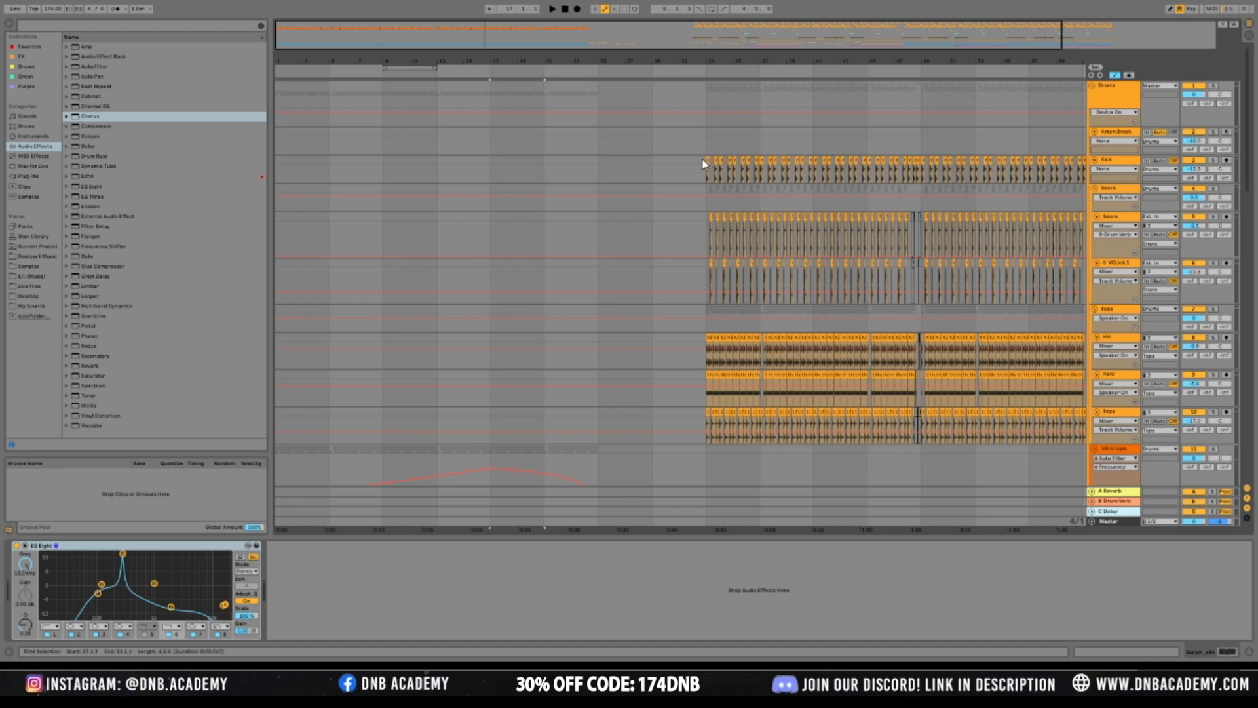
pyautogui.scroll(-2, 703, 163)
pyautogui.moveTo(703, 127); pyautogui.dragTo(734, 370)
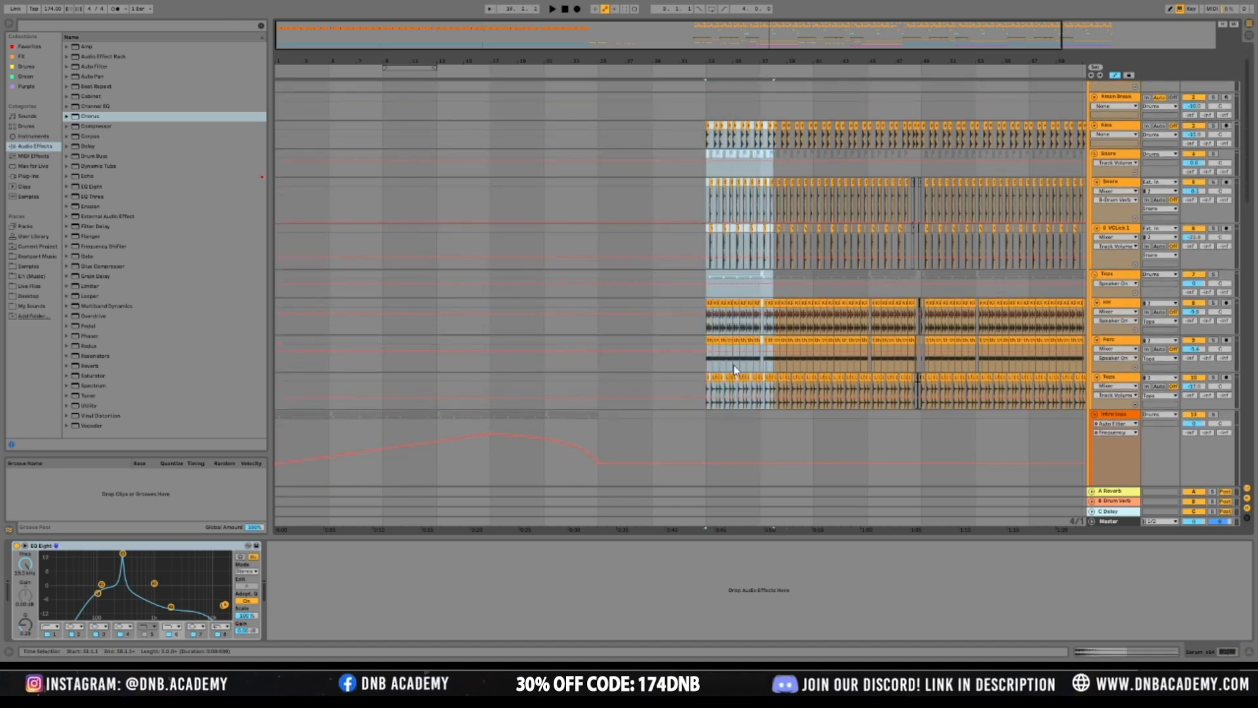
pyautogui.click(734, 370)
pyautogui.click(652, 194)
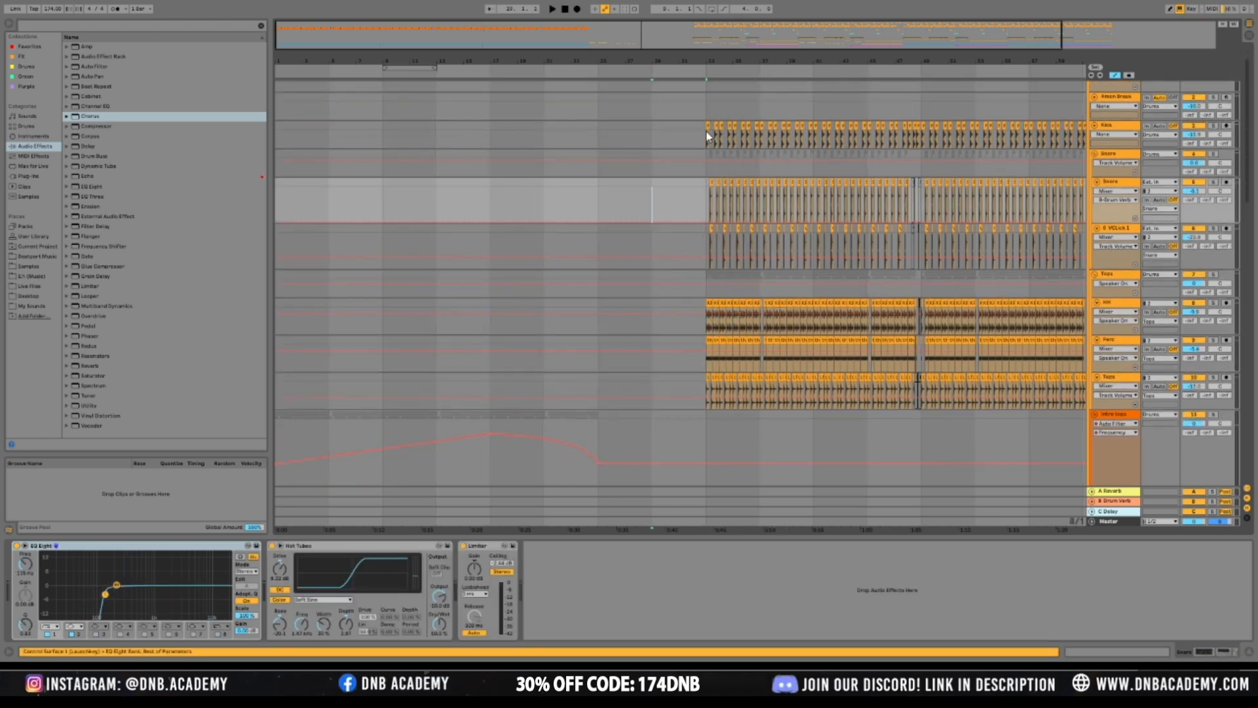
pyautogui.moveTo(724, 156); pyautogui.dragTo(762, 288)
pyautogui.moveTo(764, 347); pyautogui.dragTo(760, 400)
pyautogui.click(611, 133)
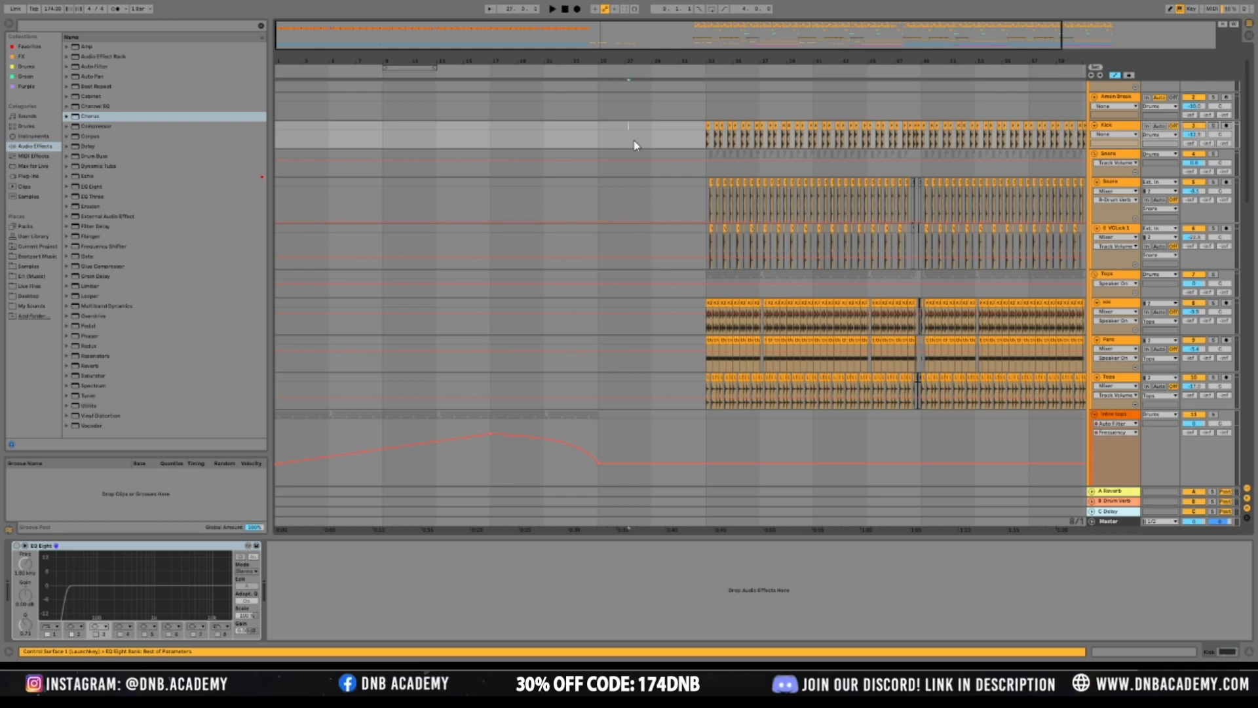
pyautogui.moveTo(772, 124)
pyautogui.mouseDown()
pyautogui.moveTo(748, 393)
pyautogui.moveTo(760, 397)
pyautogui.mouseUp()
pyautogui.click(598, 115)
pyautogui.hotkey('ctrl', 'v')
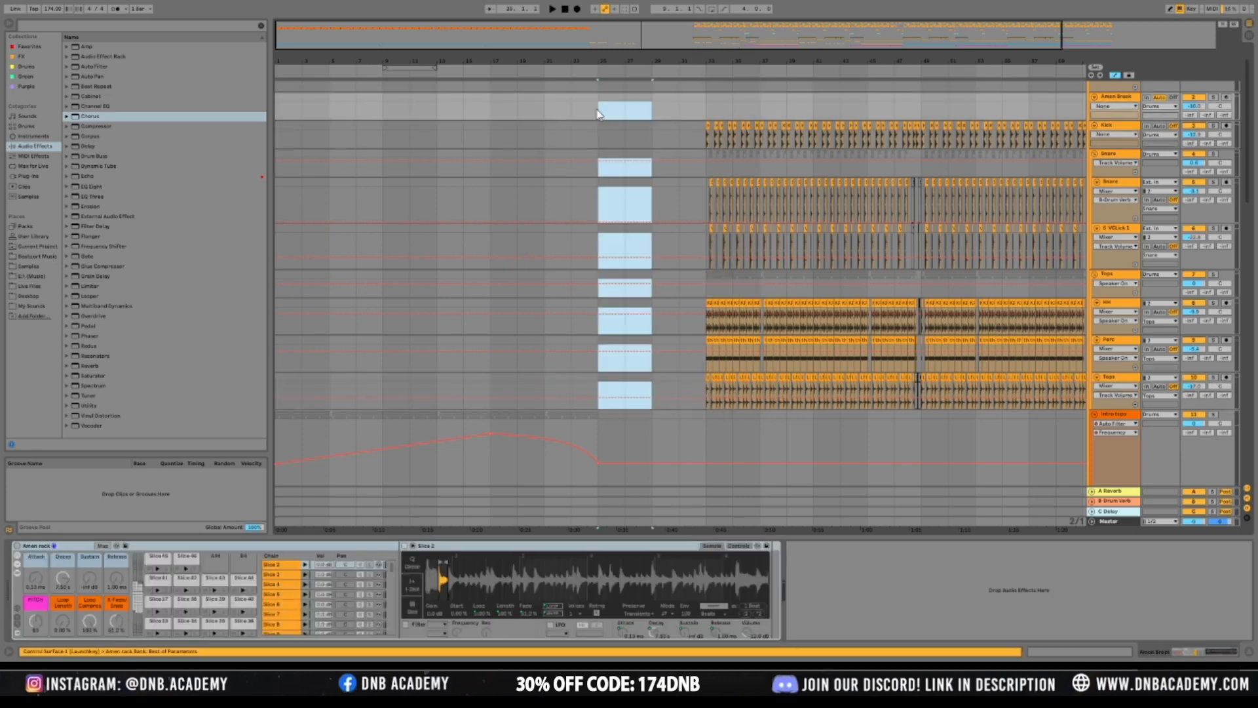
# Hide the automation lanes, copy the whole Drums group's bars 33 to 36 to bar 25 and play it
pyautogui.click(1114, 76)
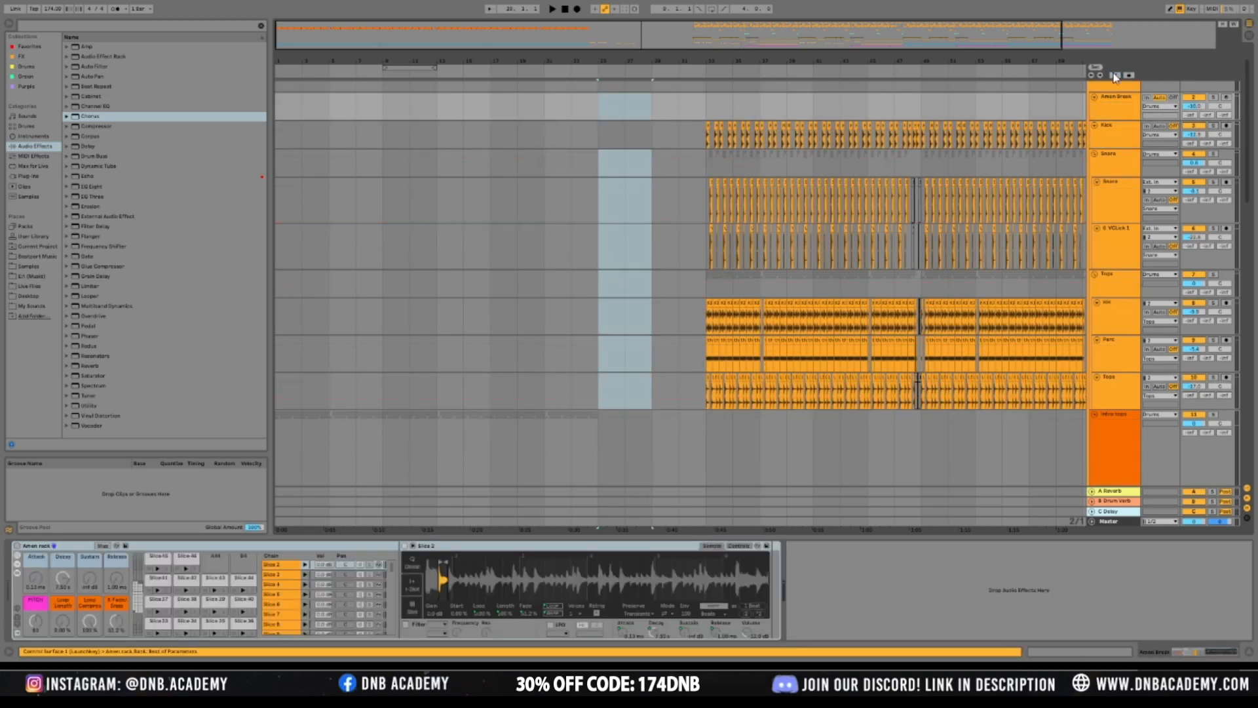
pyautogui.moveTo(706, 113); pyautogui.dragTo(761, 108)
pyautogui.scroll(1, 757, 110)
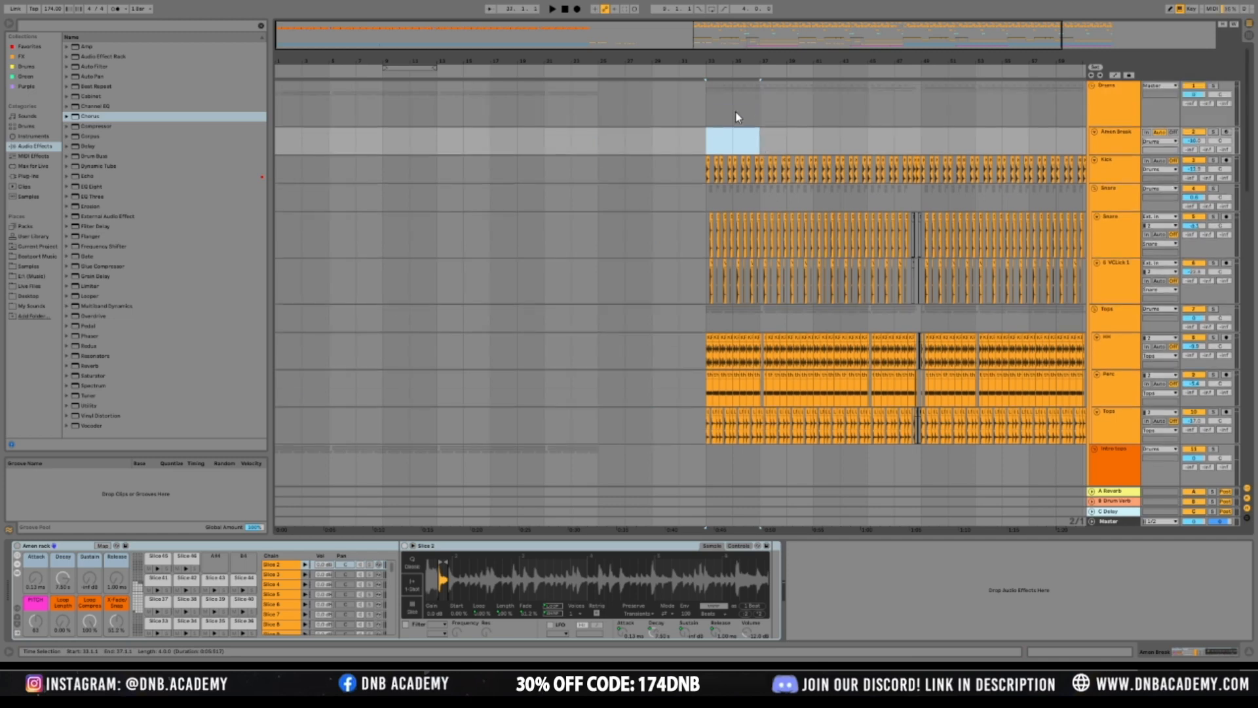
pyautogui.keyDown('shift'); pyautogui.click(745, 107); pyautogui.keyUp('shift')
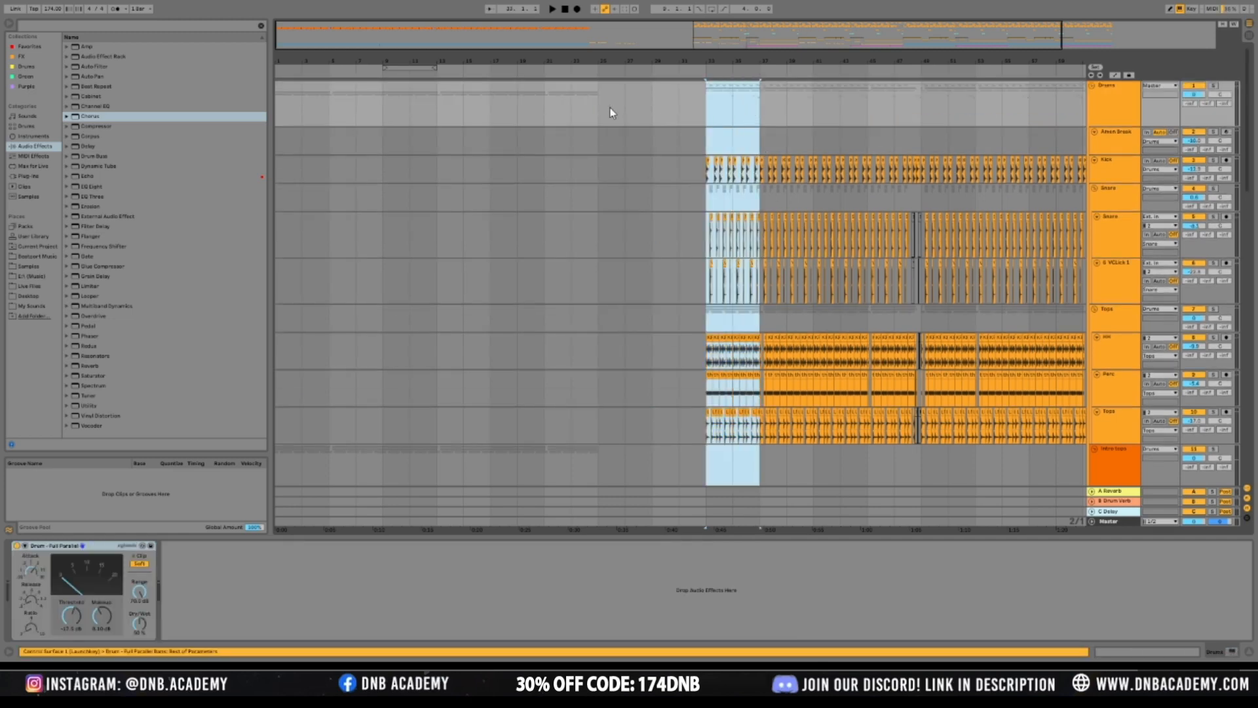
pyautogui.click(597, 112)
pyautogui.hotkey('ctrl', 'v')
pyautogui.press('space')
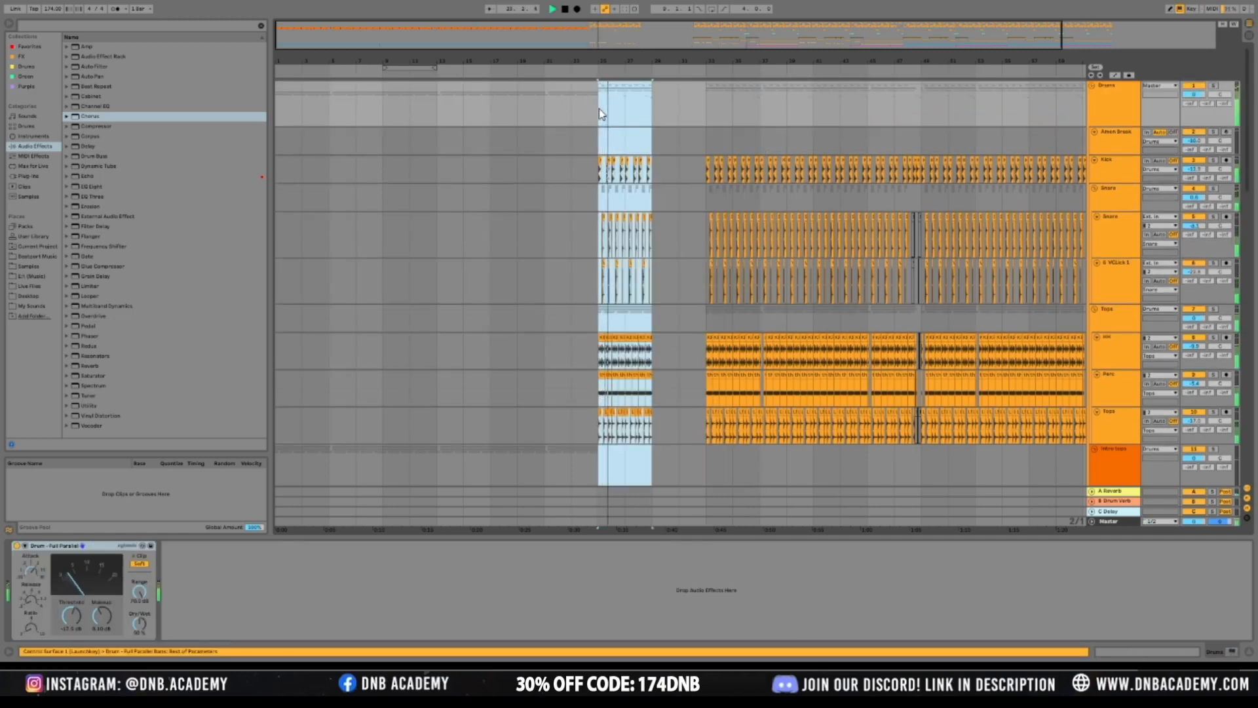
# Duplicate the Drums group's bars 25 to 28 into bars 29 to 32
pyautogui.moveTo(598, 118); pyautogui.dragTo(650, 122)
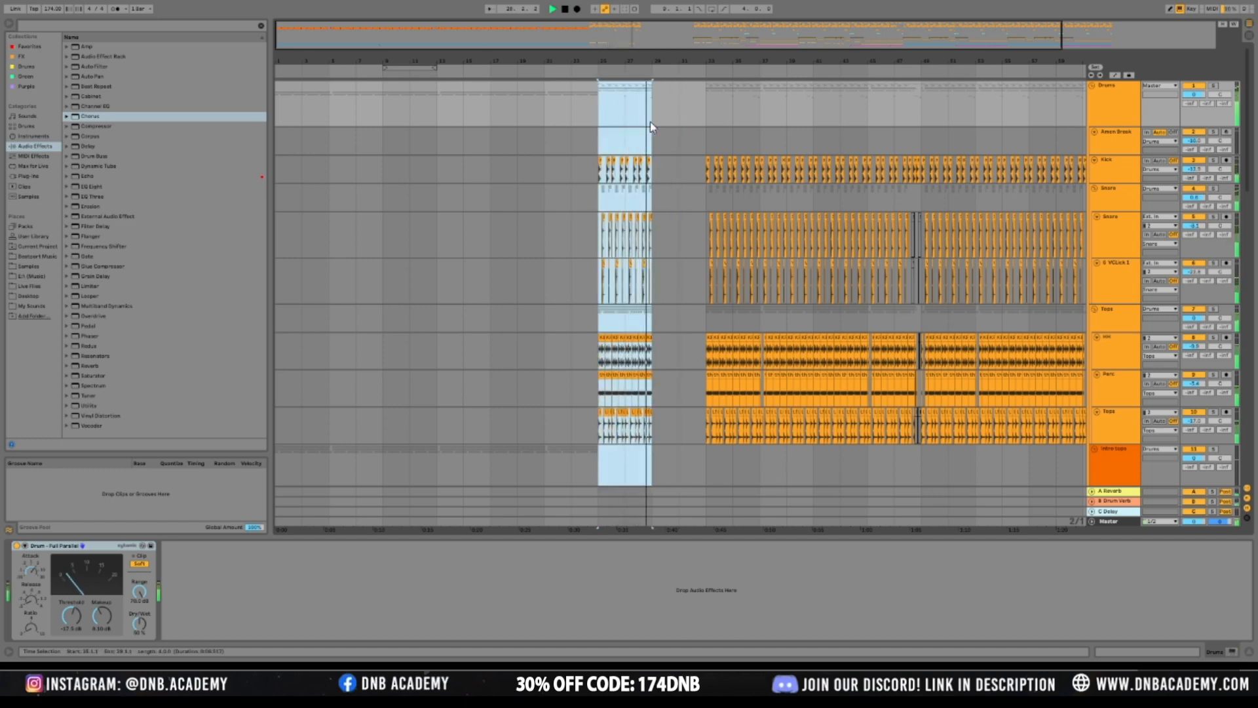
pyautogui.hotkey('ctrl', 'd')
pyautogui.click(602, 123)
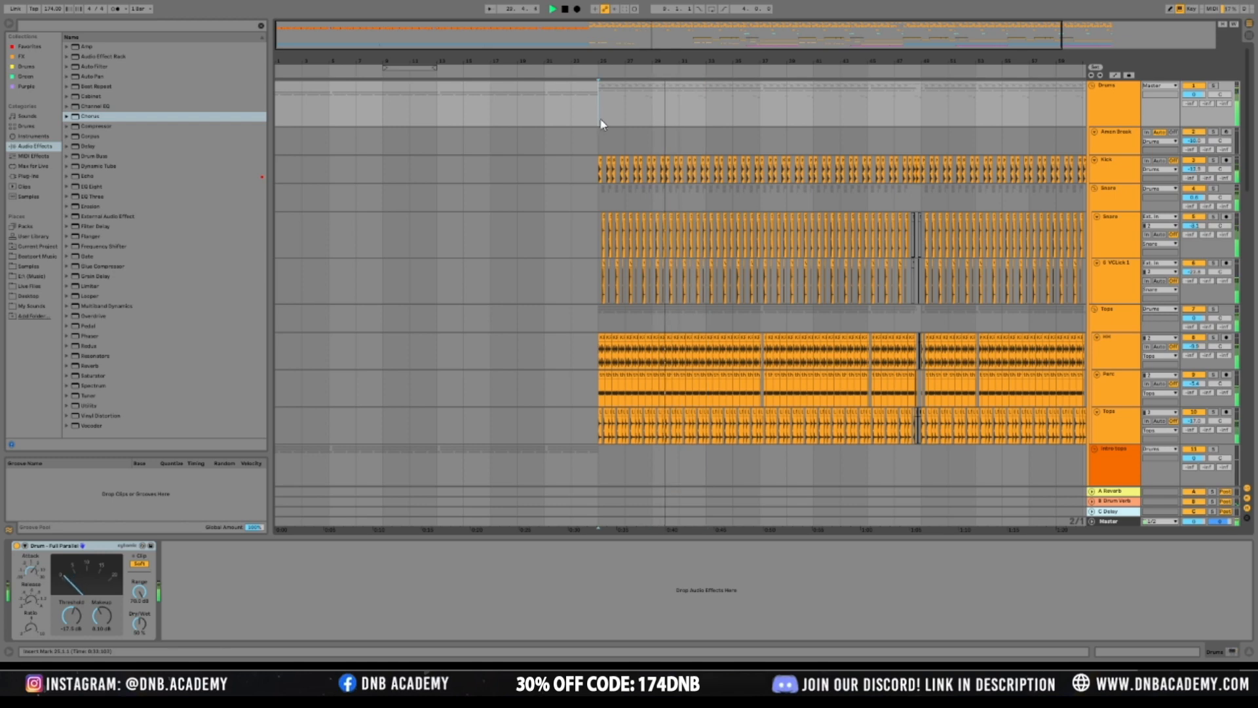
# Recolour all Drums group clips from bars 25 to 32 dark grey and play the section
pyautogui.scroll(-5, 641, 298)
pyautogui.scroll(2, 644, 301)
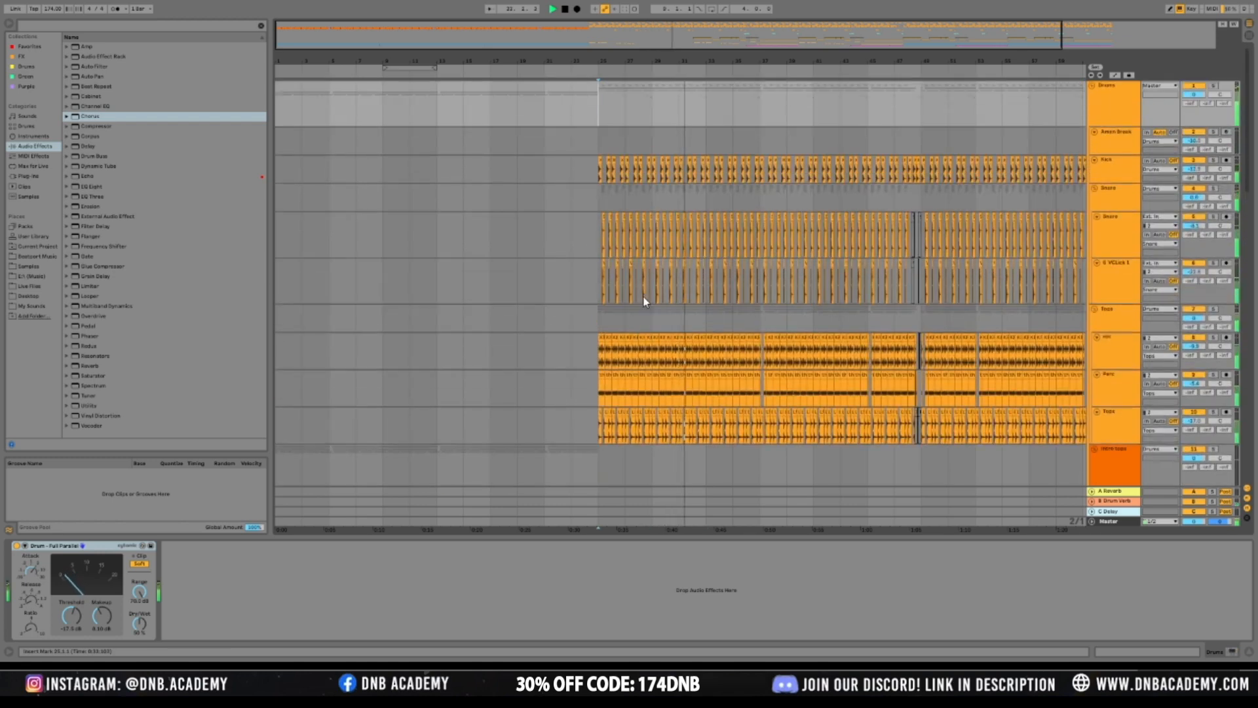
pyautogui.keyDown('shift'); pyautogui.click(705, 113); pyautogui.keyUp('shift')
pyautogui.press('space')
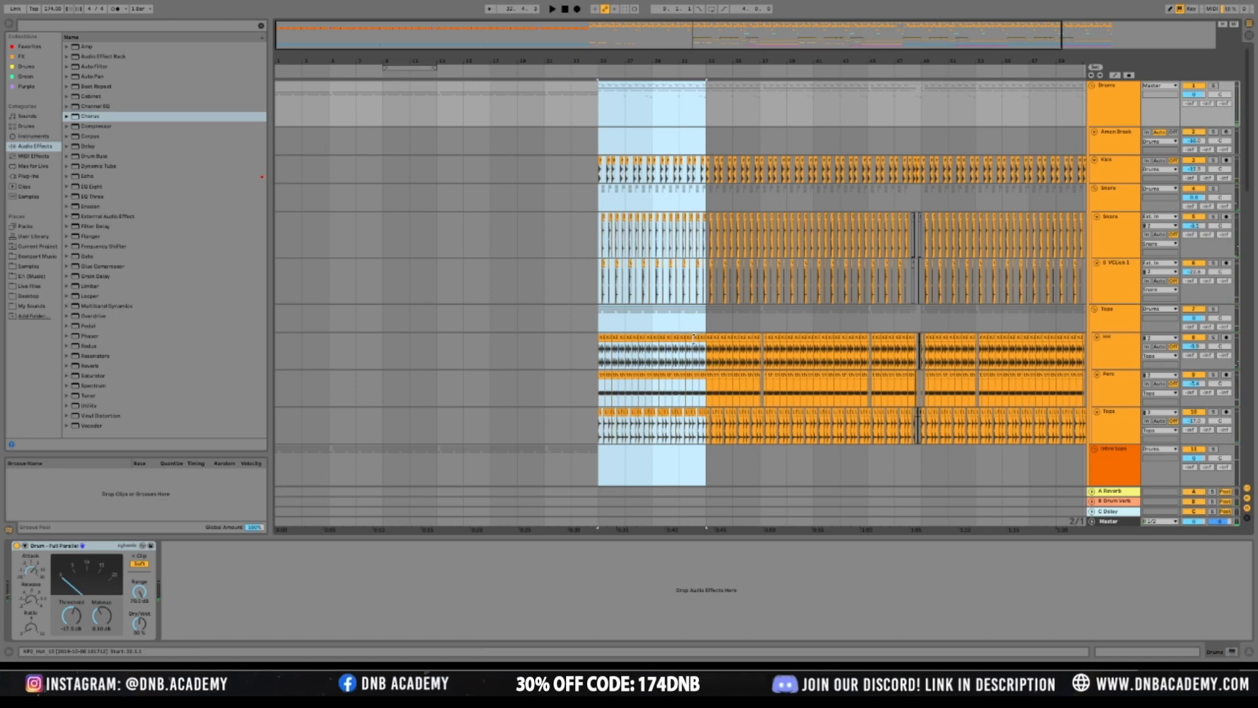
pyautogui.rightClick(694, 339)
pyautogui.press('space')
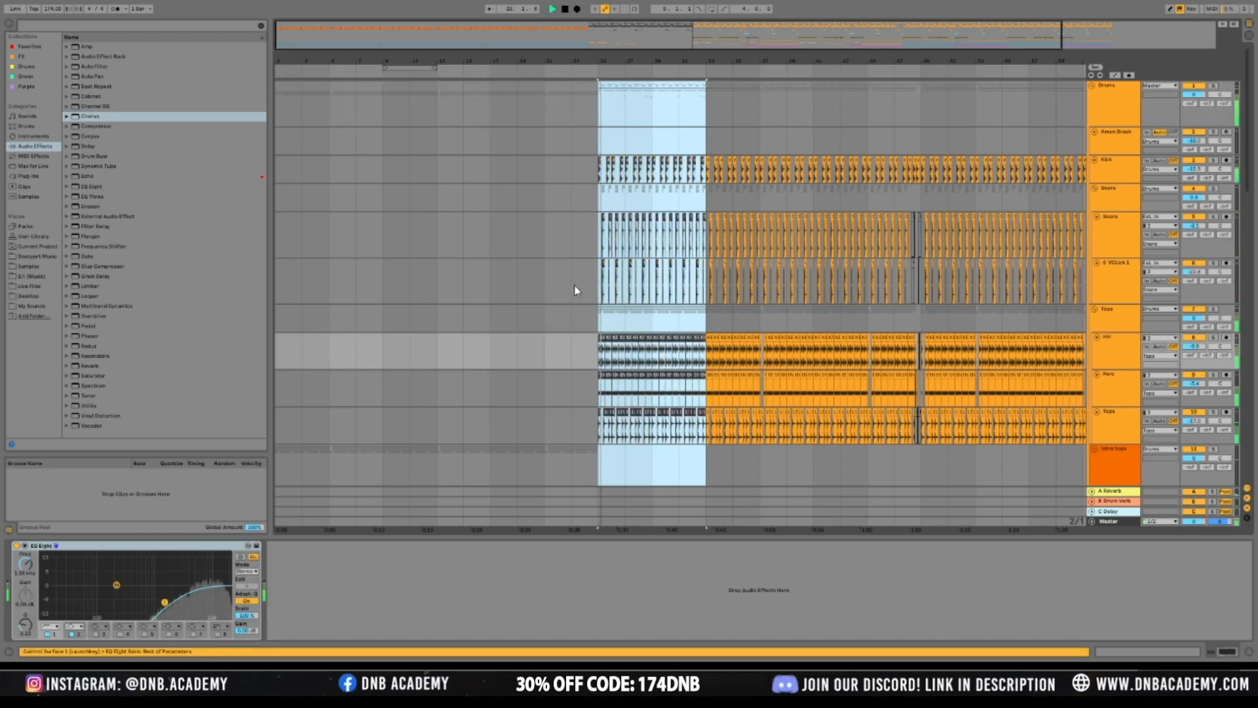
# Delete the percussion hits on the two Perc tracks below the intro tops from bars 25 to 34
pyautogui.scroll(-3, 574, 285)
pyautogui.scroll(3, 703, 306)
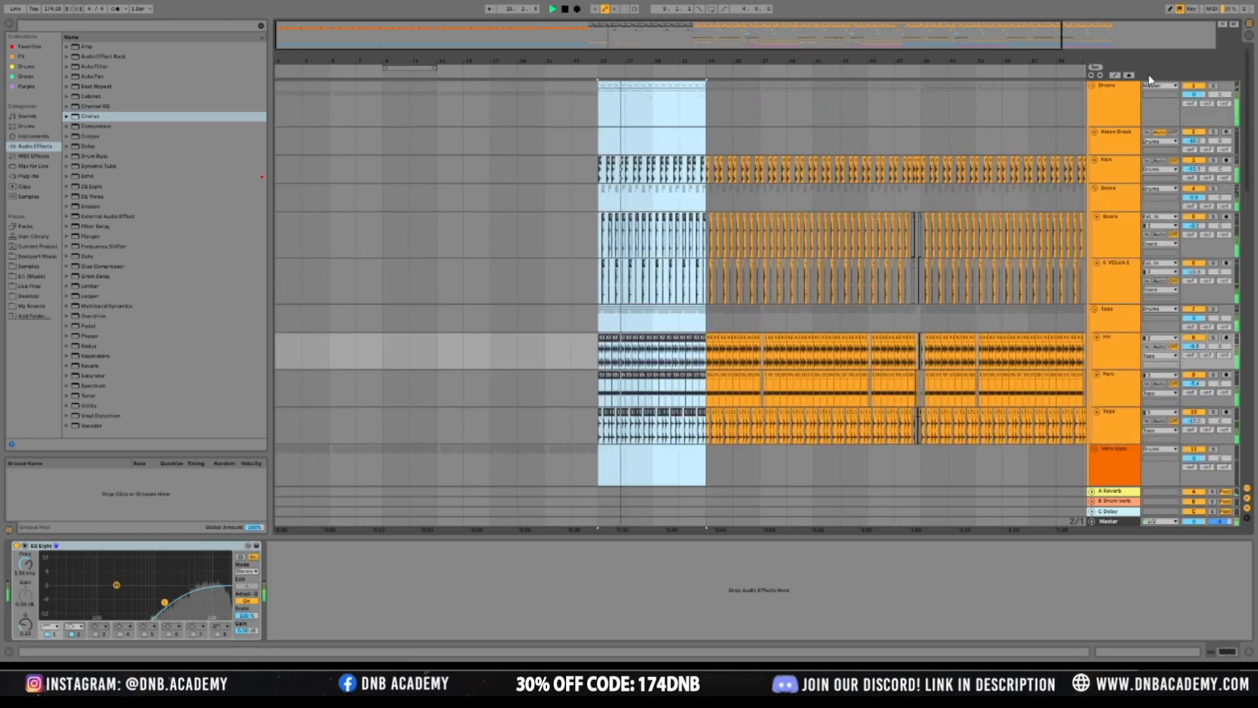
pyautogui.click(1017, 104)
pyautogui.scroll(-7, 824, 296)
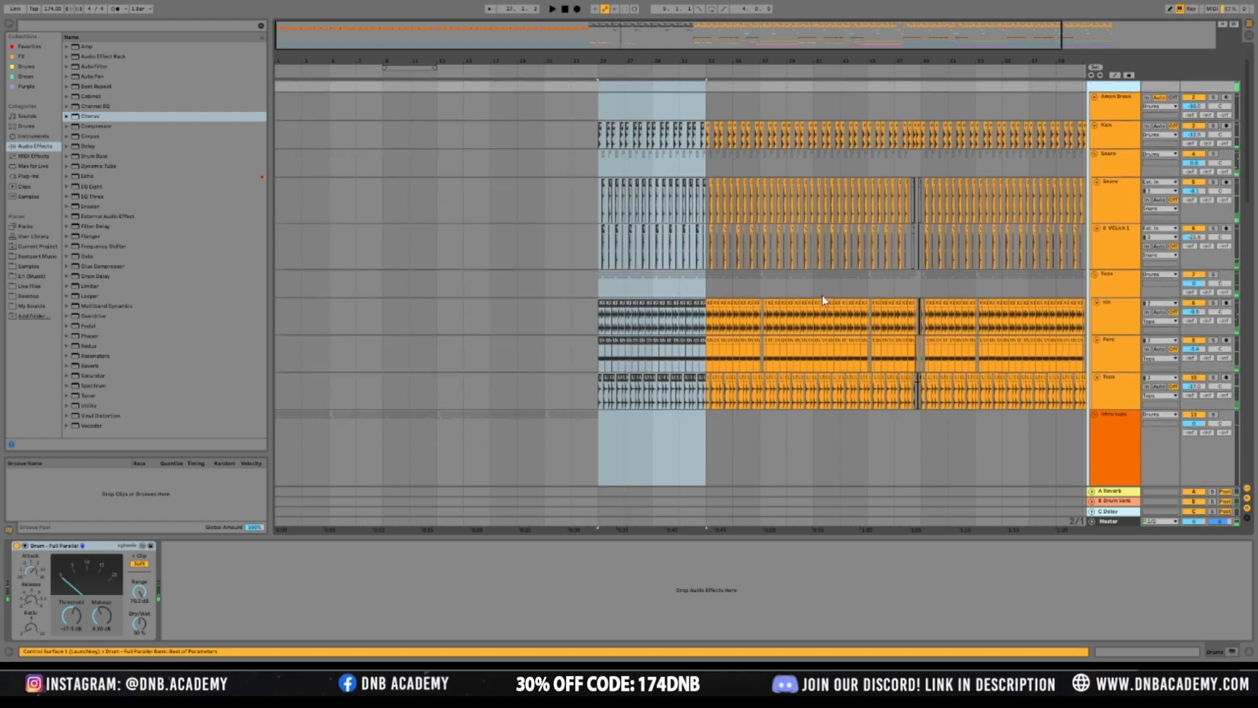
pyautogui.scroll(-5, 824, 302)
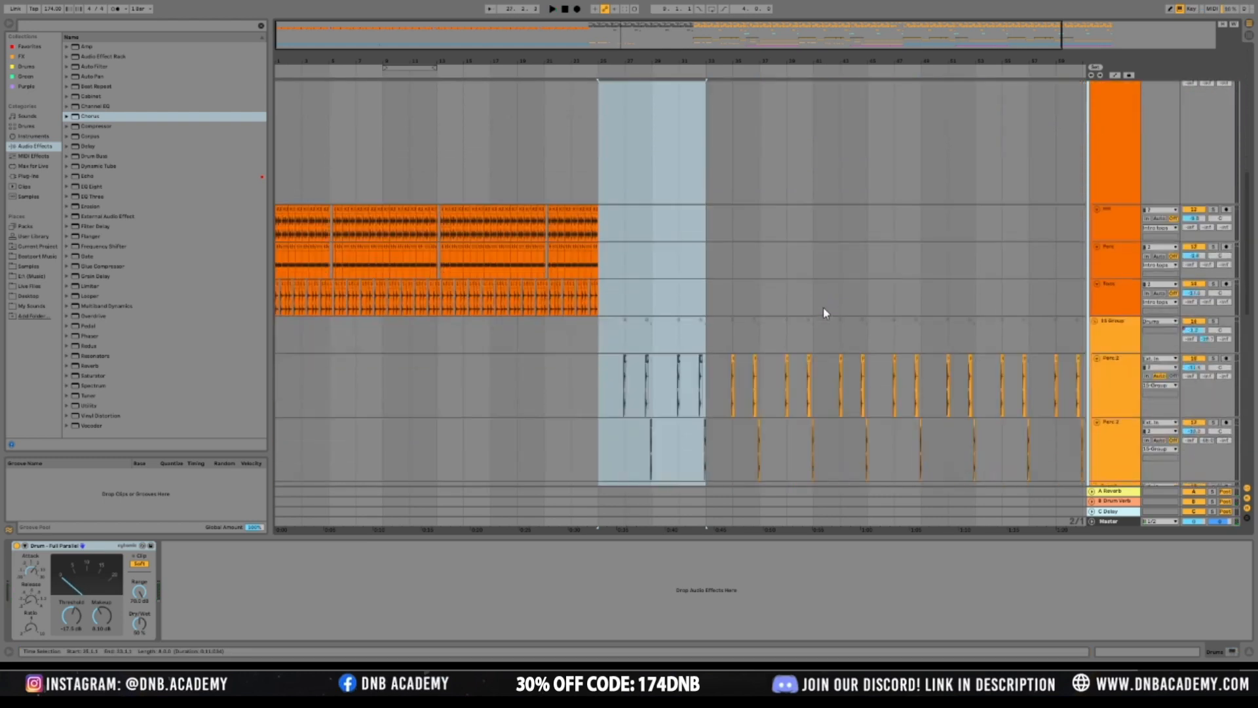
pyautogui.moveTo(601, 294); pyautogui.dragTo(732, 358)
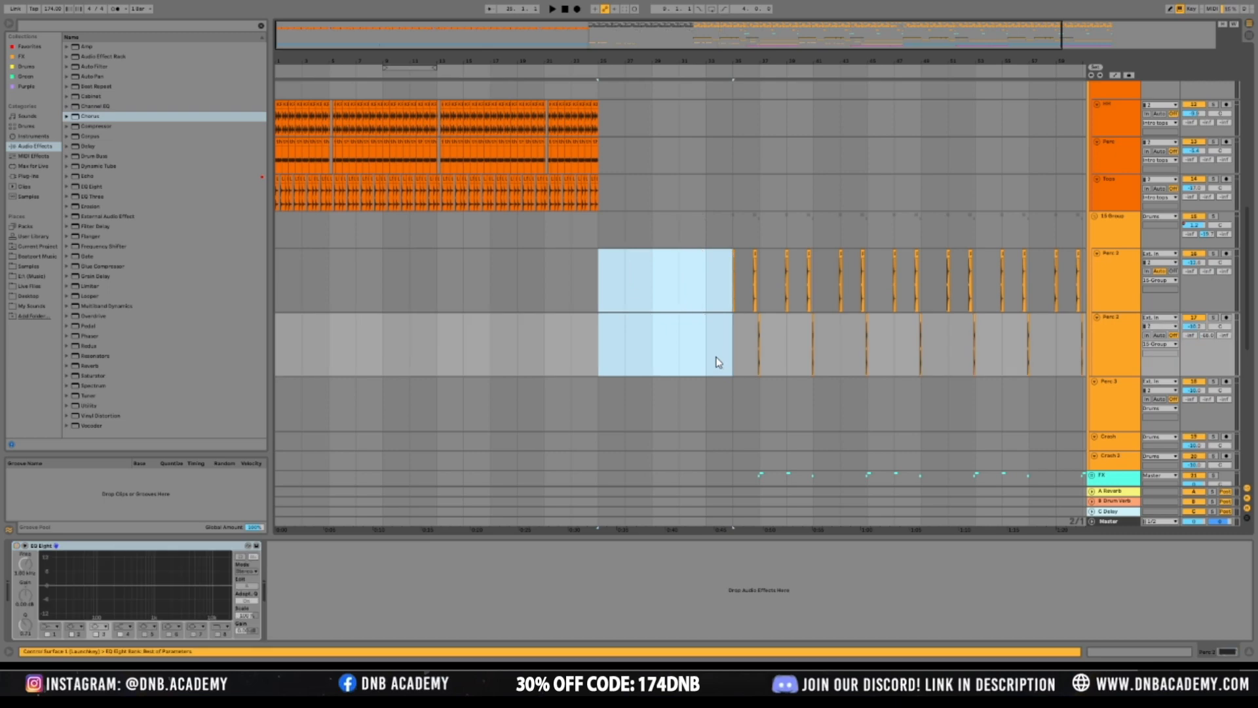
# Delete the Kick clips from bars 25 to 32, keeping only the hit at the start of bar 29
pyautogui.scroll(5, 518, 241)
pyautogui.scroll(8, 517, 244)
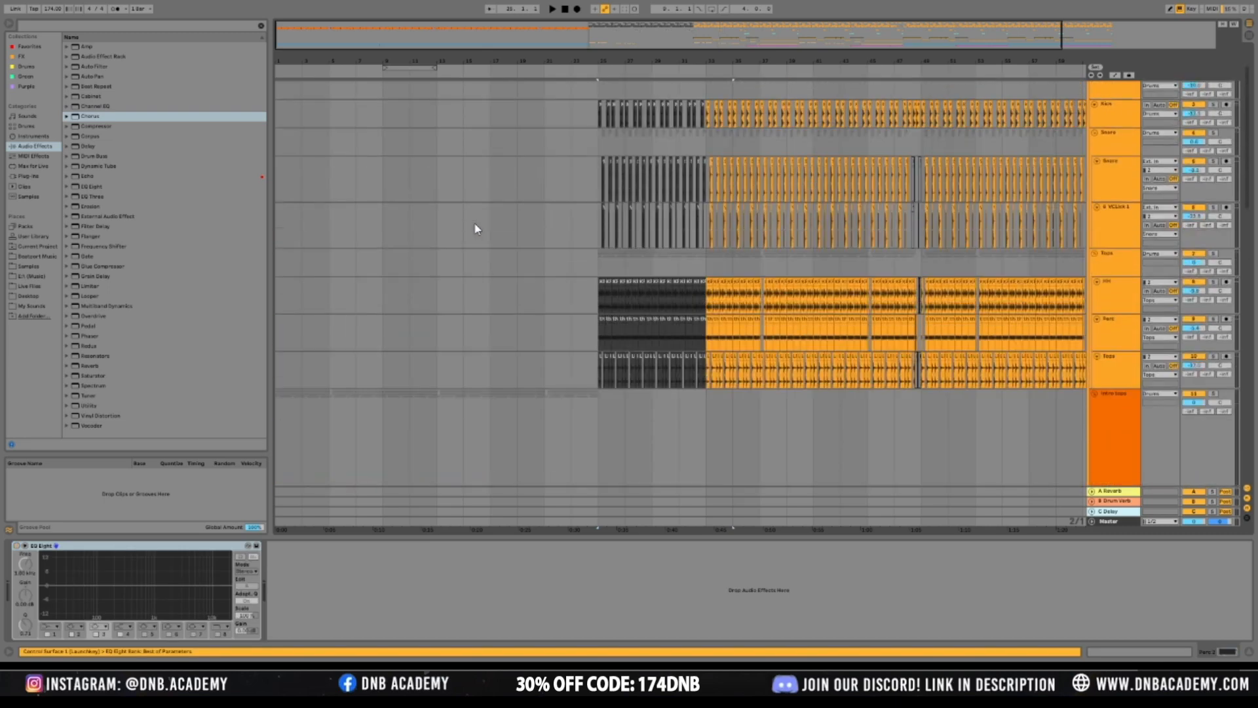
pyautogui.moveTo(622, 23); pyautogui.dragTo(621, 119)
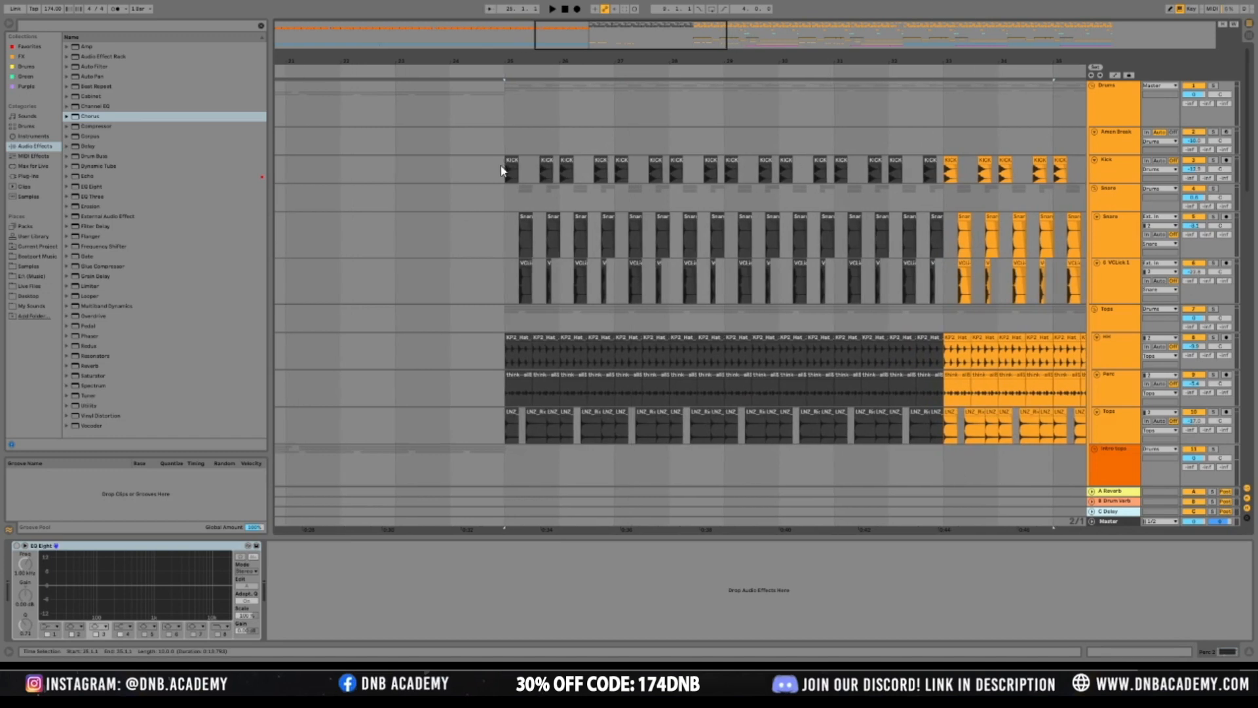
pyautogui.moveTo(505, 166); pyautogui.dragTo(745, 180)
pyautogui.press('Delete')
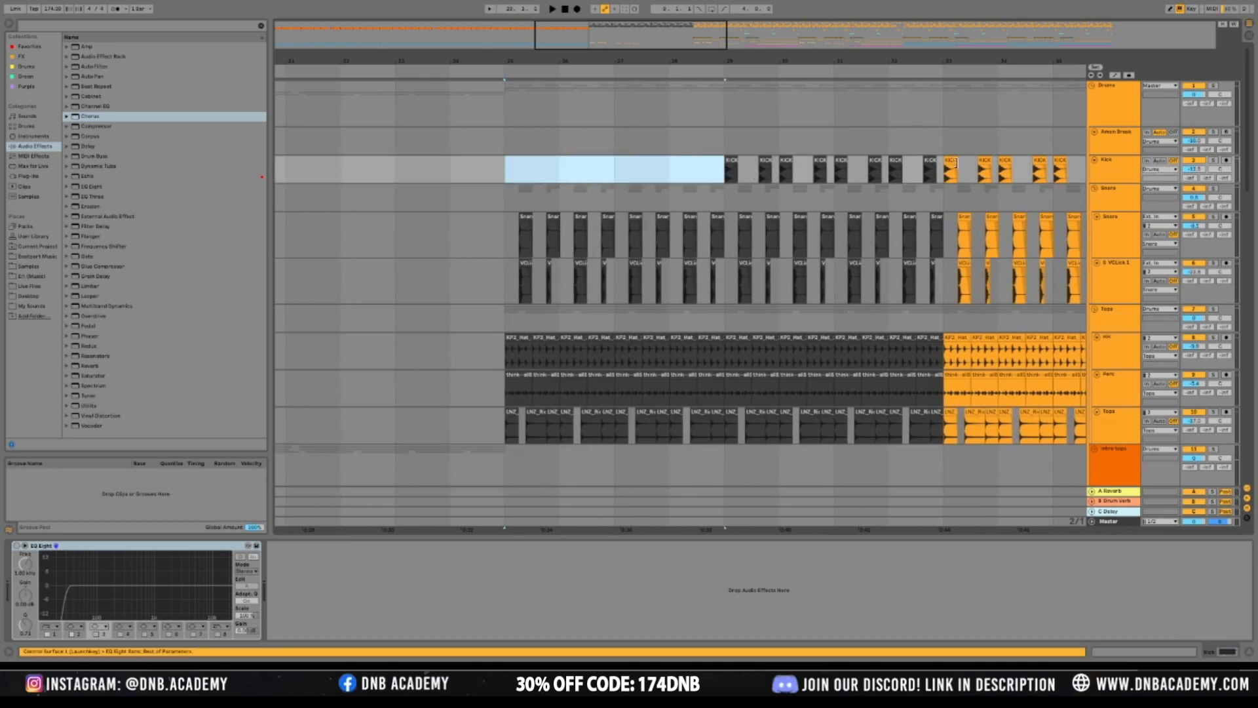
pyautogui.moveTo(939, 178); pyautogui.dragTo(829, 178)
pyautogui.click(754, 149)
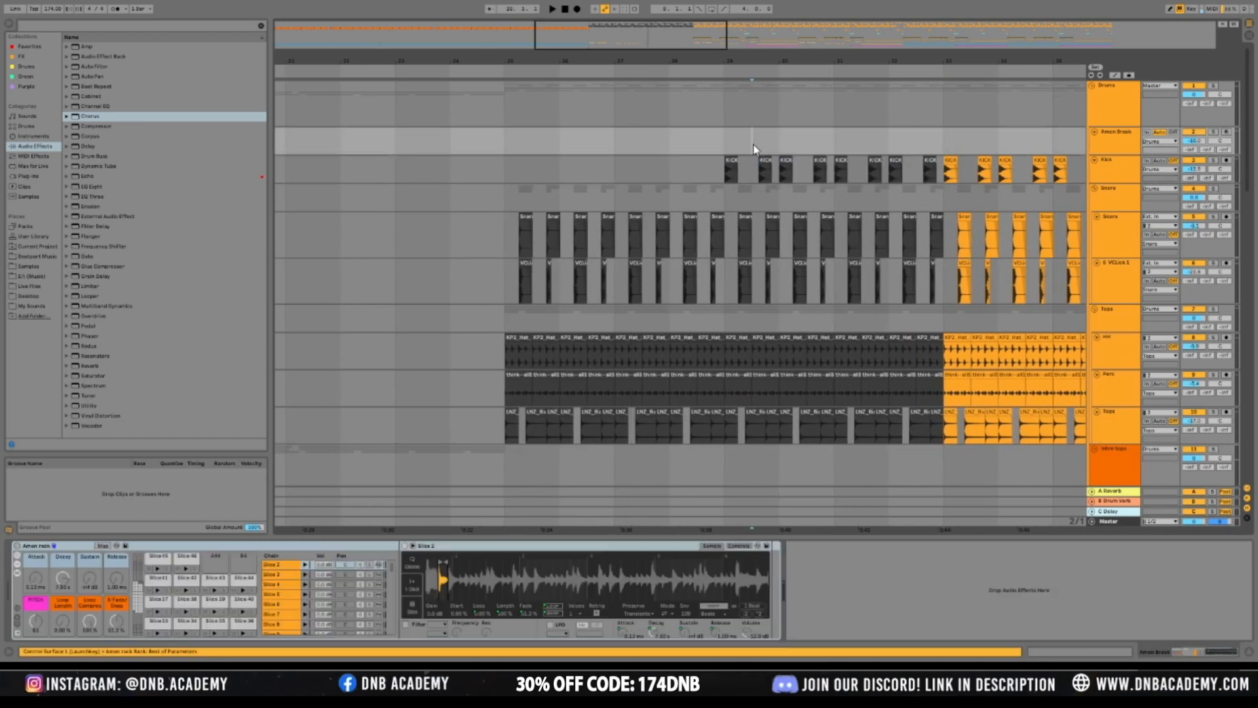
pyautogui.moveTo(751, 169); pyautogui.dragTo(946, 169)
pyautogui.press('Delete')
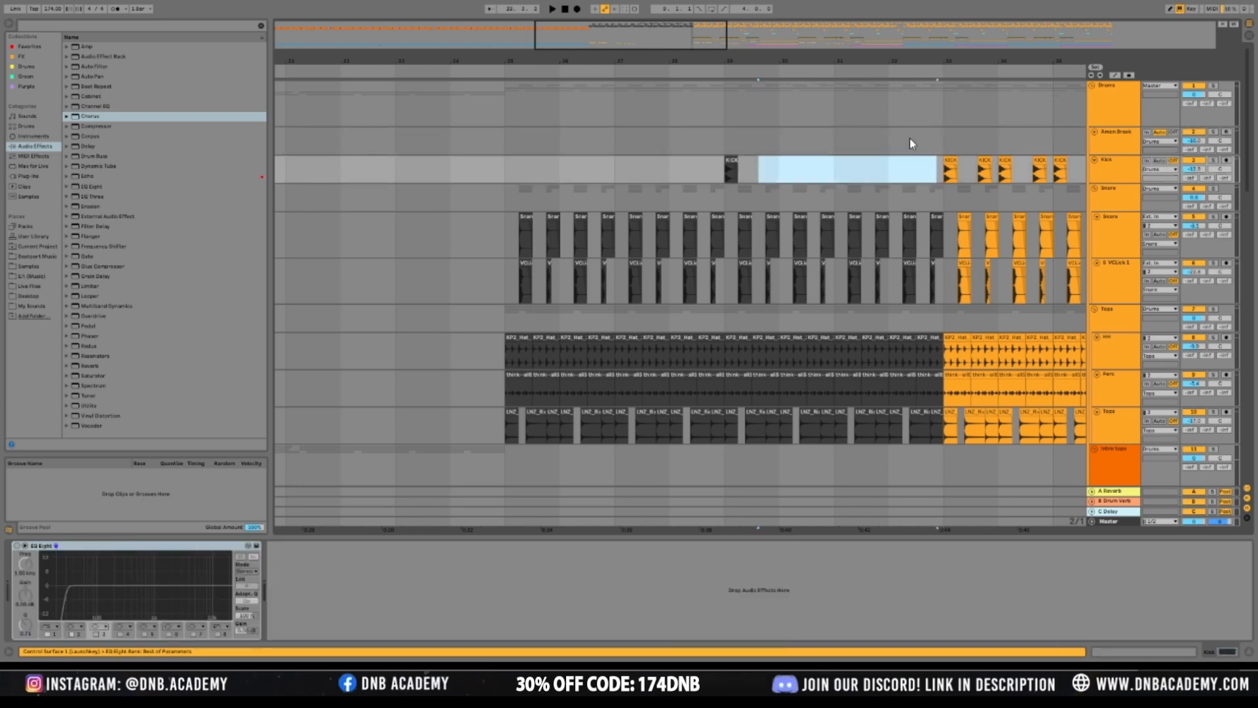
pyautogui.click(910, 139)
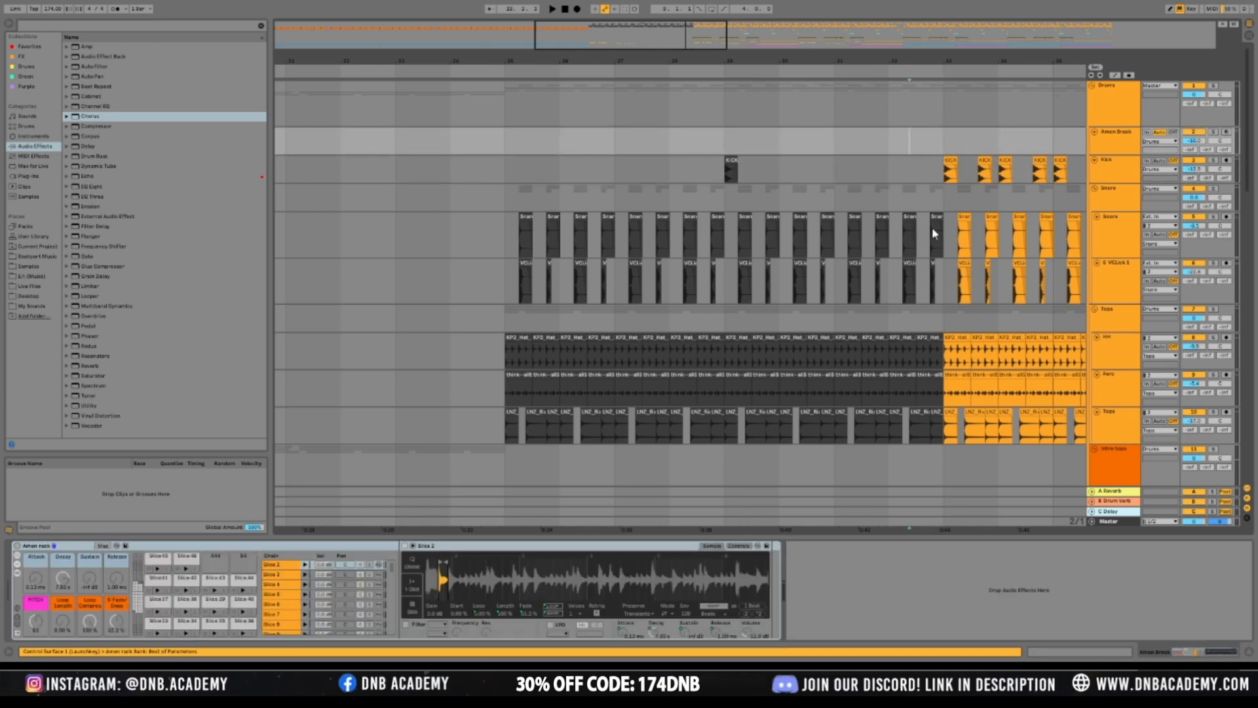
# Duplicate the Kick hit at bar 29 three times in a row and play from bar 29
pyautogui.click(738, 180)
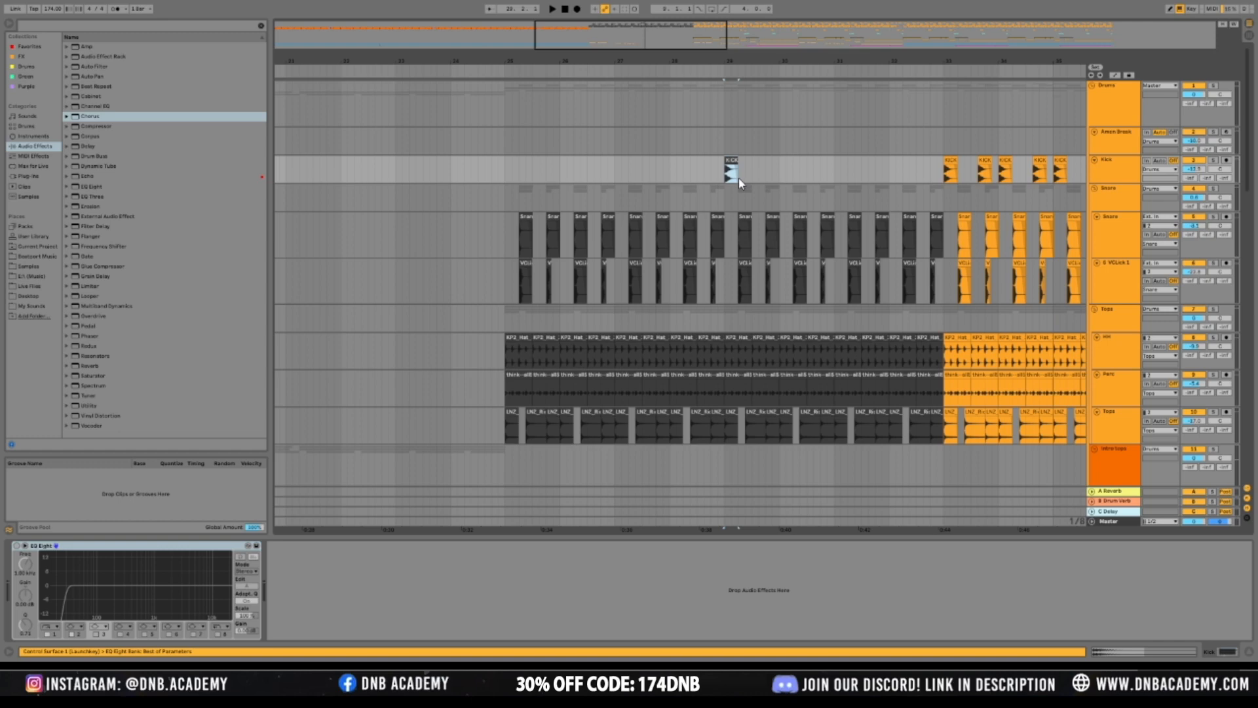
pyautogui.hotkey('ctrl', 'd')
pyautogui.hotkey('ctrl', 'd')
pyautogui.hotkey('ctrl', 'd')
pyautogui.click(725, 182)
pyautogui.press('space')
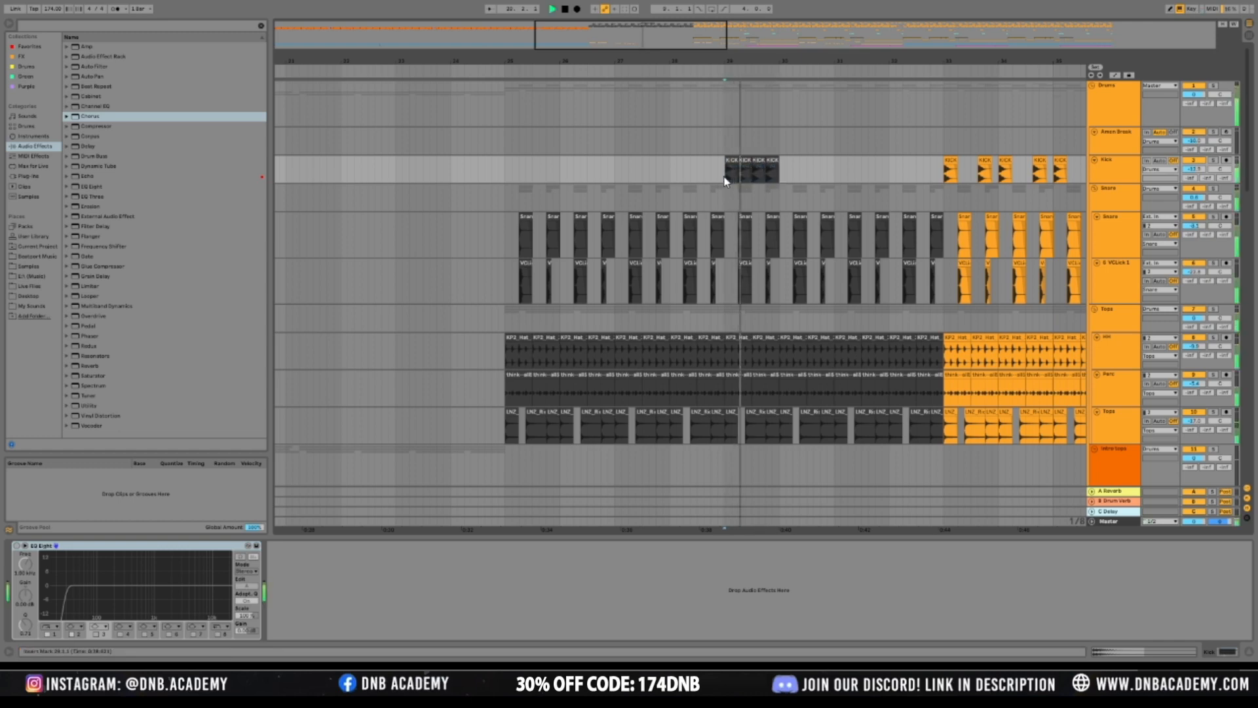
# Play the drum build-up from bar 25 and save the set
pyautogui.press('space')
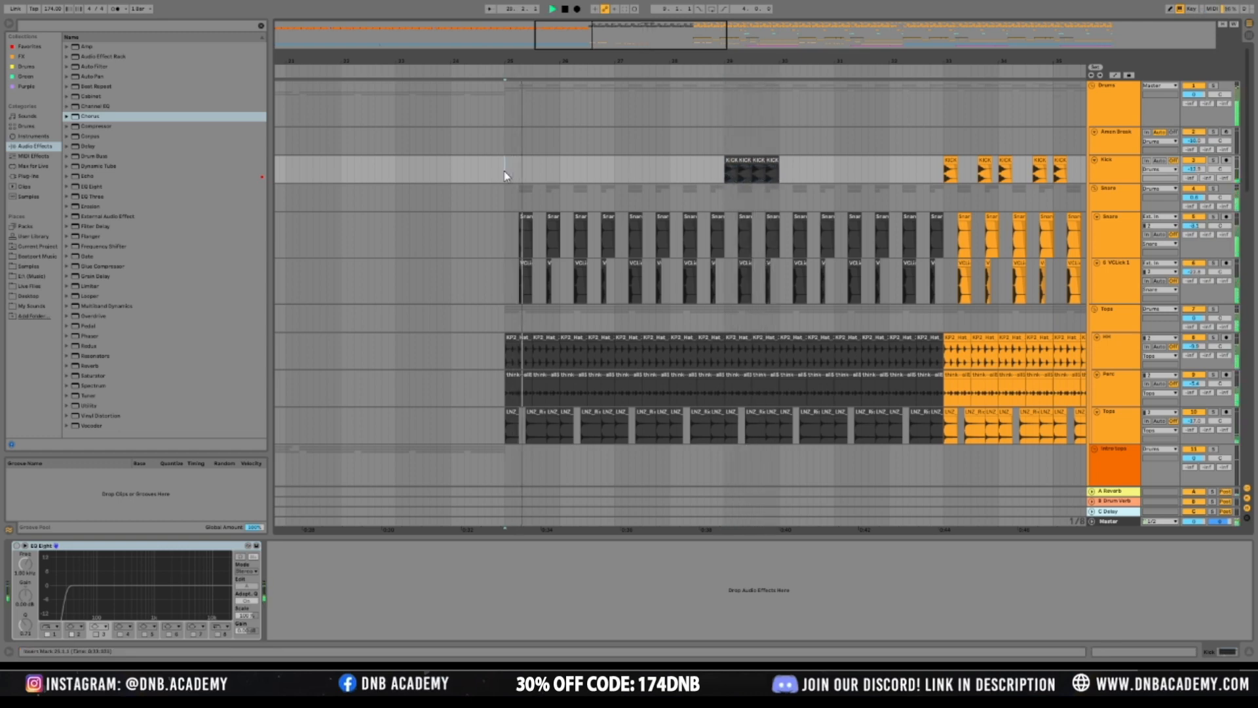
pyautogui.moveTo(506, 170); pyautogui.dragTo(558, 180)
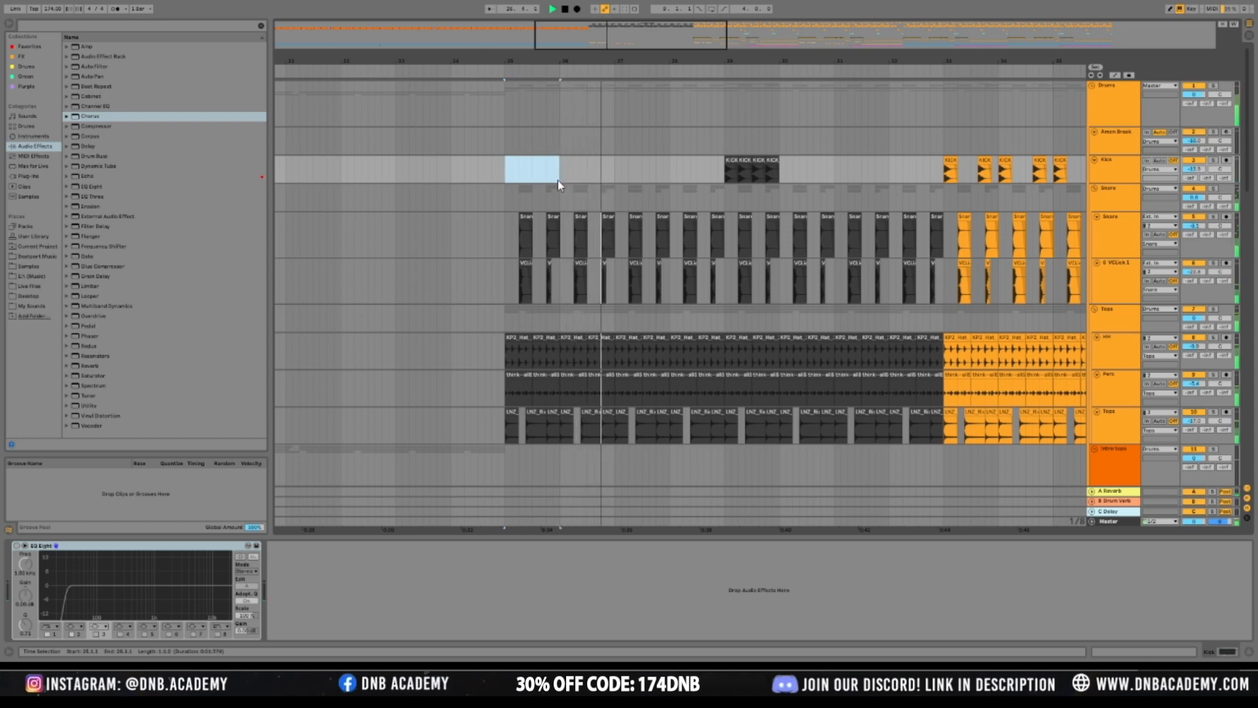
pyautogui.click(518, 174)
pyautogui.press('space')
pyautogui.click(506, 173)
pyautogui.press('space')
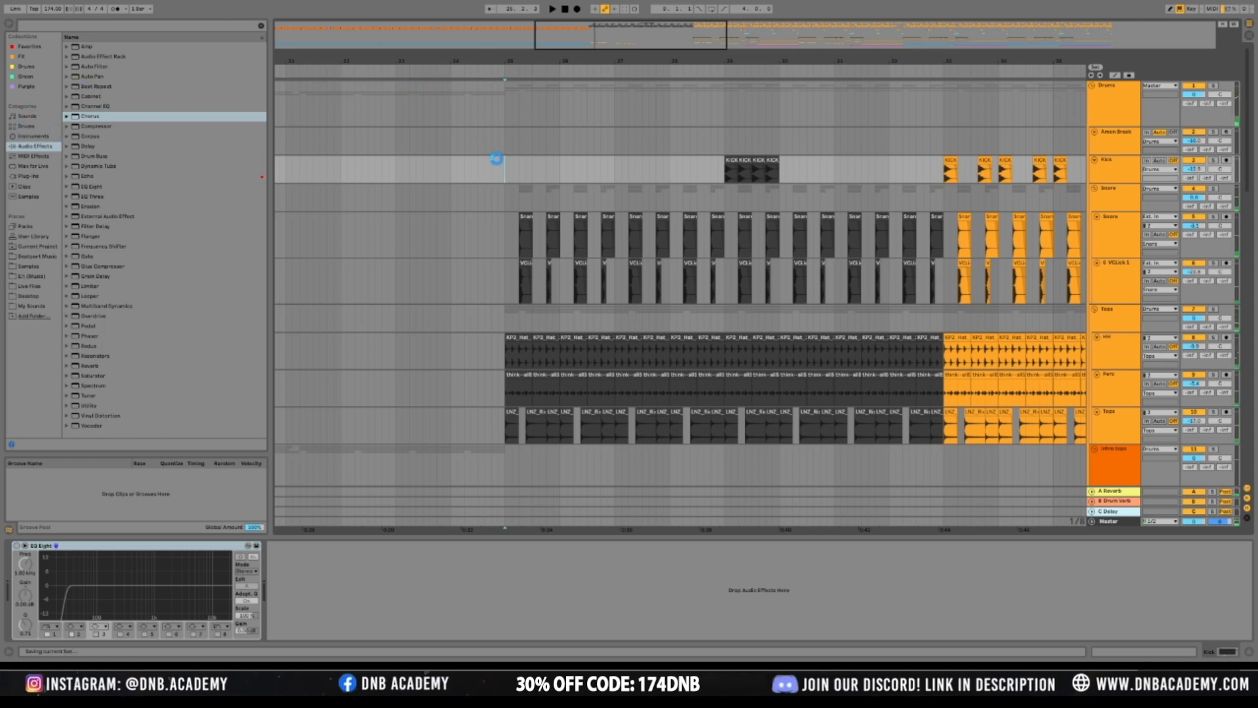
# Copy the Kick hit to the first beat of bars 25, 26, 27 and 28, playing the build-up from just before bar 25
pyautogui.press('space')
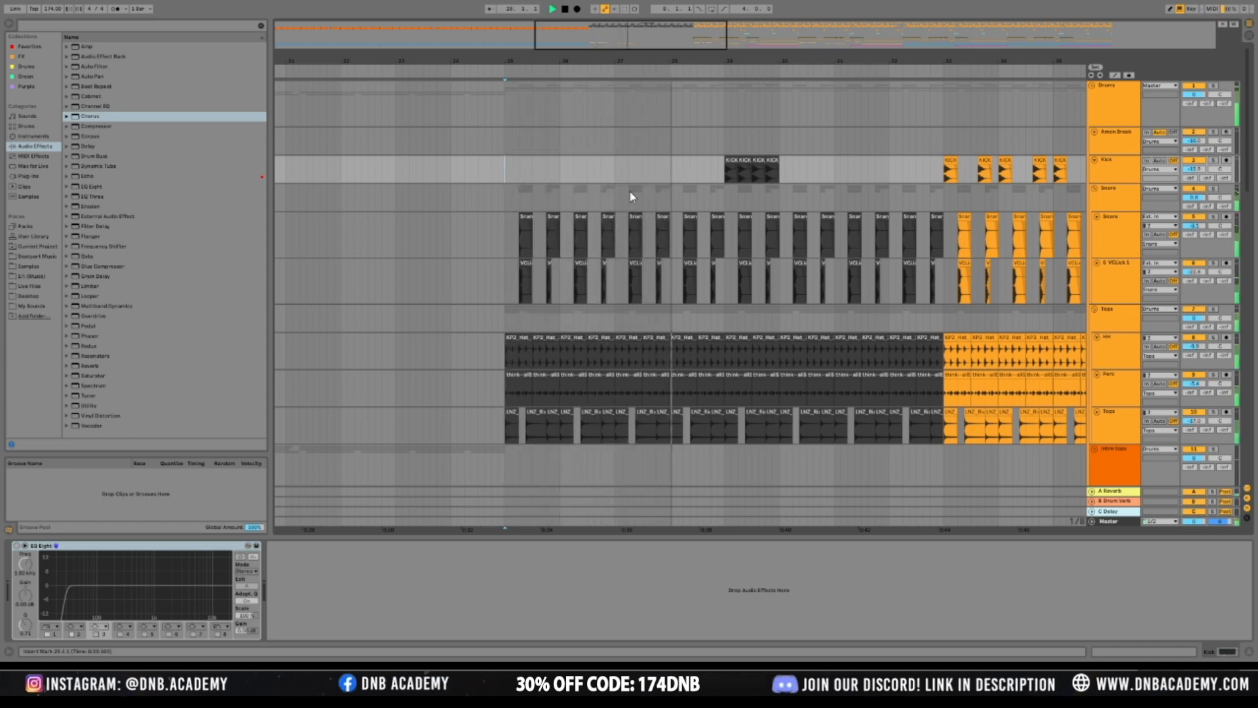
pyautogui.moveTo(724, 171); pyautogui.dragTo(622, 166)
pyautogui.click(730, 160)
pyautogui.press('space')
pyautogui.click(491, 176)
pyautogui.press('space')
pyautogui.click(620, 160)
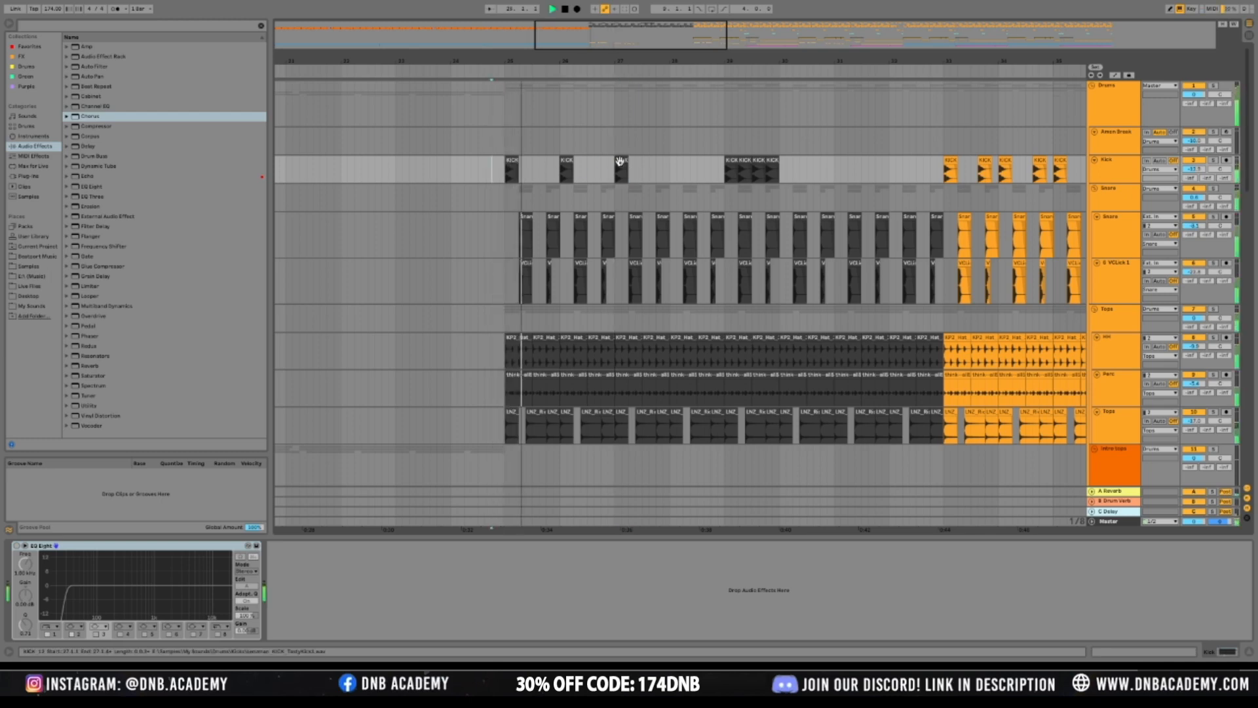
pyautogui.doubleClick(621, 161)
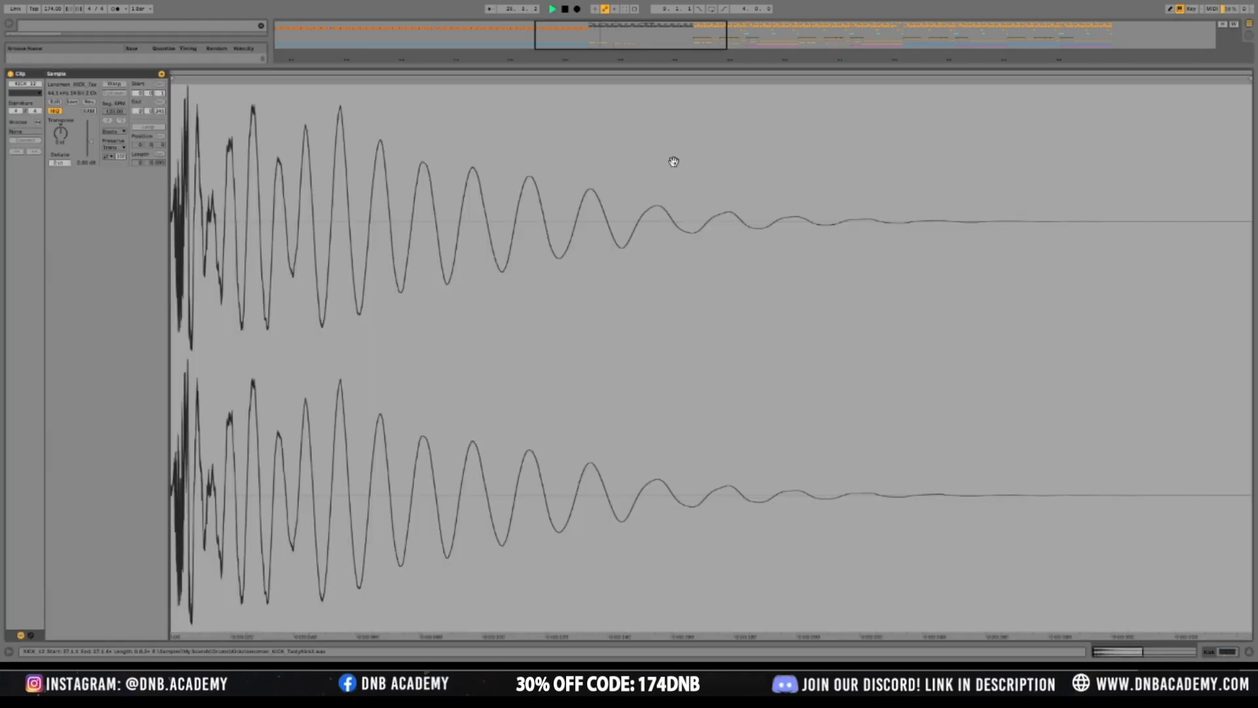
pyautogui.click(1214, 654)
# Arrange the Kick hits on beats 1 and 3 of bars 29 and 30, and play from bar 29
pyautogui.moveTo(683, 166); pyautogui.dragTo(815, 170)
pyautogui.press('space')
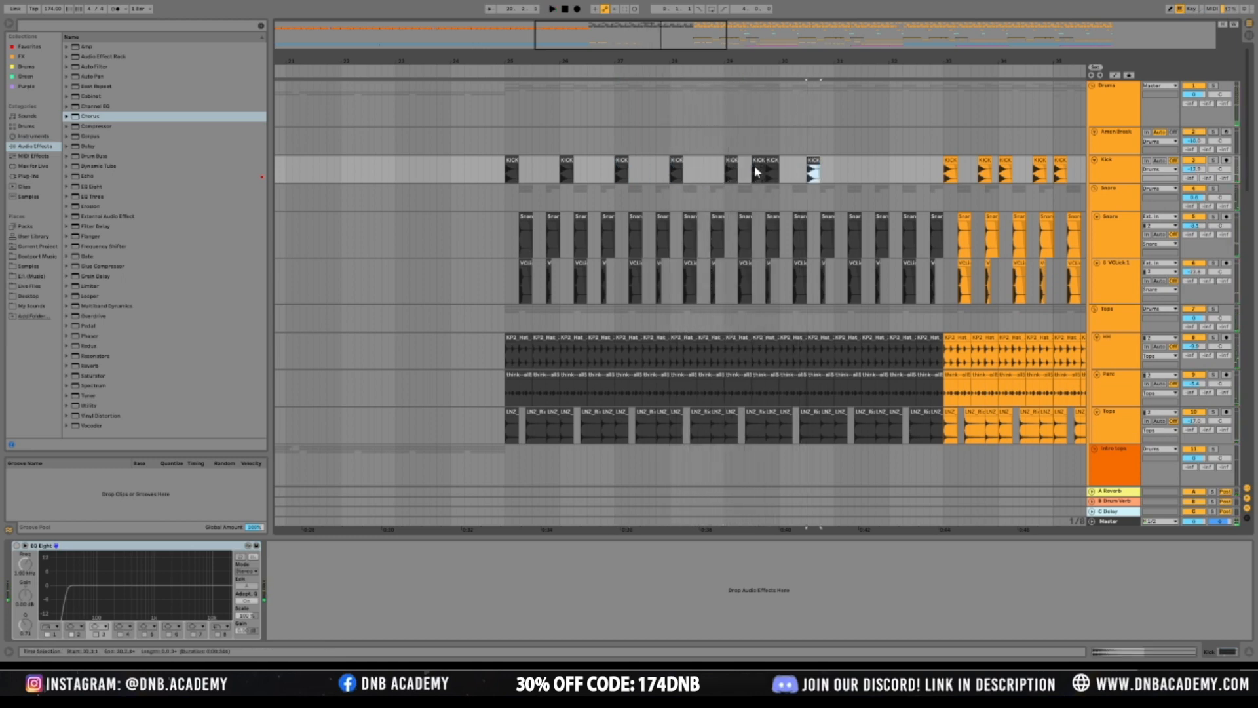
pyautogui.press('space')
pyautogui.click(728, 162)
pyautogui.moveTo(773, 161)
pyautogui.mouseDown()
pyautogui.moveTo(789, 169)
pyautogui.moveTo(753, 172)
pyautogui.moveTo(784, 171)
pyautogui.mouseUp()
pyautogui.press('space')
pyautogui.click(726, 172)
pyautogui.press('space')
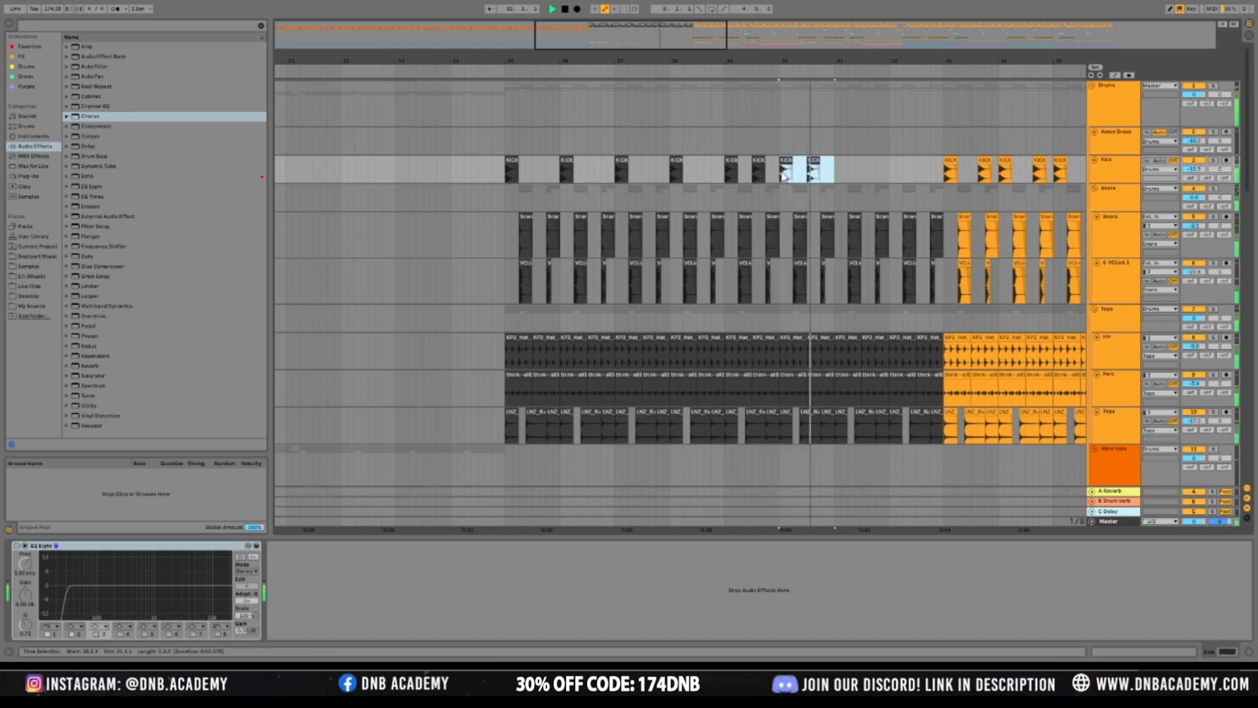
# Duplicate the bar 30 Kick hits into bar 31 and add copies so a hit falls on every beat
pyautogui.hotkey('ctrl', 'd')
pyautogui.press('space')
pyautogui.click(843, 162)
pyautogui.moveTo(850, 167); pyautogui.dragTo(883, 169)
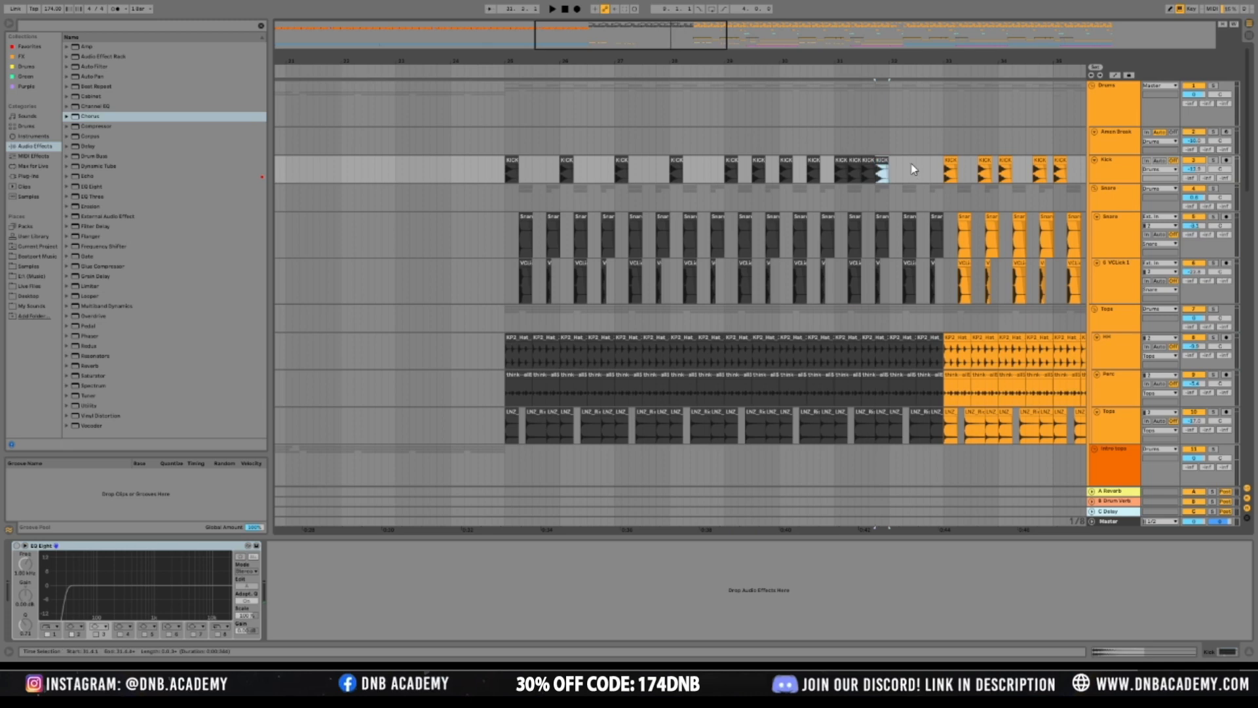
# Fill bar 32 with shortened eighth-note Kick hits up to the drop, and play from the last beat of bar 30
pyautogui.moveTo(648, 42); pyautogui.dragTo(699, 50)
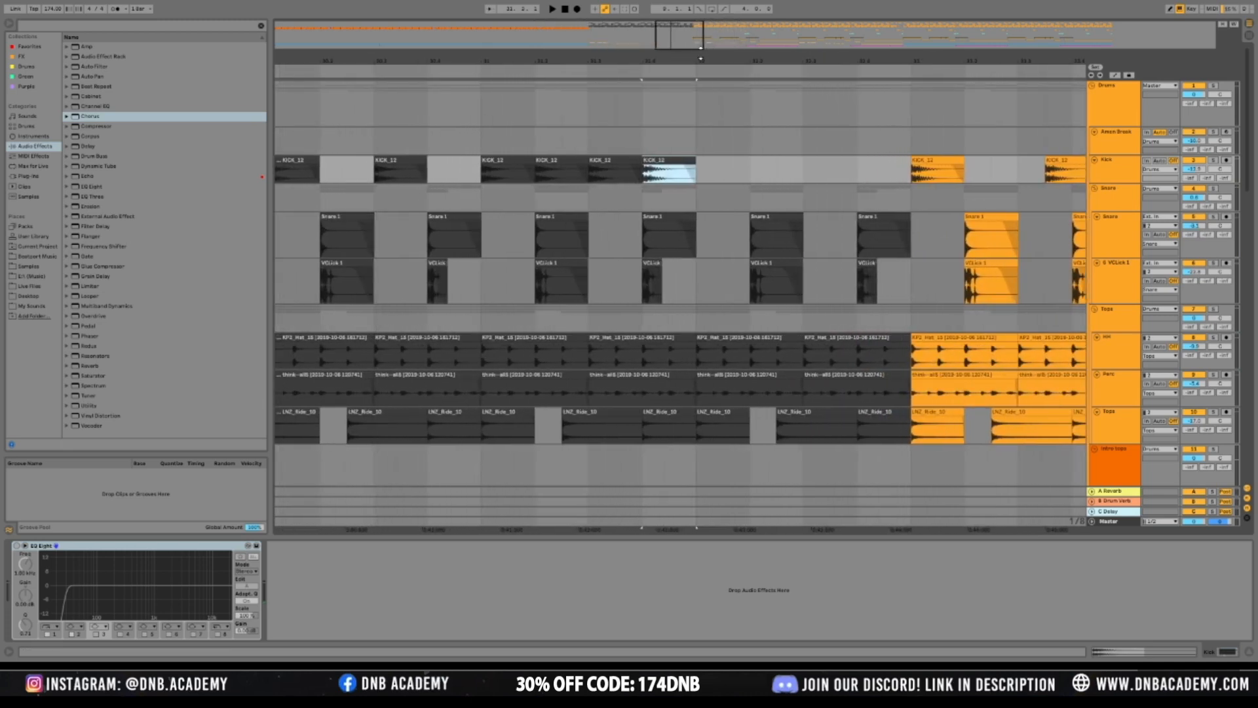
pyautogui.hotkey('ctrl', 'd')
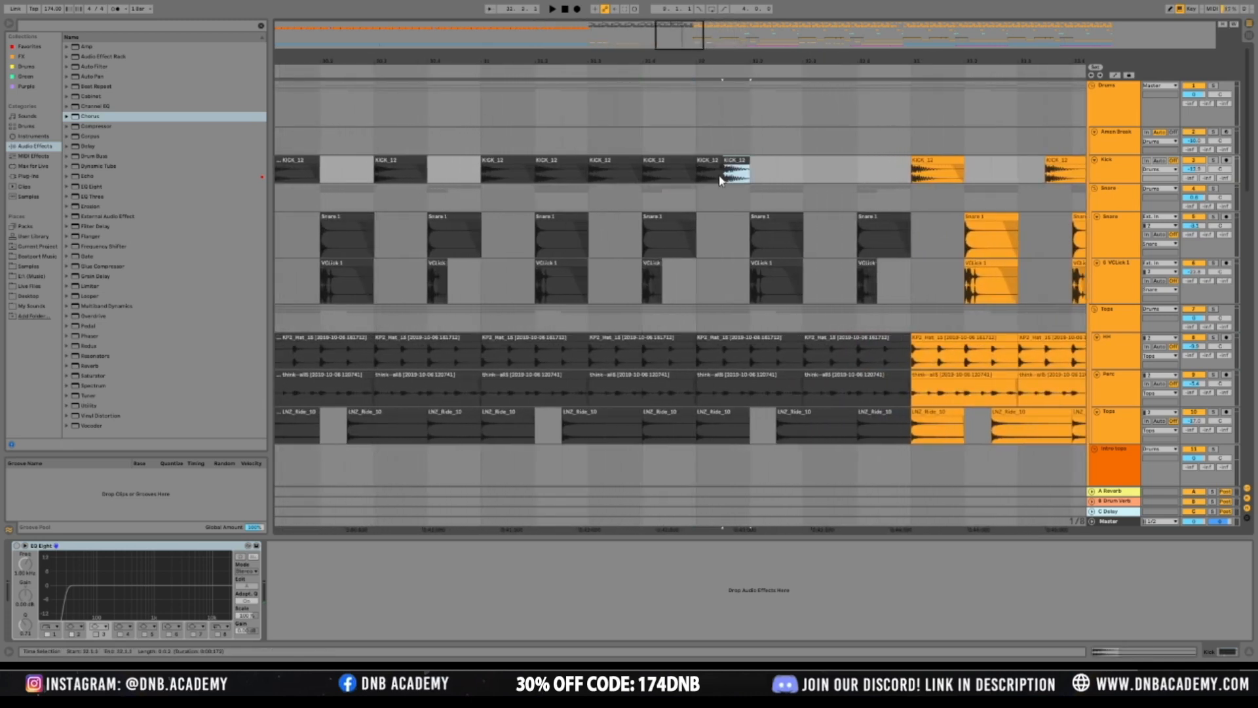
pyautogui.hotkey('ctrl', 'd')
pyautogui.hotkey('ctrl', 'd')
pyautogui.hotkey('ctrl', 'd')
pyautogui.hotkey('ctrl', 'd')
pyautogui.hotkey('ctrl', 'd')
pyautogui.click(439, 175)
pyautogui.press('space')
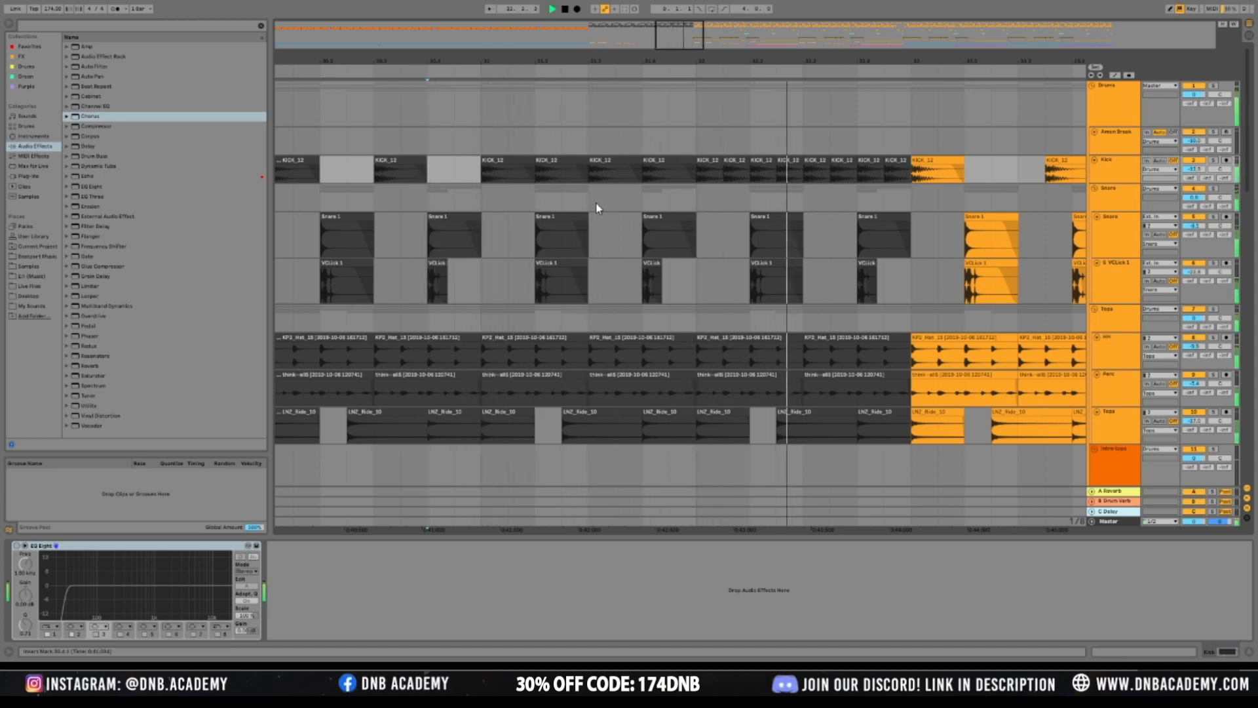
# Try deleting the Snare and VGLick clips from beat 2 of bar 31 to the drop, undo it, and replay from bar 31
pyautogui.press('space')
pyautogui.moveTo(531, 286); pyautogui.dragTo(907, 226)
pyautogui.press('Delete')
pyautogui.click(438, 193)
pyautogui.press('space')
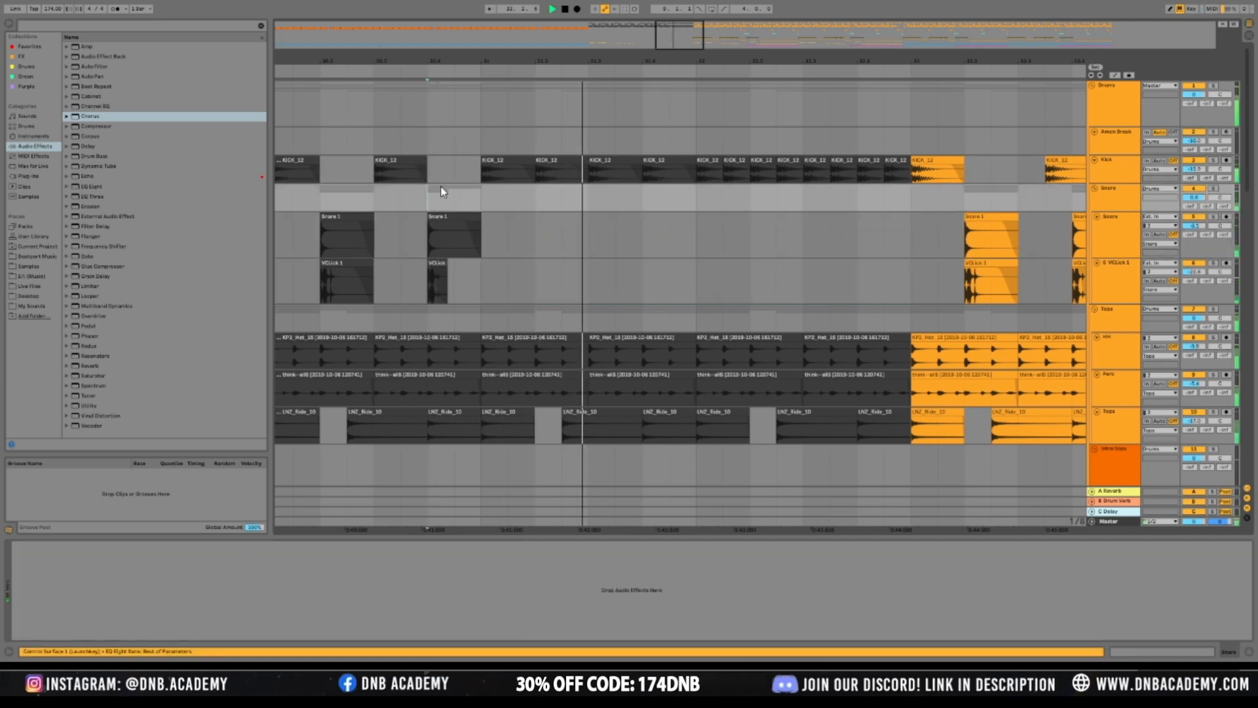
pyautogui.hotkey('ctrl', 'z')
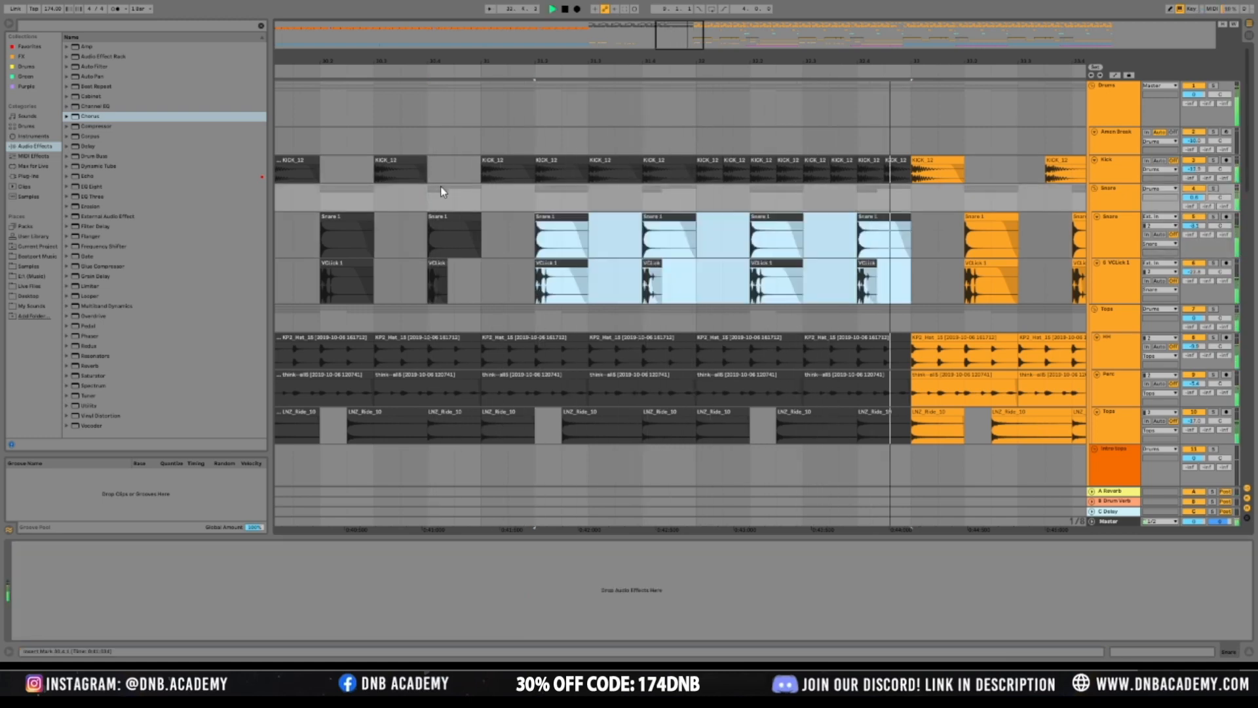
pyautogui.click(482, 200)
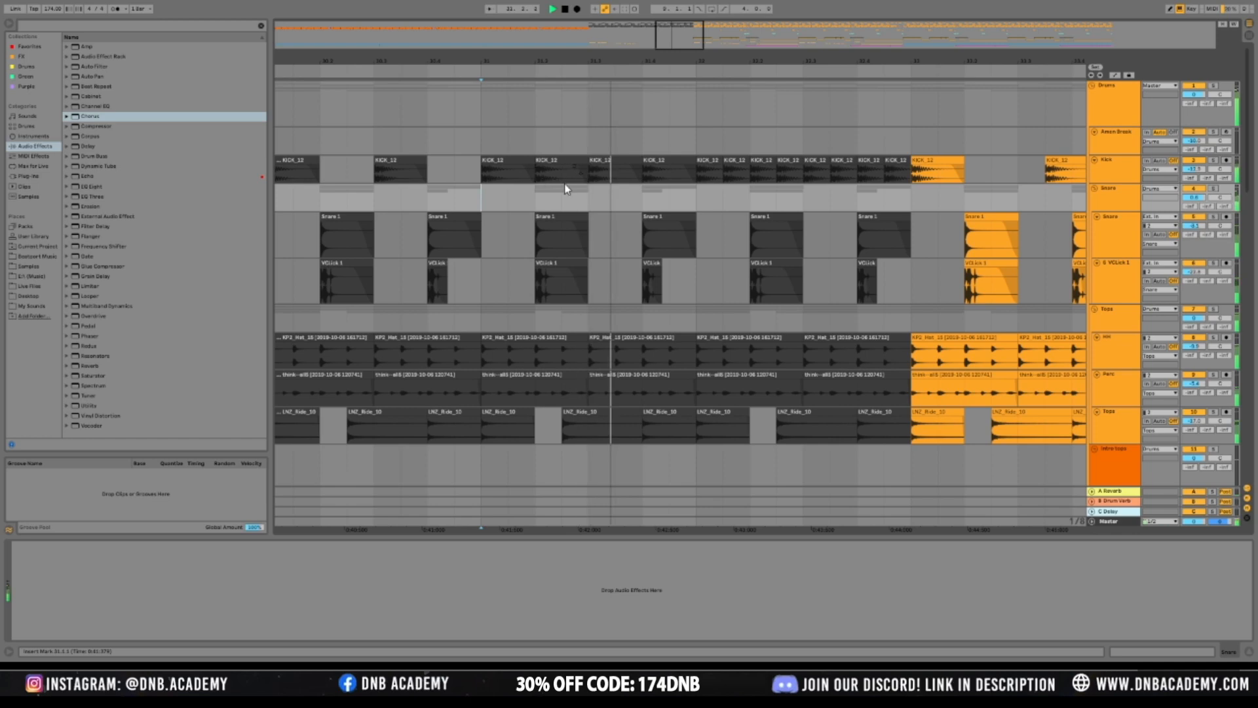
pyautogui.press('space')
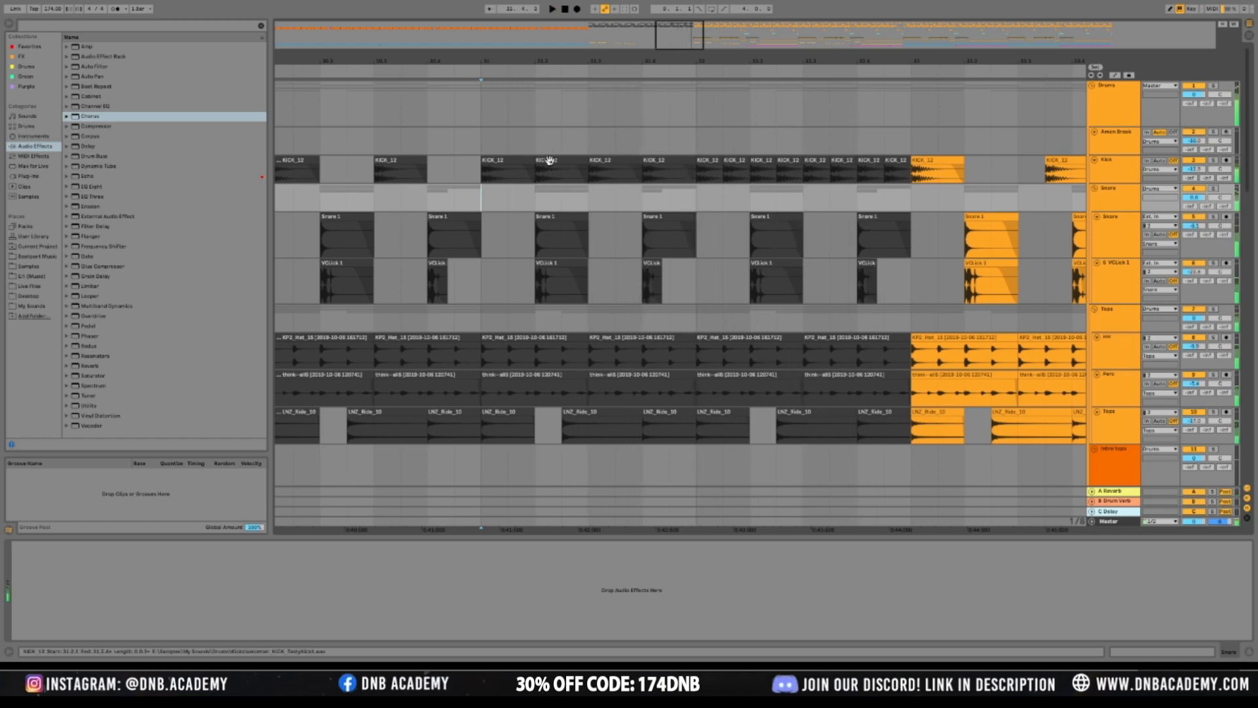
# Deactivate the Kick clips that coincide with the snares on beats 2 and 4 of bars 31 and 32, and play the result
pyautogui.click(549, 160)
pyautogui.click(673, 162)
pyautogui.press('0')
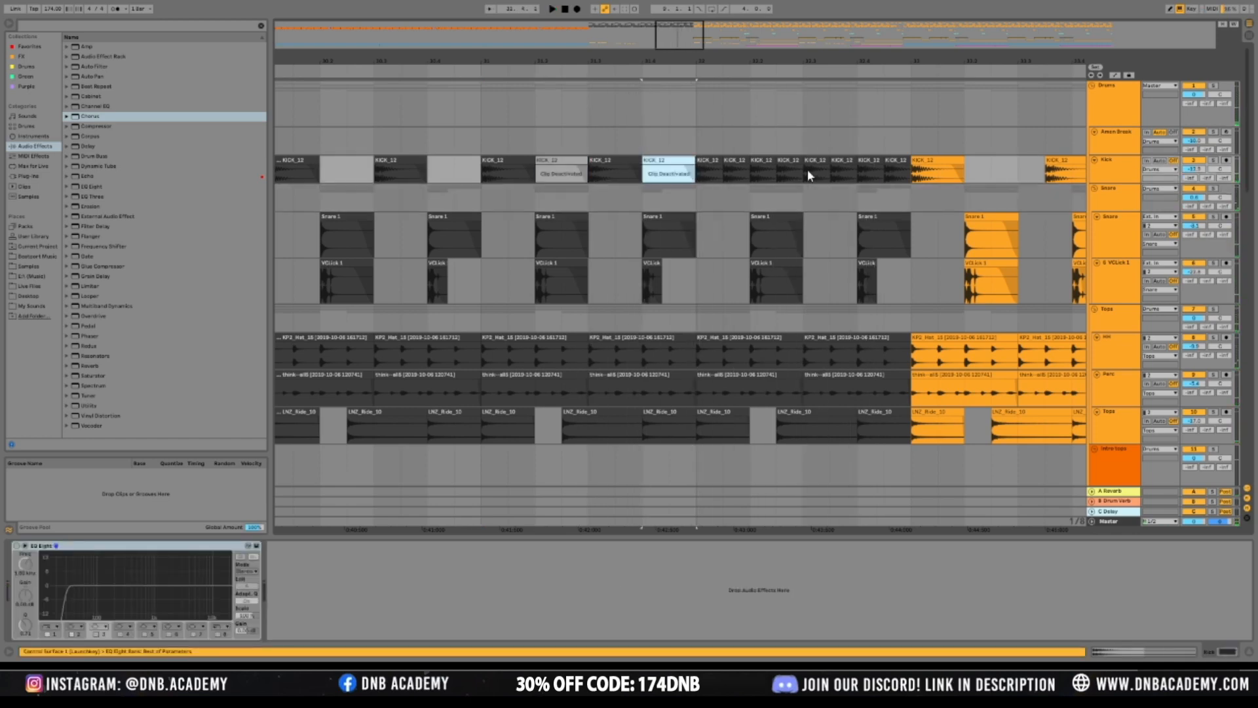
pyautogui.click(756, 158)
pyautogui.press('0')
pyautogui.press('0')
pyautogui.click(423, 191)
pyautogui.press('space')
# Rework bar 31 into eighth-note Kick hits, leaving the snare positions on beats 2 and 4 empty, and play it
pyautogui.moveTo(703, 48); pyautogui.dragTo(694, 38)
pyautogui.click(773, 175)
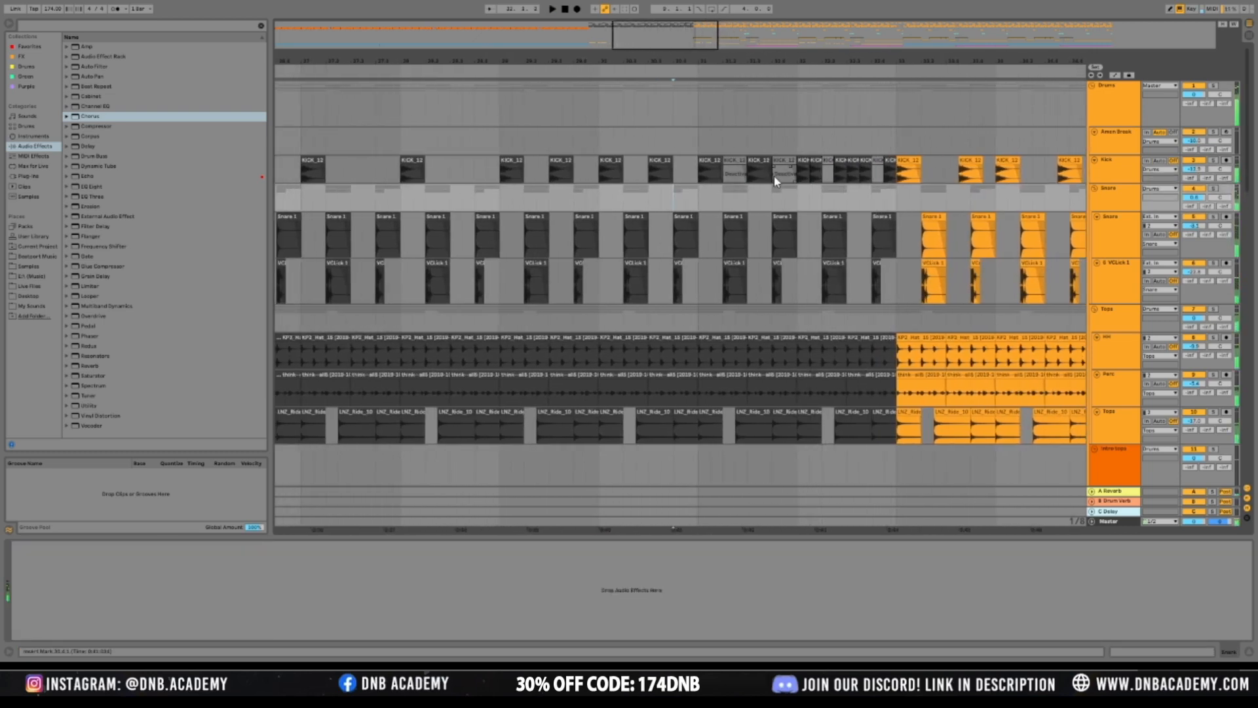
pyautogui.click(731, 183)
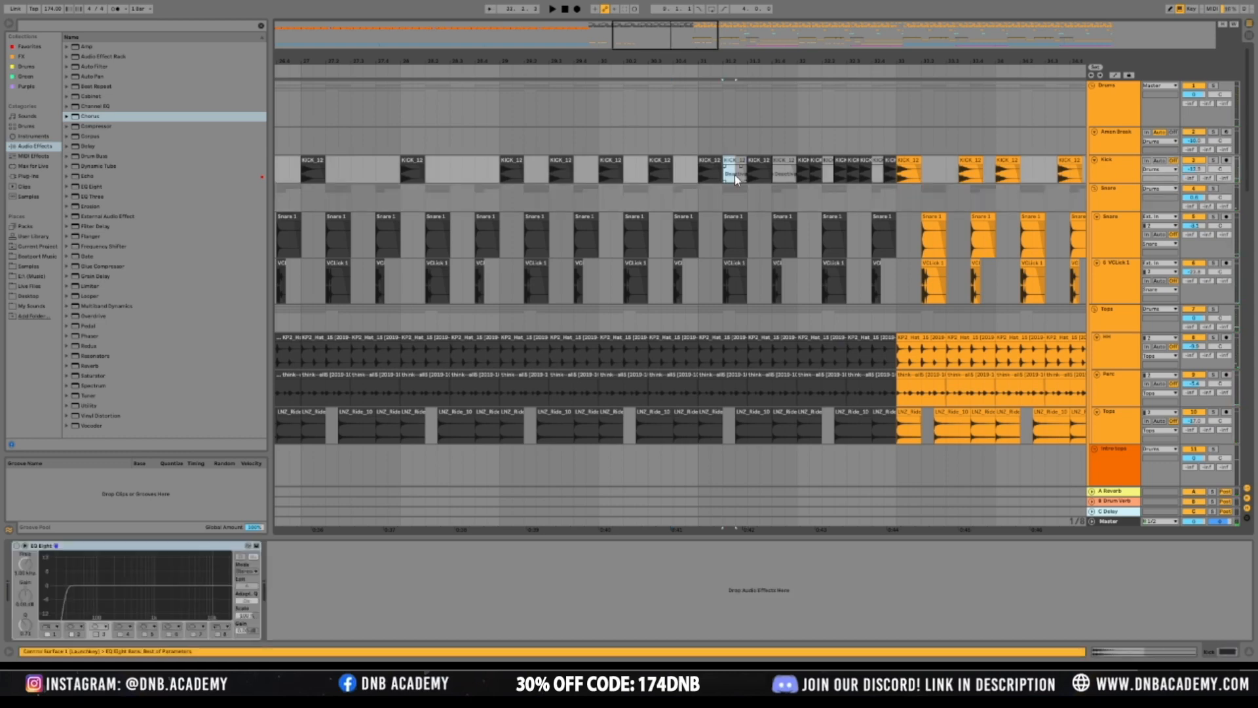
pyautogui.moveTo(729, 161); pyautogui.dragTo(754, 163)
pyautogui.press('space')
pyautogui.press('space')
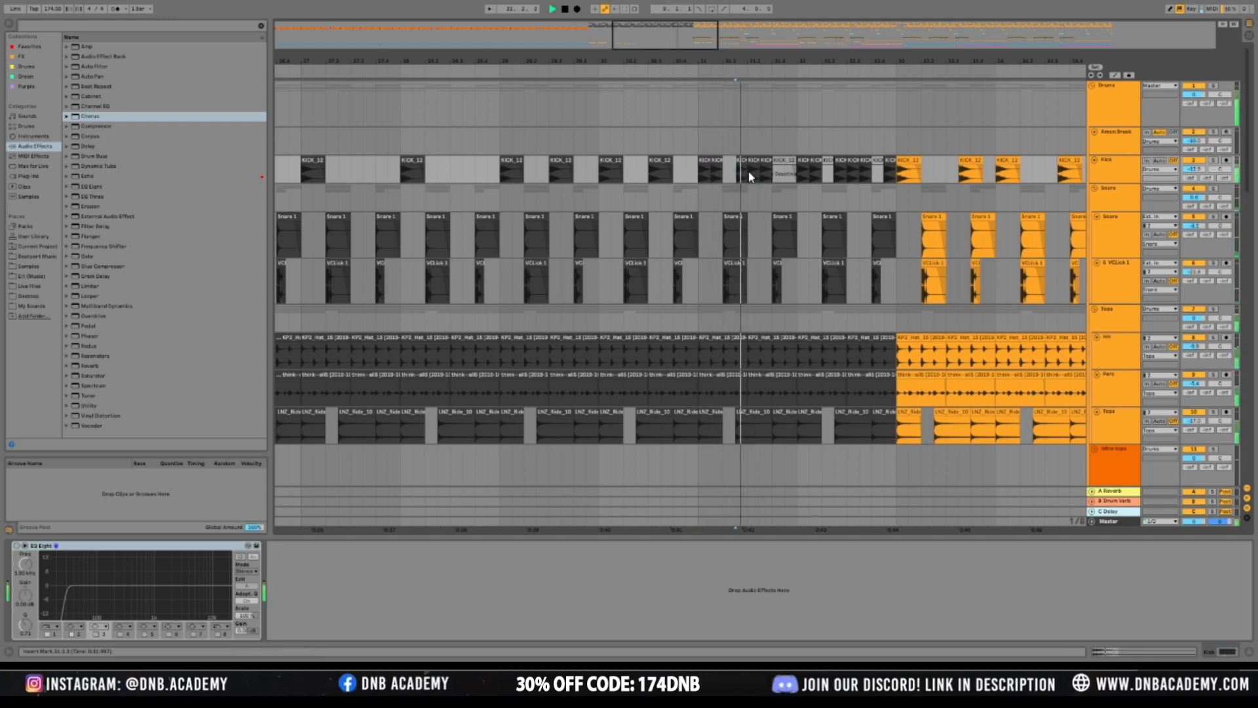
pyautogui.moveTo(766, 161); pyautogui.dragTo(776, 161)
pyautogui.press('space')
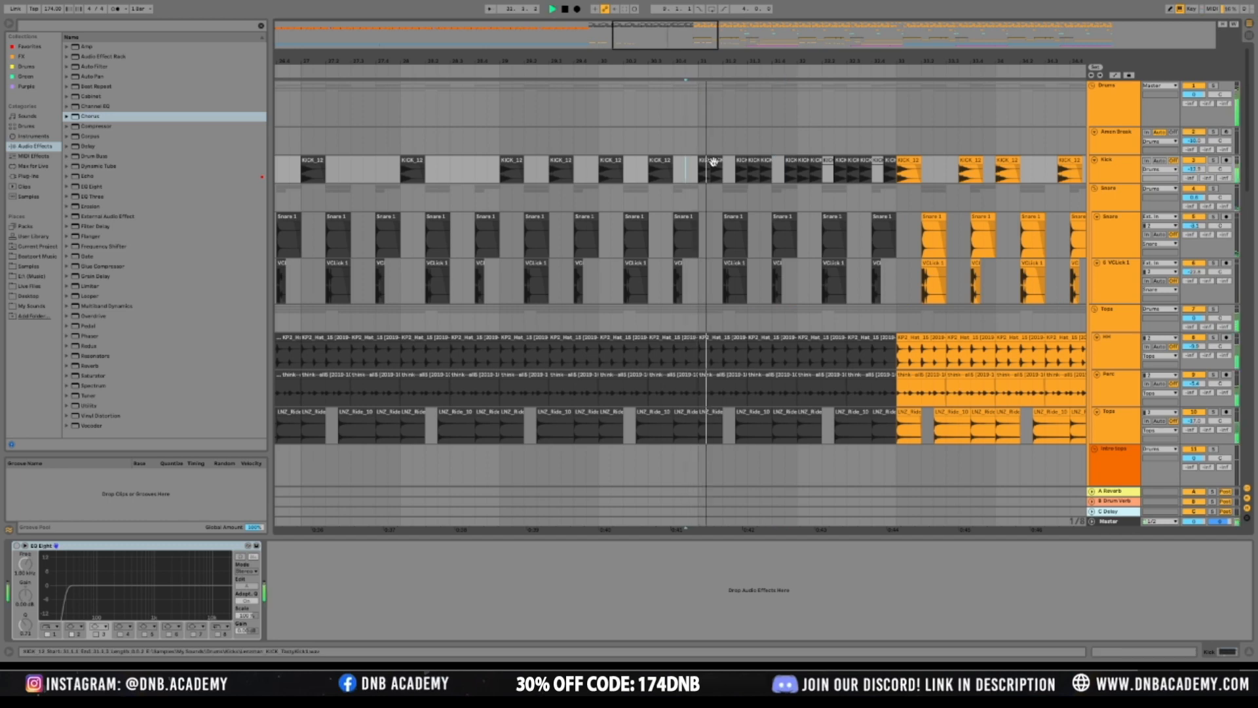
# Try clearing the Kick clips from bar 32 and undo the deletion
pyautogui.moveTo(698, 169); pyautogui.dragTo(794, 178)
pyautogui.hotkey('ctrl', 'd')
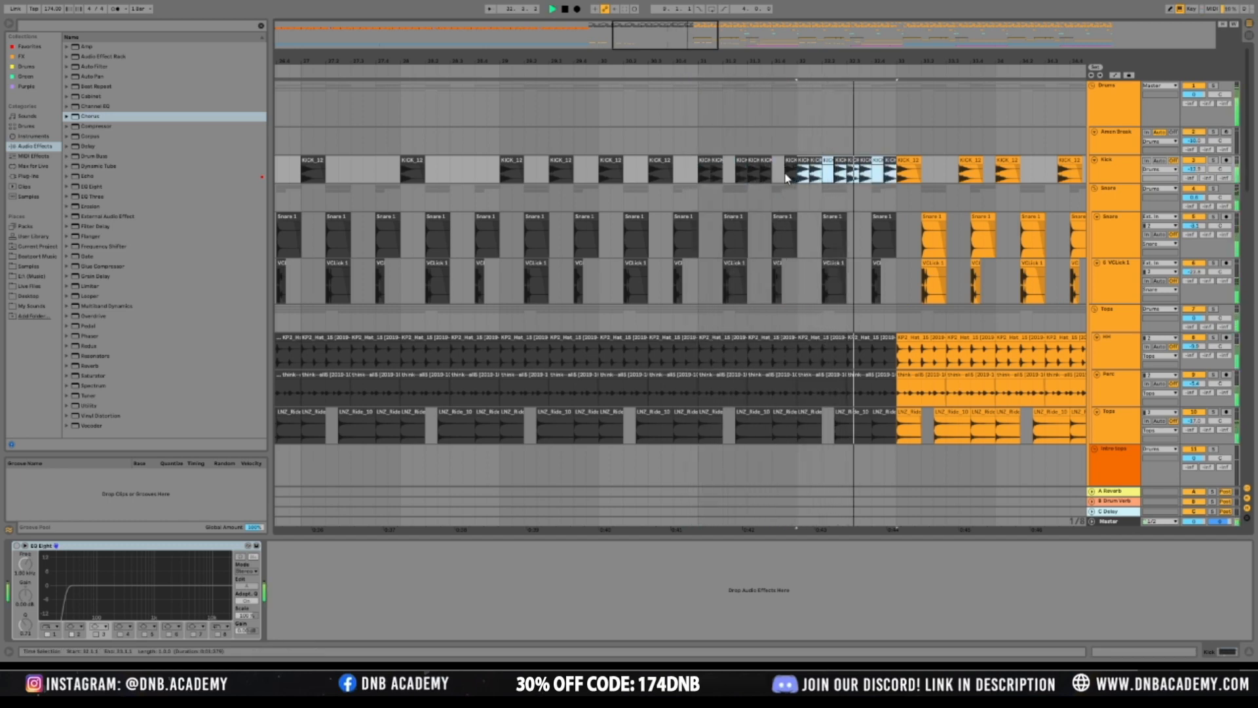
pyautogui.press('Delete')
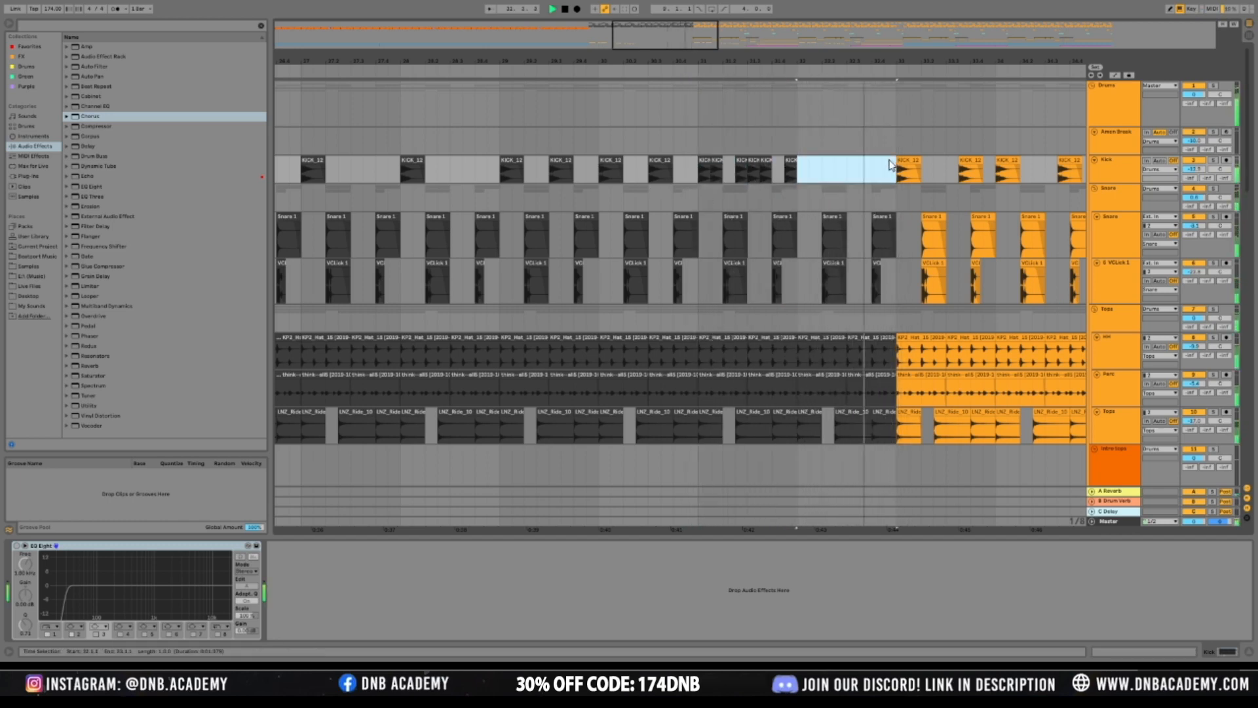
pyautogui.hotkey('ctrl', 'z')
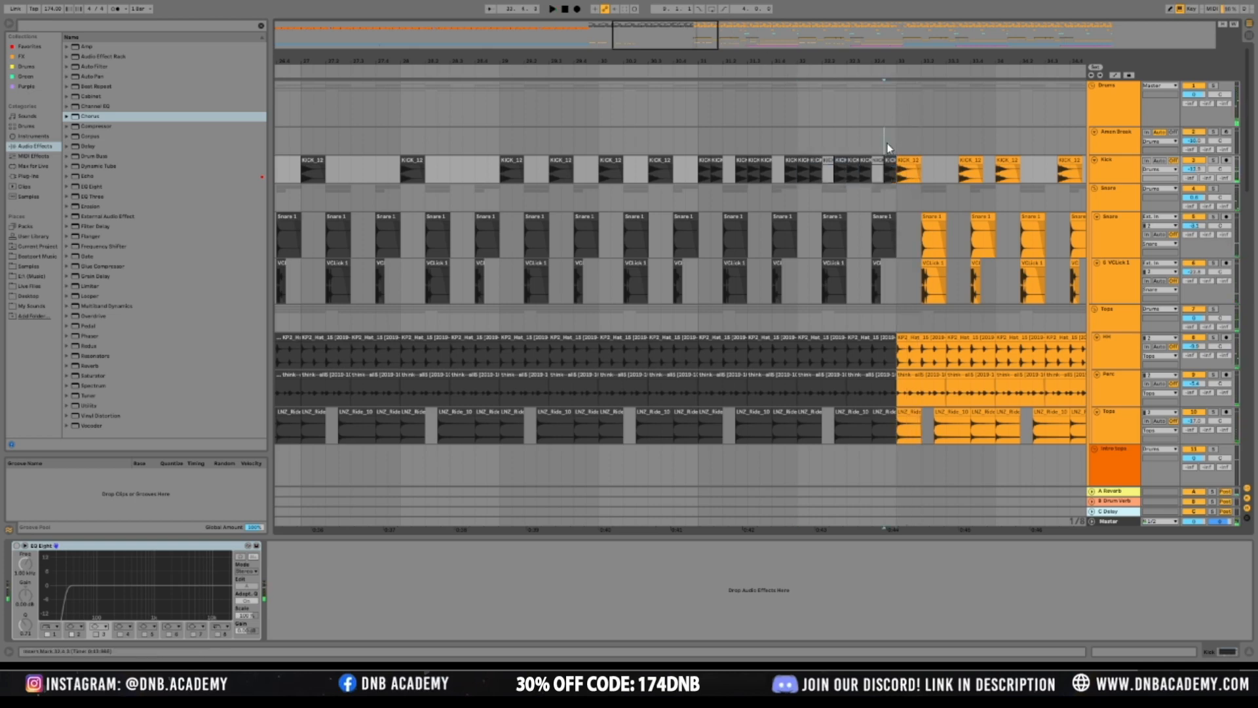
# Delete the last eighth-note Kick hit before the drop and the deactivated Kick clip on beat 2 of bar 32
pyautogui.click(886, 167)
pyautogui.click(879, 164)
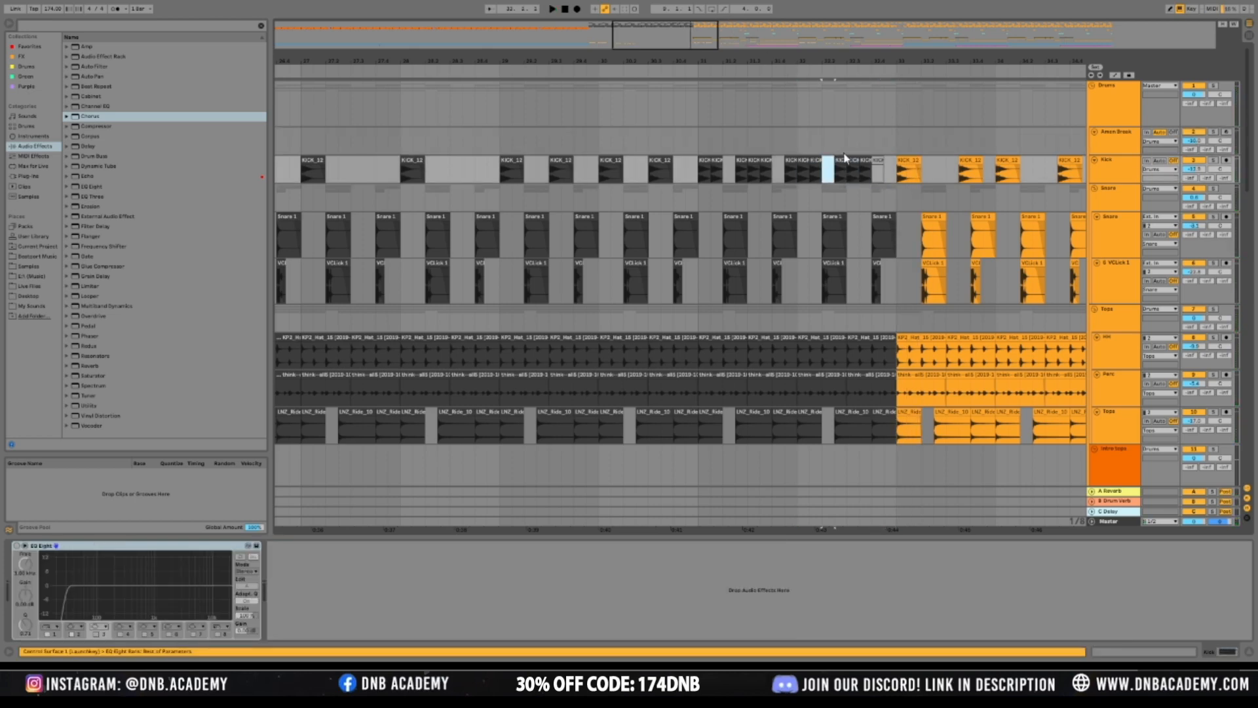
pyautogui.moveTo(670, 38); pyautogui.dragTo(690, 91)
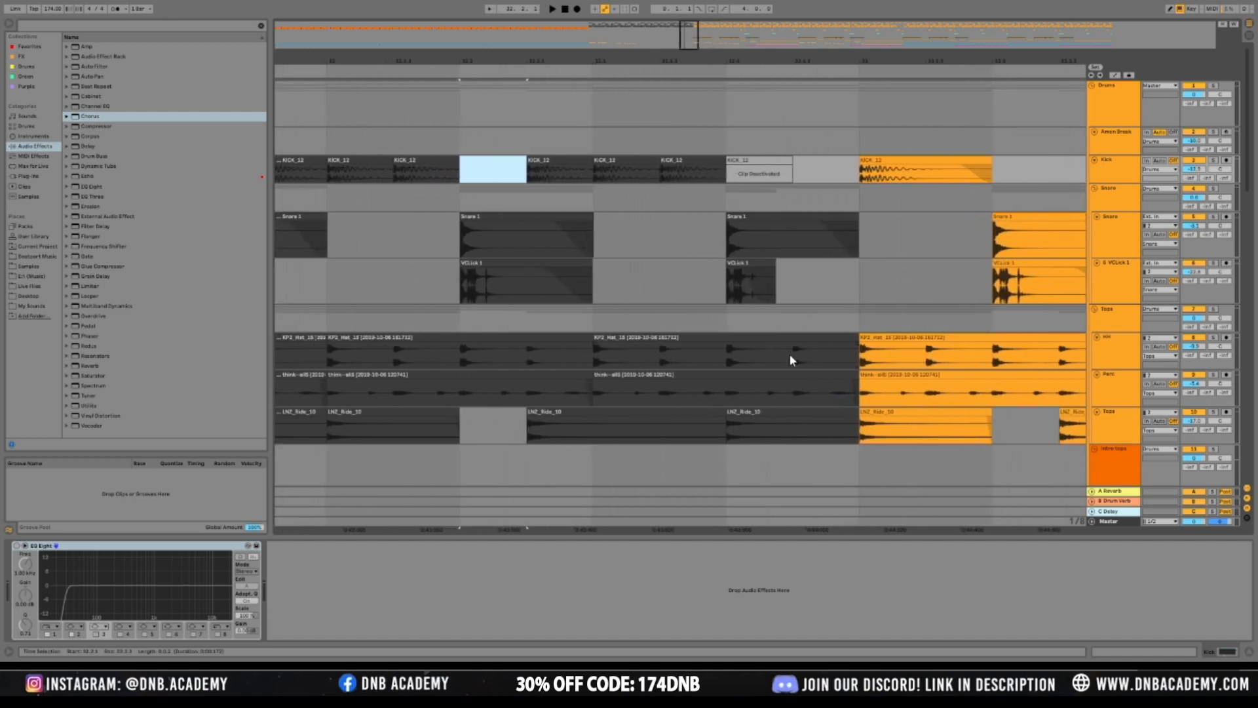
# Cut the last eighth note of the hat and Perc loops before the drop, plus one more sixteenth of Perc, and play
pyautogui.moveTo(793, 360); pyautogui.dragTo(791, 388)
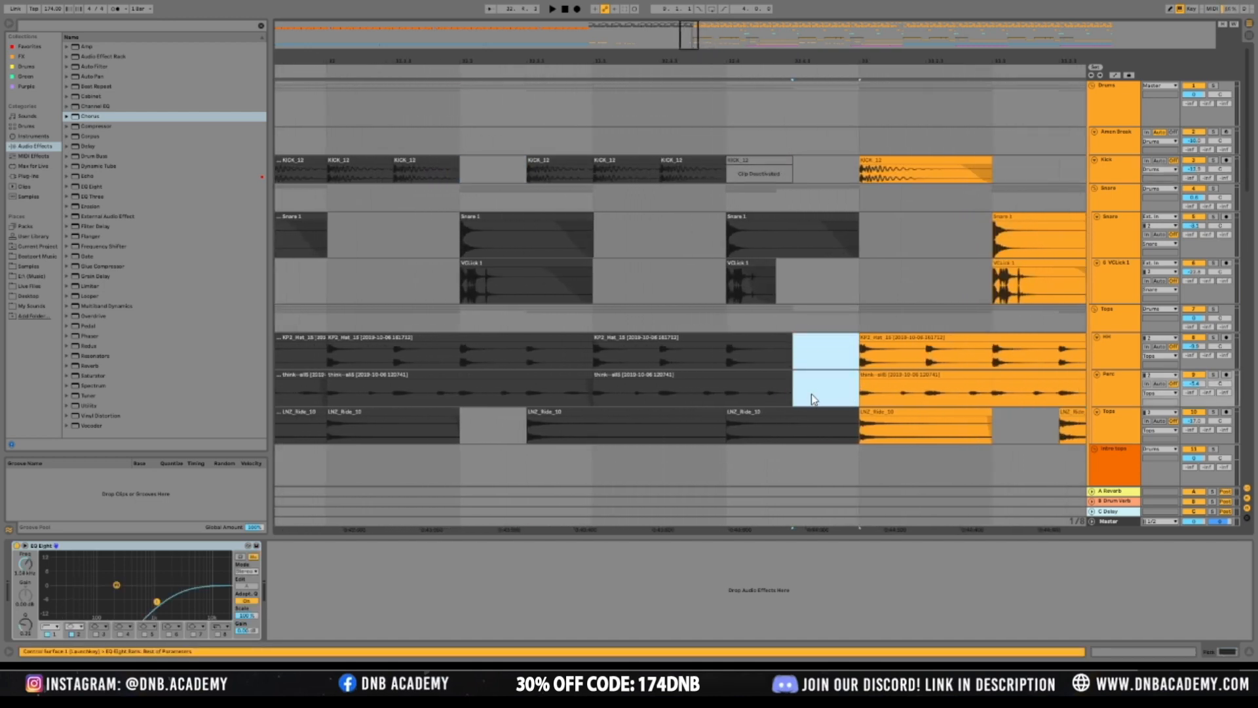
pyautogui.moveTo(793, 397); pyautogui.dragTo(762, 399)
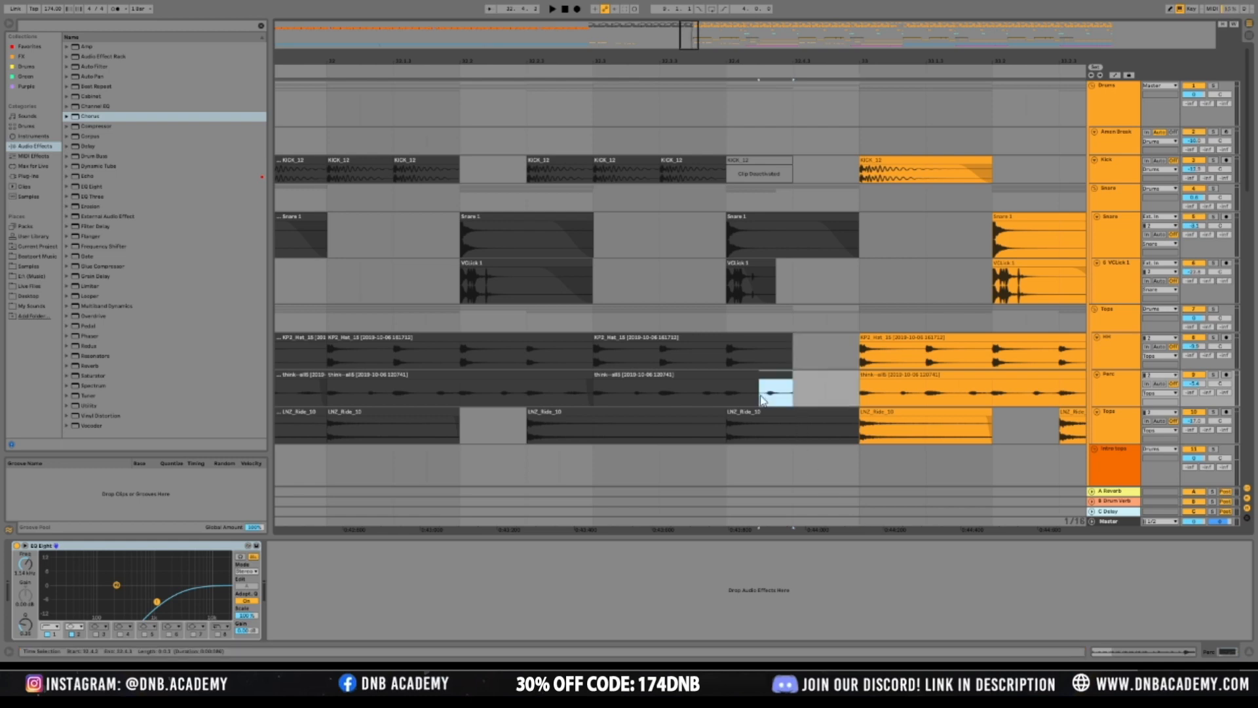
pyautogui.press('space')
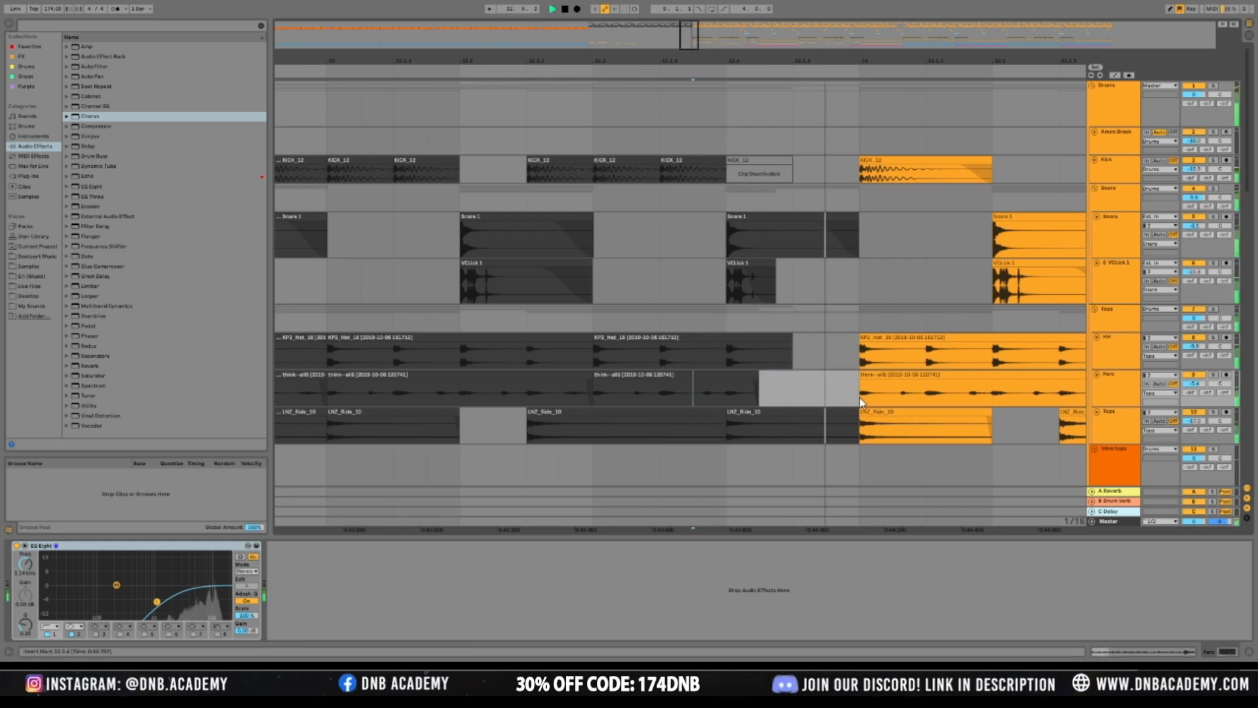
# Try a short fade-out at the end of the last ride clip before the drop and play it
pyautogui.moveTo(856, 411)
pyautogui.mouseDown()
pyautogui.moveTo(791, 412)
pyautogui.moveTo(851, 417)
pyautogui.mouseUp()
pyautogui.press('space')
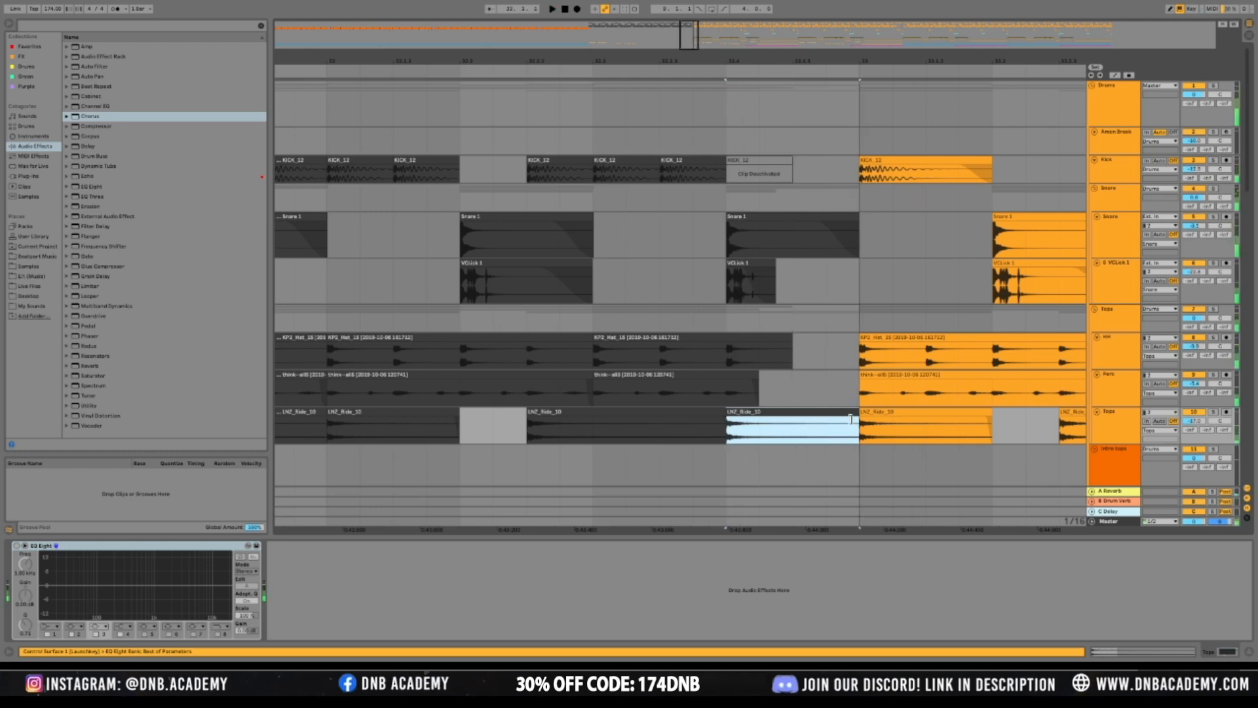
pyautogui.click(849, 420)
pyautogui.press('space')
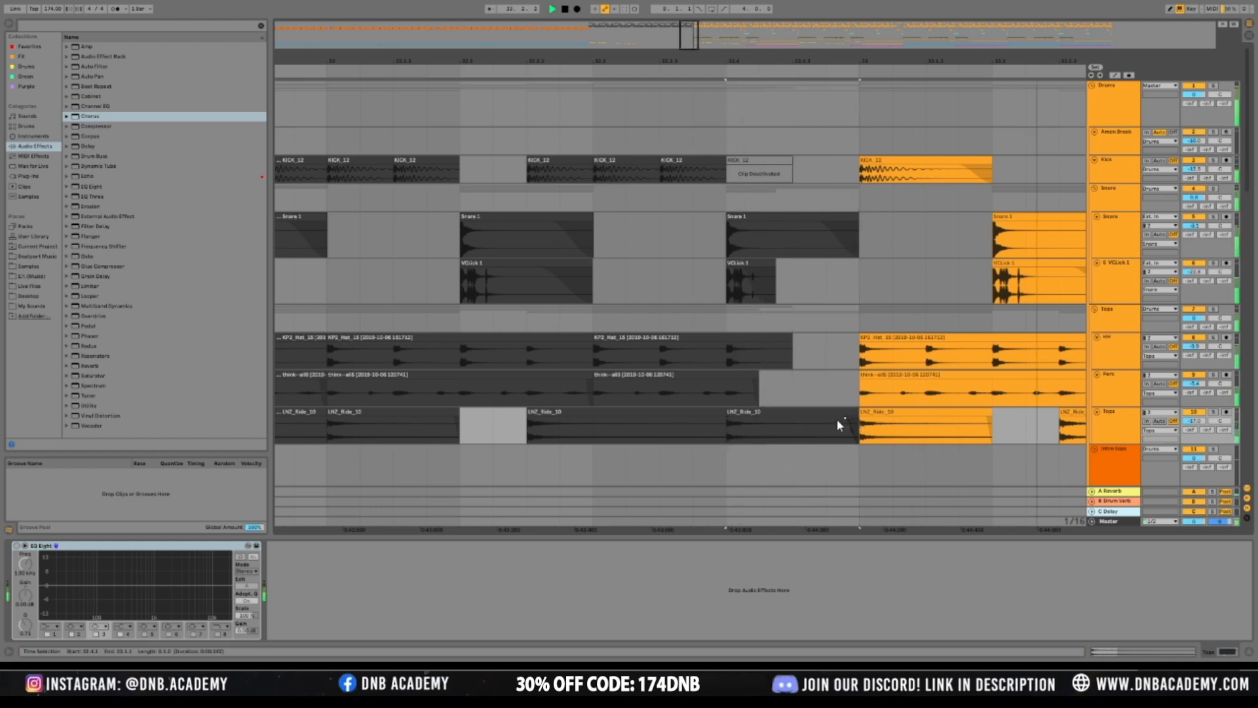
pyautogui.click(837, 411)
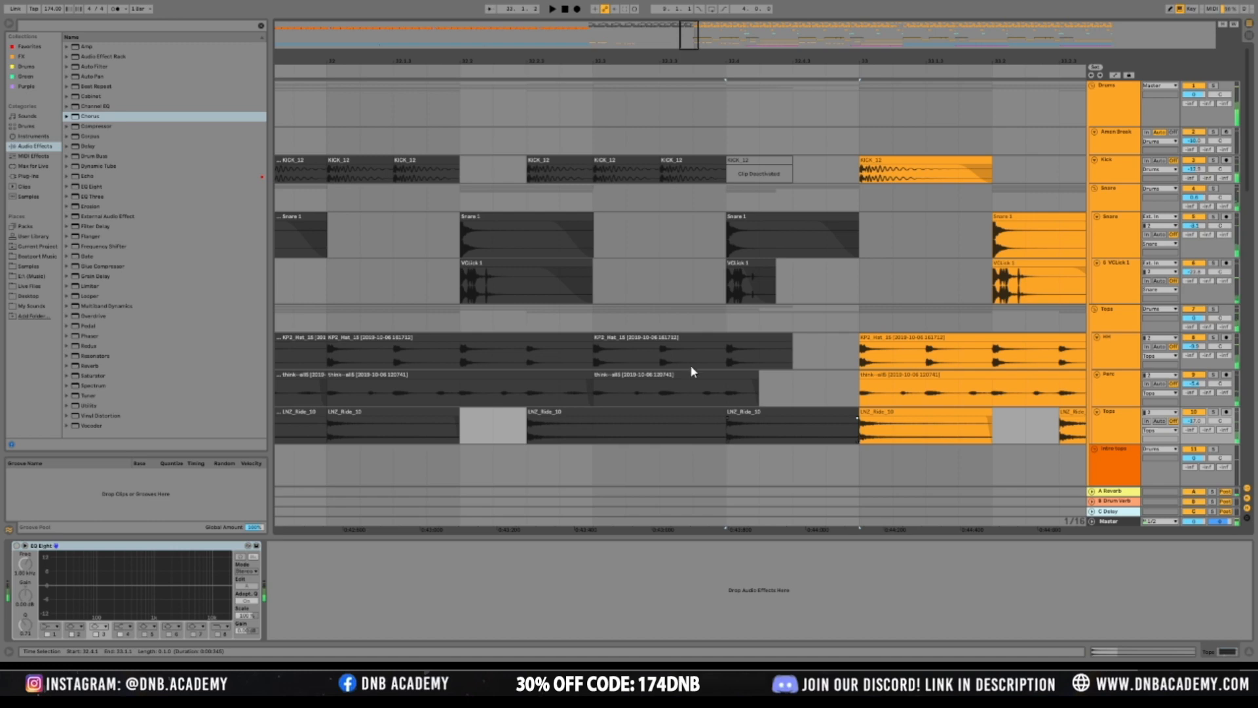
pyautogui.scroll(-10, 691, 371)
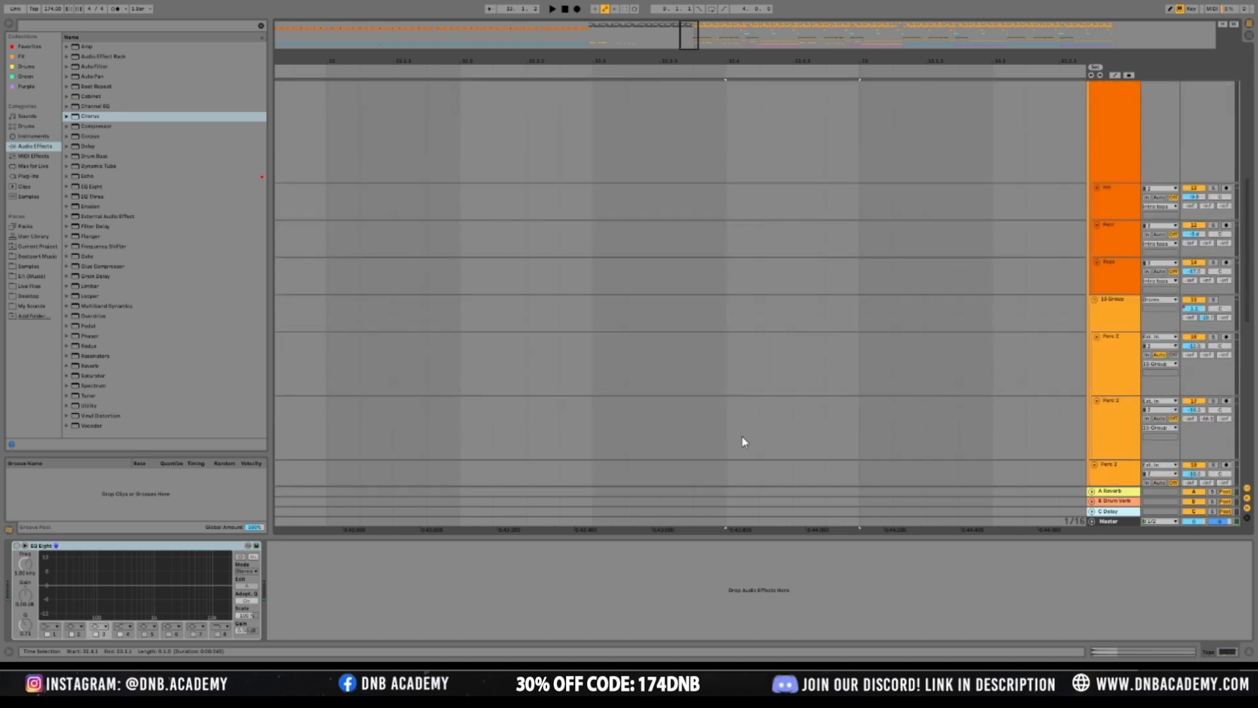
pyautogui.click(721, 391)
pyautogui.scroll(-8, 721, 391)
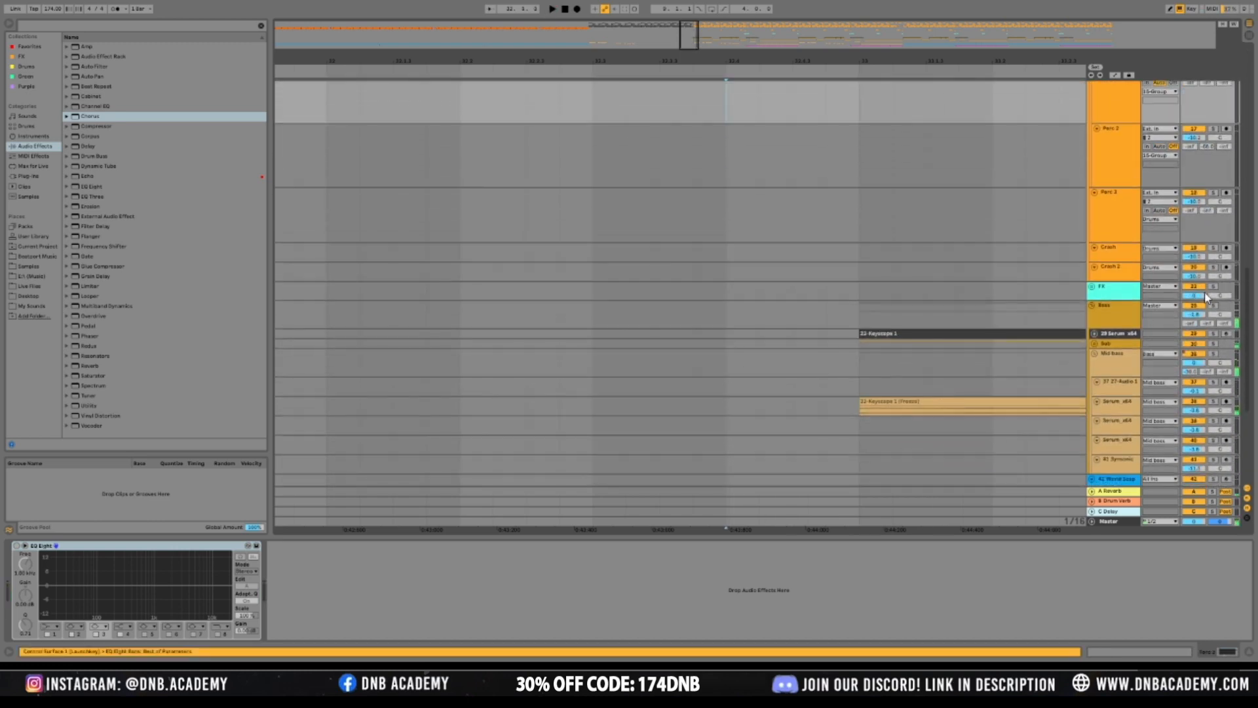
pyautogui.moveTo(1247, 369); pyautogui.dragTo(1249, 158)
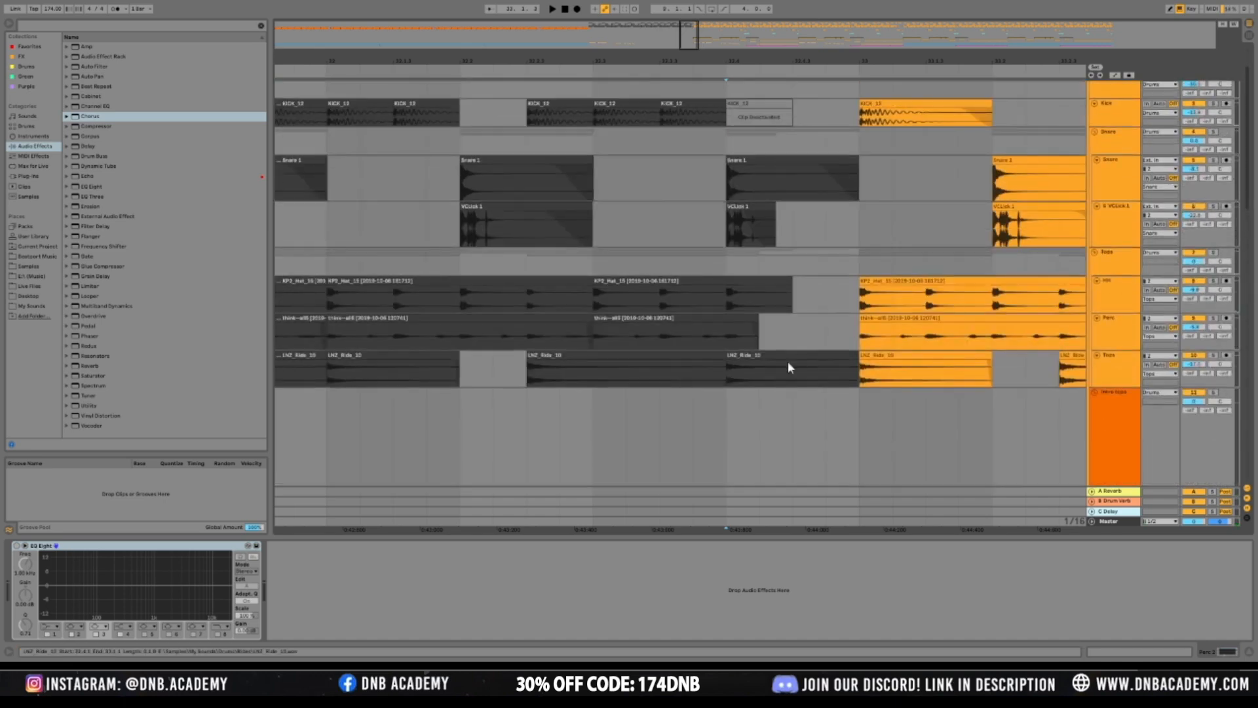
# Deactivate the ride clip on beat 4 of bar 32 and play into the drop
pyautogui.click(749, 356)
pyautogui.press('0')
pyautogui.click(473, 317)
pyautogui.press('space')
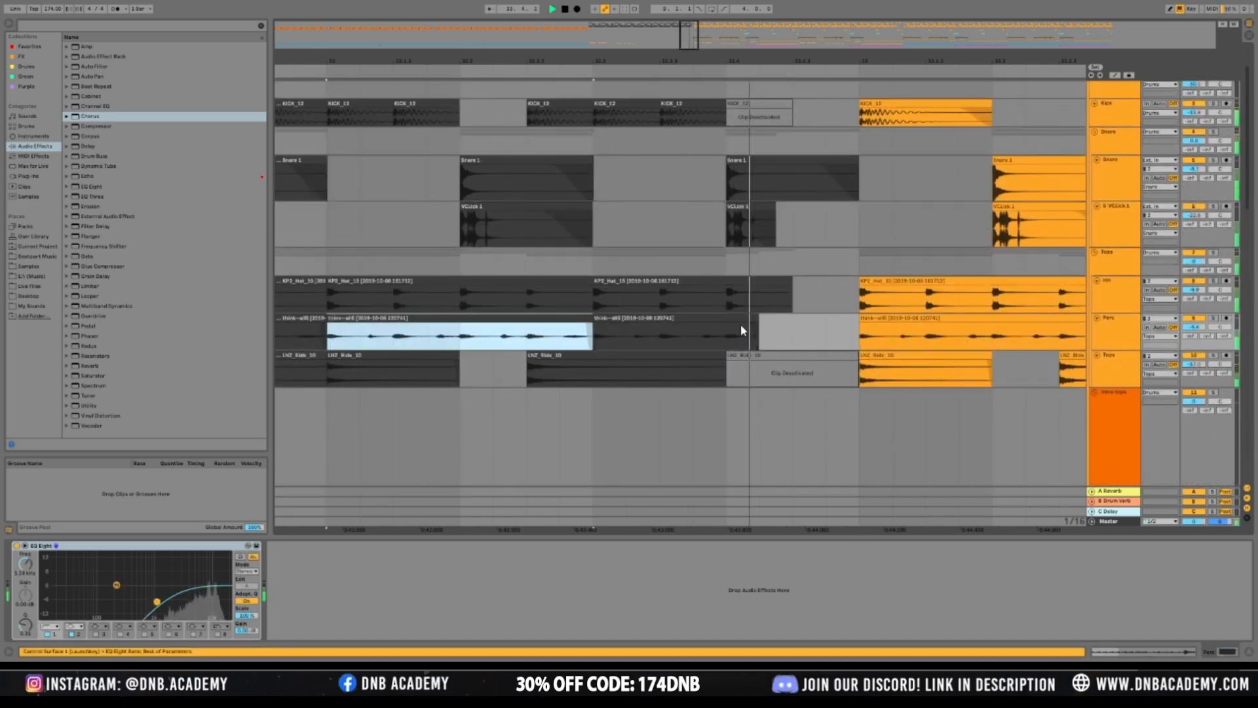
# Add short fade-outs to the ends of the Perc and hat clips just before the drop
pyautogui.moveTo(753, 327); pyautogui.dragTo(741, 325)
pyautogui.moveTo(791, 287); pyautogui.dragTo(747, 295)
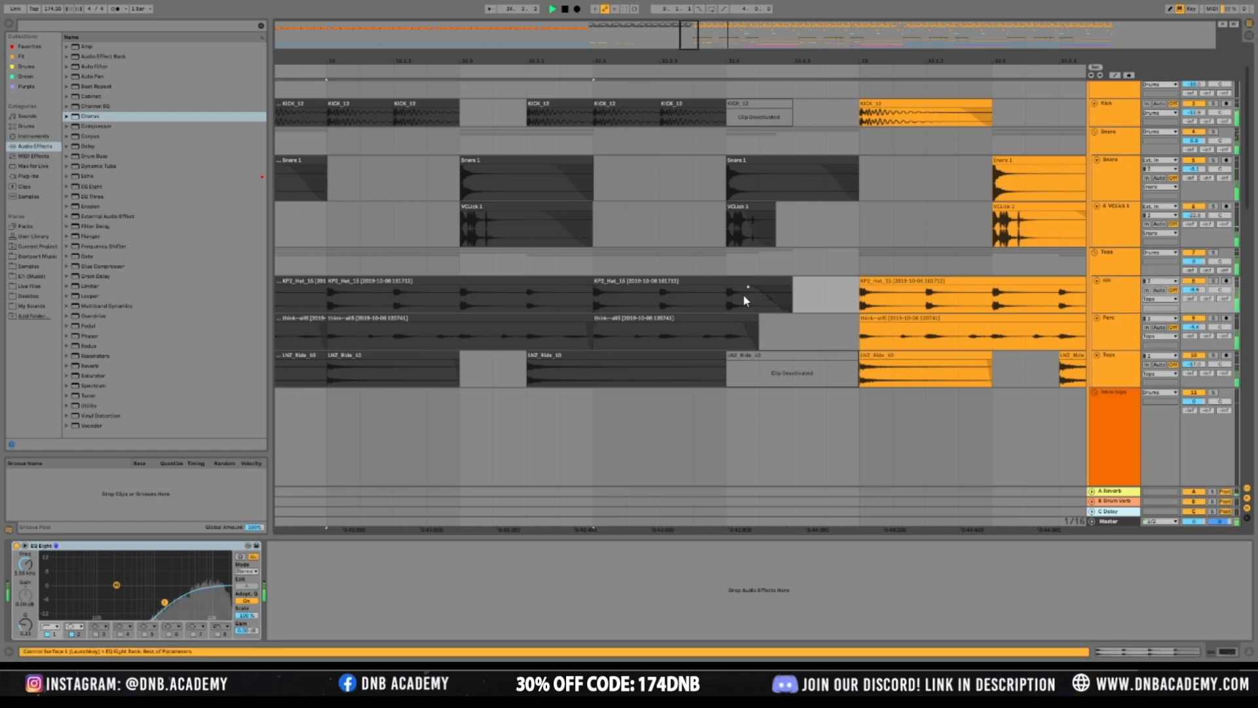
pyautogui.moveTo(706, 61); pyautogui.dragTo(596, 13)
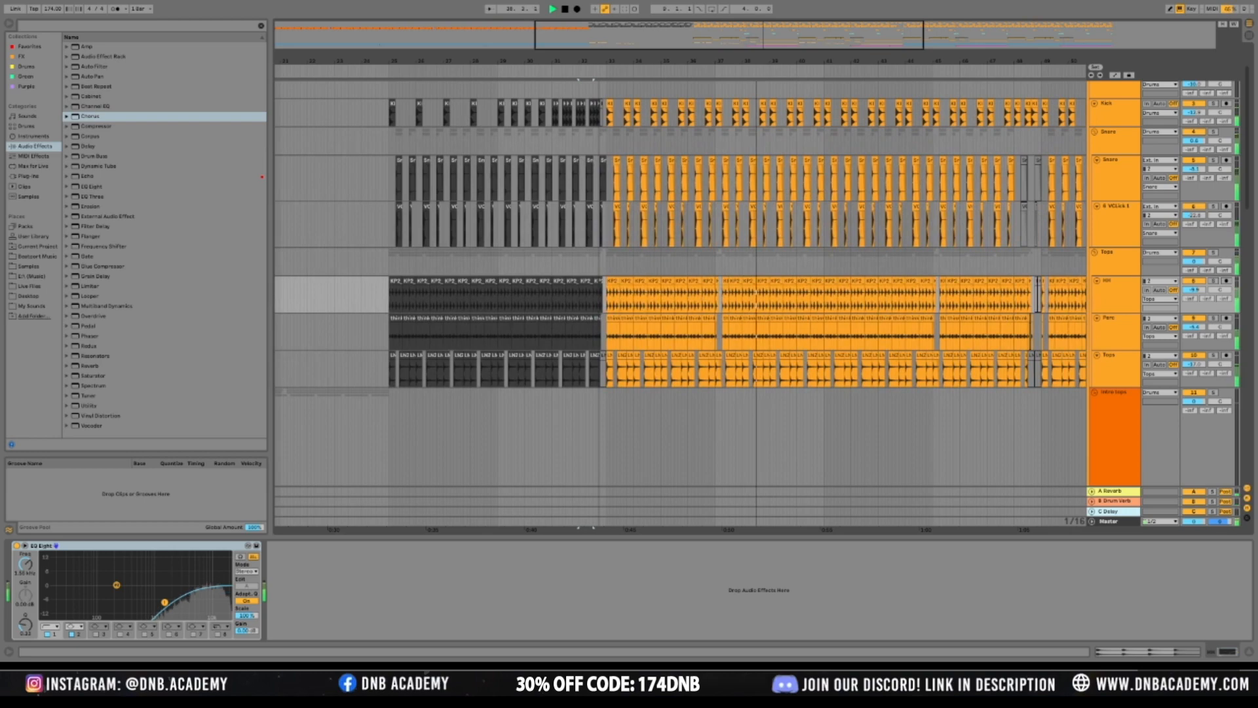
# Copy the Straight EP clip into bars 29 to 32 and again into bars 21 to 24 before the drop
pyautogui.moveTo(375, 61); pyautogui.dragTo(543, 32)
pyautogui.scroll(-10, 568, 430)
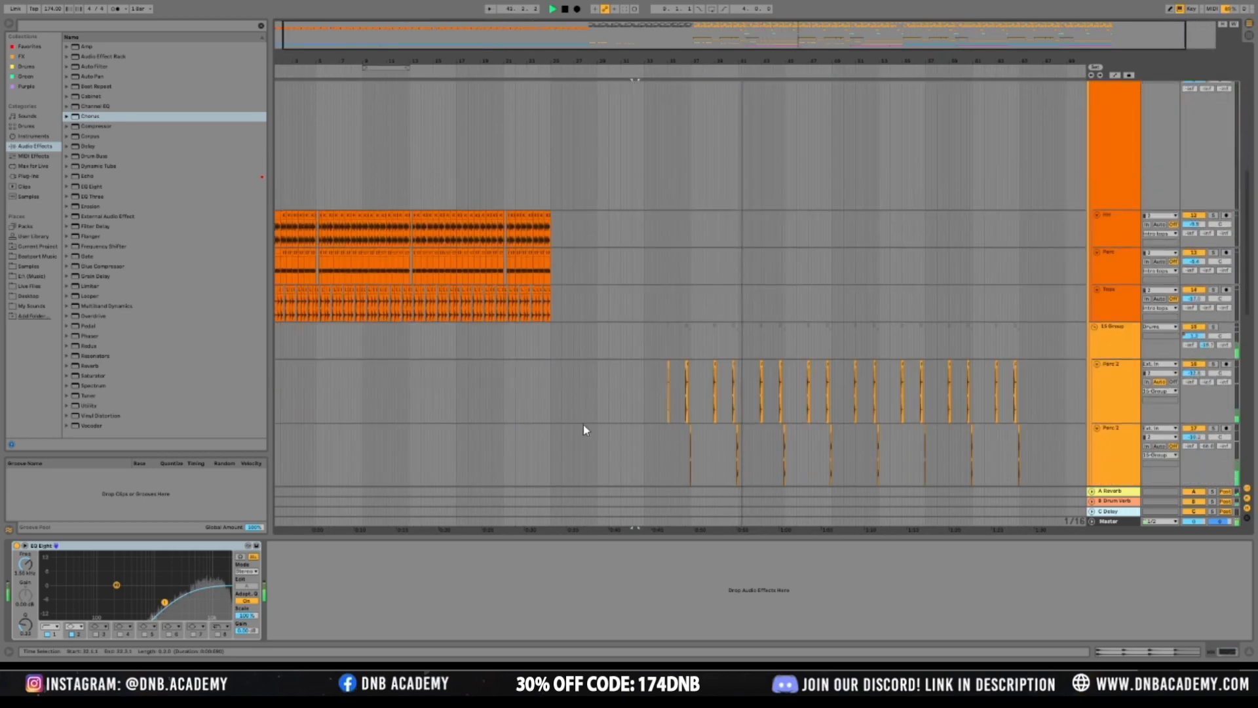
pyautogui.scroll(-15, 585, 430)
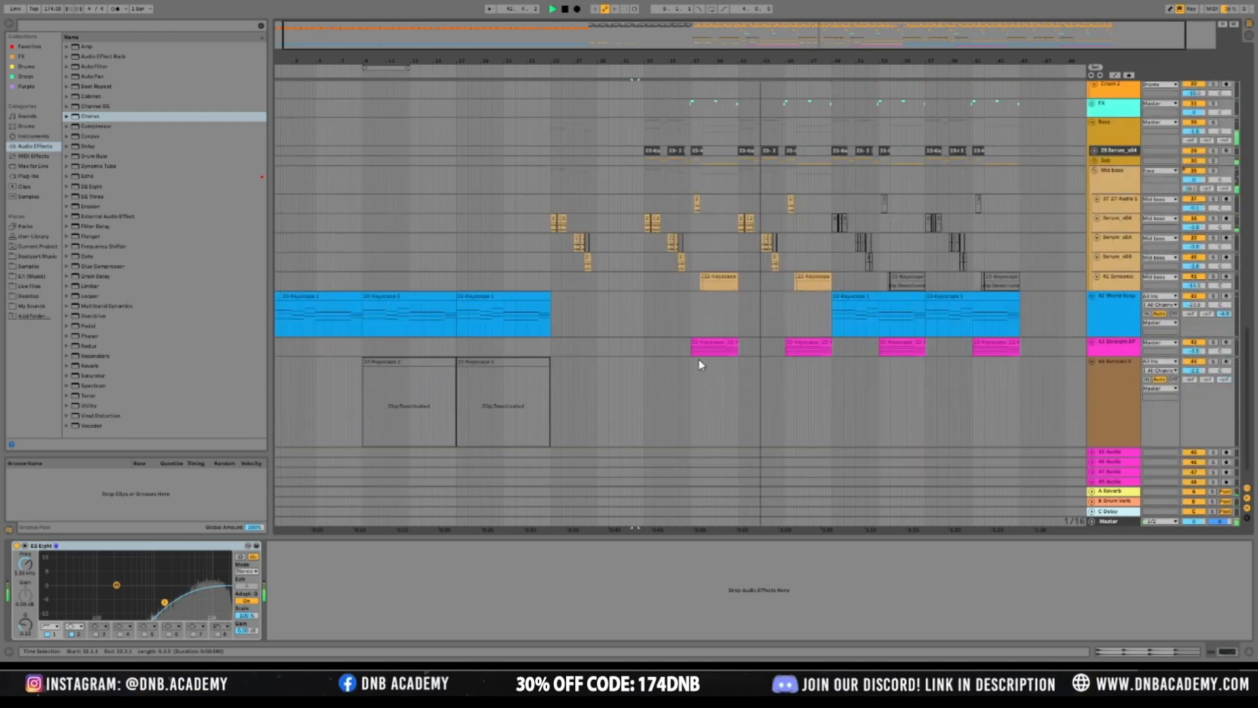
pyautogui.click(668, 367)
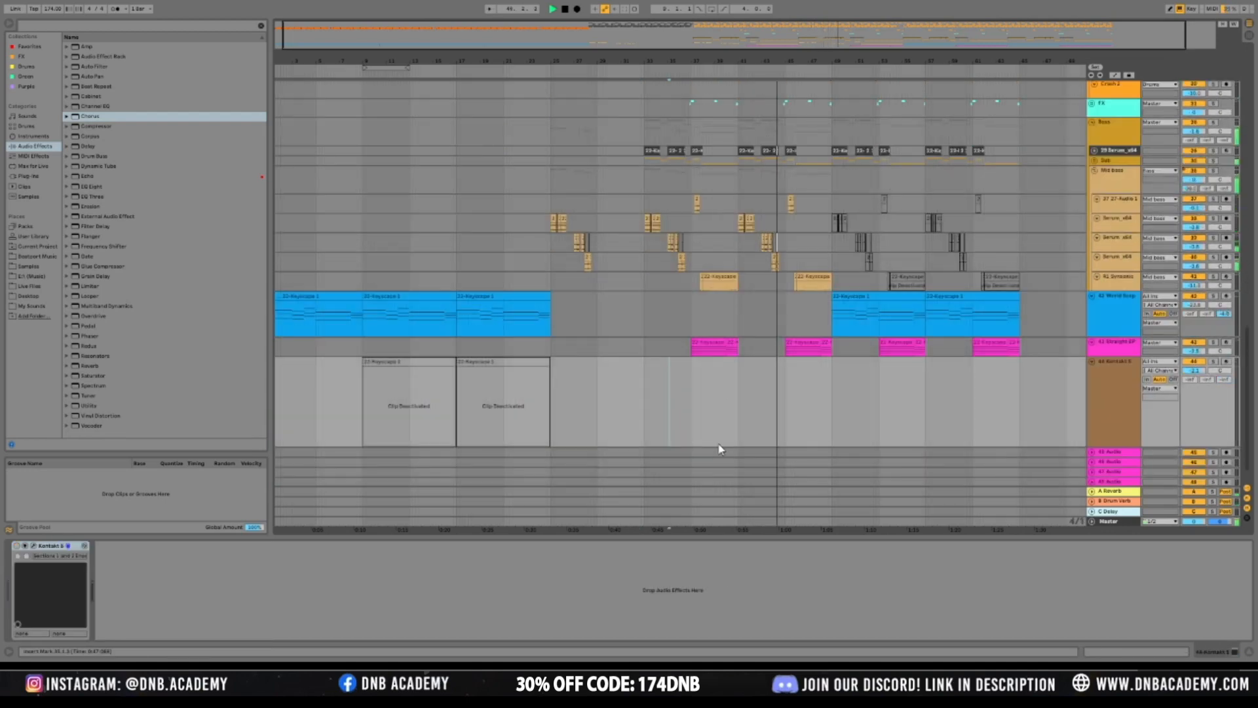
pyautogui.moveTo(643, 347); pyautogui.dragTo(609, 360)
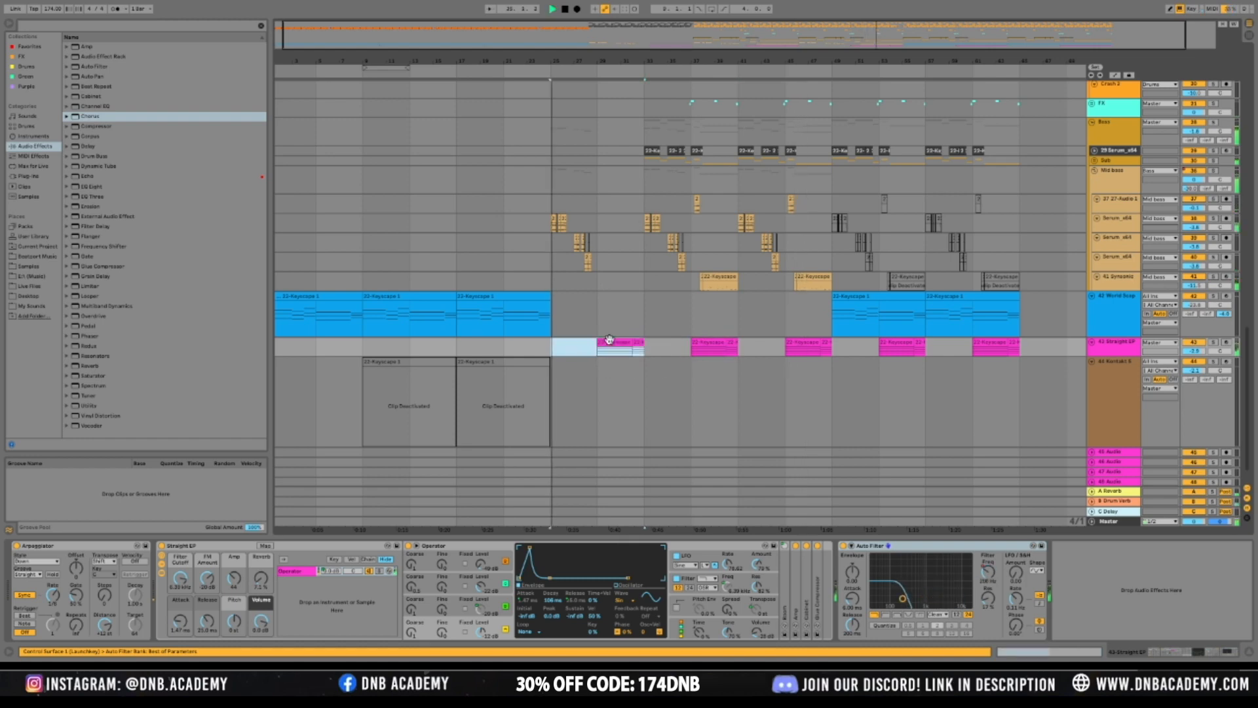
pyautogui.click(609, 340)
pyautogui.press('space')
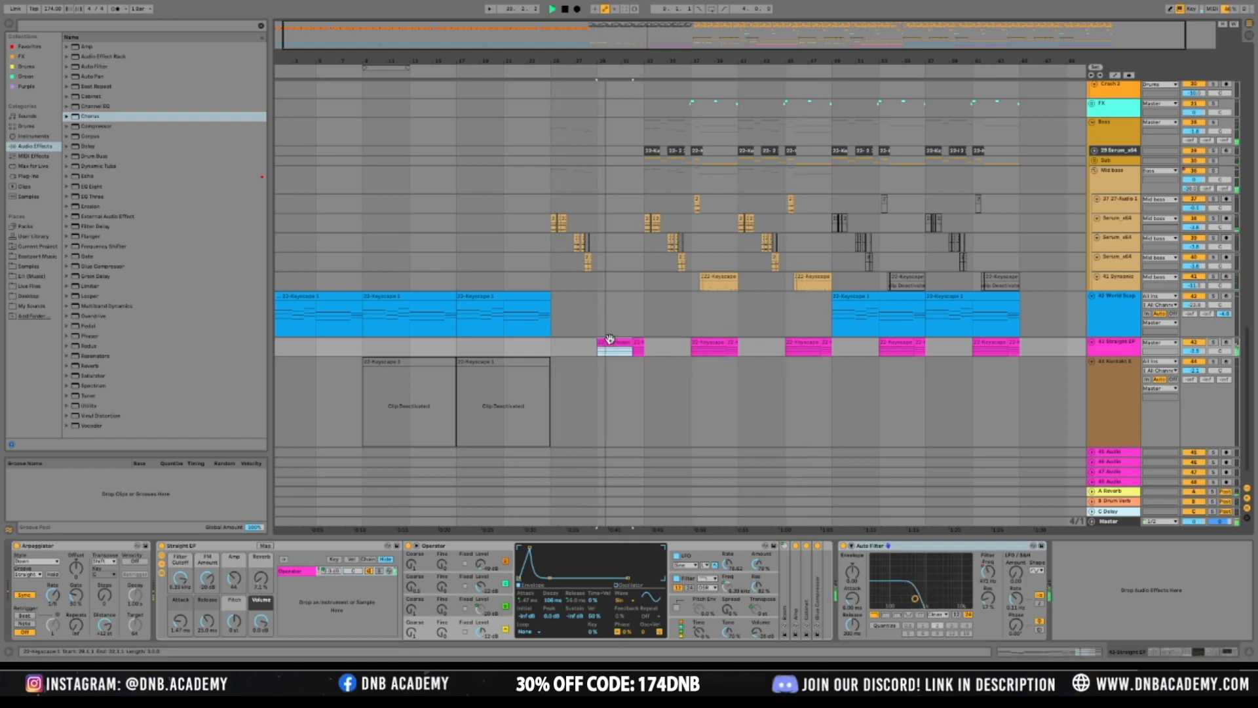
pyautogui.press('Left')
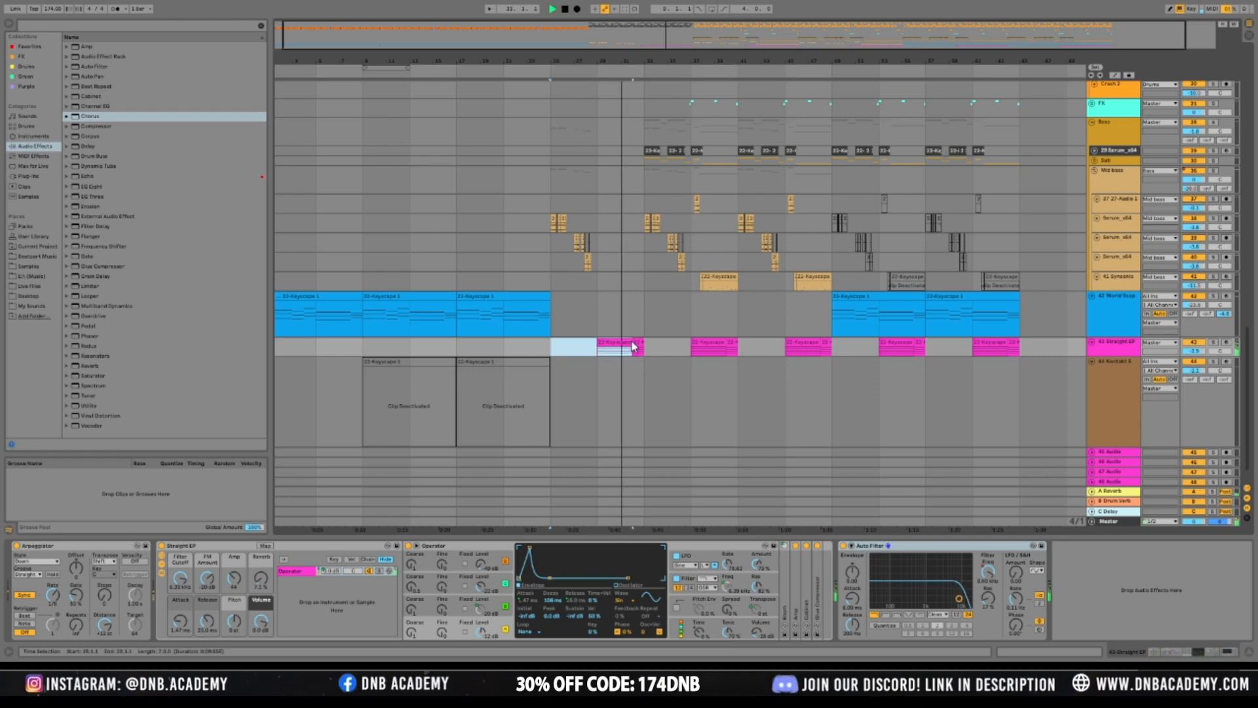
pyautogui.keyDown('ctrl'); pyautogui.moveTo(615, 343); pyautogui.dragTo(543, 357); pyautogui.keyUp('ctrl')
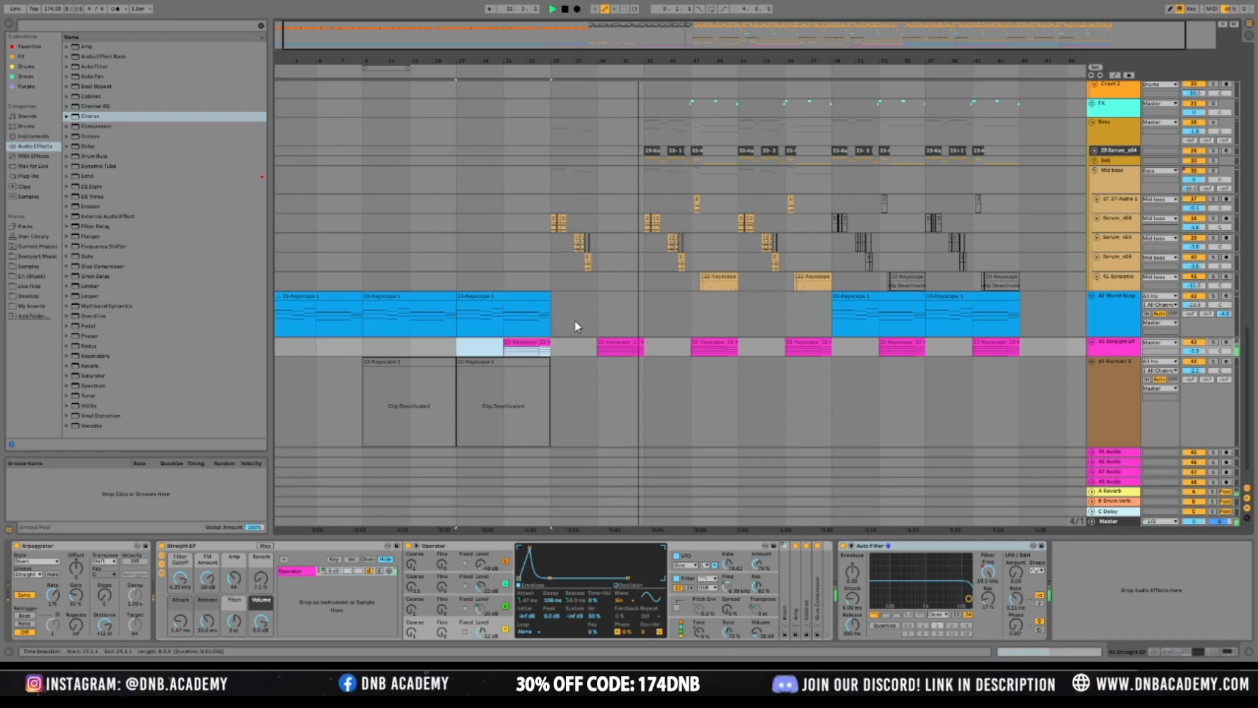
# Play the build-up with the added Straight EP clips through the drop and stop
pyautogui.click(587, 331)
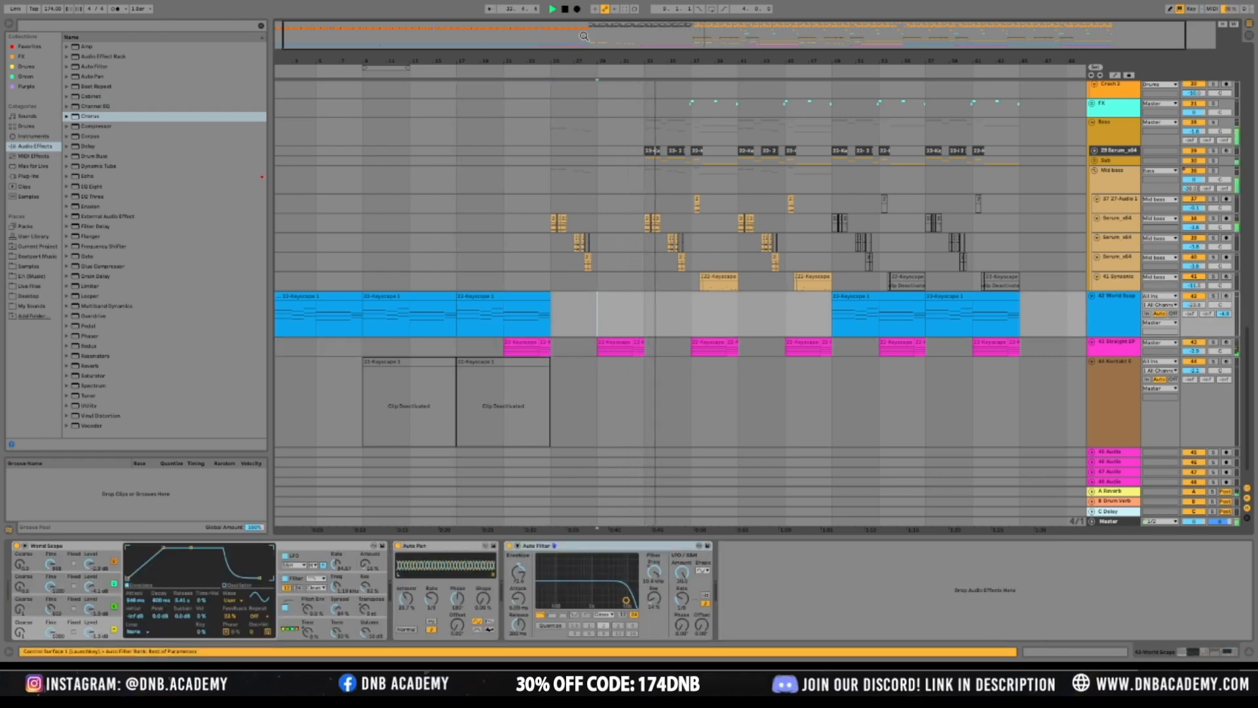
pyautogui.scroll(-2, 626, 118)
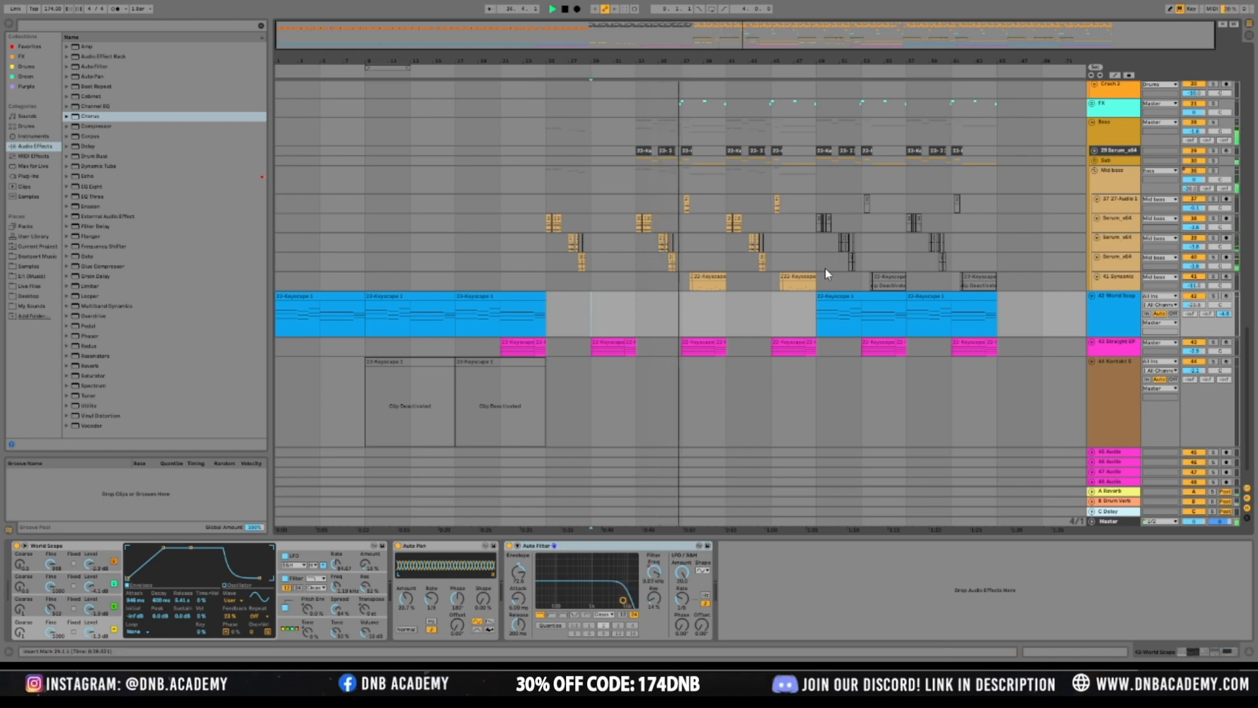
pyautogui.scroll(1, 806, 190)
pyautogui.scroll(2, 807, 190)
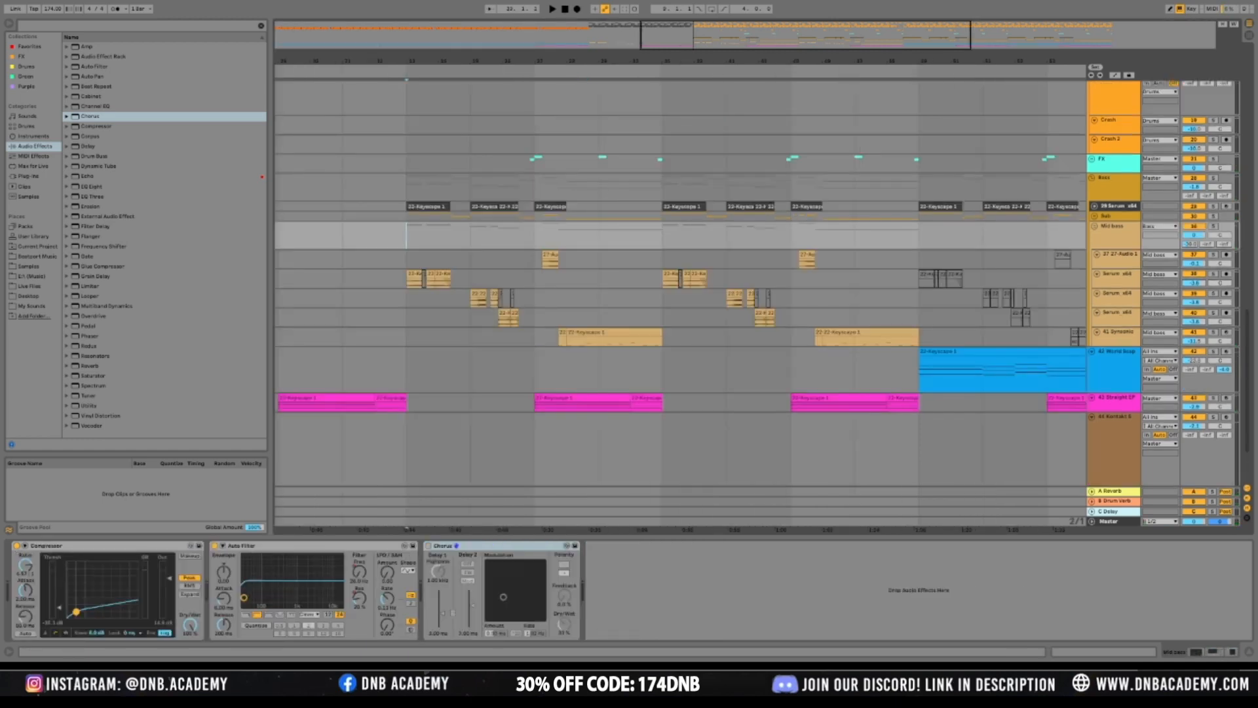
pyautogui.press('space')
pyautogui.moveTo(653, 30); pyautogui.dragTo(654, 17)
pyautogui.press('-')
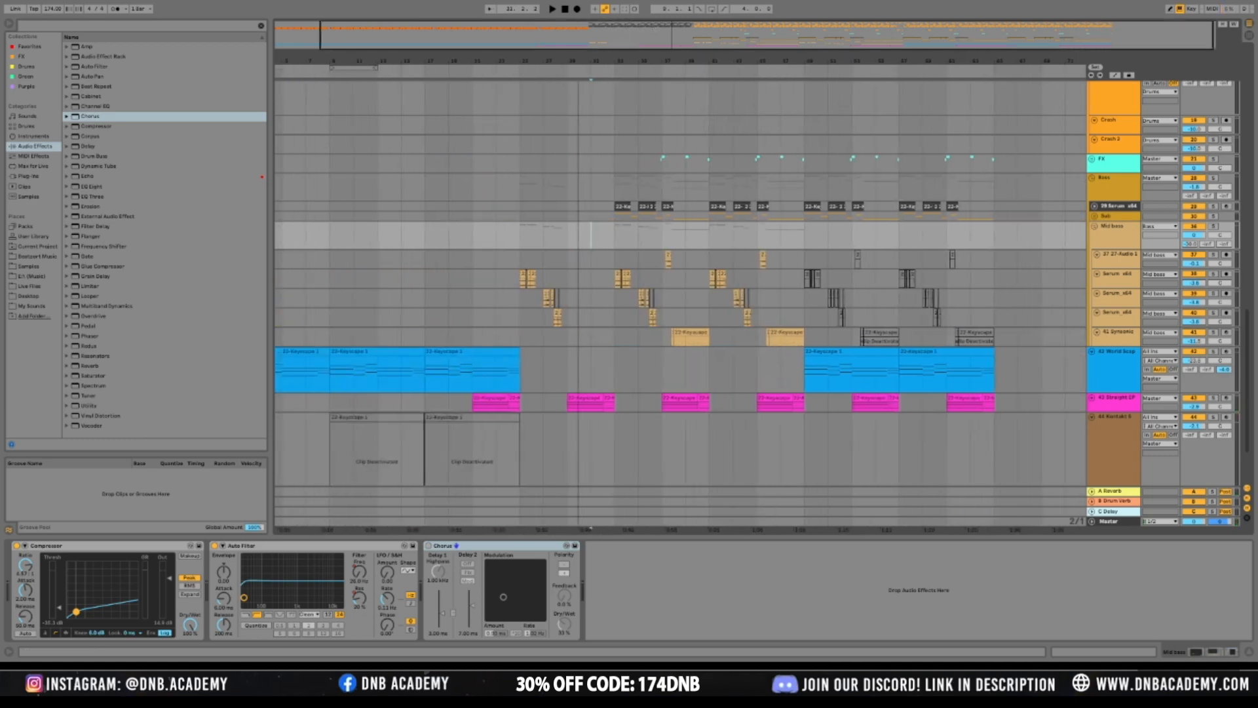
# Check the Mid bass clips after the drop, enlarging the Synsonic track and playing its clips
pyautogui.moveTo(623, 235); pyautogui.dragTo(714, 234)
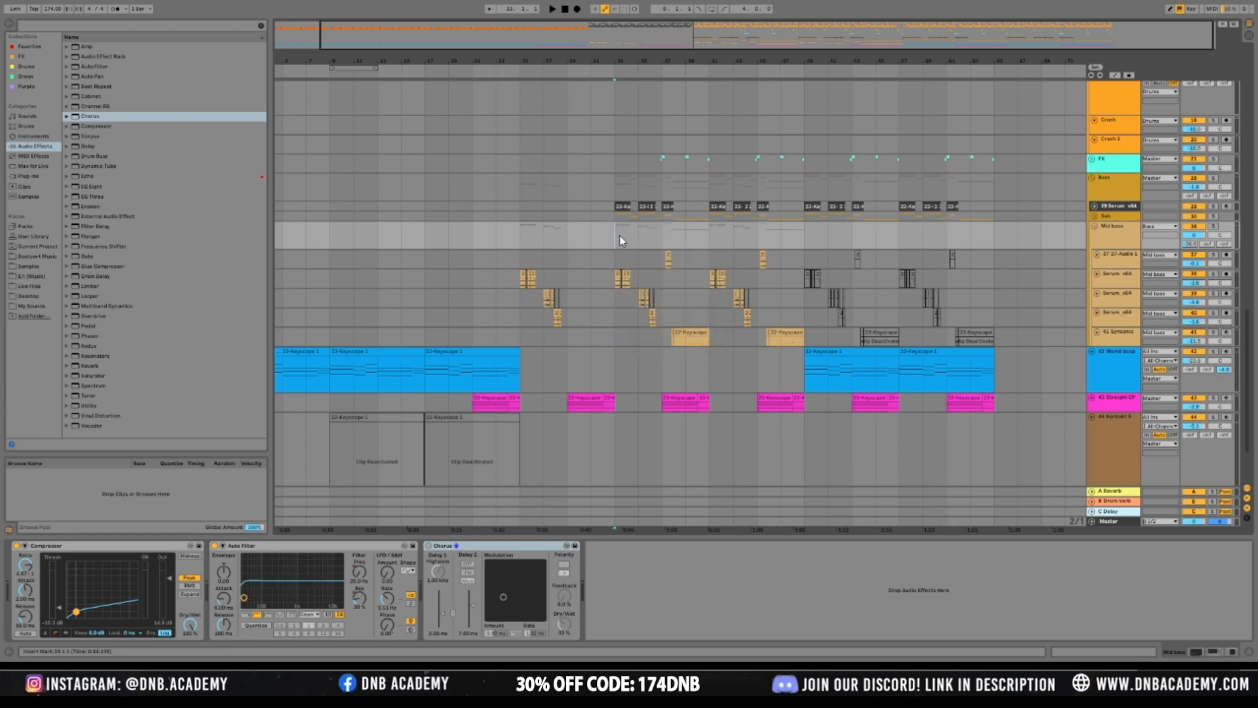
pyautogui.moveTo(624, 240); pyautogui.dragTo(802, 240)
pyautogui.click(796, 237)
pyautogui.click(780, 333)
pyautogui.moveTo(642, 25); pyautogui.dragTo(719, 51)
pyautogui.moveTo(1132, 347); pyautogui.dragTo(1132, 374)
pyautogui.click(855, 364)
pyautogui.press('space')
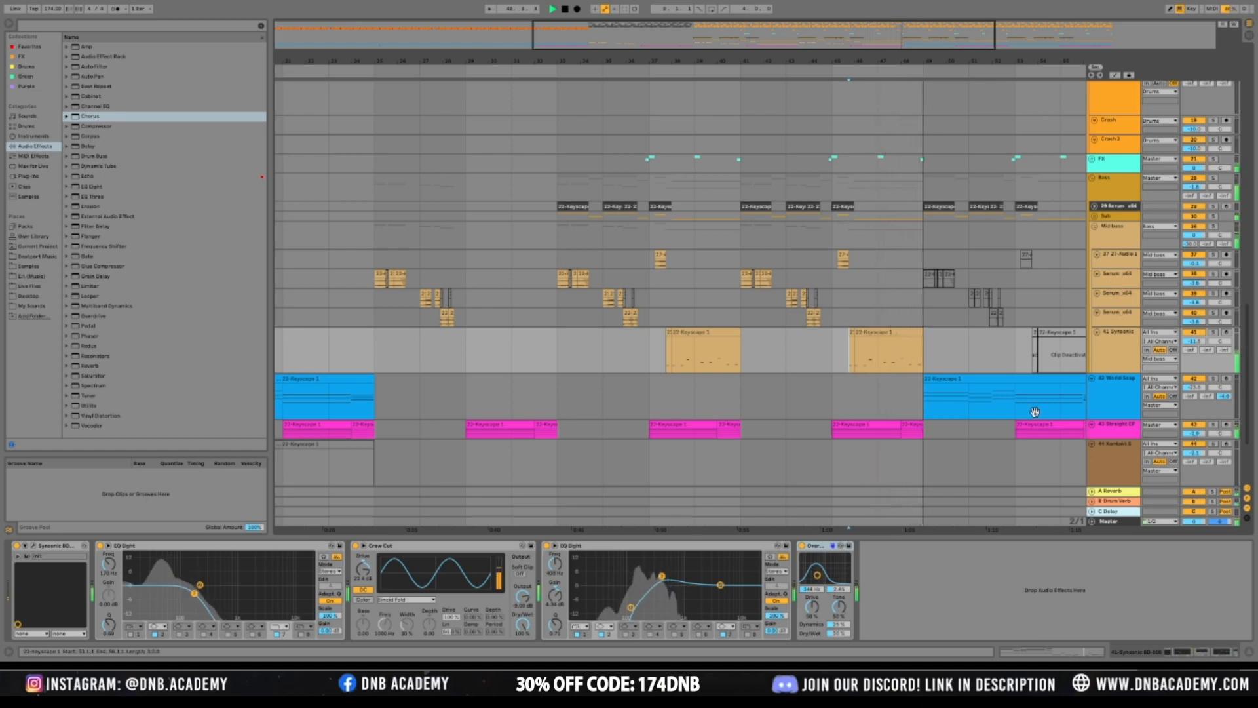
pyautogui.click(664, 355)
pyautogui.press('space')
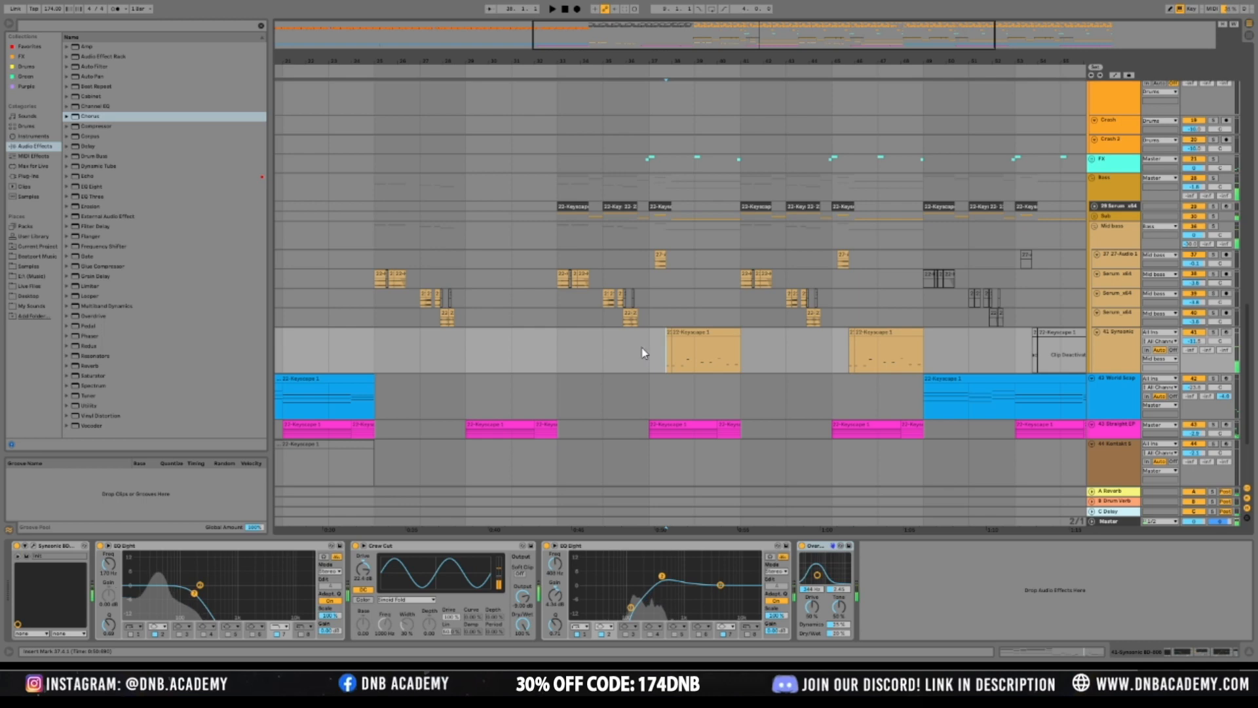
# Merge the two pieces of the first Synsonic clip, from 37.4.1 to 41.1.1, into one clip
pyautogui.scroll(4, 650, 356)
pyautogui.click(748, 331)
pyautogui.keyDown('shift'); pyautogui.click(730, 332); pyautogui.keyUp('shift')
pyautogui.click(730, 338)
pyautogui.moveTo(740, 356)
pyautogui.mouseDown()
pyautogui.moveTo(875, 353)
pyautogui.moveTo(727, 359)
pyautogui.mouseUp()
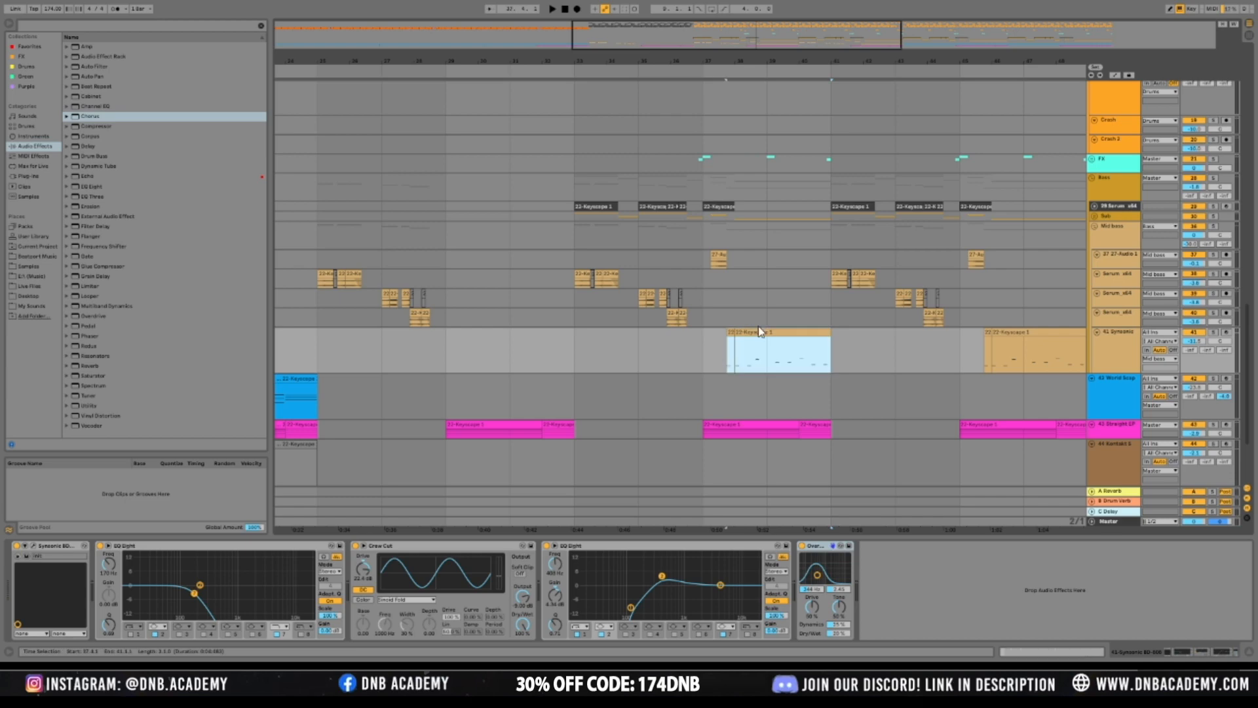
pyautogui.click(759, 319)
pyautogui.moveTo(831, 358); pyautogui.dragTo(727, 354)
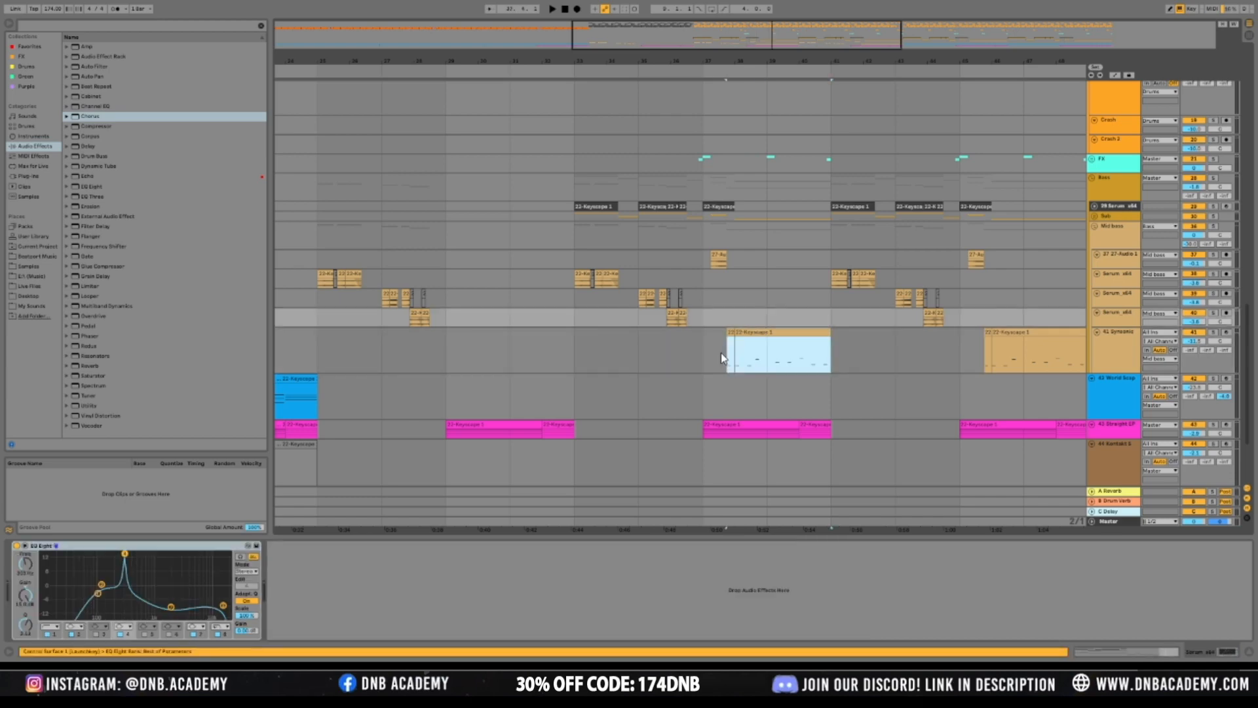
# In the merged Synsonic clip, copy the low note from 1.4.3 to 2.1.3 and lower the note at 2.3.3
pyautogui.doubleClick(771, 335)
pyautogui.click(294, 467)
pyautogui.moveTo(249, 472); pyautogui.dragTo(216, 473)
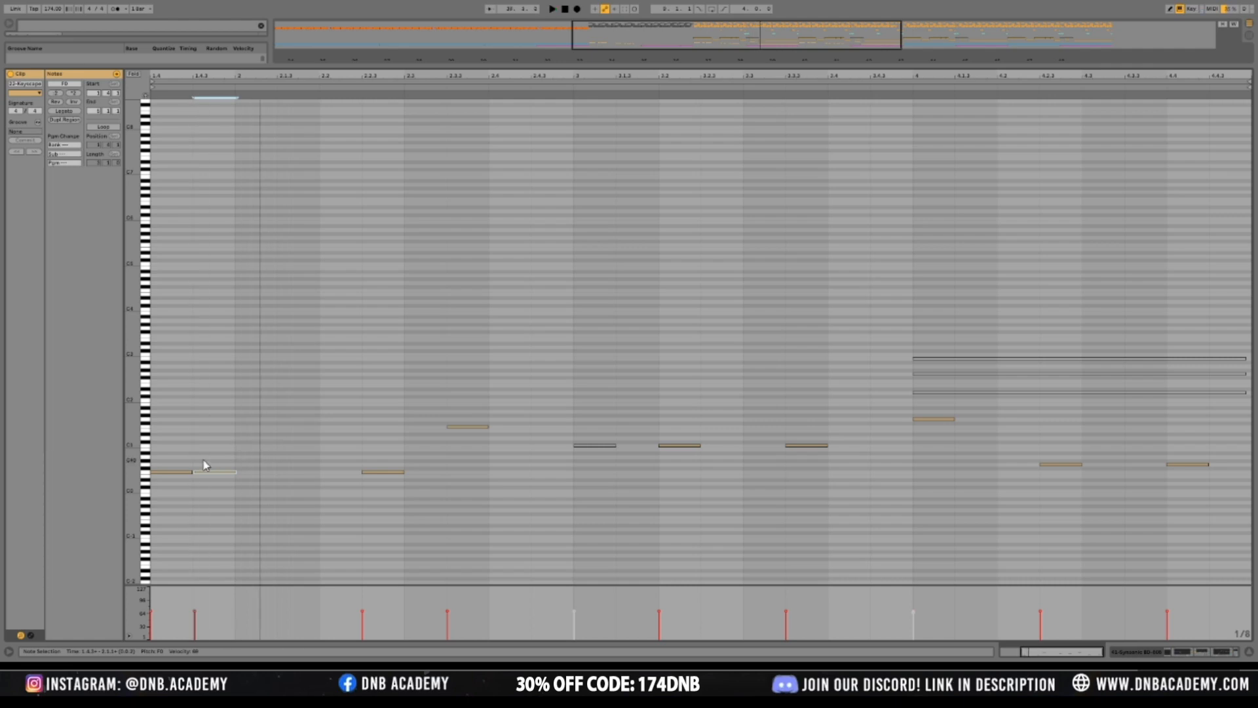
pyautogui.moveTo(211, 471); pyautogui.dragTo(300, 472)
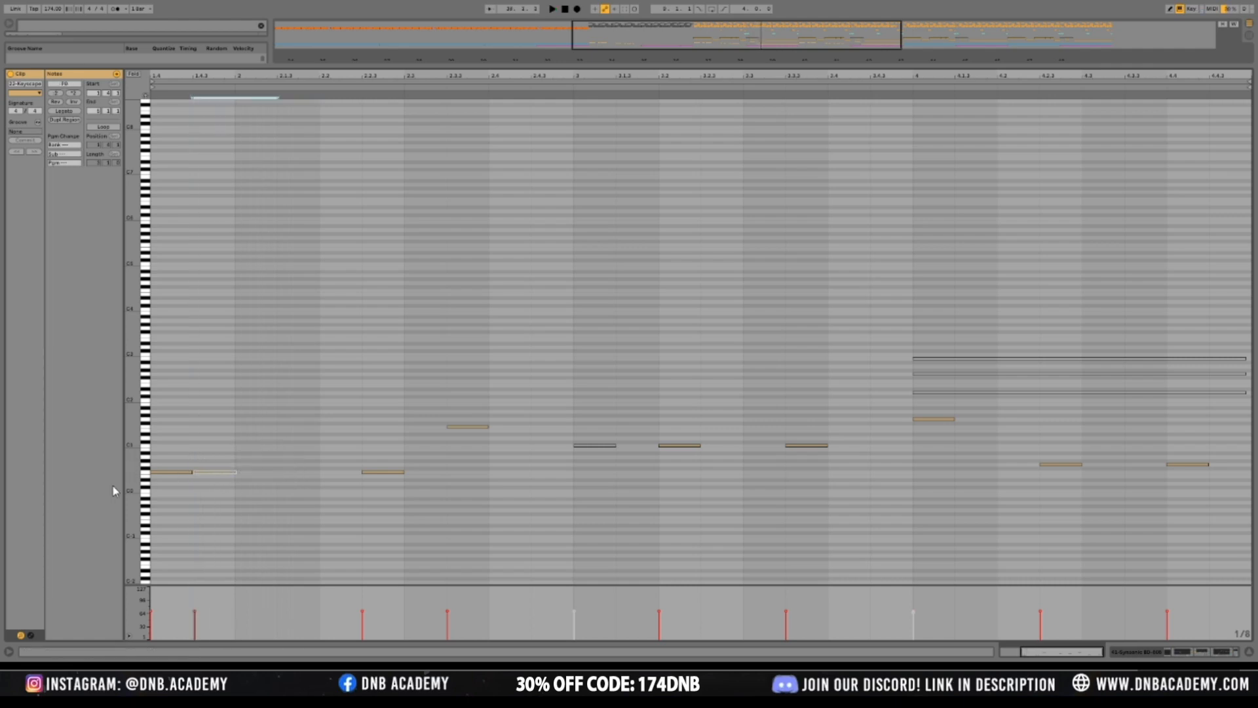
pyautogui.moveTo(133, 481); pyautogui.dragTo(317, 469)
pyautogui.press('space')
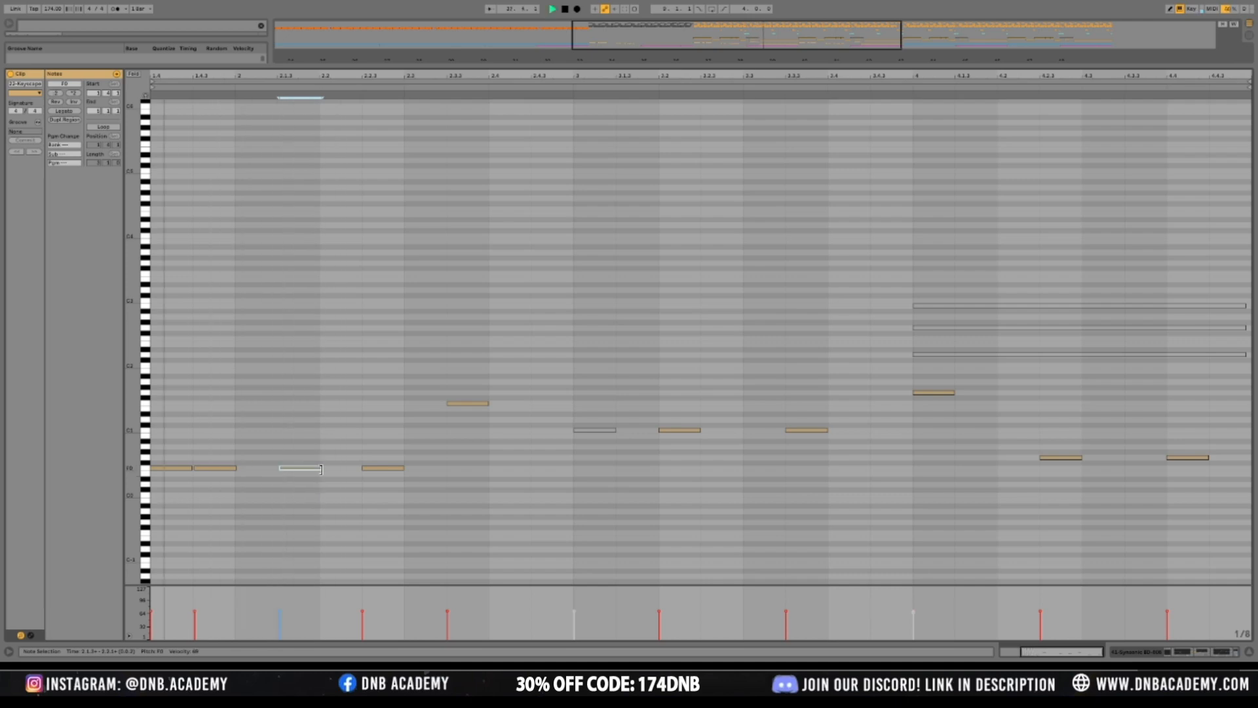
pyautogui.moveTo(456, 407); pyautogui.dragTo(457, 475)
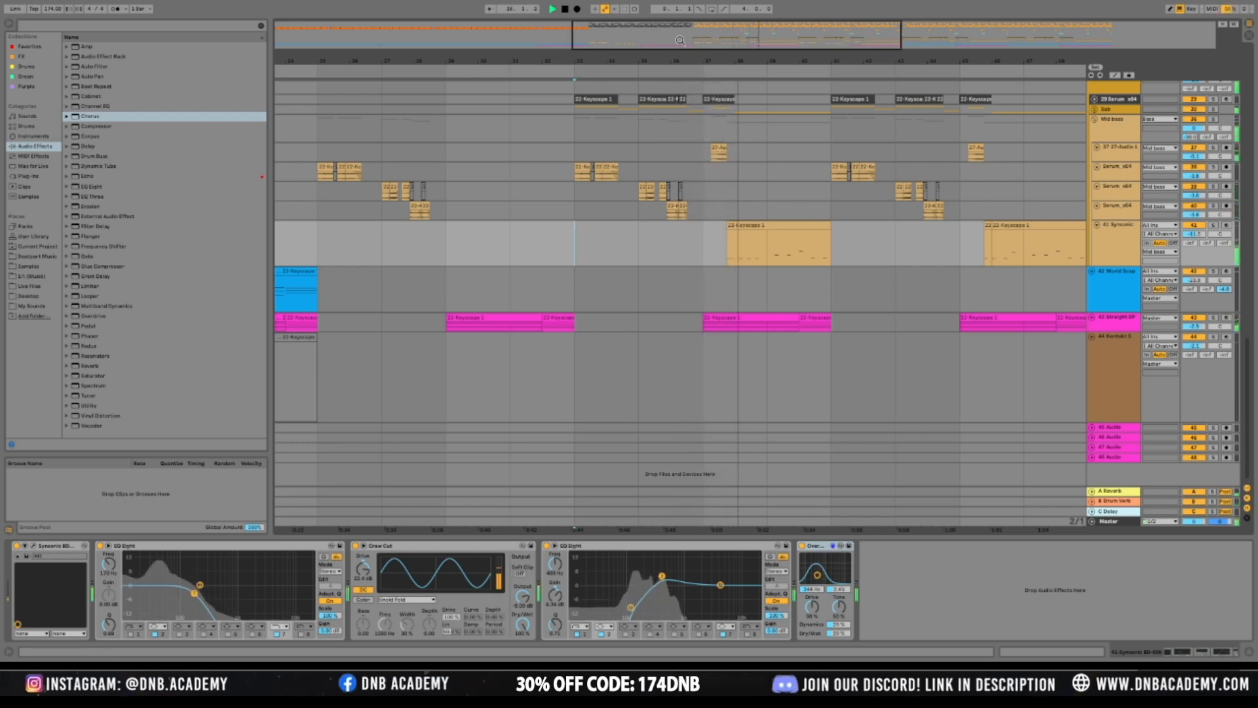
# Play the section around bar 37 and try moving the 27-Audio clip one beat earlier
pyautogui.press('+')
pyautogui.click(637, 248)
pyautogui.moveTo(704, 30); pyautogui.dragTo(724, 122)
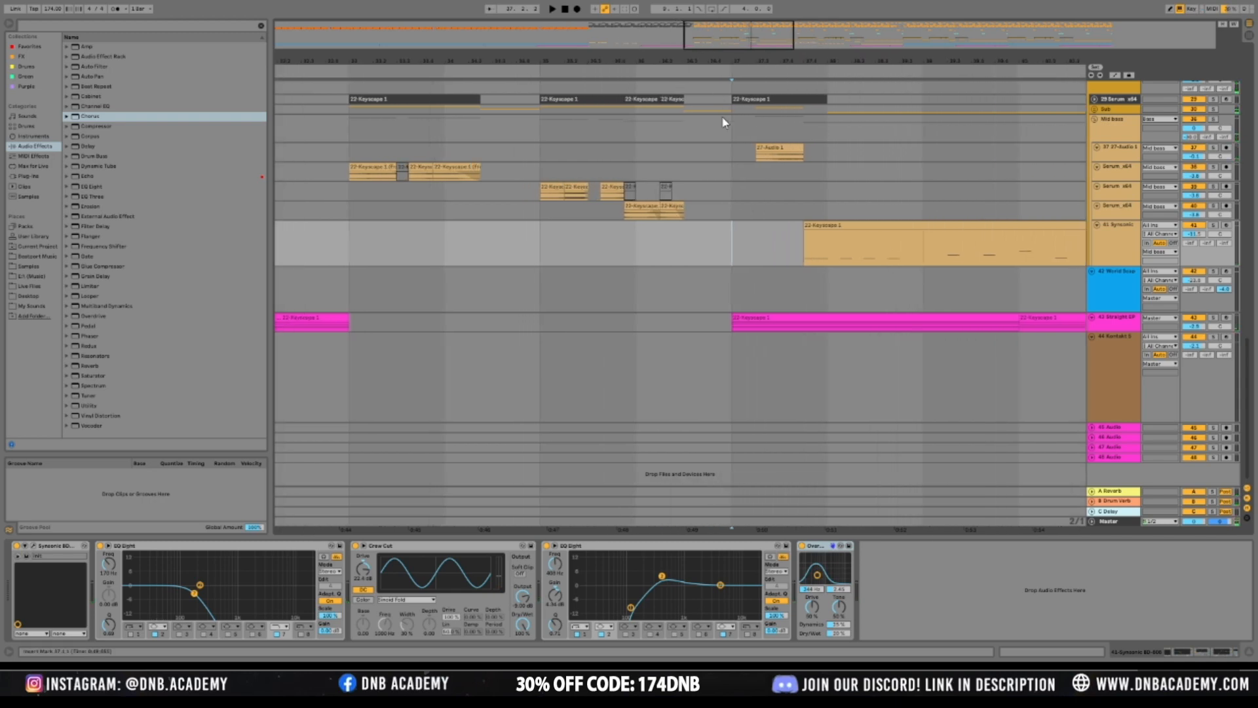
pyautogui.press('space')
pyautogui.click(773, 150)
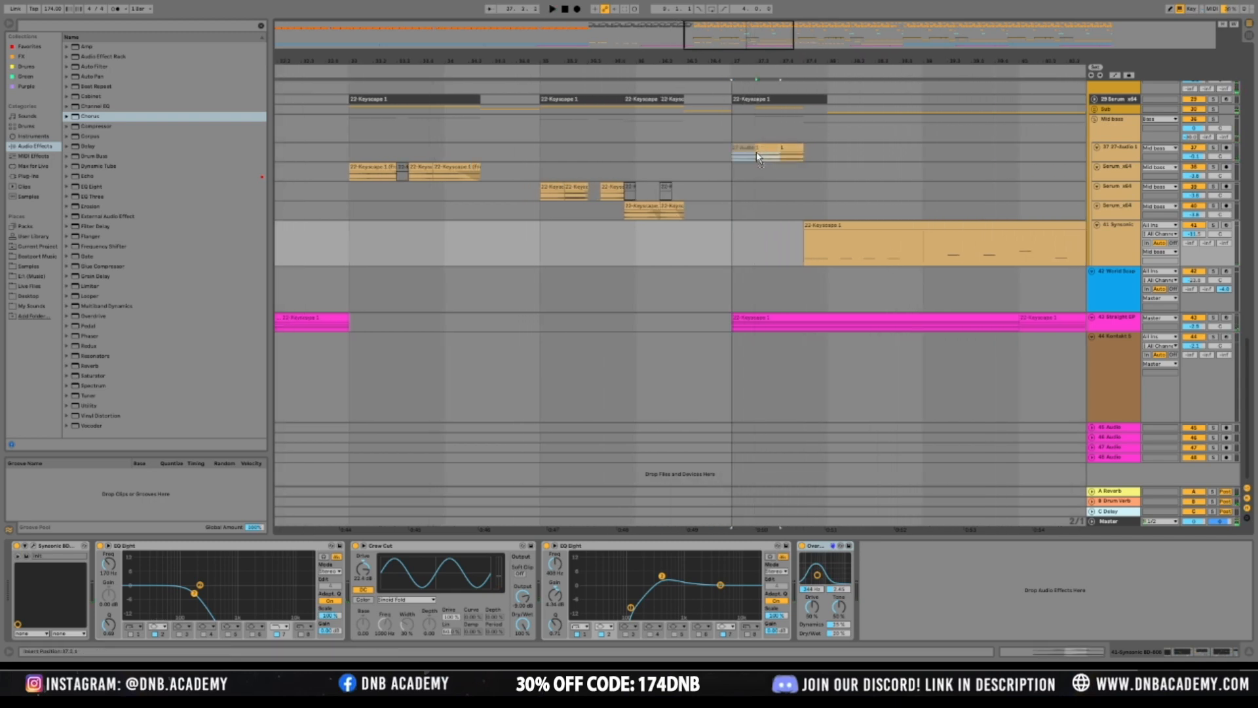
# Expand the Sub group and deactivate its Synsonic clip spanning bars 38 to 40
pyautogui.scroll(1, 1102, 145)
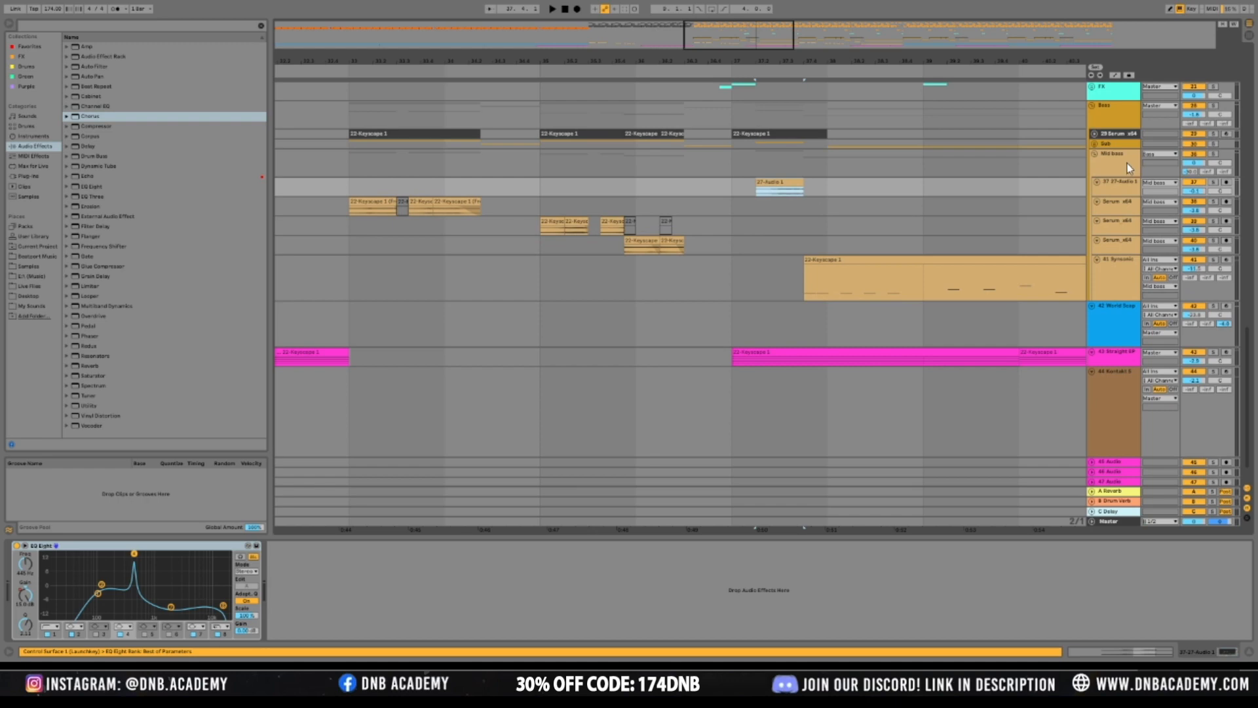
pyautogui.click(1127, 145)
pyautogui.scroll(-2, 926, 284)
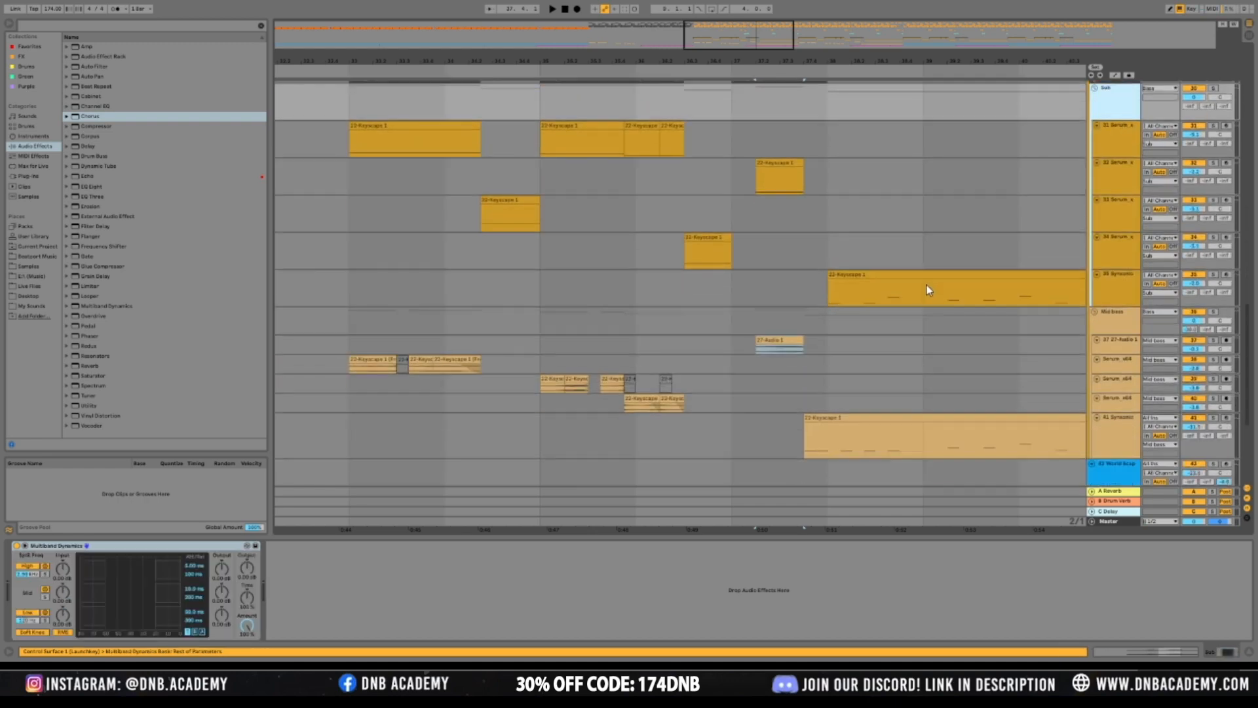
pyautogui.click(924, 288)
pyautogui.press('0')
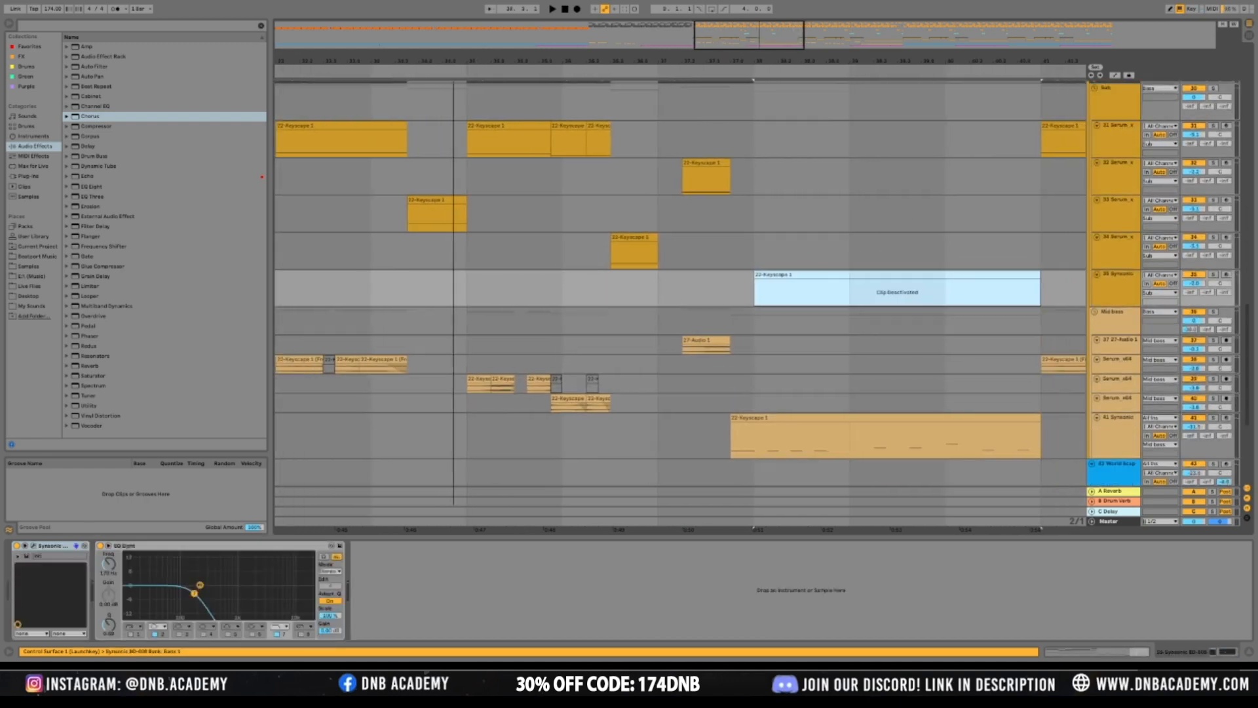
# Move the 27-Audio clip and its matching Serum sub clip one beat earlier to the start of bar 37 and play
pyautogui.click(692, 340)
pyautogui.keyDown('ctrl'); pyautogui.click(705, 163); pyautogui.keyUp('ctrl')
pyautogui.moveTo(705, 165); pyautogui.dragTo(680, 172)
pyautogui.press('space')
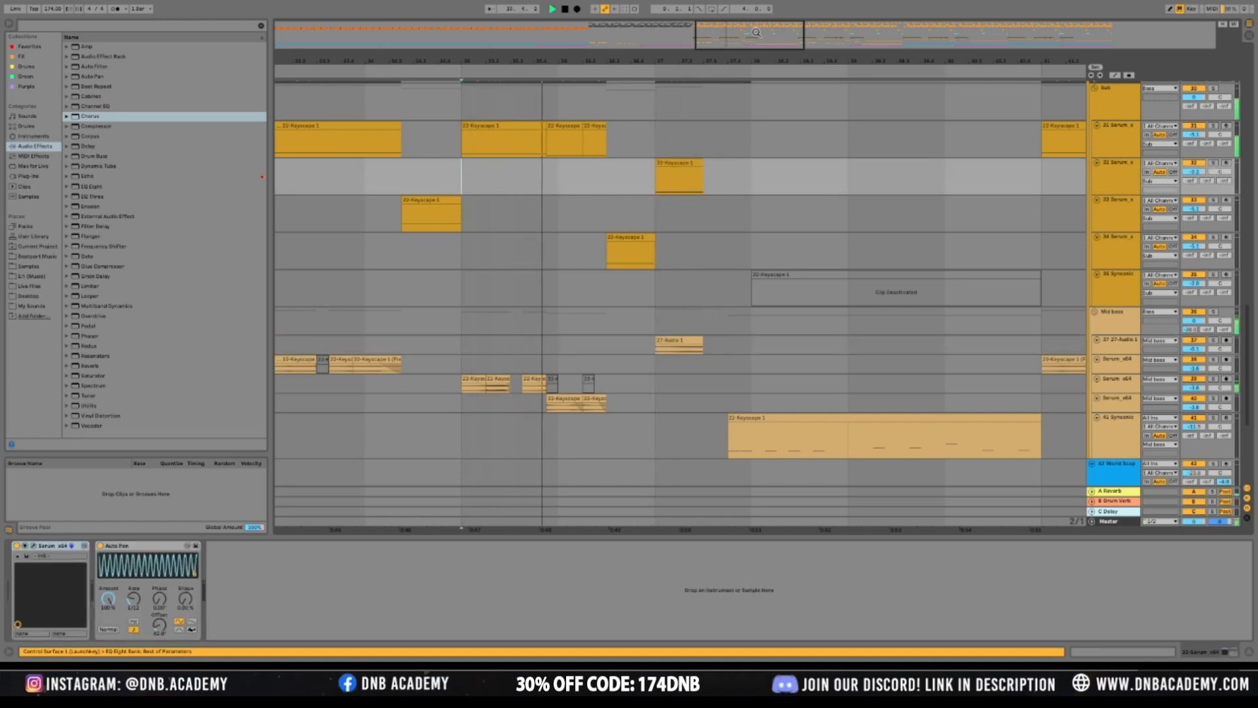
pyautogui.press('+')
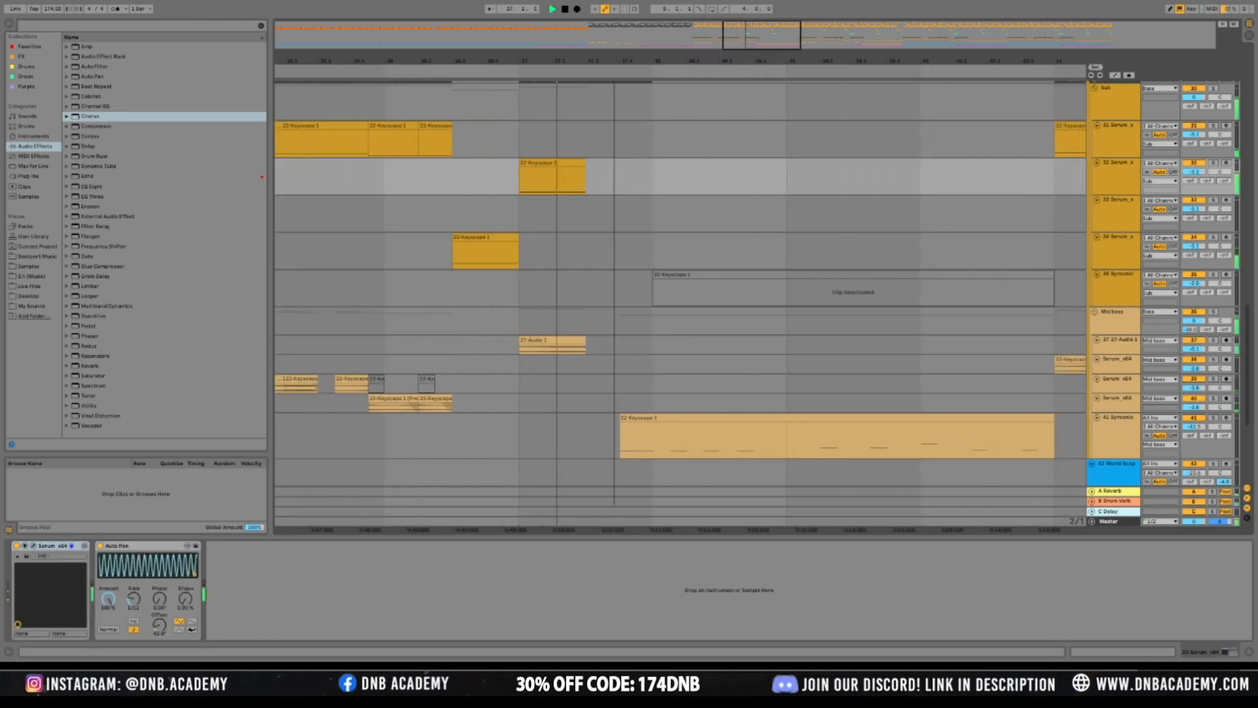
pyautogui.press('space')
# Extend the end of the 27-Audio clip by one beat to 37.4.1 and listen to it
pyautogui.click(628, 160)
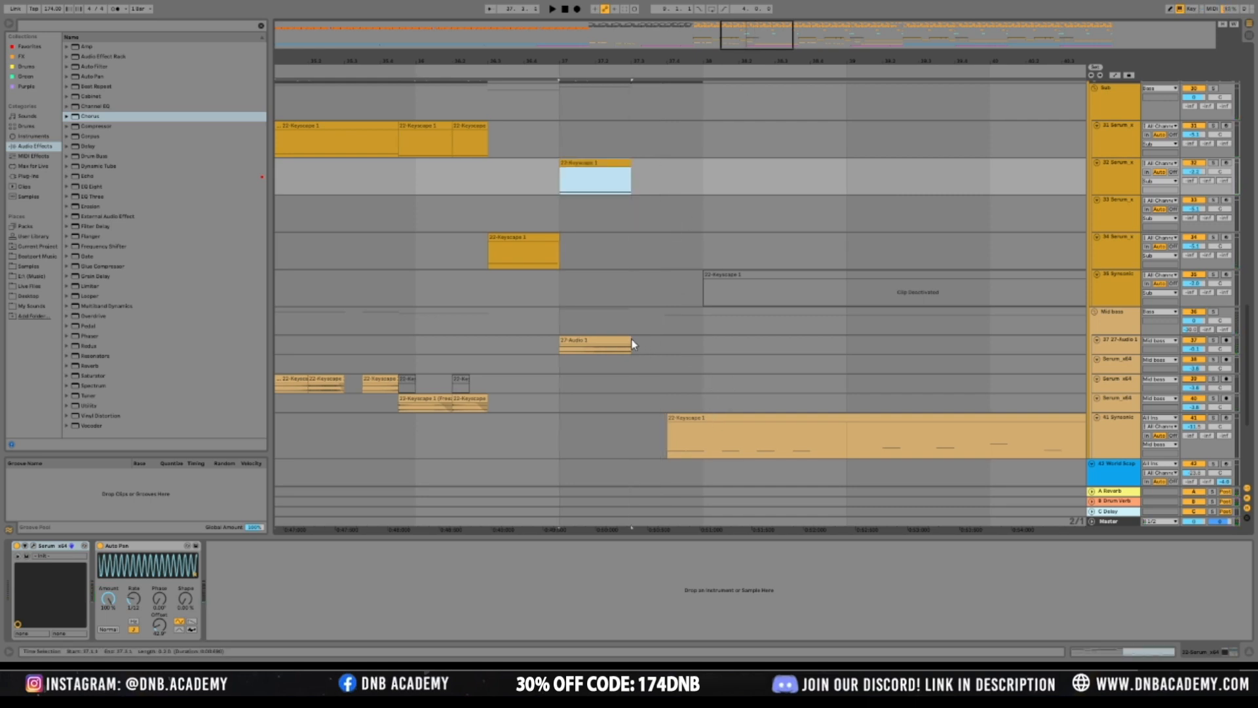
pyautogui.click(649, 280)
pyautogui.moveTo(631, 342); pyautogui.dragTo(667, 342)
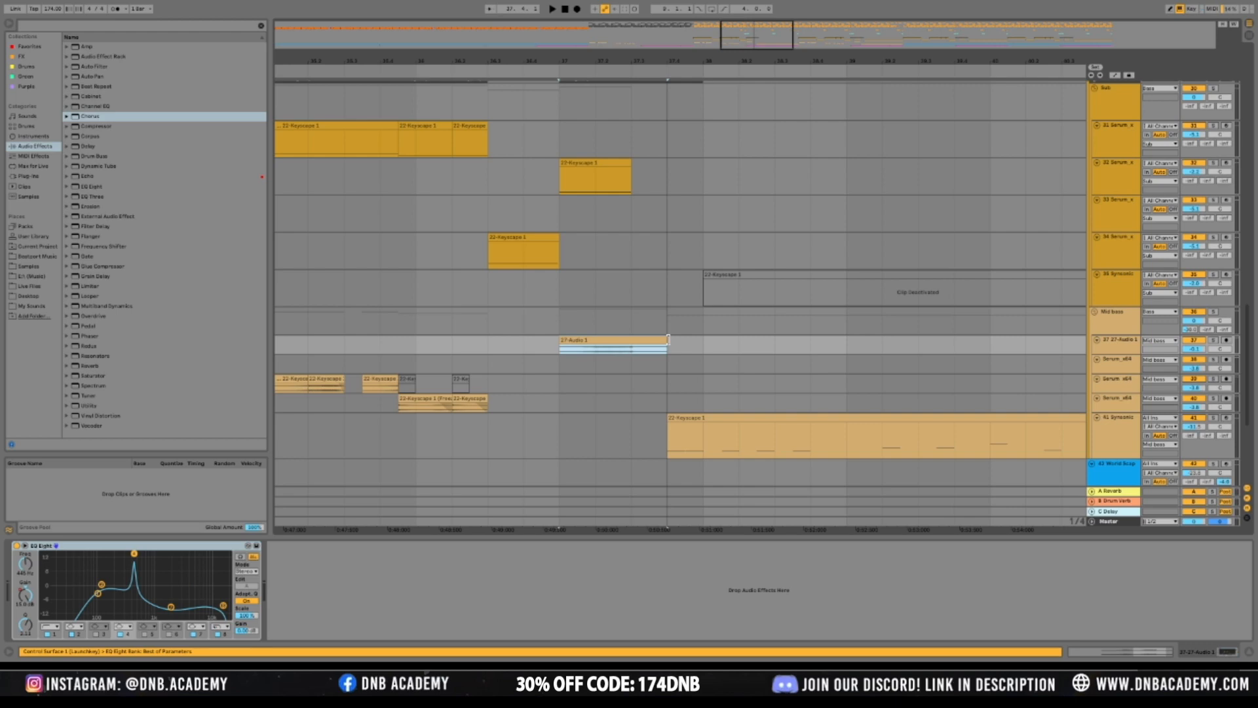
pyautogui.click(596, 351)
pyautogui.press('space')
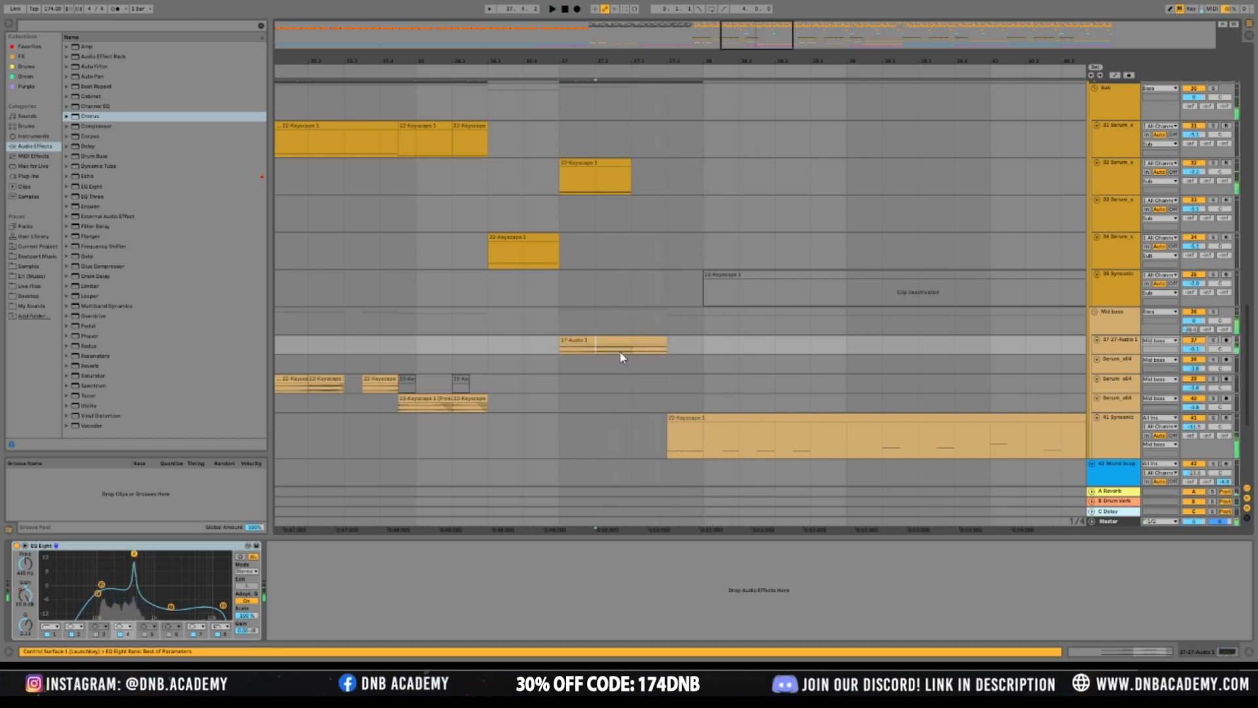
# Enlarge the 27-Audio track, duplicate the beat from 37.2.1 to 37.3.1 directly after itself, and play from bar 37
pyautogui.moveTo(1118, 353); pyautogui.dragTo(1118, 407)
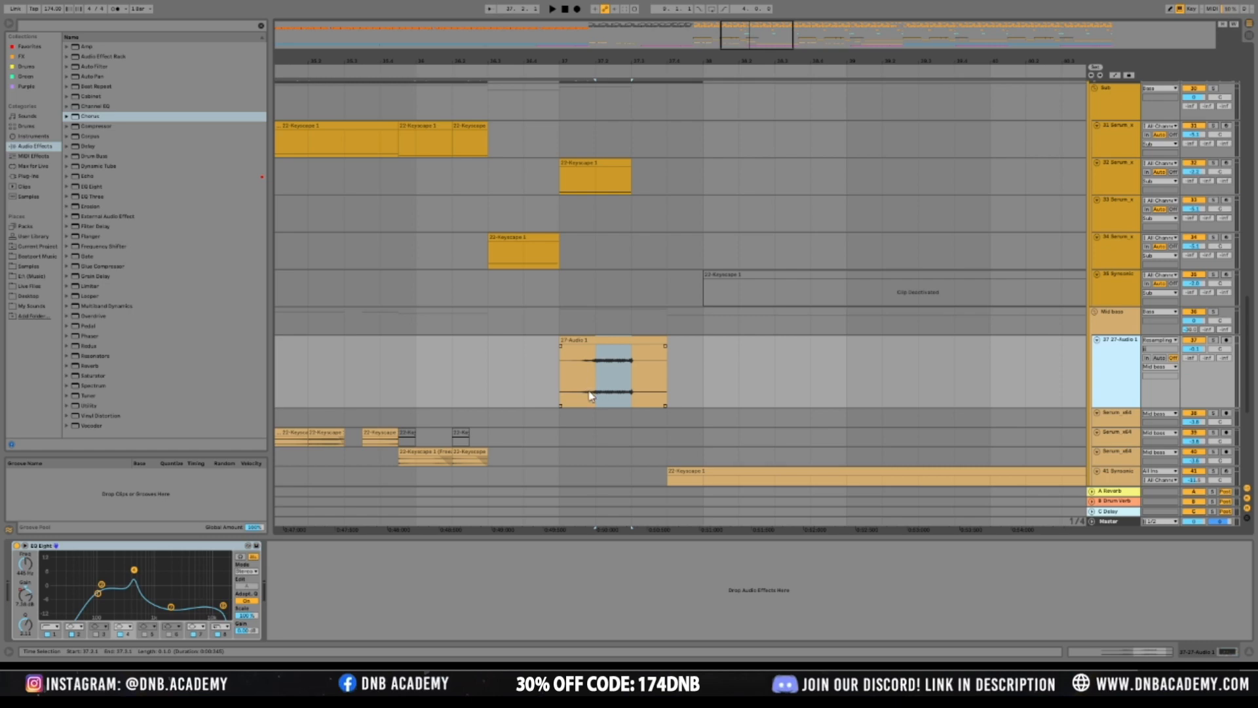
pyautogui.hotkey('ctrl', 'd')
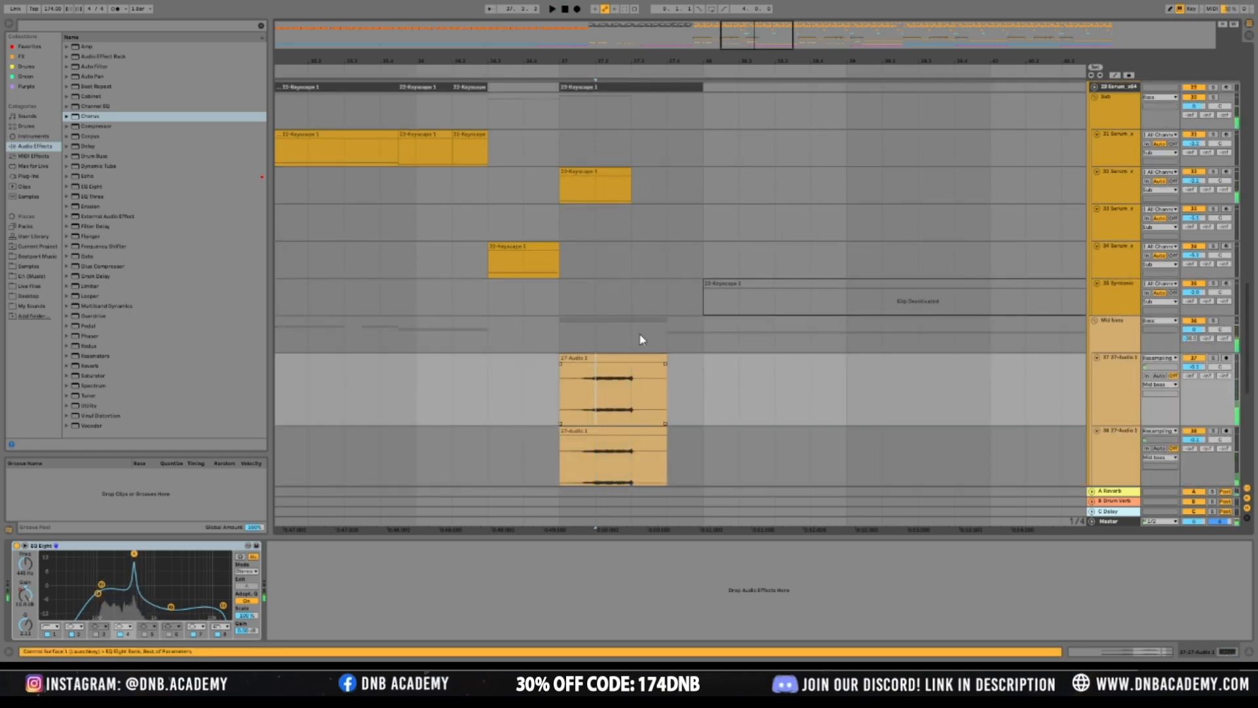
pyautogui.hotkey('ctrl', 'z')
pyautogui.moveTo(595, 385); pyautogui.dragTo(635, 373)
pyautogui.hotkey('ctrl', 'd')
pyautogui.click(555, 386)
pyautogui.press('space')
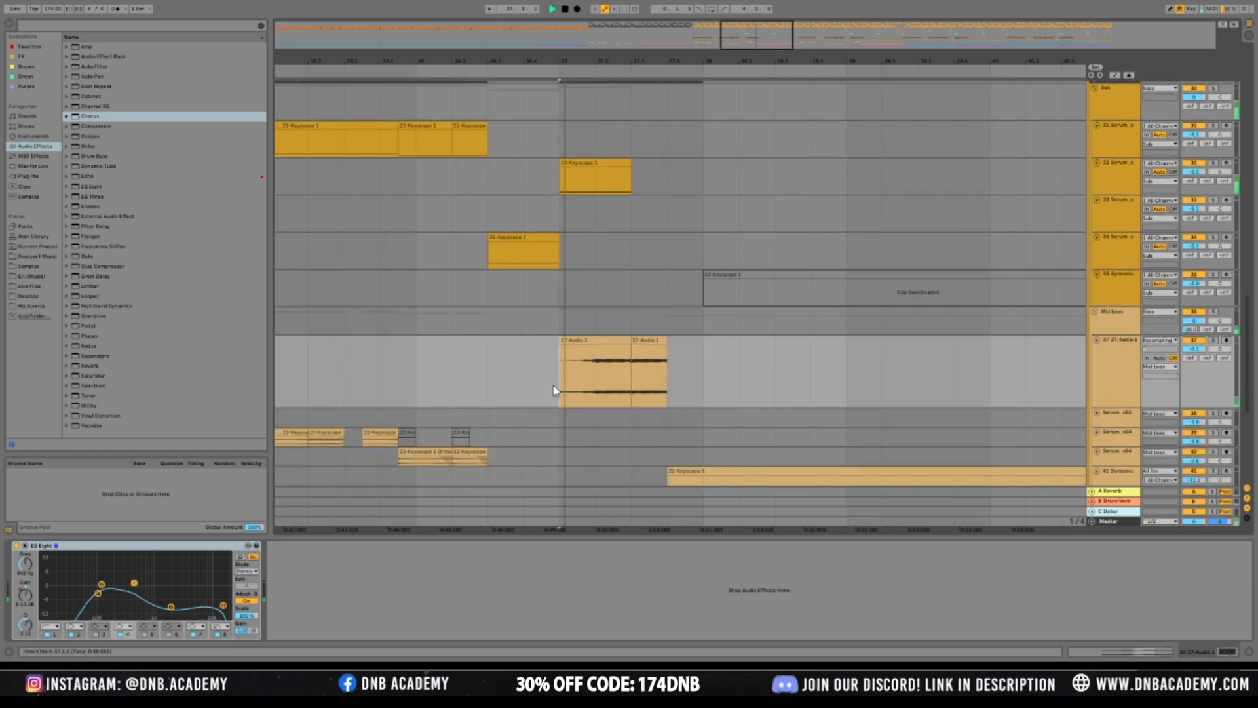
# Solo the 27-Audio track, stop playback and place the cursor at the cut on 37.3.1
pyautogui.click(1213, 340)
pyautogui.press('space')
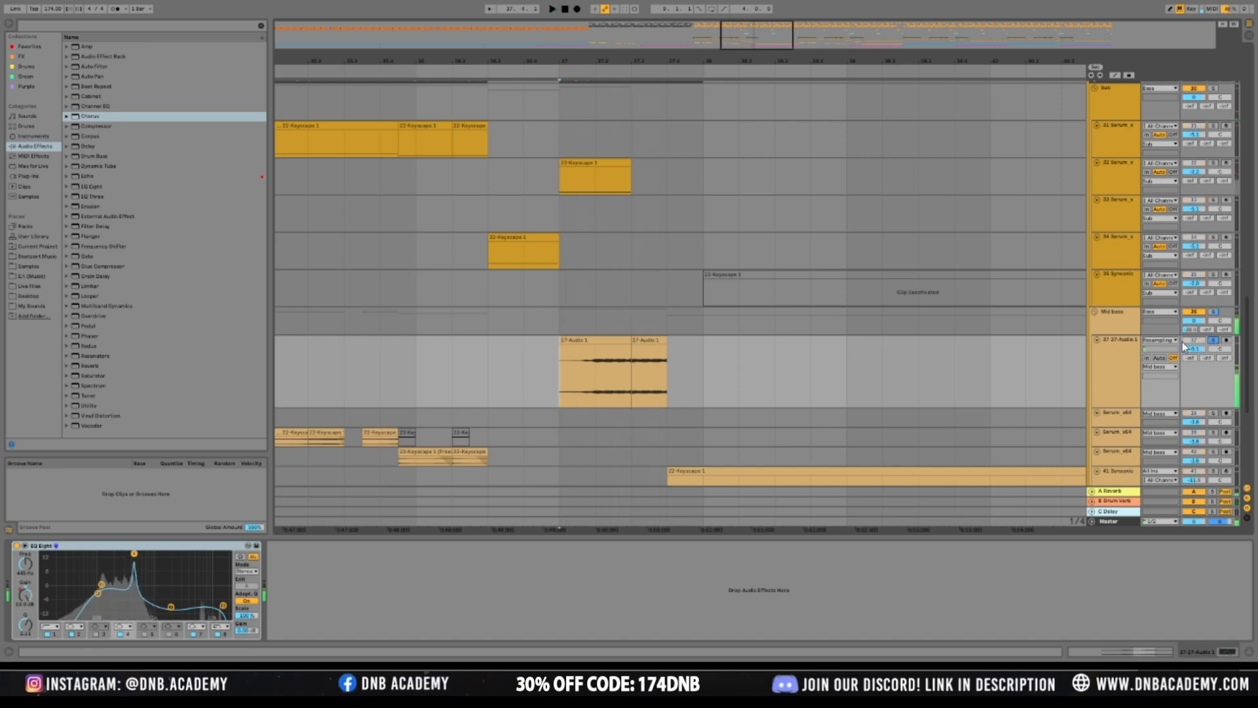
pyautogui.click(631, 352)
pyautogui.press('Up')
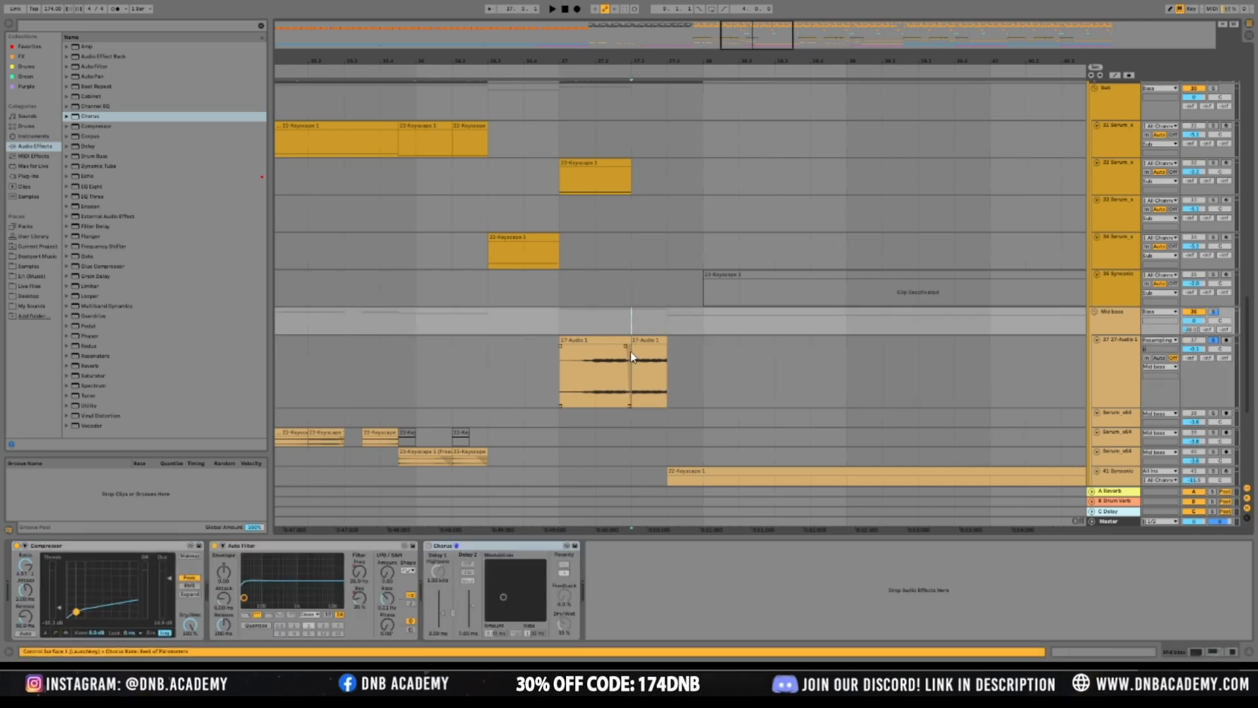
# Play the soloed 27-Audio clips across the cut at 37.3.1, then stop and place the cursor just before bar 37
pyautogui.press('Down')
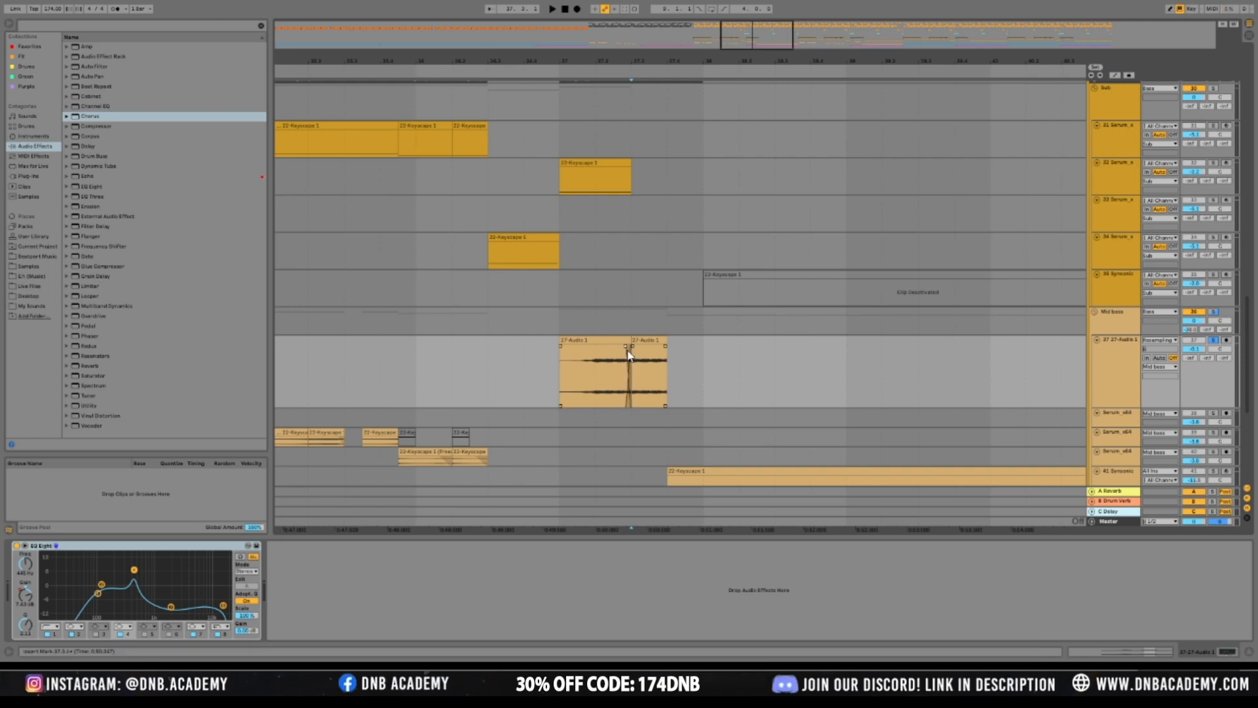
pyautogui.click(600, 390)
pyautogui.press('space')
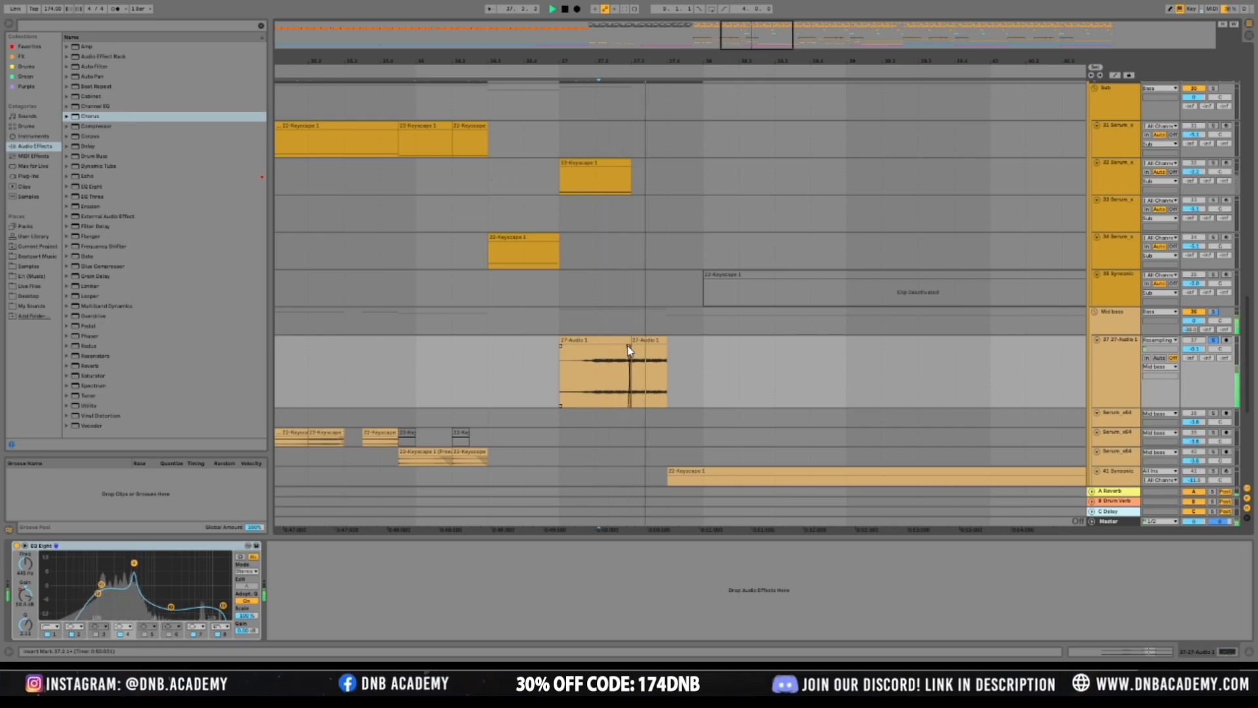
pyautogui.press('space')
pyautogui.click(556, 380)
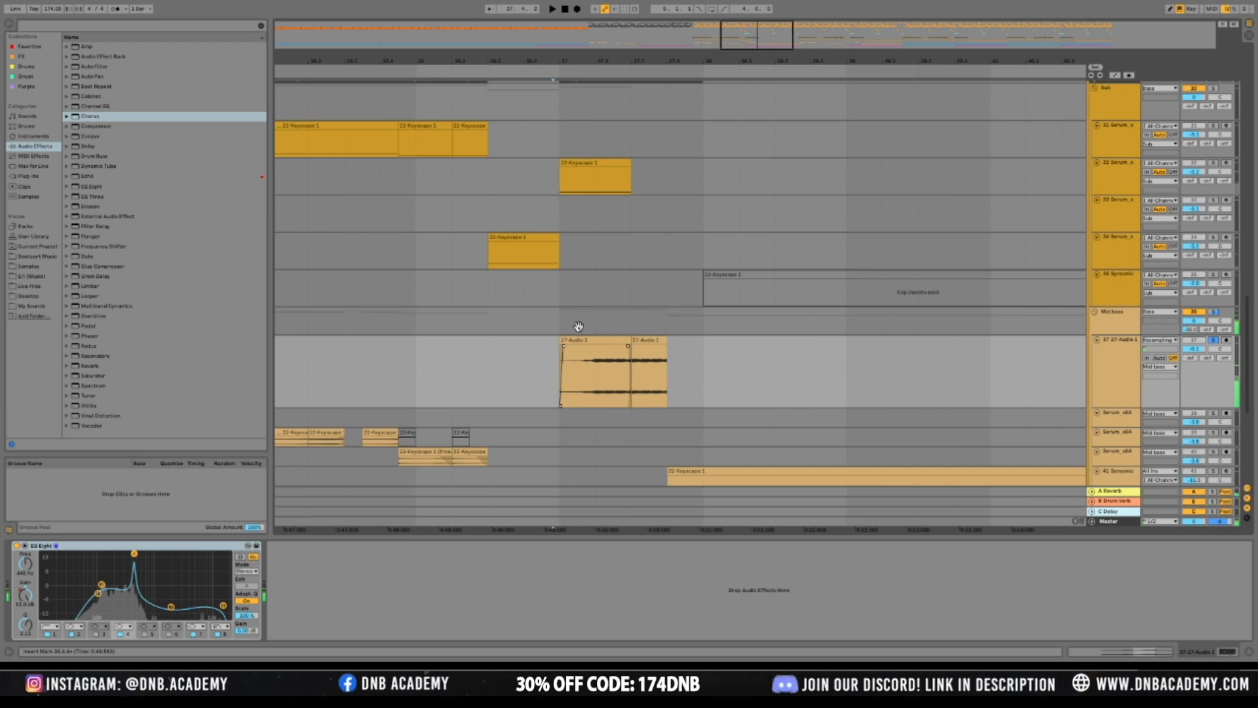
# Extend the 32 Serum sub clip at bar 37 by one beat to 37.4.1, unsolo 27-Audio and play from bar 37
pyautogui.click(617, 164)
pyautogui.moveTo(631, 162); pyautogui.dragTo(675, 175)
pyautogui.click(688, 175)
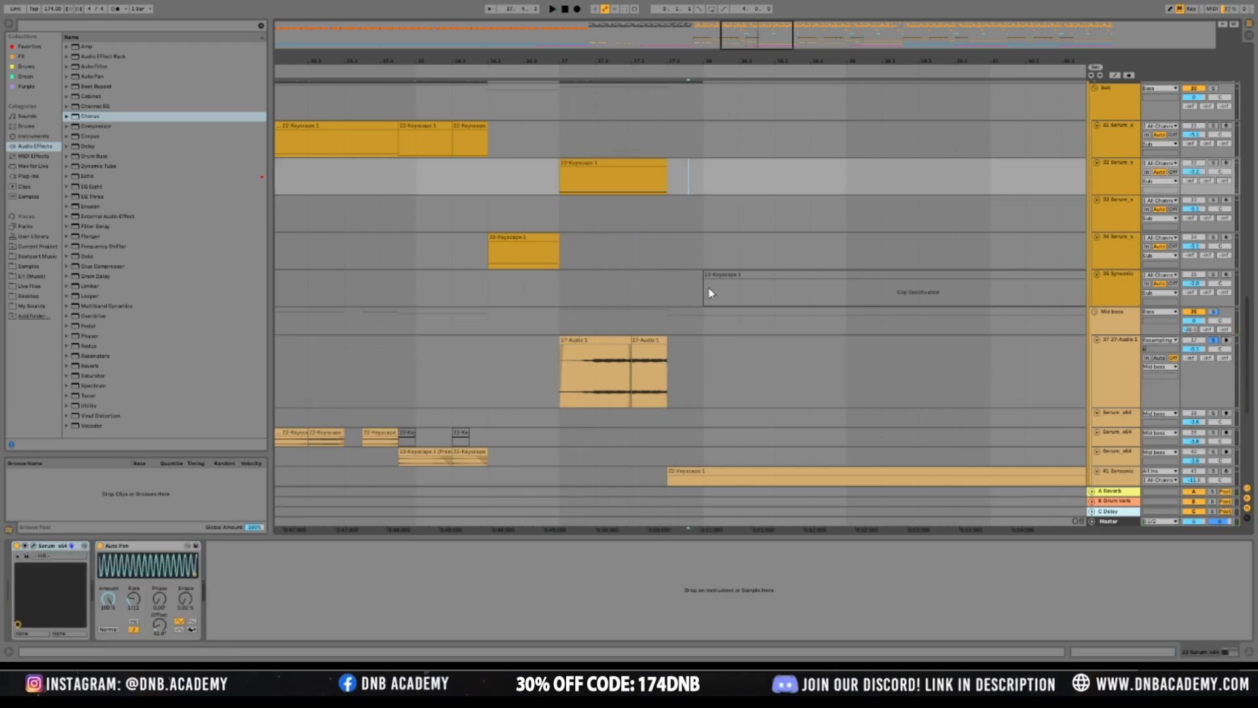
pyautogui.click(662, 160)
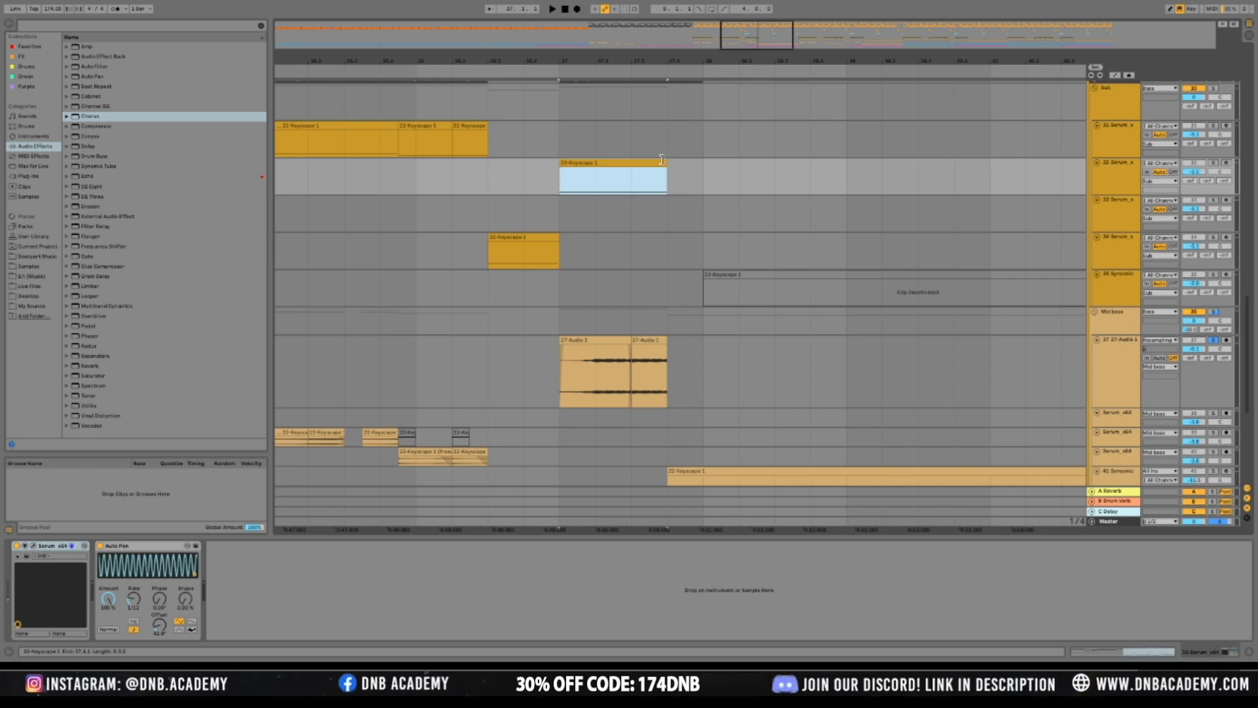
pyautogui.click(558, 203)
pyautogui.press('space')
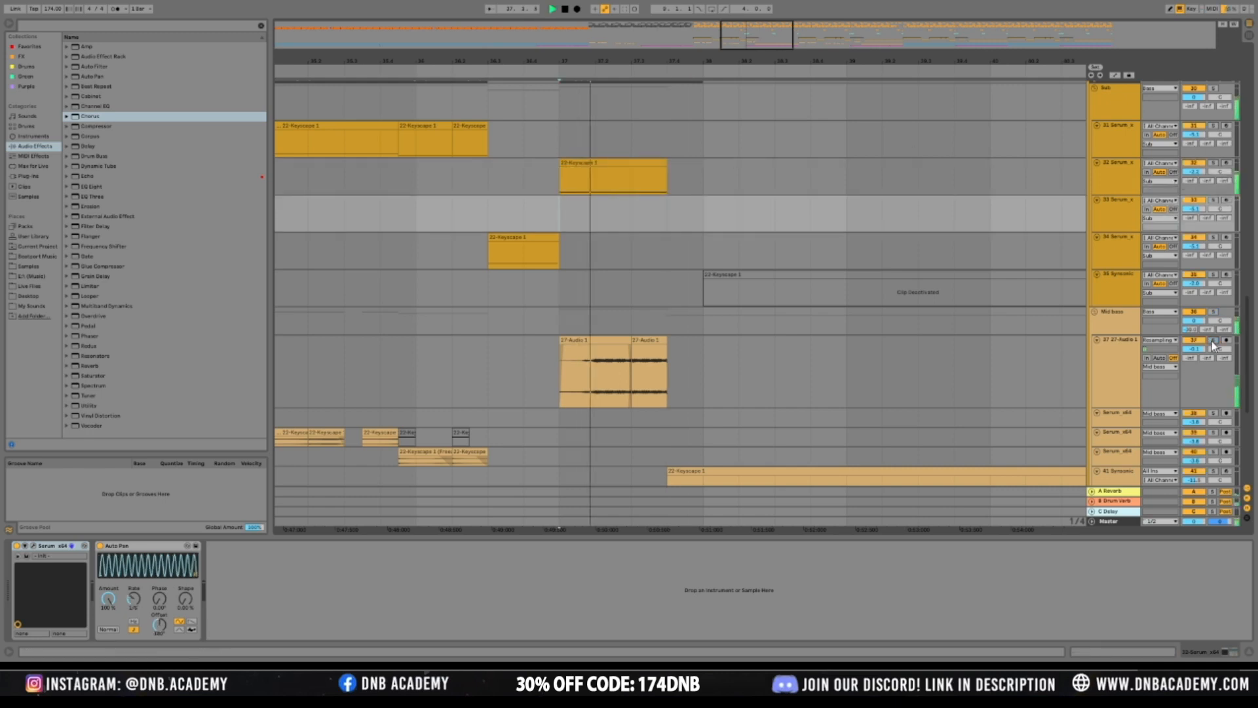
# Open the 41 Synsonic clip starting at 37.4.1, copy its C1 note from 3.2.1 to 3.2.3 and lower the copy one octave
pyautogui.scroll(-3, 776, 231)
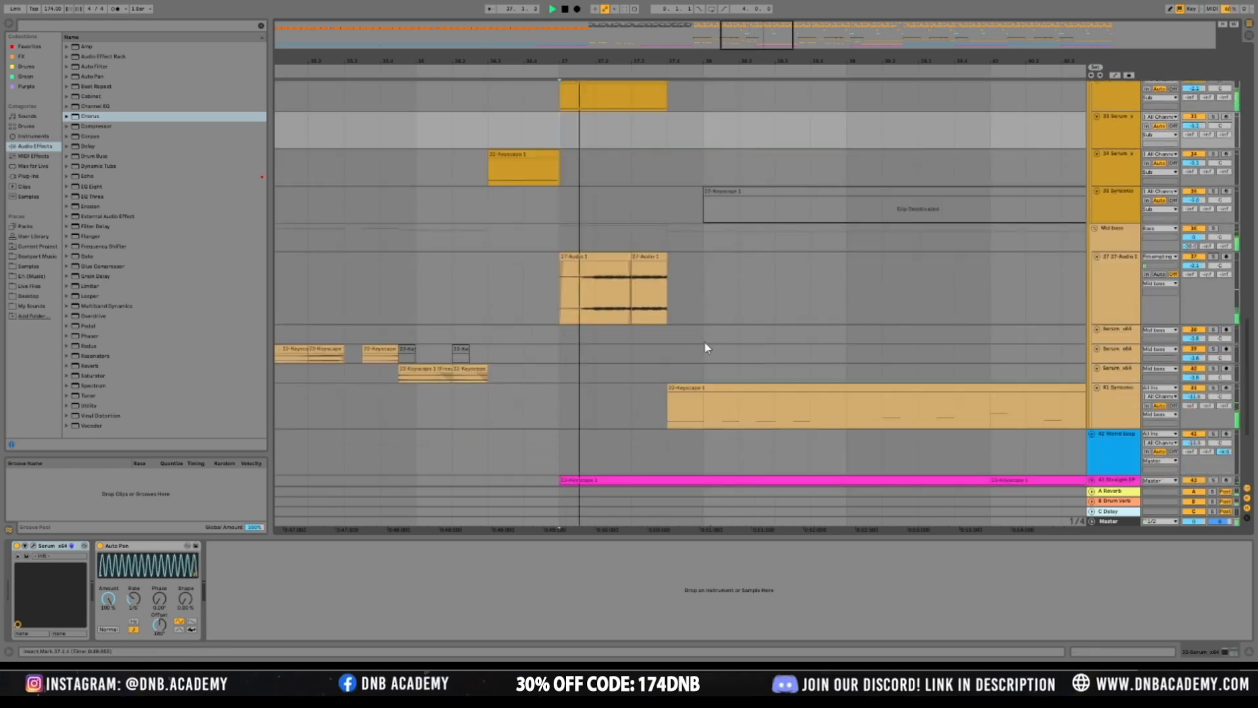
pyautogui.doubleClick(675, 408)
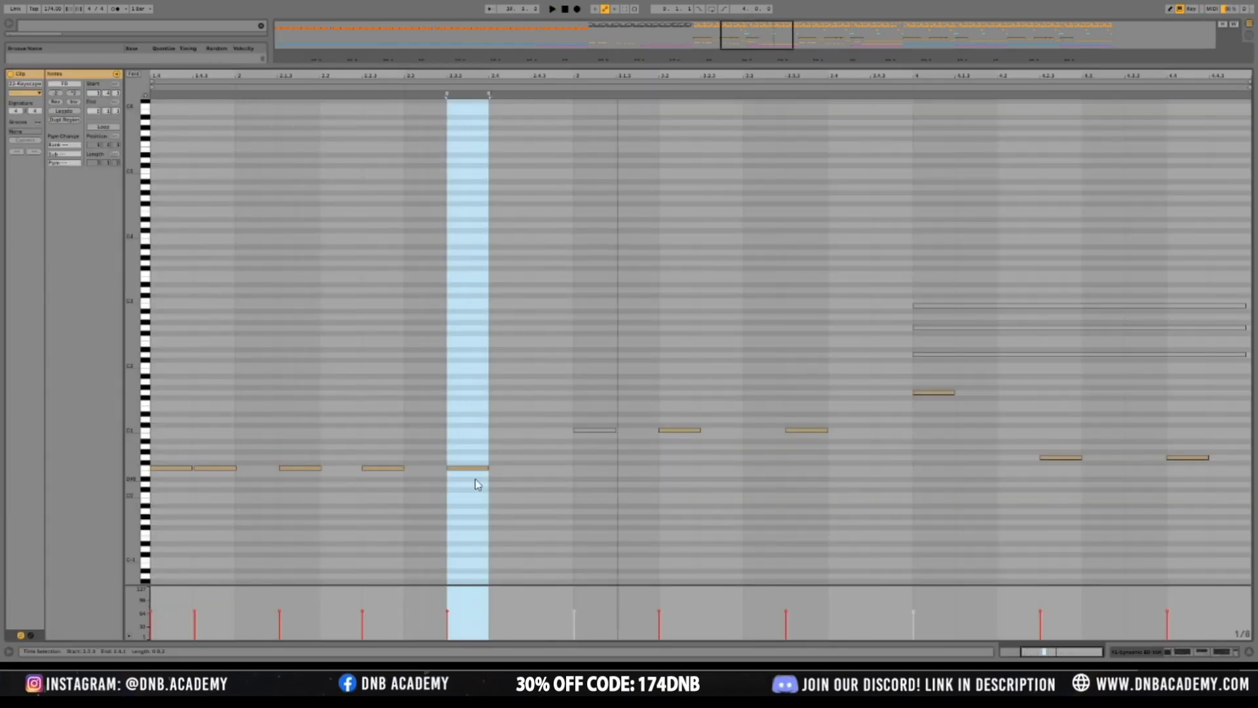
pyautogui.click(675, 429)
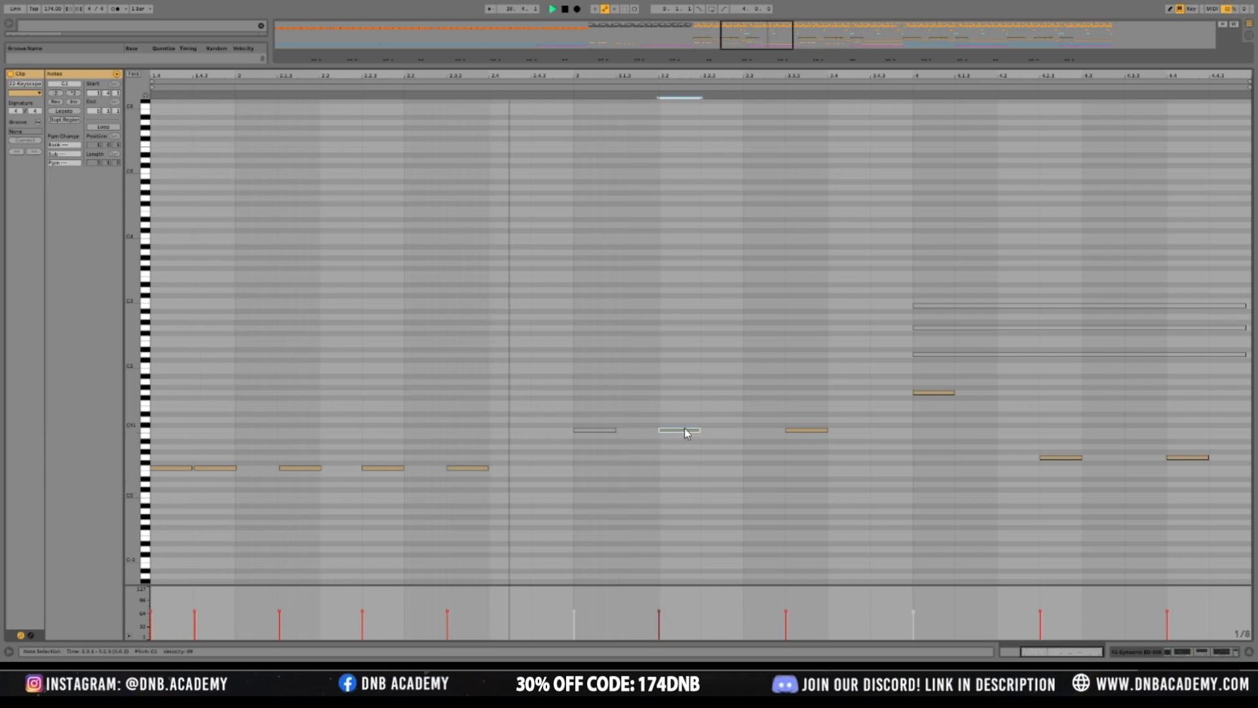
pyautogui.moveTo(687, 436); pyautogui.dragTo(732, 434)
pyautogui.hotkey('shift', 'Down')
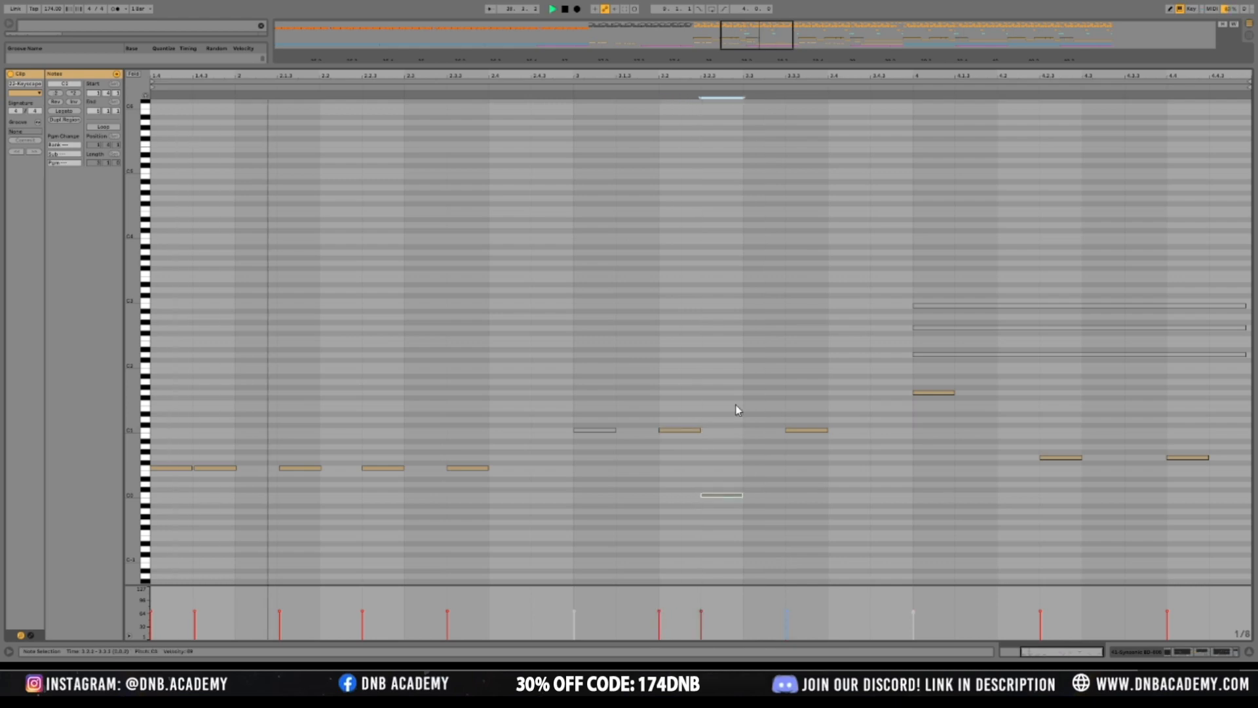
# Move the copied note at 3.2.3 up to C1 and play the bass line to check it
pyautogui.moveTo(135, 489); pyautogui.dragTo(146, 489)
pyautogui.press('space')
pyautogui.moveTo(726, 507); pyautogui.dragTo(724, 392)
pyautogui.press('space')
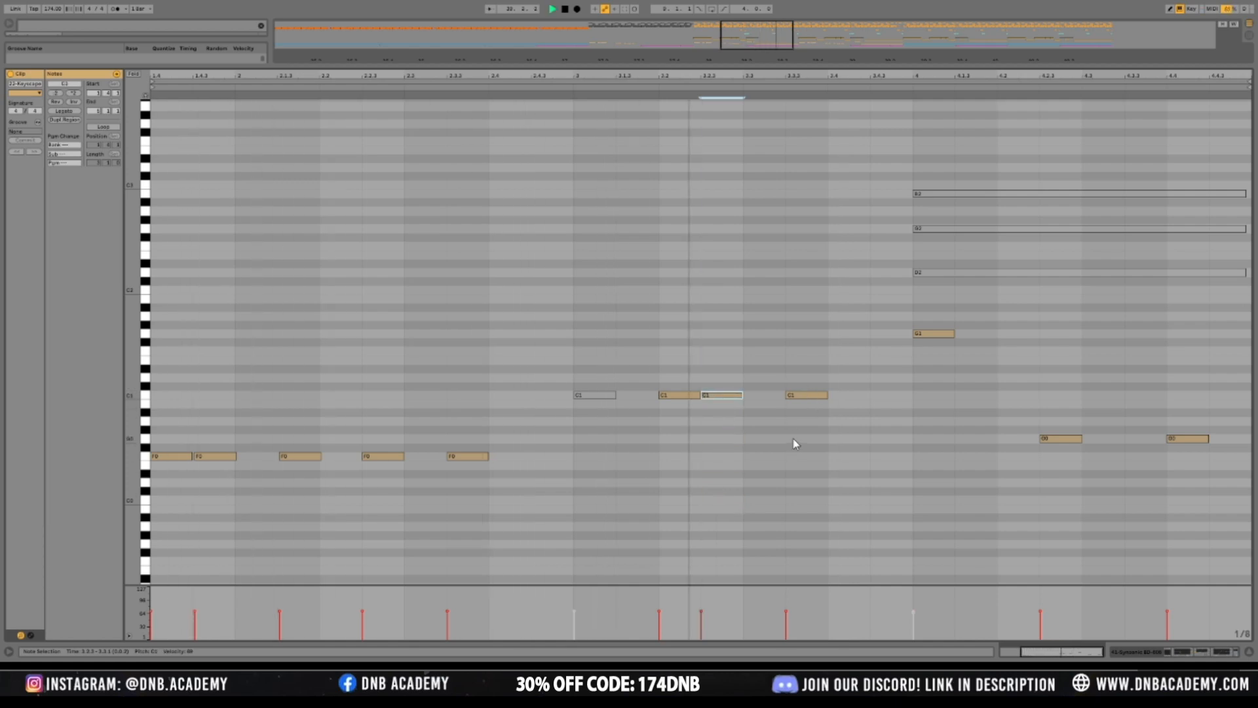
pyautogui.press('space')
# Copy the last C1 note to 3.4.3 and lower the G1 note at 4.1.1 by one octave to G0
pyautogui.moveTo(814, 394); pyautogui.dragTo(898, 401)
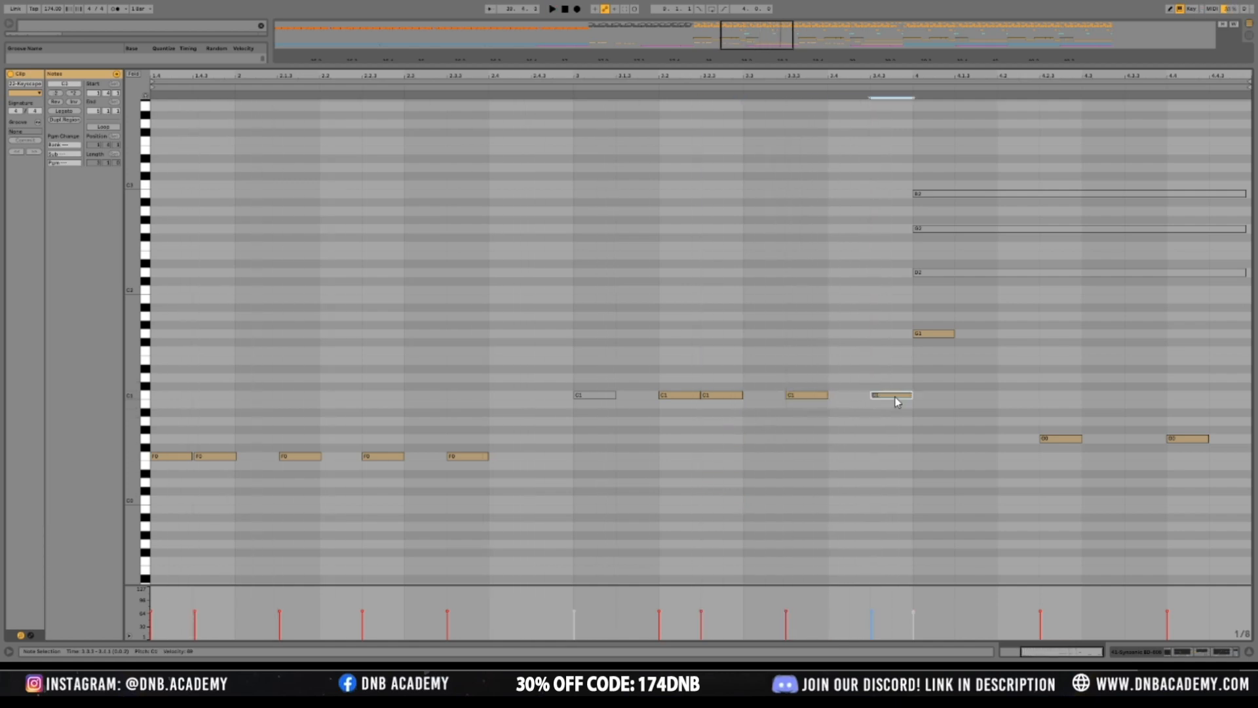
pyautogui.click(930, 424)
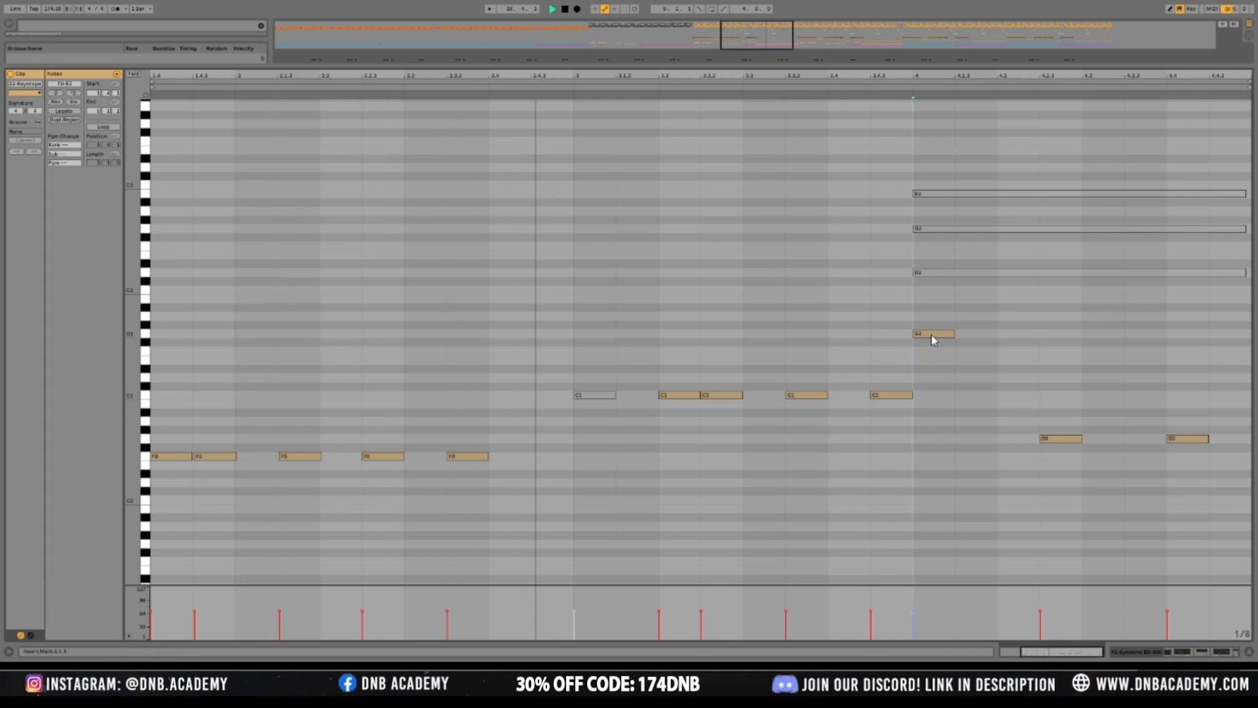
pyautogui.click(932, 334)
pyautogui.hotkey('shift', 'Down')
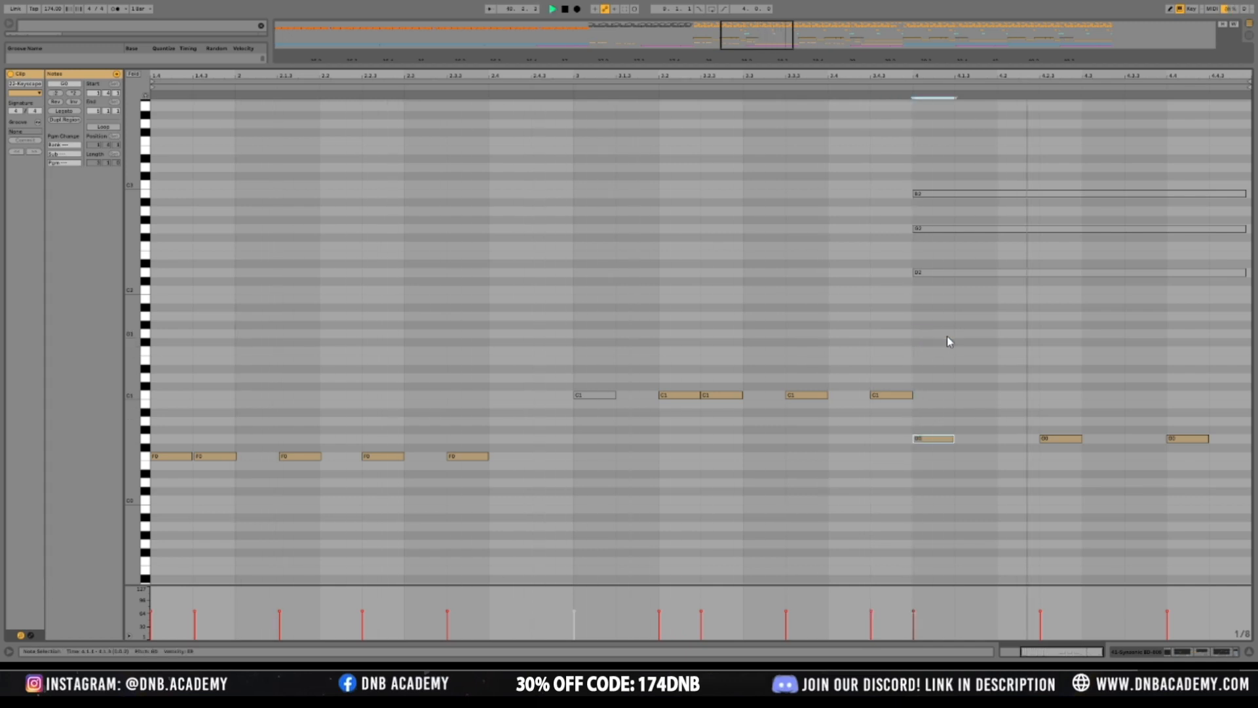
pyautogui.click(1064, 423)
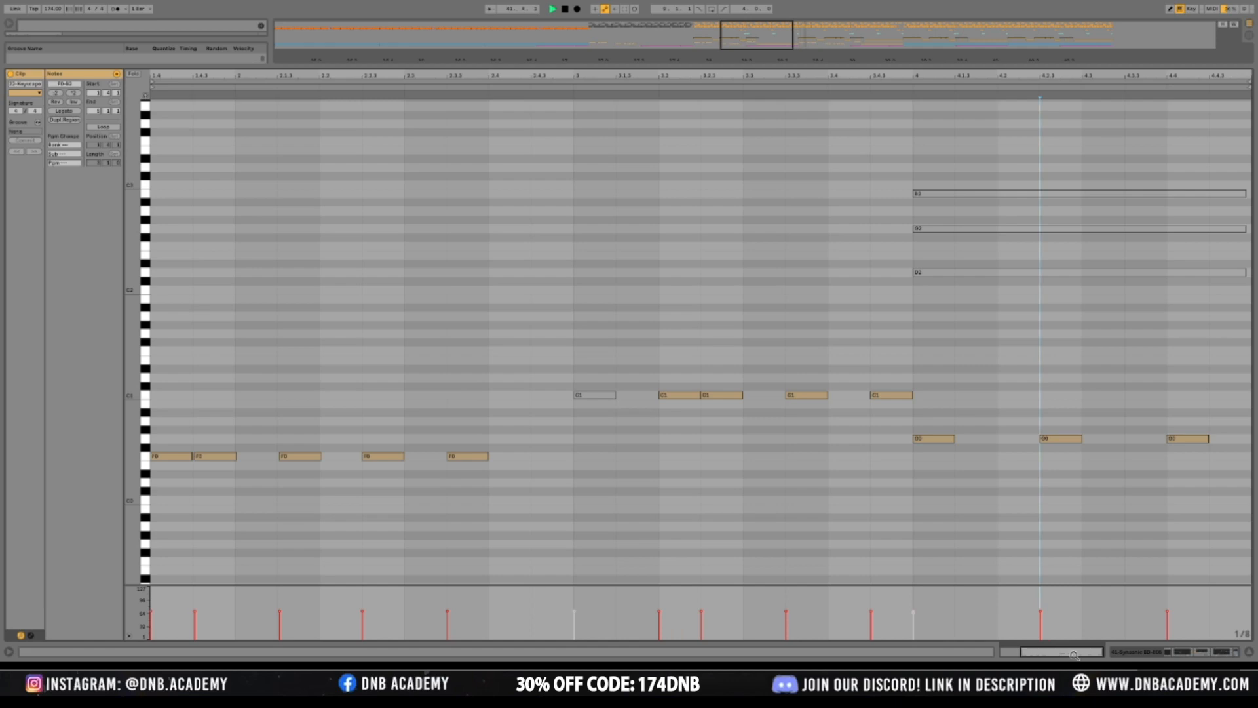
# Return to the arrangement tracks and play from shortly before the drop at bar 33
pyautogui.click(1212, 654)
pyautogui.moveTo(736, 40); pyautogui.dragTo(736, 7)
pyautogui.press('space')
pyautogui.scroll(4, 751, 173)
pyautogui.click(457, 271)
pyautogui.press('space')
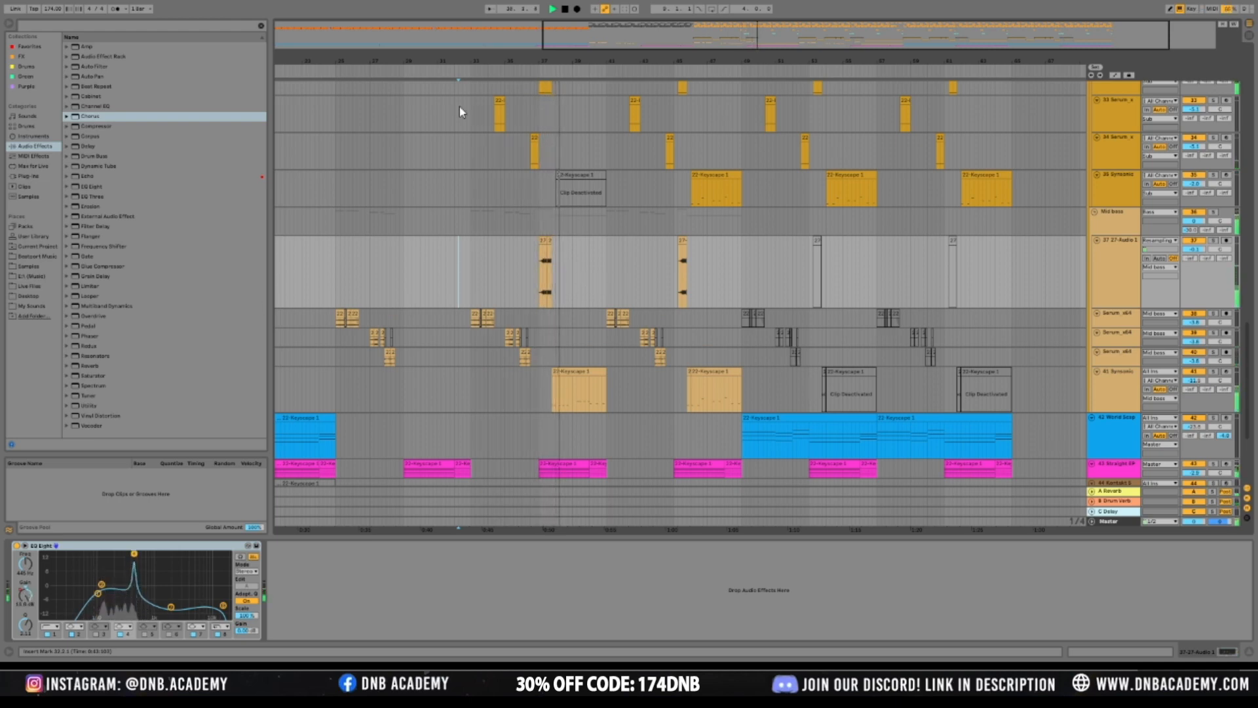
# Copy the edited 41 Synsonic clip at 37.4.1 onto the 35 Synsonic sub track, replacing the deactivated clip there
pyautogui.moveTo(506, 62); pyautogui.dragTo(423, 92)
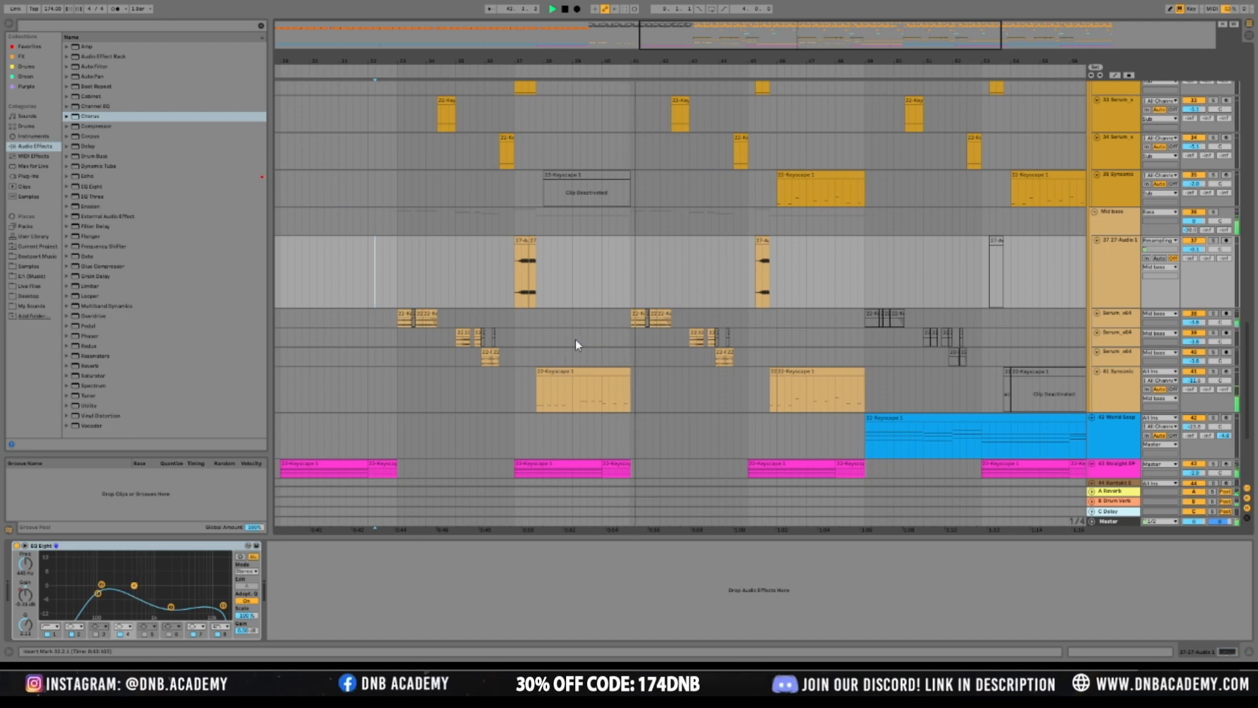
pyautogui.scroll(3, 662, 295)
pyautogui.scroll(-2, 662, 292)
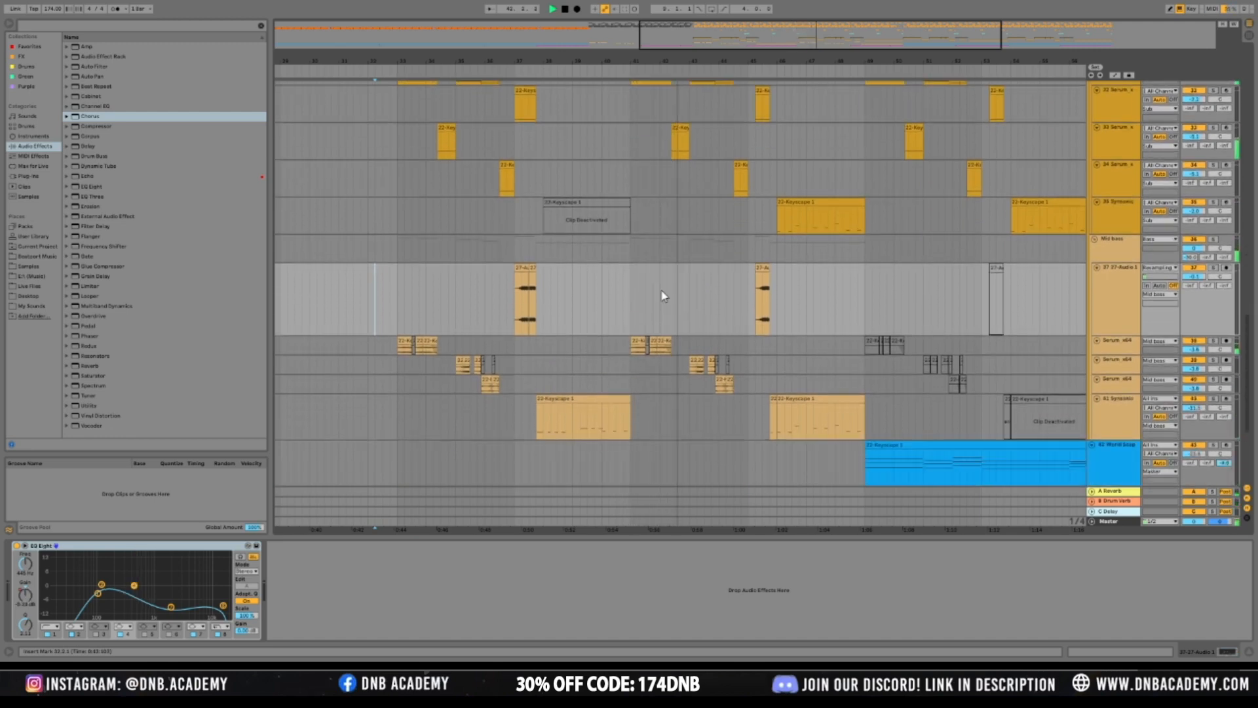
pyautogui.moveTo(592, 395); pyautogui.dragTo(595, 215)
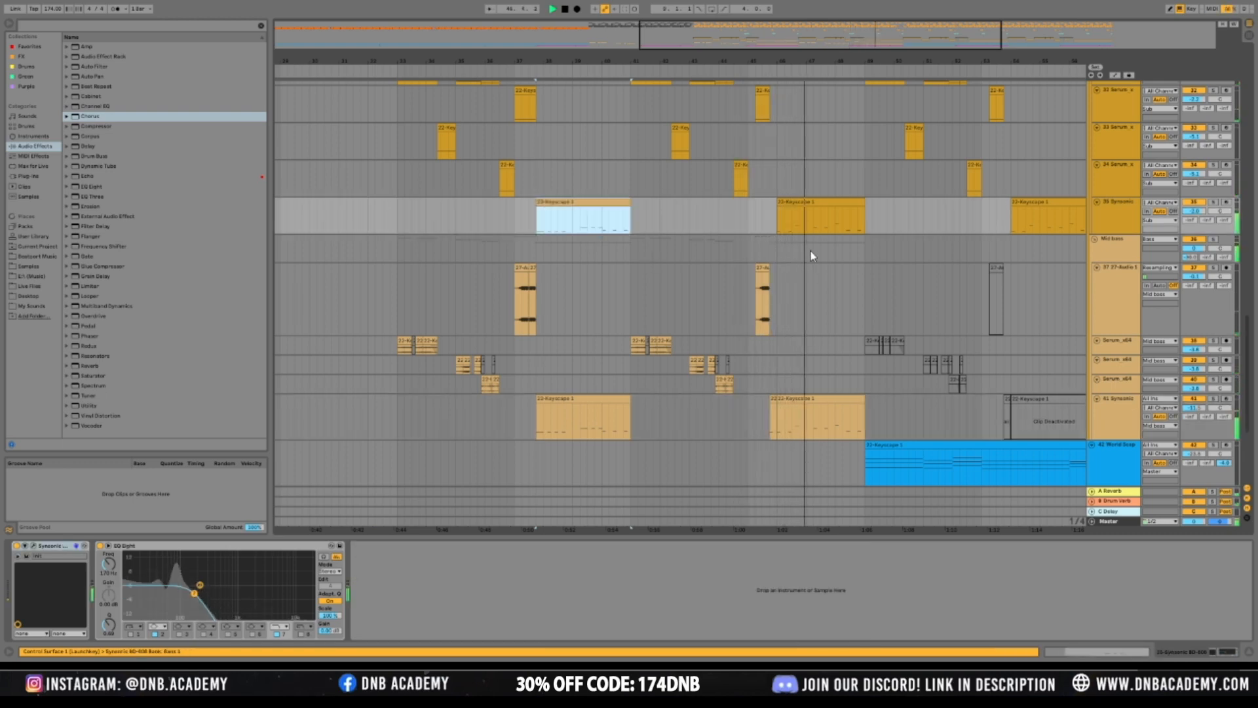
# Add a one-beat section at 45.4.1 before the second 35 Synsonic clip so its start matches the 41 Synsonic clip
pyautogui.click(773, 419)
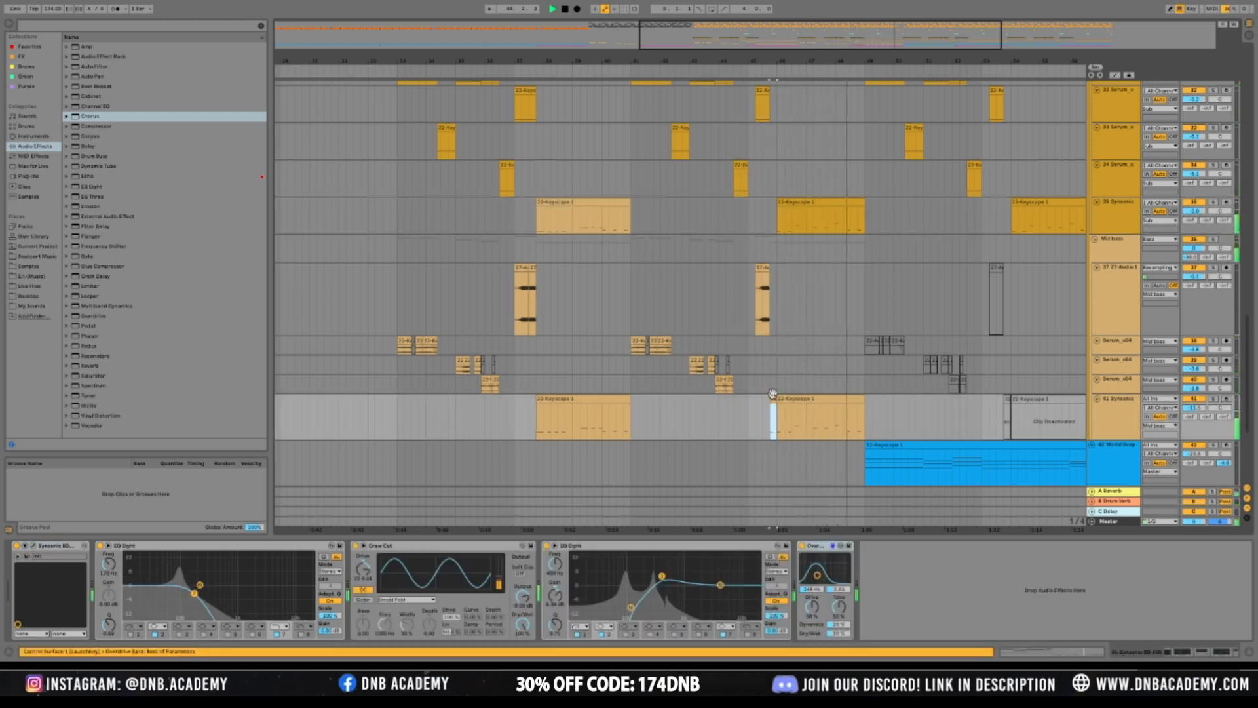
pyautogui.click(773, 226)
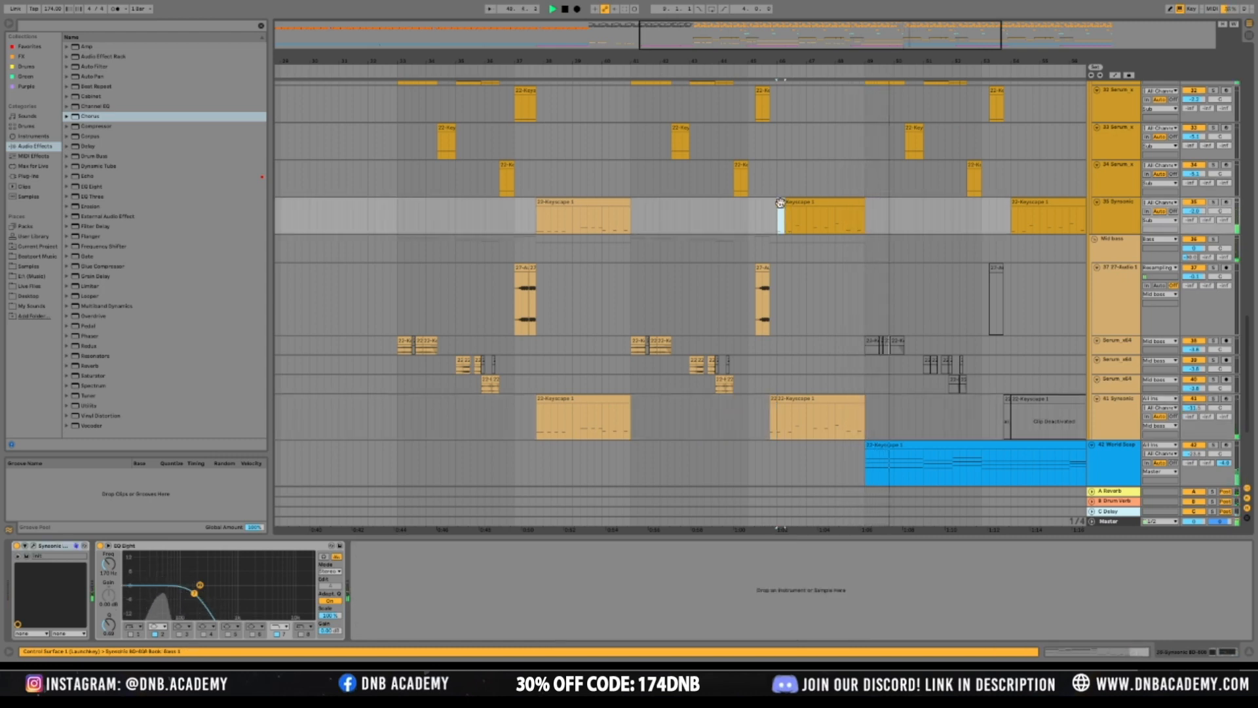
pyautogui.scroll(-5, 786, 262)
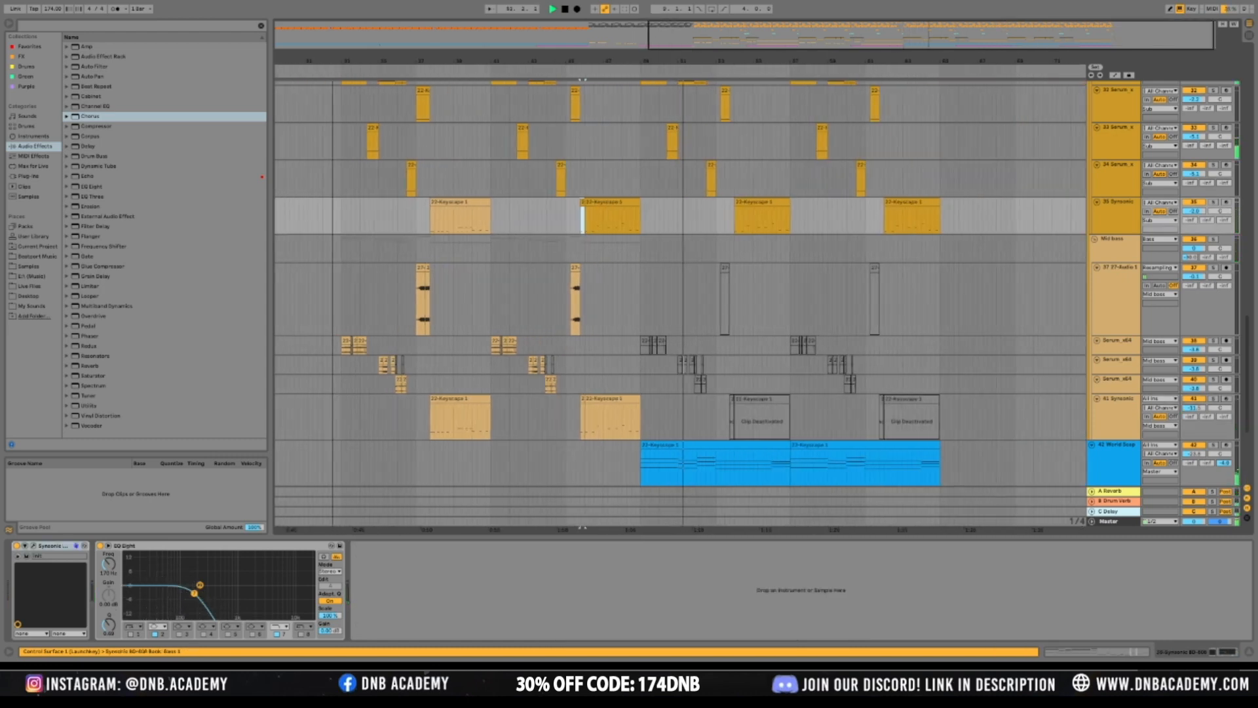
pyautogui.scroll(2, 798, 278)
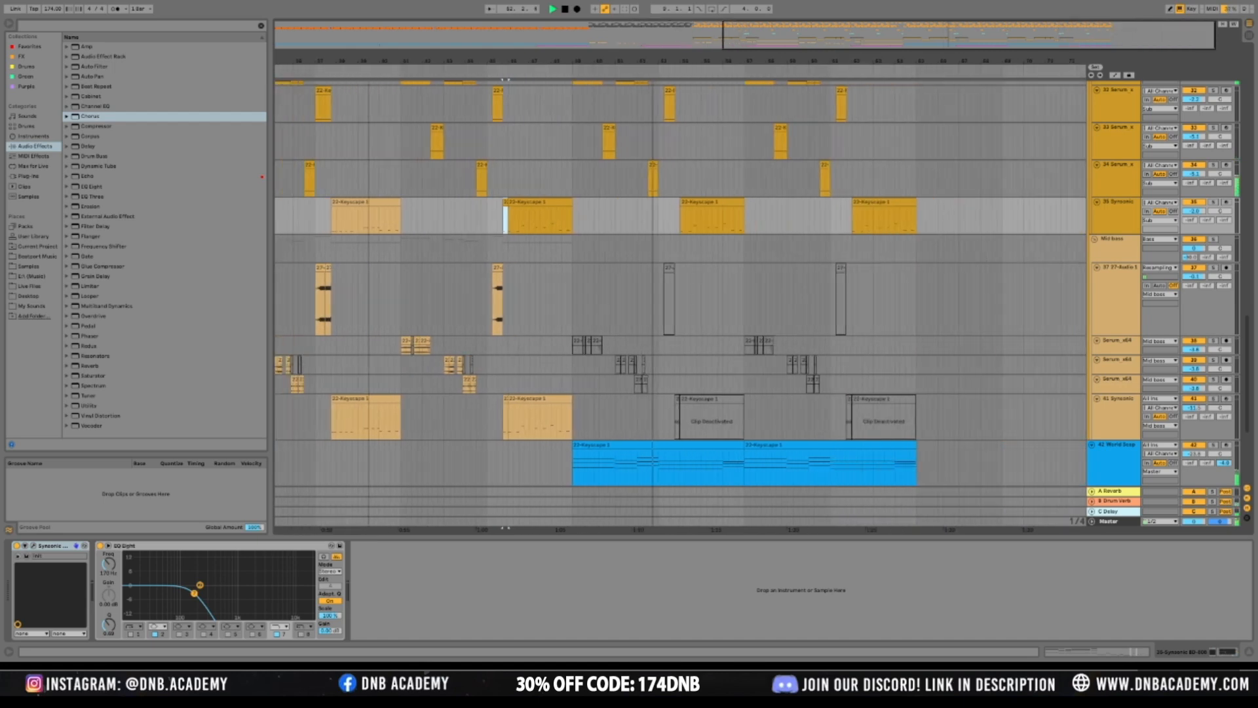
# Stop playback and move the 16-bar section starting at bar 49 on all tracks so that it starts at bar 65
pyautogui.click(933, 309)
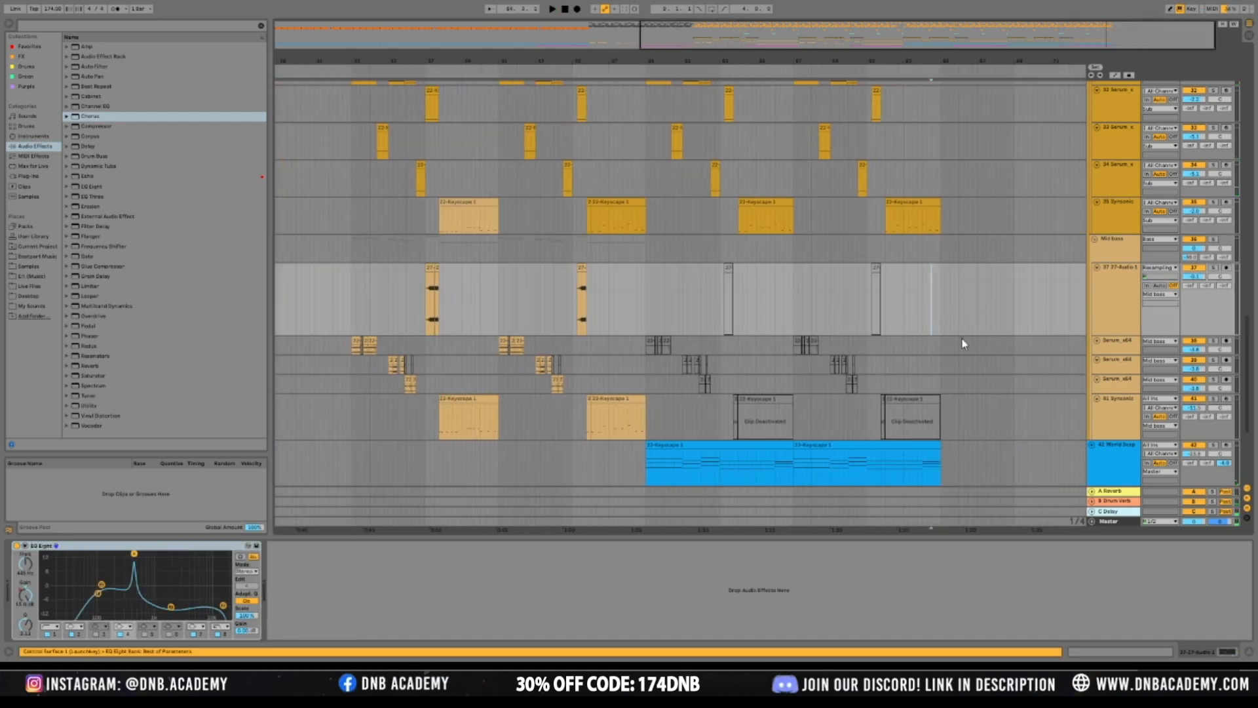
pyautogui.scroll(1, 898, 130)
pyautogui.scroll(8, 895, 124)
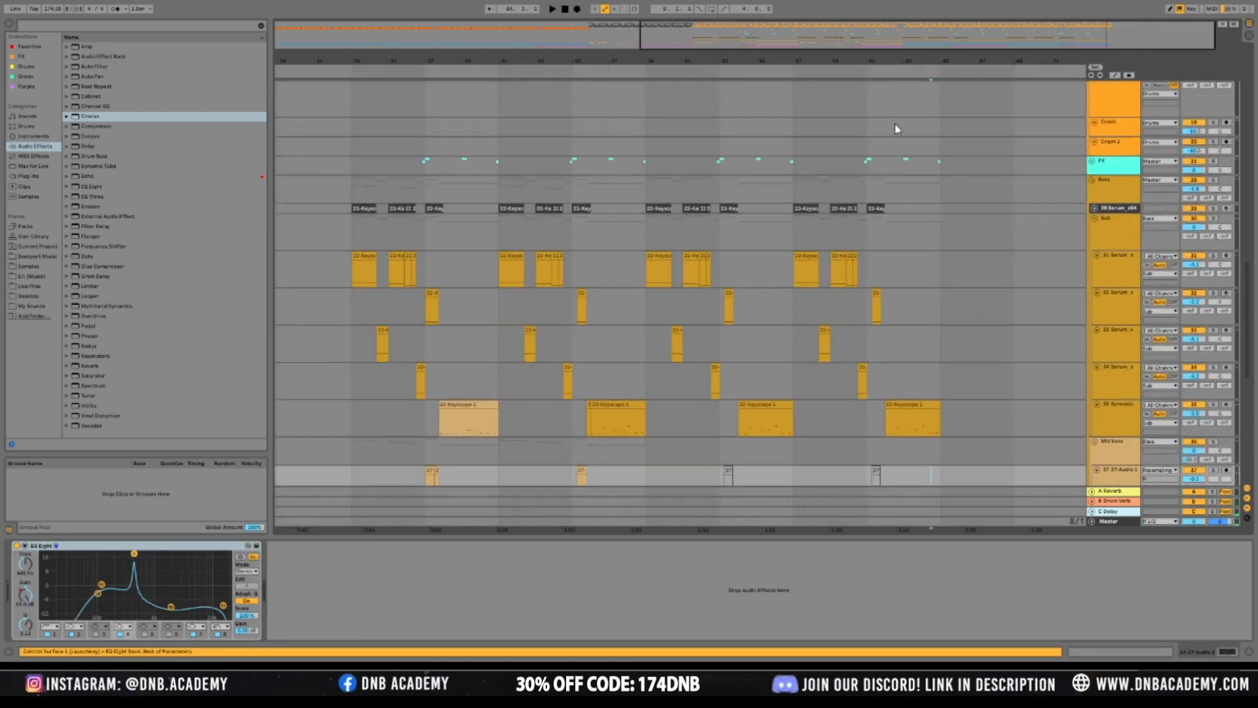
pyautogui.moveTo(644, 273); pyautogui.dragTo(897, 280)
pyautogui.moveTo(652, 282); pyautogui.dragTo(967, 510)
pyautogui.scroll(-2, 911, 359)
pyautogui.scroll(-7, 913, 364)
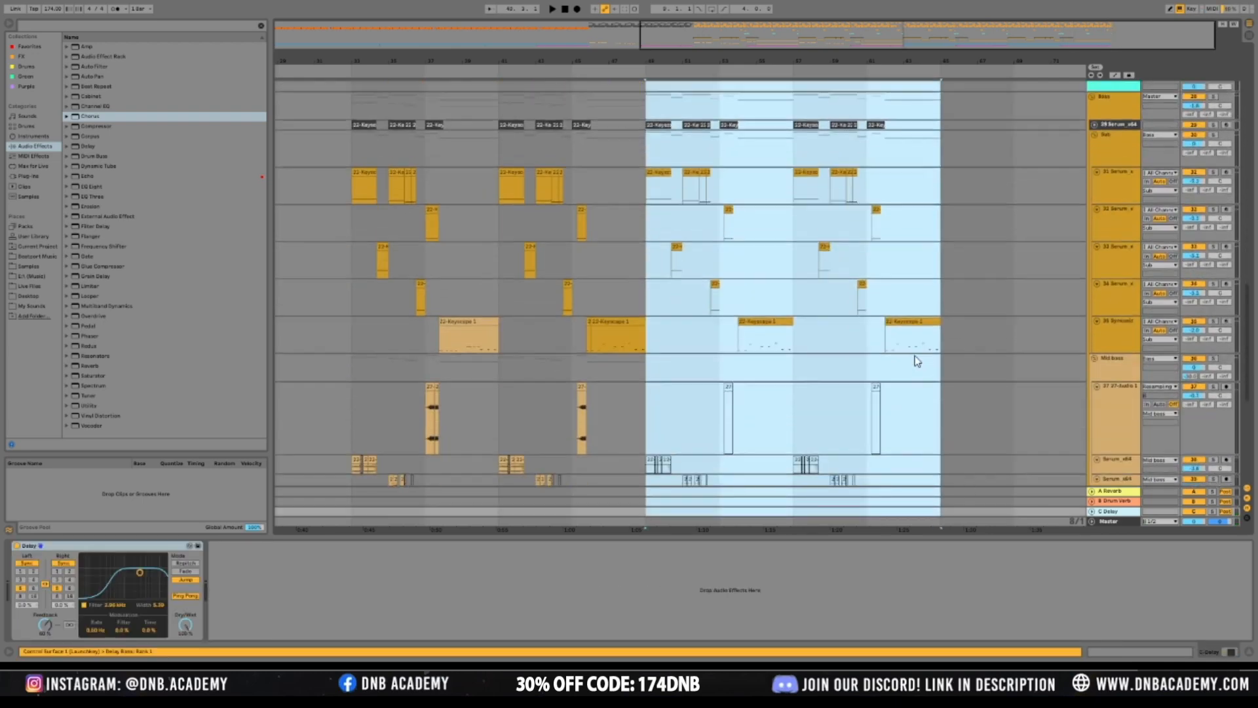
pyautogui.scroll(3, 915, 356)
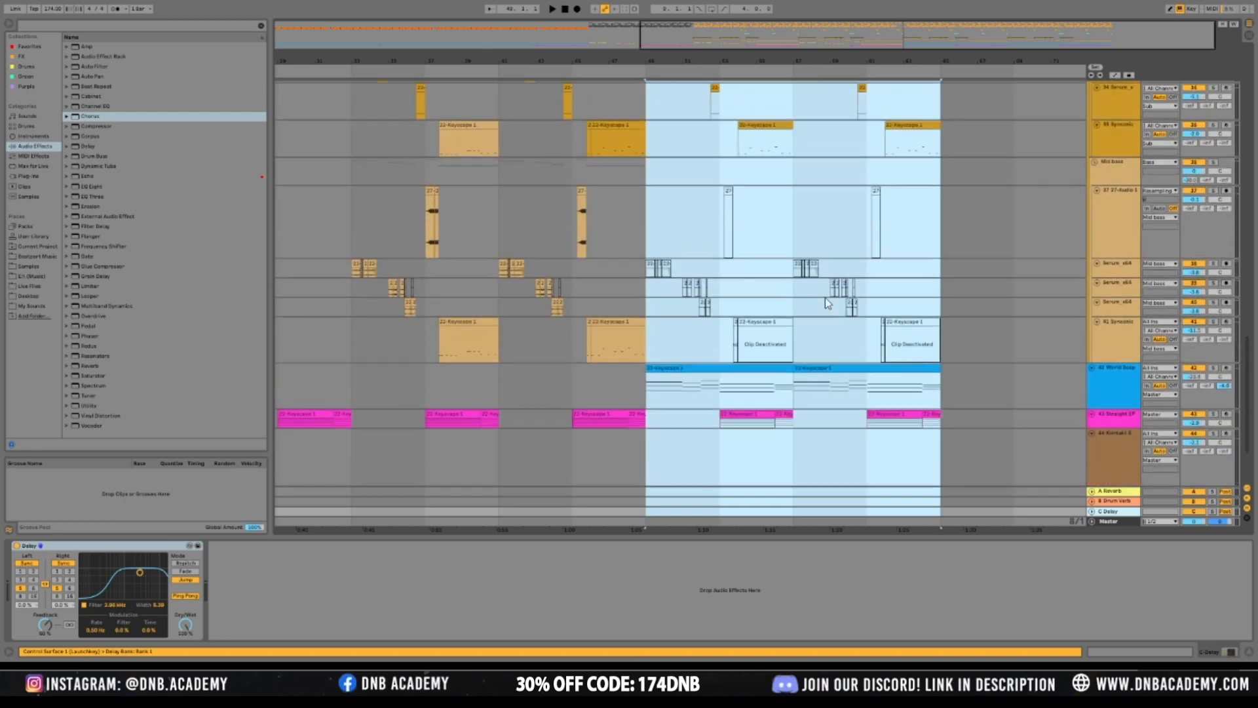
pyautogui.scroll(-5, 806, 377)
pyautogui.scroll(3, 817, 382)
pyautogui.scroll(5, 817, 382)
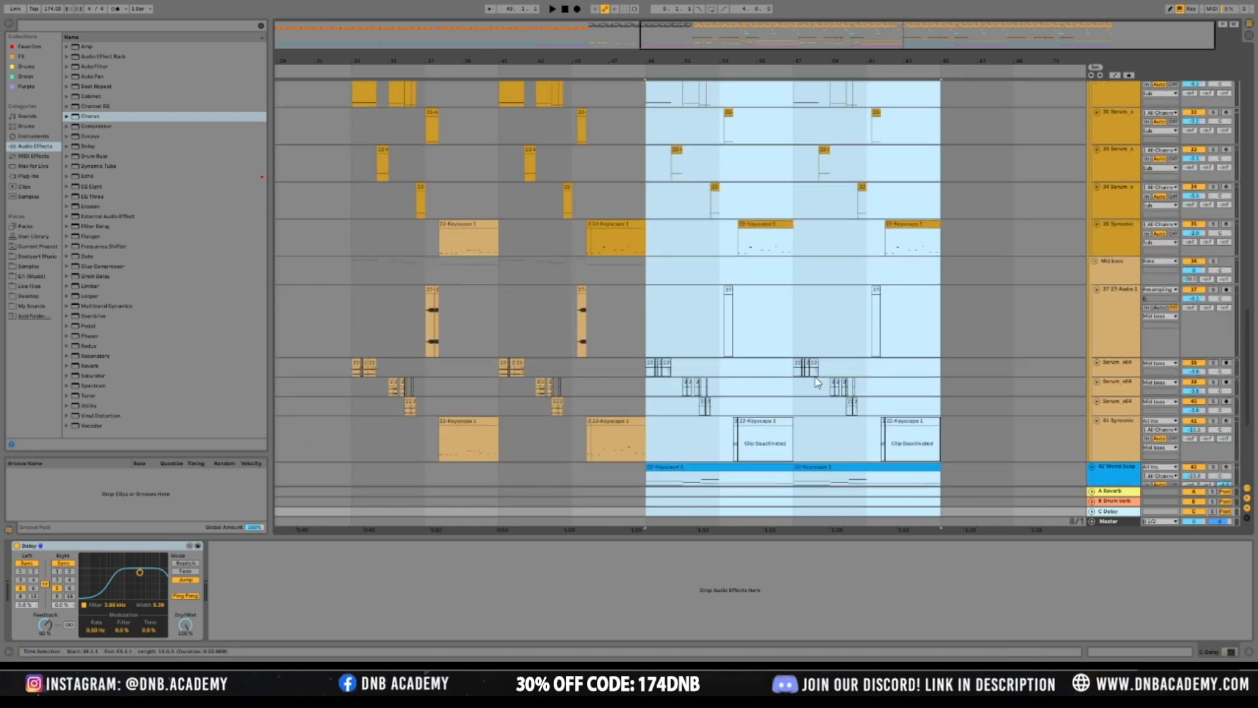
pyautogui.scroll(-2, 710, 419)
pyautogui.hotkey('ctrl', 'd')
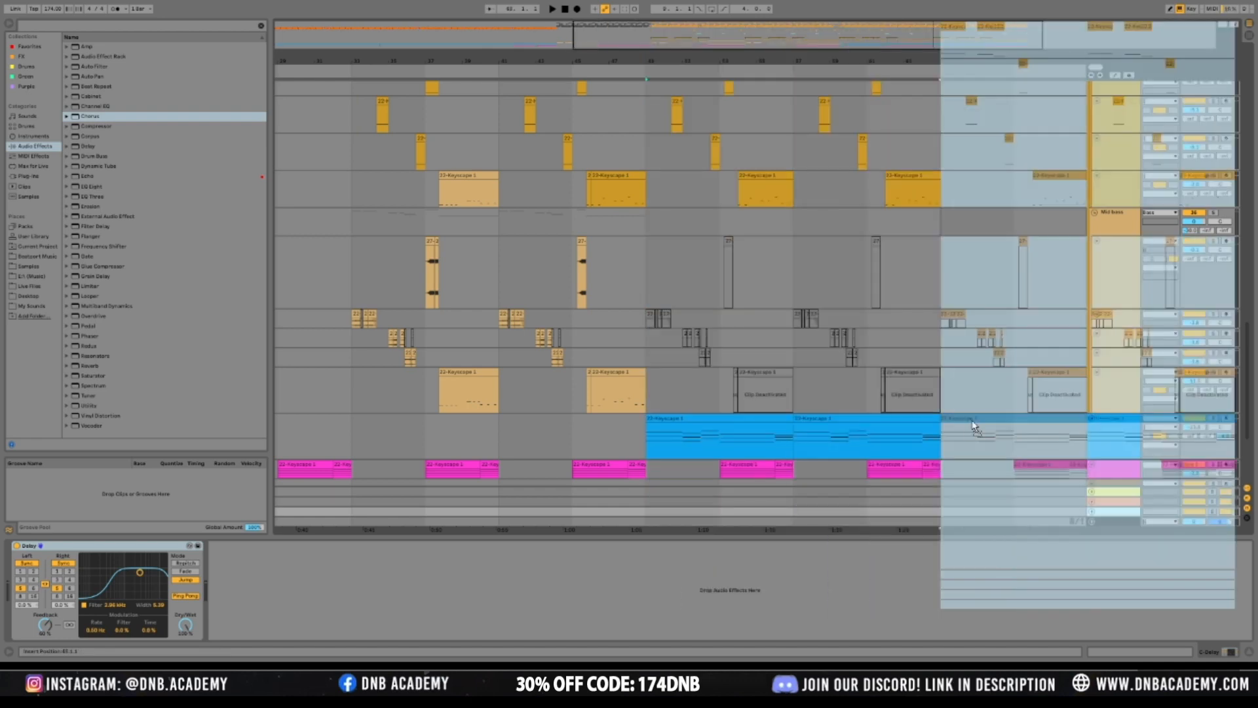
pyautogui.moveTo(972, 420); pyautogui.dragTo(972, 420)
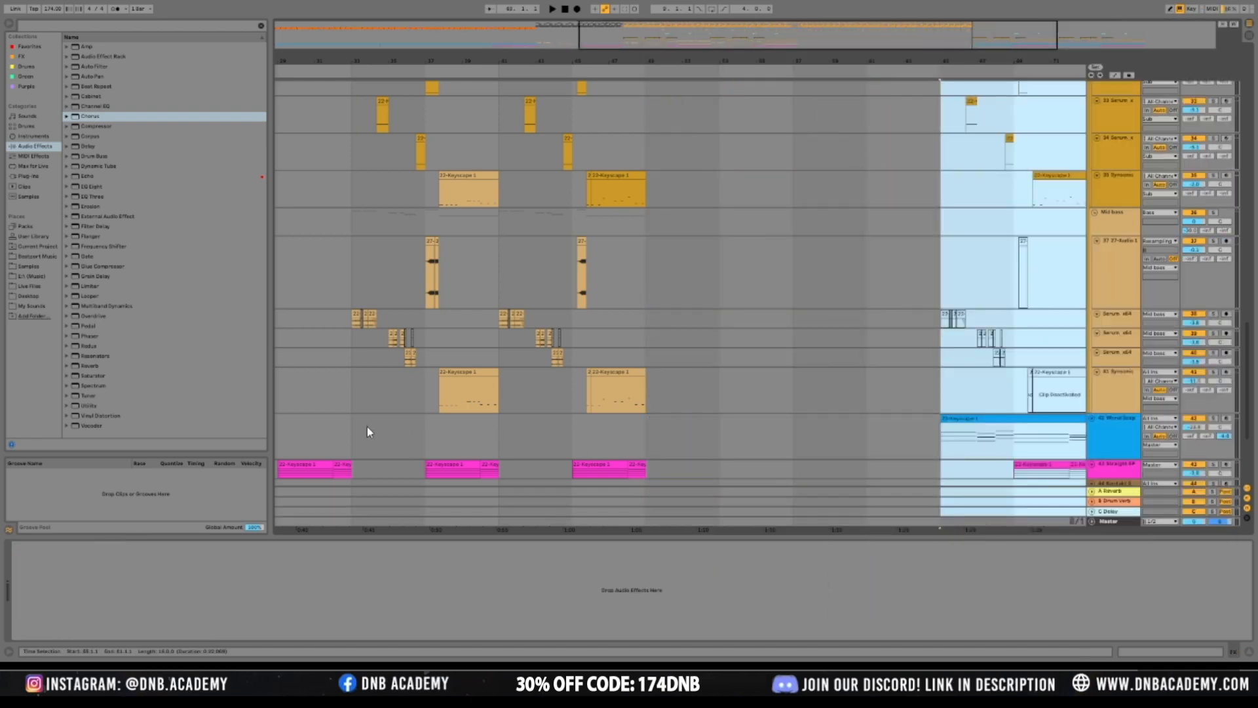
# Duplicate bars 33 to 49 on all tracks into the gap starting at bar 49, then play from bar 33
pyautogui.moveTo(354, 430); pyautogui.dragTo(390, 312)
pyautogui.moveTo(650, 464); pyautogui.dragTo(352, 190)
pyautogui.scroll(6, 363, 190)
pyautogui.press('Left')
pyautogui.moveTo(439, 190); pyautogui.dragTo(678, 571)
pyautogui.hotkey('ctrl', 'd')
pyautogui.click(336, 275)
pyautogui.press('space')
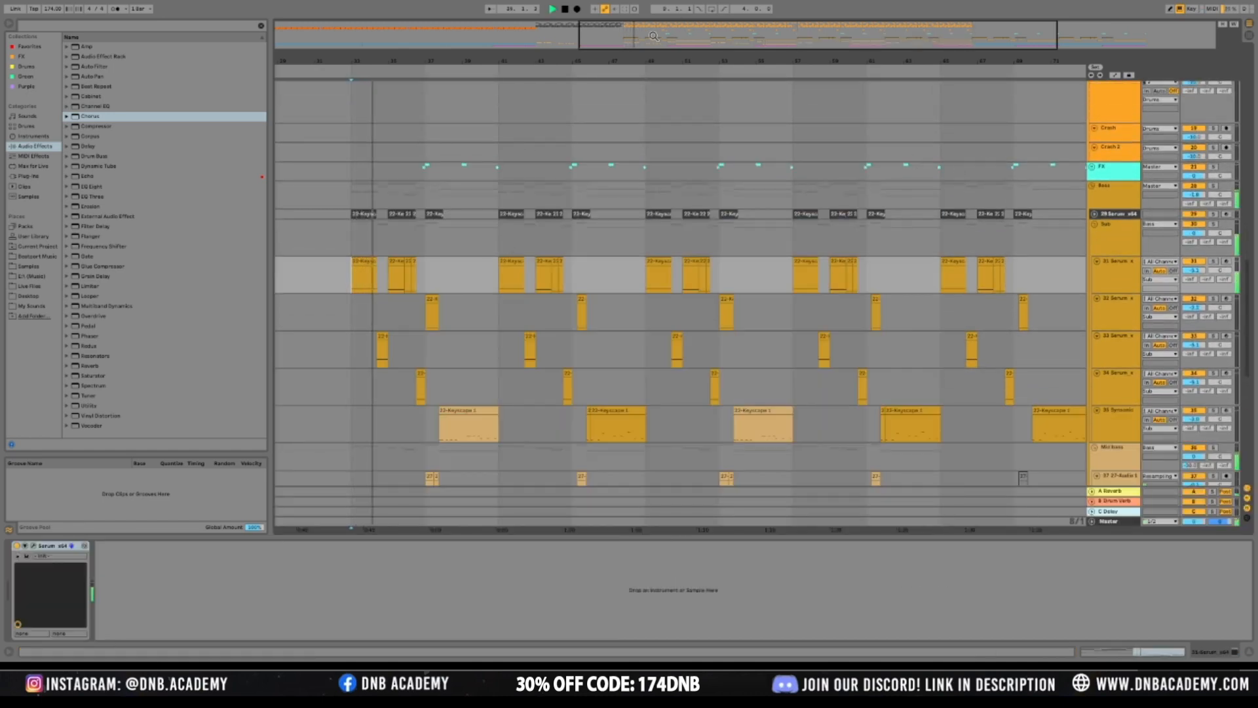
# Delete the deactivated mid bass clips from bar 65 to 81 on the tracks from 27-Audio down to 41 Synsonic while listening
pyautogui.press('-')
pyautogui.press('-')
pyautogui.scroll(-5, 838, 354)
pyautogui.scroll(-1, 842, 356)
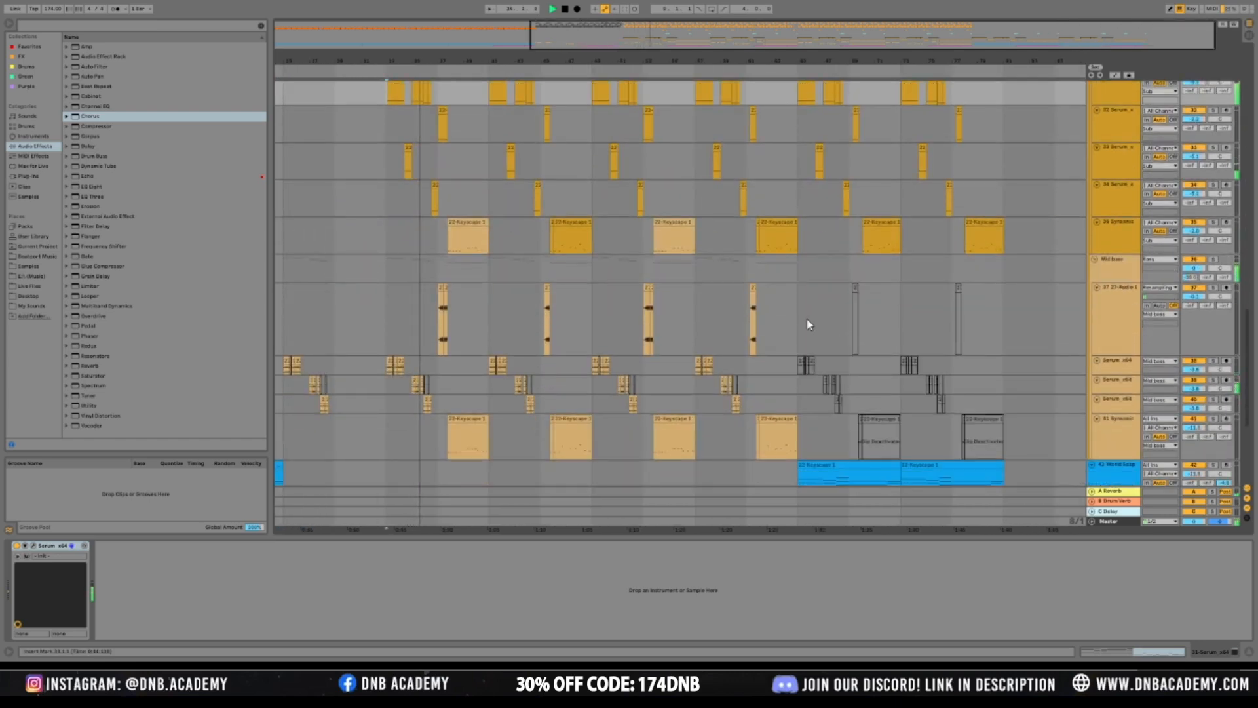
pyautogui.moveTo(808, 323); pyautogui.dragTo(1016, 433)
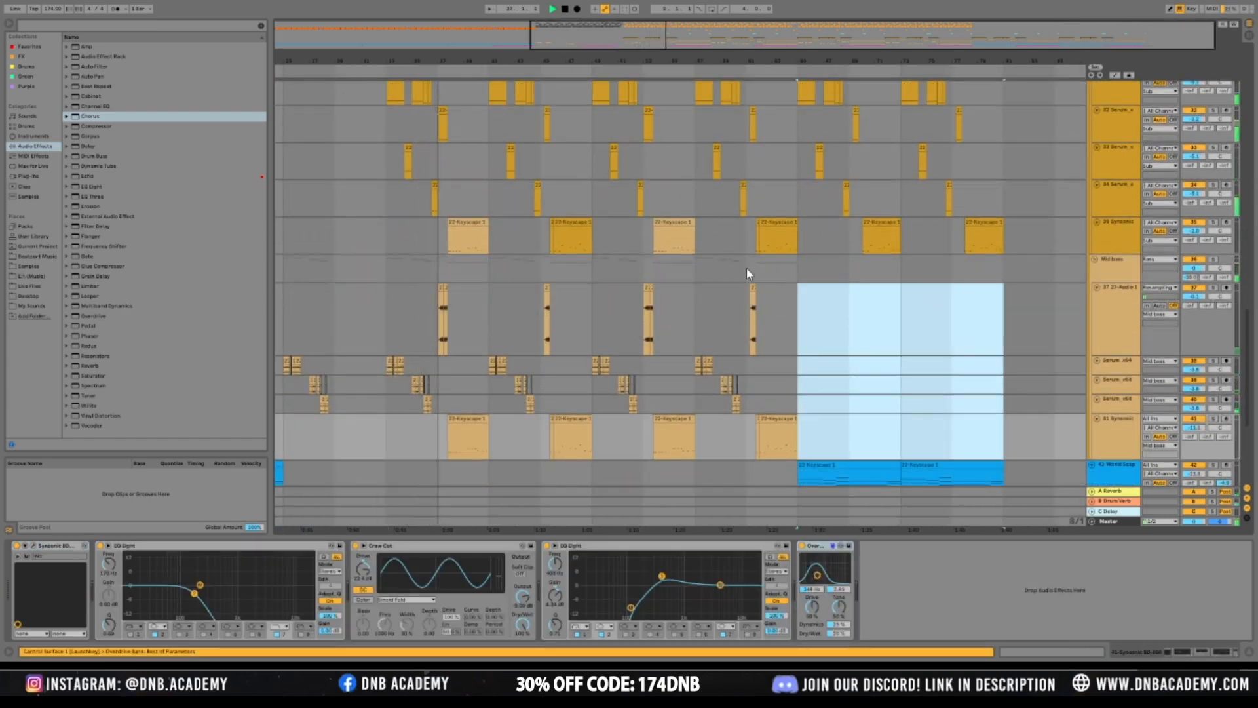
pyautogui.moveTo(386, 61); pyautogui.dragTo(386, 95)
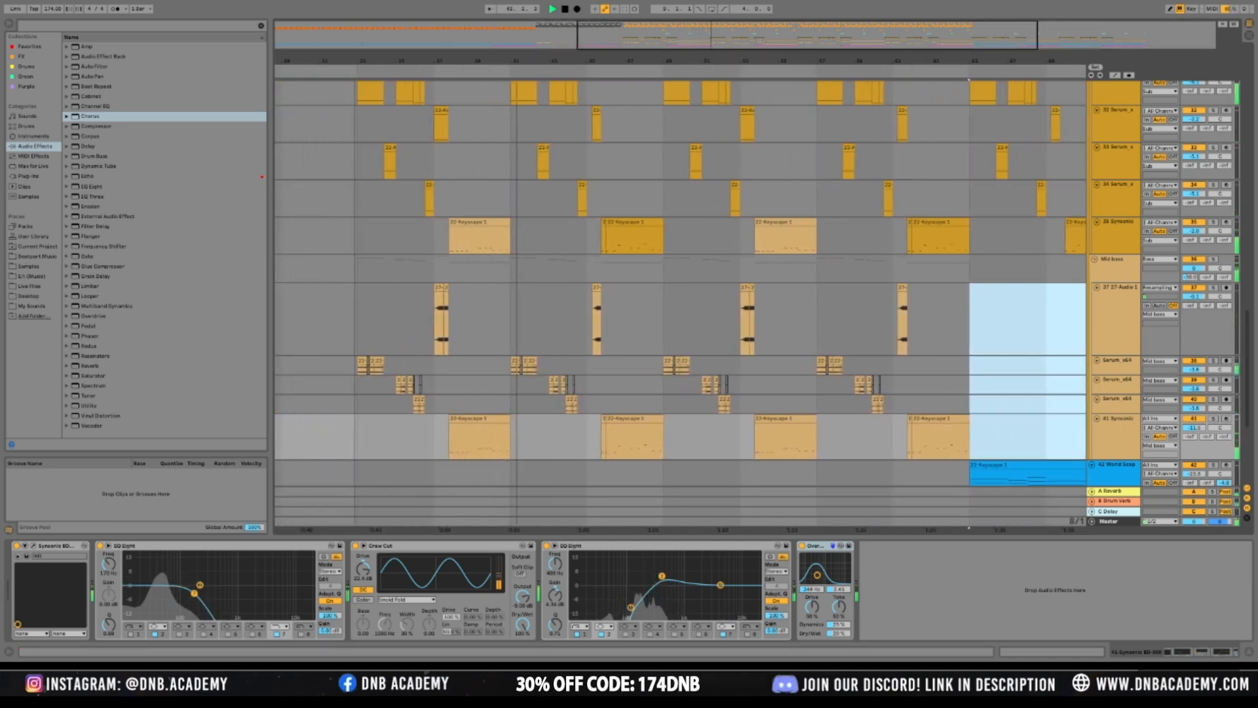
pyautogui.moveTo(275, 61); pyautogui.dragTo(275, 79)
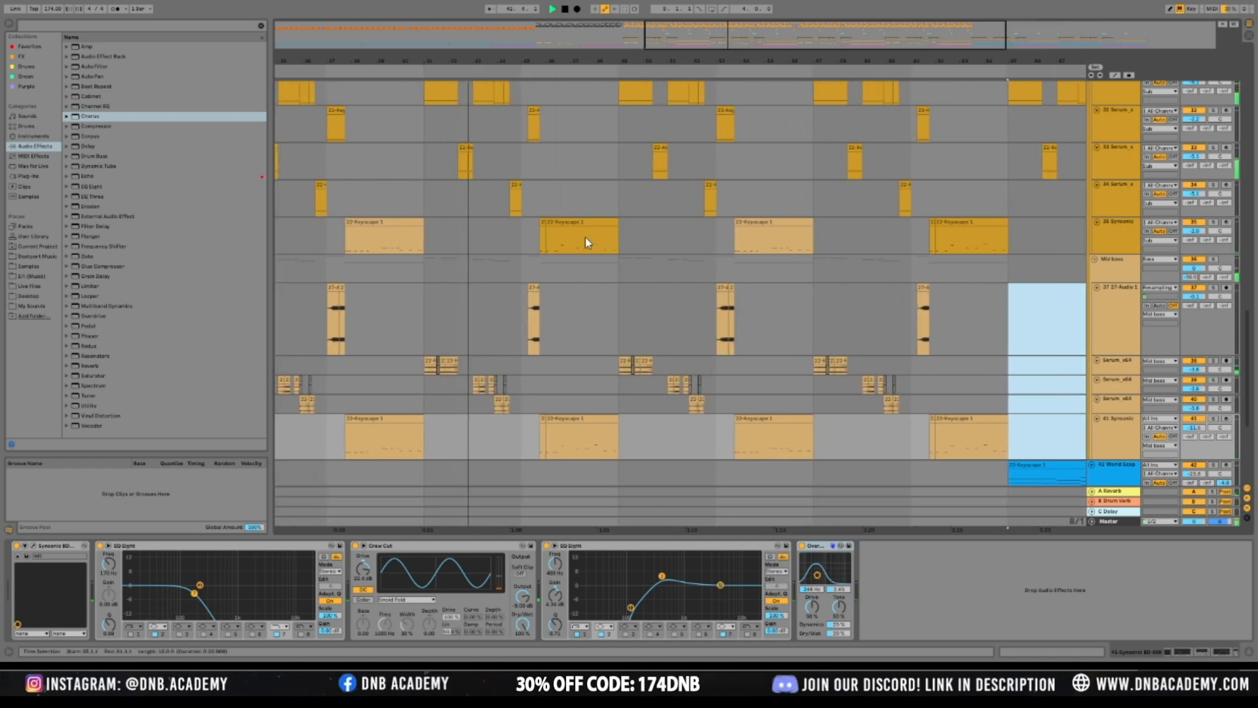
# Stop playback and delete both parts of the second 35 Synsonic clip, from 45.4.1 to bar 49
pyautogui.scroll(-2, 570, 237)
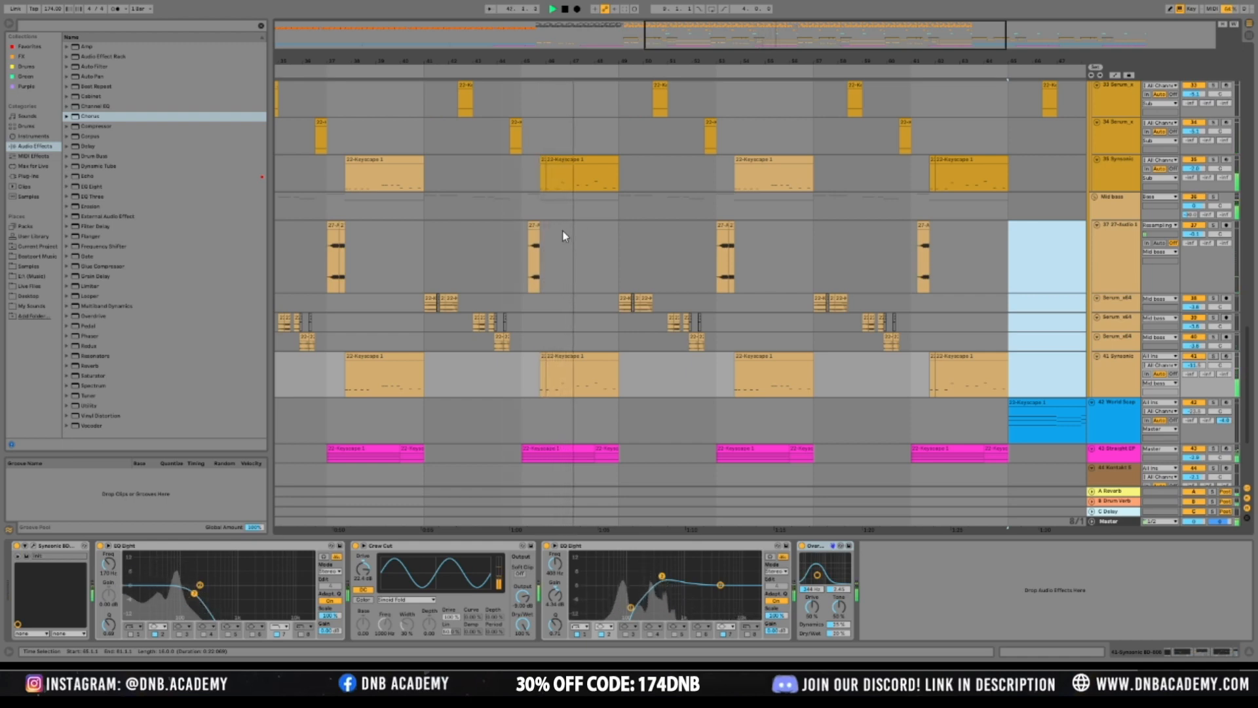
pyautogui.moveTo(636, 61); pyautogui.dragTo(730, 176)
pyautogui.press('space')
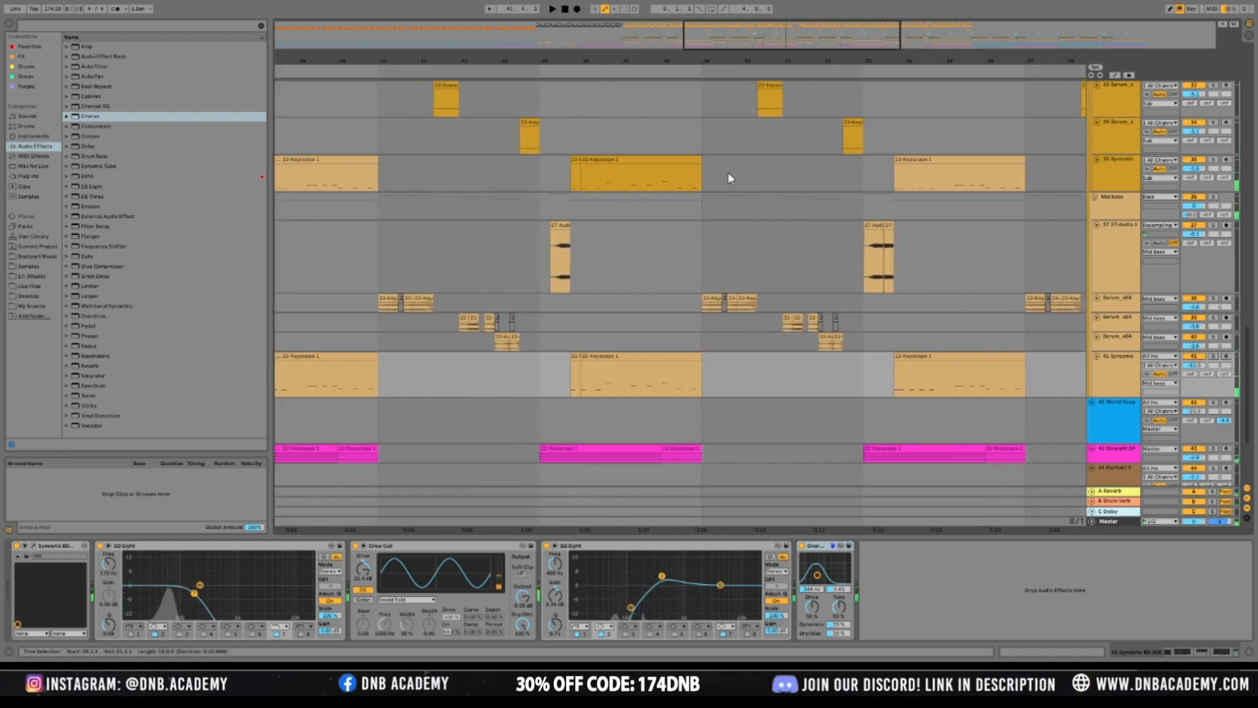
pyautogui.moveTo(723, 106); pyautogui.dragTo(682, 262)
pyautogui.click(645, 272)
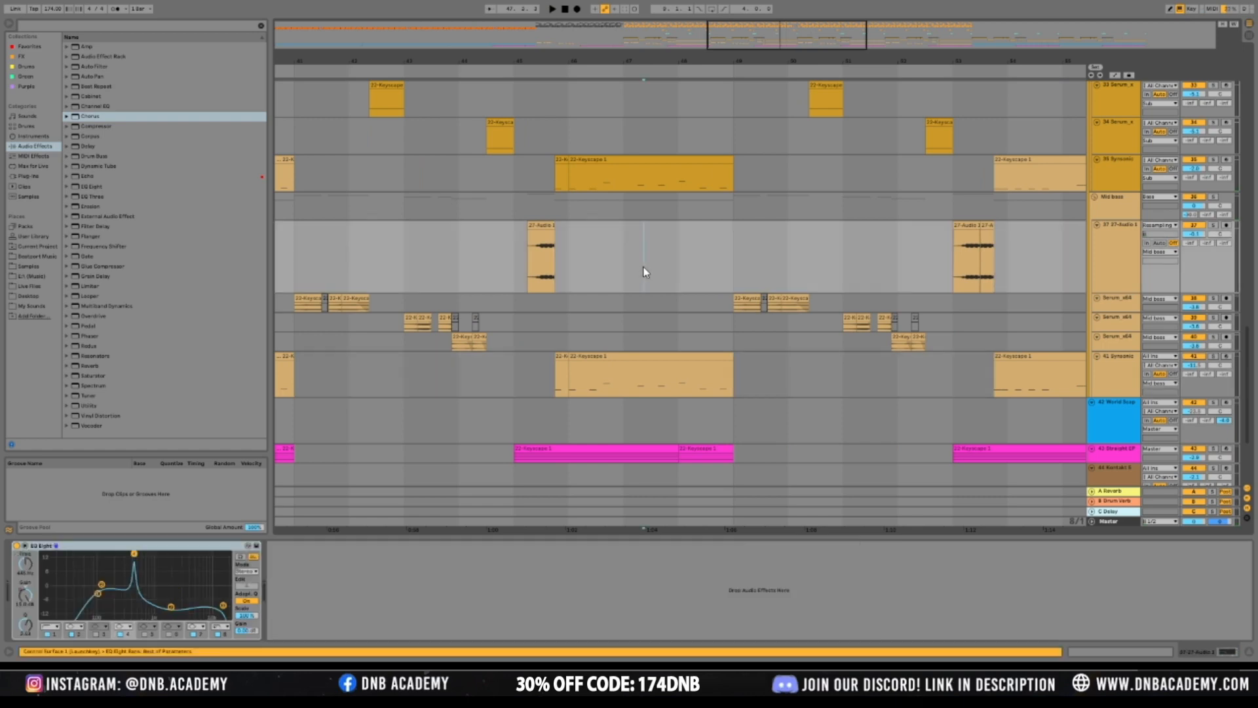
pyautogui.click(555, 209)
pyautogui.press('space')
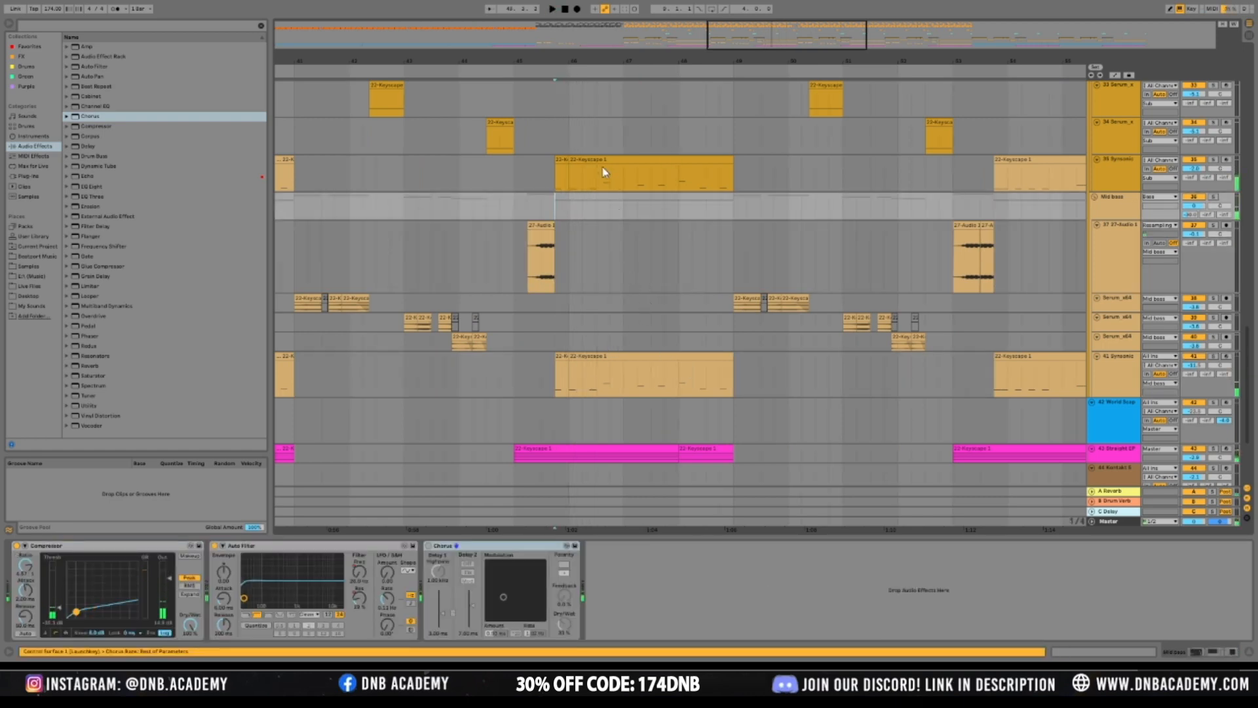
pyautogui.click(573, 161)
pyautogui.press('Delete')
pyautogui.click(564, 162)
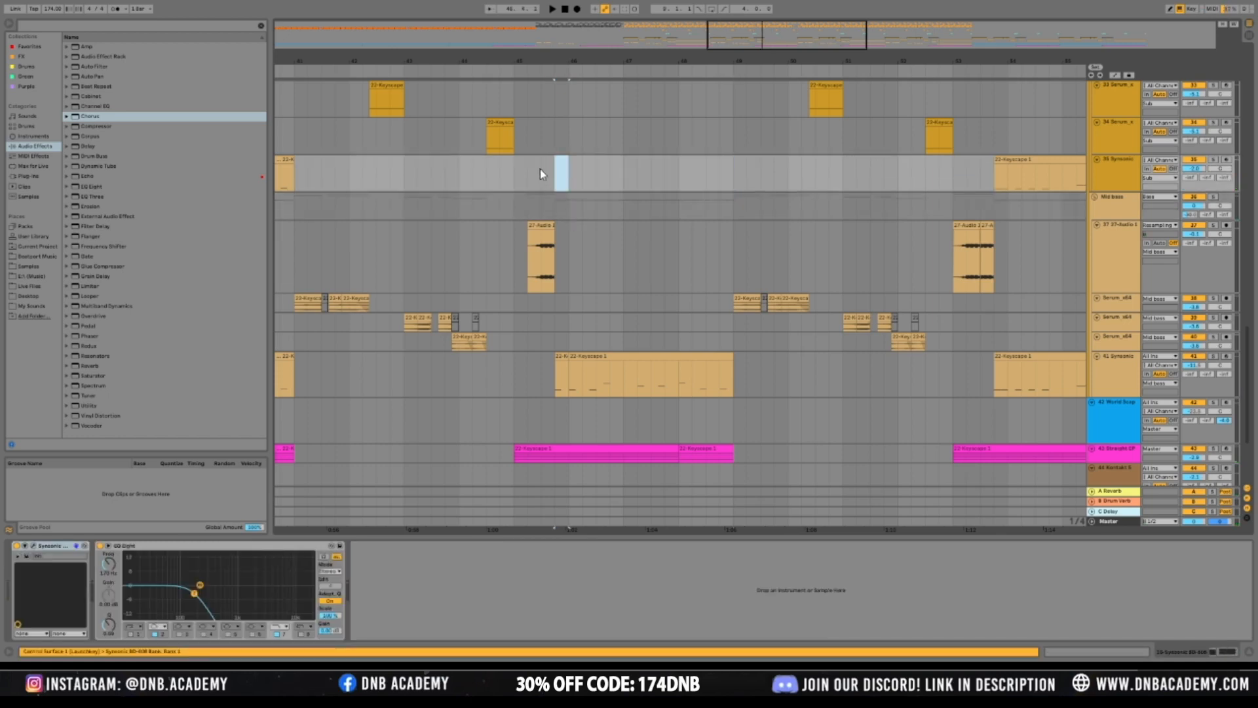
# Open the second 41 Synsonic clip's notes and copy the low note at 14.2.3 back to 14.1.3, checking it by ear
pyautogui.doubleClick(582, 362)
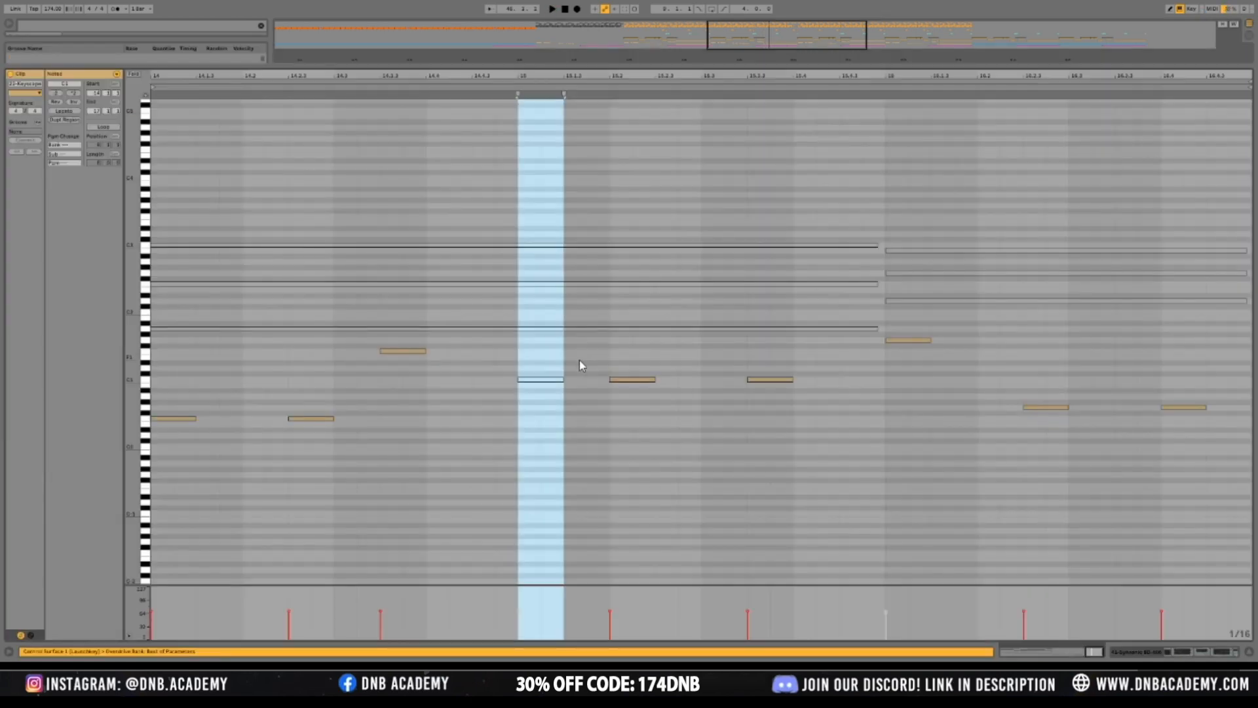
pyautogui.click(308, 418)
pyautogui.moveTo(302, 419); pyautogui.dragTo(219, 421)
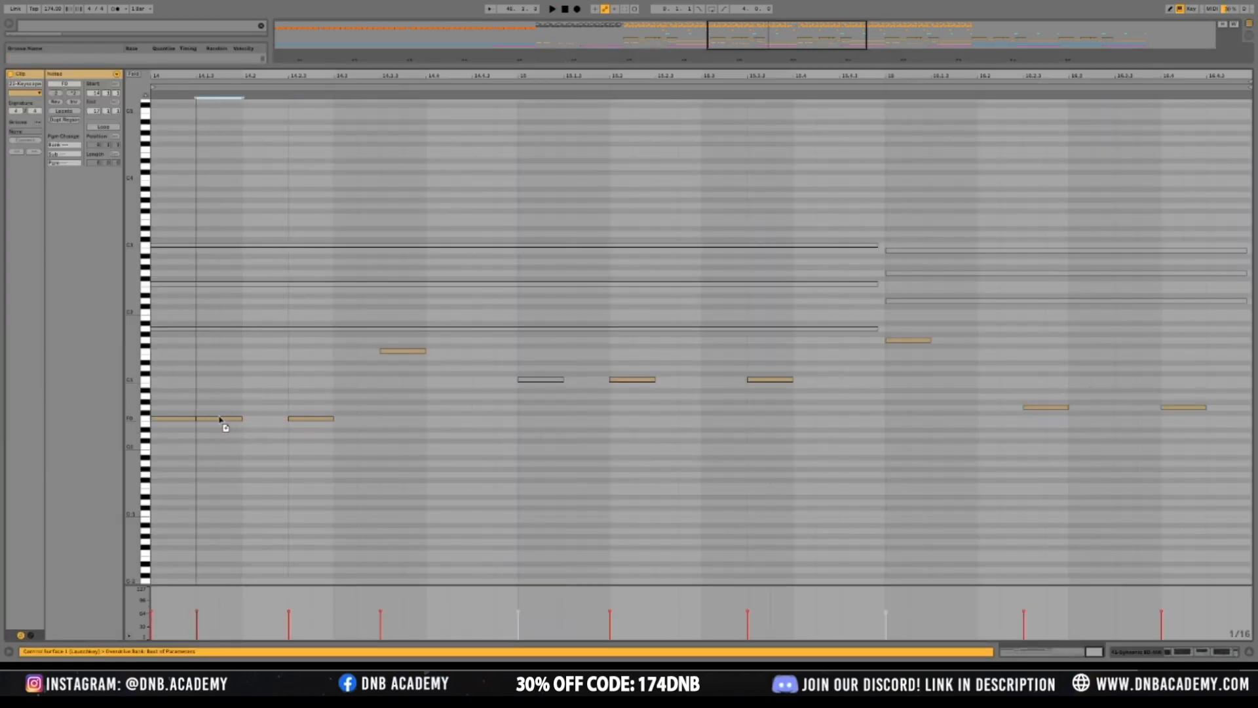
pyautogui.press('space')
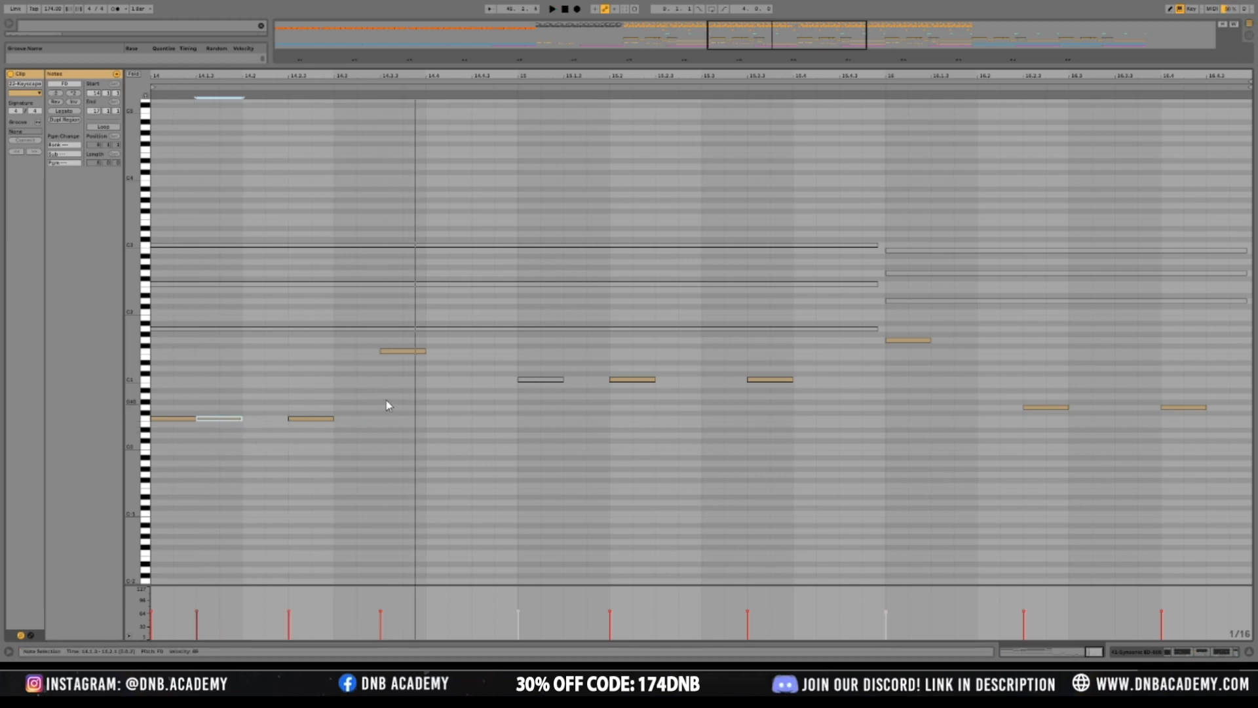
pyautogui.press('space')
# Copy the high note at 14.3.3 to 14.4 at pitch C0, and reactivate the muted C1 note at bar 15
pyautogui.moveTo(399, 351); pyautogui.dragTo(448, 424)
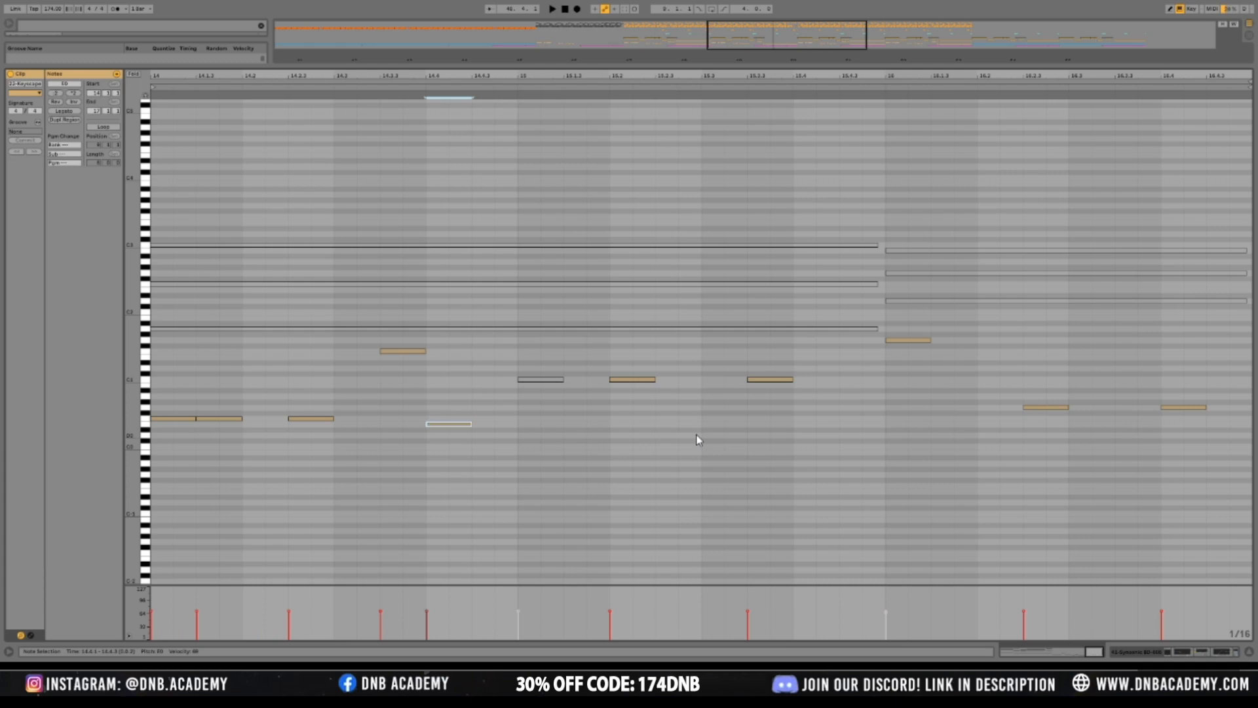
pyautogui.press('Down')
pyautogui.press('space')
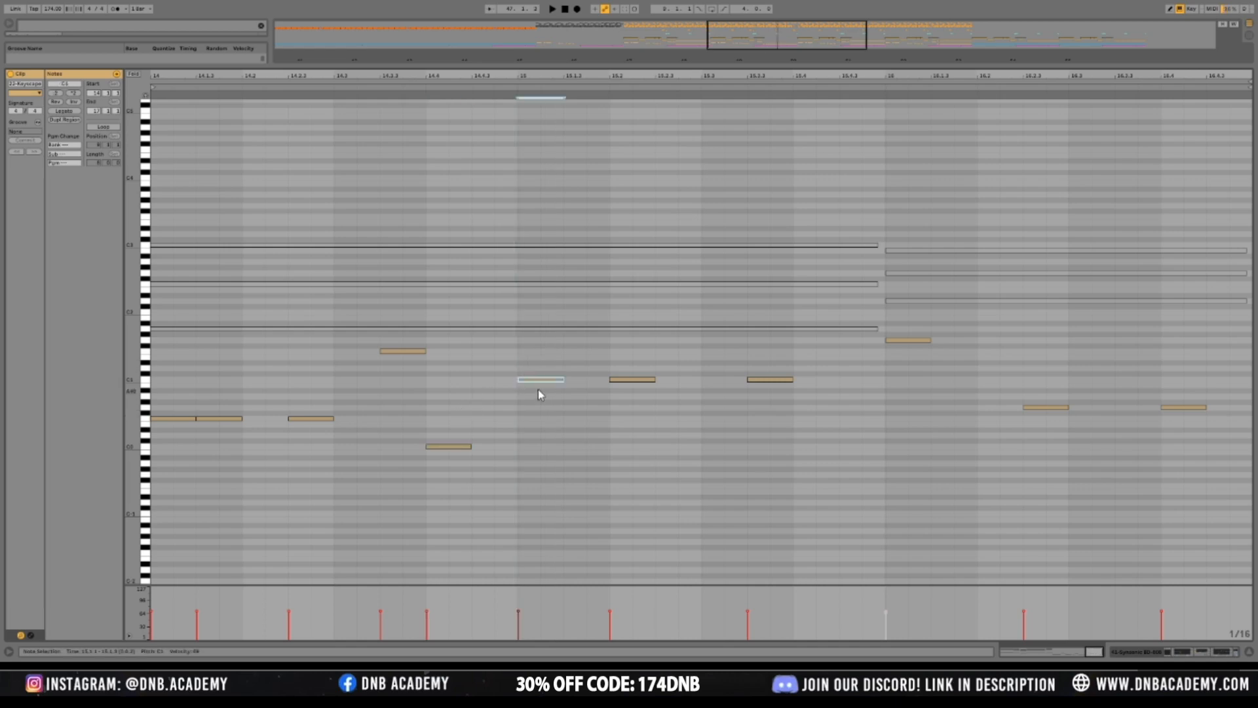
pyautogui.press('space')
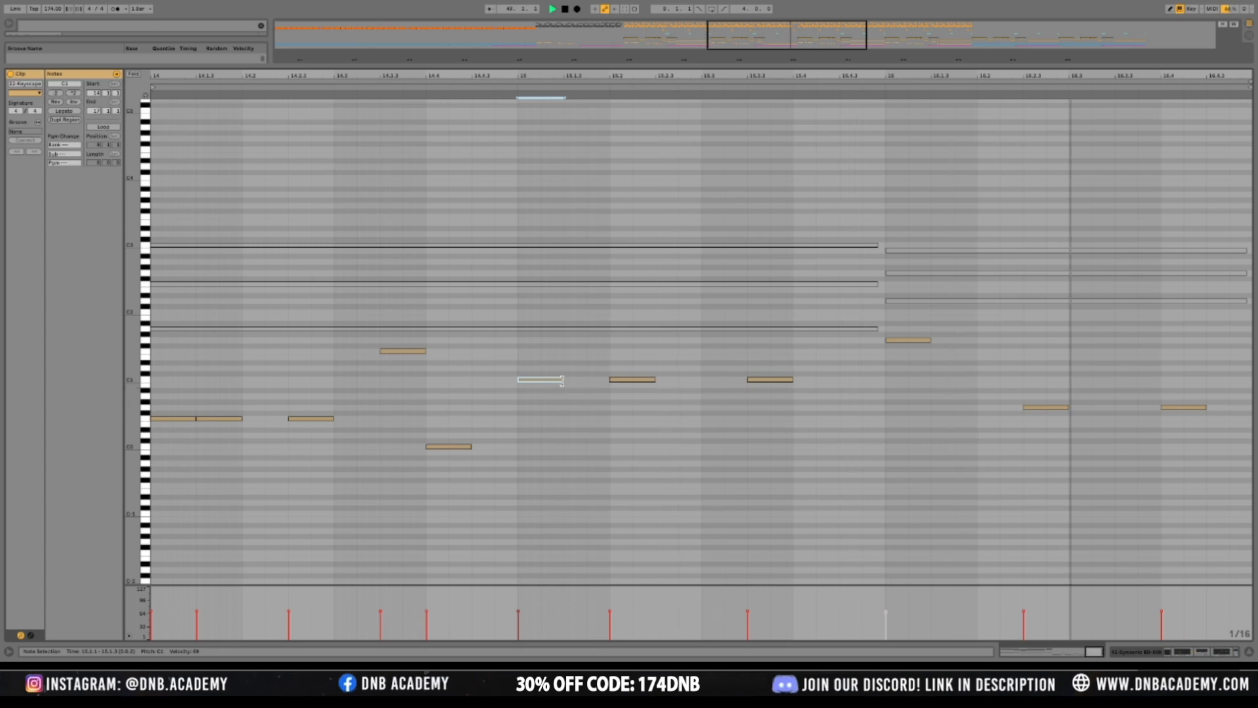
# Move the C1 note at 15.2 to 15.2.3 and the one at 15.3.3 to 15.4, listening to the rhythm
pyautogui.moveTo(637, 384); pyautogui.dragTo(682, 384)
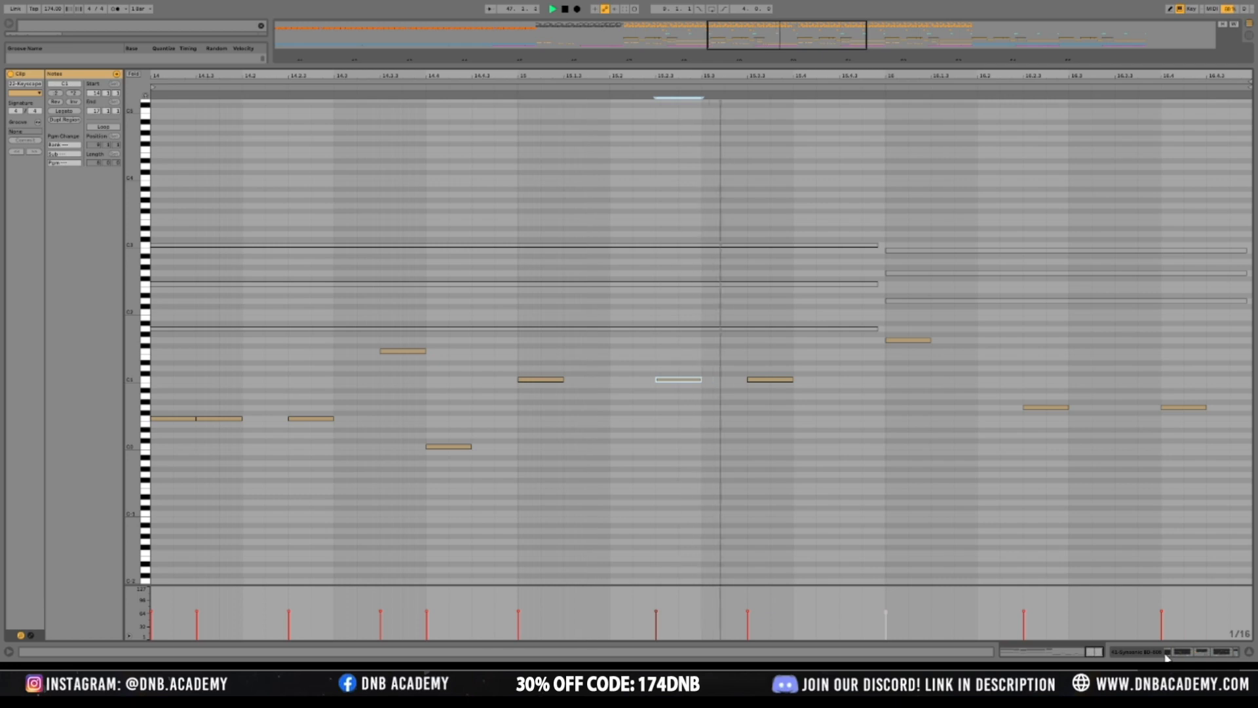
pyautogui.press('space')
pyautogui.click(764, 379)
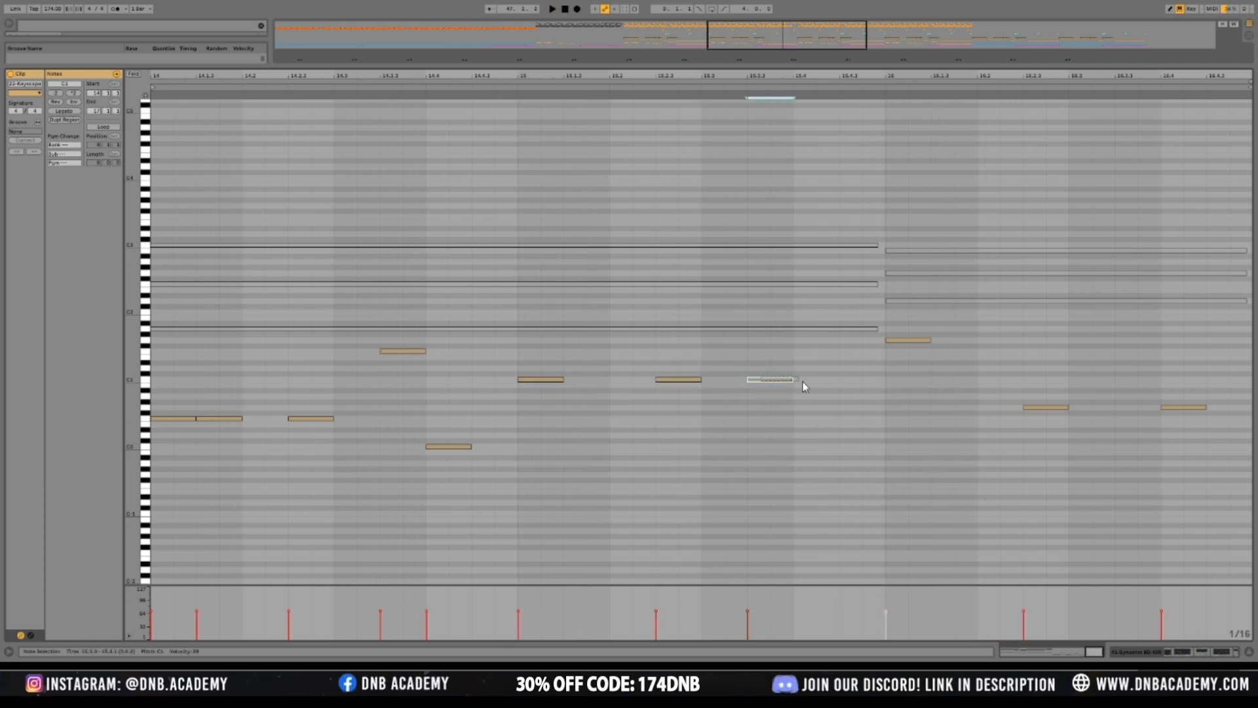
pyautogui.moveTo(787, 384); pyautogui.dragTo(829, 384)
pyautogui.press('space')
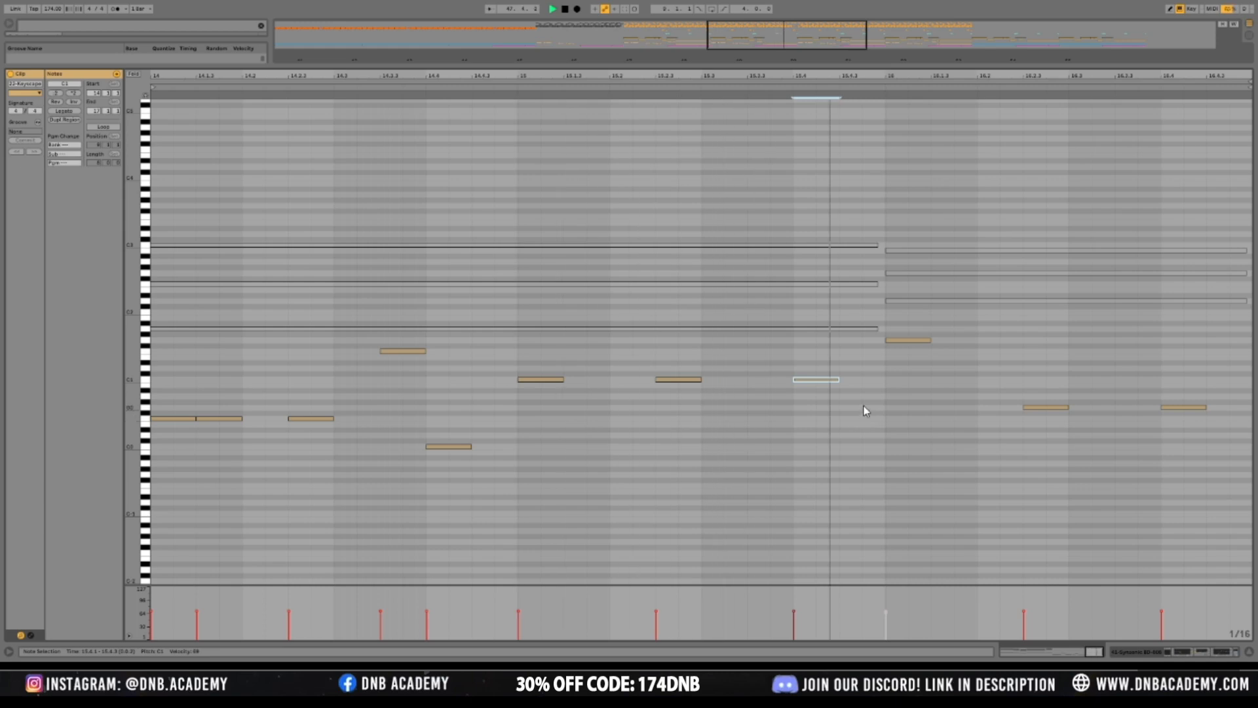
# Audition the edited notes and copy the whole second 41 Synsonic clip up to the 35 Synsonic track at the same position
pyautogui.click(1047, 408)
pyautogui.press('space')
pyautogui.click(1020, 85)
pyautogui.press('space')
pyautogui.click(1173, 652)
pyautogui.press('space')
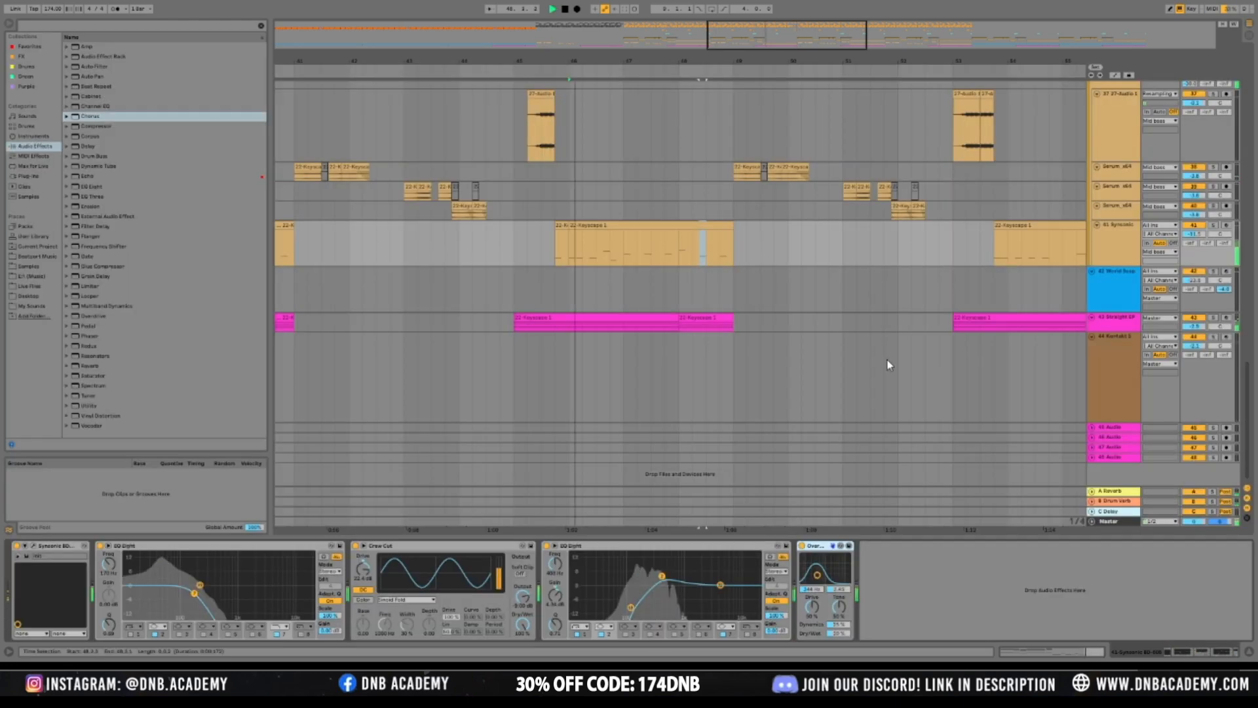
pyautogui.scroll(5, 675, 230)
pyautogui.moveTo(555, 359); pyautogui.dragTo(733, 357)
pyautogui.scroll(1, 642, 377)
pyautogui.moveTo(599, 372); pyautogui.dragTo(596, 208)
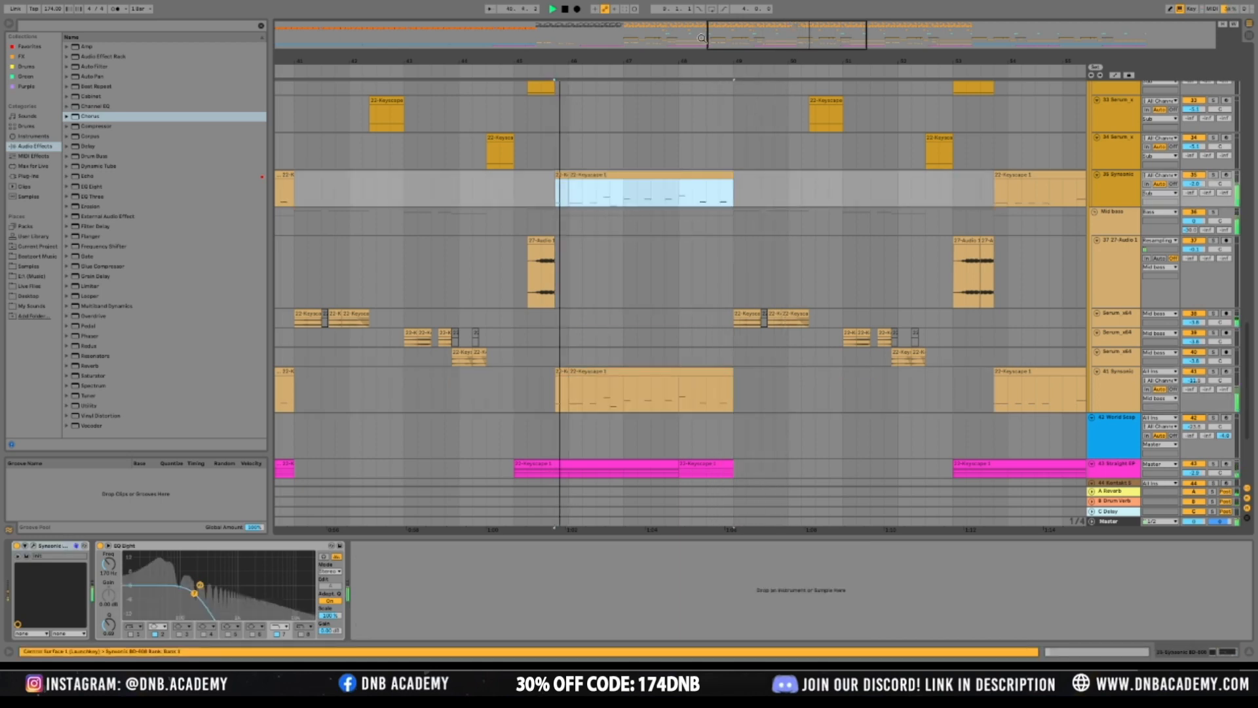
# Solo the 41 Synsonic track and listen to the edited bass line from around bar 47
pyautogui.moveTo(694, 59); pyautogui.dragTo(690, 34)
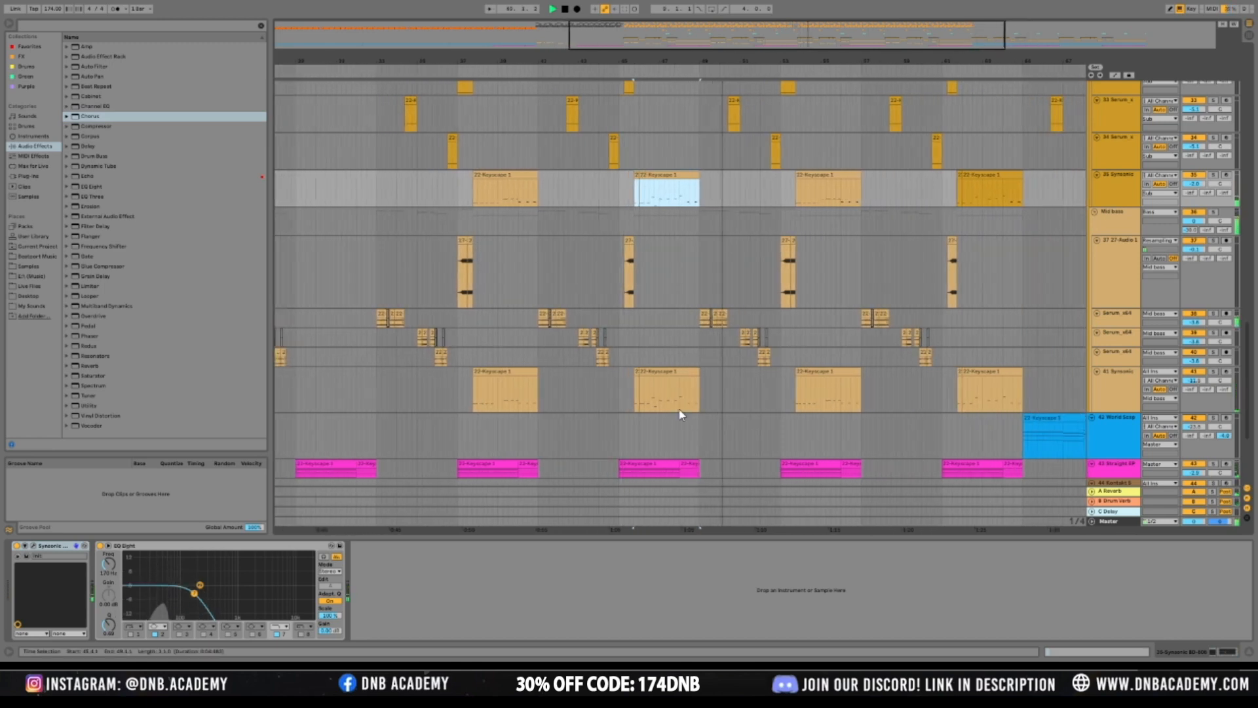
pyautogui.moveTo(681, 414); pyautogui.dragTo(709, 407)
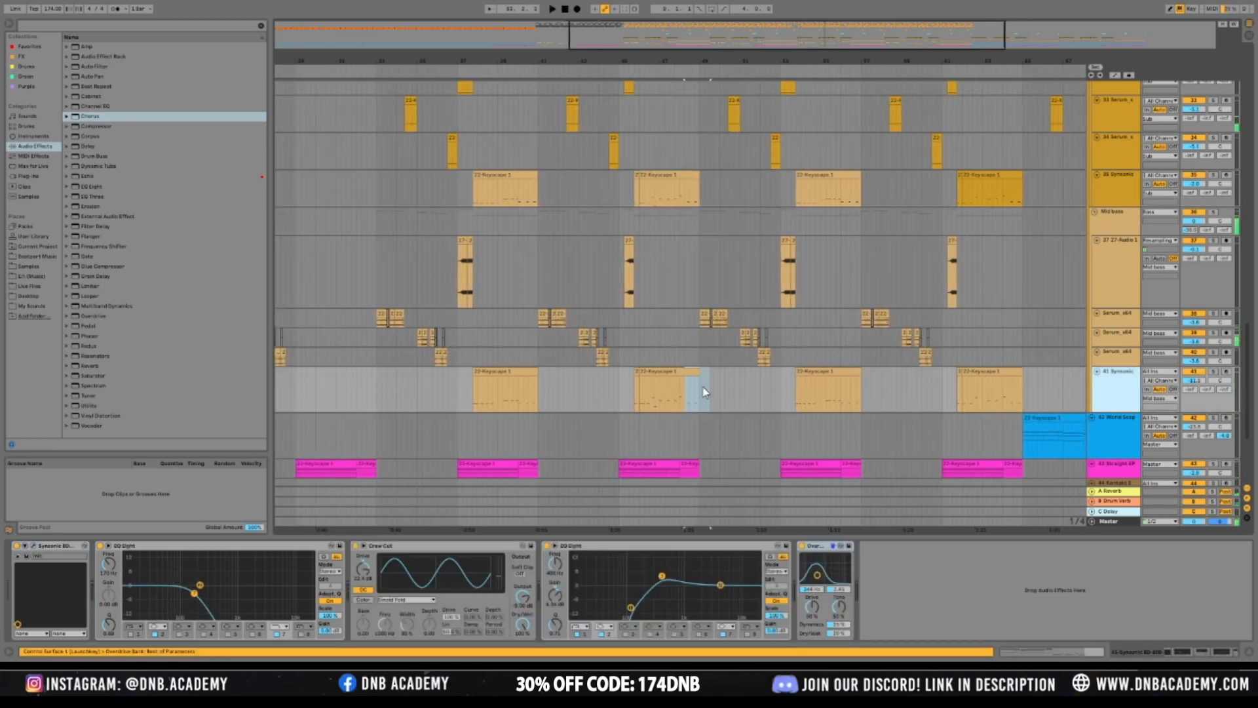
pyautogui.press('space')
pyautogui.press('space')
pyautogui.click(1213, 372)
pyautogui.press('space')
pyautogui.press('space')
pyautogui.click(666, 401)
pyautogui.press('space')
pyautogui.press('space')
pyautogui.press('space')
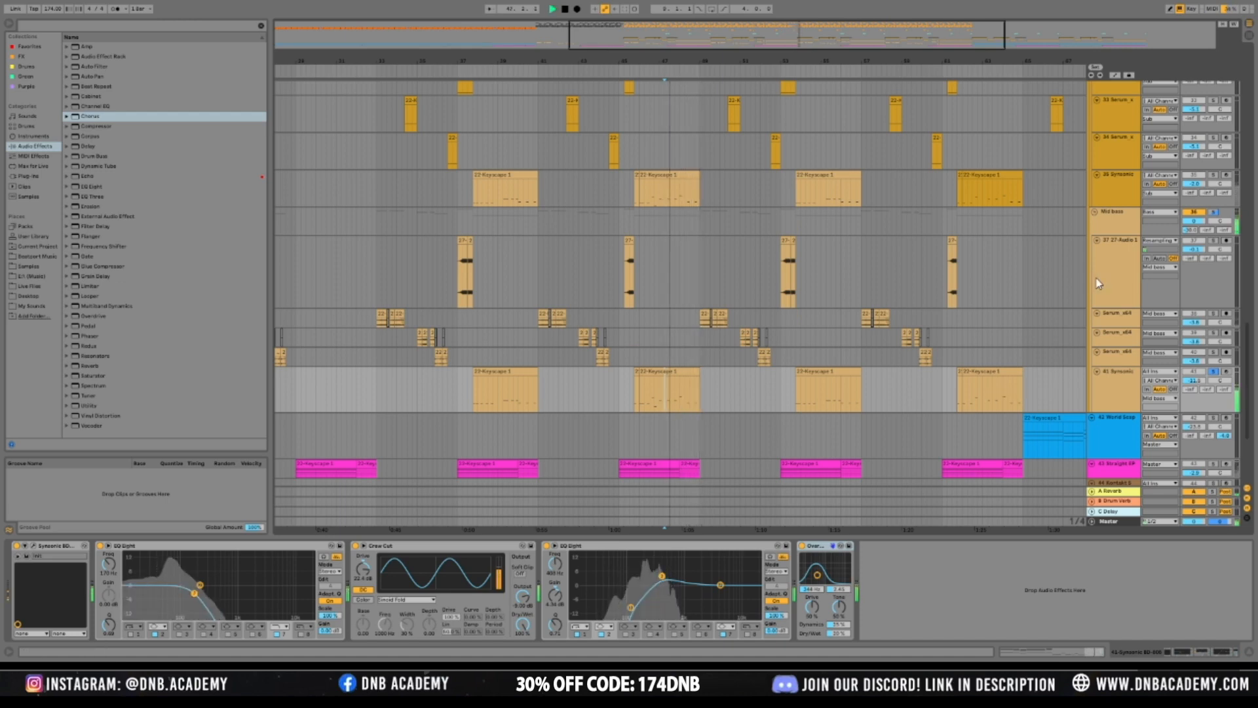
# Check the Mid bass group's devices and play the drop from just before bar 33
pyautogui.click(1112, 215)
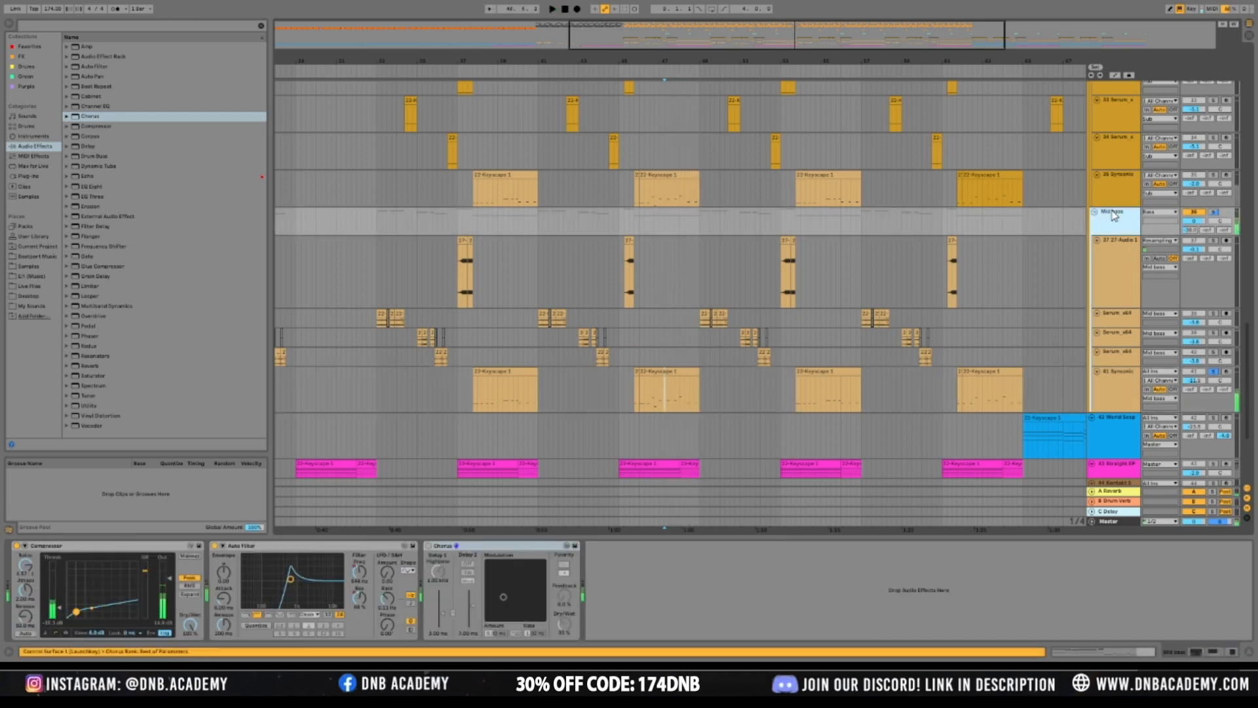
pyautogui.click(372, 285)
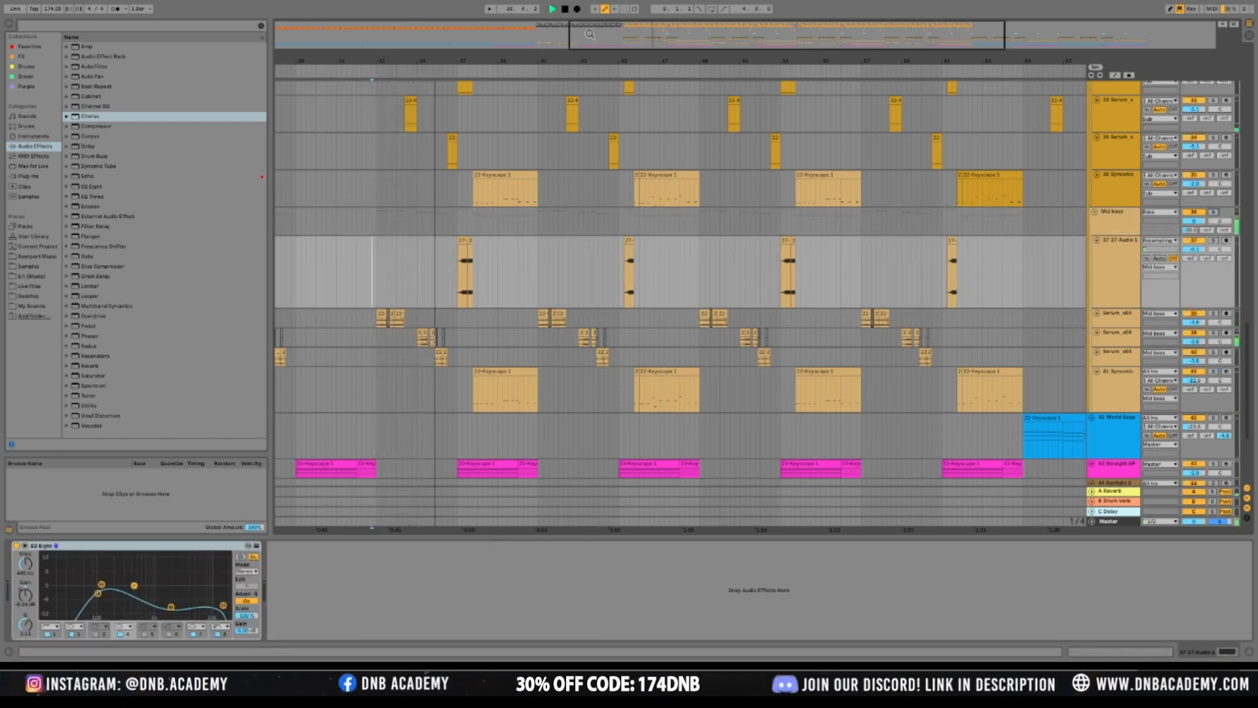
pyautogui.press('+')
pyautogui.scroll(2, 831, 264)
# Add the Vocal Doubler plug-in after Chorus on the Mid bass group
pyautogui.click(1130, 265)
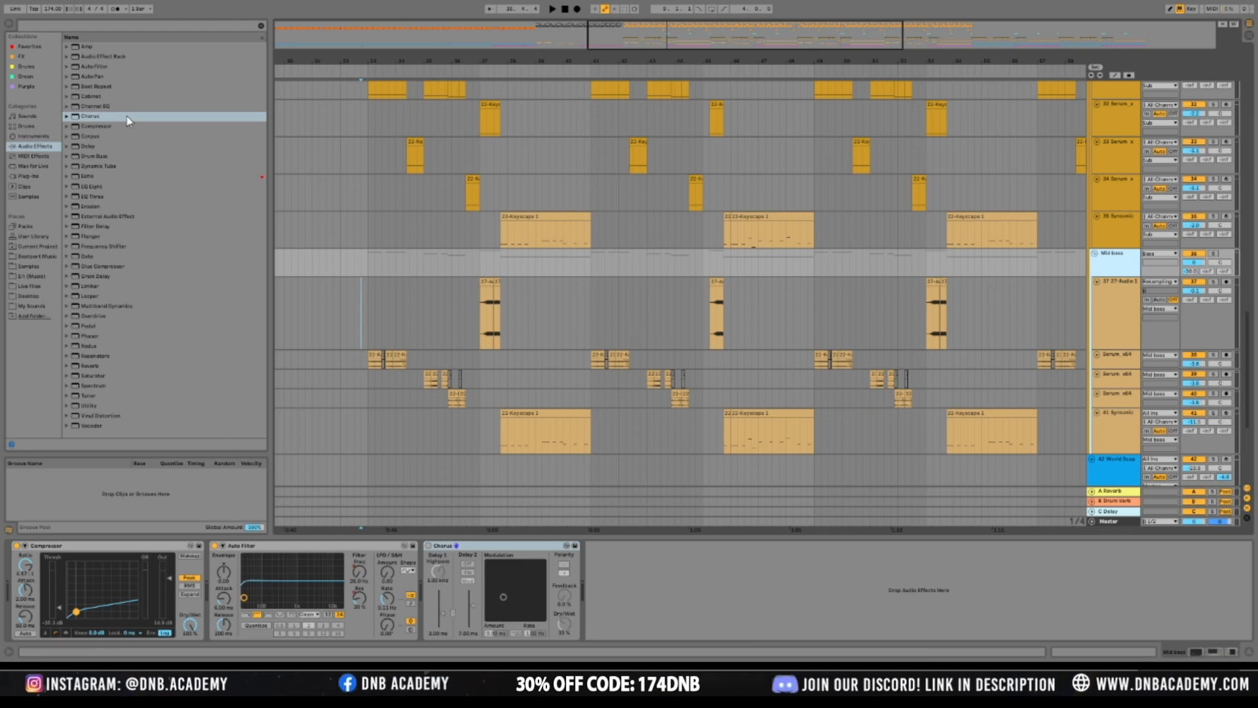
pyautogui.click(36, 168)
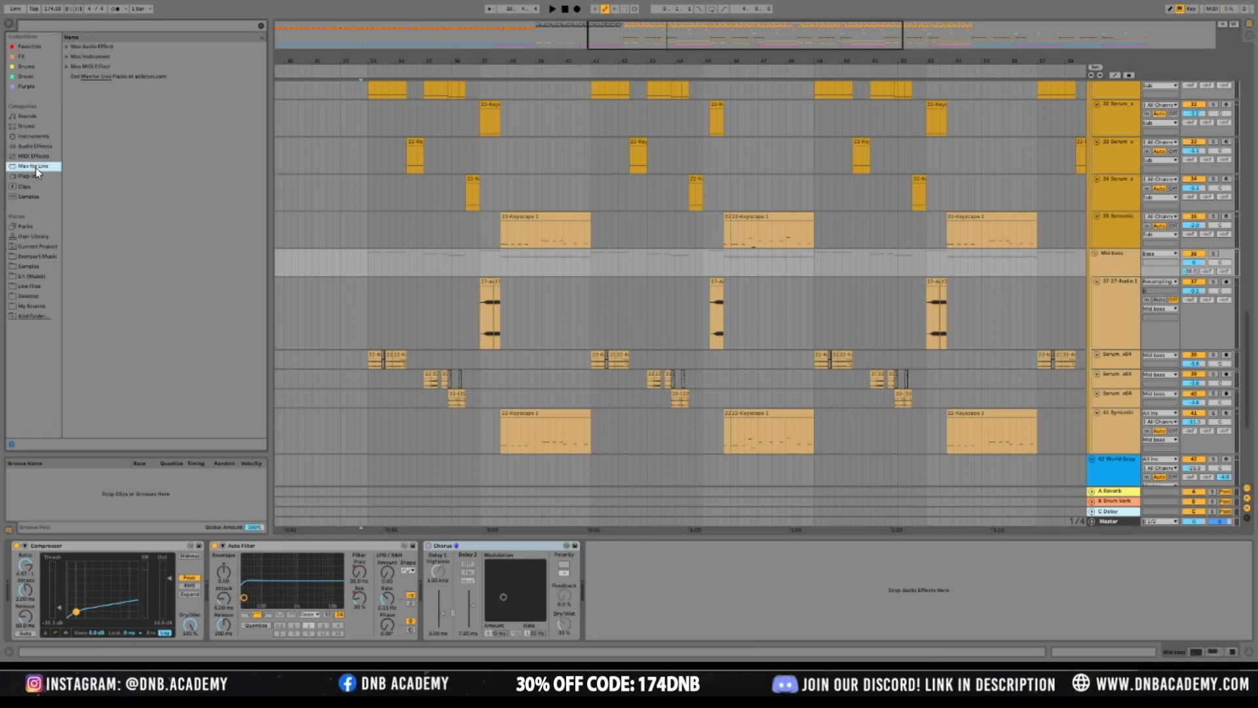
pyautogui.click(33, 178)
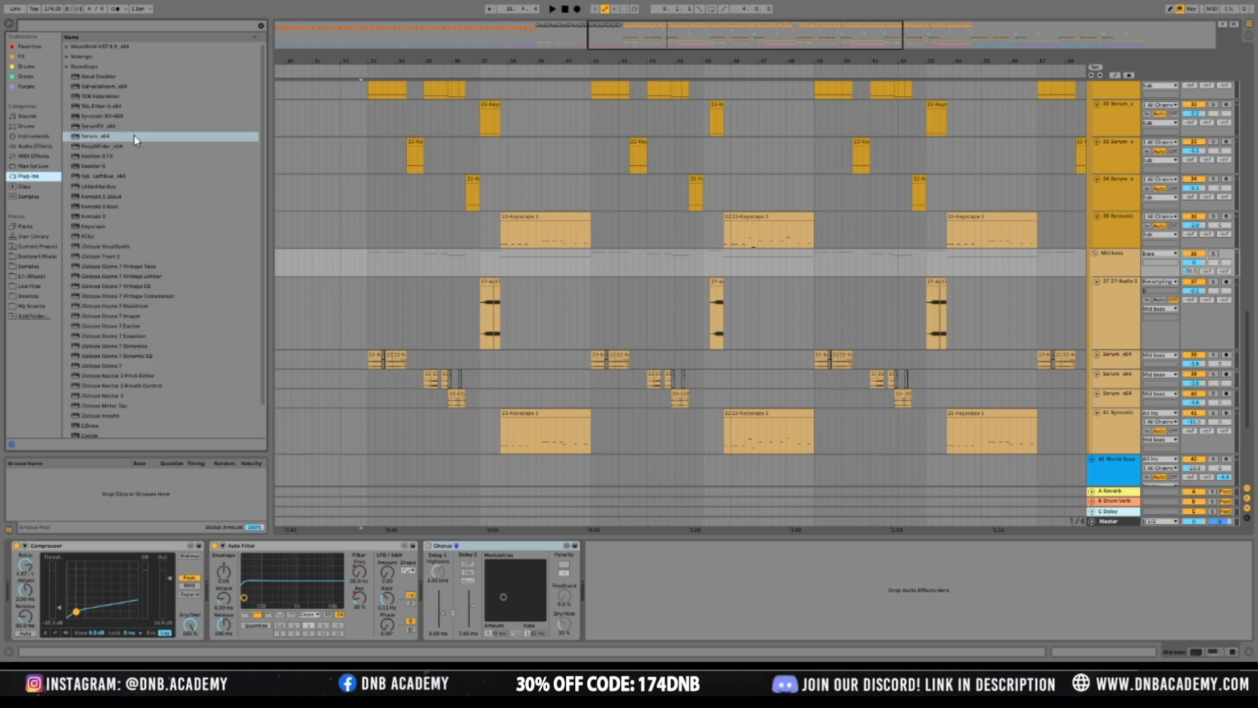
pyautogui.click(100, 166)
pyautogui.scroll(-2, 102, 172)
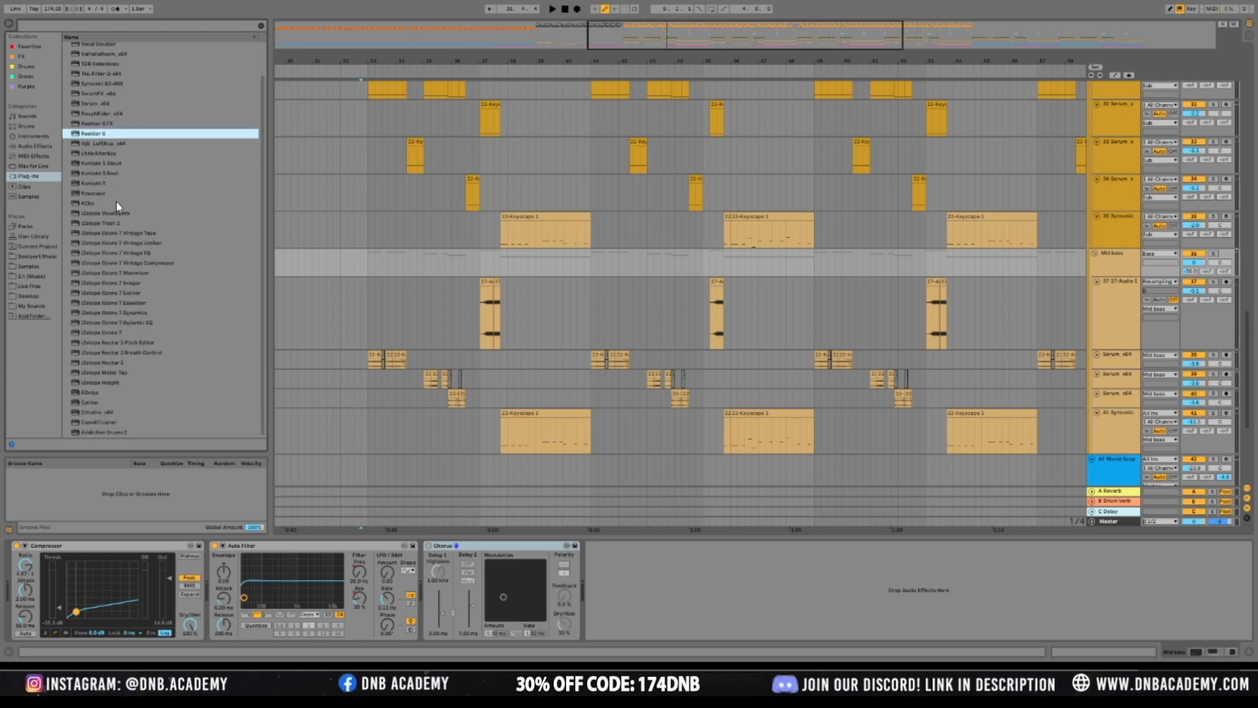
pyautogui.scroll(2, 118, 206)
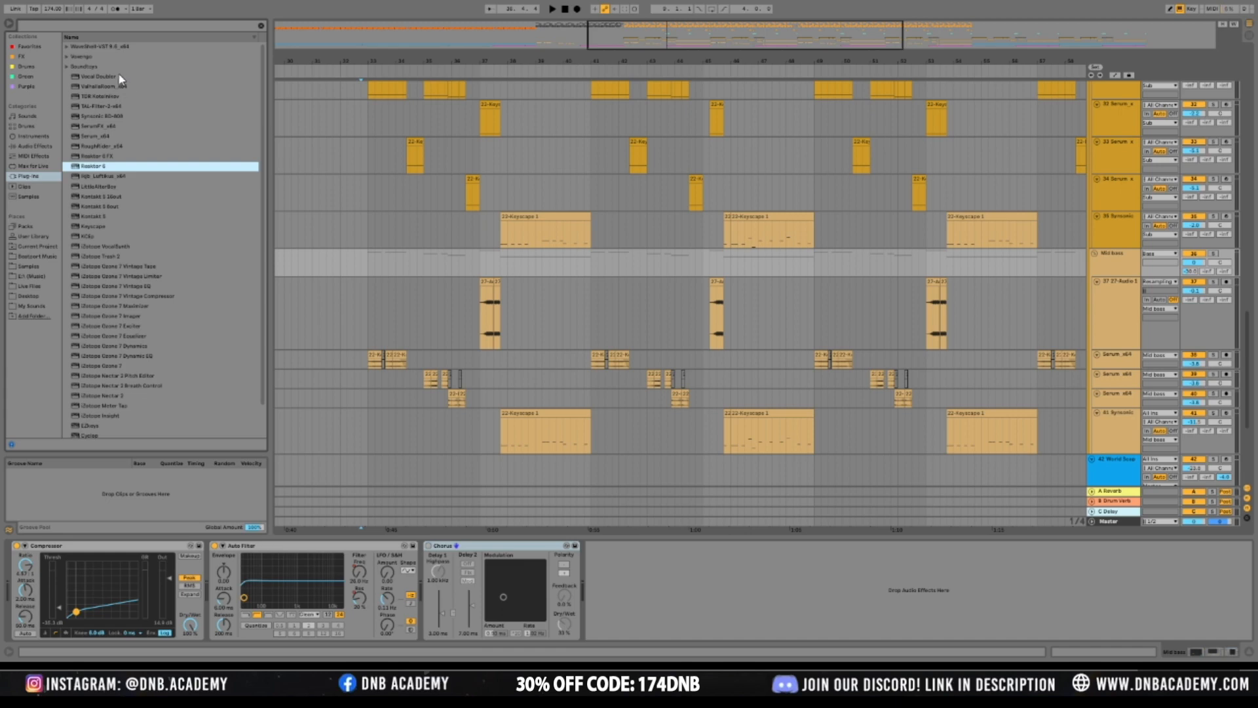
pyautogui.click(100, 77)
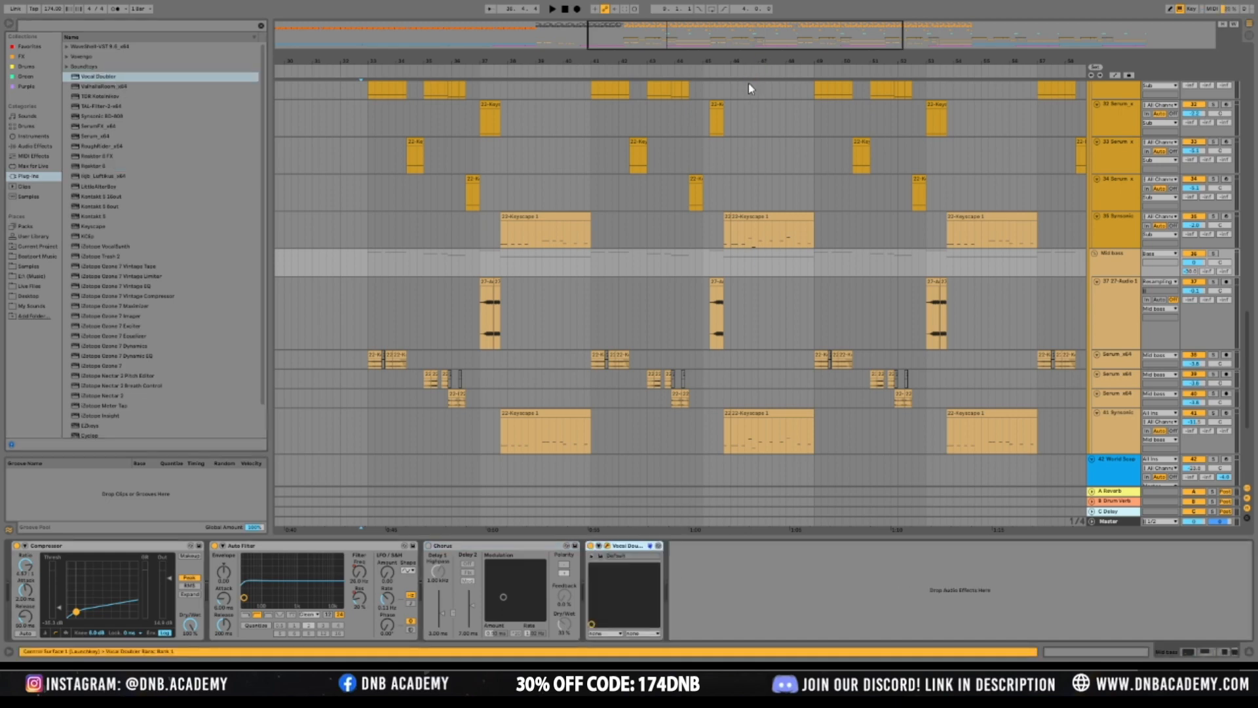
# Audition Vocal Doubler with the Mid bass group soloed from just before bar 33, and unsolo the group again
pyautogui.press('space')
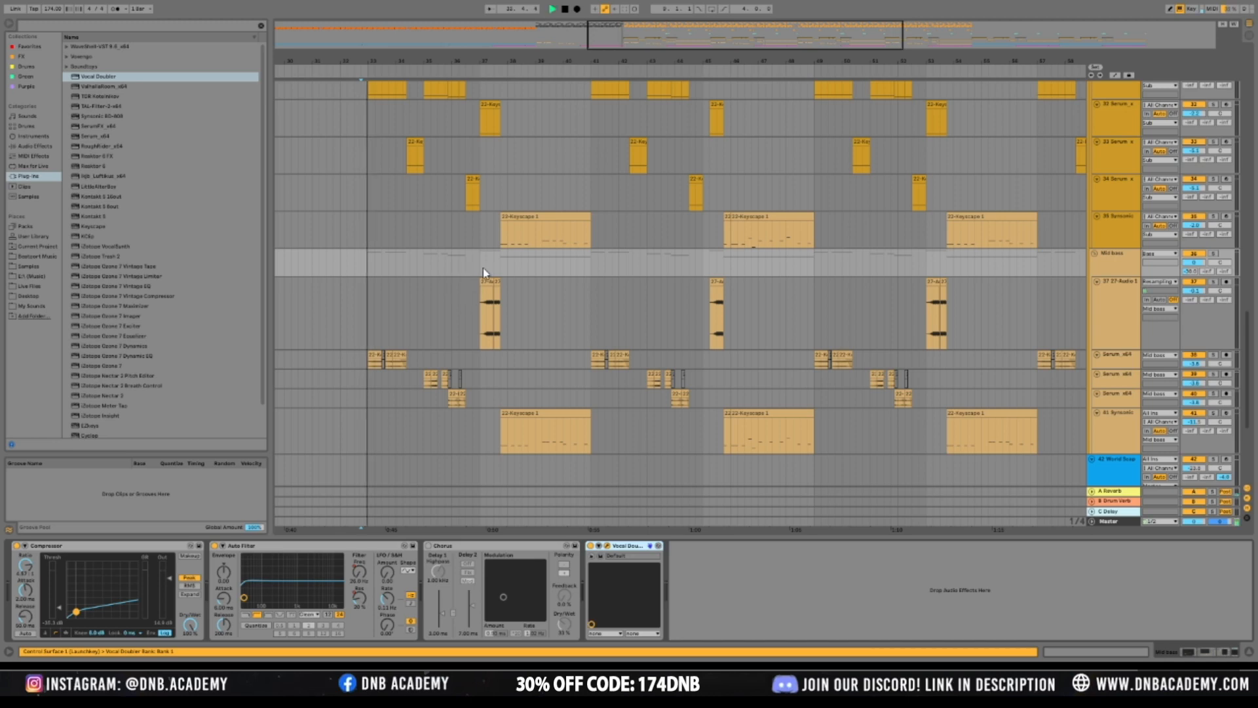
pyautogui.click(1213, 254)
pyautogui.press('space')
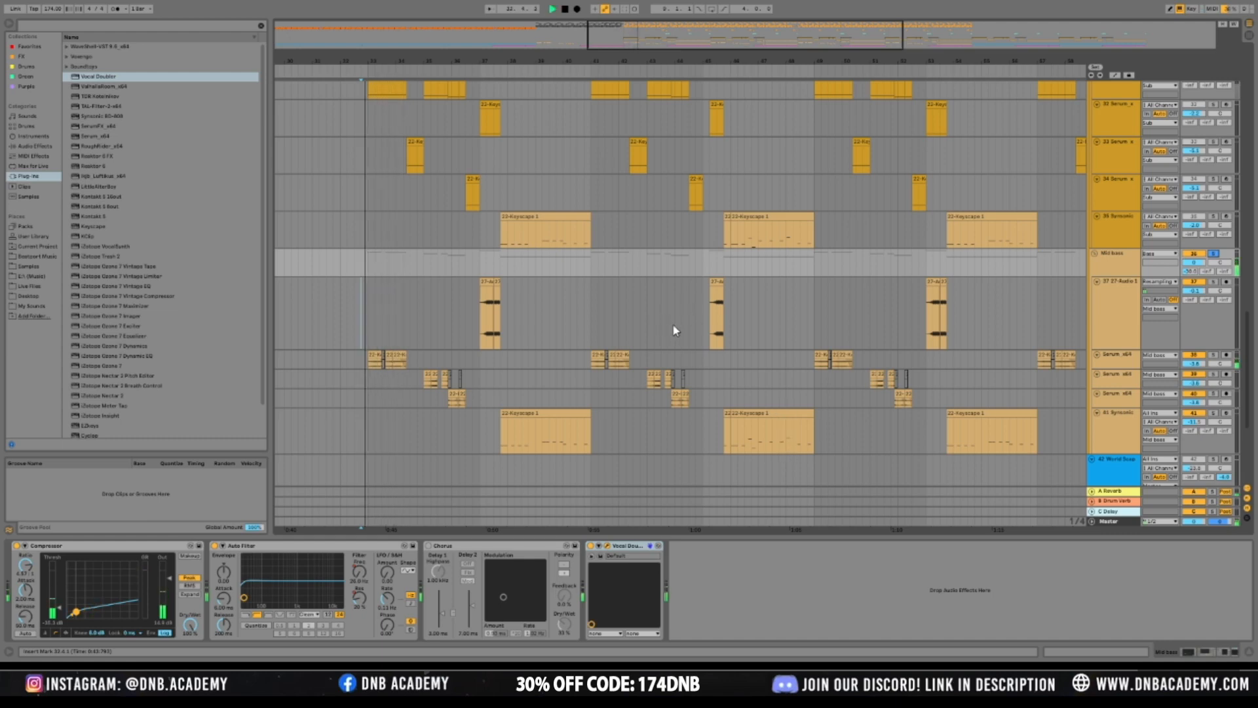
pyautogui.press('space')
pyautogui.press('space')
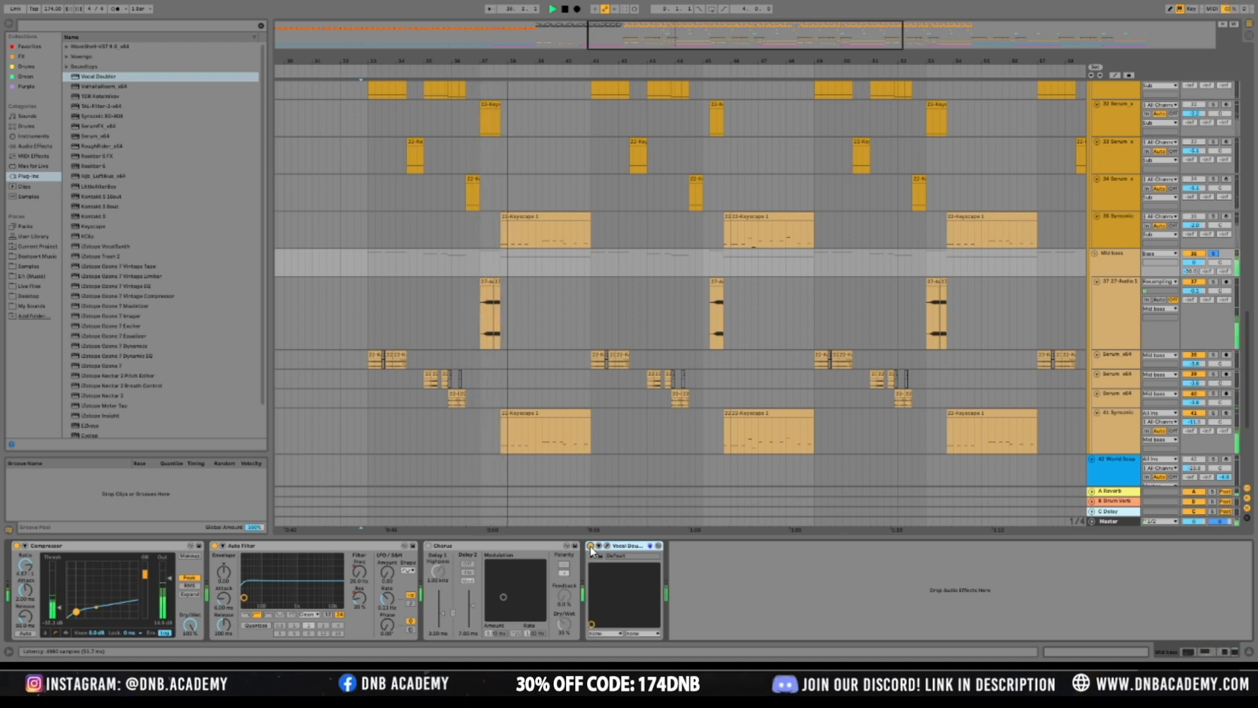
pyautogui.click(1212, 253)
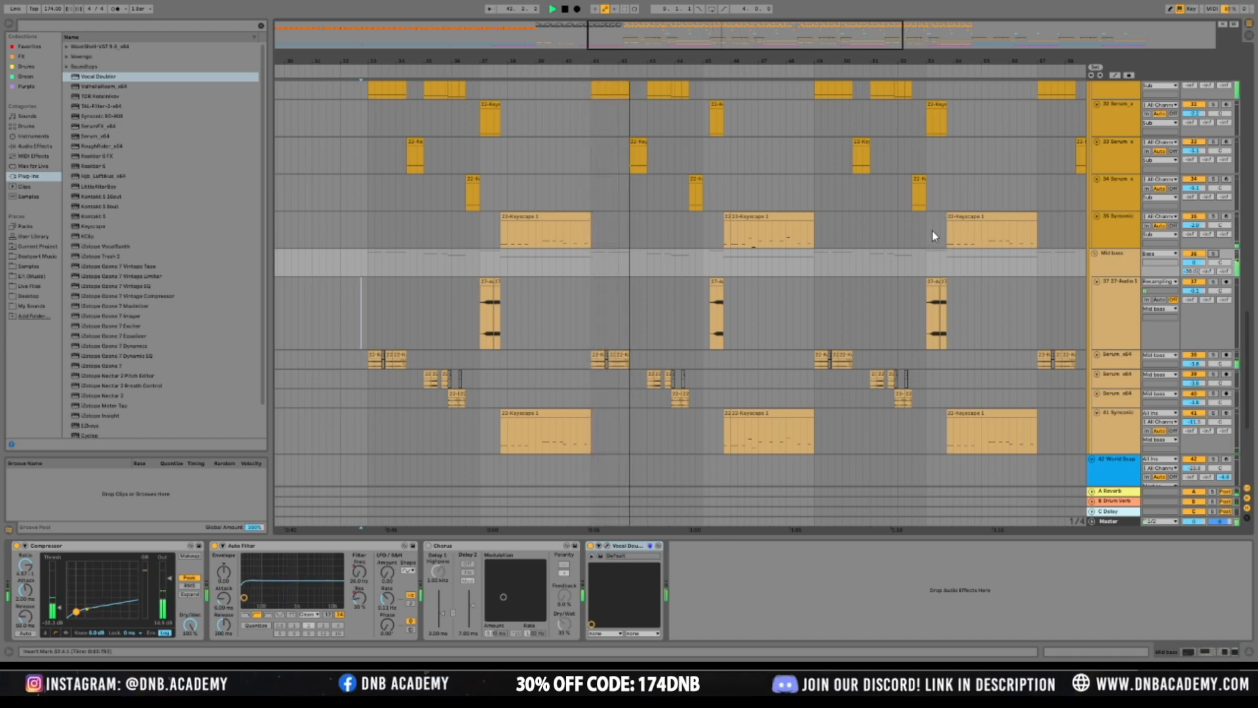
# Add an EQ Eight after Vocal Doubler on the Mid bass group and play the drop from bar 33
pyautogui.moveTo(477, 61); pyautogui.dragTo(431, 53)
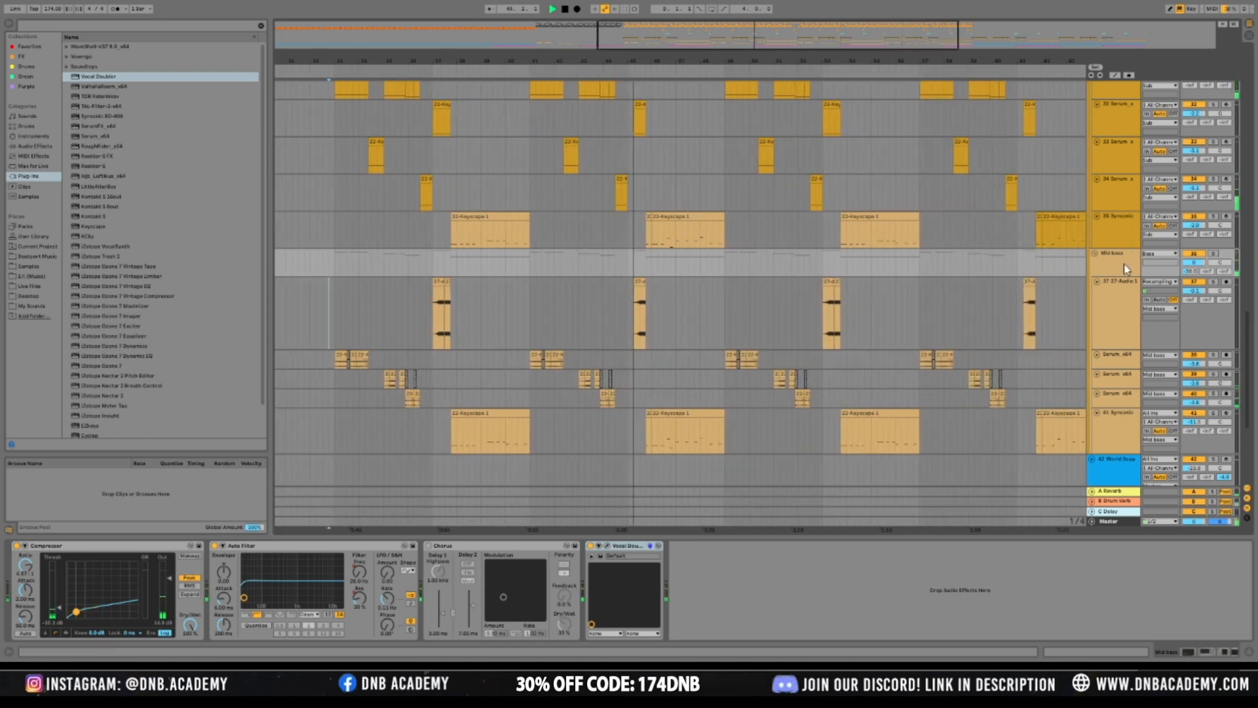
pyautogui.click(1128, 263)
pyautogui.click(37, 146)
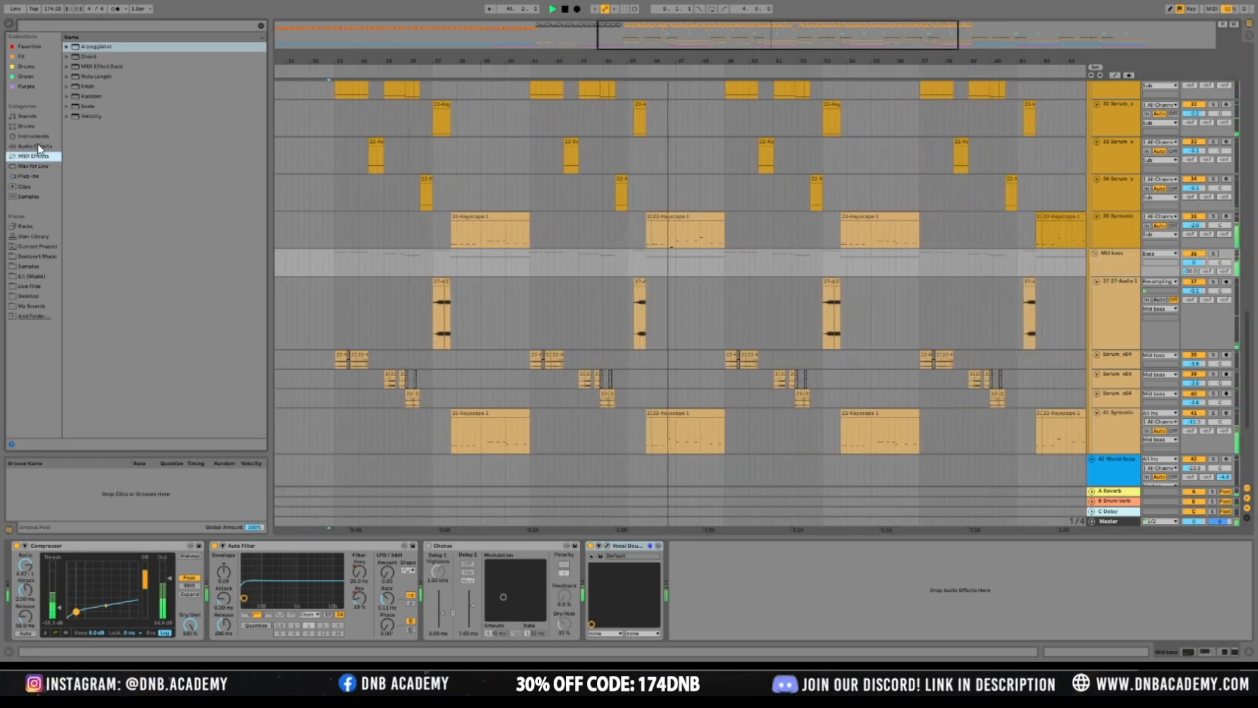
pyautogui.click(124, 188)
pyautogui.moveTo(124, 191); pyautogui.dragTo(738, 574)
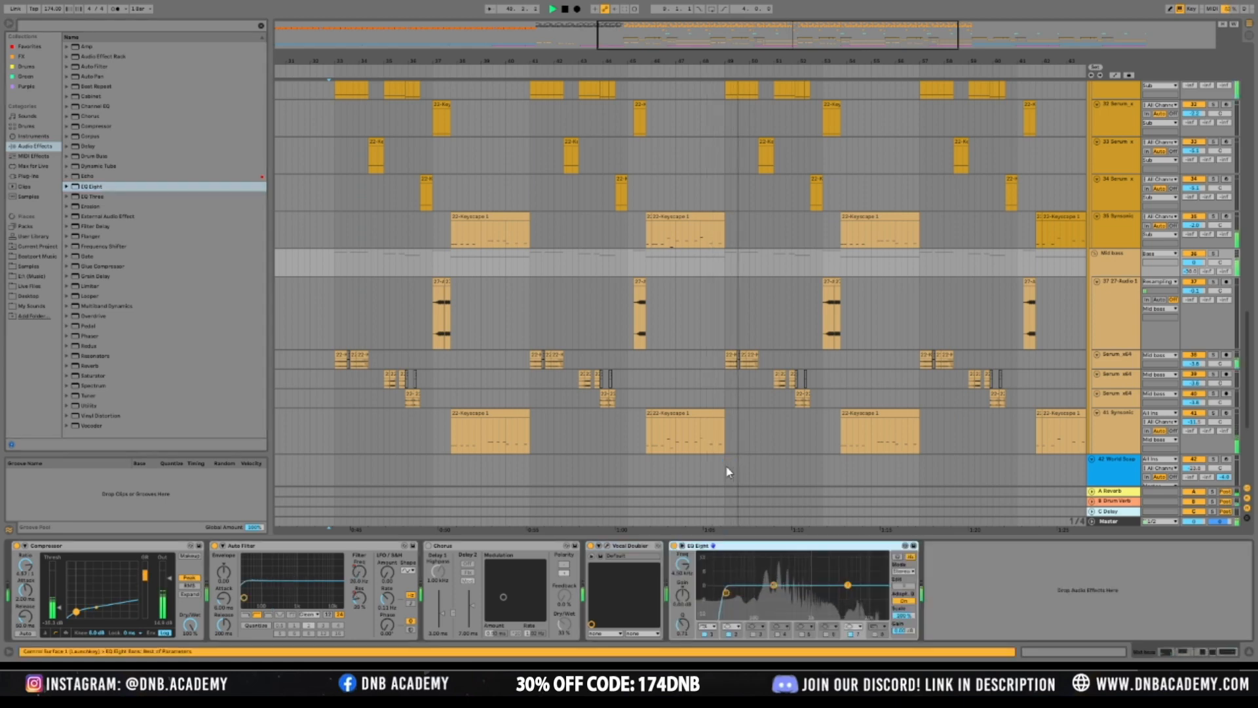
pyautogui.press('space')
pyautogui.moveTo(662, 60); pyautogui.dragTo(515, 70)
pyautogui.press('space')
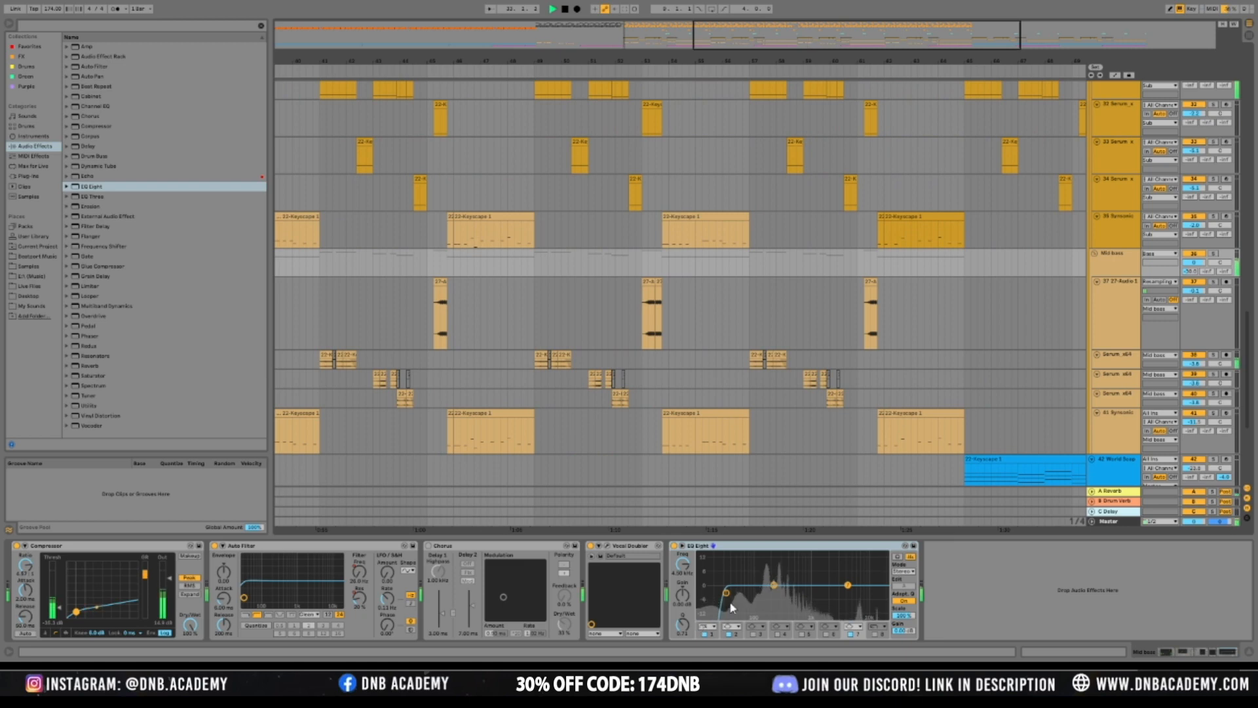
# Shape a stronger low-end cut in the EQ Eight on the Mid bass group with its lowest band
pyautogui.moveTo(726, 593); pyautogui.dragTo(747, 606)
pyautogui.moveTo(745, 610); pyautogui.dragTo(745, 619)
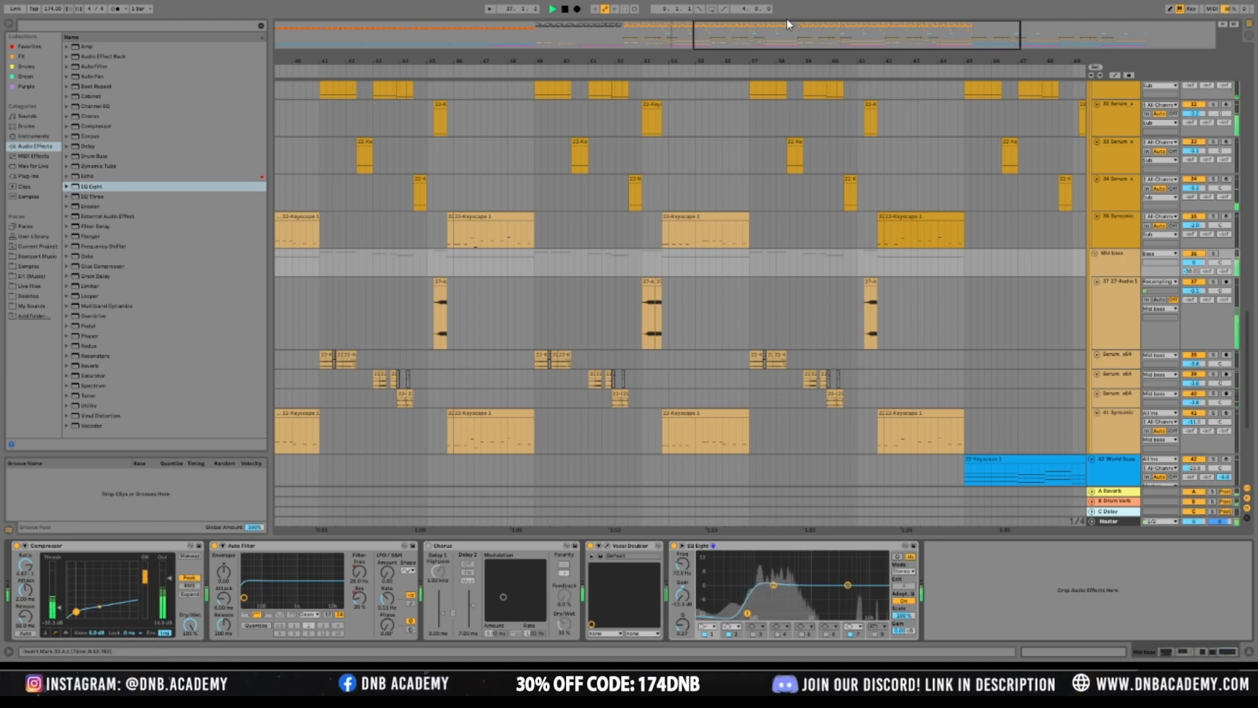
# Select bars 61 to 65 on the Perc 3 track and play that section briefly
pyautogui.moveTo(791, 25); pyautogui.dragTo(930, 133)
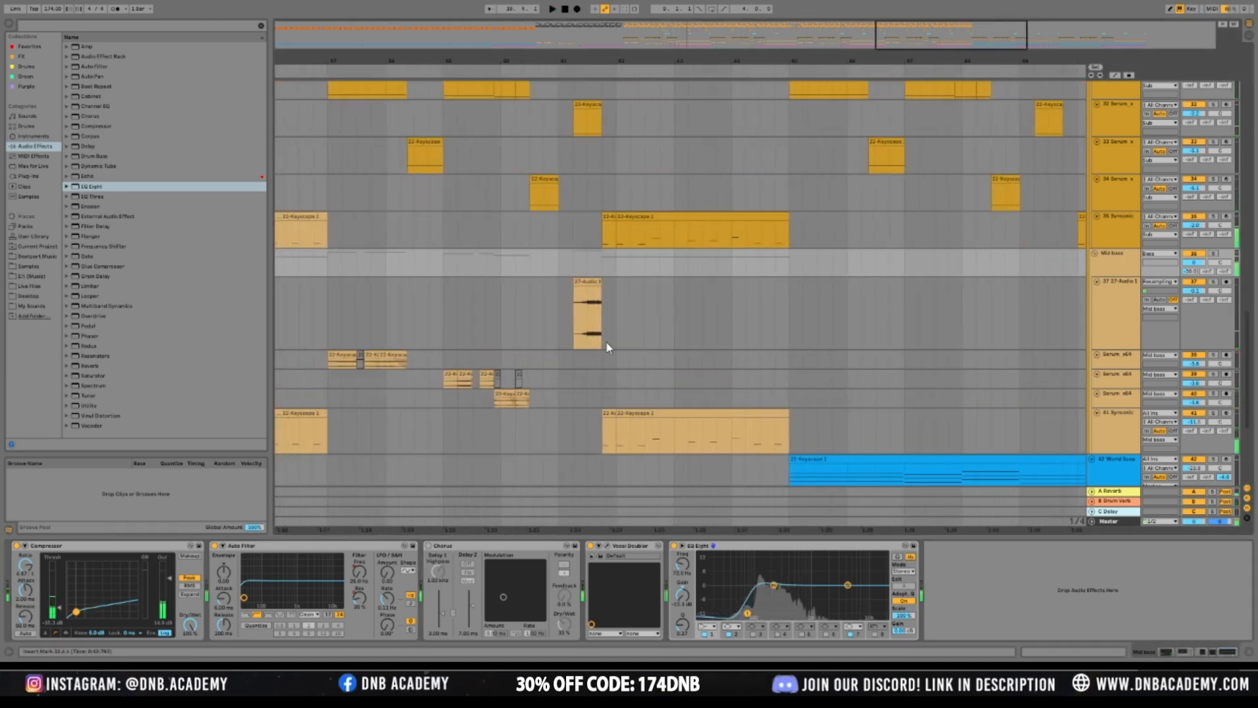
pyautogui.click(577, 334)
pyautogui.scroll(5, 650, 310)
pyautogui.scroll(5, 650, 309)
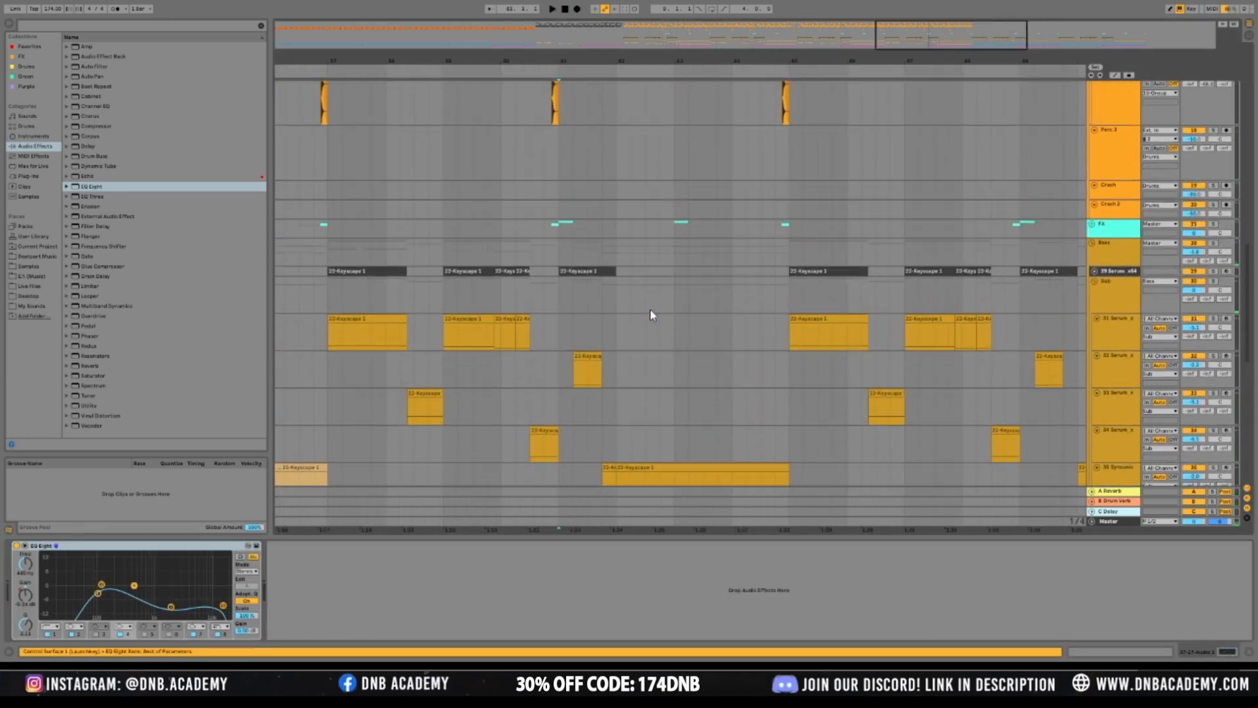
pyautogui.scroll(-2, 655, 194)
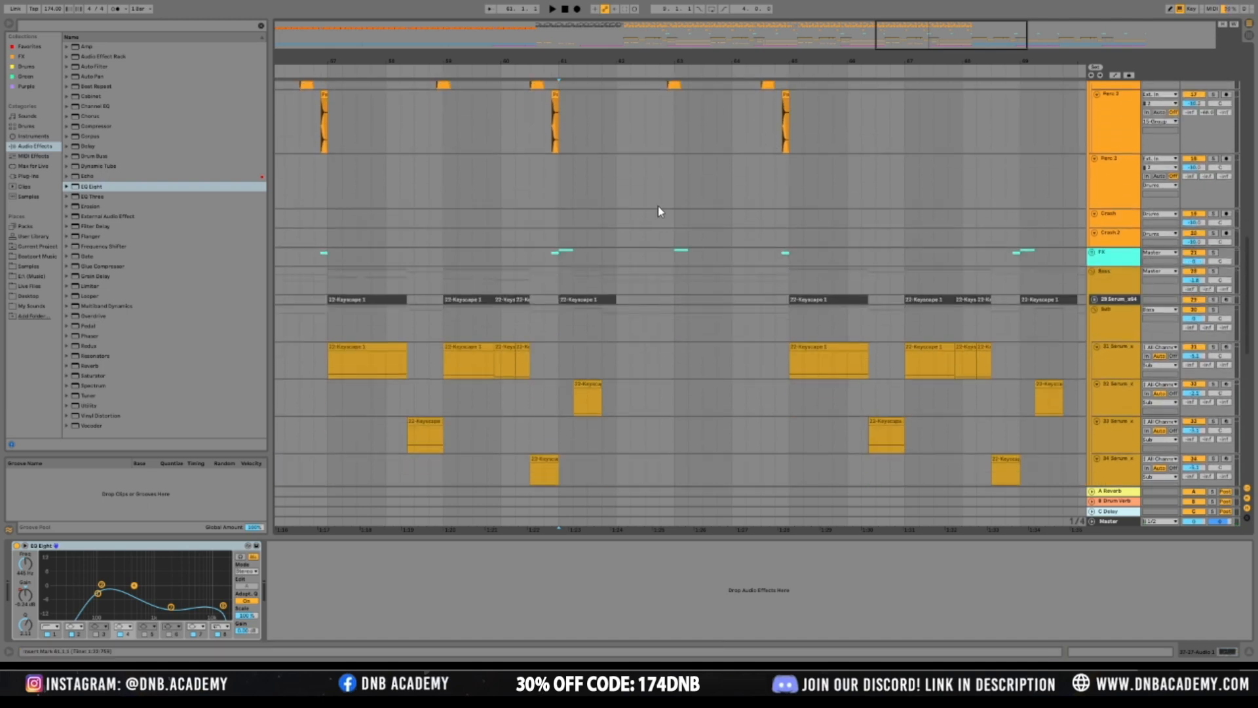
pyautogui.moveTo(567, 187); pyautogui.dragTo(789, 171)
pyautogui.scroll(-5, 780, 190)
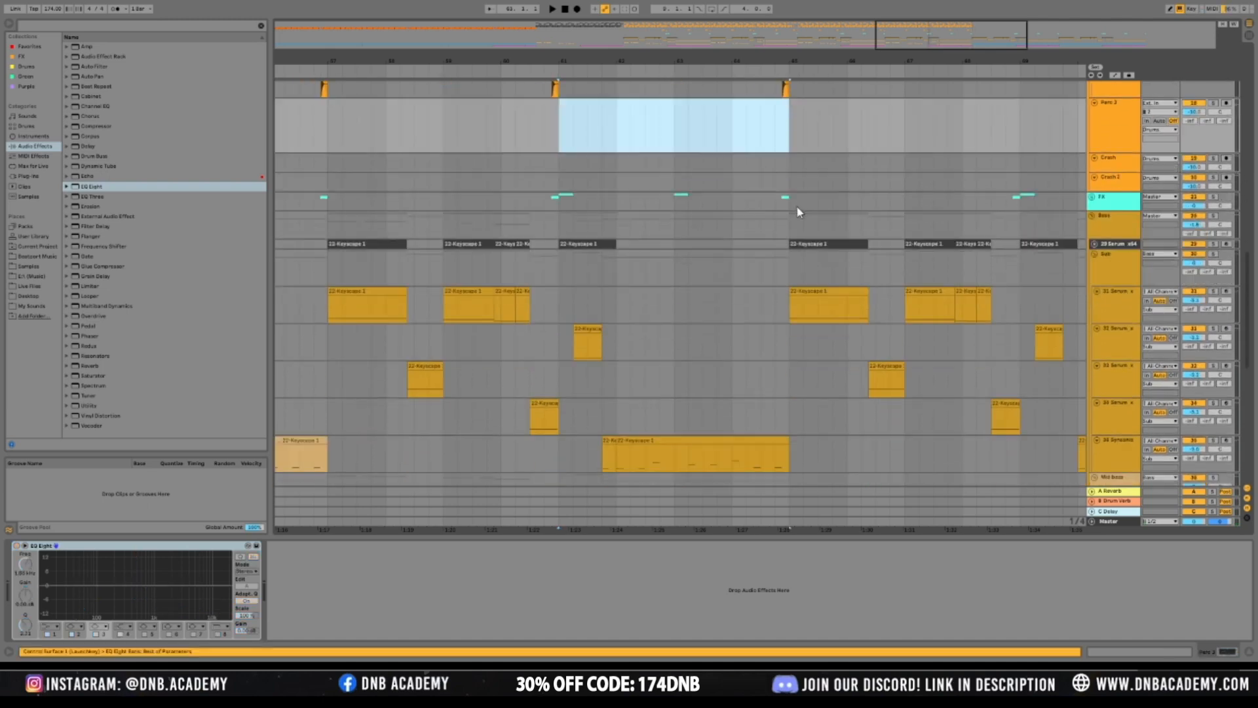
pyautogui.press('space')
pyautogui.scroll(2, 708, 249)
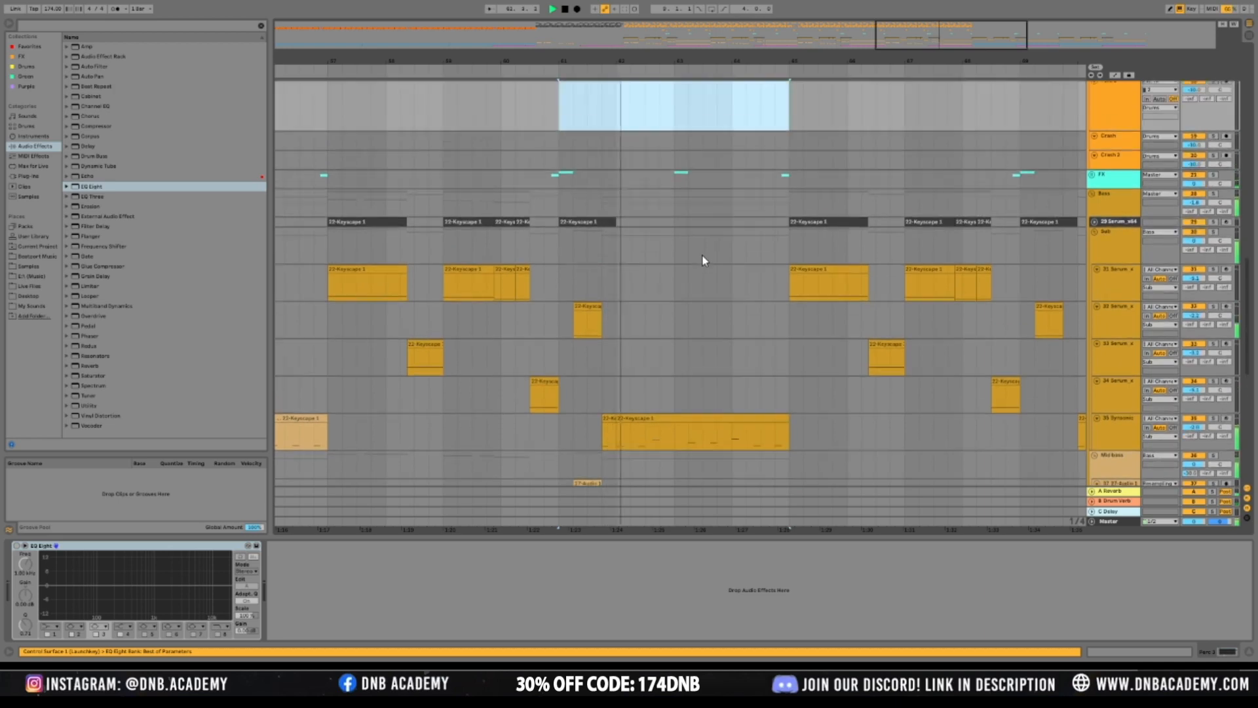
pyautogui.scroll(4, 704, 260)
pyautogui.press('space')
pyautogui.scroll(6, 682, 230)
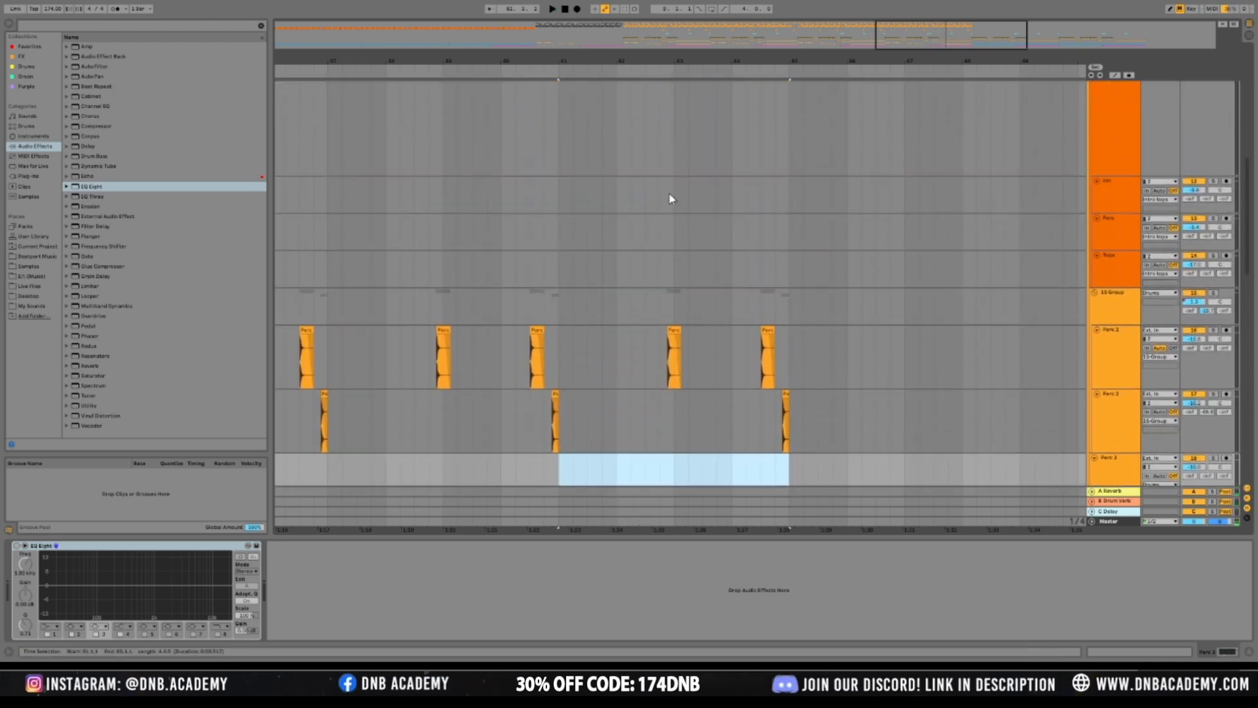
# Minimise the height of the four Serum tracks, 31 to 34, in the Sub group
pyautogui.scroll(-3, 727, 249)
pyautogui.scroll(-6, 748, 282)
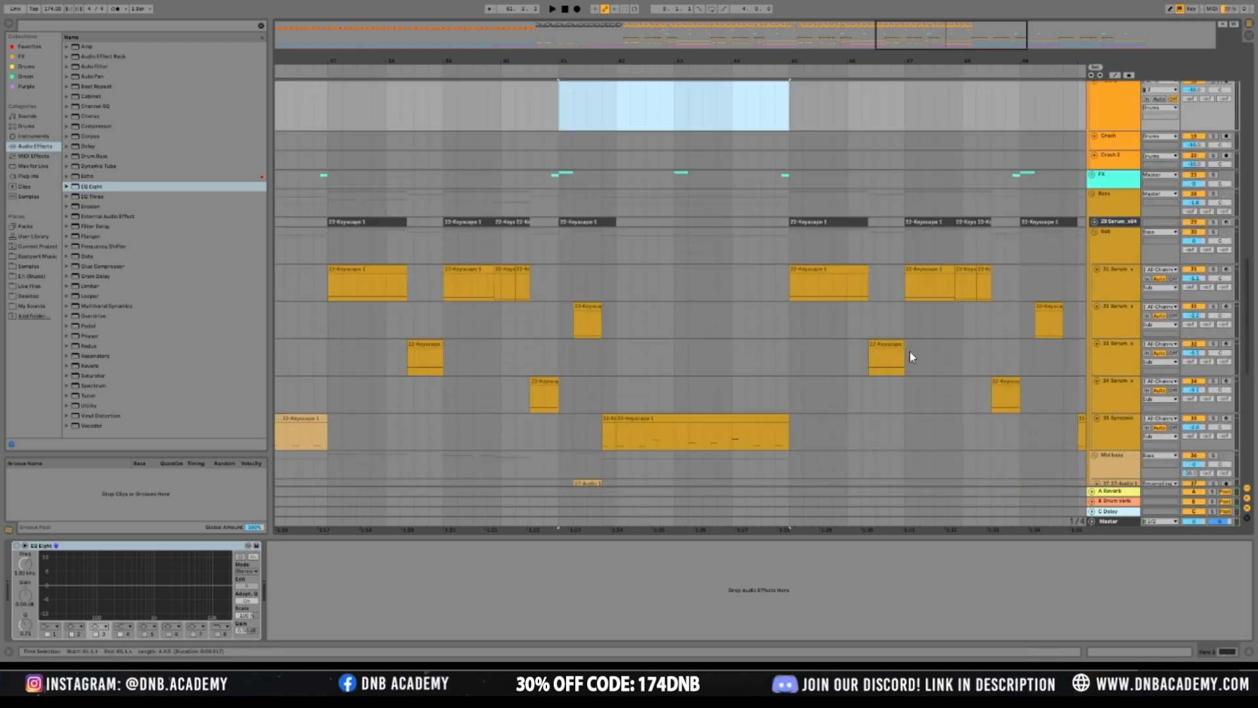
pyautogui.click(1118, 433)
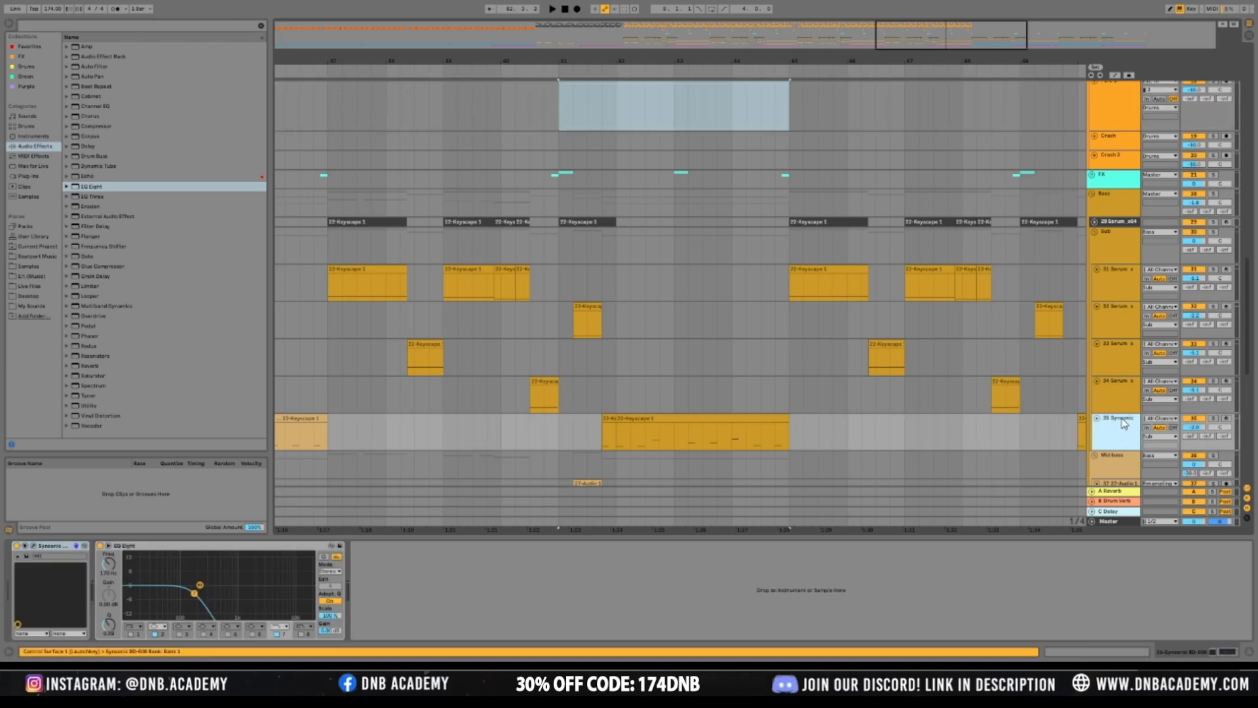
pyautogui.click(1125, 399)
pyautogui.keyDown('shift'); pyautogui.click(1116, 288); pyautogui.keyUp('shift')
pyautogui.moveTo(1115, 301); pyautogui.dragTo(1115, 262)
pyautogui.scroll(3, 1071, 243)
pyautogui.scroll(2, 1071, 241)
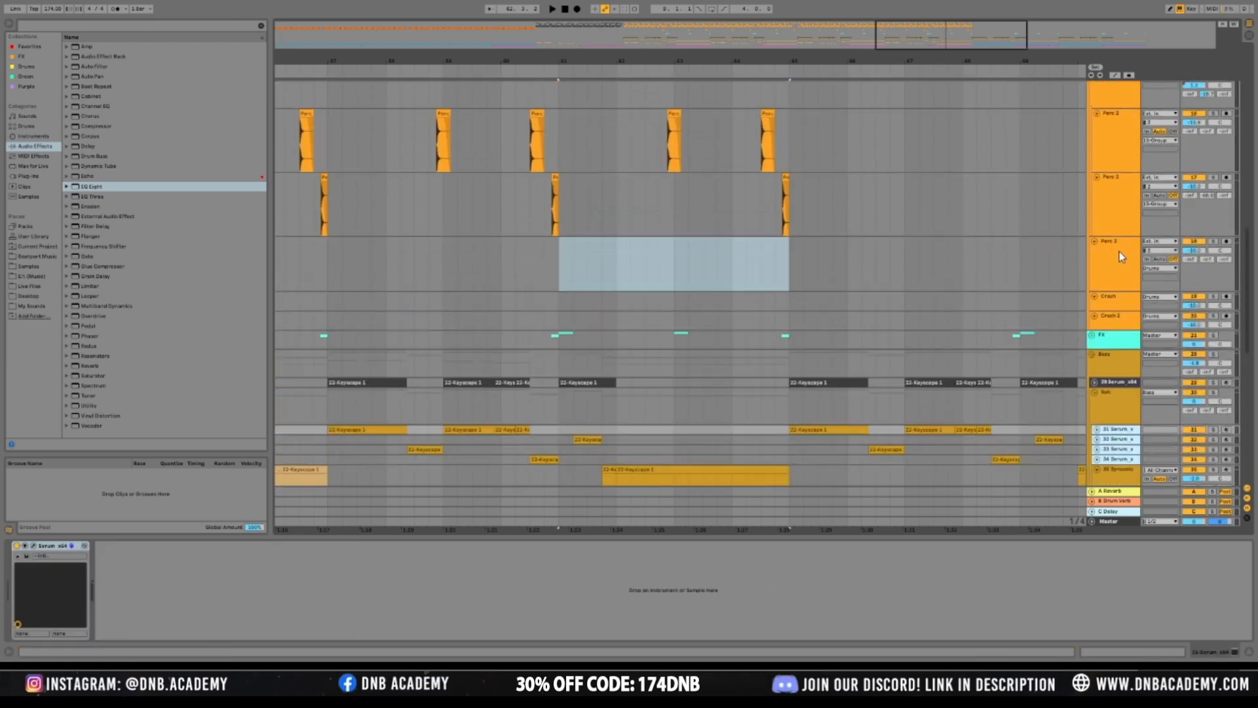
# Collapse the percussion group 15 and the Intro tops group to minimal height
pyautogui.click(1118, 249)
pyautogui.scroll(5, 1118, 249)
pyautogui.click(1120, 253)
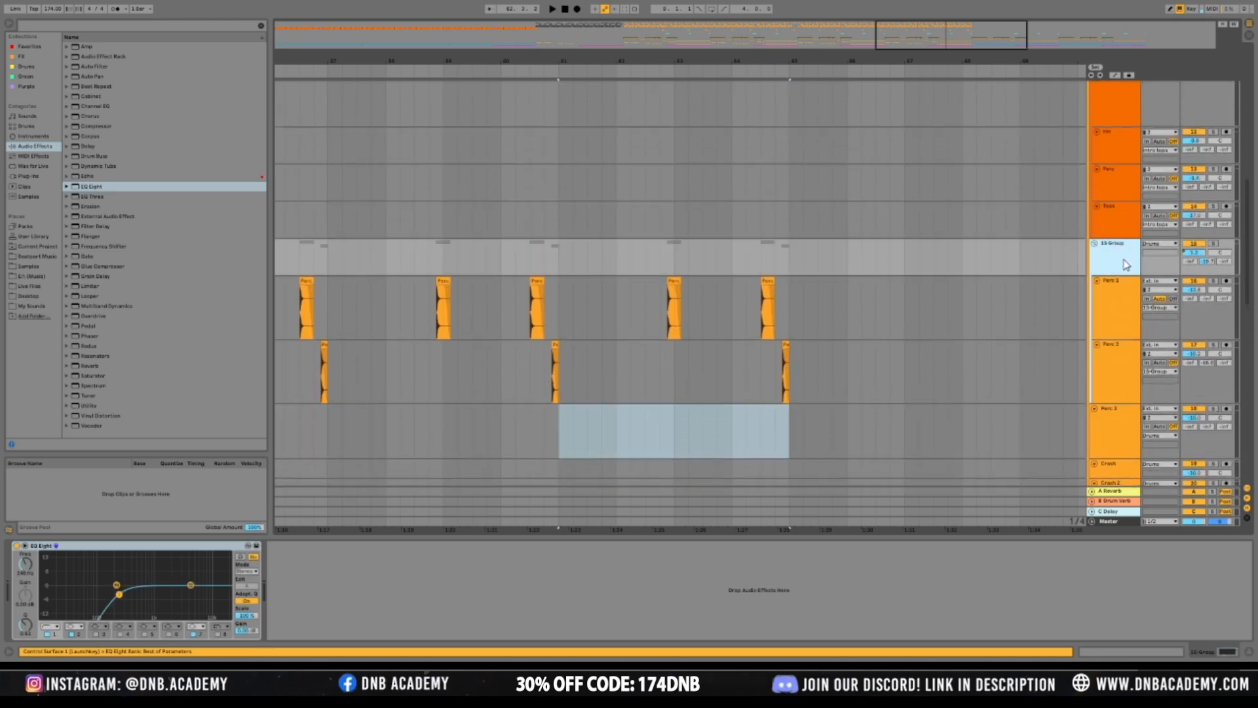
pyautogui.moveTo(1123, 275); pyautogui.dragTo(1125, 241)
pyautogui.scroll(5, 1118, 236)
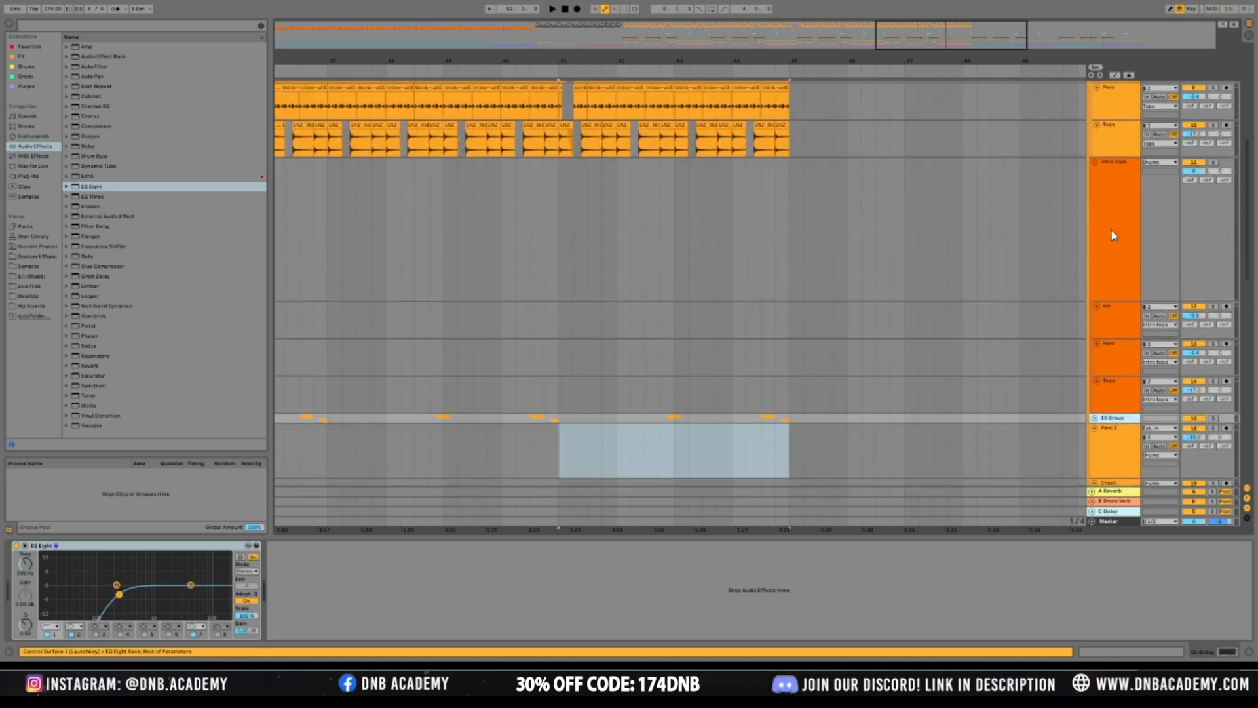
pyautogui.click(1114, 236)
pyautogui.moveTo(1115, 300); pyautogui.dragTo(1114, 168)
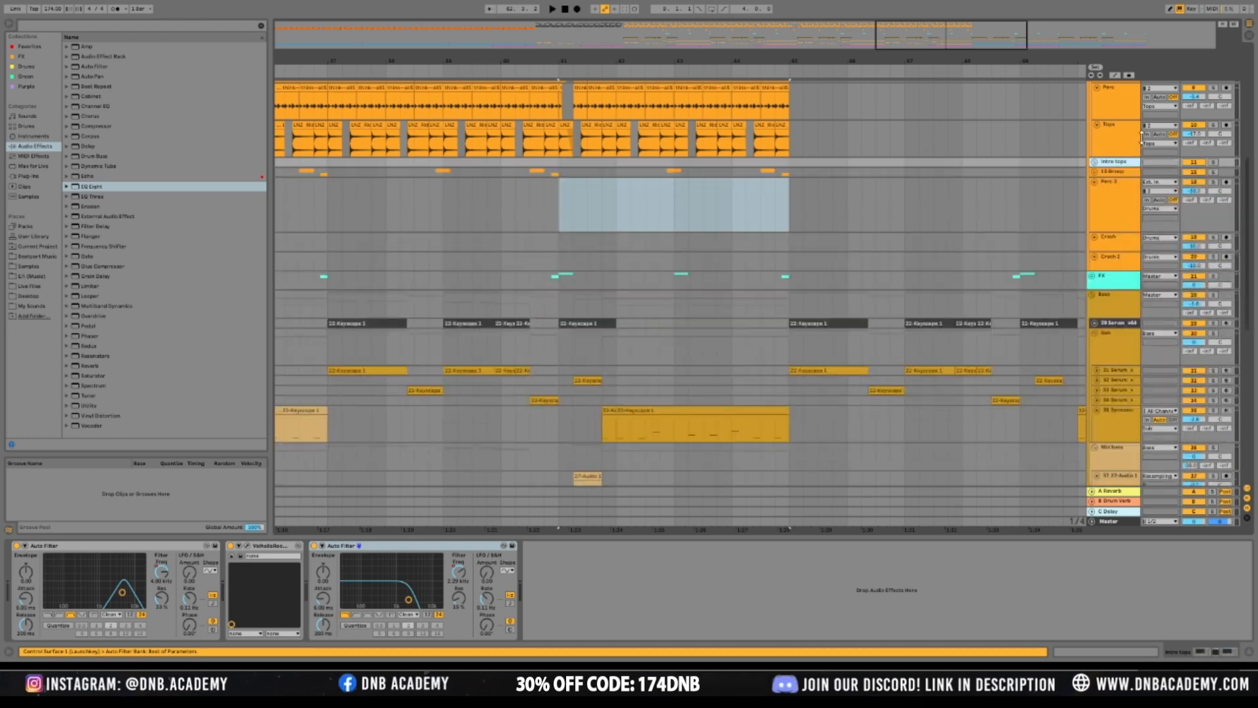
# Collapse the Tops and Snare groups to minimal height
pyautogui.scroll(1, 916, 190)
pyautogui.scroll(5, 886, 143)
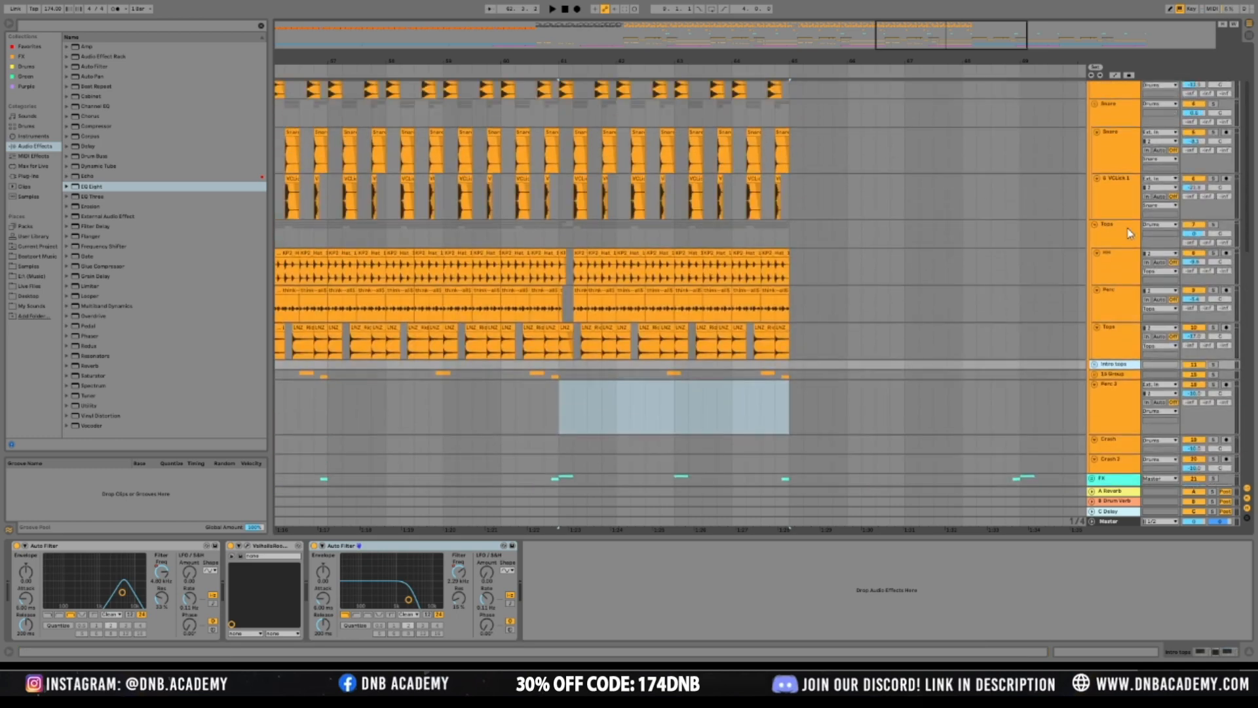
pyautogui.click(1130, 234)
pyautogui.moveTo(1126, 241); pyautogui.dragTo(1122, 222)
pyautogui.scroll(1, 867, 229)
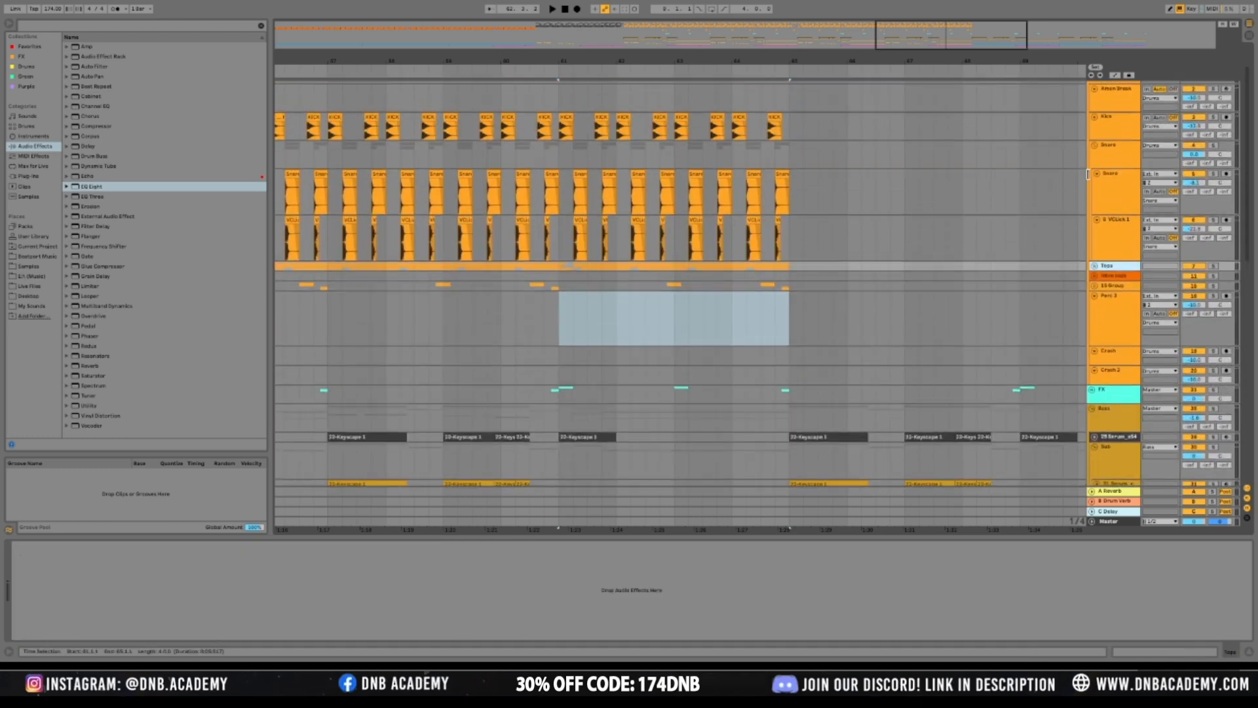
pyautogui.moveTo(1114, 168); pyautogui.dragTo(1115, 137)
# Expand the Snare group and deactivate its clips on both snare tracks from bar 62 to bar 65
pyautogui.moveTo(955, 30); pyautogui.dragTo(952, 93)
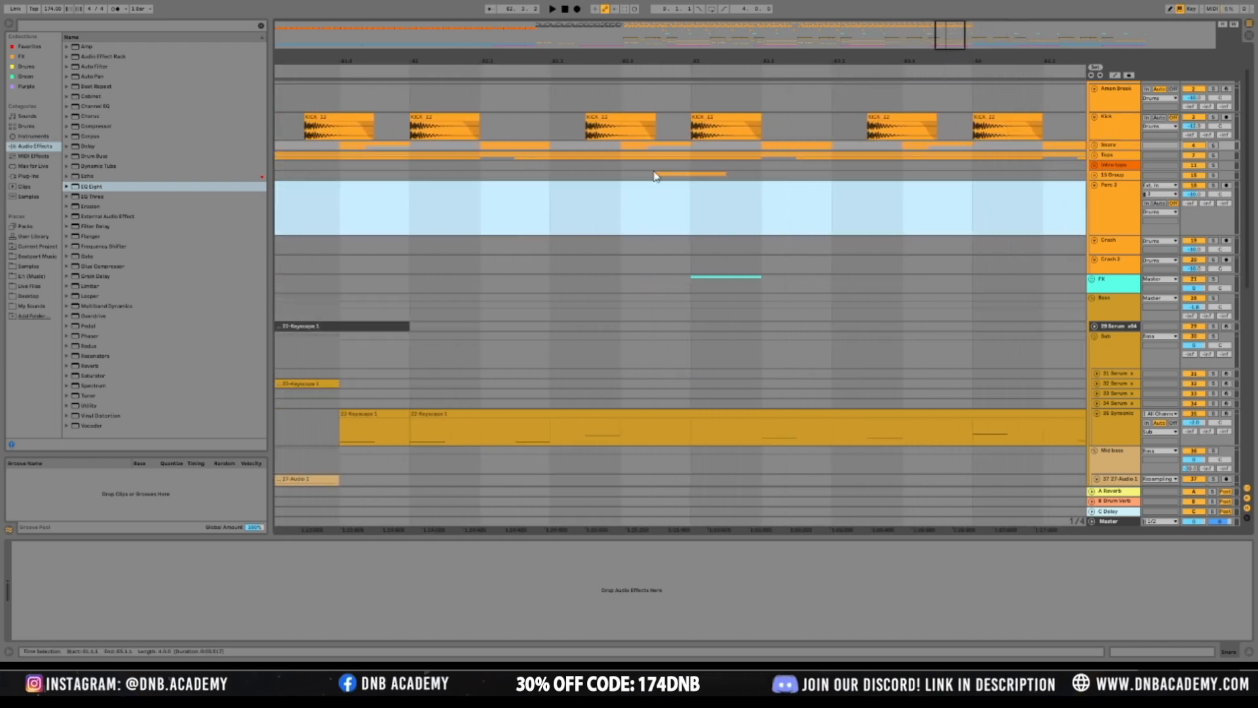
pyautogui.click(443, 117)
pyautogui.click(516, 99)
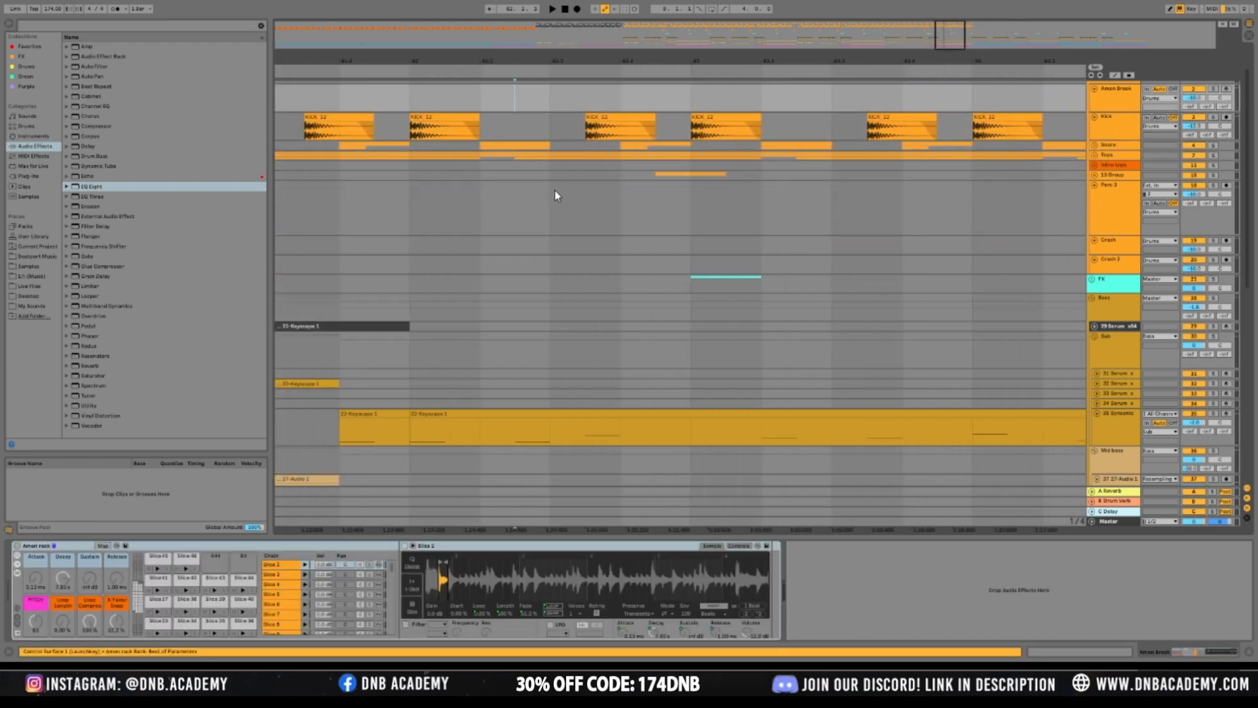
pyautogui.moveTo(464, 145); pyautogui.dragTo(1075, 147)
pyautogui.moveTo(951, 40); pyautogui.dragTo(954, 16)
pyautogui.moveTo(941, 147); pyautogui.dragTo(582, 143)
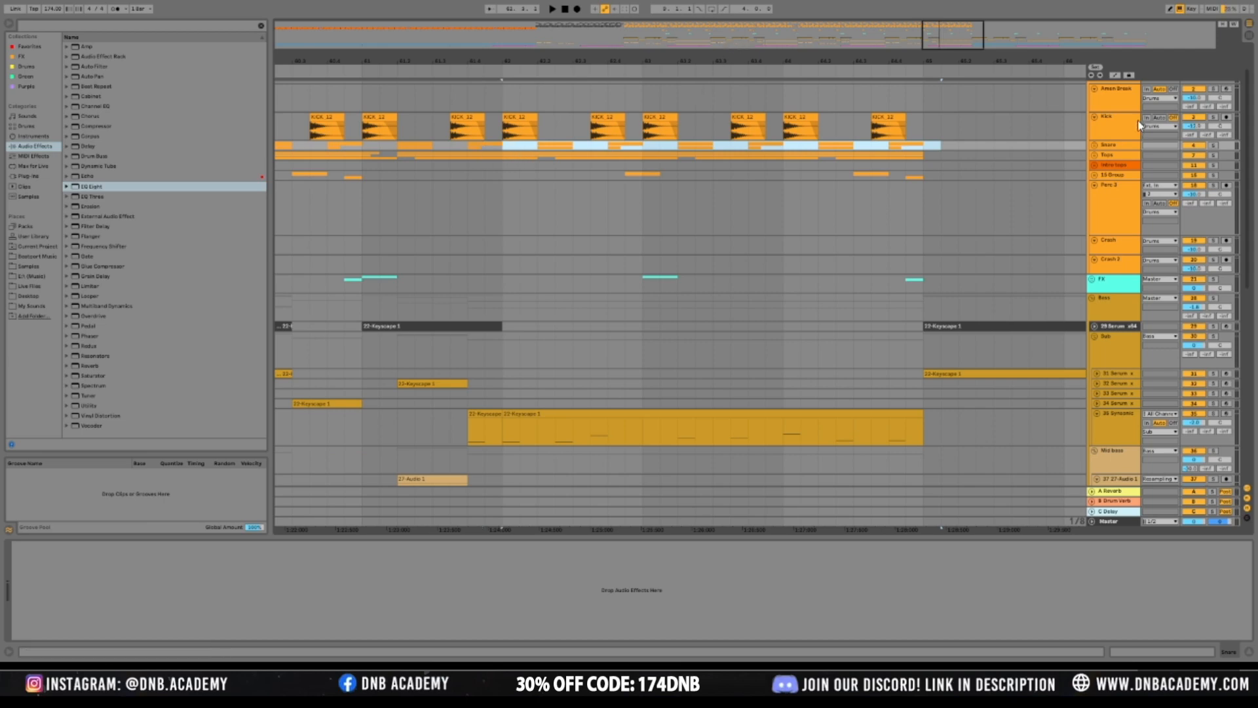
pyautogui.click(1131, 147)
pyautogui.moveTo(930, 257); pyautogui.dragTo(503, 190)
pyautogui.press('0')
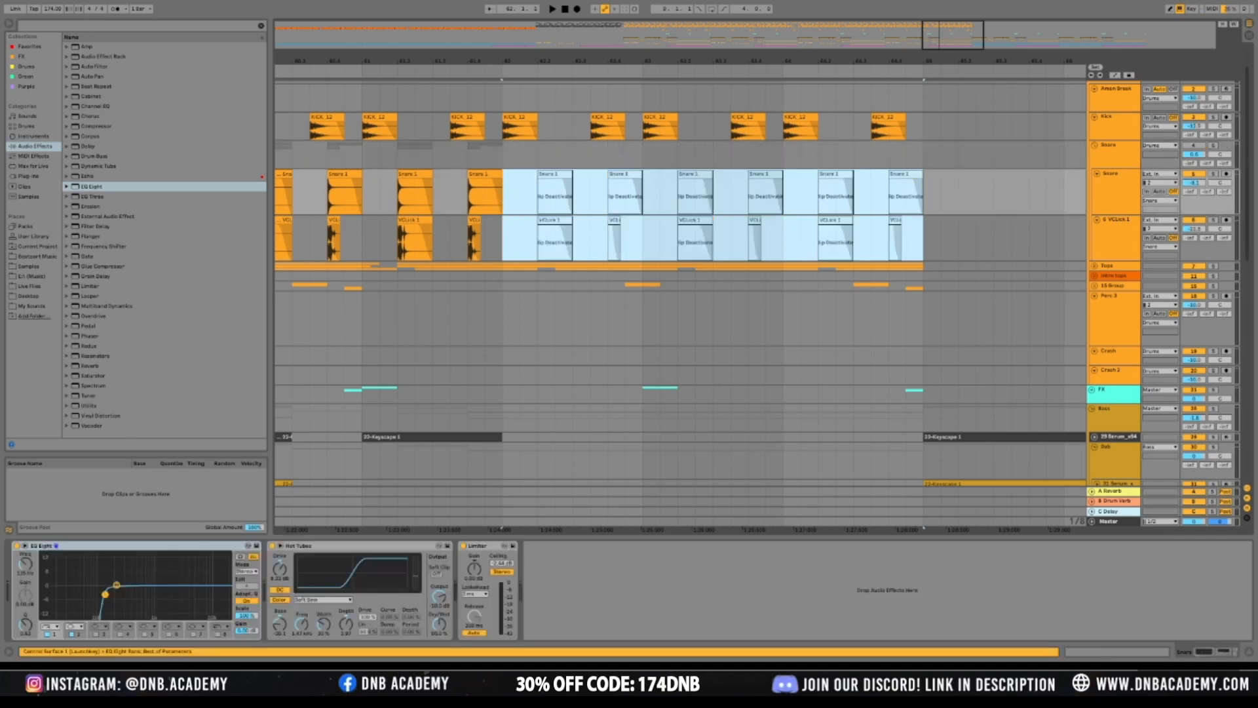
# Play the section from bar 62 without the snares, and collapse the Snare group again
pyautogui.click(1200, 146)
pyautogui.click(502, 156)
pyautogui.press('space')
pyautogui.scroll(-4, 760, 253)
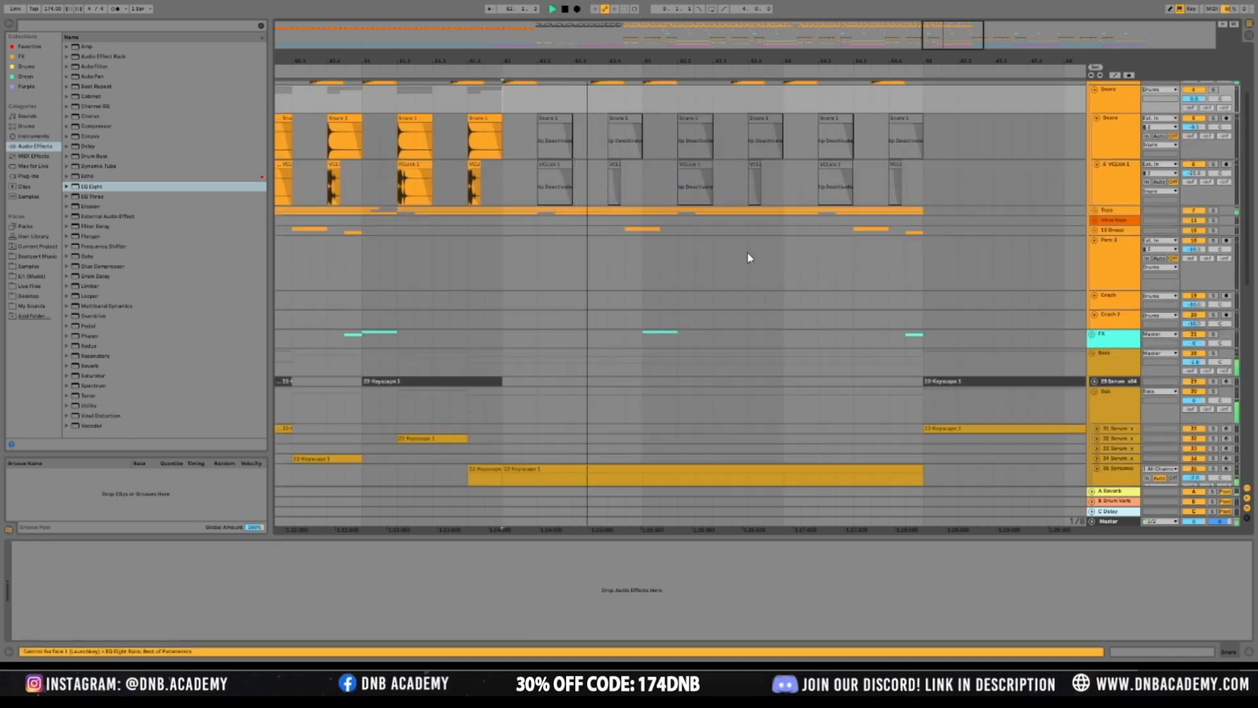
pyautogui.press('space')
pyautogui.scroll(3, 1049, 141)
pyautogui.doubleClick(1107, 146)
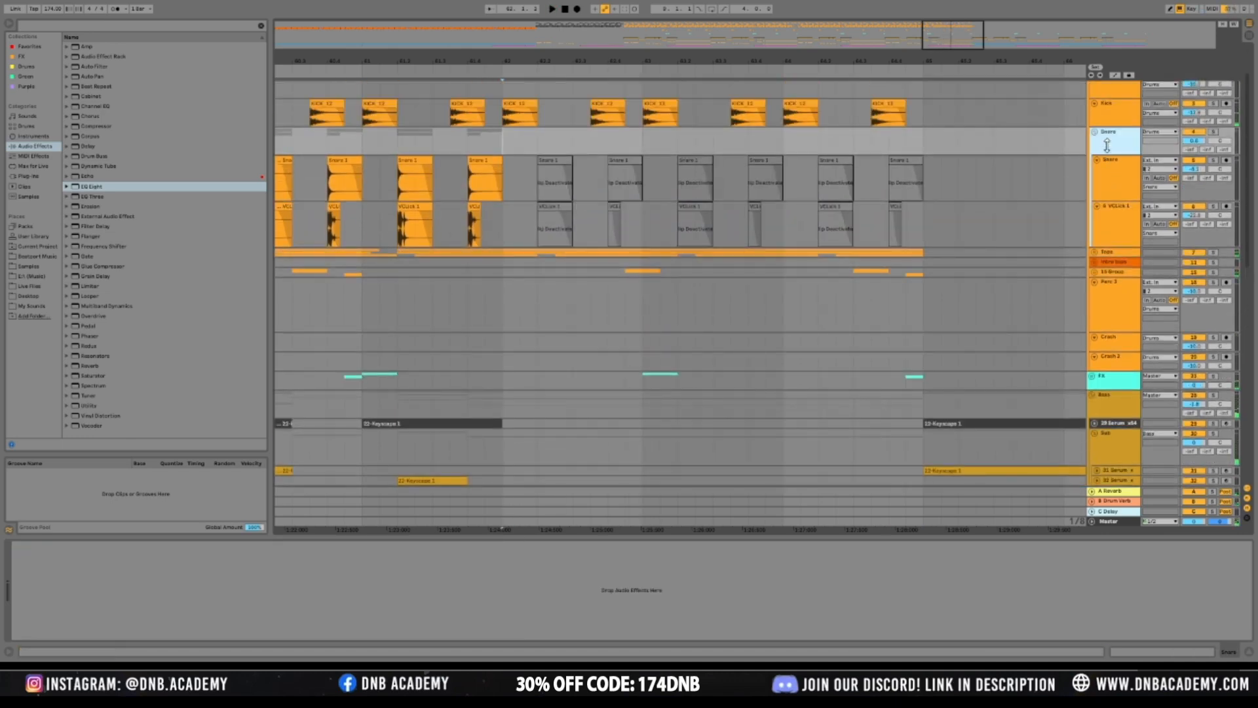
pyautogui.press('space')
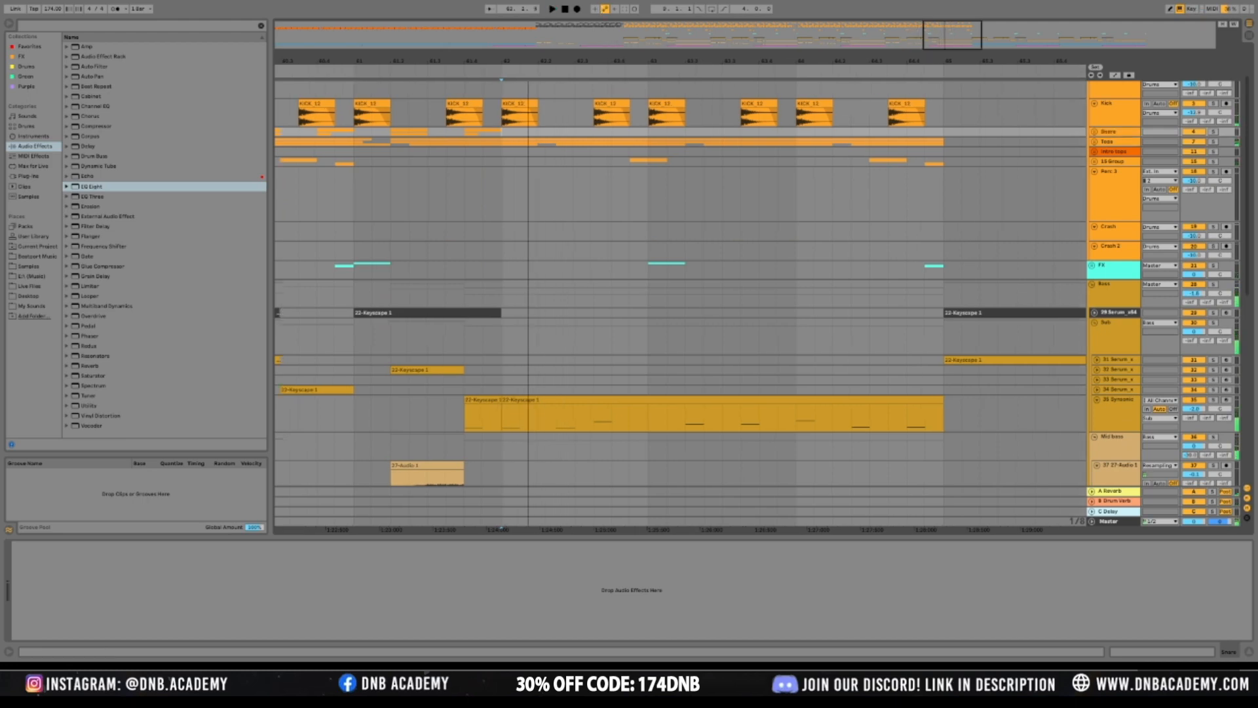
# Move the kick at 62.3.3 one beat earlier to 62.2.3 and play it from just before bar 62
pyautogui.moveTo(792, 38); pyautogui.dragTo(780, 99)
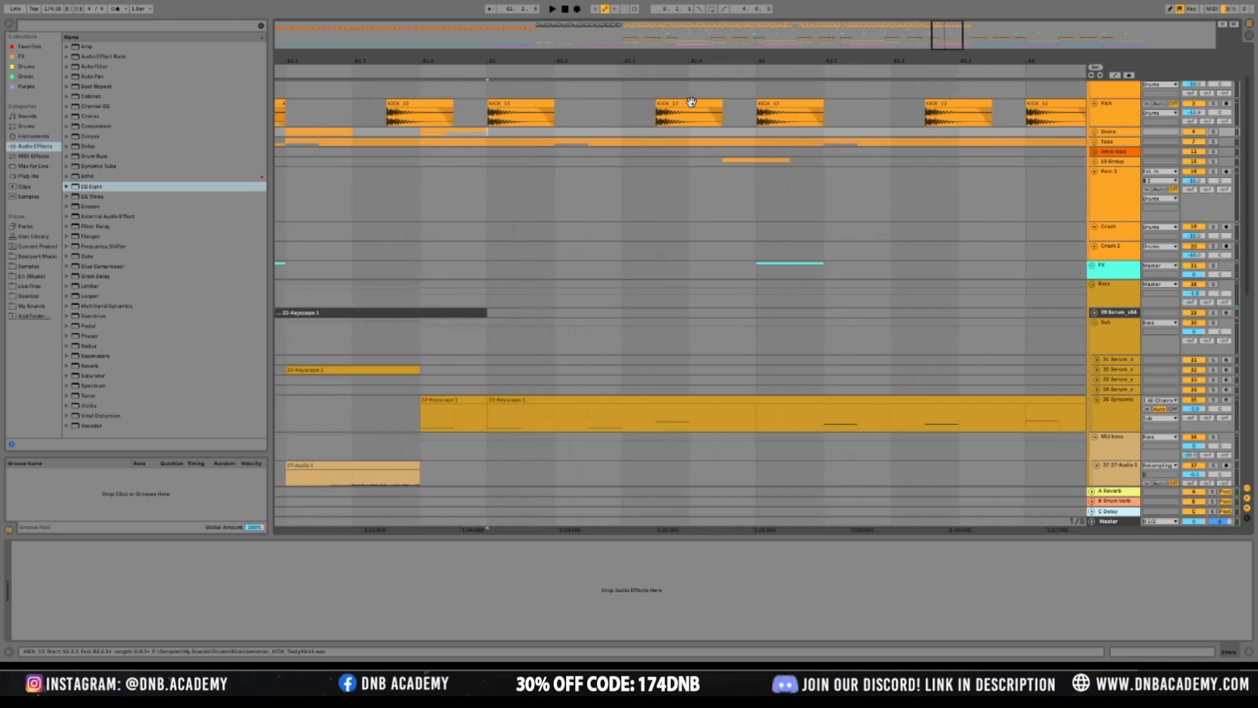
pyautogui.click(605, 112)
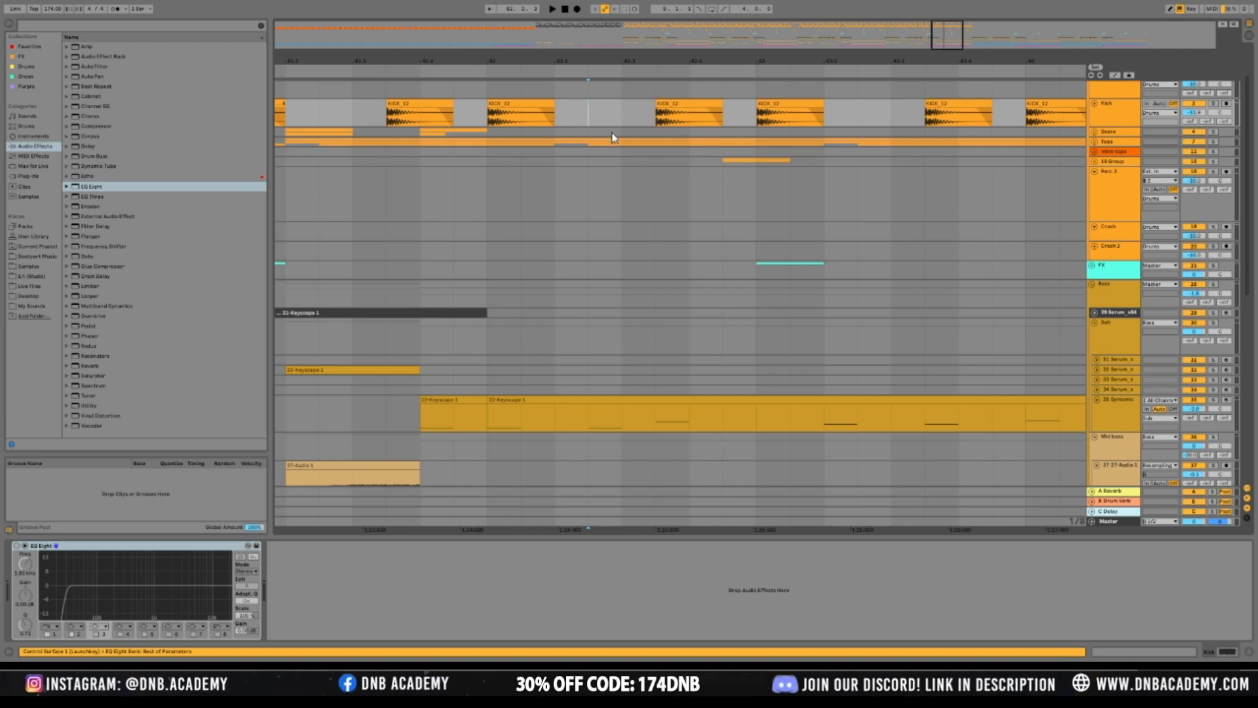
pyautogui.moveTo(691, 115); pyautogui.dragTo(628, 117)
pyautogui.click(469, 109)
pyautogui.press('space')
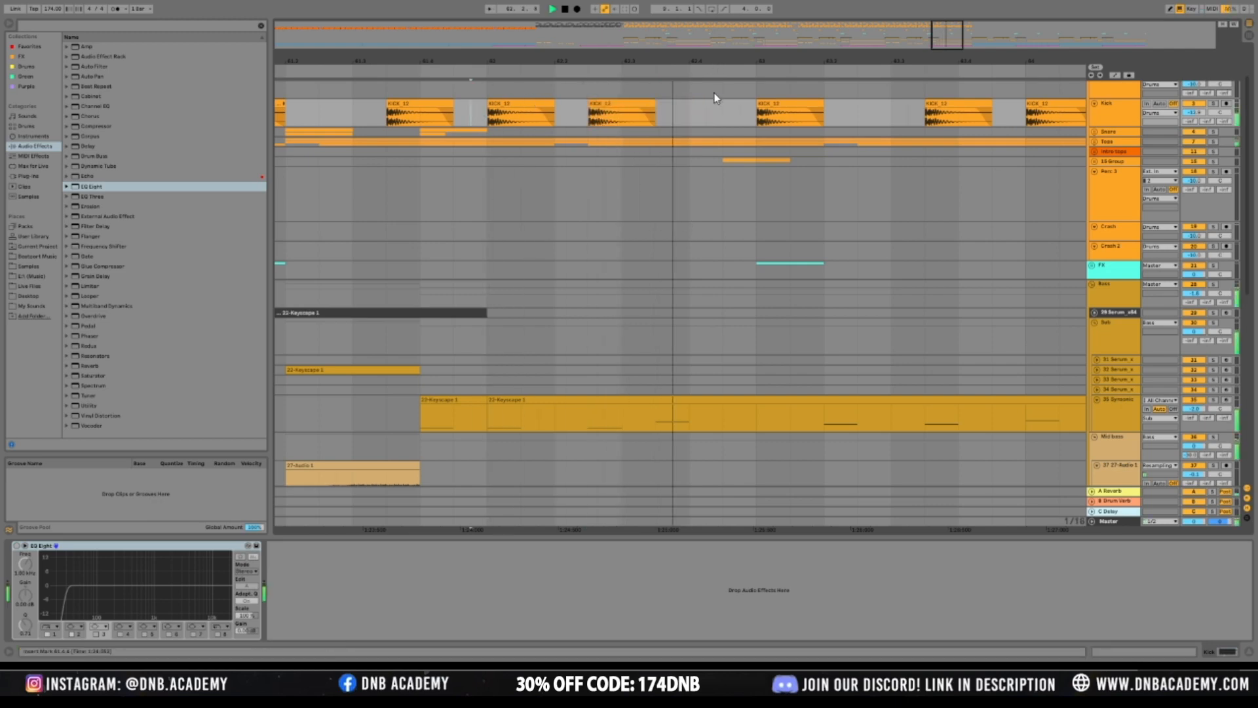
pyautogui.click(632, 105)
pyautogui.press('space')
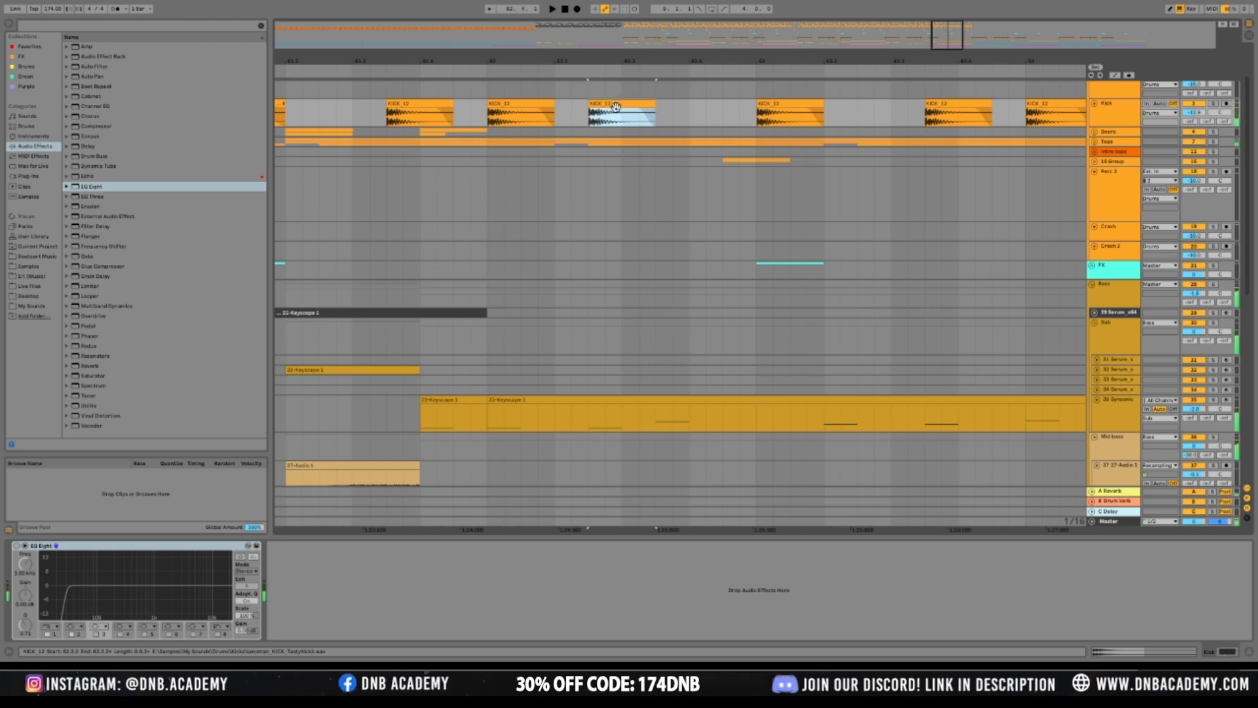
# Copy the kick at 62.2.3 to 62.3.3, and move the kick at the start of bar 63 to 63.2.1
pyautogui.moveTo(626, 112); pyautogui.dragTo(693, 113)
pyautogui.click(741, 115)
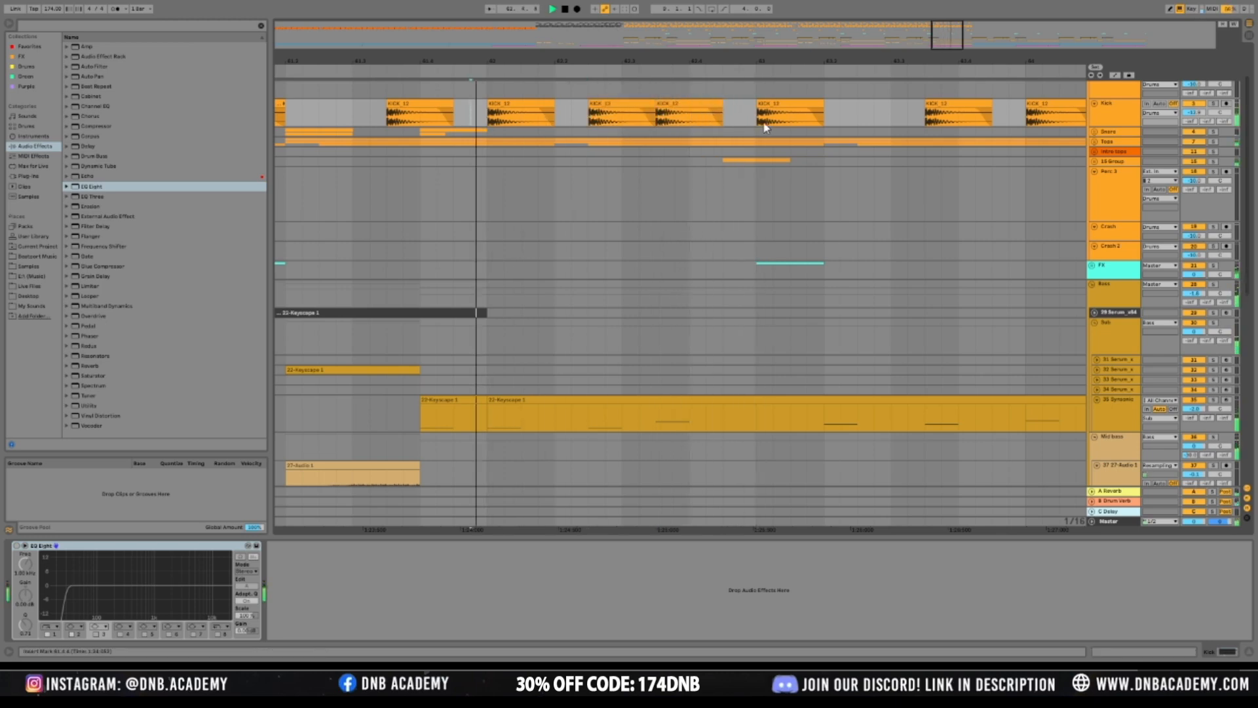
pyautogui.click(772, 103)
pyautogui.press('space')
pyautogui.moveTo(778, 101); pyautogui.dragTo(844, 103)
# Play the reworked kicks from just before bar 62 and again from the kick at 63.3.3
pyautogui.press('space')
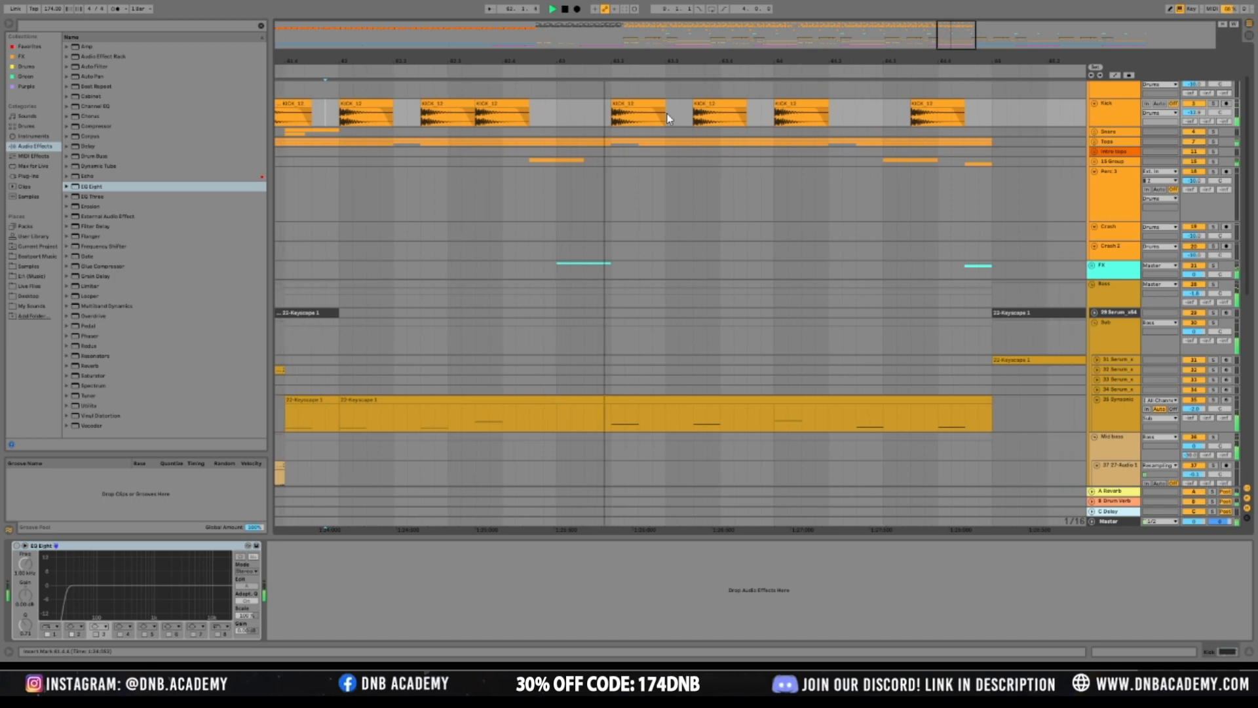
pyautogui.press('space')
pyautogui.click(713, 106)
pyautogui.press('space')
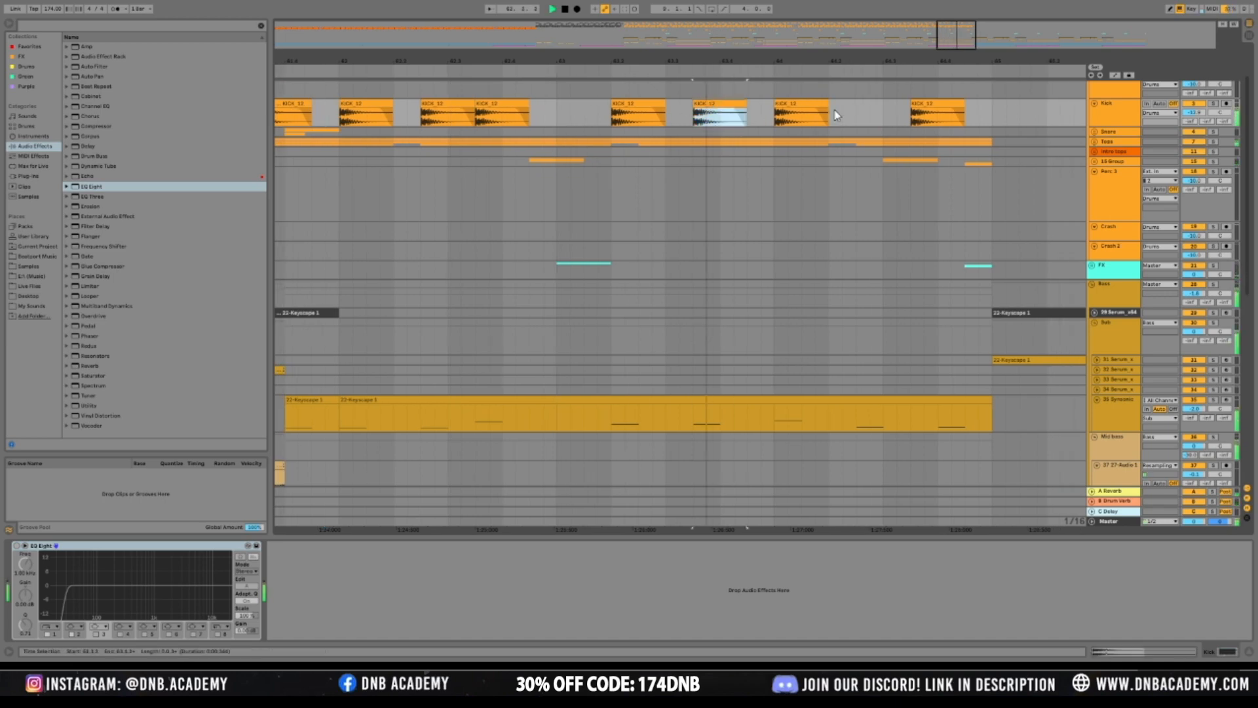
# Rework the bar 64 kicks with hits at 64.2.3 and 64.4.1, and play from just before bar 62
pyautogui.click(780, 105)
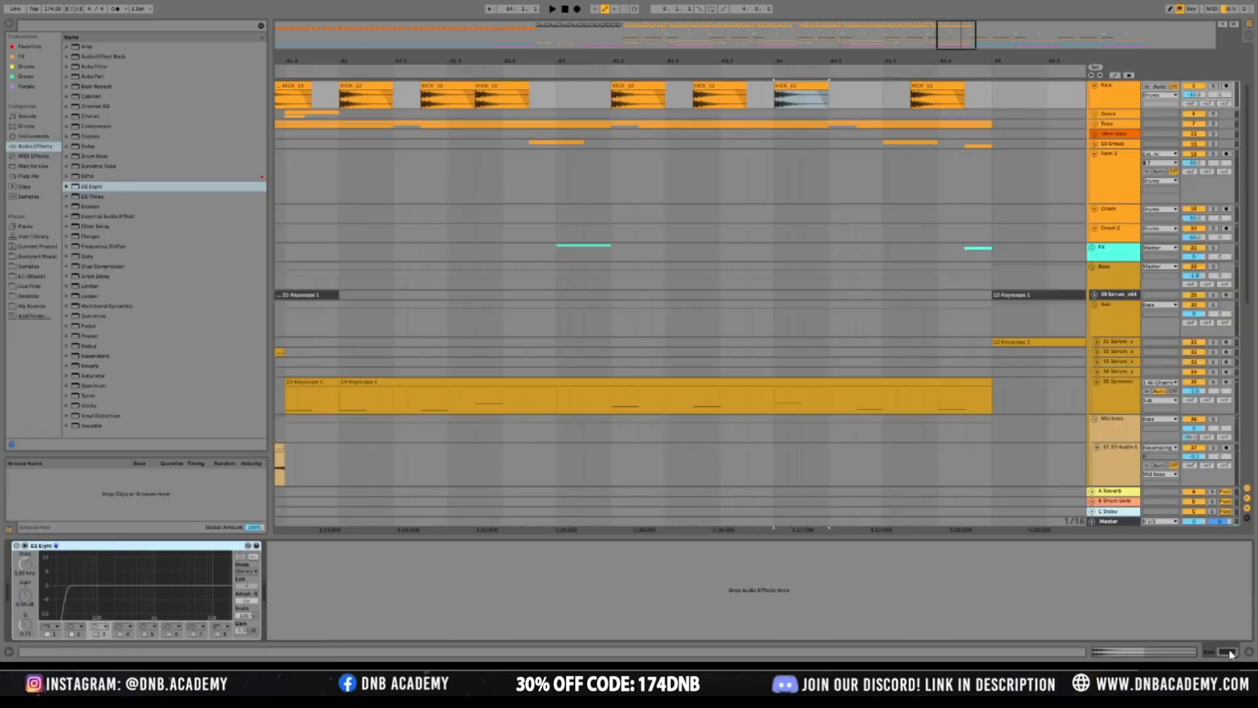
pyautogui.scroll(1, 859, 230)
pyautogui.click(796, 125)
pyautogui.click(789, 125)
pyautogui.moveTo(783, 126); pyautogui.dragTo(955, 127)
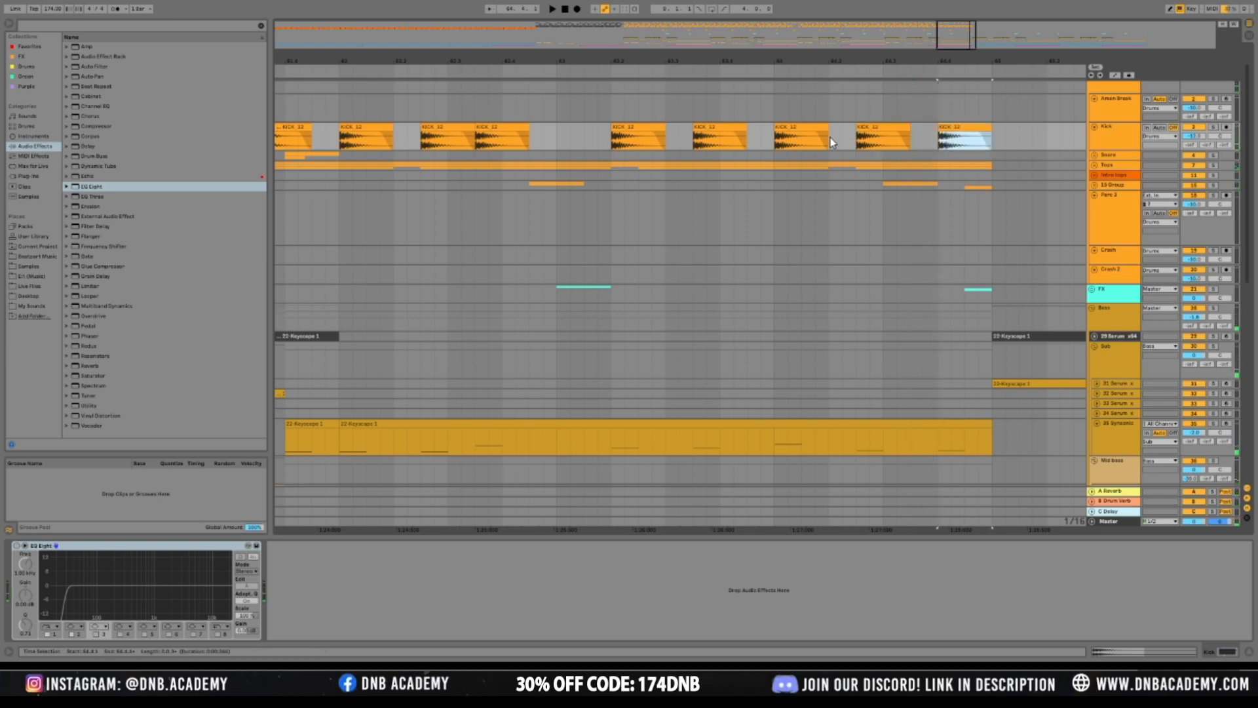
pyautogui.click(329, 142)
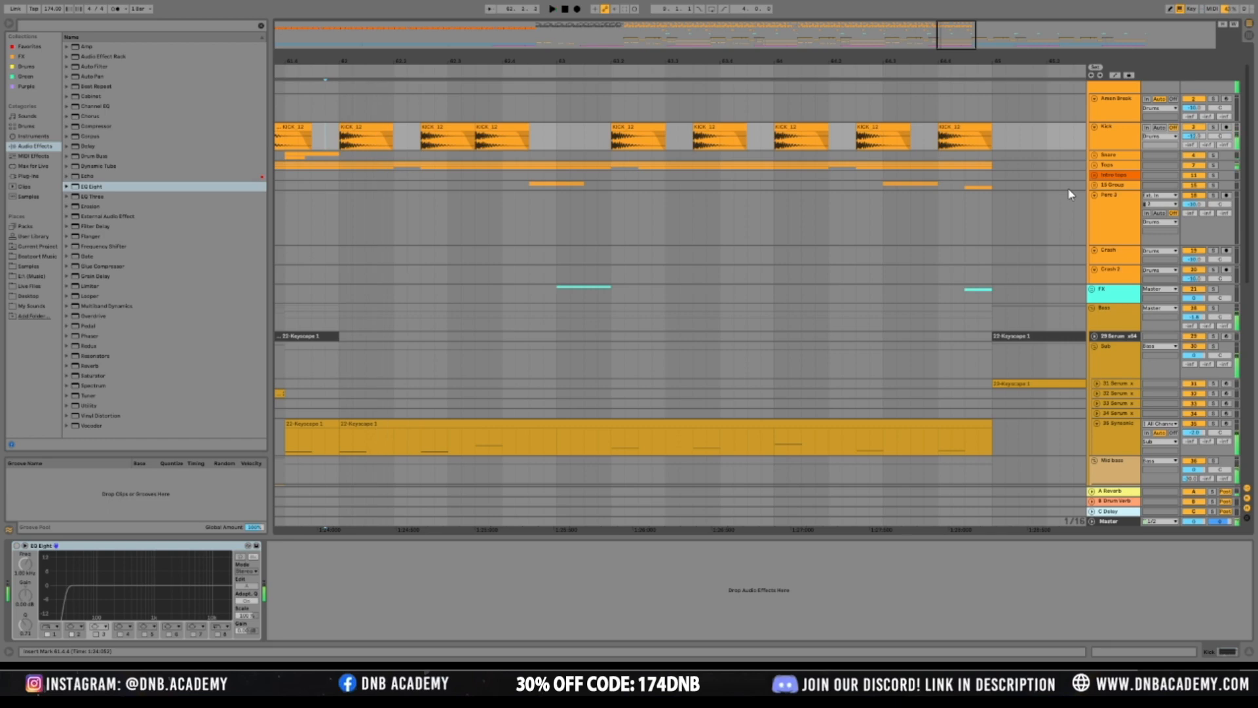
pyautogui.press('space')
# Expand the Snare group to show the deactivated snare clips beneath the new kick pattern
pyautogui.click(1125, 156)
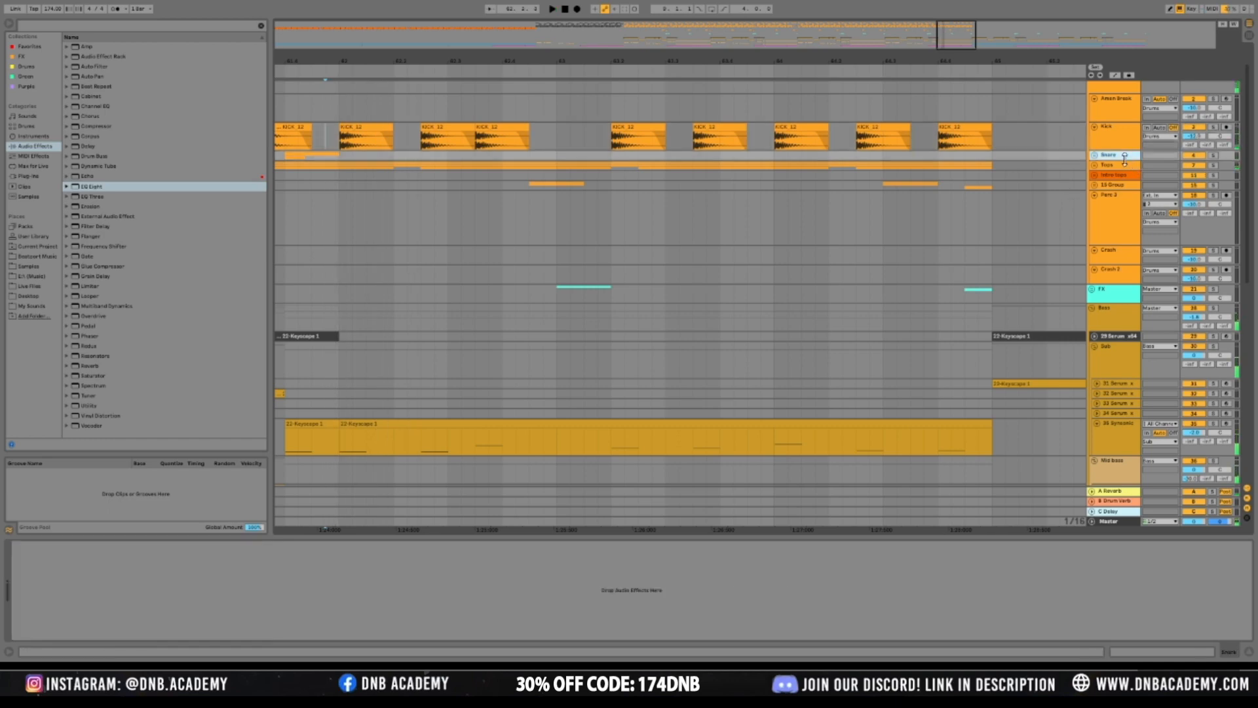
pyautogui.moveTo(1125, 159); pyautogui.dragTo(1125, 168)
pyautogui.scroll(-3, 674, 184)
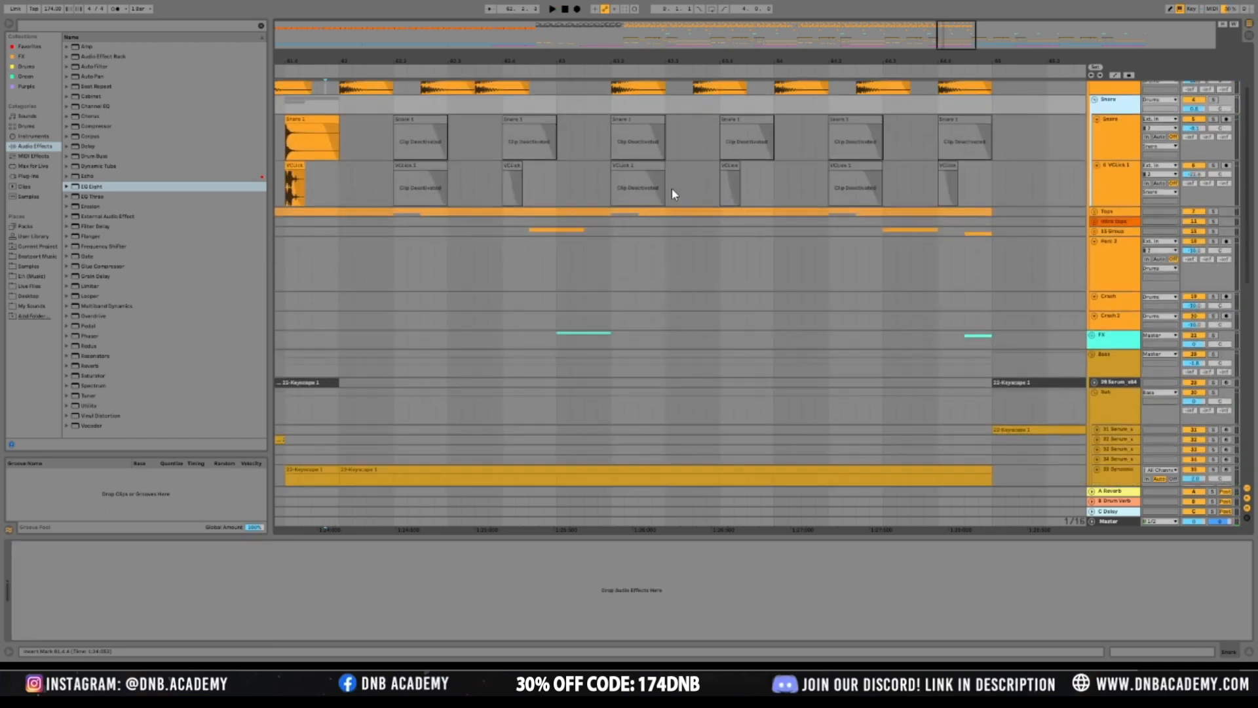
pyautogui.scroll(4, 675, 210)
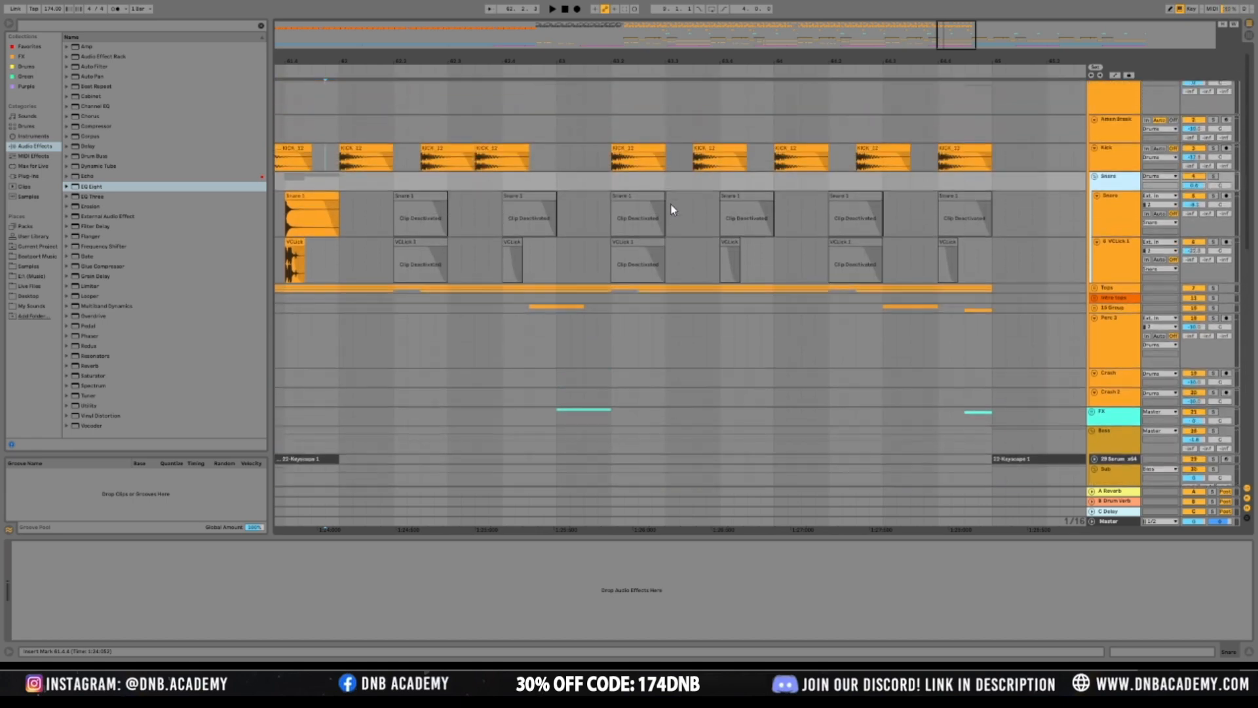
# Reactivate the snare clips on both layers at 62.2.1 and 62.4.1, and play from the start of bar 62
pyautogui.moveTo(395, 208); pyautogui.dragTo(458, 249)
pyautogui.press('0')
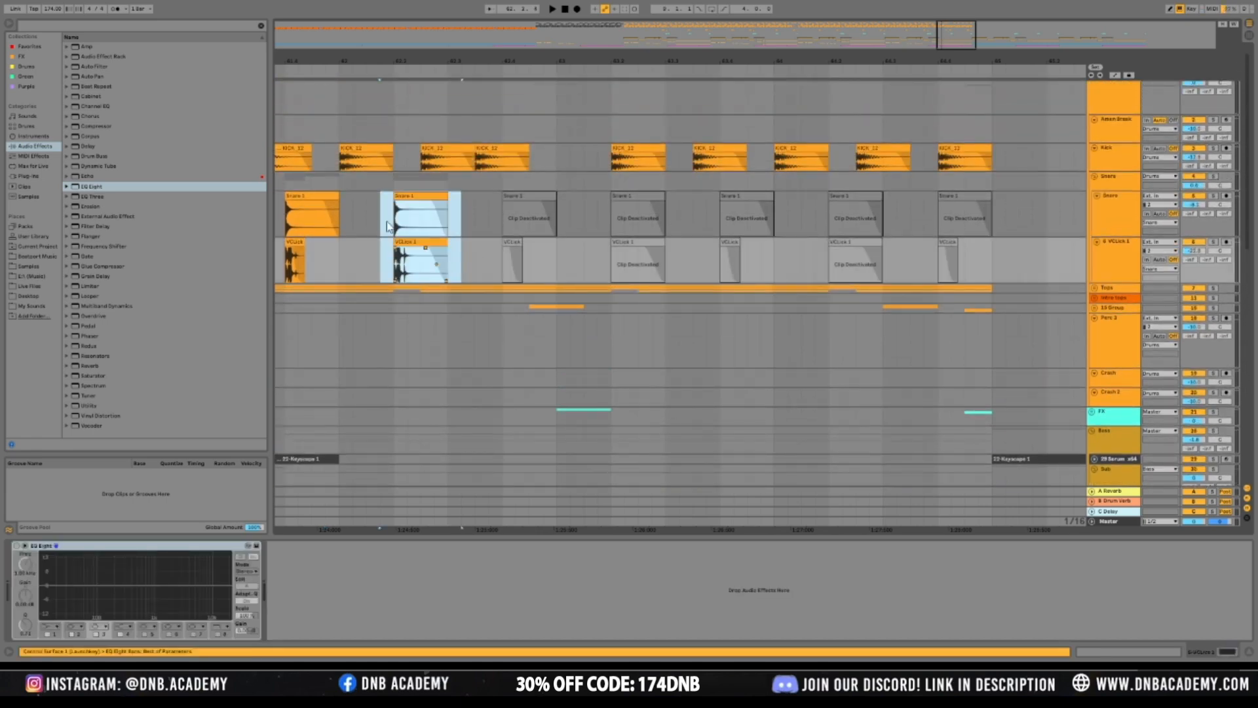
pyautogui.click(337, 177)
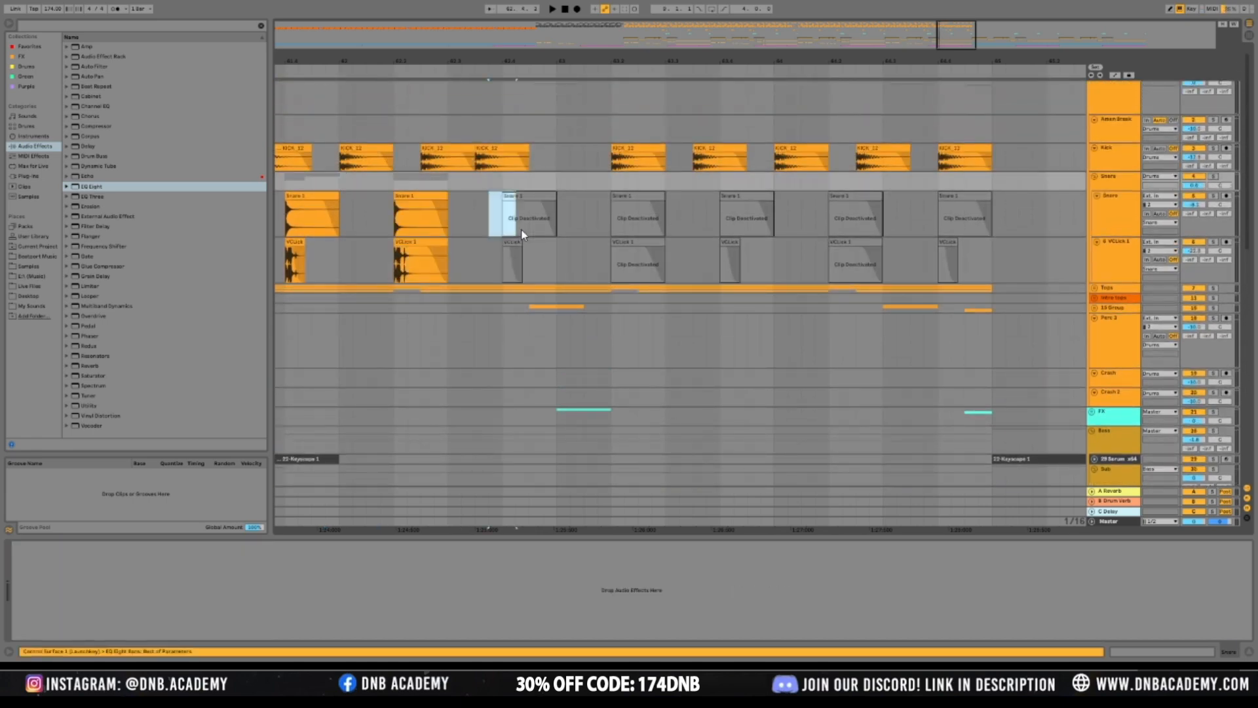
pyautogui.moveTo(521, 229); pyautogui.dragTo(557, 278)
pyautogui.press('0')
pyautogui.click(338, 178)
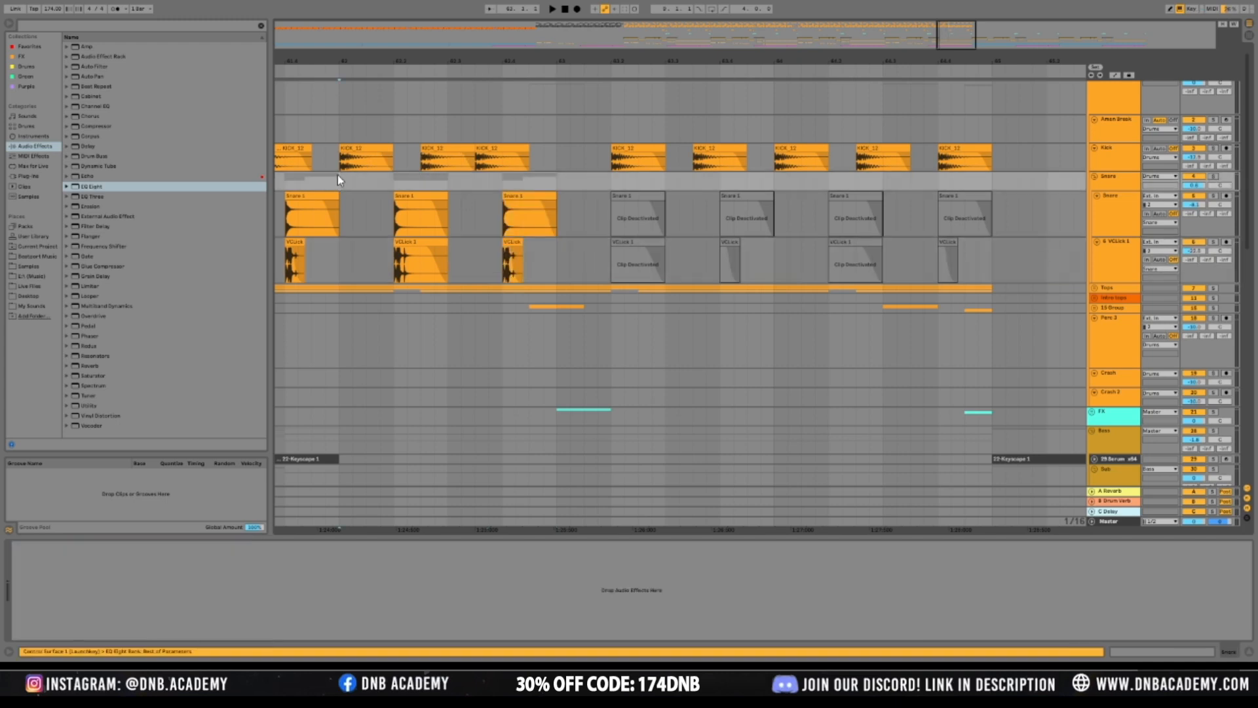
pyautogui.press('space')
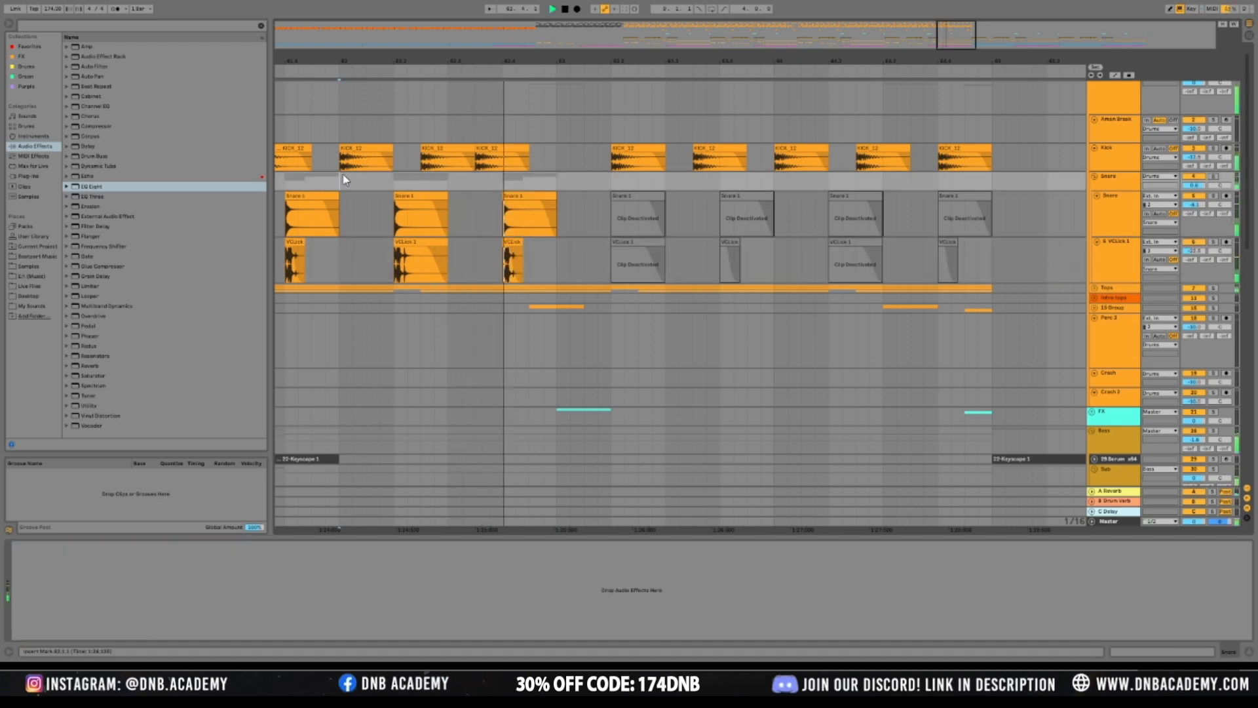
pyautogui.press('space')
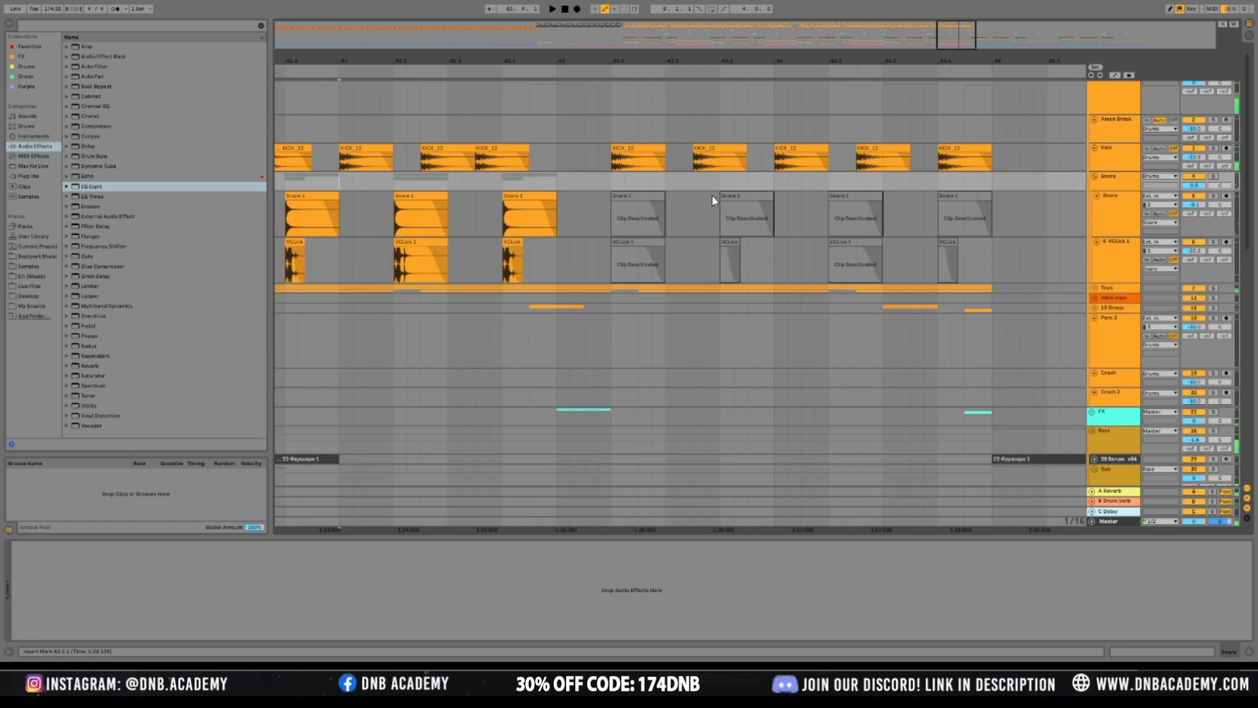
# Reactivate both snare layers at 63.4.1 and play from 63.1.4
pyautogui.moveTo(711, 201); pyautogui.dragTo(774, 269)
pyautogui.press('0')
pyautogui.click(597, 213)
pyautogui.press('space')
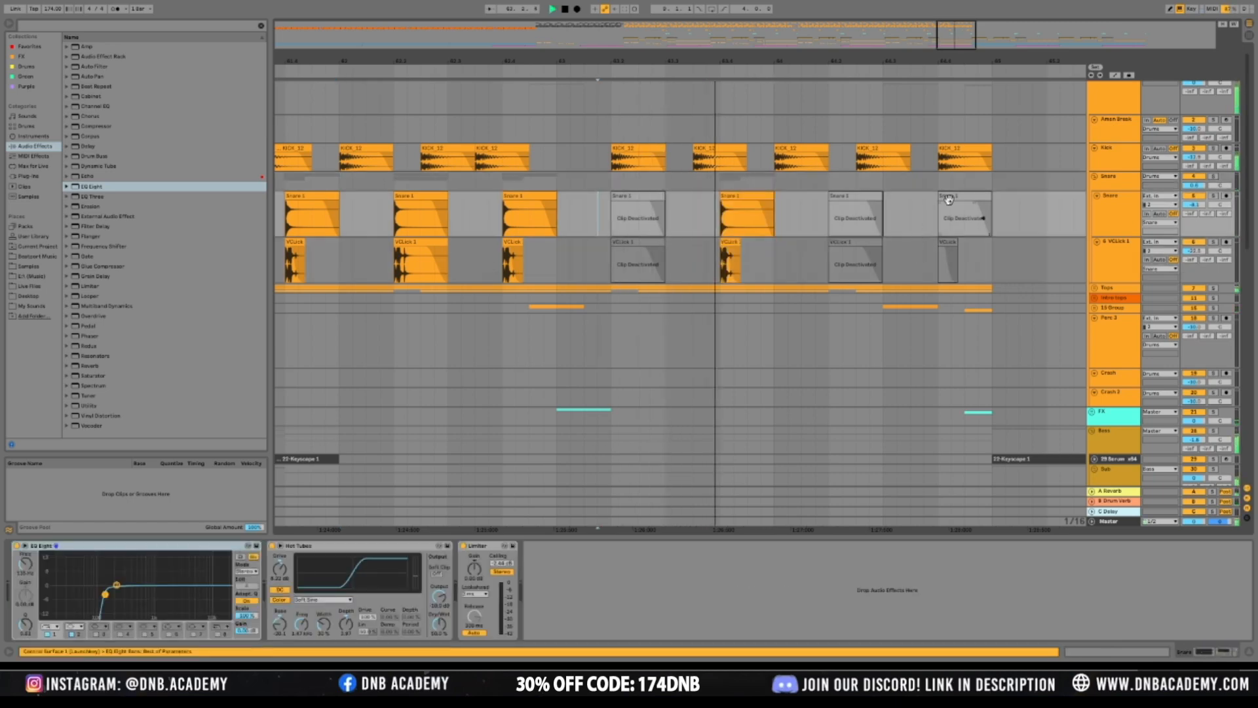
# Reactivate both snare layers at 64.2.1 and play the switch-up from 61.4.1
pyautogui.moveTo(949, 200); pyautogui.dragTo(958, 246)
pyautogui.moveTo(815, 197); pyautogui.dragTo(896, 260)
pyautogui.press('0')
pyautogui.press('space')
pyautogui.click(292, 182)
pyautogui.press('space')
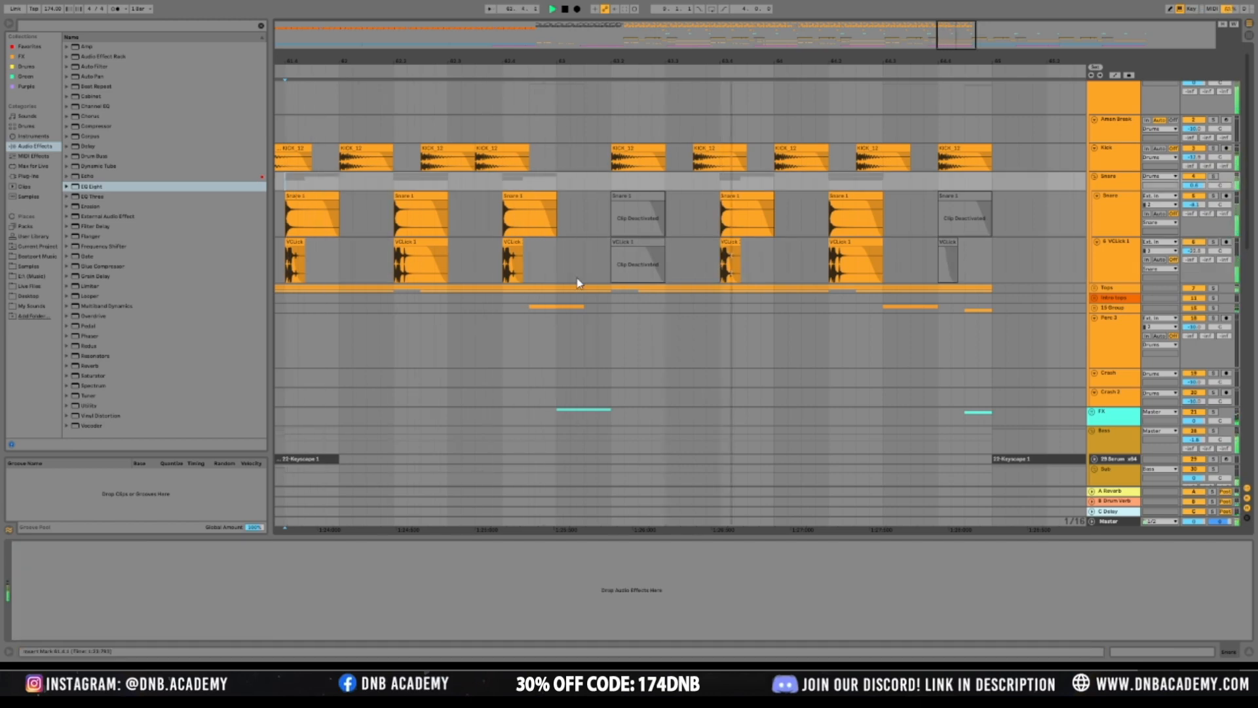
pyautogui.press('space')
# Repeat the first eighth note of the 64.2.3 kick at 64.3.1 and 64.3.3, and play from 63.1.4
pyautogui.click(880, 145)
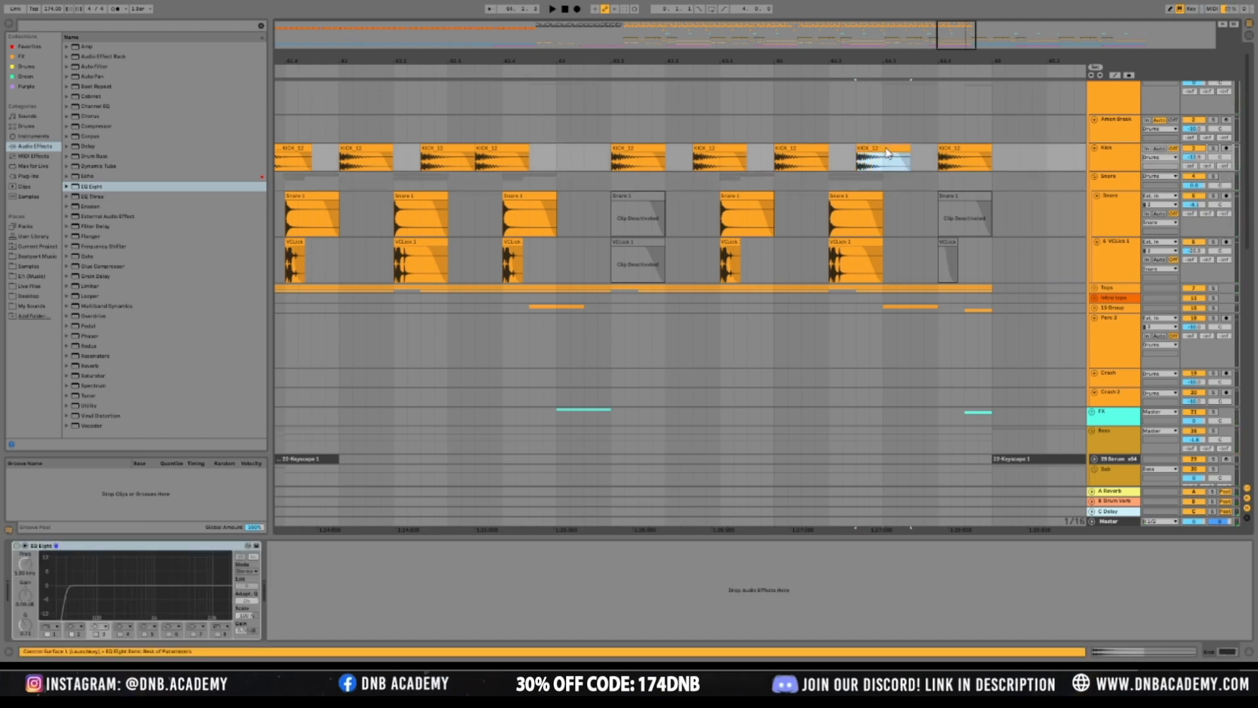
pyautogui.click(863, 169)
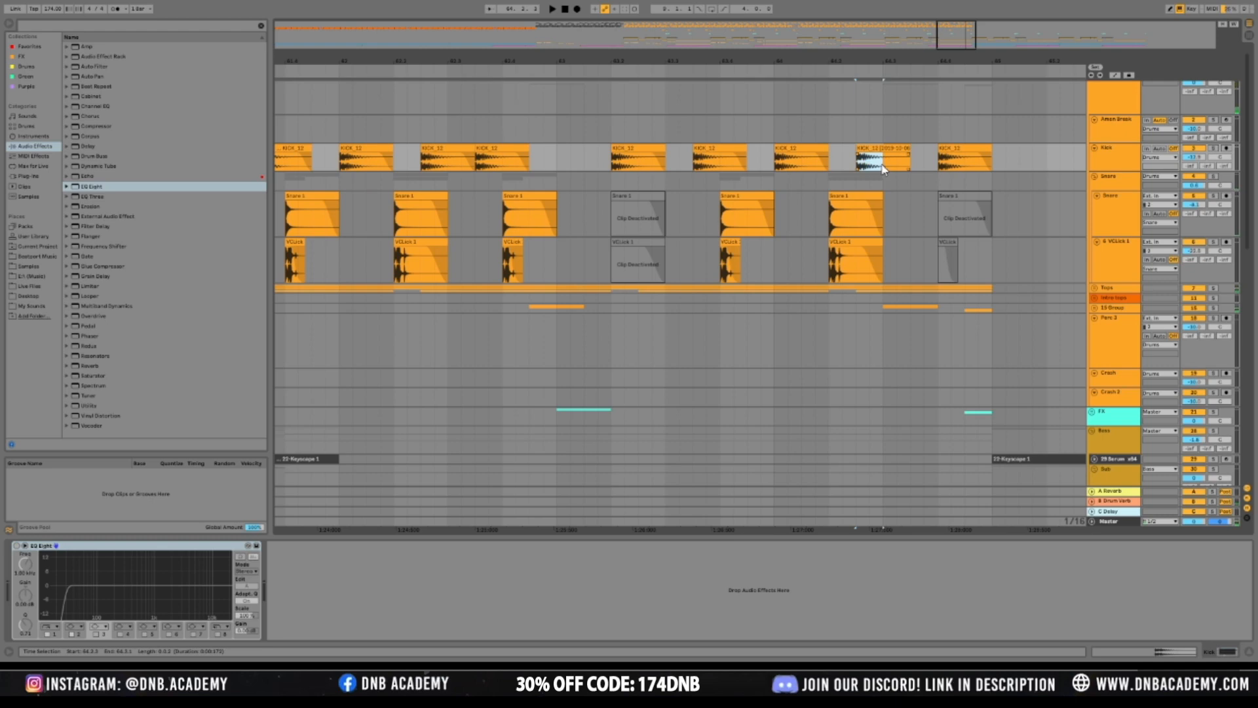
pyautogui.press('space')
pyautogui.click(600, 166)
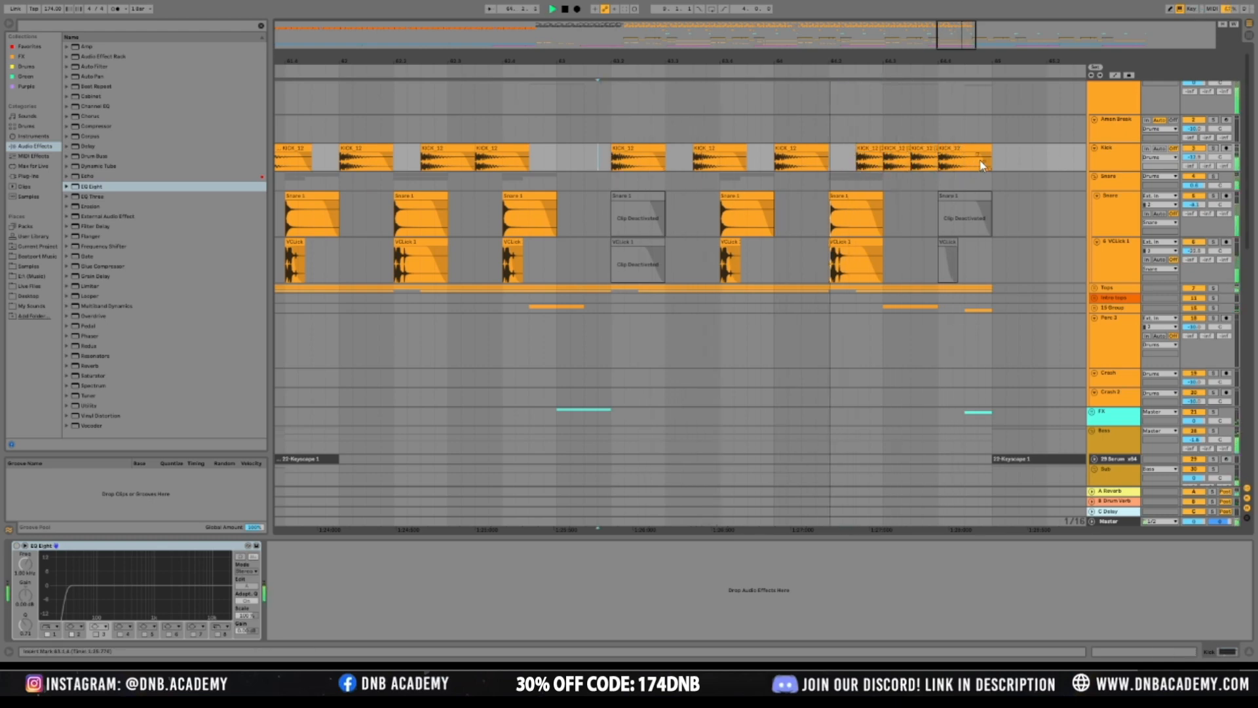
# Replace the kick at 64.4.1 with a snare by deleting the kick and reactivating both snare layers there
pyautogui.click(957, 148)
pyautogui.press('Delete')
pyautogui.moveTo(941, 214); pyautogui.dragTo(992, 257)
pyautogui.press('0')
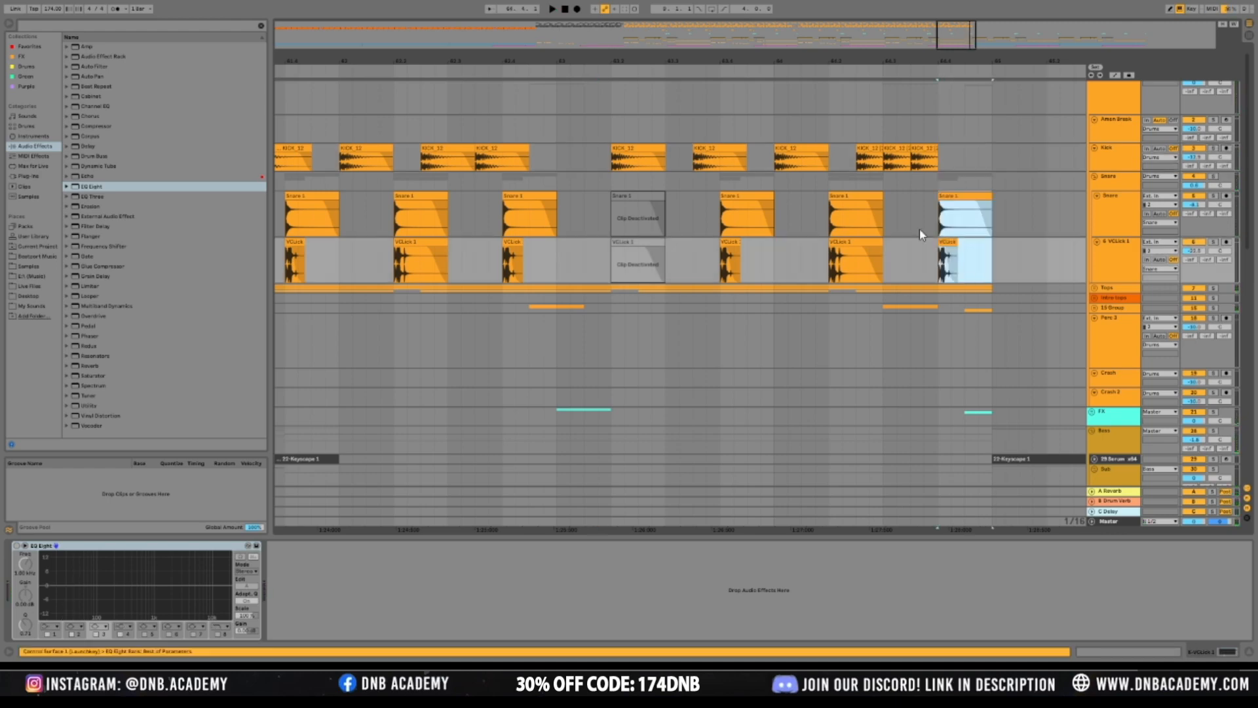
# Expand the Tops group to show its hat, percussion and ride clips, and play from 62.1.3
pyautogui.click(1120, 290)
pyautogui.moveTo(1116, 291); pyautogui.dragTo(1117, 299)
pyautogui.scroll(-1, 722, 309)
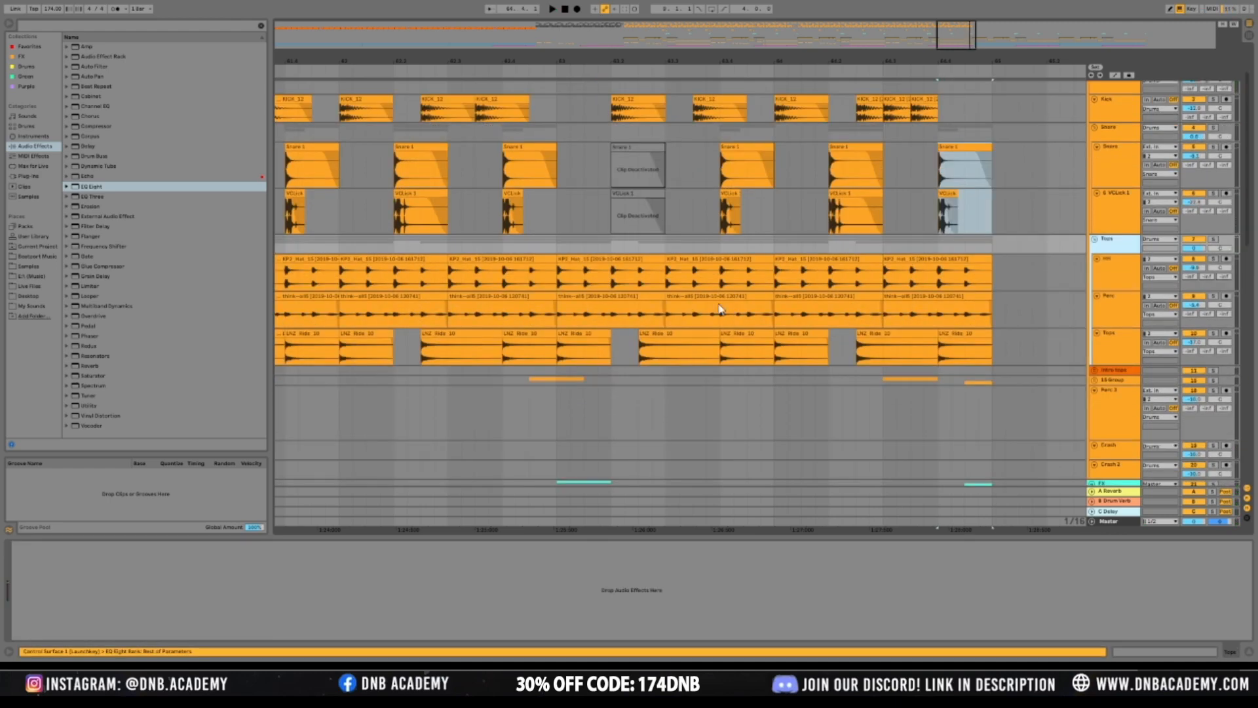
pyautogui.click(367, 245)
pyautogui.press('space')
pyautogui.scroll(-1, 401, 248)
pyautogui.scroll(1, 459, 246)
pyautogui.press('space')
# Deactivate the hat clip from 63.1.3 to 63.2.1 and the Perc clip from 63.1.2 to 63.2.1
pyautogui.moveTo(585, 275); pyautogui.dragTo(610, 273)
pyautogui.press('0')
pyautogui.moveTo(572, 315); pyautogui.dragTo(611, 317)
pyautogui.press('0')
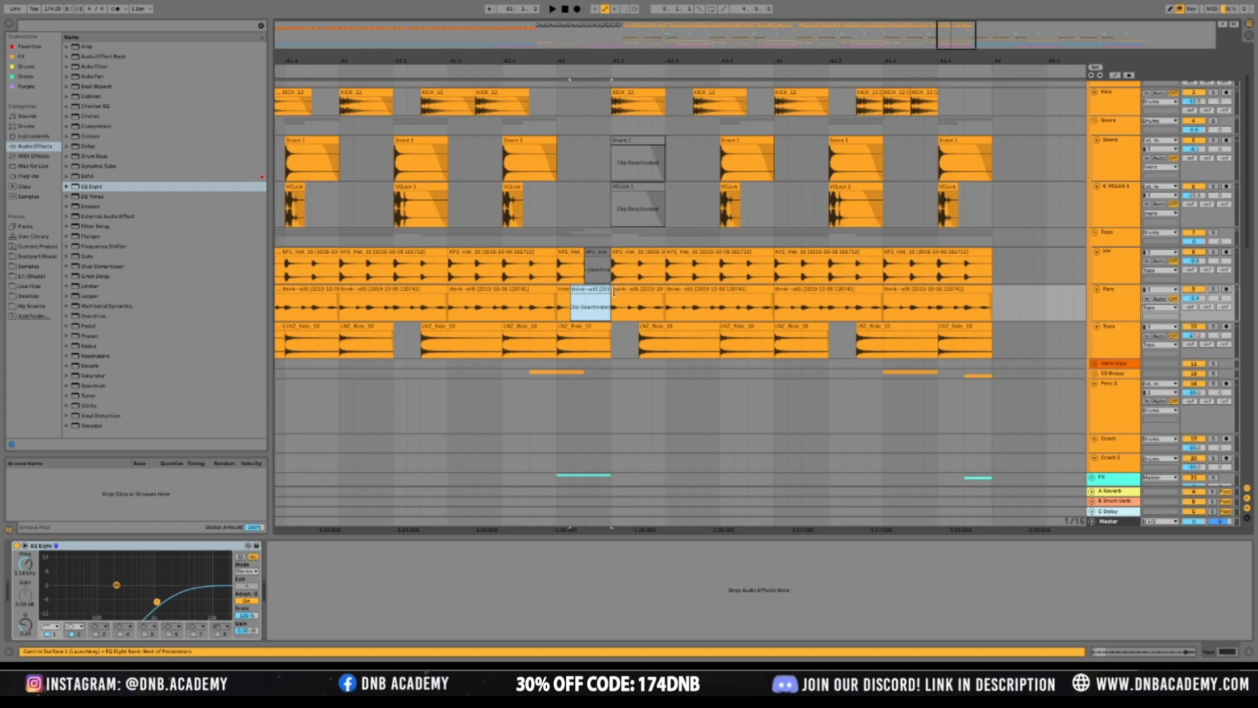
pyautogui.click(614, 300)
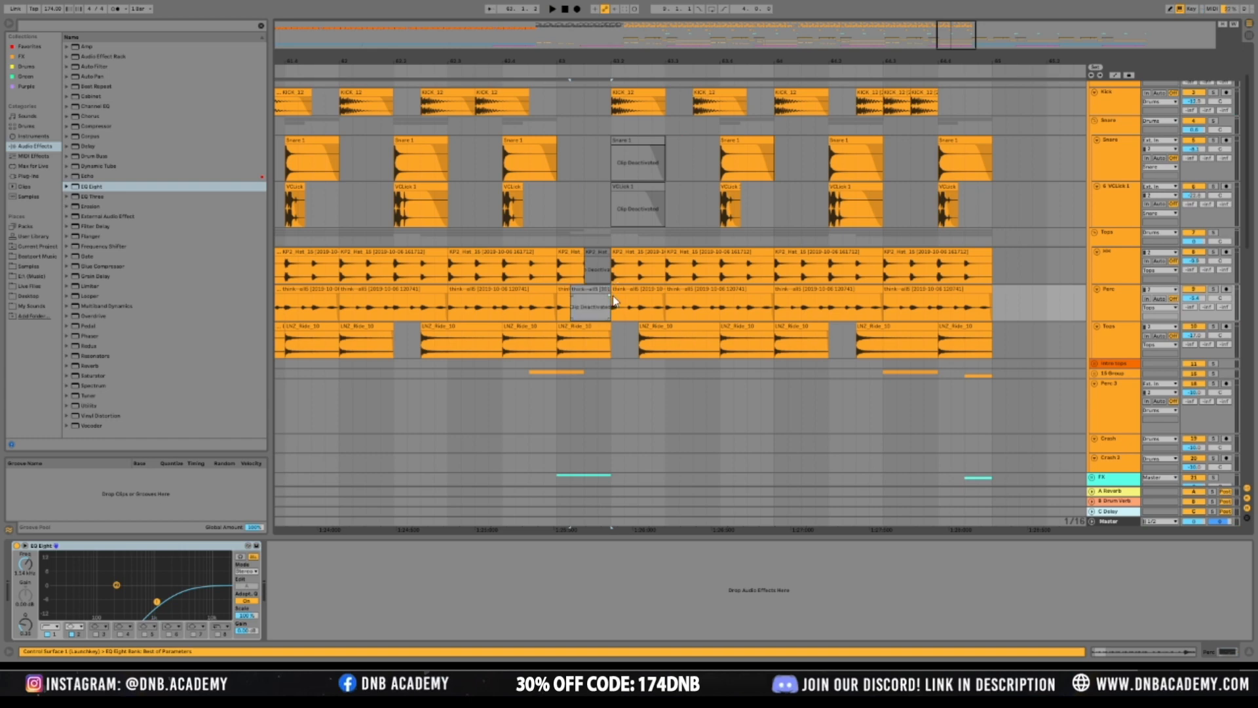
# Play the drum section and reverse the ride clip that ends just before the deactivated snare
pyautogui.click(374, 238)
pyautogui.press('space')
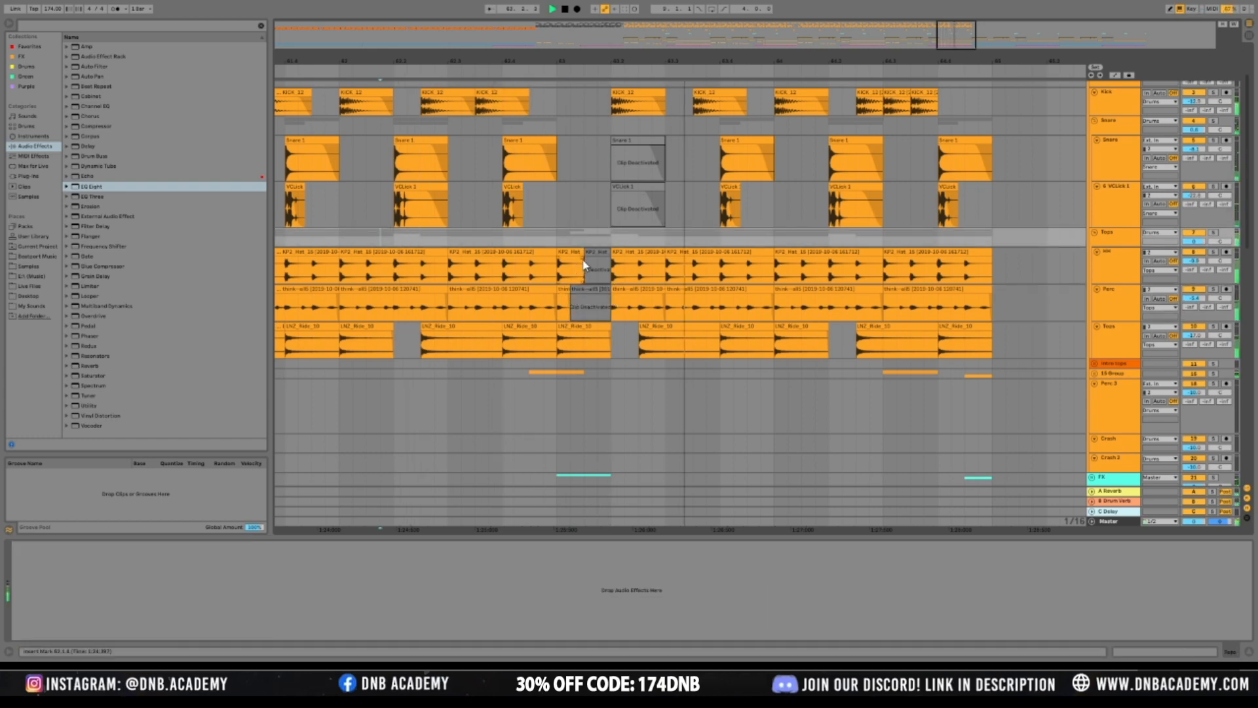
pyautogui.click(574, 259)
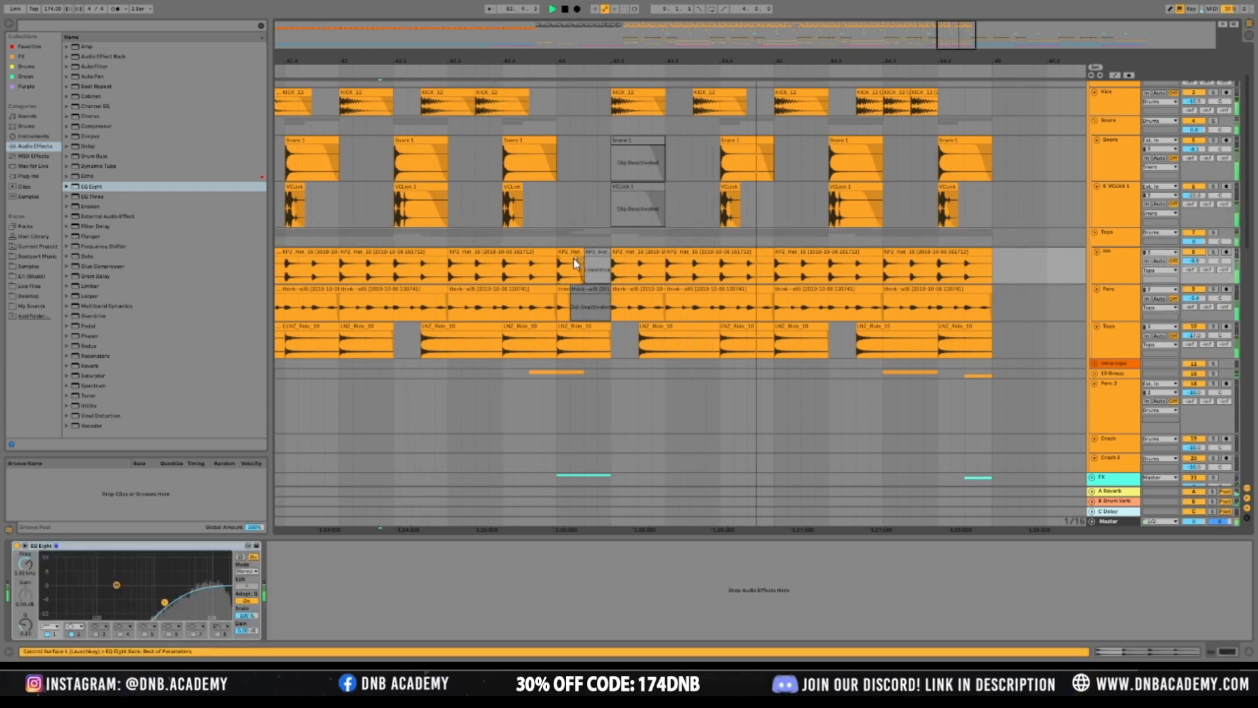
pyautogui.click(579, 327)
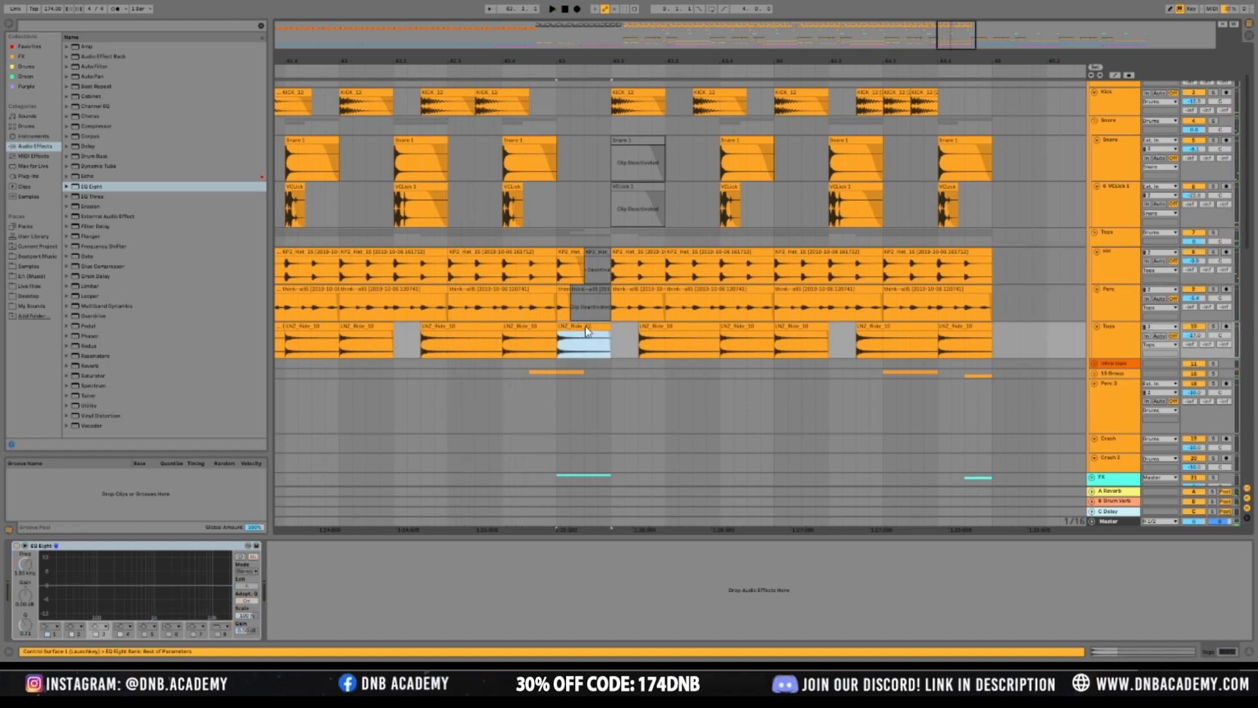
pyautogui.press('r')
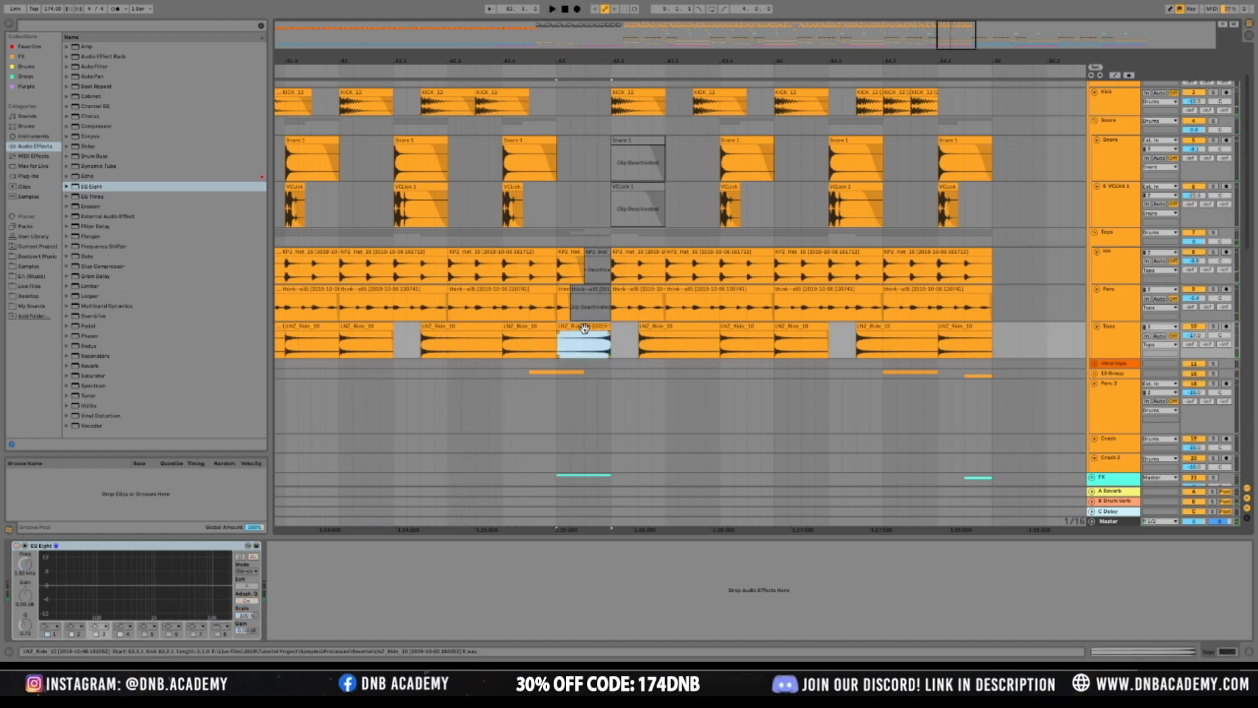
pyautogui.click(556, 338)
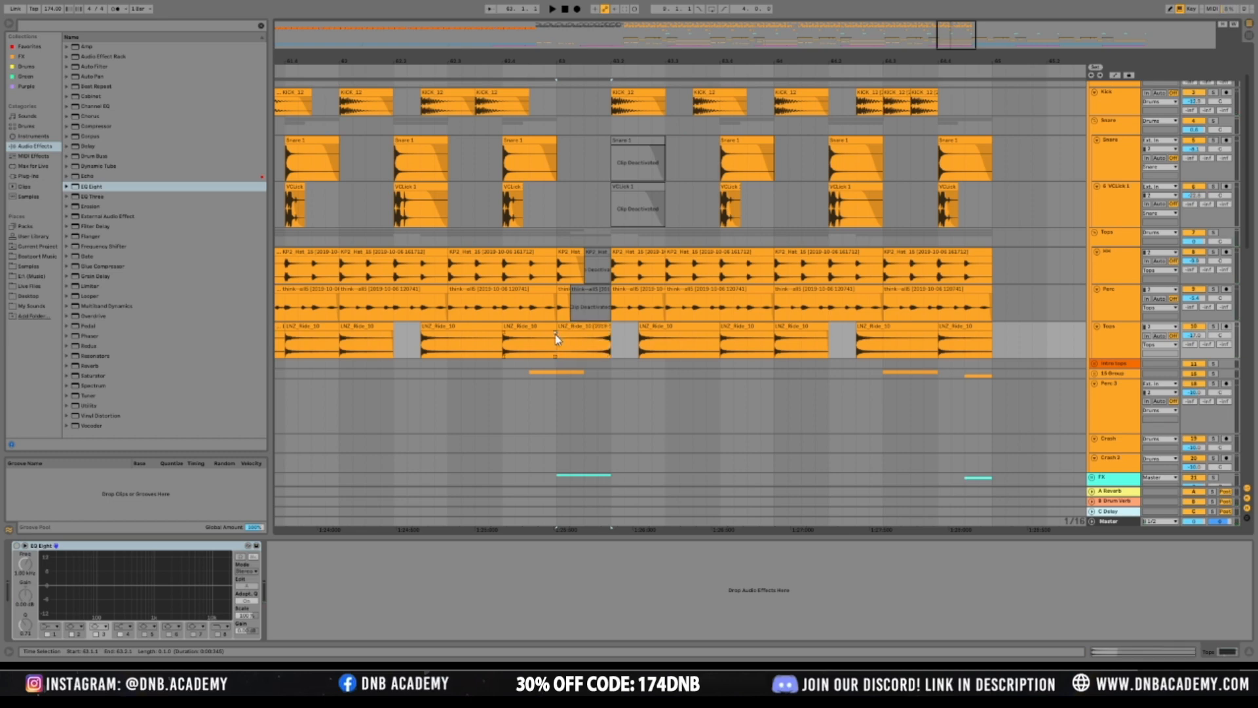
# Play back the drums from a couple of bars earlier to check the reversed ride
pyautogui.click(338, 243)
pyautogui.scroll(1, 373, 206)
pyautogui.click(315, 264)
pyautogui.press('space')
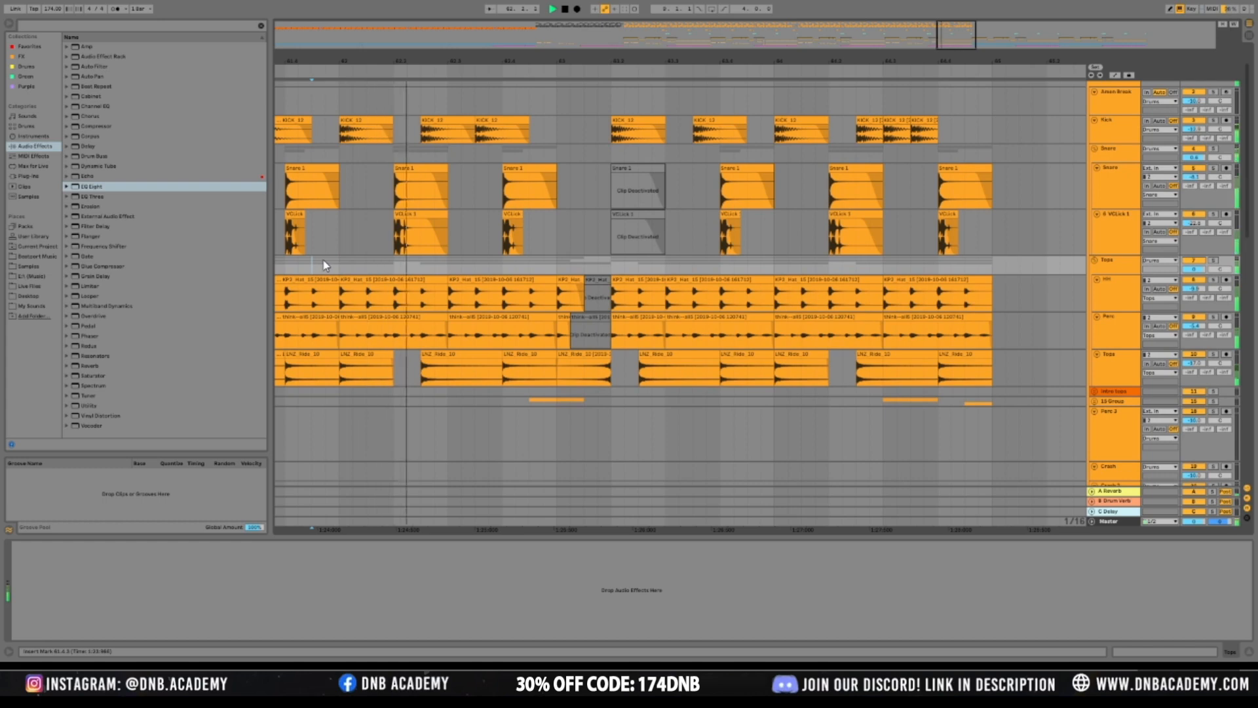
pyautogui.press('space')
# Cut two 1/16 gaps into the Perc loop under the deactivated snare, keeping the hat filled in there
pyautogui.moveTo(627, 349); pyautogui.dragTo(643, 299)
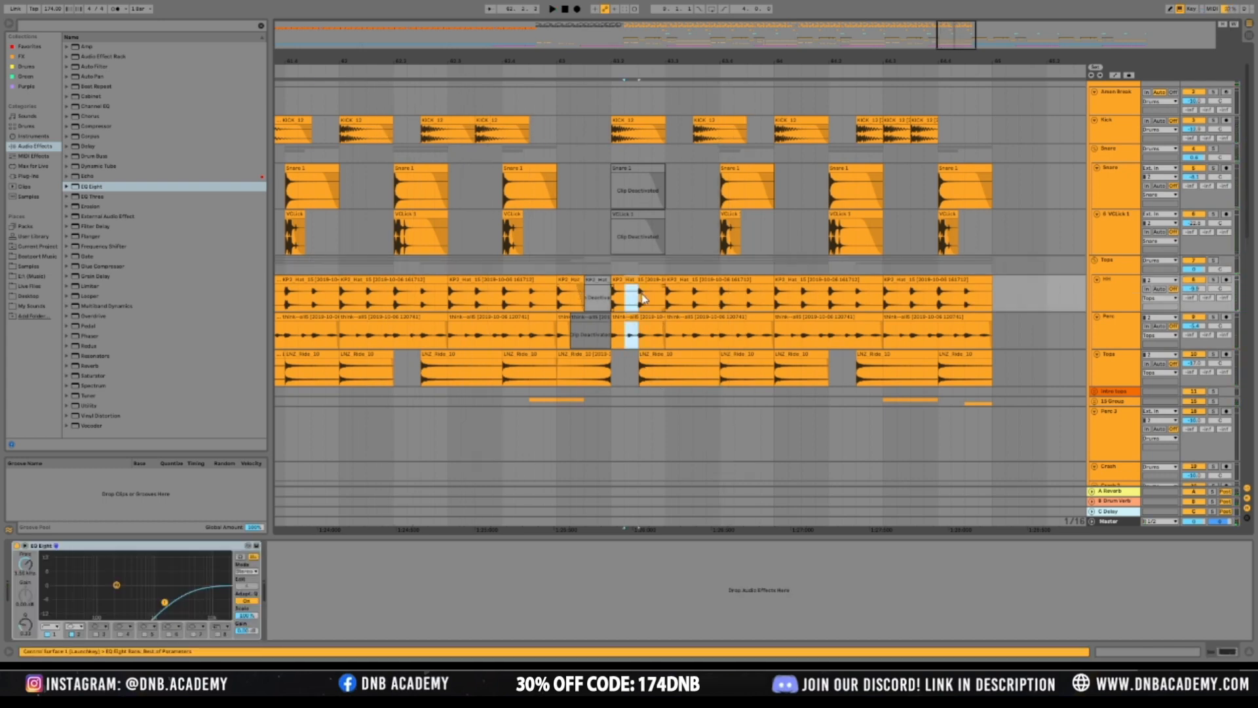
pyautogui.press('Delete')
pyautogui.click(624, 328)
pyautogui.moveTo(621, 290); pyautogui.dragTo(636, 281)
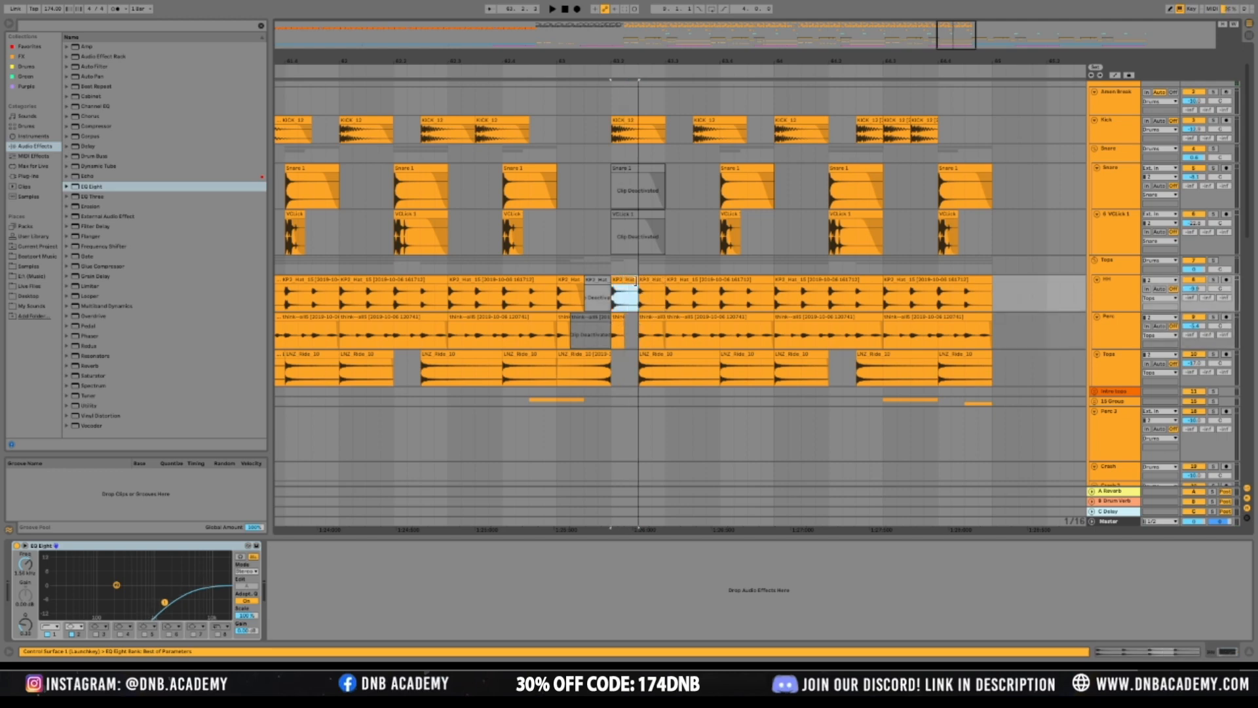
pyautogui.moveTo(651, 329); pyautogui.dragTo(652, 327)
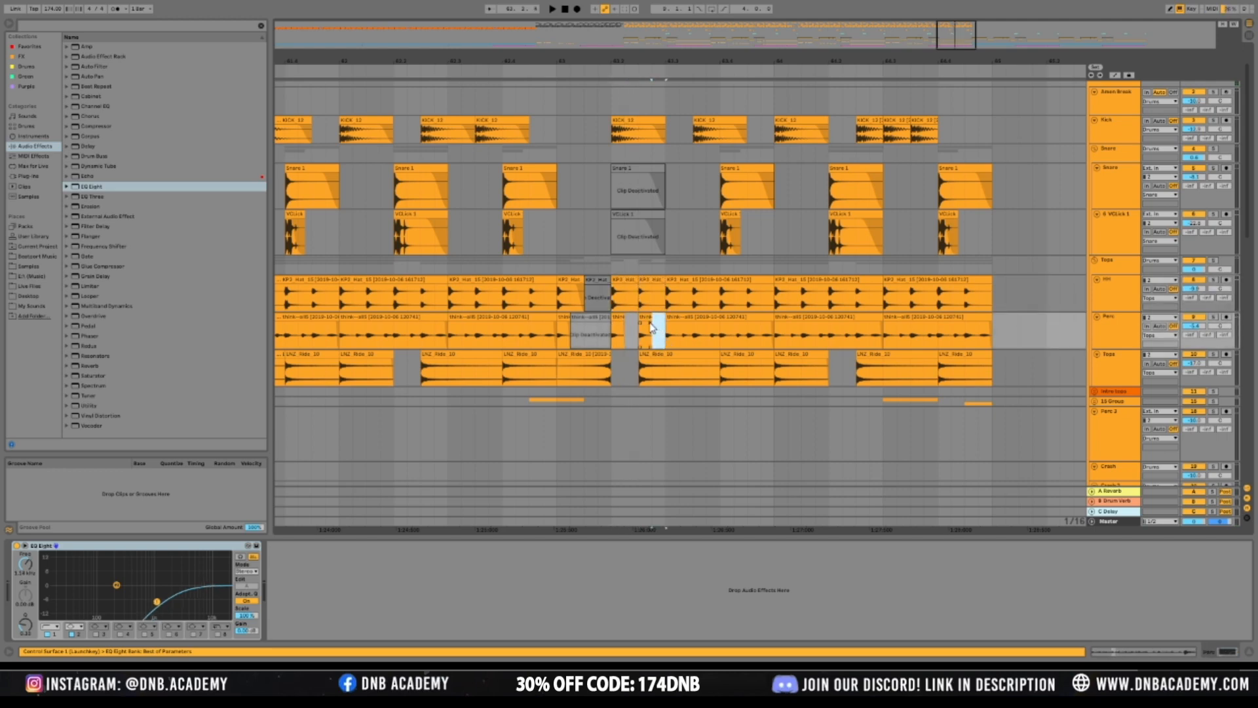
pyautogui.click(457, 265)
pyautogui.press('space')
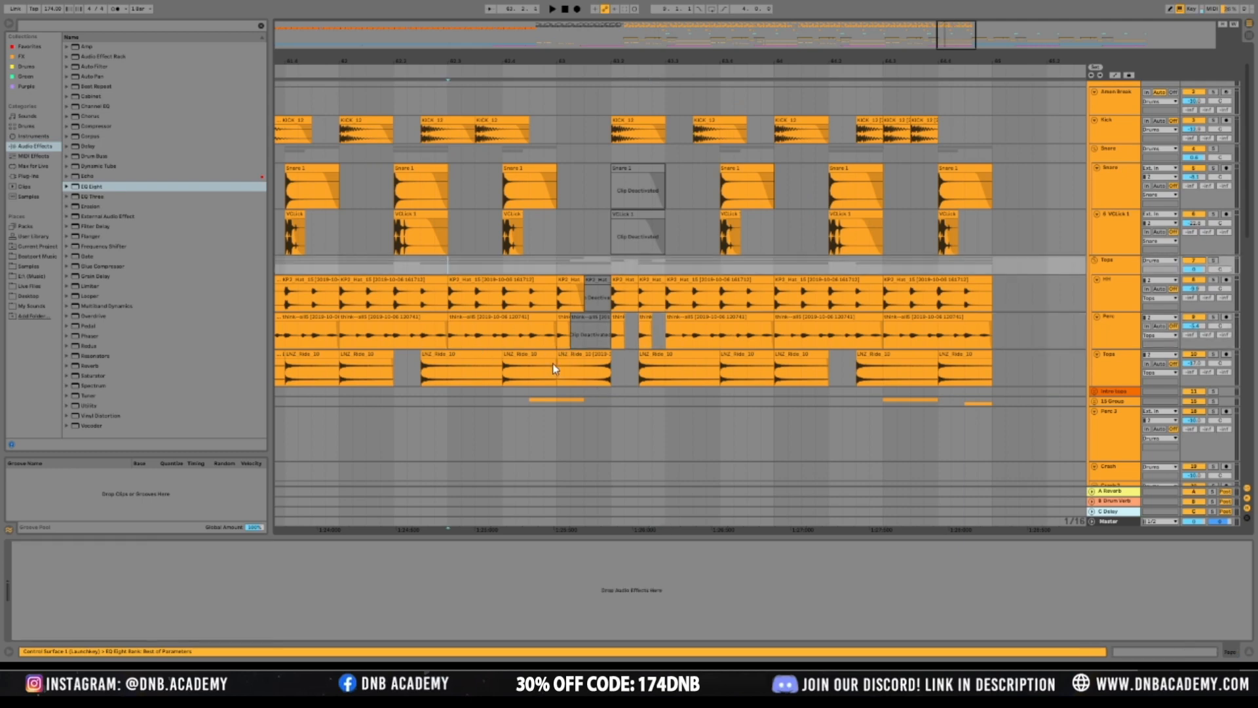
# Shorten the ride clip that starts under the deactivated snare to one beat and try reversing it
pyautogui.click(651, 365)
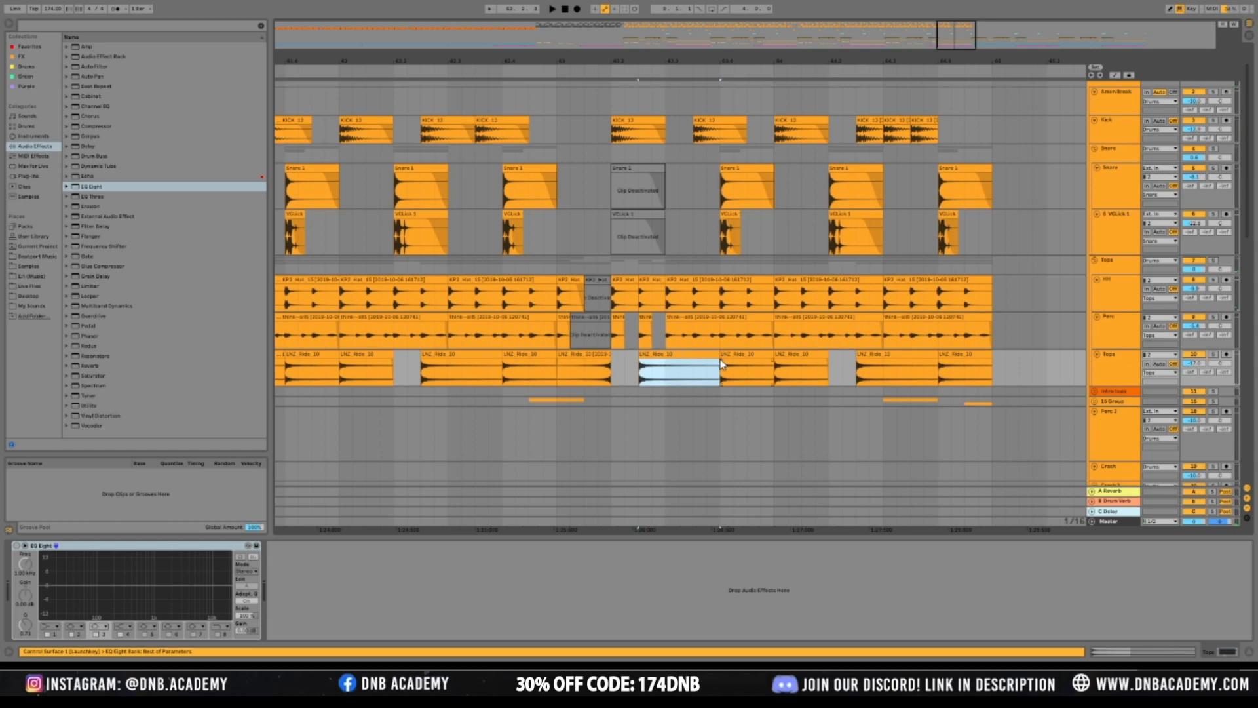
pyautogui.moveTo(720, 358)
pyautogui.mouseDown()
pyautogui.moveTo(681, 357)
pyautogui.moveTo(720, 358)
pyautogui.mouseUp()
pyautogui.click(674, 357)
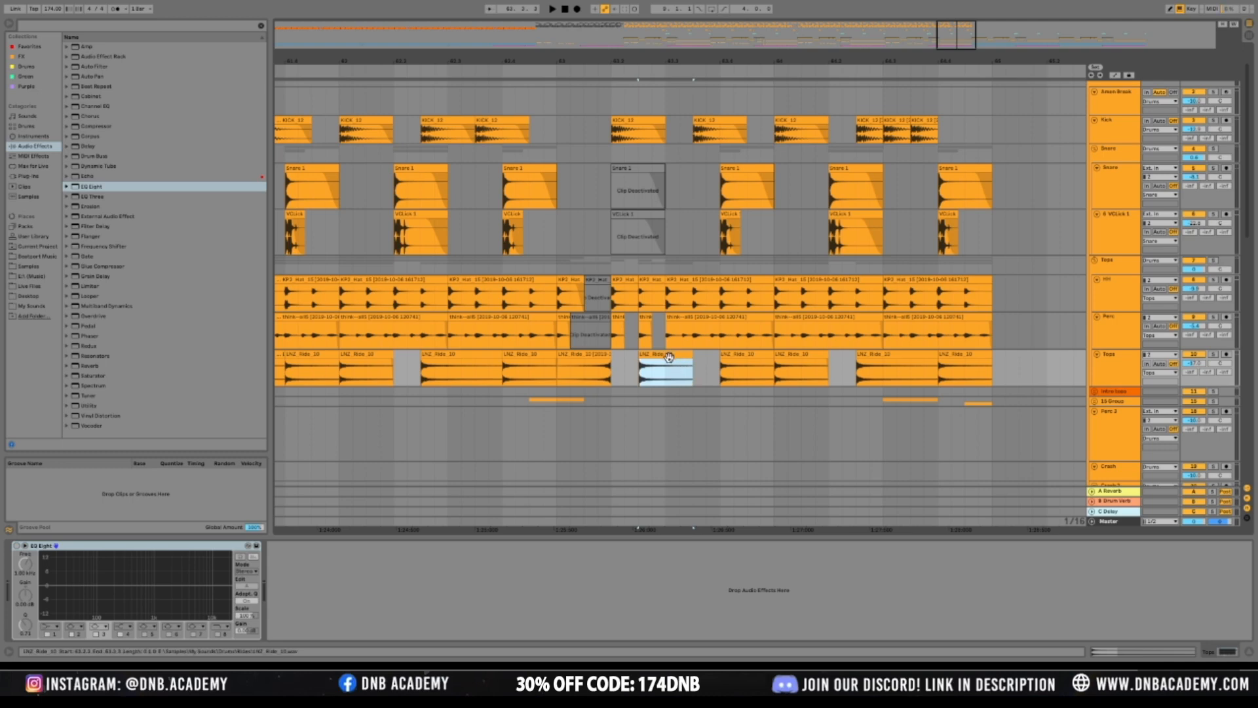
pyautogui.click(643, 372)
pyautogui.click(648, 354)
pyautogui.click(593, 354)
pyautogui.click(653, 356)
pyautogui.press('r')
pyautogui.click(639, 371)
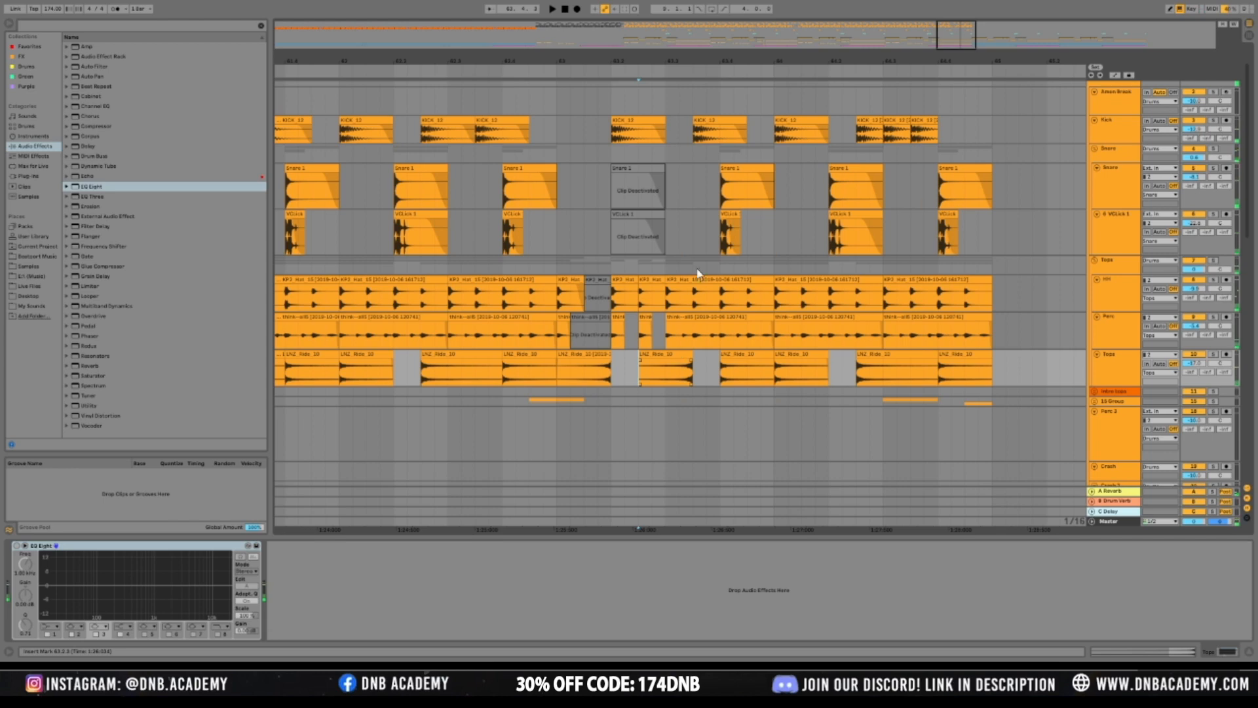
# Cut a third 1/16 gap into the Perc loop just after the deactivated snare and play the fill back
pyautogui.click(493, 251)
pyautogui.press('space')
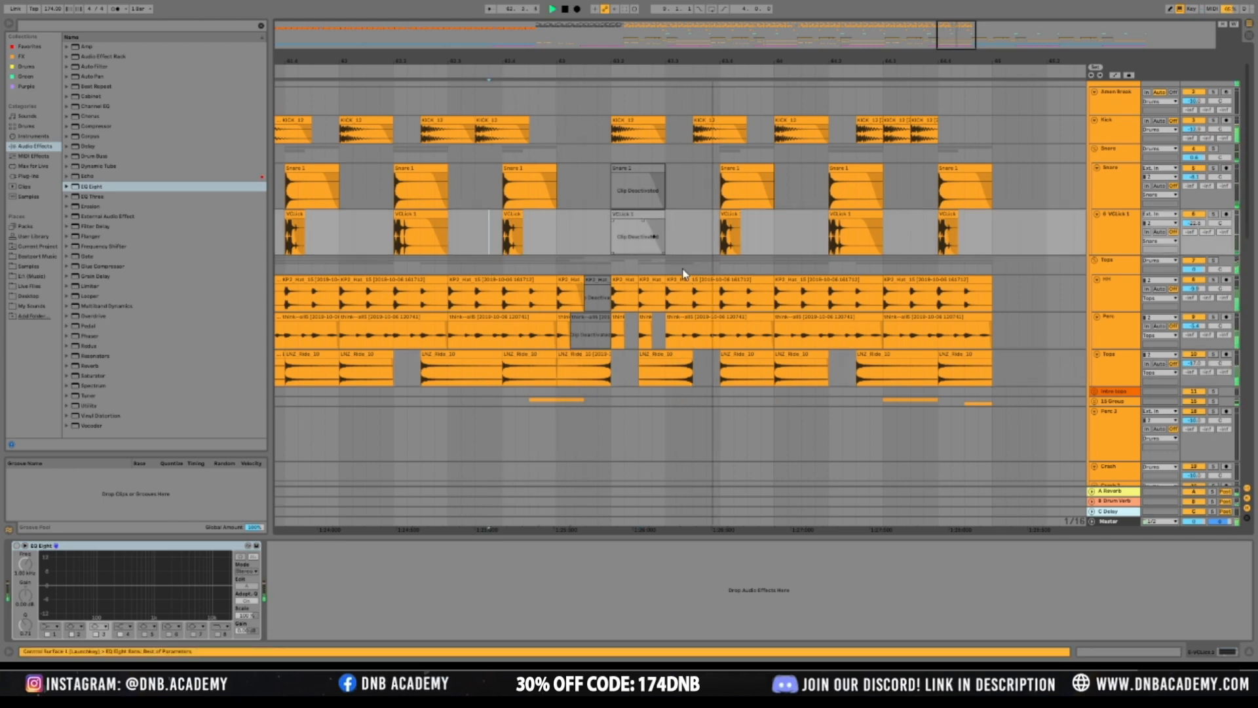
pyautogui.press('space')
pyautogui.press('space')
pyautogui.press('space')
pyautogui.moveTo(682, 328); pyautogui.dragTo(694, 331)
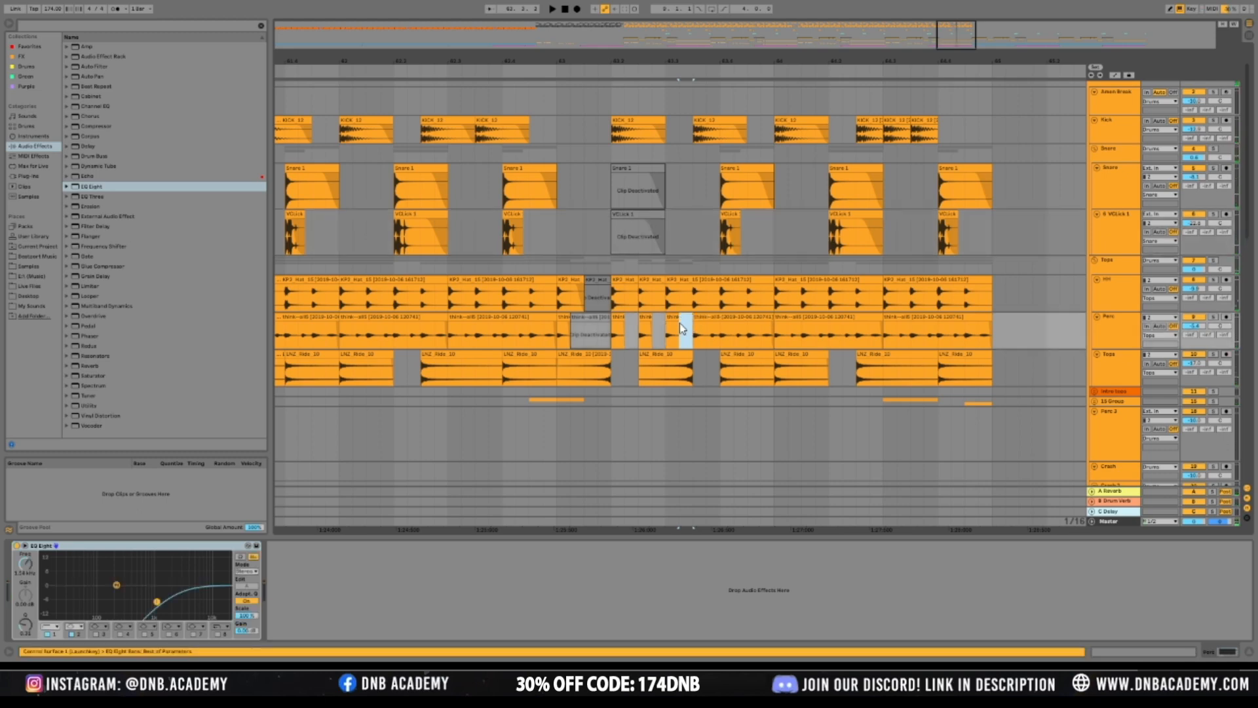
pyautogui.click(459, 261)
pyautogui.press('space')
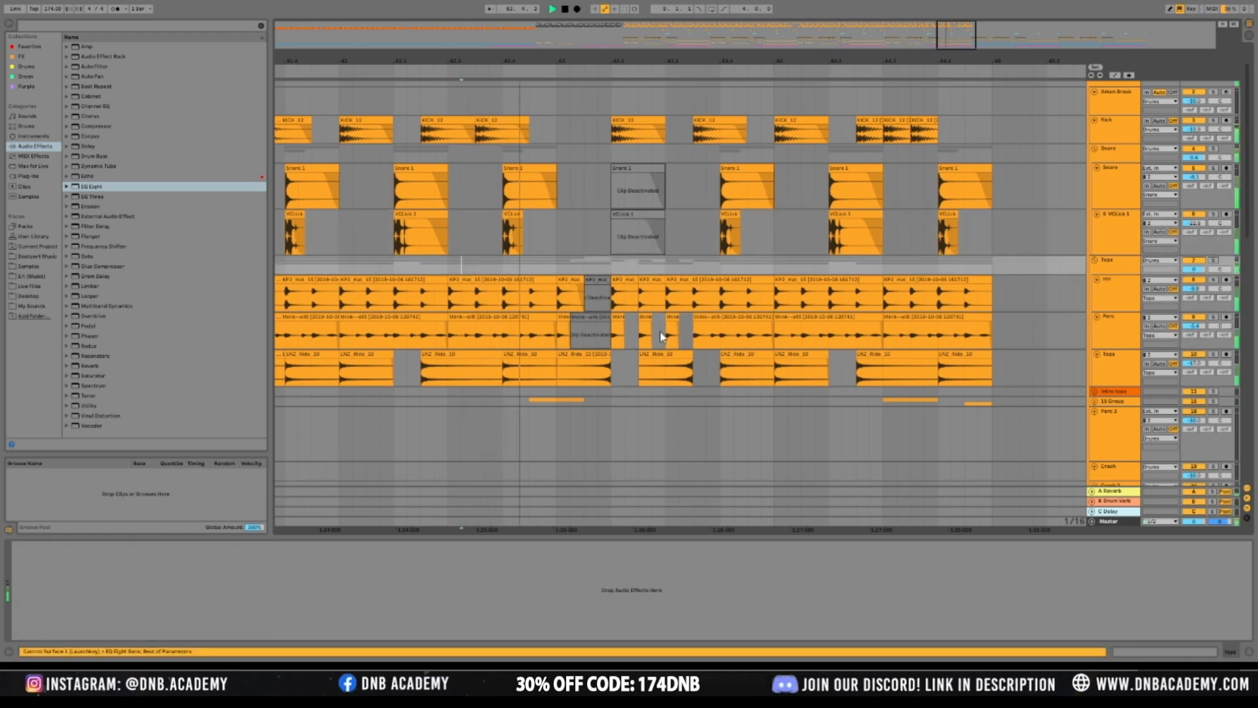
pyautogui.press('space')
# Audition the hat and perc chops and cut further 1/16 gaps into the Perc loop around the next active snare
pyautogui.moveTo(614, 297); pyautogui.dragTo(695, 339)
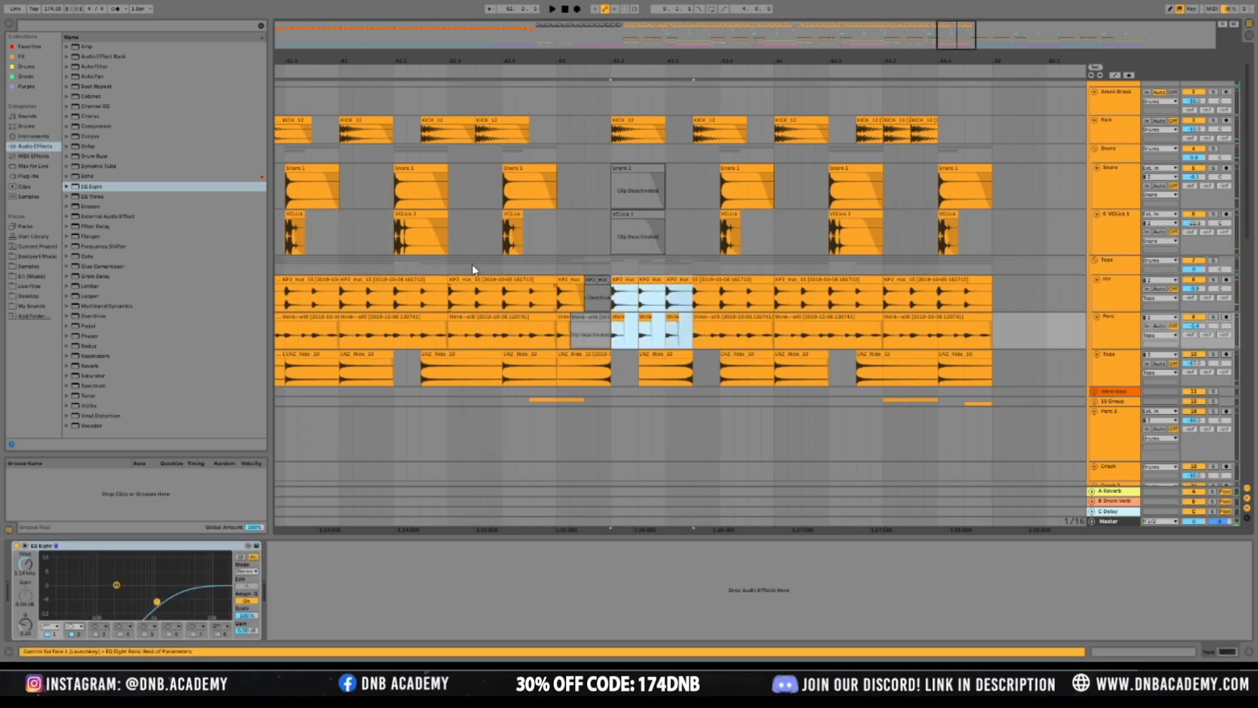
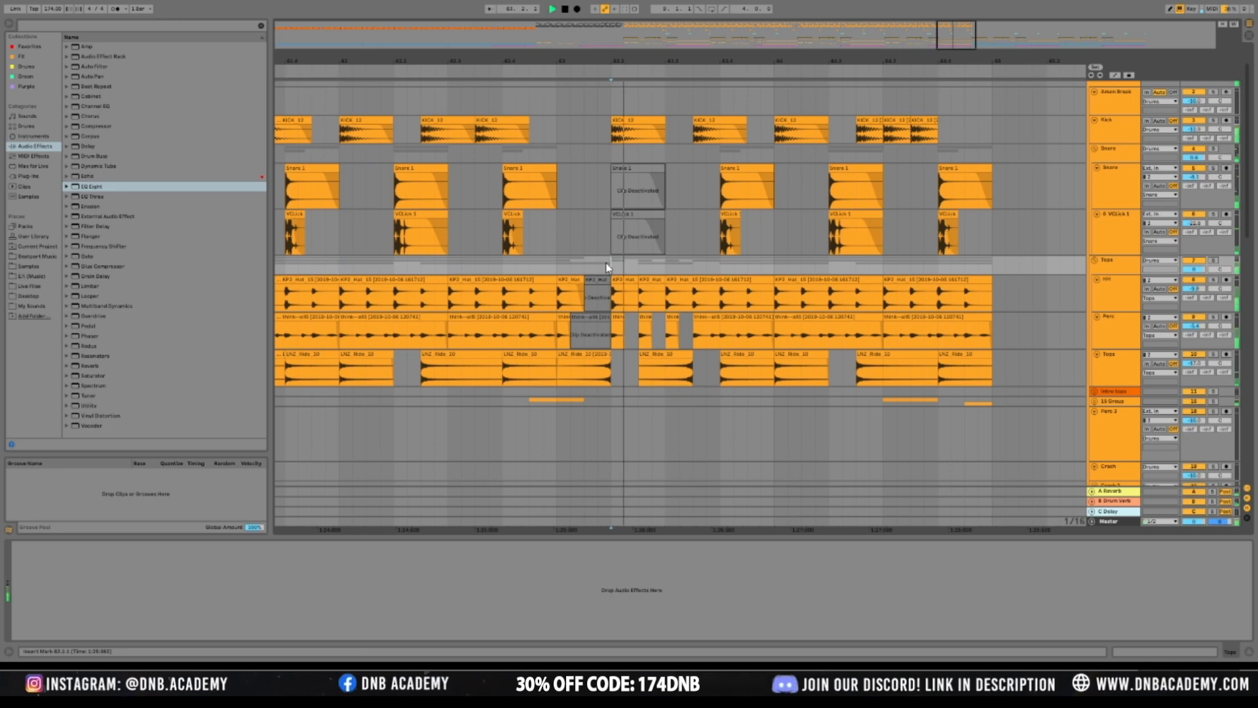
pyautogui.press('space')
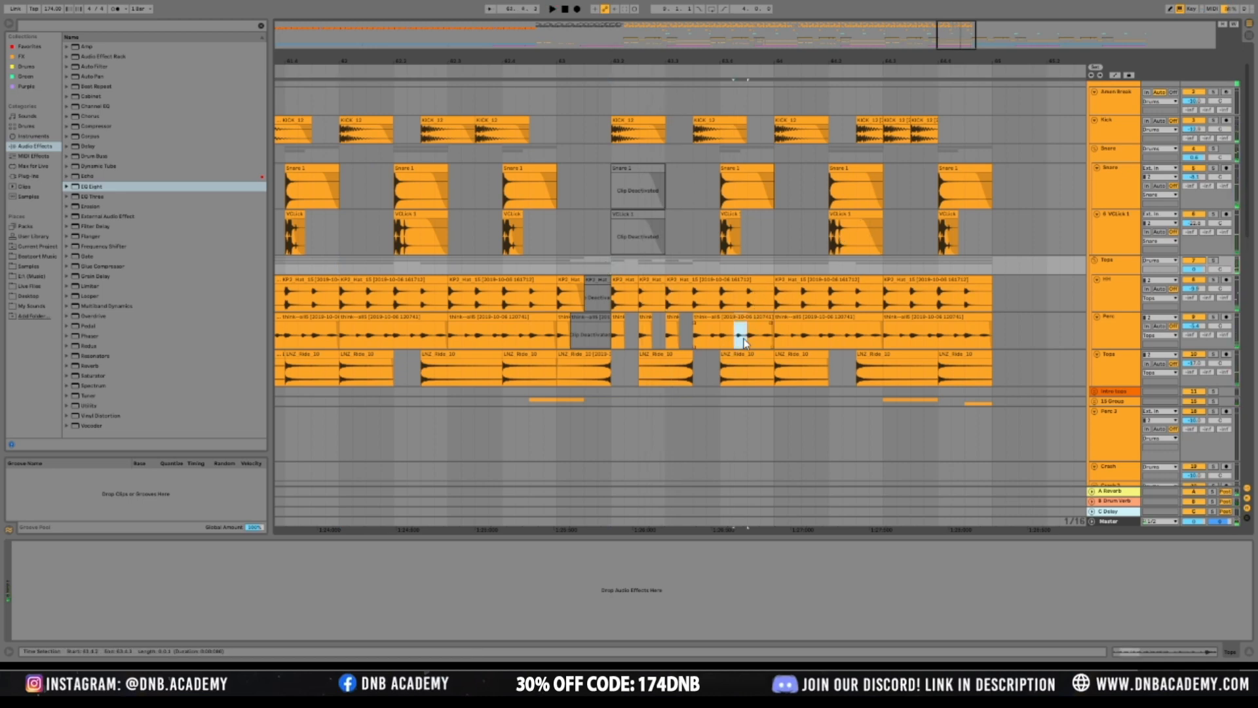
pyautogui.press('Delete')
# Split off the first 1/16 of the snare after the deactivated one and copy it an eighth note later onto a new audio track
pyautogui.moveTo(724, 203); pyautogui.dragTo(729, 174)
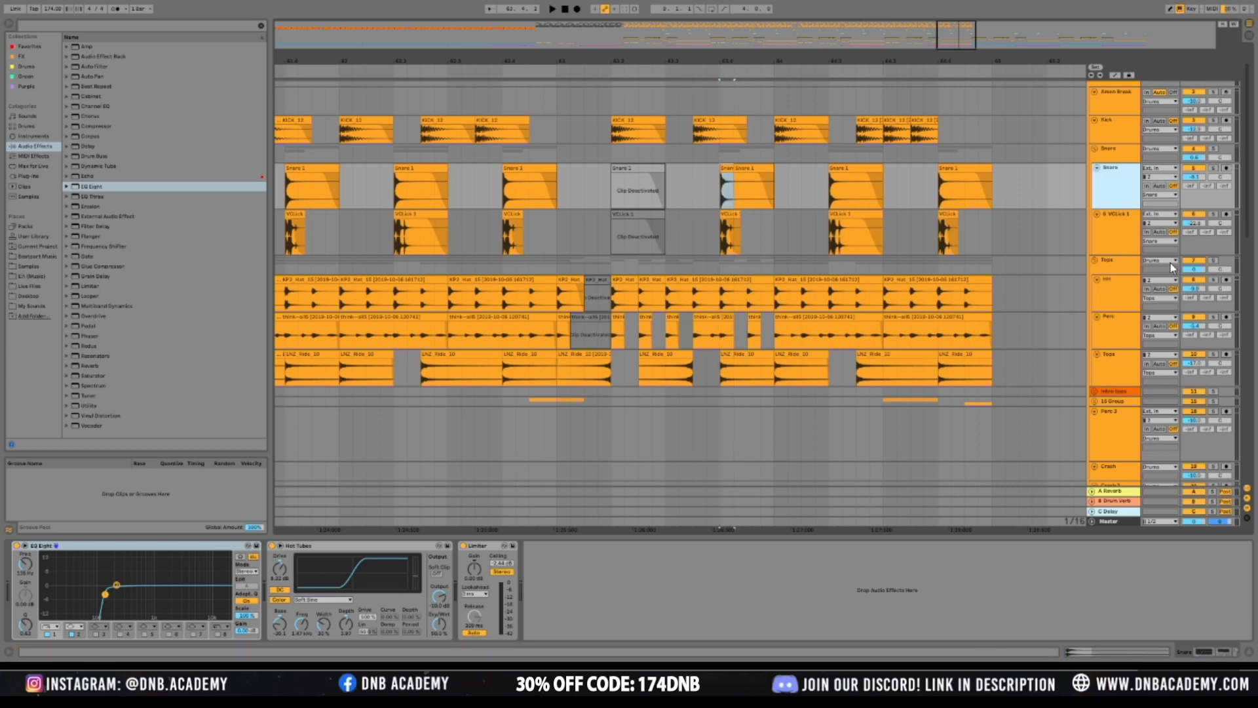
pyautogui.hotkey('ctrl', 't')
pyautogui.click(747, 170)
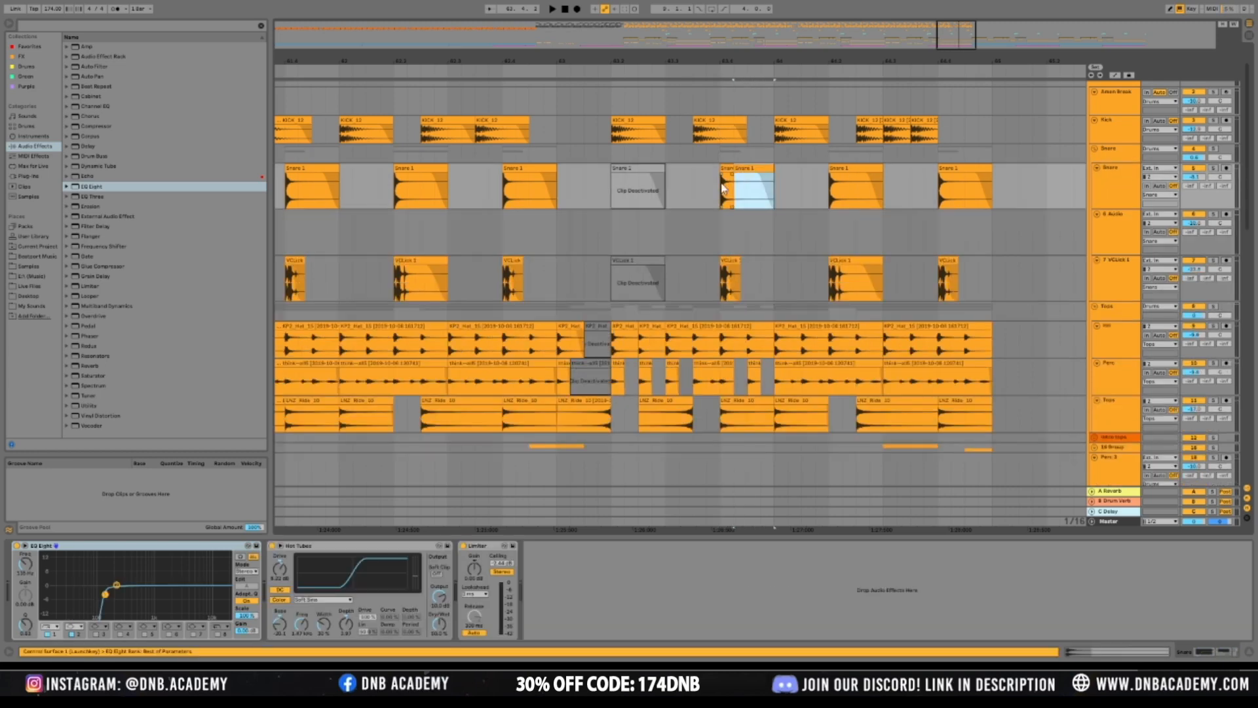
pyautogui.click(725, 193)
pyautogui.moveTo(751, 215); pyautogui.dragTo(753, 227)
# Adjust the new snare track's volume and shape its EQ Eight with a low cut and reduced highs during playback
pyautogui.press('space')
pyautogui.moveTo(1187, 224); pyautogui.dragTo(1187, 217)
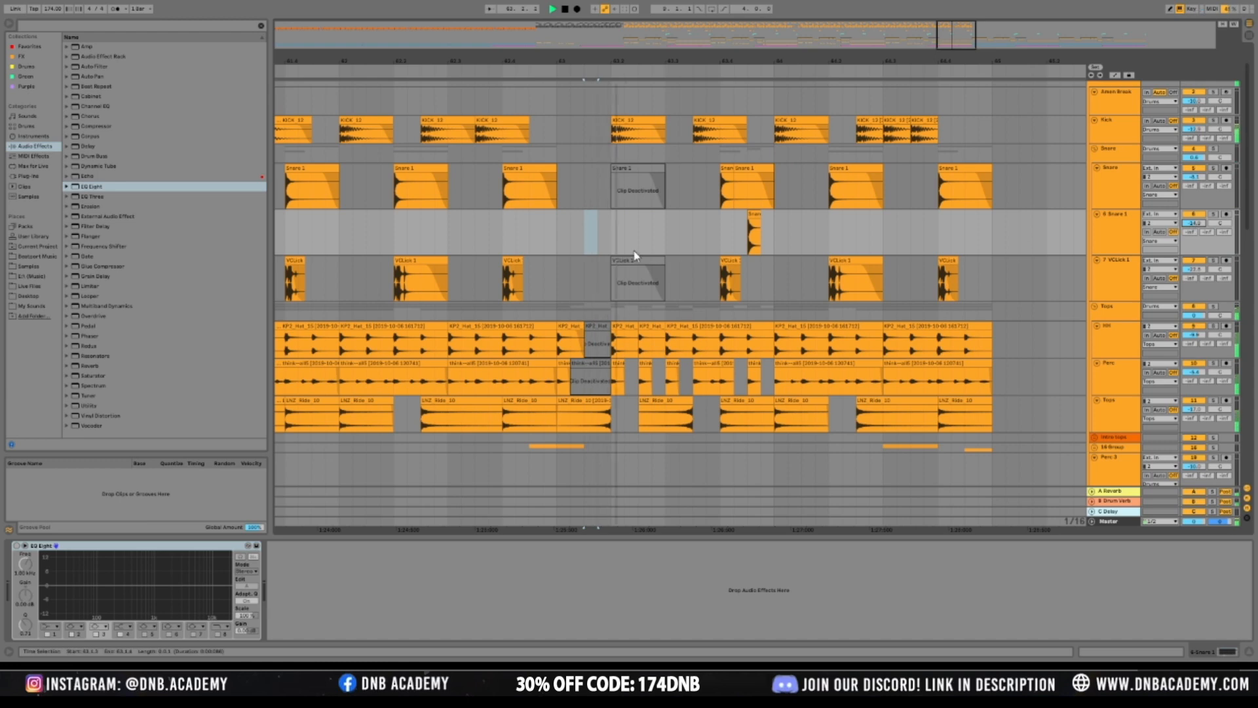
pyautogui.click(758, 216)
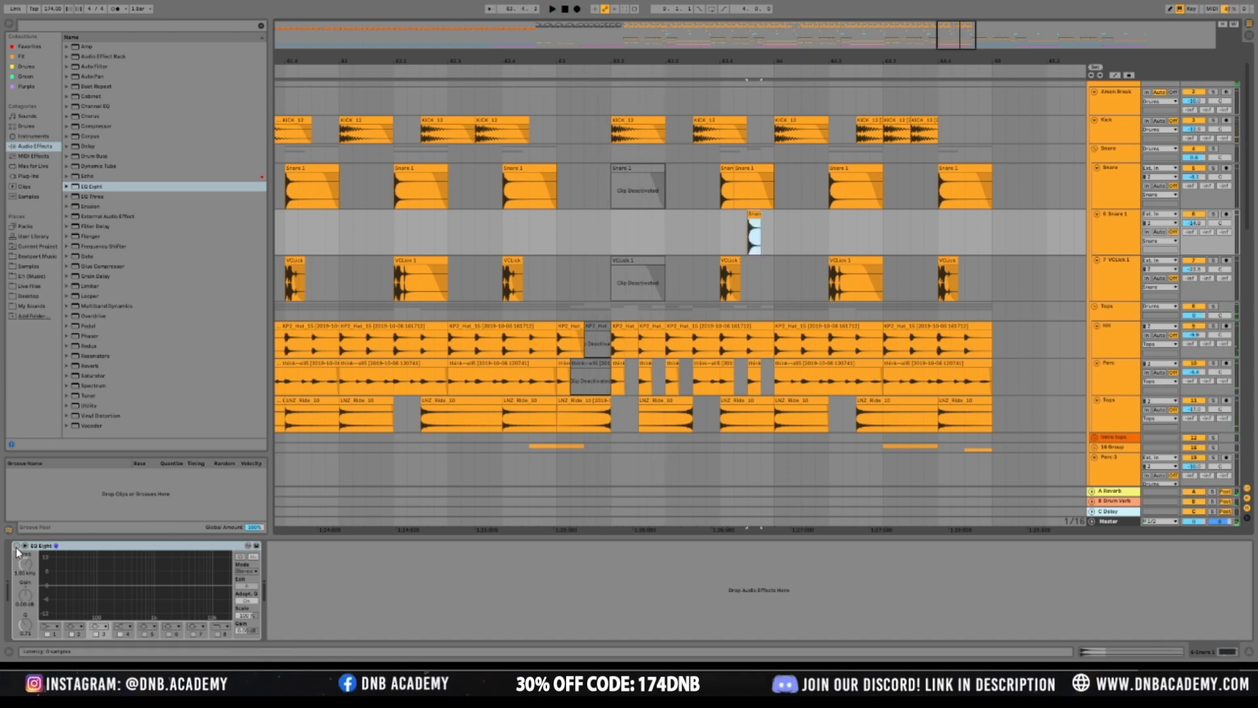
pyautogui.click(54, 634)
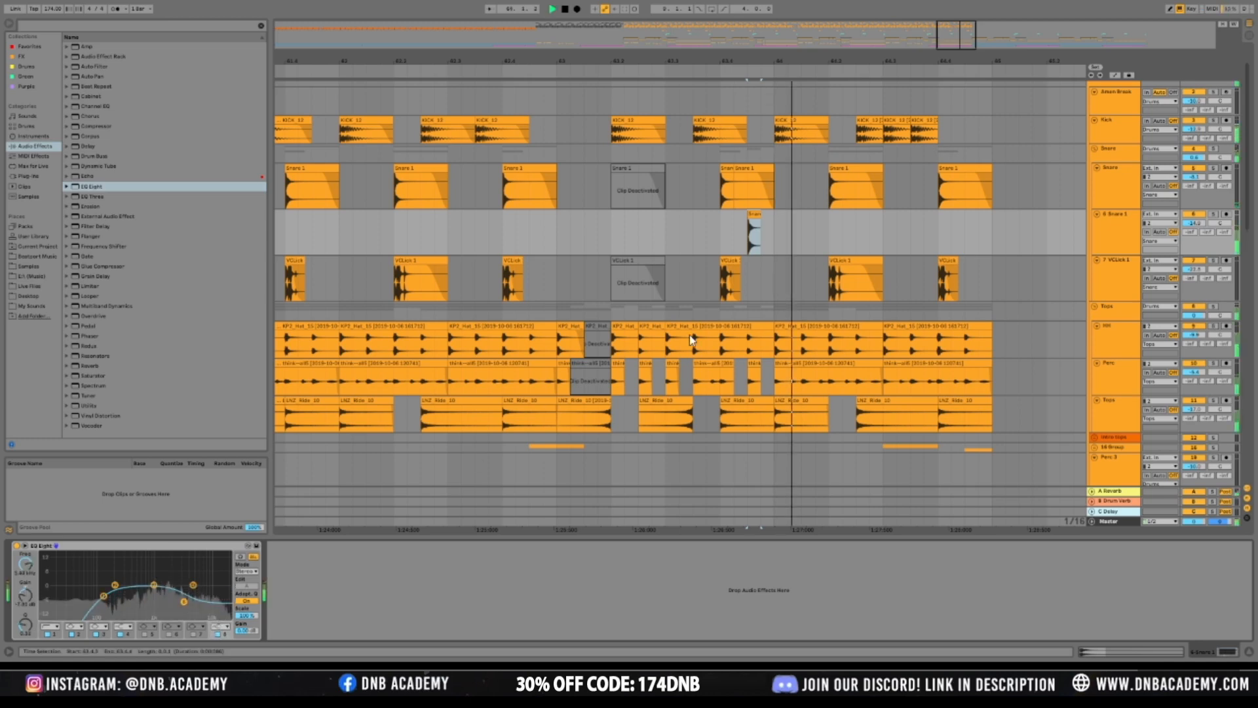
pyautogui.click(719, 237)
pyautogui.press('space')
pyautogui.press('space')
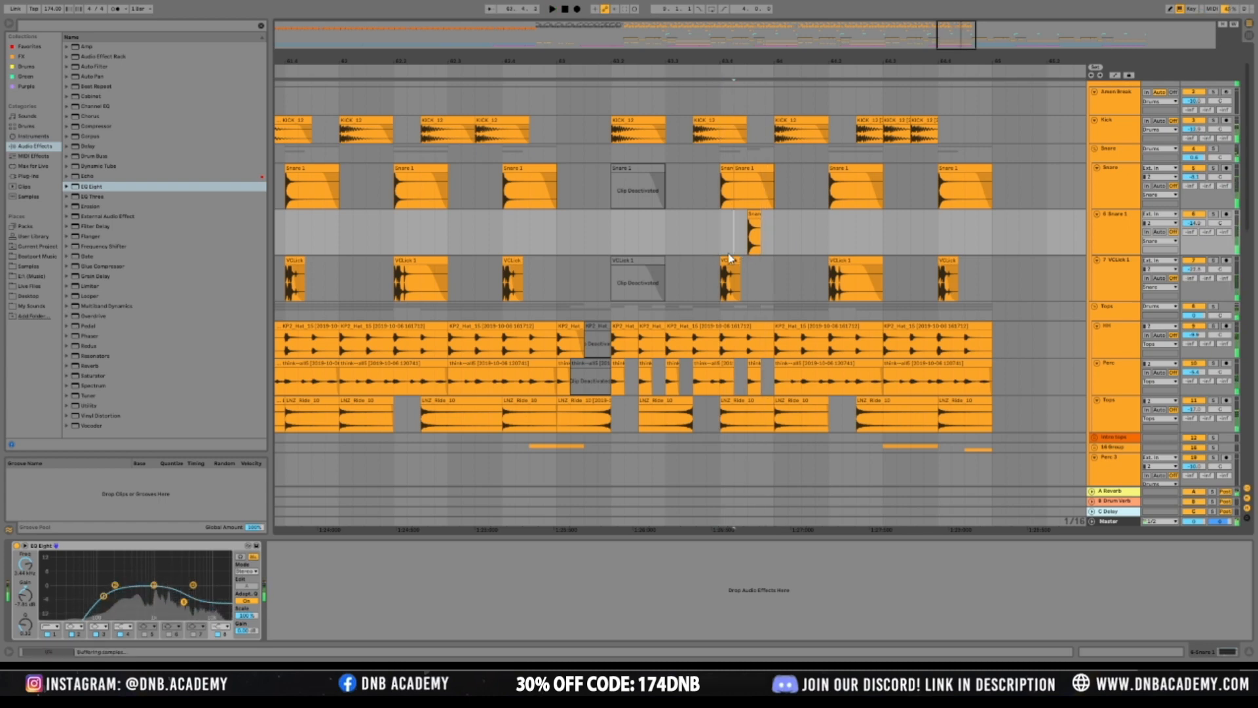
# Try nudging the short snare slice a 1/32 note later, play it, and move it back
pyautogui.click(733, 230)
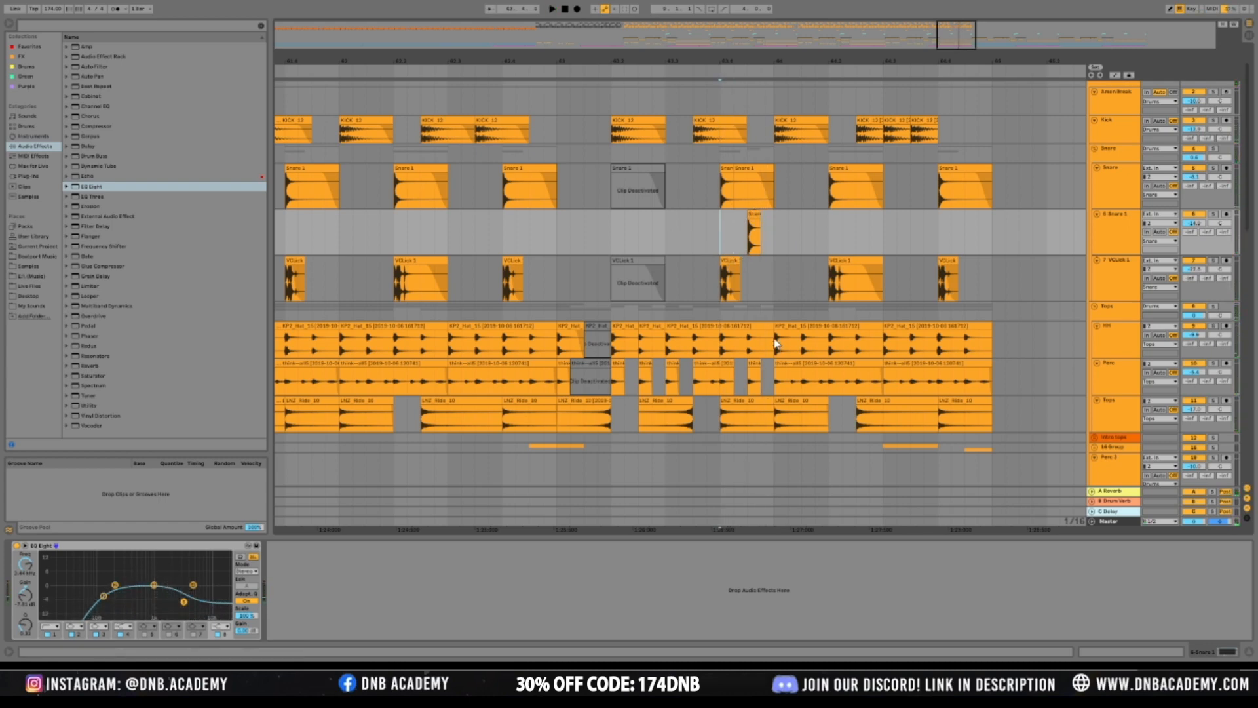
pyautogui.moveTo(752, 215); pyautogui.dragTo(759, 217)
pyautogui.click(708, 232)
pyautogui.press('space')
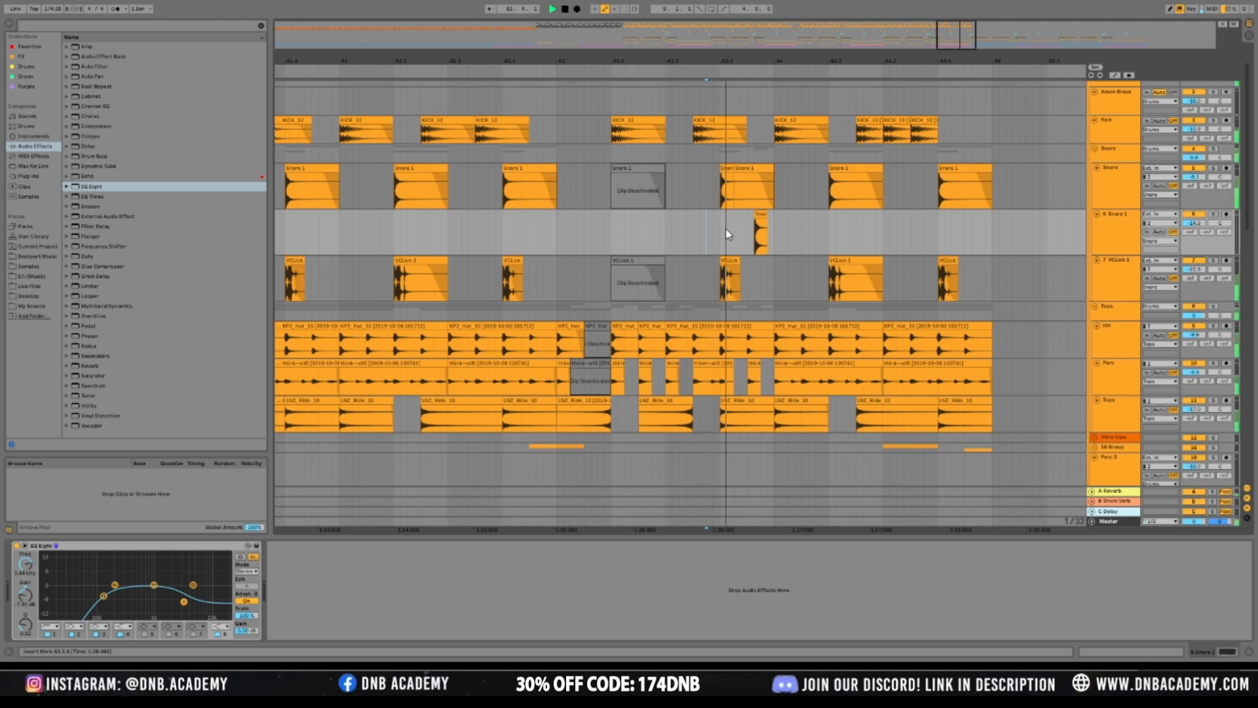
pyautogui.click(760, 211)
pyautogui.moveTo(760, 215)
pyautogui.mouseDown()
pyautogui.moveTo(747, 219)
pyautogui.moveTo(761, 219)
pyautogui.mouseUp()
# Play back the fill with the short snare slice and briefly check the clip view
pyautogui.click(709, 236)
pyautogui.press('space')
pyautogui.press('space')
pyautogui.click(562, 234)
pyautogui.press('space')
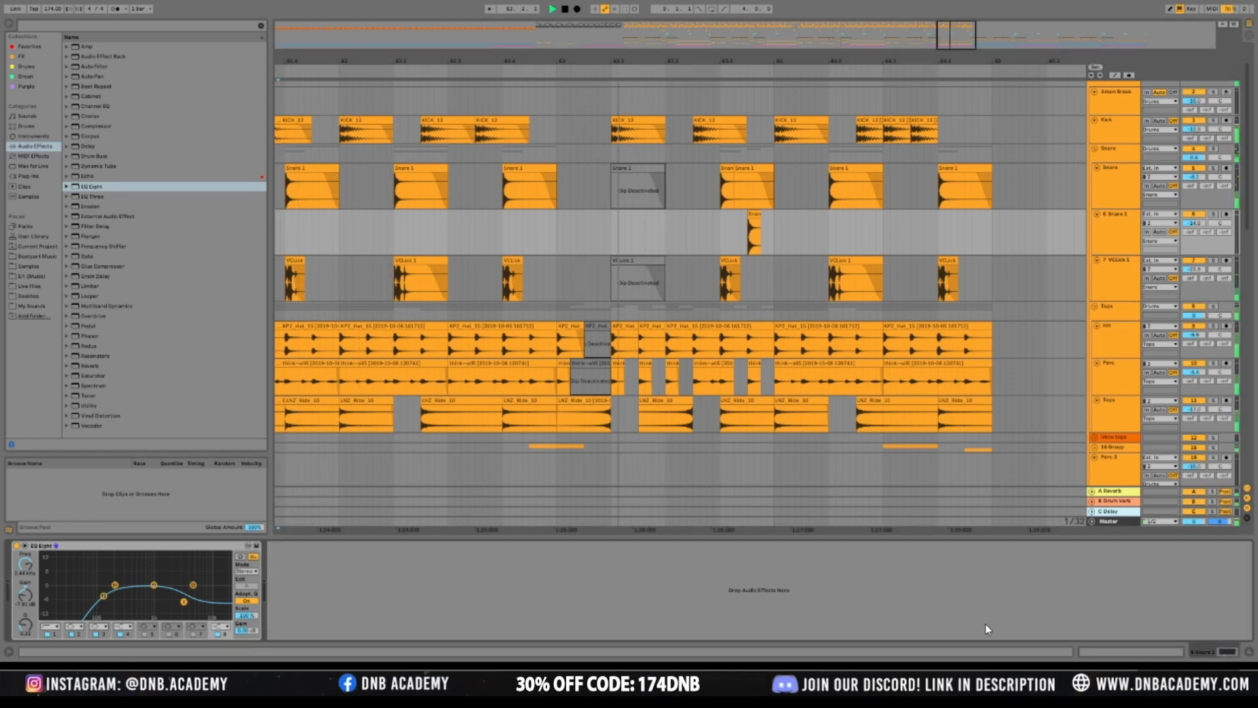
pyautogui.click(1144, 652)
pyautogui.press('space')
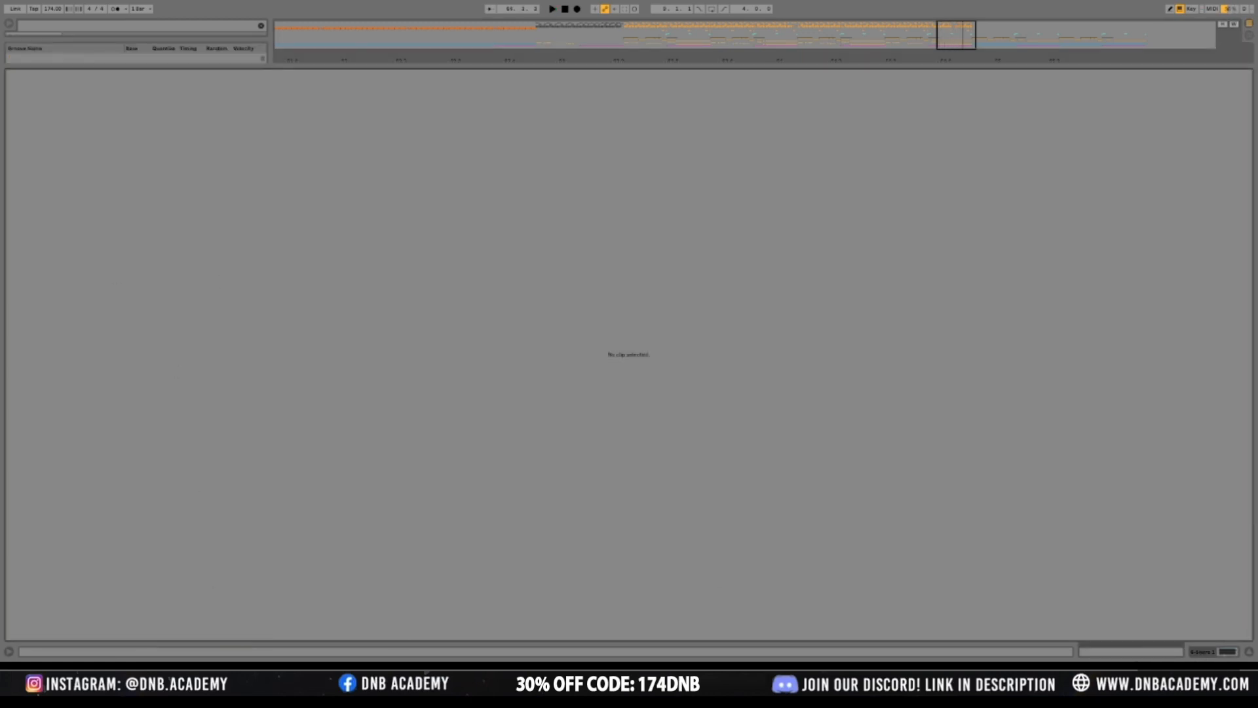
pyautogui.click(1211, 652)
pyautogui.scroll(1, 745, 264)
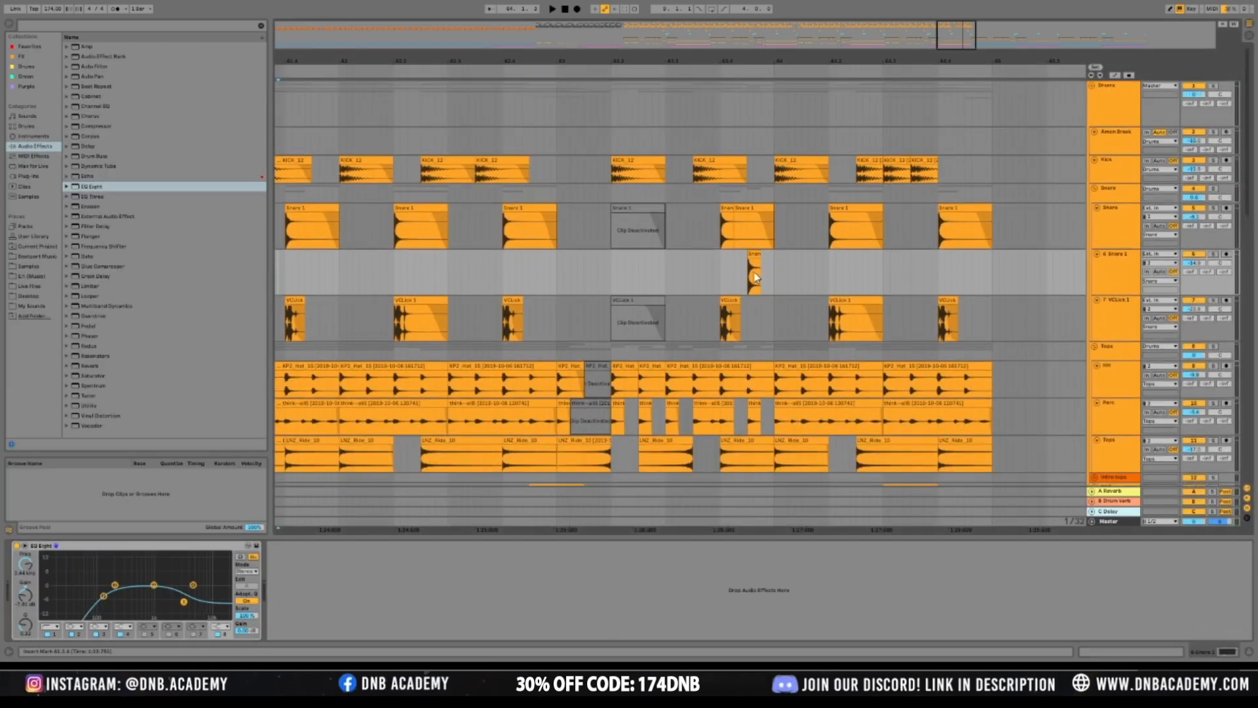
# Move the short snare slice one beat earlier and play the drums back
pyautogui.moveTo(753, 256); pyautogui.dragTo(701, 260)
pyautogui.click(658, 273)
pyautogui.press('space')
pyautogui.click(521, 274)
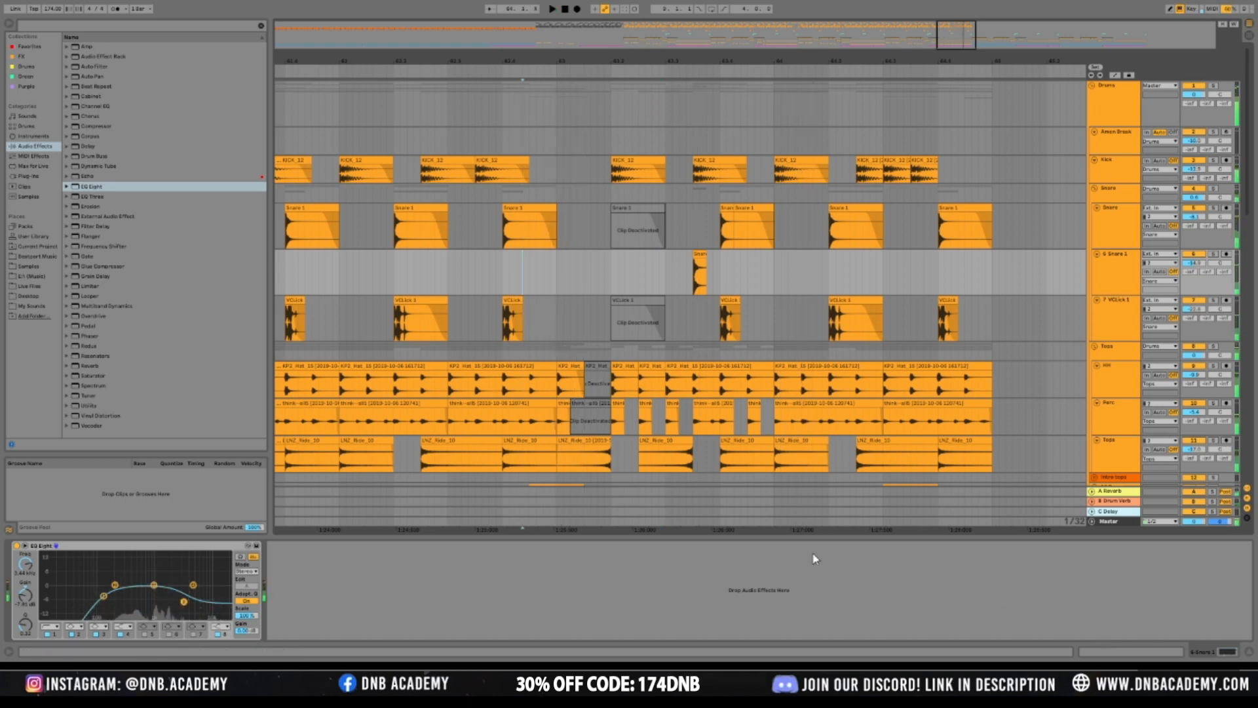
pyautogui.press('space')
pyautogui.click(1083, 653)
pyautogui.press('space')
pyautogui.click(1193, 649)
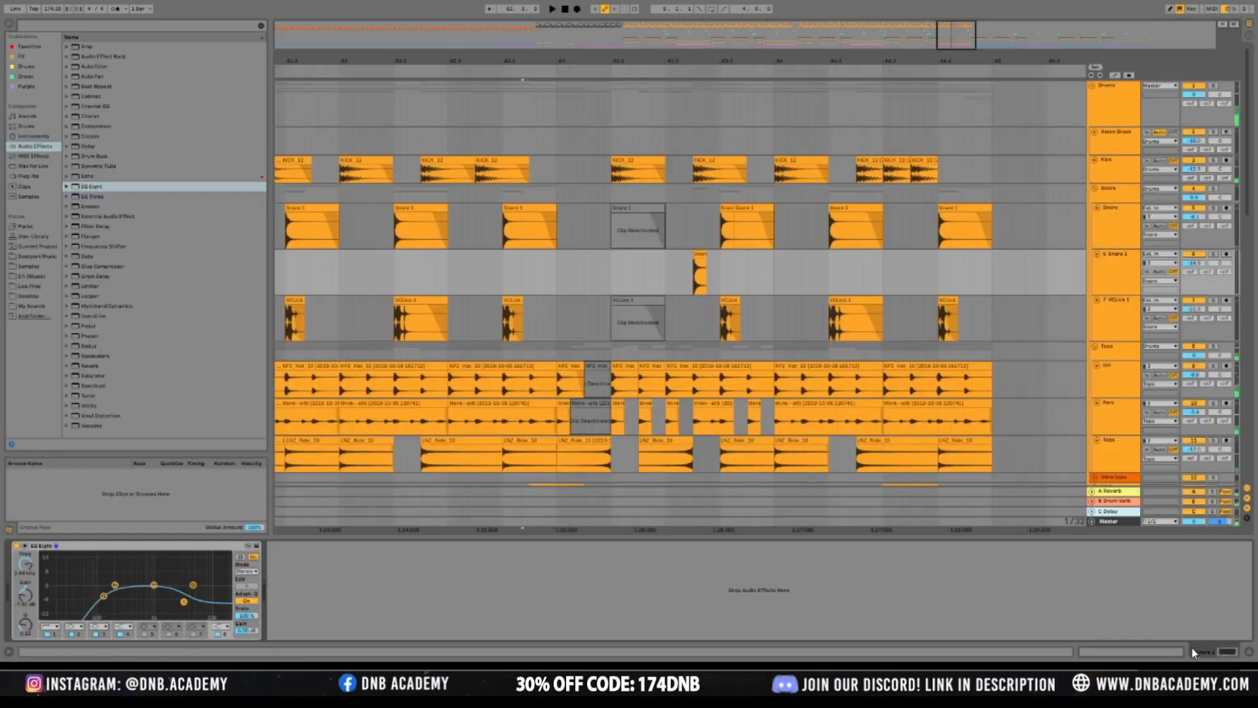
pyautogui.click(285, 272)
pyautogui.press('space')
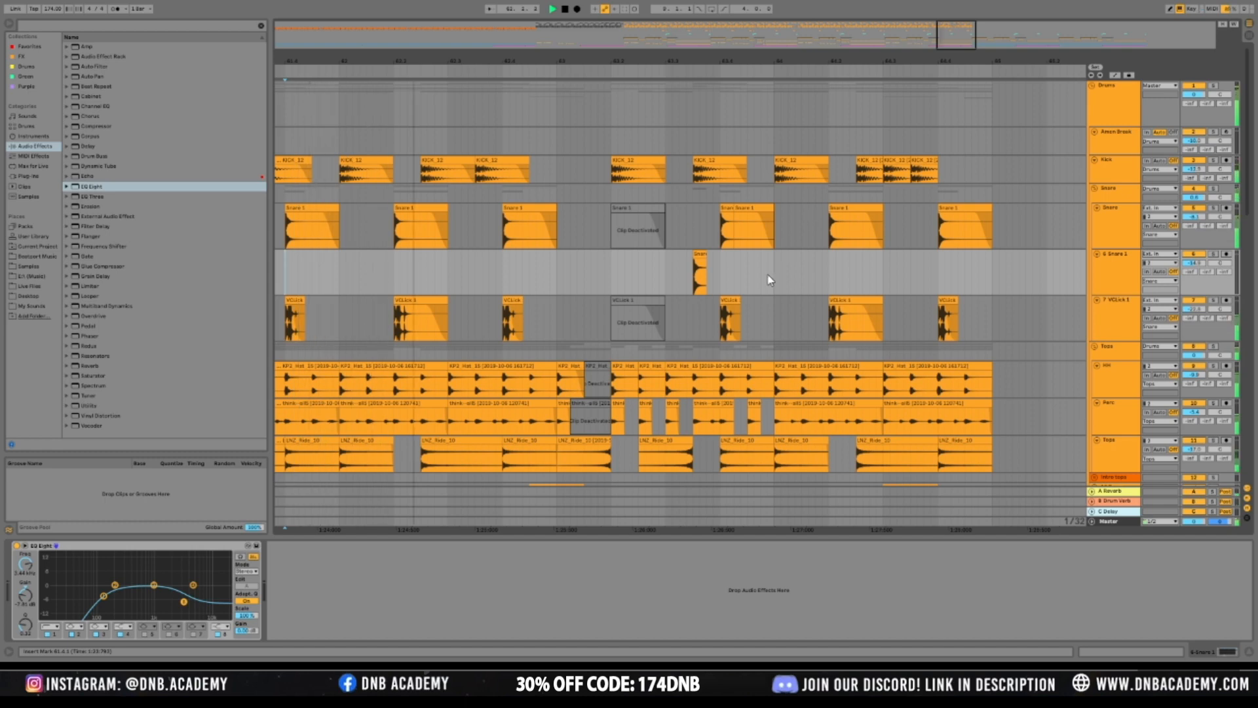
pyautogui.press('space')
# Move the short snare slice another 1/16 note earlier and audition it
pyautogui.moveTo(698, 254); pyautogui.dragTo(683, 255)
pyautogui.click(611, 268)
pyautogui.press('space')
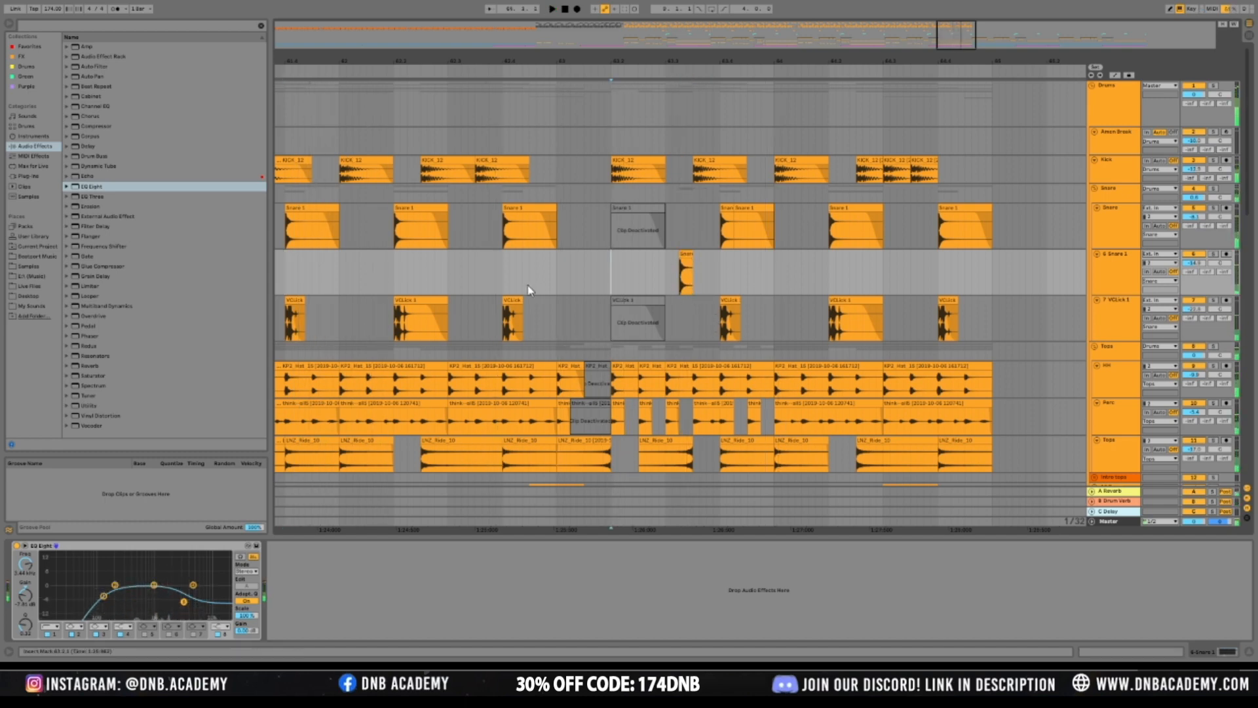
pyautogui.press('space')
pyautogui.click(687, 254)
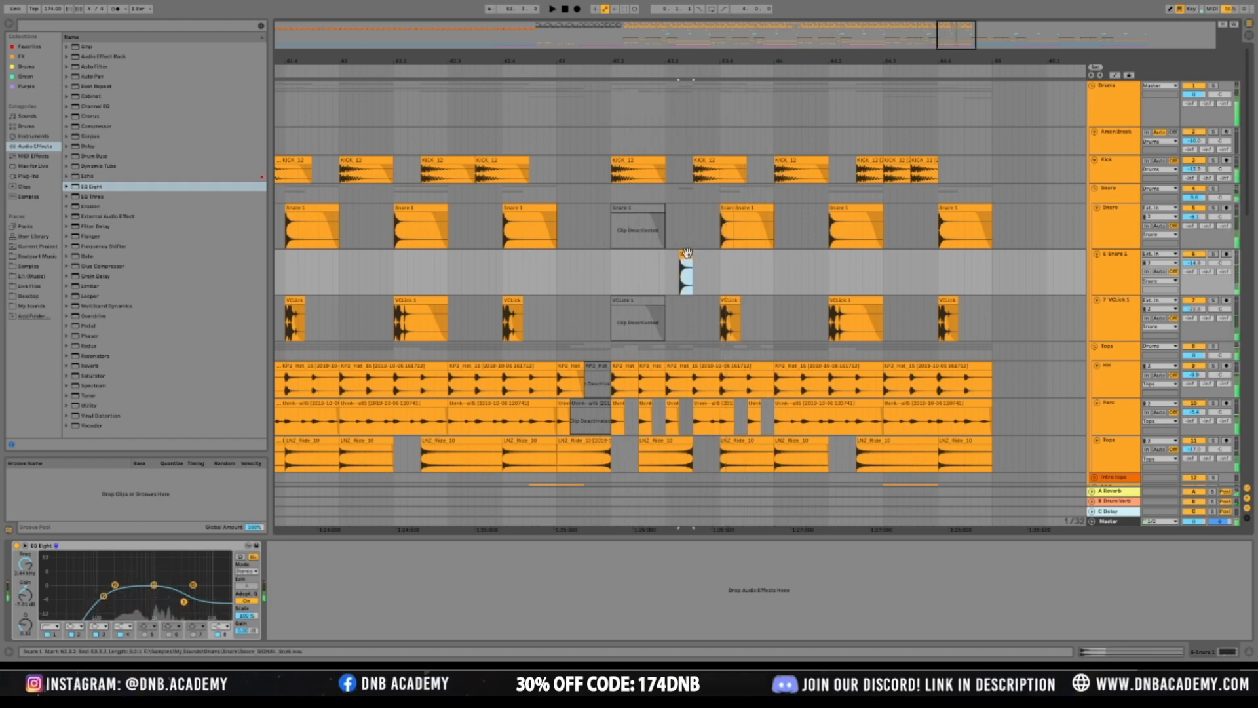
# Try a reversed copy of the short snare slice in different places around the fill, audition it, and delete it
pyautogui.moveTo(686, 254); pyautogui.dragTo(715, 254)
pyautogui.press('space')
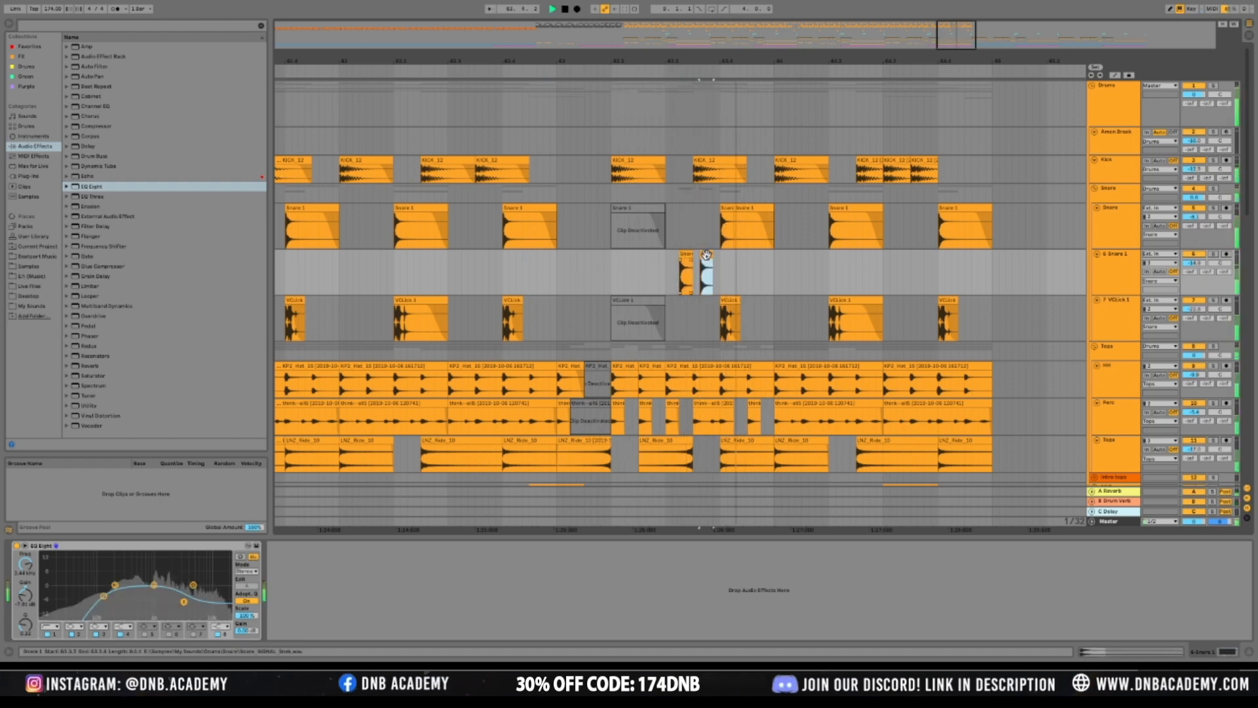
pyautogui.press('r')
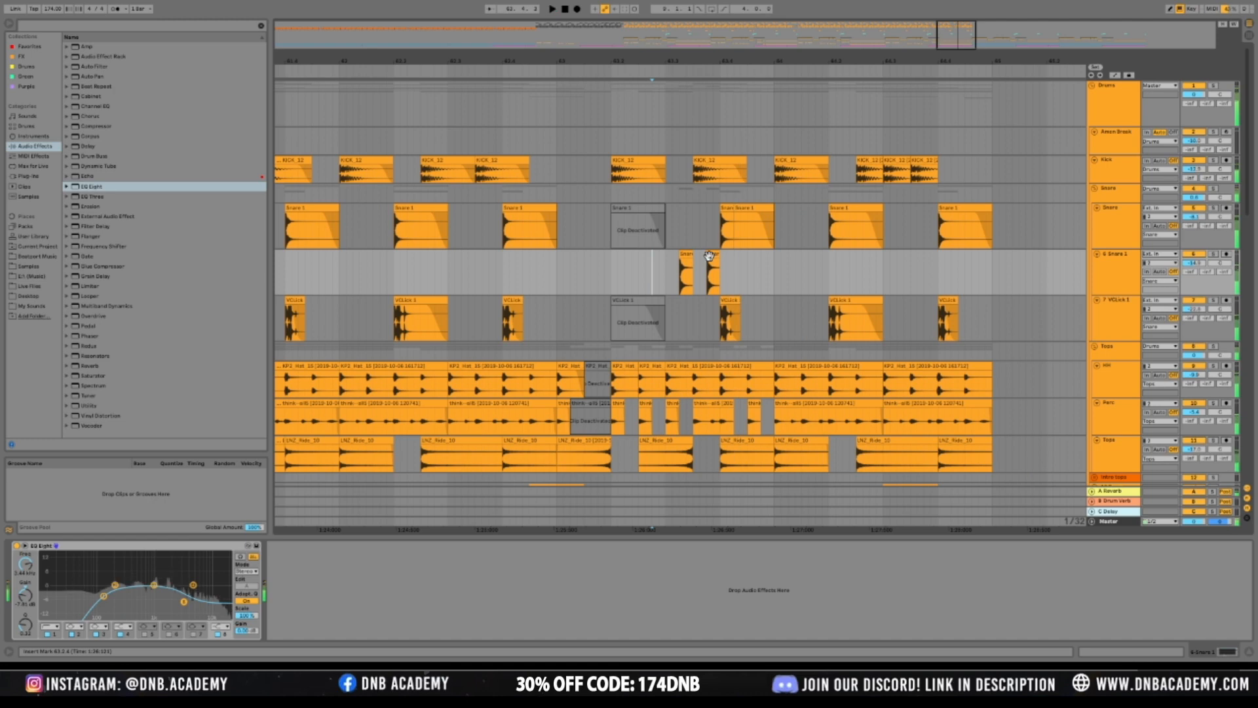
pyautogui.moveTo(642, 270); pyautogui.dragTo(654, 271)
pyautogui.click(579, 284)
pyautogui.press('space')
pyautogui.press('space')
pyautogui.click(659, 267)
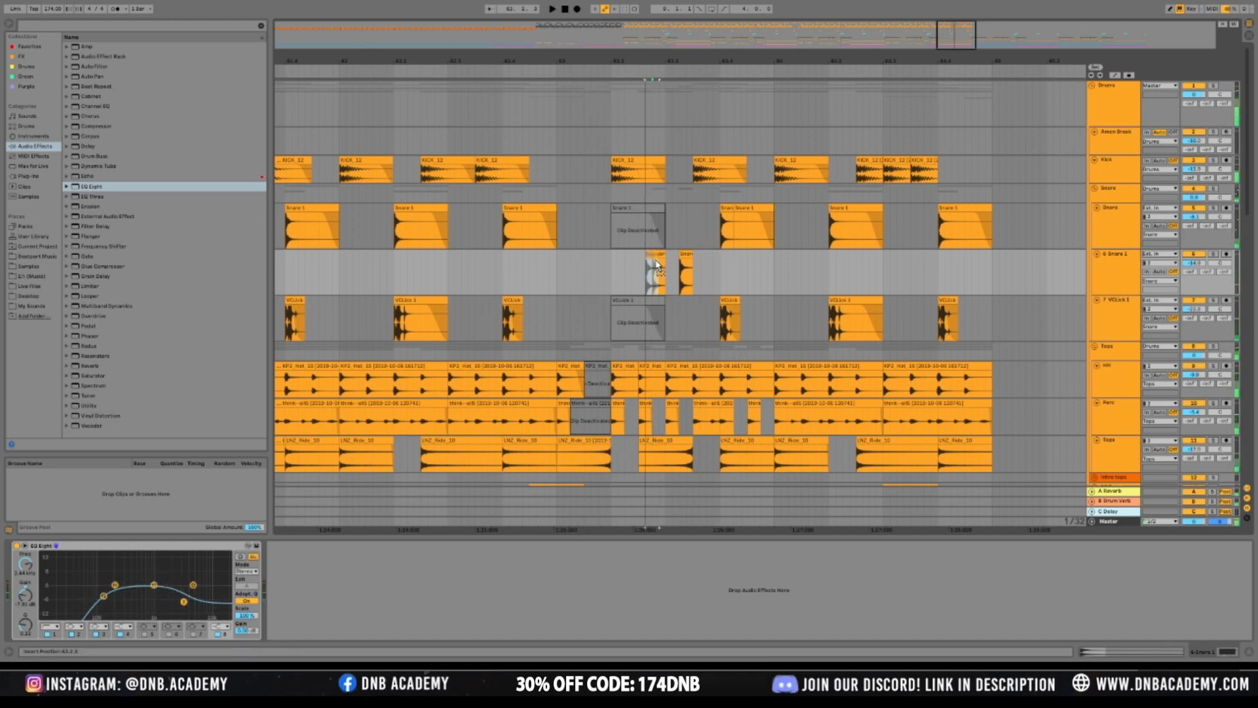
pyautogui.press('Delete')
# Play back the drums leading into the fill with the single short snare slice
pyautogui.click(372, 270)
pyautogui.press('space')
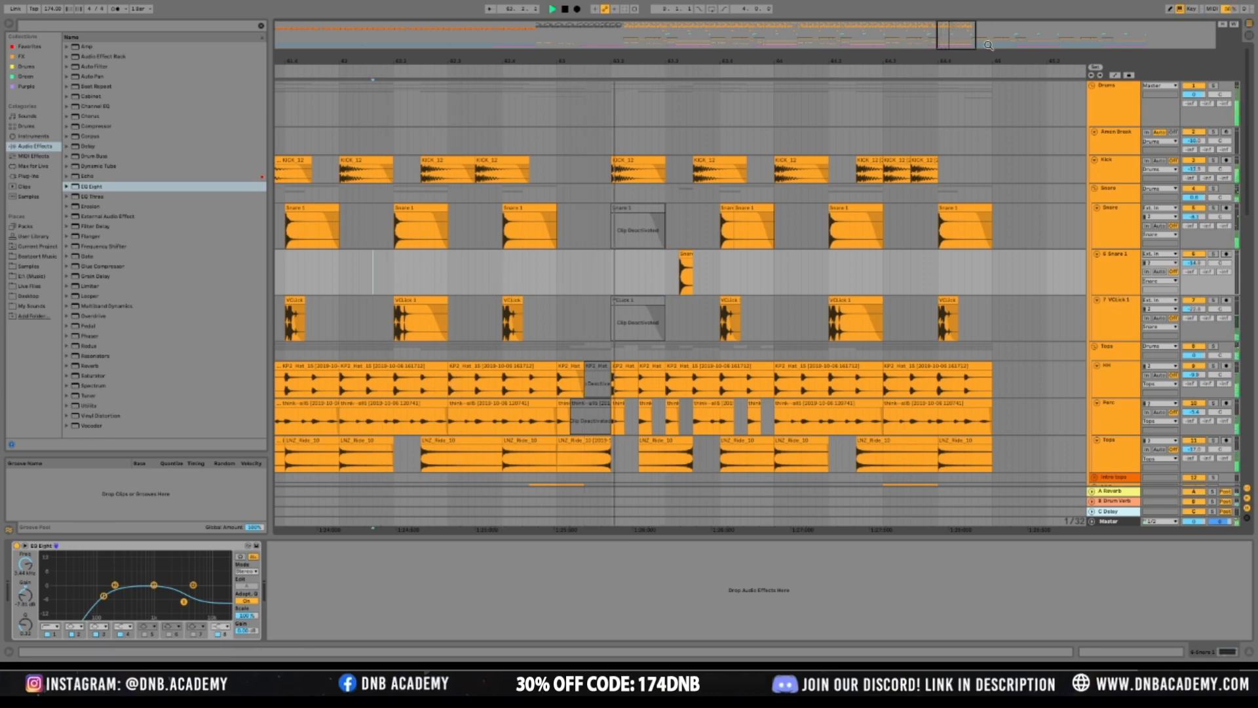
pyautogui.moveTo(958, 41)
pyautogui.mouseDown()
pyautogui.moveTo(958, 13)
pyautogui.moveTo(958, 30)
pyautogui.mouseUp()
pyautogui.press('space')
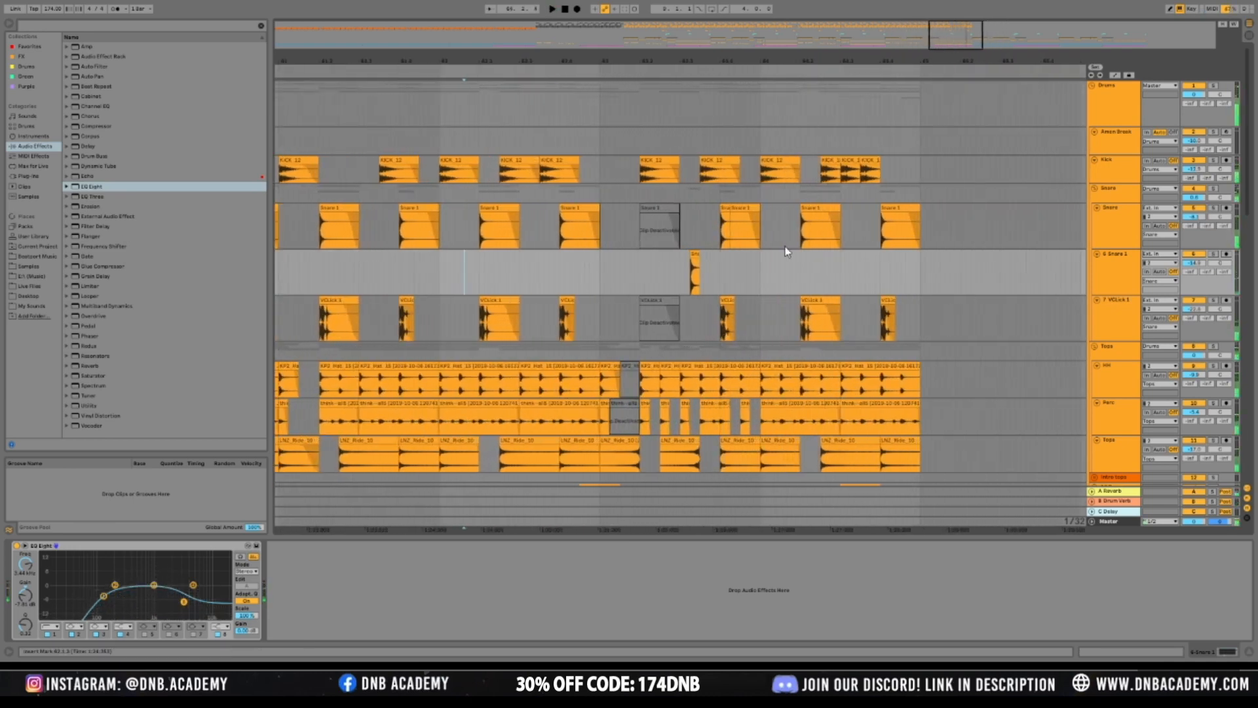
# Duplicate the one-bar section with the short snare slice into the next bar and audition it
pyautogui.click(600, 281)
pyautogui.keyDown('shift'); pyautogui.click(761, 273); pyautogui.keyUp('shift')
pyautogui.hotkey('ctrl', 'd')
pyautogui.click(761, 275)
pyautogui.press('space')
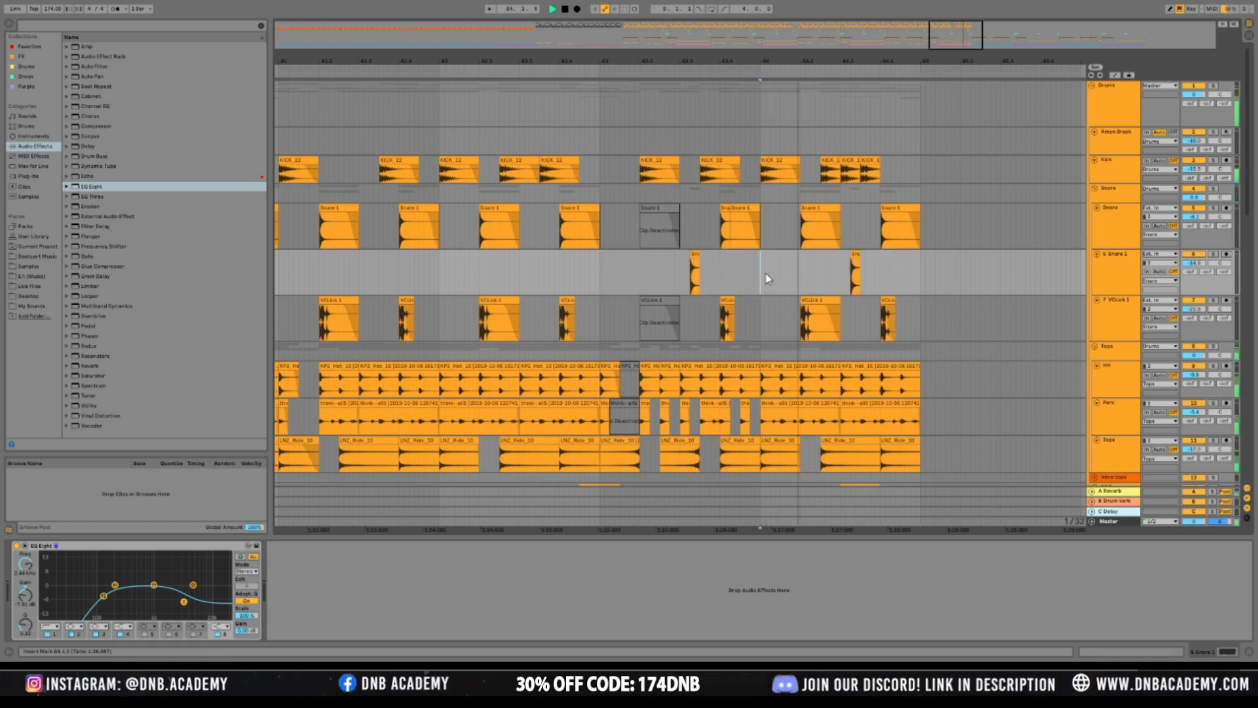
pyautogui.press('space')
# Lower the volume of the ghost snare track and audition the duplicated slice
pyautogui.click(857, 256)
pyautogui.moveTo(1194, 266); pyautogui.dragTo(1194, 274)
pyautogui.press('space')
pyautogui.press('space')
pyautogui.press('space')
pyautogui.press('space')
pyautogui.press('space')
pyautogui.press('space')
# Play back the drum arrangement from the earlier fill through to the new fill
pyautogui.click(593, 282)
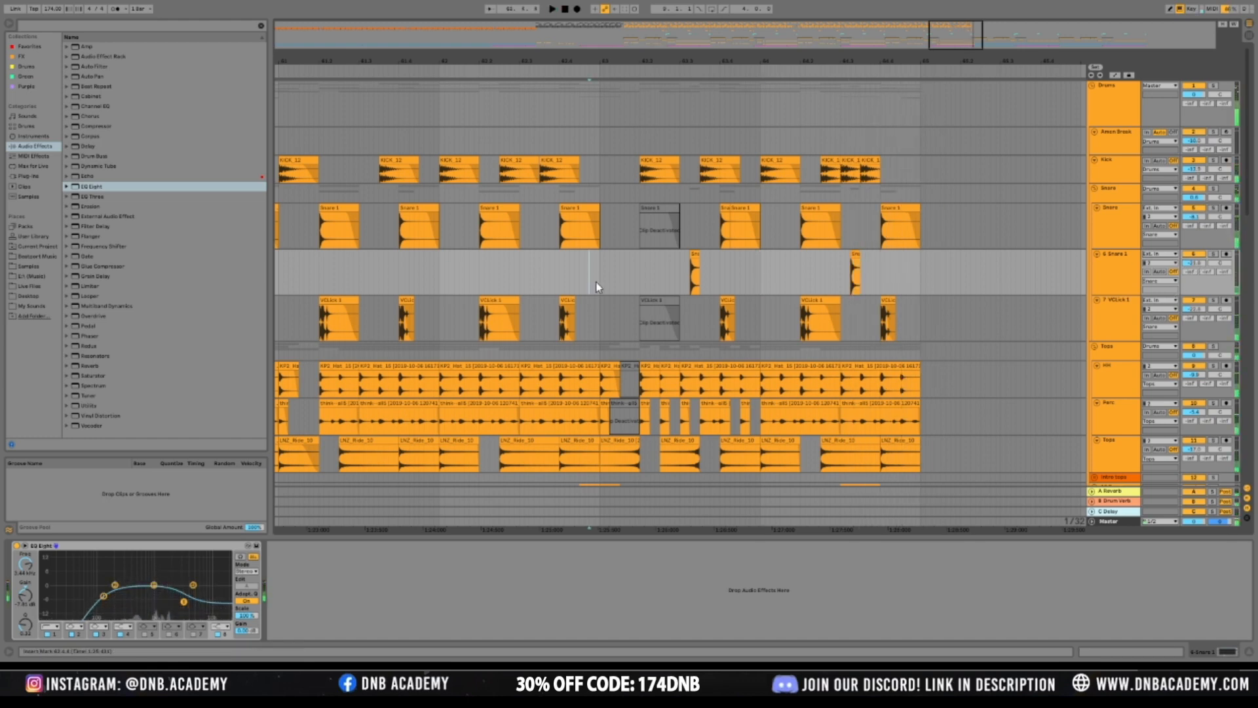
pyautogui.press('space')
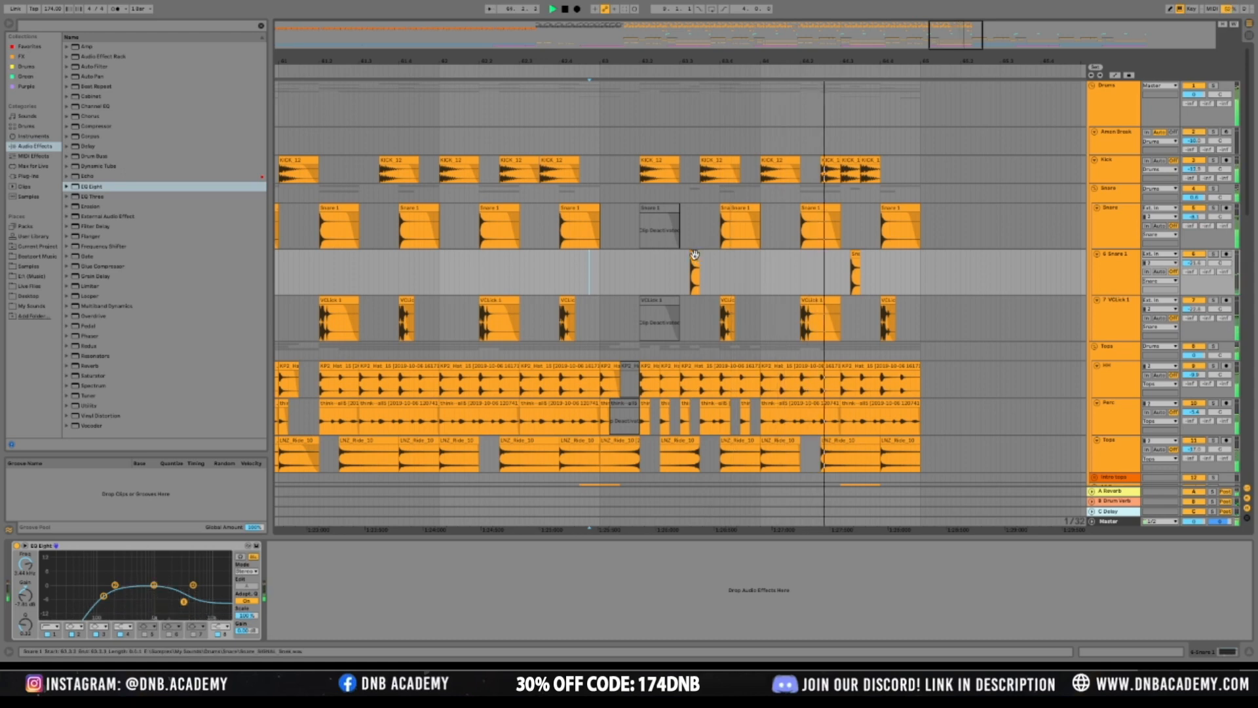
pyautogui.moveTo(950, 34); pyautogui.dragTo(894, 11)
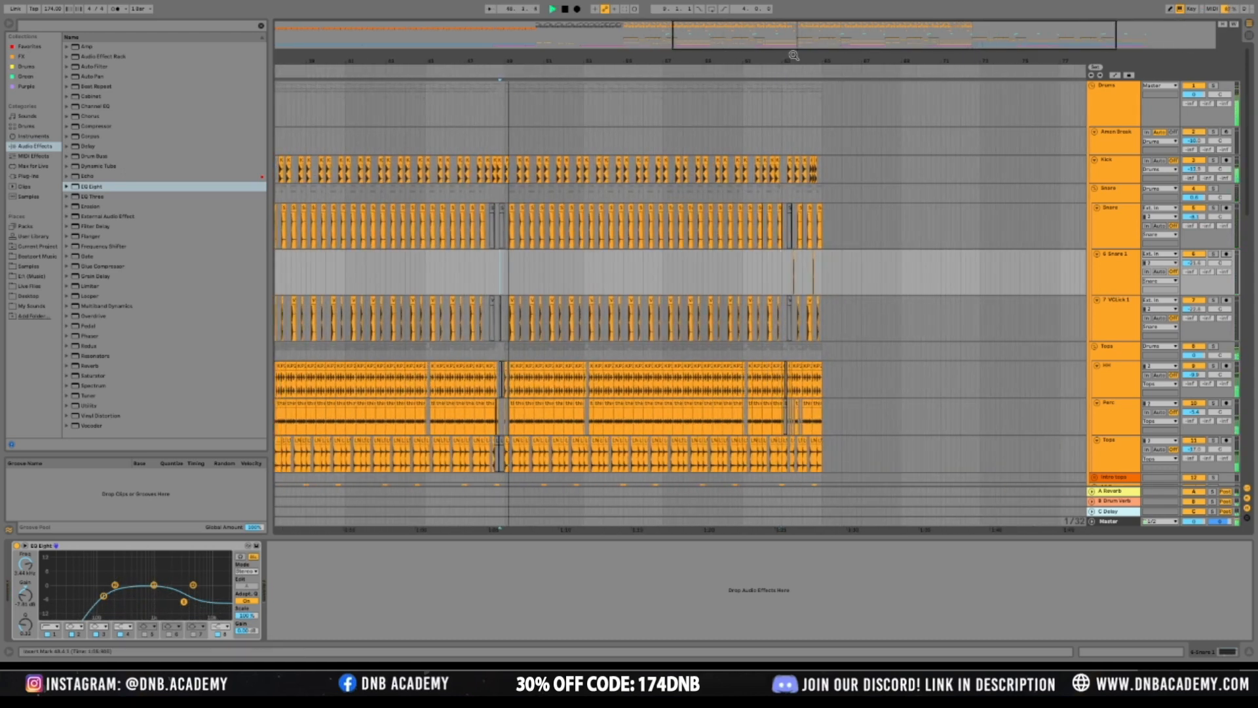
pyautogui.moveTo(824, 36); pyautogui.dragTo(793, 29)
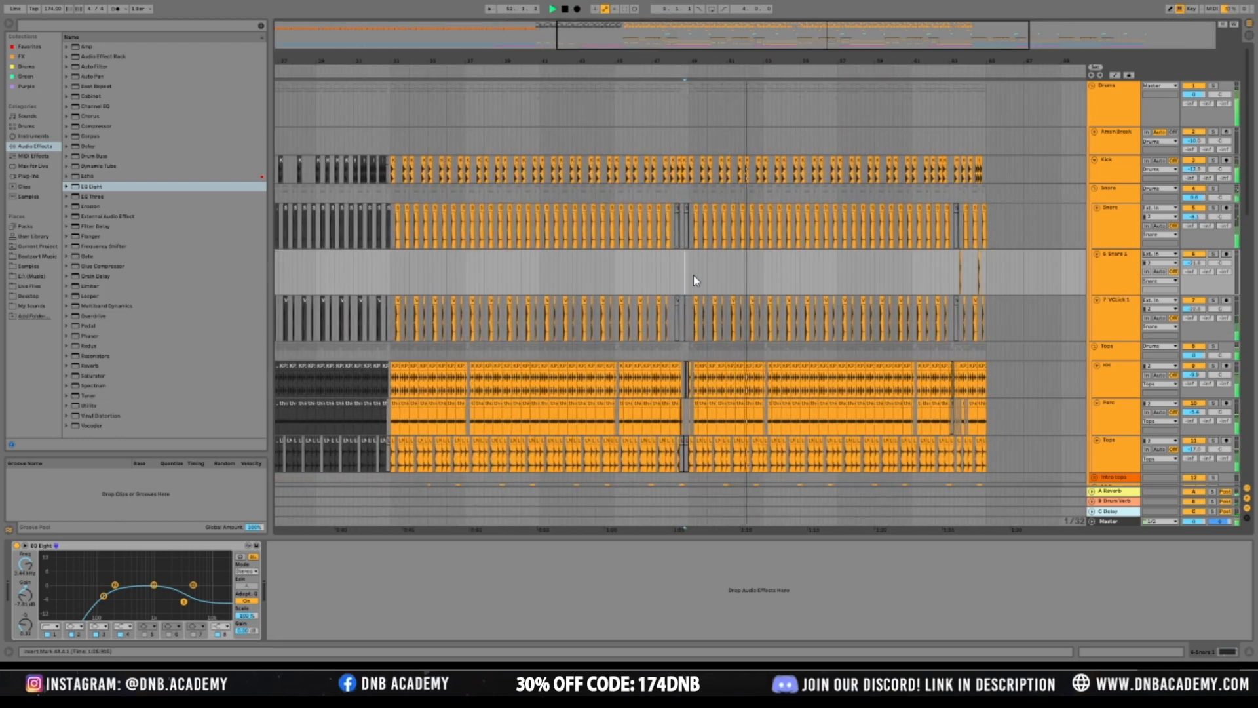
pyautogui.moveTo(943, 26); pyautogui.dragTo(867, 293)
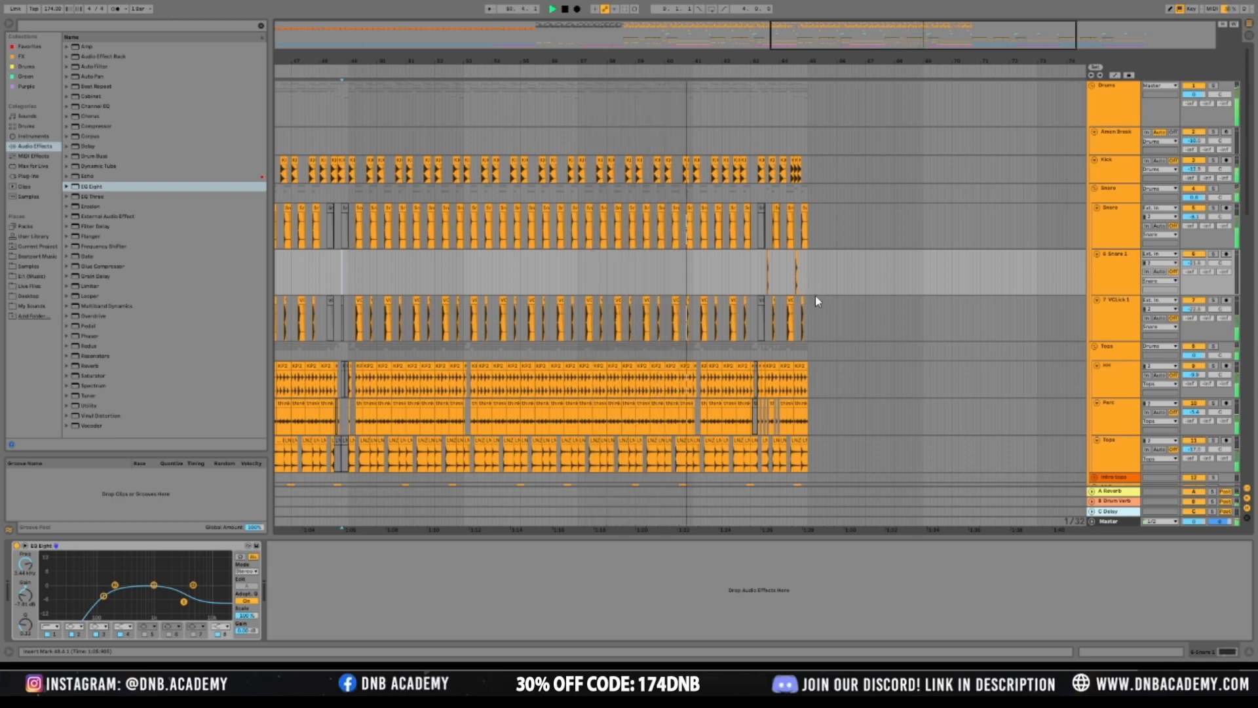
pyautogui.moveTo(1040, 38); pyautogui.dragTo(1000, 20)
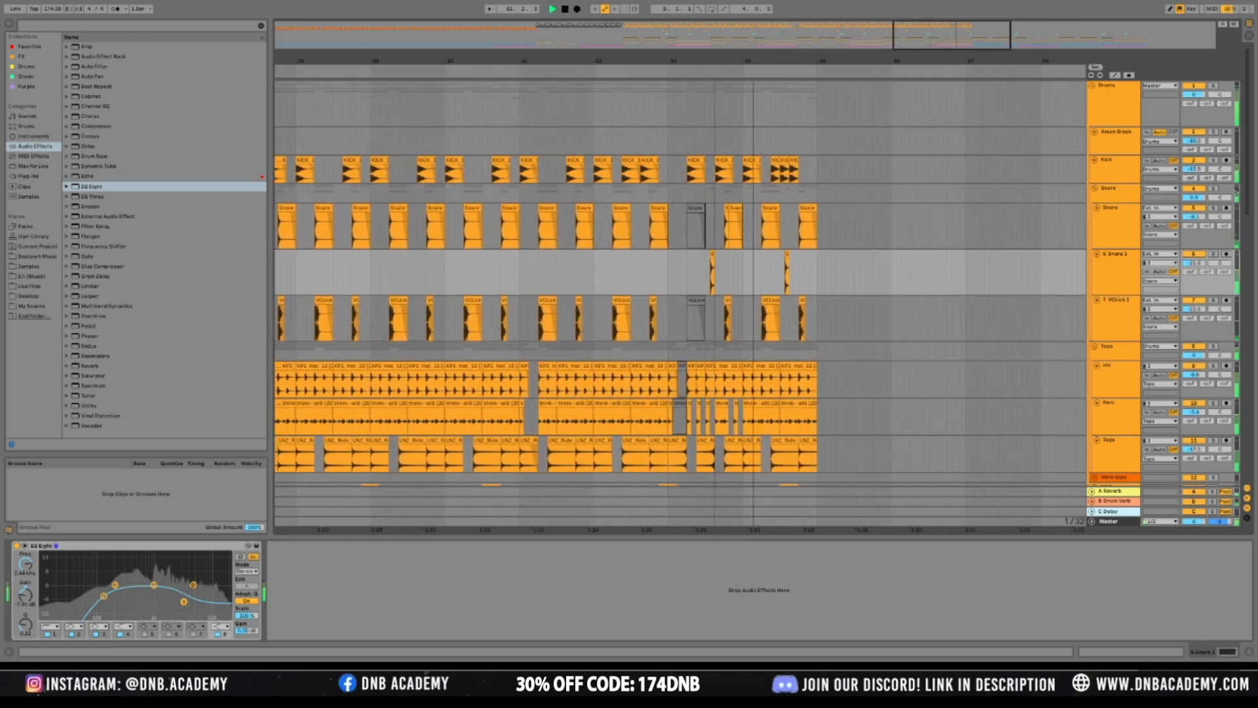
# Try nudging the second short snare slice slightly later, audition it, and move it back
pyautogui.press('+')
pyautogui.moveTo(950, 32); pyautogui.dragTo(958, 37)
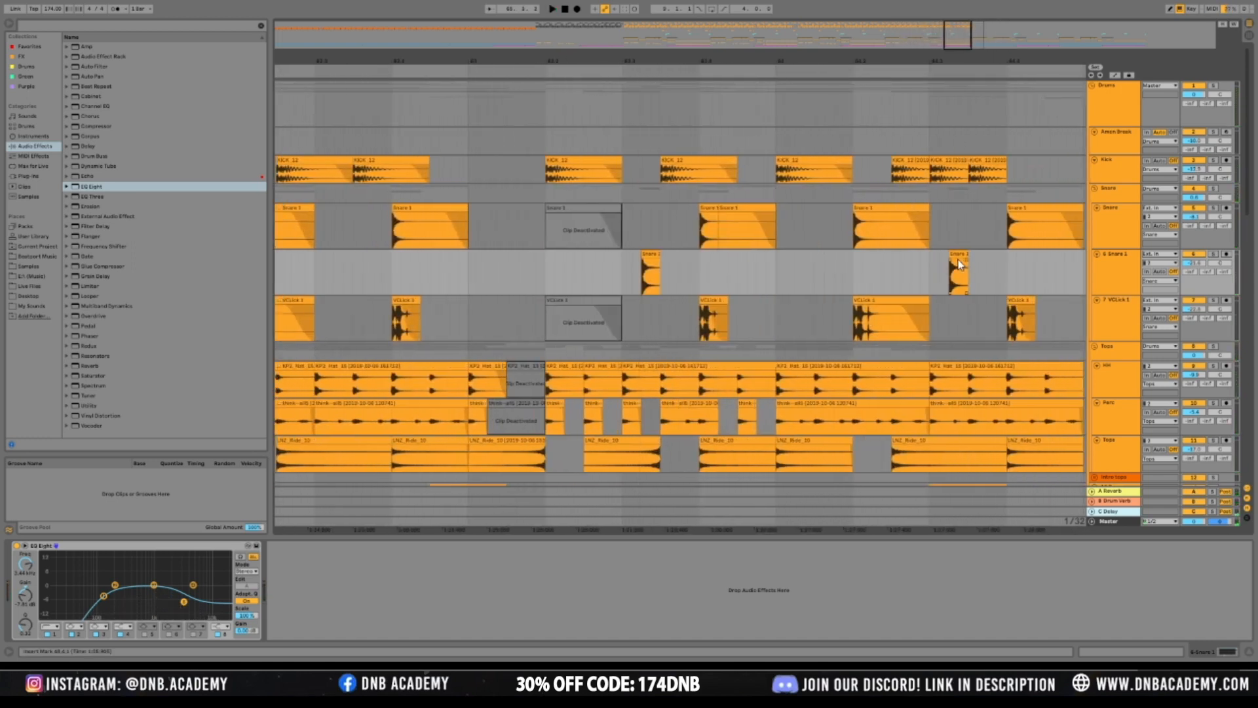
pyautogui.moveTo(960, 263); pyautogui.dragTo(970, 264)
pyautogui.click(882, 273)
pyautogui.press('space')
pyautogui.press('space')
pyautogui.moveTo(968, 263); pyautogui.dragTo(955, 265)
pyautogui.press('space')
pyautogui.press('space')
pyautogui.click(855, 285)
pyautogui.press('space')
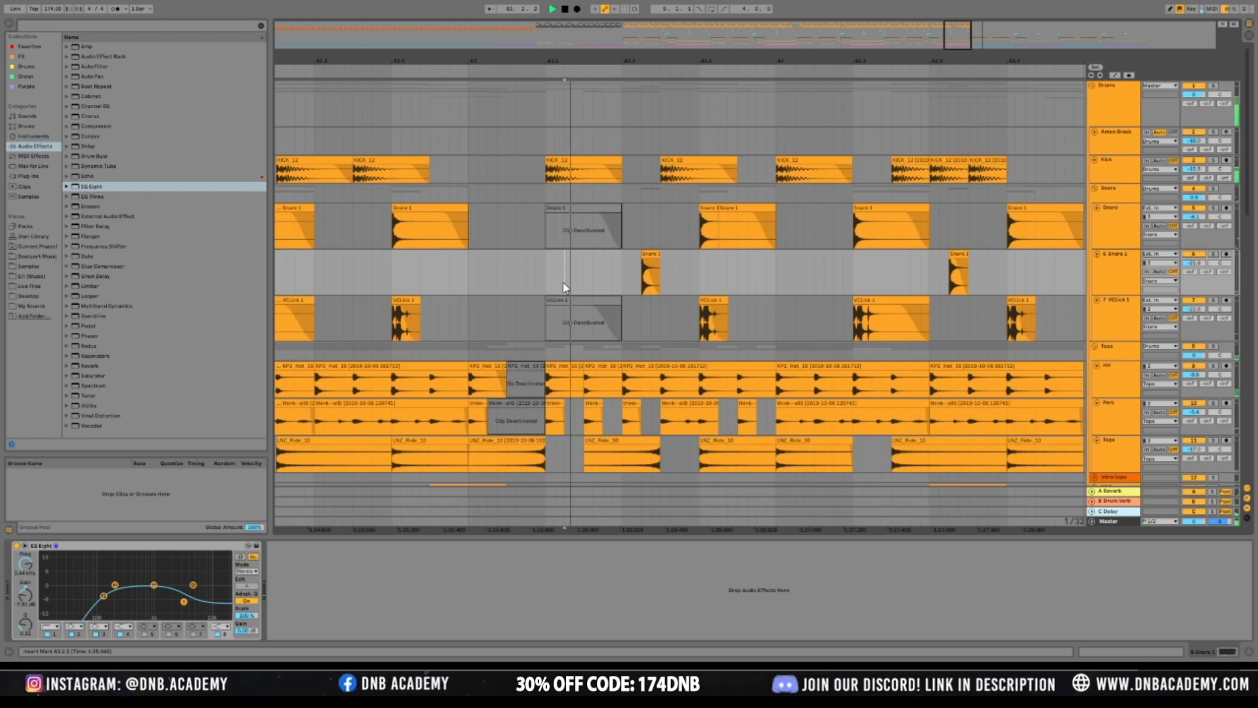
pyautogui.press('space')
# Duplicate the first short snare slice twice to form a three-hit roll, and audition it
pyautogui.click(652, 270)
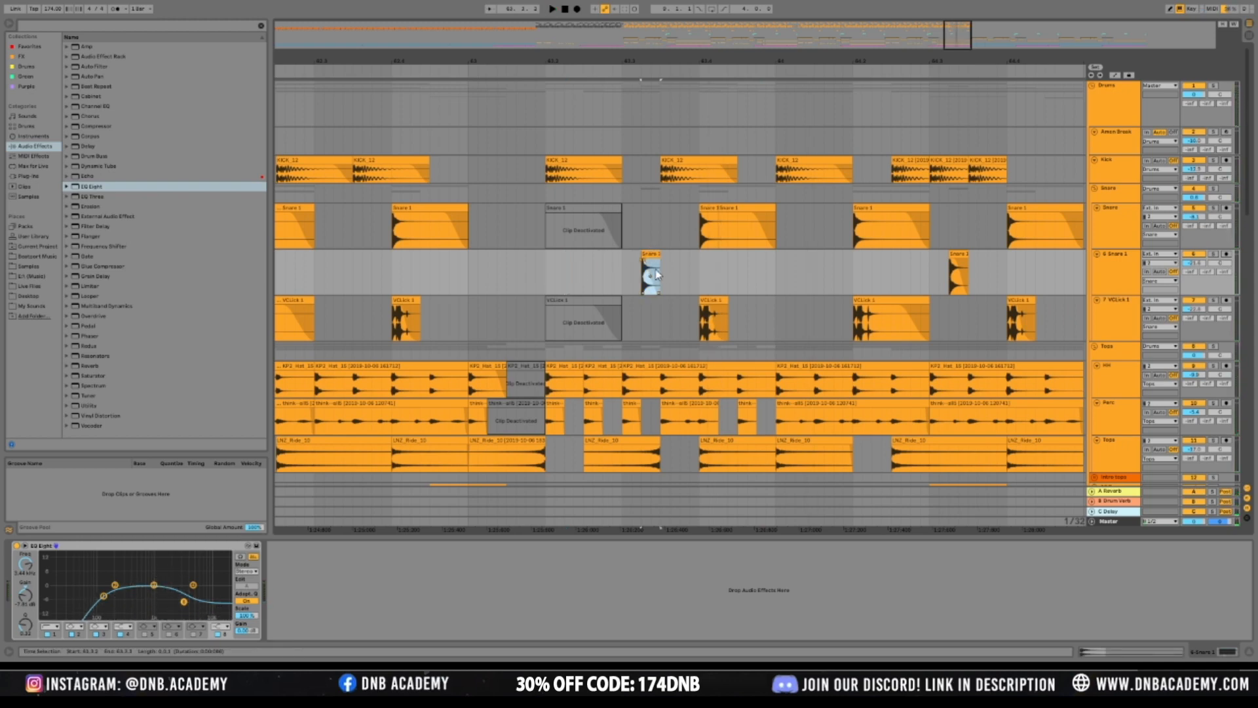
pyautogui.hotkey('ctrl', 'd')
pyautogui.hotkey('ctrl', 'd')
pyautogui.press('space')
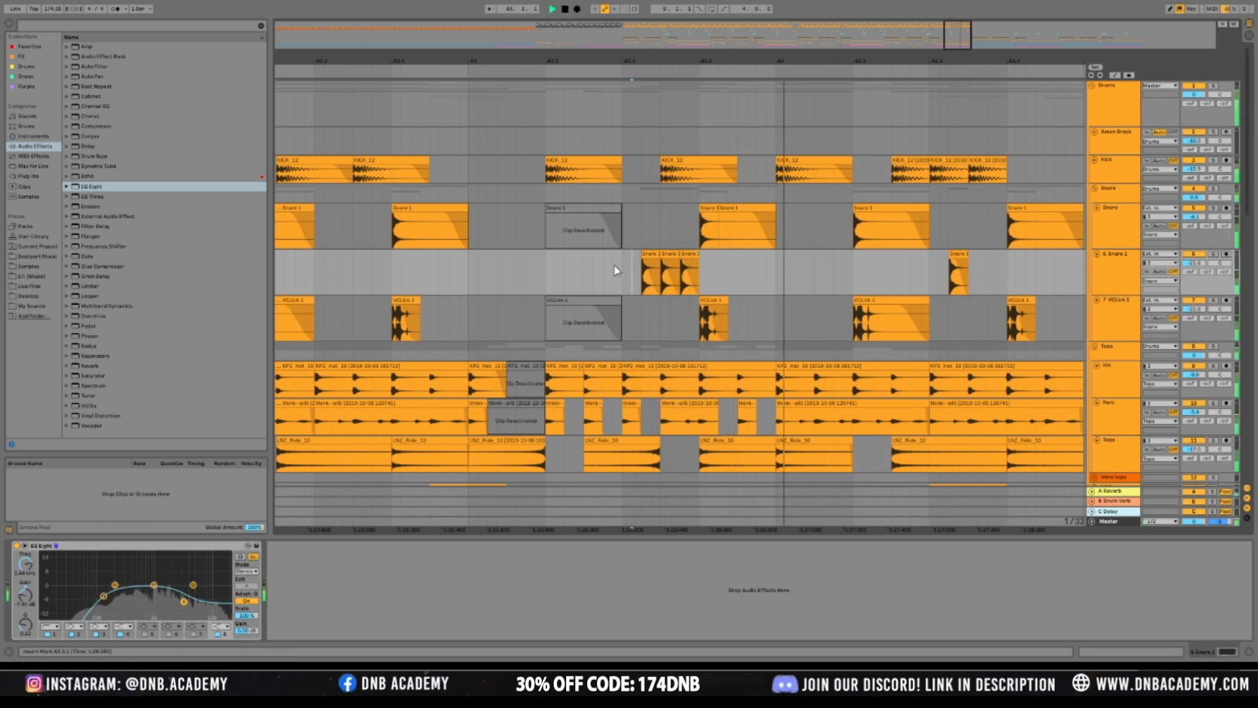
# Consolidate the three snare slices into one clip, give it a long fade-in, and audition the roll
pyautogui.moveTo(639, 286); pyautogui.dragTo(697, 283)
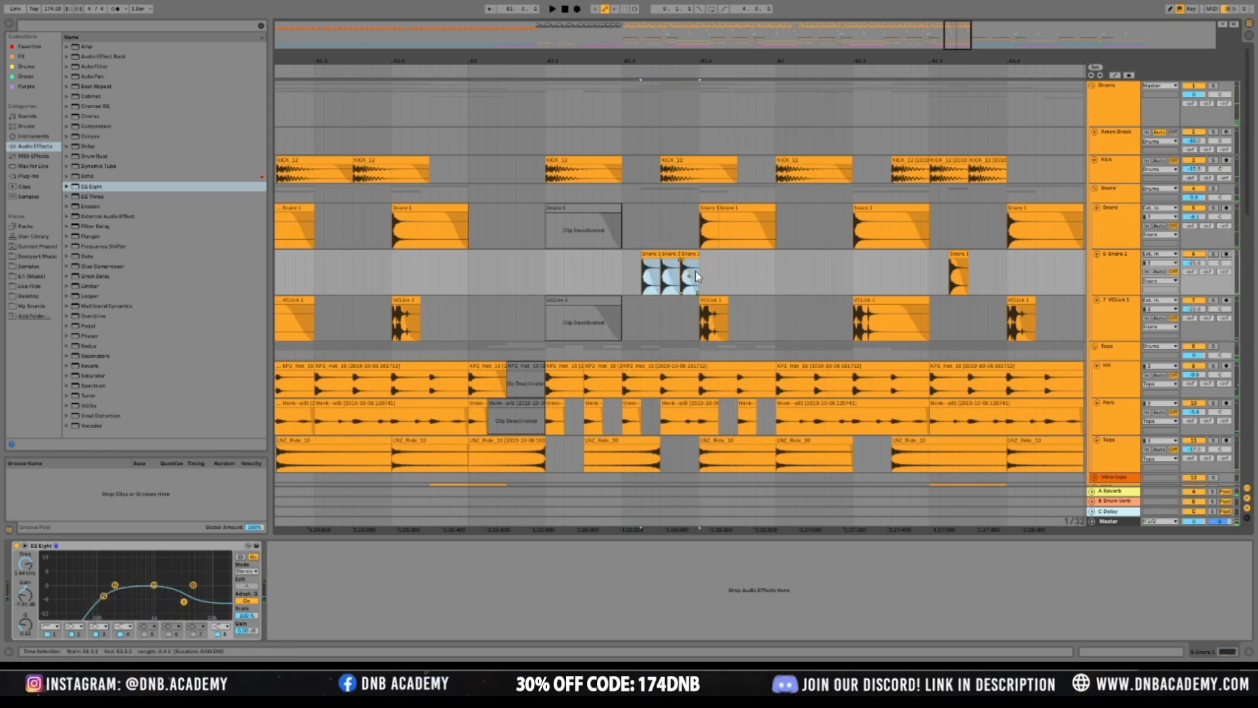
pyautogui.hotkey('ctrl', 'j')
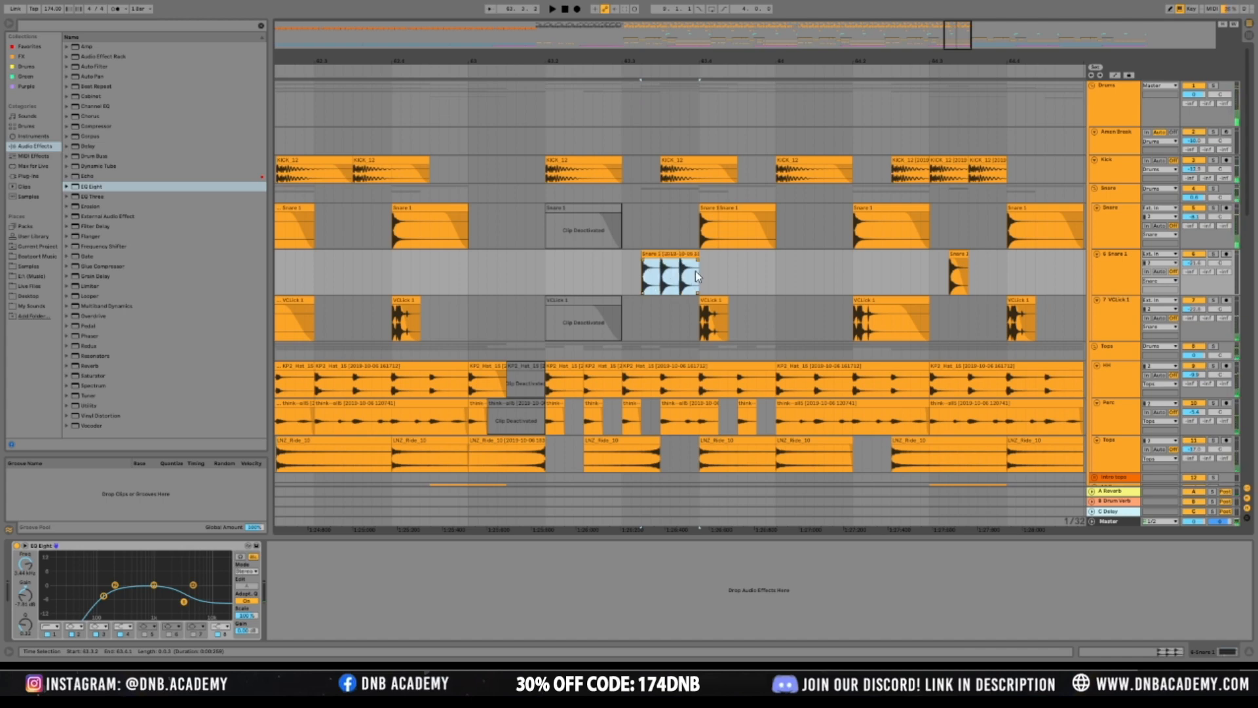
pyautogui.moveTo(644, 262); pyautogui.dragTo(690, 279)
pyautogui.click(647, 266)
pyautogui.press('space')
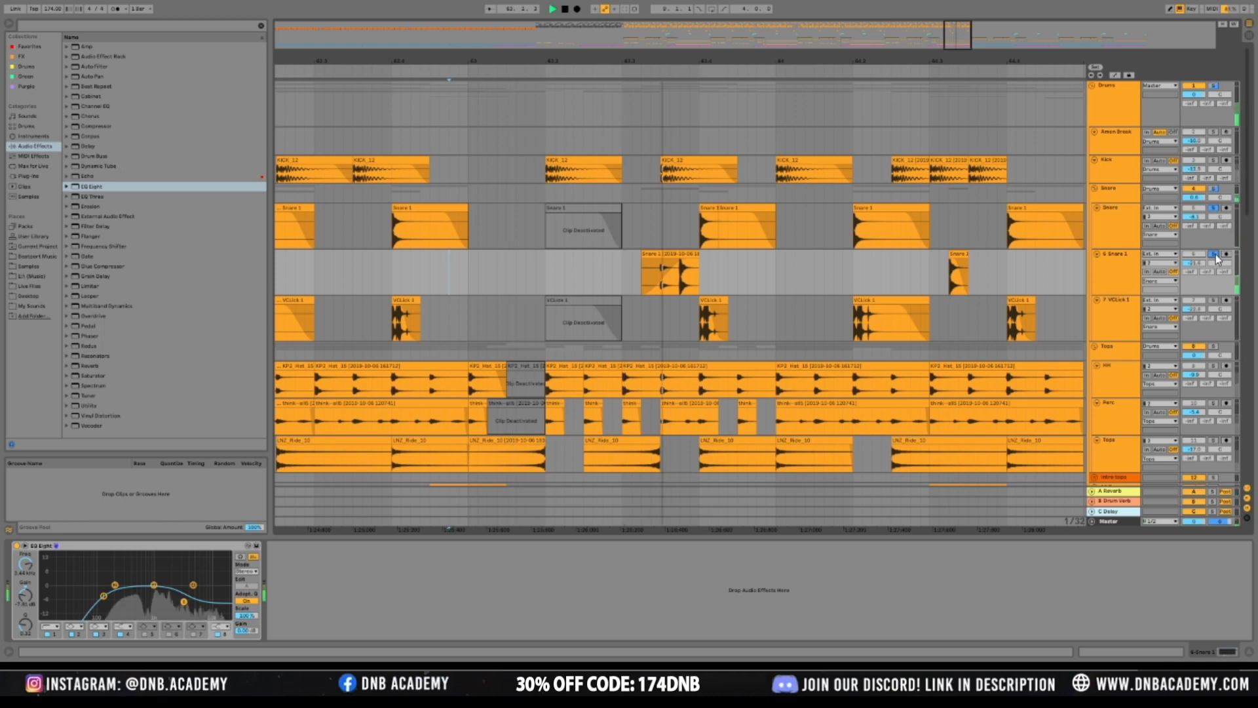
pyautogui.click(354, 266)
pyautogui.press('space')
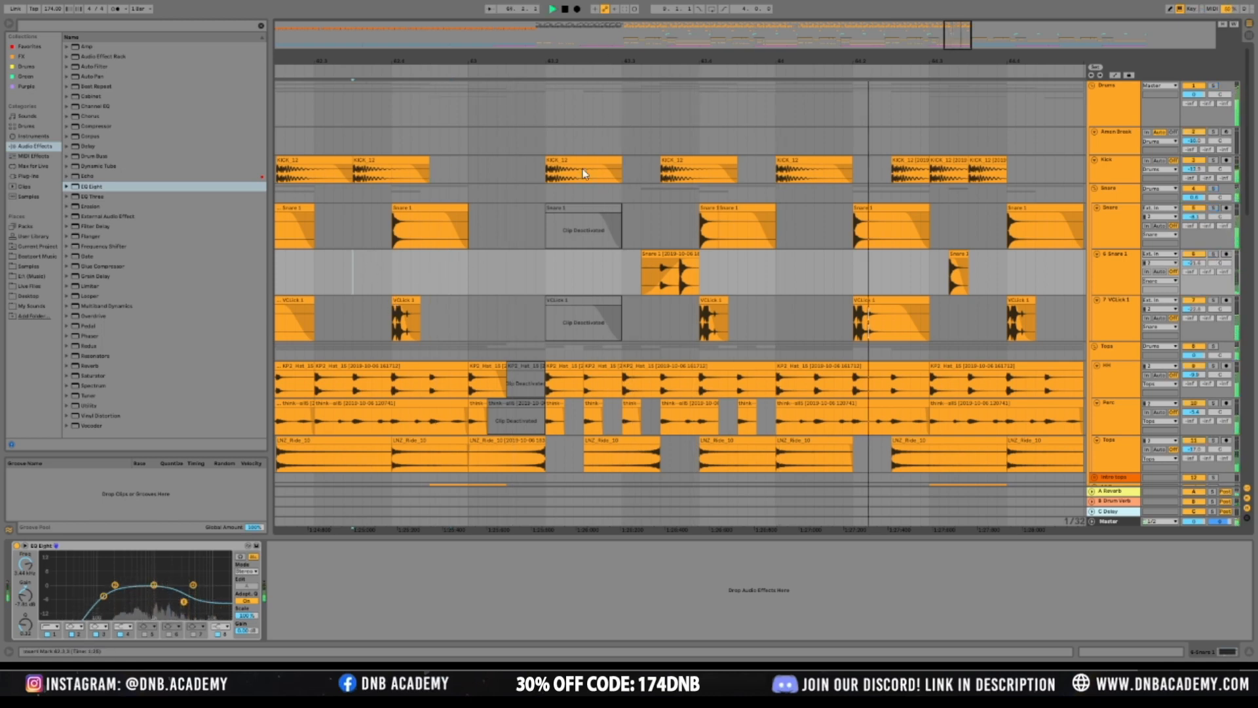
pyautogui.press('space')
# Move the consolidated snare roll one beat earlier, over the deactivated main snare, and play the fill back
pyautogui.moveTo(674, 254); pyautogui.dragTo(600, 272)
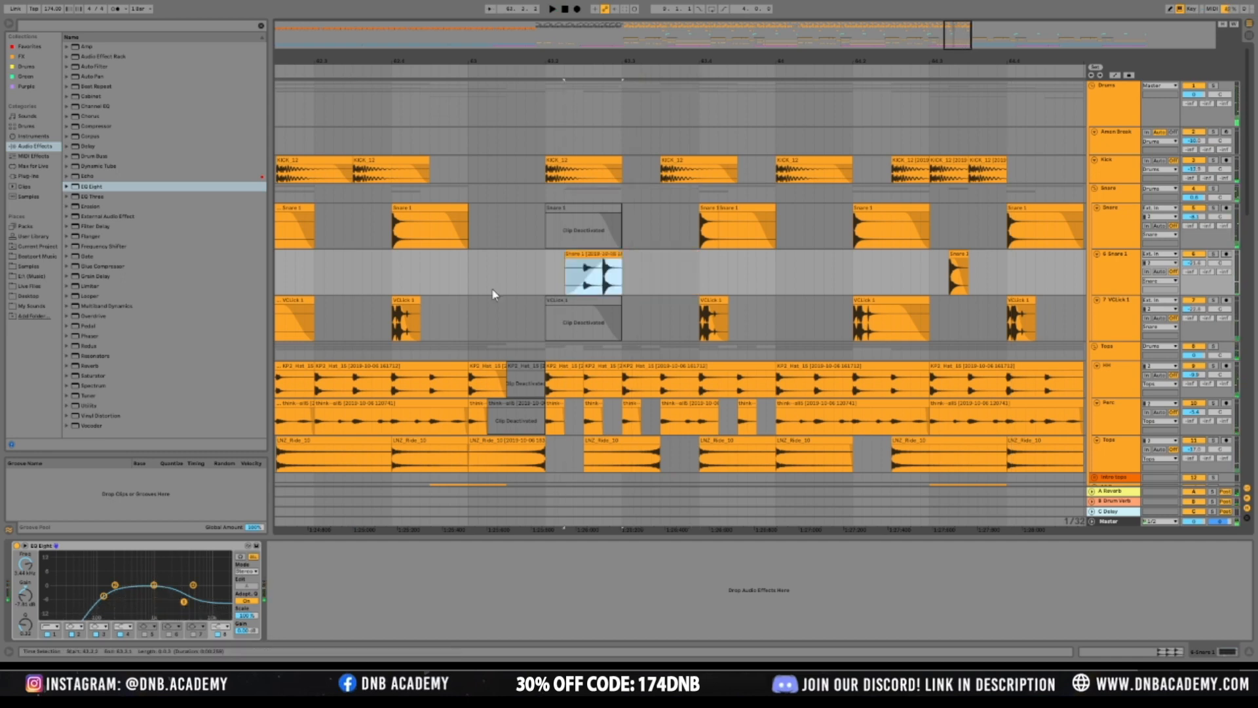
pyautogui.click(449, 303)
pyautogui.press('space')
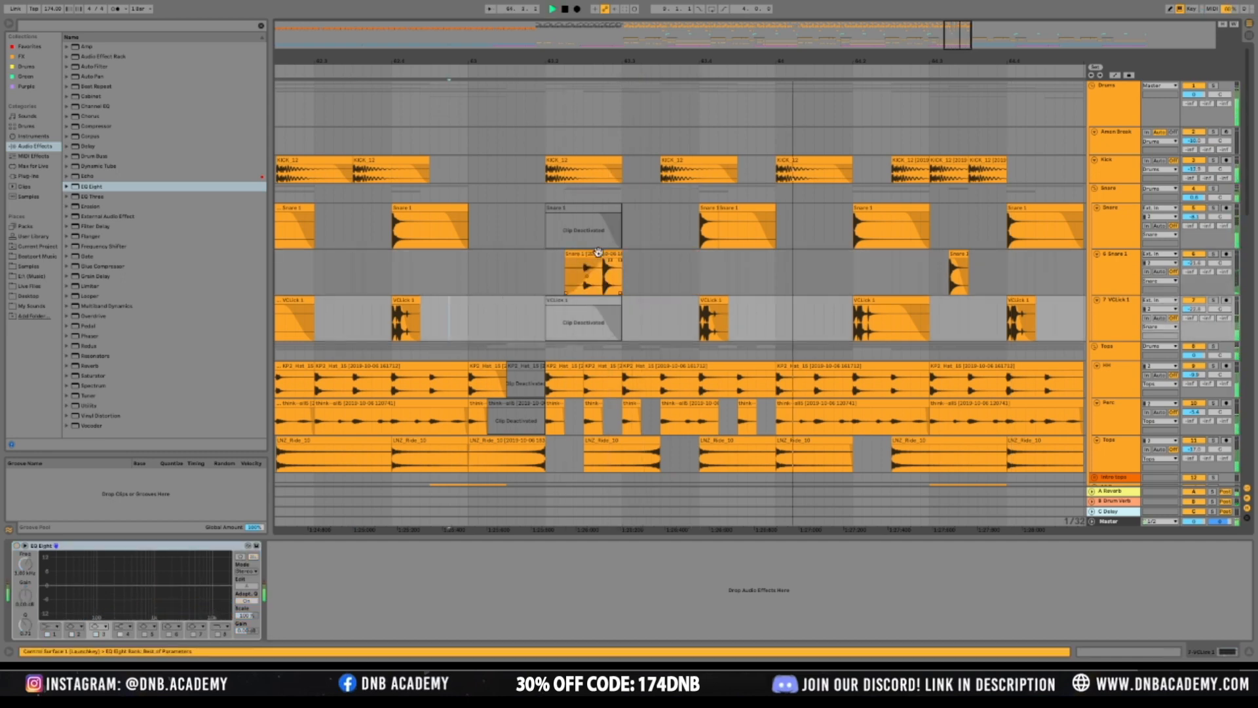
pyautogui.press('space')
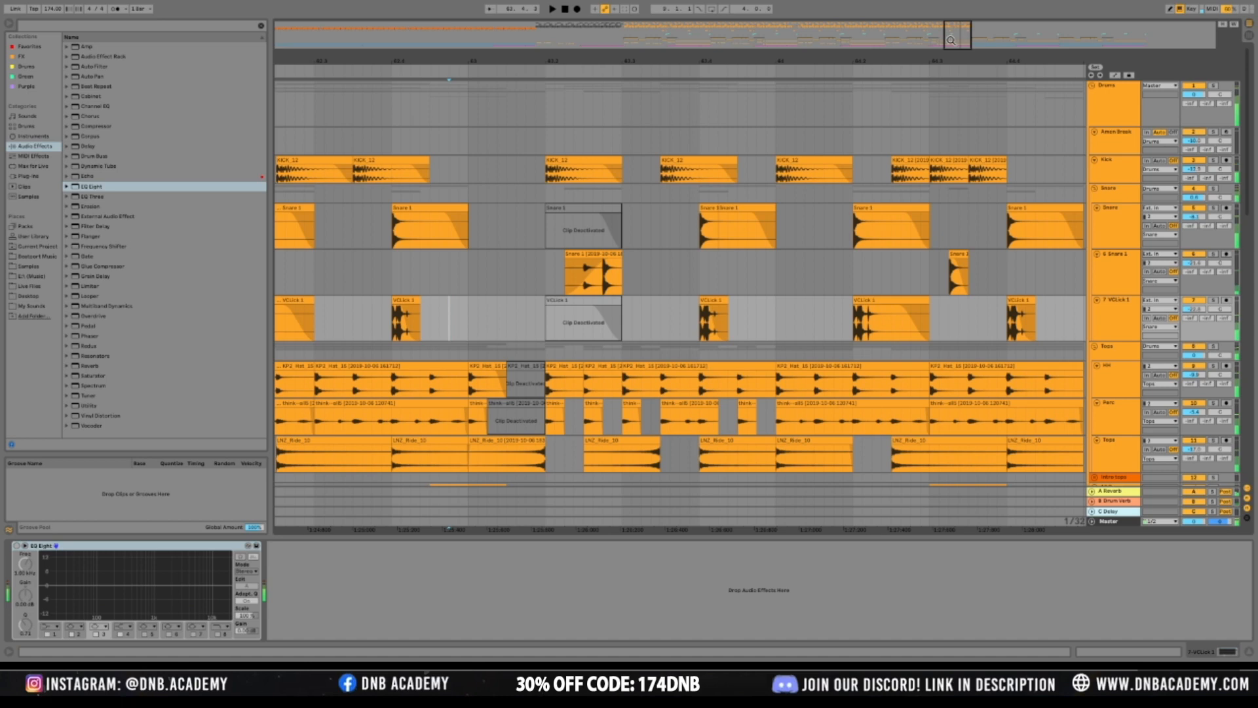
pyautogui.moveTo(950, 36); pyautogui.dragTo(949, 22)
pyautogui.press('space')
pyautogui.press('space')
pyautogui.press('space')
pyautogui.click(288, 281)
pyautogui.press('space')
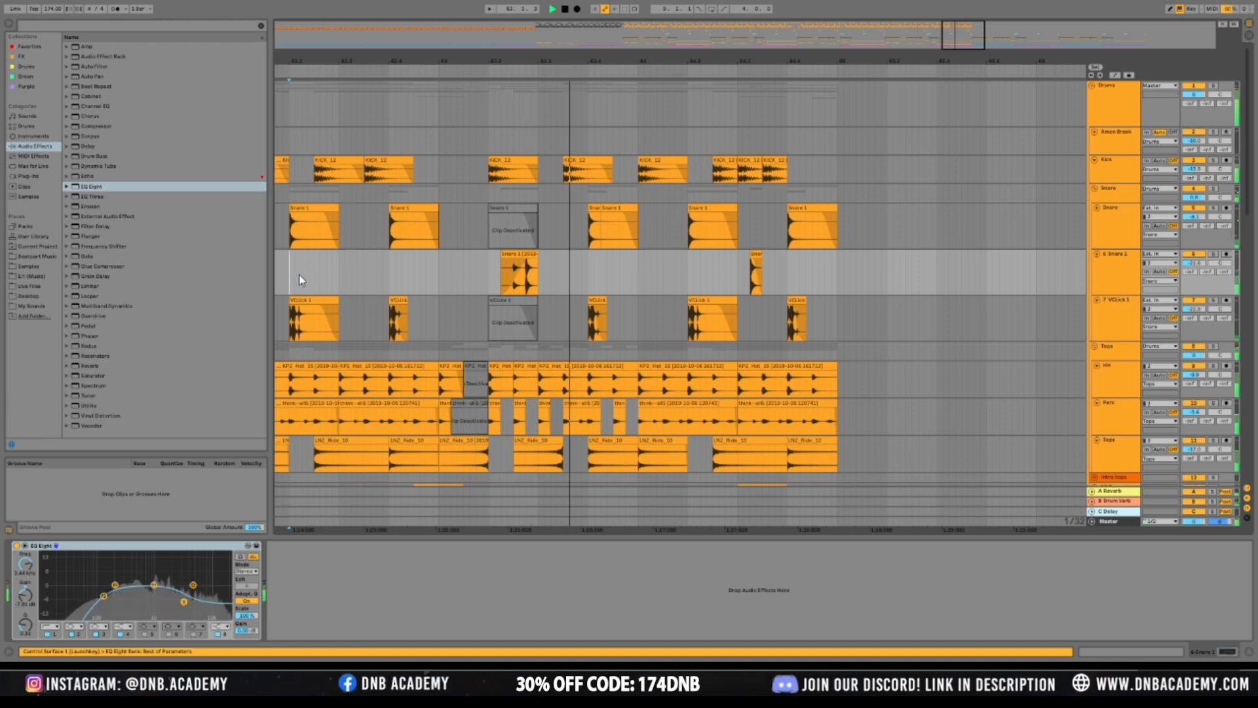
# Deactivate the first main snare clip of the following bar and the matching click layer clip below it
pyautogui.click(705, 209)
pyautogui.press('0')
pyautogui.click(707, 301)
pyautogui.press('0')
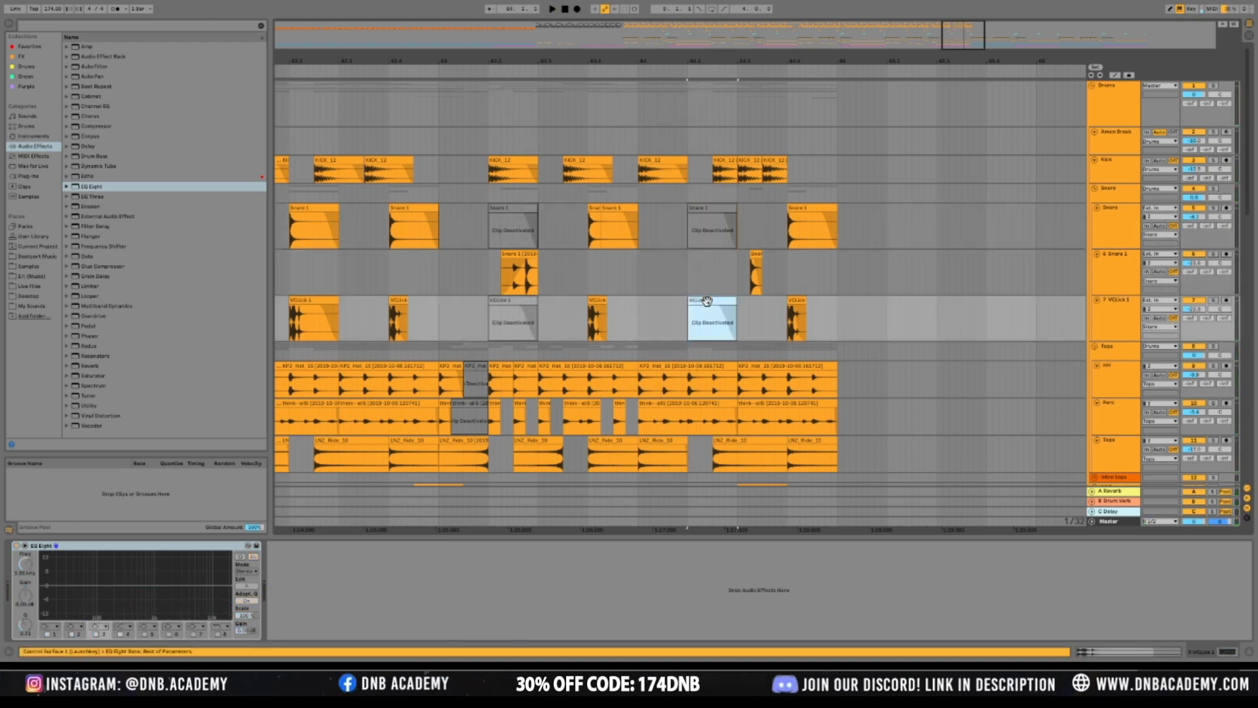
# Duplicate the one-bar section with the snare roll into the next bar and play the fill back
pyautogui.moveTo(439, 280); pyautogui.dragTo(638, 278)
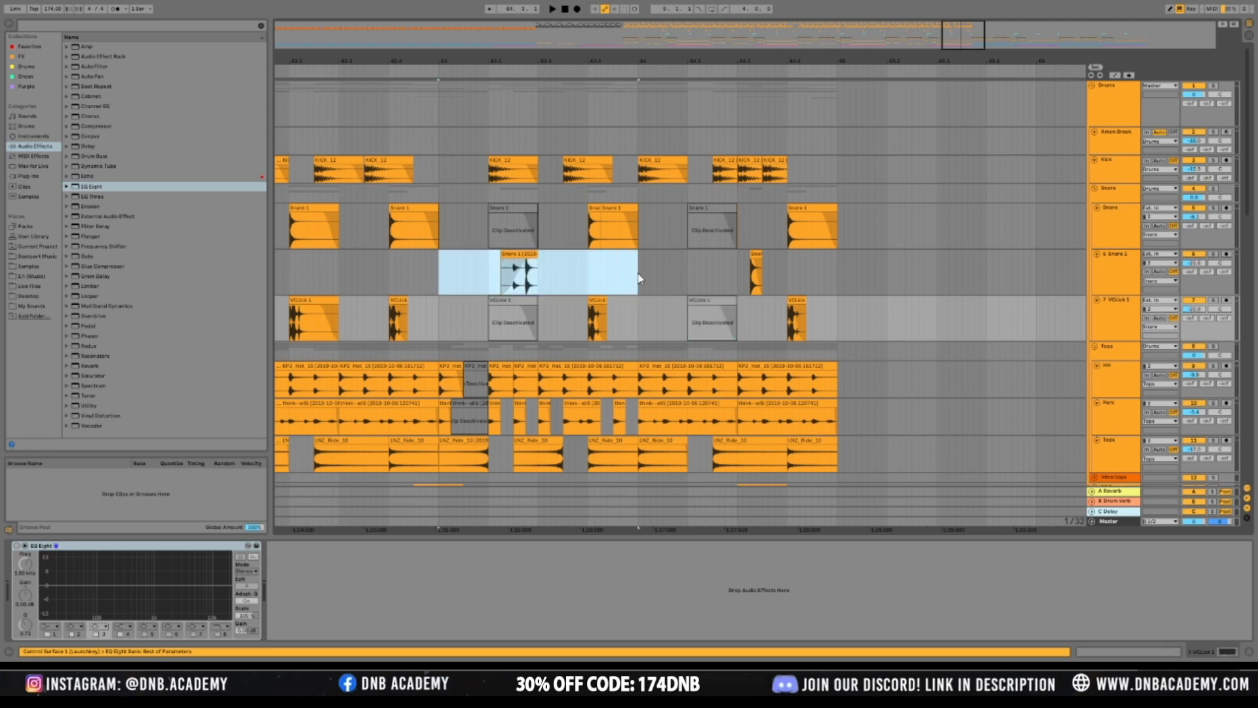
pyautogui.hotkey('ctrl', 'd')
pyautogui.click(628, 277)
pyautogui.press('space')
pyautogui.press('space')
pyautogui.click(756, 254)
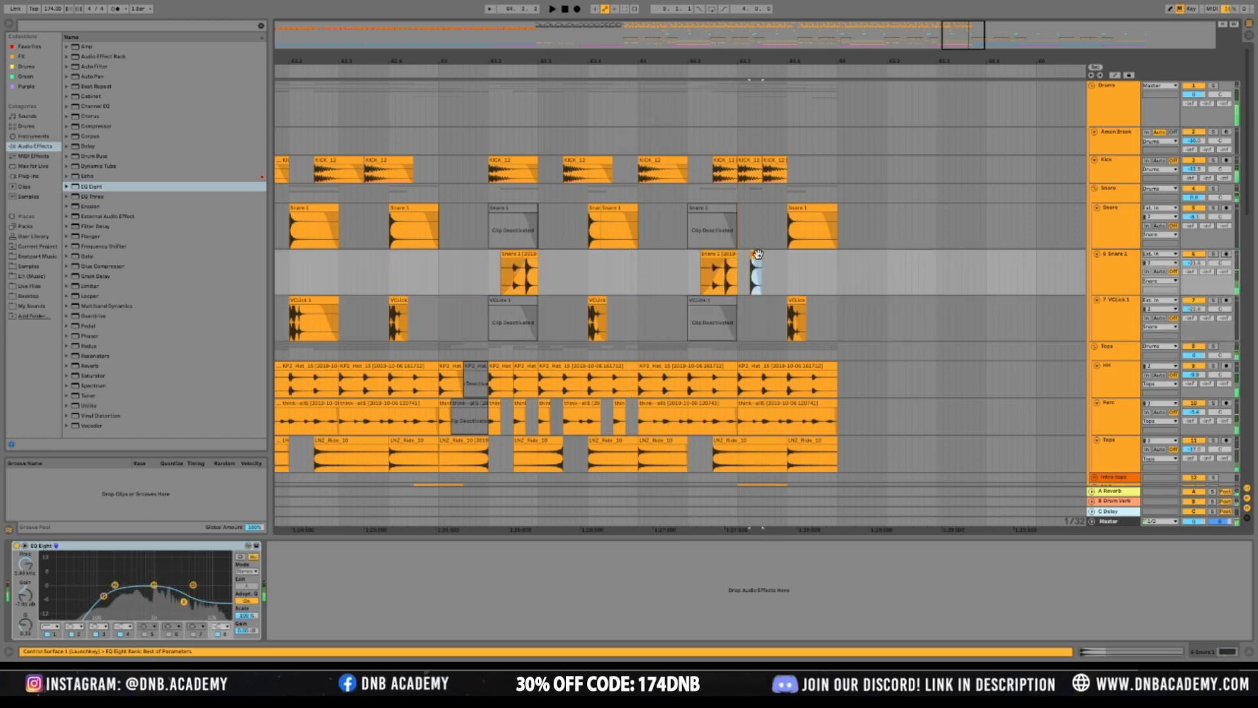
pyautogui.click(339, 269)
pyautogui.press('space')
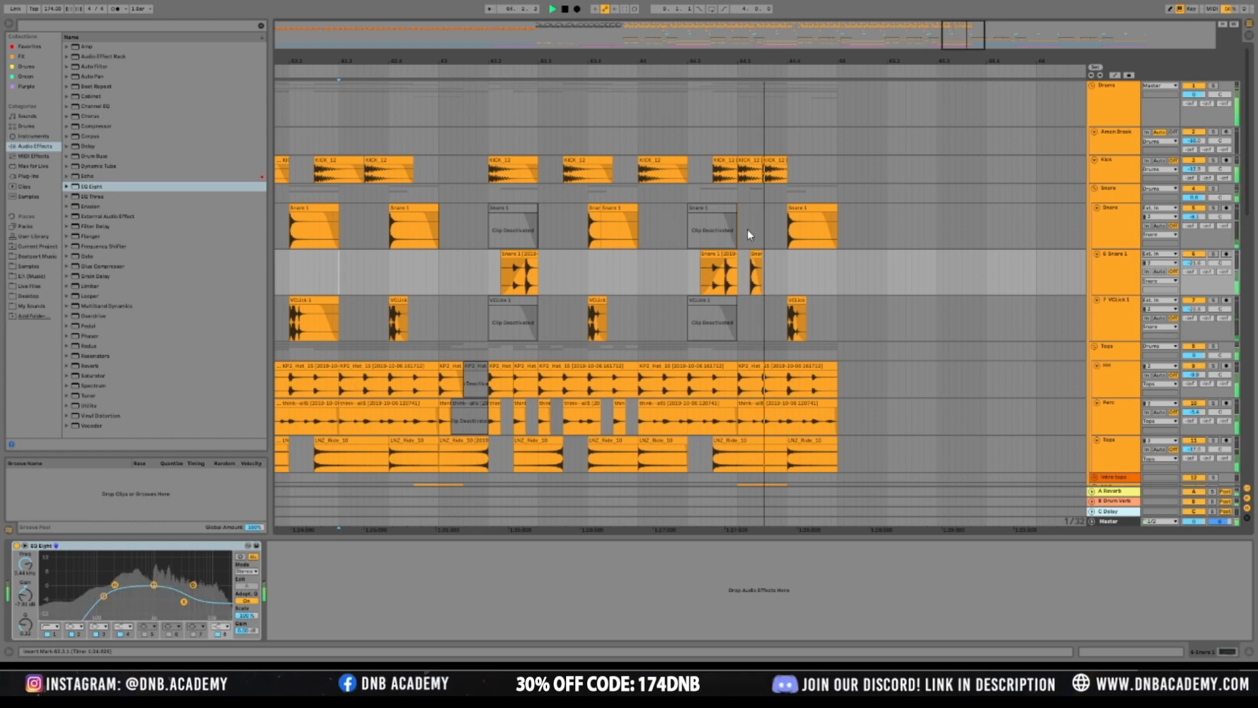
# Duplicate the whole active drum section across all drum tracks so it continues directly after the final fill
pyautogui.press('-')
pyautogui.press('-')
pyautogui.press('-')
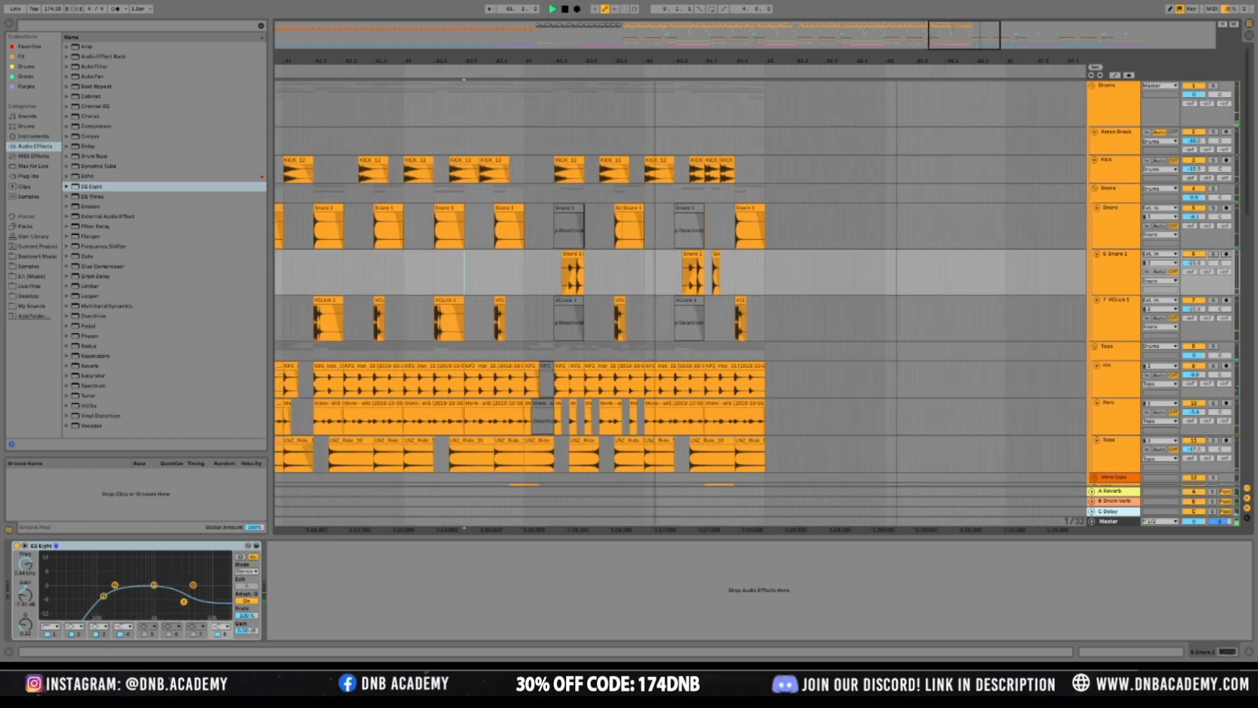
pyautogui.moveTo(798, 39)
pyautogui.mouseDown()
pyautogui.moveTo(796, 27)
pyautogui.moveTo(798, 39)
pyautogui.mouseUp()
pyautogui.click(907, 228)
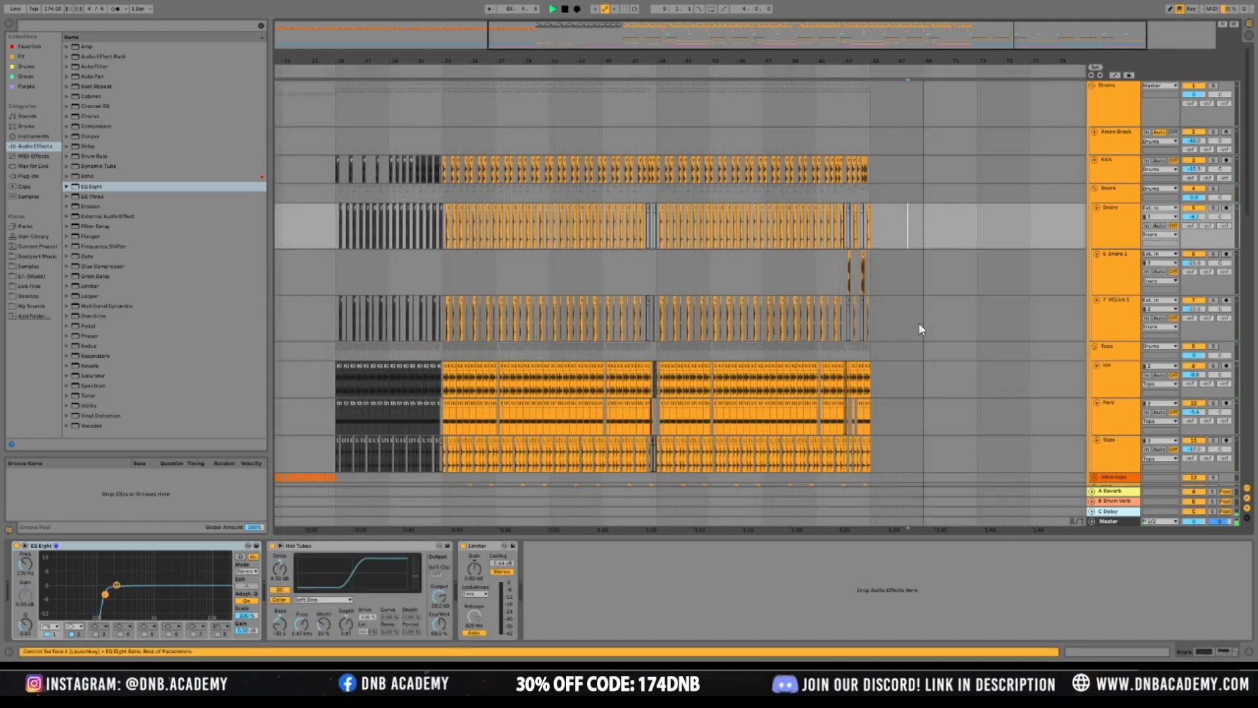
pyautogui.moveTo(879, 172); pyautogui.dragTo(1008, 182)
pyautogui.click(955, 318)
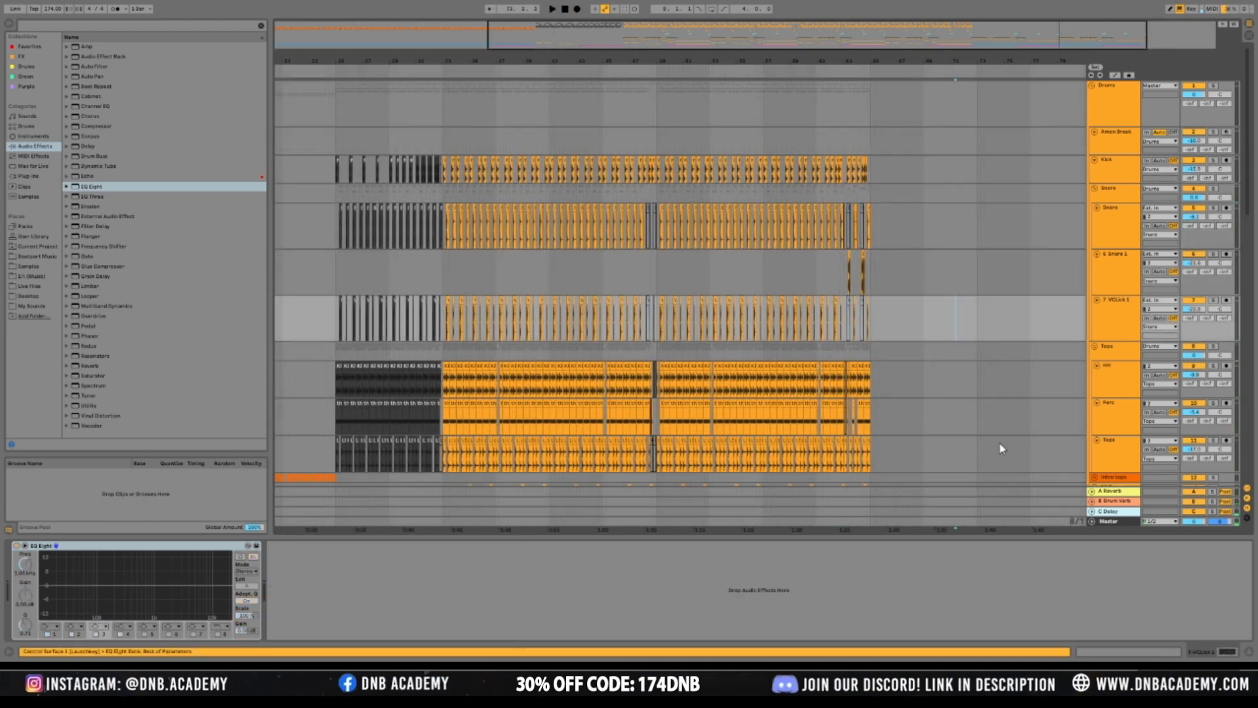
pyautogui.moveTo(461, 137); pyautogui.dragTo(857, 129)
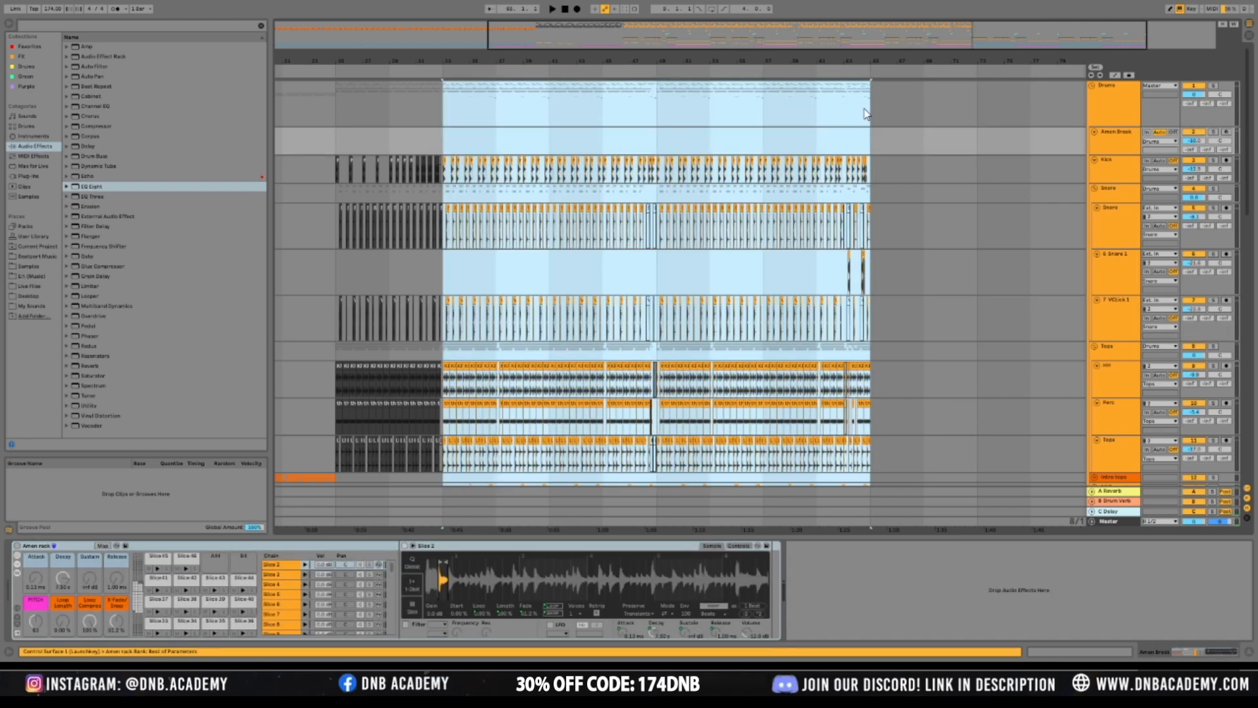
pyautogui.click(865, 113)
pyautogui.hotkey('ctrl', 'd')
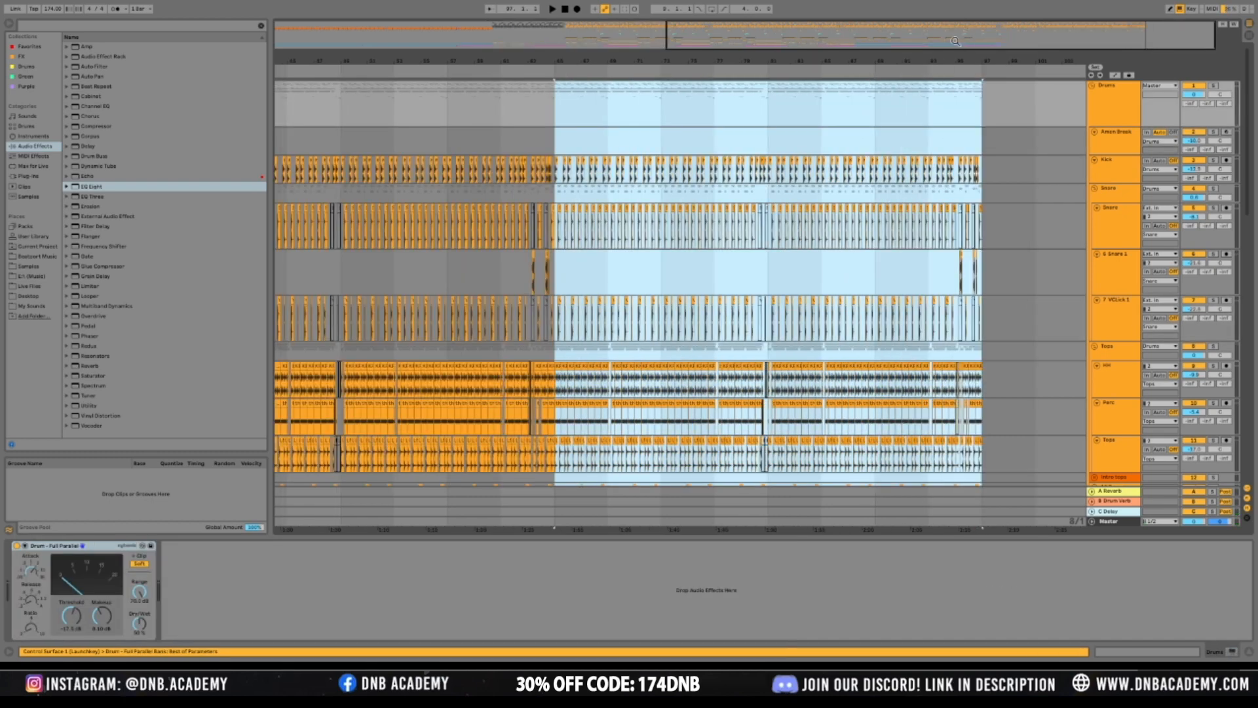
# Play back the first bar of the duplicated drum section, briefly toggling the mute on the Drums group
pyautogui.moveTo(558, 61); pyautogui.dragTo(505, 125)
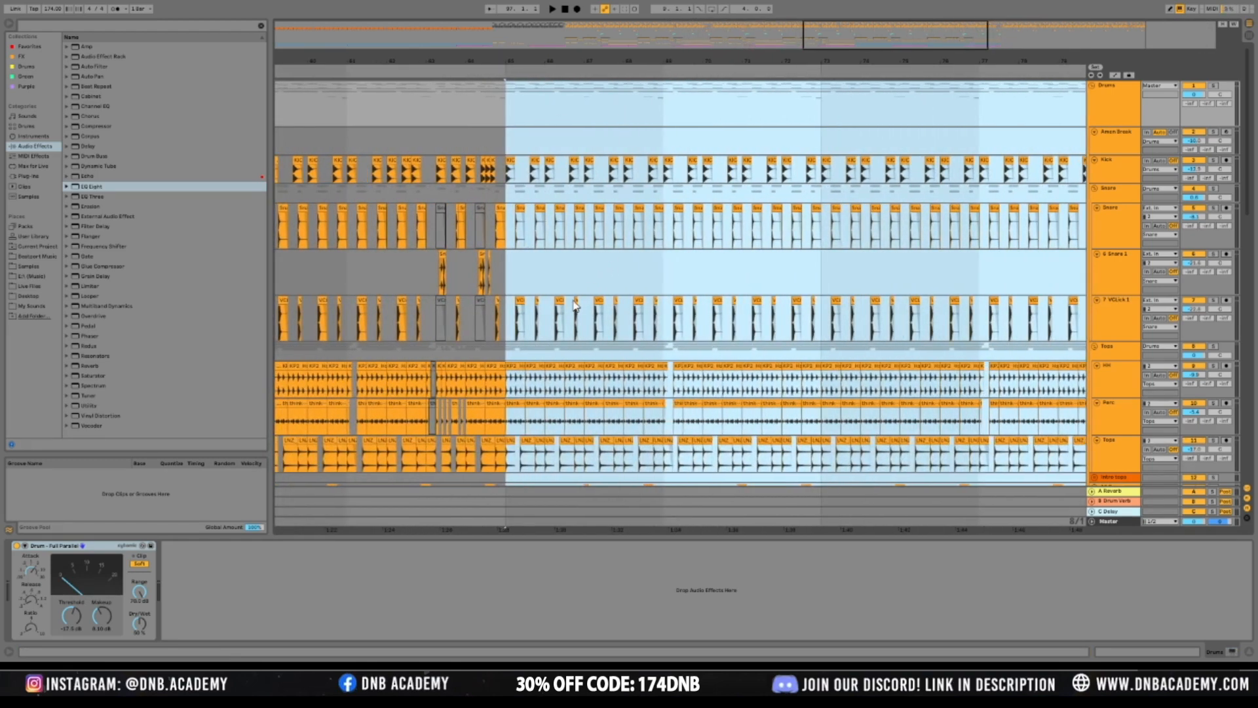
pyautogui.moveTo(508, 115); pyautogui.dragTo(546, 117)
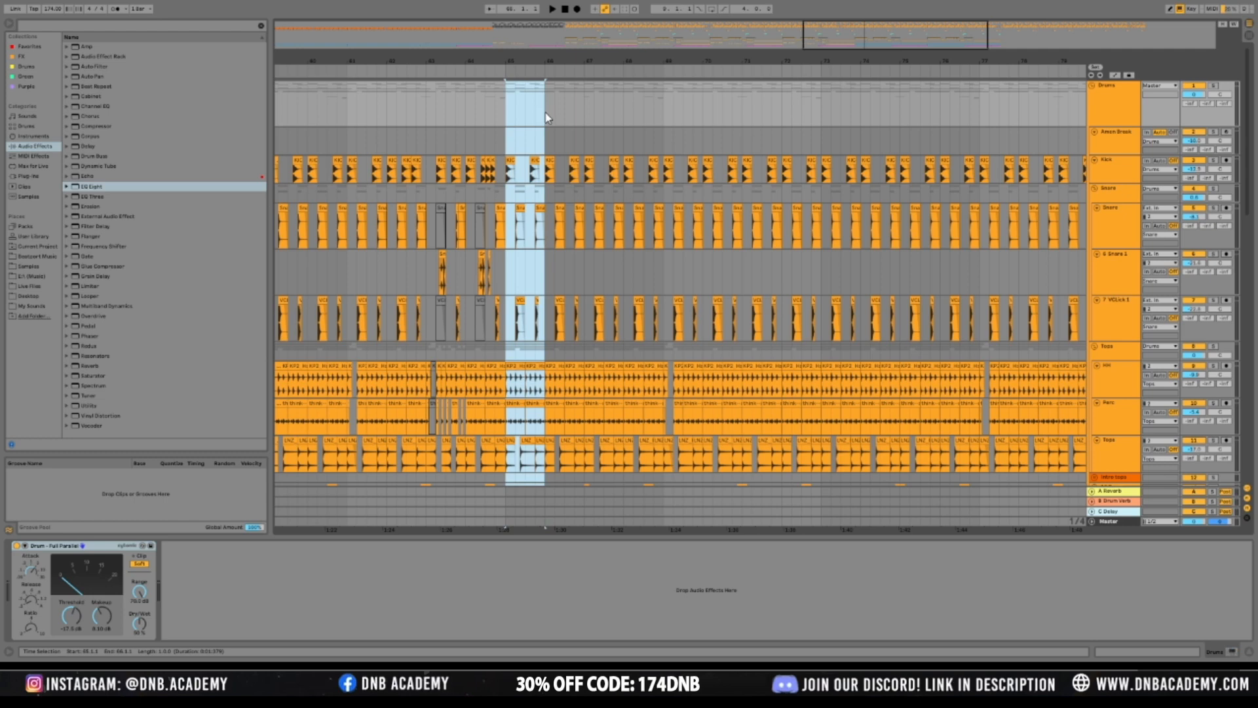
pyautogui.press('space')
pyautogui.click(1200, 88)
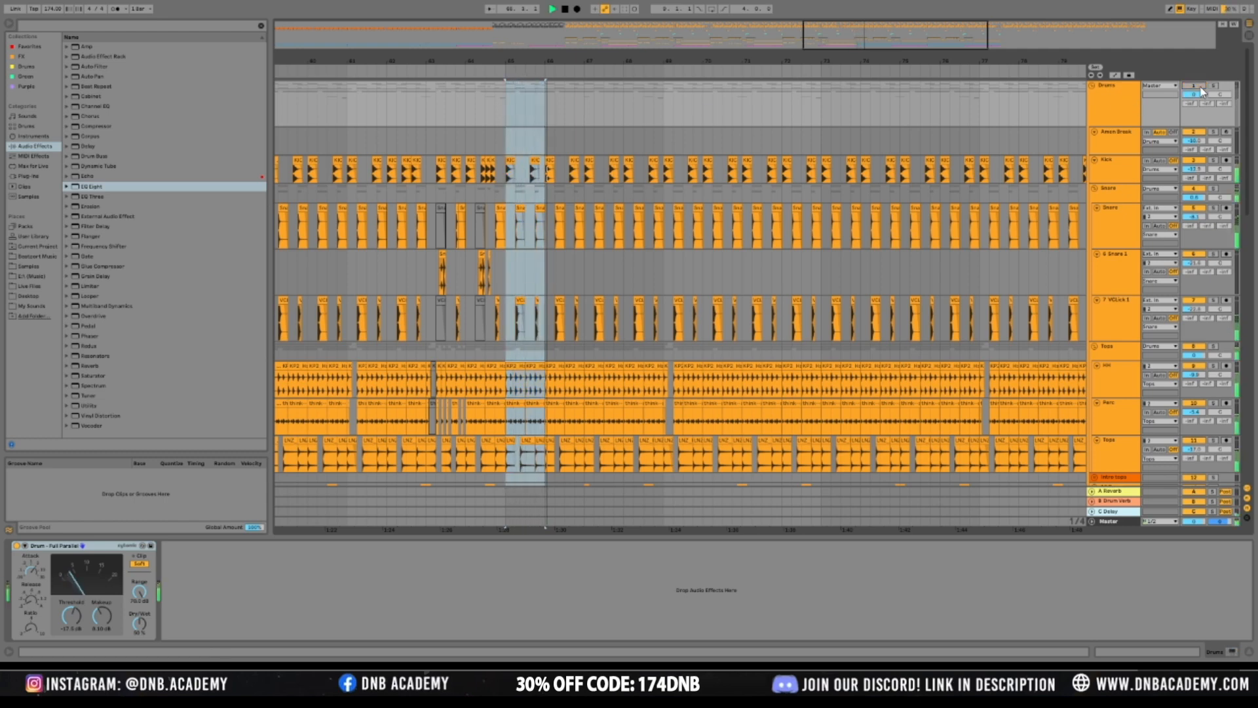
pyautogui.click(1193, 88)
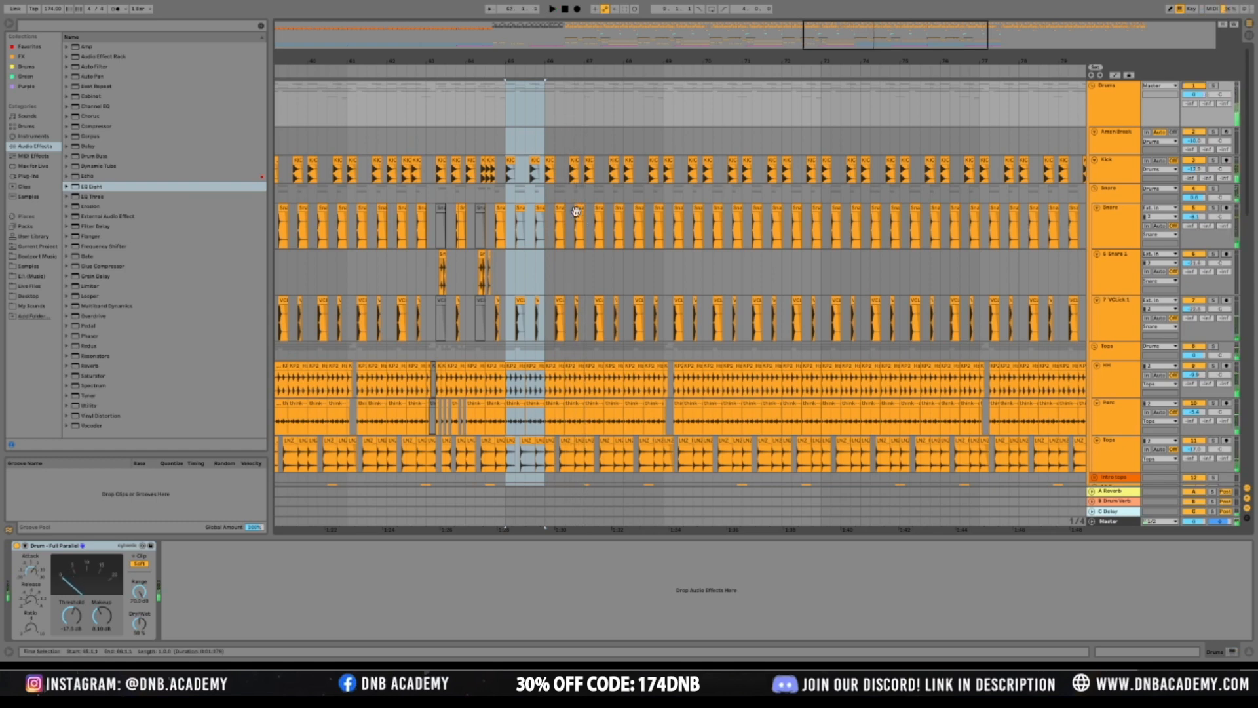
# Deactivate every drum clip in the first seven beats from bar 65 and play the section back
pyautogui.moveTo(577, 226); pyautogui.dragTo(502, 119)
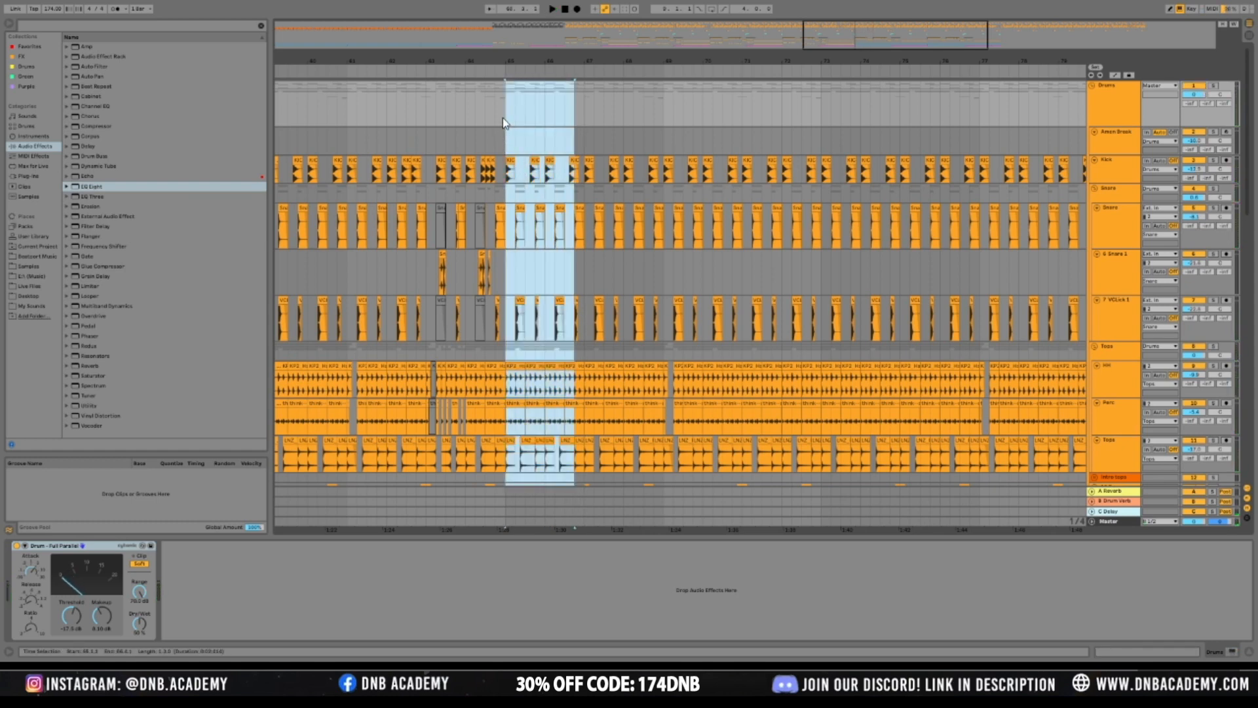
pyautogui.press('0')
pyautogui.click(502, 119)
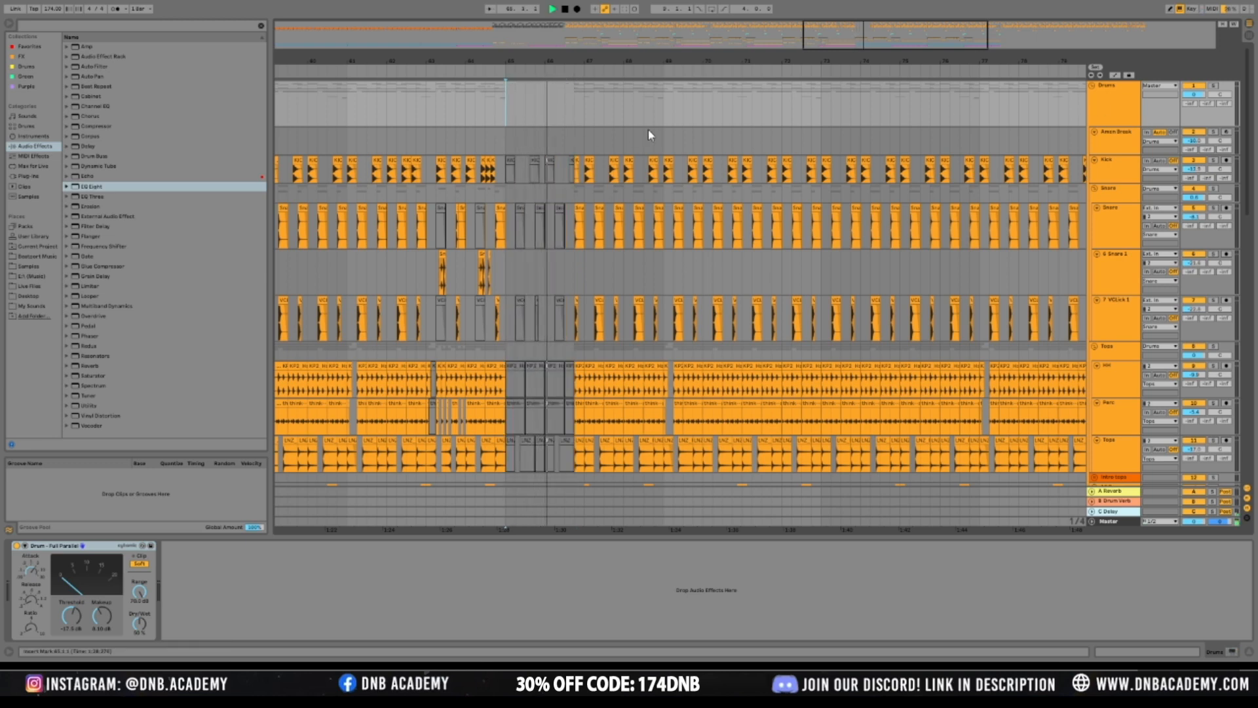
# Delete the deactivated kick, main snare and click layer clips in the first seven beats of the duplicated section
pyautogui.moveTo(727, 37); pyautogui.dragTo(857, 31)
pyautogui.click(583, 170)
pyautogui.moveTo(593, 173); pyautogui.dragTo(439, 172)
pyautogui.press('Delete')
pyautogui.moveTo(456, 226); pyautogui.dragTo(568, 229)
pyautogui.press('Delete')
pyautogui.scroll(-2, 567, 230)
pyautogui.moveTo(443, 261); pyautogui.dragTo(569, 264)
pyautogui.press('Delete')
# Delete the deactivated hat, percussion and tops clips over the same seven beats and play back the gap
pyautogui.scroll(-2, 569, 265)
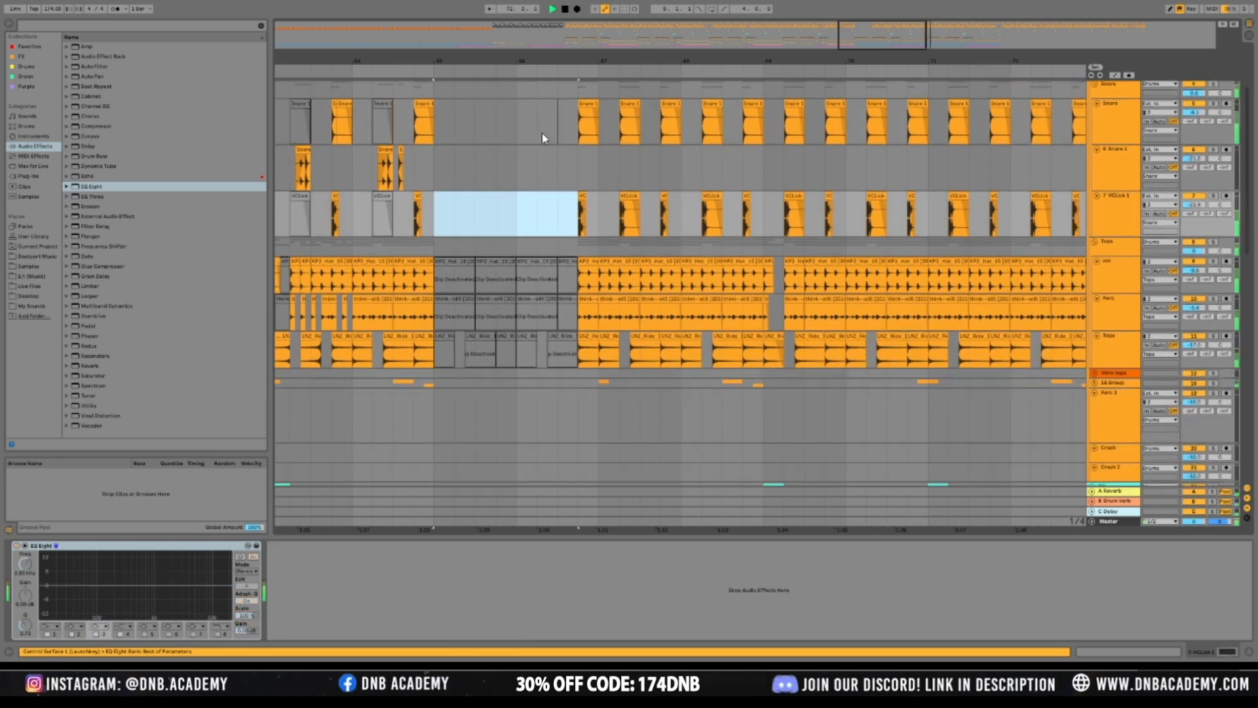
pyautogui.click(563, 129)
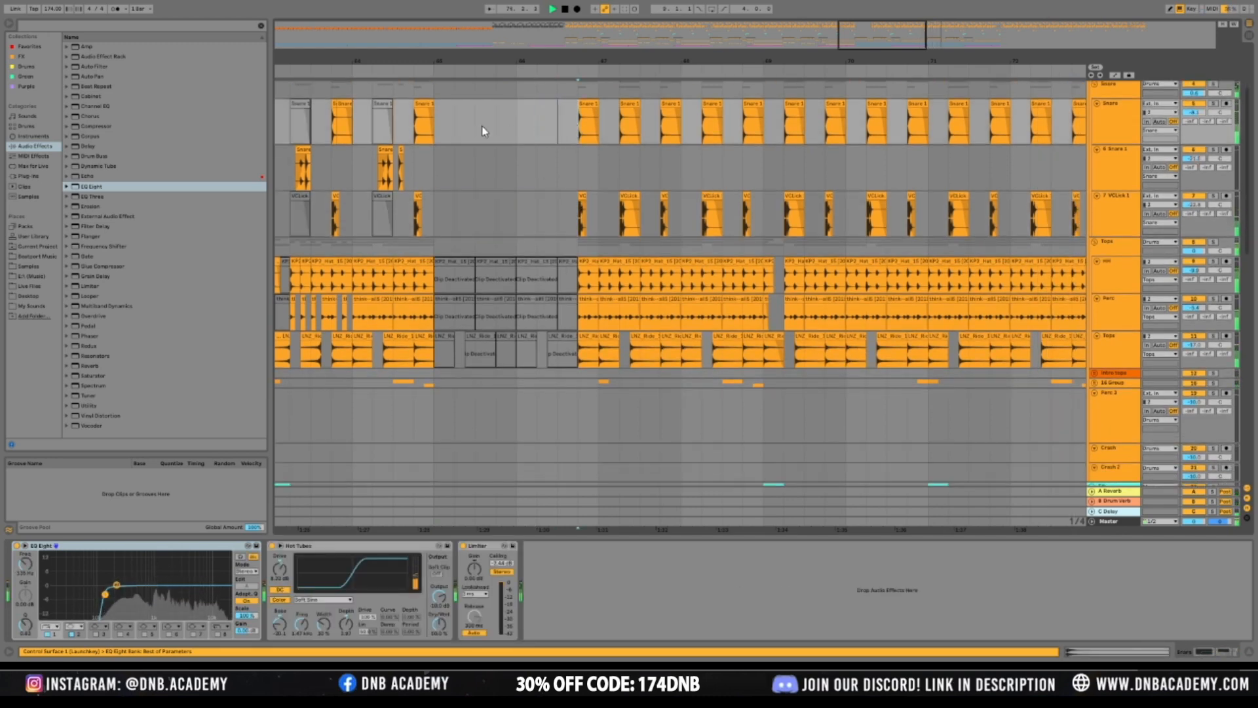
pyautogui.moveTo(481, 131); pyautogui.dragTo(577, 131)
pyautogui.click(556, 362)
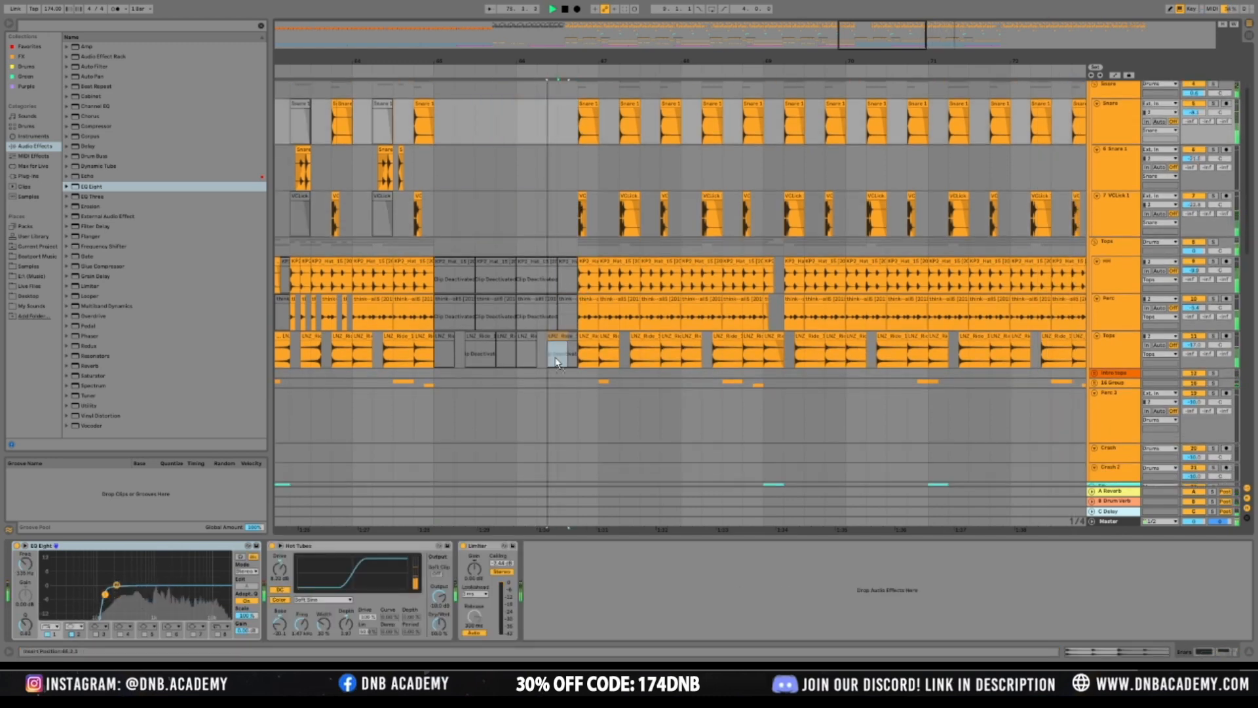
pyautogui.moveTo(575, 374); pyautogui.dragTo(440, 277)
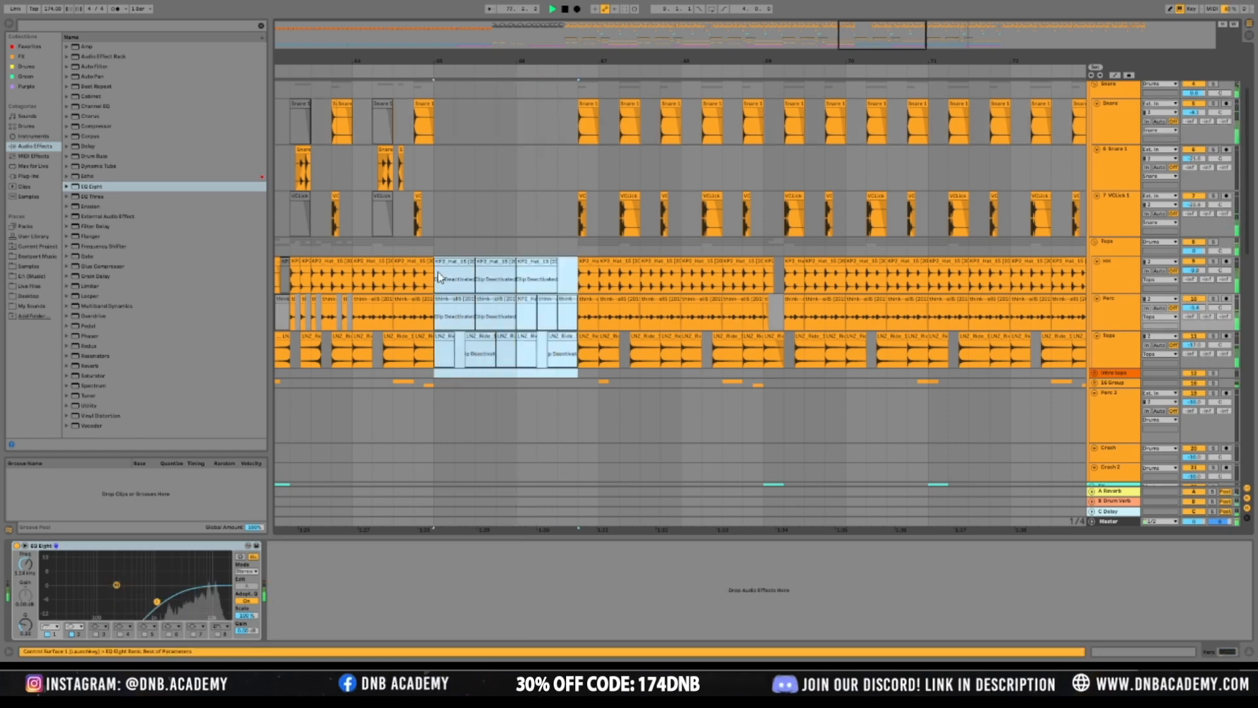
pyautogui.press('Delete')
pyautogui.moveTo(747, 25); pyautogui.dragTo(774, 6)
pyautogui.press('space')
pyautogui.moveTo(908, 23); pyautogui.dragTo(965, 29)
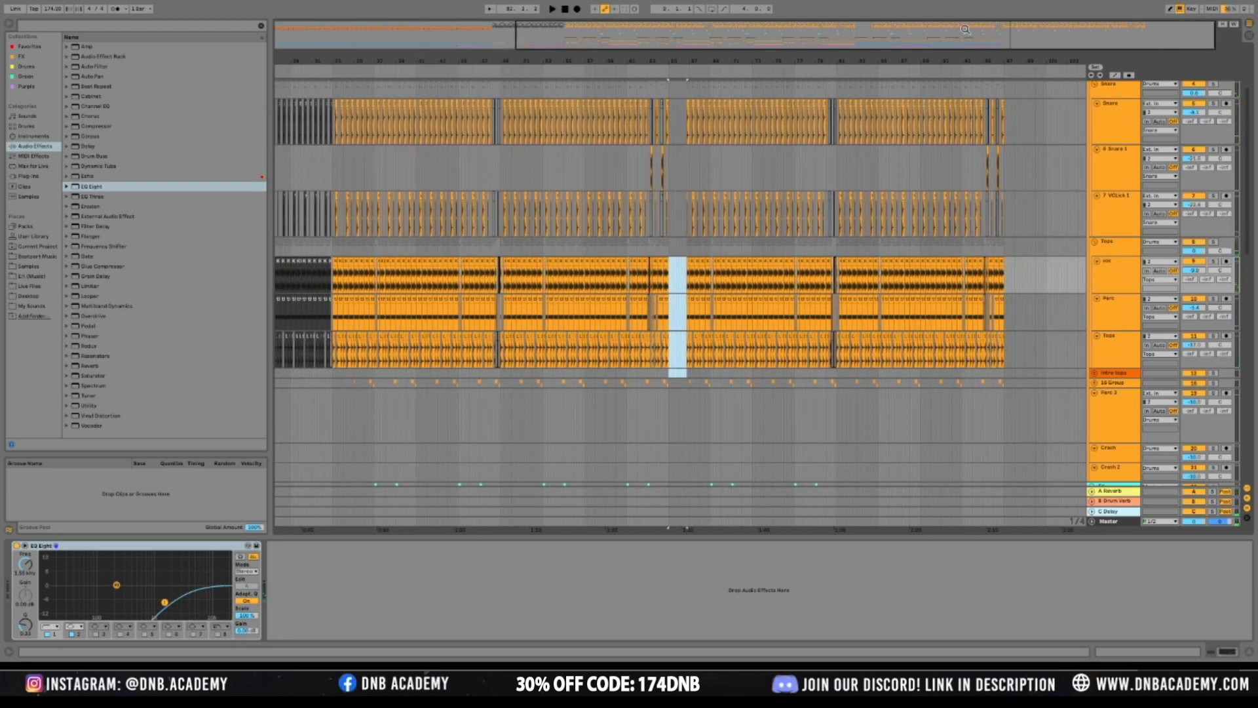
# Mark the first and second 32-bar drum sections on the snare roll track to compare their extent
pyautogui.click(695, 168)
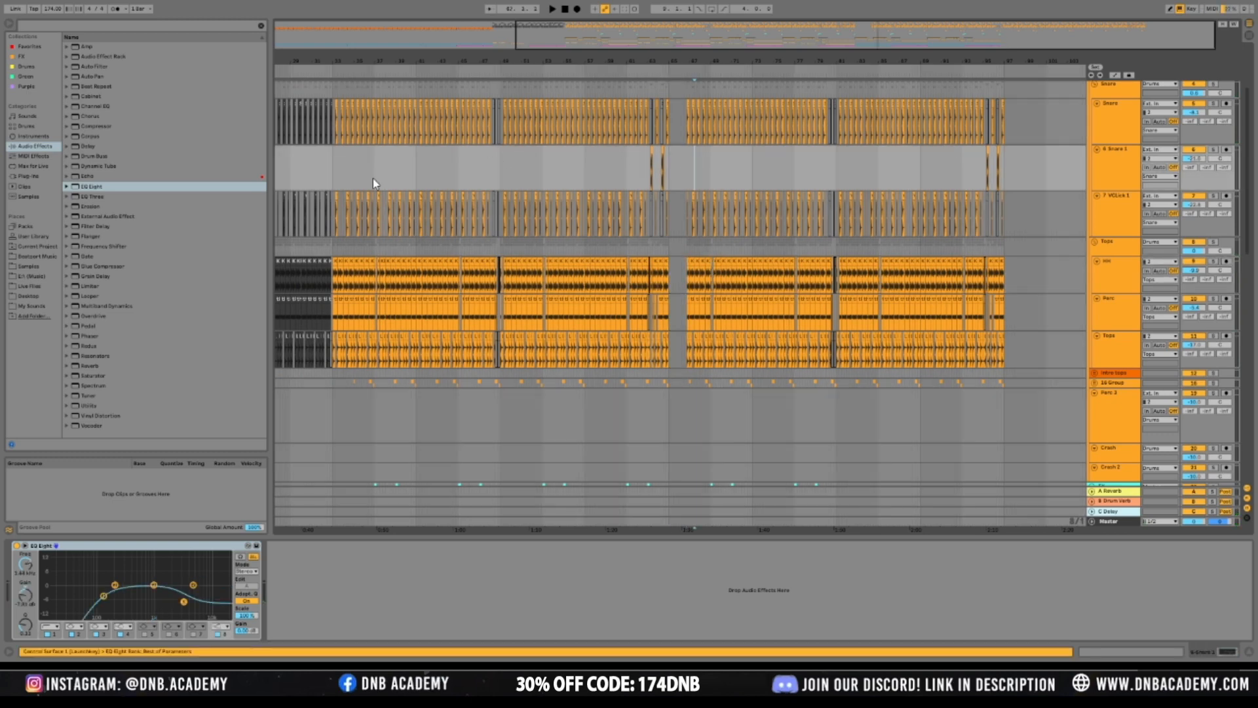
pyautogui.moveTo(336, 177); pyautogui.dragTo(648, 172)
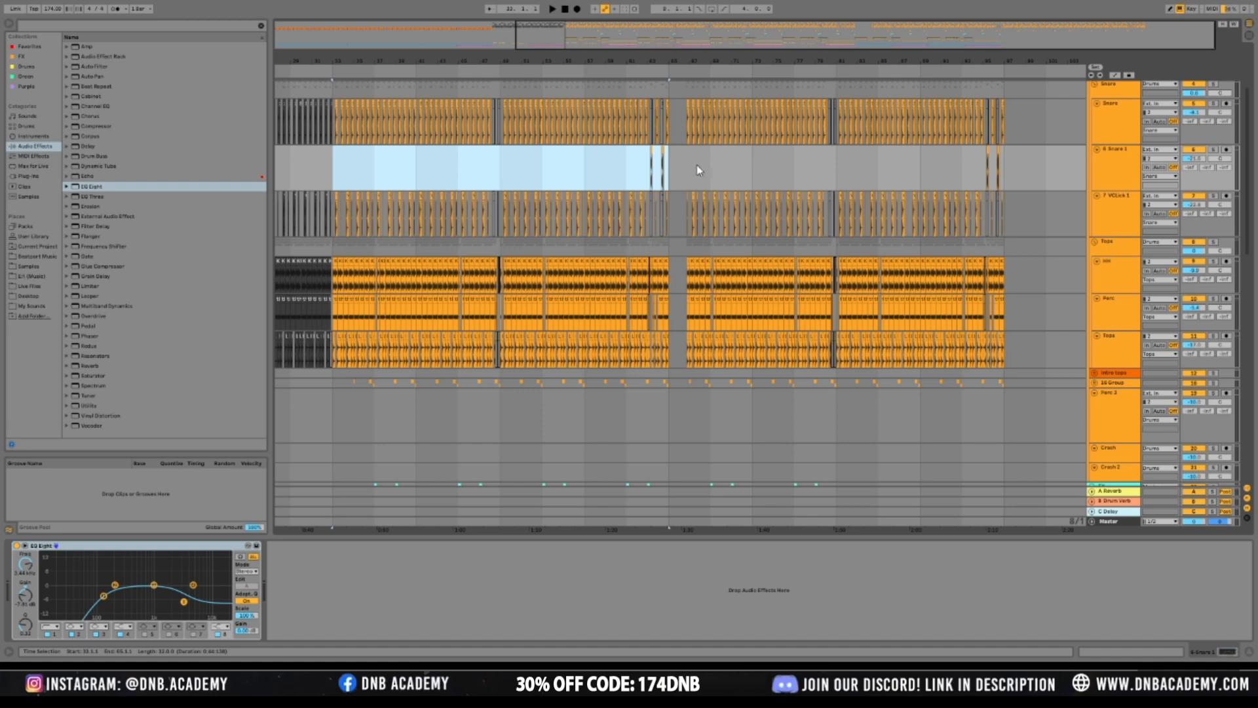
pyautogui.moveTo(675, 177); pyautogui.dragTo(1012, 160)
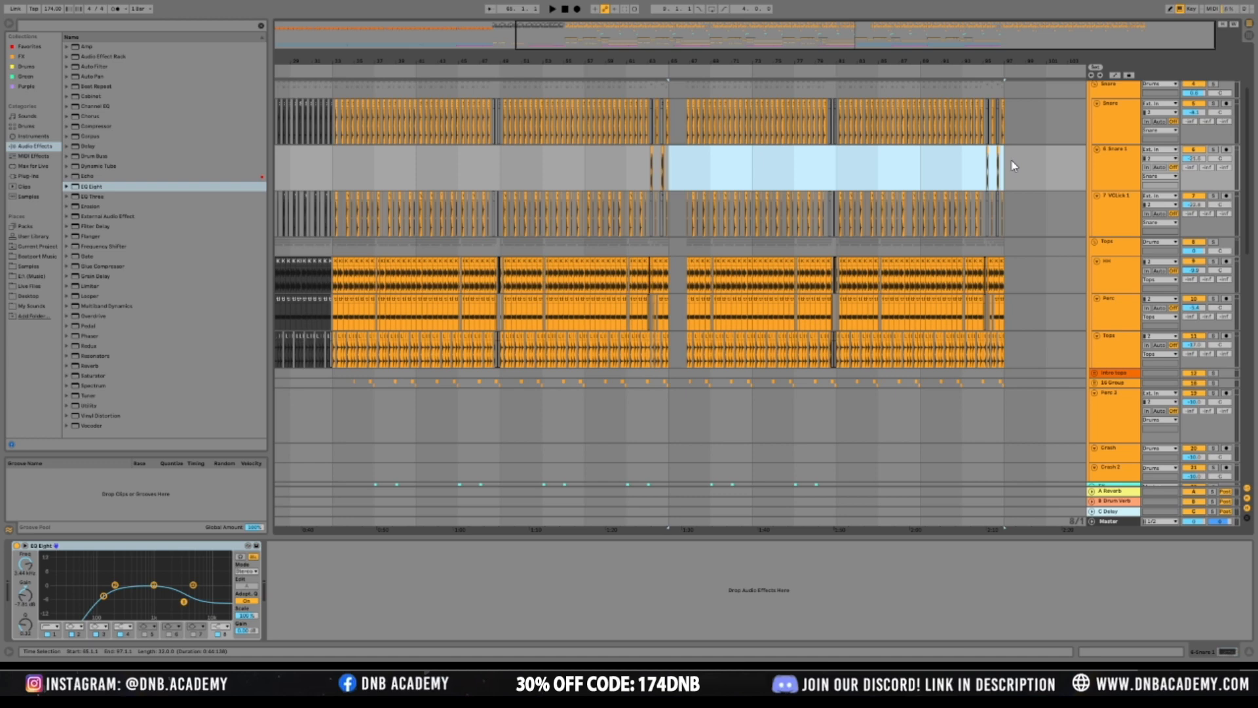
pyautogui.moveTo(863, 38)
pyautogui.mouseDown()
pyautogui.moveTo(863, 19)
pyautogui.moveTo(863, 53)
pyautogui.moveTo(863, 18)
pyautogui.mouseUp()
pyautogui.moveTo(750, 60); pyautogui.dragTo(624, 140)
pyautogui.moveTo(715, 186); pyautogui.dragTo(1033, 162)
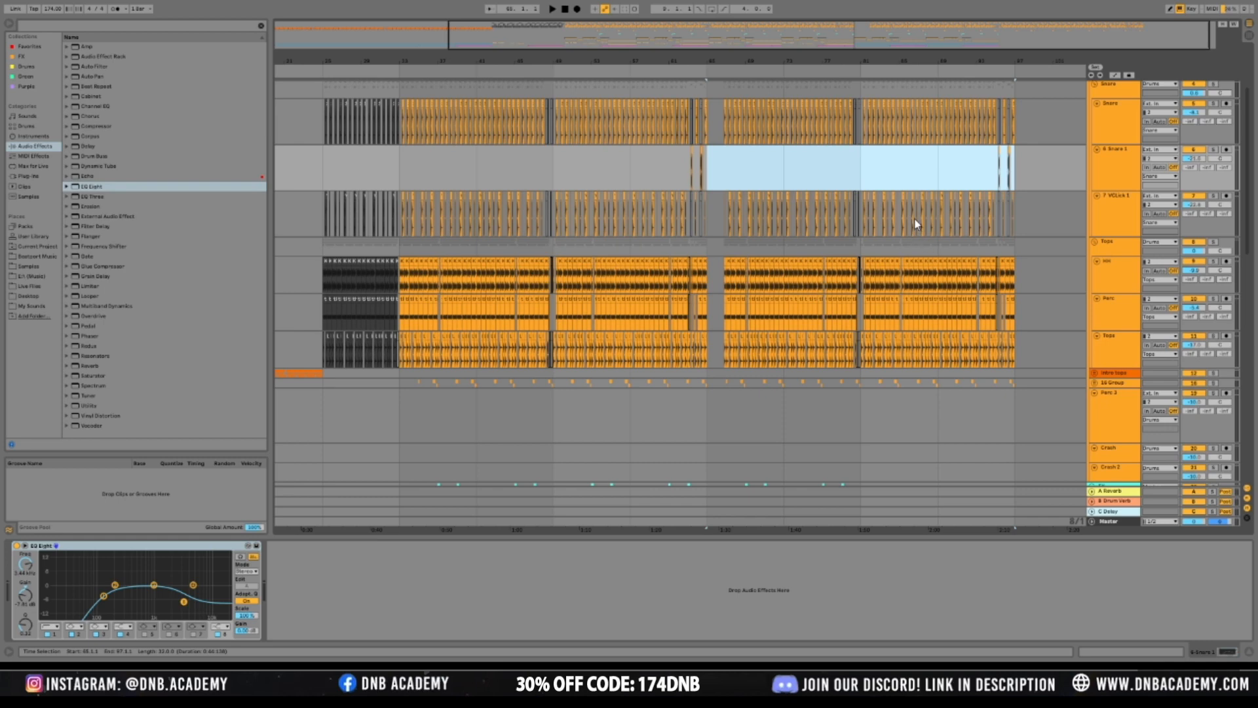
# Unfold the Intro tops group and audition its clips in the intro against the second drum section
pyautogui.scroll(-2, 915, 190)
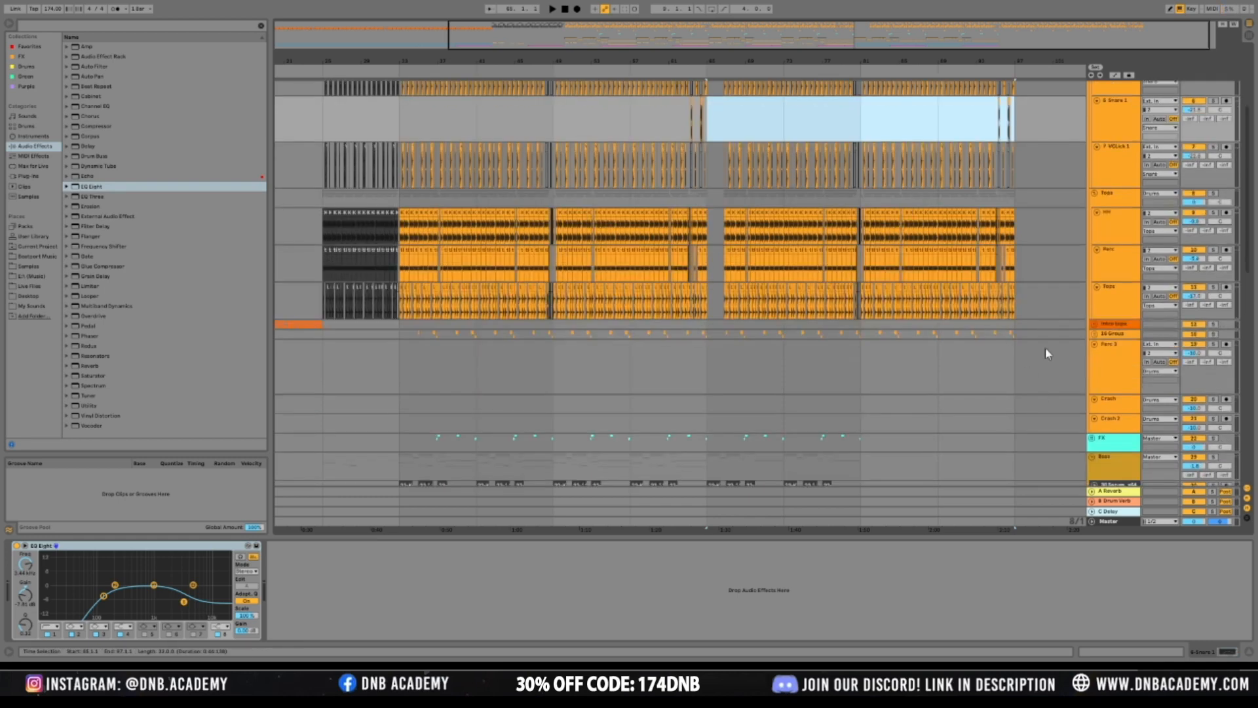
pyautogui.click(1116, 326)
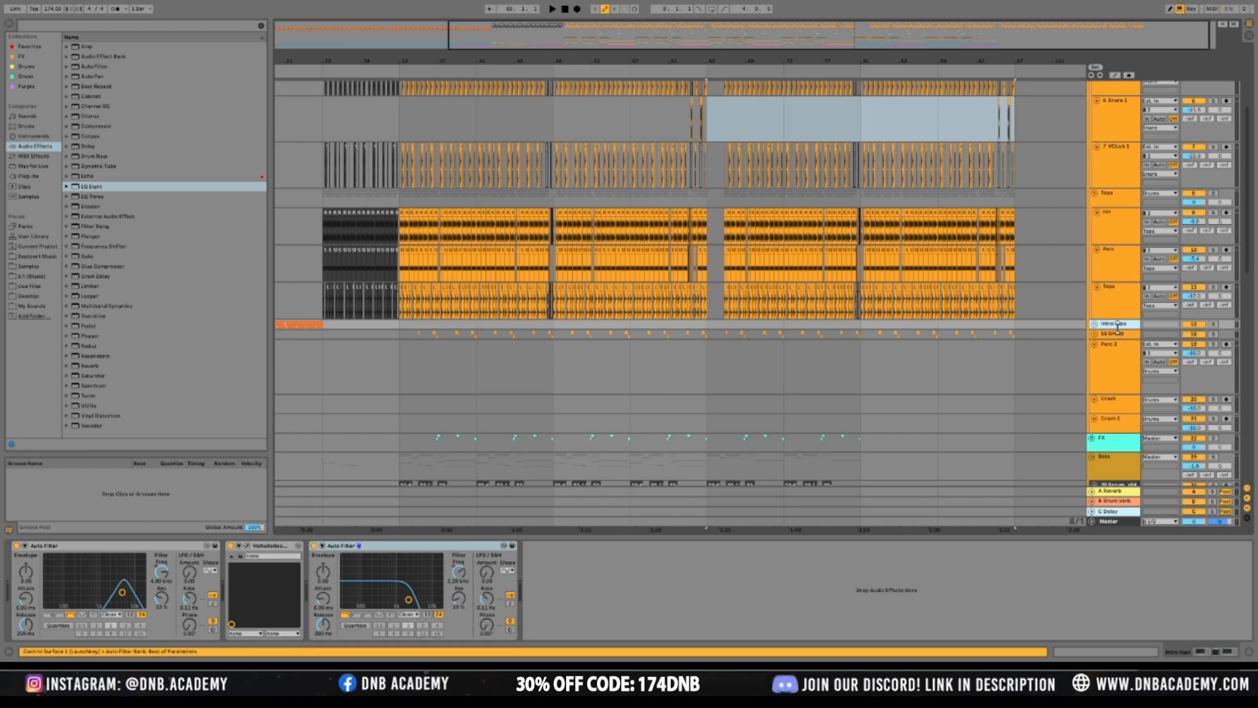
pyautogui.moveTo(1119, 328); pyautogui.dragTo(1116, 339)
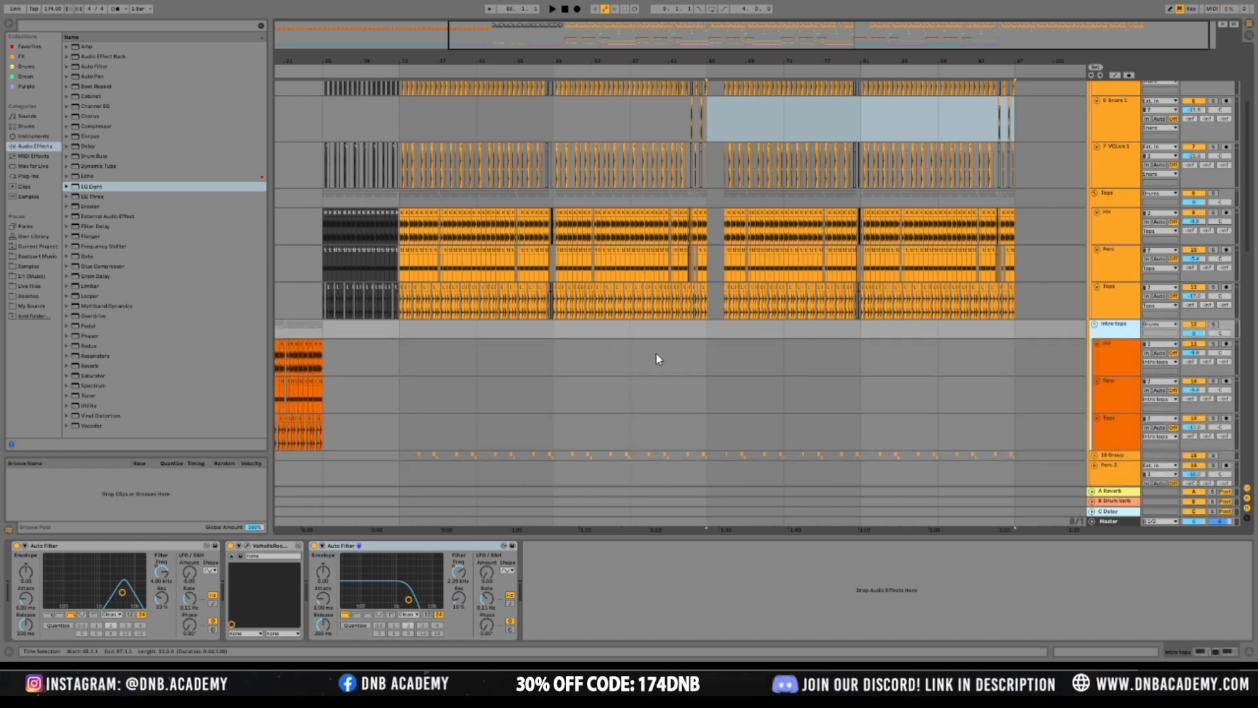
pyautogui.click(325, 335)
pyautogui.moveTo(704, 327); pyautogui.dragTo(1014, 330)
pyautogui.press('space')
pyautogui.moveTo(790, 50); pyautogui.dragTo(762, 42)
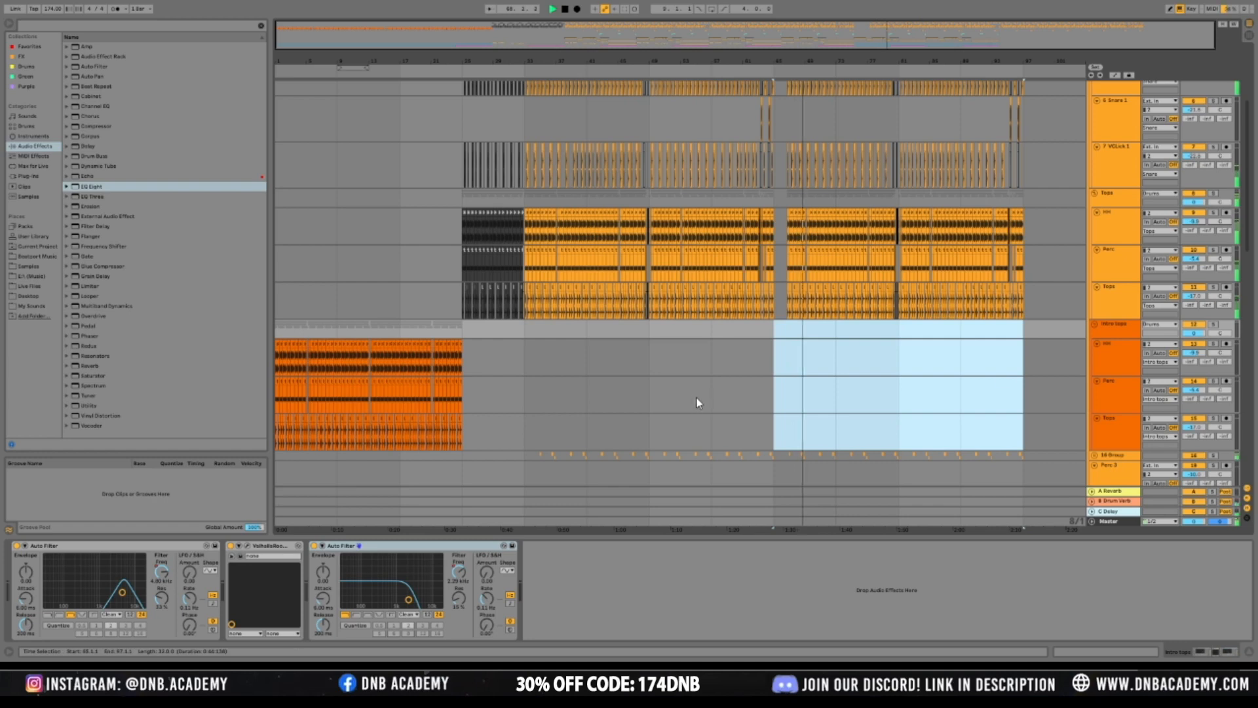
pyautogui.click(364, 328)
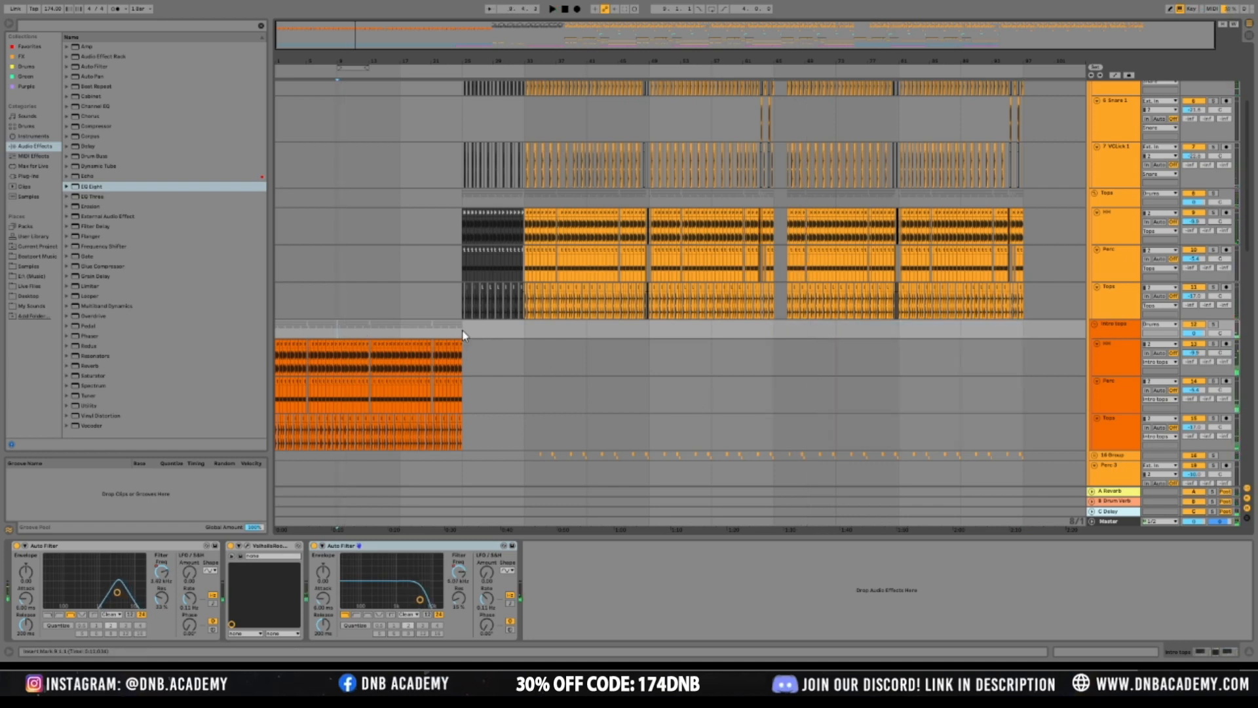
# Try copying the whole 24-bar Intro tops block to bar 65 and play it with the drums
pyautogui.scroll(-2, 466, 341)
pyautogui.moveTo(463, 288); pyautogui.dragTo(251, 375)
pyautogui.moveTo(350, 296); pyautogui.dragTo(855, 321)
pyautogui.press('space')
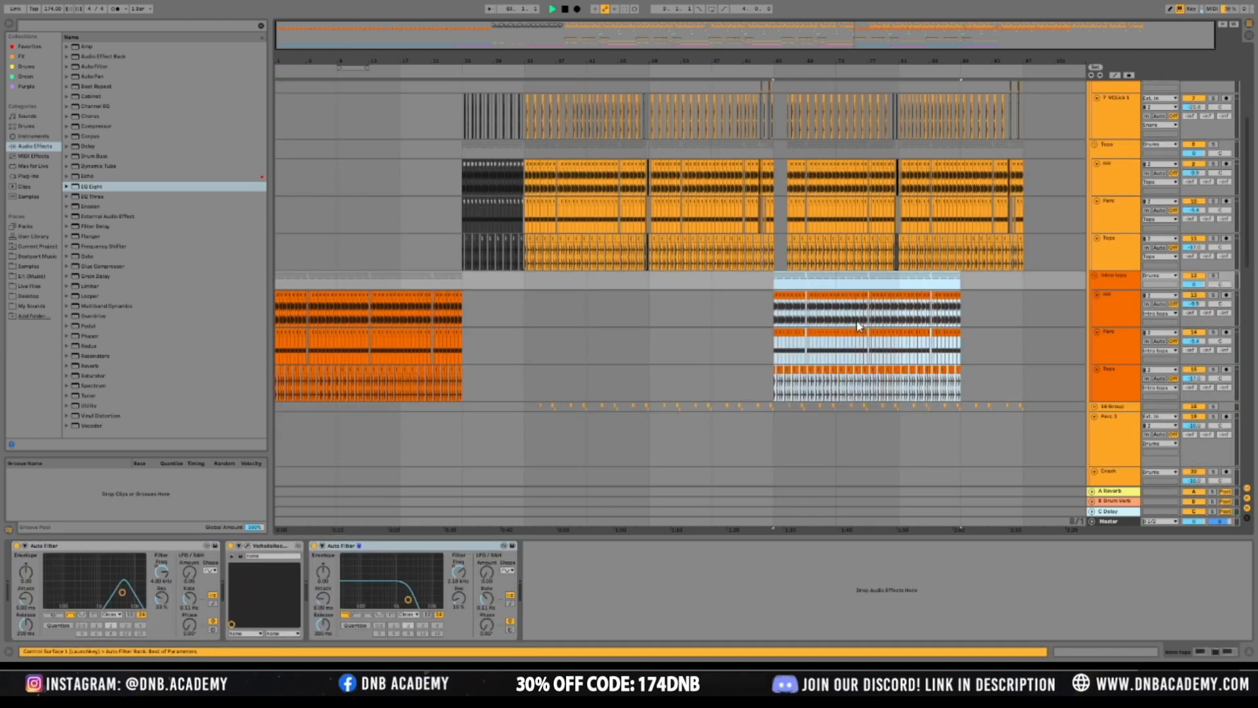
pyautogui.moveTo(1123, 32); pyautogui.dragTo(1123, 92)
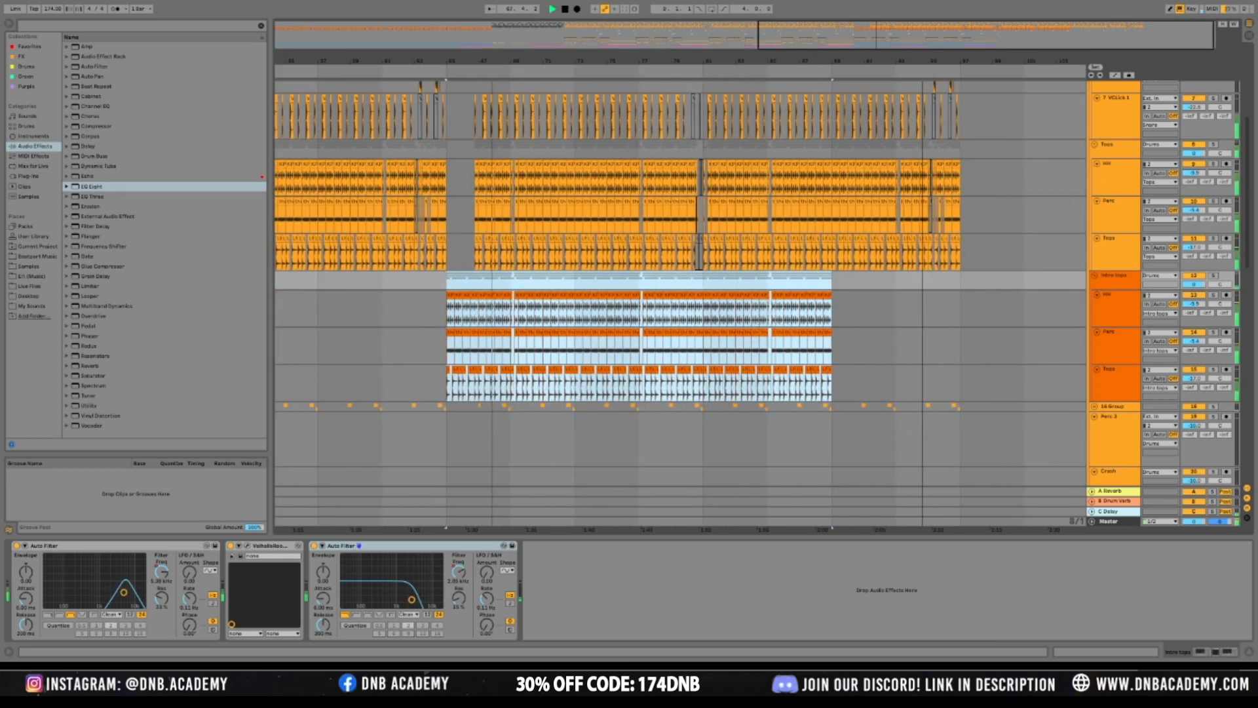
pyautogui.click(887, 323)
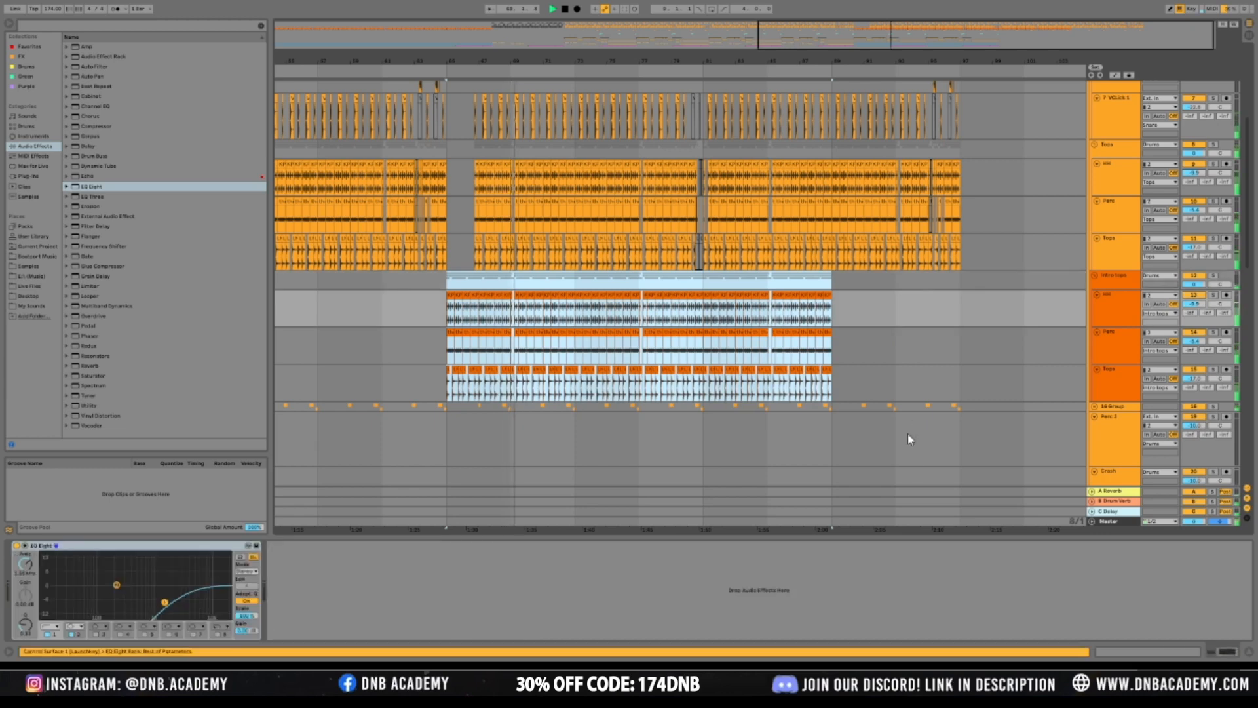
pyautogui.click(816, 309)
pyautogui.click(844, 314)
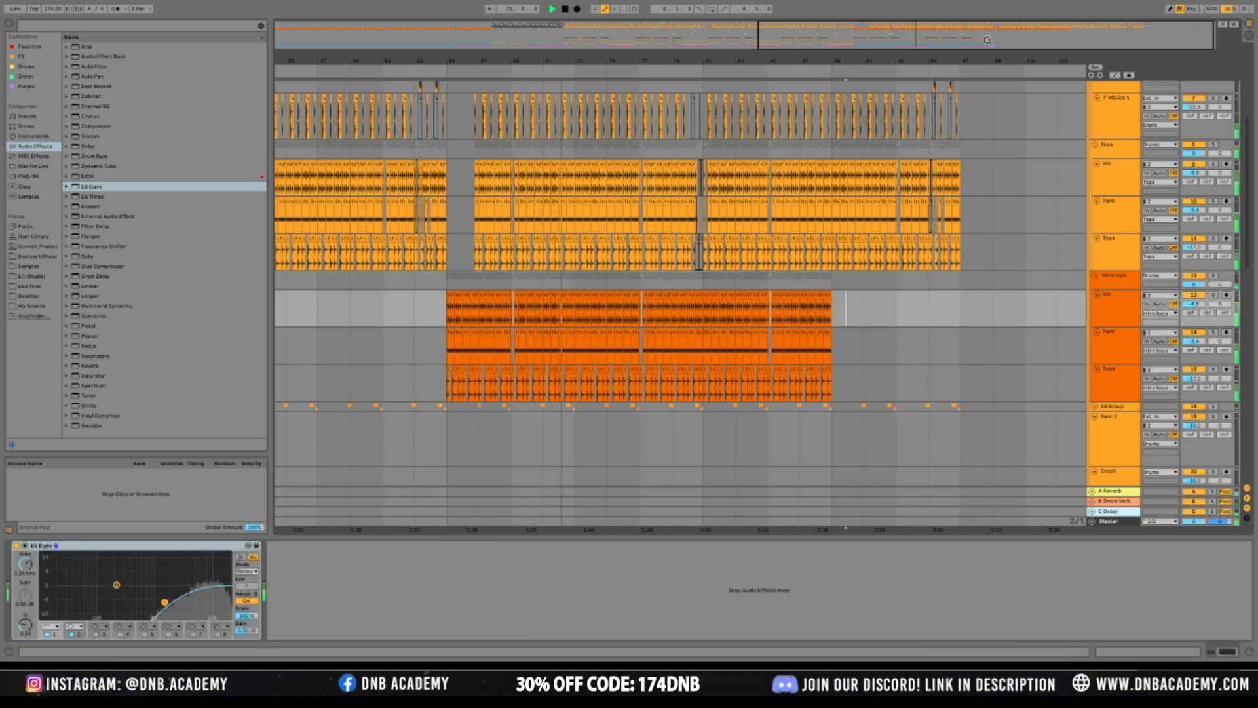
# Copy the first eight bars of the Intro tops clips to bar 65 and duplicate them to fill the 32-bar section
pyautogui.moveTo(988, 41); pyautogui.dragTo(983, 27)
pyautogui.moveTo(973, 285); pyautogui.dragTo(280, 284)
pyautogui.moveTo(314, 376); pyautogui.dragTo(339, 400)
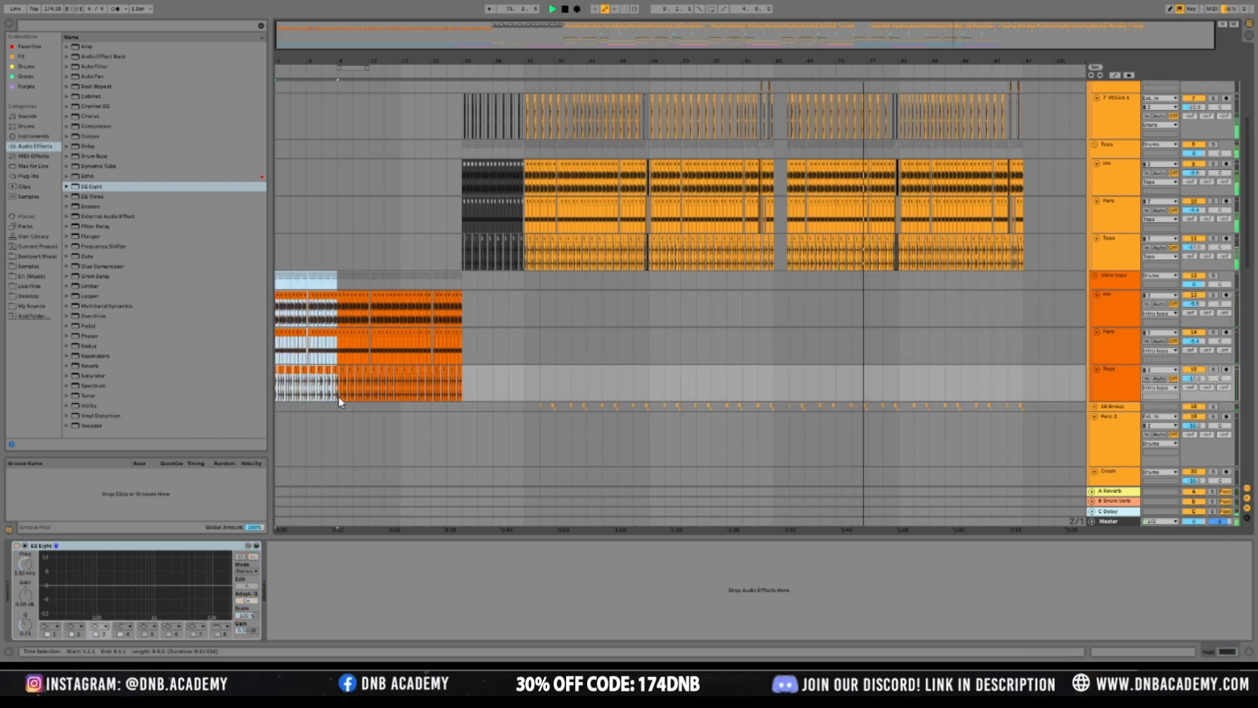
pyautogui.click(773, 283)
pyautogui.hotkey('ctrl', 'v')
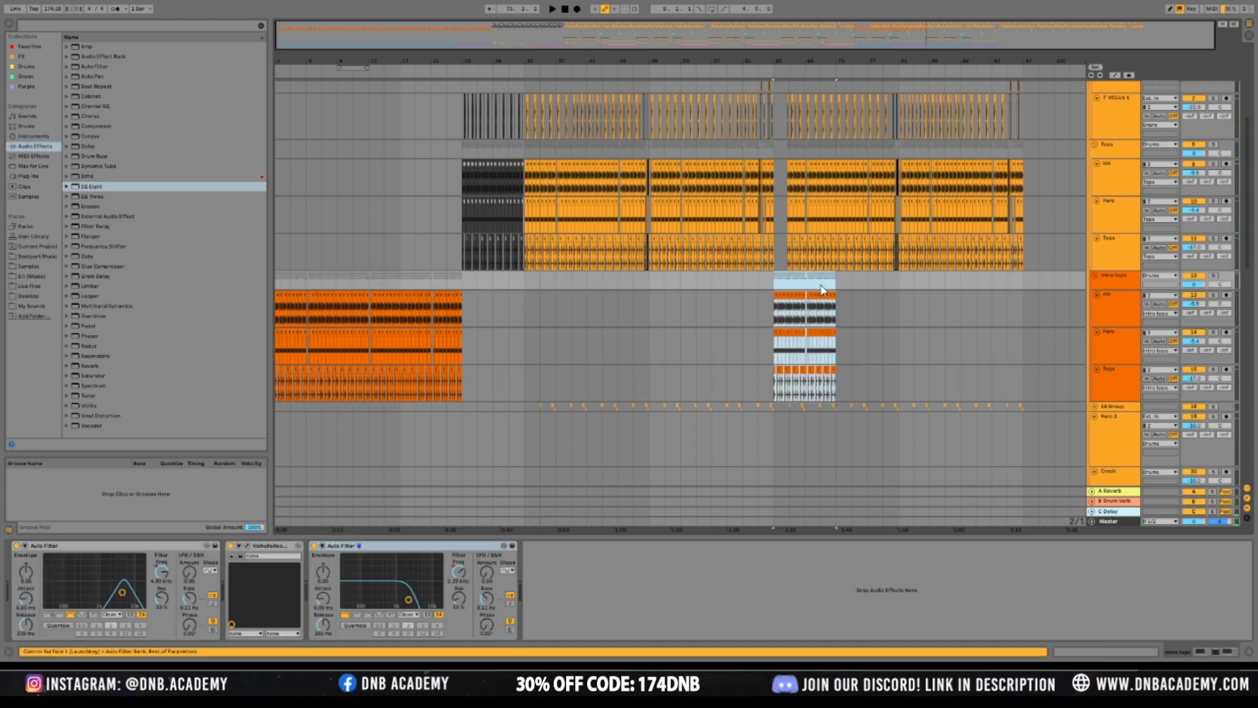
pyautogui.hotkey('ctrl', 'd')
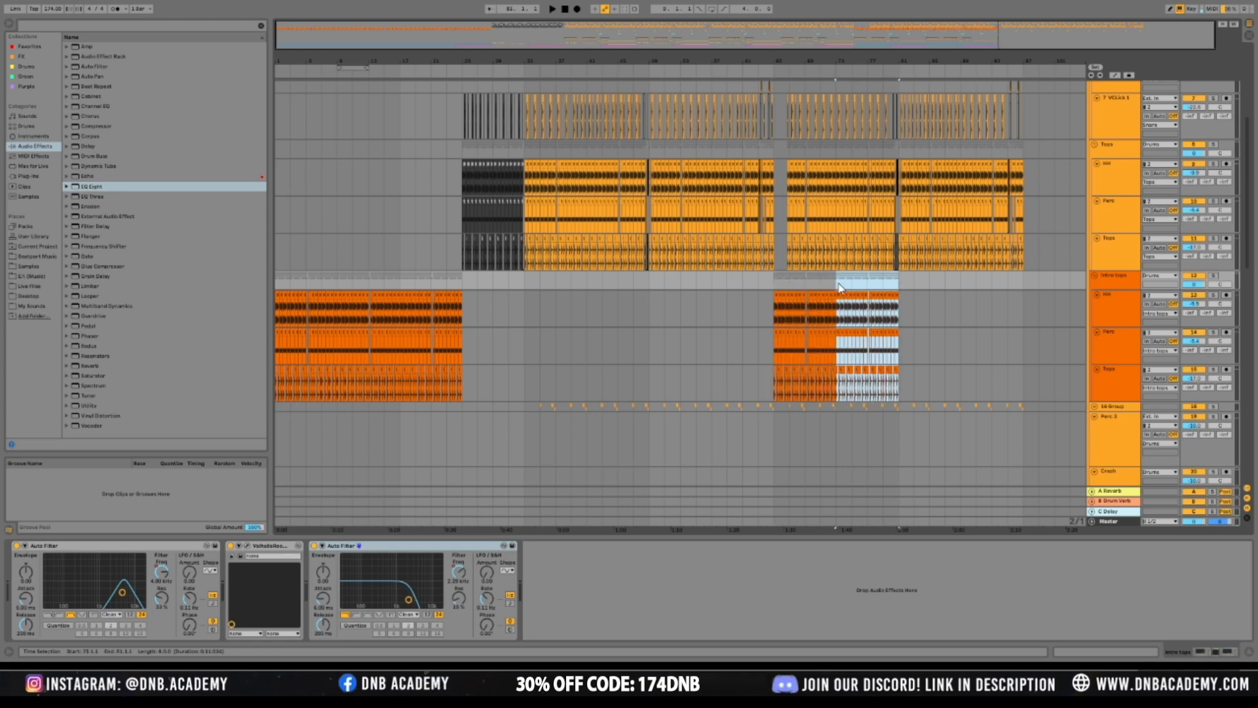
pyautogui.hotkey('ctrl', 'd')
pyautogui.hotkey('ctrl', 'd')
# Show the automation lanes and enlarge the Intro tops group's Auto Filter Frequency lane
pyautogui.click(1119, 284)
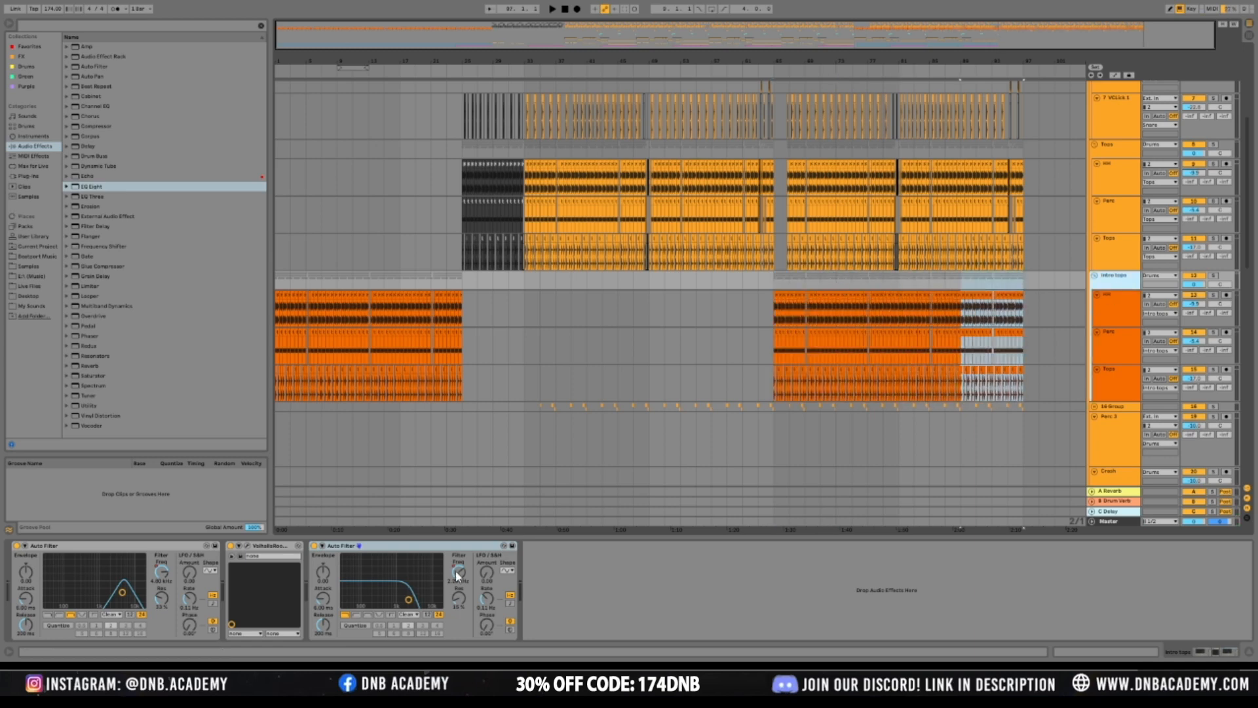
pyautogui.click(1119, 126)
pyautogui.click(1115, 75)
pyautogui.press('space')
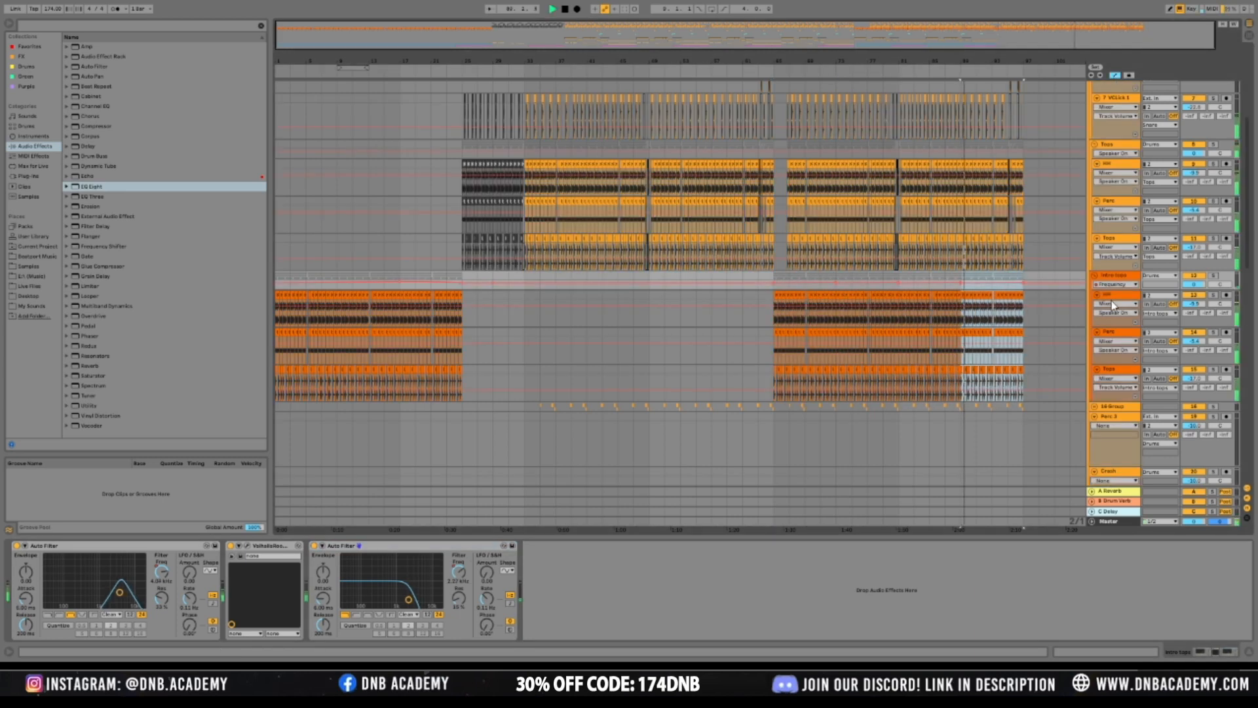
pyautogui.click(1114, 280)
pyautogui.moveTo(1102, 368); pyautogui.dragTo(1103, 371)
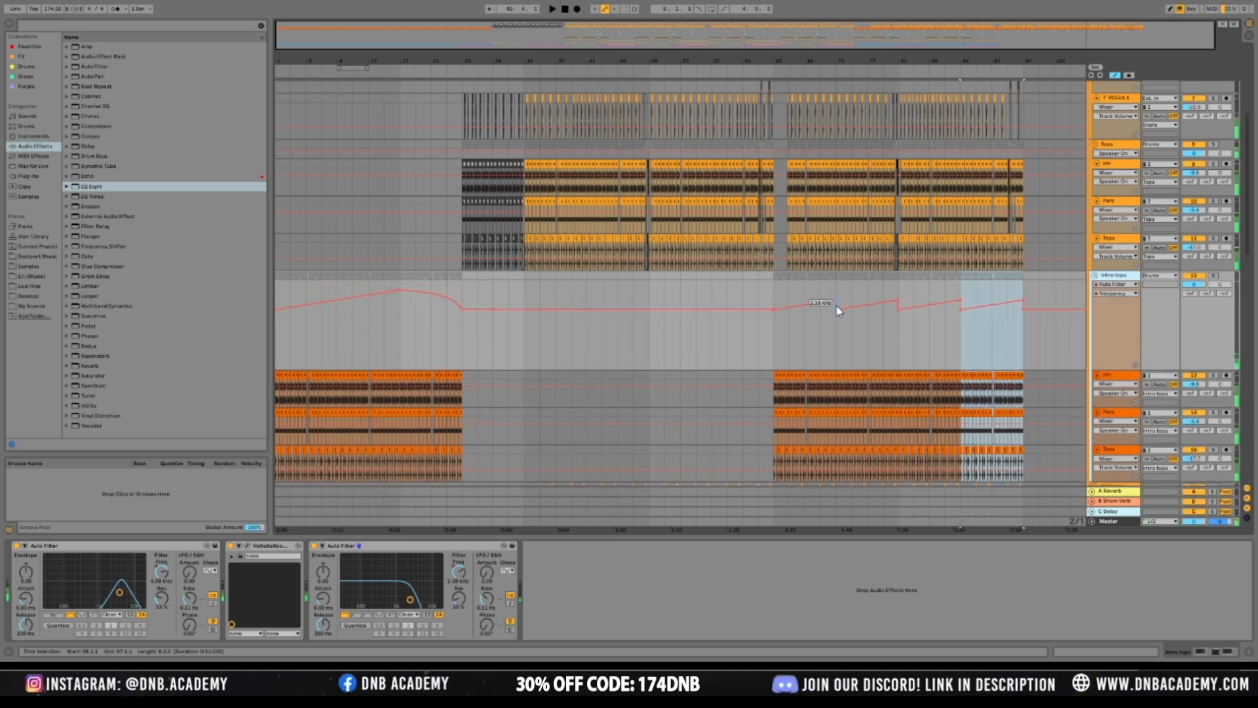
# Shape the Intro tops filter frequency automation to start low at bar 65 and rise steeply across the drum gap
pyautogui.click(746, 340)
pyautogui.press('space')
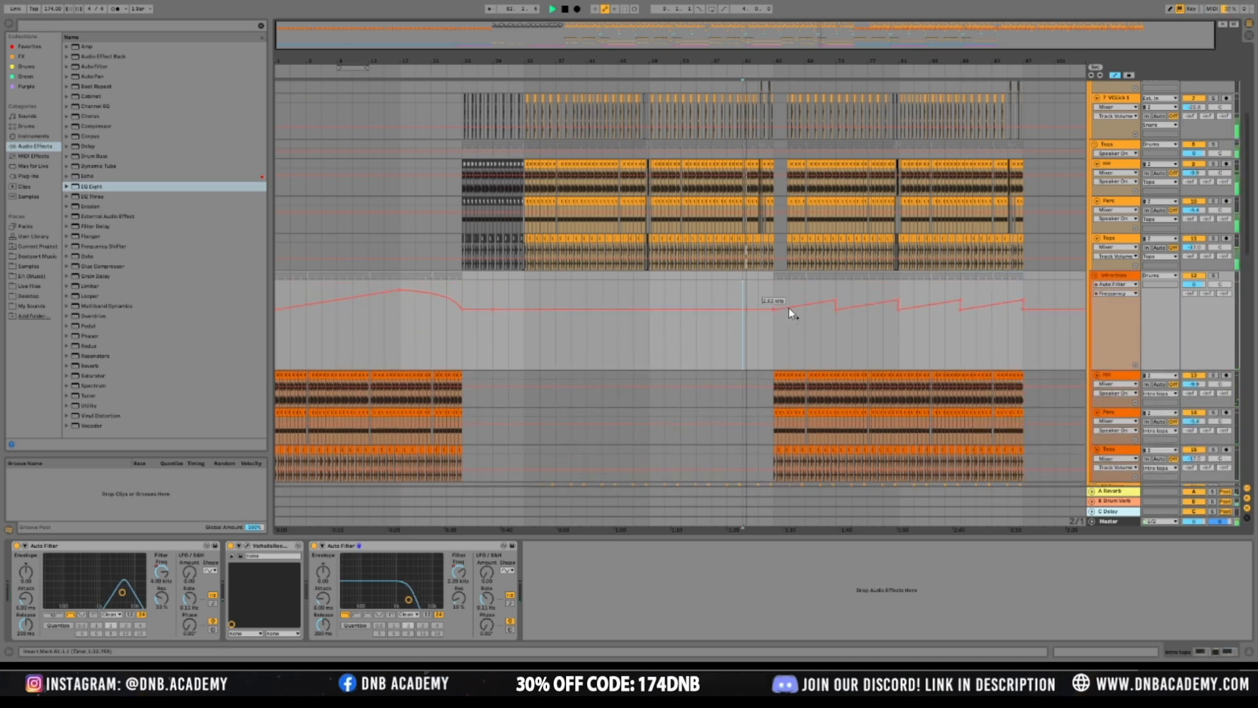
pyautogui.moveTo(776, 314); pyautogui.dragTo(772, 328)
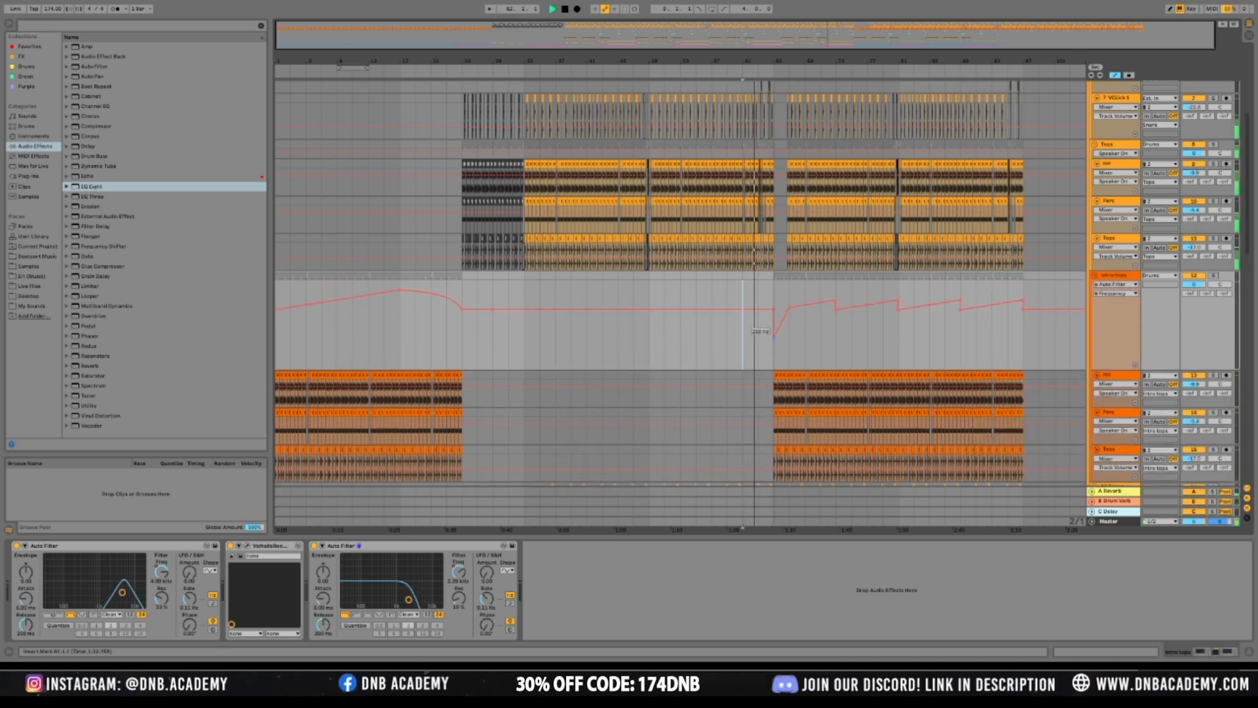
pyautogui.click(776, 312)
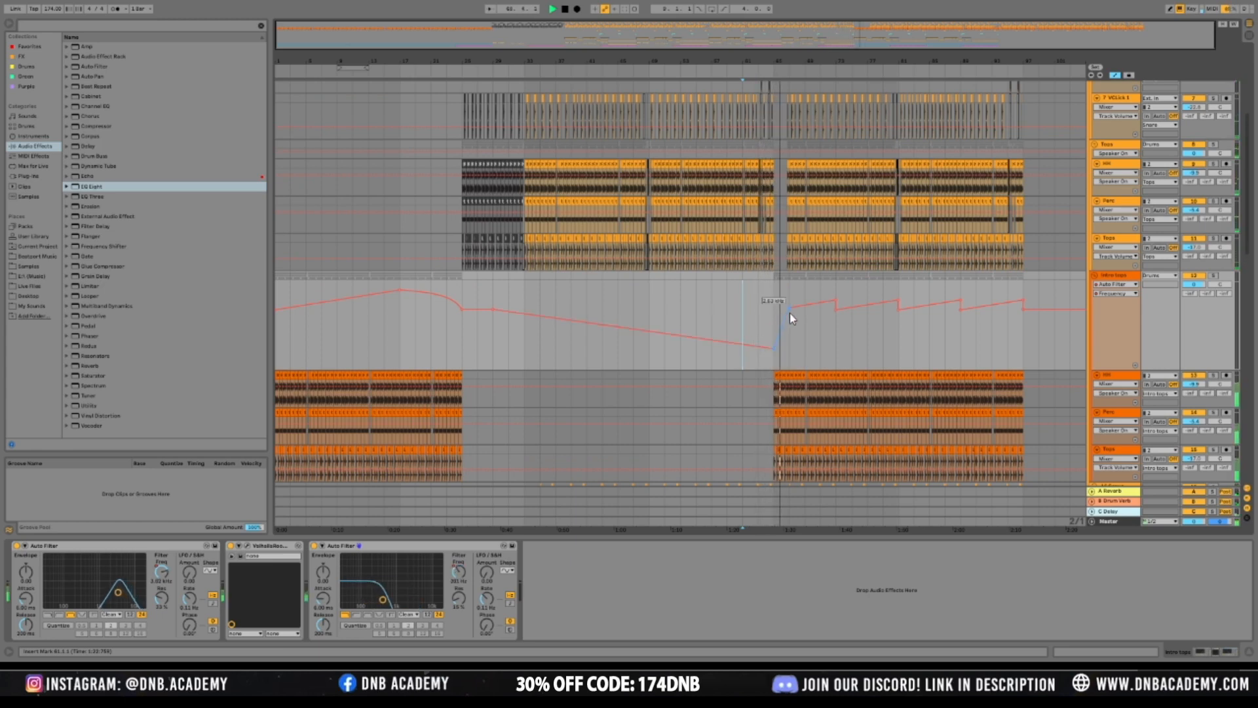
pyautogui.moveTo(789, 305); pyautogui.dragTo(790, 293)
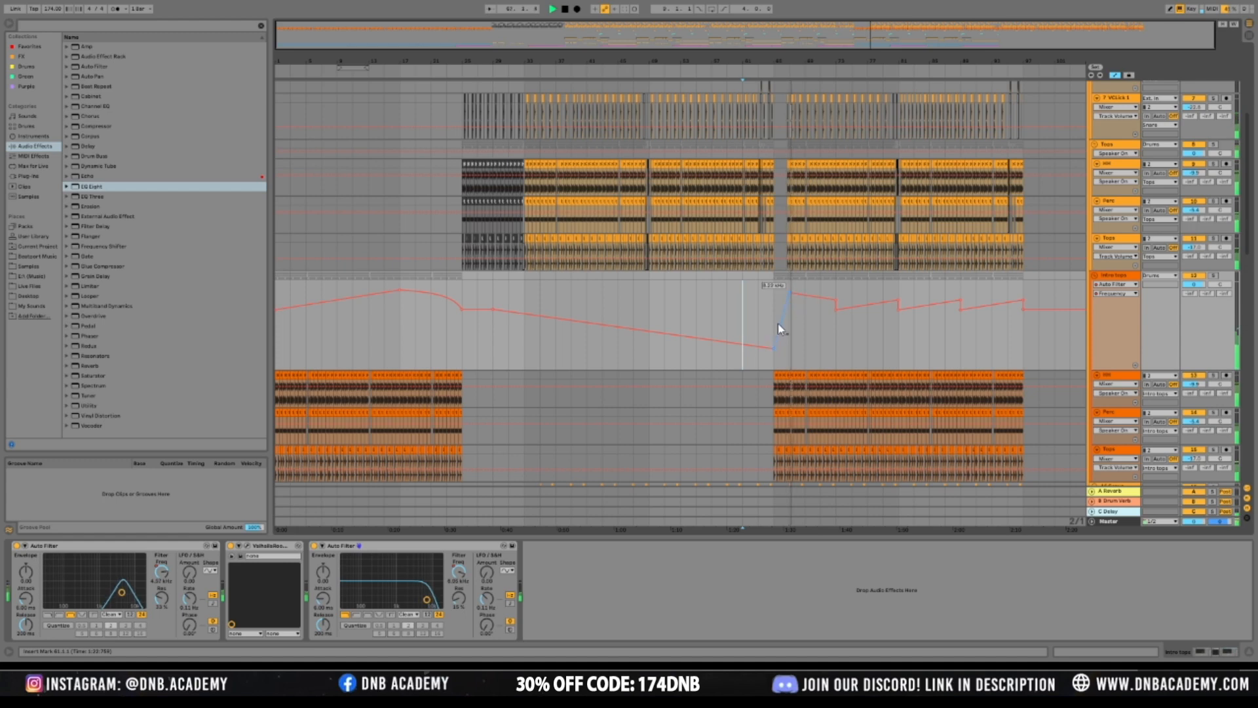
pyautogui.click(775, 350)
pyautogui.moveTo(776, 353); pyautogui.dragTo(774, 325)
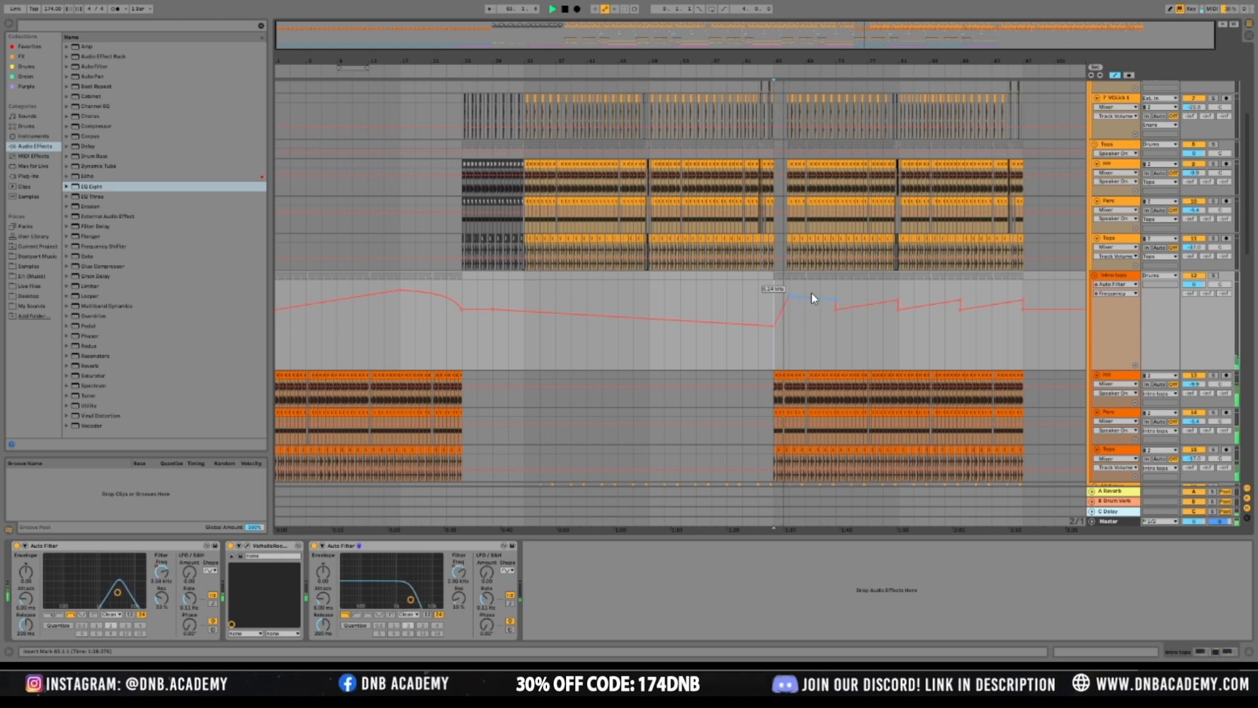
# Reshape the Intro tops filter frequency automation into gentle, smooth rises and dips across the 32 bars from bar 65
pyautogui.moveTo(805, 296)
pyautogui.mouseDown()
pyautogui.moveTo(789, 297)
pyautogui.moveTo(805, 298)
pyautogui.mouseUp()
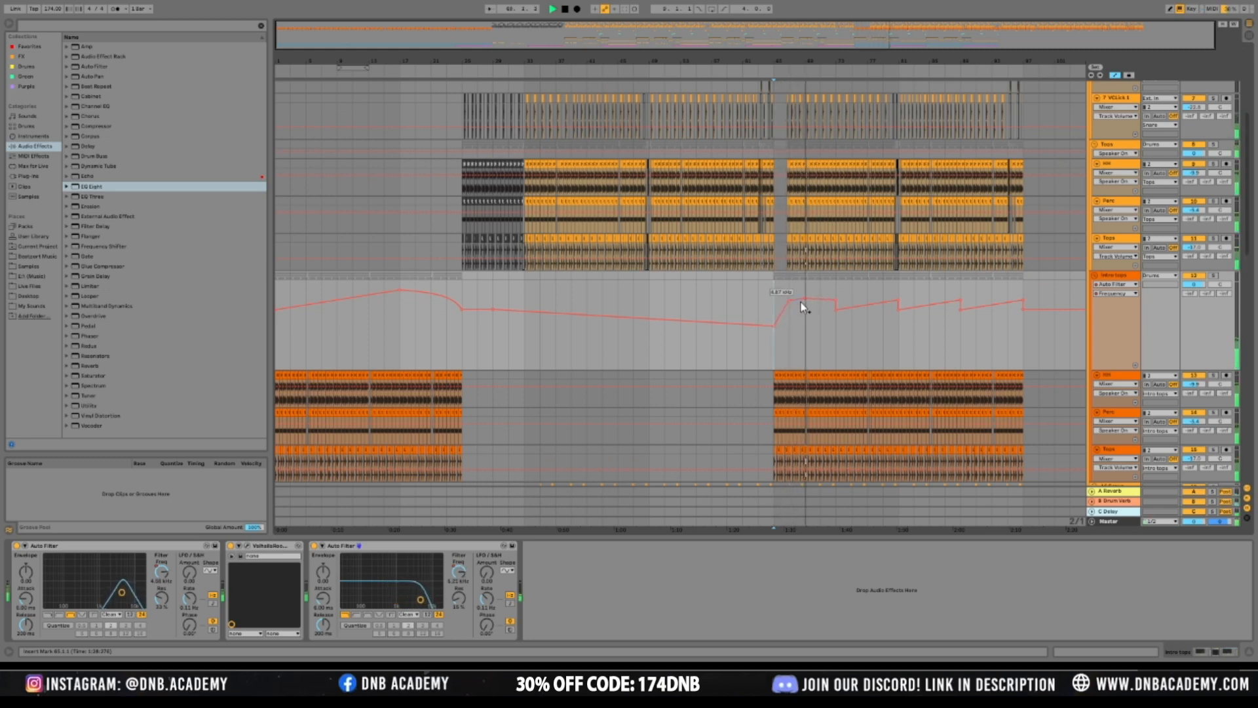
pyautogui.click(837, 311)
pyautogui.moveTo(838, 300); pyautogui.dragTo(868, 296)
pyautogui.click(868, 302)
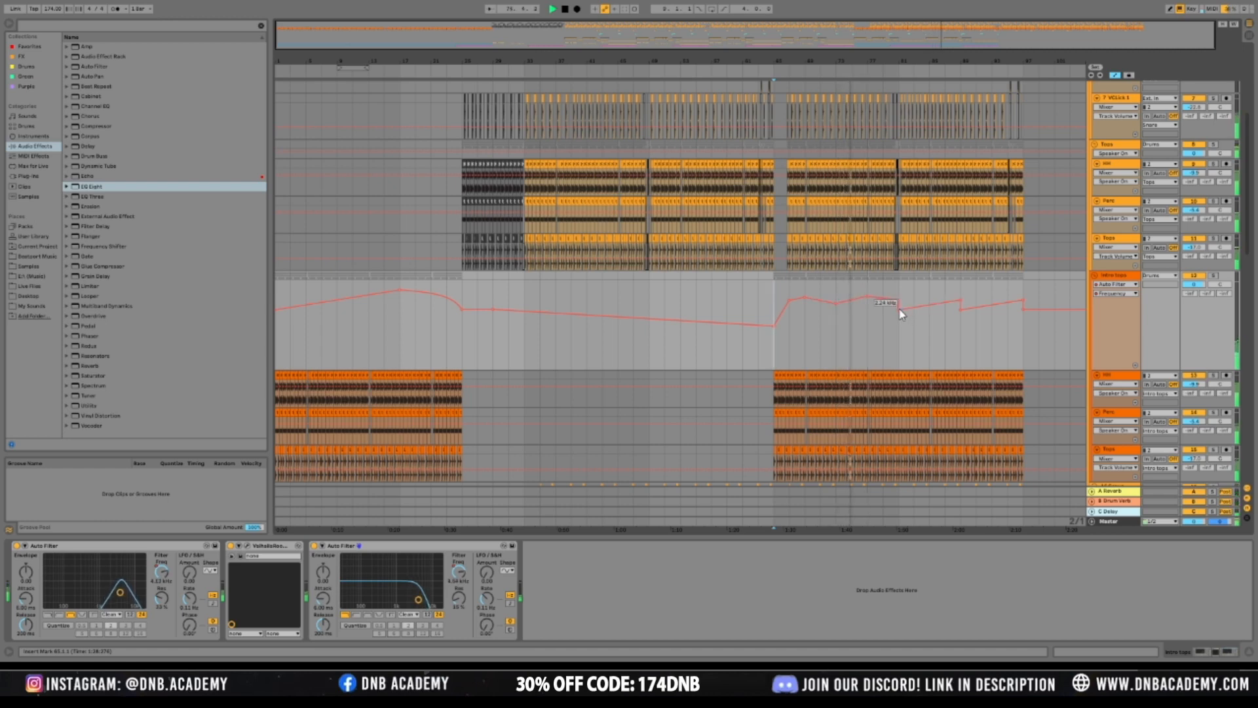
pyautogui.click(899, 311)
pyautogui.moveTo(934, 300); pyautogui.dragTo(934, 296)
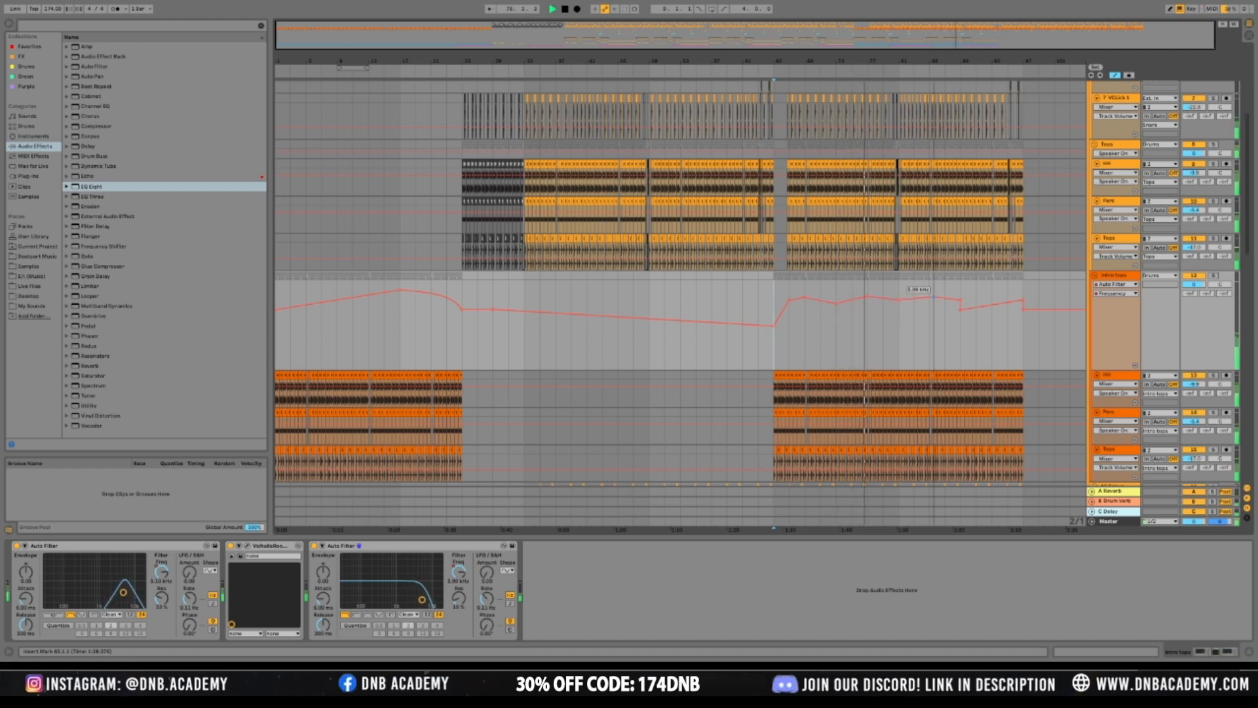
pyautogui.click(964, 310)
pyautogui.moveTo(993, 303); pyautogui.dragTo(990, 295)
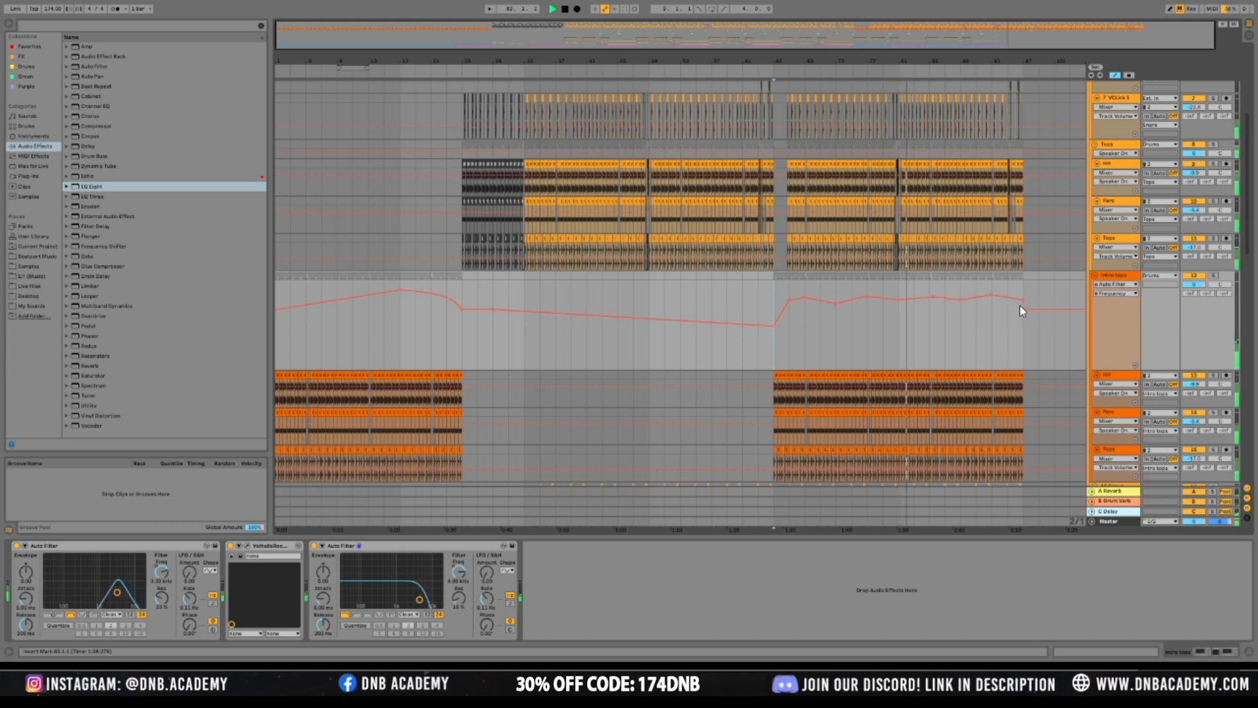
# Clear the Straight EP track between bars 65 and 81
pyautogui.scroll(-10, 935, 325)
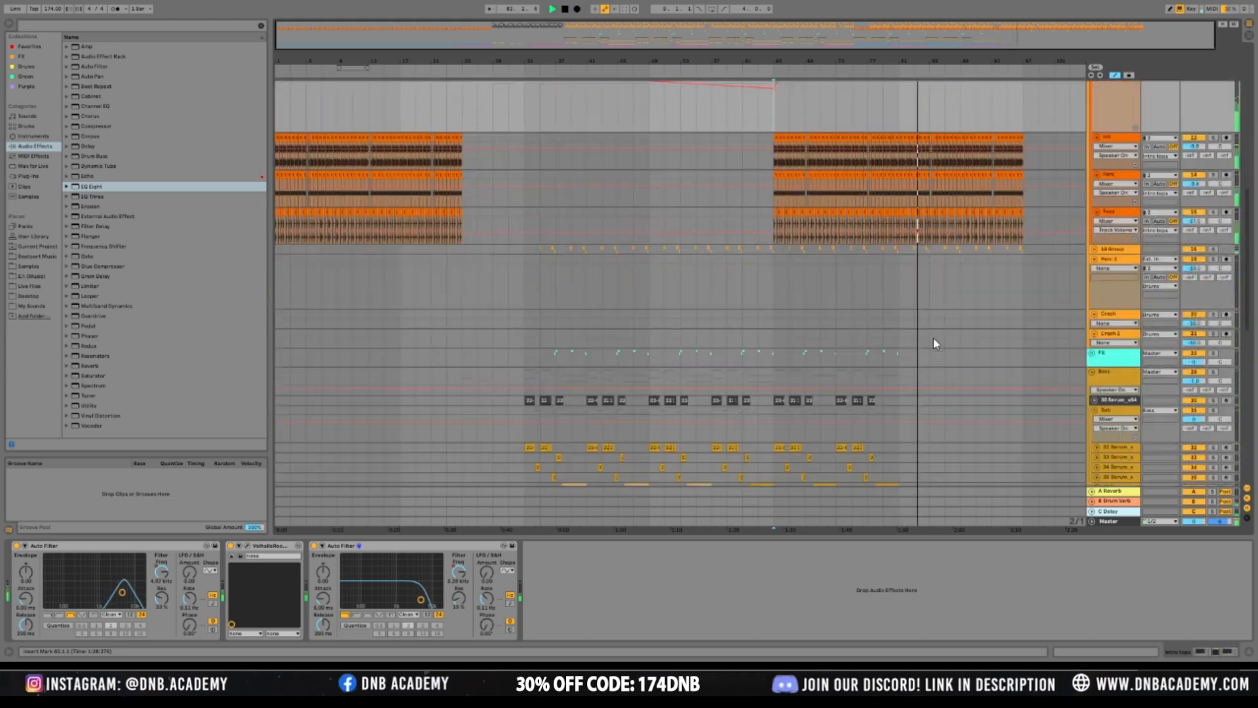
pyautogui.scroll(-8, 947, 350)
pyautogui.press('space')
pyautogui.moveTo(765, 408); pyautogui.dragTo(800, 416)
pyautogui.hotkey('ctrl', 'd')
pyautogui.press('Delete')
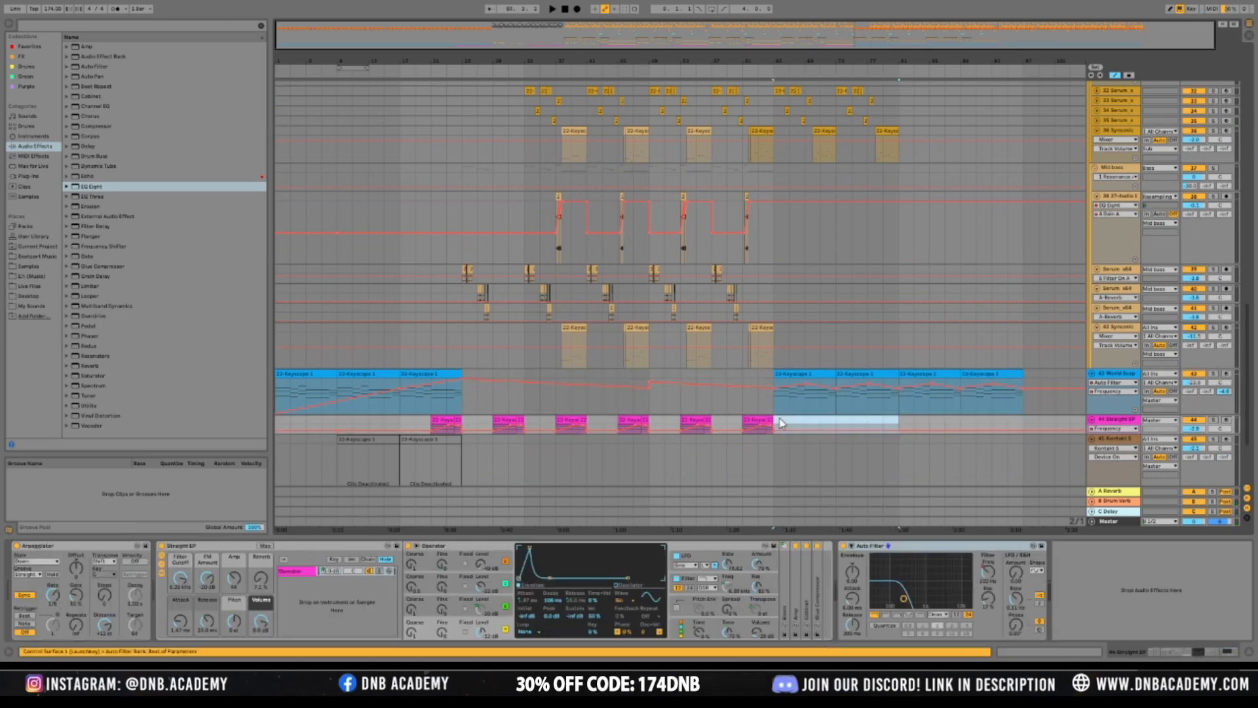
# Solo the Straight EP track and listen to its last clip before bar 65
pyautogui.click(756, 418)
pyautogui.press('space')
pyautogui.click(1214, 420)
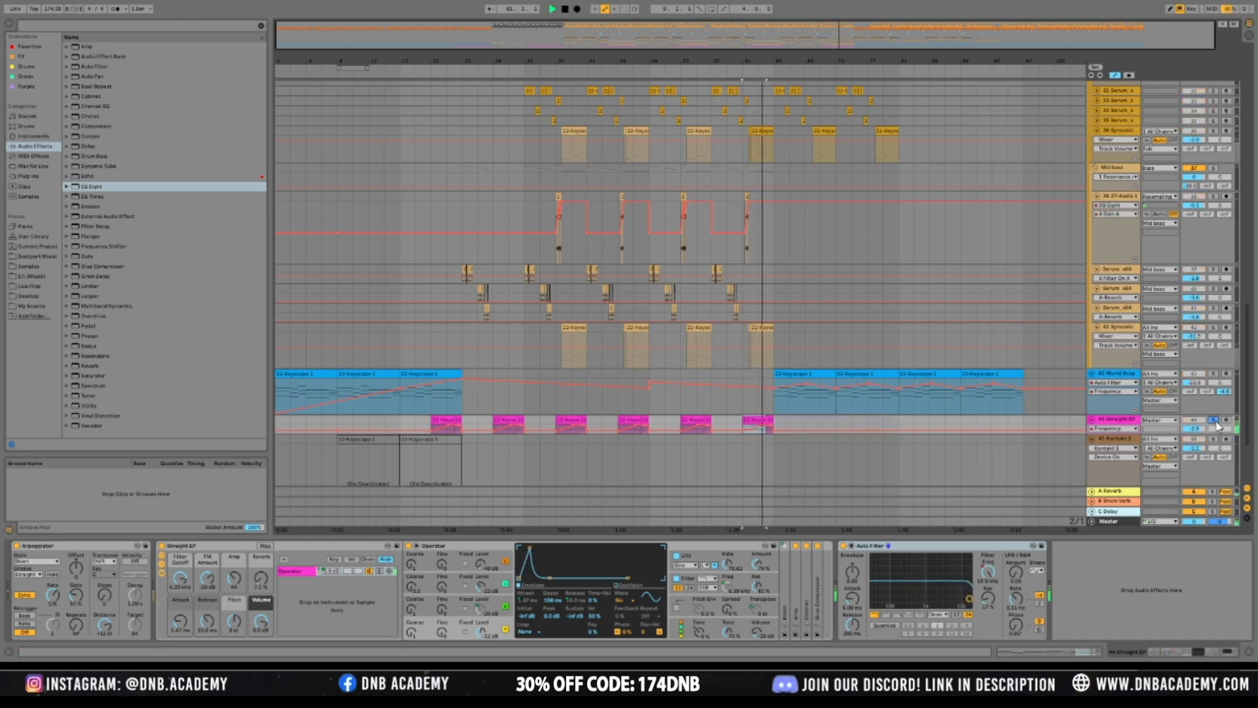
# Consolidate the four World Scope chord clips from bar 65 into two 16-bar clips and check the second clip's notes
pyautogui.click(833, 379)
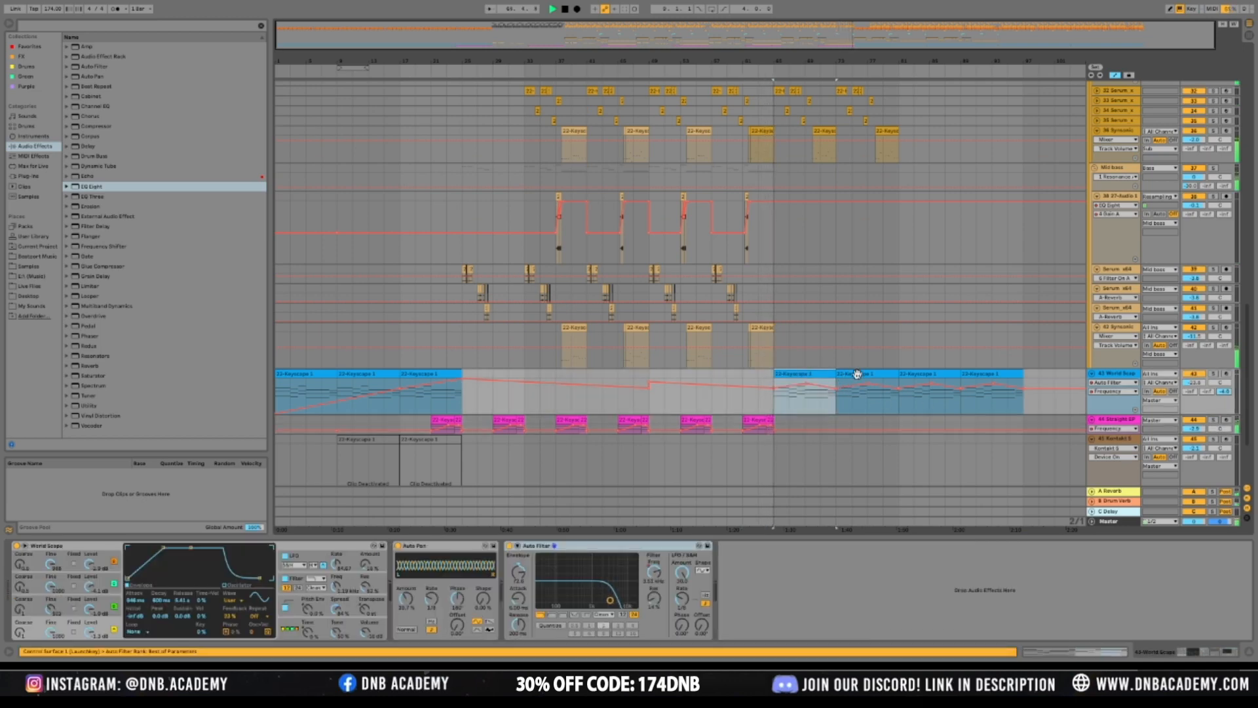
pyautogui.keyDown('shift'); pyautogui.click(857, 374); pyautogui.keyUp('shift')
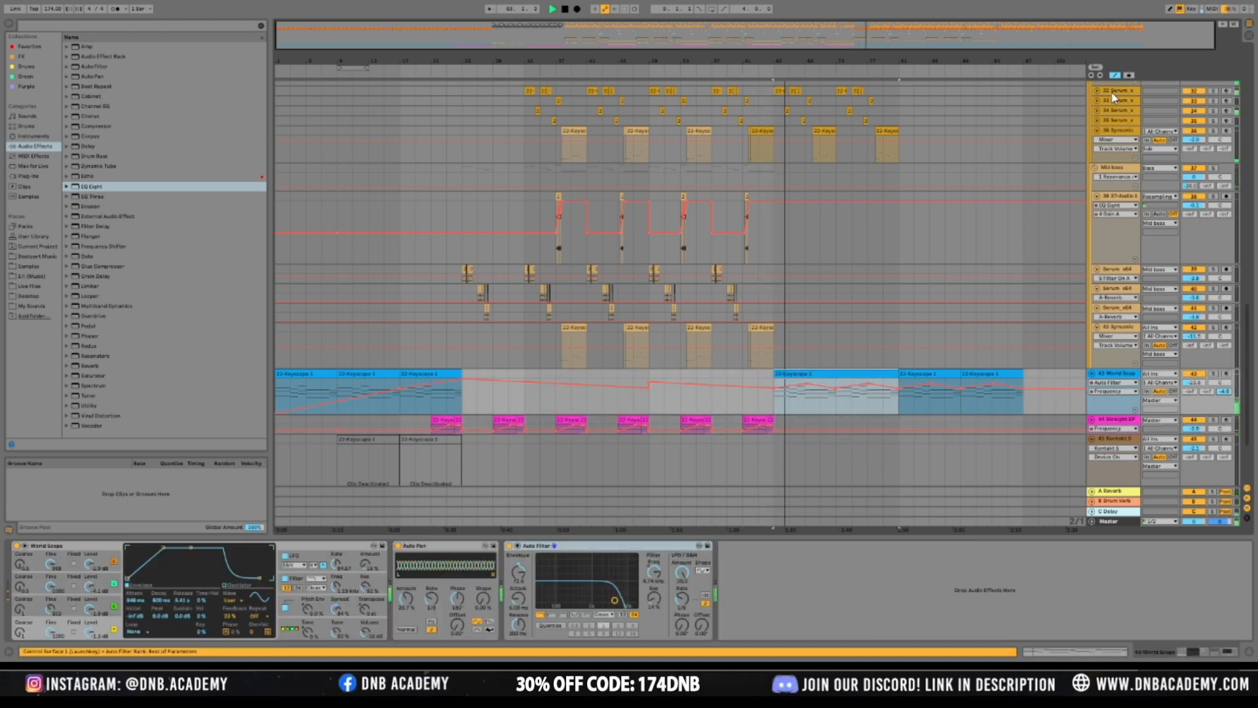
pyautogui.press('a')
pyautogui.click(930, 406)
pyautogui.keyDown('shift'); pyautogui.click(989, 374); pyautogui.keyUp('shift')
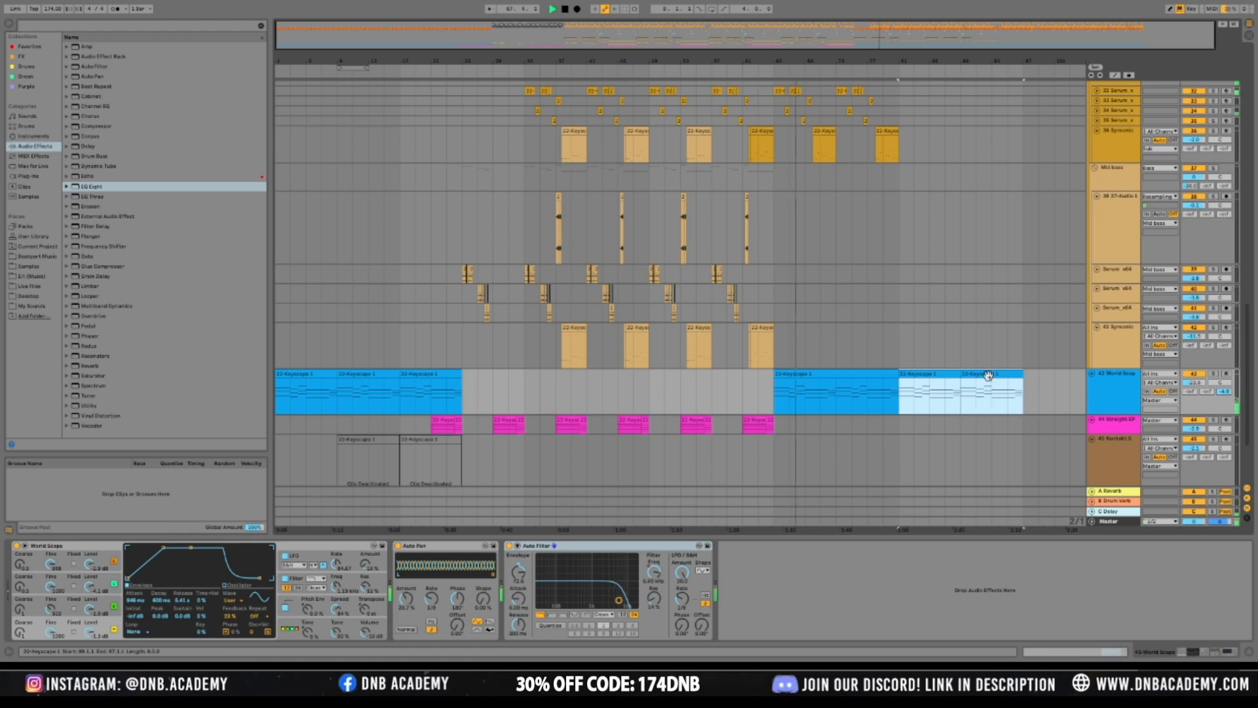
pyautogui.doubleClick(950, 374)
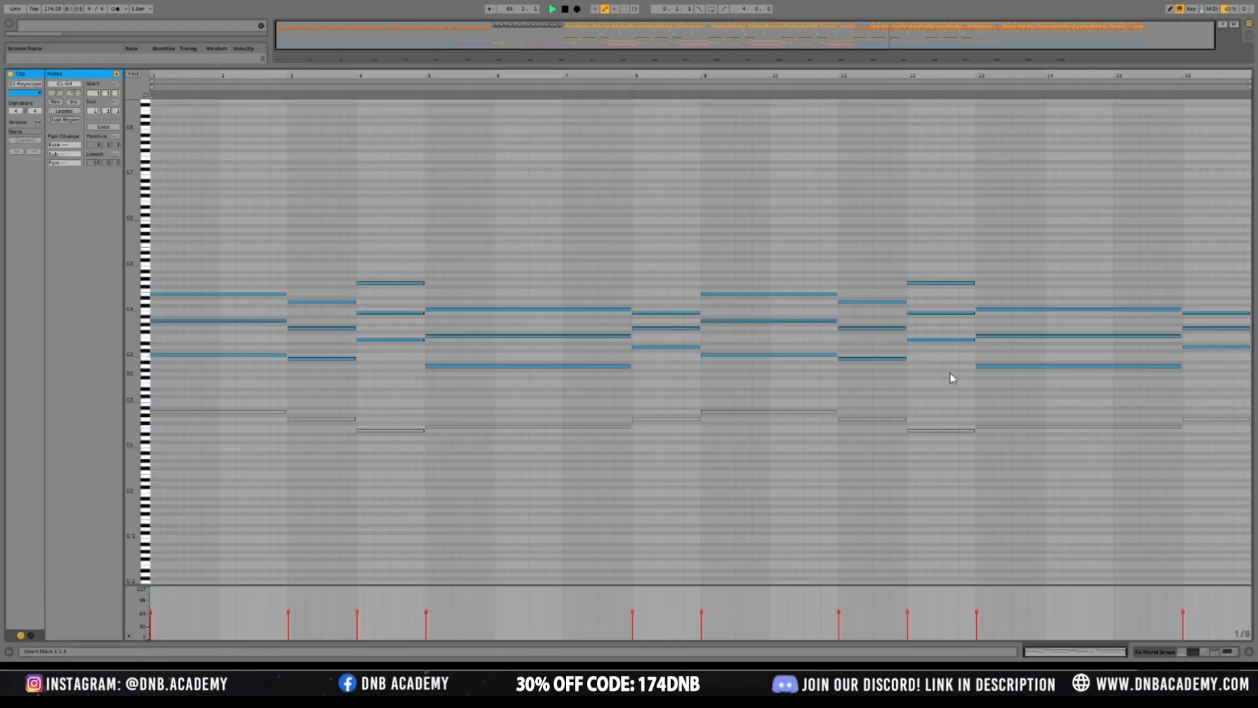
pyautogui.click(1155, 651)
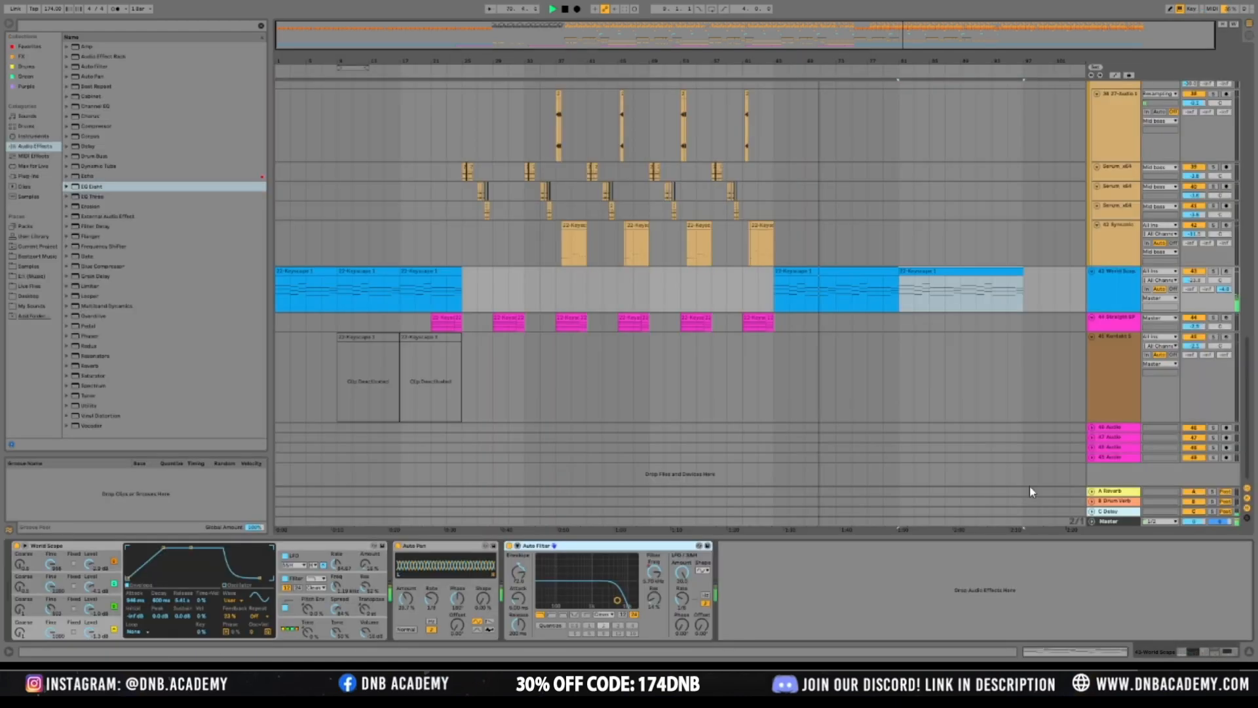
# Open the second 16-bar World Scope clip and raise the lowest notes of its first two chords by two octaves
pyautogui.moveTo(979, 47)
pyautogui.mouseDown()
pyautogui.moveTo(990, 79)
pyautogui.moveTo(993, 62)
pyautogui.mouseUp()
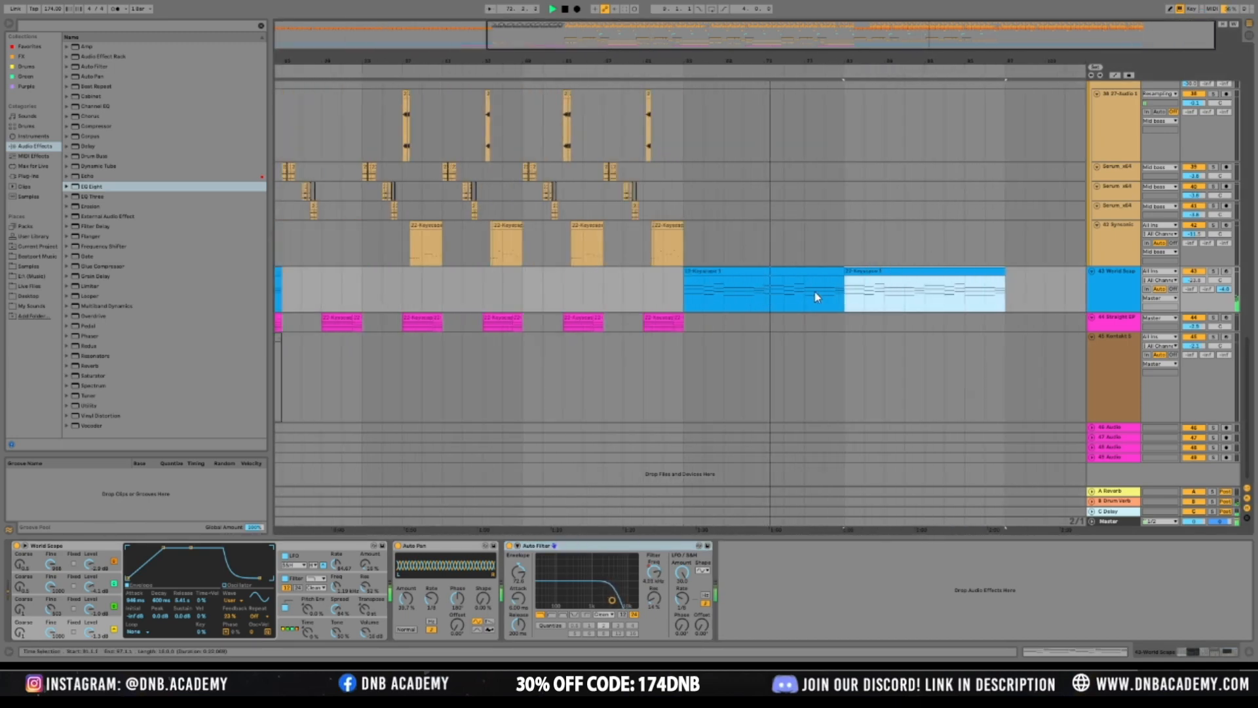
pyautogui.doubleClick(868, 271)
pyautogui.moveTo(266, 384); pyautogui.dragTo(318, 351)
pyautogui.hotkey('shift', 'Up')
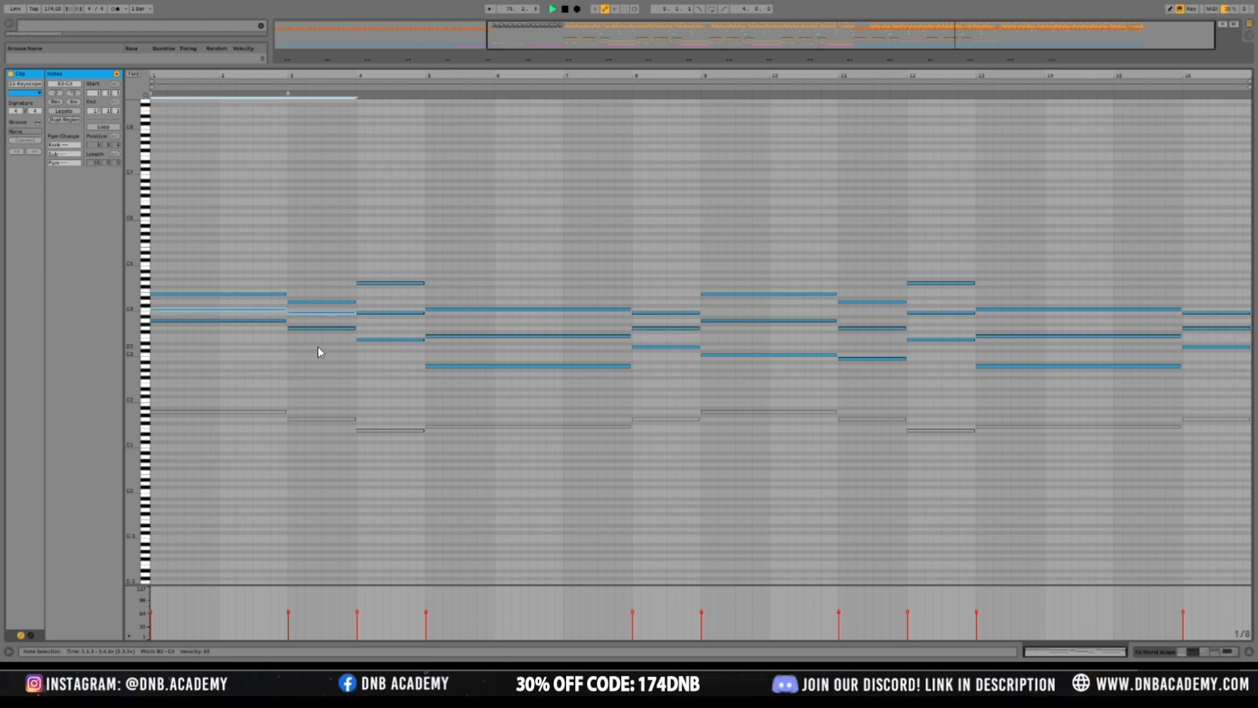
pyautogui.hotkey('shift', 'Up')
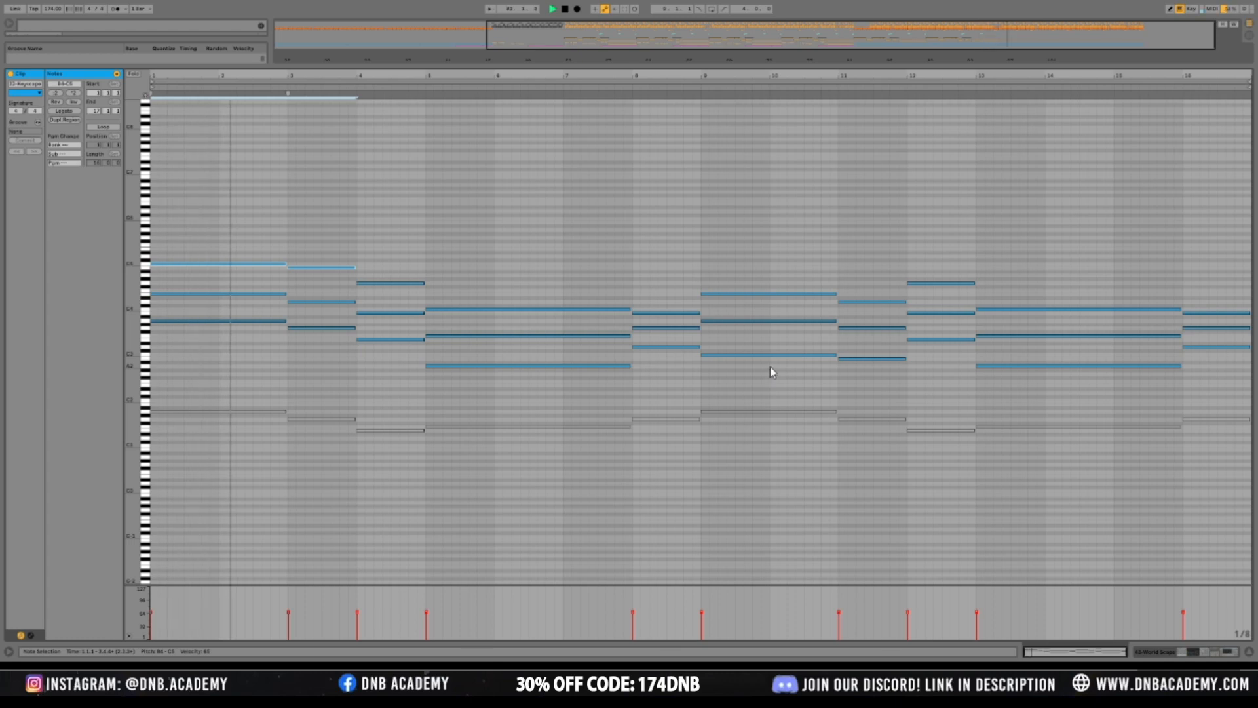
# Lower the two upper notes of the first chord by one octave each and play the new voicing
pyautogui.hotkey('shift', 'Down')
pyautogui.press('space')
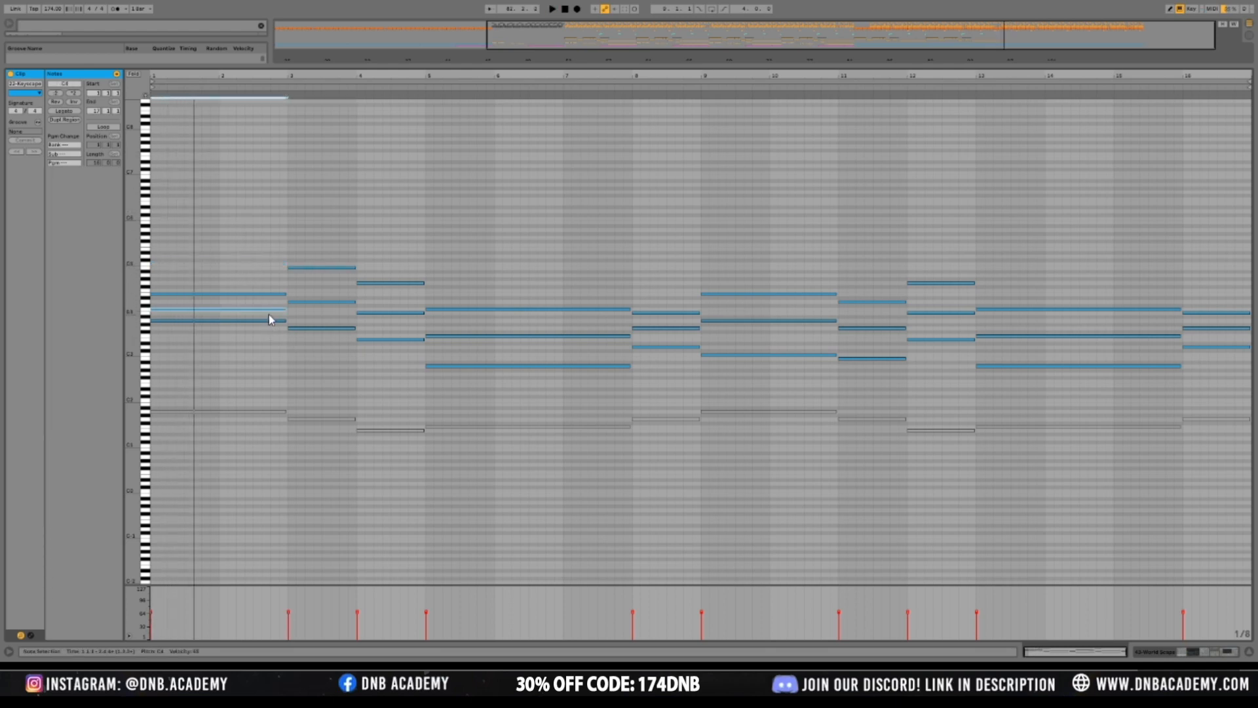
pyautogui.click(275, 295)
pyautogui.press('space')
pyautogui.click(320, 268)
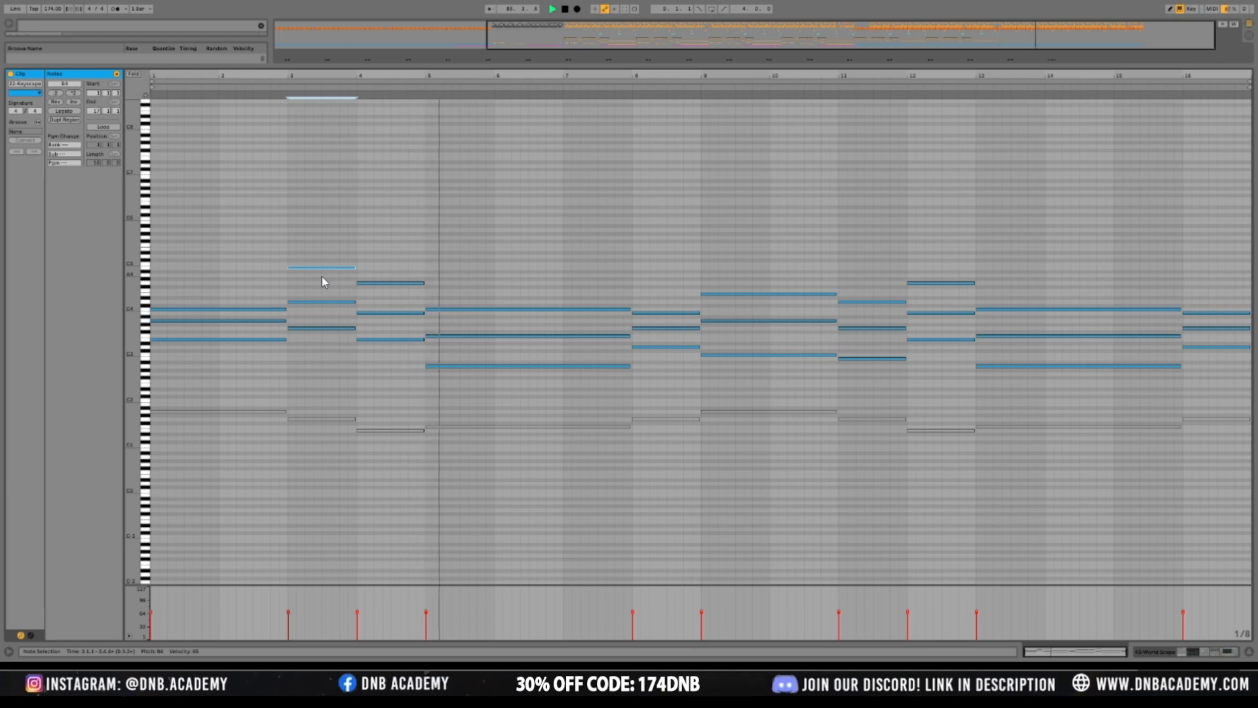
# Raise the lowest note of the bar 5 chord two octaves to A4, auditioning alternative voicings of the chord
pyautogui.press('space')
pyautogui.click(541, 366)
pyautogui.hotkey('shift', 'Up')
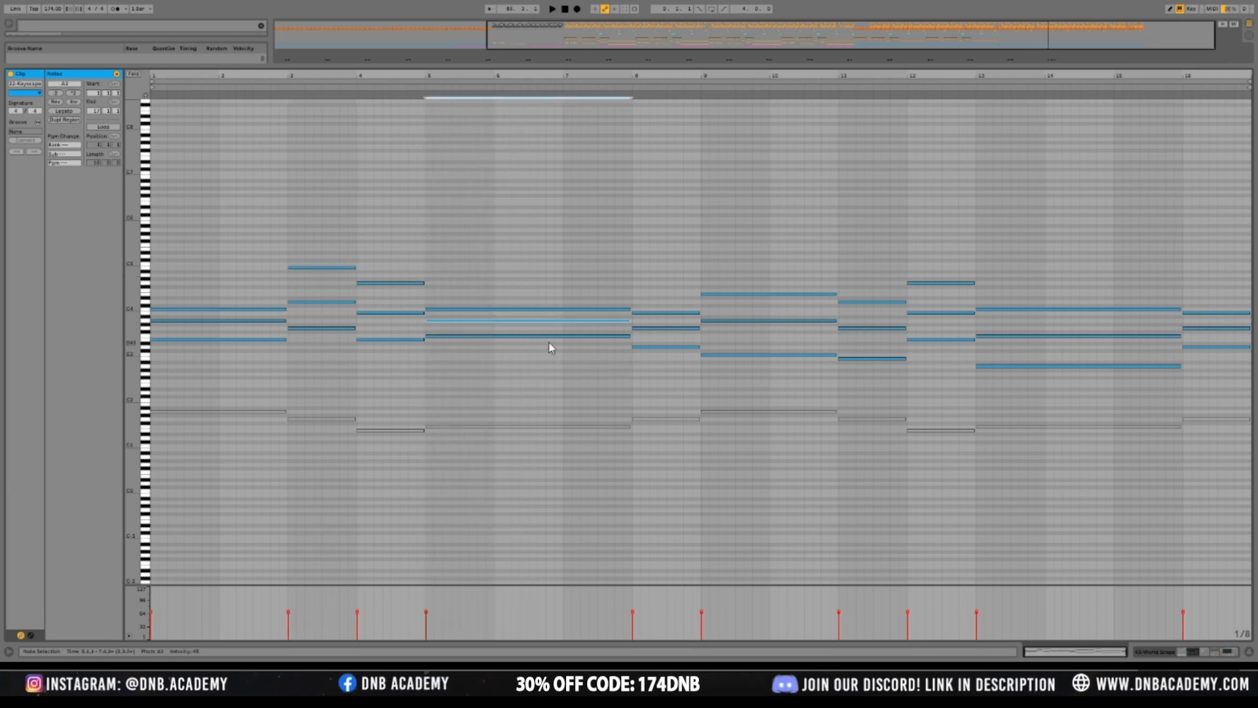
pyautogui.click(526, 308)
pyautogui.click(517, 344)
pyautogui.click(517, 334)
pyautogui.hotkey('shift', 'Up')
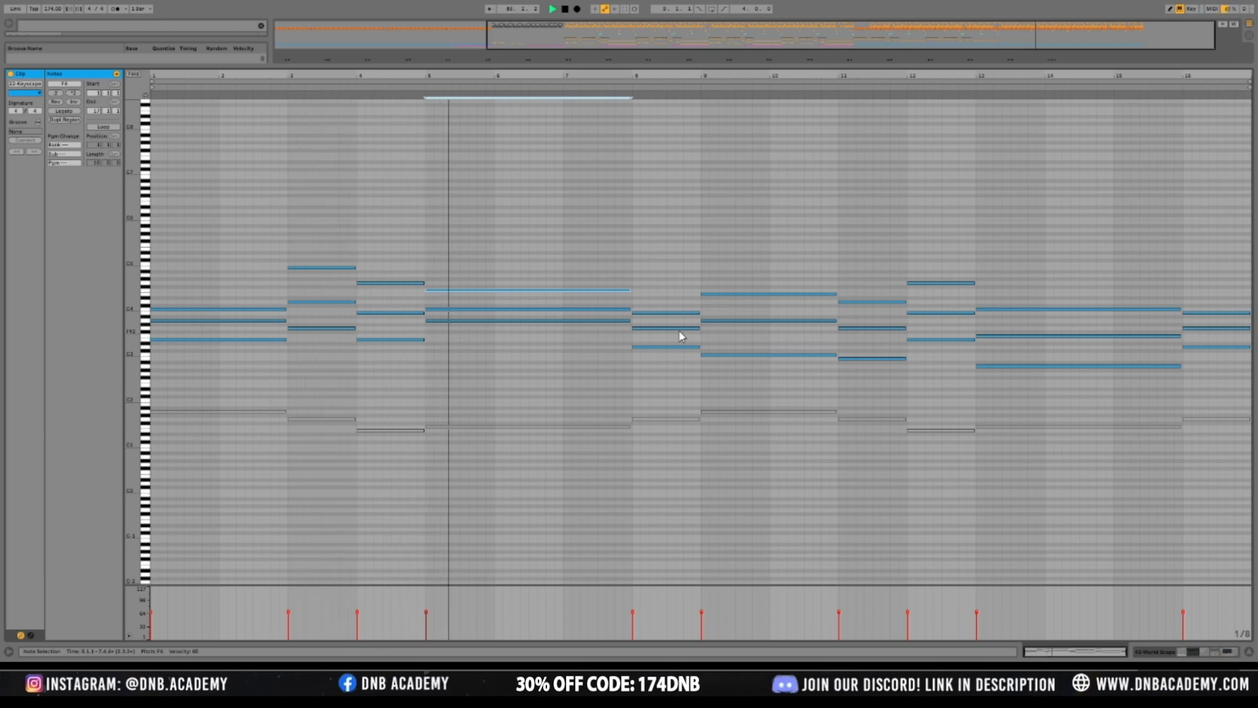
pyautogui.hotkey('shift', 'Down')
pyautogui.press('space')
pyautogui.moveTo(589, 298); pyautogui.dragTo(592, 311)
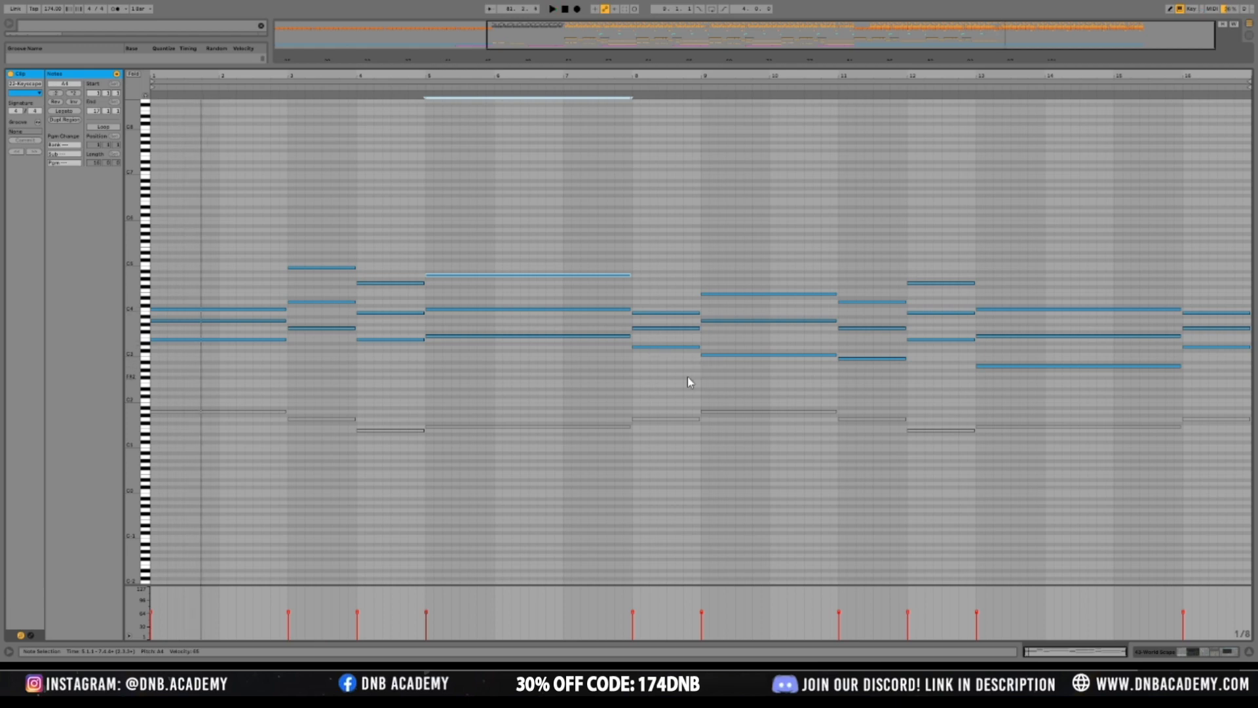
# Raise the lowest notes of the chords at bars 9 and 8 by one octave
pyautogui.click(750, 354)
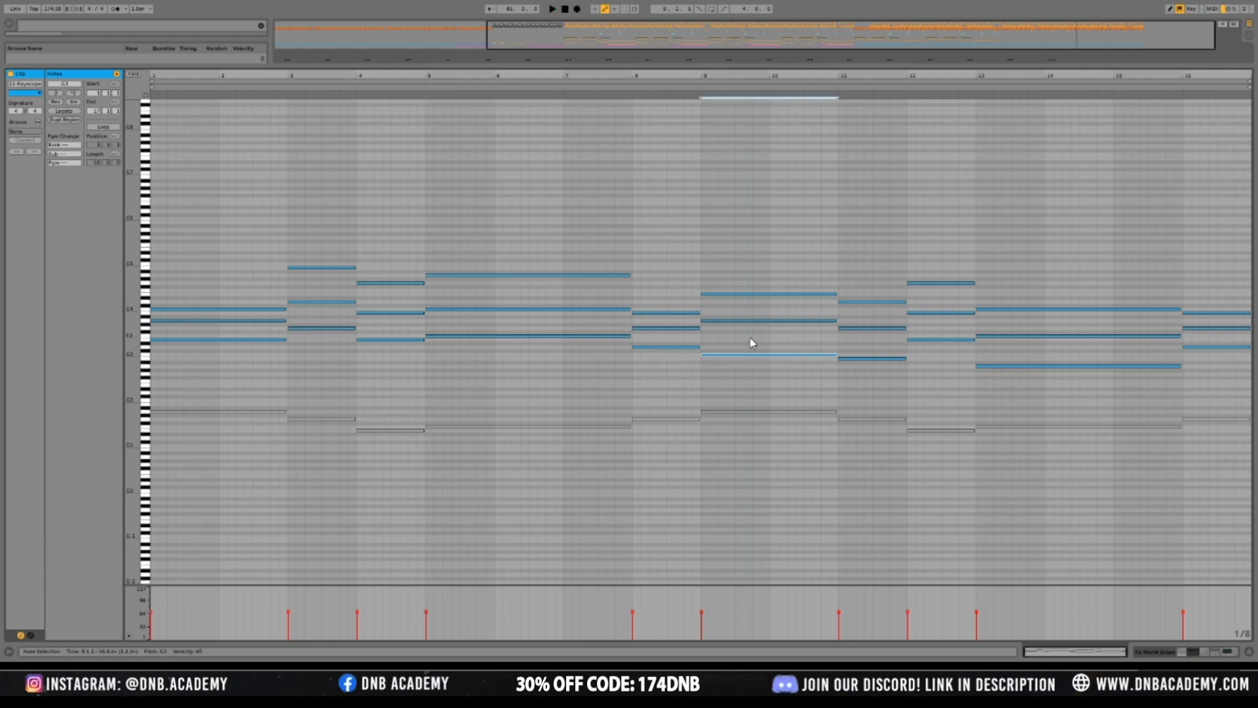
pyautogui.press('space')
pyautogui.click(681, 346)
pyautogui.hotkey('shift', 'Up')
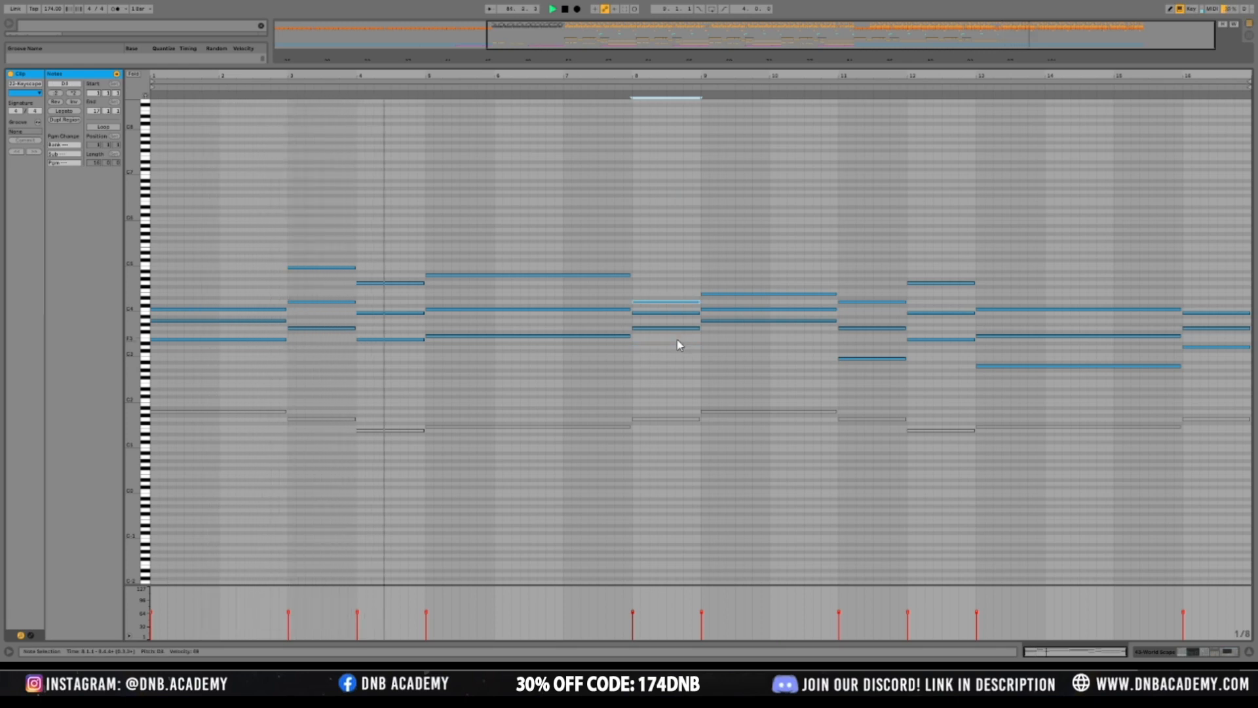
# Raise the lowest notes of the chords at bars 11 and 13 by two octaves
pyautogui.click(878, 358)
pyautogui.hotkey('shift', 'Up')
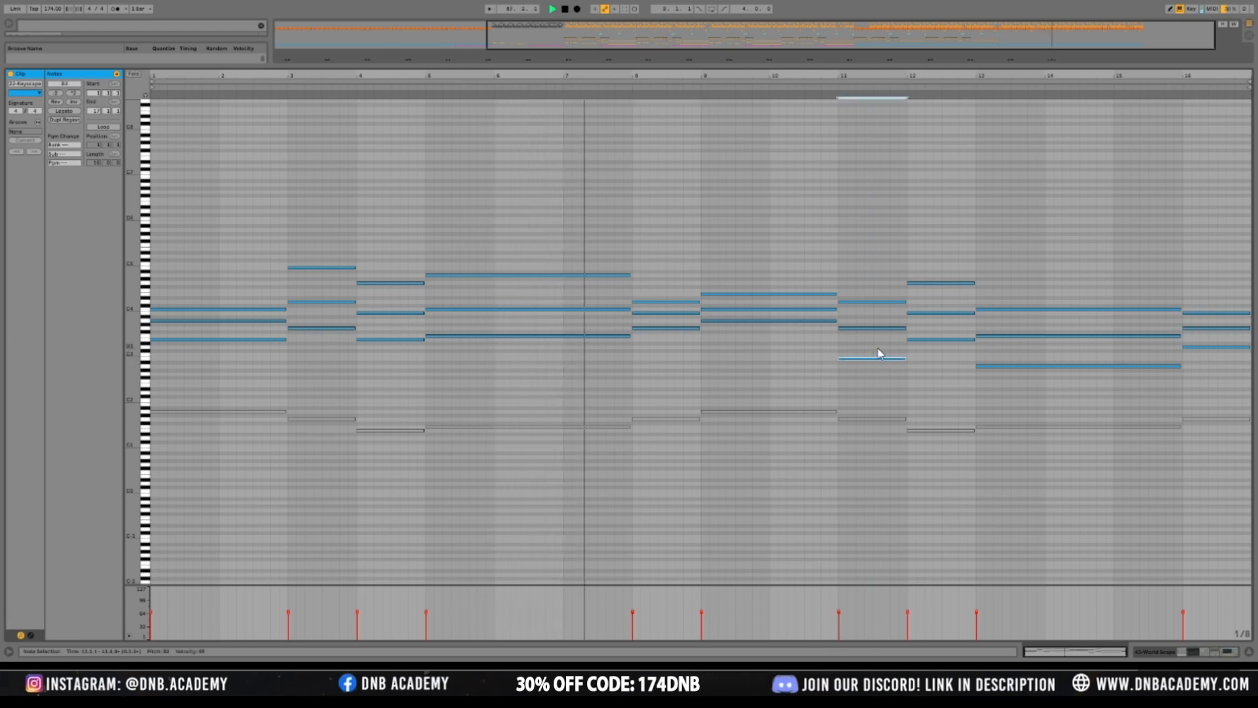
pyautogui.hotkey('shift', 'Up')
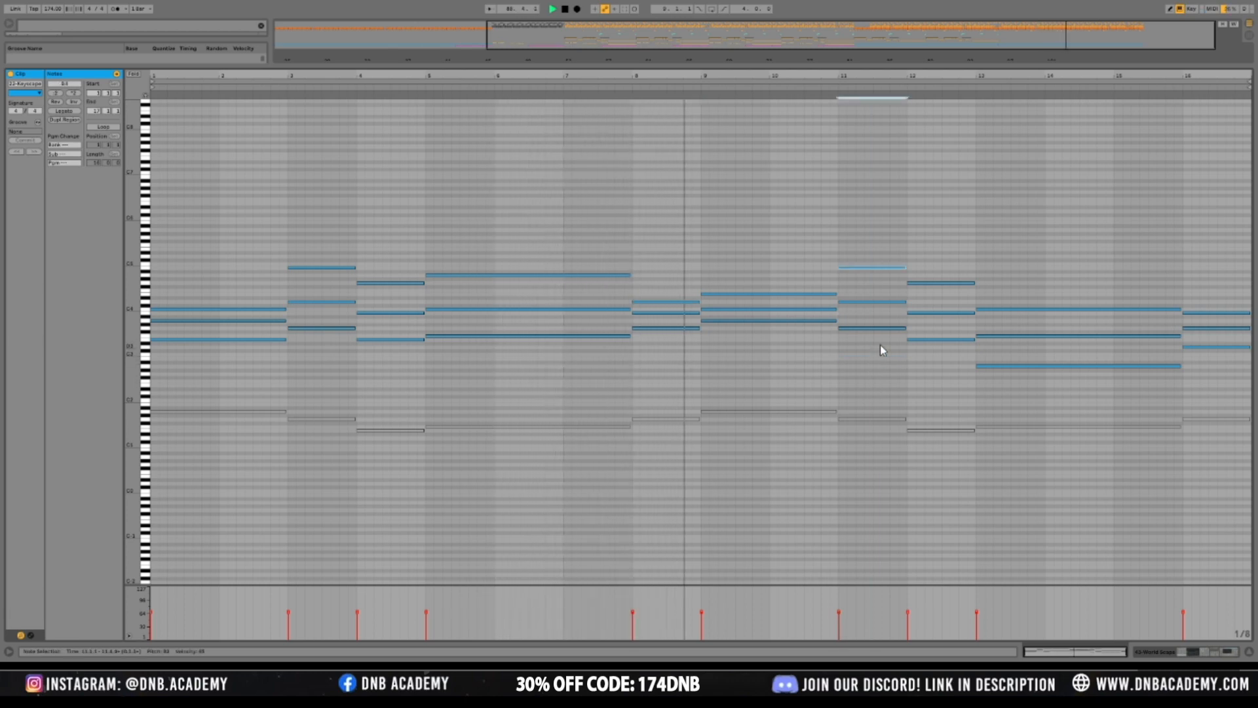
pyautogui.click(1056, 365)
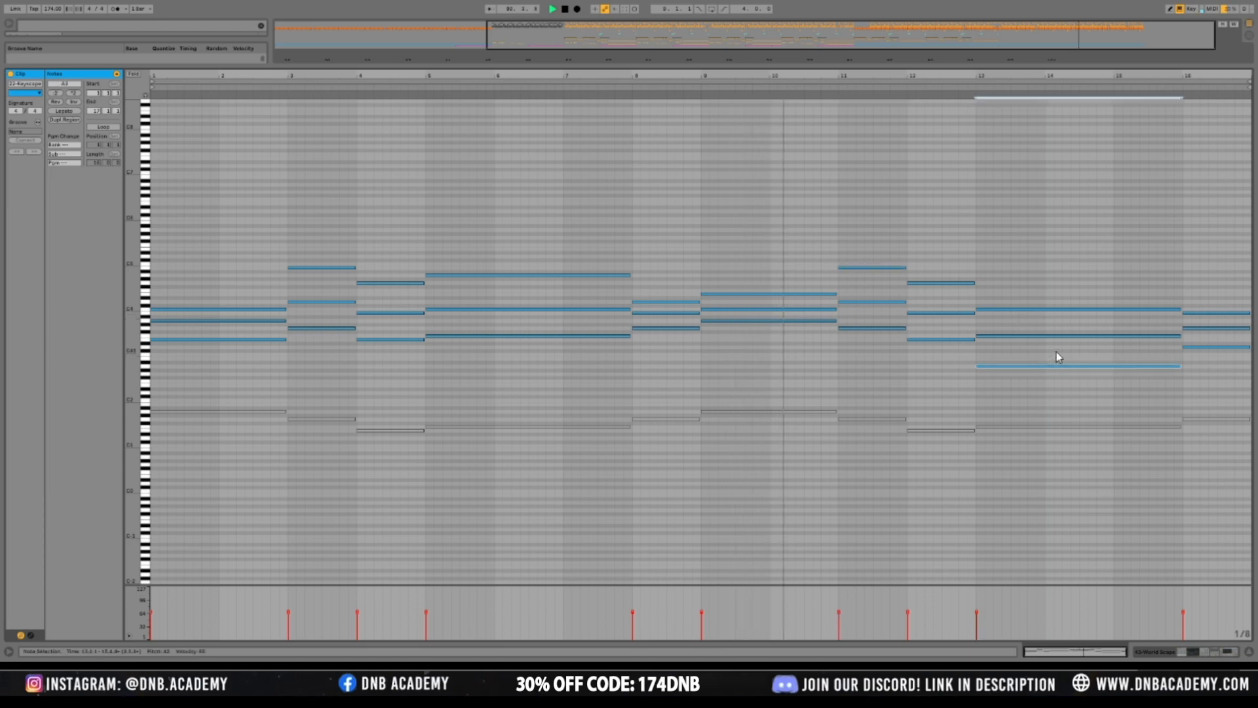
pyautogui.hotkey('shift', 'Up')
pyautogui.hotkey('shift', 'Up')
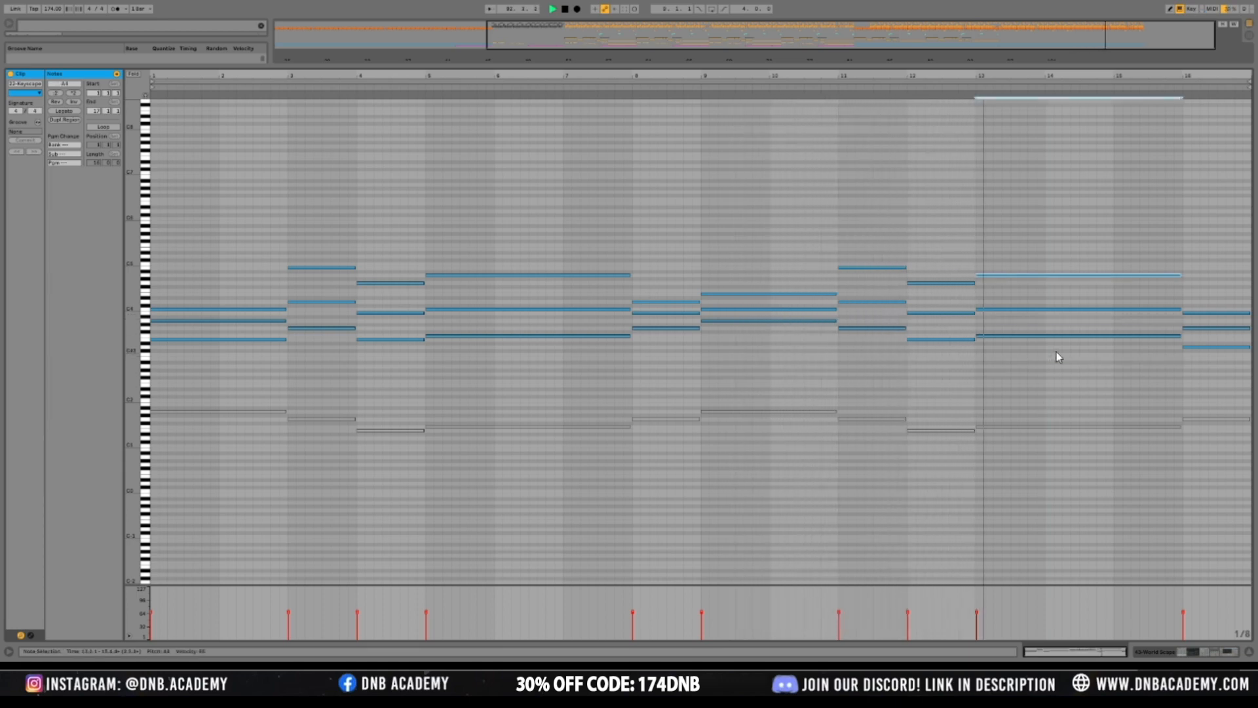
# Raise the middle note of the bar 16 chord one octave to G4 and return to the arrangement
pyautogui.click(1202, 347)
pyautogui.hotkey('shift', 'Up')
pyautogui.hotkey('shift', 'Down')
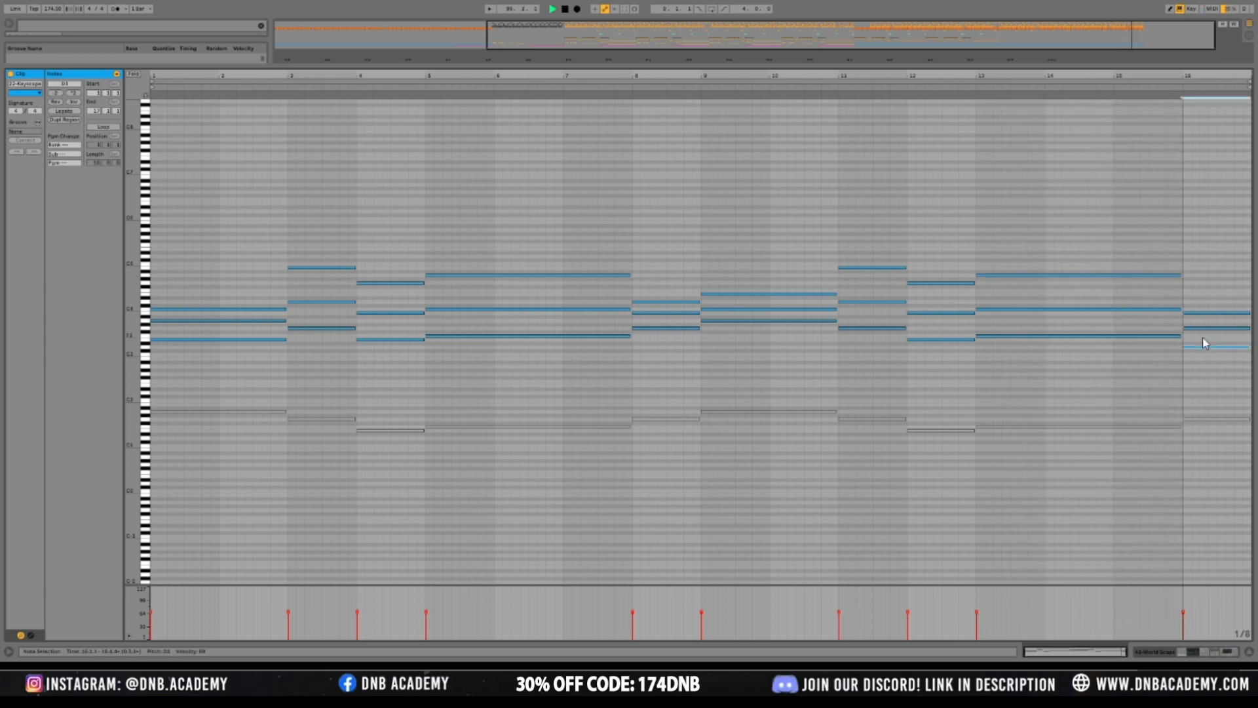
pyautogui.click(1201, 324)
pyautogui.click(1203, 327)
pyautogui.press('space')
pyautogui.click(1167, 86)
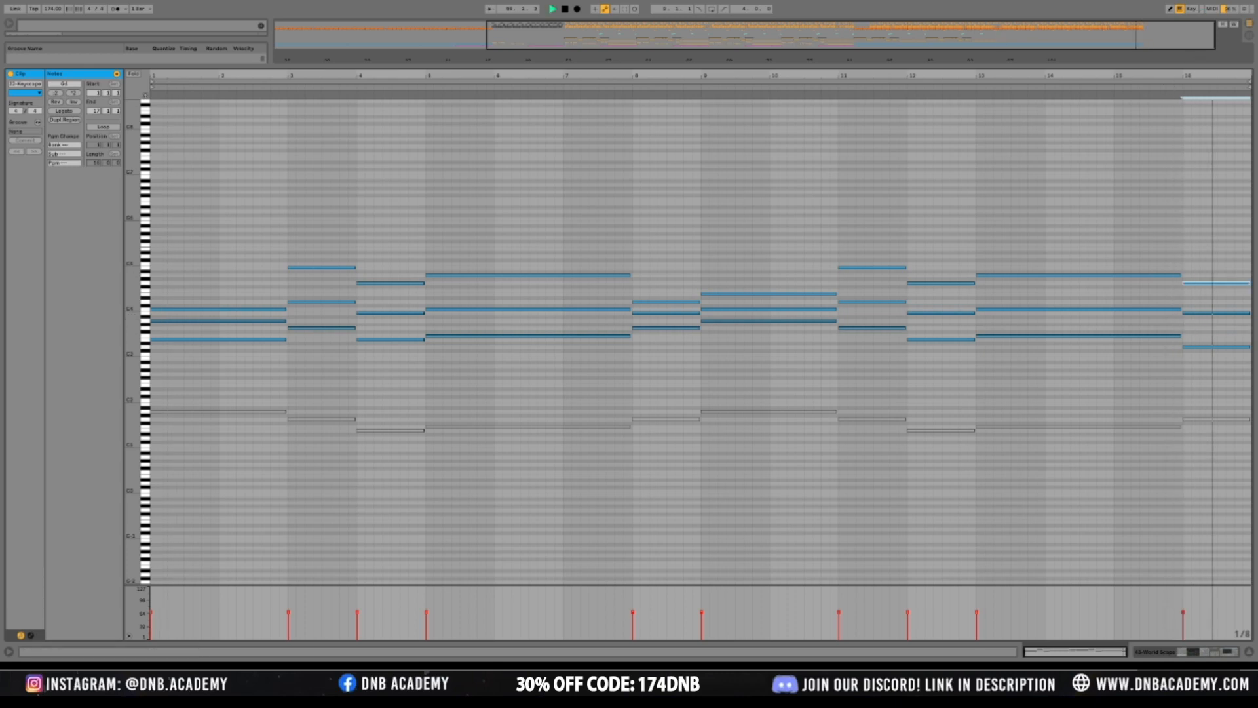
pyautogui.hotkey('shift', 'Tab')
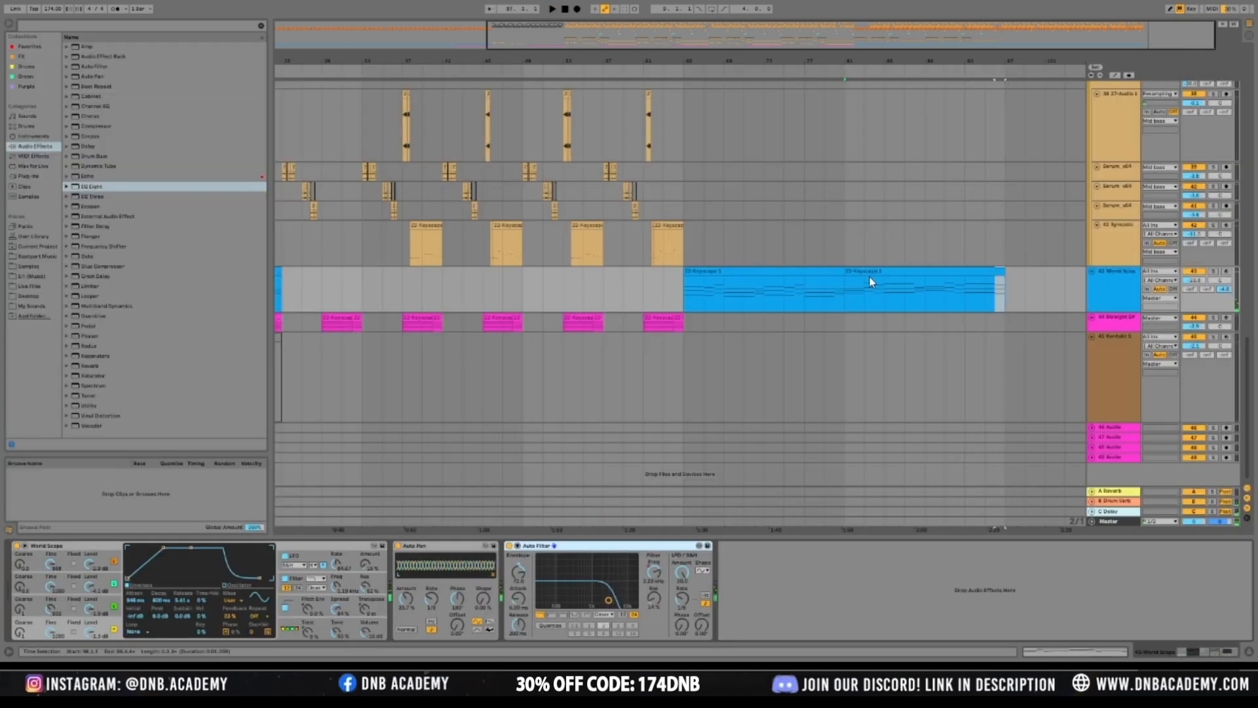
# Give the second 16-bar World Scope clip a darker blue colour to mark it as the variation
pyautogui.click(870, 272)
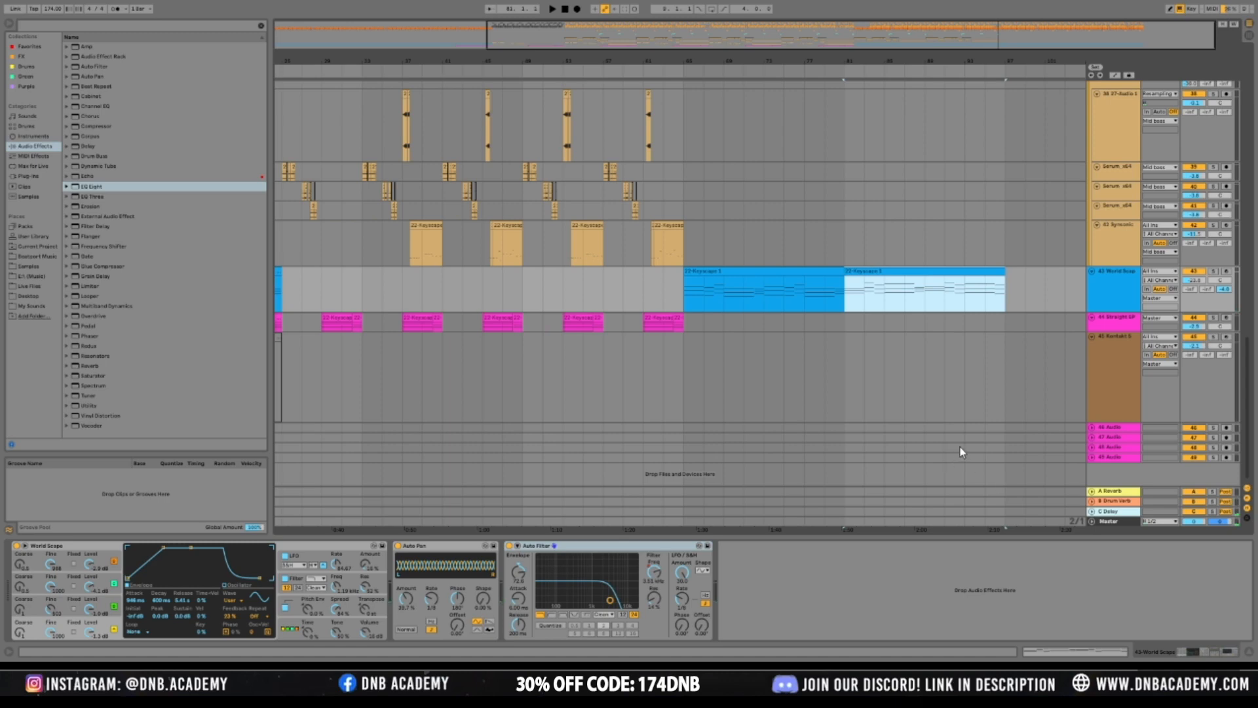
pyautogui.click(902, 212)
pyautogui.moveTo(957, 47); pyautogui.dragTo(956, 26)
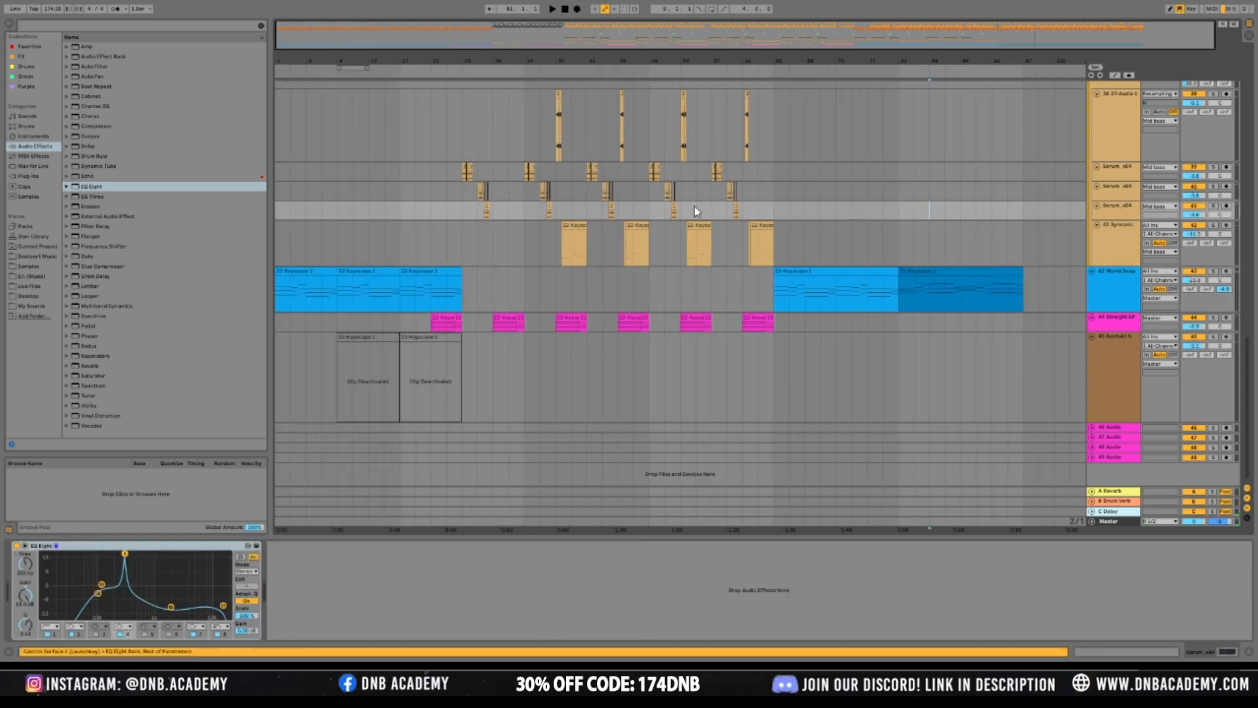
# Duplicate the Sub group's clips from bars 65 to 81 so the sub bass fills the following 16 bars
pyautogui.scroll(2, 695, 210)
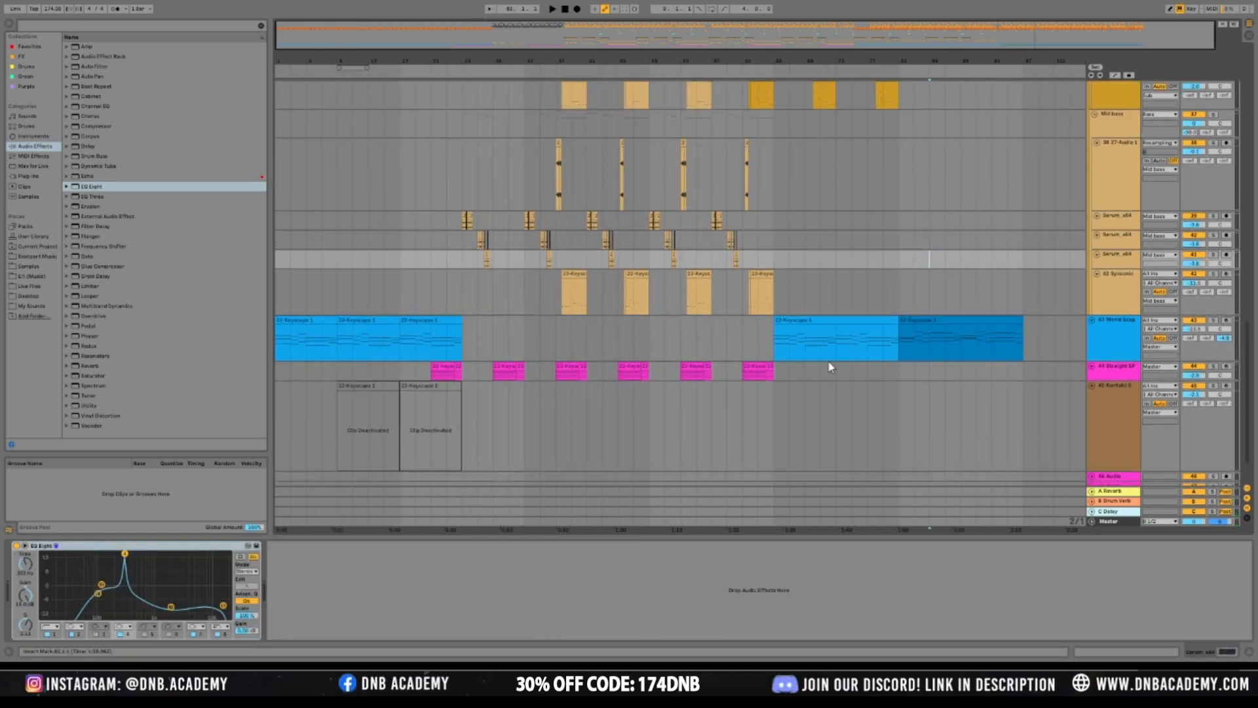
pyautogui.click(827, 320)
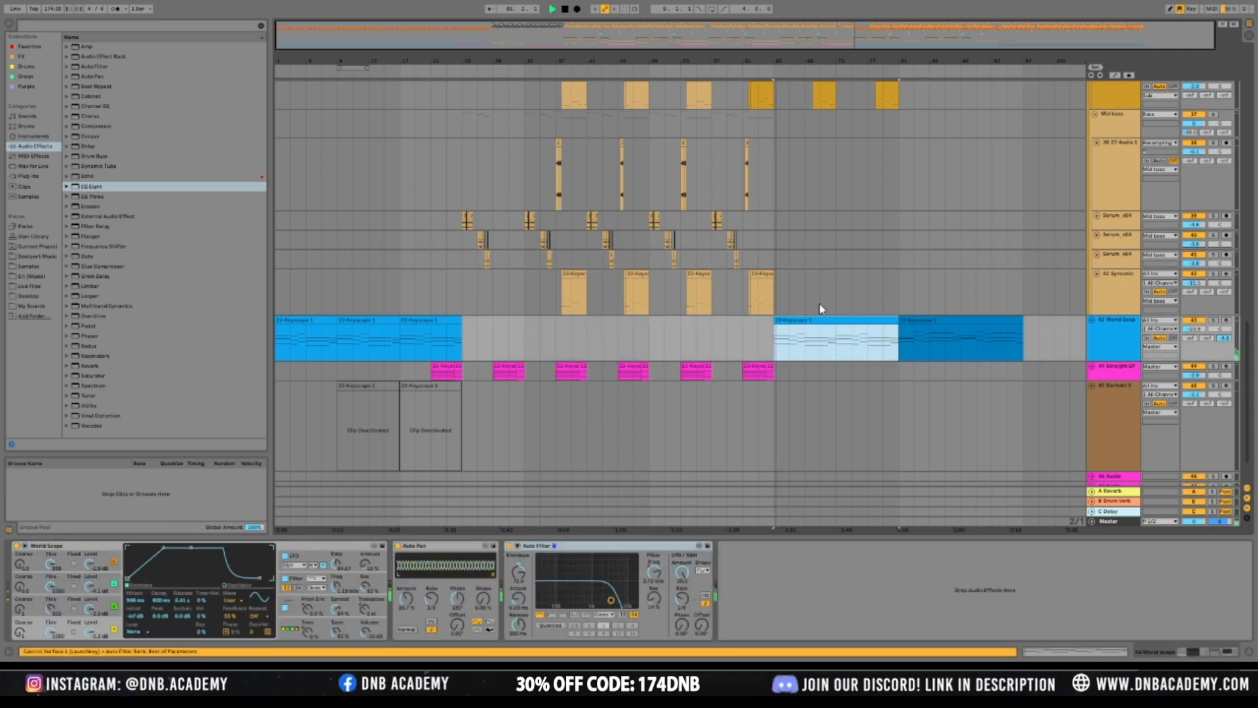
pyautogui.scroll(7, 919, 253)
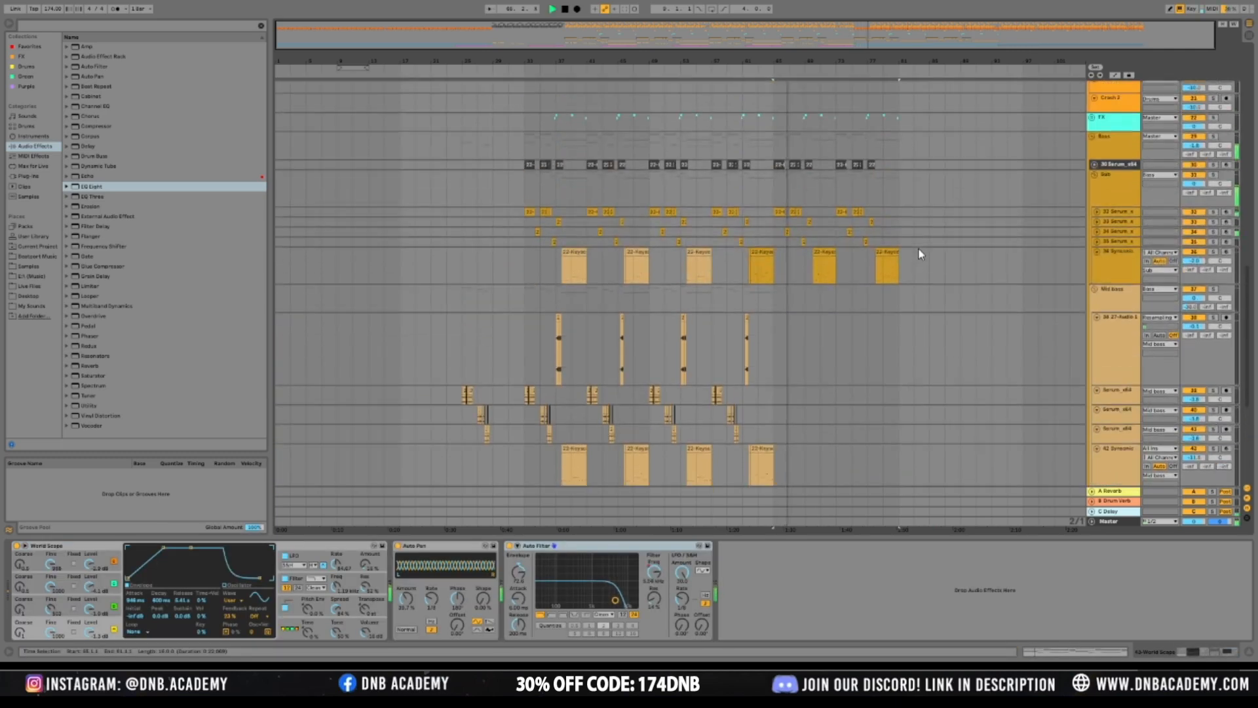
pyautogui.scroll(3, 921, 255)
pyautogui.moveTo(896, 345); pyautogui.dragTo(778, 292)
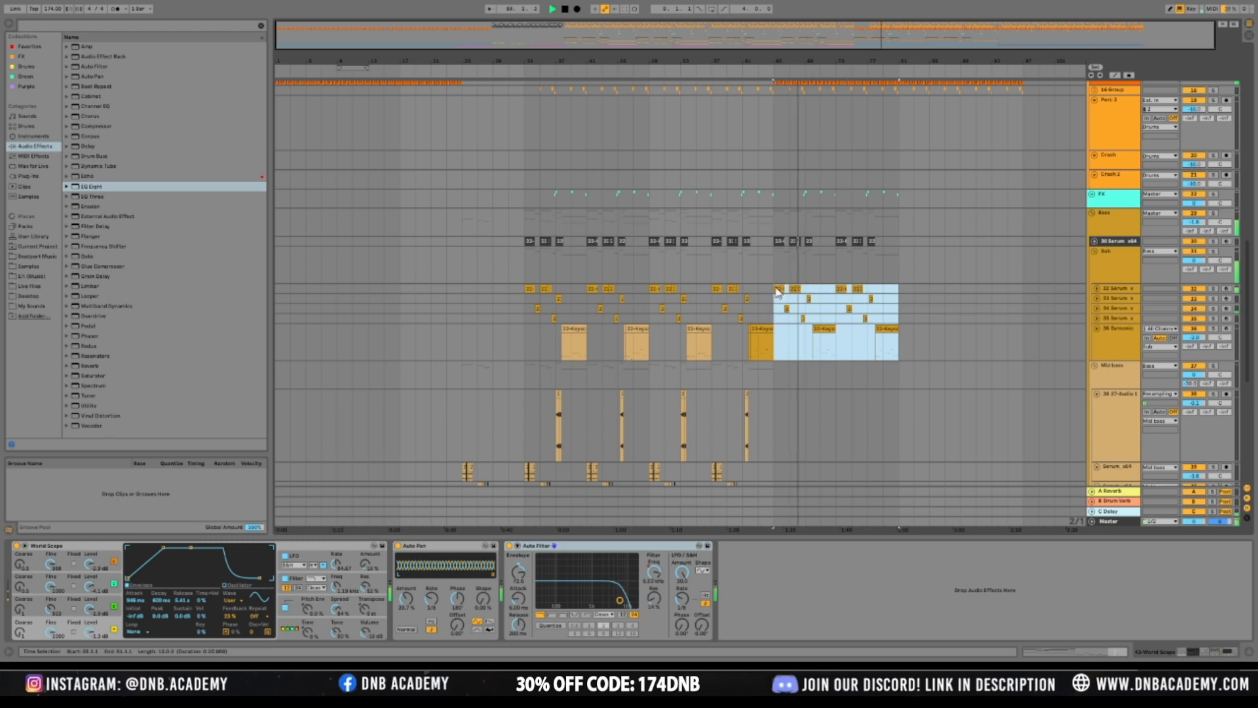
pyautogui.hotkey('ctrl', 'd')
pyautogui.scroll(-2, 1012, 301)
pyautogui.scroll(4, 1012, 297)
pyautogui.moveTo(808, 246); pyautogui.dragTo(906, 243)
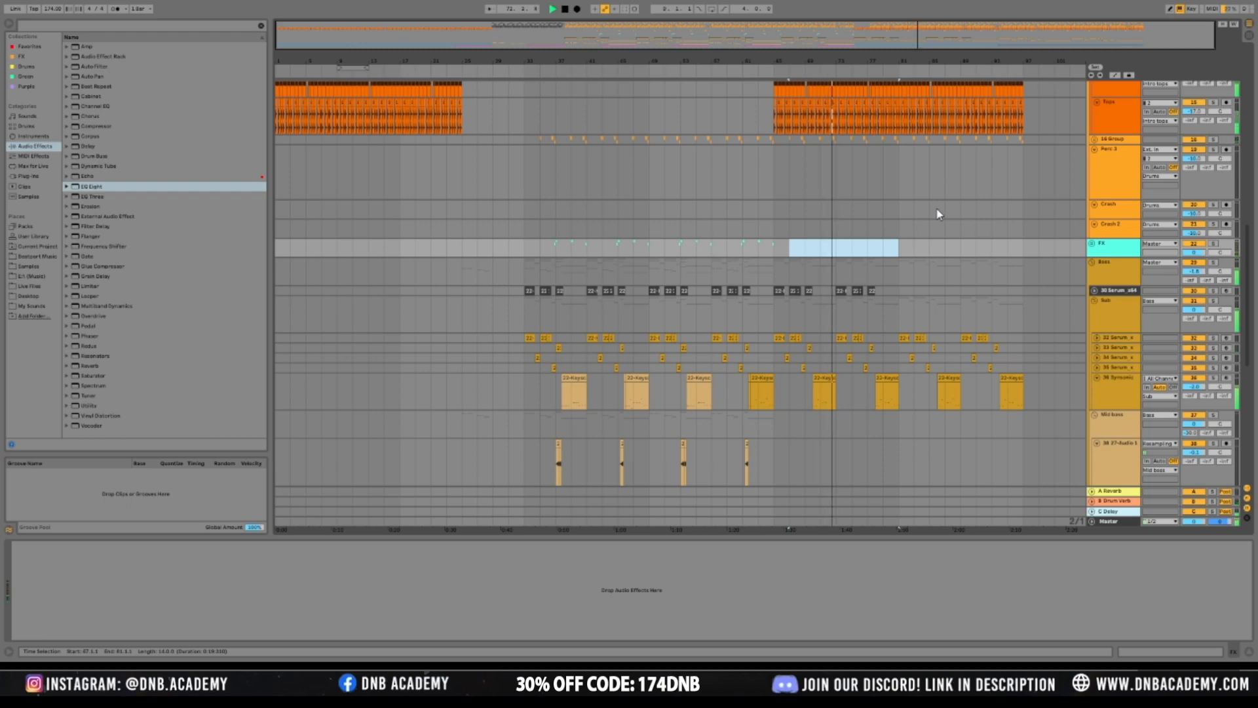
pyautogui.scroll(-2, 938, 214)
# Solo the Intro tops group, add the SIDE-CHAIN Compressor preset after its Auto Filter and show the sidechain settings
pyautogui.scroll(7, 938, 214)
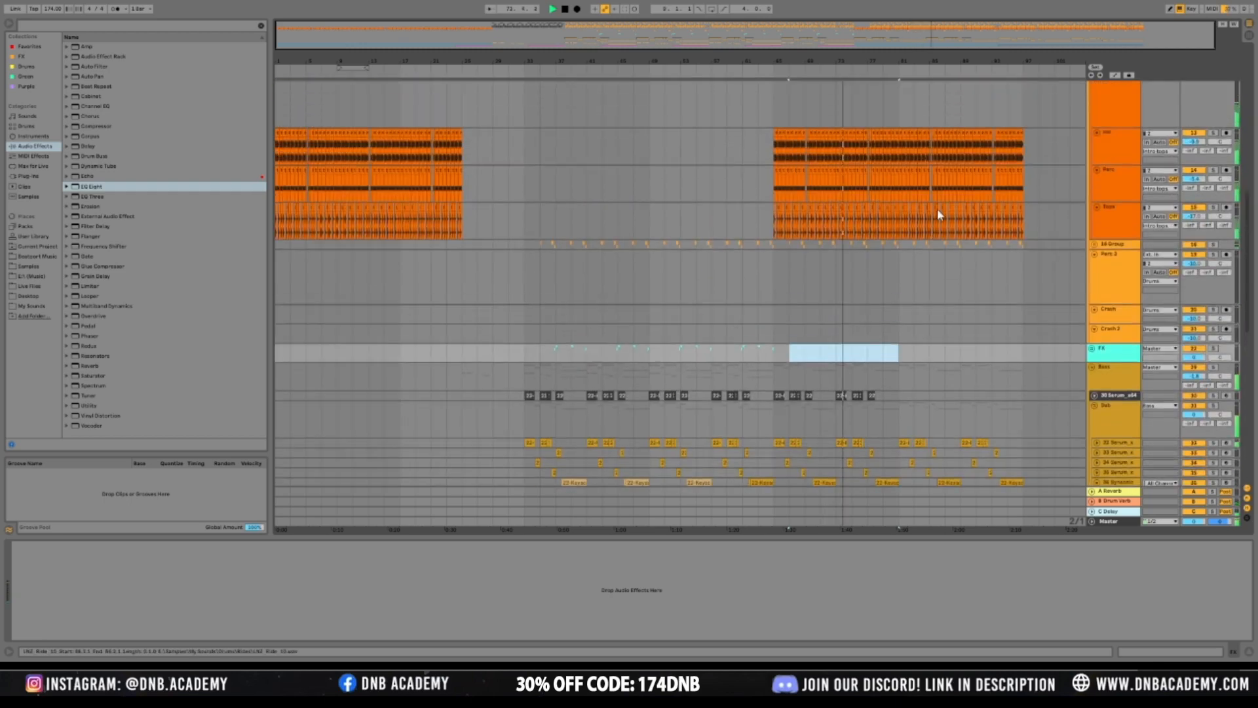
pyautogui.scroll(2, 937, 214)
pyautogui.click(1122, 207)
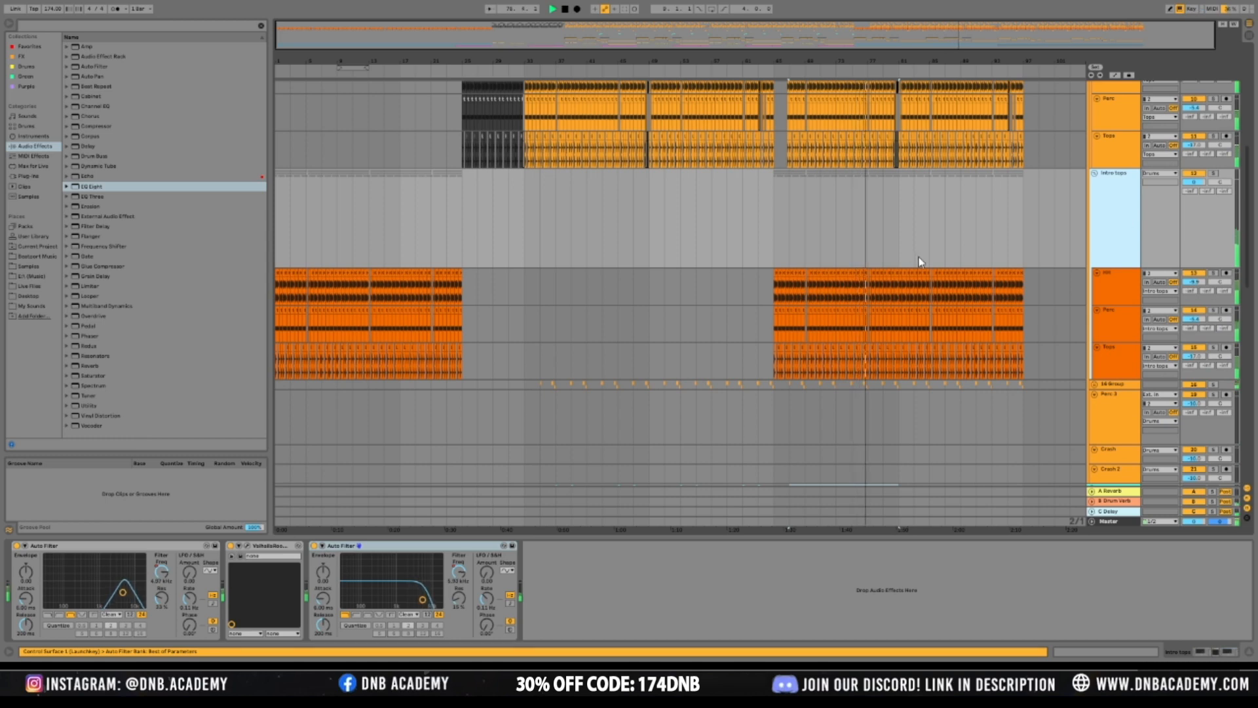
pyautogui.click(1213, 173)
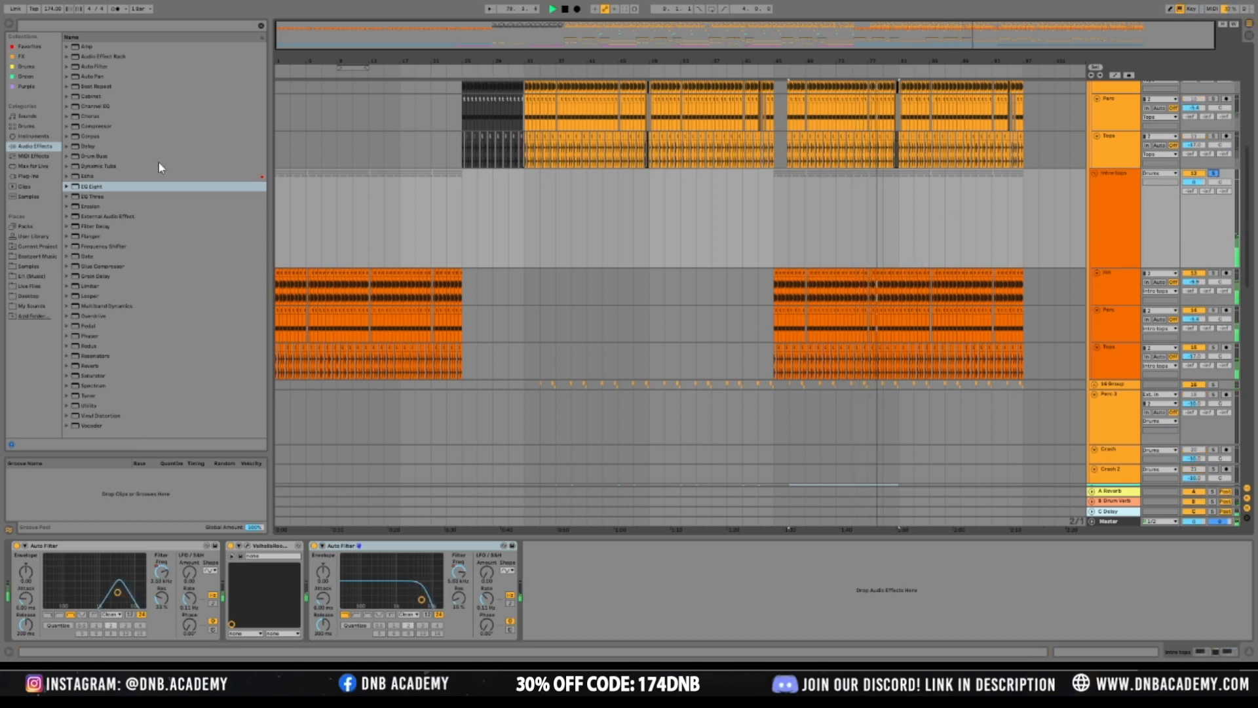
pyautogui.click(66, 125)
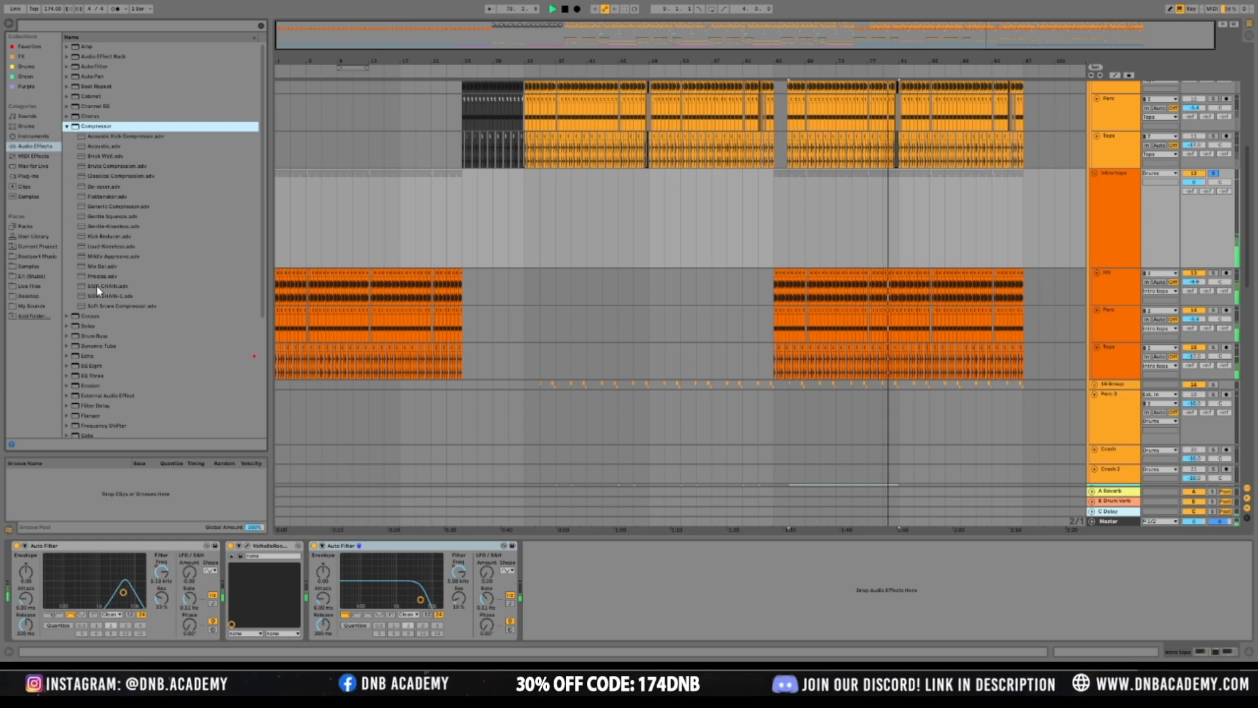
pyautogui.click(105, 286)
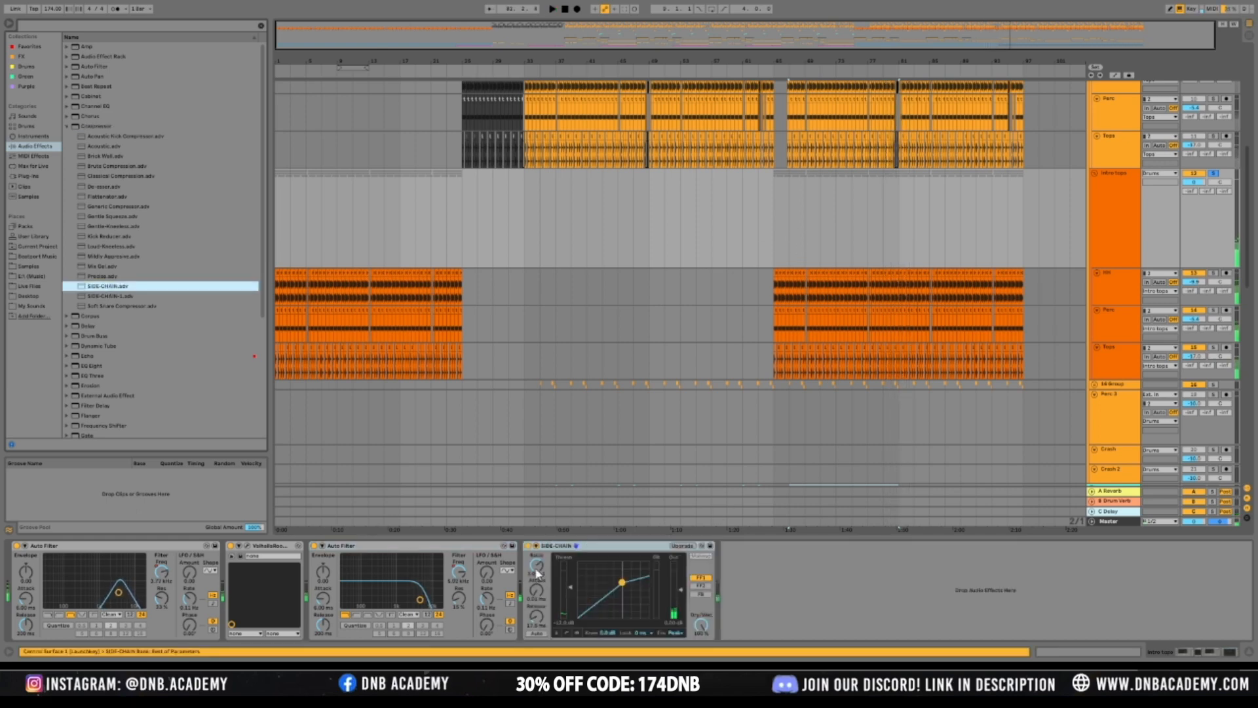
pyautogui.click(534, 546)
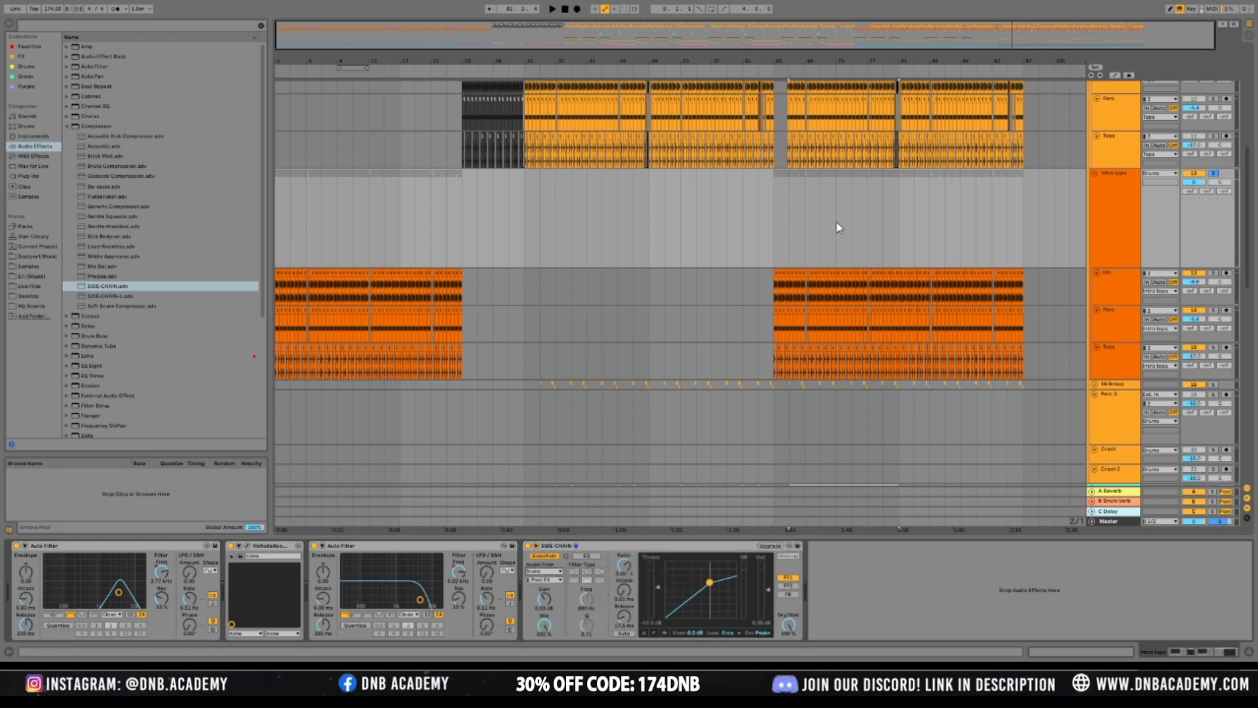
# Play the Intro tops group from bar 67 with the side-chain compressor active and the snare group soloed alongside it
pyautogui.click(778, 228)
pyautogui.press('space')
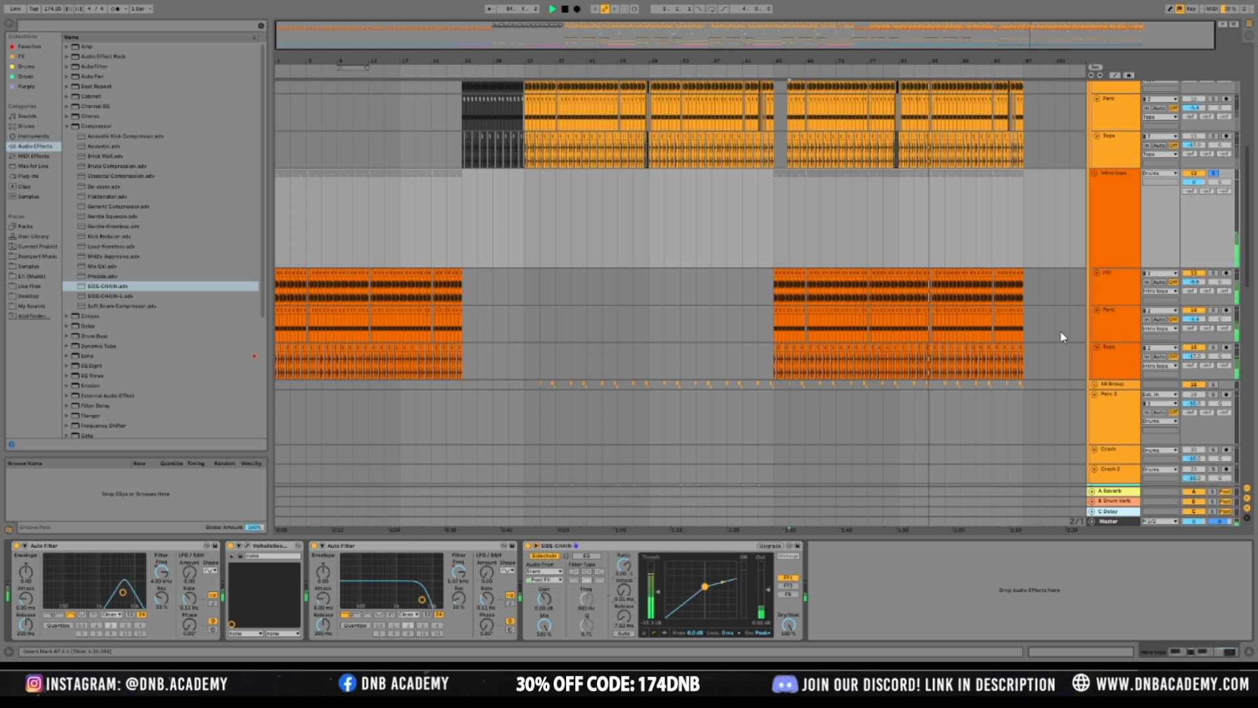
pyautogui.click(1215, 174)
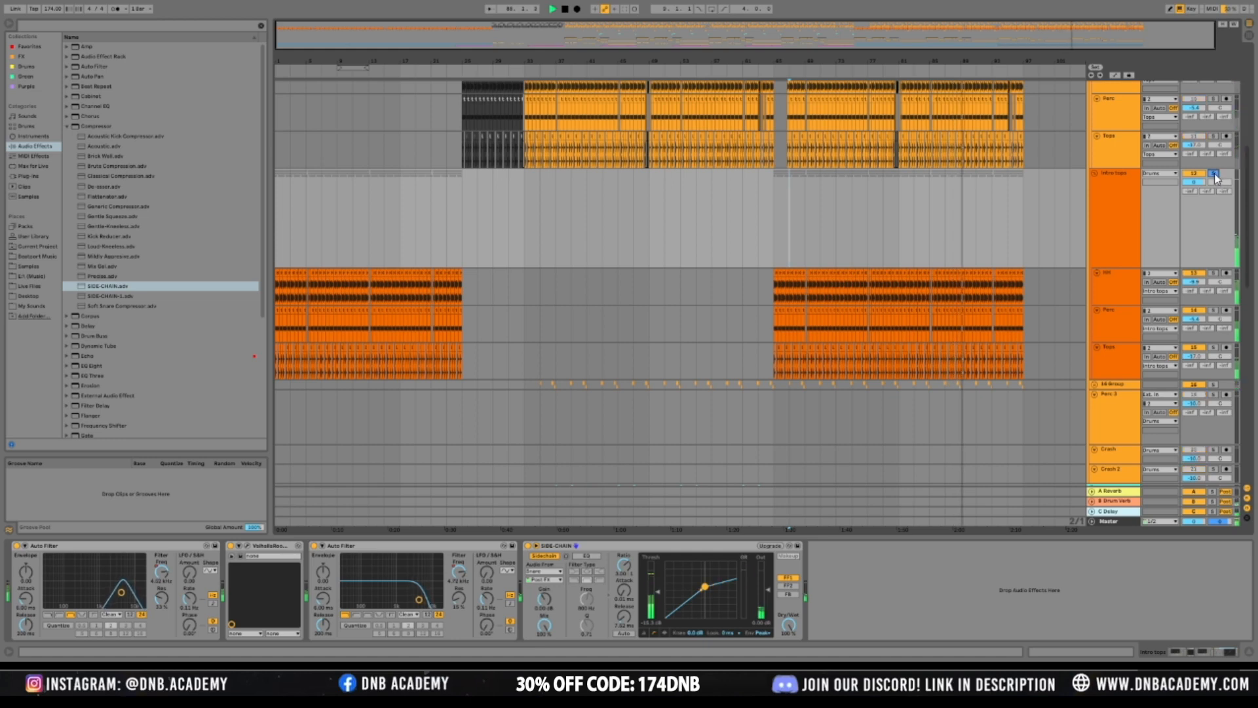
pyautogui.scroll(3, 1024, 202)
pyautogui.scroll(6, 1024, 205)
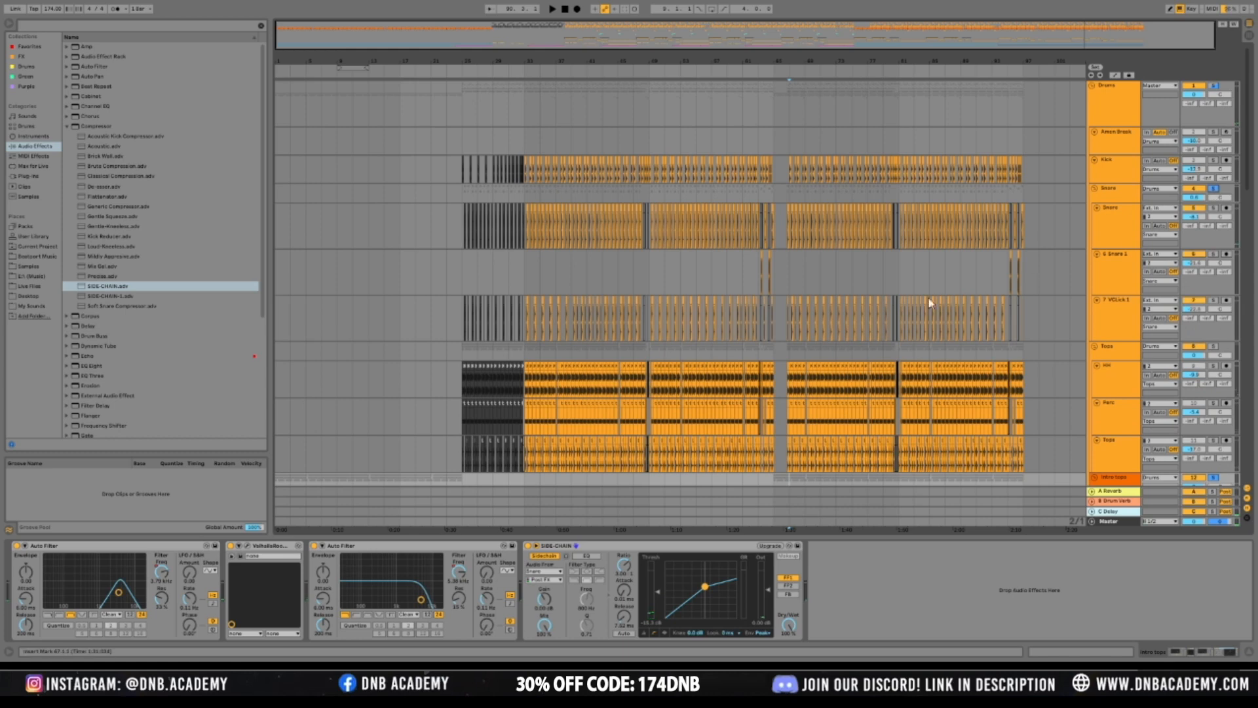
# Lower the threshold of the Intro tops side-chain compressor, adjust its release and attack, and set the lookahead to 10 ms
pyautogui.scroll(-6, 931, 303)
pyautogui.press('space')
pyautogui.click(1103, 304)
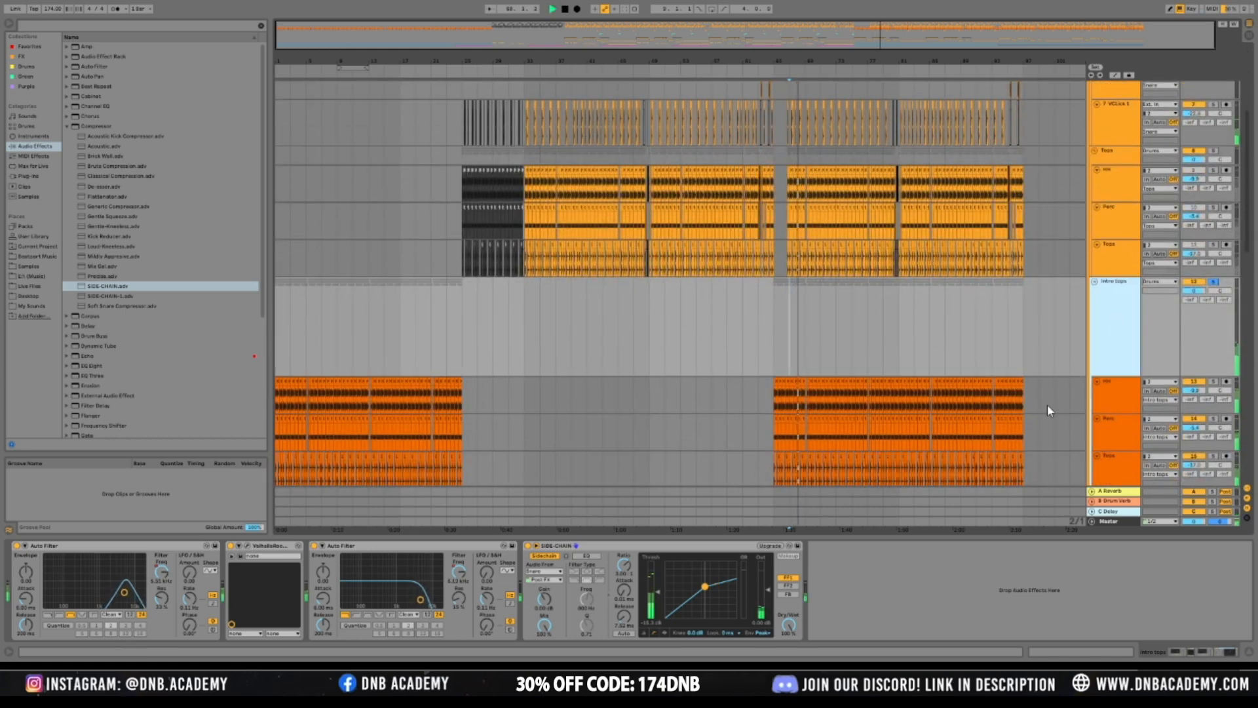
pyautogui.moveTo(659, 592); pyautogui.dragTo(624, 582)
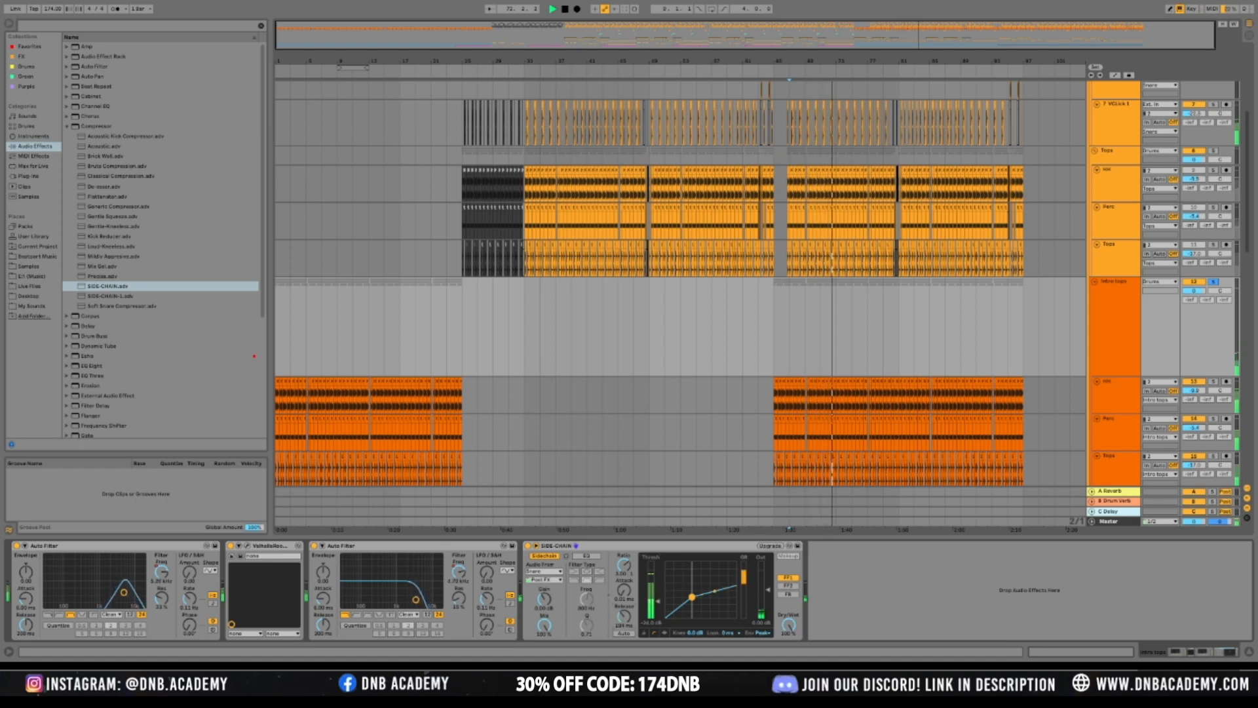
pyautogui.moveTo(624, 617); pyautogui.dragTo(623, 622)
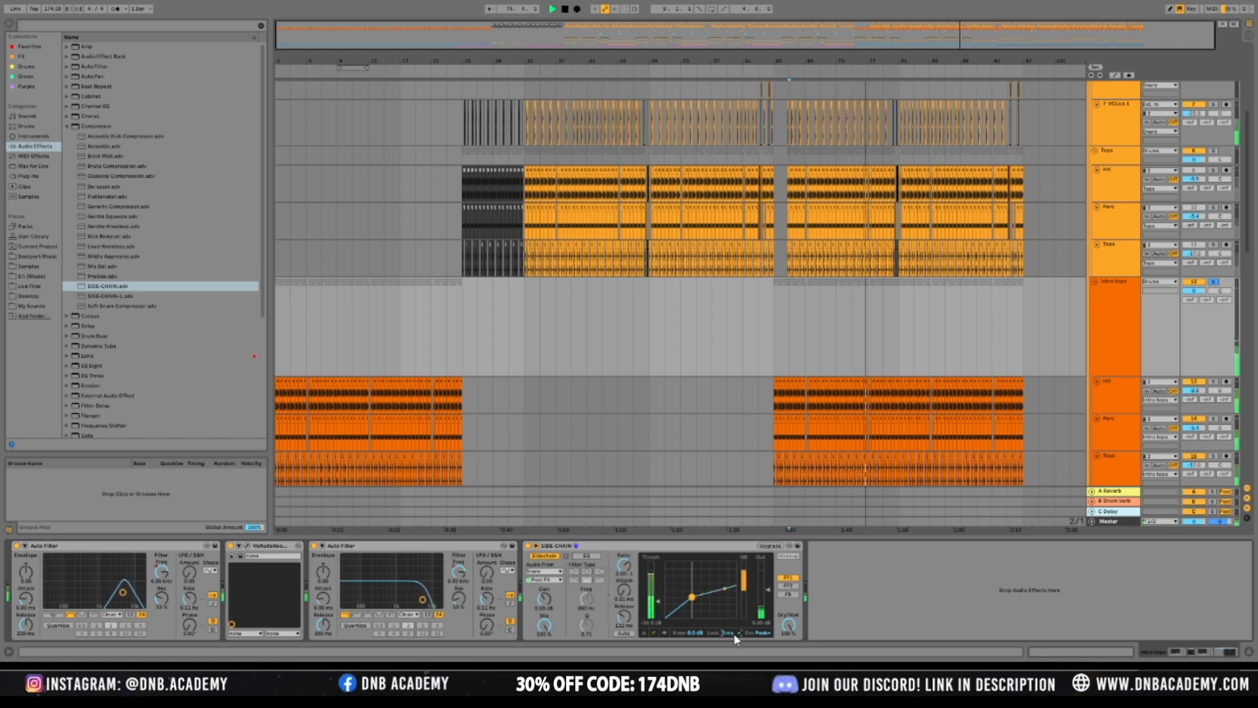
pyautogui.moveTo(624, 591); pyautogui.dragTo(624, 587)
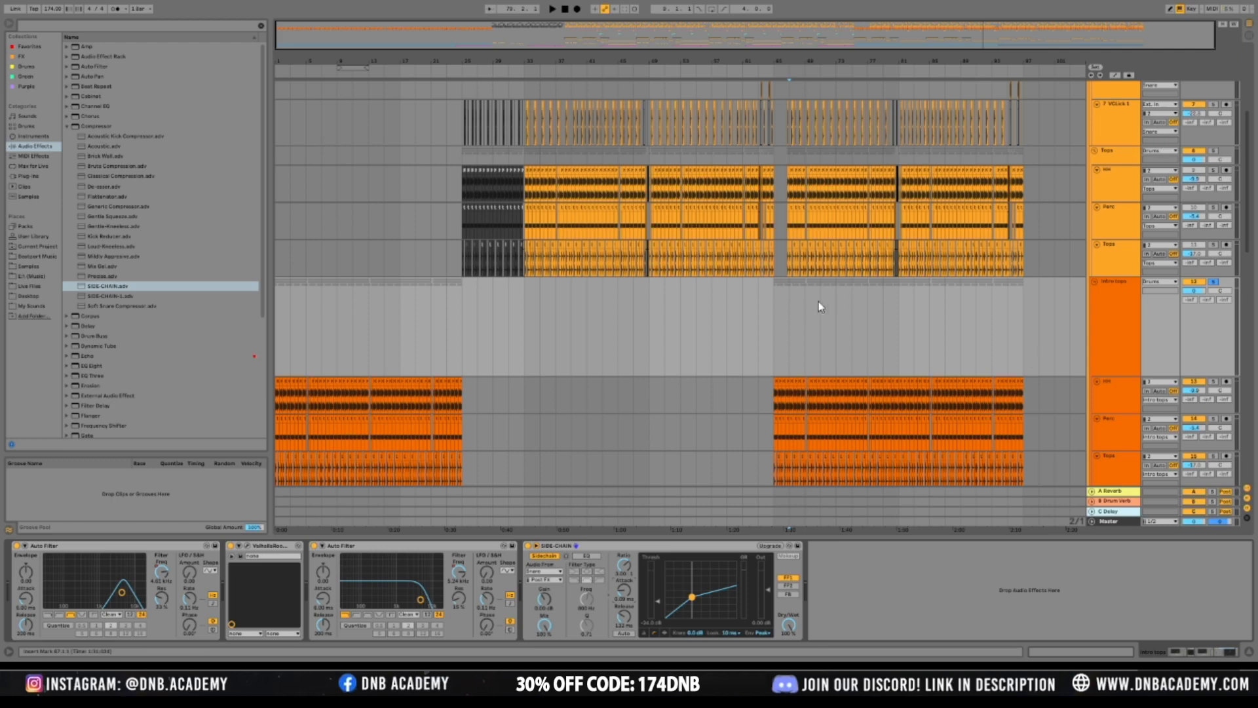
# Play the section from bar 67 with the Intro tops group unsoloed and collapse that group
pyautogui.press('space')
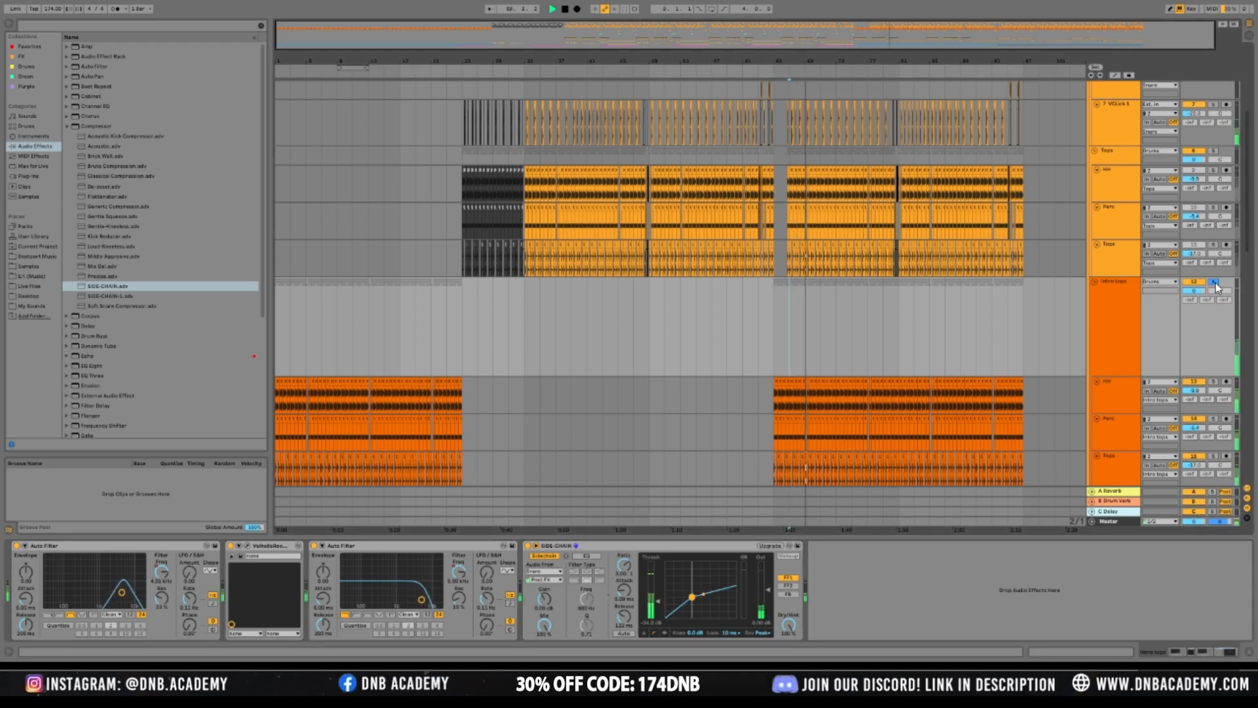
pyautogui.click(1212, 284)
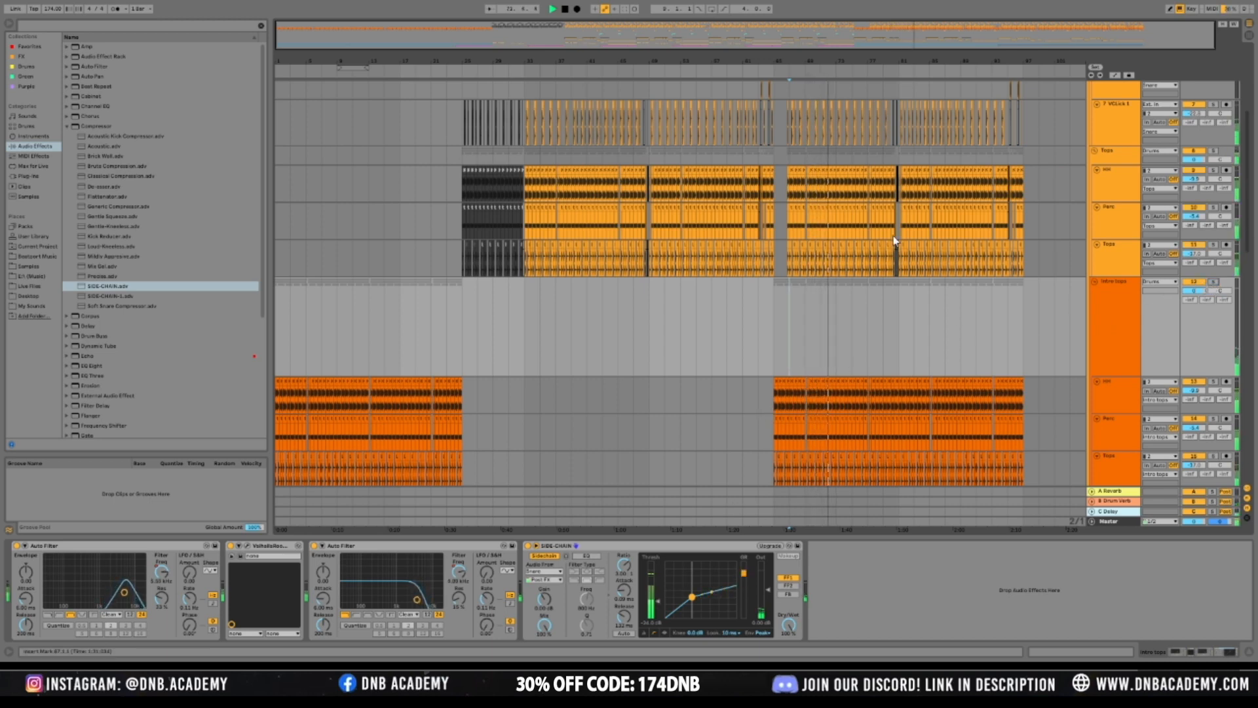
pyautogui.scroll(-2, 1107, 334)
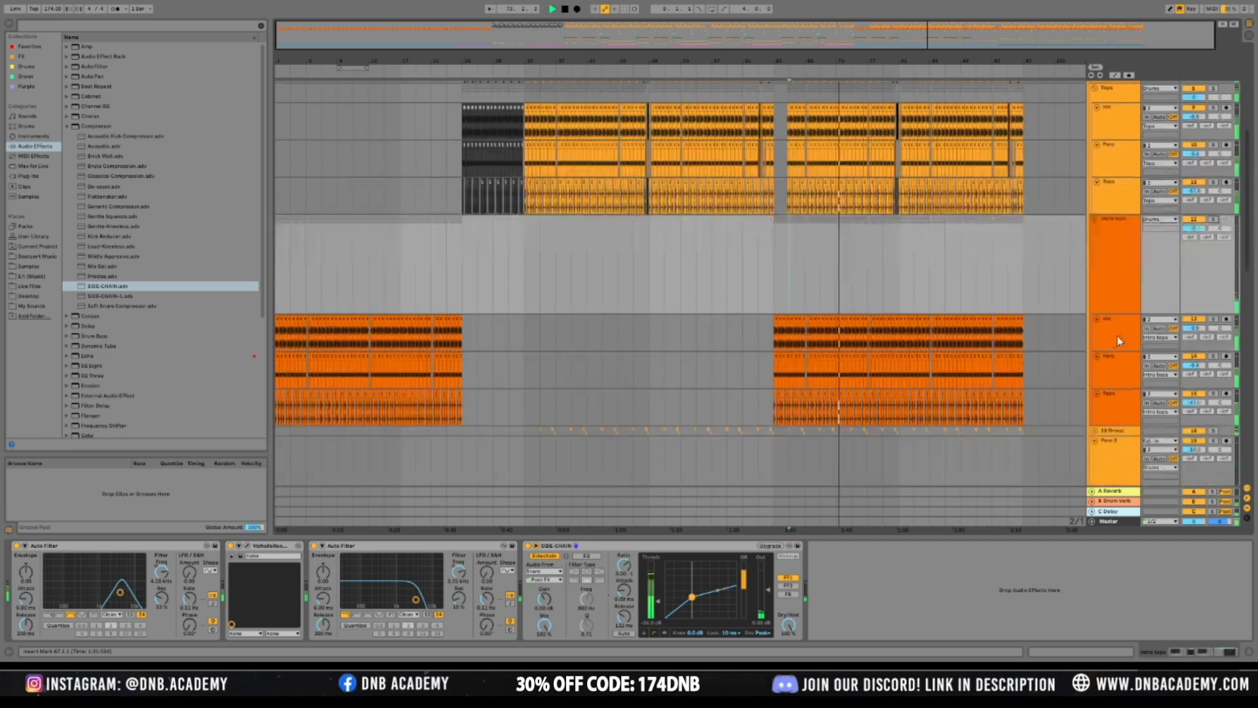
pyautogui.click(1109, 305)
pyautogui.moveTo(1112, 314); pyautogui.dragTo(1113, 305)
pyautogui.doubleClick(1119, 220)
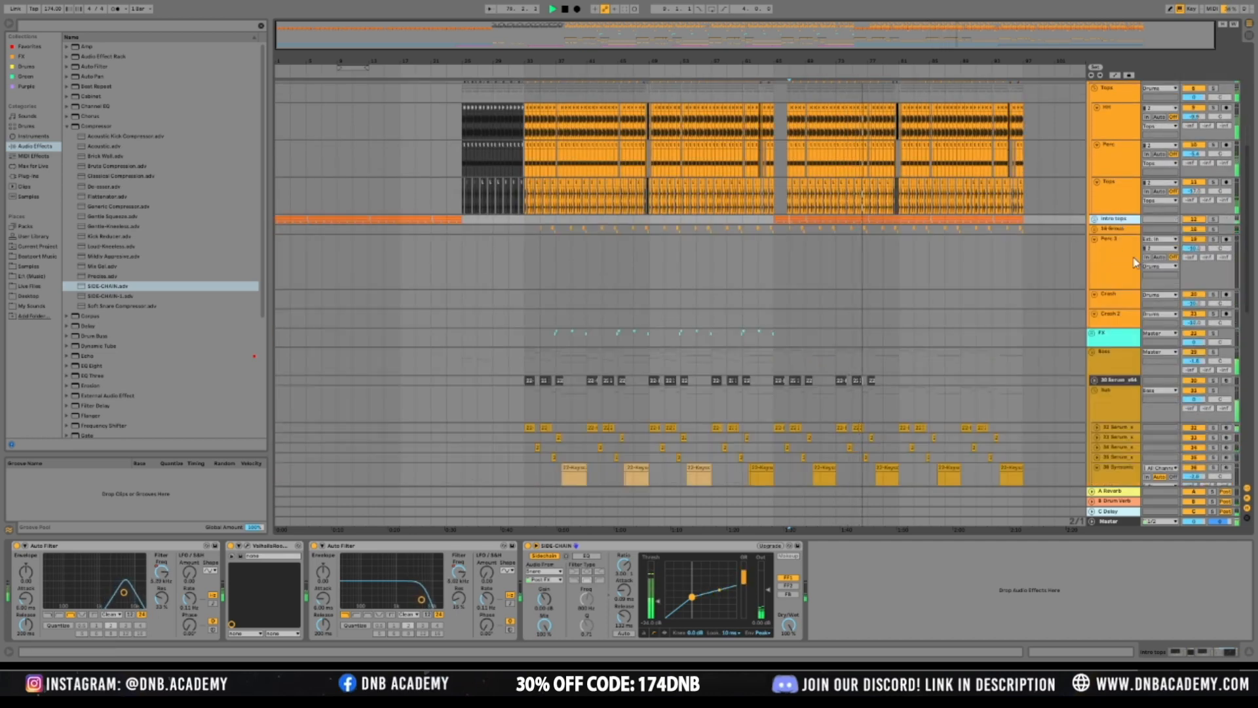
# Solo the Sub group, add a Saturator after its Multiband Dynamics and raise the drive during playback
pyautogui.scroll(-5, 955, 324)
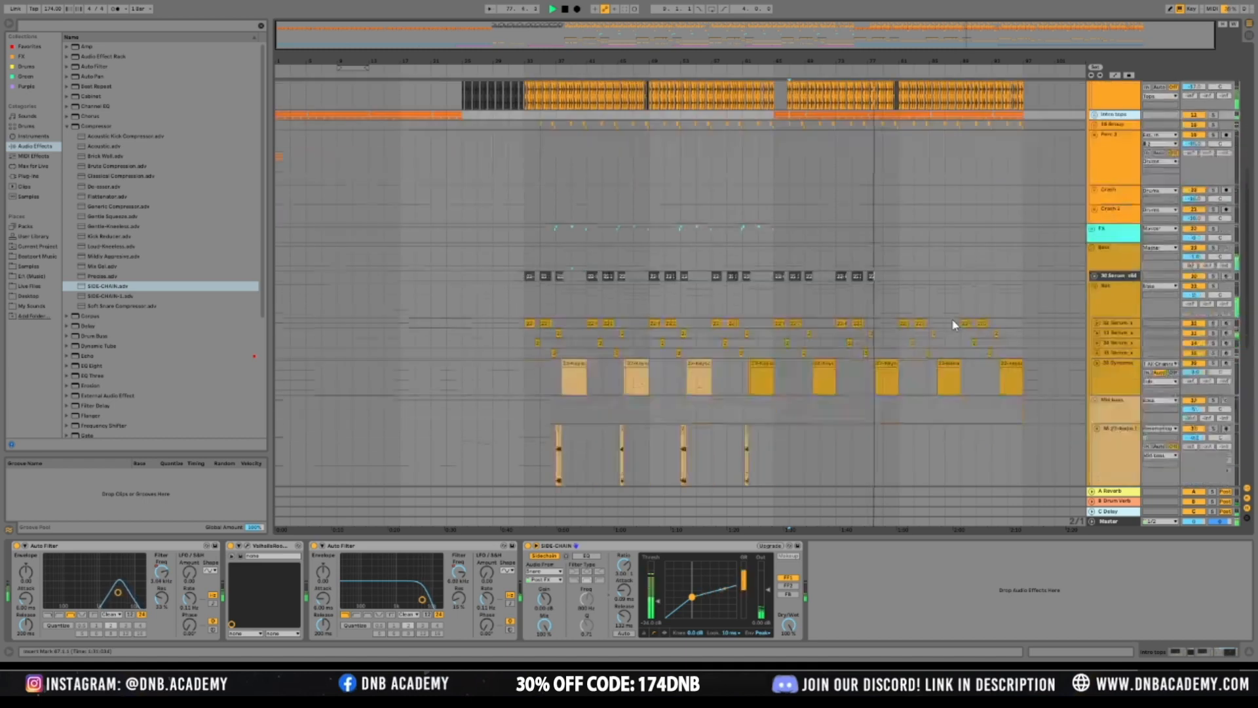
pyautogui.scroll(-2, 952, 320)
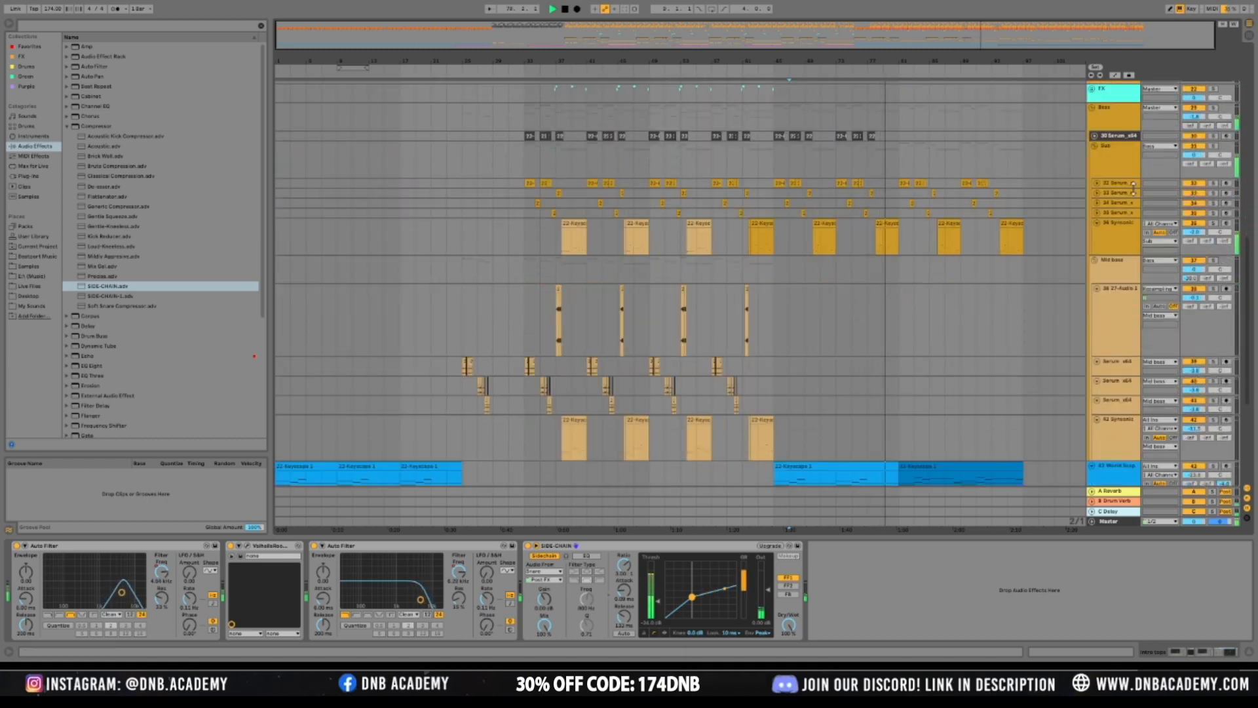
pyautogui.click(1213, 146)
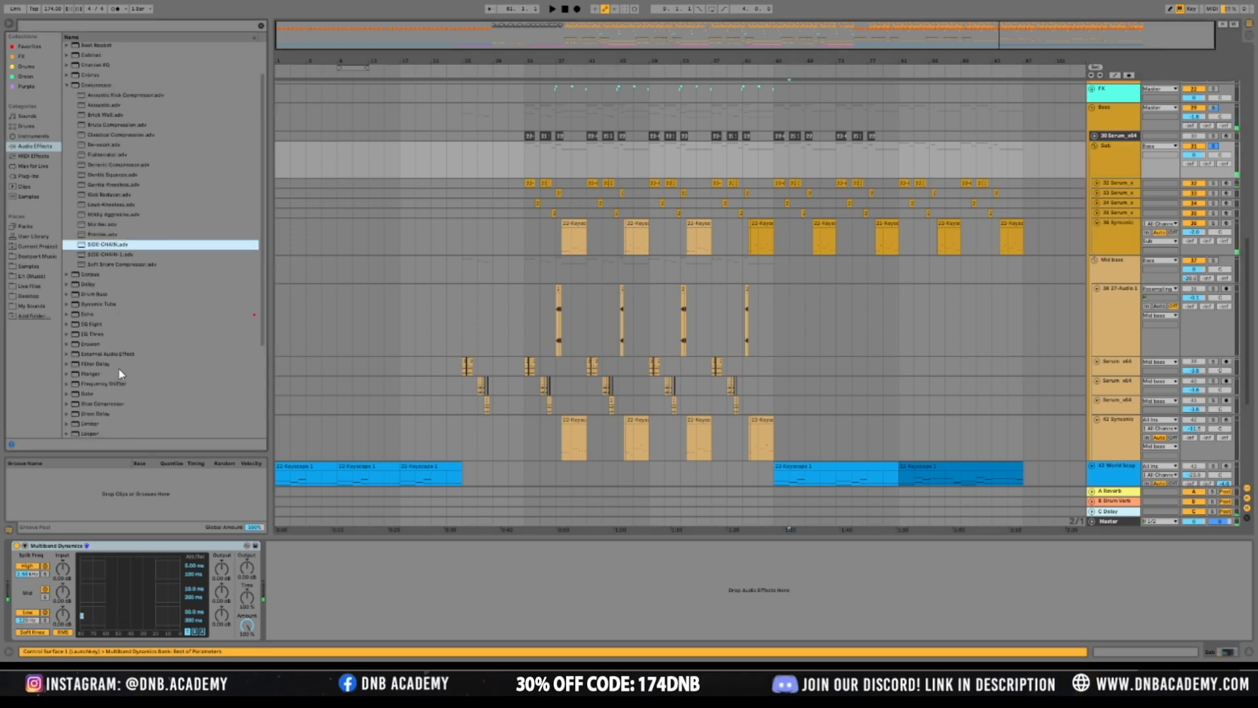
pyautogui.scroll(-4, 112, 395)
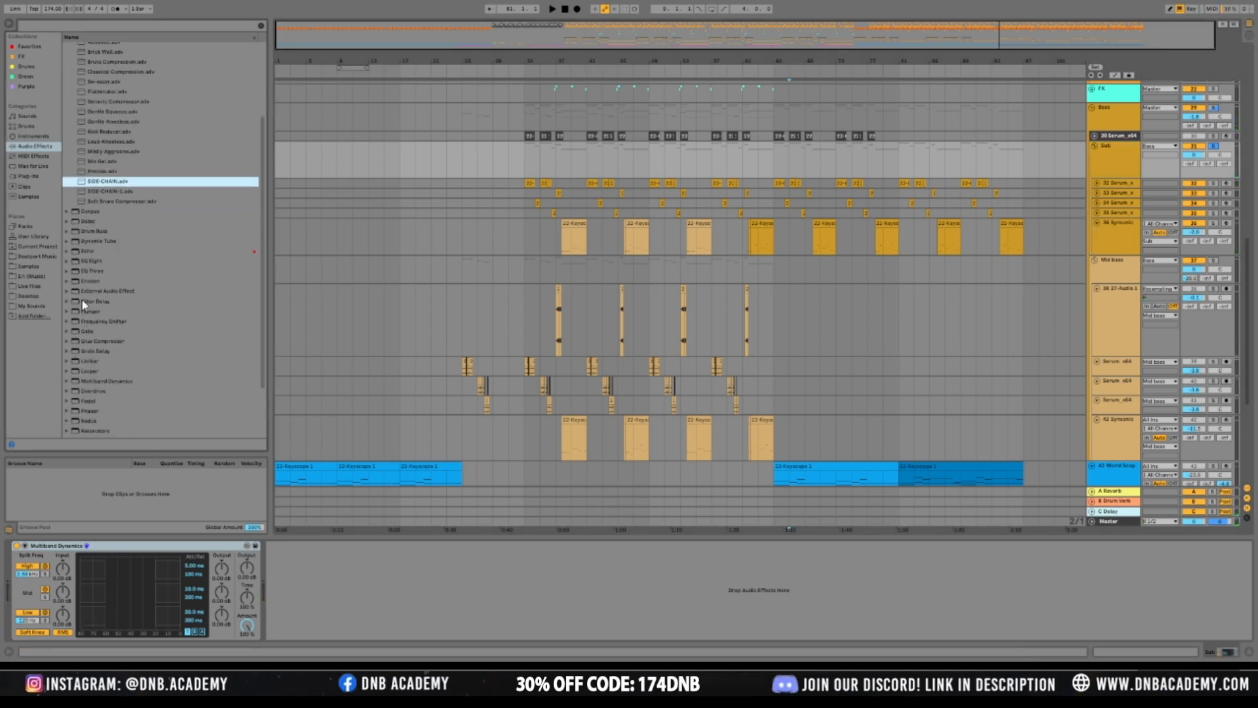
pyautogui.scroll(-3, 76, 390)
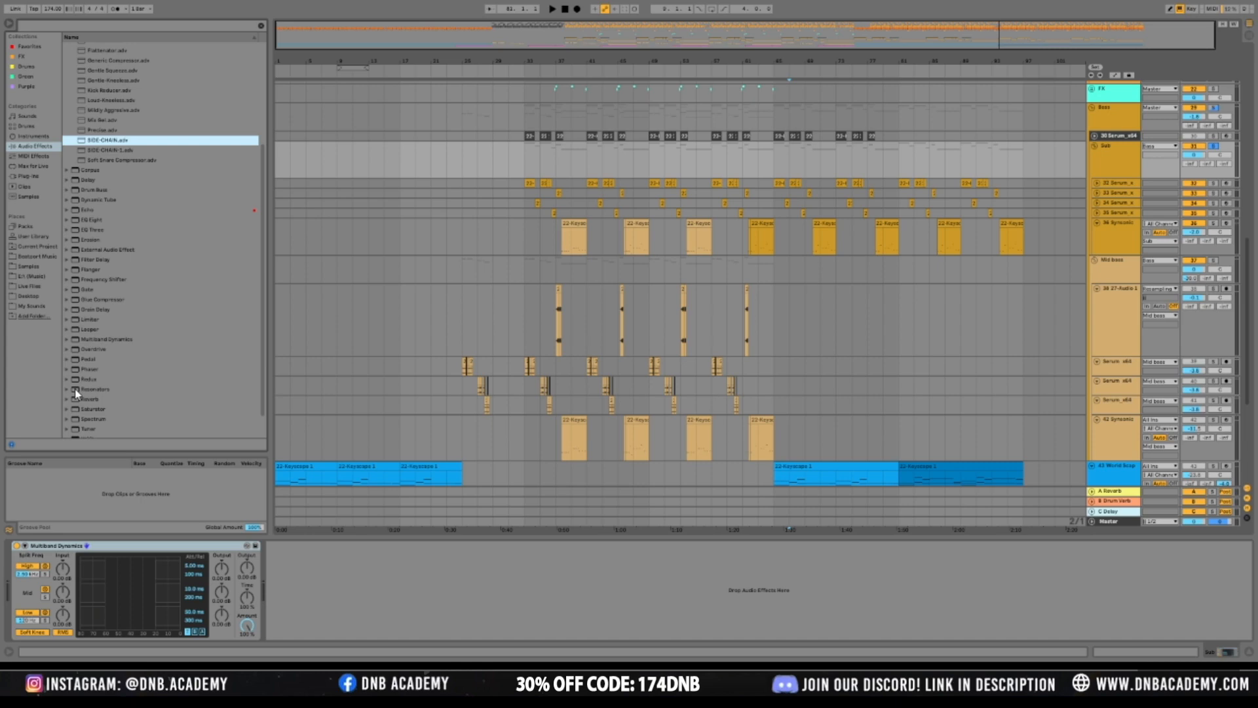
pyautogui.click(74, 384)
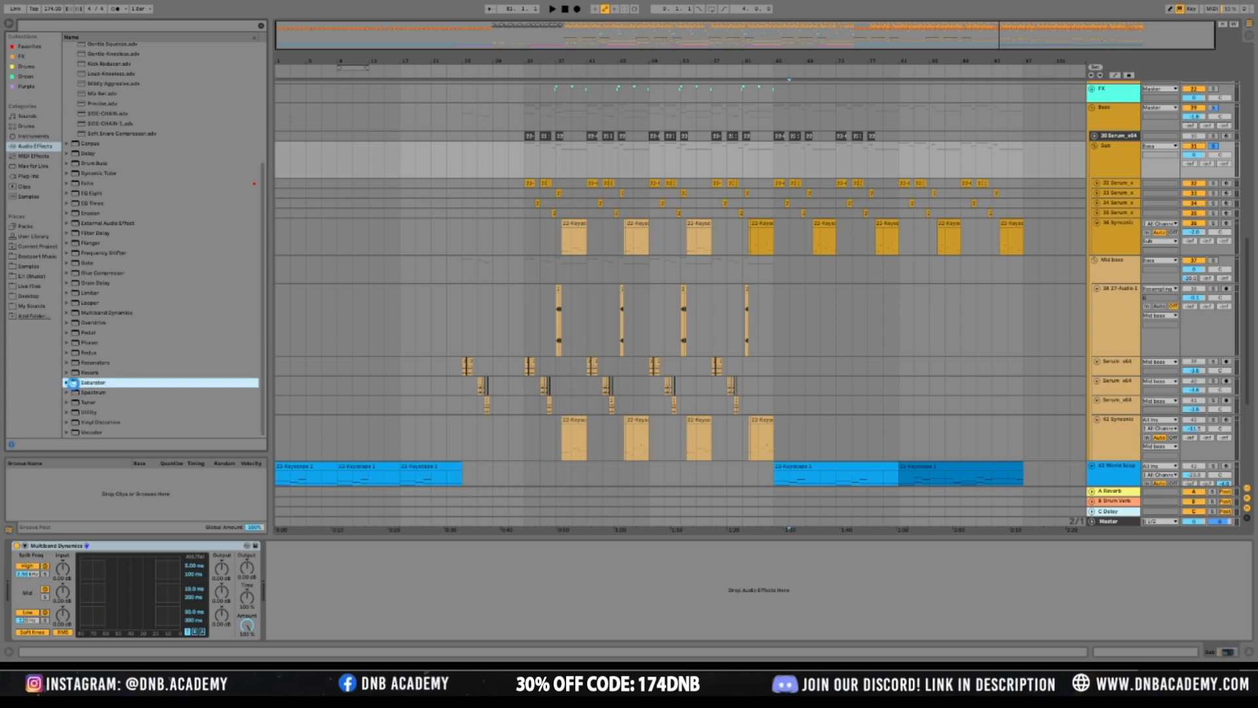
pyautogui.press('space')
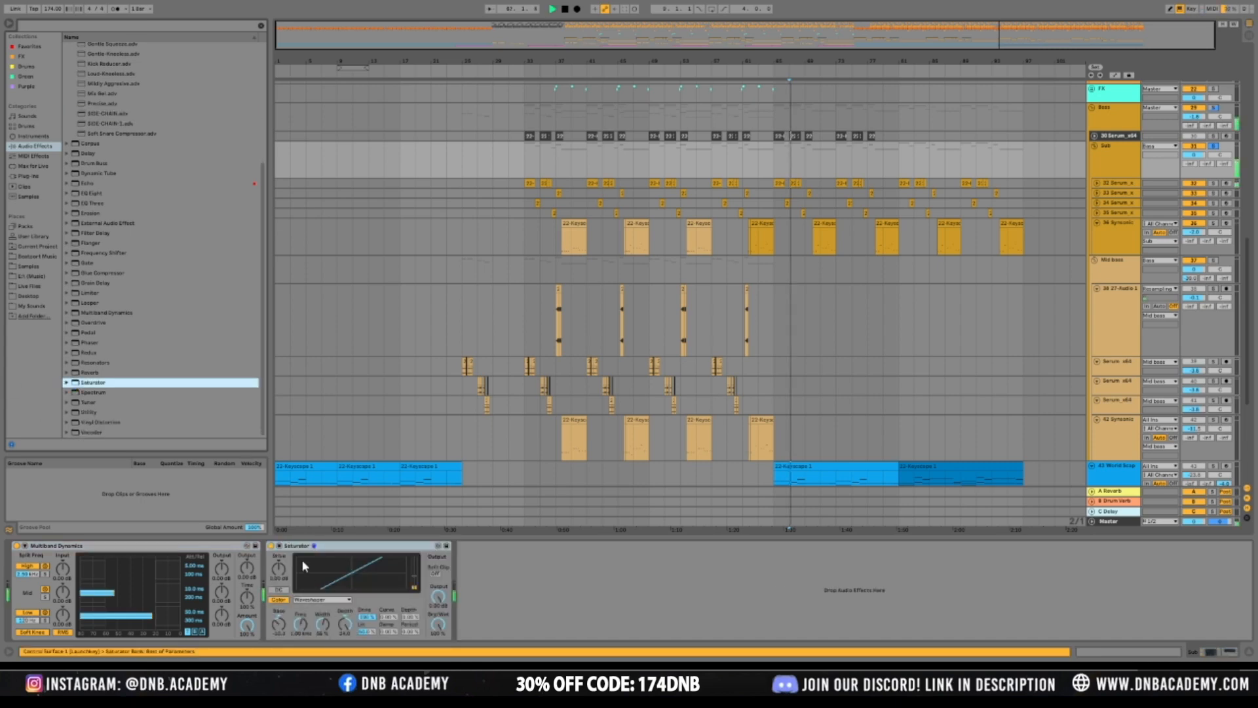
pyautogui.moveTo(279, 569); pyautogui.dragTo(279, 545)
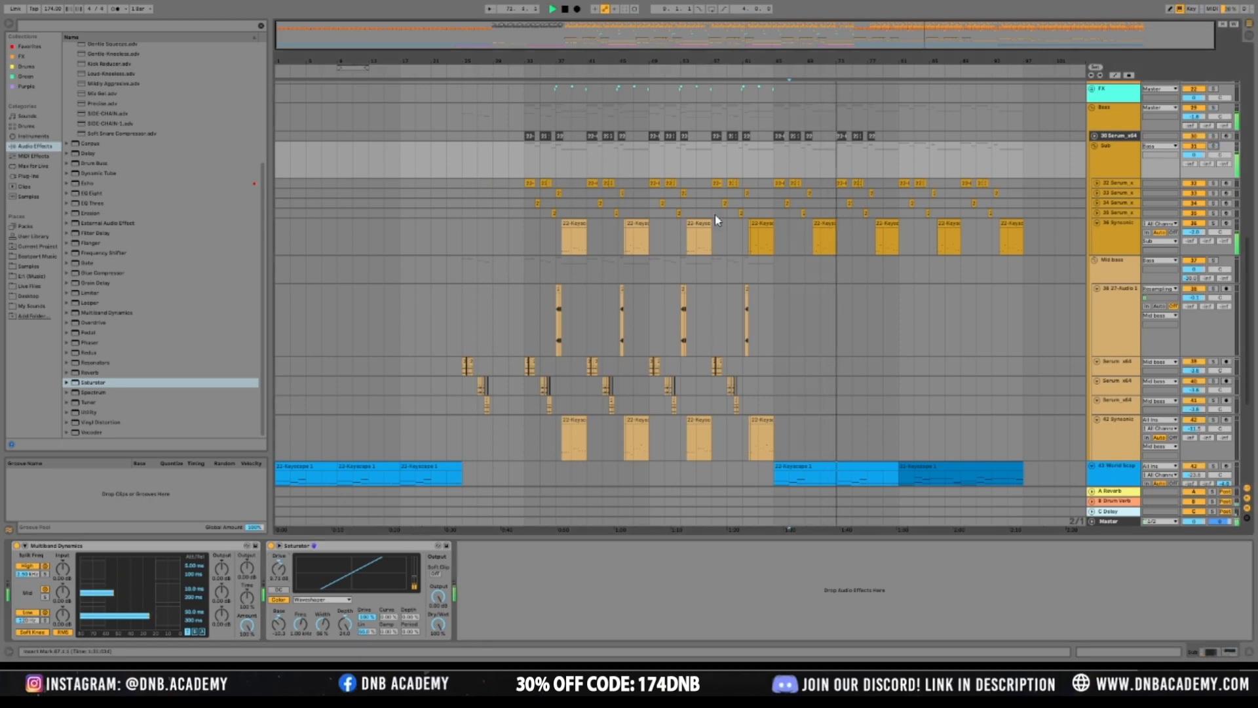
# Add an EQ Eight after the Saturator on the Sub group
pyautogui.scroll(3, 914, 206)
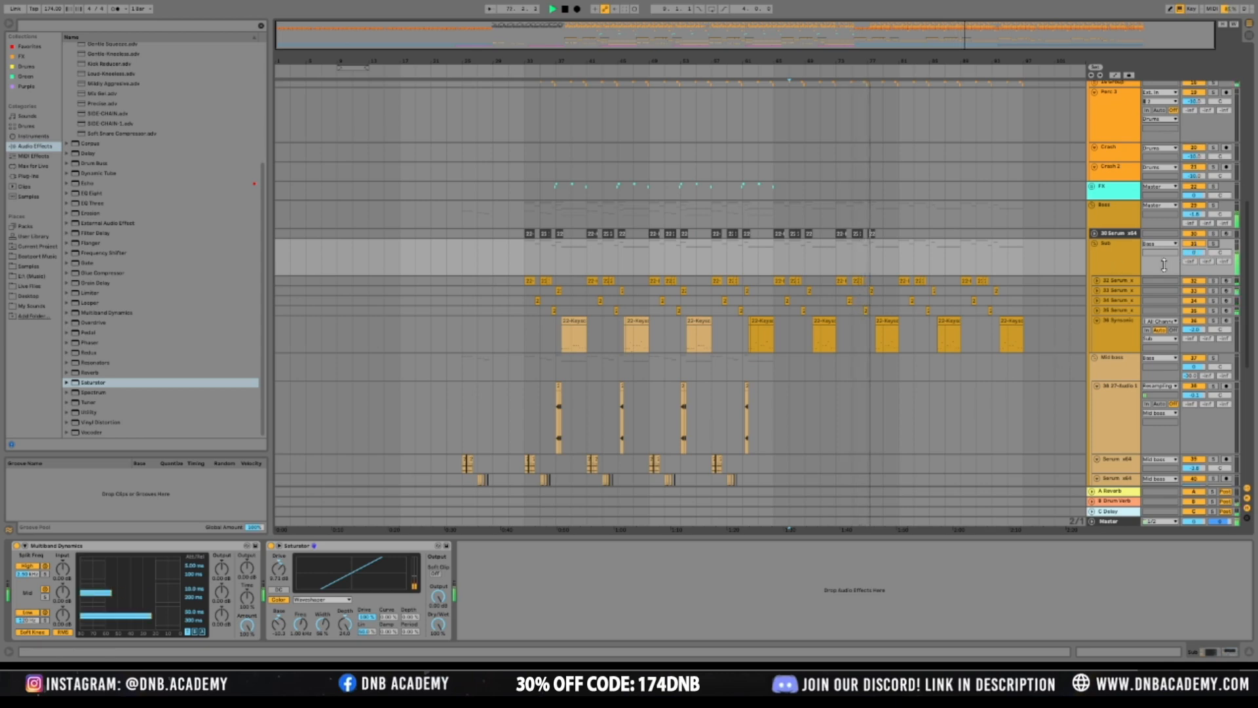
pyautogui.click(86, 193)
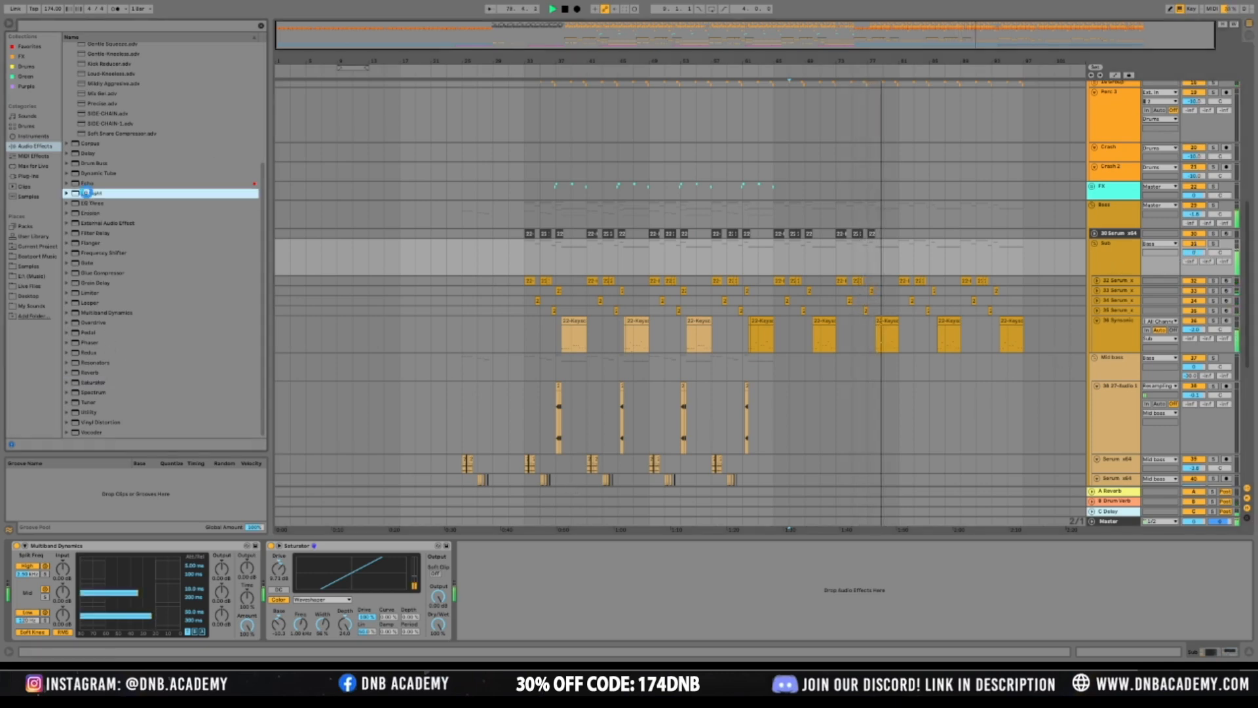
pyautogui.moveTo(586, 577); pyautogui.dragTo(585, 577)
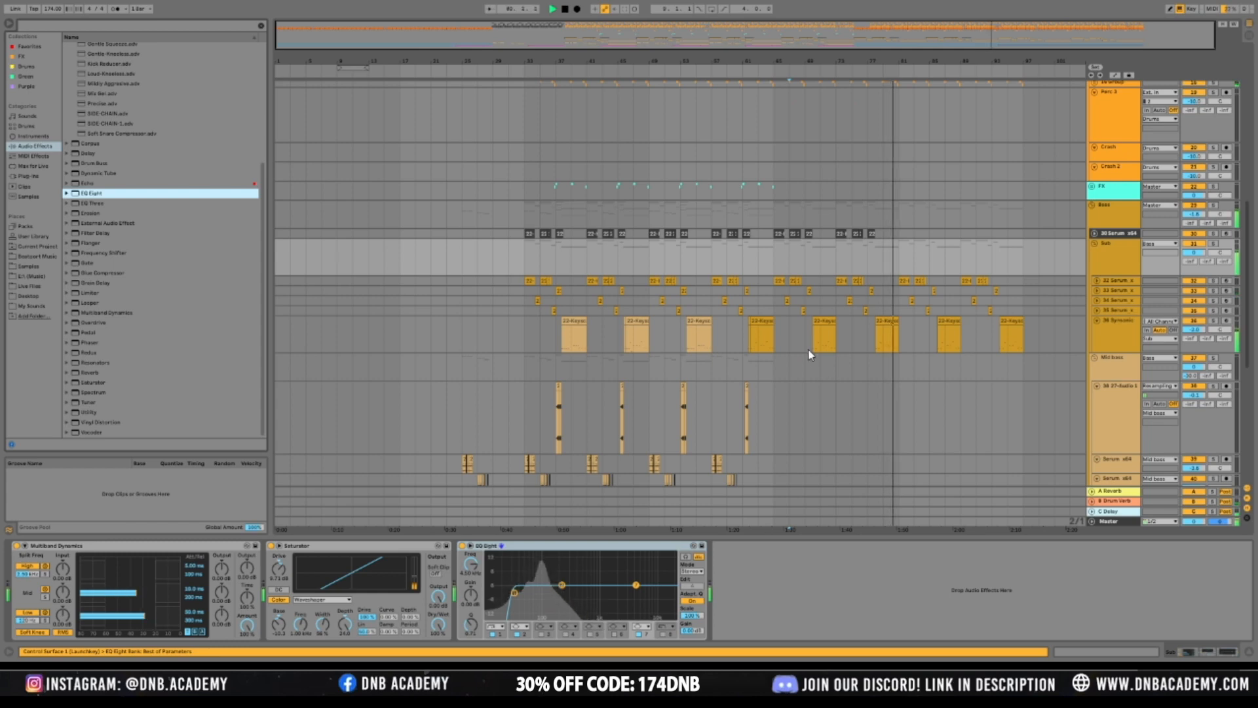
# Replace the Synsonic sub clips from bar 65 onwards with a duplicate of that track's previous 32 bars
pyautogui.moveTo(1039, 339); pyautogui.dragTo(782, 347)
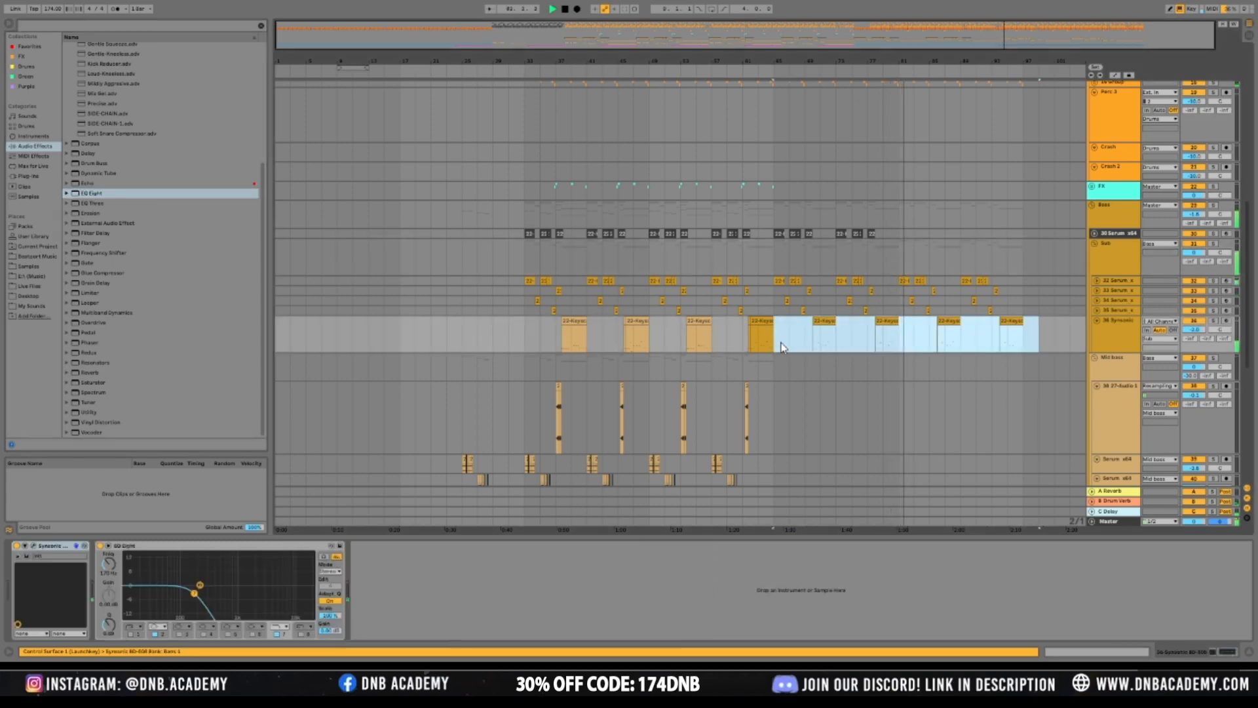
pyautogui.moveTo(523, 335); pyautogui.dragTo(772, 339)
pyautogui.hotkey('ctrl', 'd')
pyautogui.click(798, 325)
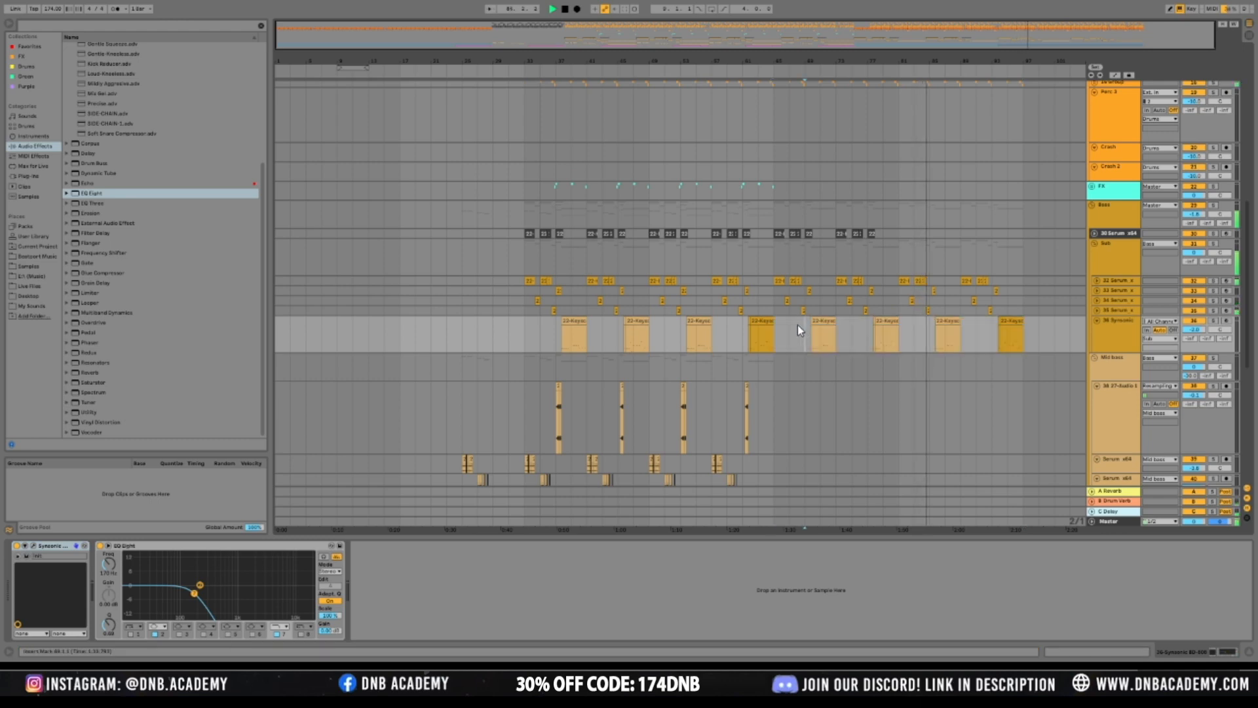
# Review the bass, mid bass and chord tracks during playback and show the Mid bass group's devices
pyautogui.scroll(-5, 797, 325)
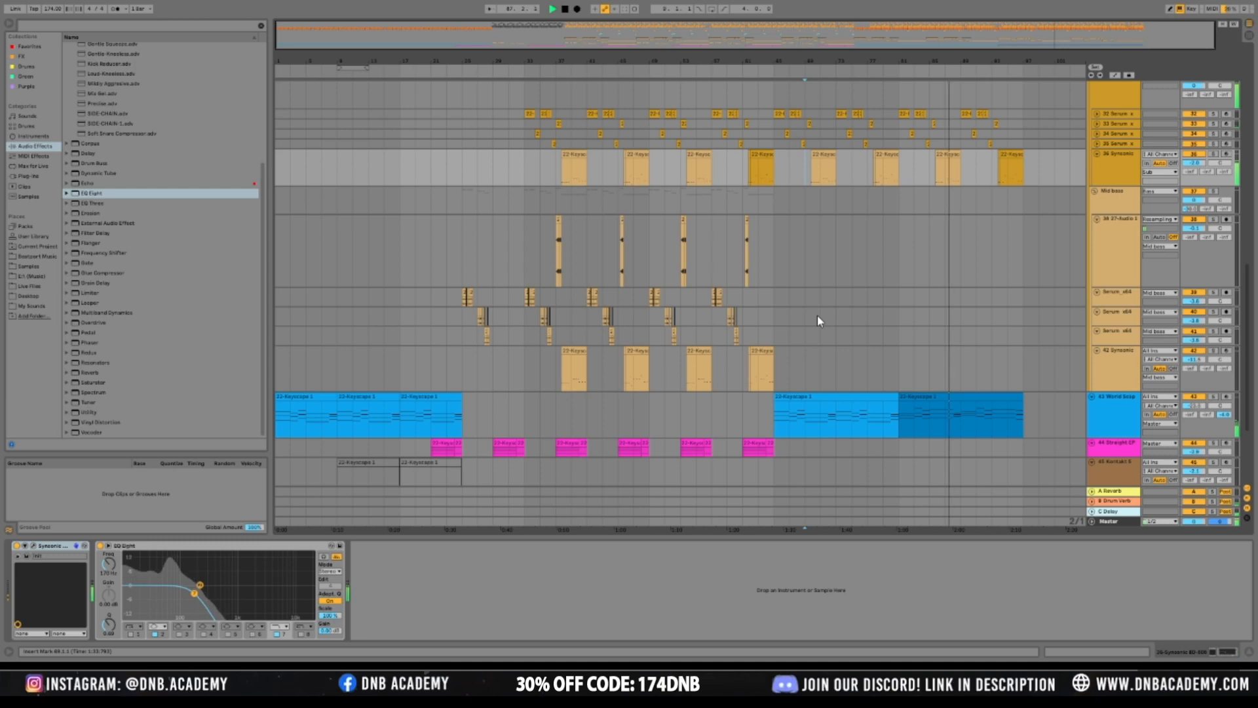
pyautogui.scroll(-4, 819, 317)
pyautogui.scroll(3, 821, 318)
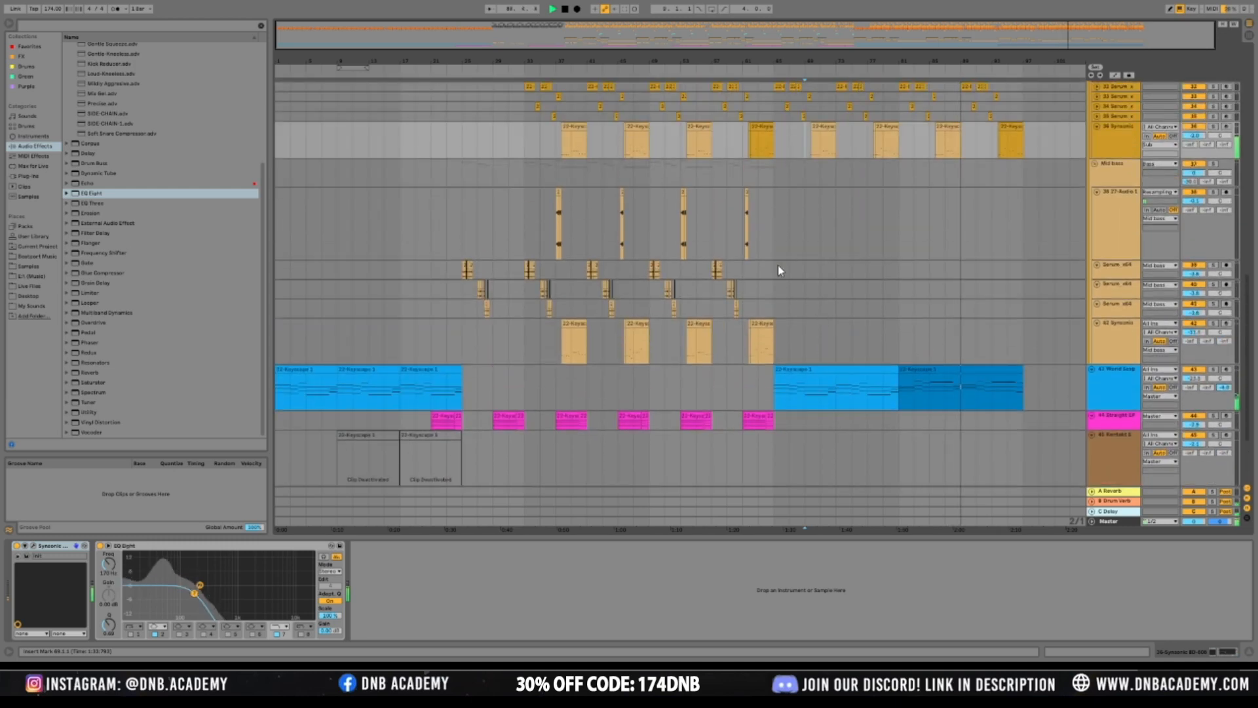
pyautogui.scroll(5, 806, 196)
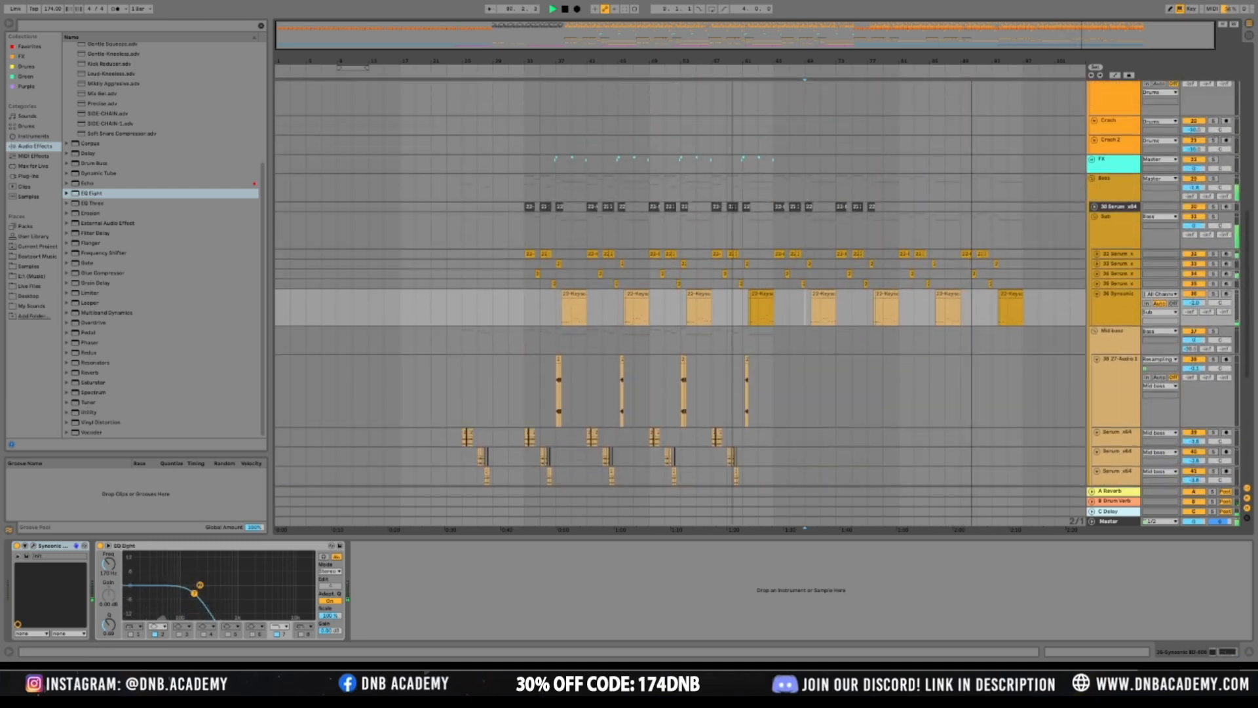
pyautogui.scroll(-1, 911, 221)
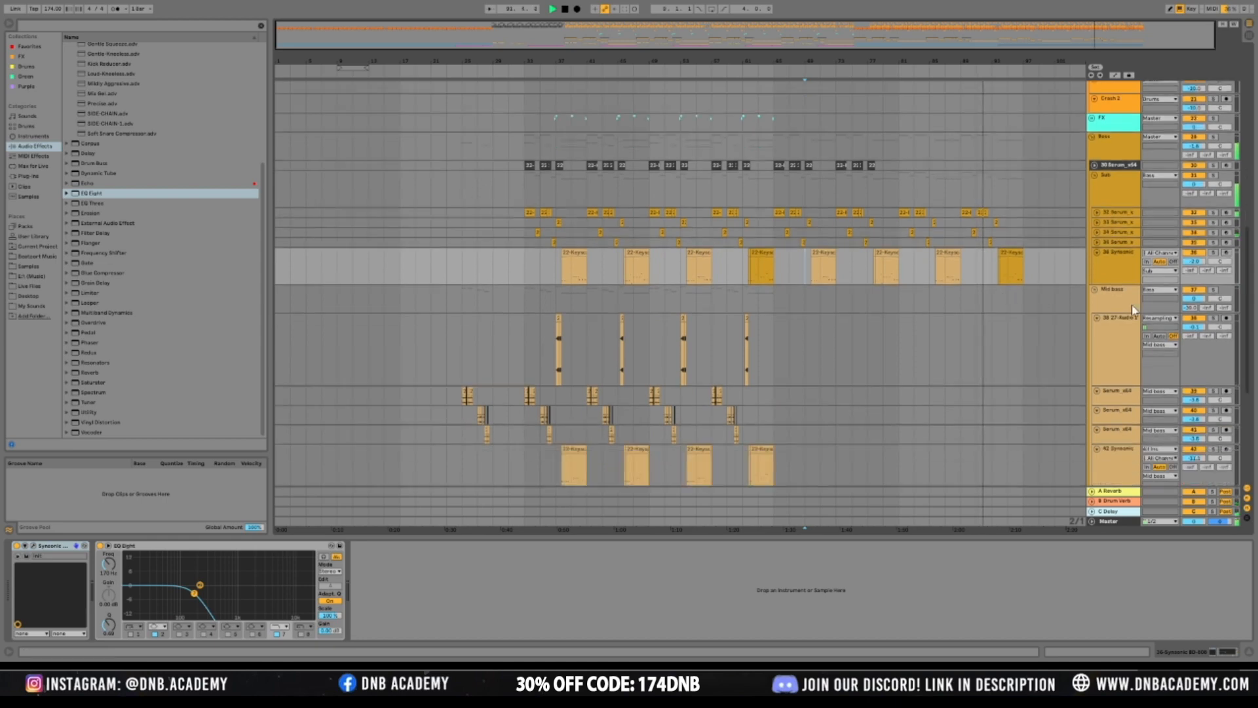
pyautogui.click(1111, 301)
pyautogui.moveTo(1125, 313); pyautogui.dragTo(1126, 303)
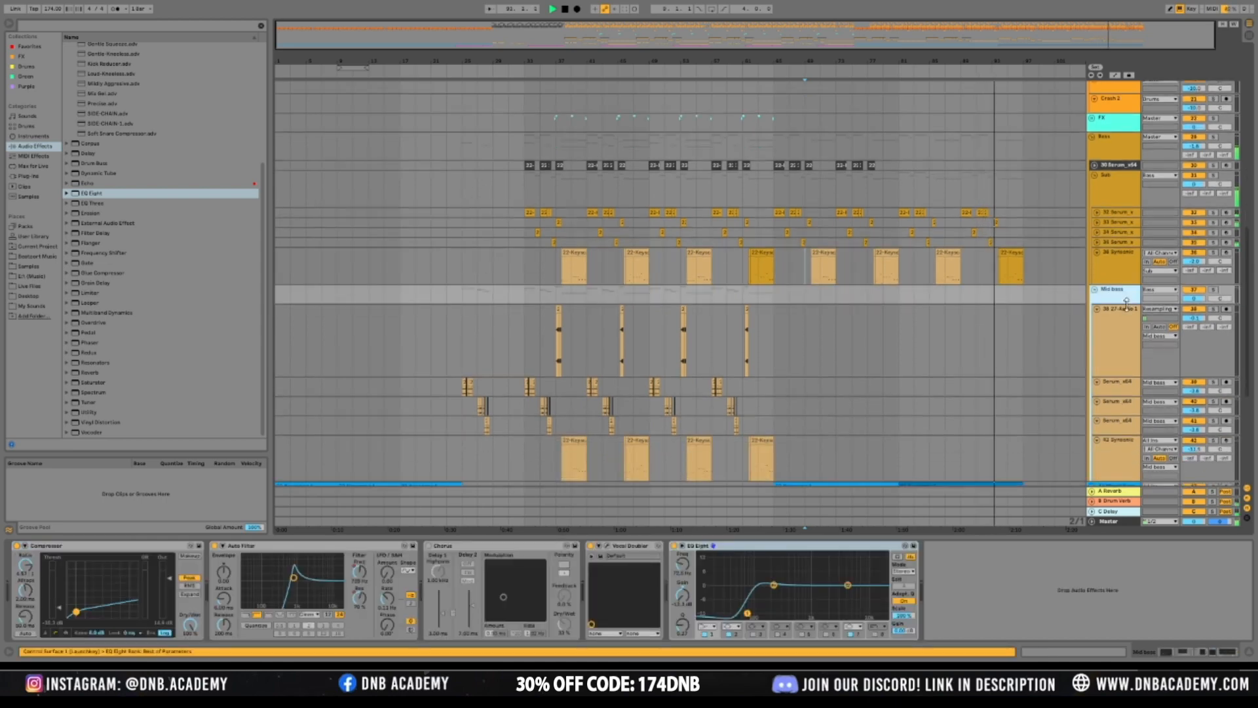
# Transpose the chord notes in bars 3–7 and 11–16 of the World Scape clip at bar 81 down an octave
pyautogui.scroll(-5, 978, 362)
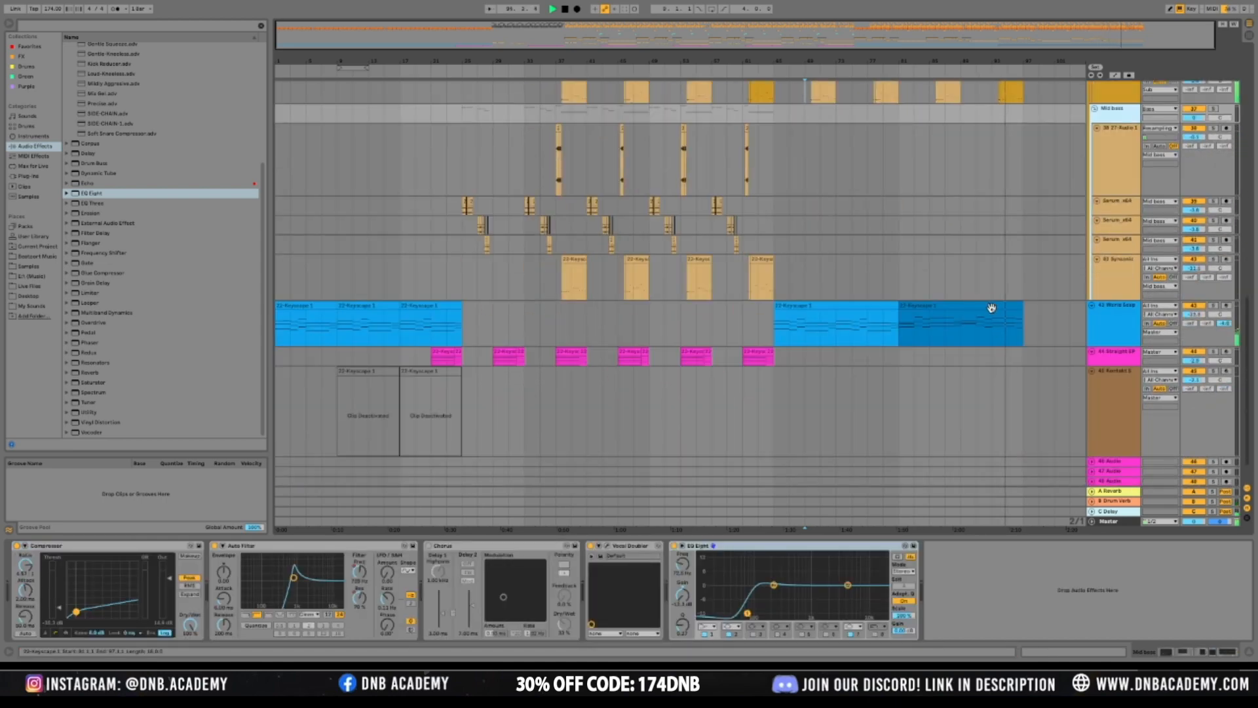
pyautogui.doubleClick(991, 307)
pyautogui.click(319, 234)
pyautogui.moveTo(493, 334); pyautogui.dragTo(601, 353)
pyautogui.press('space')
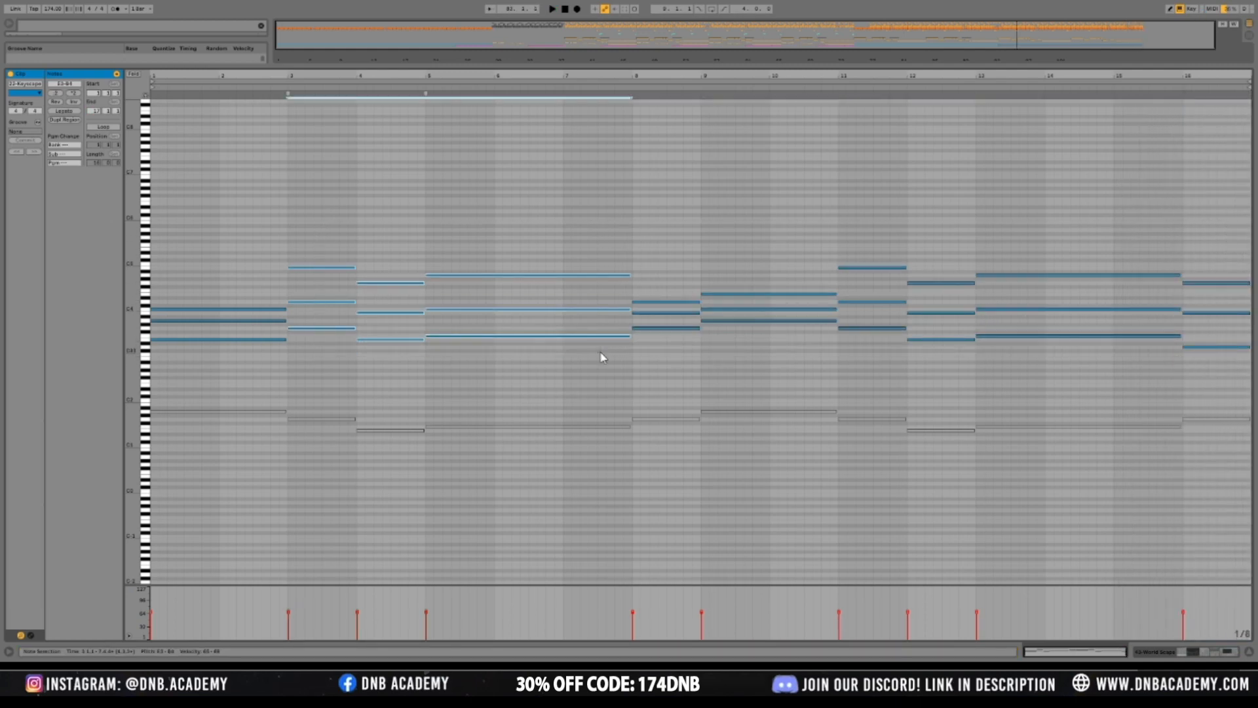
pyautogui.hotkey('shift', 'Down')
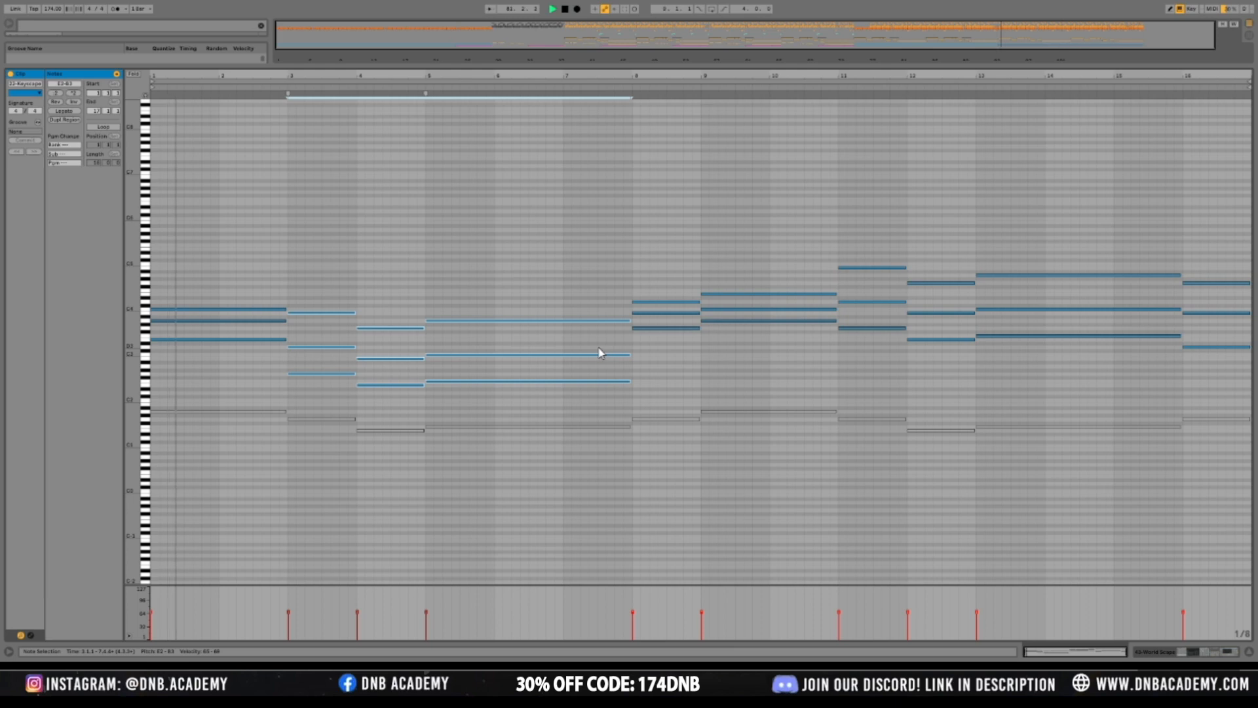
pyautogui.moveTo(878, 227); pyautogui.dragTo(1225, 361)
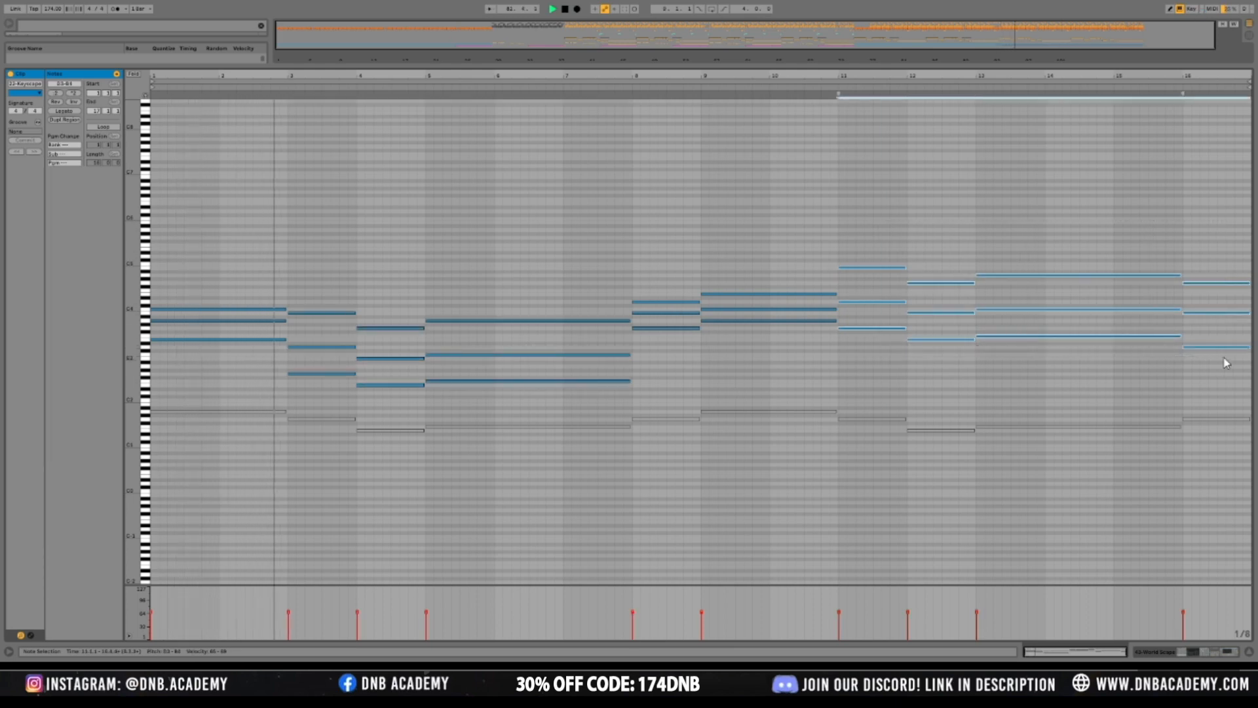
pyautogui.hotkey('shift', 'Down')
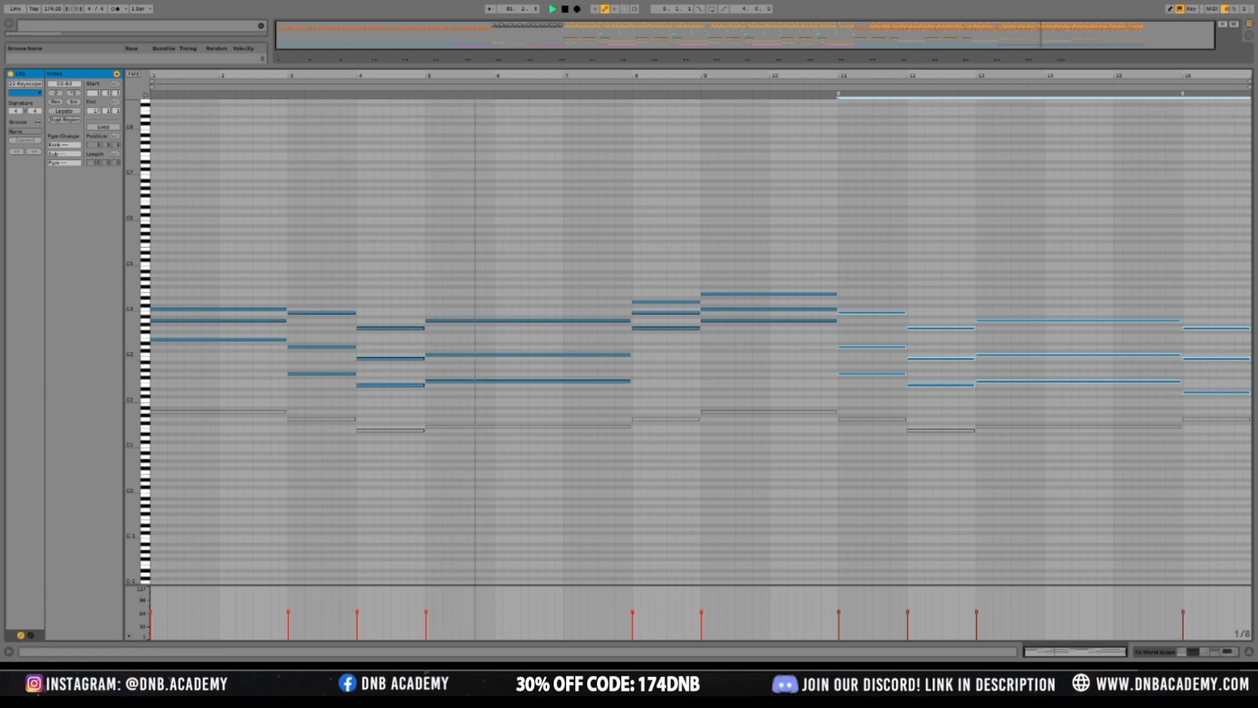
pyautogui.hotkey('shift', 'Tab')
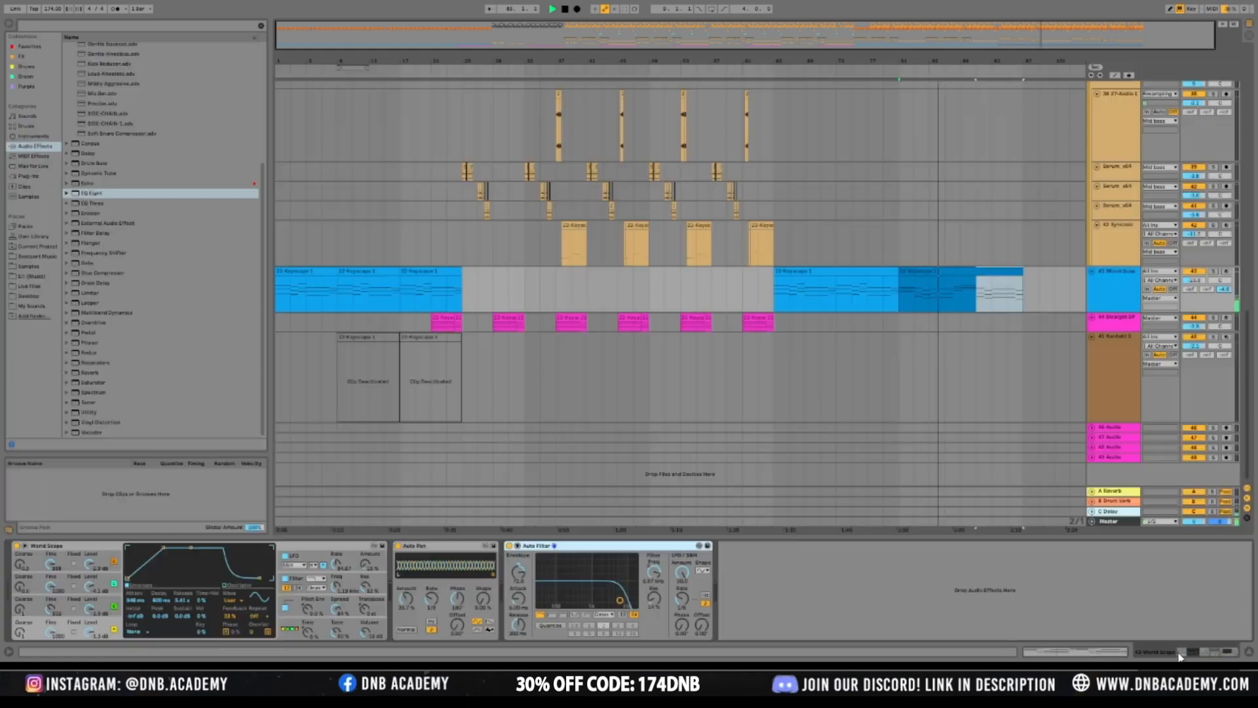
# Play the chords from bar 67 and delete the deactivated Serum clips between bars 65 and 81
pyautogui.click(791, 303)
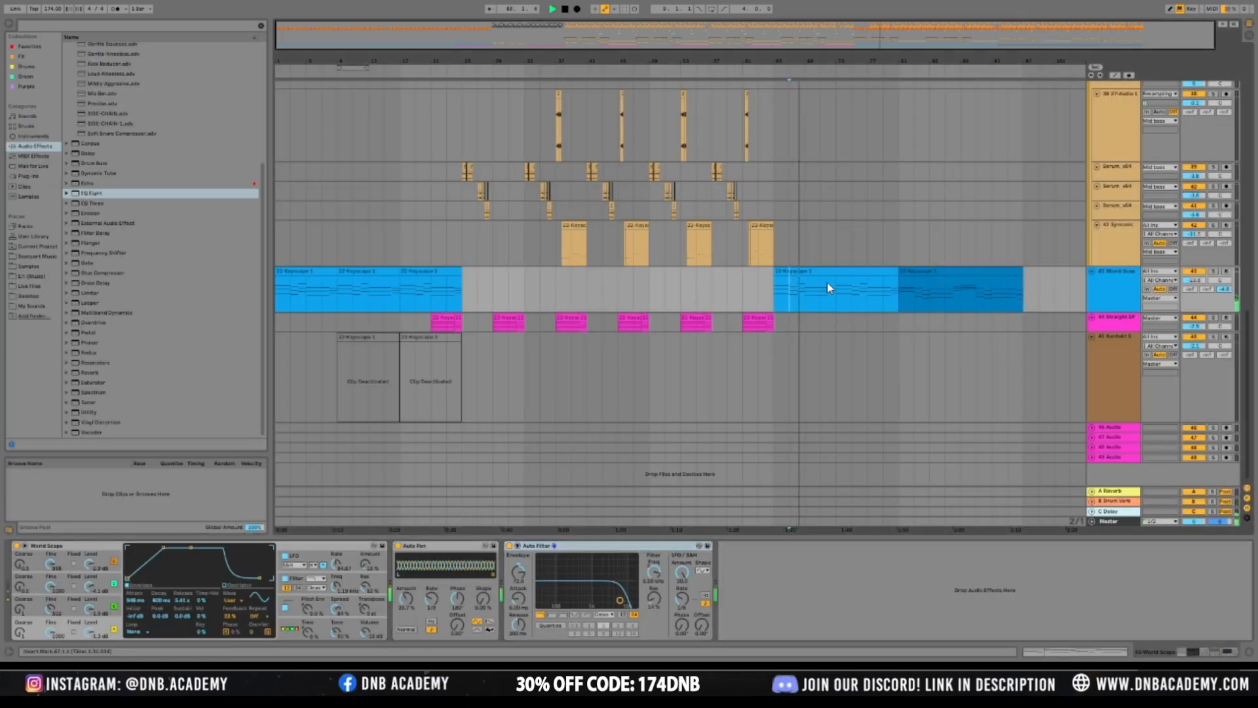
pyautogui.click(966, 269)
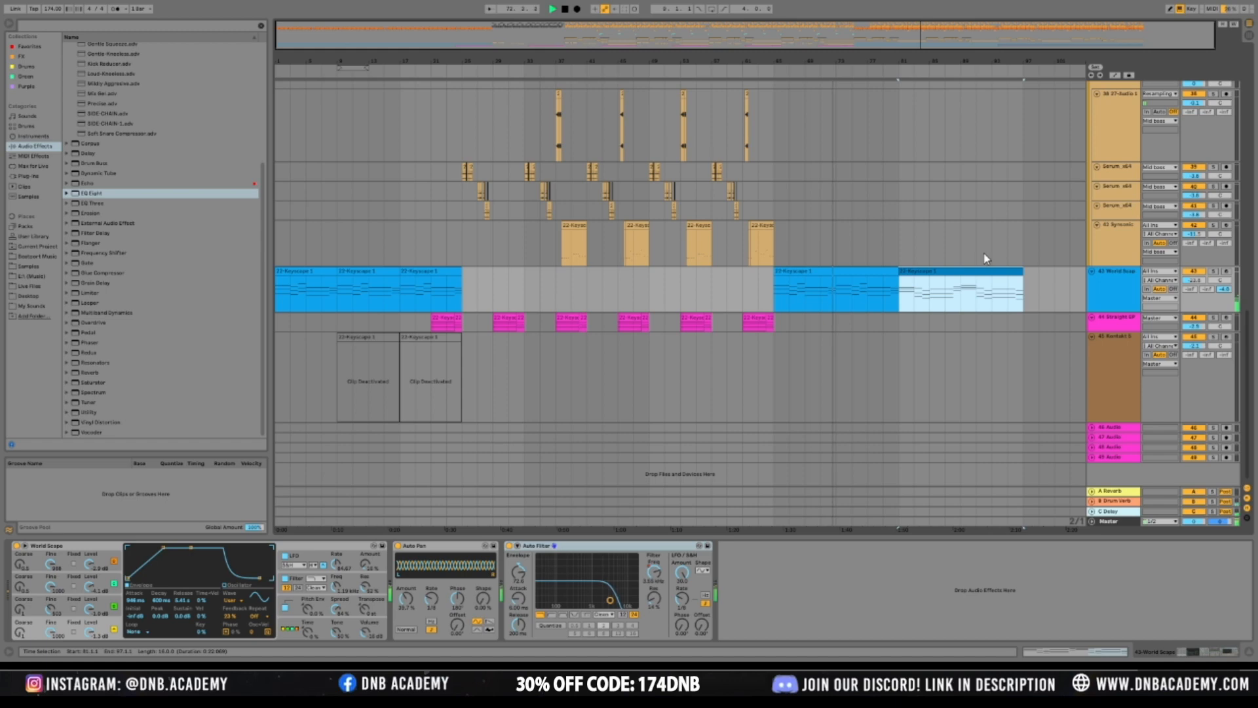
pyautogui.scroll(10, 849, 191)
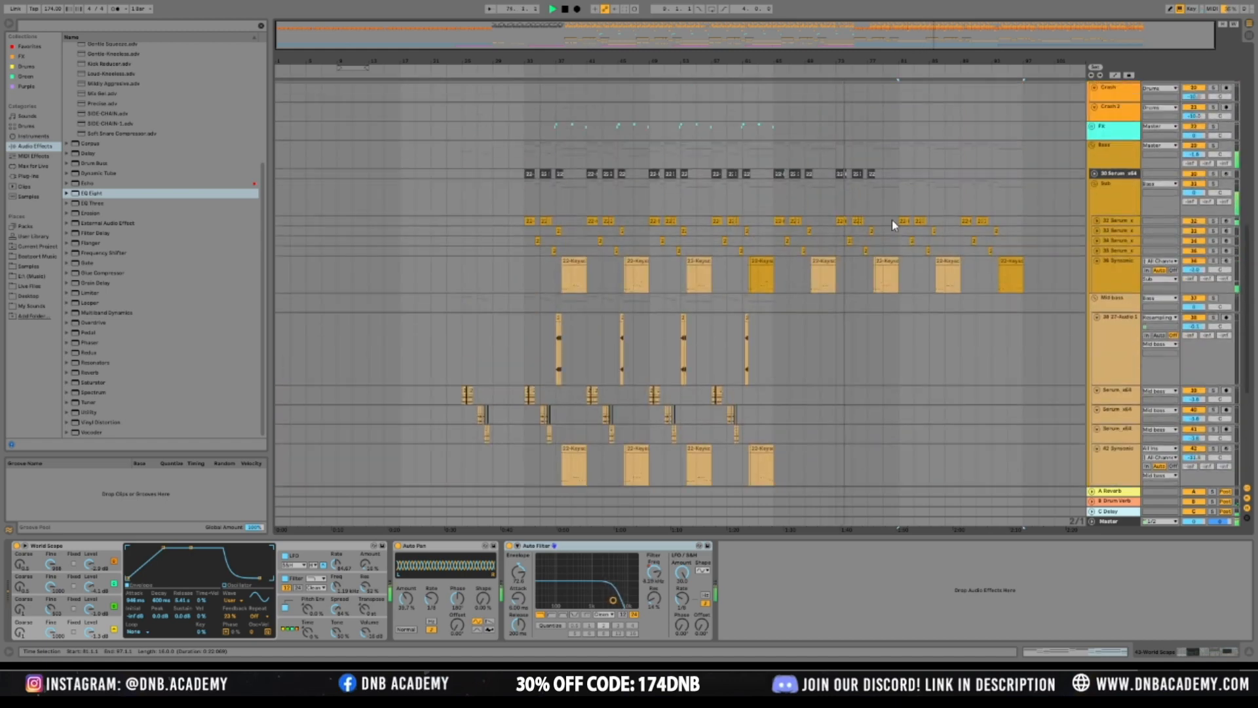
pyautogui.scroll(2, 895, 225)
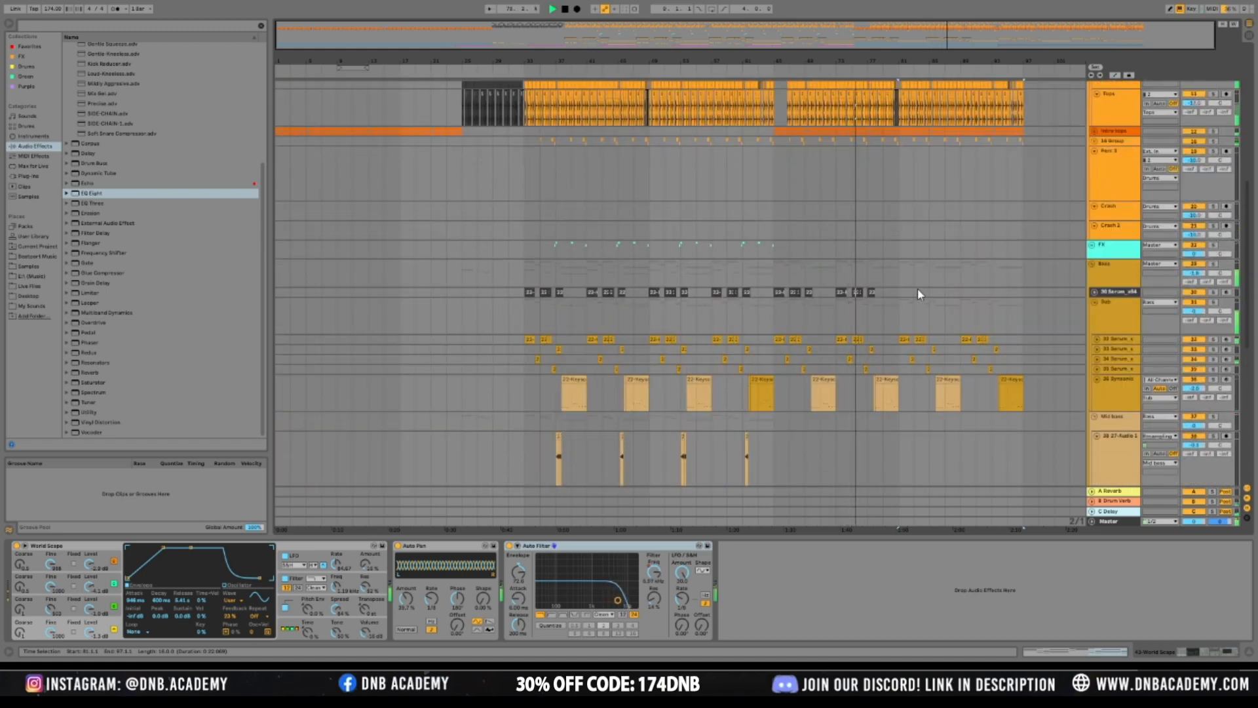
pyautogui.moveTo(903, 290); pyautogui.dragTo(773, 293)
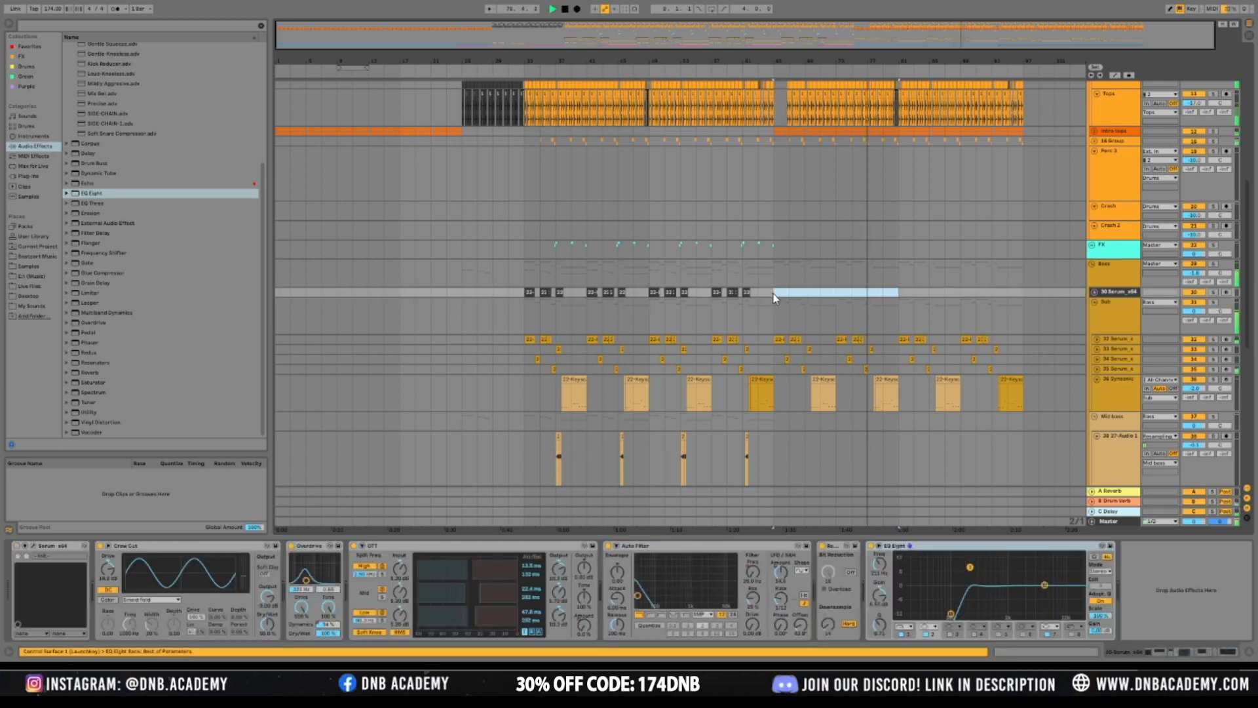
# Lower the Intro tops group's volume and reduce its side-chain compressor's dry/wet amount during playback
pyautogui.scroll(4, 899, 191)
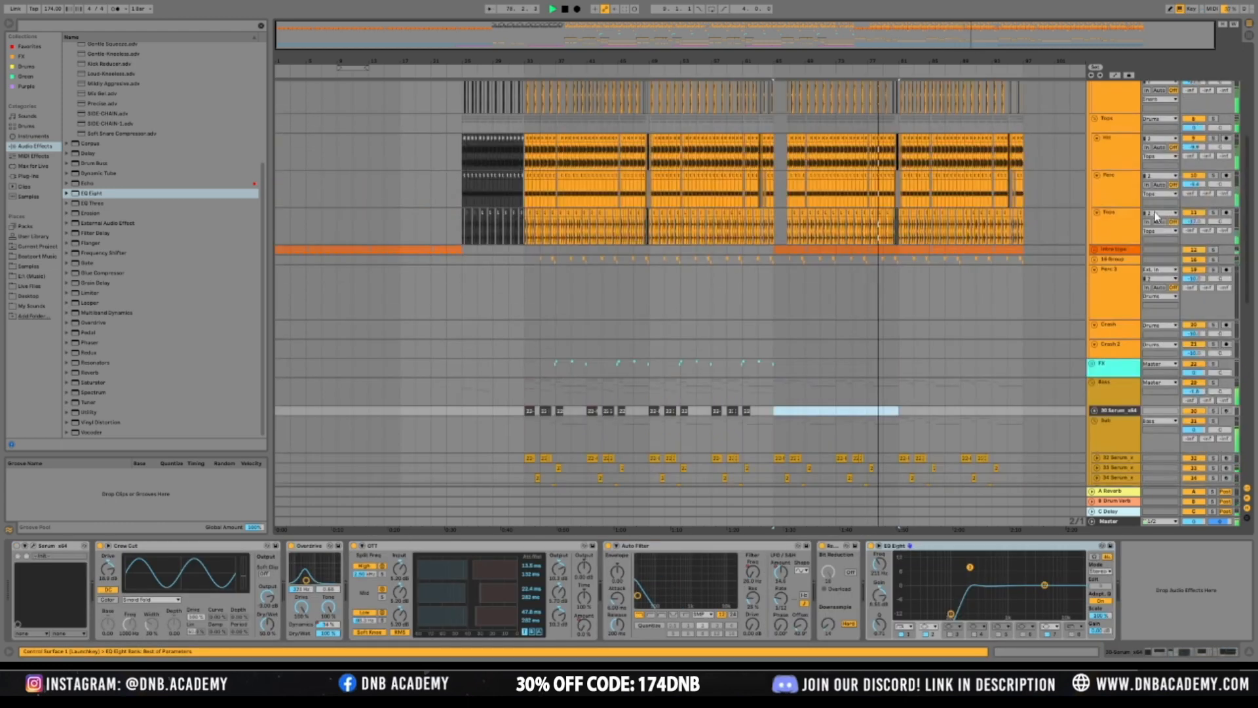
pyautogui.click(1119, 251)
pyautogui.moveTo(1120, 254); pyautogui.dragTo(1120, 281)
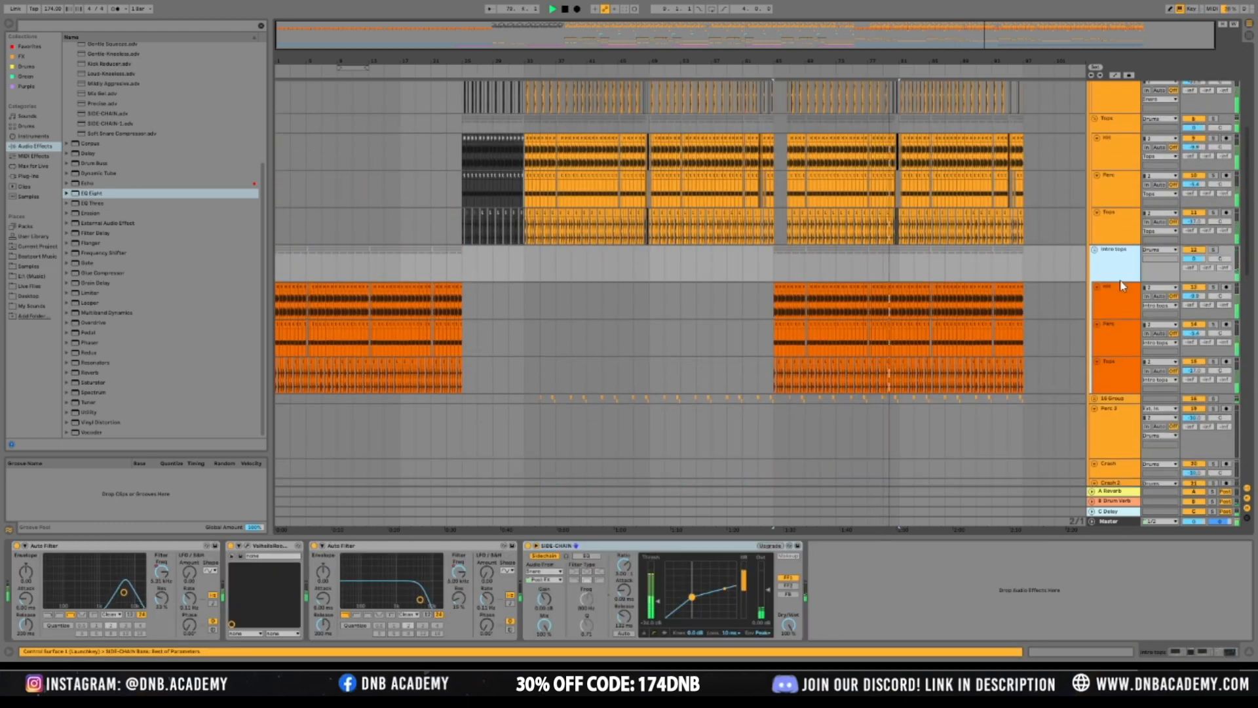
pyautogui.moveTo(1194, 259); pyautogui.dragTo(1194, 270)
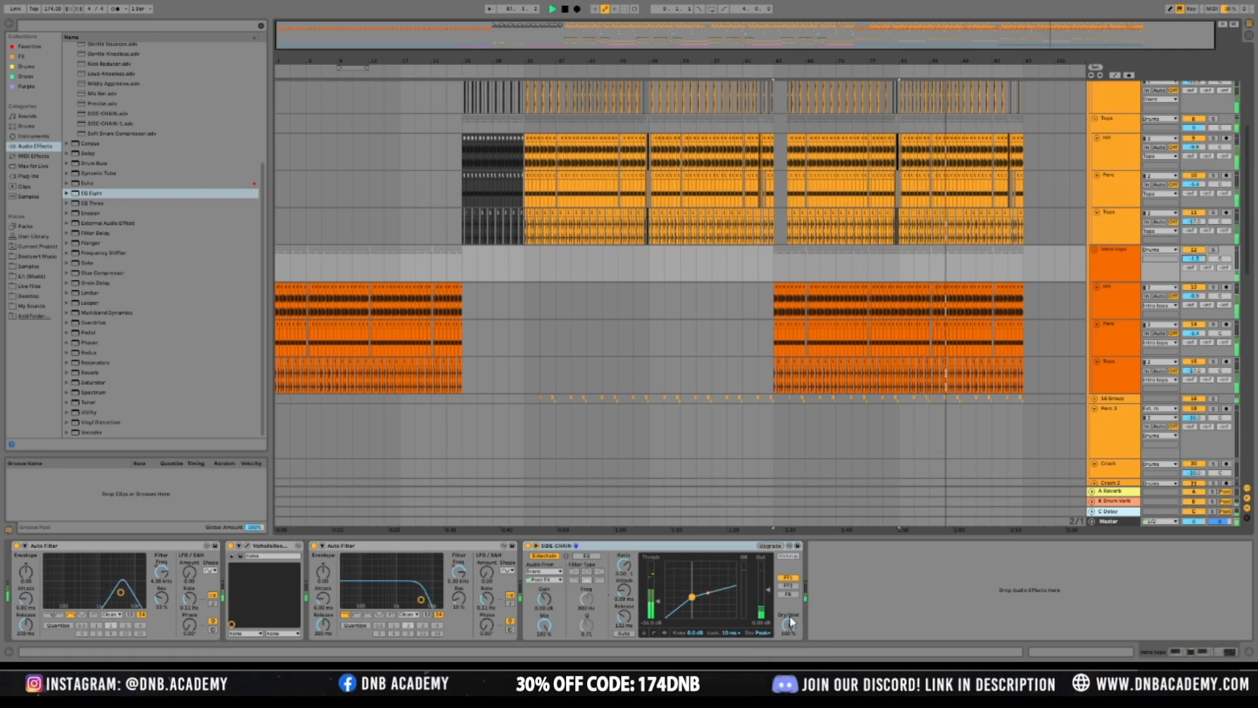
pyautogui.moveTo(788, 626); pyautogui.dragTo(788, 636)
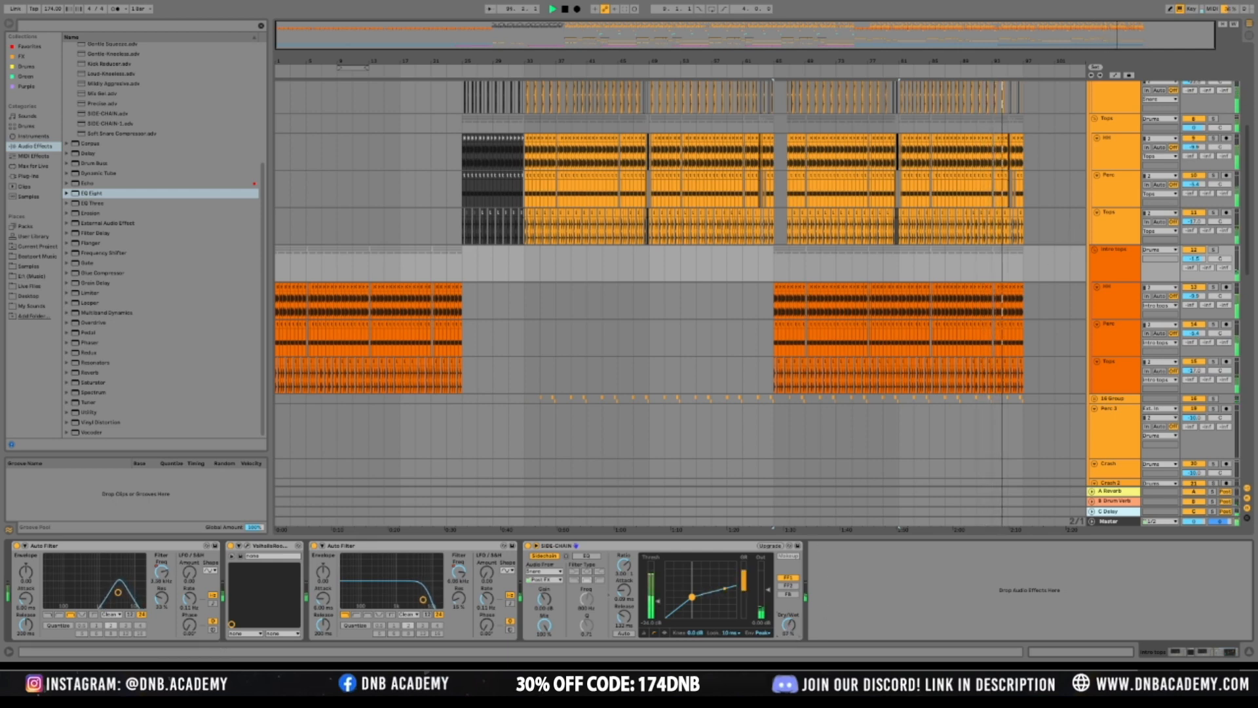
pyautogui.scroll(-2, 724, 199)
pyautogui.click(736, 226)
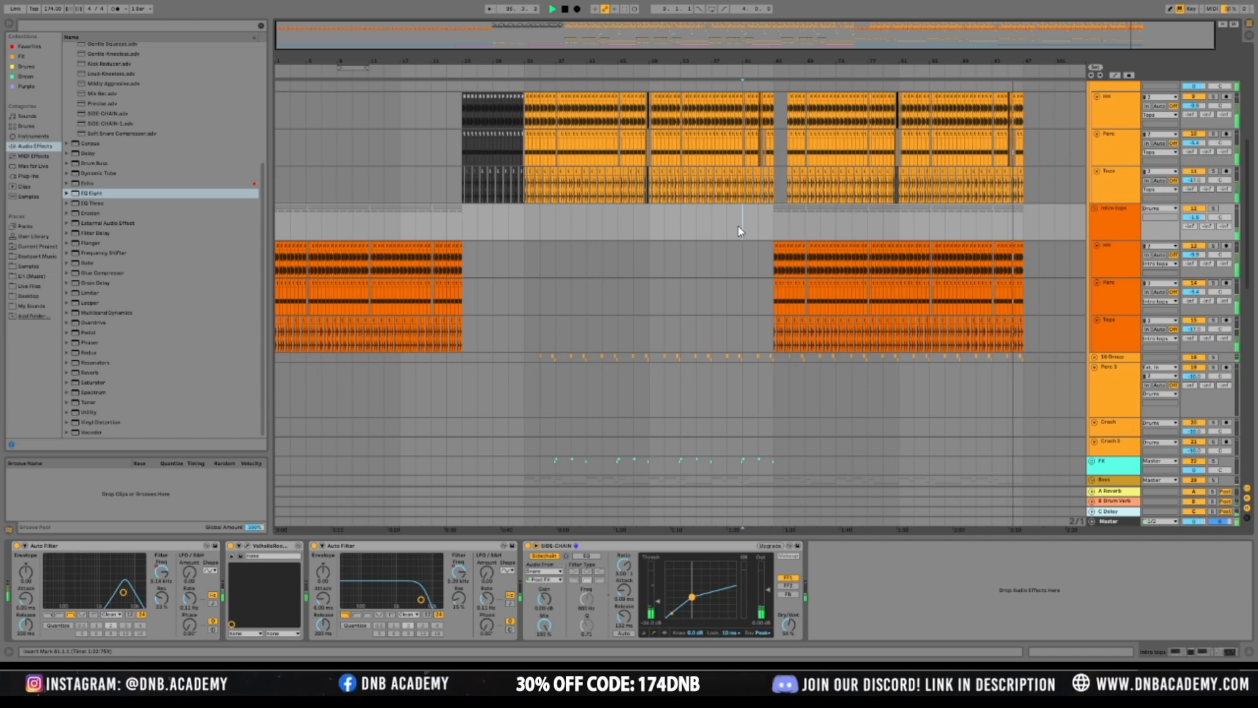
pyautogui.scroll(-3, 737, 226)
pyautogui.click(446, 178)
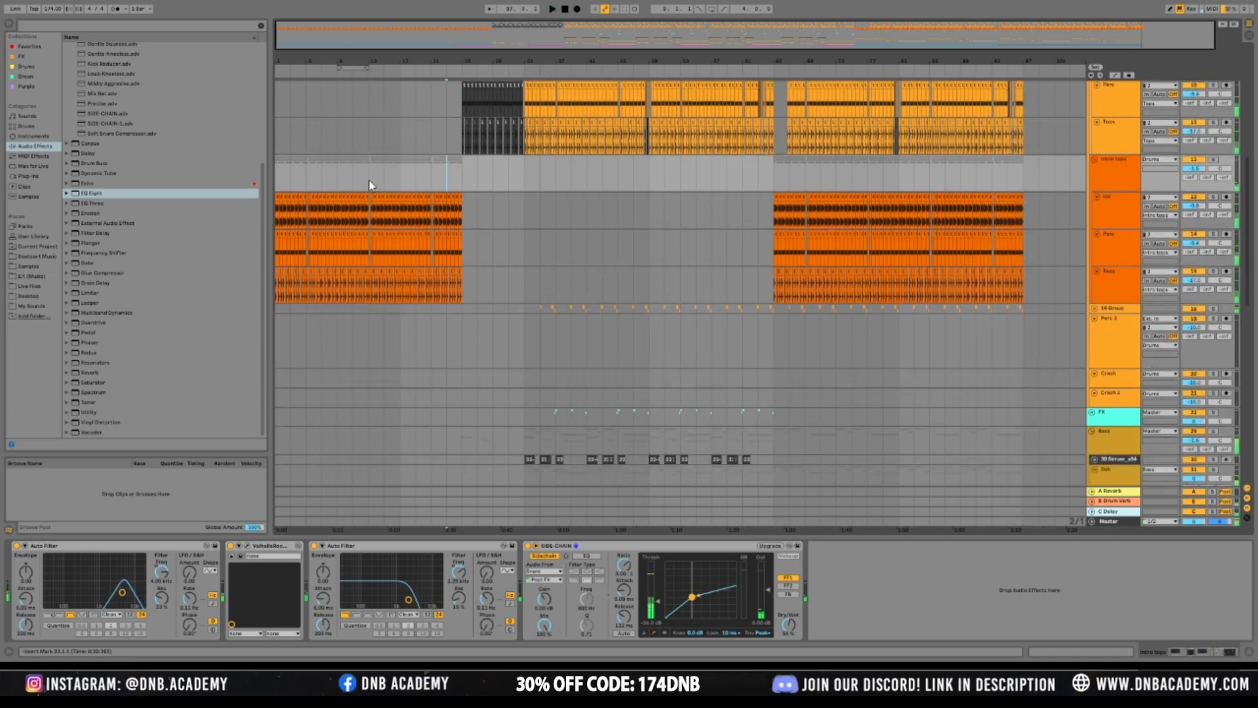
pyautogui.press('space')
# Collapse the Drums and Bass groups and fold the World Scape and Straight EP tracks
pyautogui.scroll(4, 833, 236)
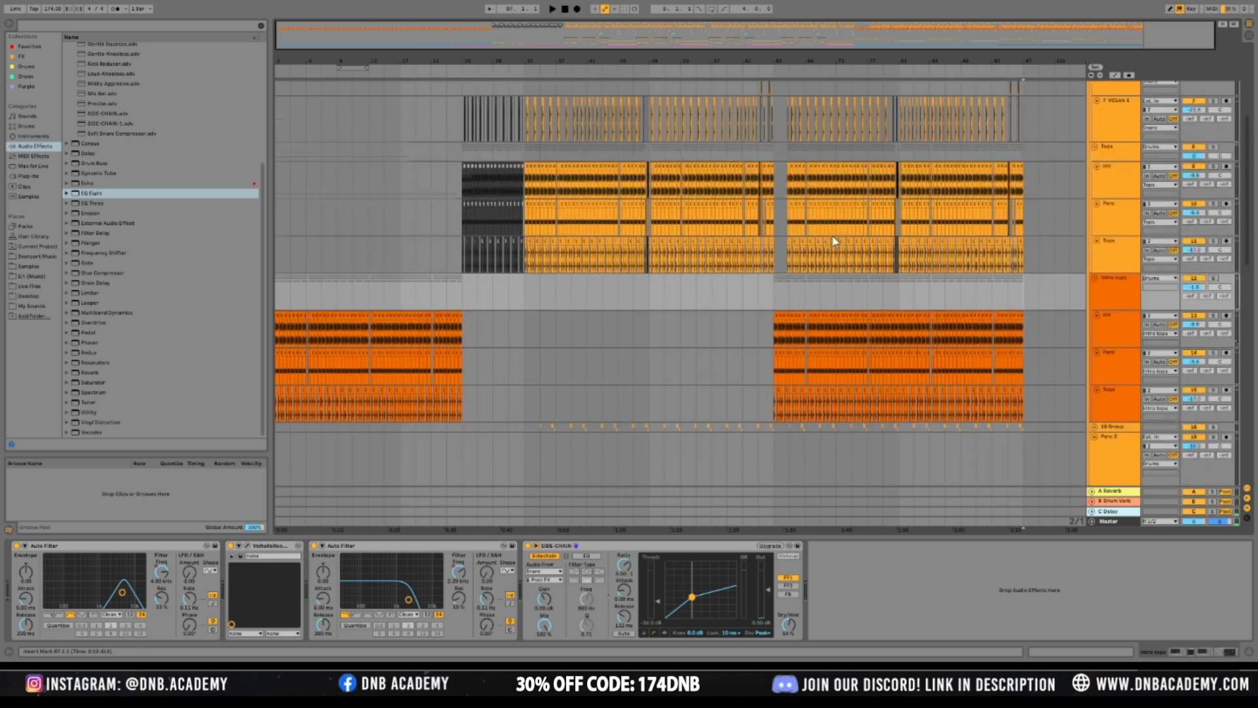
pyautogui.scroll(4, 968, 195)
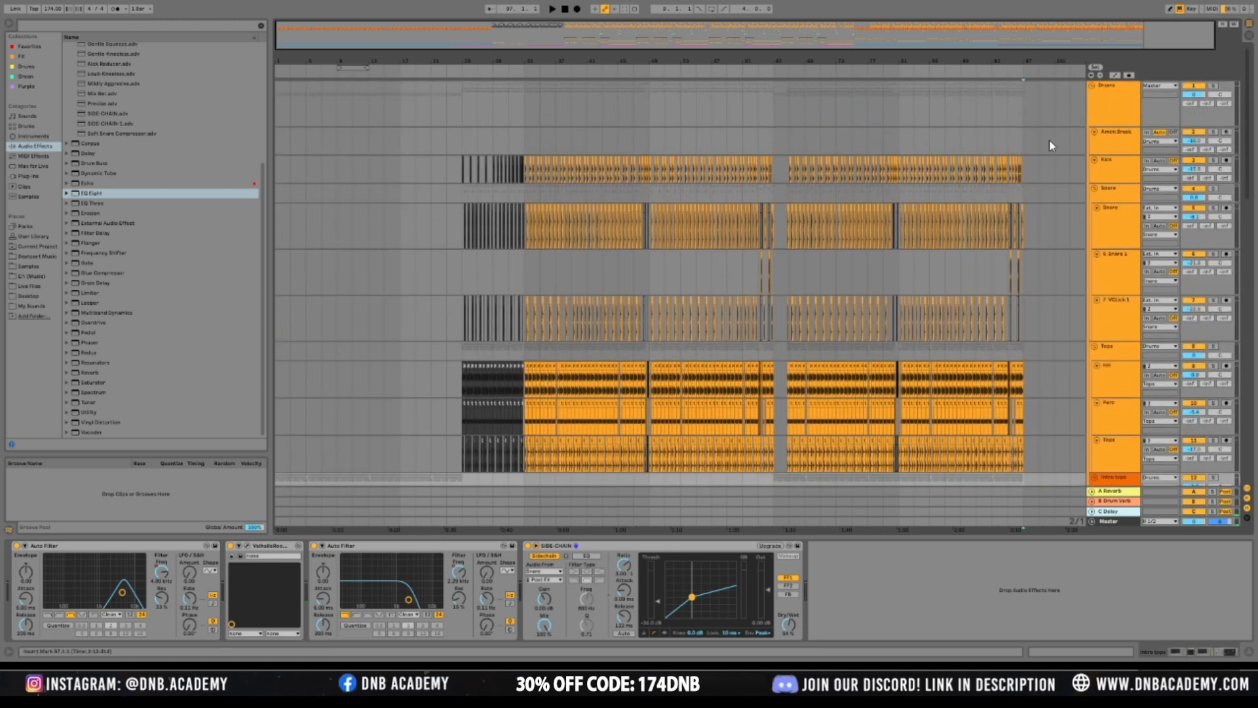
pyautogui.click(1104, 111)
pyautogui.press('Left')
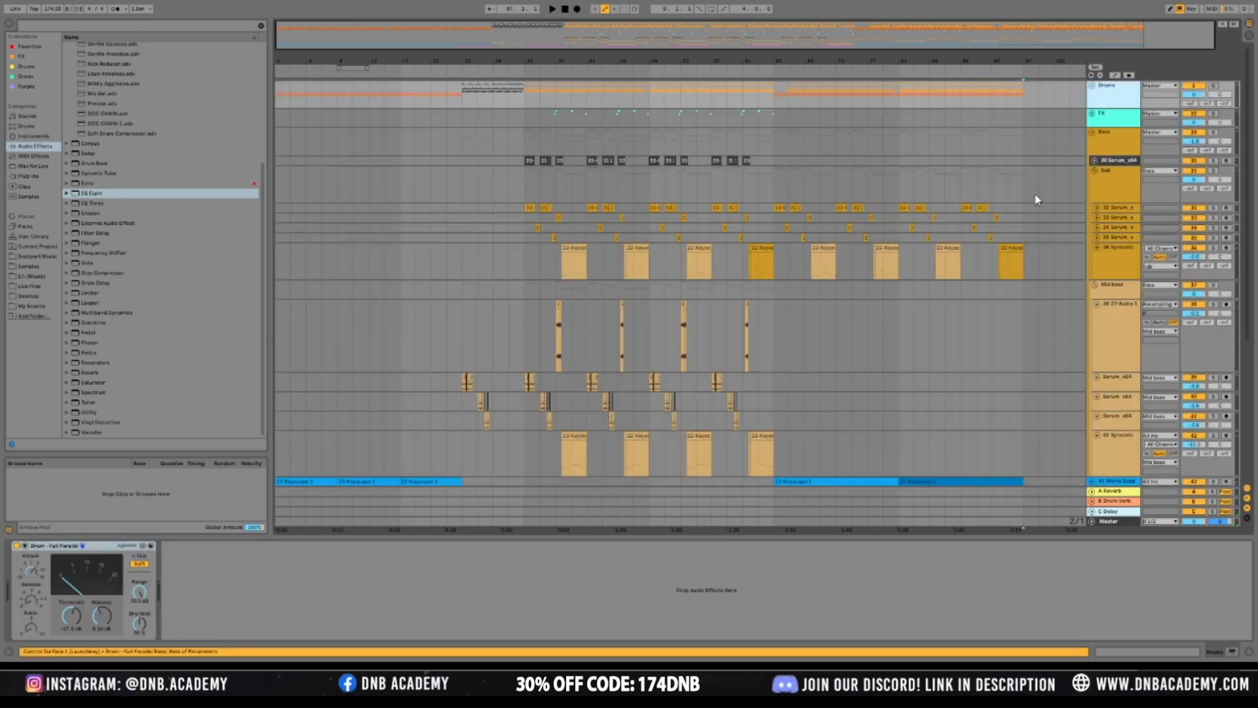
pyautogui.click(1116, 154)
pyautogui.press('Left')
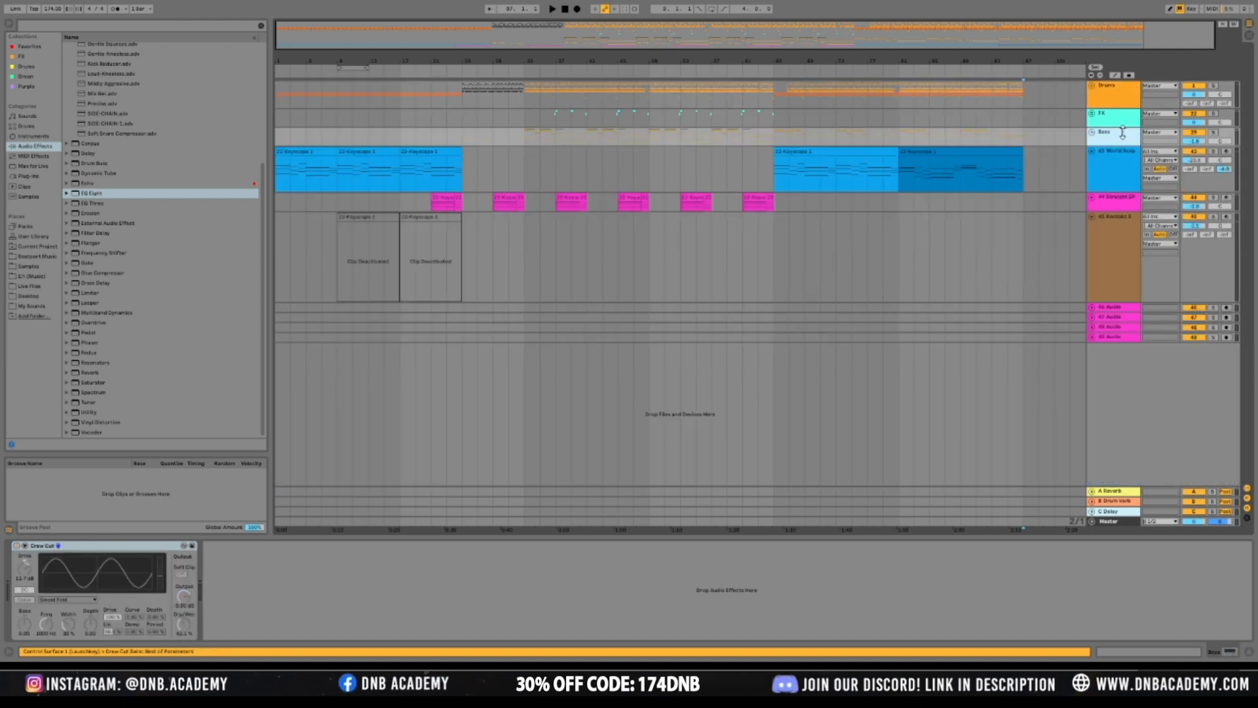
pyautogui.click(1123, 188)
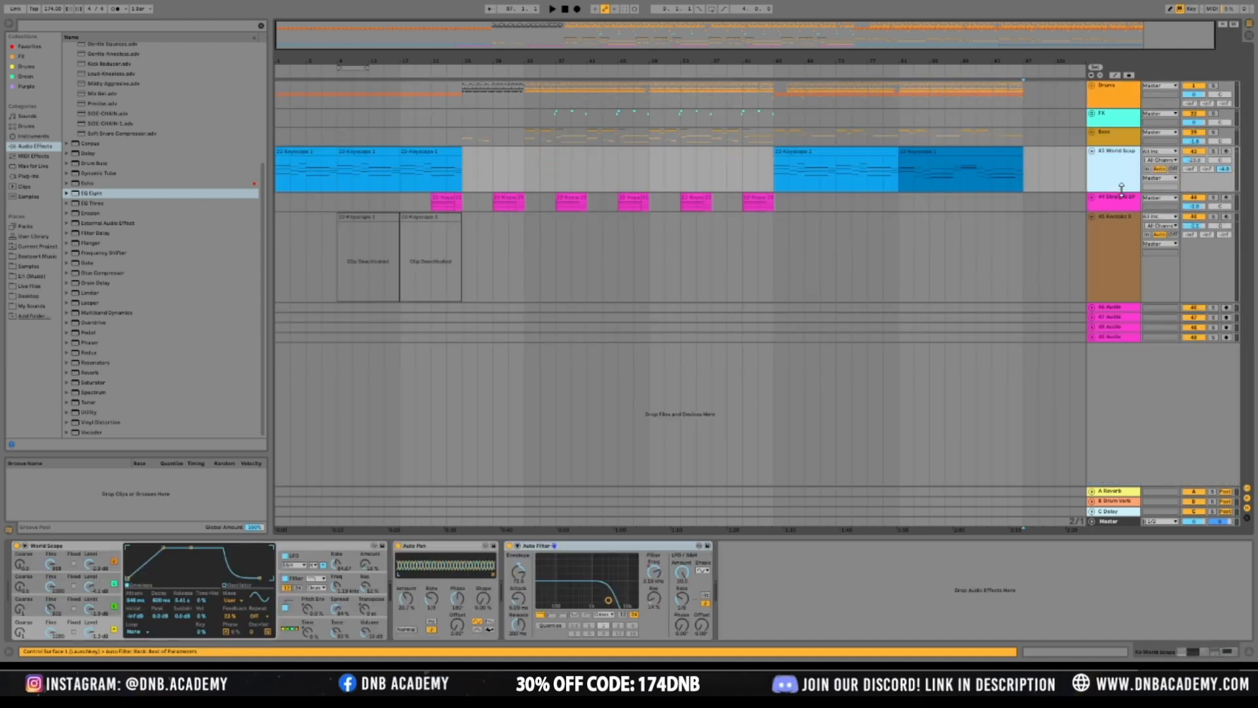
pyautogui.press('Left')
pyautogui.click(1121, 172)
pyautogui.press('Left')
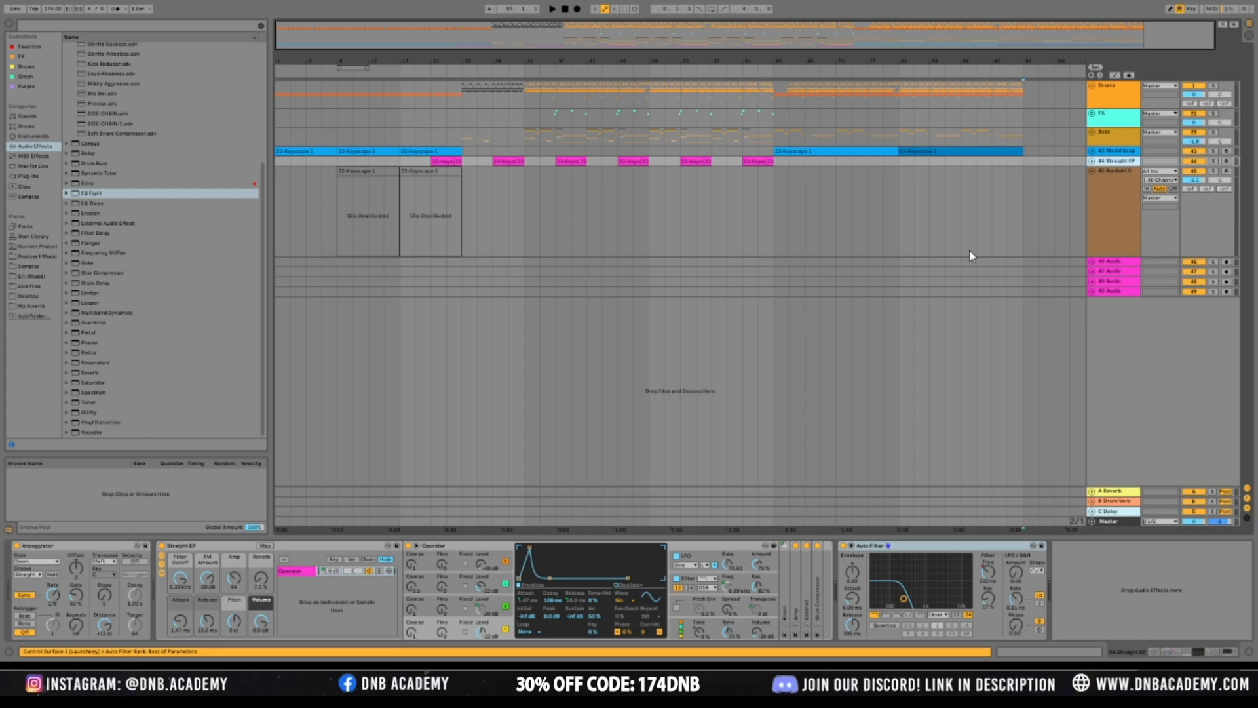
# Duplicate bars 17 to 97 of all tracks from Drums through Straight EP and play across the transition into the copy
pyautogui.moveTo(1025, 161); pyautogui.dragTo(397, 88)
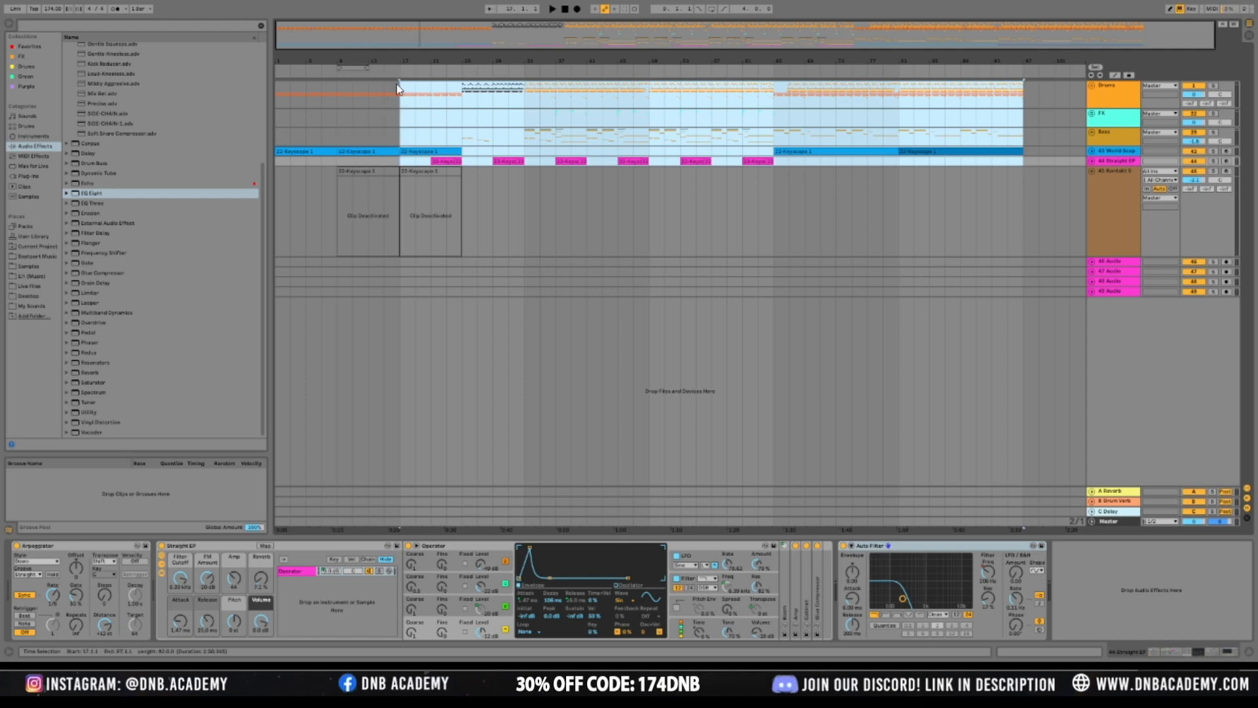
pyautogui.moveTo(402, 88); pyautogui.dragTo(402, 88)
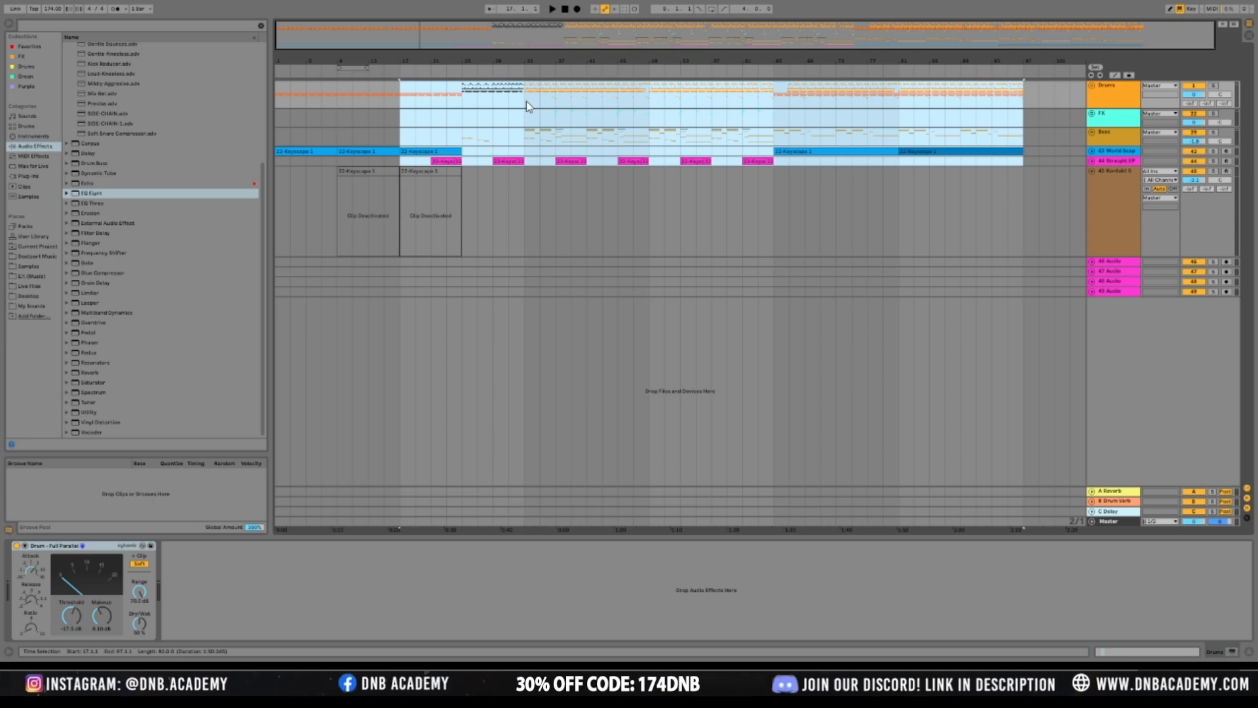
pyautogui.moveTo(918, 45)
pyautogui.mouseDown()
pyautogui.moveTo(916, 14)
pyautogui.moveTo(951, 35)
pyautogui.moveTo(815, 46)
pyautogui.moveTo(865, 49)
pyautogui.mouseUp()
pyautogui.click(684, 98)
pyautogui.press('space')
# Expand the Bass group and inspect the notes of the World Scape chord clip that starts at bar 81
pyautogui.click(1115, 102)
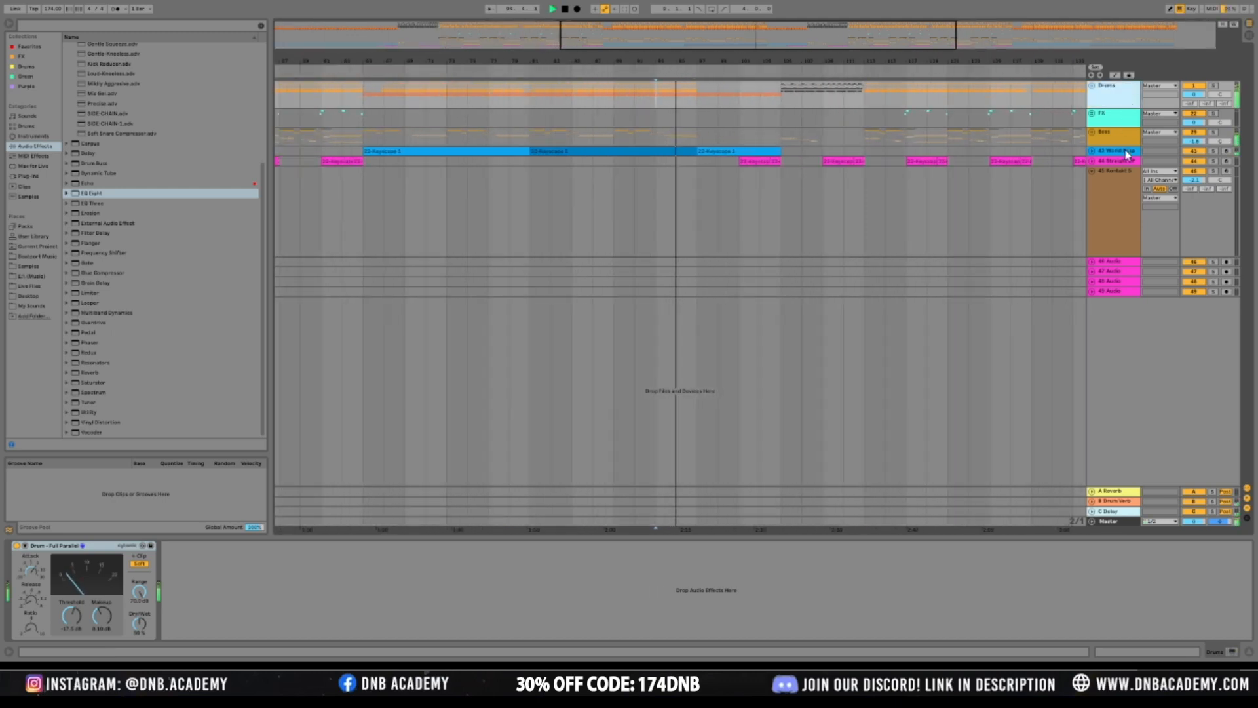
pyautogui.click(1122, 152)
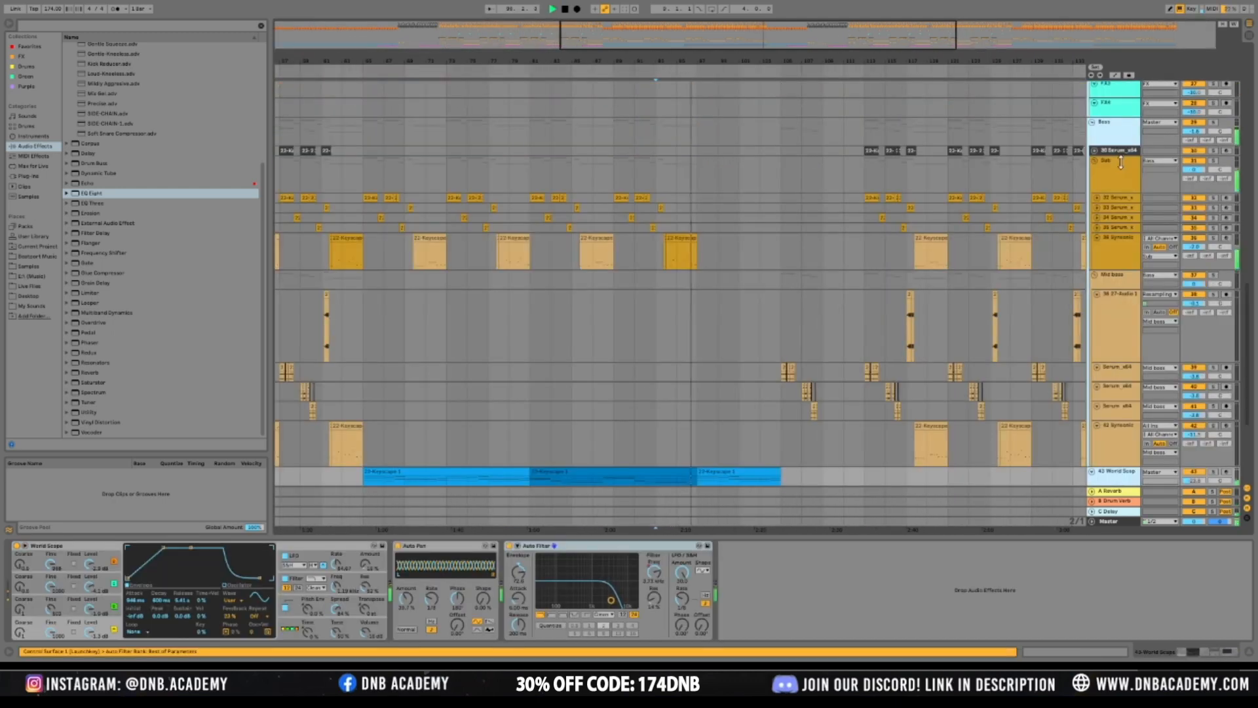
pyautogui.press('u')
pyautogui.scroll(-3, 795, 262)
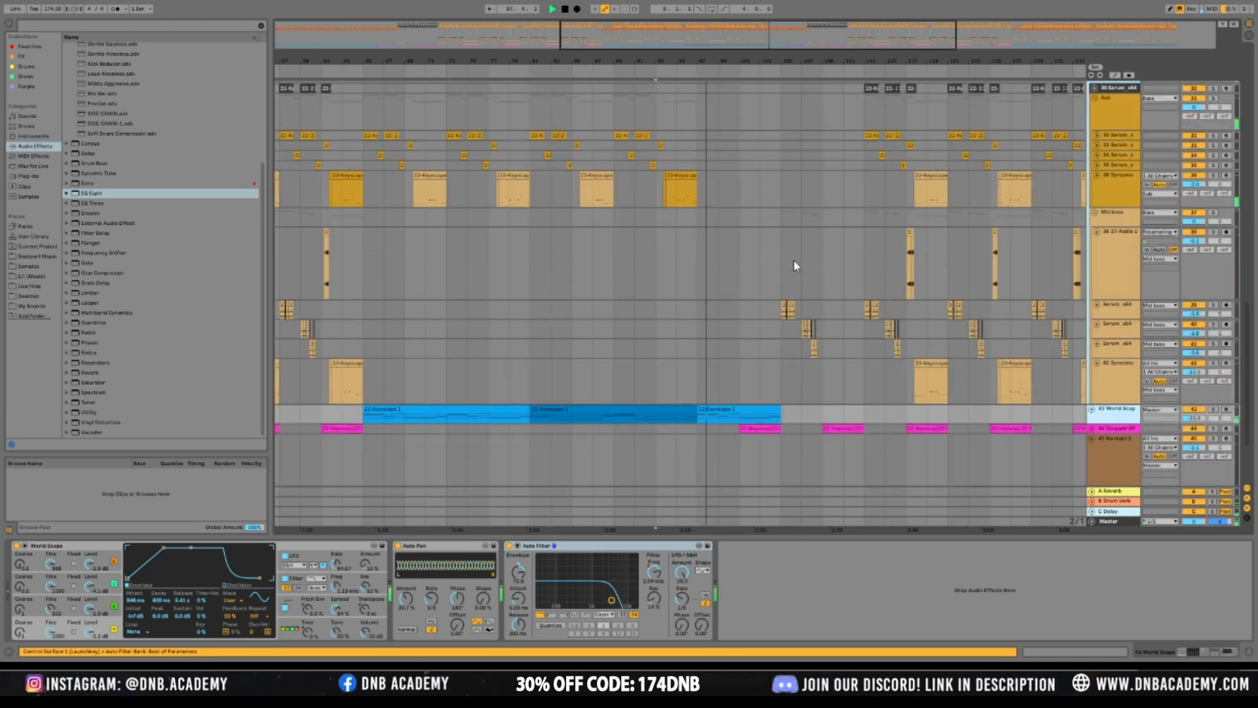
pyautogui.click(645, 376)
pyautogui.doubleClick(677, 375)
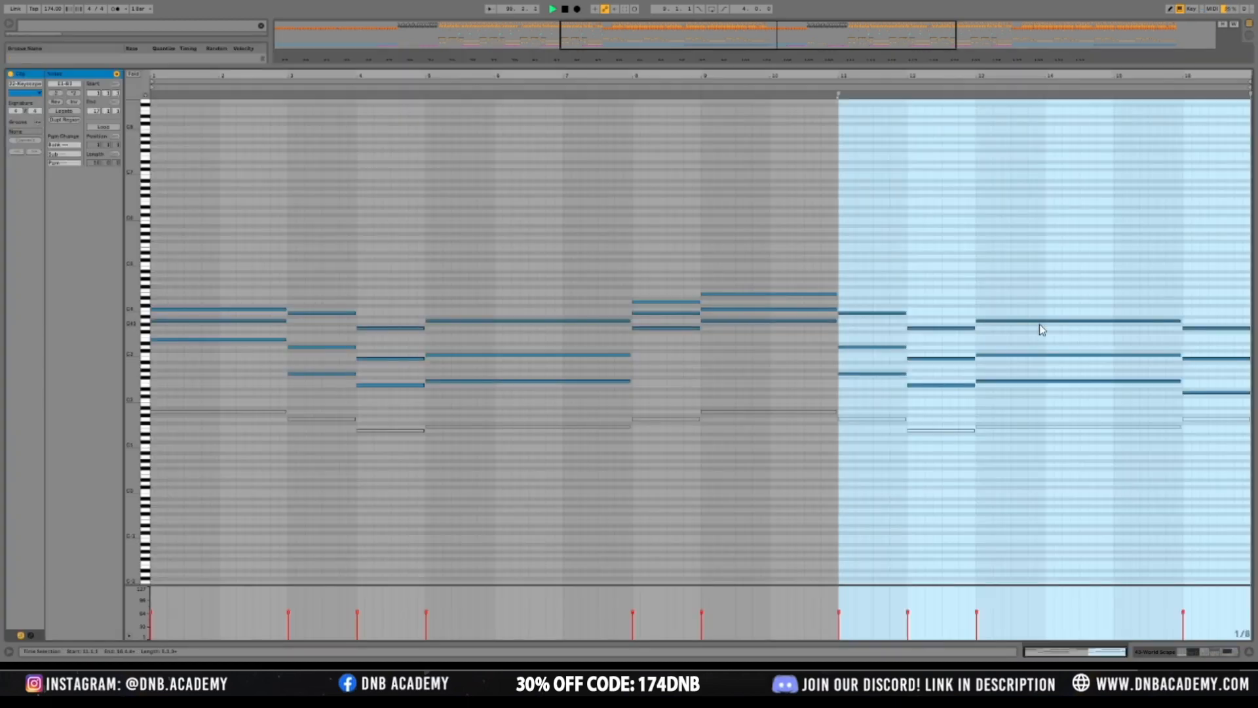
pyautogui.click(1204, 653)
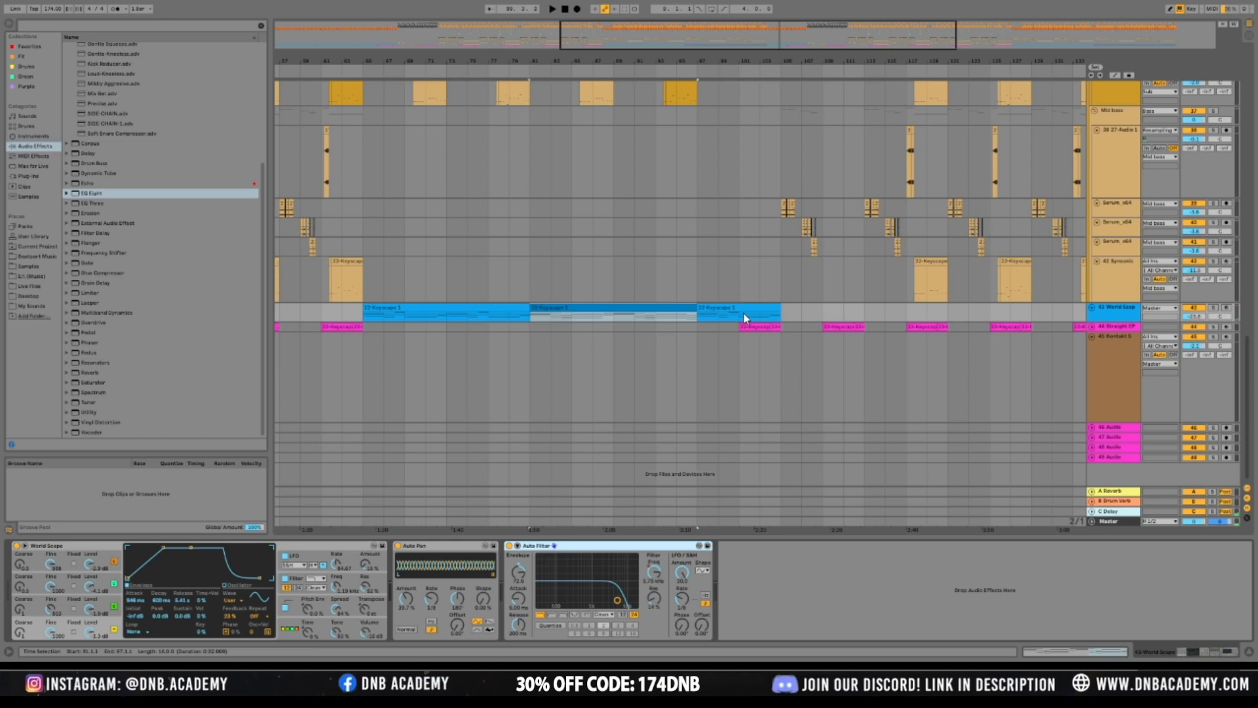
# Replace the World Scape clip at bar 97 with a fresh copy ending at bar 105
pyautogui.click(723, 308)
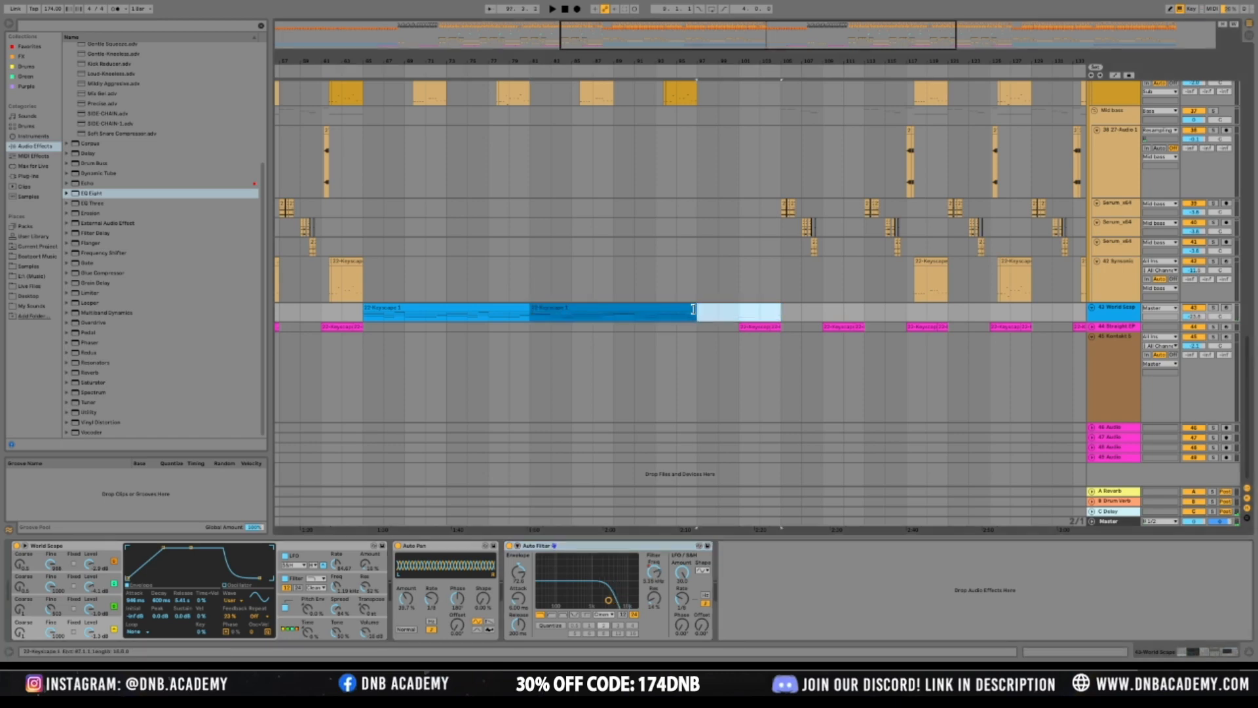
pyautogui.press('Delete')
pyautogui.click(703, 312)
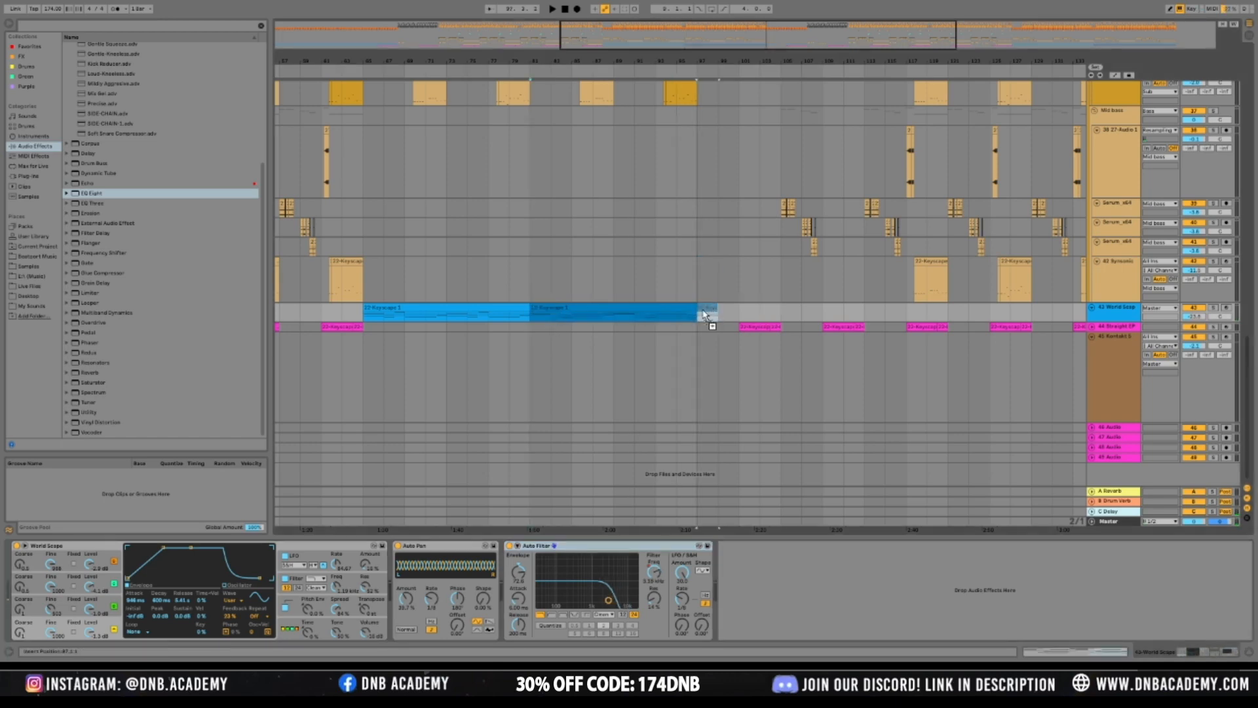
pyautogui.moveTo(716, 306); pyautogui.dragTo(782, 313)
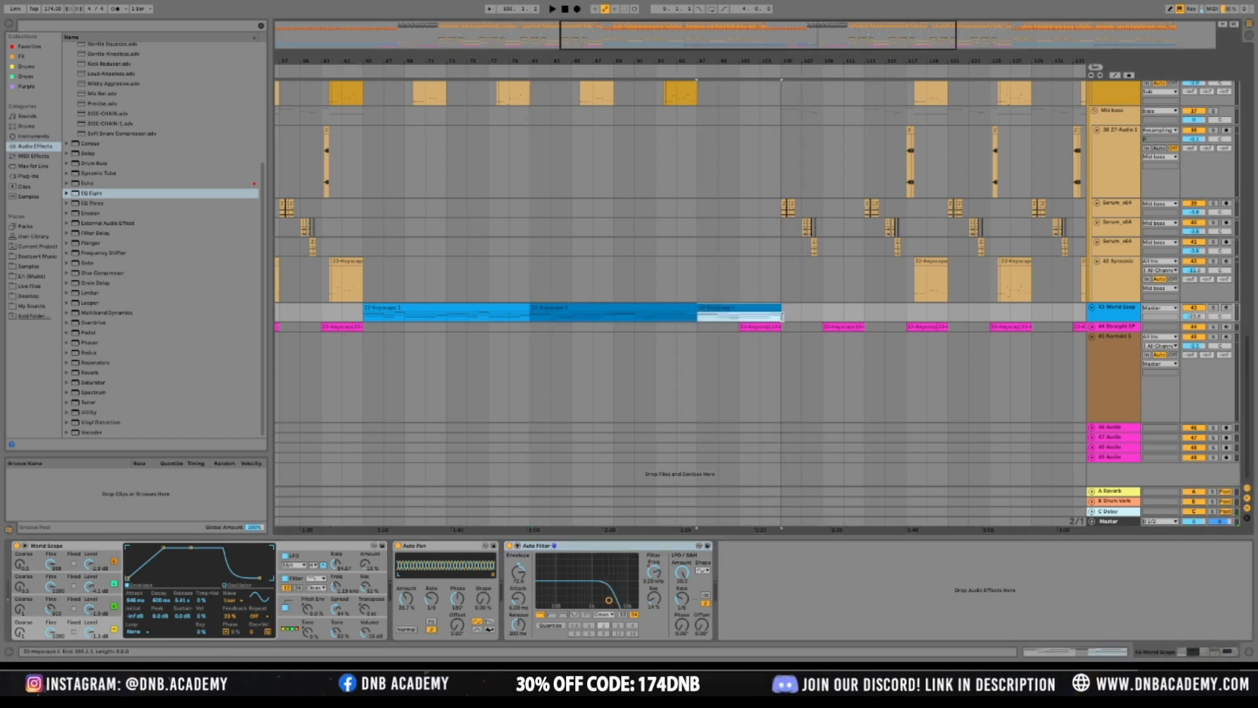
# Delete the chord notes after the opening chord in the World Scape clip at bar 97 and play it back
pyautogui.doubleClick(736, 306)
pyautogui.moveTo(1209, 395); pyautogui.dragTo(524, 241)
pyautogui.press('Delete')
pyautogui.press('space')
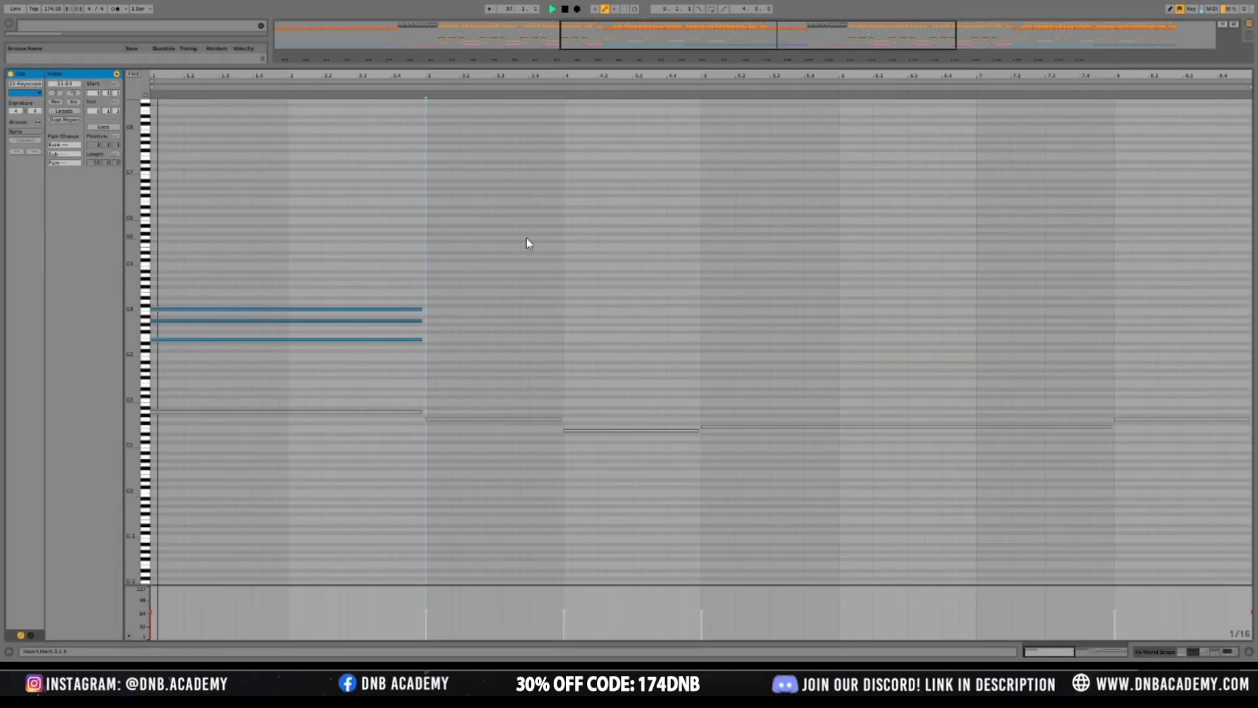
pyautogui.press('space')
# Revoice the opening chord by lowering its top note one octave and its middle note two, and lengthen the chord across the clip
pyautogui.moveTo(421, 333); pyautogui.dragTo(427, 311)
pyautogui.hotkey('shift', 'Down')
pyautogui.click(382, 308)
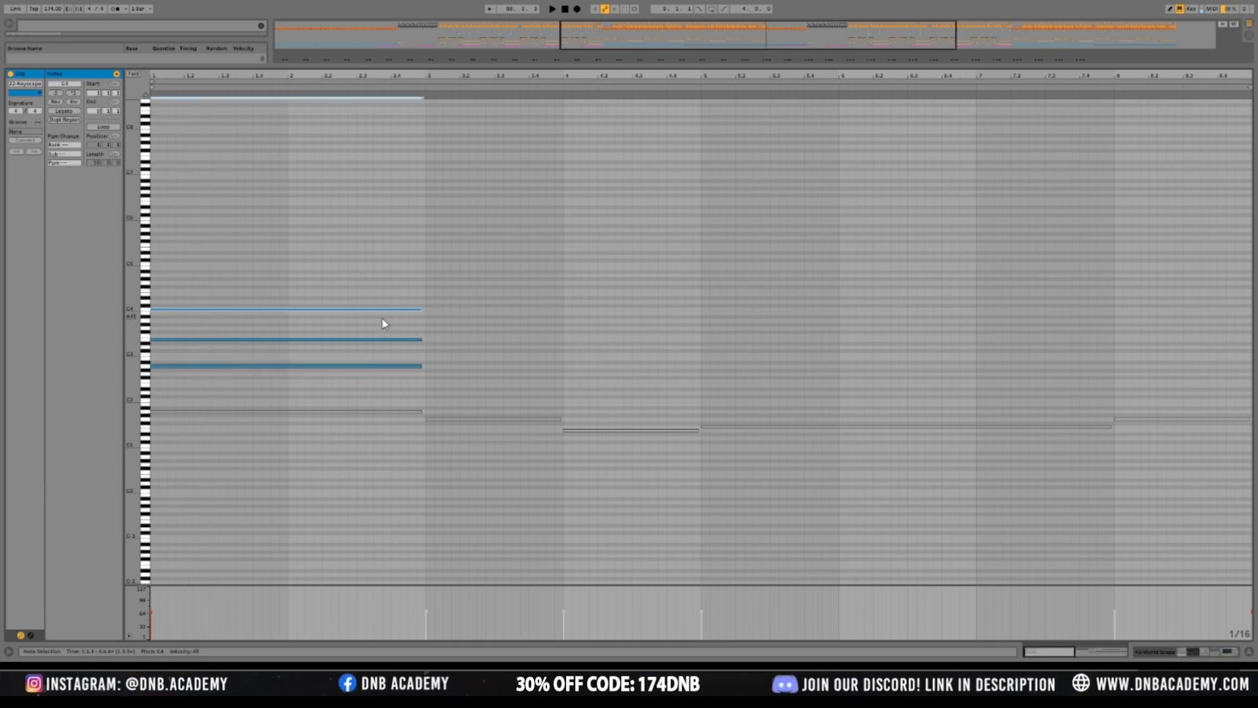
pyautogui.hotkey('shift', 'Down')
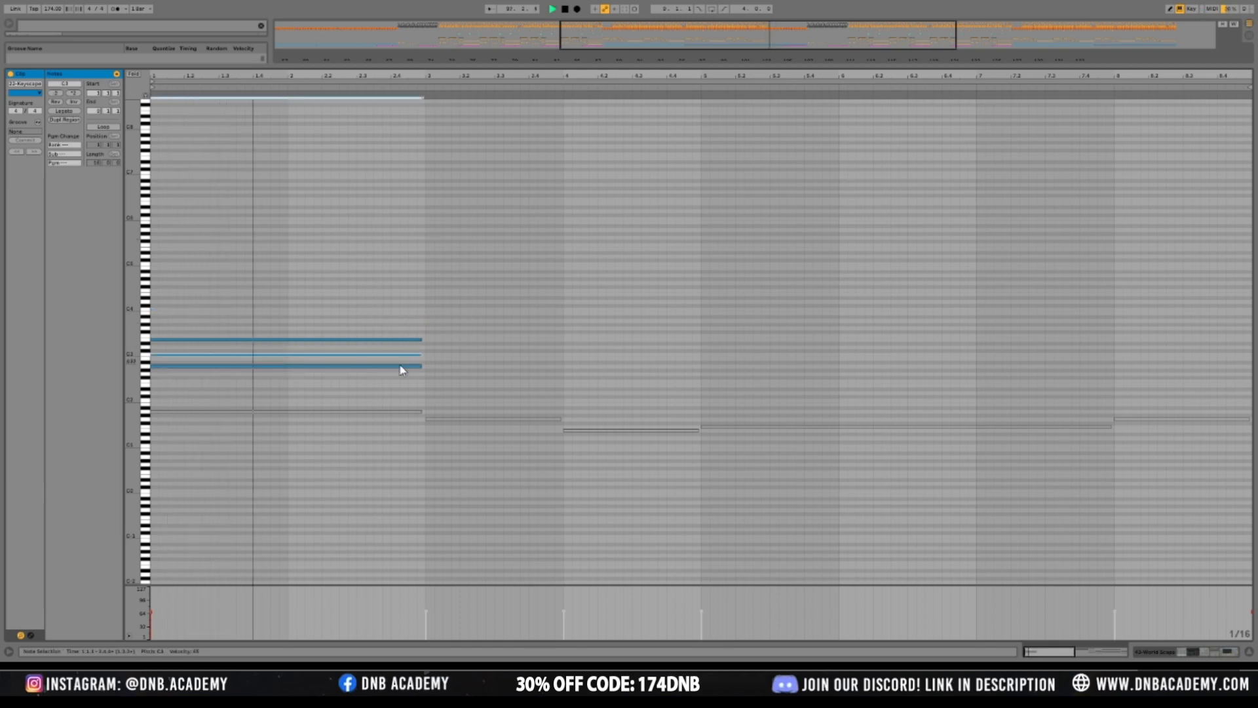
pyautogui.click(403, 339)
pyautogui.click(407, 366)
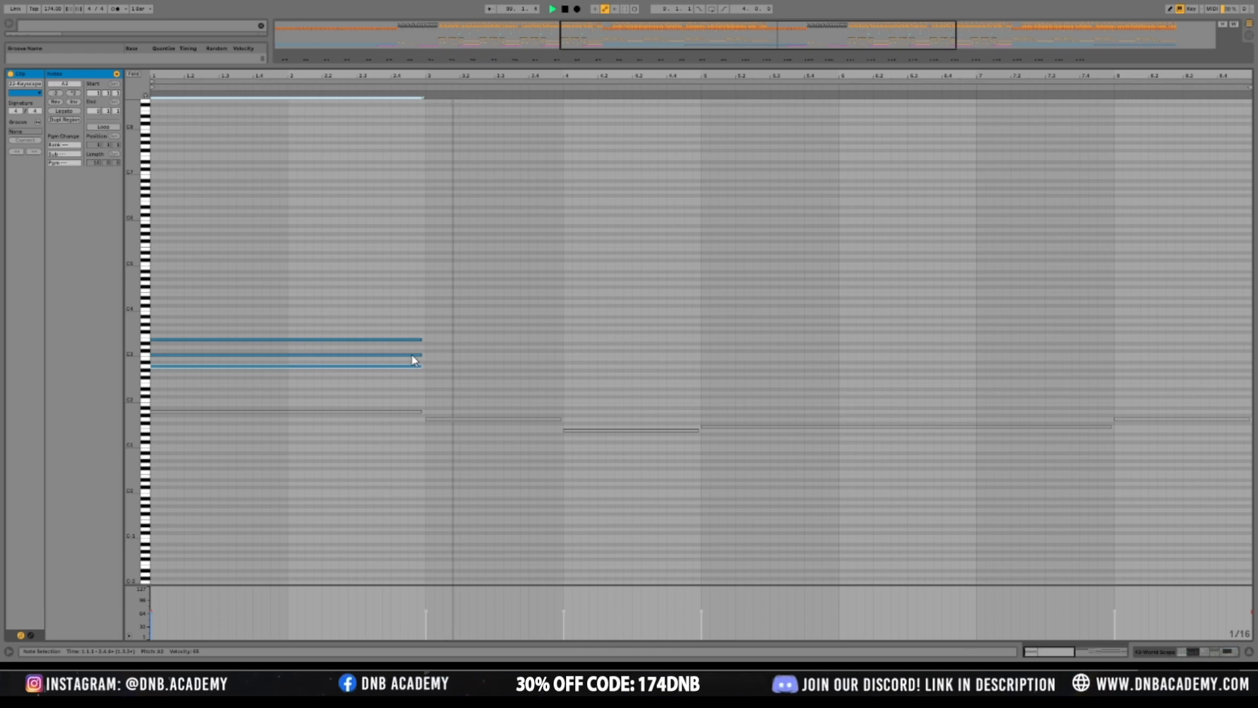
pyautogui.hotkey('shift', 'Right')
pyautogui.hotkey('shift', 'Down')
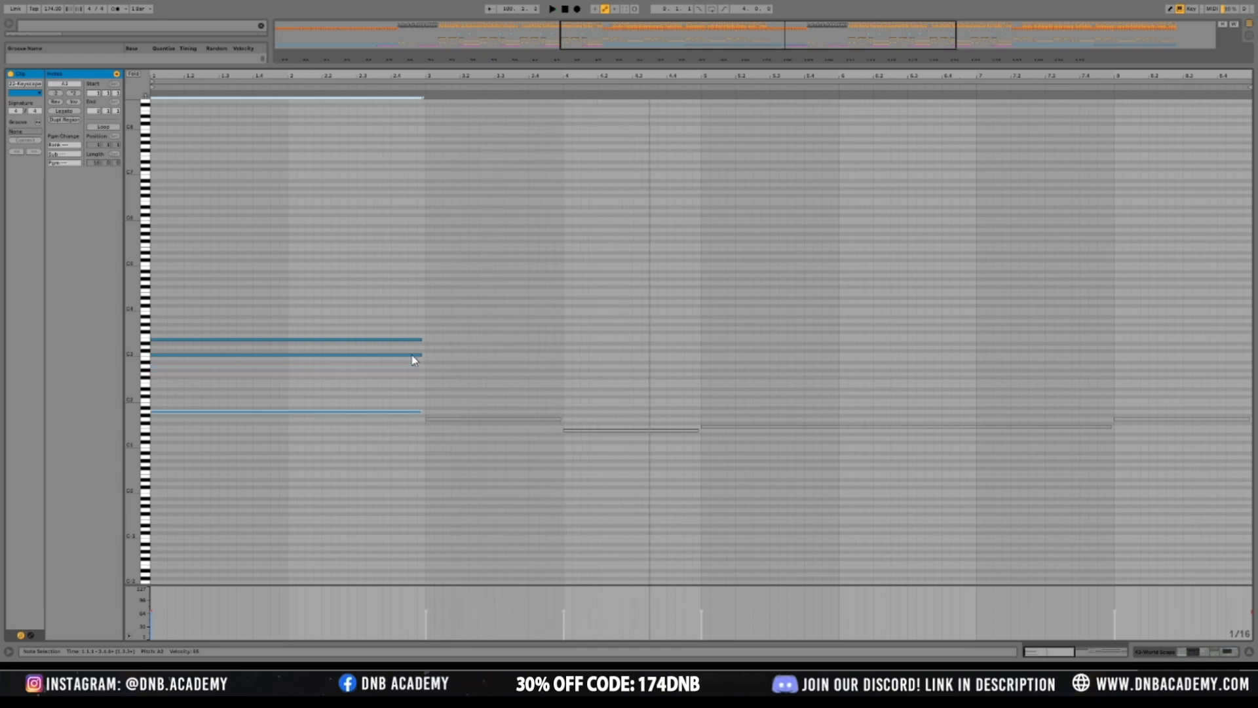
pyautogui.moveTo(377, 304); pyautogui.dragTo(1106, 437)
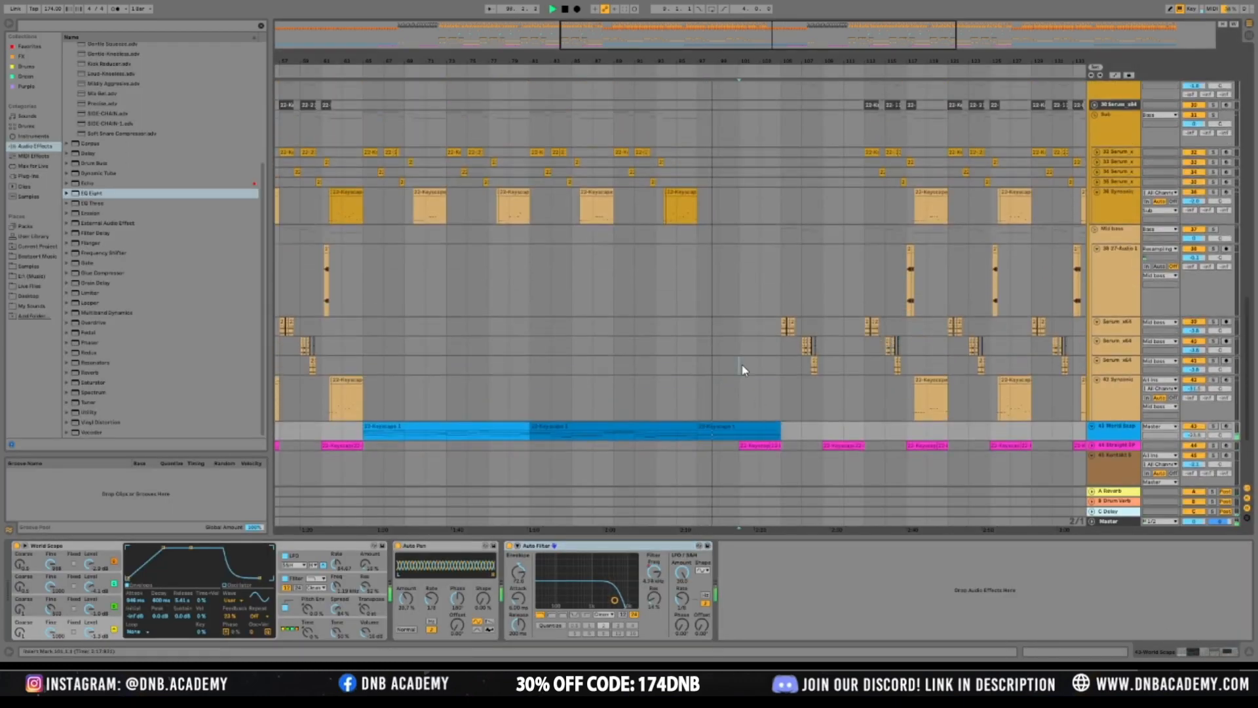
# Duplicate the World Scape clip at bars 97 to 105 directly after itself, filling up to bar 113
pyautogui.click(739, 309)
pyautogui.moveTo(725, 402); pyautogui.dragTo(805, 397)
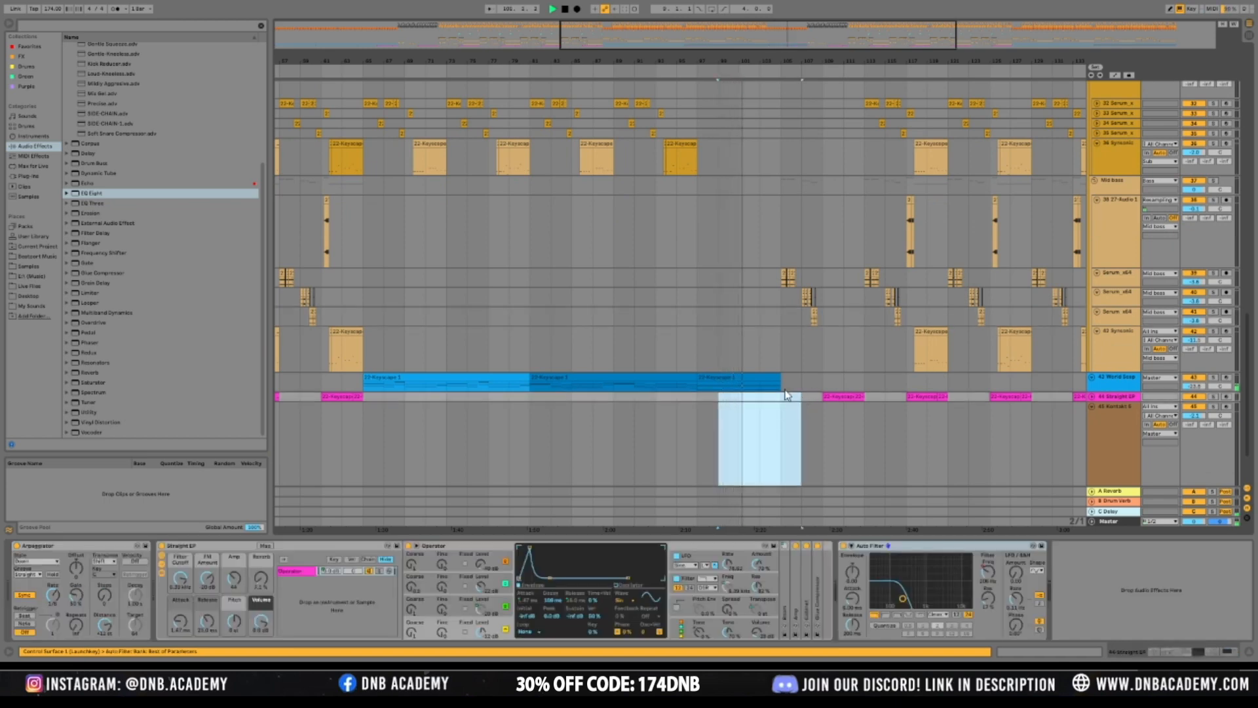
pyautogui.click(775, 377)
pyautogui.moveTo(780, 378)
pyautogui.mouseDown()
pyautogui.moveTo(885, 386)
pyautogui.moveTo(785, 393)
pyautogui.mouseUp()
pyautogui.hotkey('ctrl', 'd')
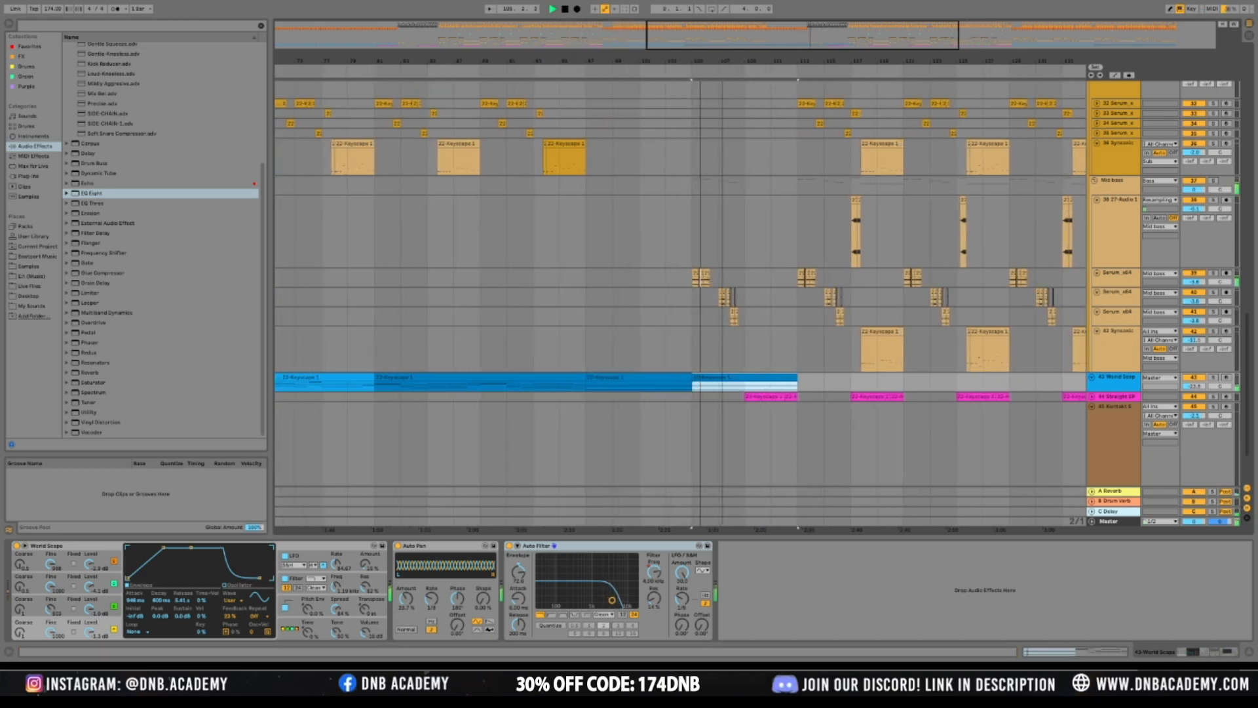
pyautogui.moveTo(840, 33)
pyautogui.mouseDown()
pyautogui.moveTo(828, 20)
pyautogui.moveTo(840, 33)
pyautogui.mouseUp()
# Duplicate bars 105 to 109 of the first Serum track in the Mid bass group into bars 109 to 113
pyautogui.moveTo(707, 292); pyautogui.dragTo(781, 321)
pyautogui.moveTo(701, 282); pyautogui.dragTo(772, 284)
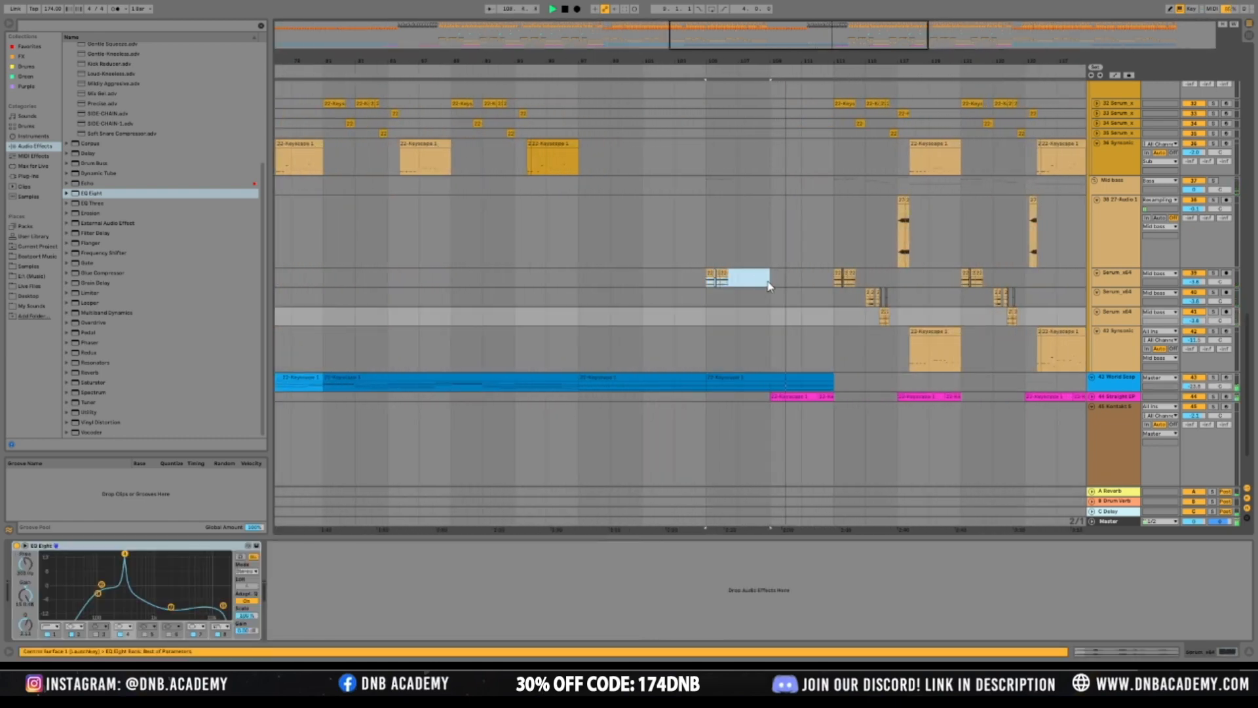
pyautogui.hotkey('ctrl', 'd')
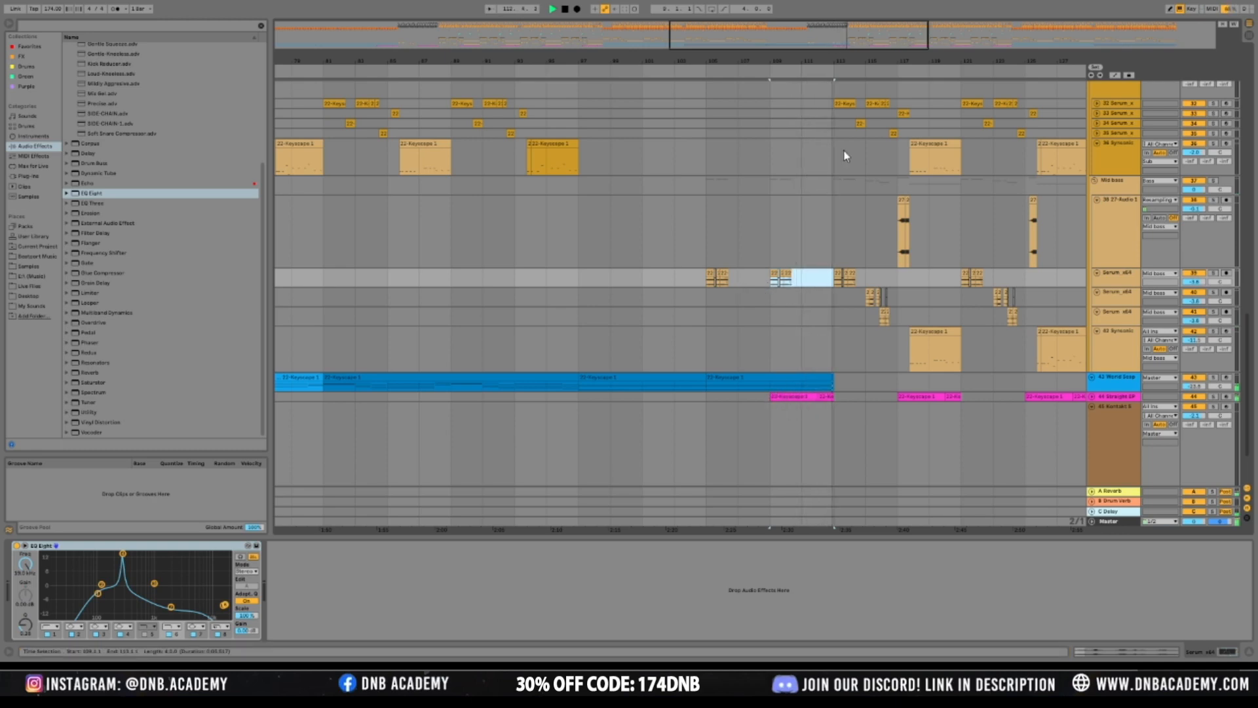
# Reduce the height of the 27-Audio track in the Mid bass group
pyautogui.moveTo(673, 61); pyautogui.dragTo(723, 18)
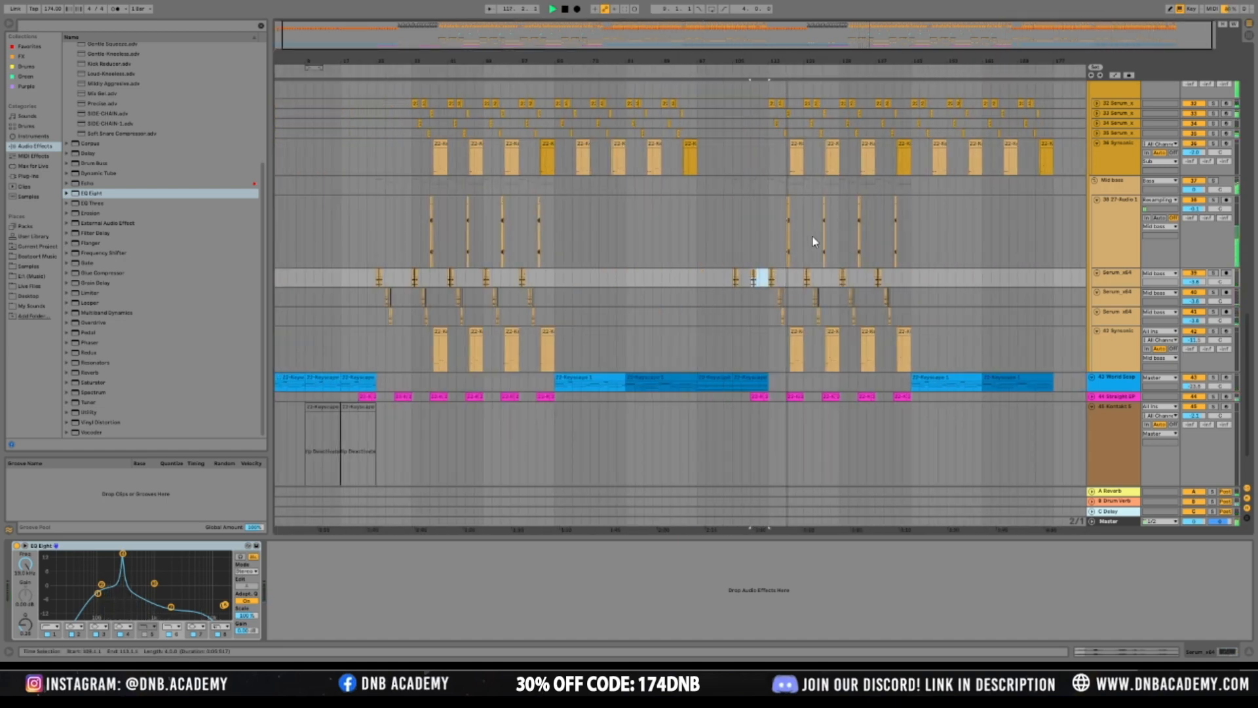
pyautogui.click(1116, 224)
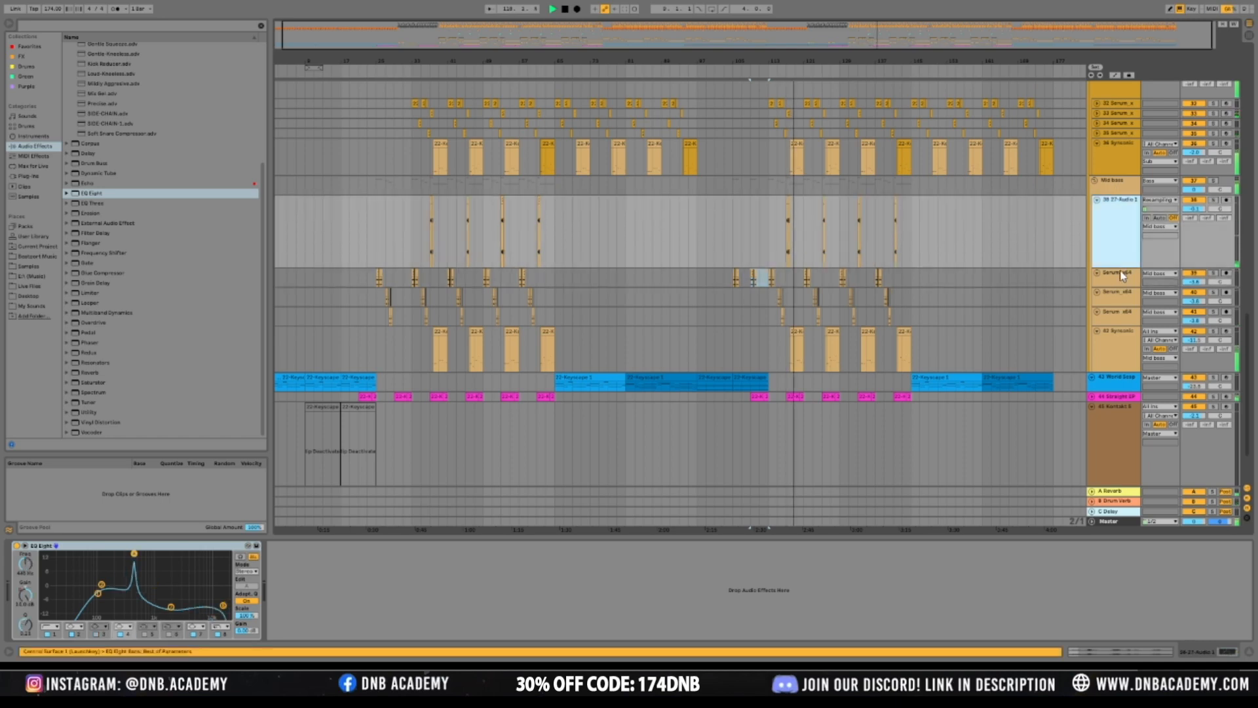
pyautogui.moveTo(1123, 268); pyautogui.dragTo(1131, 223)
pyautogui.scroll(3, 941, 238)
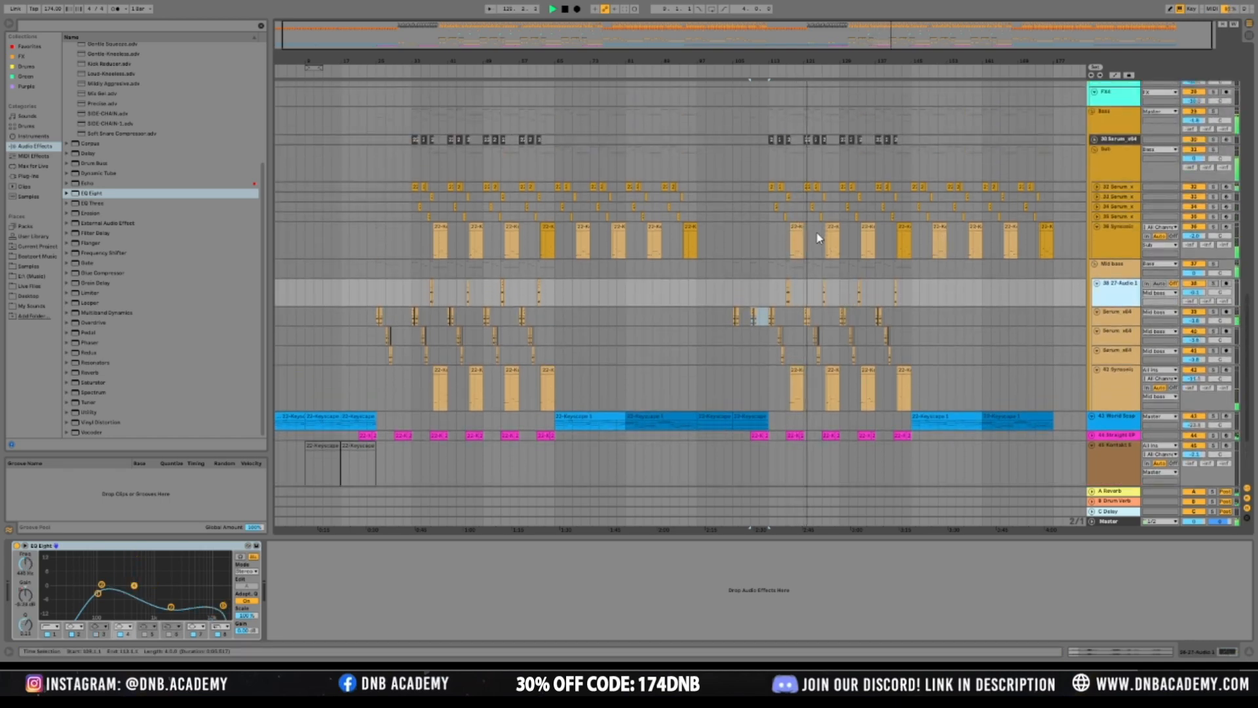
# Play from bar 97, add a second Auto Filter to the World Scape track and set it as a high-pass with a low cutoff
pyautogui.click(697, 292)
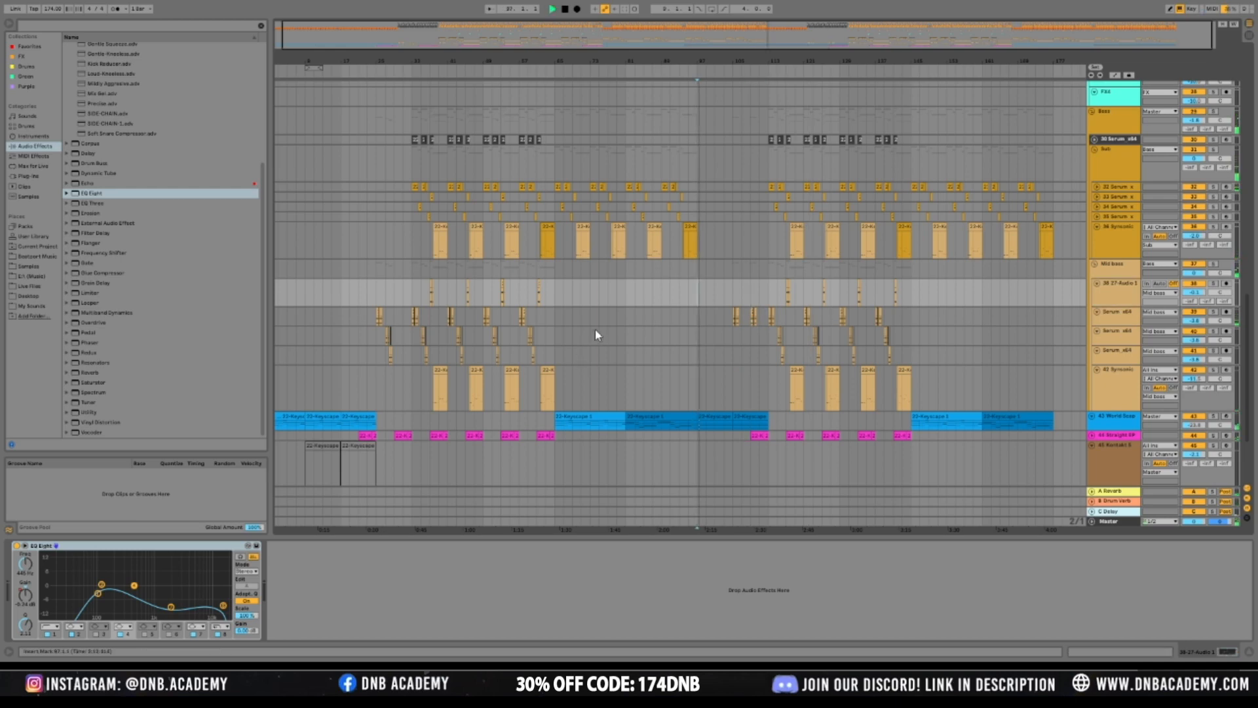
pyautogui.click(1109, 425)
pyautogui.scroll(-2, 1053, 398)
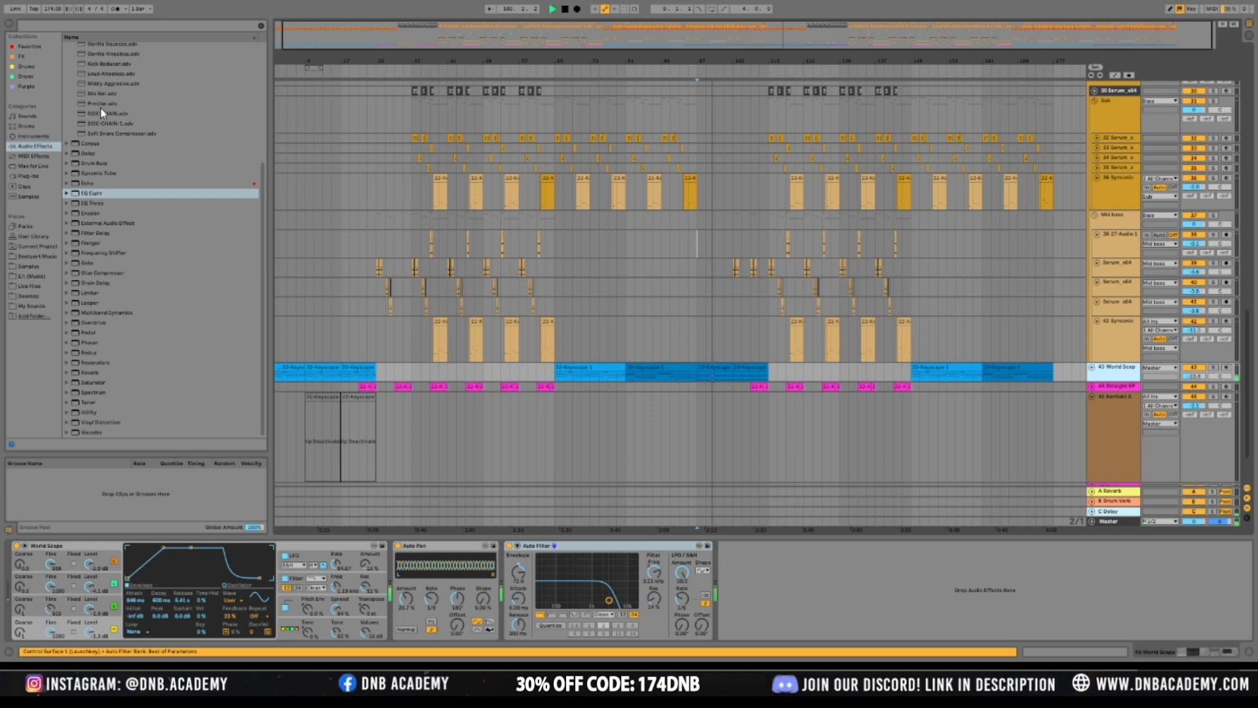
pyautogui.scroll(3, 124, 131)
pyautogui.scroll(3, 126, 135)
pyautogui.click(88, 66)
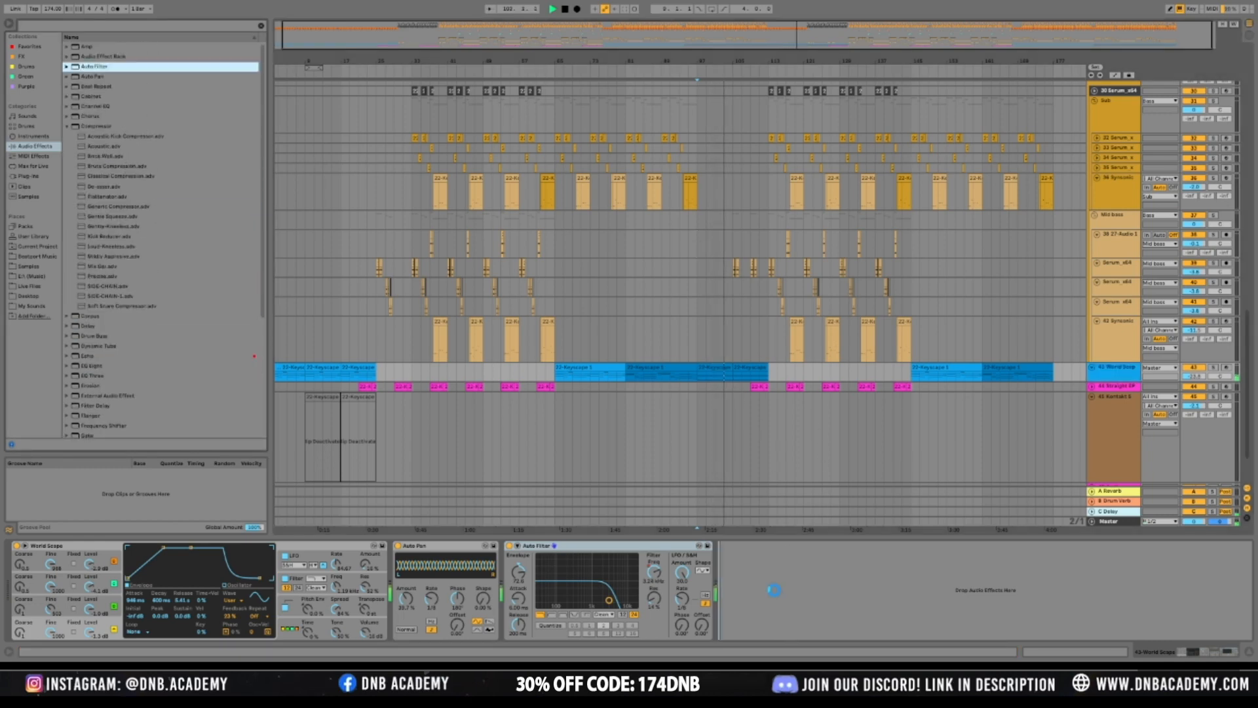
pyautogui.moveTo(770, 587); pyautogui.dragTo(772, 587)
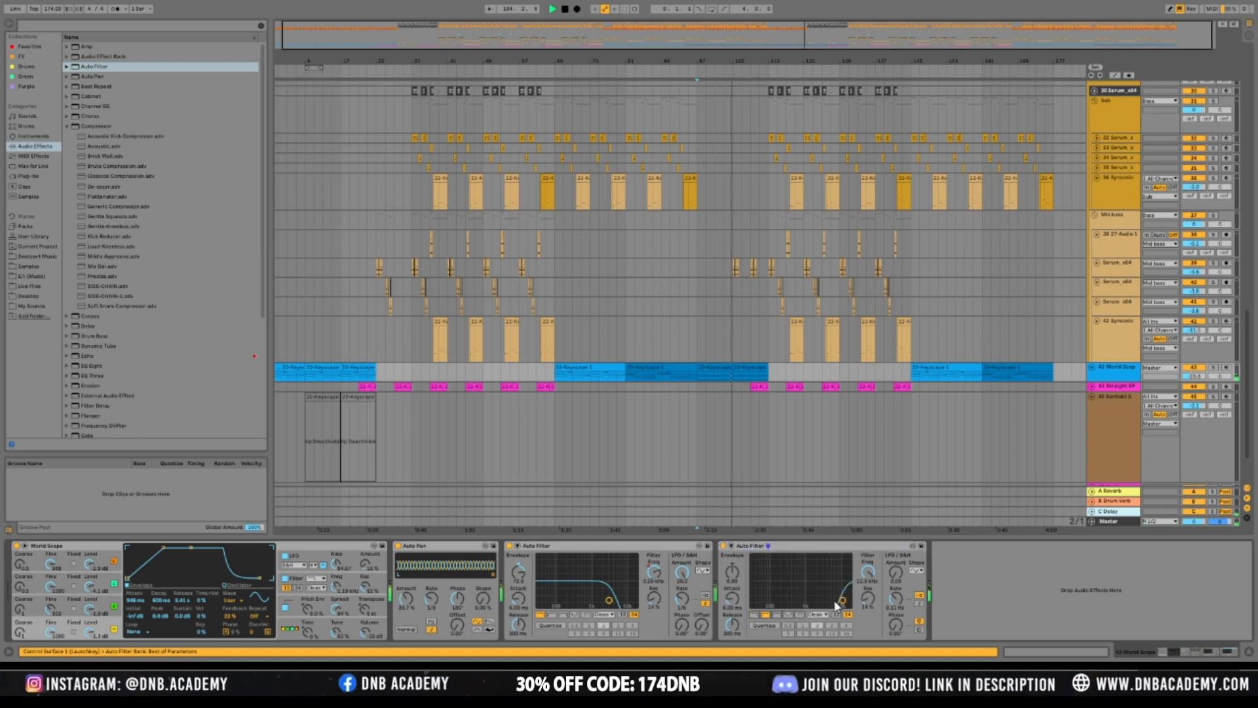
pyautogui.press('space')
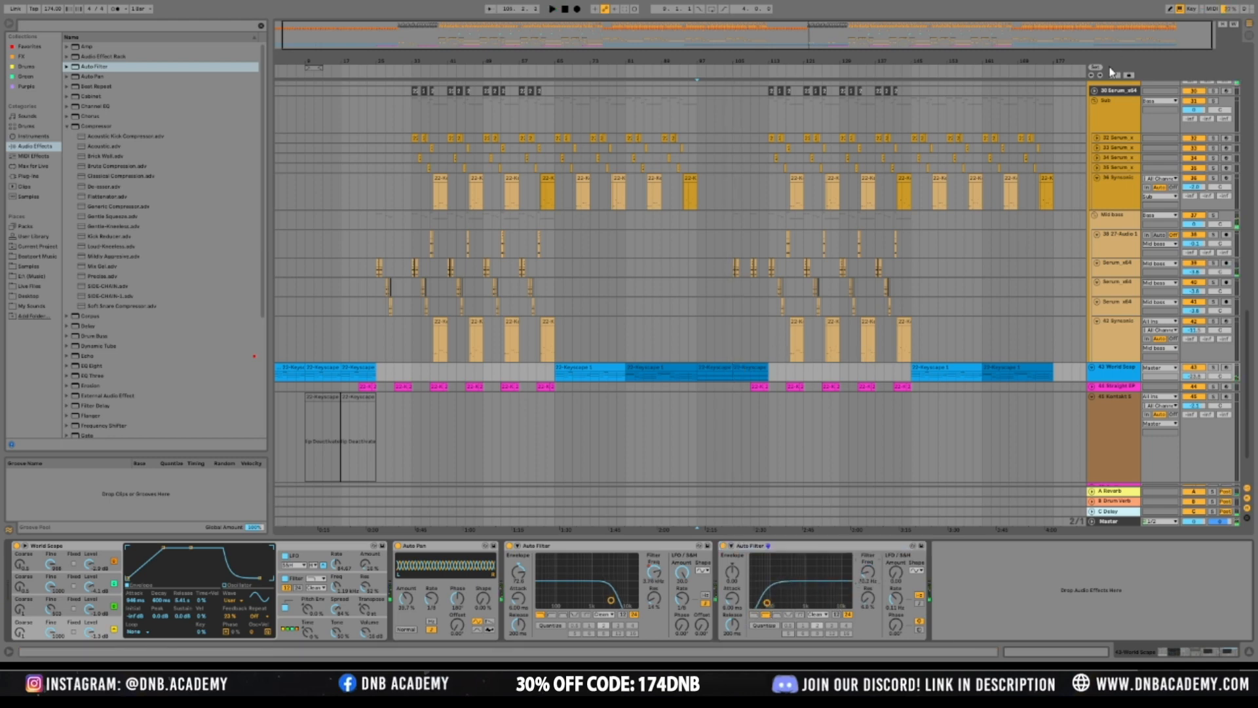
# Show automation, enlarge the World Scape track and draw a rising cutoff ramp for its second Auto Filter ending at bar 113
pyautogui.moveTo(861, 38); pyautogui.dragTo(861, 108)
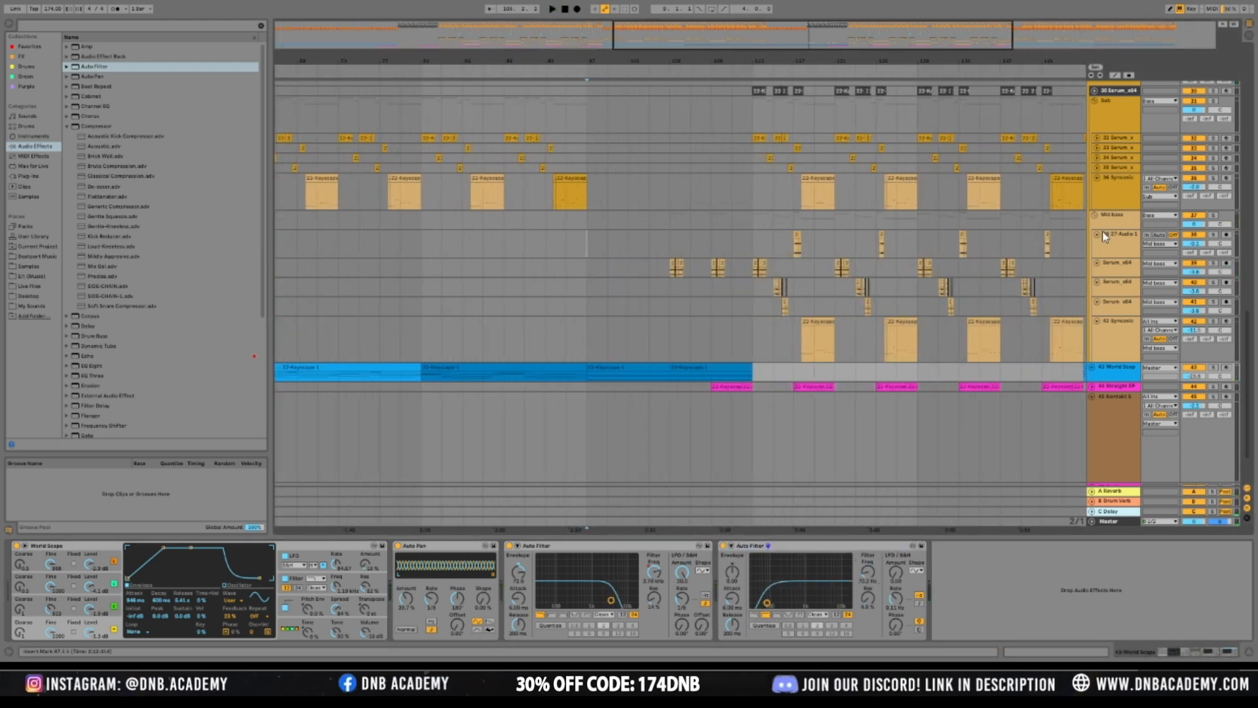
pyautogui.click(1116, 76)
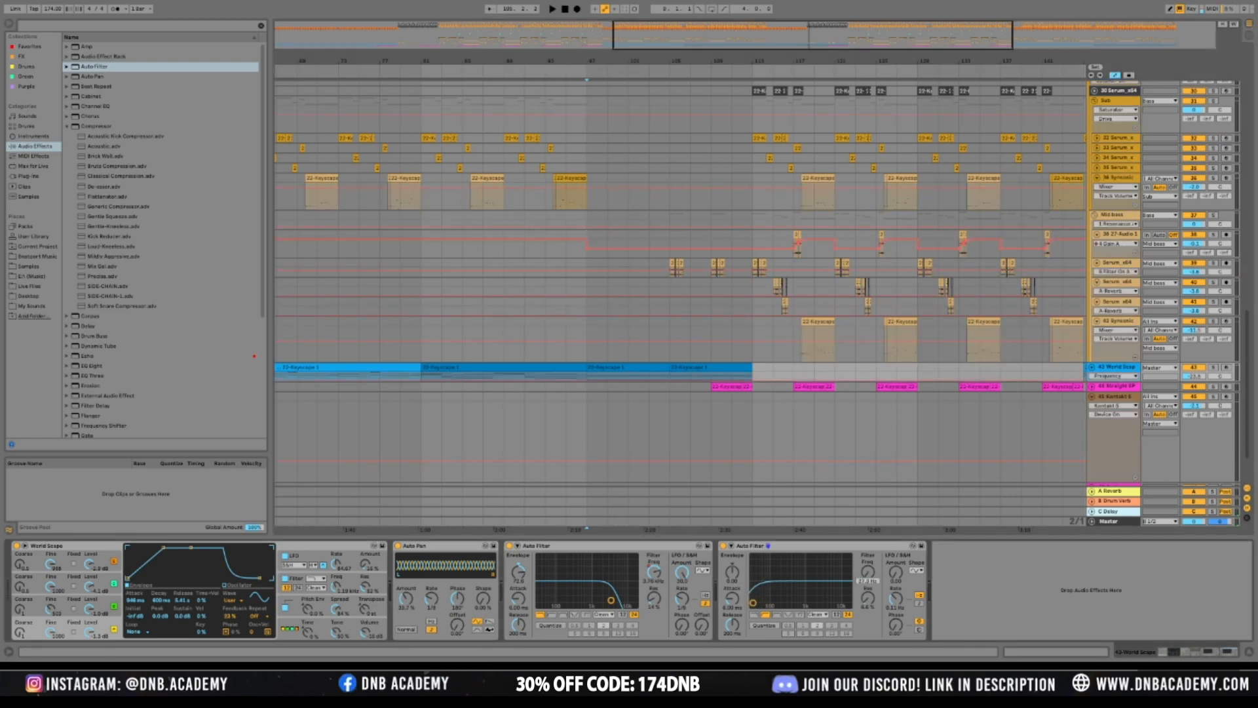
pyautogui.moveTo(1116, 382); pyautogui.dragTo(1116, 462)
pyautogui.moveTo(585, 452); pyautogui.dragTo(586, 460)
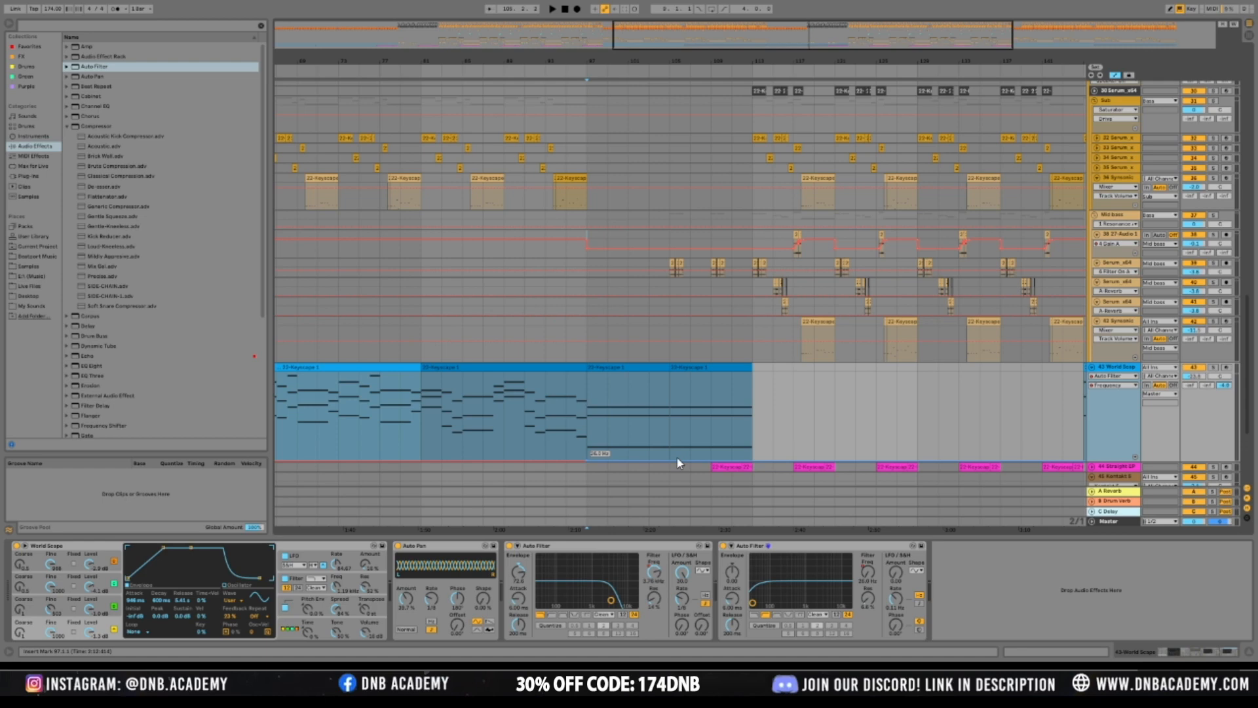
pyautogui.moveTo(682, 460); pyautogui.dragTo(753, 407)
# Bend the cutoff automation into a smooth curve from bar 97 during playback and raise its end point at bar 113 close to maximum
pyautogui.press('space')
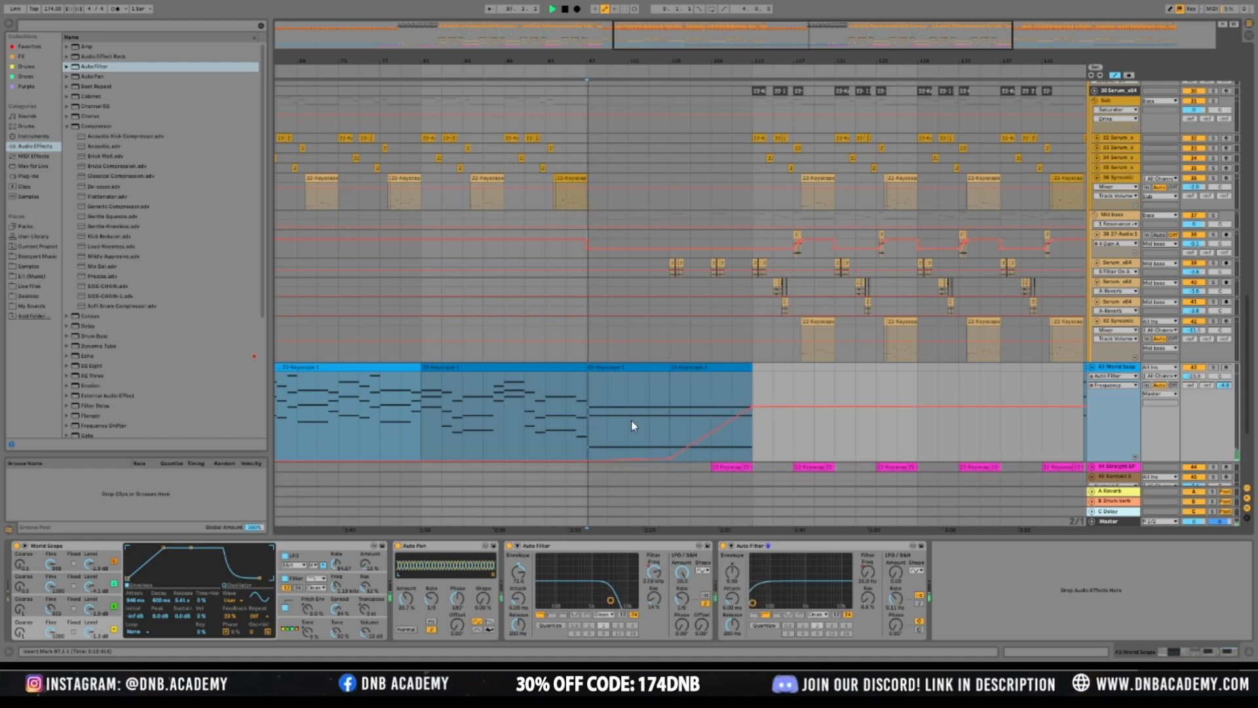
pyautogui.click(670, 458)
pyautogui.moveTo(671, 438); pyautogui.dragTo(671, 446)
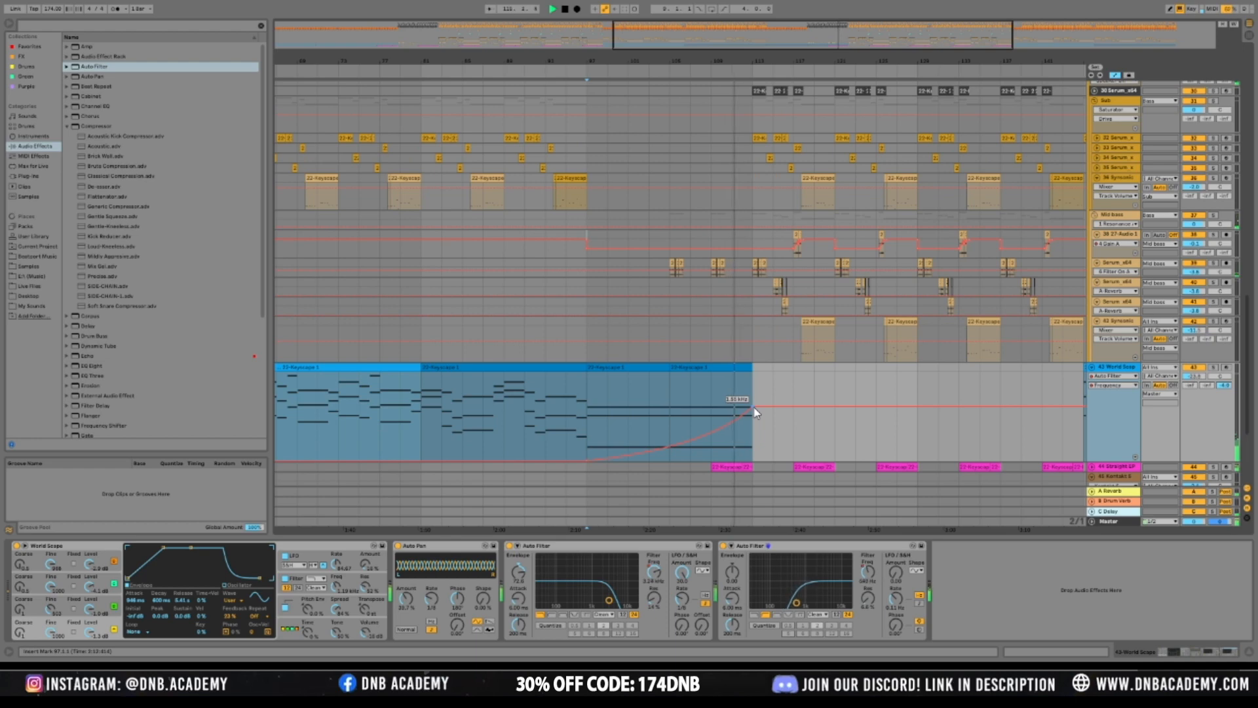
pyautogui.moveTo(752, 408); pyautogui.dragTo(752, 373)
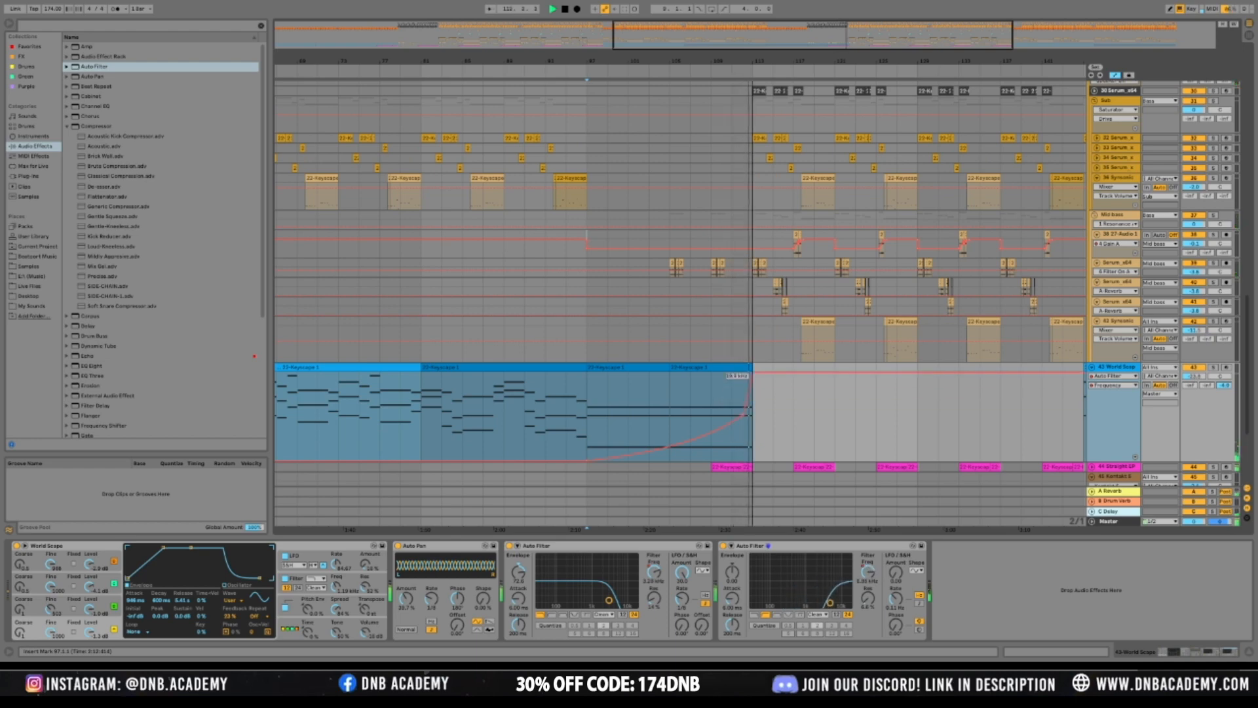
# Reduce the World Scape track's height and collapse the Mid bass and Bass groups
pyautogui.moveTo(821, 24); pyautogui.dragTo(821, 2)
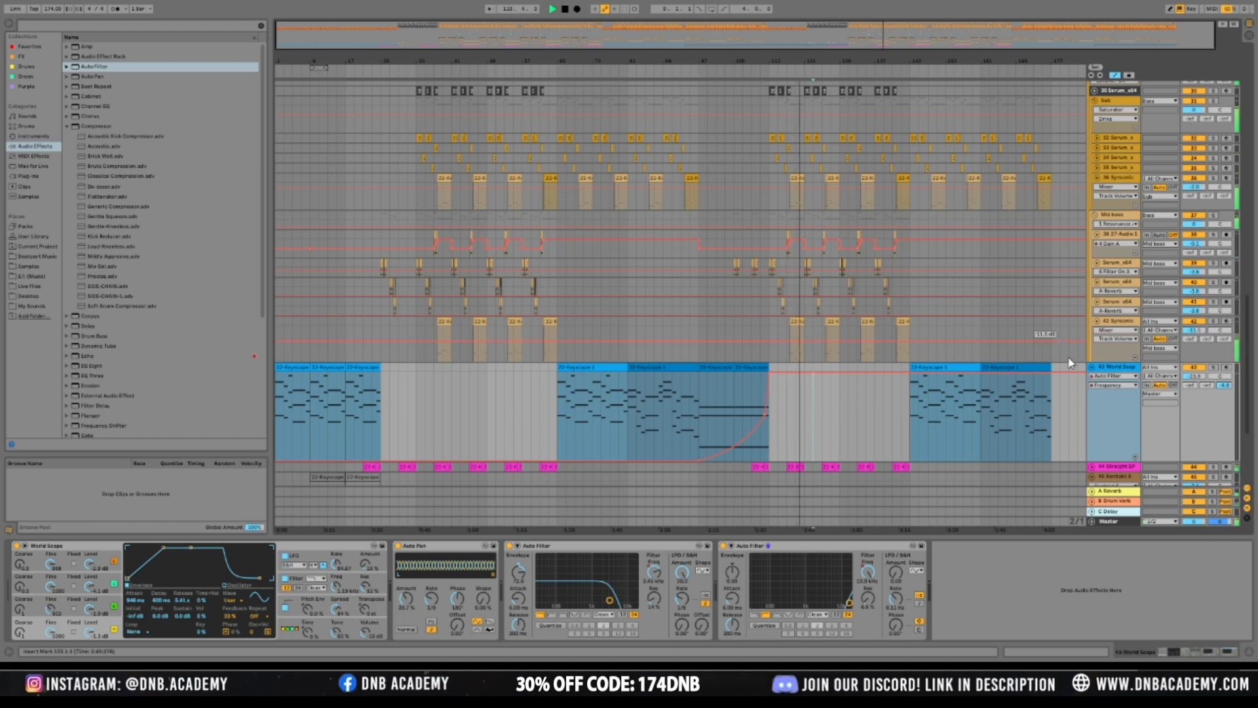
pyautogui.moveTo(1120, 460); pyautogui.dragTo(1120, 409)
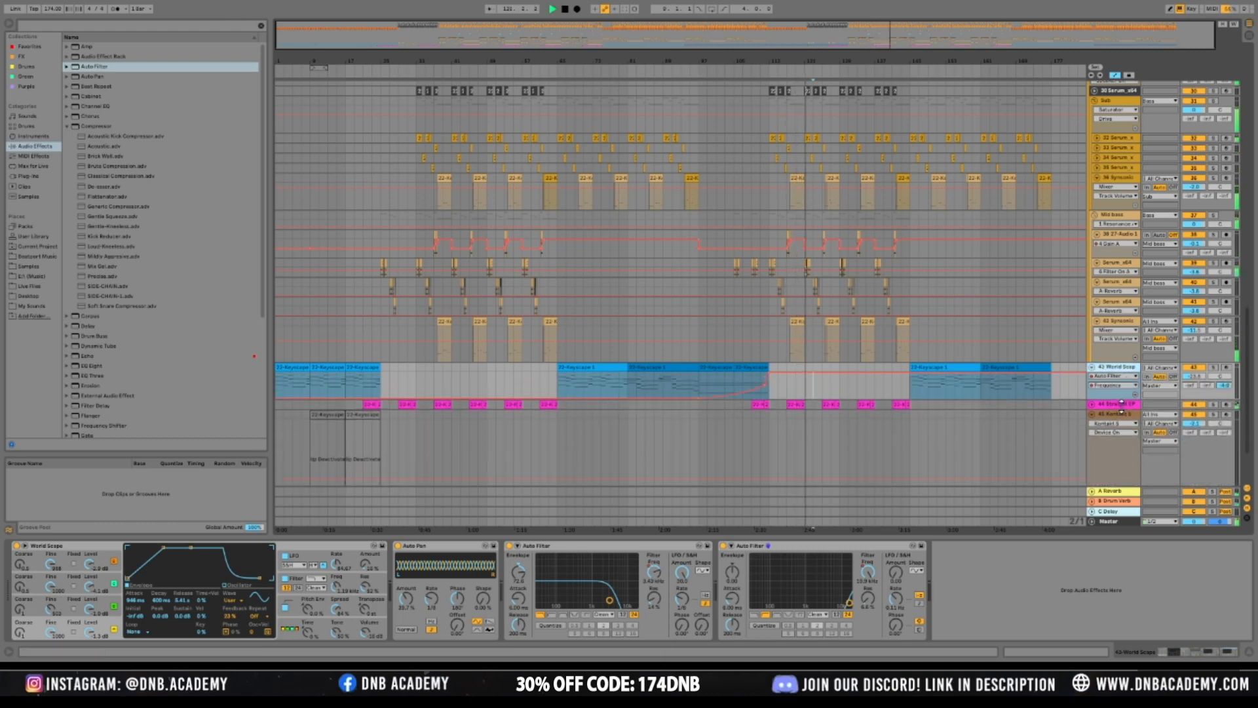
pyautogui.moveTo(662, 29)
pyautogui.mouseDown()
pyautogui.moveTo(662, 46)
pyautogui.moveTo(662, 30)
pyautogui.mouseUp()
pyautogui.scroll(3, 989, 268)
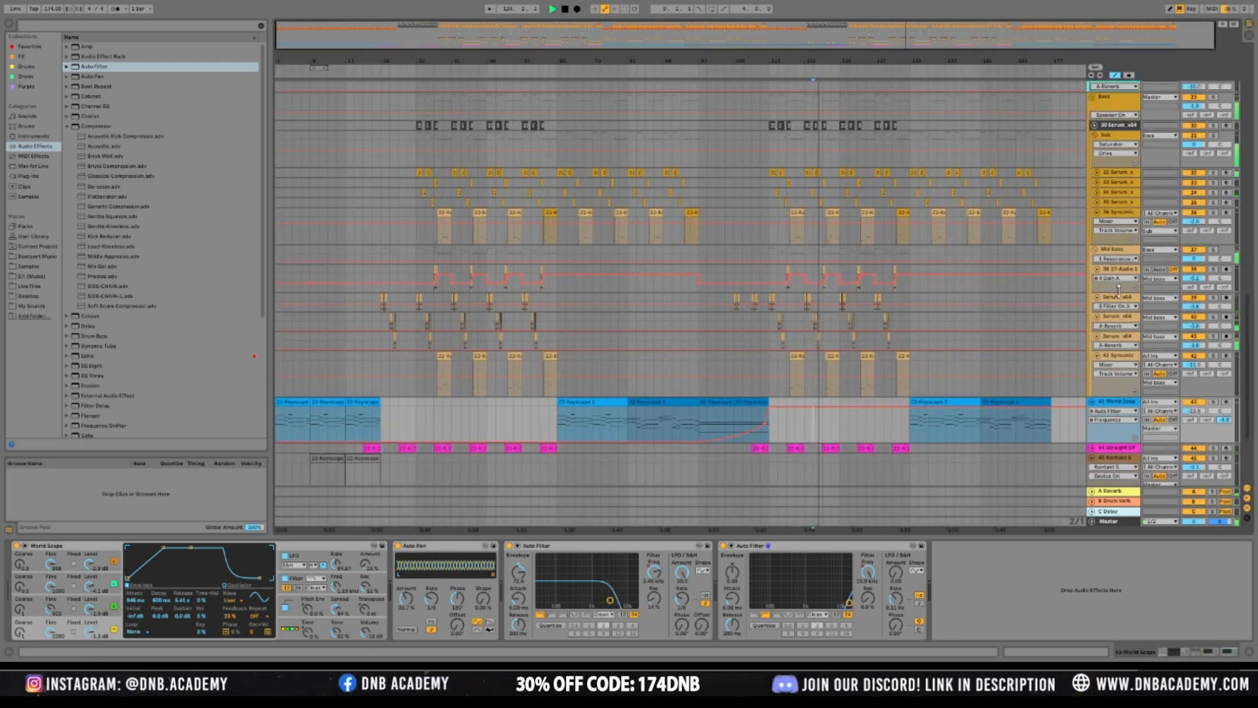
pyautogui.click(1126, 249)
pyautogui.press('Left')
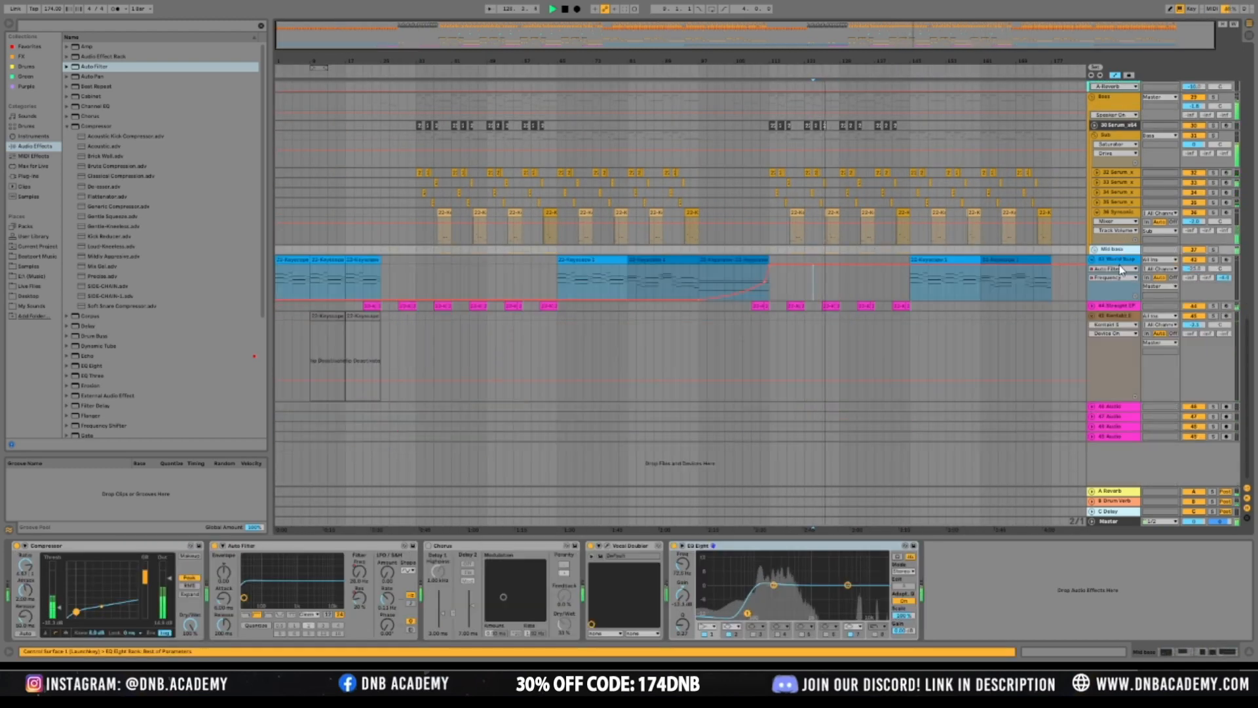
pyautogui.scroll(5, 1124, 269)
pyautogui.click(1125, 214)
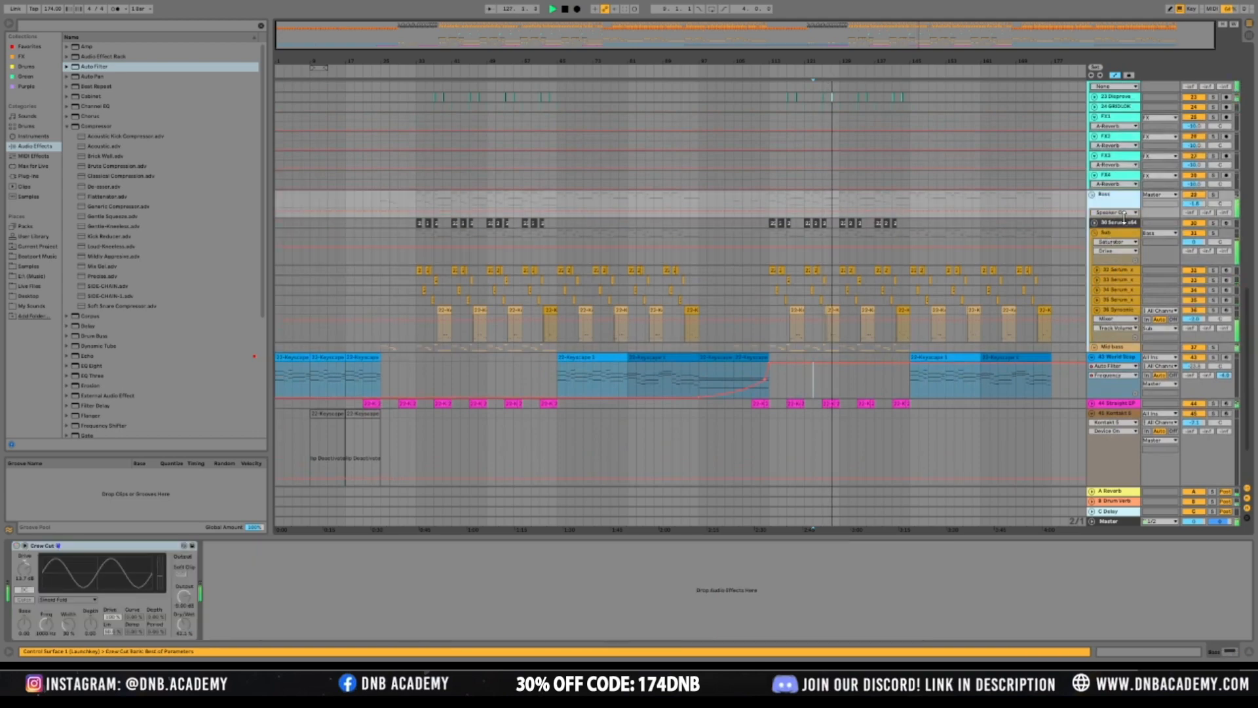
pyautogui.press('Left')
pyautogui.scroll(9, 1021, 272)
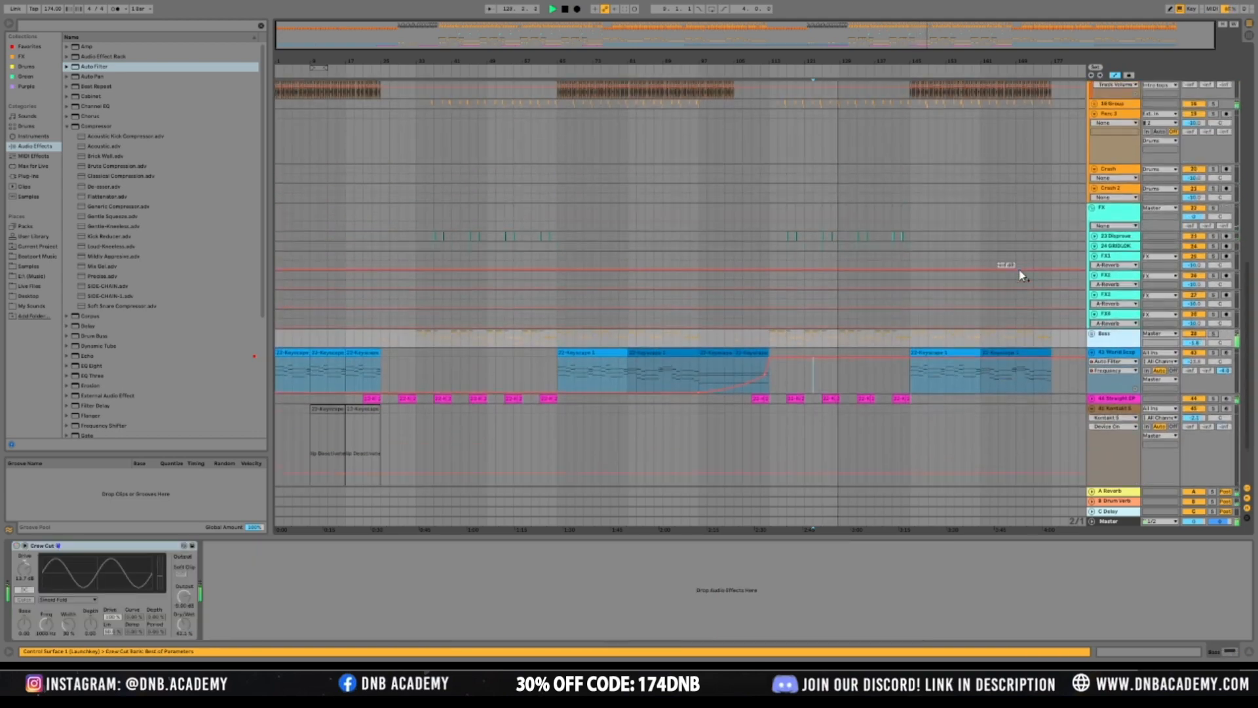
# Select and unfold the Straight EP track to show its Auto Filter frequency automation
pyautogui.scroll(-2, 478, 426)
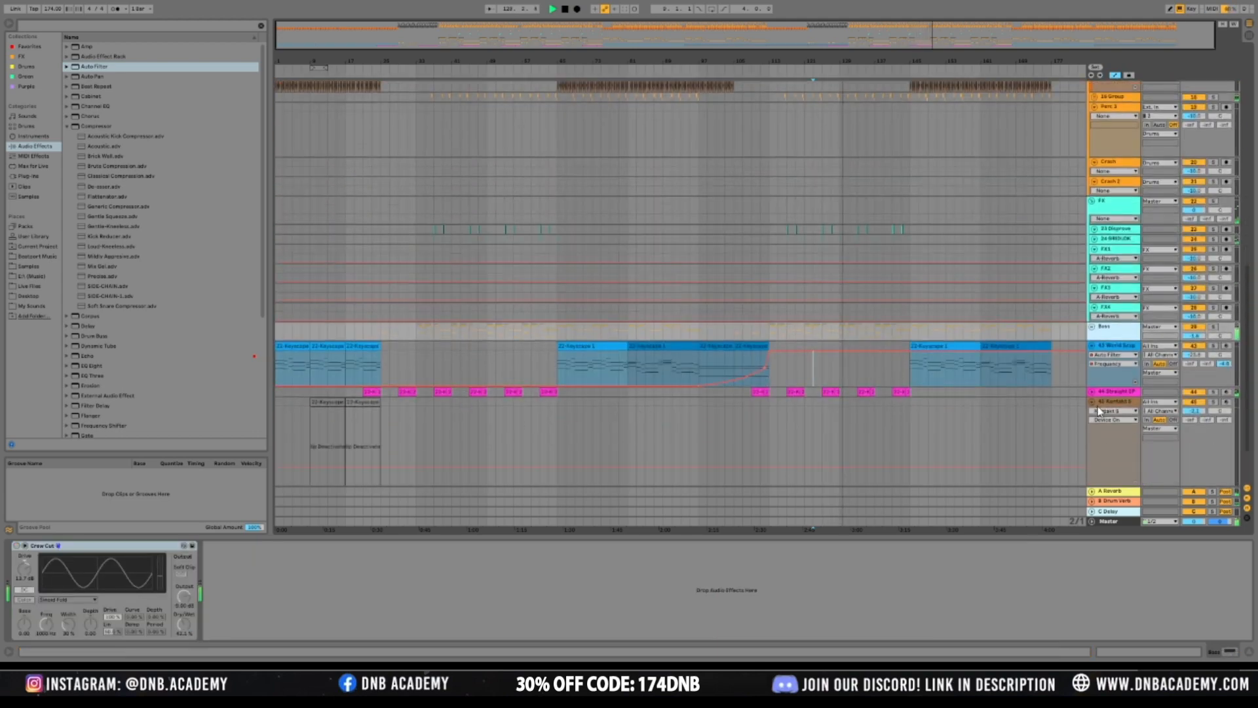
pyautogui.click(1125, 380)
pyautogui.click(1127, 395)
pyautogui.press('Right')
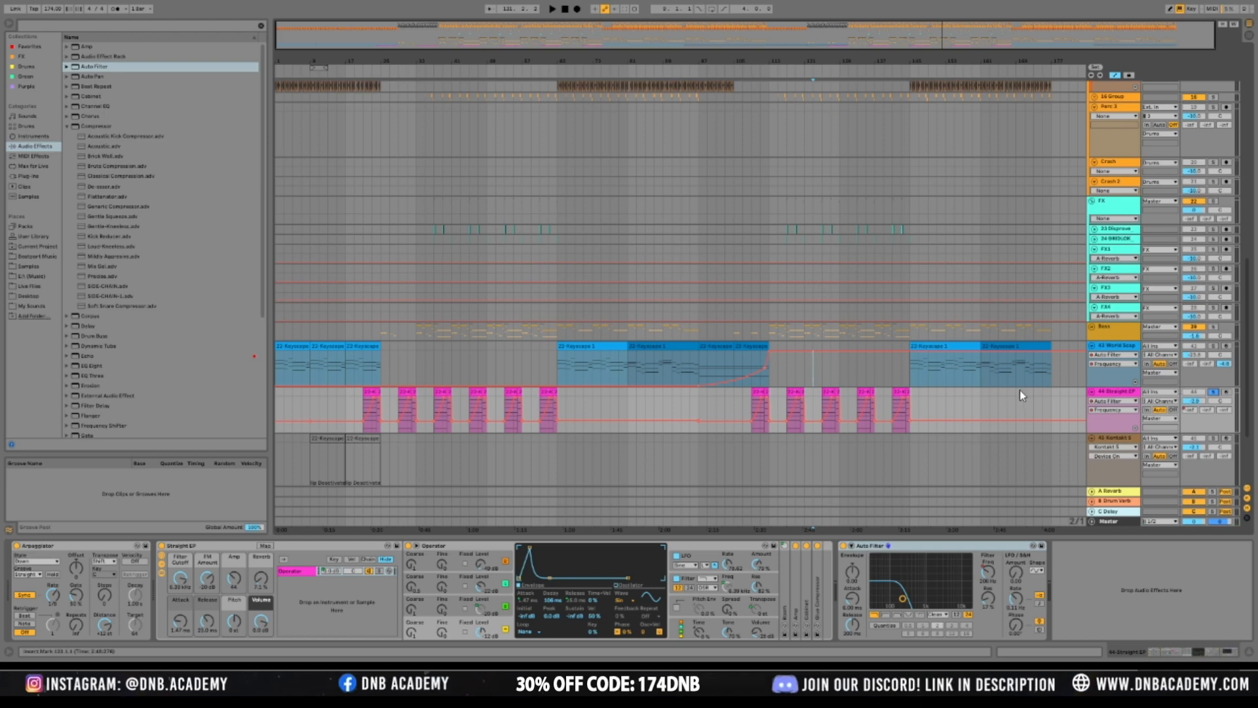
# Insert a MIDI track directly below Straight EP, take its input from Straight EP Post FX, and arm it for recording
pyautogui.scroll(-2, 585, 325)
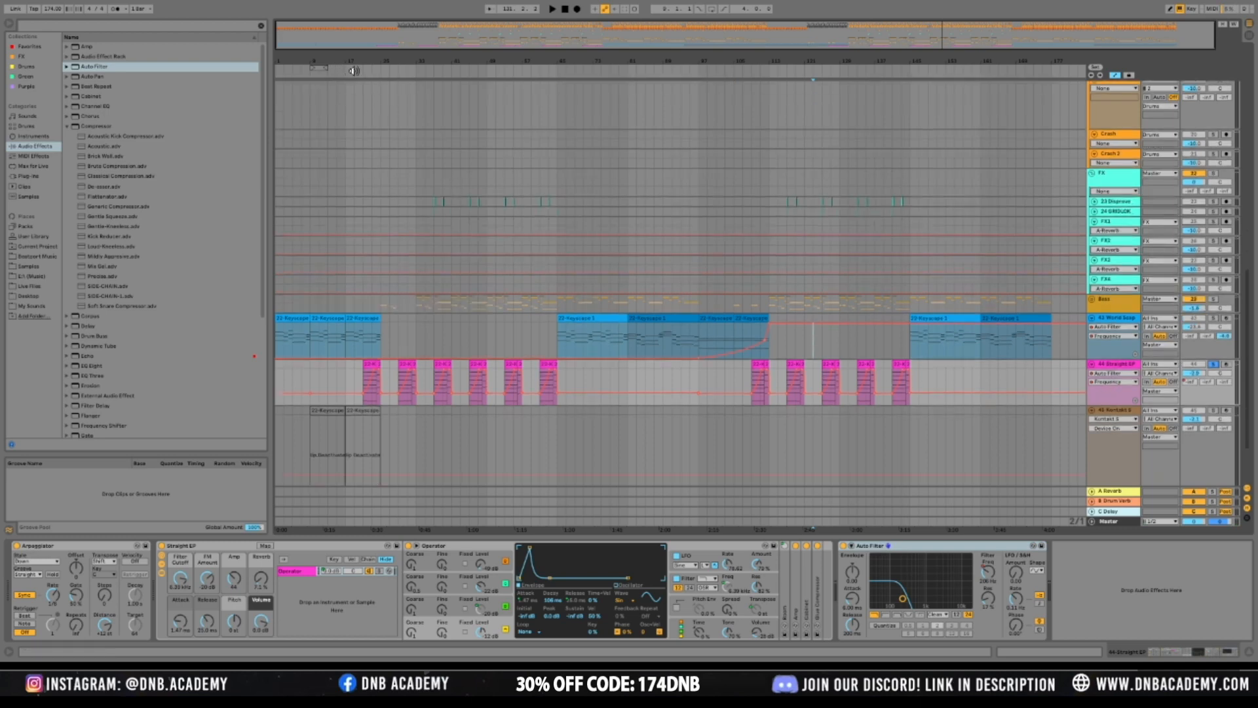
pyautogui.scroll(5, 402, 140)
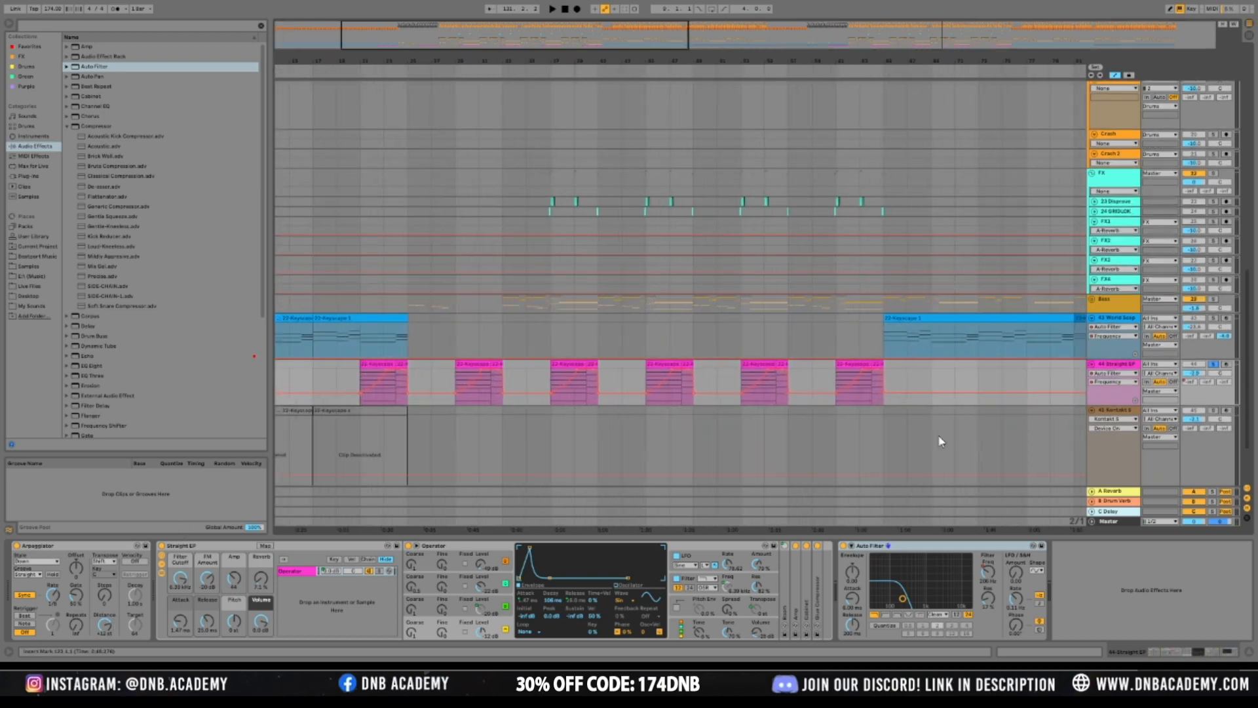
pyautogui.click(1108, 412)
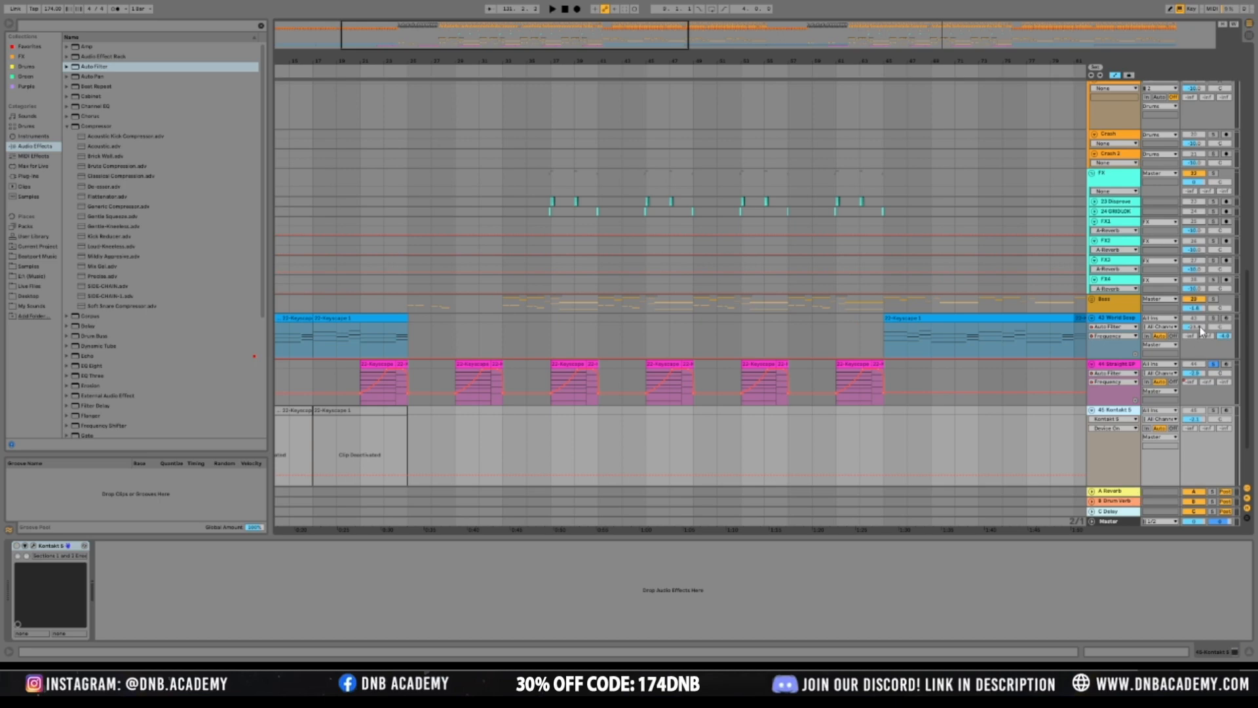
pyautogui.hotkey('ctrl', 'shift', 't')
pyautogui.moveTo(1120, 426); pyautogui.dragTo(1128, 325)
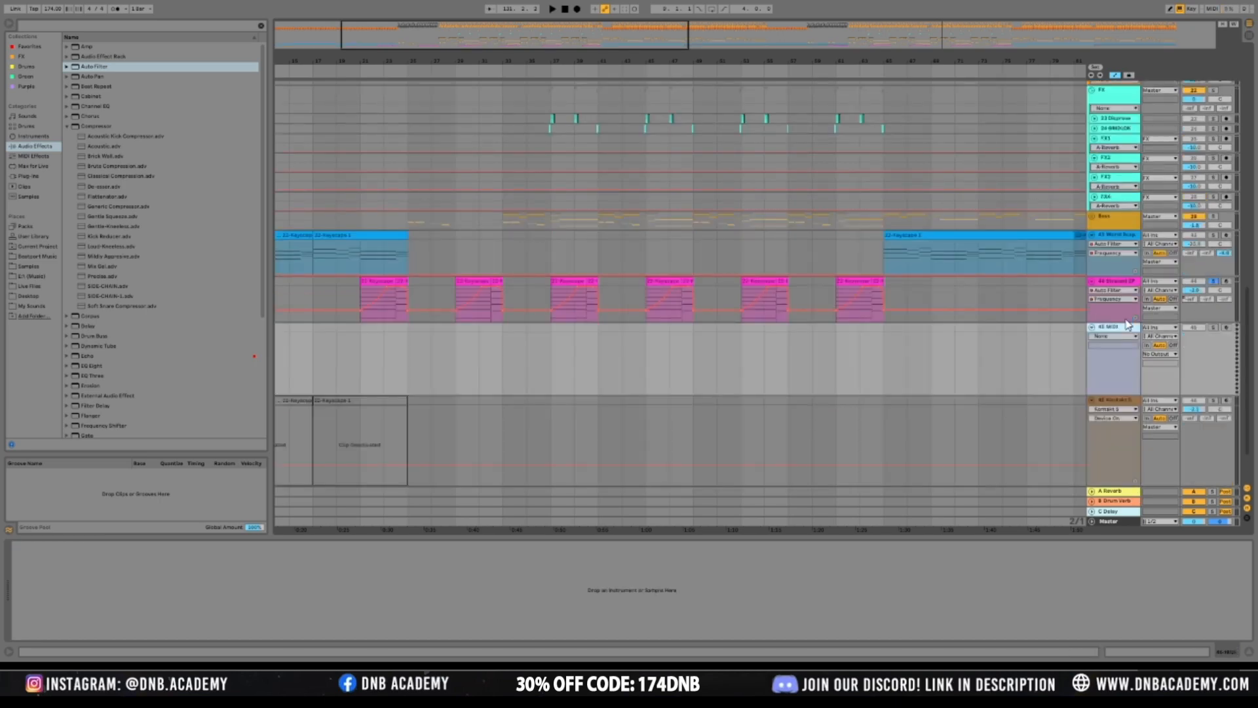
pyautogui.click(1224, 327)
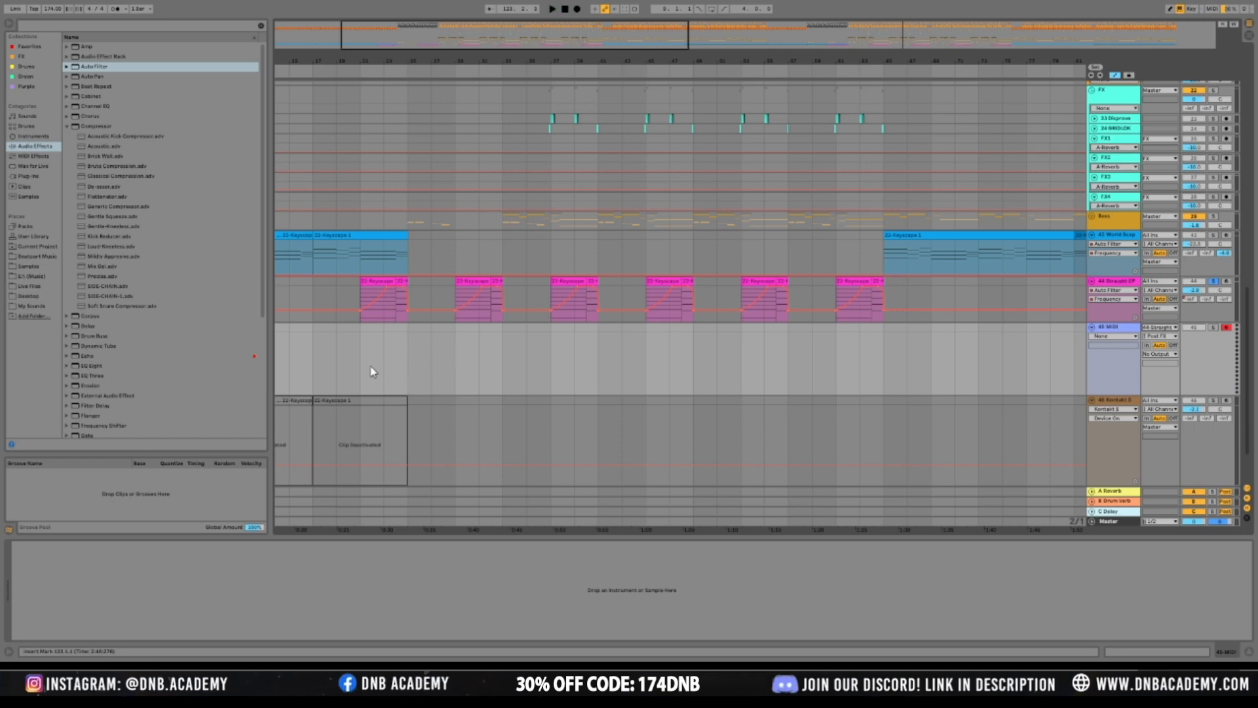
# Record the Straight EP arpeggio output onto the new MIDI track from the first chord clip's start to just past its end
pyautogui.click(360, 360)
pyautogui.press('space')
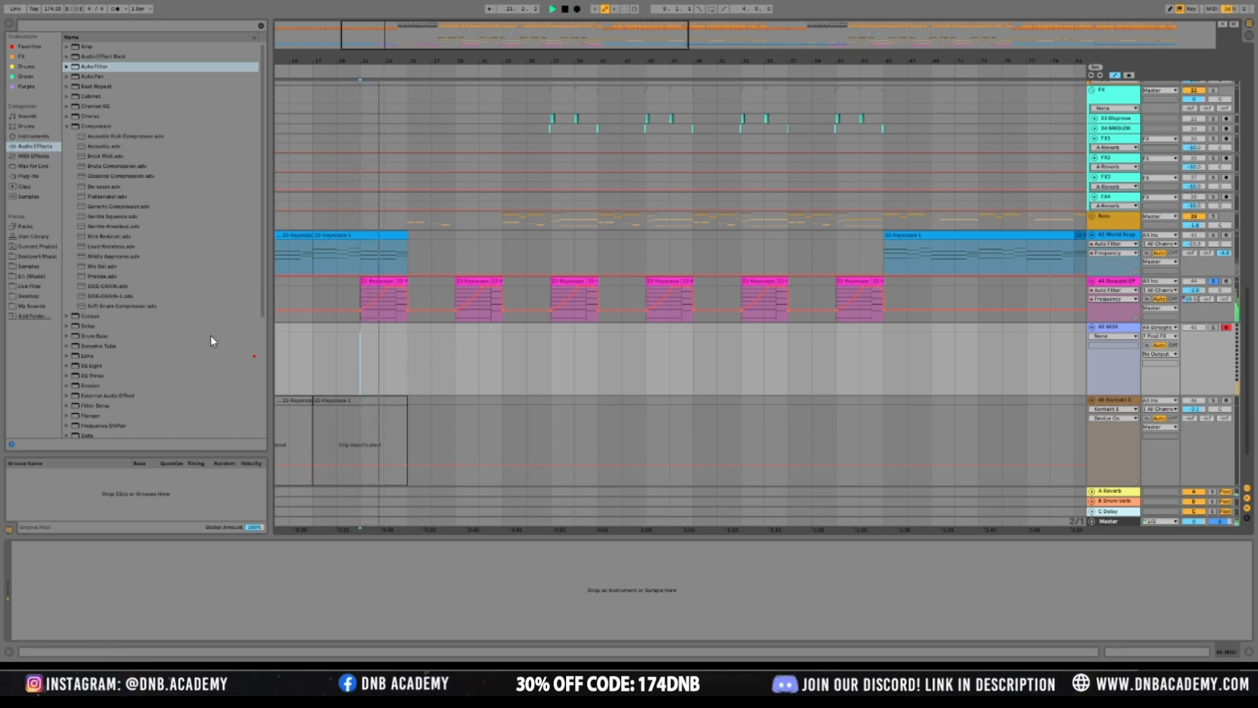
pyautogui.moveTo(1246, 320); pyautogui.dragTo(1253, 413)
pyautogui.scroll(2, 727, 282)
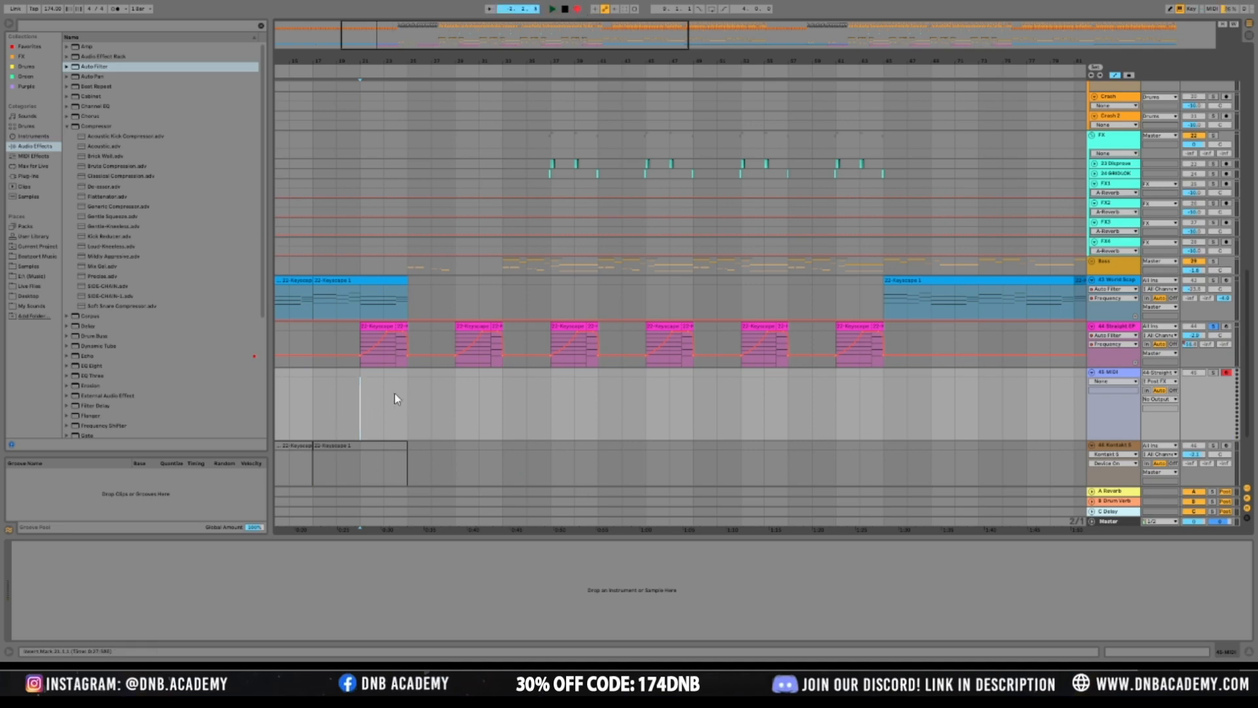
pyautogui.press('space')
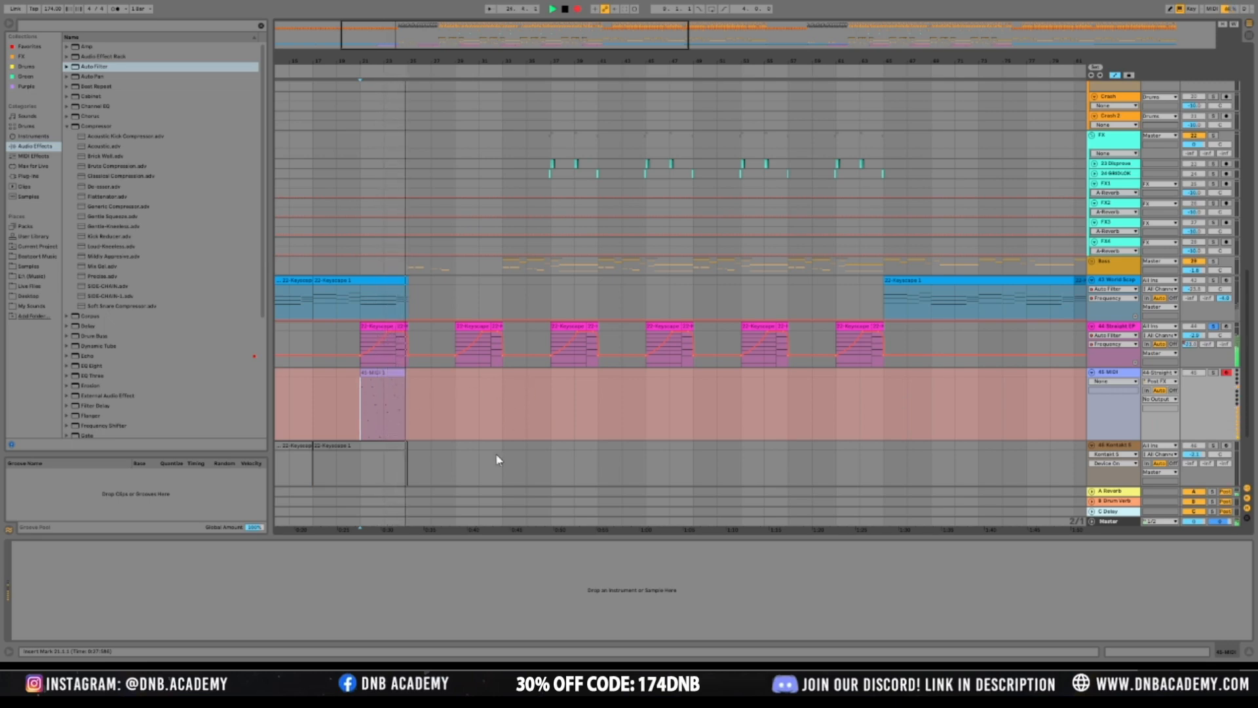
pyautogui.press('space')
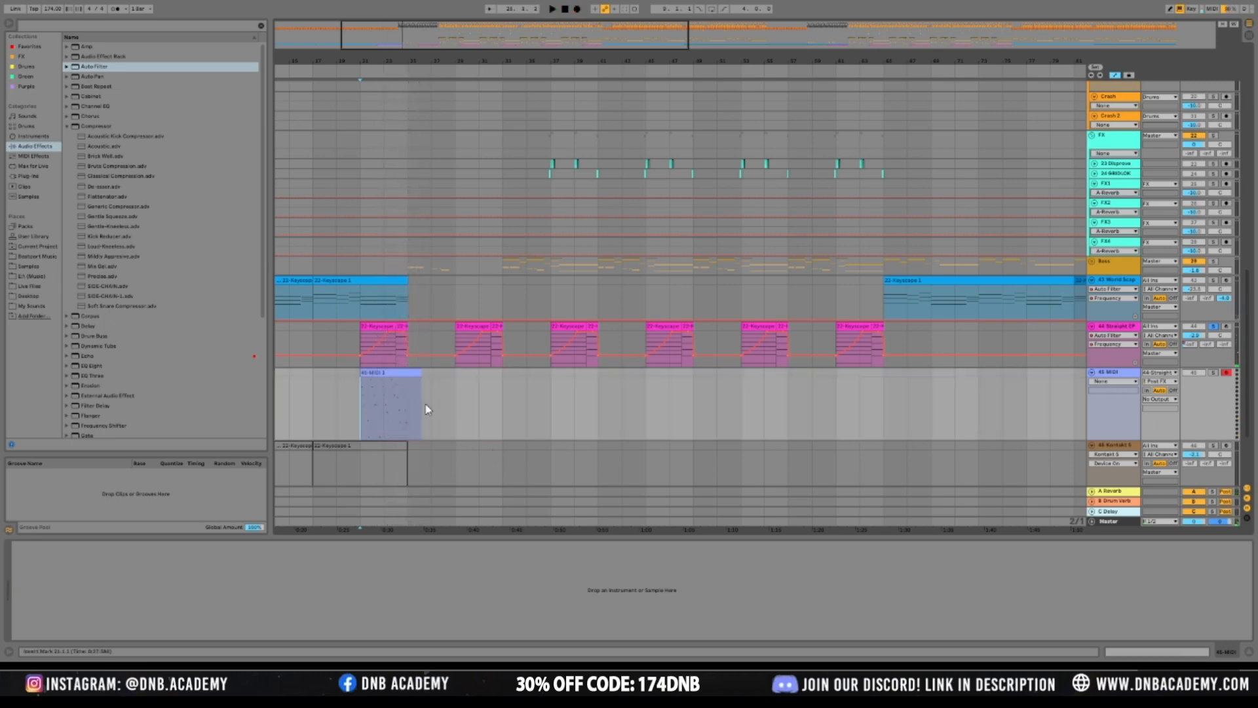
# Trim the recorded MIDI clip to four bars and inspect its arpeggiated notes in the piano roll
pyautogui.moveTo(432, 409); pyautogui.dragTo(411, 406)
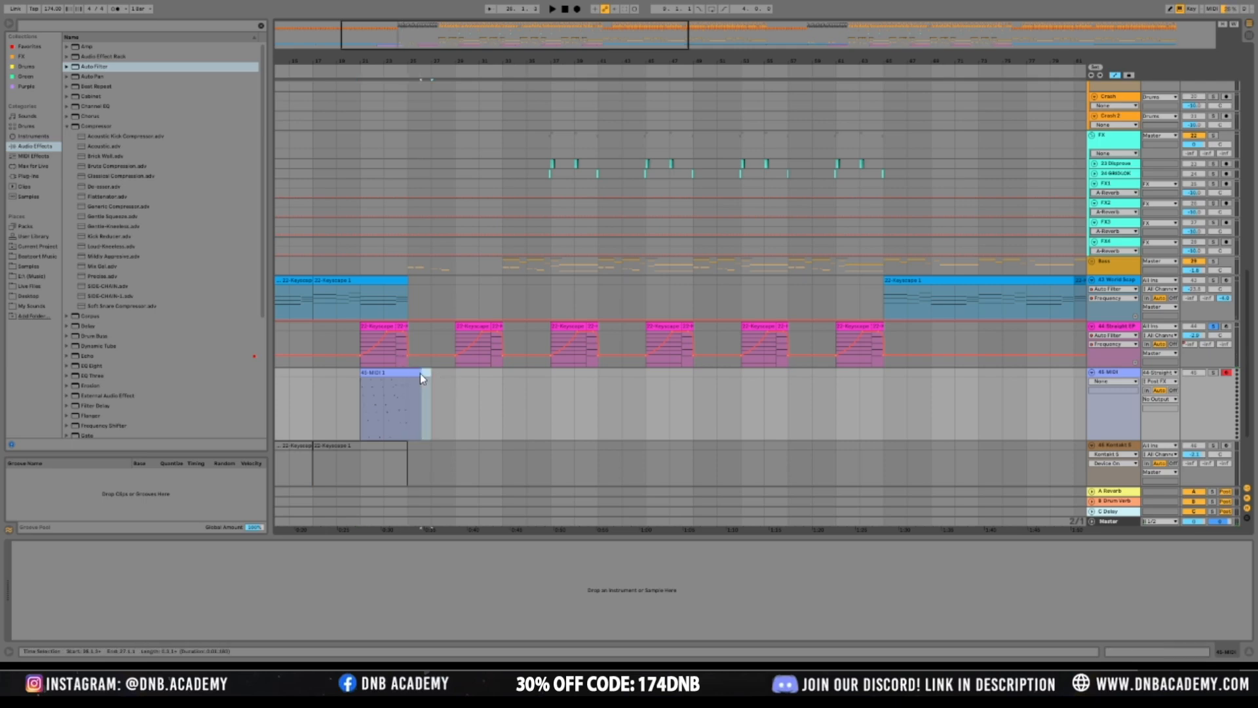
pyautogui.doubleClick(399, 372)
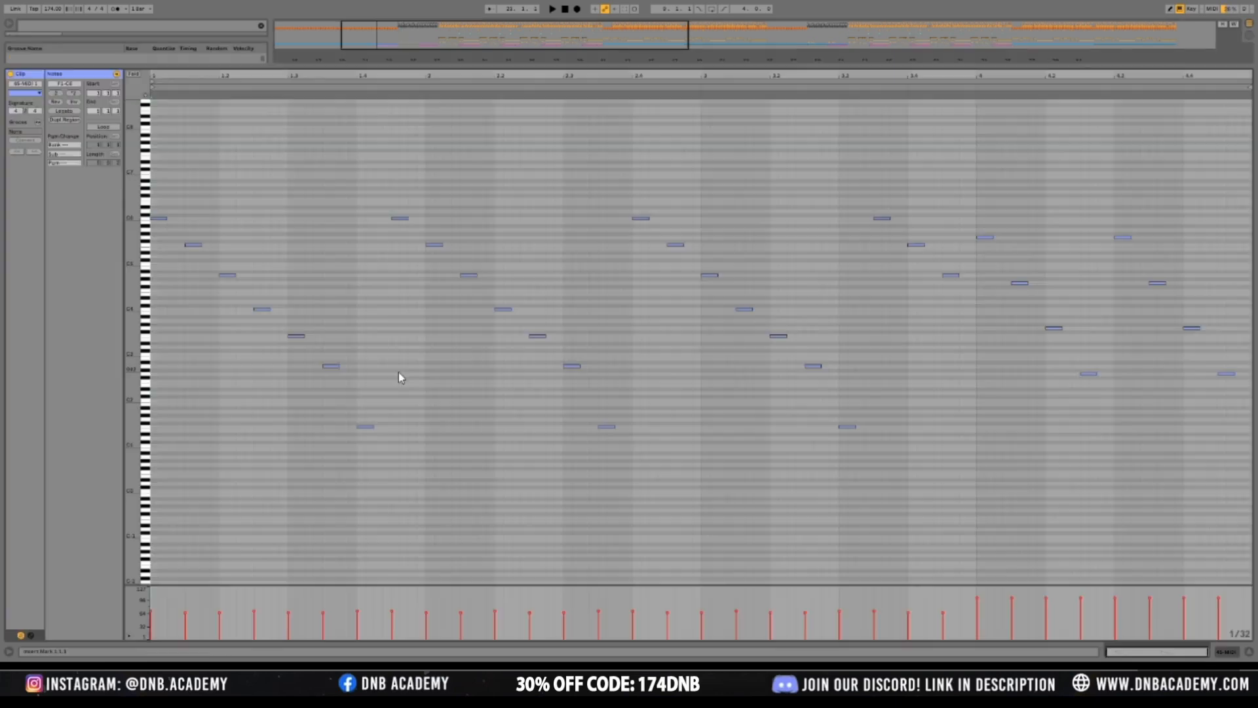
pyautogui.click(1226, 654)
pyautogui.scroll(3, 491, 371)
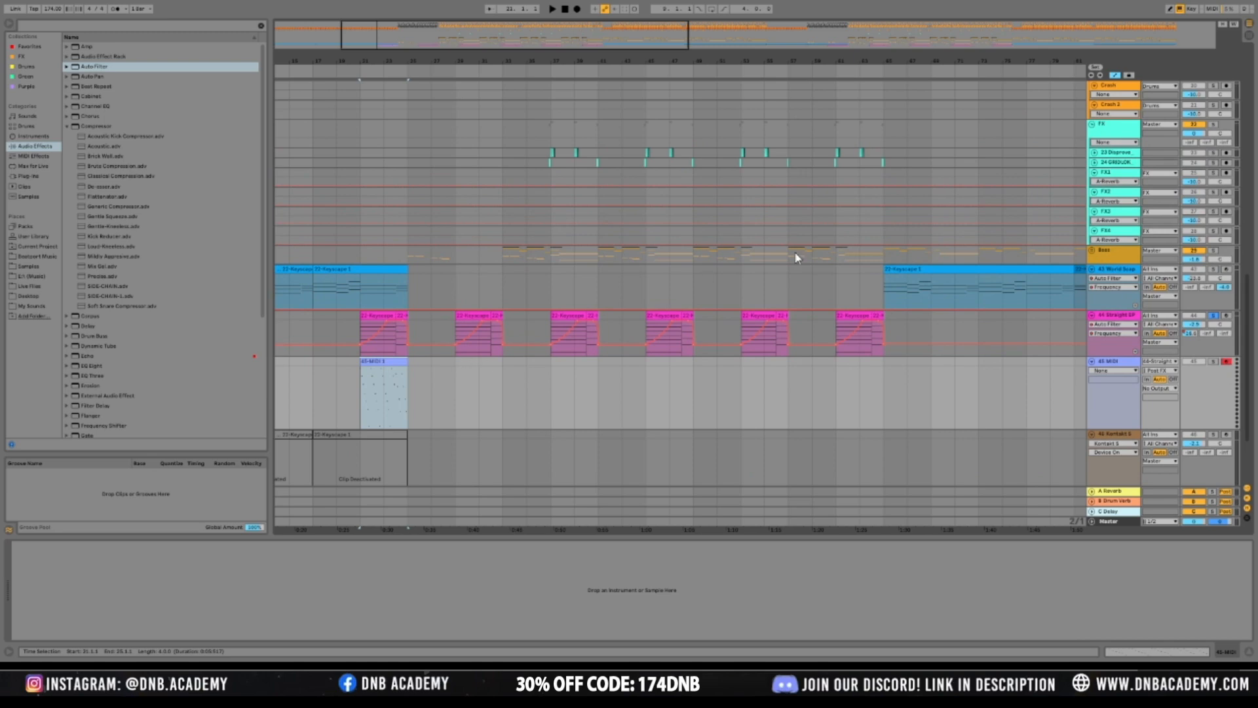
# Delete the Arpeggiator from Straight EP, copy the recorded clip over that track's first chord clip, and play it back
pyautogui.click(1130, 320)
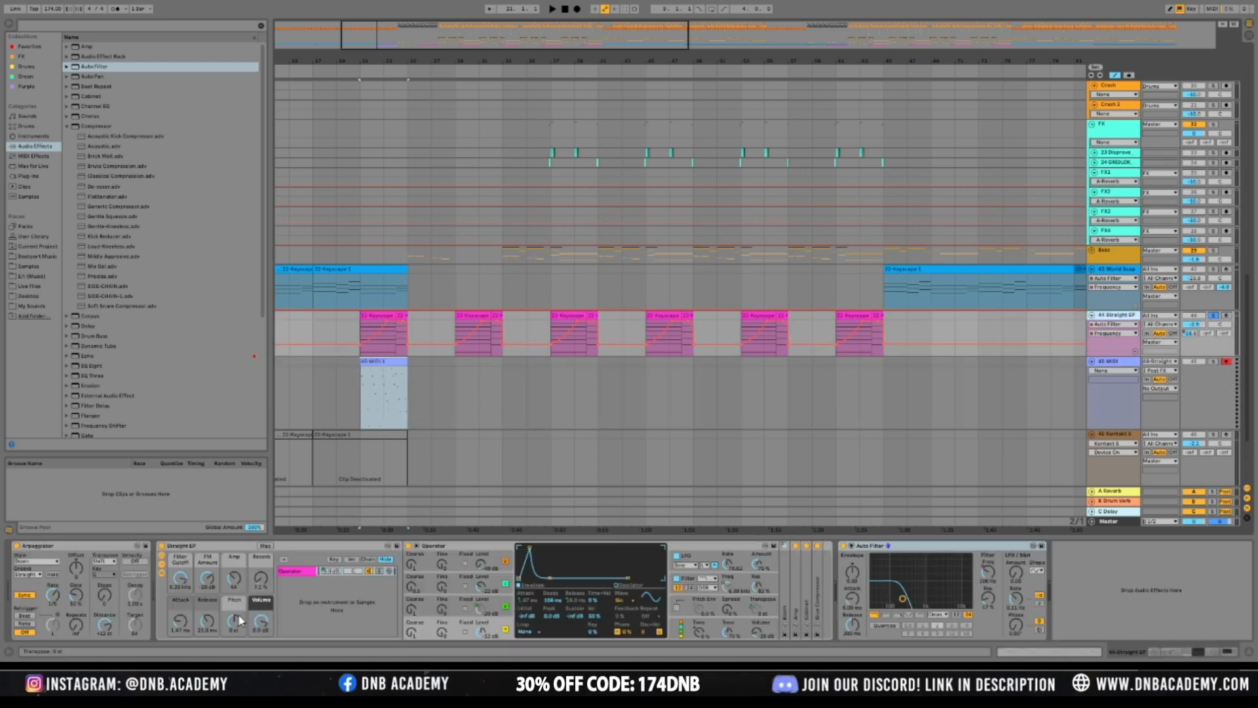
pyautogui.click(97, 548)
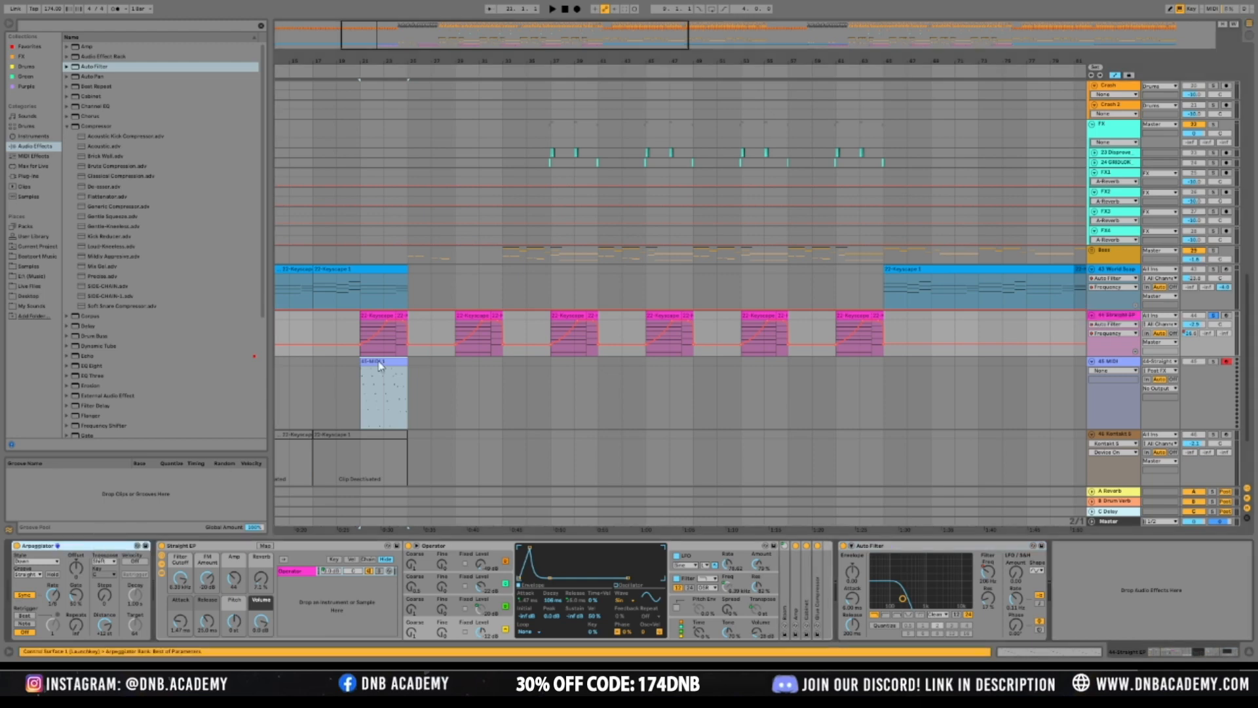
pyautogui.click(352, 374)
pyautogui.moveTo(377, 359); pyautogui.dragTo(377, 314)
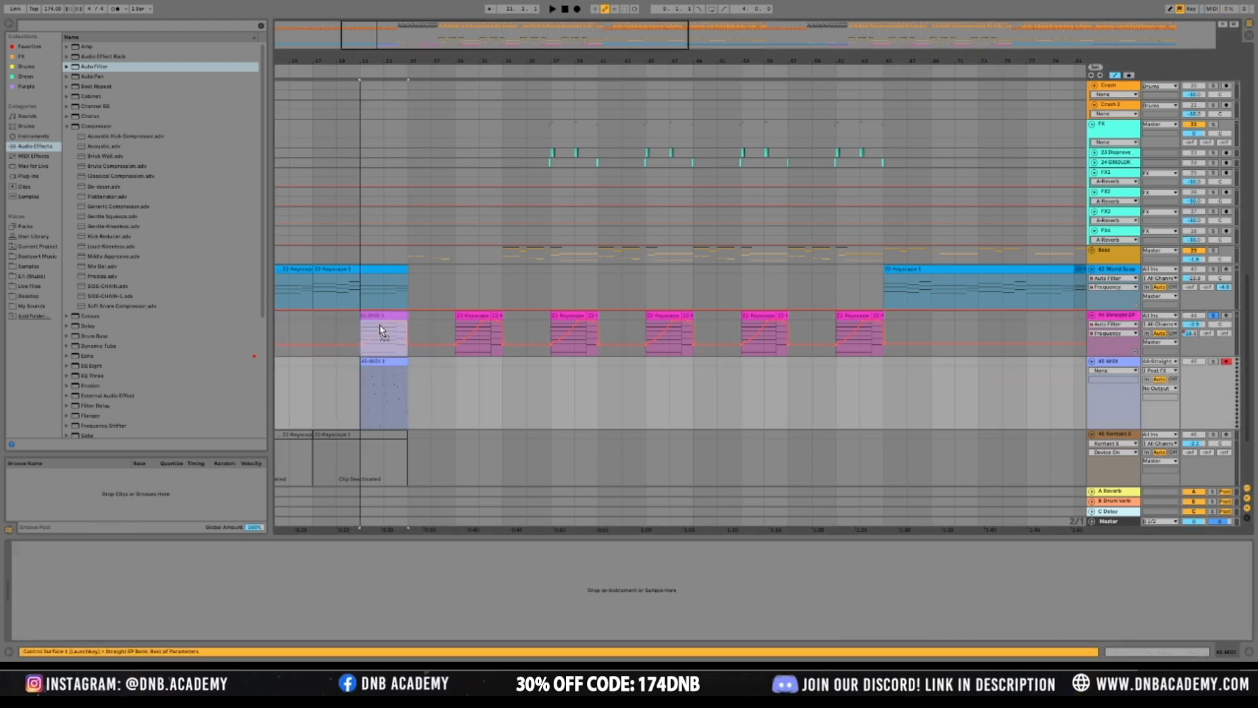
pyautogui.press('space')
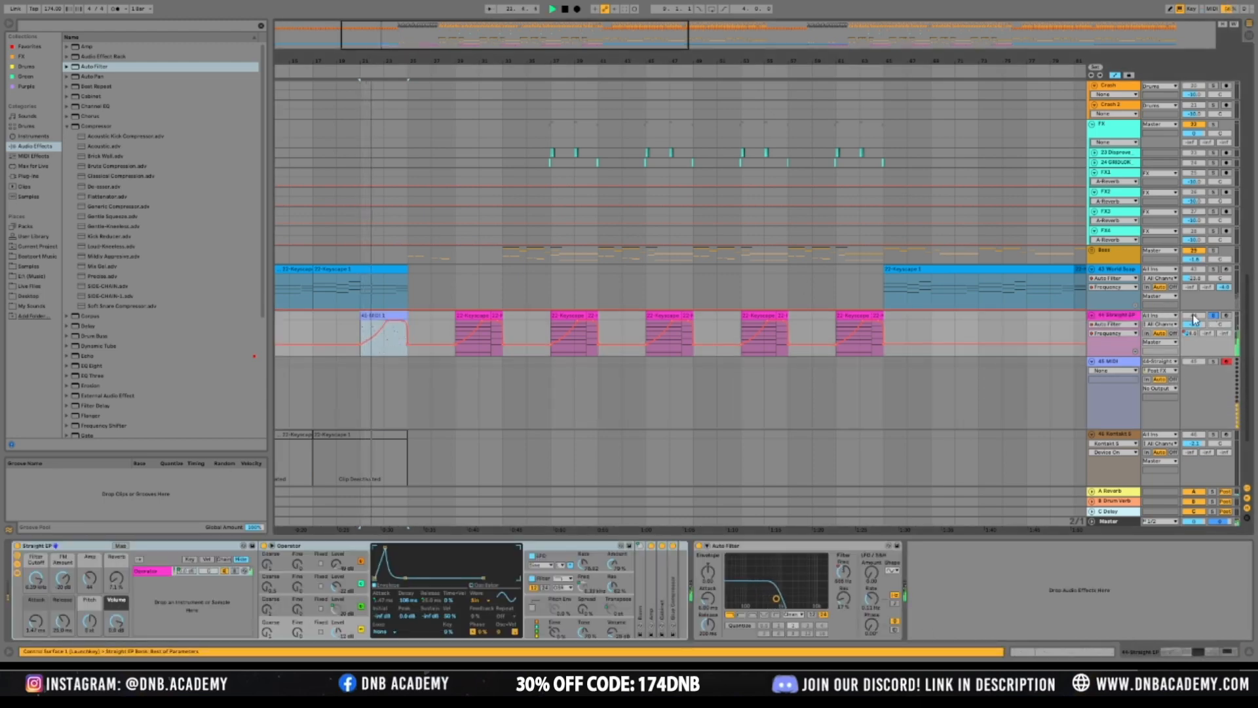
# Copy the recorded clip over the other five first-drop Straight EP clips and to the matching positions on the MIDI track
pyautogui.moveTo(380, 331); pyautogui.dragTo(659, 319)
pyautogui.moveTo(660, 317); pyautogui.dragTo(849, 321)
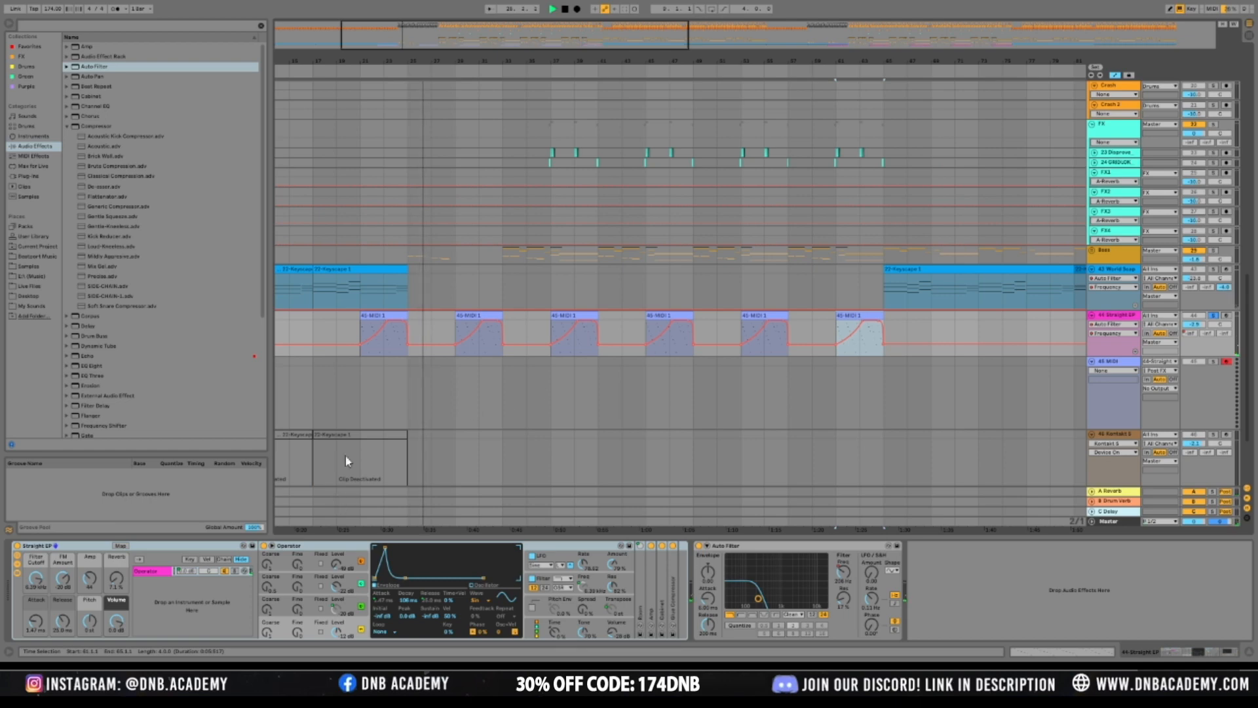
pyautogui.moveTo(479, 315); pyautogui.dragTo(675, 368)
pyautogui.moveTo(576, 361); pyautogui.dragTo(679, 363)
pyautogui.hotkey('ctrl', 'd')
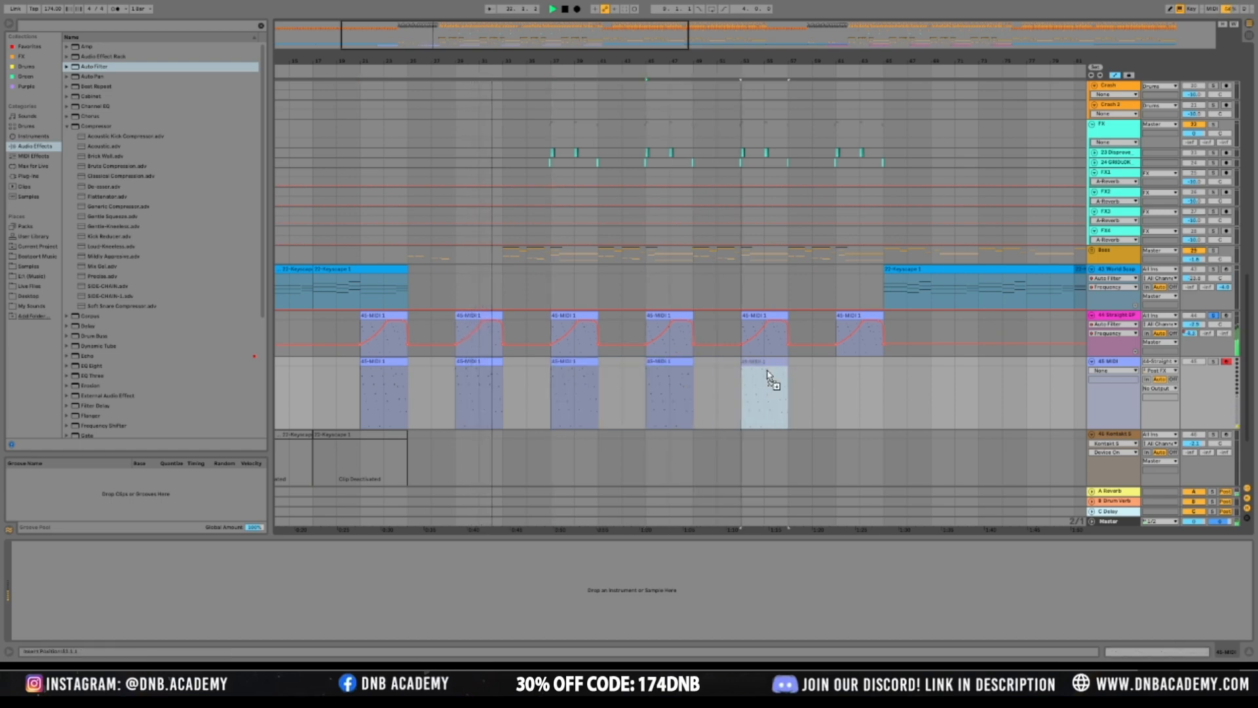
pyautogui.hotkey('ctrl', 'd')
# Duplicate the first-drop clips of Straight EP and the MIDI track over the second drop's chord positions
pyautogui.moveTo(654, 28); pyautogui.dragTo(654, 6)
pyautogui.moveTo(364, 399); pyautogui.dragTo(751, 320)
pyautogui.hotkey('ctrl', 'd')
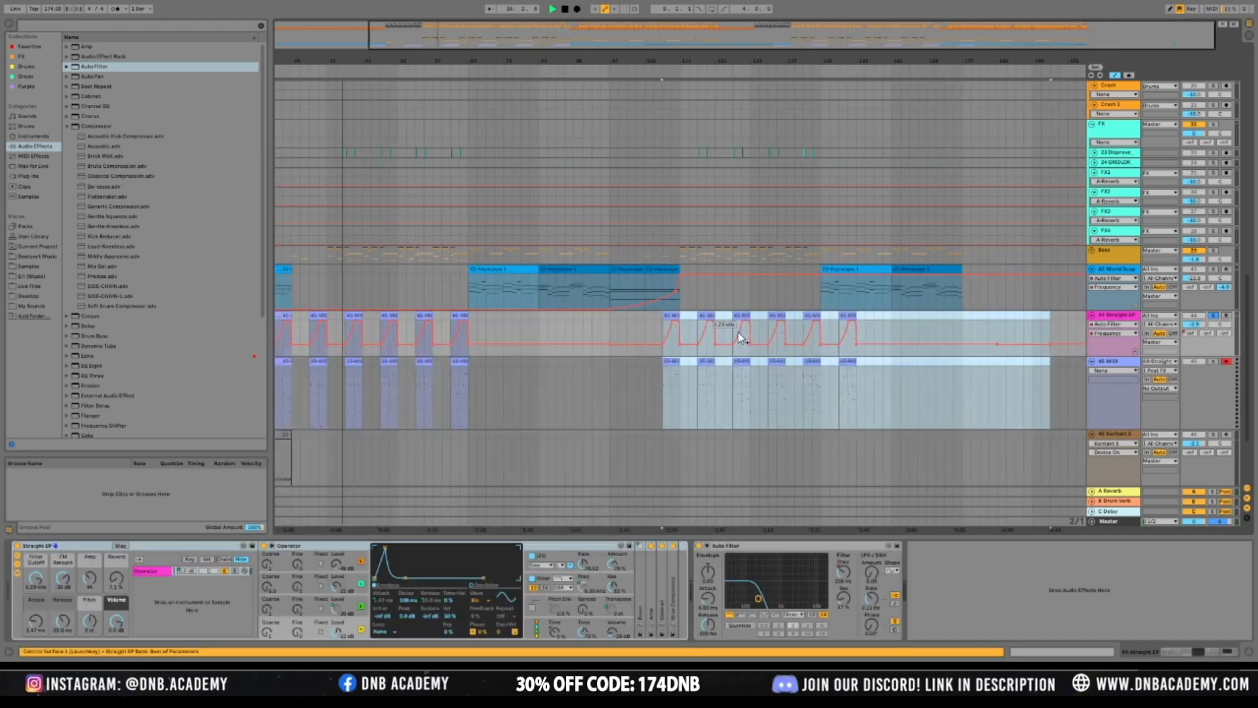
pyautogui.moveTo(653, 44); pyautogui.dragTo(634, 68)
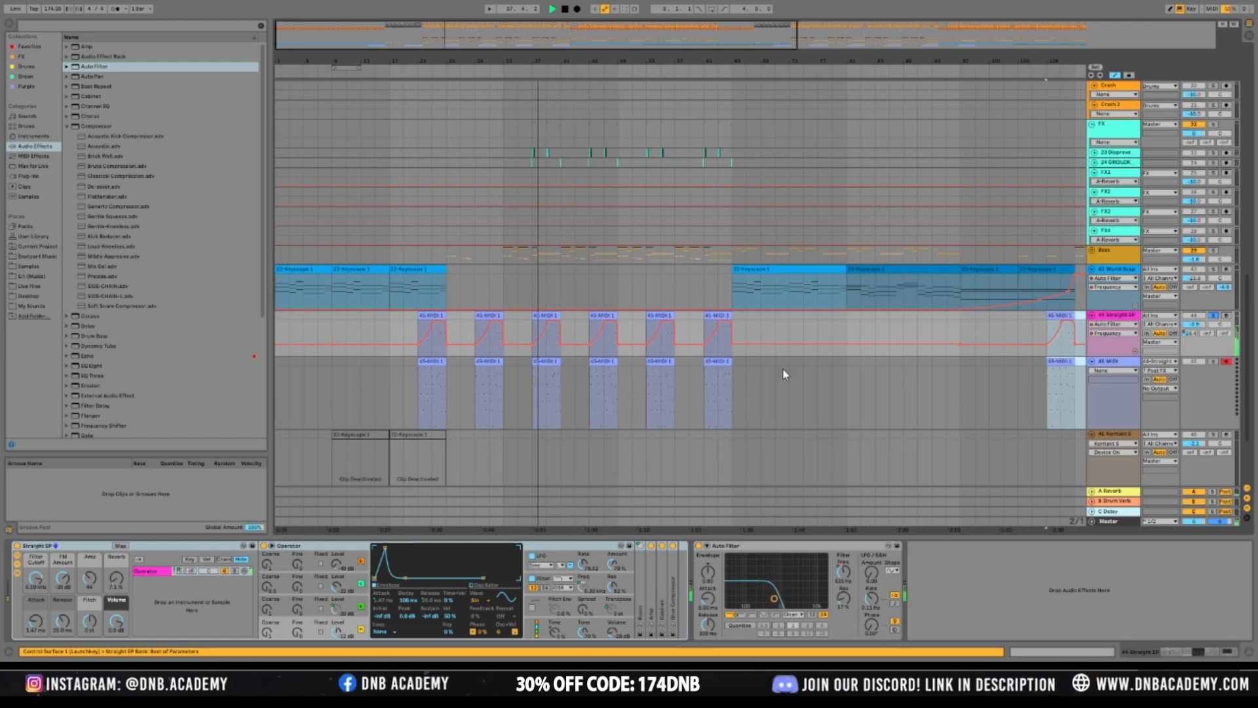
# Recolour the MIDI track to match Straight EP's pink and apply that colour to the clips on both tracks
pyautogui.click(1117, 316)
pyautogui.click(1110, 362)
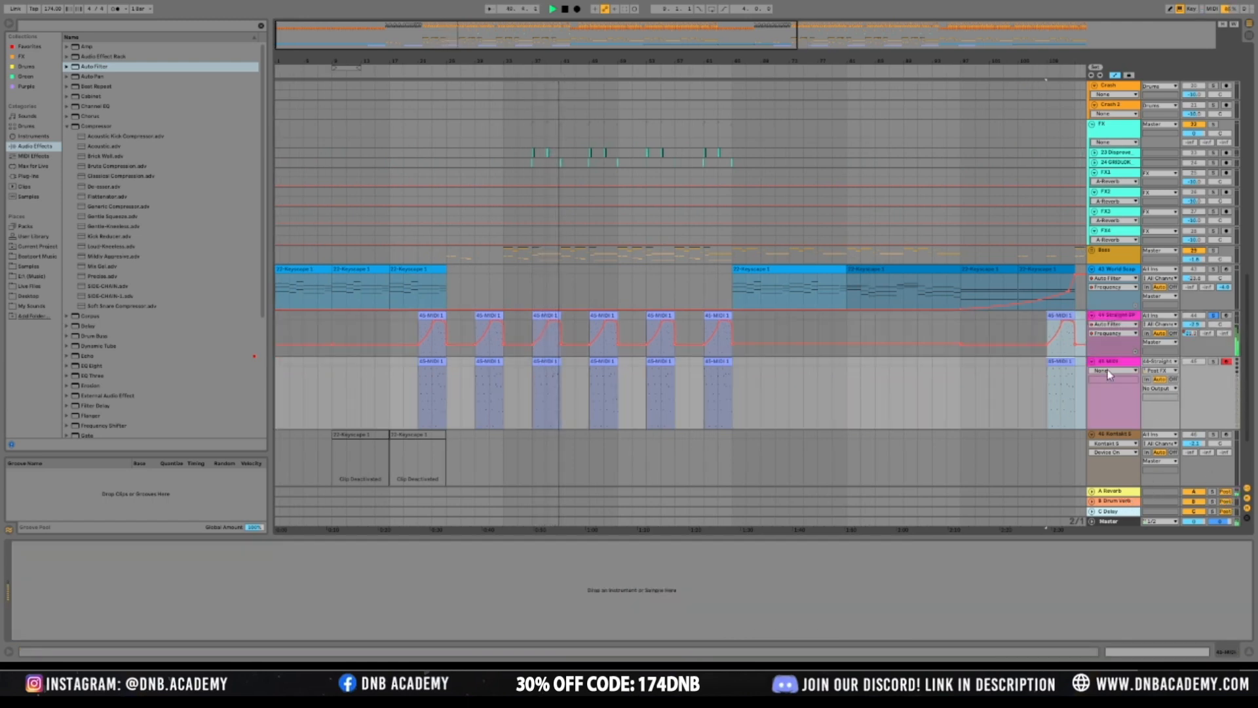
pyautogui.click(1108, 313)
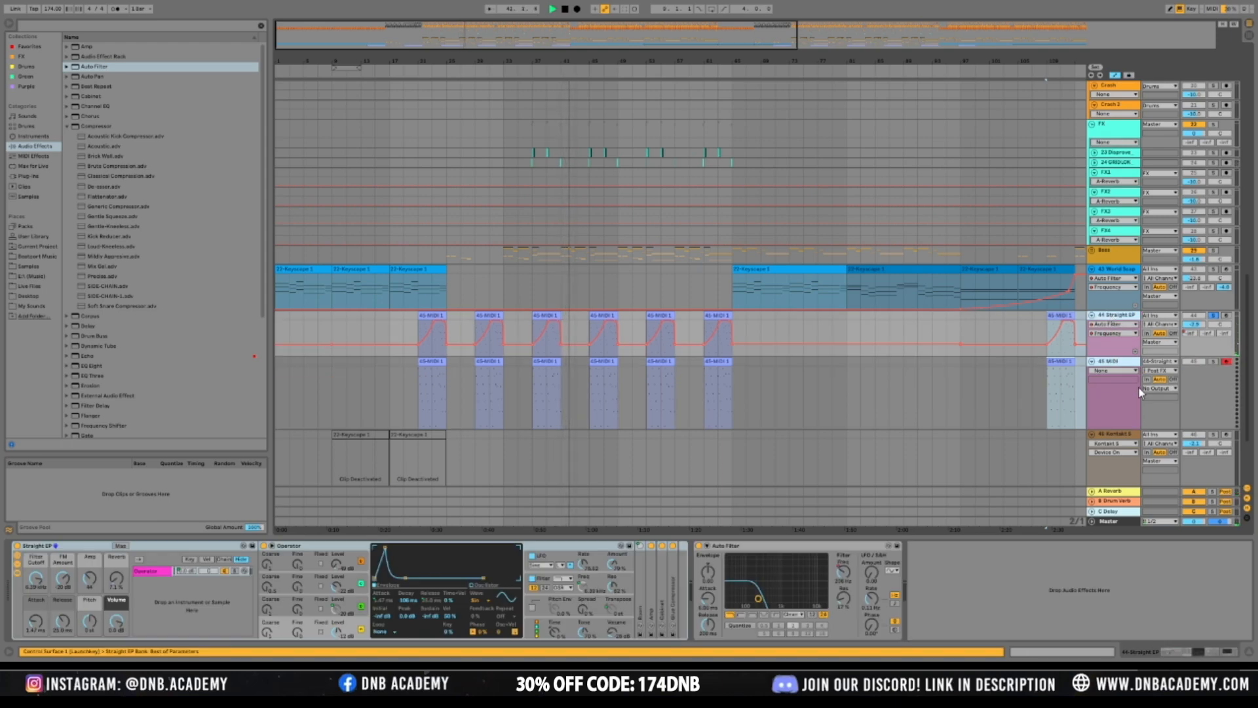
pyautogui.click(1149, 479)
pyautogui.click(1111, 362)
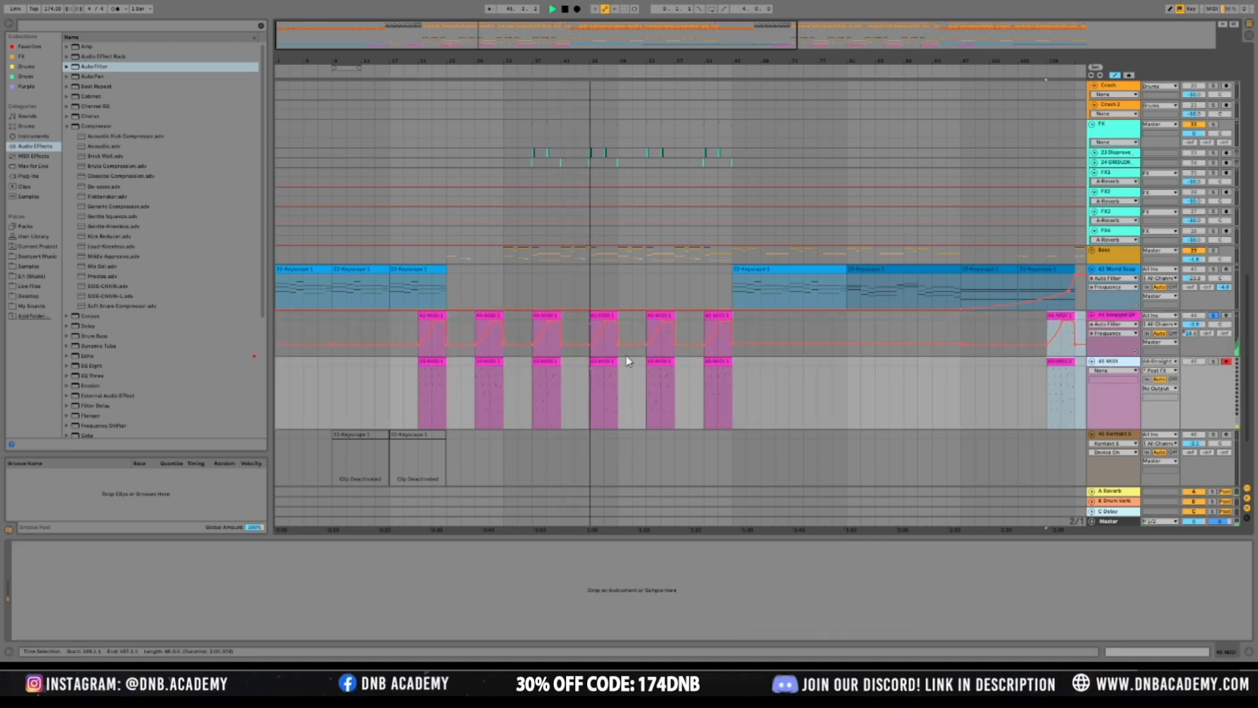
# Group the Straight EP track and the MIDI track together
pyautogui.click(1114, 363)
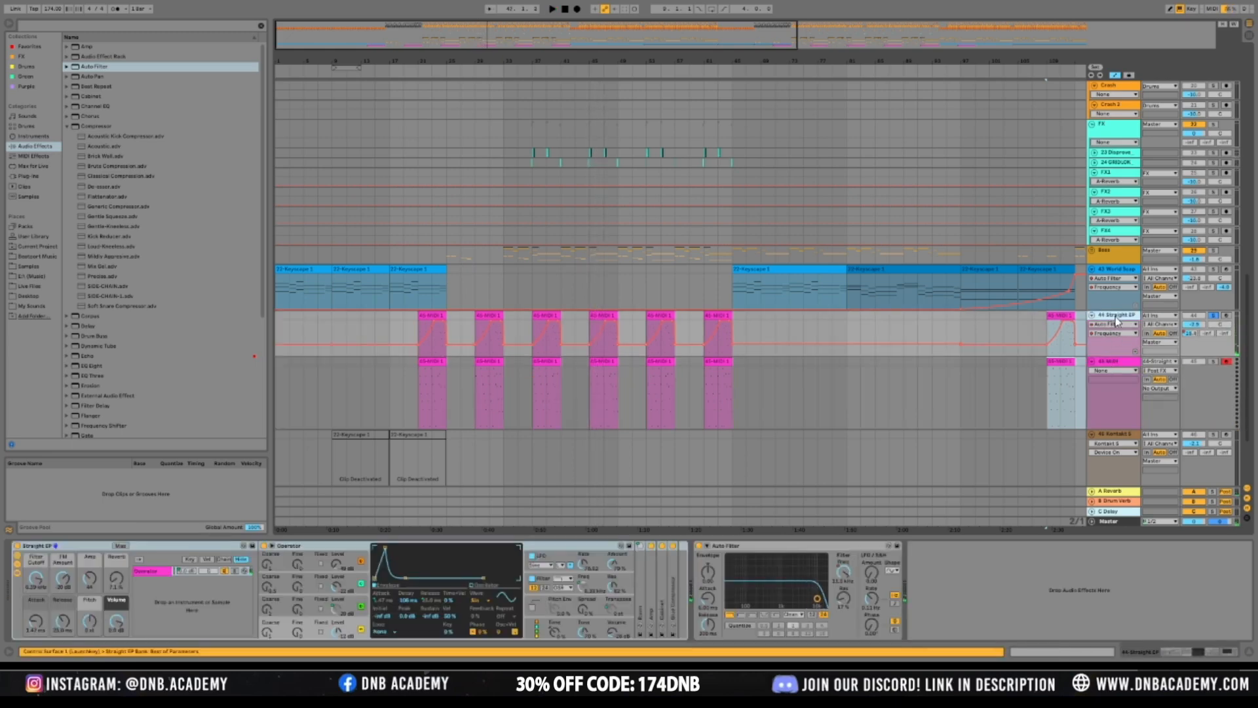
pyautogui.click(1118, 361)
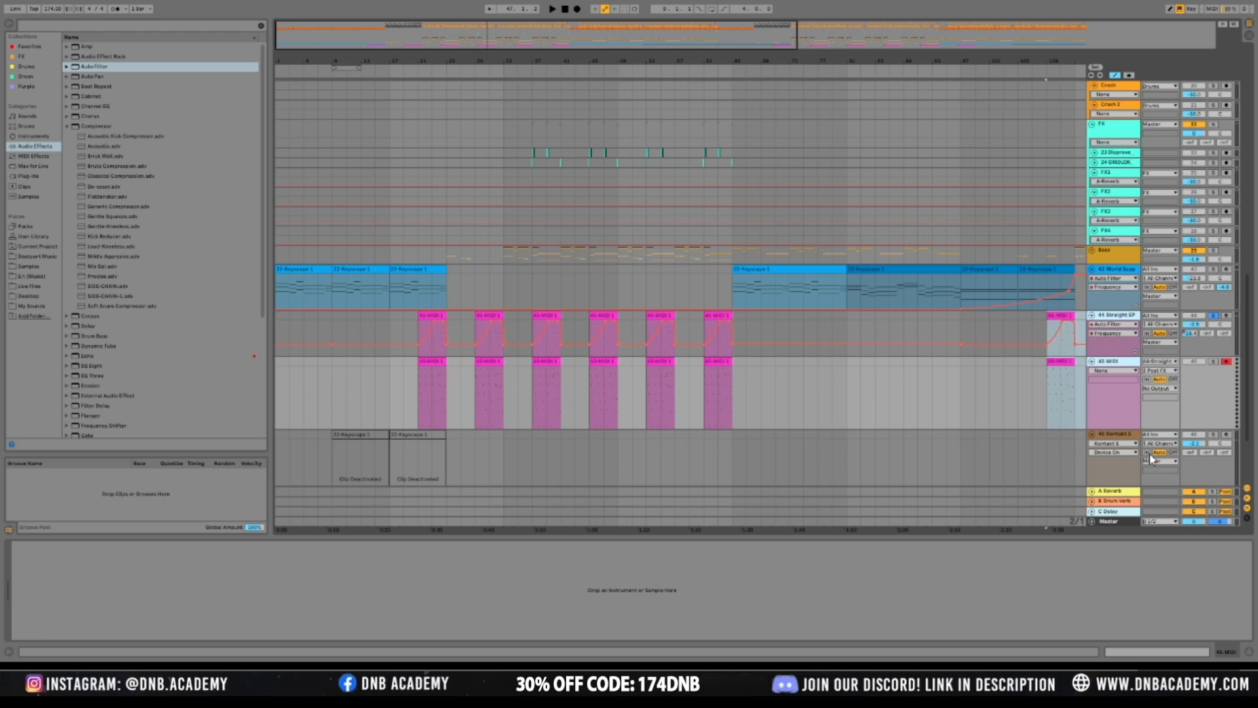
pyautogui.hotkey('ctrl', 'g')
# Move the Auto Filter from Straight EP to the new group track and show its frequency automation there
pyautogui.click(1124, 355)
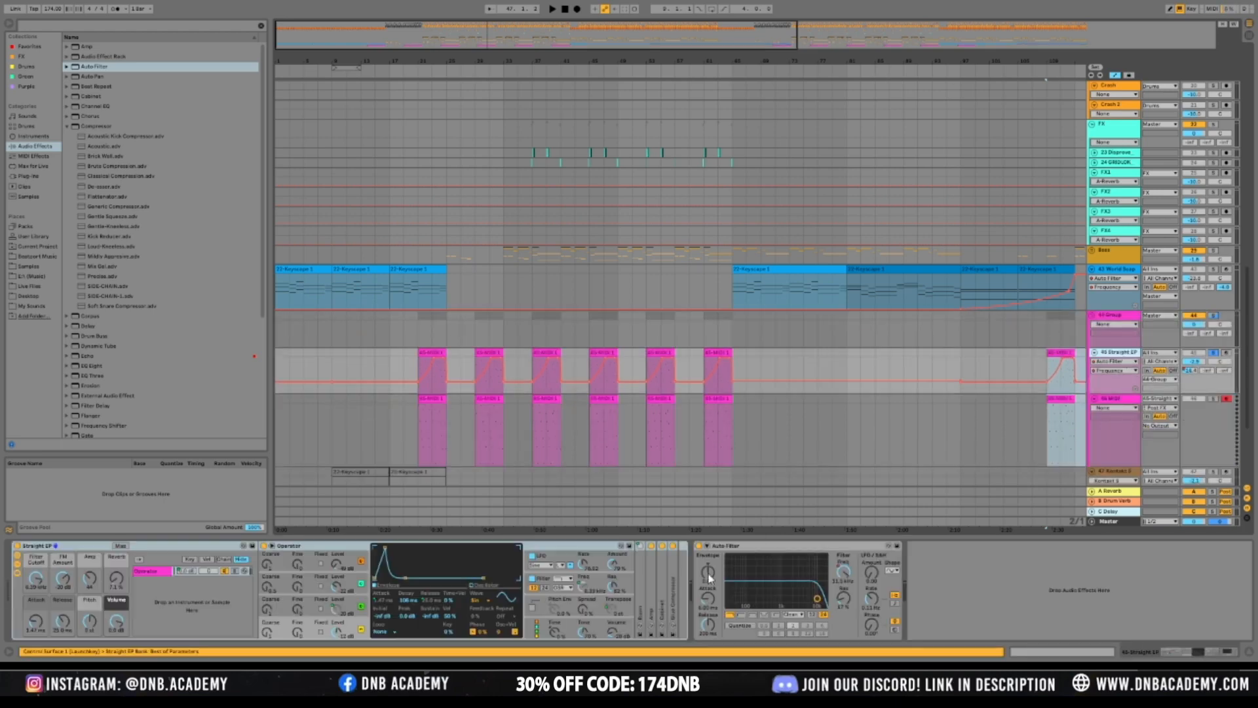
pyautogui.click(771, 554)
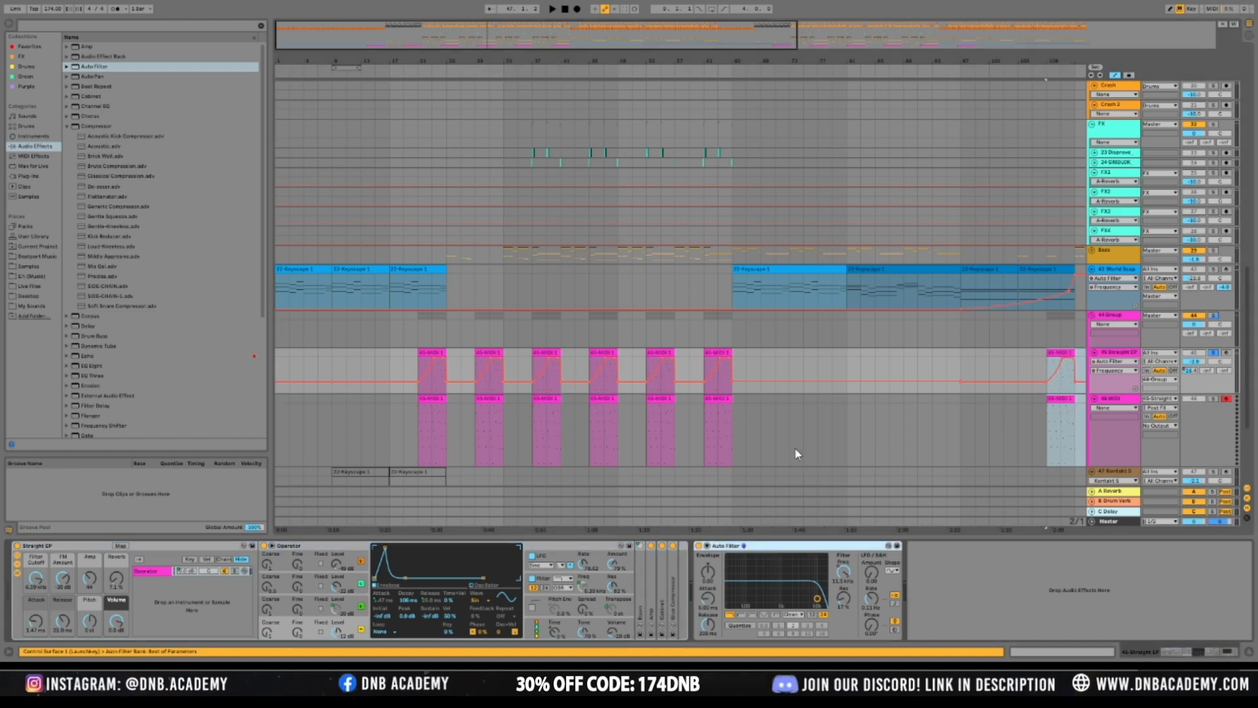
pyautogui.click(1111, 337)
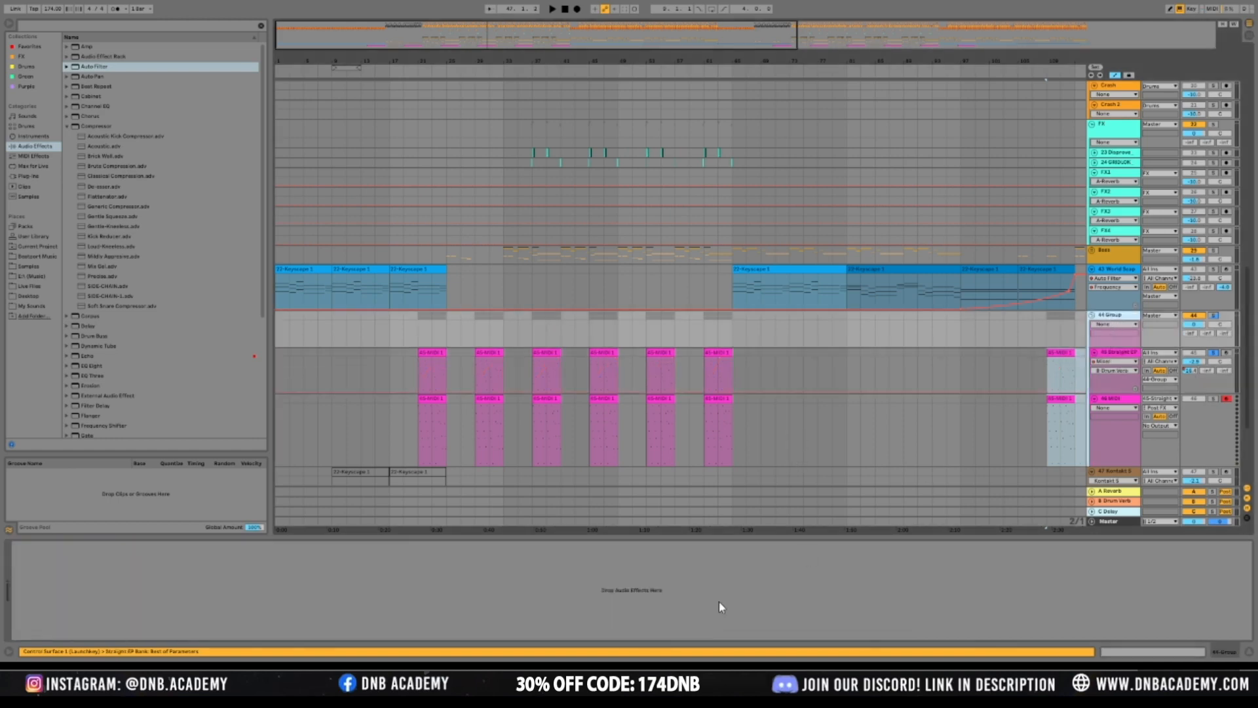
pyautogui.hotkey('ctrl', 'v')
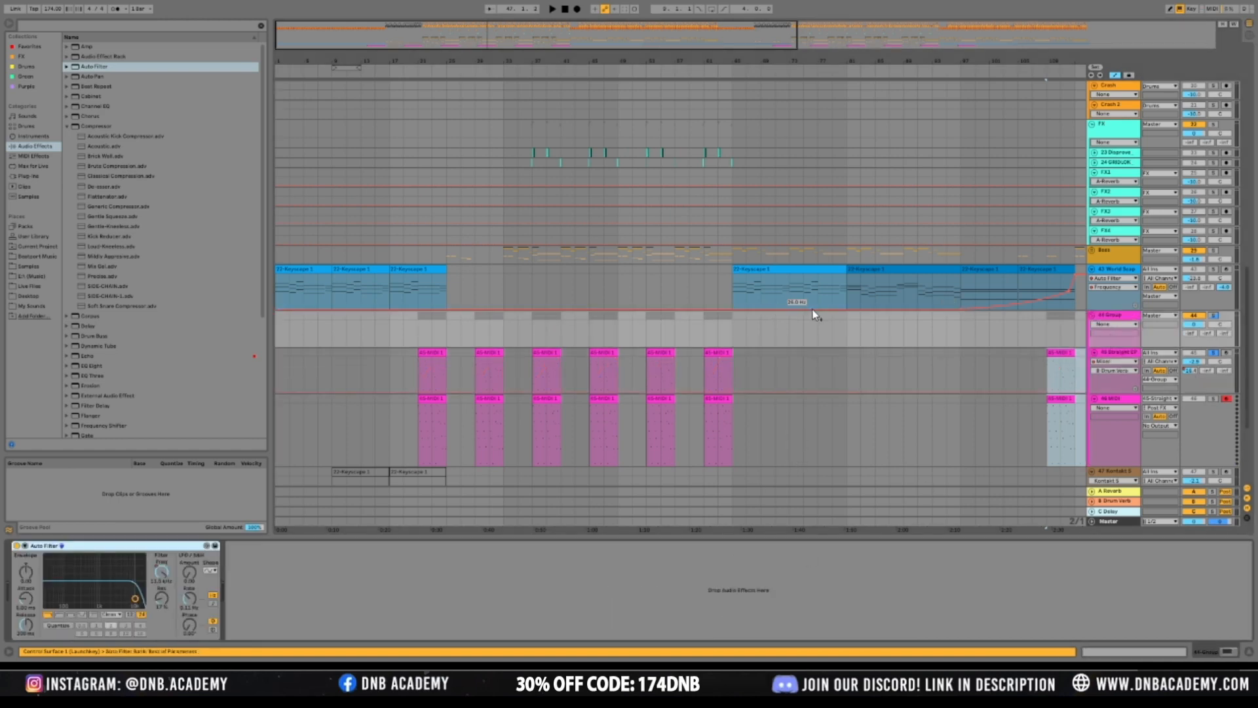
pyautogui.click(160, 576)
# Play the arrangement from the first Straight EP clip to check the filter sweep on the group
pyautogui.press('space')
pyautogui.click(416, 375)
pyautogui.press('space')
pyautogui.press('space')
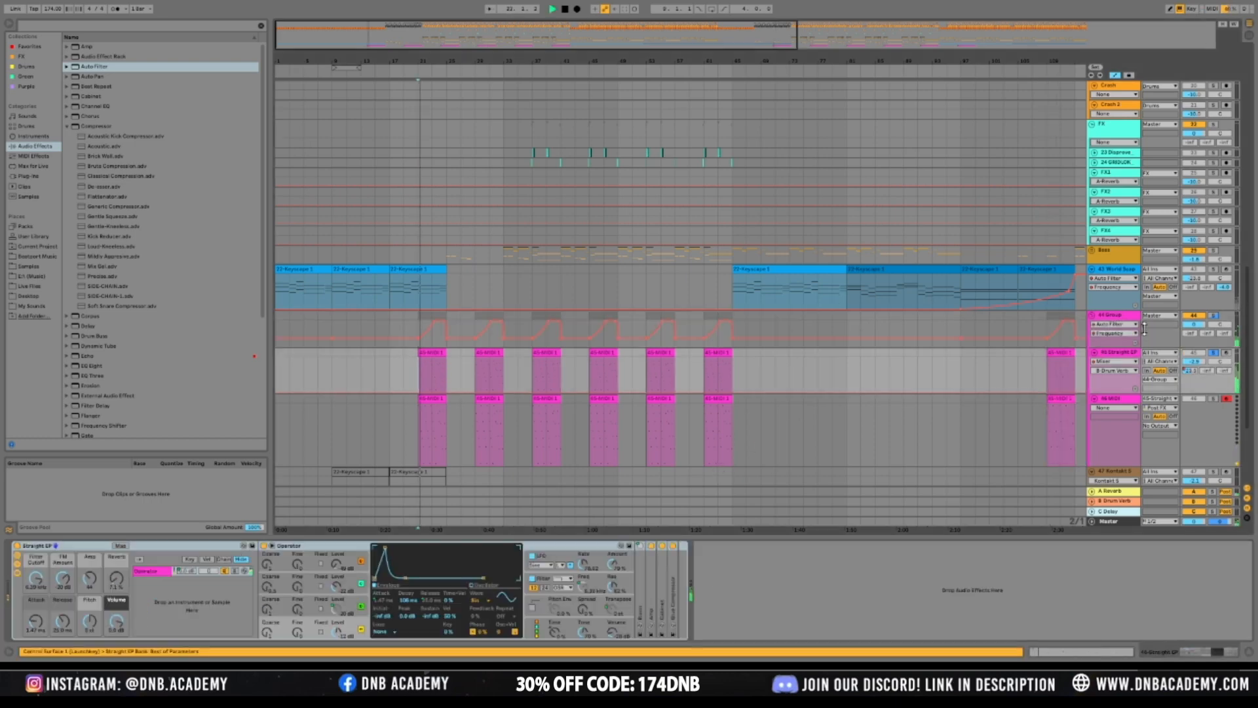
# Show the A Reverb send automation on Straight EP and its group, and clear Straight EP's send automation across both drops
pyautogui.click(1188, 371)
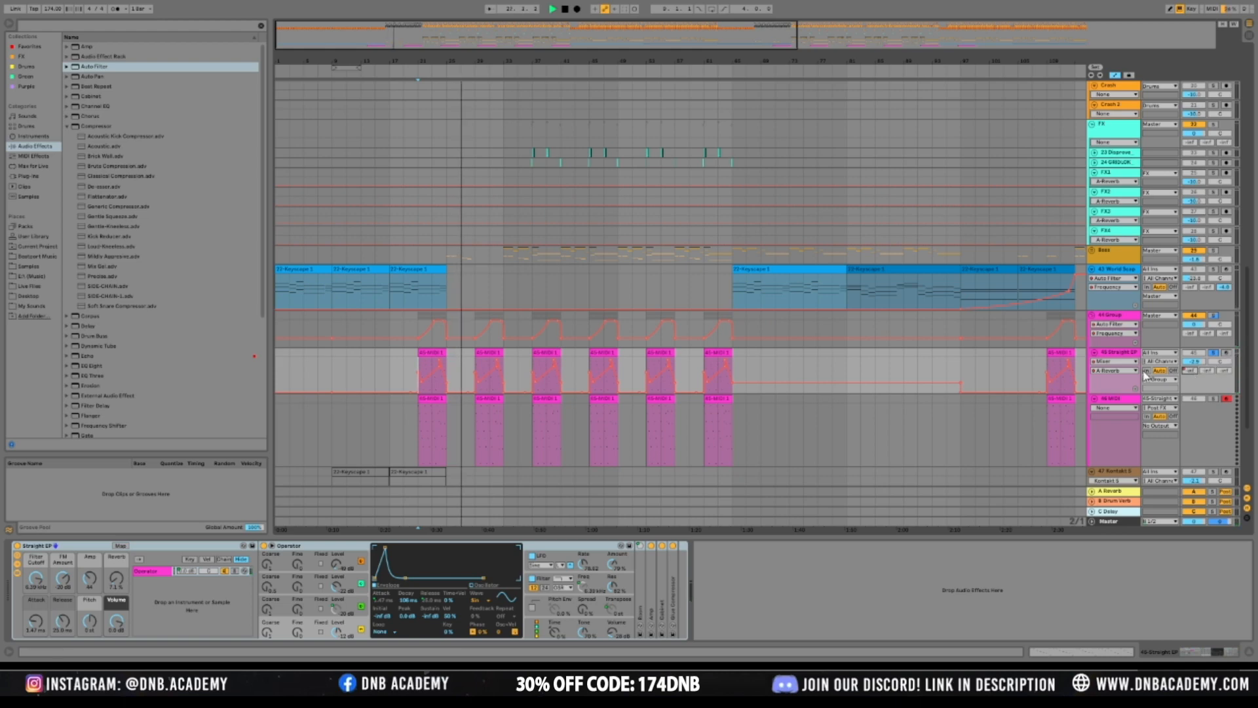
pyautogui.click(1191, 334)
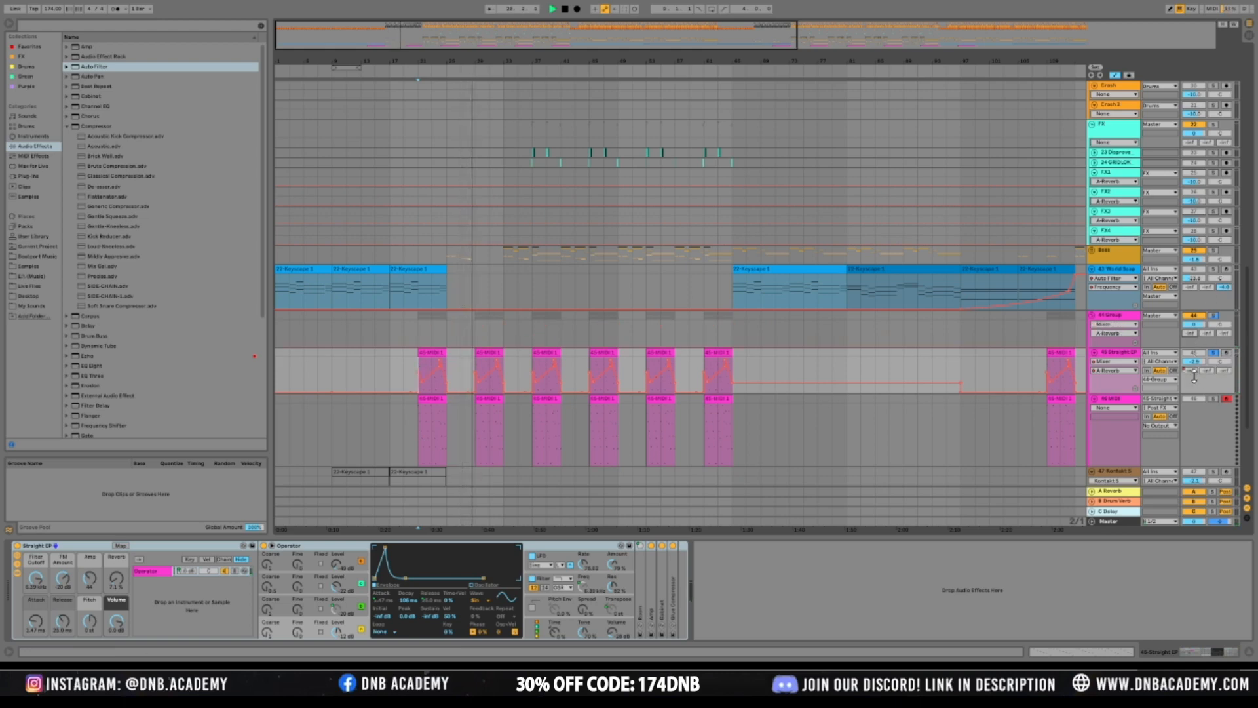
pyautogui.press('space')
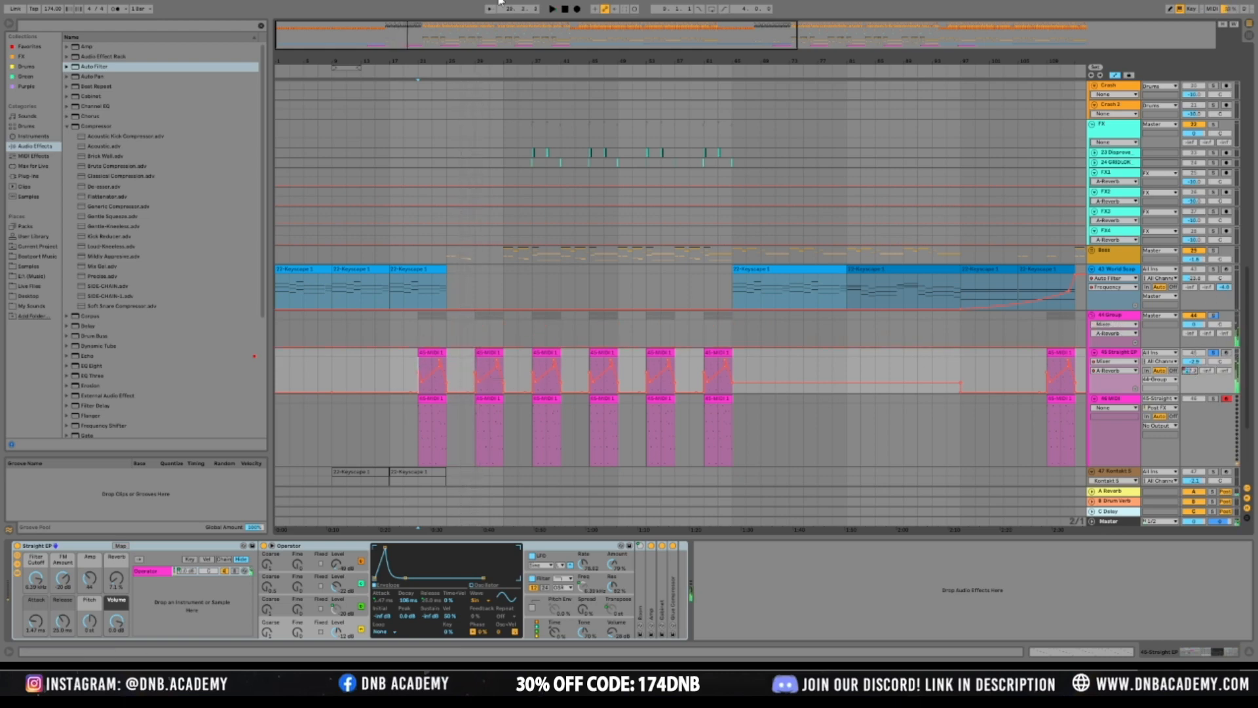
pyautogui.press('-')
pyautogui.moveTo(356, 367); pyautogui.dragTo(897, 361)
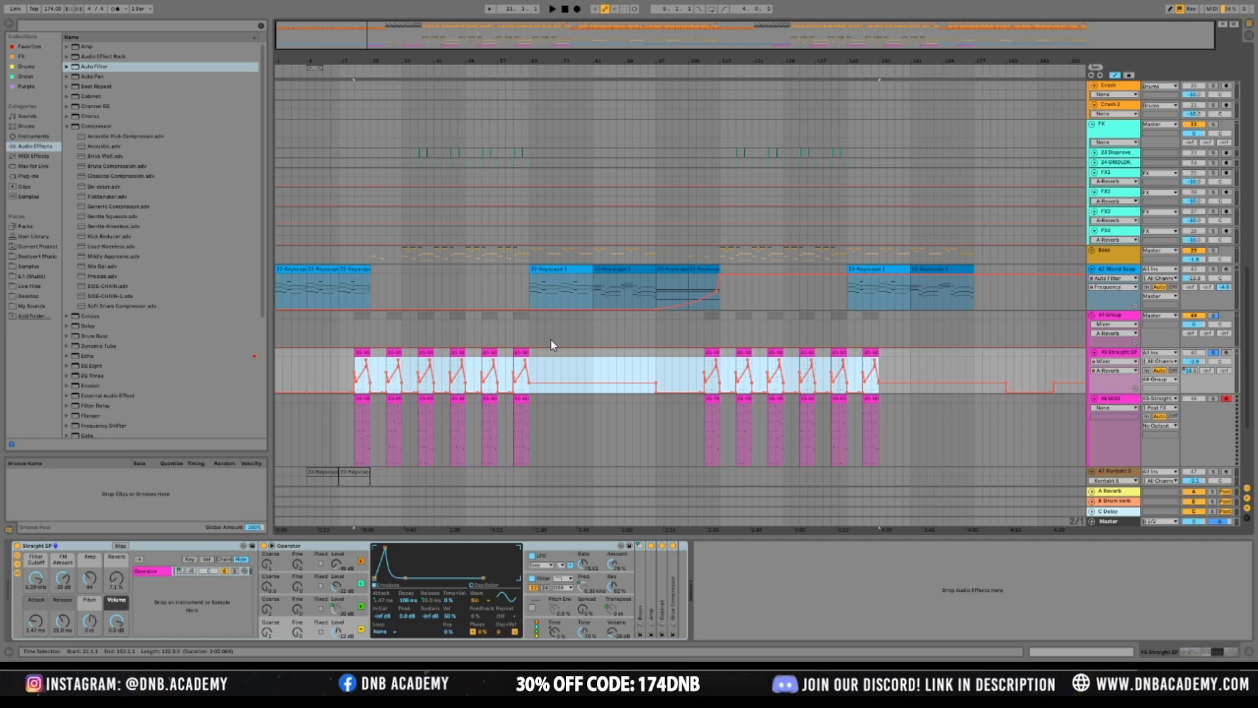
pyautogui.press('Delete')
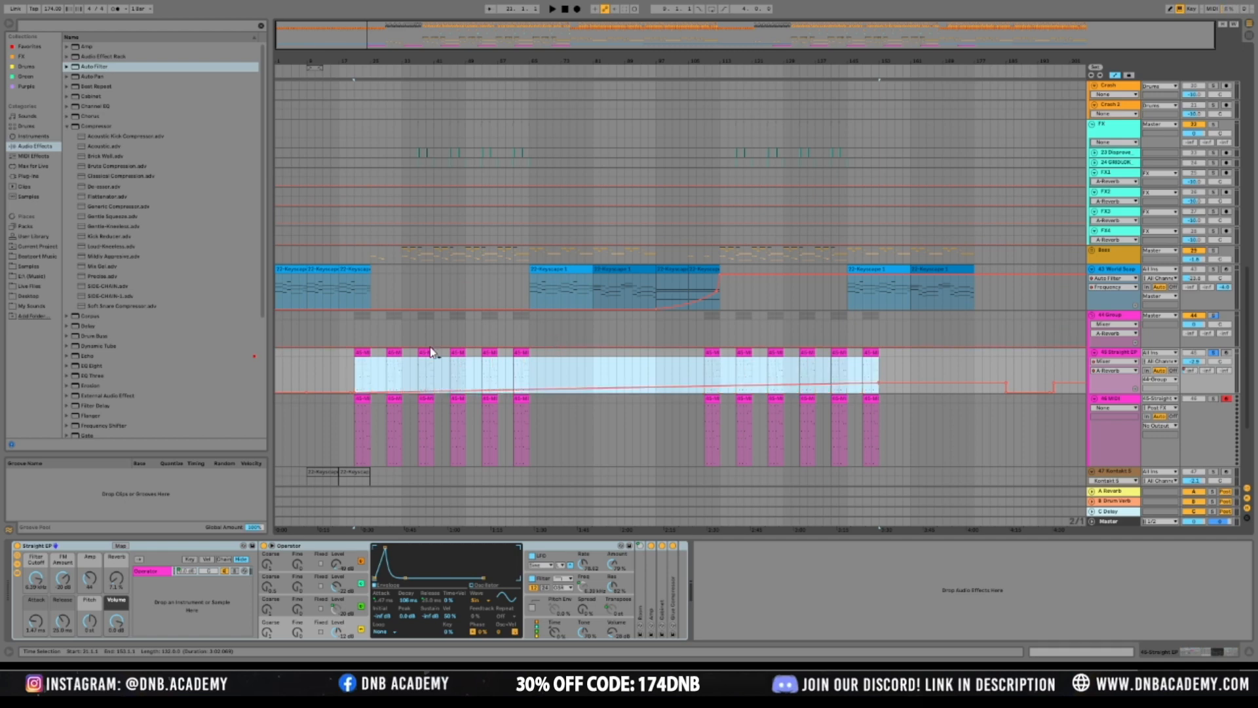
# Paste the A Reverb send automation onto the group track across both drops and lower Straight EP's send at the last clip's end to -inf dB
pyautogui.click(357, 342)
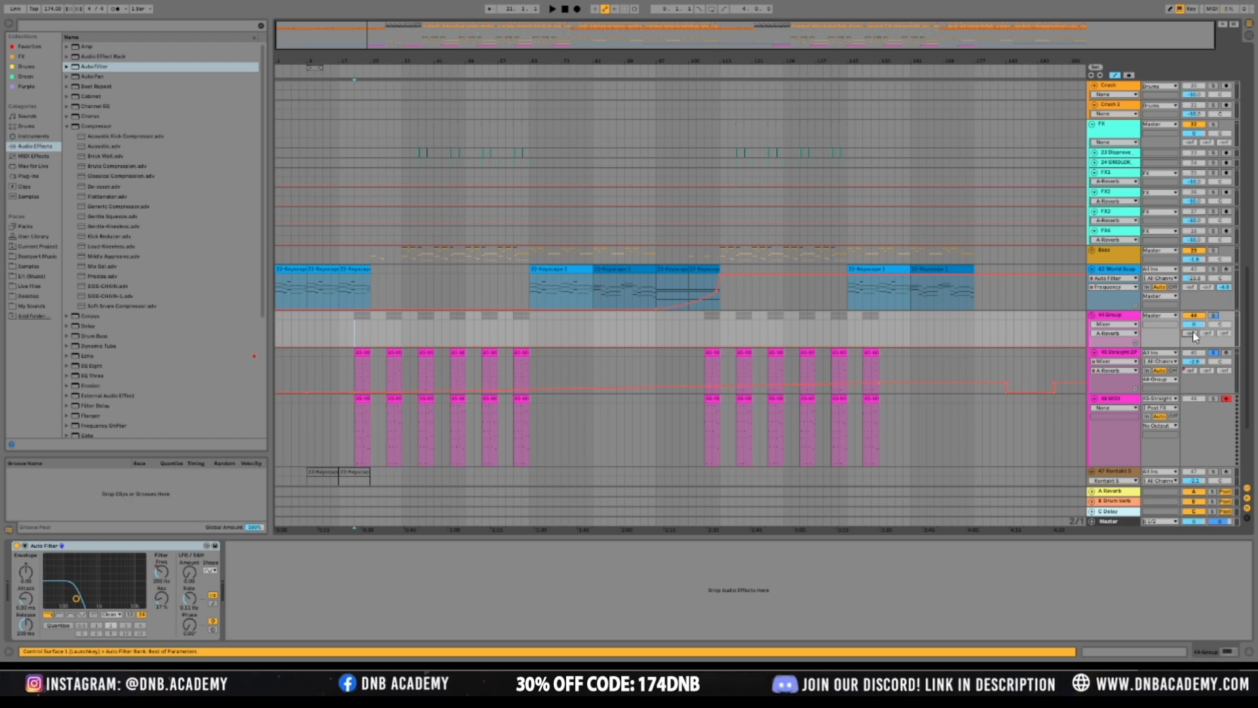
pyautogui.hotkey('ctrl', 'v')
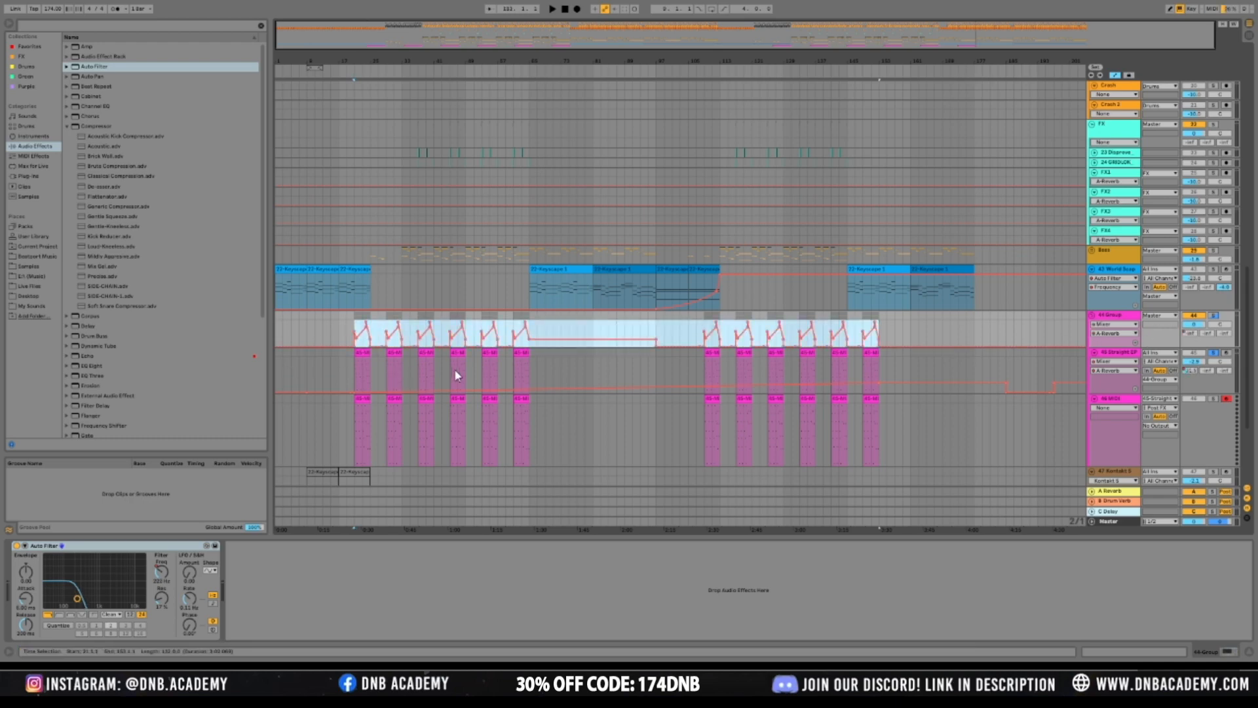
pyautogui.moveTo(879, 383); pyautogui.dragTo(879, 394)
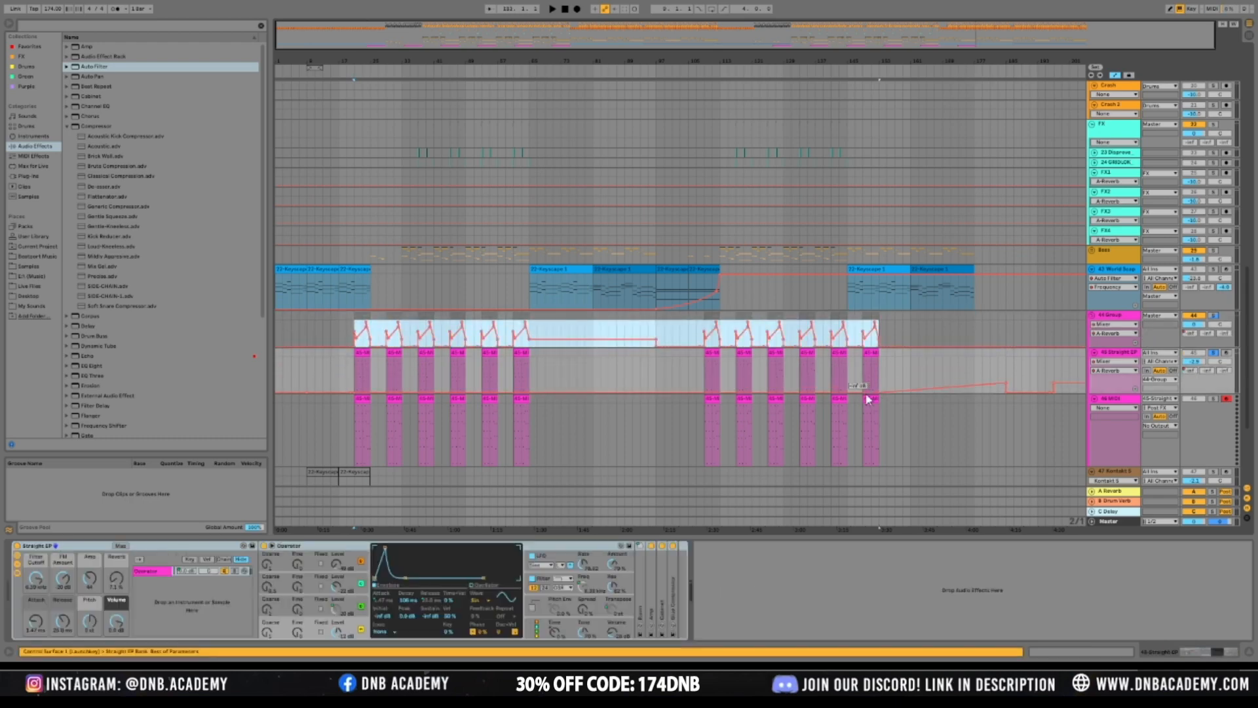
# Play the arrangement to check the group's reverb send automation and unsolo the group during playback
pyautogui.press('space')
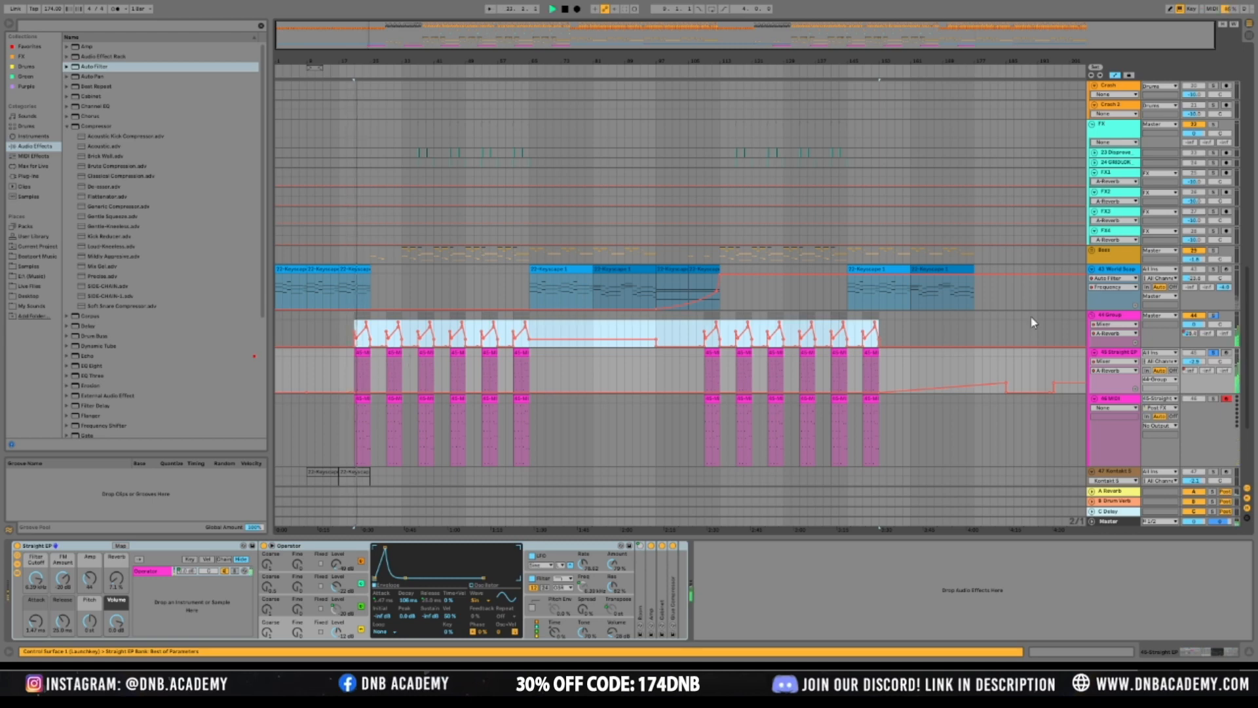
pyautogui.click(1215, 316)
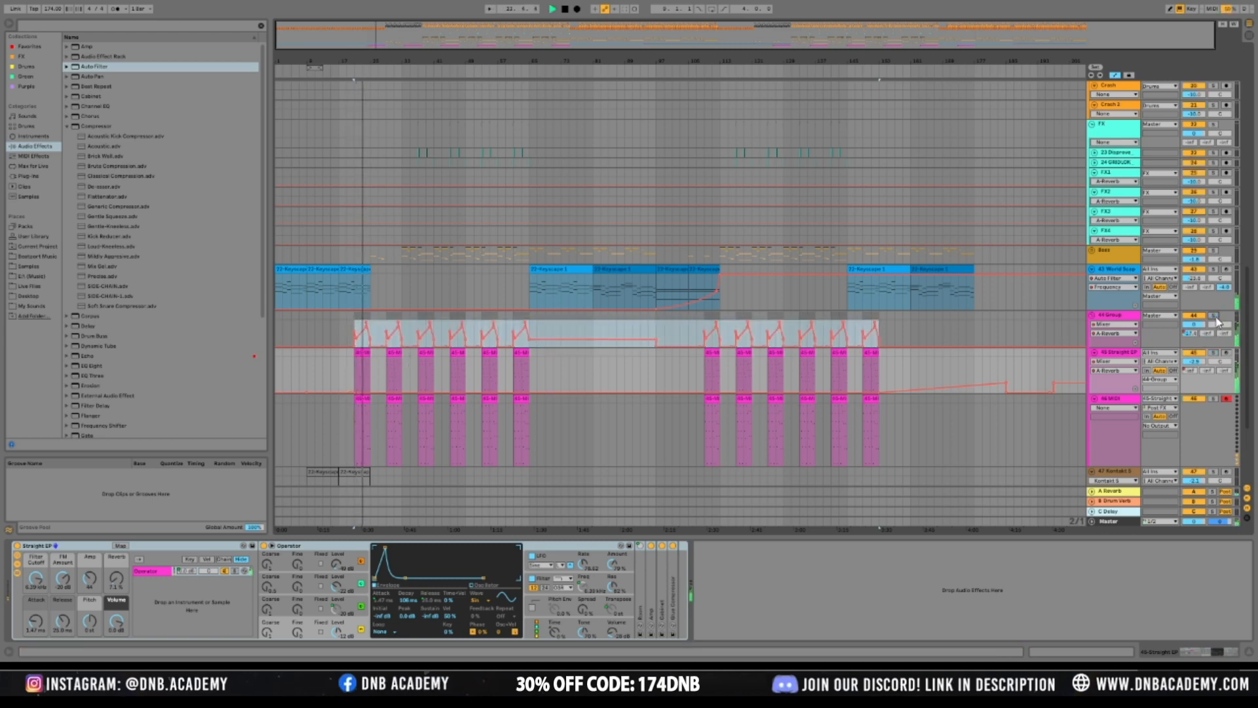
pyautogui.scroll(-3, 1235, 373)
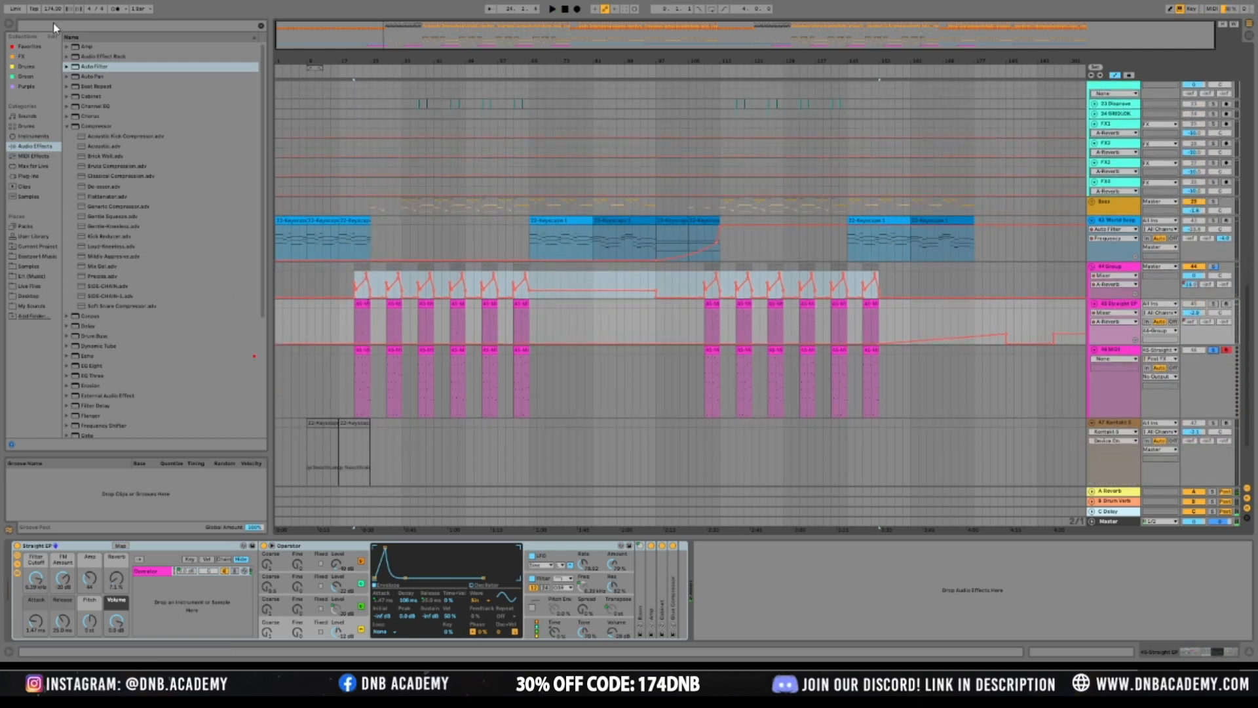
# Look through the plug-in, audio effect, MIDI effect and instrument categories of the browser for a second arp sound
pyautogui.click(40, 166)
pyautogui.click(42, 177)
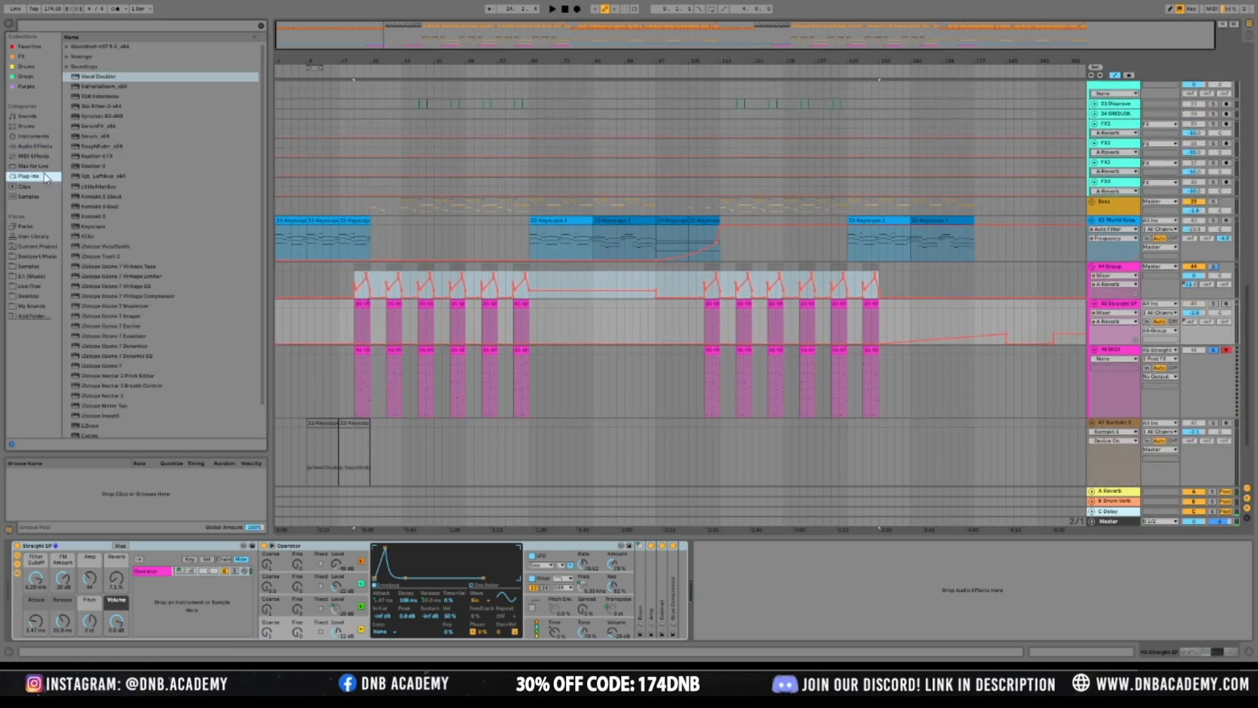
pyautogui.click(37, 146)
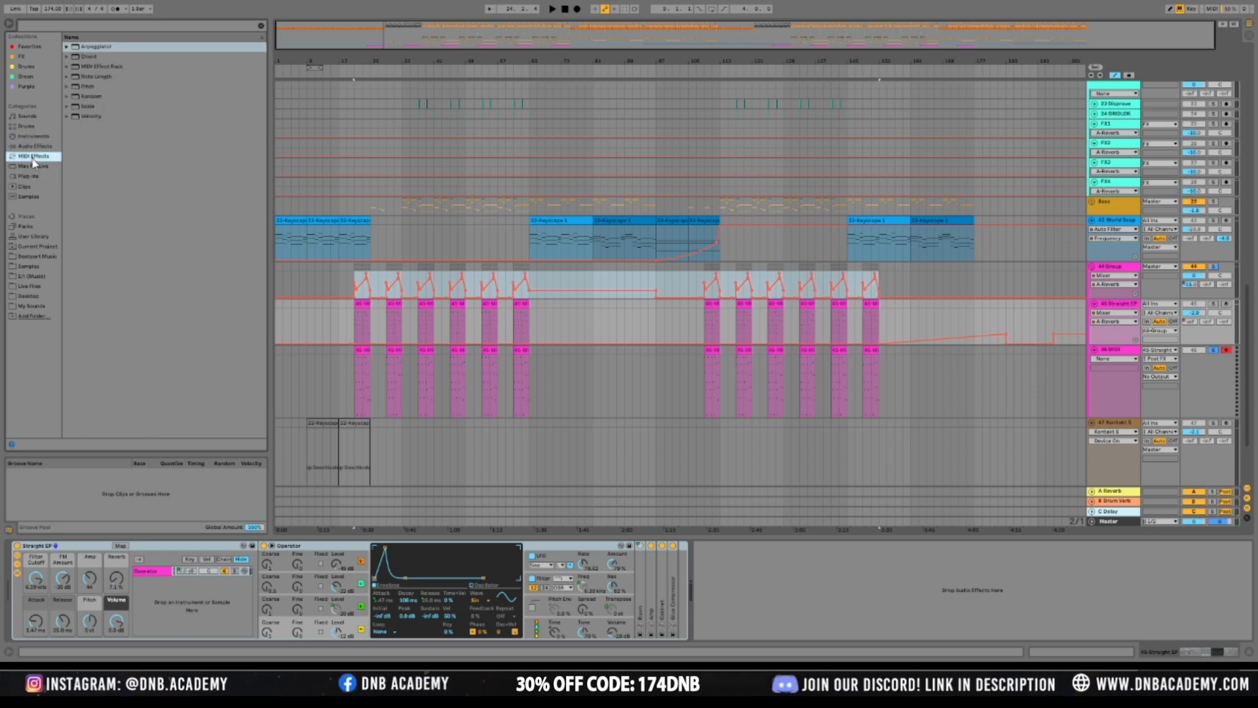
pyautogui.click(37, 157)
pyautogui.click(34, 137)
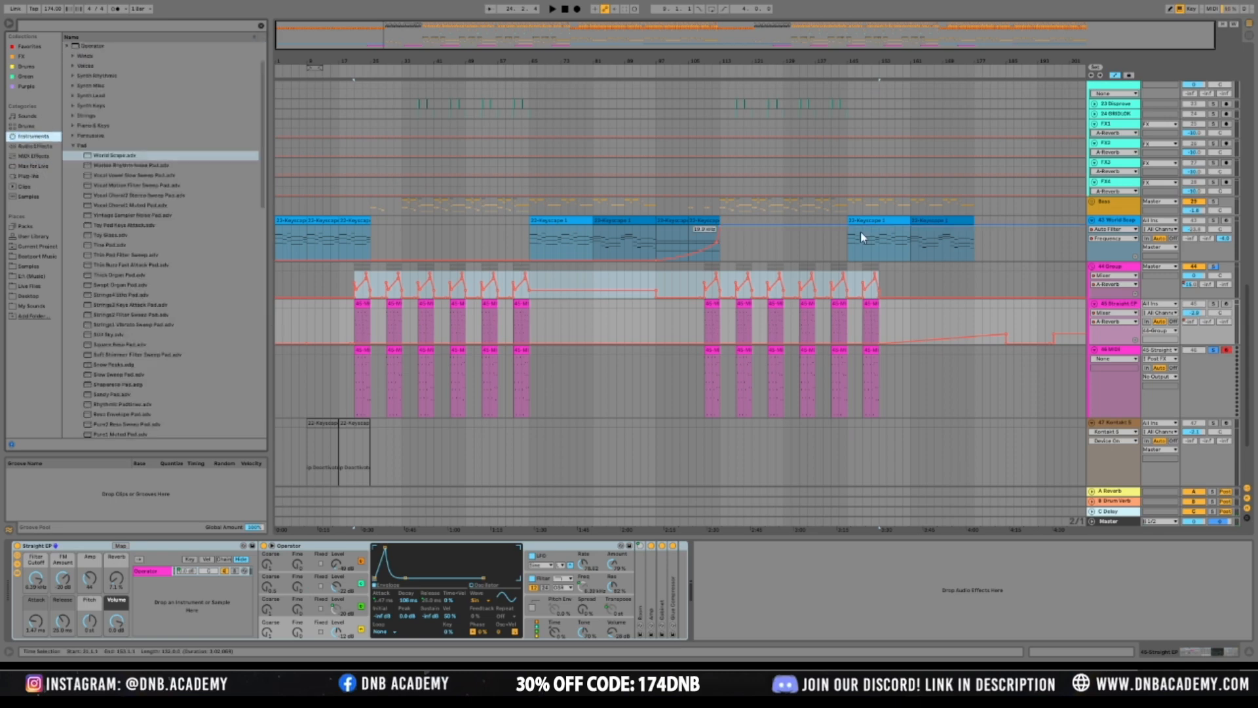
# Play the World Scape track from bar 65 at the start of the break and hide the automation in the arrangement
pyautogui.click(1114, 222)
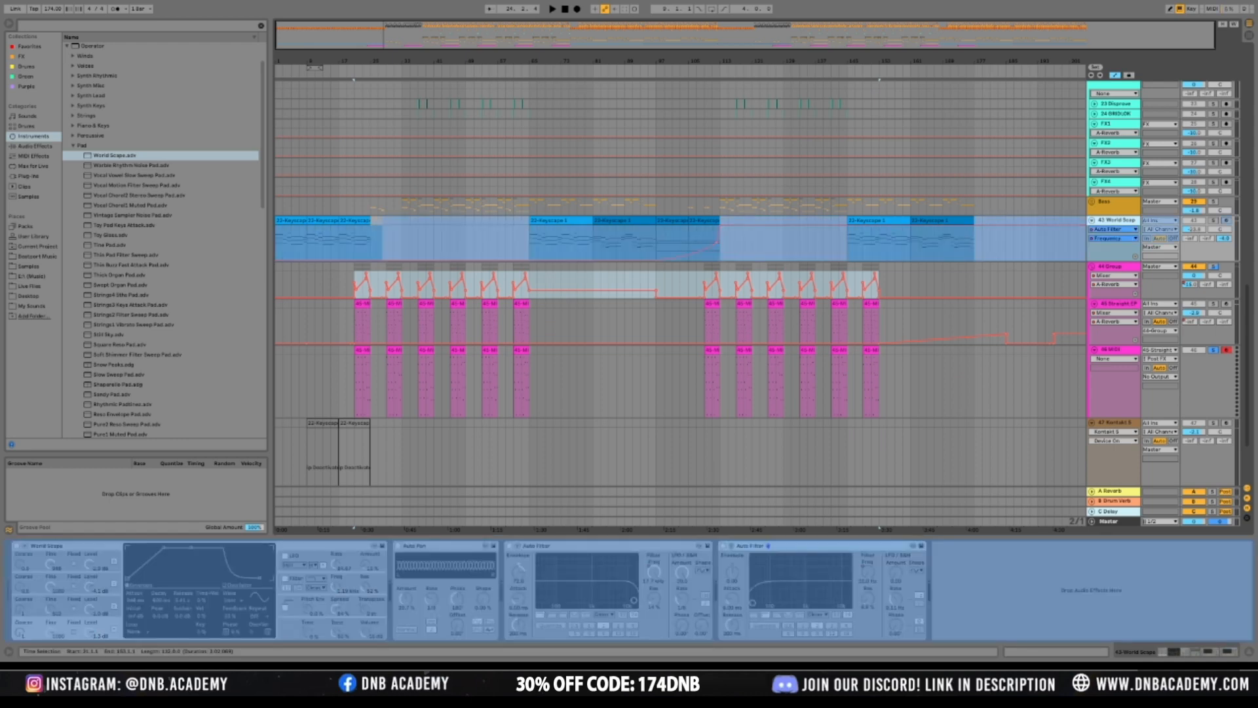
pyautogui.click(528, 250)
pyautogui.press('space')
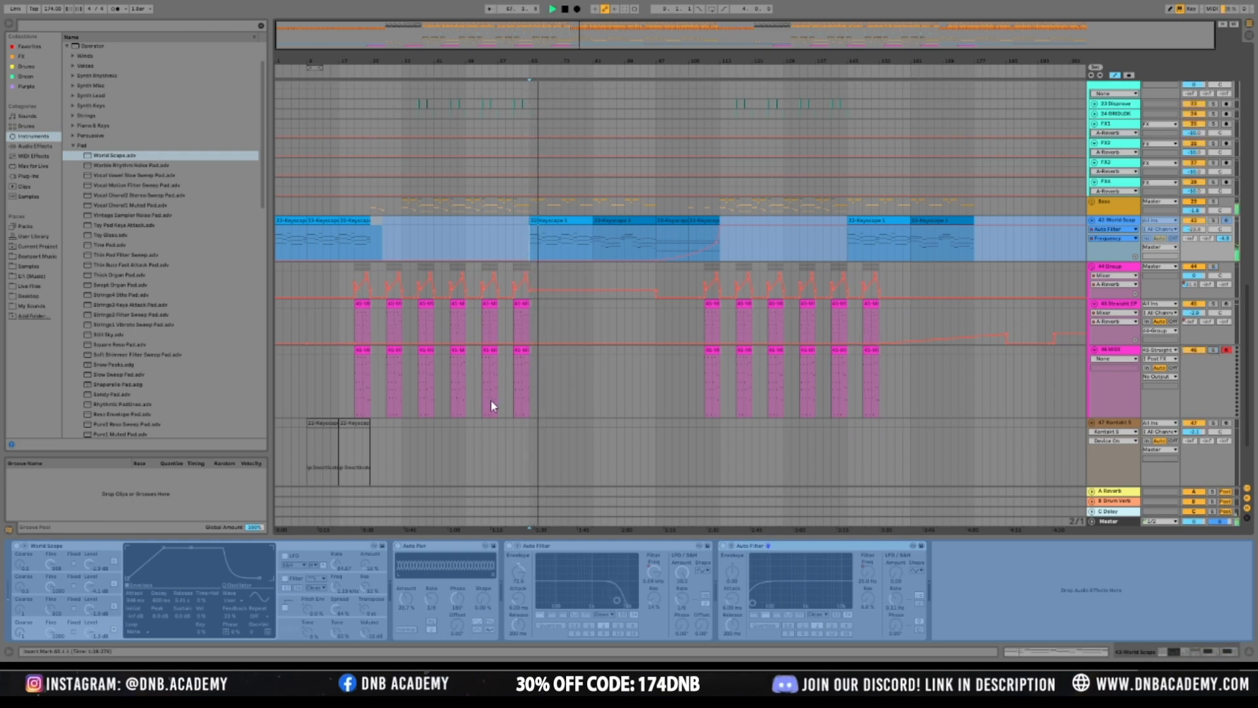
pyautogui.click(1067, 352)
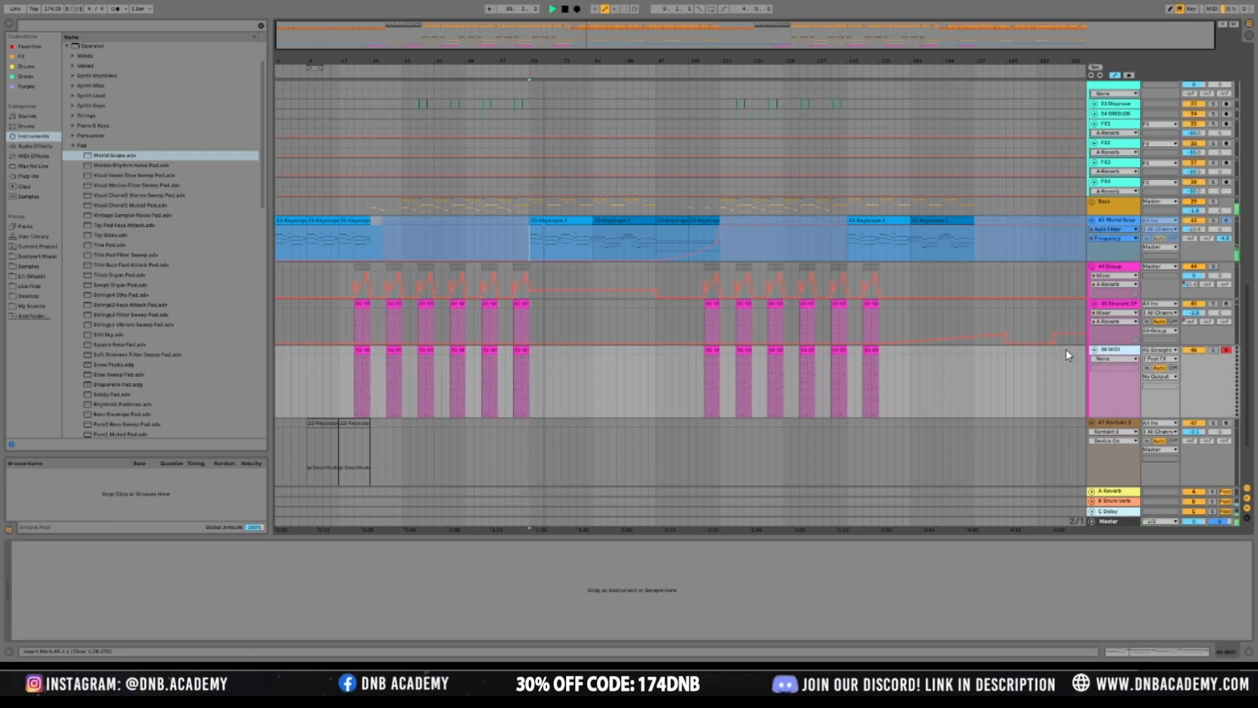
pyautogui.press('space')
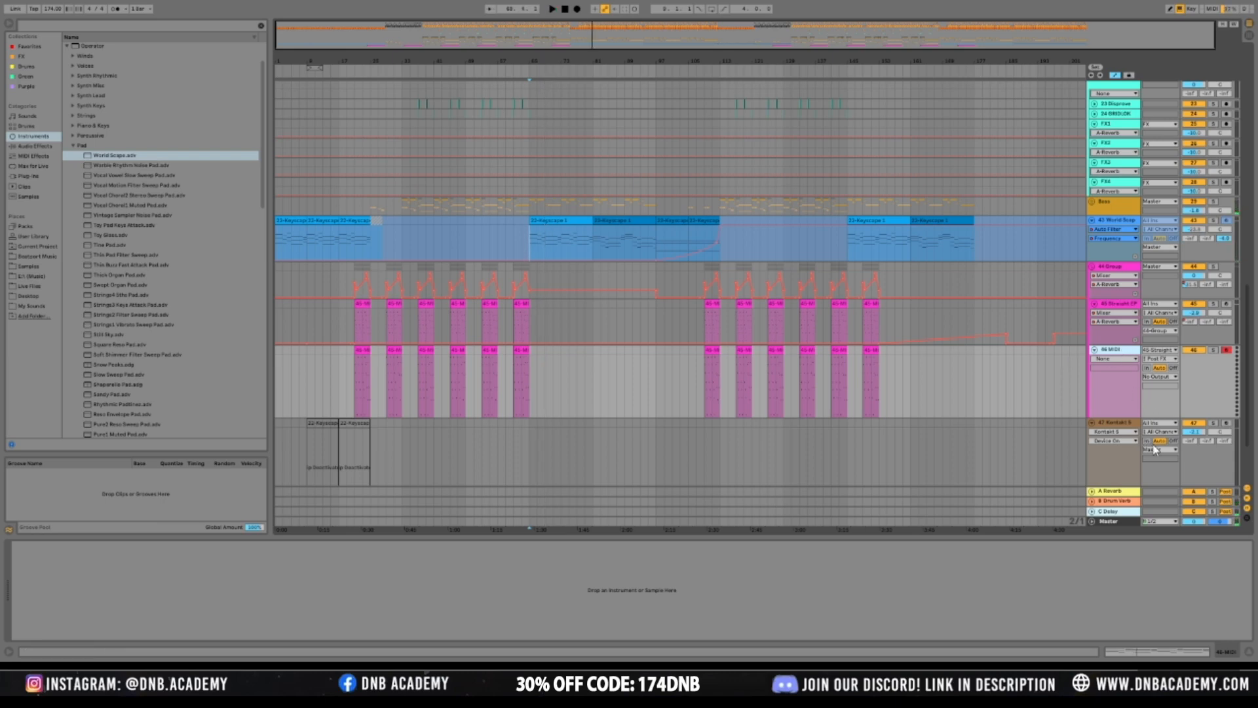
pyautogui.click(1116, 76)
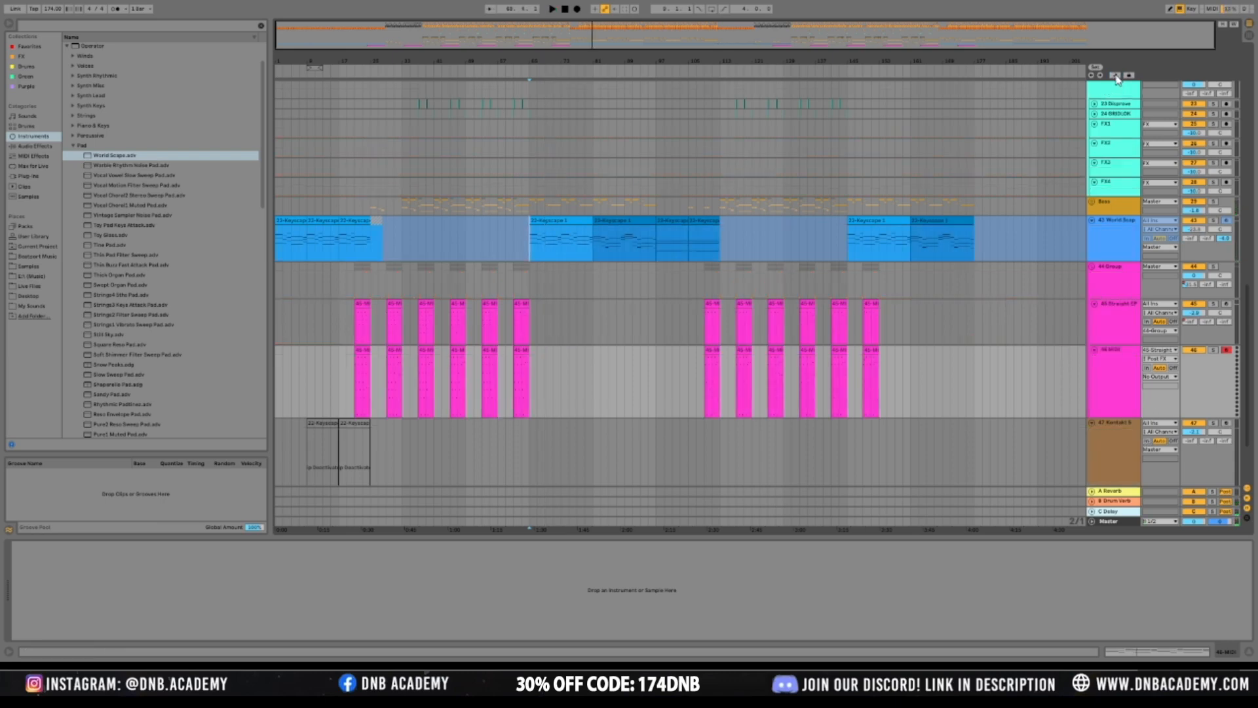
# Select the MIDI track, browse Operator's Strings presets and search the instruments for "string pluck" before clearing the search
pyautogui.click(1135, 347)
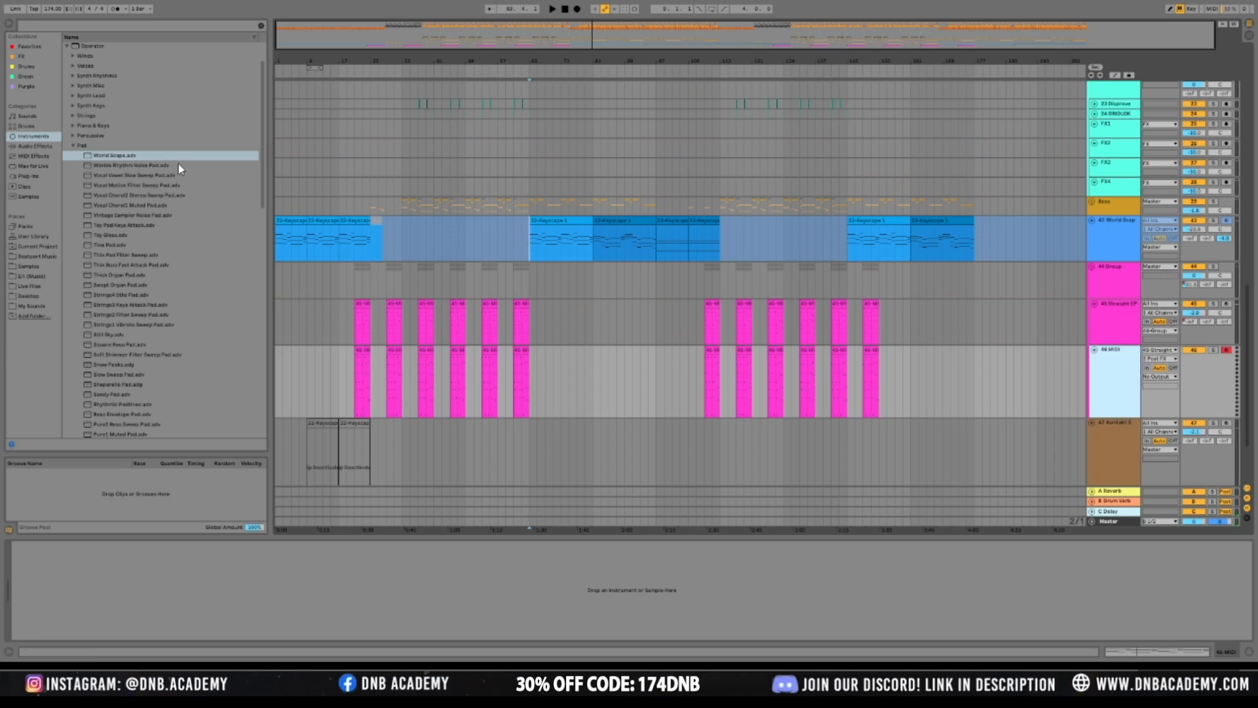
pyautogui.click(71, 116)
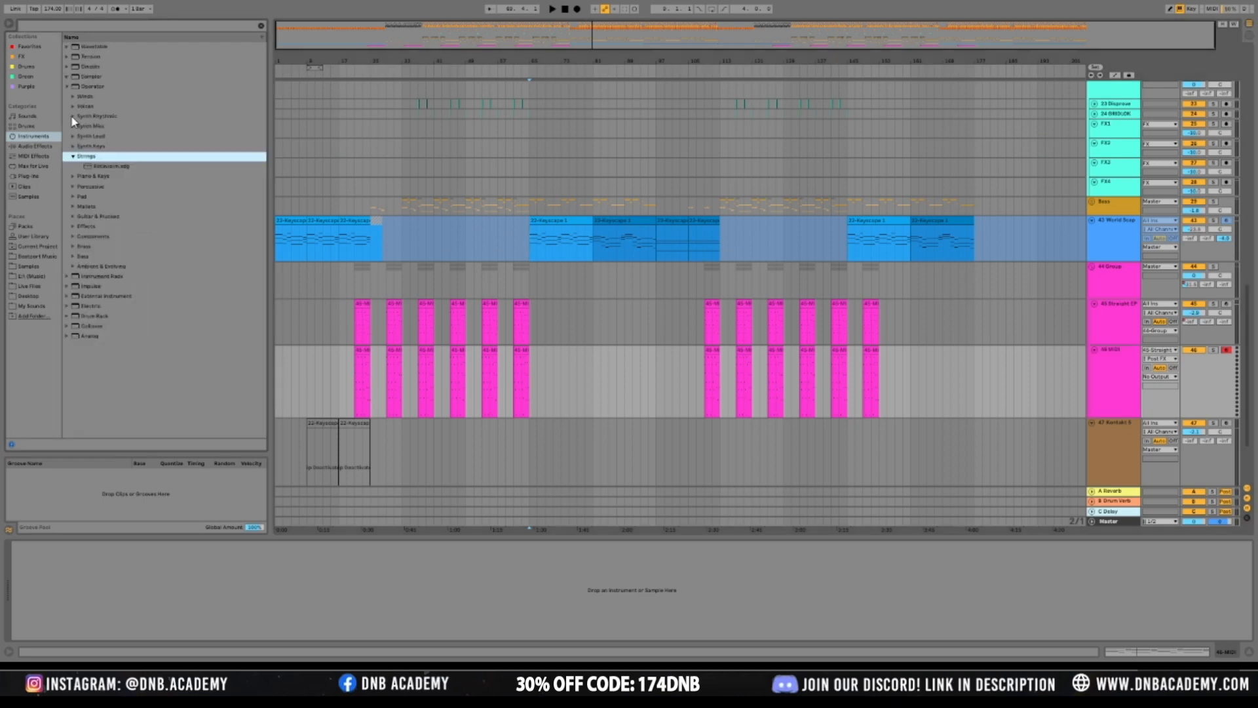
pyautogui.click(120, 167)
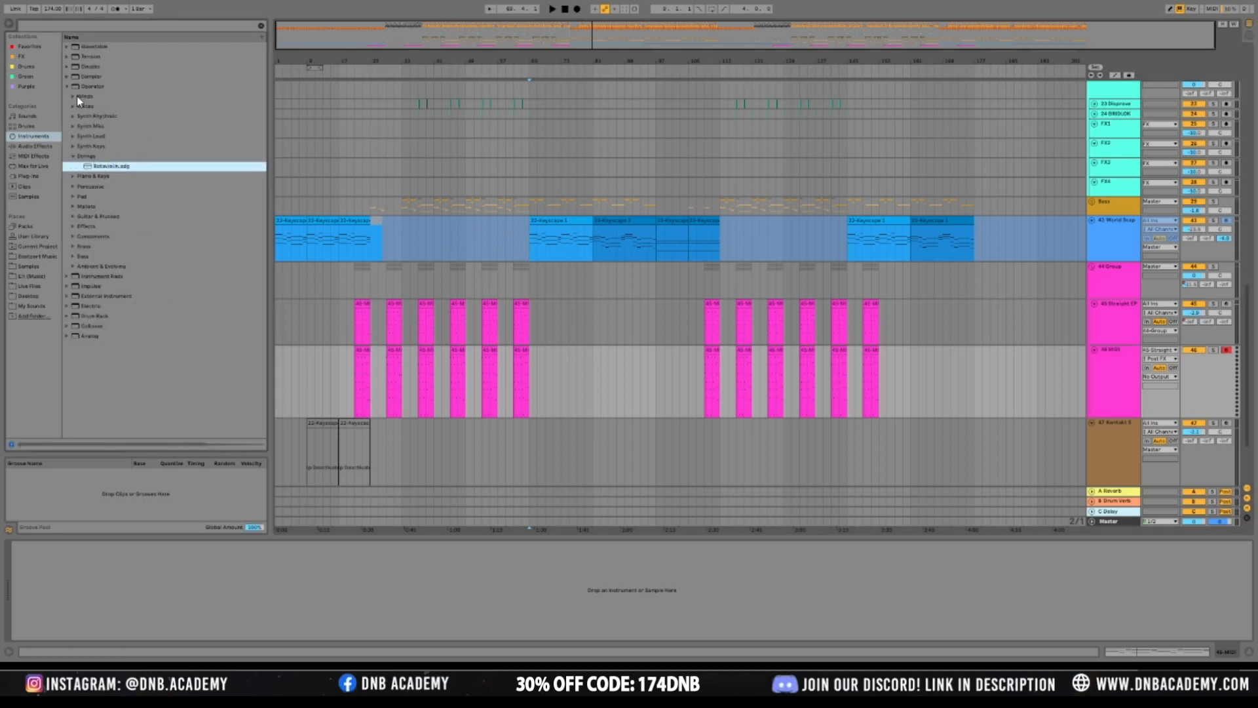
pyautogui.click(39, 25)
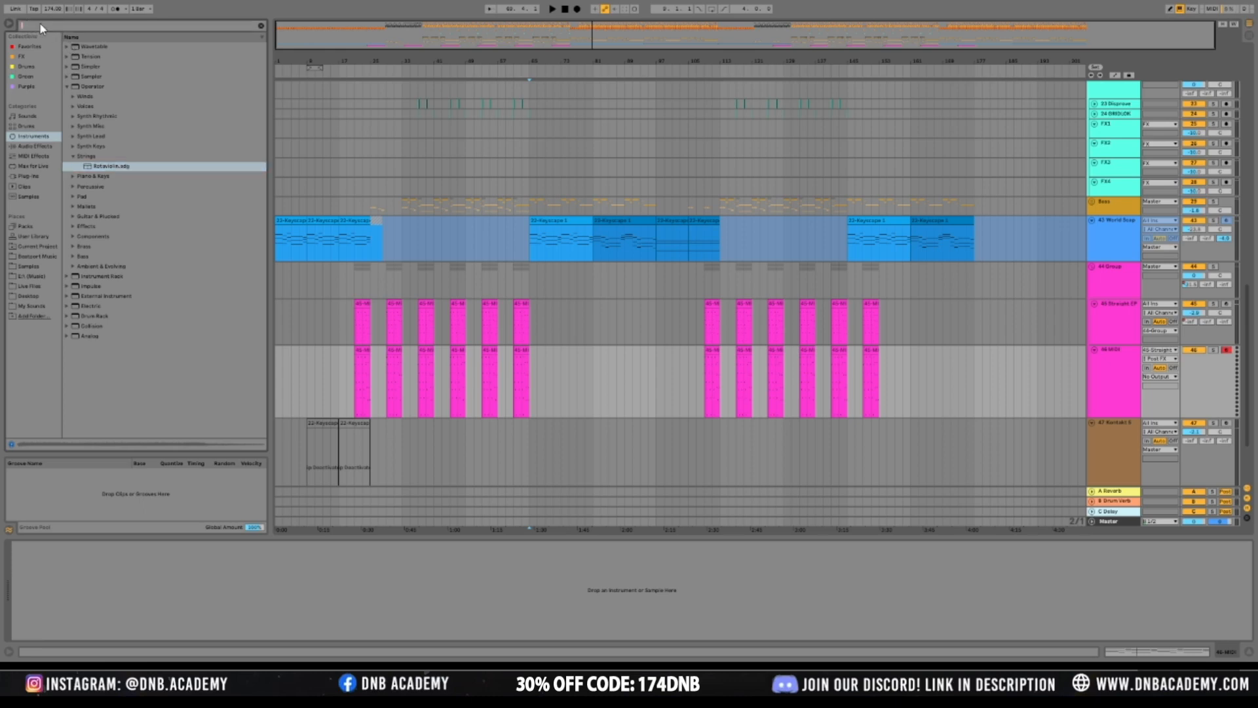
pyautogui.write('string')
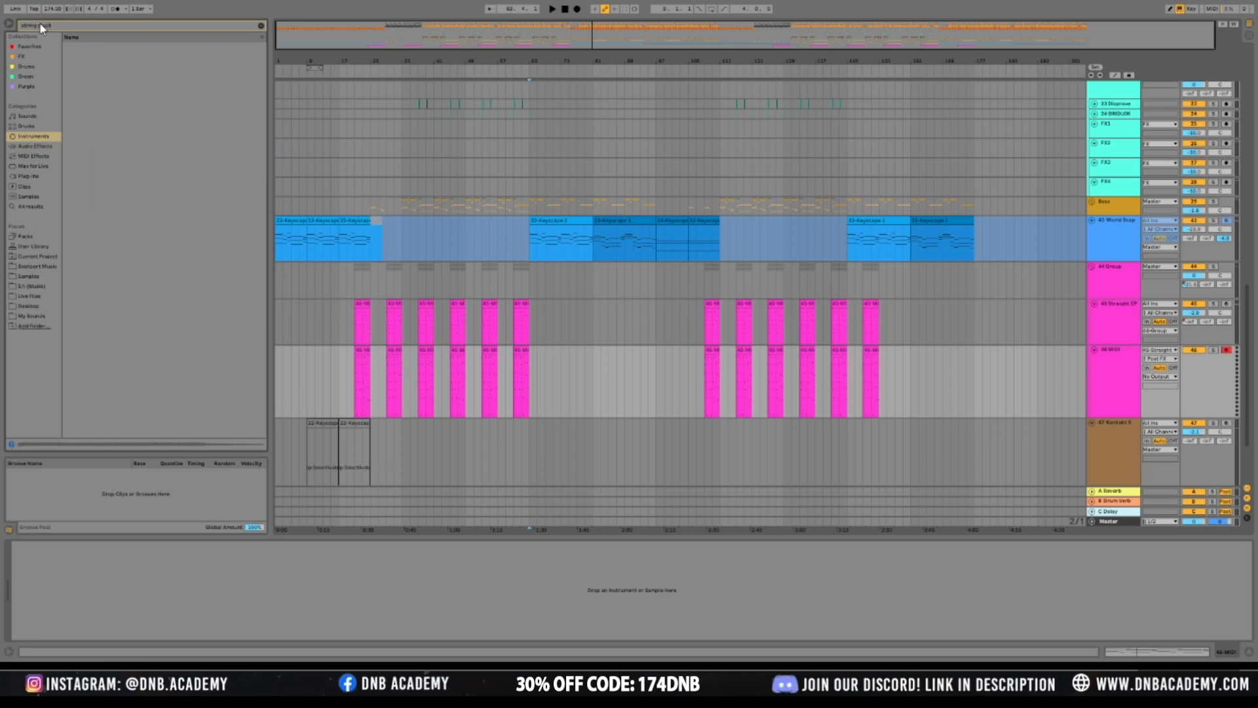
pyautogui.write(' pluck')
pyautogui.press('Escape')
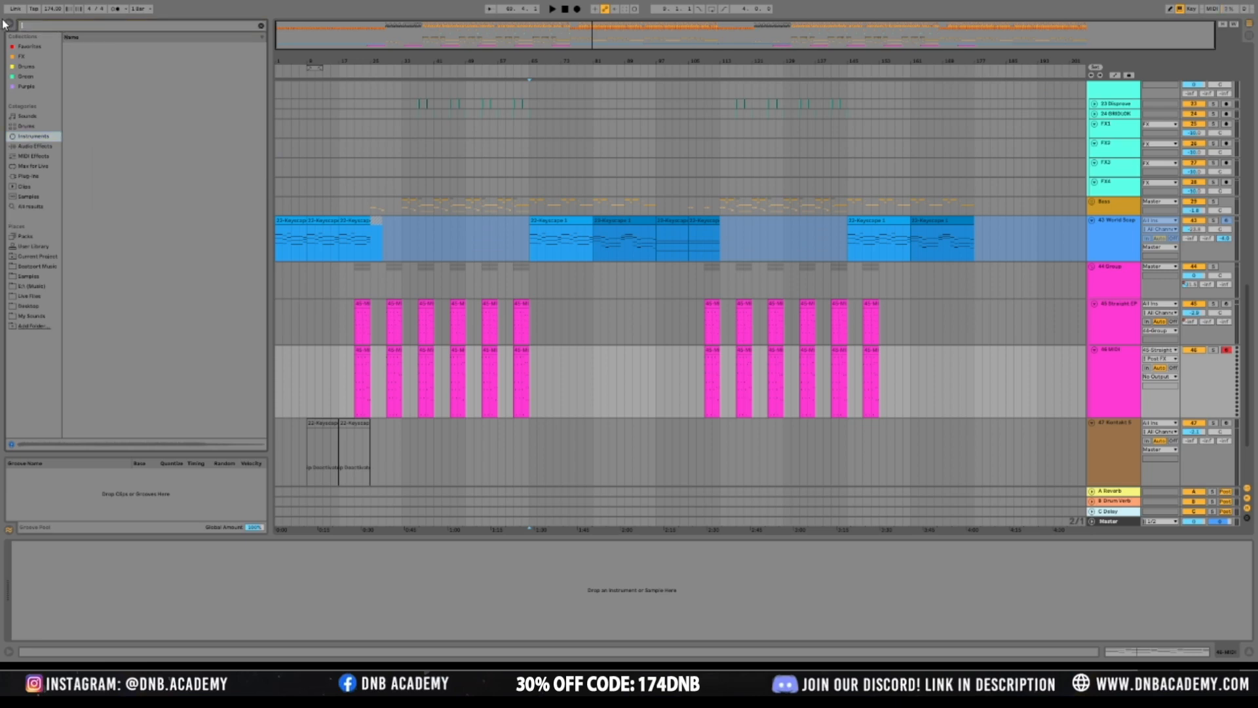
# Load the Kontakt plug-in as the instrument of the MIDI track in the group
pyautogui.click(35, 157)
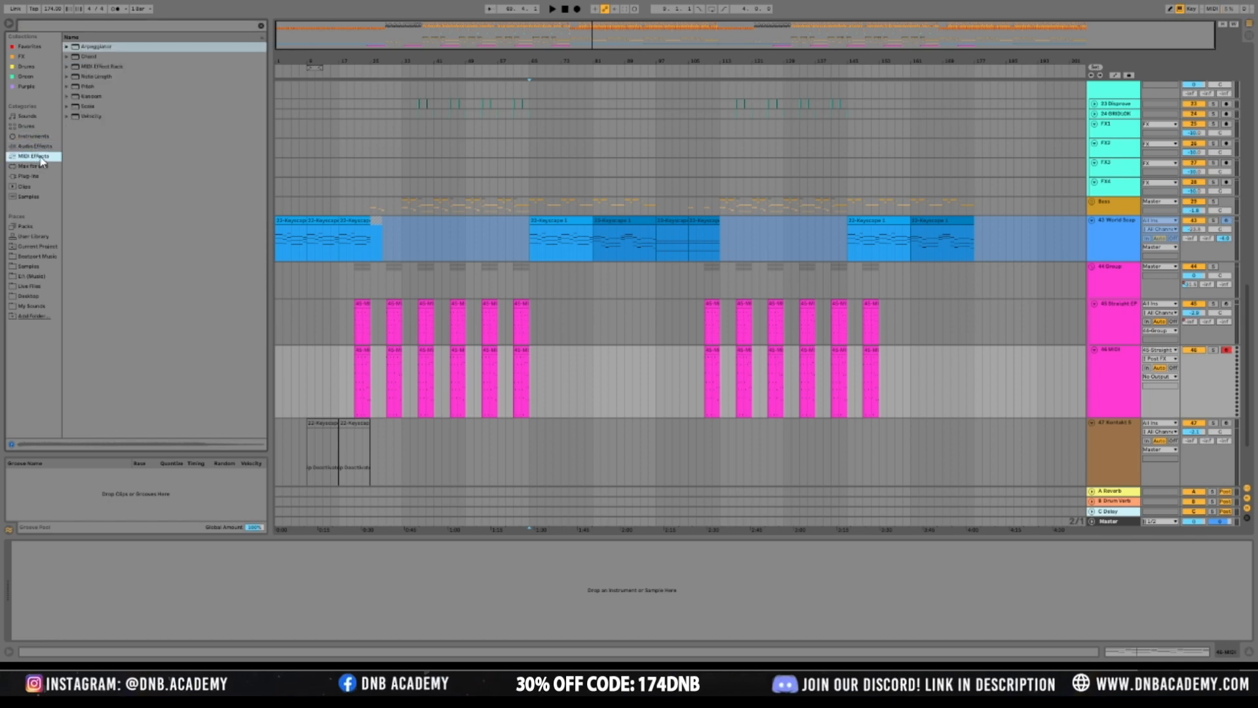
pyautogui.click(41, 148)
pyautogui.click(41, 157)
pyautogui.click(44, 168)
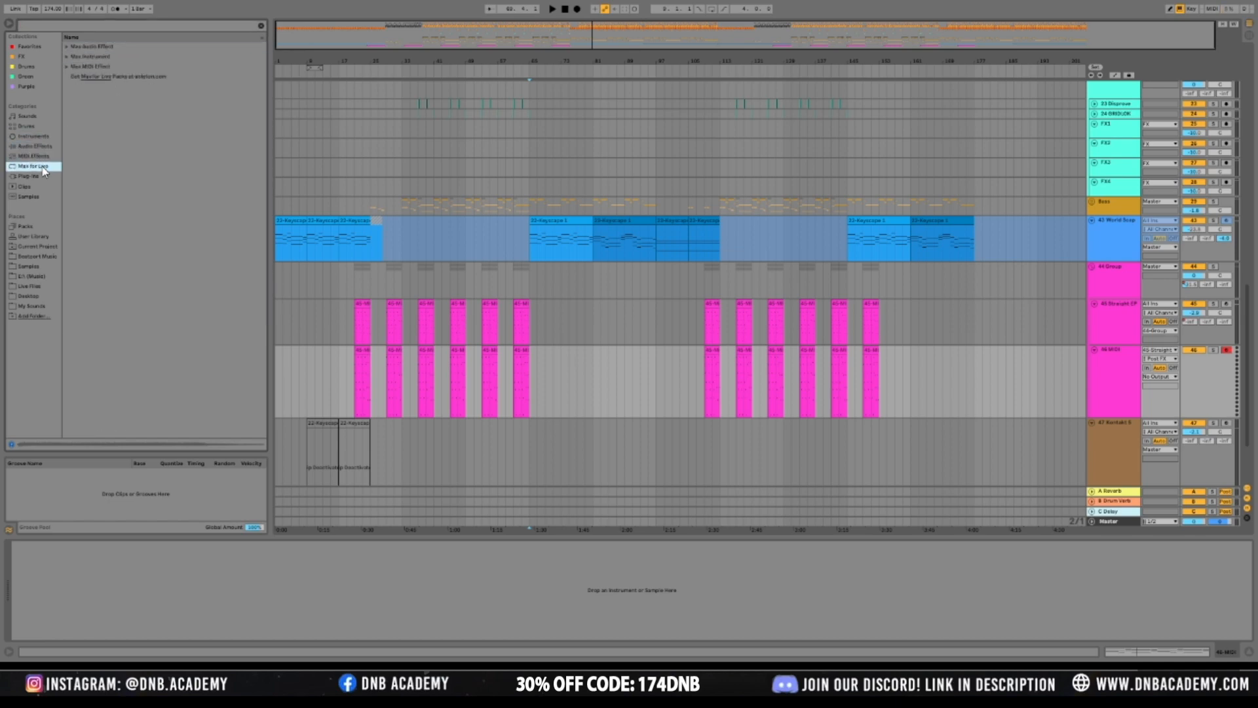
pyautogui.click(39, 177)
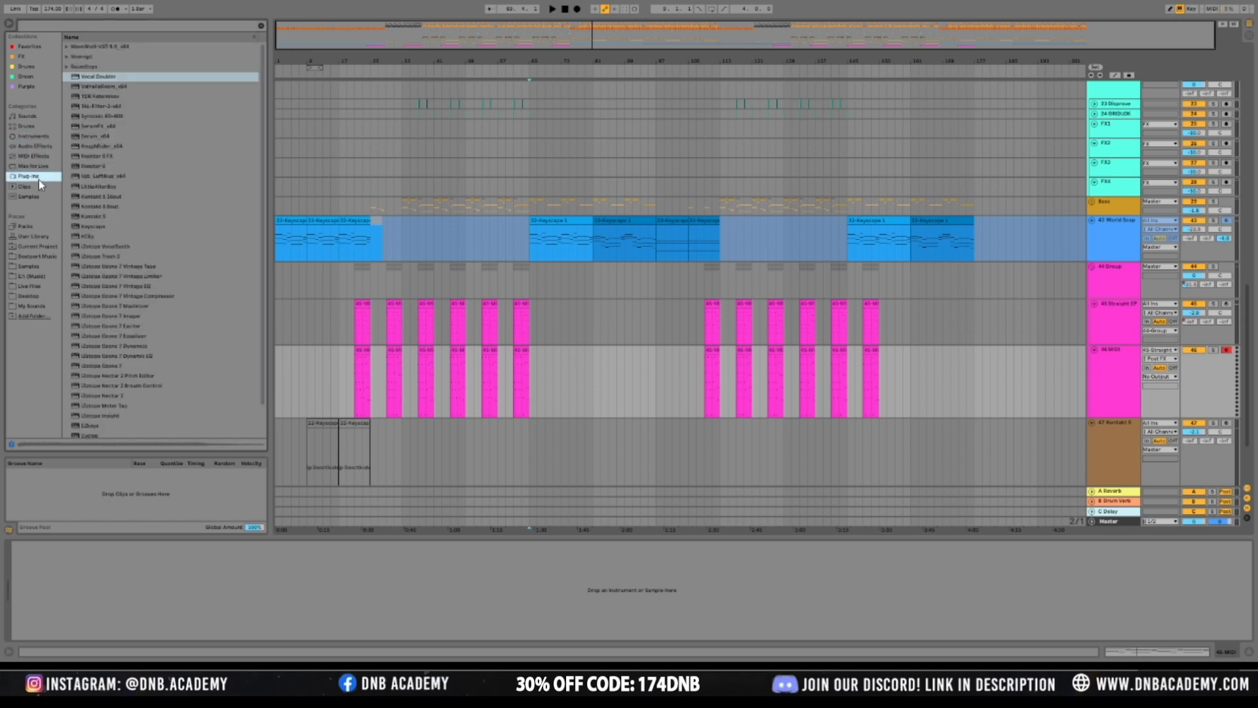
pyautogui.doubleClick(98, 216)
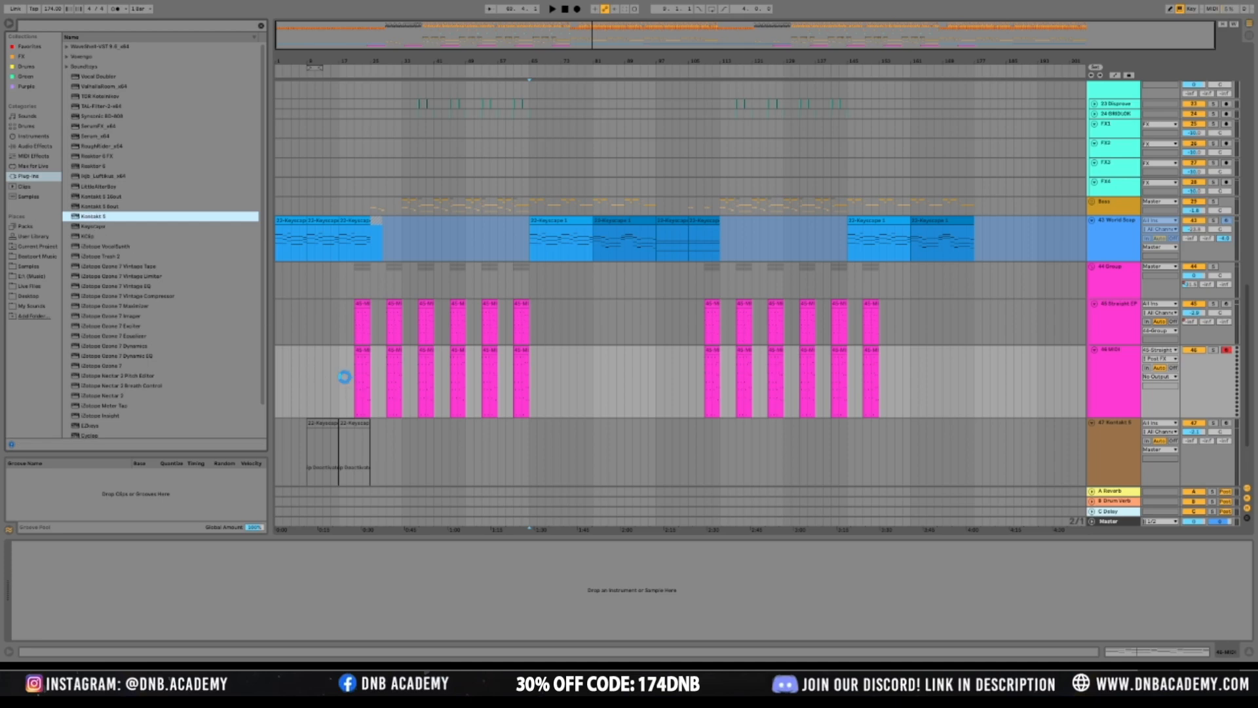
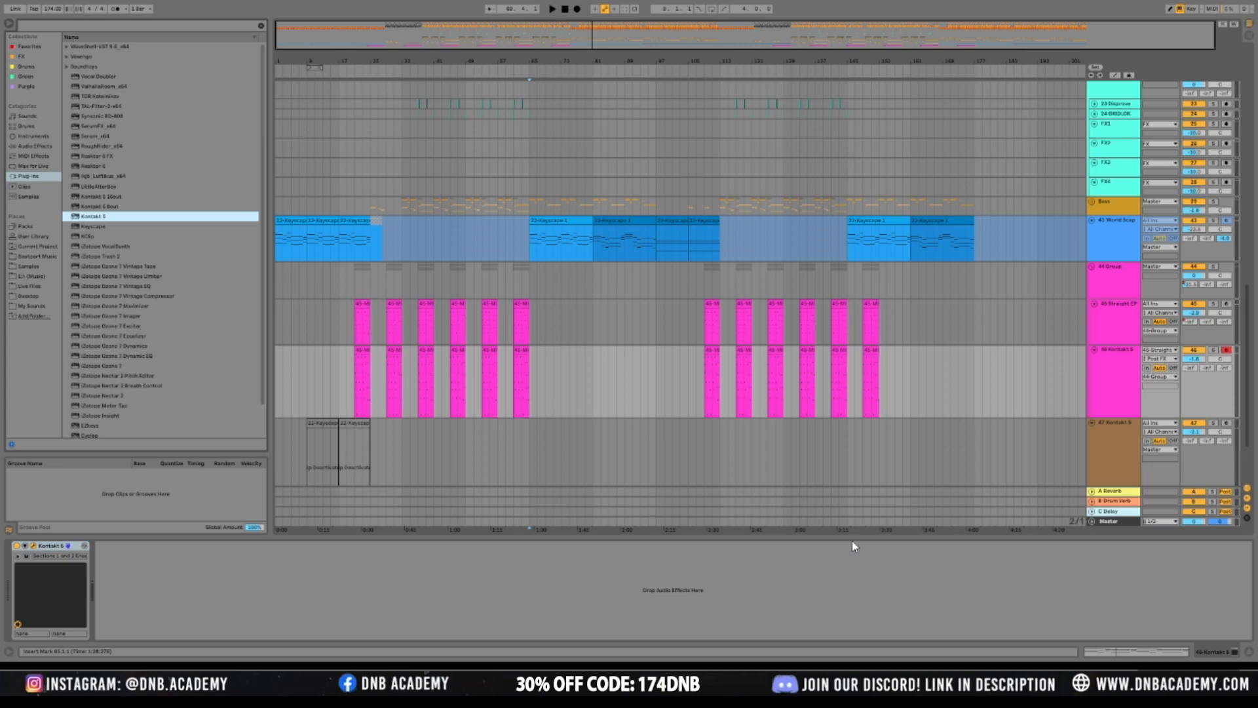
# Audition the Kontakt layer from its second clip, soloed briefly and with the mix, and lower its track volume slightly
pyautogui.press('space')
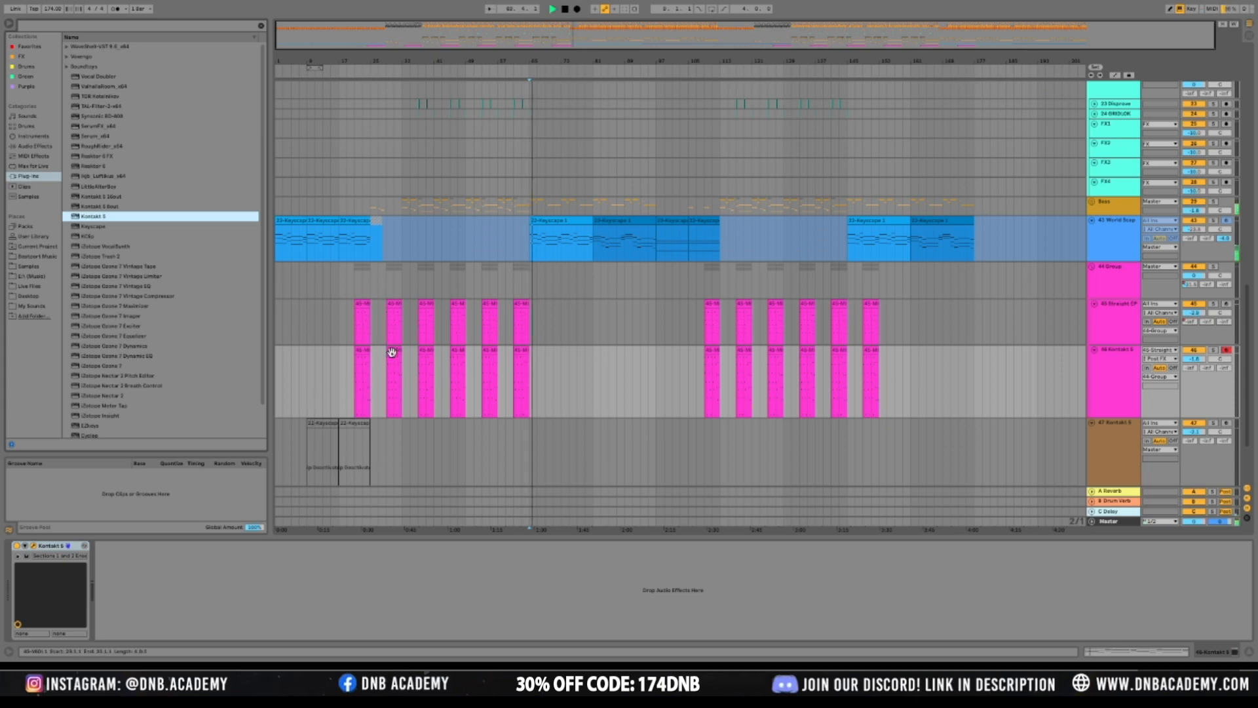
pyautogui.click(393, 380)
pyautogui.click(1213, 350)
pyautogui.click(1214, 351)
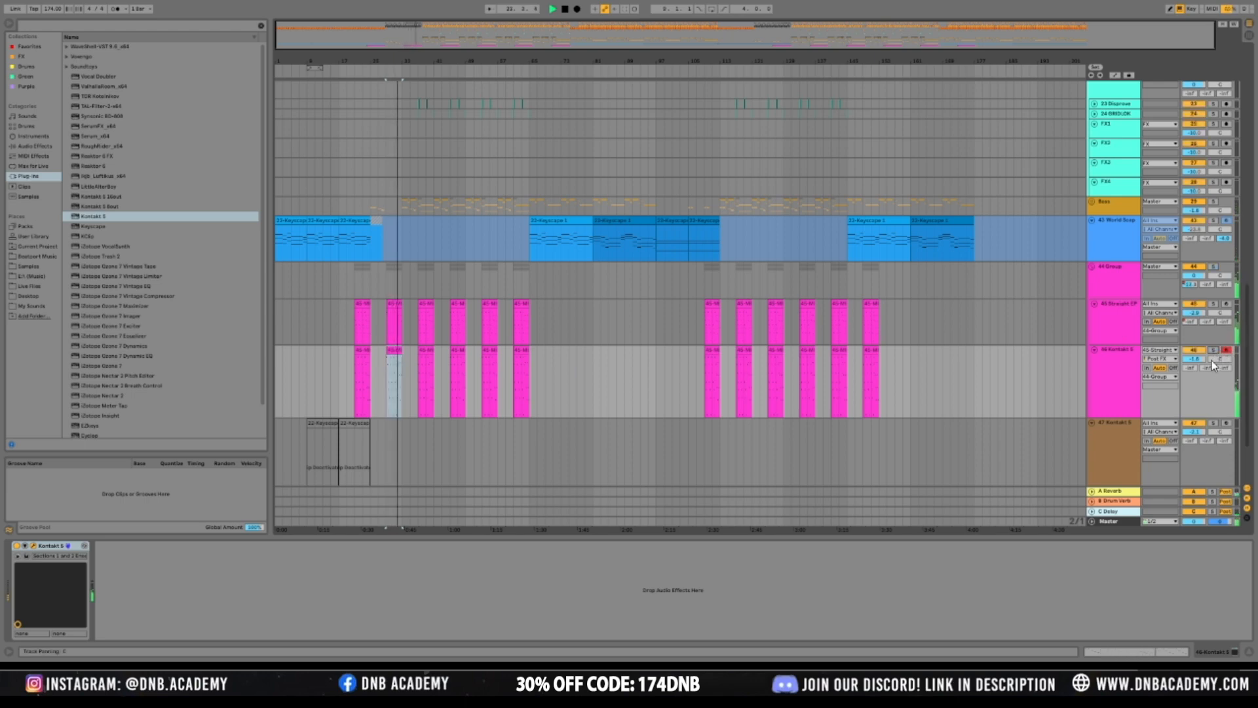
pyautogui.press('space')
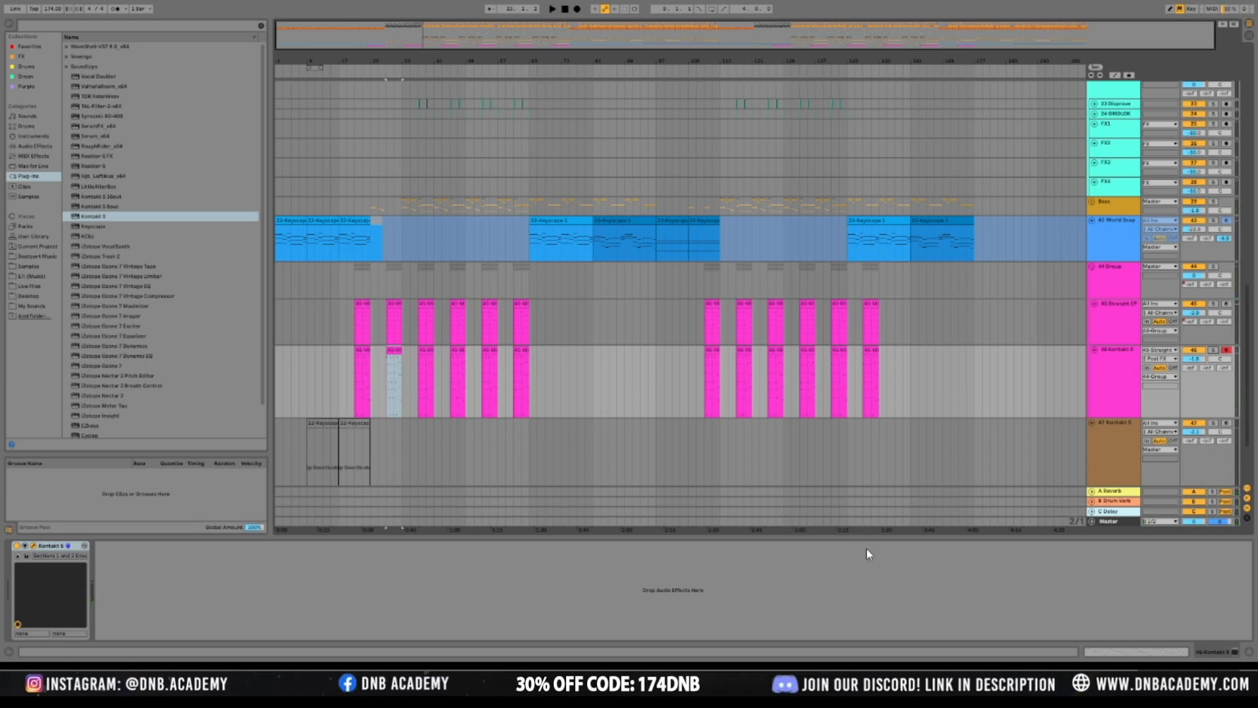
pyautogui.press('space')
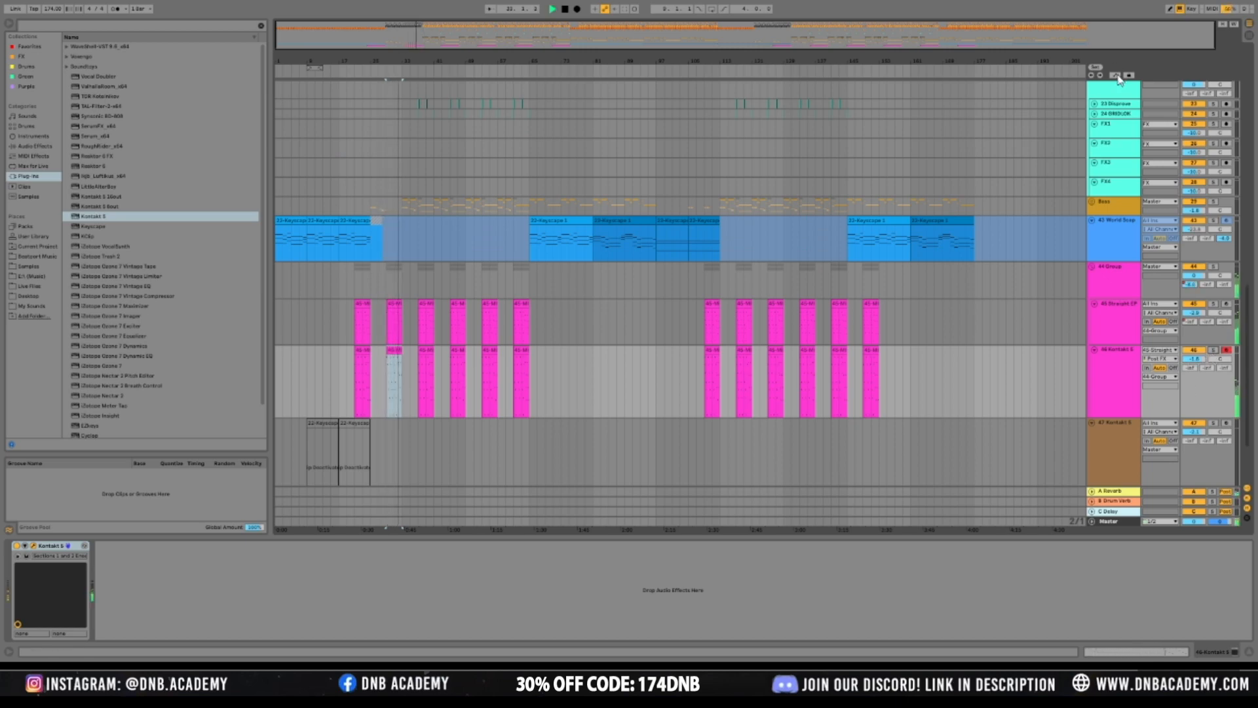
pyautogui.moveTo(1189, 360); pyautogui.dragTo(1189, 364)
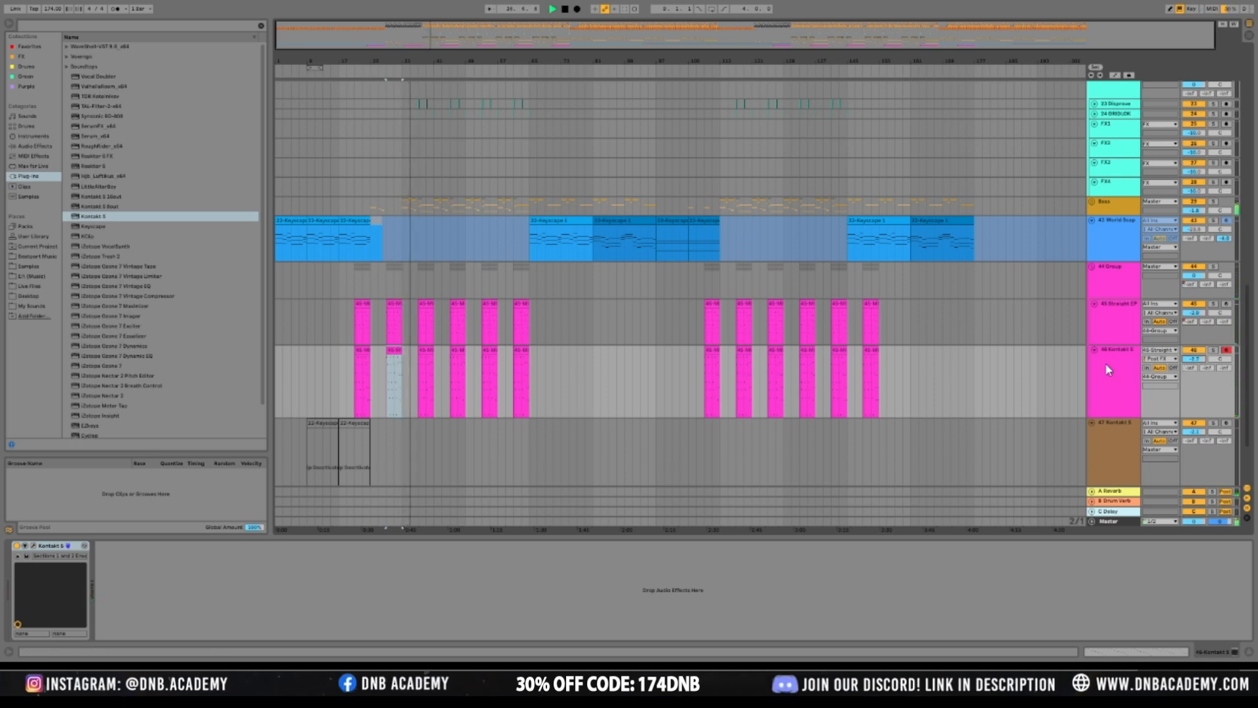
# Reduce the track heights of Straight EP and the Kontakt layer
pyautogui.click(1104, 334)
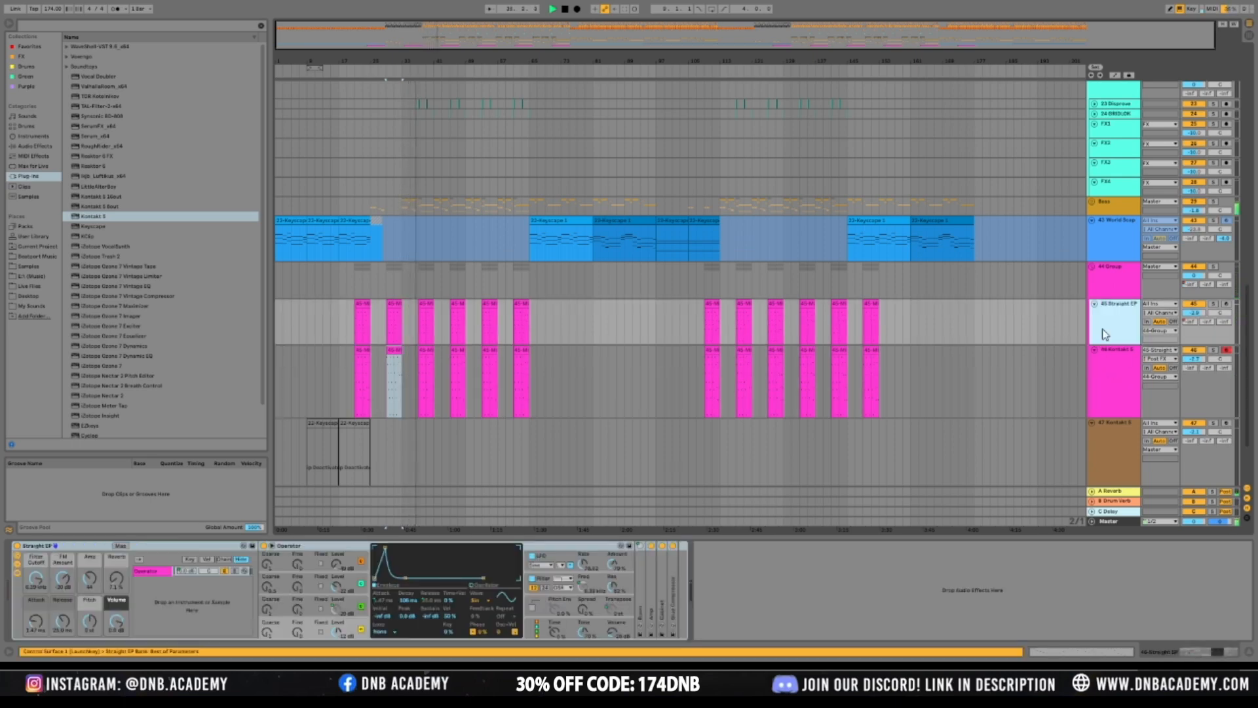
pyautogui.click(1115, 396)
pyautogui.moveTo(1113, 414); pyautogui.dragTo(1127, 328)
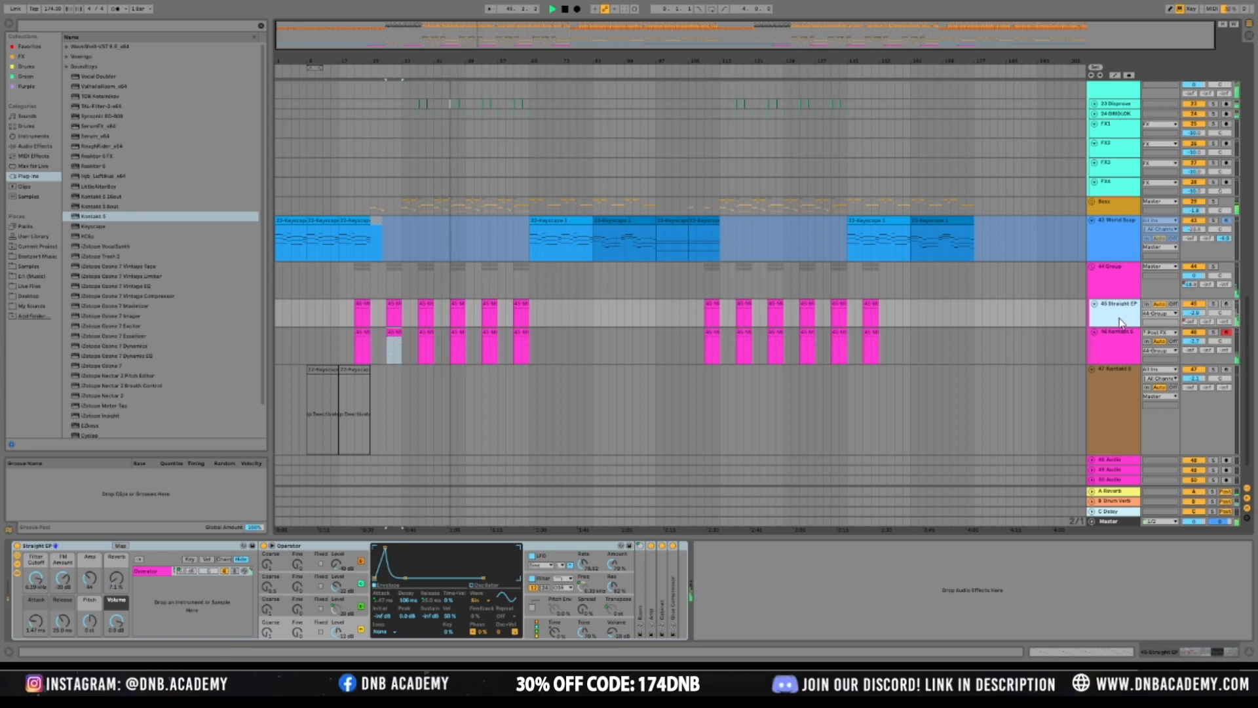
# Rename the group track holding Straight EP and Kontakt as Arp, and fold it down to minimum height
pyautogui.click(1135, 285)
pyautogui.hotkey('ctrl', 'r')
pyautogui.write('arp')
pyautogui.press('Return')
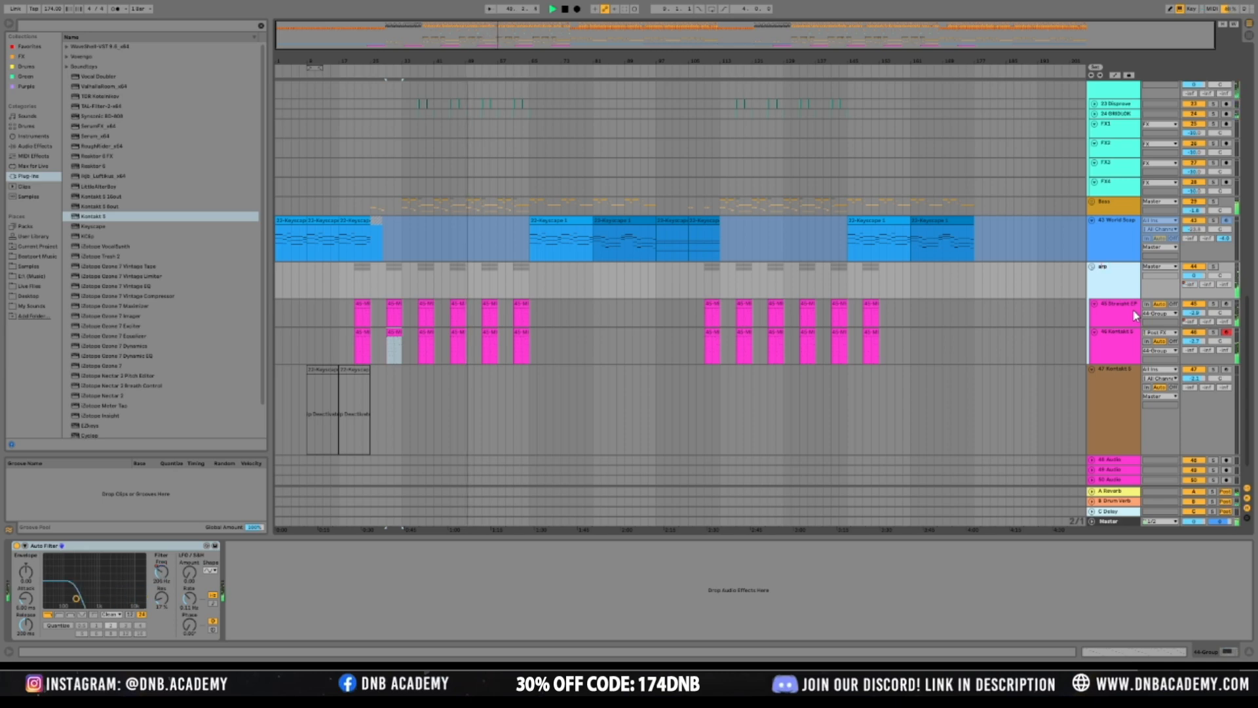
pyautogui.click(1047, 271)
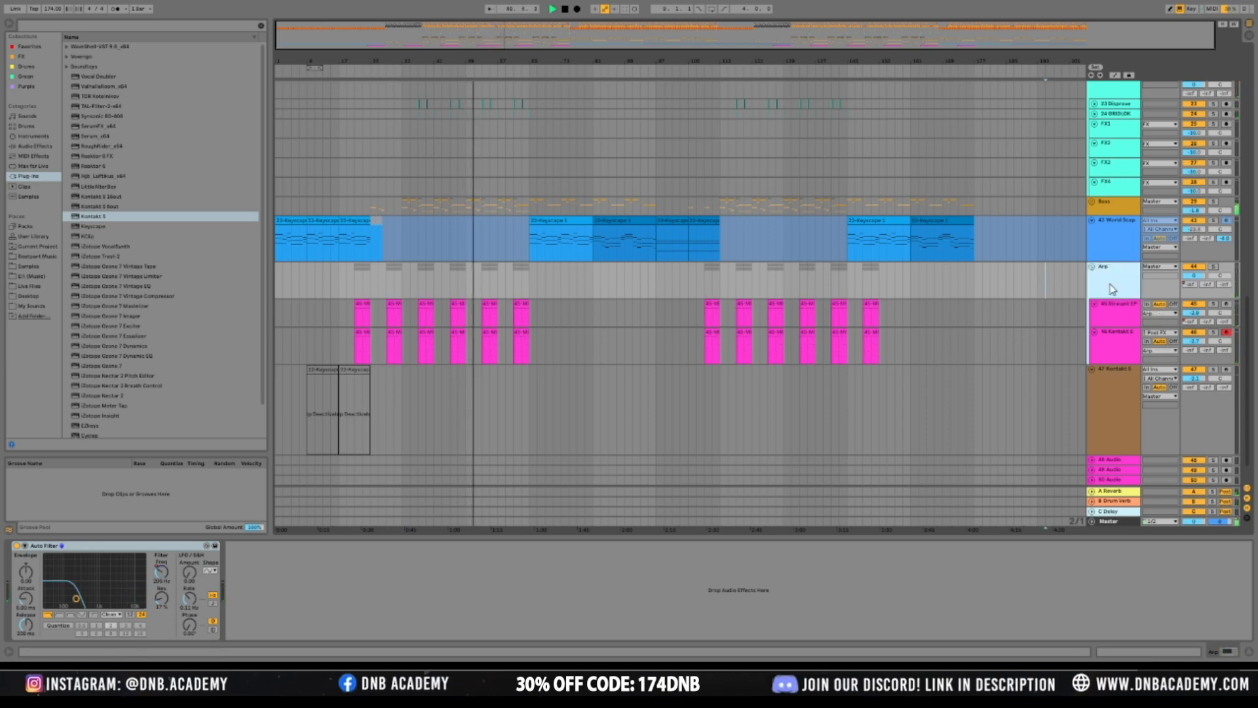
pyautogui.moveTo(1111, 298); pyautogui.dragTo(1122, 263)
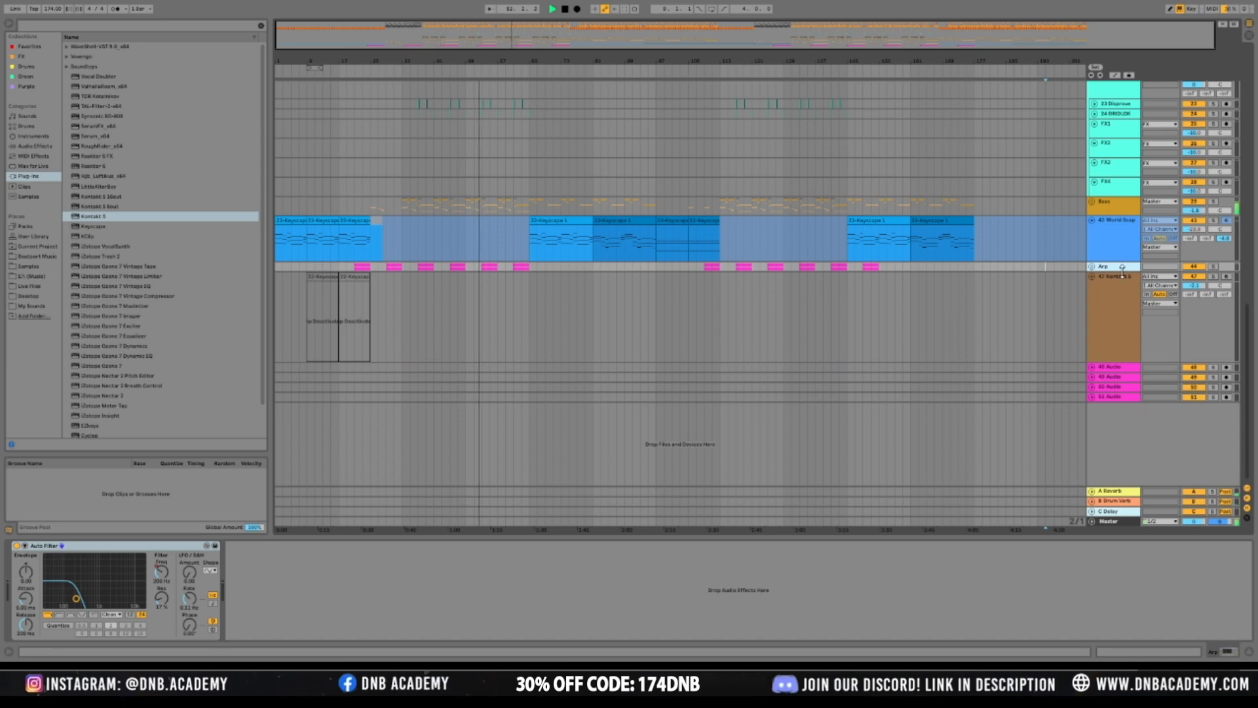
# Reduce the World Scape track to minimum height and stop playback
pyautogui.scroll(4, 597, 326)
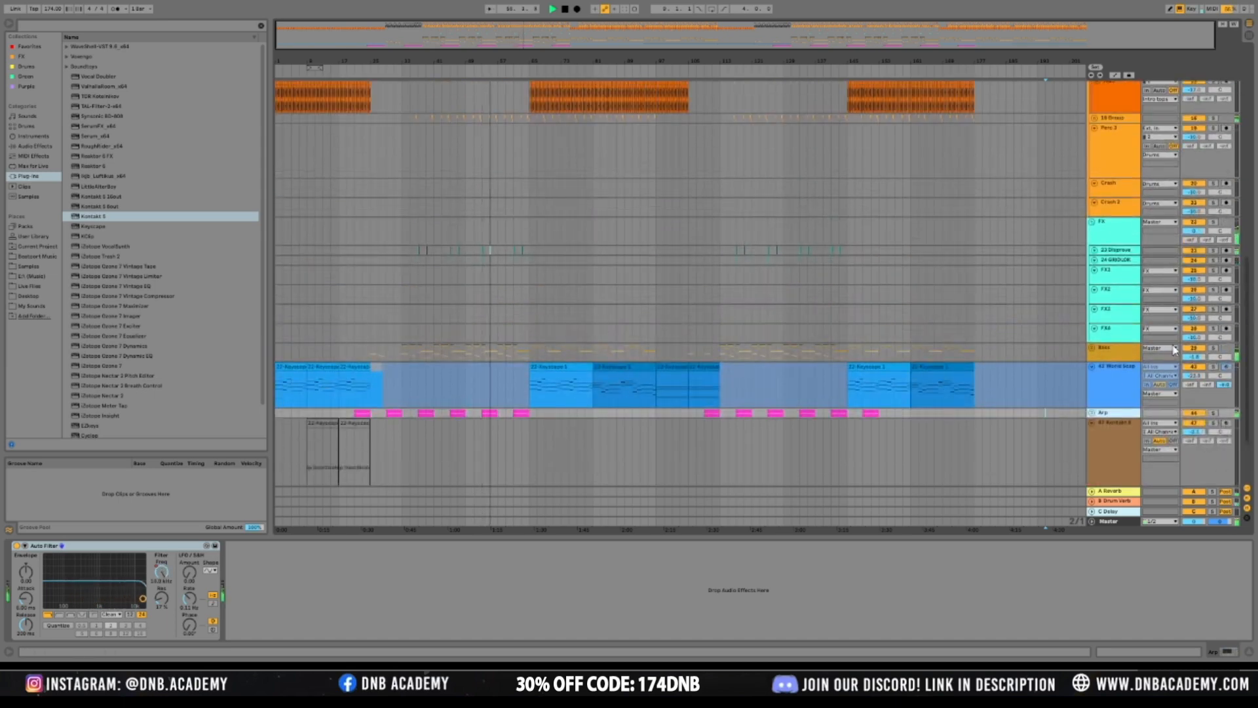
pyautogui.scroll(2, 956, 315)
pyautogui.scroll(-2, 965, 349)
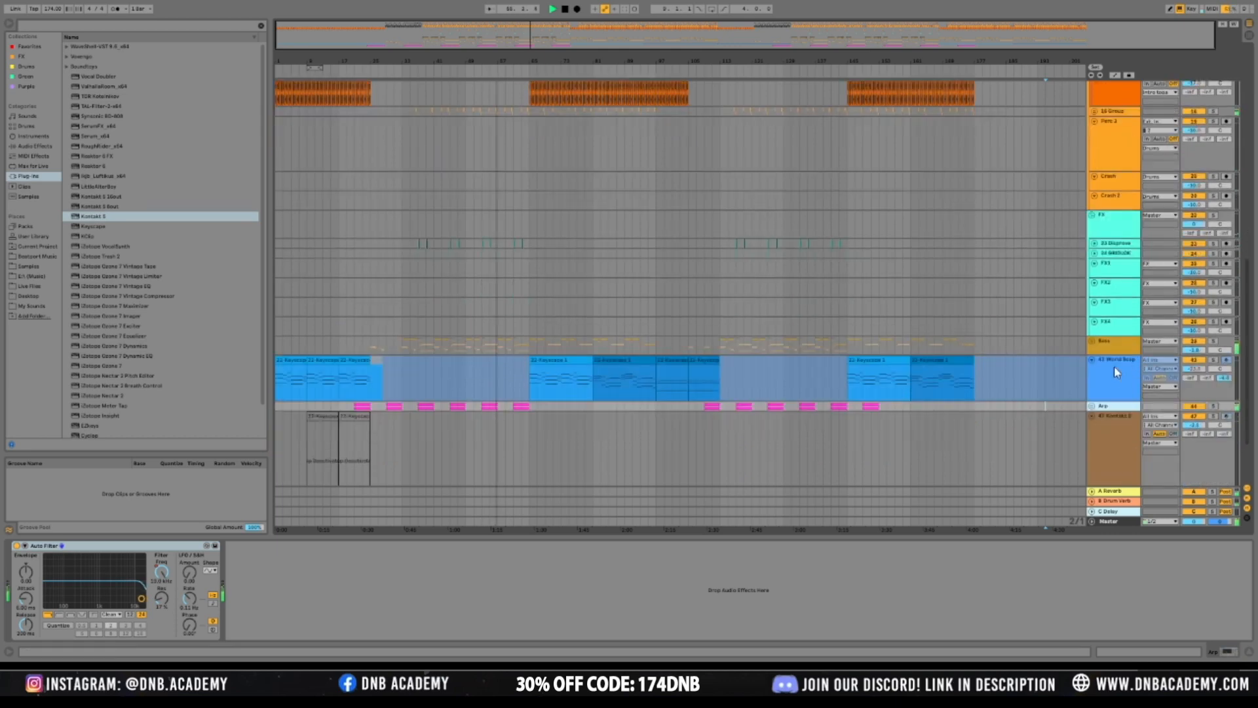
pyautogui.click(1121, 393)
pyautogui.moveTo(1114, 403); pyautogui.dragTo(1121, 374)
pyautogui.press('space')
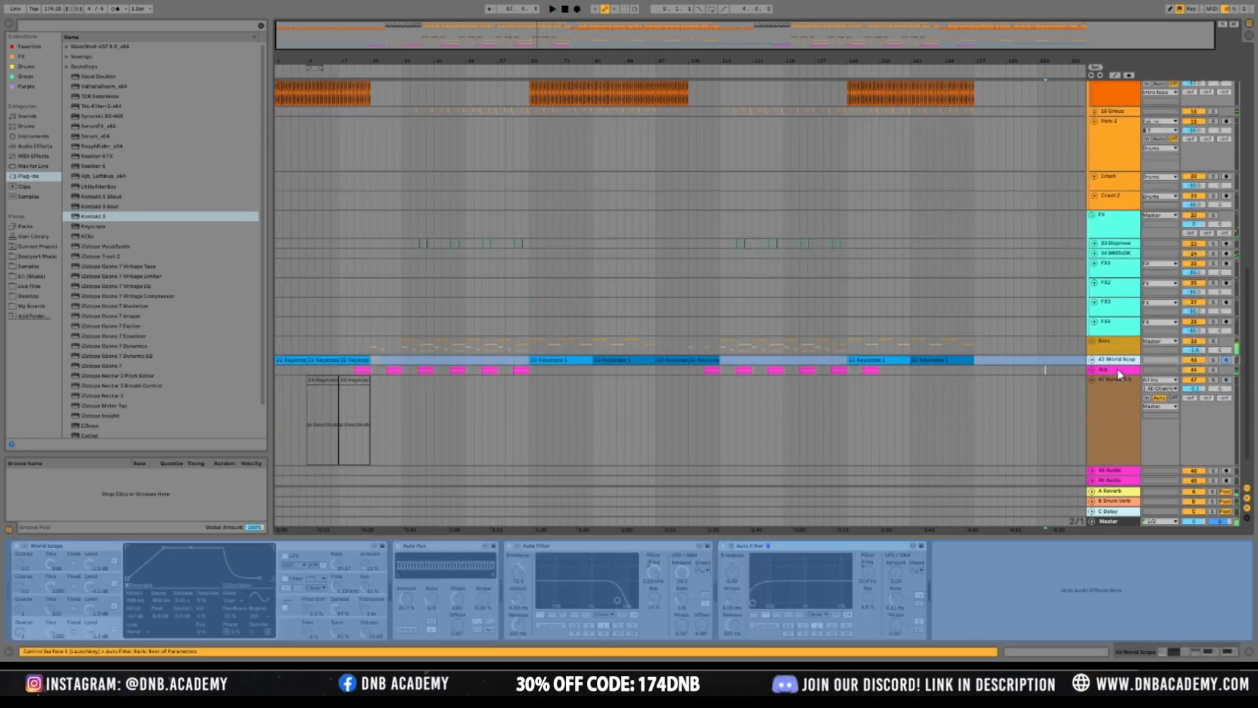
# Audition the soloed Bass group at the first drop and again at the second drop, and unsolo it
pyautogui.click(1125, 353)
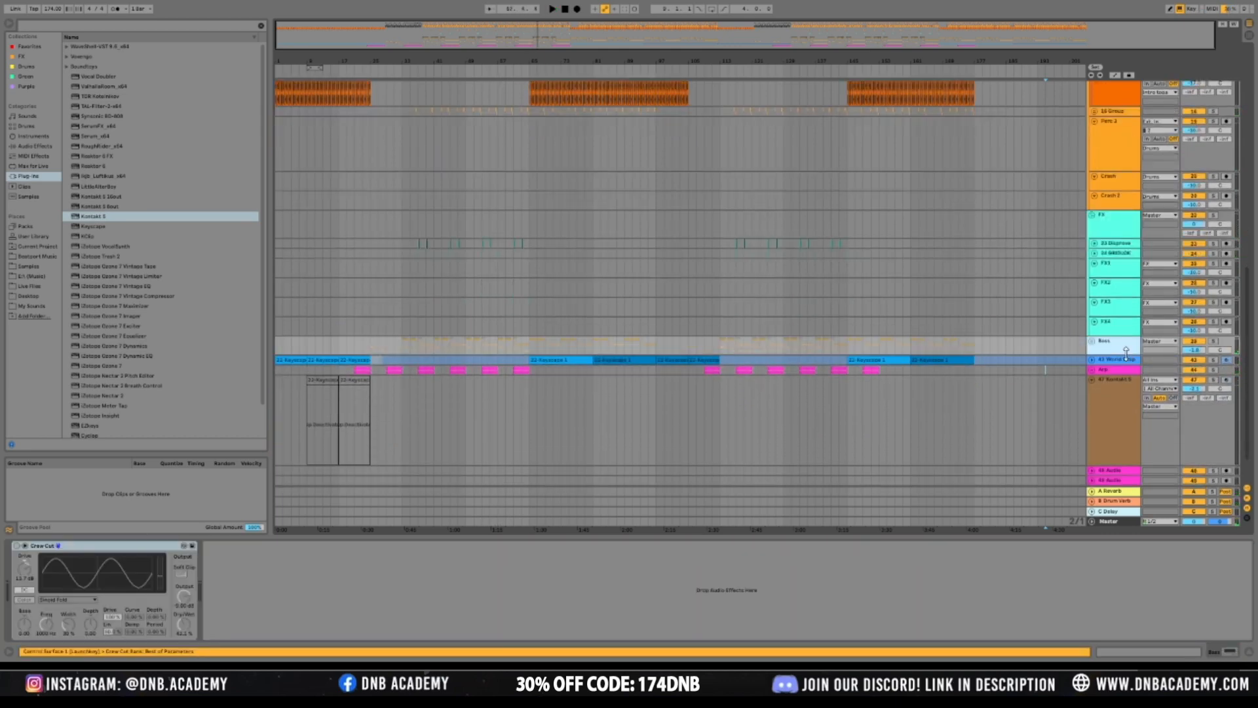
pyautogui.doubleClick(1127, 353)
pyautogui.doubleClick(1133, 352)
pyautogui.click(1213, 342)
pyautogui.click(401, 344)
pyautogui.press('space')
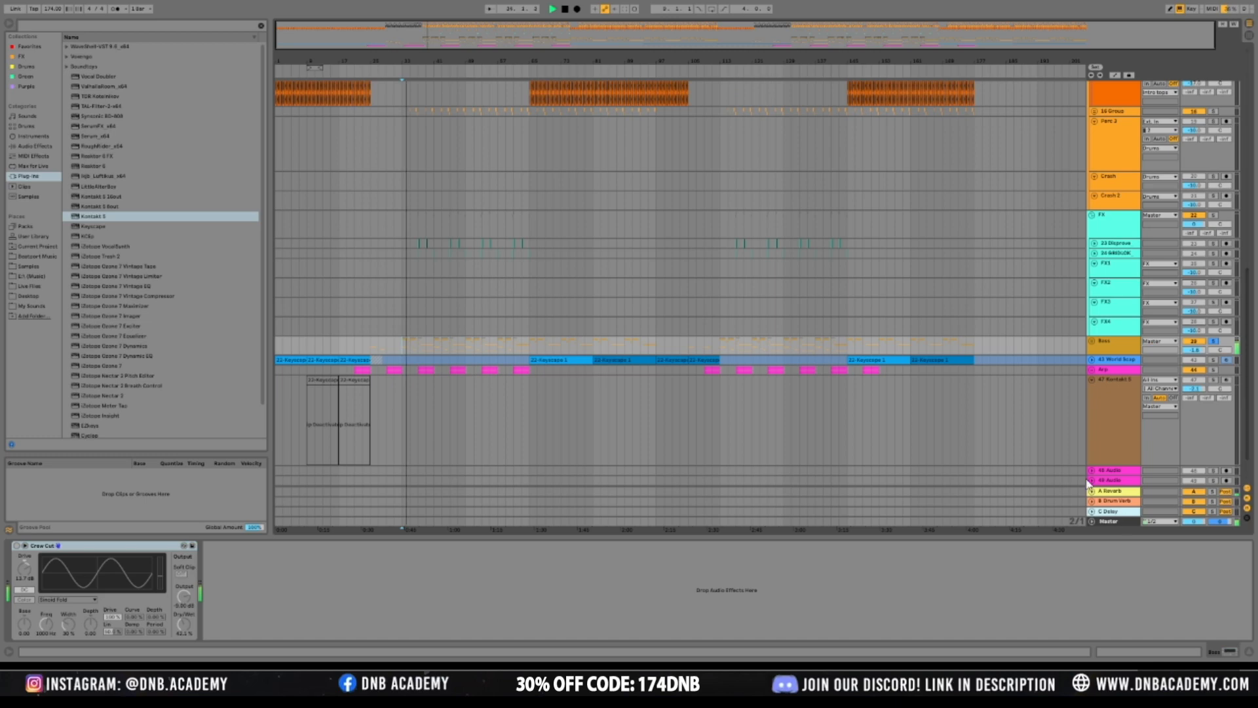
pyautogui.press('space')
pyautogui.moveTo(414, 323); pyautogui.dragTo(795, 331)
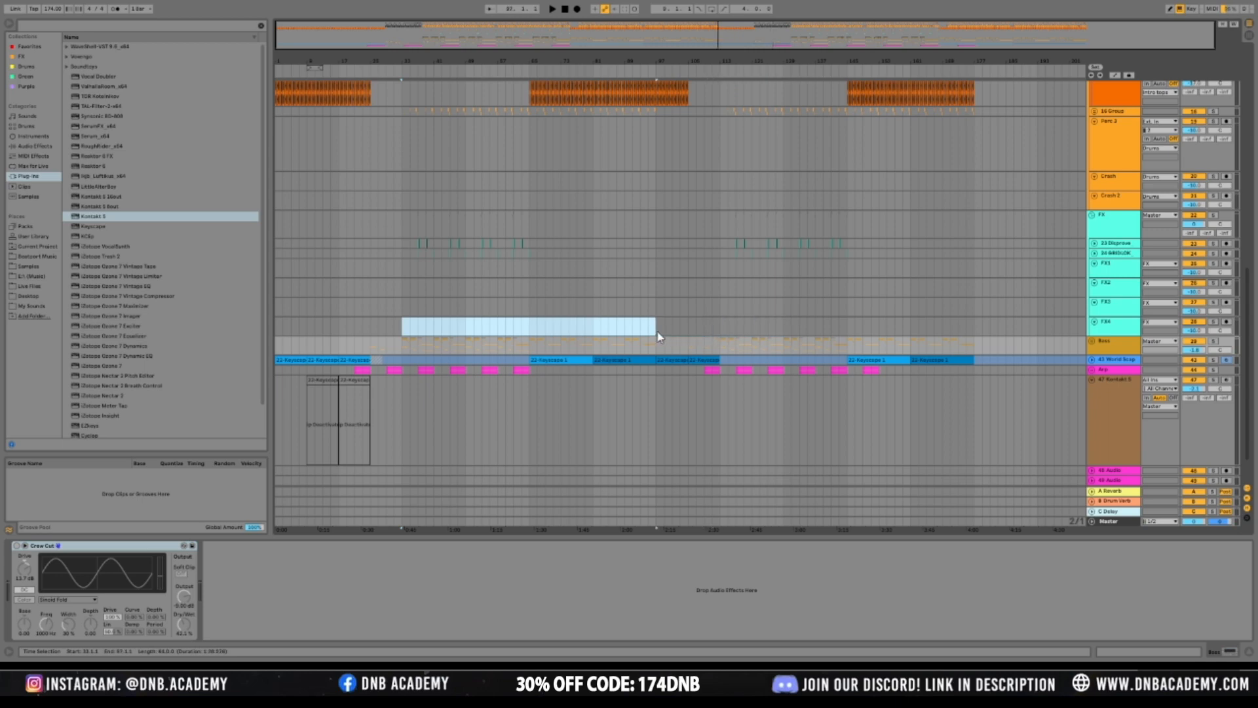
pyautogui.moveTo(720, 326); pyautogui.dragTo(975, 338)
pyautogui.press('space')
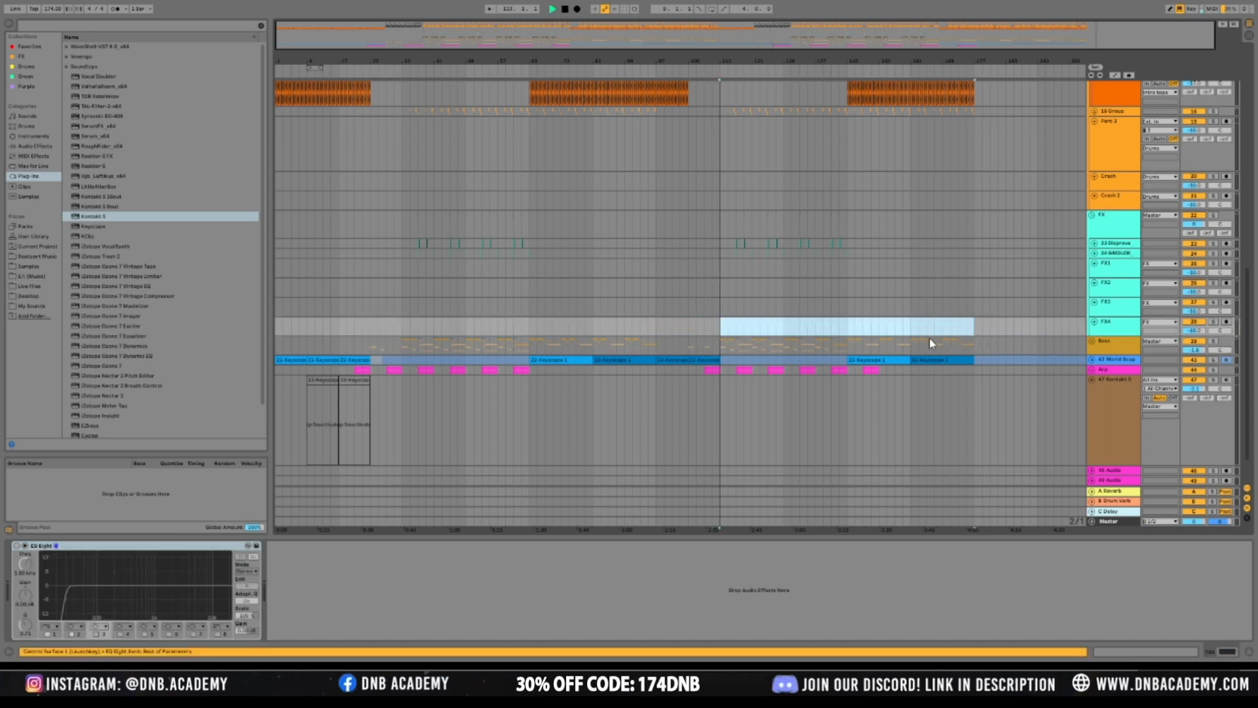
pyautogui.click(1214, 342)
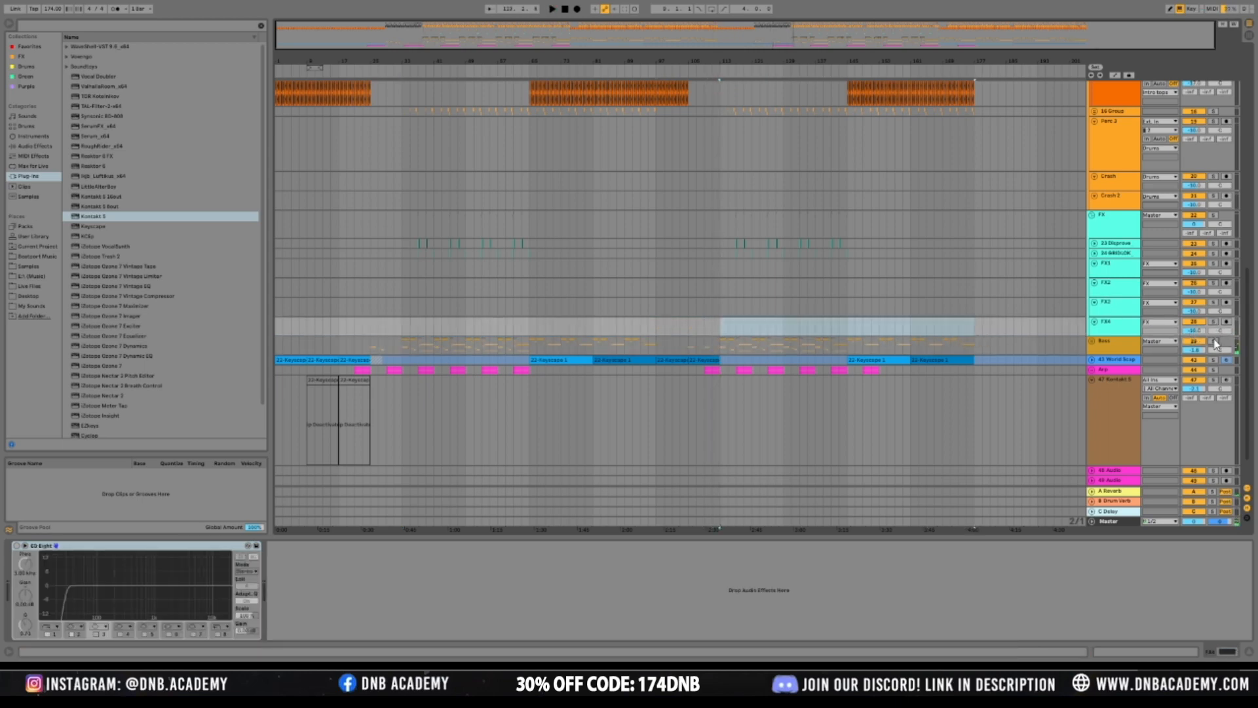
# Solo the Drums group and audition it from the start of the first drop at bar 33
pyautogui.scroll(10, 455, 132)
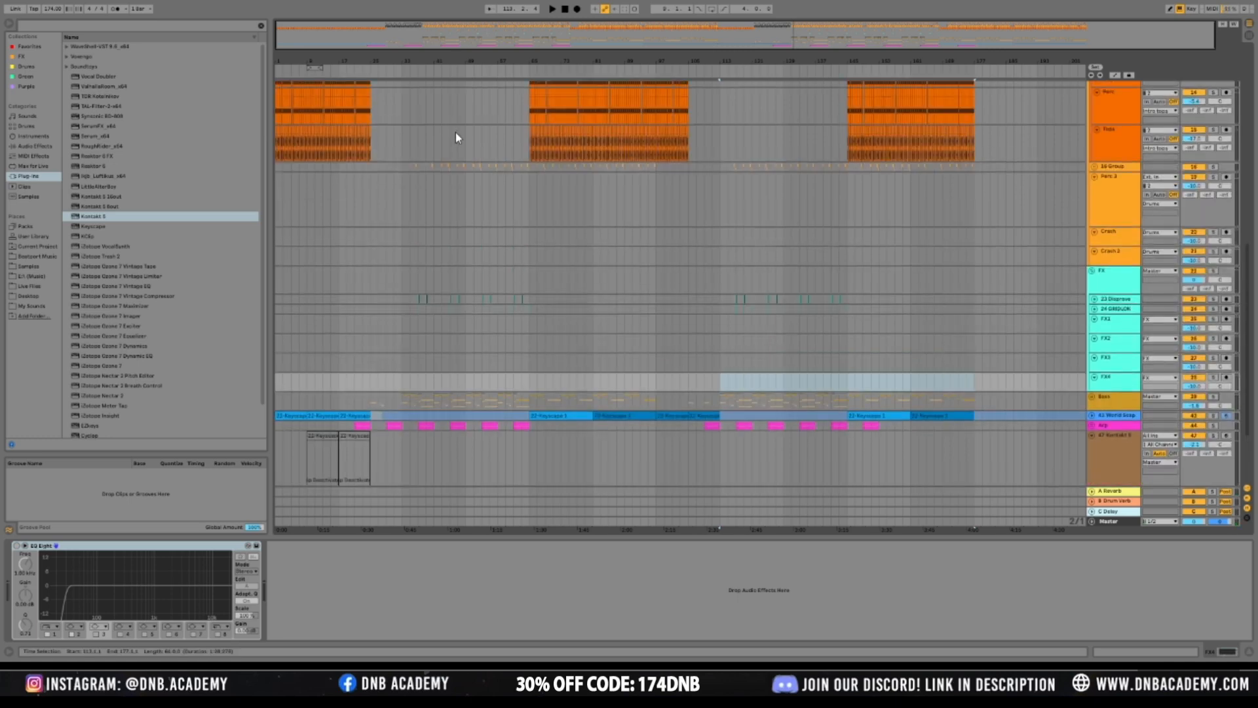
pyautogui.scroll(5, 487, 268)
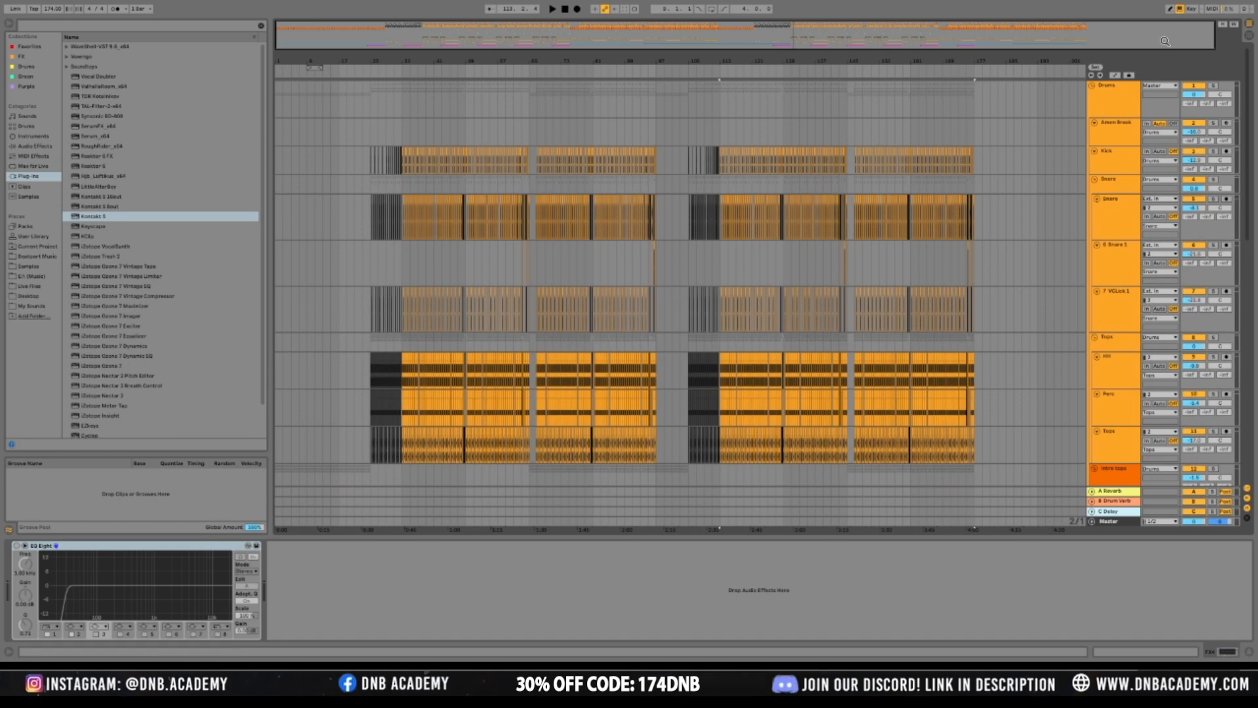
pyautogui.click(401, 87)
pyautogui.press('space')
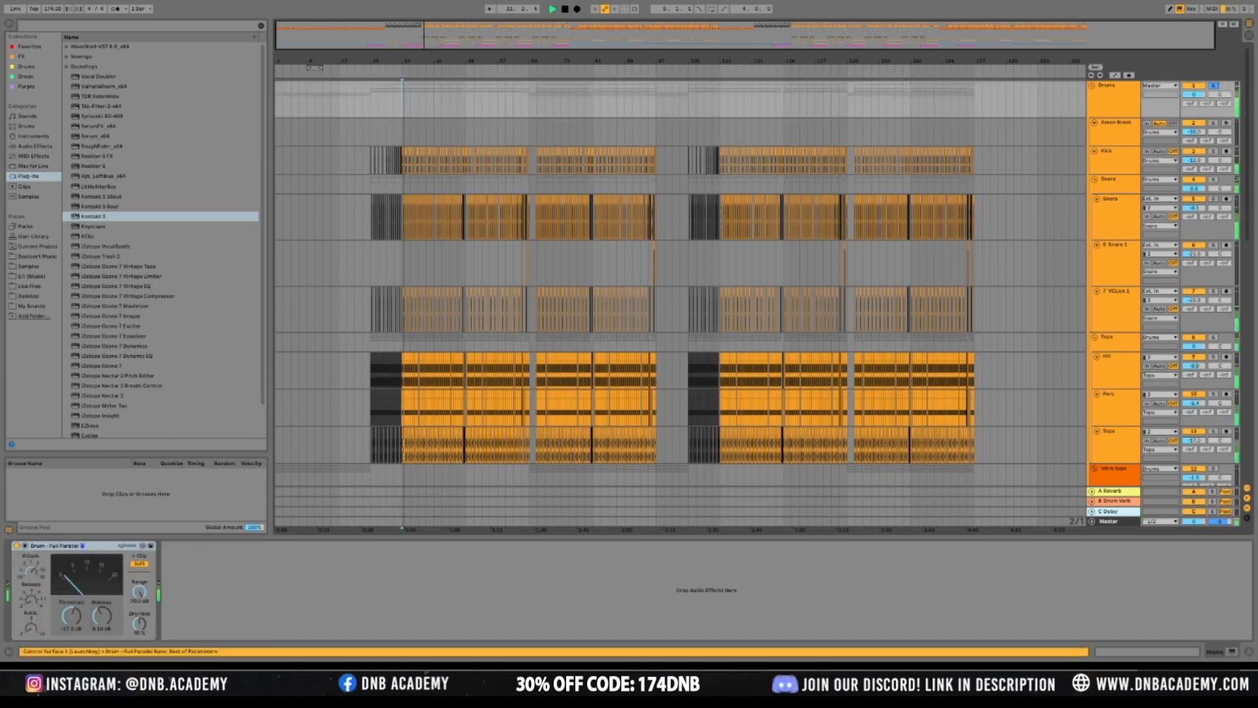
pyautogui.click(1119, 110)
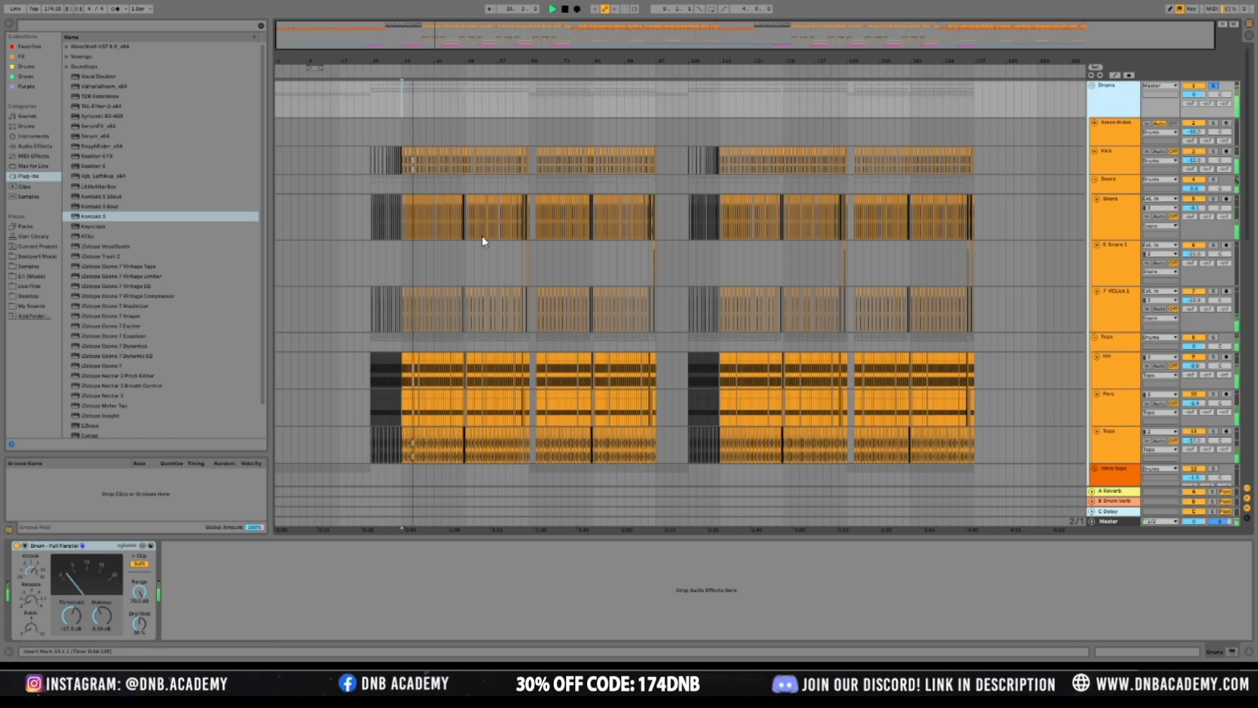
pyautogui.press('space')
# Add the Saturator preset A Bit Warmer to the Drums group after its compressor
pyautogui.scroll(-2, 148, 377)
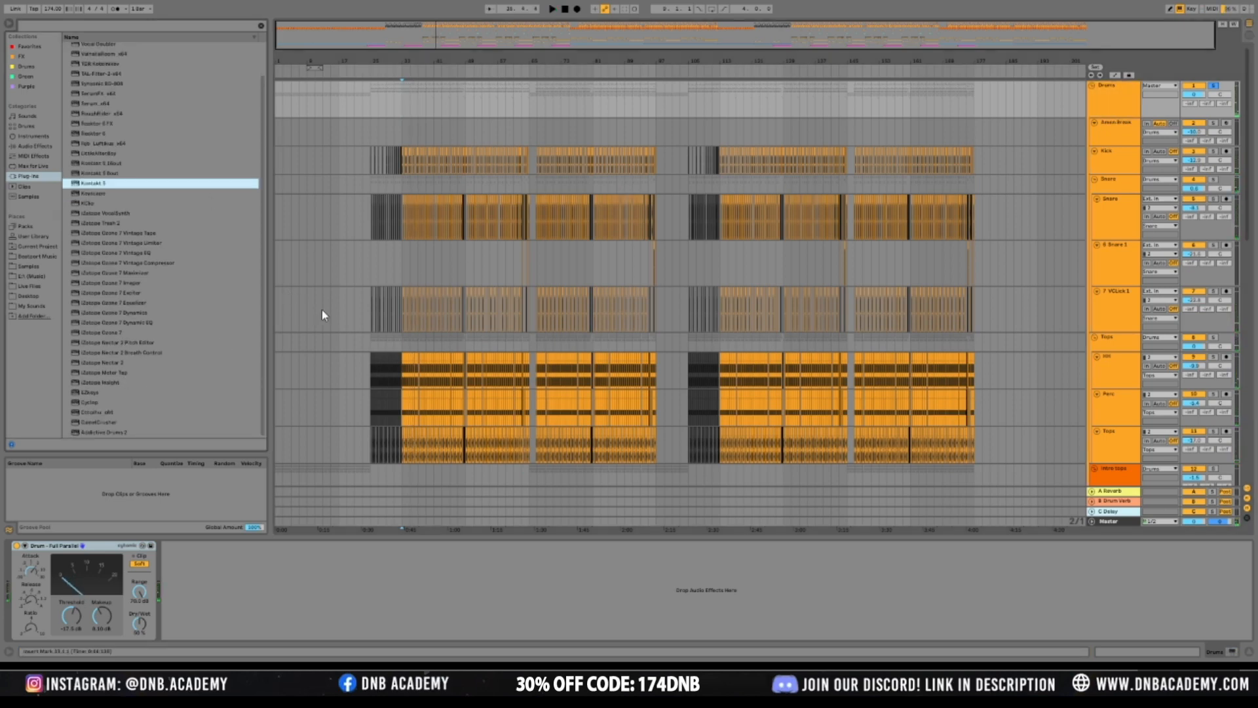
pyautogui.click(23, 166)
pyautogui.click(34, 145)
pyautogui.scroll(-2, 139, 323)
pyautogui.scroll(-5, 139, 324)
pyautogui.click(104, 384)
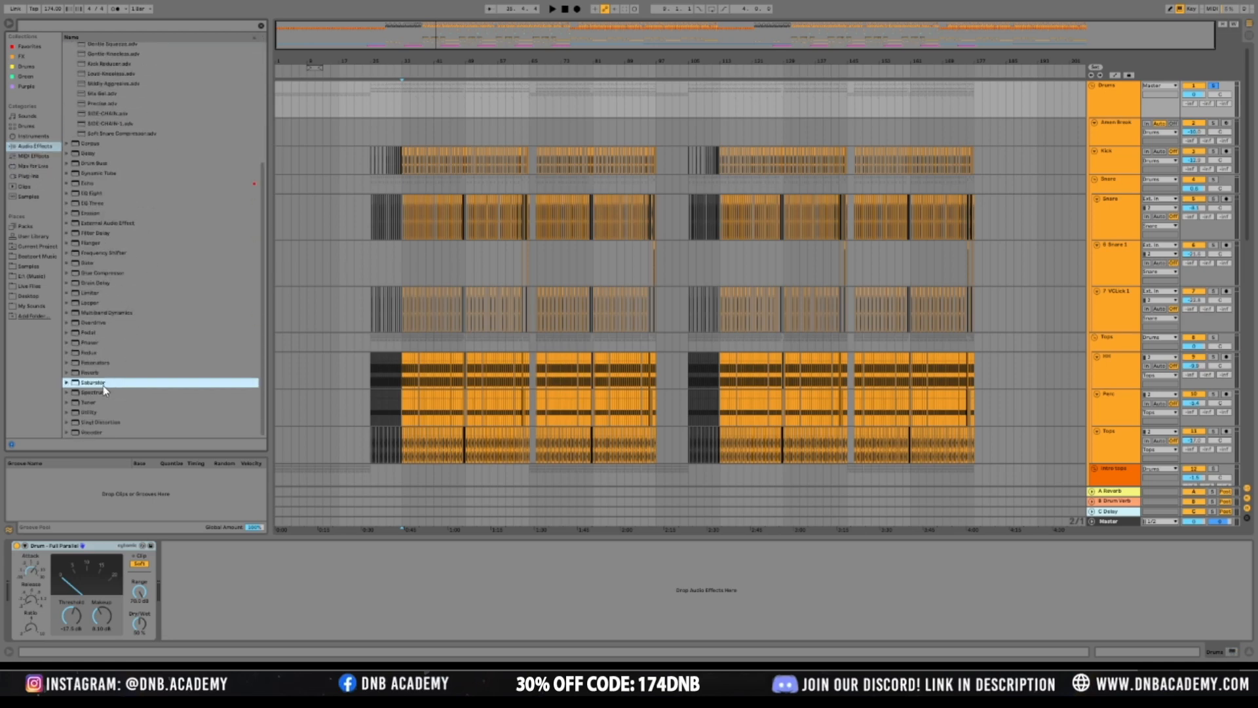
pyautogui.click(67, 384)
pyautogui.scroll(-1, 98, 380)
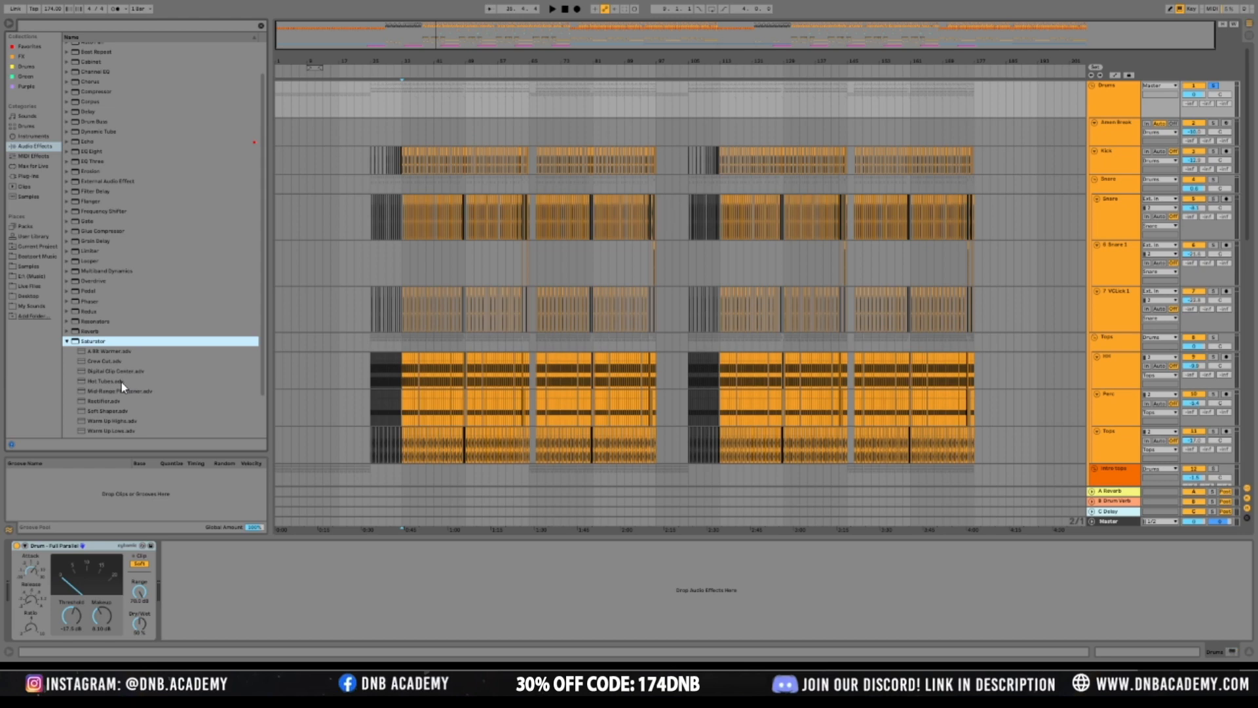
pyautogui.click(105, 382)
pyautogui.click(93, 354)
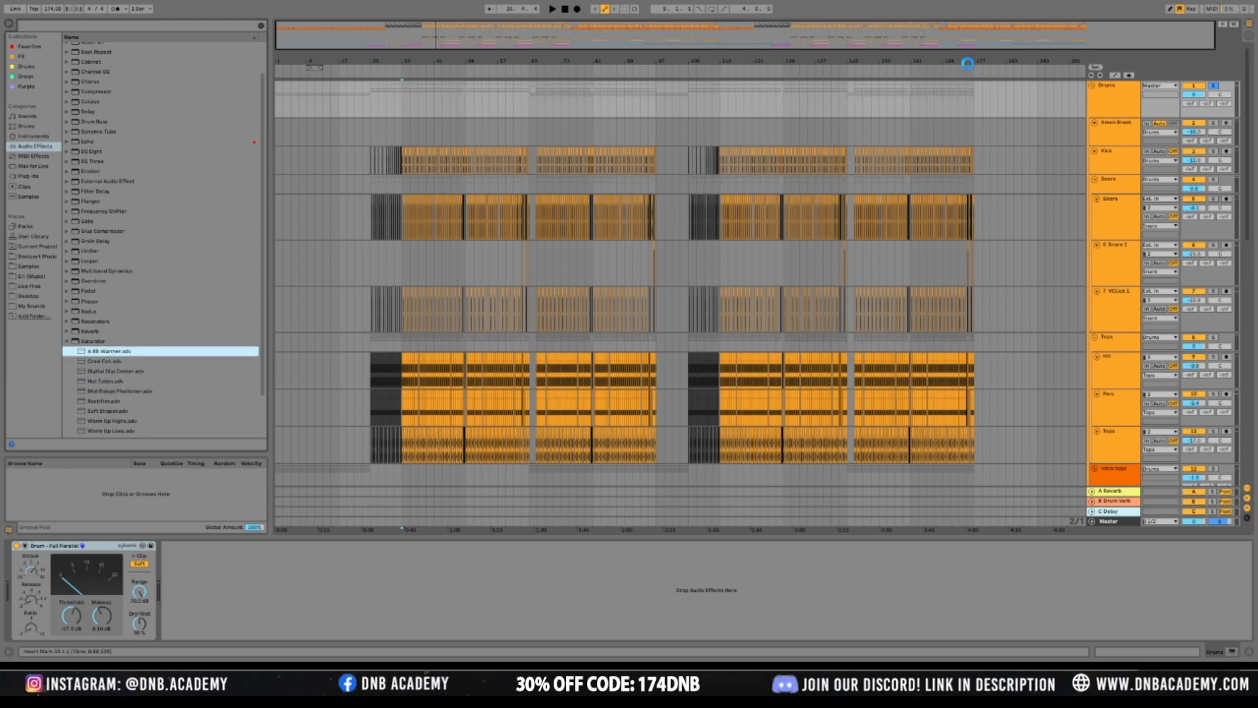
# Compare the drums with the saturator off and on during playback, and fine-tune the Drums group volume
pyautogui.press('space')
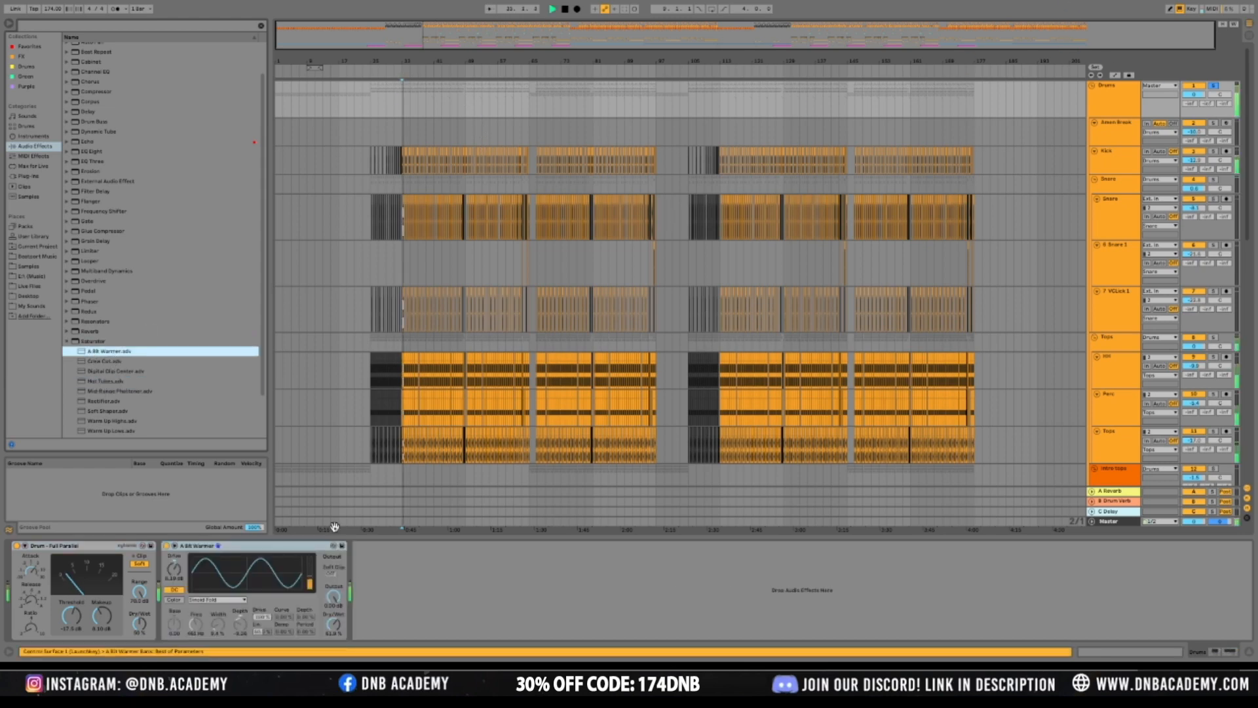
pyautogui.click(167, 545)
pyautogui.click(167, 546)
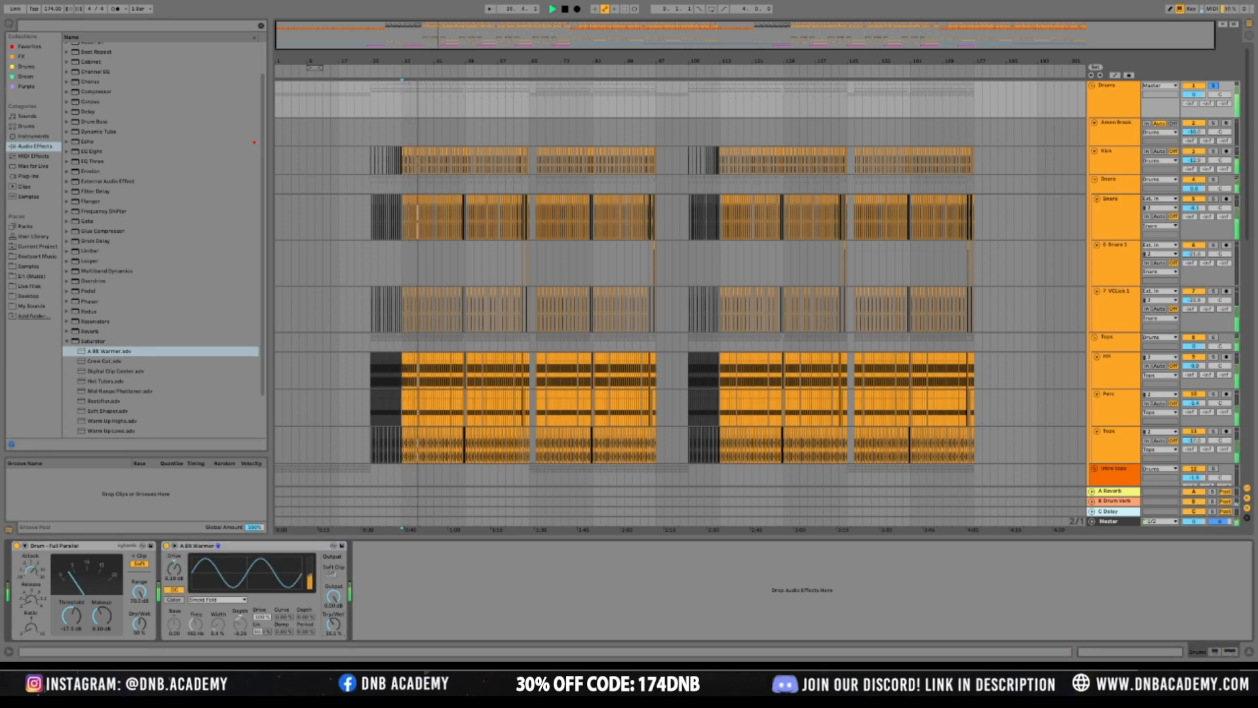
pyautogui.moveTo(1194, 95); pyautogui.dragTo(1194, 121)
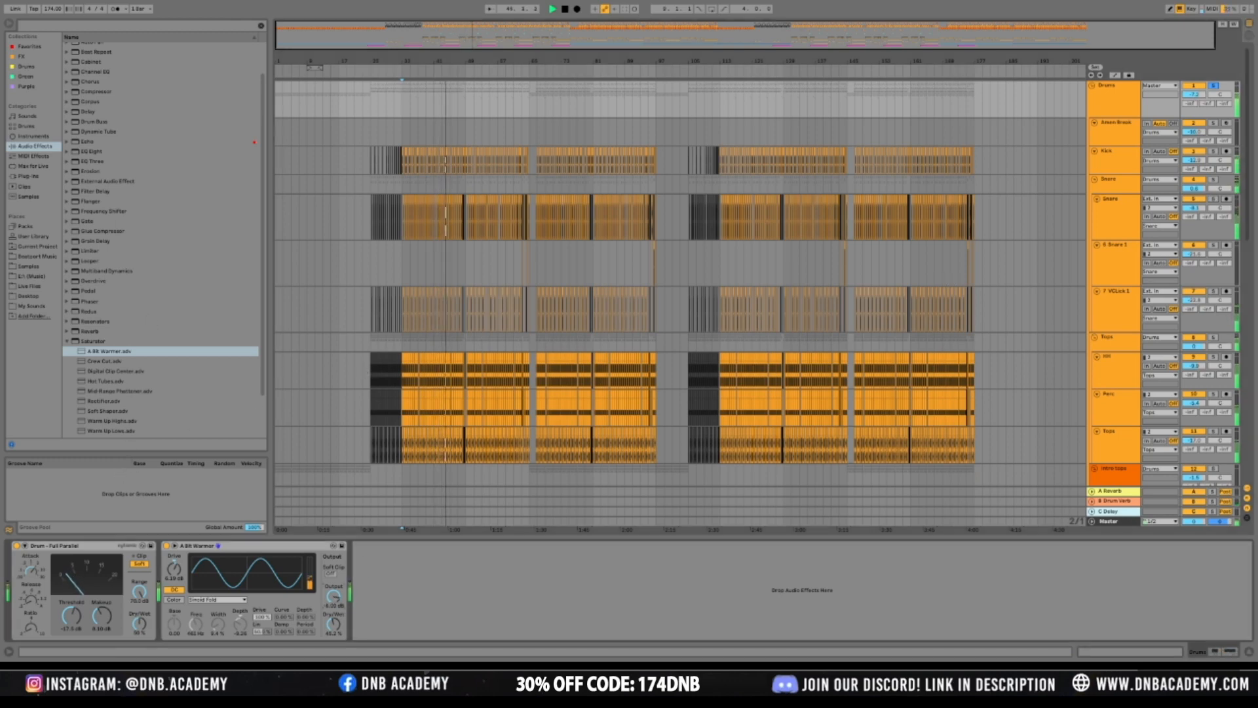
pyautogui.moveTo(1194, 93); pyautogui.dragTo(1194, 83)
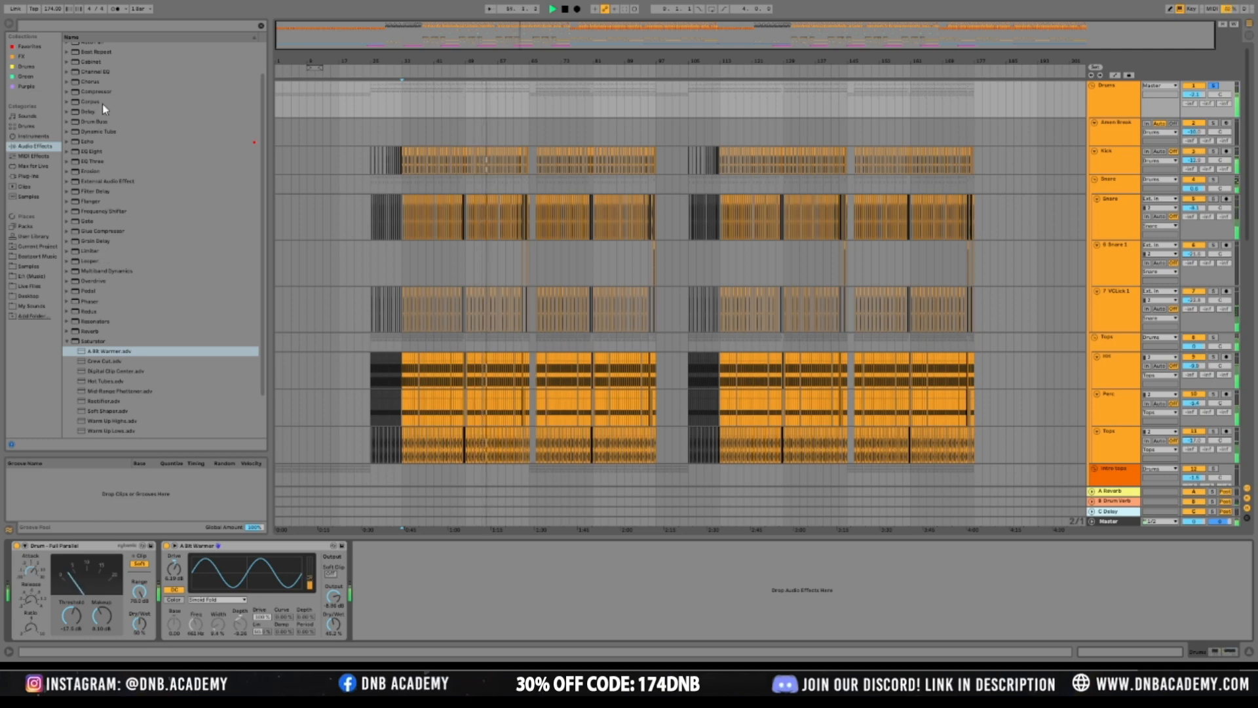
# Stop playback, unfold the Bass group and solo its Sub group
pyautogui.scroll(-10, 631, 301)
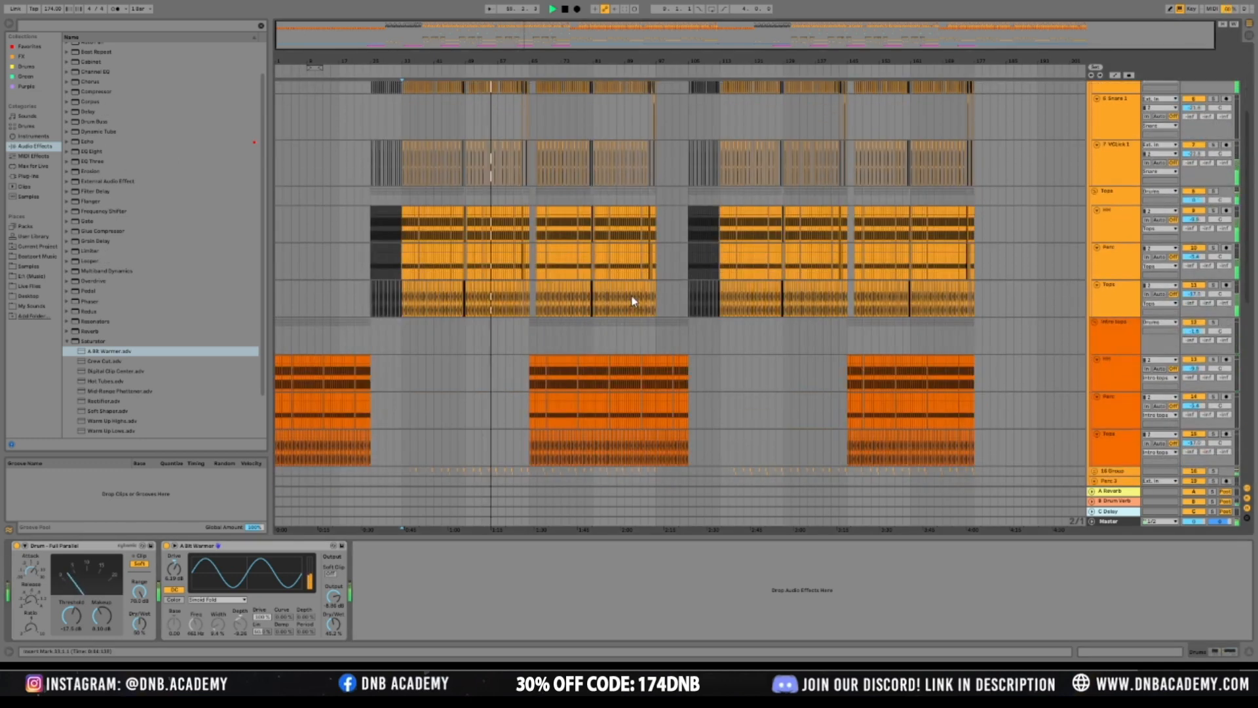
pyautogui.scroll(-10, 731, 323)
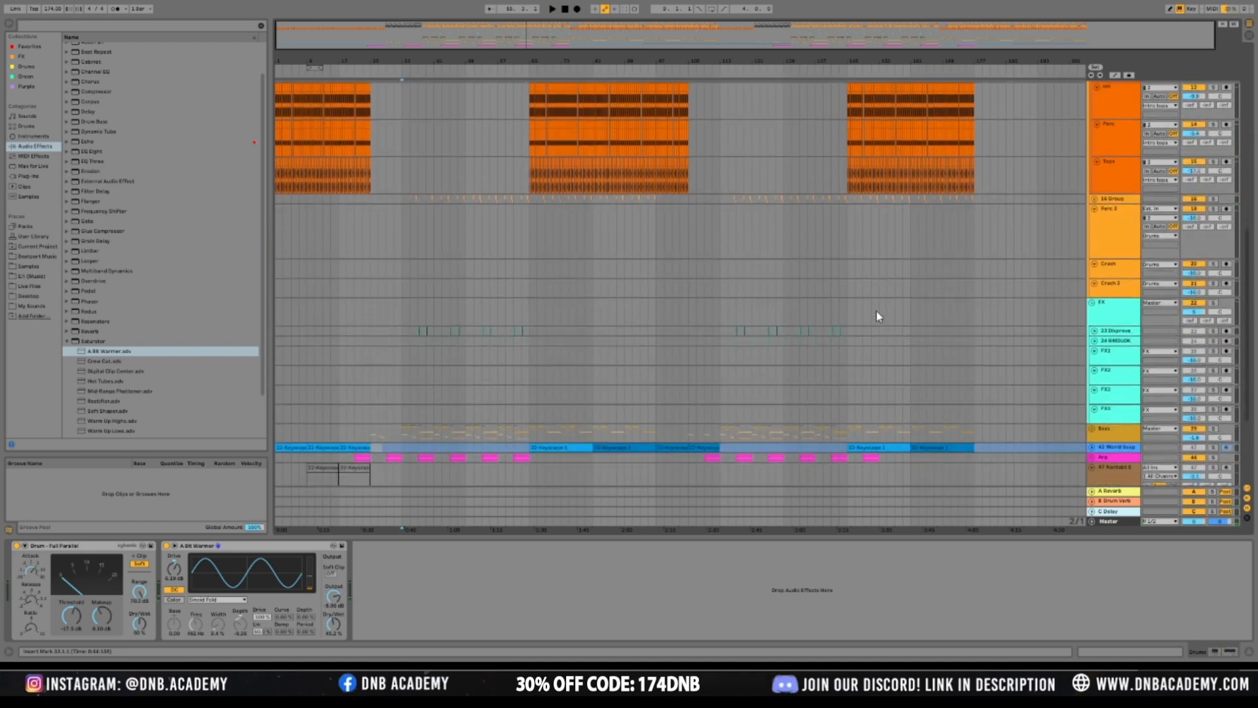
pyautogui.click(1122, 308)
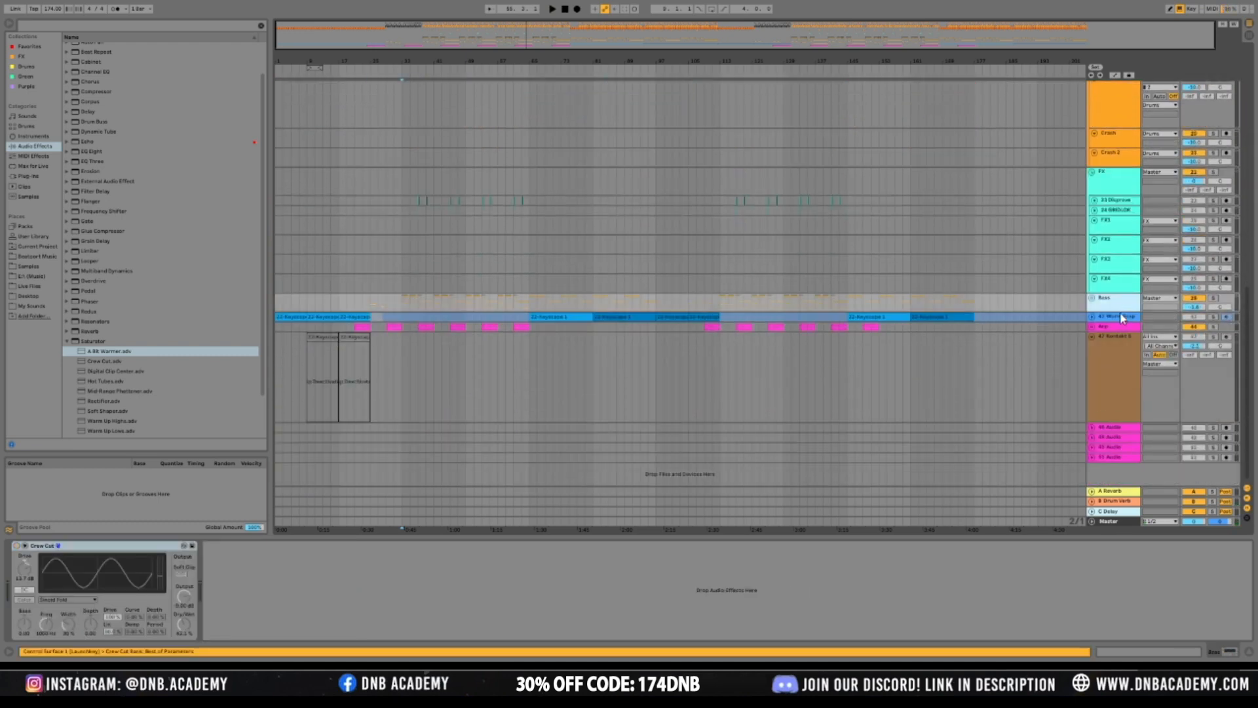
pyautogui.press('Right')
pyautogui.scroll(-2, 1252, 283)
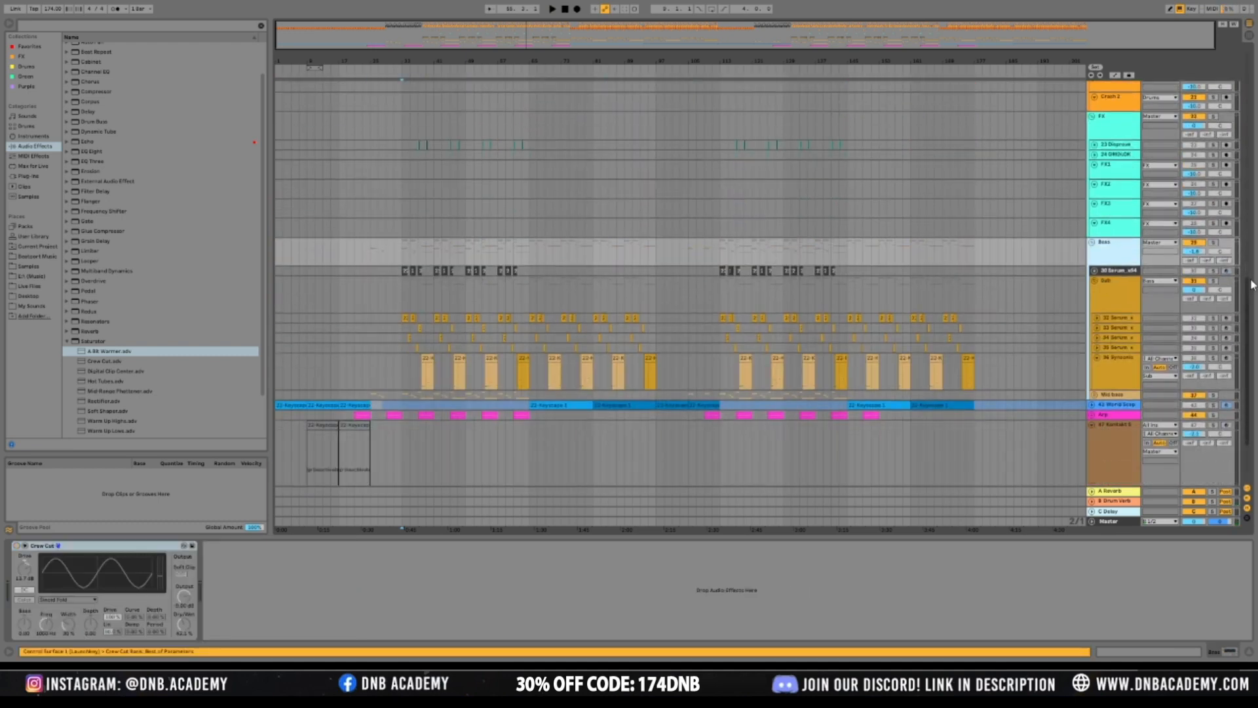
pyautogui.click(1215, 283)
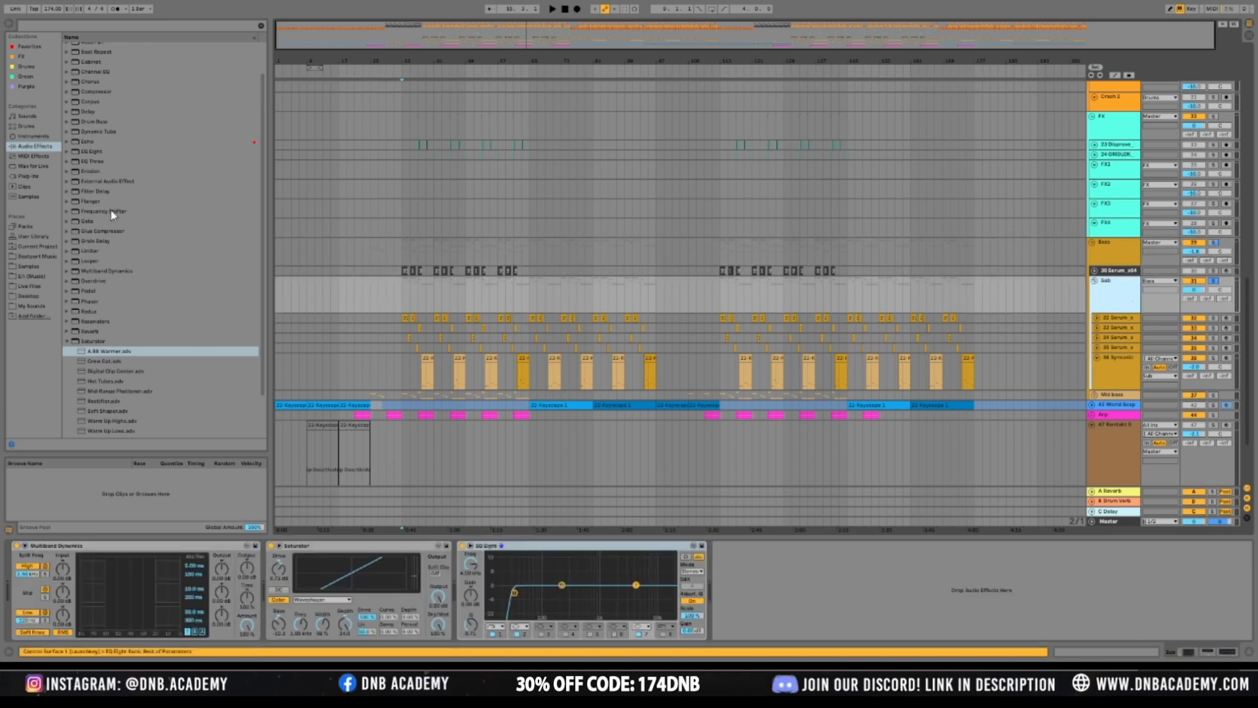
# Add Erosion after EQ Eight on the Sub group, raise its amount and frequency during playback, and set it to Wide Noise
pyautogui.moveTo(78, 173)
pyautogui.mouseDown()
pyautogui.moveTo(410, 234)
pyautogui.moveTo(738, 549)
pyautogui.moveTo(731, 535)
pyautogui.mouseUp()
pyautogui.press('space')
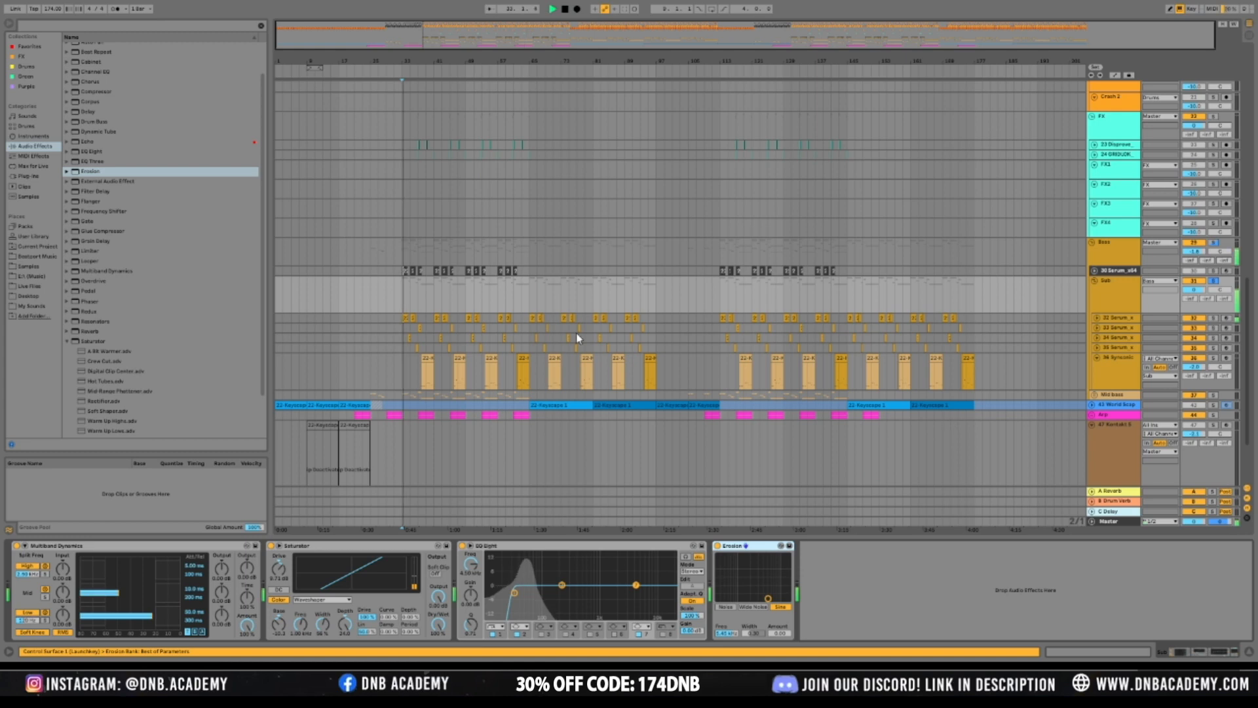
pyautogui.moveTo(768, 598); pyautogui.dragTo(777, 566)
pyautogui.click(753, 606)
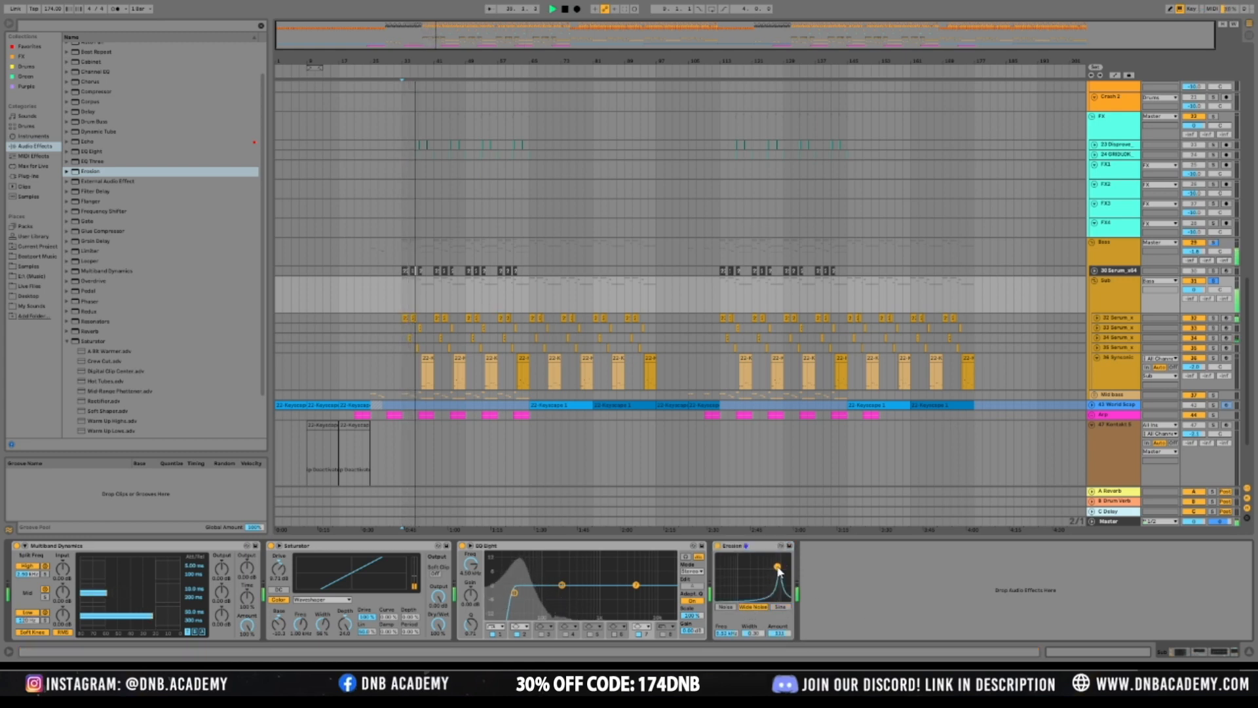
# Turn off the first EQ Eight band on the Sub group, fine-tune the Erosion amount, and unsolo Sub
pyautogui.click(493, 634)
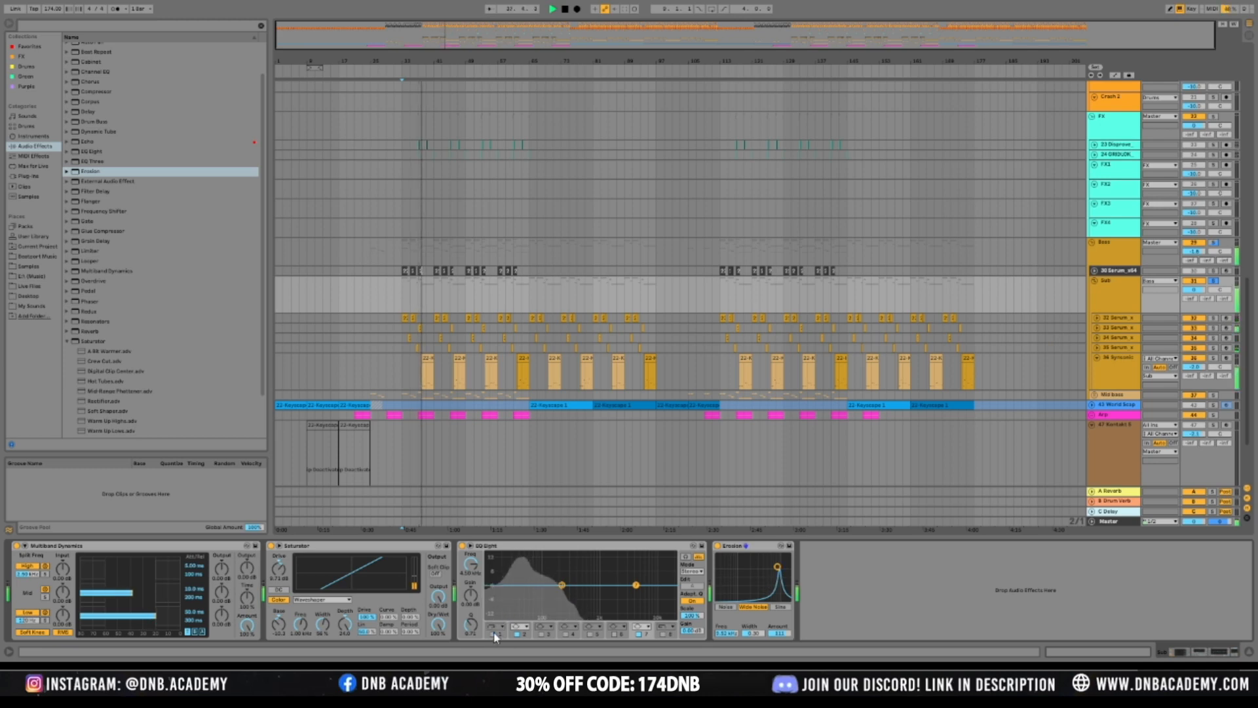
pyautogui.click(760, 550)
pyautogui.moveTo(777, 566); pyautogui.dragTo(777, 567)
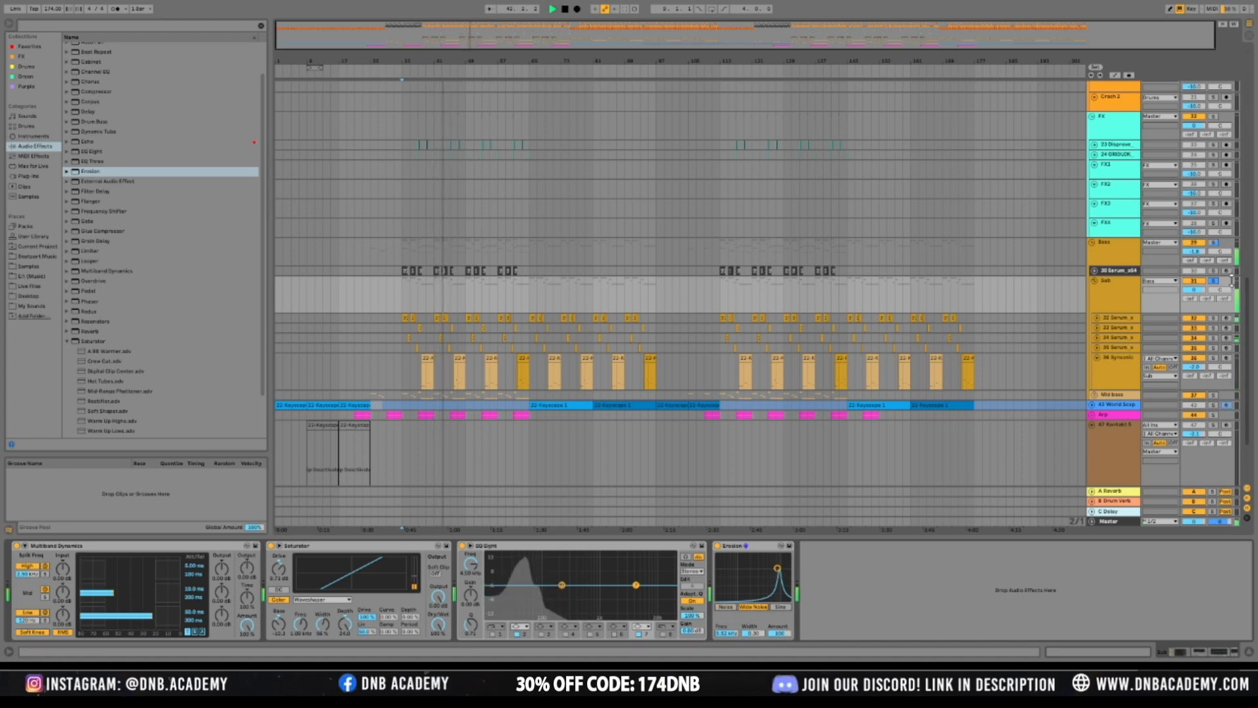
pyautogui.click(1214, 282)
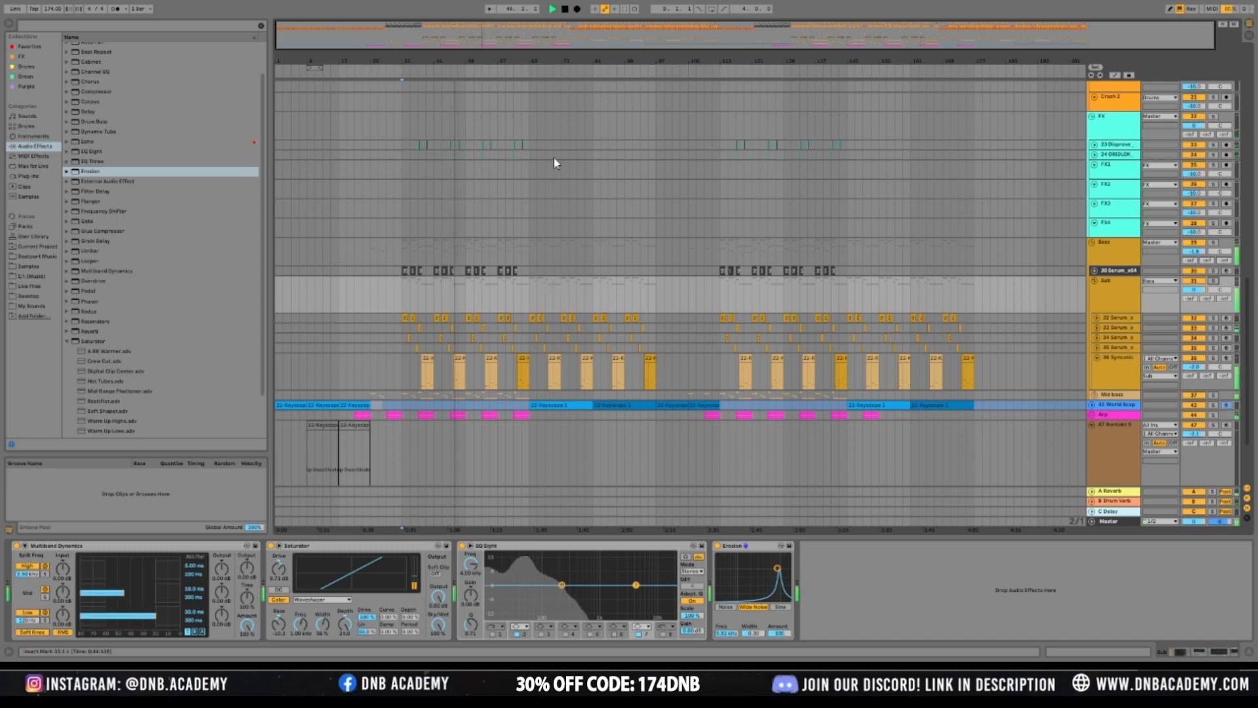
# Show the Drums group's device chain during playback and look through the audio effects list
pyautogui.scroll(3, 553, 156)
pyautogui.scroll(10, 553, 162)
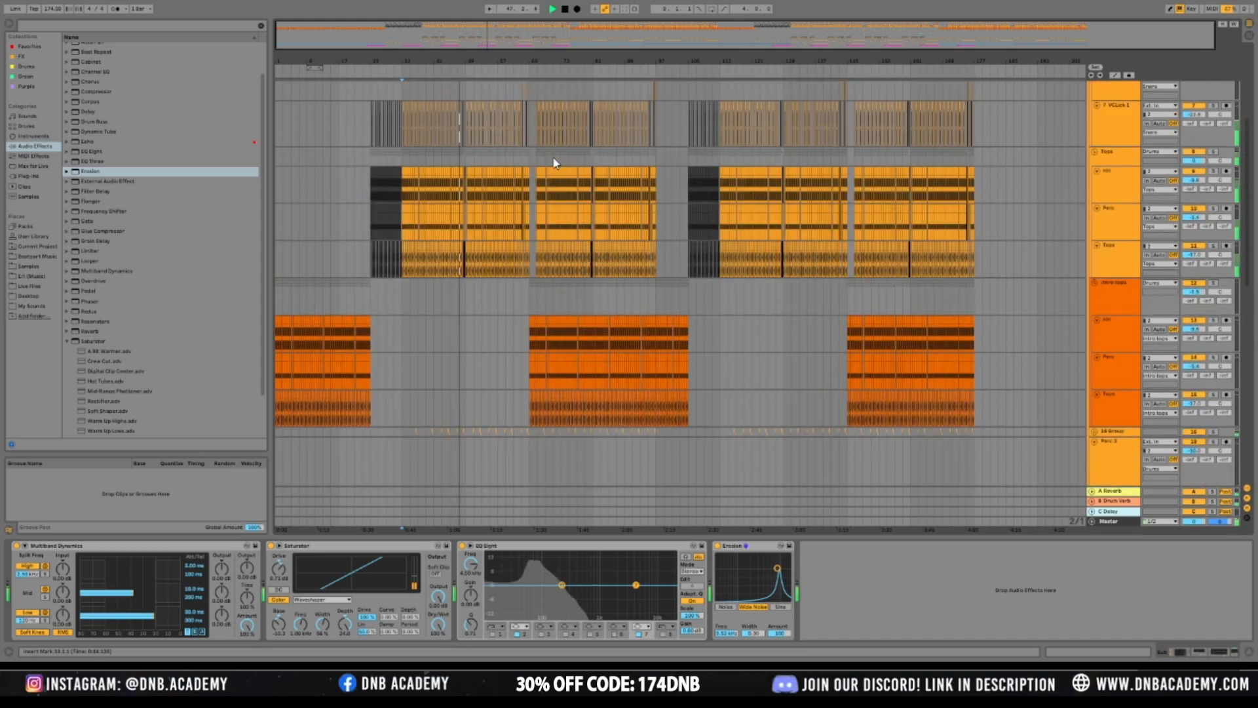
pyautogui.scroll(2, 553, 163)
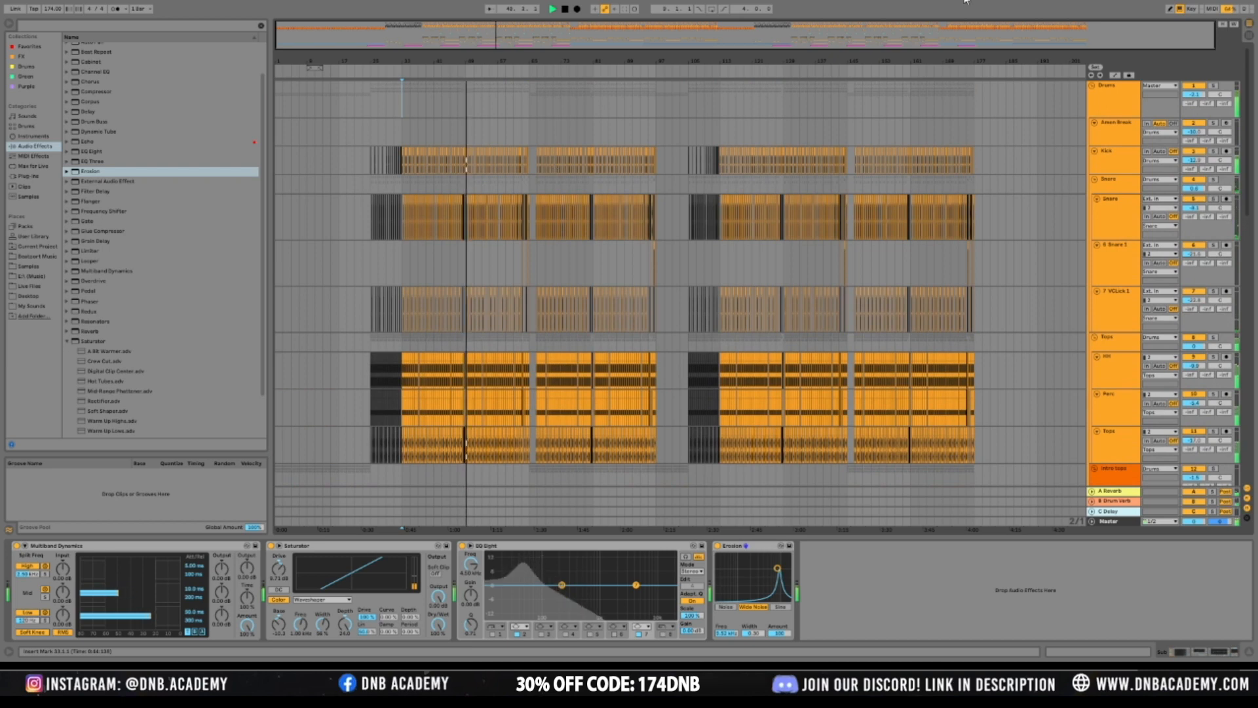
pyautogui.click(1129, 110)
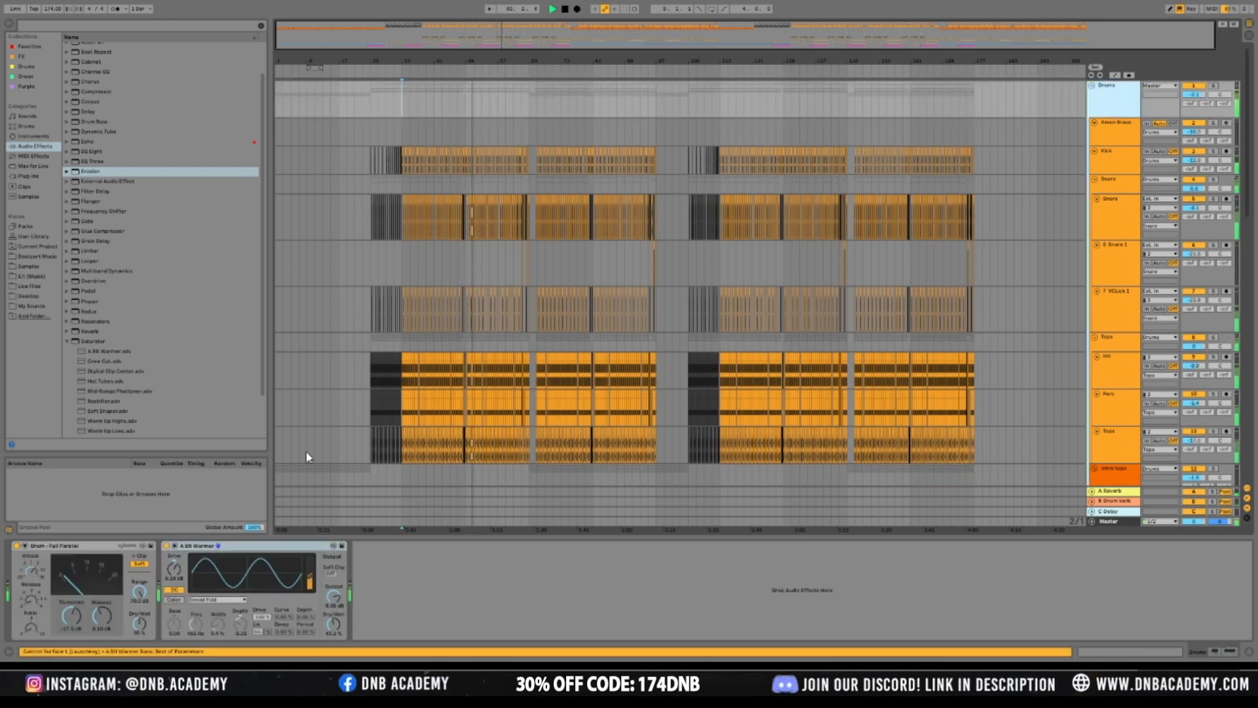
pyautogui.click(375, 591)
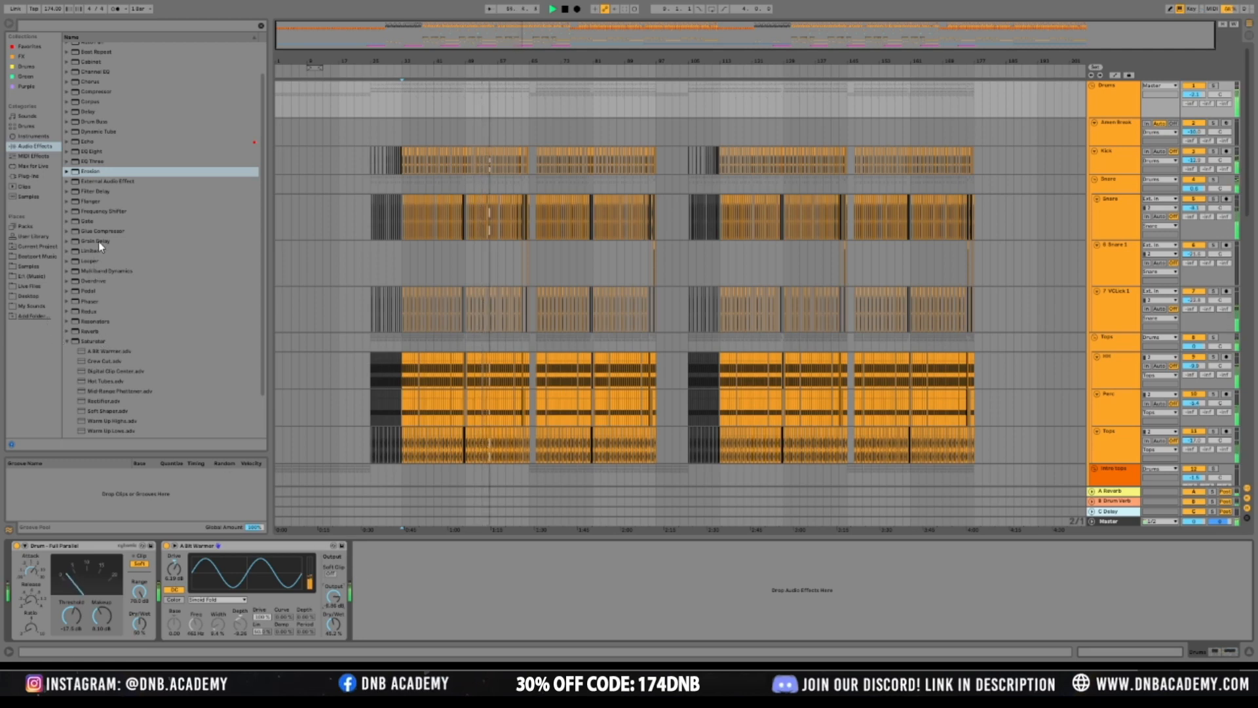
pyautogui.click(104, 93)
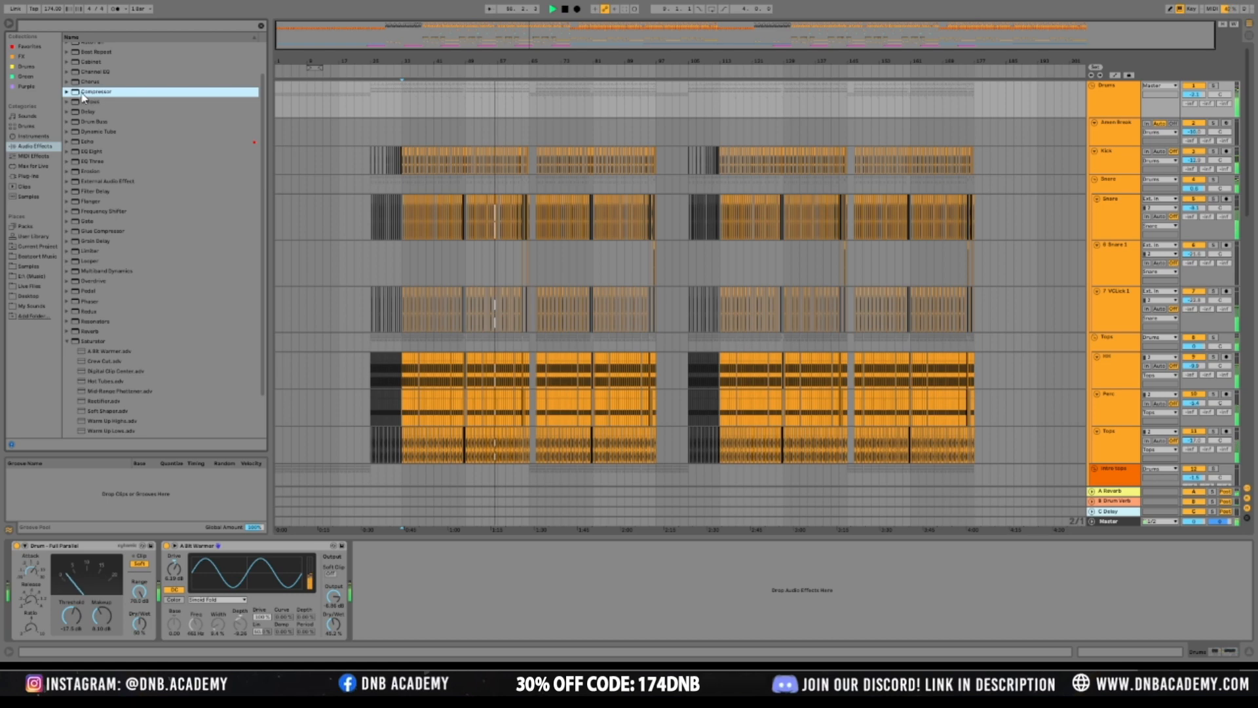
pyautogui.scroll(3, 109, 129)
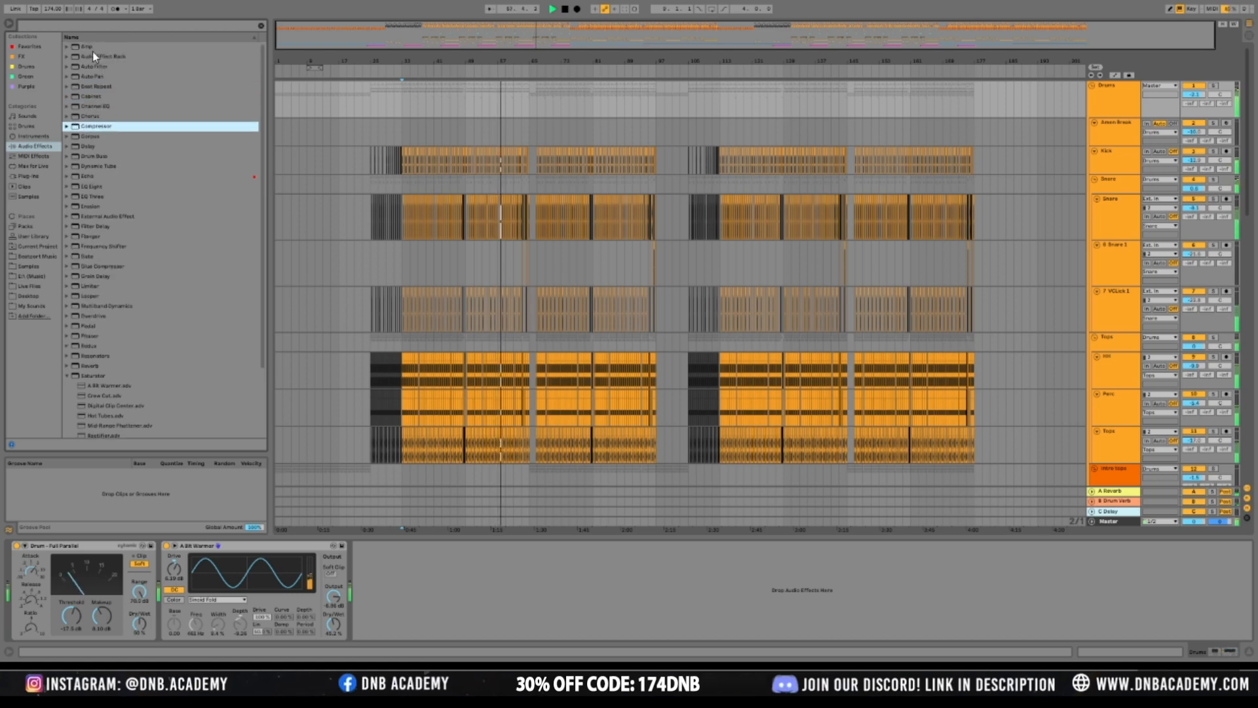
pyautogui.scroll(-5, 170, 230)
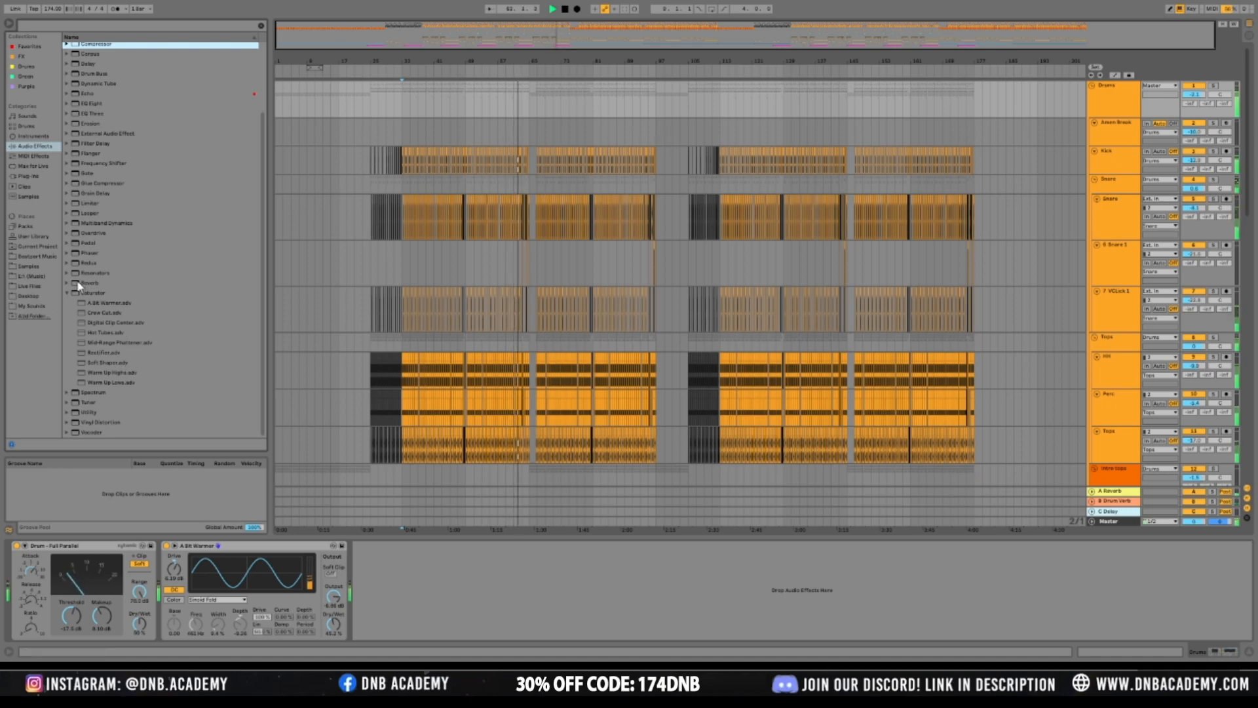
# Stop playback, focus on the break around bar 65, show automation and enlarge the Drums group's A-Reverb send lane
pyautogui.click(1114, 184)
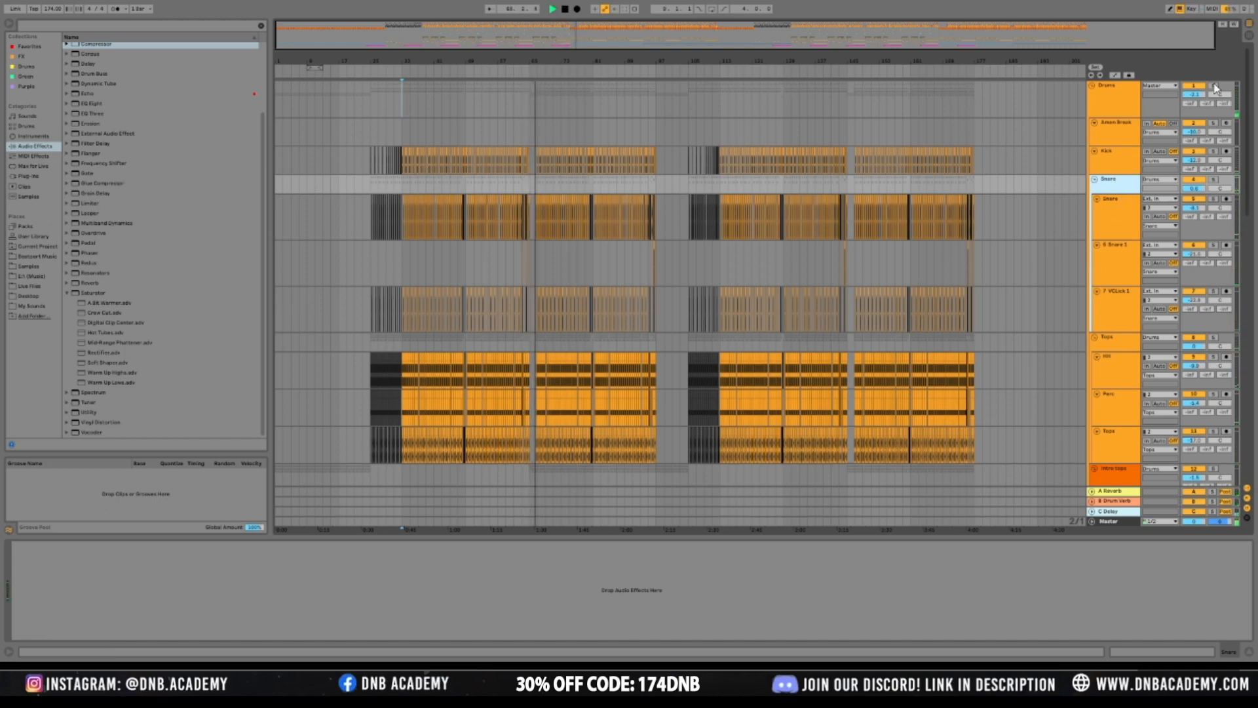
pyautogui.moveTo(513, 28); pyautogui.dragTo(513, 151)
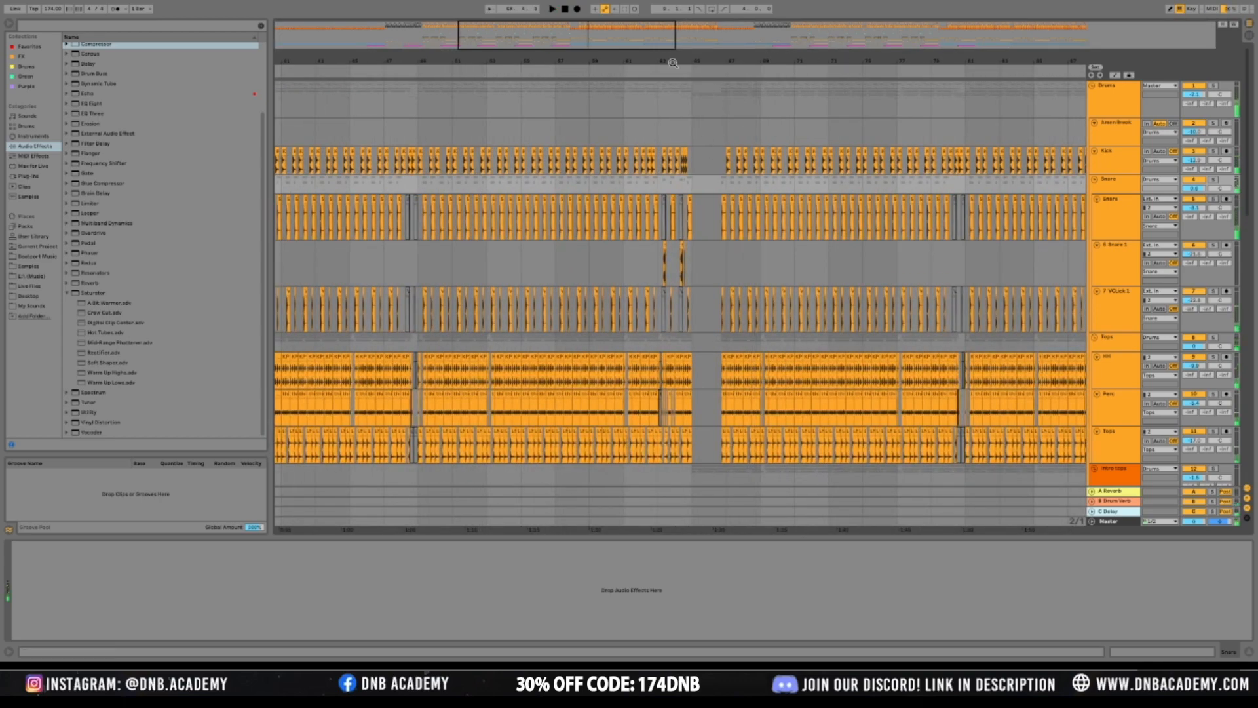
pyautogui.moveTo(554, 42); pyautogui.dragTo(553, 84)
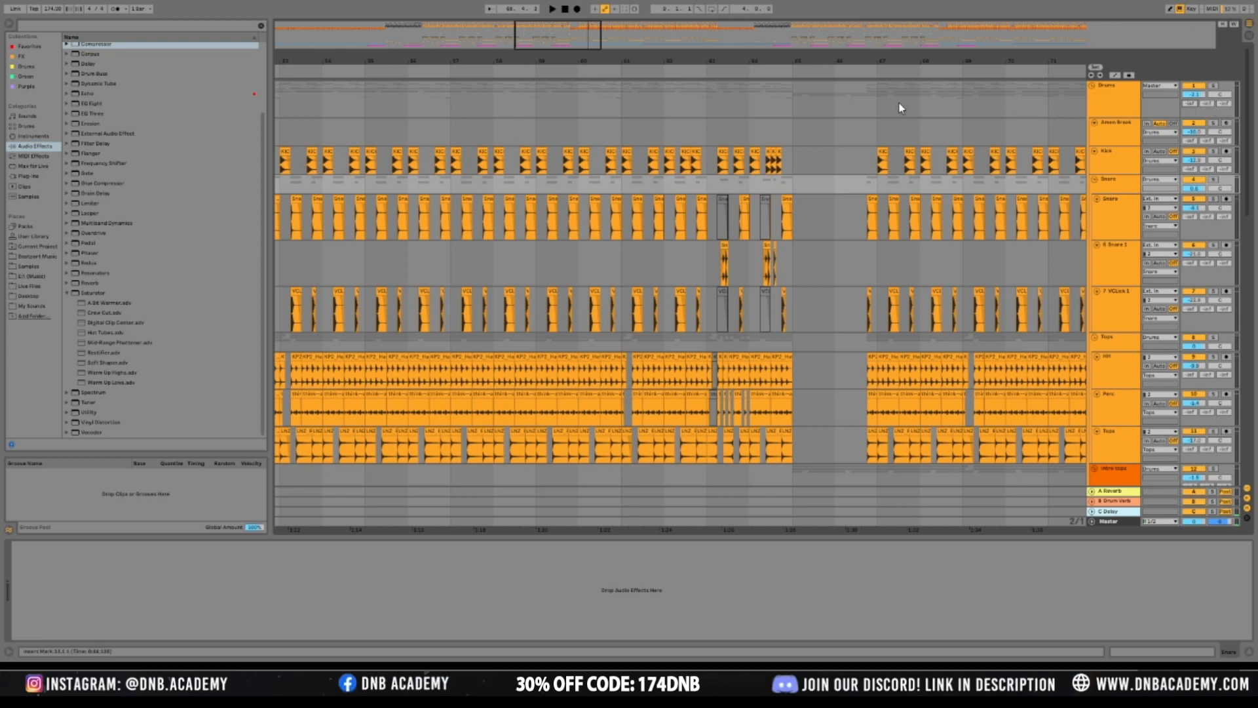
pyautogui.click(803, 110)
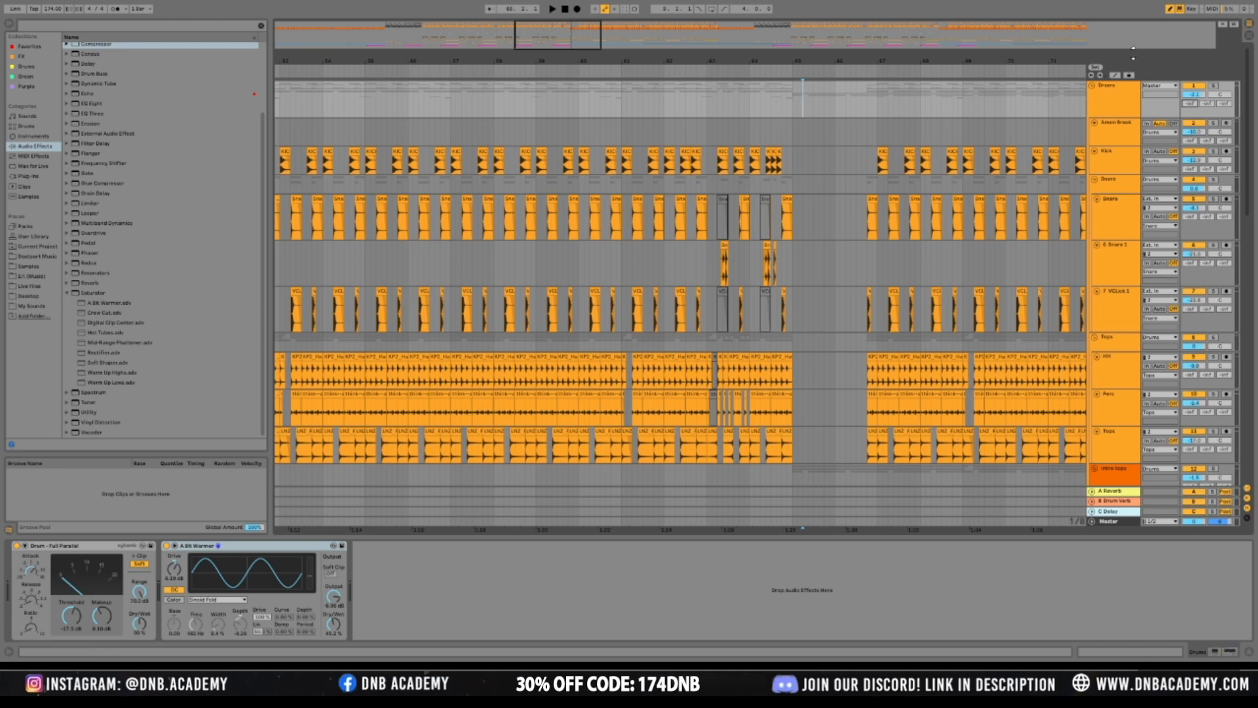
pyautogui.click(1116, 76)
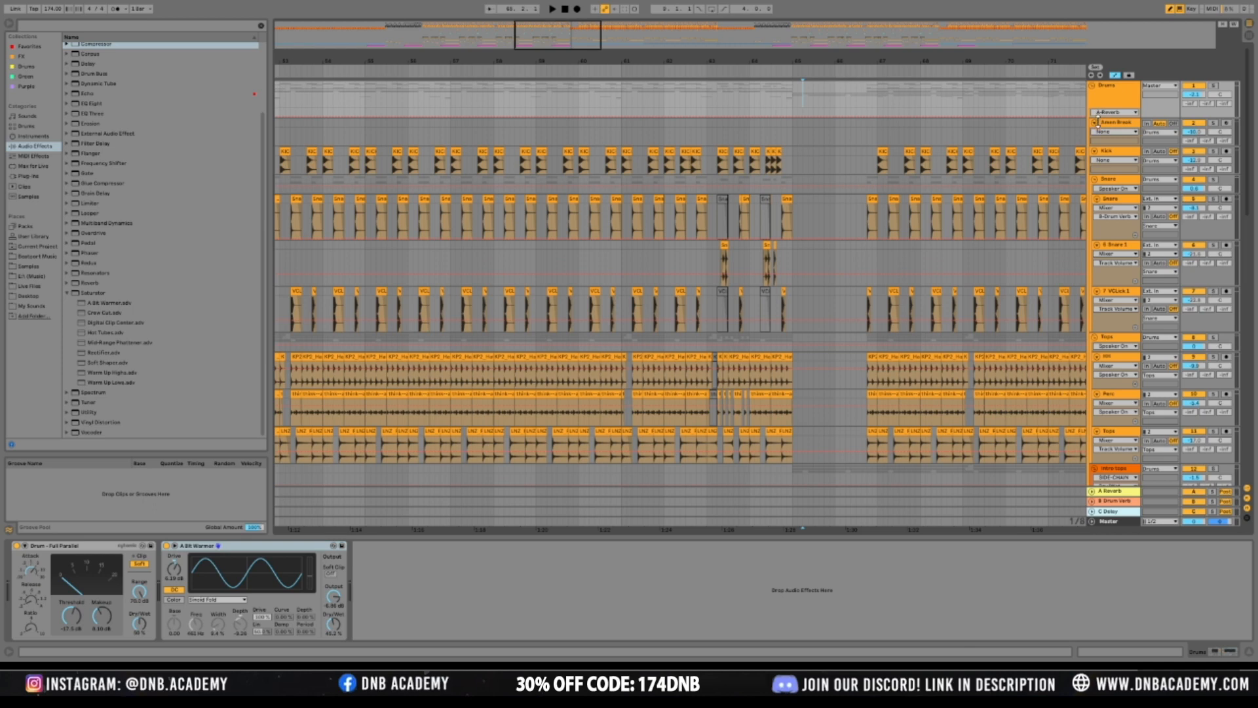
pyautogui.moveTo(1098, 116); pyautogui.dragTo(1088, 178)
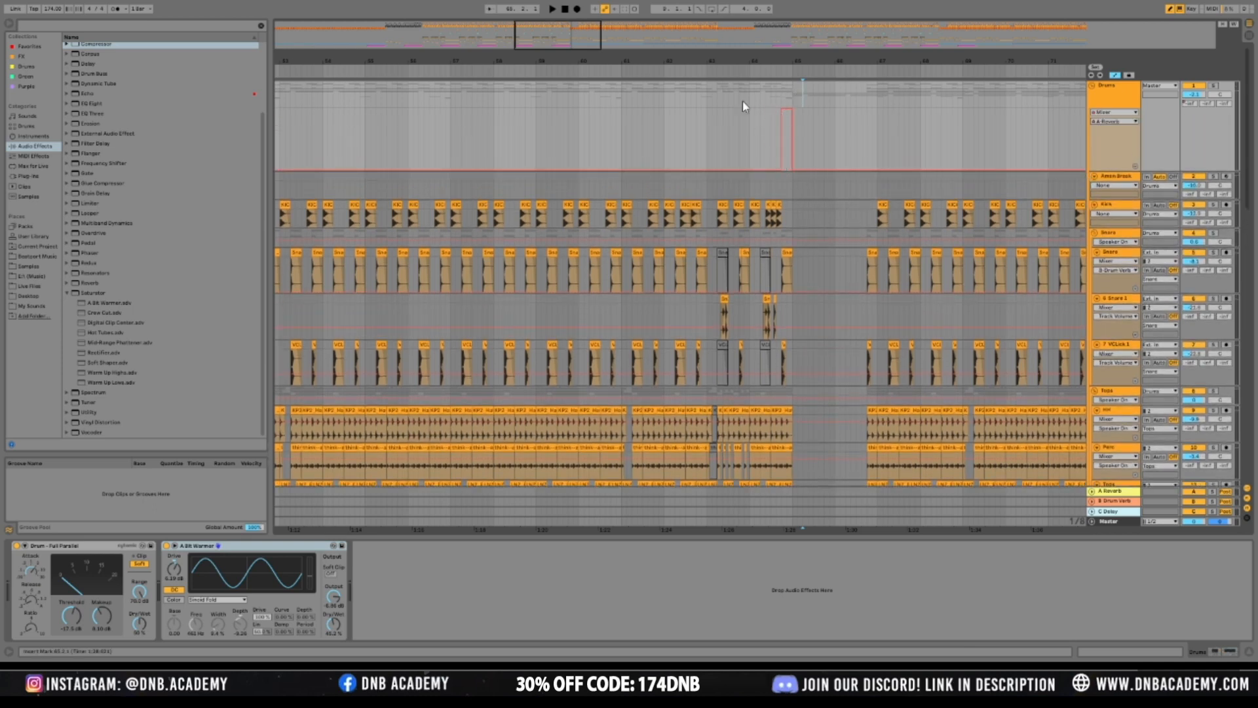
# Lower and shorten the Drums group's A-Reverb send automation peak just before bar 65, auditioning each change
pyautogui.click(701, 69)
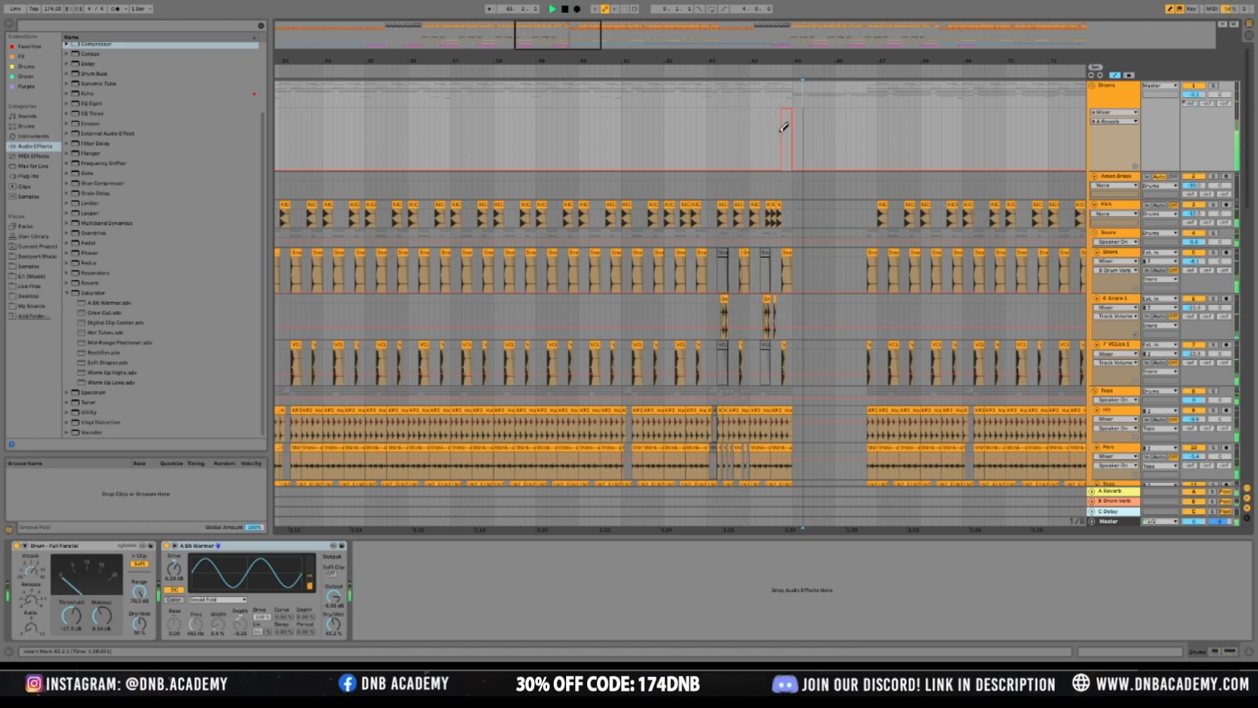
pyautogui.press('space')
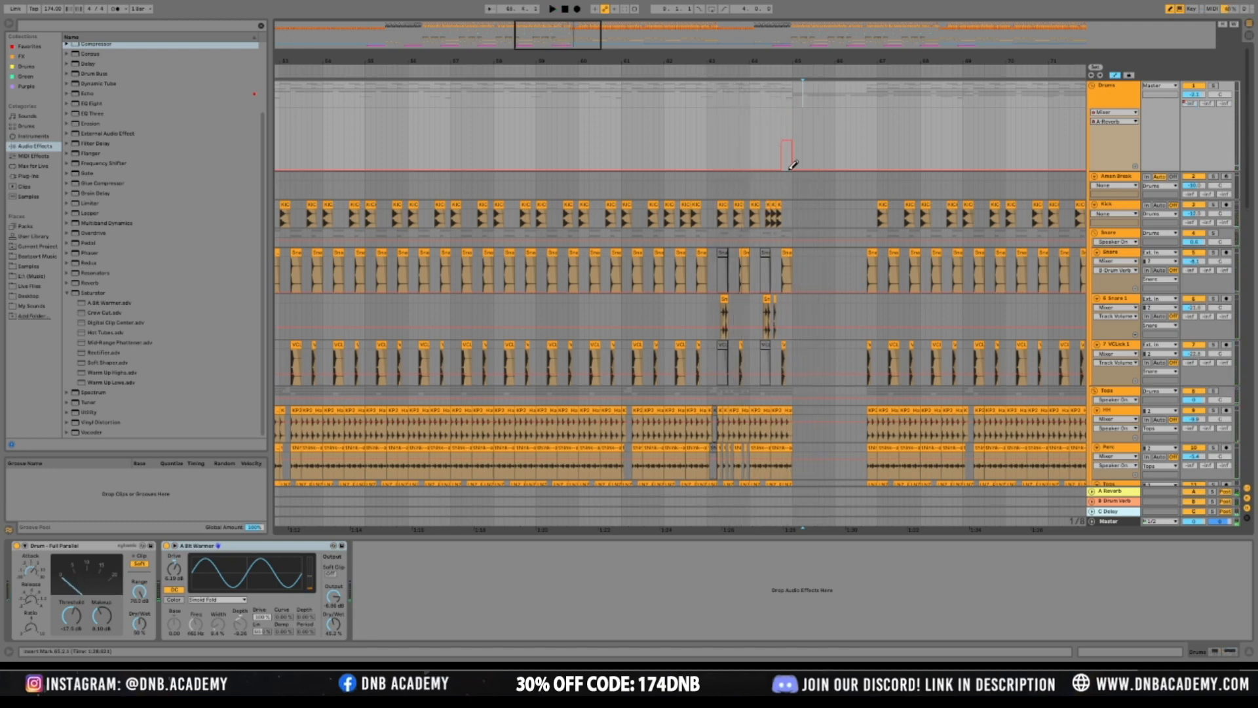
pyautogui.click(776, 73)
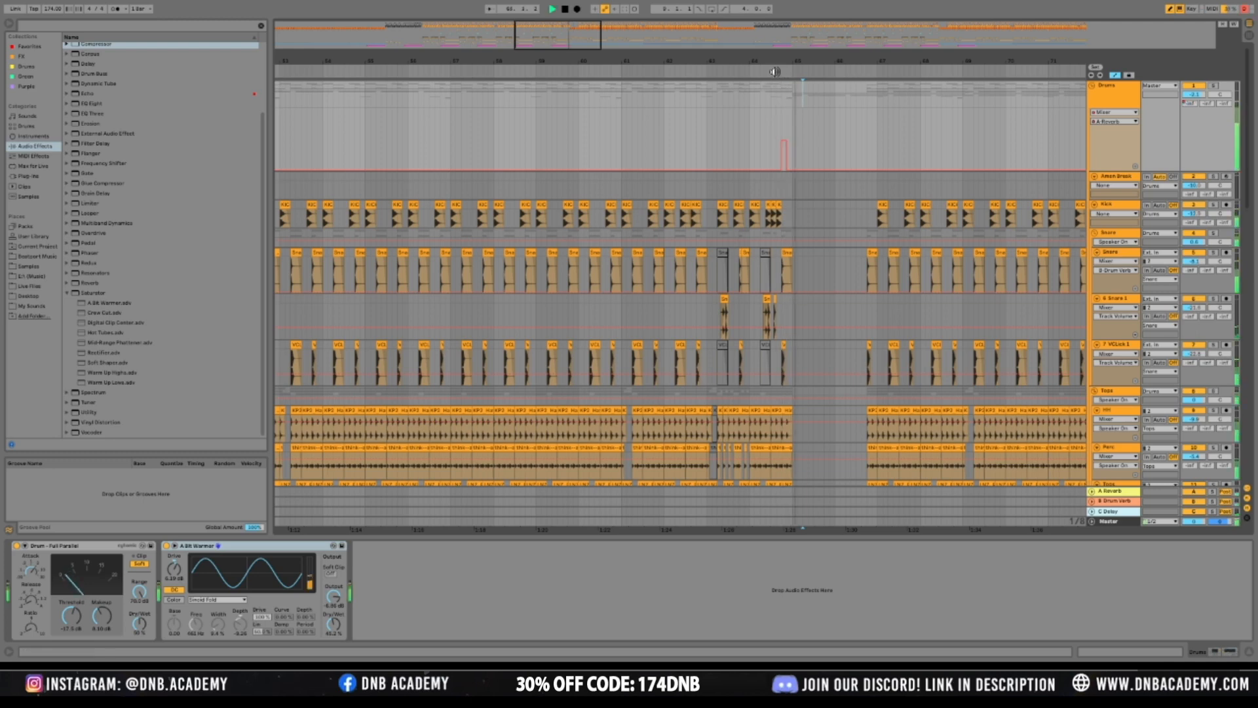
pyautogui.press('space')
pyautogui.moveTo(788, 132); pyautogui.dragTo(787, 125)
pyautogui.click(779, 72)
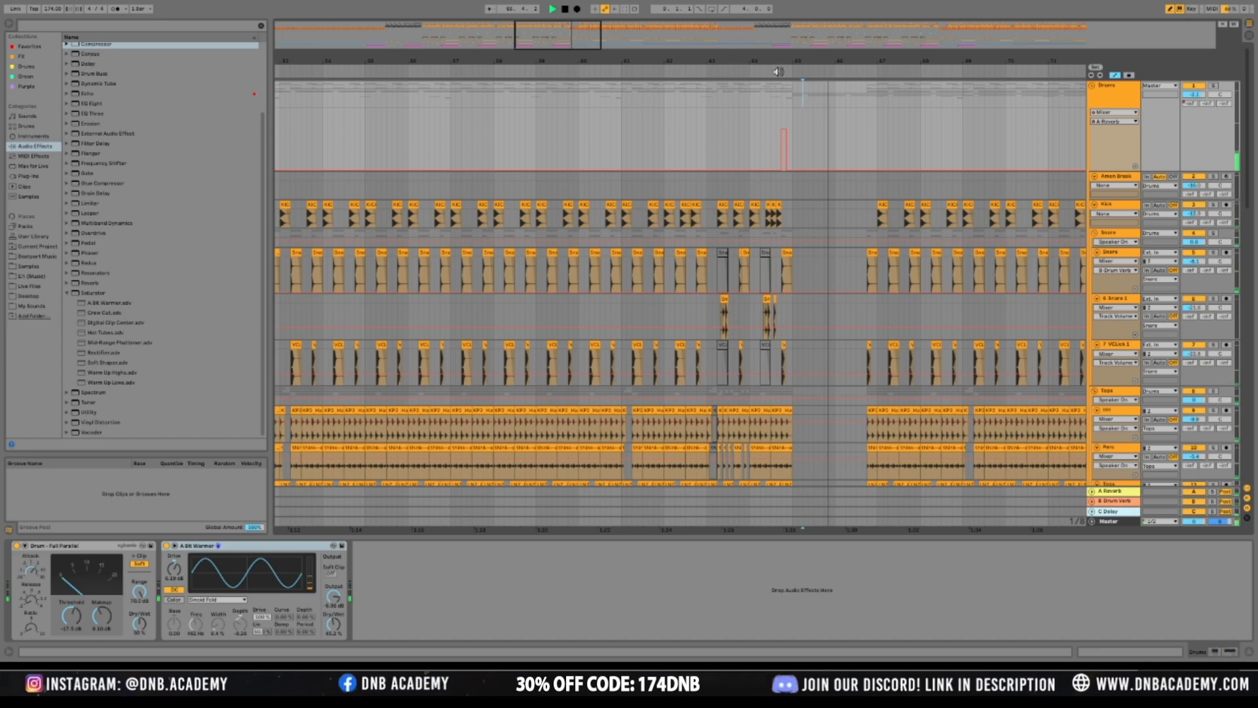
pyautogui.press('space')
# Unfold the collapsed percussion group below the intro tops to reach the hit just before bar 65
pyautogui.scroll(-6, 827, 258)
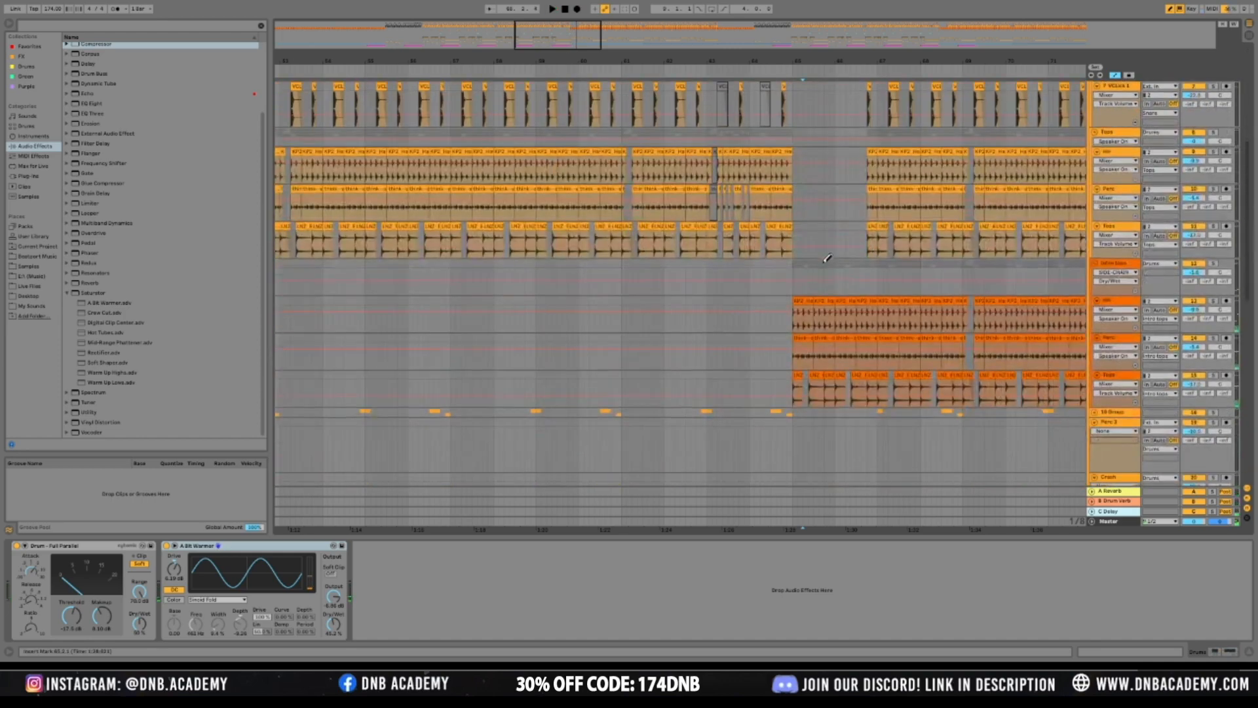
pyautogui.scroll(-1, 827, 258)
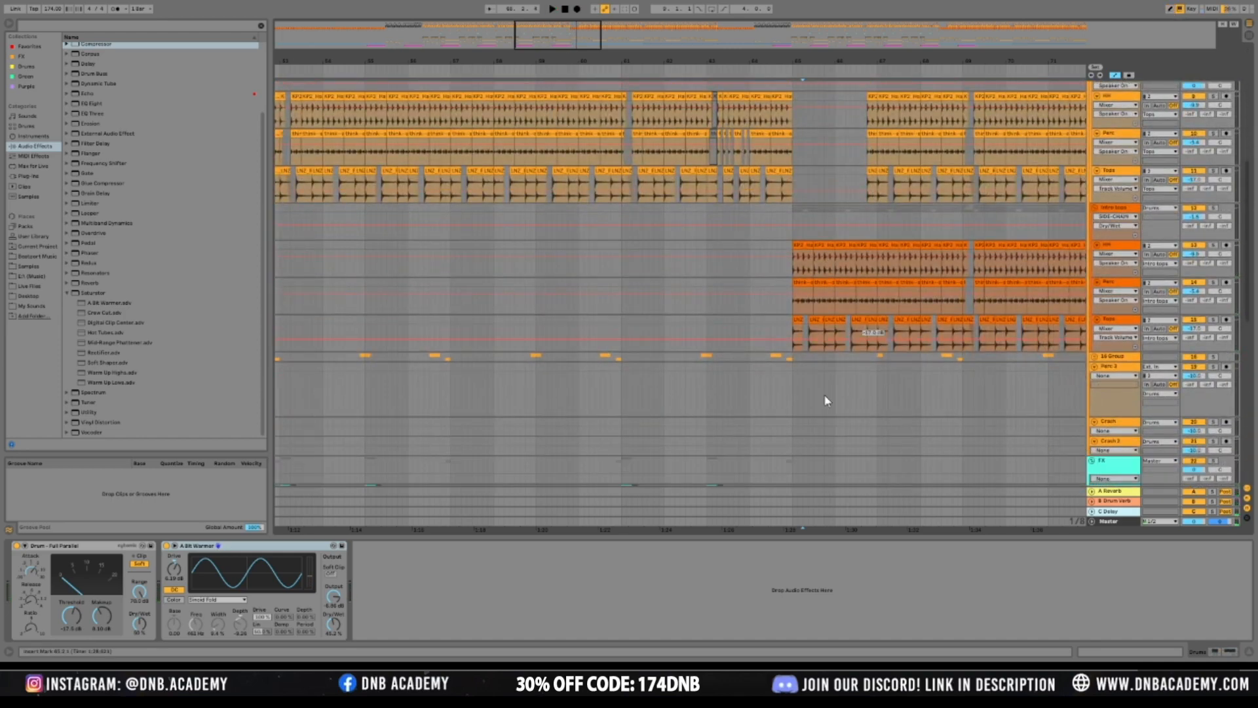
pyautogui.click(788, 366)
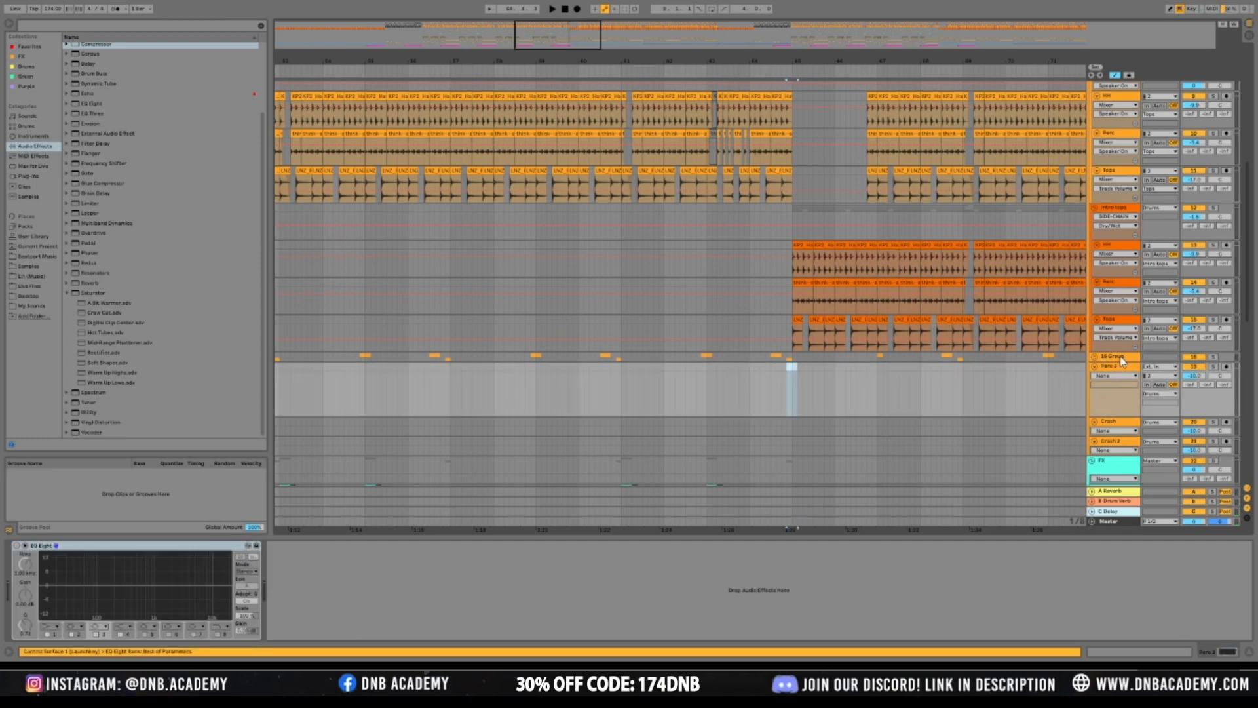
pyautogui.click(1120, 360)
pyautogui.click(1095, 357)
pyautogui.scroll(-1, 737, 435)
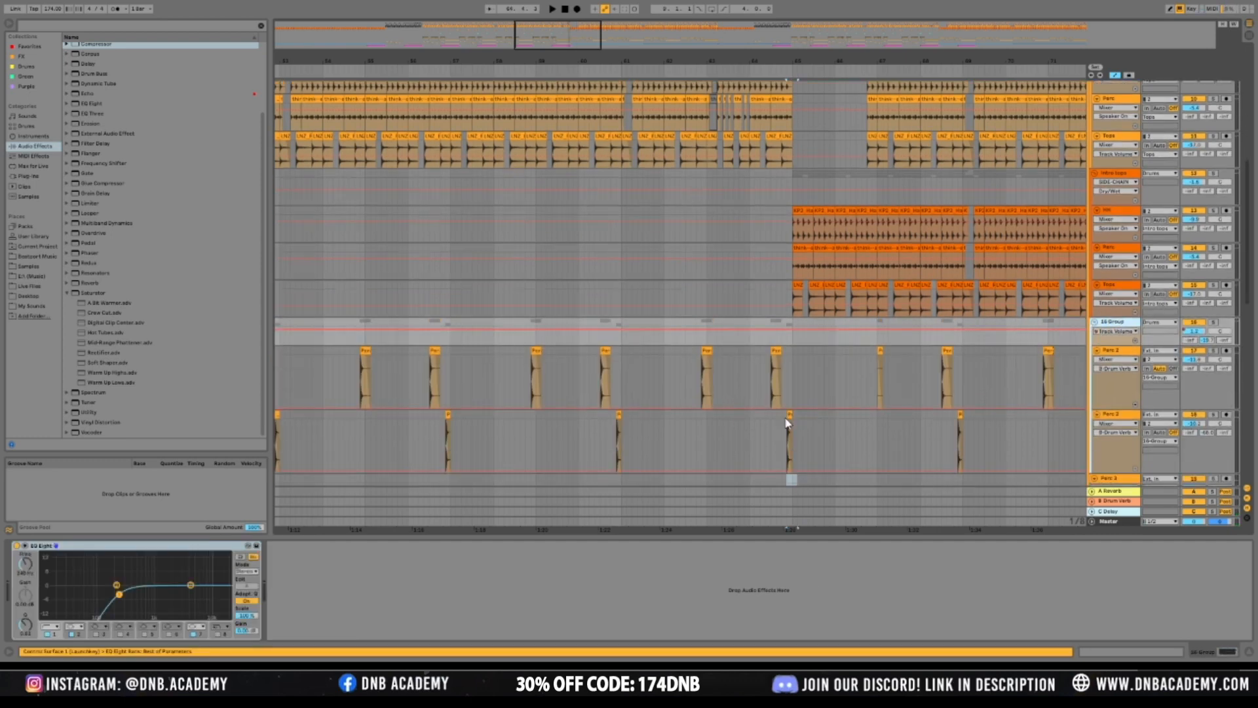
# Deactivate the Perc 2 clip just before bar 65 and play the transition into the next section
pyautogui.click(757, 433)
pyautogui.press('space')
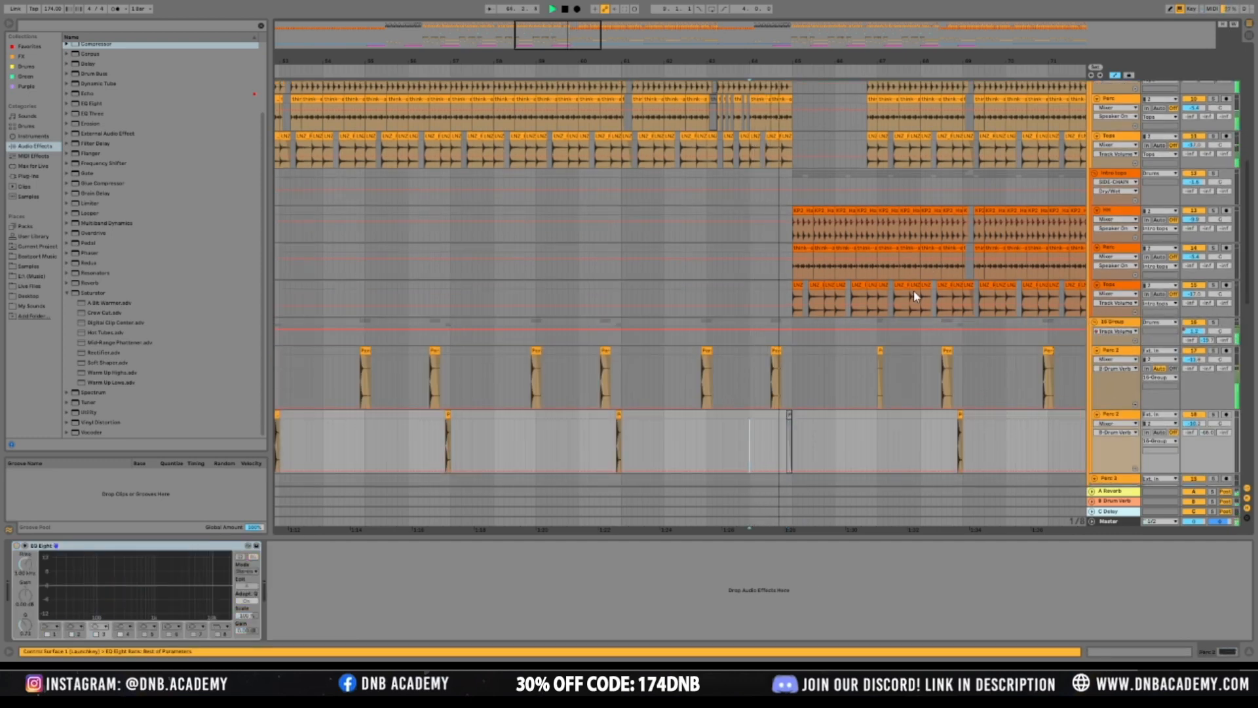
pyautogui.scroll(4, 895, 184)
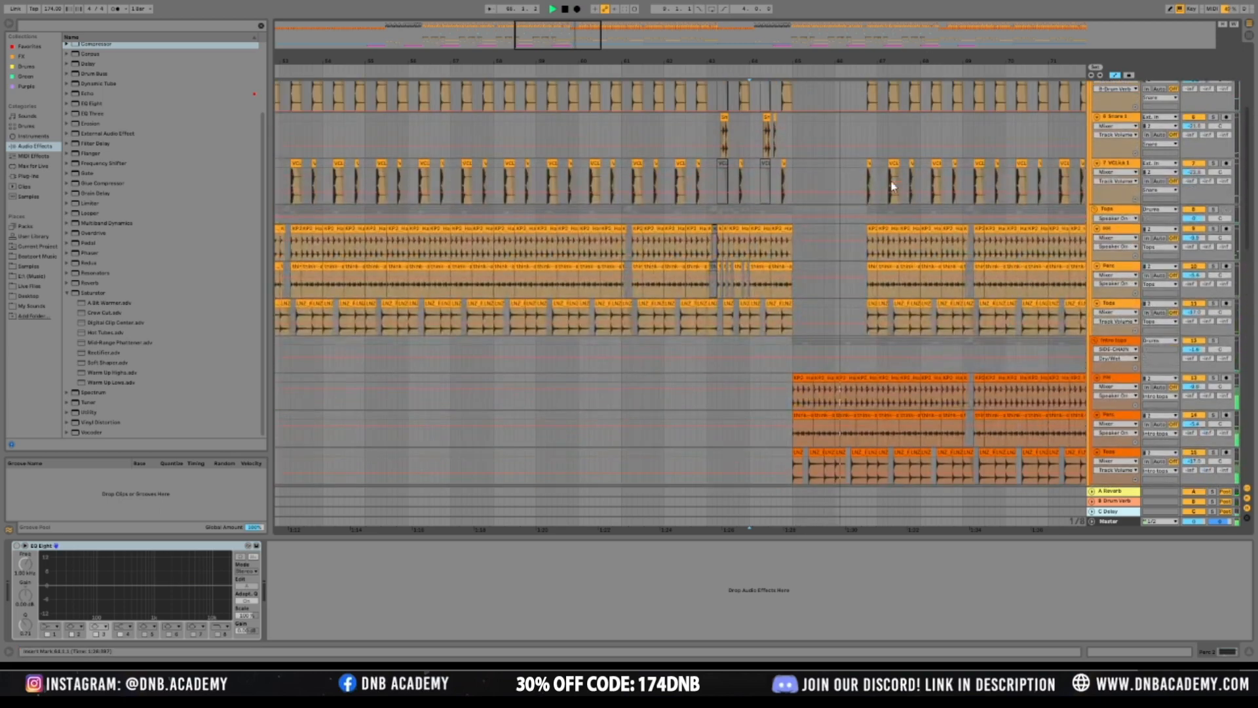
pyautogui.scroll(2, 893, 186)
pyautogui.press('space')
# Hide the automation lanes in the arrangement around the transition into bar 65
pyautogui.moveTo(865, 35); pyautogui.dragTo(867, 82)
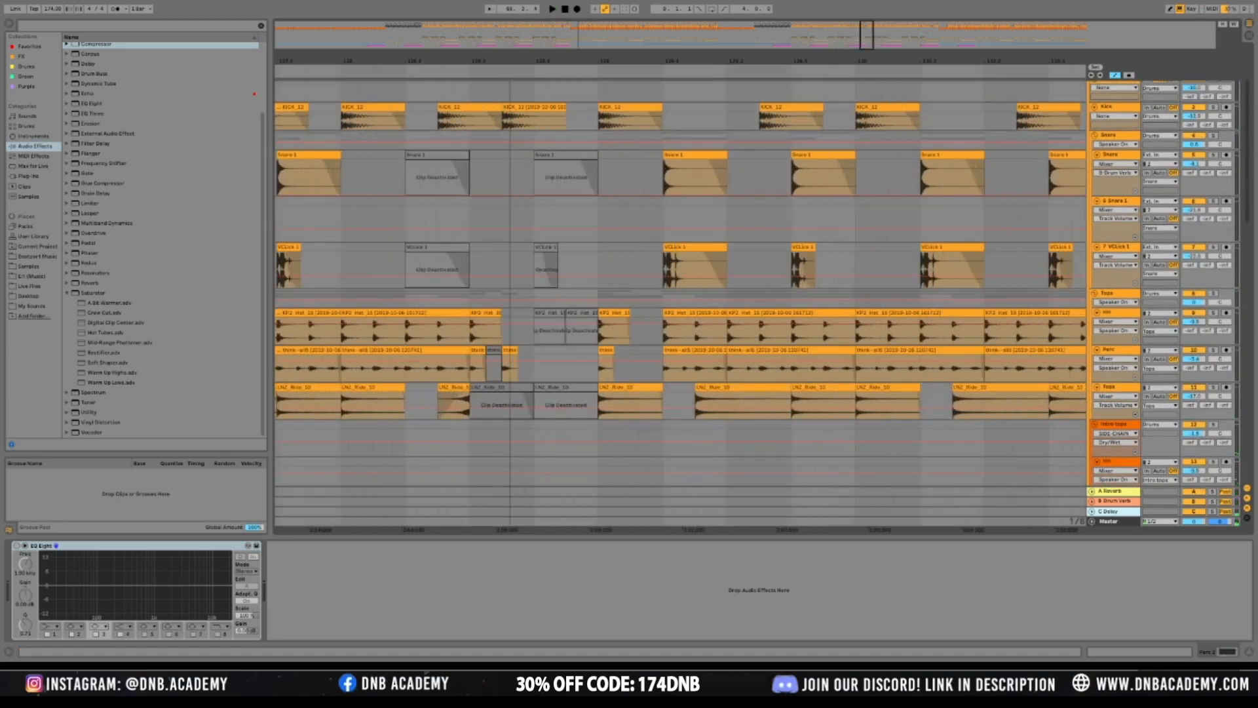
pyautogui.moveTo(644, 21); pyautogui.dragTo(644, 27)
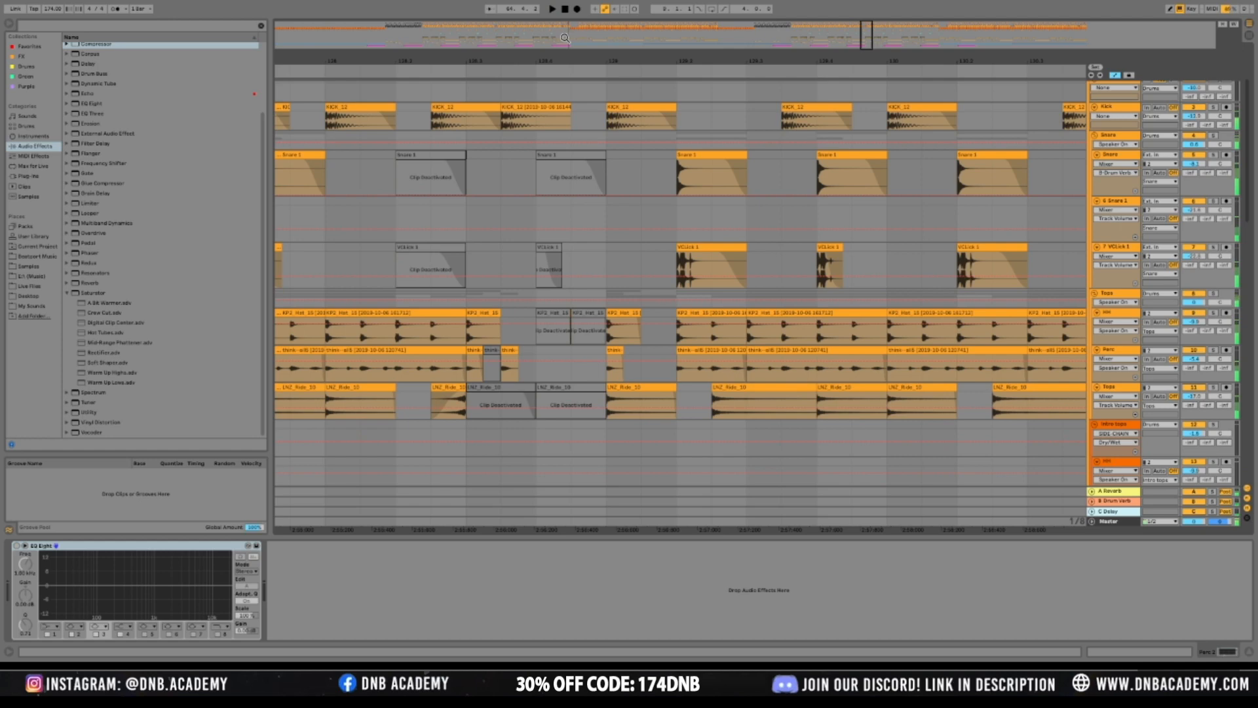
pyautogui.click(569, 38)
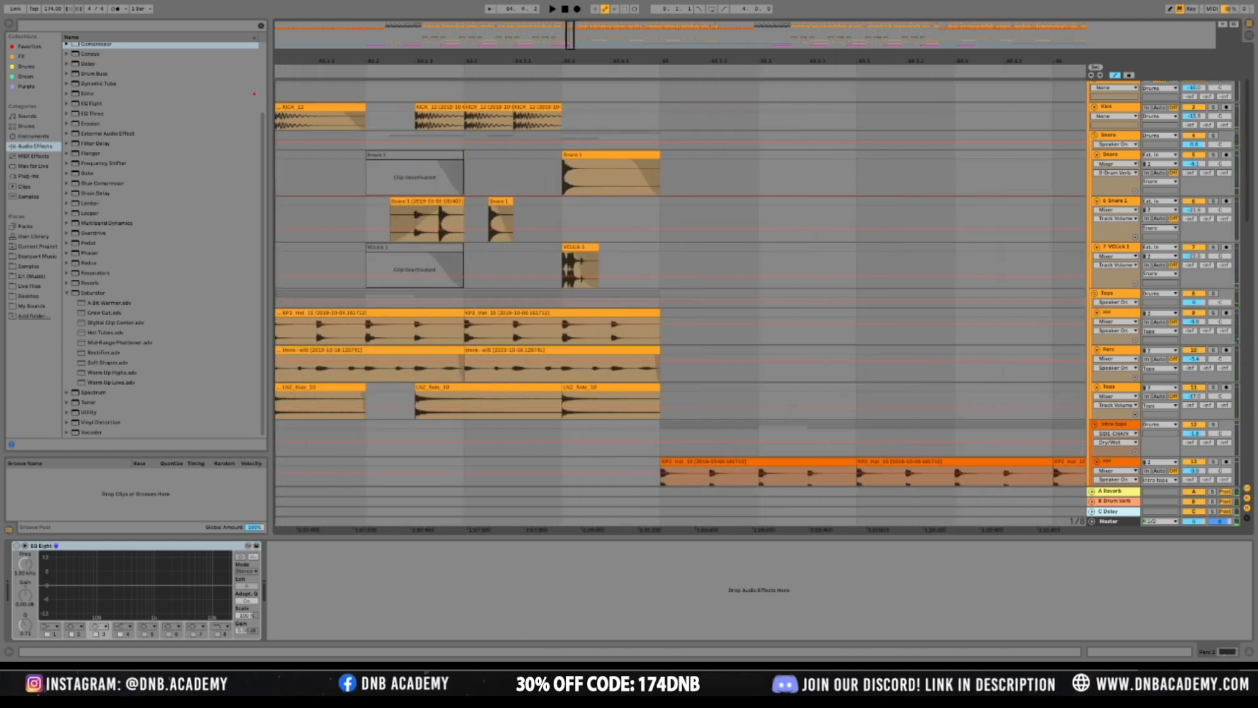
pyautogui.moveTo(570, 38); pyautogui.dragTo(568, 58)
pyautogui.click(1116, 78)
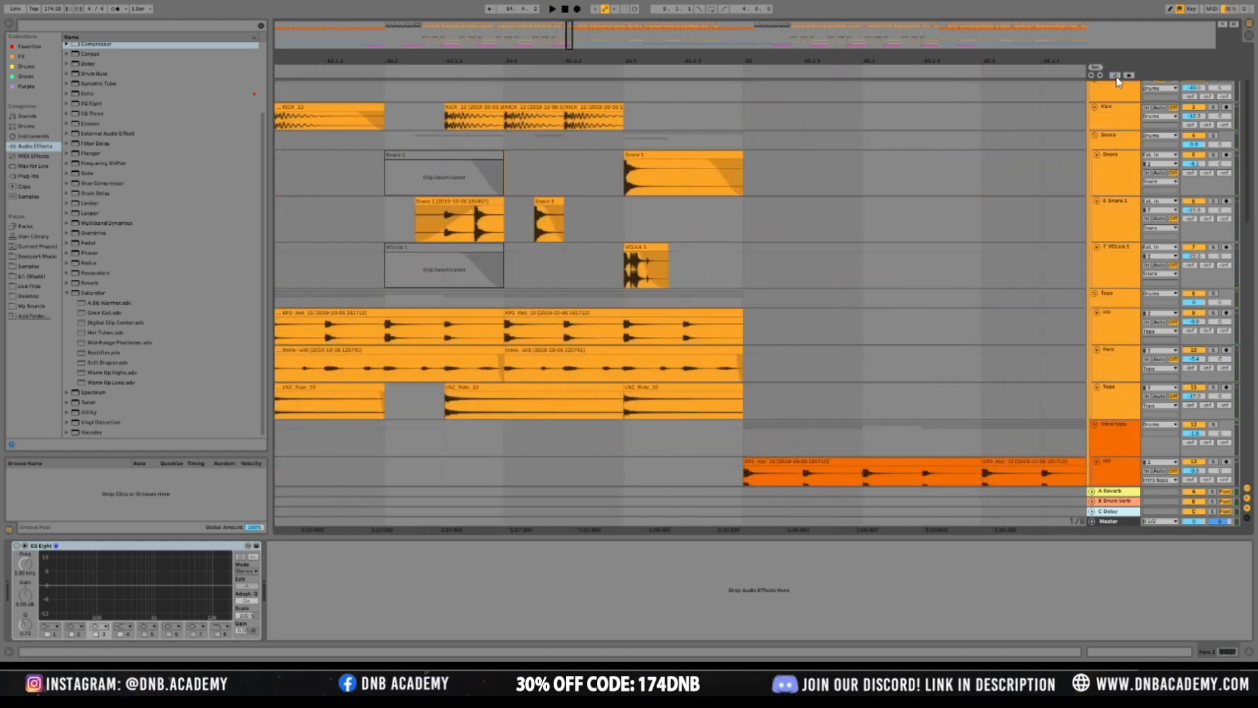
# Delete the last half beat of the hi-hat clip and the last three sixteenths of the Perc clip before bar 65
pyautogui.click(564, 248)
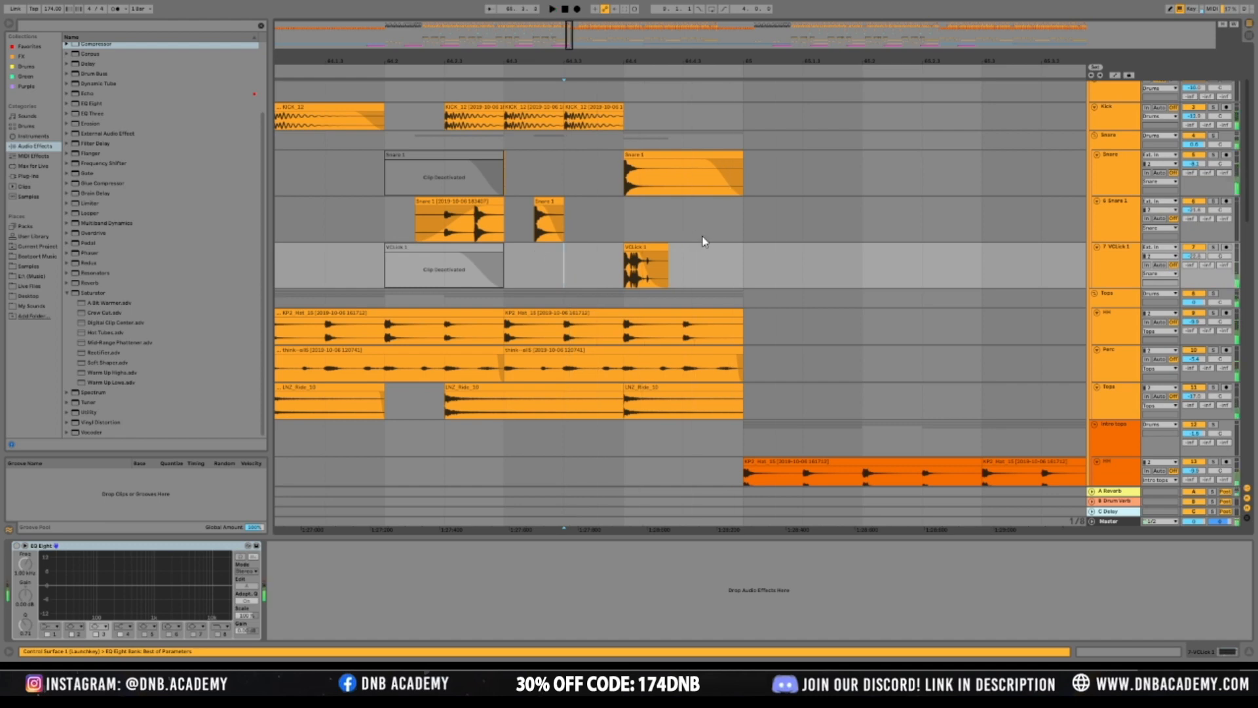
pyautogui.click(701, 234)
pyautogui.moveTo(683, 332); pyautogui.dragTo(771, 336)
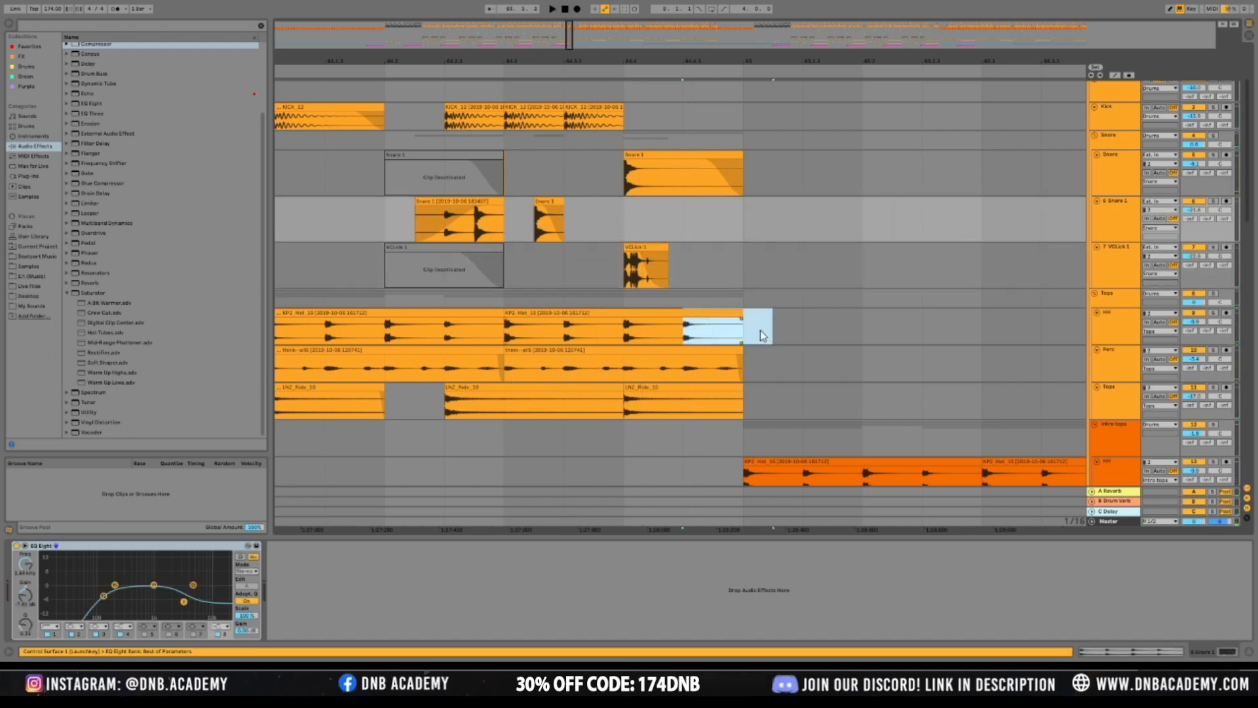
pyautogui.press('Delete')
pyautogui.moveTo(654, 367); pyautogui.dragTo(744, 370)
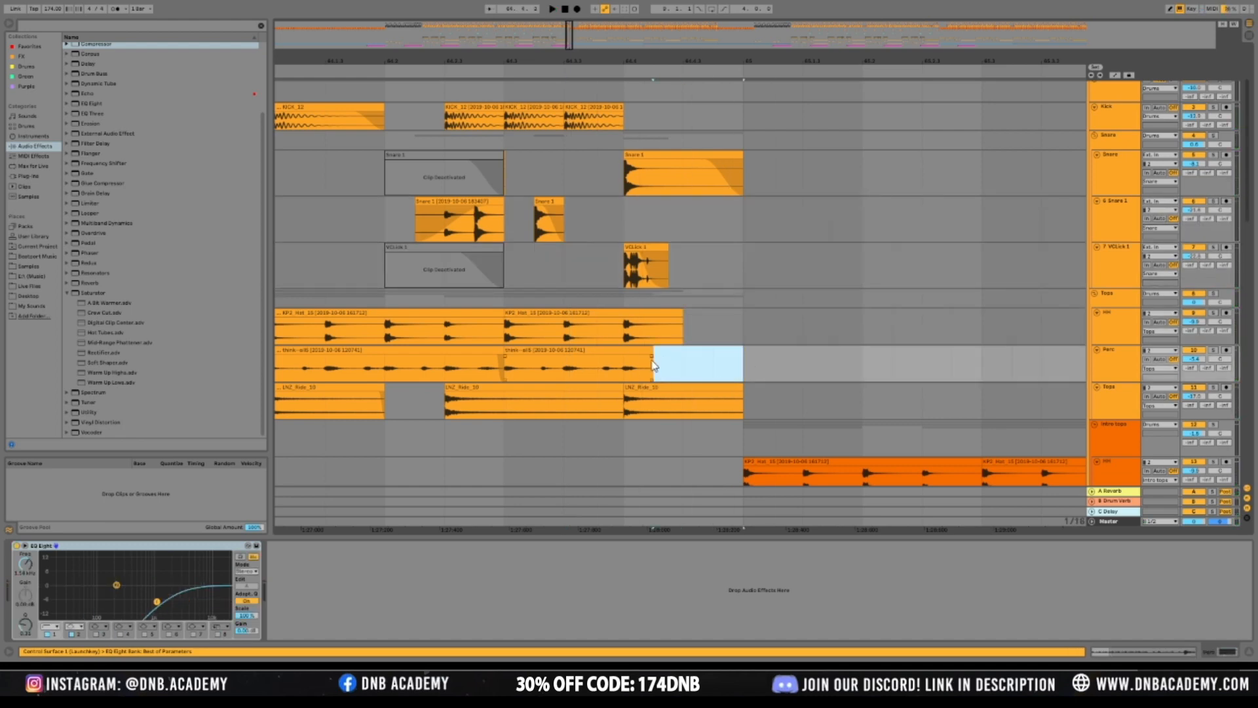
pyautogui.press('Delete')
# Play the trimmed drum ending from the middle of bar 64 into bar 65
pyautogui.click(407, 265)
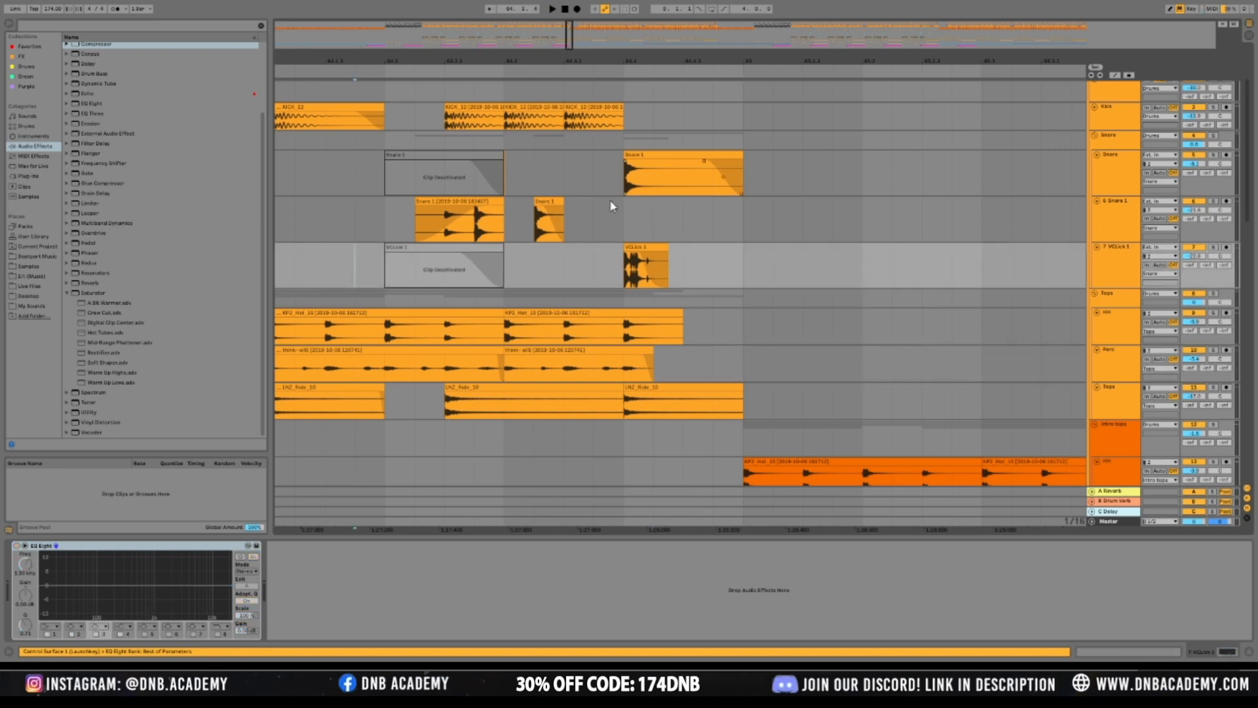
pyautogui.press('space')
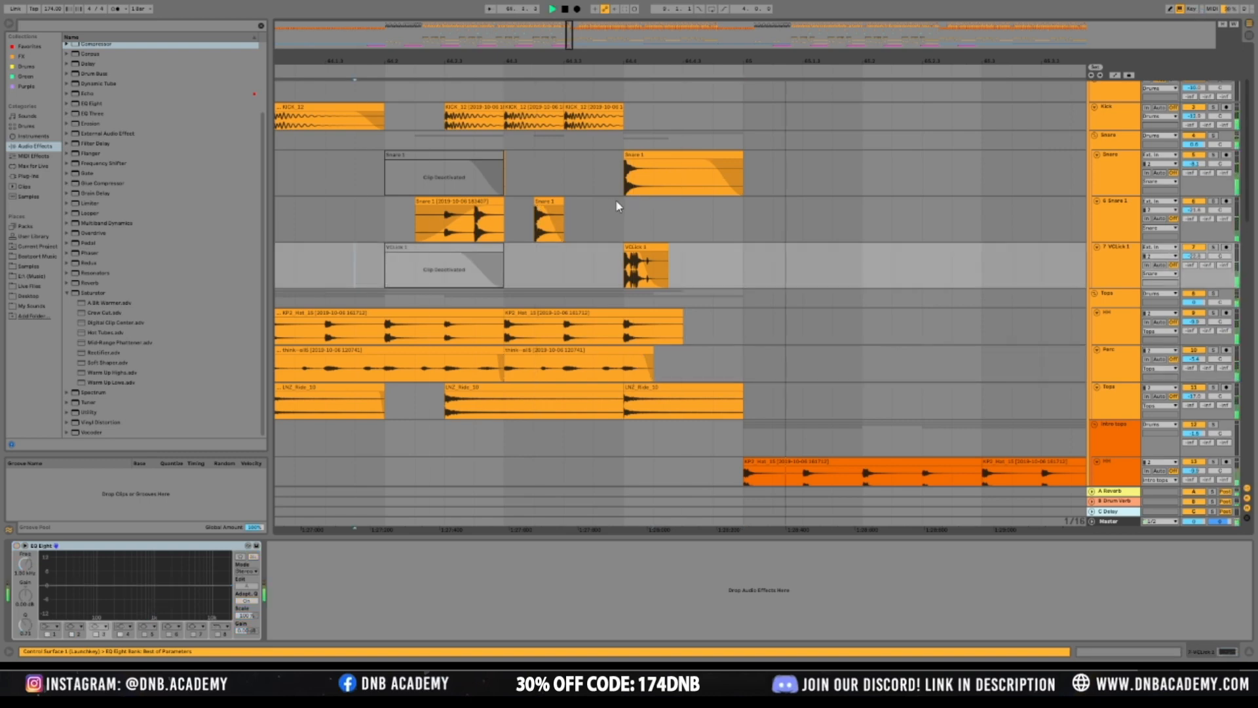
pyautogui.scroll(-8, 743, 359)
pyautogui.press('space')
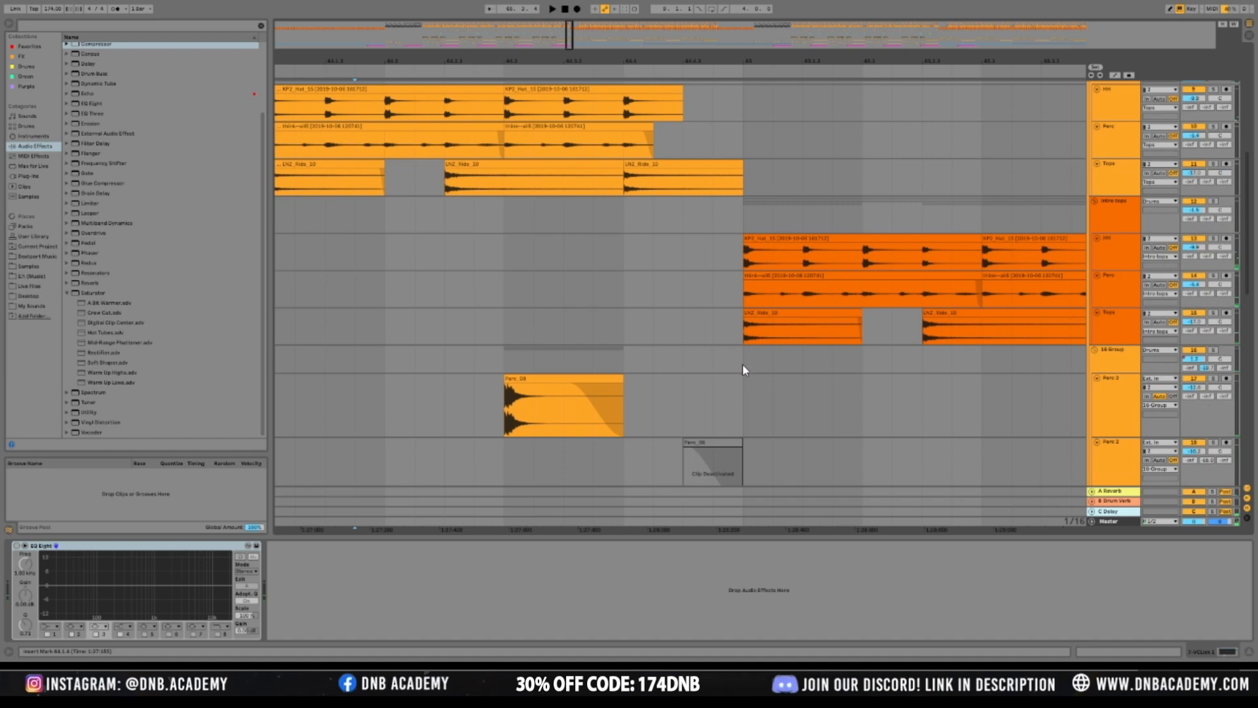
# Deactivate the short beat FX clip on track 24 just before bar 65
pyautogui.scroll(-5, 743, 369)
pyautogui.press('space')
pyautogui.click(726, 359)
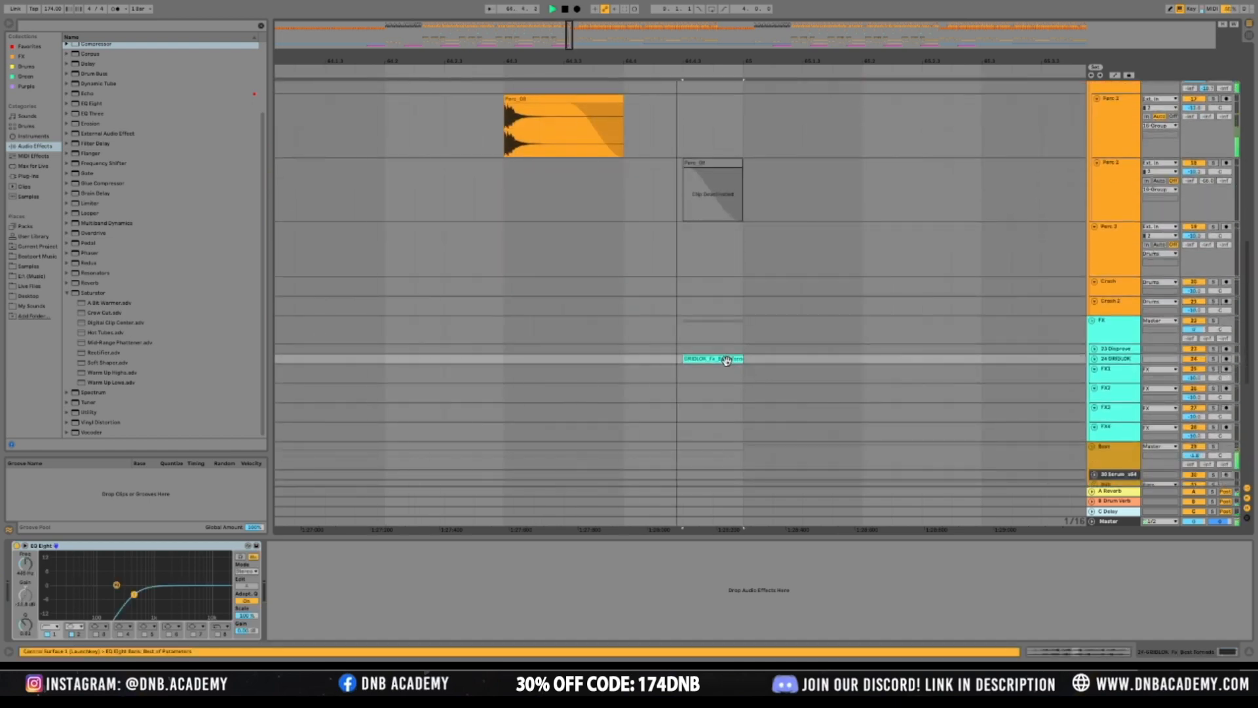
pyautogui.click(583, 281)
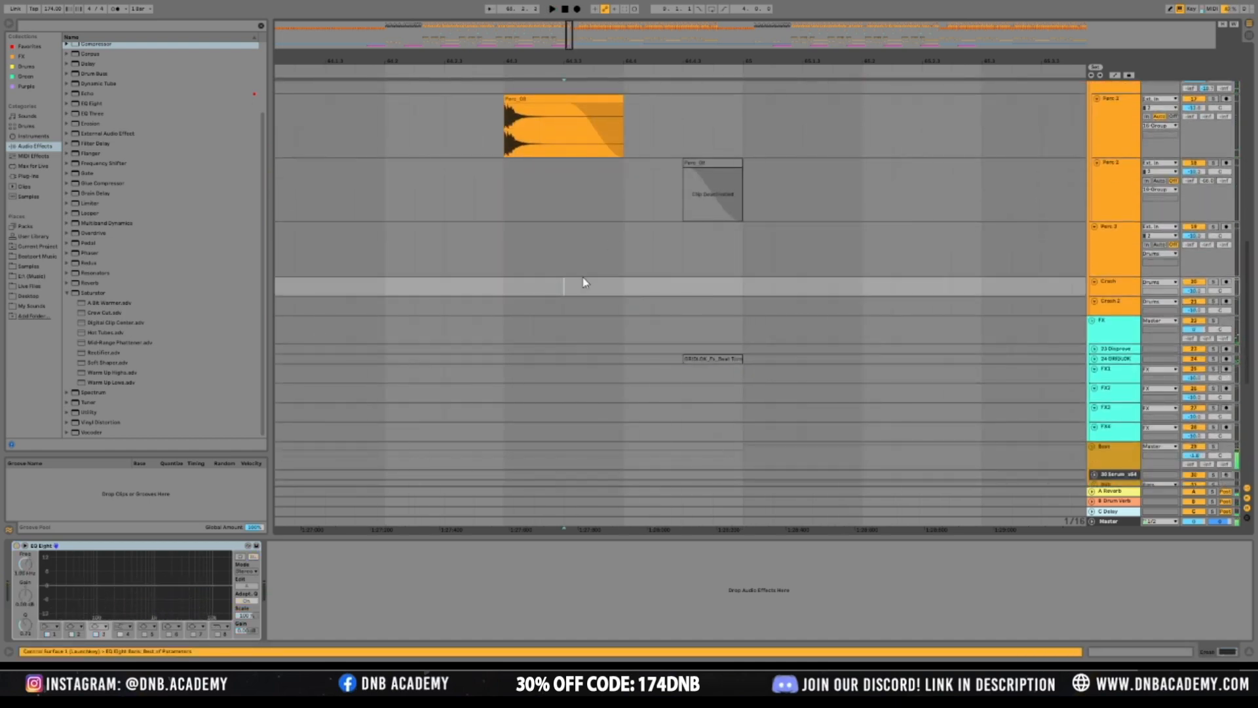
# Play the transition from within bar 64 and review the bass, FX and drum tracks across the following section
pyautogui.scroll(-3, 749, 267)
pyautogui.scroll(-10, 749, 267)
pyautogui.click(583, 303)
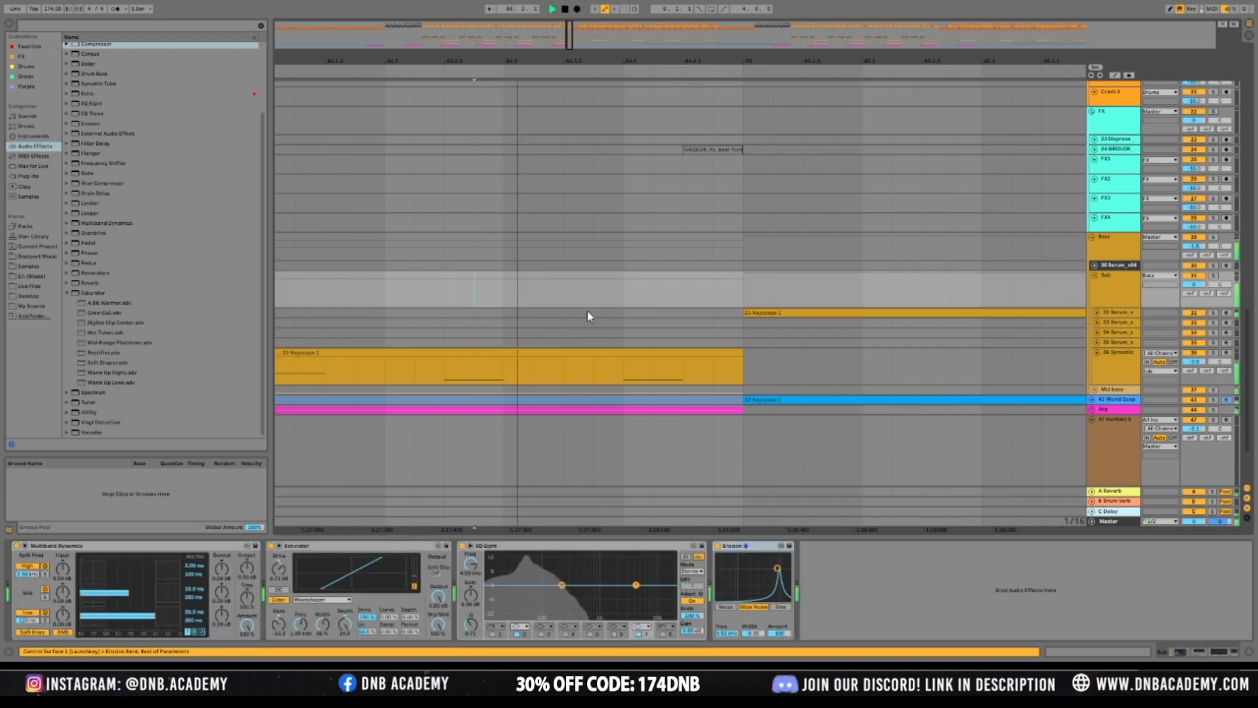
pyautogui.moveTo(570, 41); pyautogui.dragTo(570, 7)
pyautogui.scroll(3, 642, 284)
pyautogui.scroll(8, 639, 282)
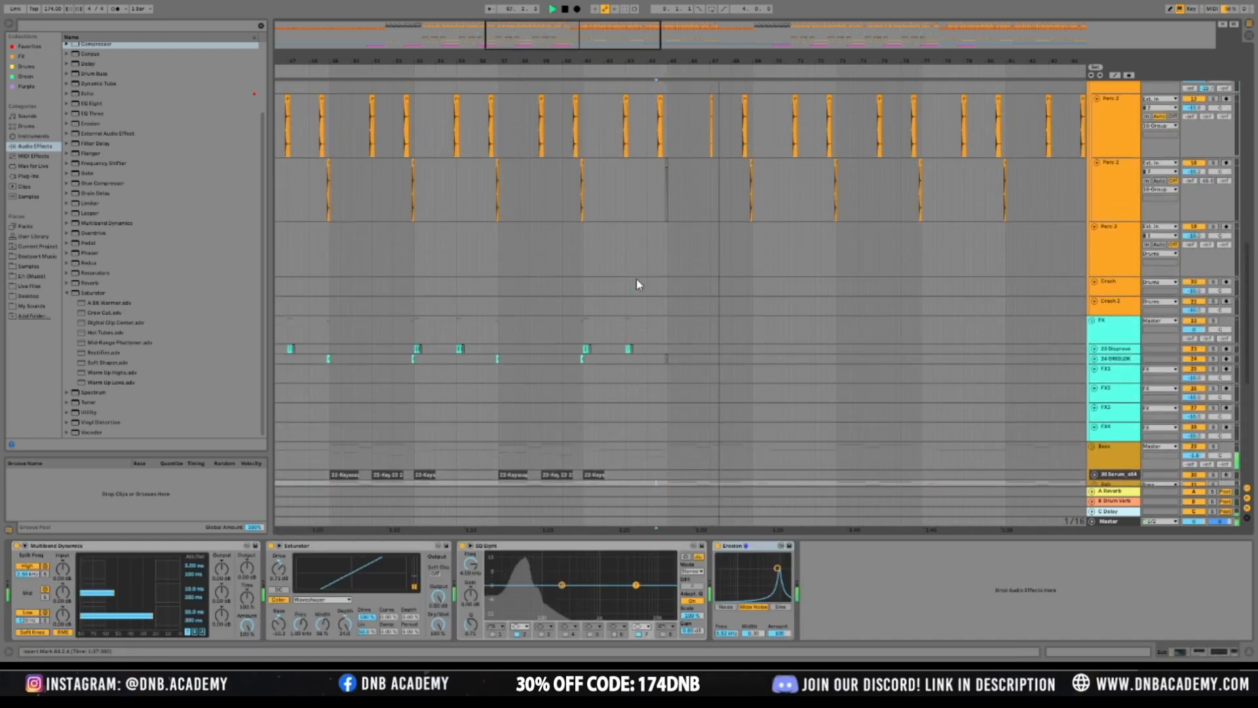
pyautogui.scroll(10, 641, 283)
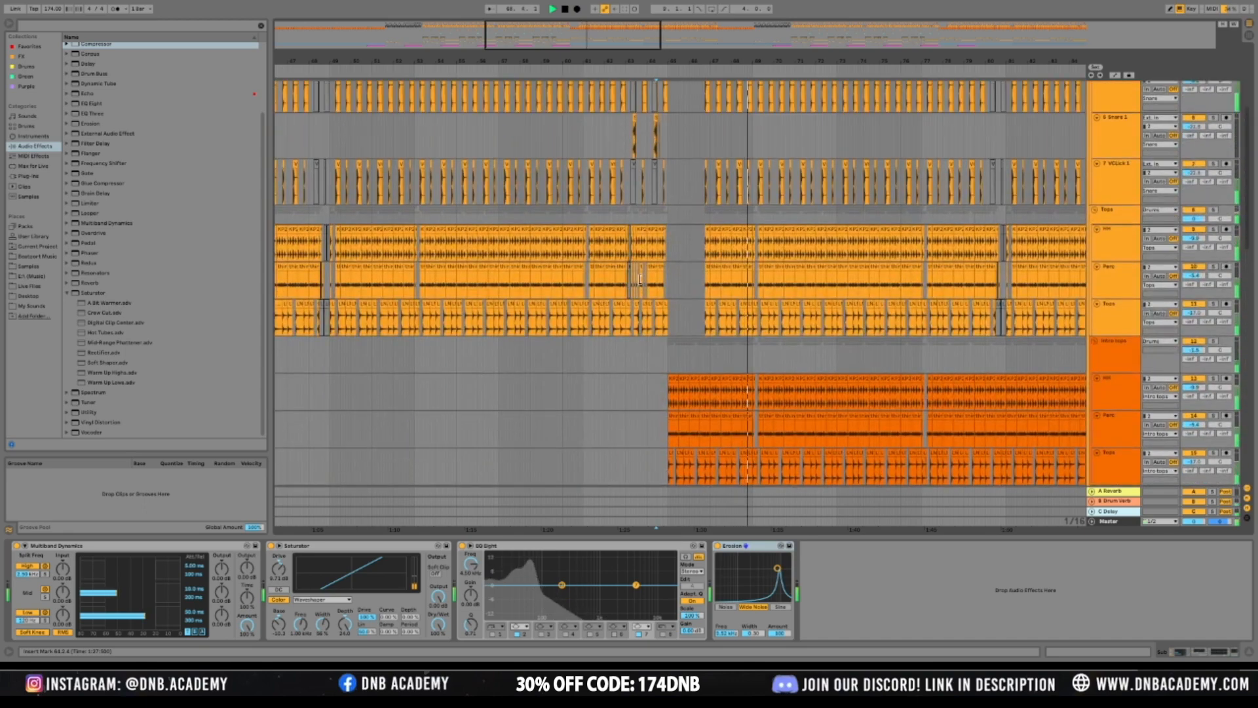
pyautogui.moveTo(707, 41)
pyautogui.mouseDown()
pyautogui.moveTo(704, 20)
pyautogui.moveTo(721, 27)
pyautogui.mouseUp()
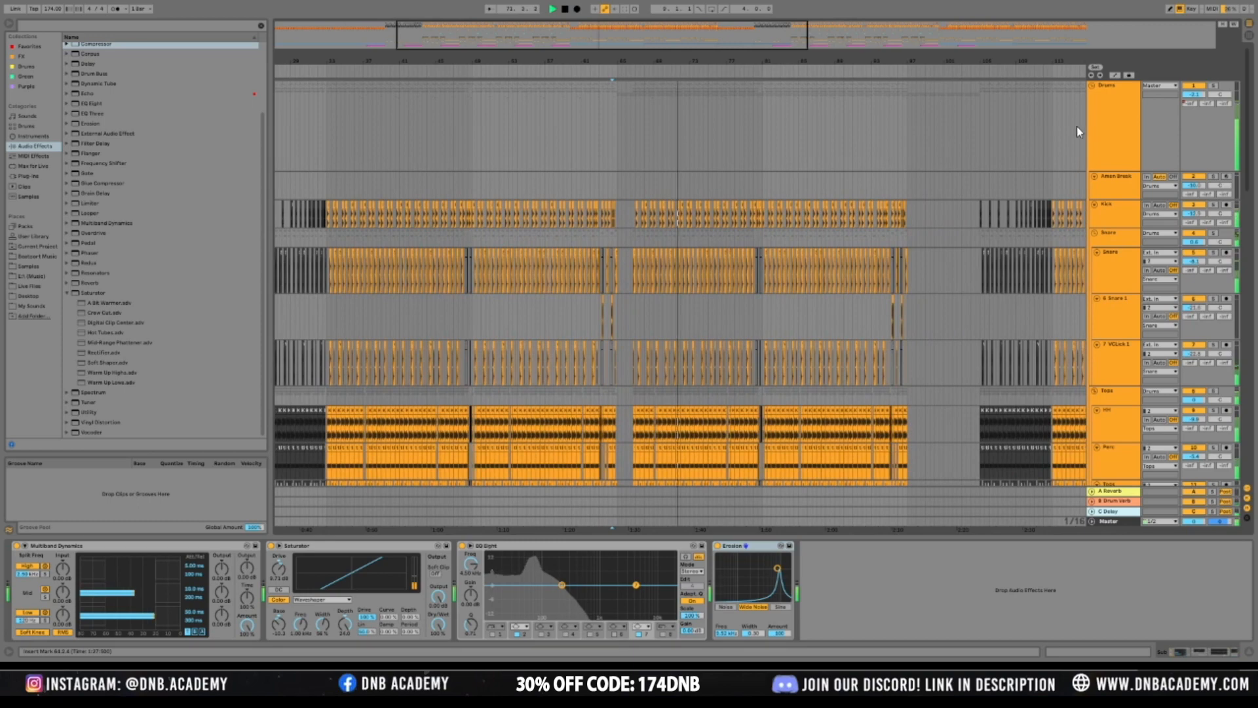
# Reduce the height of the Drums group track and fold the Drums, FX and Bass groups
pyautogui.click(1123, 162)
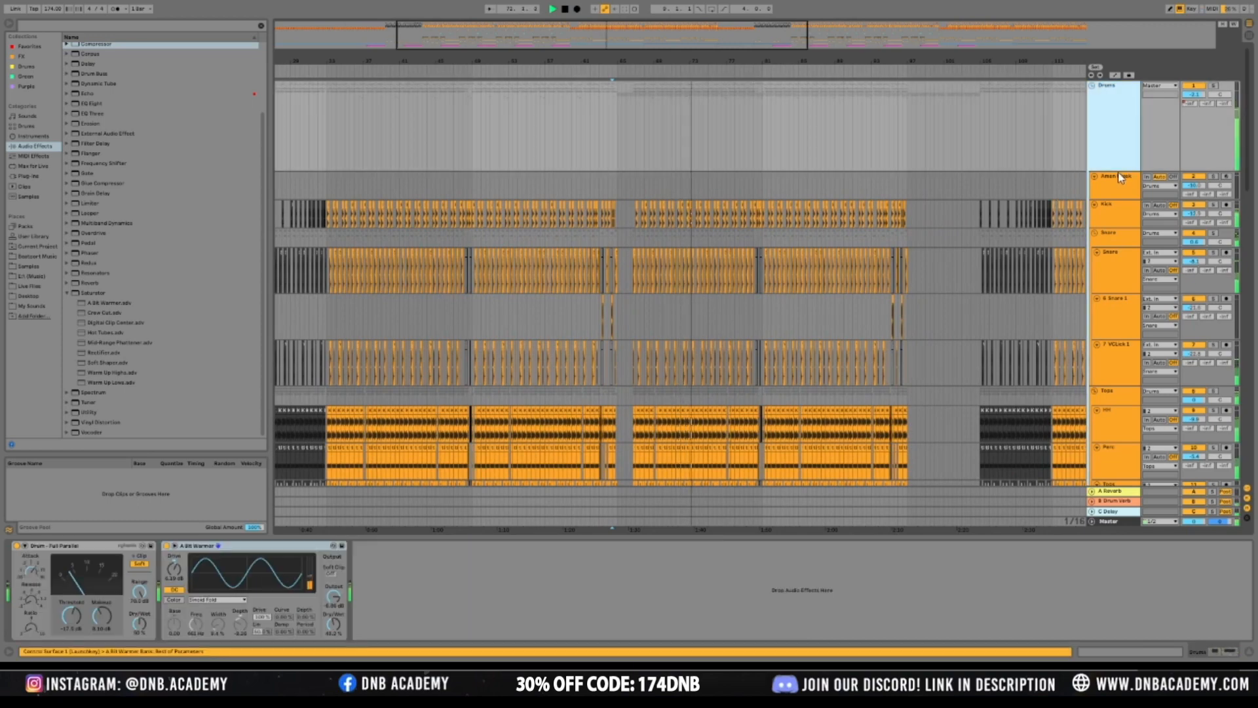
pyautogui.moveTo(1126, 121); pyautogui.dragTo(1127, 106)
pyautogui.press('u')
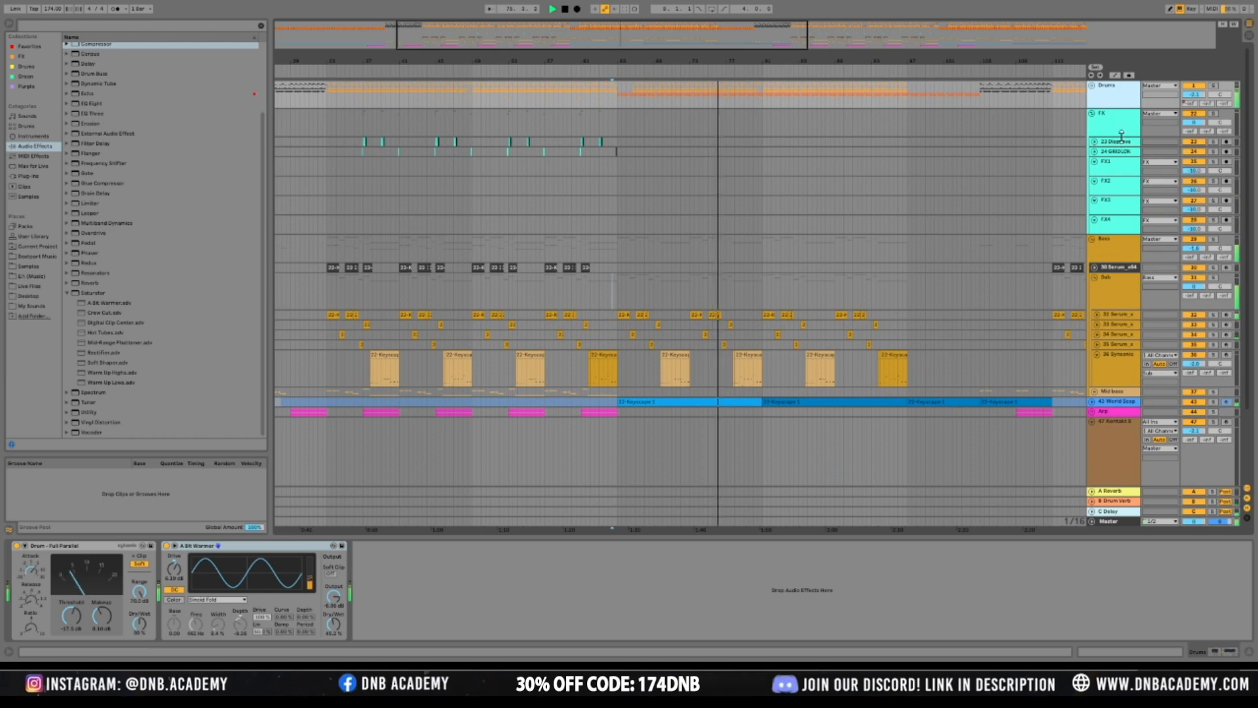
pyautogui.doubleClick(1122, 120)
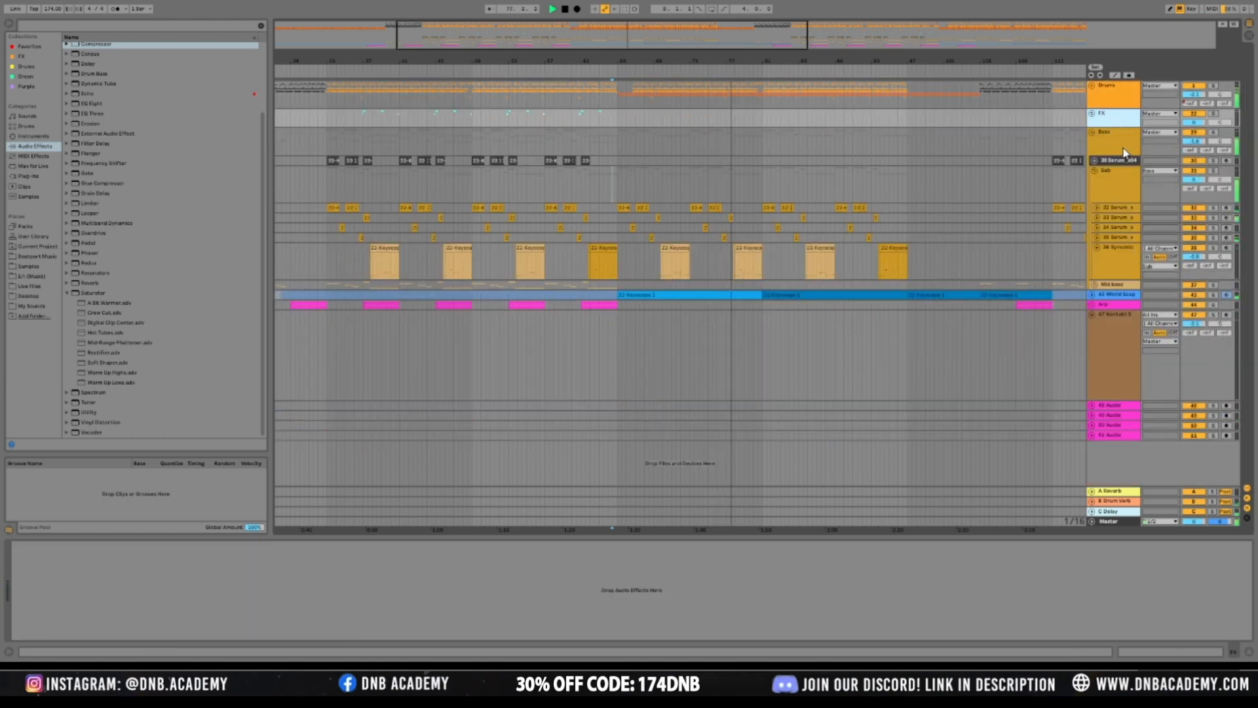
pyautogui.doubleClick(1128, 151)
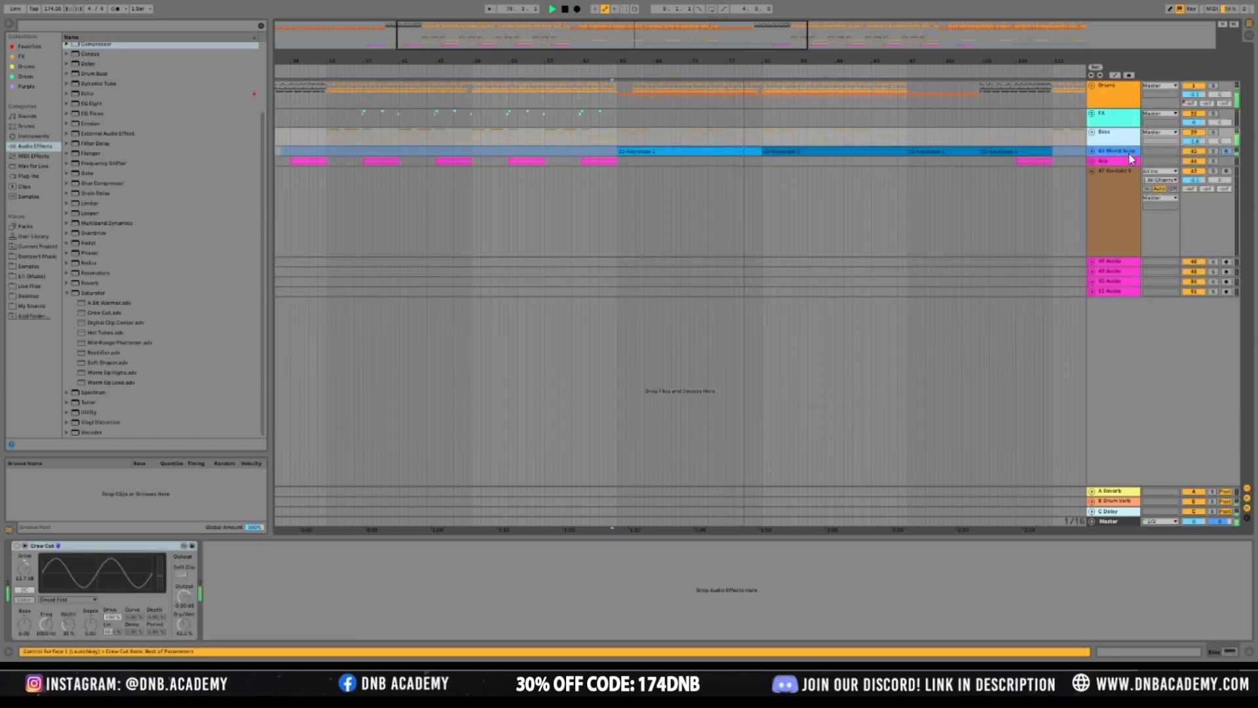
# Stop playback and delete the Kontakt track with its deactivated clips
pyautogui.click(1125, 189)
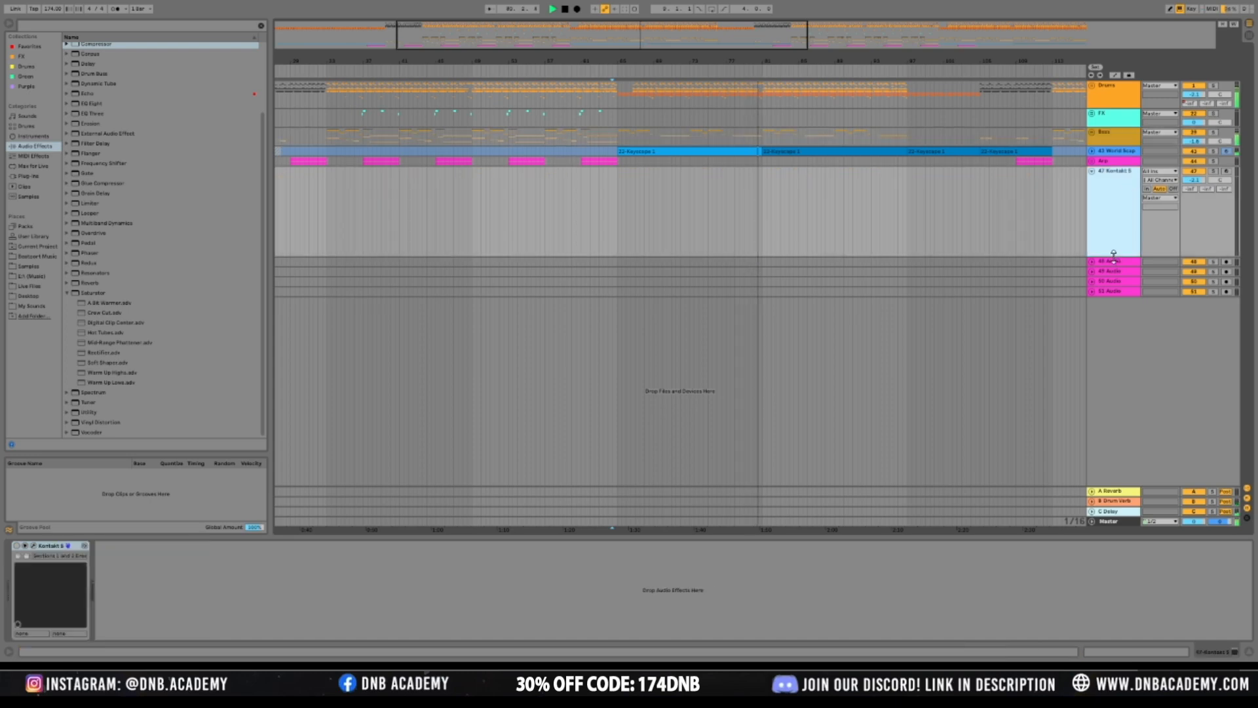
pyautogui.press('space')
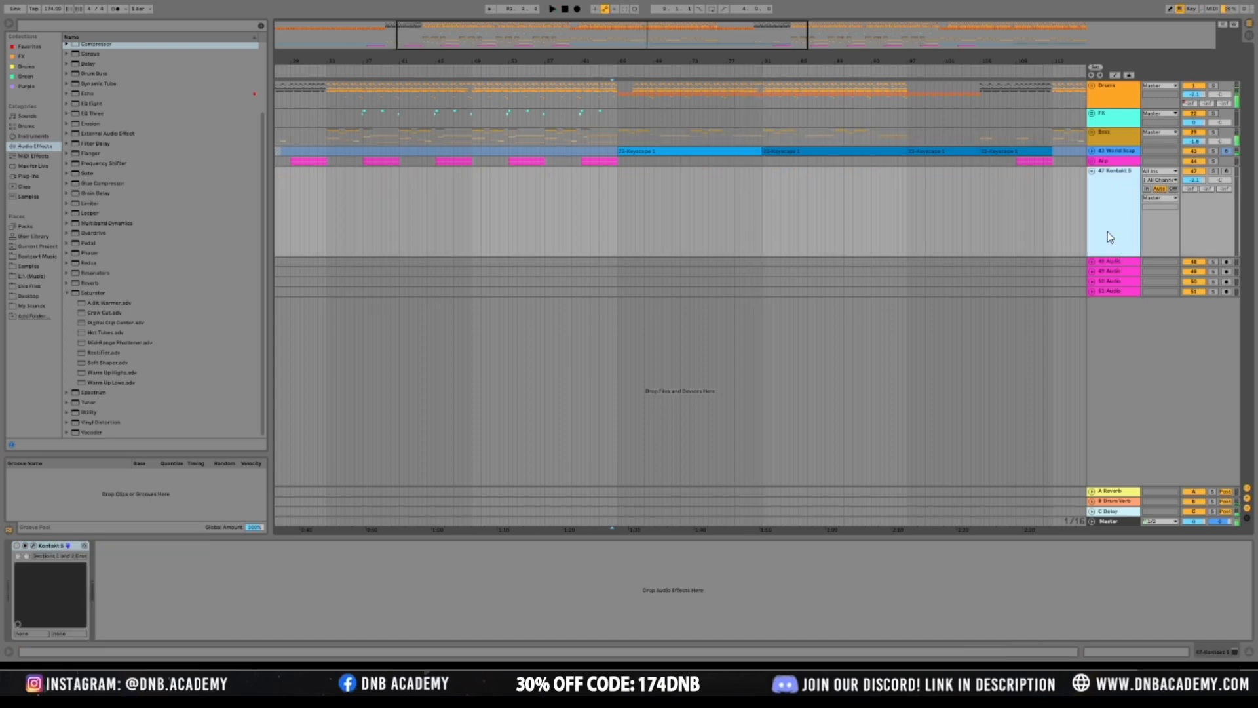
pyautogui.moveTo(587, 61); pyautogui.dragTo(586, 10)
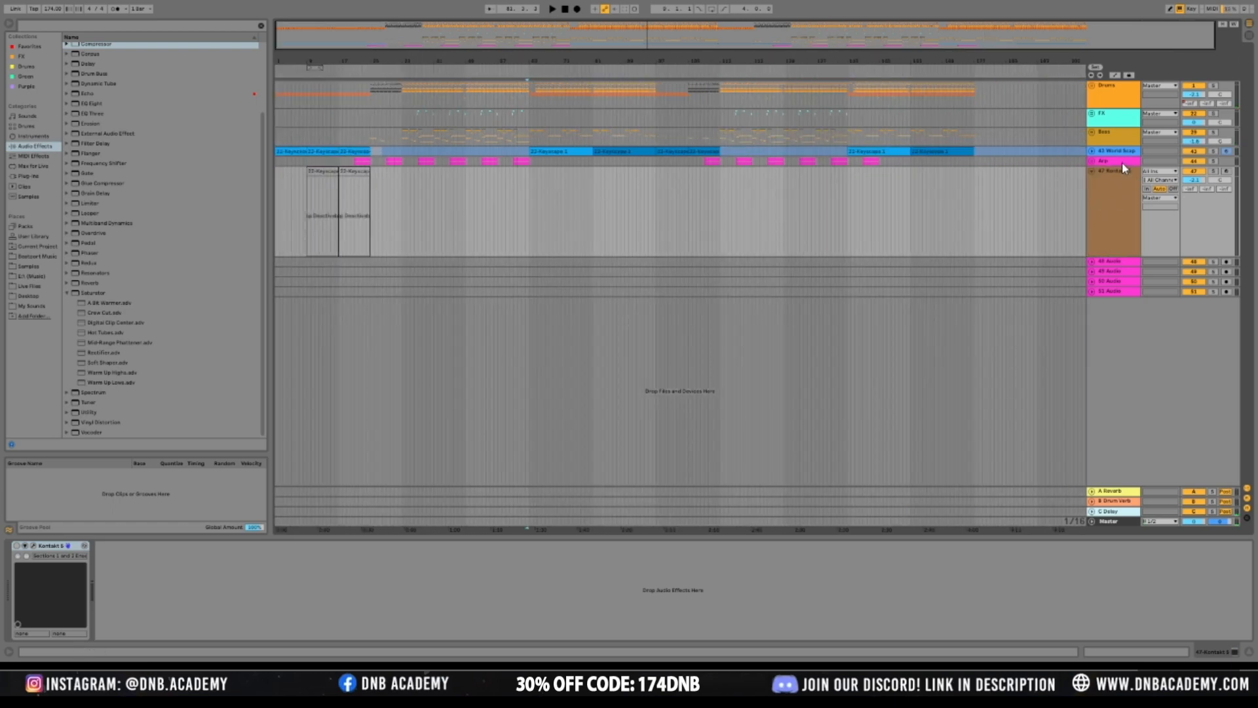
pyautogui.click(1126, 189)
pyautogui.press('Delete')
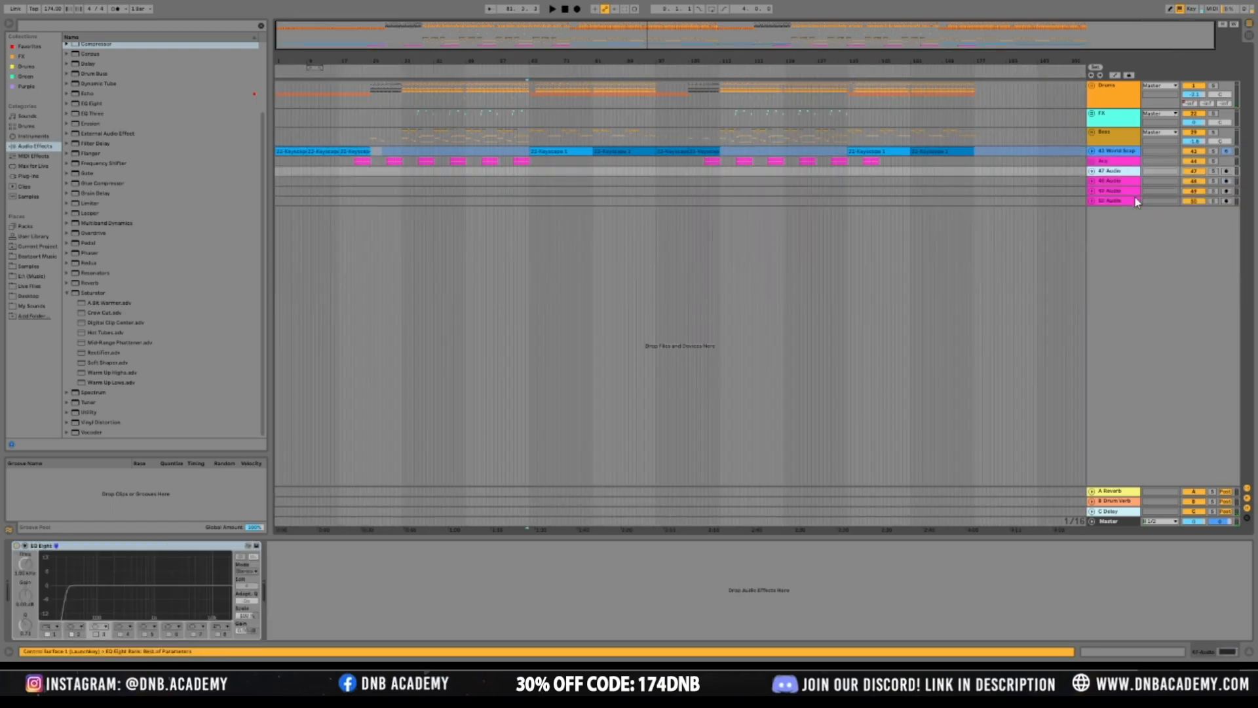
# Place an audio track holding the Resonant [NTM Mastered] WAV file above the Drums group and collapse the browser folders
pyautogui.click(1114, 181)
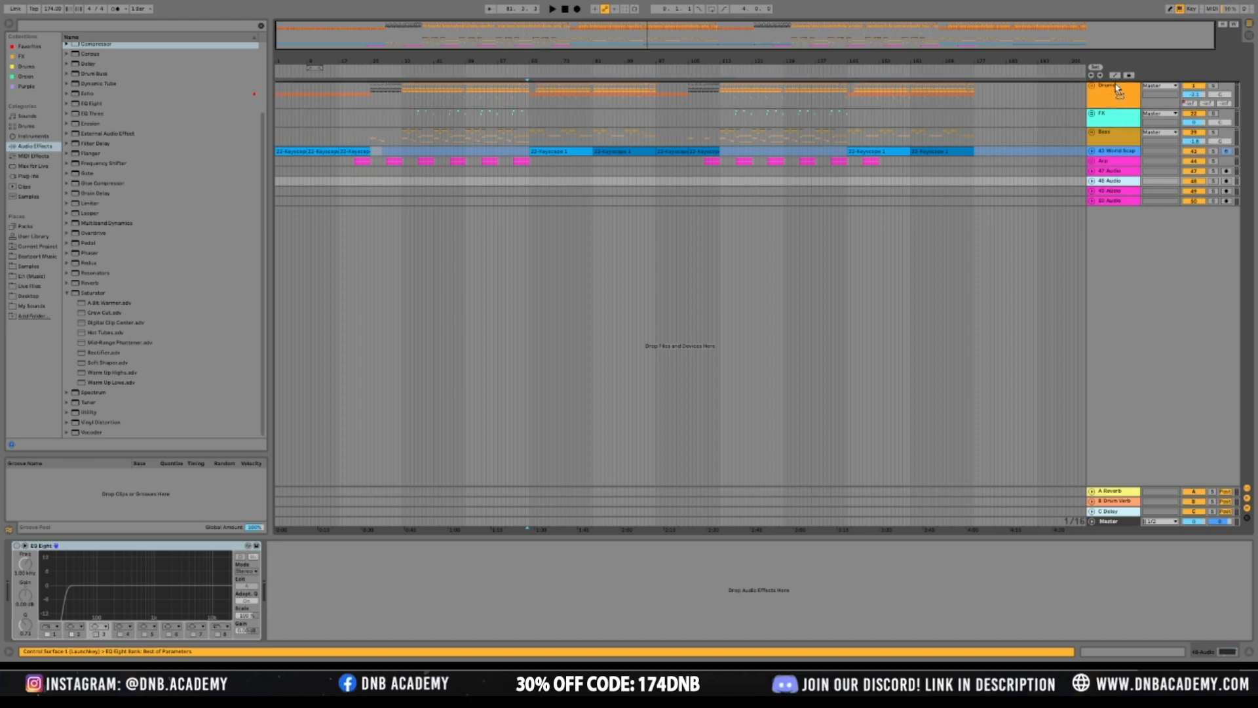
pyautogui.moveTo(1114, 83); pyautogui.dragTo(1115, 117)
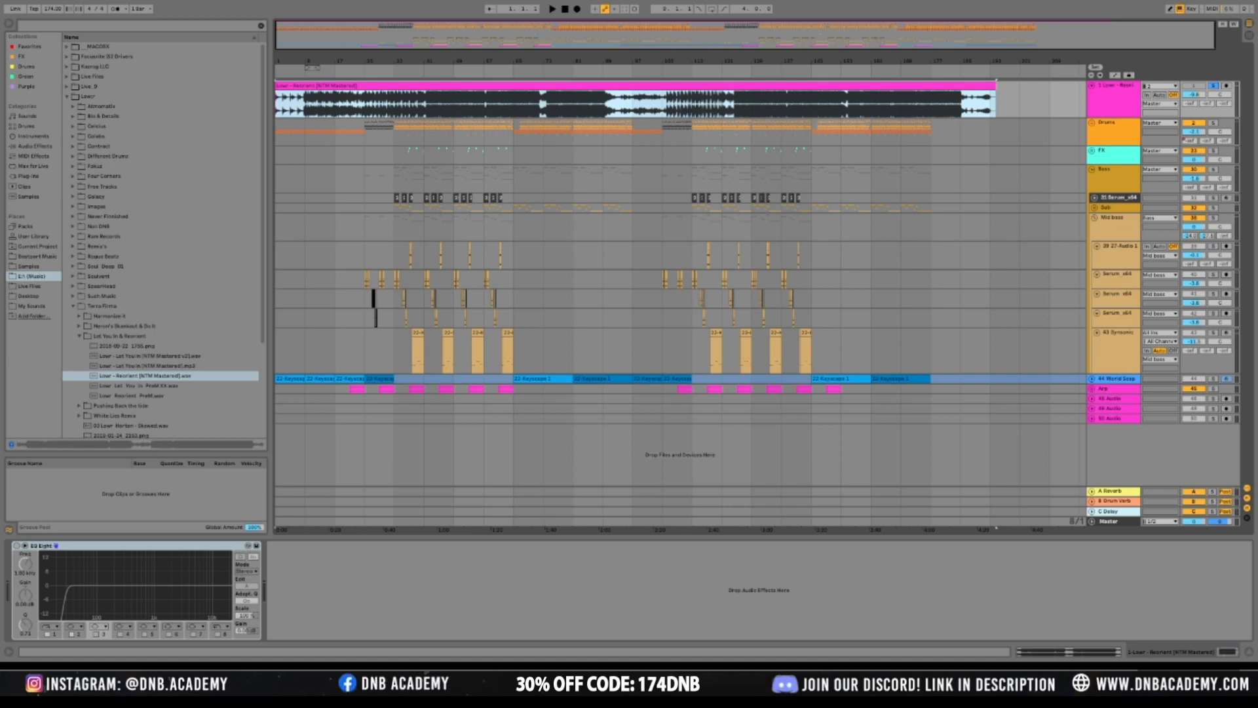
pyautogui.click(79, 335)
pyautogui.click(73, 306)
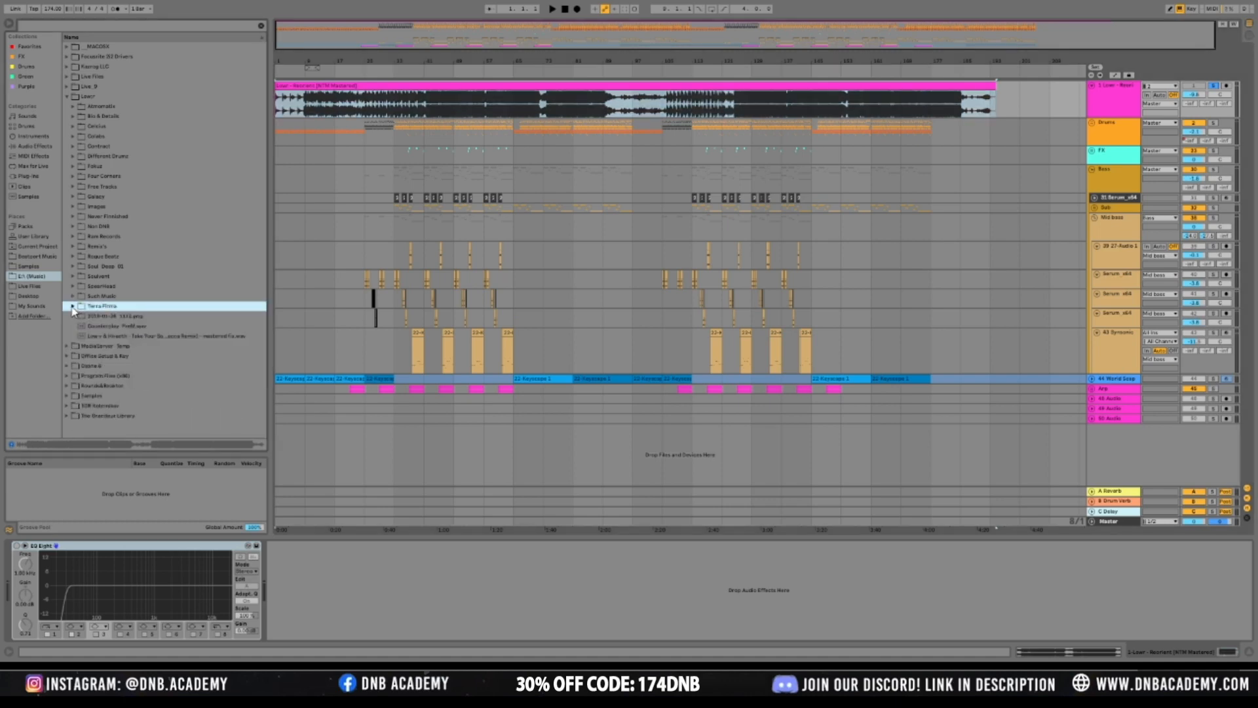
# Select bars 41 to 57 of the reference track and play it from bar 41
pyautogui.click(424, 100)
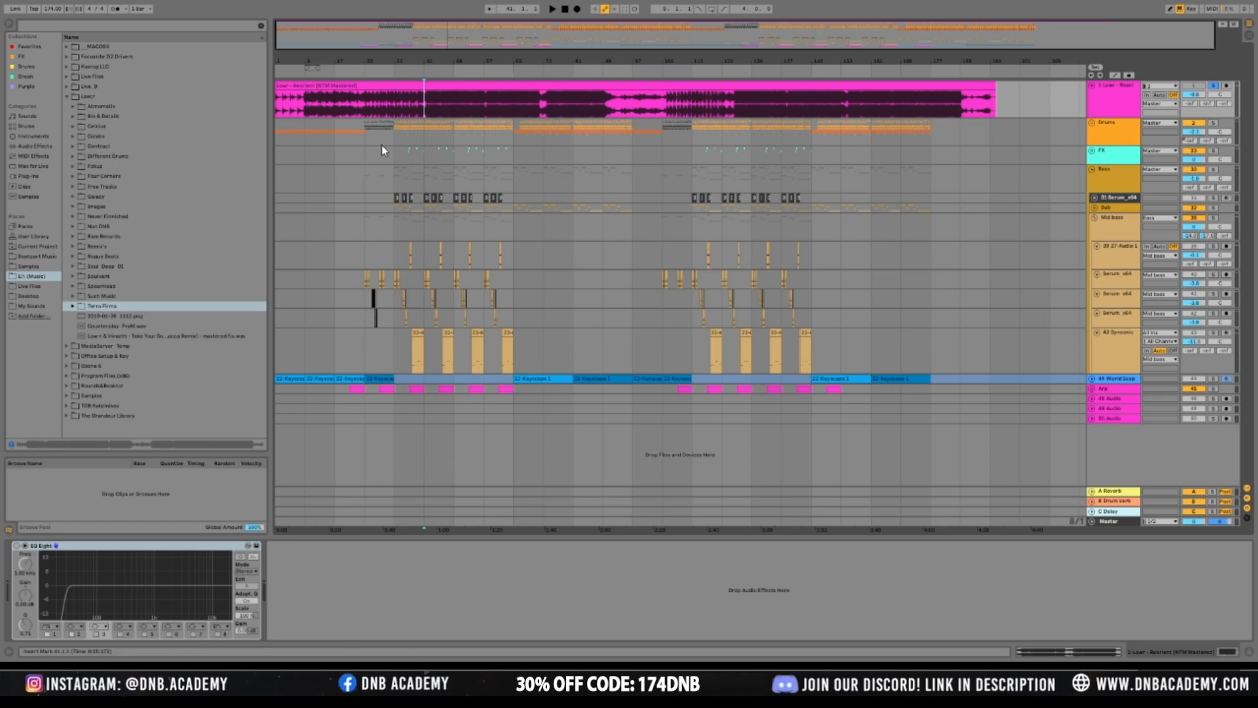
pyautogui.keyDown('shift'); pyautogui.click(486, 104); pyautogui.keyUp('shift')
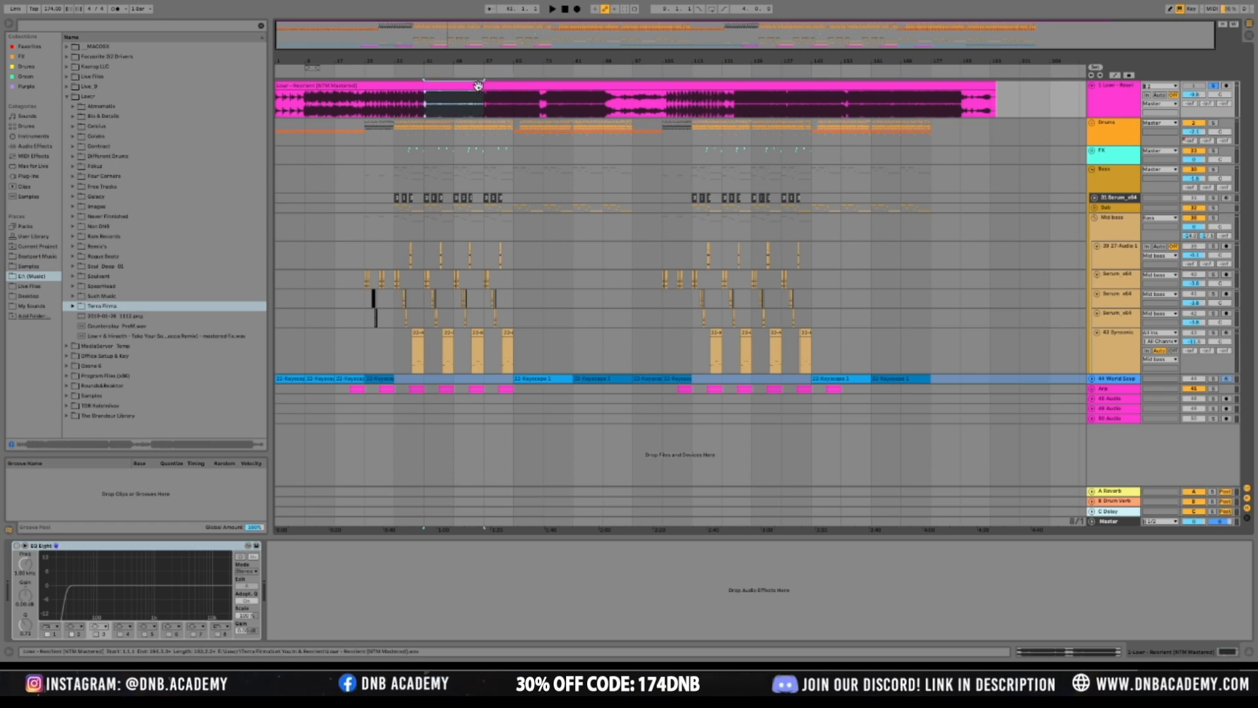
pyautogui.press('space')
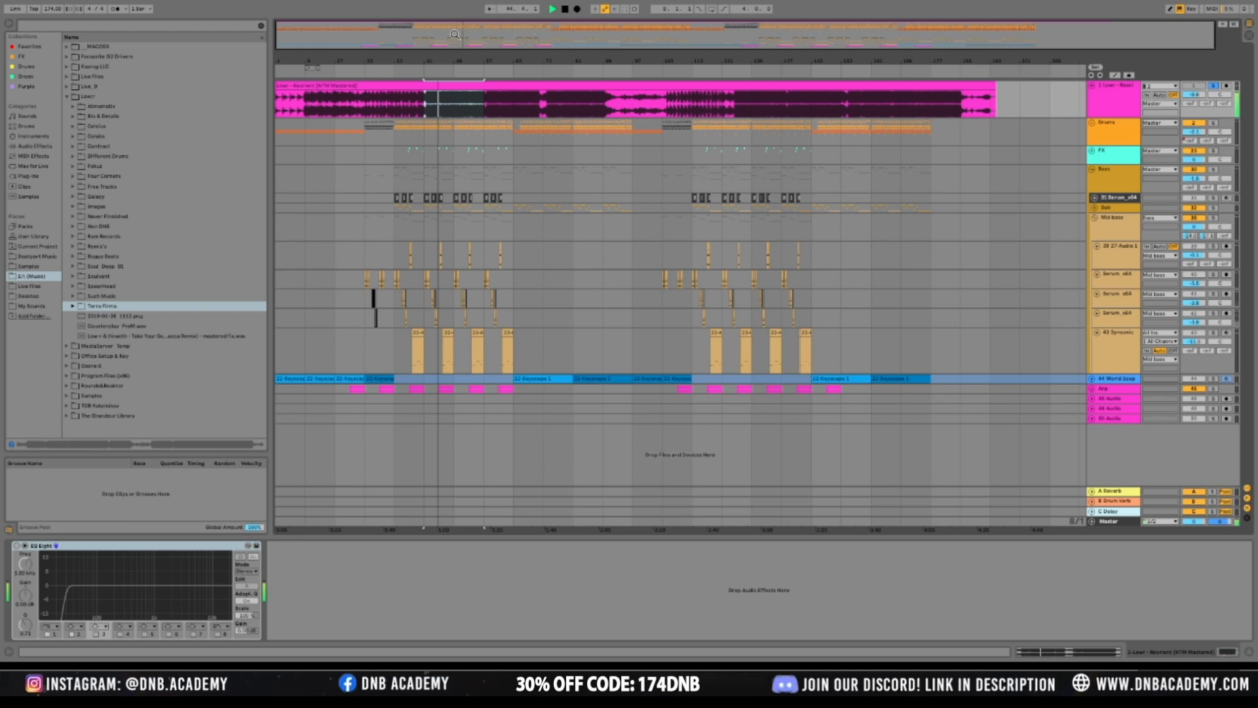
# Delete the first eight bars of the reference clip and move the remainder back to start at bar 1
pyautogui.moveTo(306, 112); pyautogui.dragTo(260, 117)
pyautogui.press('Delete')
pyautogui.moveTo(337, 85); pyautogui.dragTo(306, 86)
# Play the reference from the drop at bar 33, then un-solo it and play the project's own mix for comparison
pyautogui.click(397, 104)
pyautogui.press('space')
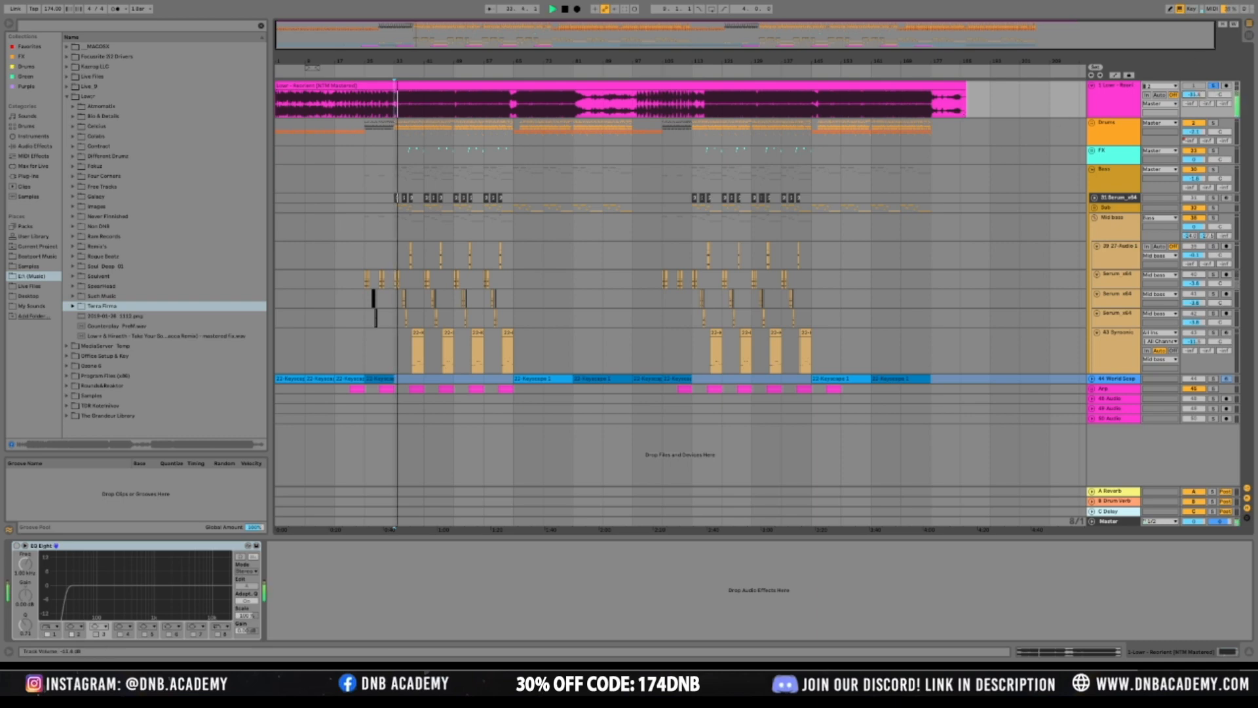
pyautogui.press('space')
pyautogui.click(1213, 86)
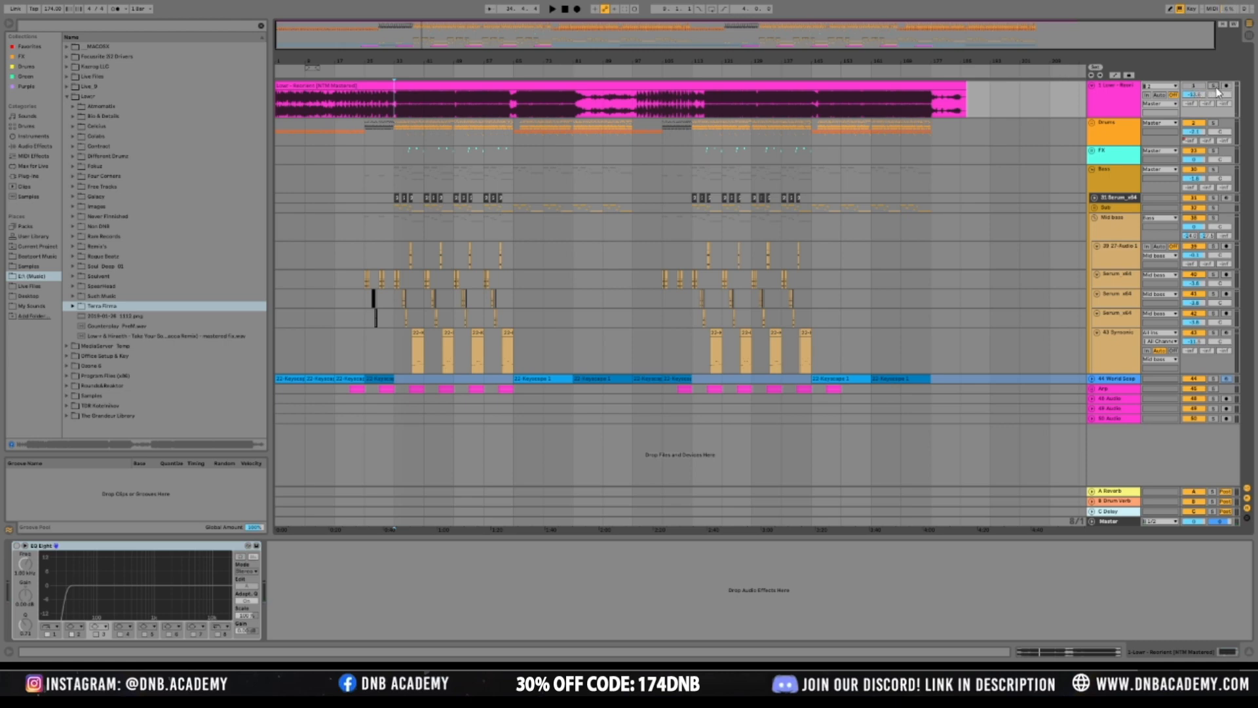
pyautogui.press('space')
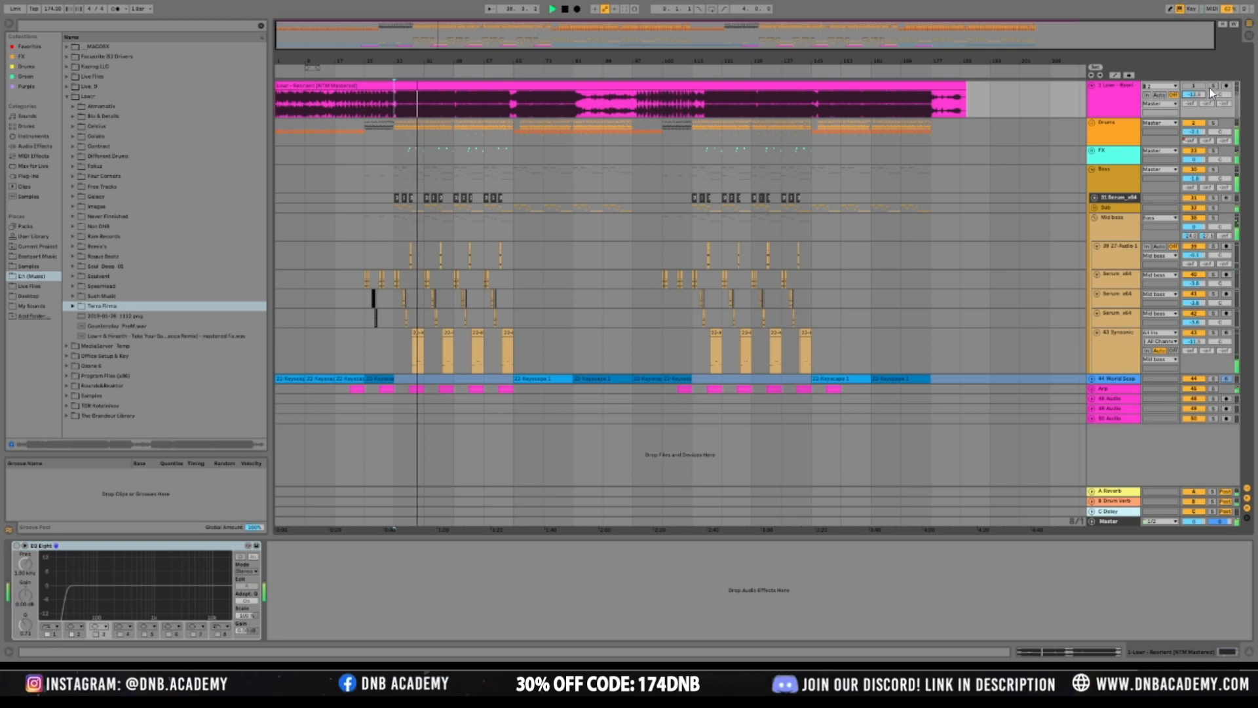
# Alternate between the soloed reference track and the project's full mix during playback to compare their sound
pyautogui.click(1214, 88)
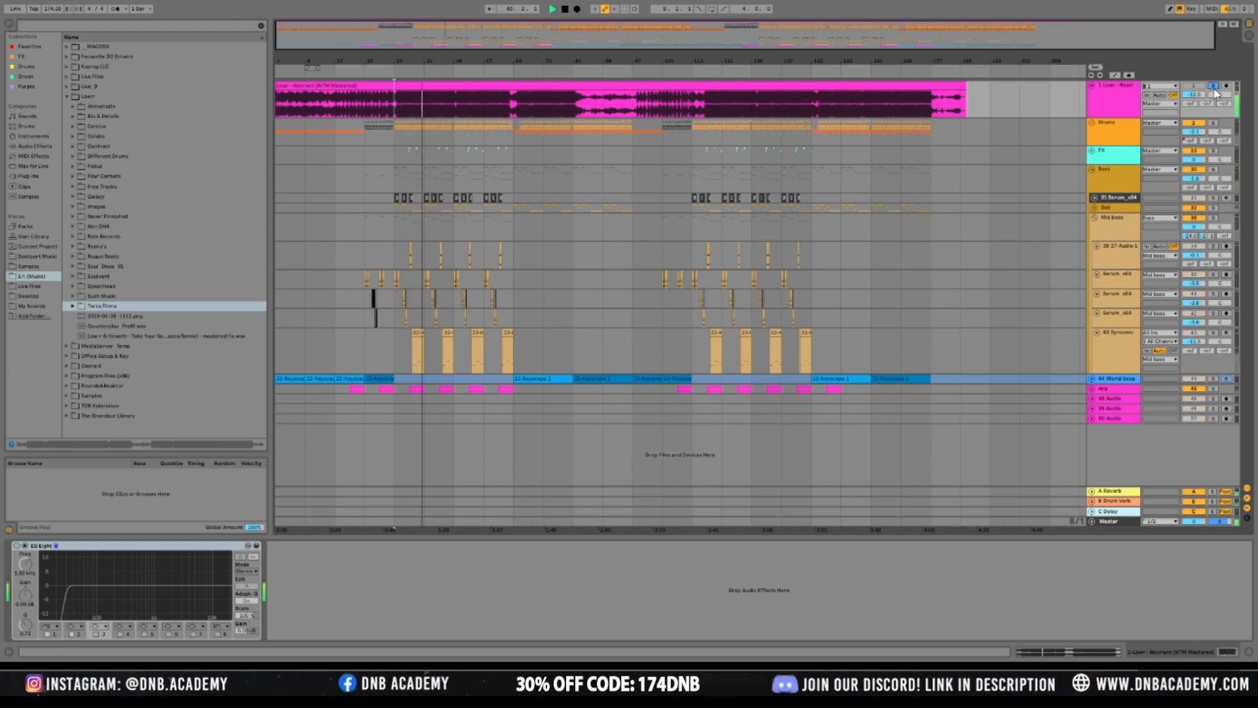
pyautogui.click(1214, 88)
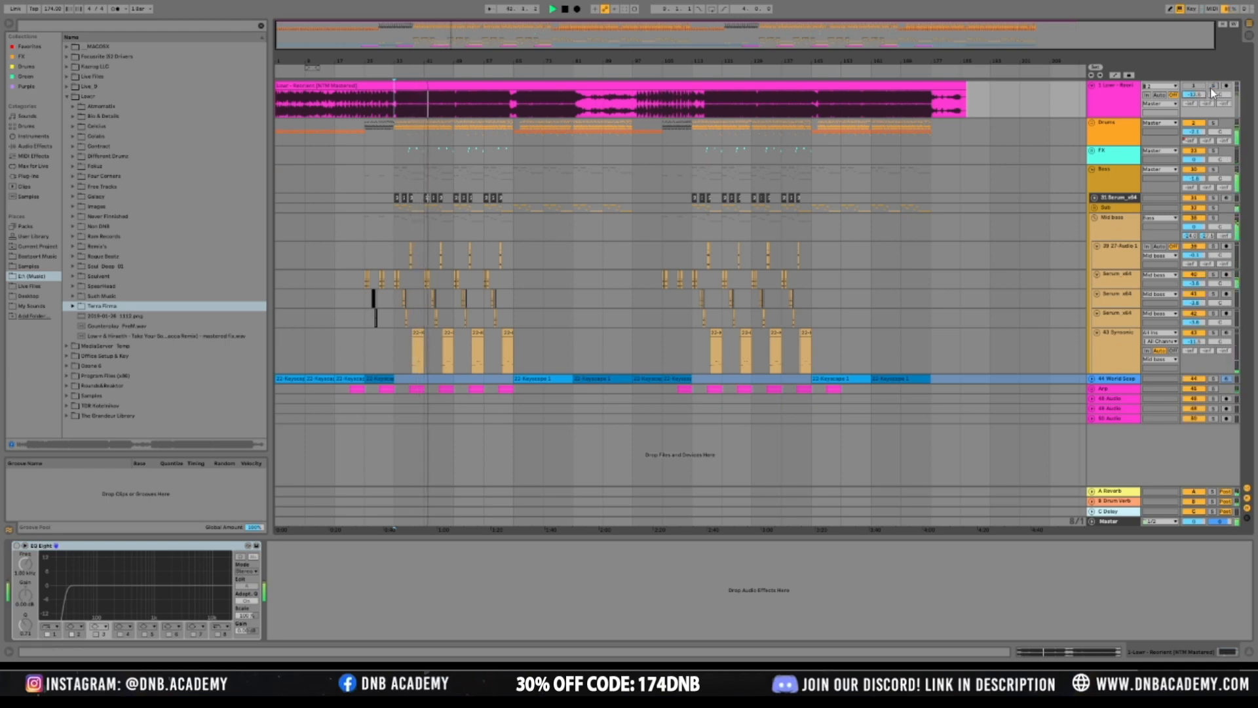
pyautogui.click(1215, 87)
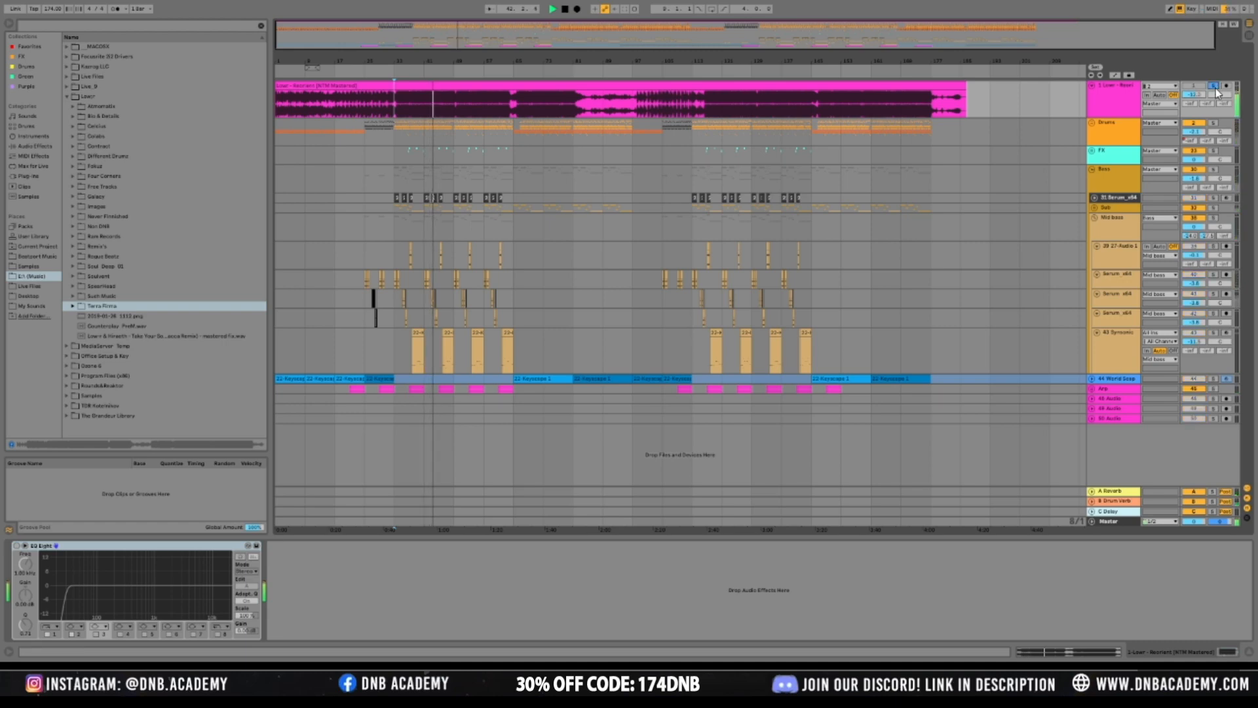
pyautogui.click(1215, 88)
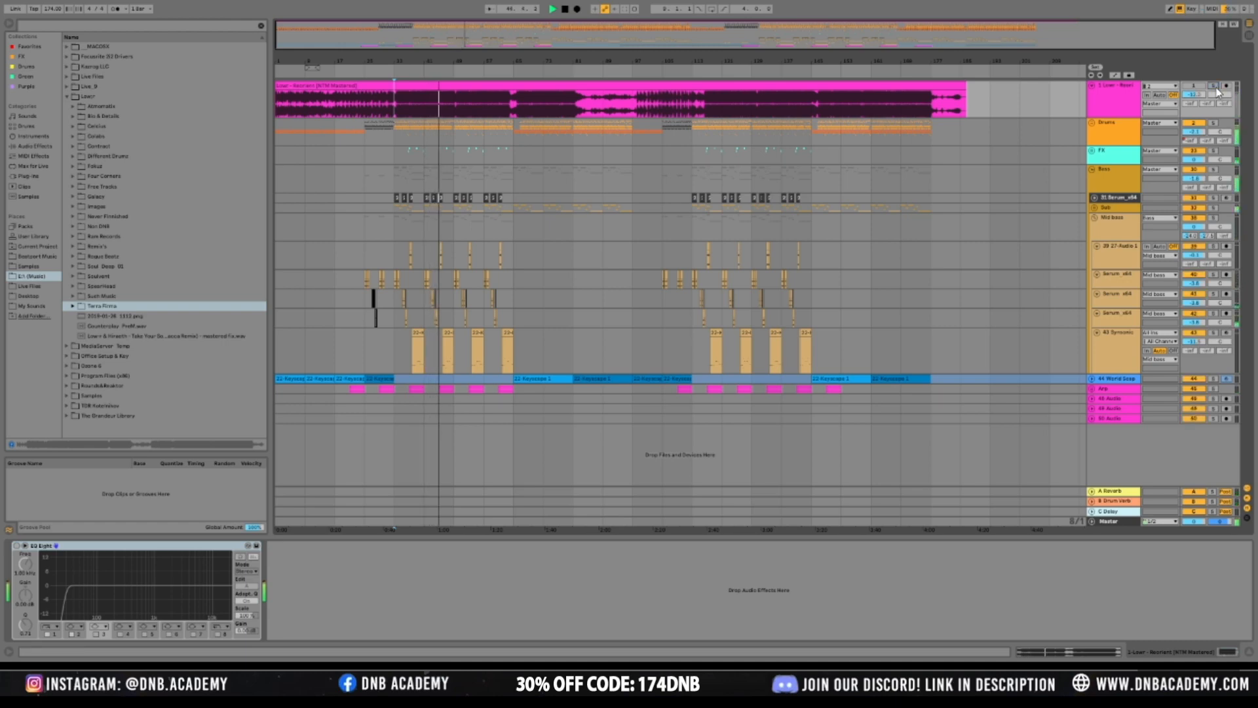
pyautogui.click(1213, 88)
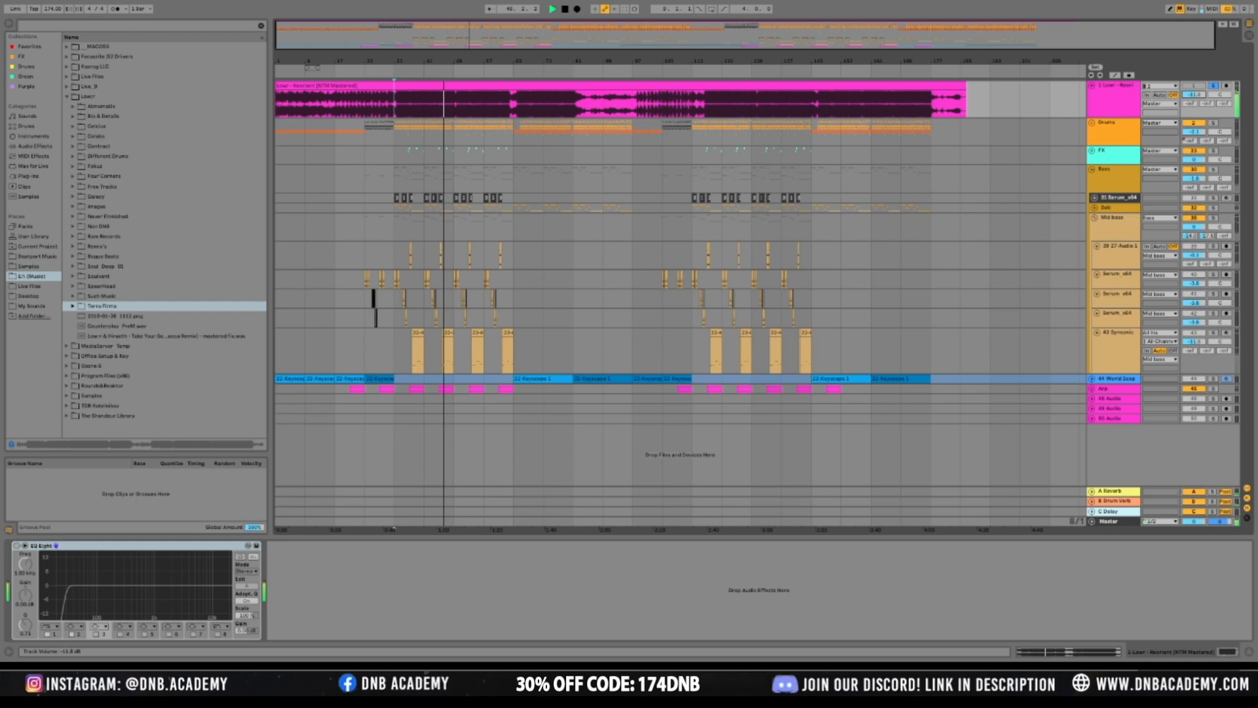
pyautogui.click(1214, 88)
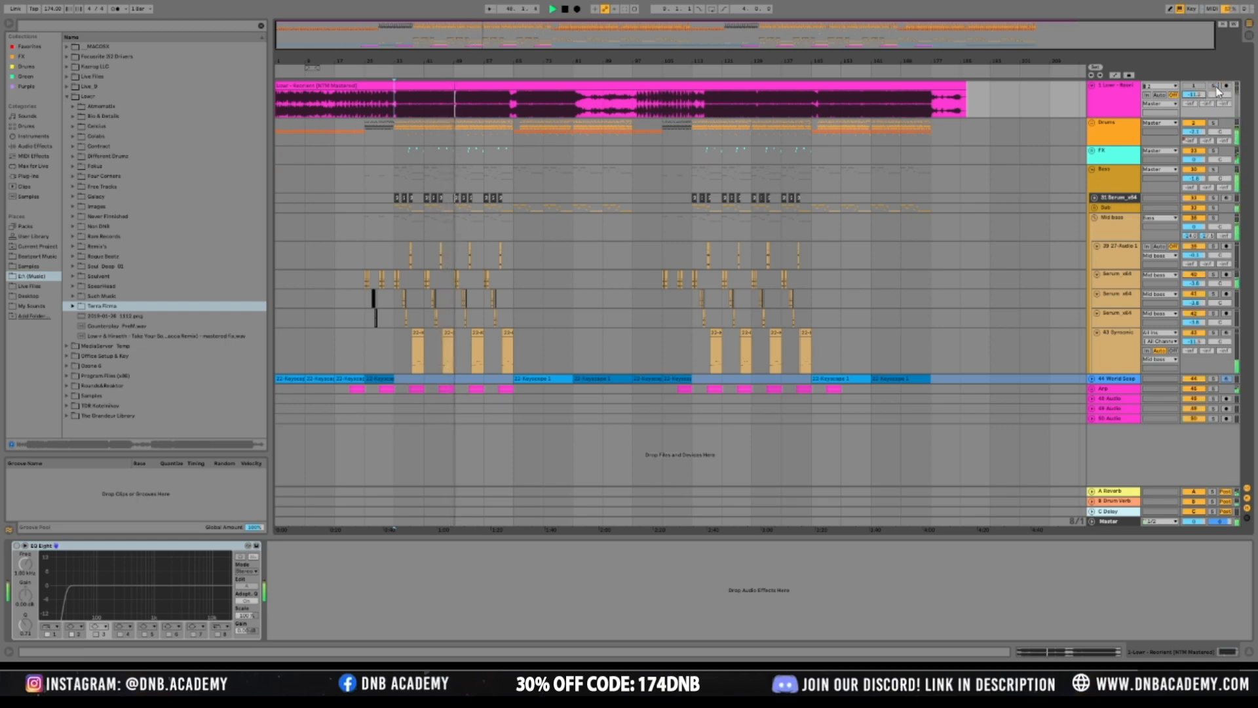
pyautogui.click(1214, 86)
# Add the Saturator's Hot Tubes preset to the end of the Drums group's device chain
pyautogui.click(1127, 145)
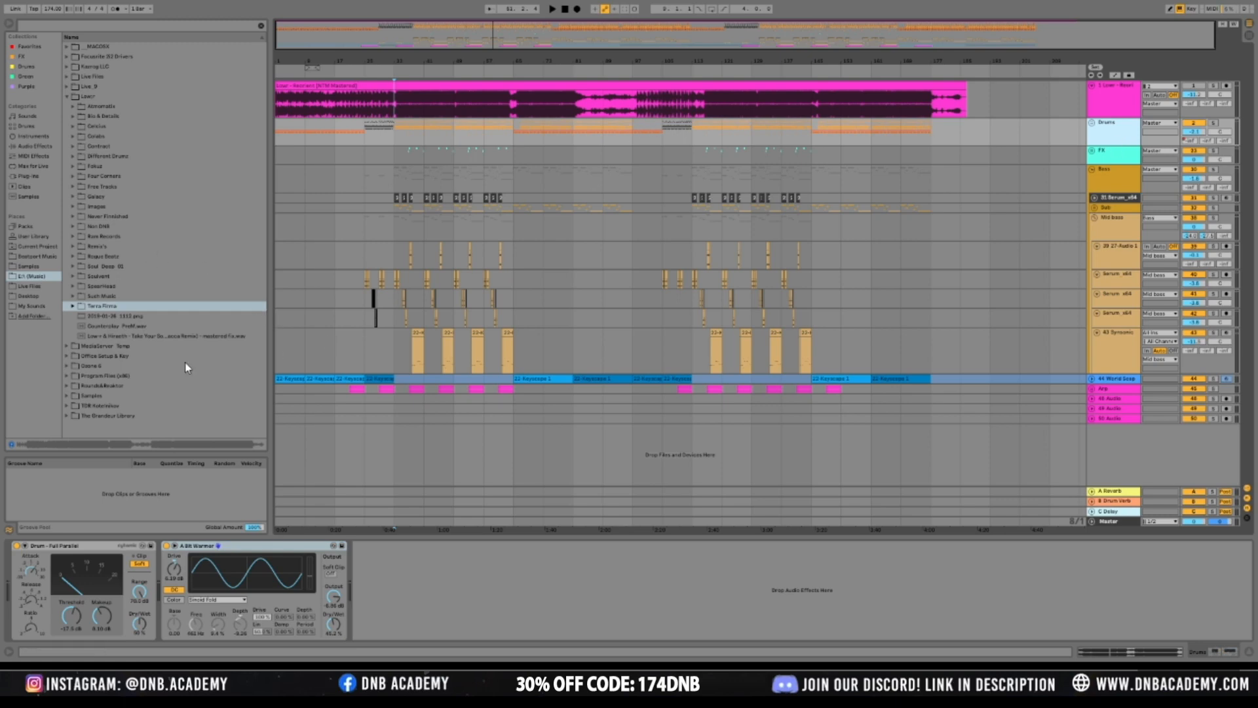
pyautogui.click(66, 98)
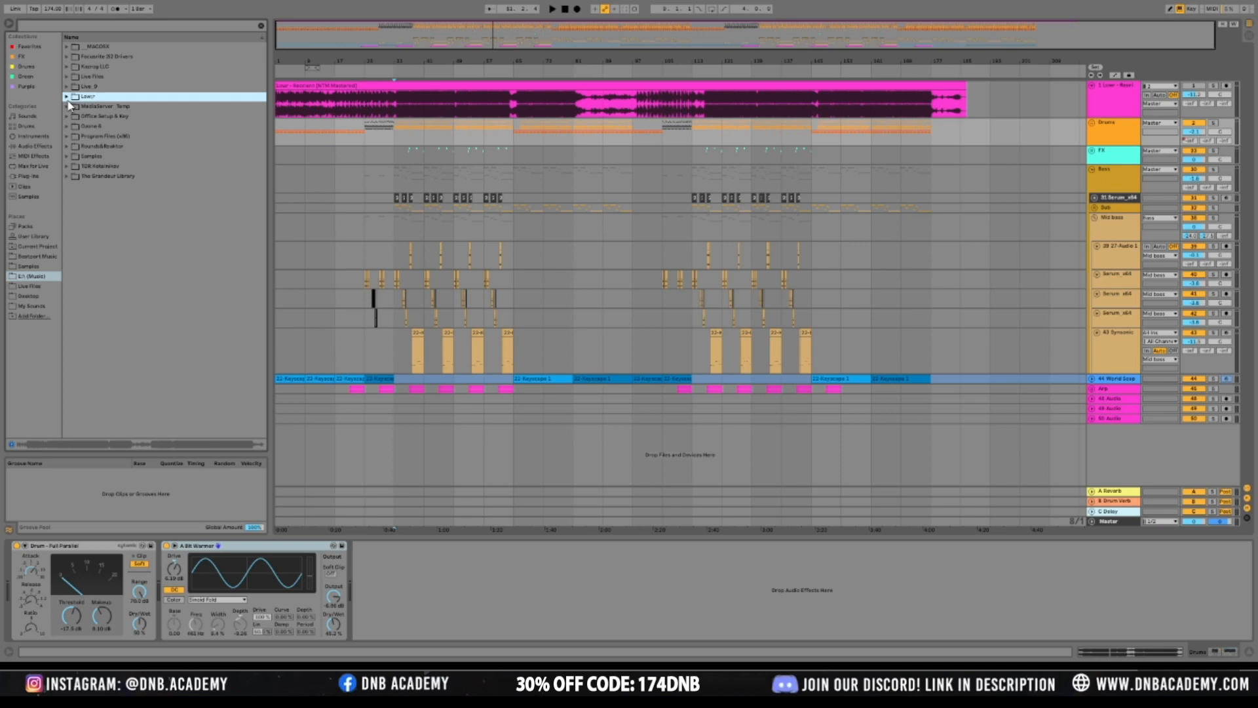
pyautogui.click(30, 146)
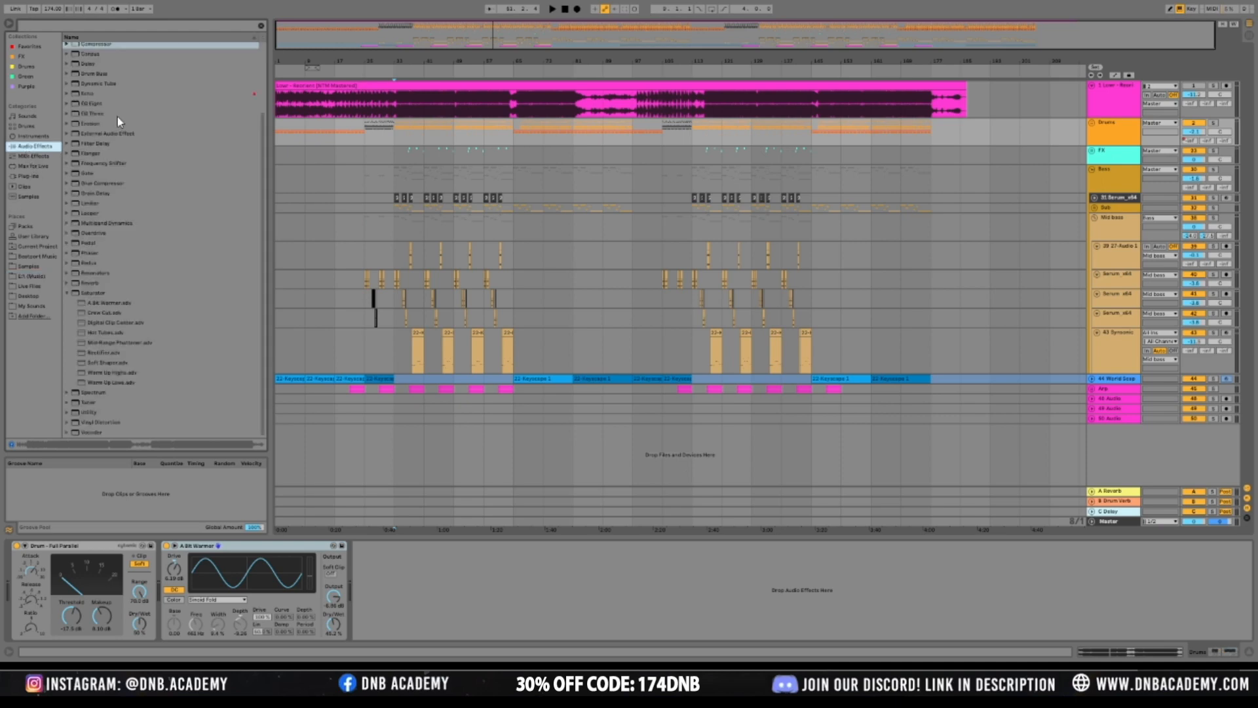
pyautogui.scroll(2, 112, 124)
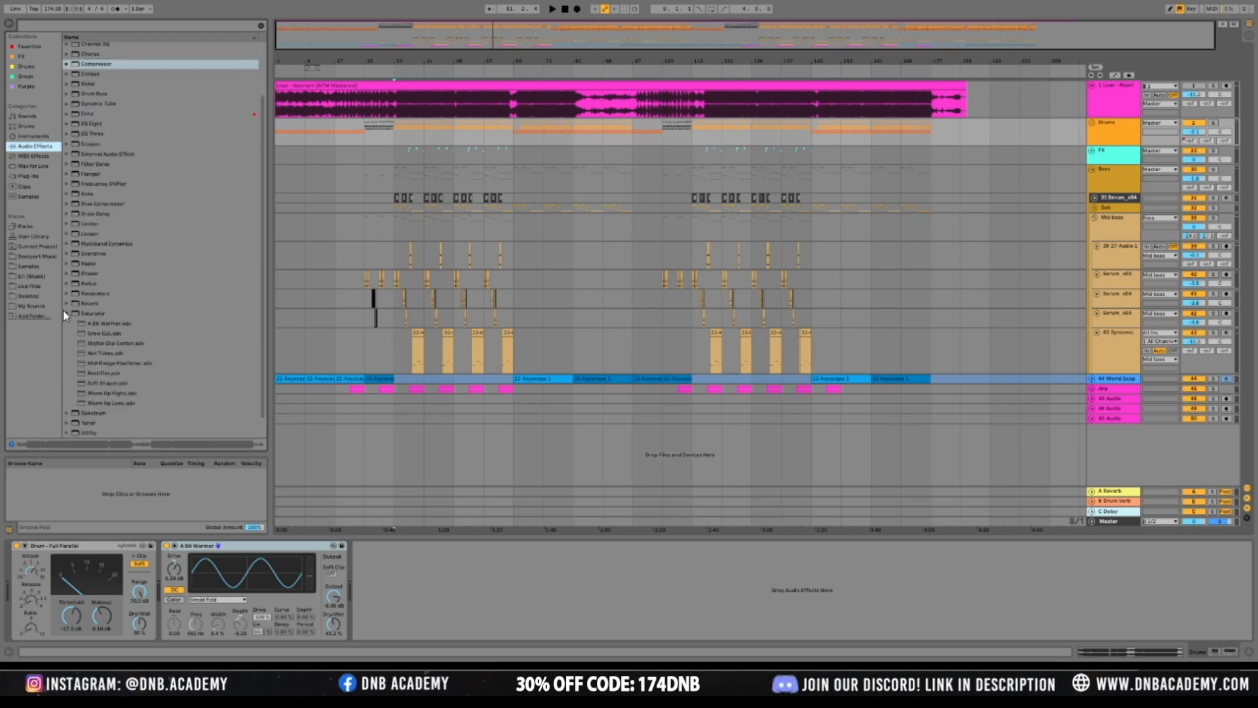
pyautogui.click(66, 314)
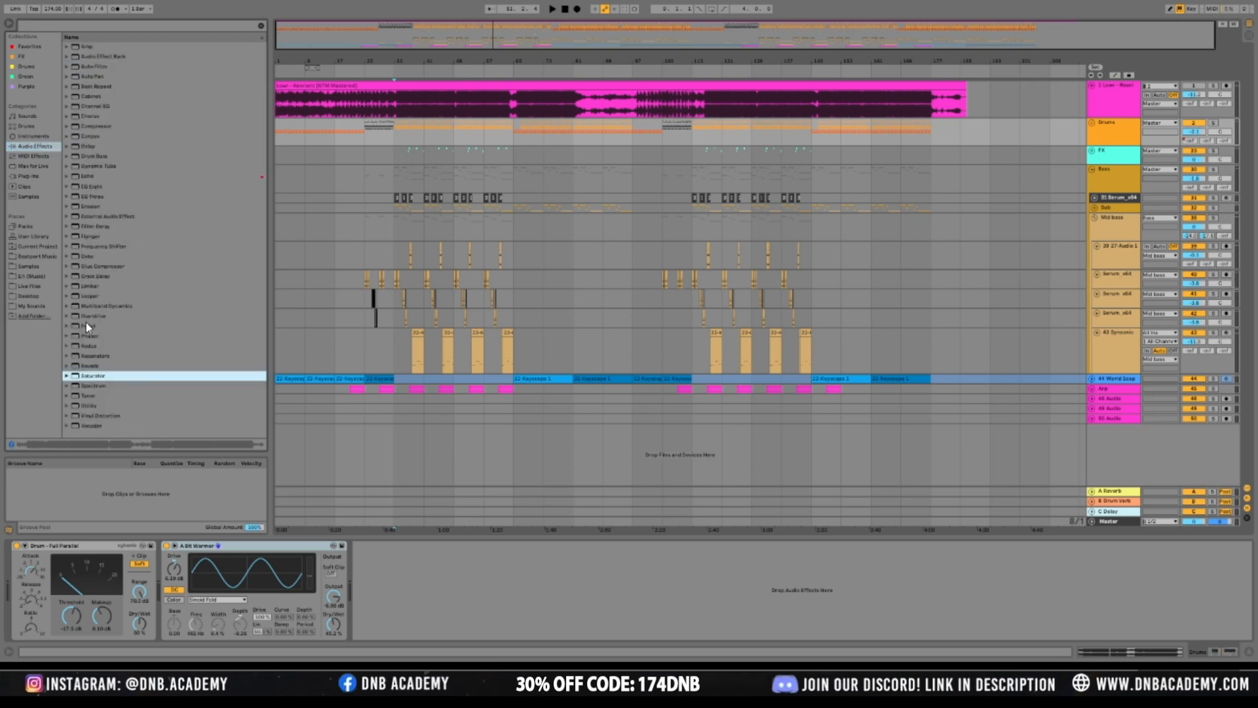
pyautogui.click(84, 318)
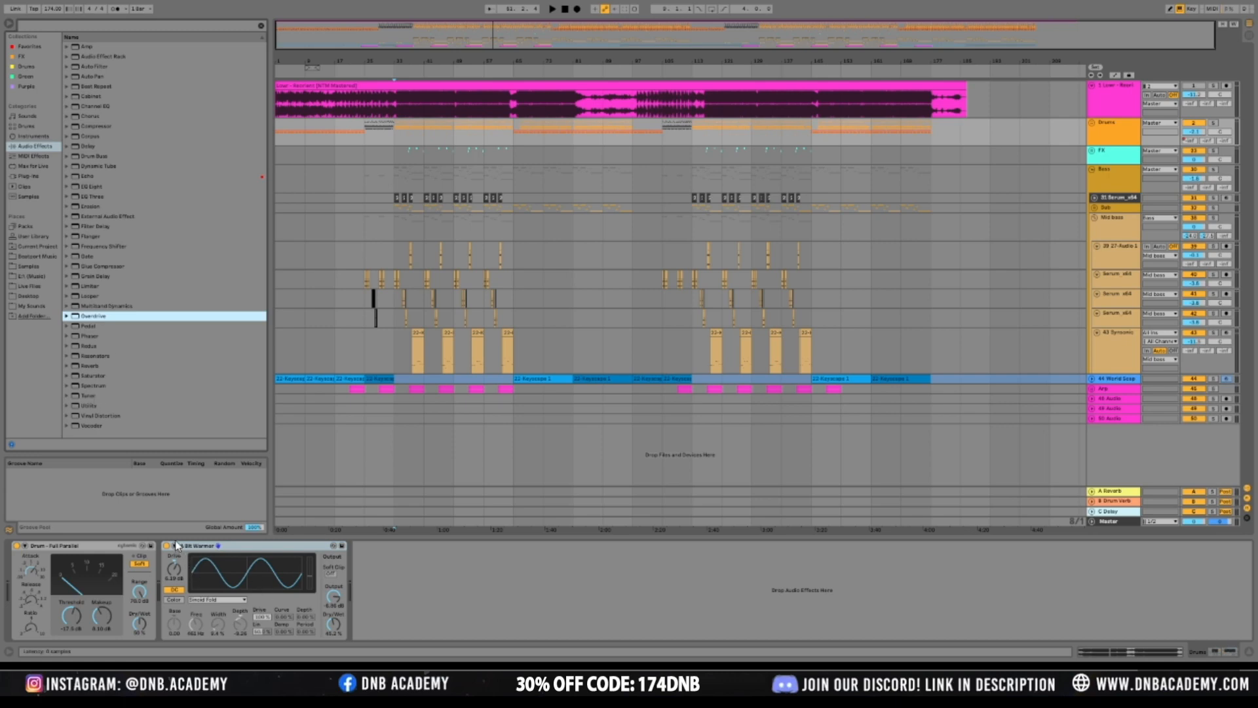
pyautogui.click(93, 377)
pyautogui.click(67, 377)
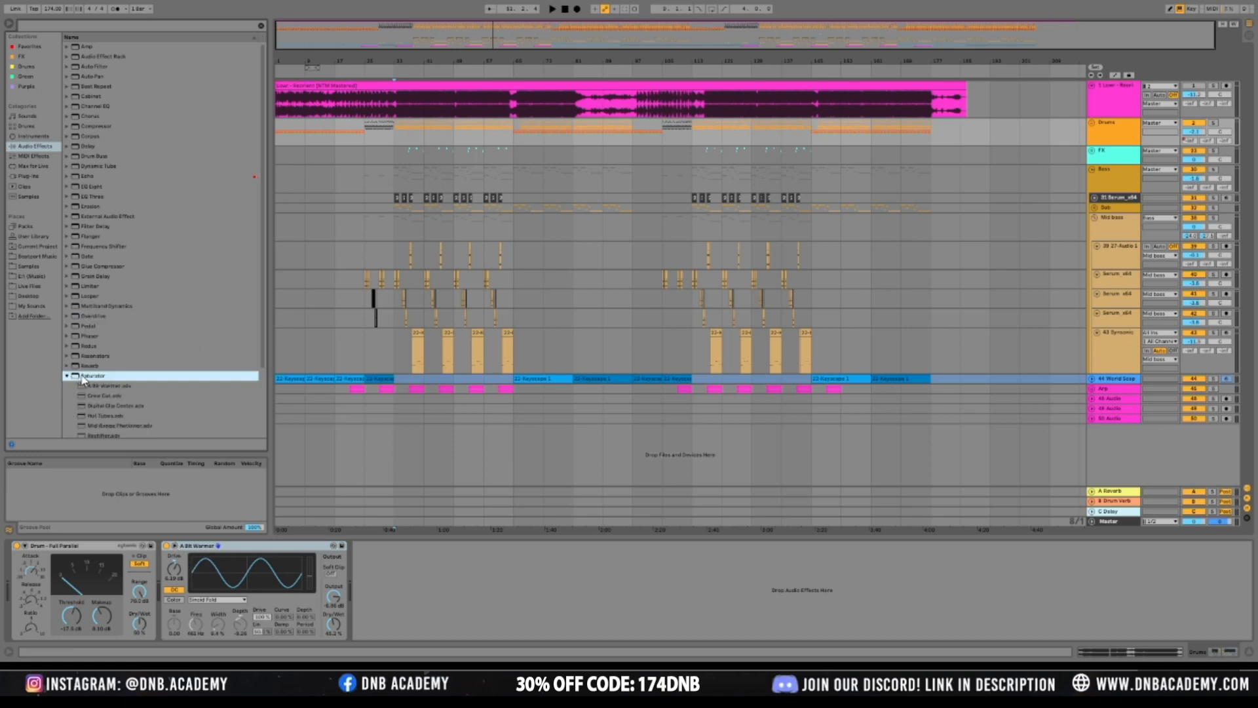
pyautogui.click(99, 395)
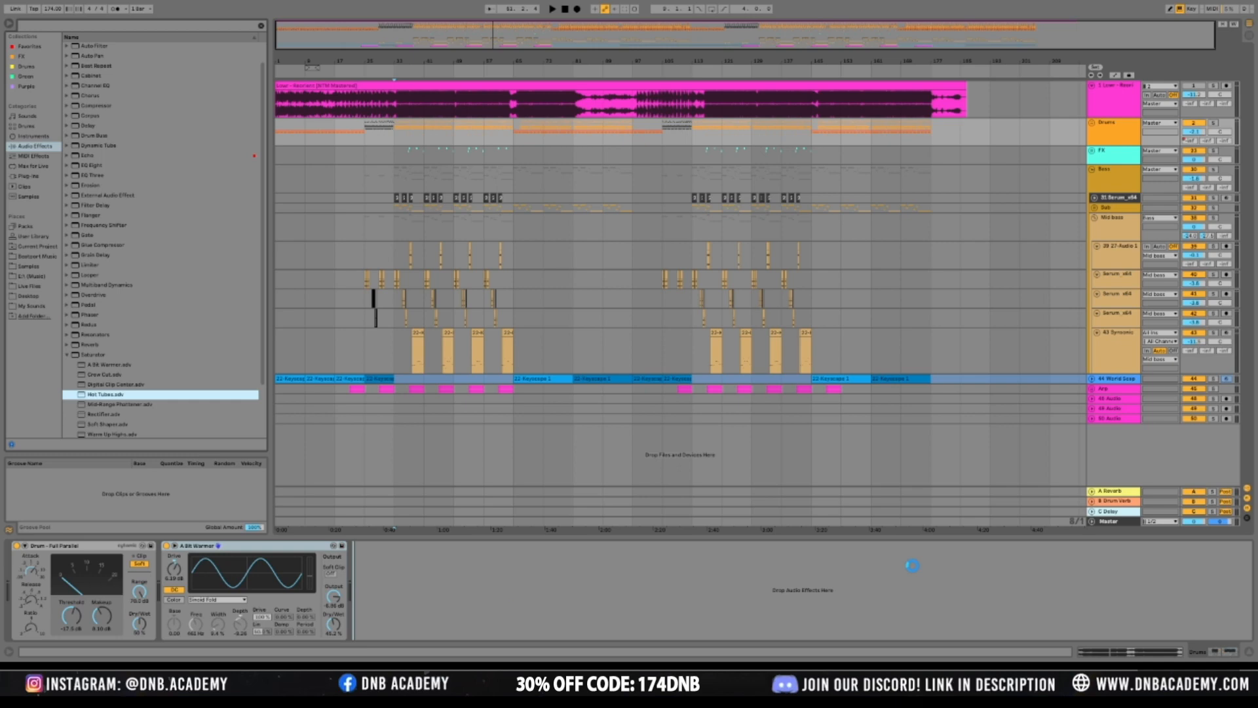
# Play the drop with the Drums group soloed and compare it with Hot Tubes bypassed and active
pyautogui.press('space')
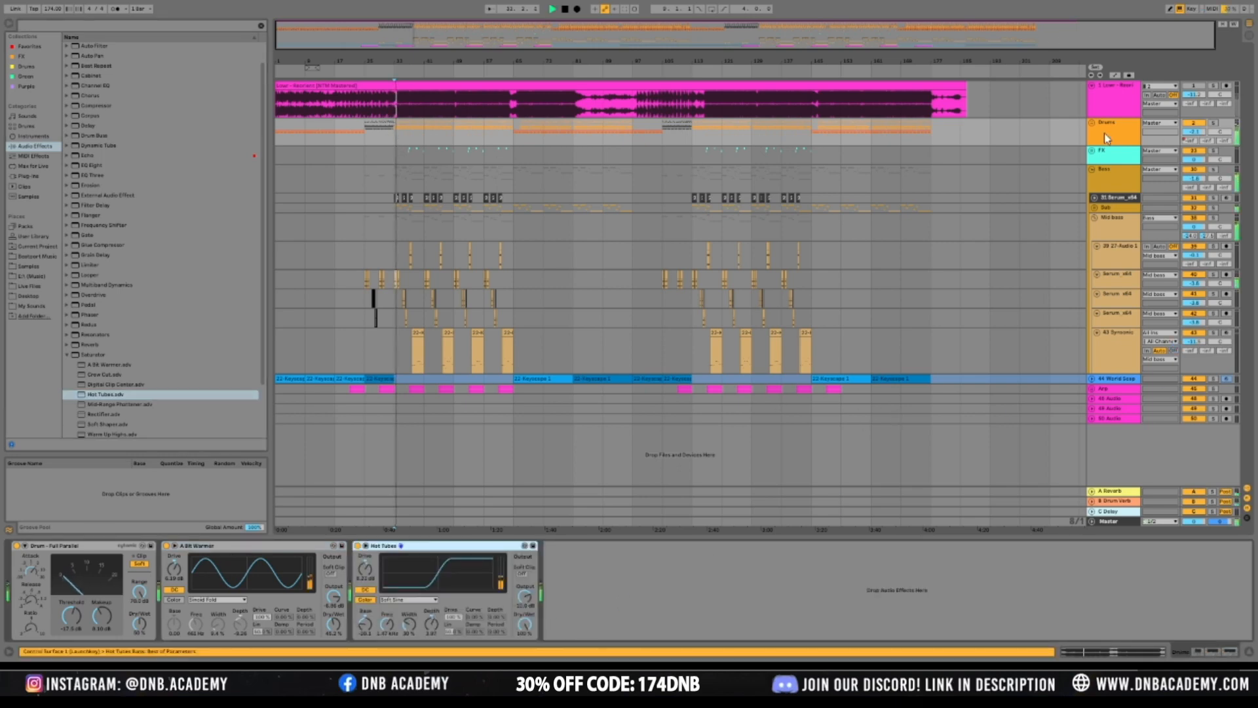
pyautogui.click(1214, 123)
pyautogui.click(358, 547)
pyautogui.click(358, 546)
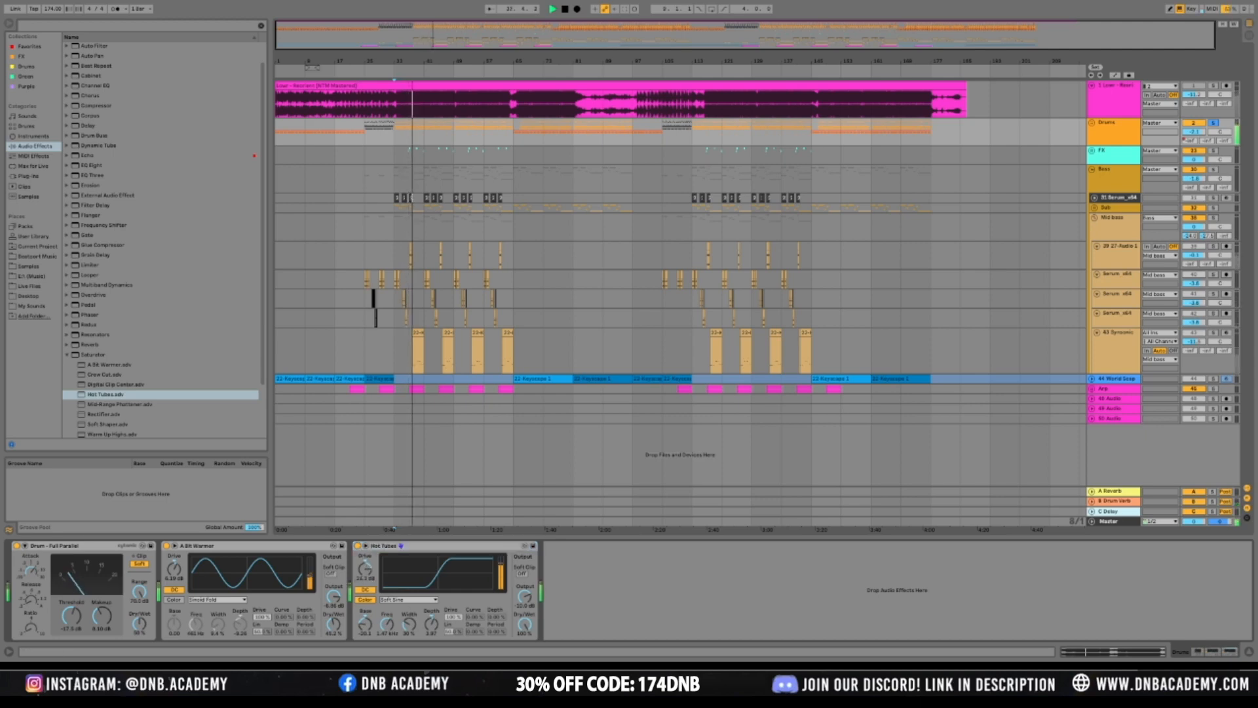
pyautogui.click(357, 547)
pyautogui.click(357, 547)
pyautogui.press('space')
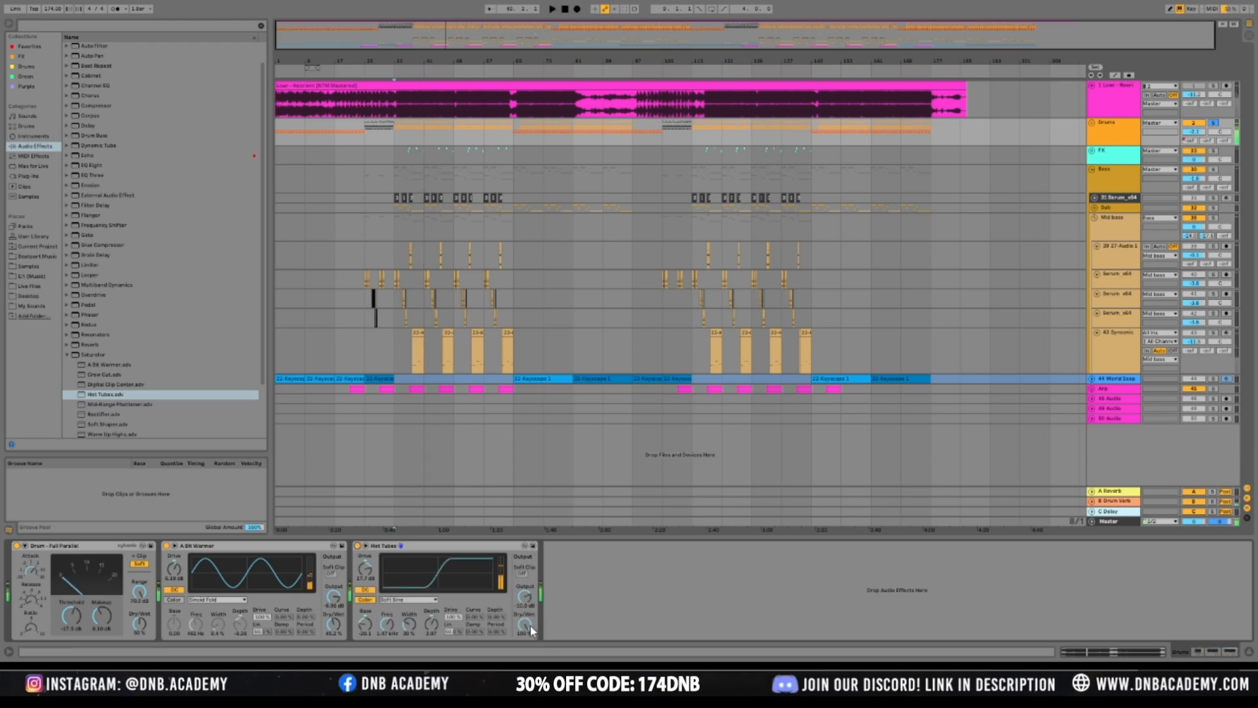
# Enable soft clipping on the Drums group's Hot Tubes saturator and lower its dry/wet mix during playback
pyautogui.press('space')
pyautogui.click(523, 574)
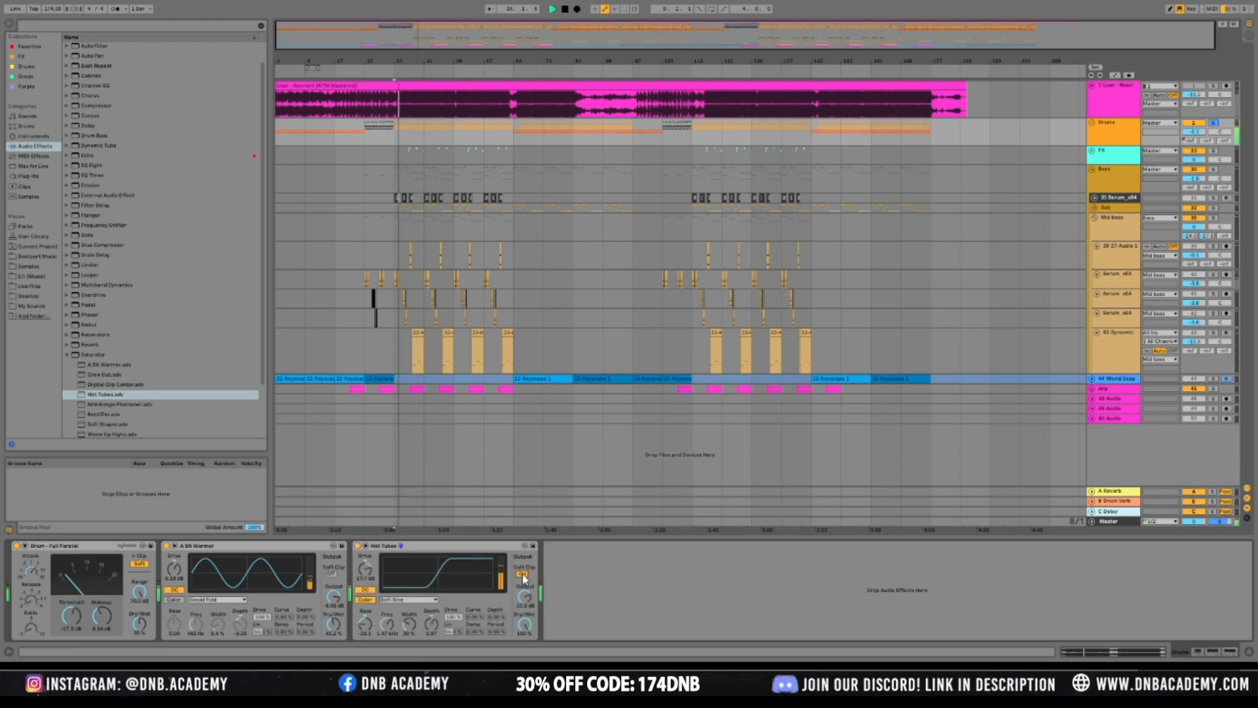
pyautogui.moveTo(525, 624); pyautogui.dragTo(524, 645)
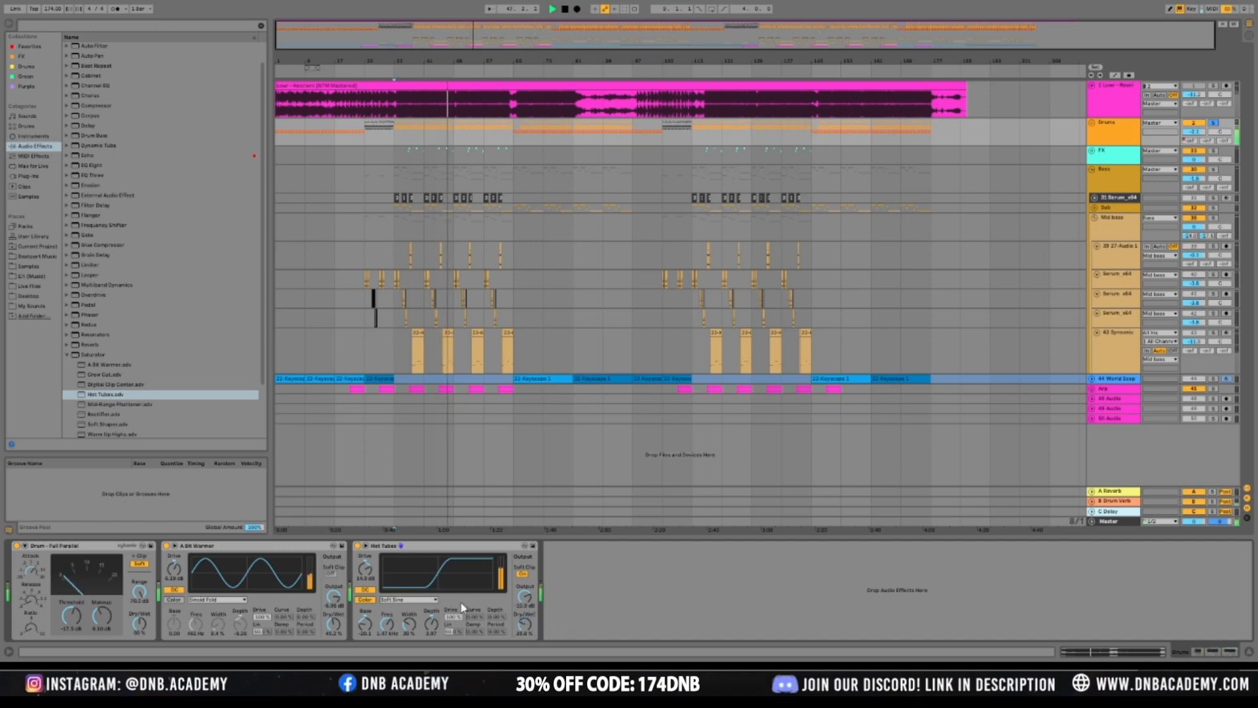
# Compare the drums with the adjusted Hot Tubes bypassed and active, and return to the un-soloed full mix
pyautogui.click(357, 546)
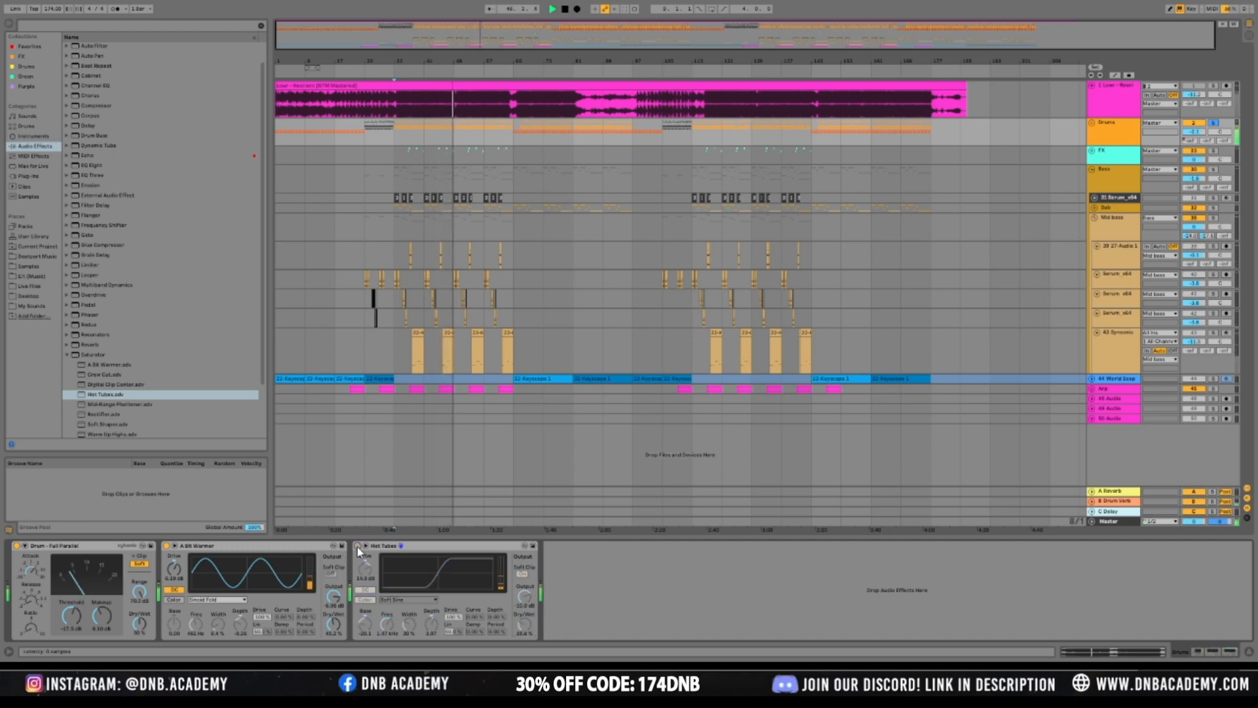
pyautogui.click(358, 546)
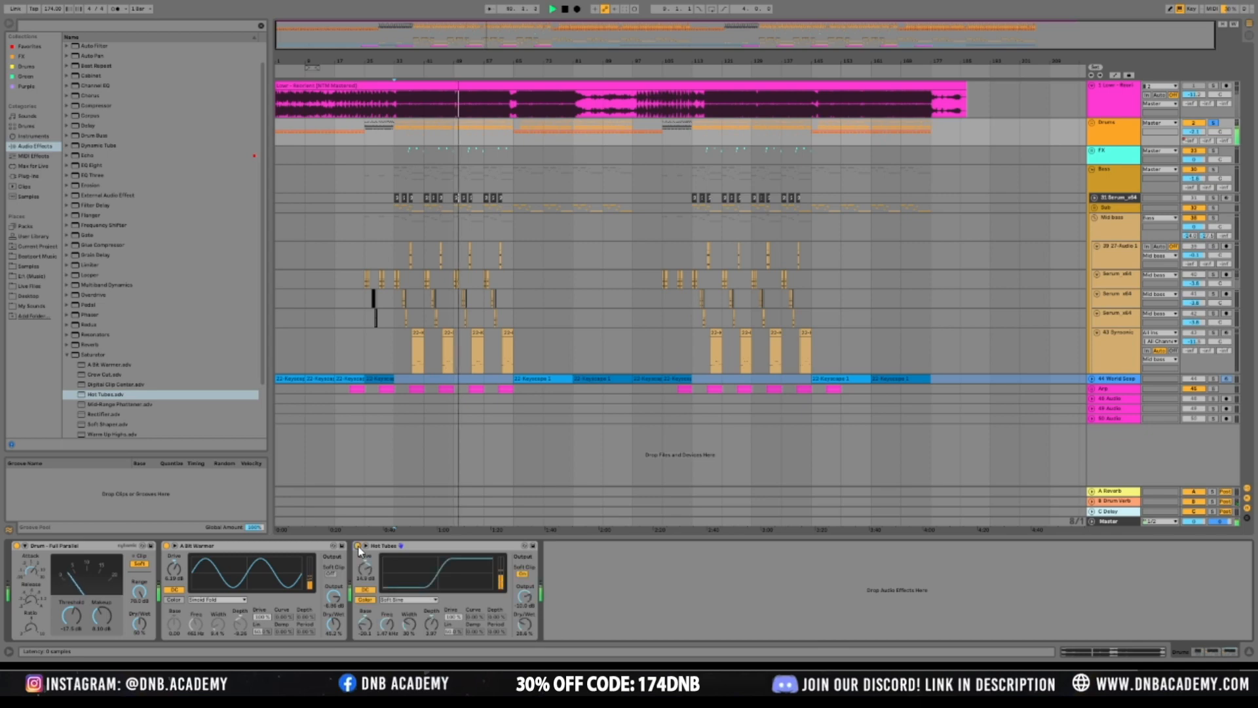
pyautogui.click(1214, 86)
pyautogui.click(1215, 86)
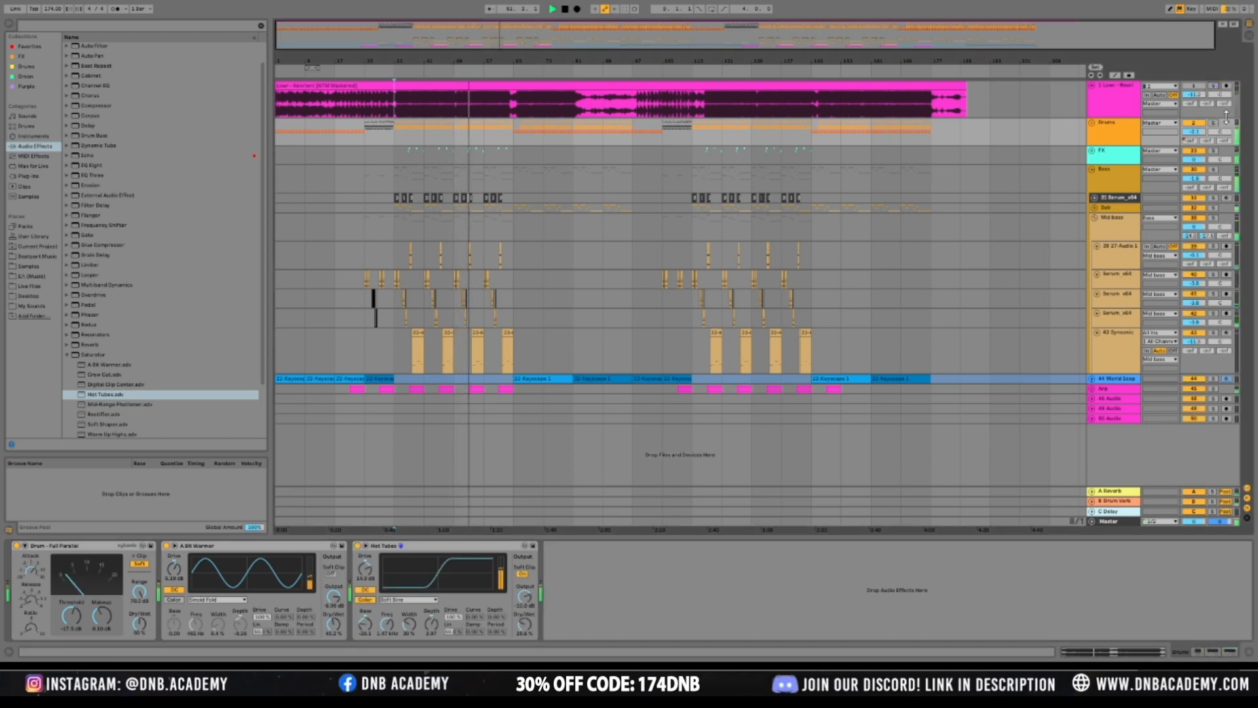
# Copy the Hot Tubes saturator from the Drums group to the Mid bass group, placing it after EQ Eight
pyautogui.click(1108, 225)
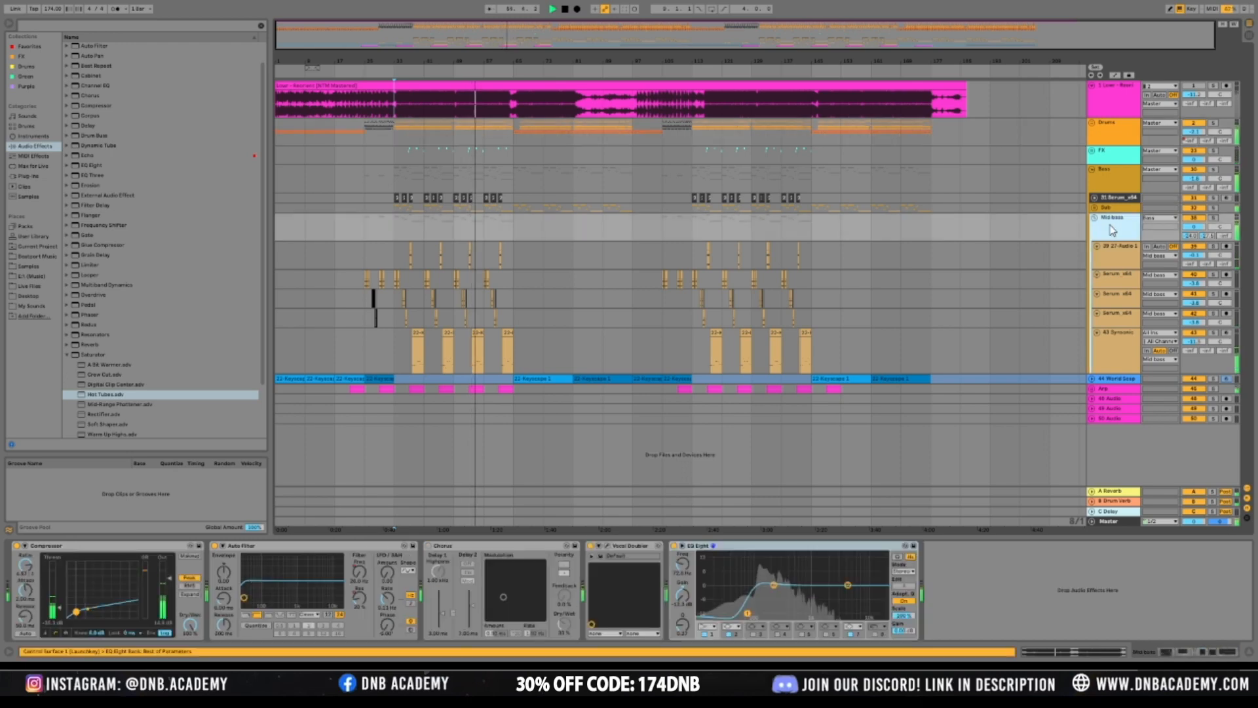
pyautogui.click(1122, 136)
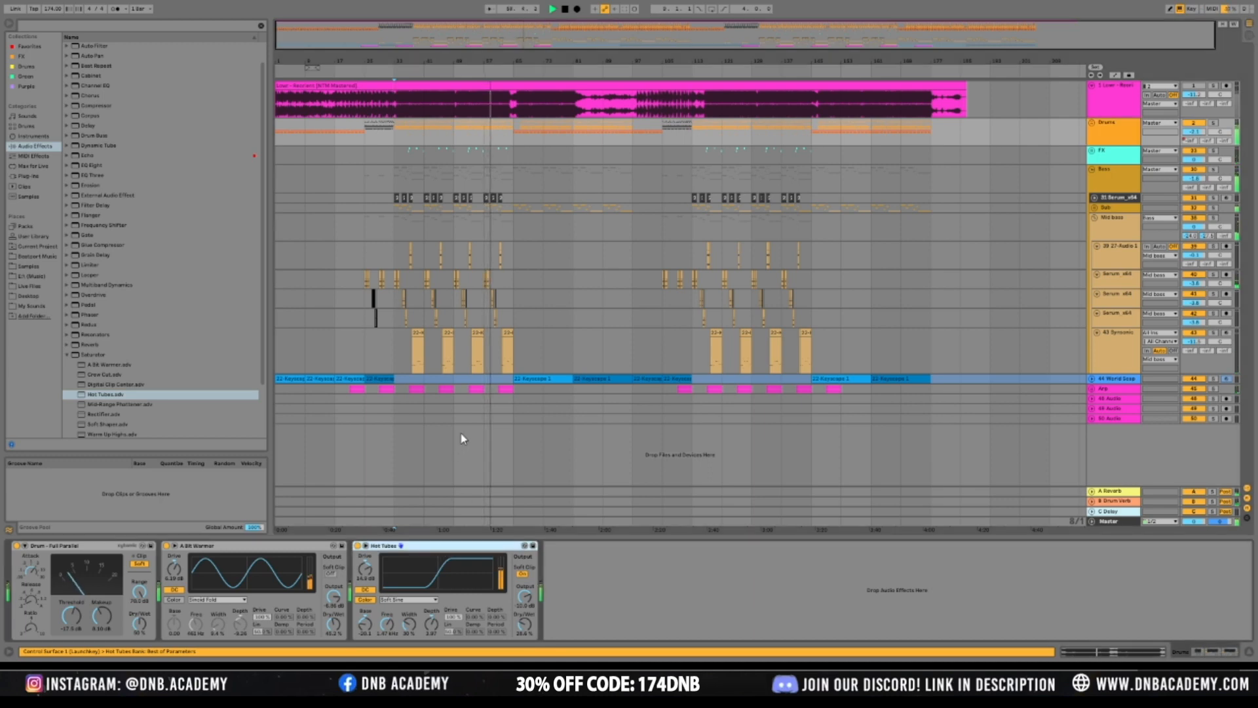
pyautogui.click(1108, 224)
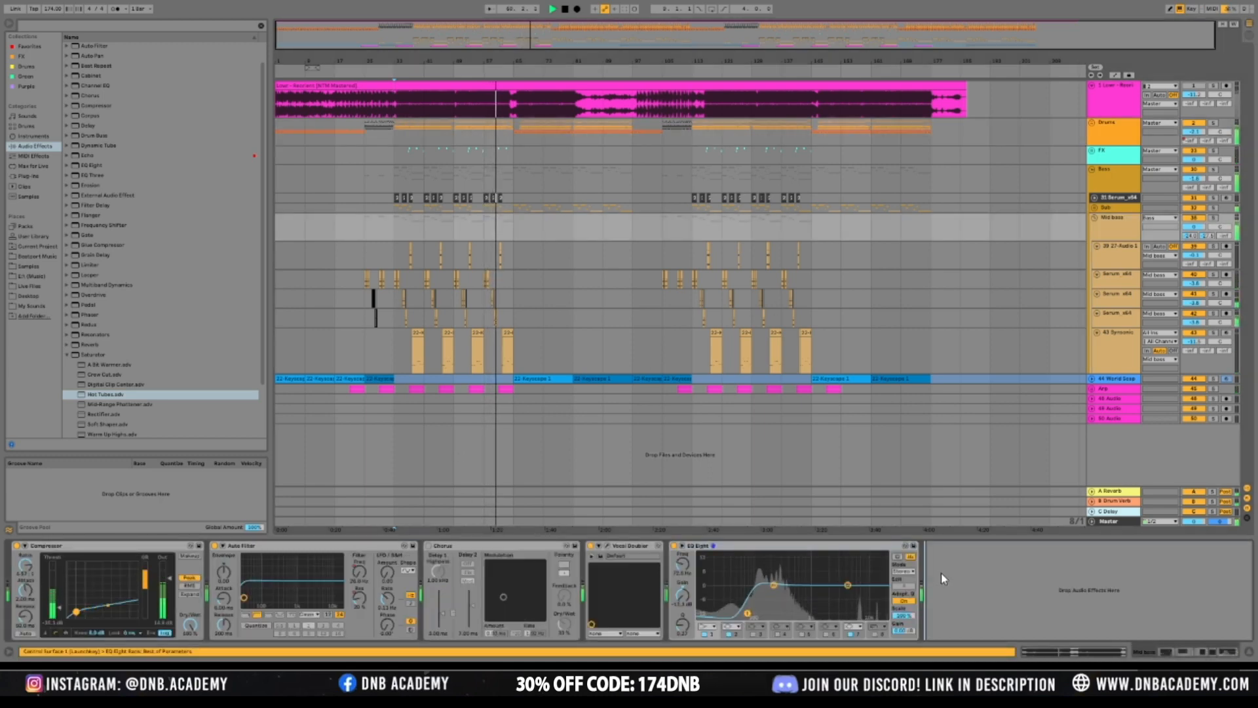
pyautogui.hotkey('ctrl', 'v')
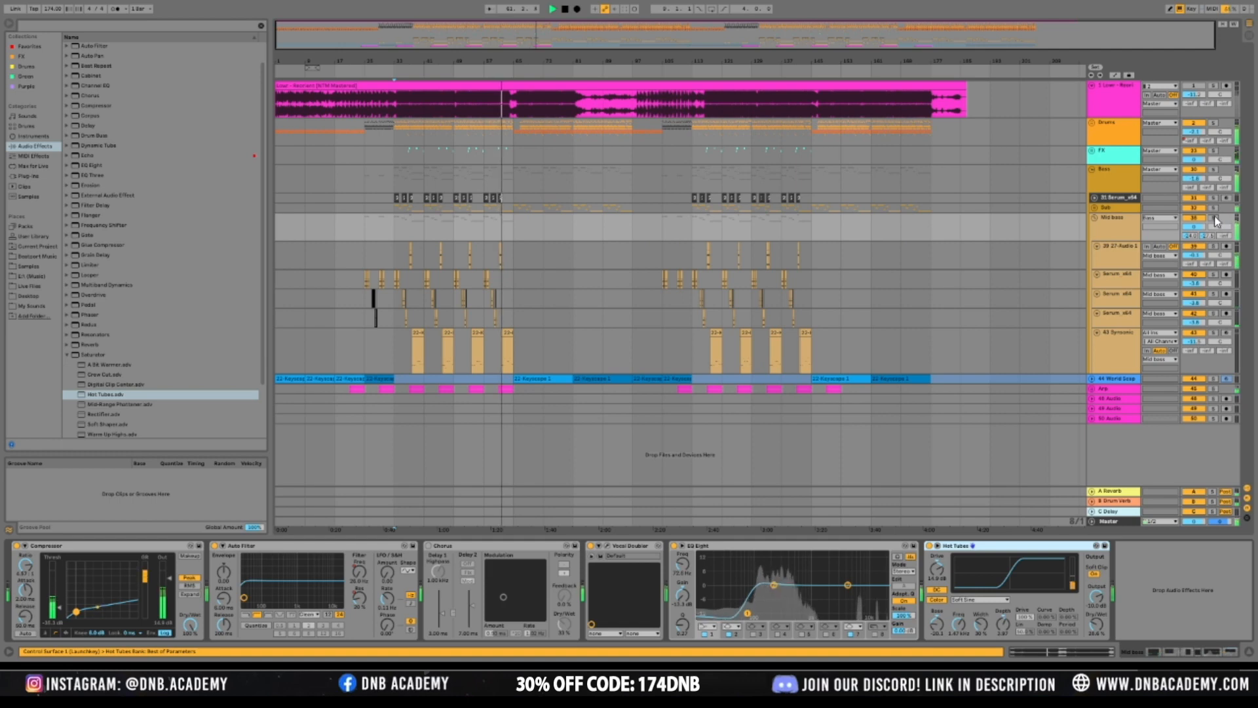
# Play from bar 33 with the Mid bass group soloed, lower its Hot Tubes dry/wet mix, and un-solo the group
pyautogui.click(397, 232)
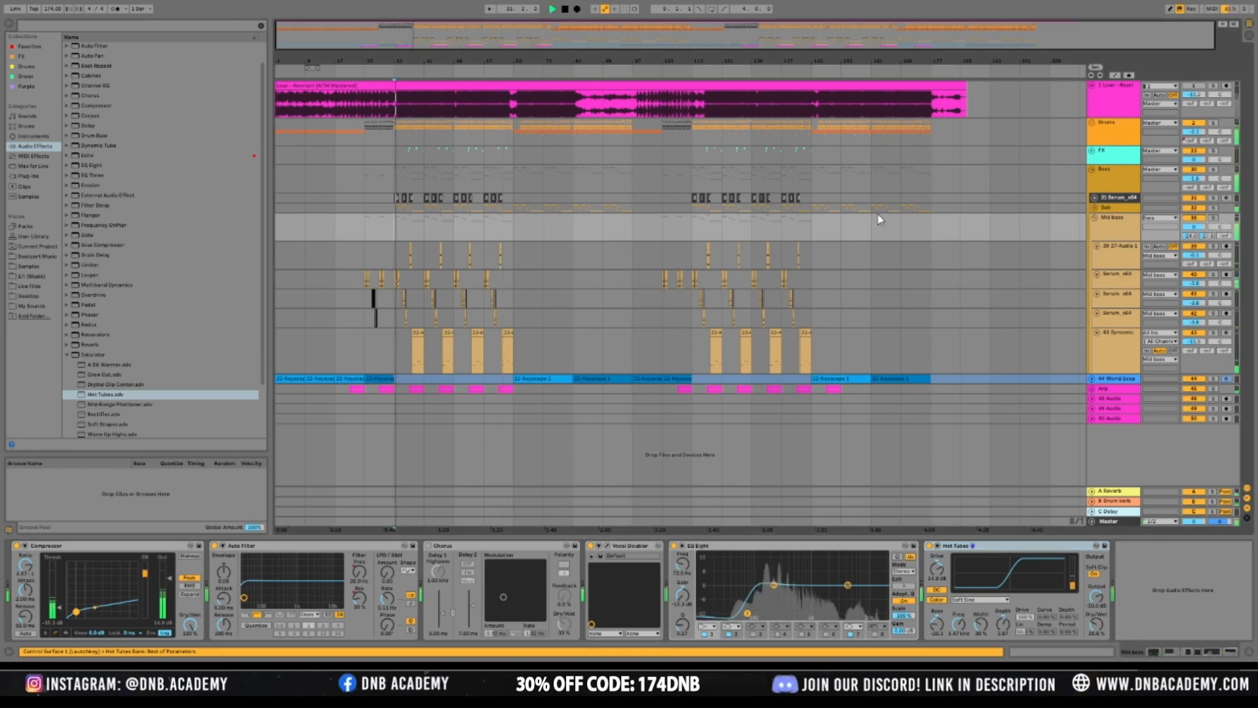
pyautogui.press('space')
pyautogui.click(1214, 217)
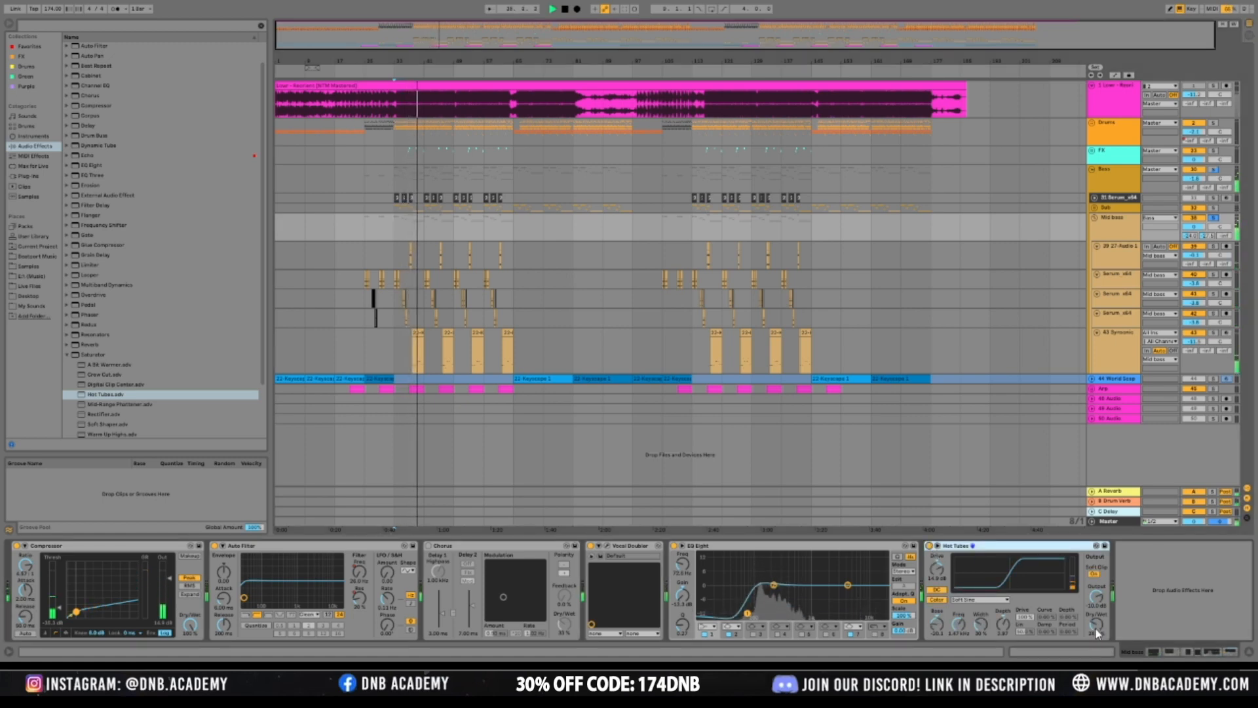
pyautogui.moveTo(1096, 628); pyautogui.dragTo(1096, 642)
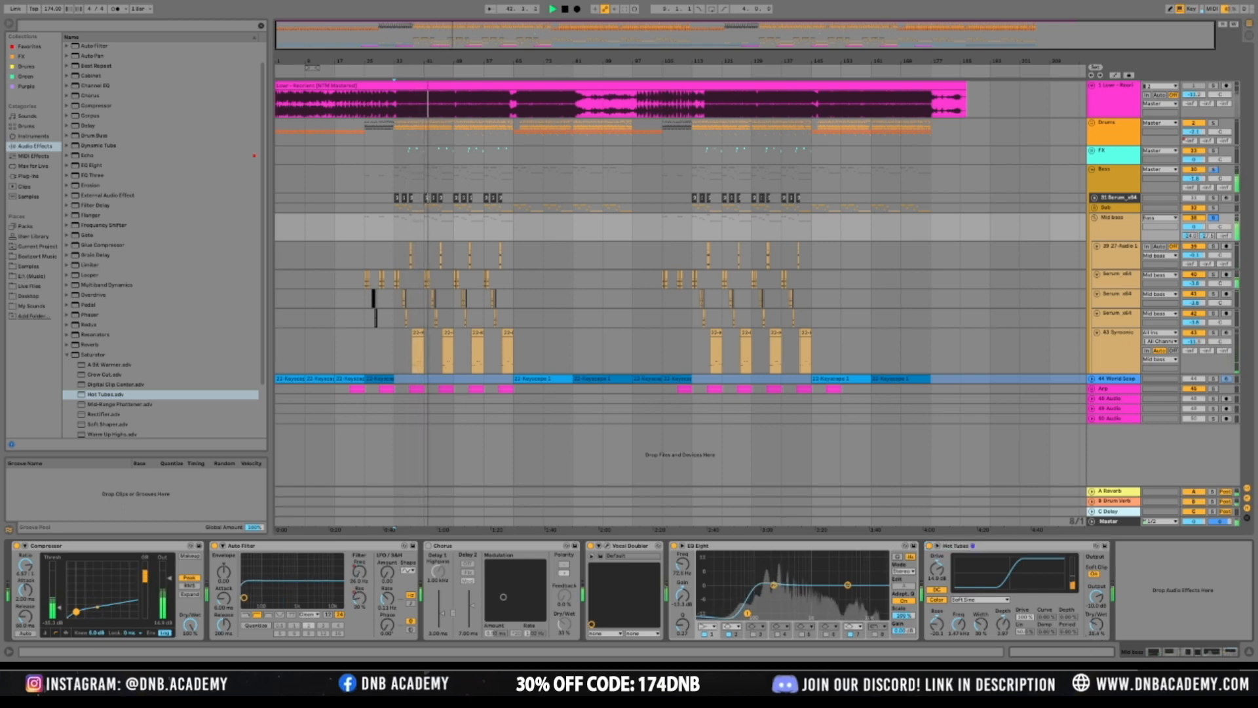
pyautogui.click(1213, 218)
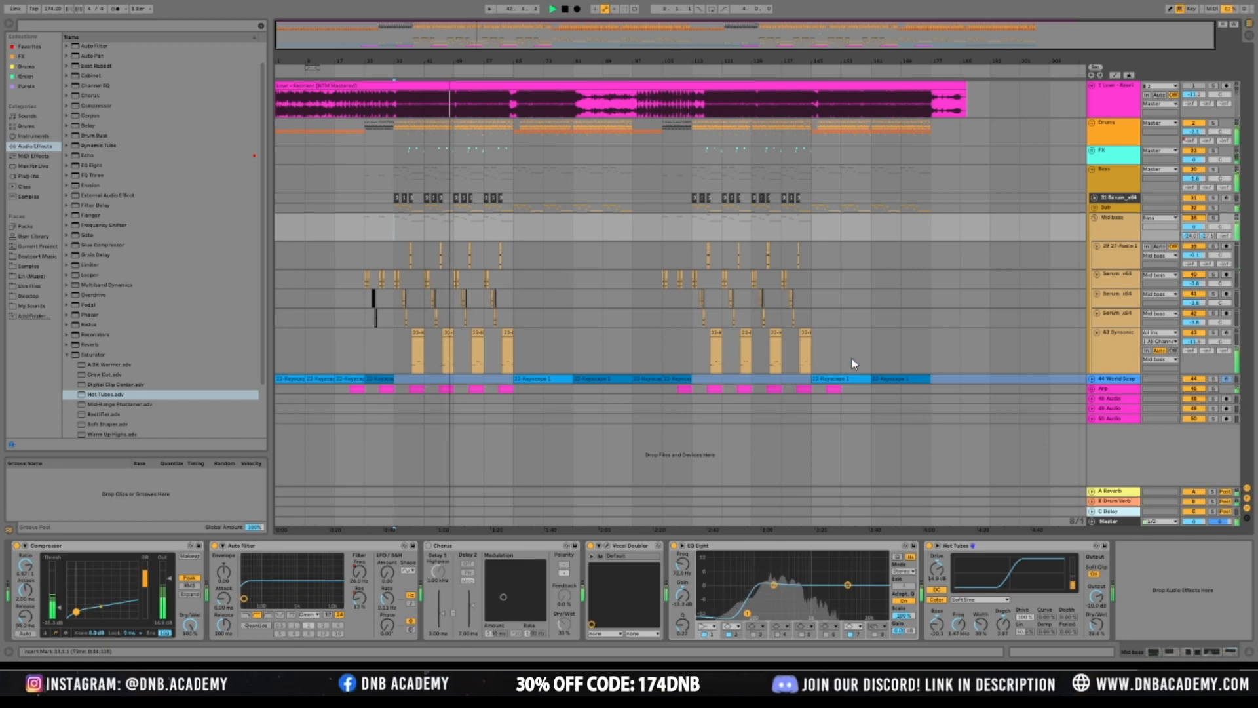
# Review the device chains of the Synsonic track and the Mid bass group while the full mix plays, and stop playback
pyautogui.click(1124, 360)
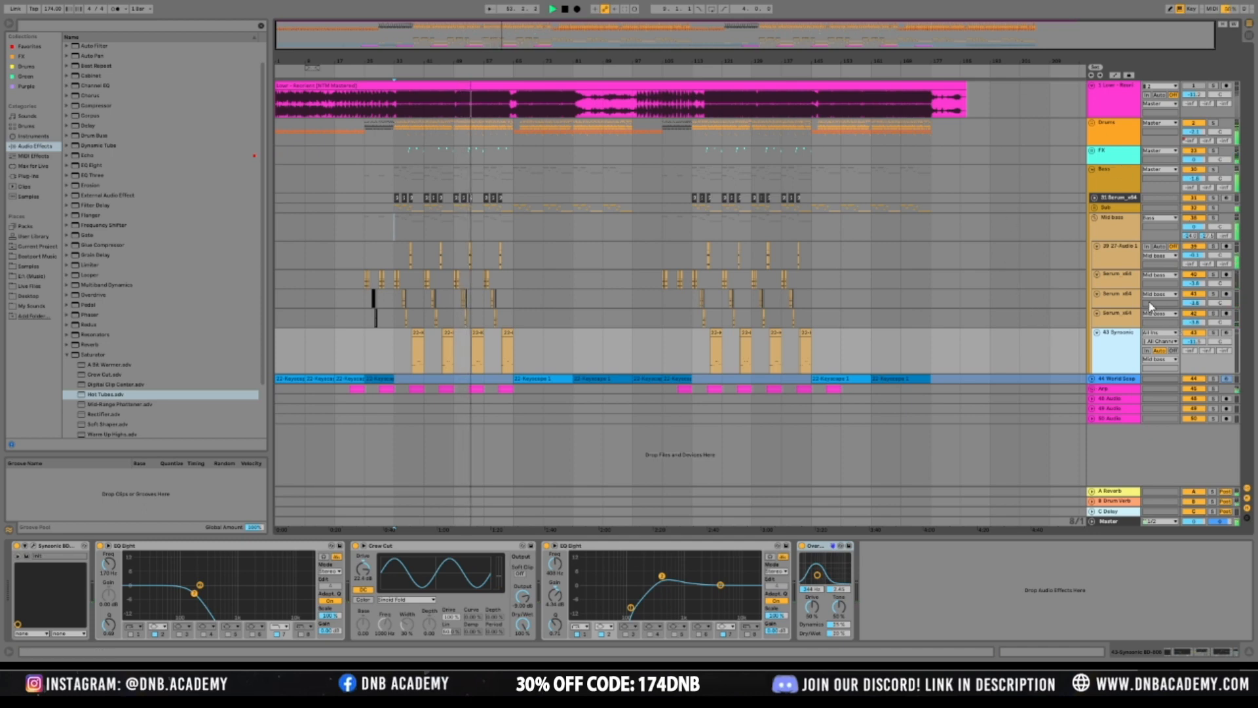
pyautogui.click(1215, 225)
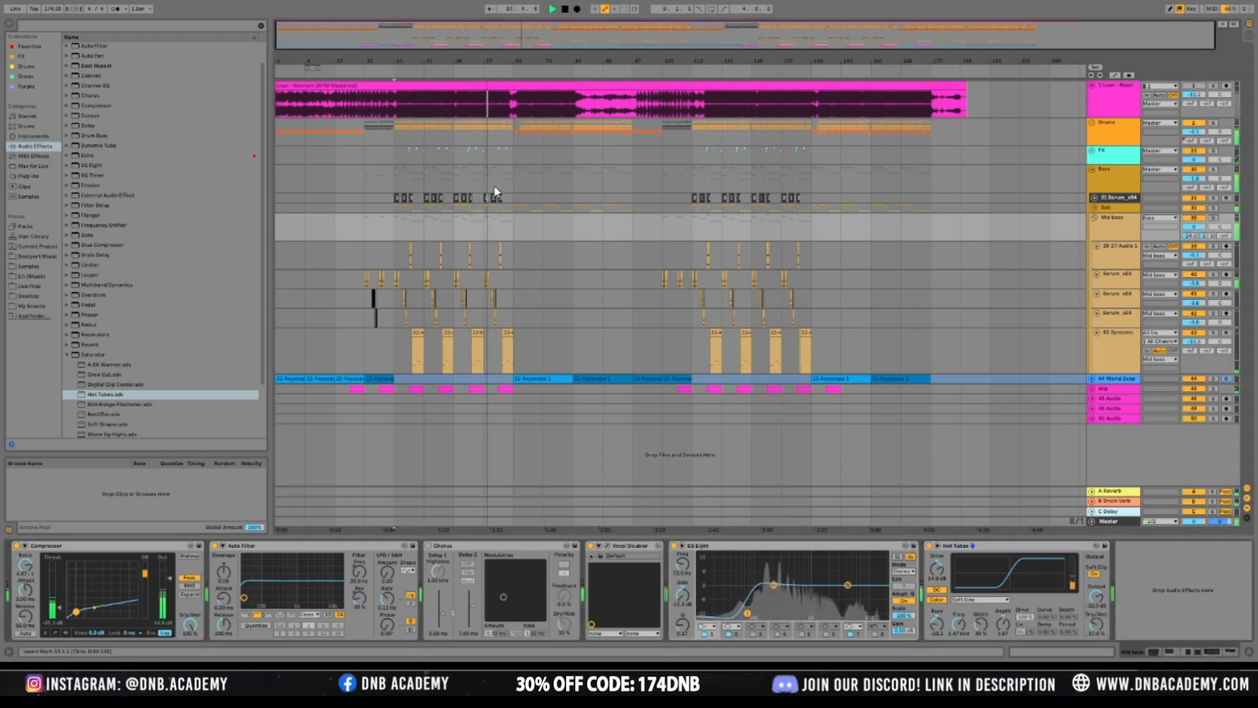
pyautogui.press('space')
# Unfold the FX group, enlarge its first two tracks, and place the insert marker at bar 33 on the FX1 track
pyautogui.scroll(4, 748, 188)
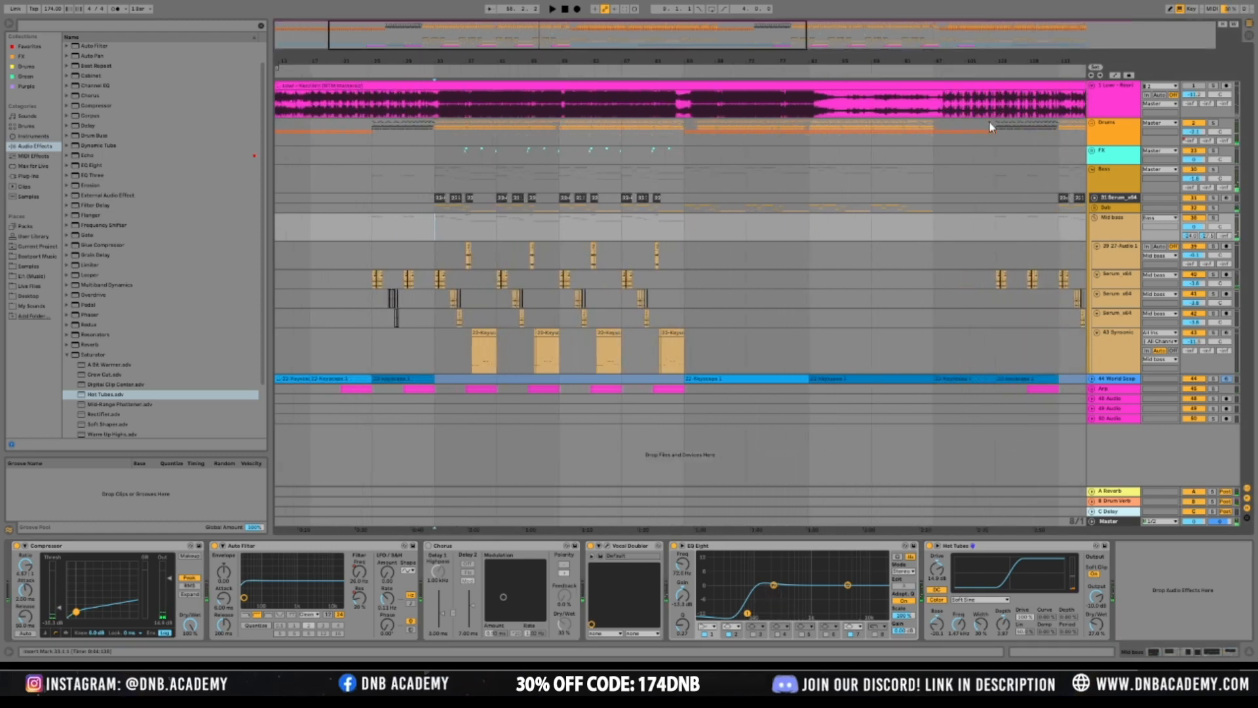
pyautogui.click(1116, 162)
pyautogui.press('Right')
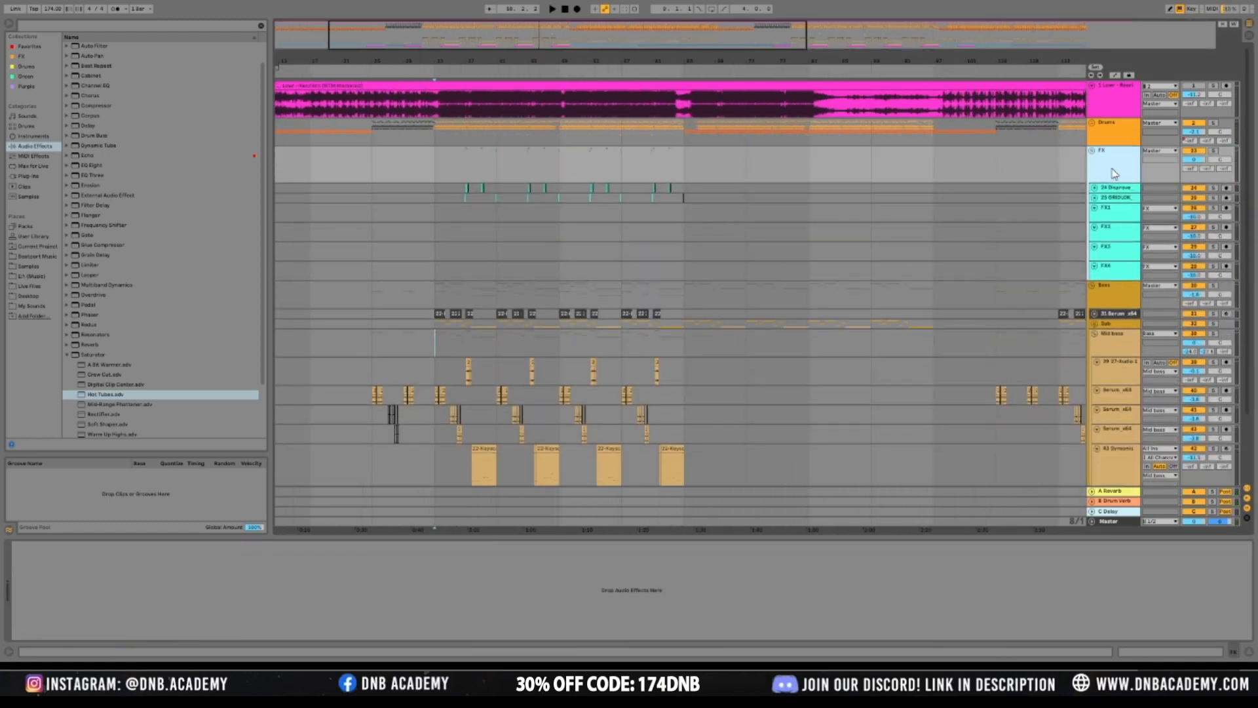
pyautogui.click(1116, 191)
pyautogui.keyDown('shift'); pyautogui.click(1114, 199); pyautogui.keyUp('shift')
pyautogui.moveTo(1115, 203); pyautogui.dragTo(1122, 215)
pyautogui.click(427, 232)
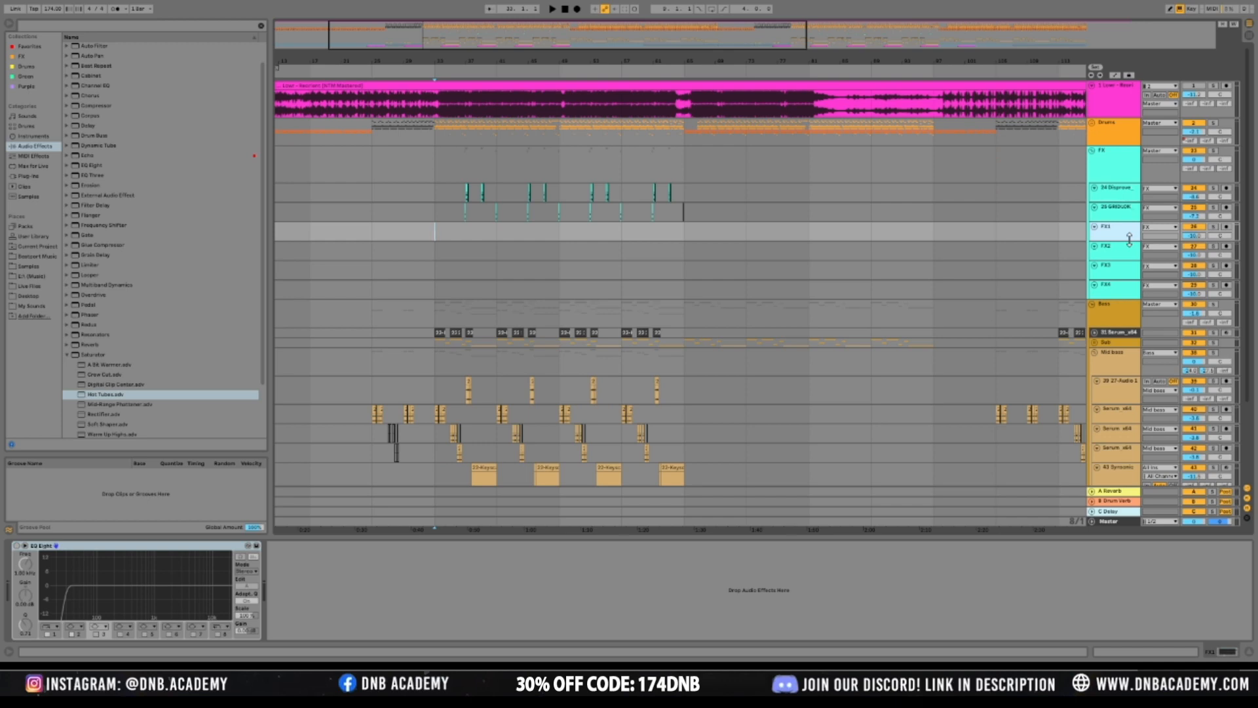
# Audition the FX collection samples, place the Cymatics Downlifter 13 sample on FX1 from bar 17 to 33, and play it
pyautogui.click(25, 57)
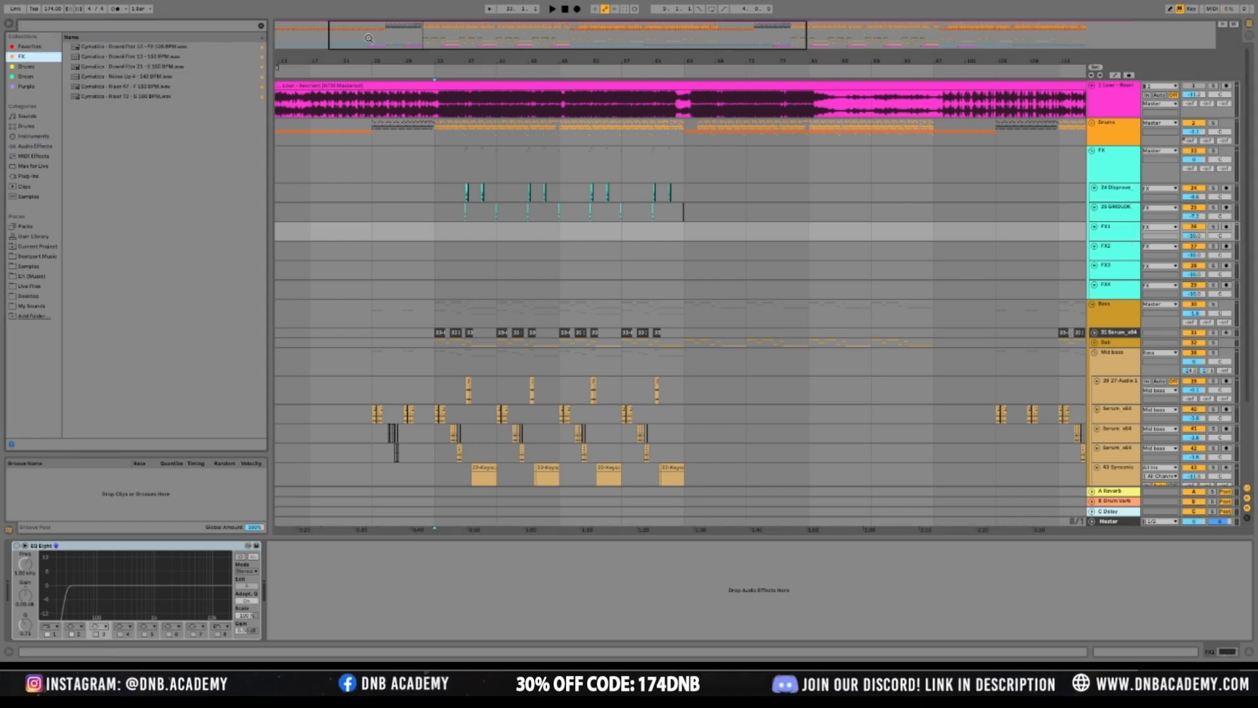
pyautogui.moveTo(369, 38); pyautogui.dragTo(369, 66)
pyautogui.click(151, 77)
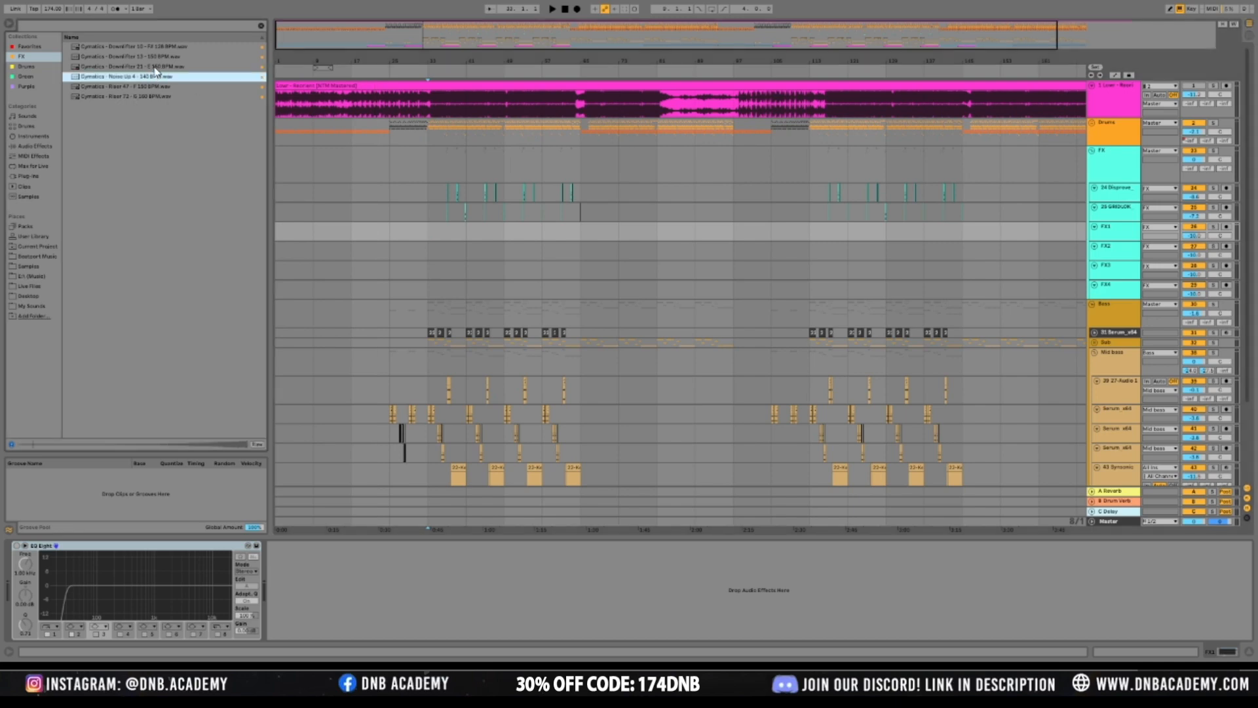
pyautogui.click(156, 67)
pyautogui.click(159, 58)
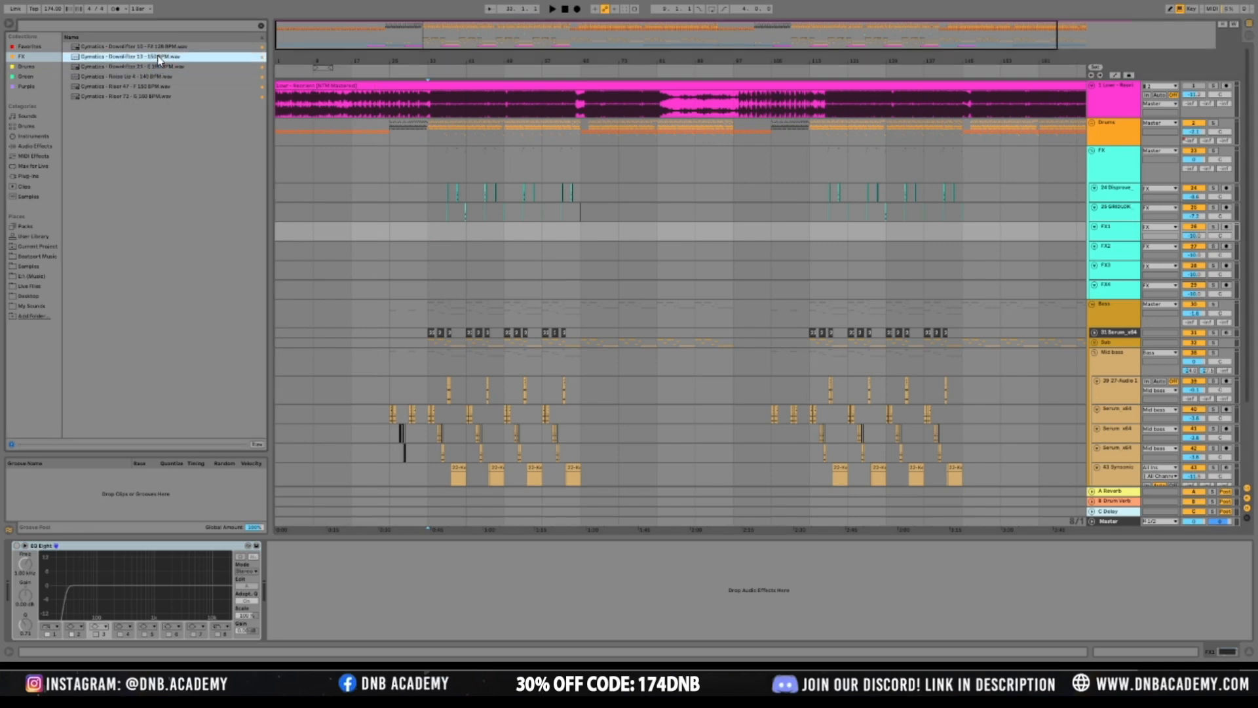
pyautogui.moveTo(355, 157); pyautogui.dragTo(357, 229)
pyautogui.press('space')
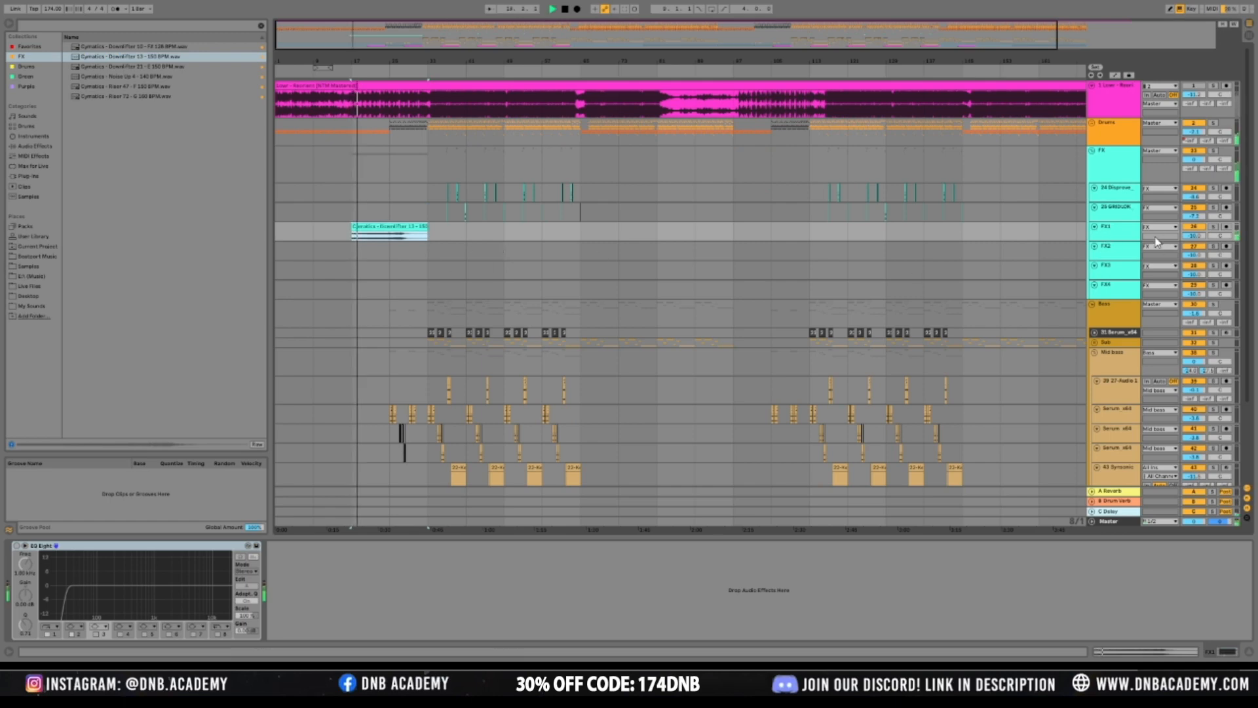
# Lower the FX1 track volume and stretch the downlifter clip by repeatedly doubling its segment BPM
pyautogui.moveTo(1188, 234); pyautogui.dragTo(1188, 244)
pyautogui.click(1123, 234)
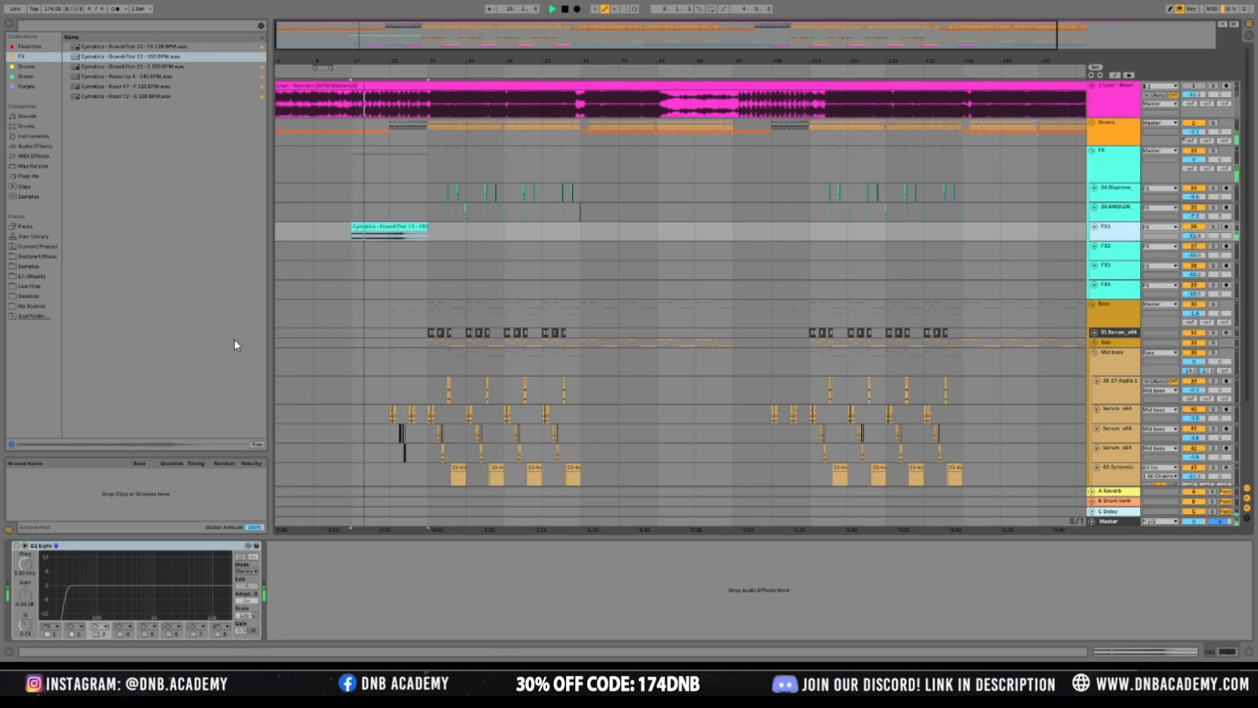
pyautogui.click(413, 238)
pyautogui.click(1101, 649)
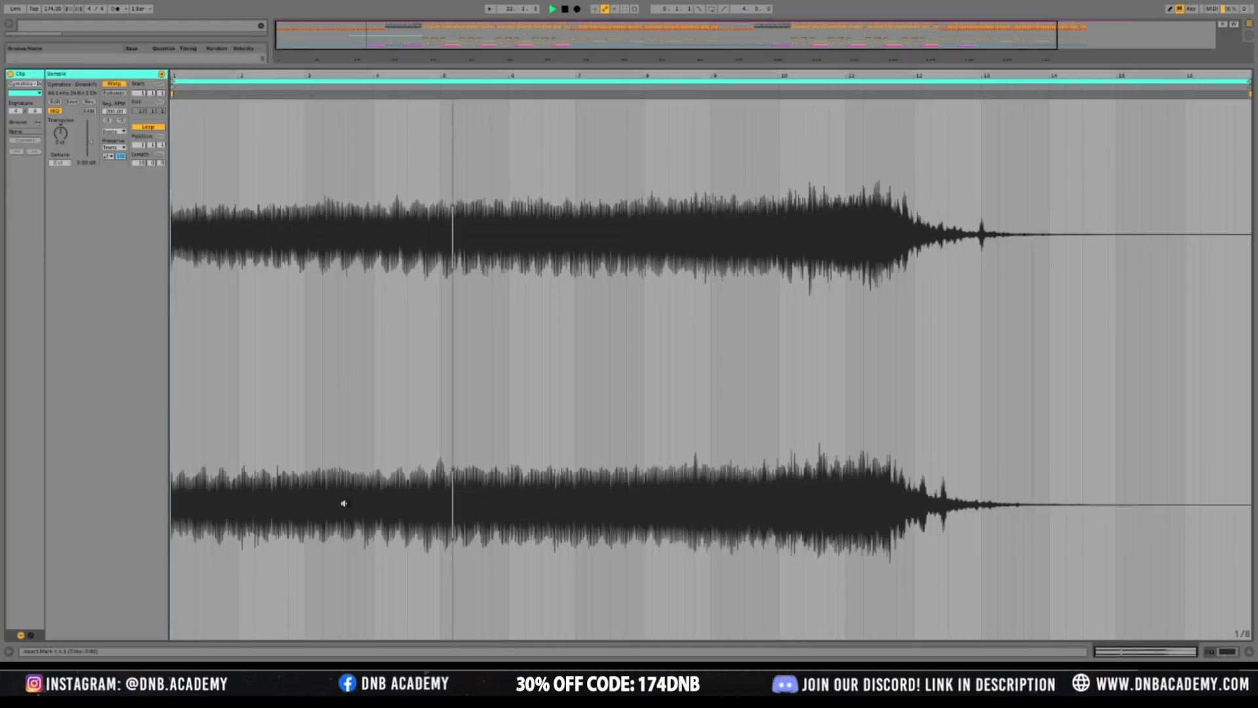
pyautogui.click(110, 121)
pyautogui.click(121, 123)
pyautogui.click(121, 122)
pyautogui.click(122, 123)
pyautogui.click(121, 122)
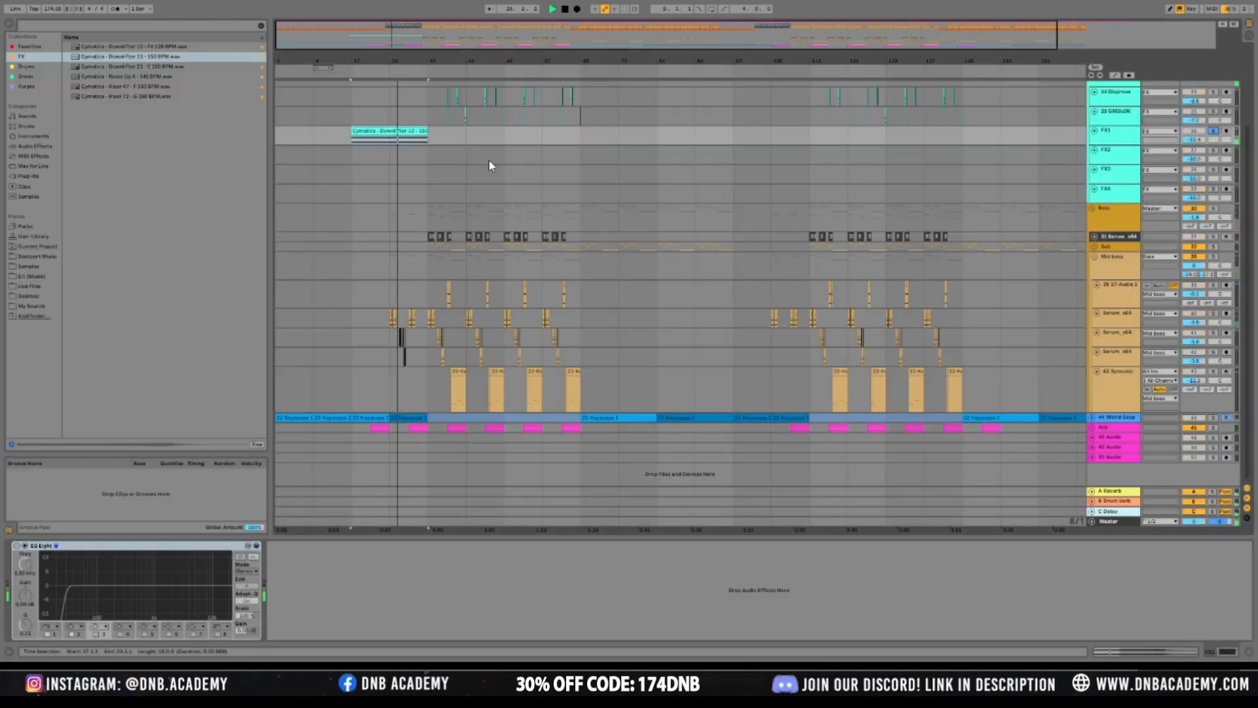
pyautogui.scroll(3, 459, 176)
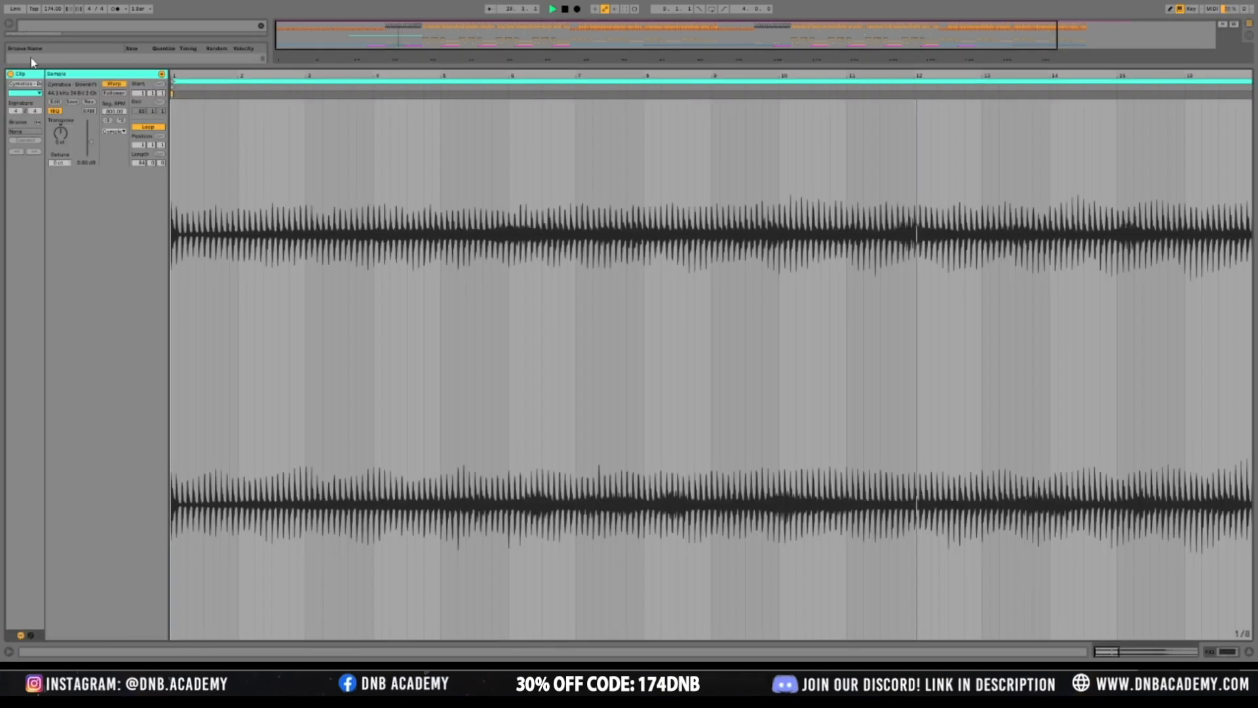
# Halve the downlifter clip's segment BPM and audition its warp modes, ending on Texture
pyautogui.click(108, 120)
pyautogui.click(120, 132)
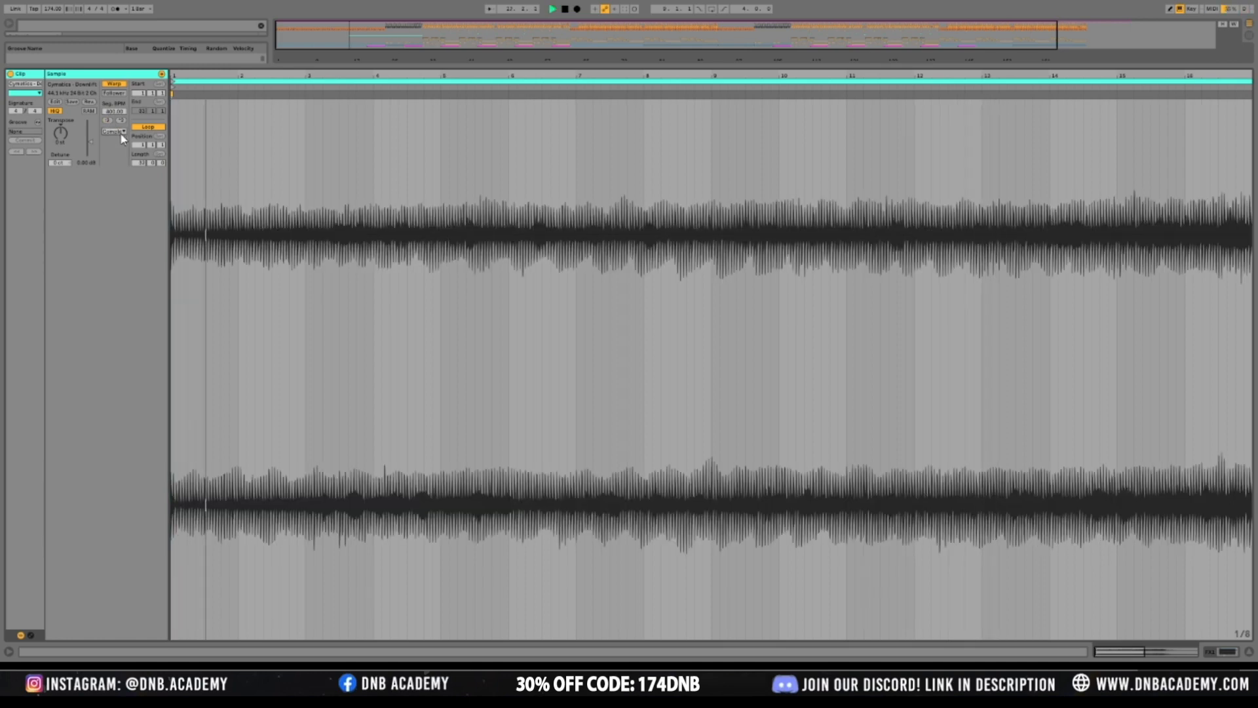
pyautogui.click(118, 177)
pyautogui.click(121, 132)
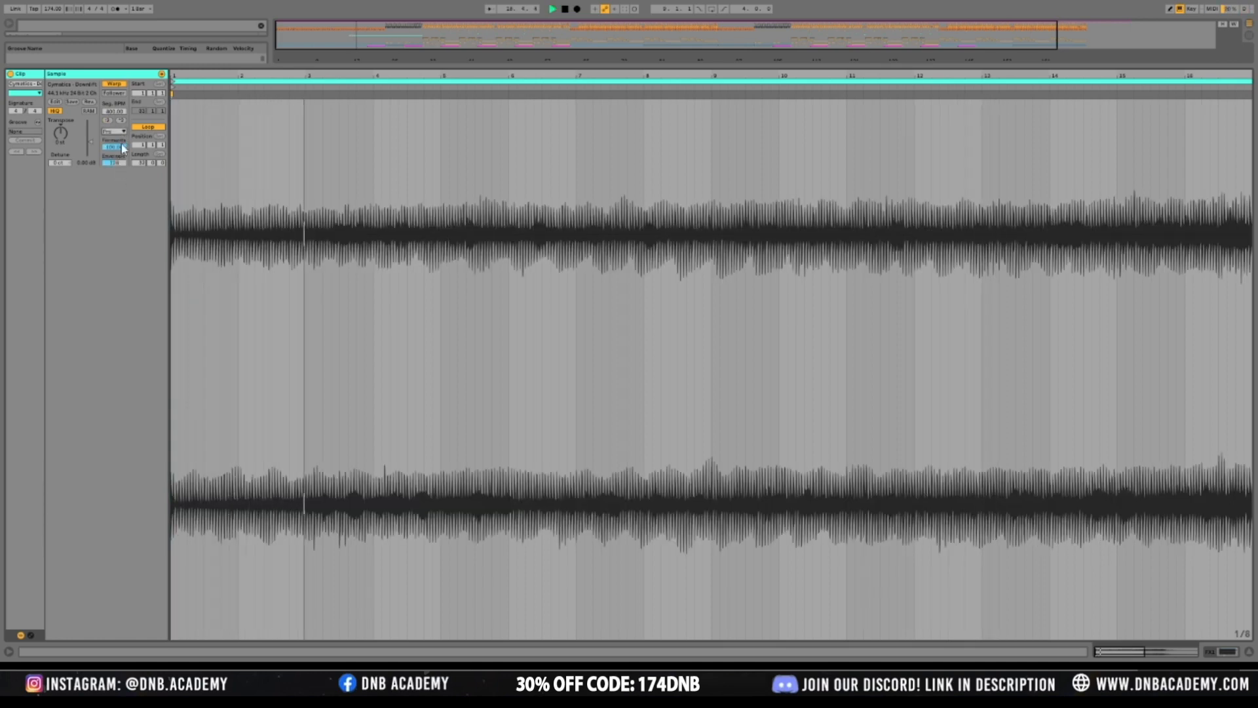
pyautogui.click(121, 156)
pyautogui.moveTo(120, 146)
pyautogui.mouseDown()
pyautogui.moveTo(121, 167)
pyautogui.moveTo(121, 130)
pyautogui.mouseUp()
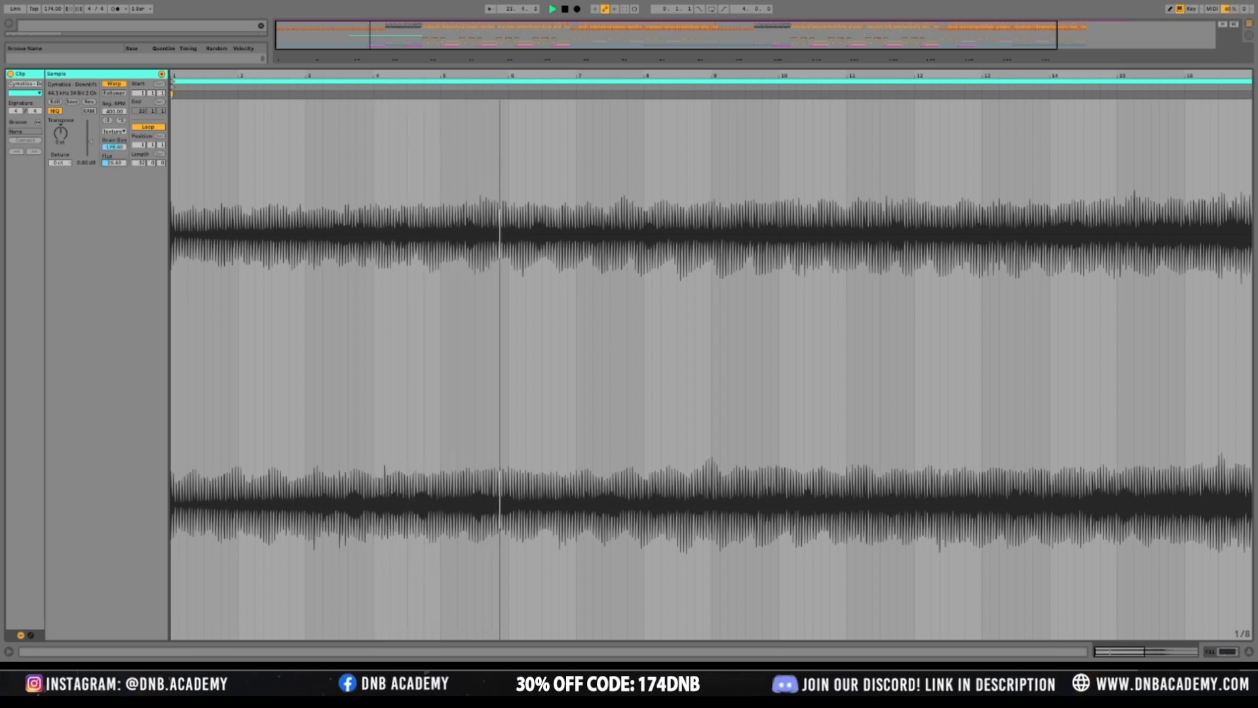
pyautogui.click(1224, 651)
pyautogui.scroll(3, 542, 260)
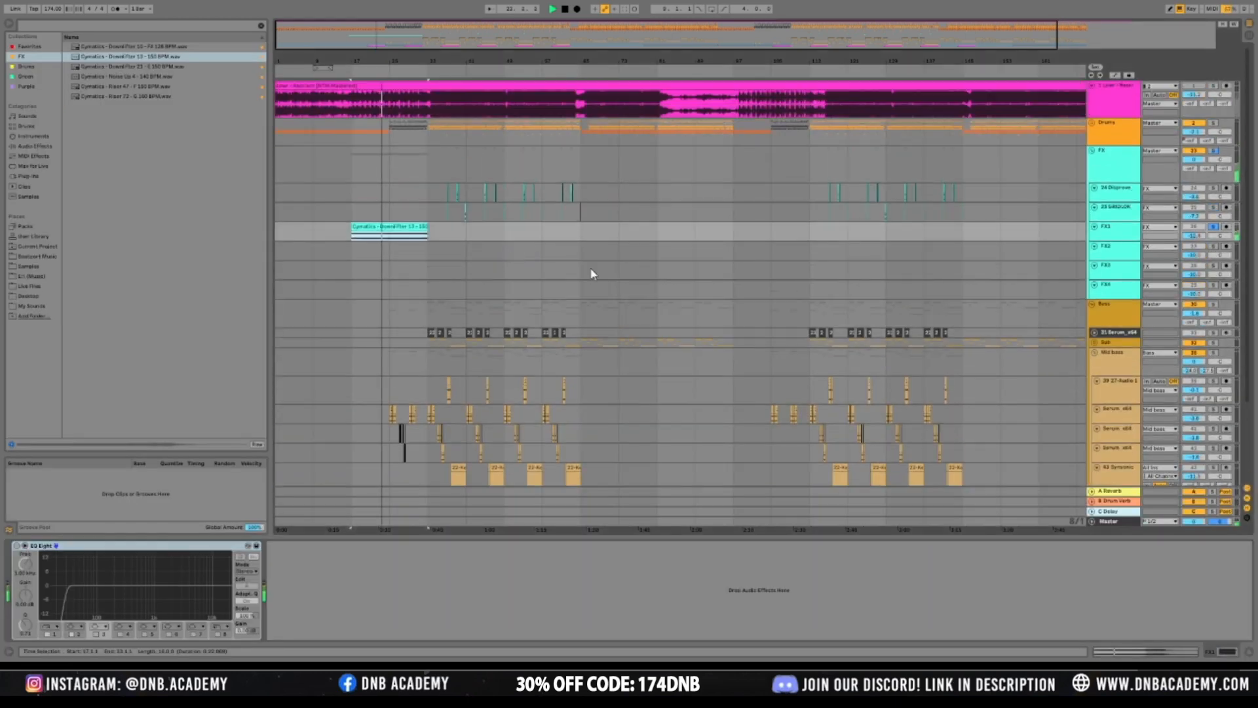
# Enlarge the FX1 track and adjust the downlifter clip so that it runs from bar 9 to bar 33
pyautogui.click(1127, 238)
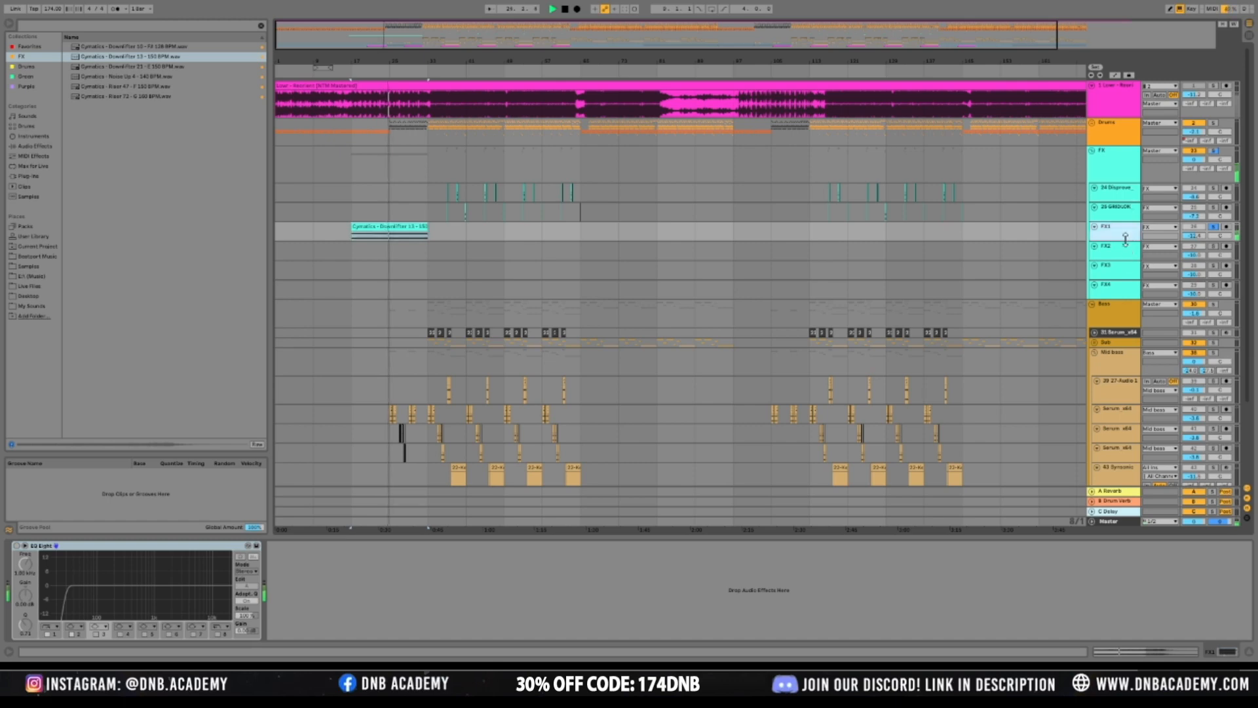
pyautogui.moveTo(1125, 238); pyautogui.dragTo(1120, 297)
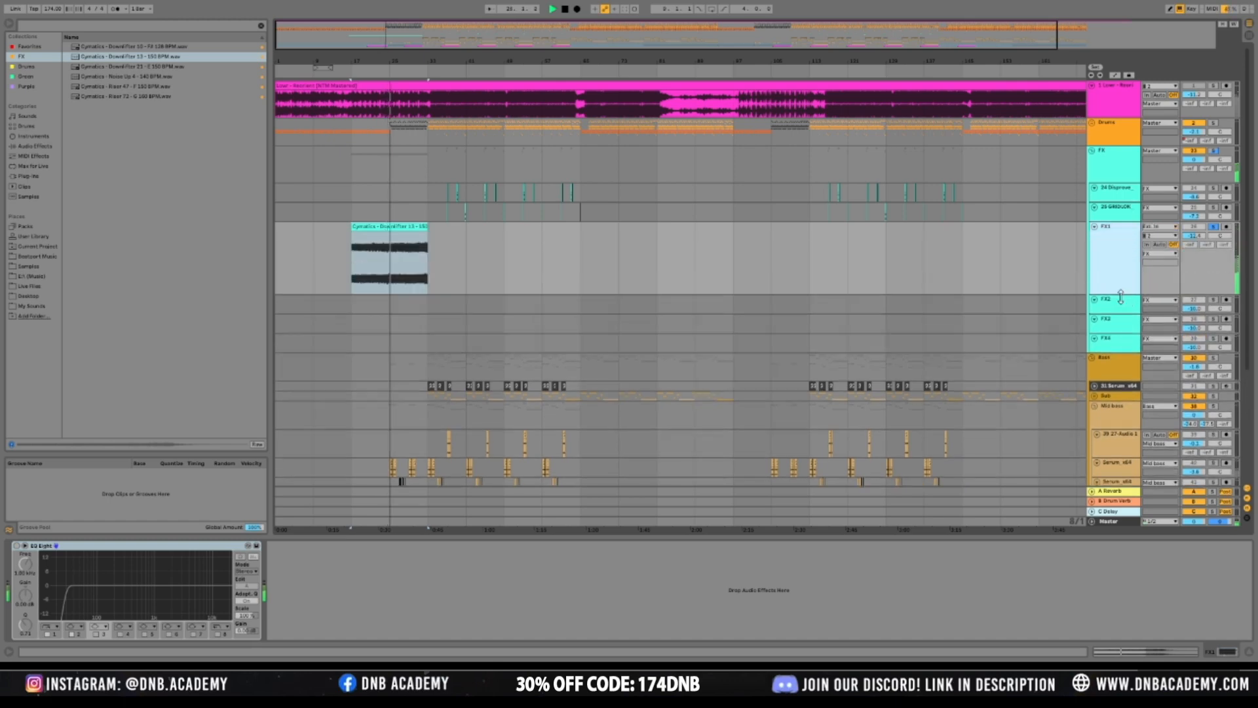
pyautogui.click(379, 226)
pyautogui.press('Left')
pyautogui.moveTo(407, 229); pyautogui.dragTo(440, 234)
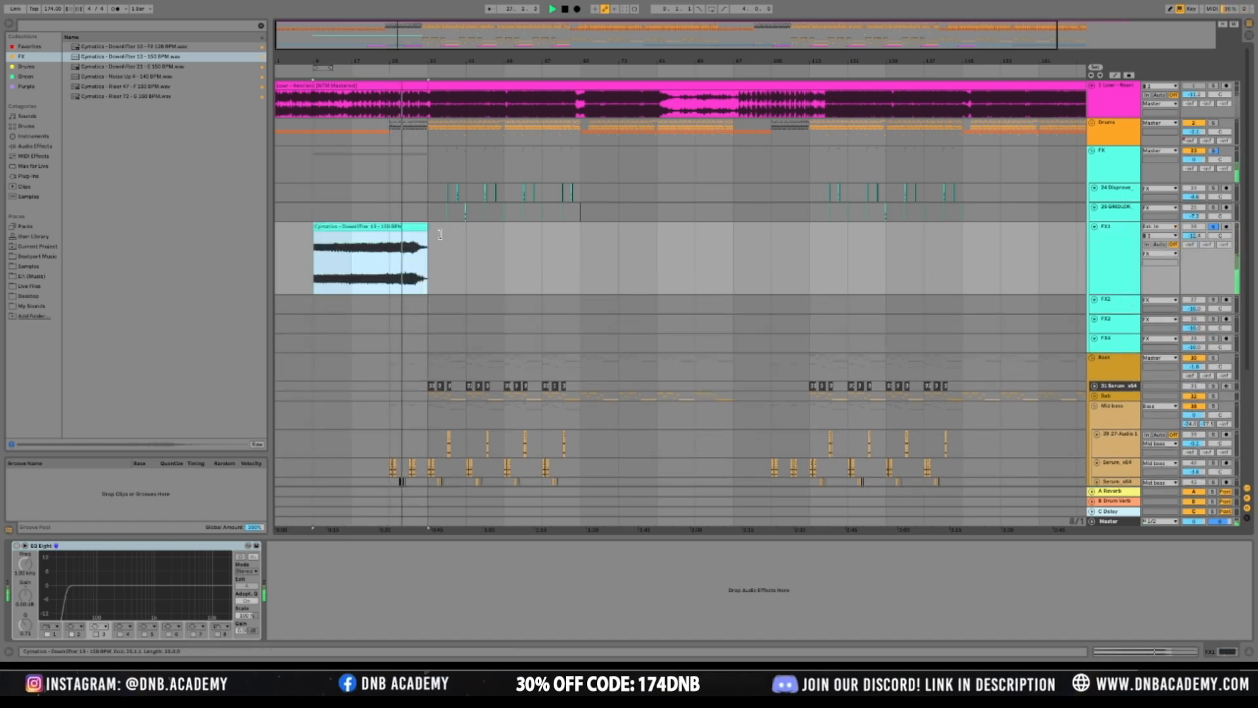
# Enable EQ Eight on FX1 as a low cut and automate its frequency to rise from bar 9 to bar 33
pyautogui.click(16, 546)
pyautogui.moveTo(69, 593); pyautogui.dragTo(107, 611)
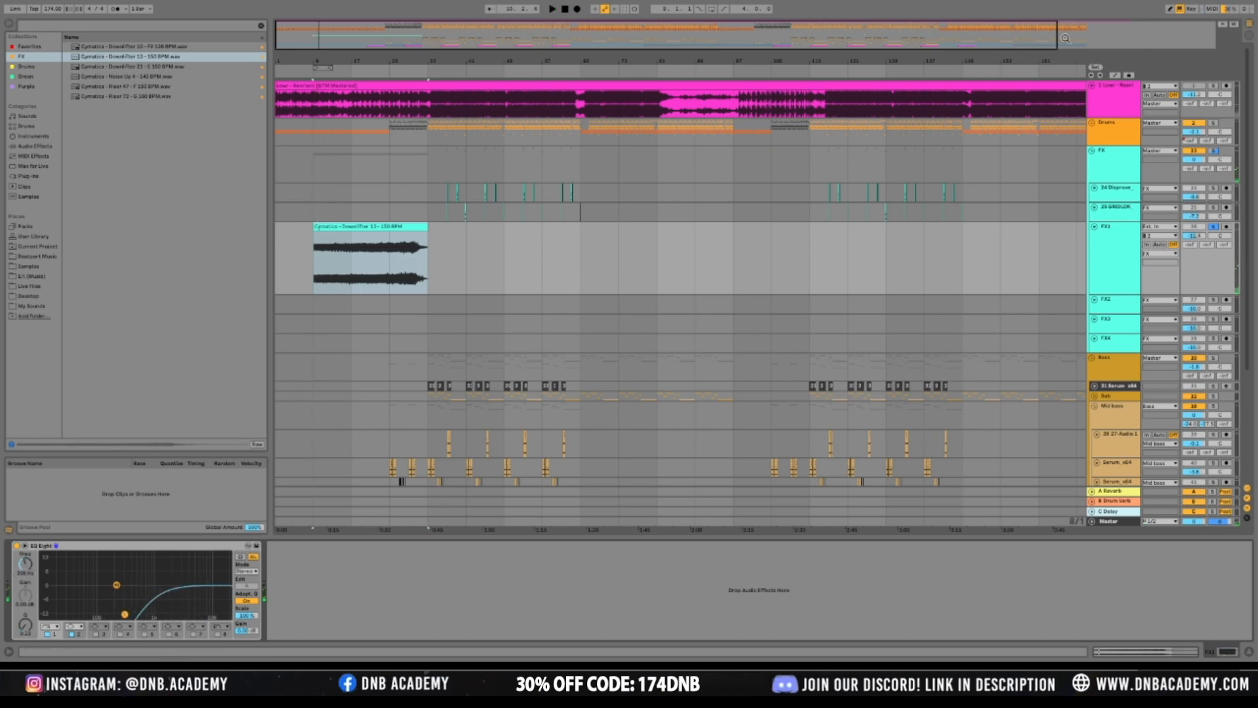
pyautogui.click(1114, 75)
pyautogui.moveTo(314, 267); pyautogui.dragTo(315, 272)
pyautogui.press('space')
pyautogui.moveTo(428, 272); pyautogui.dragTo(427, 237)
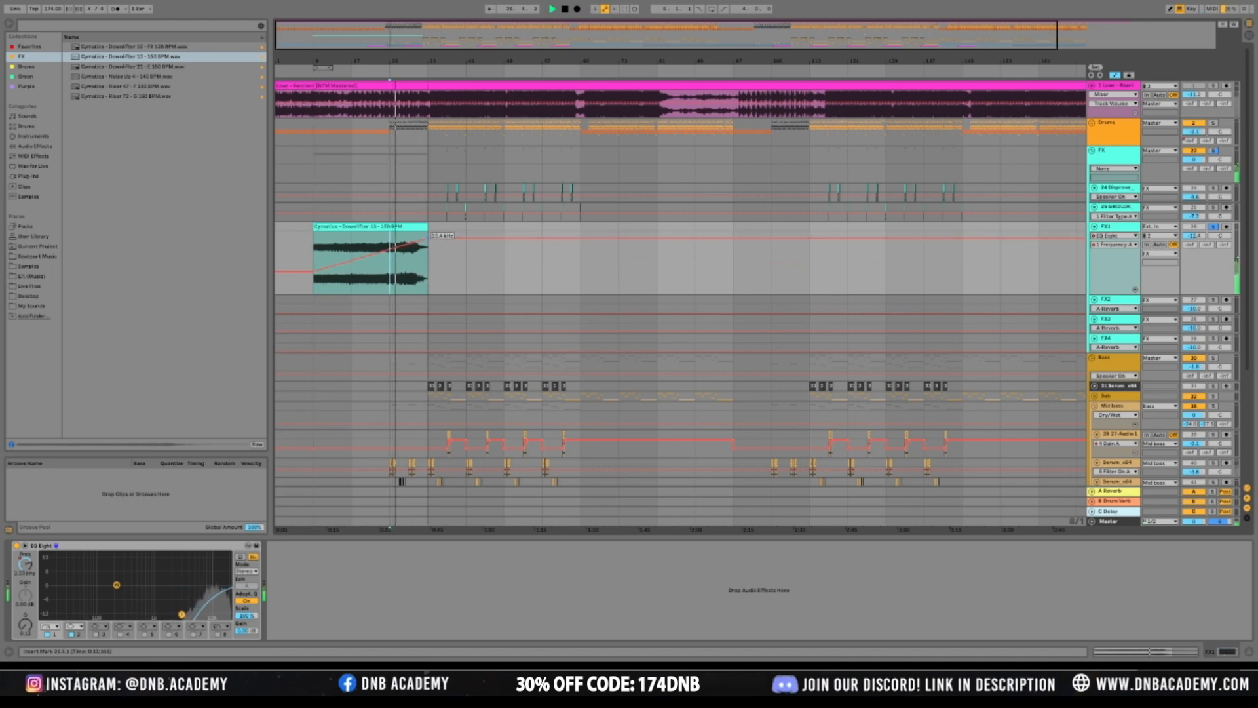
# Raise the A Reverb send on FX1 and add a long fade-in to the downlifter clip
pyautogui.moveTo(1197, 247); pyautogui.dragTo(1197, 226)
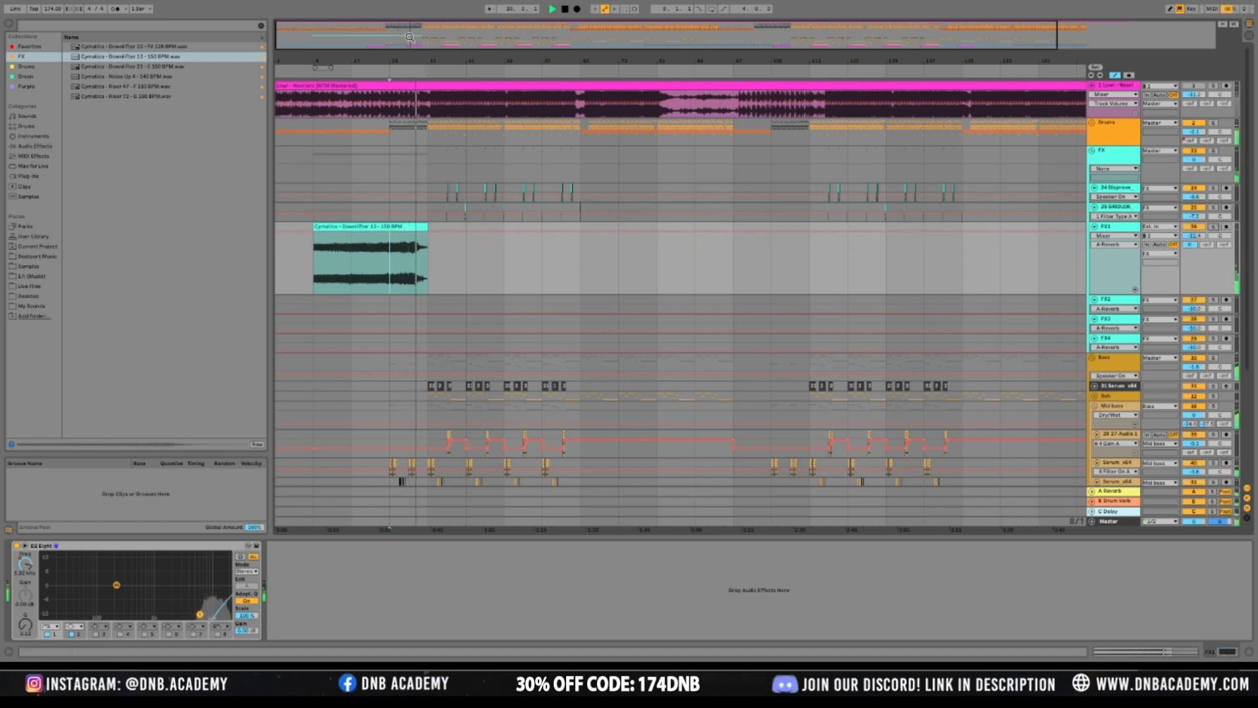
pyautogui.moveTo(403, 35); pyautogui.dragTo(457, 73)
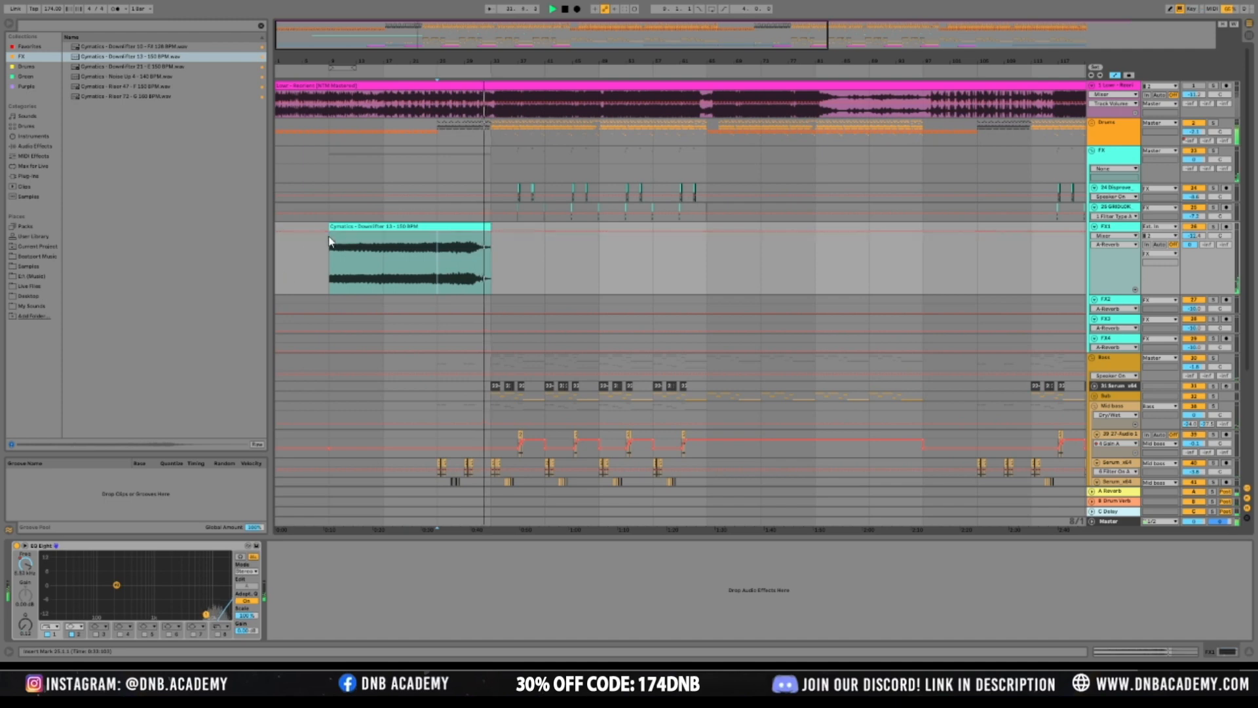
pyautogui.press('a')
pyautogui.moveTo(332, 239); pyautogui.dragTo(448, 249)
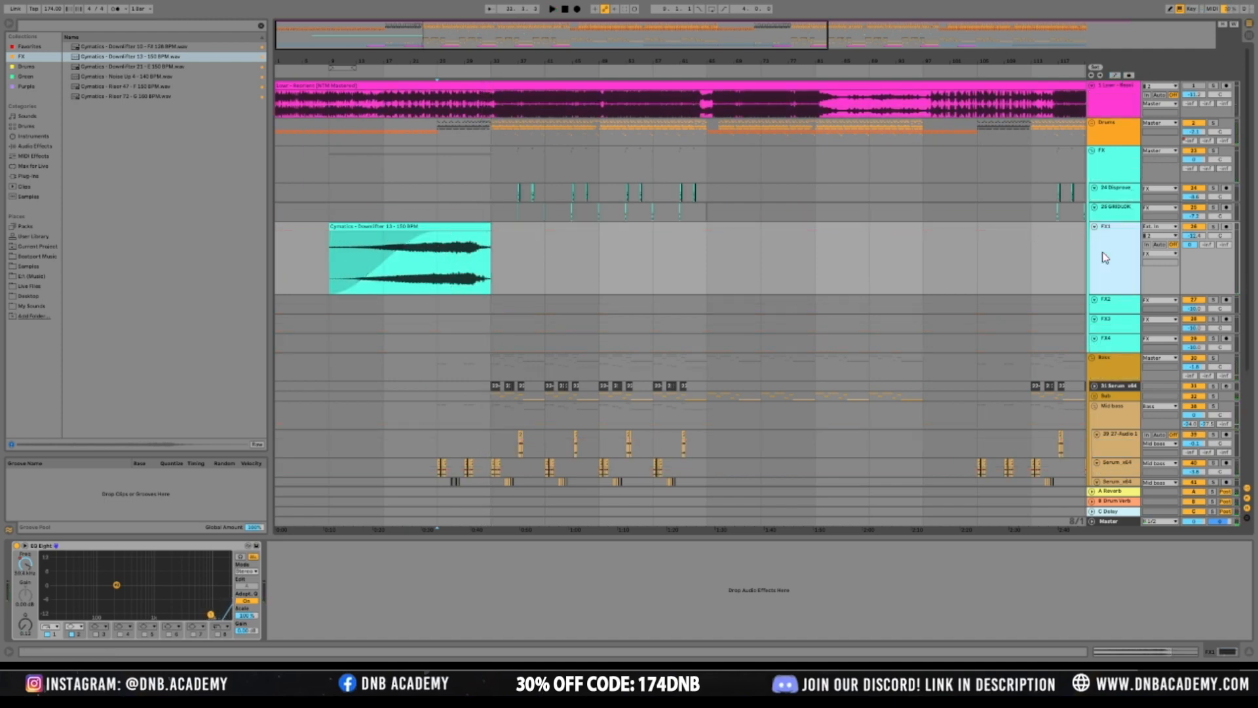
# Enlarge the FX2 track, place the Cymatics Noise Up 4 sample on it from bar 29 to 33, and play it
pyautogui.click(1109, 311)
pyautogui.moveTo(1112, 311); pyautogui.dragTo(1112, 358)
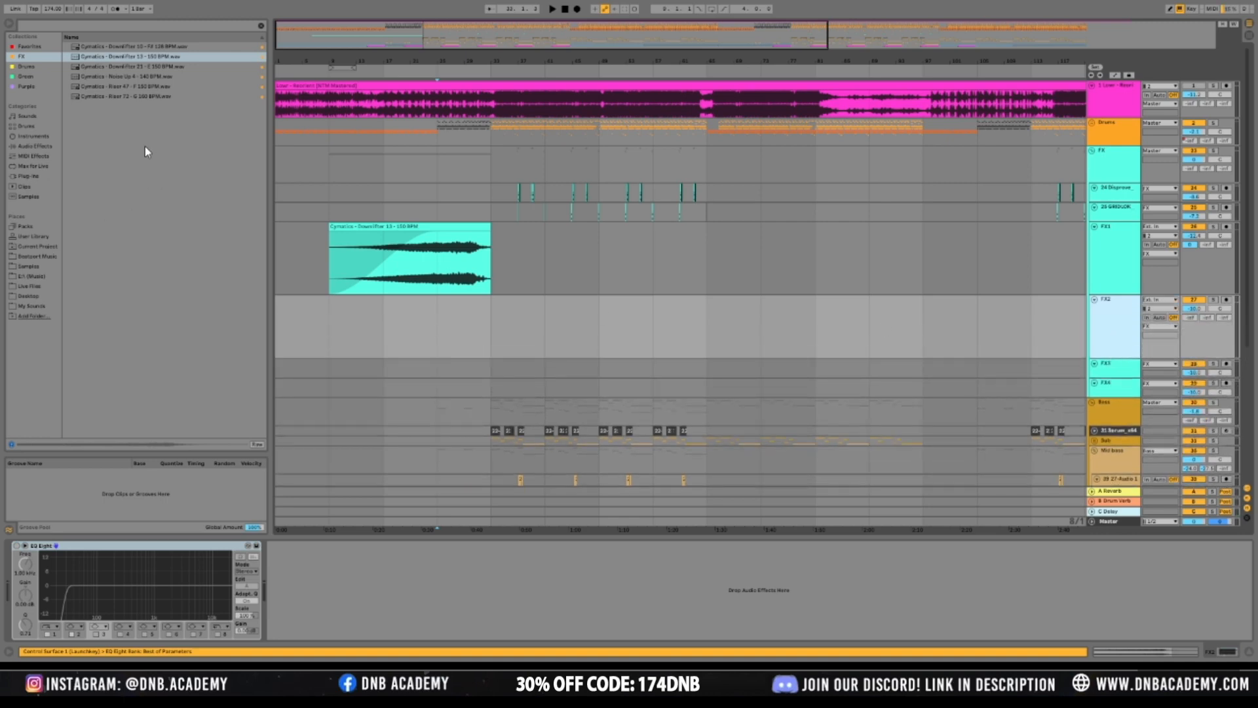
pyautogui.click(142, 77)
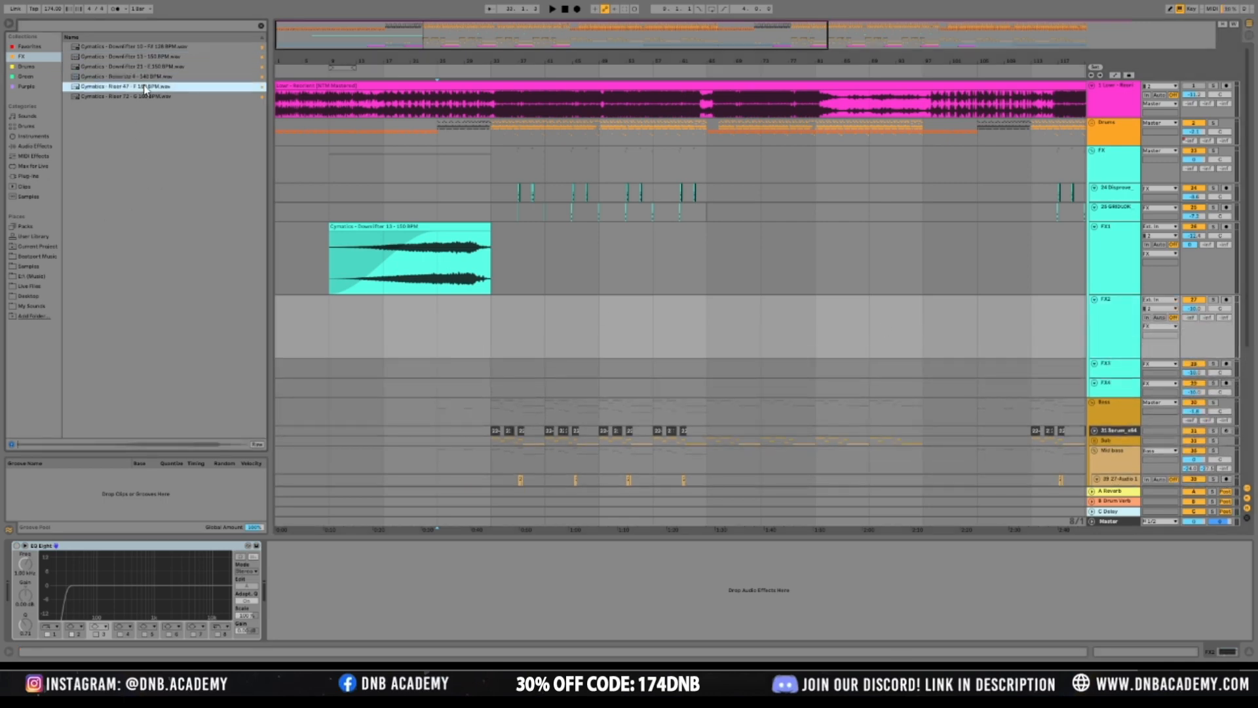
pyautogui.moveTo(127, 77)
pyautogui.mouseDown()
pyautogui.moveTo(498, 328)
pyautogui.moveTo(439, 327)
pyautogui.moveTo(469, 300)
pyautogui.mouseUp()
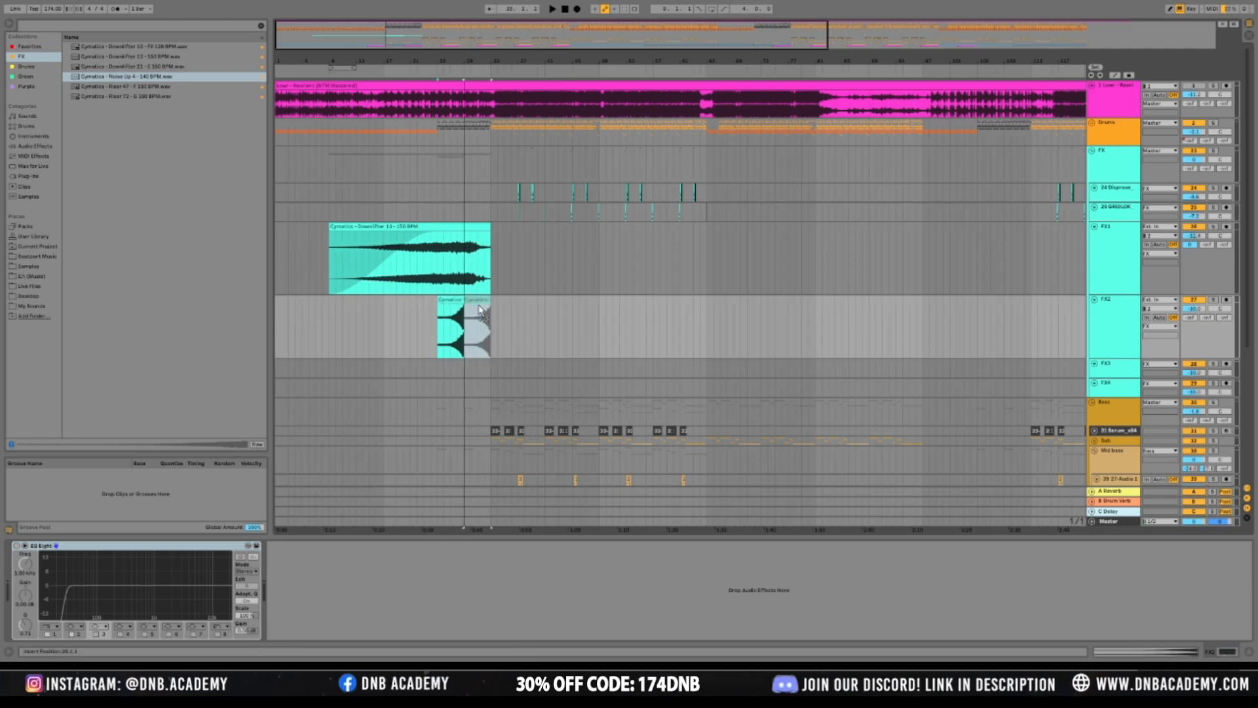
pyautogui.press('space')
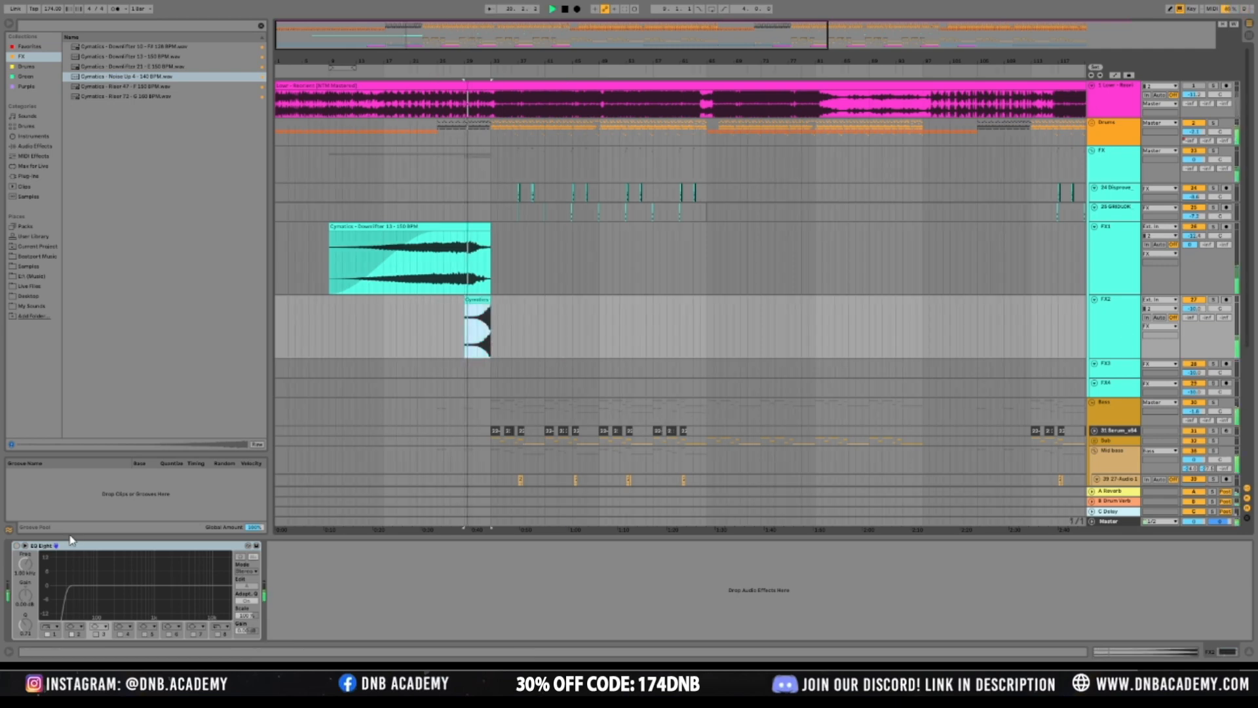
# Enable EQ Eight on FX2 with a low cut and a mid-frequency dip, and fade in the noise clip
pyautogui.click(17, 545)
pyautogui.moveTo(117, 584); pyautogui.dragTo(171, 593)
pyautogui.moveTo(78, 616); pyautogui.dragTo(125, 608)
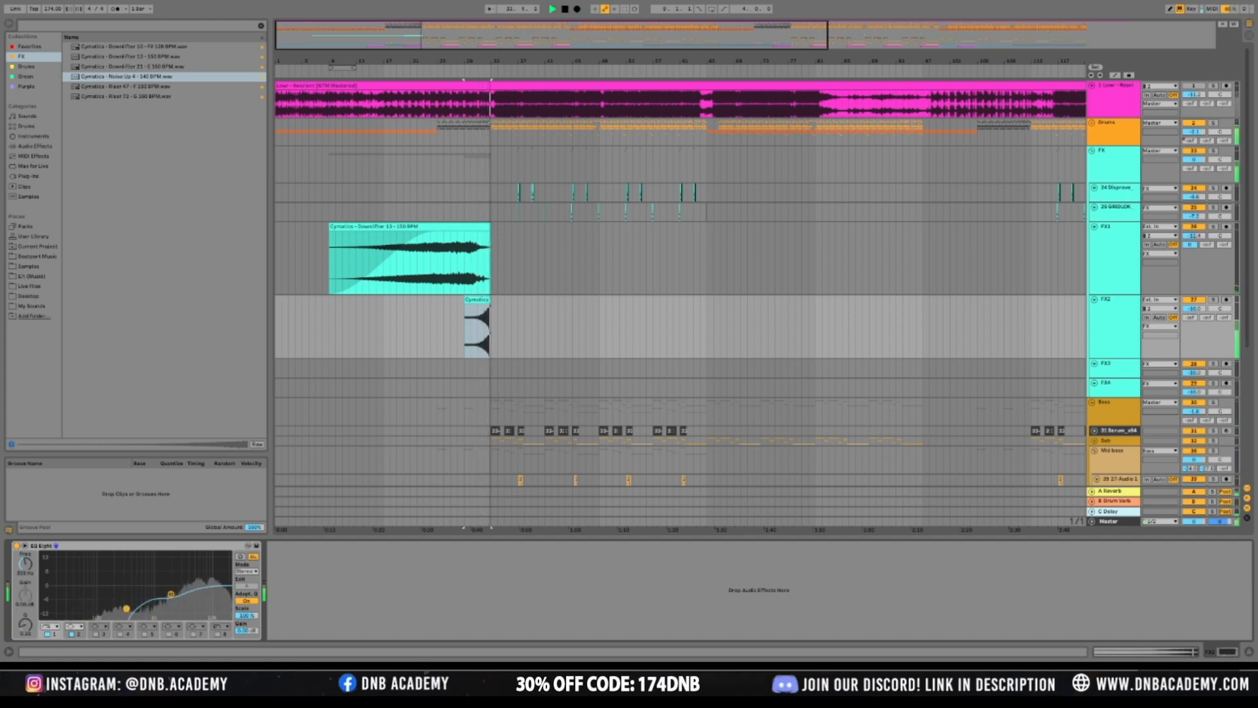
pyautogui.click(475, 321)
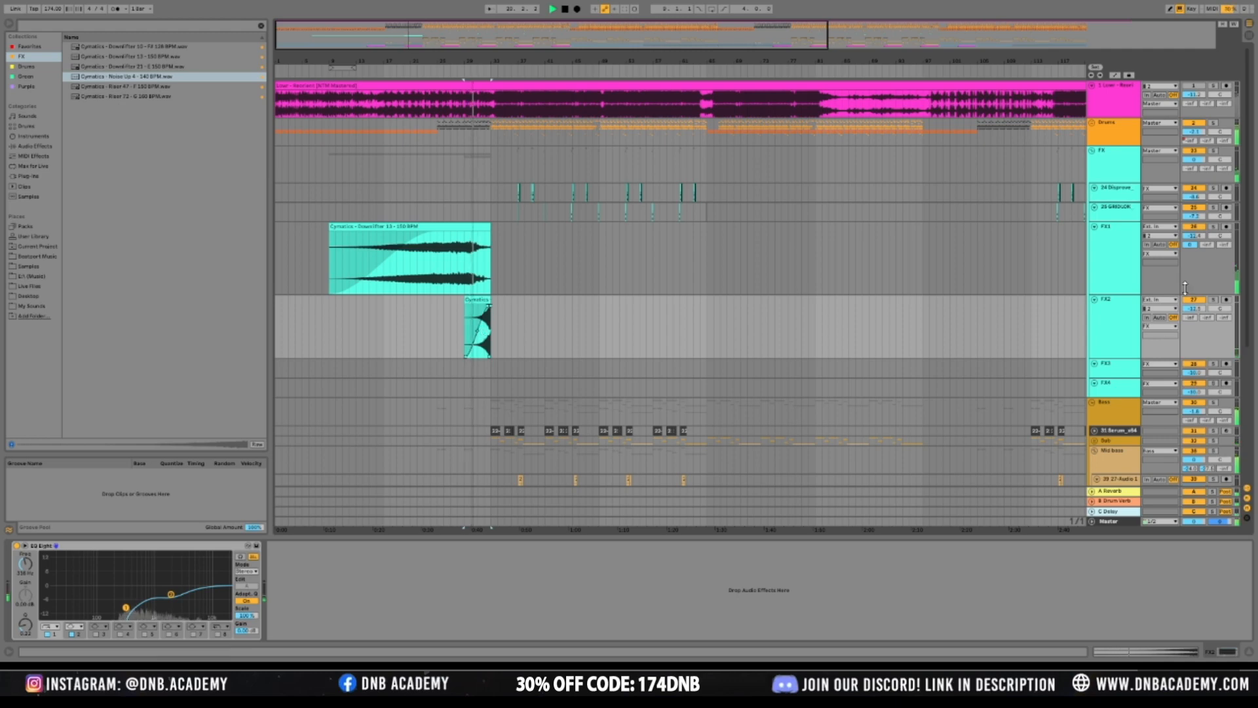
# Enlarge the FX3 track, and add an Auto Pan after EQ Eight on the FX2 track
pyautogui.click(1117, 372)
pyautogui.moveTo(1117, 378); pyautogui.dragTo(1118, 414)
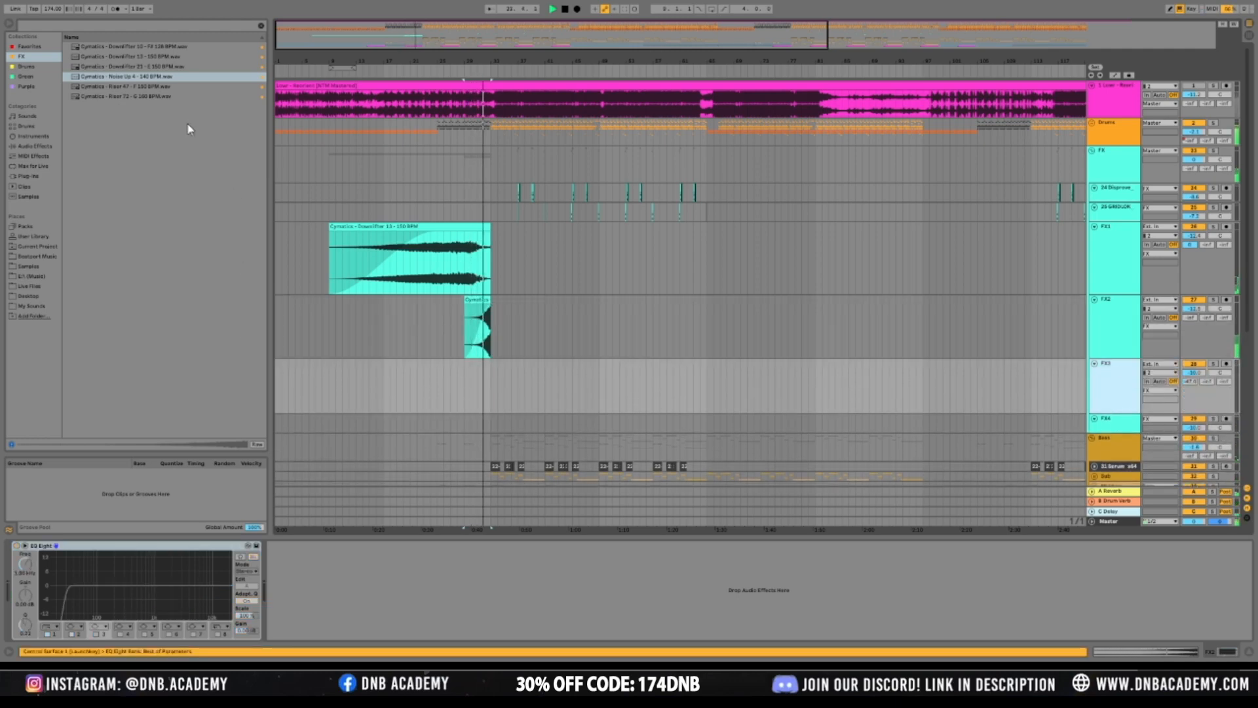
pyautogui.click(1124, 331)
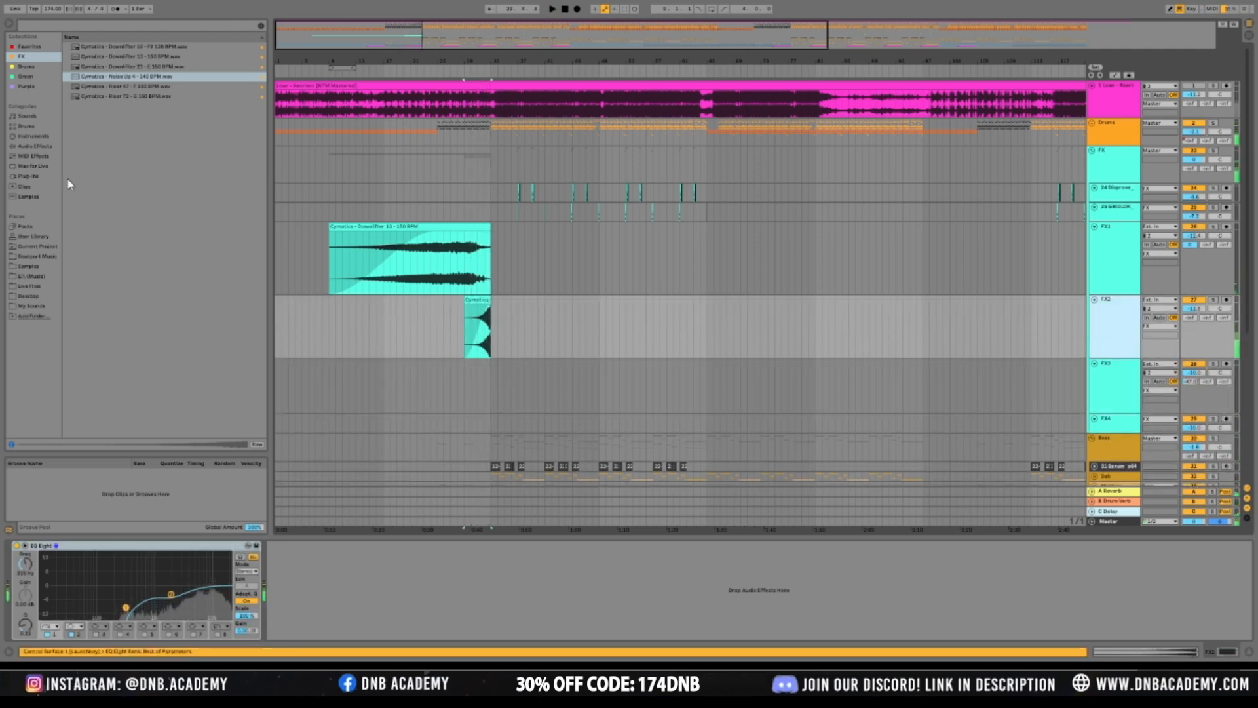
pyautogui.click(37, 147)
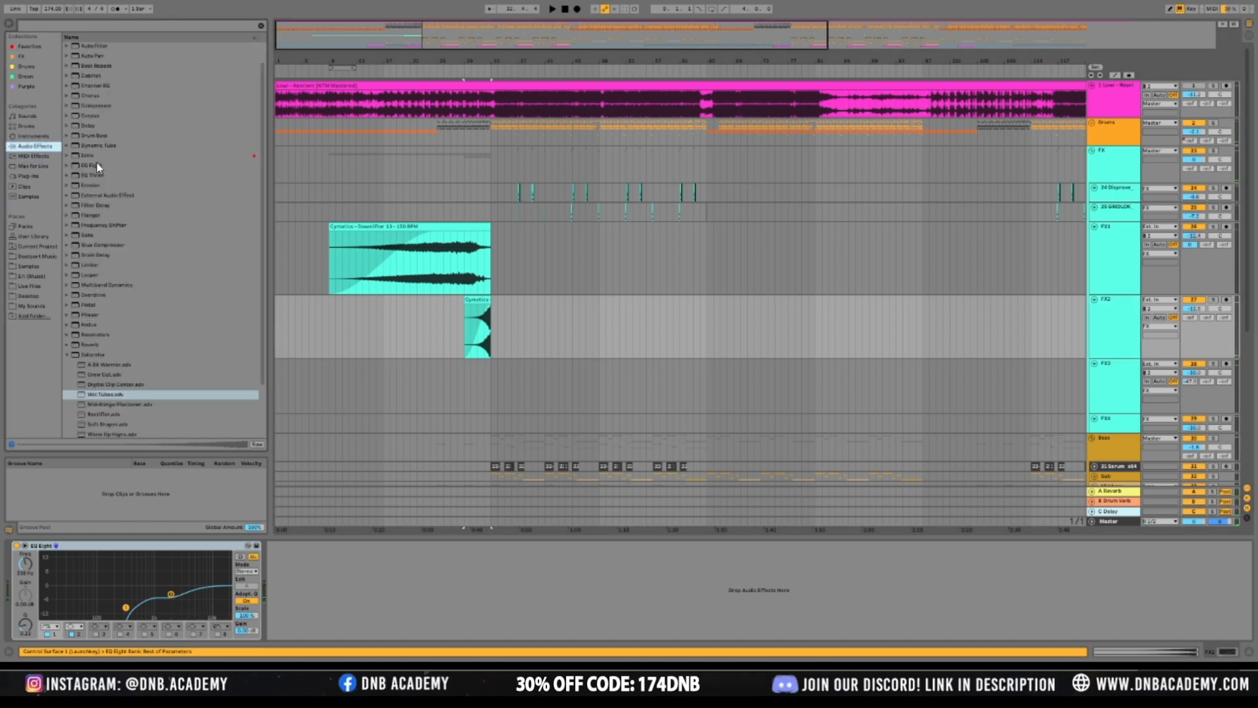
pyautogui.click(89, 96)
pyautogui.scroll(1, 93, 101)
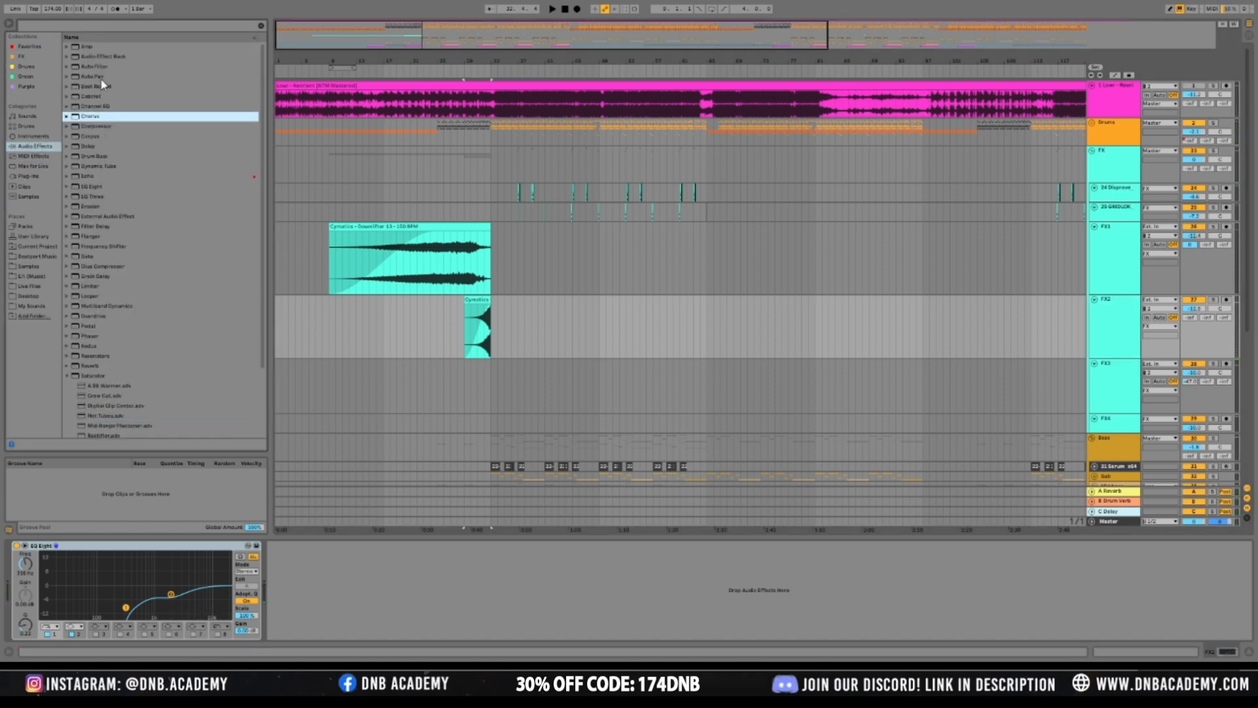
pyautogui.click(88, 77)
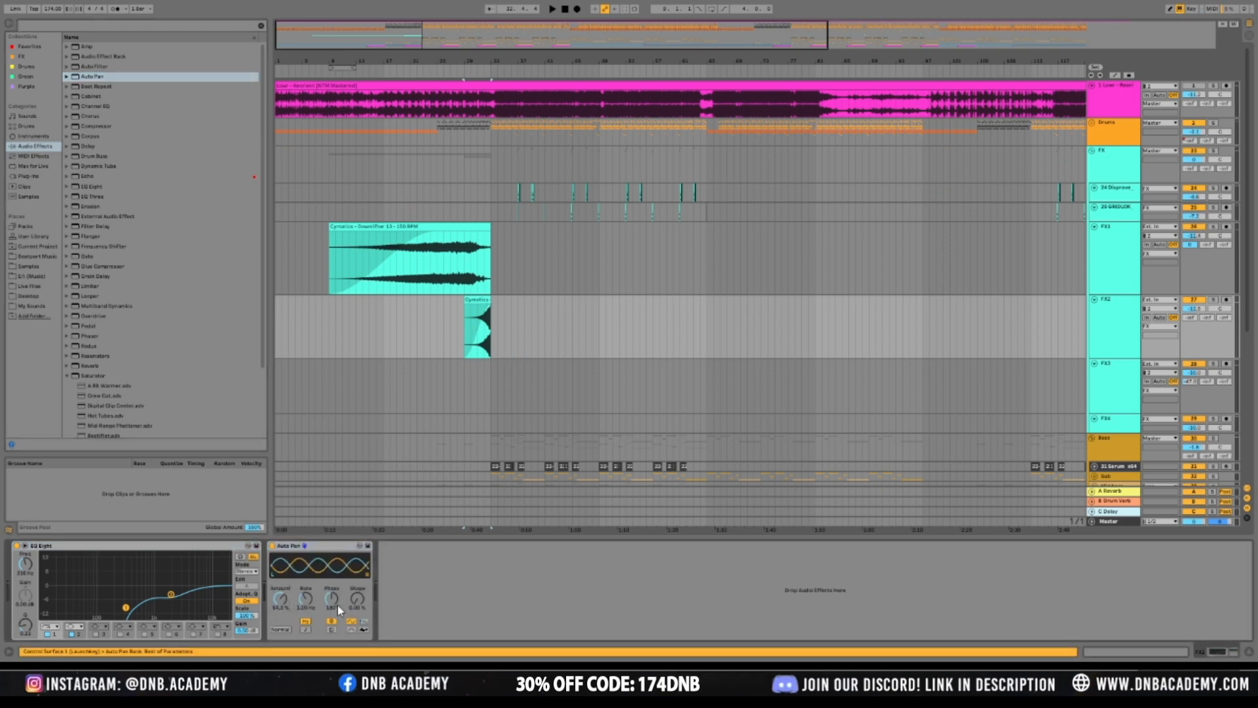
# Set the Auto Pan on FX2 to 100% amount and 0° phase with a fast tempo-synced rate during playback
pyautogui.press('space')
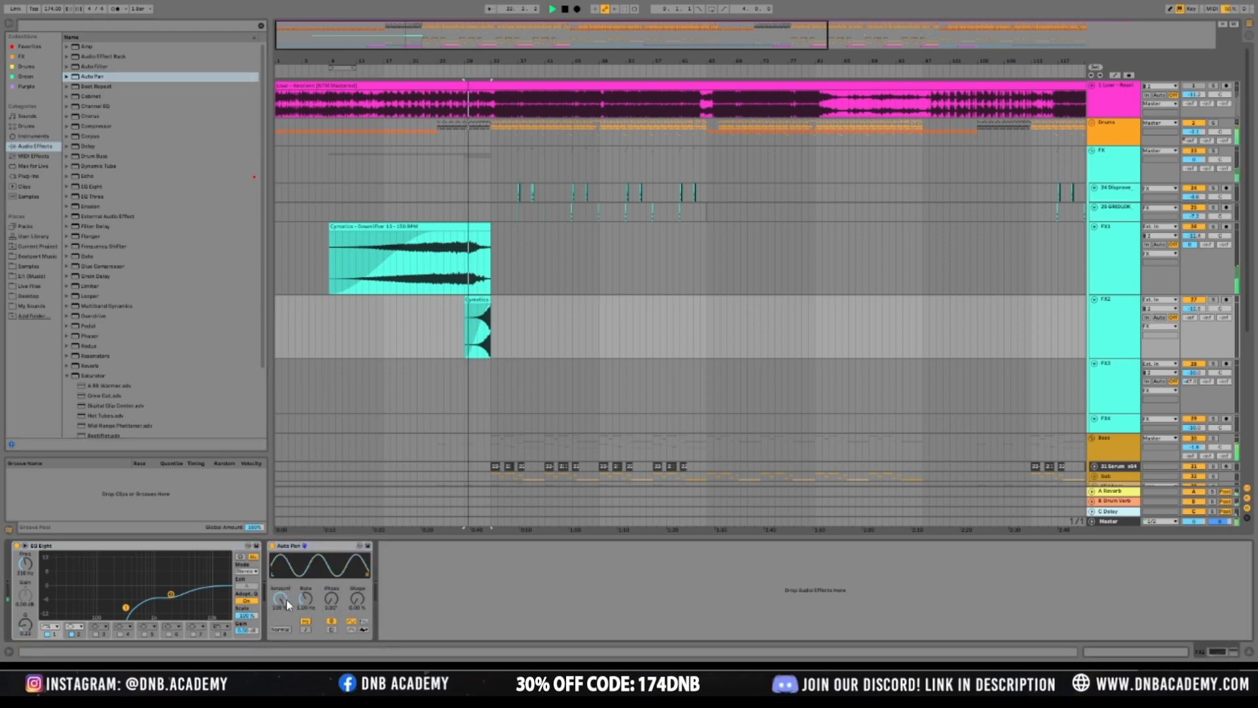
pyautogui.click(305, 629)
pyautogui.moveTo(305, 601); pyautogui.dragTo(309, 611)
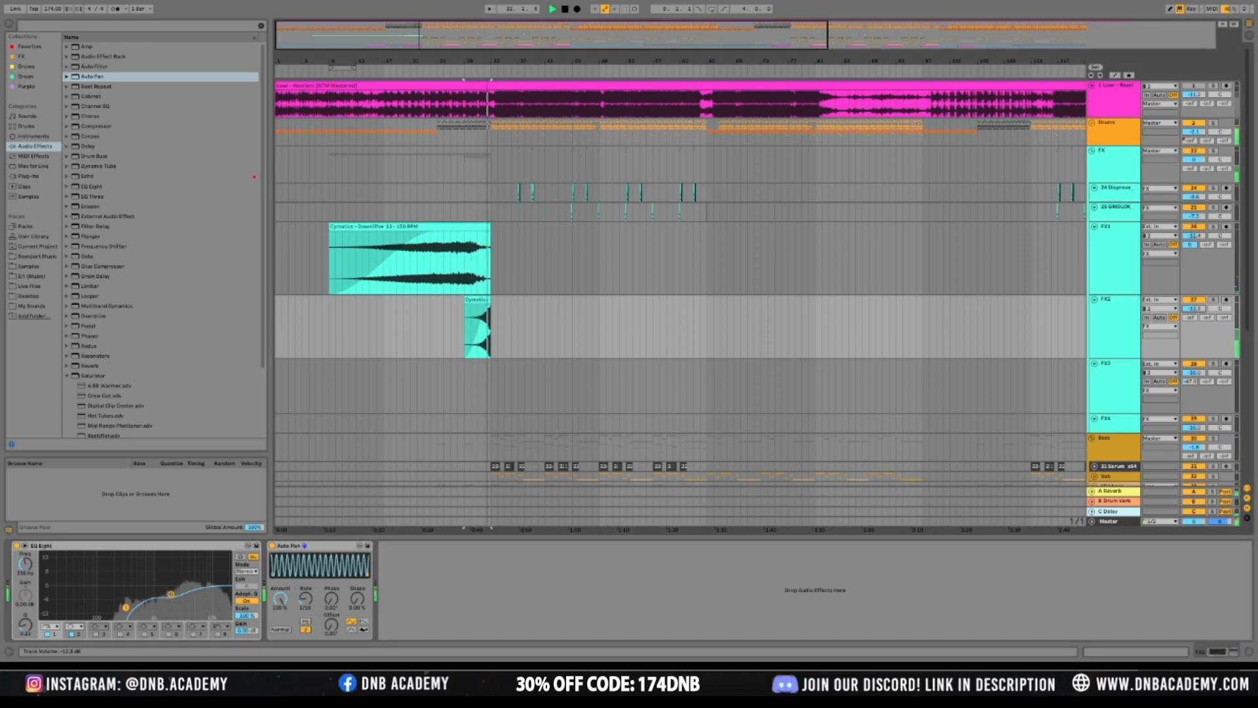
# Adjust the FX2 track volume and, with the track soloed, raise its A Reverb send before stopping playback
pyautogui.moveTo(1194, 308); pyautogui.dragTo(1194, 310)
pyautogui.click(1214, 299)
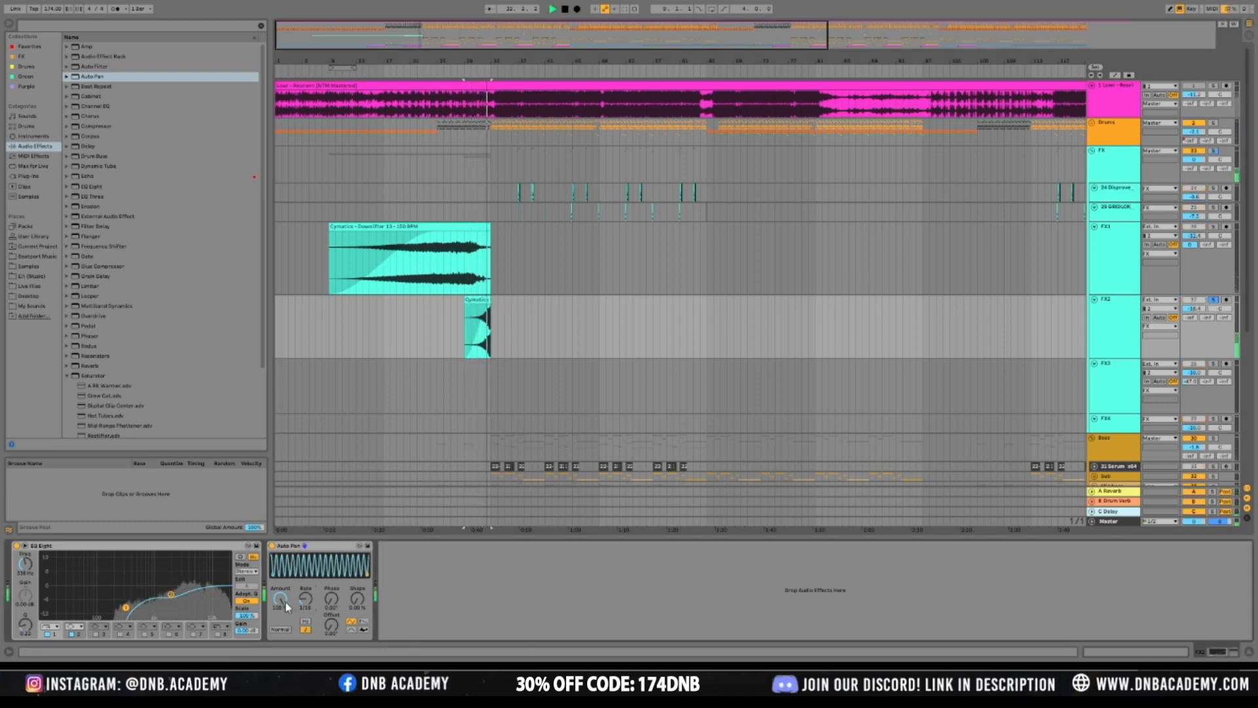
pyautogui.press('space')
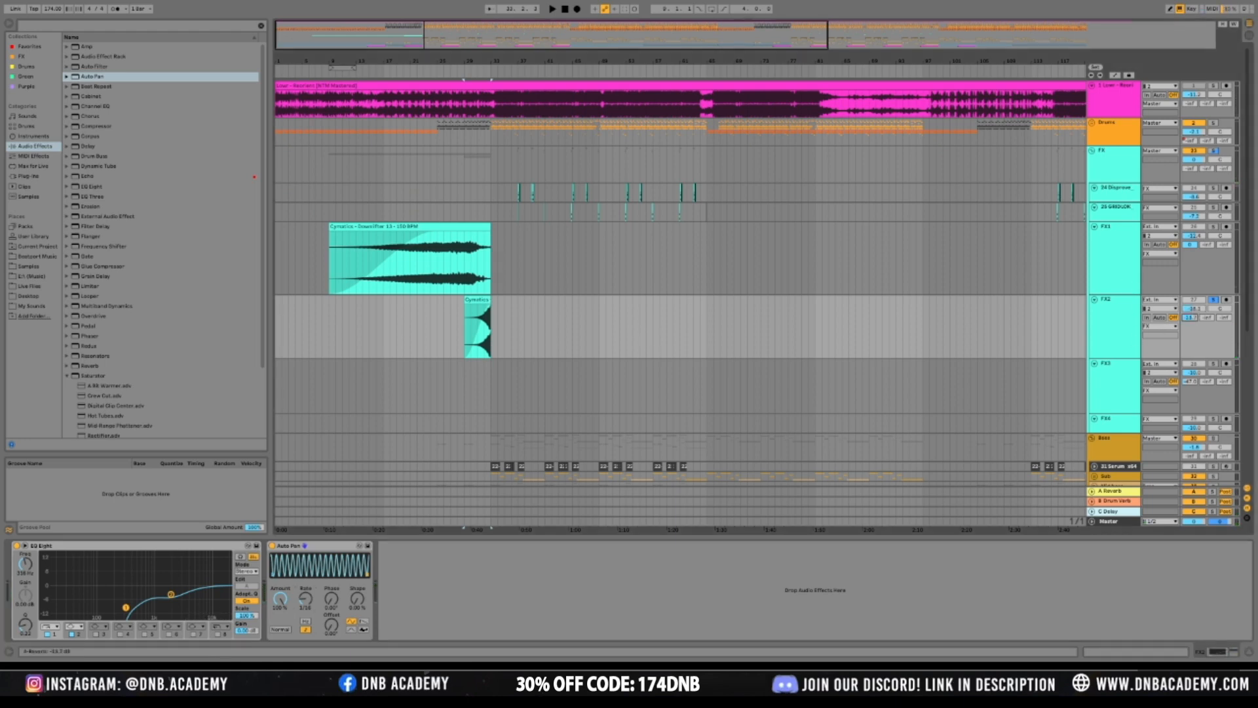
# Unsolo the FX2 track to hear its noise riser in the full mix, and select the FX3 track
pyautogui.click(1213, 299)
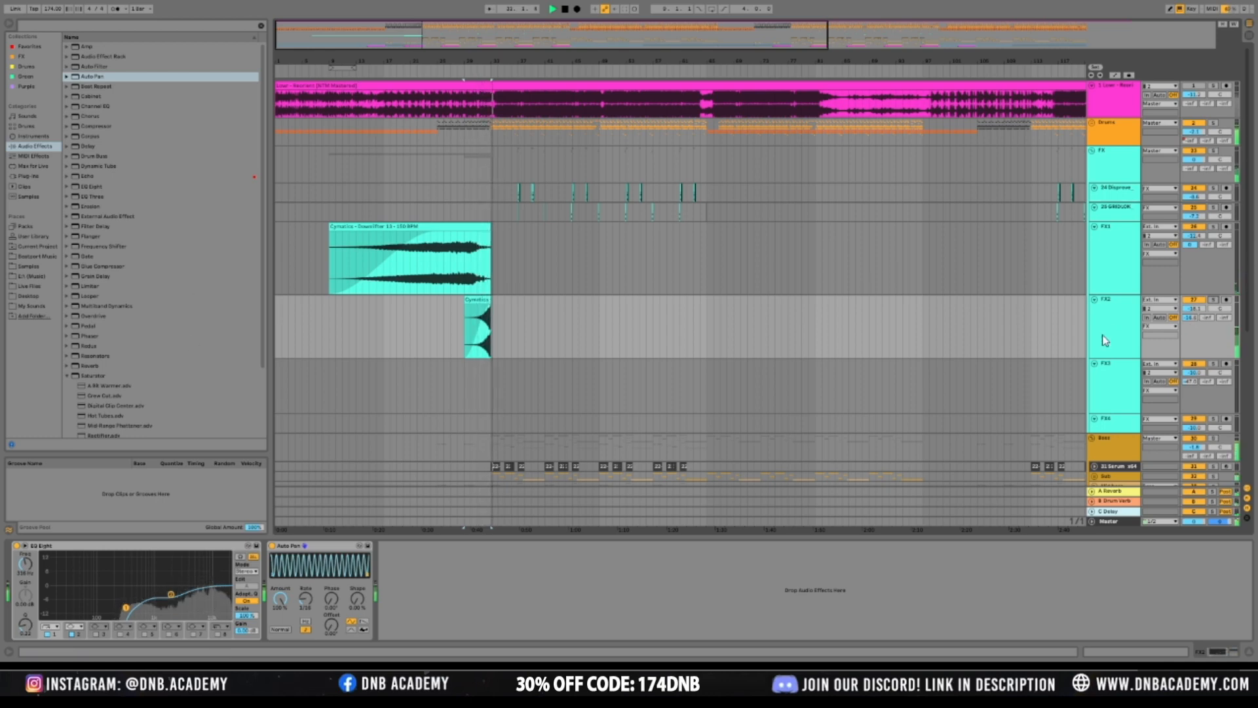
pyautogui.click(628, 369)
pyautogui.press('Up')
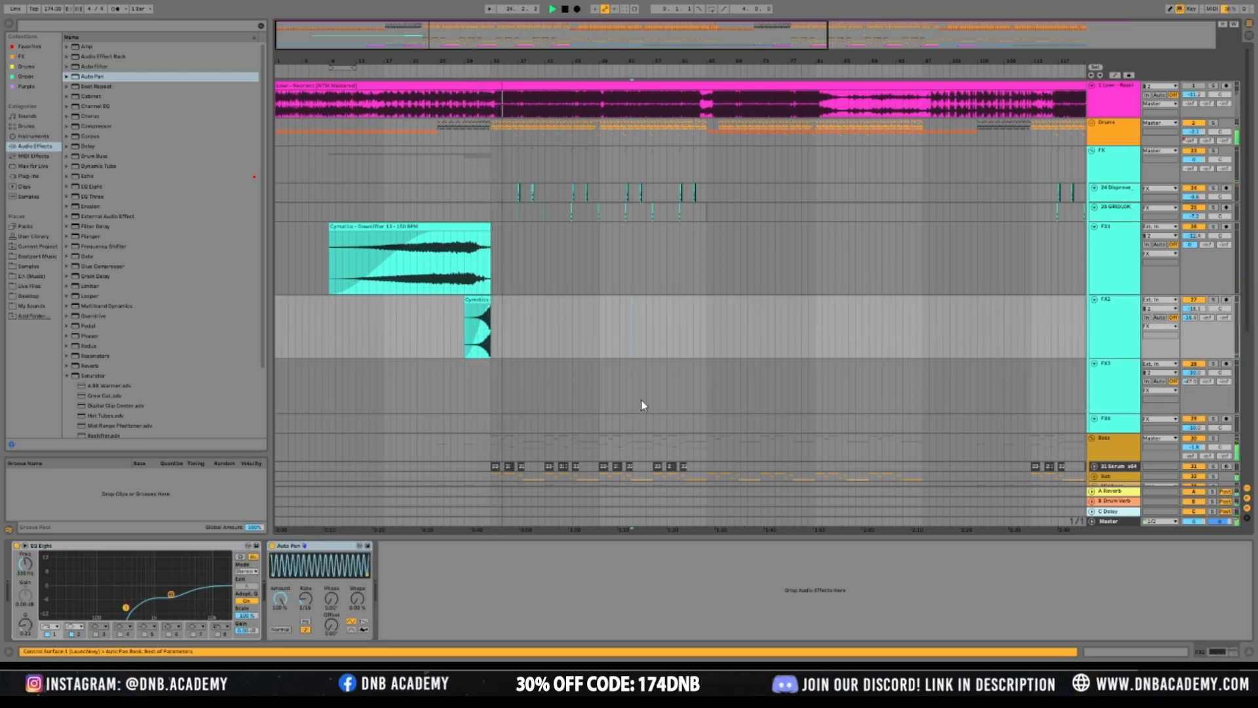
pyautogui.click(1118, 392)
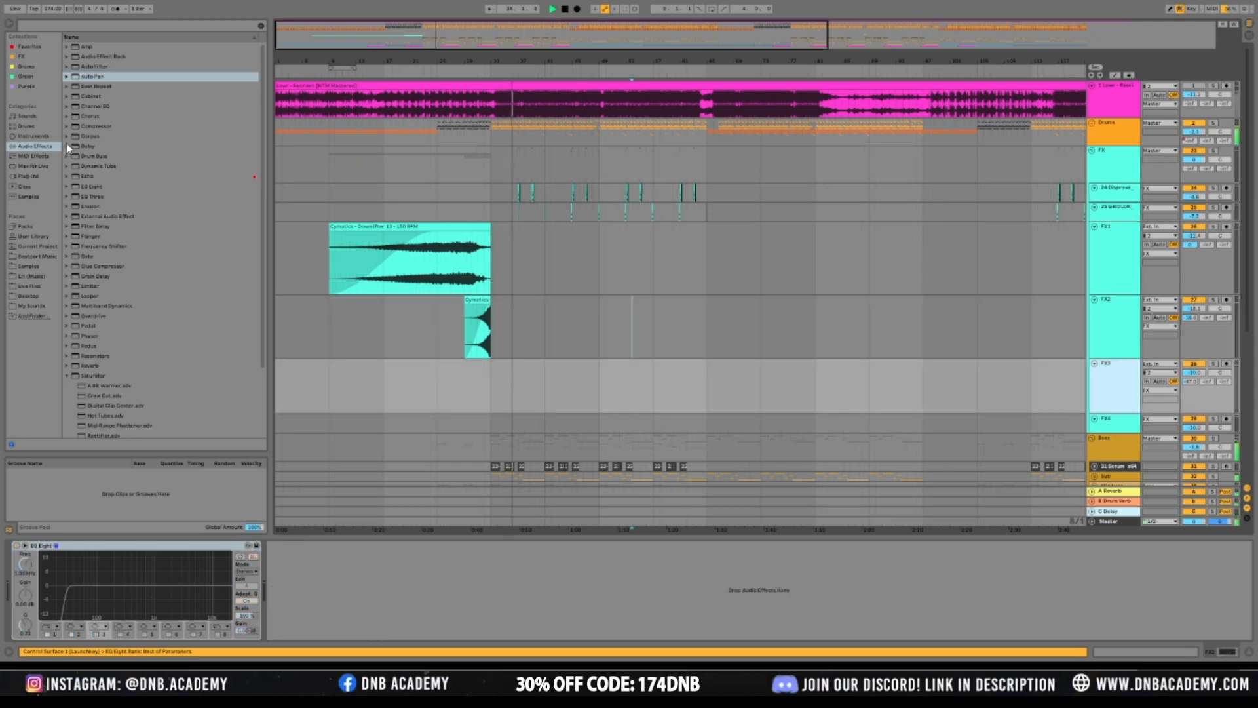
# Audition the Cymatics risers and downlifters in the FX collection
pyautogui.moveTo(413, 67); pyautogui.dragTo(422, 34)
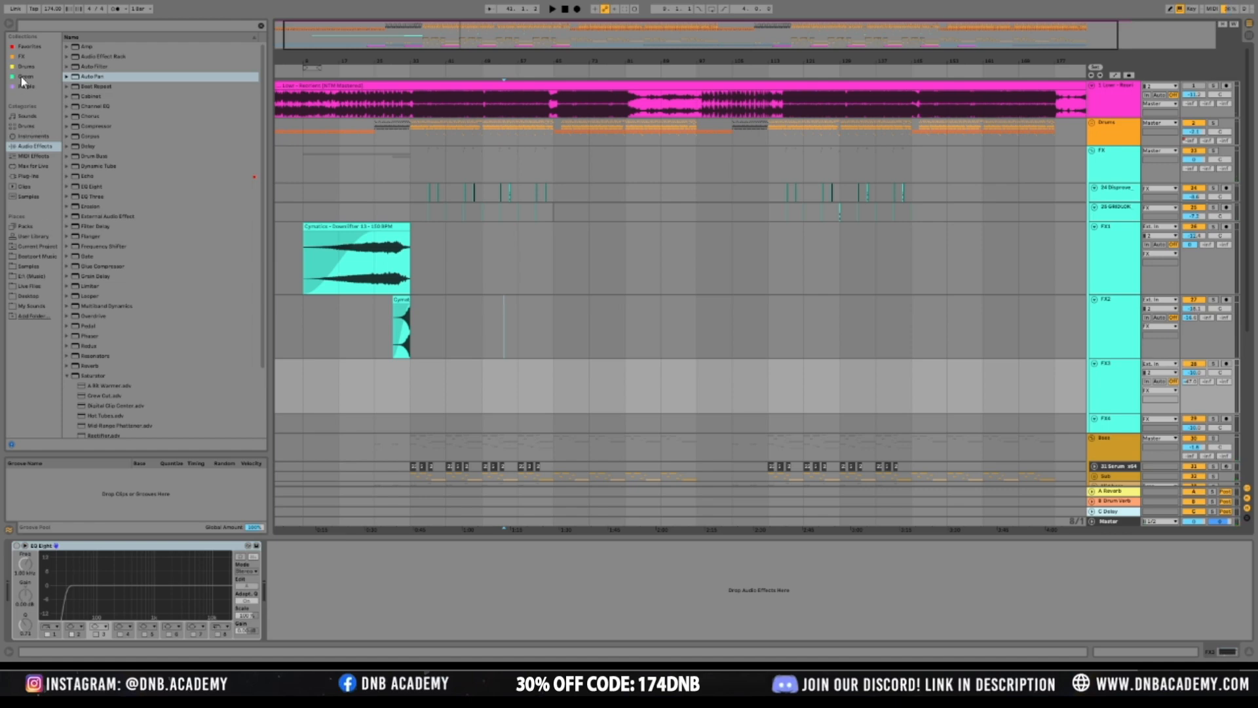
pyautogui.click(22, 56)
pyautogui.click(131, 57)
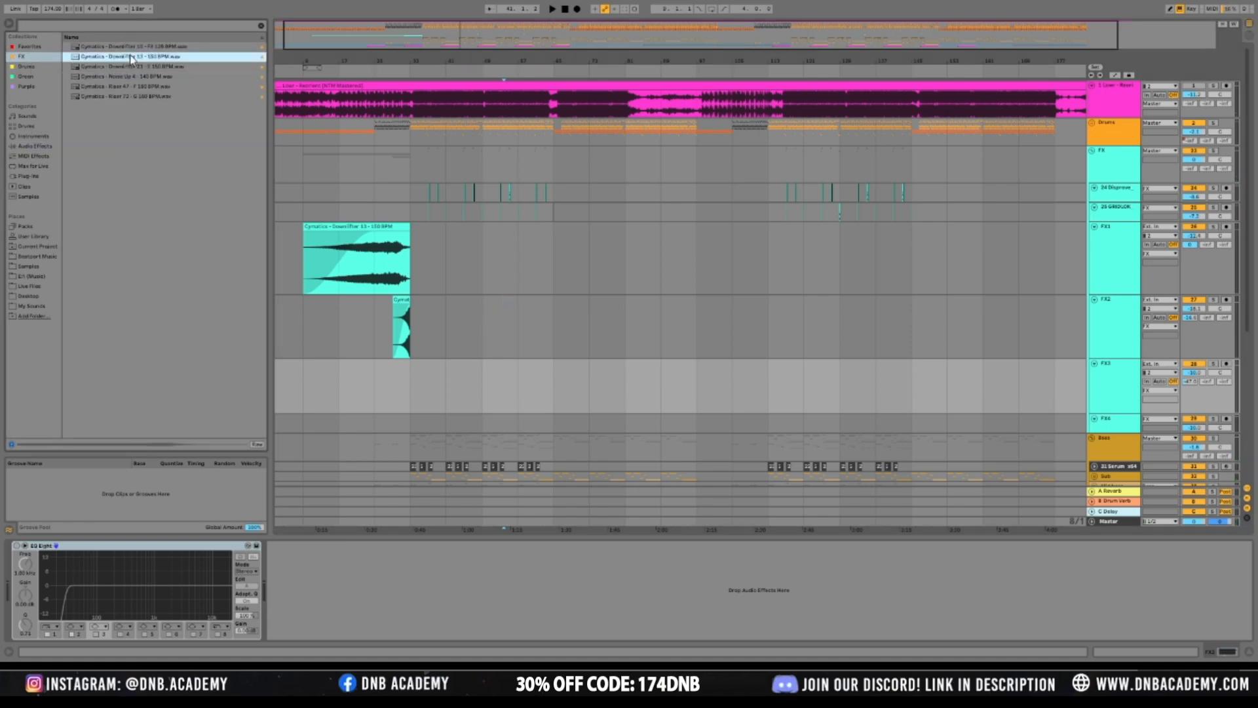
pyautogui.click(140, 38)
pyautogui.click(145, 48)
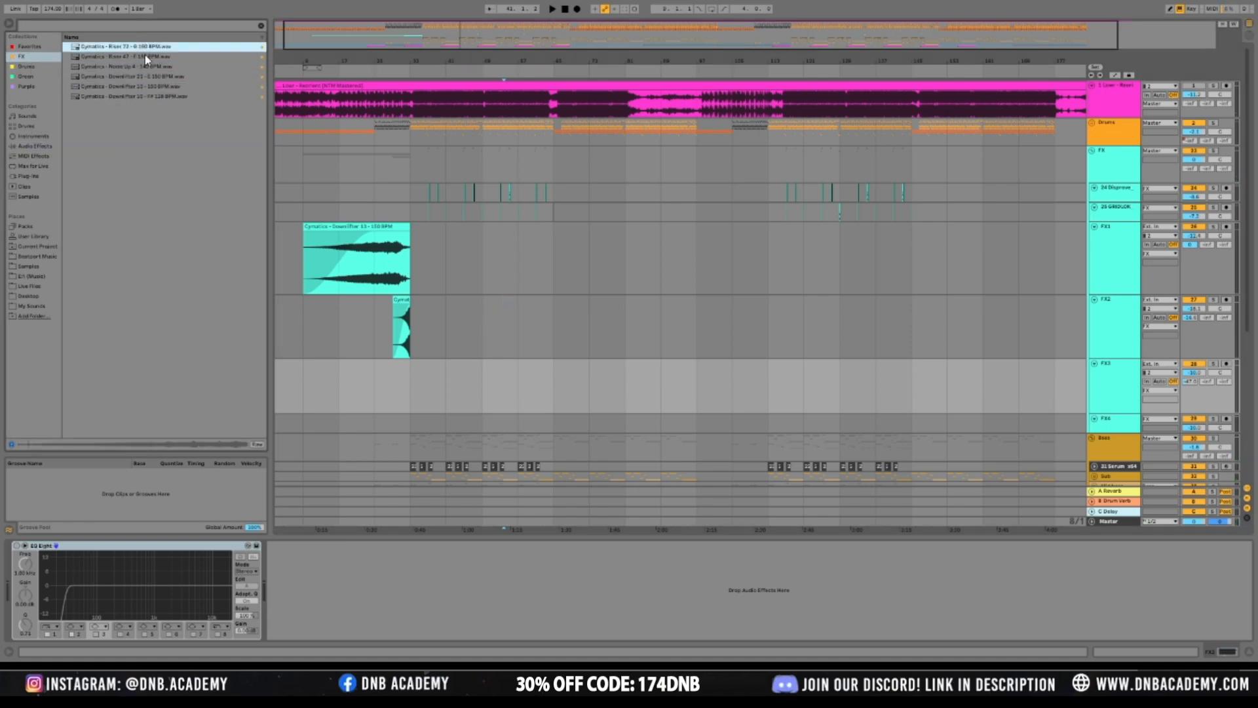
pyautogui.click(144, 57)
pyautogui.click(147, 66)
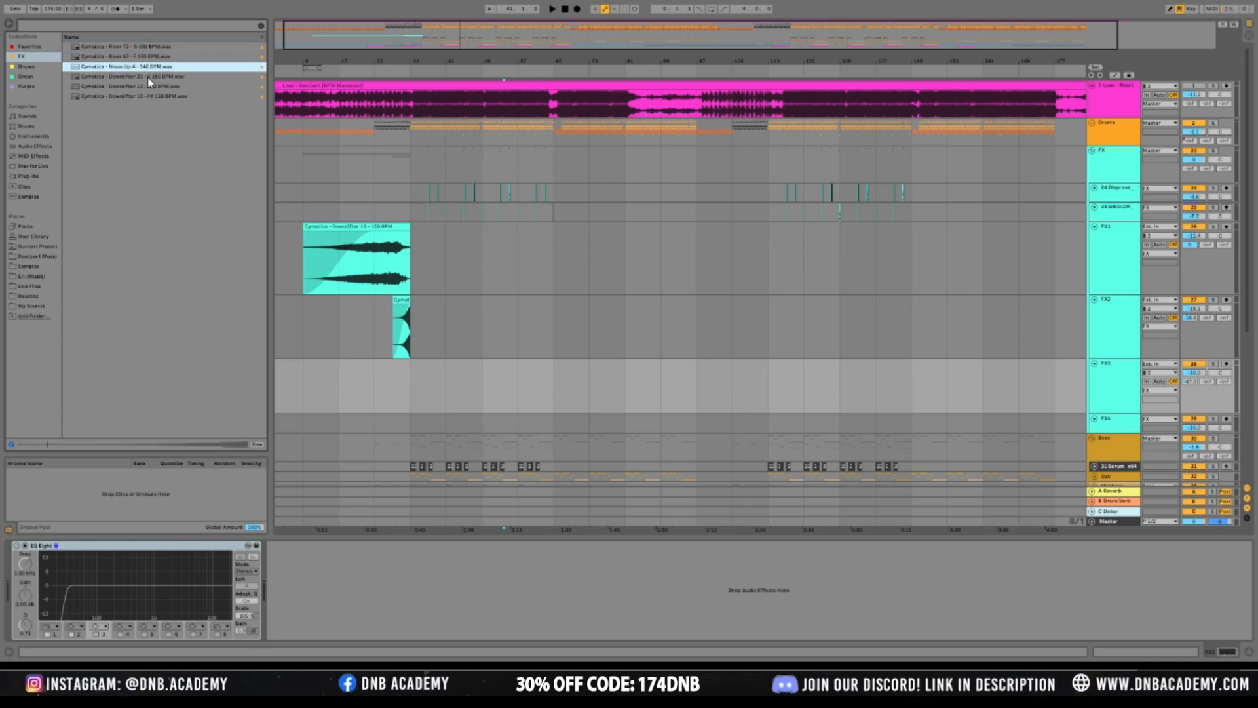
pyautogui.click(147, 77)
pyautogui.click(149, 87)
pyautogui.click(150, 97)
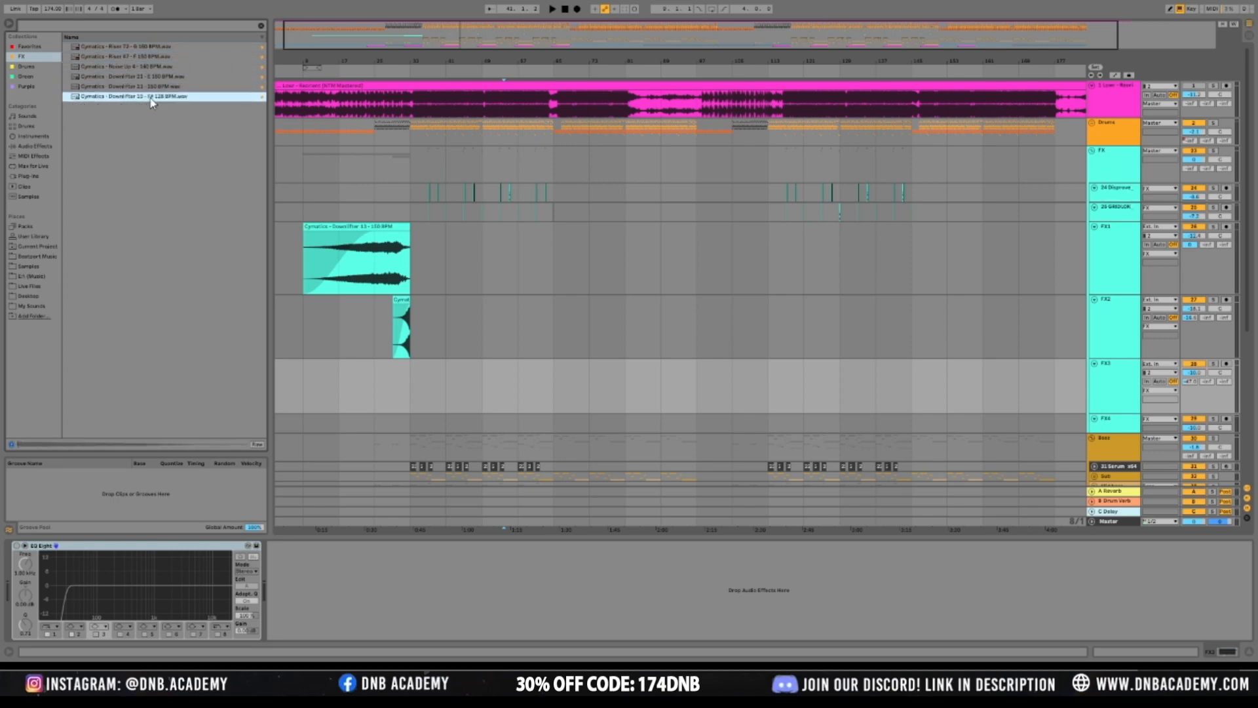
# Place the Cymatics Downlifter 21 sample on the FX3 track at the first drop, bar 33, and play it back
pyautogui.click(147, 77)
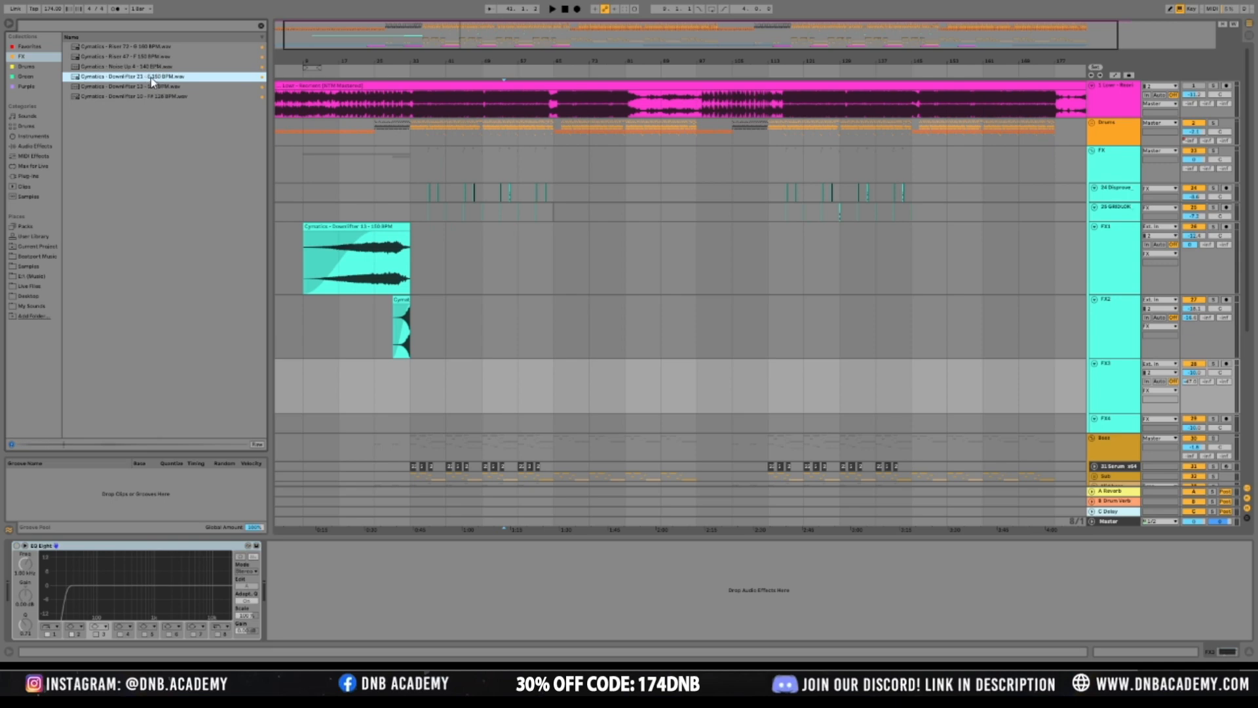
pyautogui.moveTo(434, 411); pyautogui.dragTo(438, 392)
pyautogui.press('space')
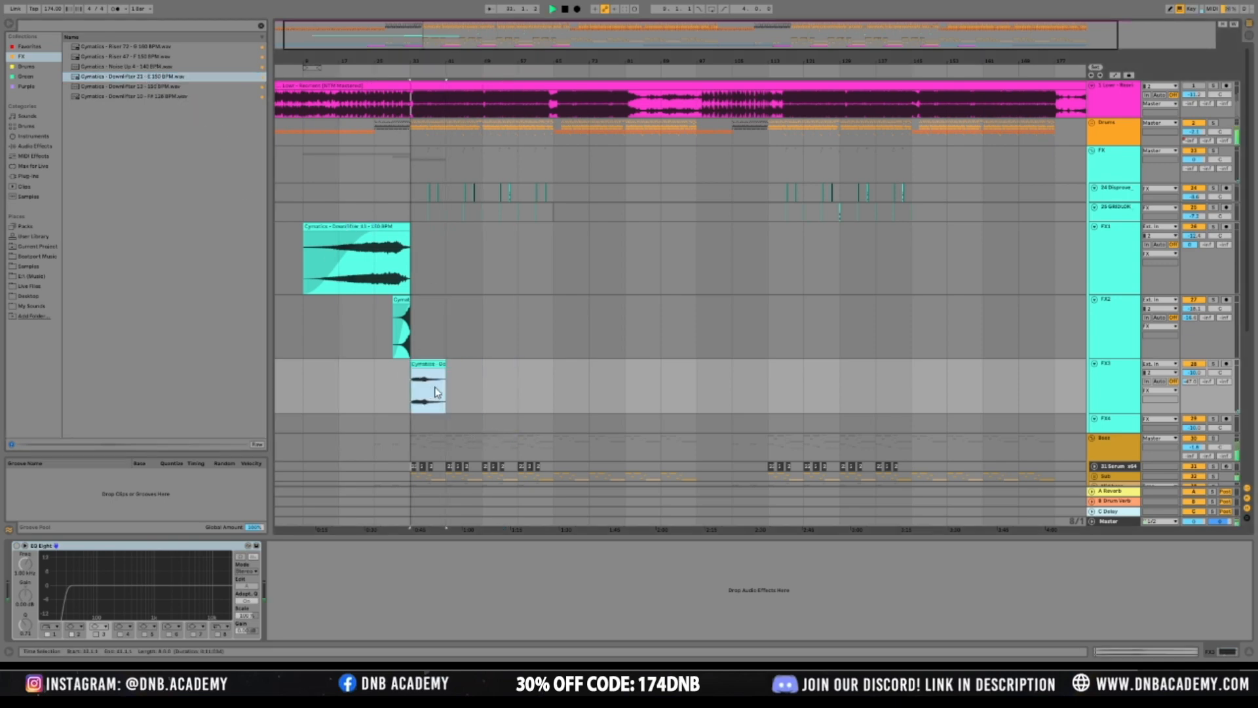
# Show the downlifter clip's sample settings and transpose it down while replaying the drop
pyautogui.click(1111, 653)
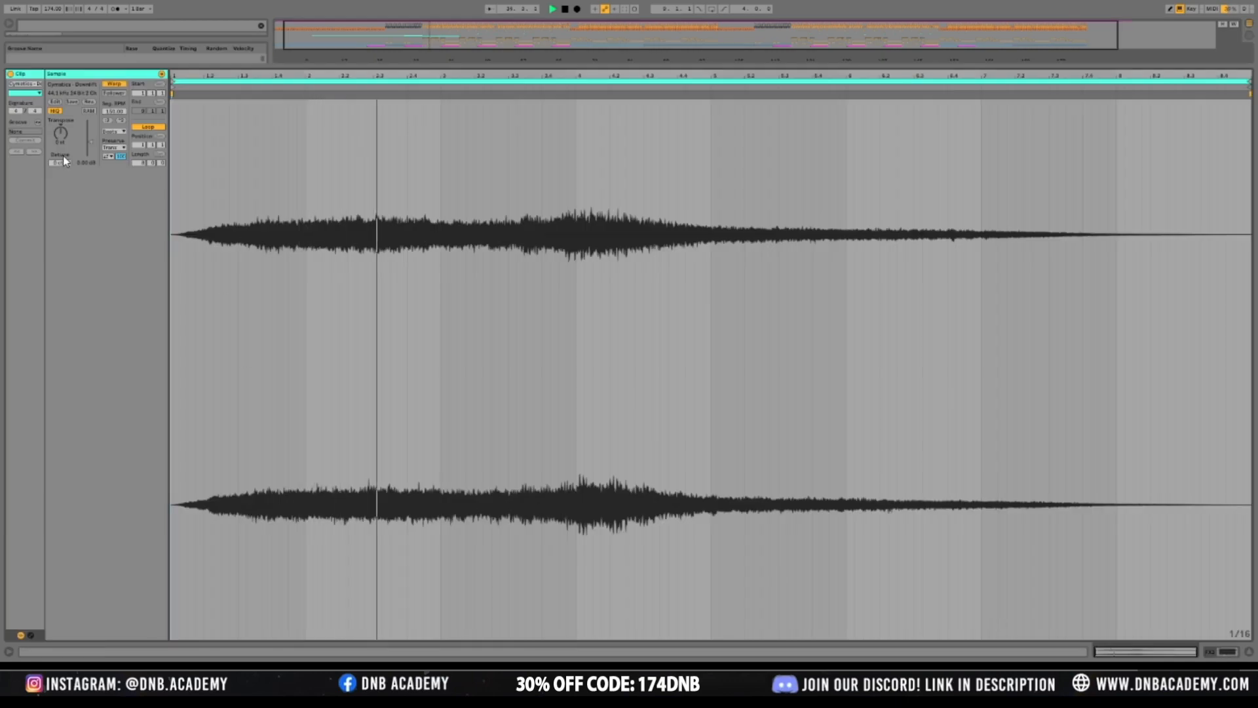
pyautogui.moveTo(70, 131); pyautogui.dragTo(70, 155)
pyautogui.press('space')
pyautogui.press('space')
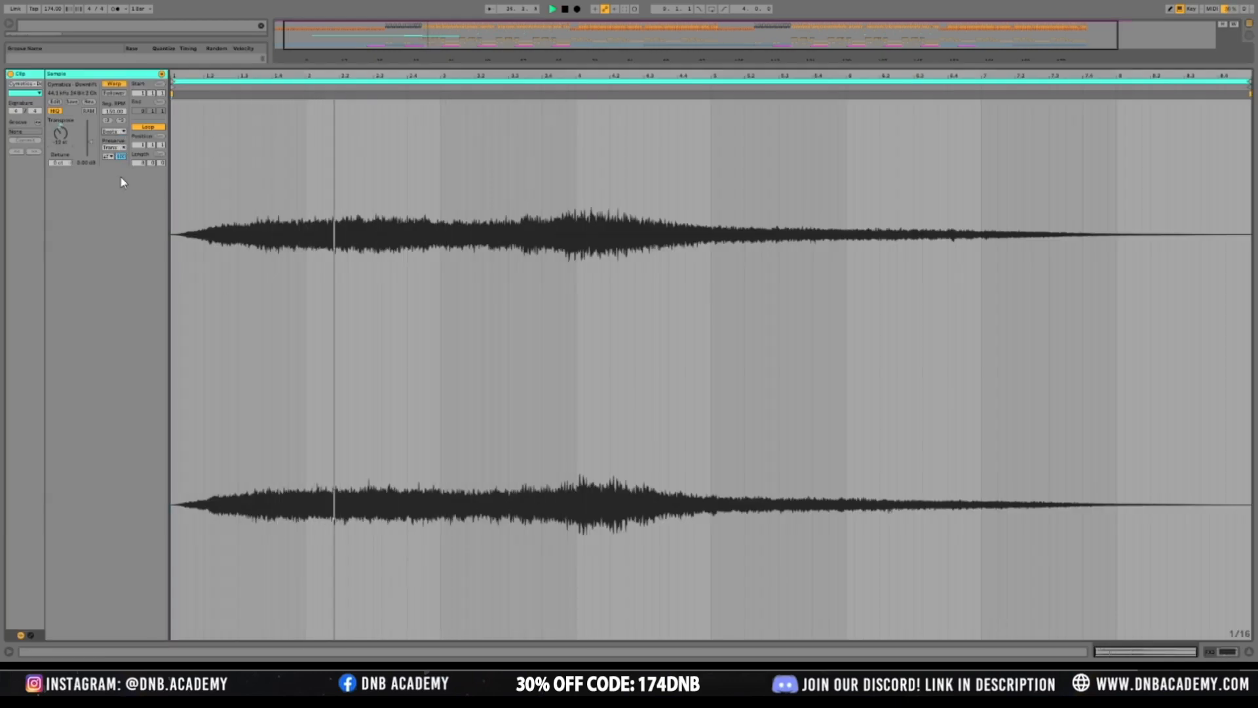
# Set the downlifter clip's warp mode to Texture, reduce its Flux, and replay it to compare
pyautogui.click(114, 132)
pyautogui.click(117, 157)
pyautogui.moveTo(116, 164); pyautogui.dragTo(117, 196)
pyautogui.press('space')
pyautogui.press('space')
pyautogui.press('space')
pyautogui.press('space')
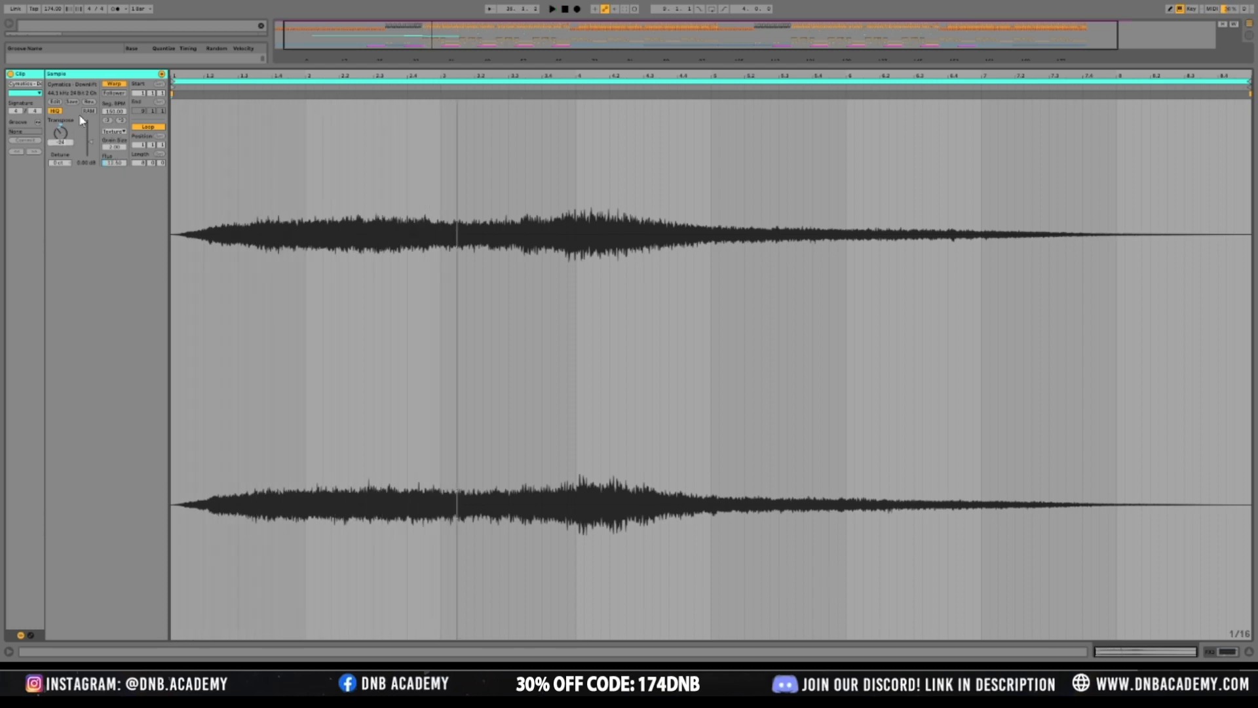
pyautogui.press('space')
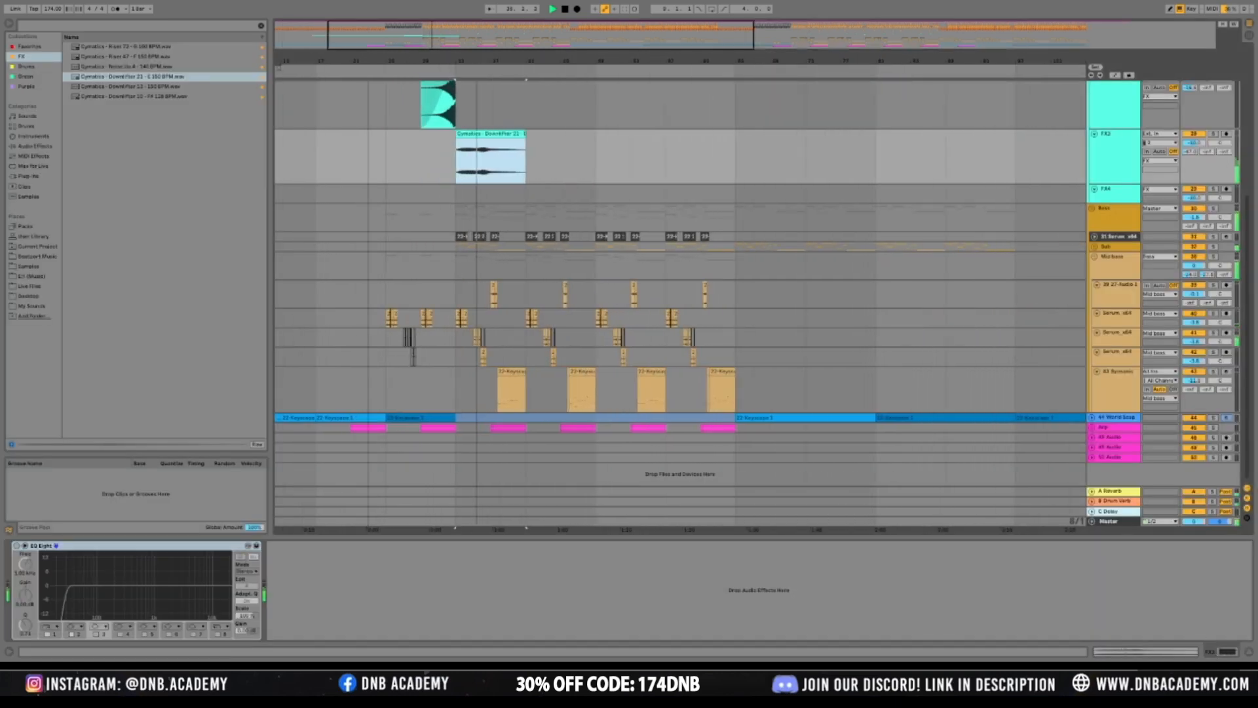
# Lower the FX3 track volume slightly and enable a low cut in its EQ Eight, raising the cutoff during playback
pyautogui.moveTo(368, 61); pyautogui.dragTo(368, 65)
pyautogui.moveTo(1193, 143); pyautogui.dragTo(1193, 147)
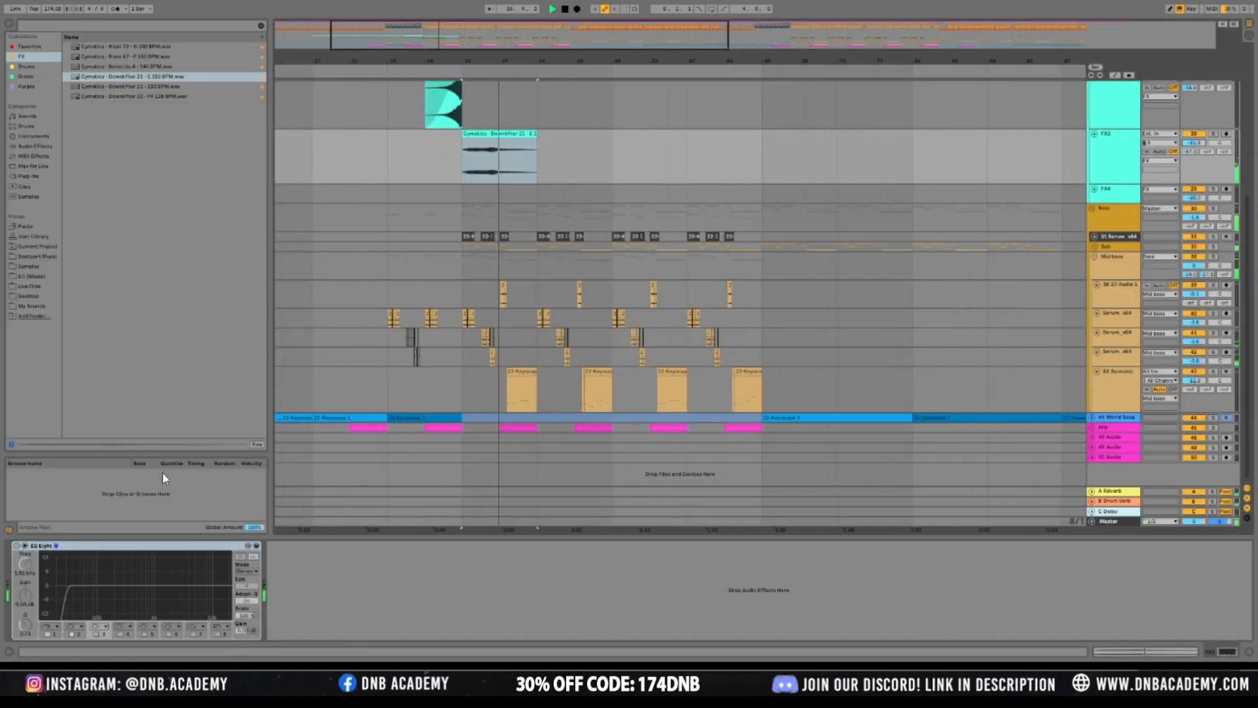
pyautogui.click(59, 578)
pyautogui.moveTo(69, 593); pyautogui.dragTo(160, 606)
# Raise the C Delay and A Reverb sends on the FX3 track while replaying the downlifter
pyautogui.scroll(4, 614, 236)
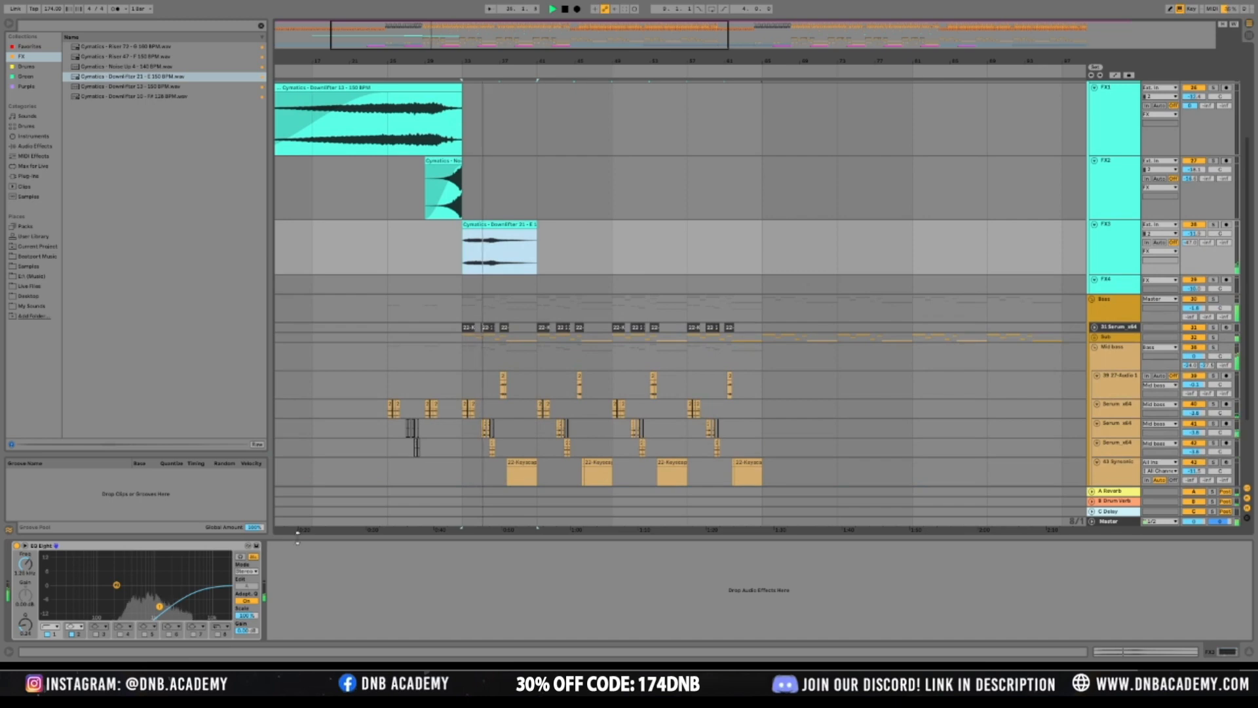
pyautogui.moveTo(1224, 243); pyautogui.dragTo(1222, 180)
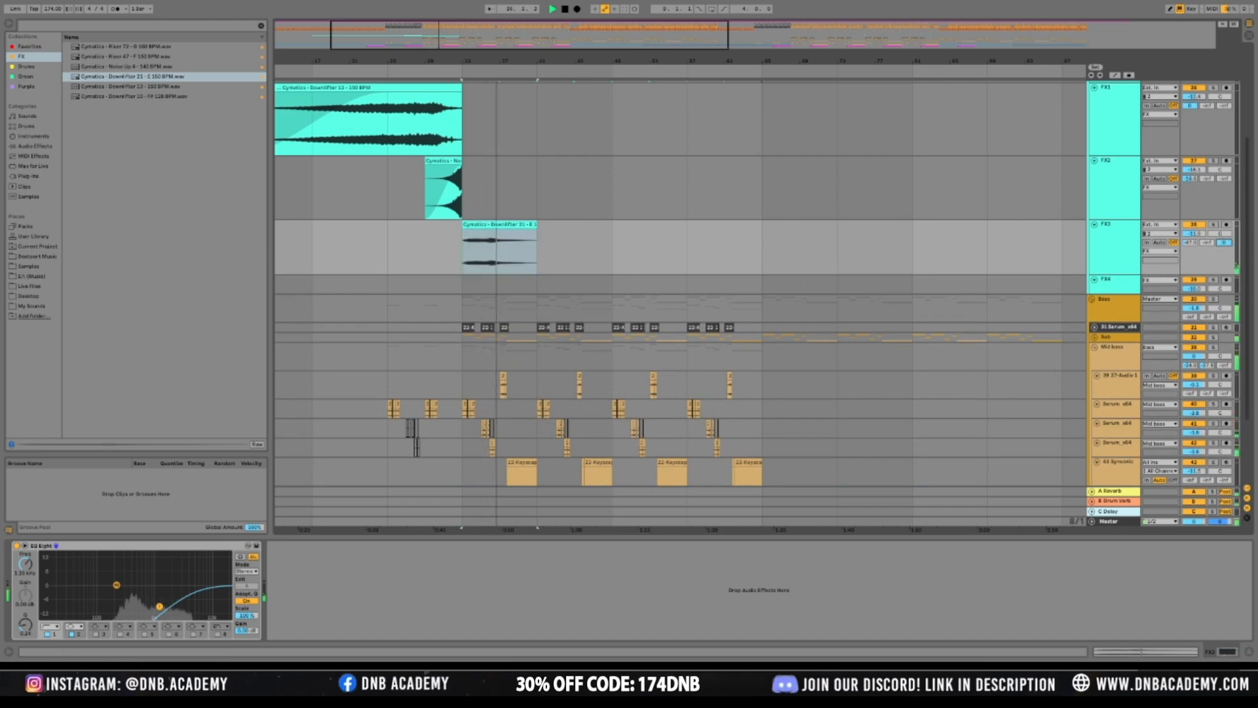
pyautogui.press('space')
pyautogui.press('space')
pyautogui.moveTo(1190, 244); pyautogui.dragTo(1190, 225)
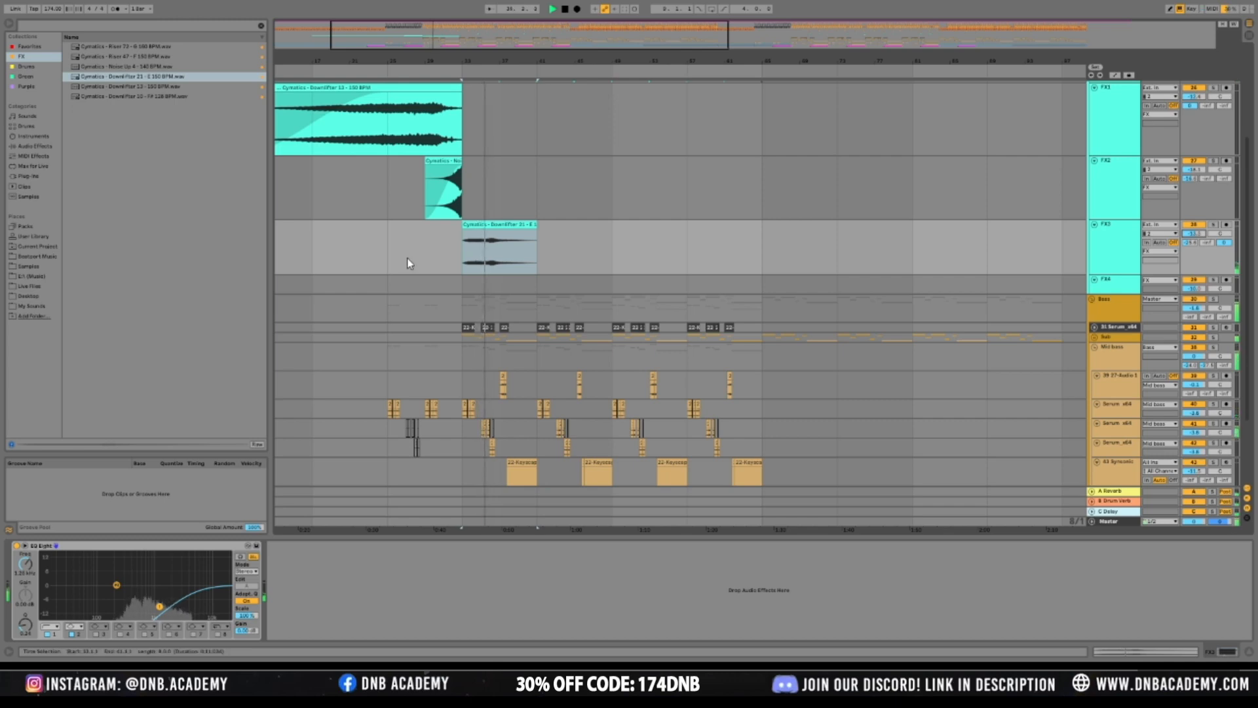
# Copy the downlifter clip on FX3 back to bar 17 in the intro
pyautogui.scroll(2, 407, 258)
pyautogui.moveTo(355, 61); pyautogui.dragTo(355, 79)
pyautogui.moveTo(569, 62); pyautogui.dragTo(568, 39)
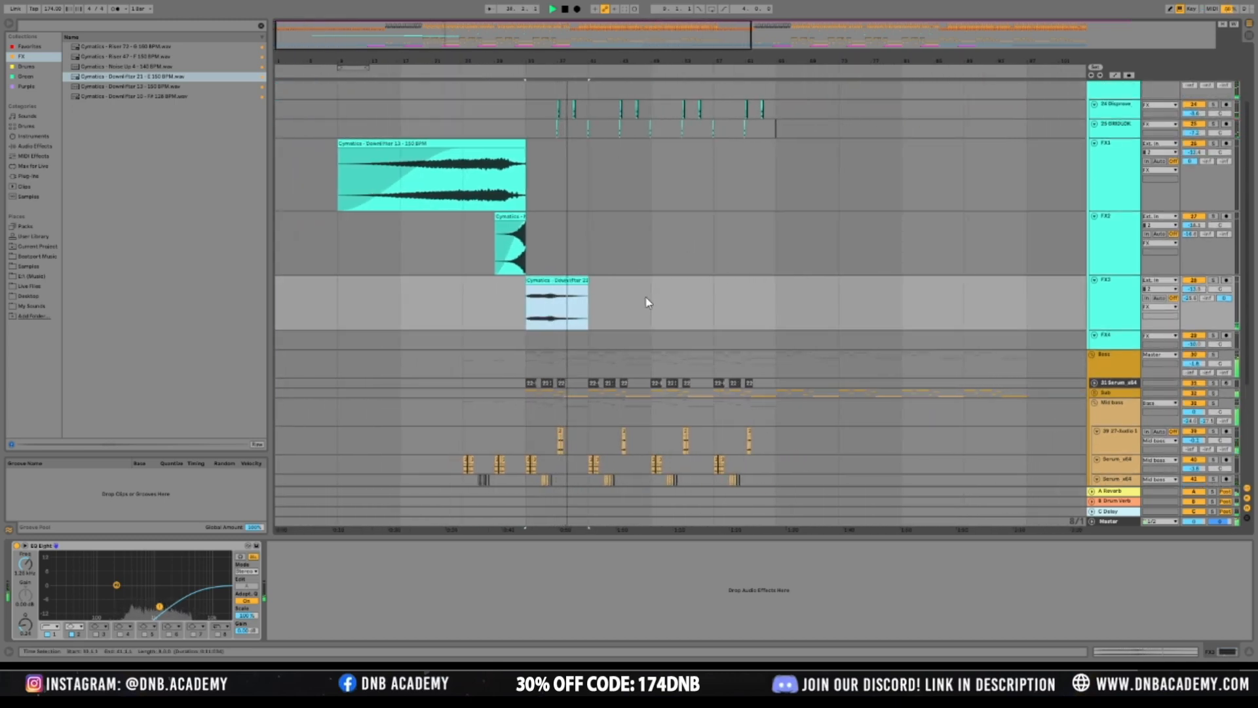
pyautogui.click(466, 280)
pyautogui.moveTo(563, 282); pyautogui.dragTo(438, 283)
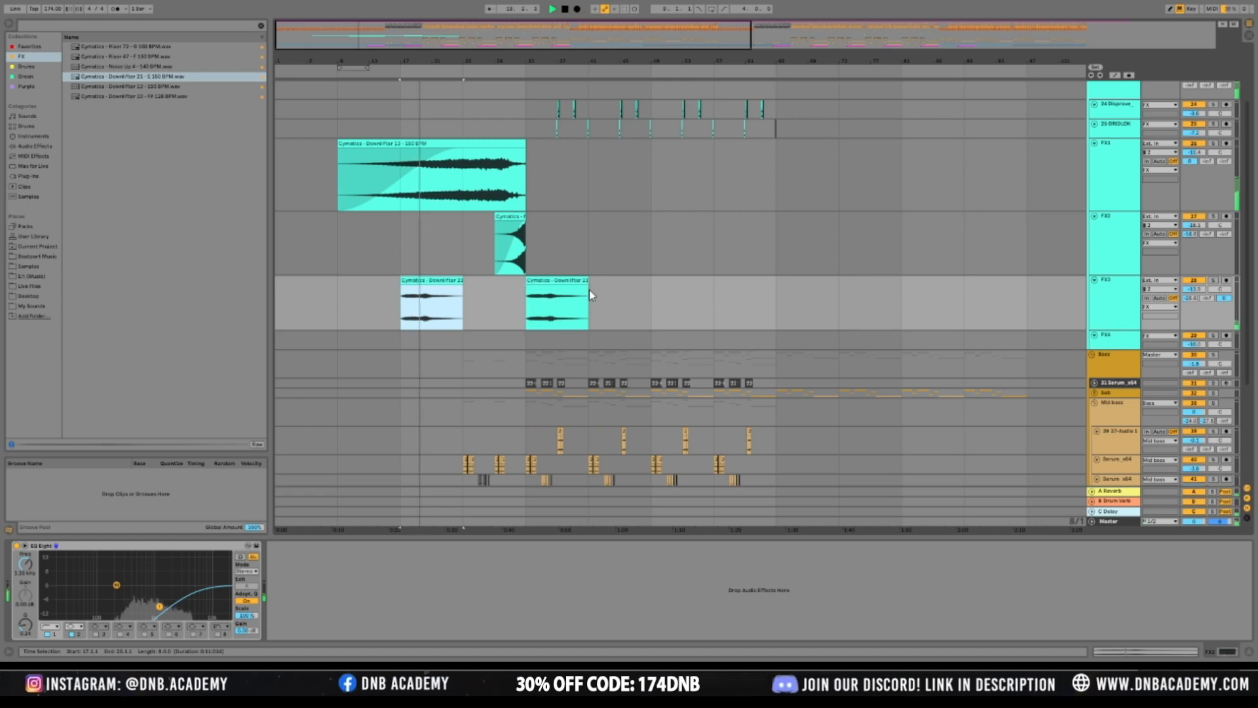
# Move the FX3 downlifter clip from the first drop to bar 49
pyautogui.moveTo(433, 25); pyautogui.dragTo(433, 9)
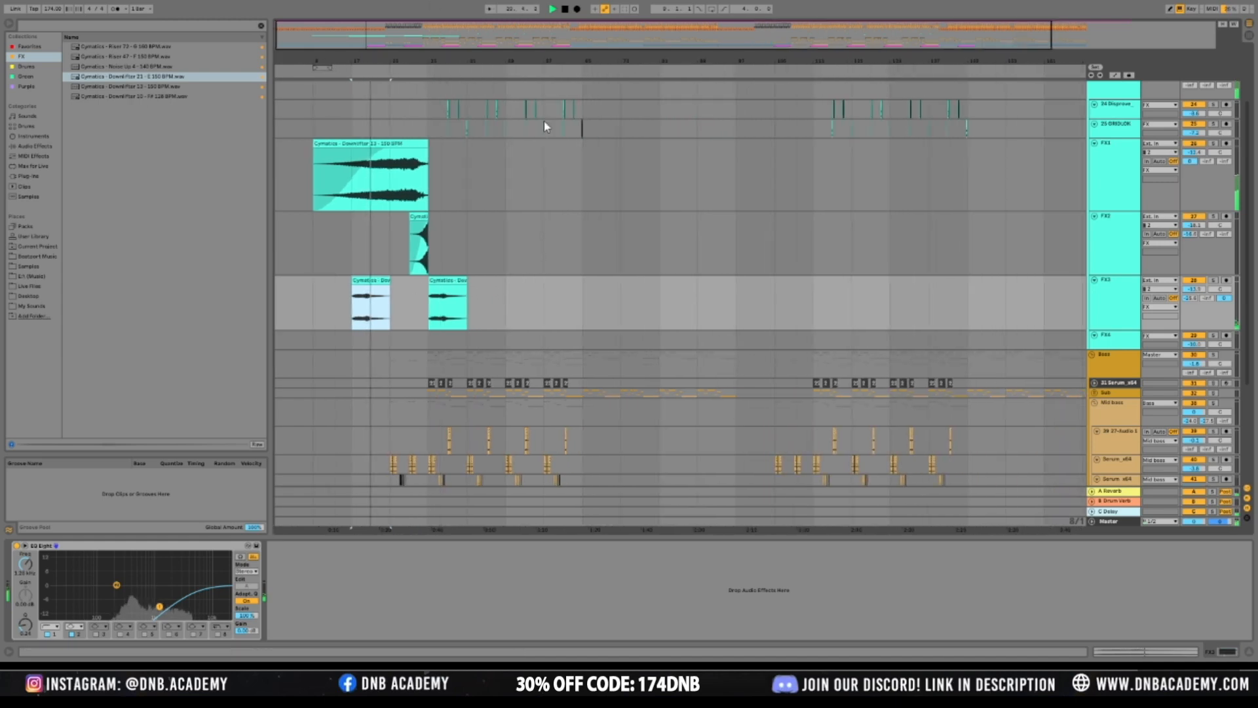
pyautogui.click(471, 287)
pyautogui.moveTo(441, 281); pyautogui.dragTo(519, 280)
# Copy the first build-up's clips on FX1, FX2 and FX3 so they lead into the second drop at bar 113
pyautogui.scroll(3, 460, 270)
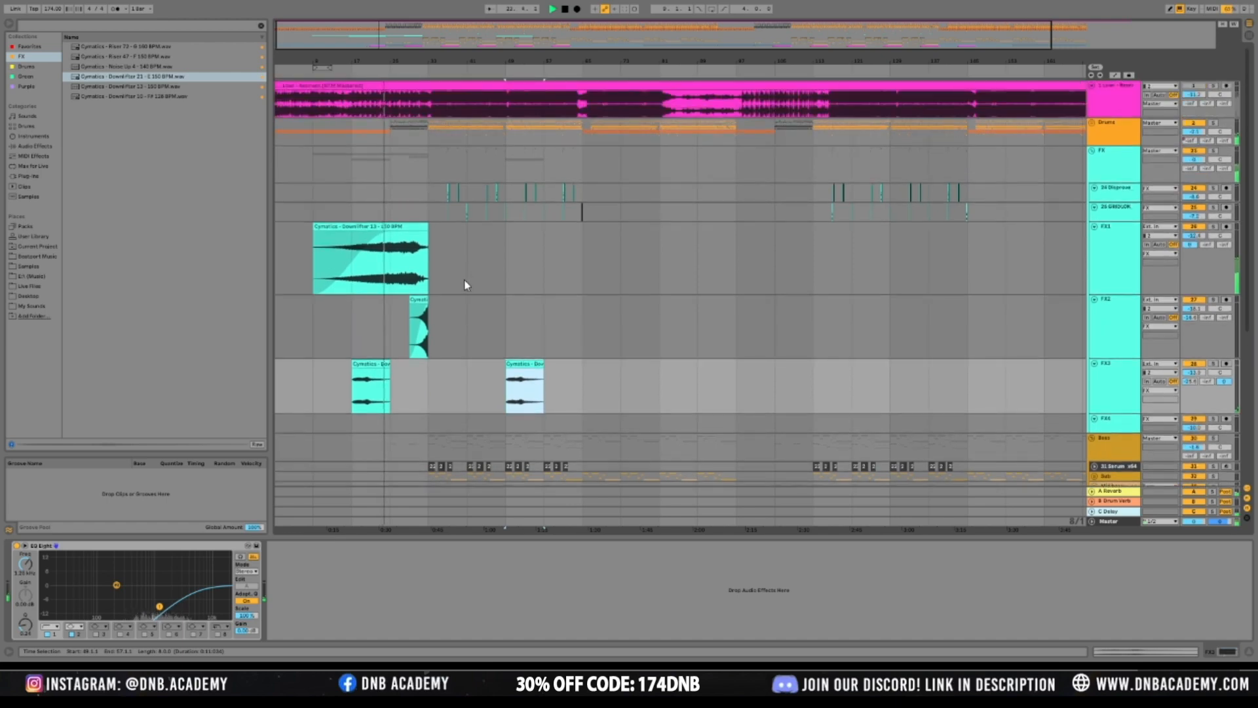
pyautogui.scroll(-2, 436, 276)
pyautogui.scroll(2, 444, 278)
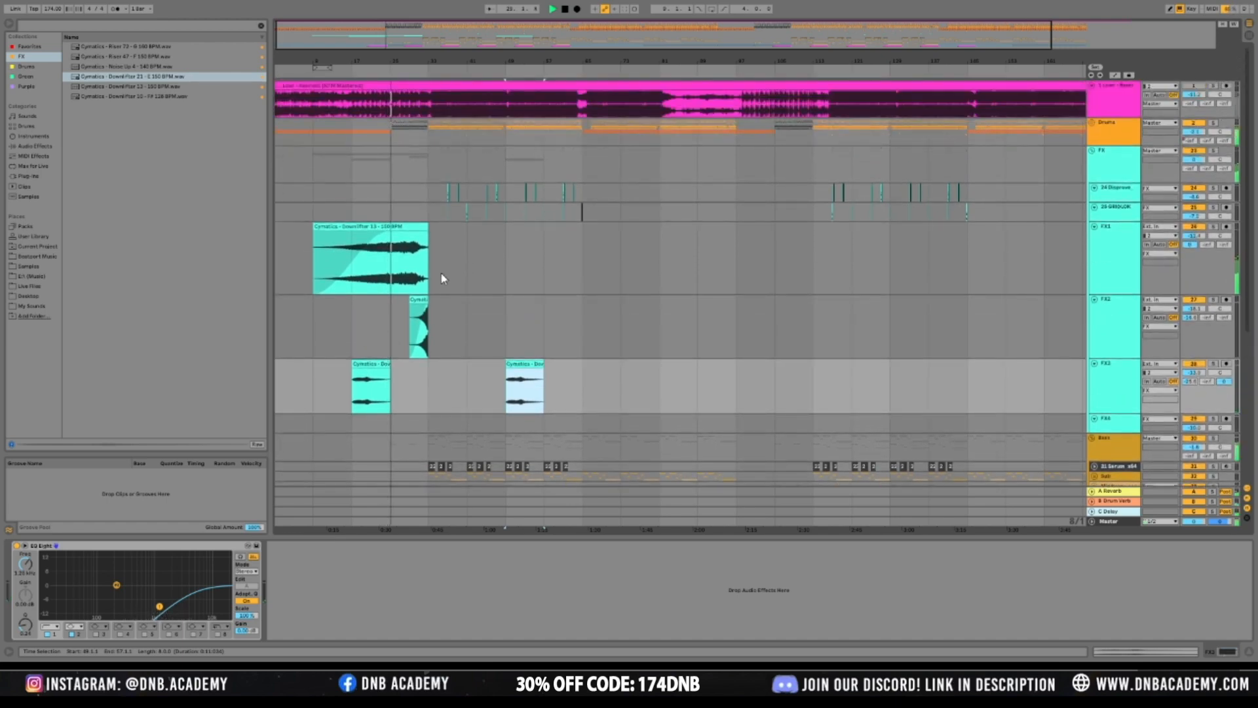
pyautogui.moveTo(298, 304); pyautogui.dragTo(426, 393)
pyautogui.keyDown('ctrl'); pyautogui.moveTo(426, 288); pyautogui.dragTo(816, 293); pyautogui.keyUp('ctrl')
pyautogui.scroll(-5, 643, 300)
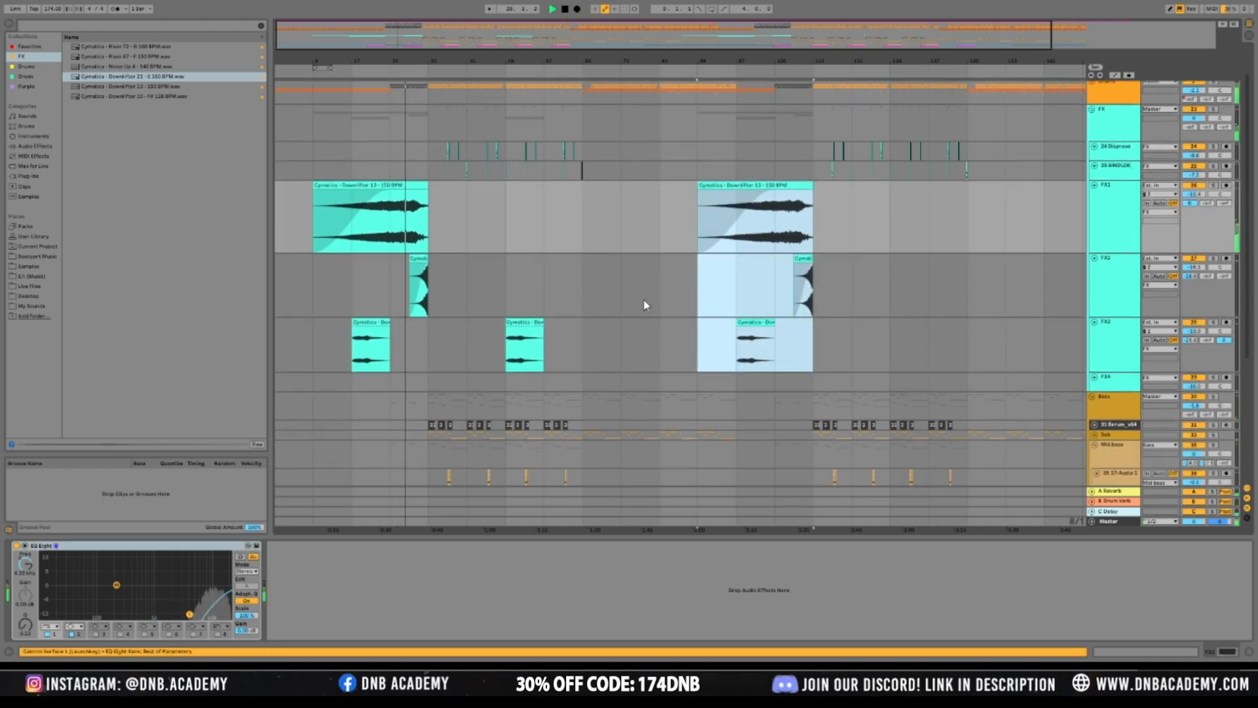
pyautogui.scroll(-2, 640, 313)
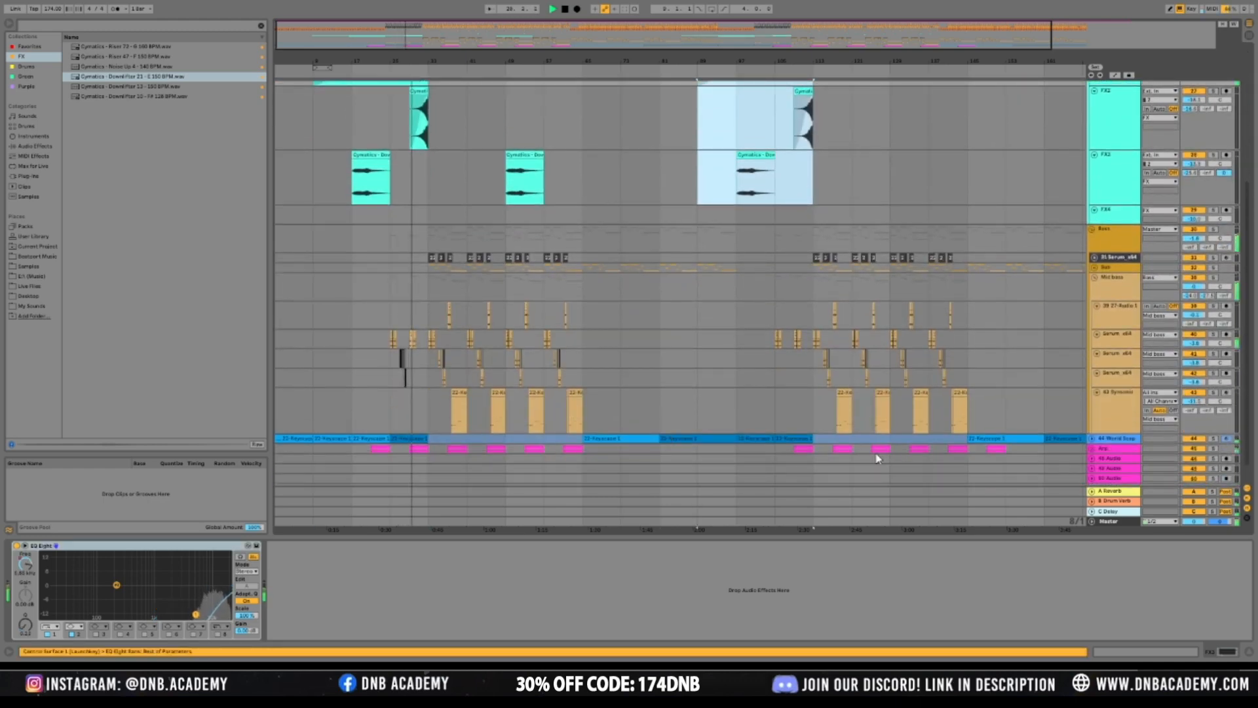
pyautogui.moveTo(761, 411); pyautogui.dragTo(813, 422)
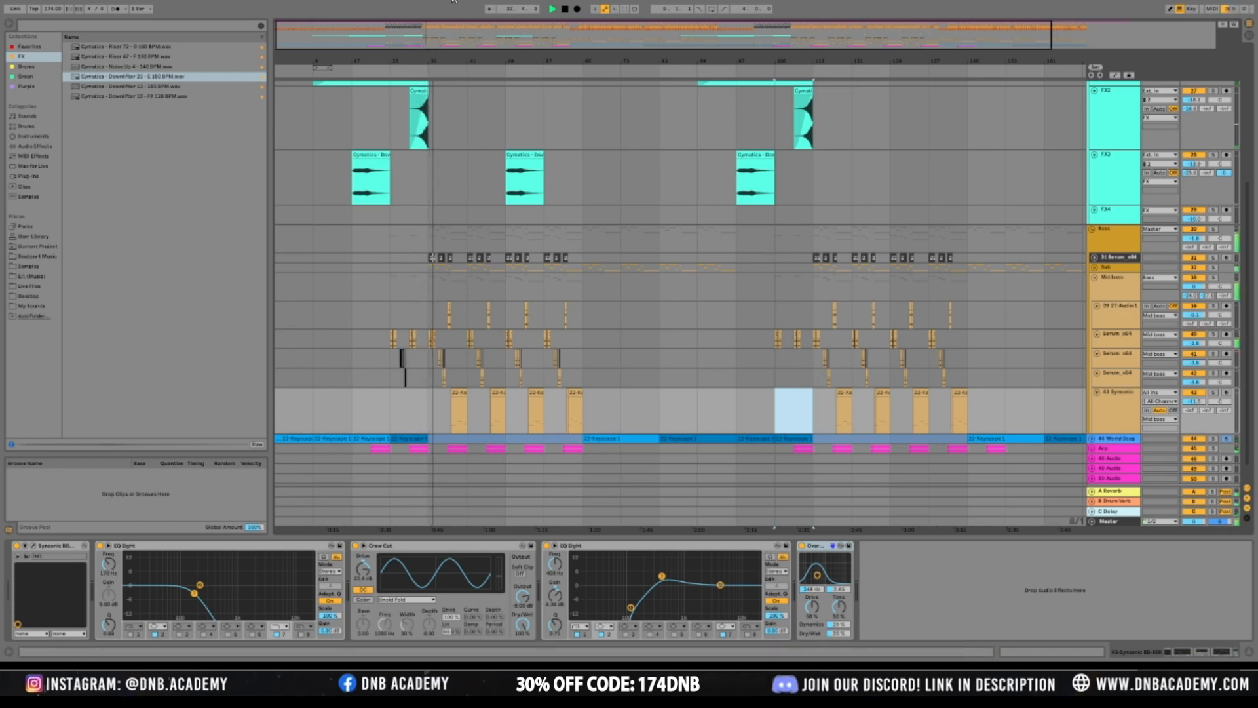
pyautogui.moveTo(475, 34)
pyautogui.mouseDown()
pyautogui.moveTo(476, 72)
pyautogui.moveTo(477, 38)
pyautogui.mouseUp()
pyautogui.scroll(3, 520, 102)
pyautogui.scroll(-3, 1009, 347)
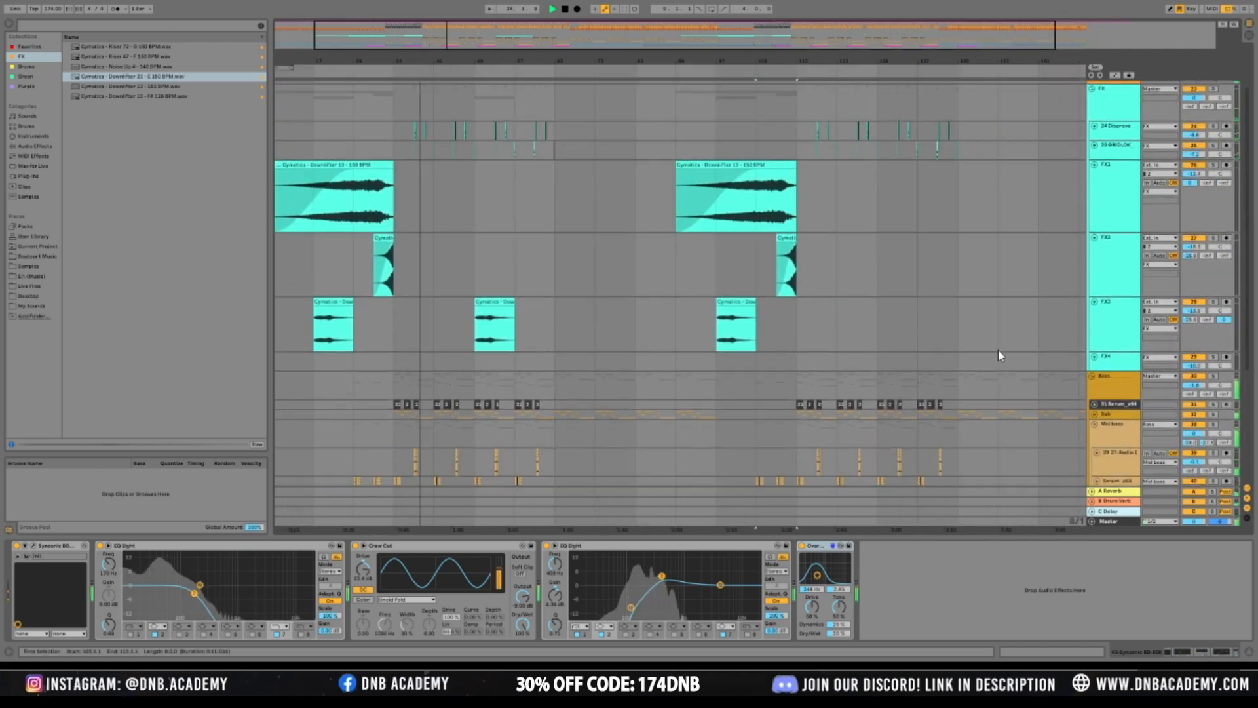
# Enlarge the FX4 track and select its empty range from bar 33 to bar 65
pyautogui.click(1104, 344)
pyautogui.click(1106, 362)
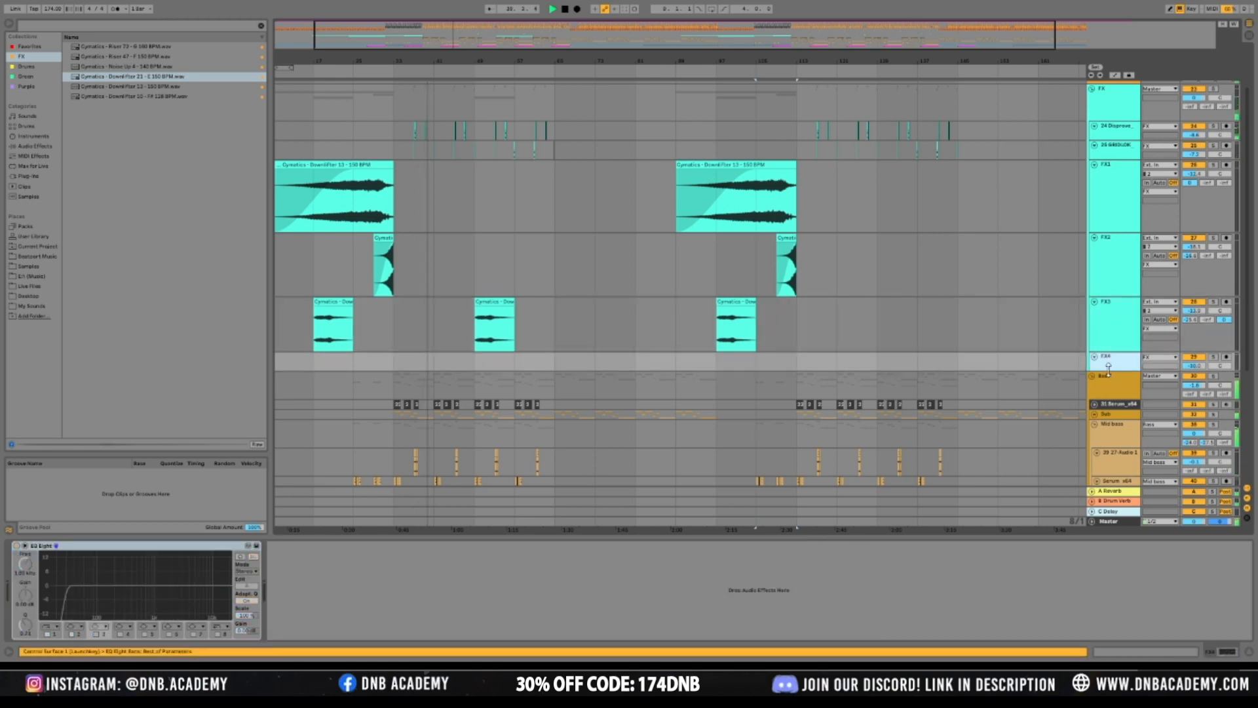
pyautogui.moveTo(1108, 371); pyautogui.dragTo(1109, 414)
pyautogui.scroll(-2, 458, 337)
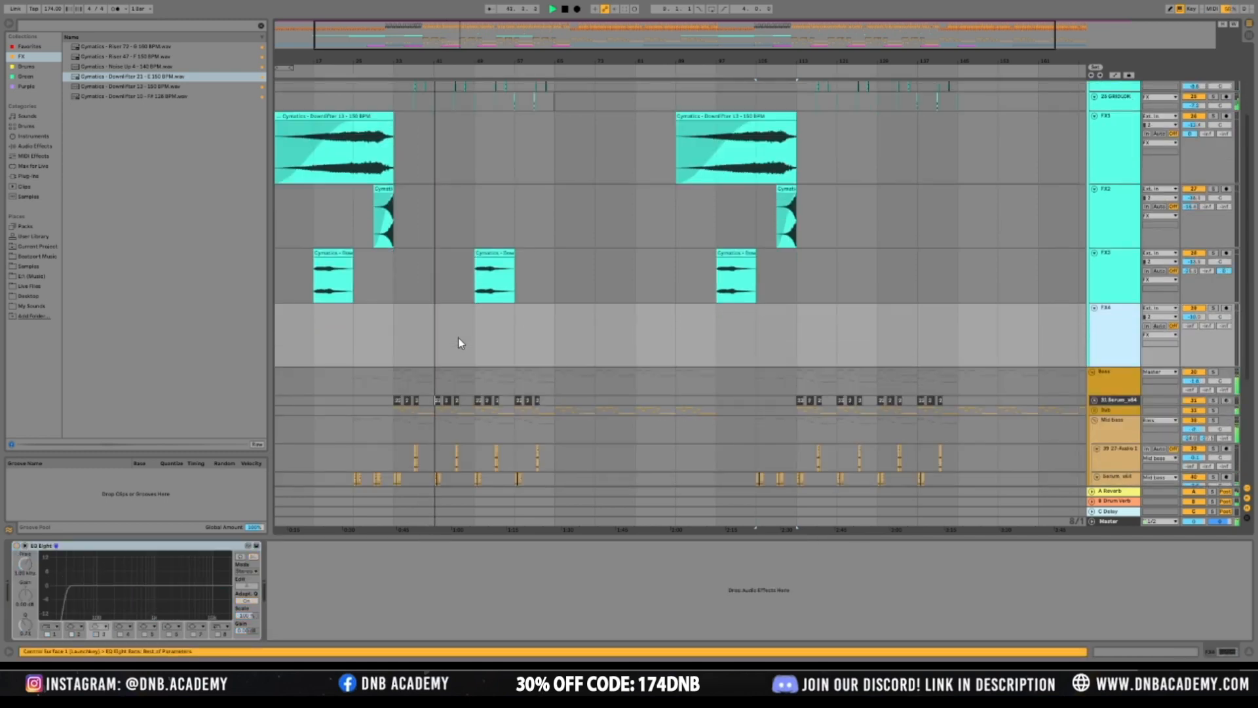
pyautogui.moveTo(399, 338); pyautogui.dragTo(556, 334)
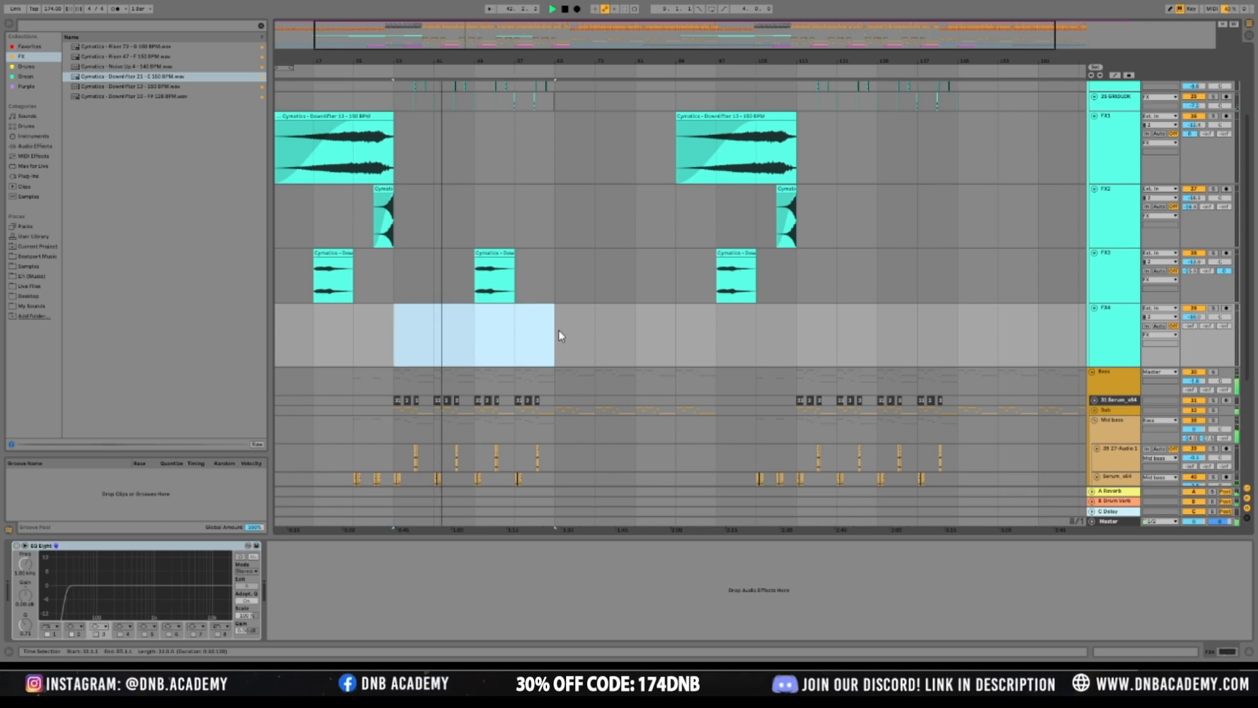
# Browse the My Sounds library to its Foly folder and audition the Shanghai Sounds recordings for background foley
pyautogui.click(38, 149)
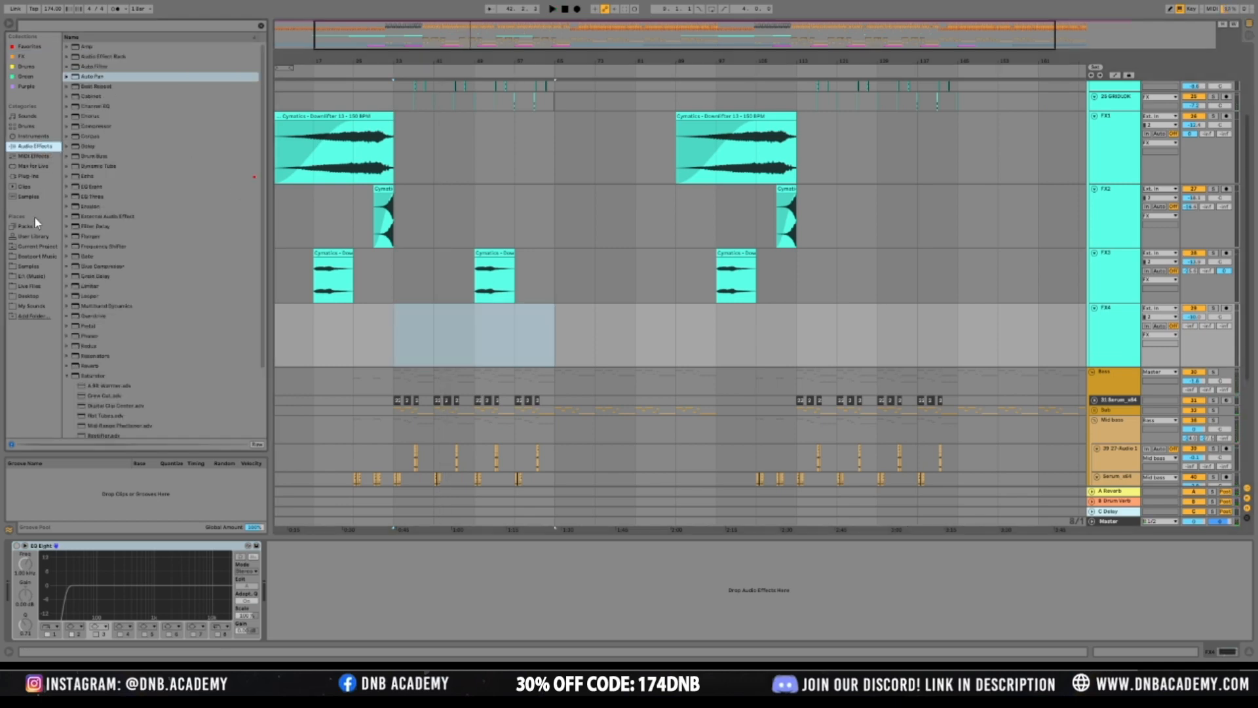
pyautogui.click(43, 306)
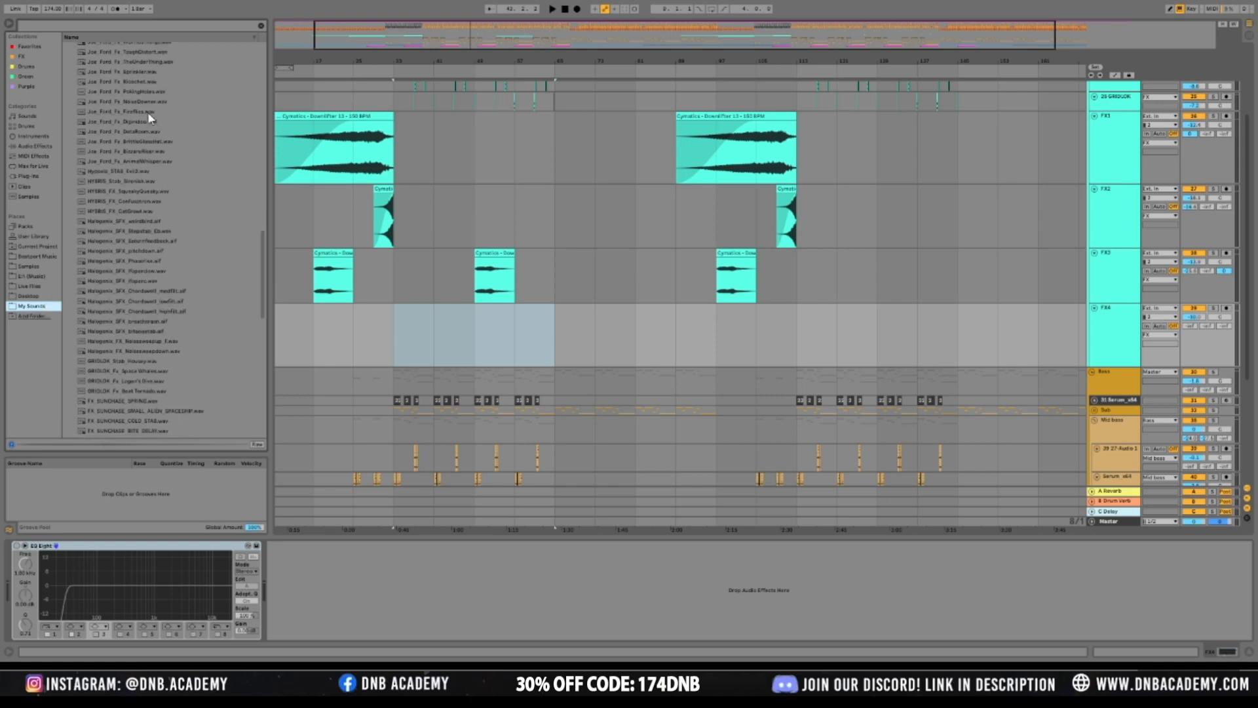
pyautogui.moveTo(263, 259); pyautogui.dragTo(260, 69)
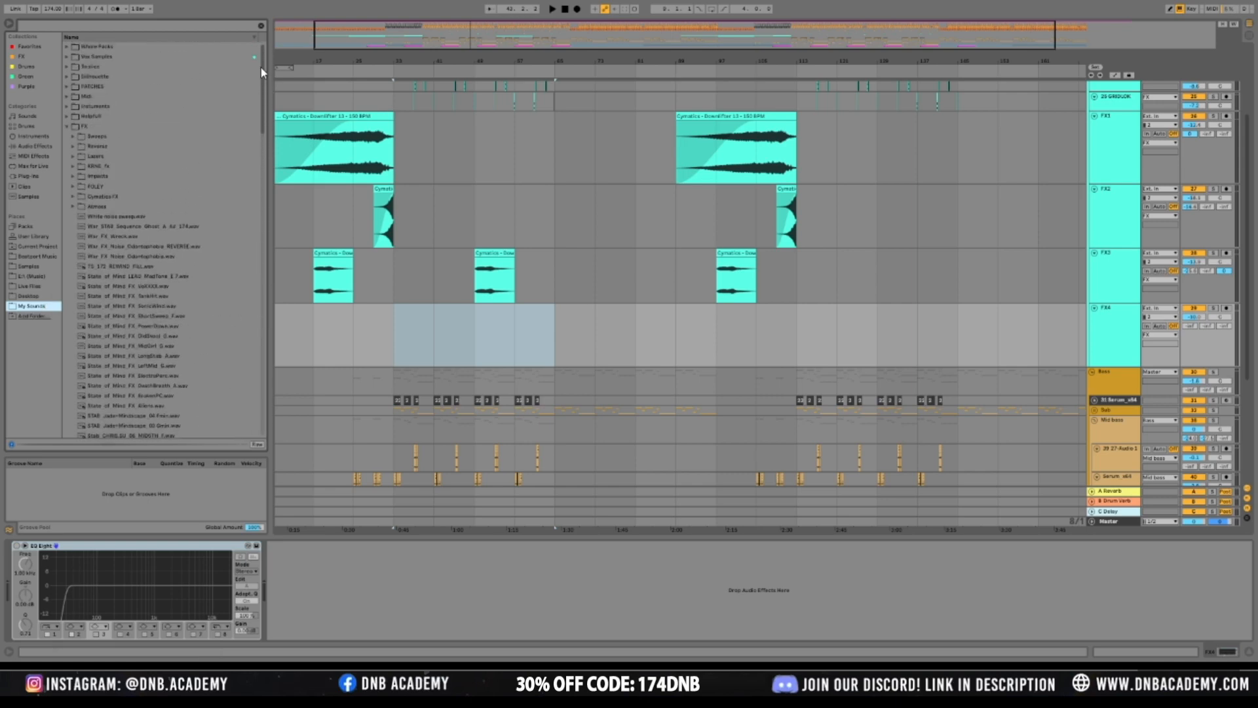
pyautogui.click(67, 127)
pyautogui.click(68, 137)
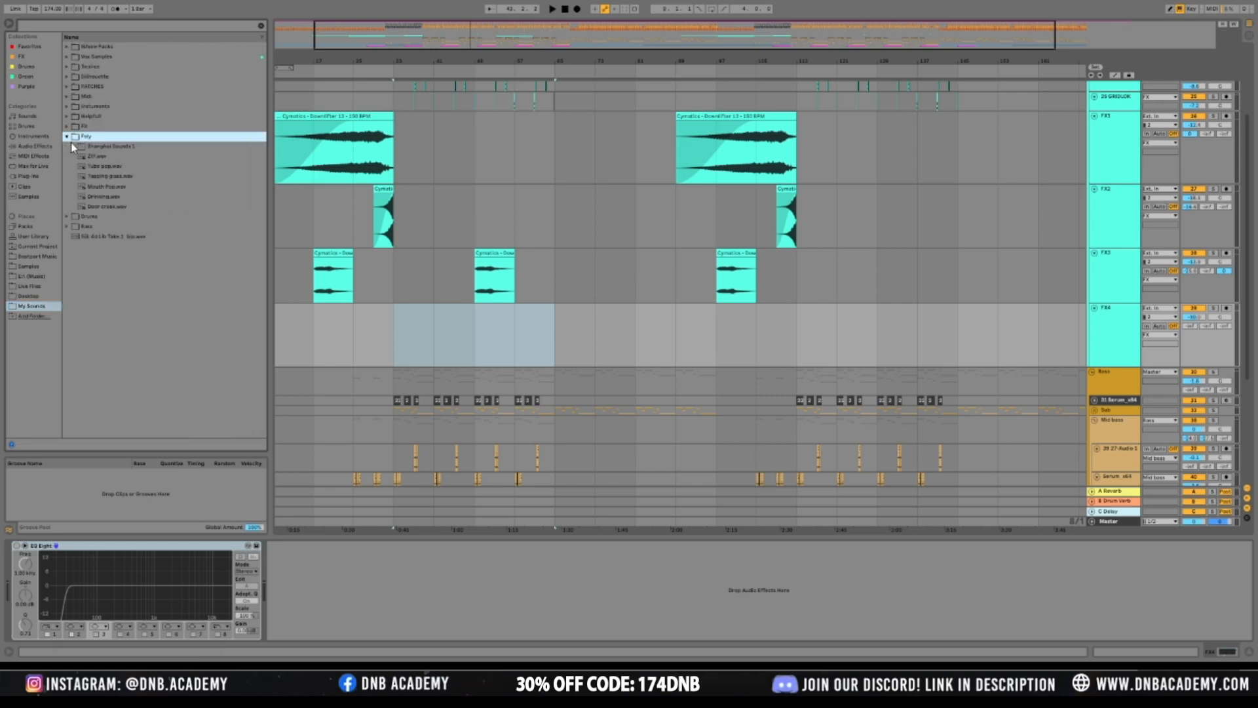
pyautogui.click(73, 146)
pyautogui.click(101, 176)
pyautogui.click(119, 207)
pyautogui.click(108, 158)
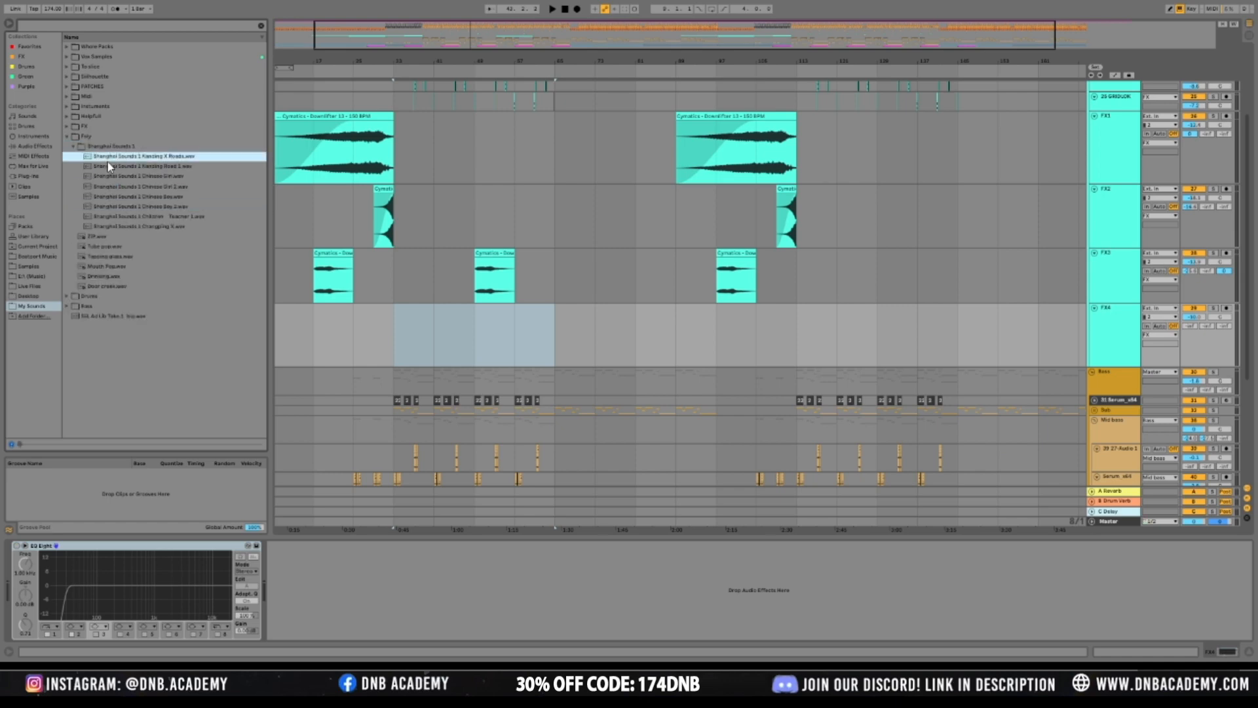
# Browse the Atmos folder inside the My Sounds FX folder and audition atmosphere samples, including those in its subfolder
pyautogui.click(71, 146)
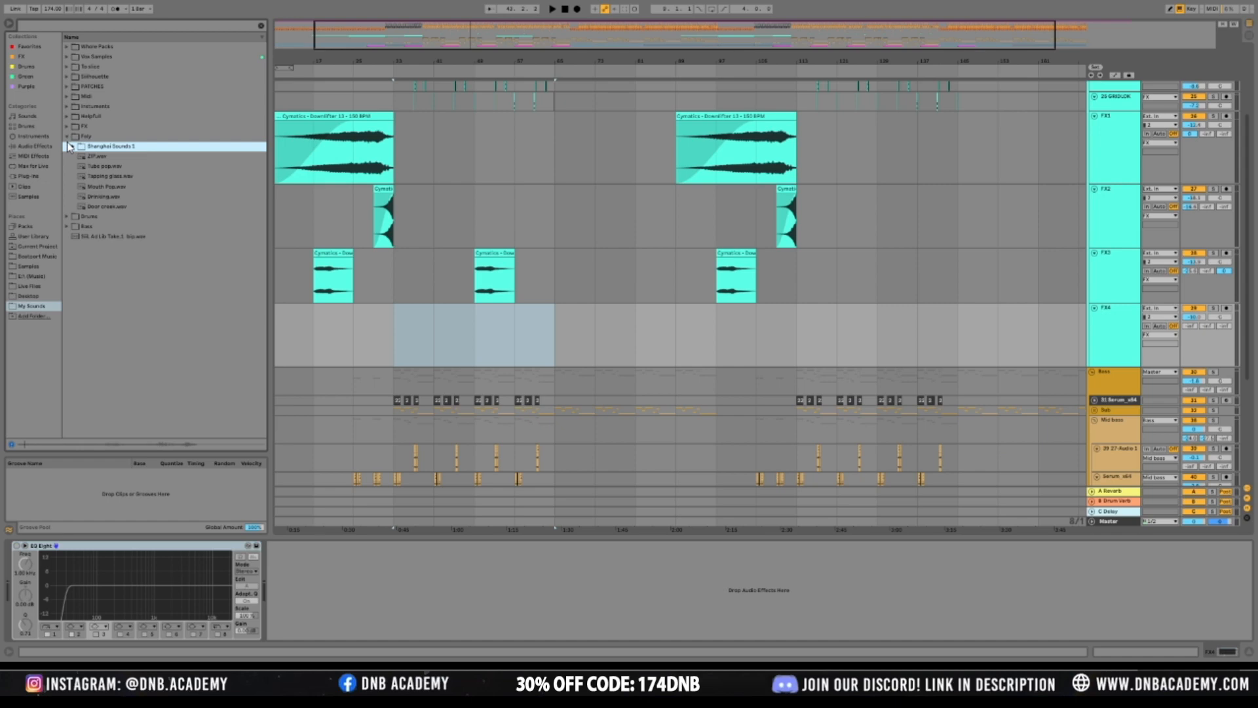
pyautogui.click(66, 137)
pyautogui.click(67, 136)
pyautogui.click(67, 126)
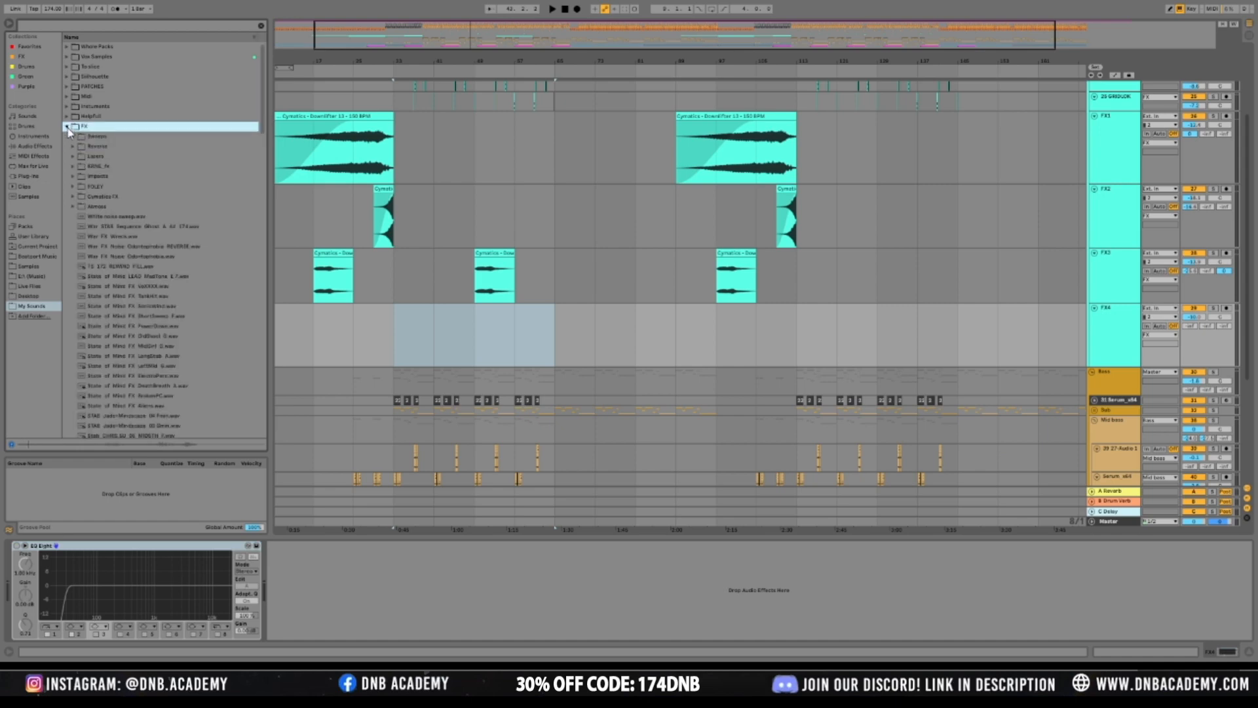
pyautogui.click(72, 208)
pyautogui.click(118, 276)
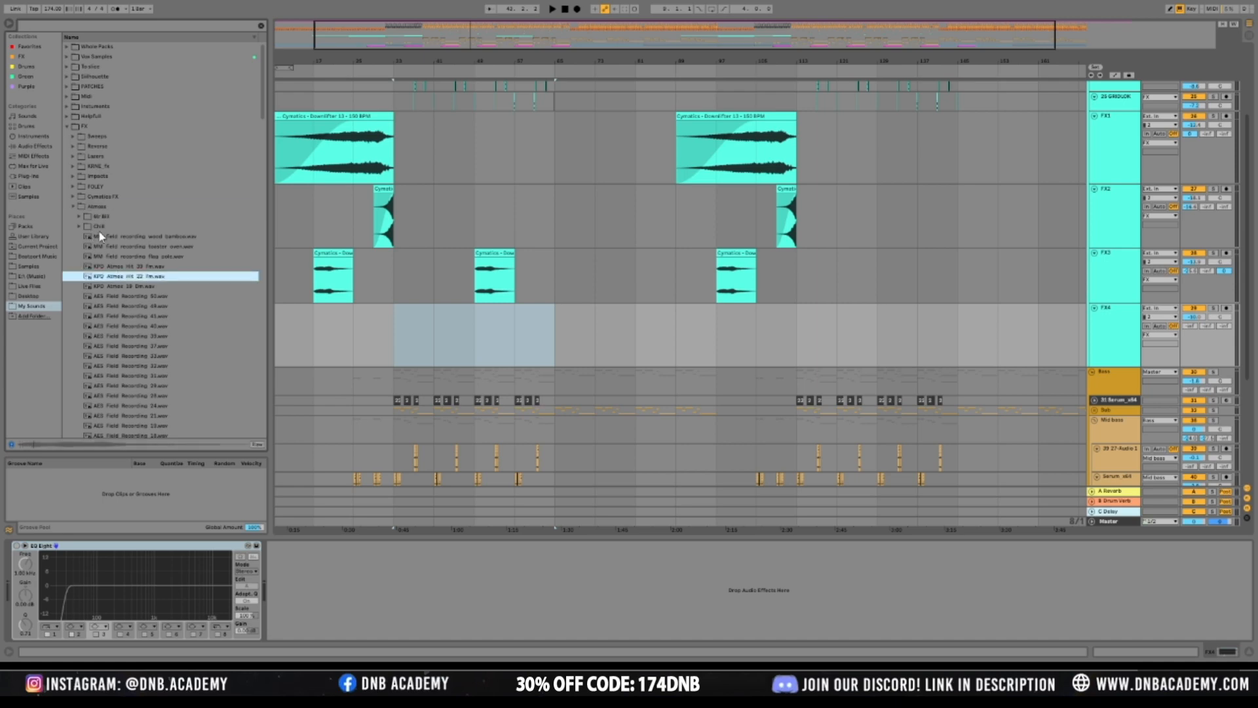
pyautogui.click(80, 228)
pyautogui.click(79, 227)
pyautogui.click(118, 268)
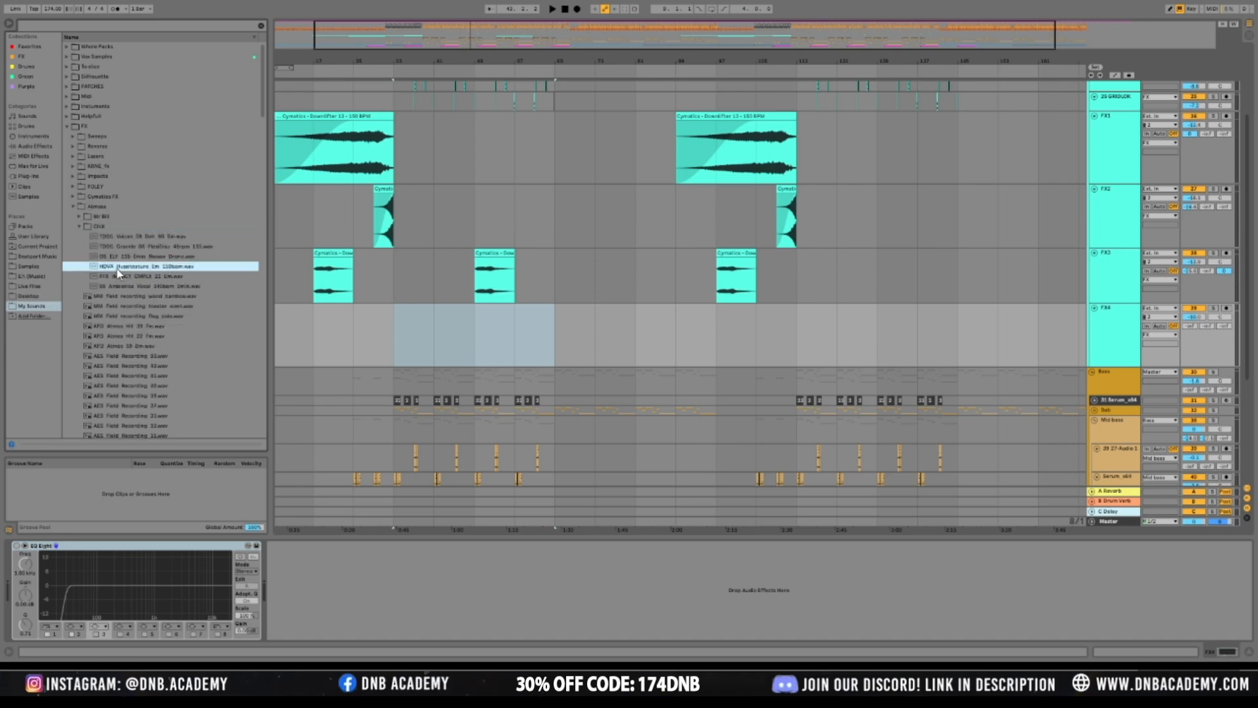
# Audition the AES field recordings in the Atmos folder to choose a background texture
pyautogui.click(80, 227)
pyautogui.scroll(-3, 131, 314)
pyautogui.click(140, 364)
pyautogui.scroll(-2, 144, 354)
pyautogui.click(145, 353)
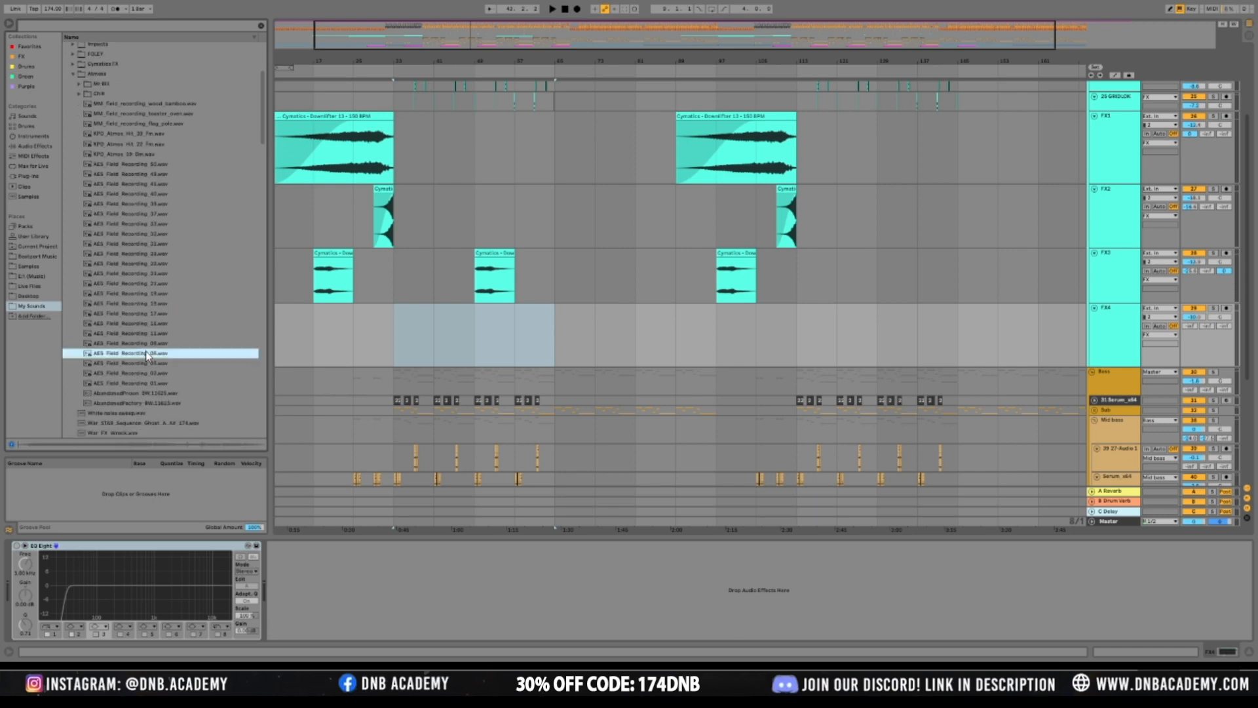
pyautogui.click(135, 341)
pyautogui.click(145, 327)
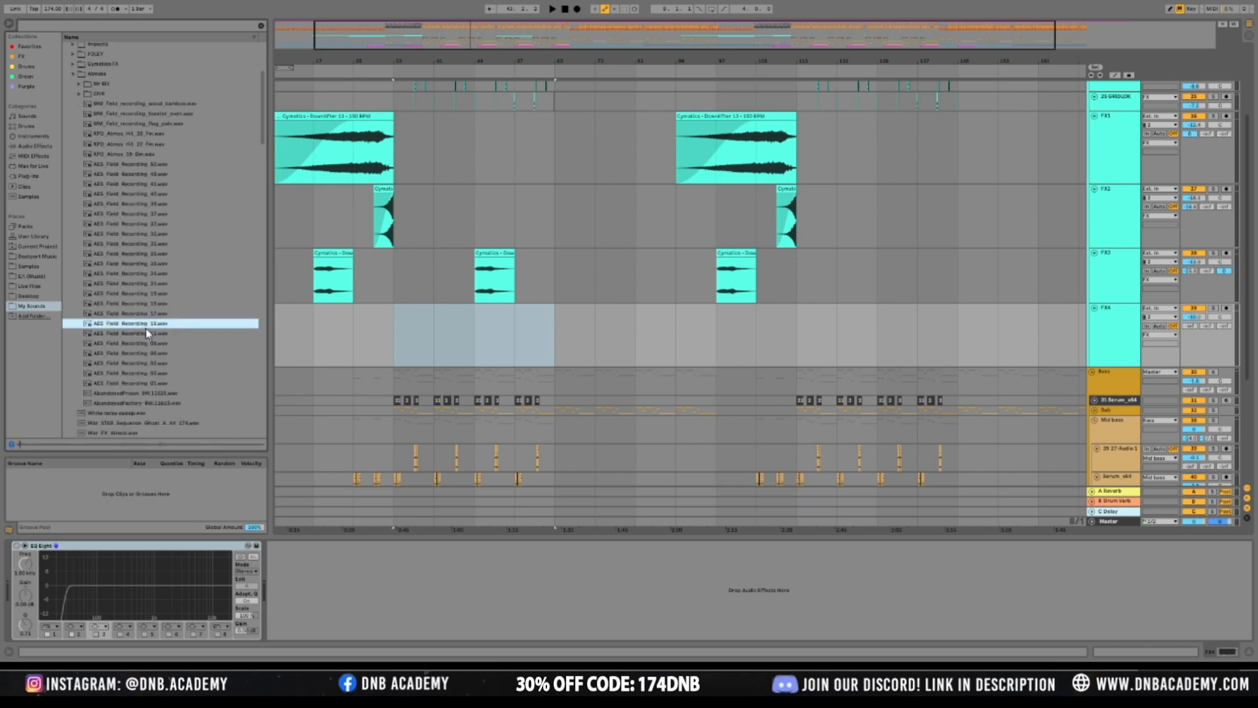
pyautogui.click(158, 313)
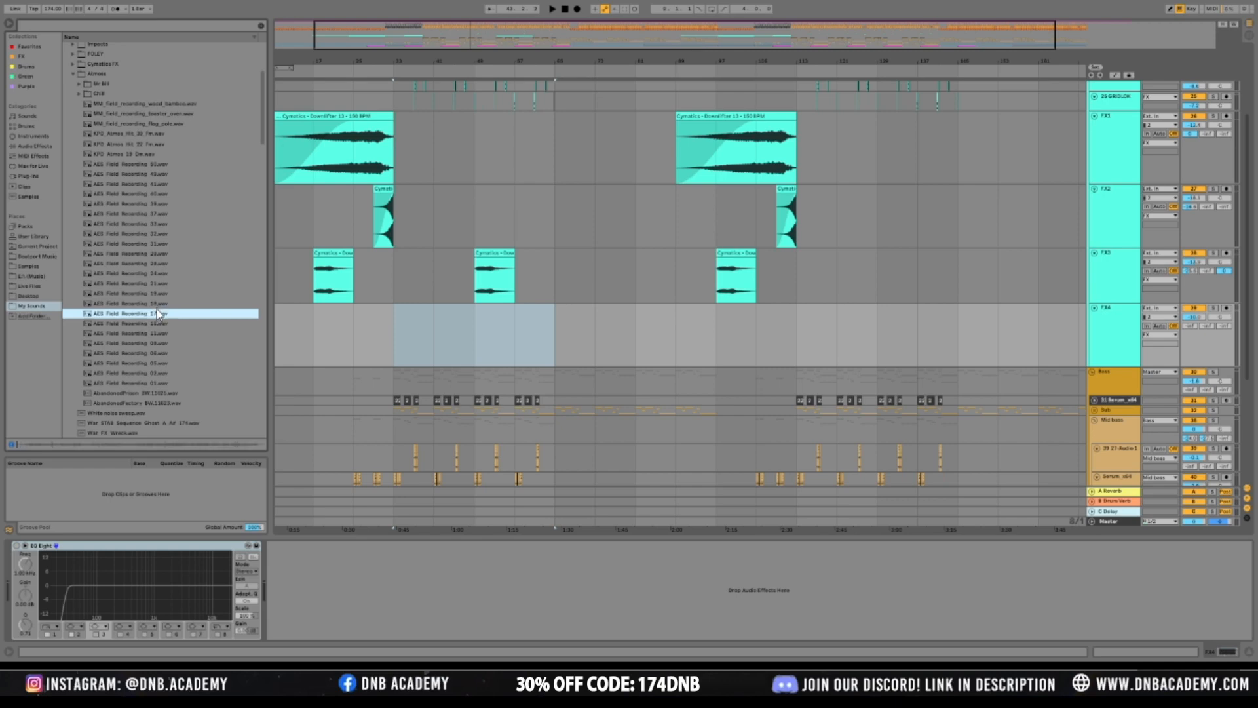
pyautogui.click(158, 304)
pyautogui.click(163, 284)
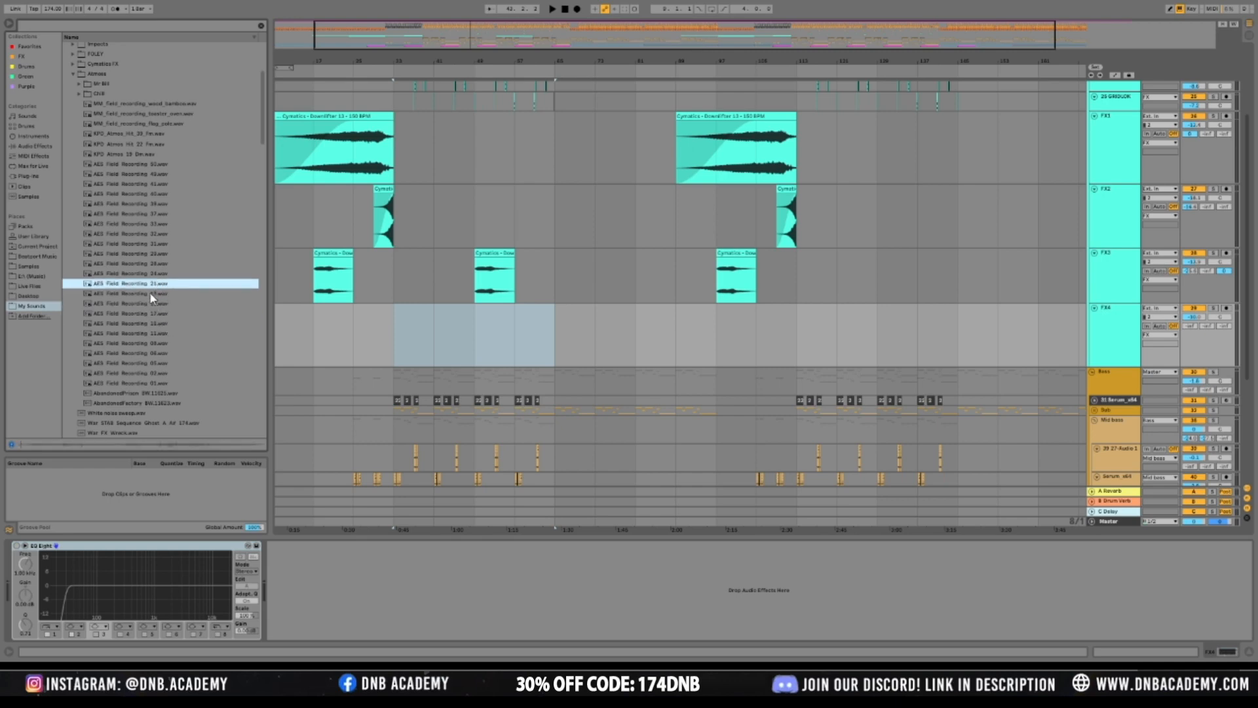
# Place the AES Field Recording 21 sample at bar 1 on the FX4 track and play it soloed
pyautogui.moveTo(326, 48); pyautogui.dragTo(325, 27)
pyautogui.moveTo(120, 285); pyautogui.dragTo(315, 309)
pyautogui.click(312, 356)
pyautogui.press('space')
pyautogui.click(1213, 308)
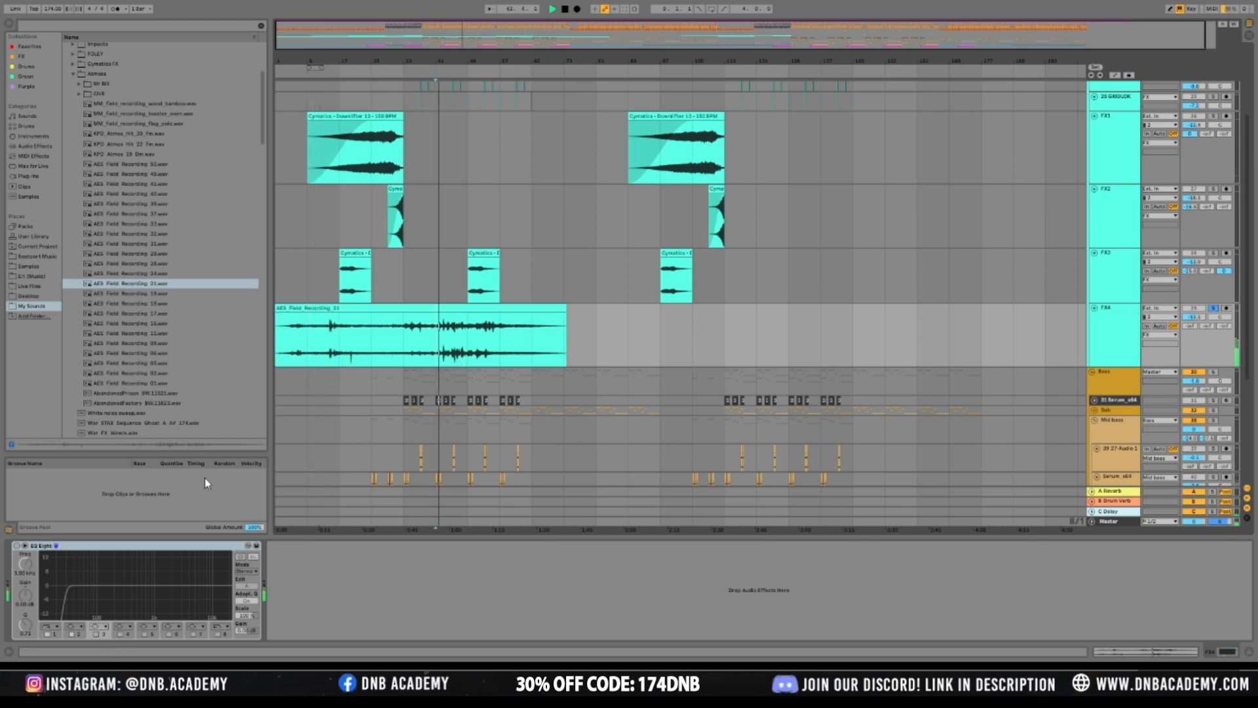
# Enable EQ Eight on FX4, cut the recording's lows and low mids with it, and lower the track volume
pyautogui.click(16, 545)
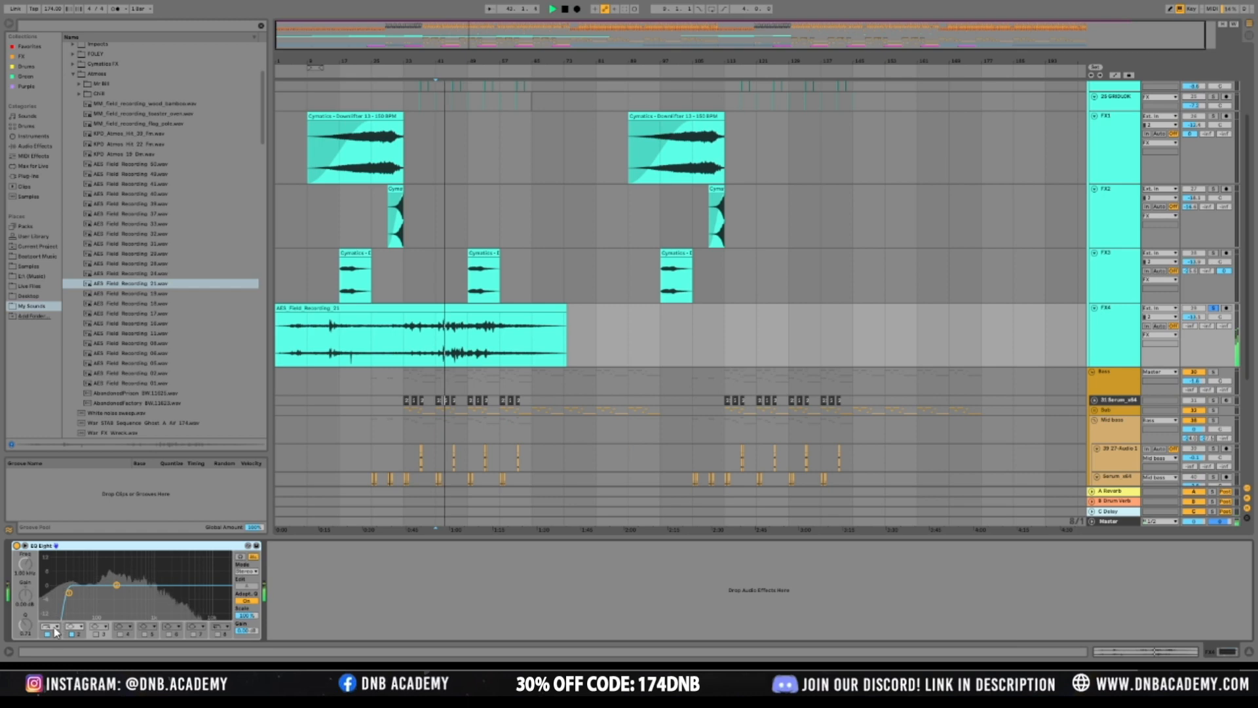
pyautogui.moveTo(67, 586); pyautogui.dragTo(187, 600)
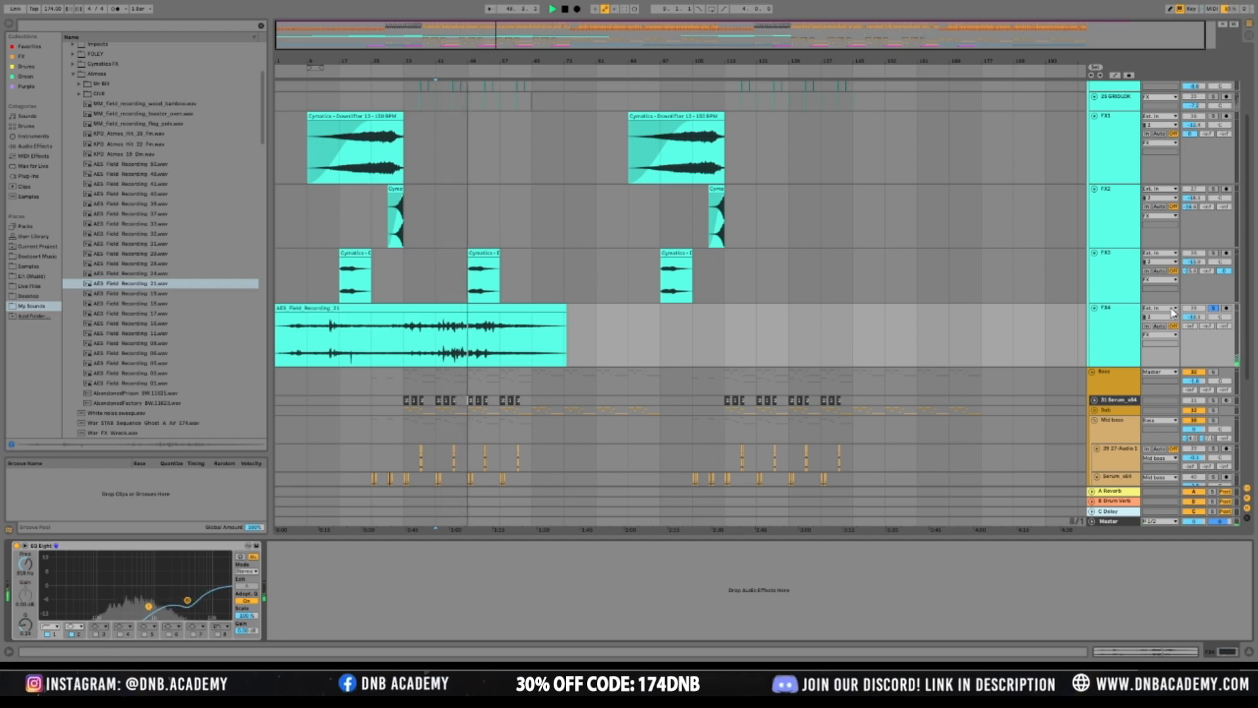
pyautogui.moveTo(1194, 317); pyautogui.dragTo(1194, 321)
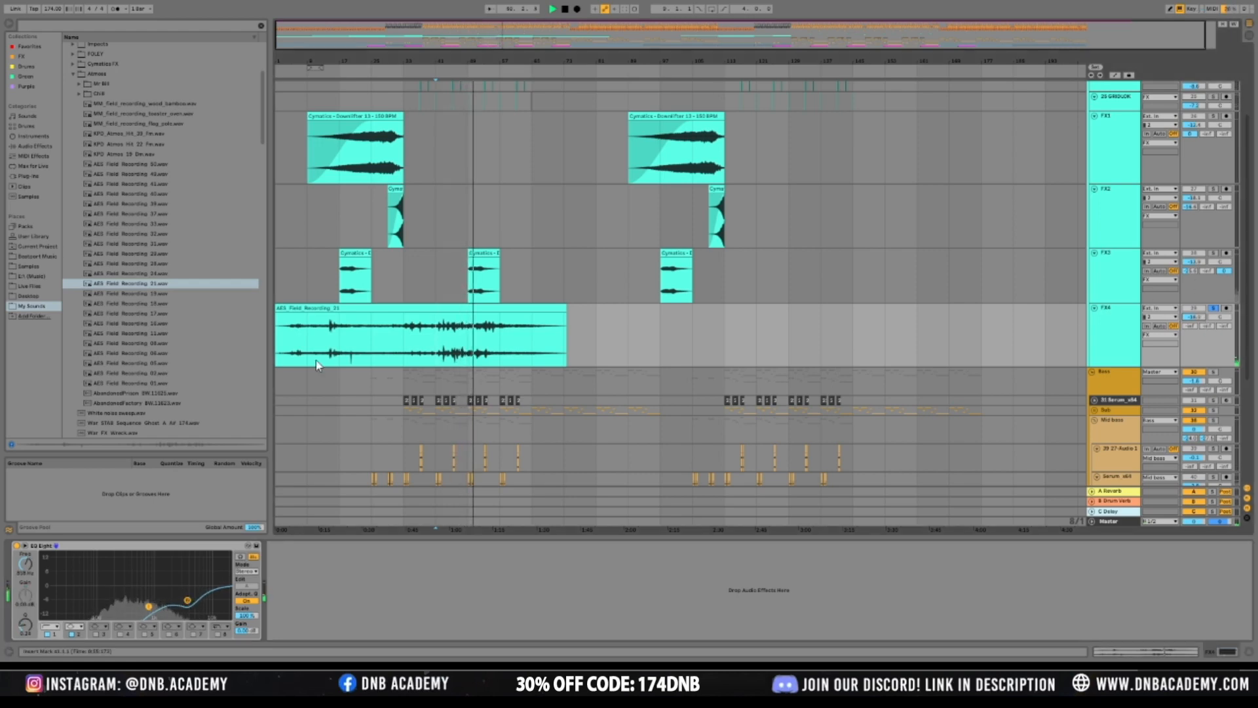
# Unsolo FX4 and play the arrangement from bar 1 with the field recording in context
pyautogui.click(286, 358)
pyautogui.press('space')
pyautogui.press('space')
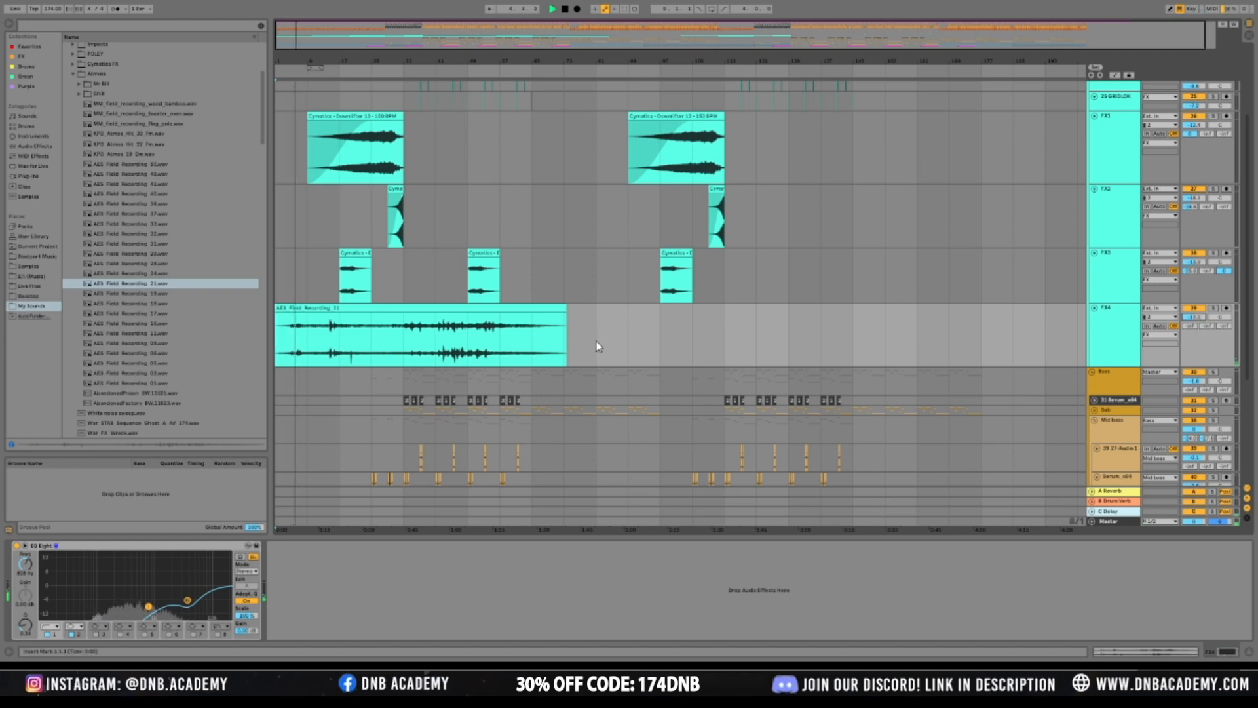
# Move the FX4 field recording's section from bar 33 onward to bar 89 and give it a long fade-in
pyautogui.click(385, 310)
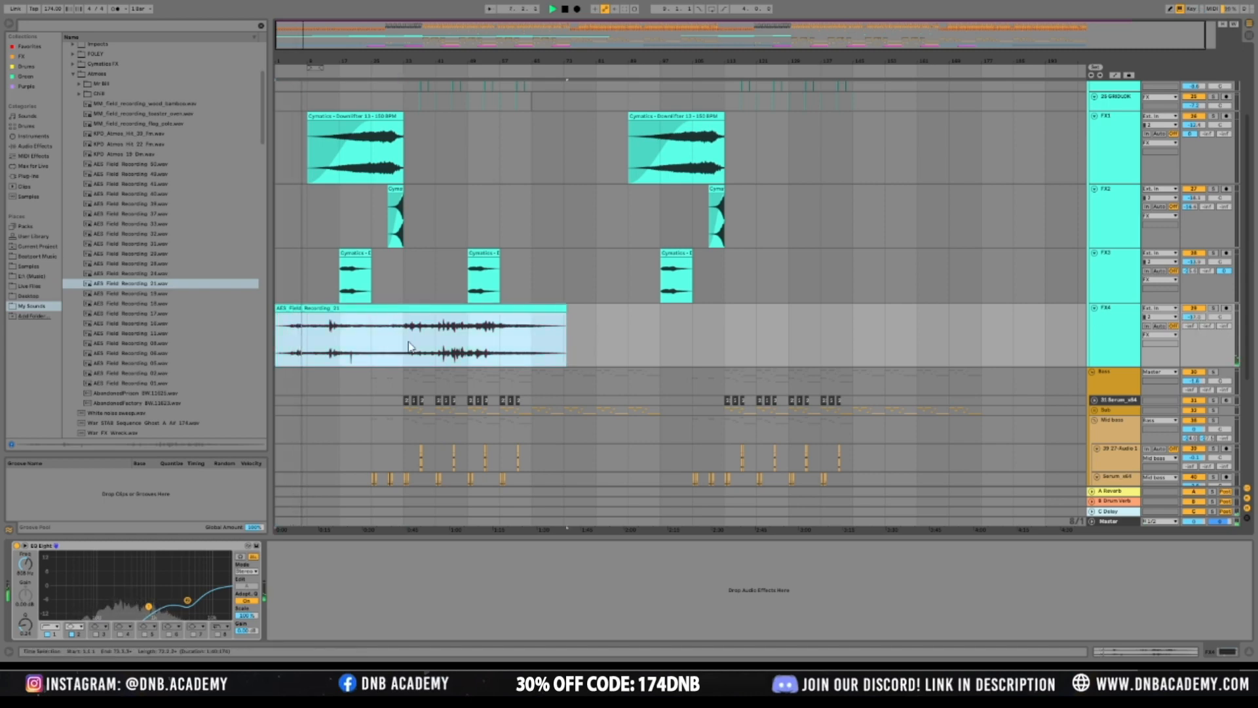
pyautogui.moveTo(562, 349); pyautogui.dragTo(673, 351)
pyautogui.moveTo(630, 307); pyautogui.dragTo(696, 331)
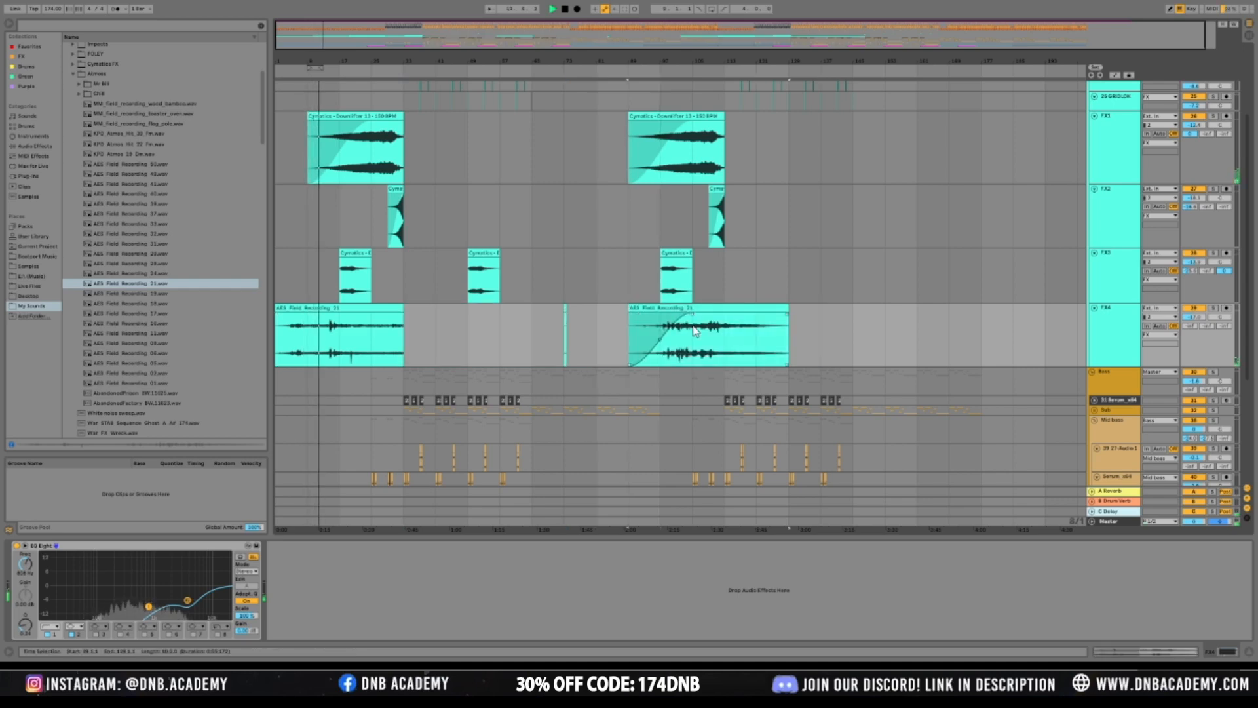
# Trim the second FX4 field recording clip so it ends at the second drop, bar 113
pyautogui.click(748, 329)
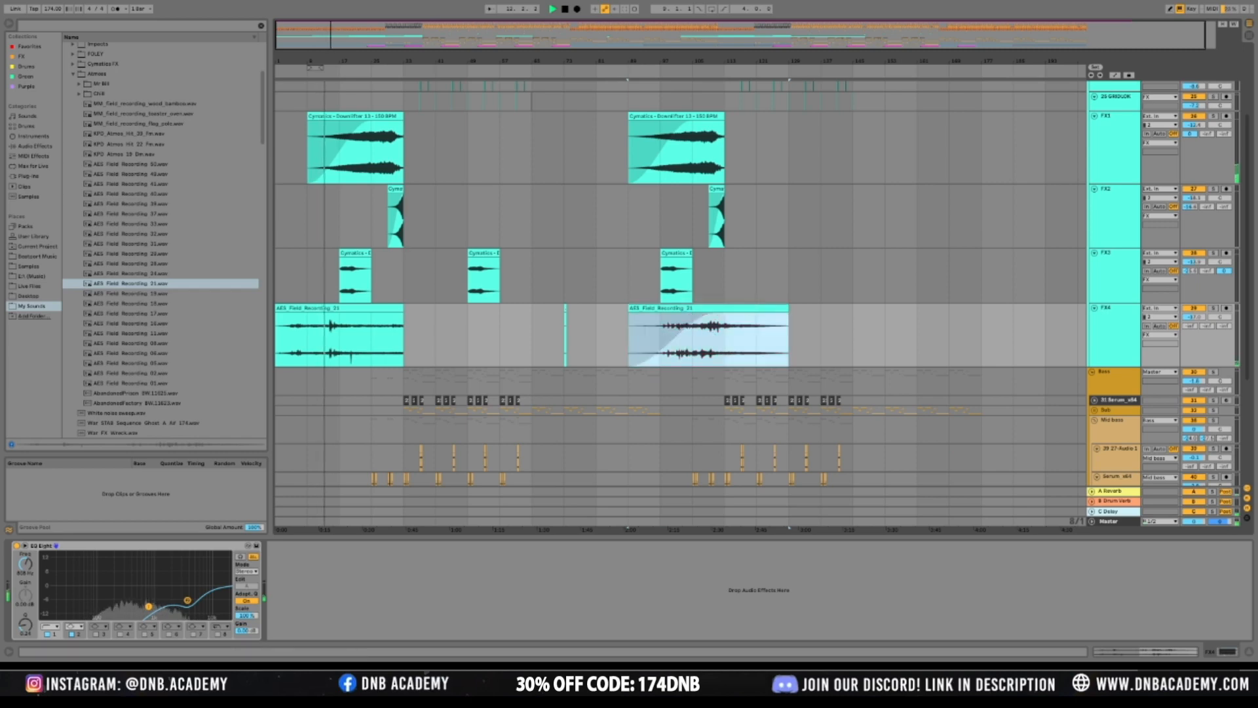
pyautogui.moveTo(795, 351); pyautogui.dragTo(724, 341)
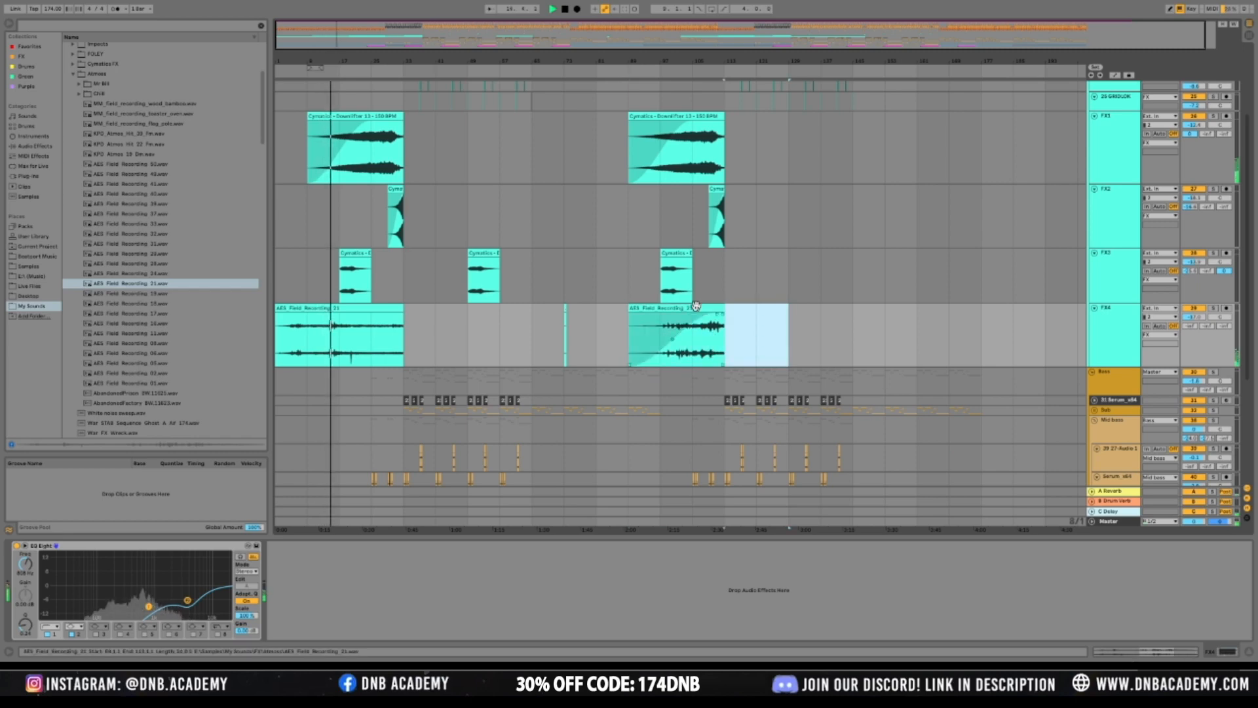
pyautogui.press('Delete')
# Lower the clip gain of the second FX4 field recording and shrink the clip view to show the arrangement
pyautogui.click(691, 308)
pyautogui.doubleClick(690, 308)
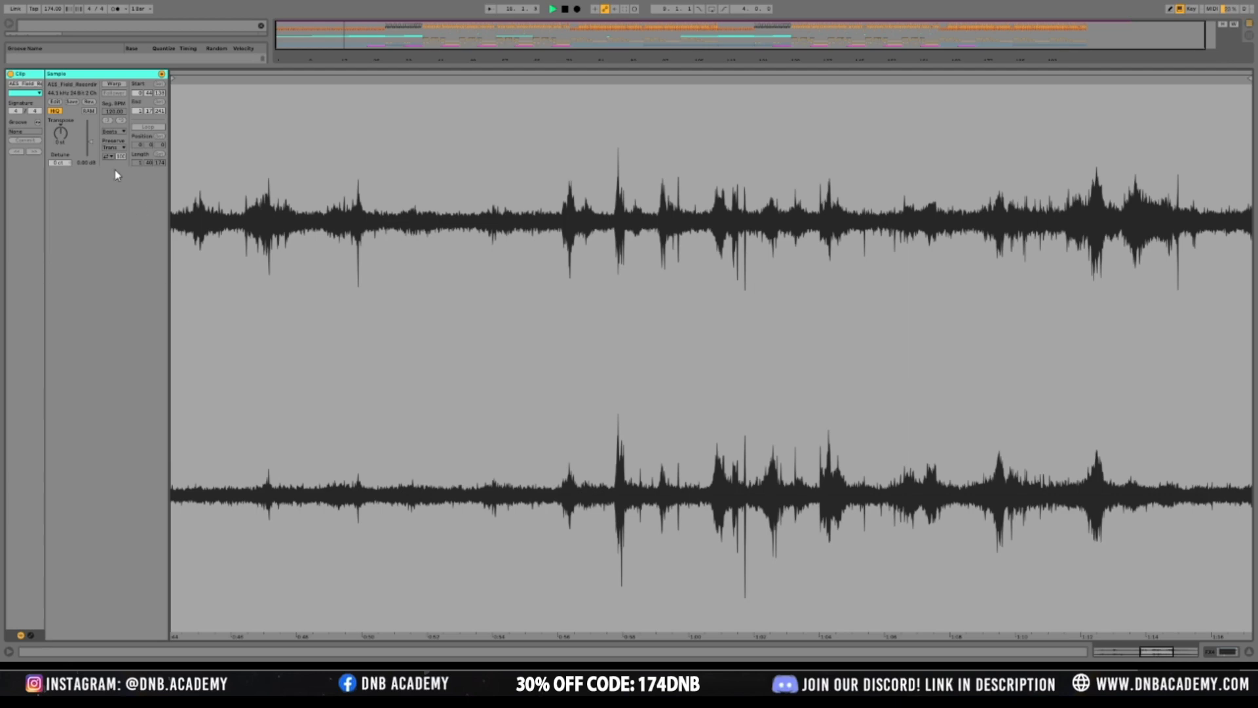
pyautogui.moveTo(90, 148); pyautogui.dragTo(89, 157)
pyautogui.moveTo(348, 65); pyautogui.dragTo(348, 323)
pyautogui.scroll(1, 369, 219)
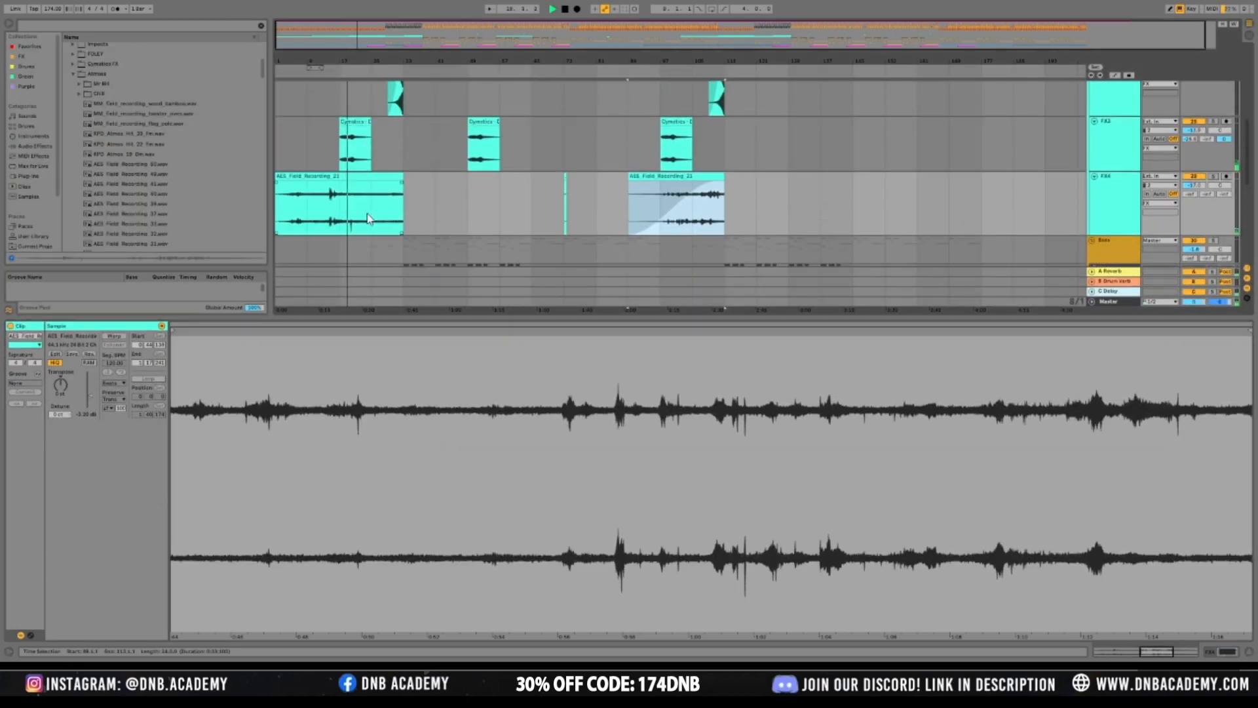
# Fade out the end of the first FX4 field recording clip before bar 33 and return to the device view
pyautogui.scroll(-1, 419, 207)
pyautogui.click(399, 170)
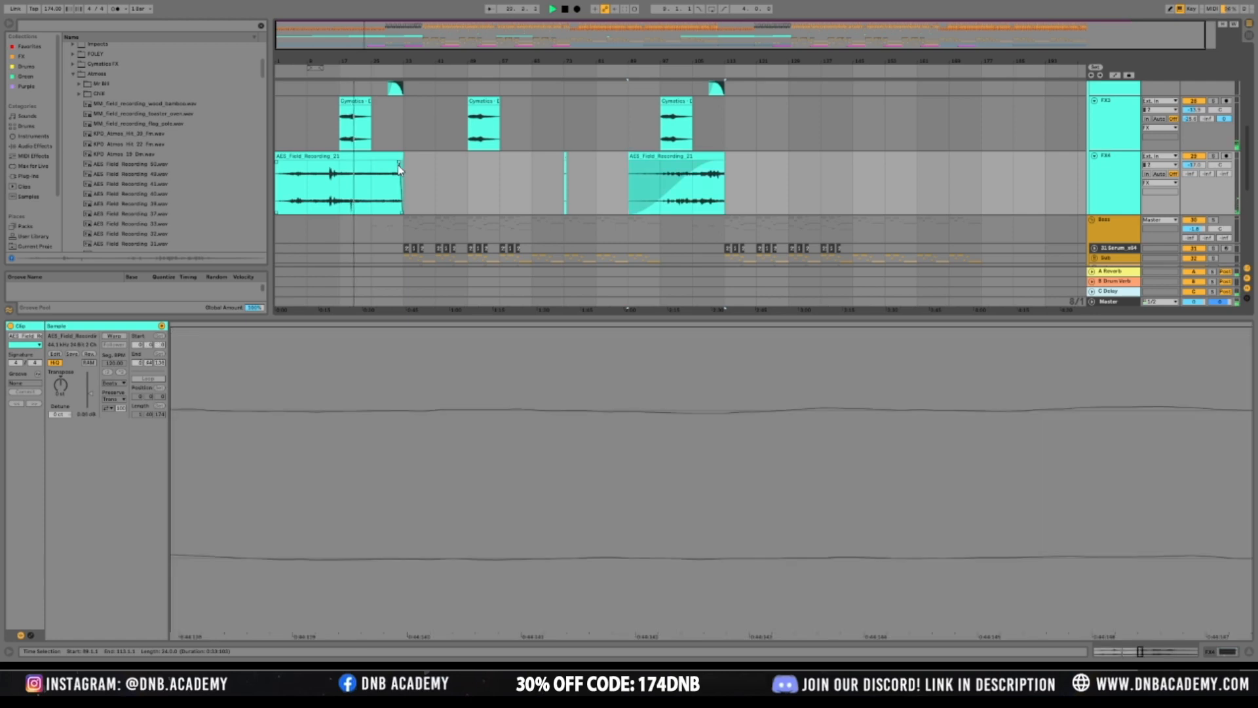
pyautogui.click(1228, 652)
# Select bars 29 to 33 and listen to the build-up leading into the first drop
pyautogui.scroll(5, 548, 345)
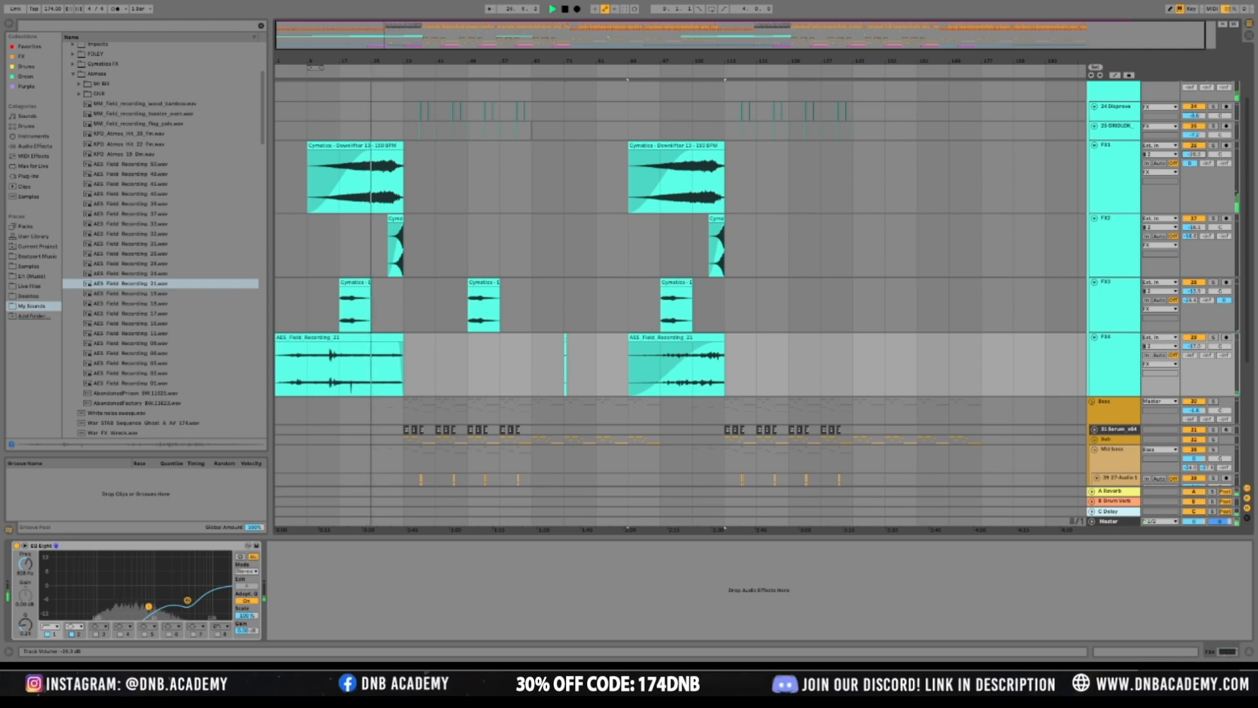
pyautogui.scroll(4, 452, 278)
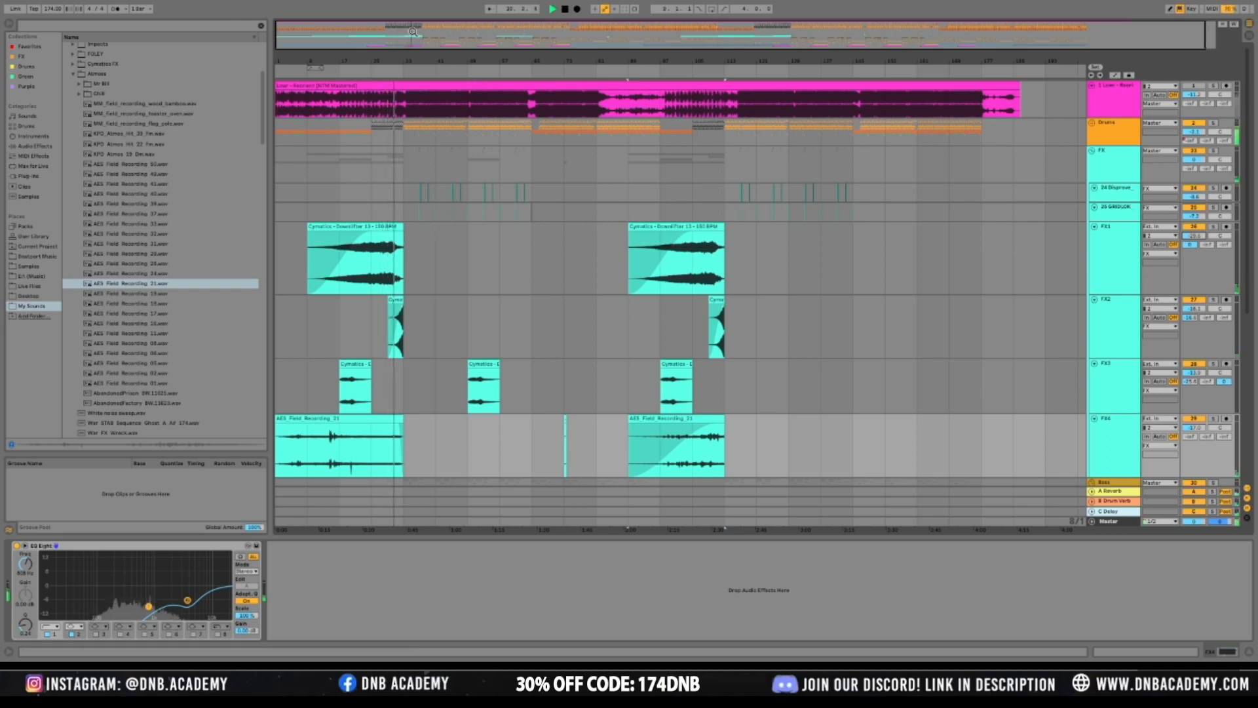
pyautogui.scroll(5, 420, 219)
pyautogui.scroll(-3, 426, 219)
pyautogui.scroll(-4, 429, 220)
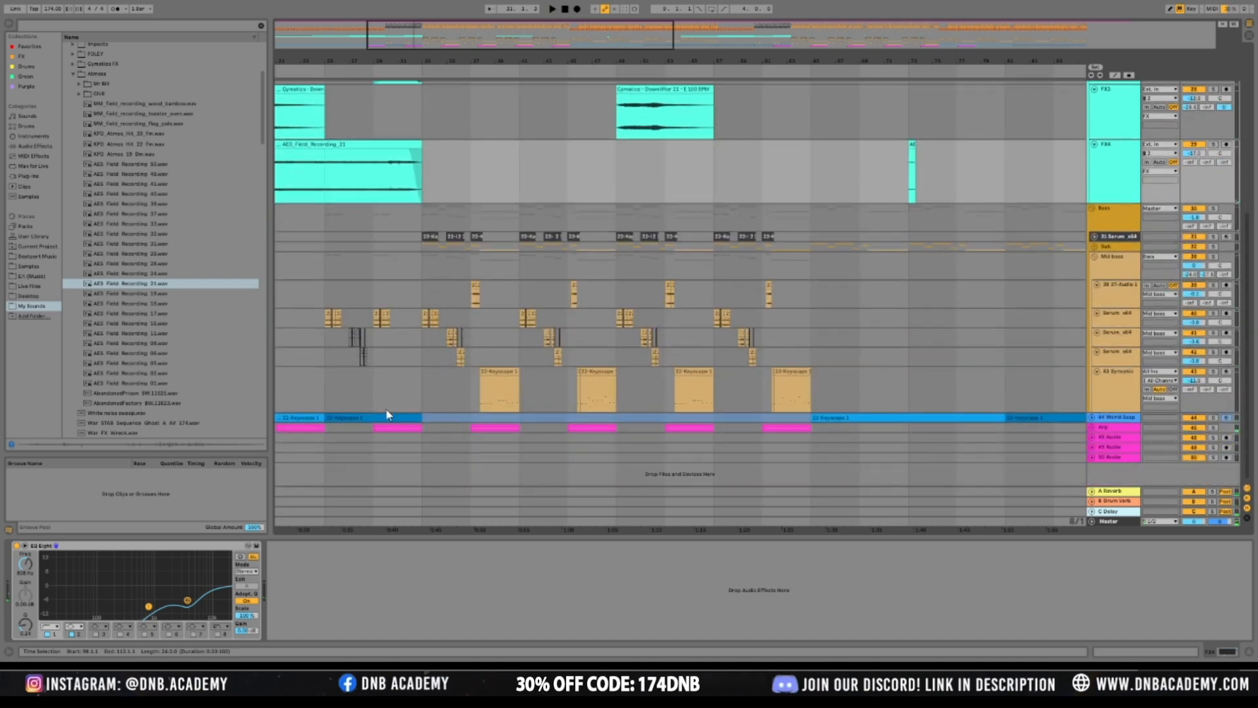
pyautogui.moveTo(367, 426); pyautogui.dragTo(413, 437)
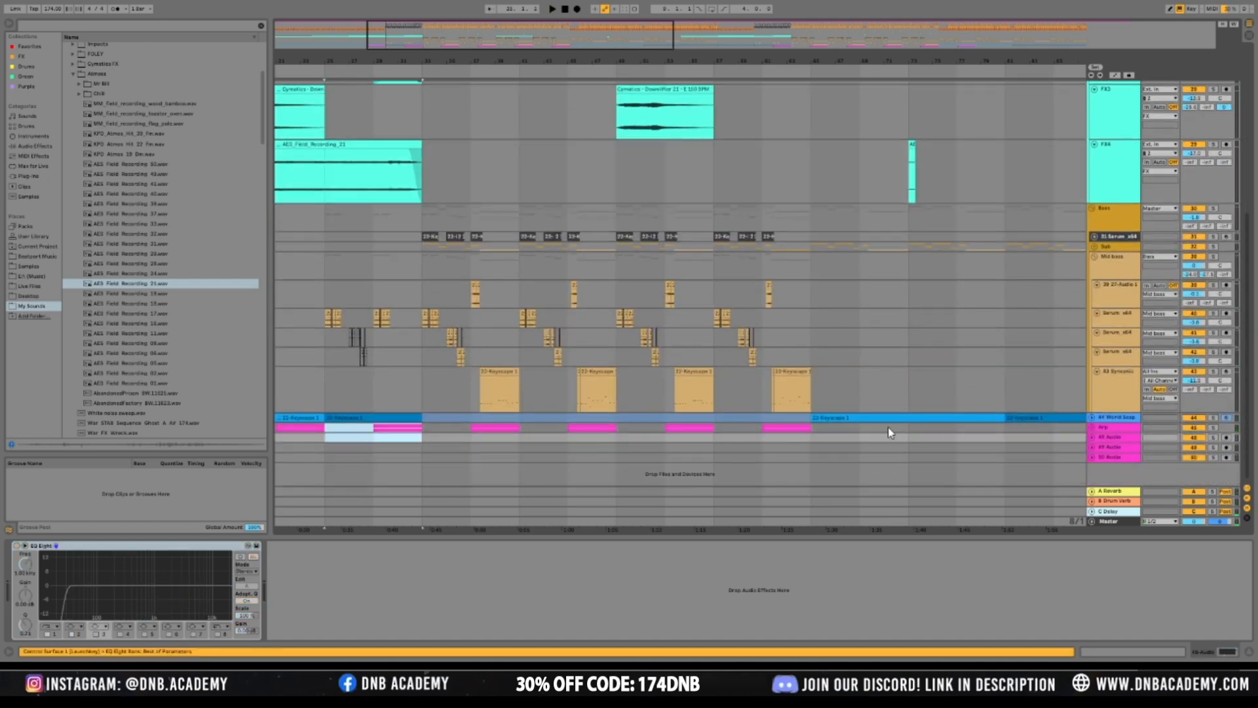
pyautogui.scroll(3, 370, 213)
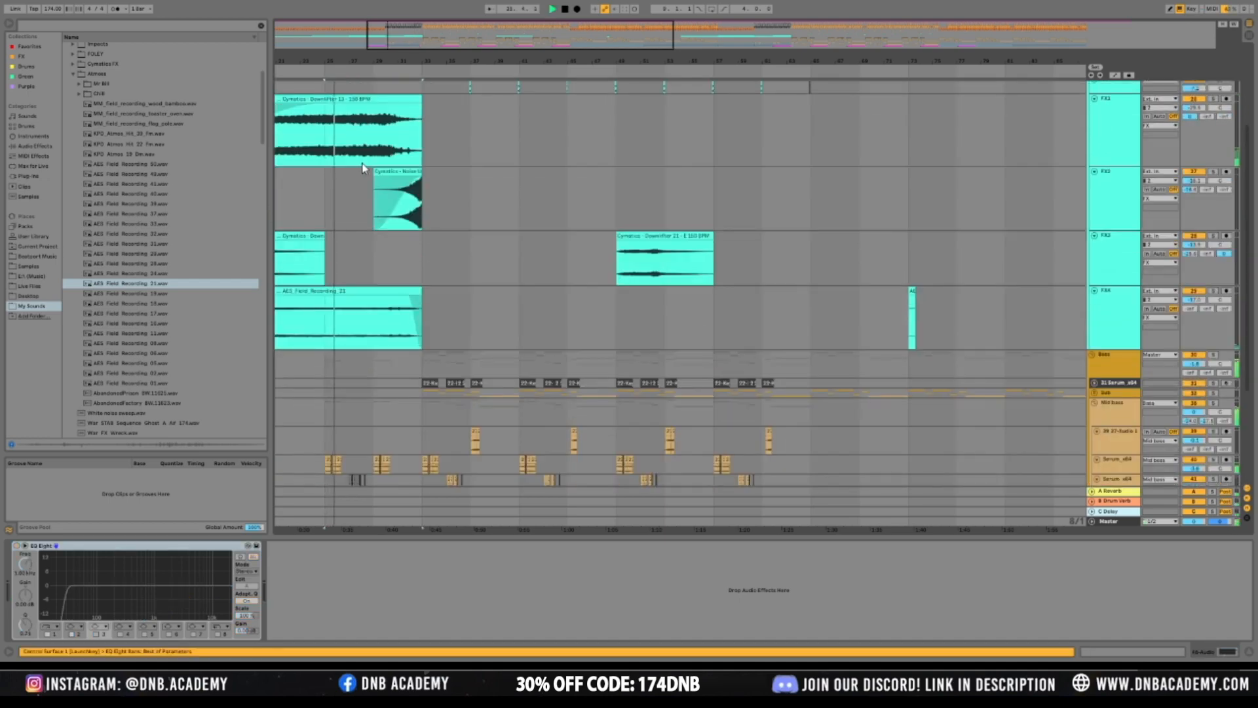
# Add a short fade-out to the end of the FX1 downlifter clip just before bar 33
pyautogui.moveTo(370, 61); pyautogui.dragTo(387, 135)
pyautogui.scroll(5, 607, 251)
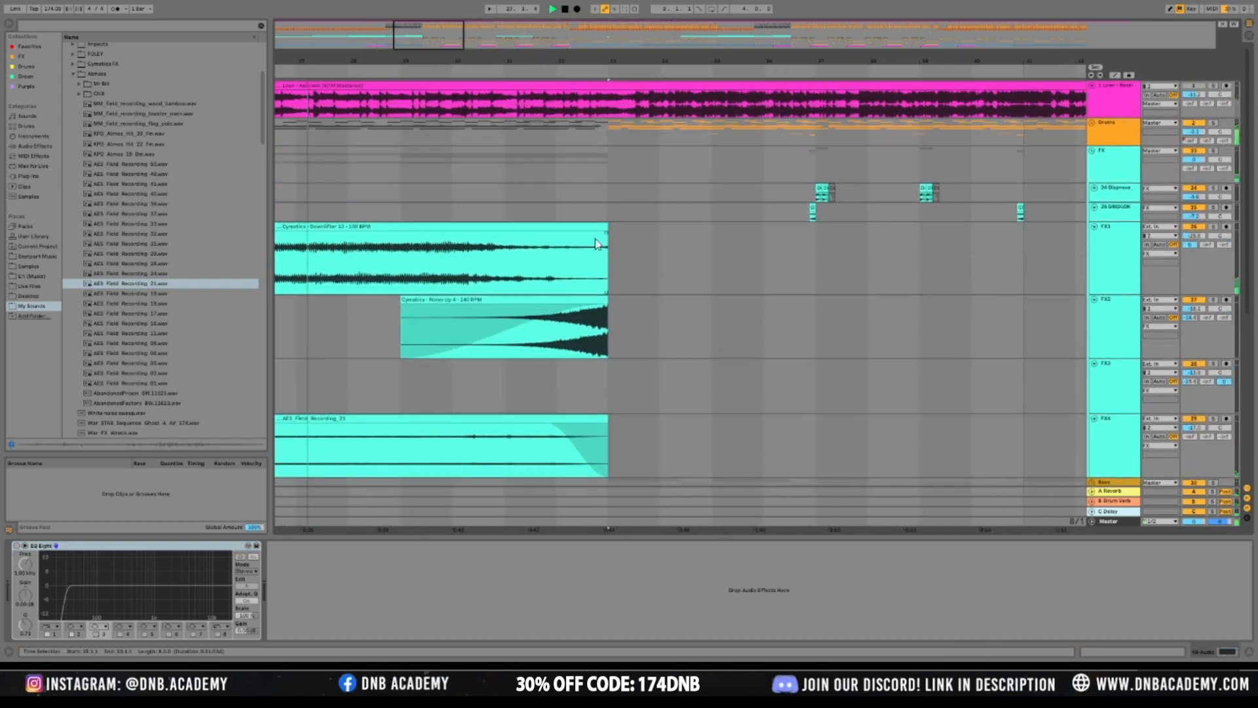
pyautogui.click(604, 235)
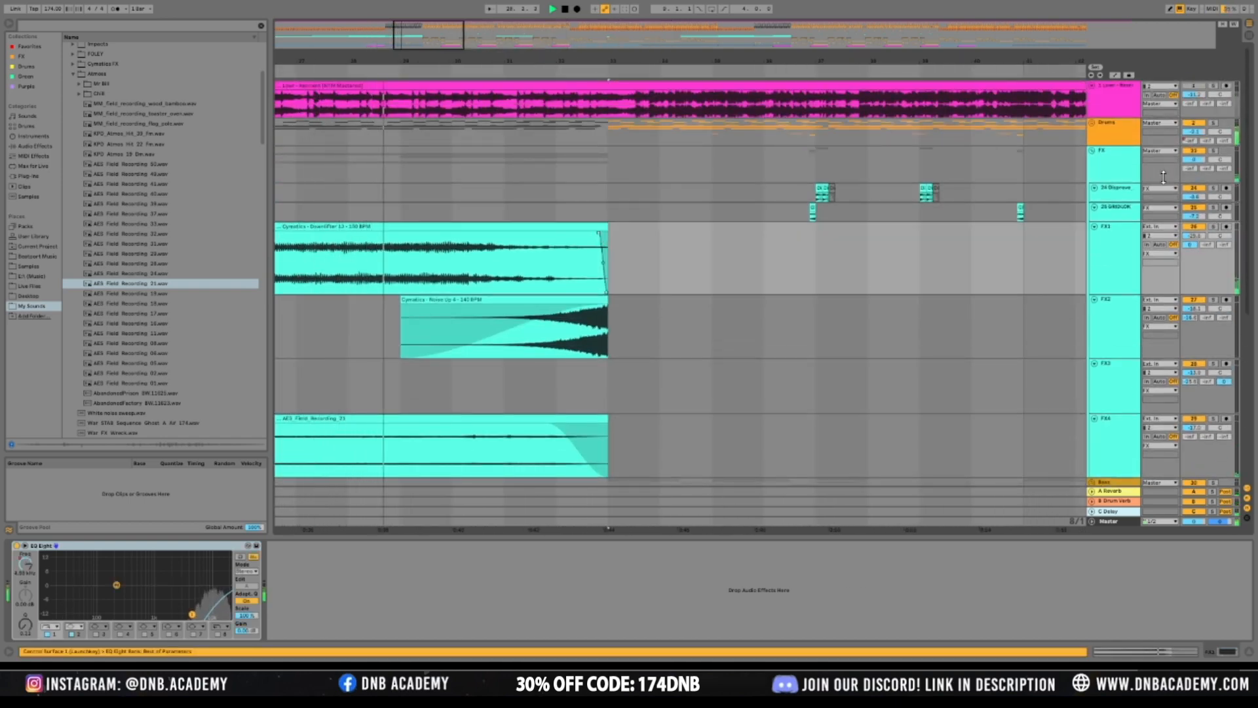
# Delete the snare-layer clips in the Drums group from bar 31 to bar 33 and play the end of the build-up
pyautogui.click(1114, 138)
pyautogui.press('u')
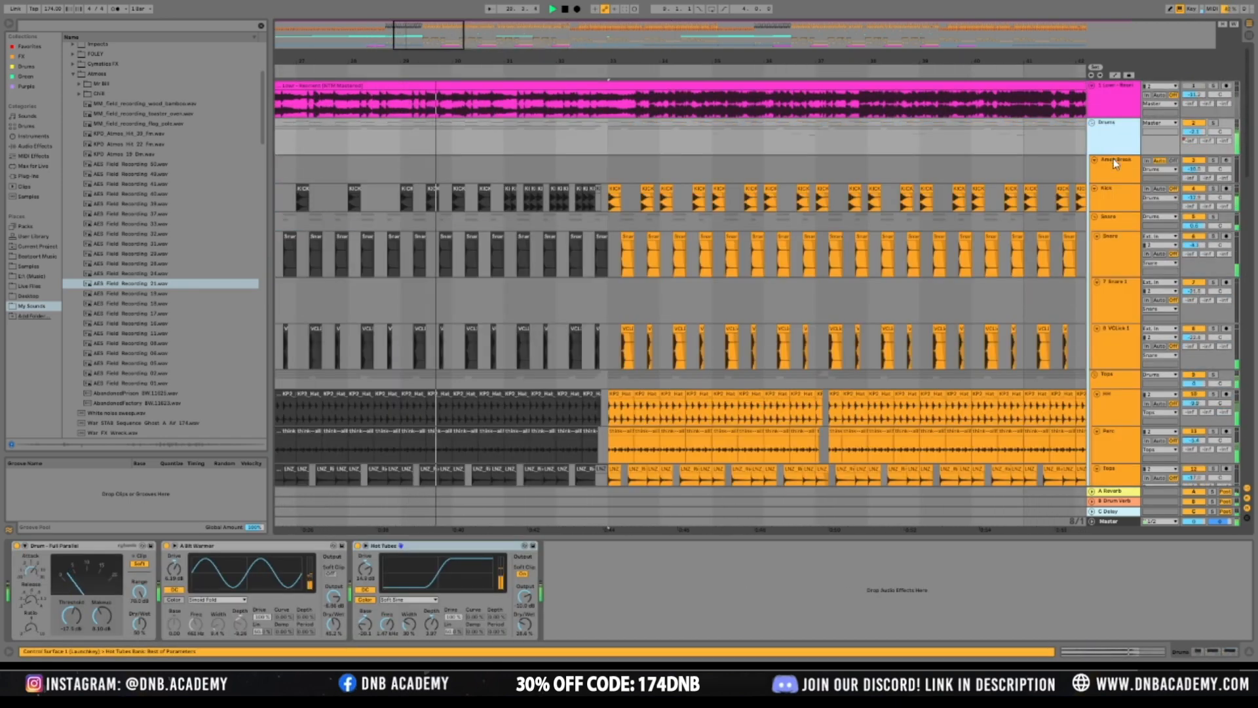
pyautogui.click(503, 136)
pyautogui.press('space')
pyautogui.moveTo(517, 236)
pyautogui.mouseDown()
pyautogui.moveTo(633, 275)
pyautogui.moveTo(607, 286)
pyautogui.moveTo(607, 335)
pyautogui.mouseUp()
pyautogui.press('Delete')
pyautogui.click(472, 298)
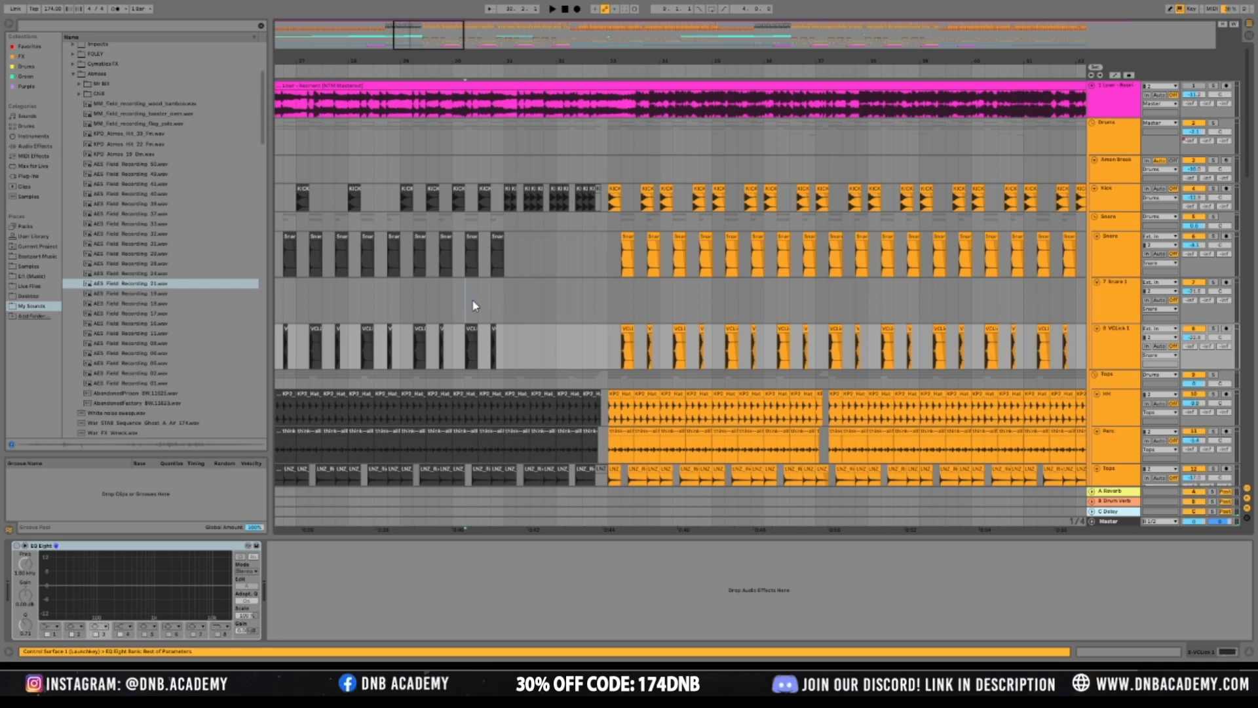
pyautogui.press('space')
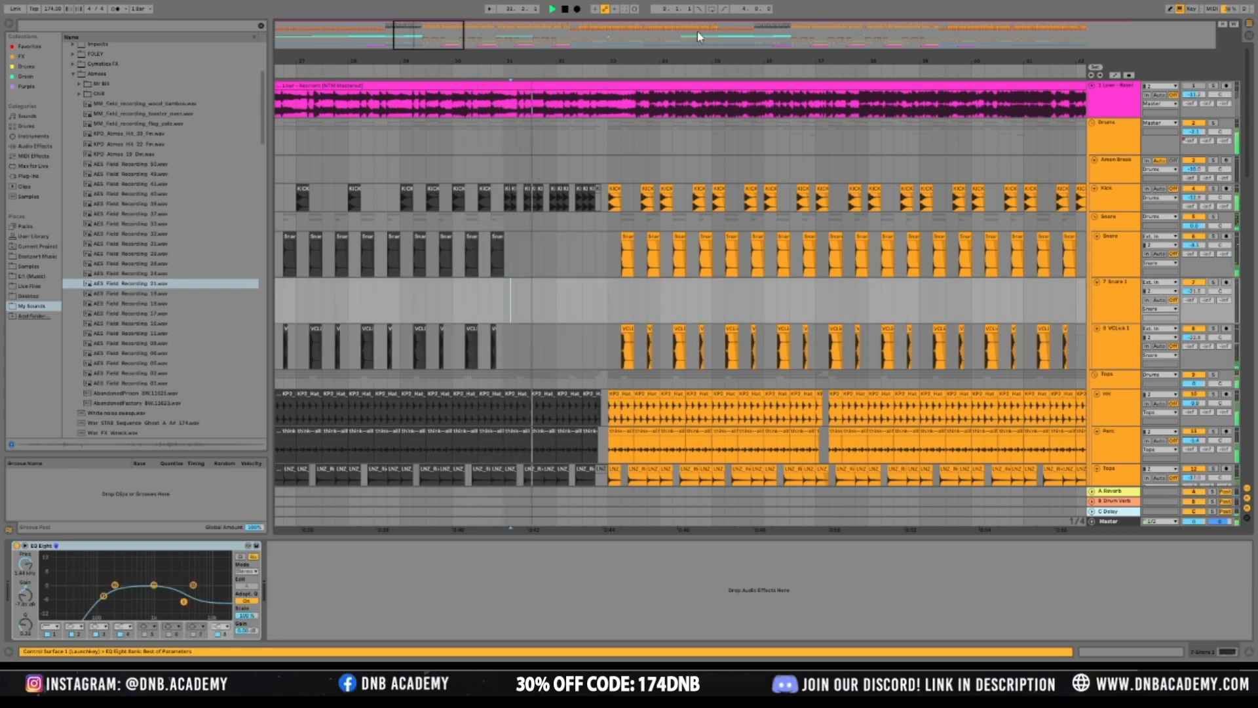
# Duplicate the kick clips into the gaps on the Kick track between bars 31 and 33 to form a steady roll
pyautogui.moveTo(429, 30); pyautogui.dragTo(422, 105)
pyautogui.click(291, 189)
pyautogui.hotkey('ctrl', 'd')
pyautogui.click(303, 170)
pyautogui.press('space')
pyautogui.click(452, 185)
pyautogui.hotkey('ctrl', 'd')
pyautogui.press('space')
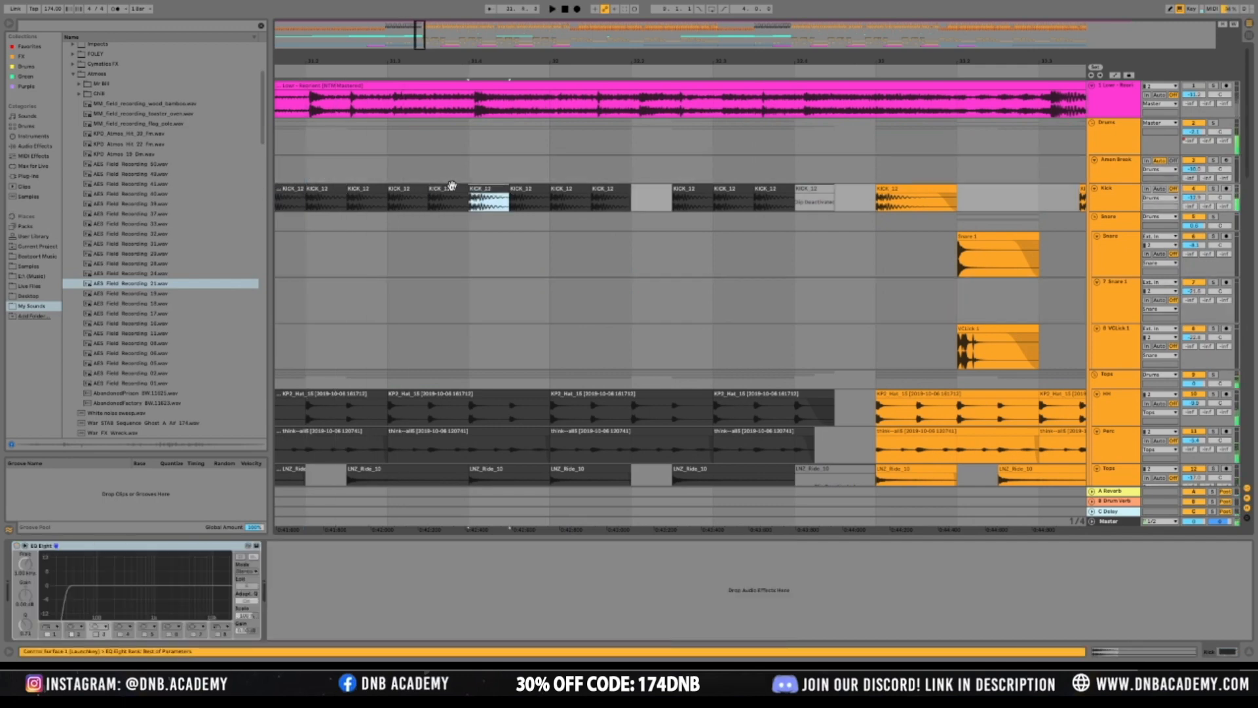
pyautogui.click(617, 191)
pyautogui.hotkey('ctrl', 'd')
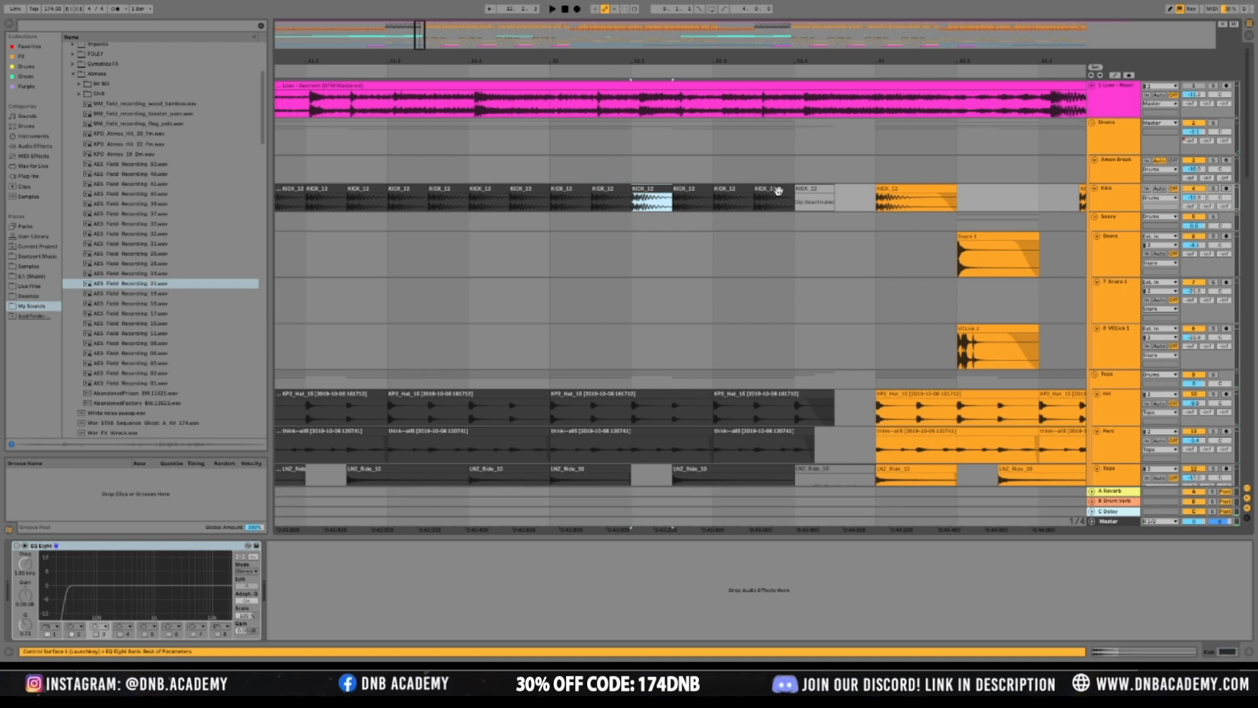
# Play the kick roll, duplicate the deactivated kick clip just before bar 33 and activate both copies
pyautogui.click(401, 161)
pyautogui.press('space')
pyautogui.moveTo(693, 62)
pyautogui.mouseDown()
pyautogui.moveTo(665, 37)
pyautogui.moveTo(627, 44)
pyautogui.mouseUp()
pyautogui.press('space')
pyautogui.click(328, 168)
pyautogui.press('space')
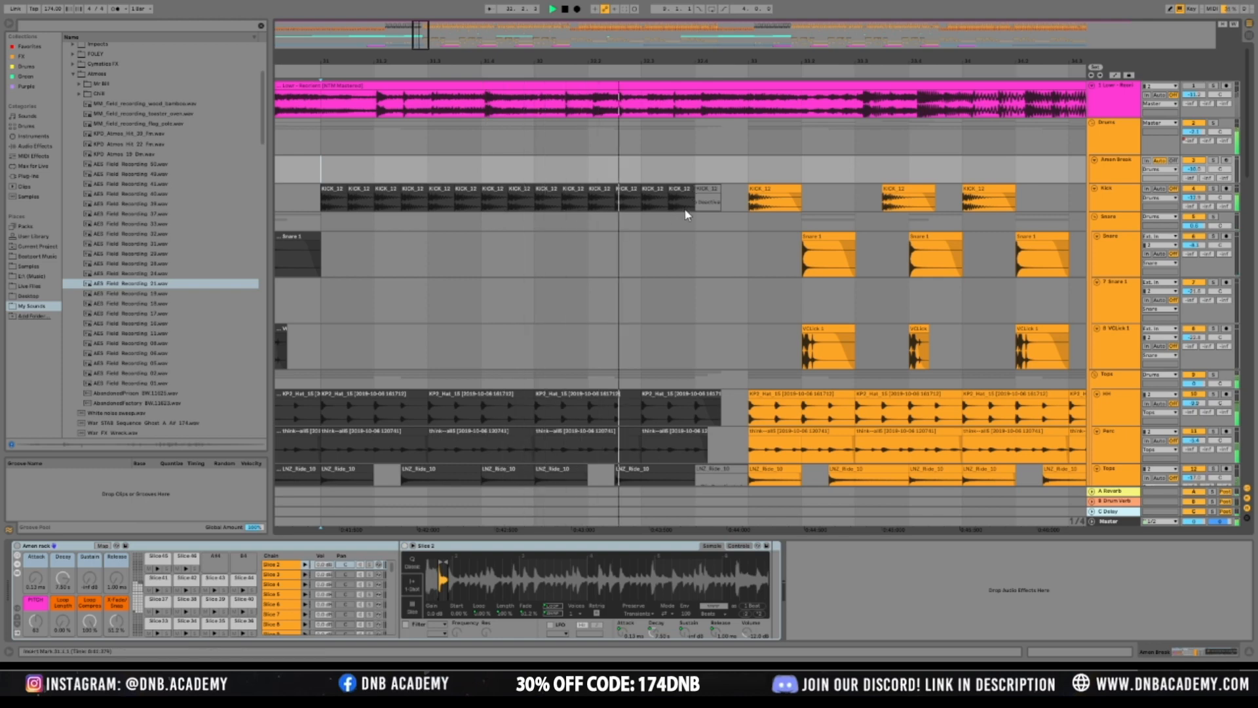
pyautogui.press('space')
pyautogui.click(704, 188)
pyautogui.hotkey('ctrl', 'd')
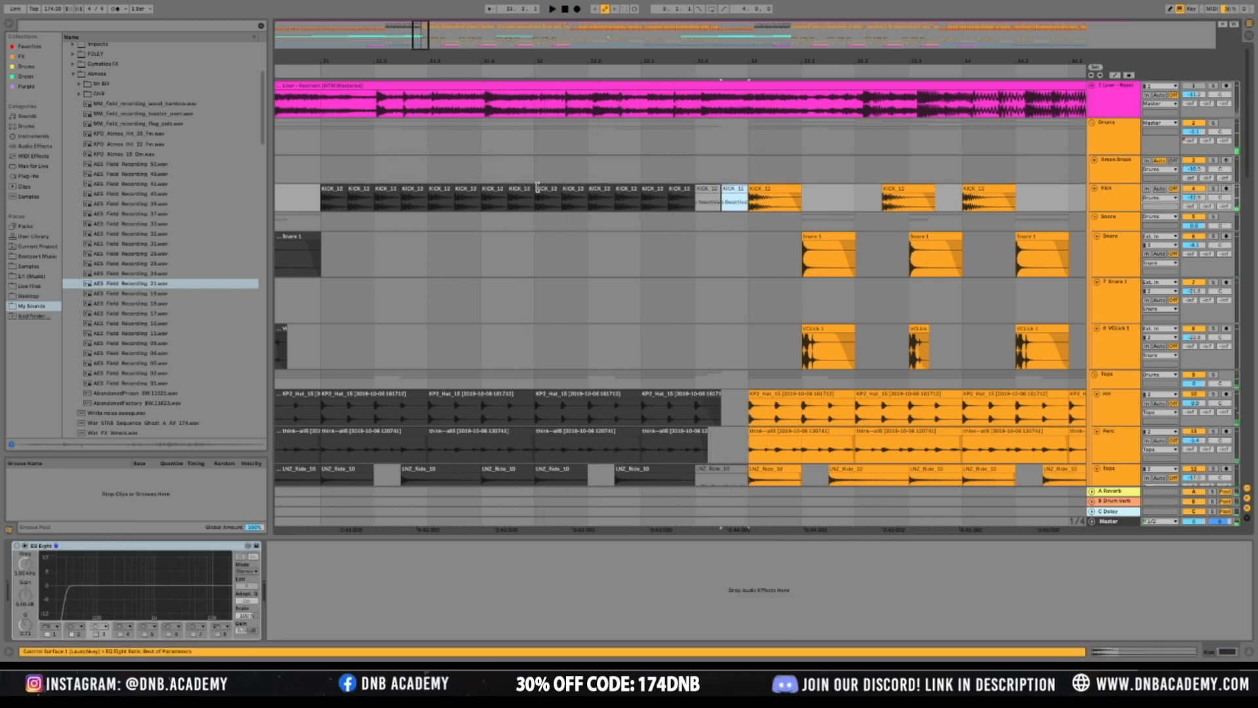
pyautogui.click(713, 189)
pyautogui.press('0')
pyautogui.click(726, 190)
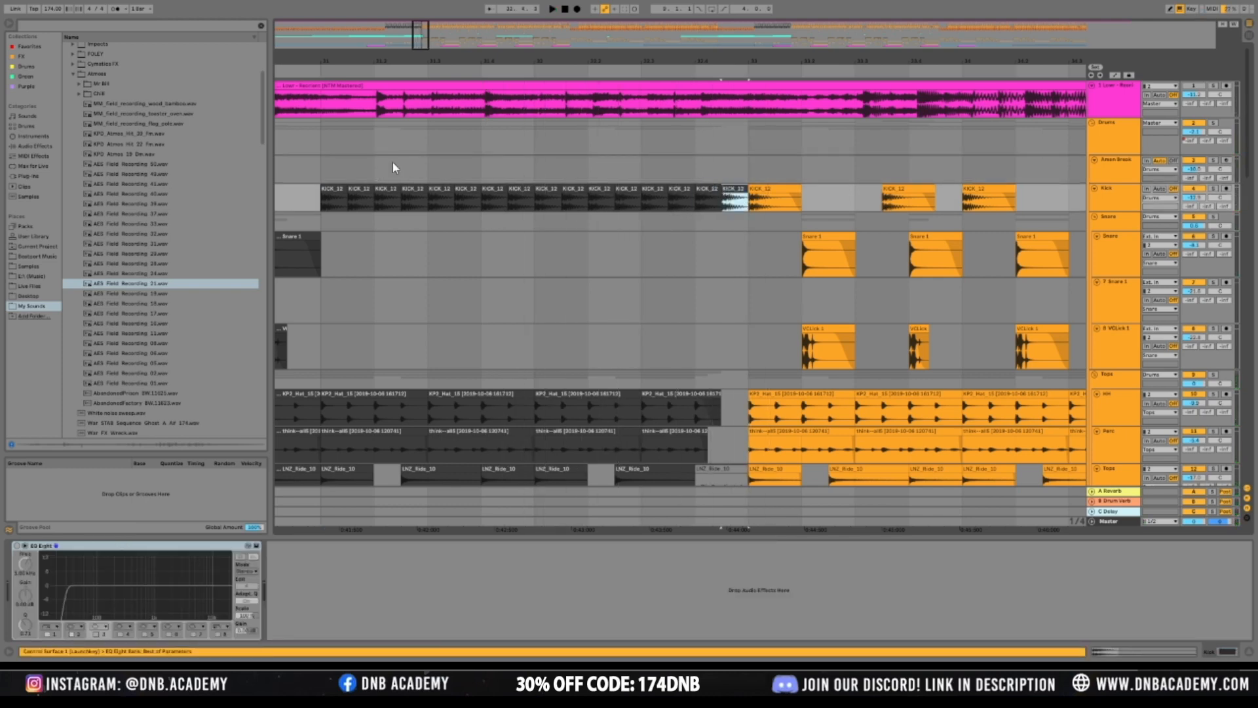
pyautogui.press('0')
# Try to double the kick roll's speed from bar 32 with half-length kick clips and listen to it
pyautogui.click(587, 169)
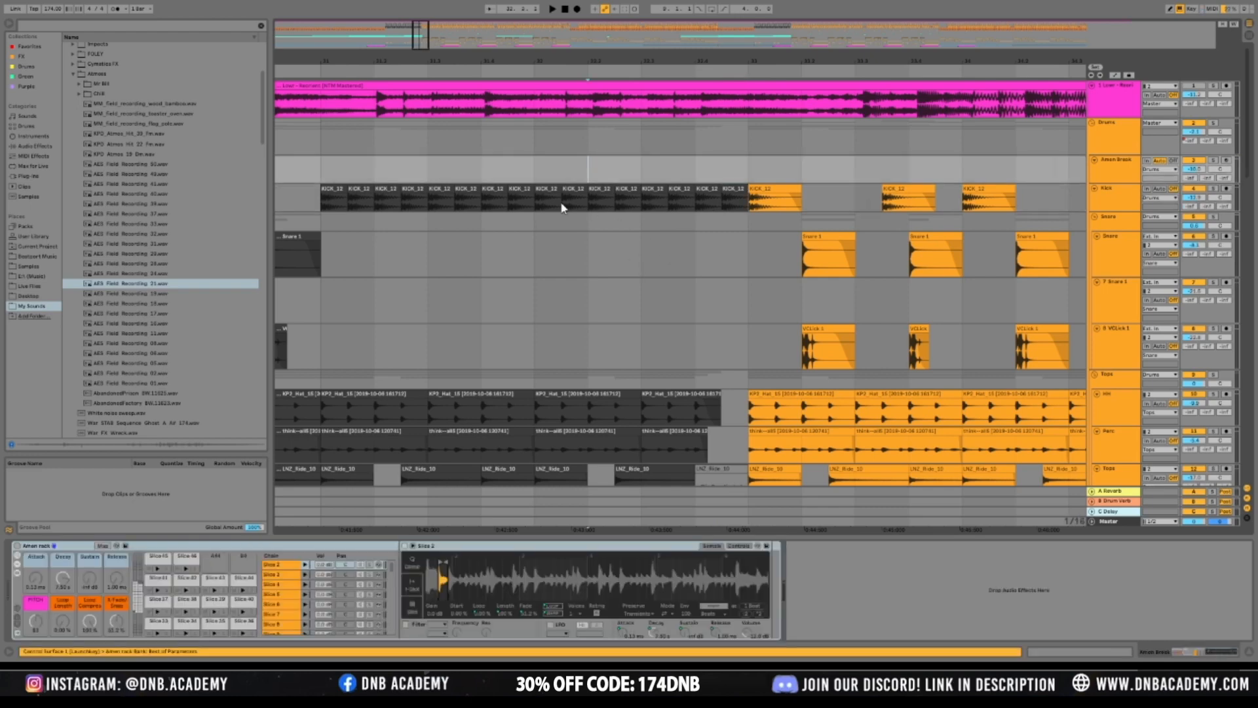
pyautogui.click(551, 206)
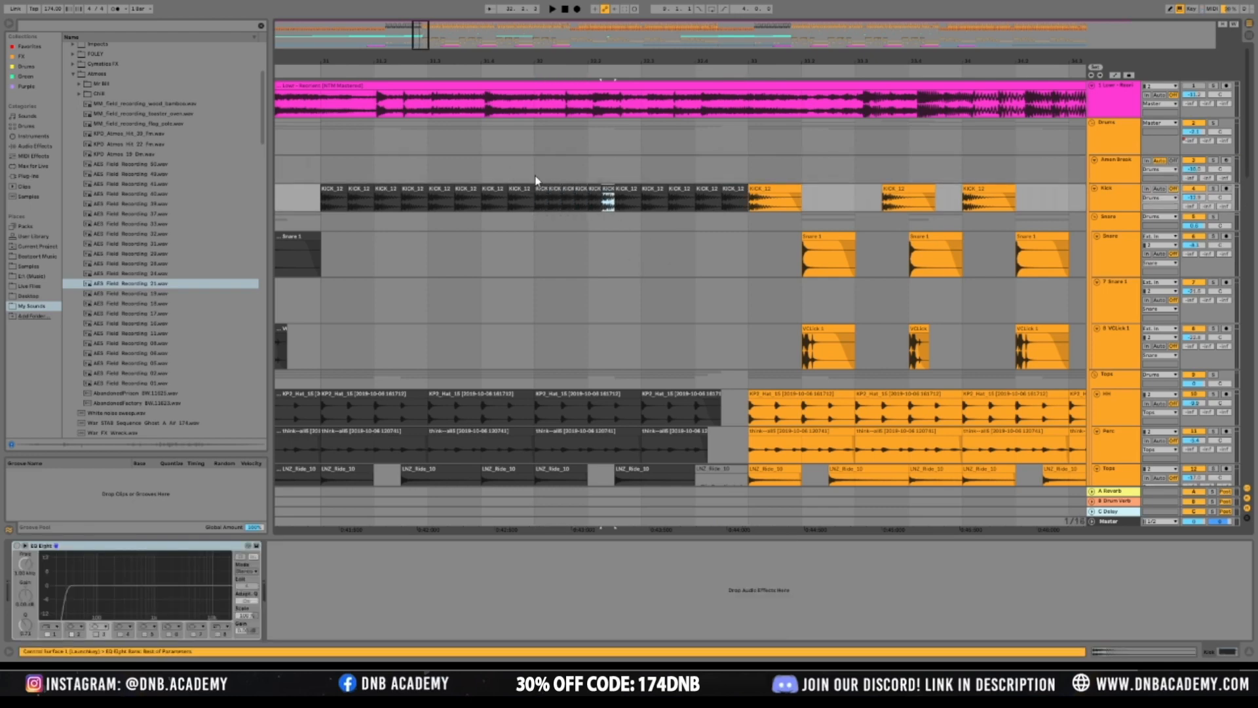
pyautogui.click(318, 169)
pyautogui.press('space')
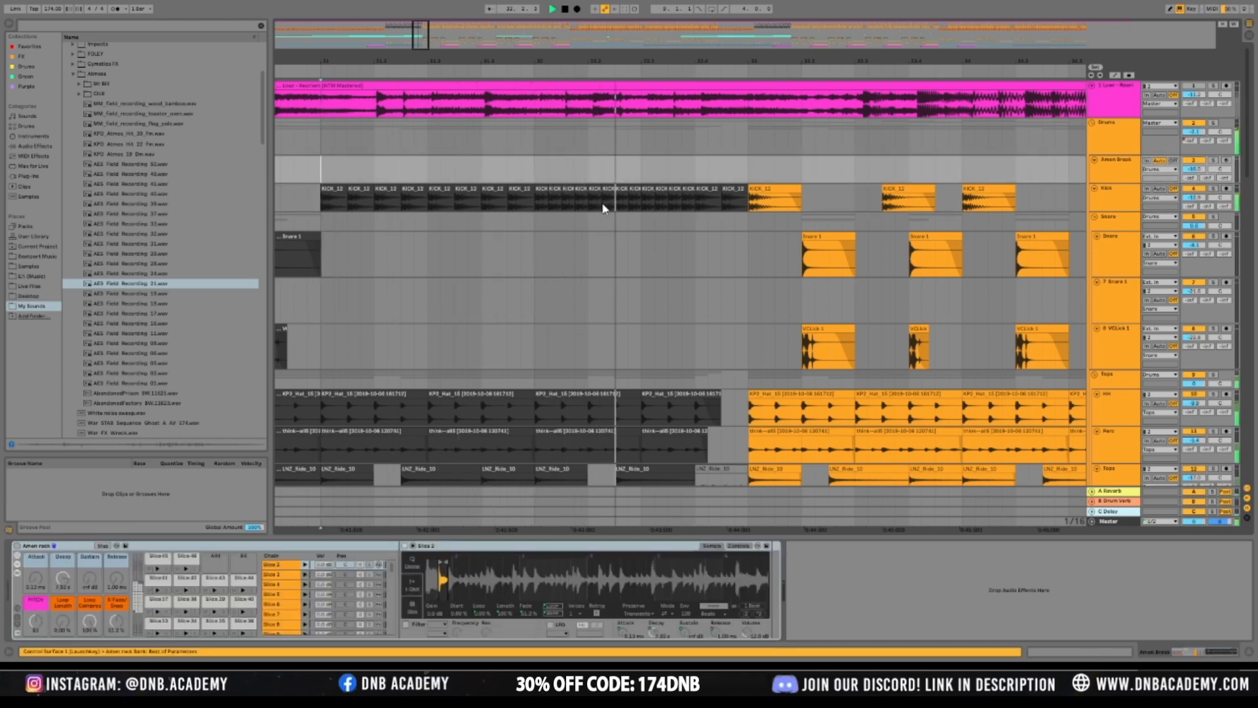
pyautogui.press('space')
pyautogui.click(676, 189)
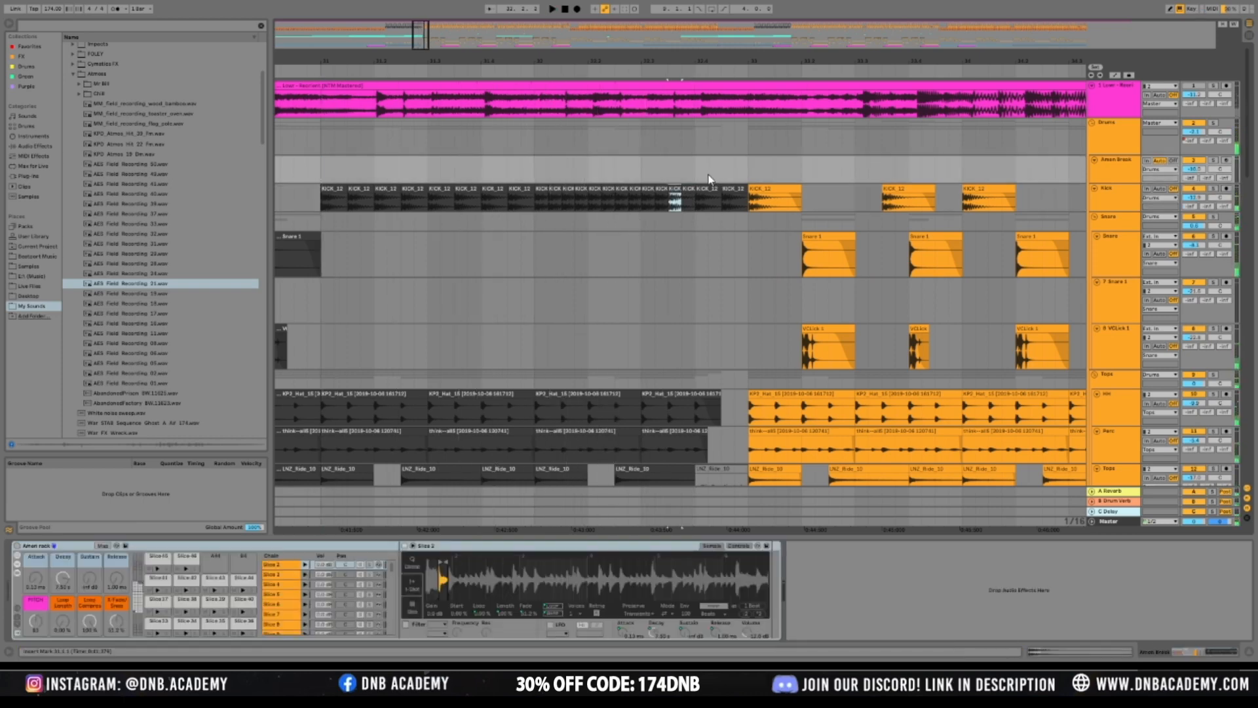
# Undo the half-length kick duplicates from bar 32 and replay the original kick roll
pyautogui.press('Left')
pyautogui.press('Left')
pyautogui.press('Left')
pyautogui.press('Left')
pyautogui.press('Left')
pyautogui.press('Left')
pyautogui.press('Left')
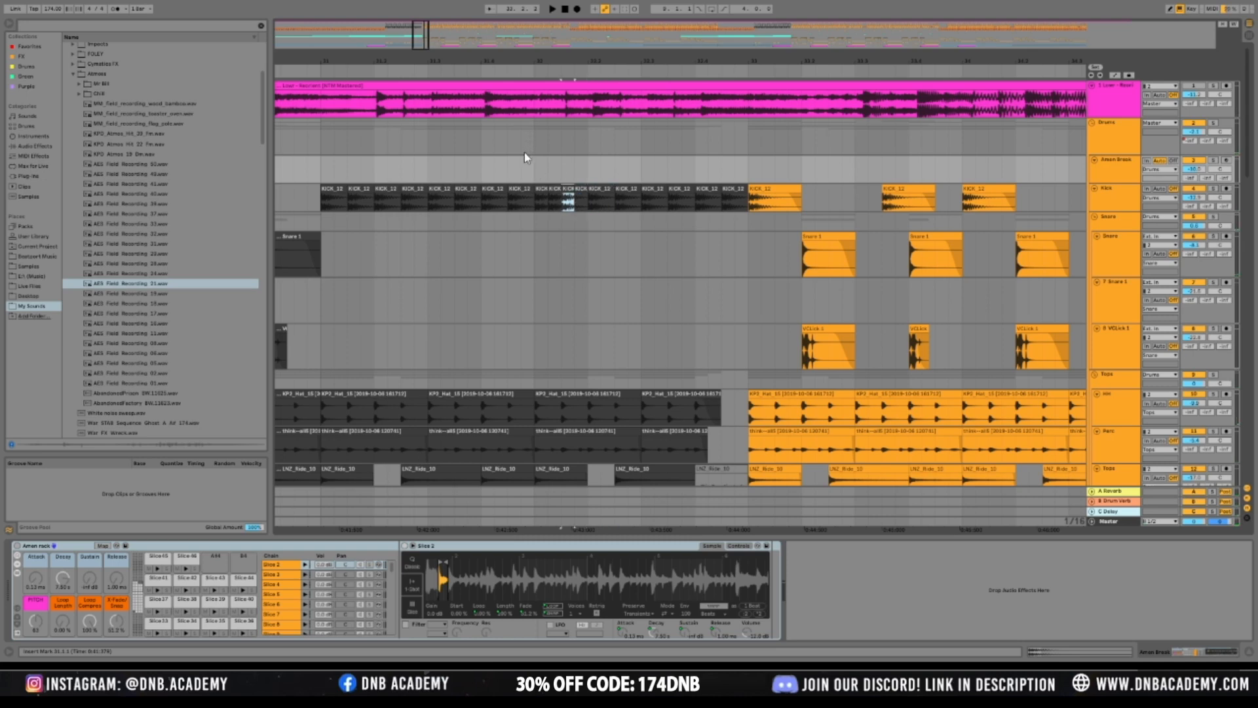
pyautogui.click(305, 159)
pyautogui.press('space')
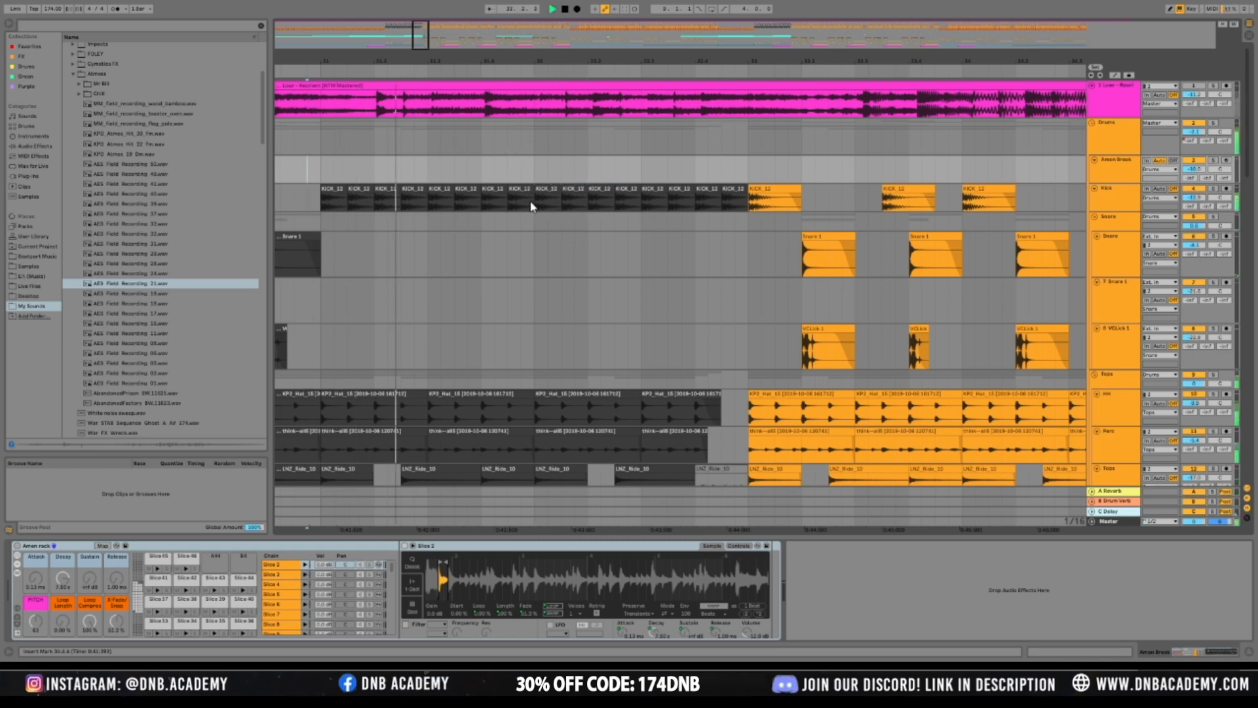
pyautogui.press('space')
# Delete the active ride clips from bar 31 up to the deactivated clip before bar 33 and play the build-up
pyautogui.scroll(-2, 435, 367)
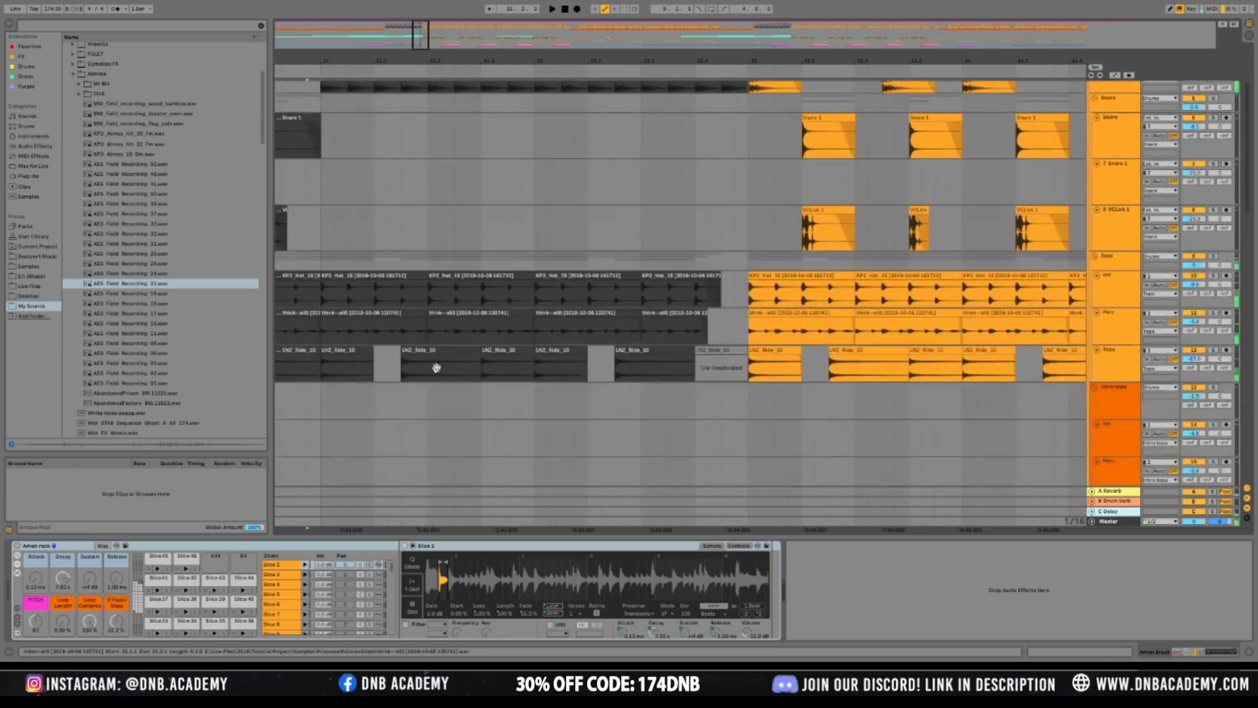
pyautogui.moveTo(543, 353); pyautogui.dragTo(697, 365)
pyautogui.press('Delete')
pyautogui.click(296, 232)
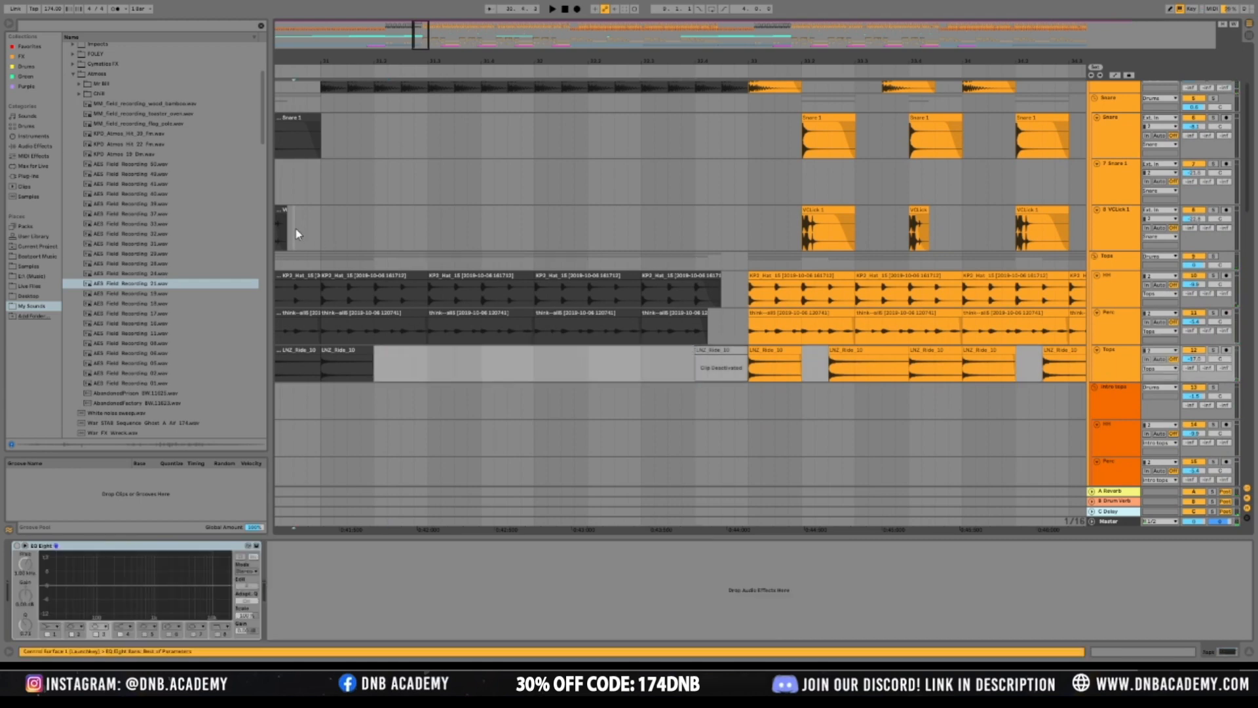
pyautogui.press('space')
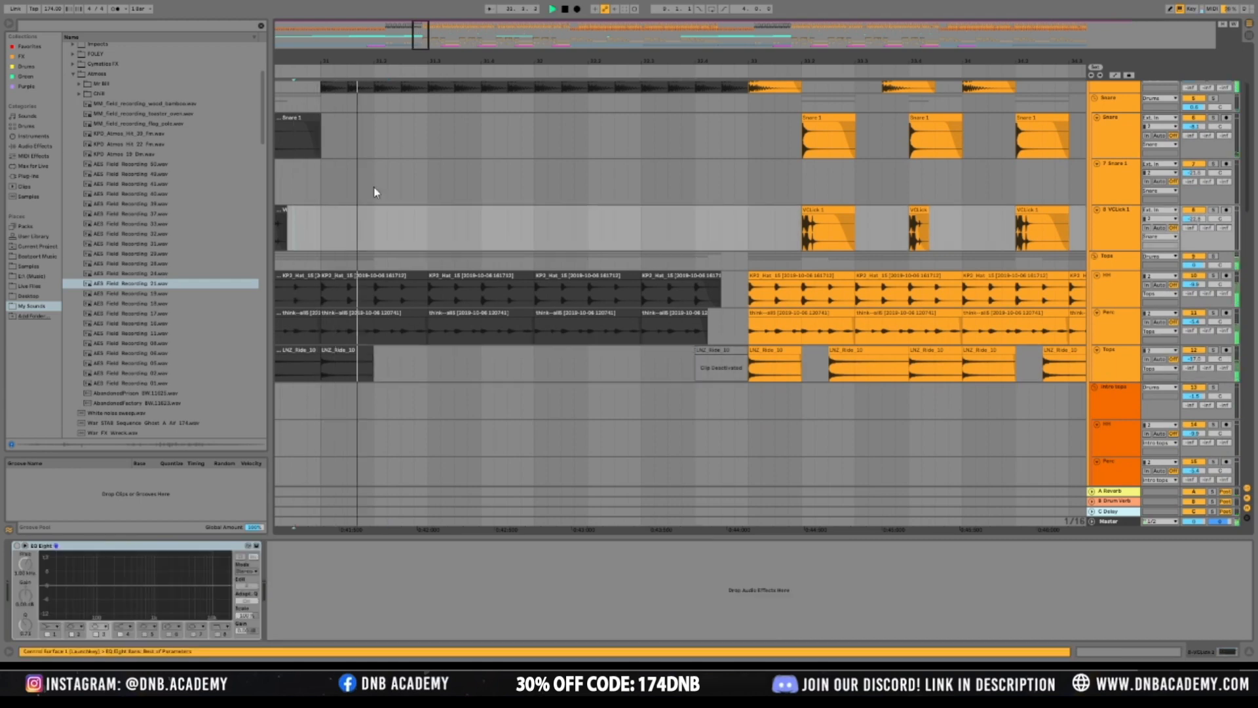
pyautogui.click(341, 351)
pyautogui.press('Delete')
pyautogui.click(319, 200)
pyautogui.press('space')
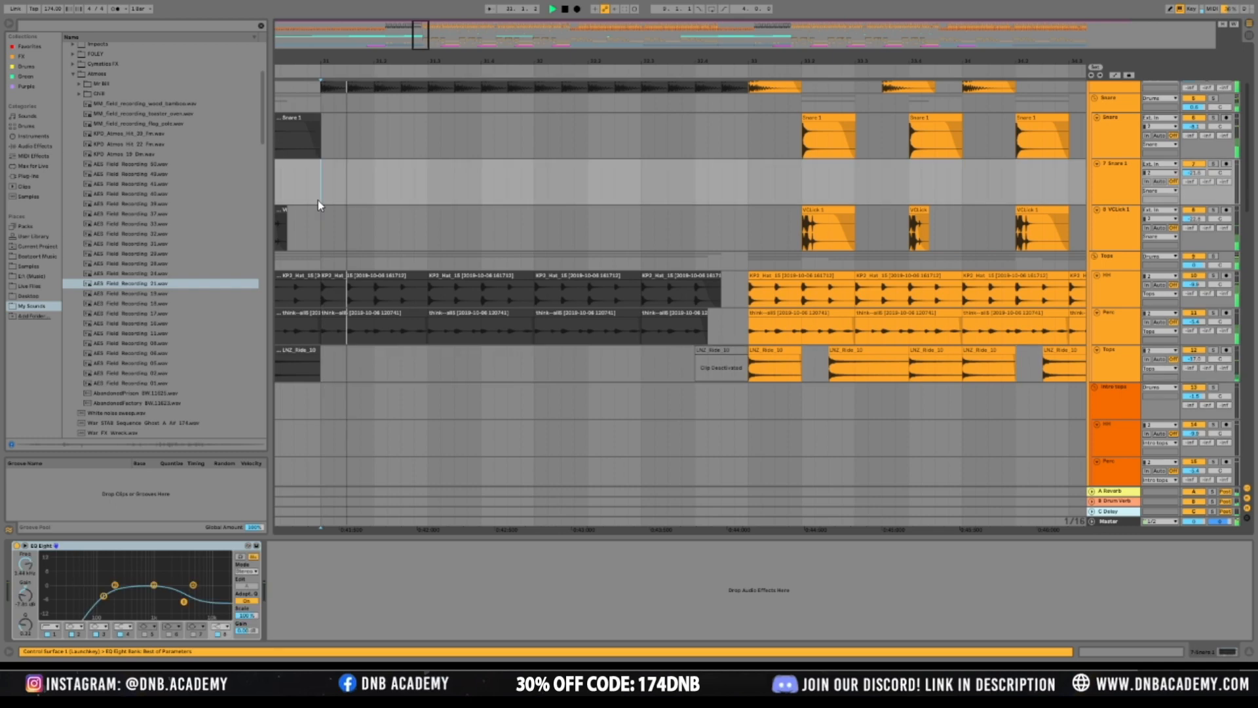
pyautogui.scroll(3, 852, 190)
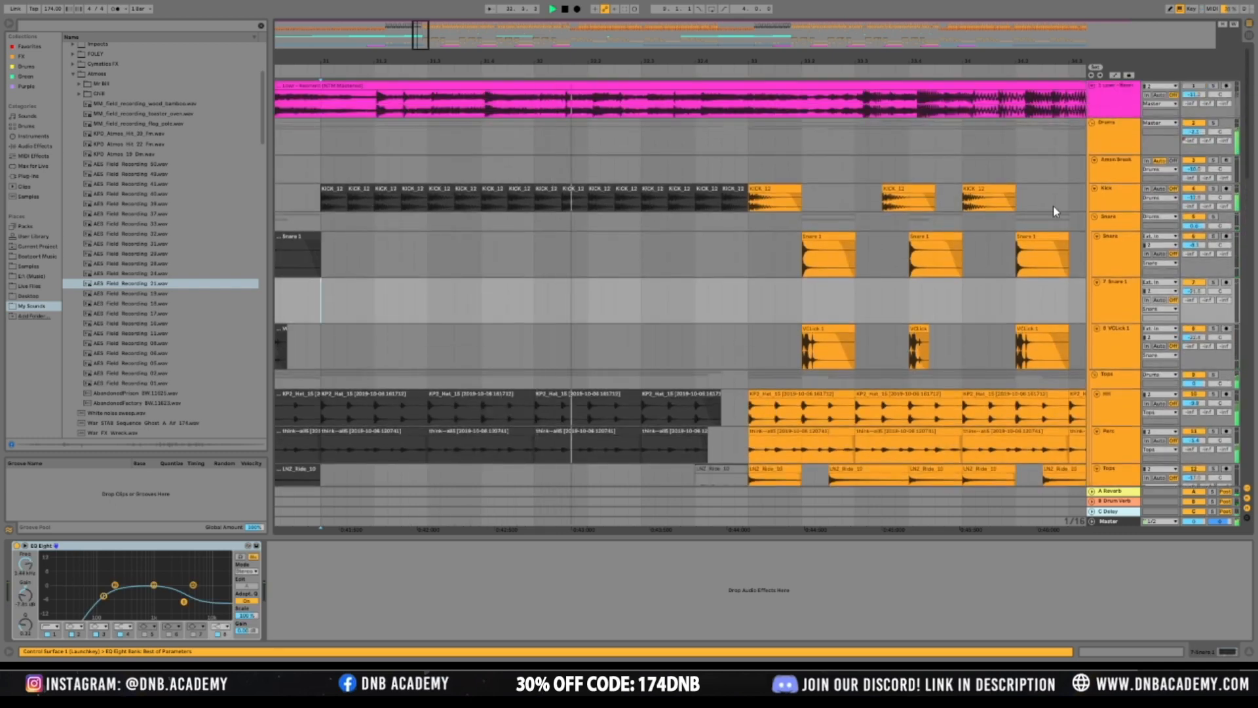
# Duplicate the Kick track and delete the kick roll between bars 31 and 33 from the original track
pyautogui.click(1127, 204)
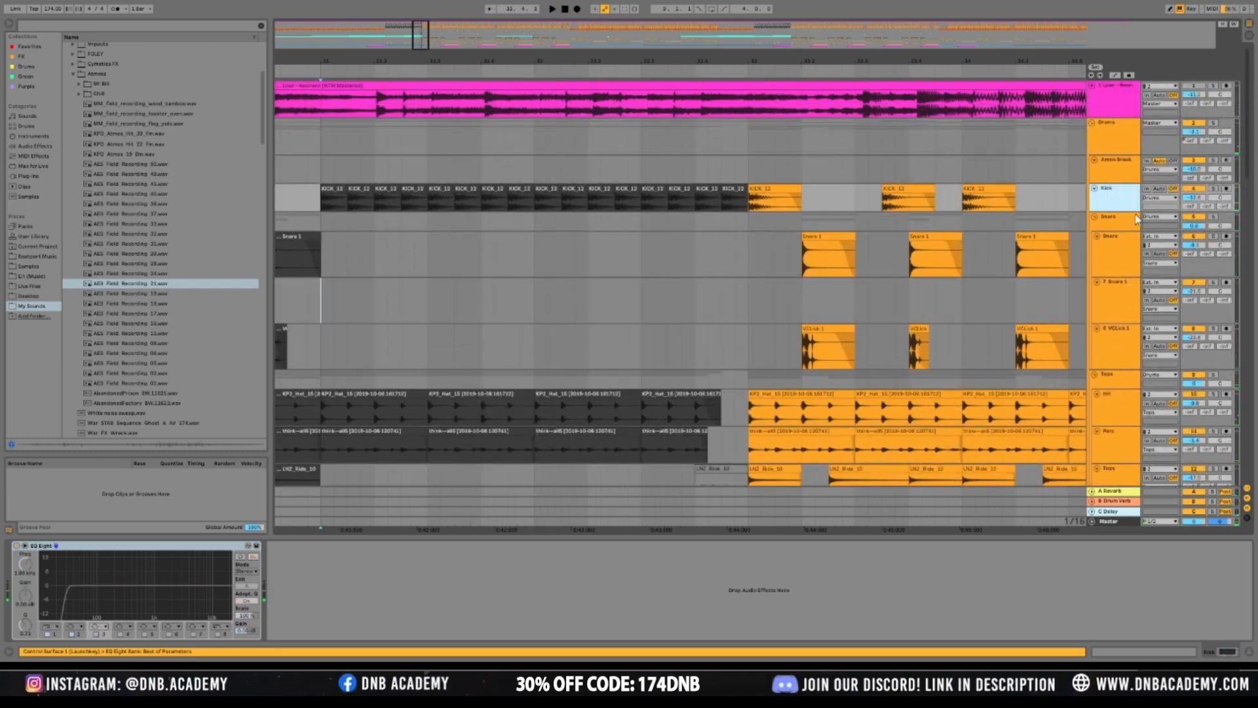
pyautogui.hotkey('ctrl', 'd')
pyautogui.moveTo(422, 42)
pyautogui.mouseDown()
pyautogui.moveTo(422, 5)
pyautogui.moveTo(421, 46)
pyautogui.mouseUp()
pyautogui.moveTo(394, 200); pyautogui.dragTo(637, 203)
pyautogui.press('Delete')
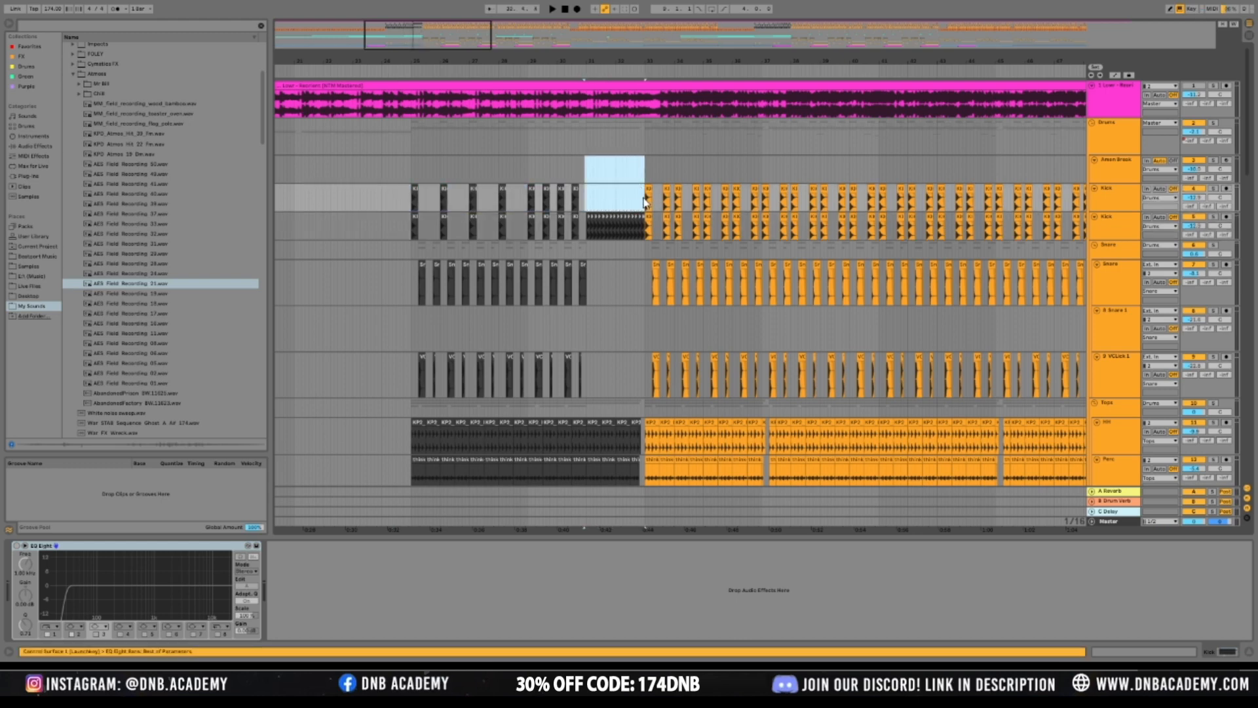
# Delete all kicks before bar 31 and after bar 33 on the duplicated Kick track, keeping only the roll
pyautogui.moveTo(593, 224); pyautogui.dragTo(279, 224)
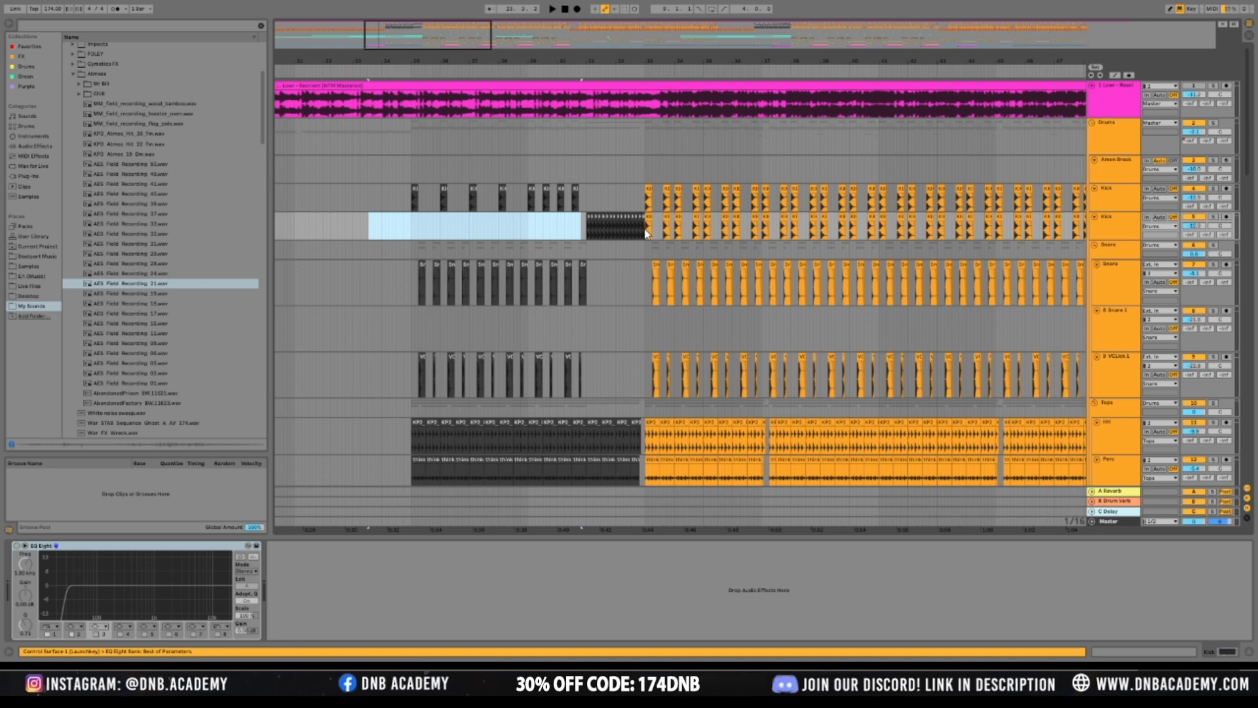
pyautogui.press('Delete')
pyautogui.moveTo(653, 231); pyautogui.dragTo(760, 230)
pyautogui.press('-')
pyautogui.press('-')
pyautogui.moveTo(534, 226); pyautogui.dragTo(1004, 226)
pyautogui.press('Delete')
# Turn on the EQ Eight on the duplicated Kick track and shape band 1 as a high-frequency low cut
pyautogui.moveTo(428, 37); pyautogui.dragTo(422, 48)
pyautogui.click(1112, 225)
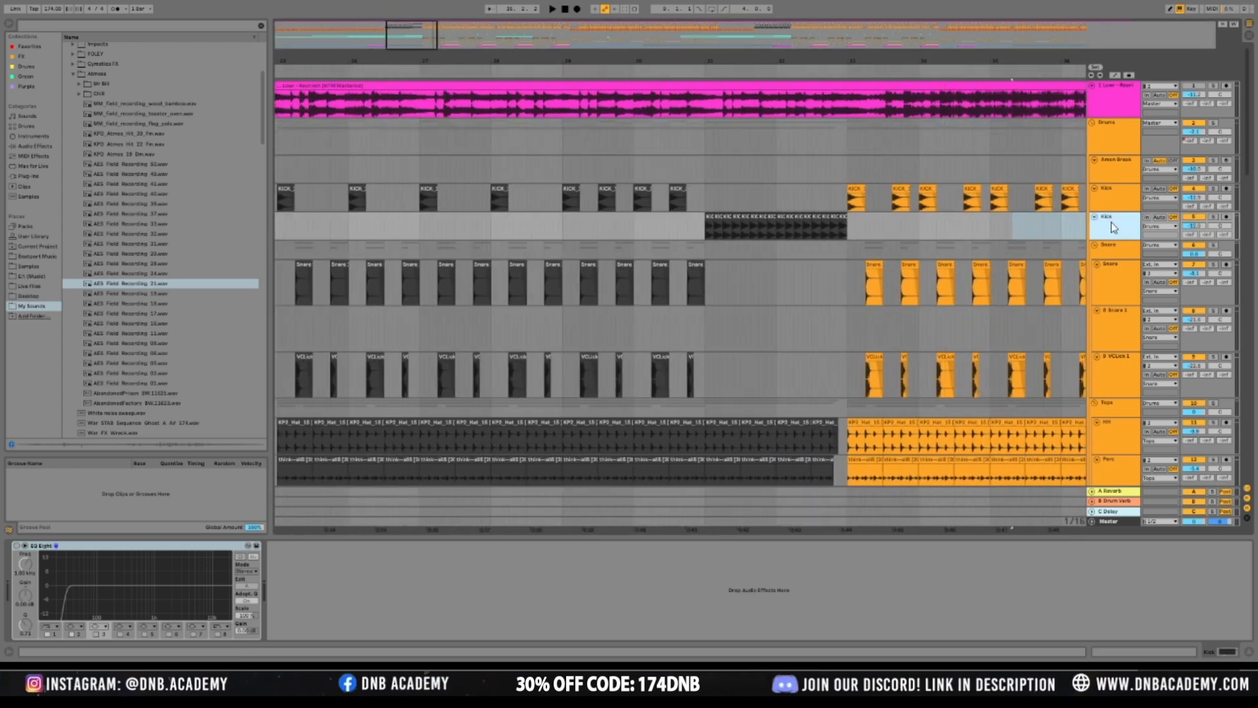
pyautogui.click(17, 552)
pyautogui.click(69, 593)
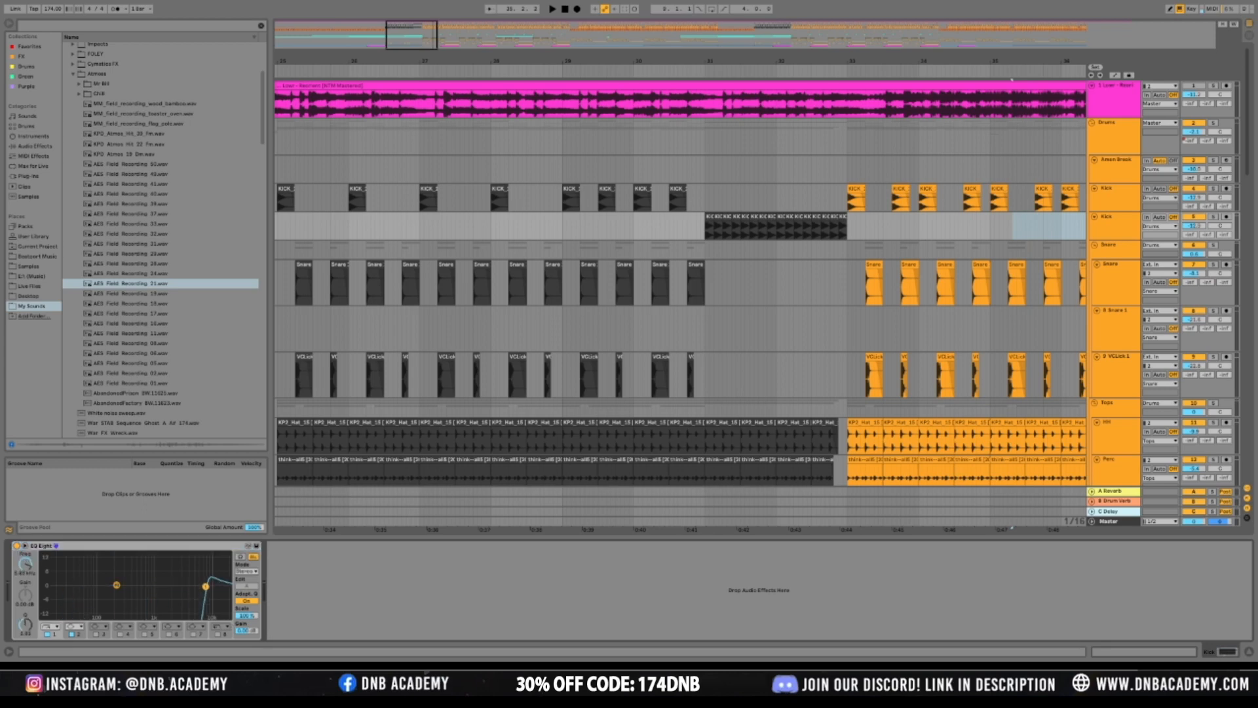
pyautogui.click(192, 545)
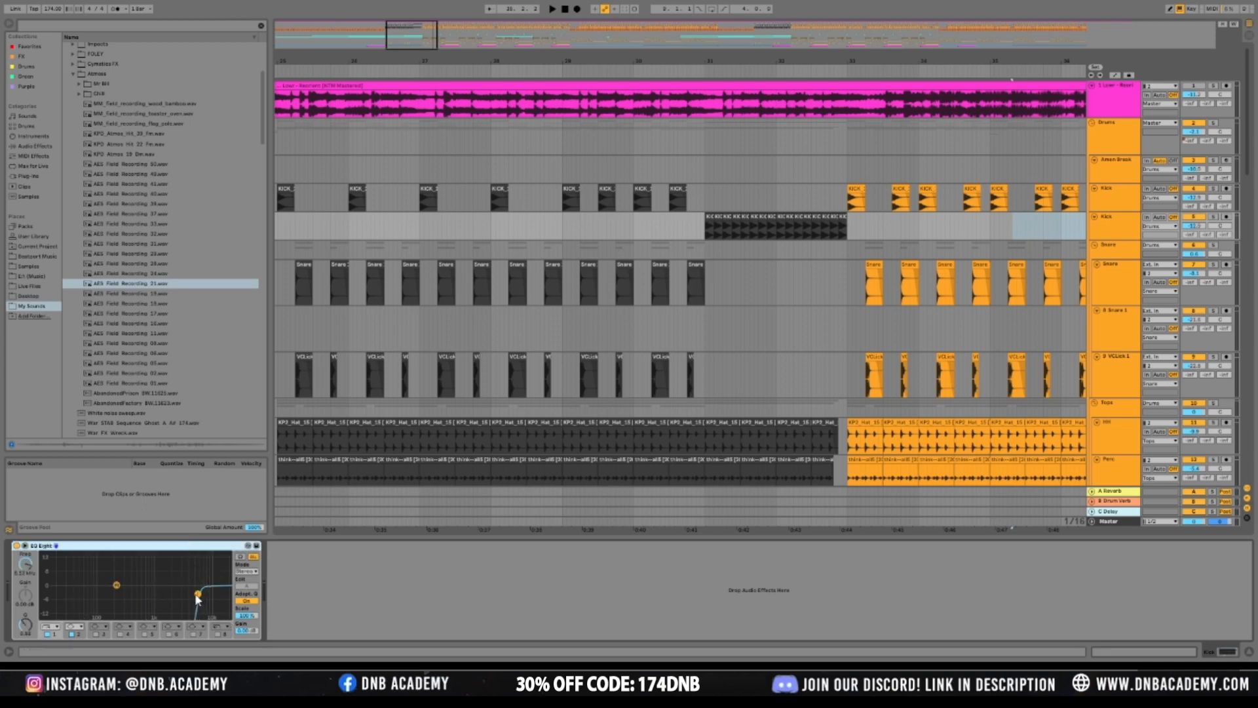
pyautogui.moveTo(196, 593); pyautogui.dragTo(195, 588)
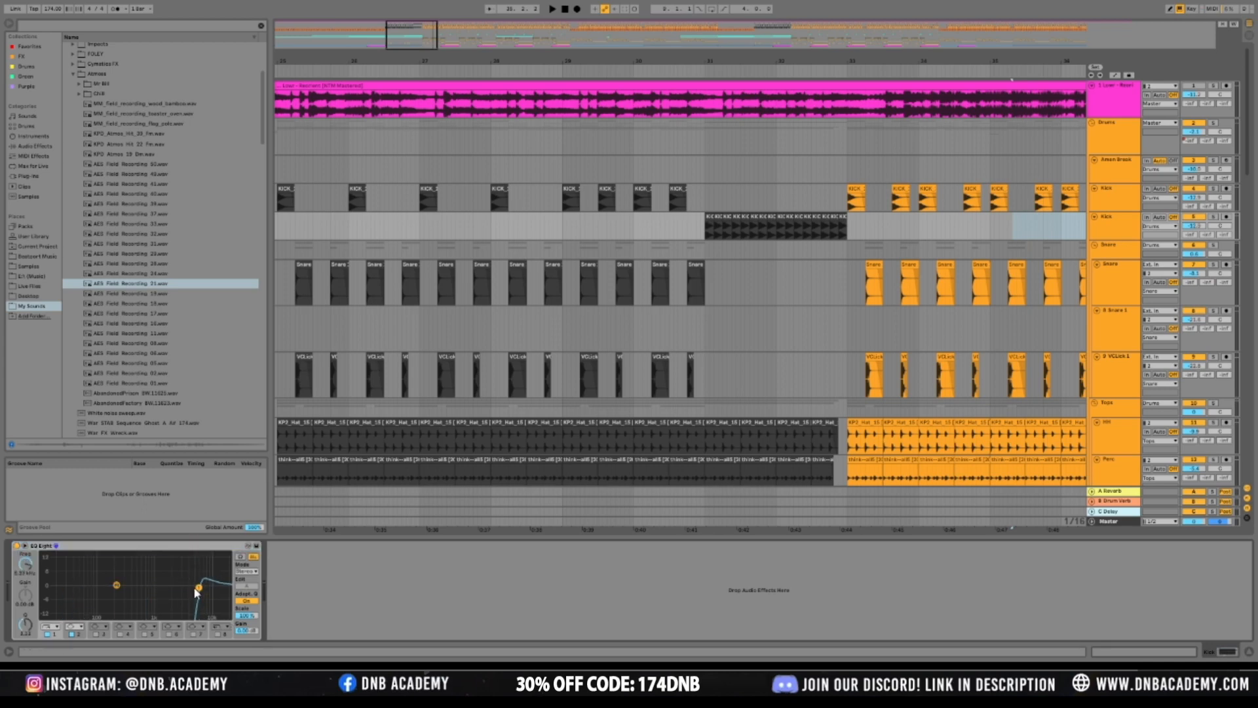
# Automate the EQ Eight low-cut frequency to fall from bar 31 to bar 33 on the duplicated Kick track and play it
pyautogui.click(1115, 75)
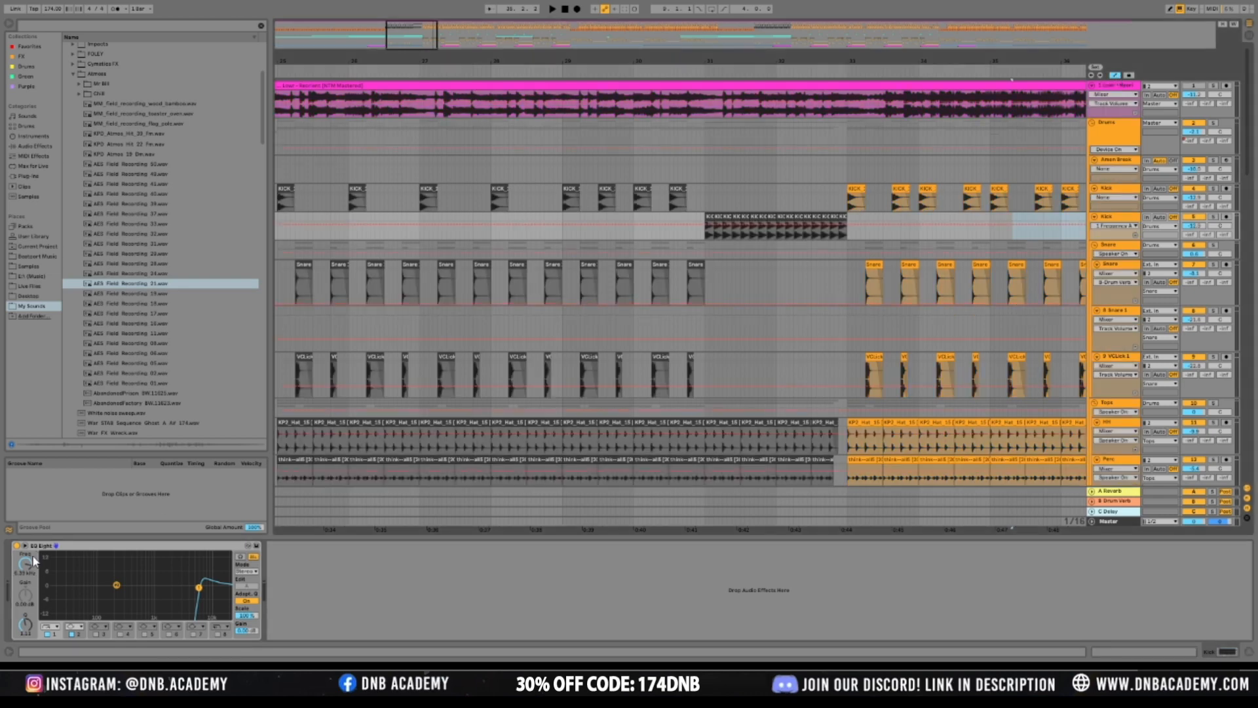
pyautogui.moveTo(33, 557); pyautogui.dragTo(33, 565)
pyautogui.click(706, 227)
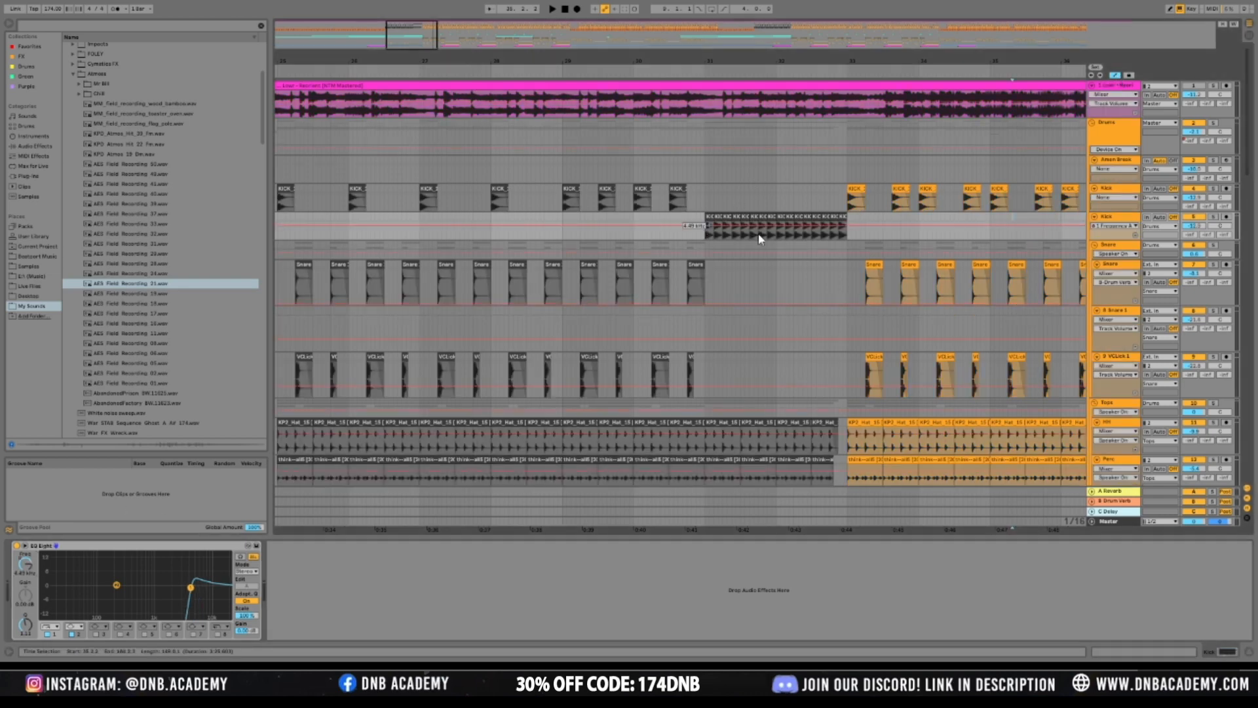
pyautogui.moveTo(847, 226); pyautogui.dragTo(845, 231)
pyautogui.click(702, 238)
pyautogui.press('space')
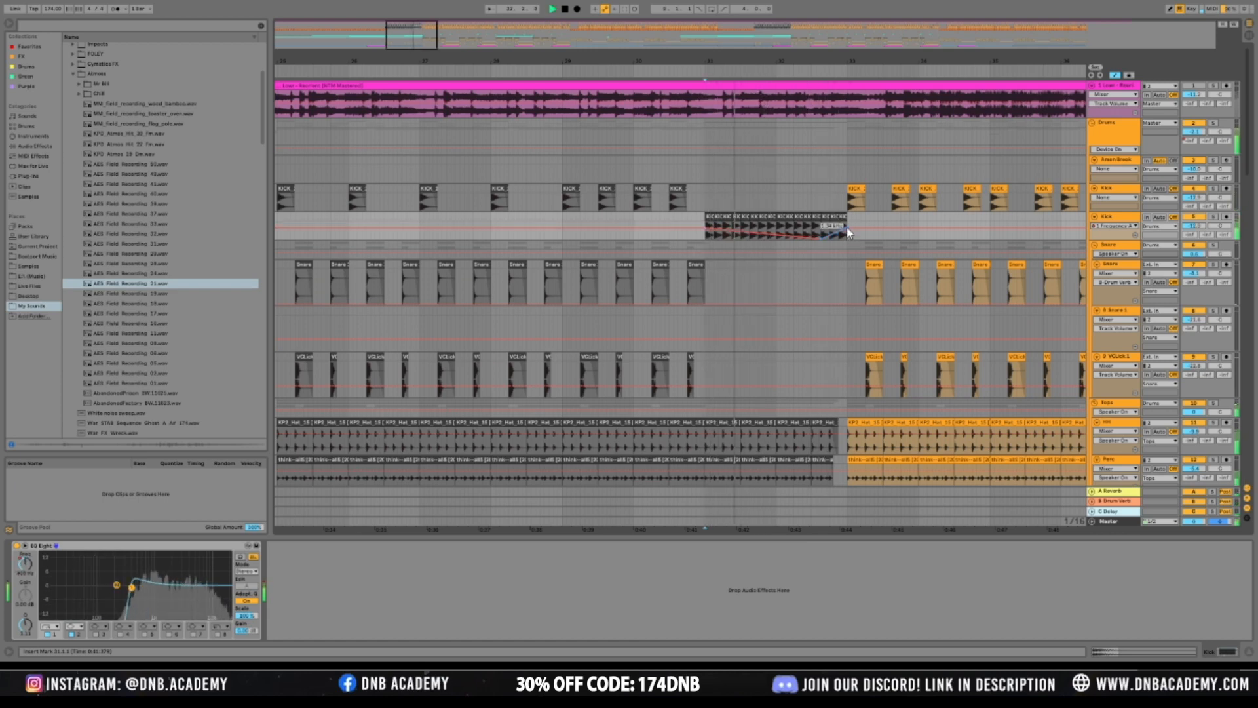
# Adjust the low-cut automation's end point at bar 33 and replay the kick roll to compare
pyautogui.moveTo(847, 228); pyautogui.dragTo(781, 238)
pyautogui.press('space')
pyautogui.press('space')
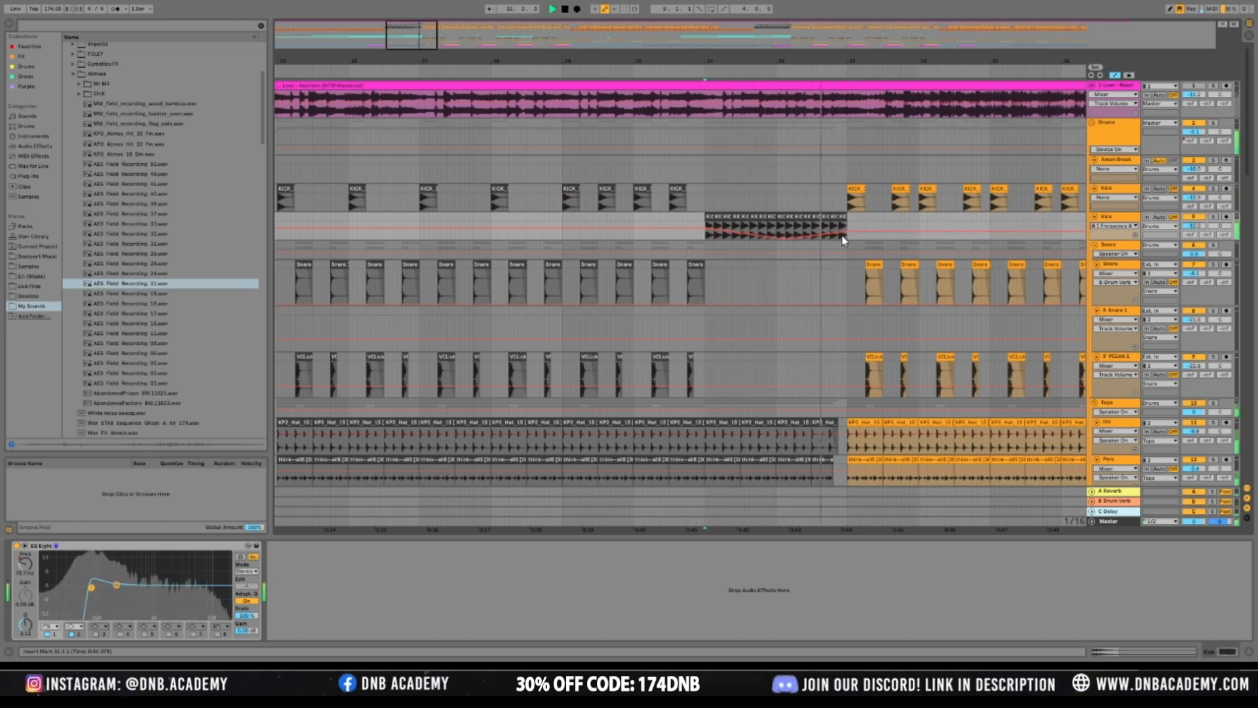
pyautogui.moveTo(847, 232); pyautogui.dragTo(848, 229)
pyautogui.press('space')
pyautogui.press('space')
# Lower the low-cut automation's start at bar 31 to the minimum so the filter sweeps upward toward bar 33, and replay
pyautogui.moveTo(711, 232); pyautogui.dragTo(706, 242)
pyautogui.press('space')
pyautogui.press('space')
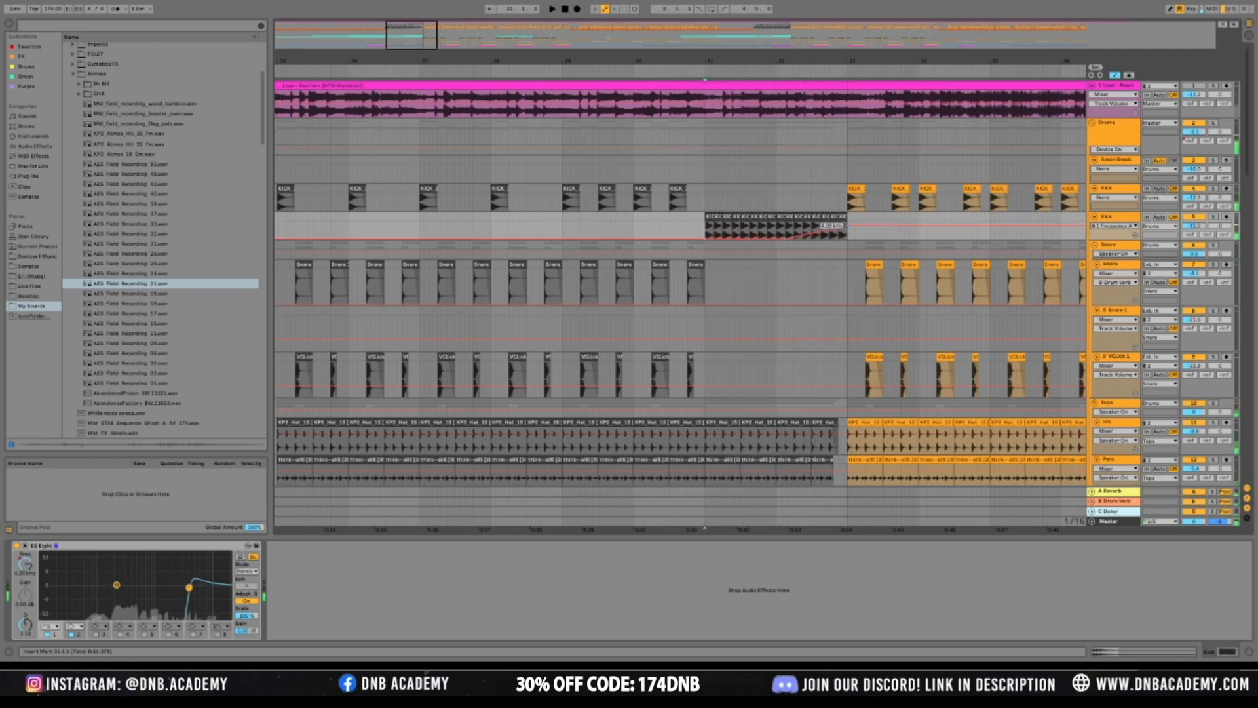
pyautogui.press('space')
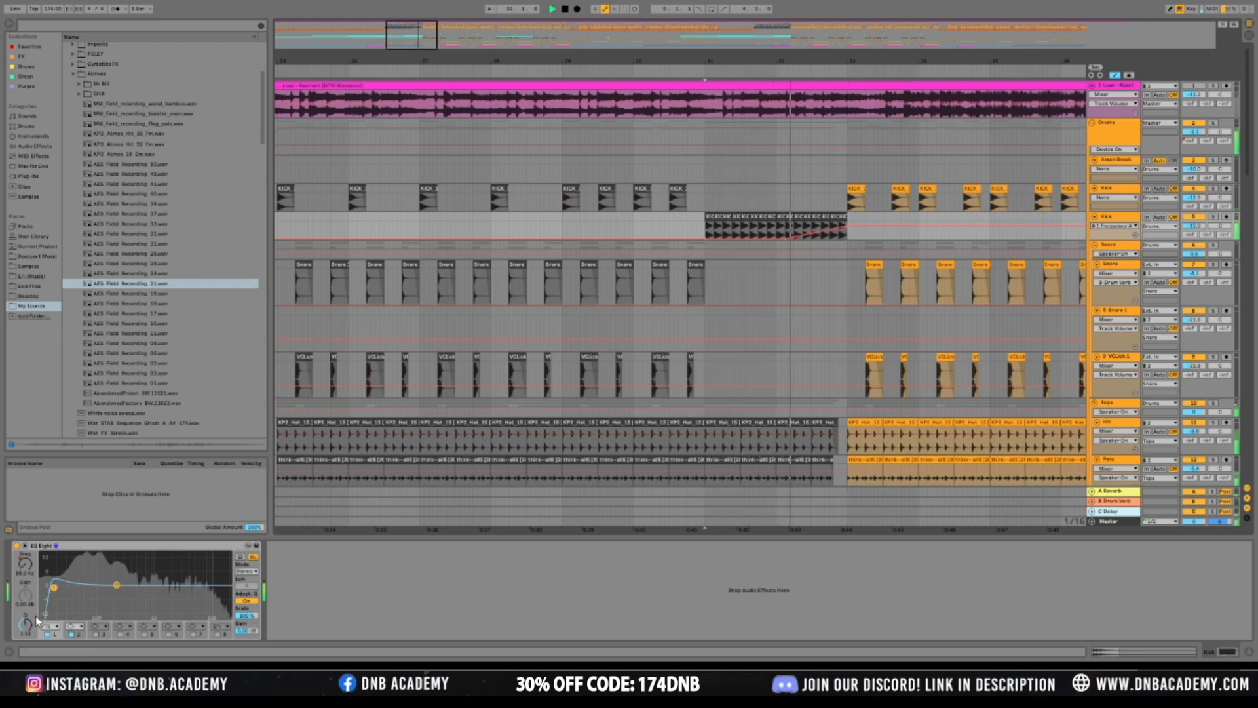
# Remove the last kick of the roll just before bar 33 and listen to the build-up
pyautogui.moveTo(846, 221); pyautogui.dragTo(838, 221)
pyautogui.click(680, 229)
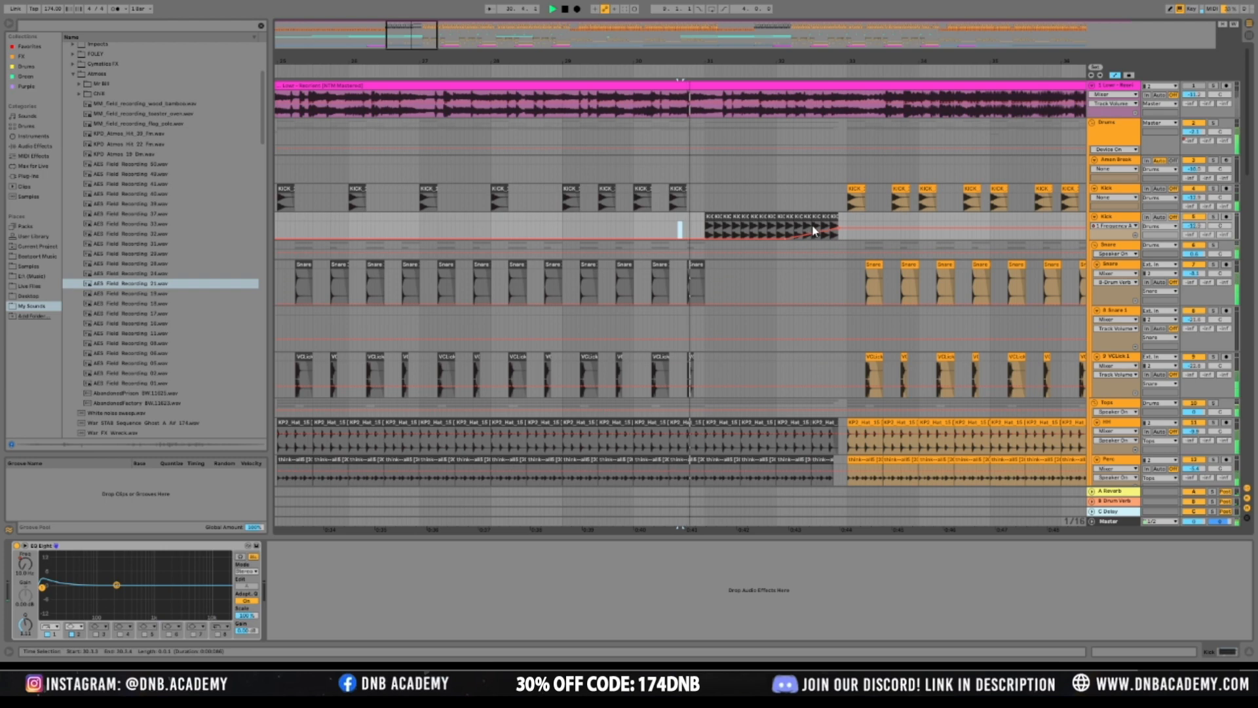
pyautogui.click(515, 219)
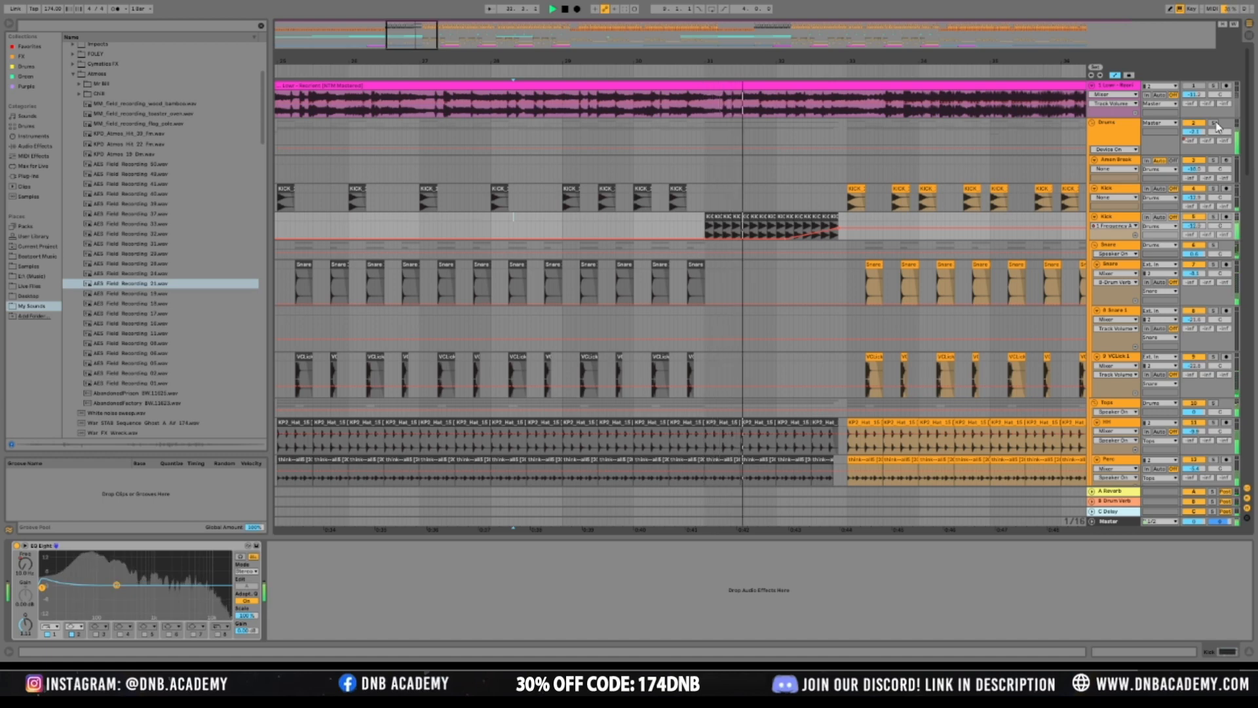
pyautogui.press('space')
# Deactivate every second kick in the first half of the roll, starting from bar 31
pyautogui.click(717, 219)
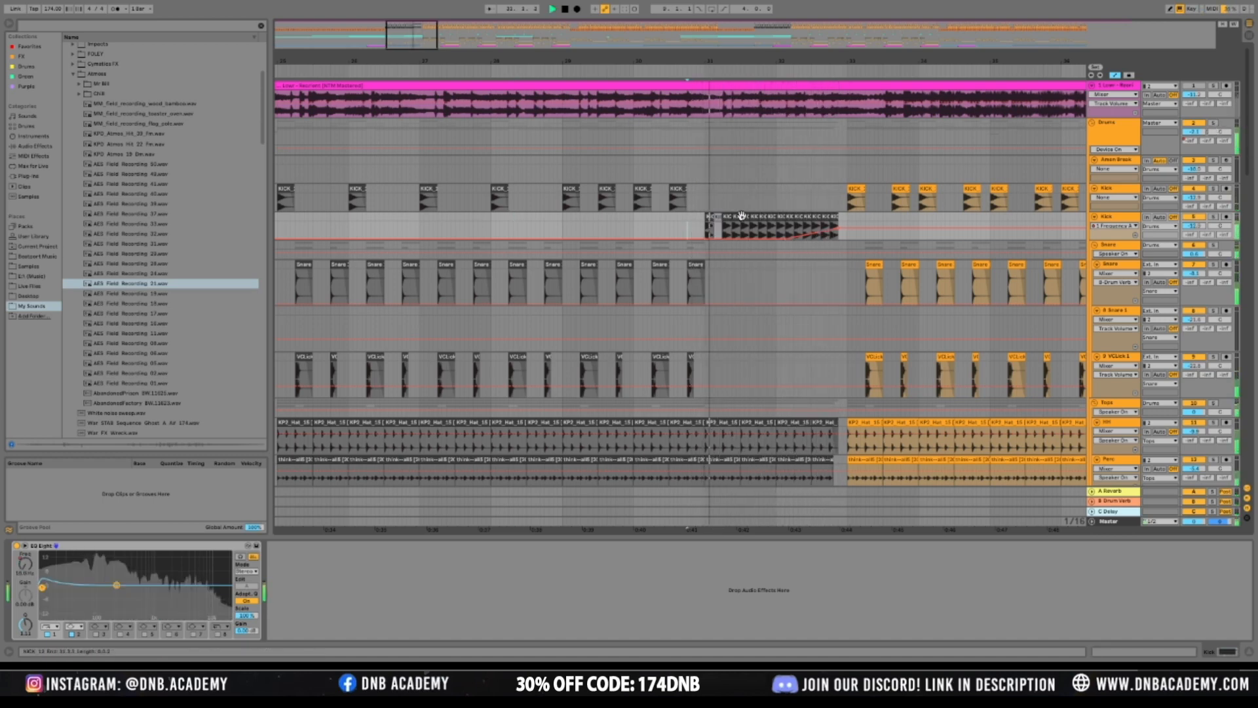
pyautogui.click(732, 217)
pyautogui.press('0')
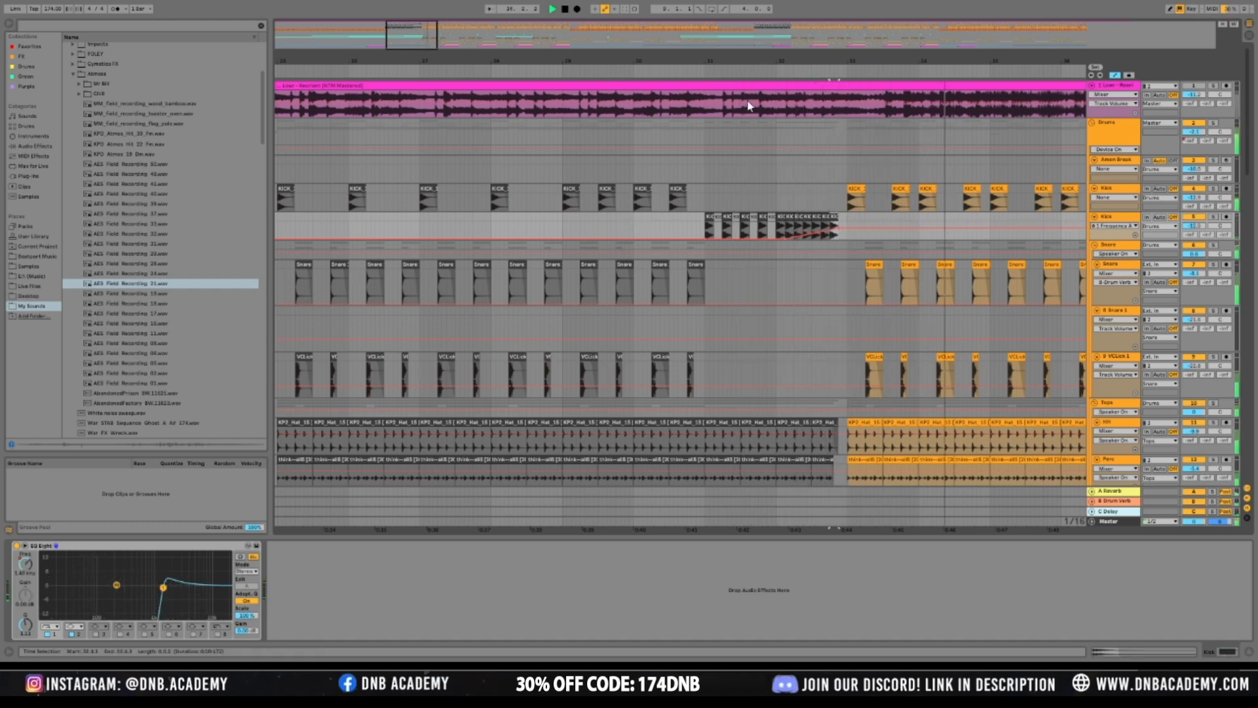
pyautogui.click(759, 159)
# Copy both kick tracks' build-up from bars 25–33, including the filtered kick roll and its low-cut automation, to bars 105–113
pyautogui.moveTo(416, 41); pyautogui.dragTo(515, 2)
pyautogui.click(593, 221)
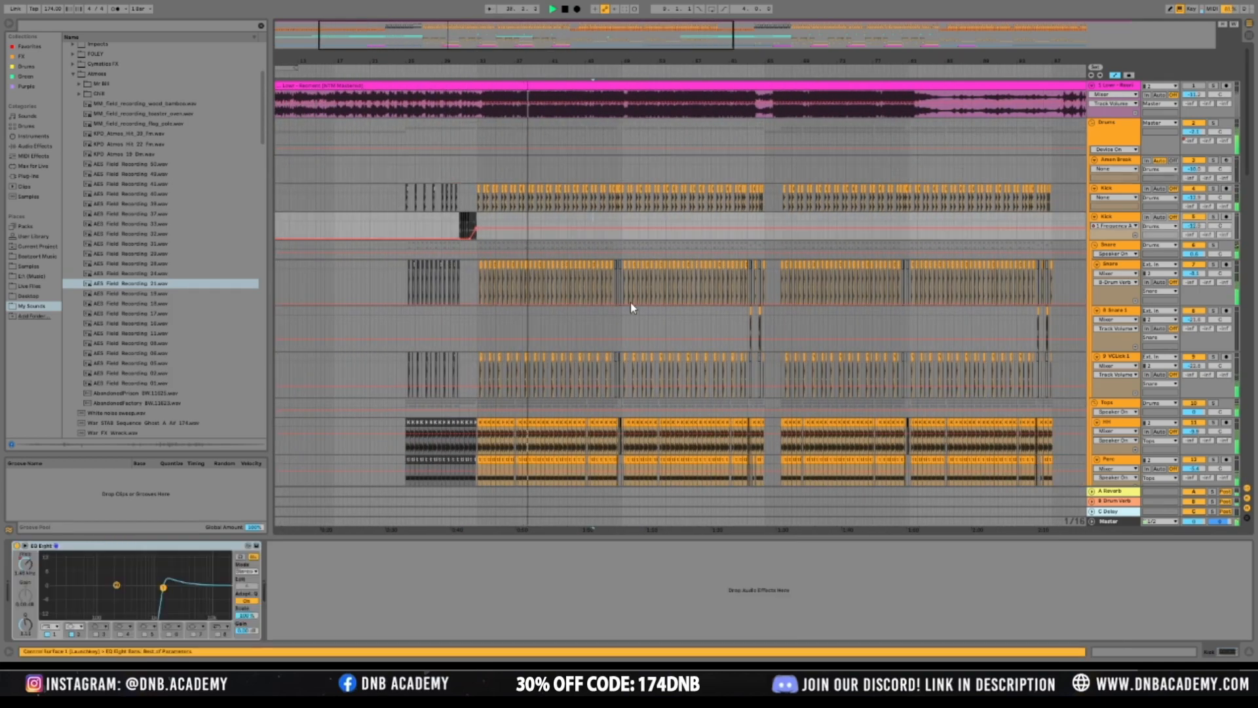
pyautogui.moveTo(525, 40); pyautogui.dragTo(524, 4)
pyautogui.moveTo(365, 226); pyautogui.dragTo(406, 193)
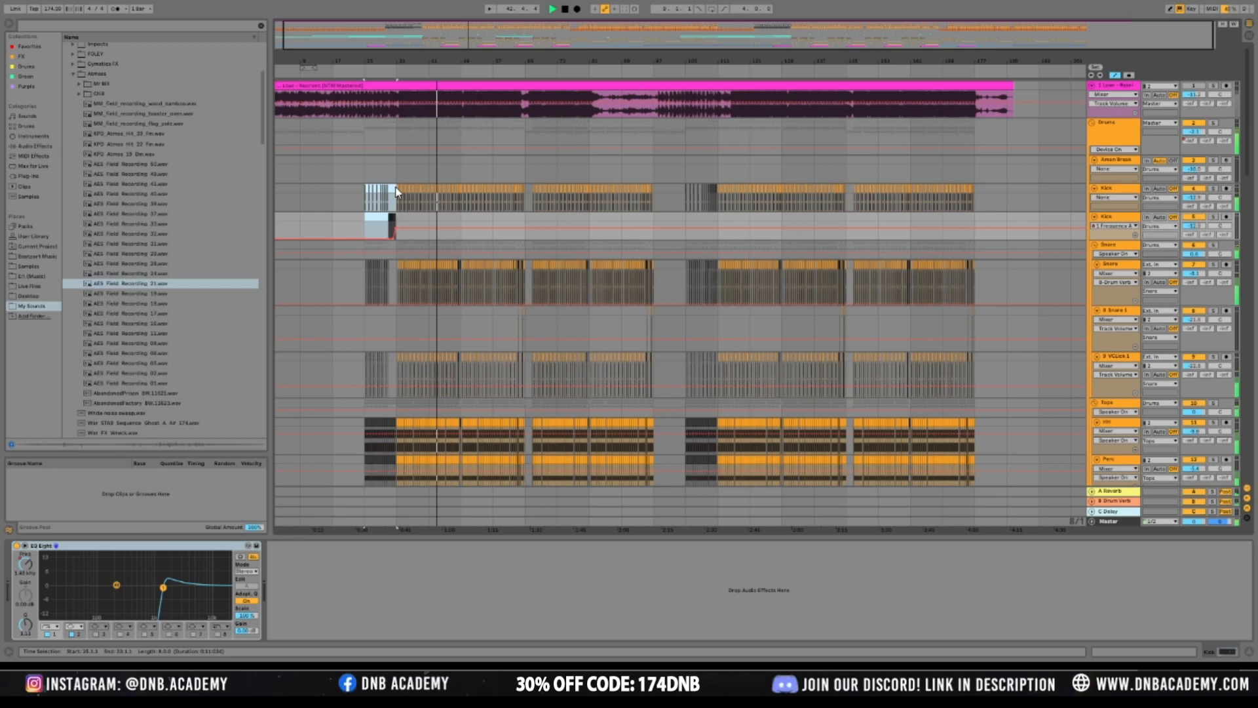
pyautogui.click(398, 186)
pyautogui.moveTo(686, 192); pyautogui.dragTo(718, 190)
pyautogui.click(716, 223)
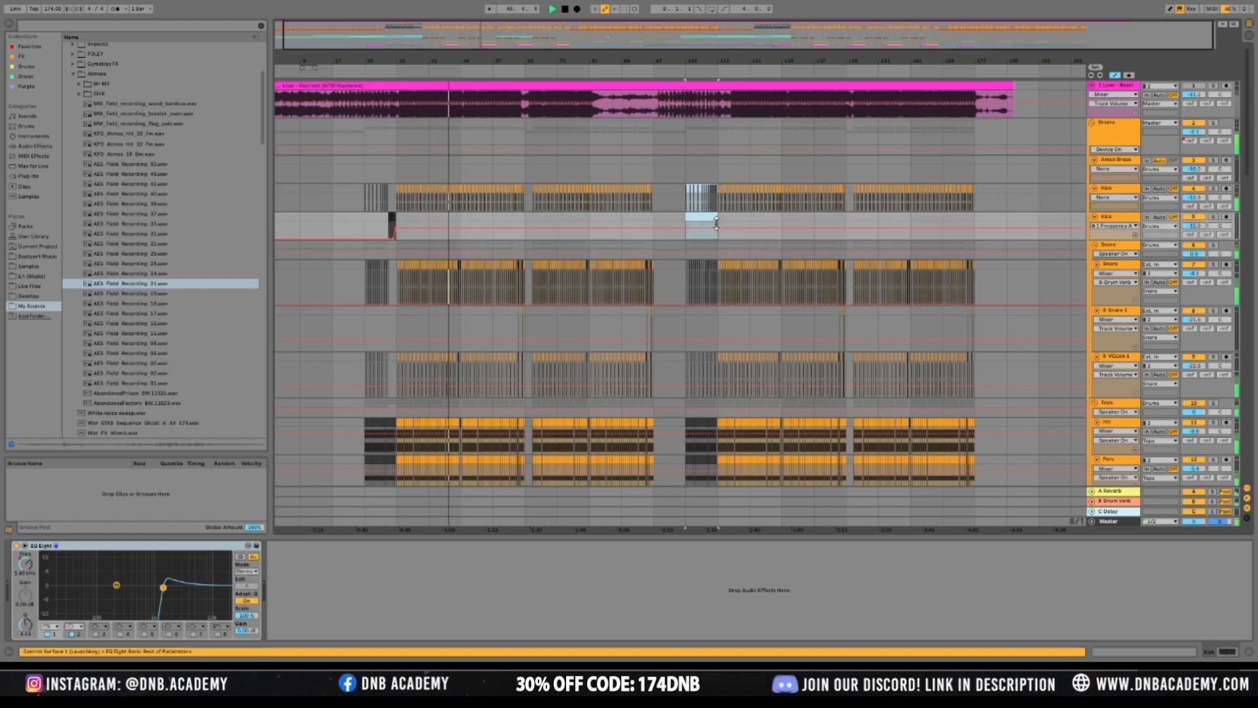
pyautogui.hotkey('ctrl', 'v')
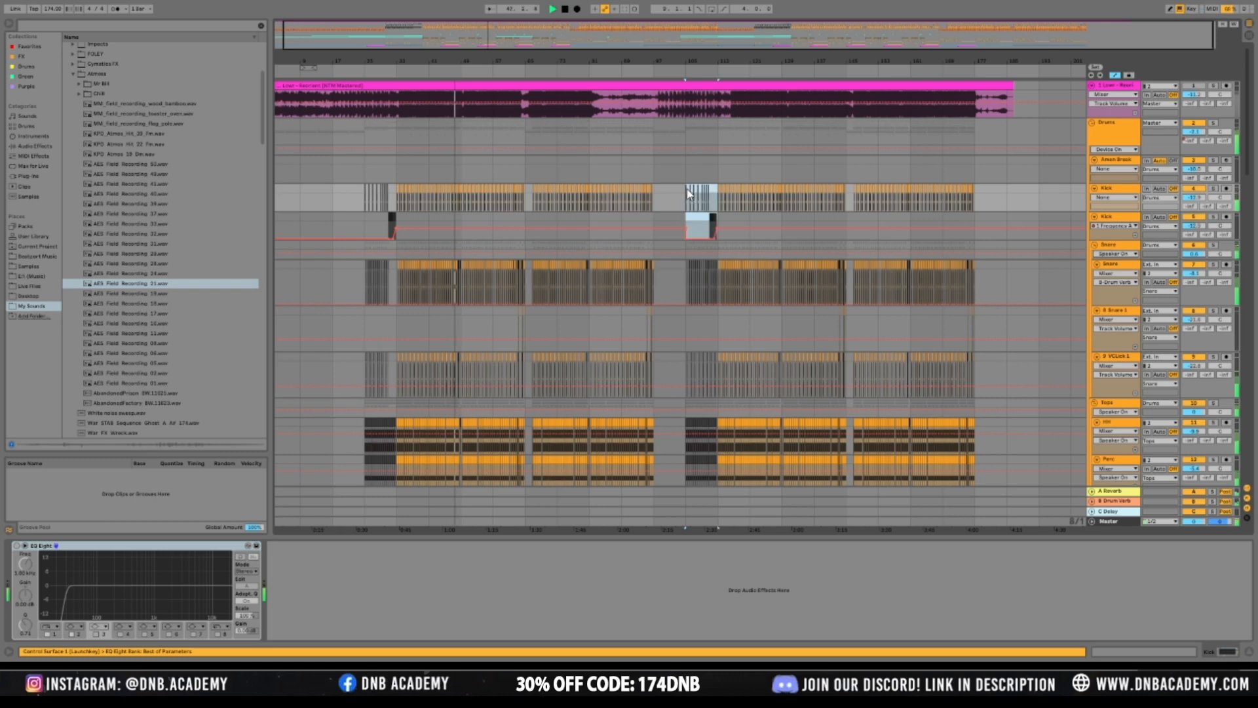
pyautogui.click(686, 235)
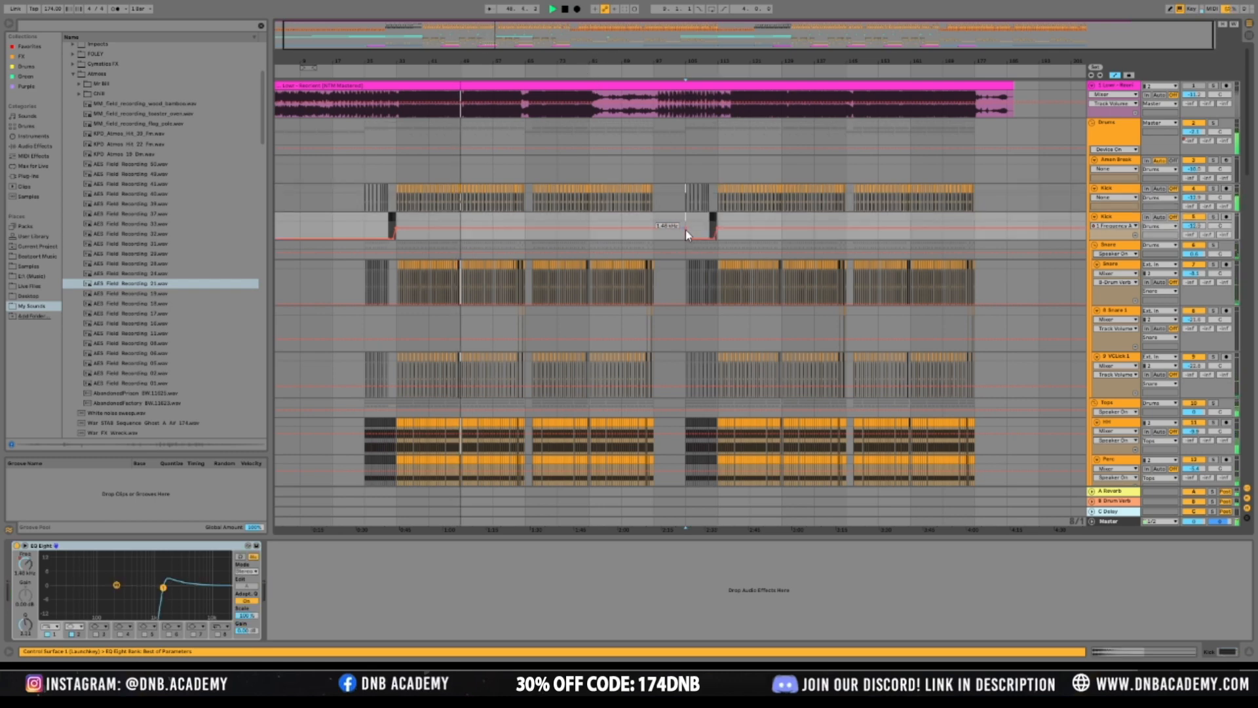
pyautogui.press('Left')
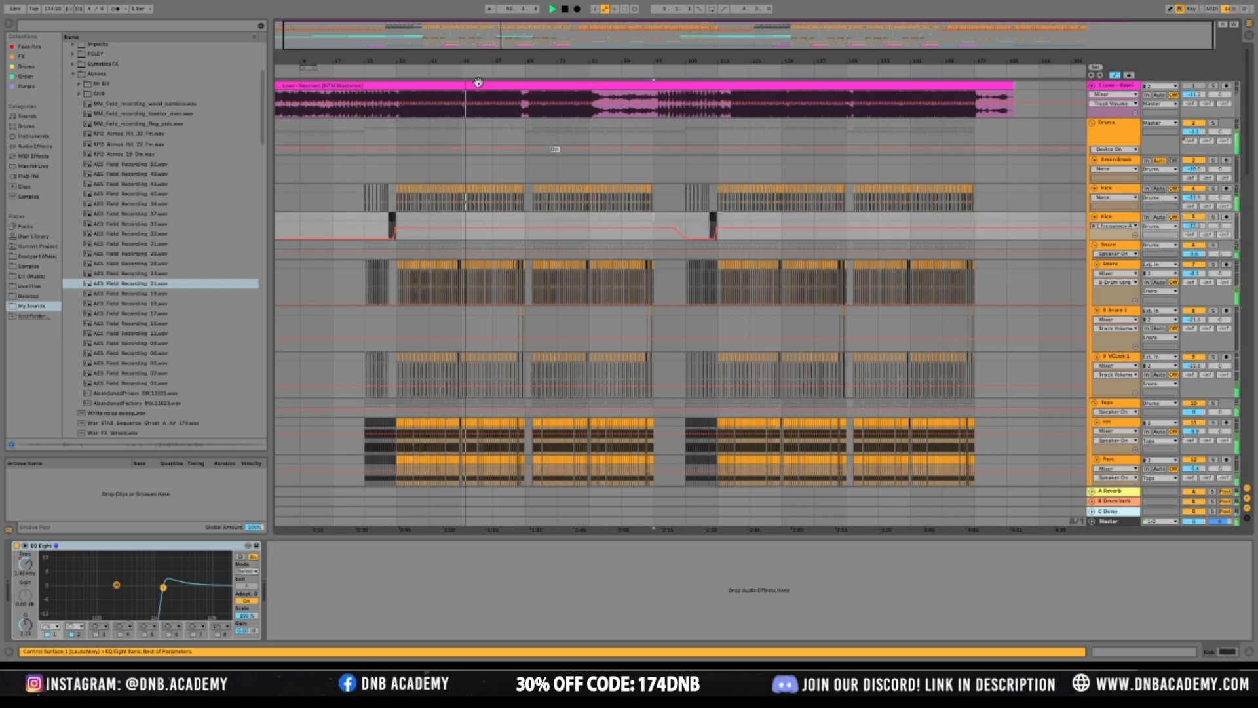
# Collapse the Drums group and delete the tiny leftover field recording clip on FX4 between bars 65 and 81
pyautogui.scroll(5, 697, 333)
pyautogui.scroll(-2, 1028, 183)
pyautogui.scroll(2, 1027, 182)
pyautogui.click(1112, 139)
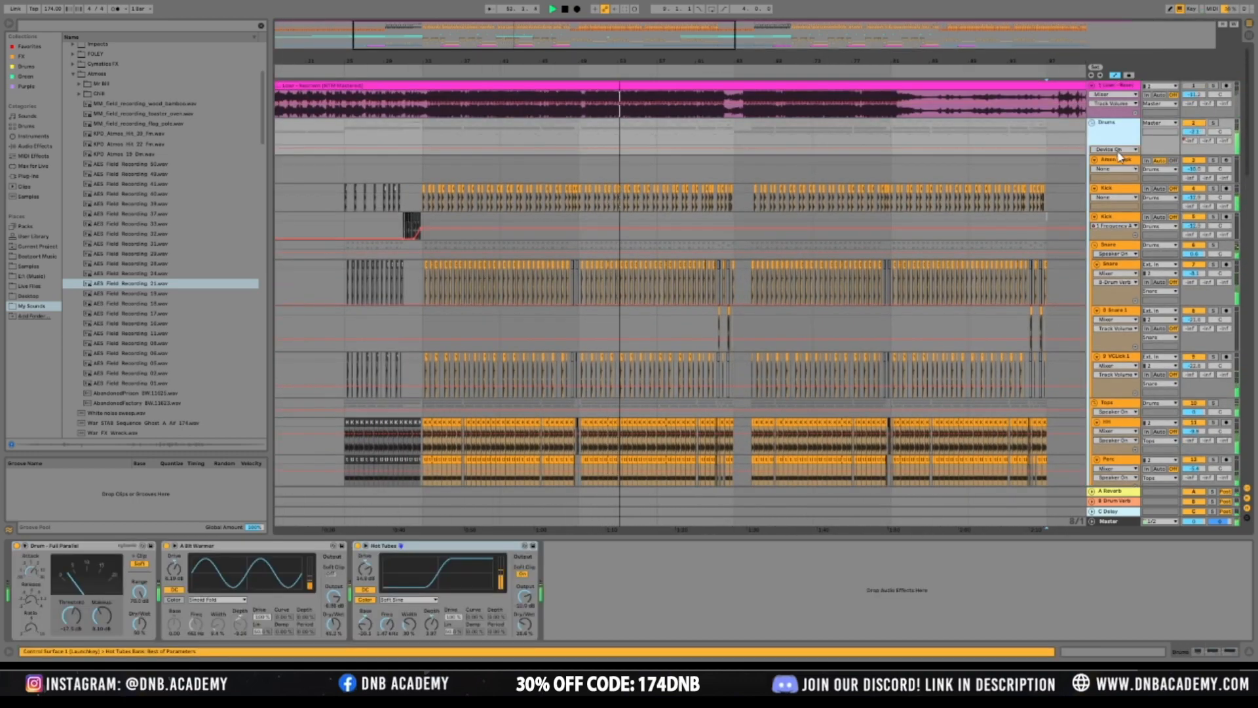
pyautogui.click(1091, 122)
pyautogui.moveTo(516, 49); pyautogui.dragTo(459, 295)
pyautogui.scroll(-4, 454, 308)
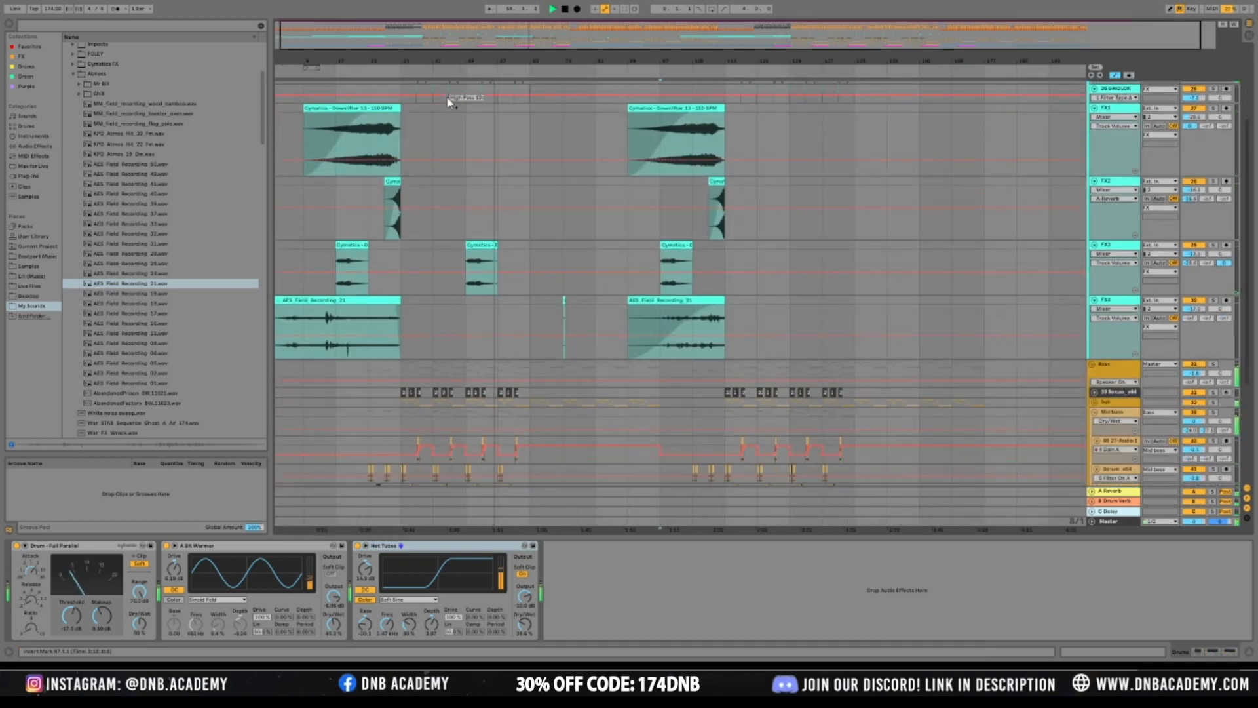
pyautogui.moveTo(532, 255); pyautogui.dragTo(594, 353)
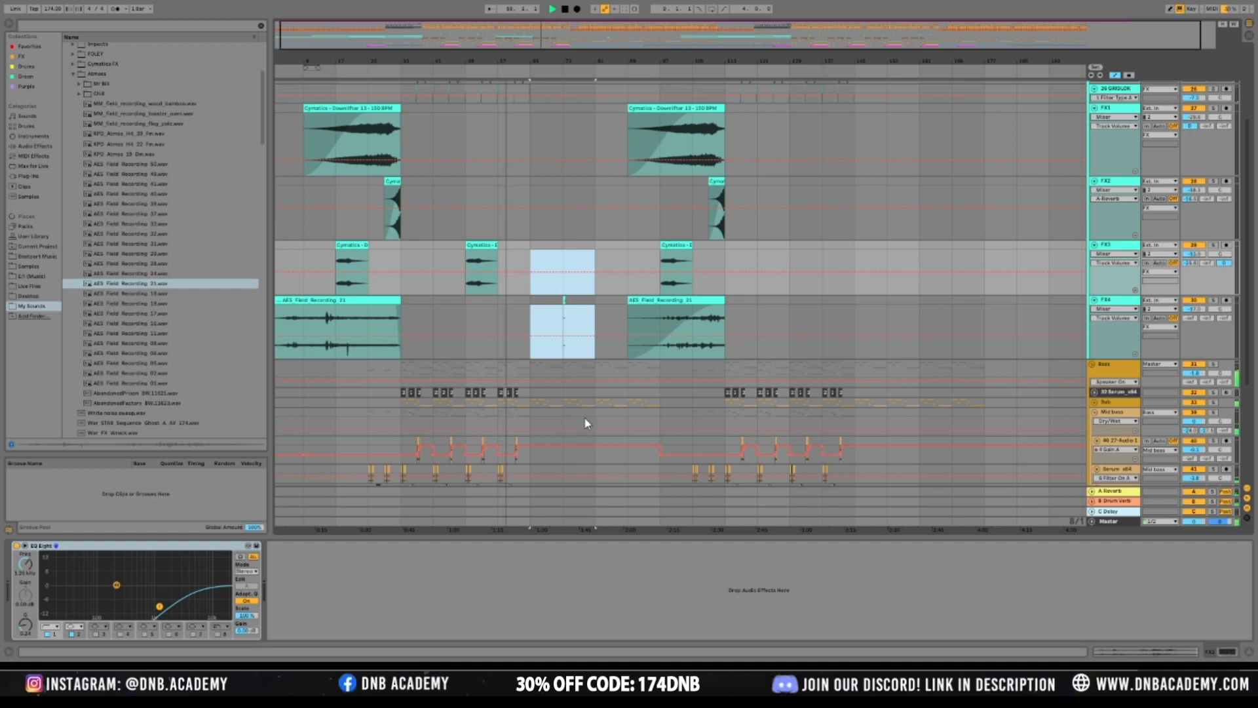
pyautogui.click(554, 196)
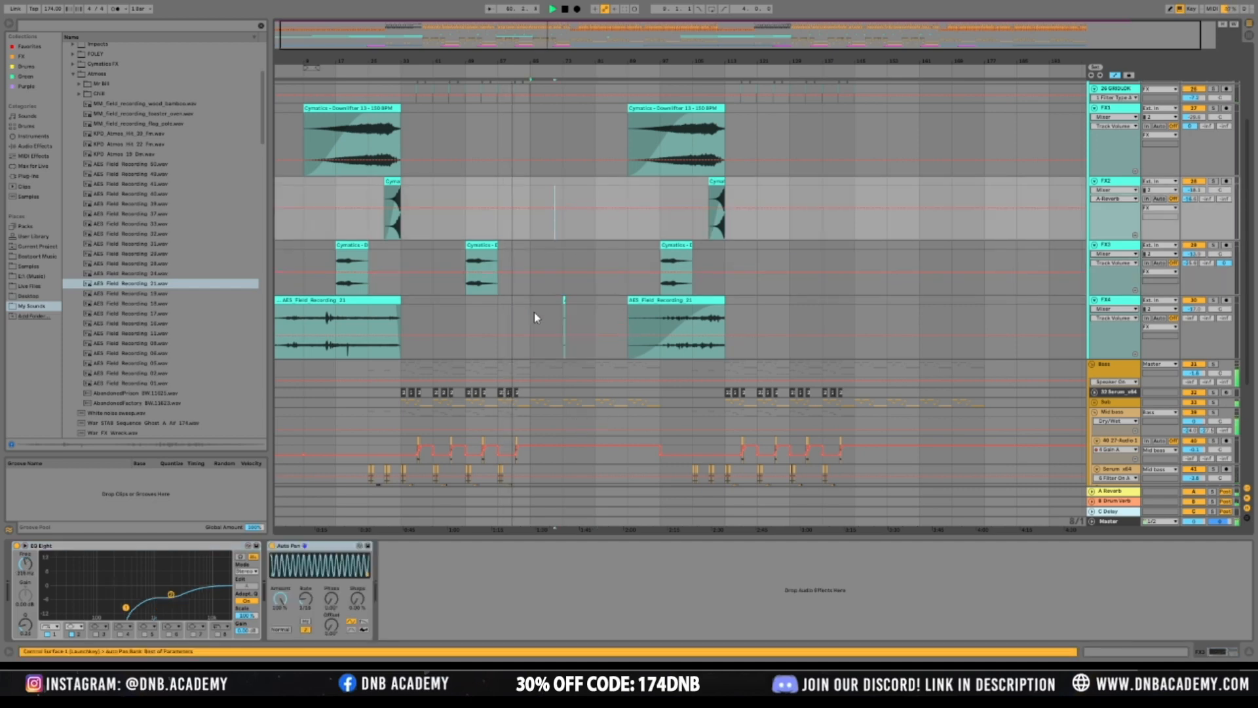
pyautogui.moveTo(532, 308); pyautogui.dragTo(594, 341)
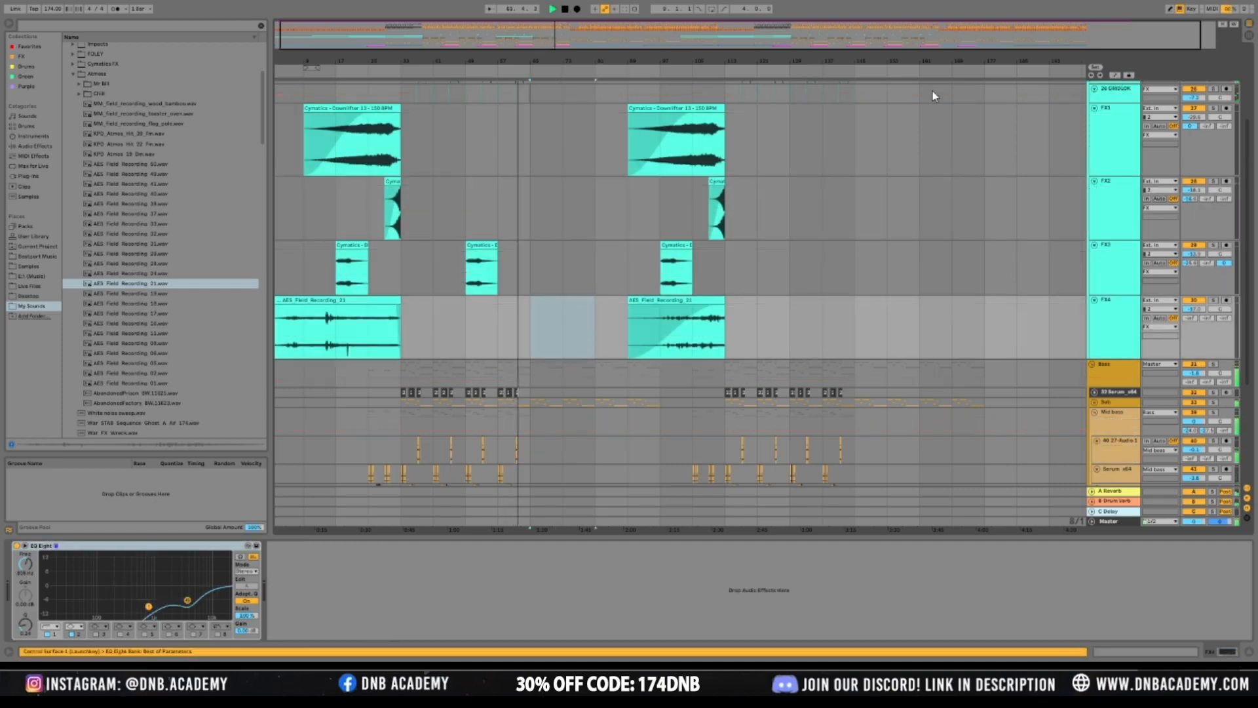
# Copy the FX3 Cymatics downlifter from the middle of the first drop to bar 129 in the second drop
pyautogui.scroll(3, 575, 254)
pyautogui.scroll(1, 509, 358)
pyautogui.scroll(-1, 459, 357)
pyautogui.moveTo(422, 354); pyautogui.dragTo(802, 348)
# Copy the Cymatics Noise Up riser on FX2 to the four bars before bar 65
pyautogui.moveTo(497, 35)
pyautogui.mouseDown()
pyautogui.moveTo(498, 105)
pyautogui.moveTo(498, 68)
pyautogui.moveTo(462, 49)
pyautogui.moveTo(498, 47)
pyautogui.mouseUp()
pyautogui.moveTo(359, 271)
pyautogui.mouseDown()
pyautogui.moveTo(385, 253)
pyautogui.moveTo(548, 247)
pyautogui.mouseUp()
pyautogui.click(509, 274)
pyautogui.press('space')
pyautogui.press('space')
pyautogui.moveTo(545, 25); pyautogui.dragTo(541, 105)
# Shift the copied Noise Up riser on FX2 one beat earlier so it ends where the drums drop out before bar 65
pyautogui.scroll(3, 619, 148)
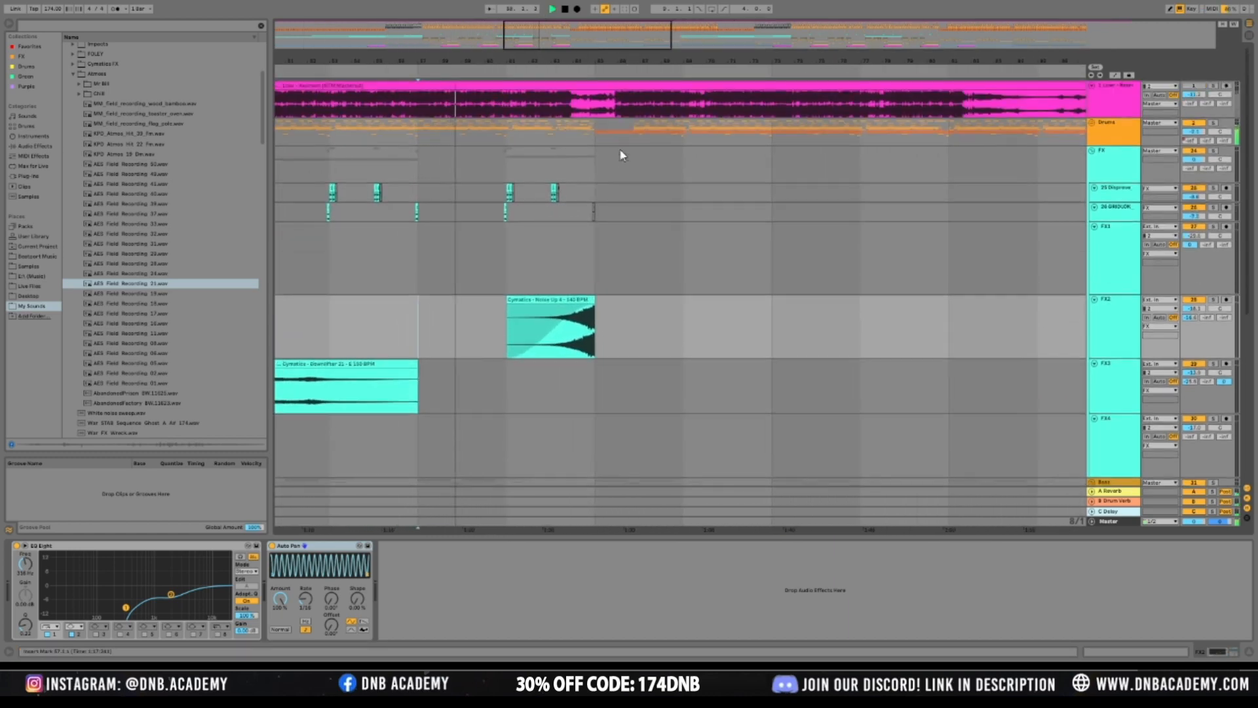
pyautogui.click(604, 238)
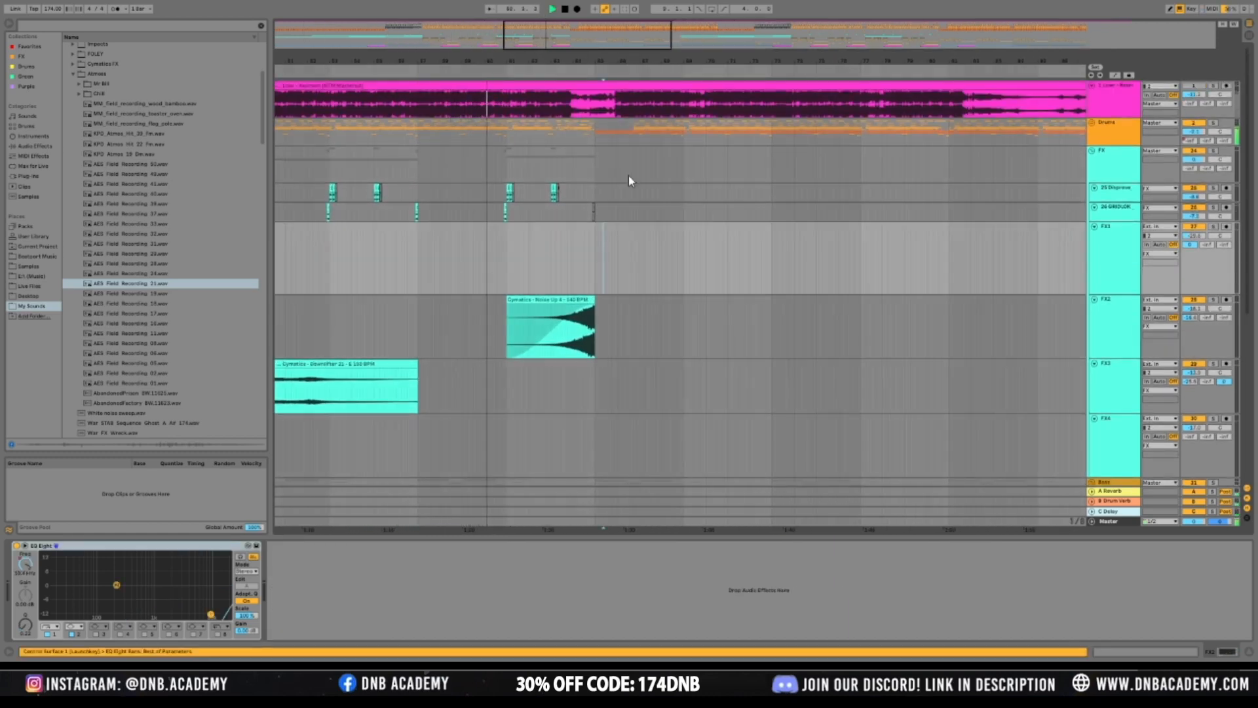
pyautogui.moveTo(559, 26); pyautogui.dragTo(558, 77)
pyautogui.moveTo(694, 300); pyautogui.dragTo(695, 298)
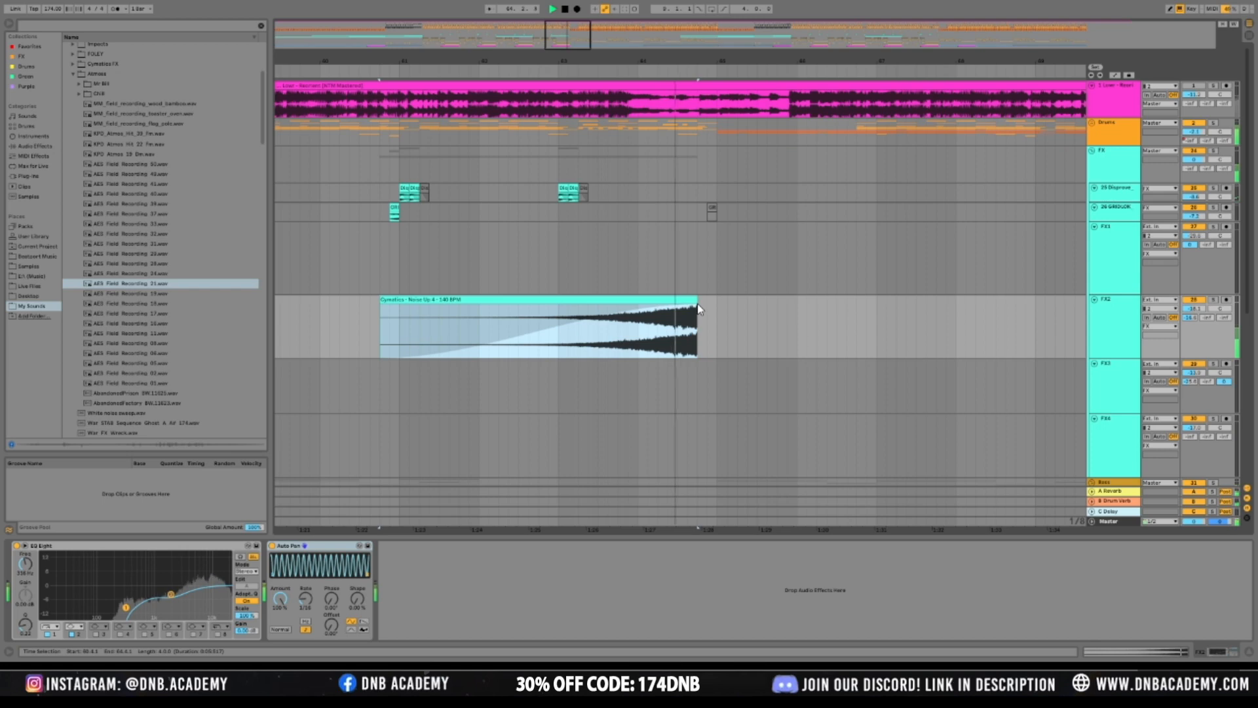
# Copy the shifted Noise Up riser on FX2 to the matching spot just before bar 145 in the second drop
pyautogui.moveTo(610, 62); pyautogui.dragTo(593, 8)
pyautogui.click(506, 270)
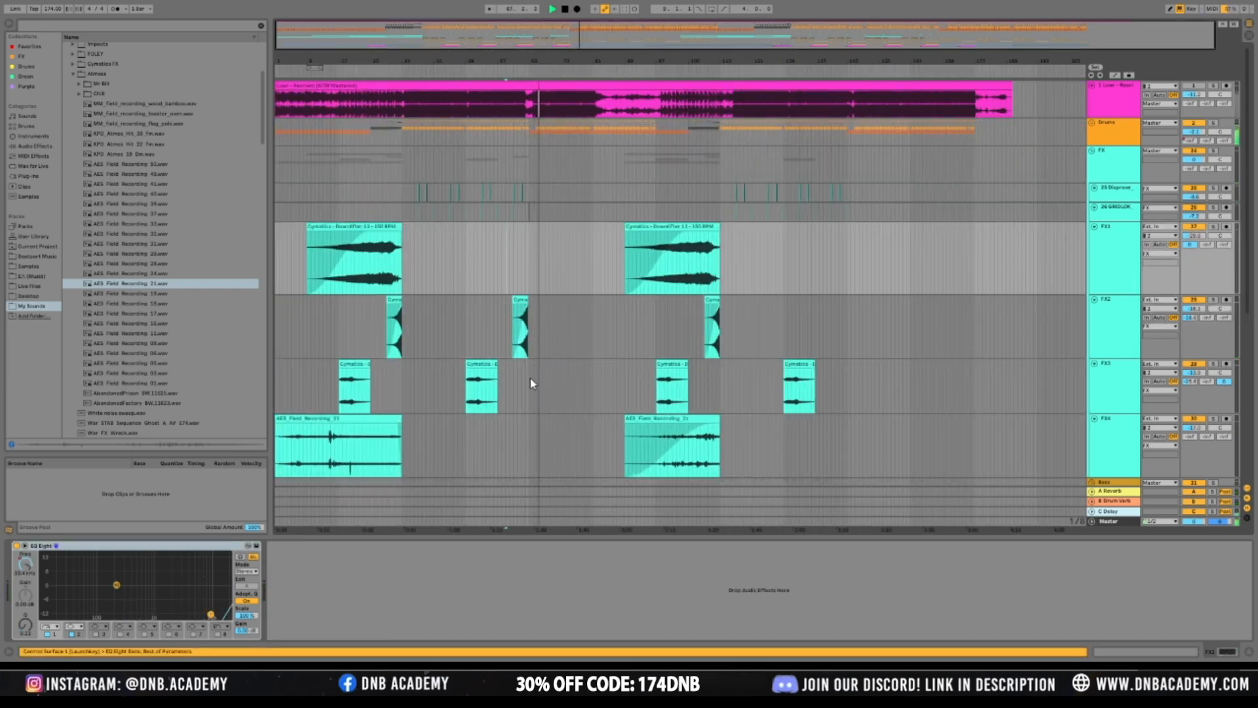
pyautogui.moveTo(473, 335); pyautogui.dragTo(844, 322)
# Put the World Scope track below the bass tracks into a group of its own
pyautogui.scroll(-3, 509, 261)
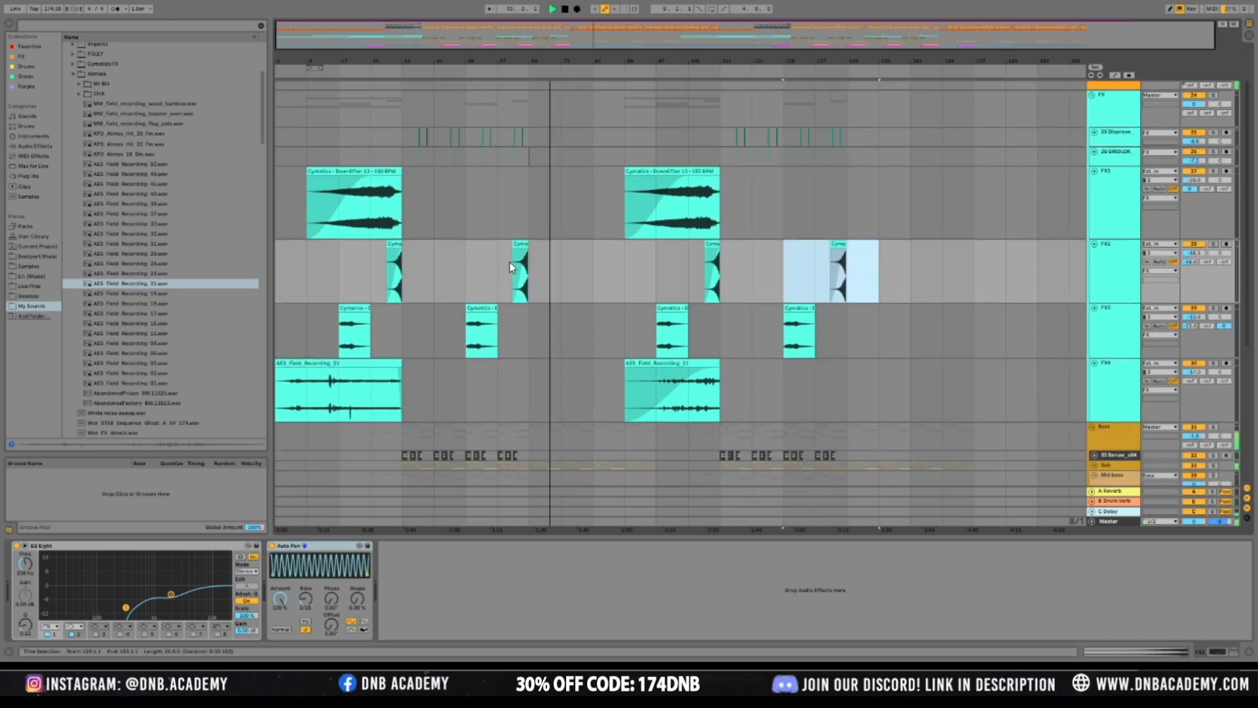
pyautogui.scroll(-3, 513, 263)
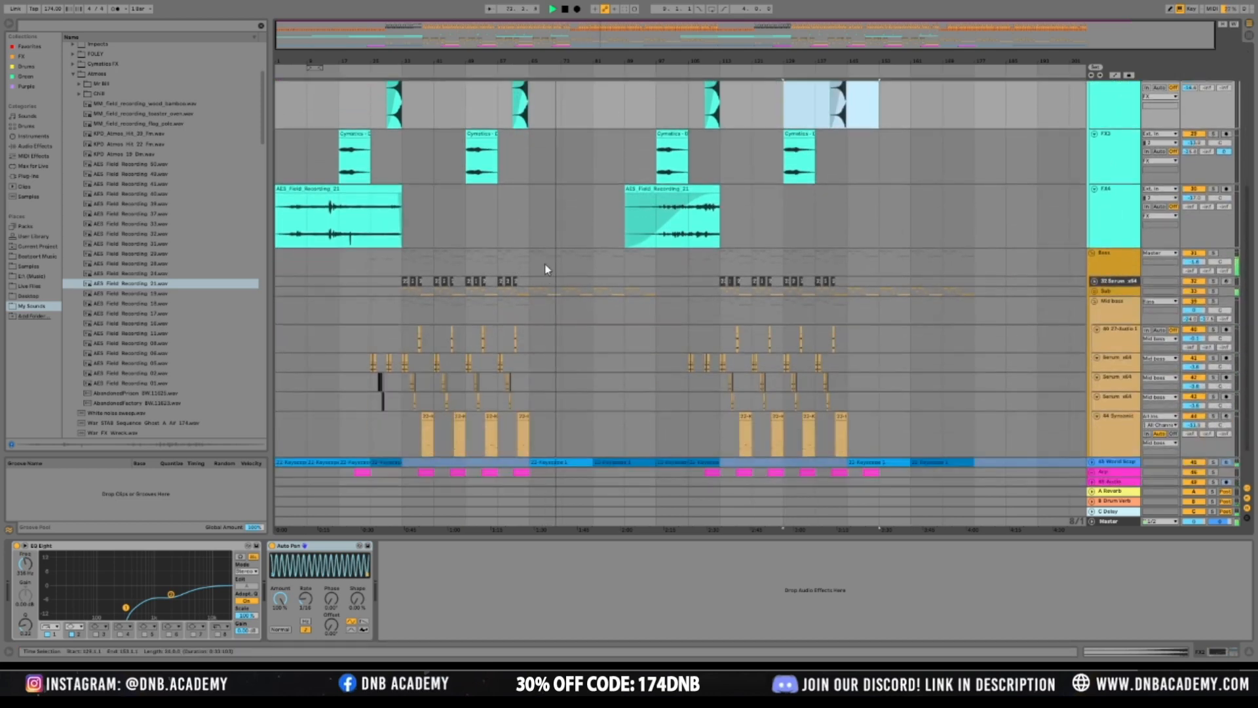
pyautogui.scroll(-1, 552, 259)
pyautogui.scroll(2, 553, 267)
pyautogui.scroll(-2, 585, 285)
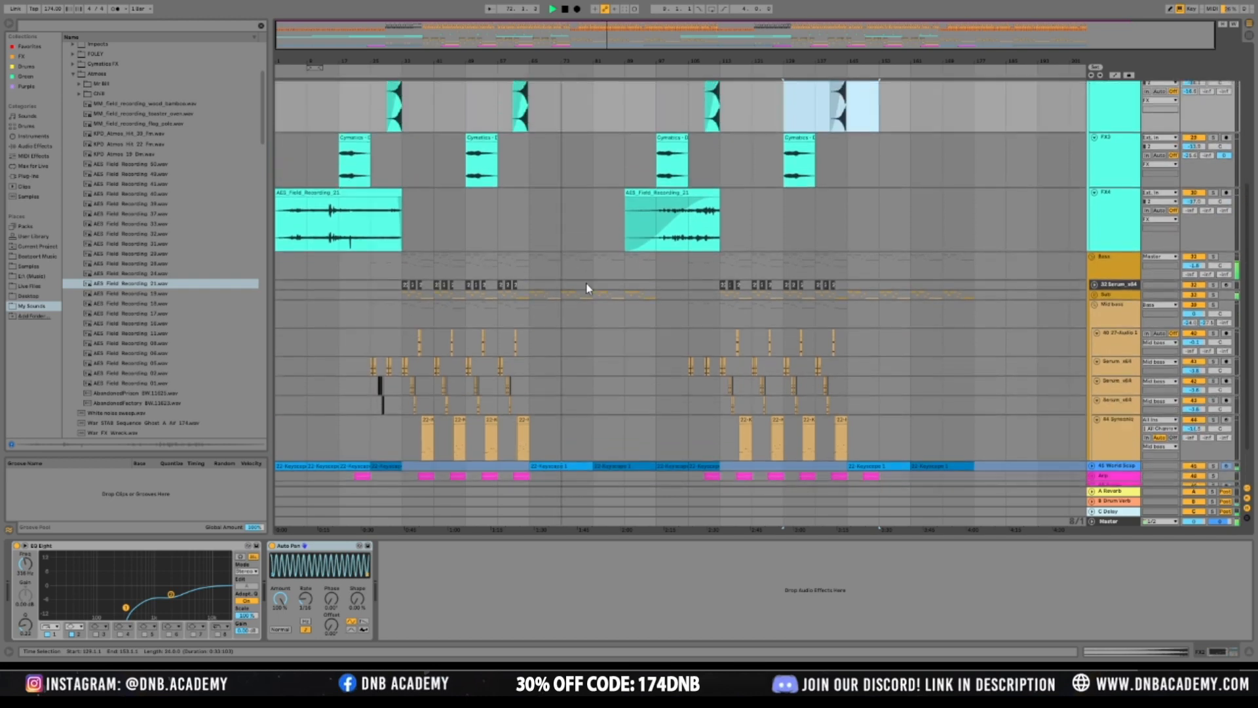
pyautogui.click(1133, 419)
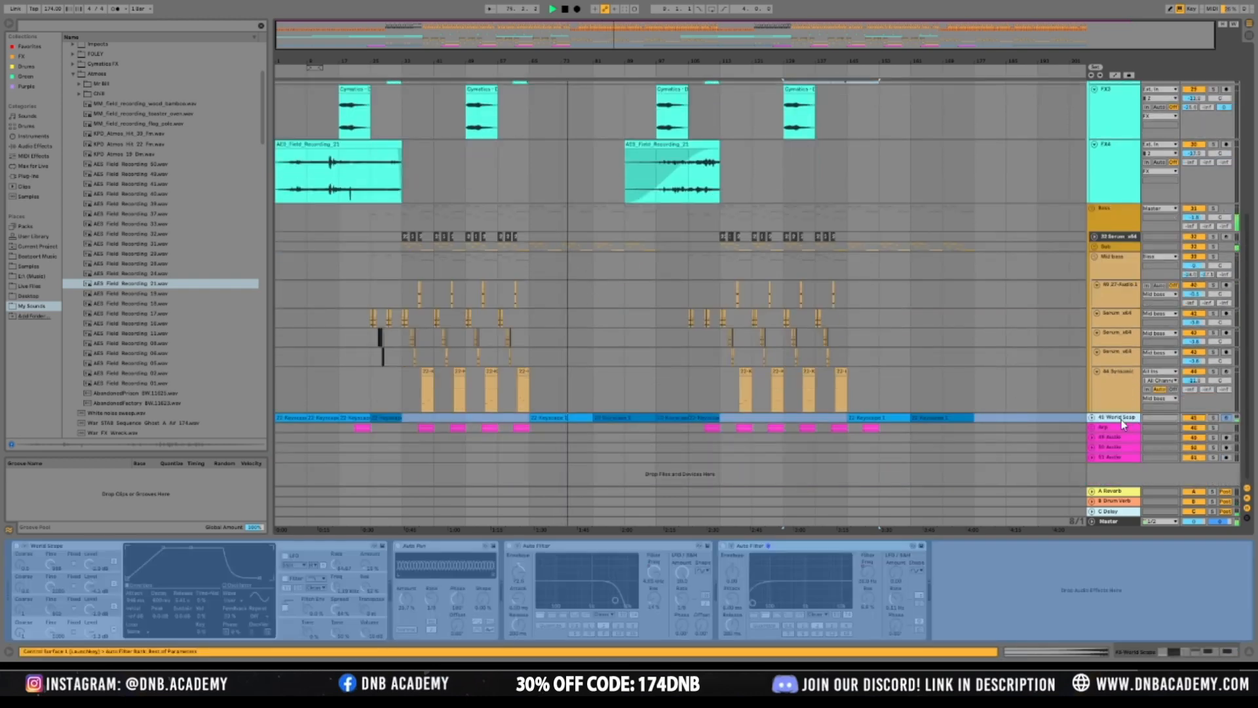
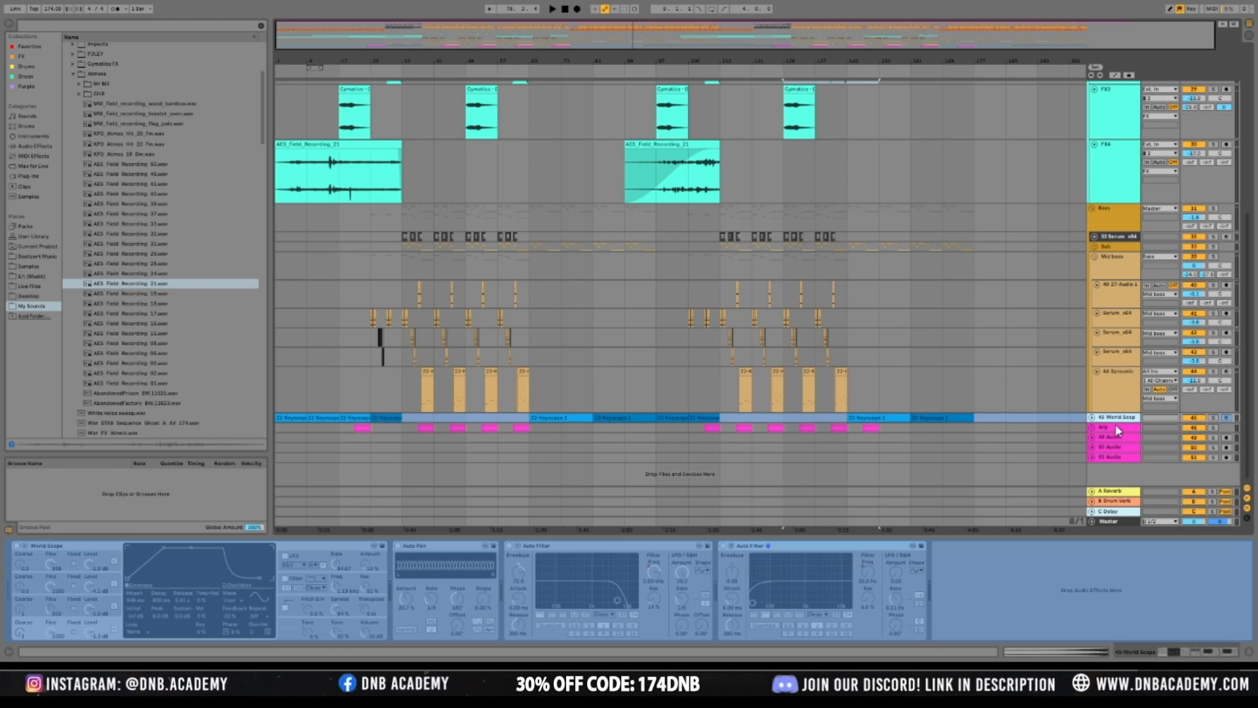
pyautogui.hotkey('ctrl', 'g')
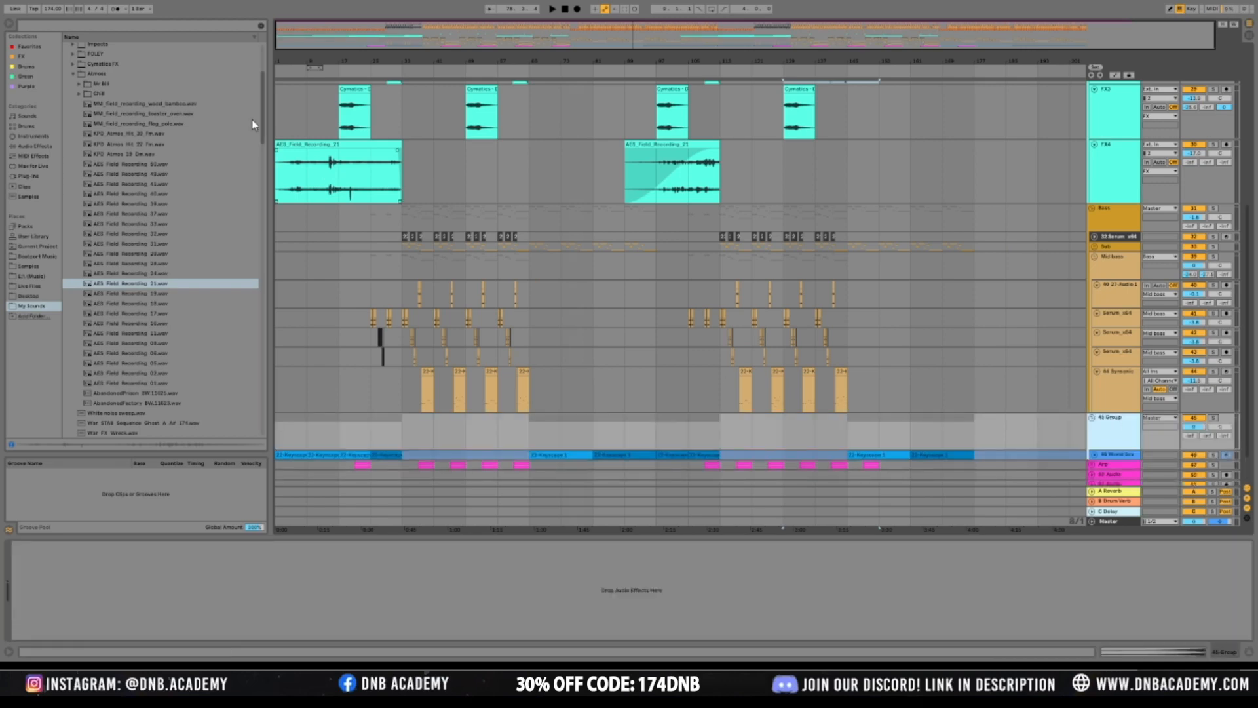
# Add an Auto Filter to the new group, lower its low-pass cutoff, and play from bar 65
pyautogui.click(36, 145)
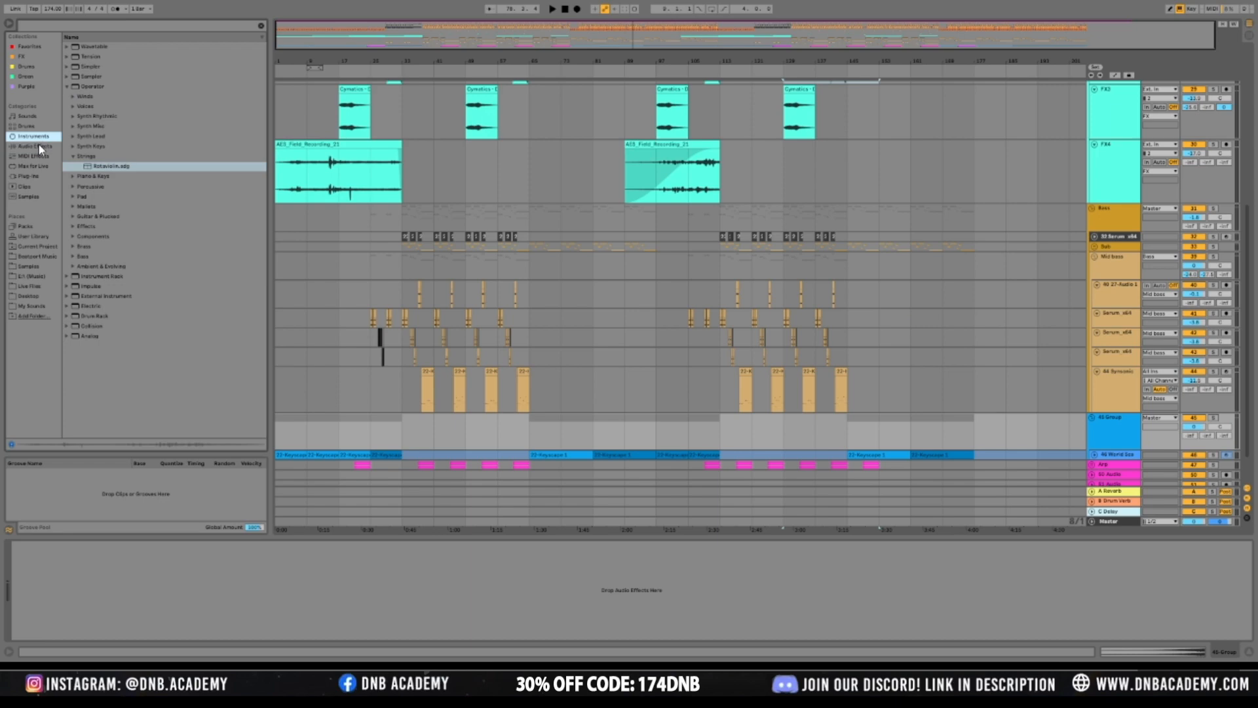
pyautogui.click(85, 68)
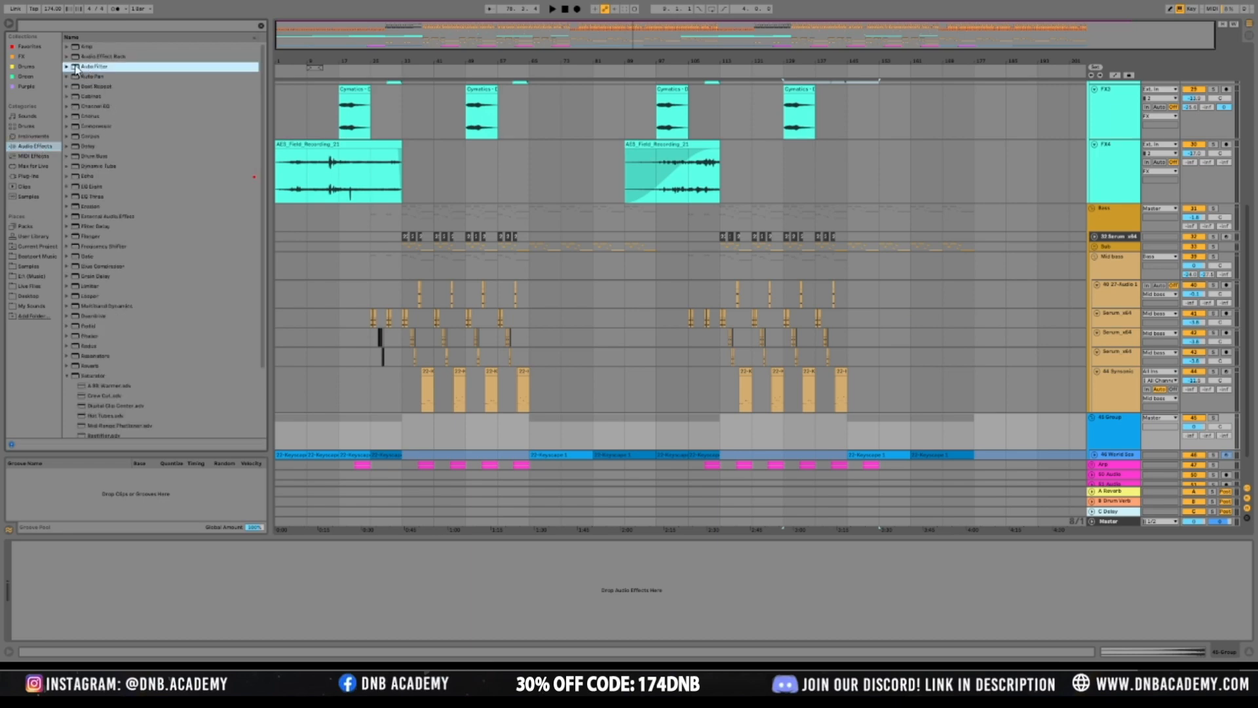
pyautogui.moveTo(802, 455); pyautogui.dragTo(808, 459)
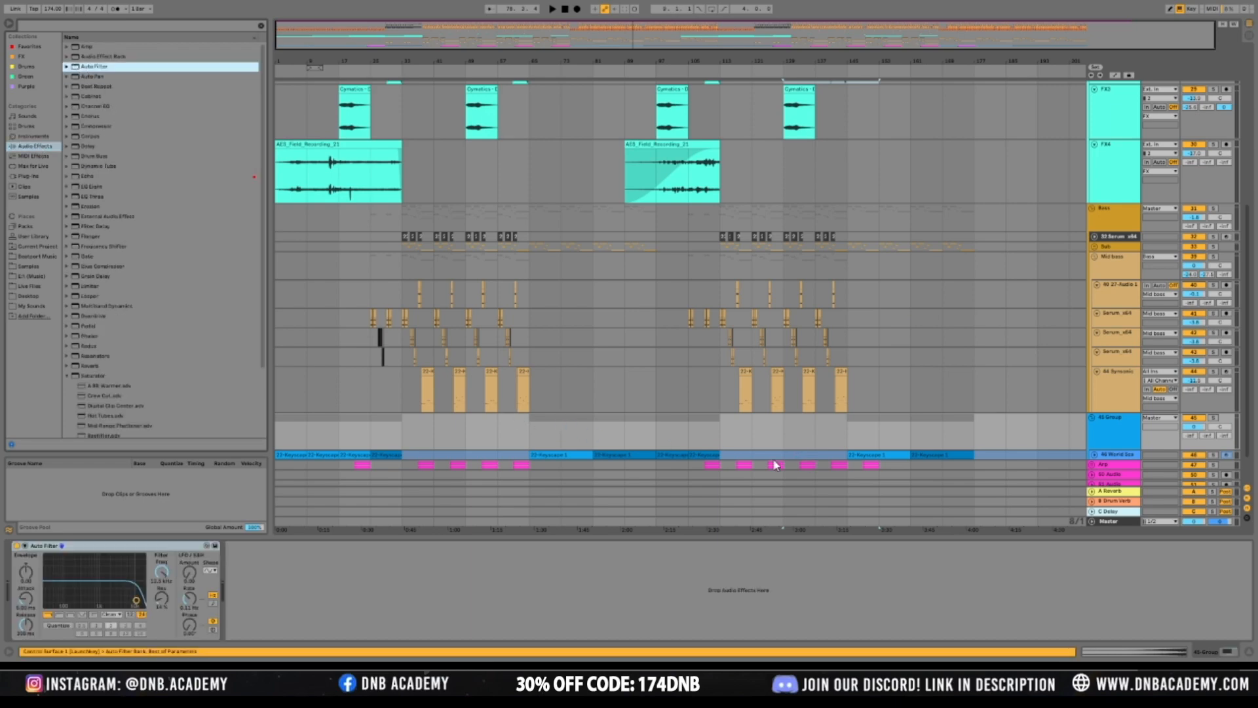
pyautogui.moveTo(118, 596)
pyautogui.mouseDown()
pyautogui.moveTo(100, 597)
pyautogui.moveTo(165, 594)
pyautogui.mouseUp()
pyautogui.click(533, 435)
pyautogui.press('space')
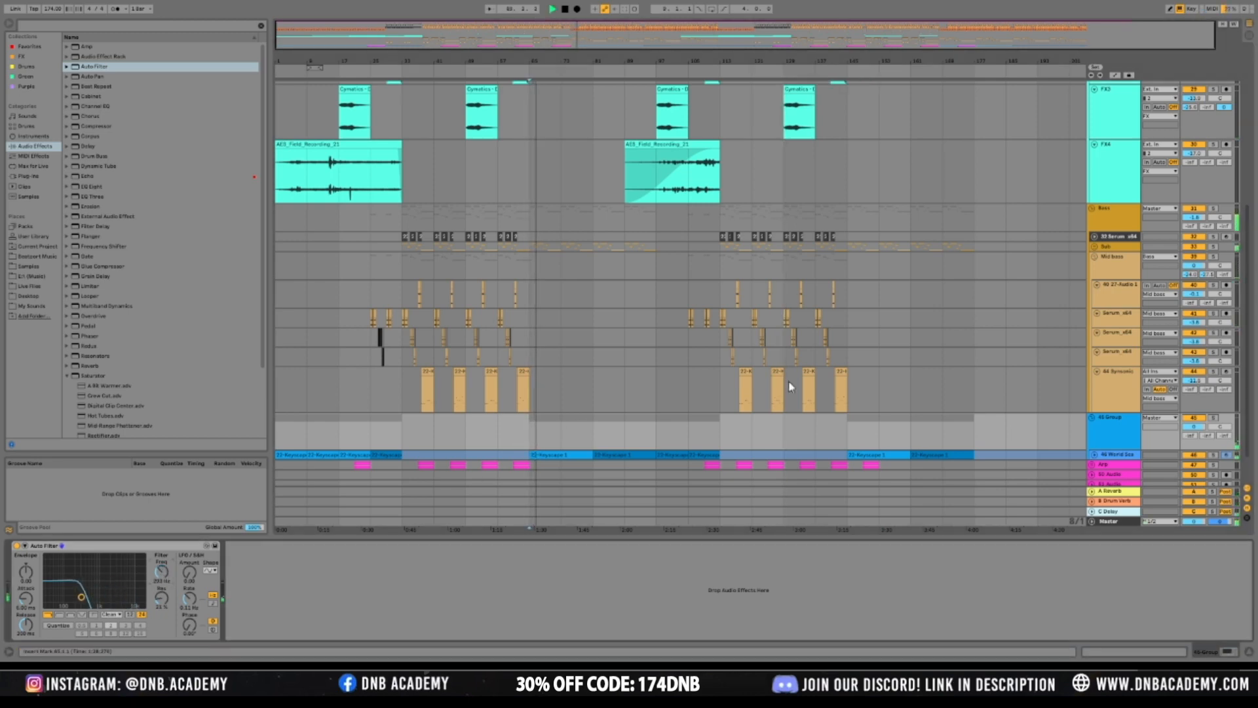
# Enlarge the World Scope track and use the group's C Delay send in place of the track's own
pyautogui.scroll(-1, 1043, 354)
pyautogui.press('space')
pyautogui.click(1112, 419)
pyautogui.moveTo(1111, 427); pyautogui.dragTo(1108, 457)
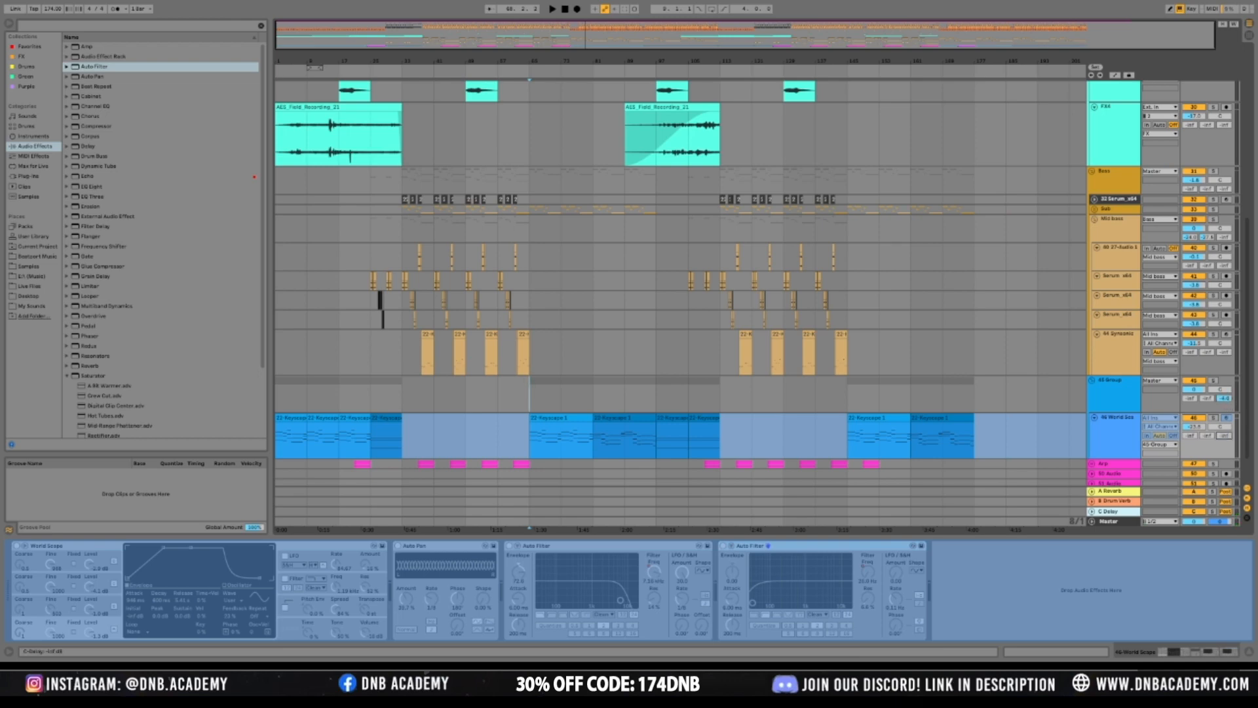
# Raise the group's Auto Filter cutoff slightly and automate its Frequency to fall from bar 33 to bar 65
pyautogui.click(1111, 399)
pyautogui.moveTo(166, 571); pyautogui.dragTo(165, 563)
pyautogui.click(1115, 75)
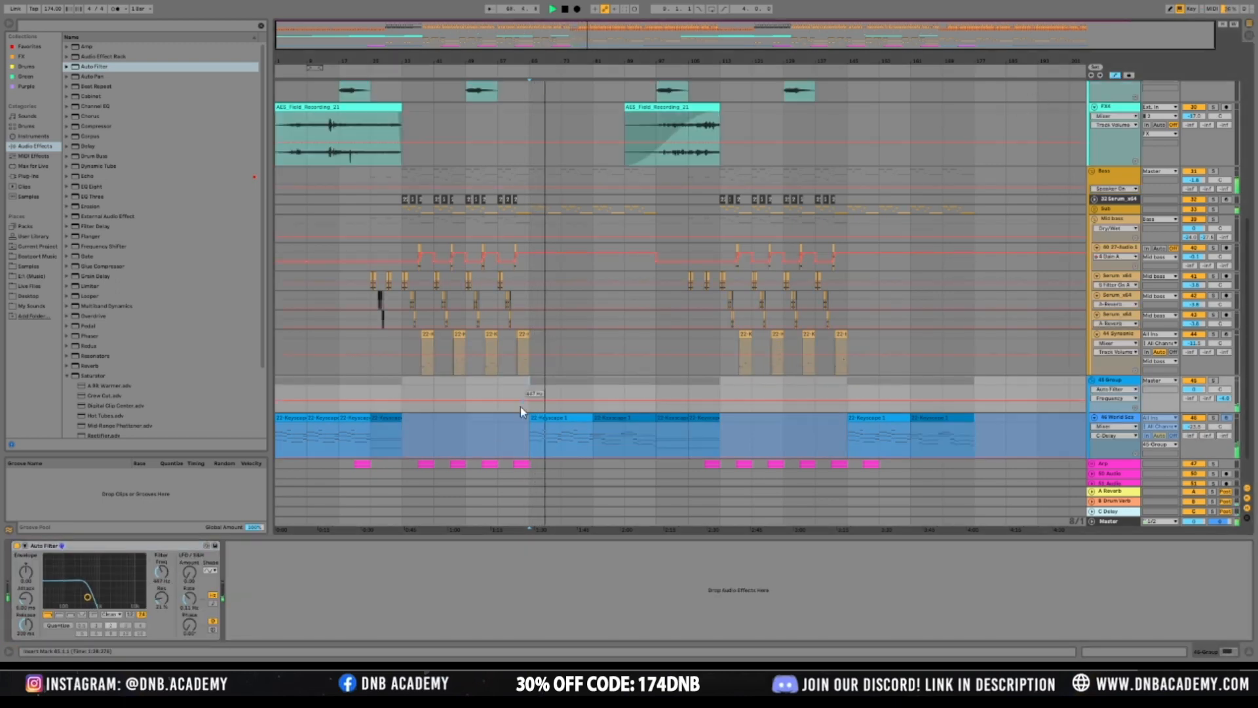
pyautogui.moveTo(398, 401); pyautogui.dragTo(530, 406)
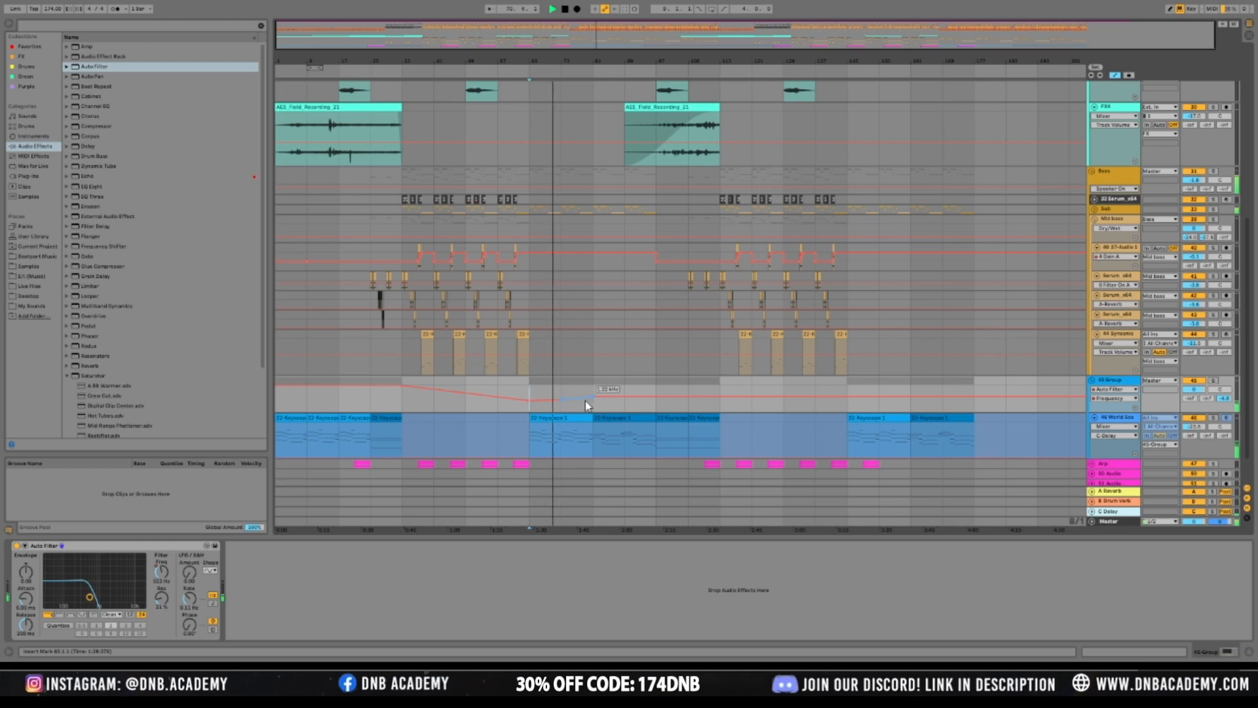
# Enlarge the group lane and shape the filter Frequency automation into a curved rise from bar 65 to fully open at bar 113
pyautogui.moveTo(1121, 412); pyautogui.dragTo(1121, 466)
pyautogui.scroll(-2, 669, 334)
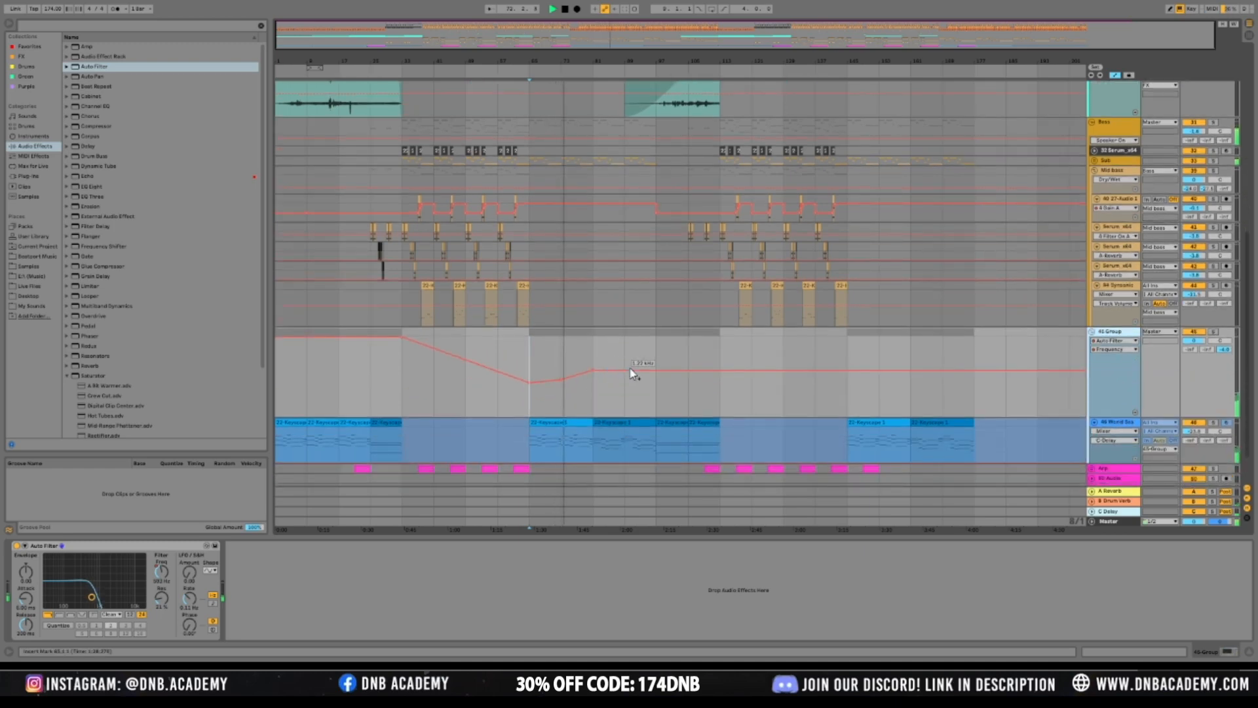
pyautogui.moveTo(655, 370); pyautogui.dragTo(657, 363)
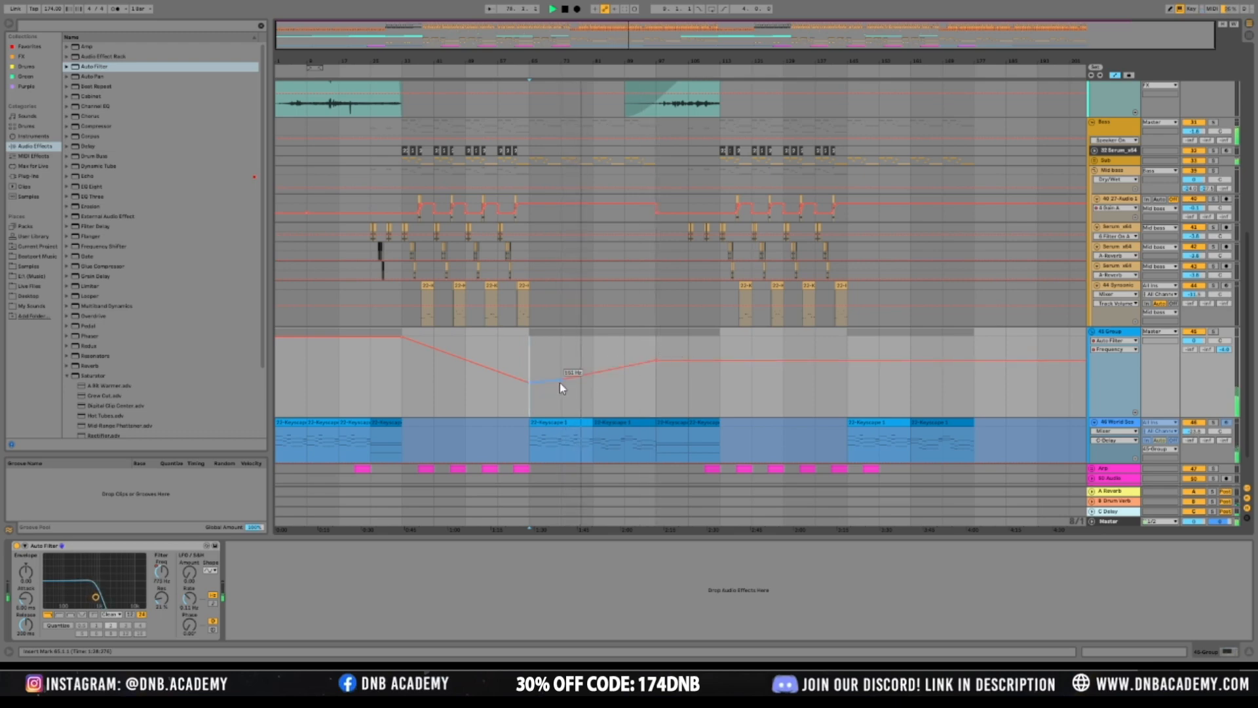
pyautogui.moveTo(593, 371); pyautogui.dragTo(721, 393)
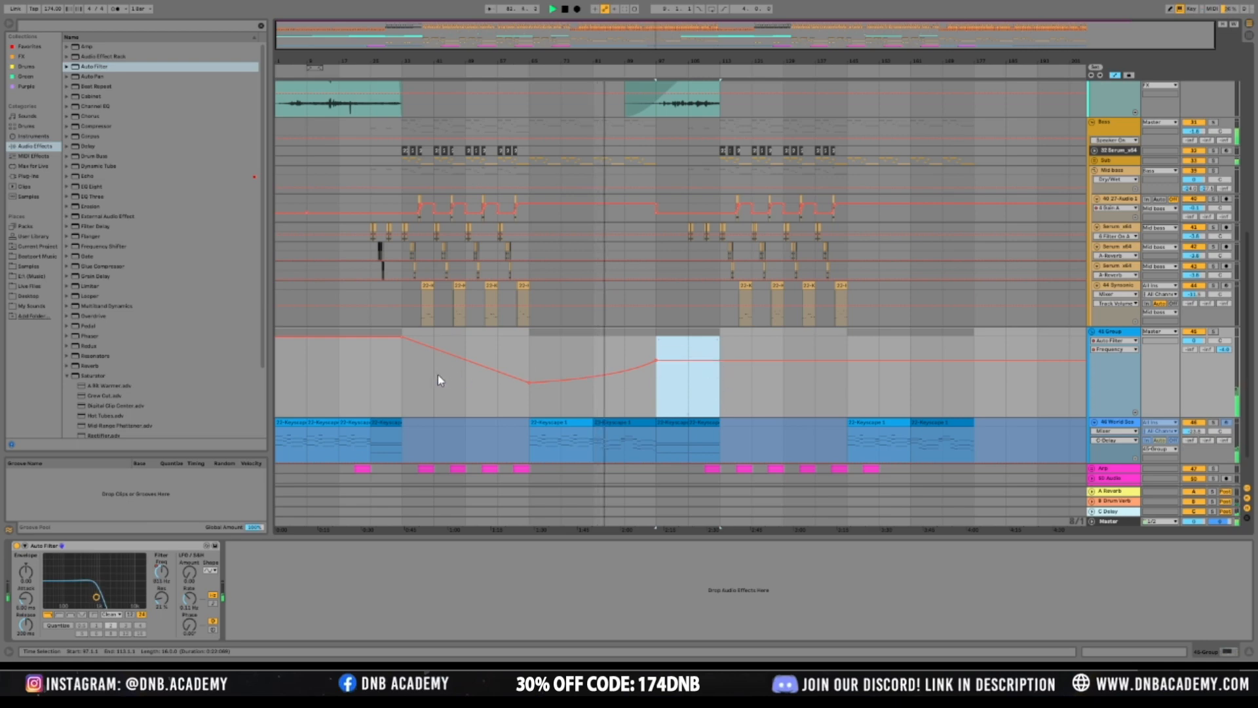
pyautogui.moveTo(723, 362); pyautogui.dragTo(722, 337)
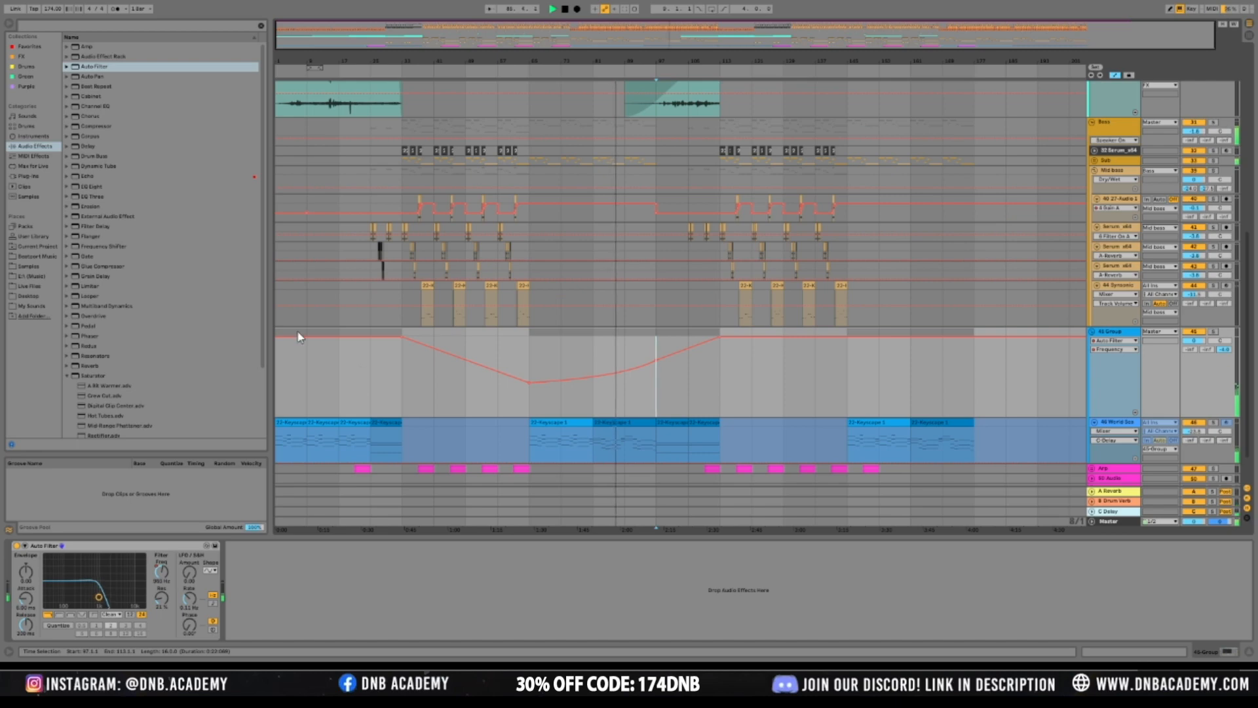
# Lower the start of the group's filter Frequency automation to rise into bar 33, and duplicate its bar 65–145 curve from bar 145
pyautogui.moveTo(286, 344); pyautogui.dragTo(284, 373)
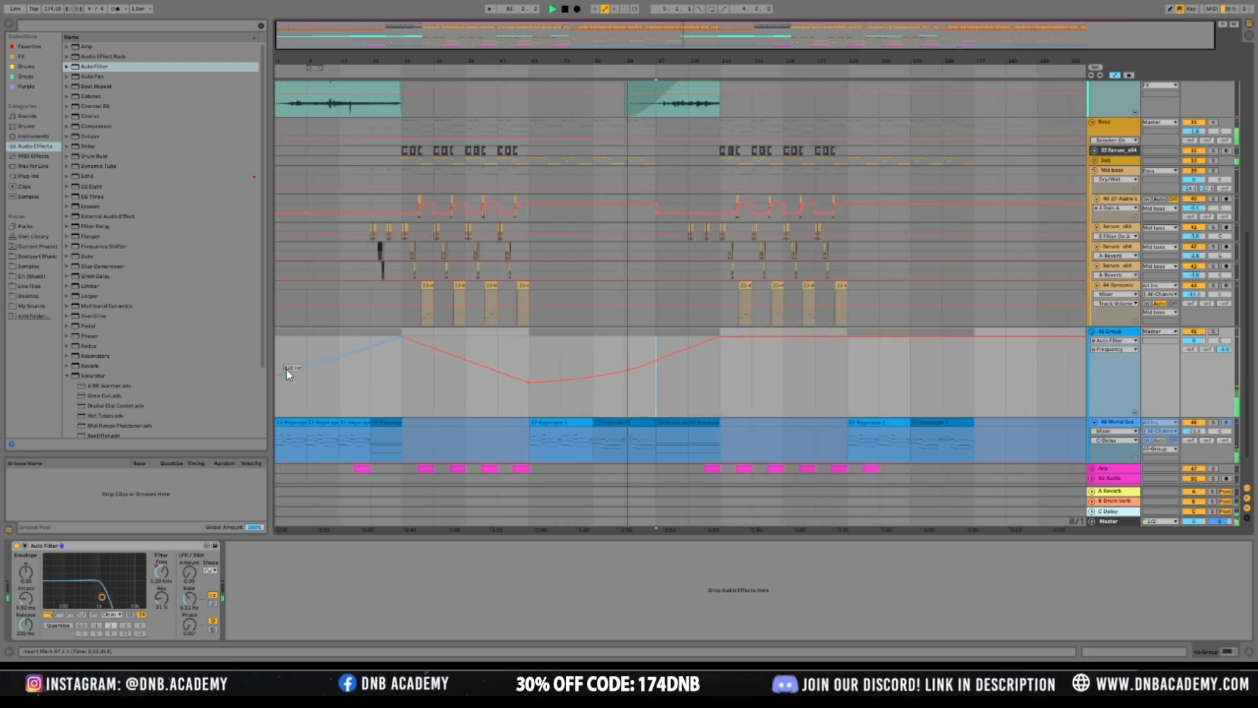
pyautogui.moveTo(281, 374); pyautogui.dragTo(281, 367)
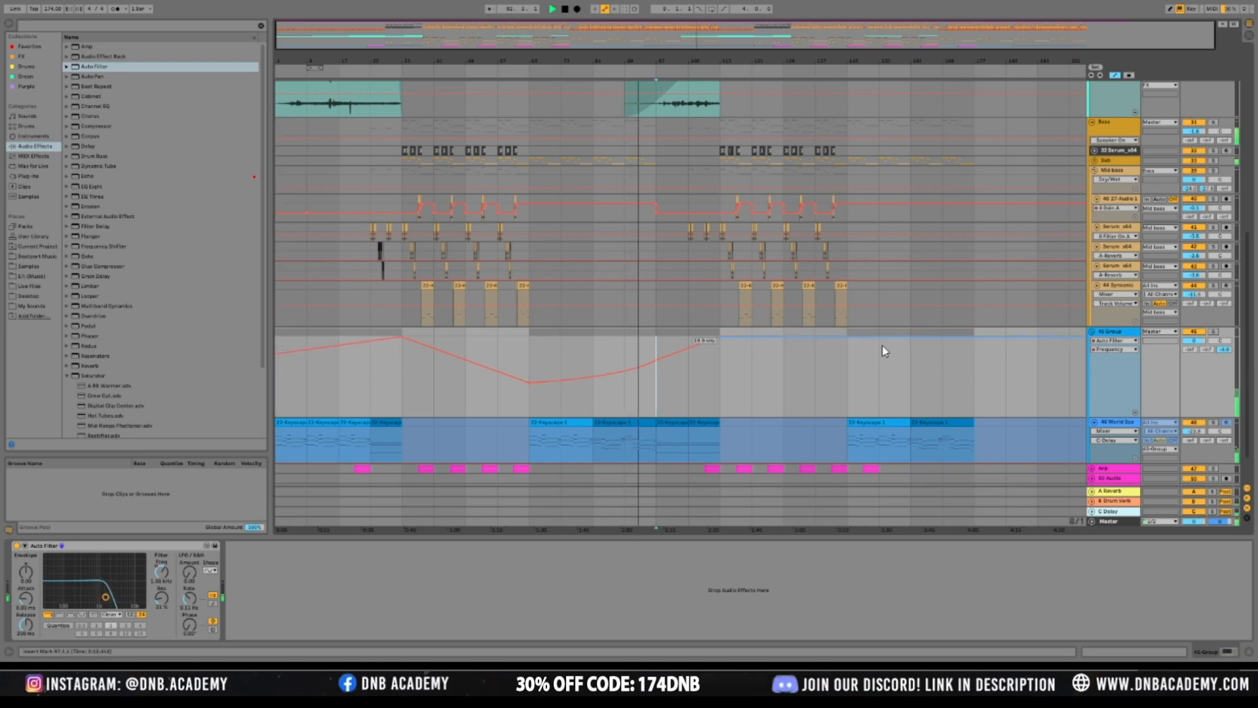
pyautogui.moveTo(529, 410); pyautogui.dragTo(852, 406)
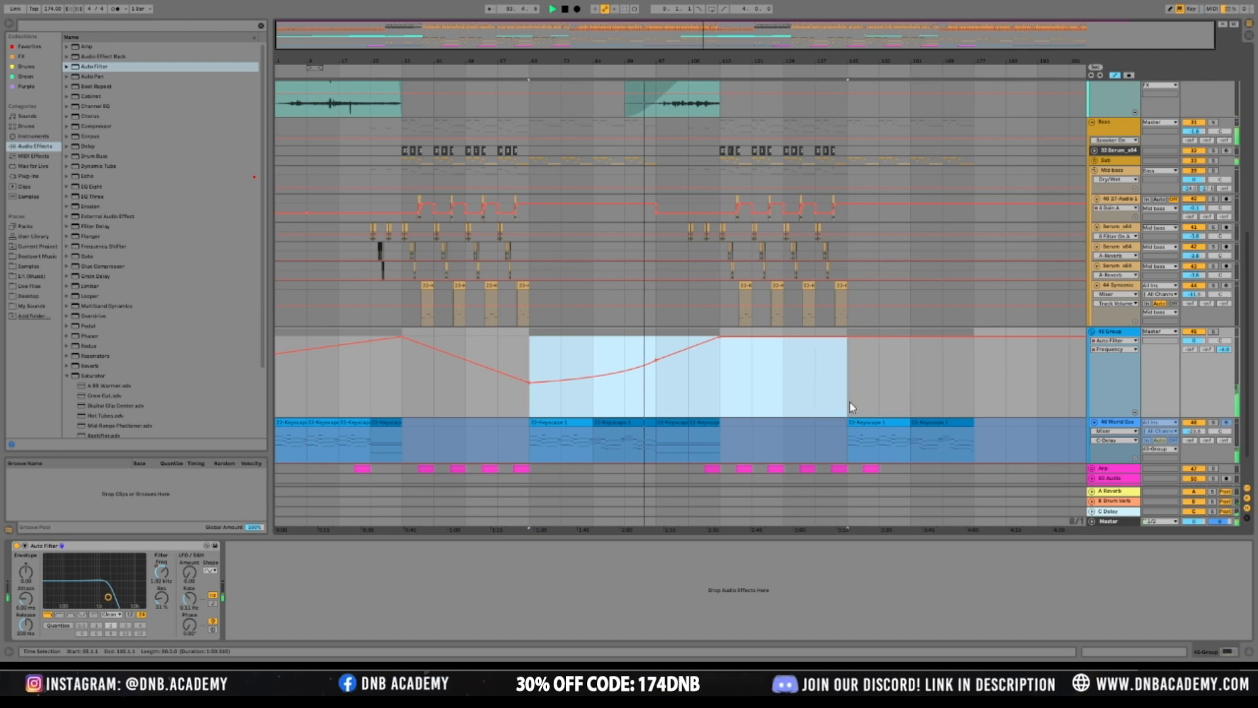
pyautogui.hotkey('ctrl', 'd')
pyautogui.click(789, 350)
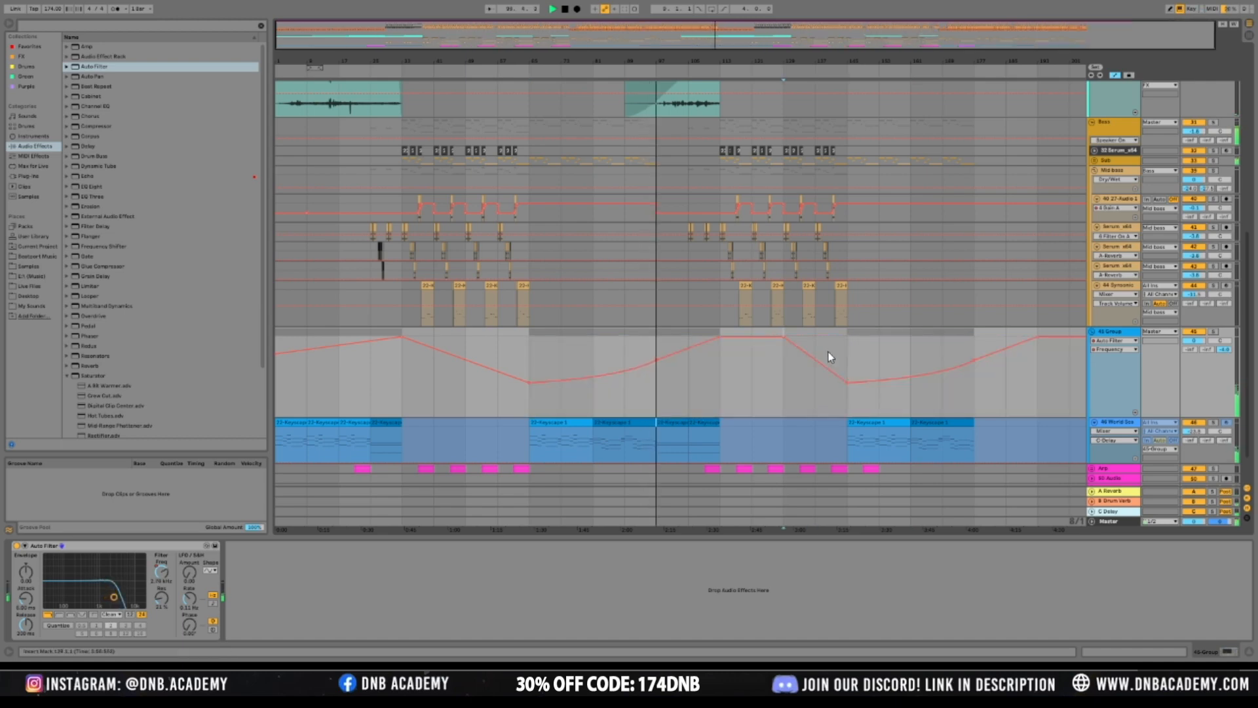
# Fold the Bass group, the blue World Scope group and the FX group in the arrangement
pyautogui.scroll(1, 903, 405)
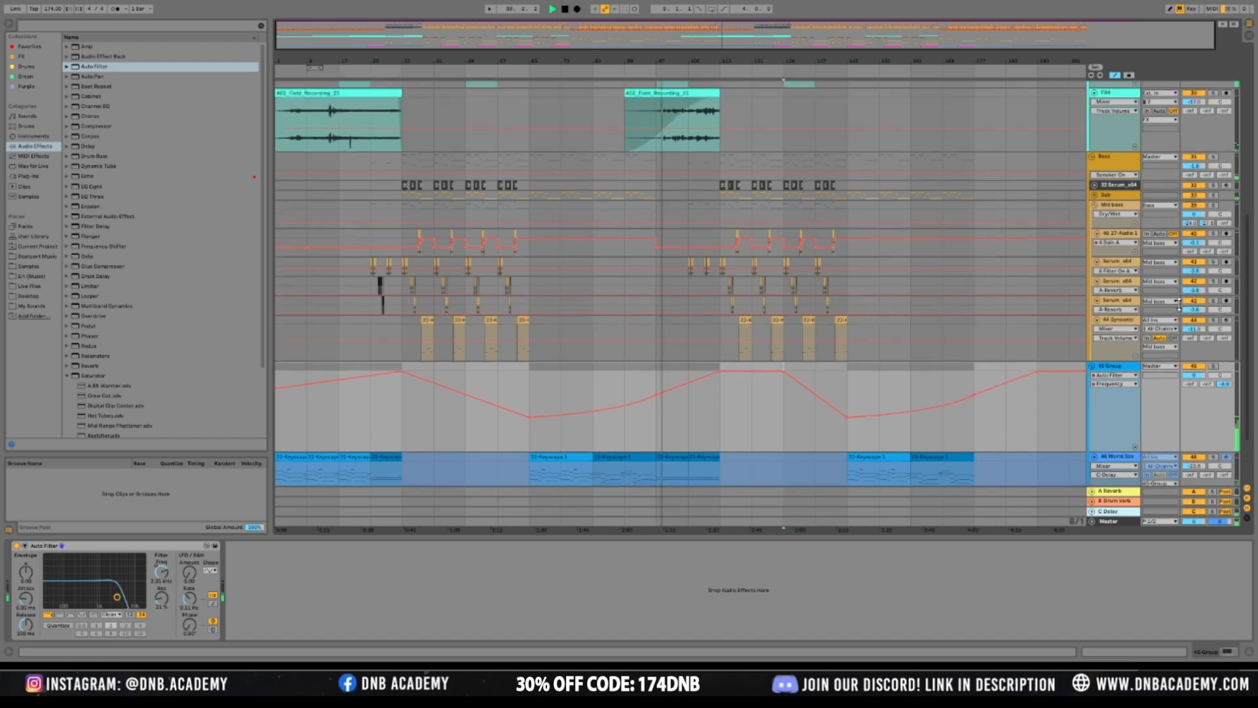
pyautogui.scroll(3, 1163, 281)
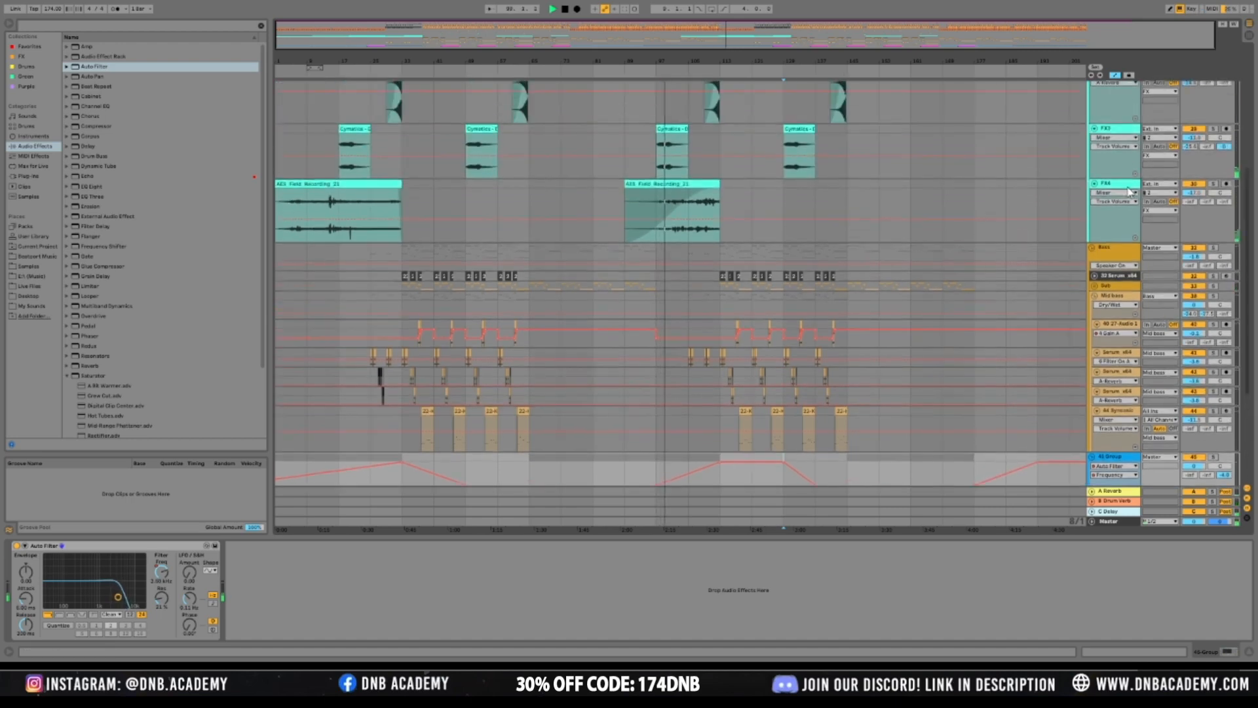
pyautogui.click(1137, 268)
pyautogui.press('u')
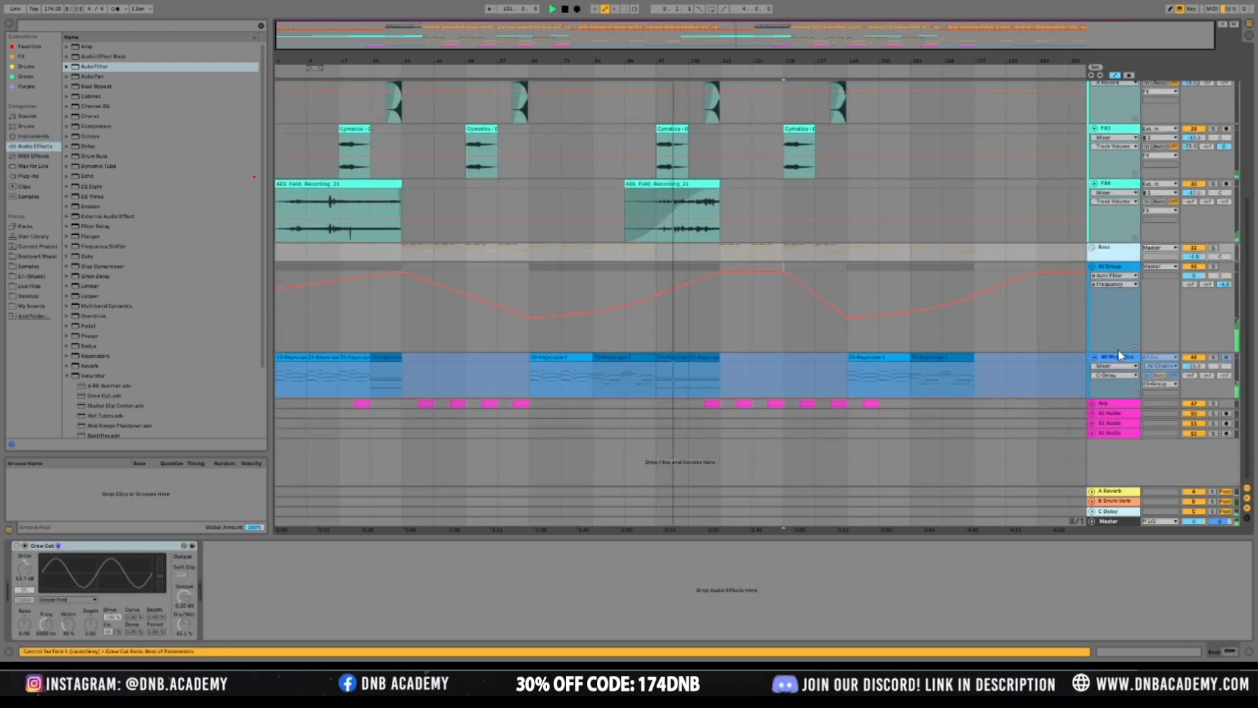
pyautogui.click(1114, 267)
pyautogui.press('u')
pyautogui.scroll(6, 1039, 300)
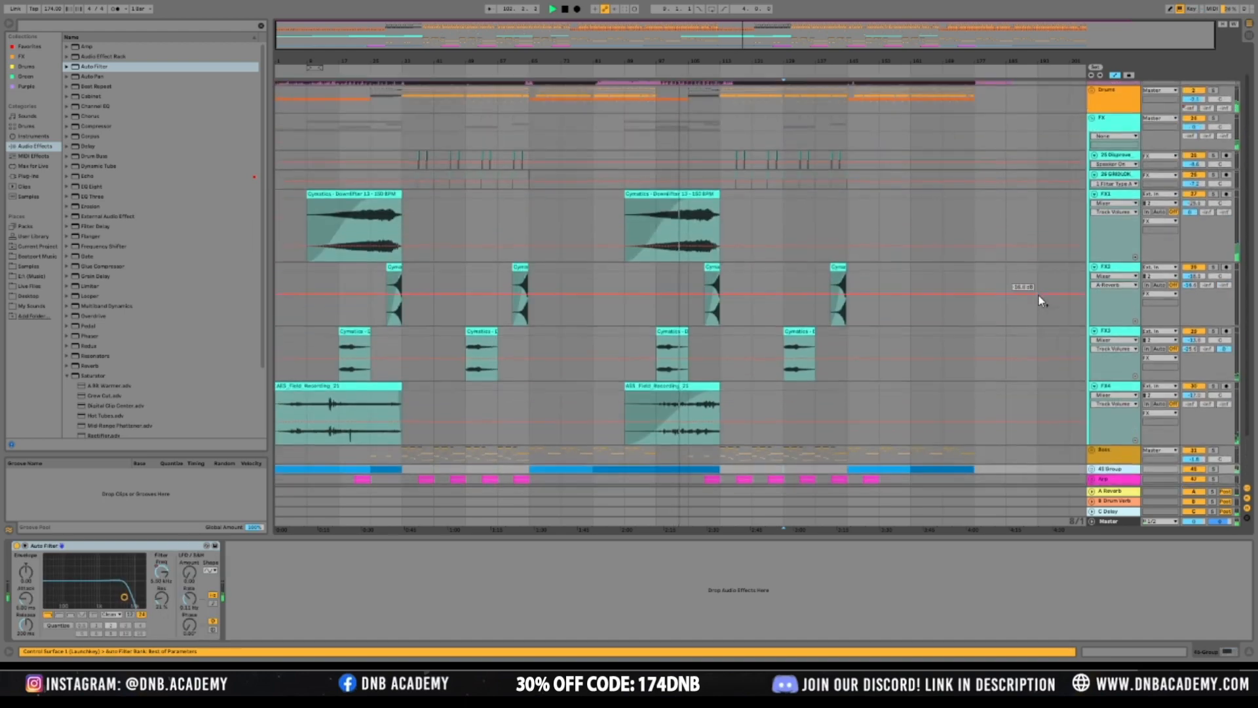
pyautogui.scroll(2, 1022, 268)
pyautogui.click(1134, 181)
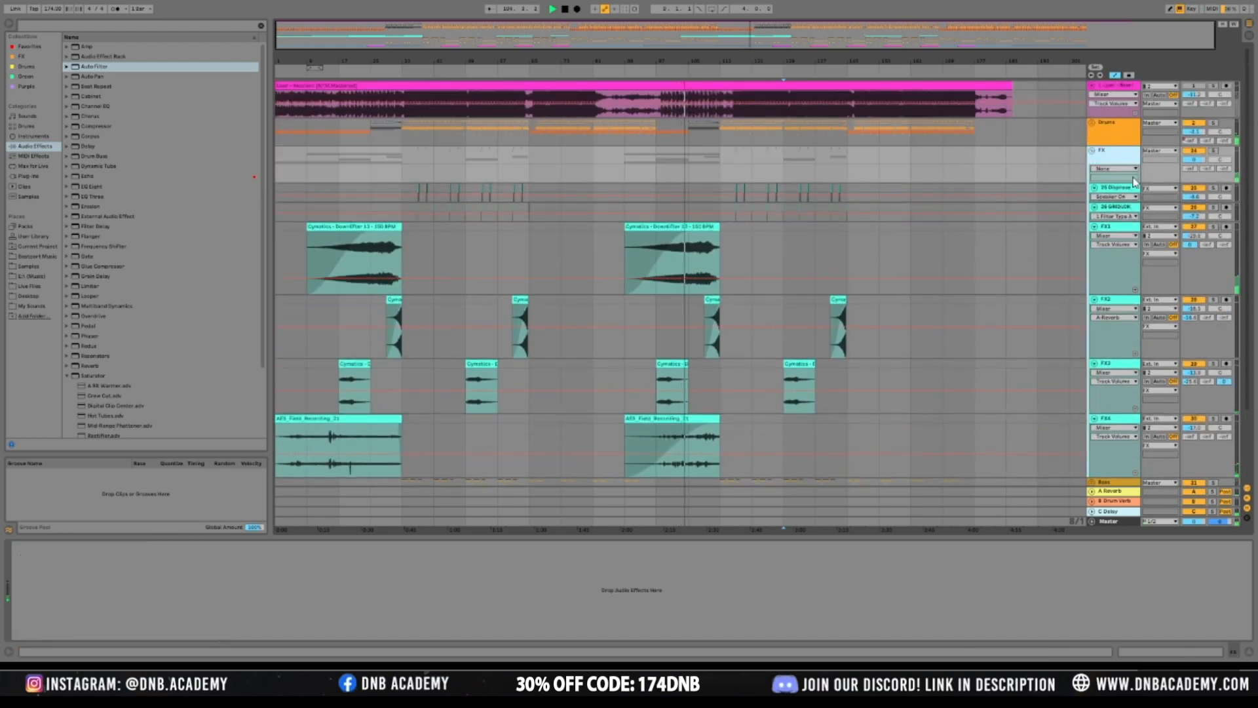
pyautogui.press('u')
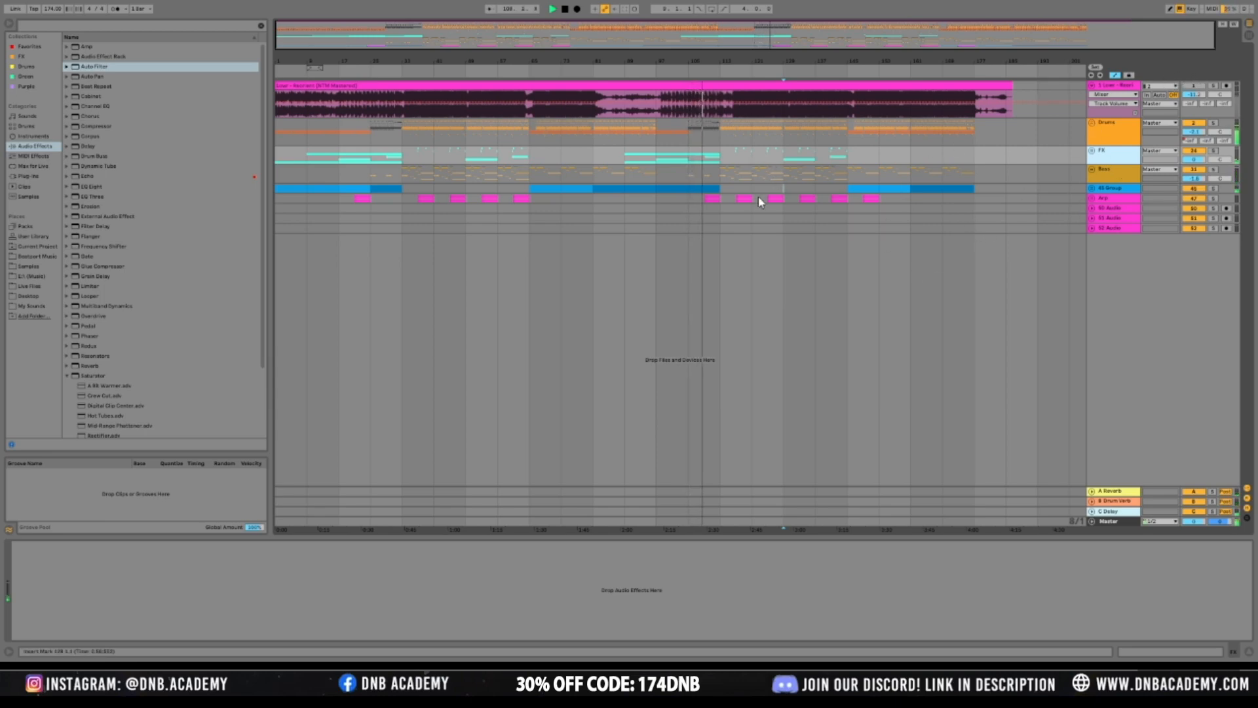
# Stop playback, unfold the Drums group and hide the automation in the arrangement
pyautogui.click(1120, 138)
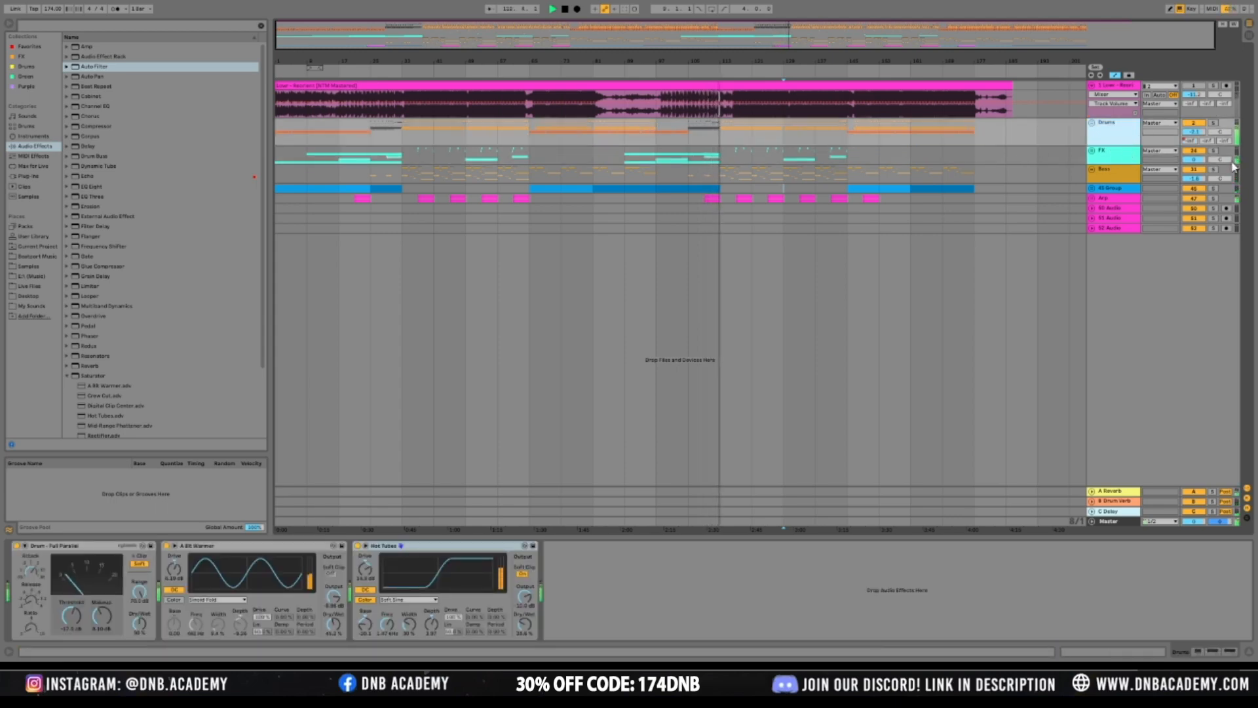
pyautogui.press('space')
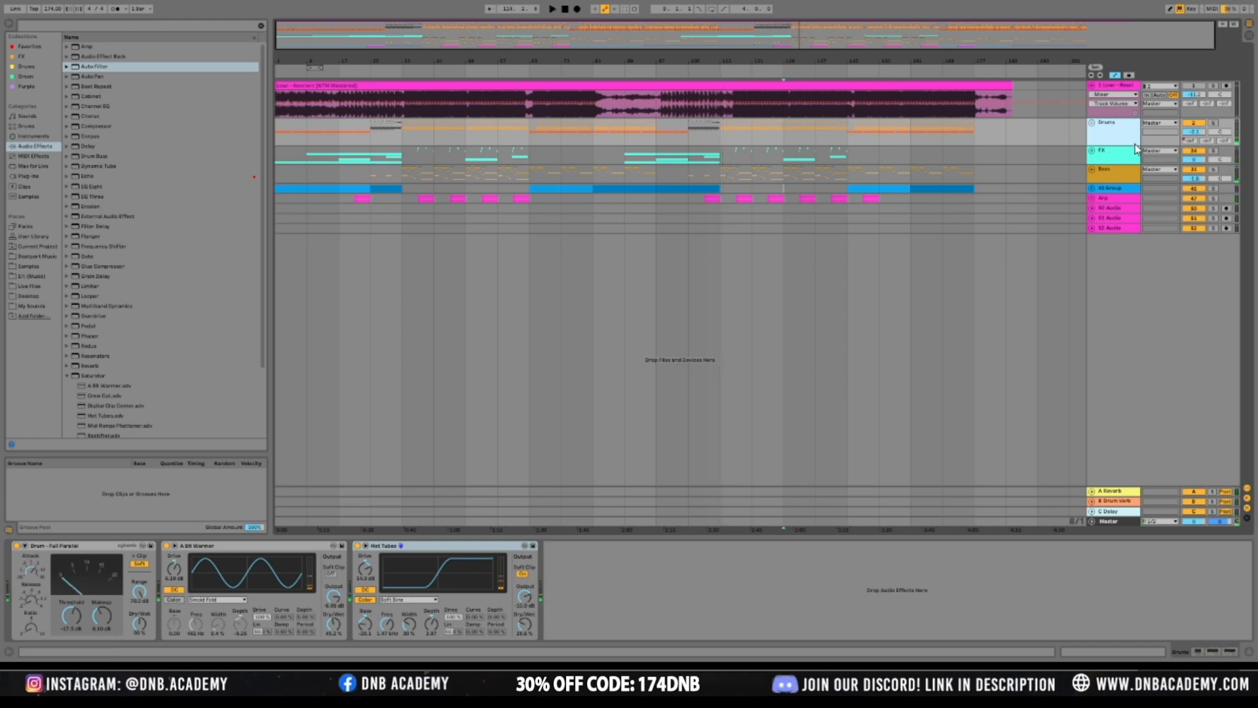
pyautogui.moveTo(1125, 151); pyautogui.dragTo(1125, 154)
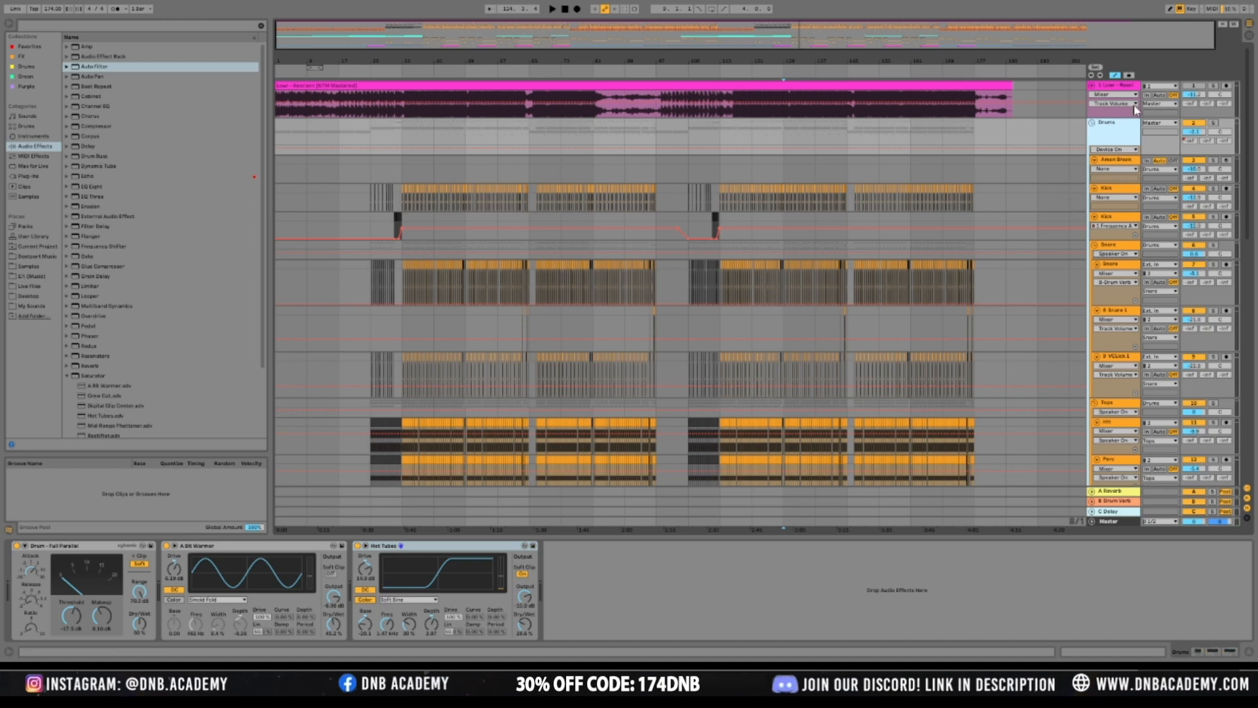
pyautogui.click(1115, 76)
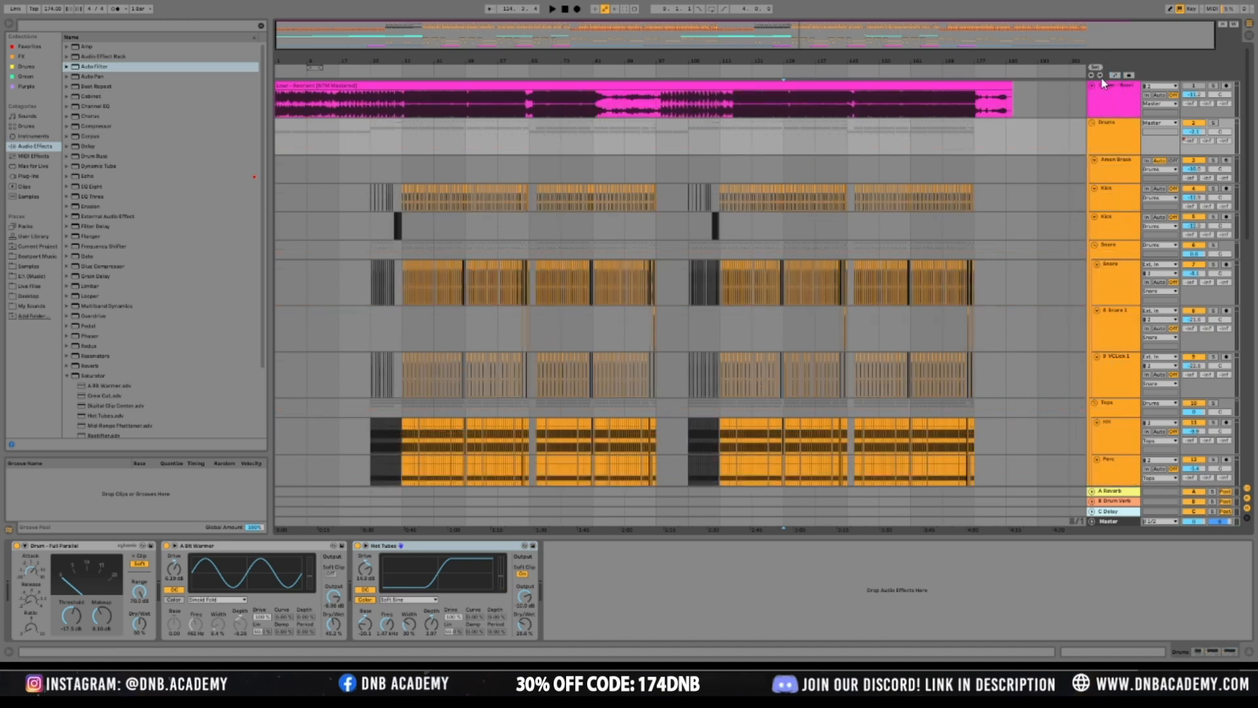
# Solo the main Kick track and play from bar 33 with the arrangement zoomed in around the first drop
pyautogui.scroll(-2, 933, 209)
pyautogui.click(1133, 143)
pyautogui.click(1213, 133)
pyautogui.click(445, 176)
pyautogui.scroll(-5, 461, 202)
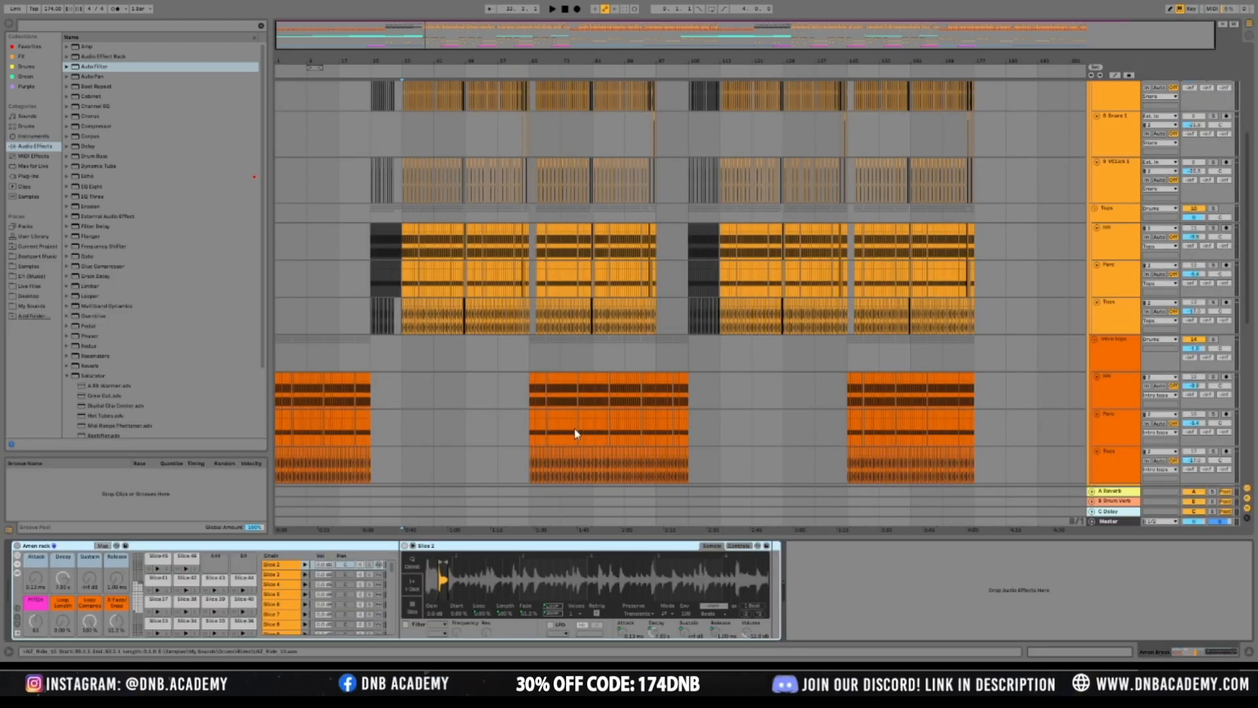
pyautogui.click(90, 186)
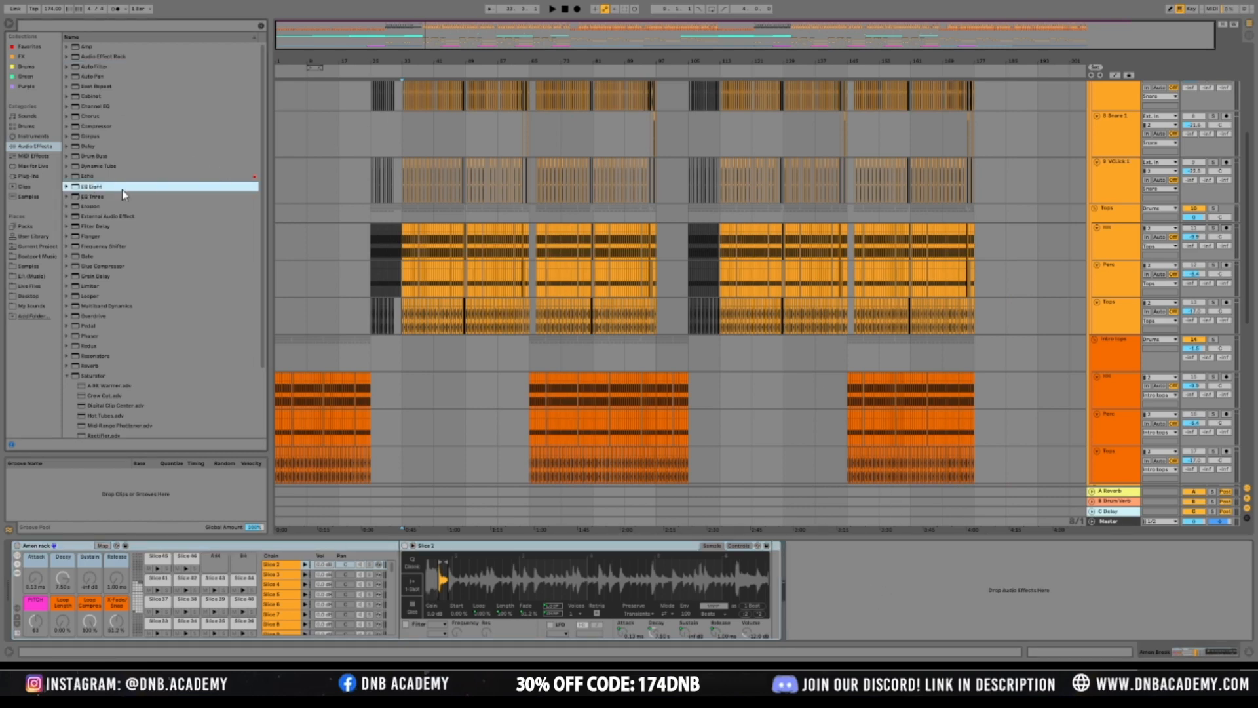
pyautogui.scroll(5, 559, 173)
pyautogui.press('space')
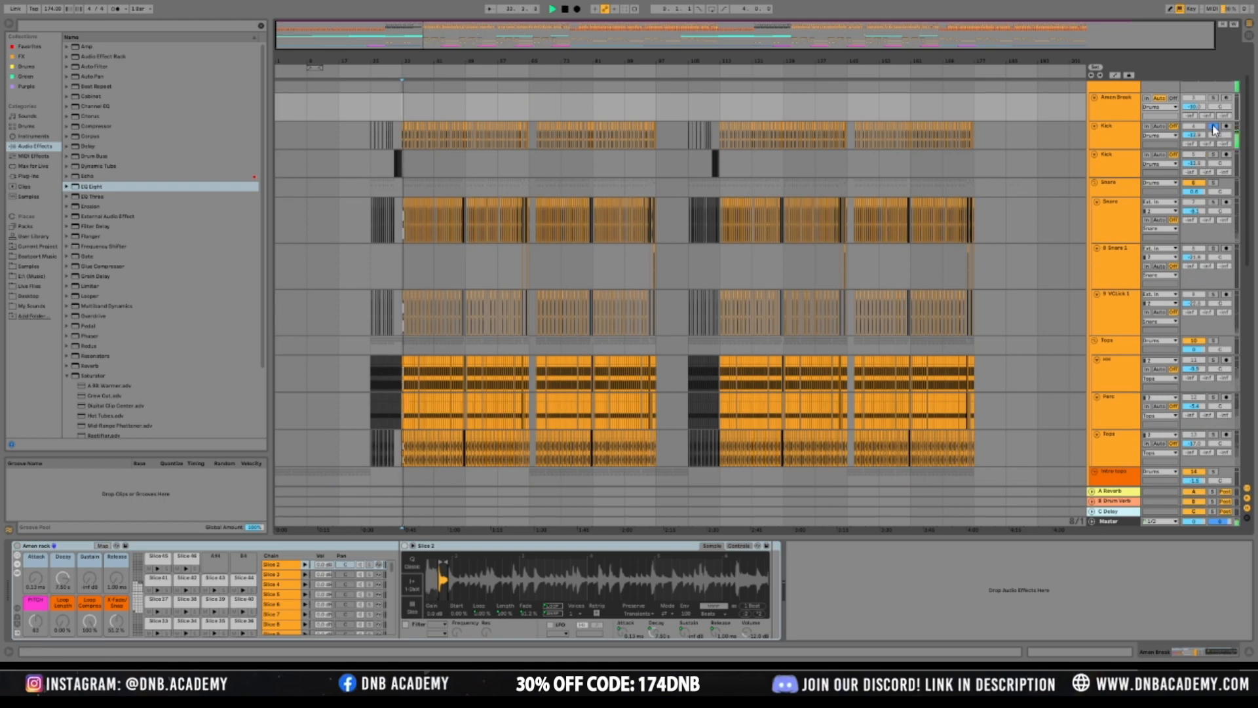
pyautogui.press('+')
pyautogui.press('+')
pyautogui.press('+')
pyautogui.press('+')
pyautogui.press('+')
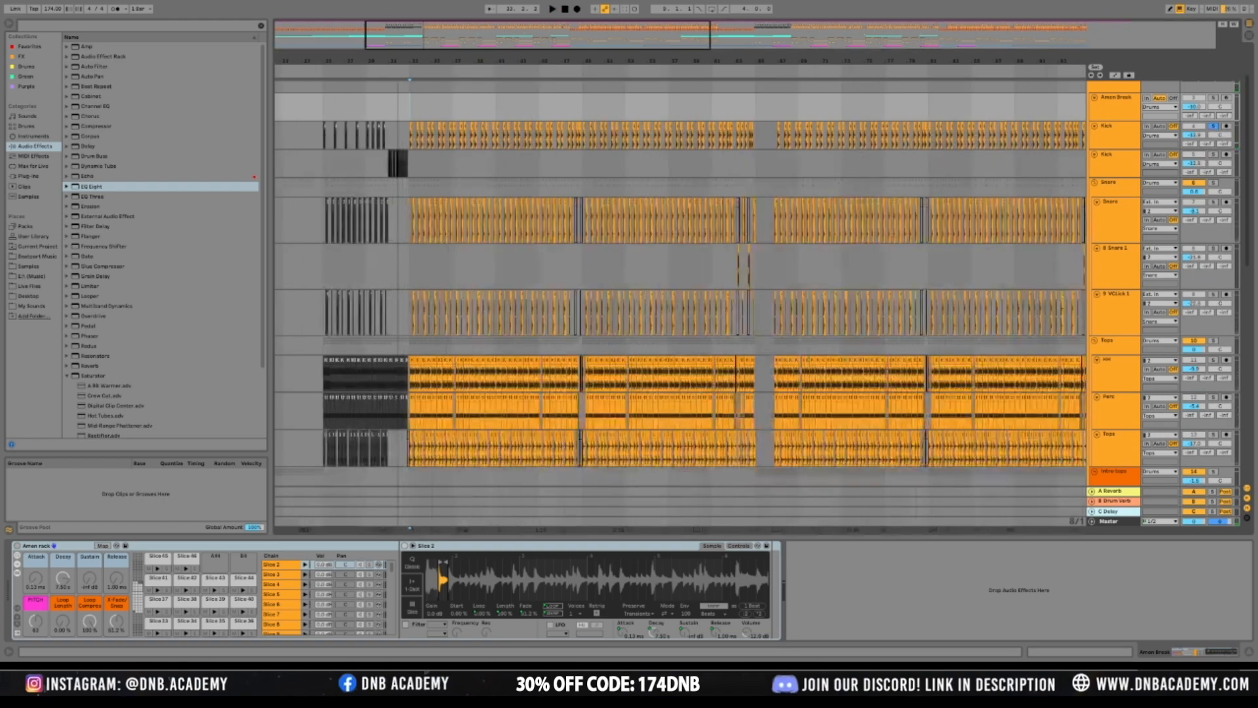
# Activate the EQ Eight on the main Kick track, switch off its first band, and play from bar 33
pyautogui.click(1116, 138)
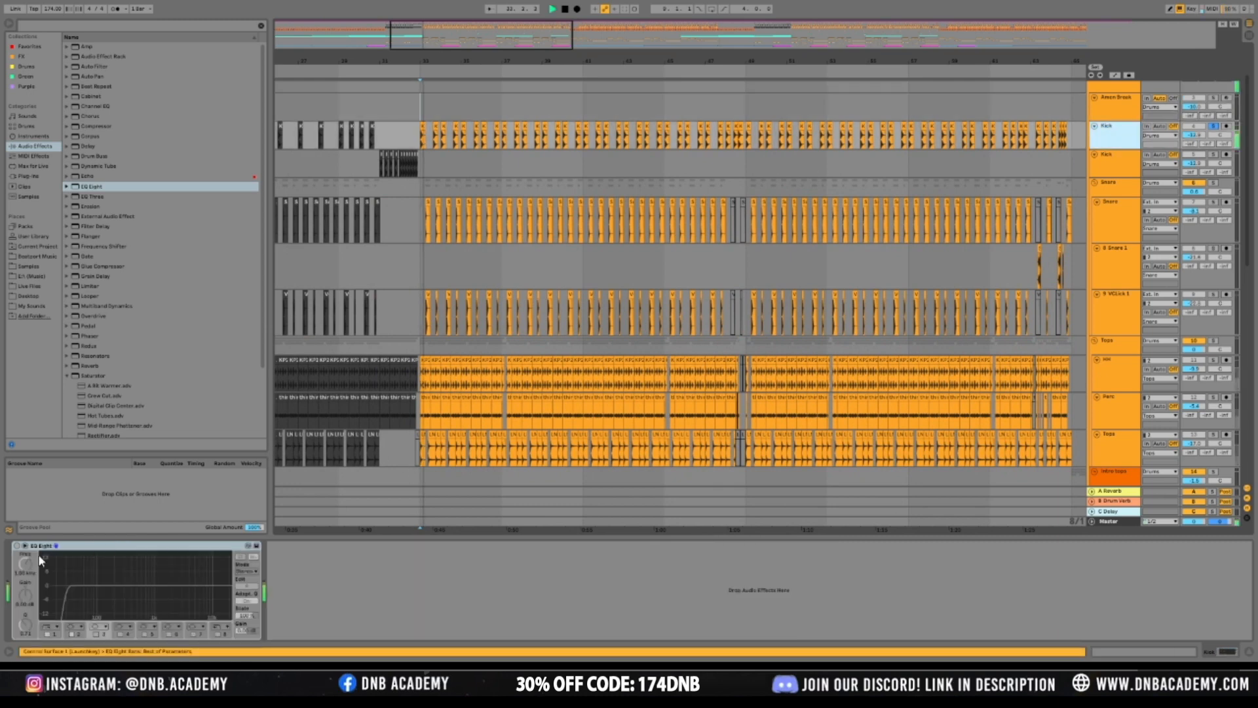
pyautogui.click(17, 545)
pyautogui.click(47, 634)
pyautogui.press('space')
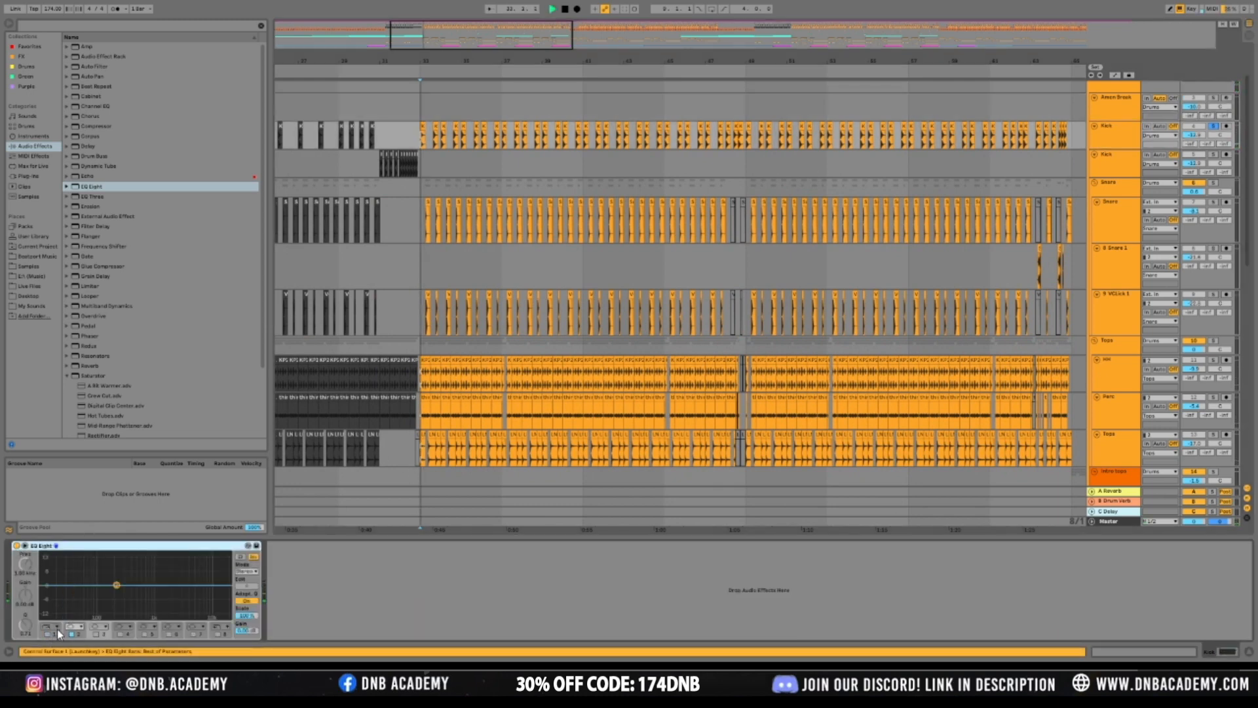
pyautogui.press('space')
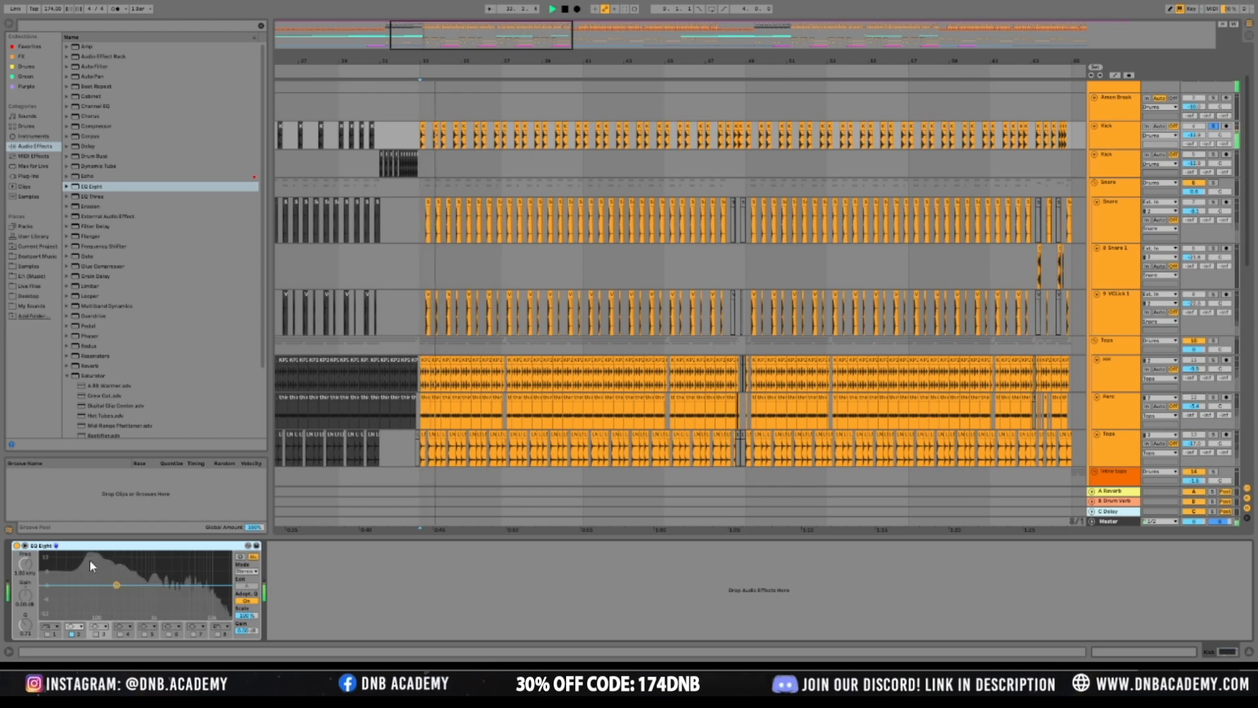
# Enlarge the Kick's EQ Eight display and play the drum to examine its low-frequency spectrum
pyautogui.click(247, 545)
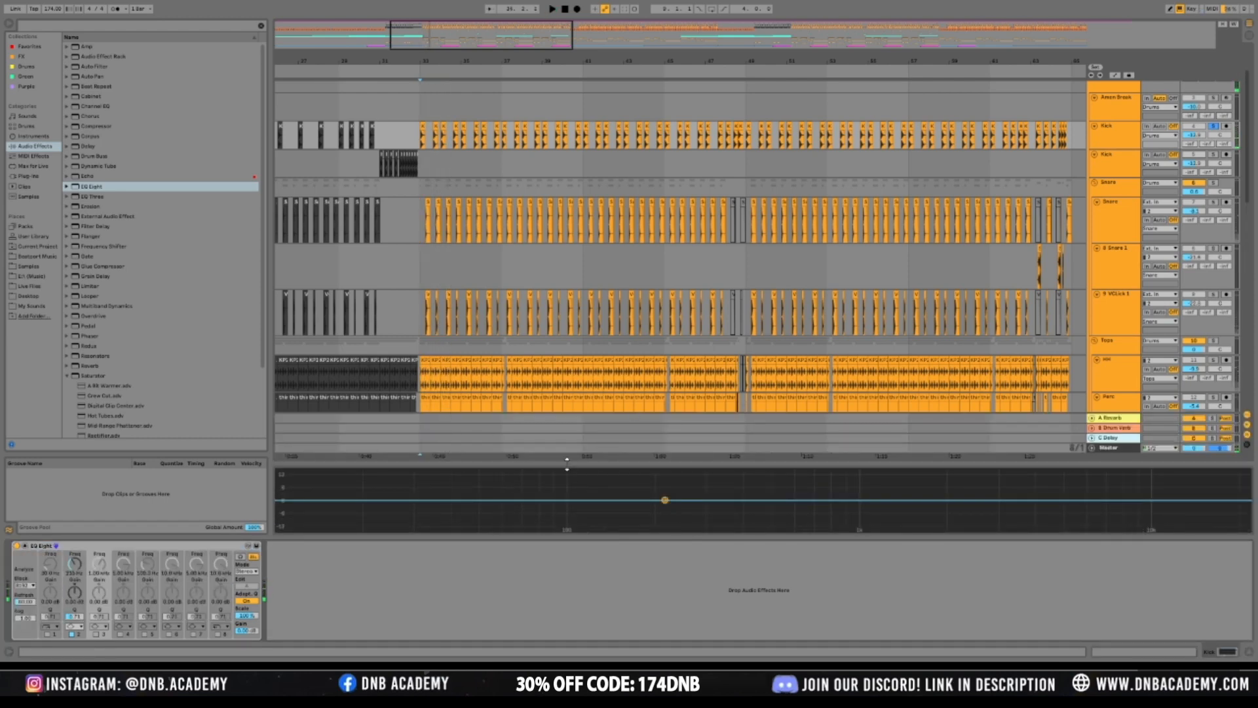
pyautogui.moveTo(567, 462); pyautogui.dragTo(579, 295)
pyautogui.press('space')
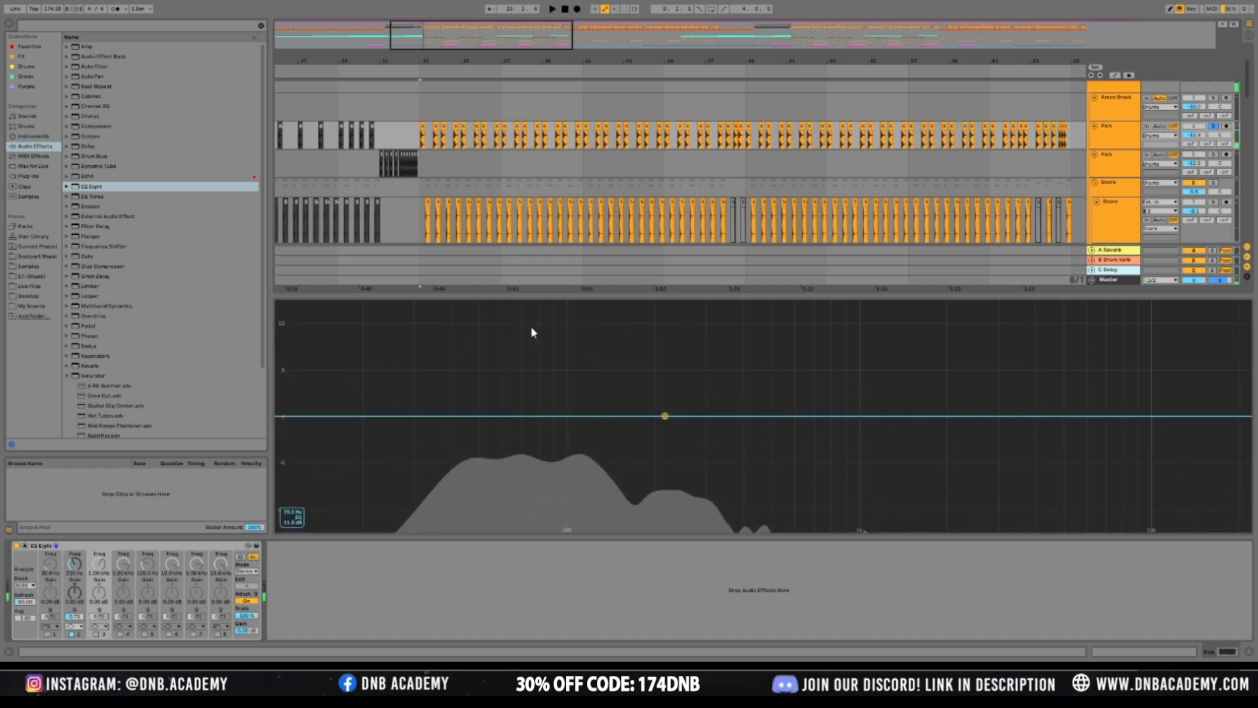
pyautogui.press('space')
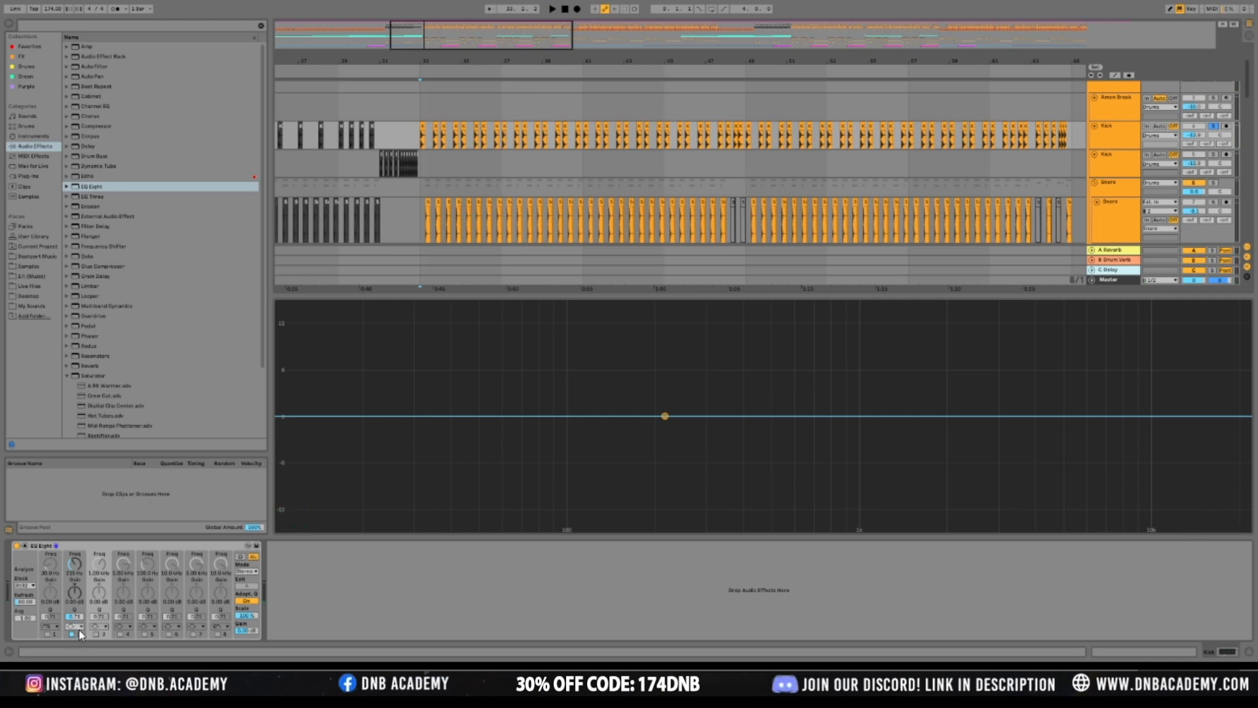
# Shape band 2 of the Kick's EQ Eight into a low cut at about 43 Hz while it plays
pyautogui.press('space')
pyautogui.moveTo(665, 442); pyautogui.dragTo(460, 433)
pyautogui.press('space')
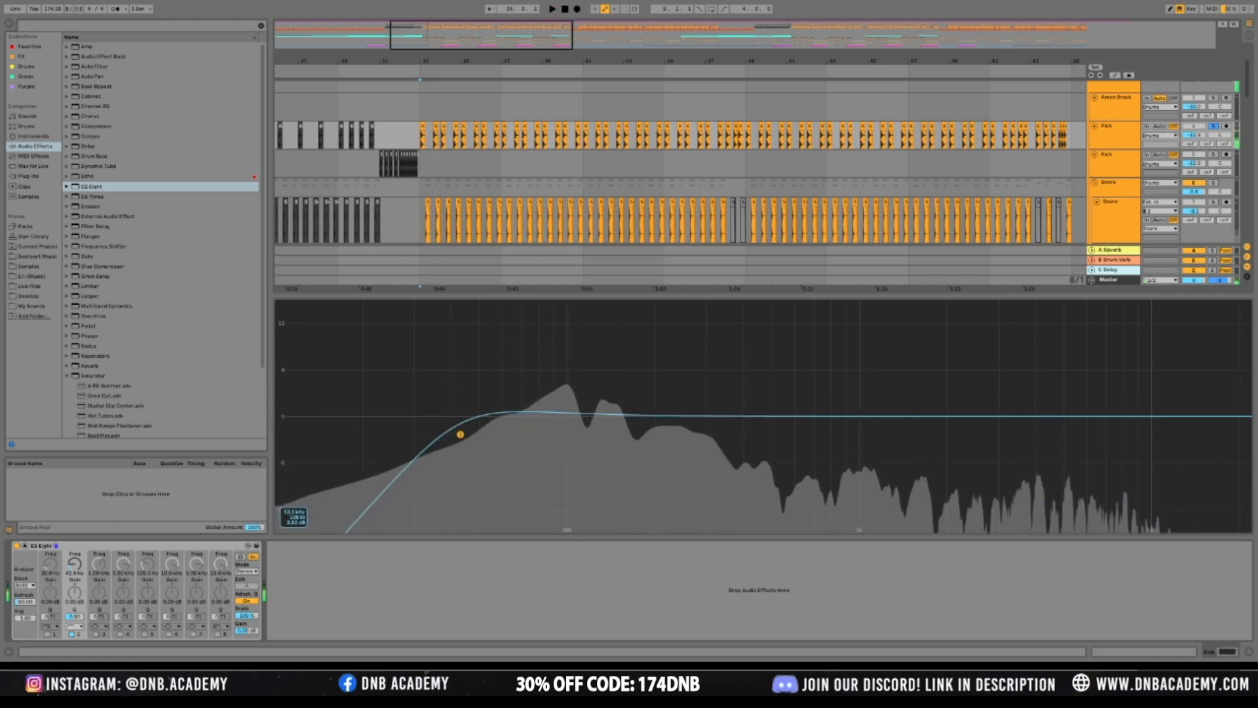
# Loop bars 33 to 41 and play the loop with the main Kick track soloed
pyautogui.click(1213, 128)
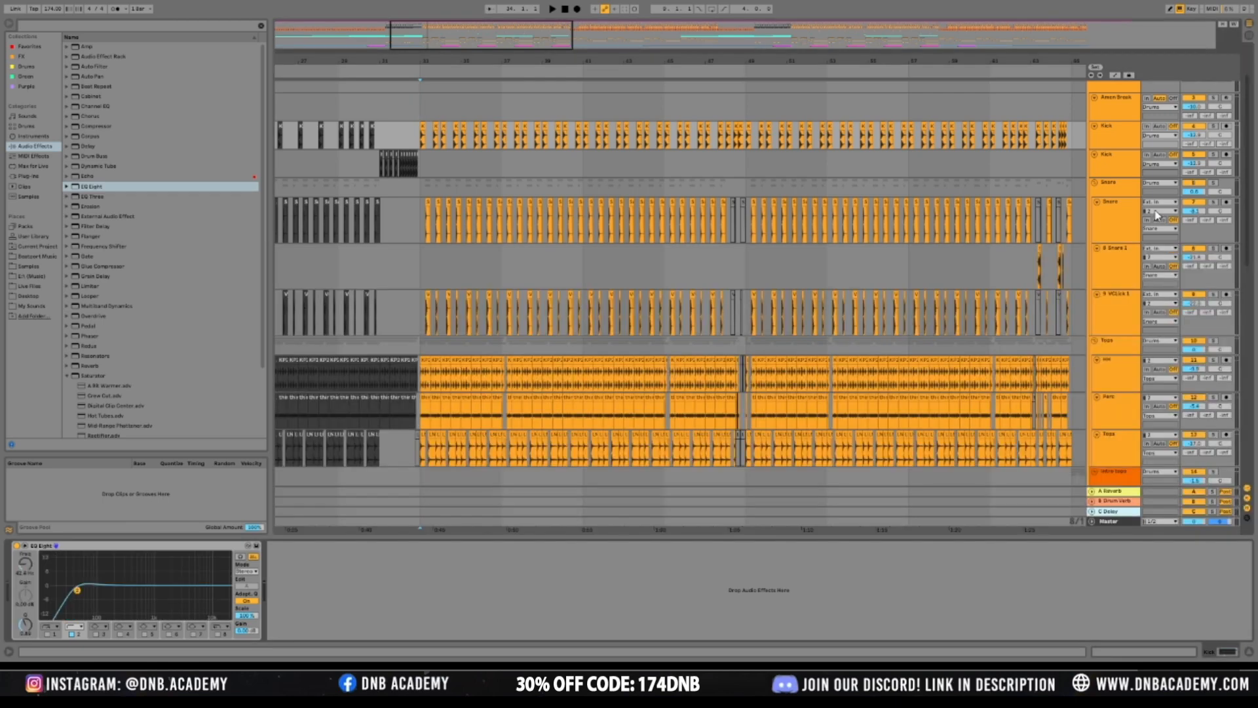
pyautogui.click(1214, 126)
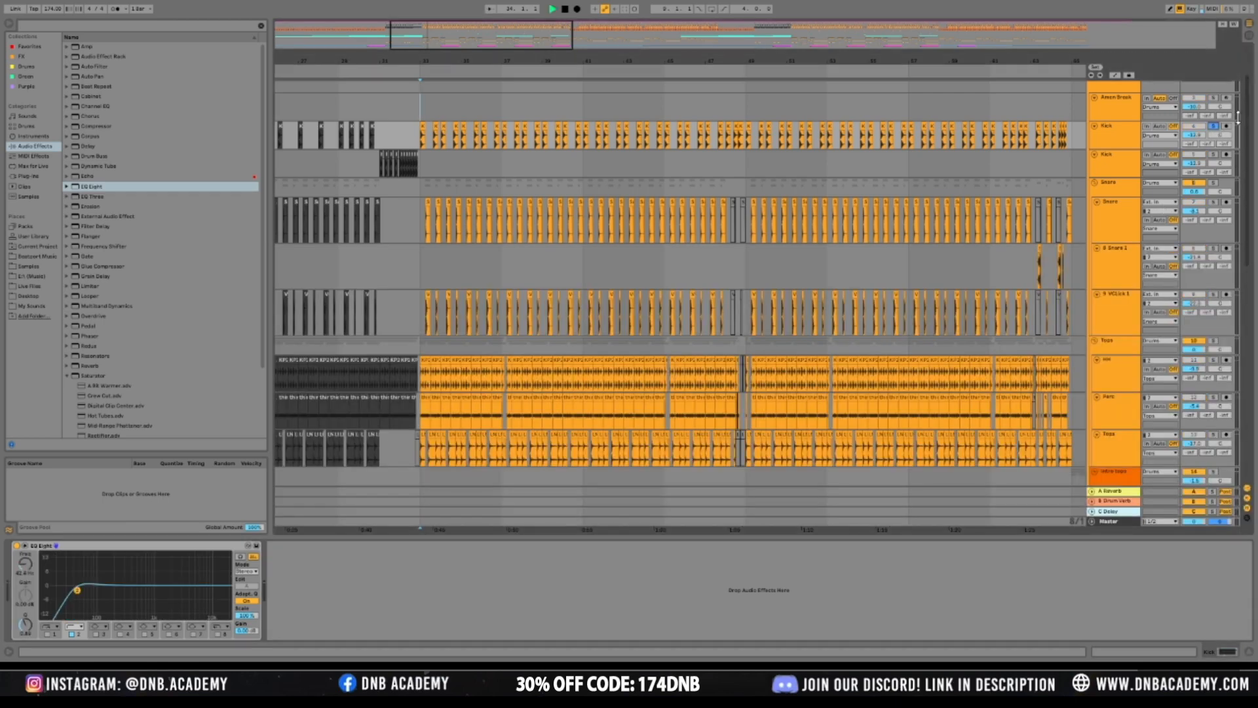
pyautogui.moveTo(433, 100); pyautogui.dragTo(583, 111)
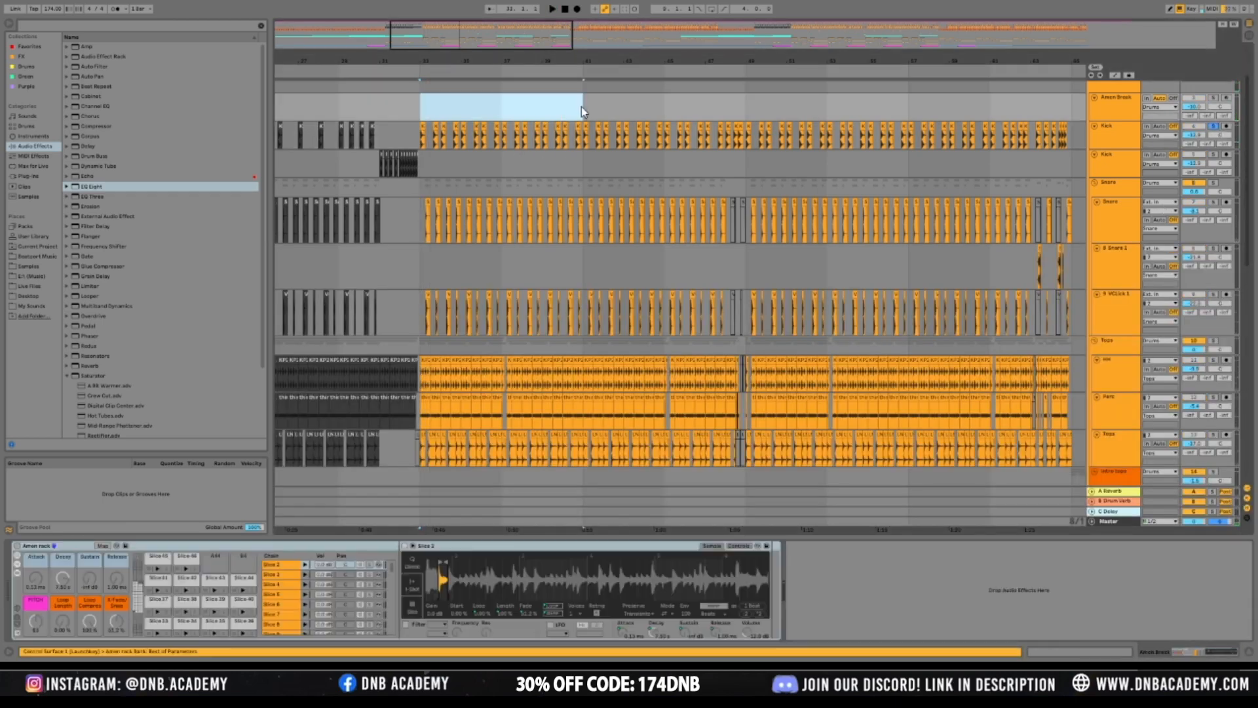
pyautogui.hotkey('ctrl', 'l')
pyautogui.press('space')
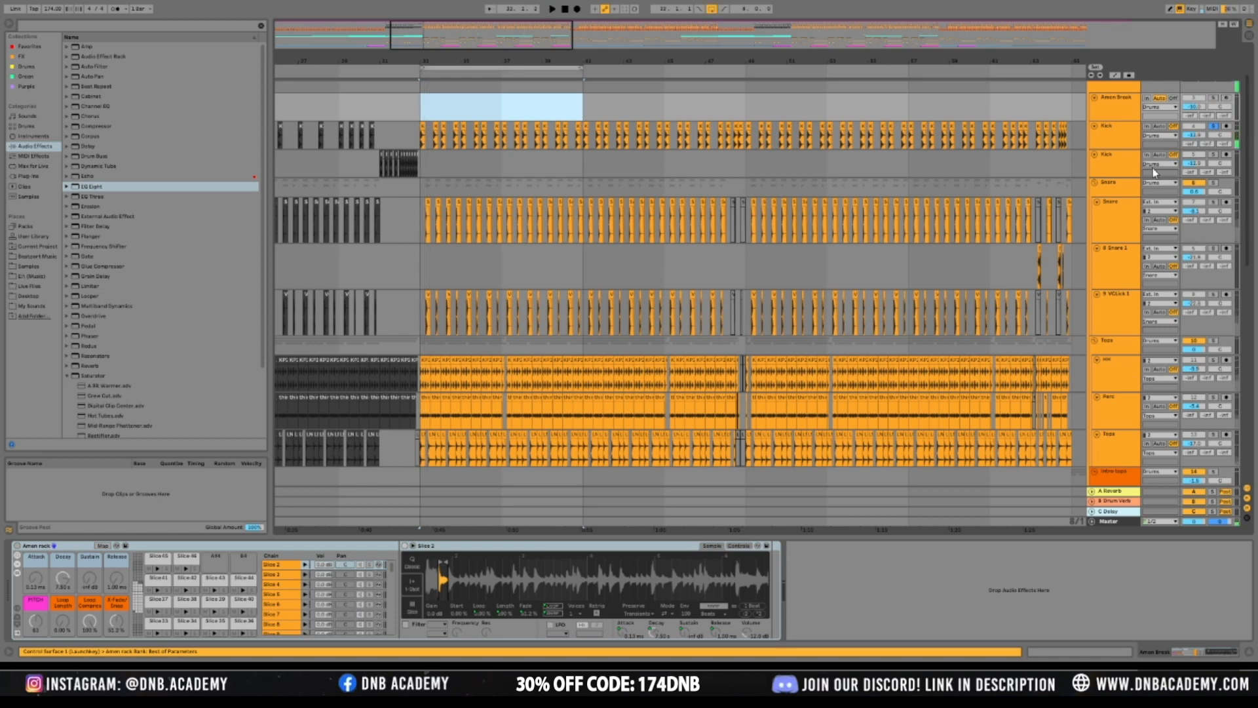
# Unfold the Bass group, solo its Sub track and examine the sub's spectrum in the enlarged EQ Eight display
pyautogui.scroll(-10, 1232, 275)
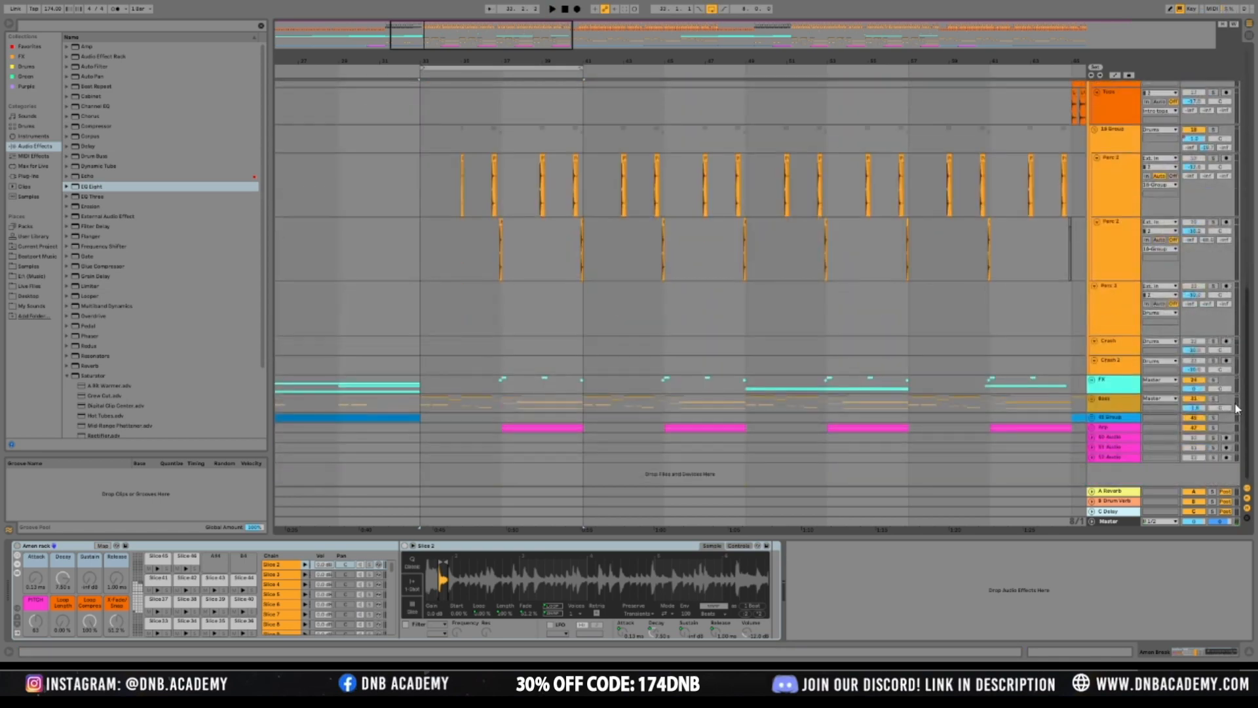
pyautogui.click(1121, 403)
pyautogui.press('Right')
pyautogui.scroll(-1, 1180, 403)
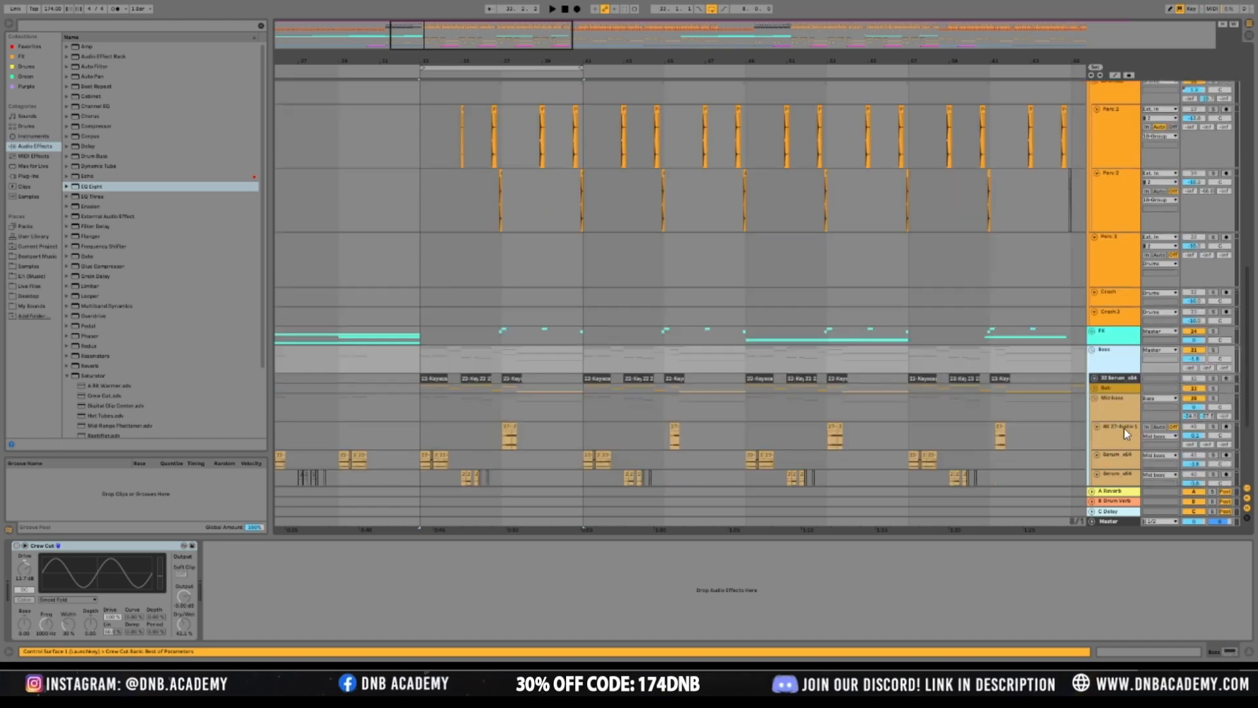
pyautogui.click(1121, 388)
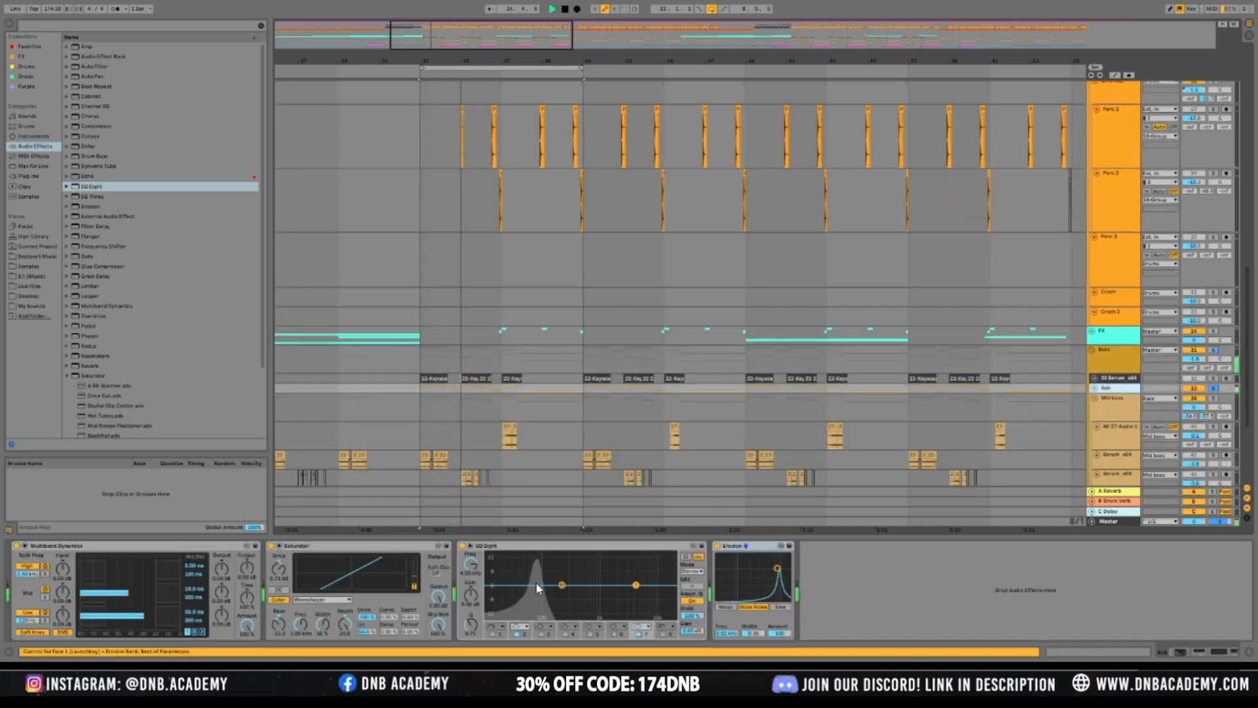
pyautogui.doubleClick(528, 567)
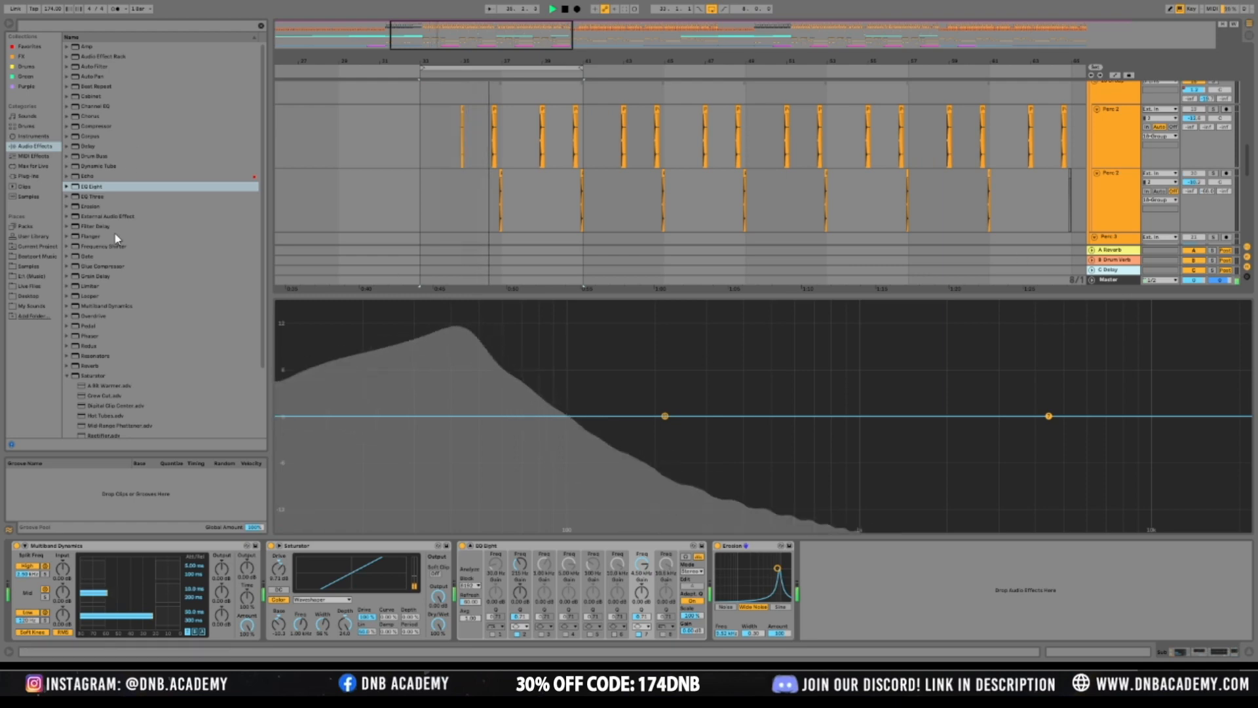
pyautogui.scroll(-3, 131, 327)
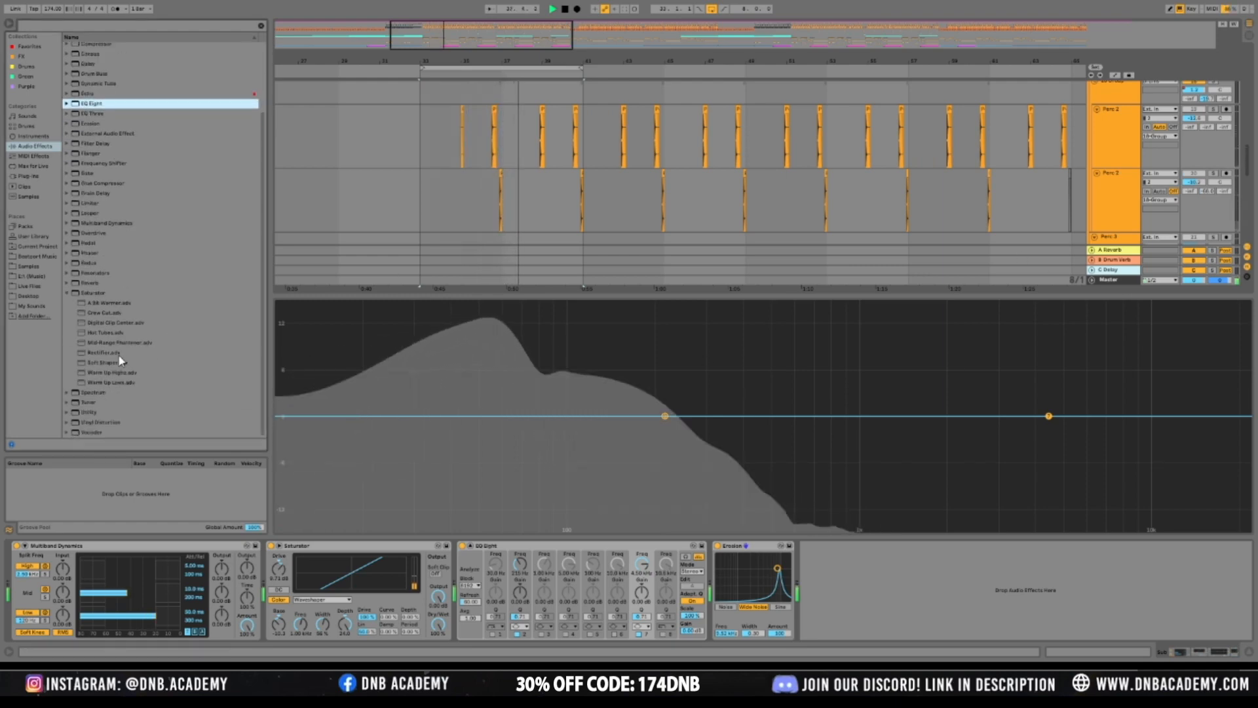
pyautogui.scroll(3, 105, 315)
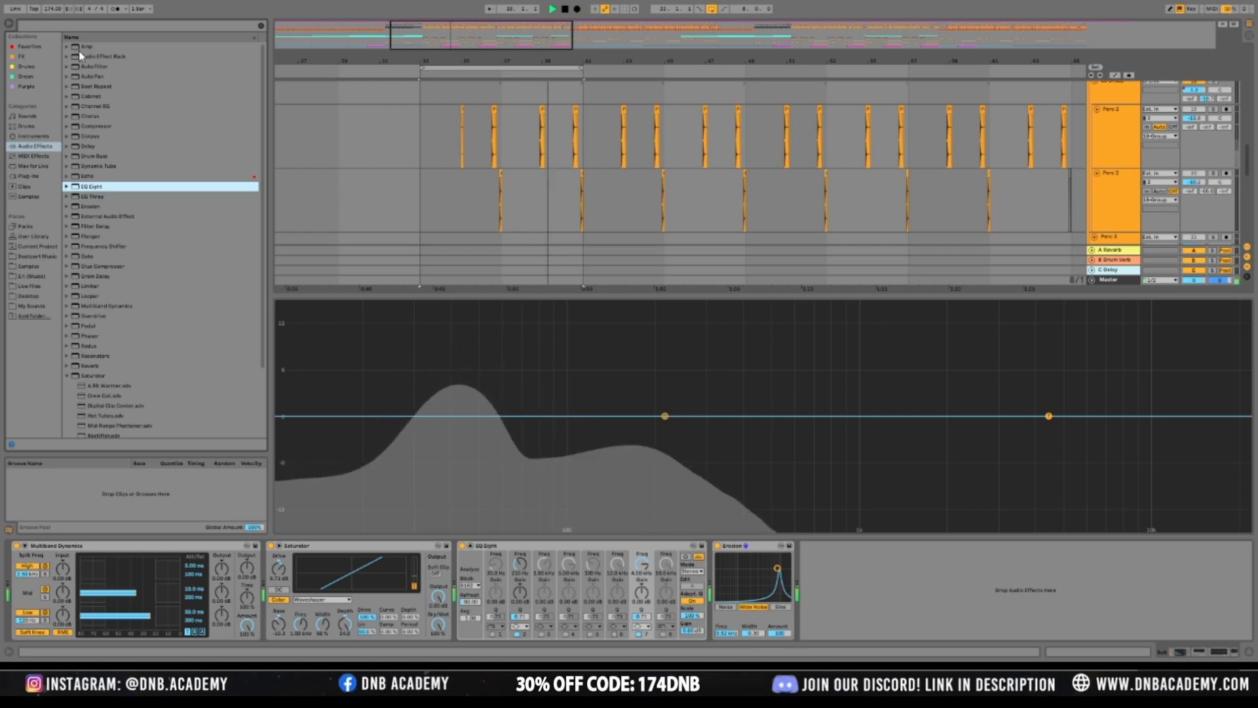
# Insert the SIDE-CHAIN Compressor preset between EQ Eight and Erosion on the Sub track and show its sidechain settings
pyautogui.click(67, 126)
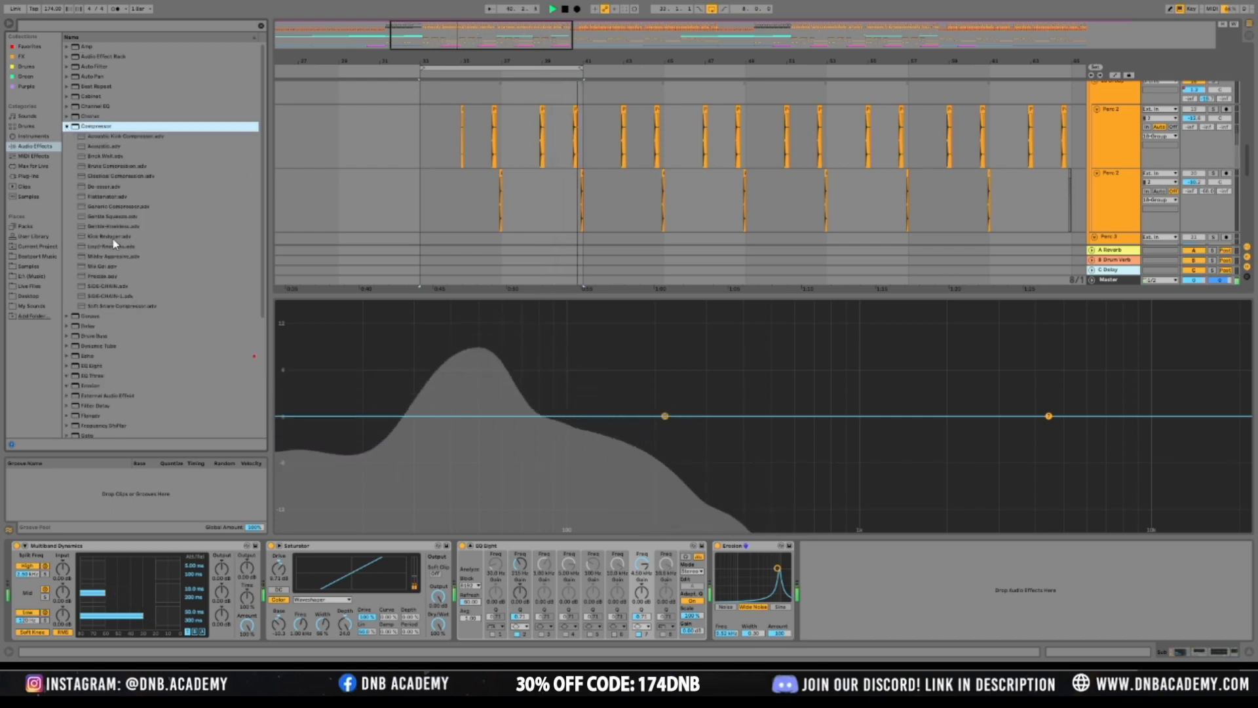
pyautogui.click(115, 288)
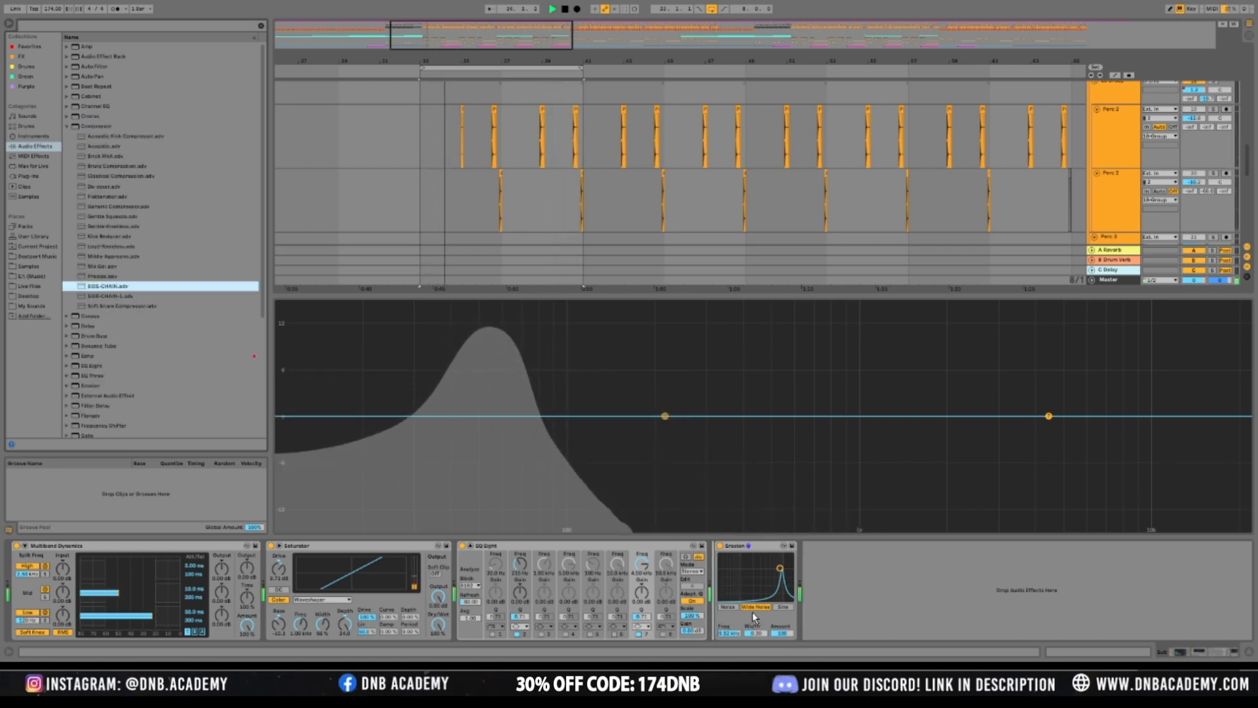
pyautogui.moveTo(715, 595); pyautogui.dragTo(717, 588)
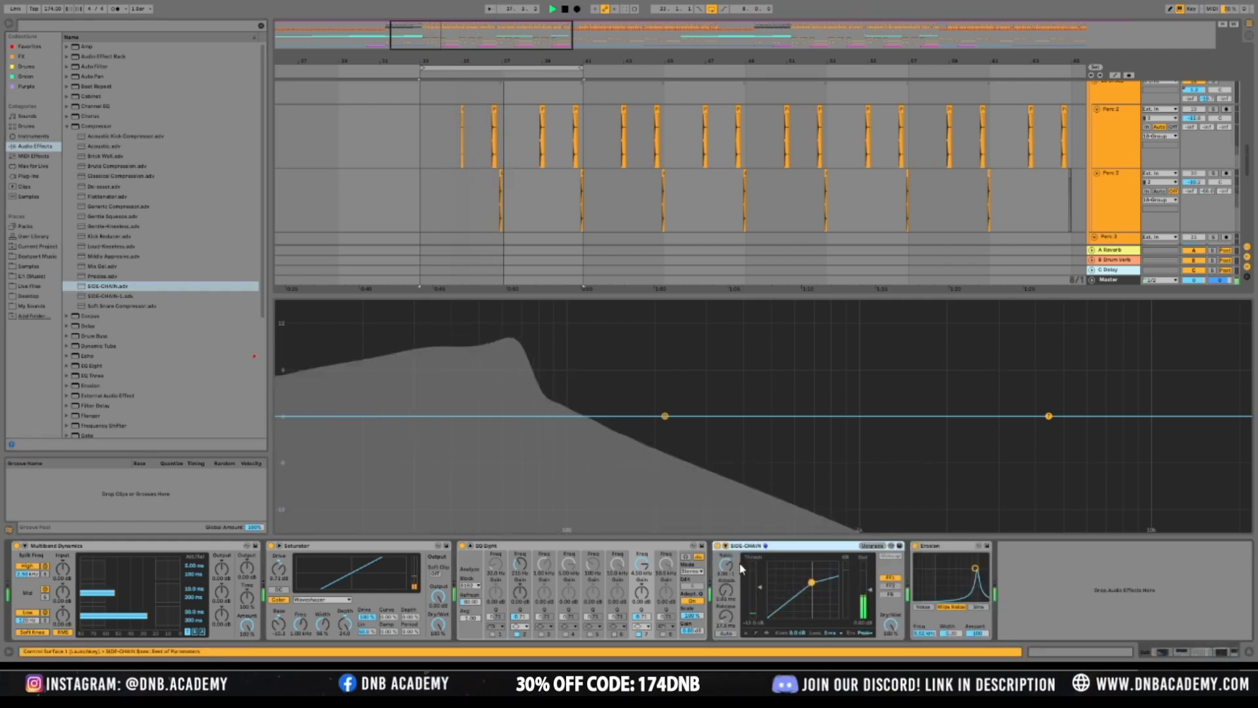
pyautogui.click(725, 547)
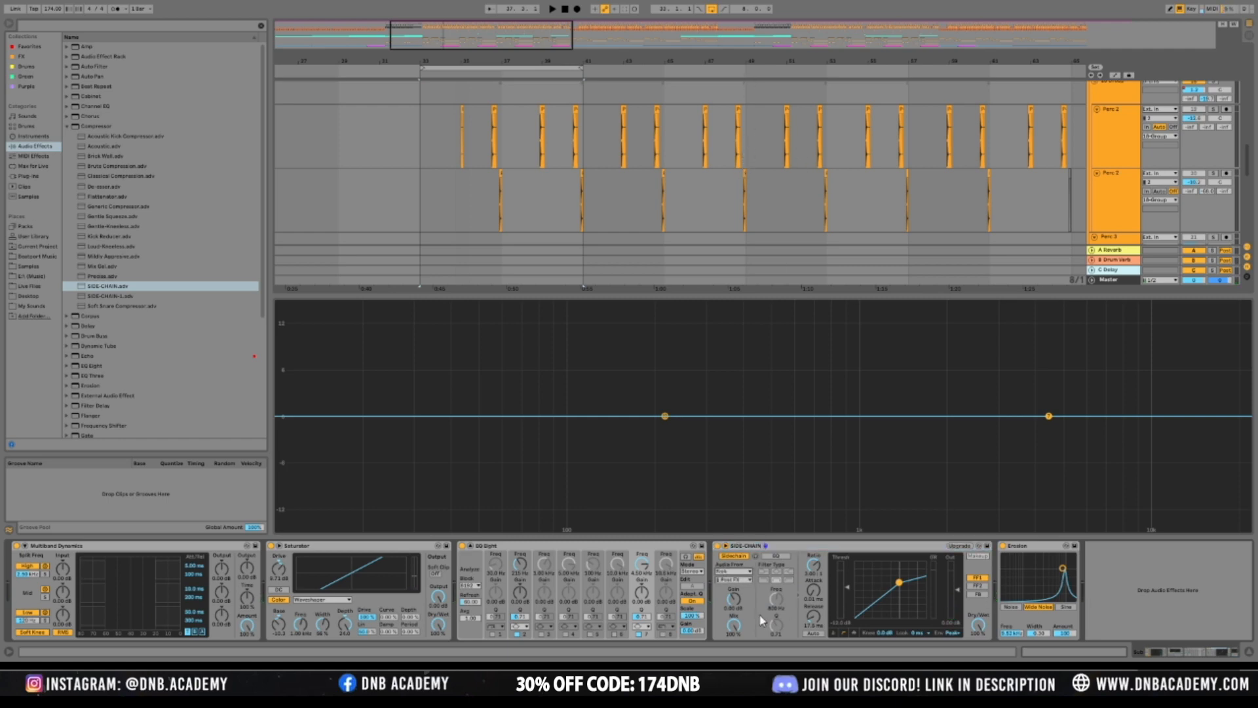
# Lower the Sub compressor's threshold slightly while the loop plays, set its lookahead to 10 ms and replay the loop
pyautogui.press('space')
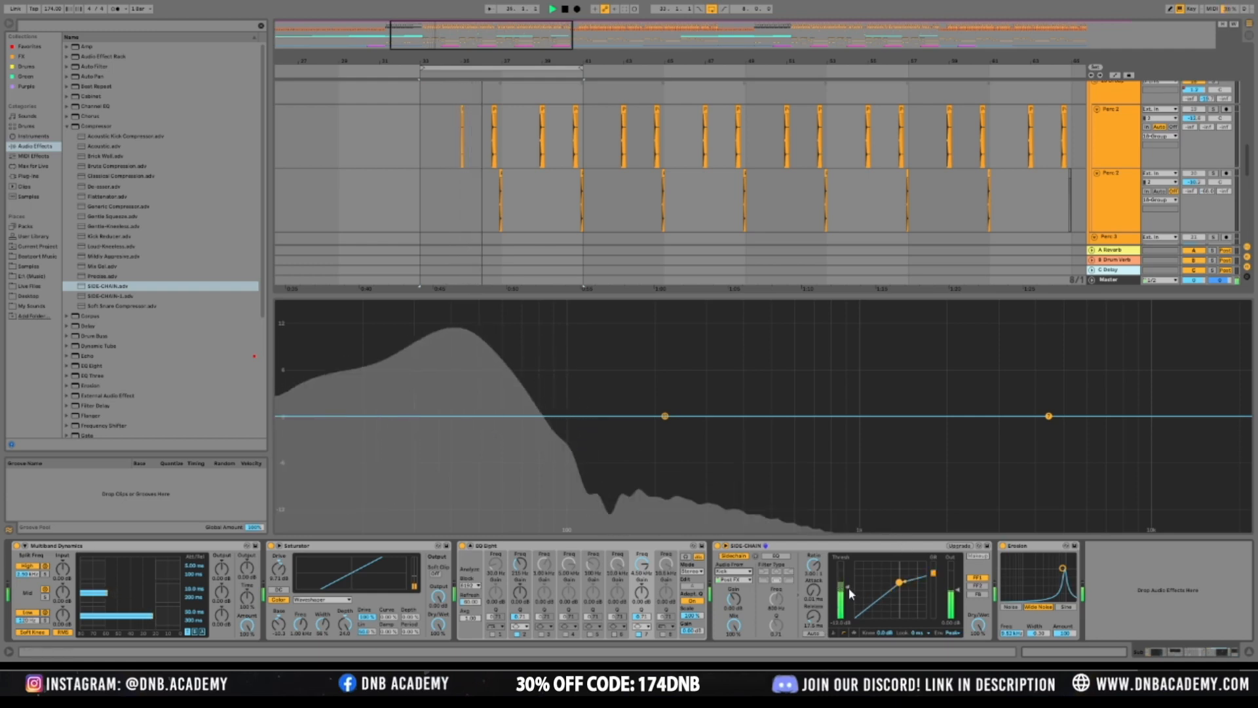
pyautogui.moveTo(847, 588); pyautogui.dragTo(848, 592)
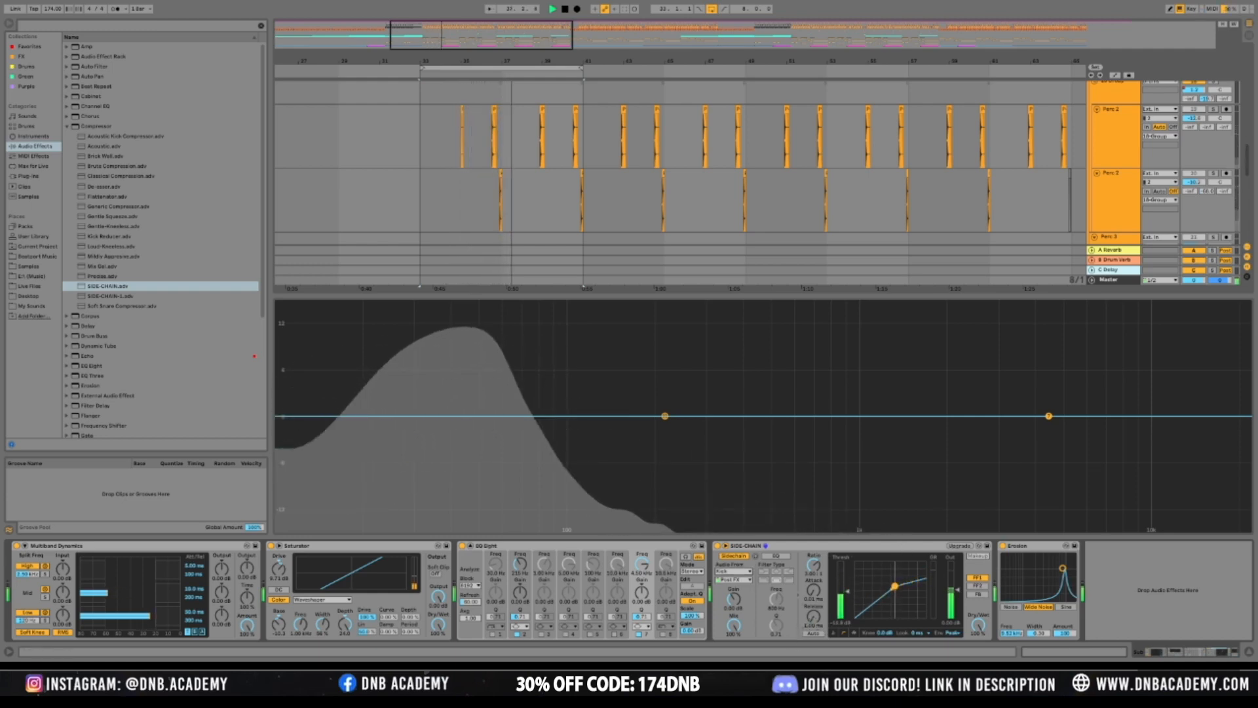
pyautogui.click(922, 621)
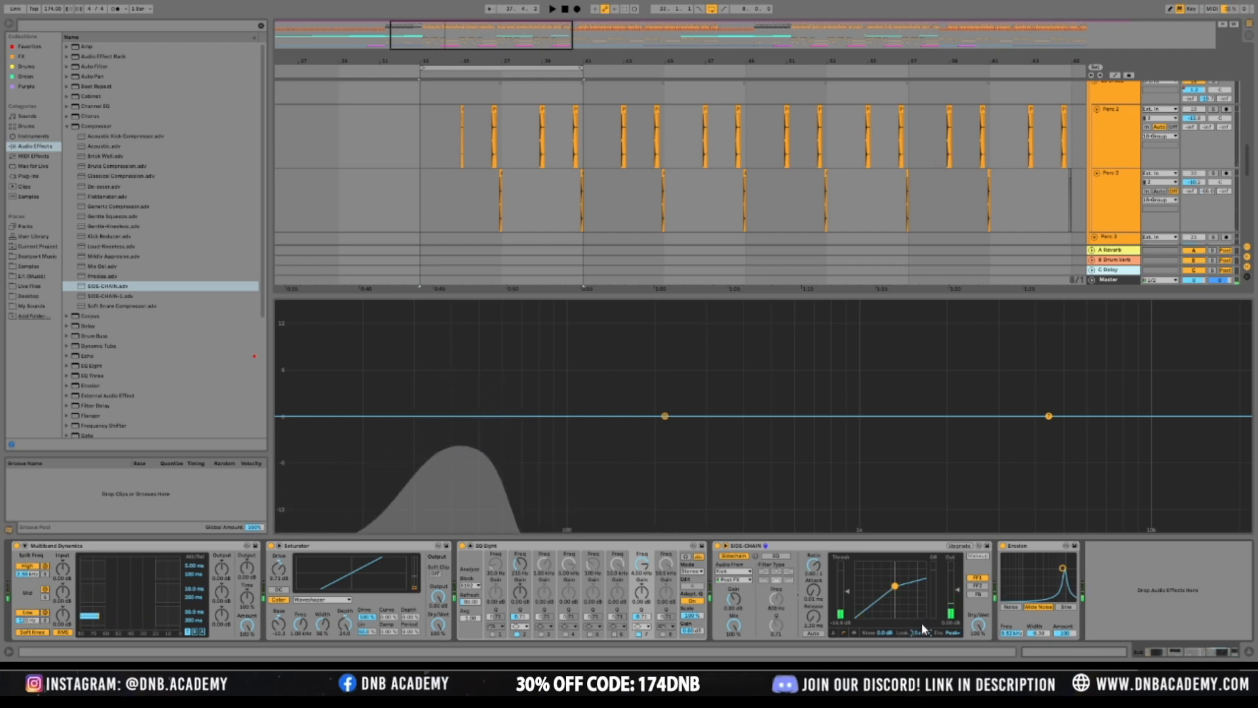
pyautogui.moveTo(817, 591); pyautogui.dragTo(818, 588)
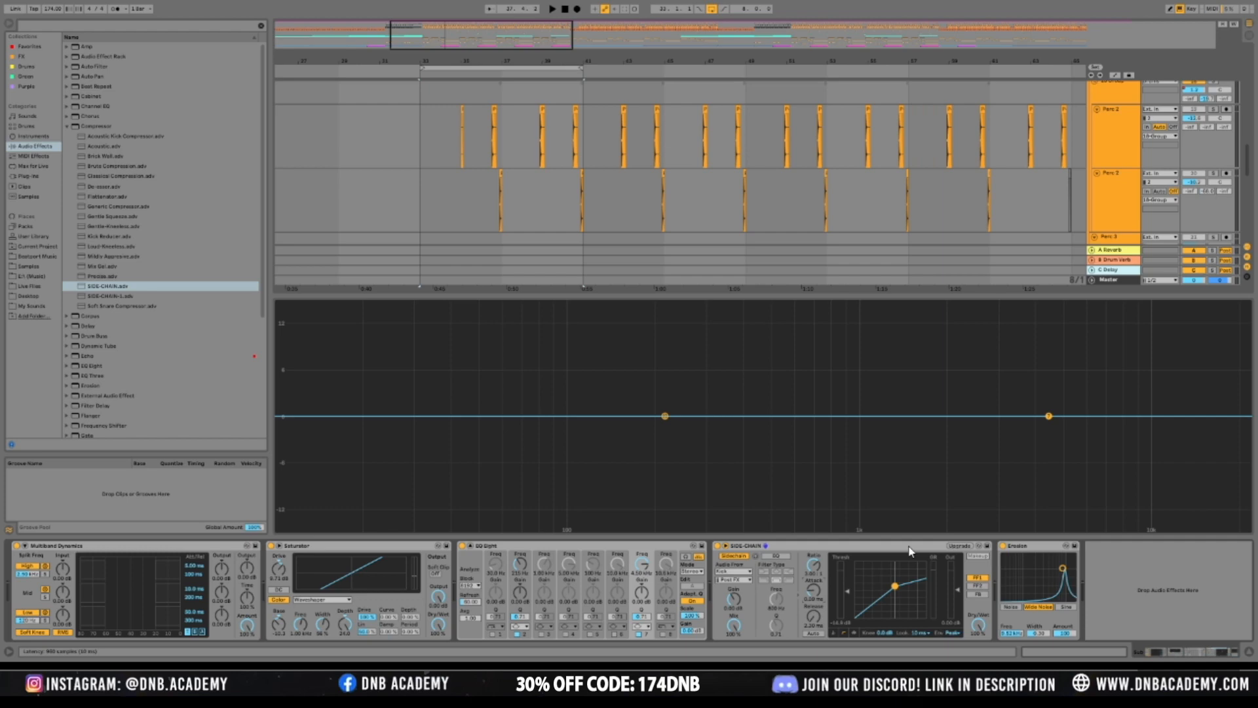
pyautogui.press('space')
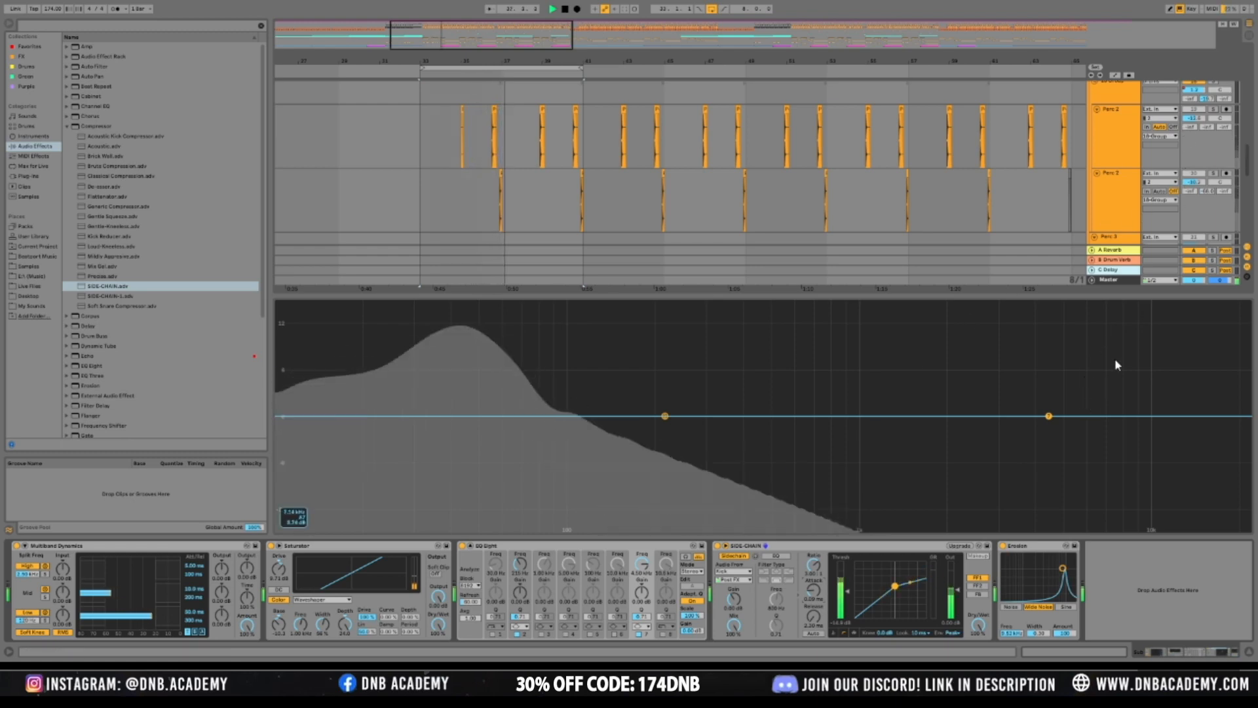
# Compare the soloed kick and sub on the Master with its low-pass EQ Eight switched on and off
pyautogui.click(1123, 282)
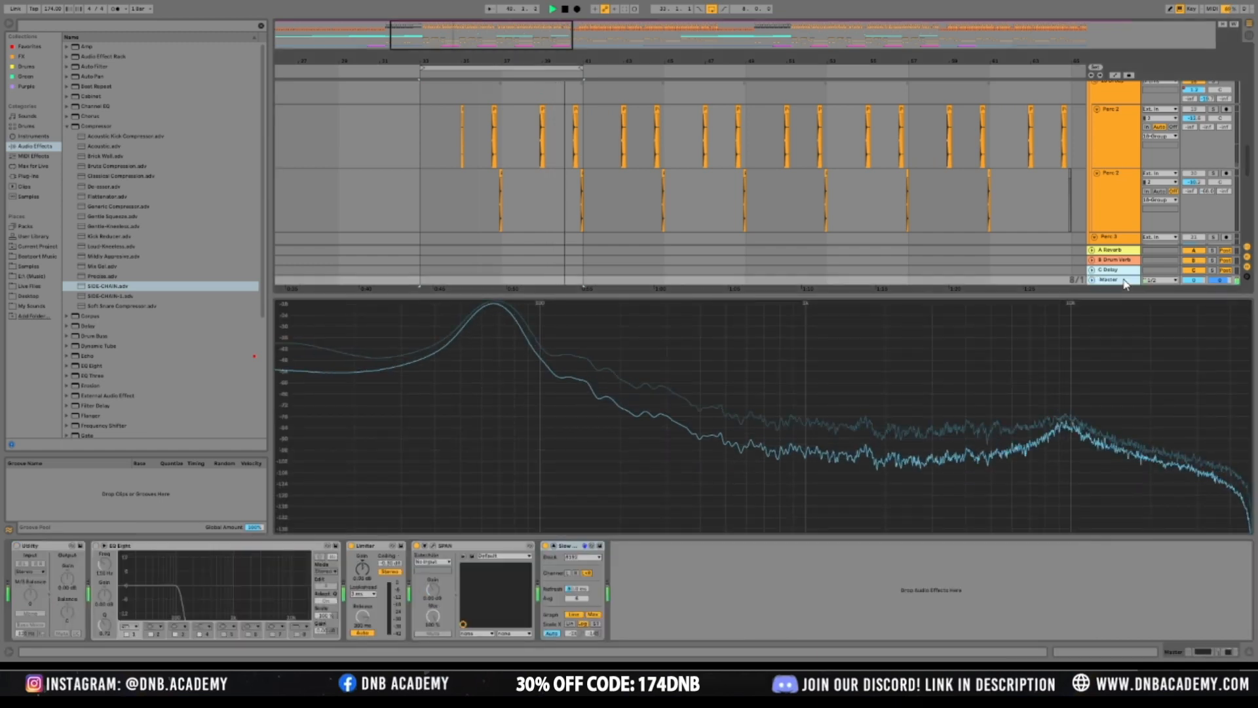
pyautogui.click(96, 545)
pyautogui.press('space')
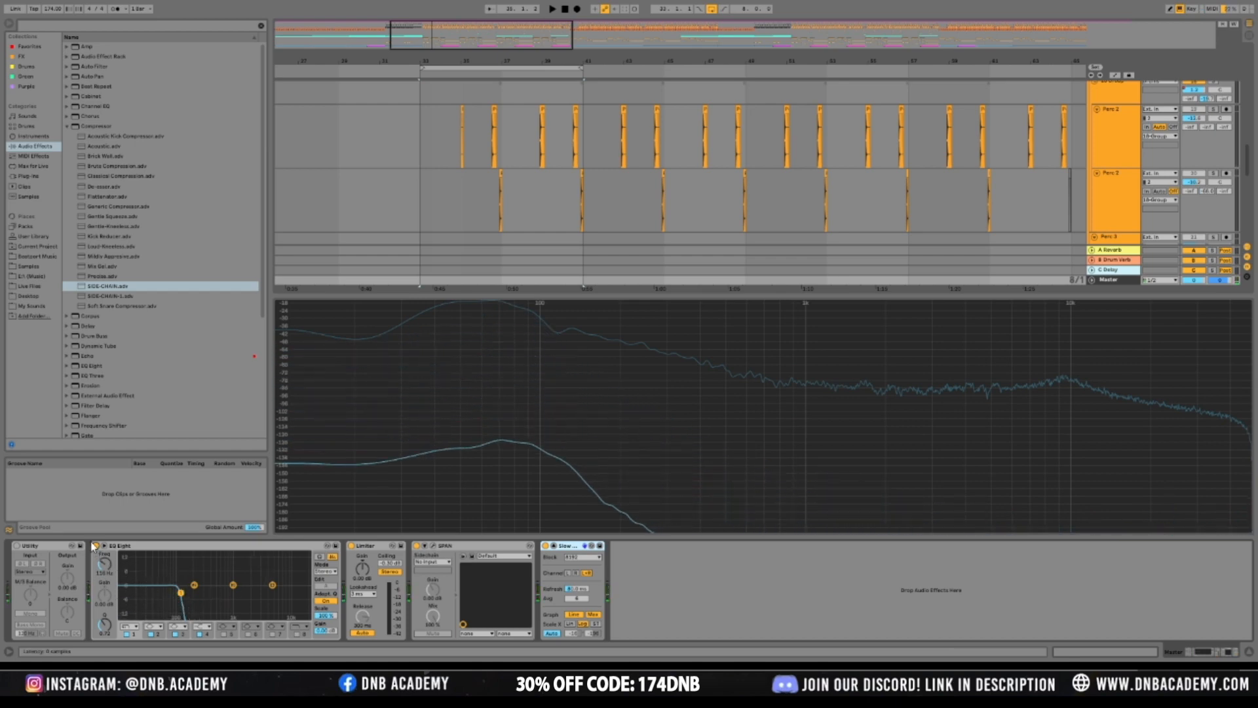
pyautogui.click(96, 545)
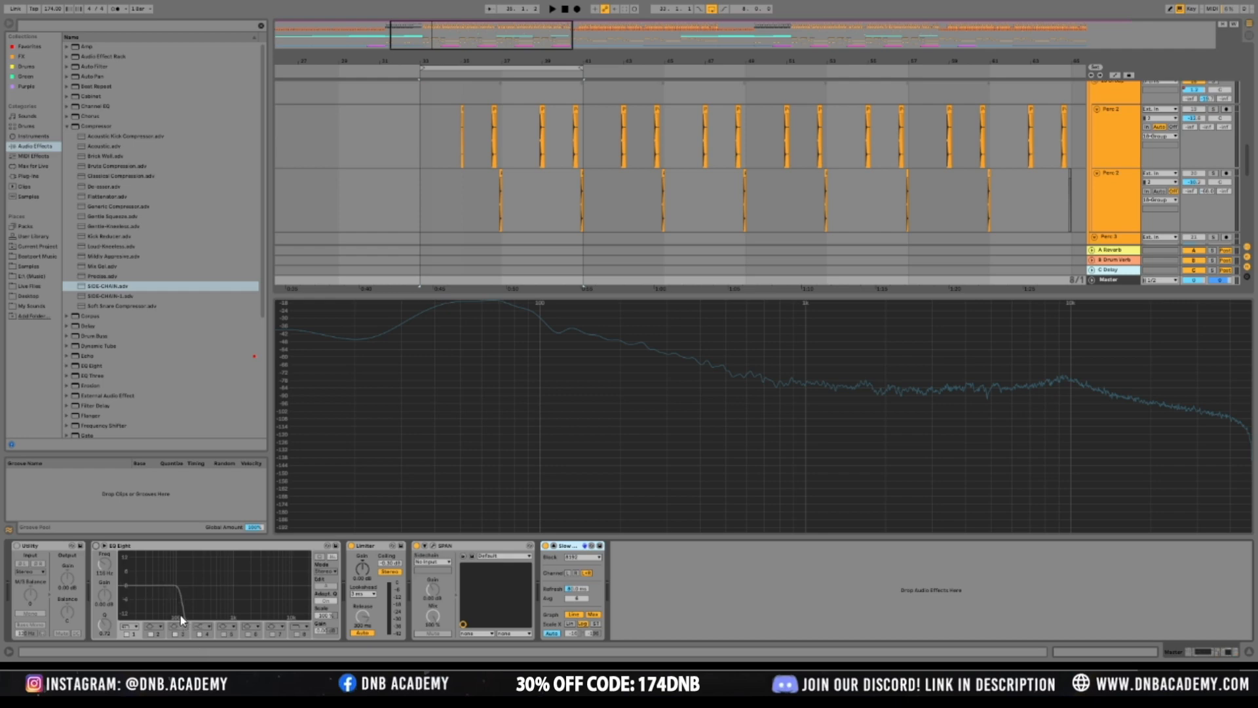
pyautogui.click(97, 545)
pyautogui.press('space')
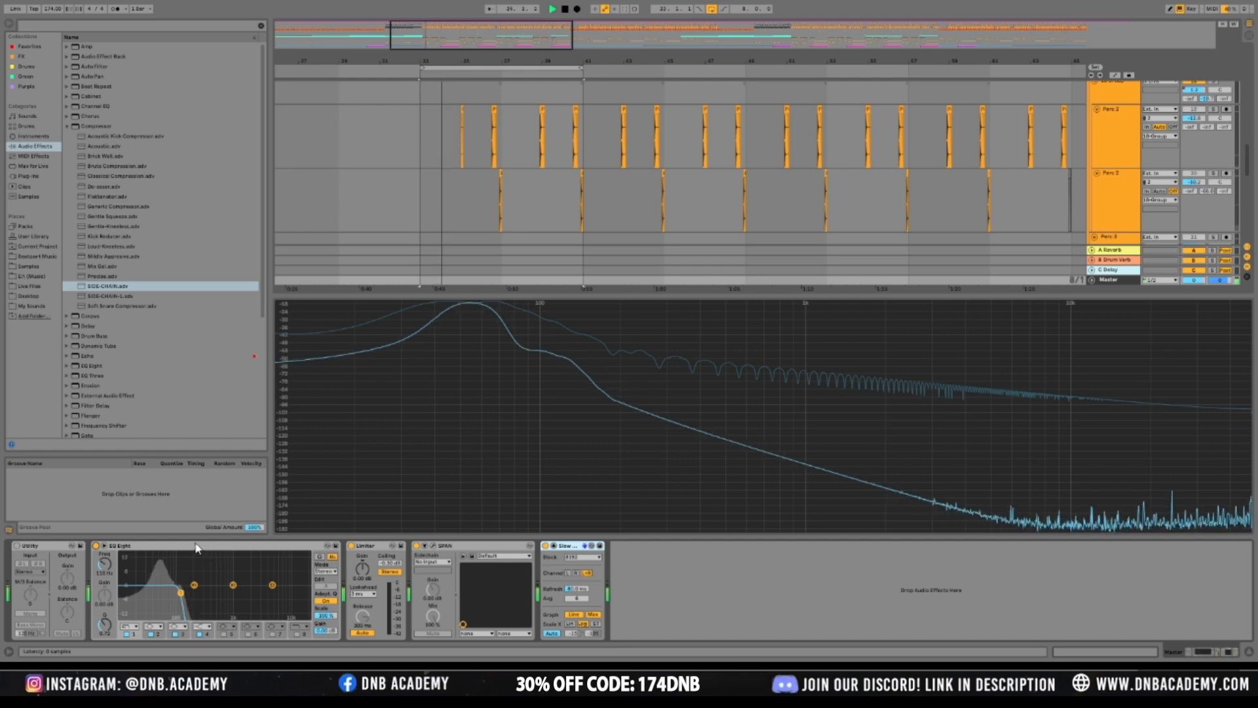
pyautogui.click(97, 547)
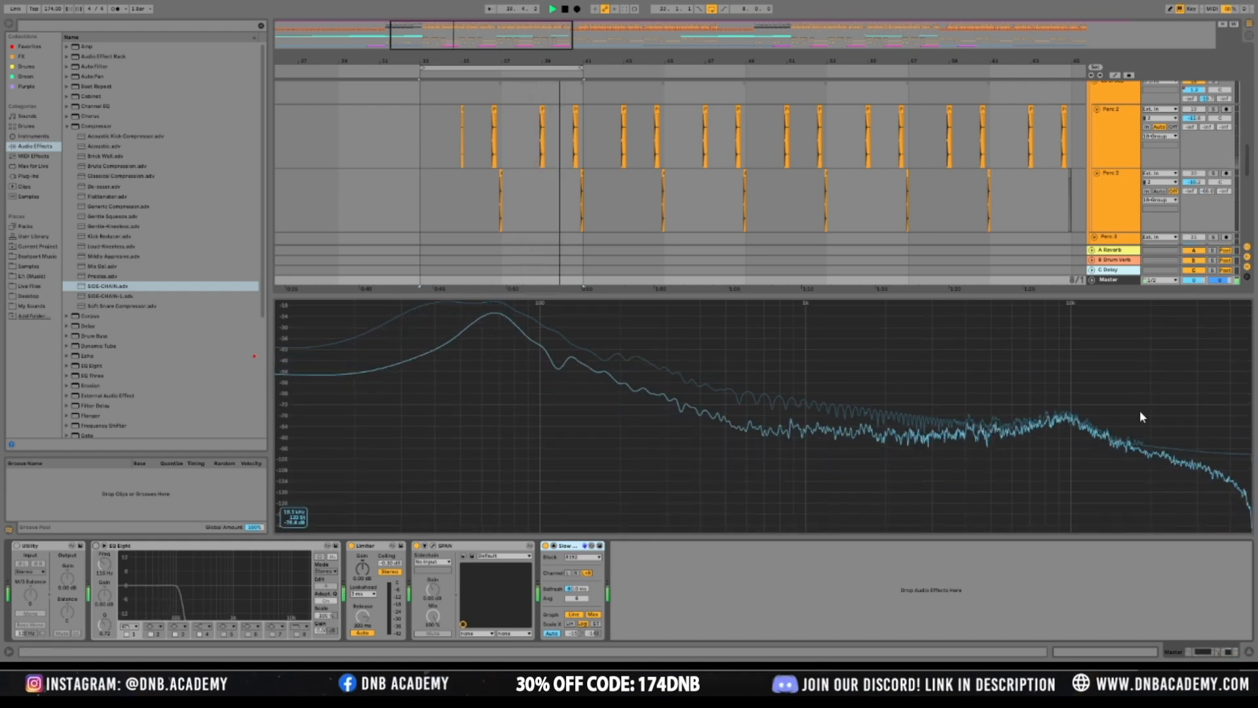
# Shrink the enlarged spectrum display, unsolo the Sub and play the full mix through the Master's low-pass EQ Eight
pyautogui.doubleClick(1144, 366)
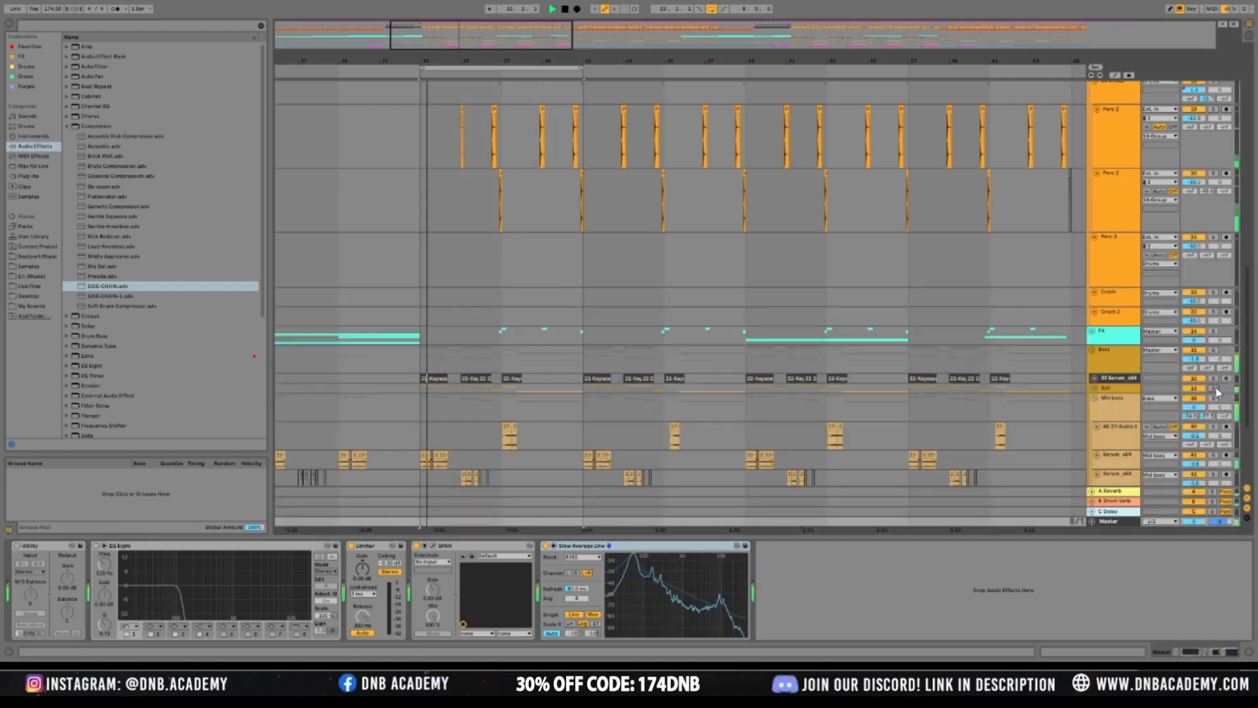
pyautogui.click(1106, 385)
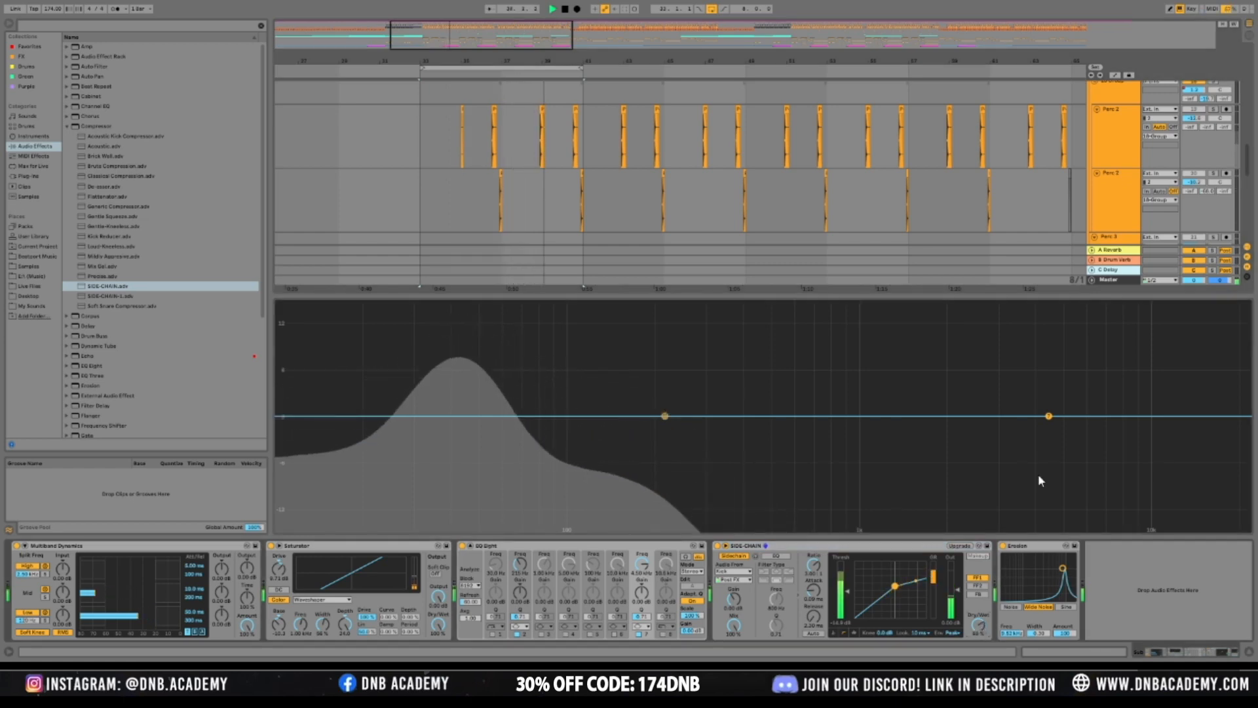
pyautogui.moveTo(1191, 298); pyautogui.dragTo(1191, 450)
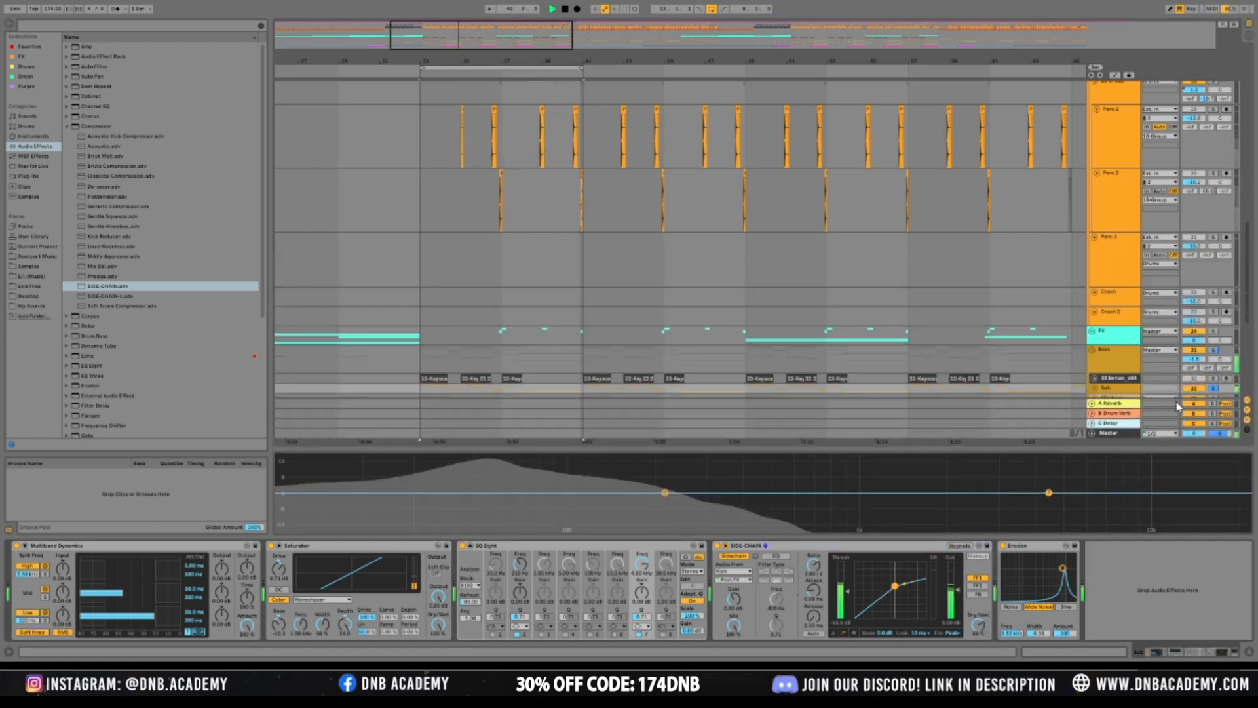
pyautogui.click(1117, 433)
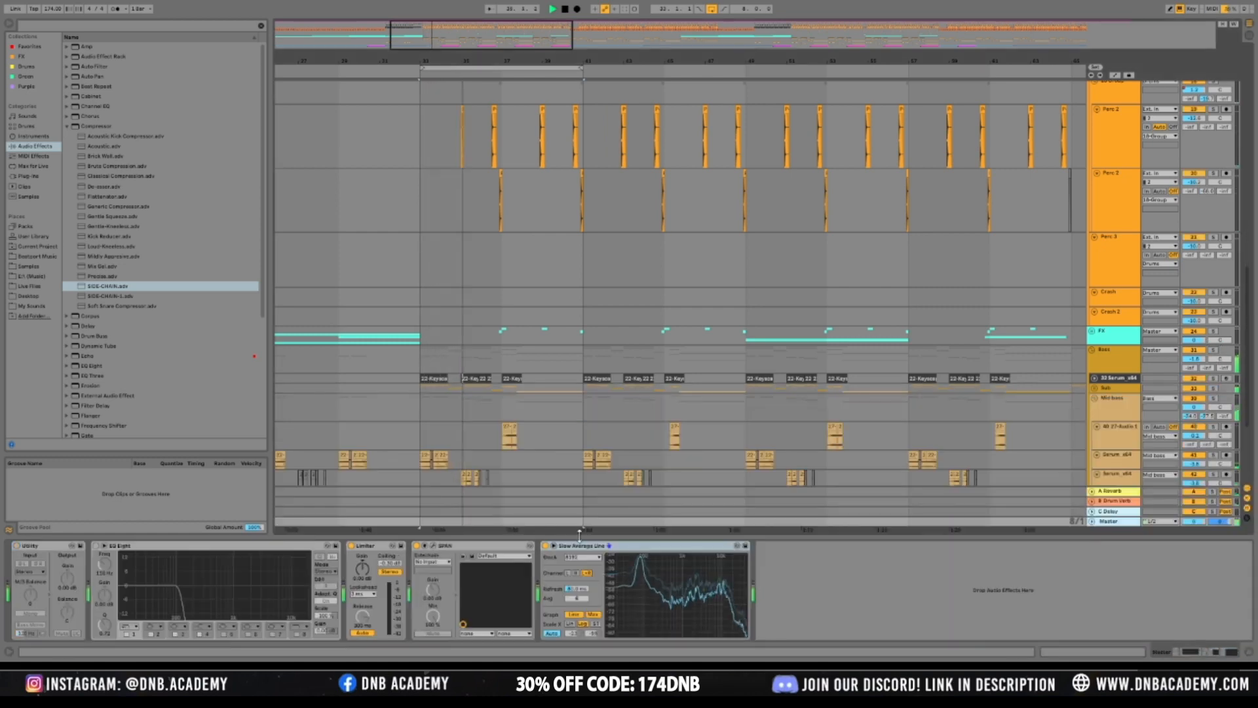
pyautogui.click(94, 546)
pyautogui.click(96, 546)
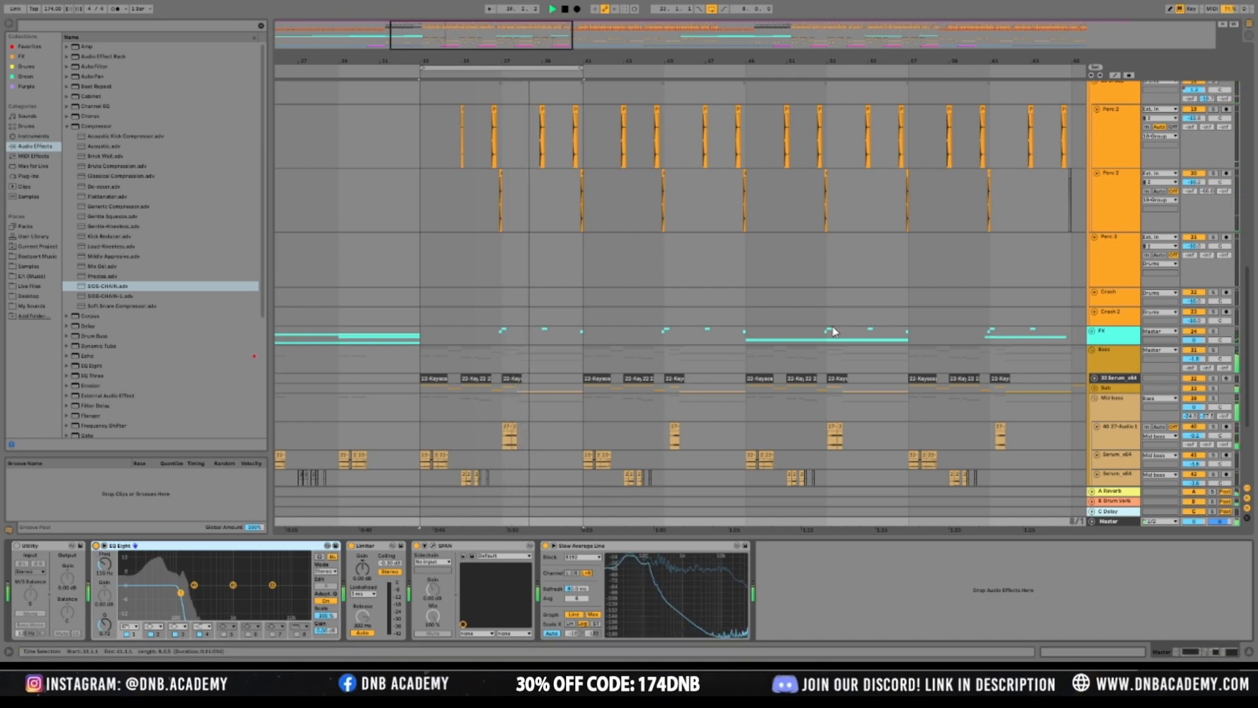
# Toggle activators in the Bass group while listening to the filtered mix, and examine which tracks feed the low end
pyautogui.scroll(-3, 801, 340)
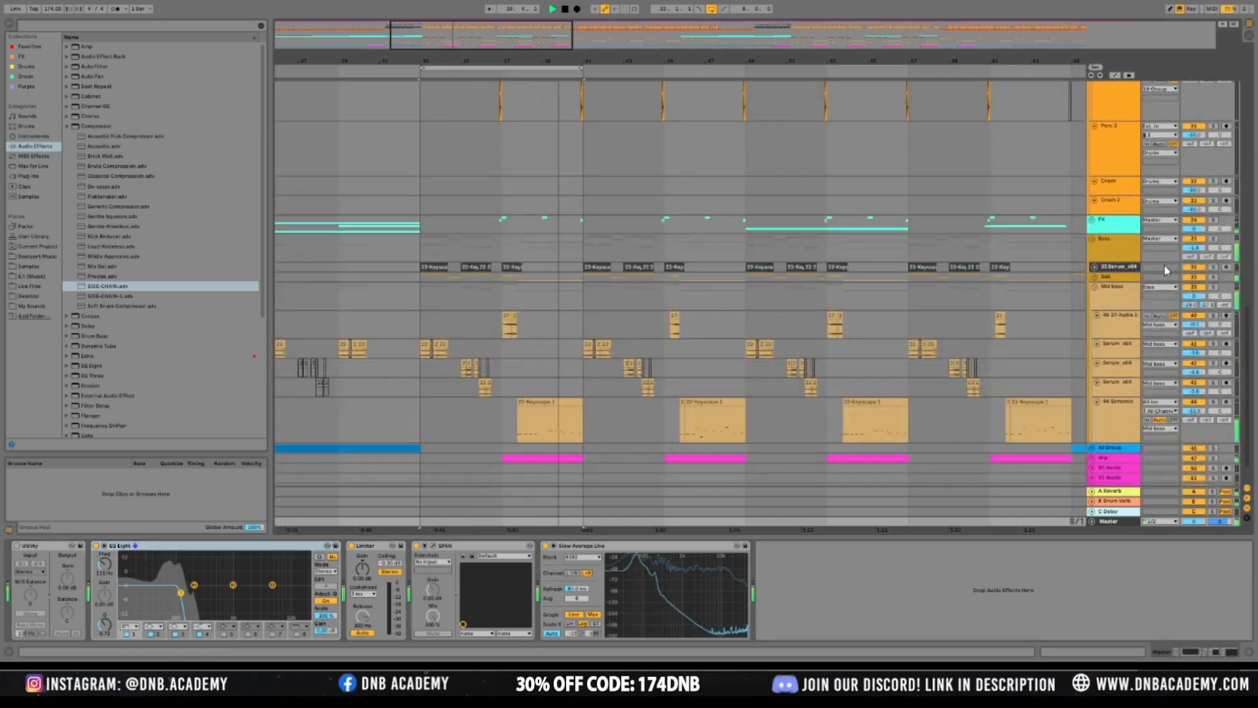
pyautogui.scroll(1, 1165, 265)
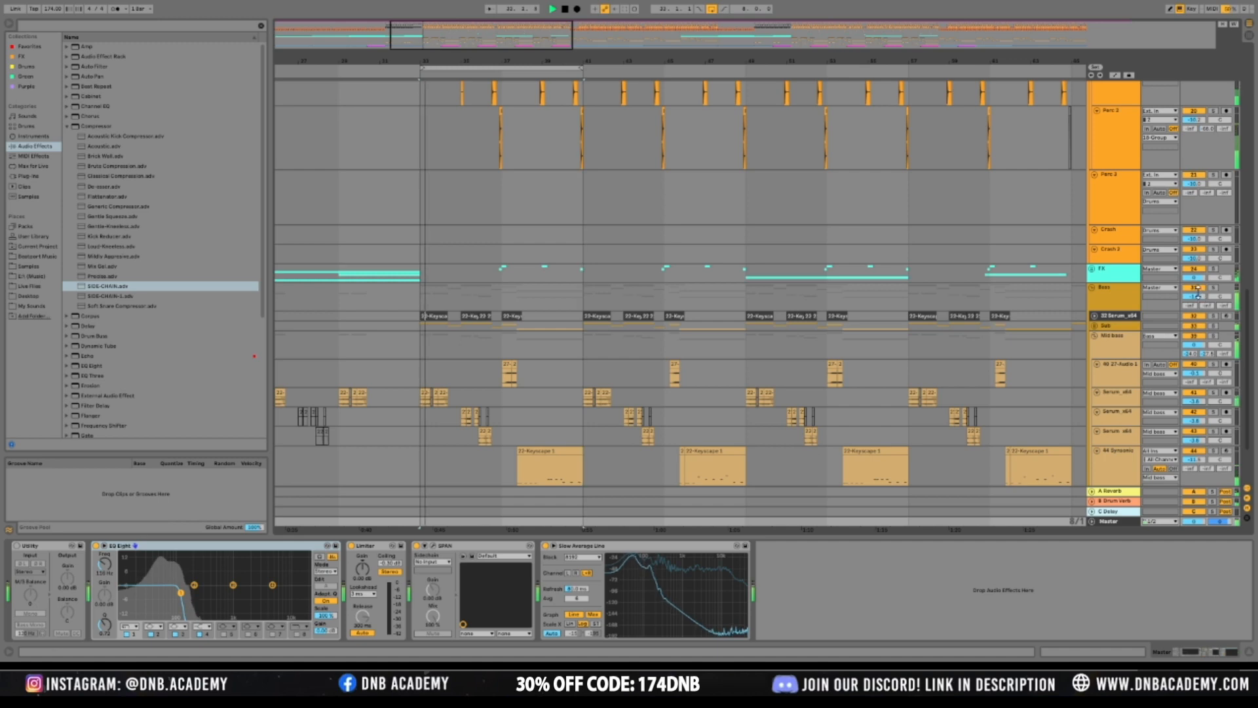
pyautogui.scroll(1, 1199, 313)
pyautogui.click(1205, 325)
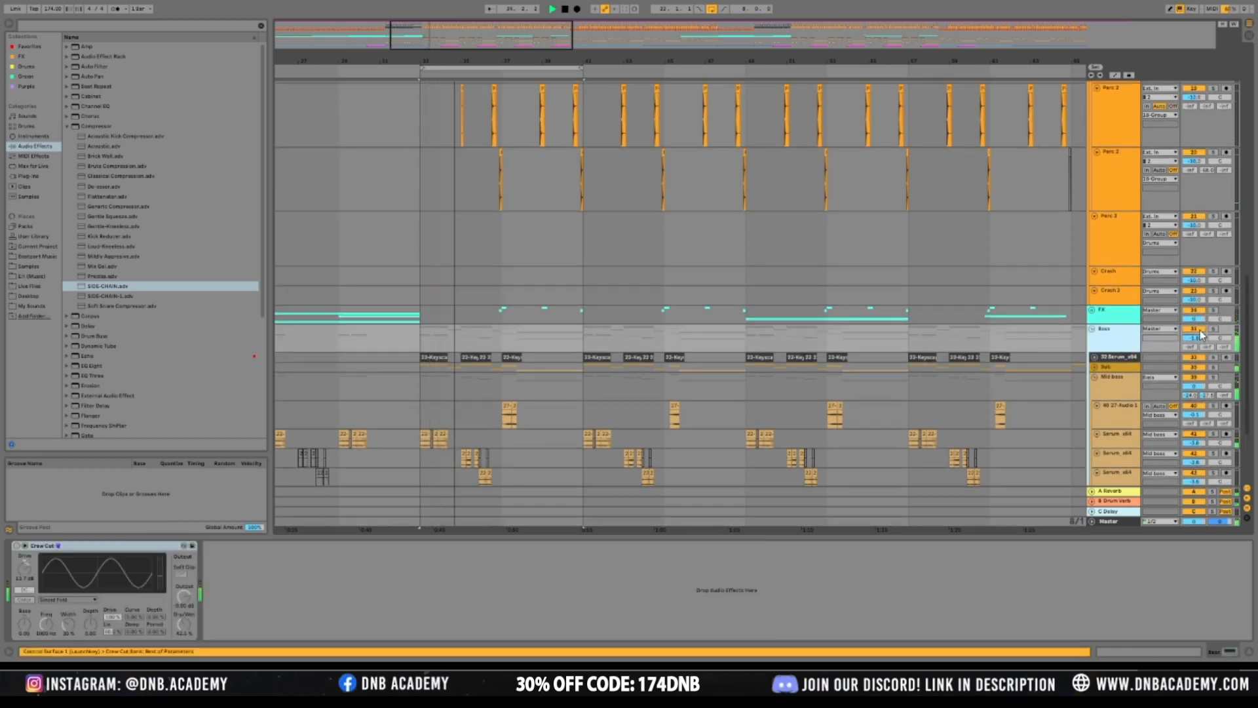
pyautogui.click(1196, 329)
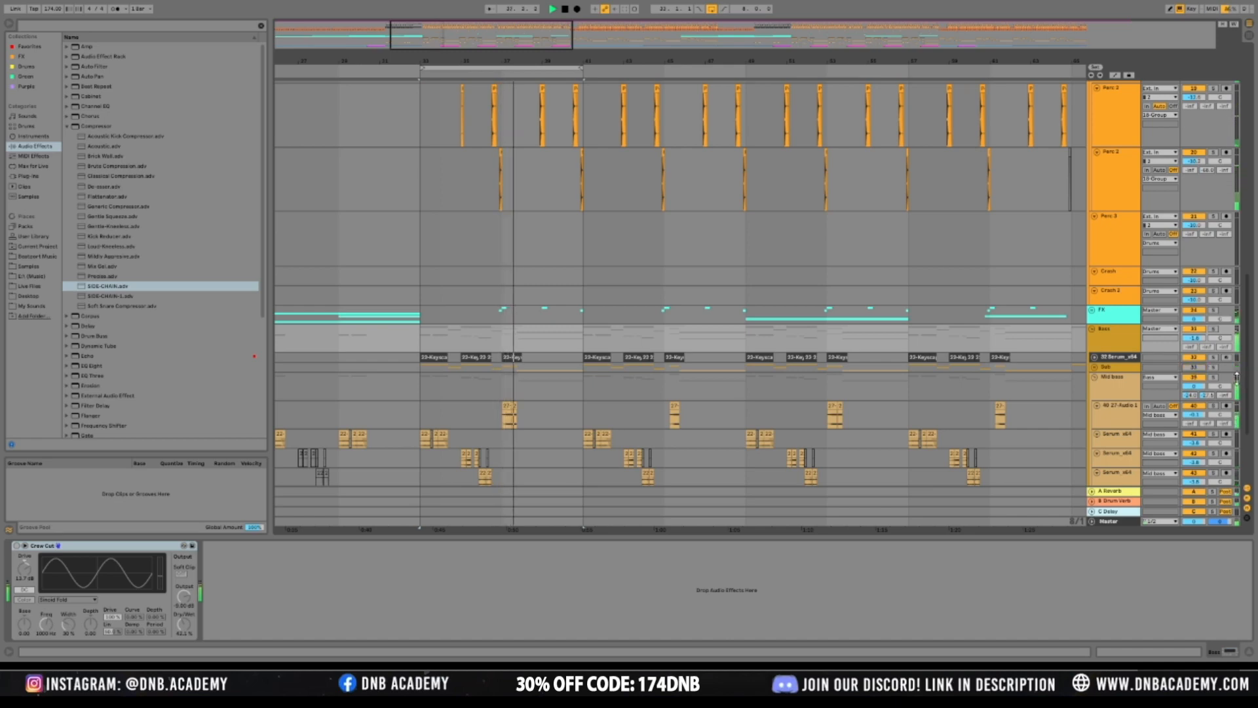
pyautogui.moveTo(1248, 386); pyautogui.dragTo(1253, 78)
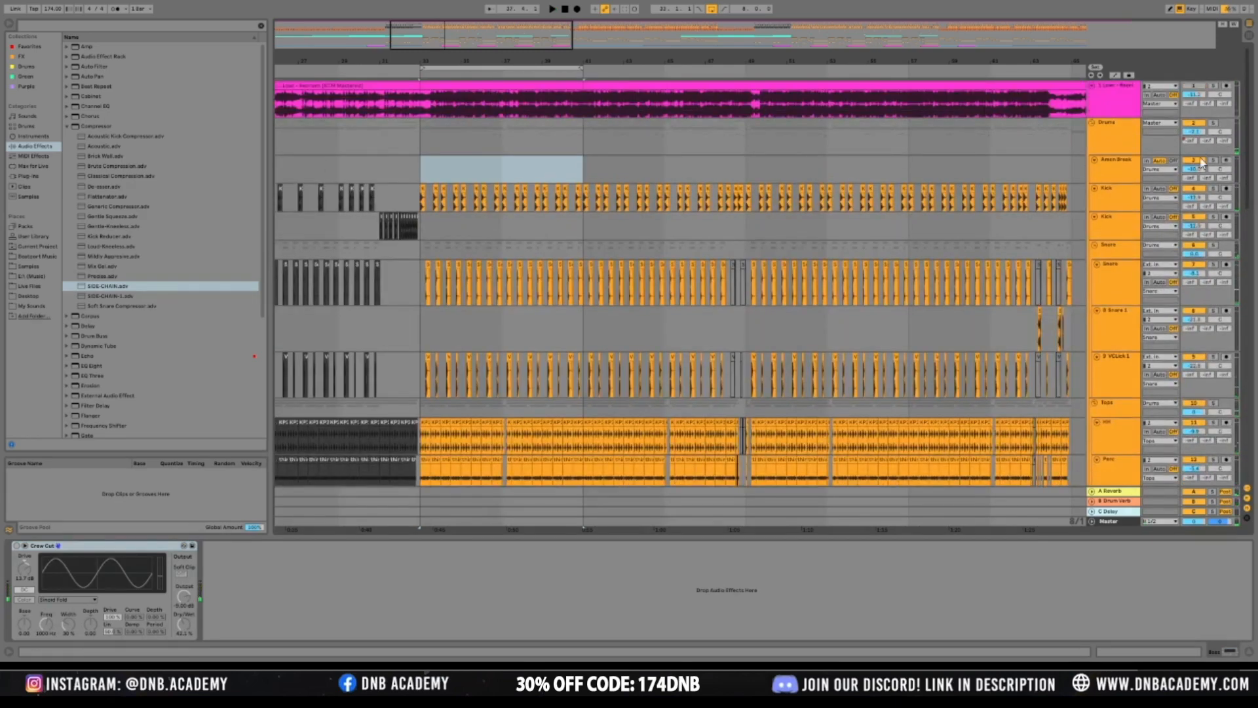
pyautogui.moveTo(1251, 128); pyautogui.dragTo(1237, 425)
pyautogui.moveTo(1249, 353); pyautogui.dragTo(1253, 324)
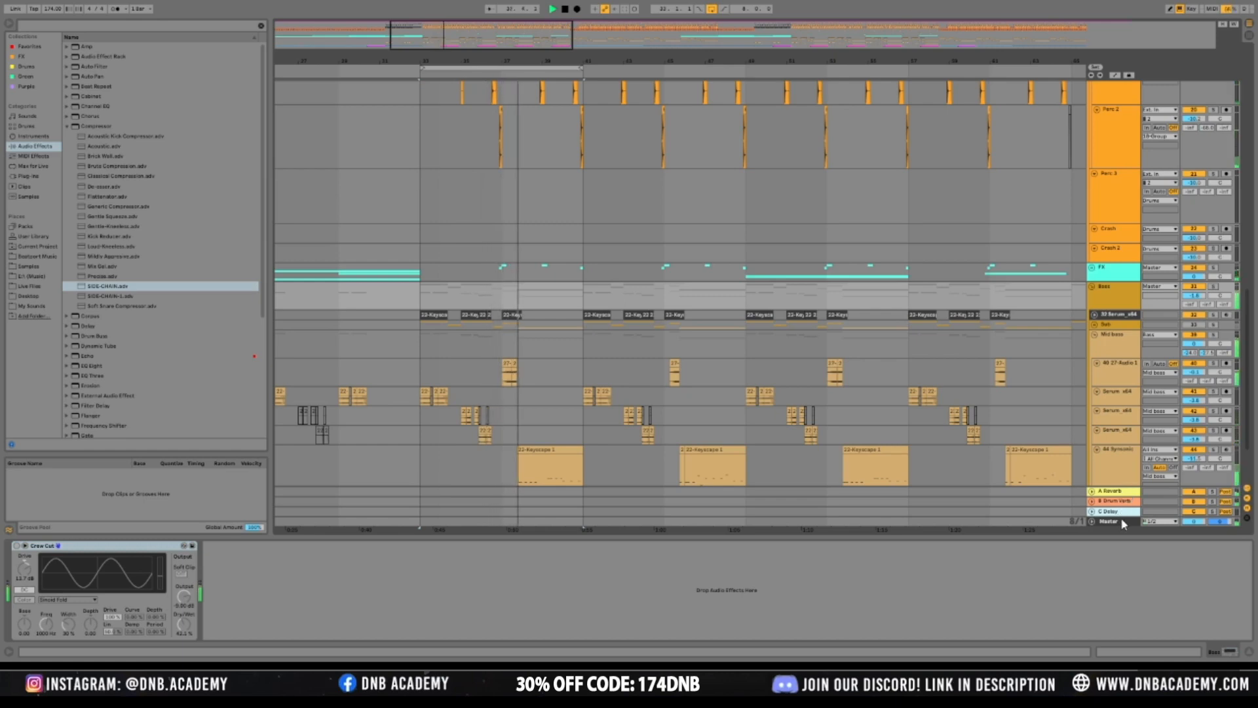
# Add an EQ Eight at the end of the Mid bass chain and shape band 1 into a low cut at about 77 Hz
pyautogui.click(1124, 357)
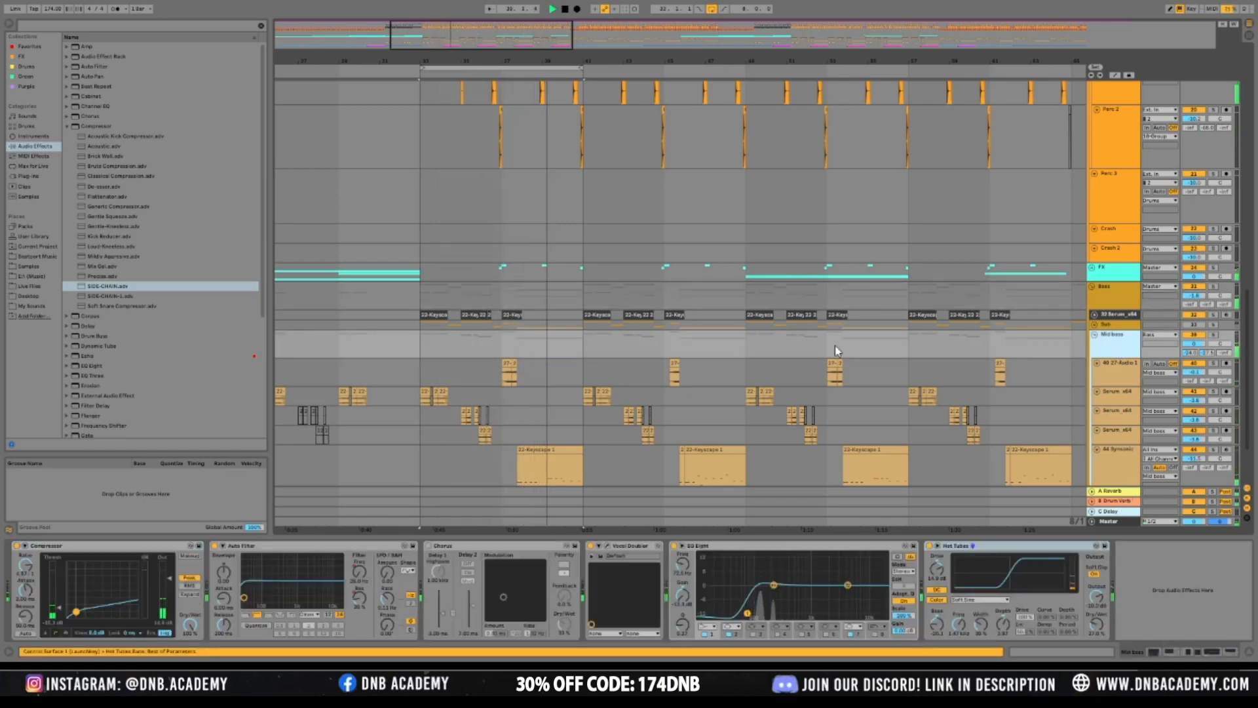
pyautogui.click(78, 365)
pyautogui.moveTo(77, 372); pyautogui.dragTo(1144, 572)
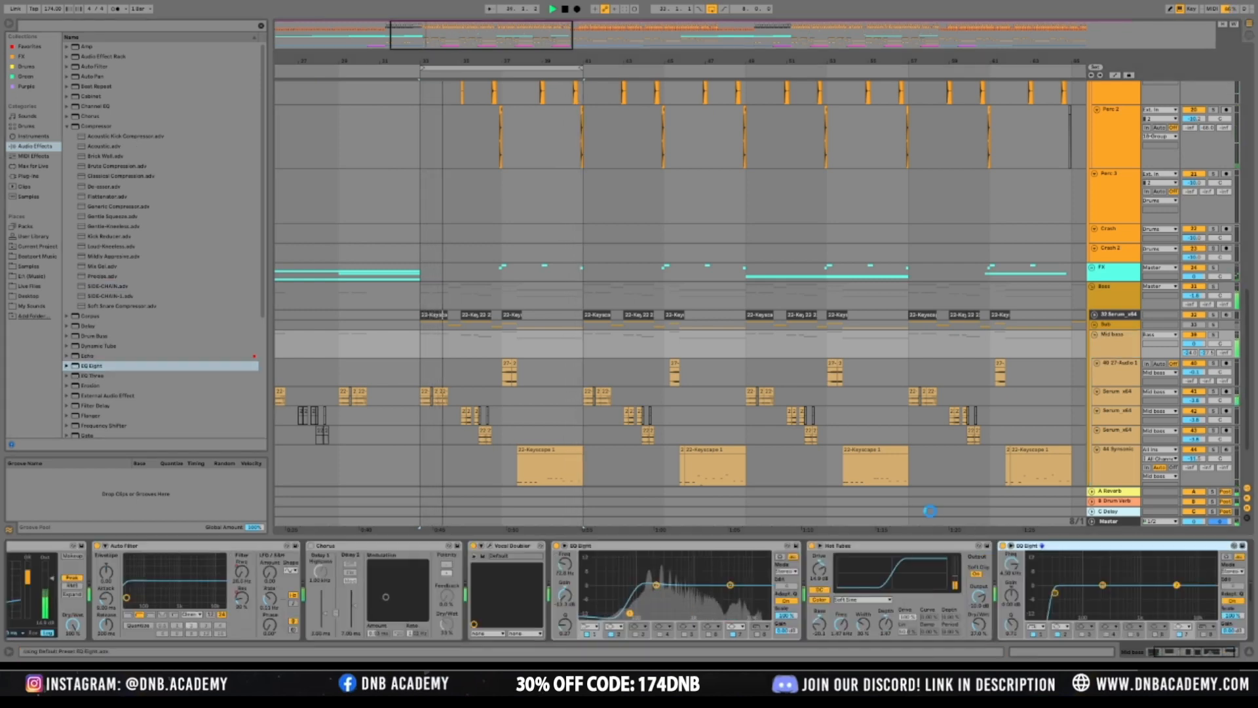
pyautogui.click(1033, 634)
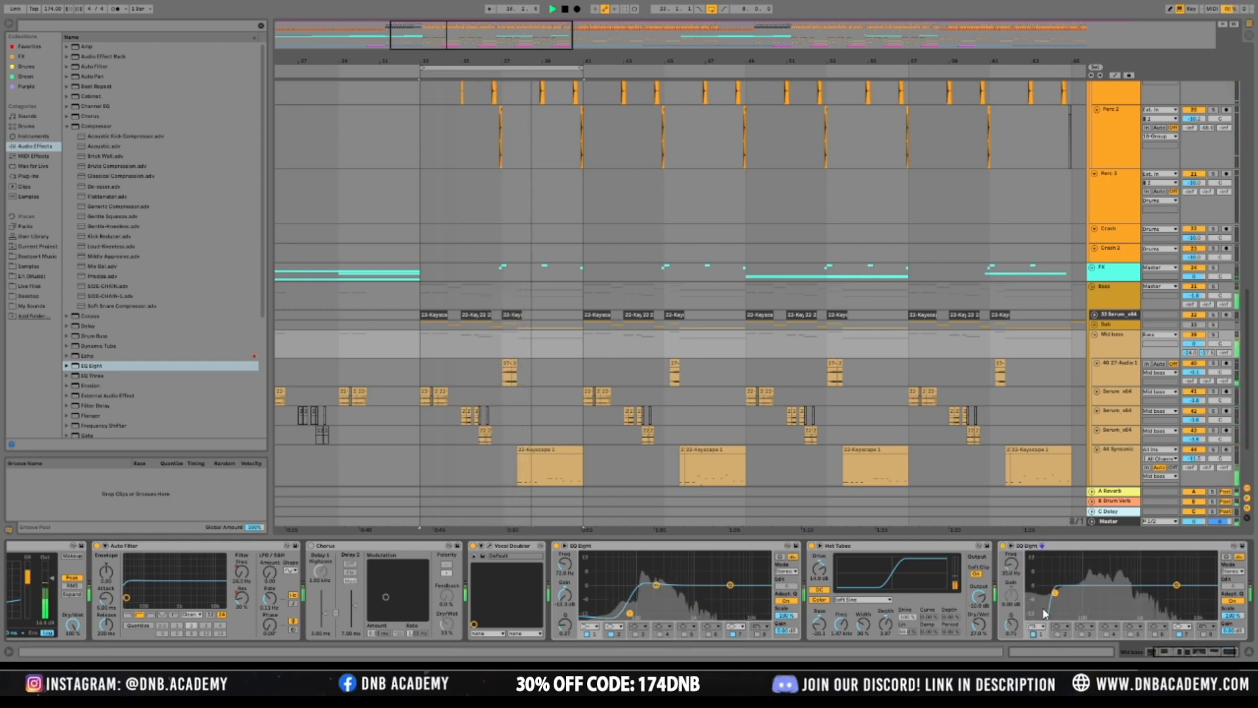
pyautogui.moveTo(1055, 594); pyautogui.dragTo(1077, 594)
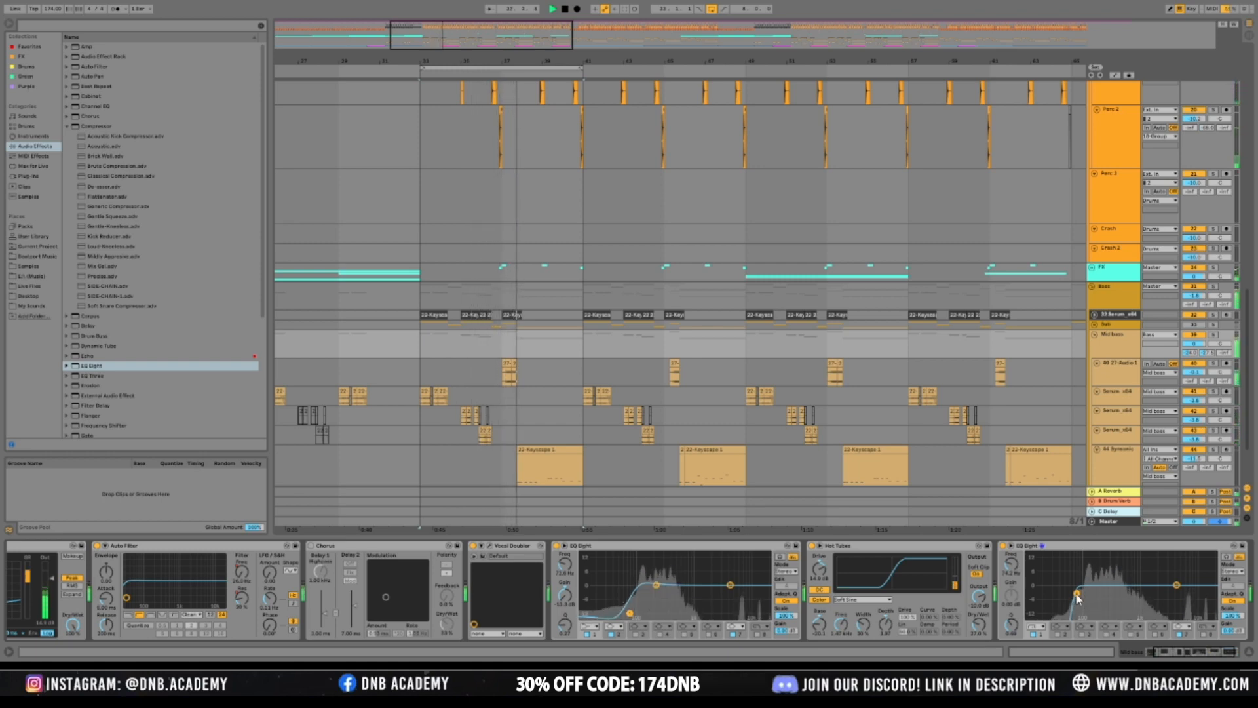
pyautogui.moveTo(1077, 594); pyautogui.dragTo(1078, 594)
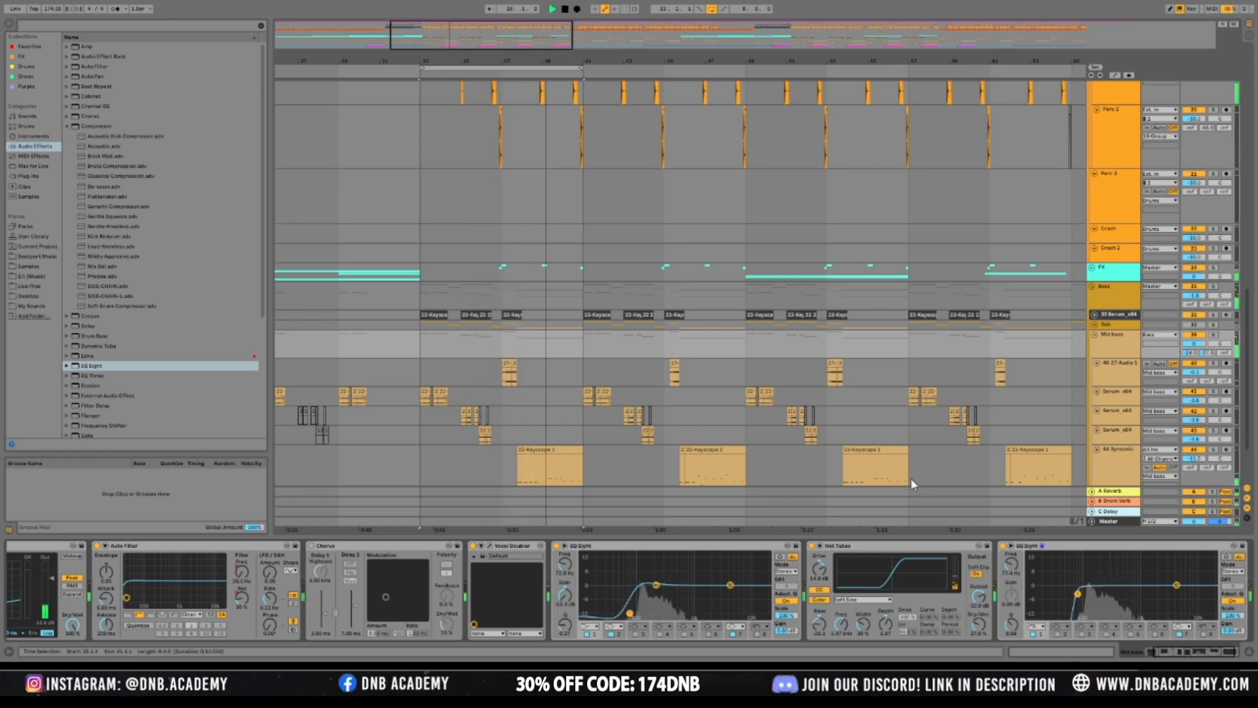
# Switch off the low-pass EQ Eight on the Master and replay the full mix from the loop start
pyautogui.scroll(5, 689, 346)
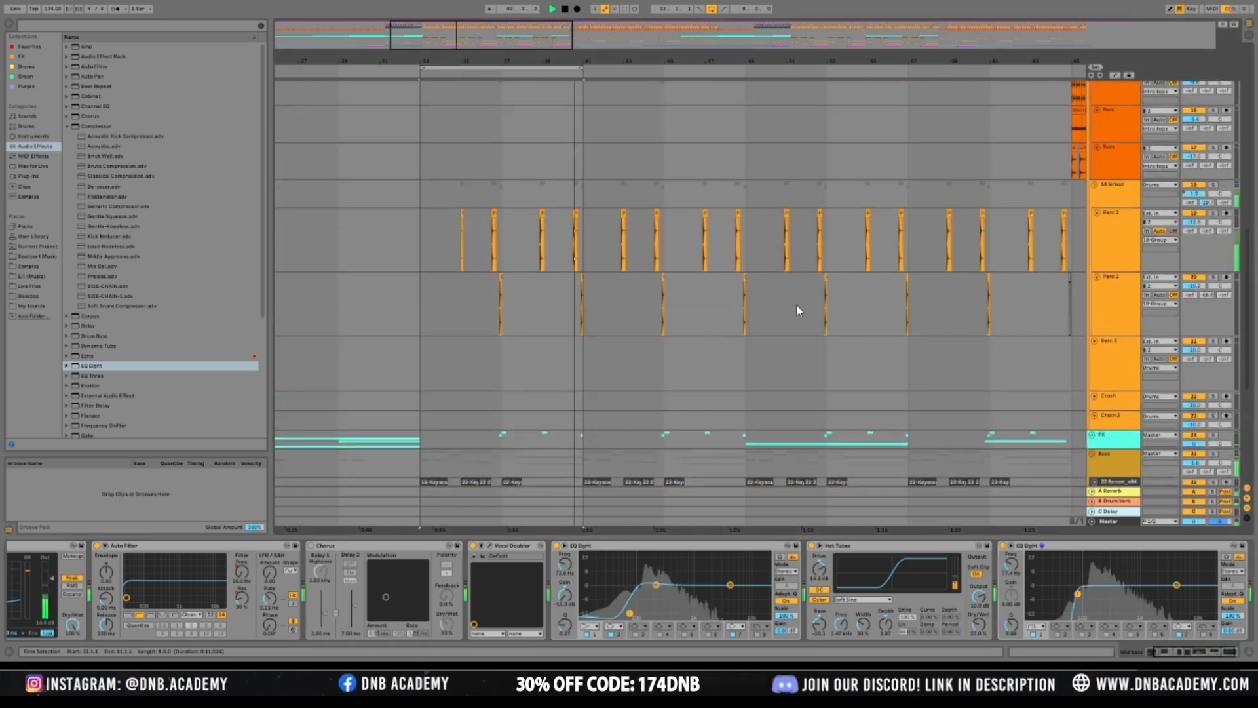
pyautogui.scroll(-2, 1055, 319)
pyautogui.scroll(2, 1129, 305)
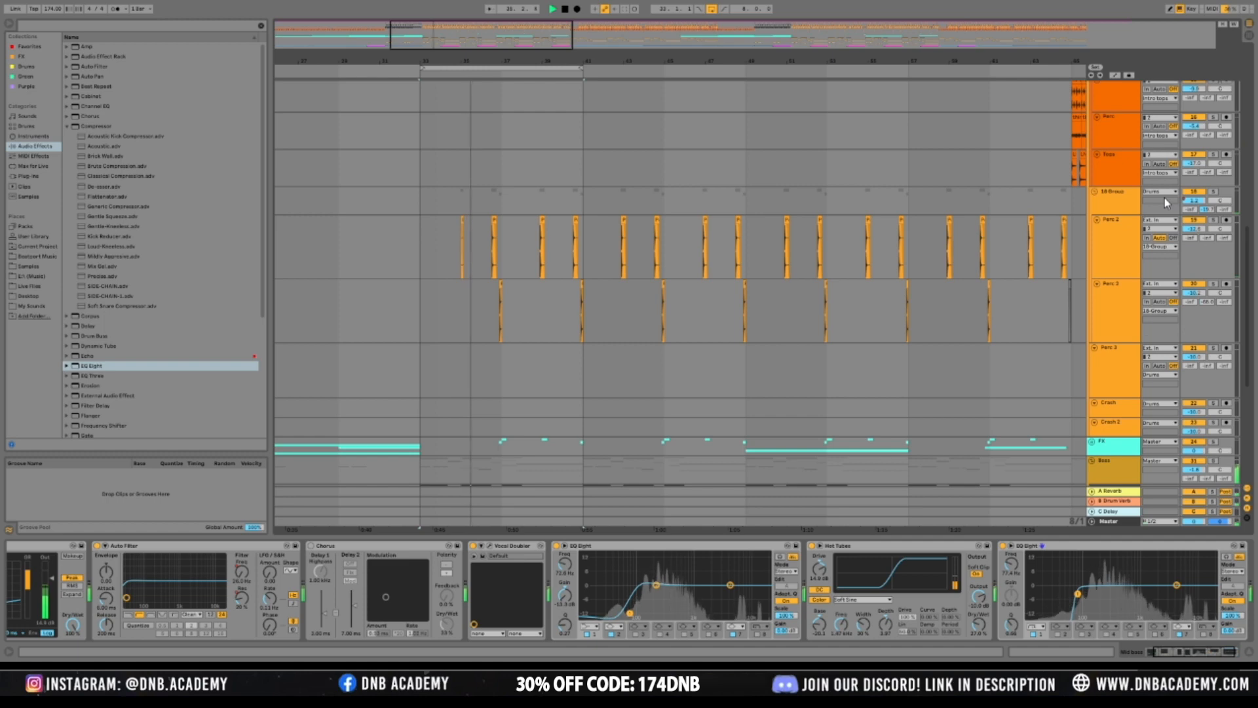
pyautogui.scroll(-2, 1037, 464)
pyautogui.scroll(-4, 1036, 464)
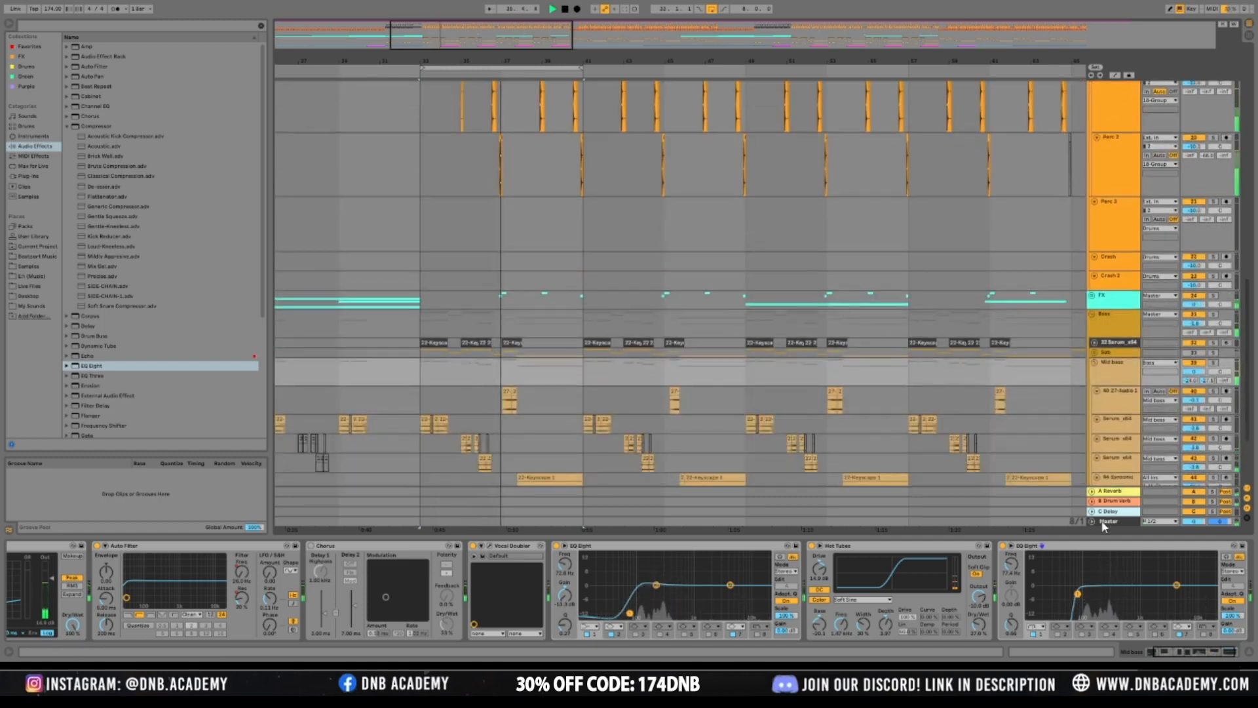
pyautogui.click(101, 544)
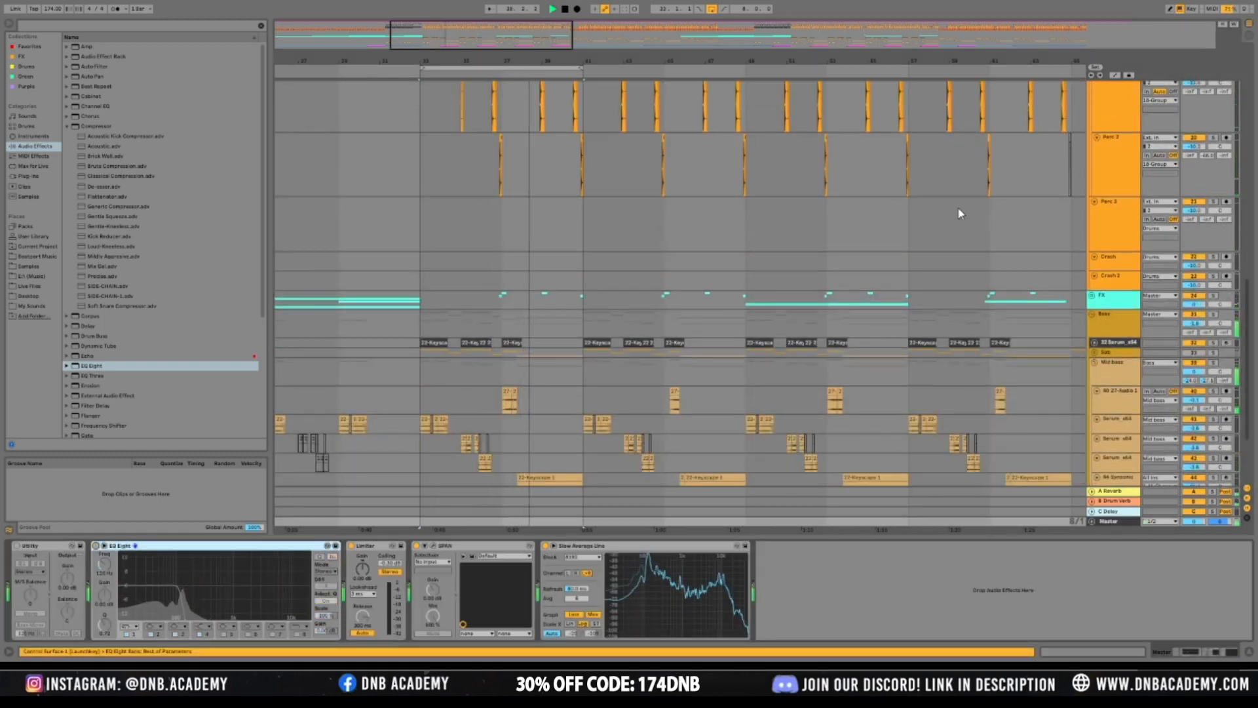
pyautogui.press('space')
pyautogui.scroll(12, 1021, 308)
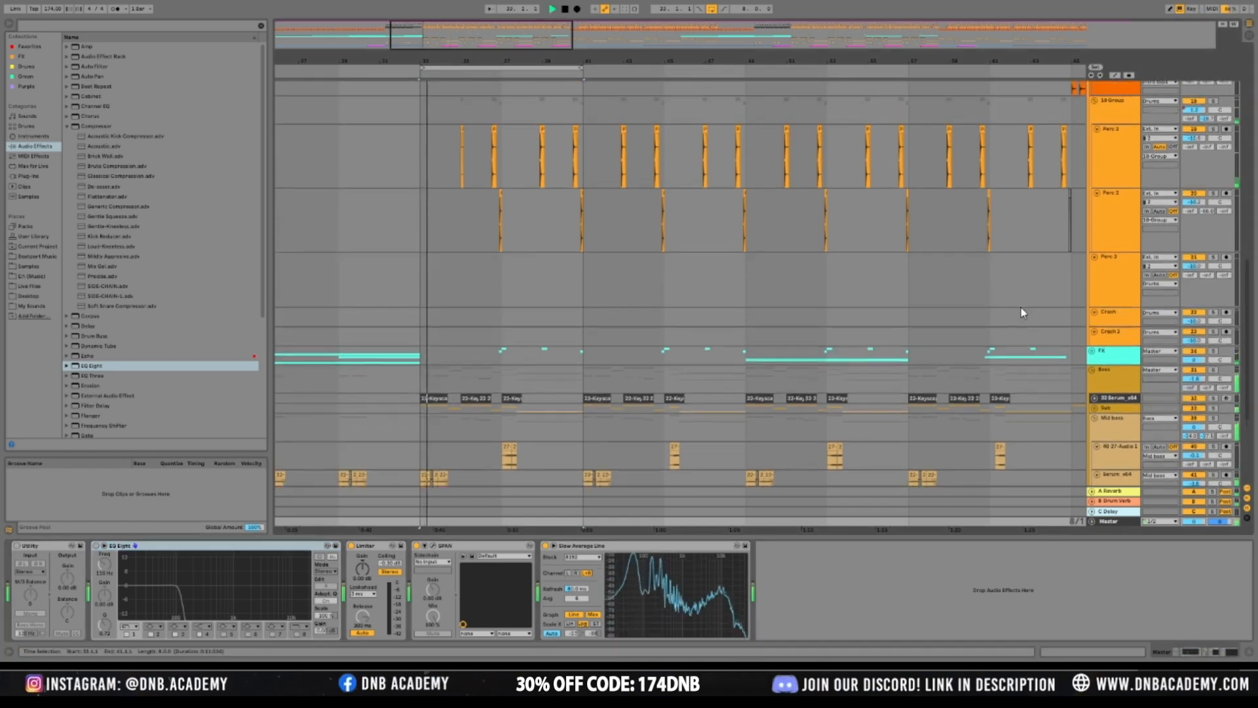
# Turn off the arrangement loop and let the mix play on past the loop region
pyautogui.scroll(14, 1020, 298)
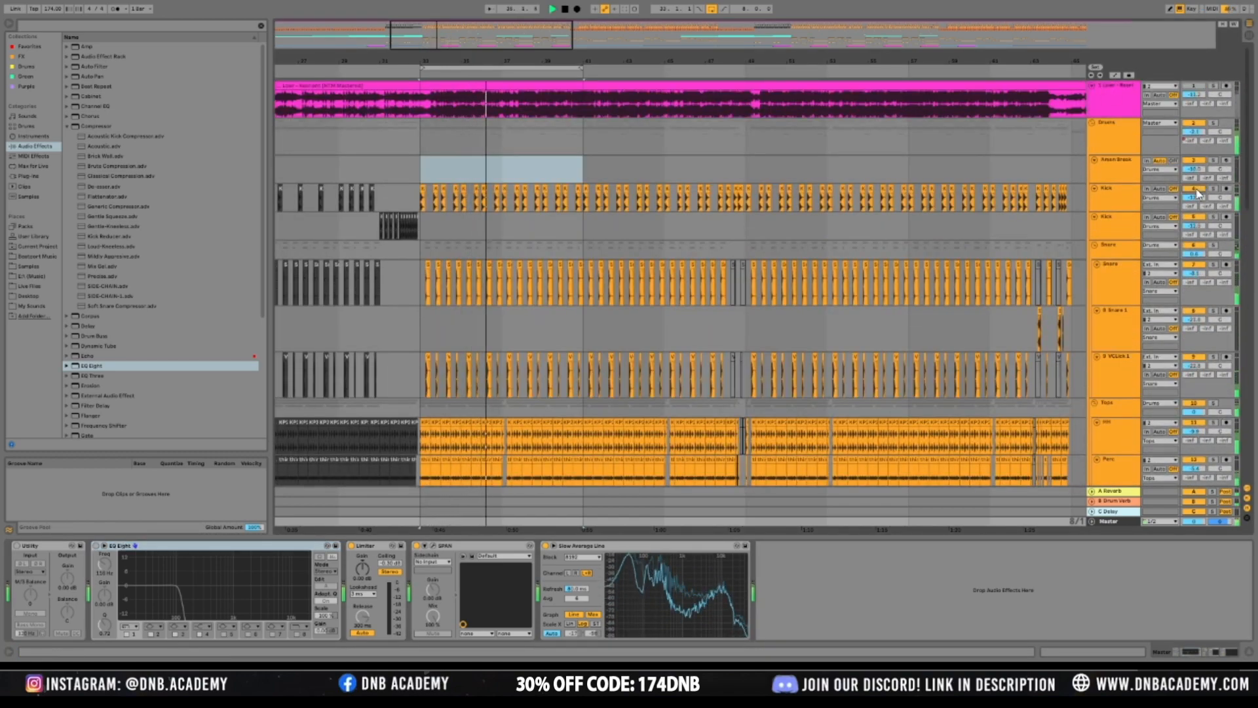
pyautogui.click(426, 164)
pyautogui.moveTo(725, 61)
pyautogui.mouseDown()
pyautogui.moveTo(718, 49)
pyautogui.moveTo(599, 36)
pyautogui.moveTo(582, 140)
pyautogui.mouseUp()
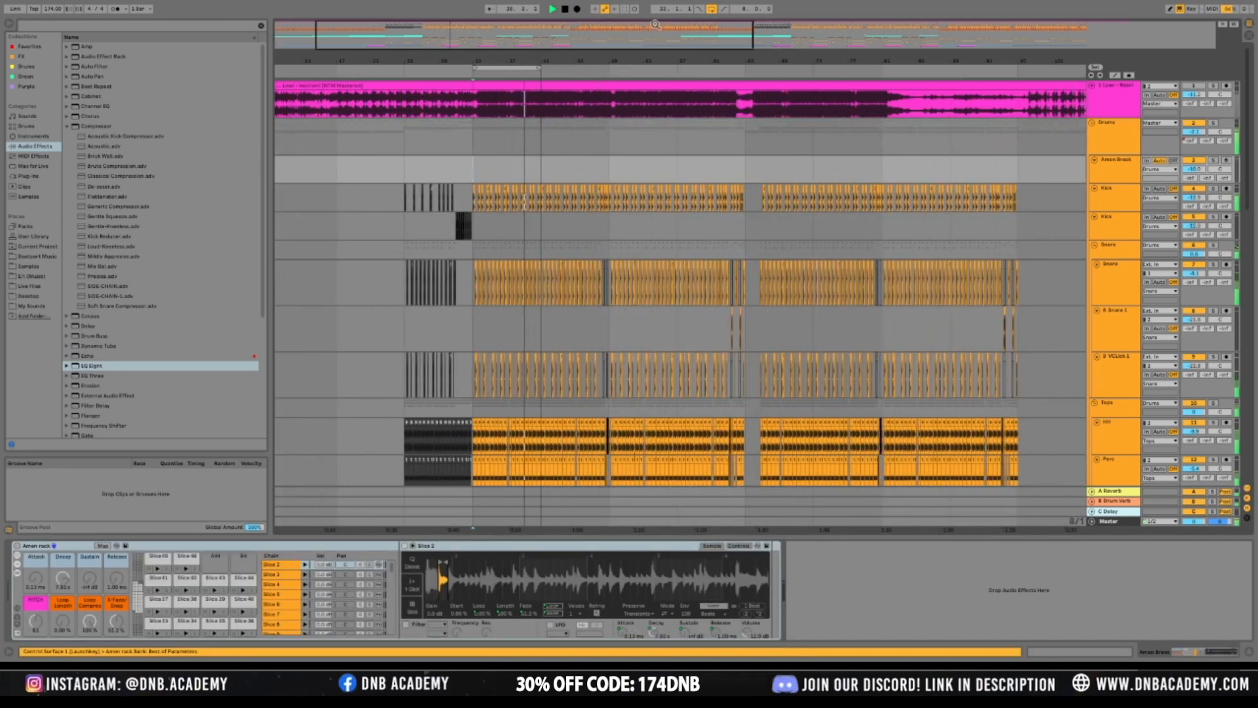
pyautogui.click(711, 9)
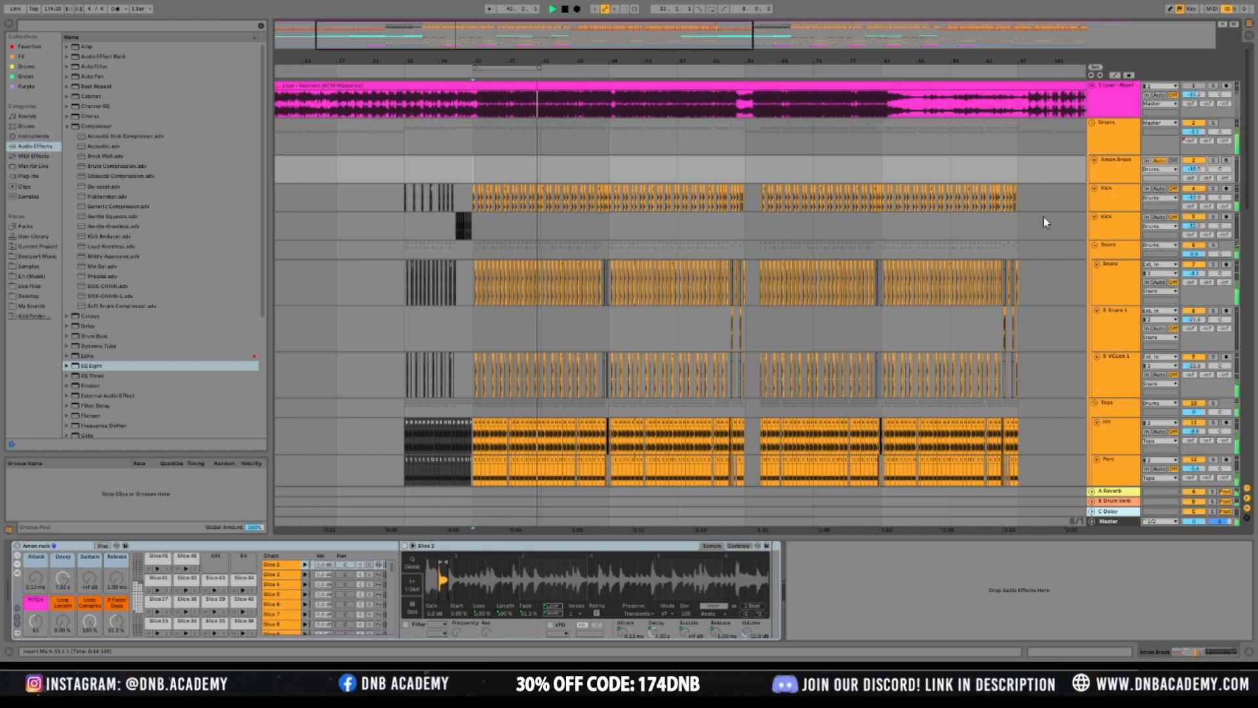
# Collapse the Drums and Mid bass groups so the whole arrangement fits in the overview
pyautogui.click(1120, 144)
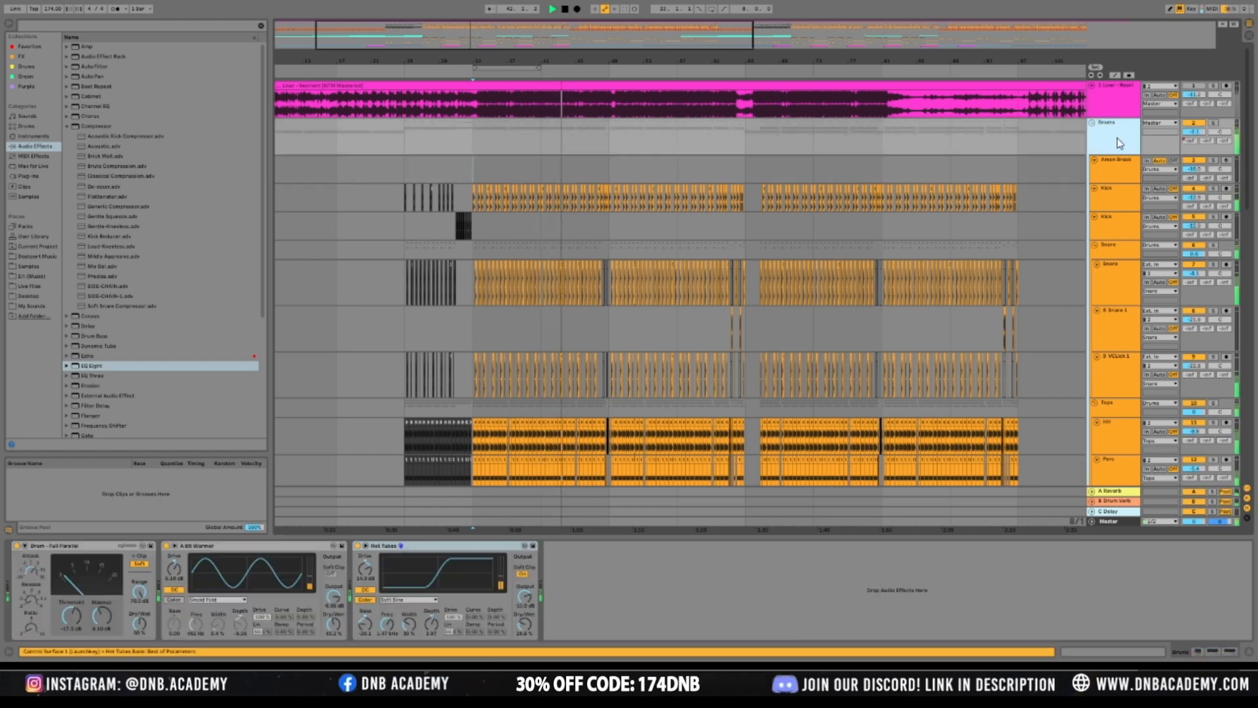
pyautogui.moveTo(932, 60); pyautogui.dragTo(1040, 53)
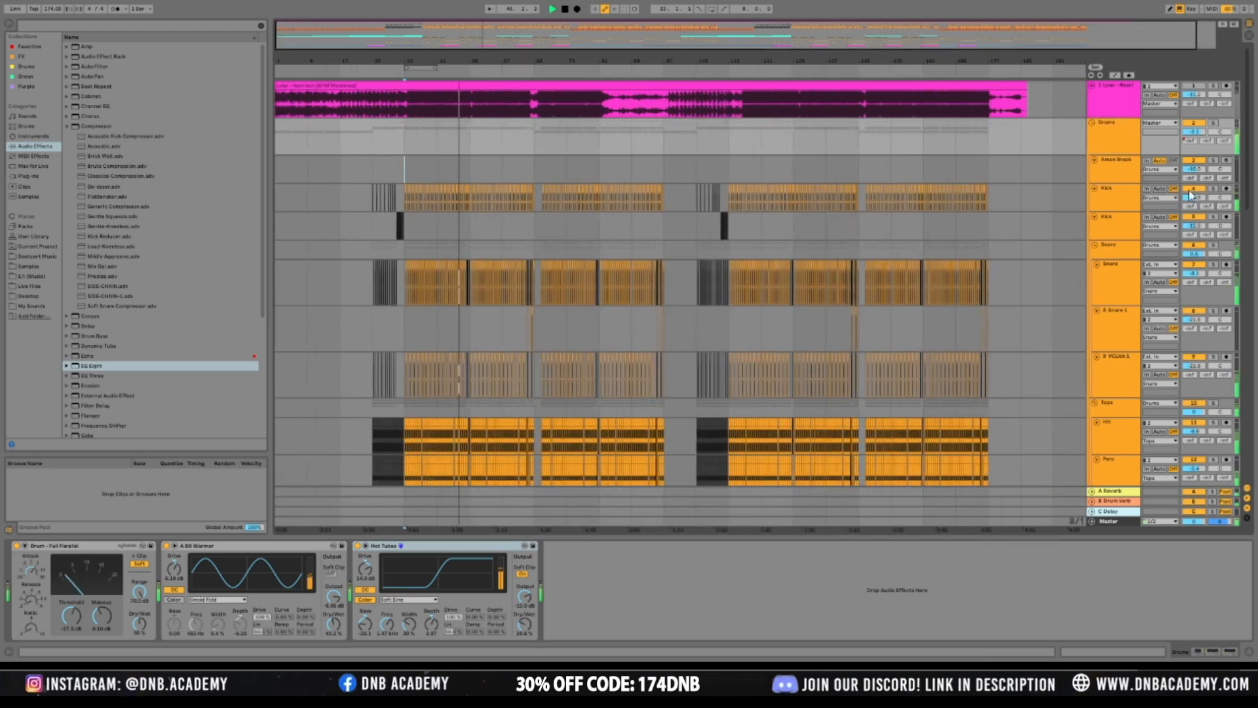
pyautogui.doubleClick(1113, 151)
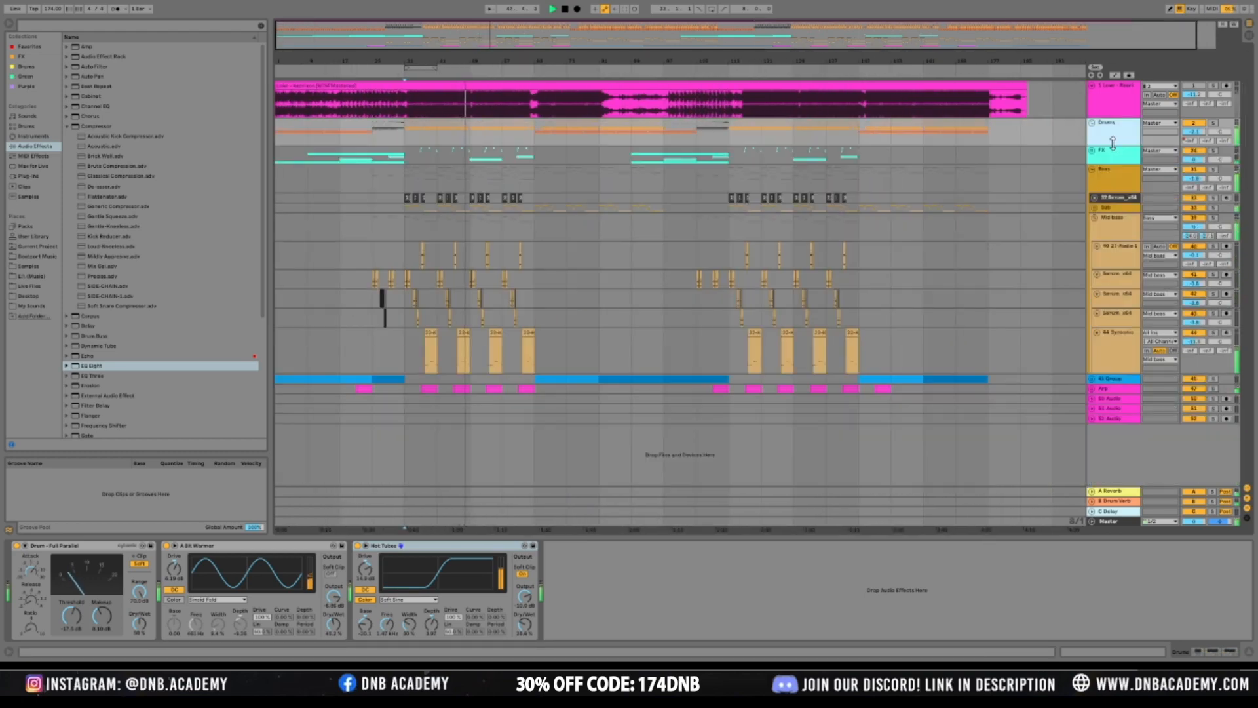
pyautogui.click(1114, 217)
pyautogui.doubleClick(1118, 219)
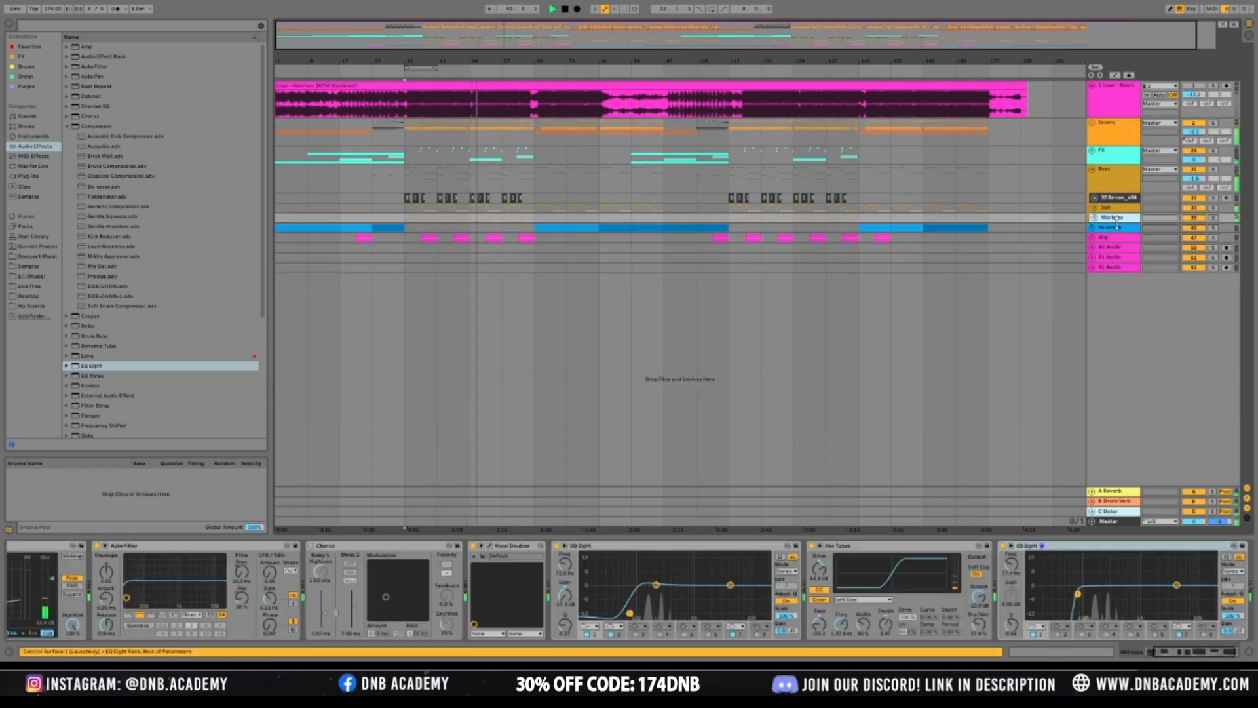
# Solo the Drums group and add the Drum Buss preset Punchy Driven after Hot Tubes in its chain
pyautogui.click(1214, 87)
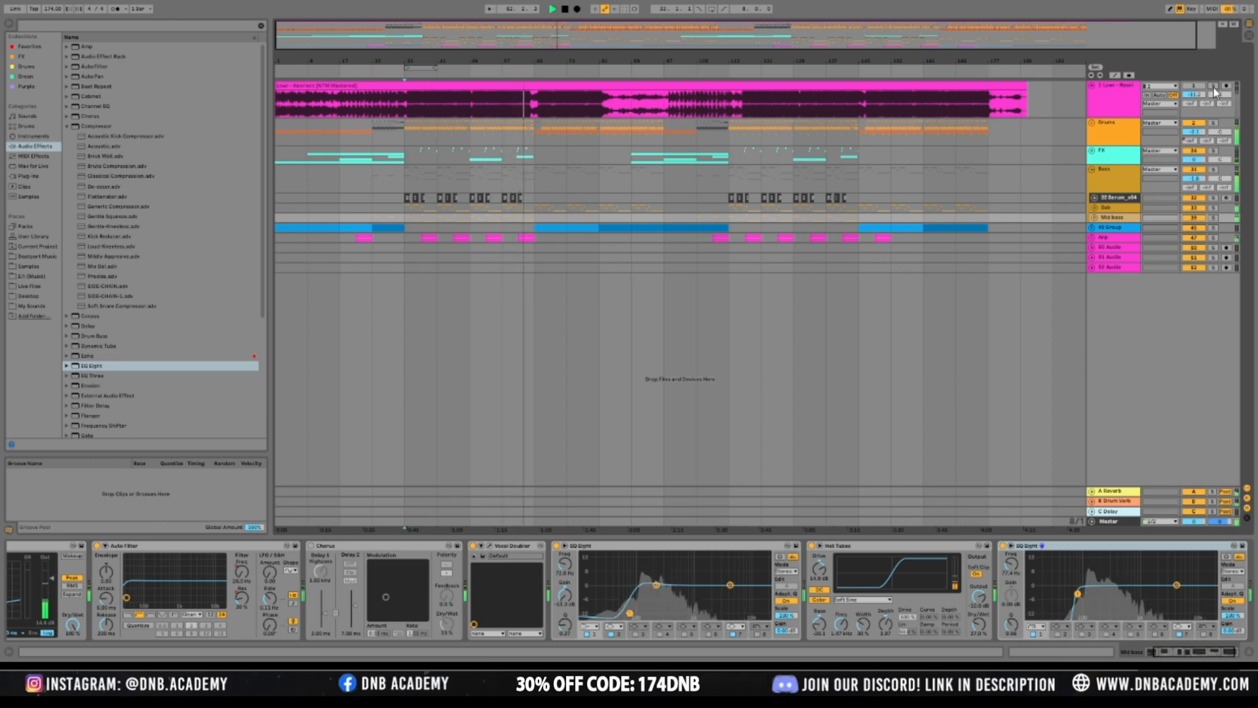
pyautogui.click(1214, 123)
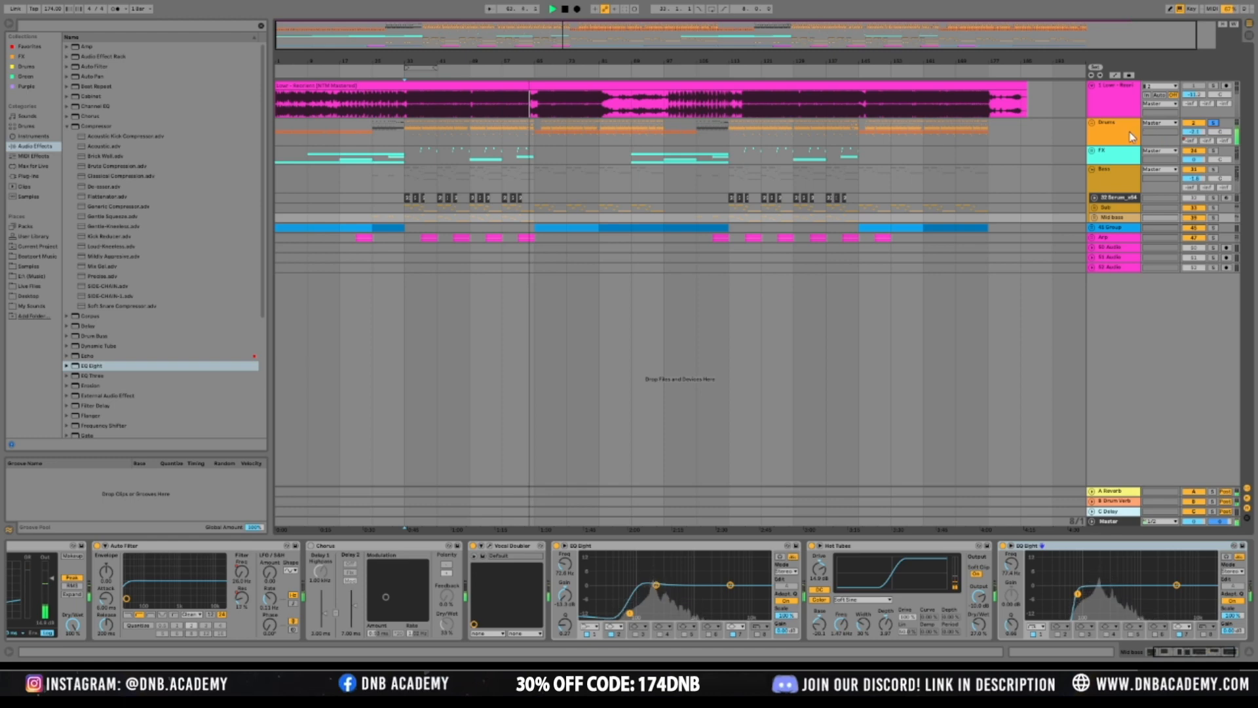
pyautogui.click(72, 336)
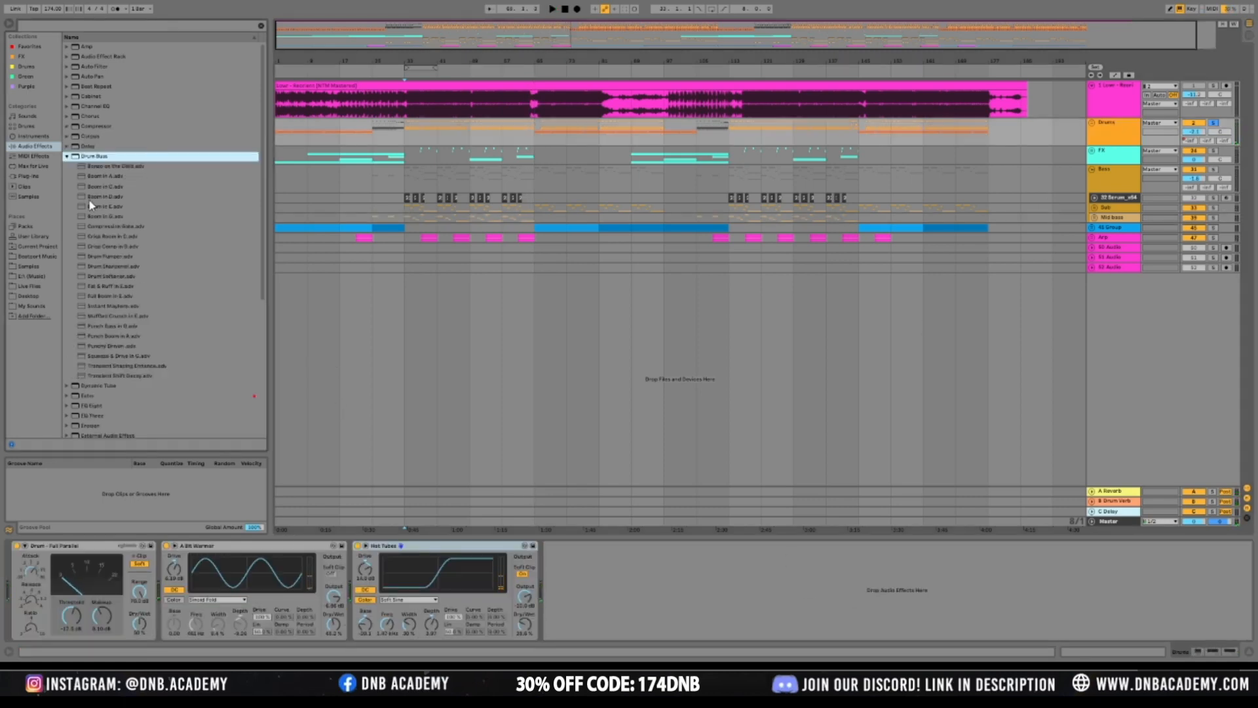
pyautogui.click(66, 158)
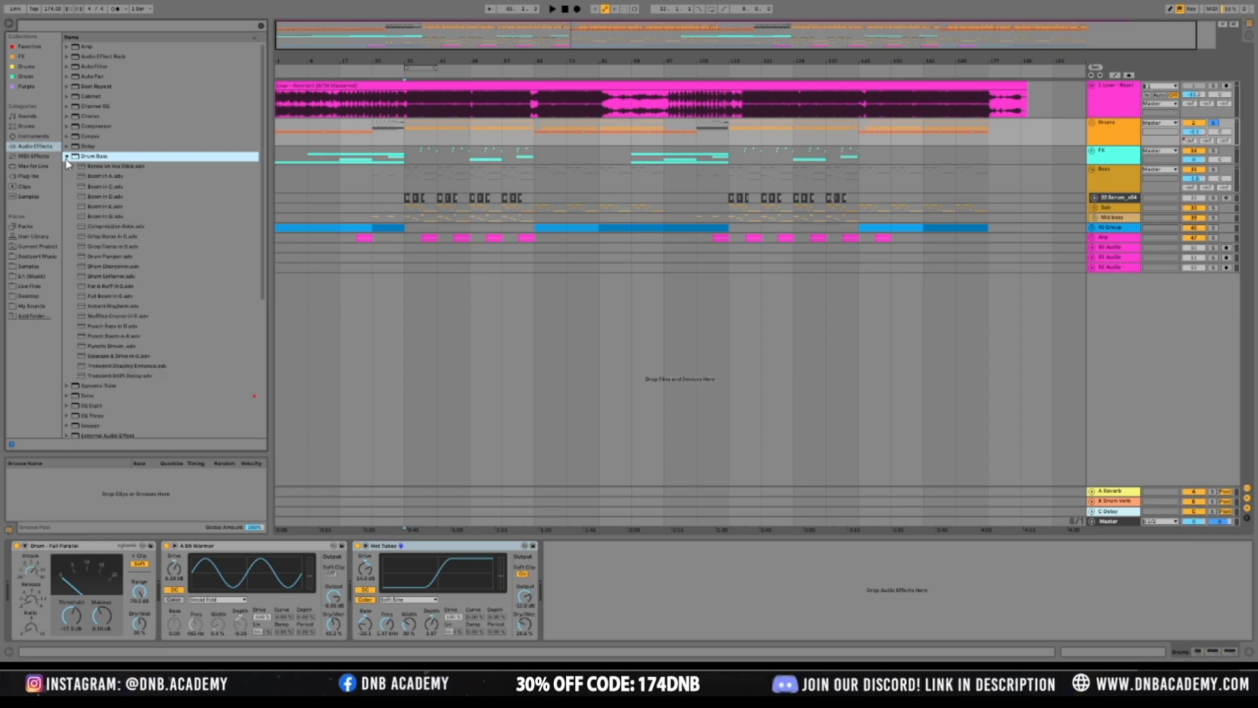
pyautogui.click(134, 346)
pyautogui.moveTo(503, 589); pyautogui.dragTo(581, 577)
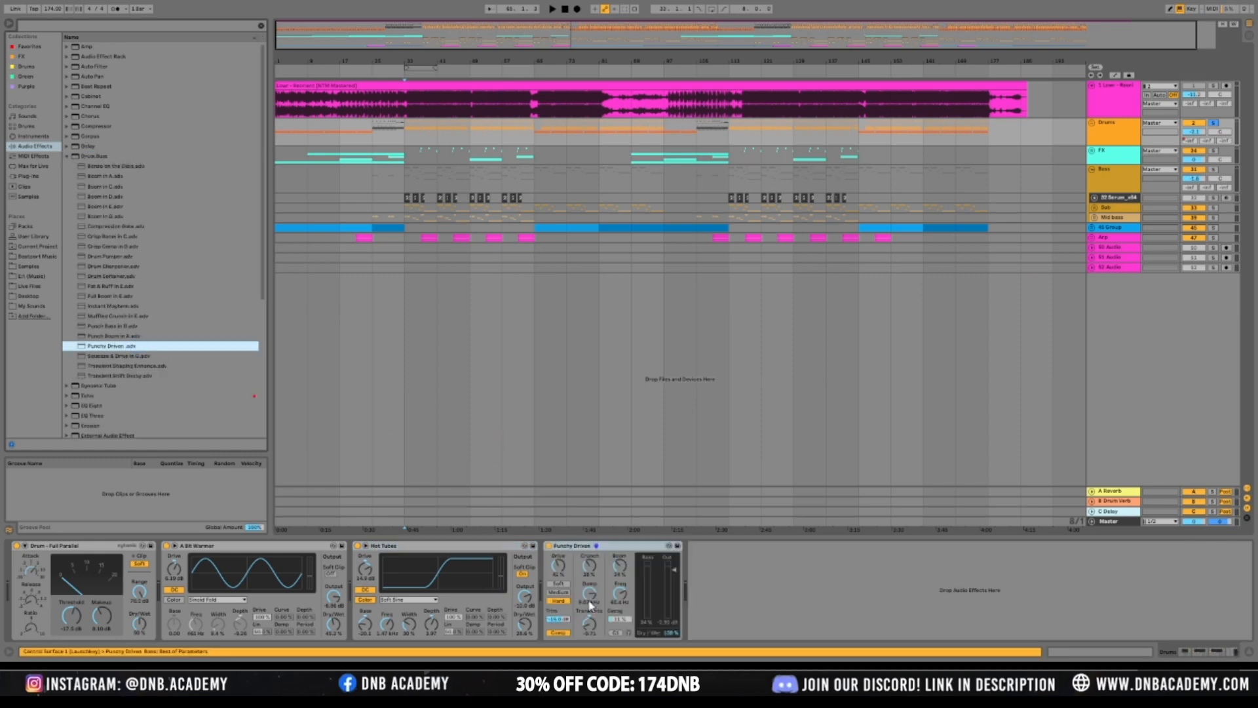
# Compare the drums with Punchy Driven bypassed and active, and check the mix against the reference track
pyautogui.click(550, 546)
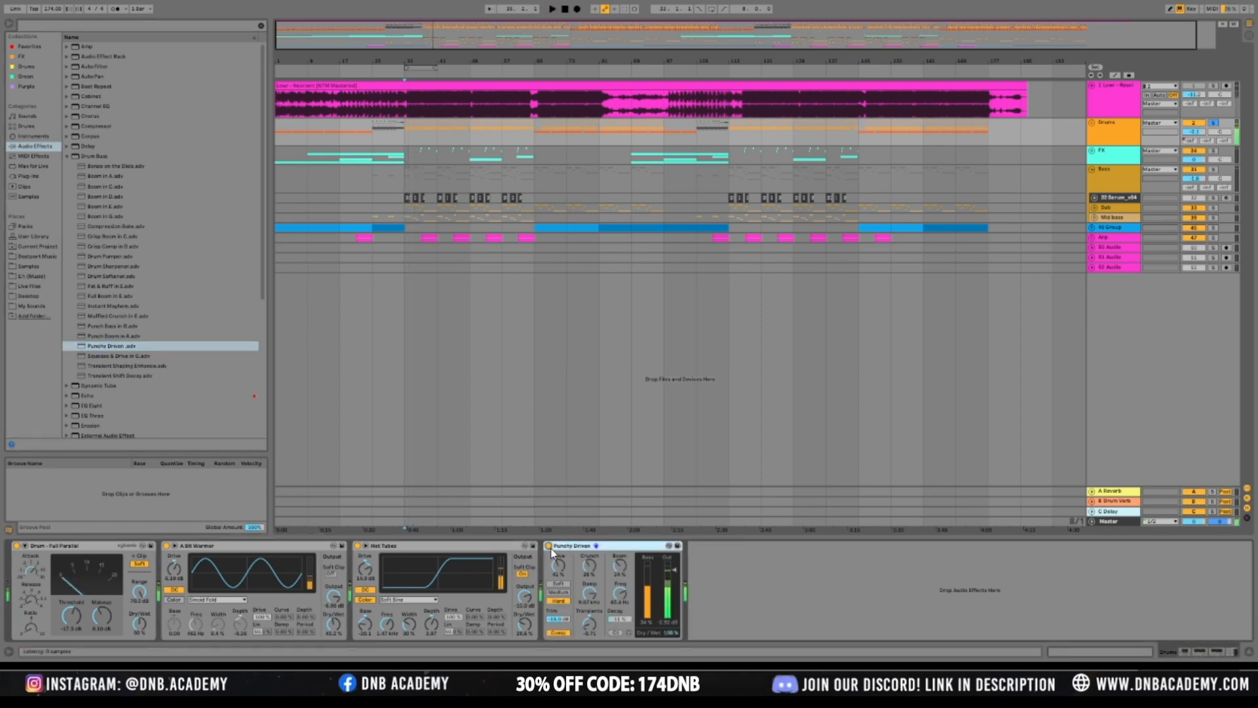
pyautogui.click(549, 546)
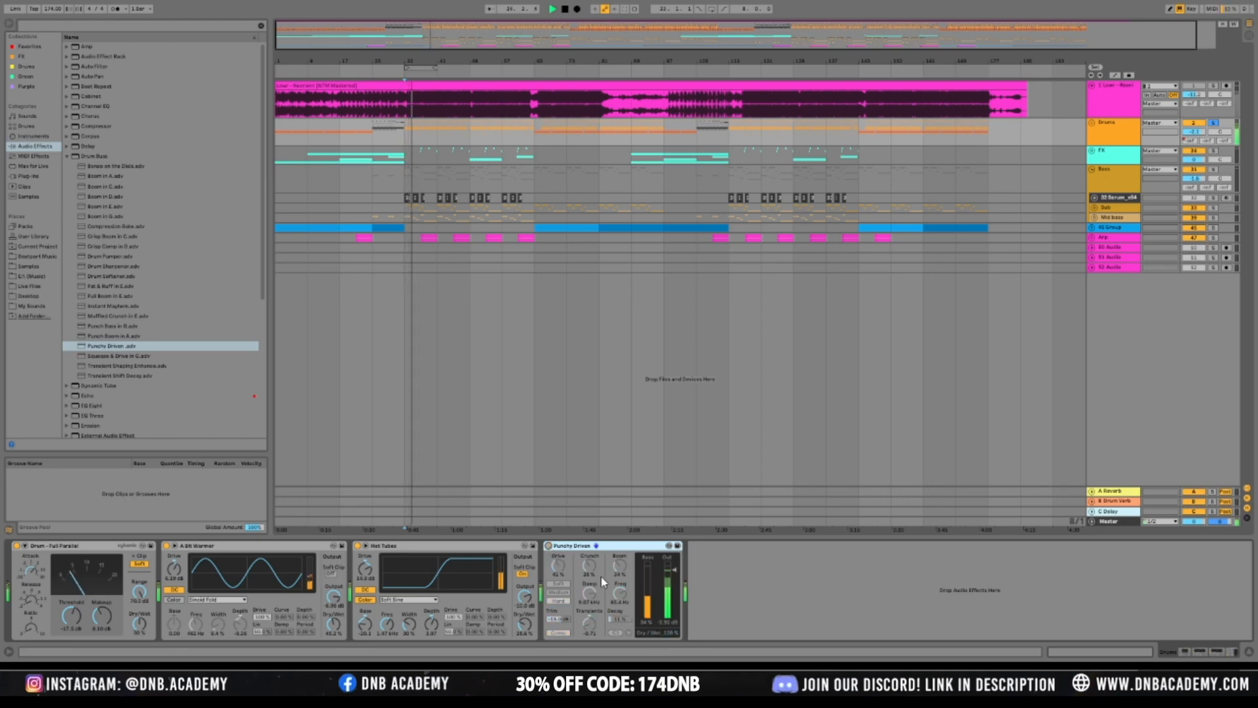
pyautogui.click(550, 546)
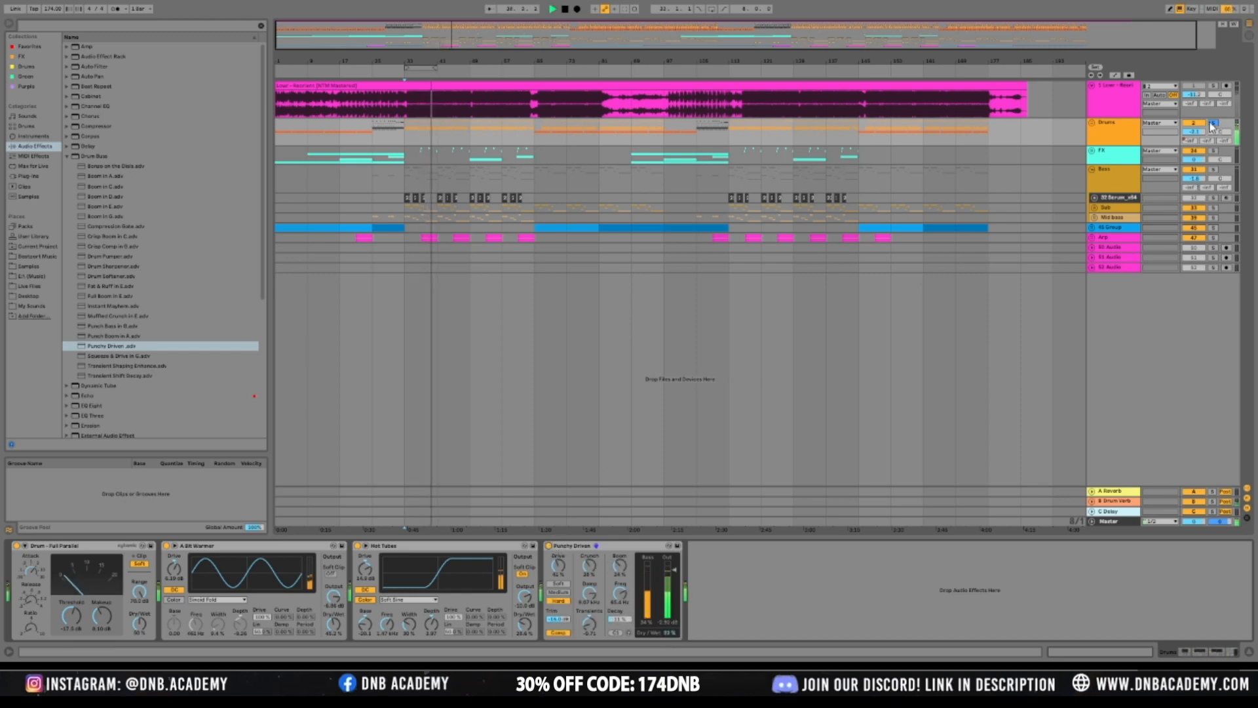
pyautogui.click(1214, 86)
pyautogui.click(1214, 86)
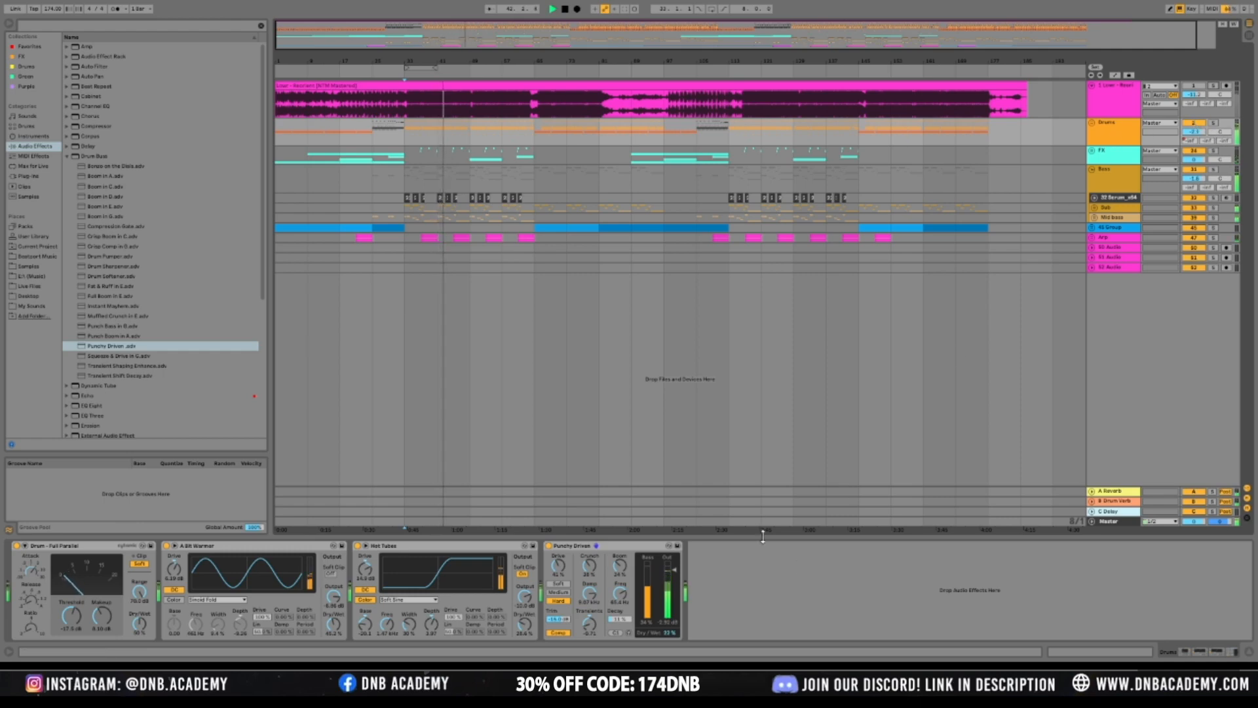
# Lower Punchy Driven's Dry/Wet to a few percent and compare the soloed drums with the device bypassed and active
pyautogui.moveTo(670, 633); pyautogui.dragTo(670, 662)
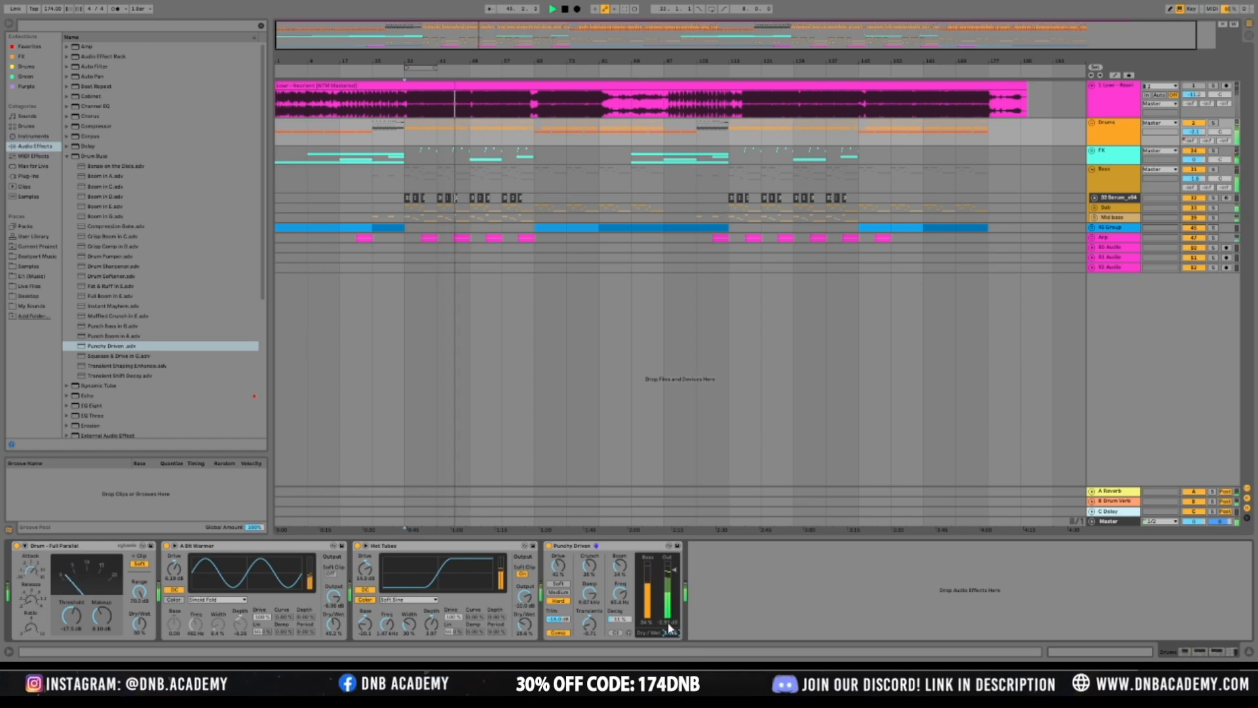
pyautogui.click(1215, 123)
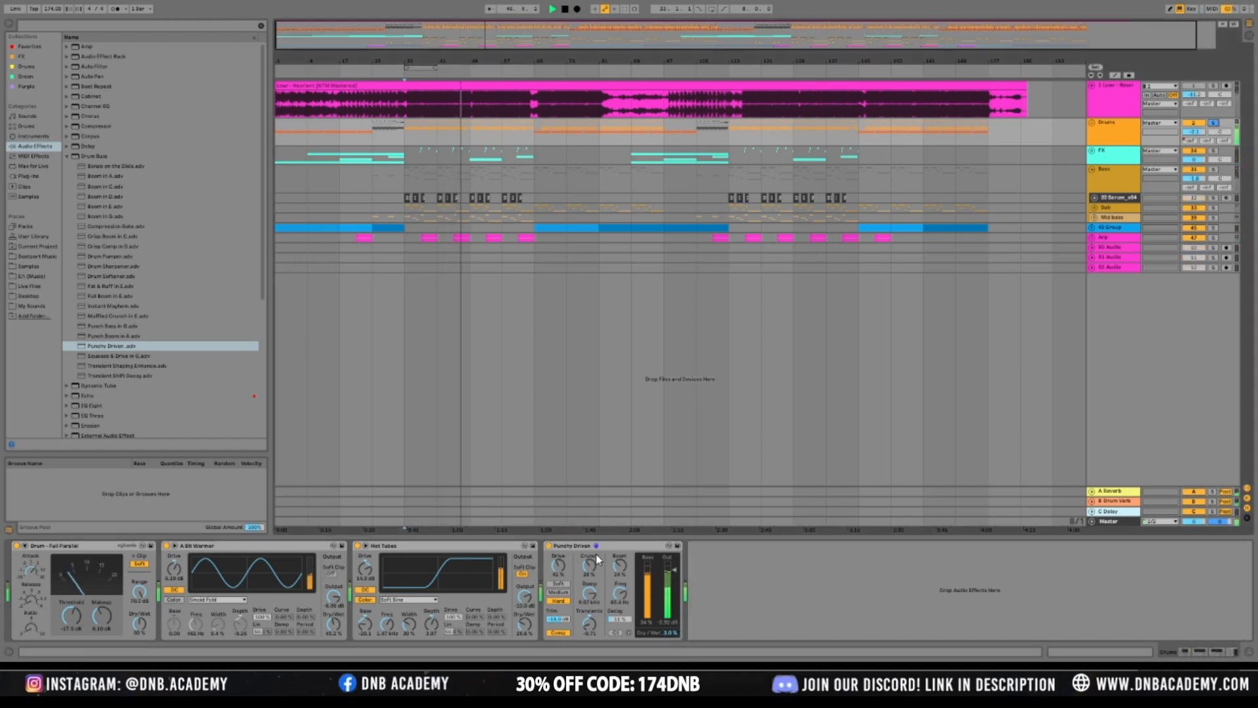
pyautogui.click(549, 546)
pyautogui.click(549, 546)
pyautogui.click(670, 633)
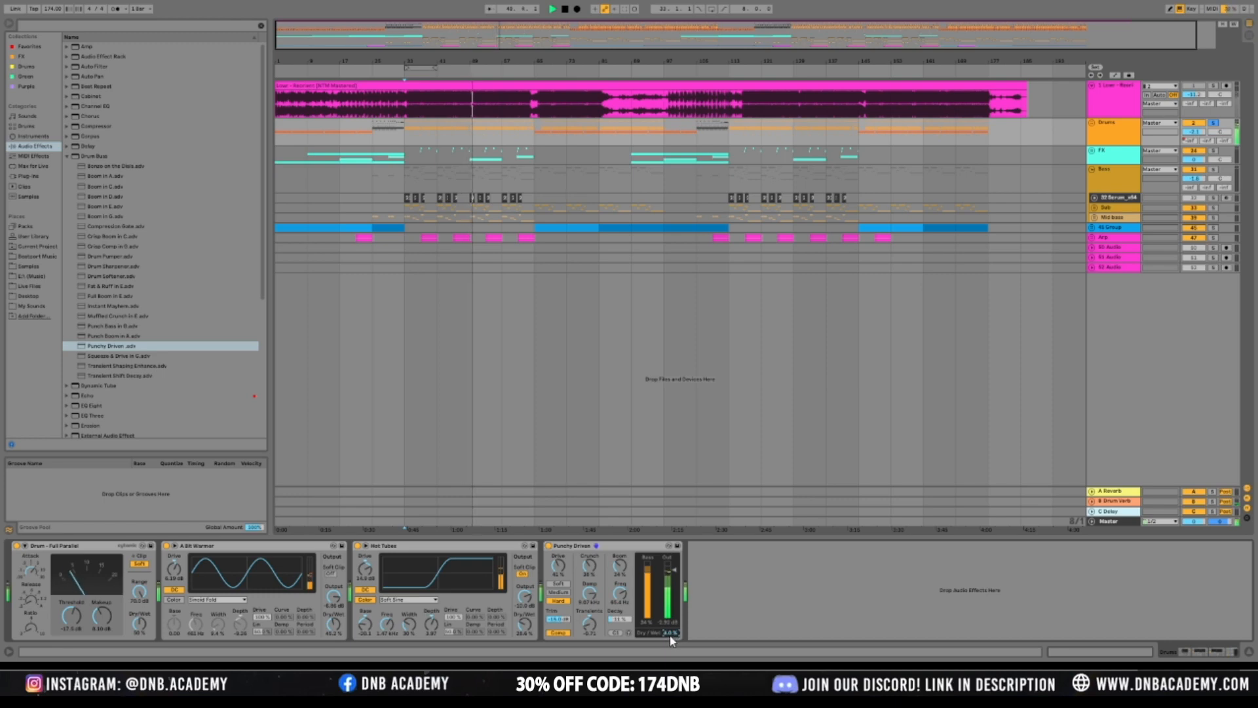
# Unsolo the Drums group, compare Punchy Driven on and off in the full mix, and fine-tune its Dry/Wet
pyautogui.click(1216, 126)
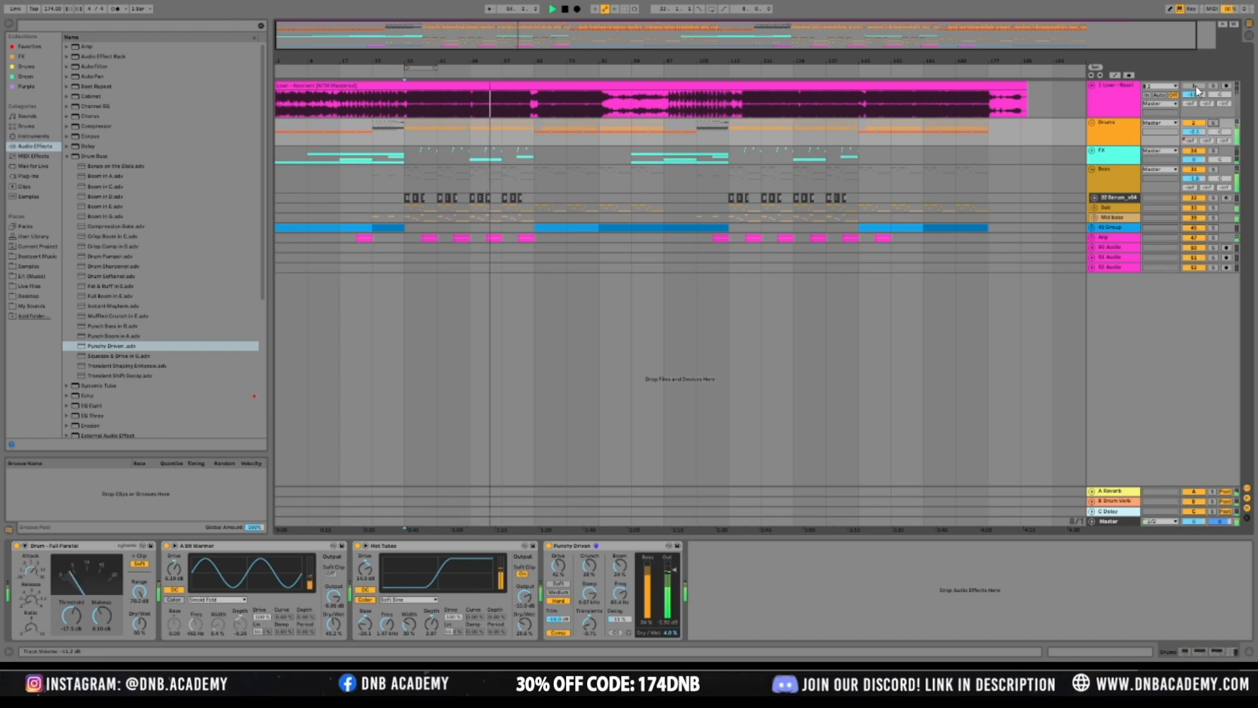
pyautogui.click(1129, 139)
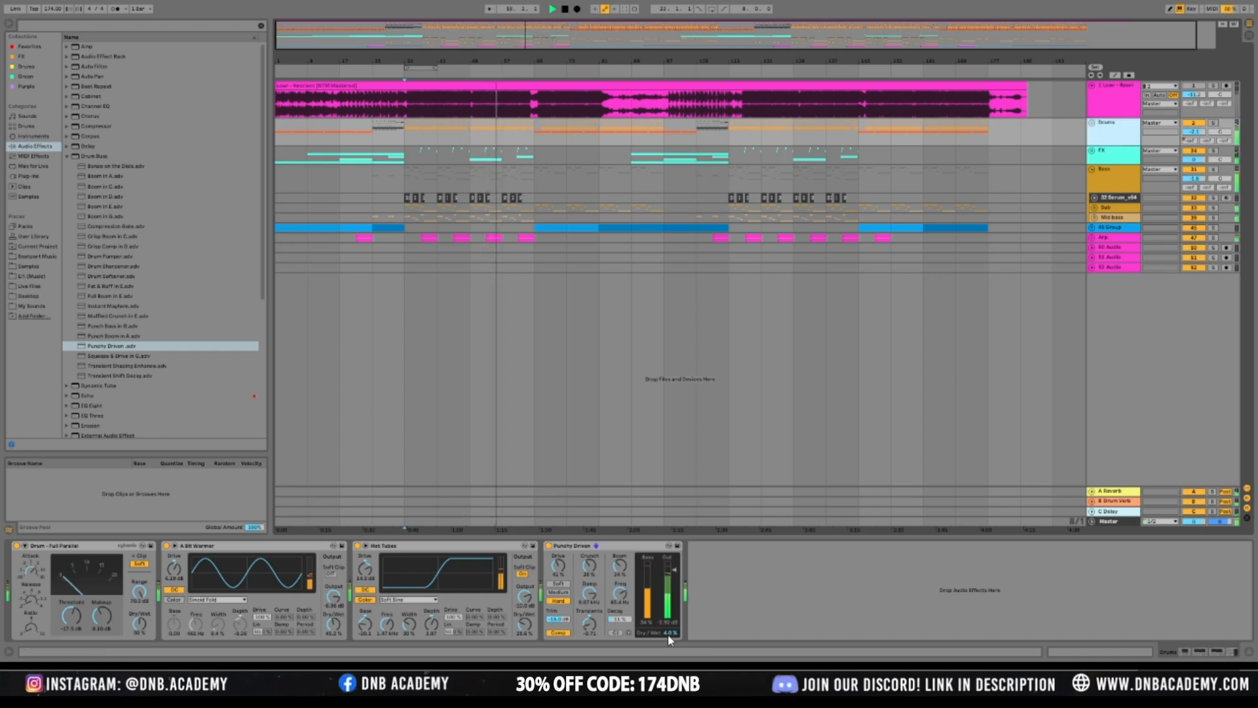
pyautogui.click(548, 546)
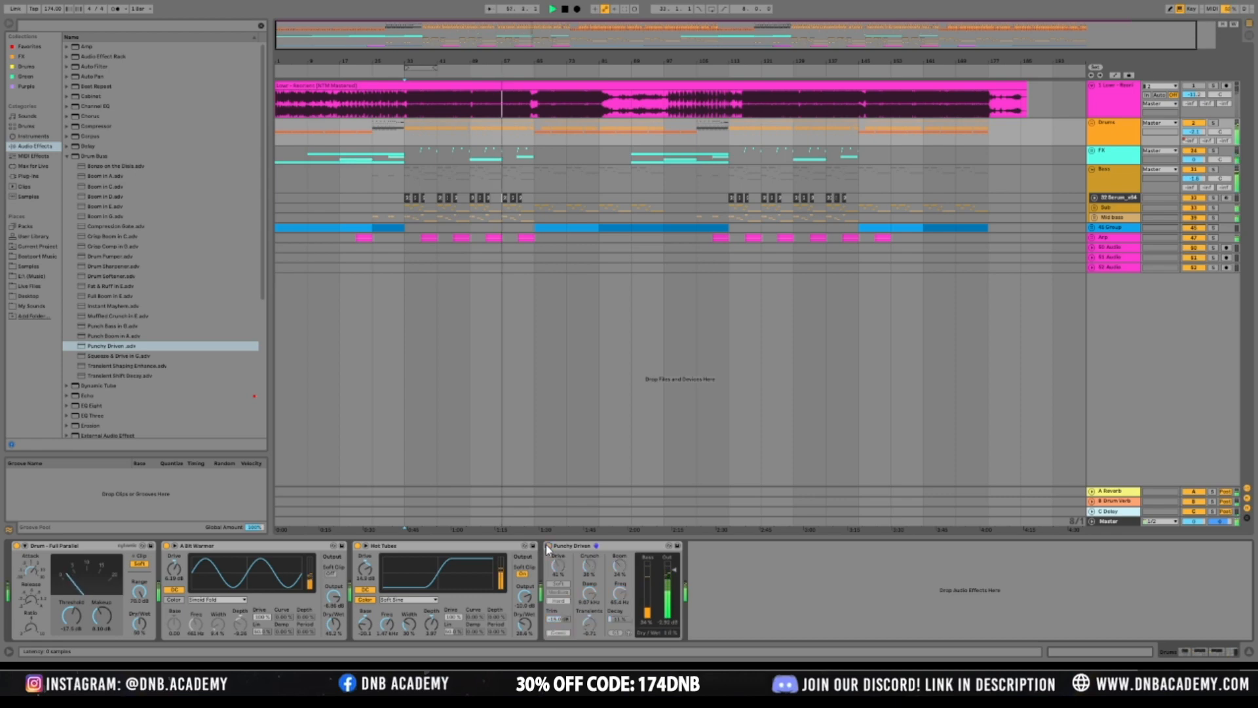
pyautogui.click(549, 546)
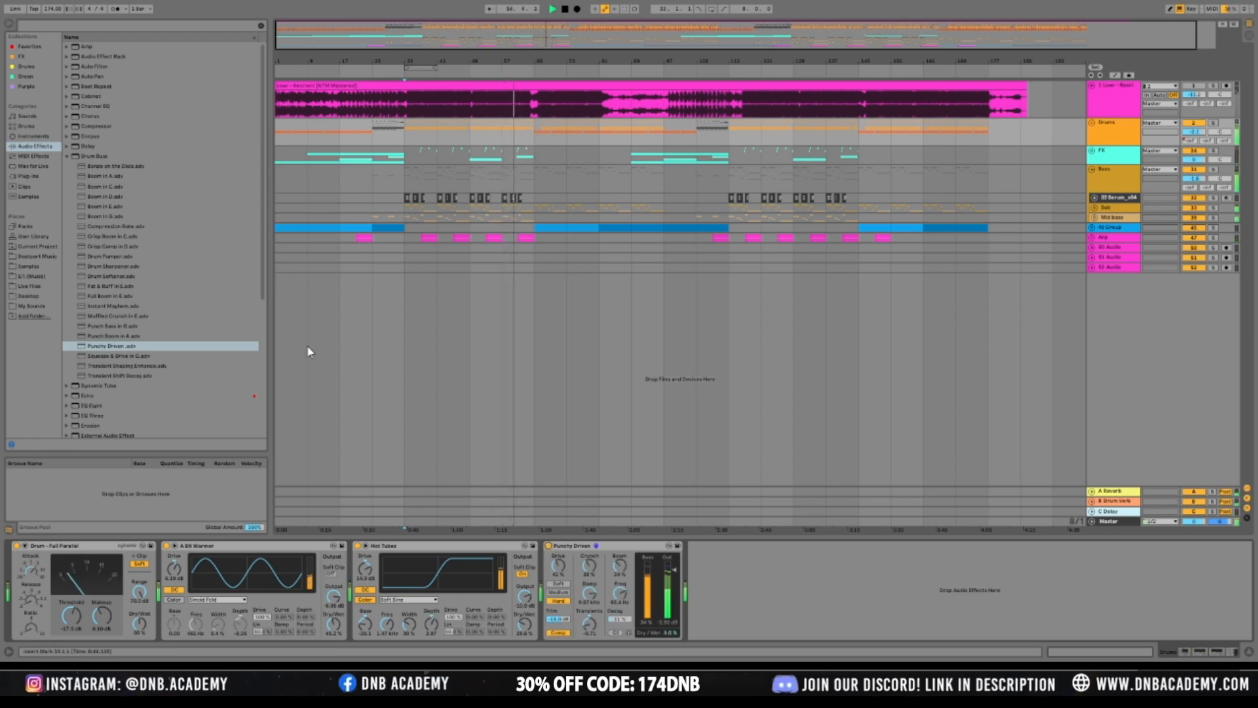
pyautogui.click(67, 157)
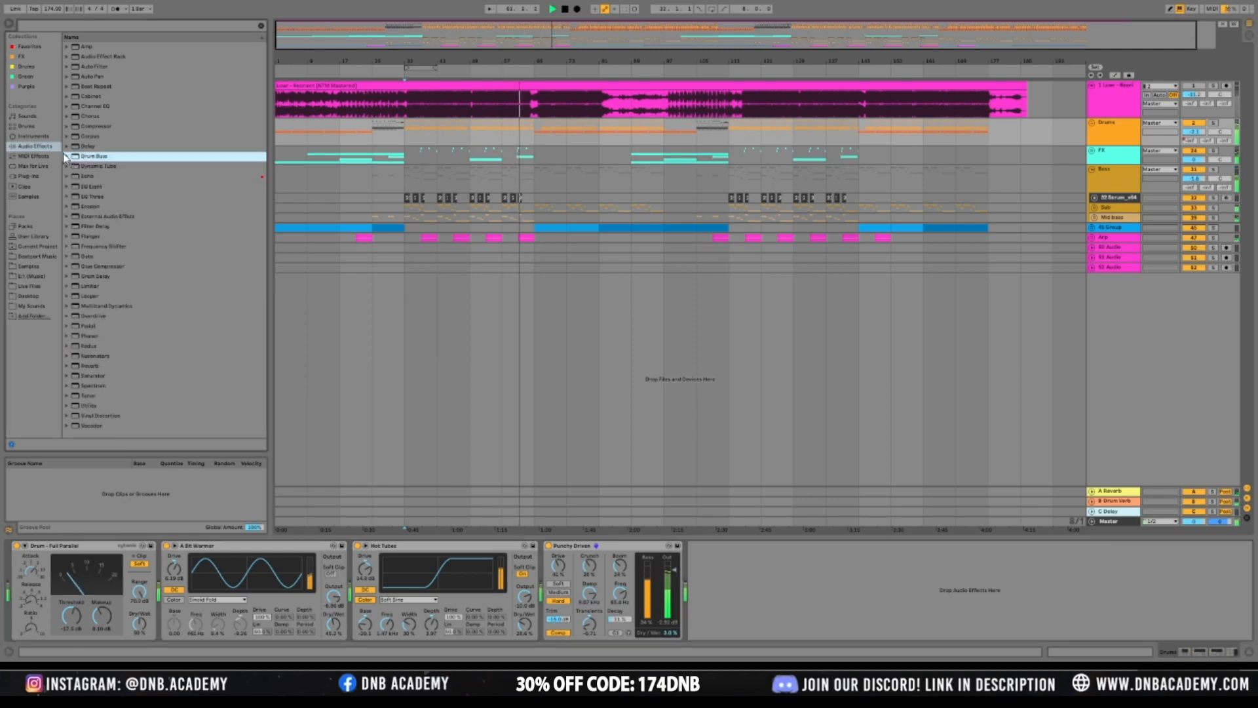
pyautogui.click(669, 633)
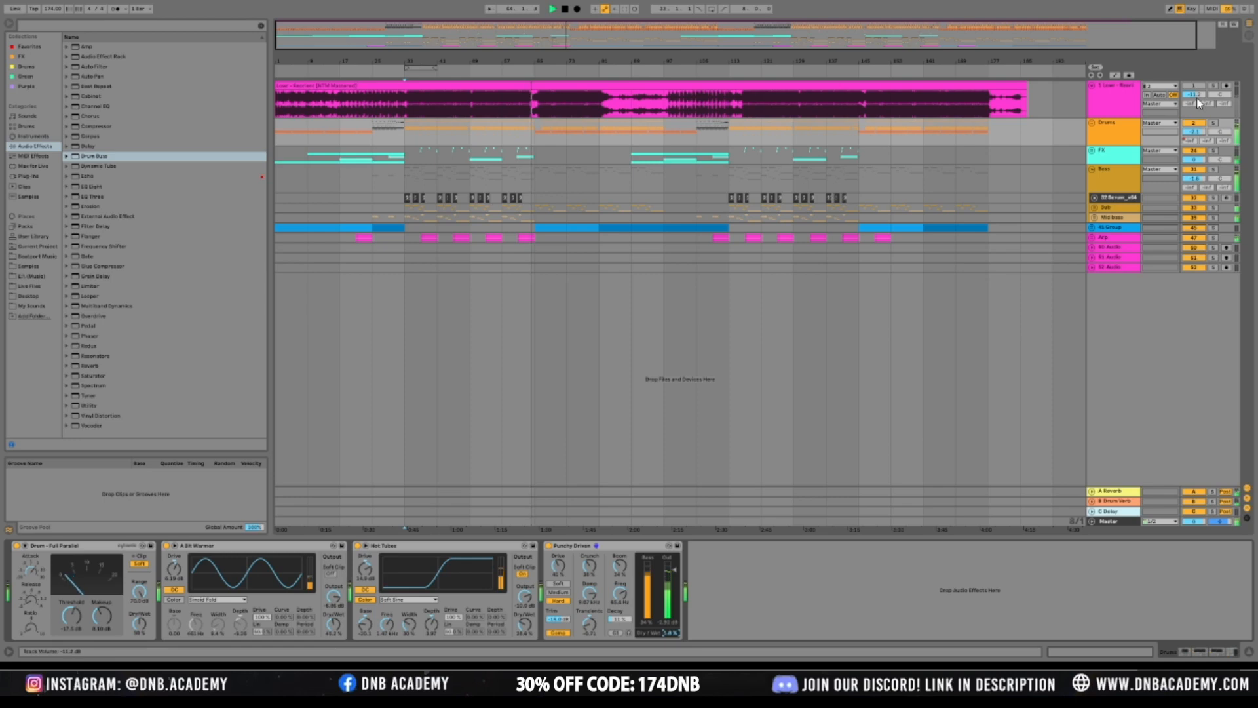
# Group the blue track group together with the Arp track and name the new group "Melodic Parts"
pyautogui.moveTo(559, 180); pyautogui.dragTo(628, 181)
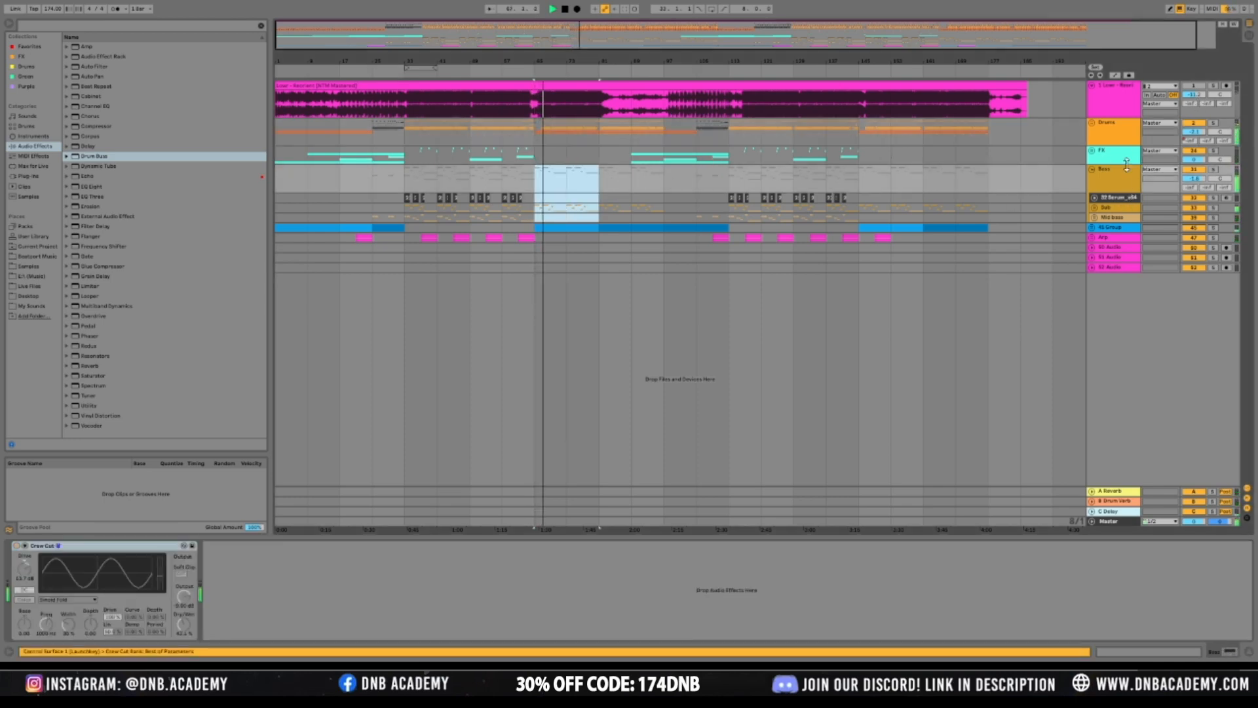
pyautogui.click(1128, 184)
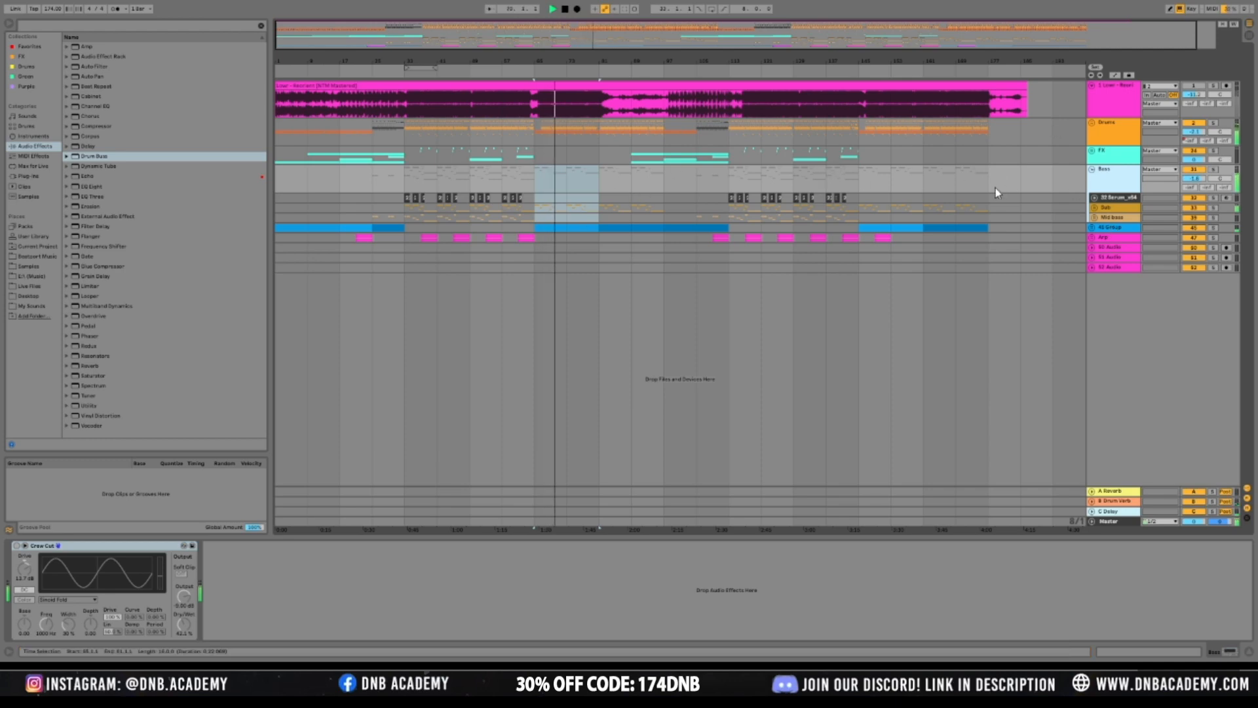
pyautogui.click(1132, 236)
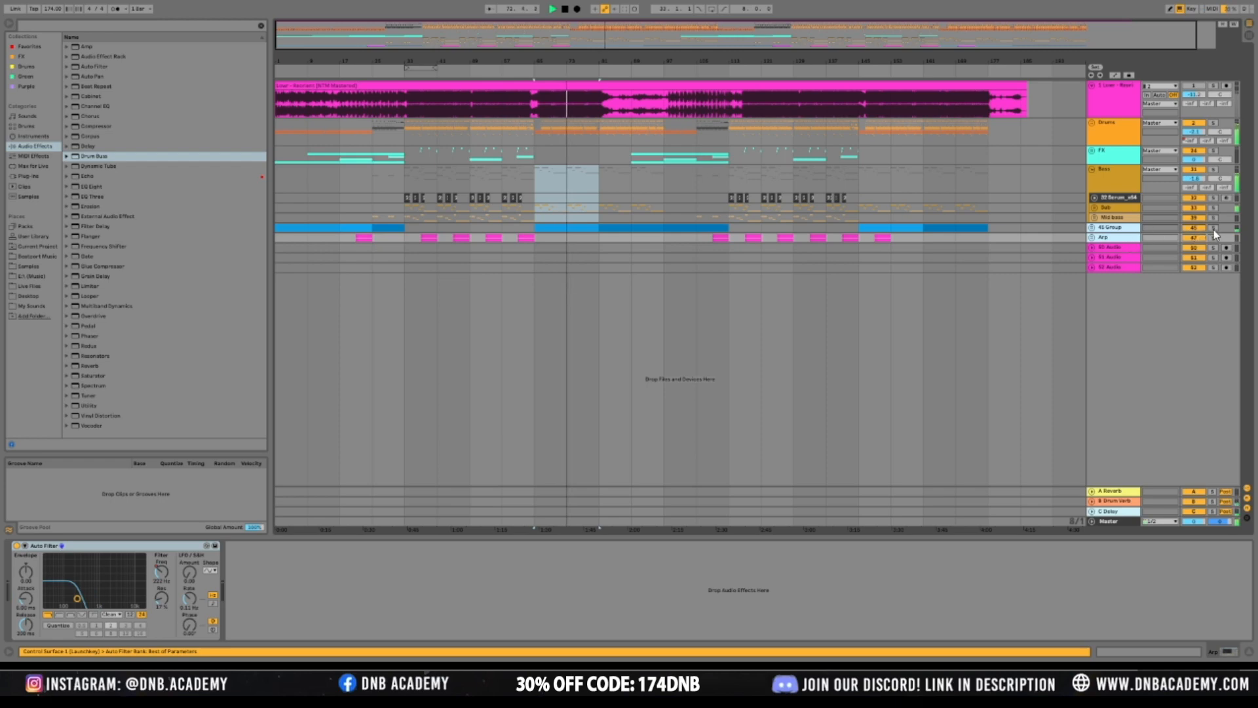
pyautogui.hotkey('ctrl', 'g')
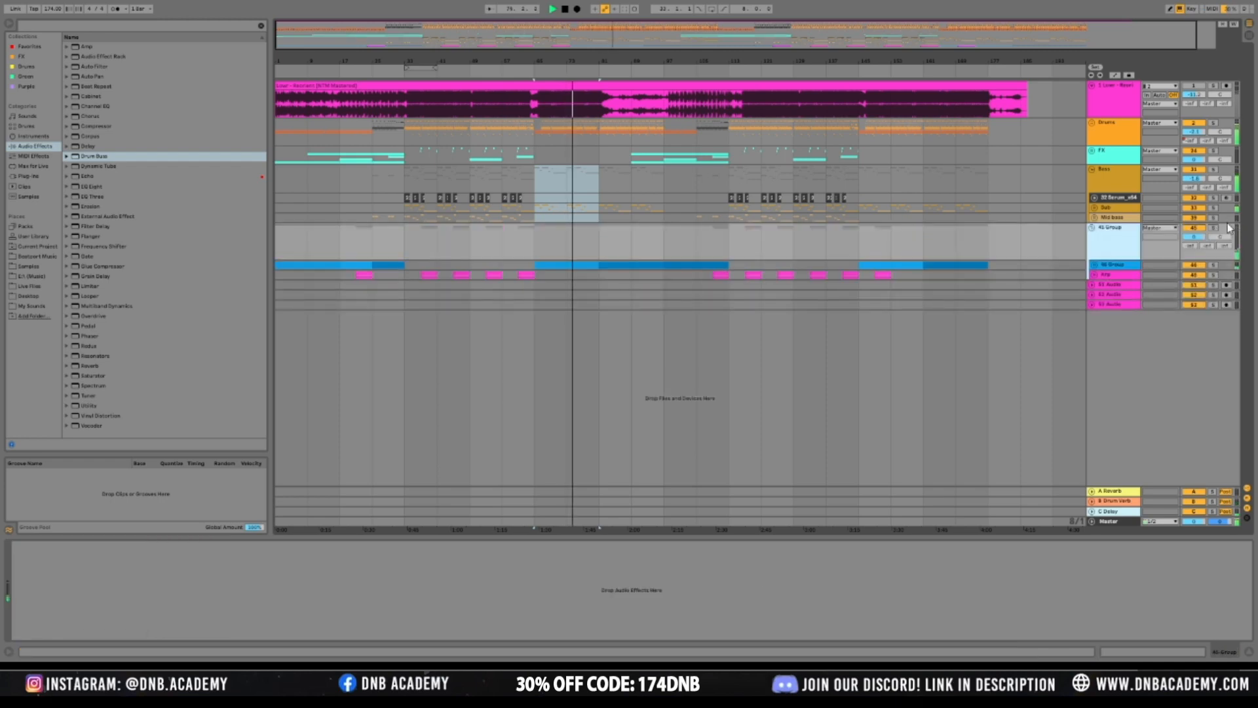
pyautogui.hotkey('ctrl', 'r')
pyautogui.write('Me')
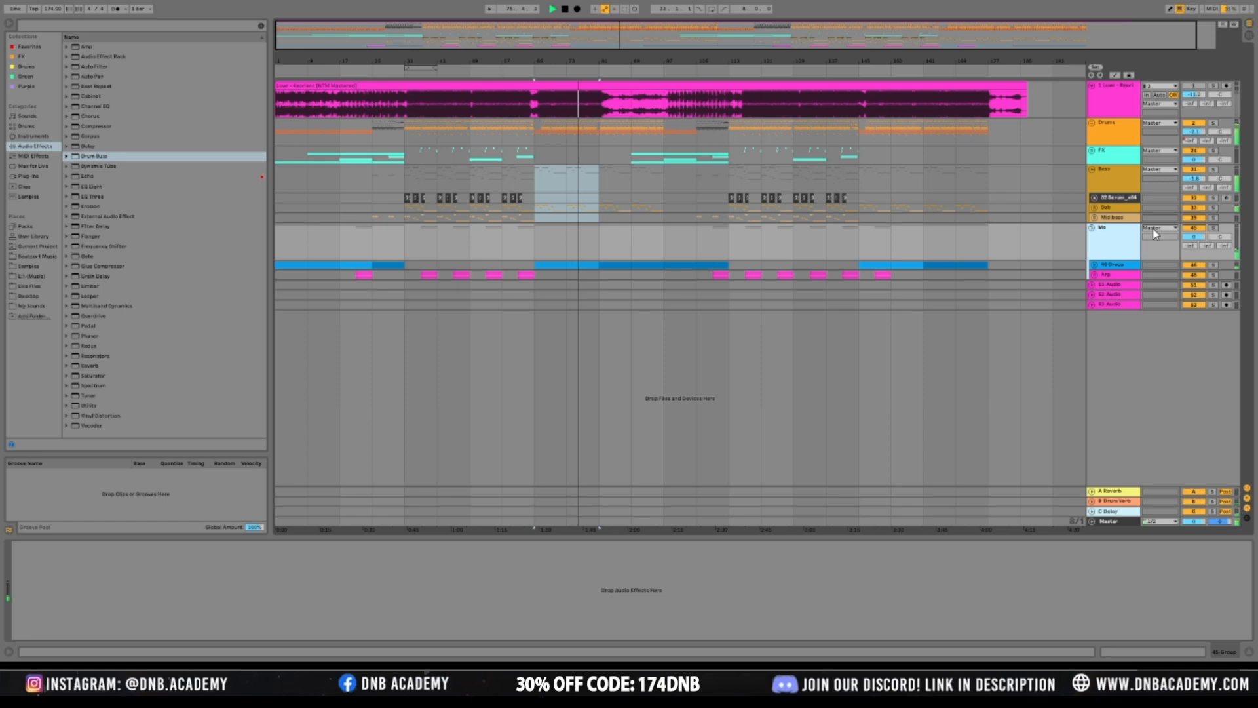
pyautogui.write('lodic Parts')
pyautogui.press('Return')
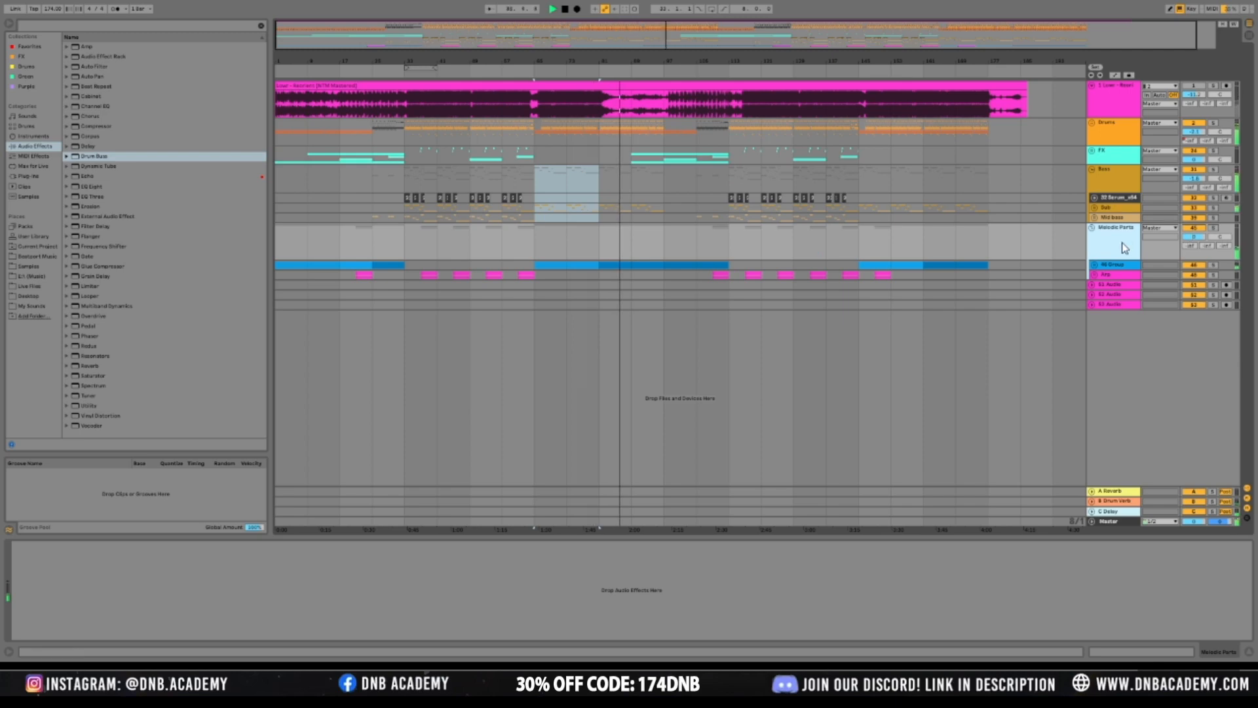
# Solo the Melodic Parts group and play the eight bars leading into the second drop
pyautogui.click(404, 235)
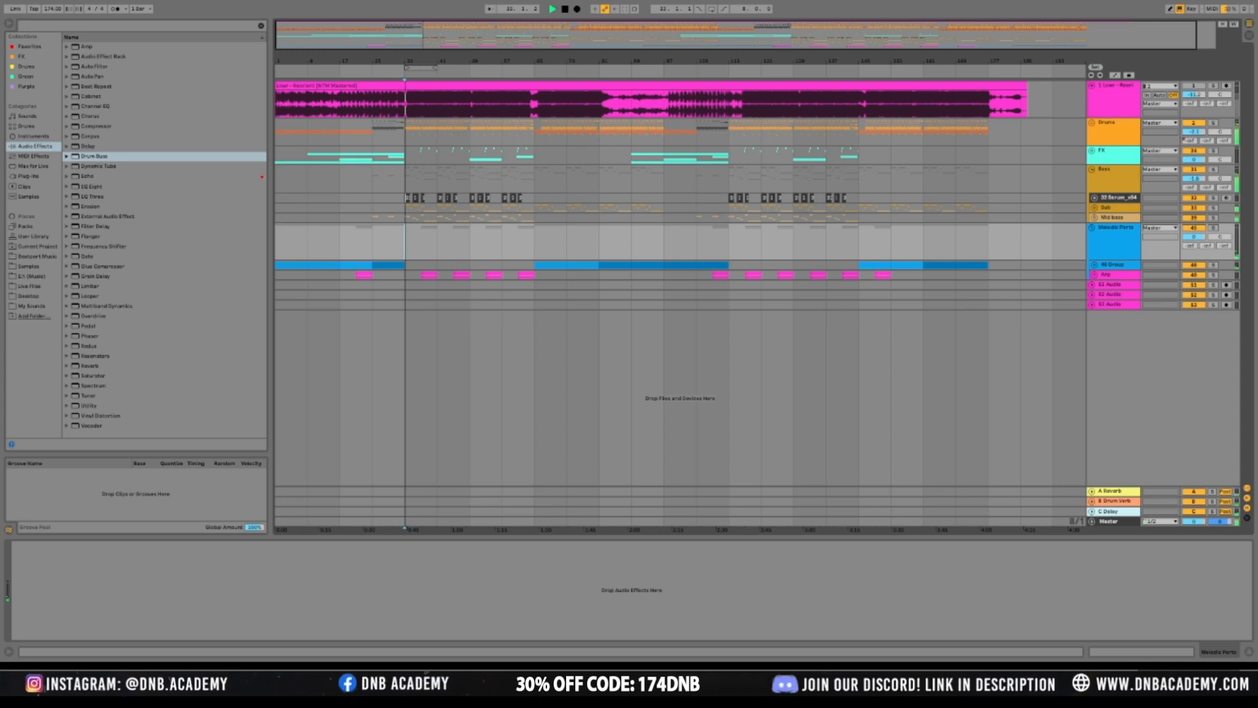
pyautogui.click(1213, 228)
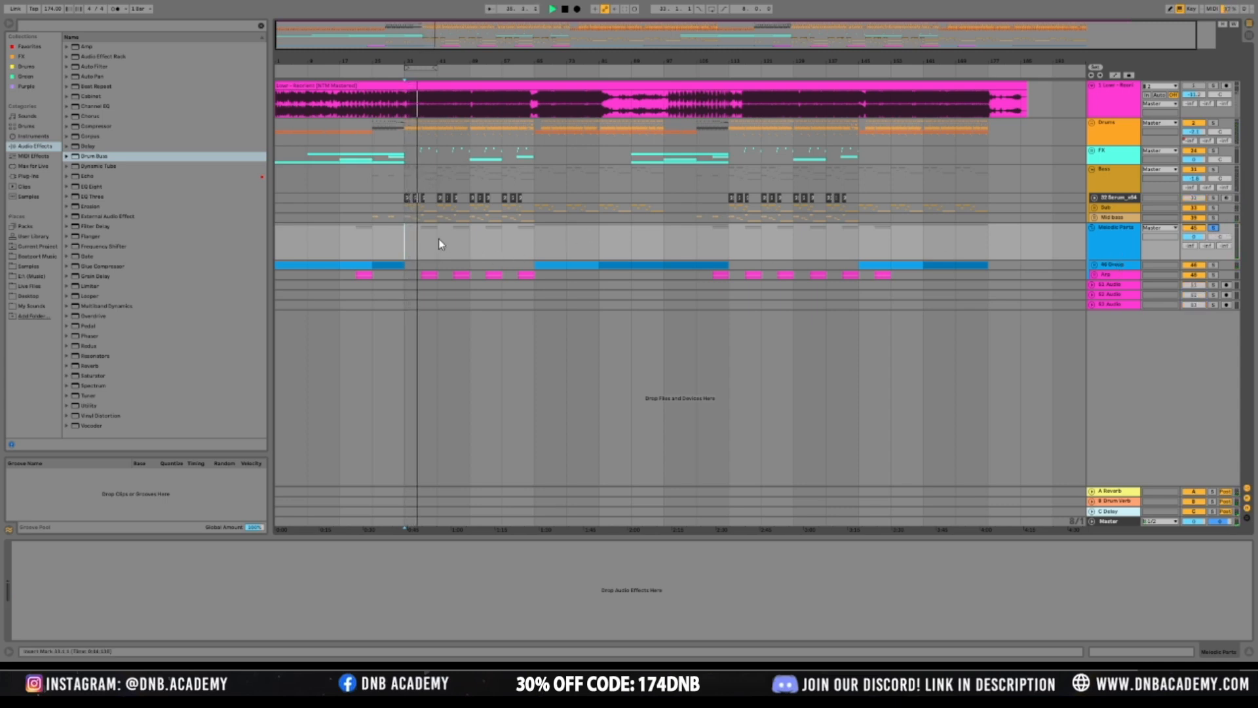
pyautogui.moveTo(680, 250); pyautogui.dragTo(732, 249)
pyautogui.press('space')
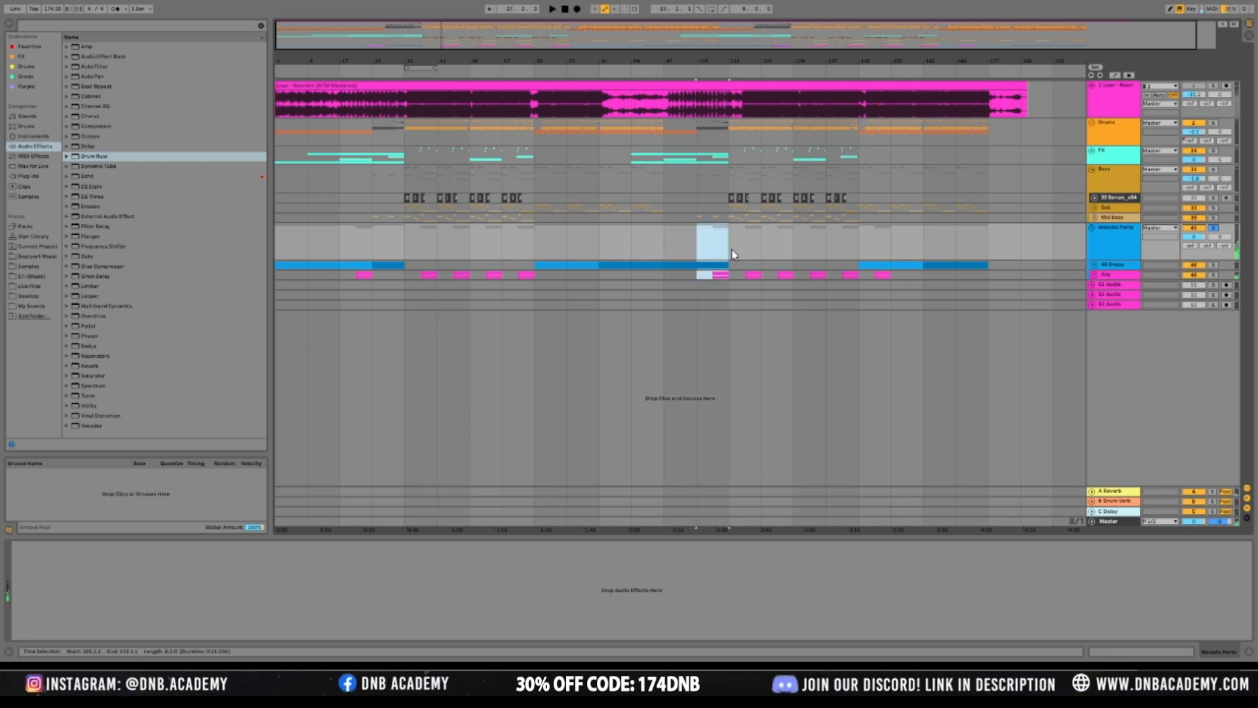
pyautogui.click(1115, 247)
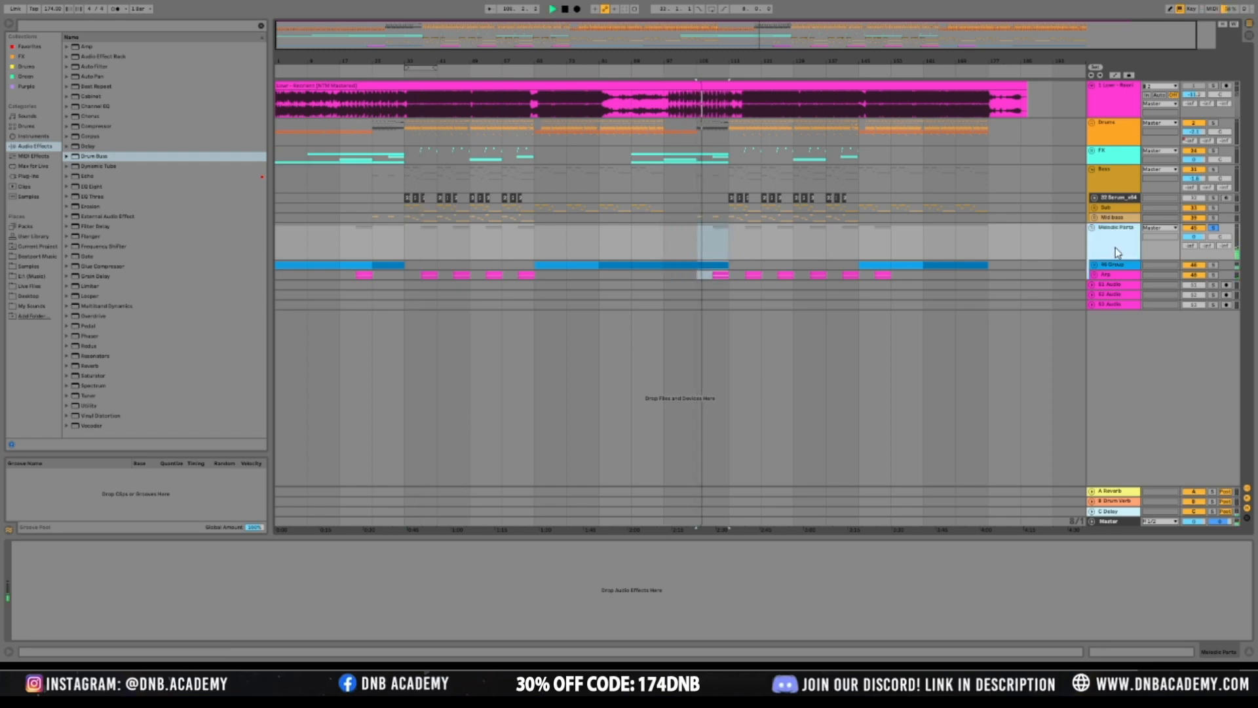
# Unsolo the Melodic Parts group, play the second drop in the full mix, and reduce the group's track height
pyautogui.click(1216, 227)
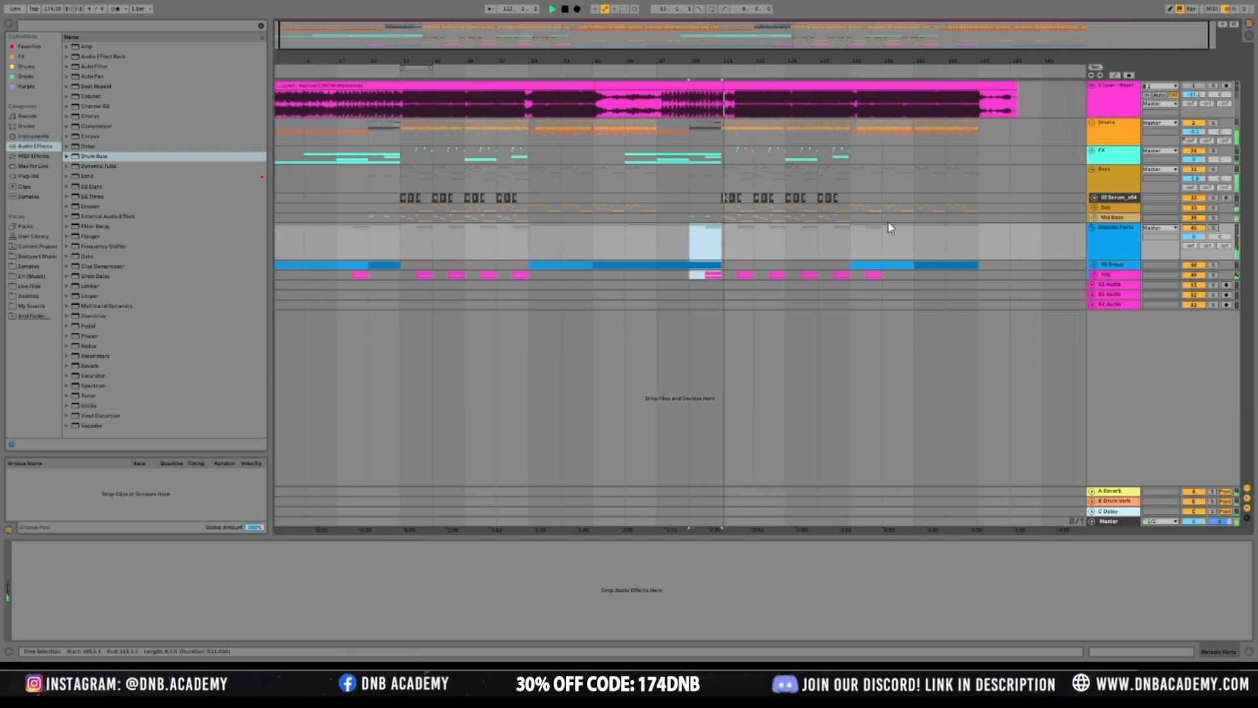
pyautogui.click(1131, 176)
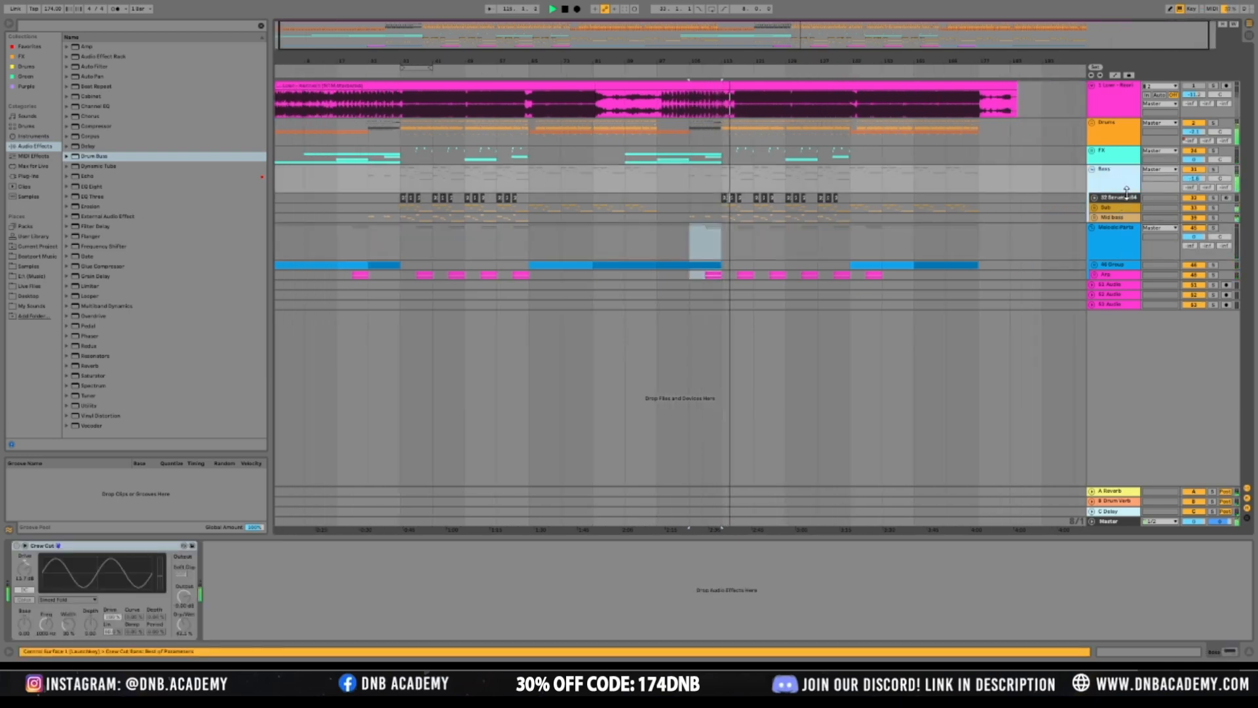
pyautogui.click(1126, 252)
pyautogui.moveTo(1127, 261); pyautogui.dragTo(1128, 239)
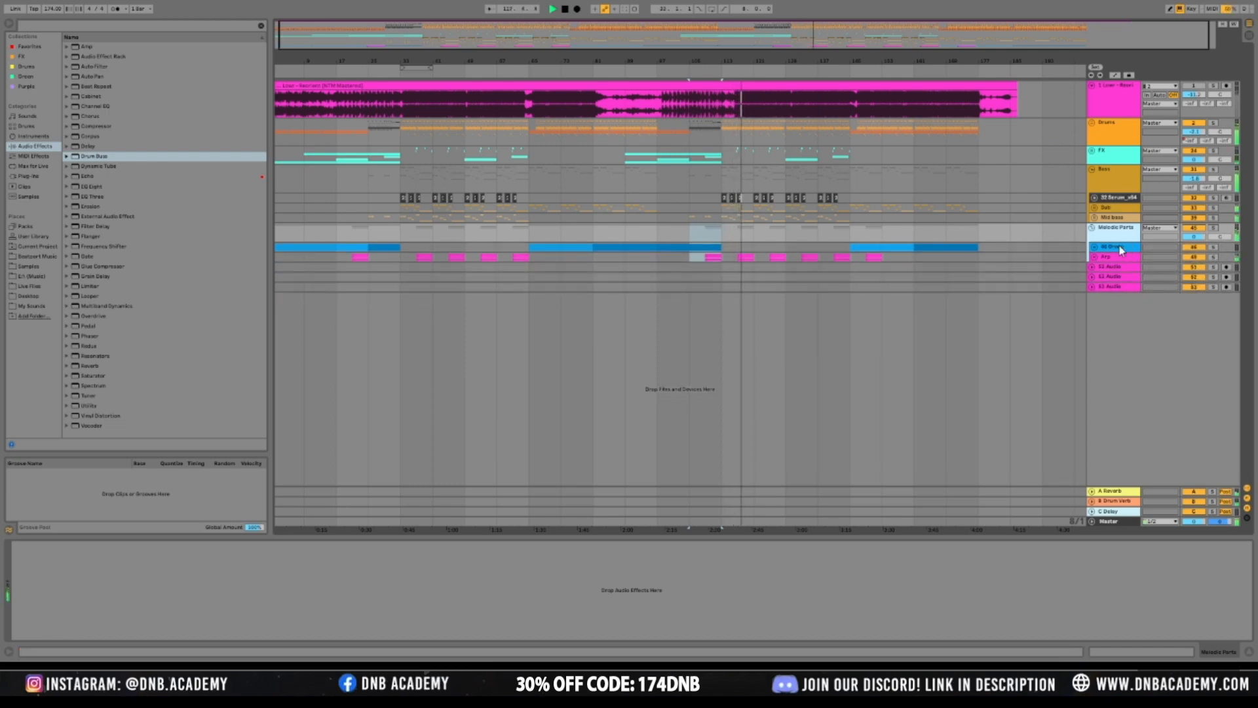
pyautogui.press('space')
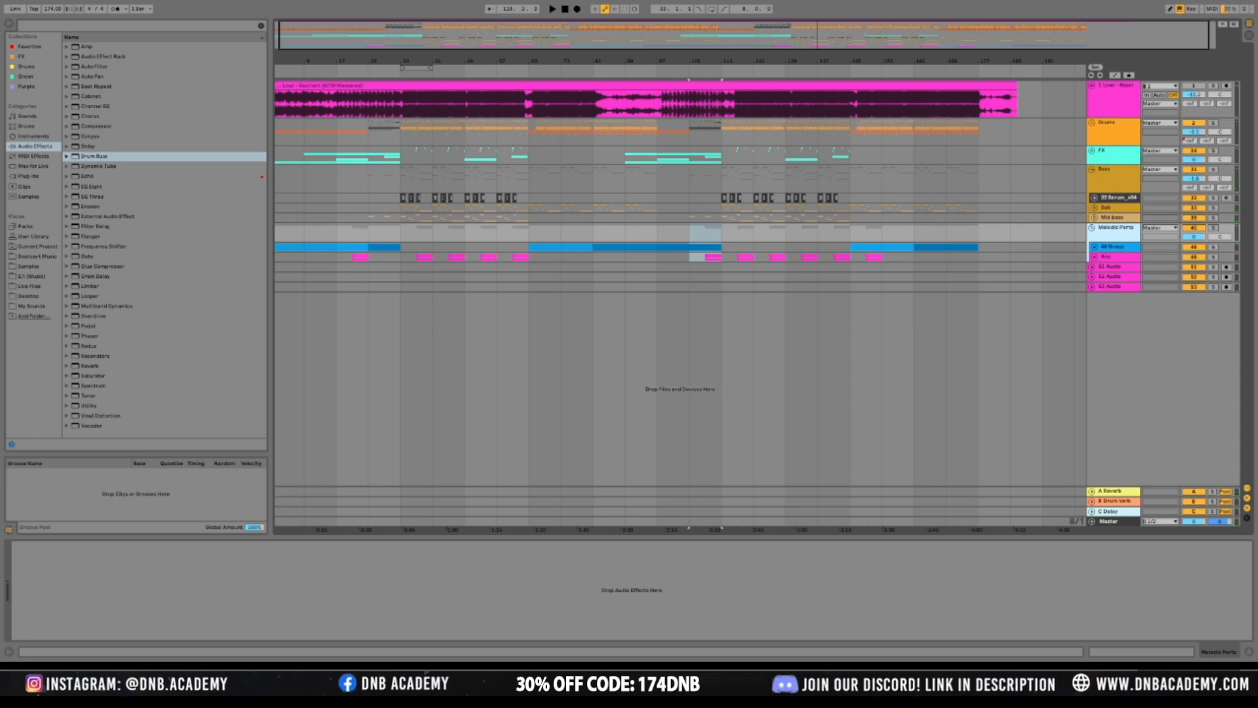
# Unfold the Mid bass group, select the first 16 bars of the first drop, and add an EQ Eight to the Bass group
pyautogui.click(1091, 217)
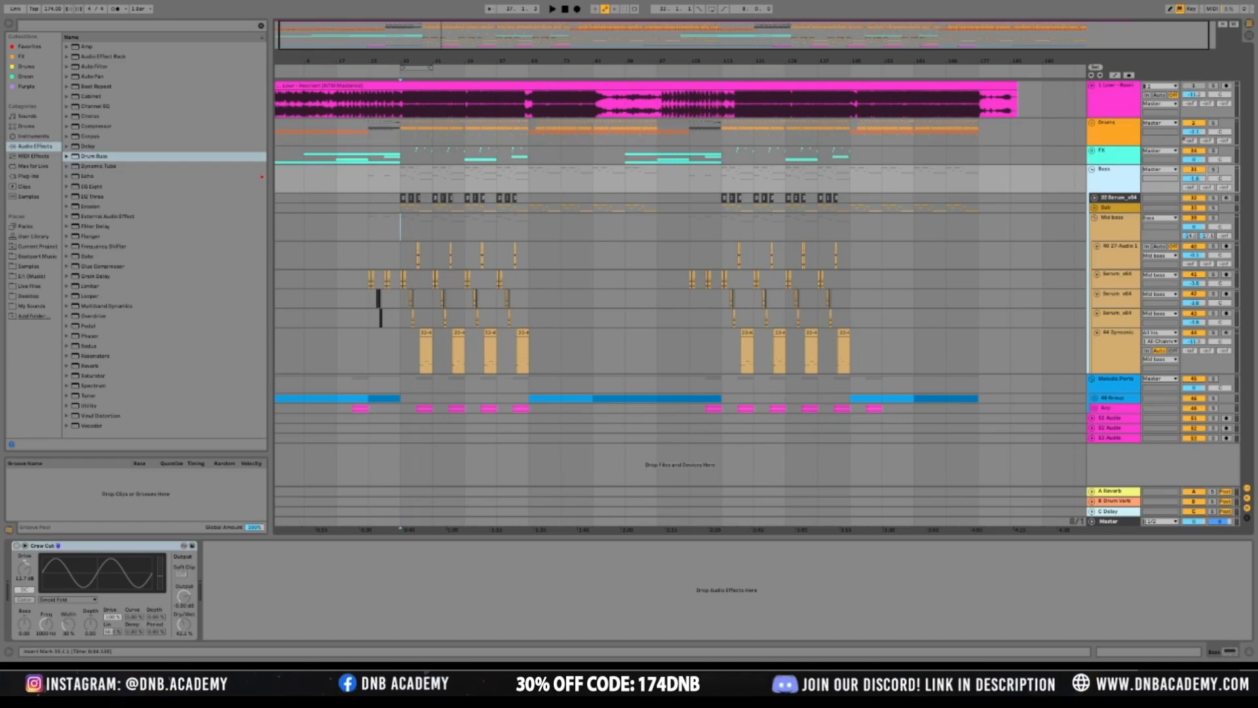
pyautogui.click(433, 178)
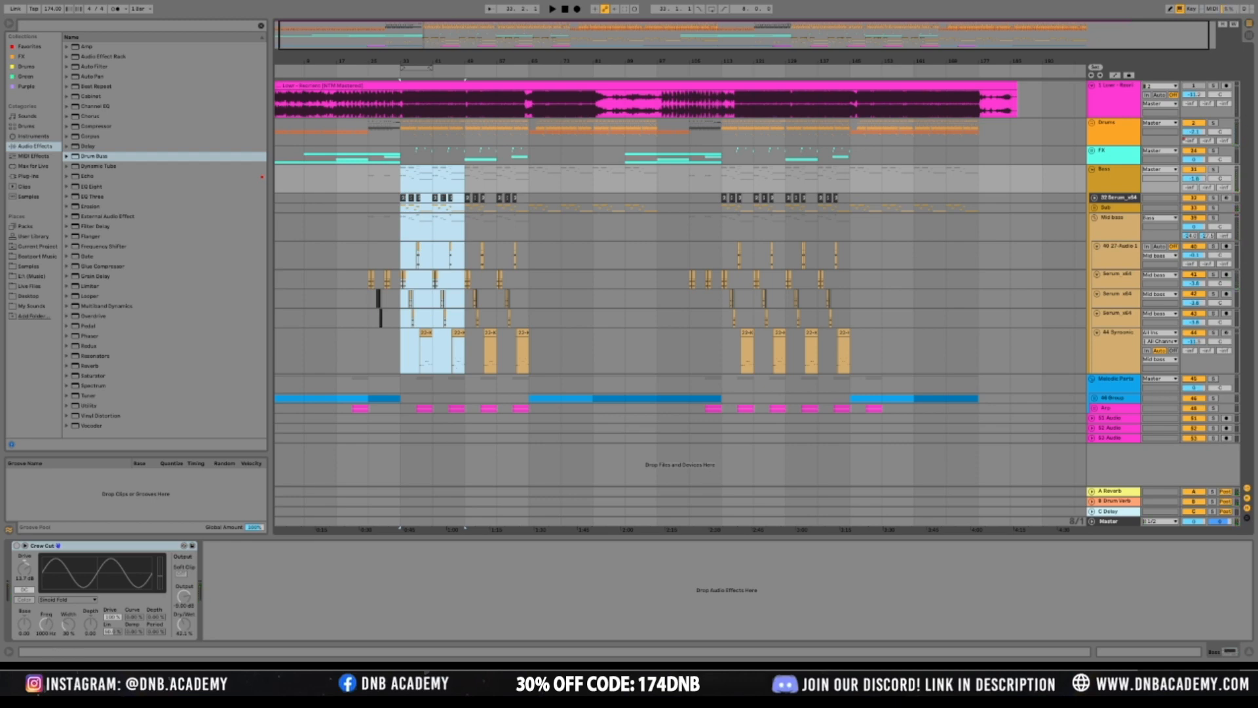
pyautogui.press('space')
pyautogui.click(1125, 191)
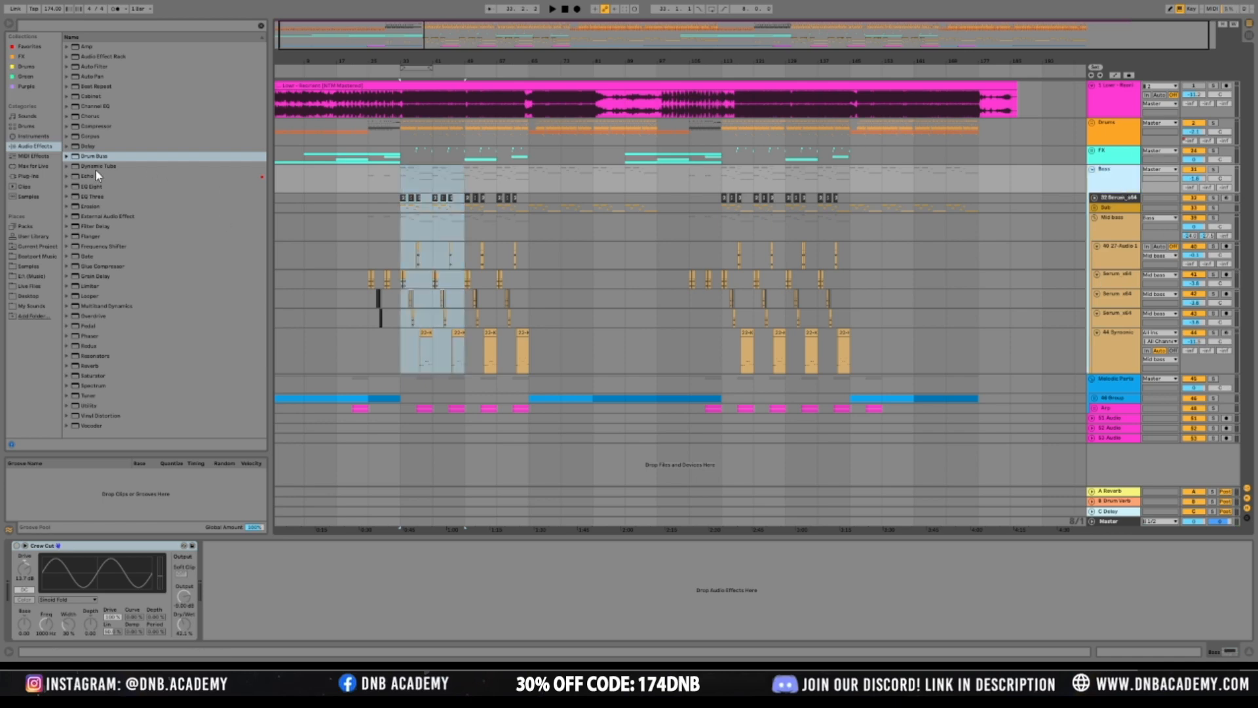
pyautogui.click(87, 188)
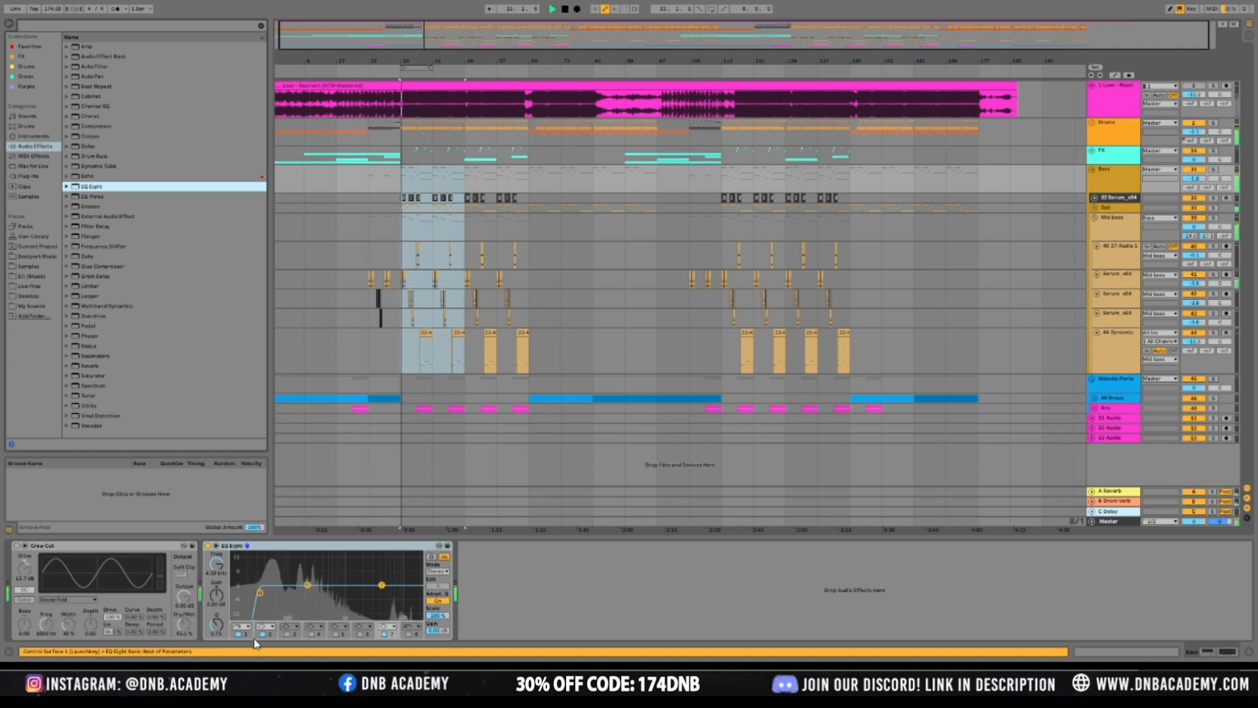
# Boost EQ Eight's band 2 to audition the low mids while playing, and turn it into a small, narrow cut there
pyautogui.moveTo(307, 585)
pyautogui.mouseDown()
pyautogui.moveTo(281, 577)
pyautogui.moveTo(315, 554)
pyautogui.moveTo(307, 586)
pyautogui.mouseUp()
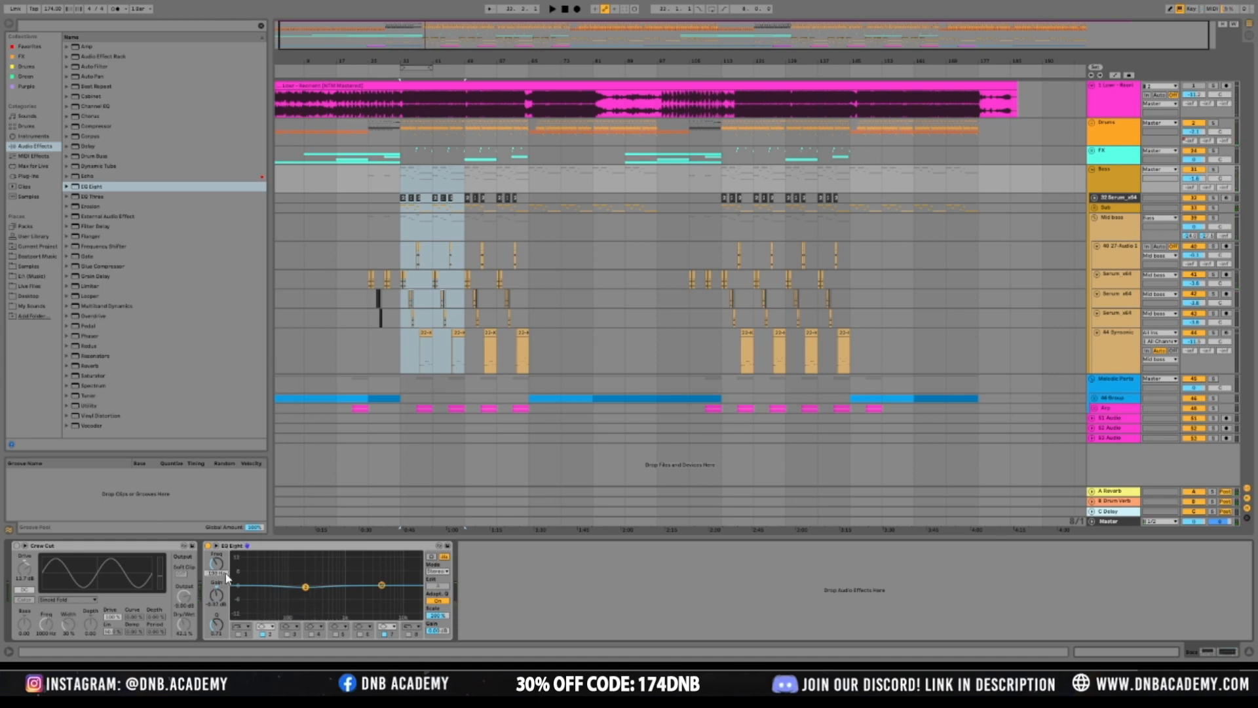
pyautogui.press('Return')
pyautogui.press('space')
pyautogui.moveTo(216, 595); pyautogui.dragTo(217, 576)
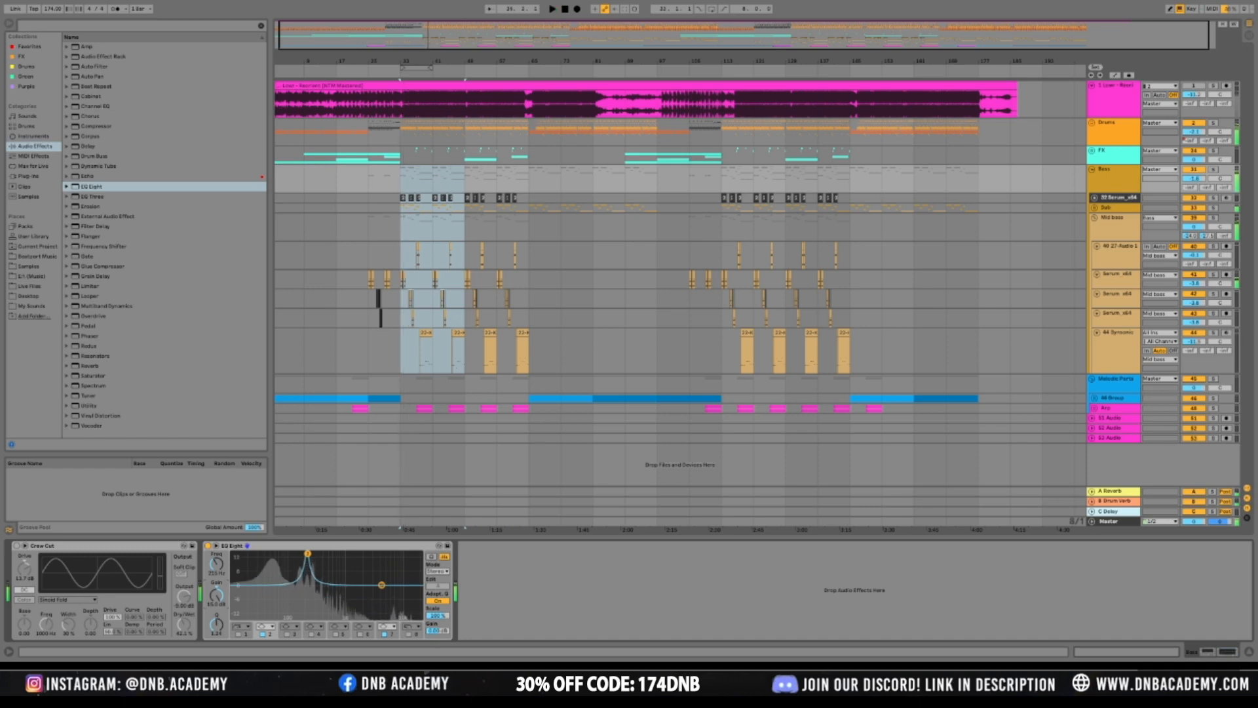
pyautogui.press('space')
pyautogui.moveTo(217, 595); pyautogui.dragTo(216, 642)
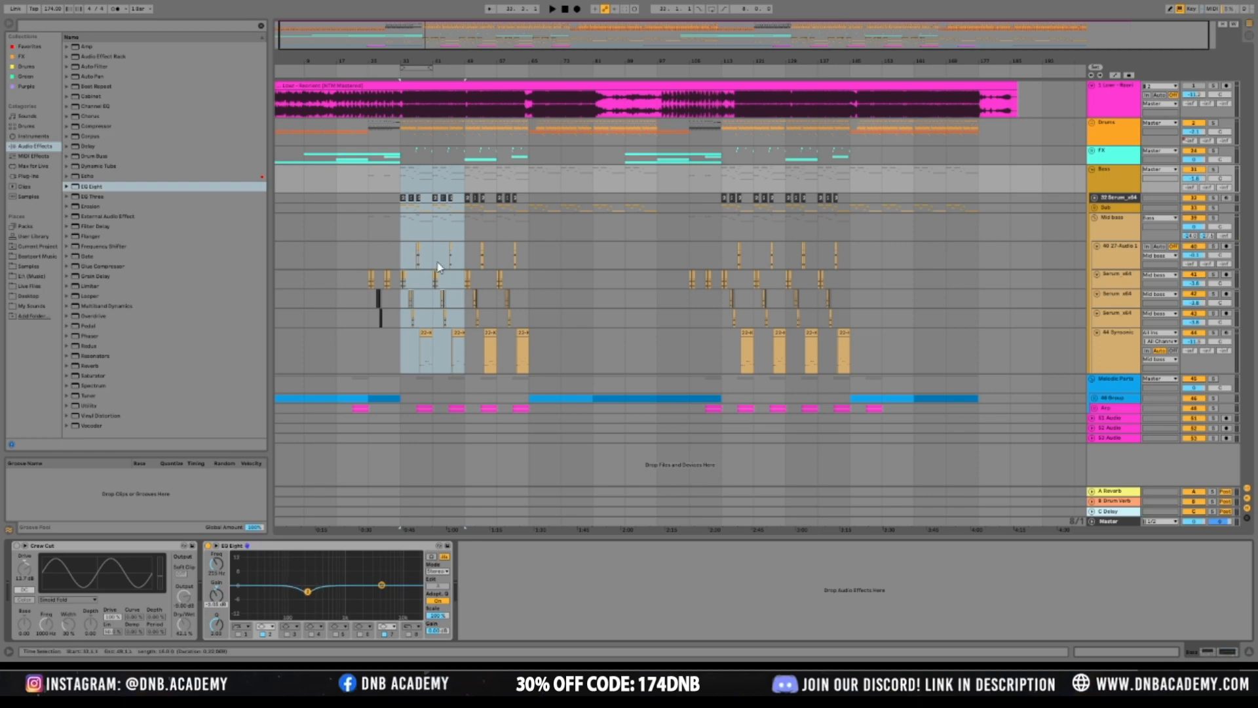
# Enable EQ Eight's band 3 as a gentle boost around 1 kHz and compare the Bass group with the EQ bypassed and active
pyautogui.press('space')
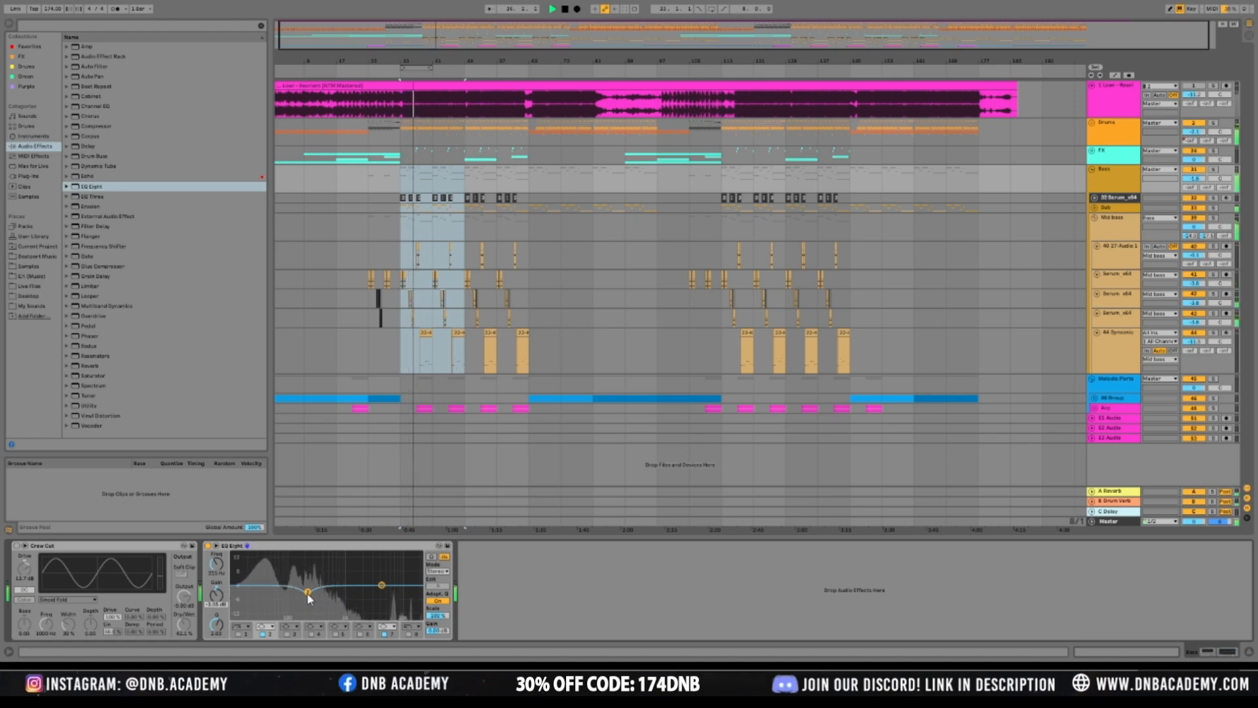
pyautogui.click(287, 634)
pyautogui.moveTo(345, 585)
pyautogui.mouseDown()
pyautogui.moveTo(345, 569)
pyautogui.moveTo(335, 599)
pyautogui.mouseUp()
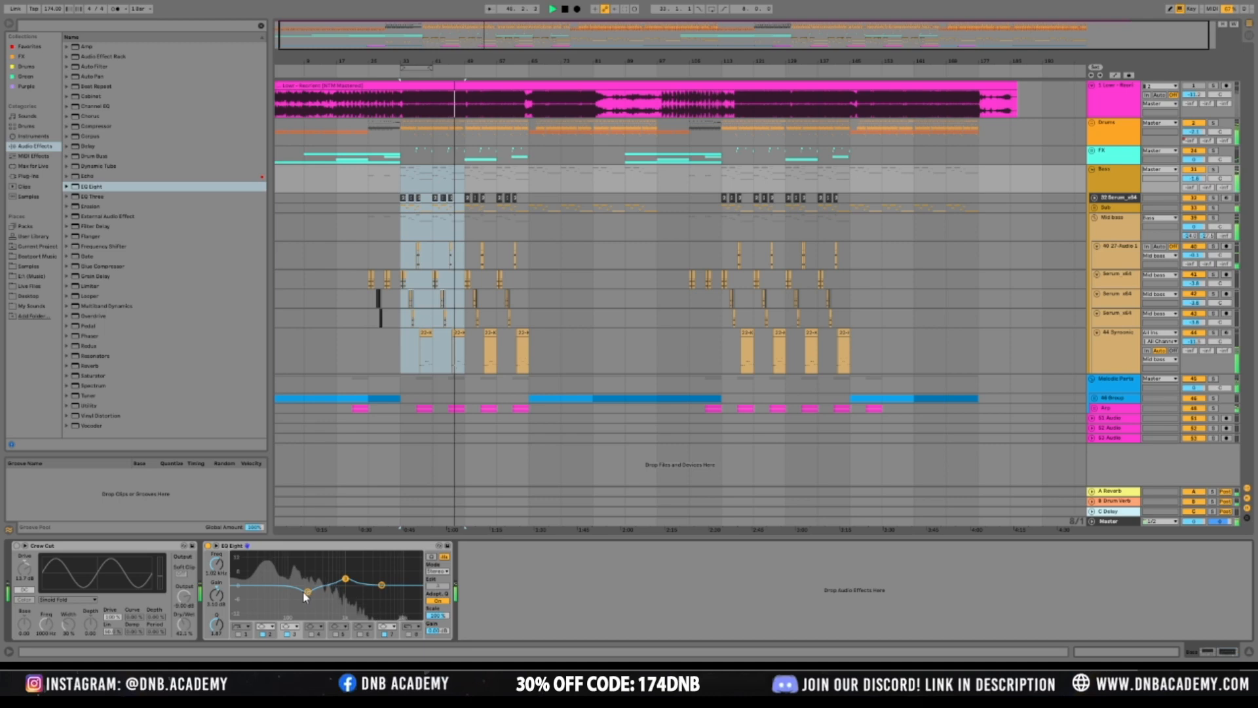
pyautogui.click(207, 545)
pyautogui.click(209, 547)
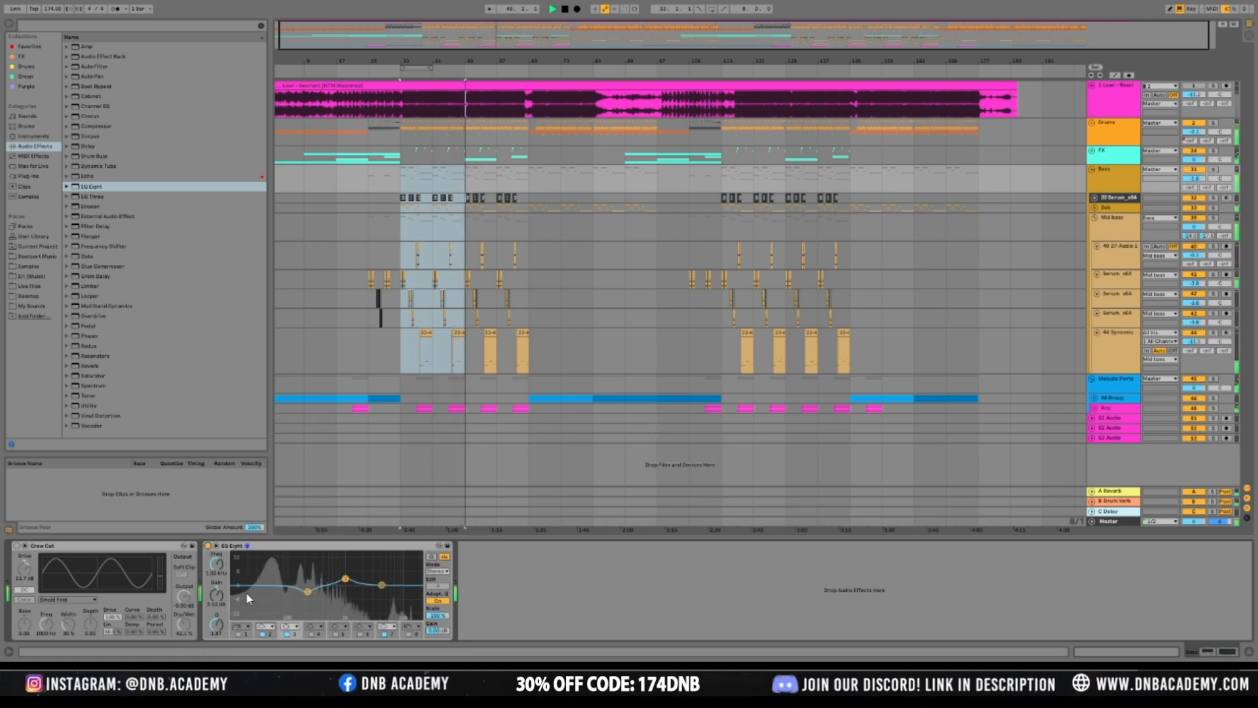
pyautogui.click(1215, 170)
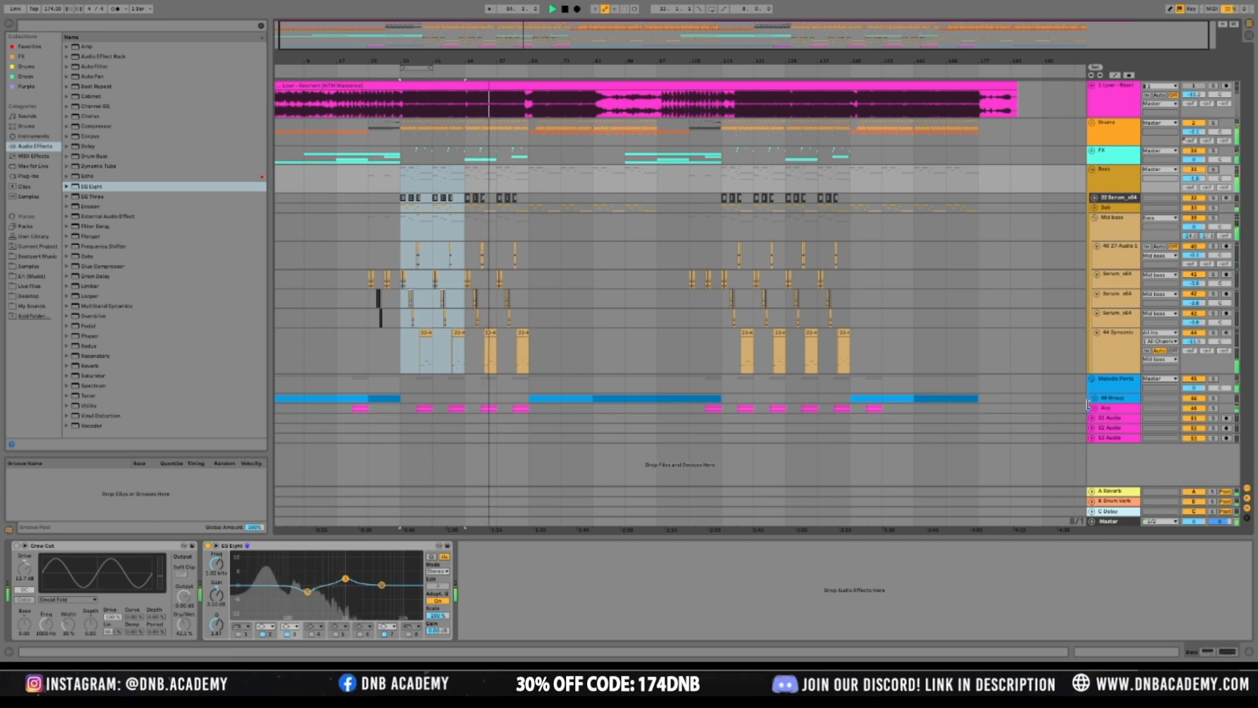
# Play the arrangement from the beginning and select the full length of the Melodic Parts group
pyautogui.press('space')
pyautogui.click(279, 386)
pyautogui.press('space')
pyautogui.moveTo(276, 385); pyautogui.dragTo(435, 387)
pyautogui.moveTo(565, 394); pyautogui.dragTo(987, 409)
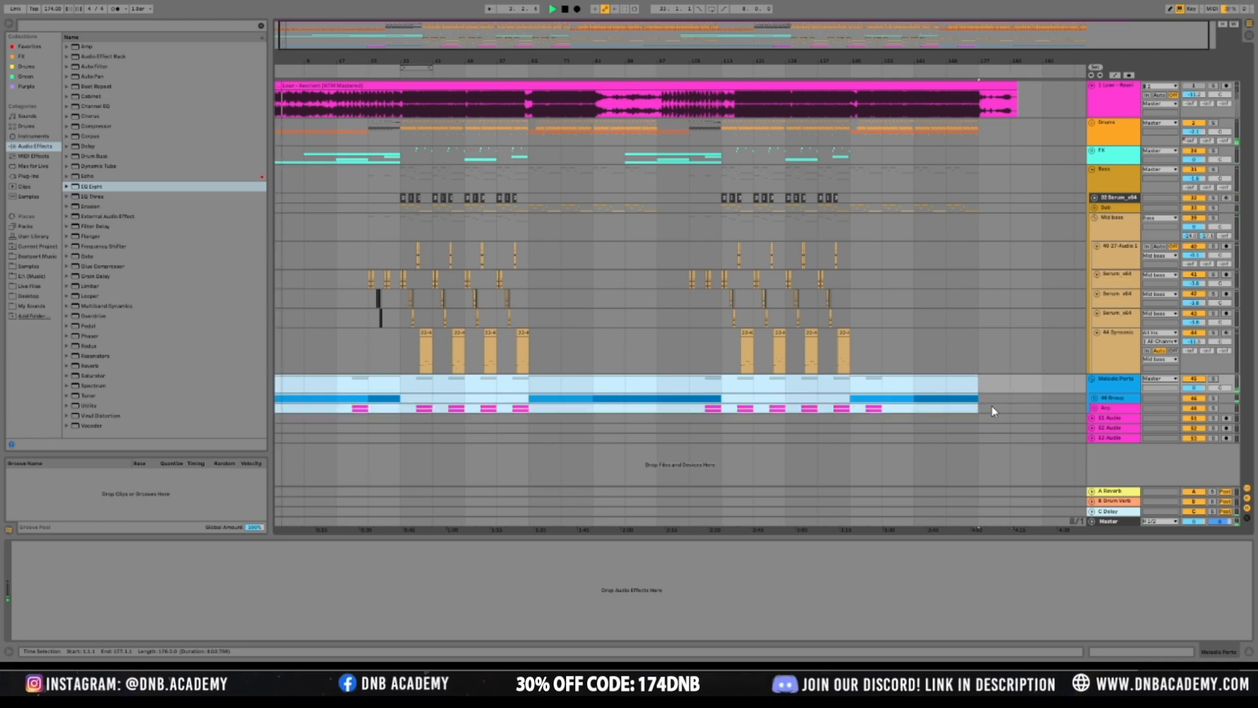
# Clear the time selection and fold the Bass group
pyautogui.click(886, 286)
pyautogui.click(1122, 184)
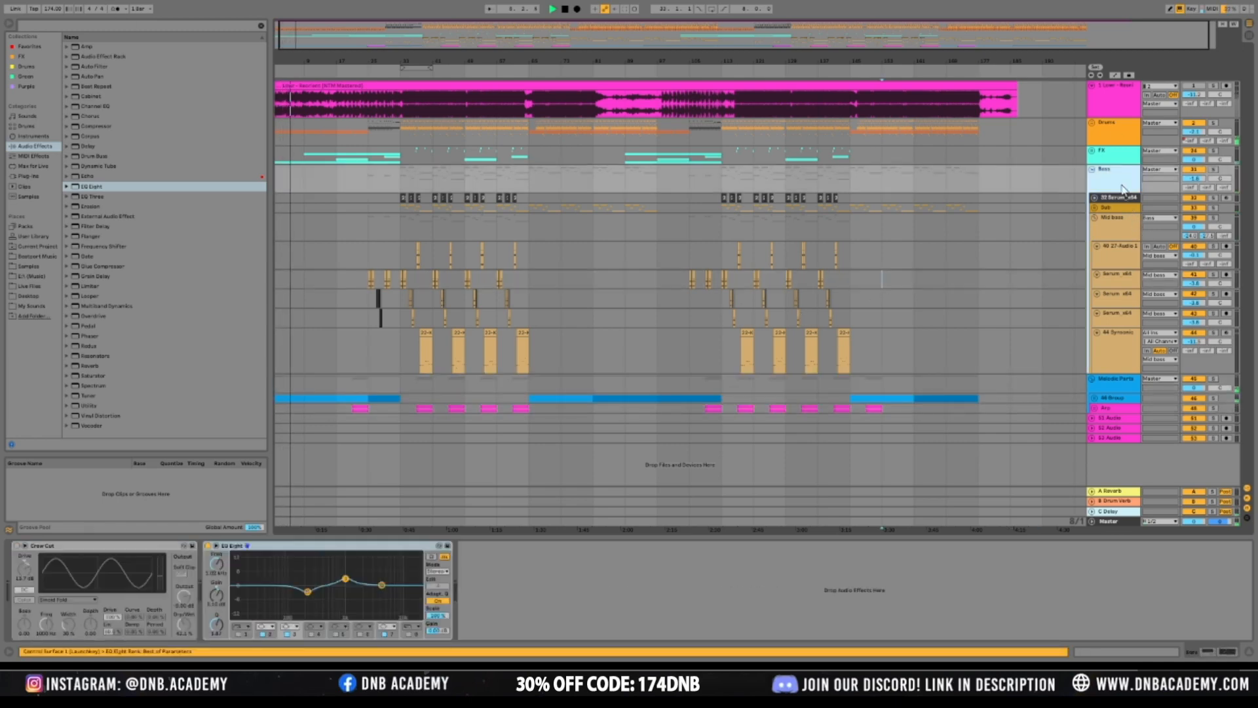
pyautogui.press('Left')
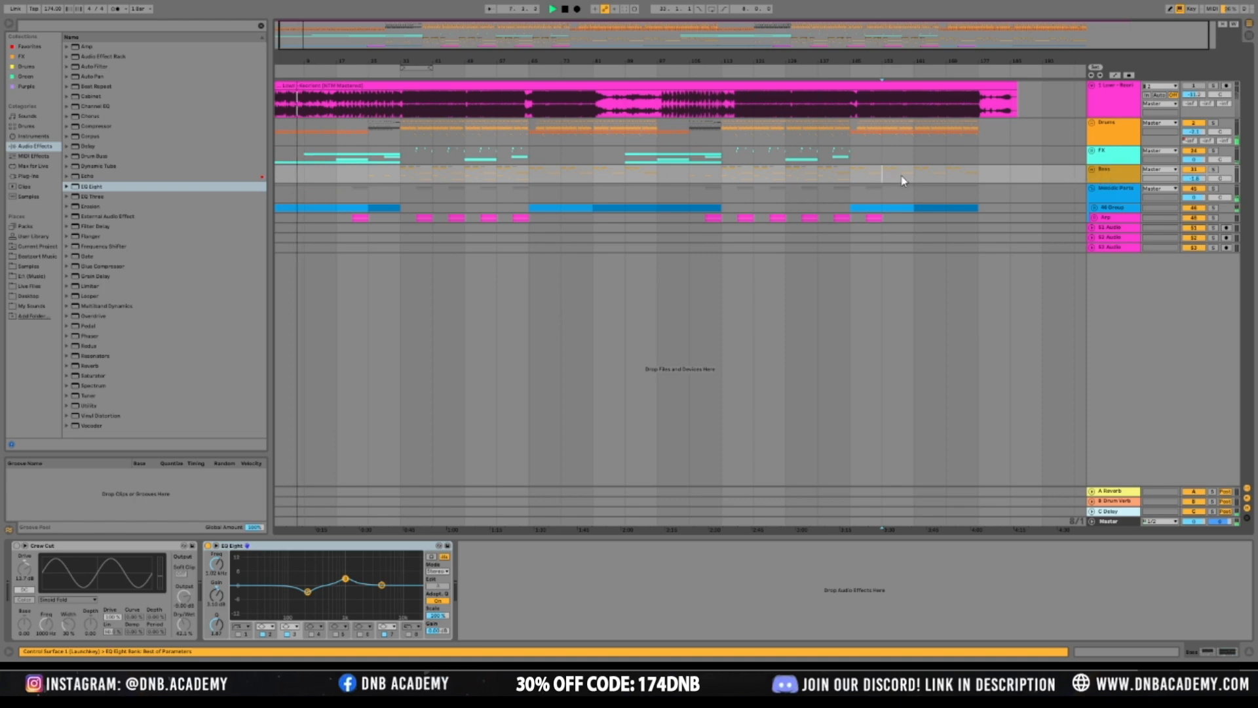
# Listen from the intro into the first drop, highlighting the whole arrangement and the section between the two drops
pyautogui.moveTo(1005, 171); pyautogui.dragTo(885, 218)
pyautogui.moveTo(812, 197); pyautogui.dragTo(269, 218)
pyautogui.click(1017, 234)
pyautogui.moveTo(1015, 233); pyautogui.dragTo(250, 136)
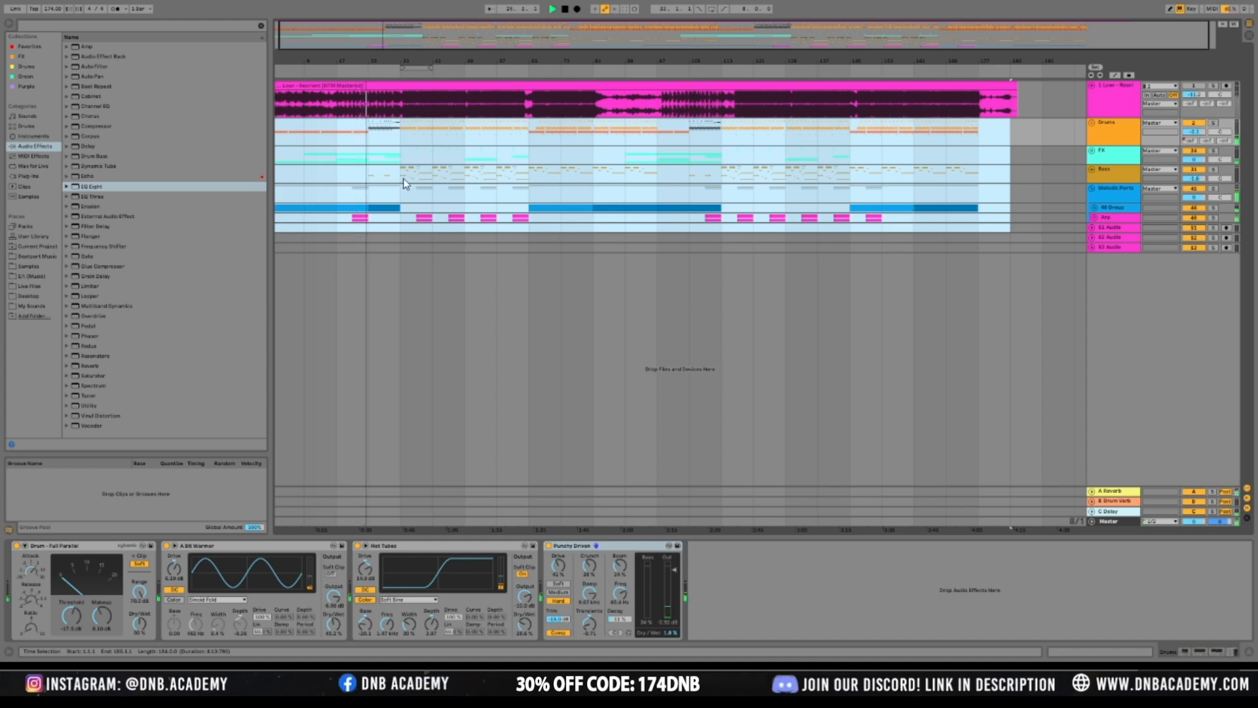
pyautogui.moveTo(403, 181); pyautogui.dragTo(529, 168)
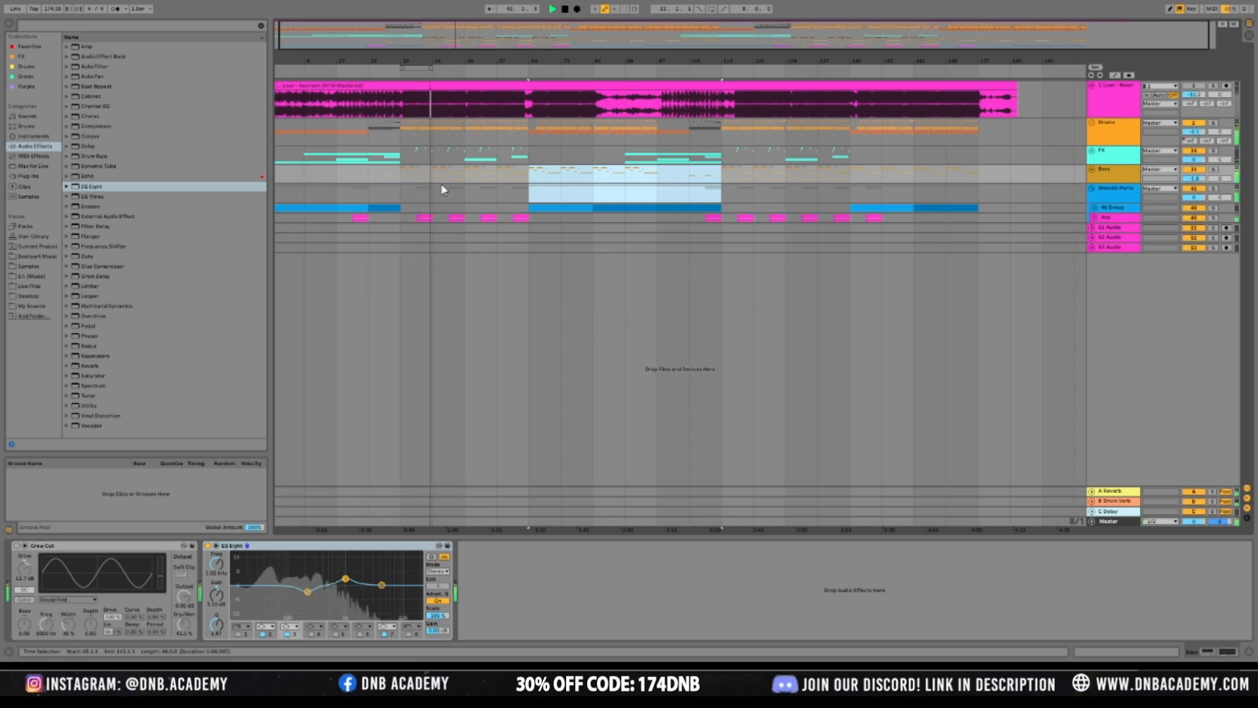
pyautogui.press('space')
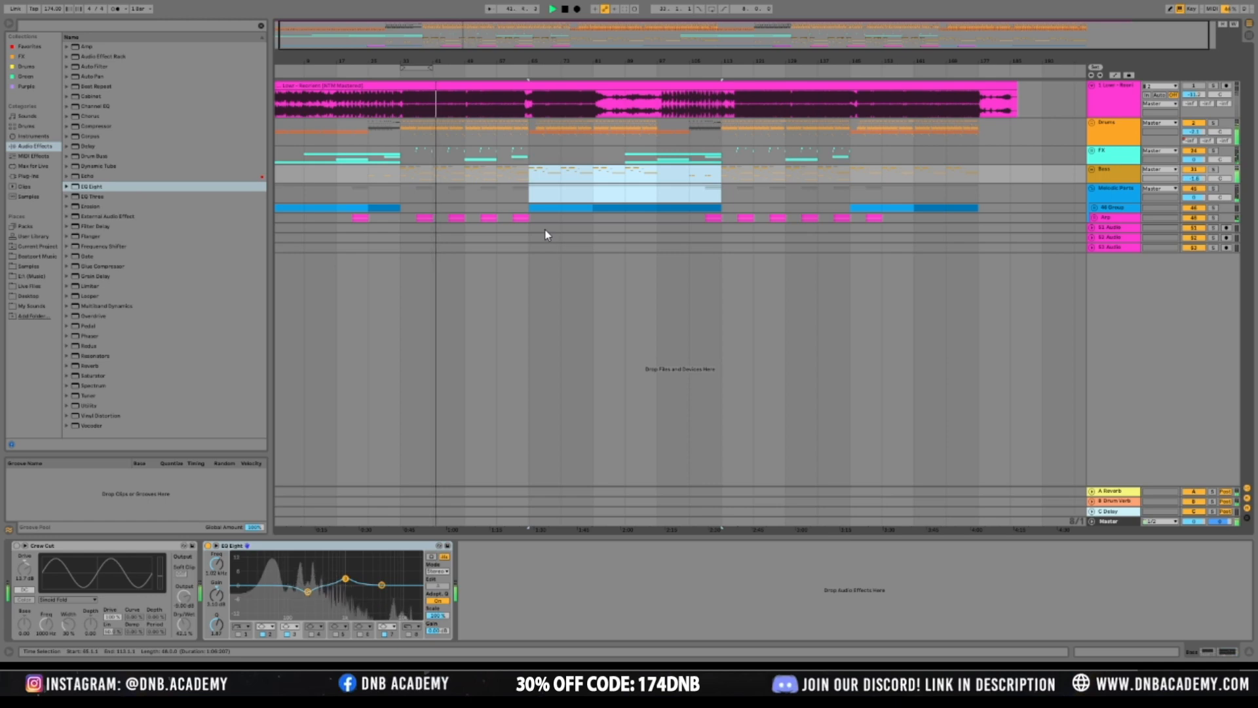